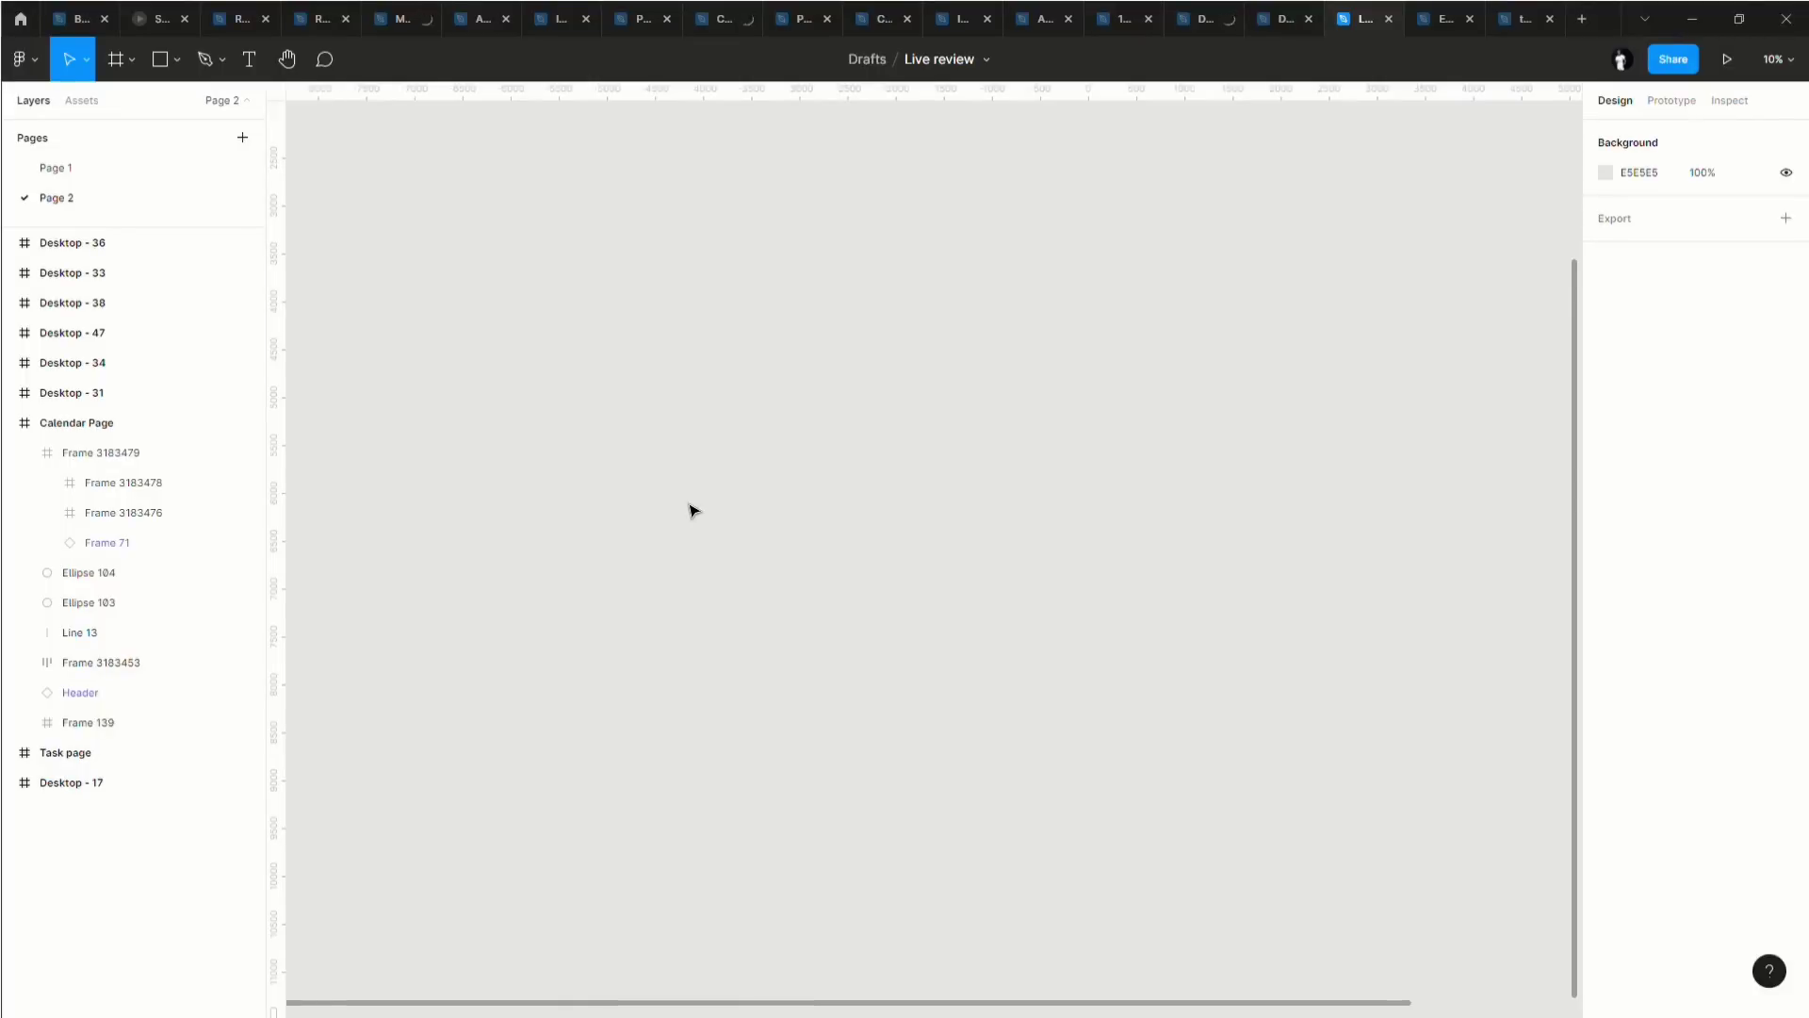
Create a new 1440 × 1024 frame on the canvas using the Desktop preset.
click(132, 58)
click(108, 105)
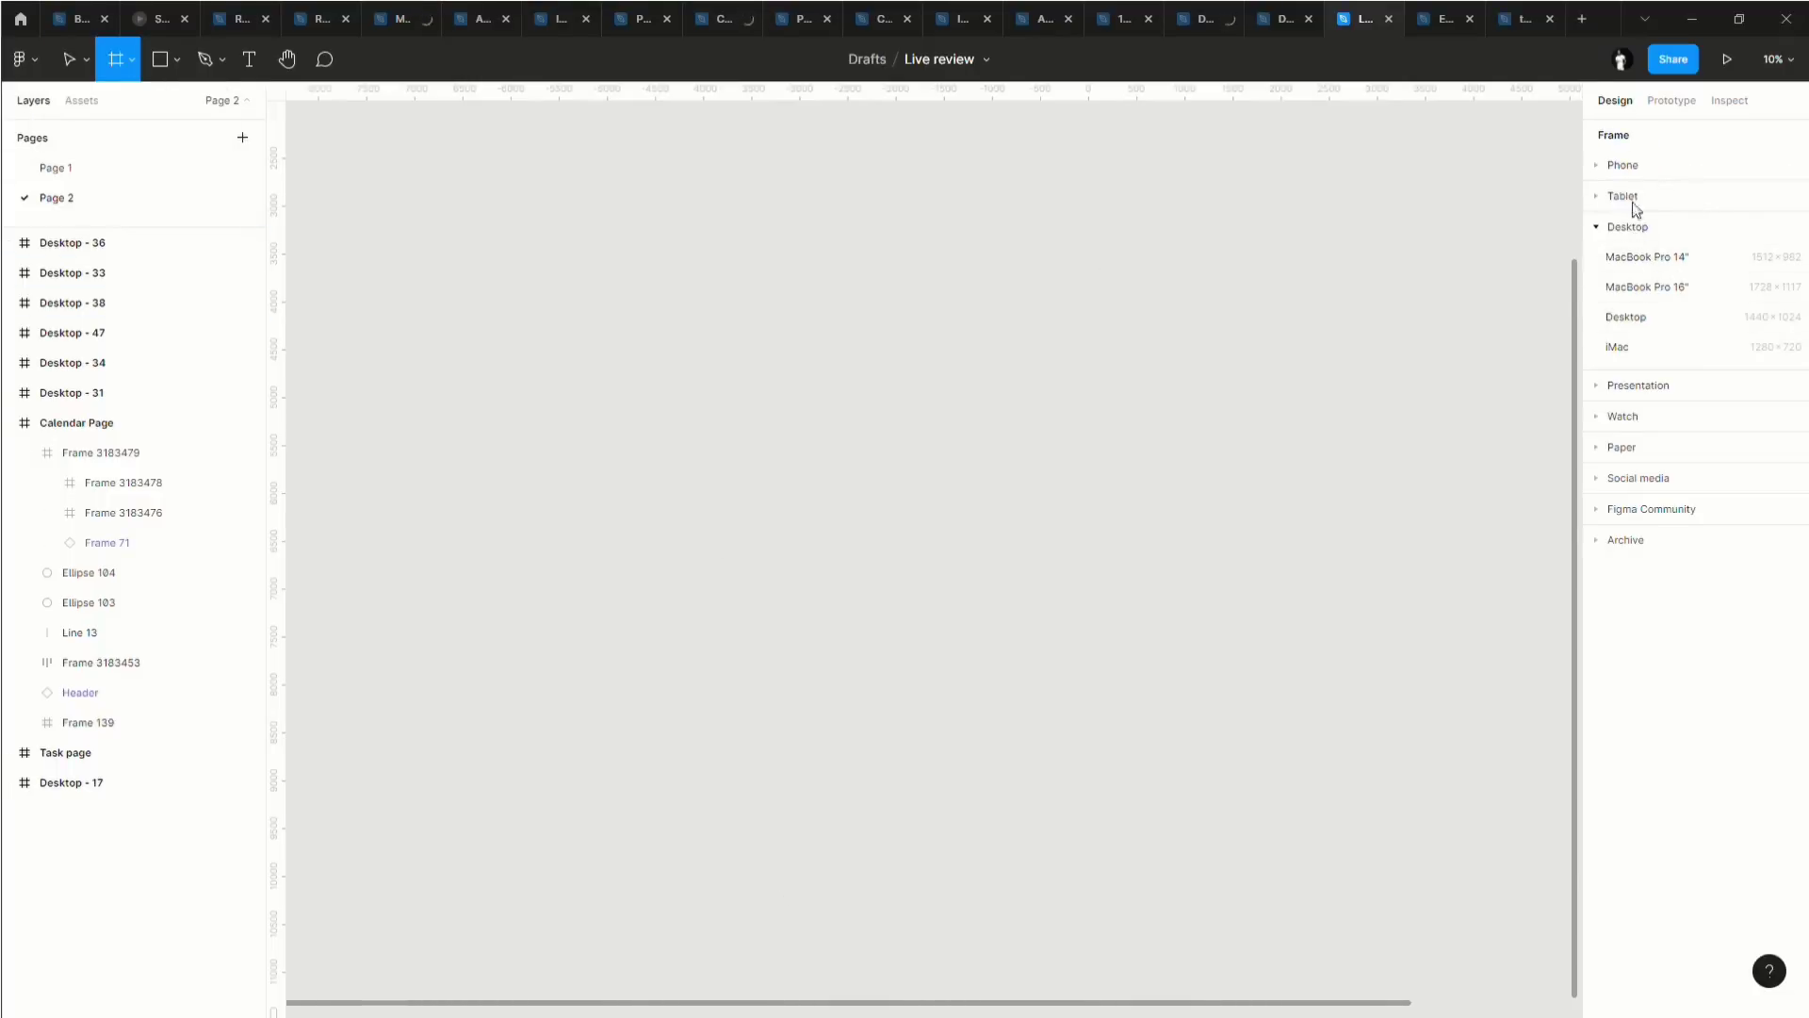
click(1634, 326)
scroll(952, 603, up, 5)
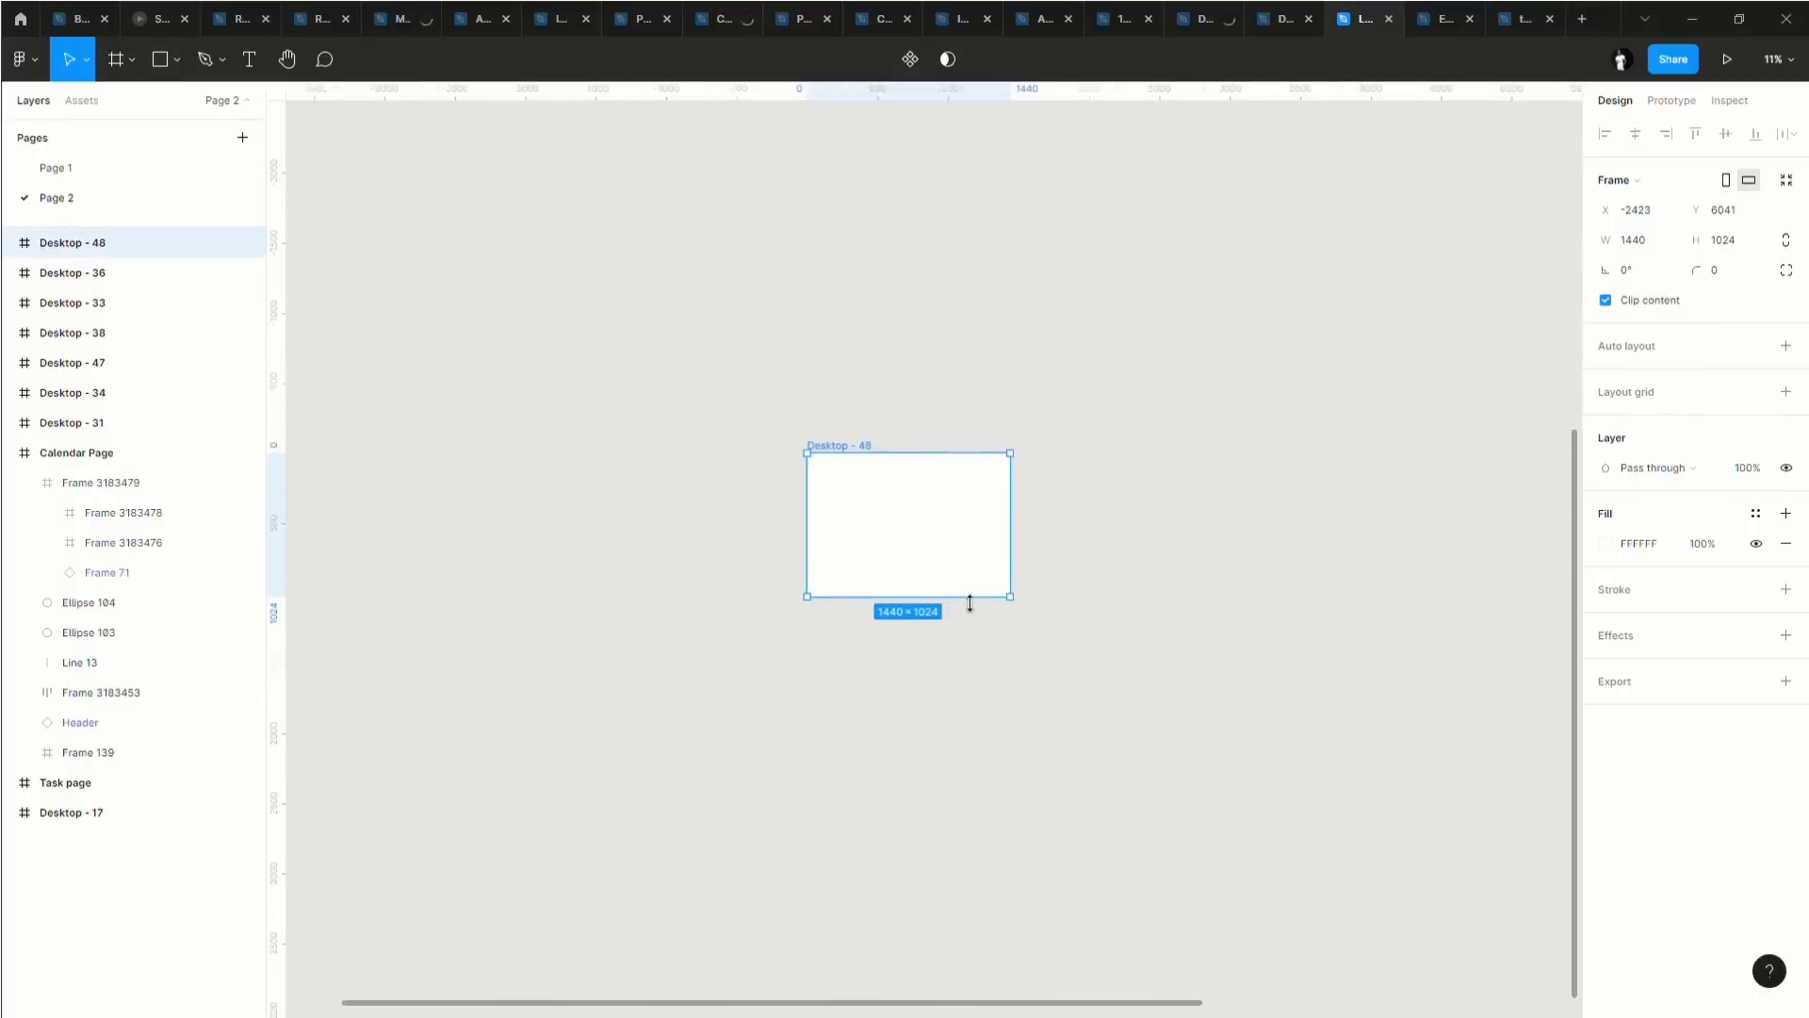
scroll(953, 524, right, 2)
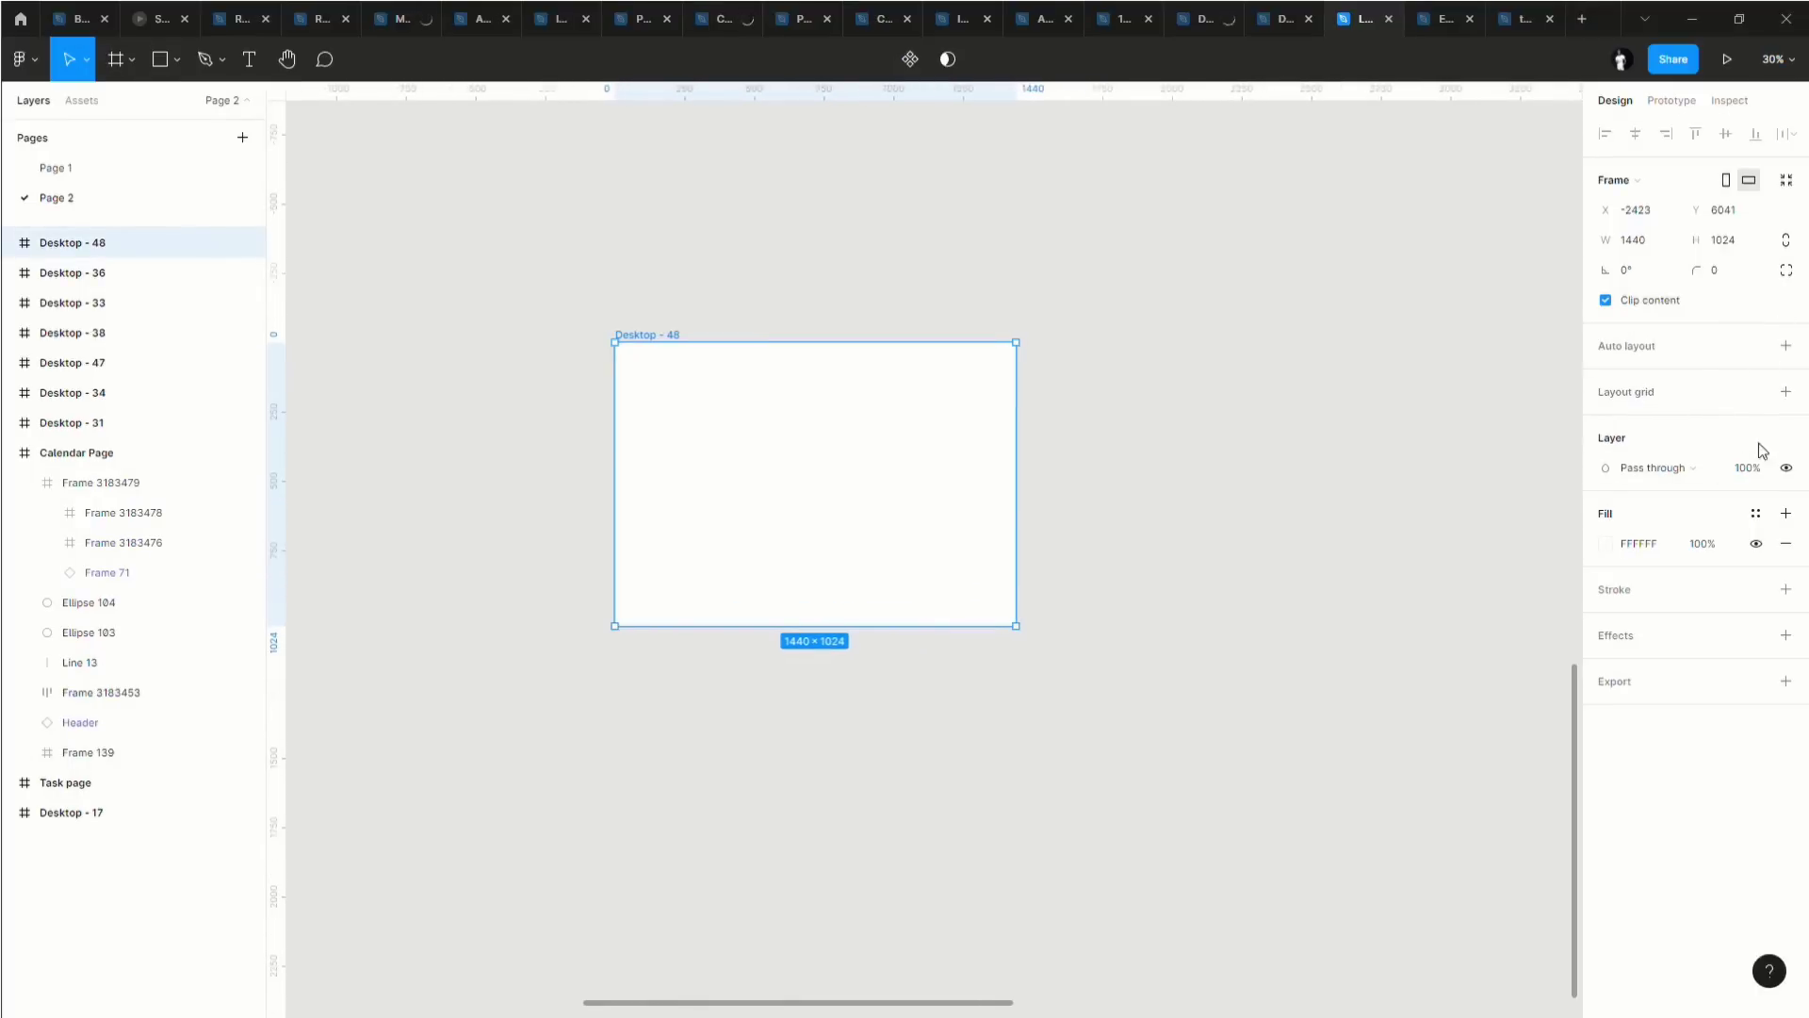
Add a layout grid to the new desktop frame and change its type from grid to columns.
click(1628, 393)
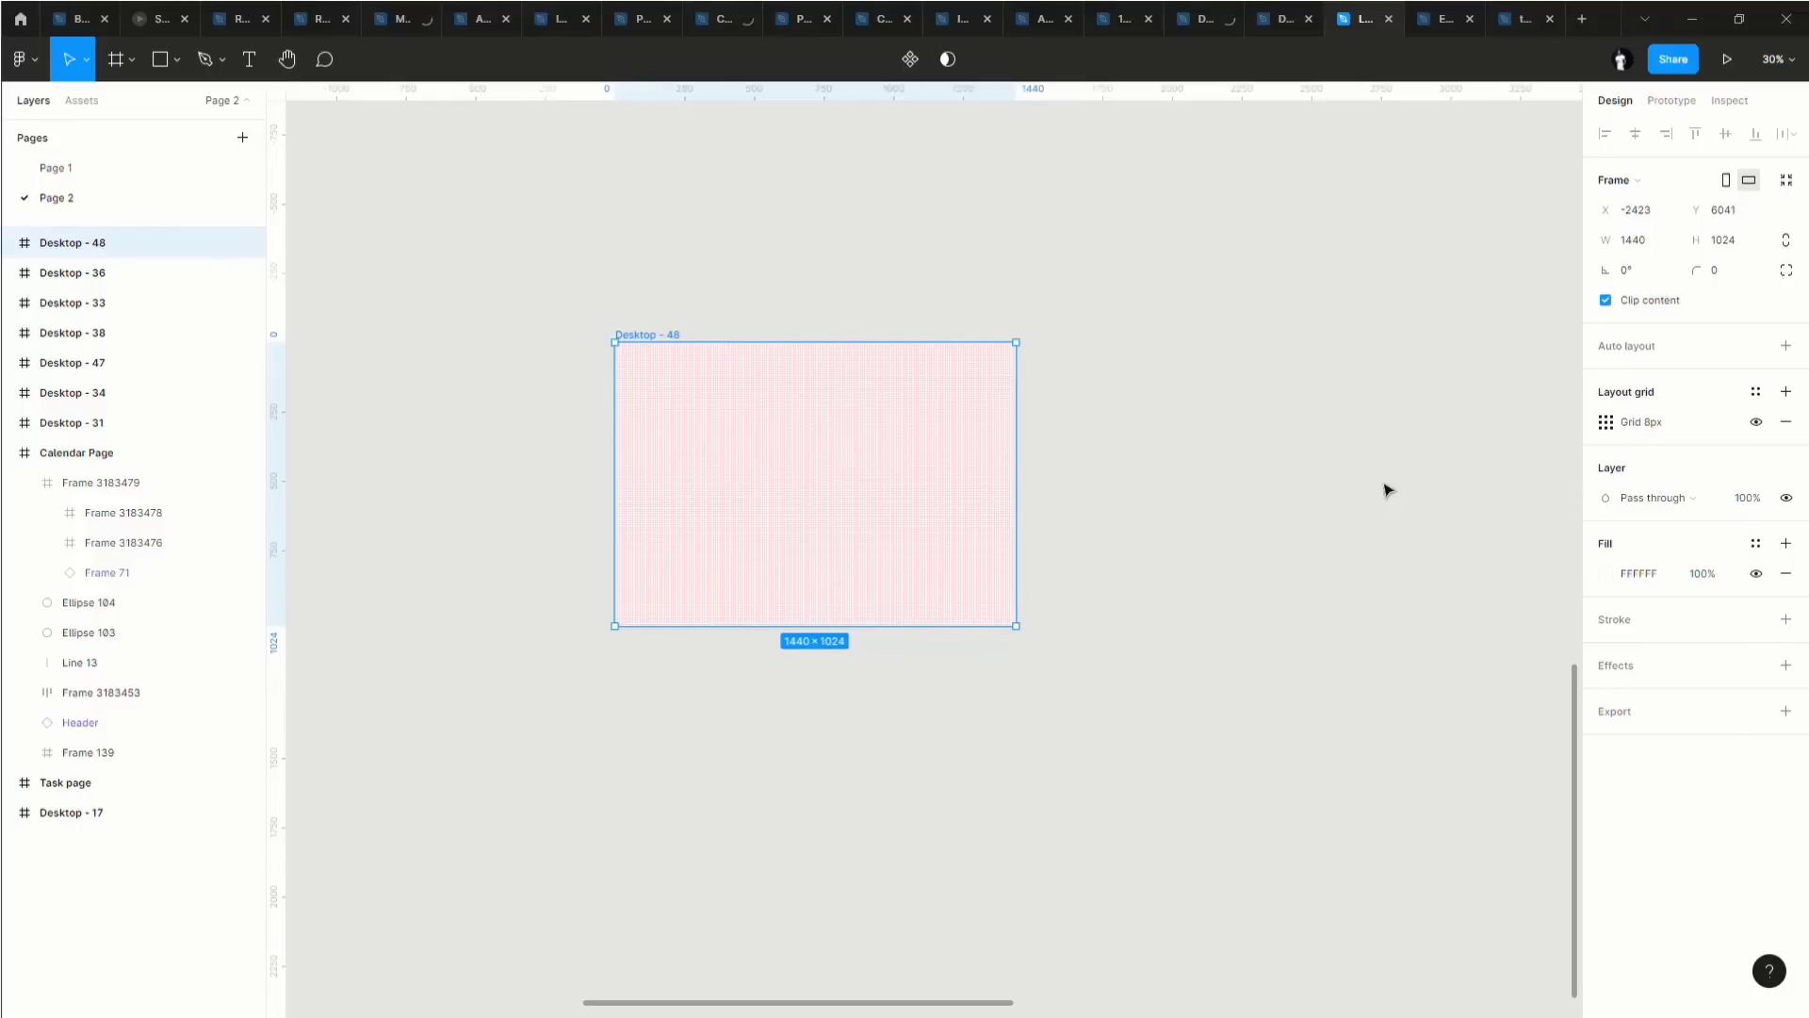
scroll(647, 449, left, 2)
scroll(763, 448, up, 5)
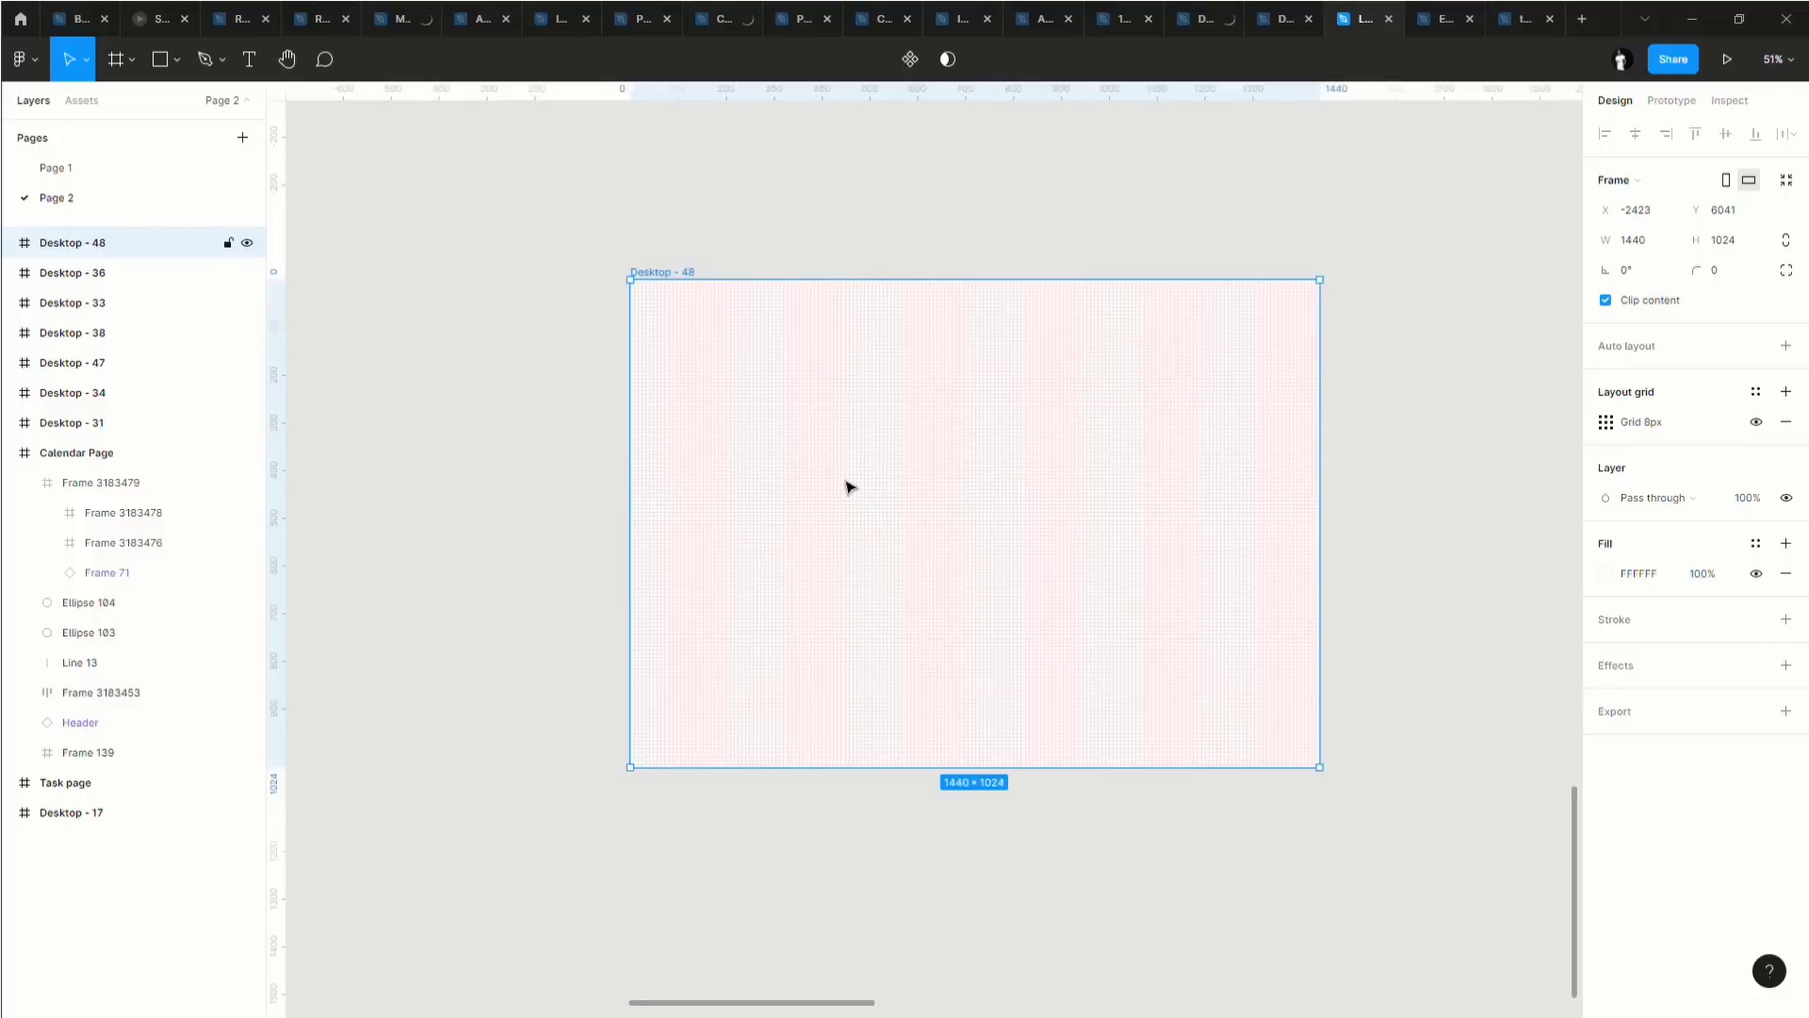
scroll(848, 484, right, 1)
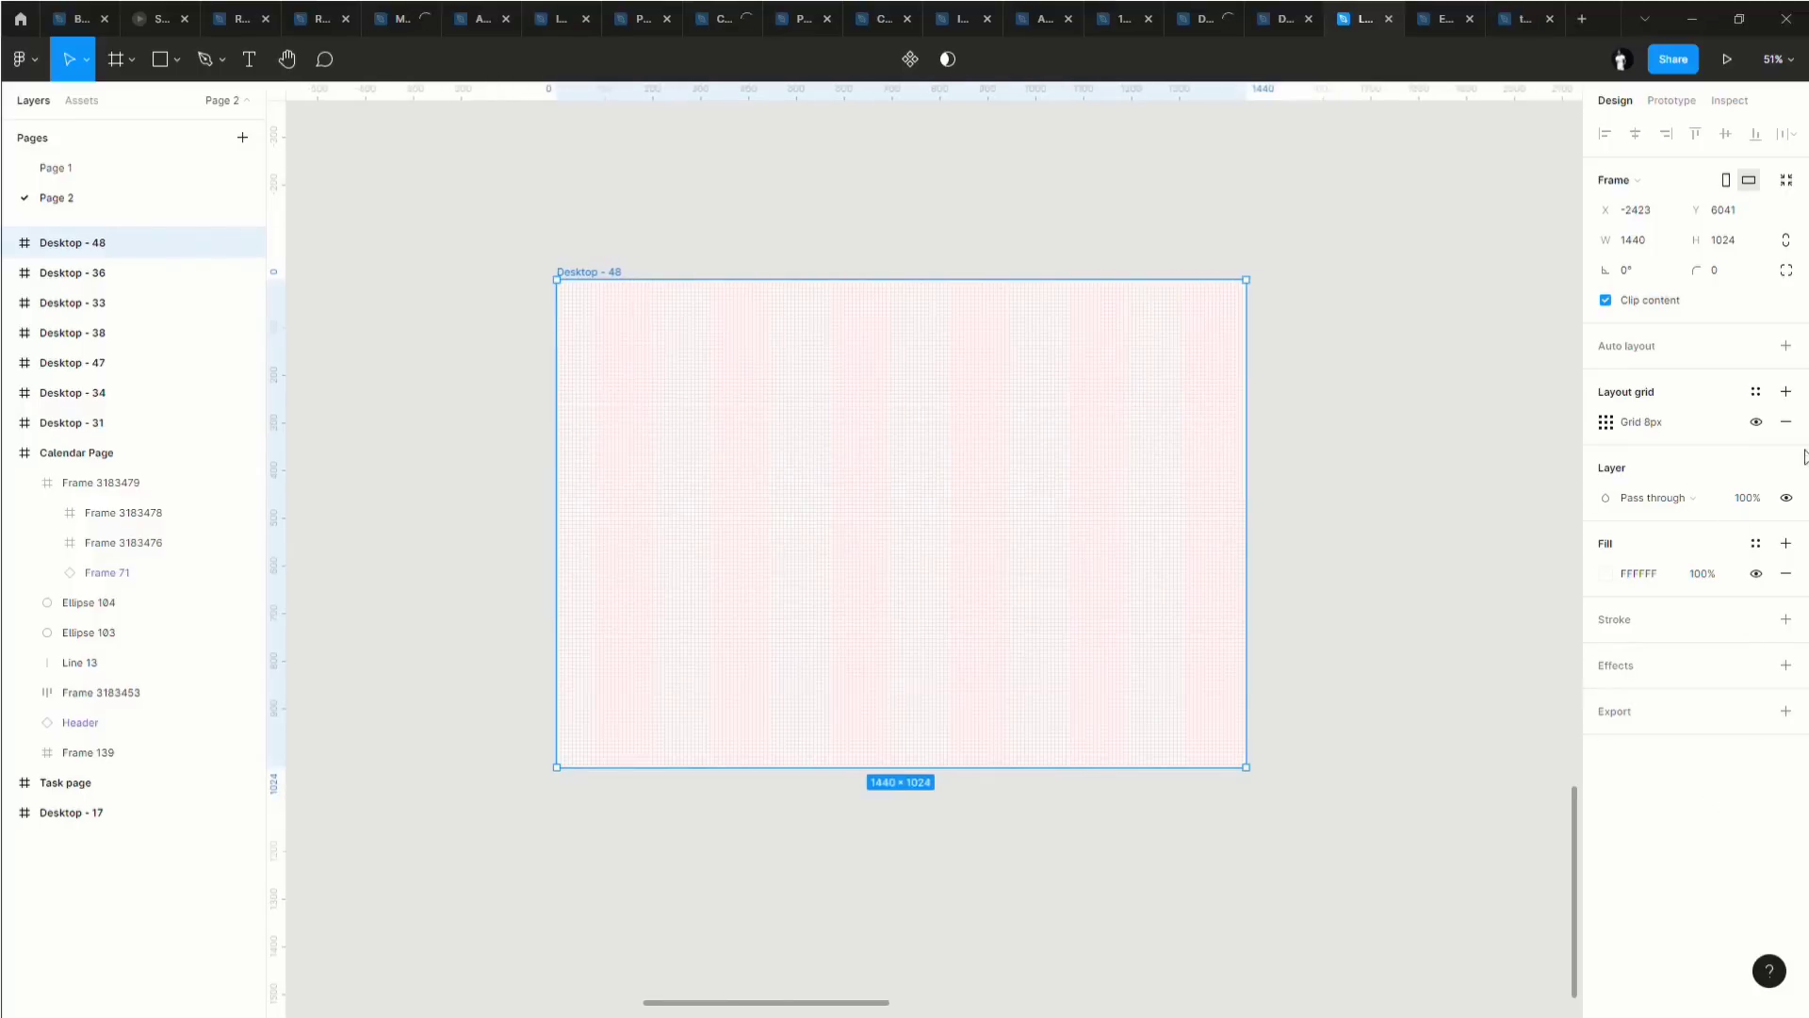
click(1605, 421)
click(1382, 424)
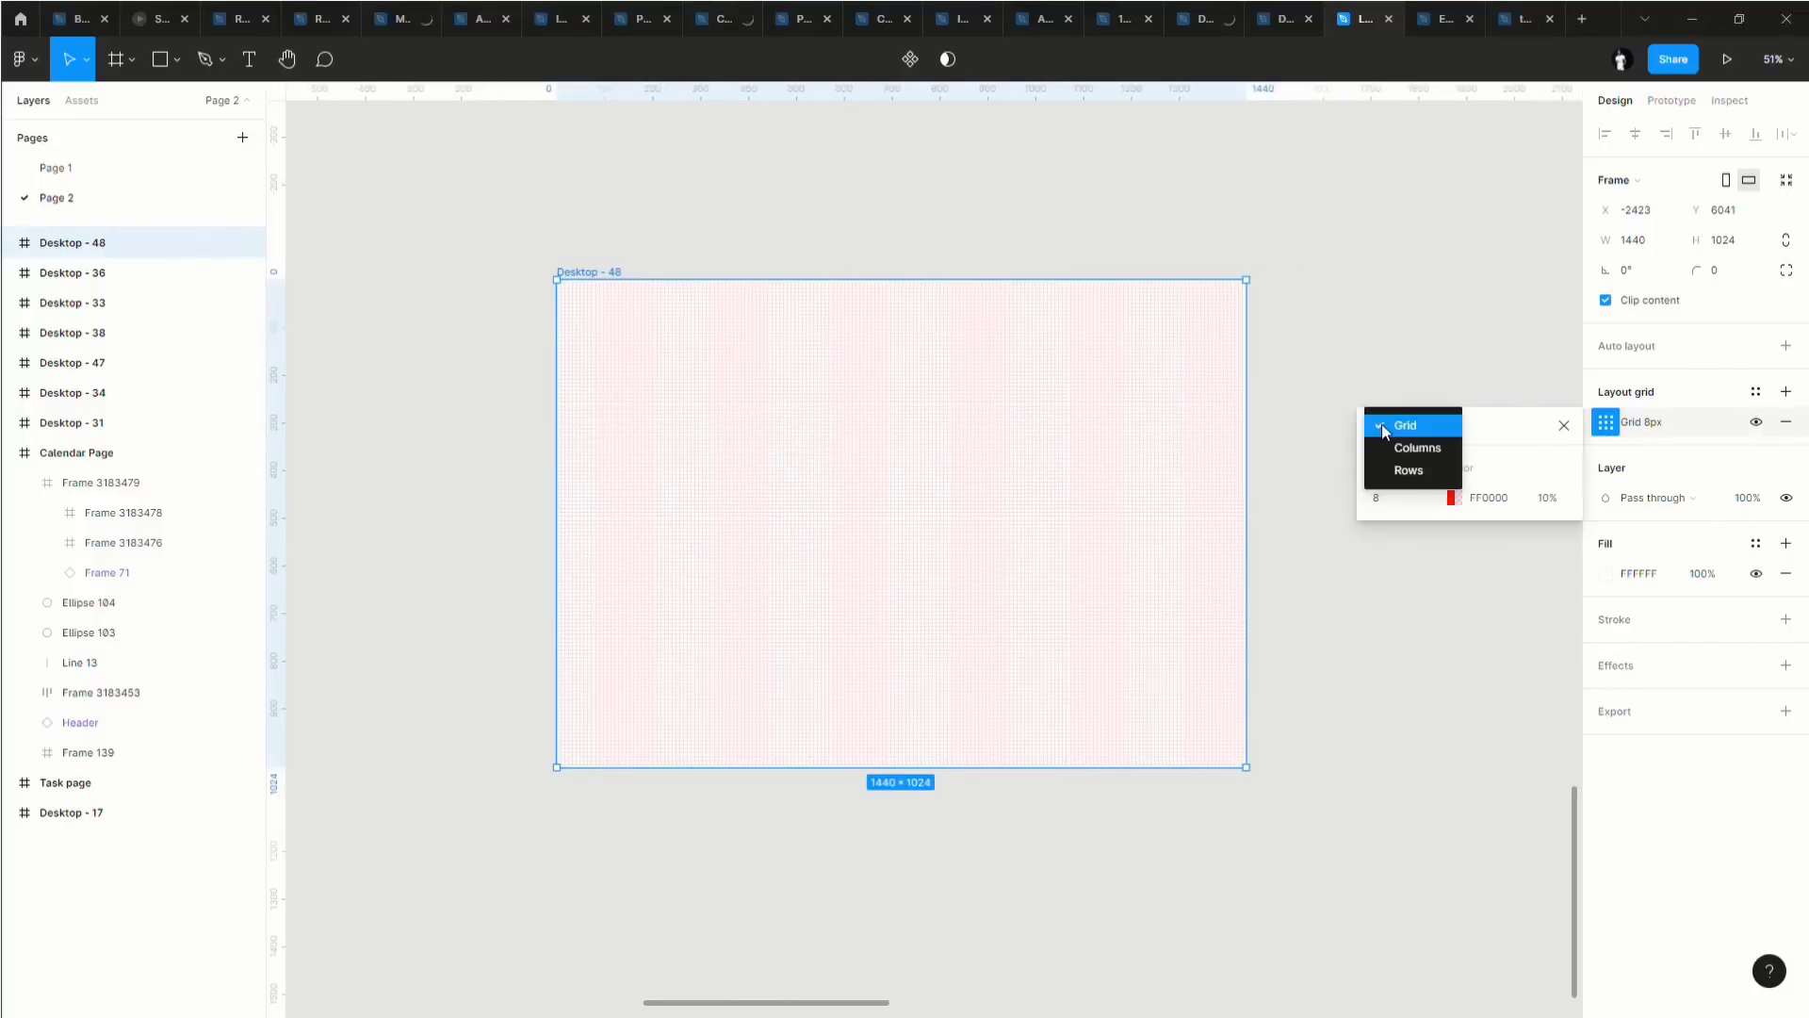
click(1396, 449)
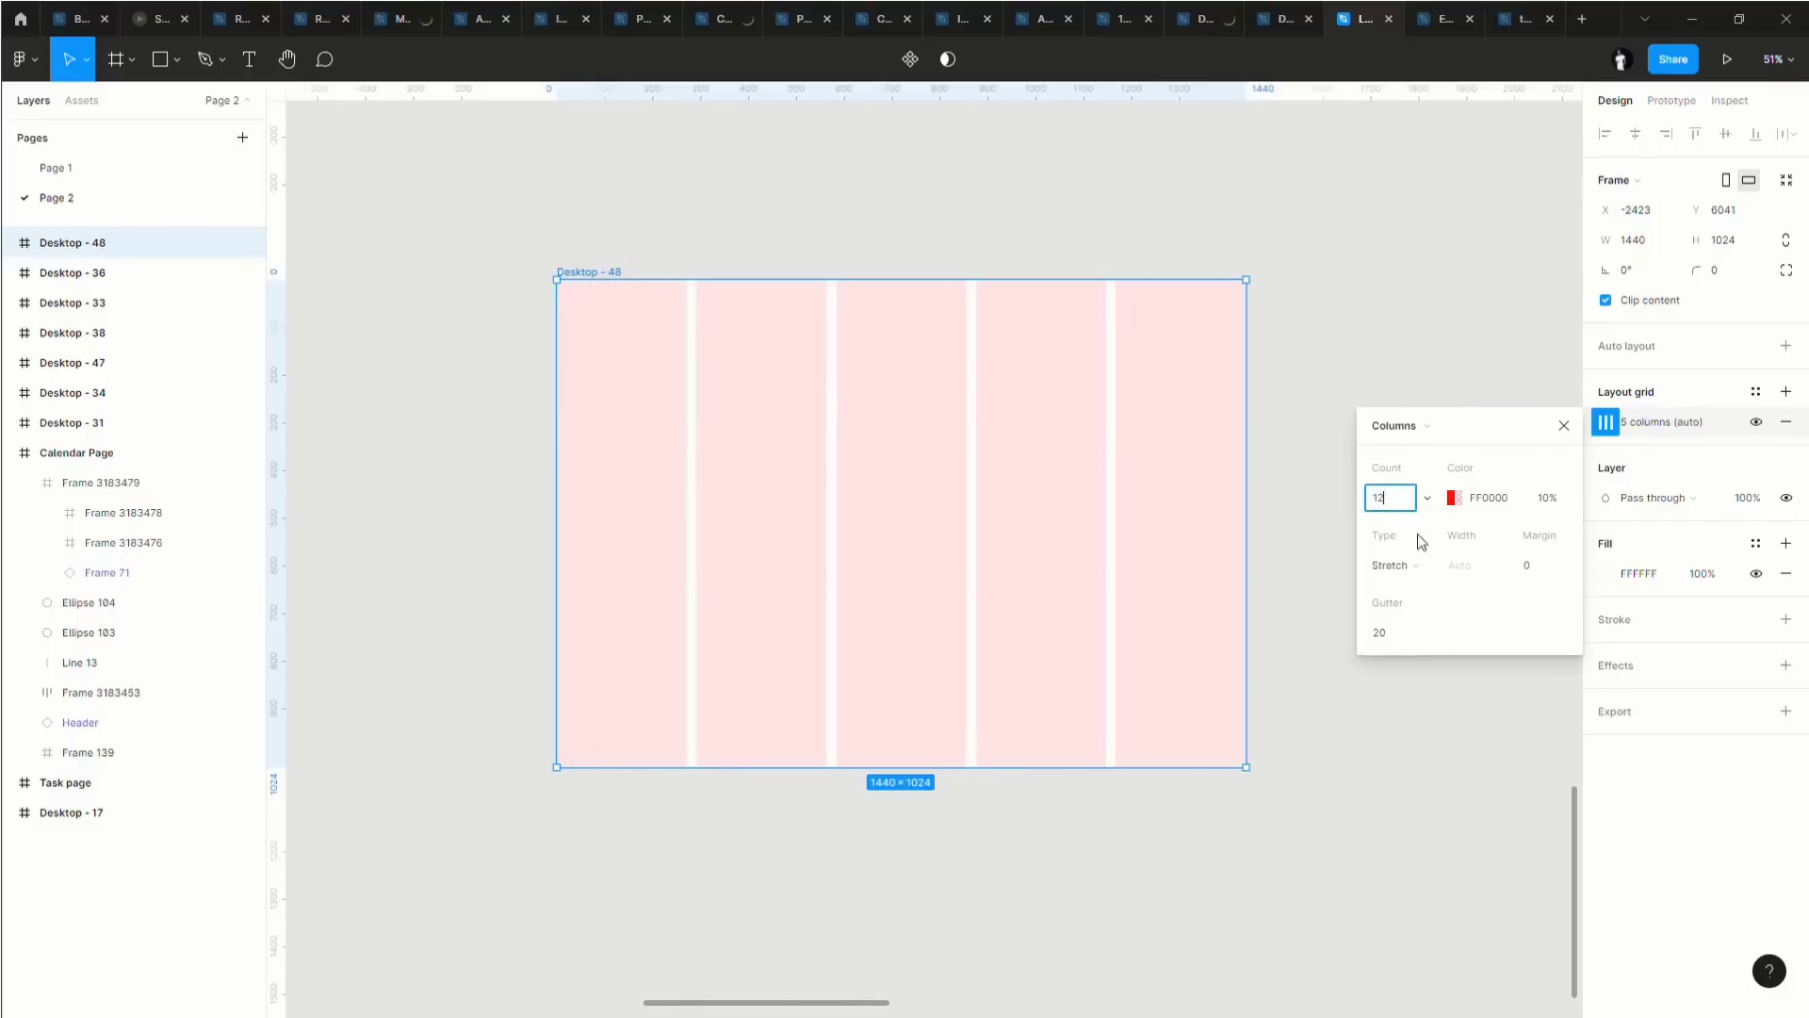
Configure the column grid with 12 stretched columns, a margin of 104 and a gutter of 24.
click(1548, 571)
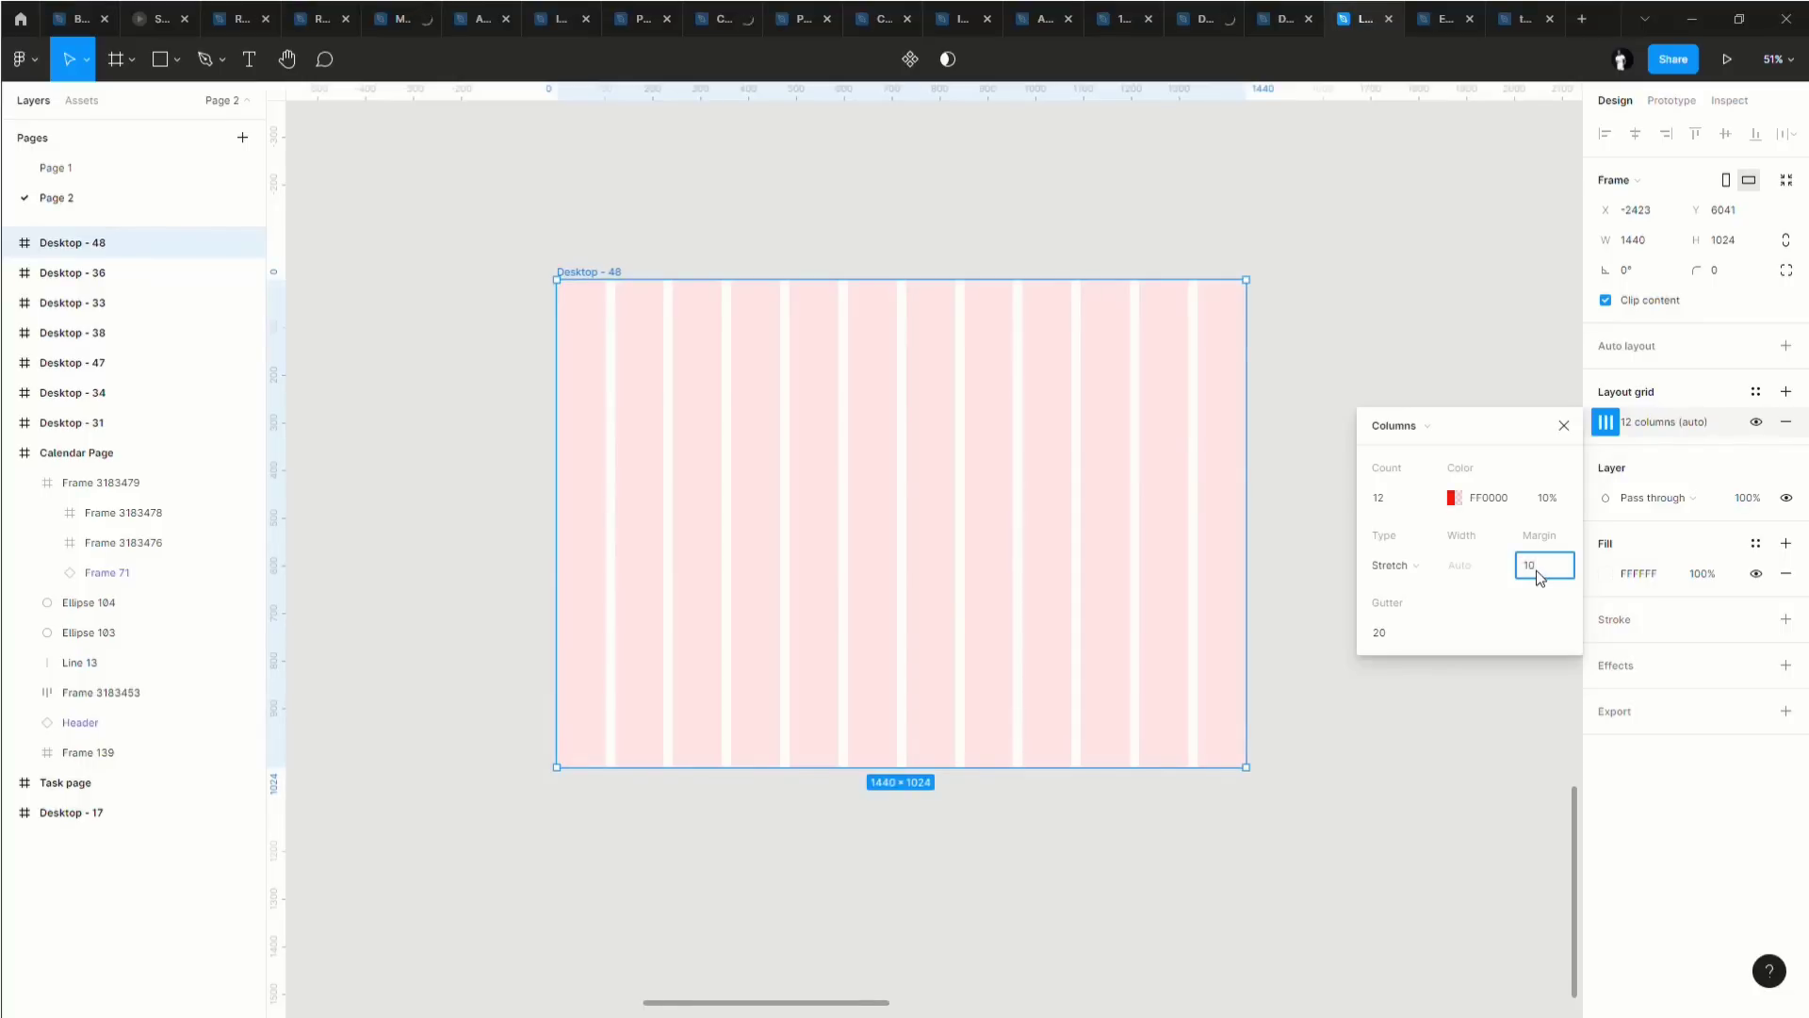
key(Return)
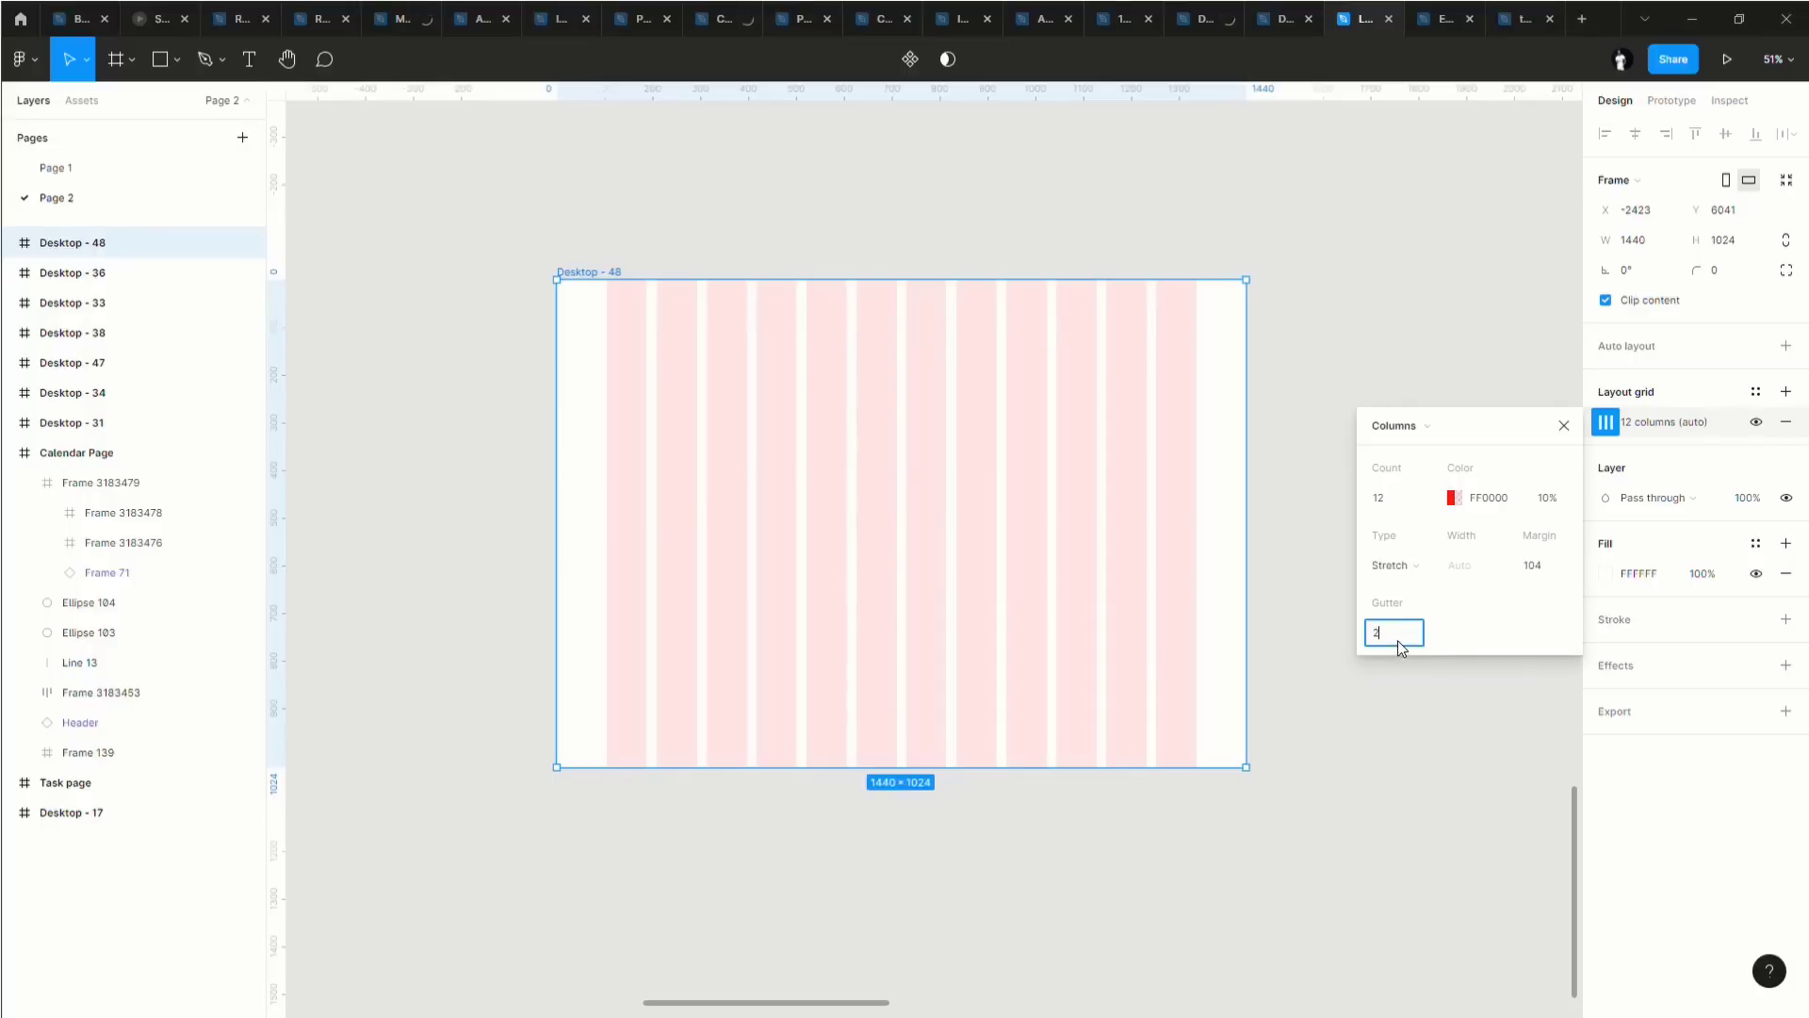
key(Return)
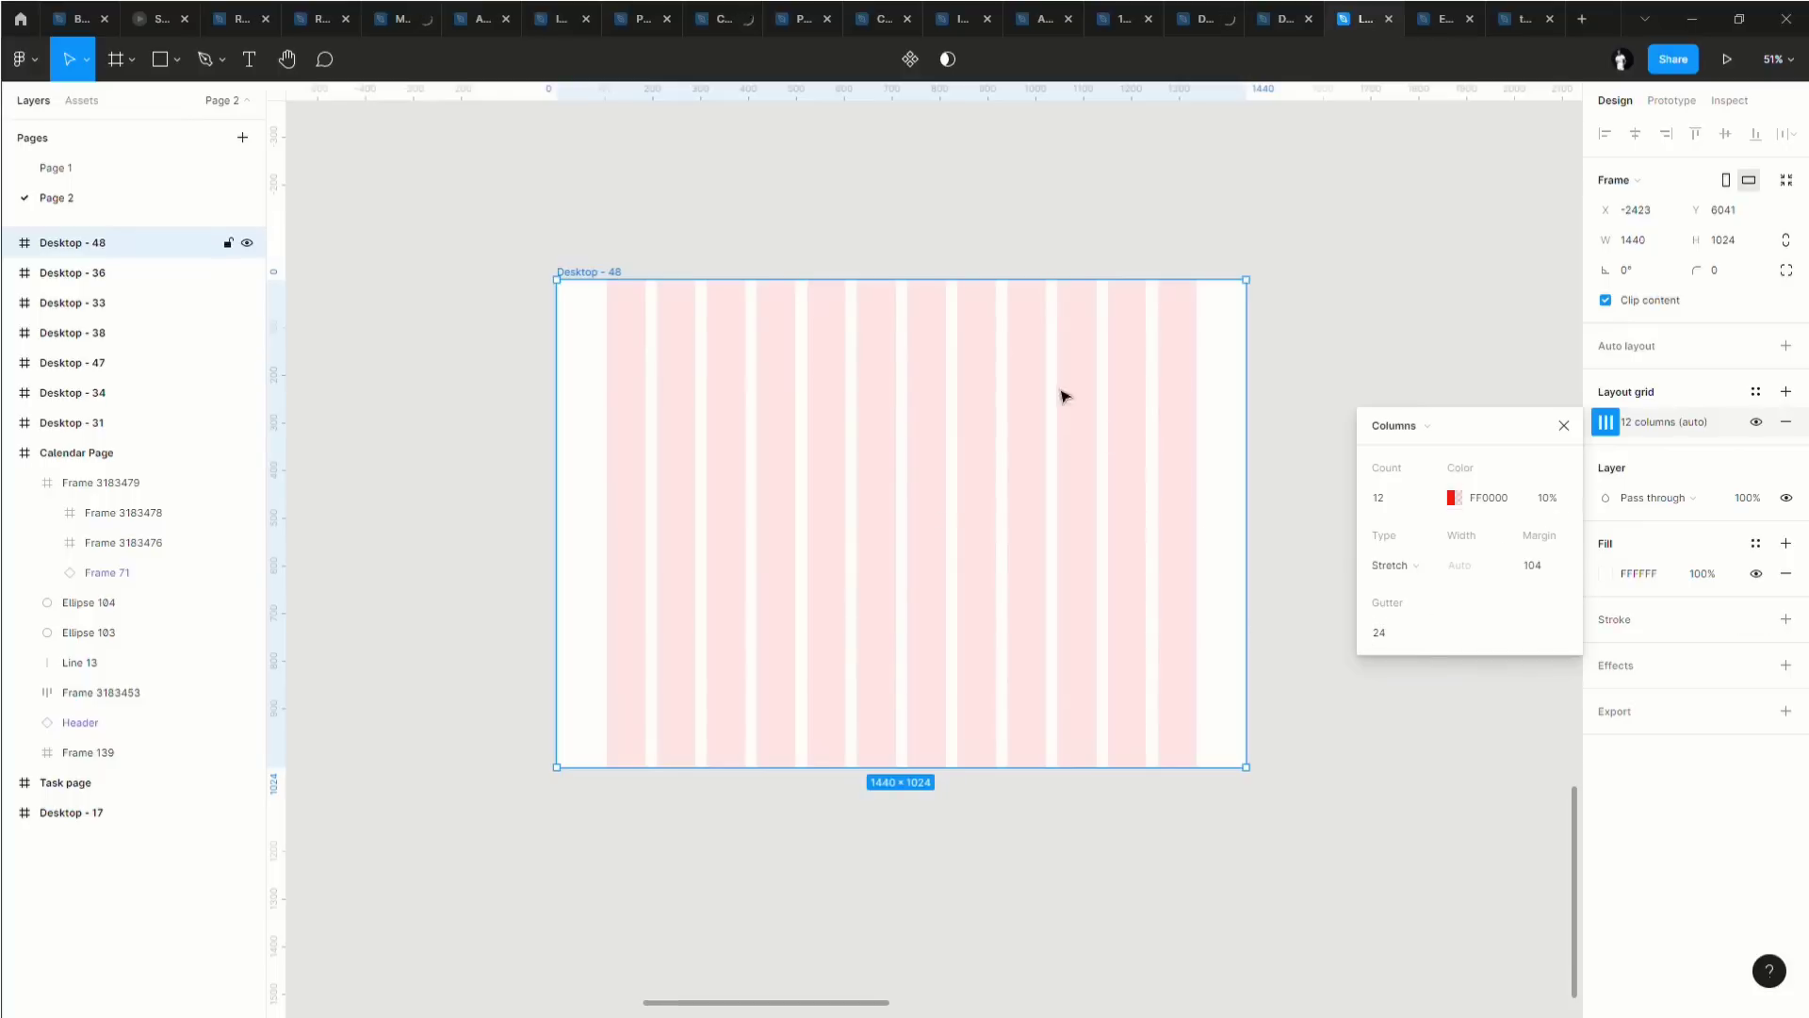
click(1564, 425)
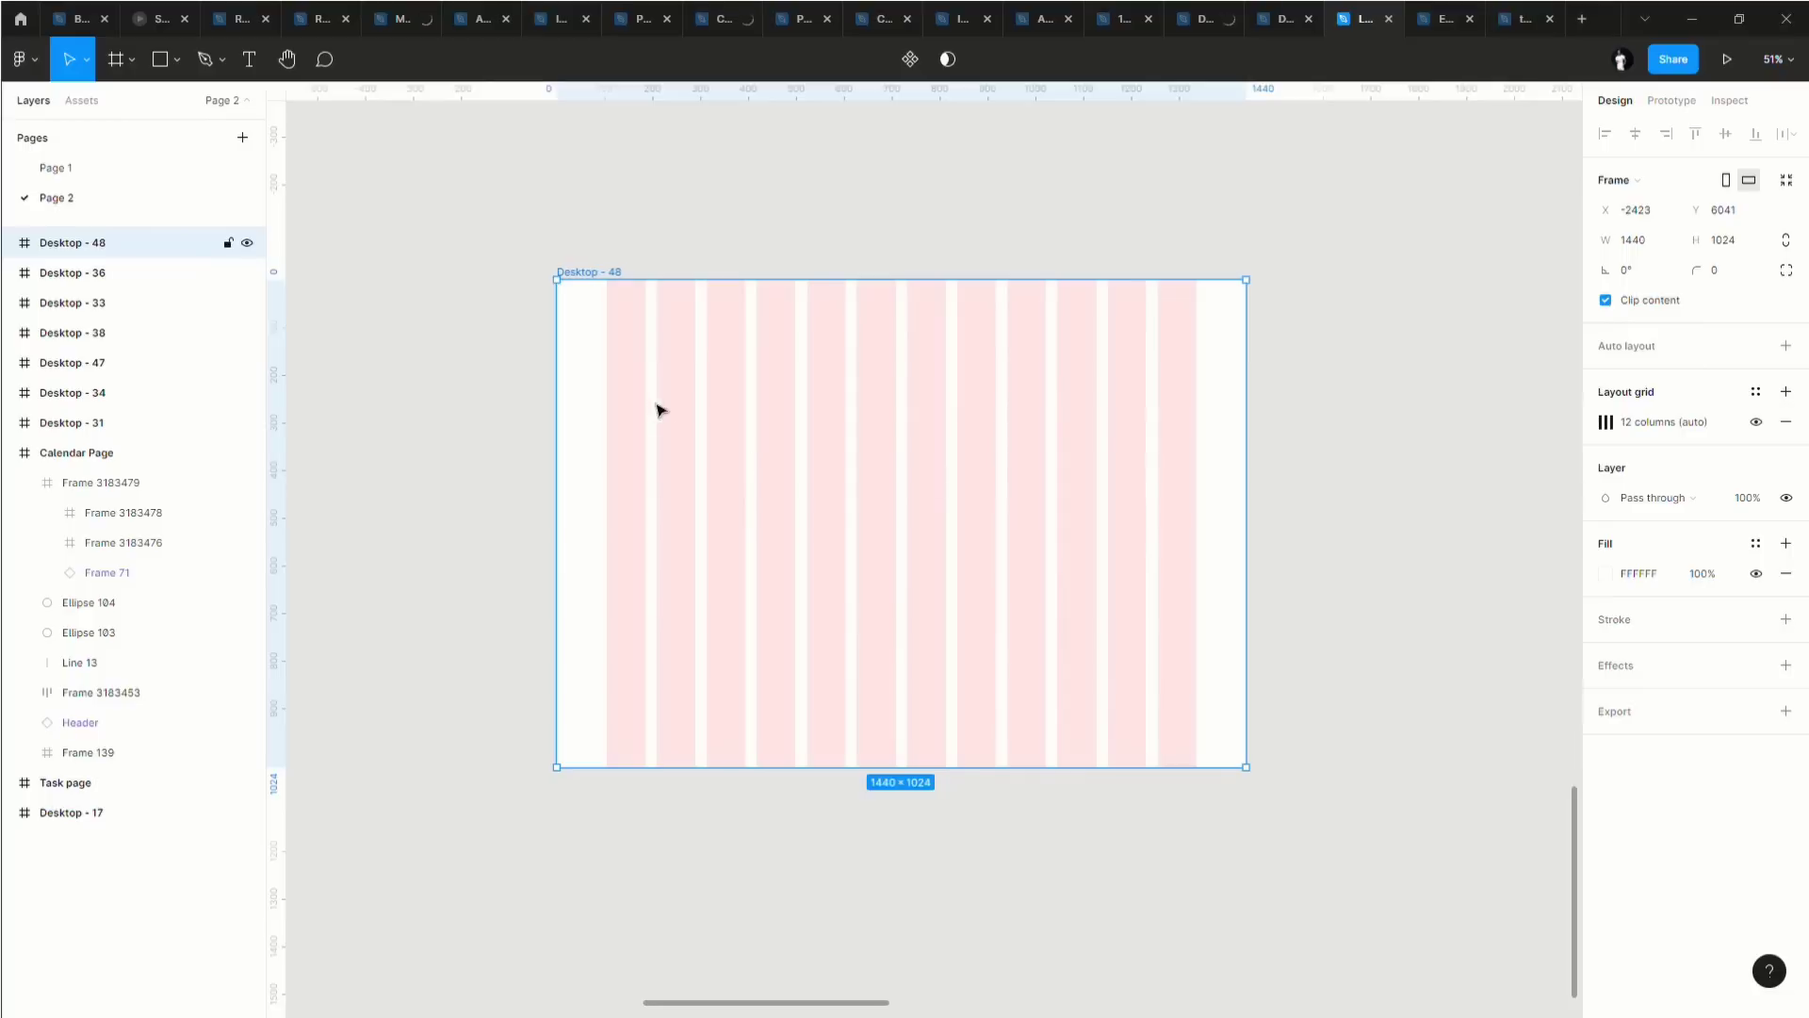
Examine the column layout on the new frame and the row of existing dashboard screens above it.
scroll(792, 392, up, 5)
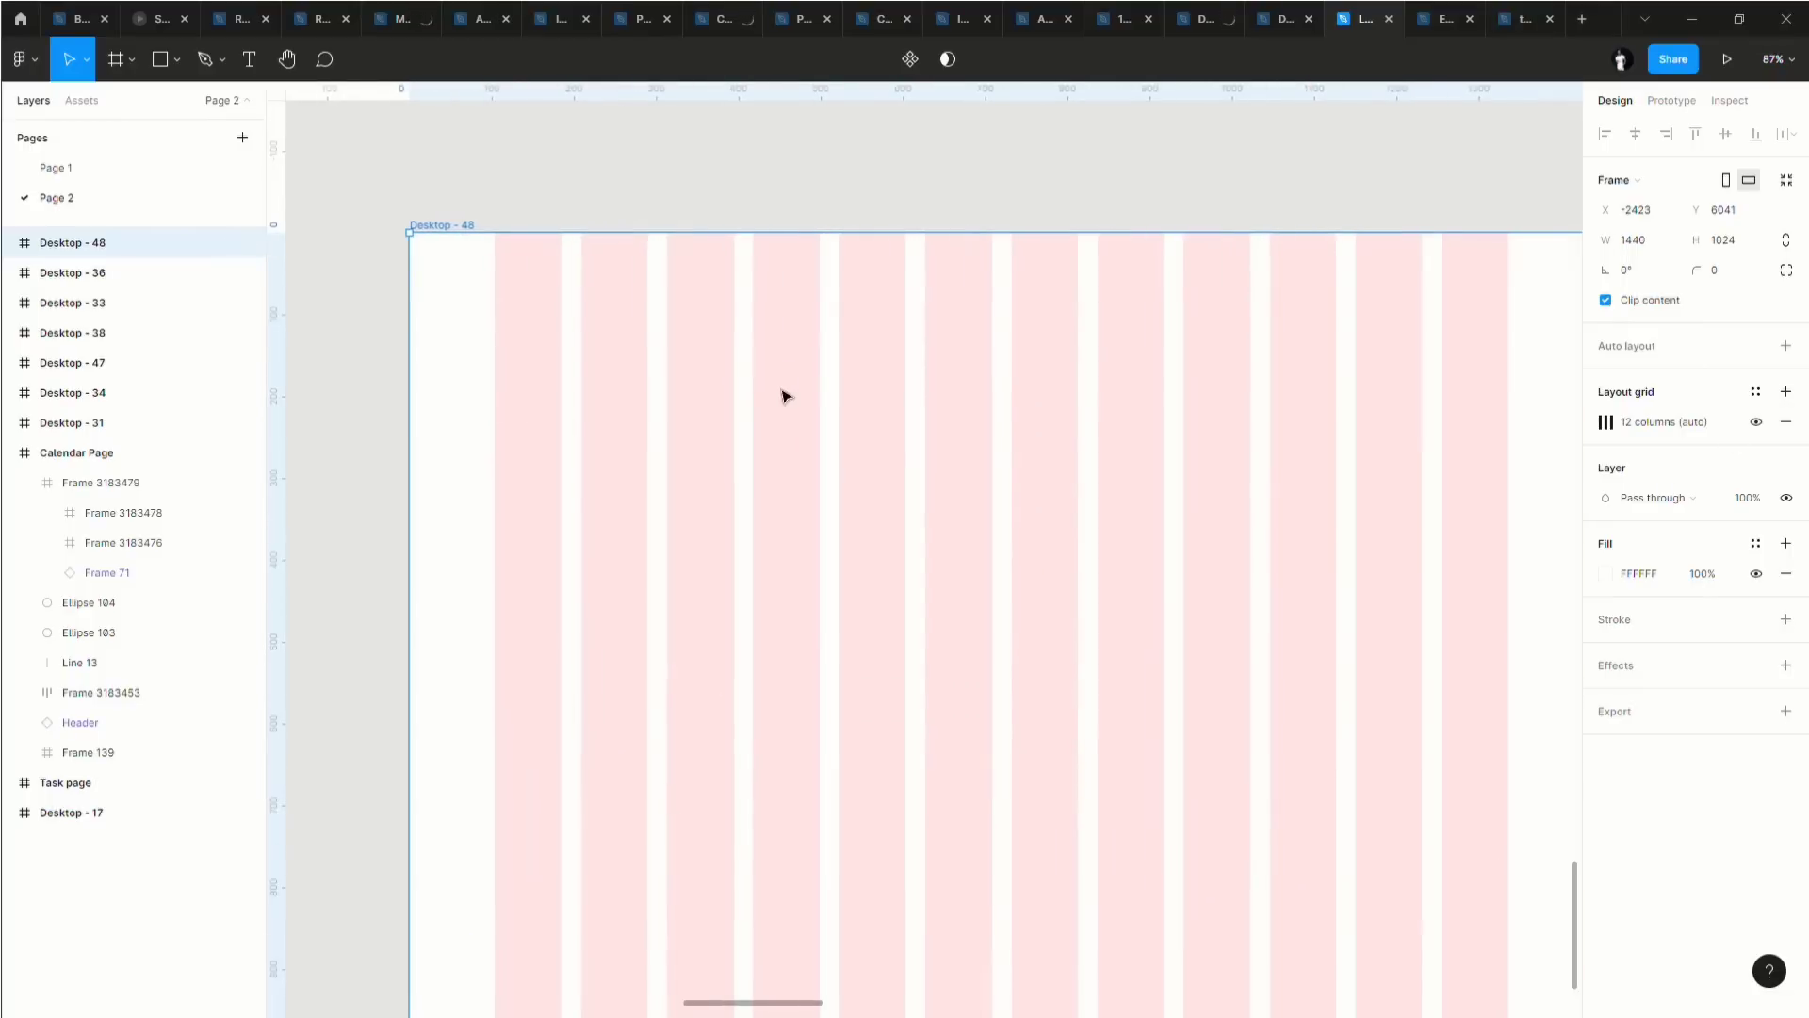
scroll(783, 396, down, 4)
scroll(783, 396, right, 2)
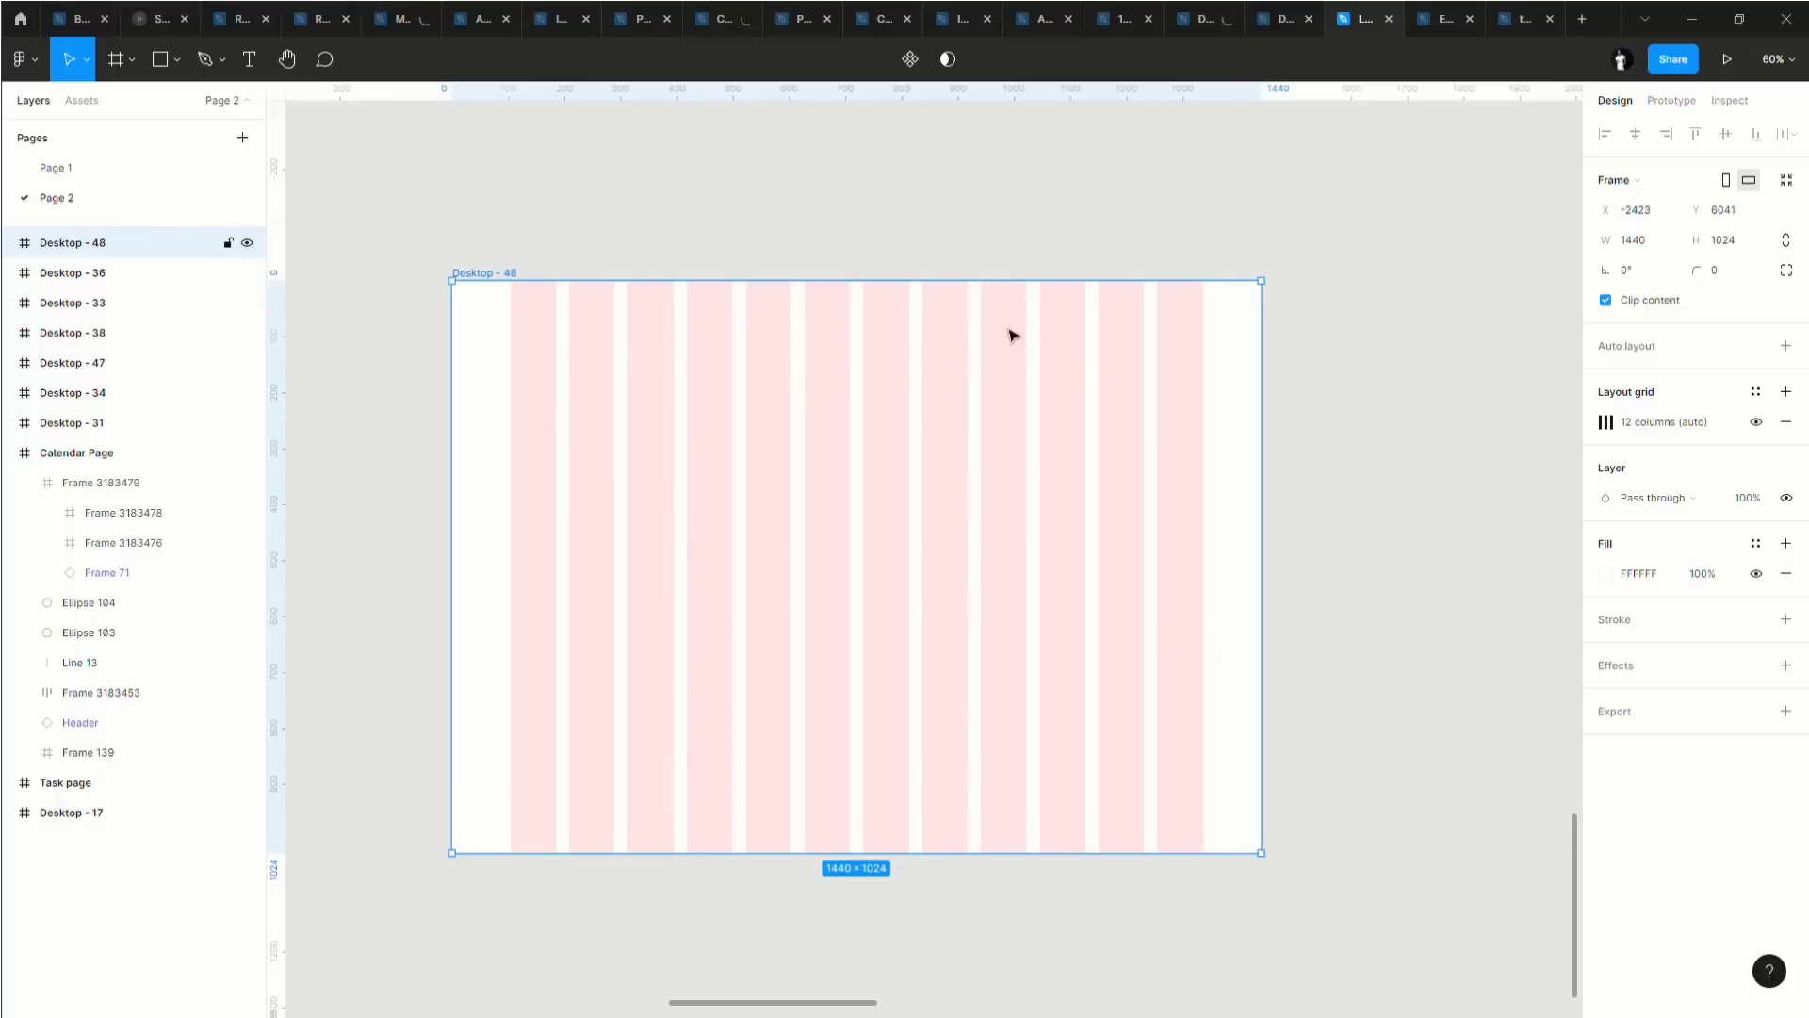
scroll(970, 466, down, 2)
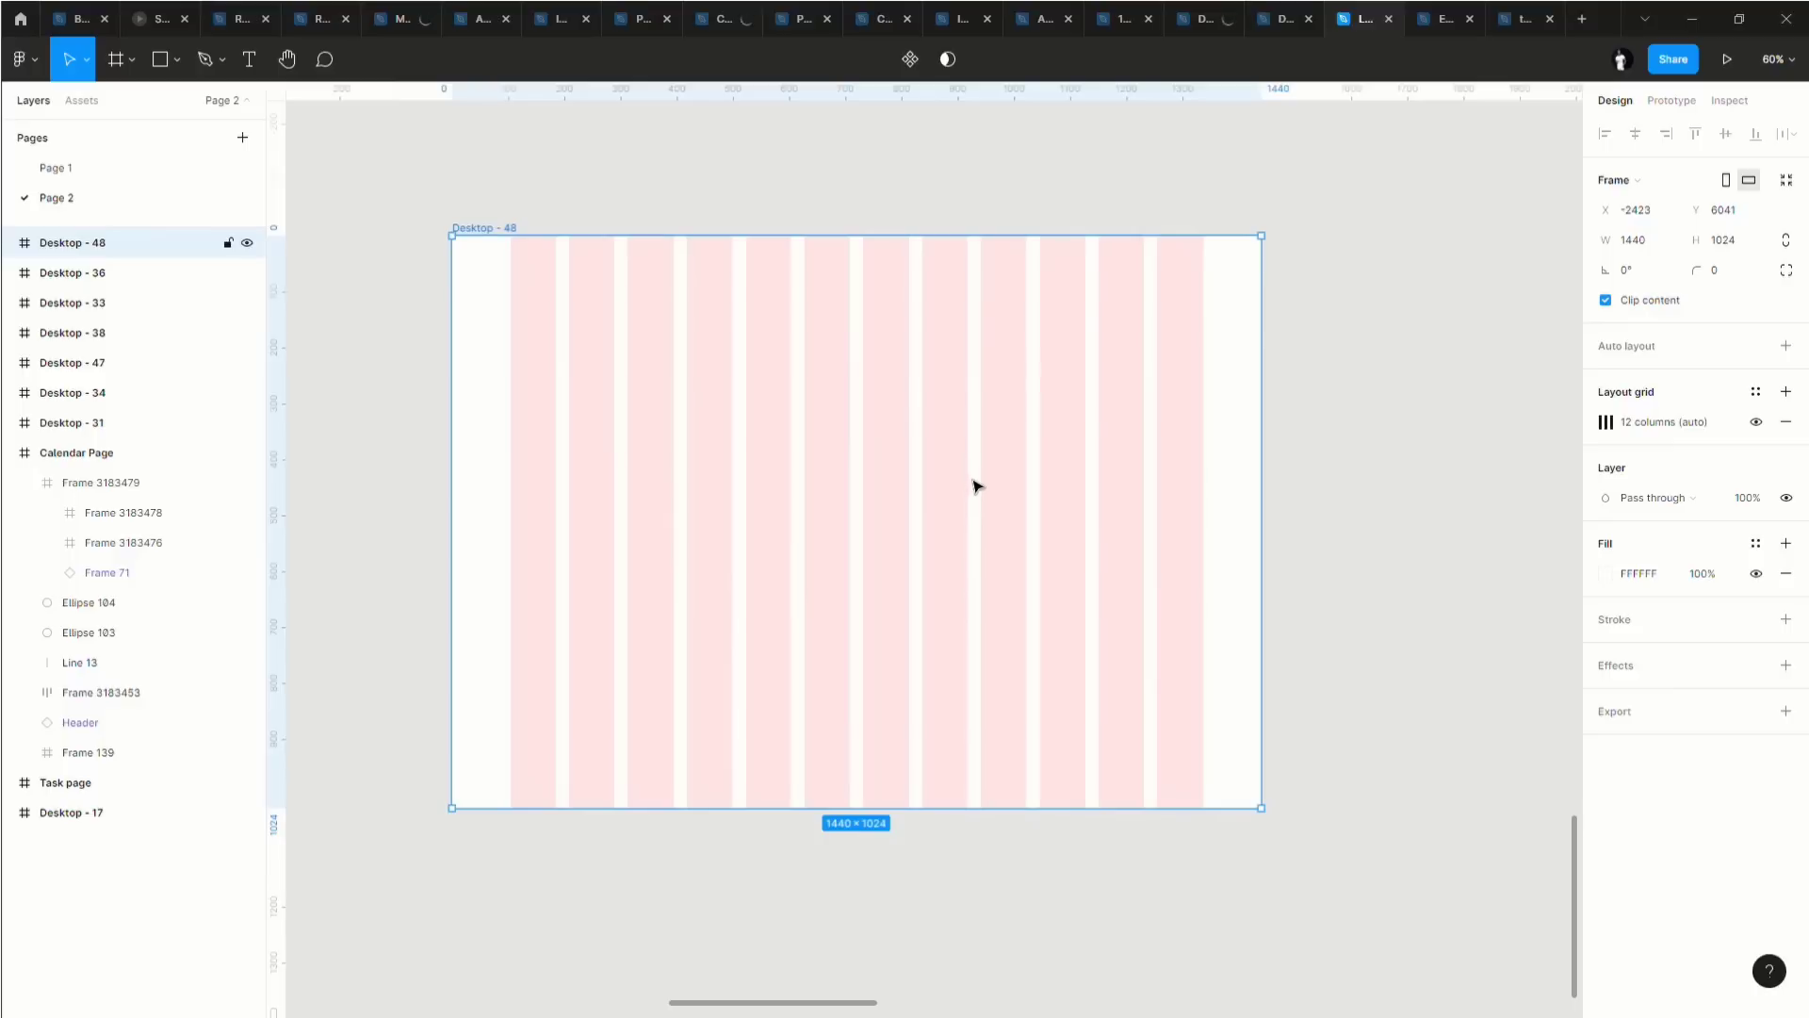
scroll(974, 468, left, 2)
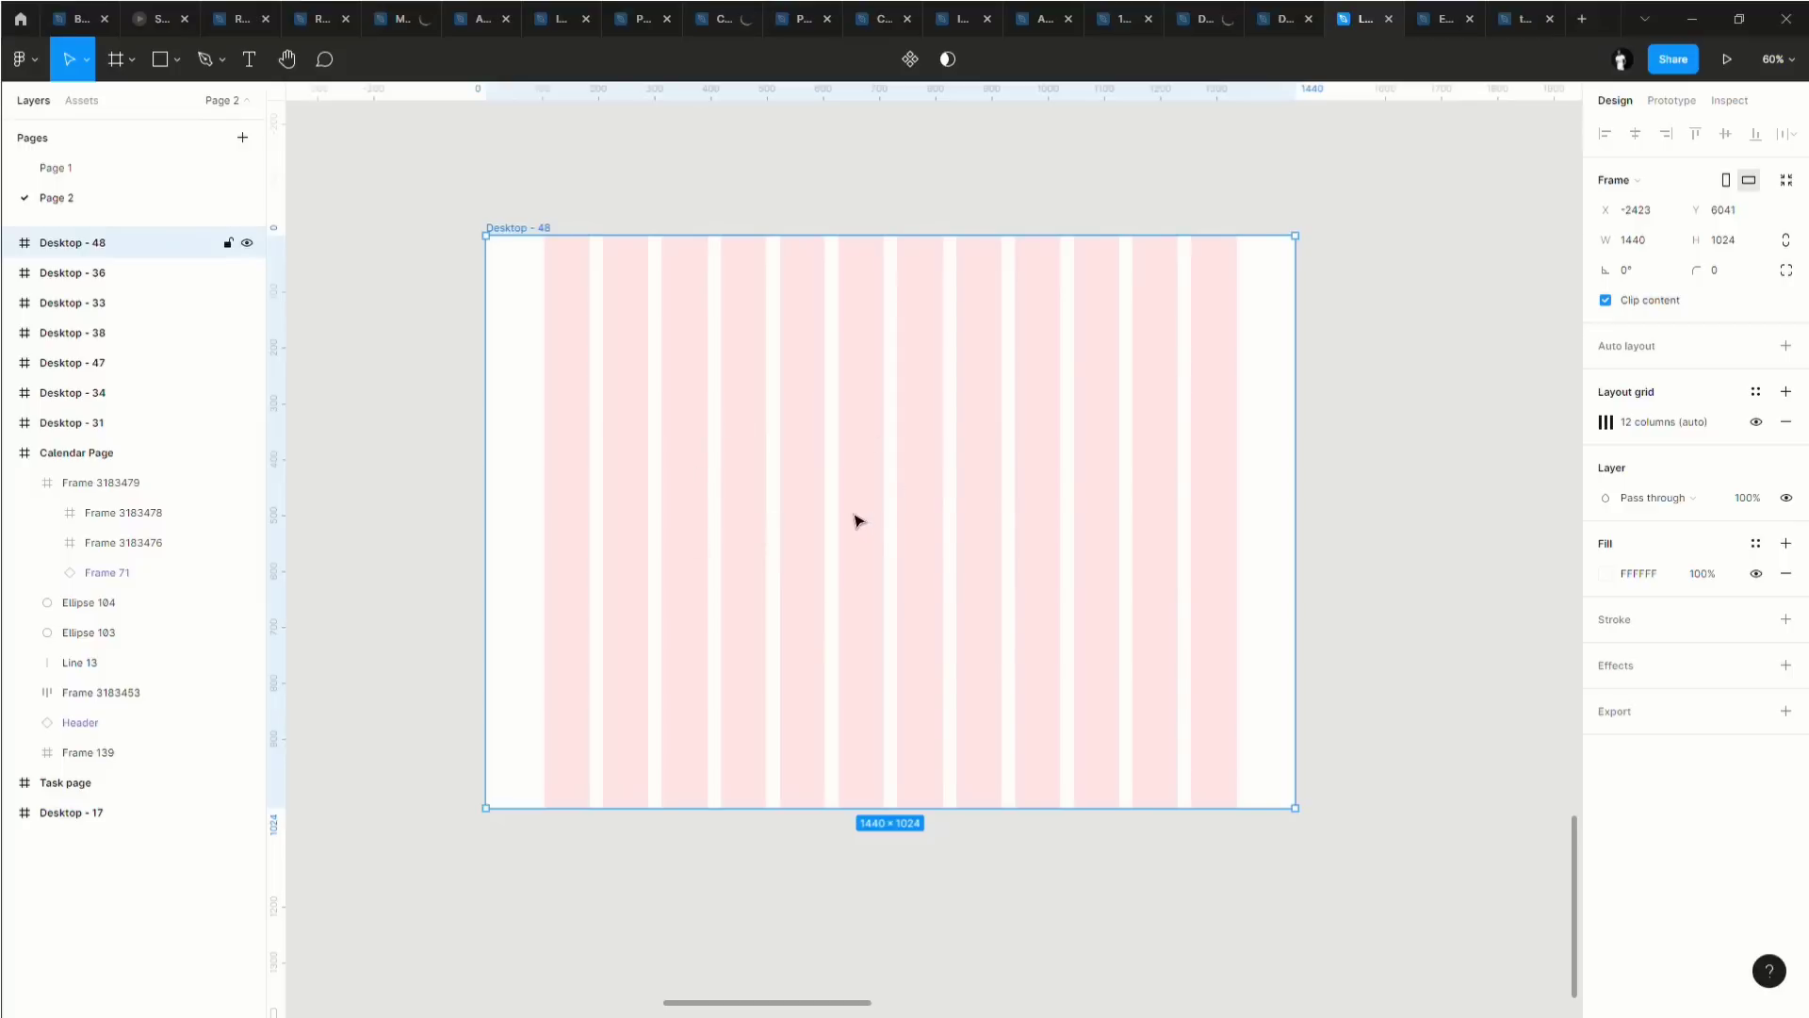
scroll(945, 727, up, 6)
ctrl+scroll(910, 731, down, 5)
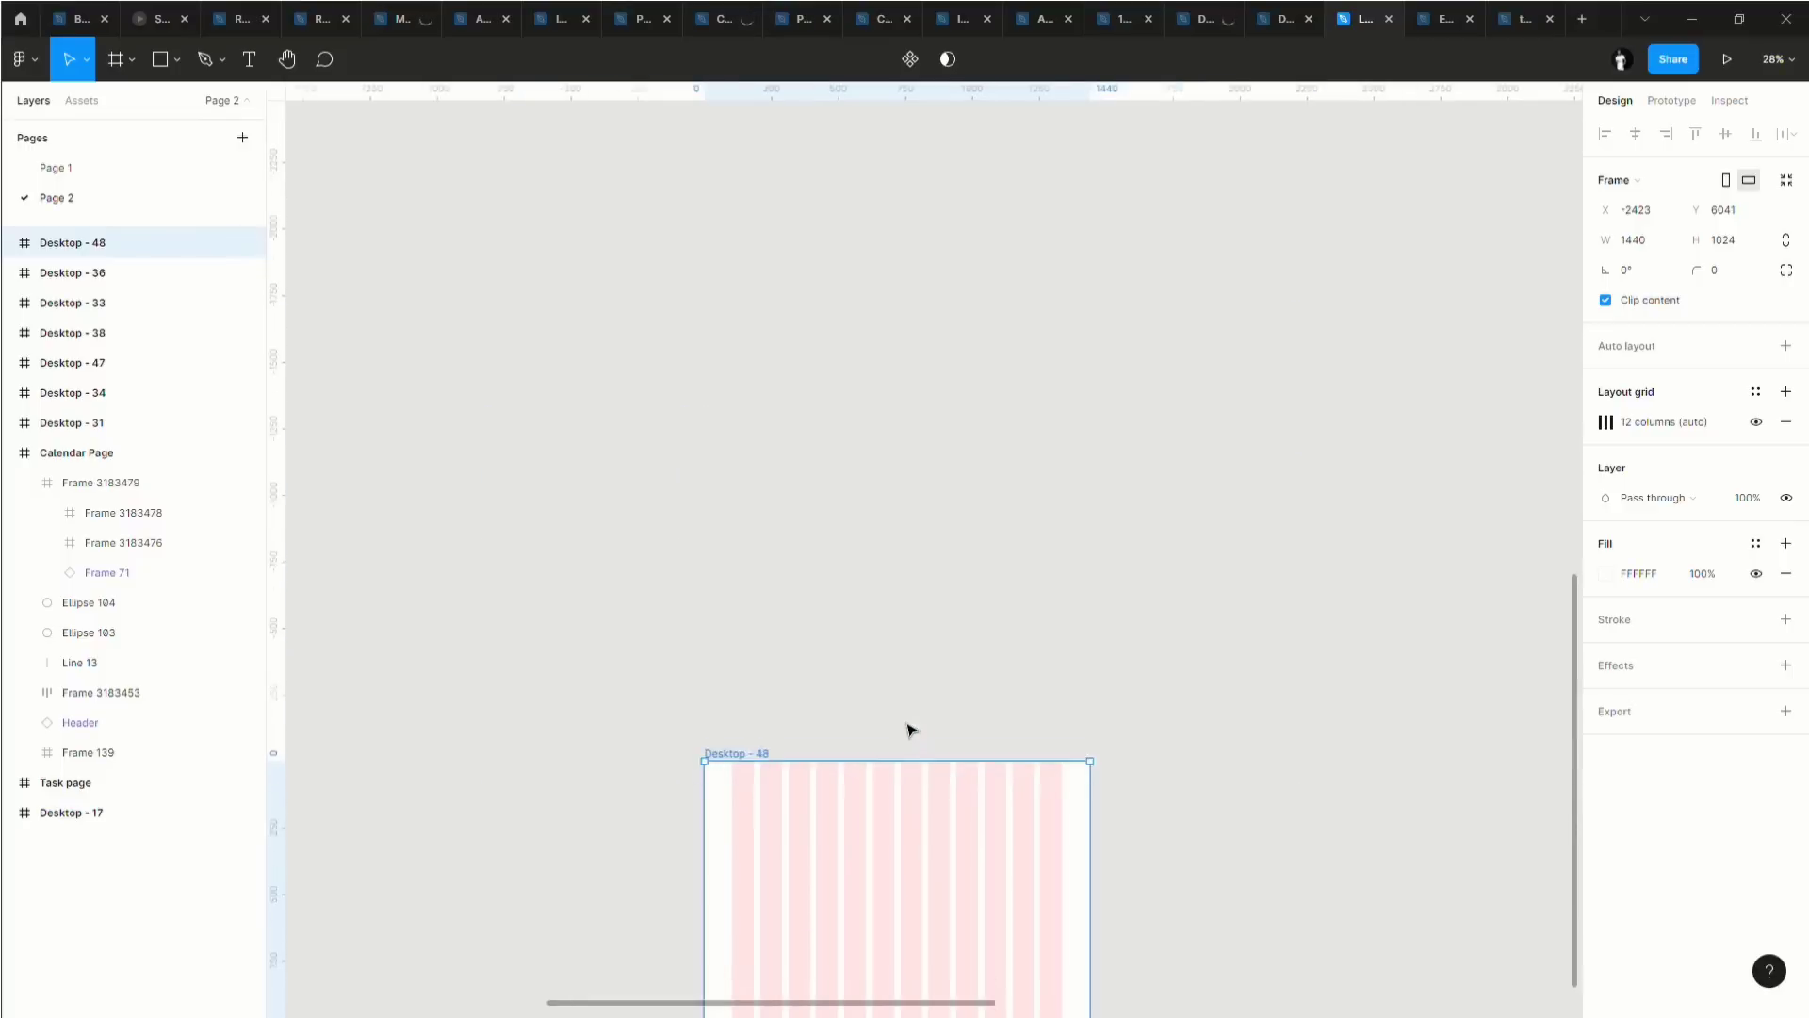
ctrl+scroll(902, 731, down, 4)
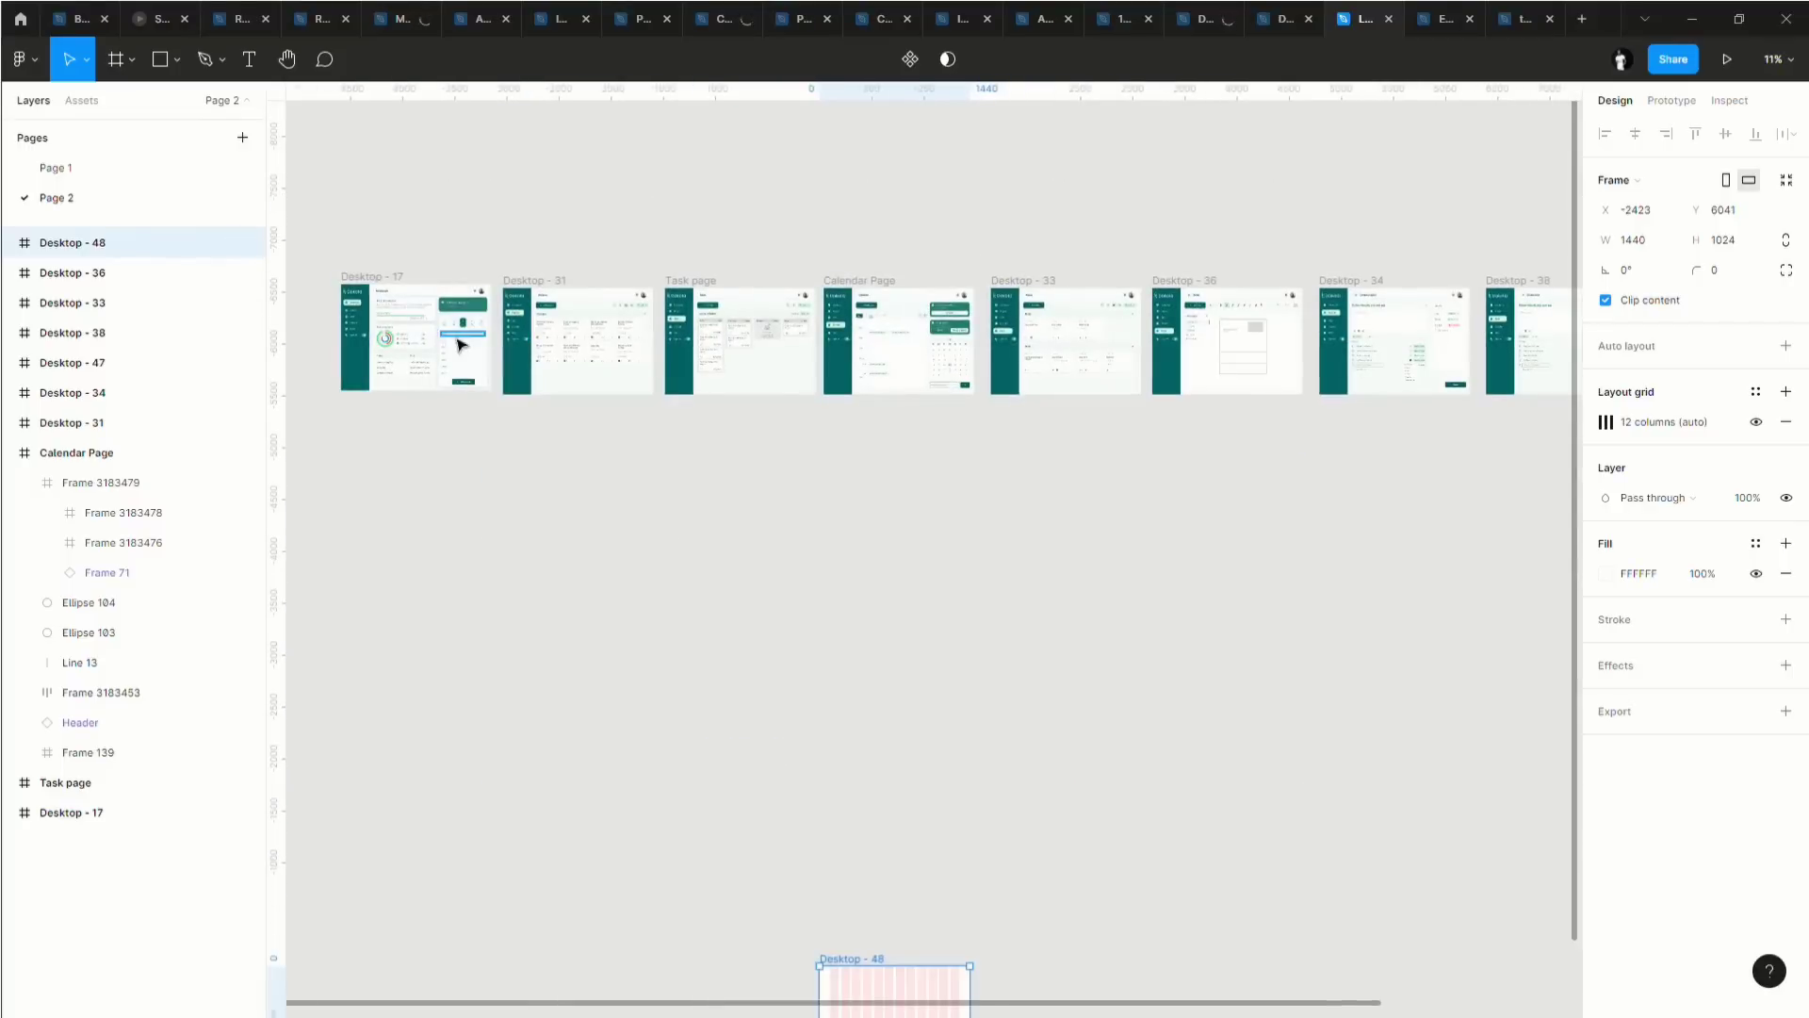
scroll(1301, 395, right, 3)
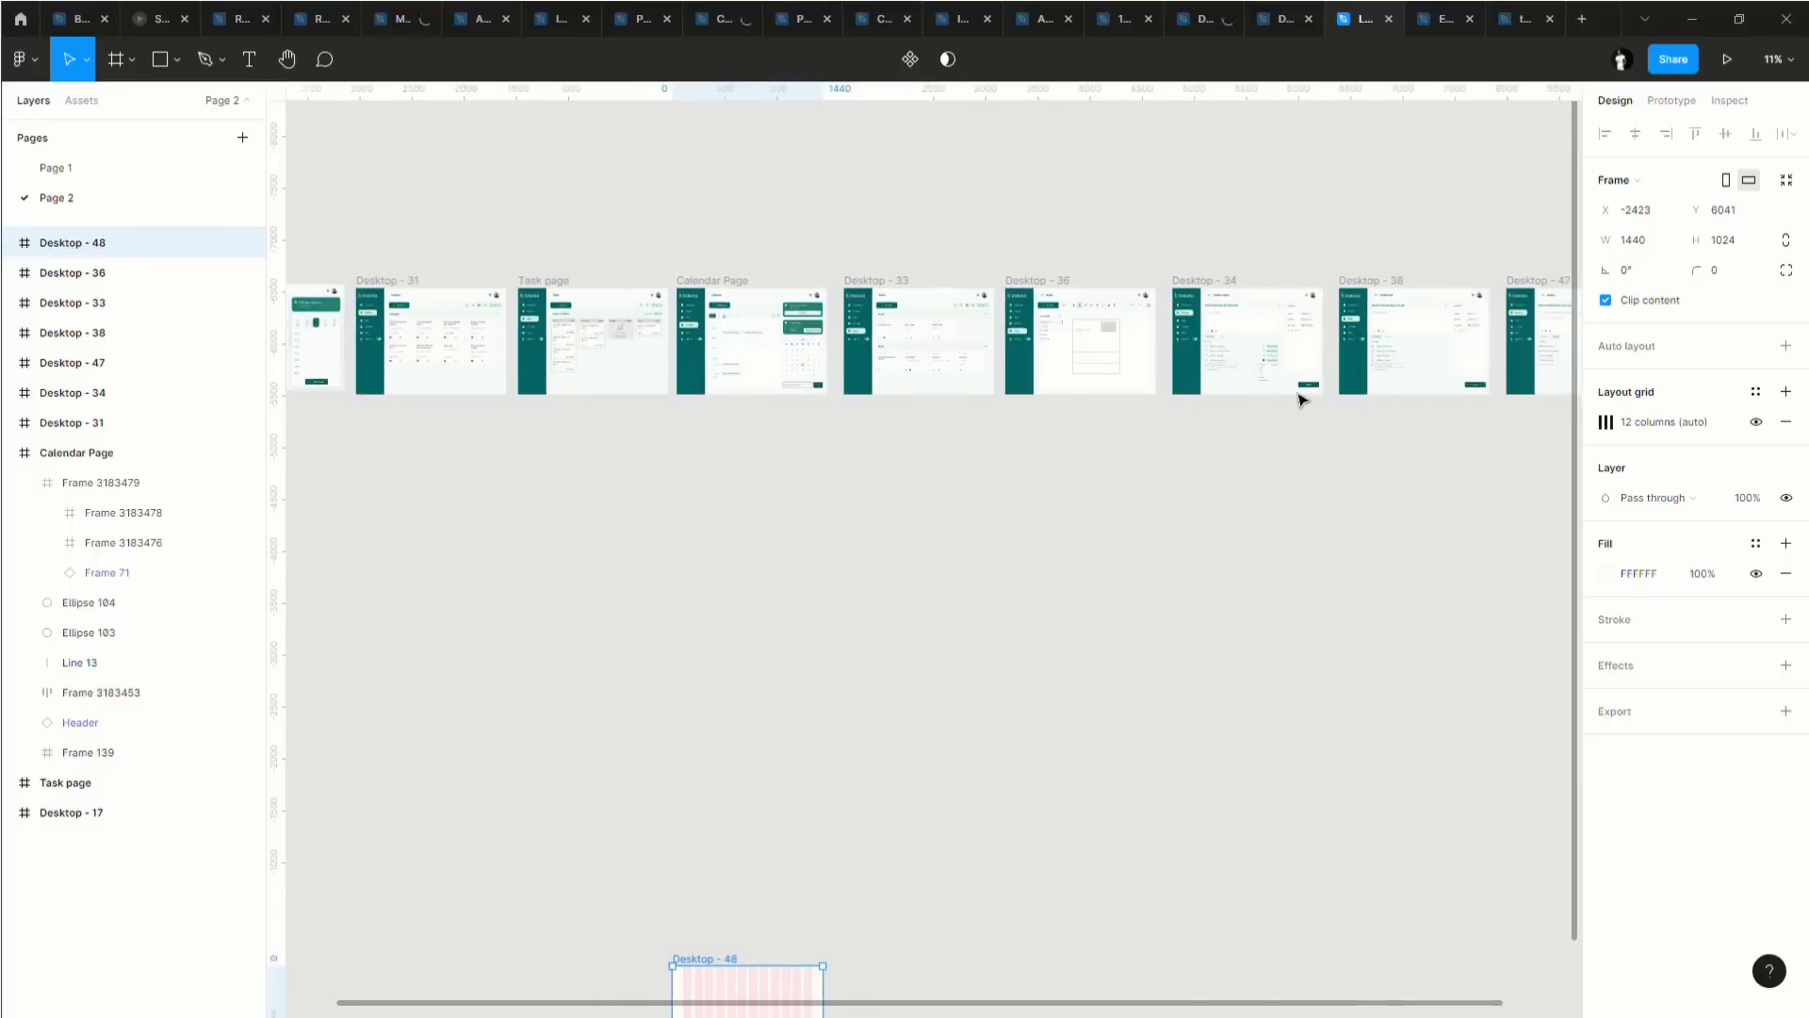
scroll(1300, 399, right, 4)
scroll(666, 396, left, 10)
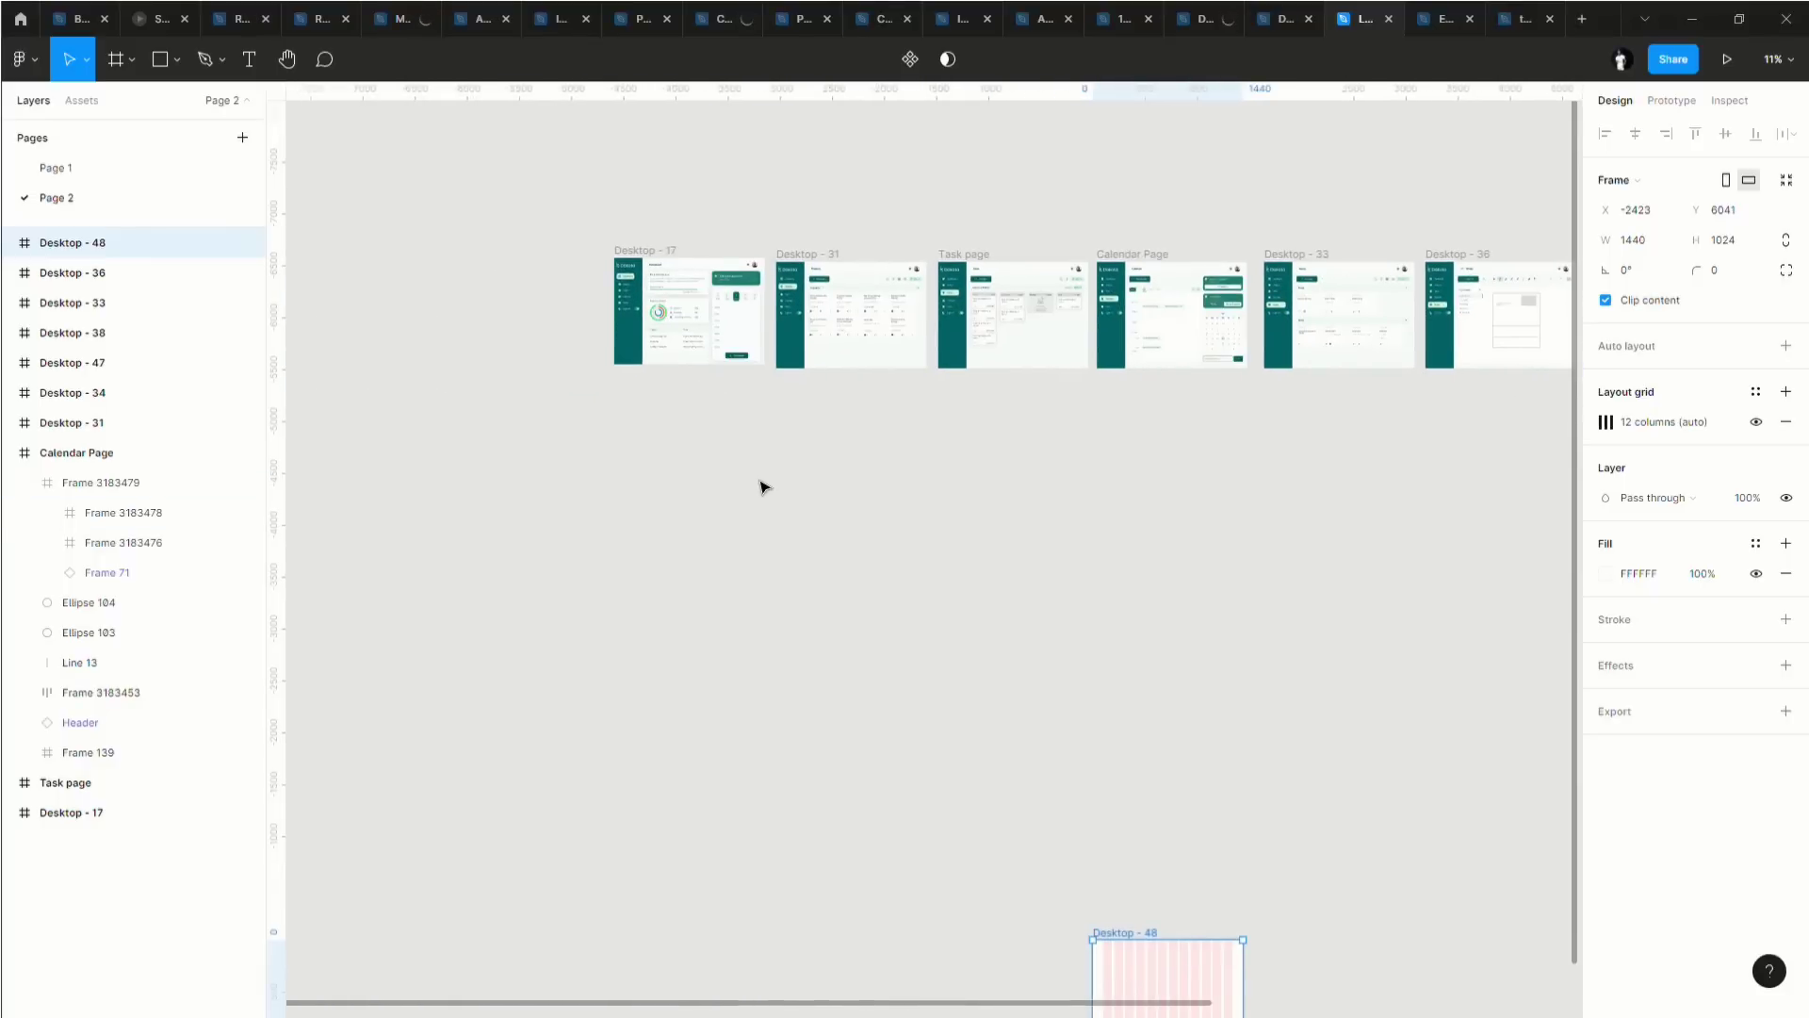
Duplicate the Task page frame into the empty area near the column-grid frame.
scroll(764, 487, down, 1)
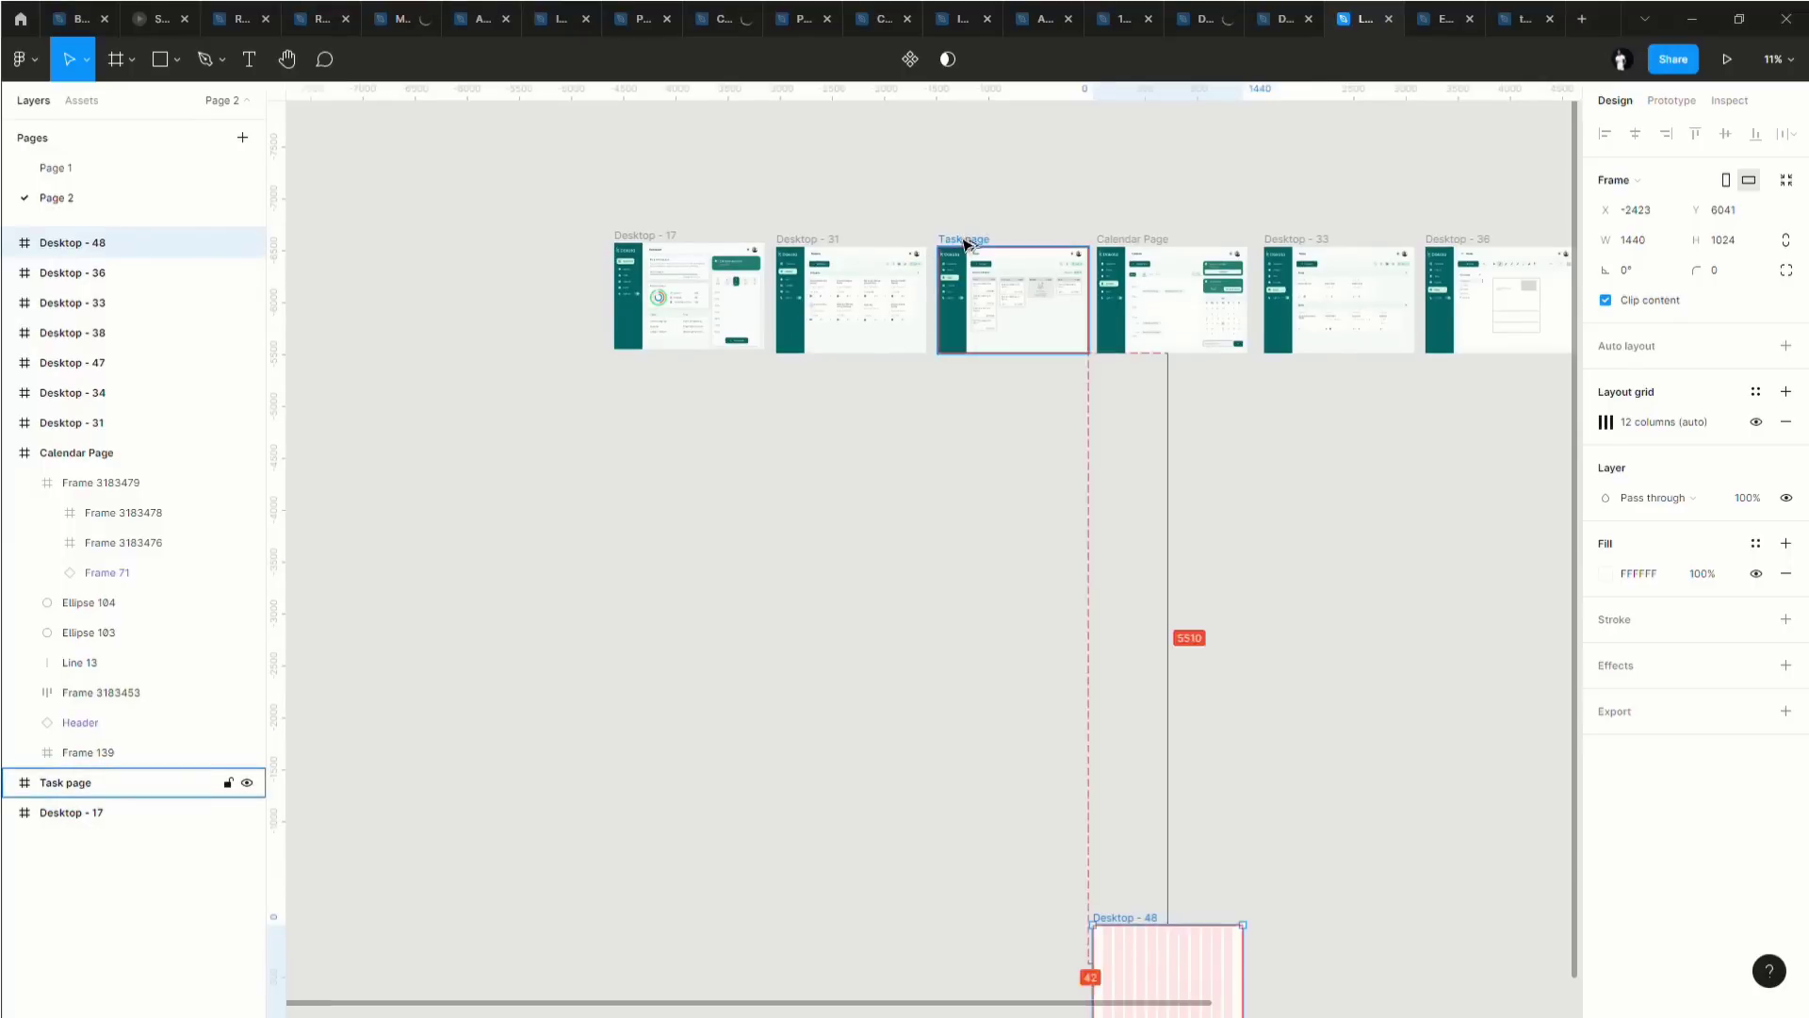
drag(963, 243, 1359, 807)
scroll(1342, 775, down, 5)
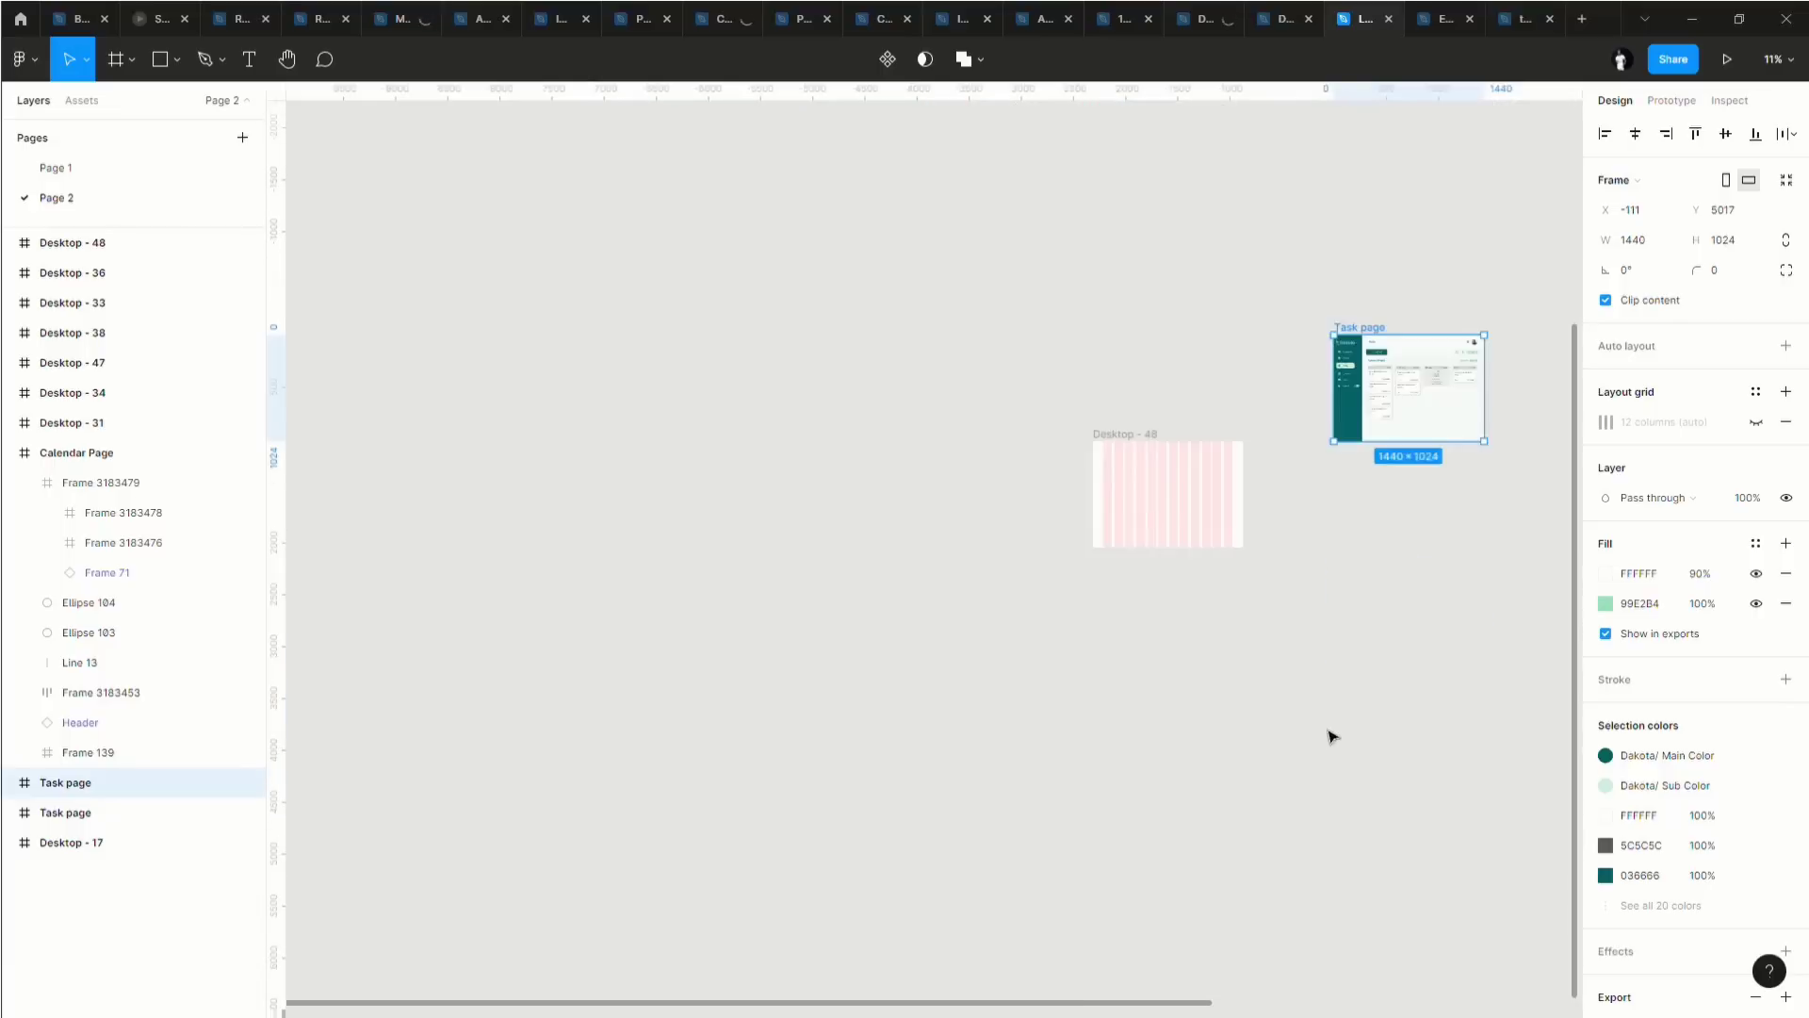
scroll(1329, 735, right, 2)
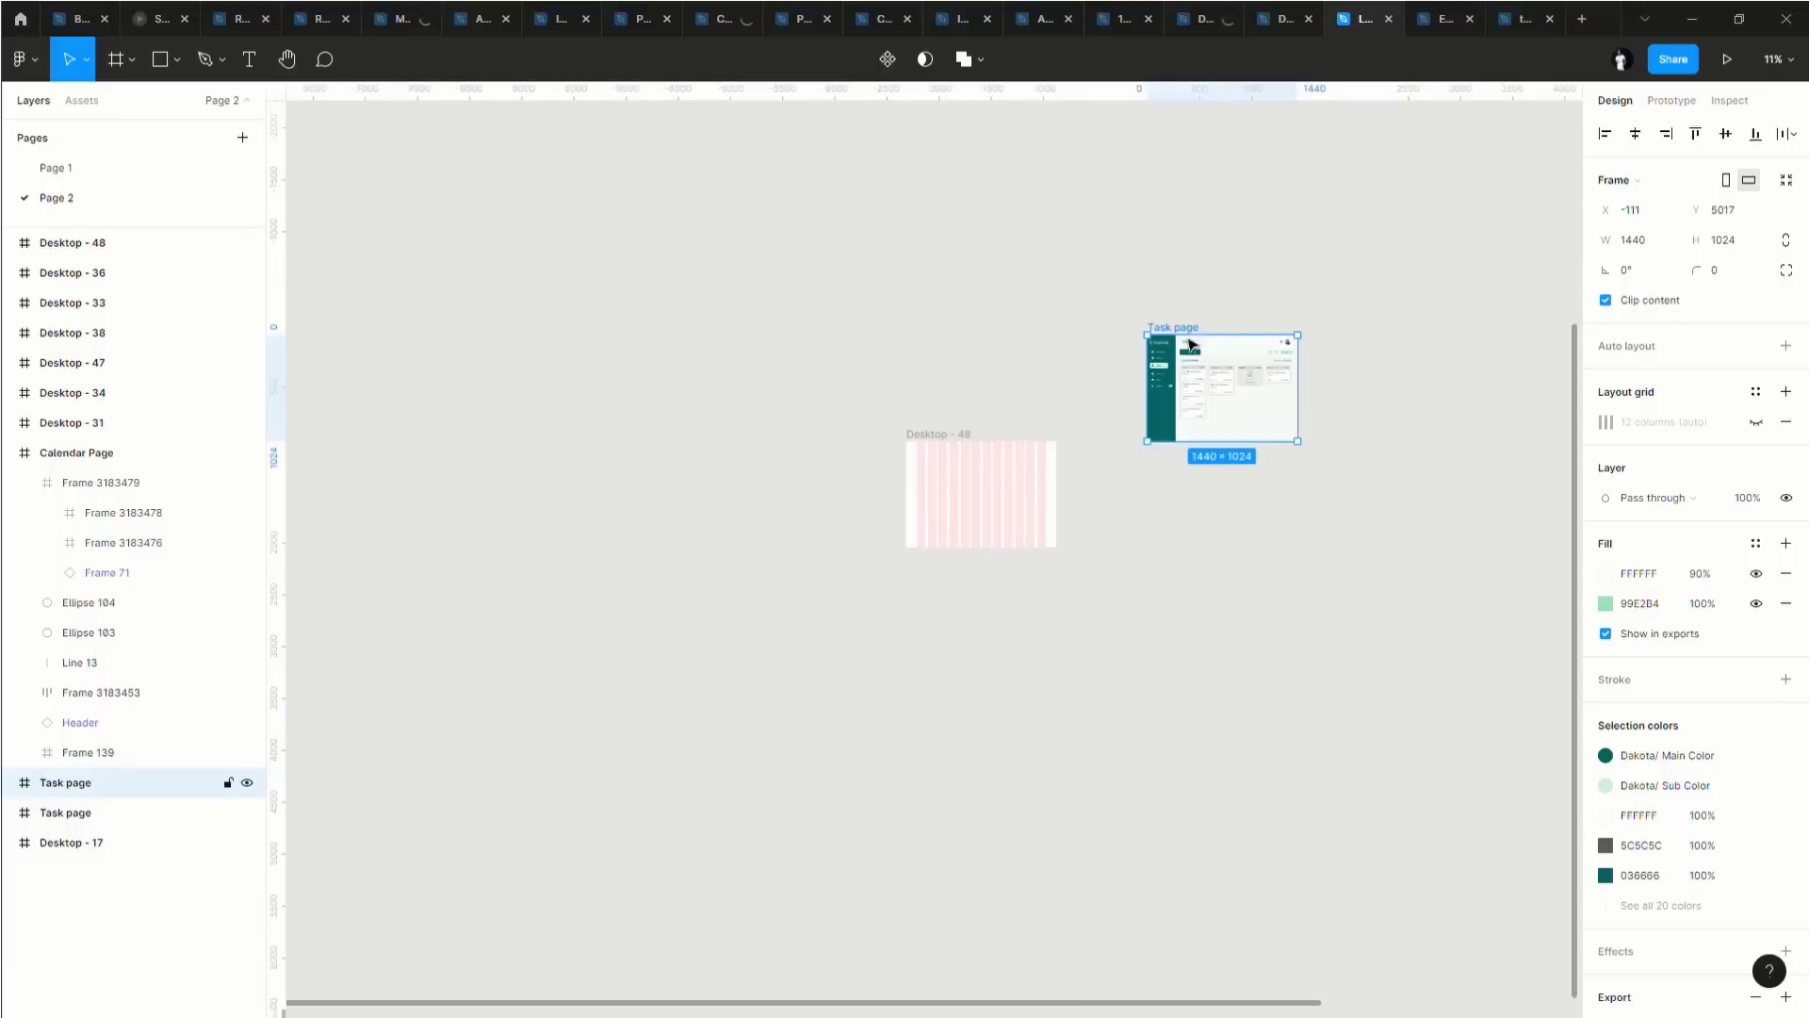
Copy the duplicated Task page as PNG and move the duplicate farther up from the column-grid frame.
right_click(1159, 415)
mouse_move(1213, 505)
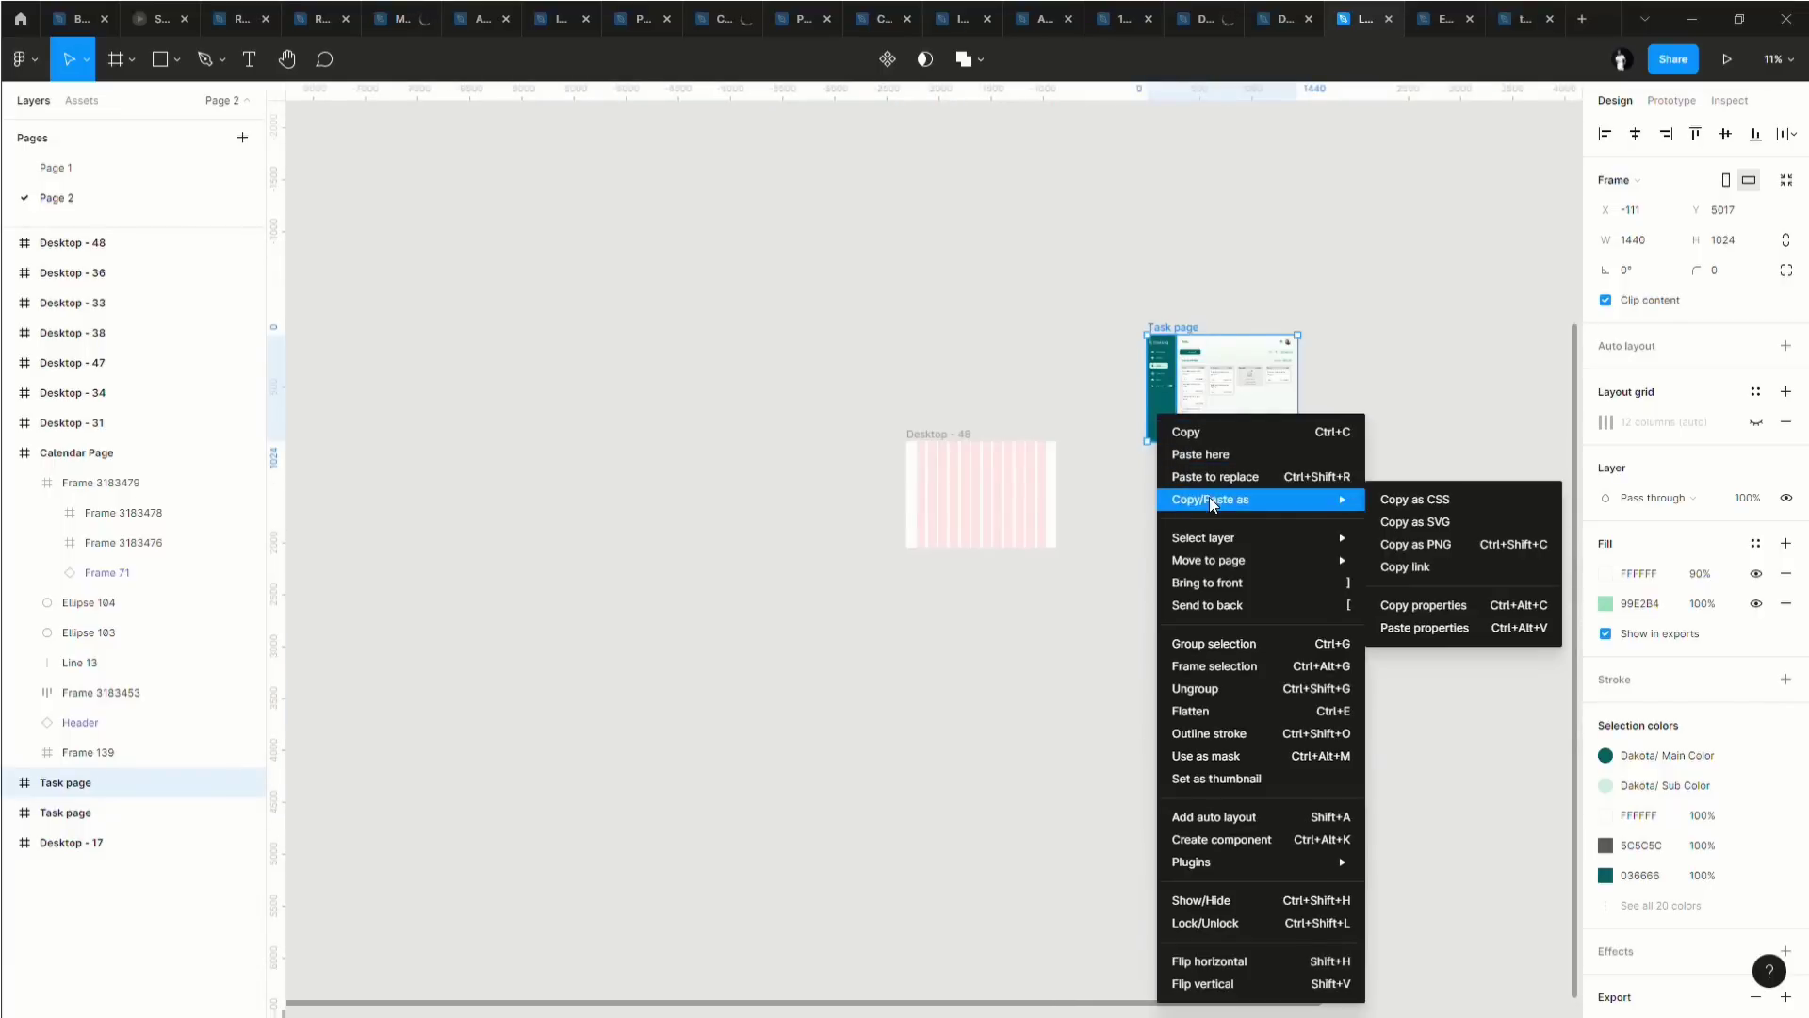
click(1441, 548)
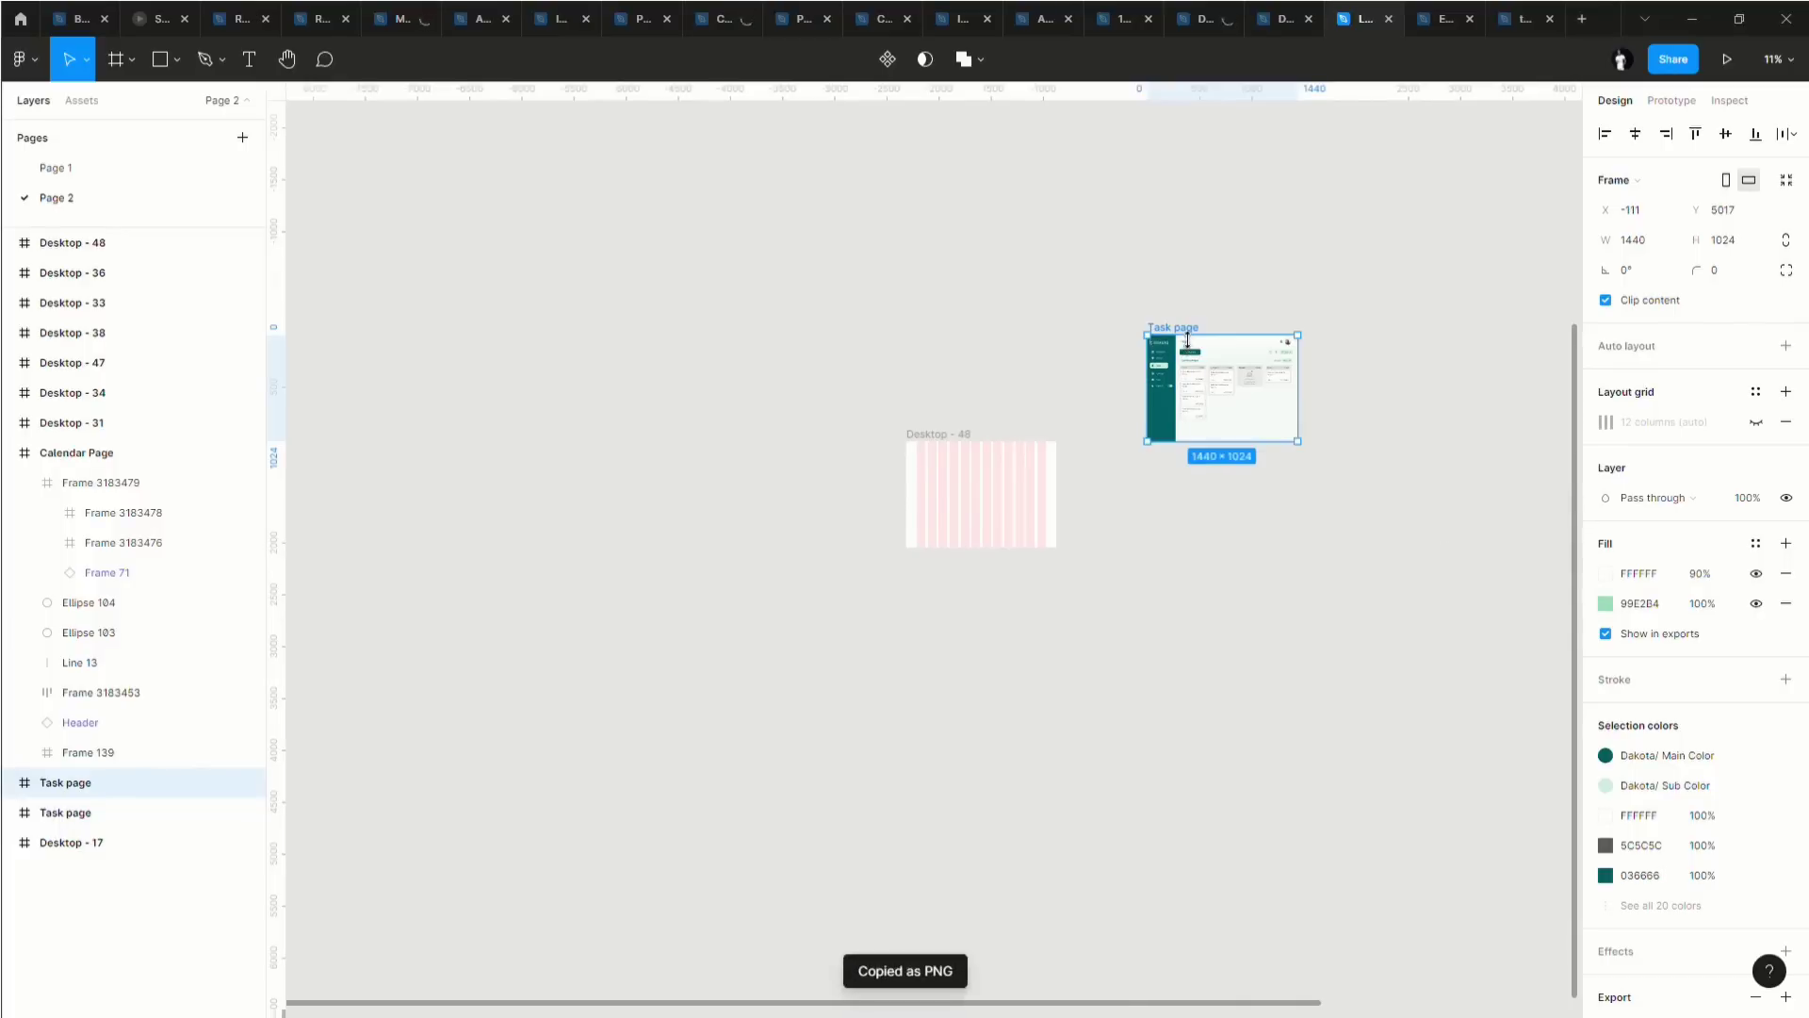
drag(1180, 338, 1281, 158)
click(1068, 311)
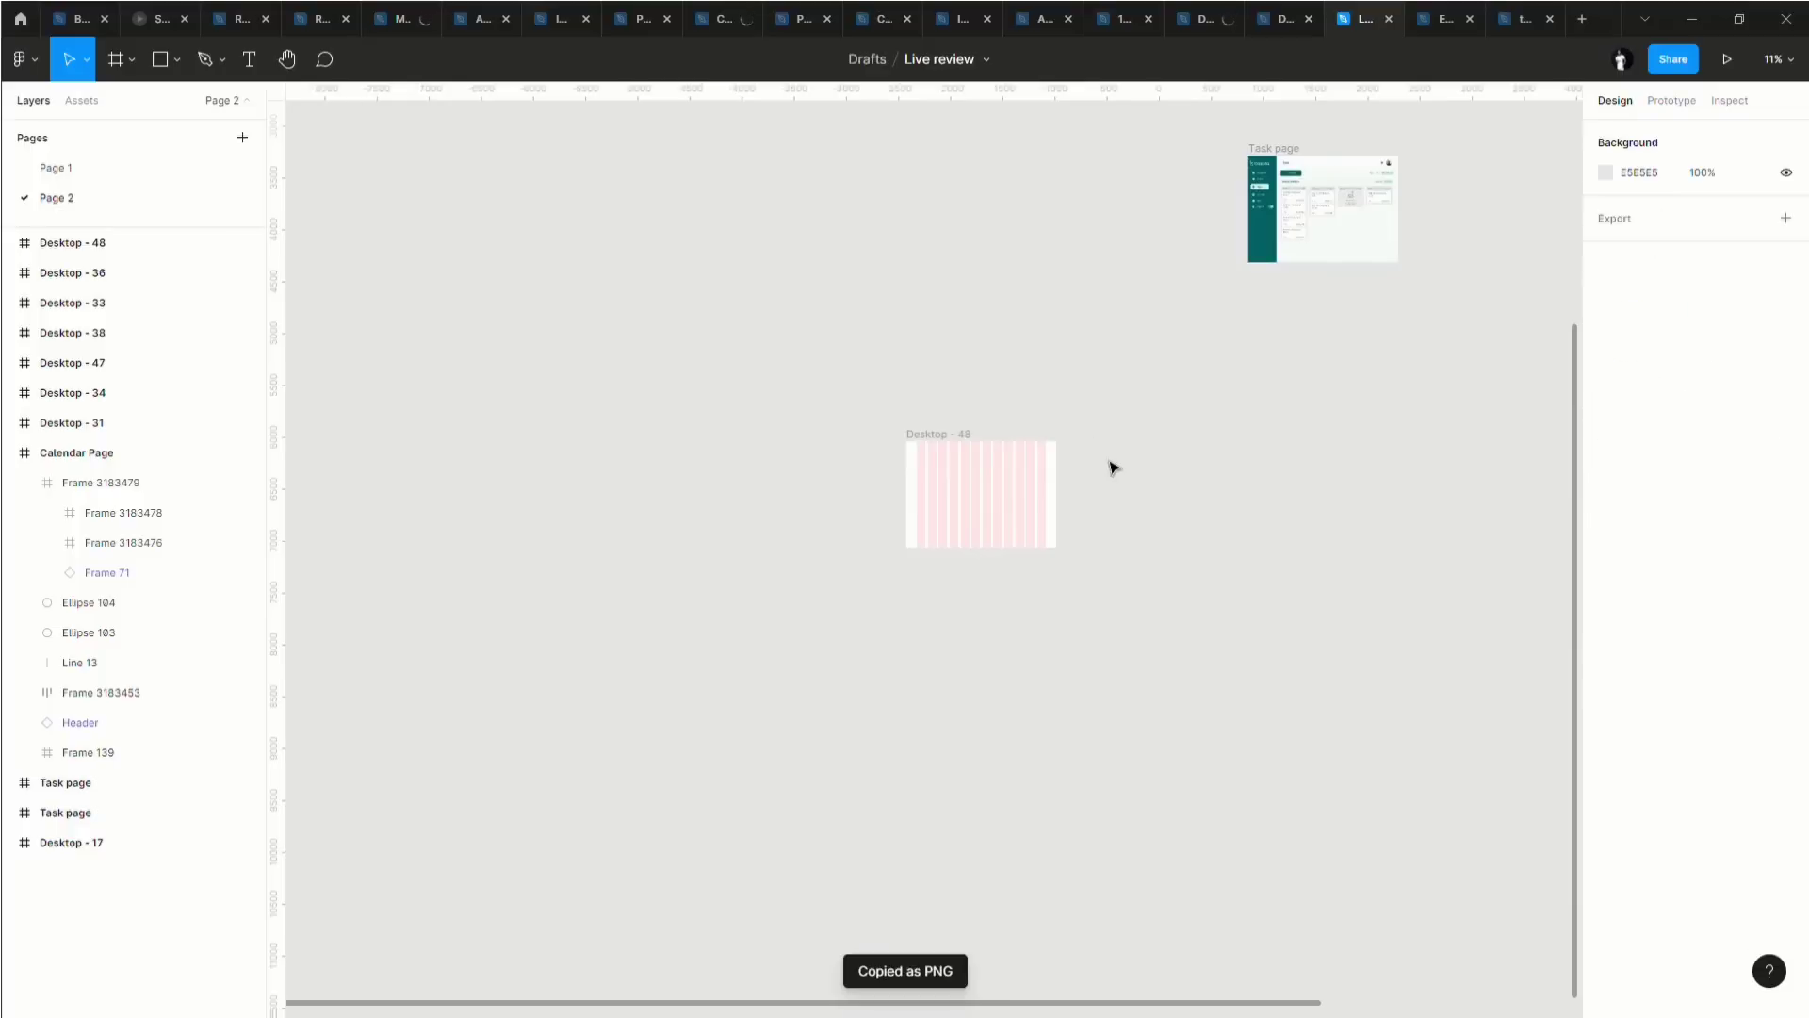
Paste the Task page PNG beside the column-grid frame and scale it down proportionally to about 825 × 587.
key(ctrl+v)
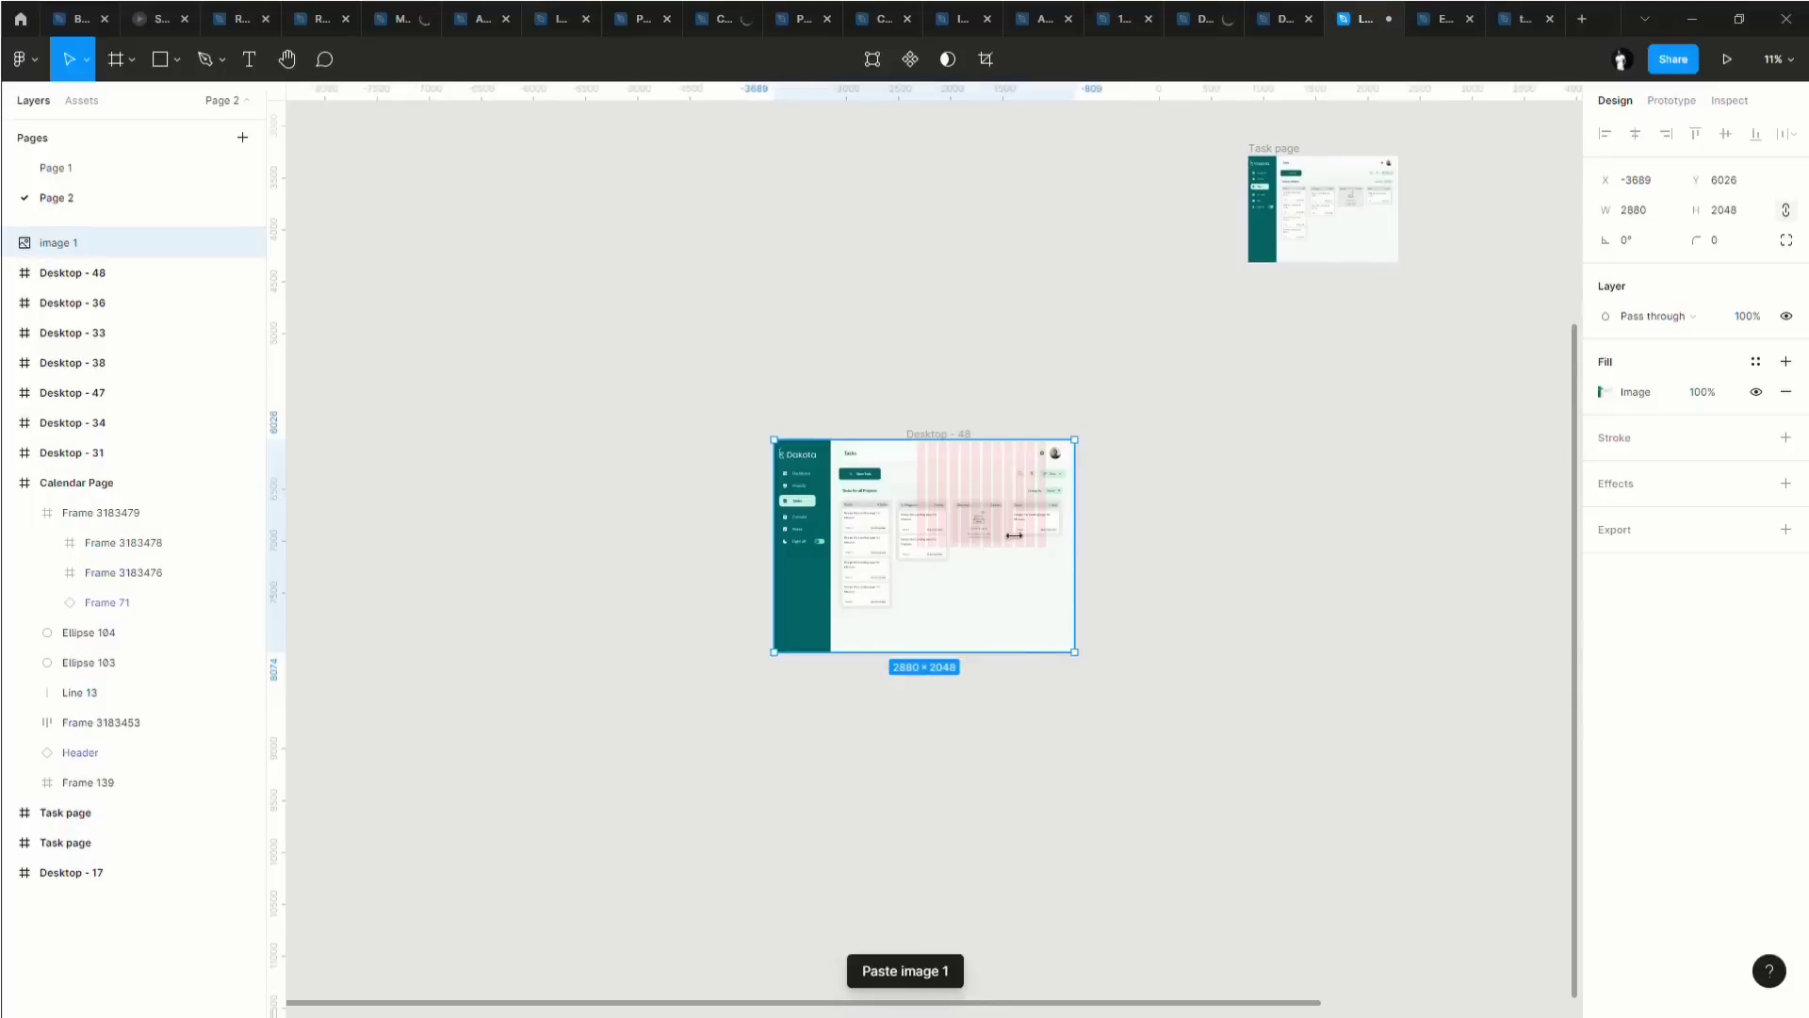
drag(997, 626, 1343, 608)
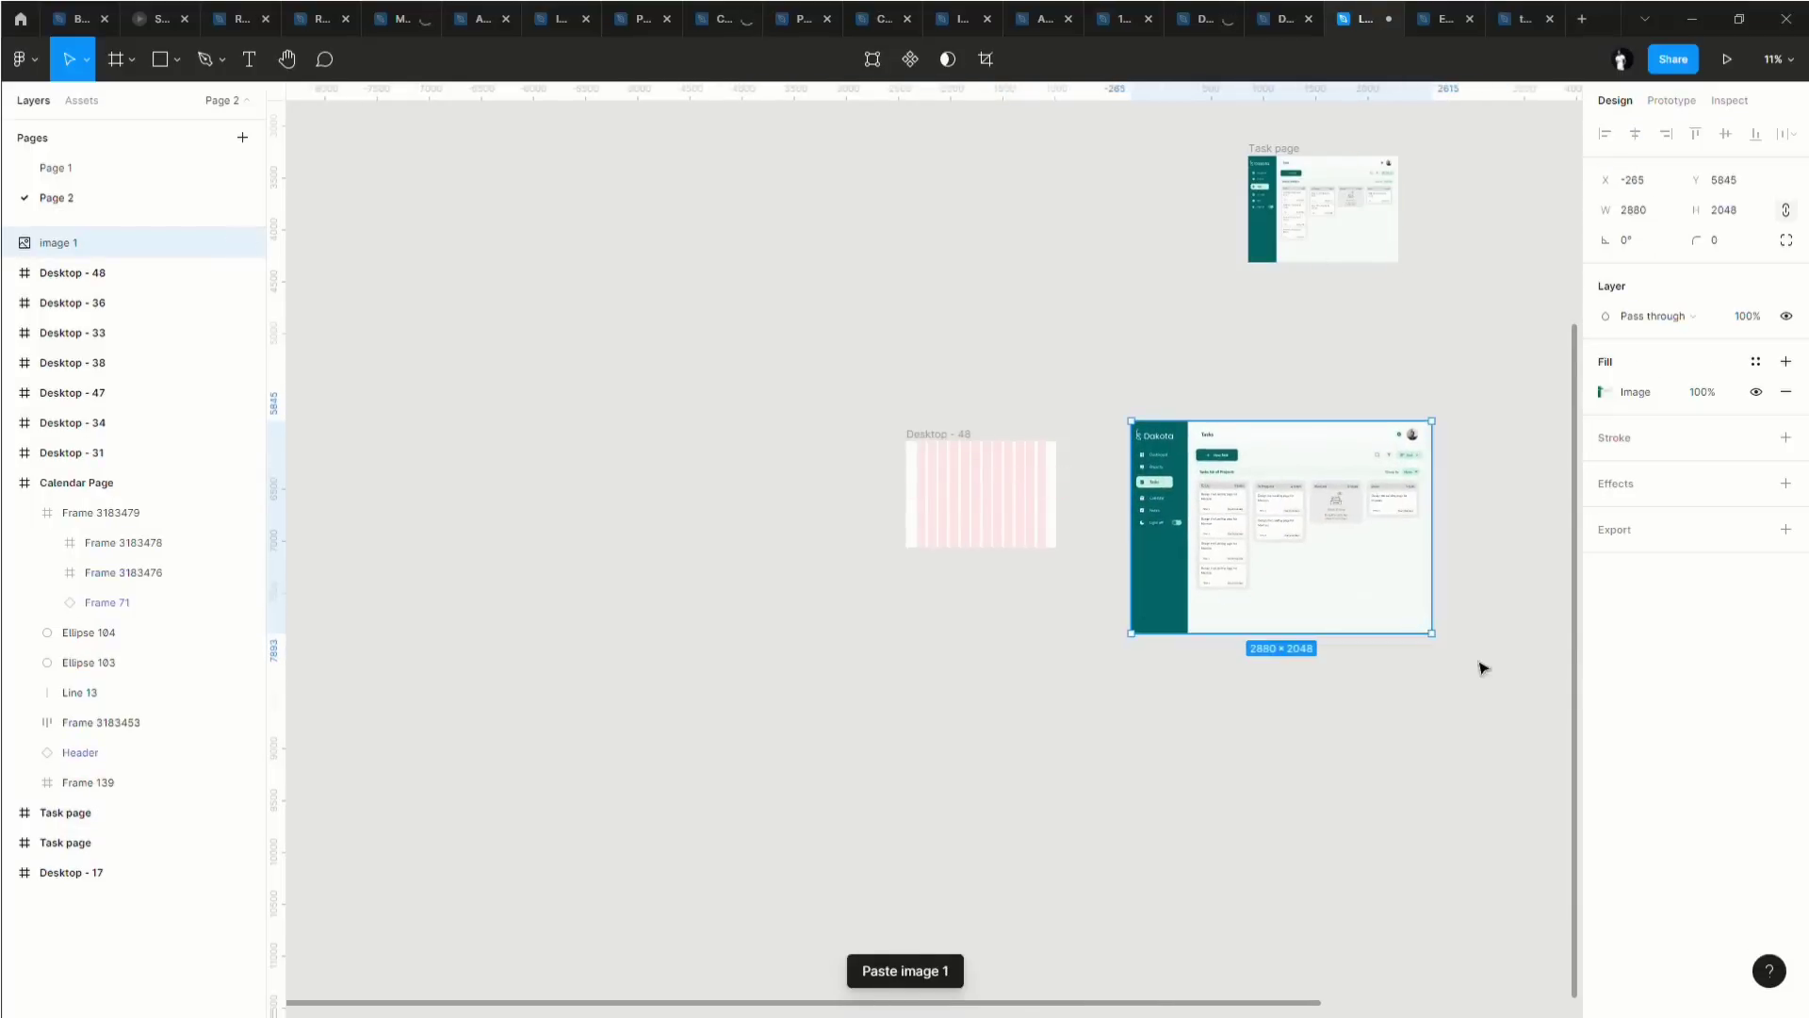
drag(1443, 647, 1193, 495)
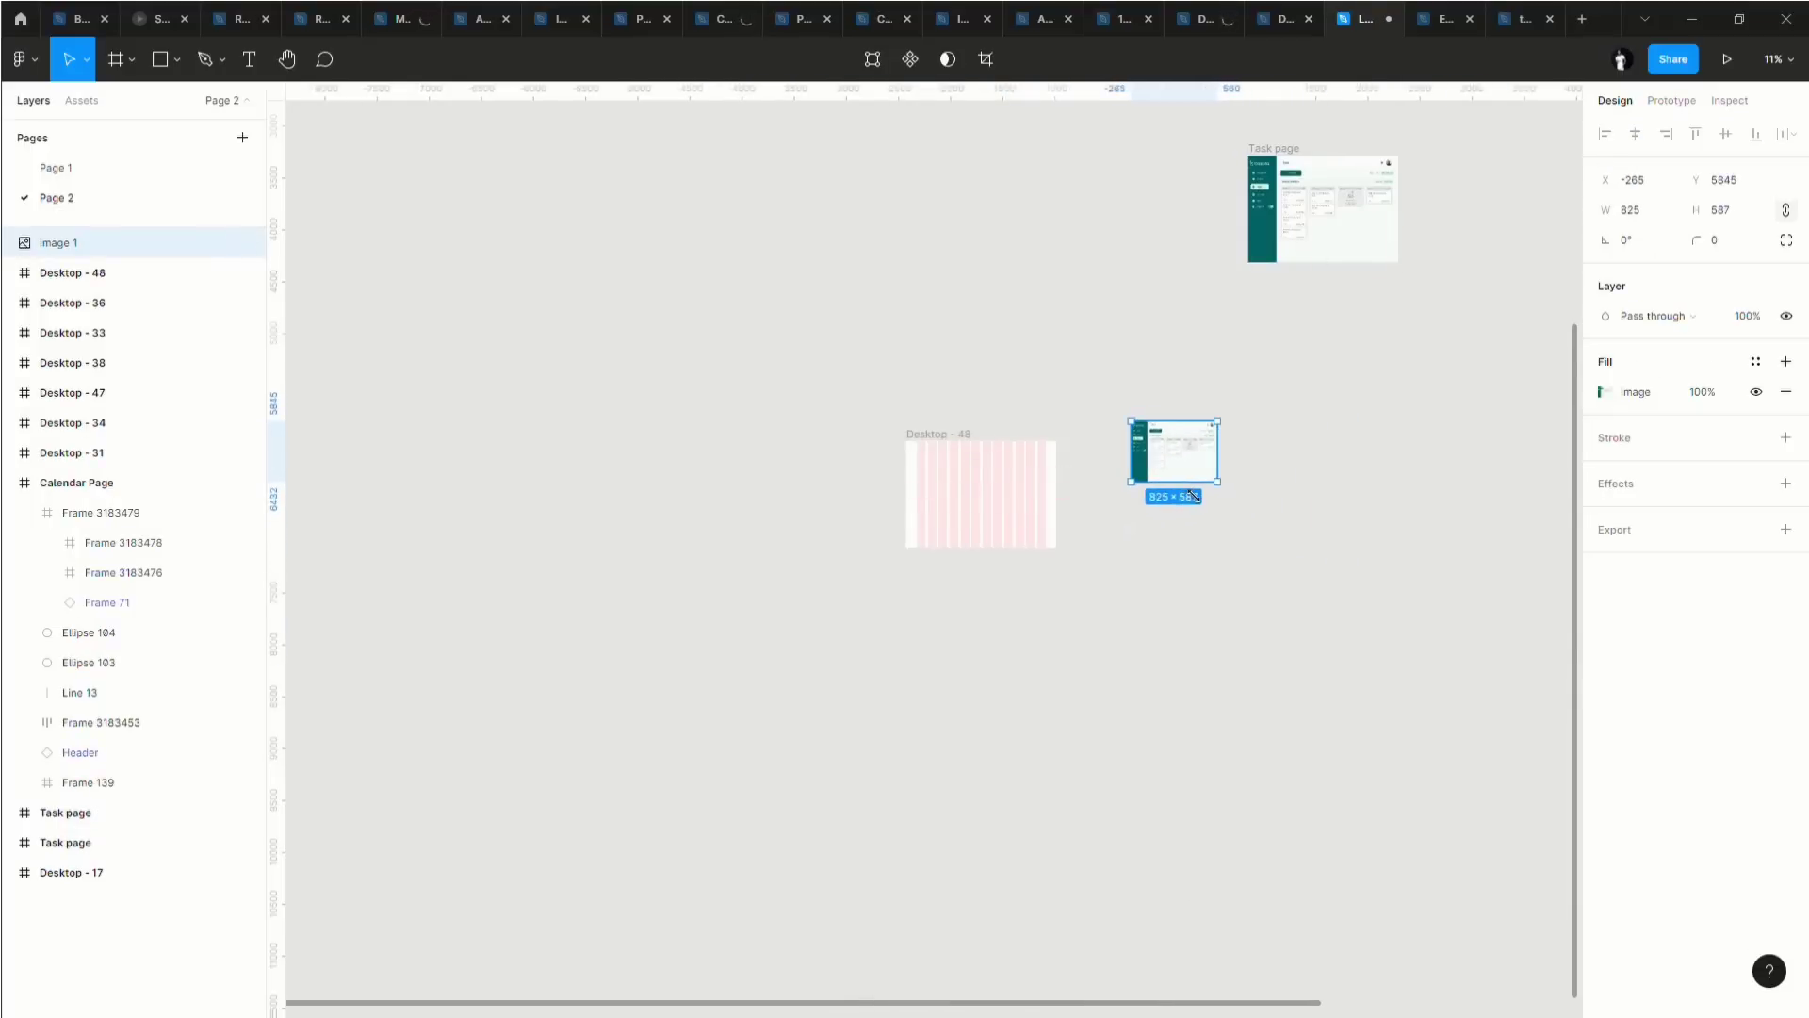
scroll(1037, 495, up, 5)
Place the scaled Task page image inside the column-grid frame at about X 732, Y 248 to compare its sidebar with the columns.
drag(1508, 372, 1085, 490)
scroll(971, 485, up, 3)
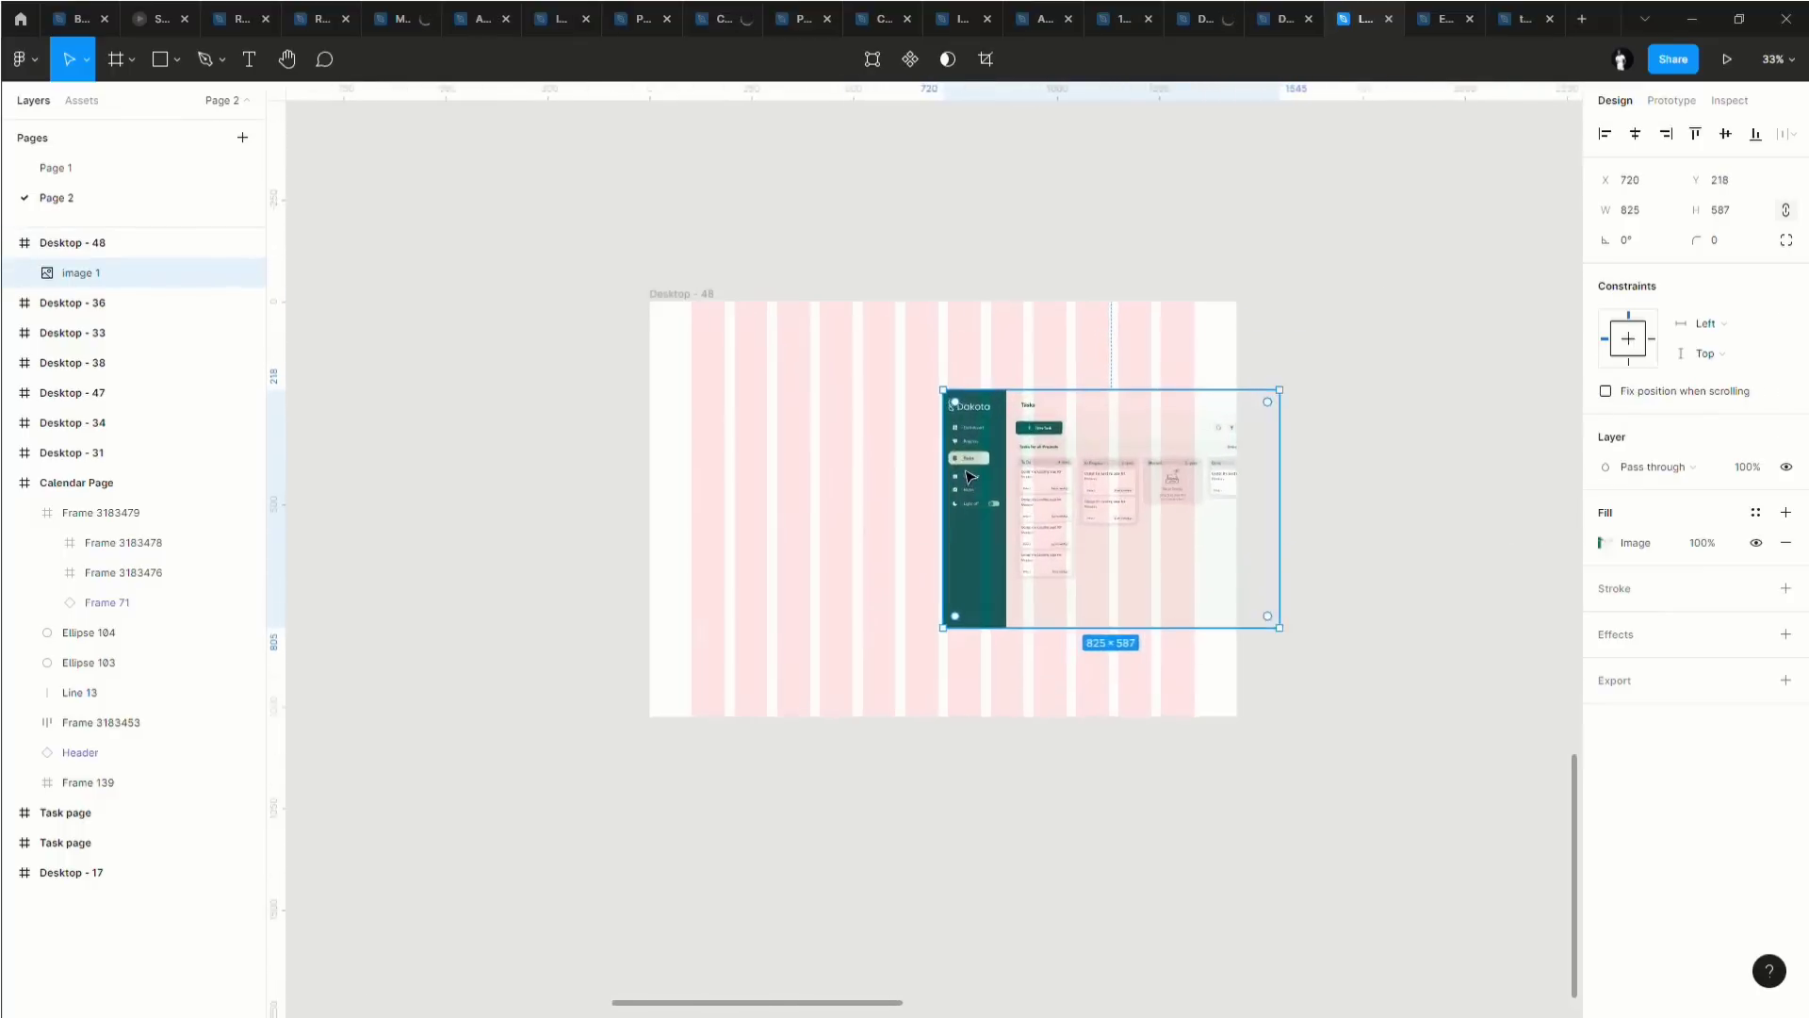
scroll(947, 480, up, 3)
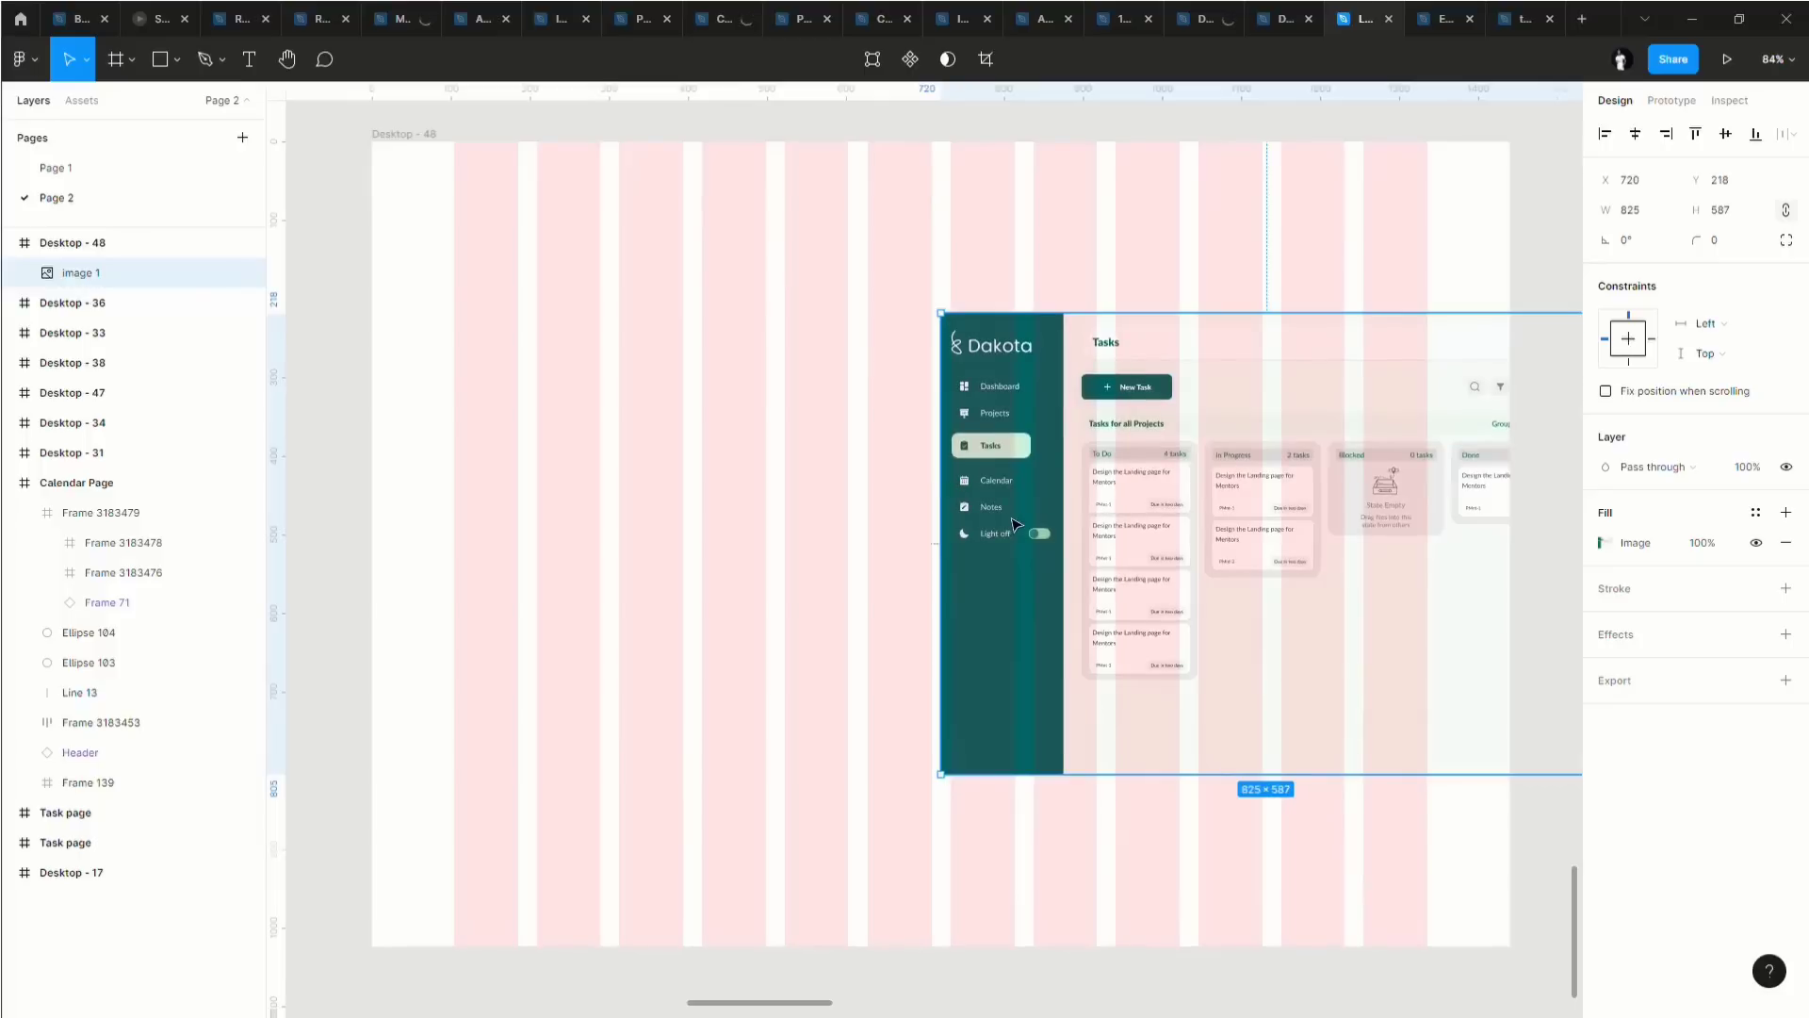
mouse_move(1016, 523)
mouse_down()
mouse_move(1034, 511)
mouse_move(1020, 546)
mouse_up()
scroll(1042, 589, right, 4)
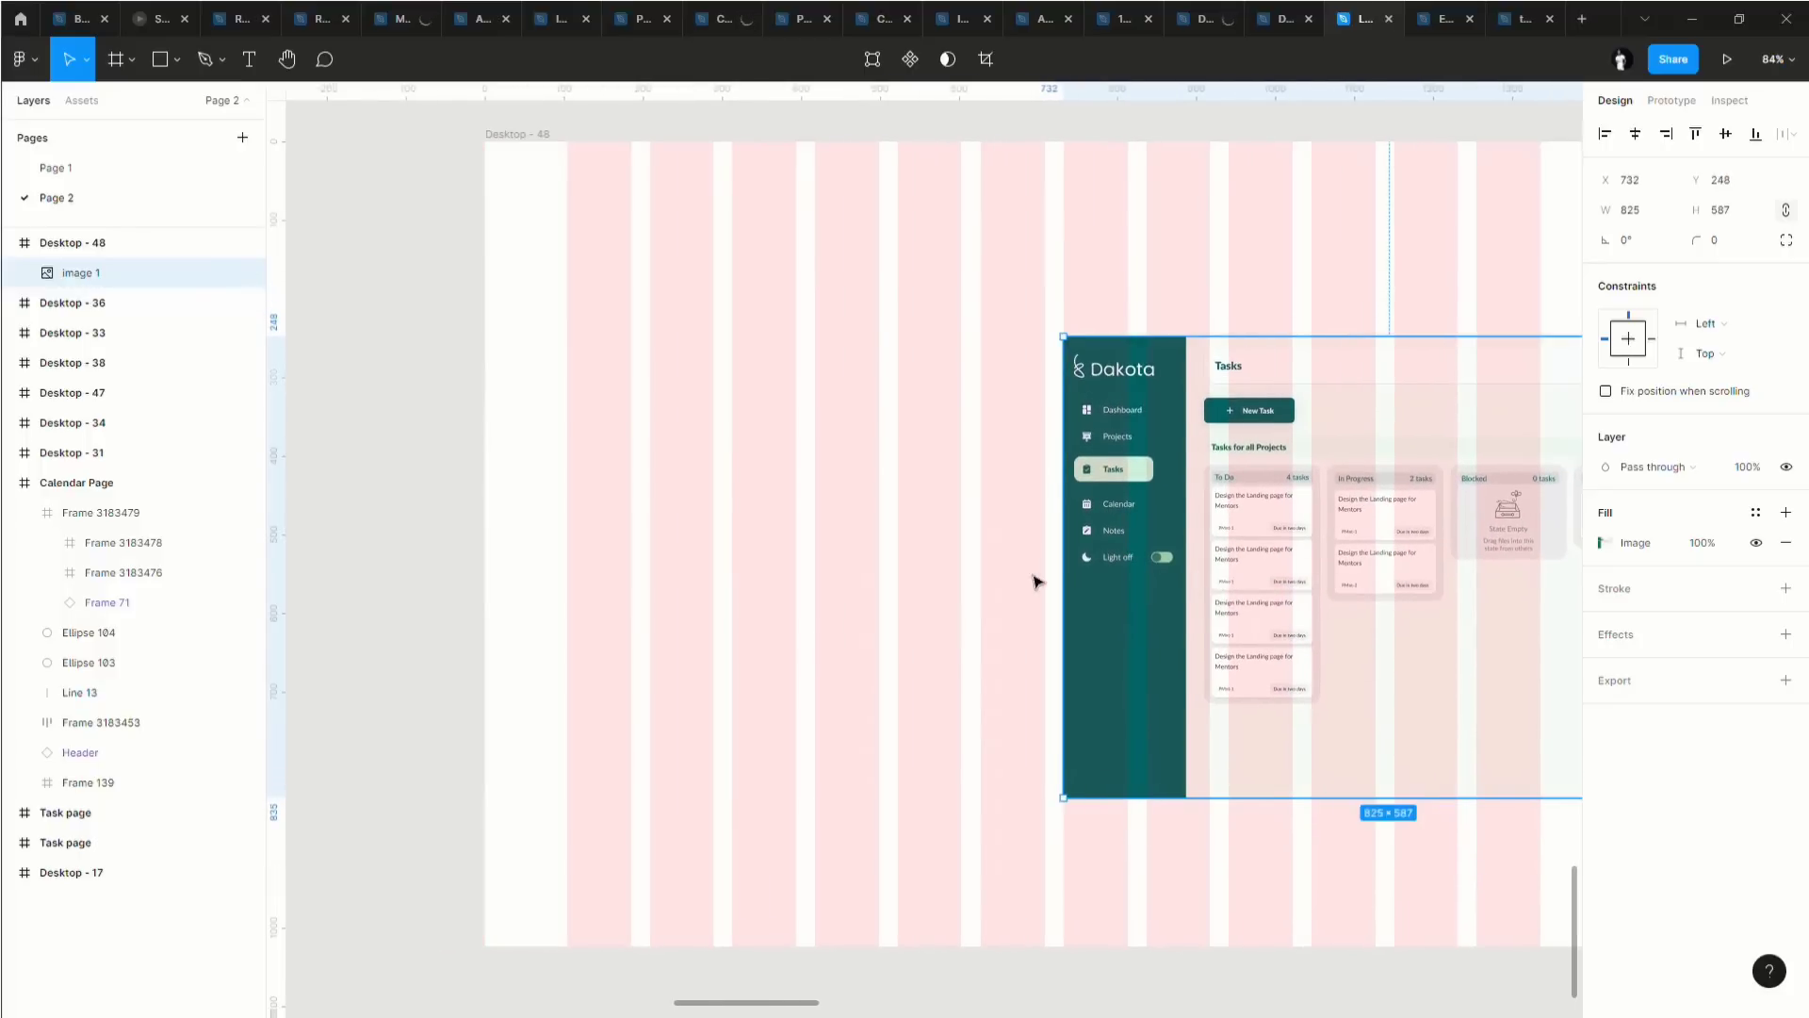
scroll(1034, 588, left, 5)
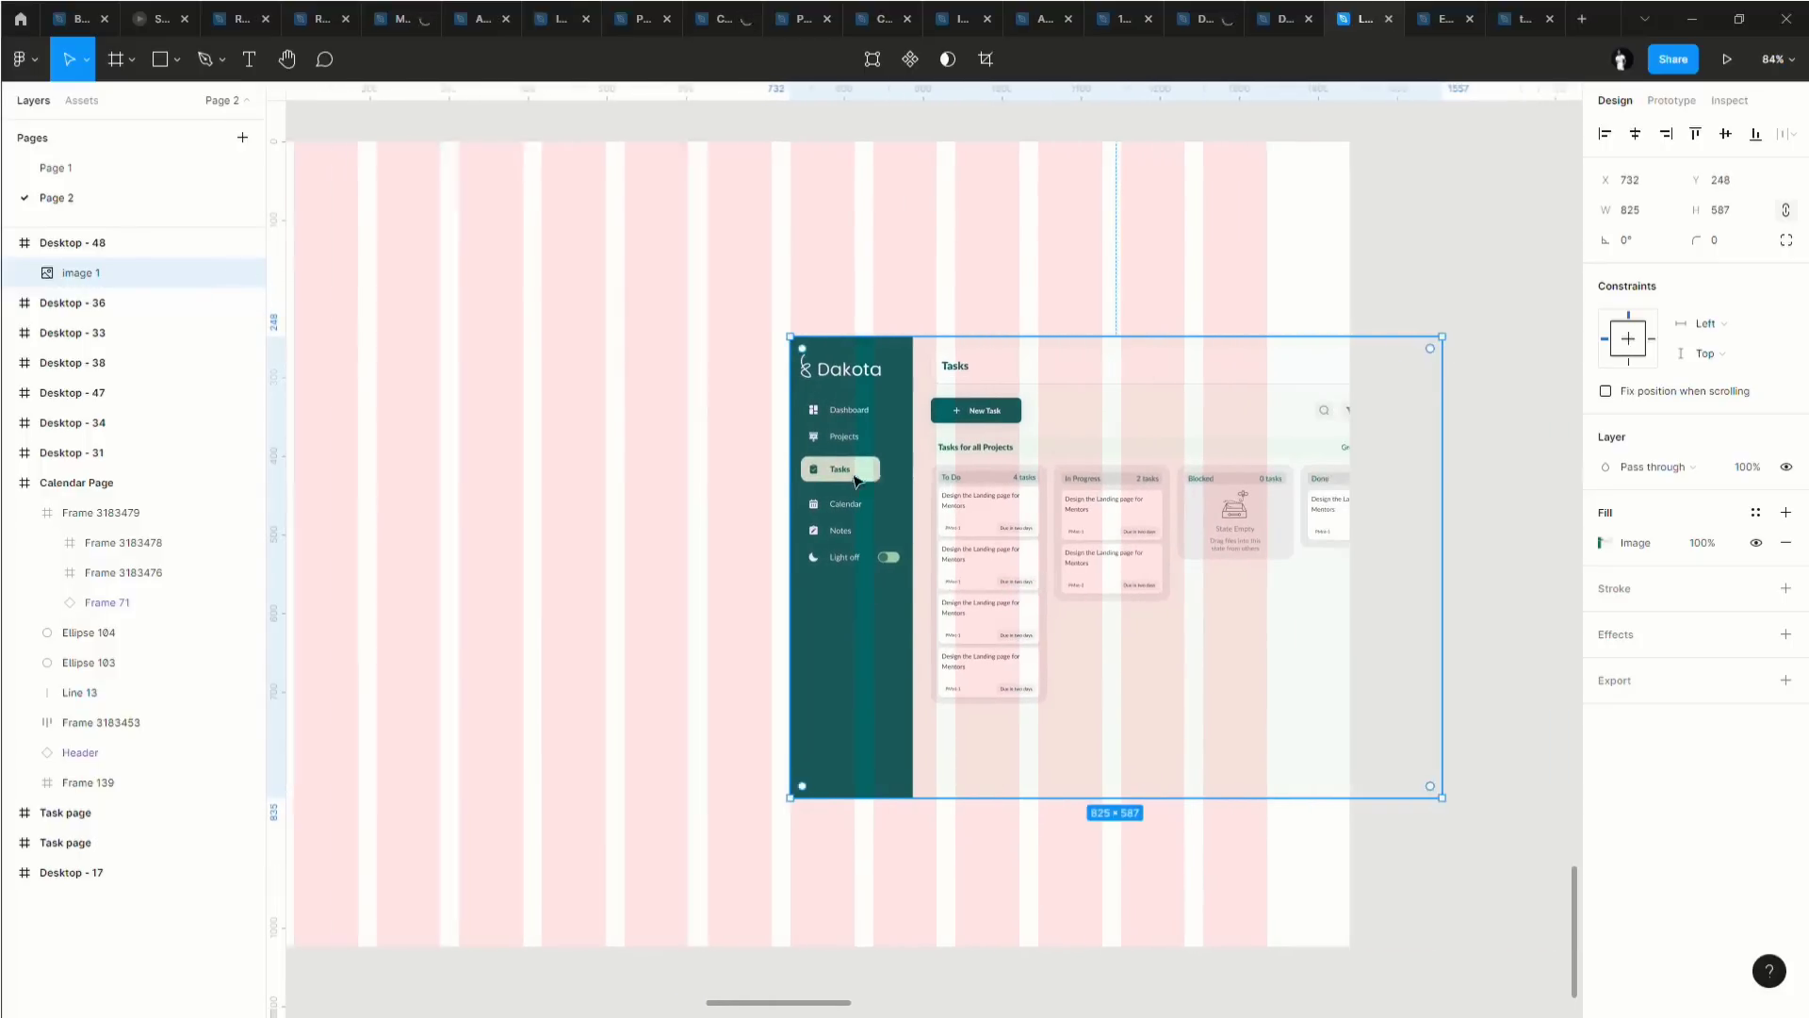
scroll(735, 579, up, 2)
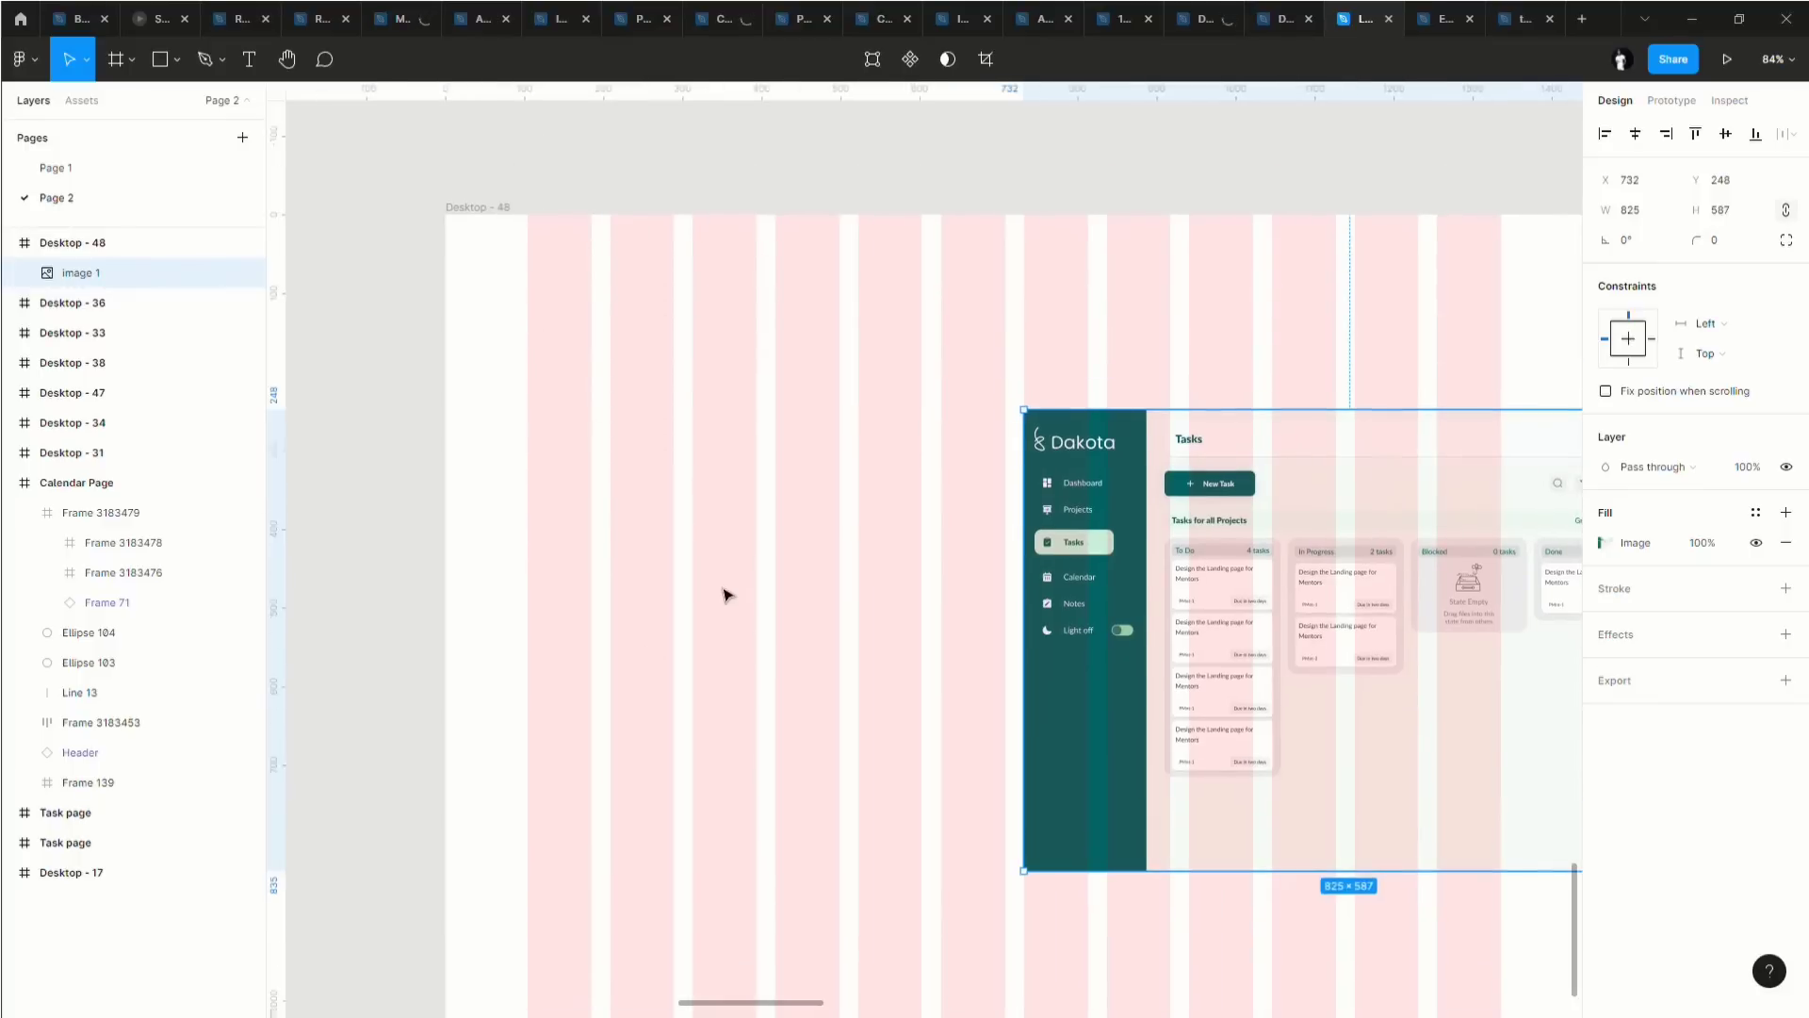
Move the Task page image out of the column-grid frame onto the canvas above it, at about X -1772, Y 5321.
drag(1032, 565, 945, 419)
scroll(901, 459, down, 5)
scroll(902, 459, right, 3)
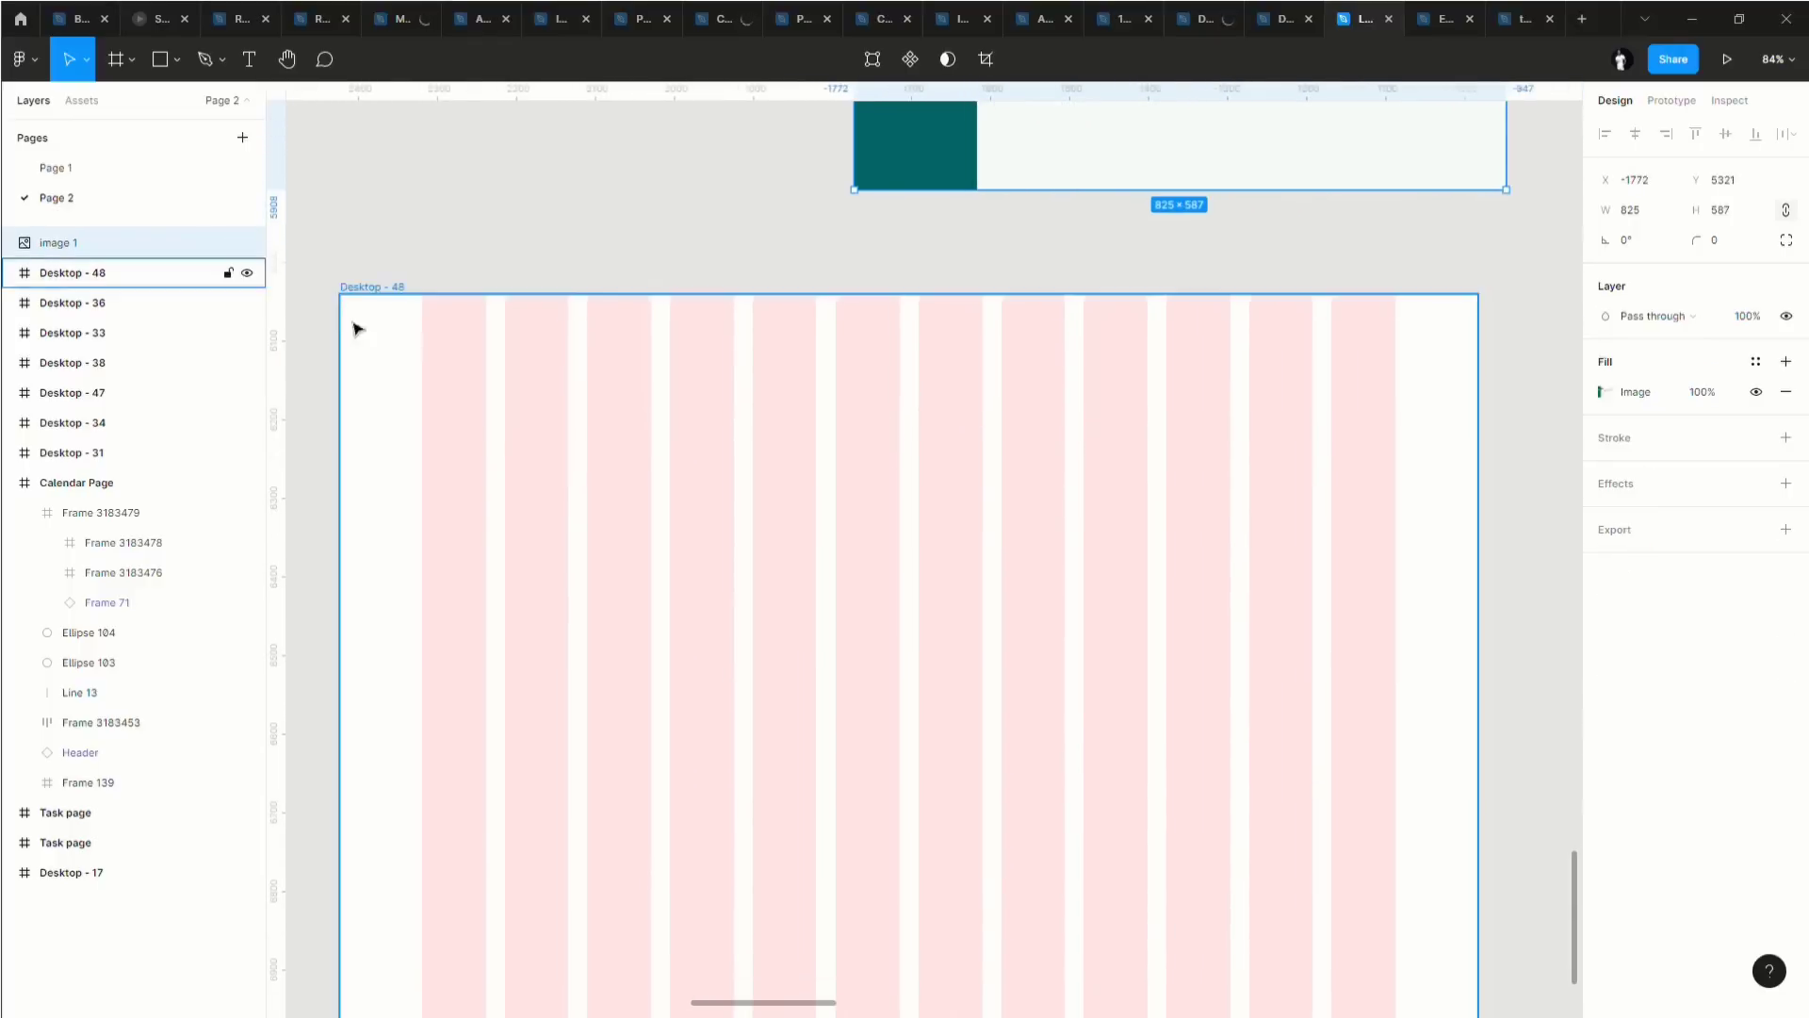
Copy the Dakota logo group from the sidebar of the original Task page.
scroll(875, 282, up, 1)
scroll(872, 309, down, 5)
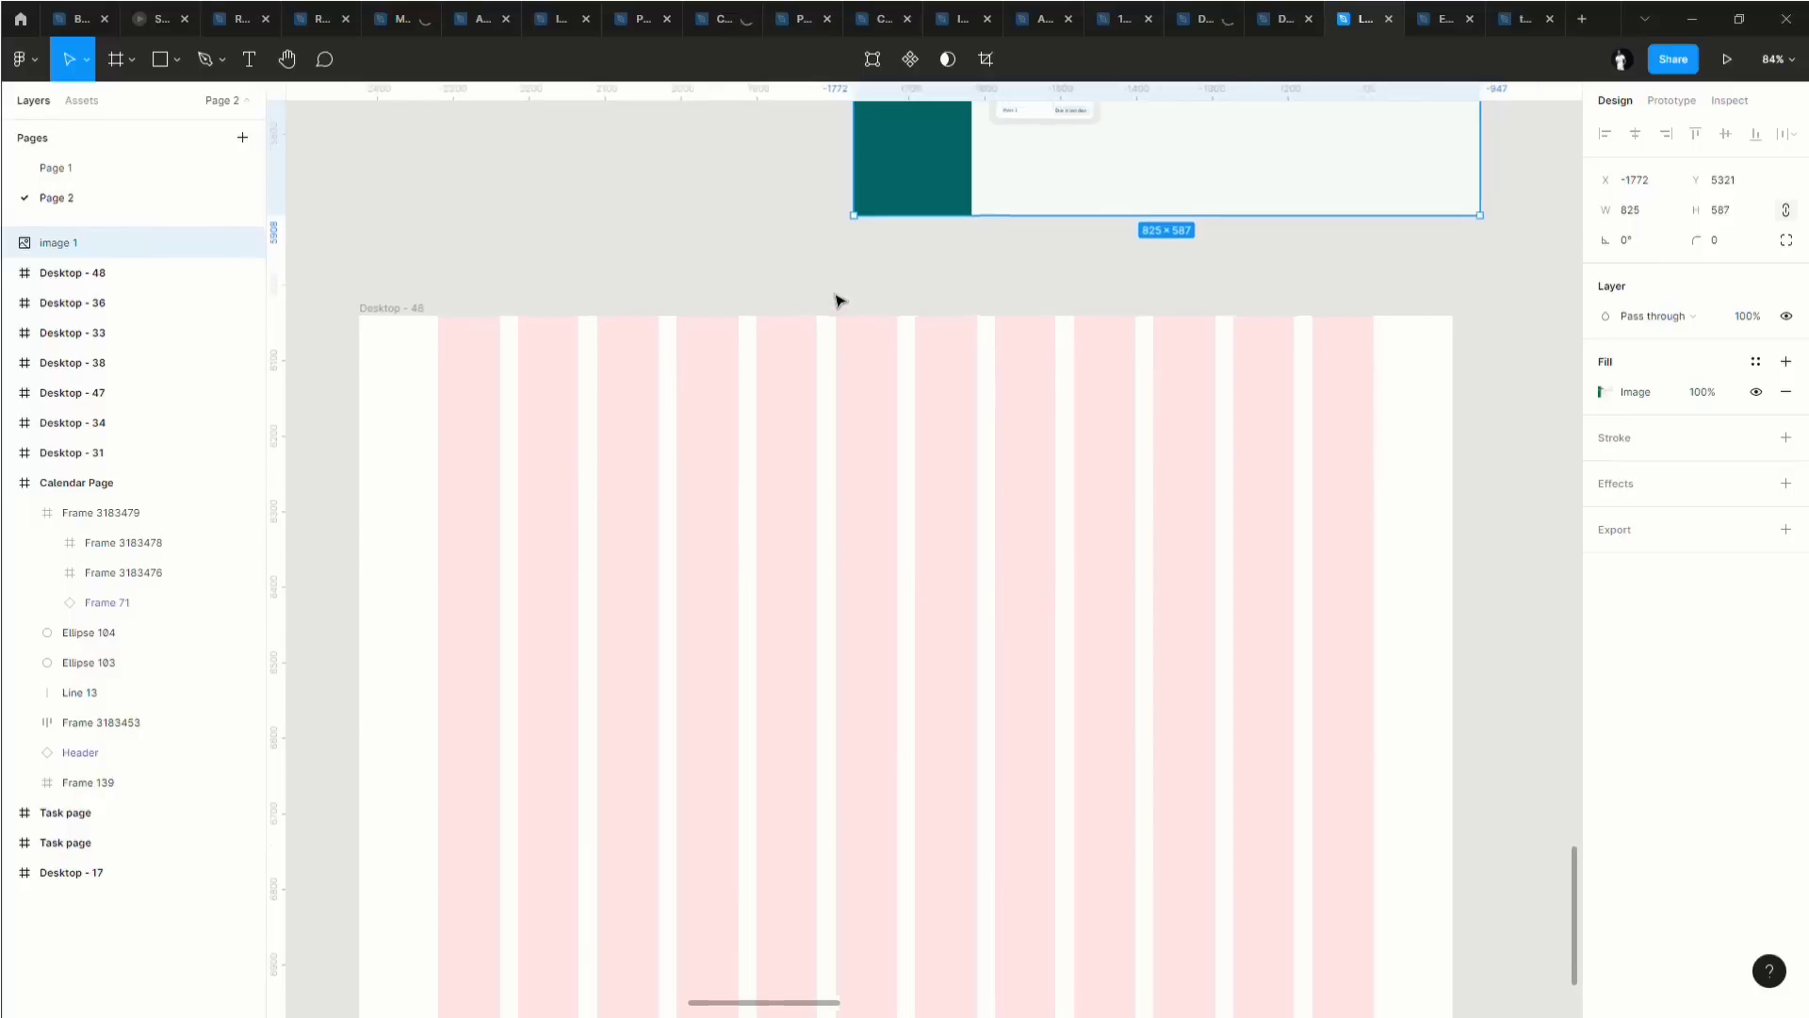
scroll(896, 400, up, 3)
scroll(896, 400, right, 2)
scroll(1037, 436, up, 5)
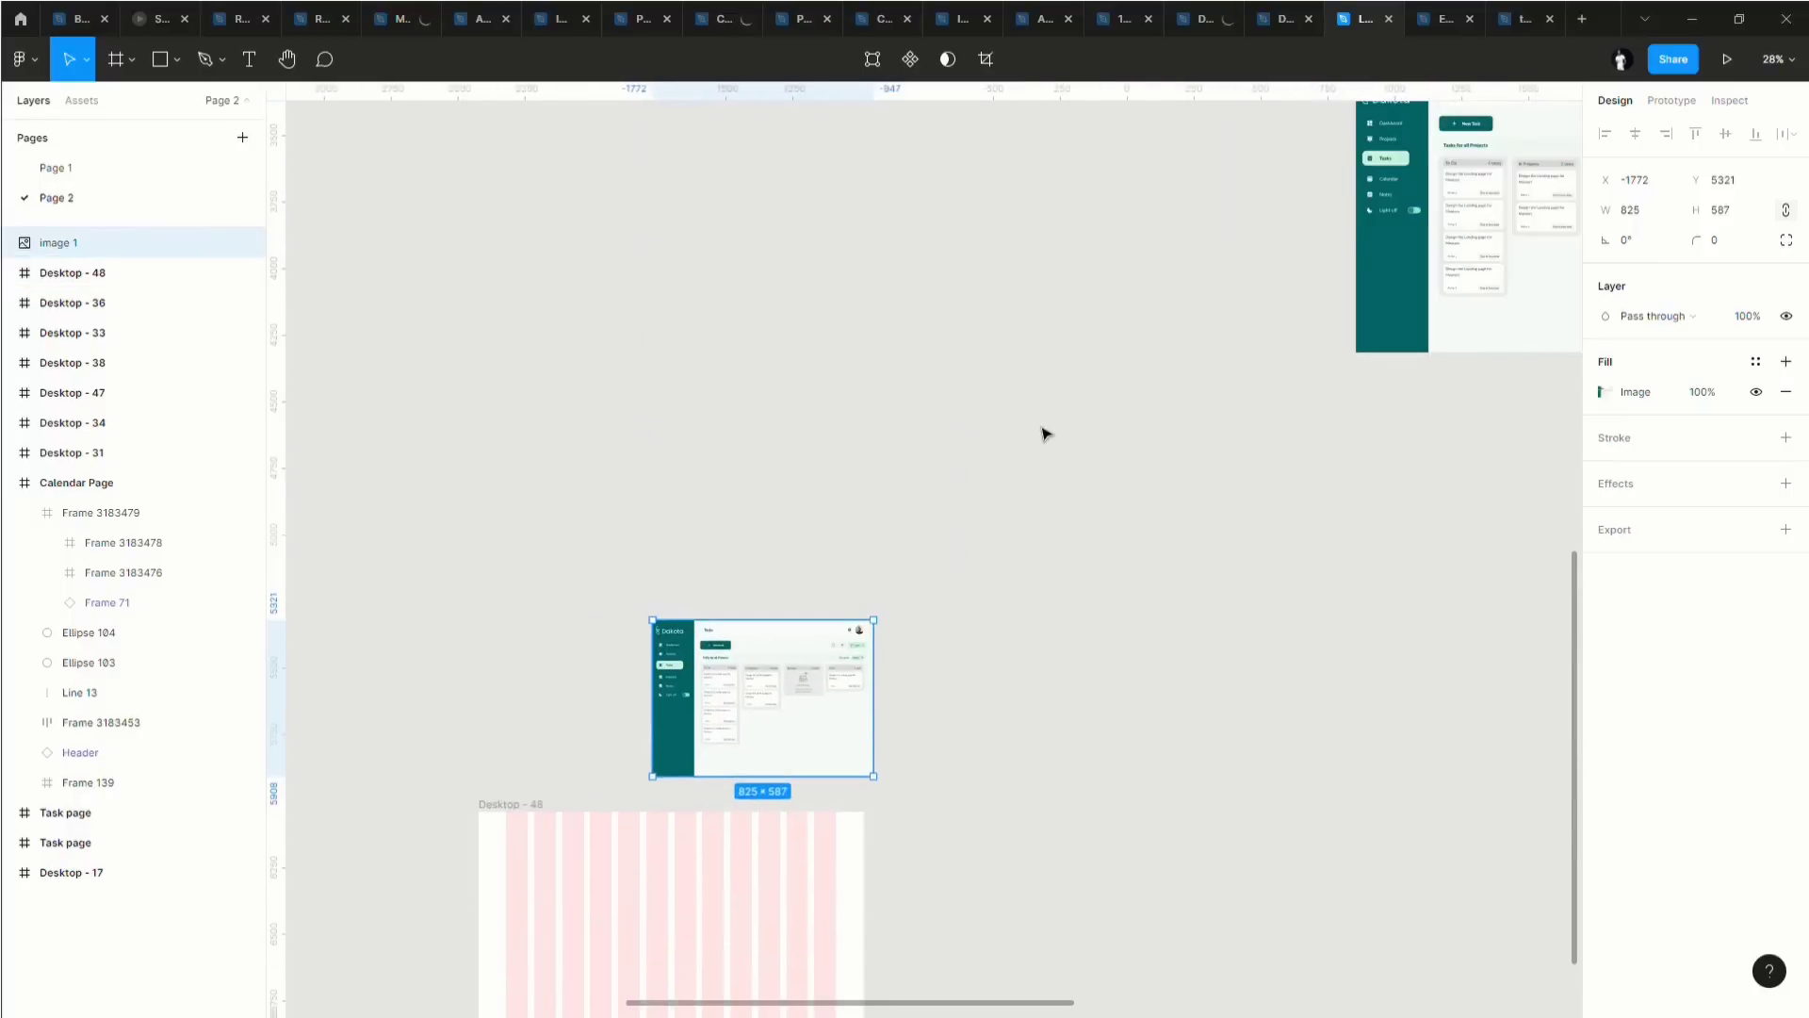
scroll(1131, 347, right, 5)
scroll(1178, 321, up, 5)
double_click(1216, 295)
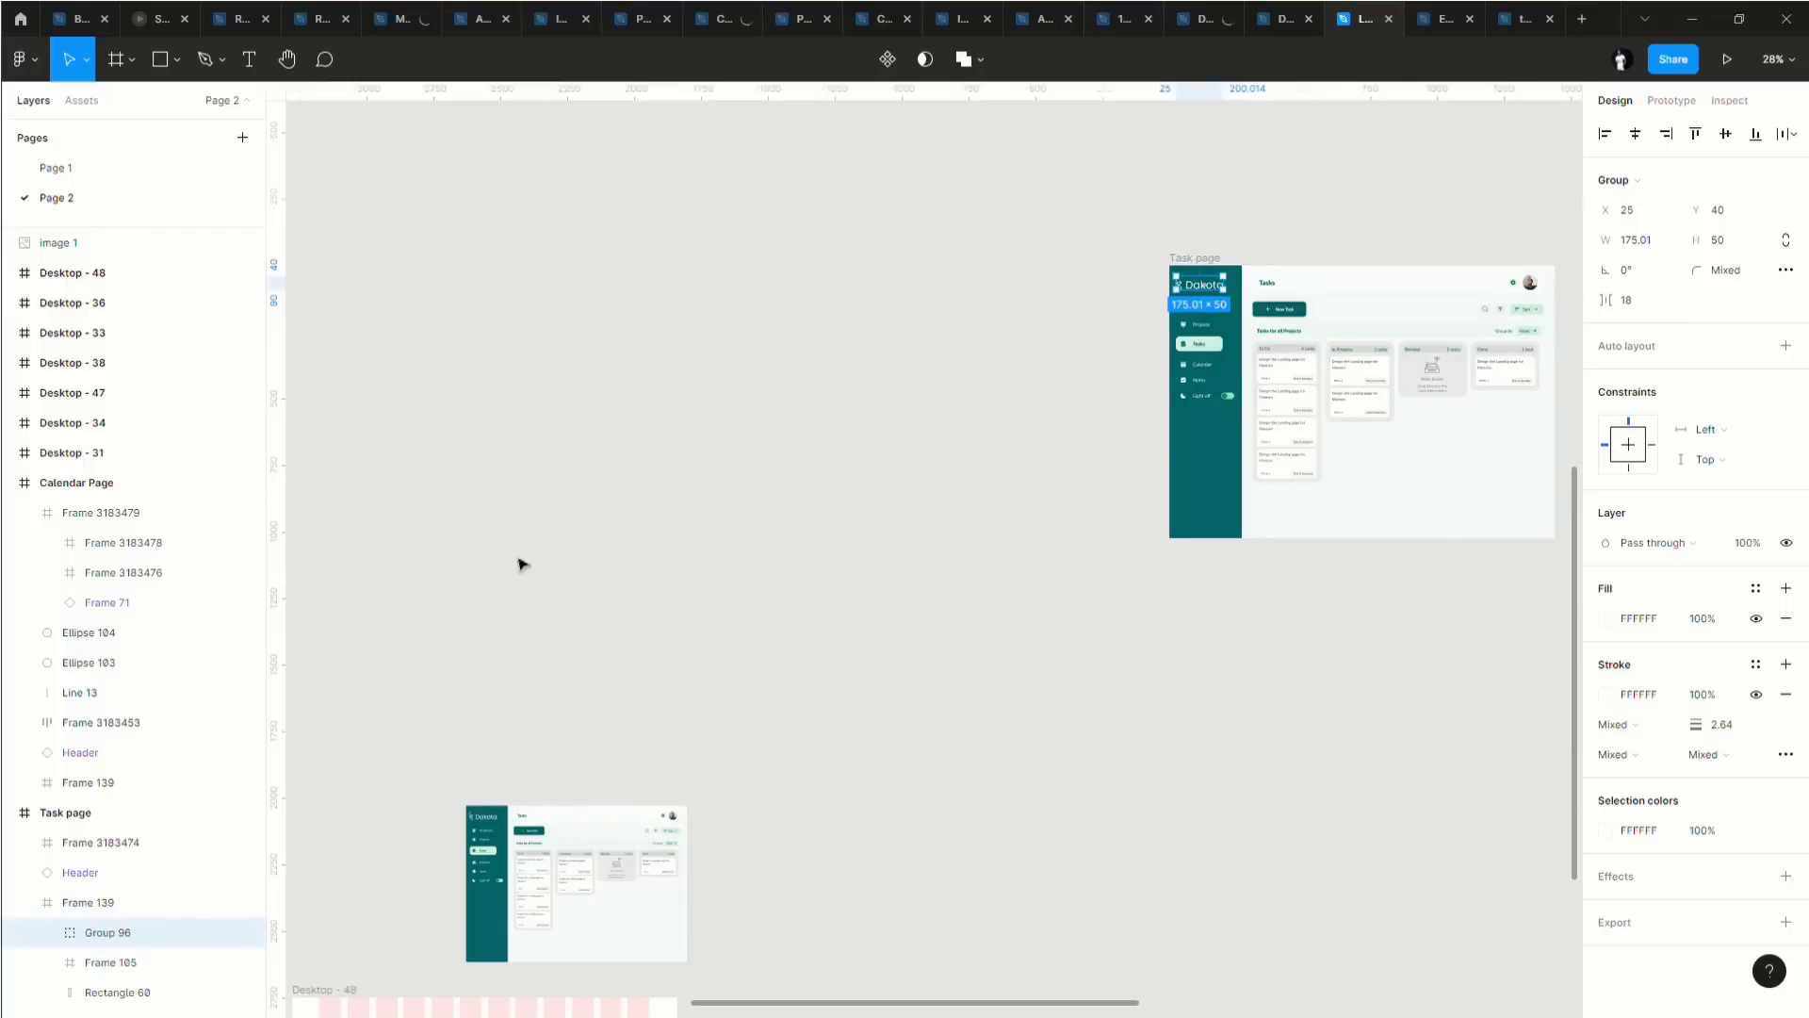
Paste the Dakota logo into the column-grid frame and place it over the first two columns at about X 114, Y 36.
scroll(523, 565, right, 3)
scroll(532, 570, left, 6)
scroll(532, 570, down, 3)
scroll(565, 566, down, 3)
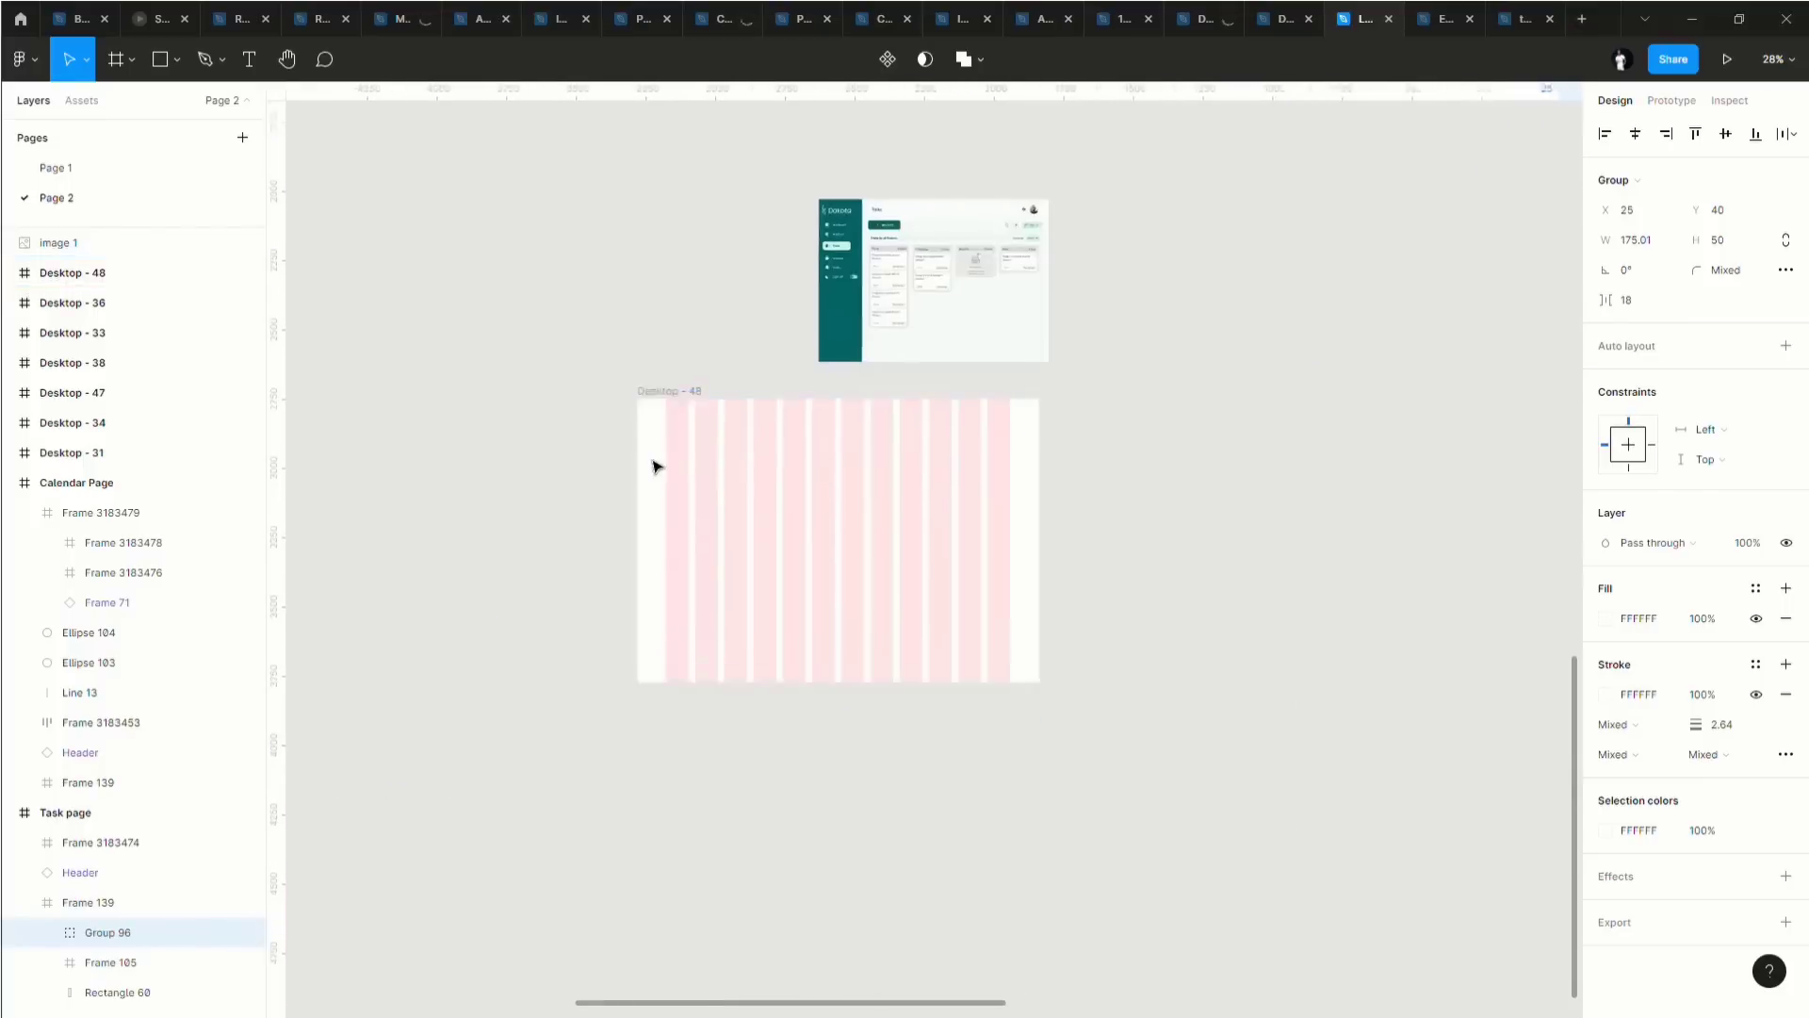
ctrl+scroll(654, 468, up, 5)
scroll(747, 396, right, 2)
click(597, 380)
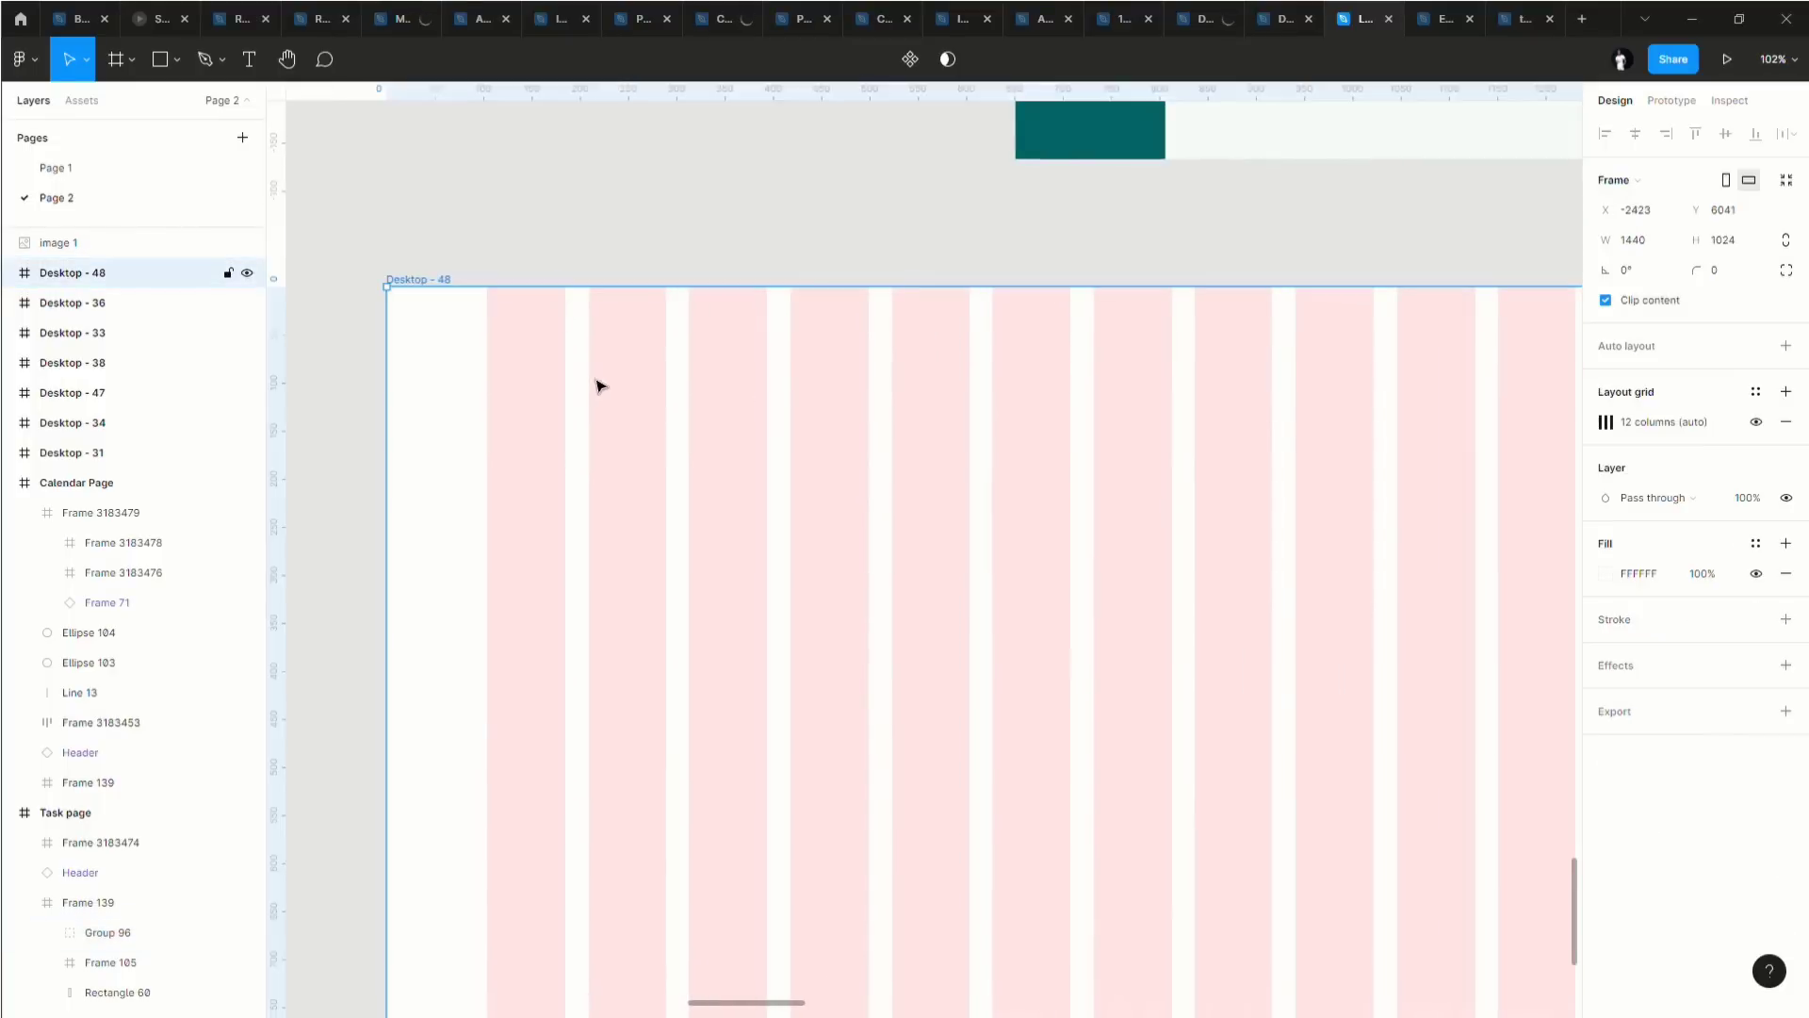
key(ctrl+v)
drag(510, 367, 577, 345)
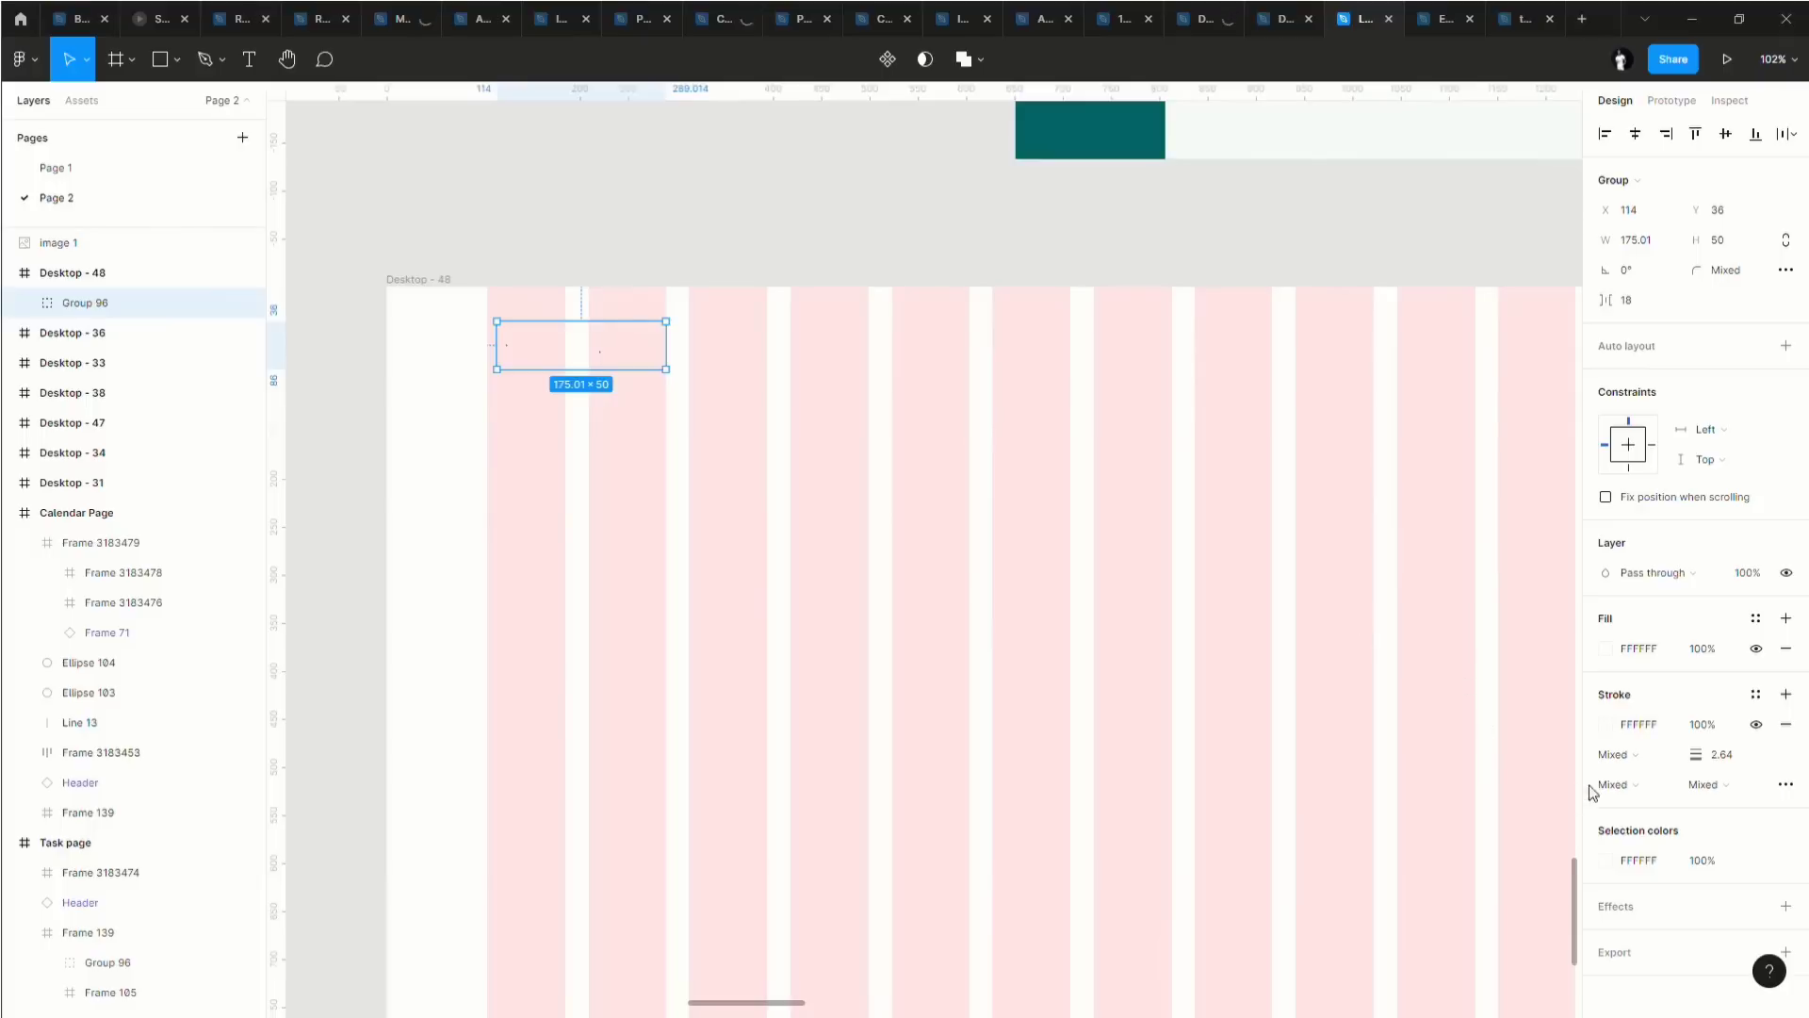
click(1756, 695)
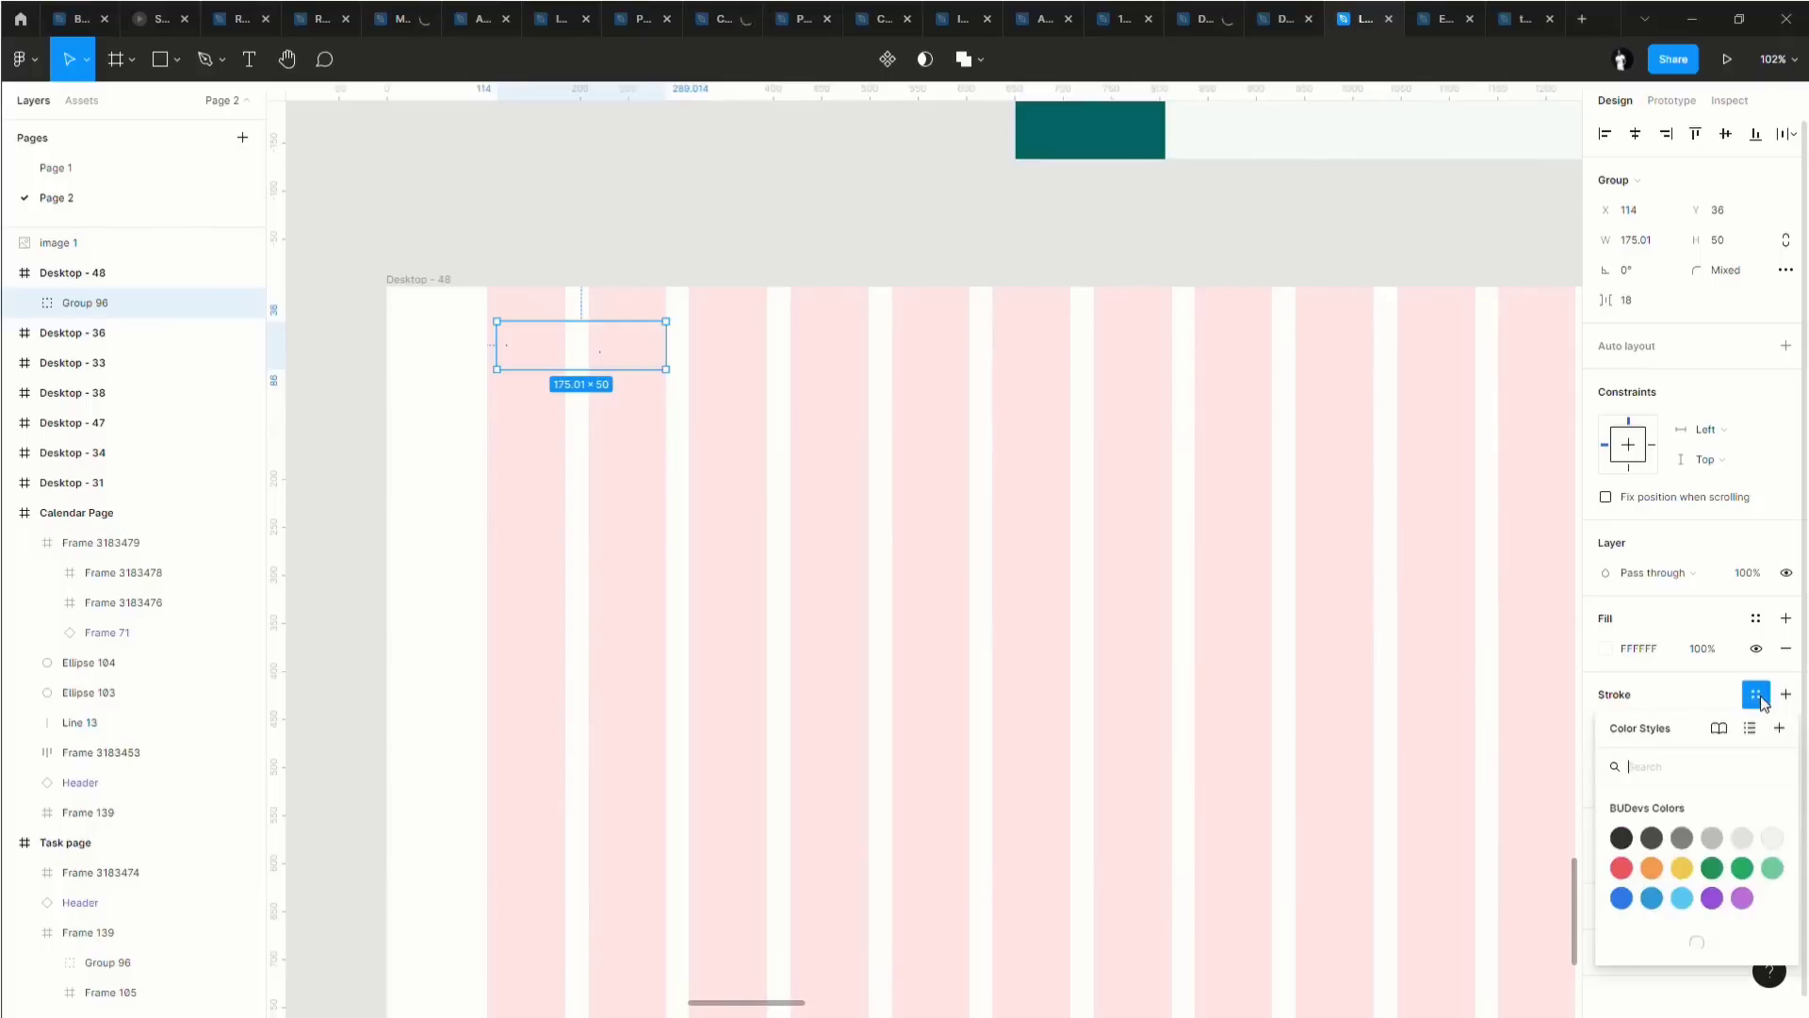
click(1756, 694)
click(1756, 618)
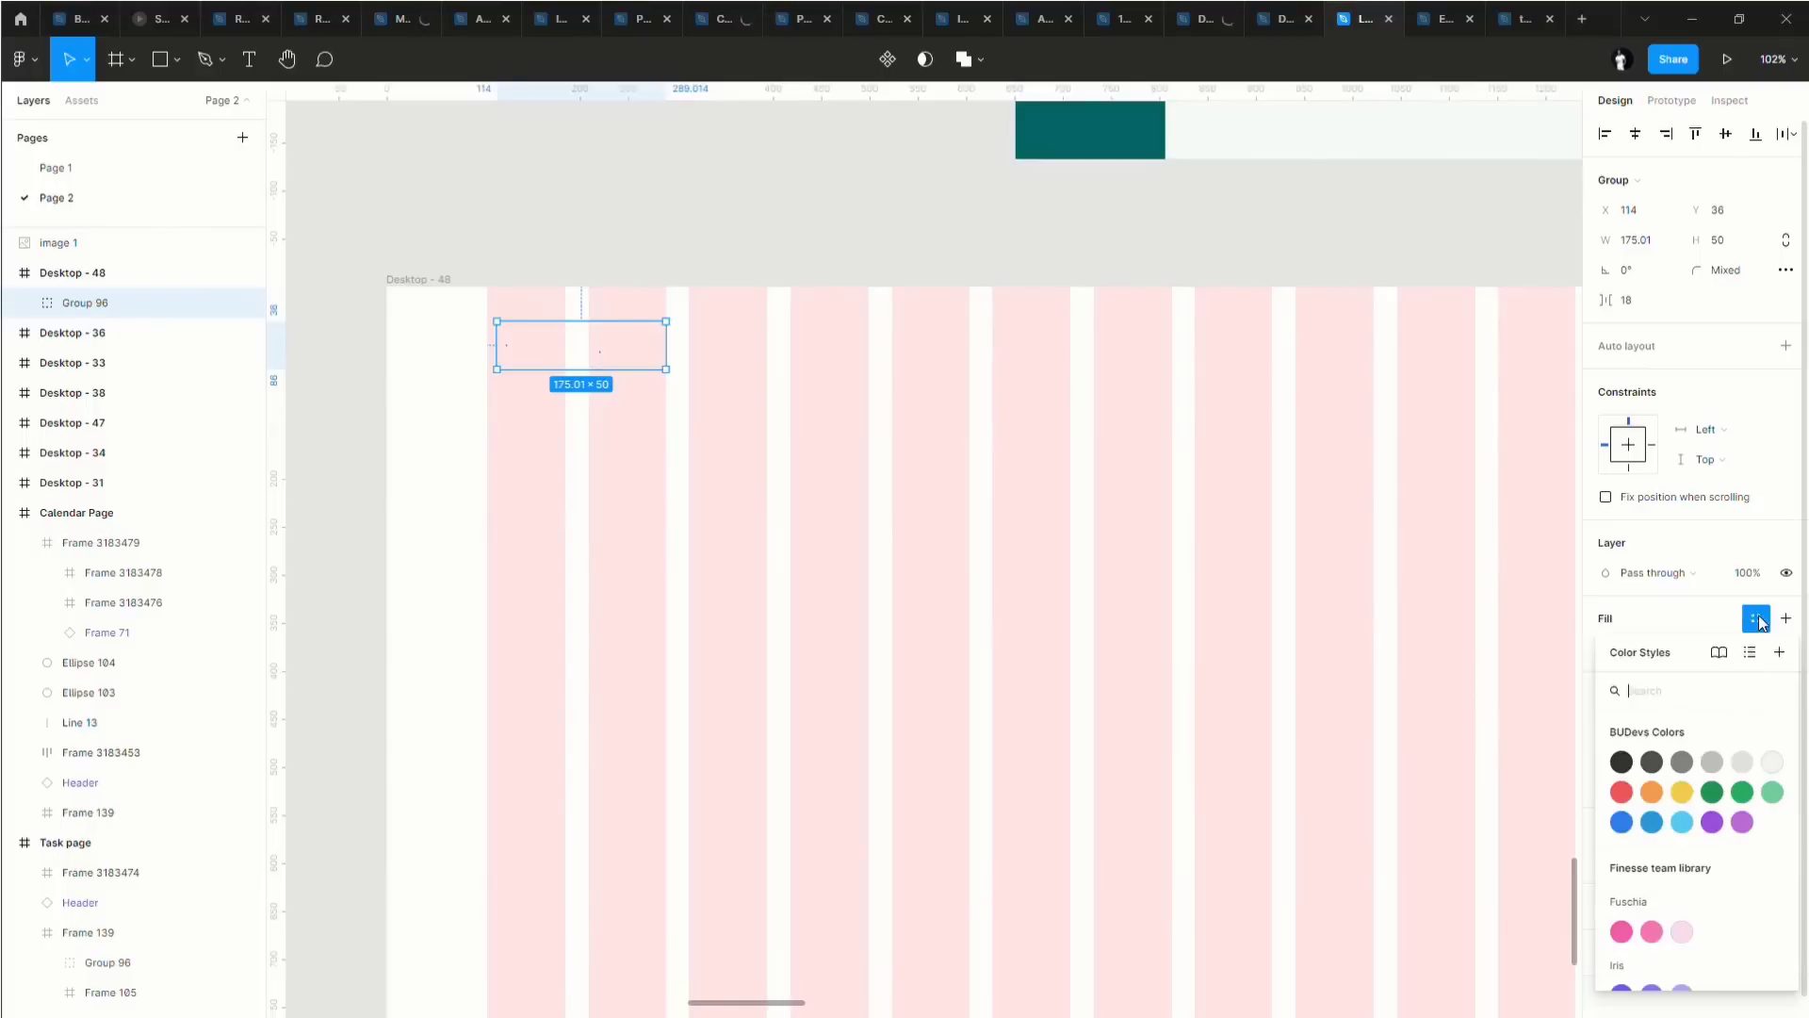
scroll(1679, 799, down, 2)
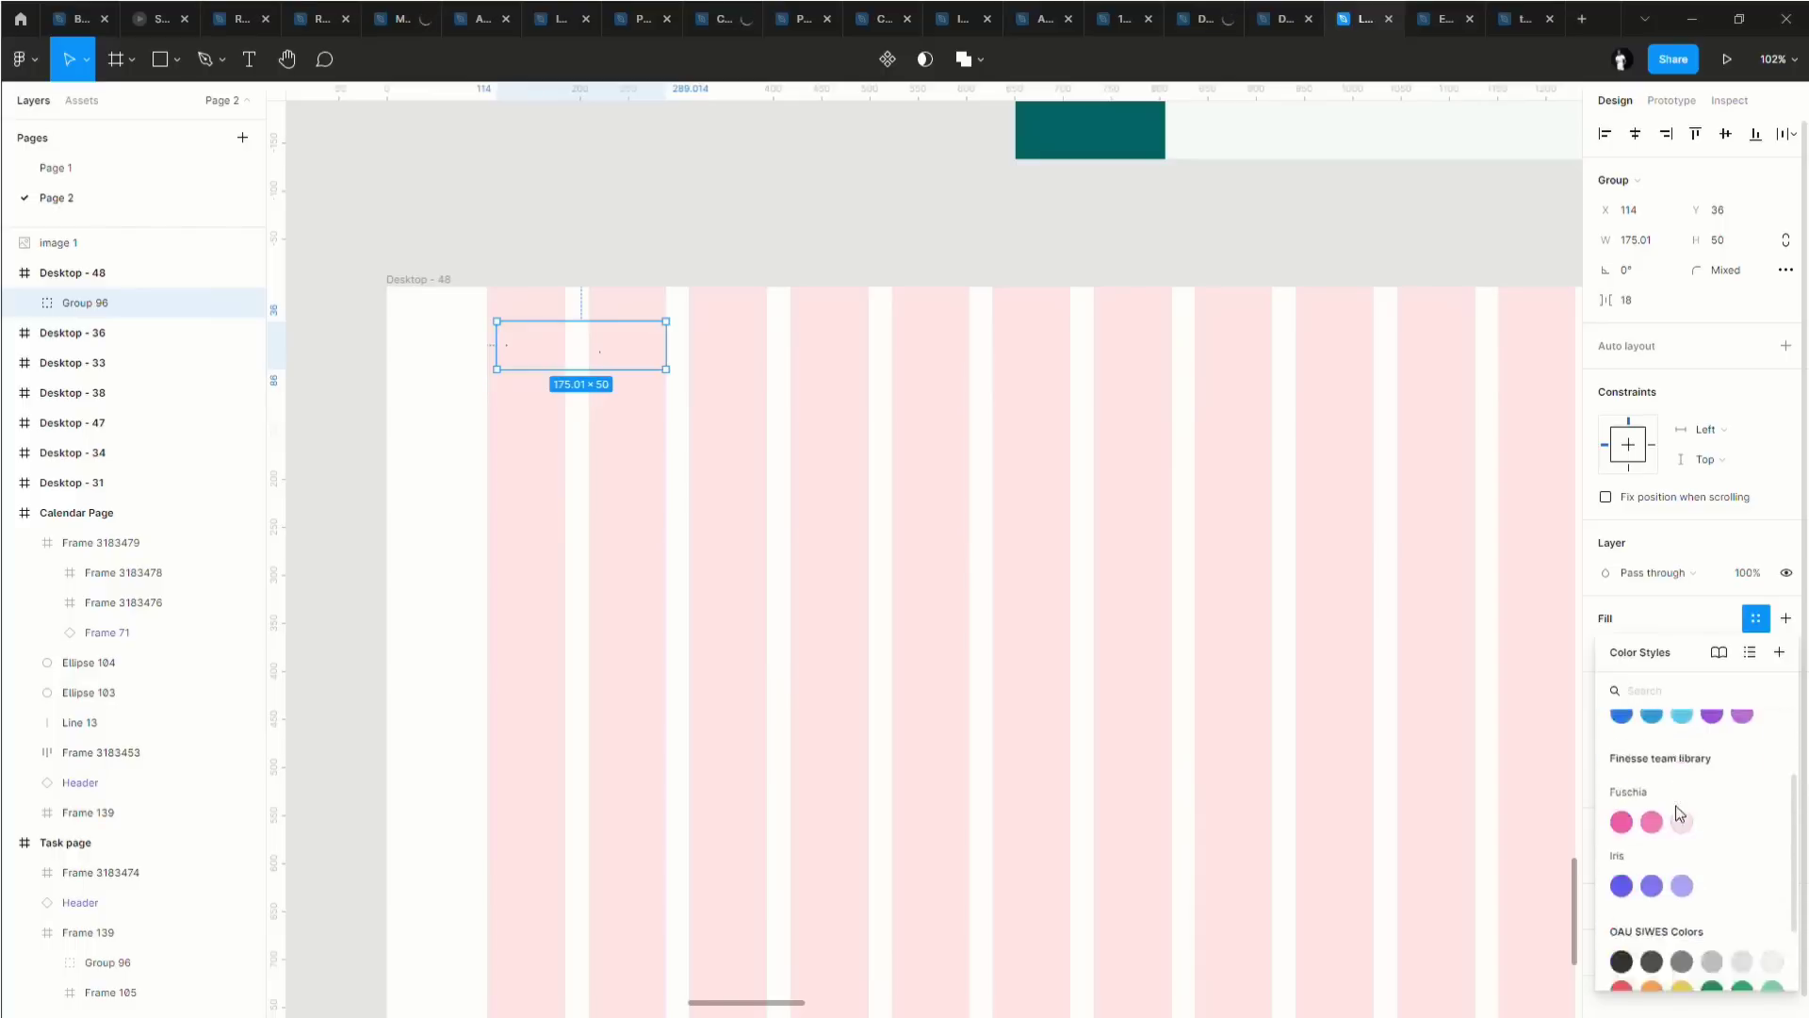
scroll(1679, 808, down, 1)
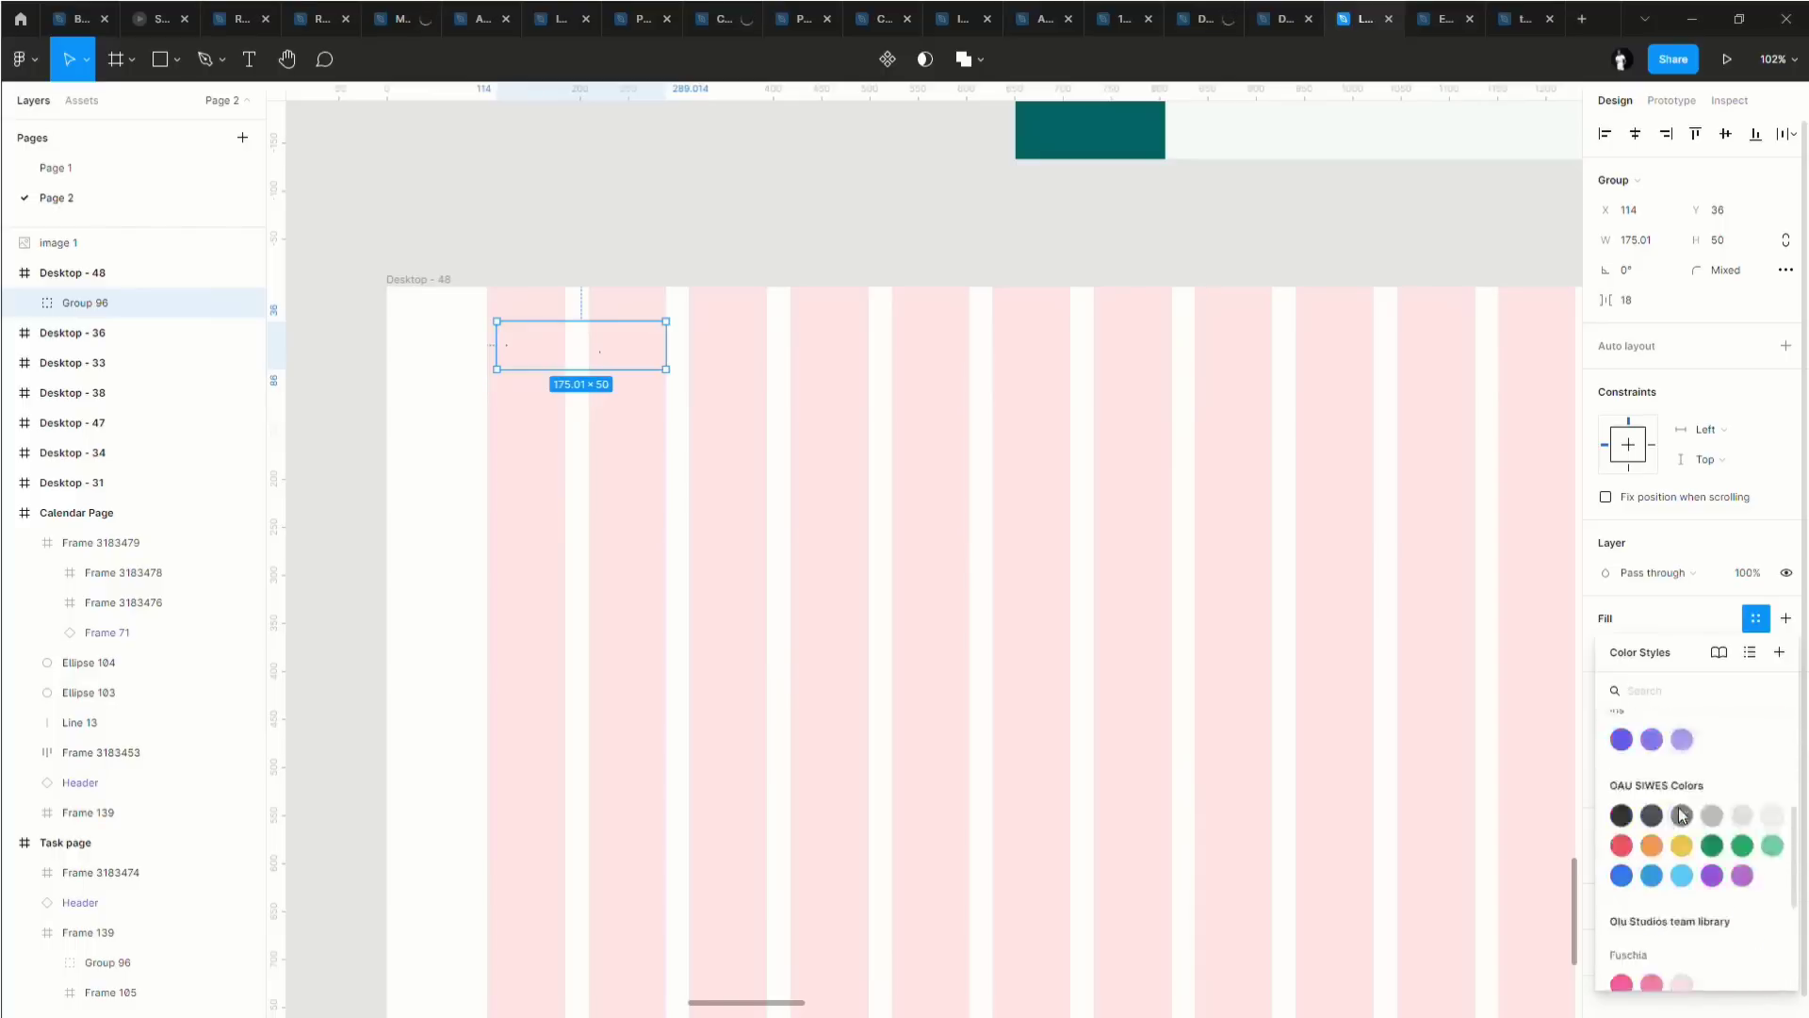
scroll(1677, 807, up, 4)
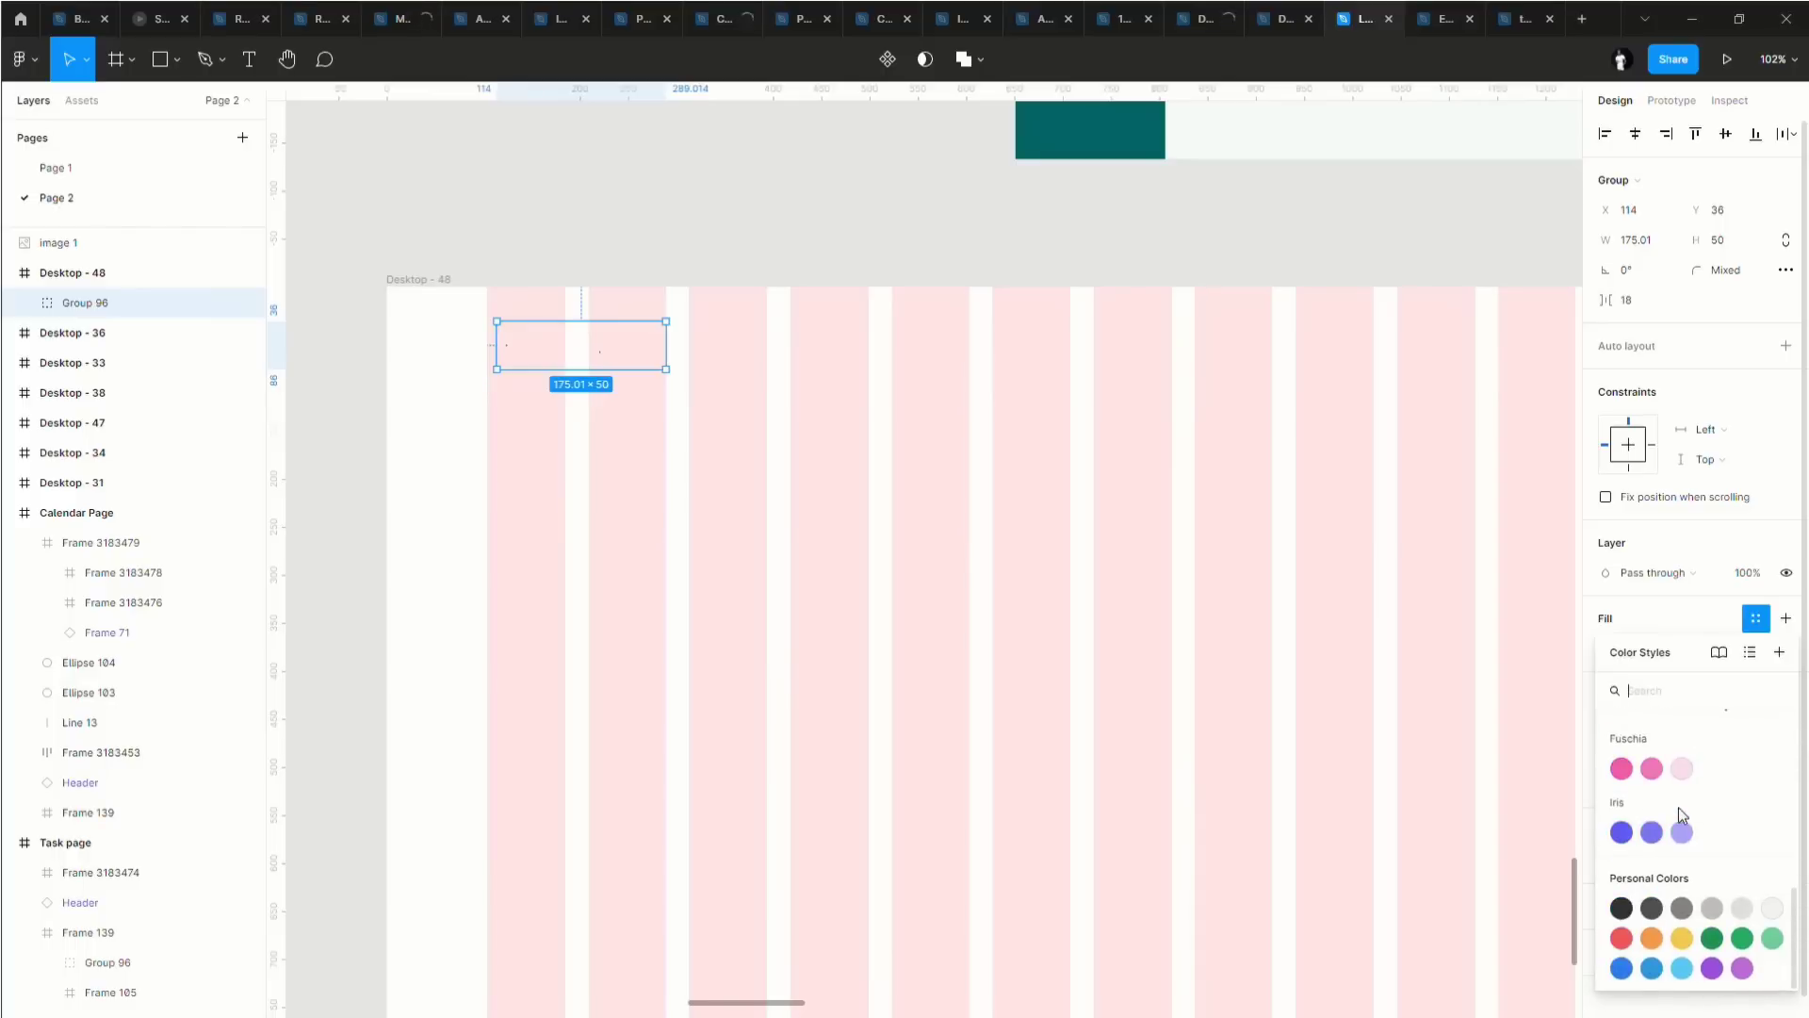
click(1687, 618)
Recolour the Dakota logo's fill and stroke with the dark teal document colour 036666.
click(1605, 648)
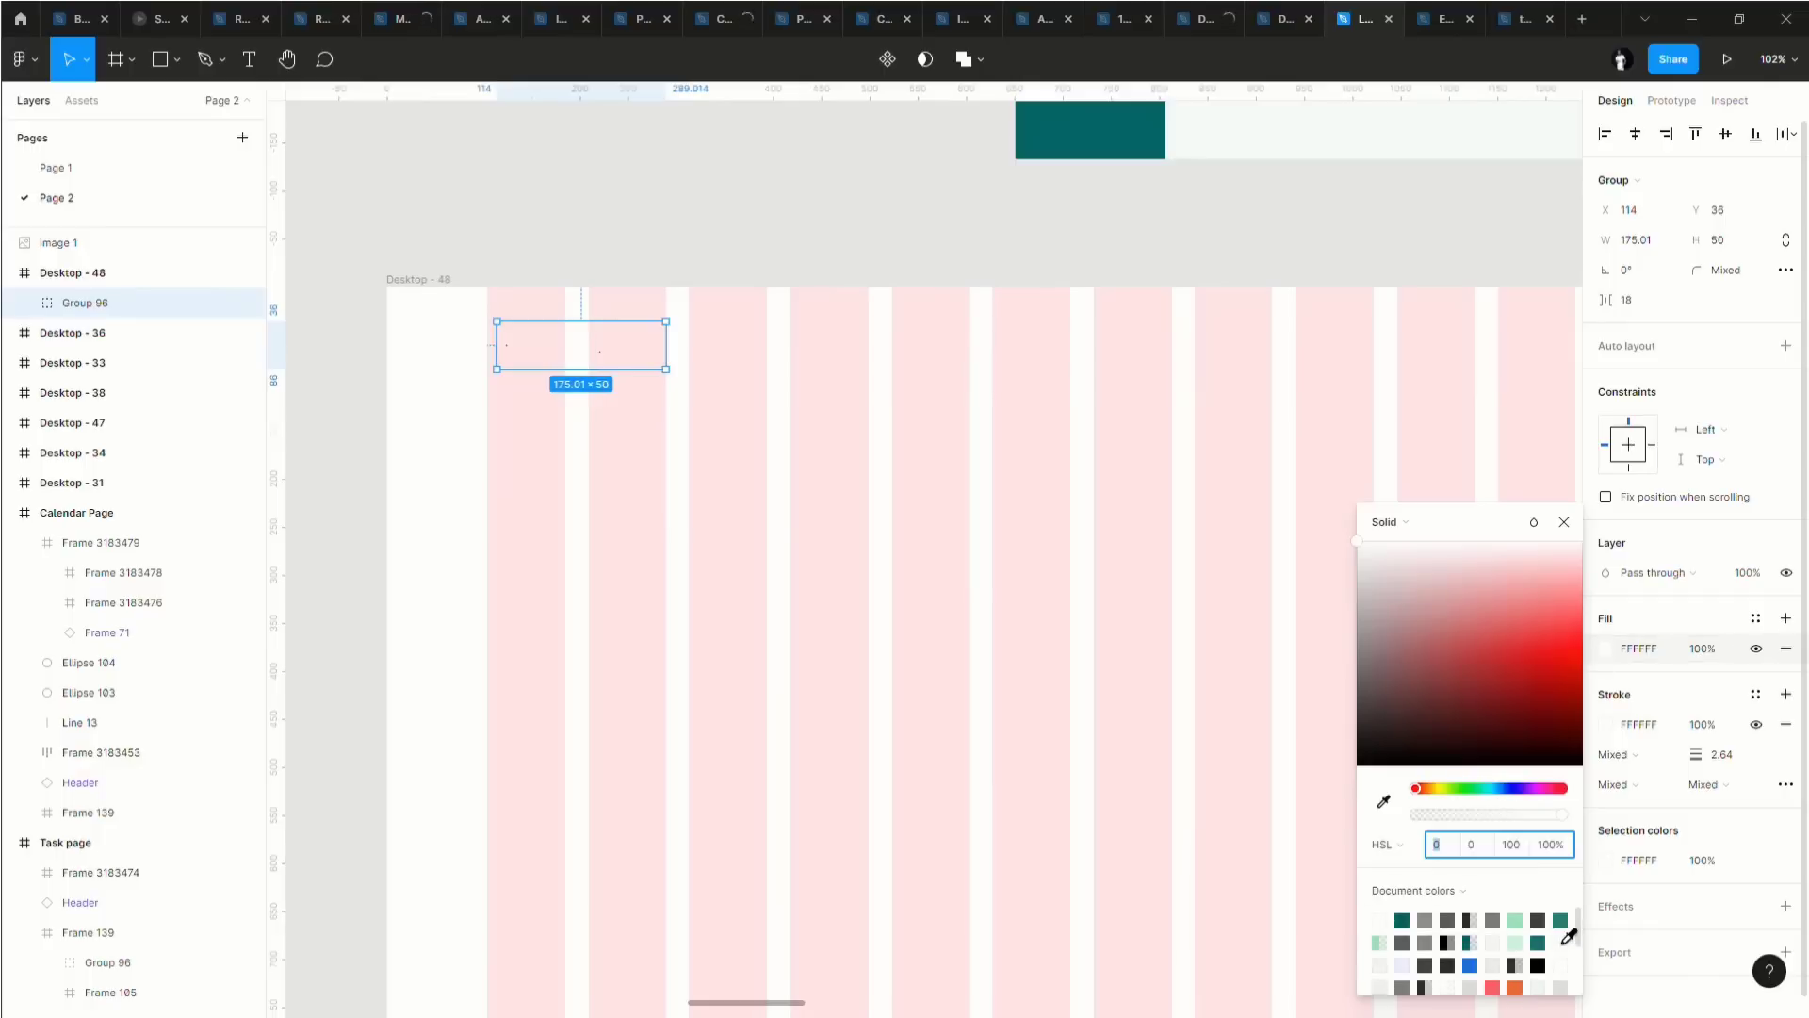
click(1404, 922)
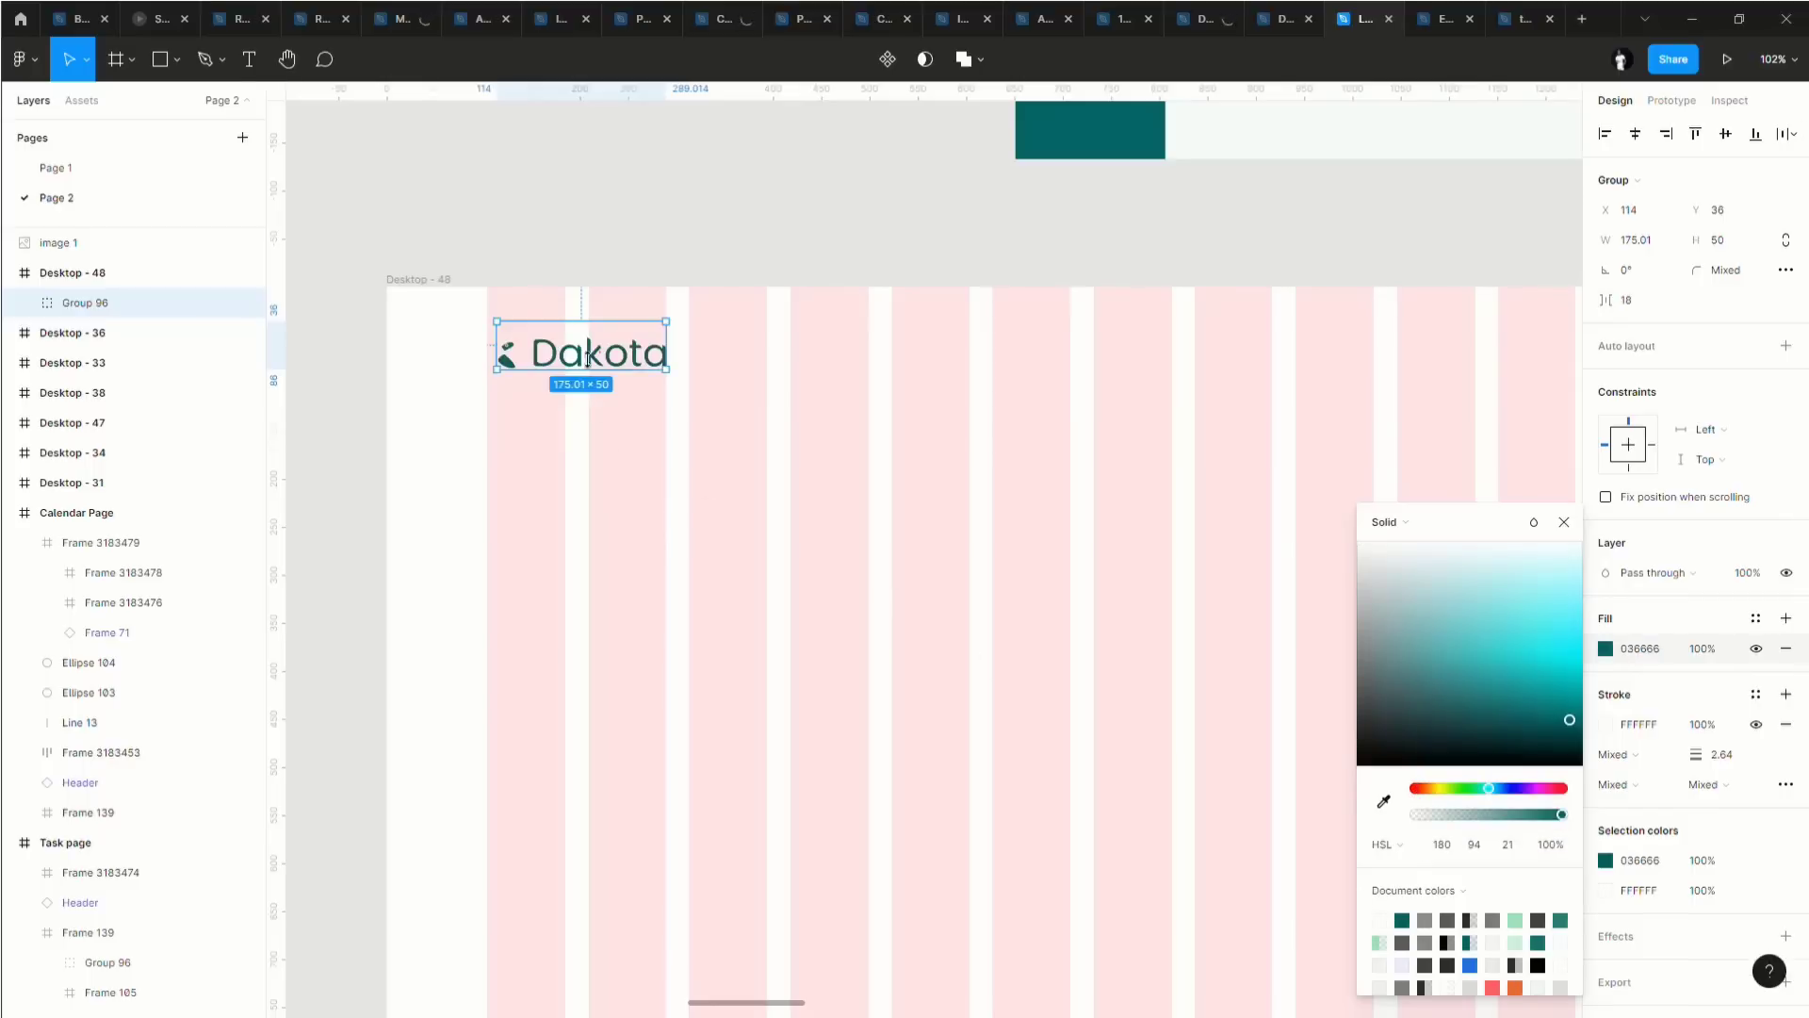
mouse_move(585, 348)
mouse_down()
mouse_move(597, 364)
mouse_move(585, 354)
mouse_up()
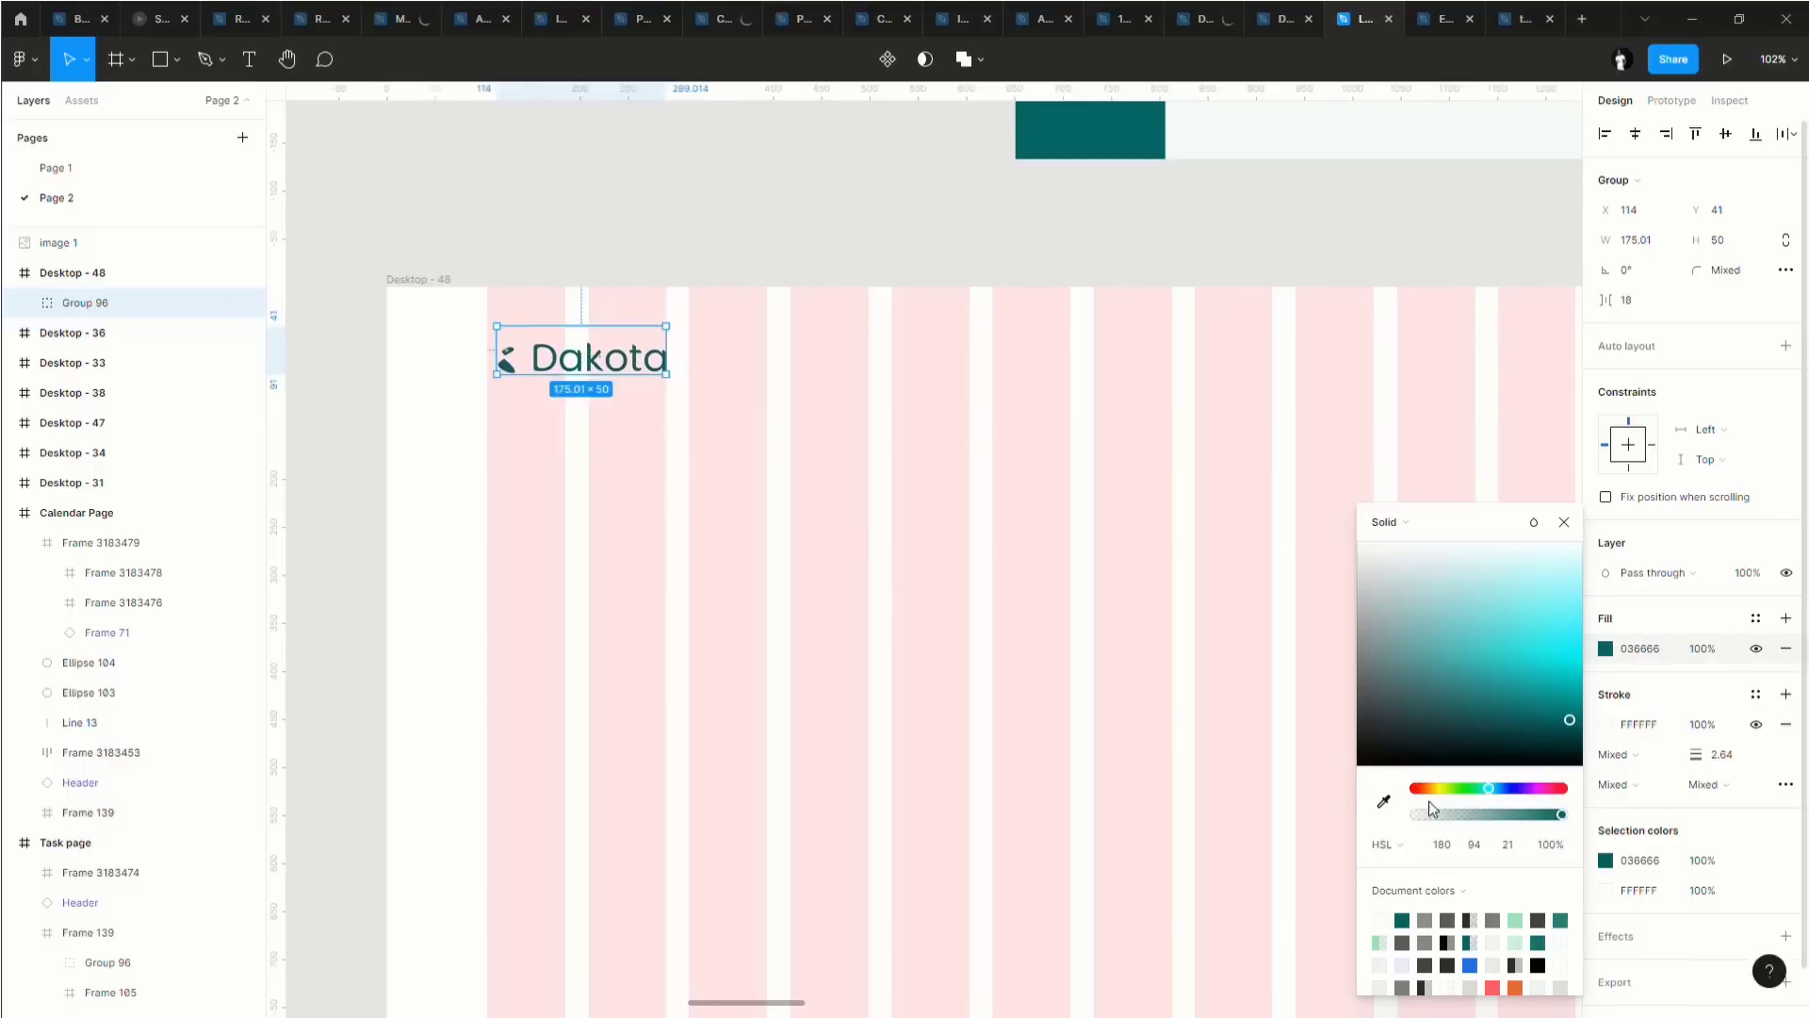
click(1605, 726)
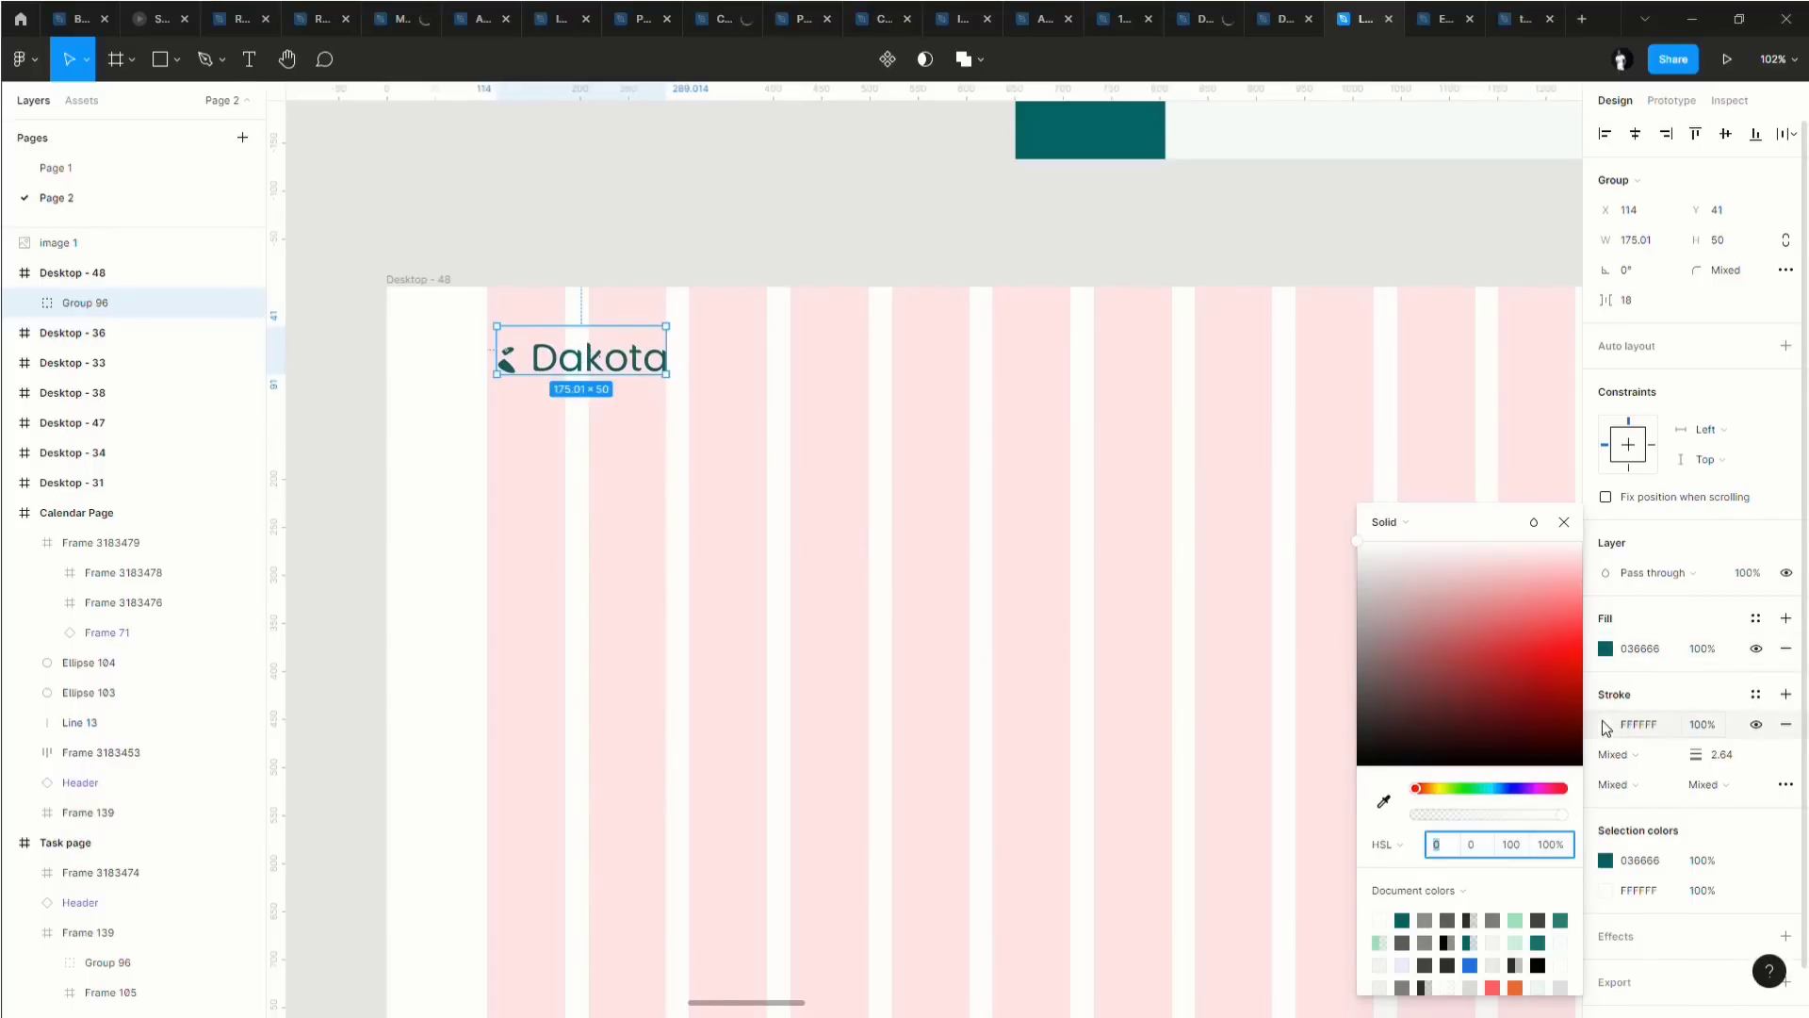
click(1402, 921)
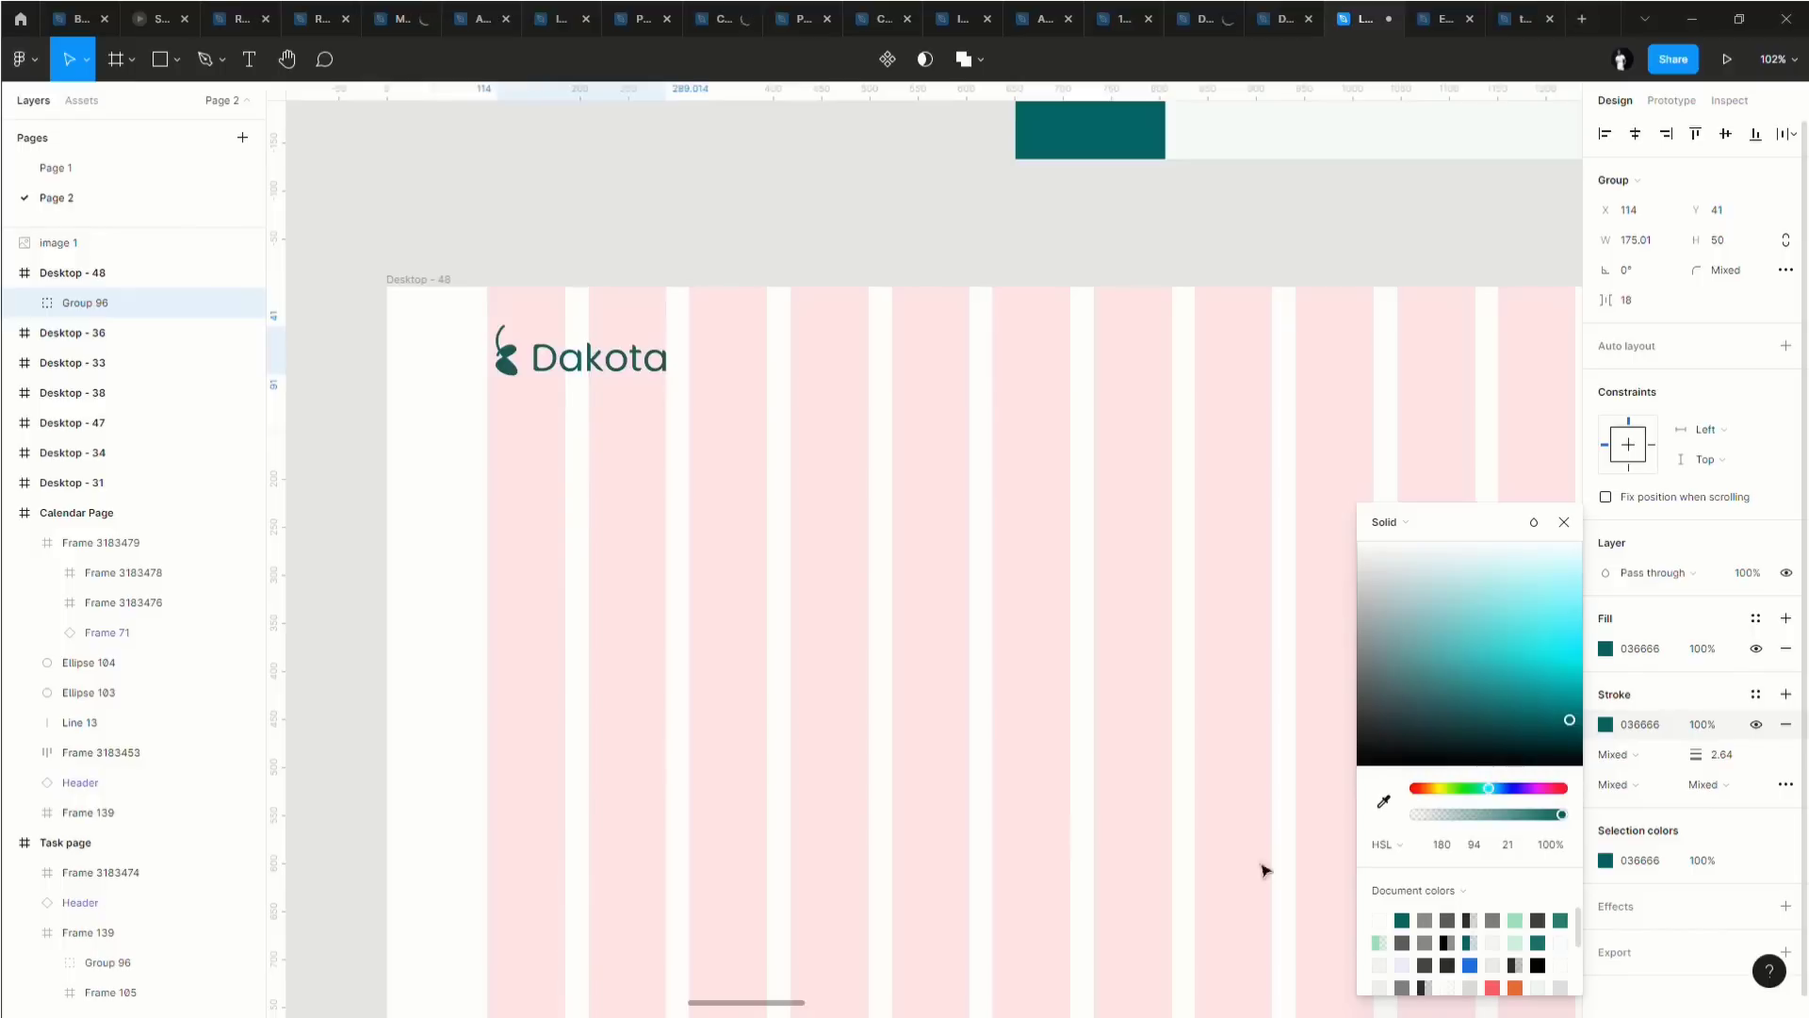
click(1755, 650)
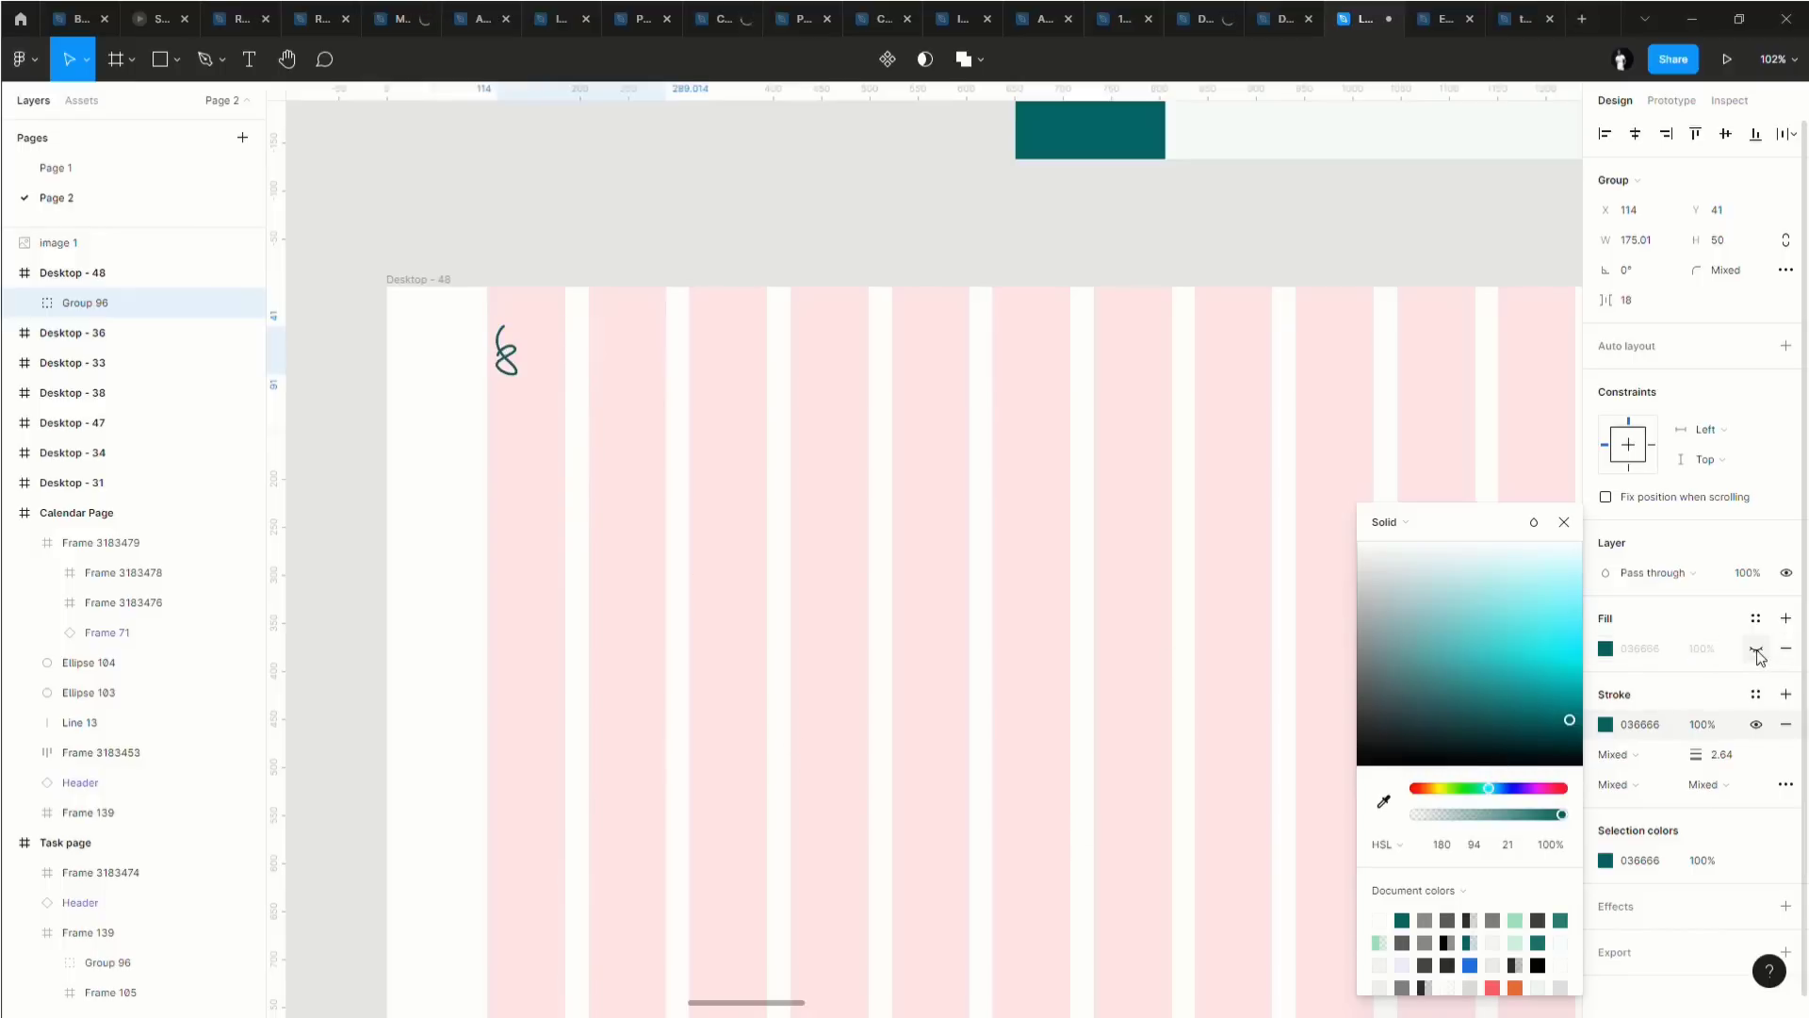
click(1756, 649)
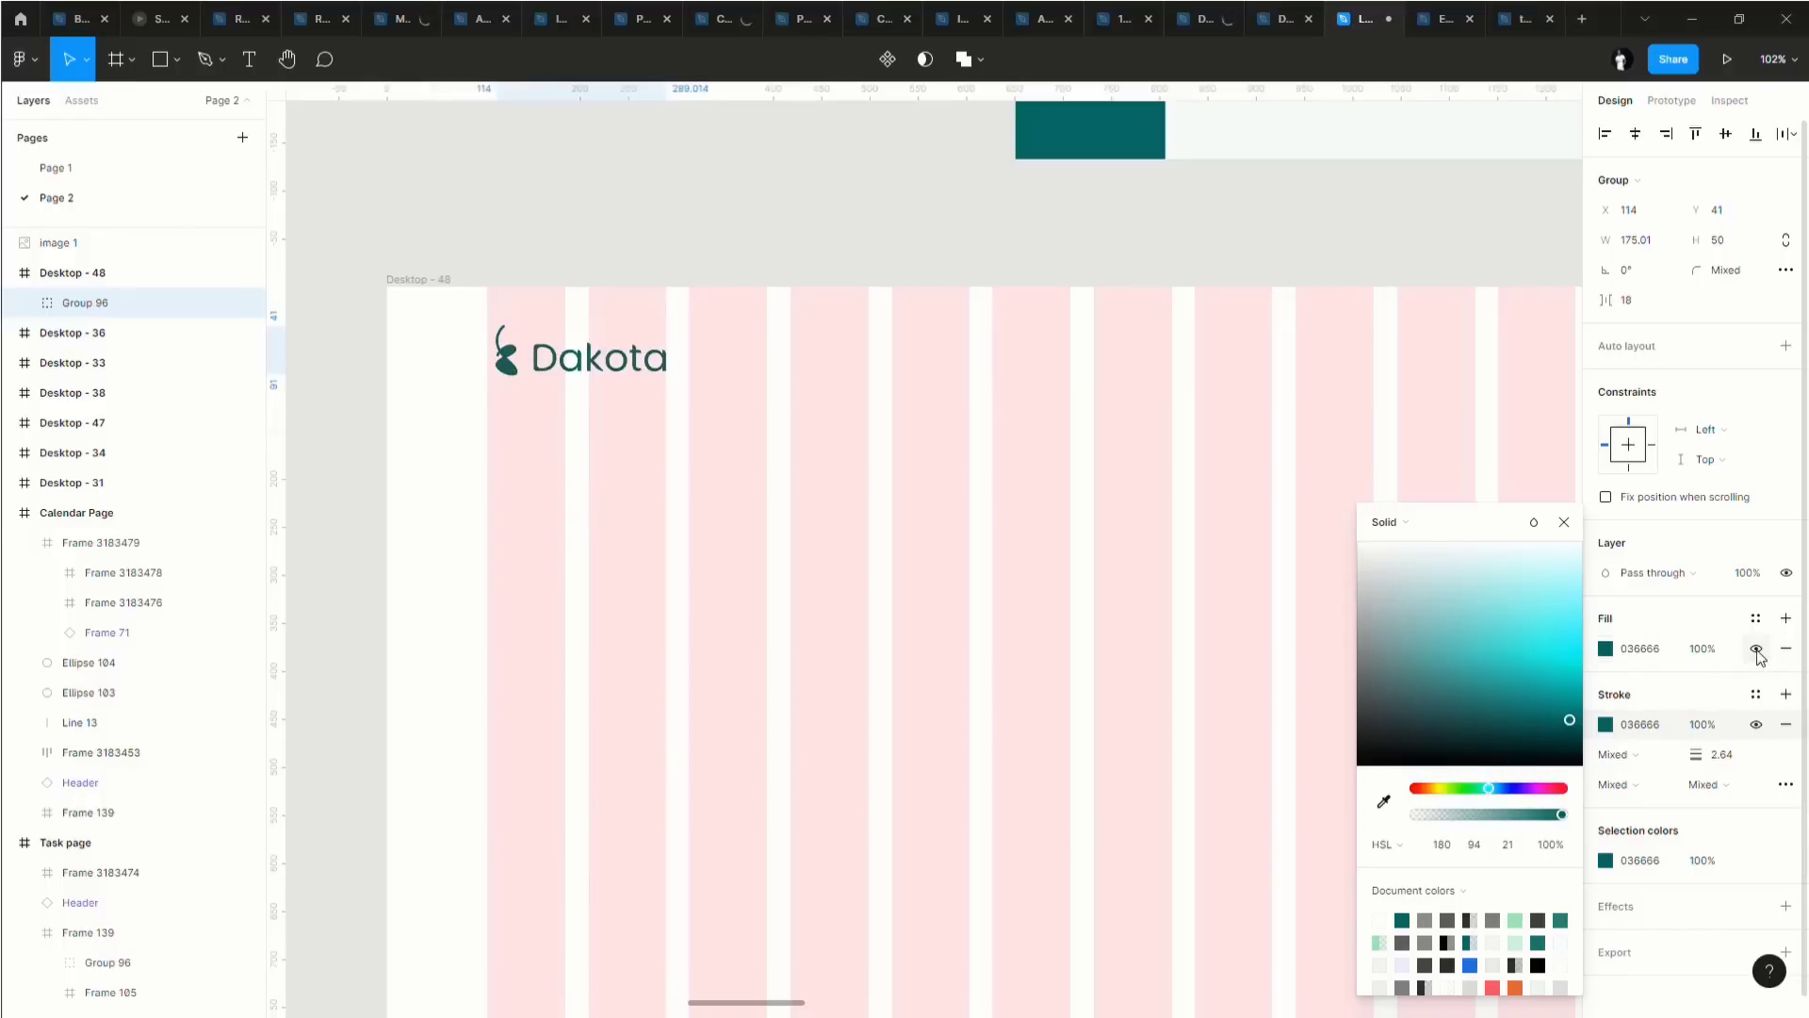
Move the Dakota logo to about X 104, Y 31, near the first column's left edge, and deselect it.
click(504, 456)
drag(578, 374, 568, 364)
scroll(528, 551, down, 5)
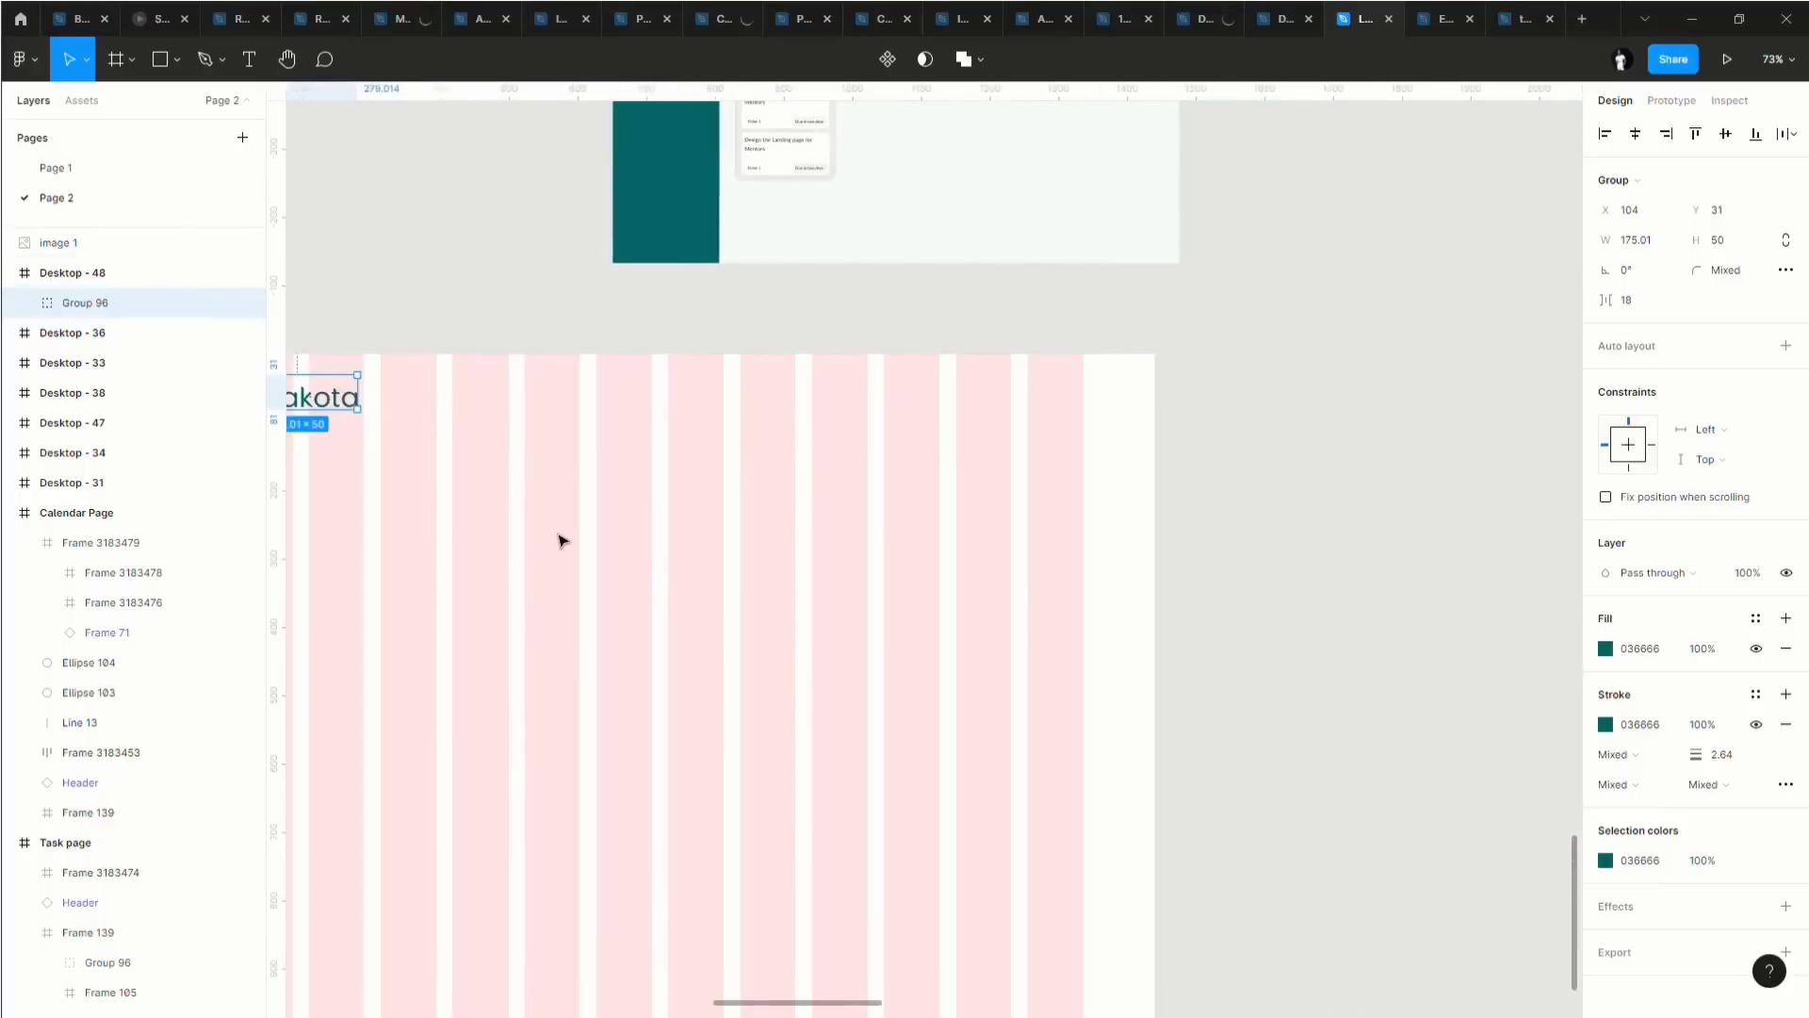
click(391, 180)
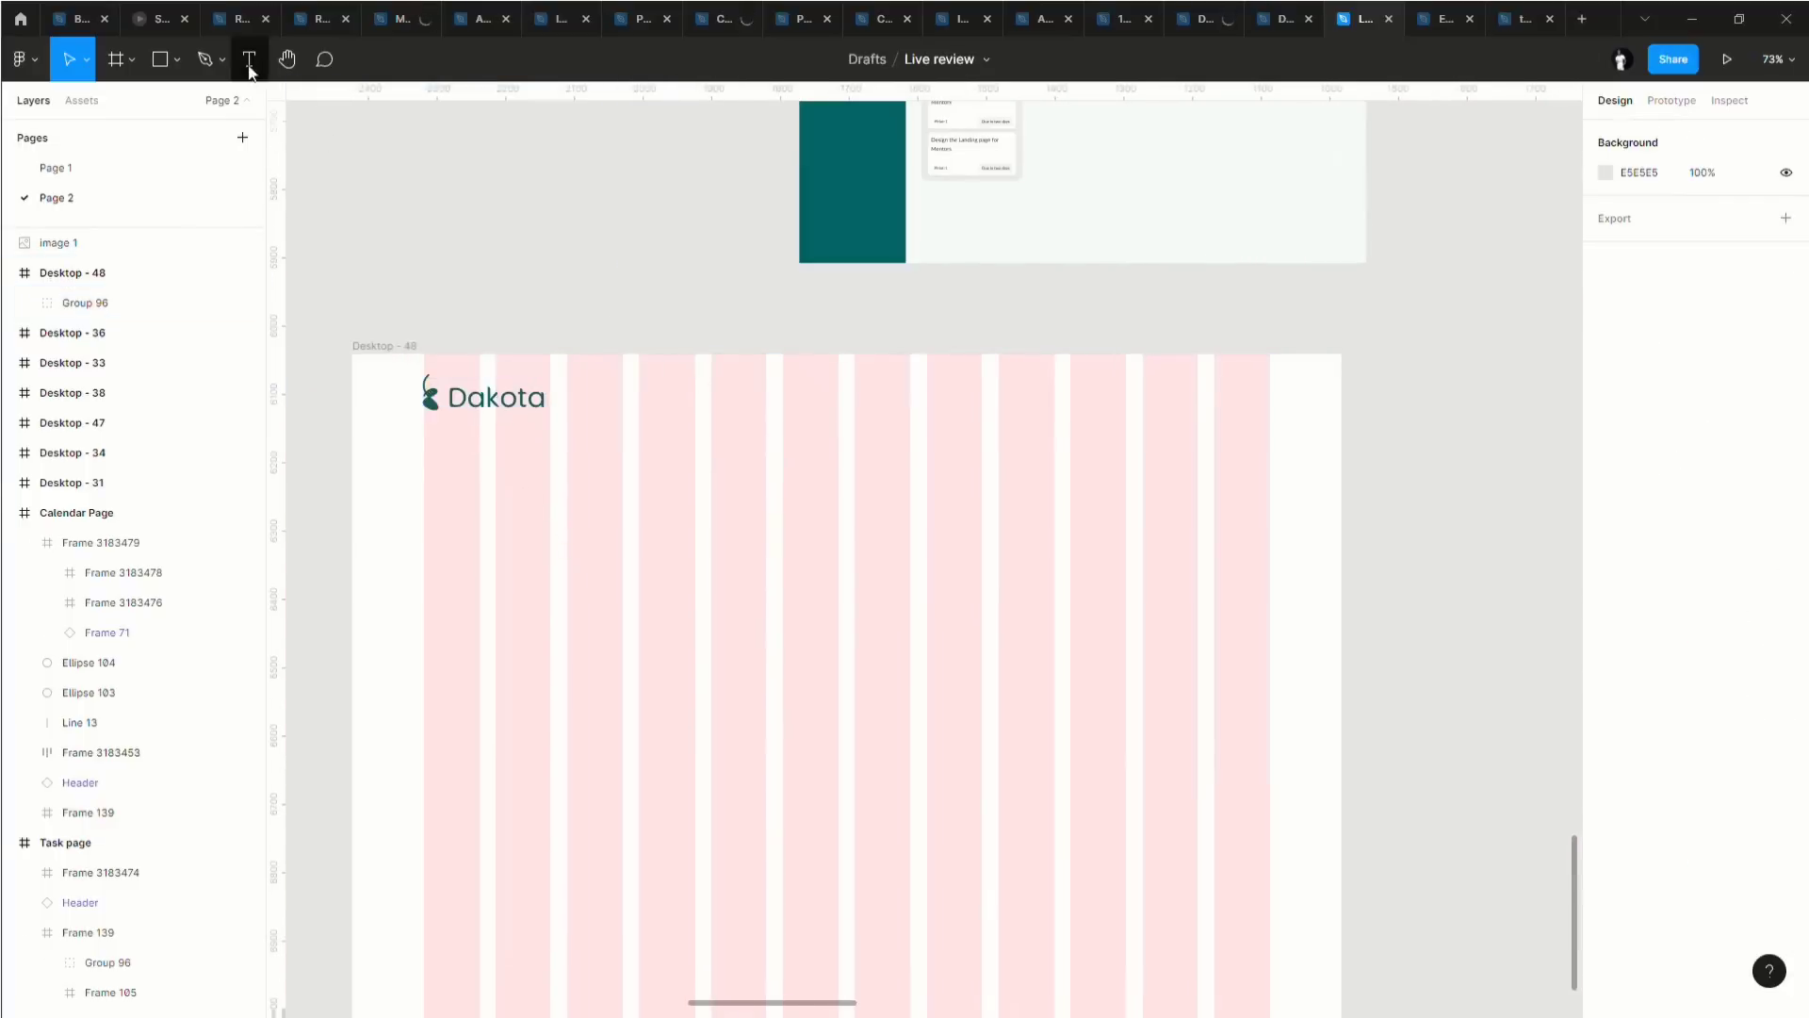
Add a text box reading "Home", about 74 × 29, in the header area at about X 549, Y 49.
scroll(848, 545, up, 3)
click(942, 364)
click(792, 245)
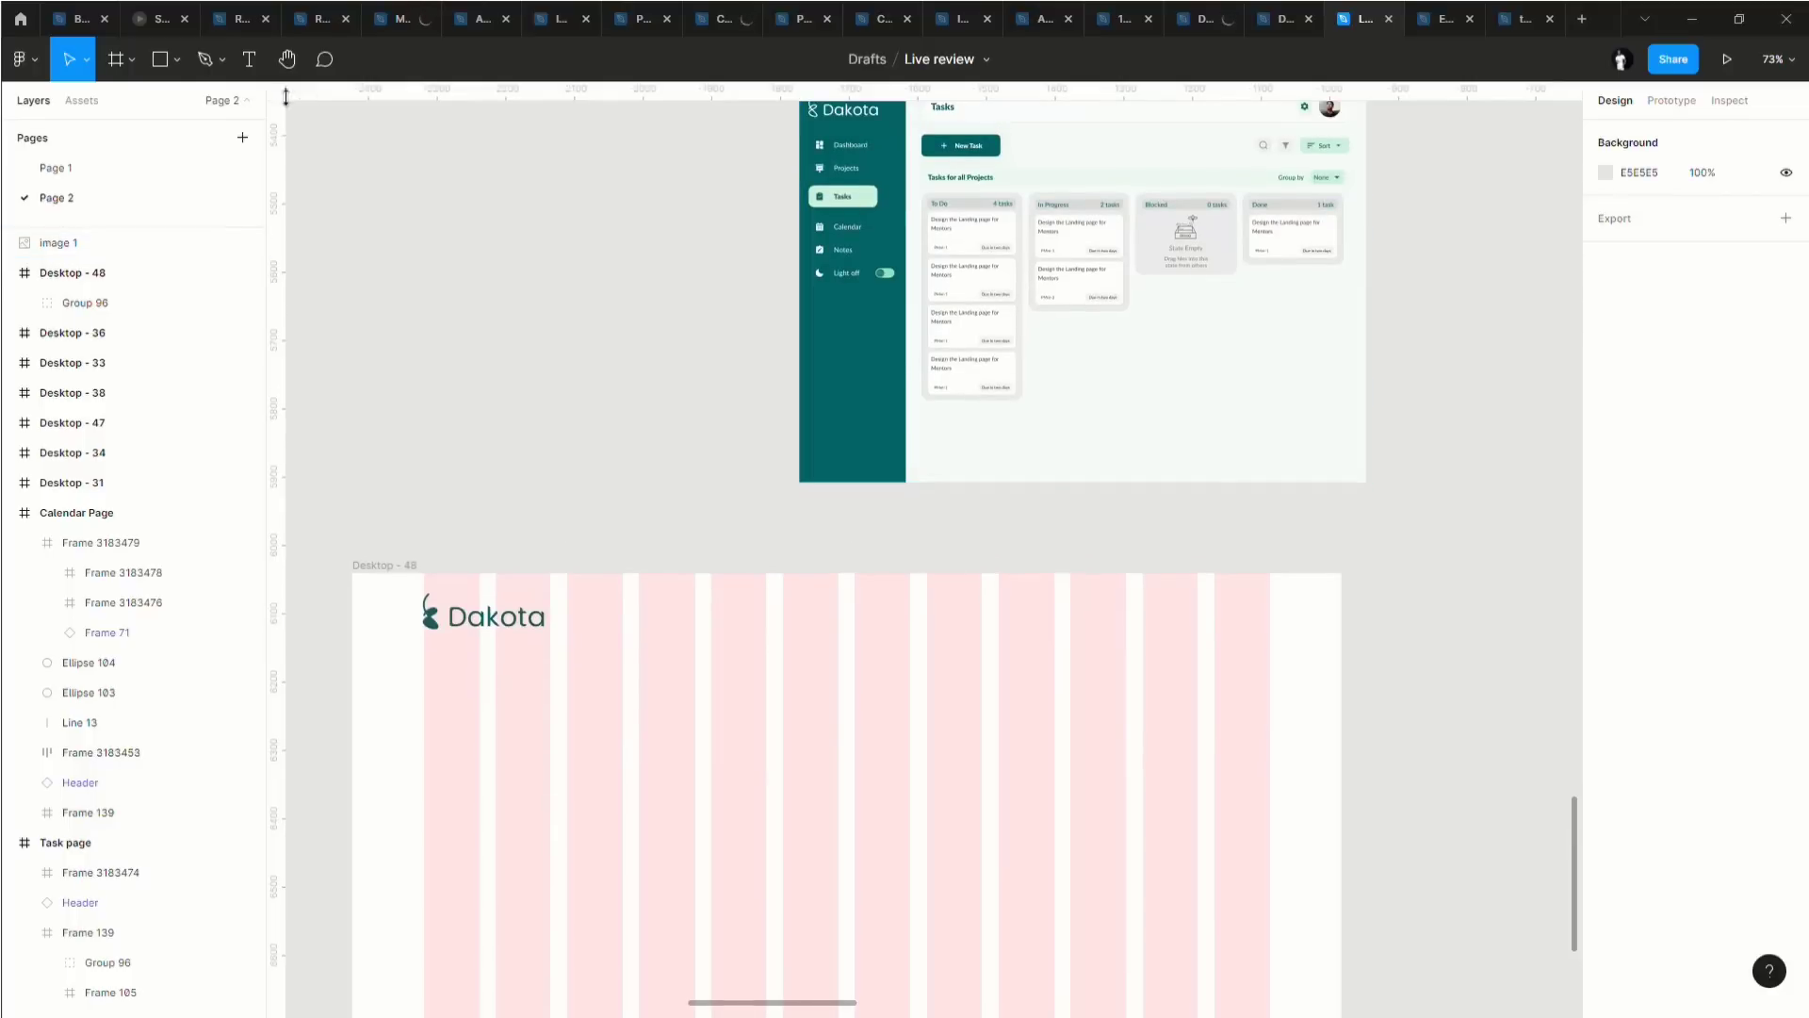
scroll(525, 667, down, 4)
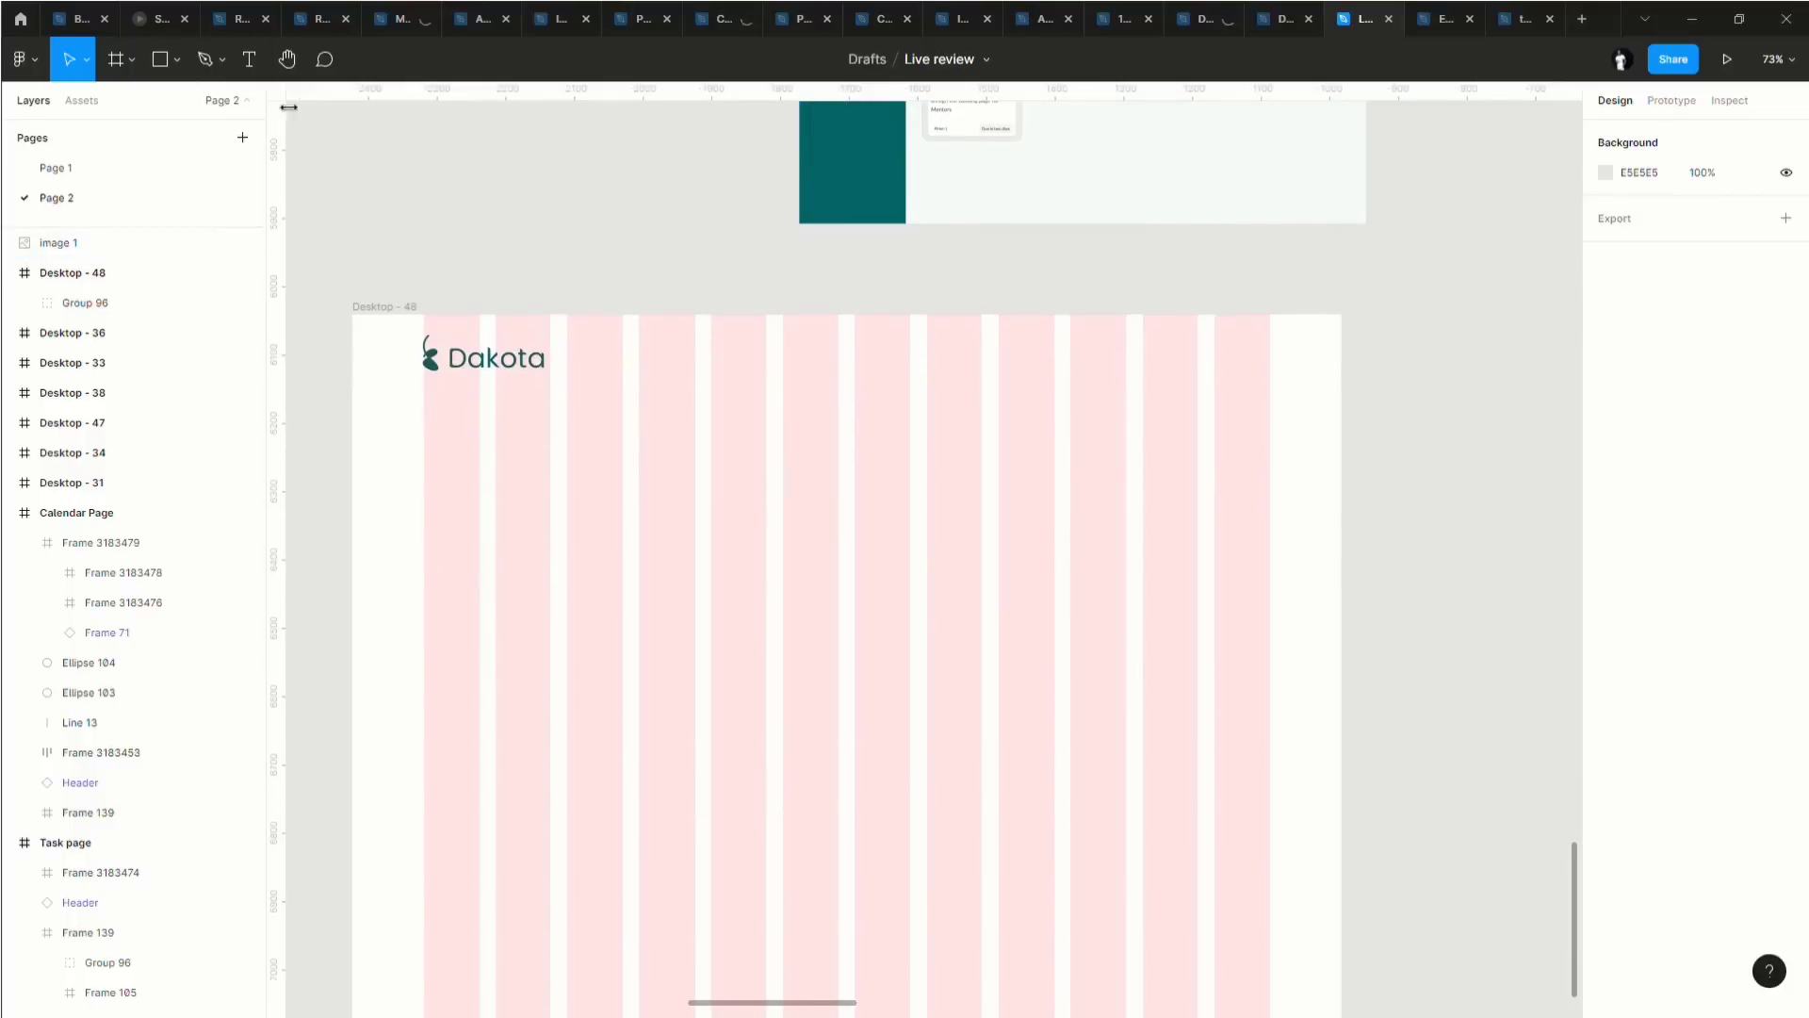
click(261, 69)
scroll(753, 356, up, 5)
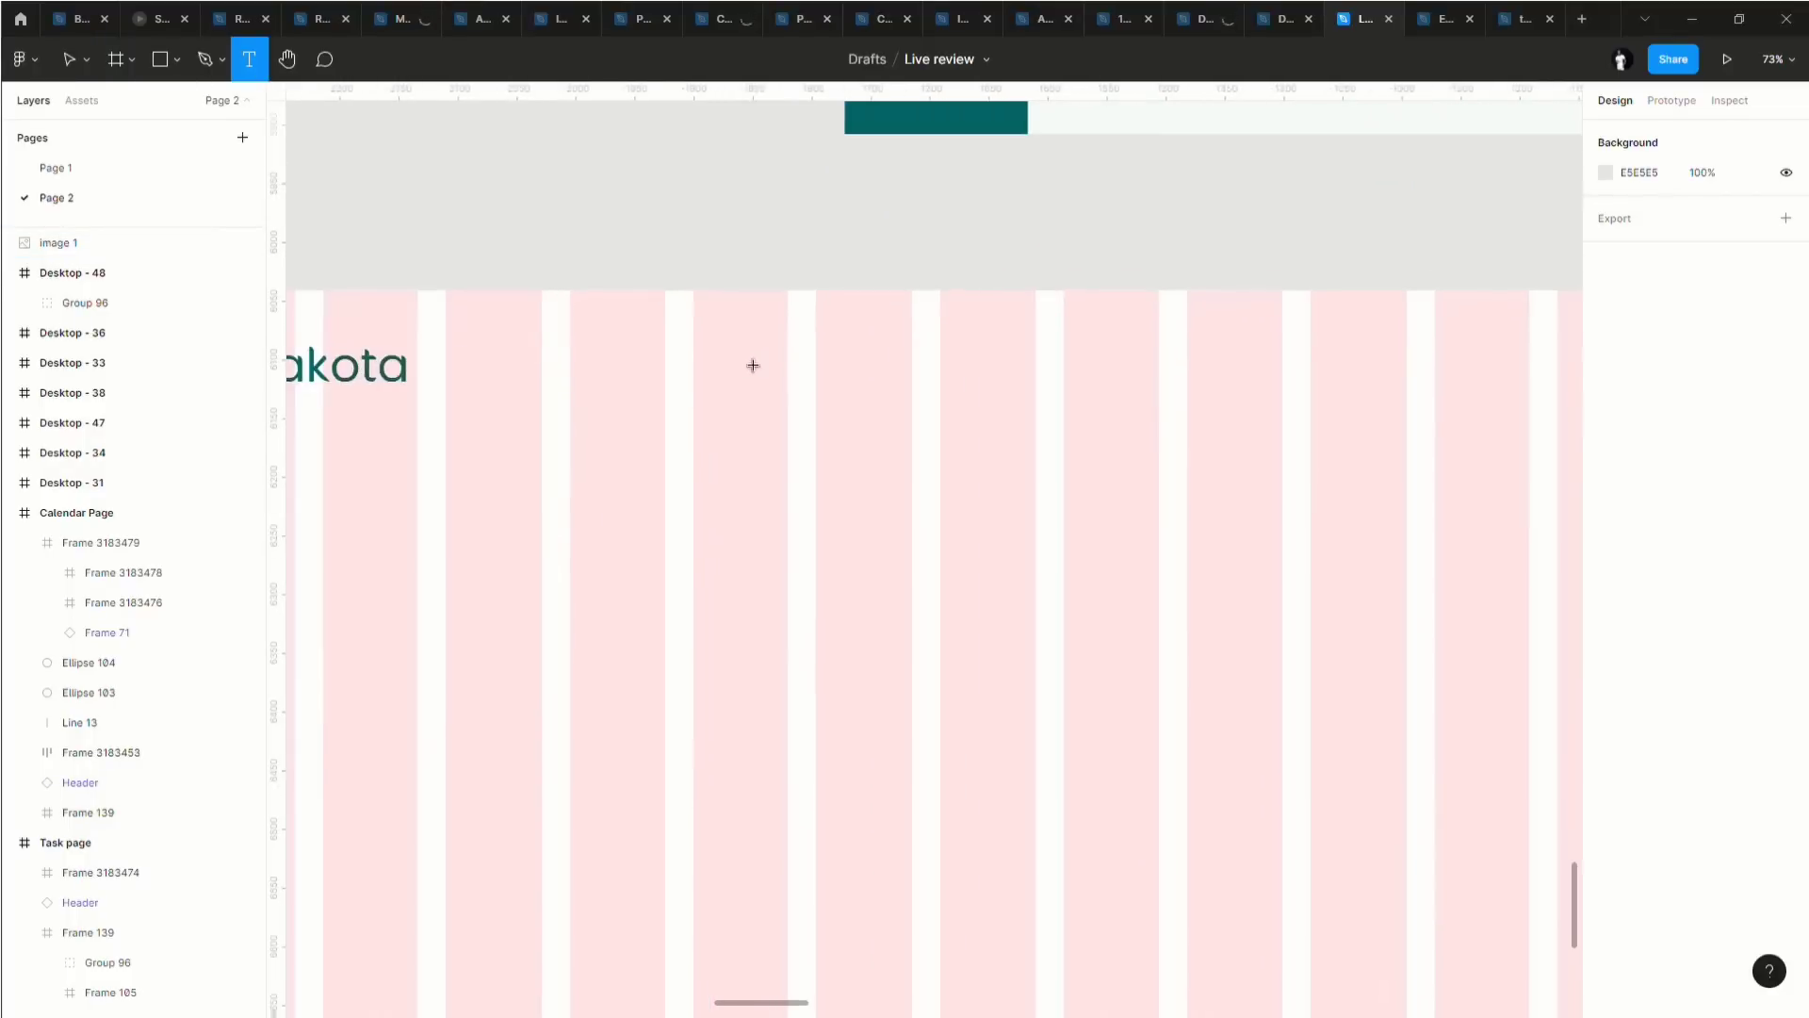
drag(724, 348, 812, 381)
text(Home)
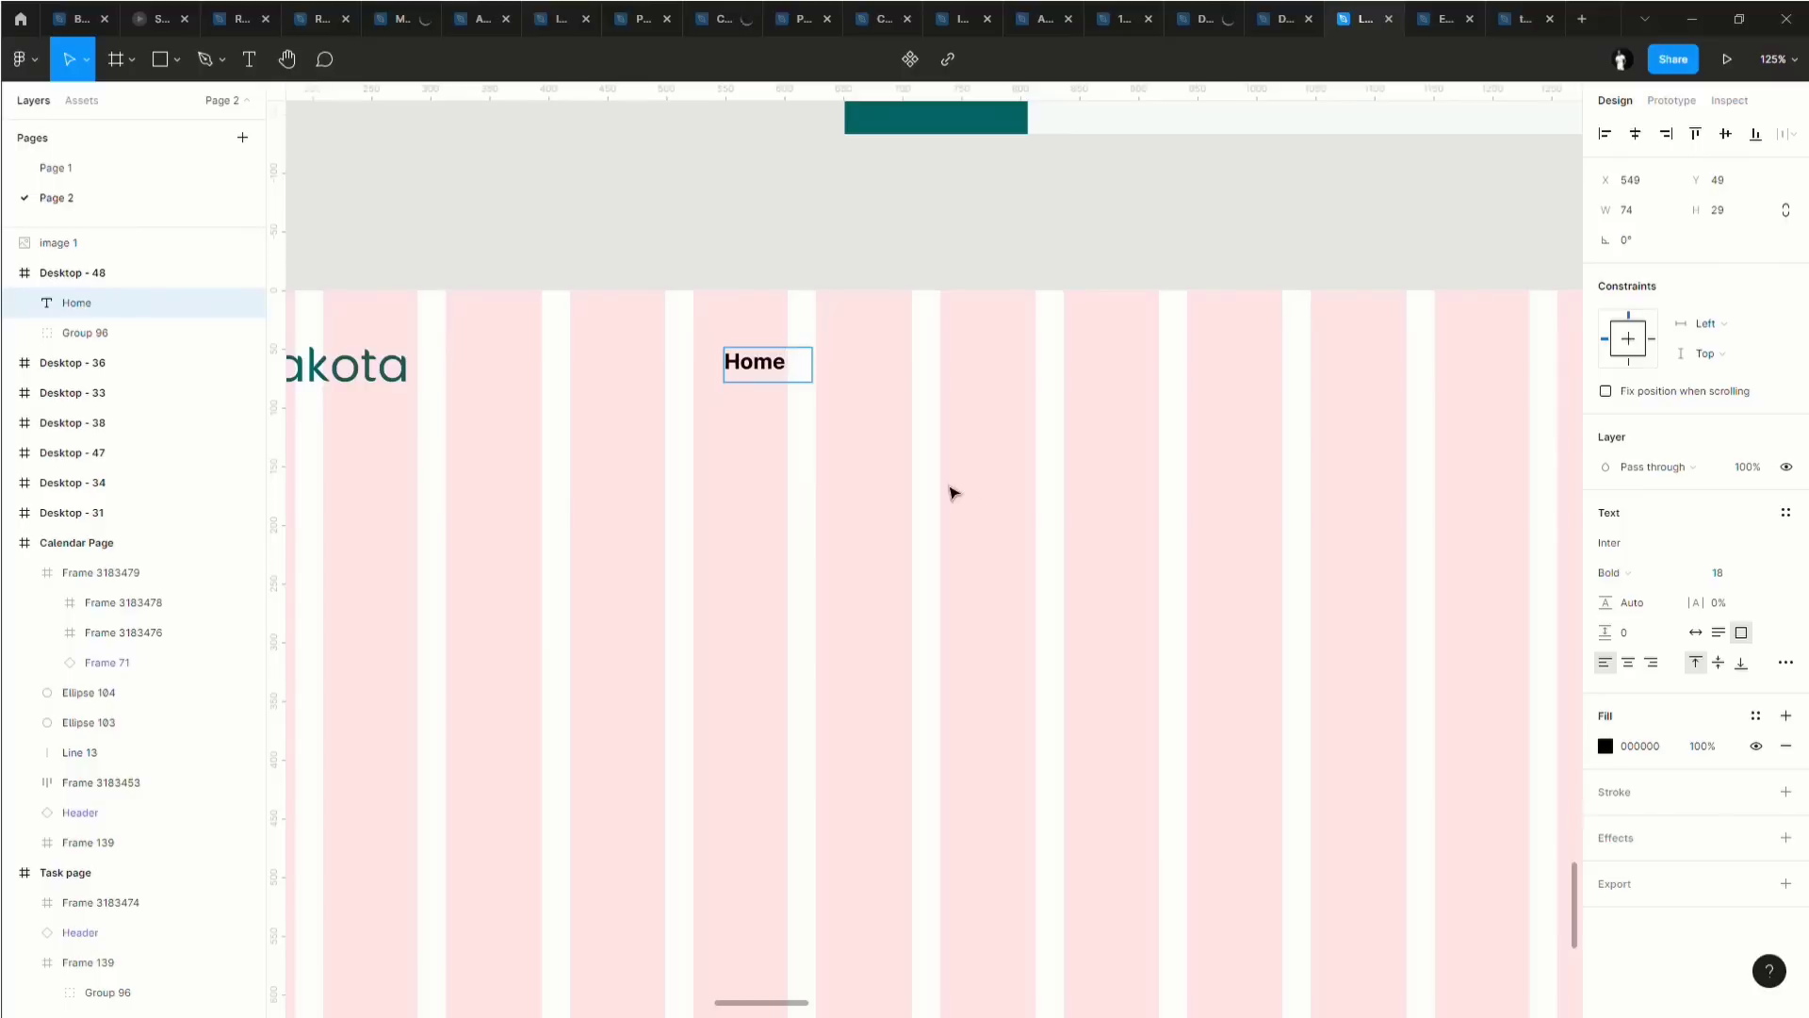
key(Escape)
Set the "Home" text to TT Interfaces in Medium weight and make its box auto width.
click(1602, 547)
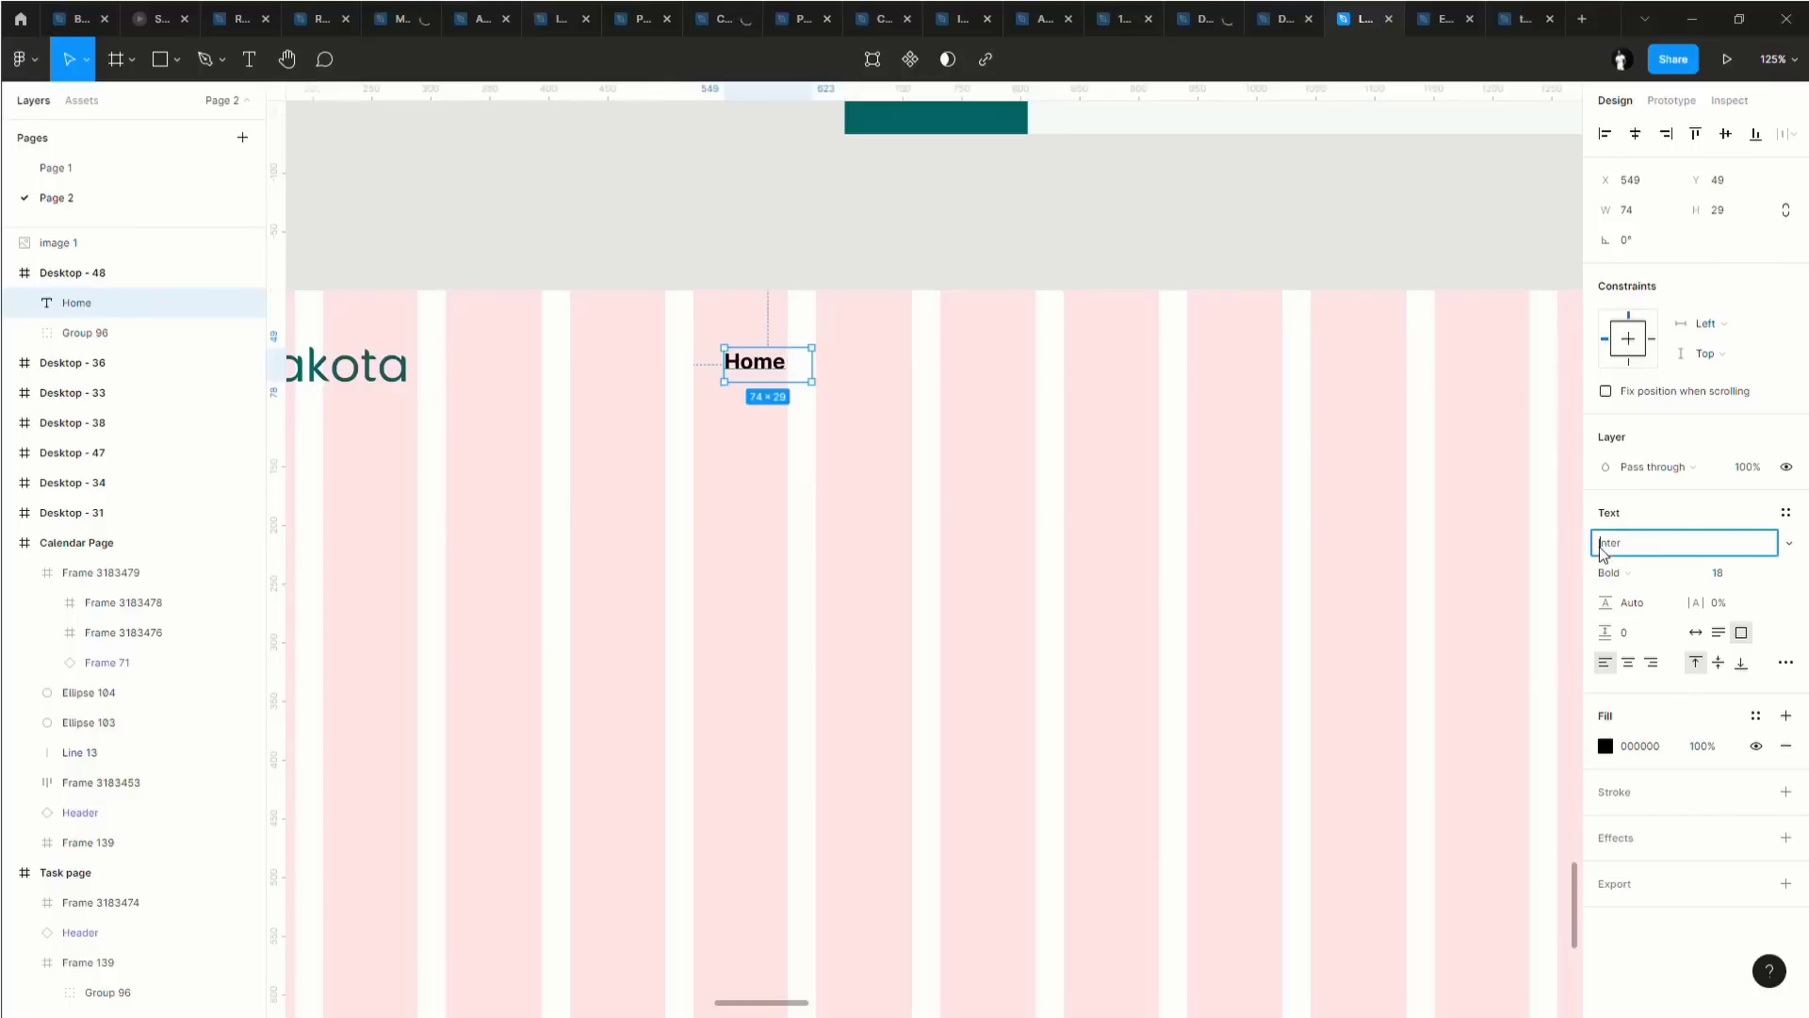
text(TT)
key(Return)
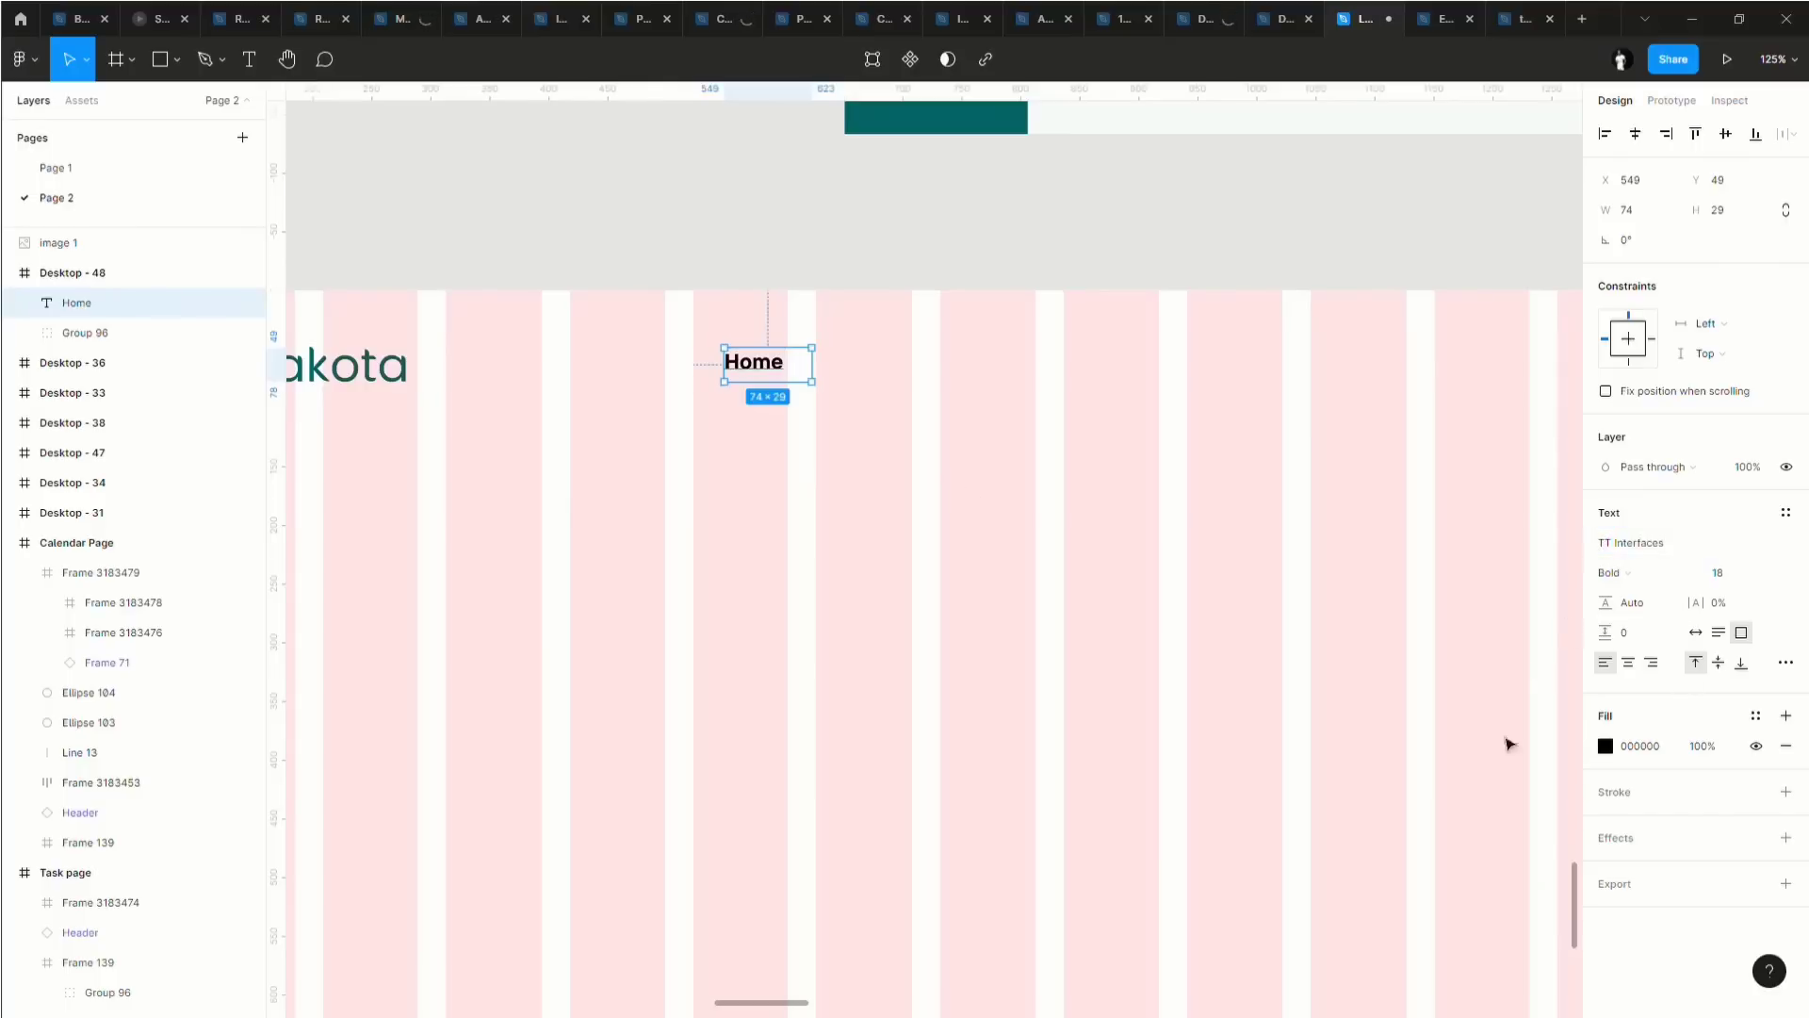
ctrl+scroll(751, 358, up, 5)
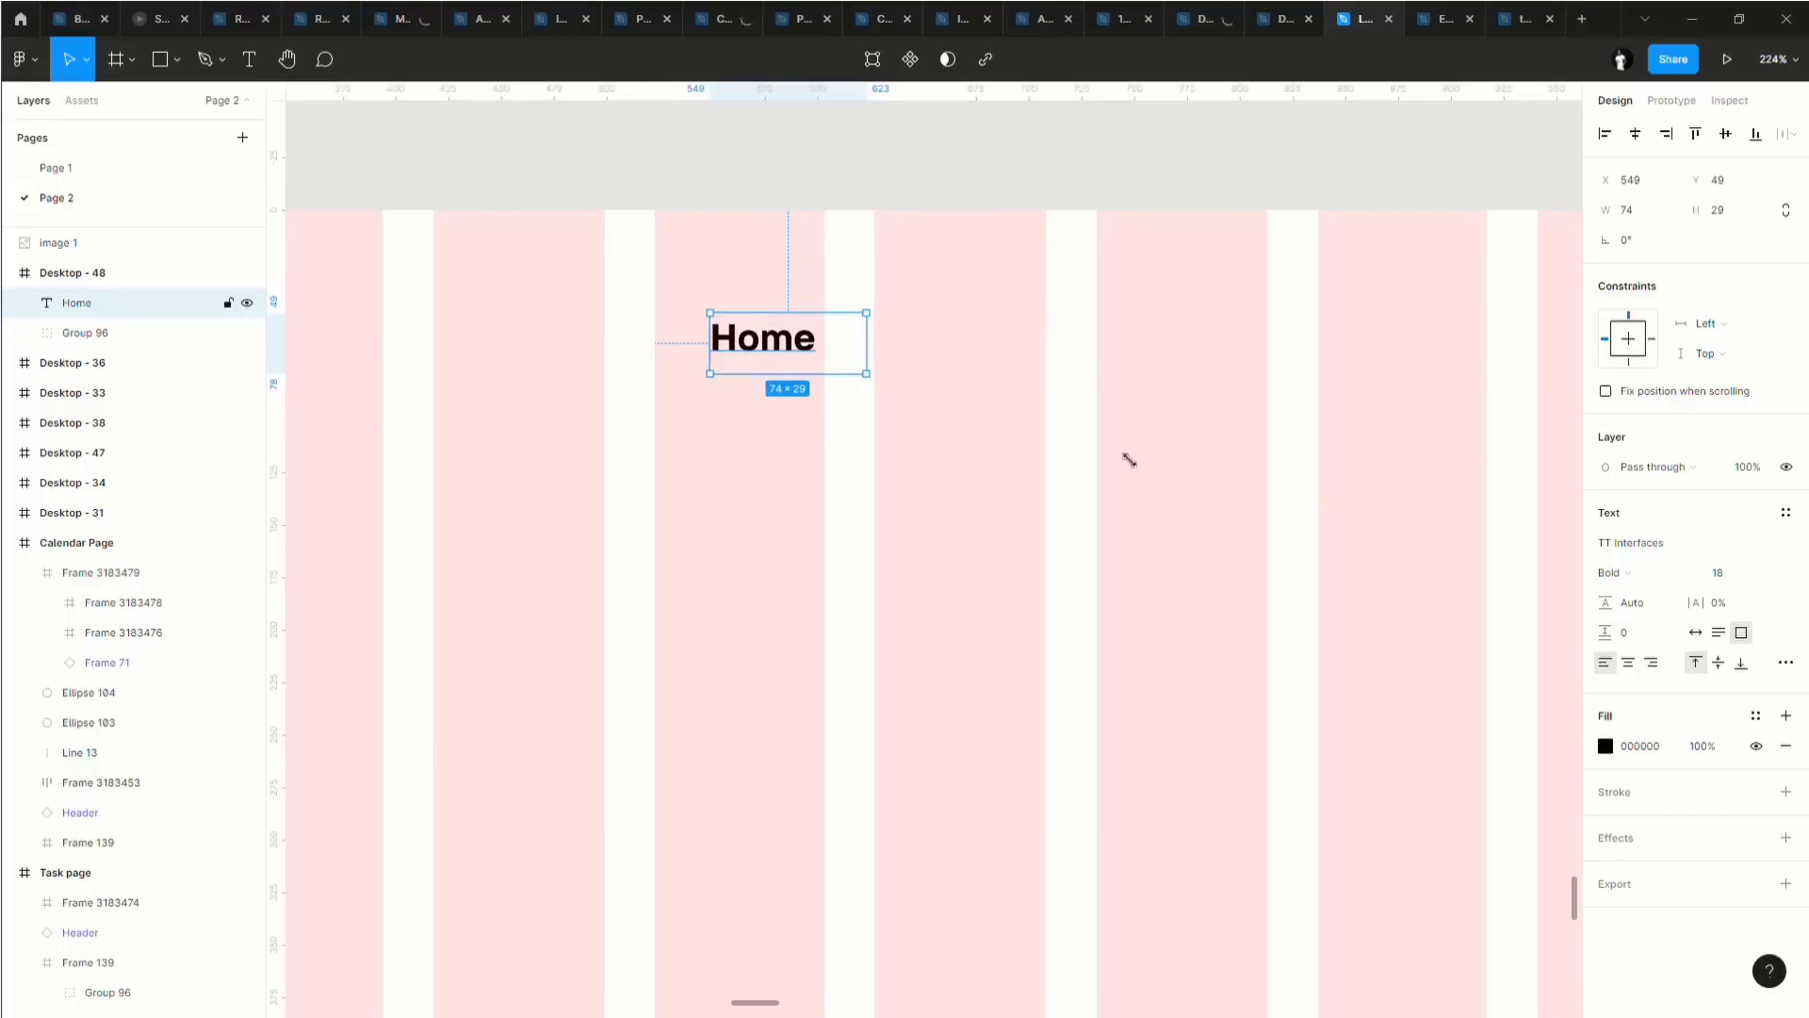
click(1659, 573)
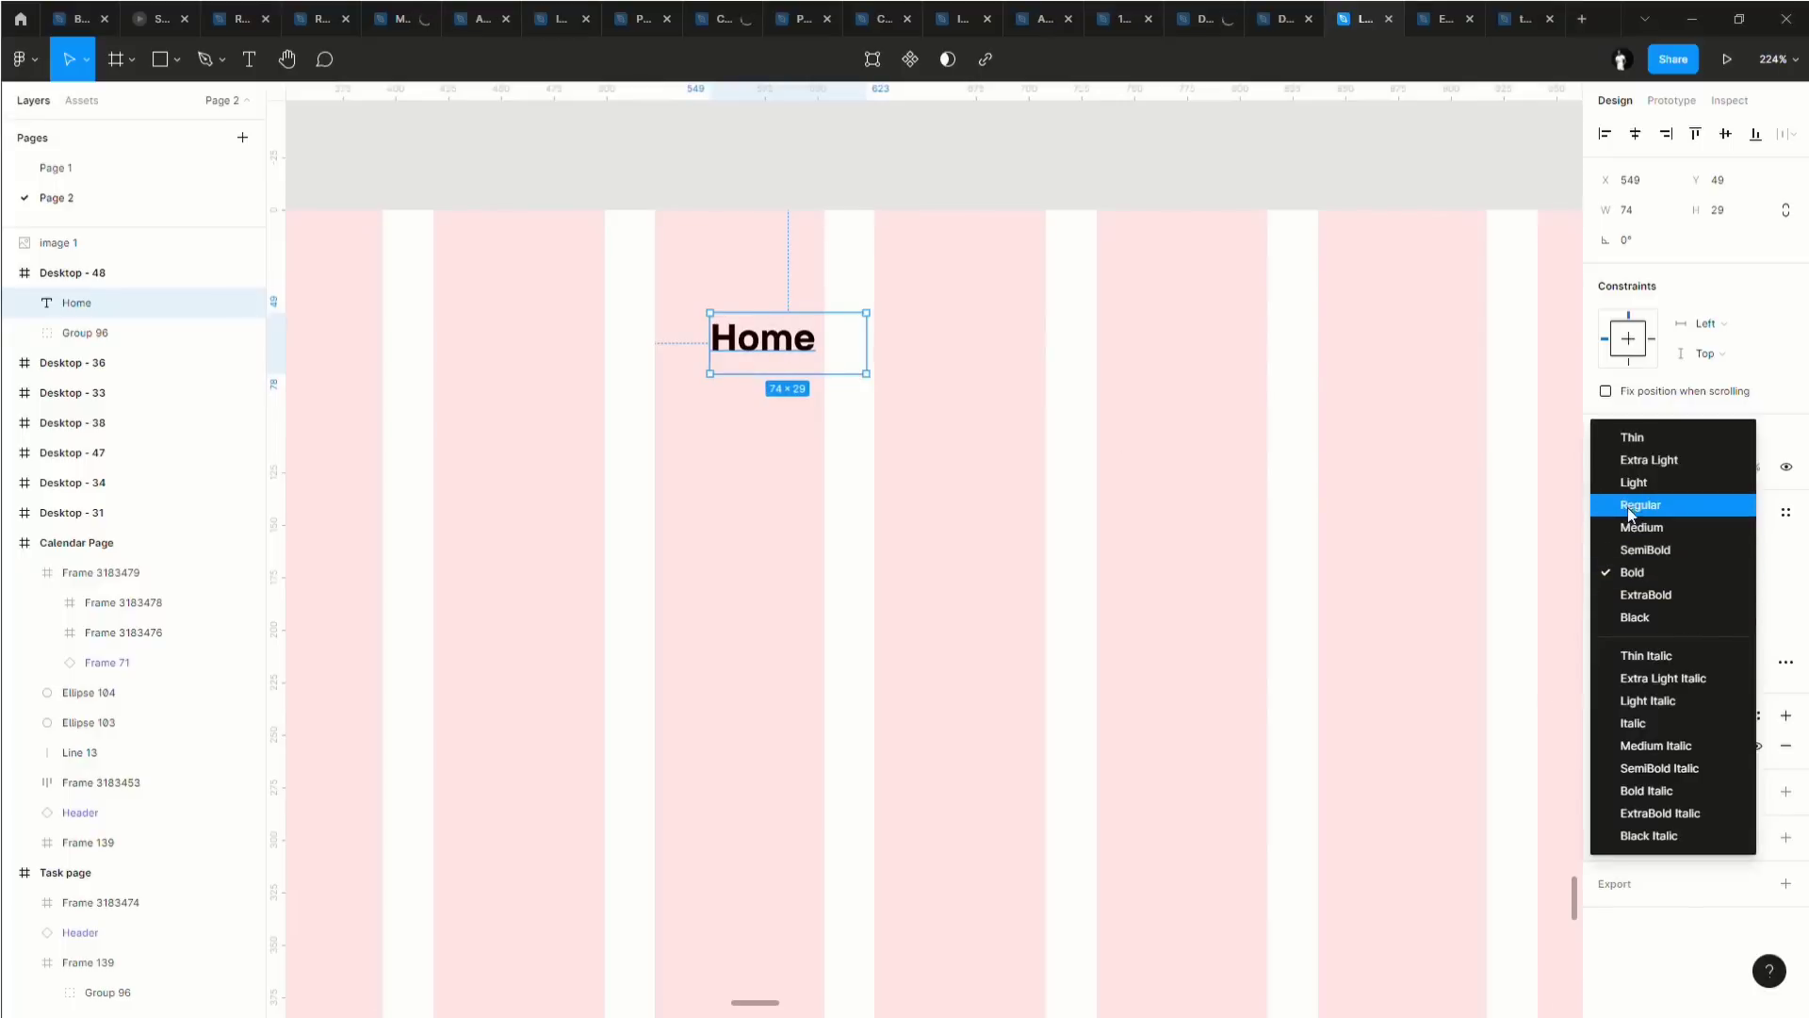
click(1027, 777)
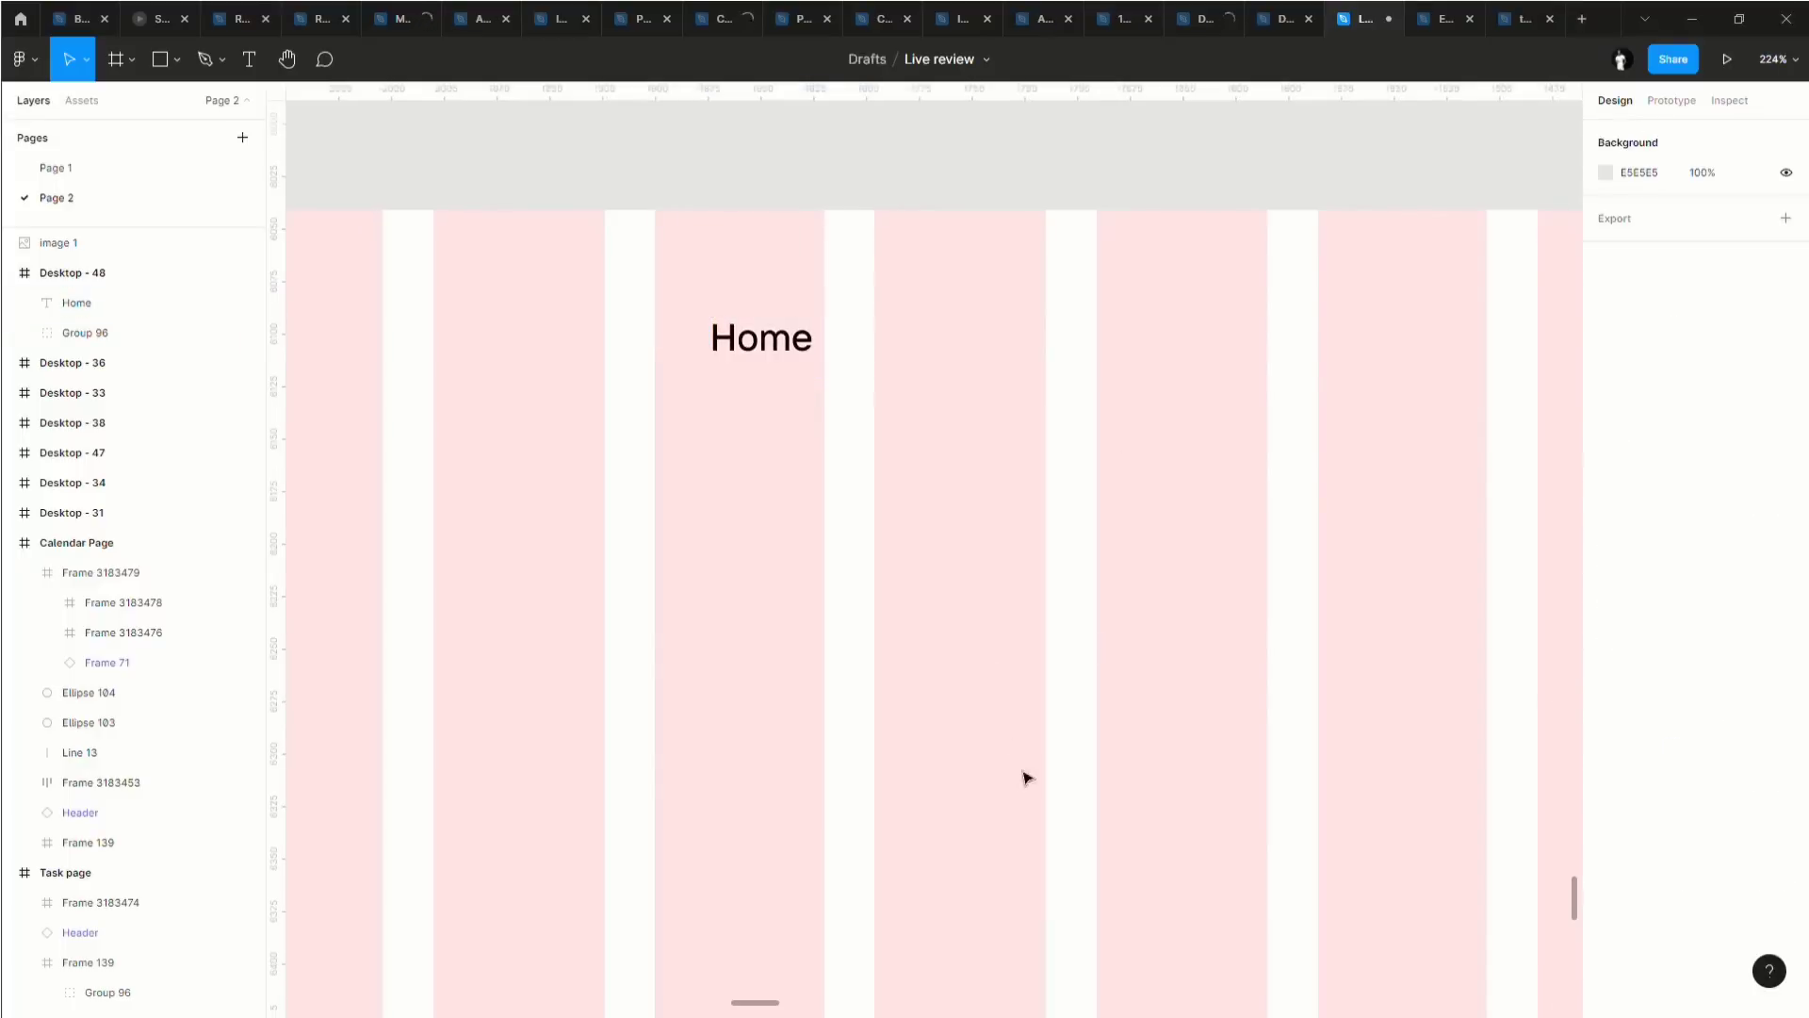
click(760, 359)
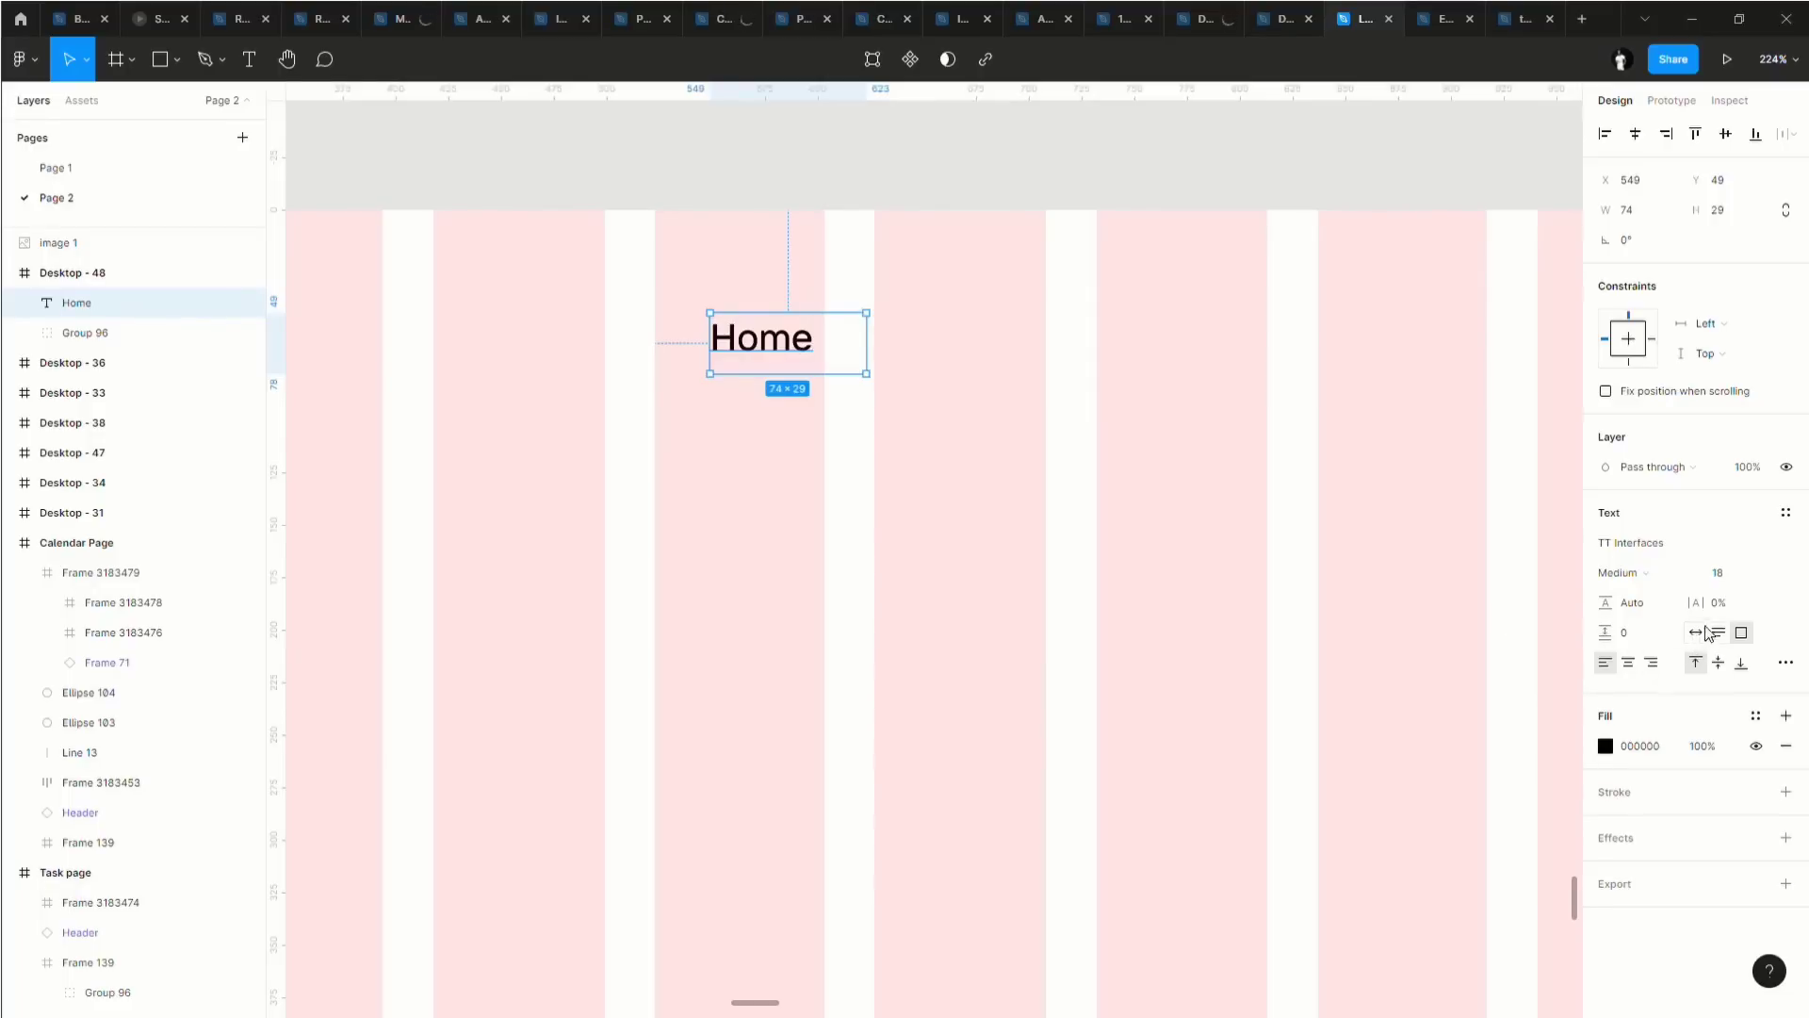
click(1697, 633)
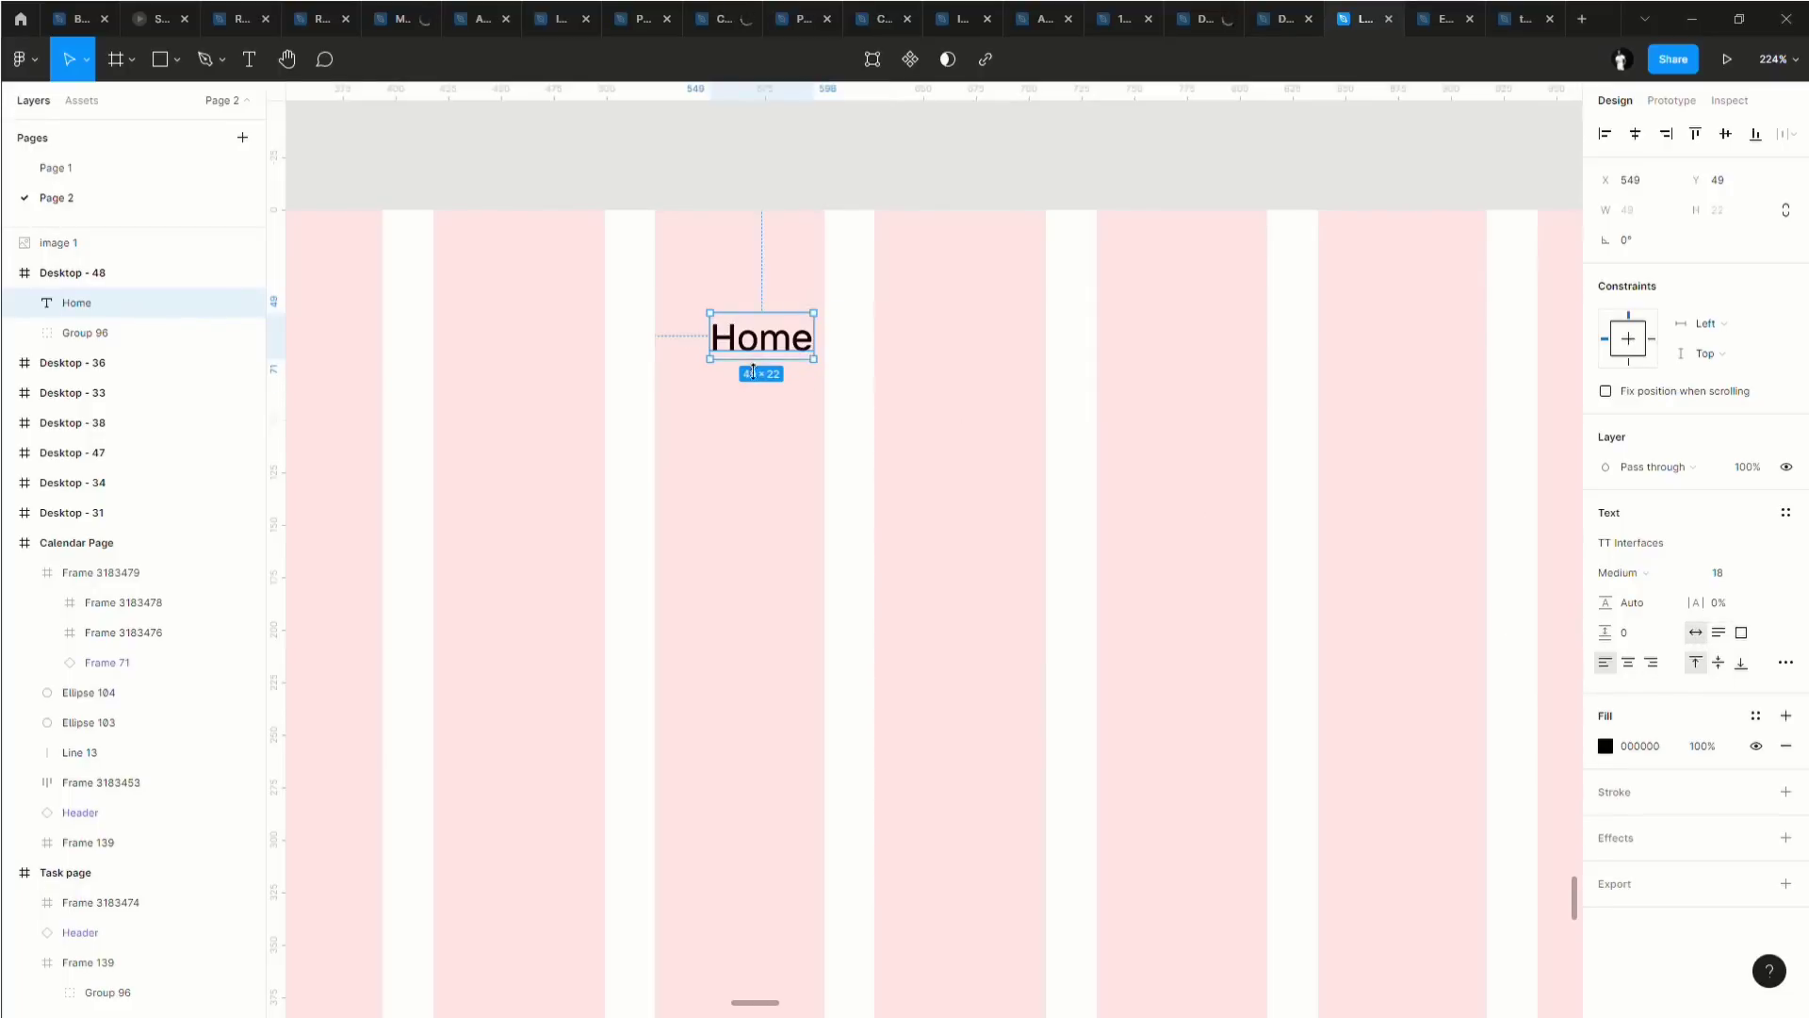
Duplicate the "Home" text to X 627 on the same line and change the copy to "Features".
drag(755, 354, 923, 355)
double_click(922, 354)
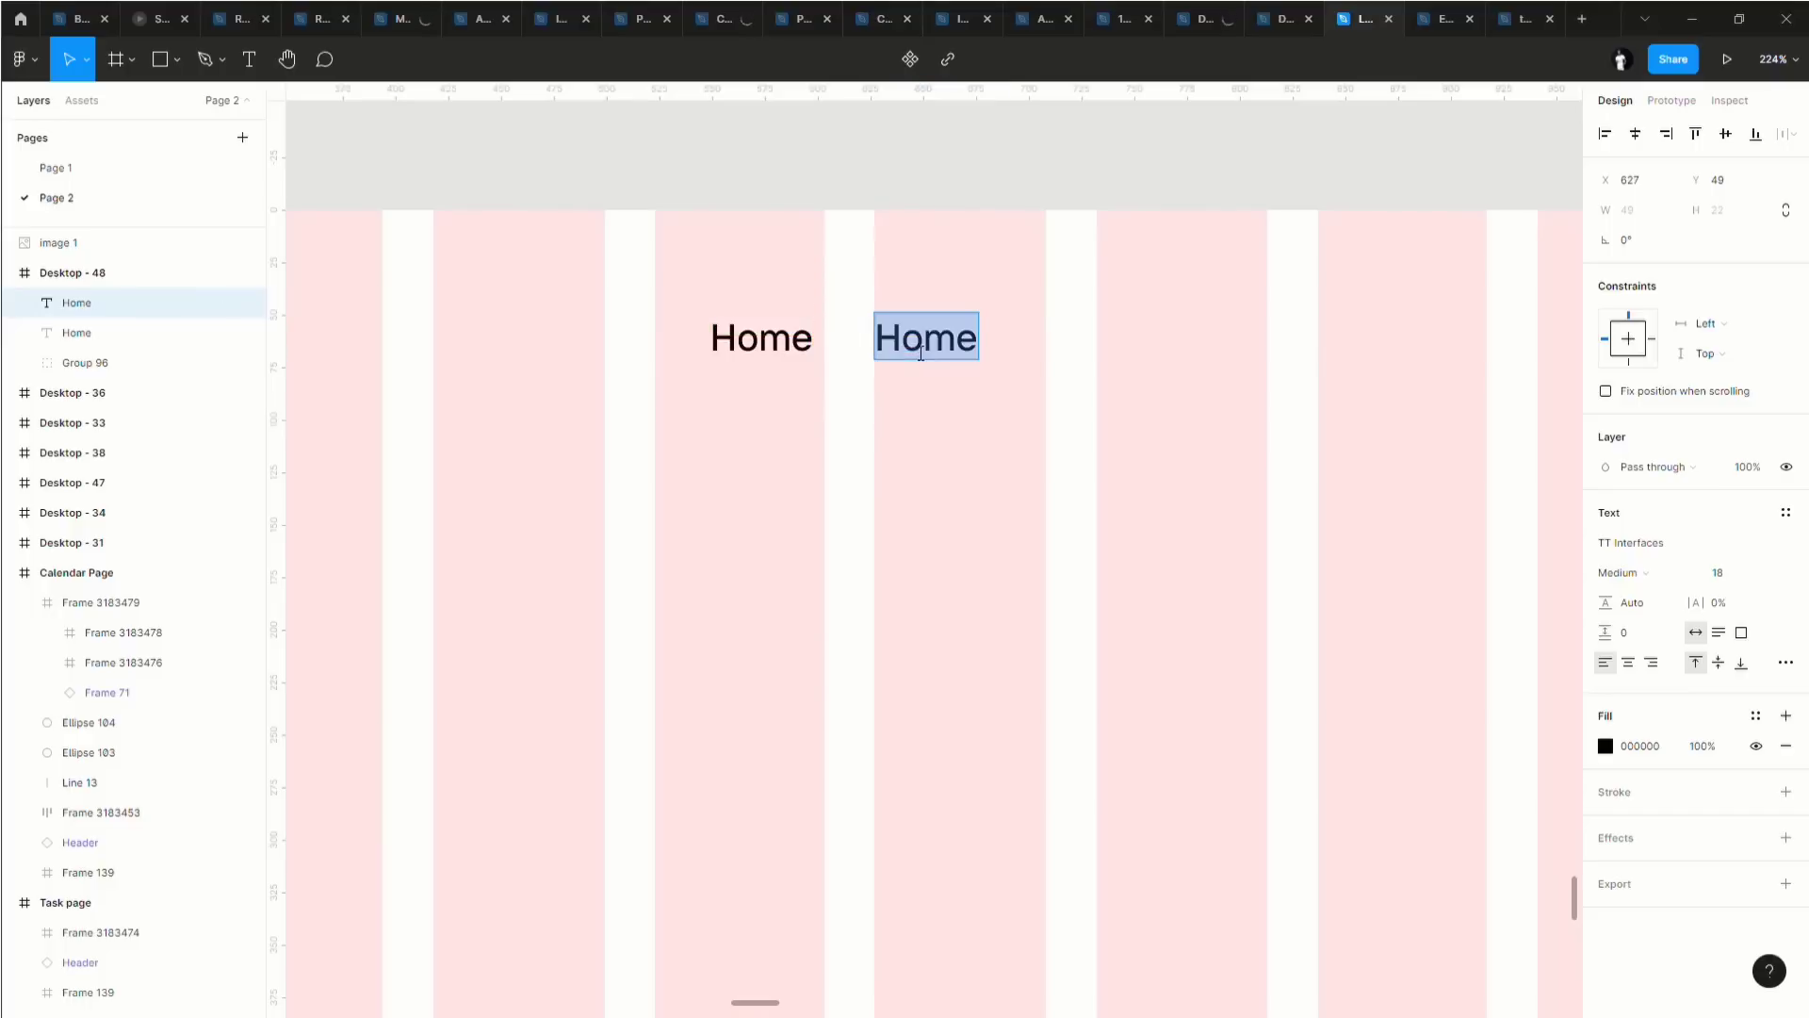
text(Features)
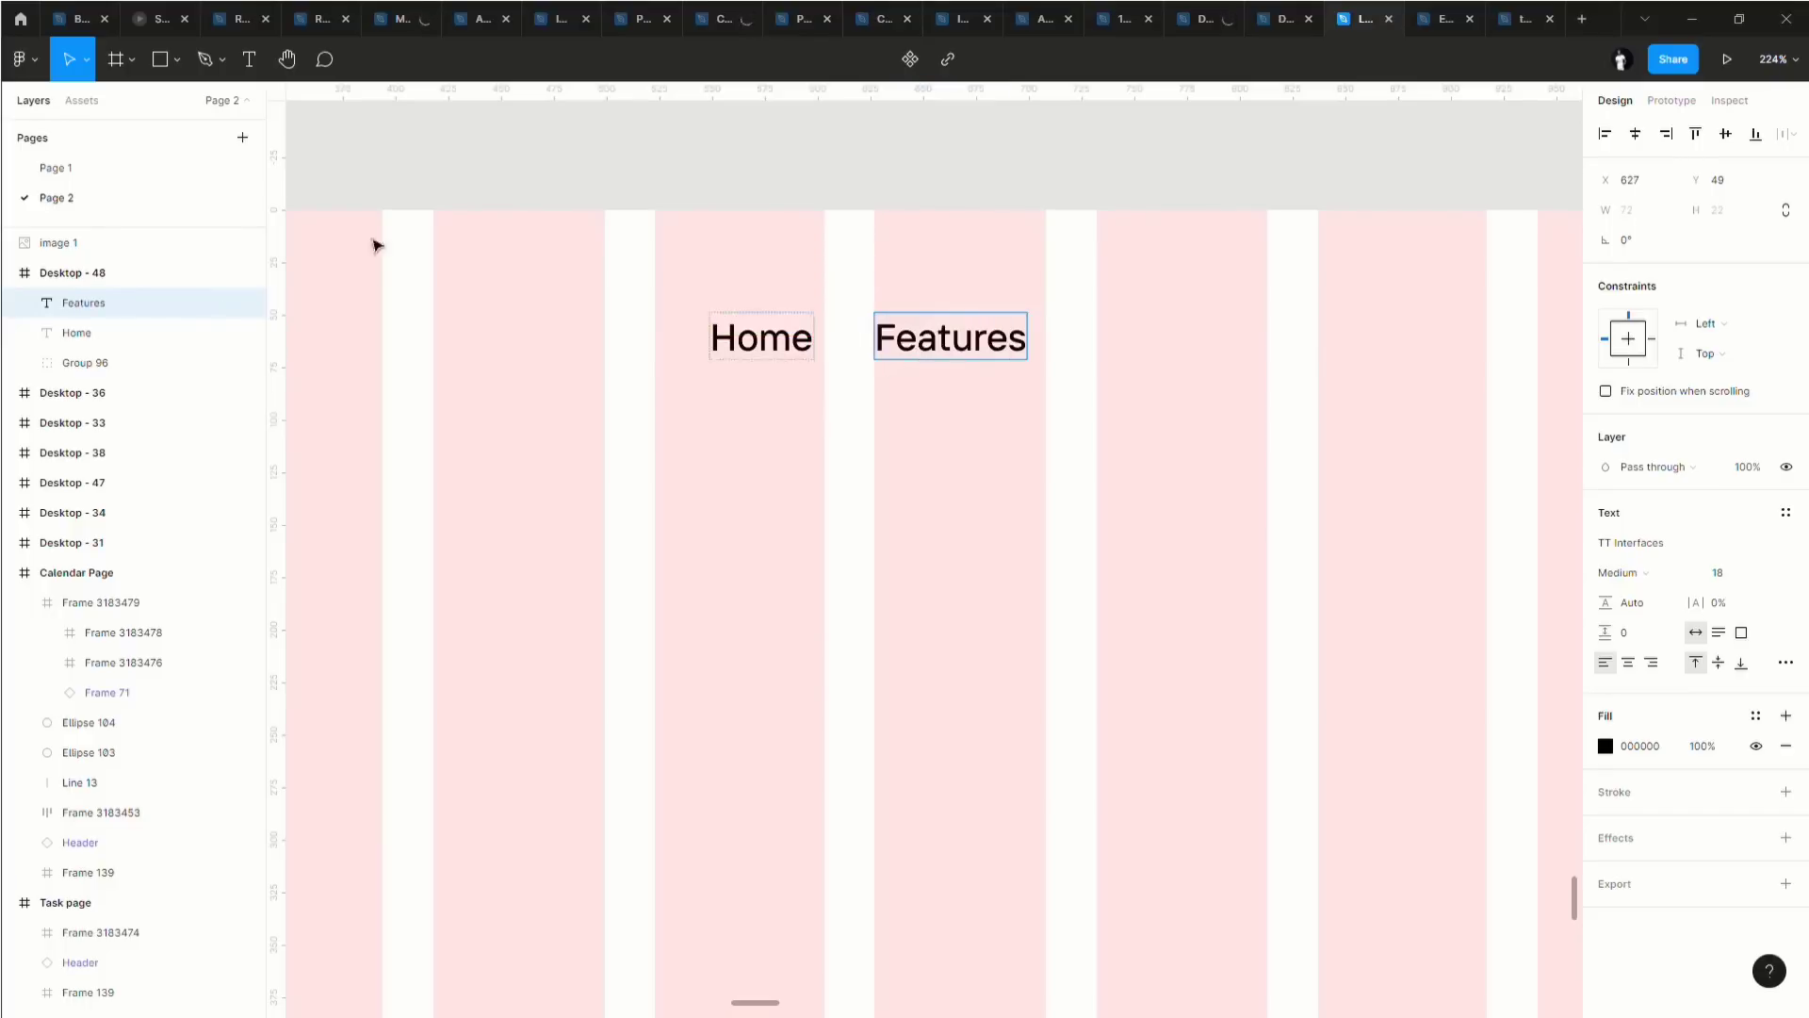
key(Escape)
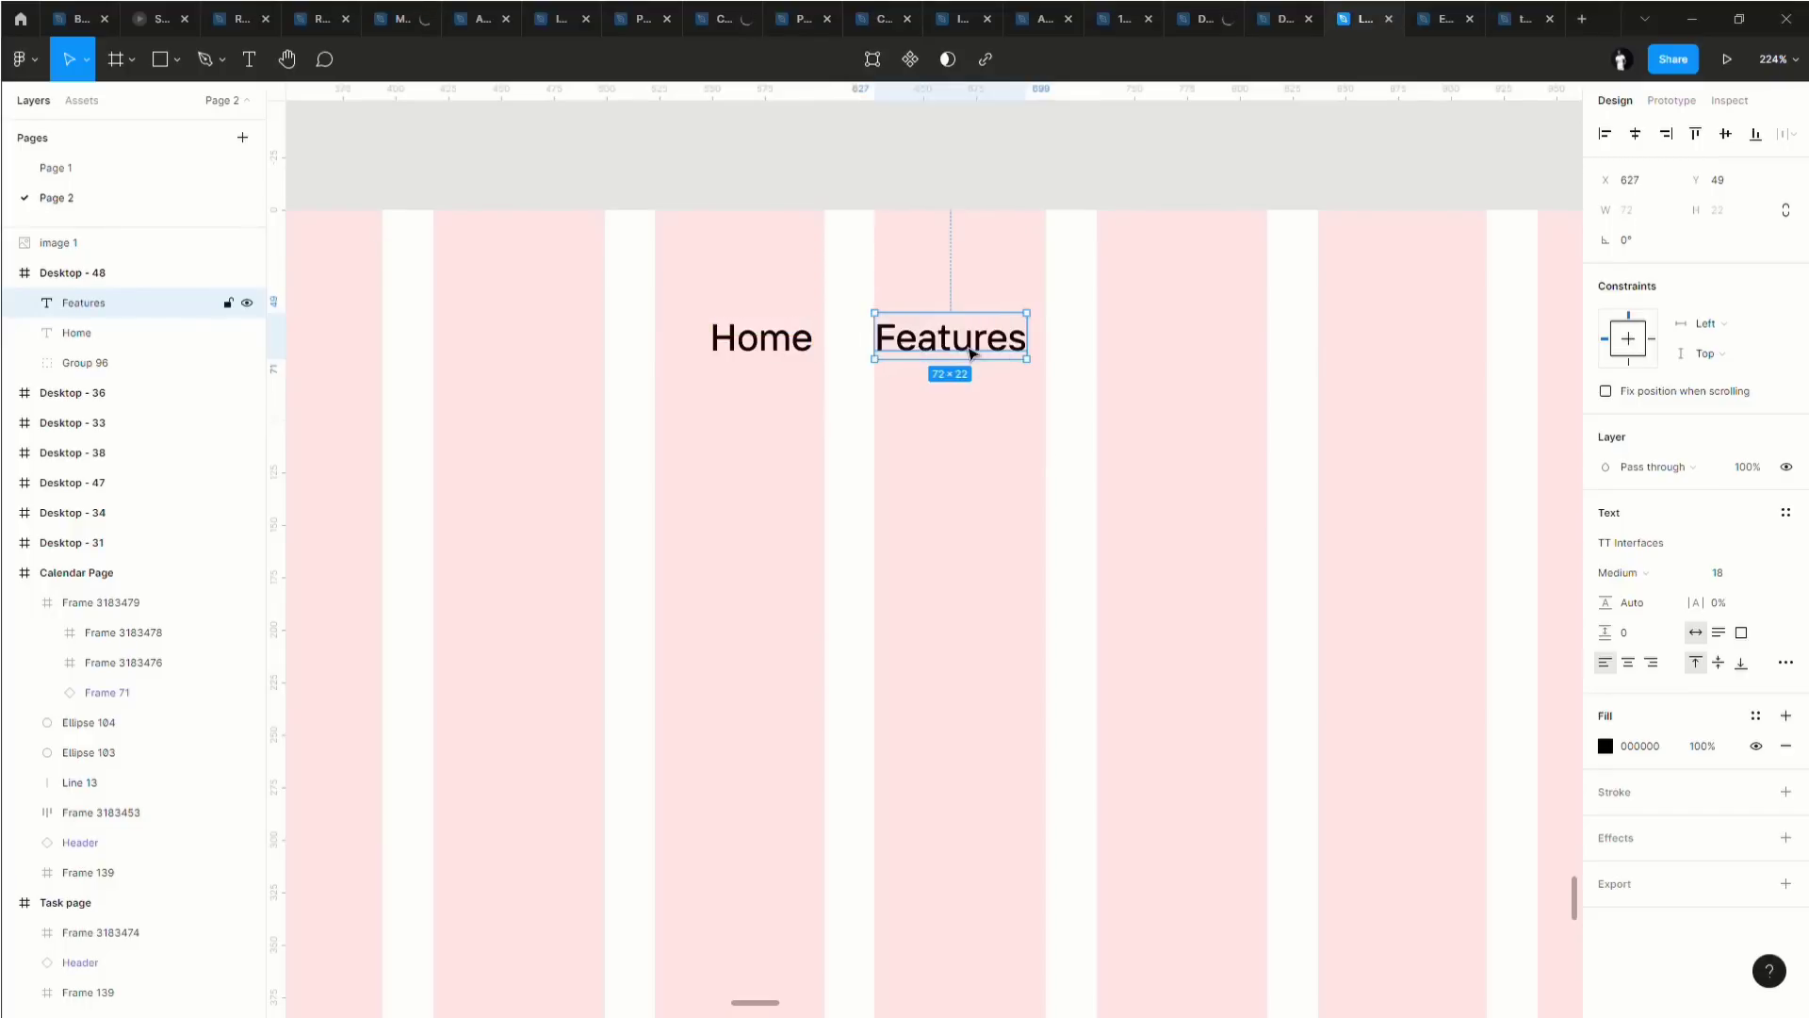
Duplicate the "Features" text to X 714 on the same line and change the copy to "Pricing".
drag(973, 346, 1153, 349)
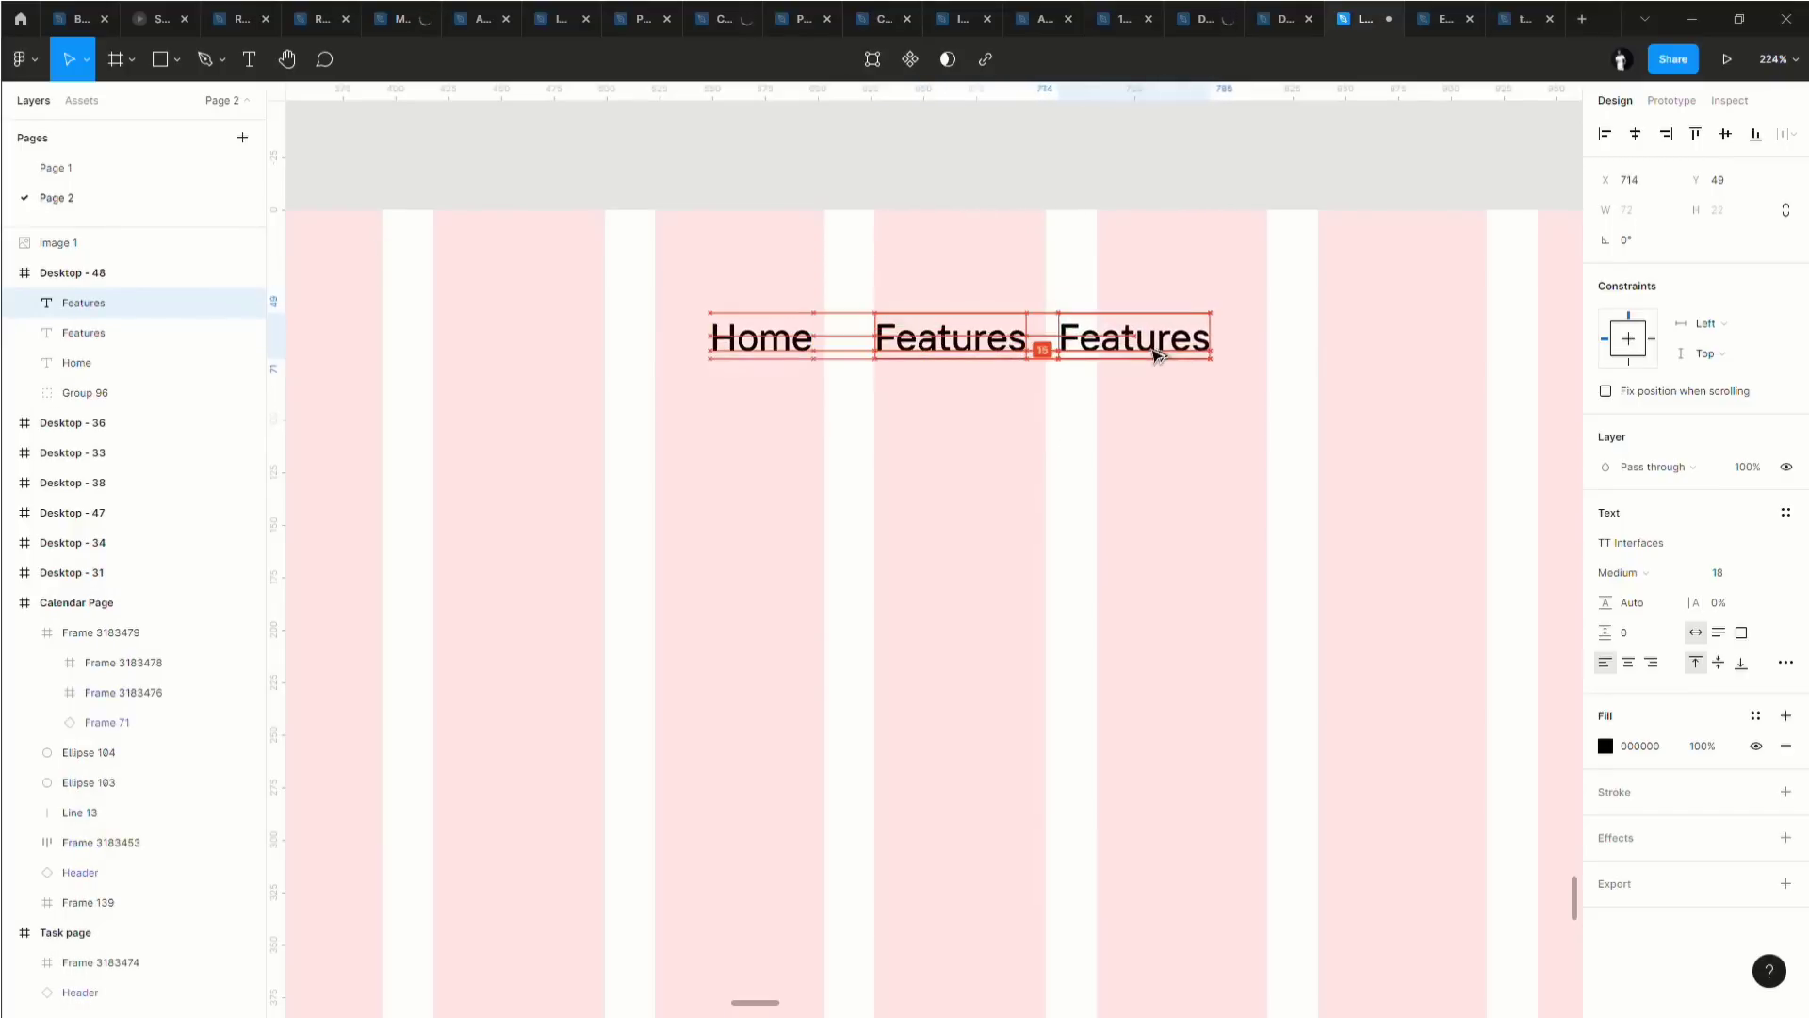
double_click(1157, 353)
text(Pricoing)
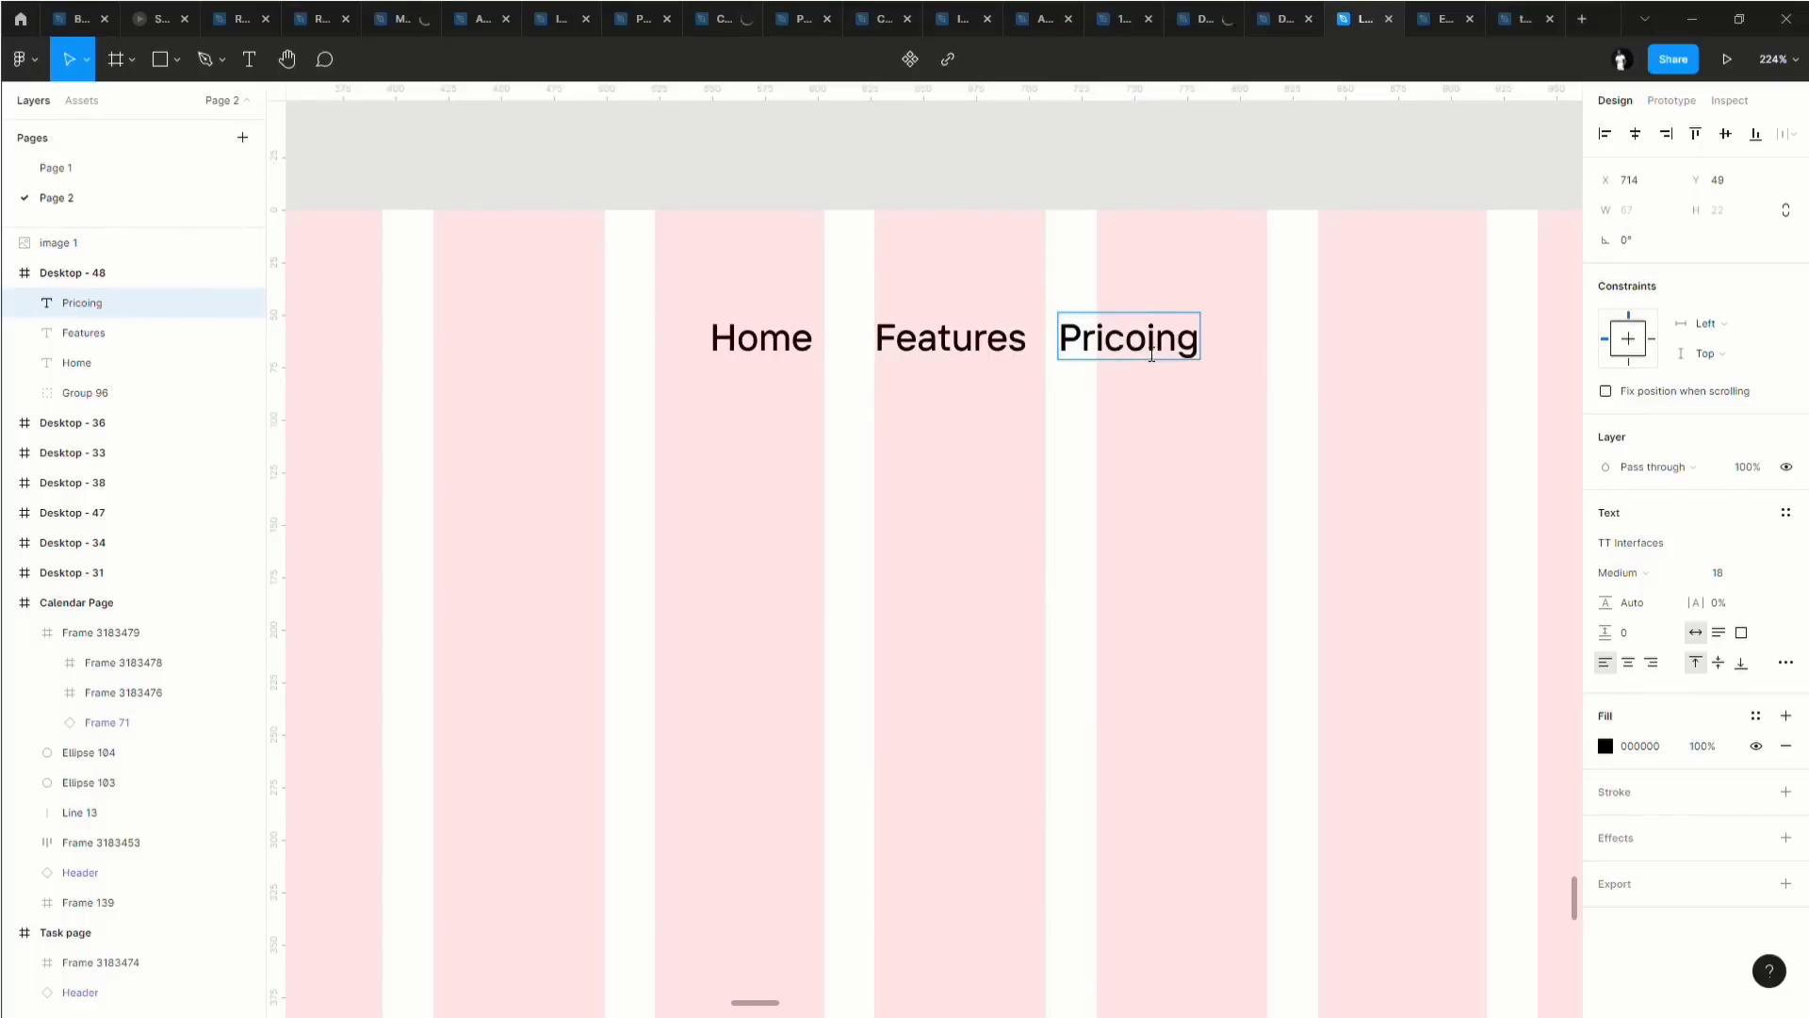
click(1152, 355)
key(BackSpace)
key(Escape)
Duplicate the "Pricing" text to X 781 on the same line and change the copy to "About".
scroll(1253, 406, right, 3)
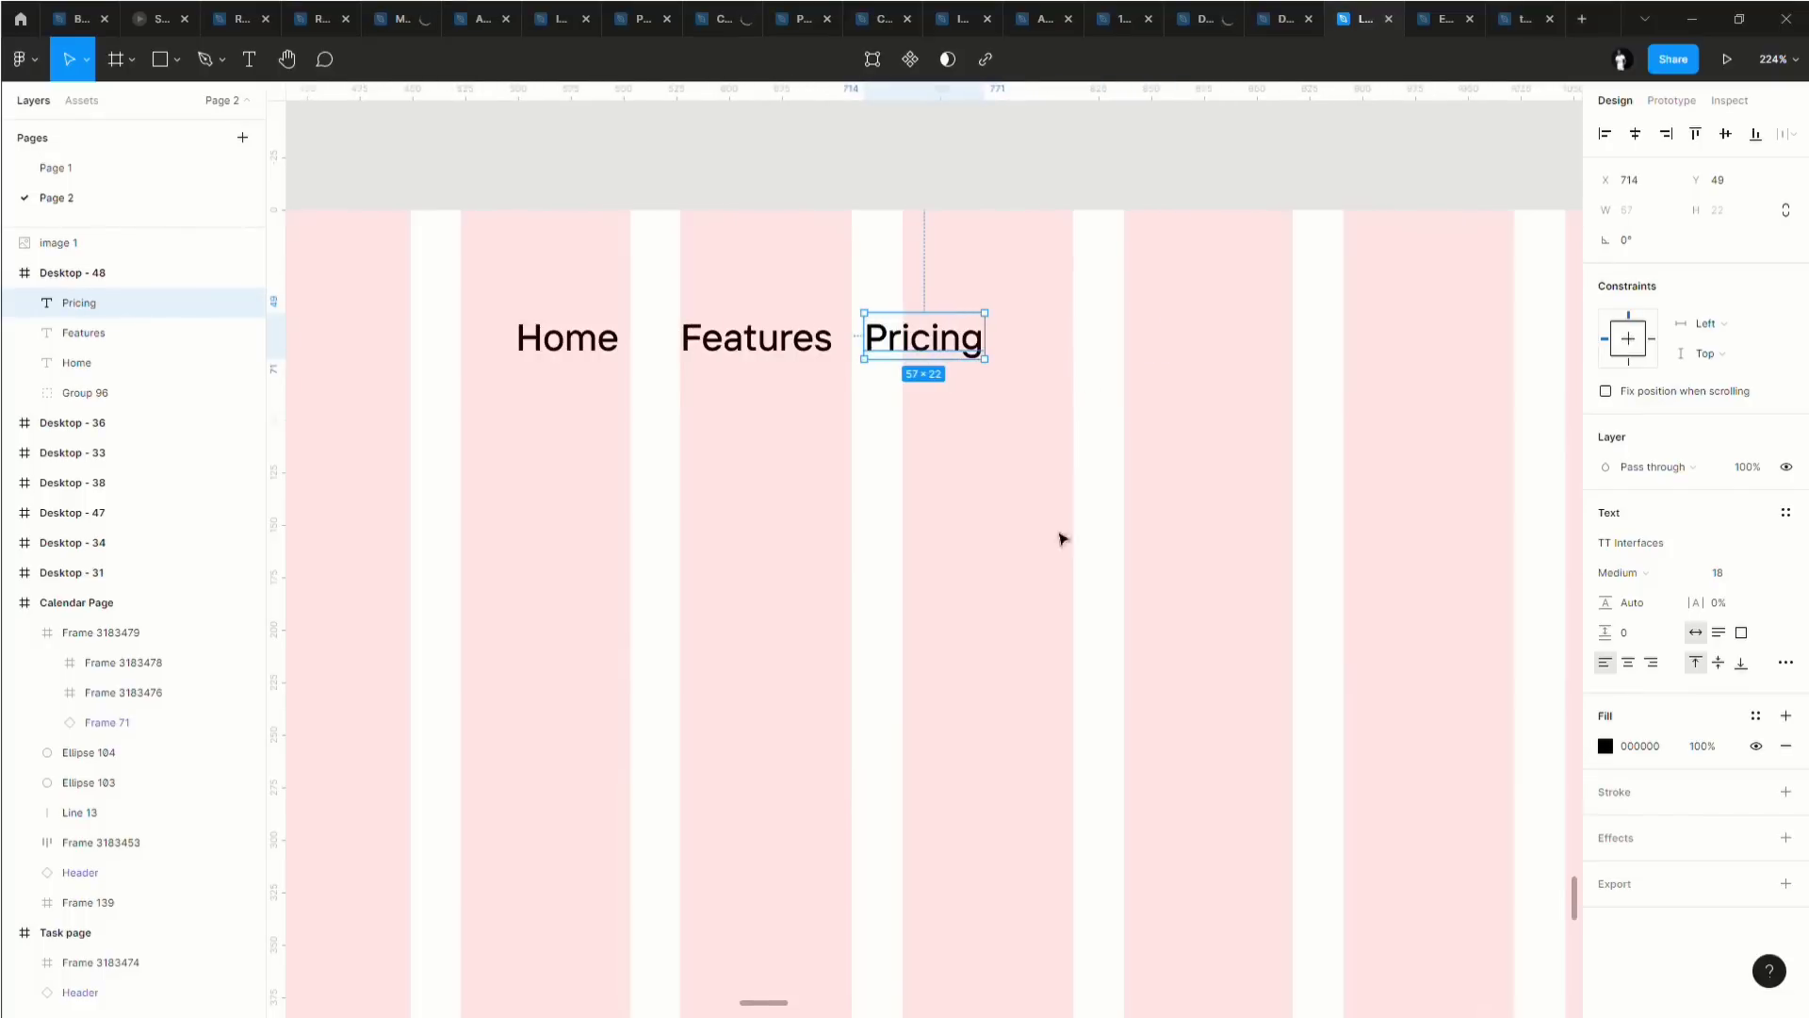
drag(922, 347, 1063, 346)
double_click(1063, 346)
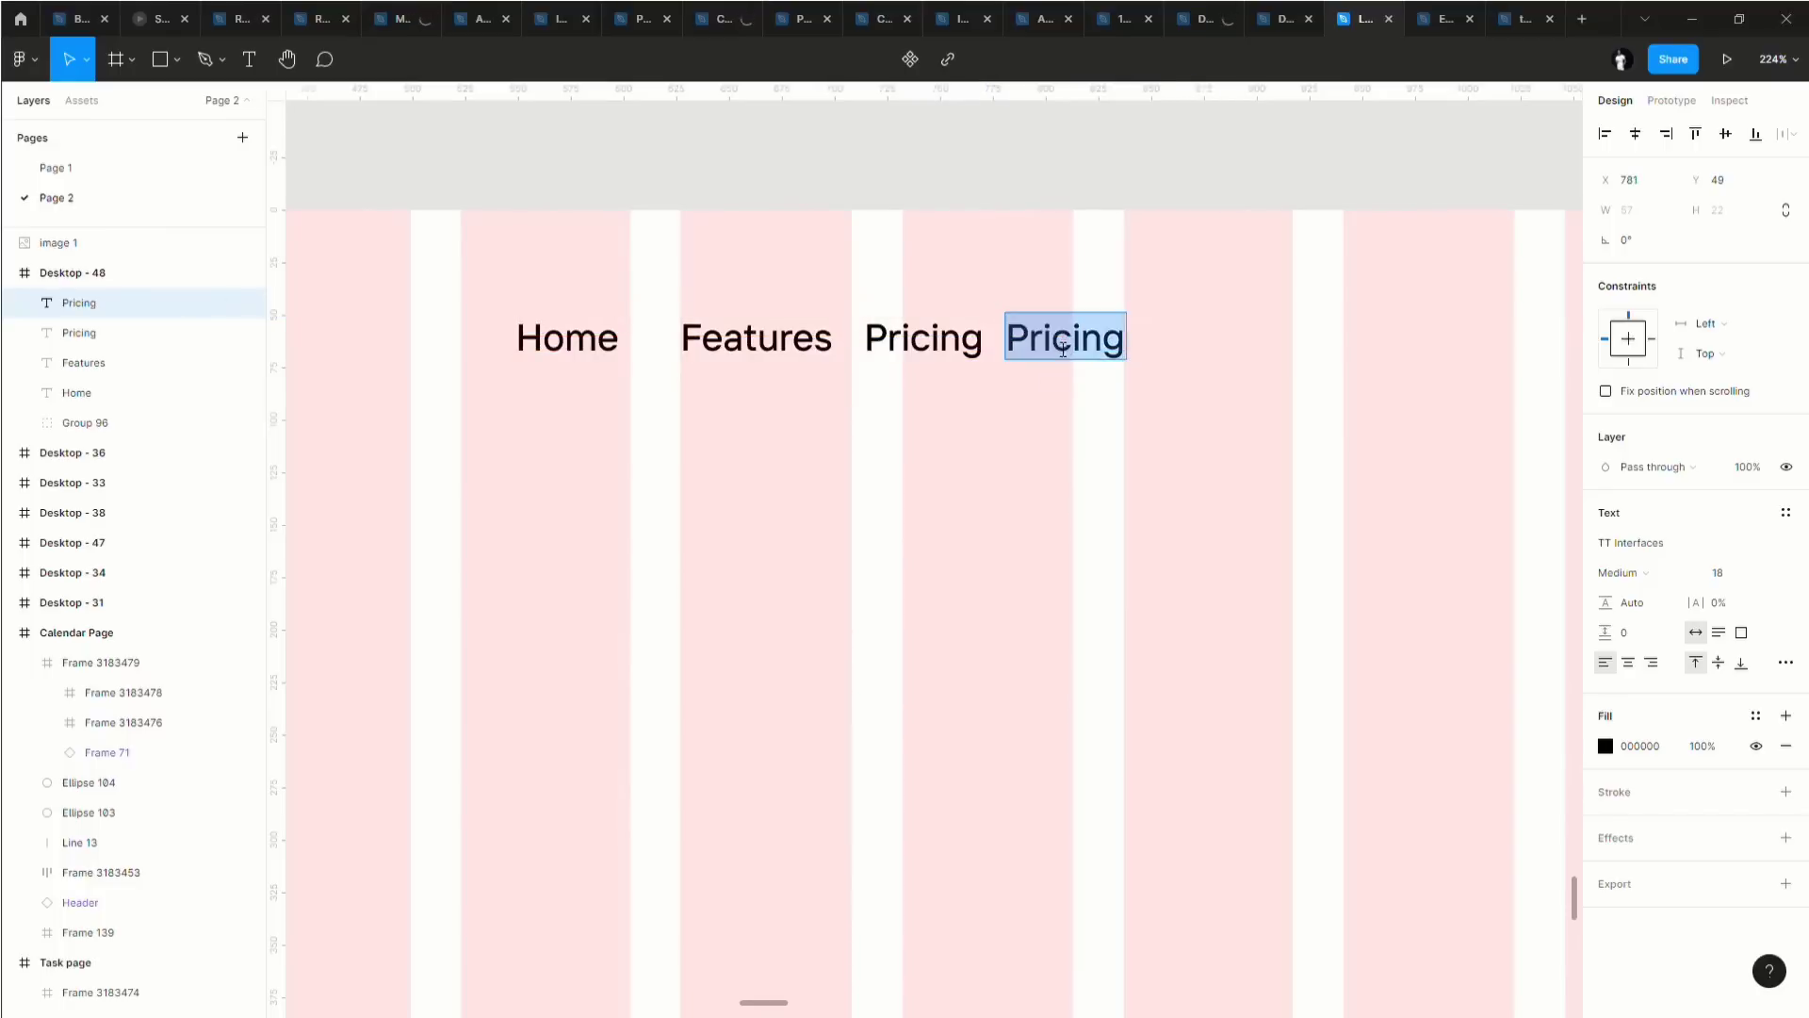
text(About)
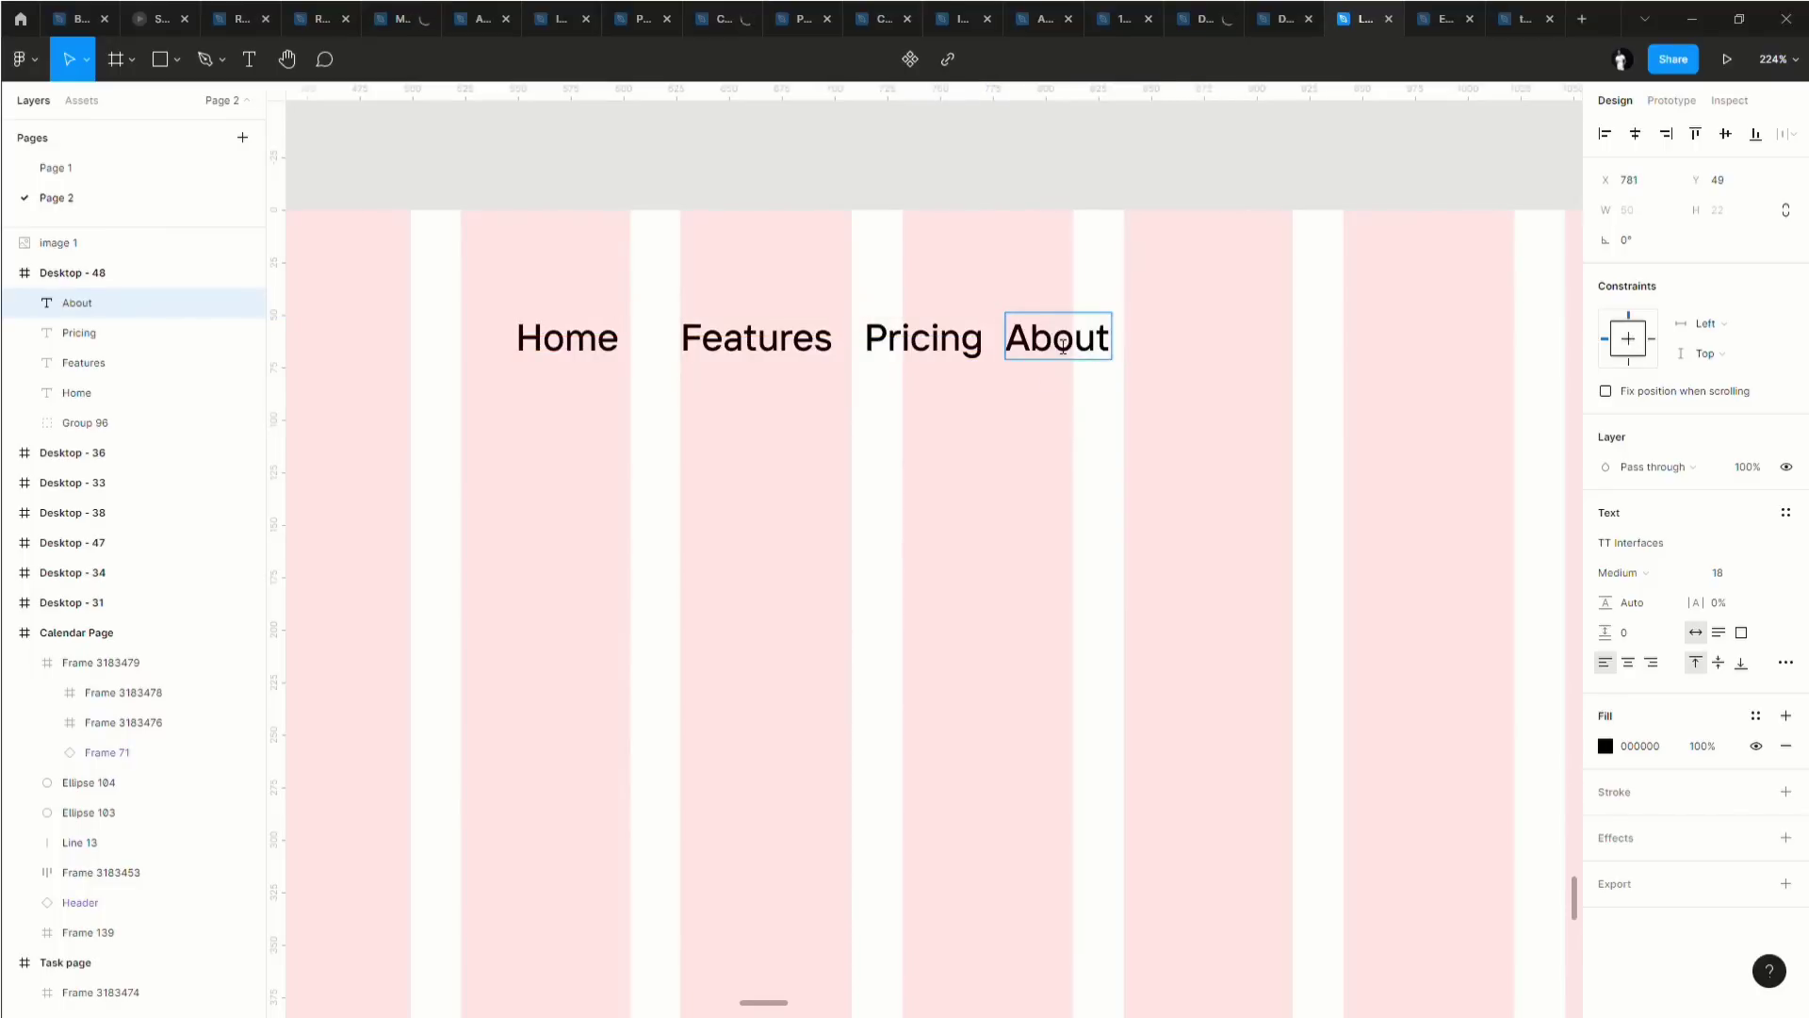
key(Escape)
Group the Home, Features, Pricing and About texts in a horizontal auto layout with 24 spacing between items.
click(520, 332)
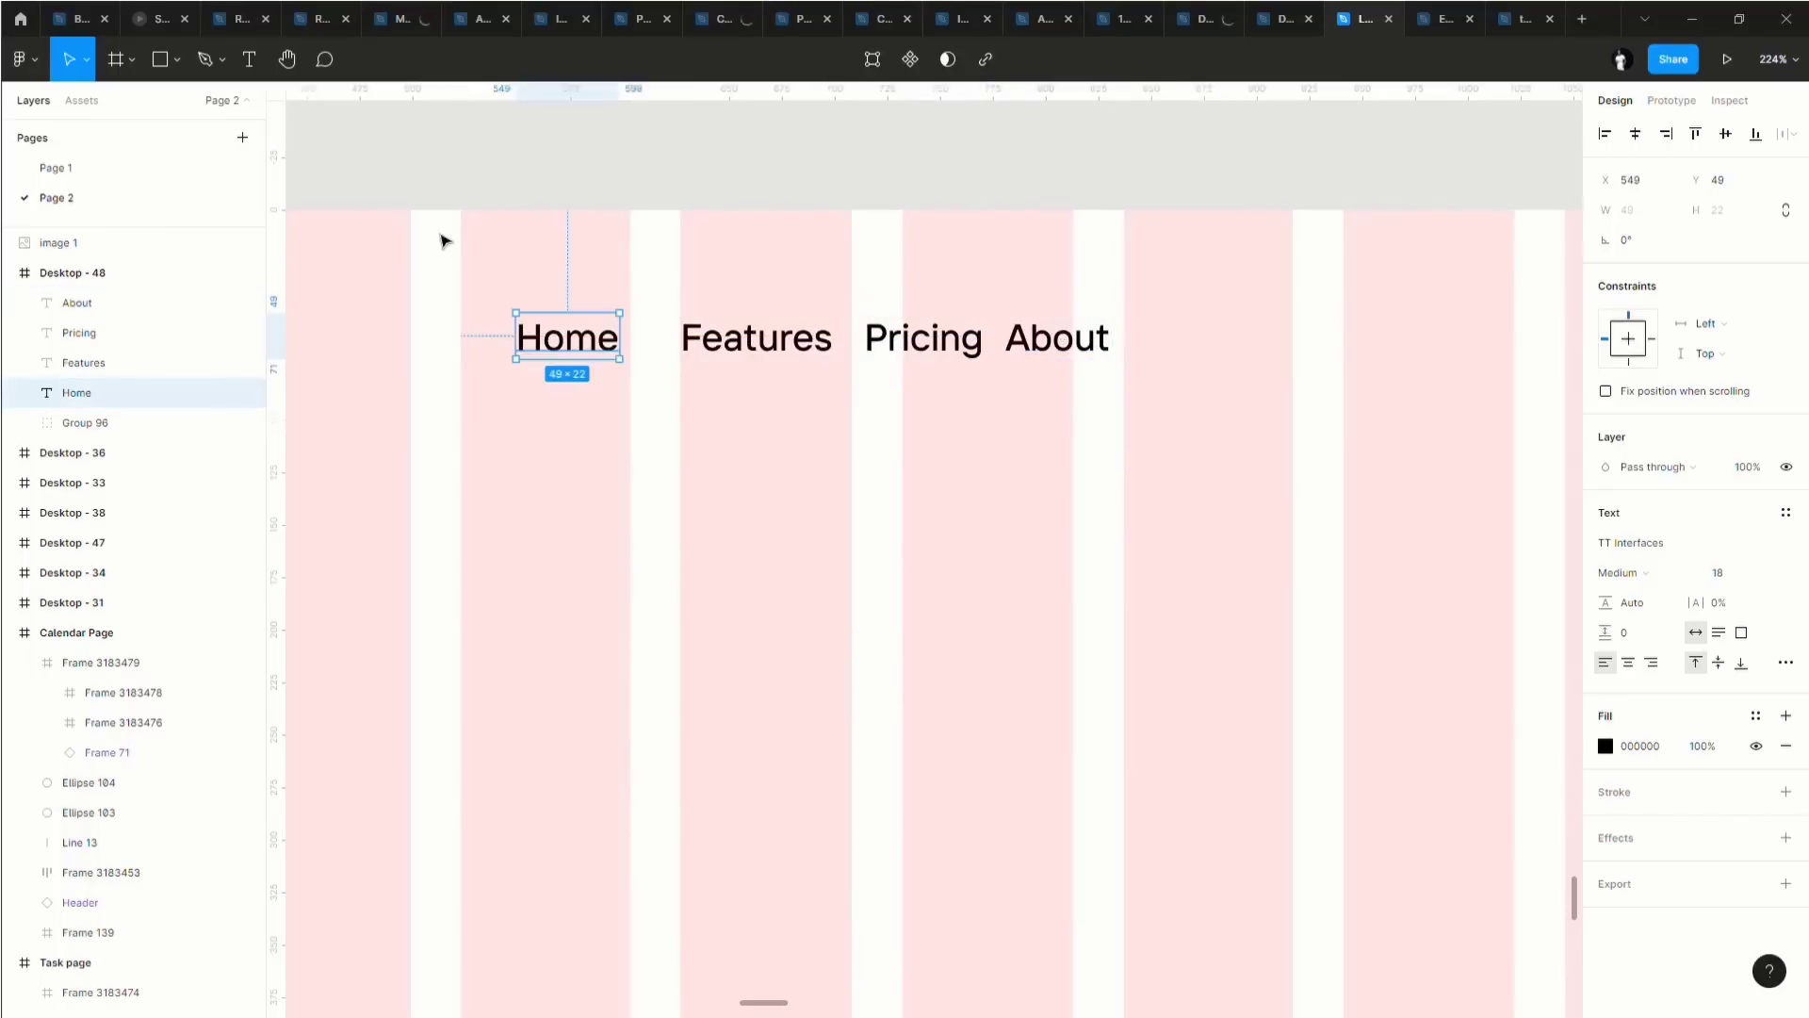
drag(476, 289, 1208, 465)
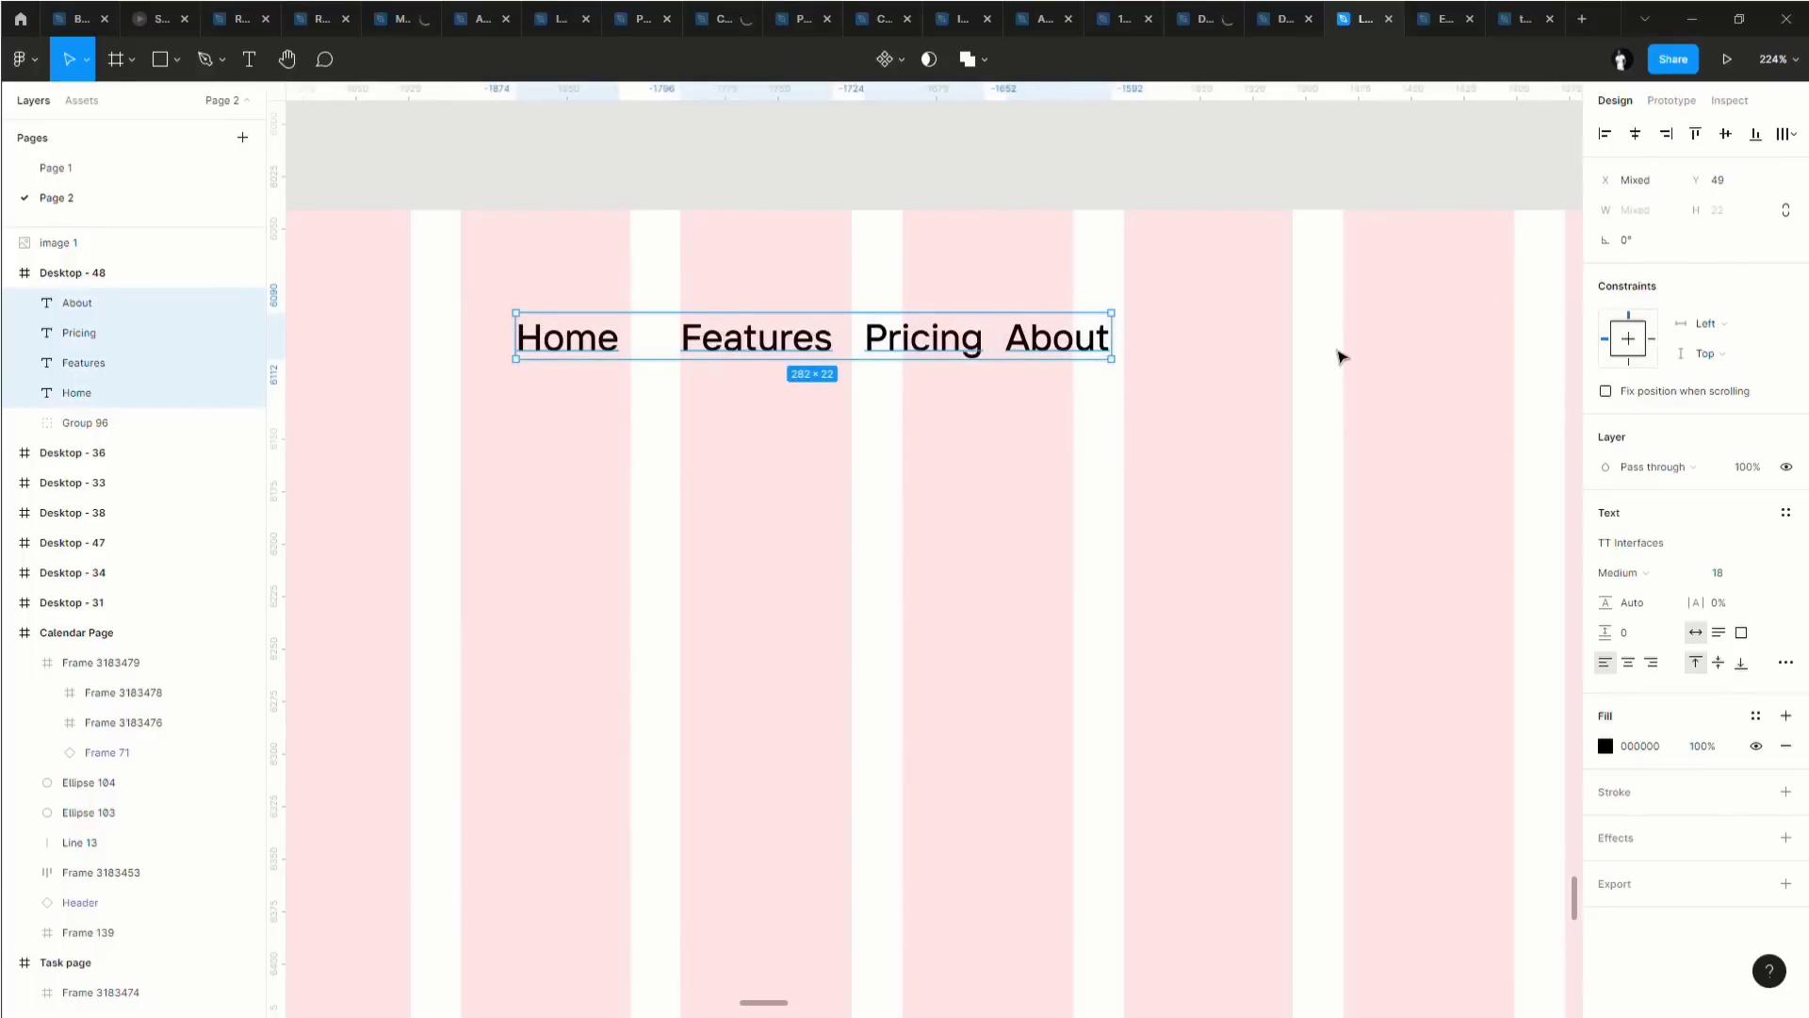
key(shift+a)
scroll(918, 422, down, 1)
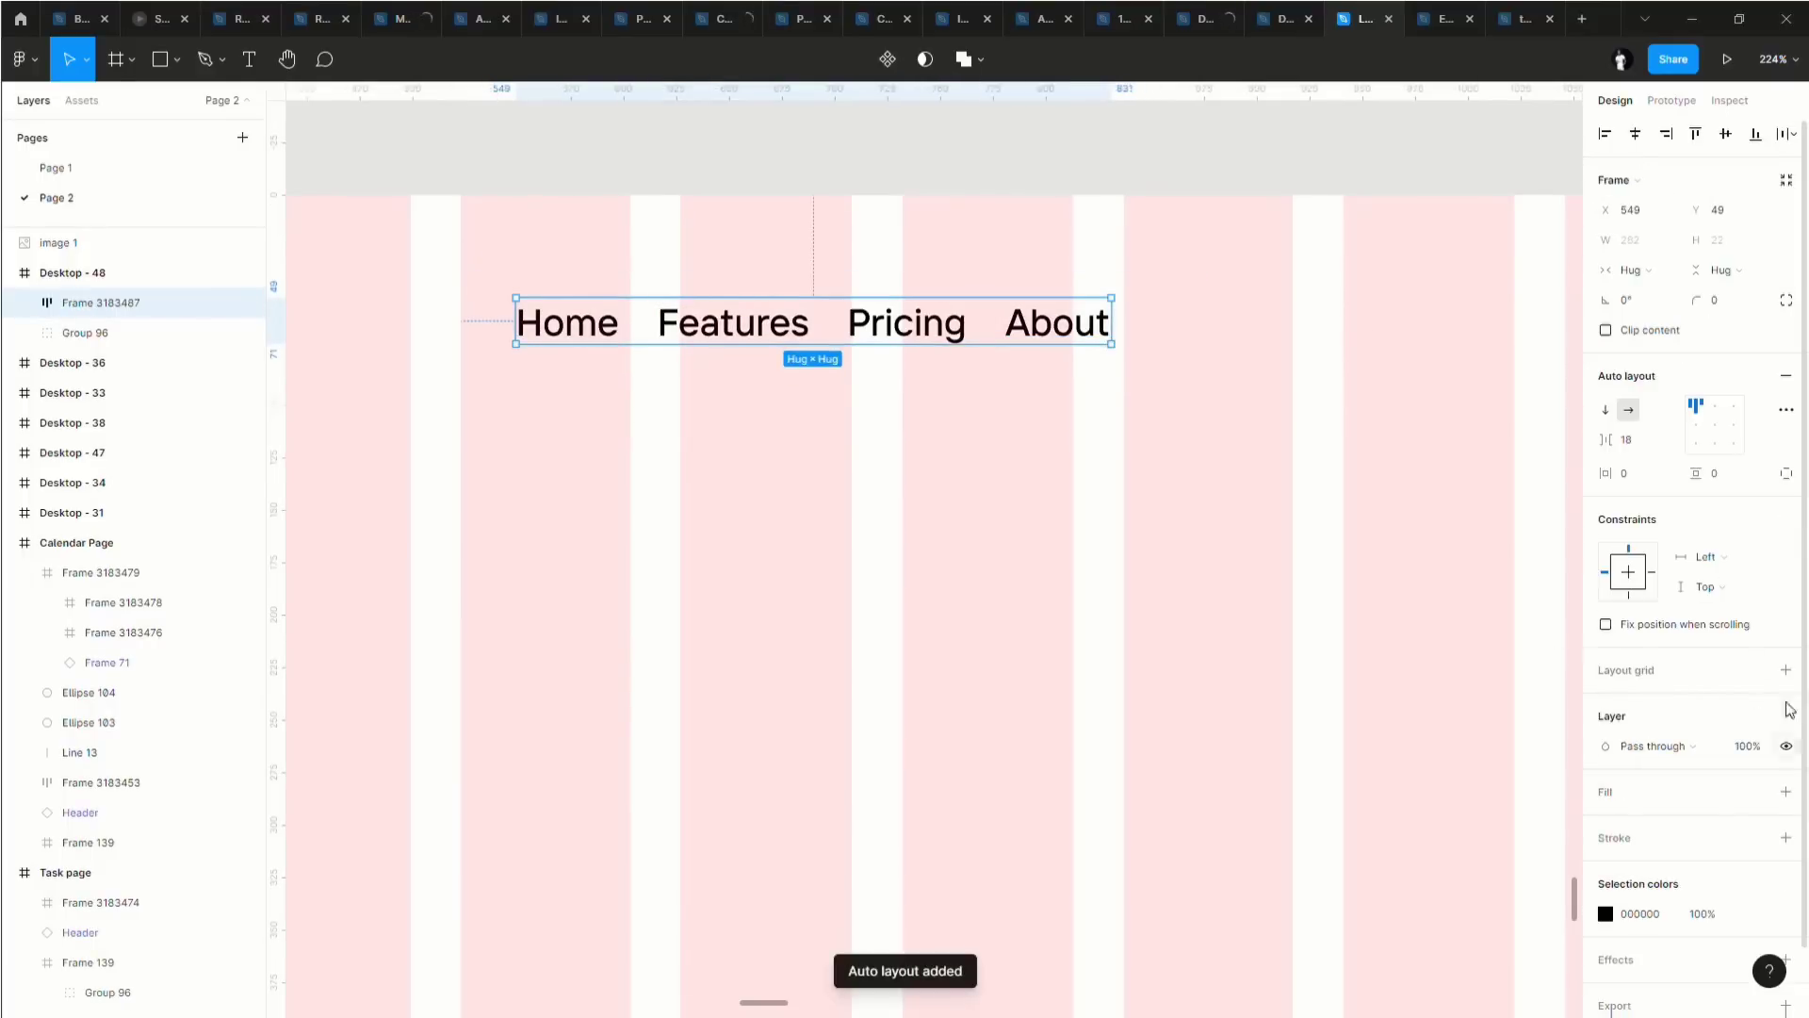
click(1656, 451)
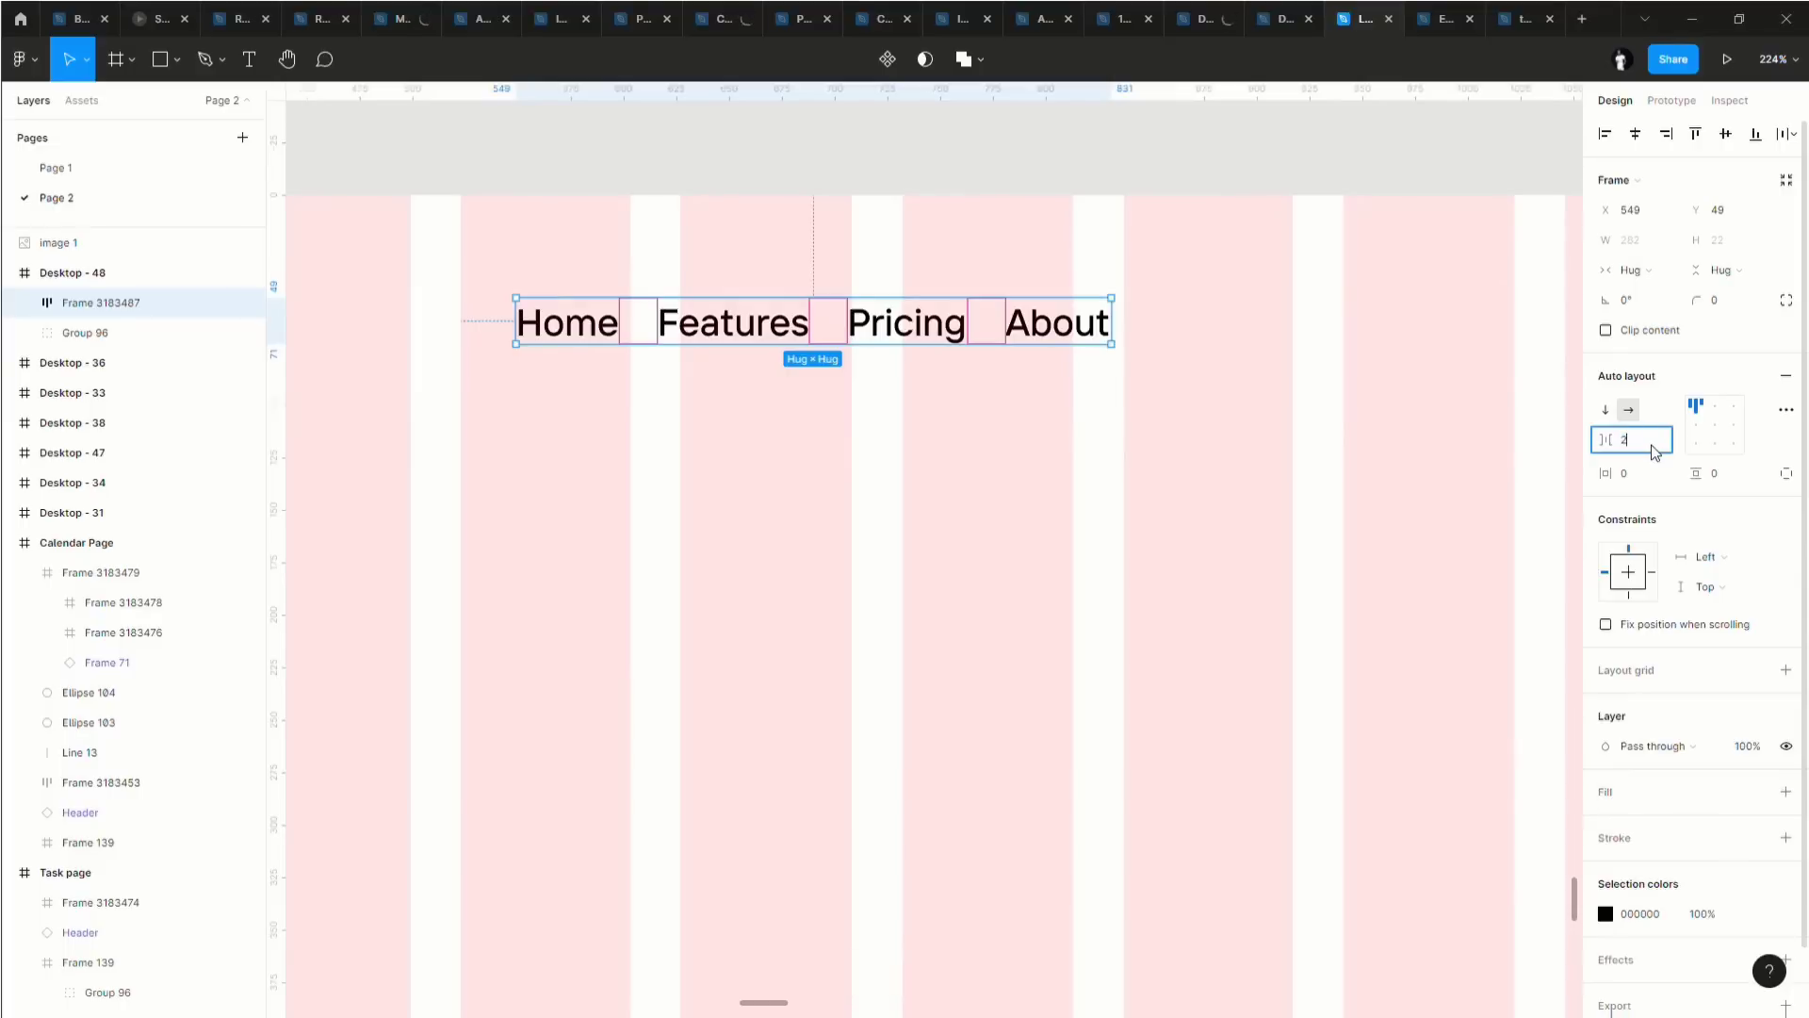
text(24)
key(Return)
Move the navigation links frame to about X 582, Y 56, nearer the middle of the header.
scroll(931, 504, down, 5)
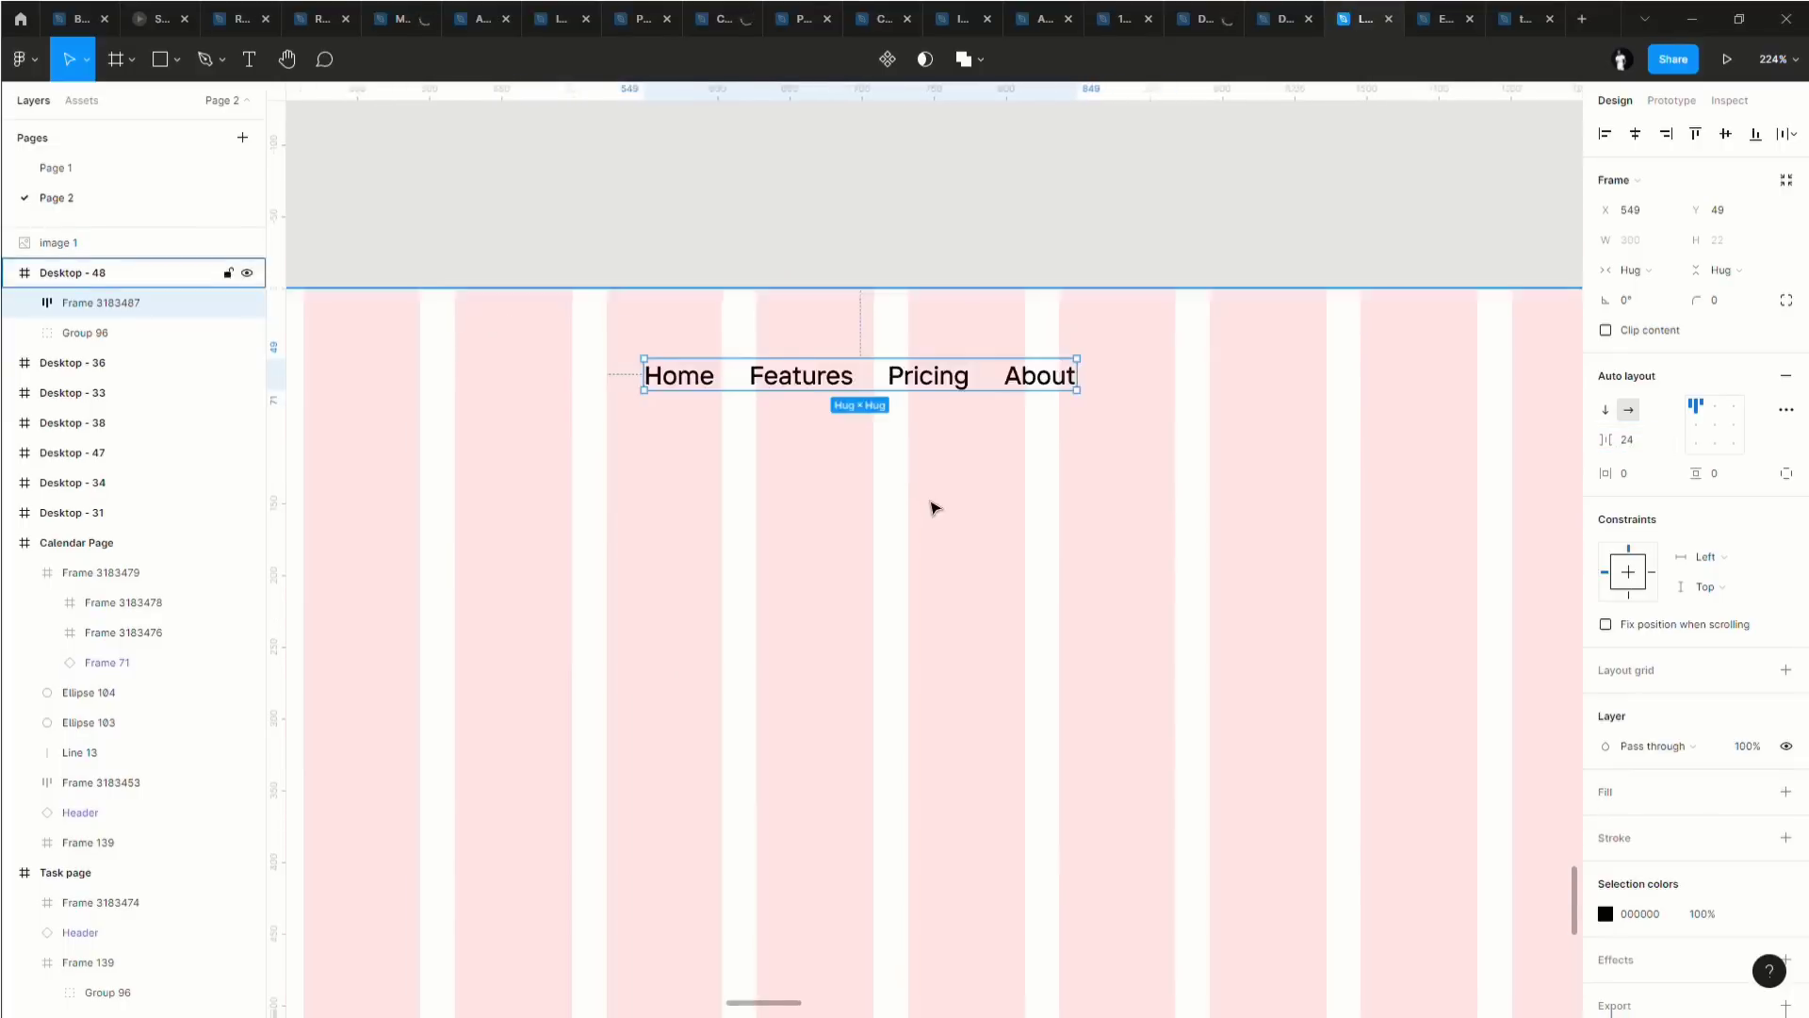
scroll(1068, 544, down, 3)
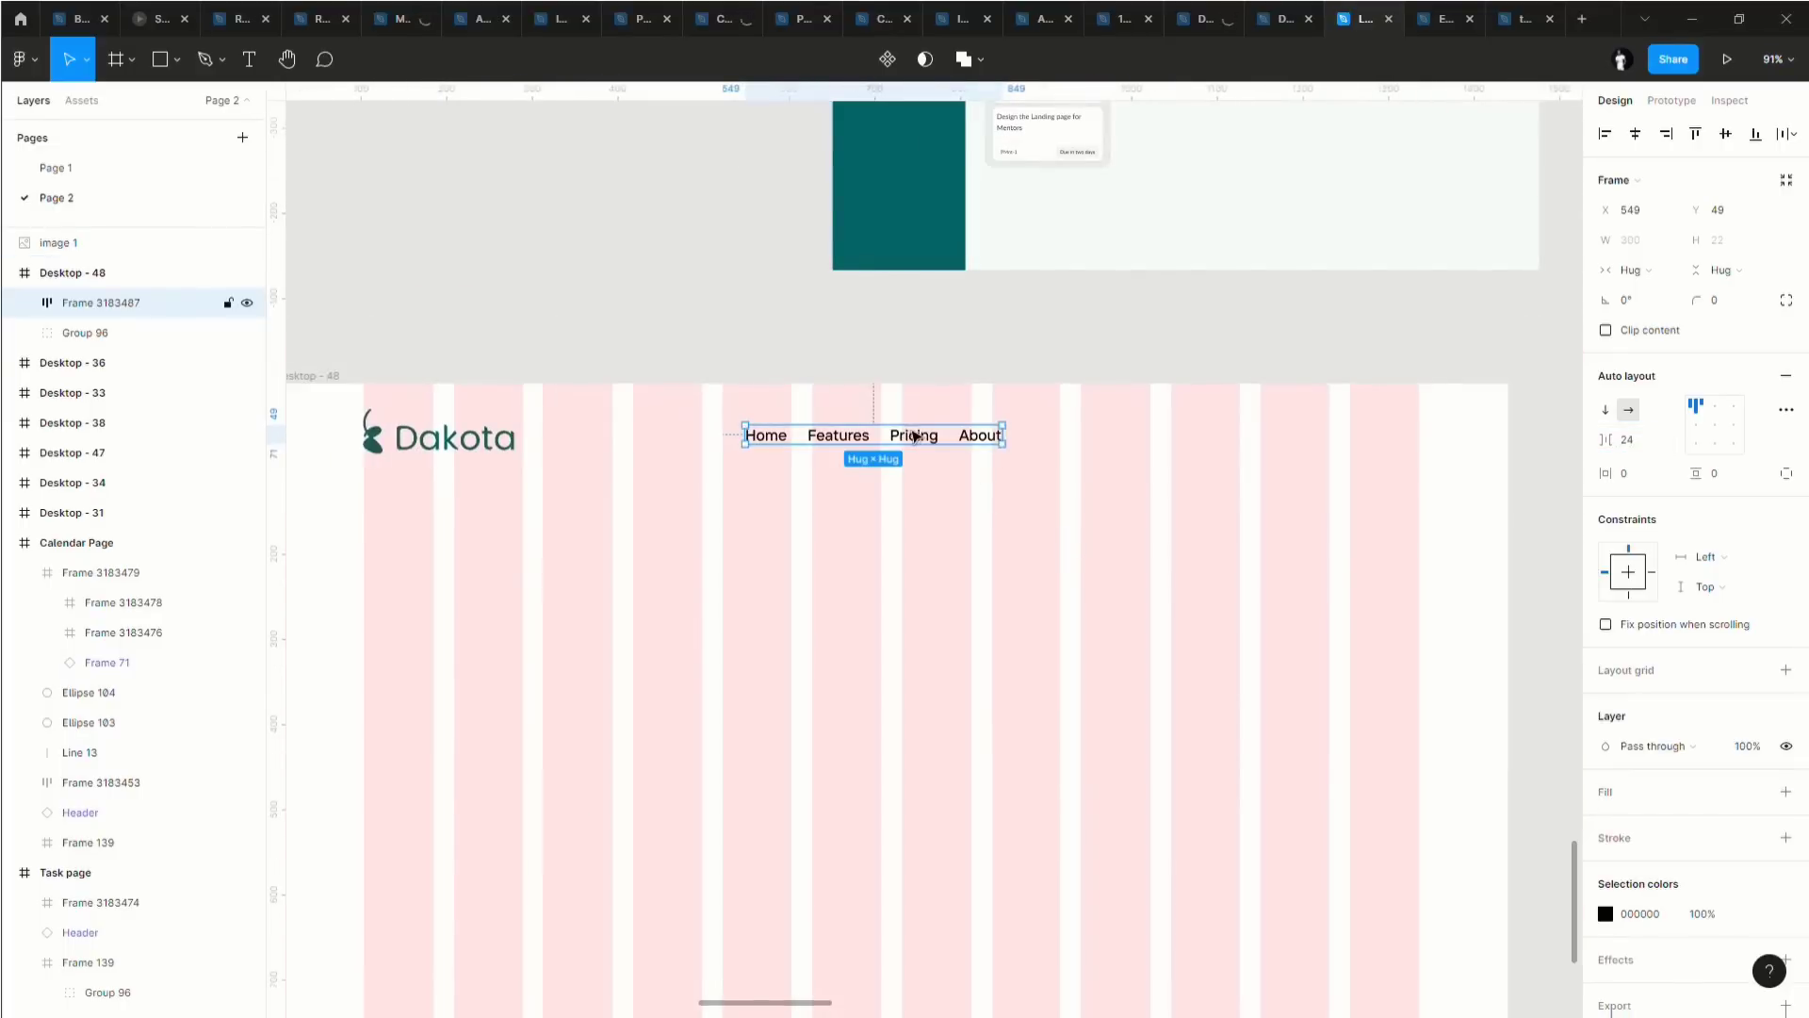
mouse_move(922, 442)
mouse_down()
mouse_move(967, 454)
mouse_move(951, 451)
mouse_up()
scroll(1216, 568, right, 3)
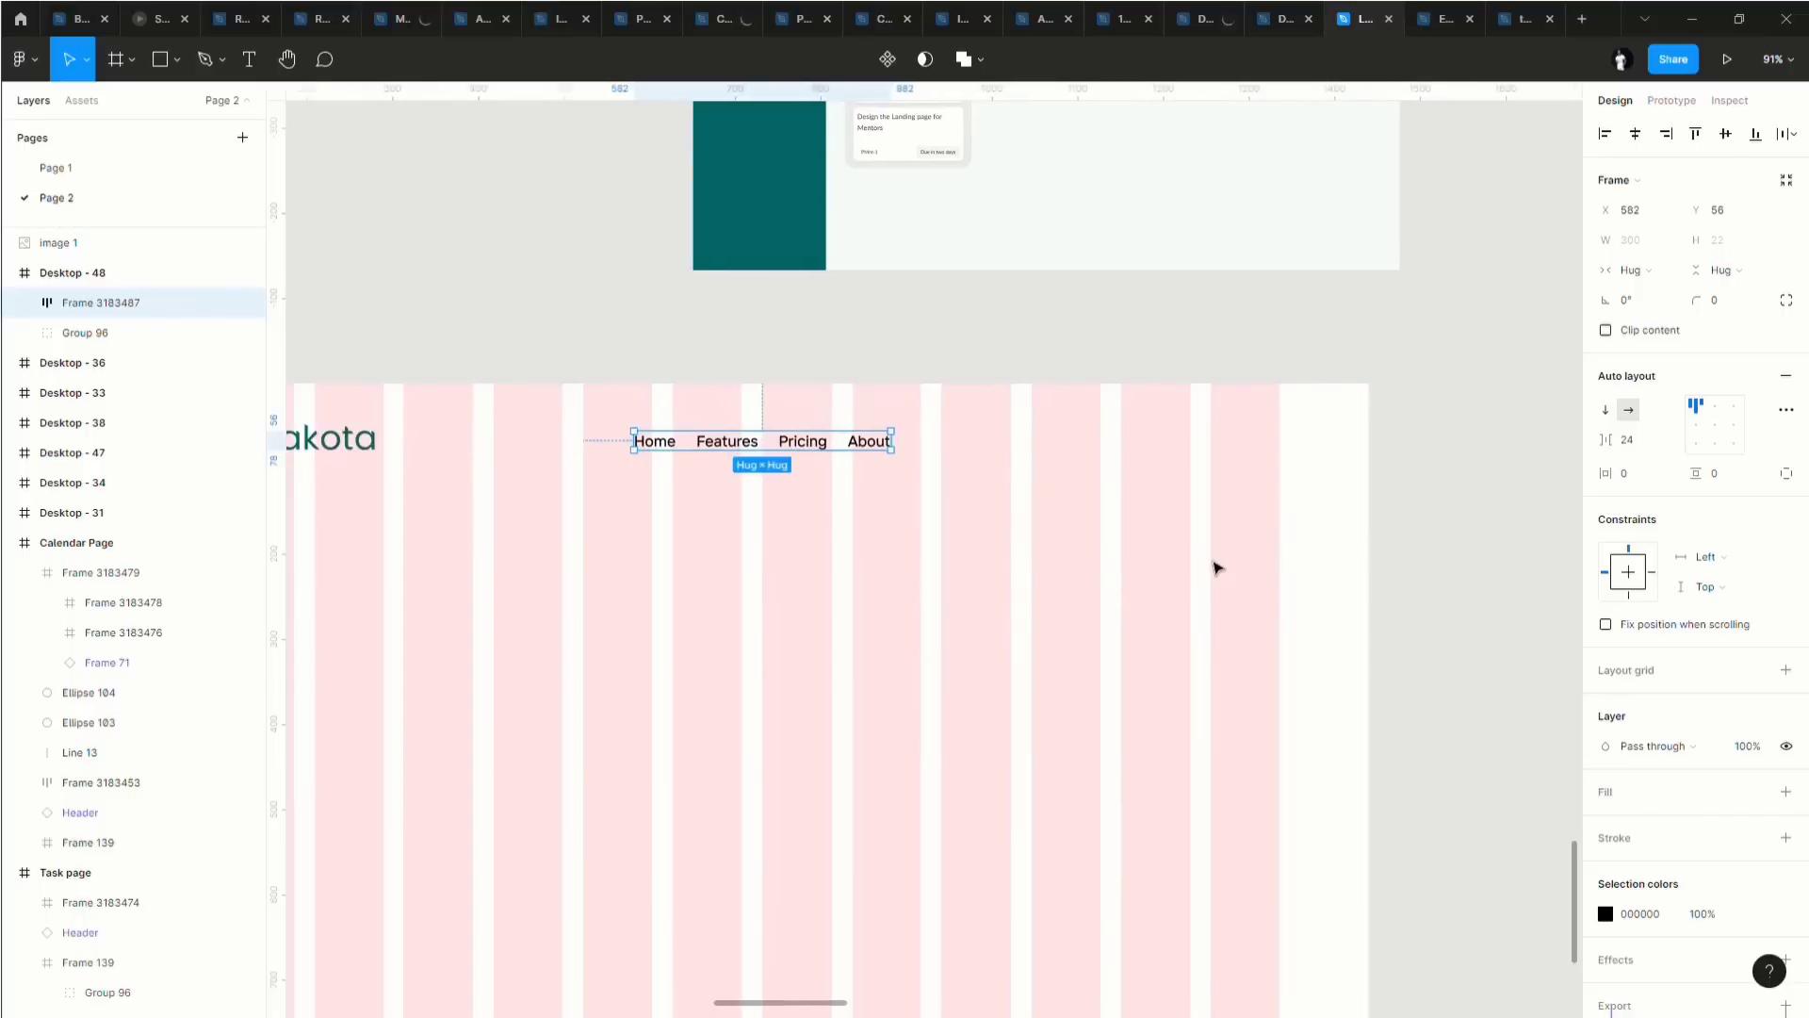
Duplicate the "About" link out of its frame to X 1194, Y 56 and change the copy to "Get".
scroll(1215, 567, right, 6)
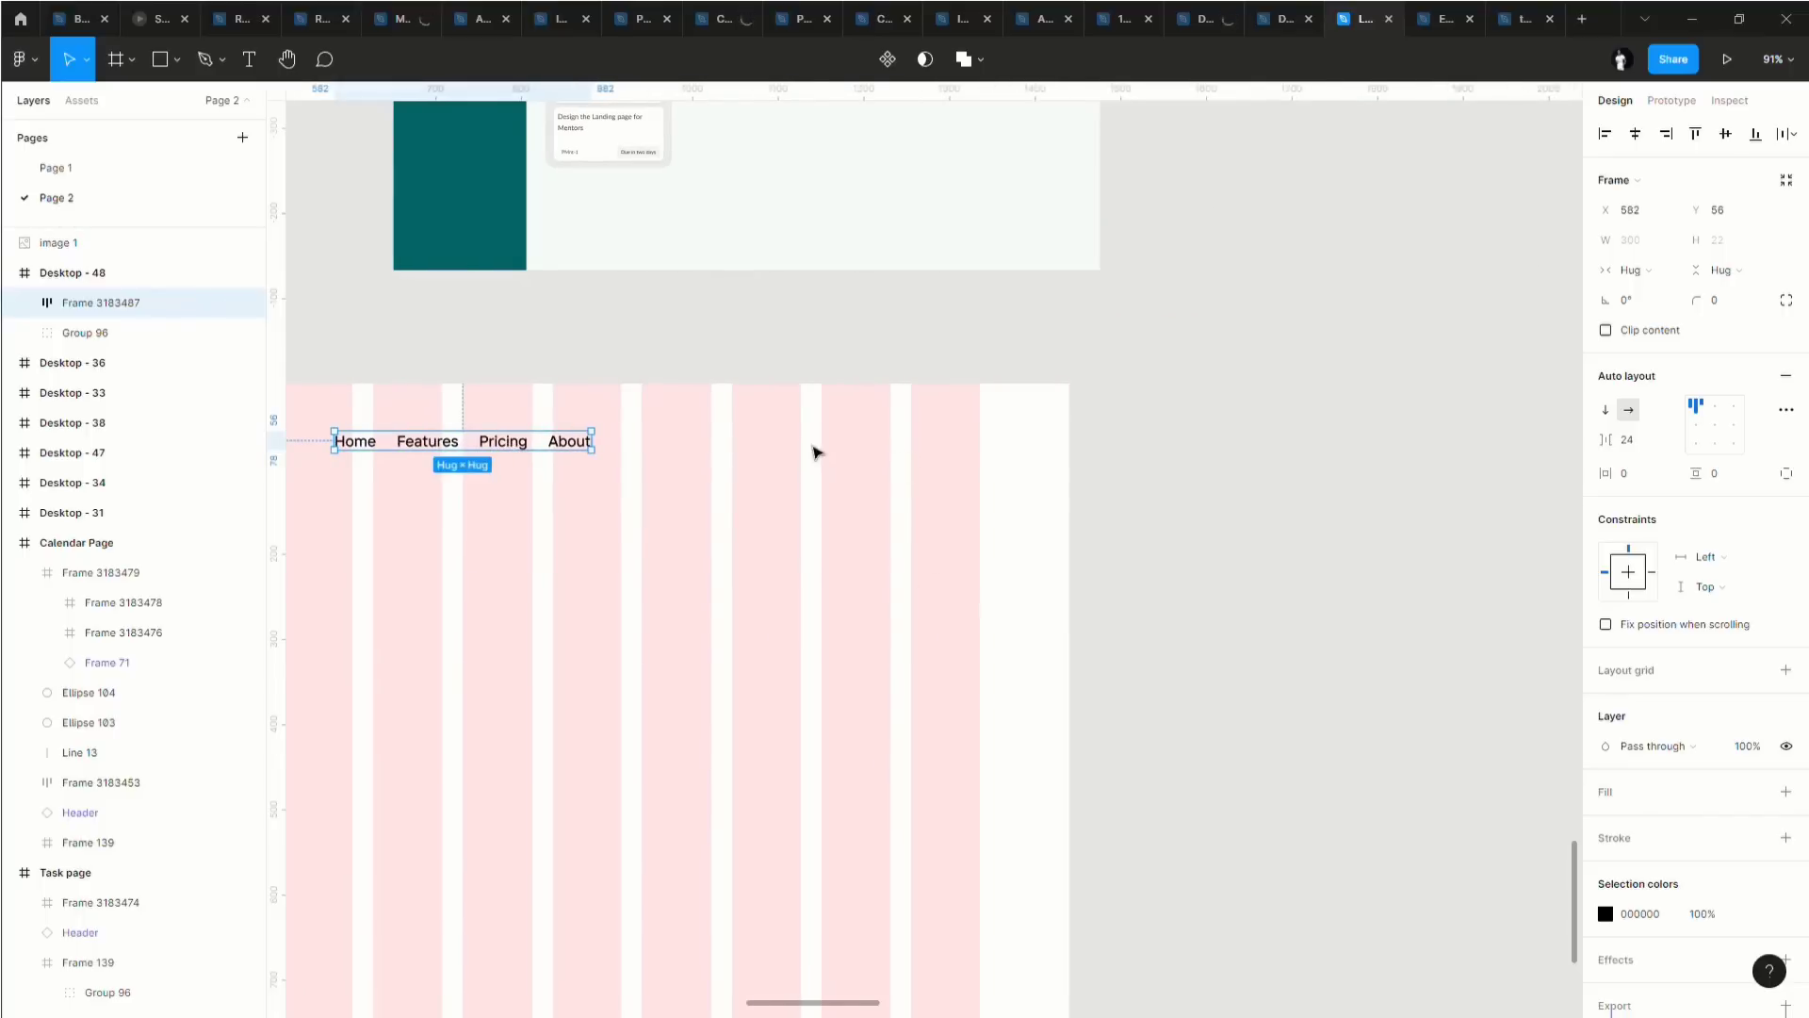
scroll(816, 452, up, 4)
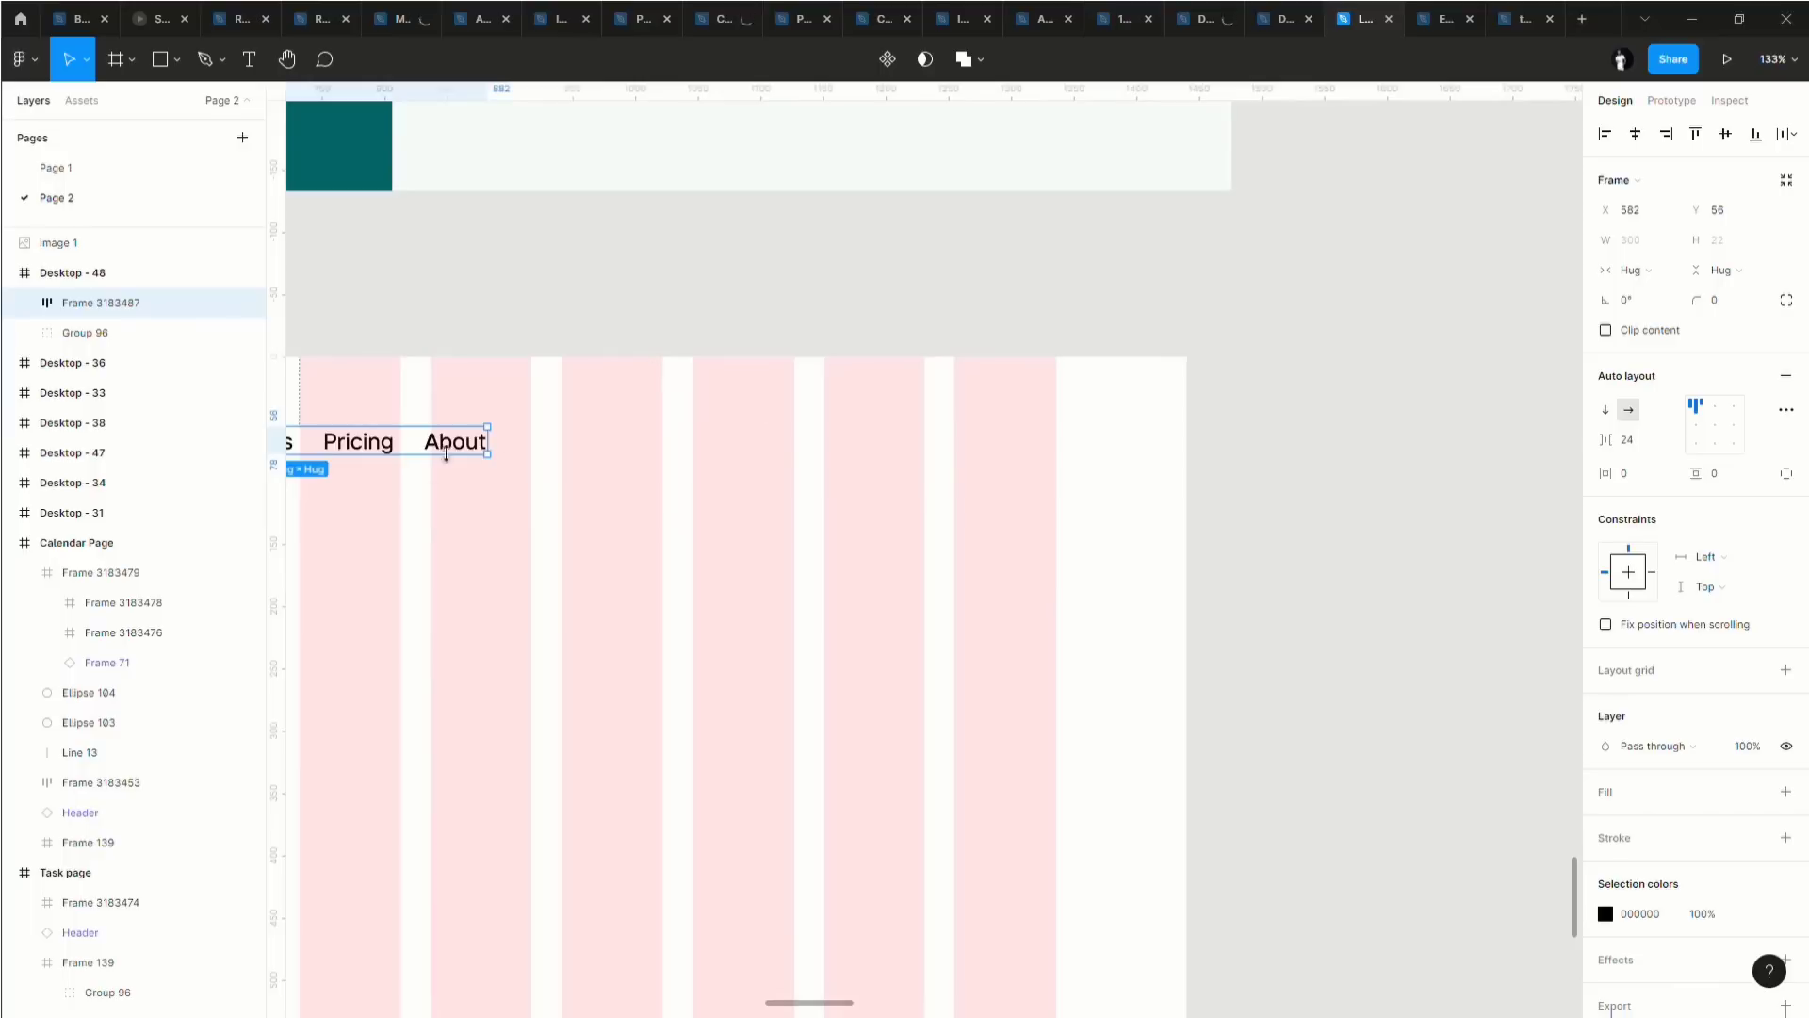
double_click(443, 449)
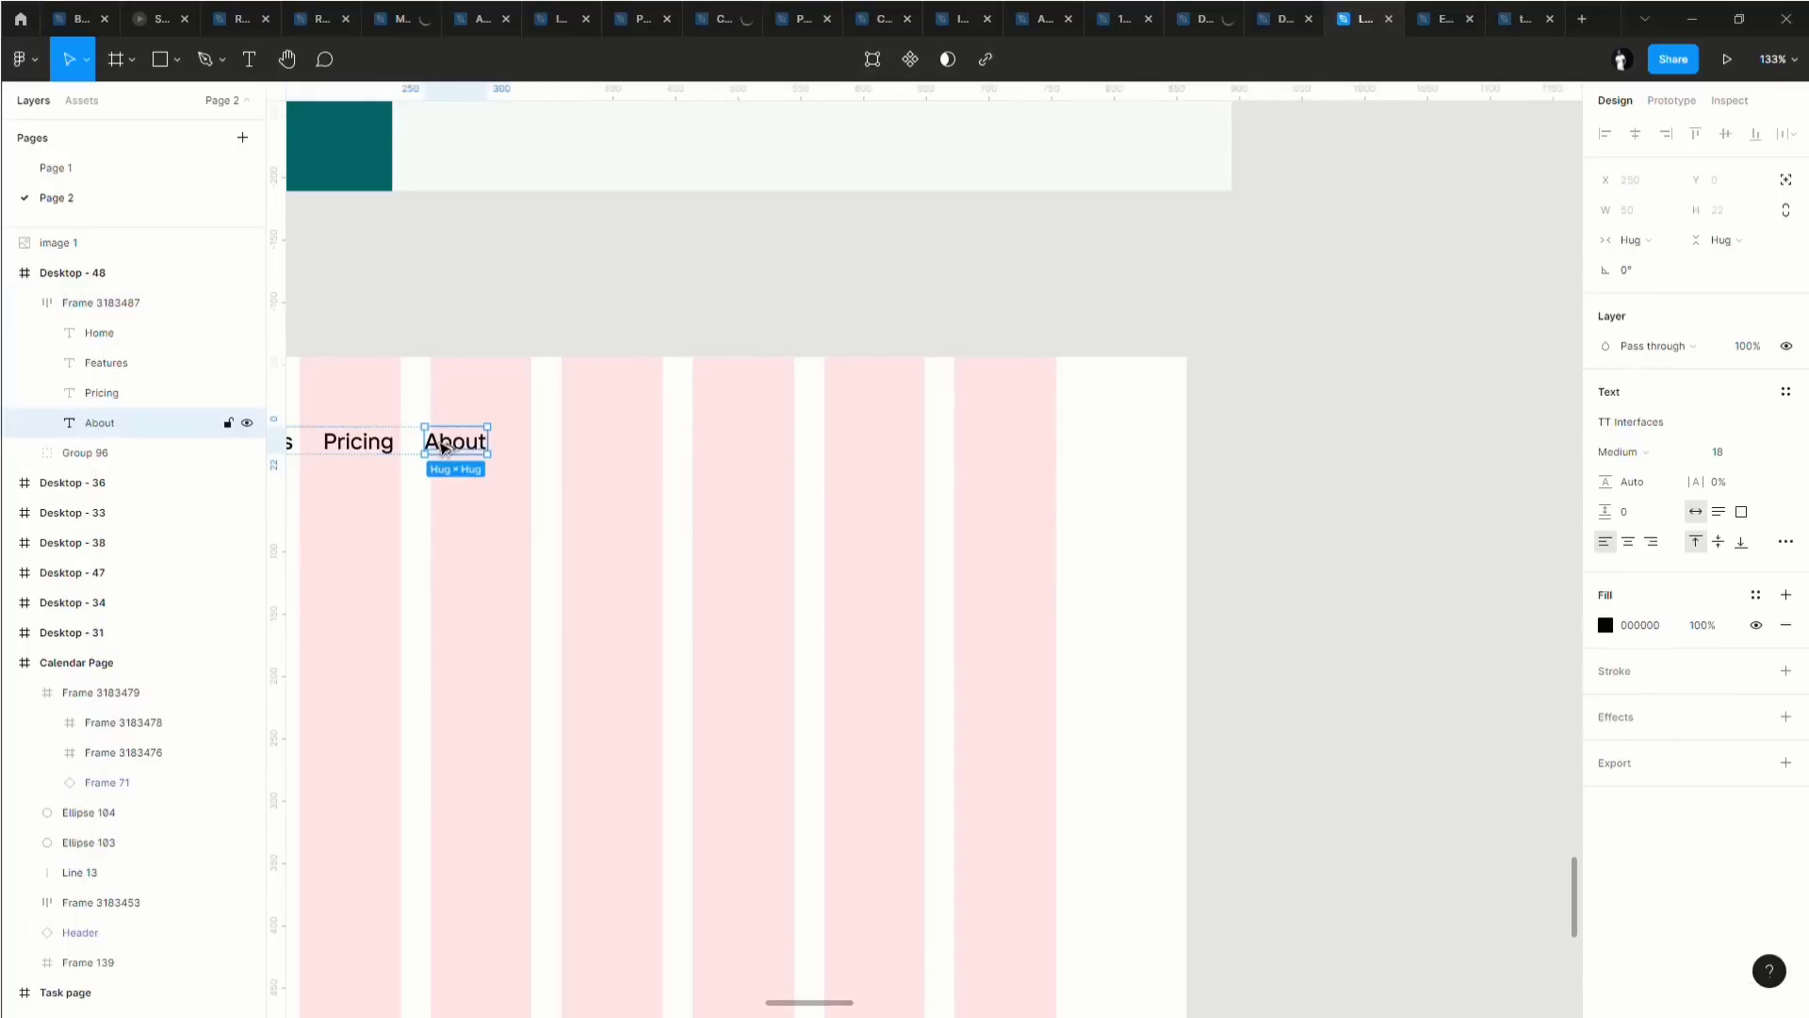
drag(443, 449, 898, 449)
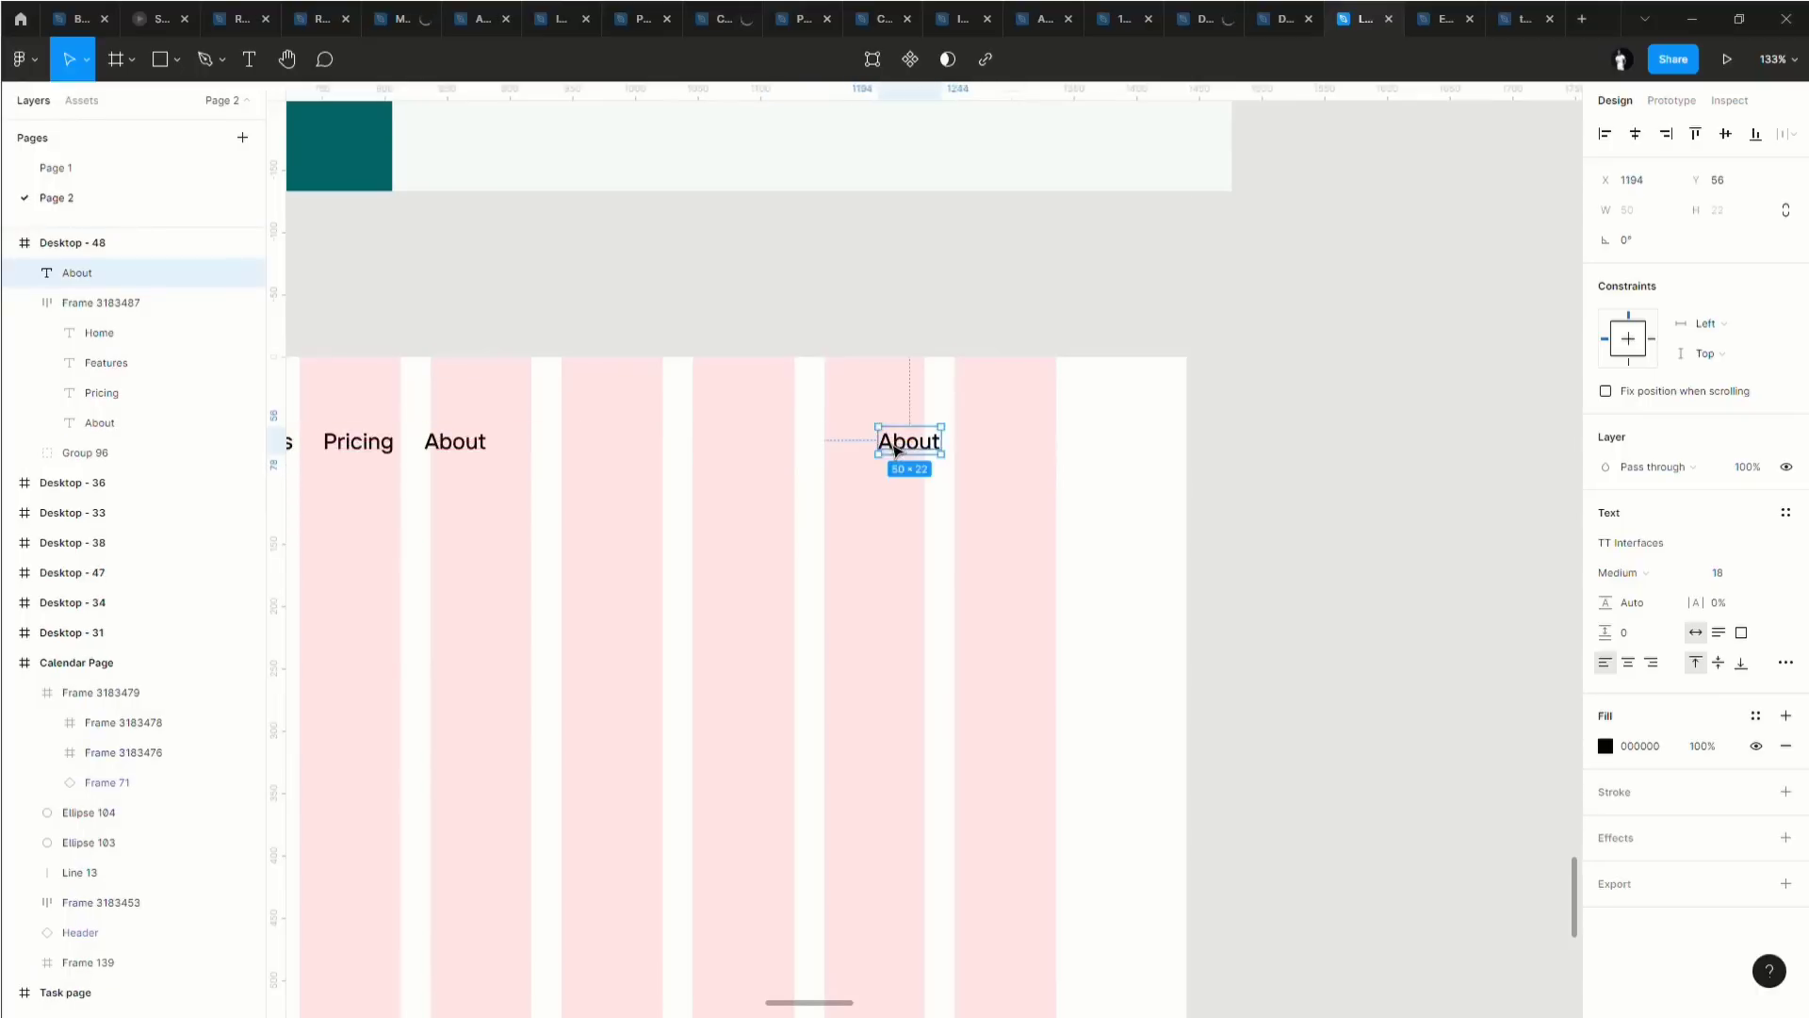
double_click(895, 450)
text(Get)
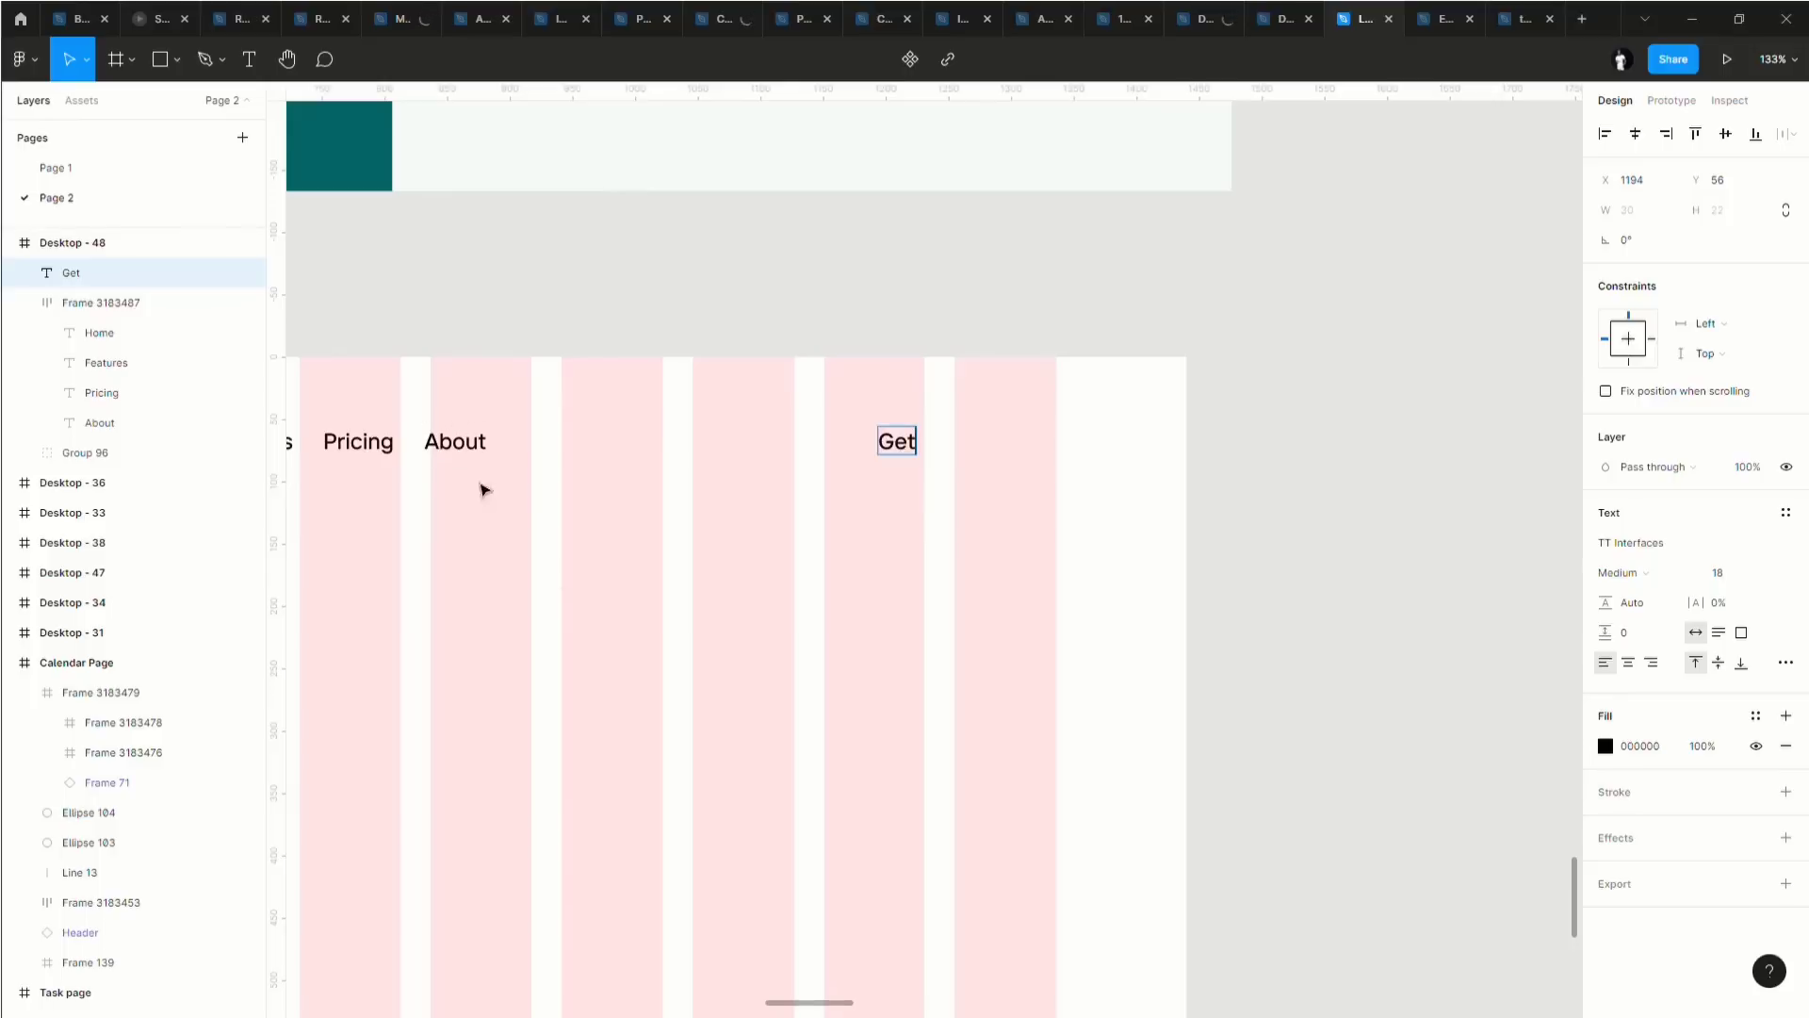
Duplicate the "About" link to X 917 on the same line and delete the copy.
click(462, 459)
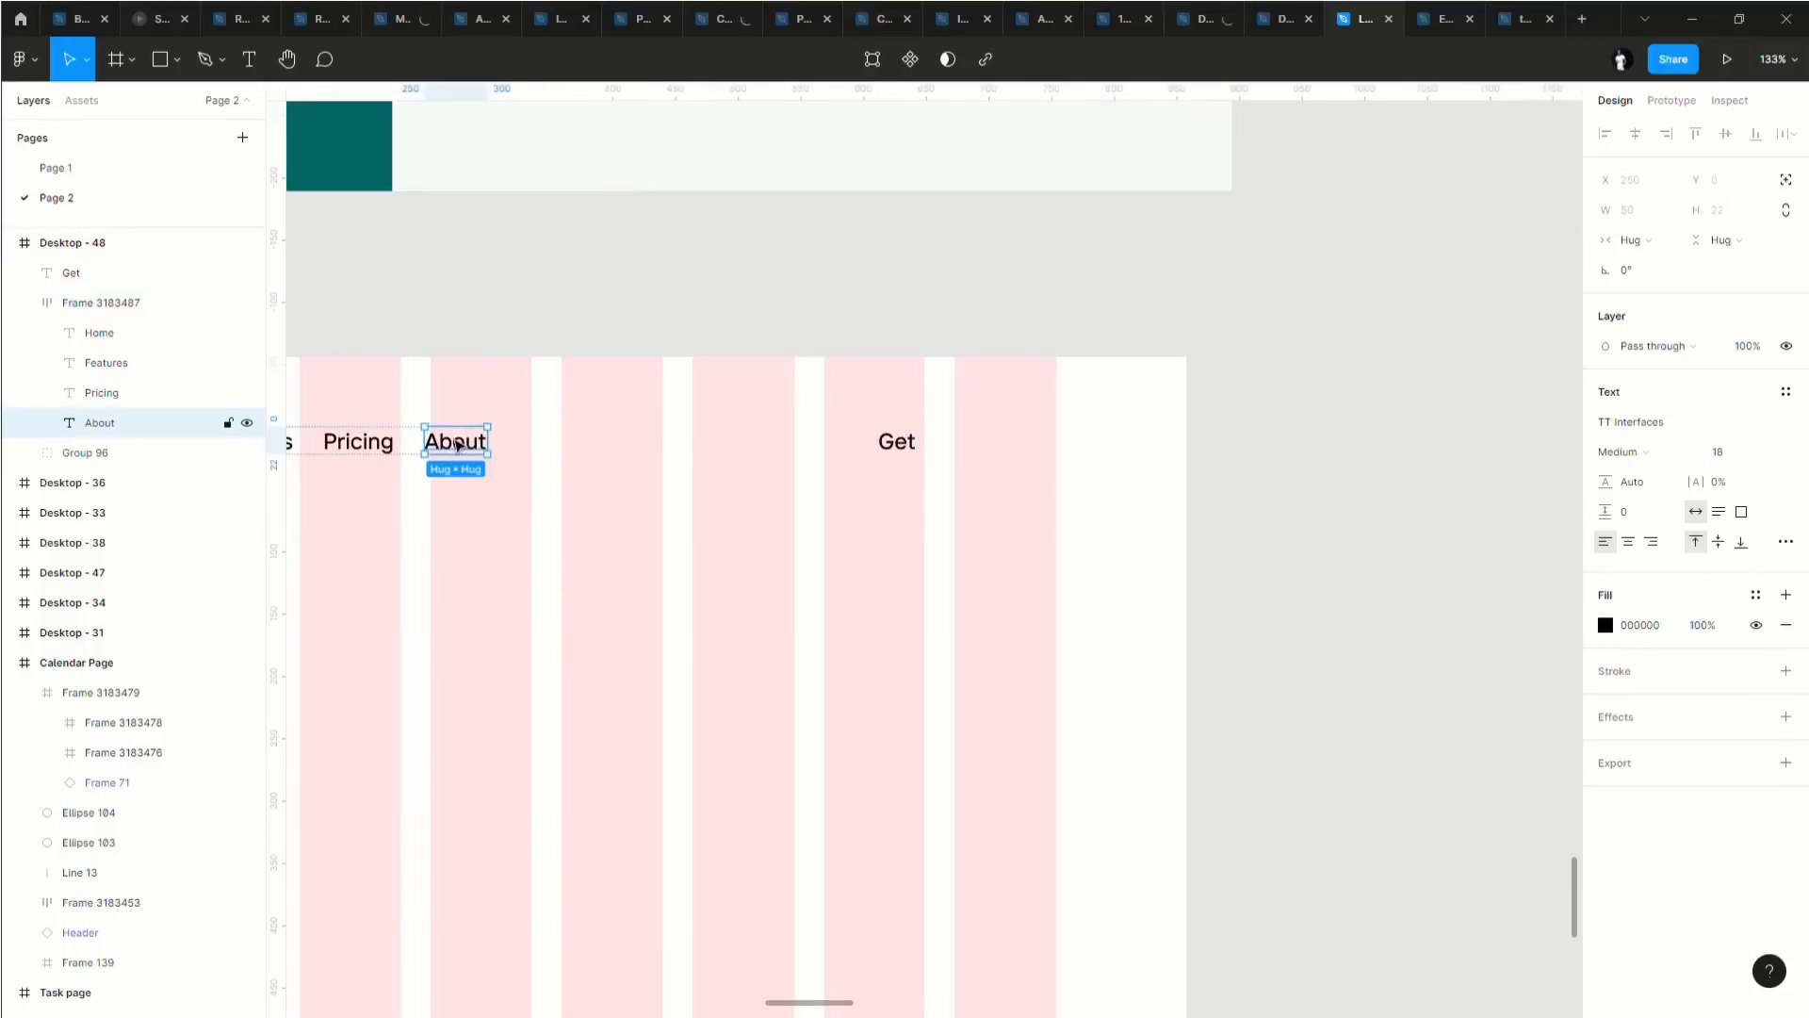
scroll(456, 445, up, 10)
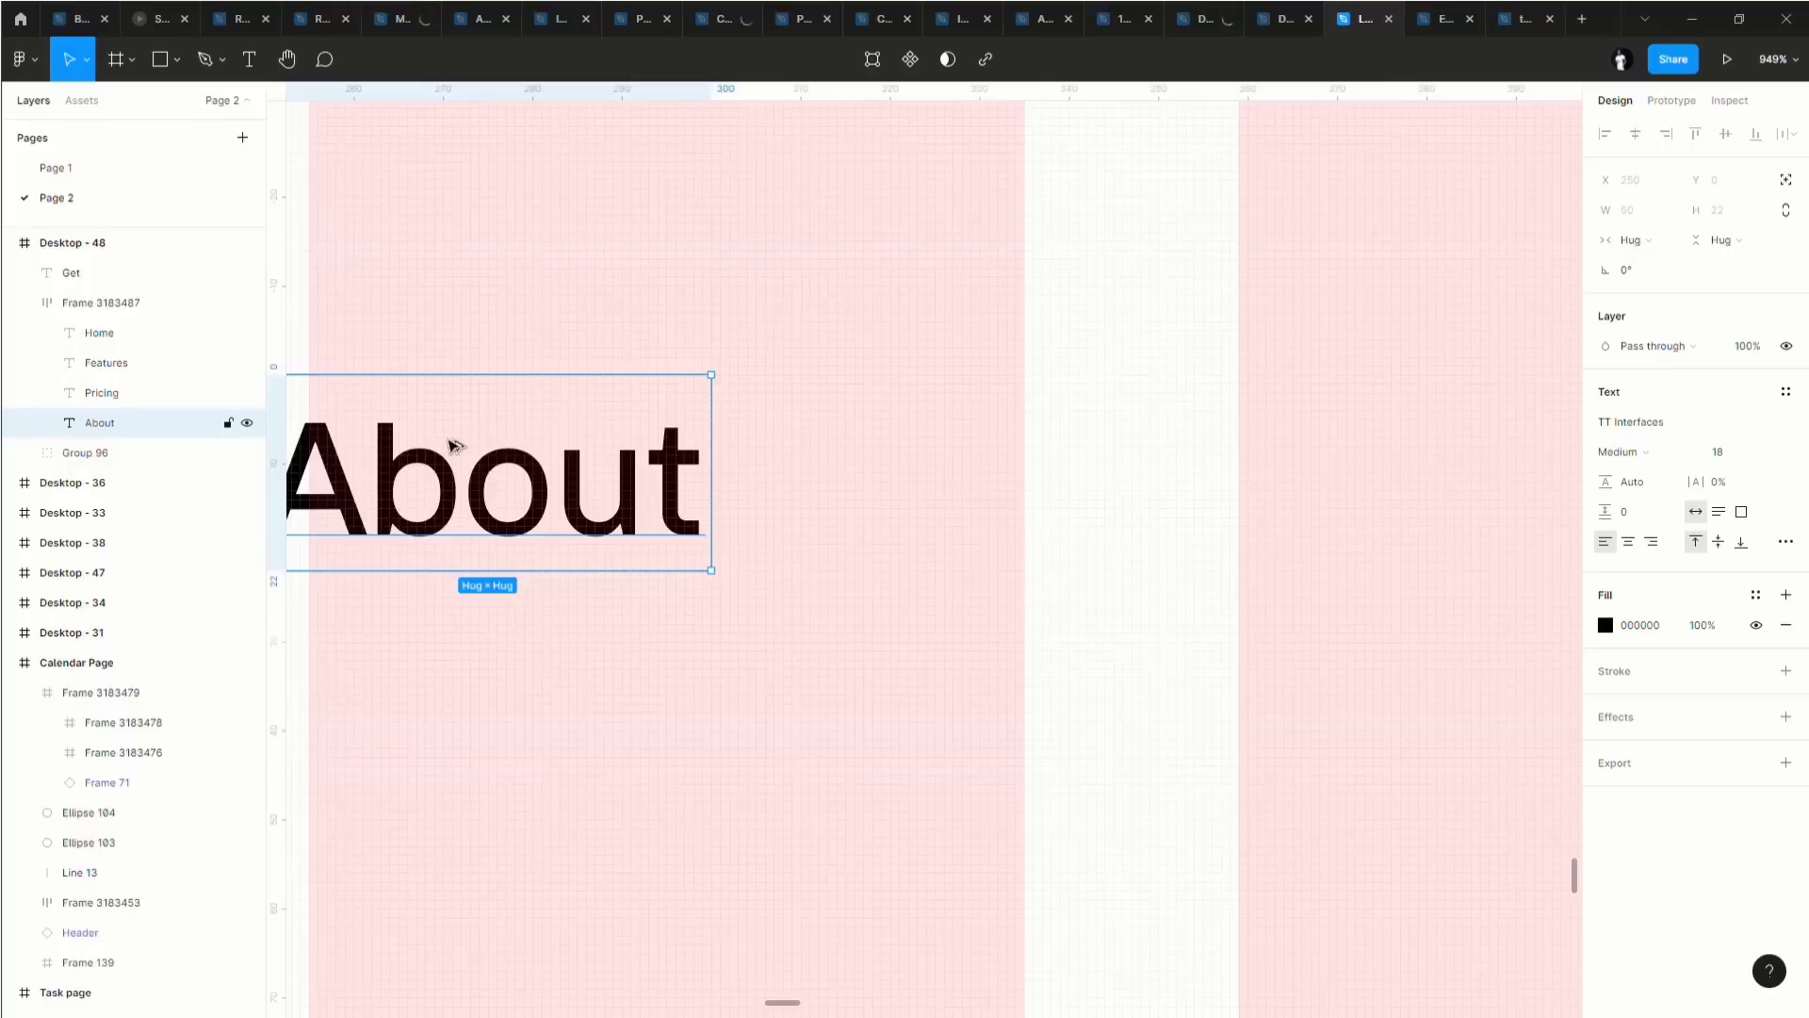
drag(456, 445, 1212, 445)
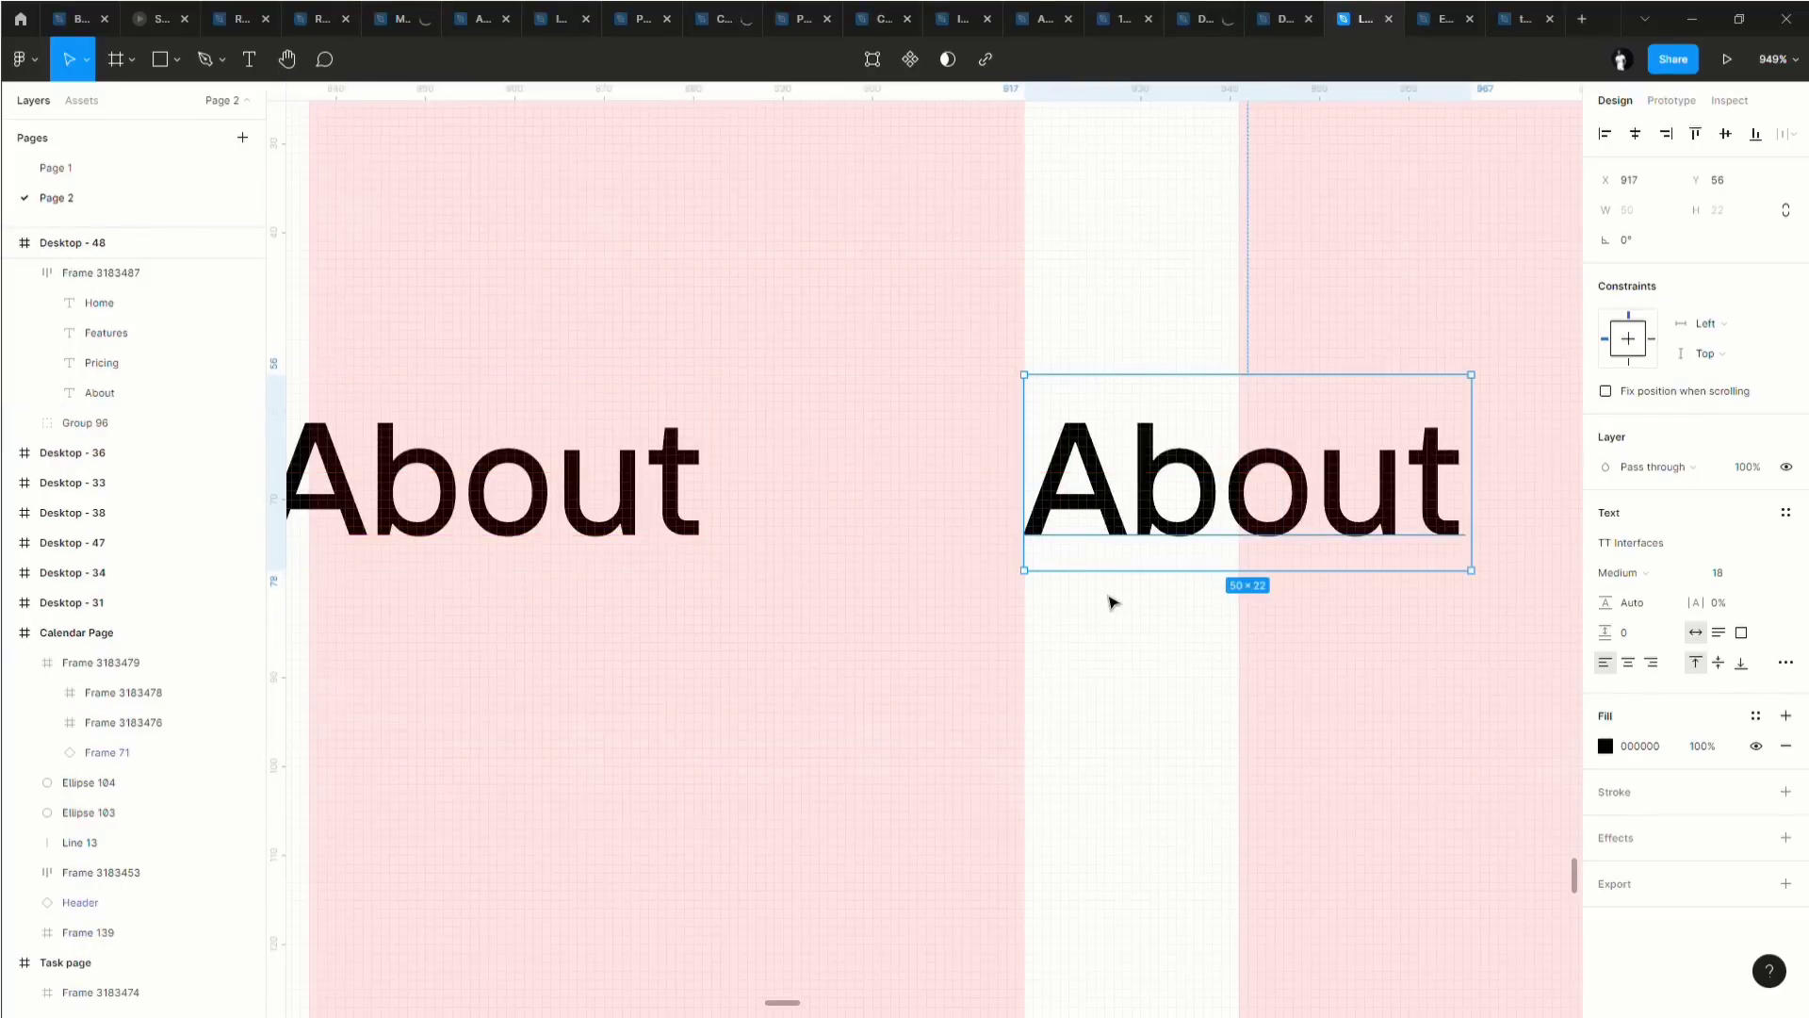
scroll(1112, 601, down, 10)
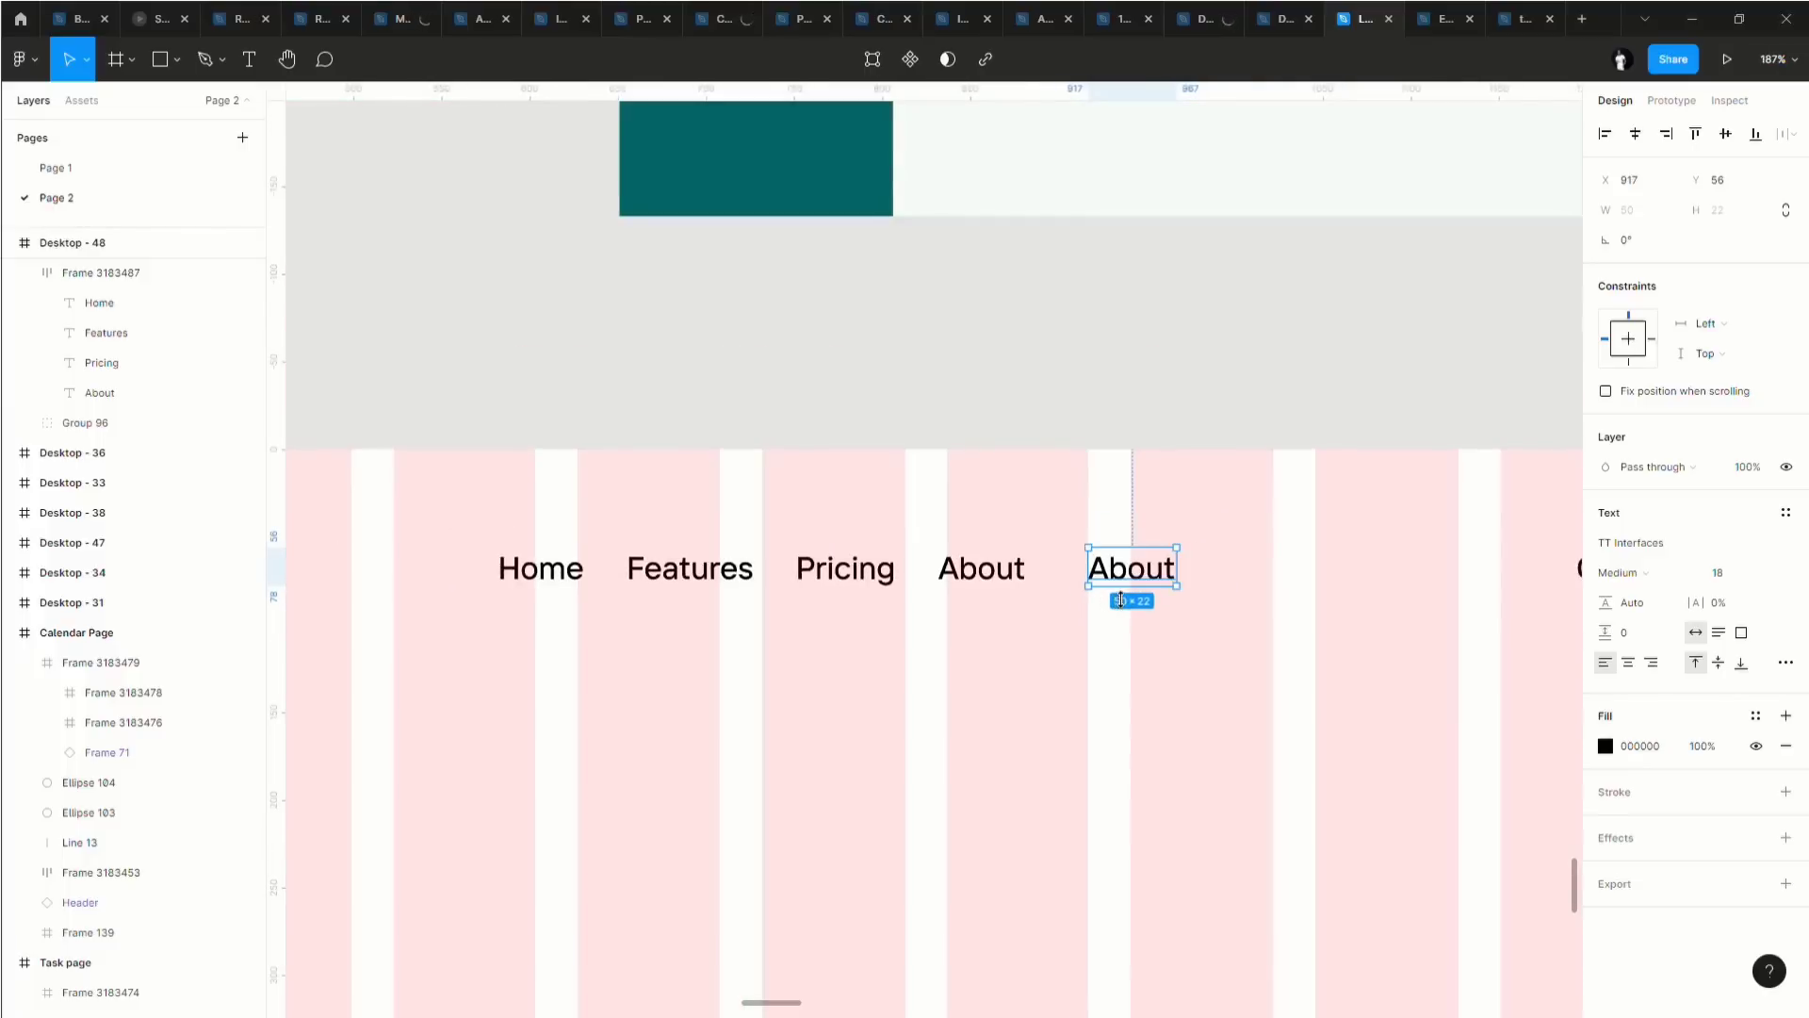
key(Delete)
Extend the "Get" text at the far end of the header to read "Get Started".
scroll(1117, 604, right, 5)
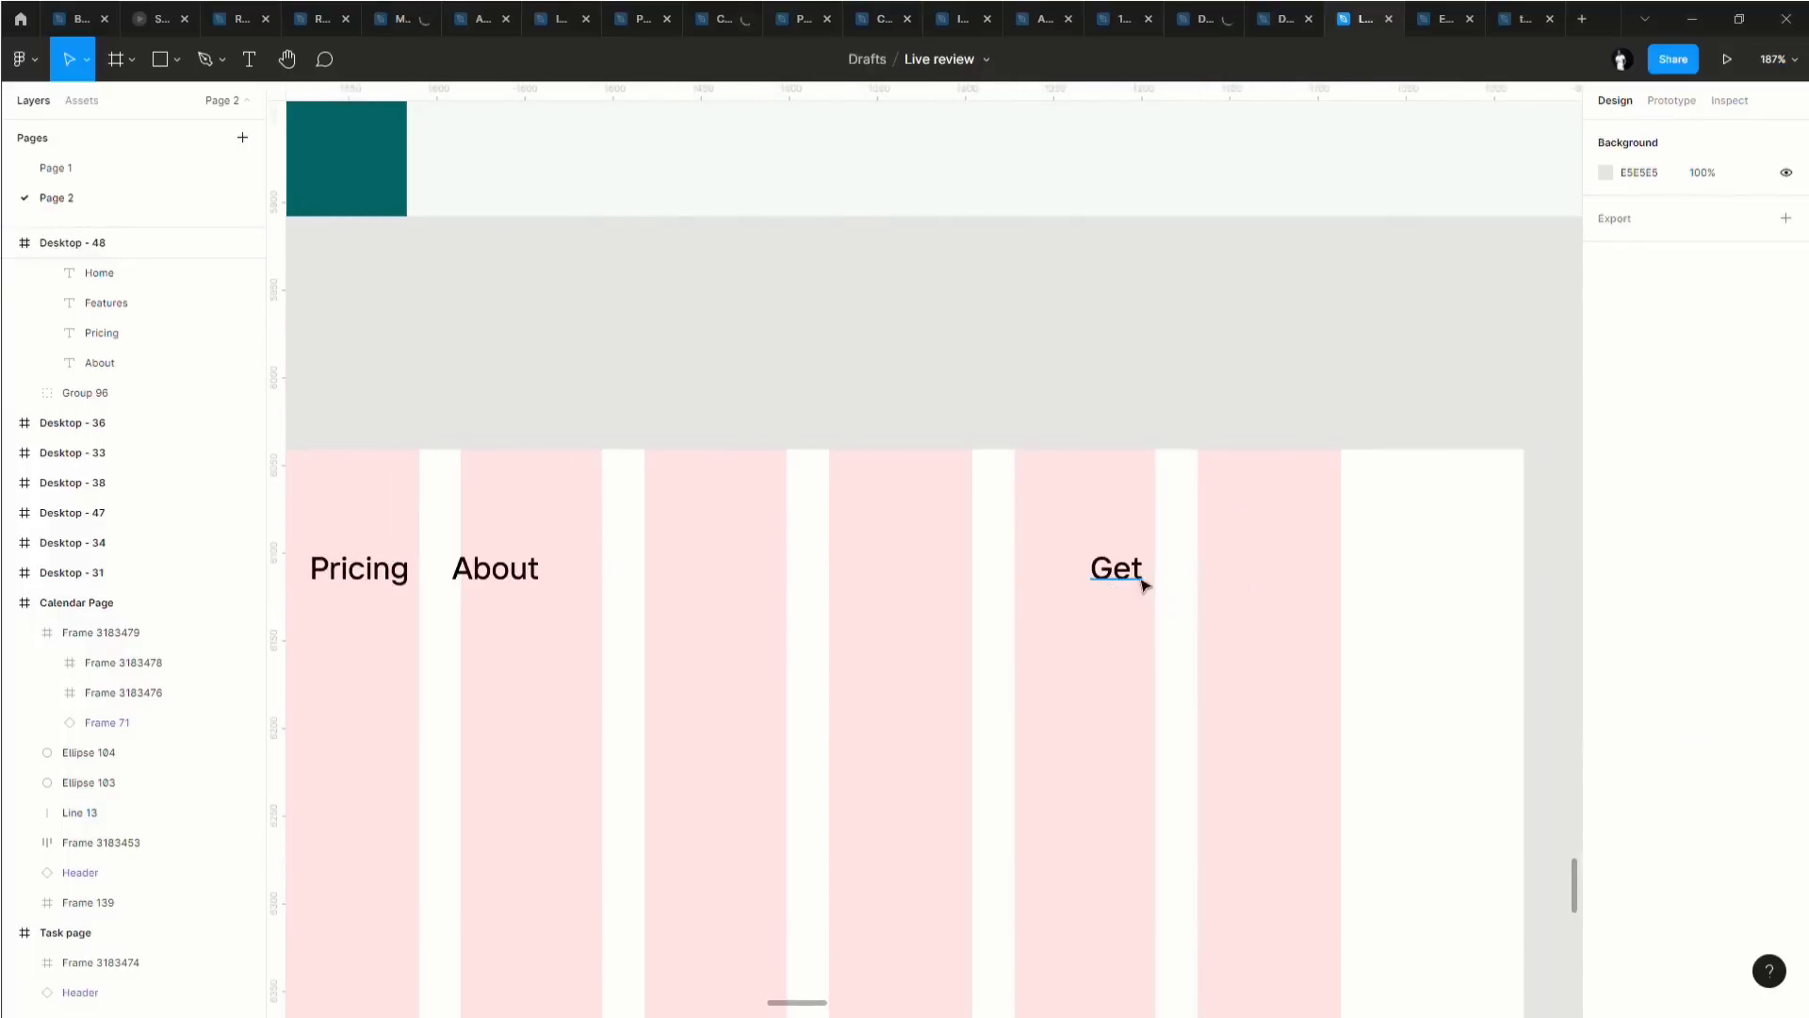
click(1143, 583)
double_click(1139, 577)
click(1151, 577)
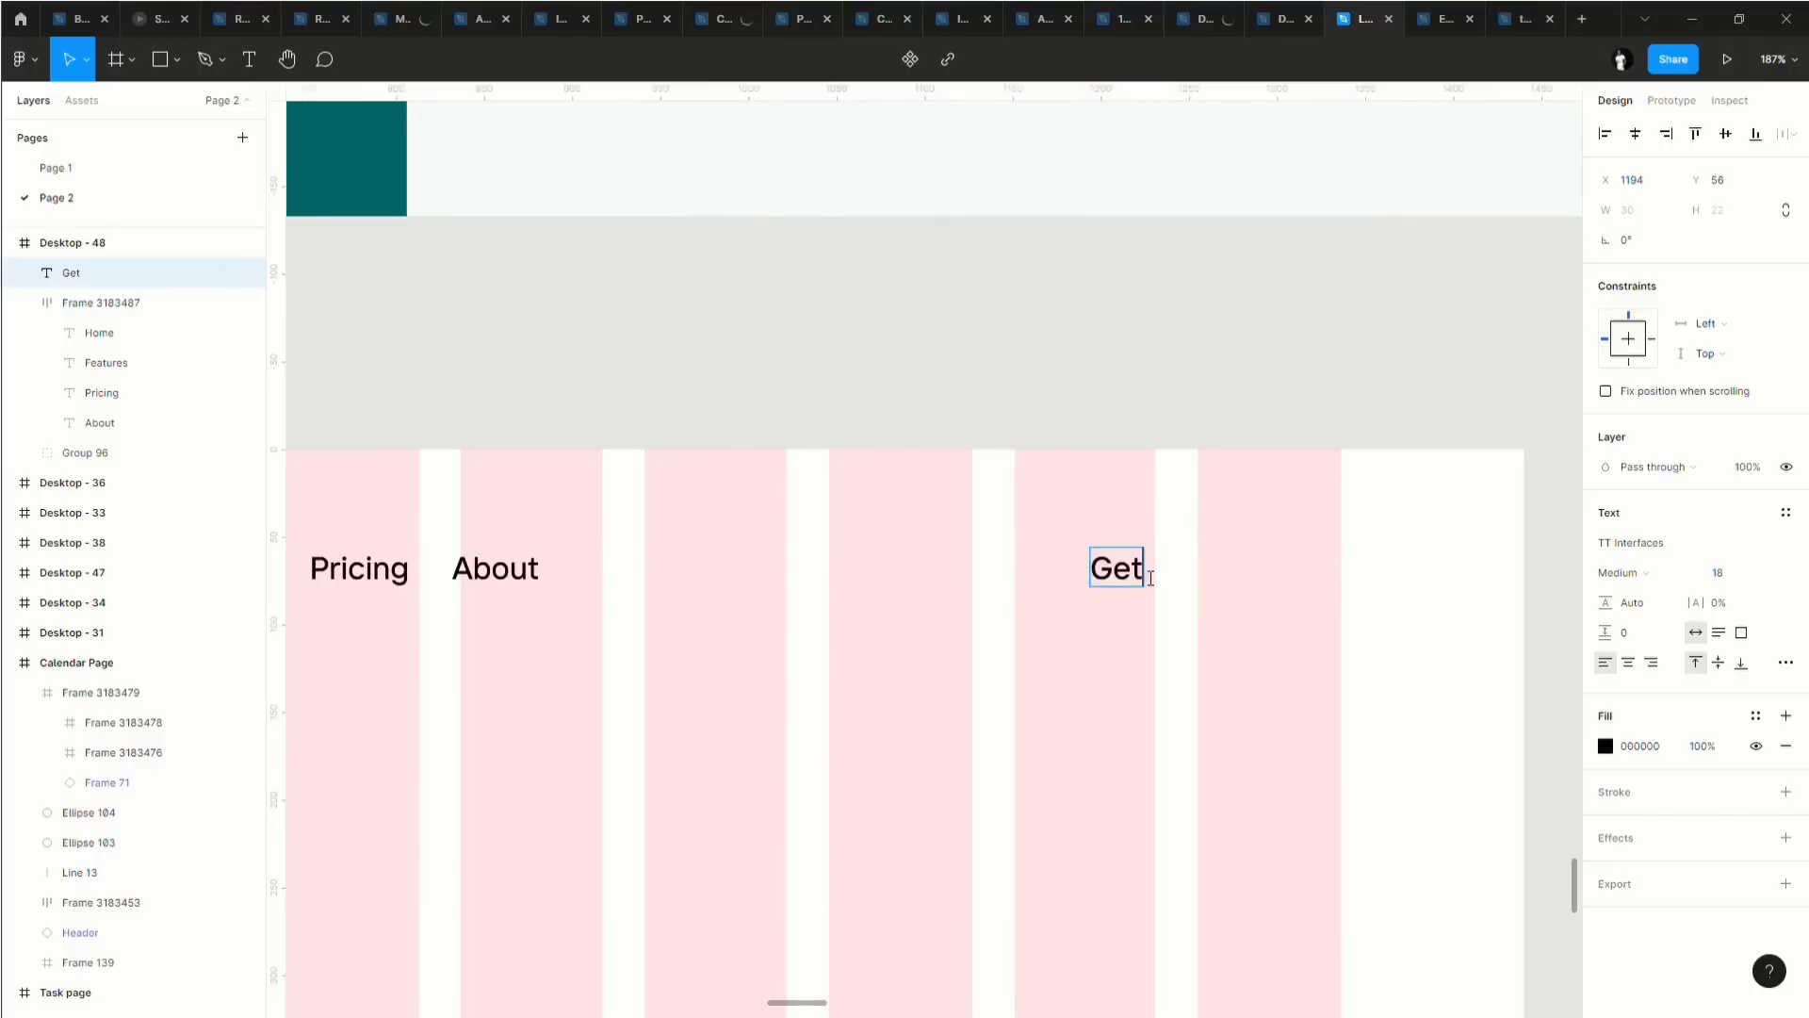
text(Started)
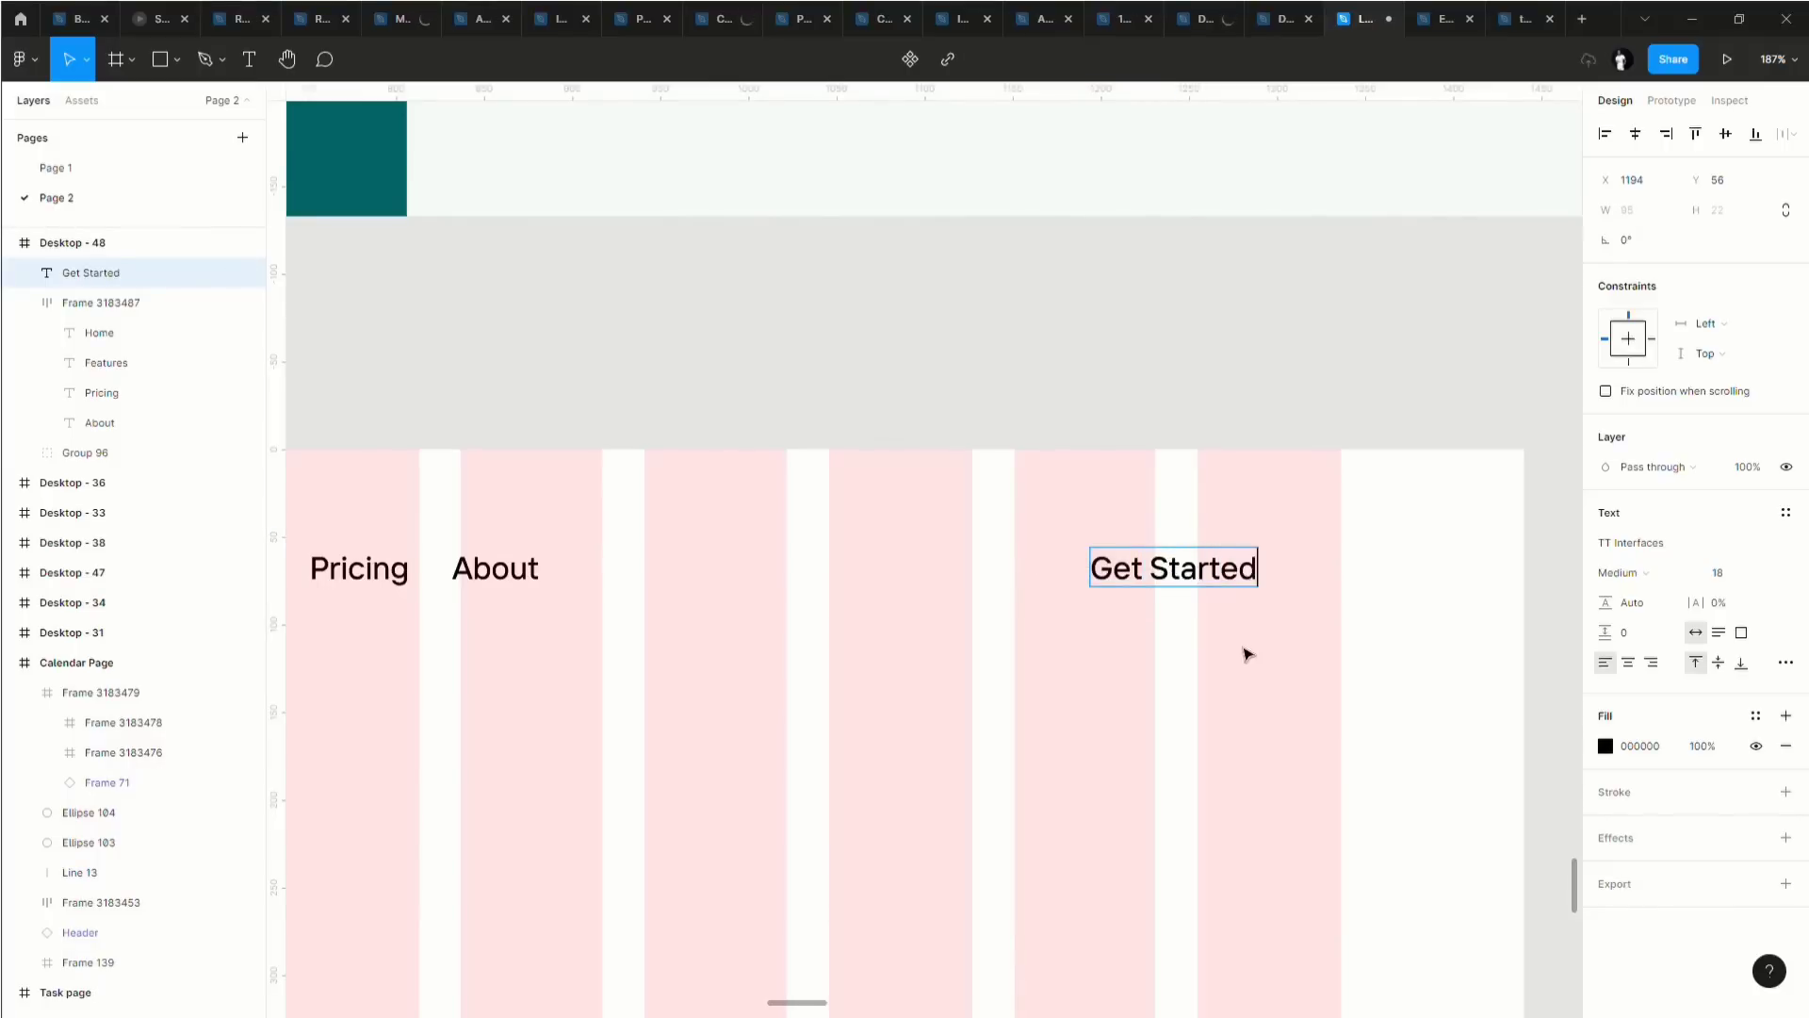
key(Escape)
Set the "Get Started" text to SemiBold weight at size 16.
scroll(1225, 654, down, 1)
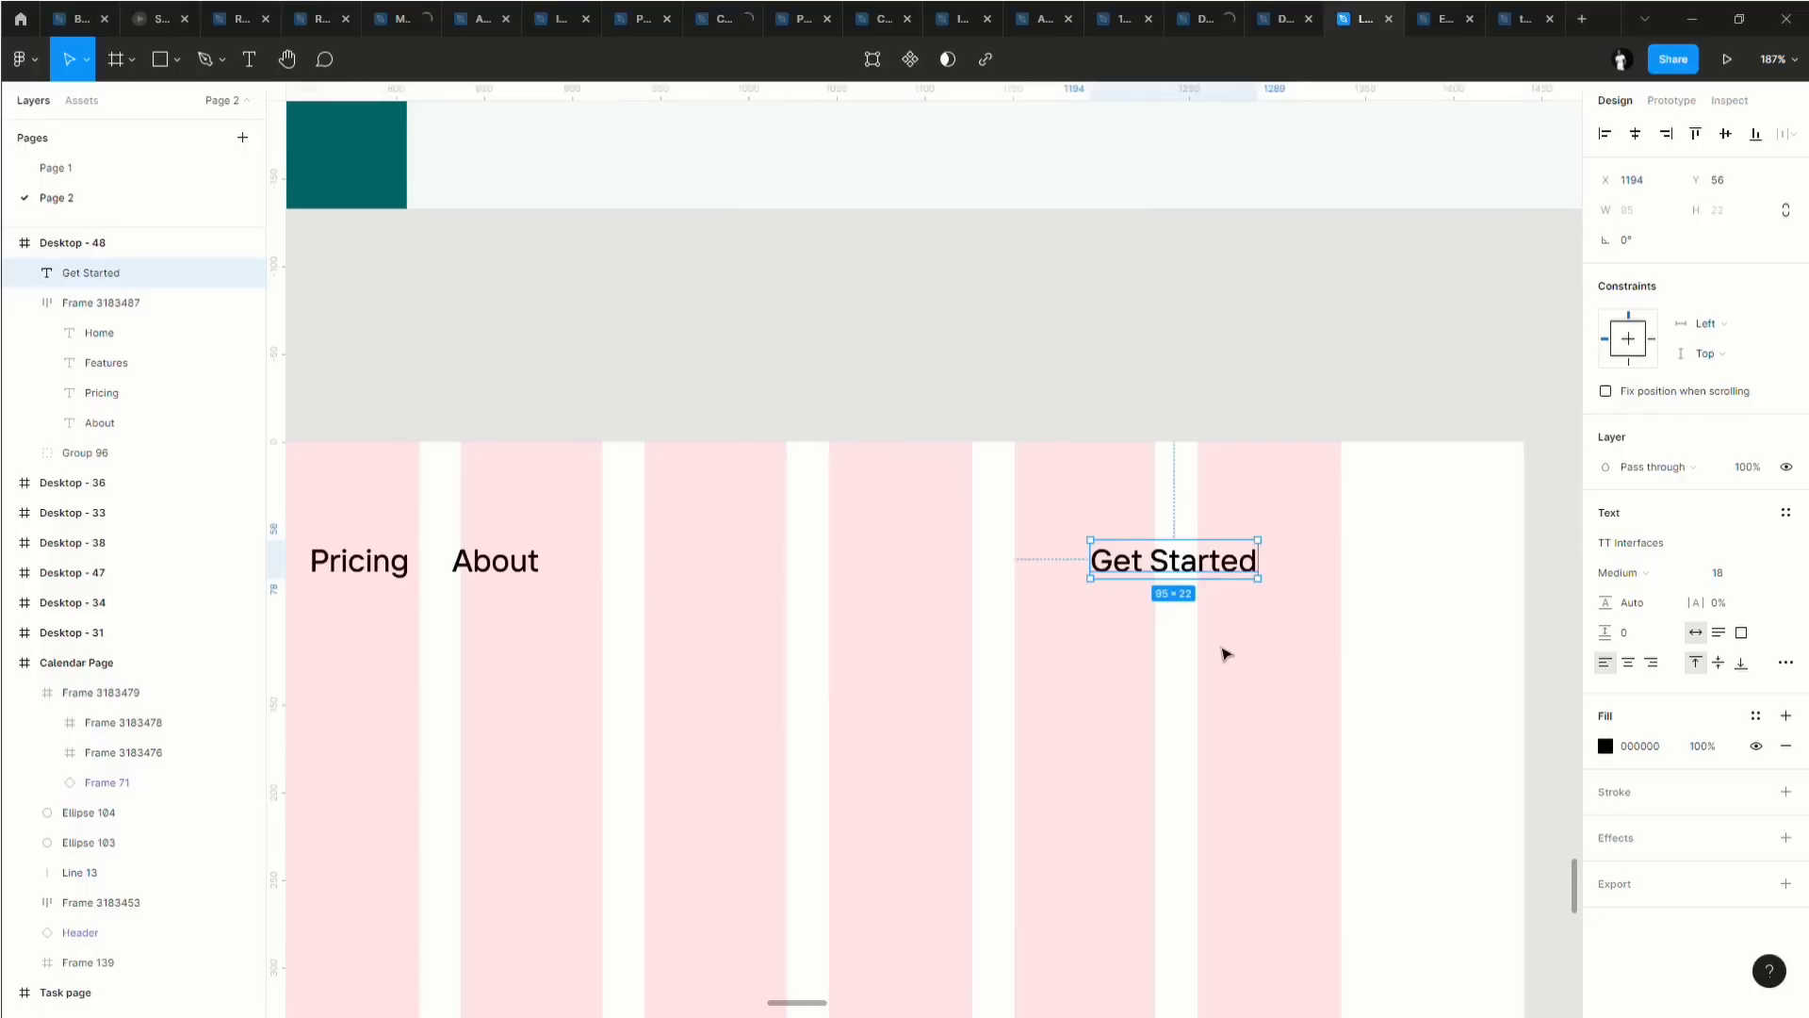
click(1635, 583)
click(1640, 597)
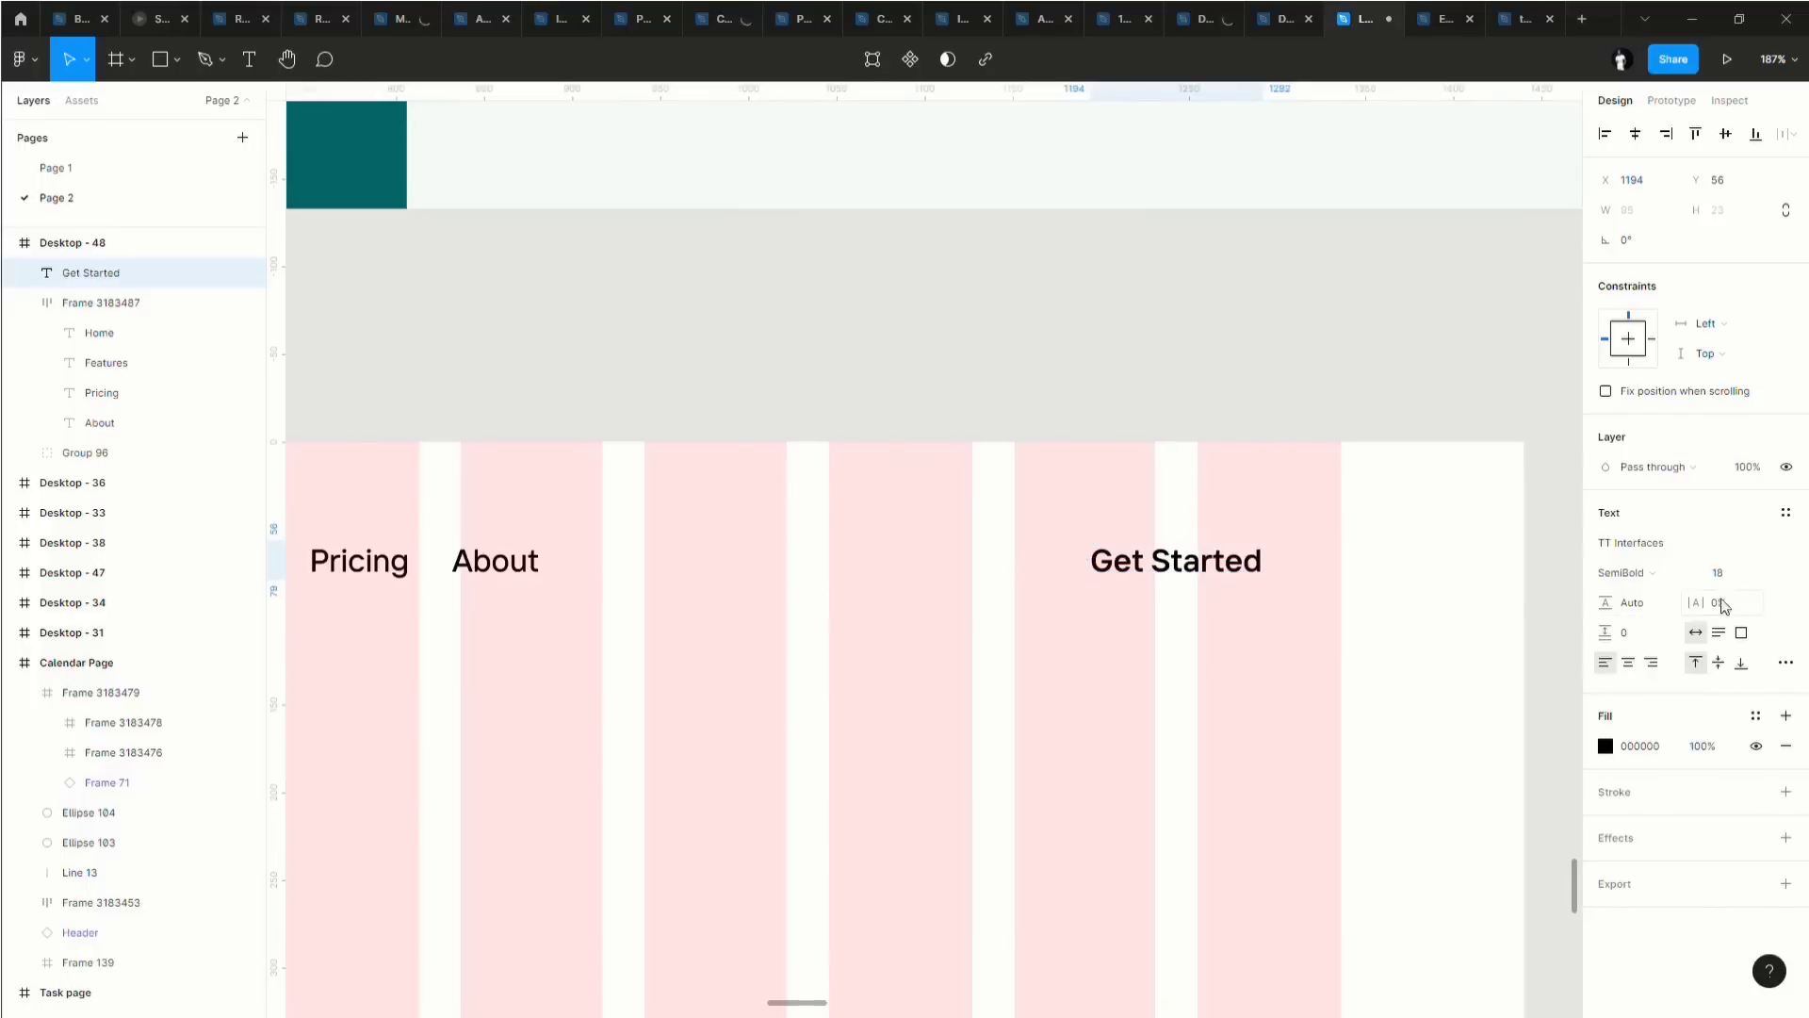
click(1730, 582)
text(16)
key(Return)
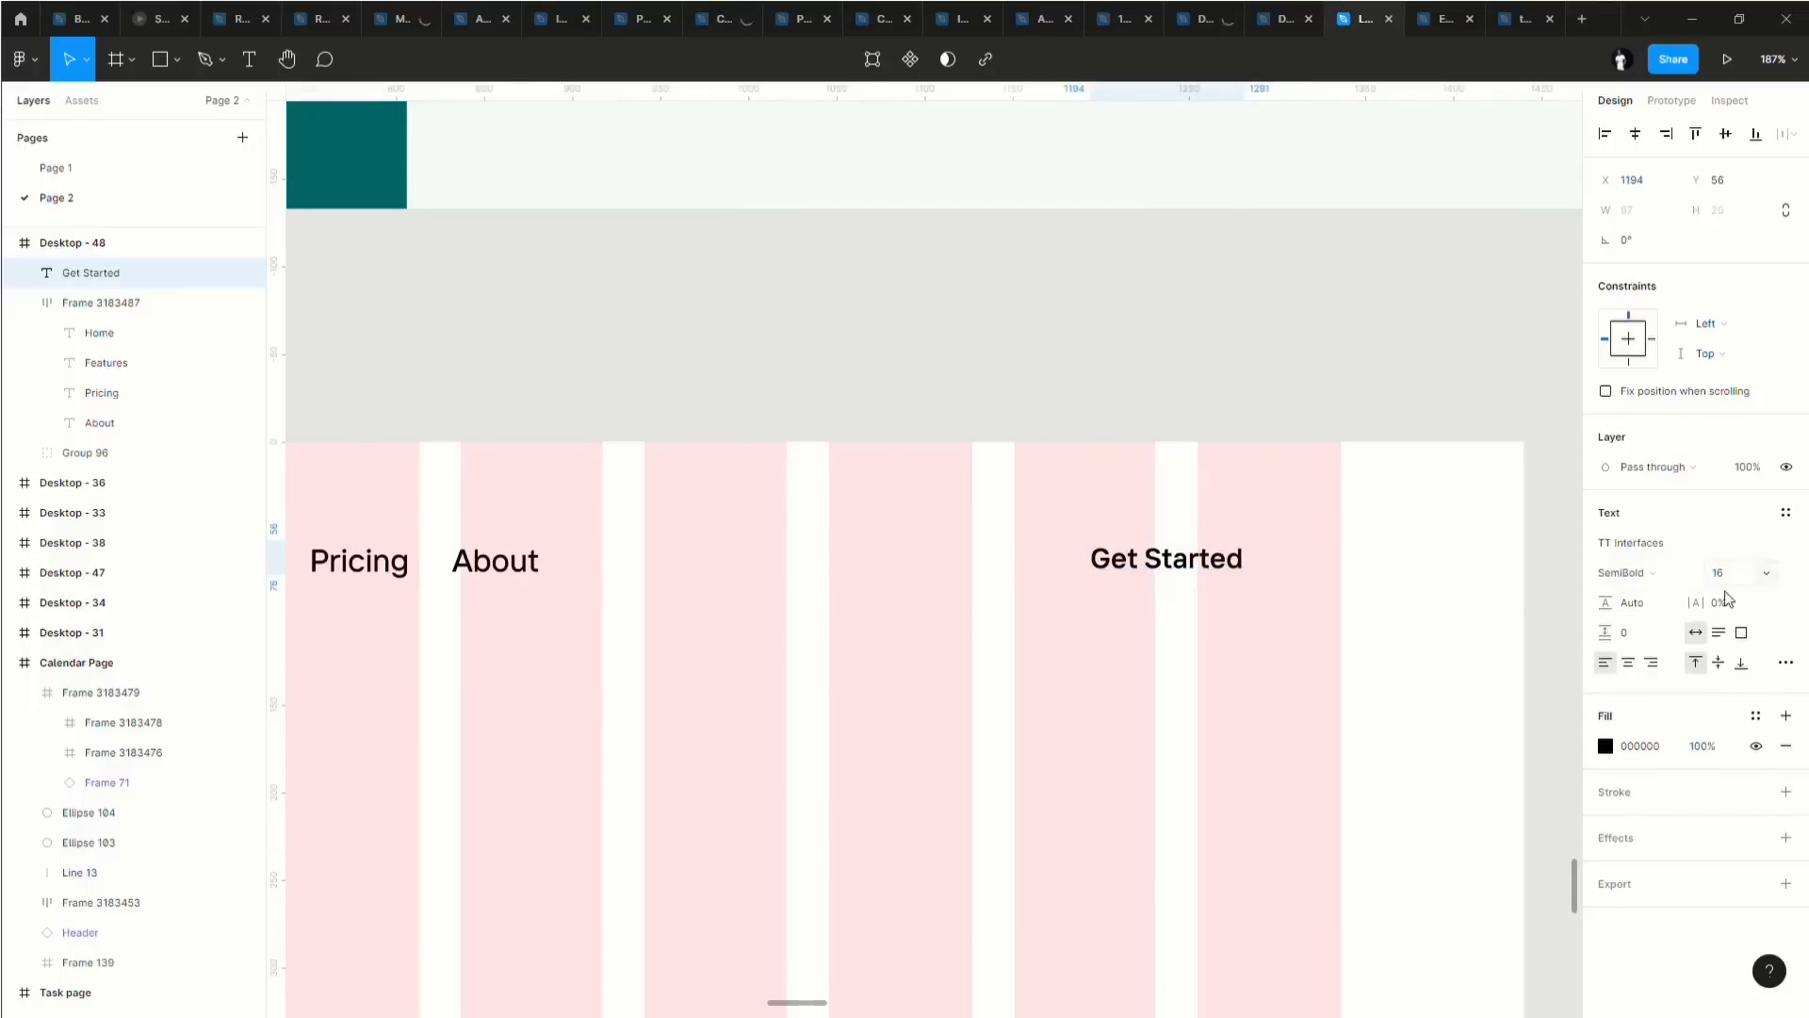
Wrap the "Get Started" text in an auto layout frame and set its horizontal padding to 32.
key(shift+a)
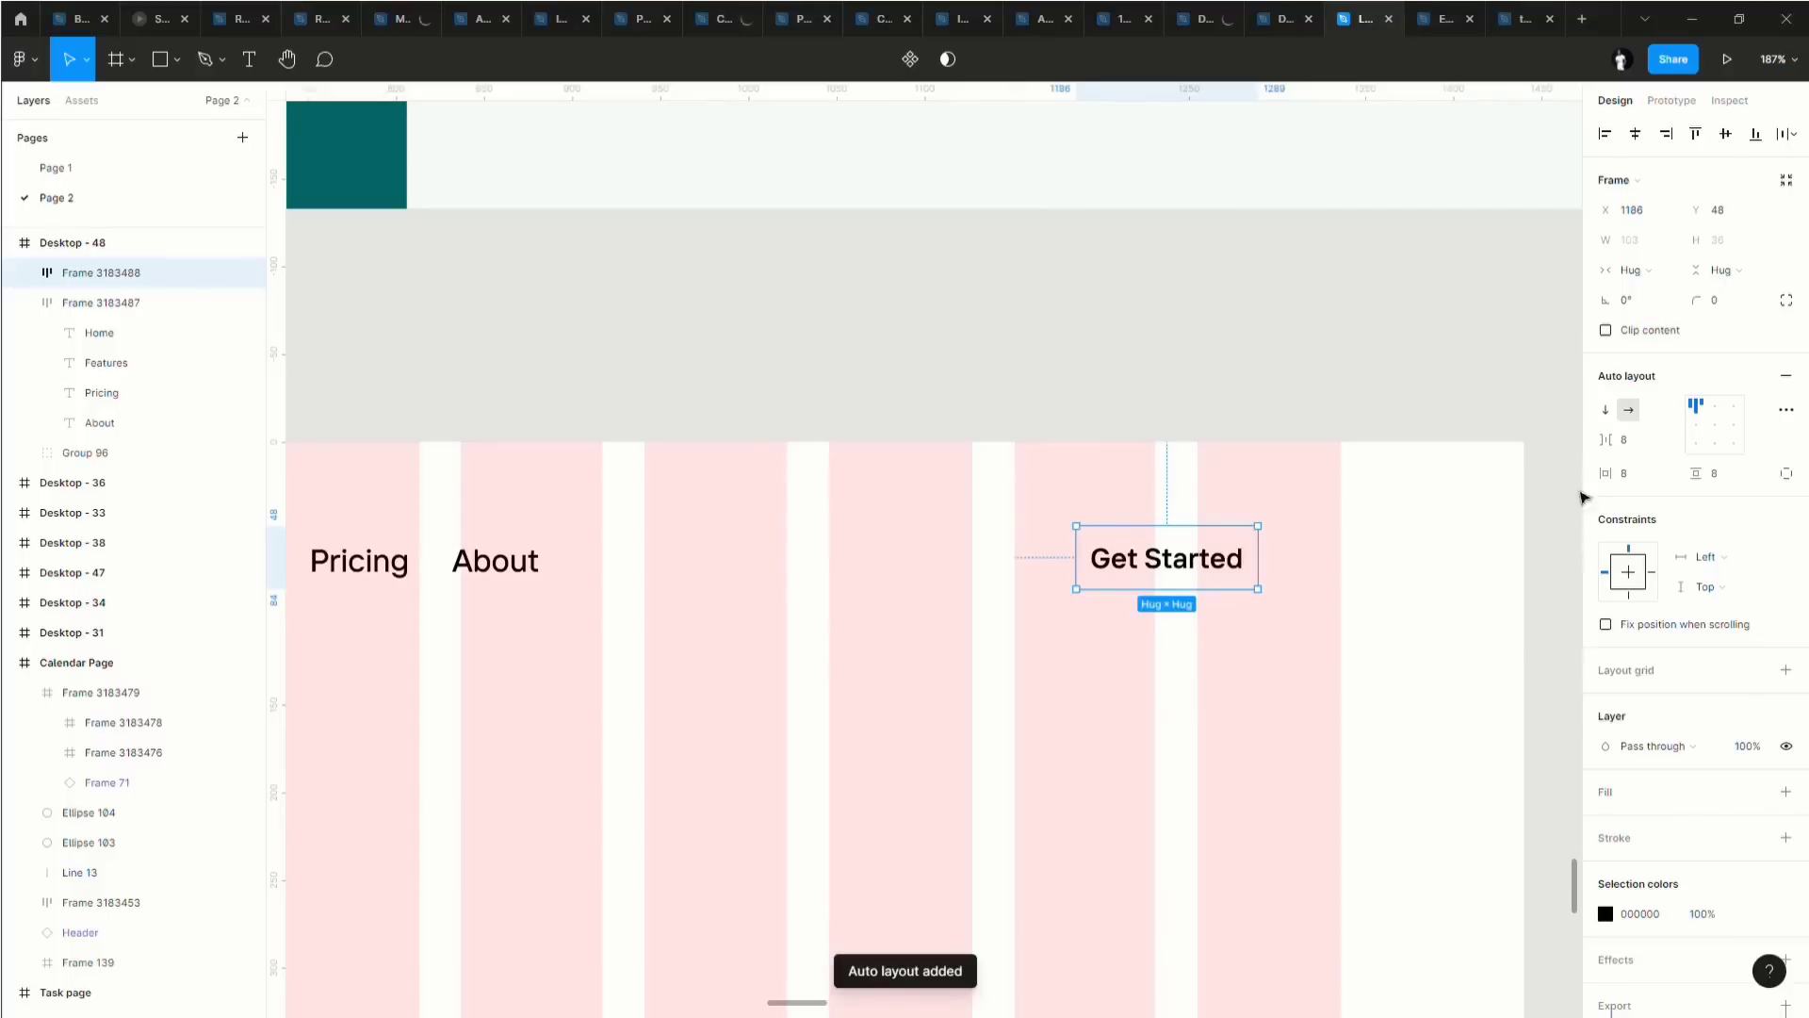
click(1626, 473)
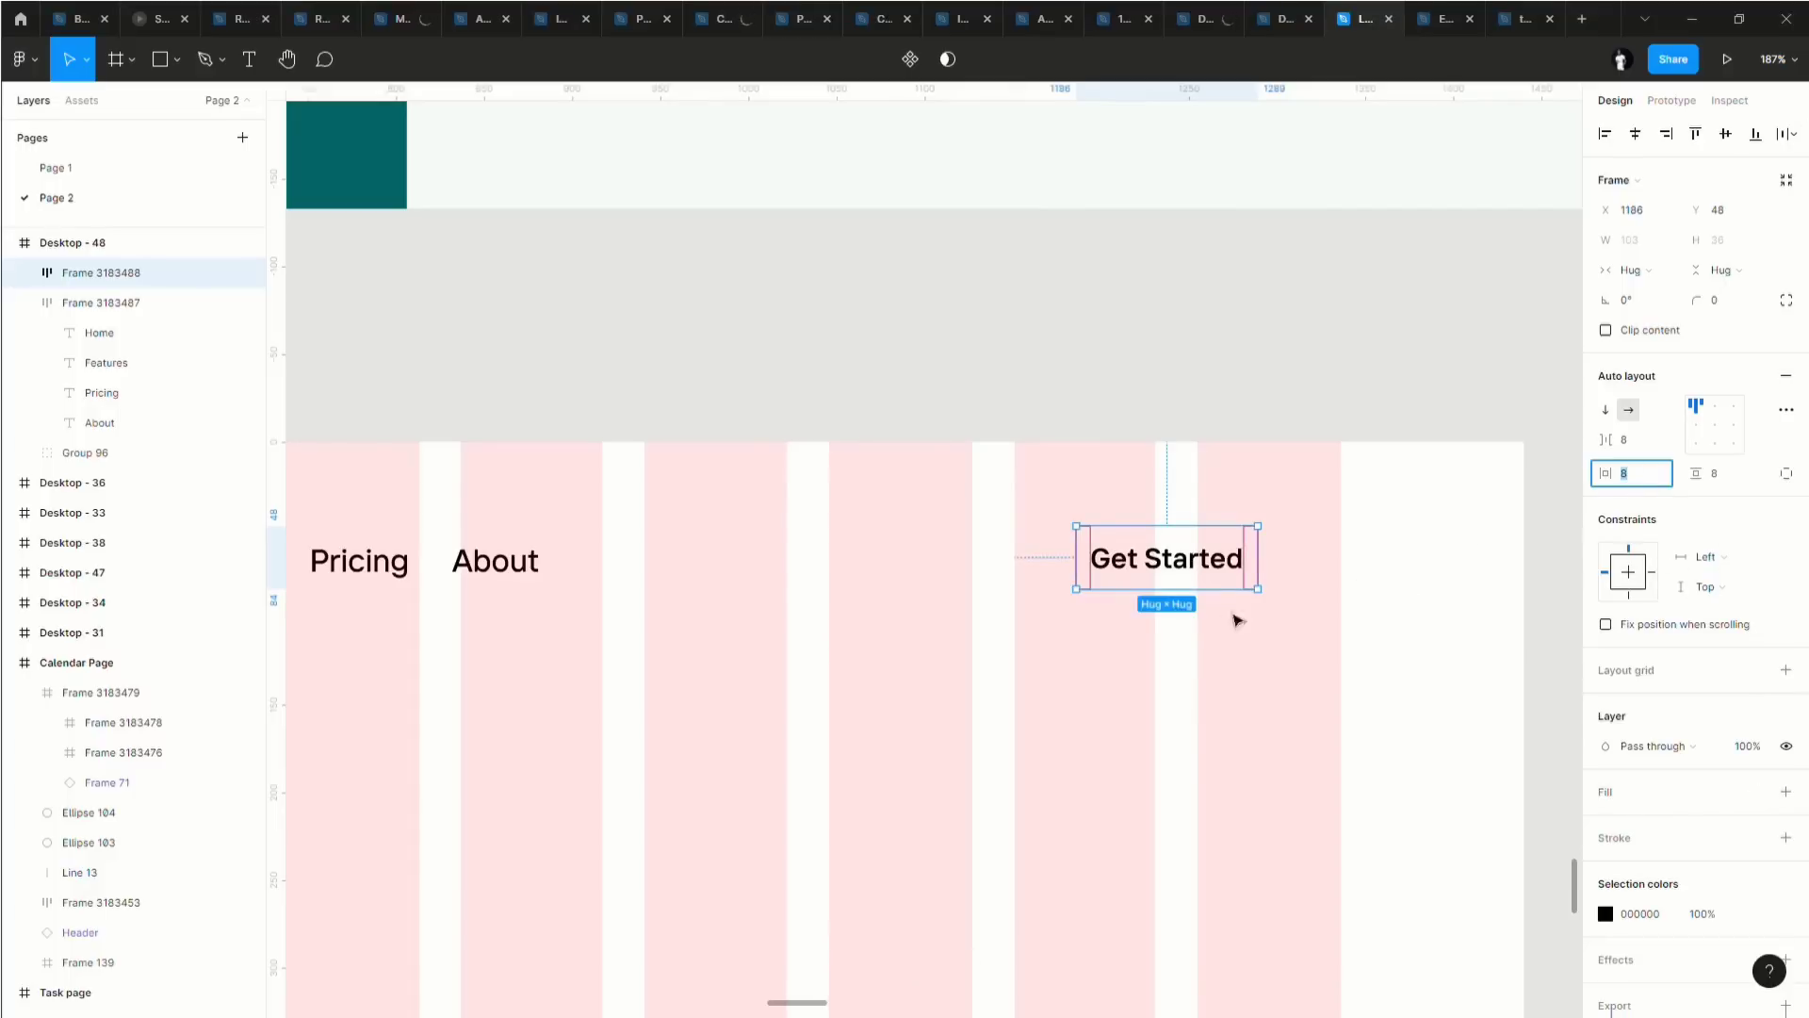
text(32)
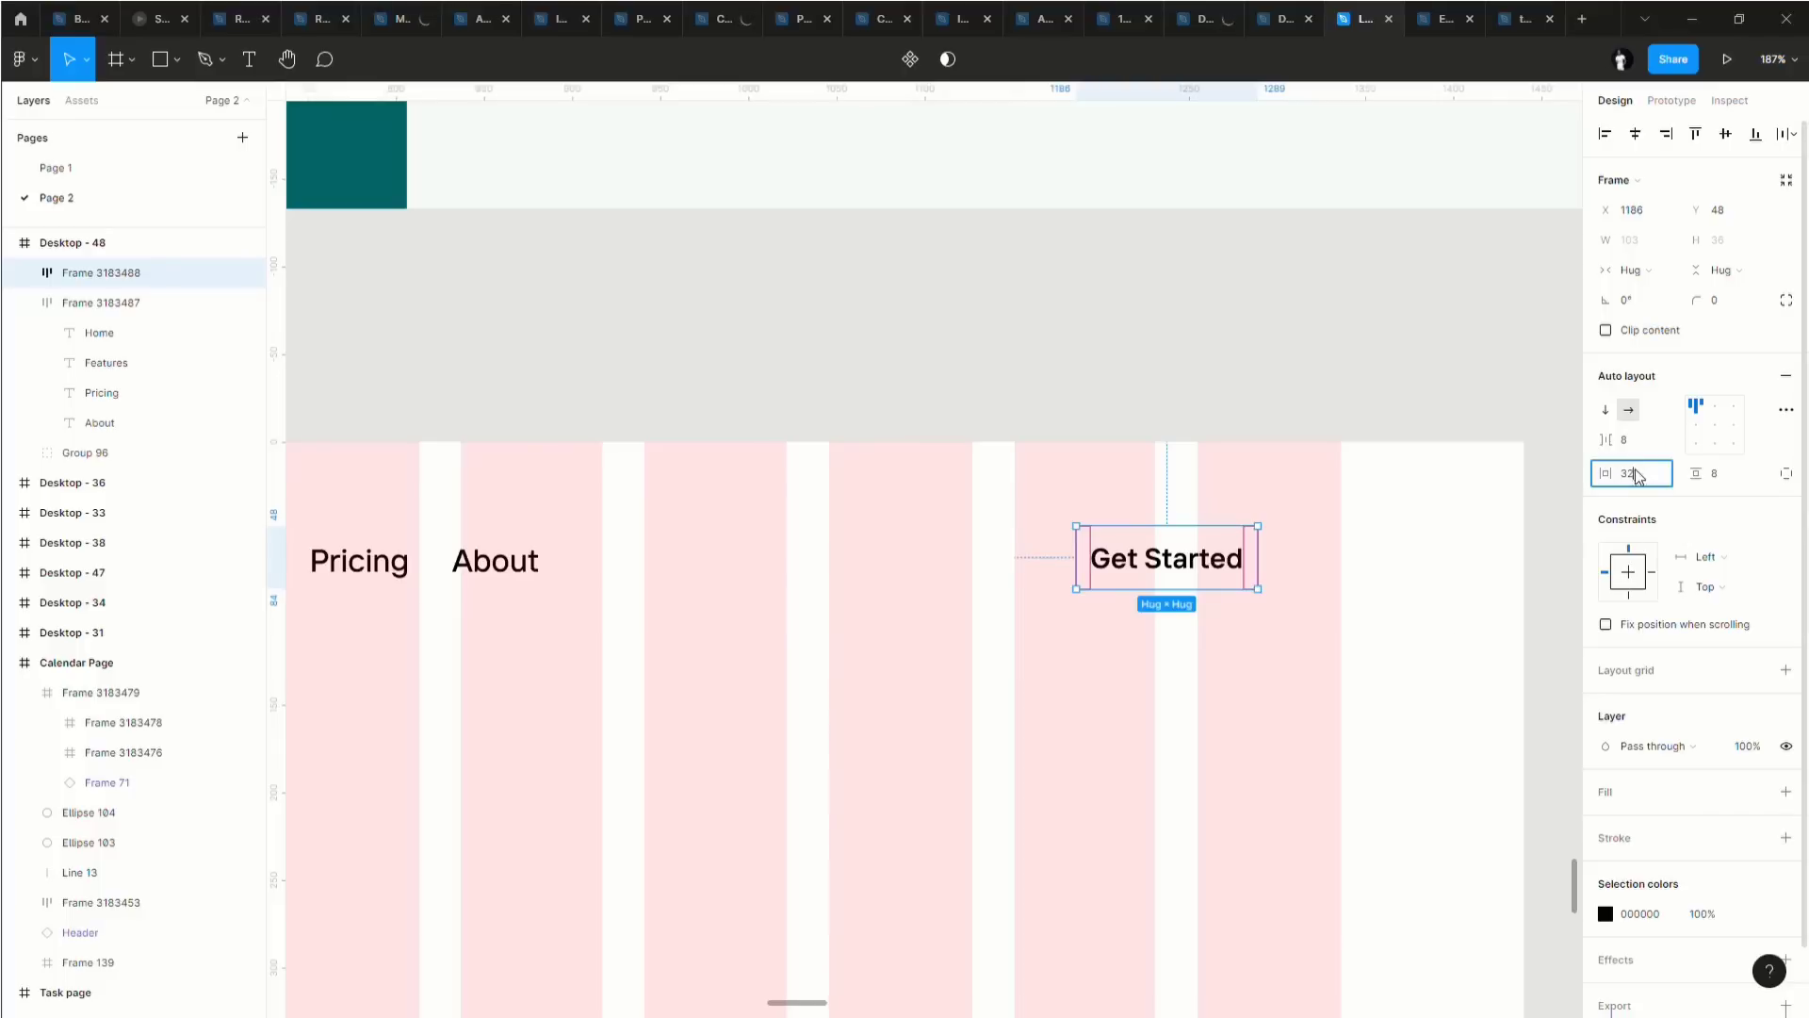
click(1203, 679)
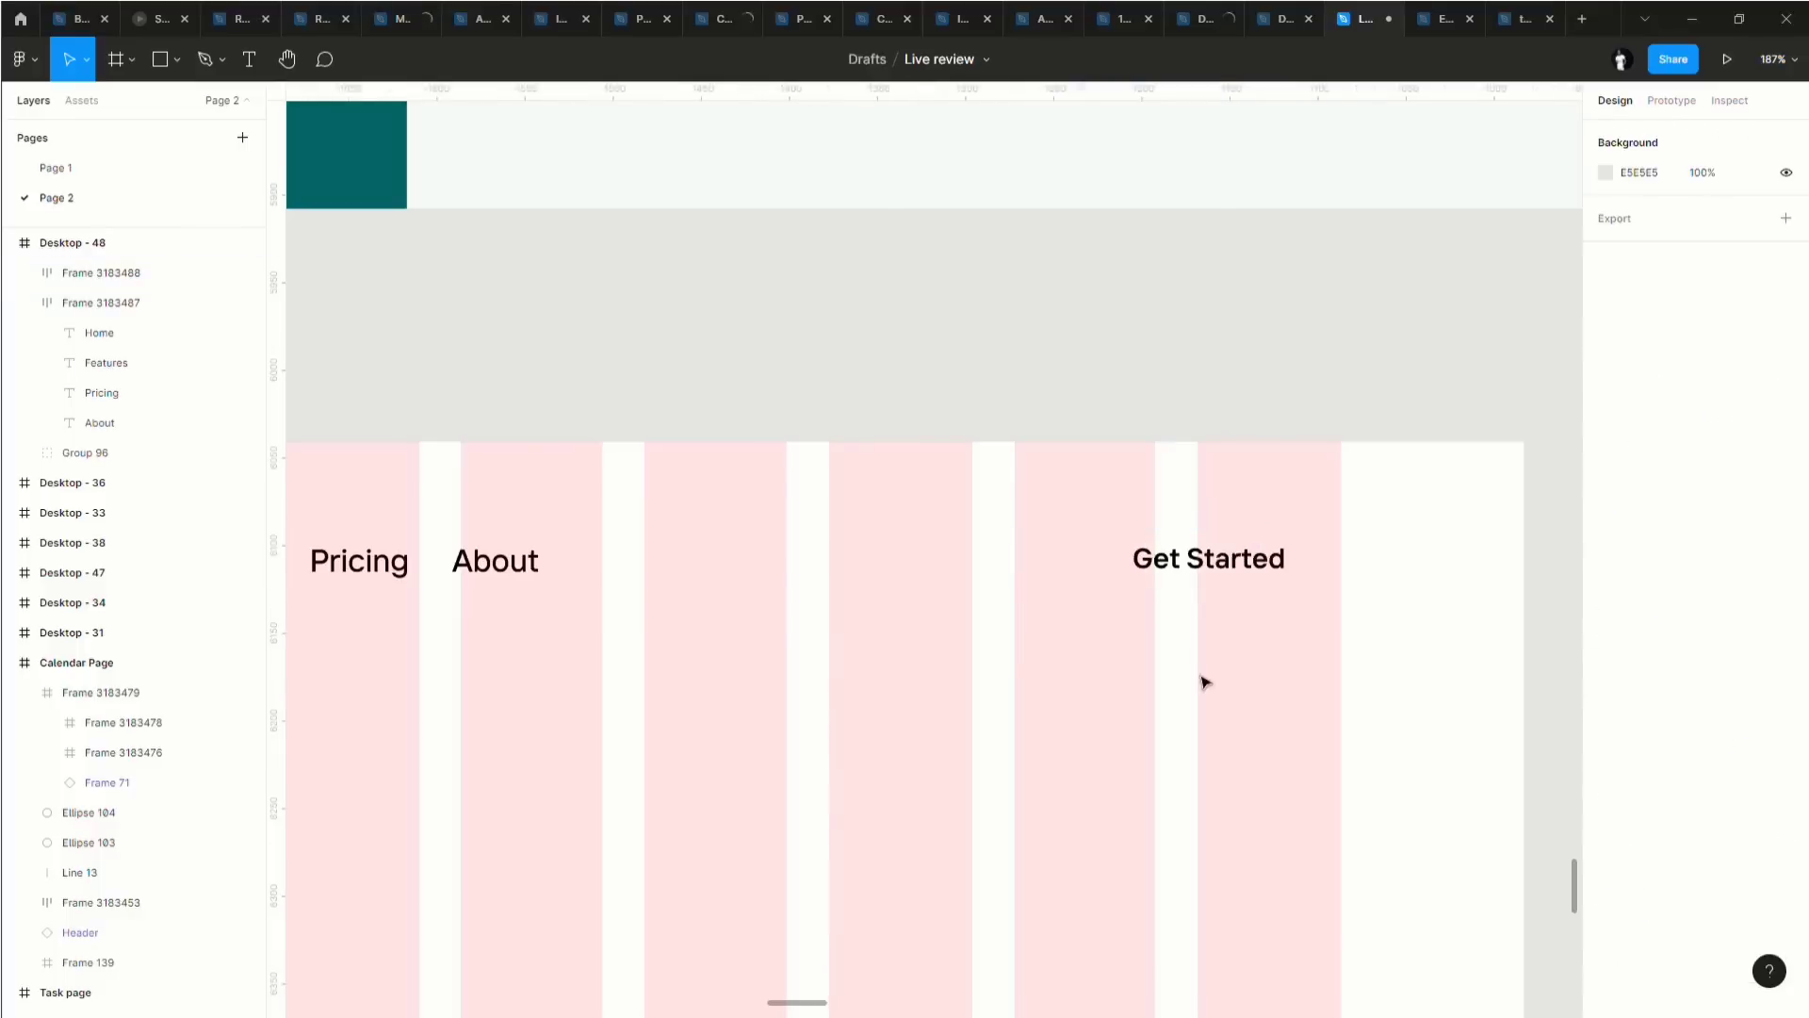
Add a black 1 px inside stroke to the "Get Started" frame and move it to X 1162, Y 49.
click(1267, 584)
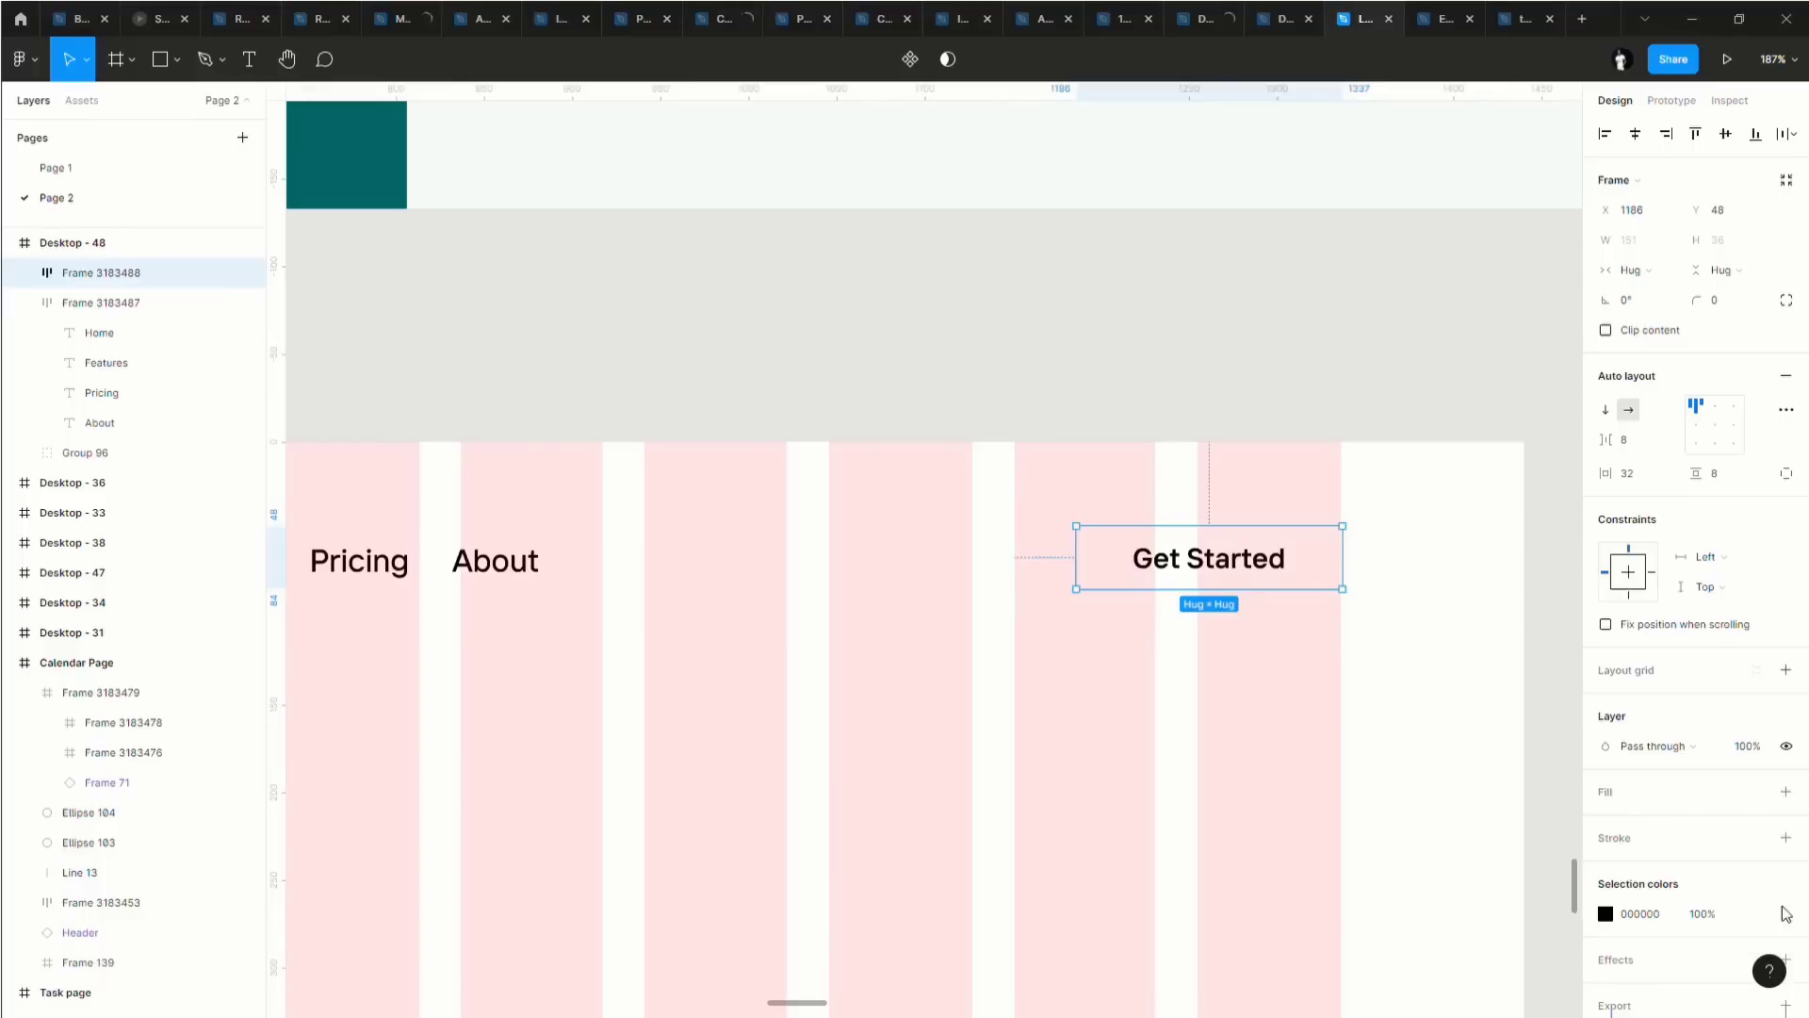
click(1619, 838)
drag(1225, 563, 1180, 566)
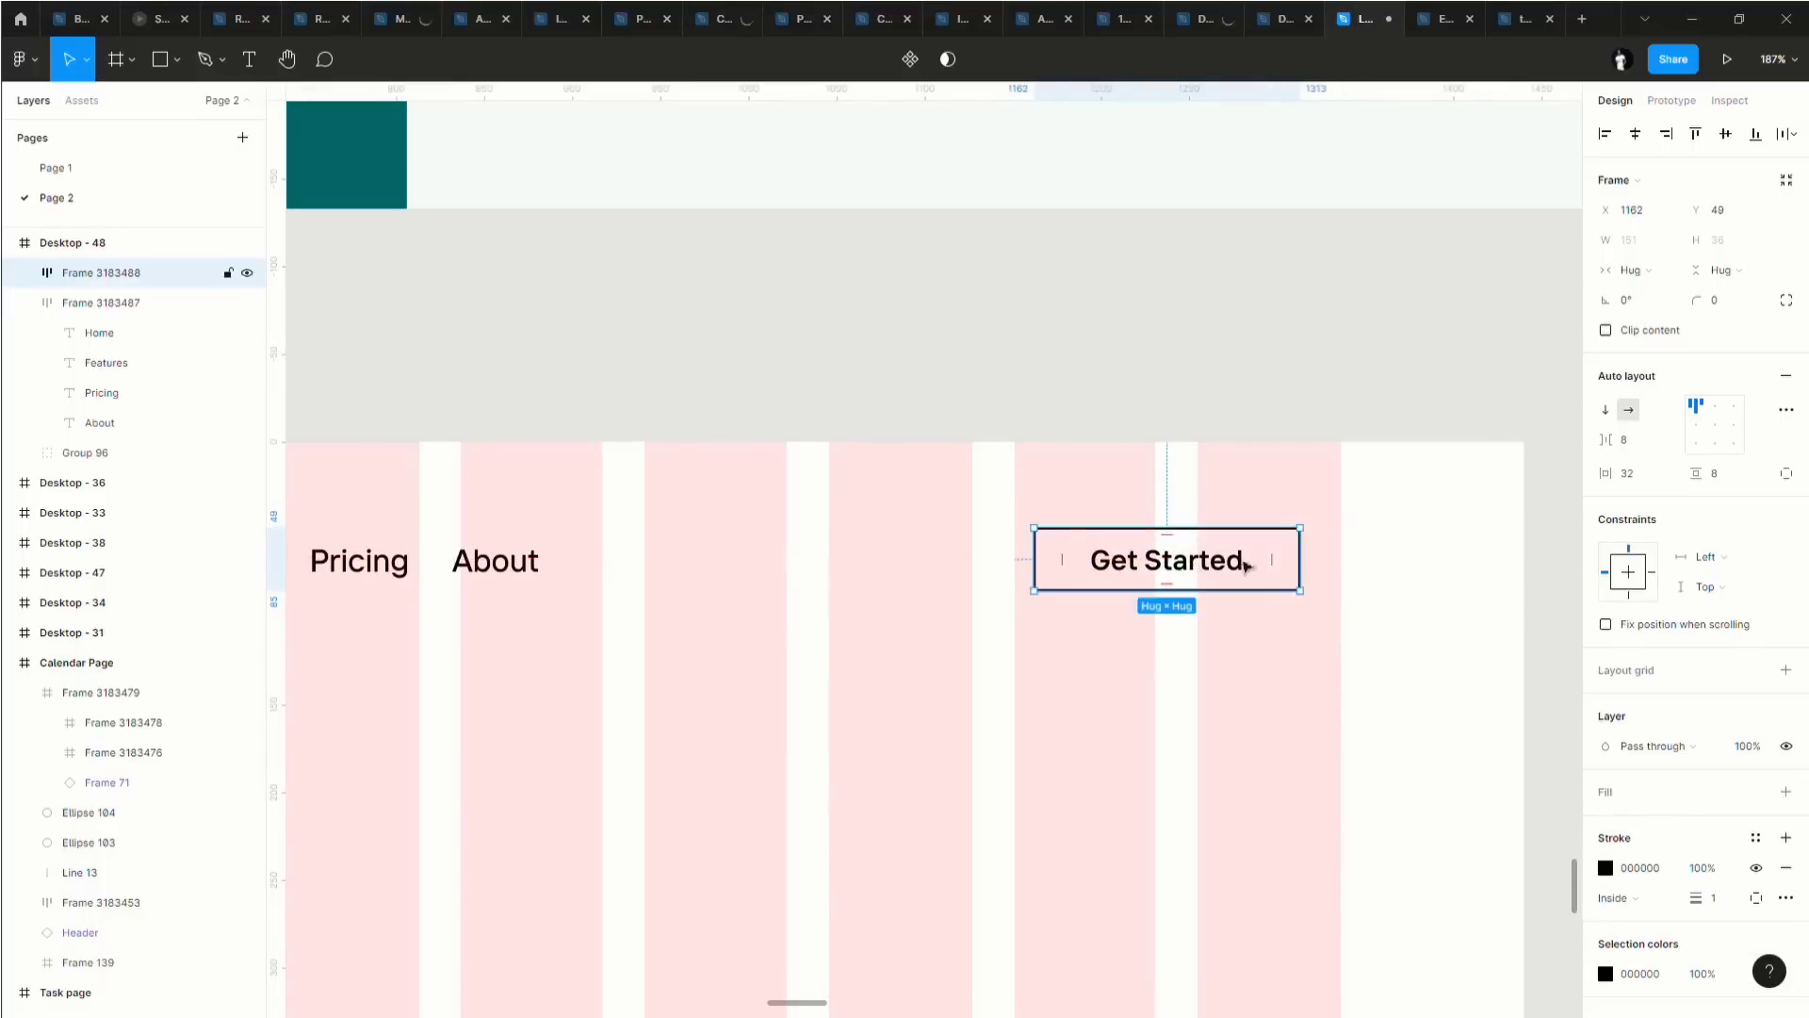
Try a horizontal padding of 8 on the "Get Started" frame and set it back to 32.
click(1629, 476)
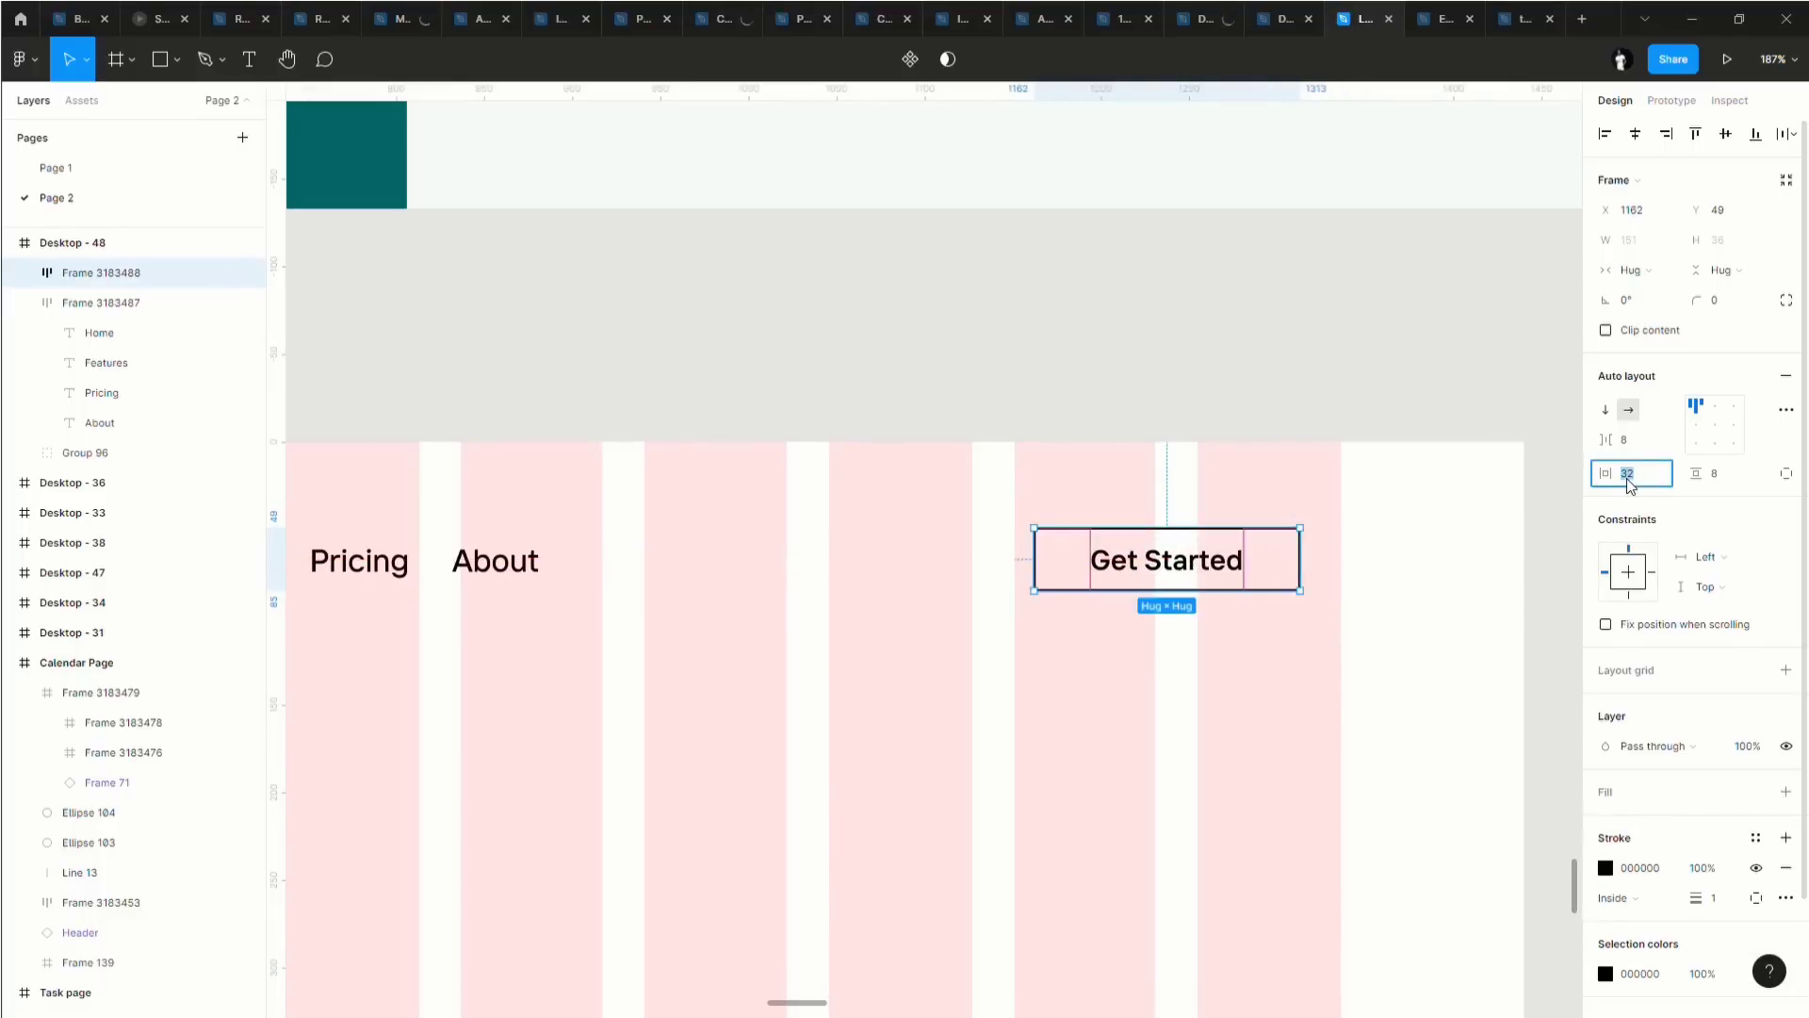
text(8)
key(Return)
click(1625, 477)
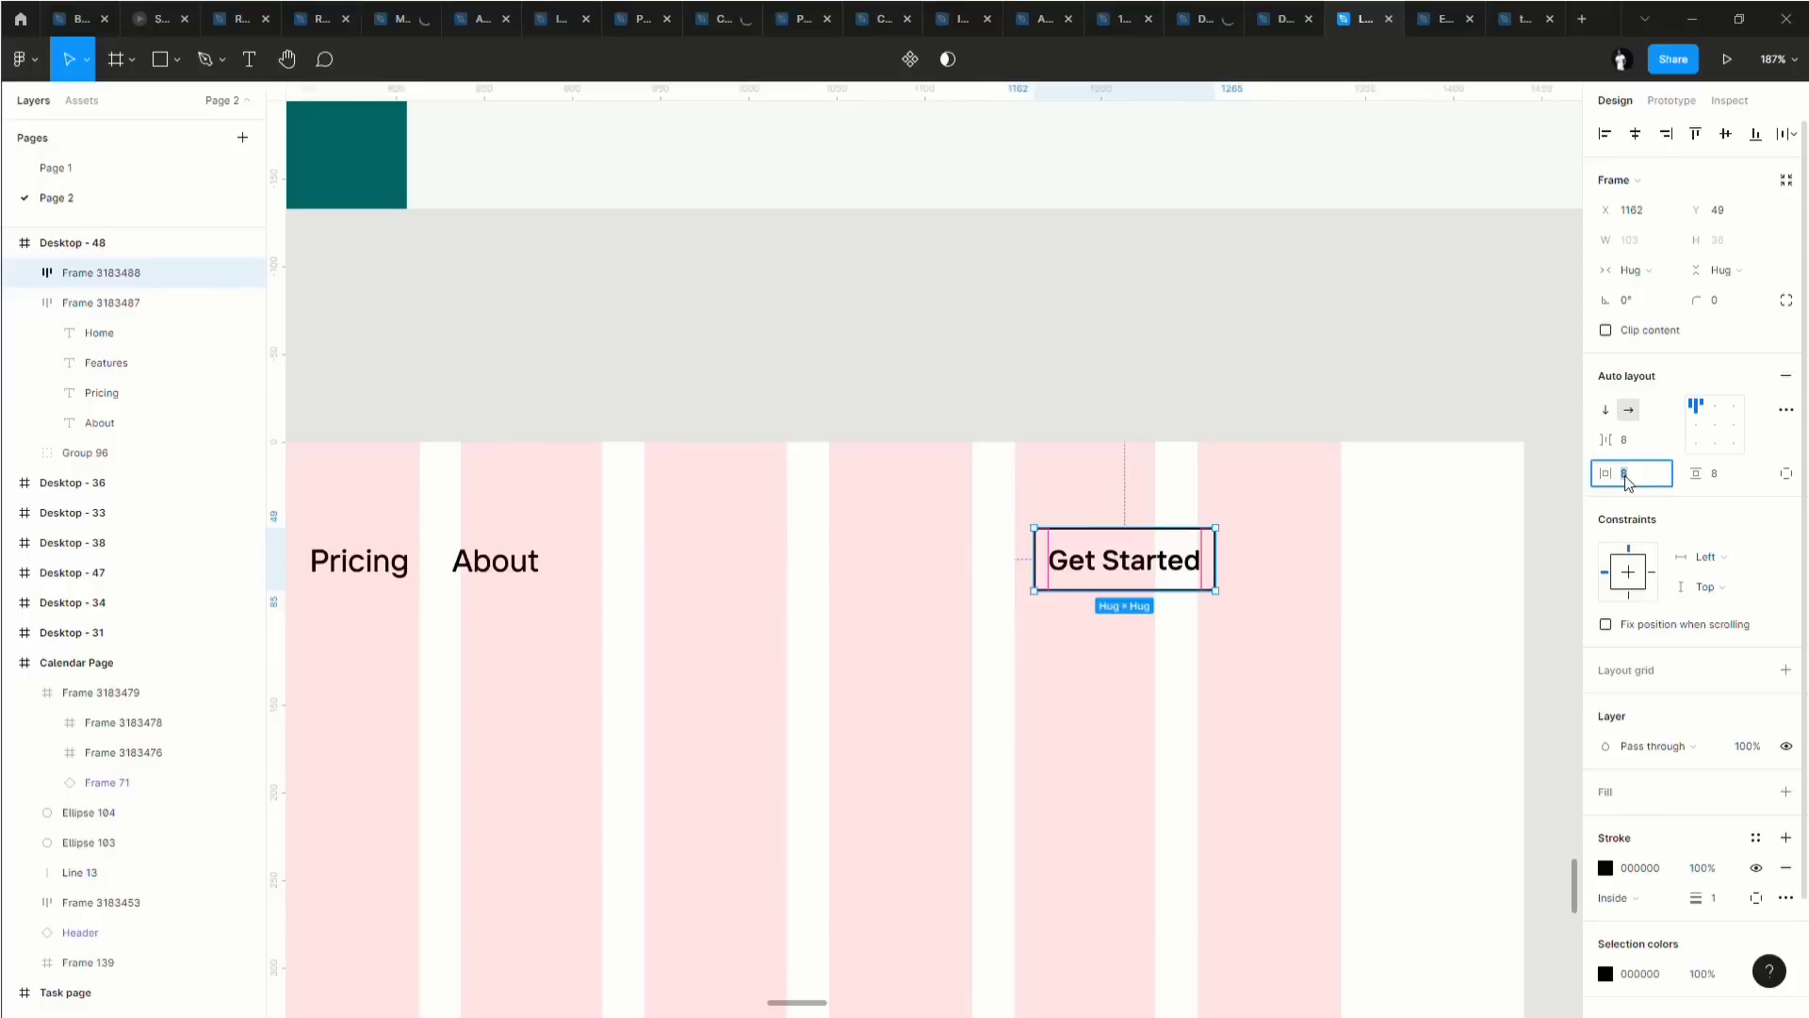
text(32)
key(Return)
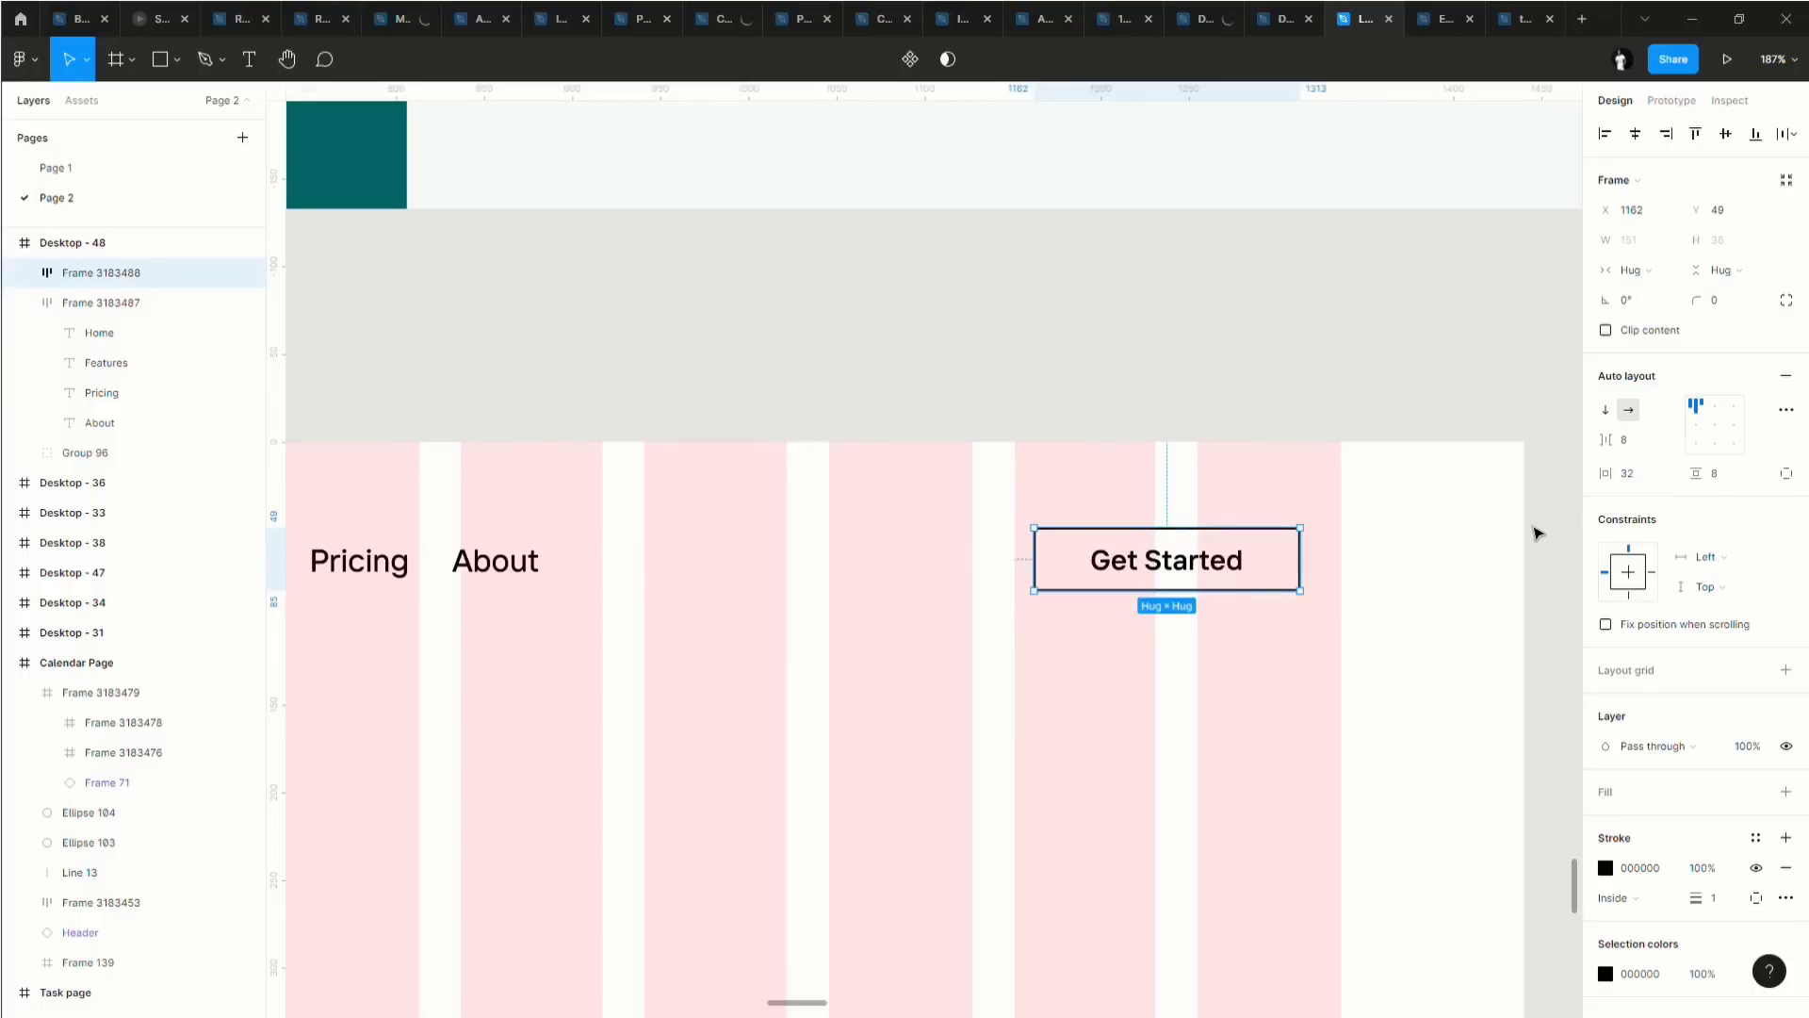
Try a vertical padding of 16 on the "Get Started" frame.
click(1723, 479)
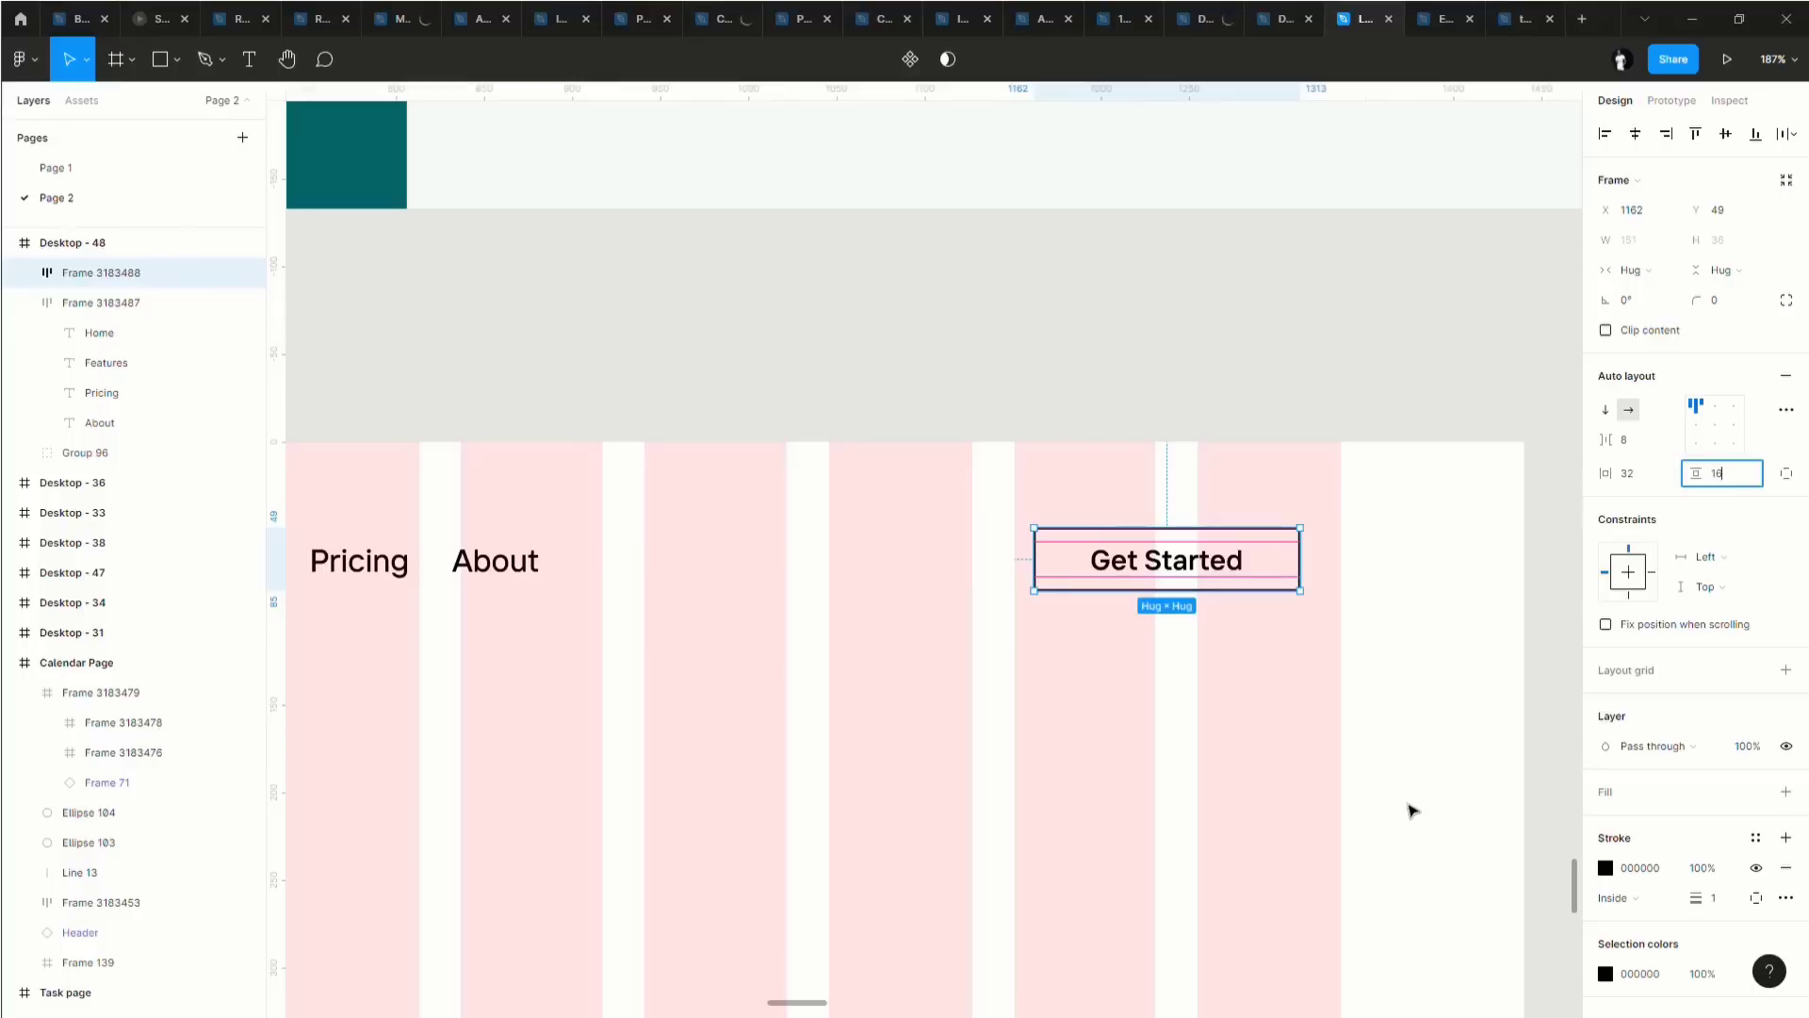
text(16)
key(Return)
scroll(1131, 722, down, 1)
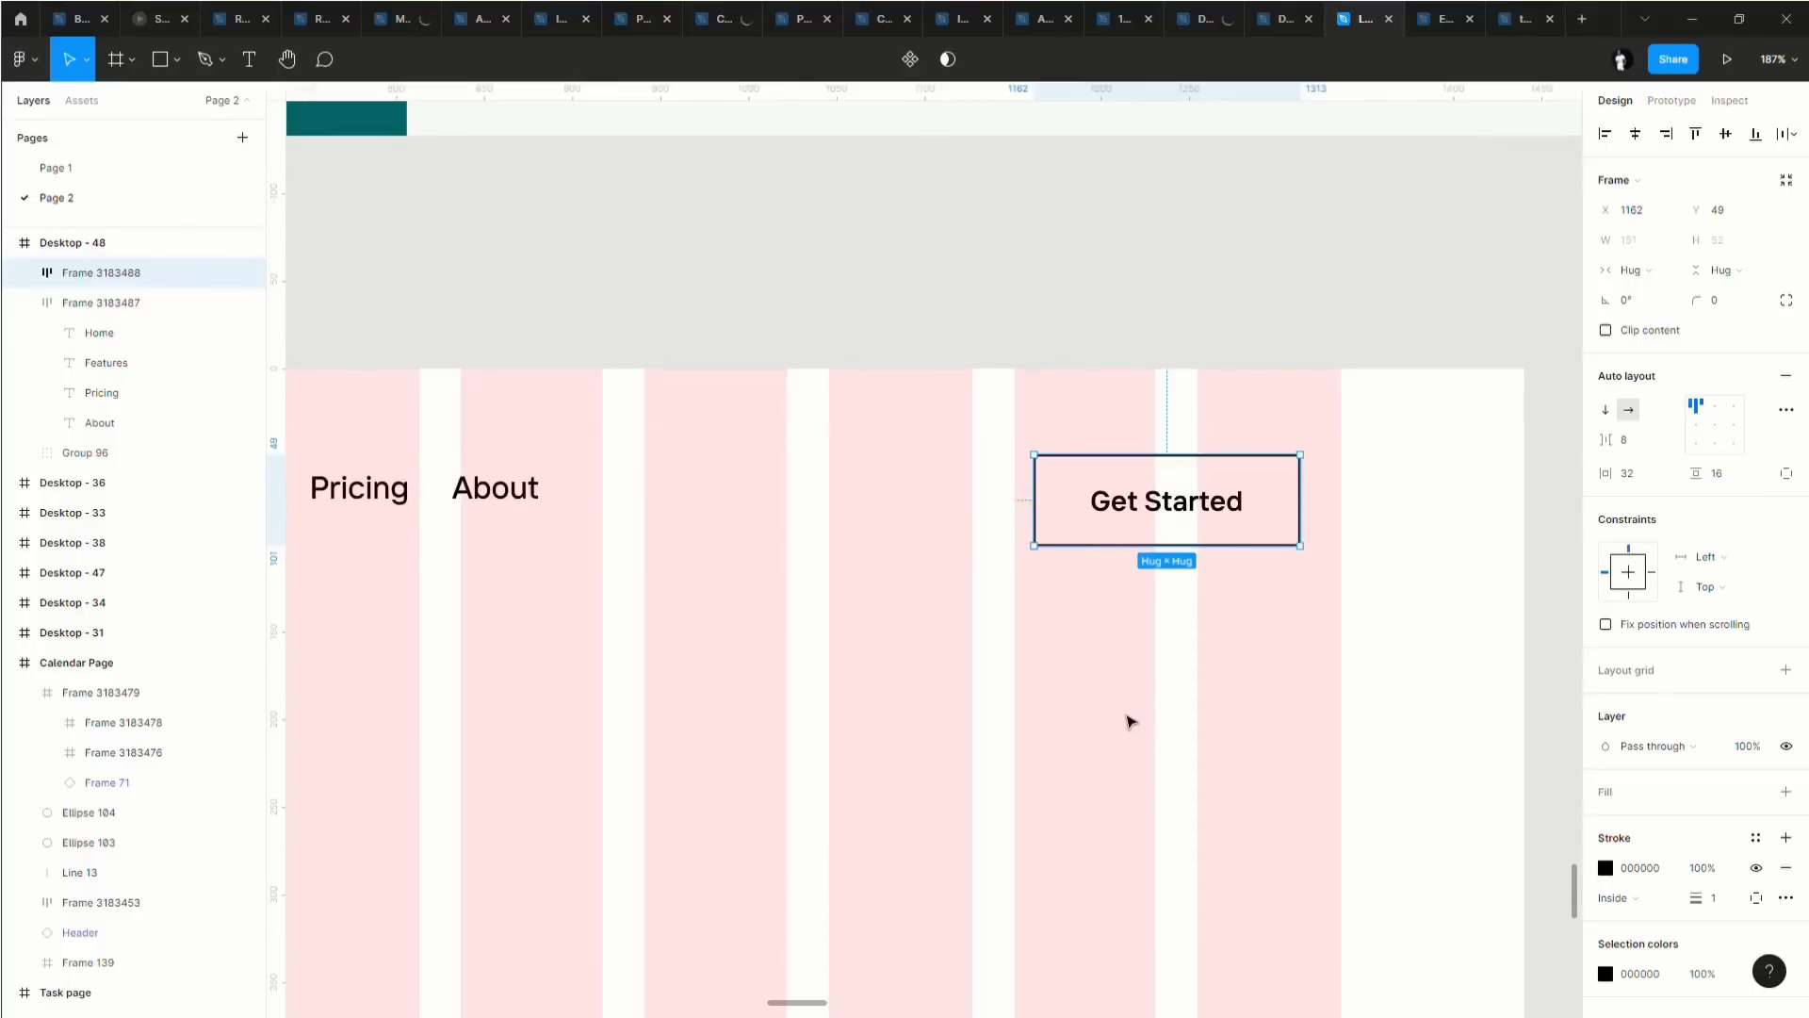
scroll(1131, 722, down, 5)
scroll(1112, 707, left, 3)
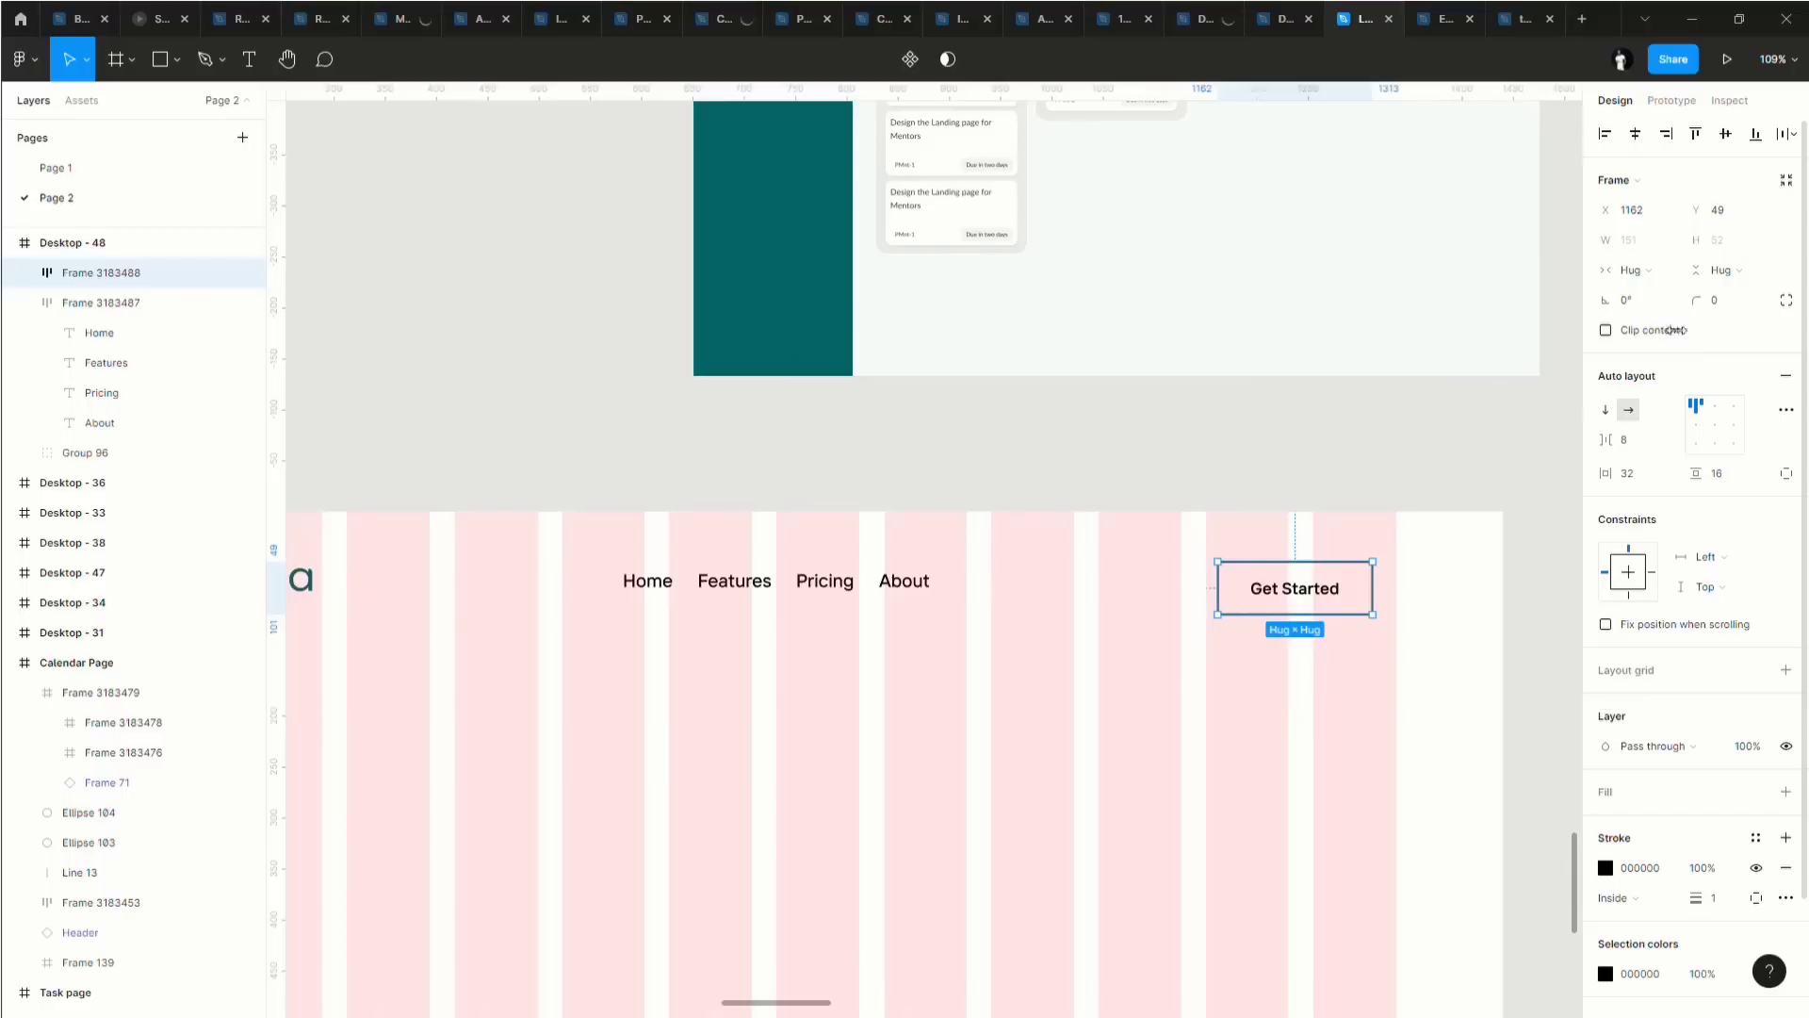
Set the "Get Started" frame's vertical padding to 12.
scroll(1276, 610, up, 5)
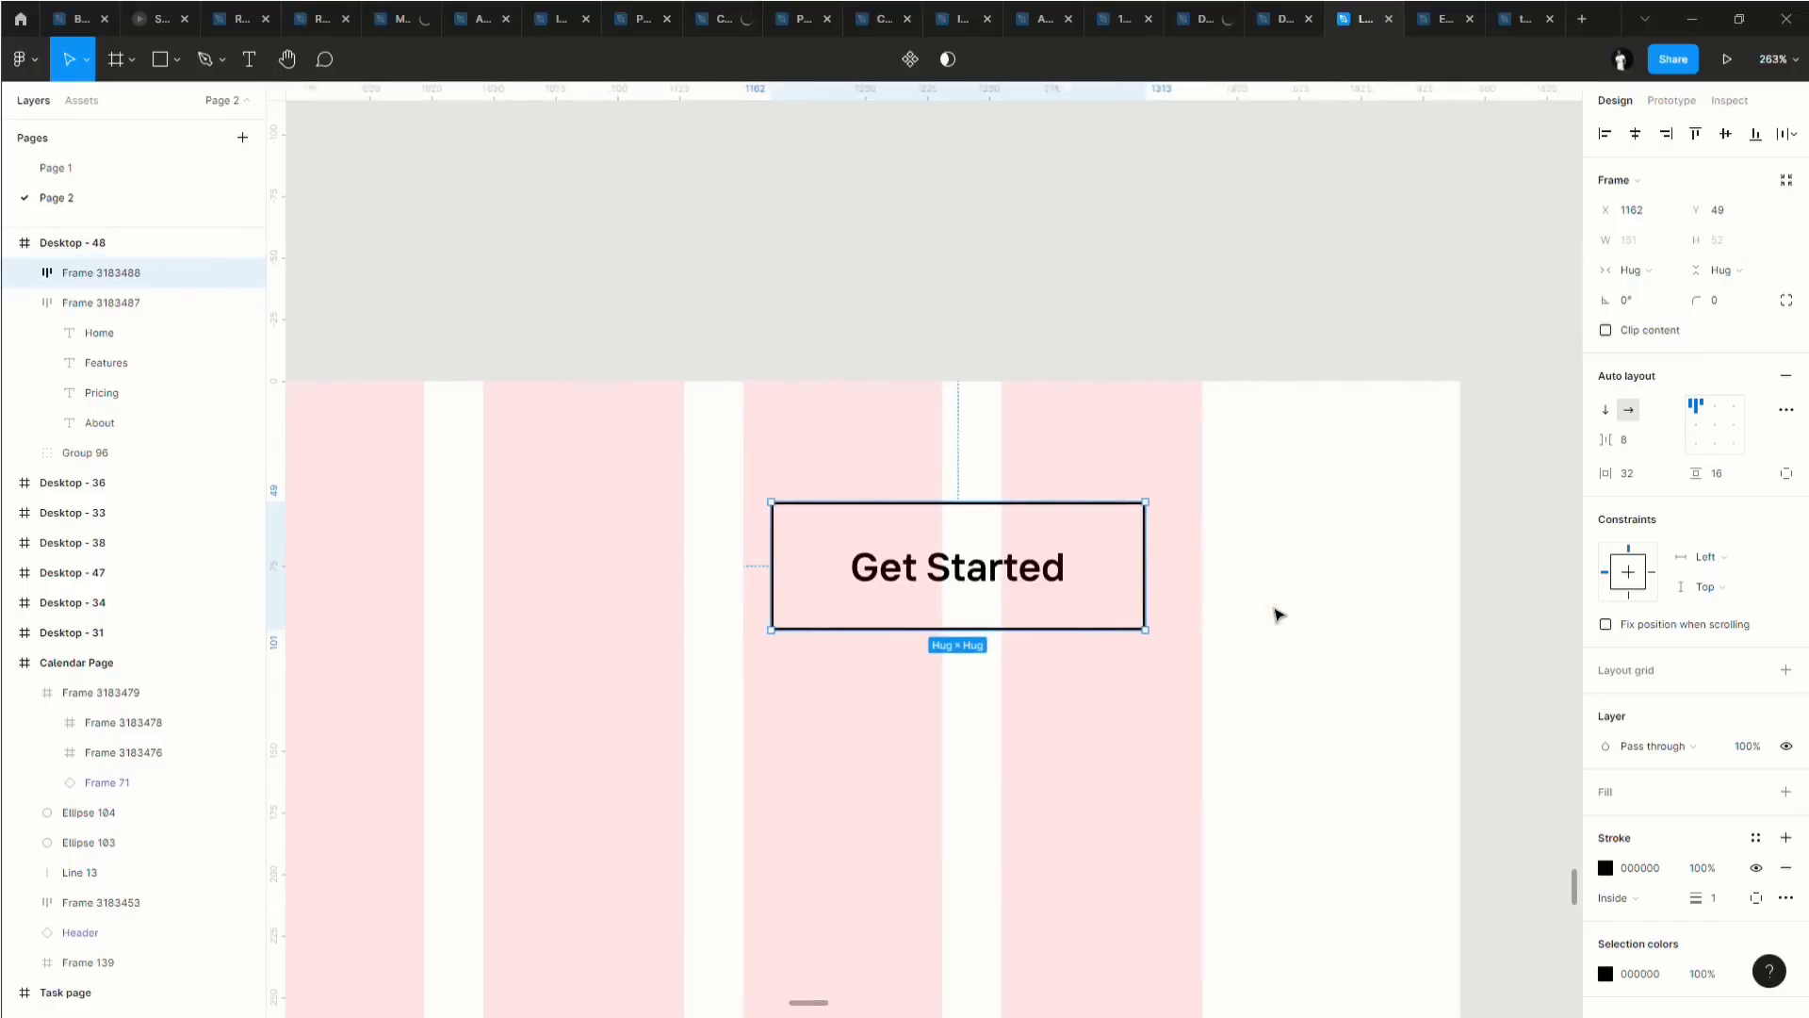
scroll(1276, 610, right, 2)
click(1721, 479)
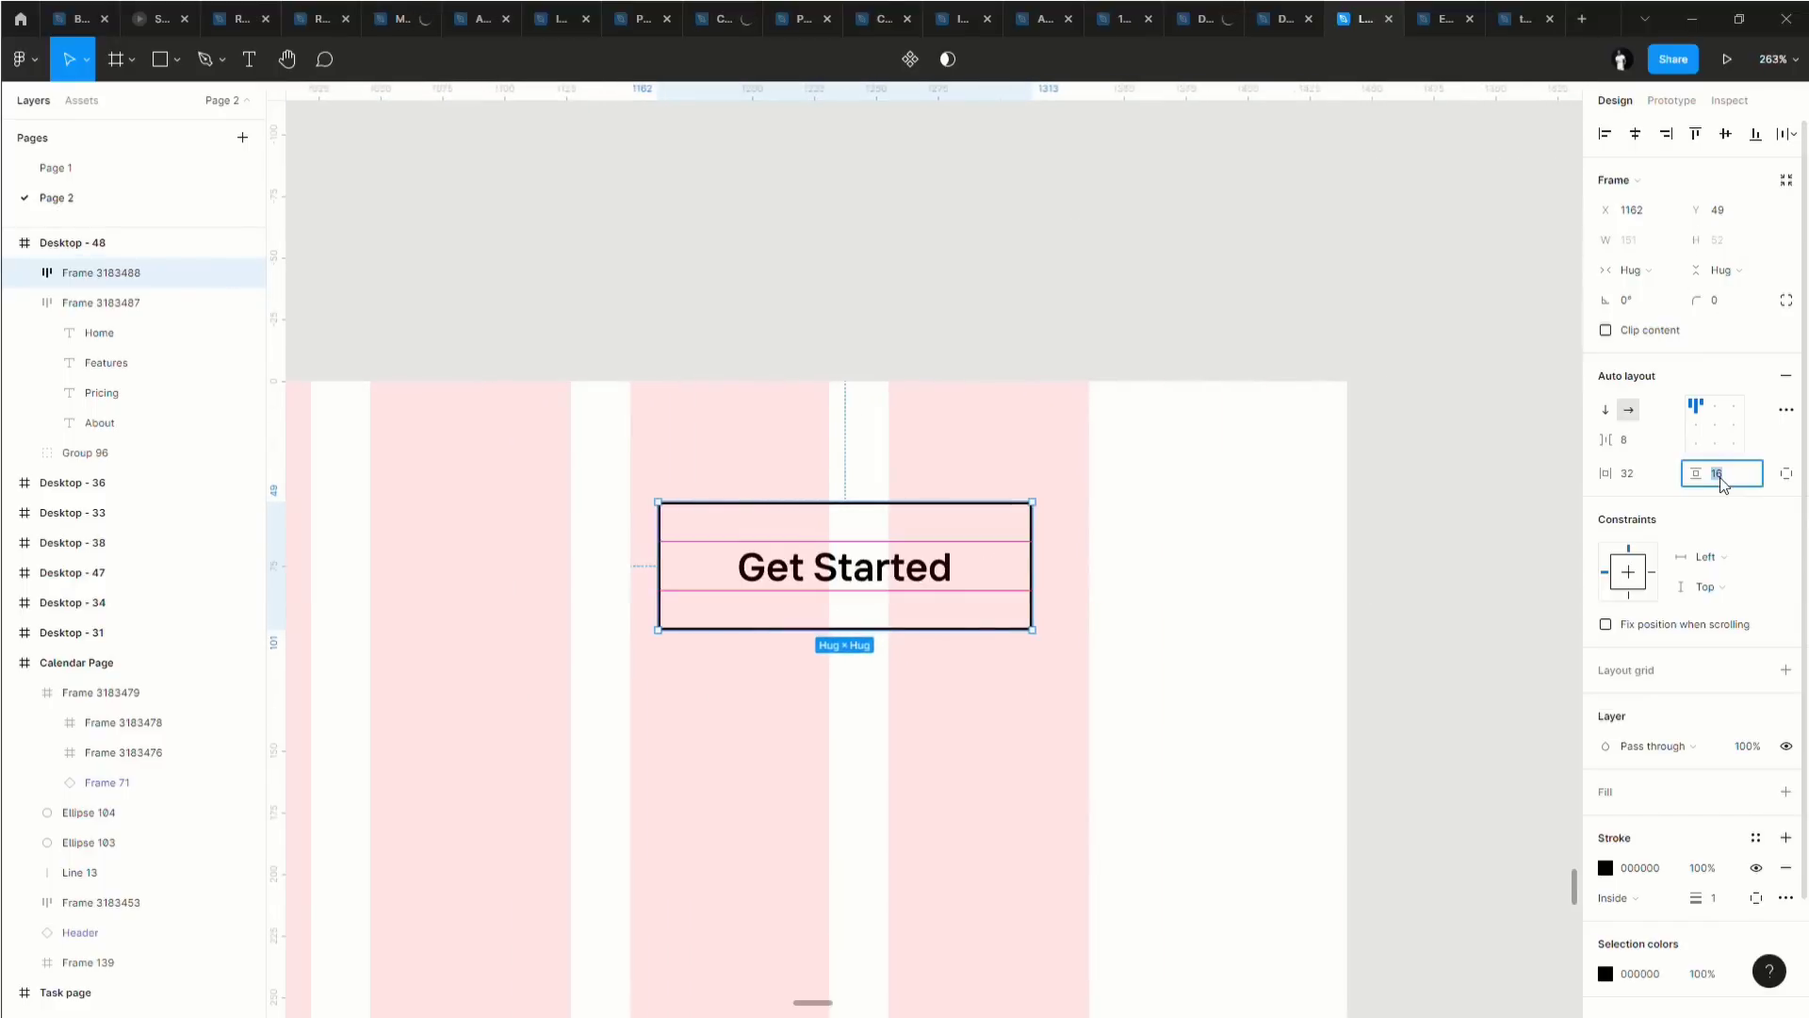
text(12)
key(Return)
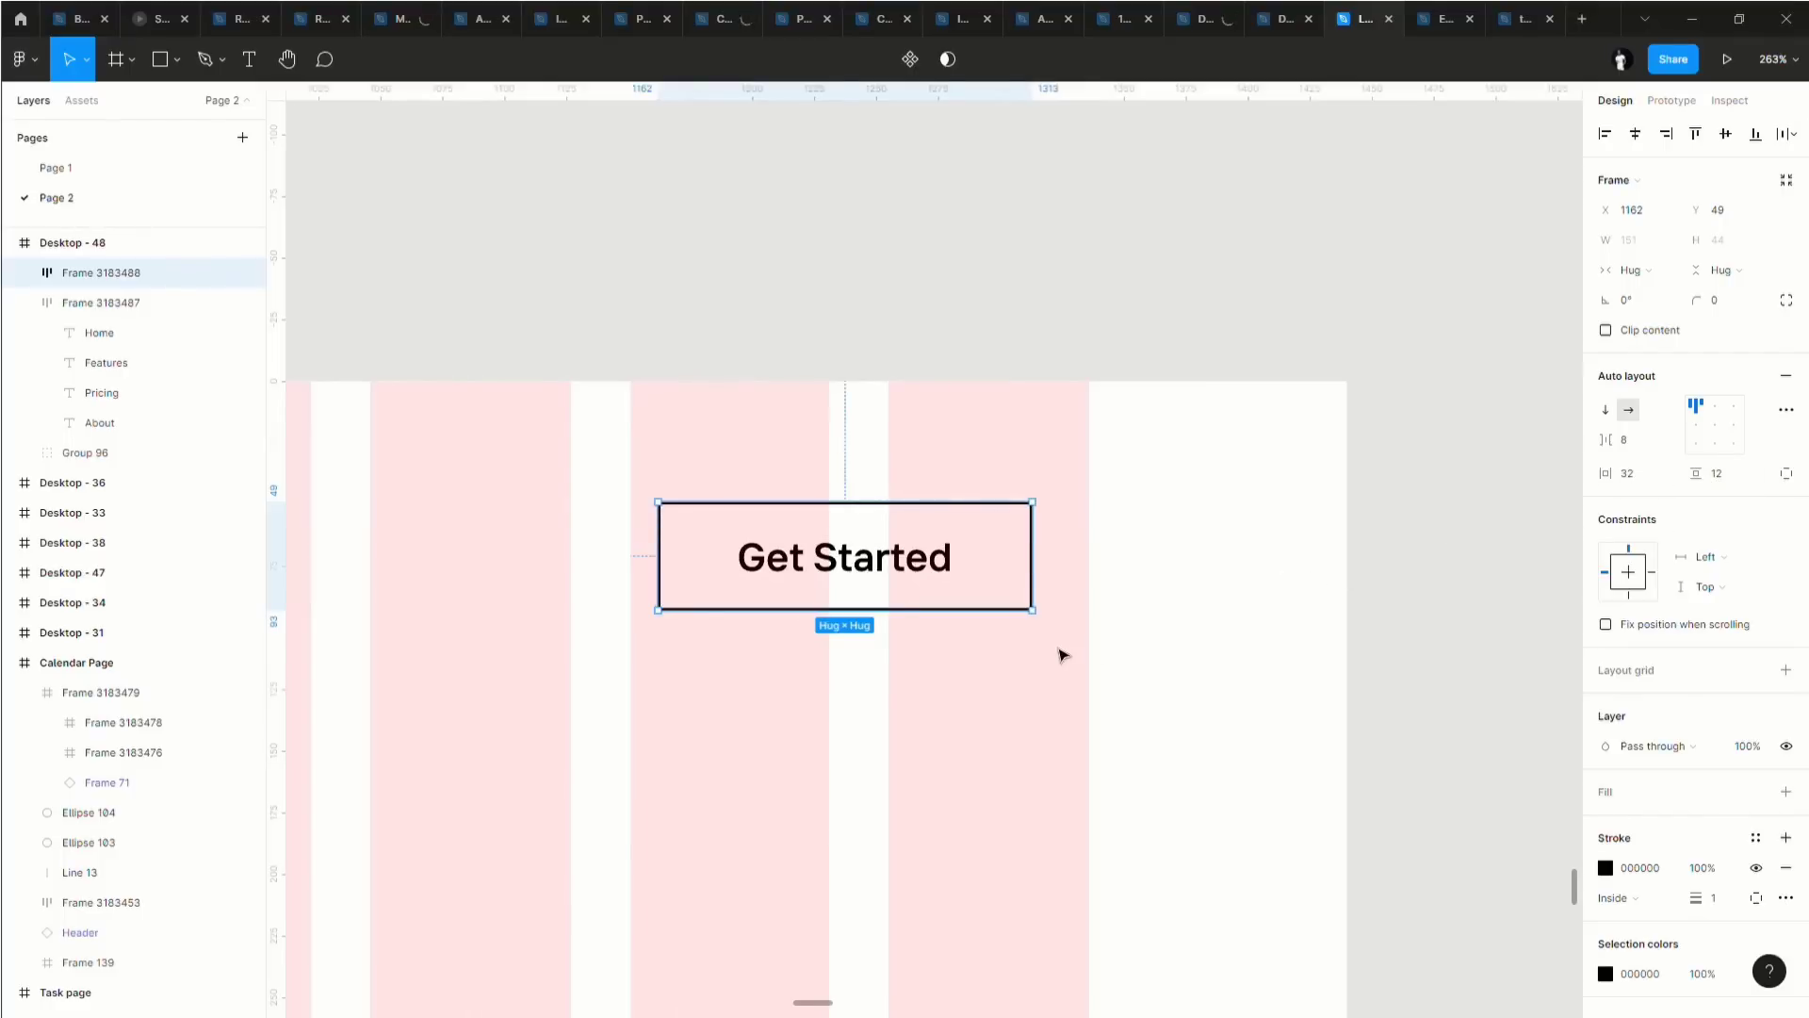
scroll(1062, 654, down, 10)
scroll(1055, 644, up, 10)
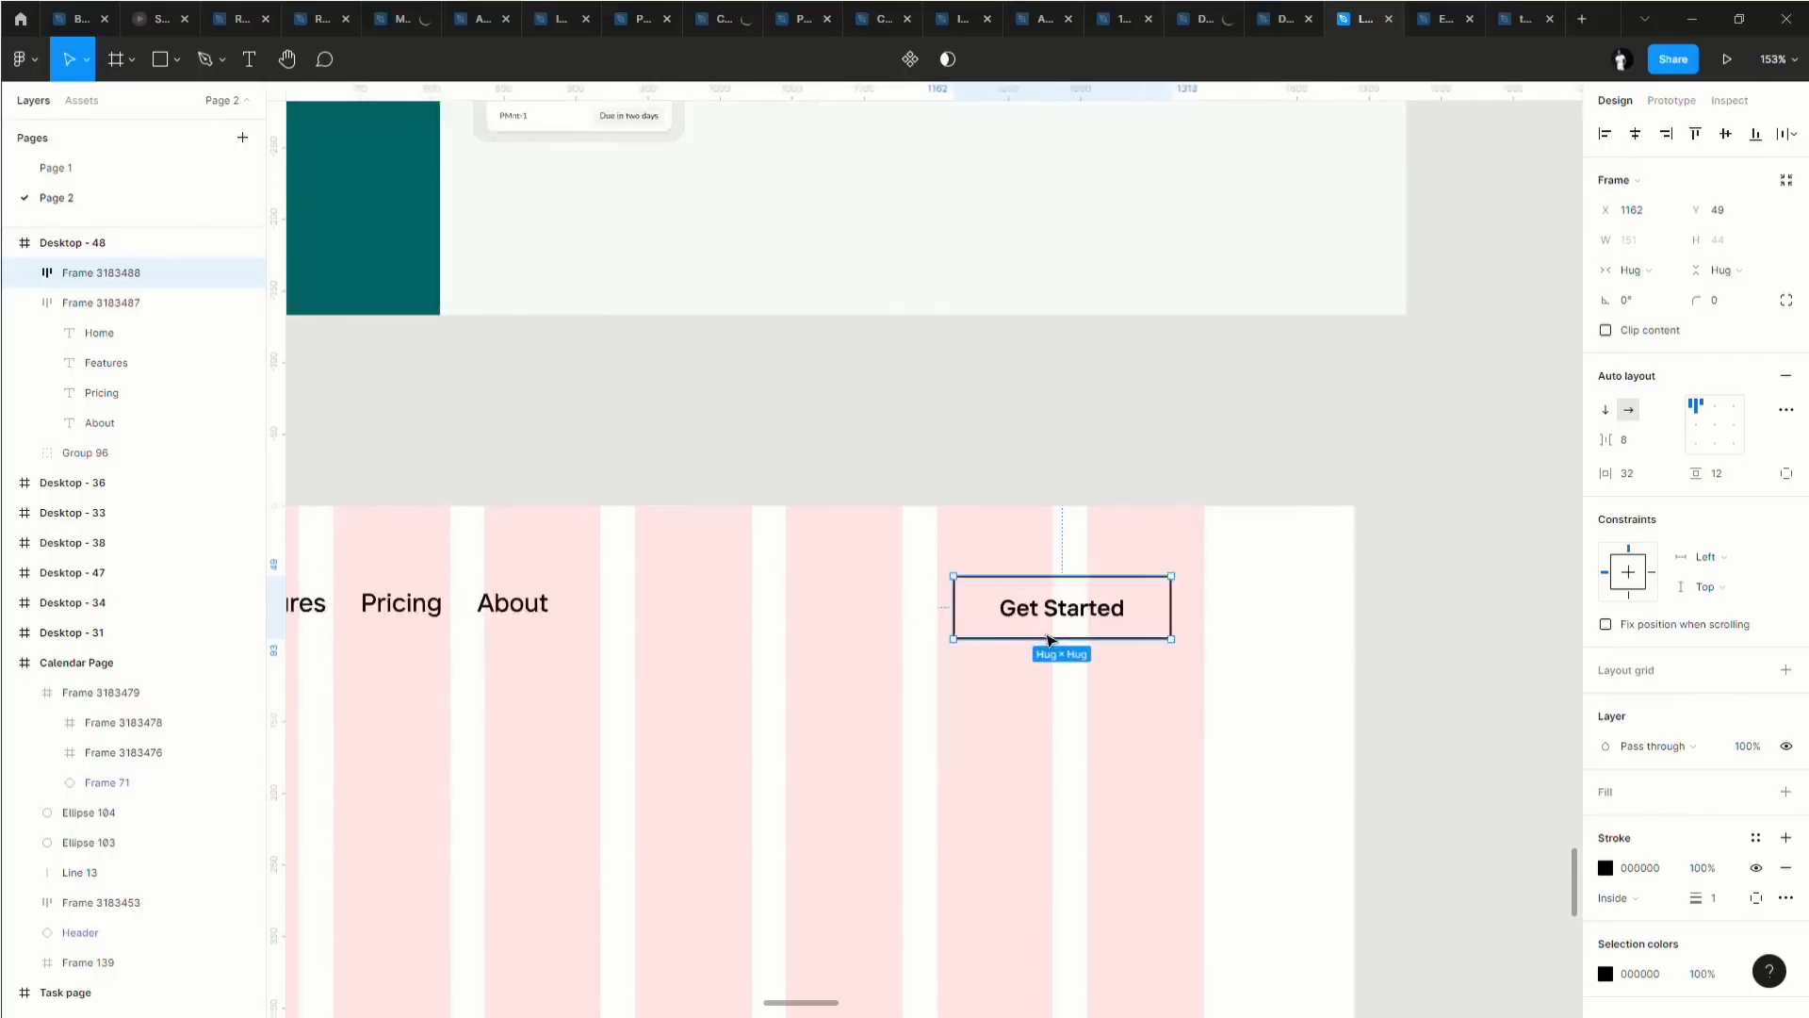
Remove the black stroke from the "Get Started" frame and add a fill to it.
scroll(1721, 867, down, 1)
scroll(1721, 867, down, 1)
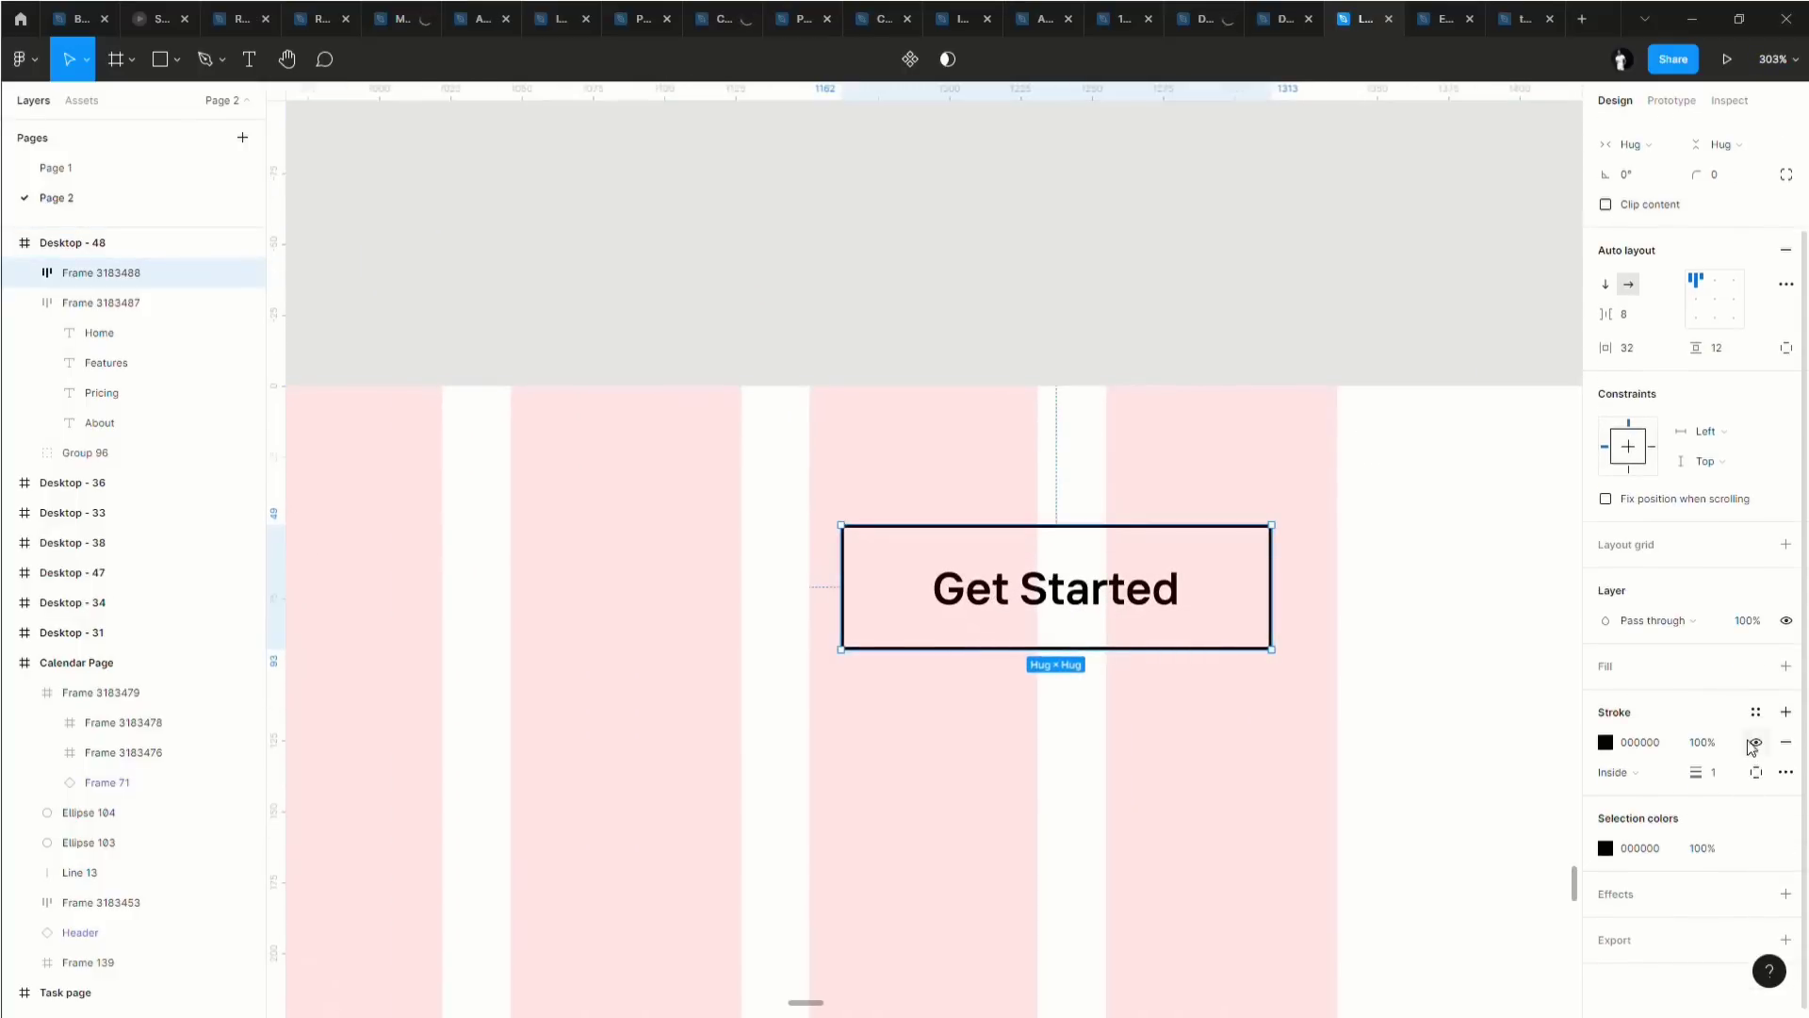
click(1786, 741)
click(1605, 675)
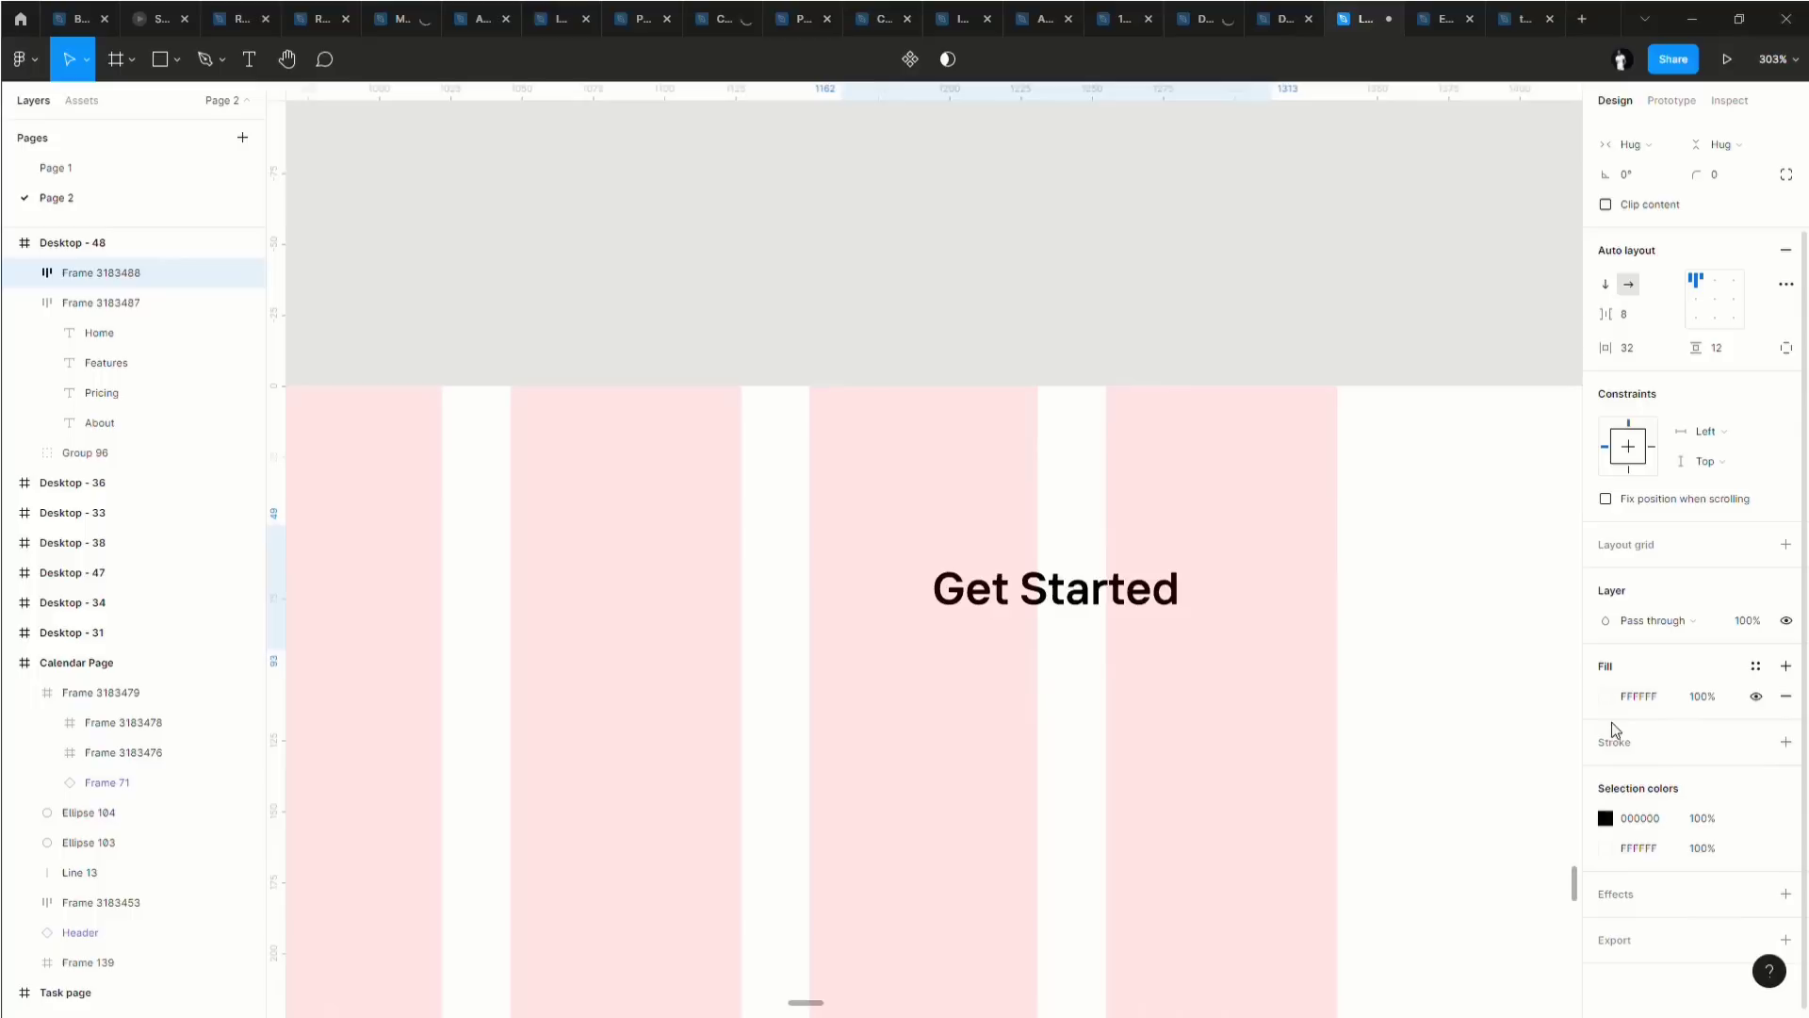
Set the "Get Started" frame's fill to the teal 036666 sampled from the "New Task" button in the Tasks design.
click(1605, 696)
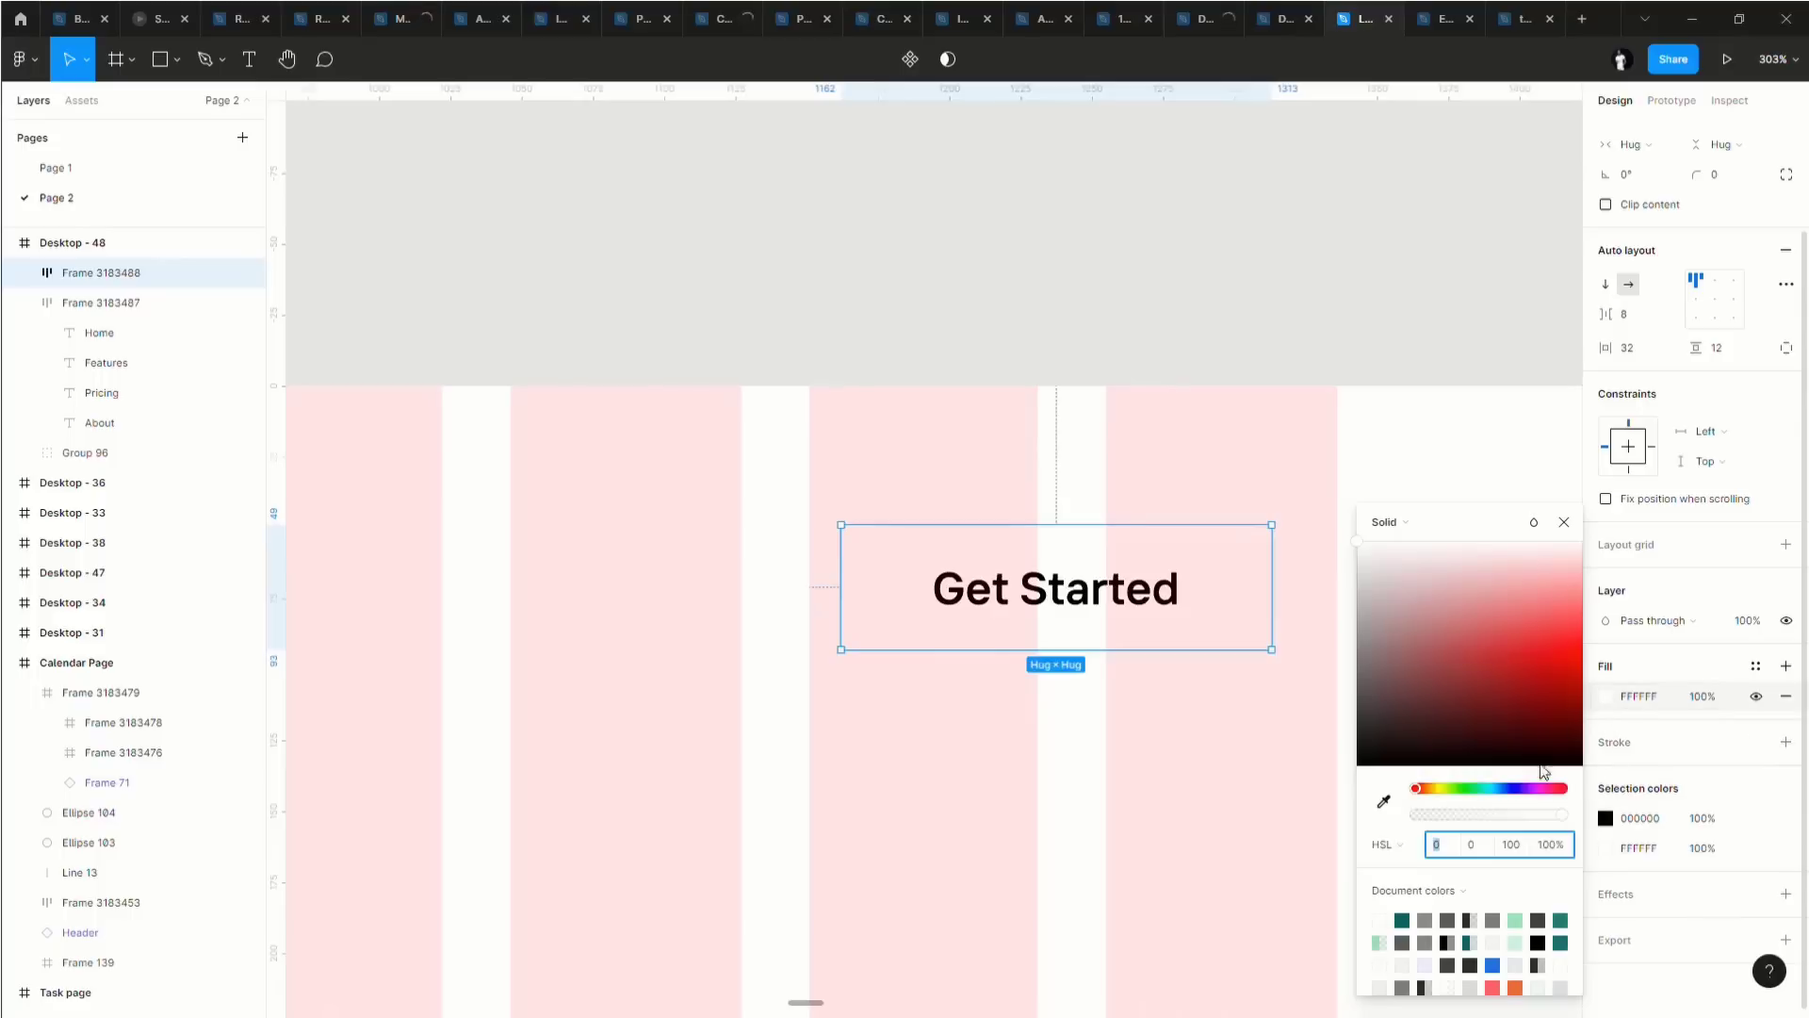
click(1385, 802)
scroll(1212, 766, down, 6)
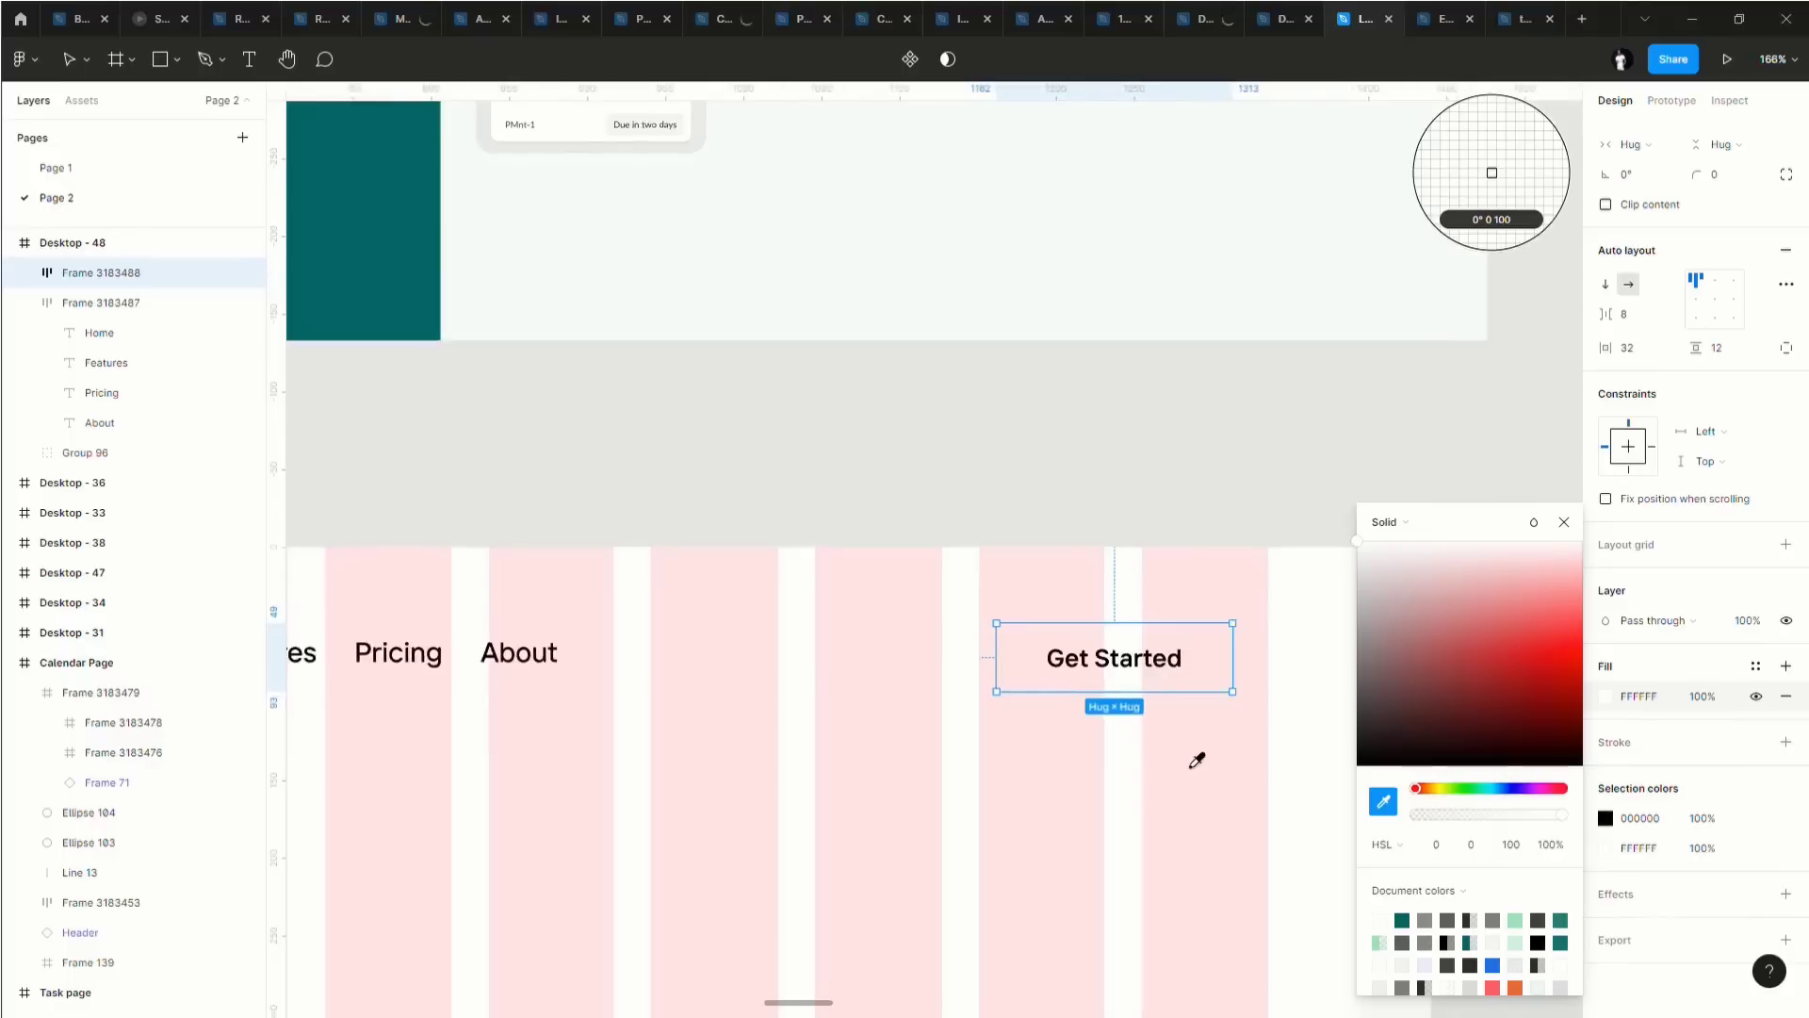
scroll(1197, 763, up, 3)
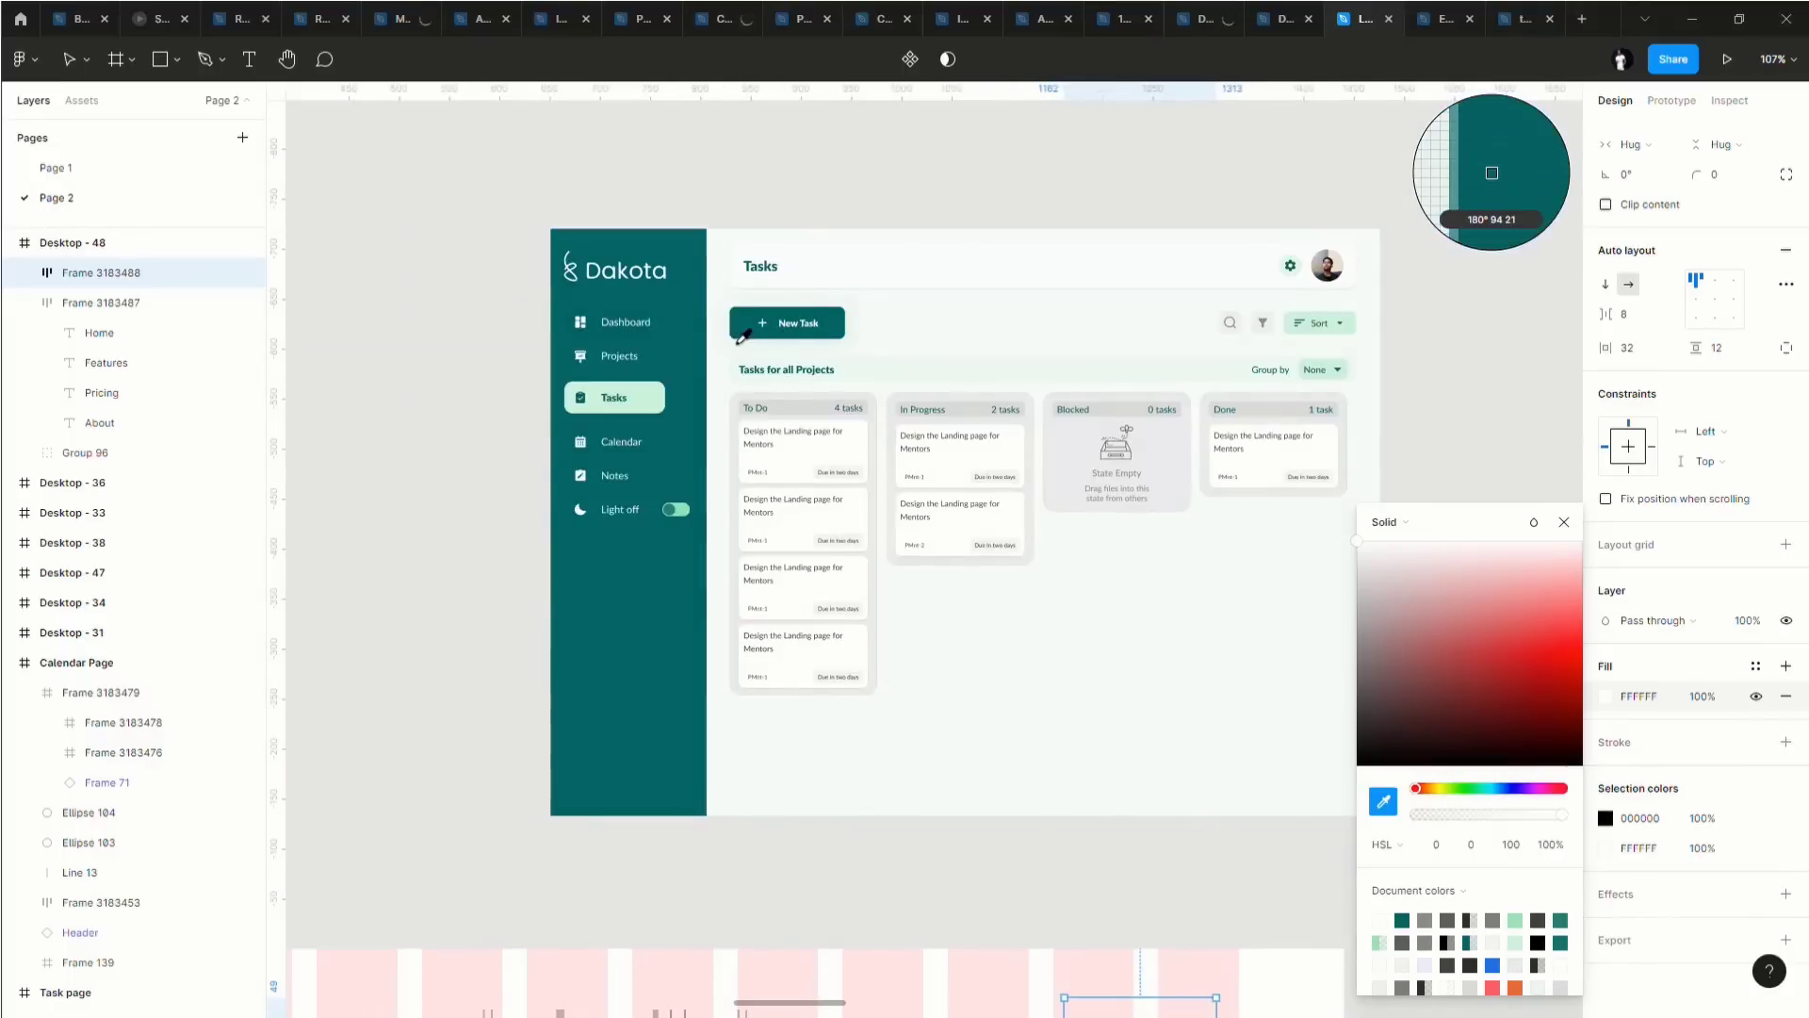
click(743, 337)
scroll(1106, 735, down, 5)
scroll(1108, 737, up, 8)
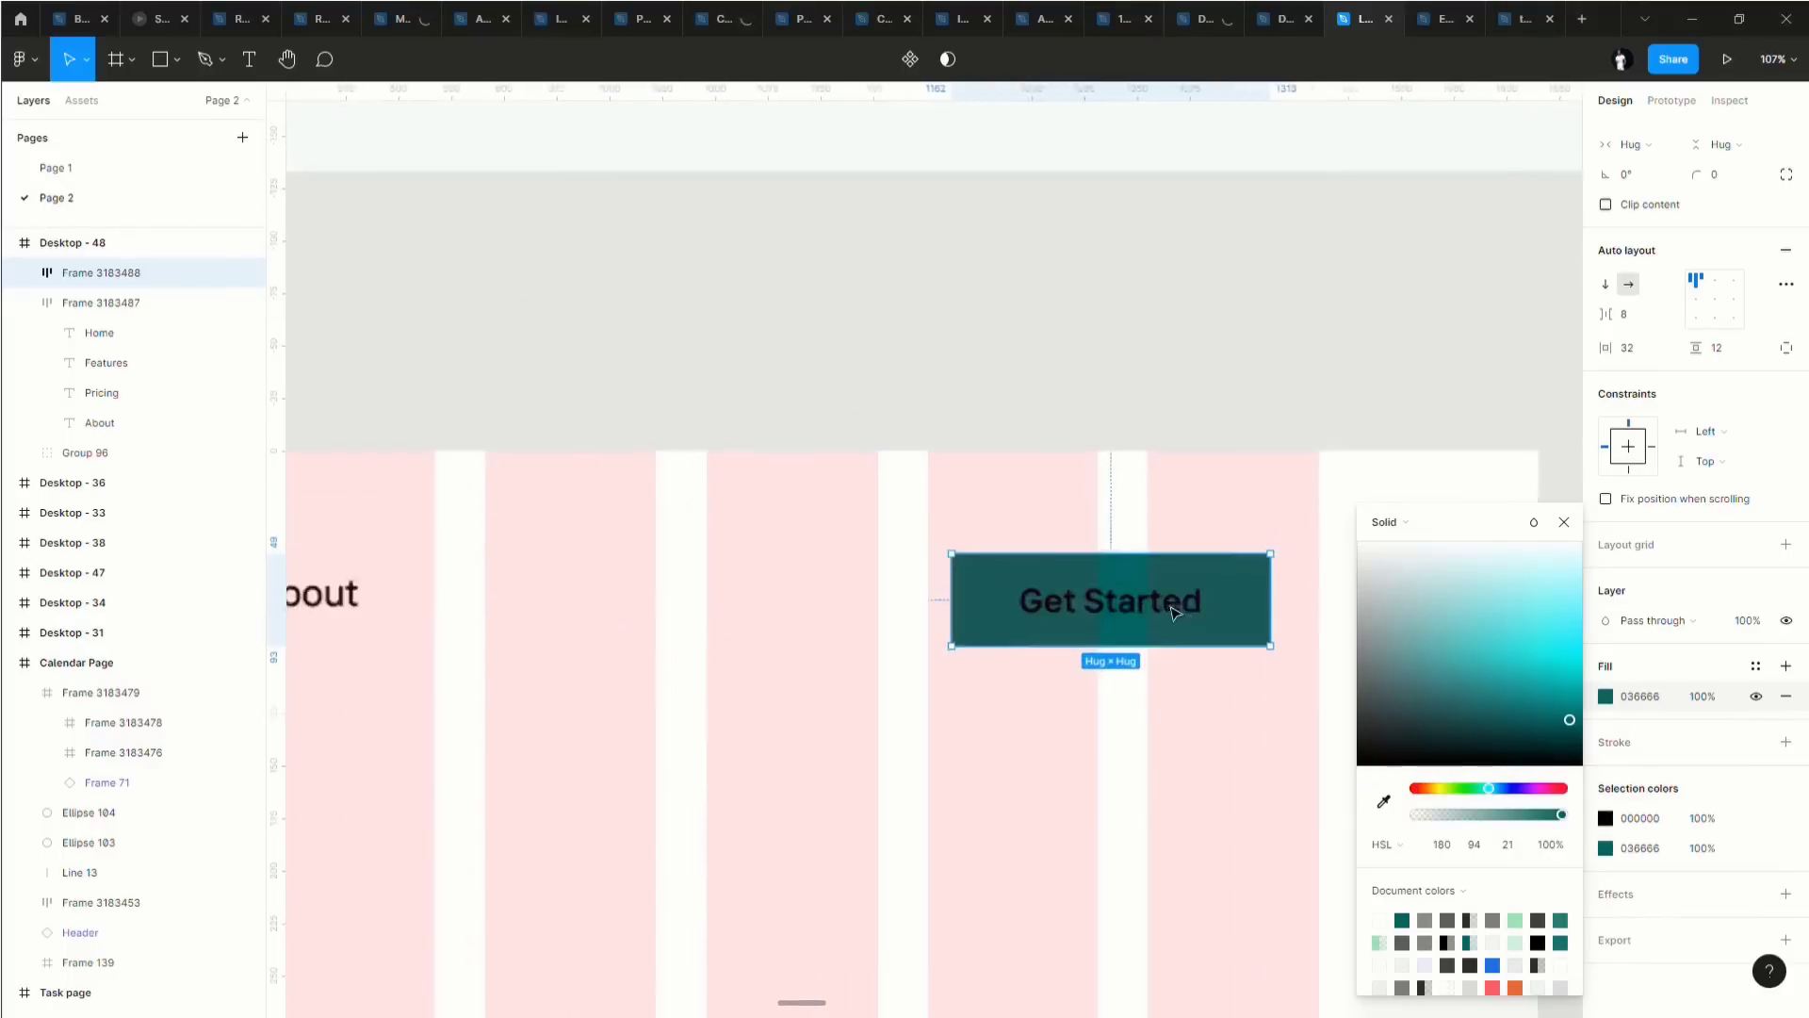
Change the fill of the "Get Started" text inside the button to white, FFFFFF.
key(Return)
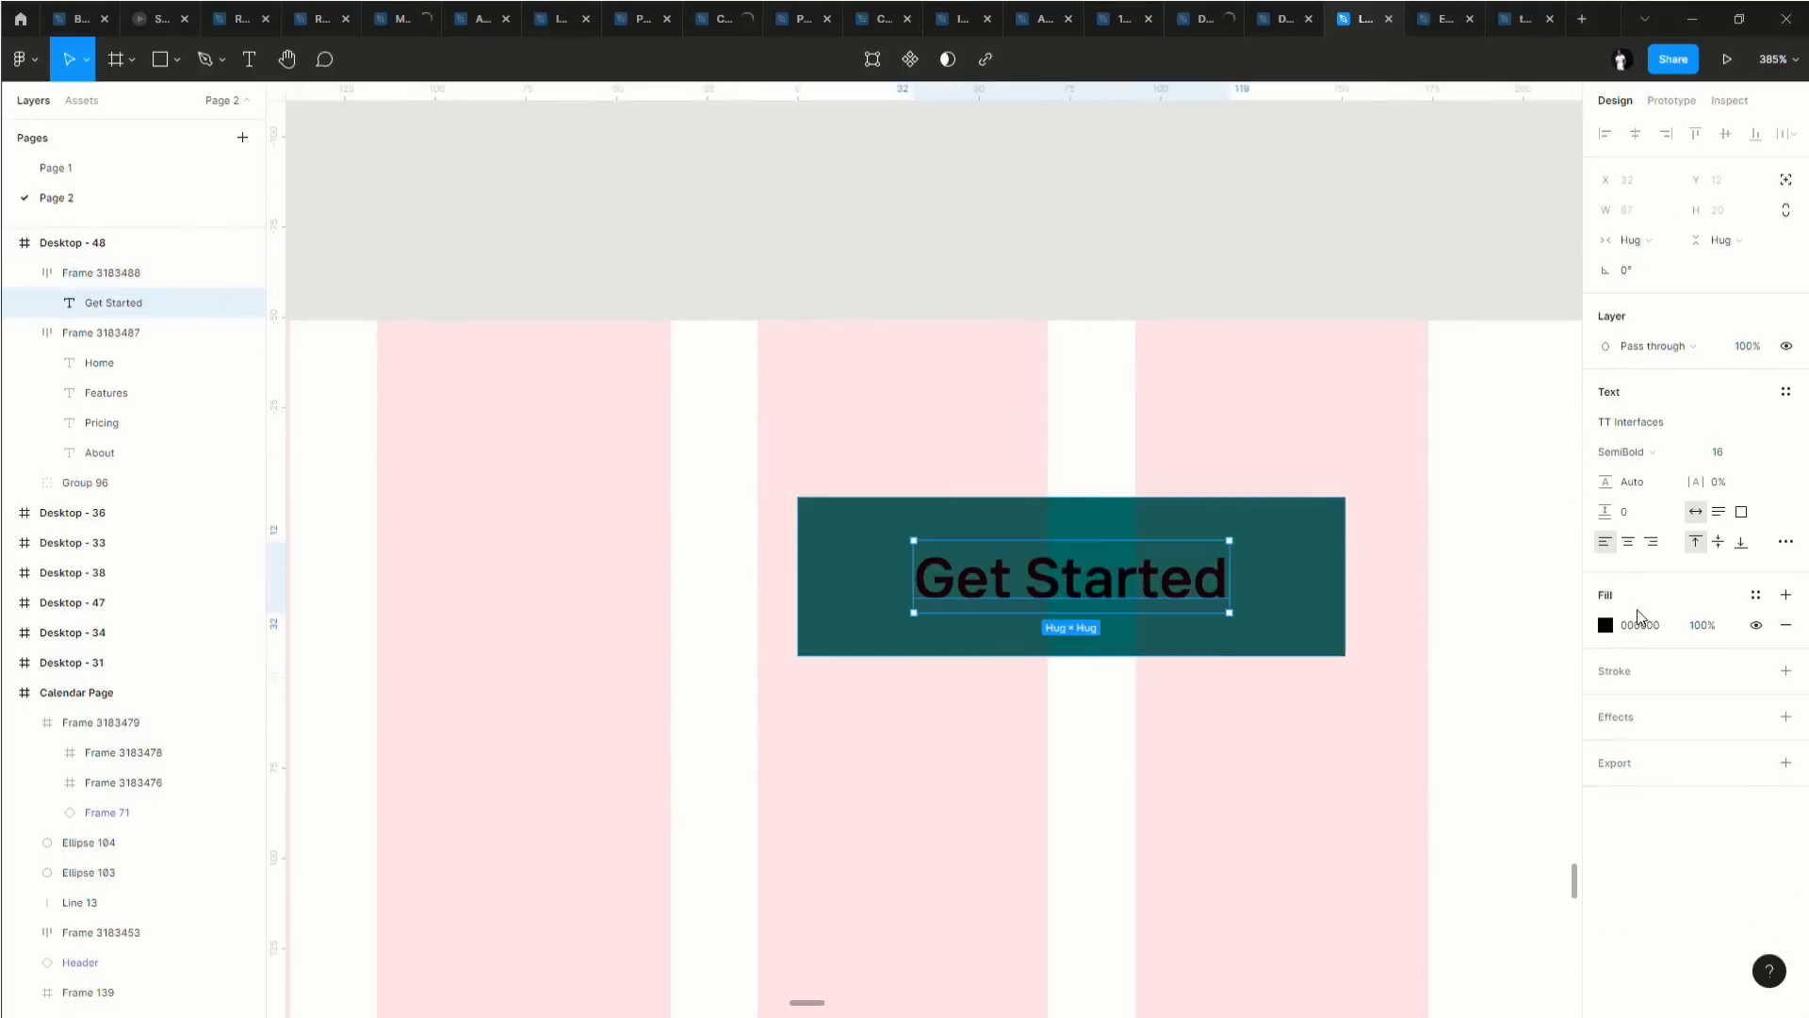
click(1755, 596)
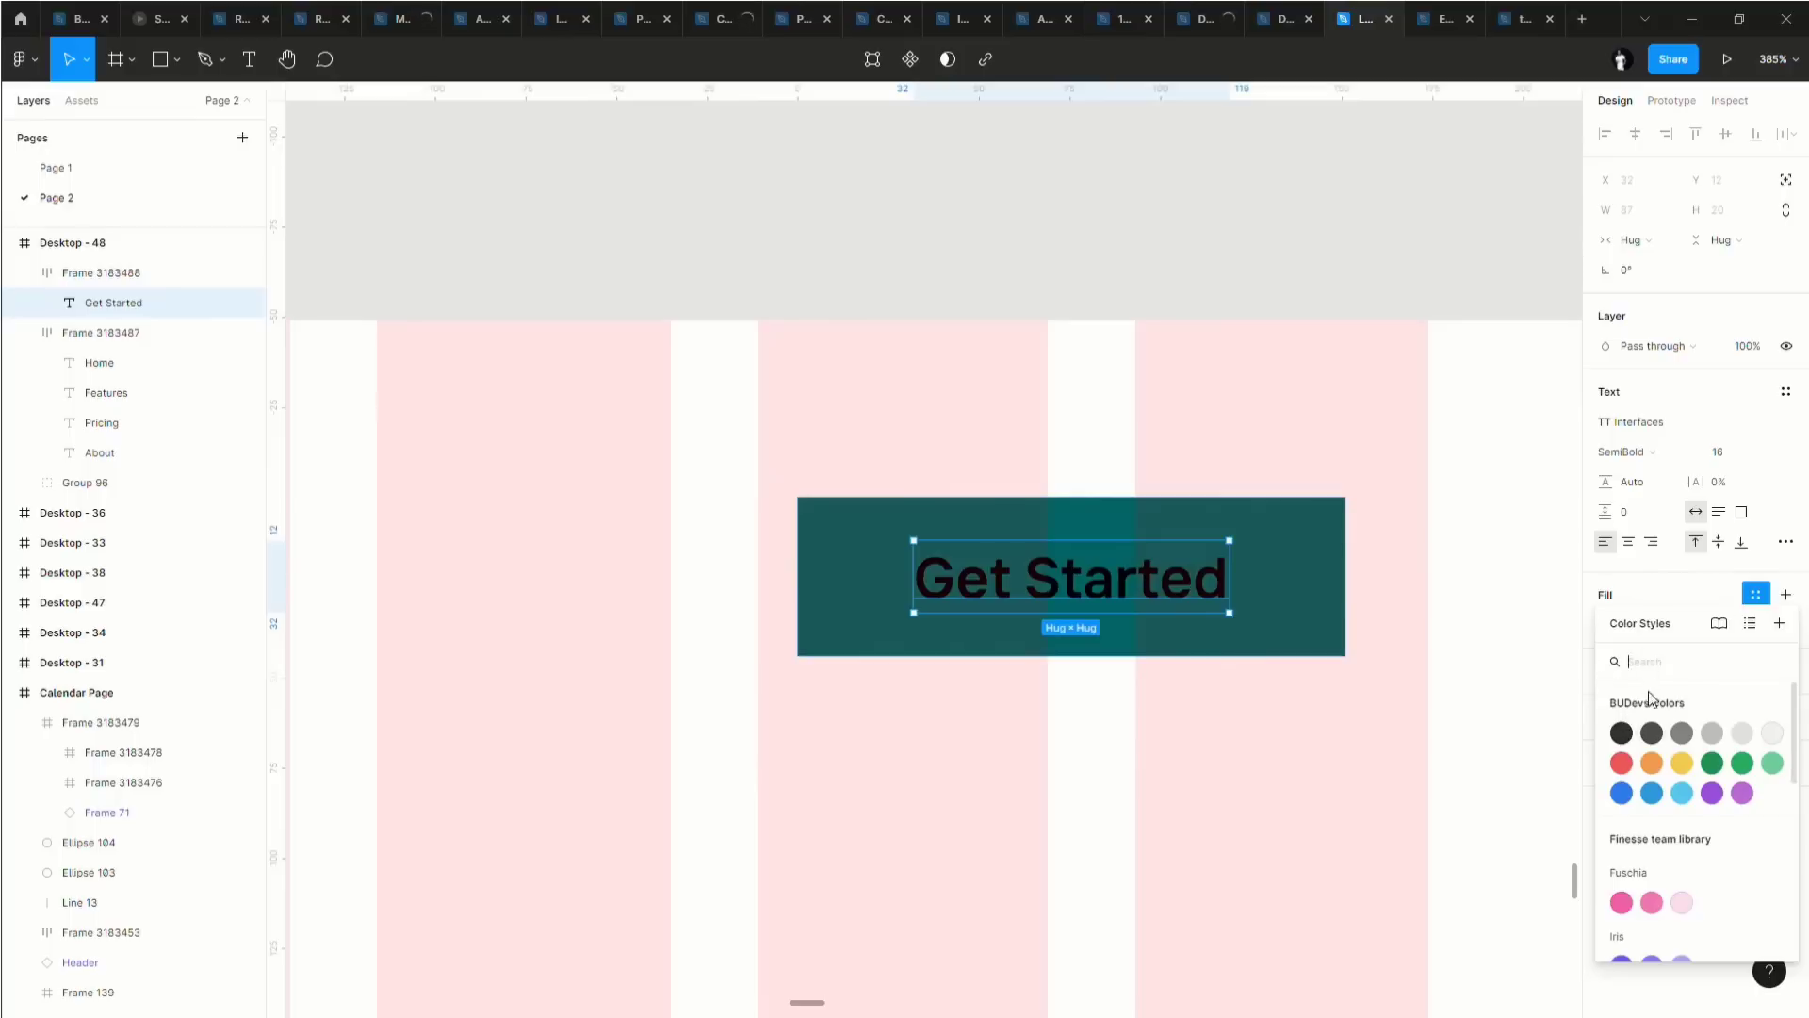
click(1695, 585)
click(1605, 626)
click(1361, 560)
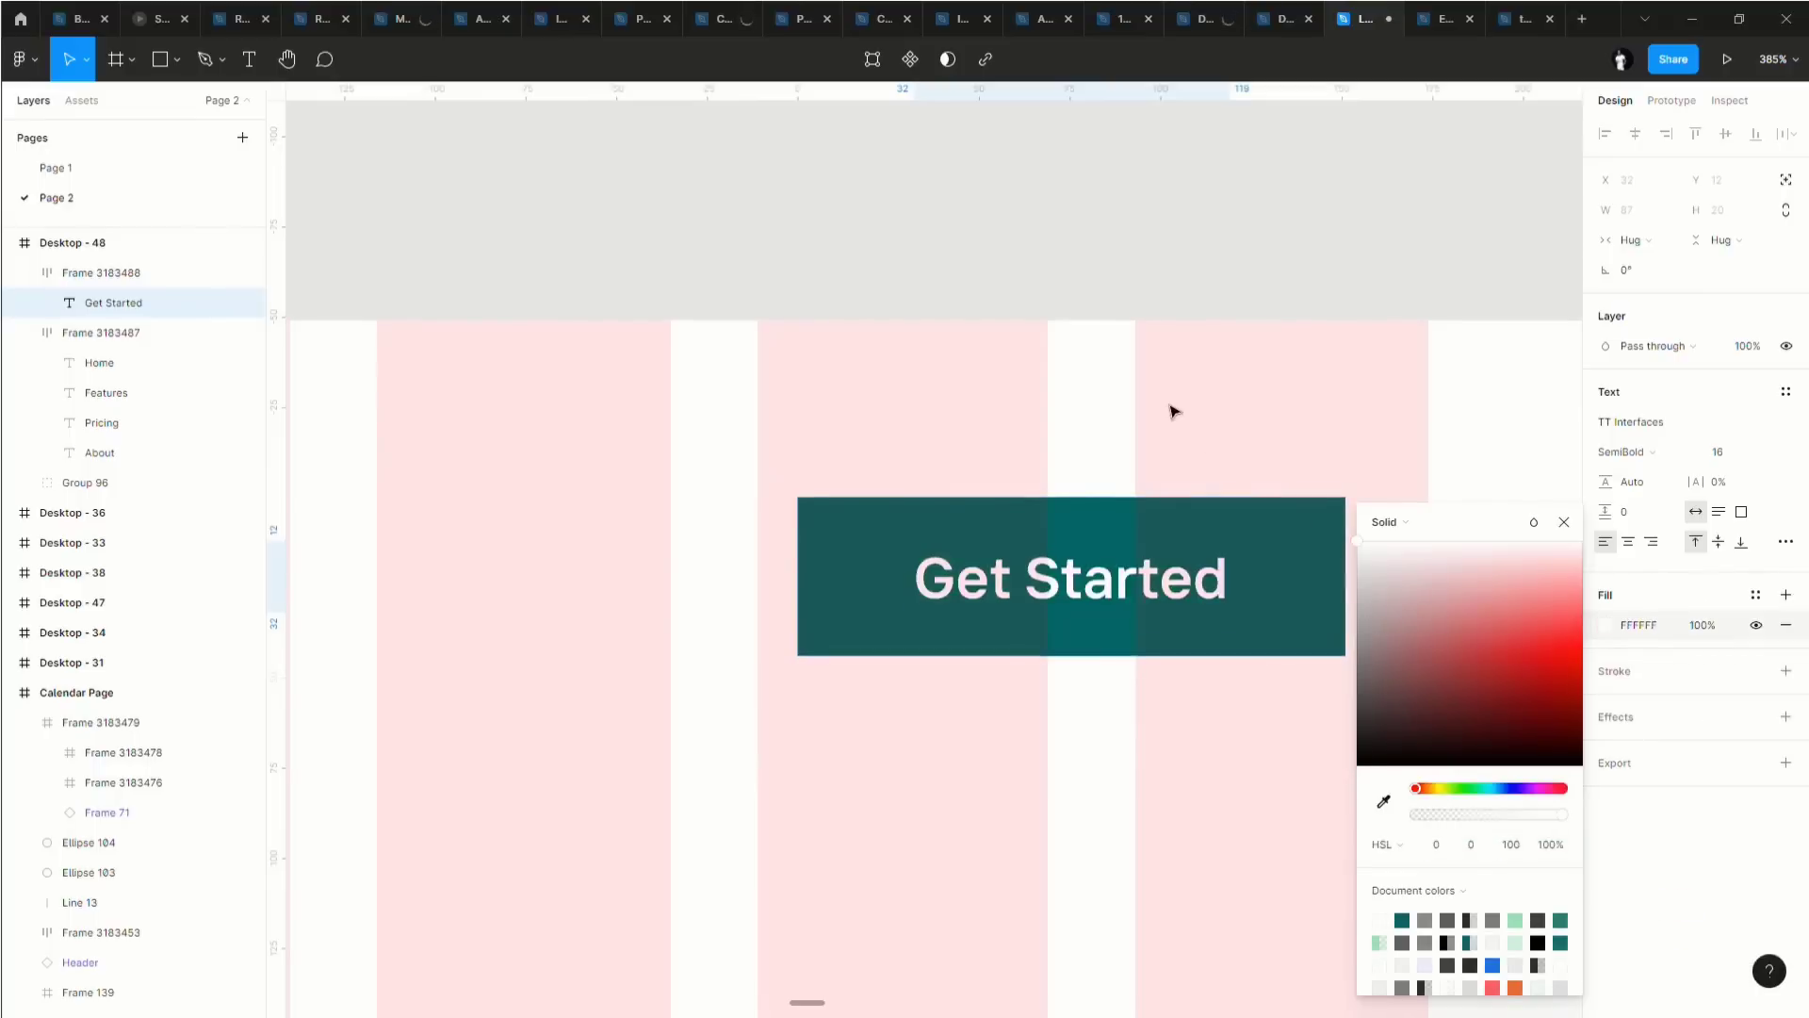
click(1232, 436)
Round the corners of the "Get Started" button with a radius of 4.
scroll(1281, 525, down, 5)
click(1297, 562)
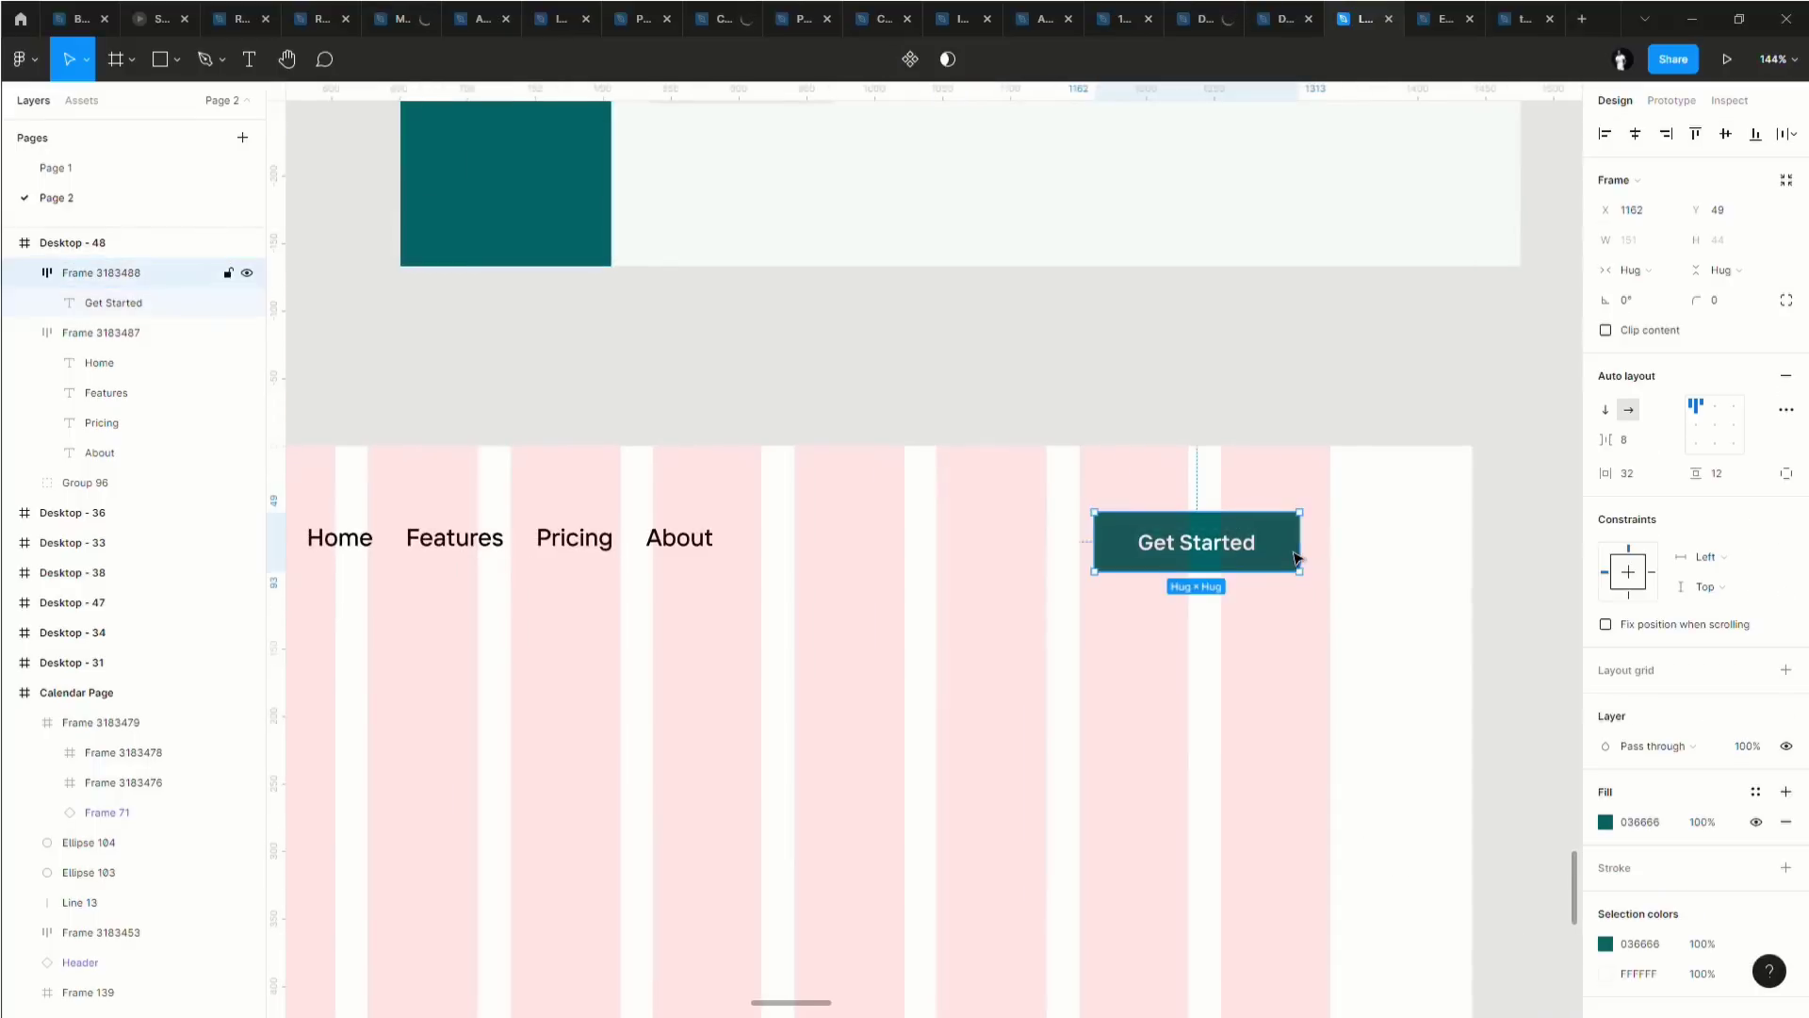
click(1727, 306)
text(4)
click(1273, 596)
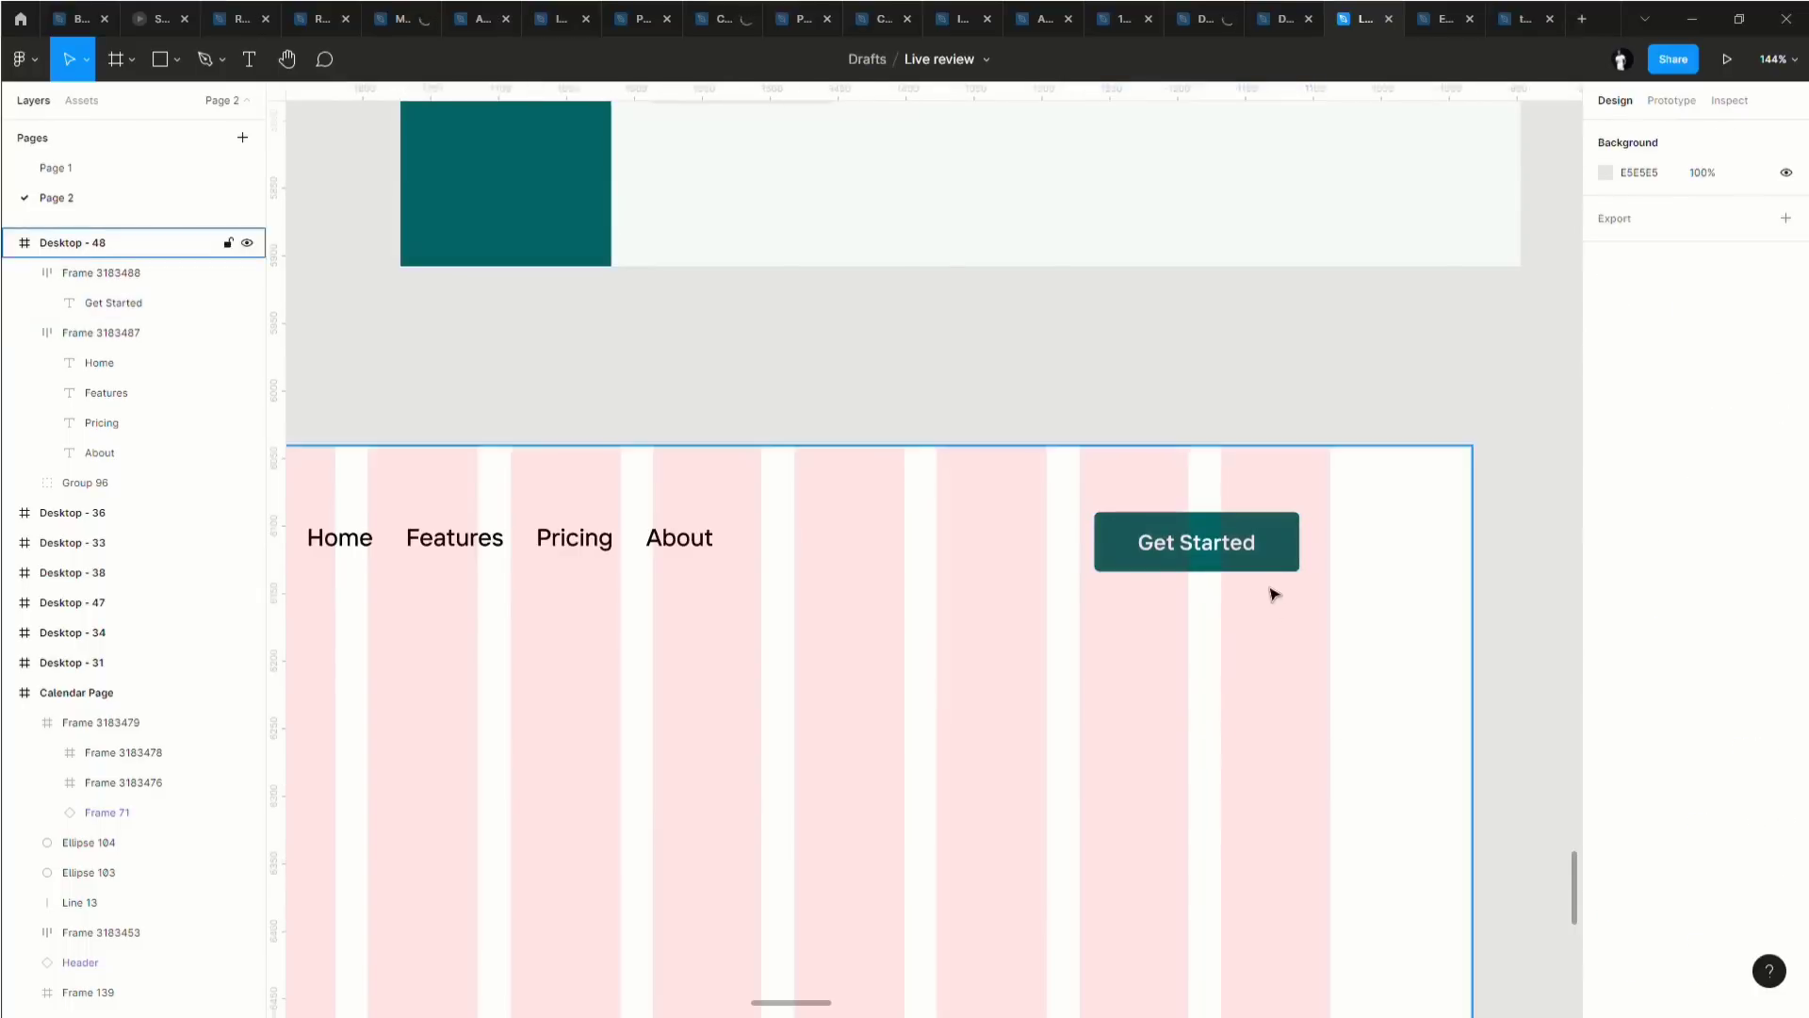
scroll(1263, 613, up, 5)
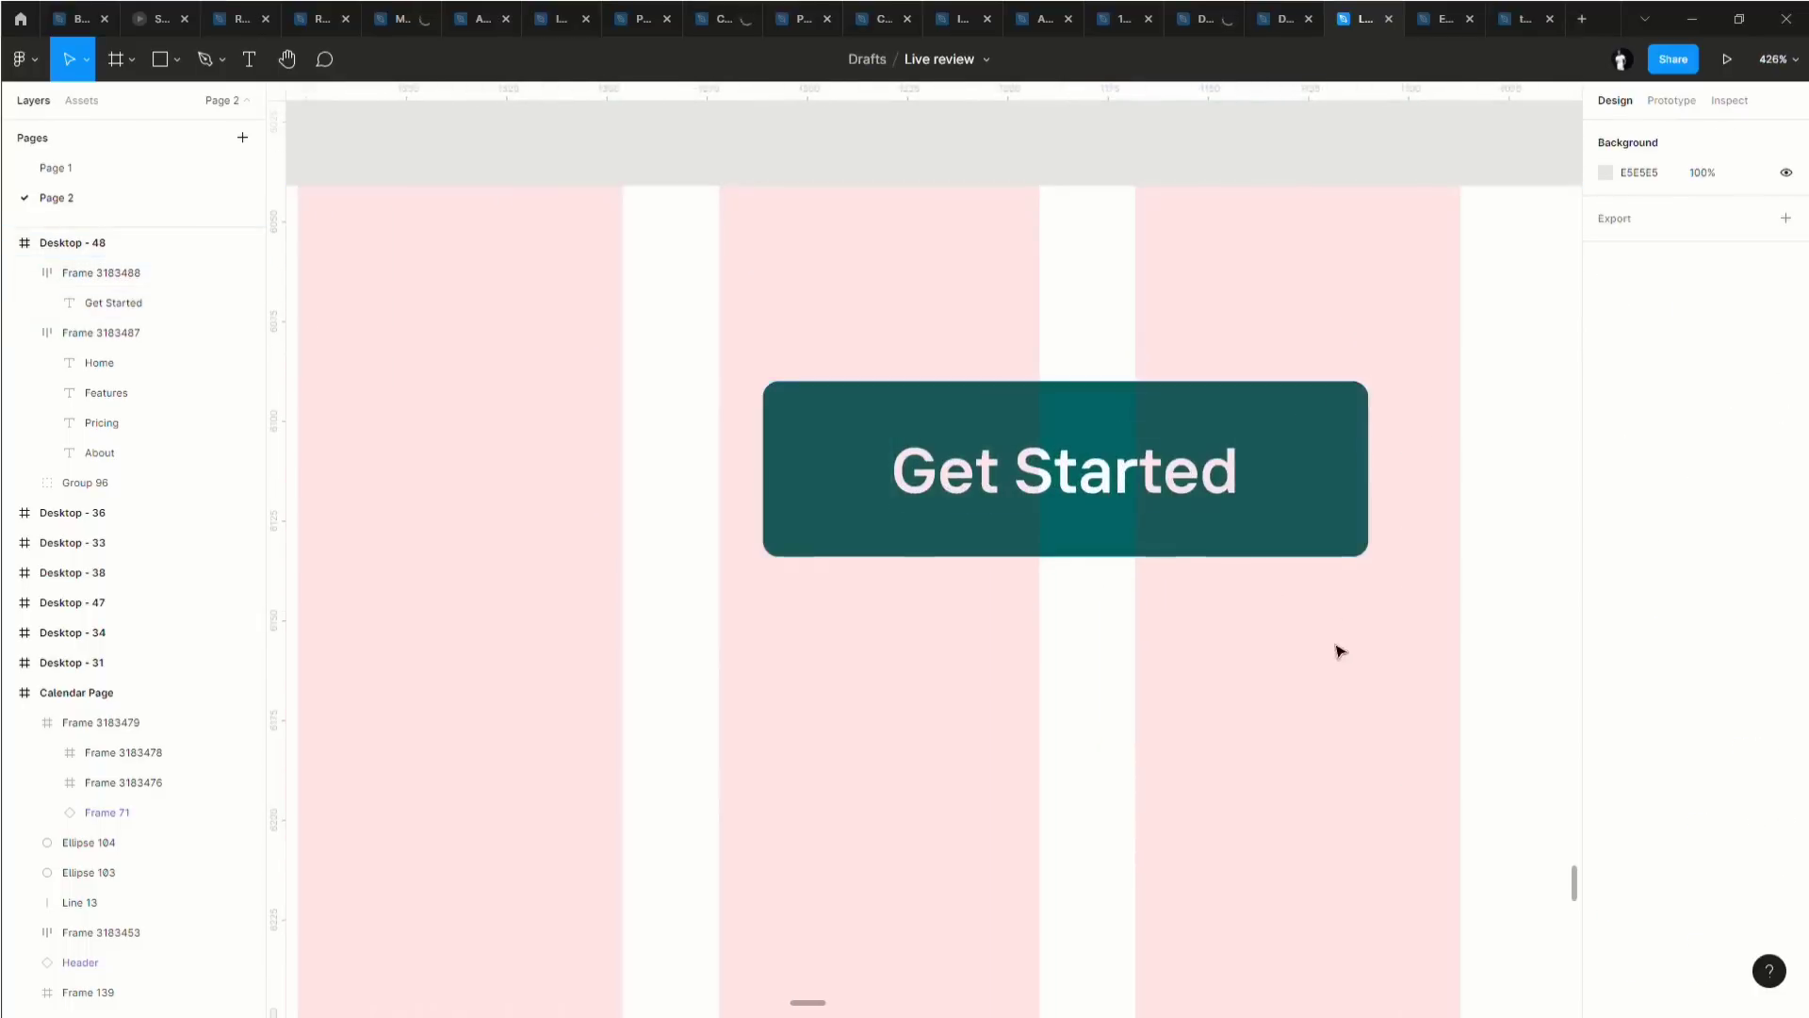
scroll(1339, 659, down, 8)
scroll(1225, 698, left, 2)
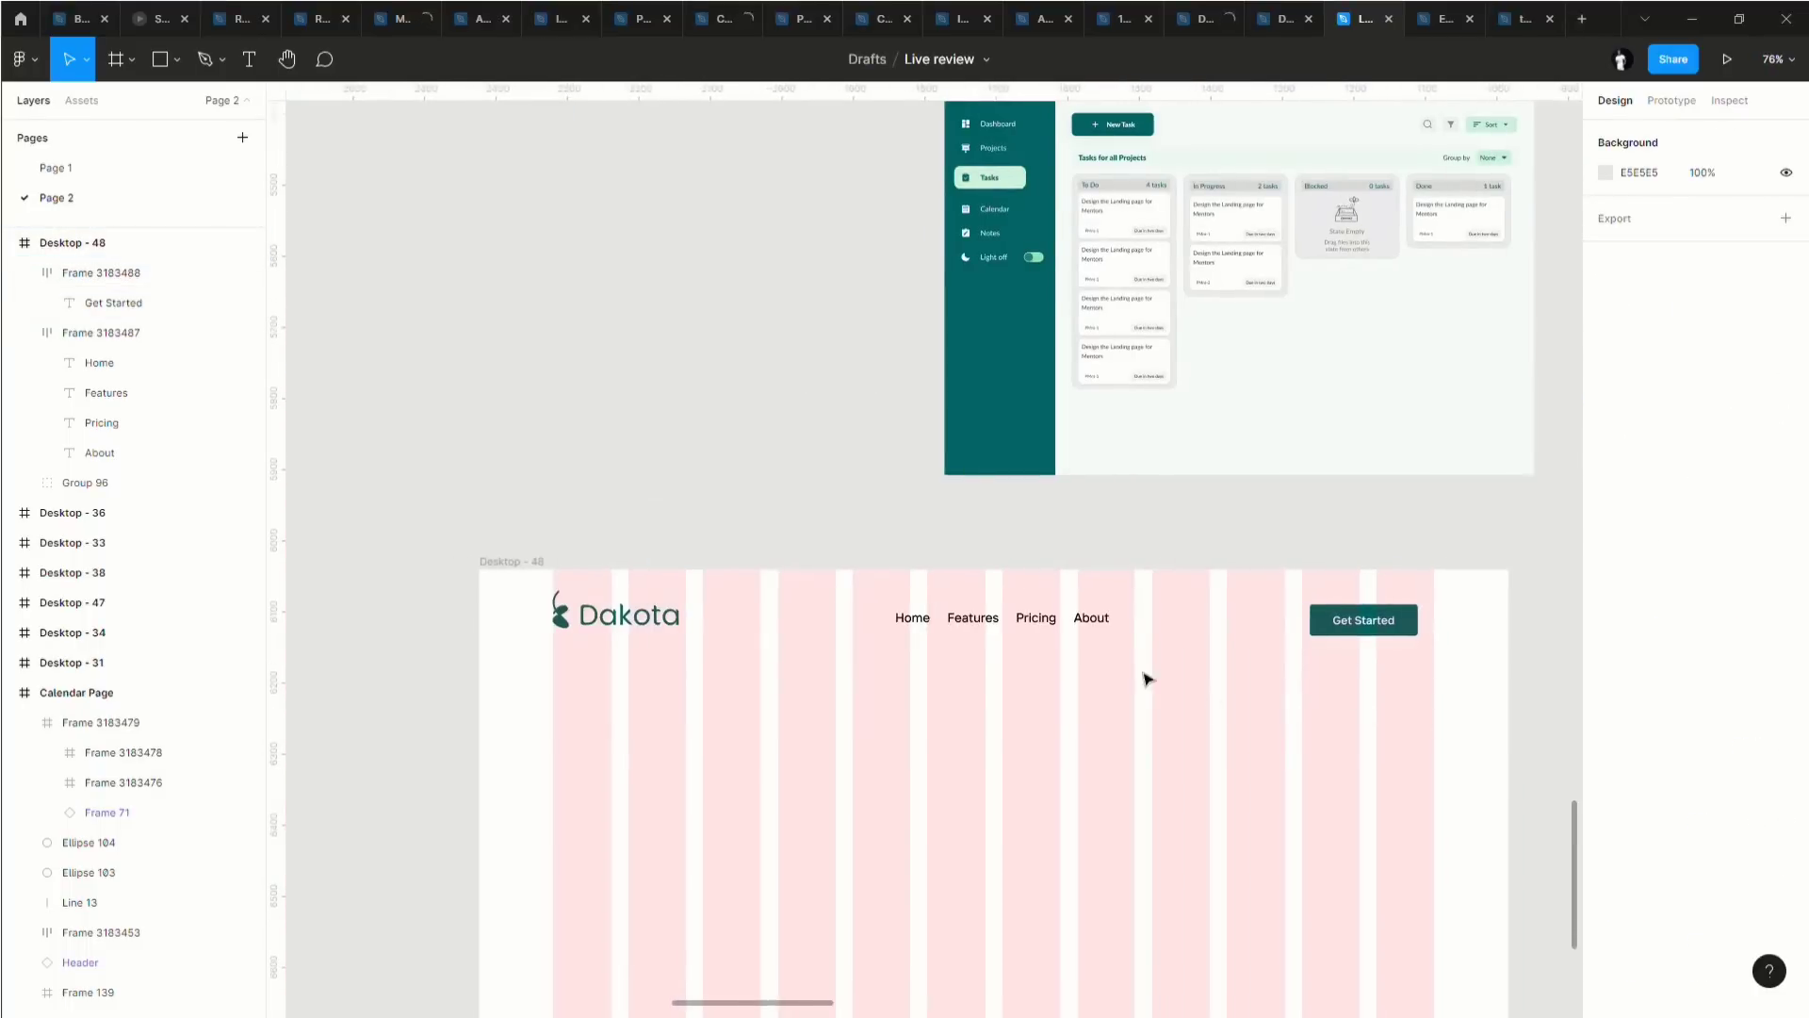
Change the color of all four navigation links in the header to dark gray 414141.
click(912, 618)
scroll(1668, 831, down, 1)
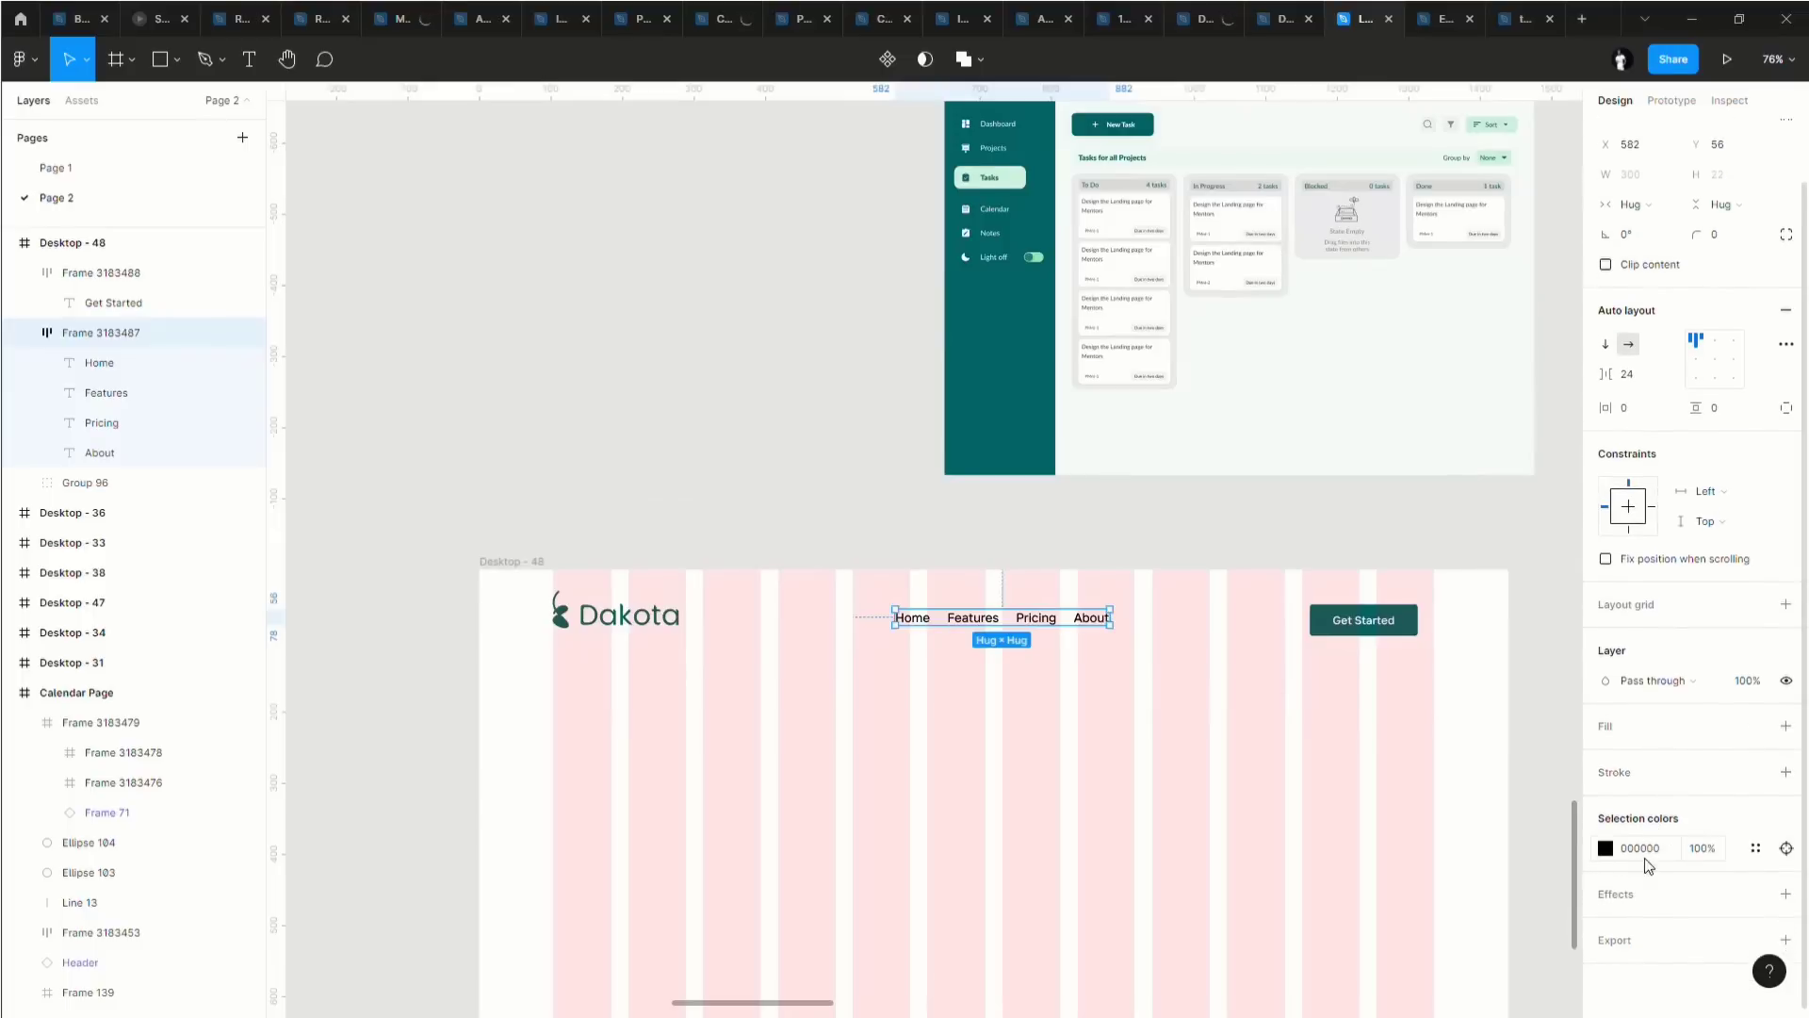
click(1606, 848)
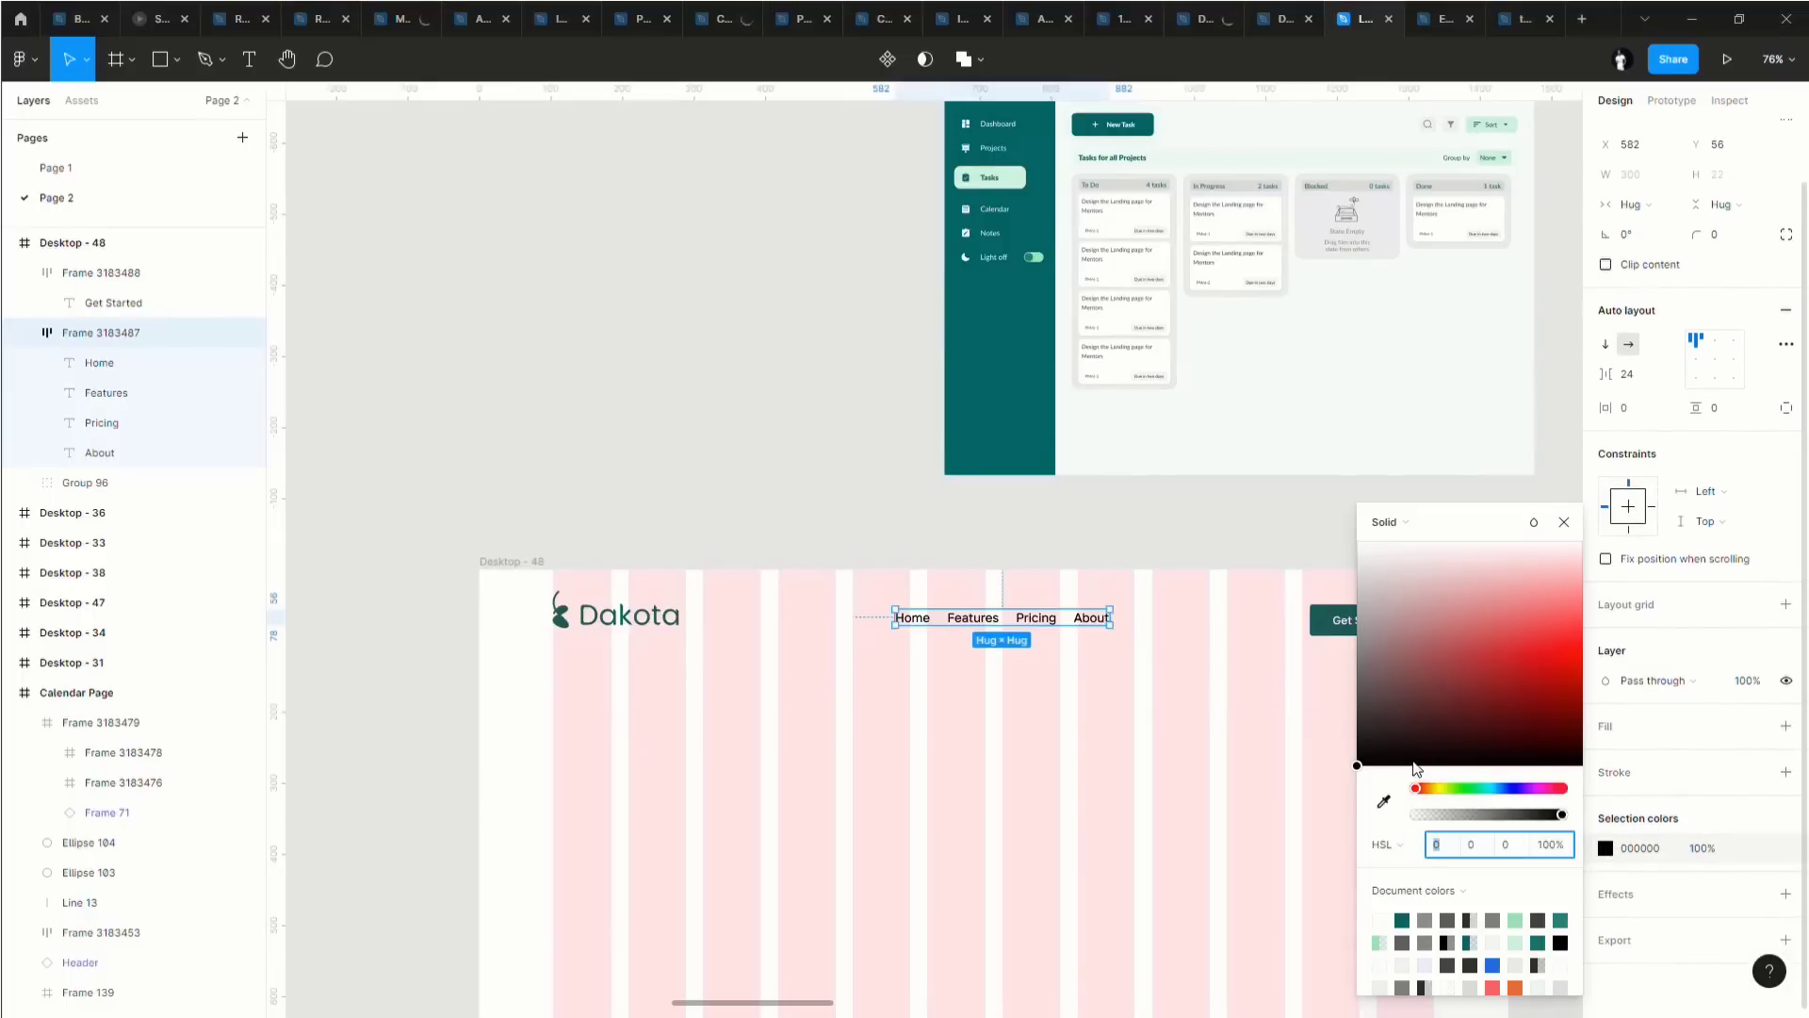
click(1644, 848)
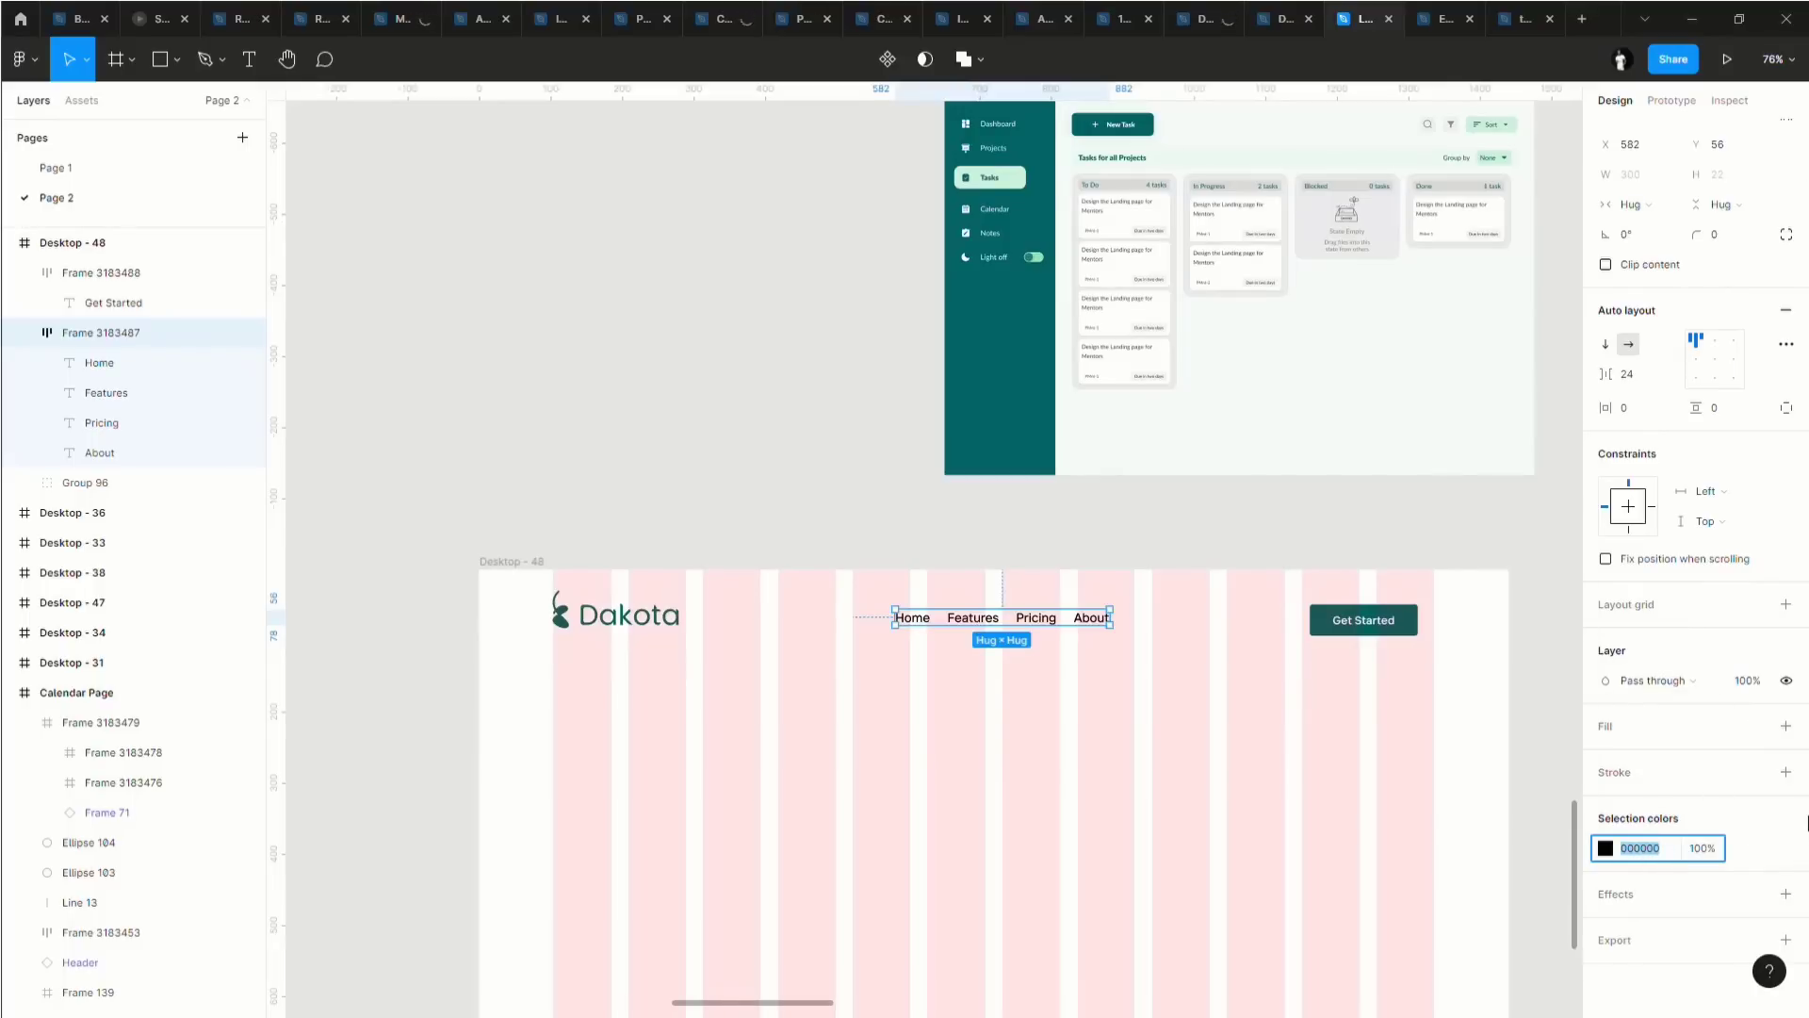
text(41)
key(Return)
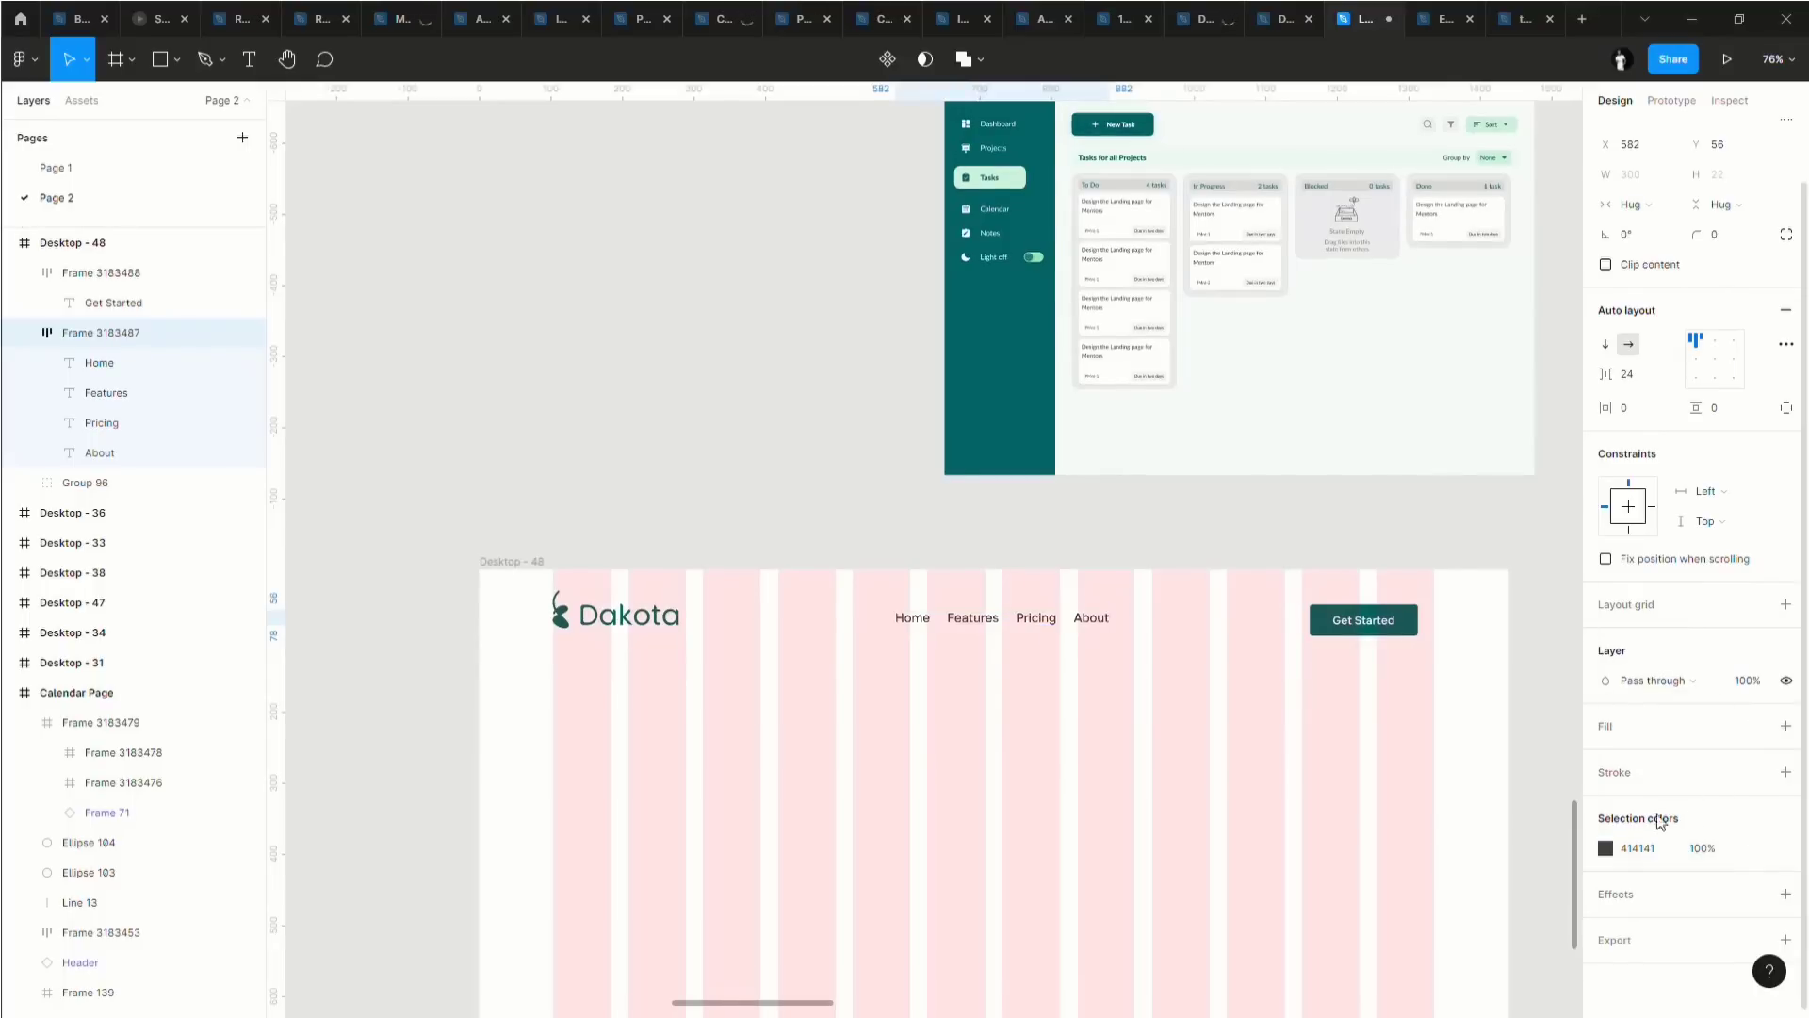
click(1097, 675)
scroll(1006, 641, up, 5)
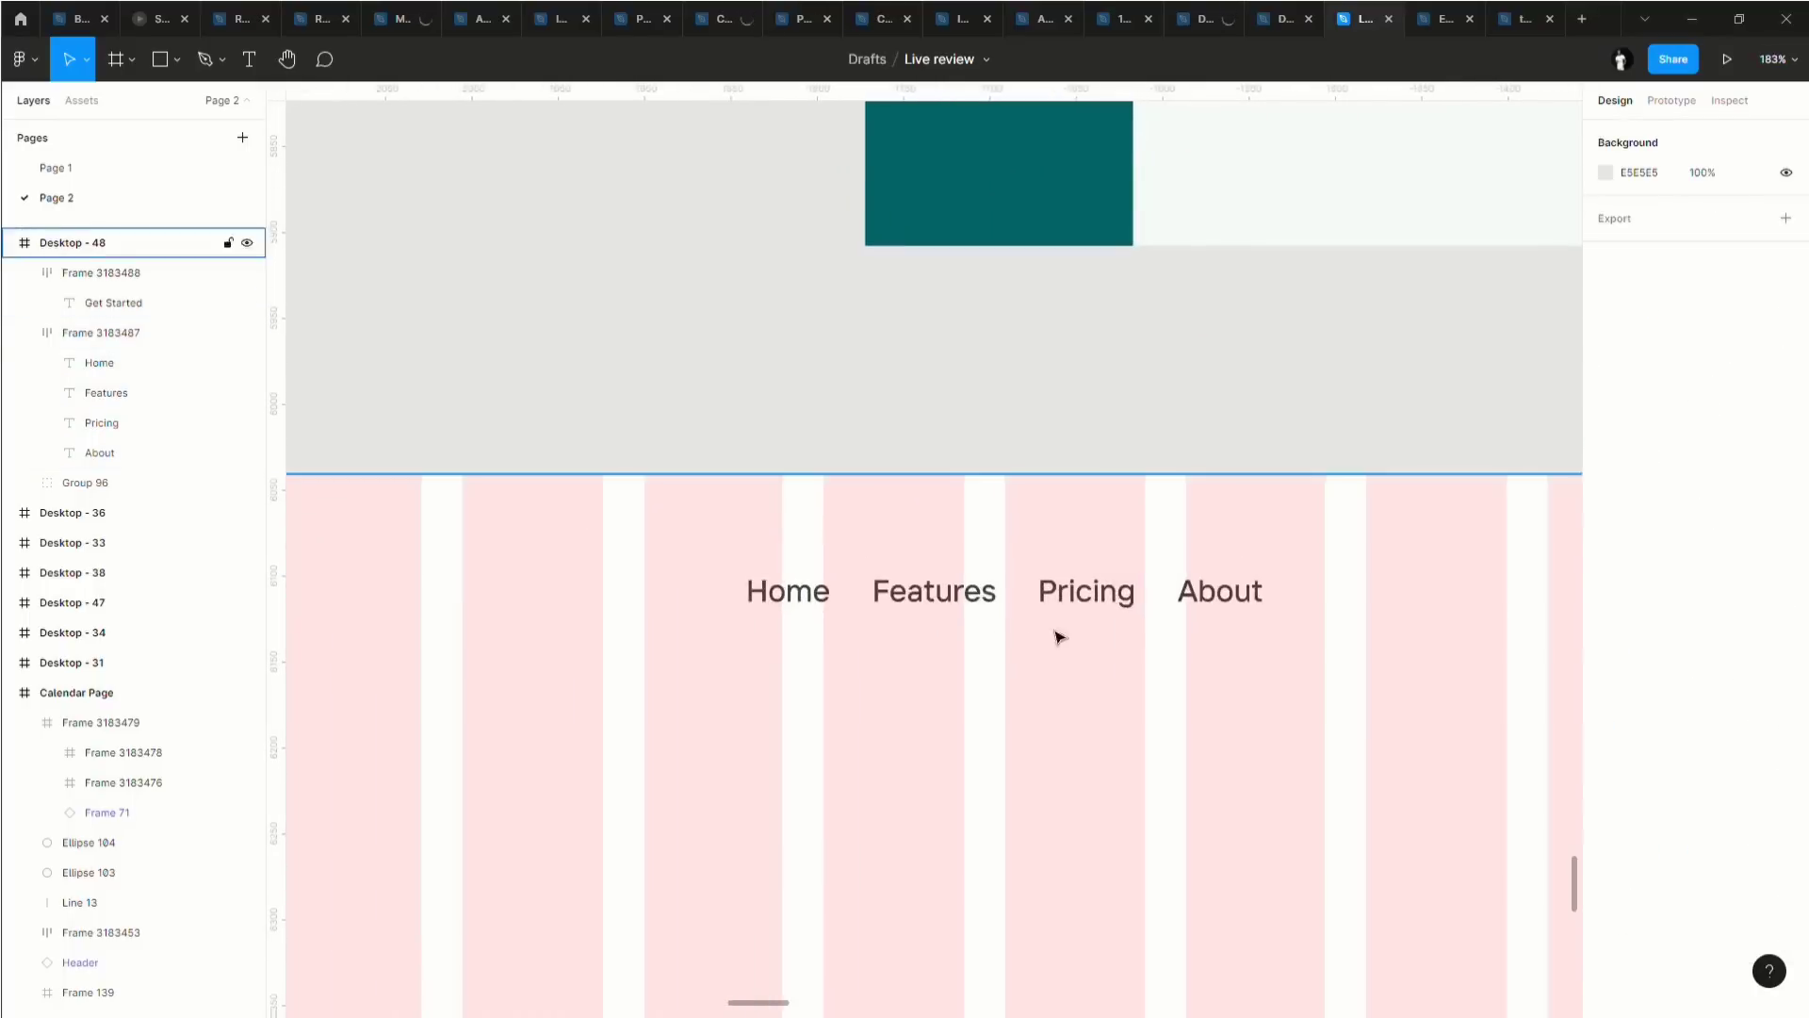
scroll(904, 622, down, 2)
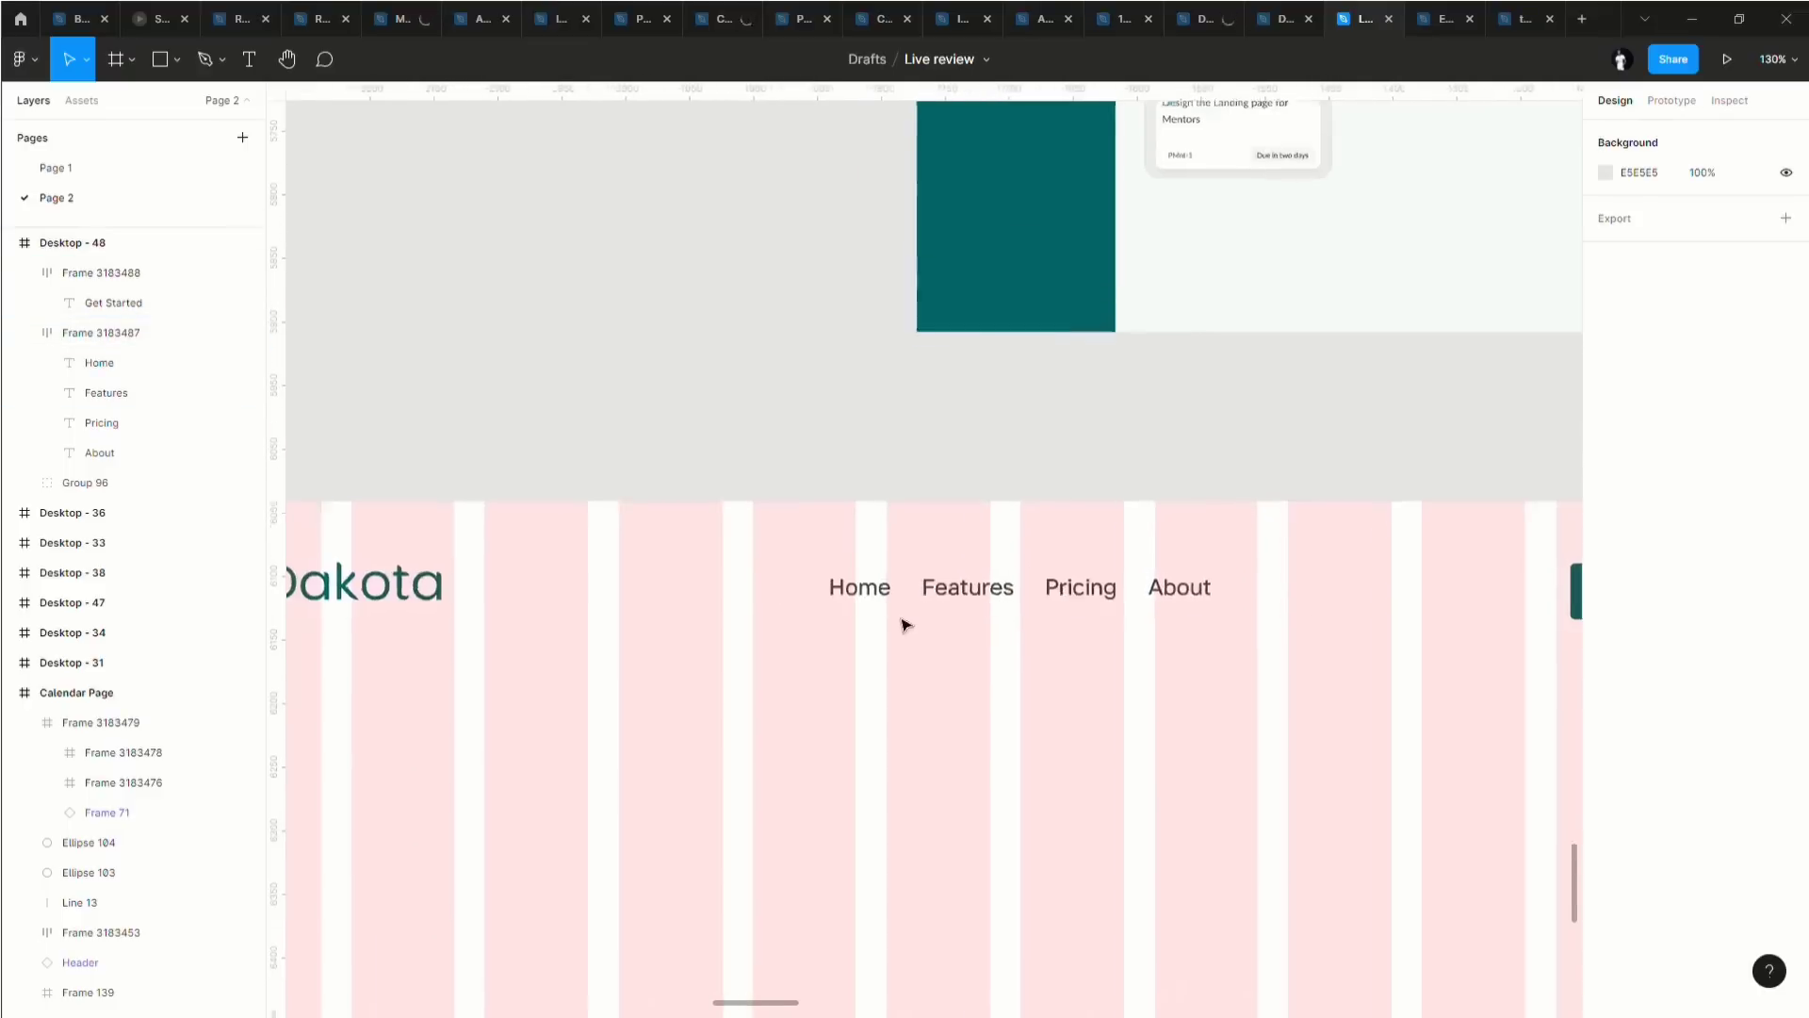
Set the "Home" navigation link's font weight to Bold.
scroll(849, 618, up, 4)
click(845, 606)
click(847, 610)
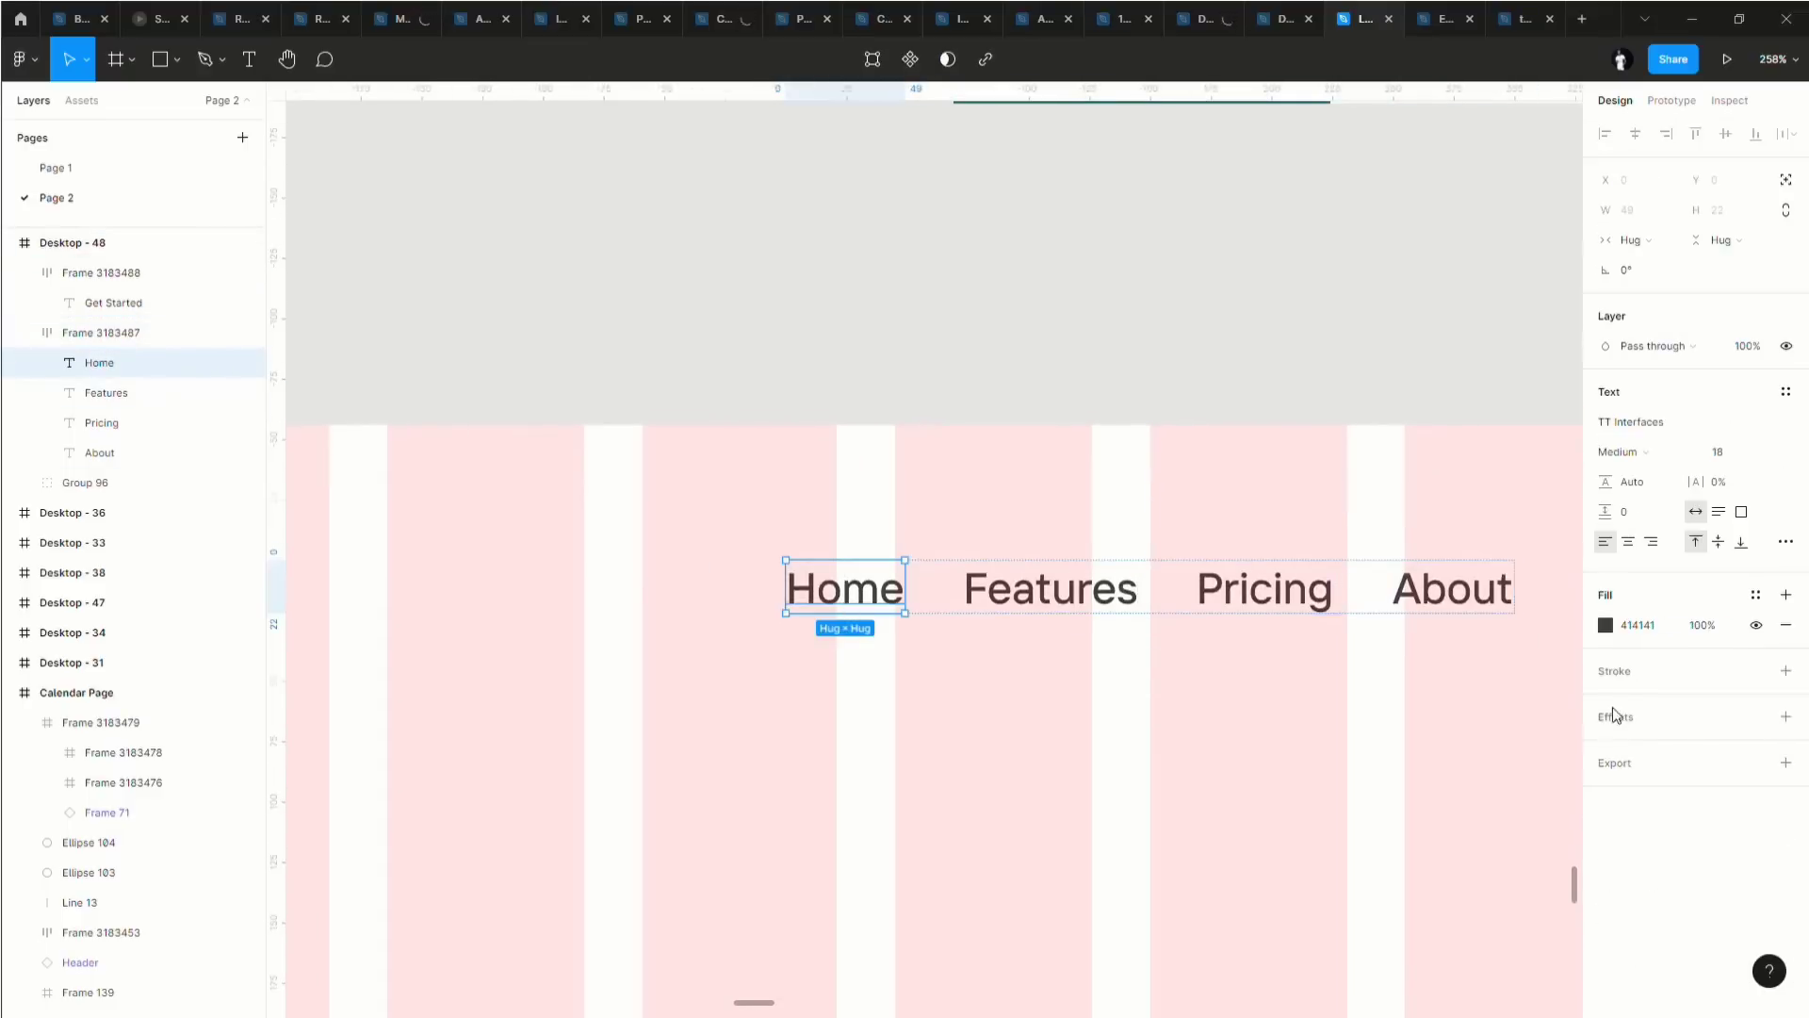
click(1621, 456)
click(1632, 492)
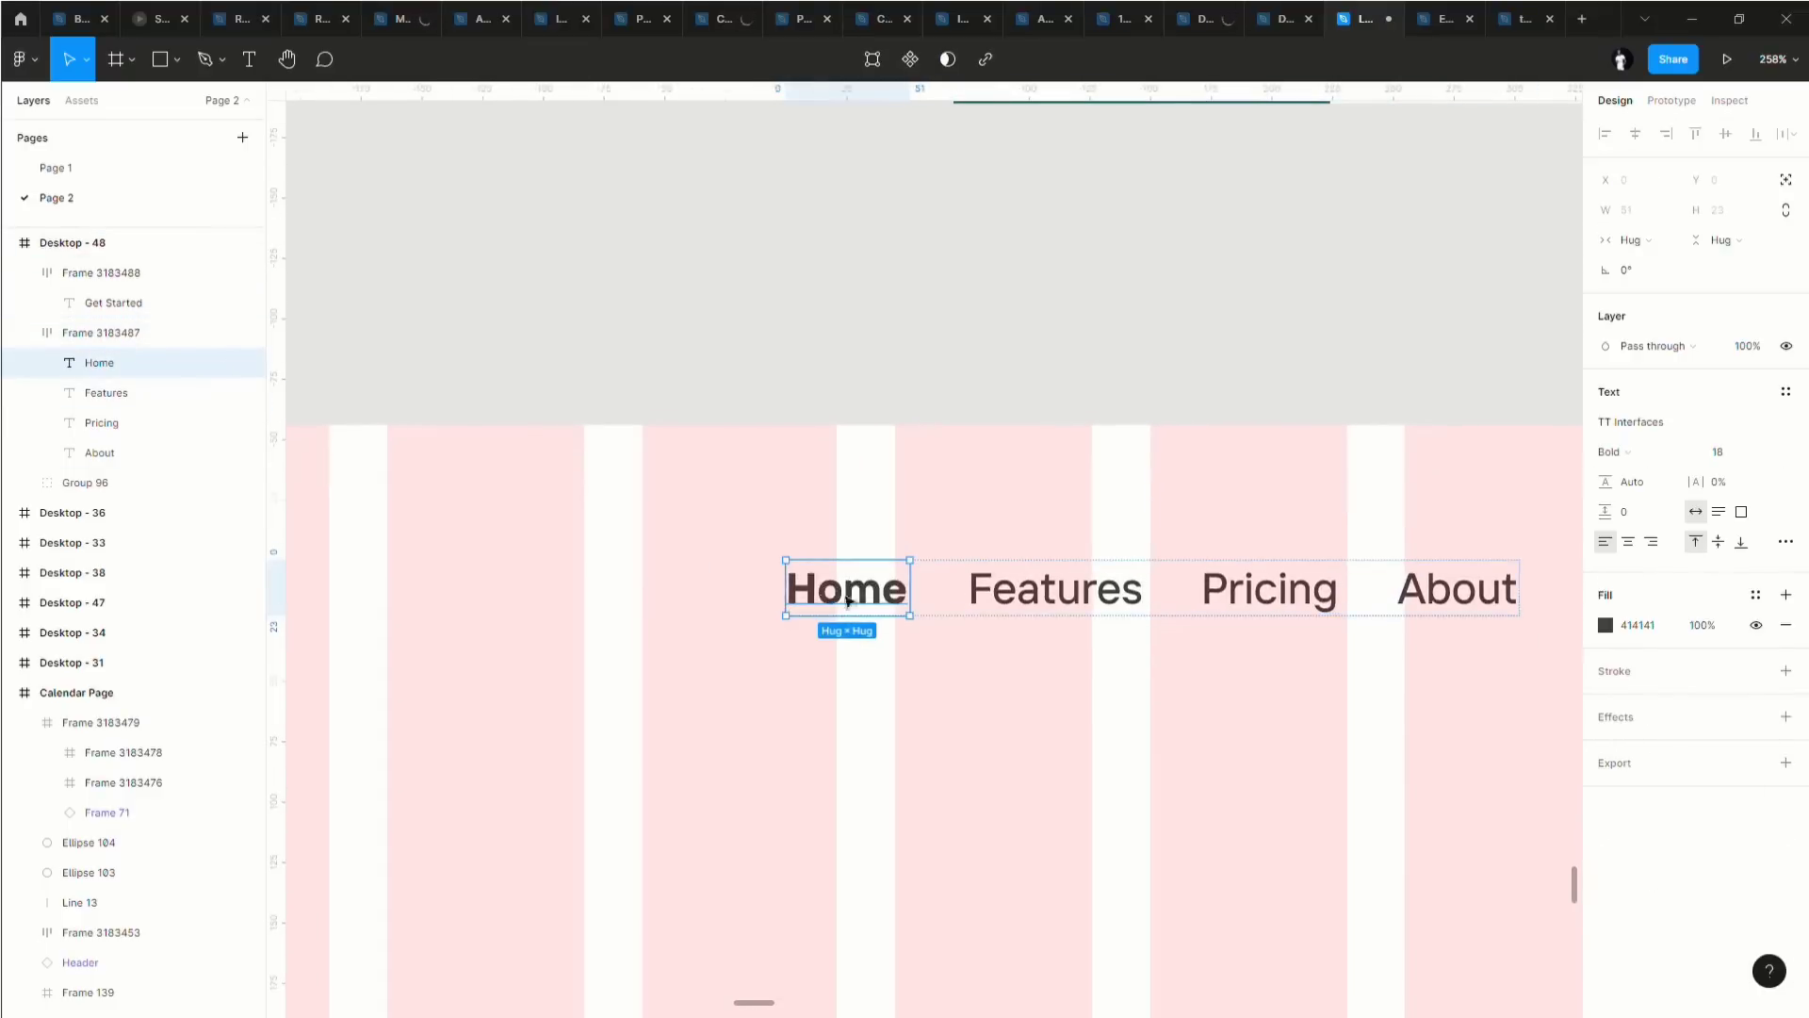
Color the "Home" link with the dark teal from the document colors to mark it as the active page.
scroll(853, 606, down, 2)
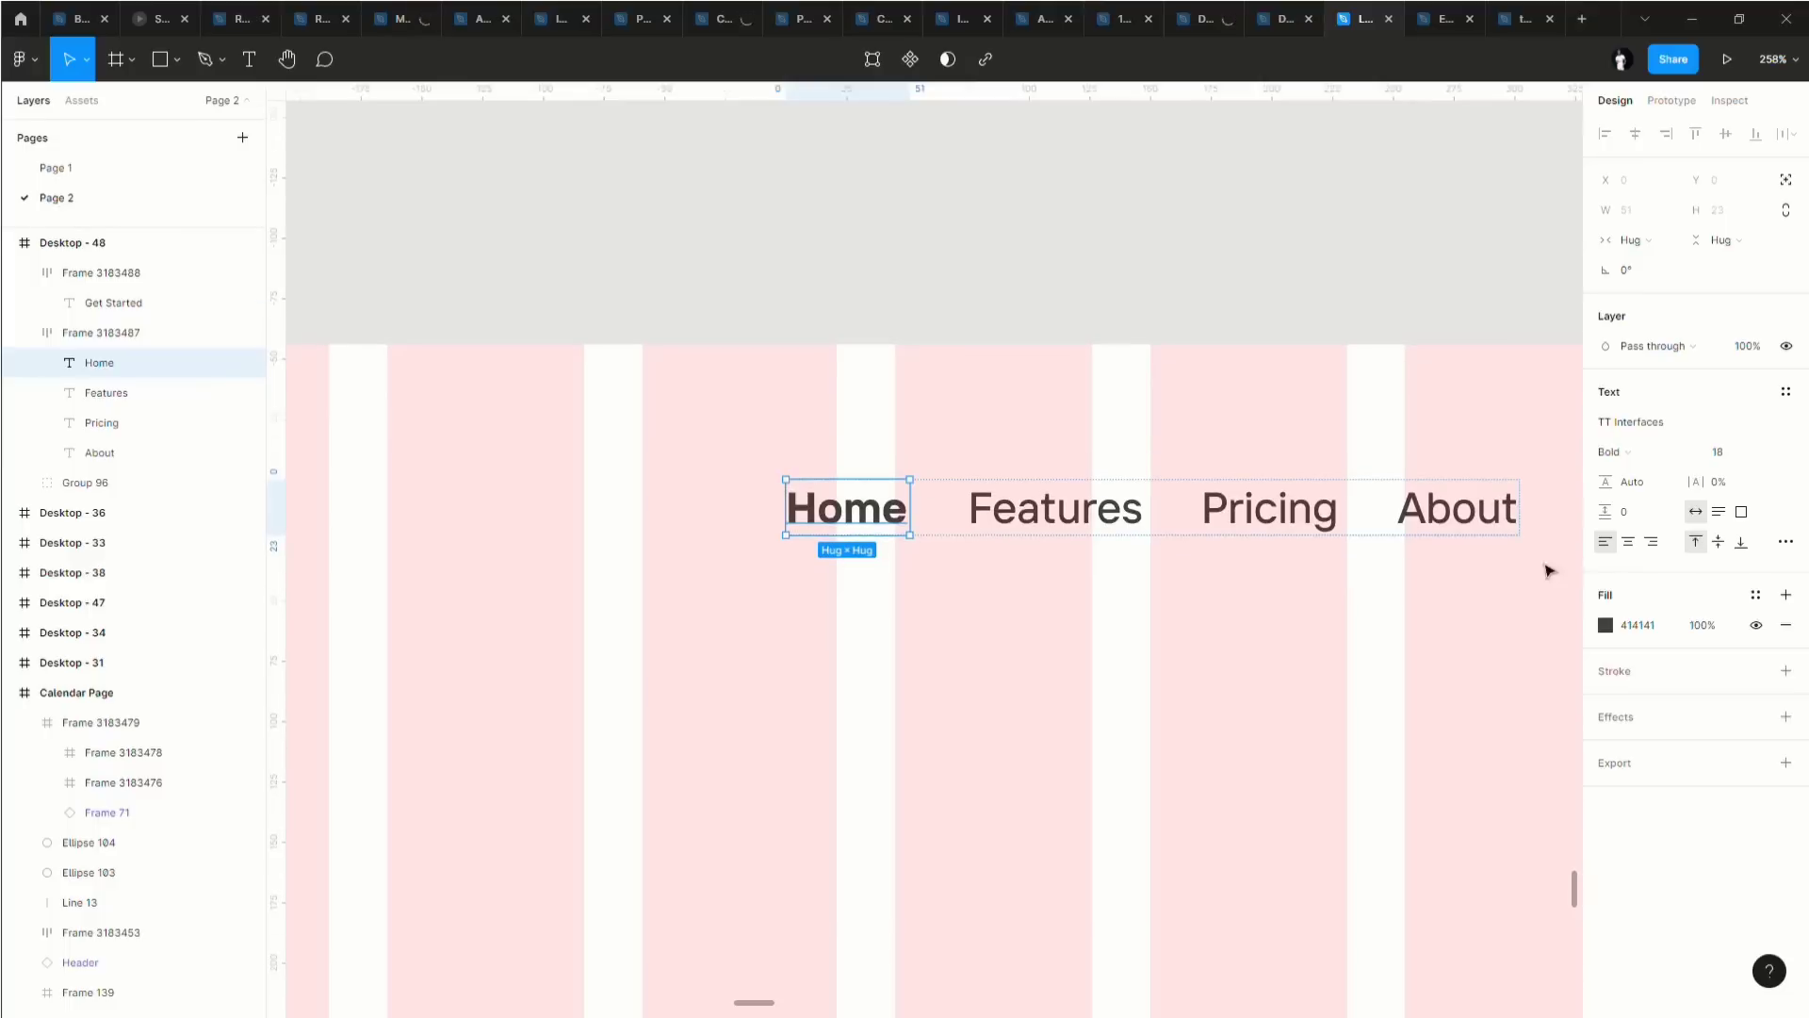
click(1756, 596)
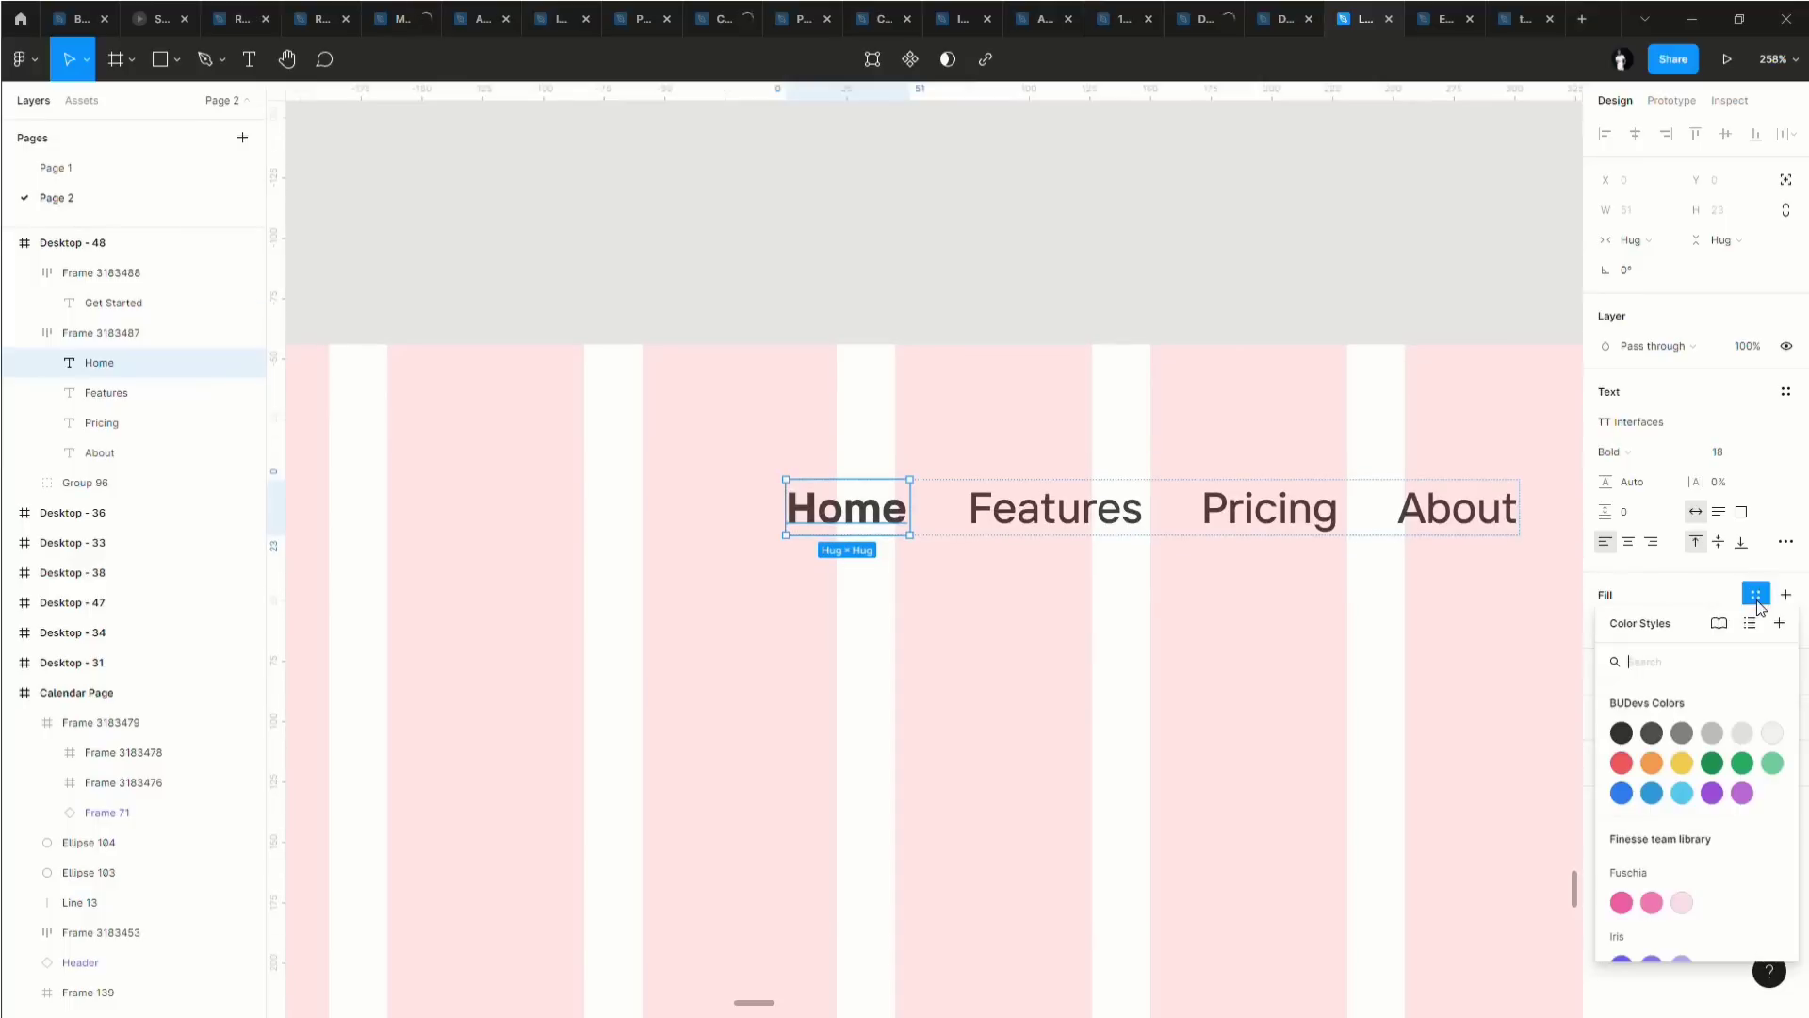
click(1694, 597)
click(1606, 625)
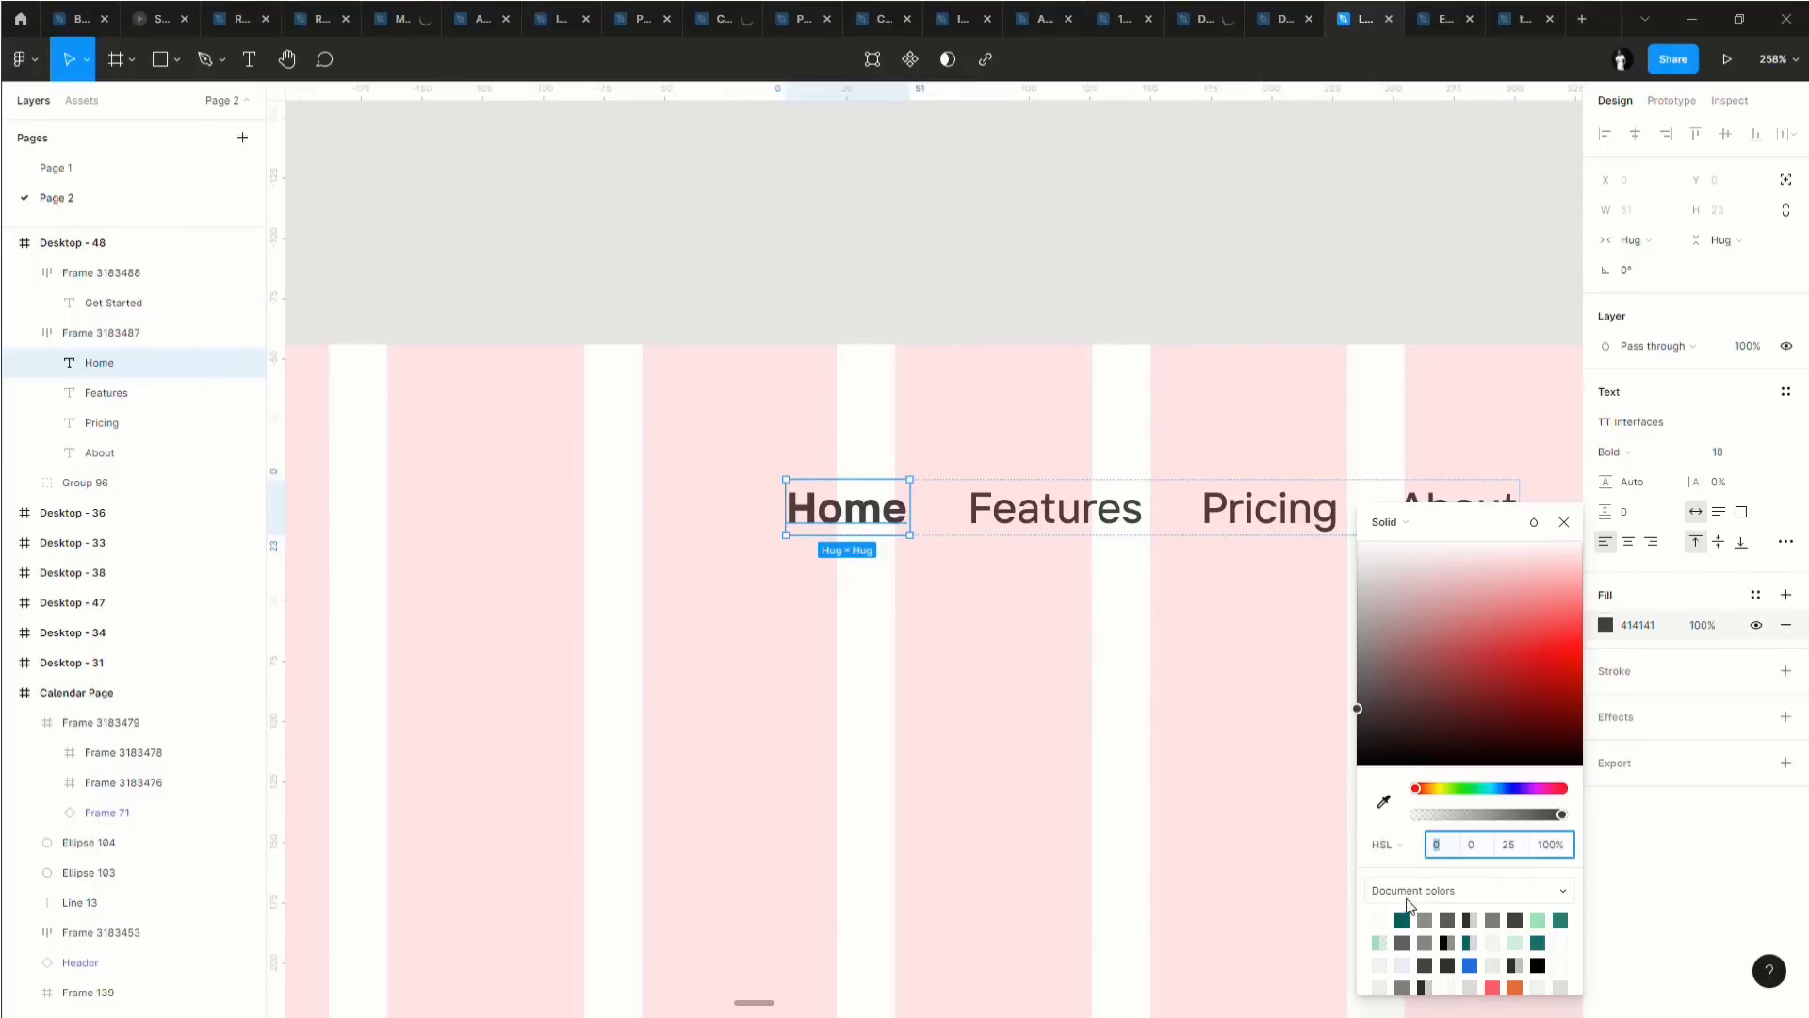
click(1402, 920)
click(1047, 747)
scroll(1046, 716, down, 5)
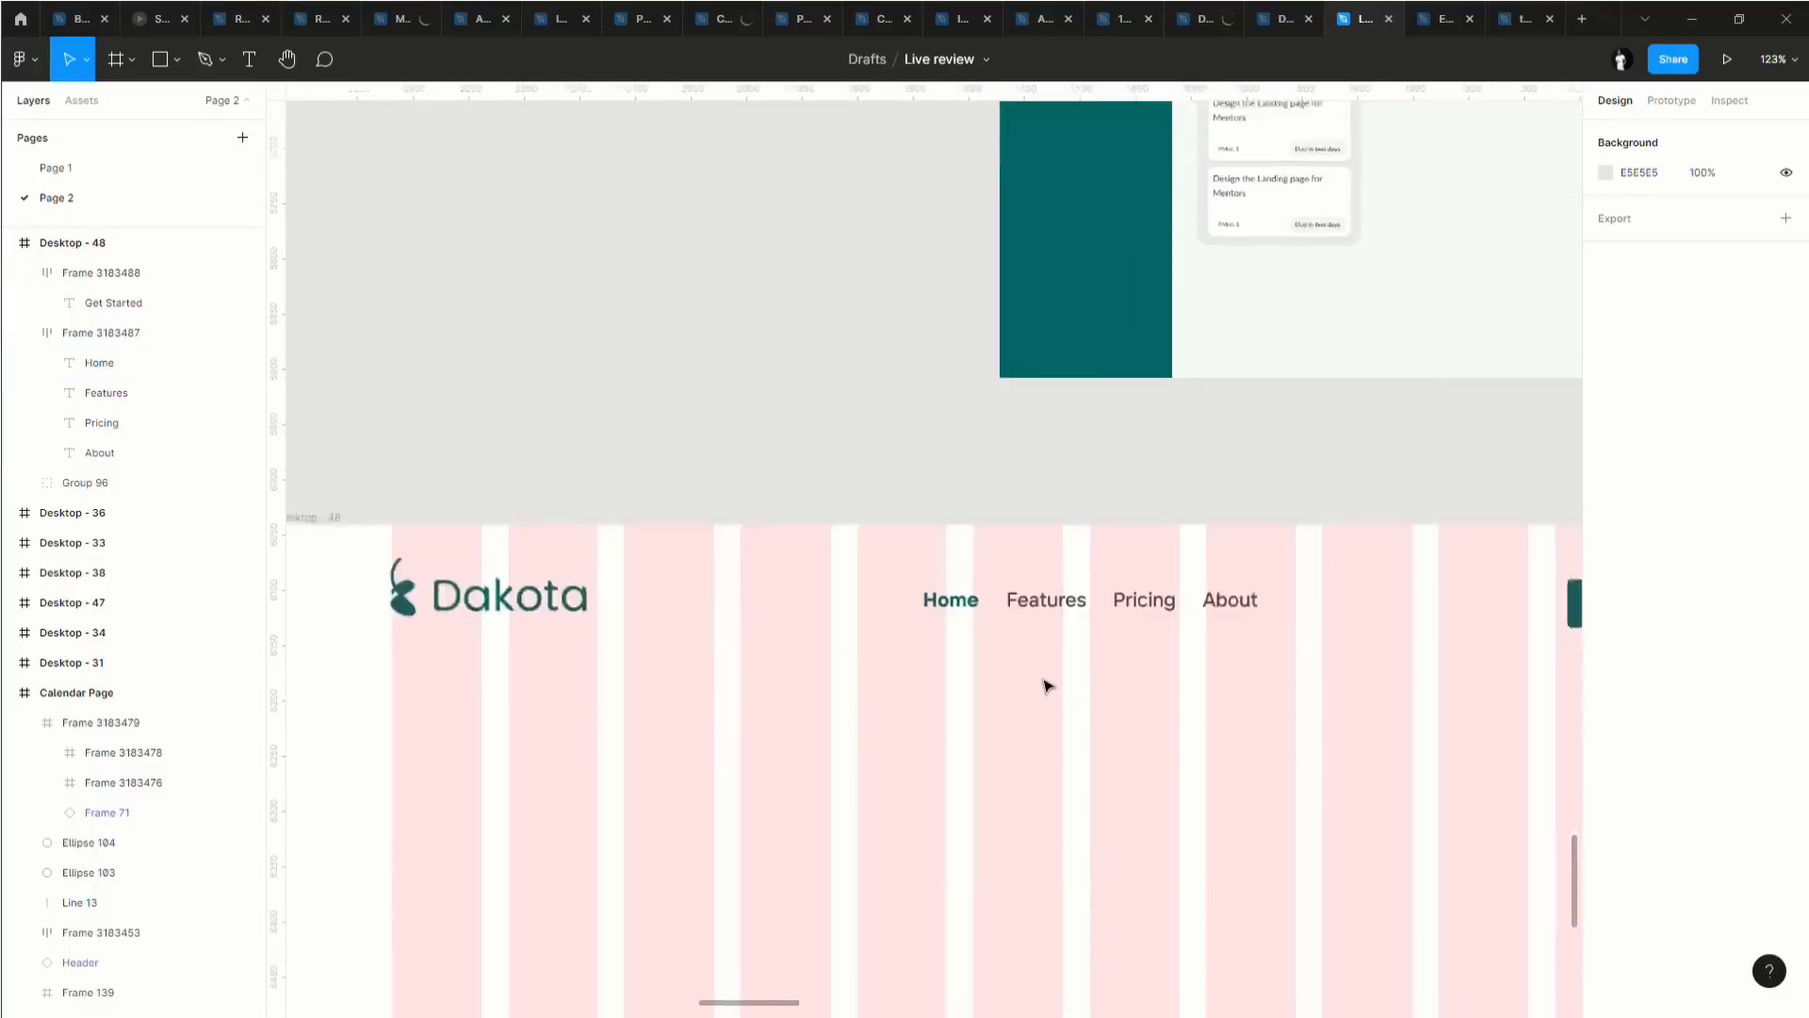
Try to combine the Dakota logo, the navigation links and the "Get Started" button into one horizontal auto layout frame.
scroll(1046, 685, down, 3)
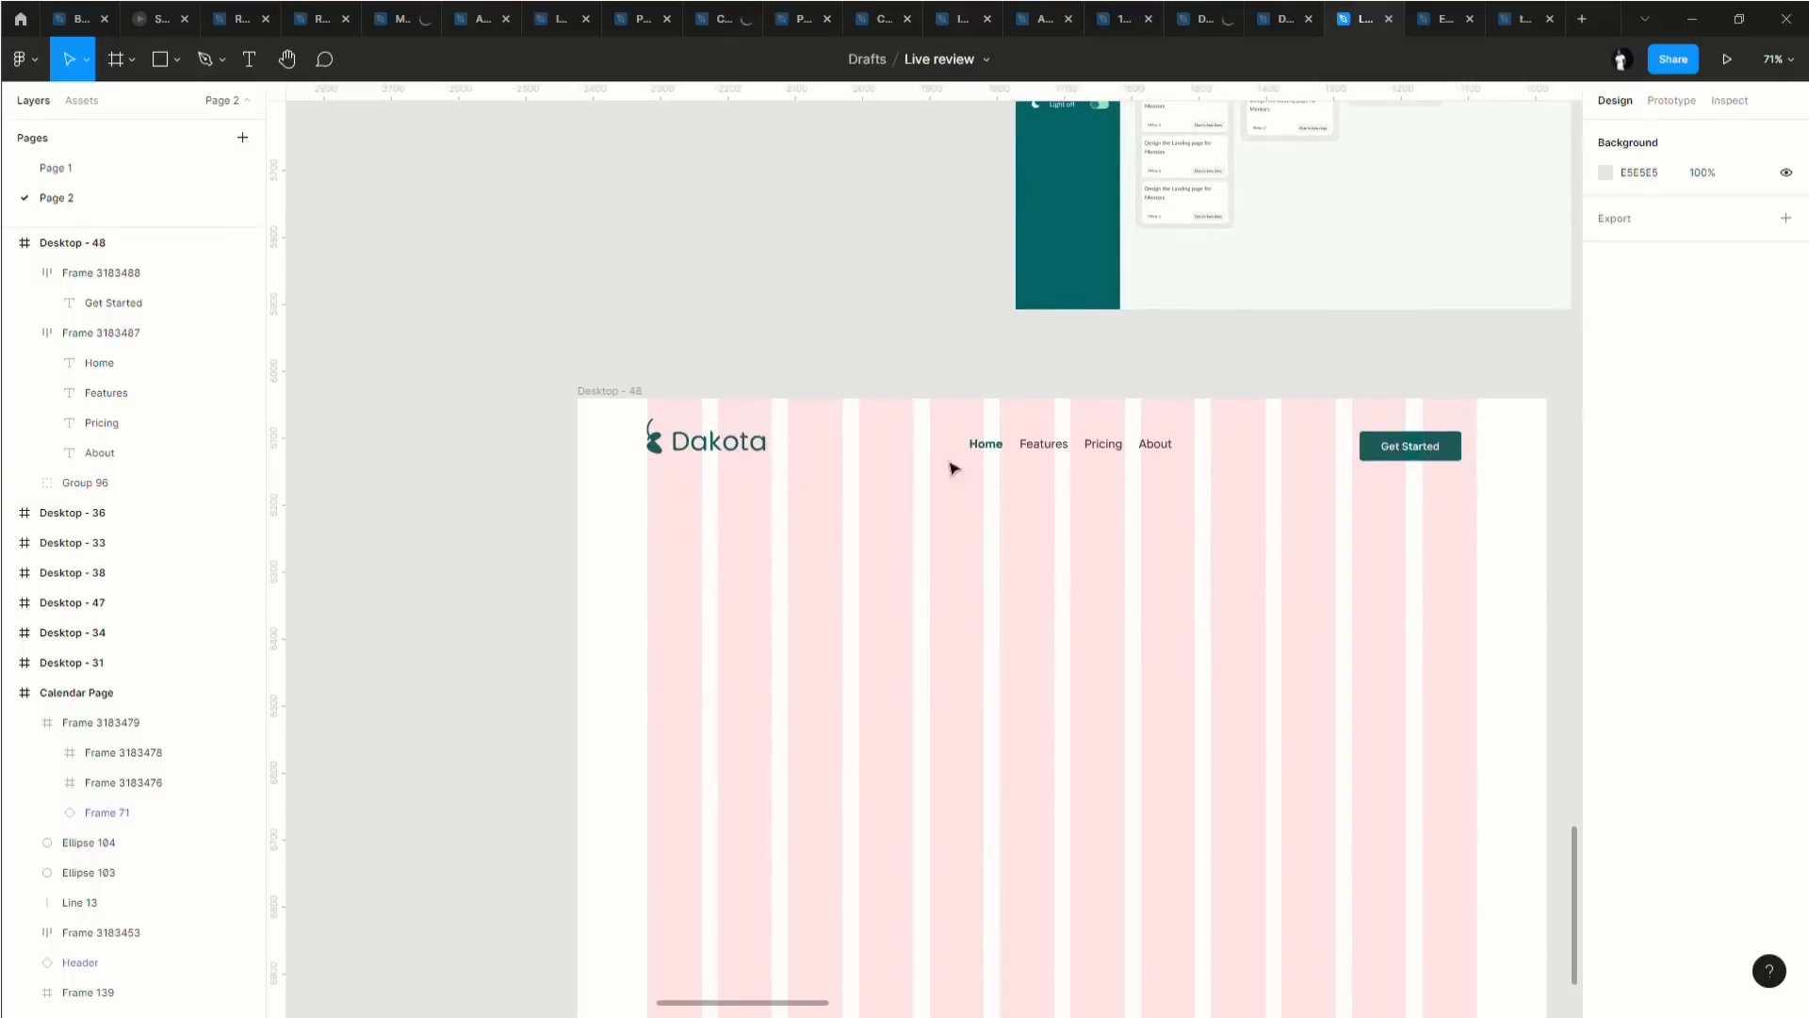
click(709, 459)
shift+click(1083, 448)
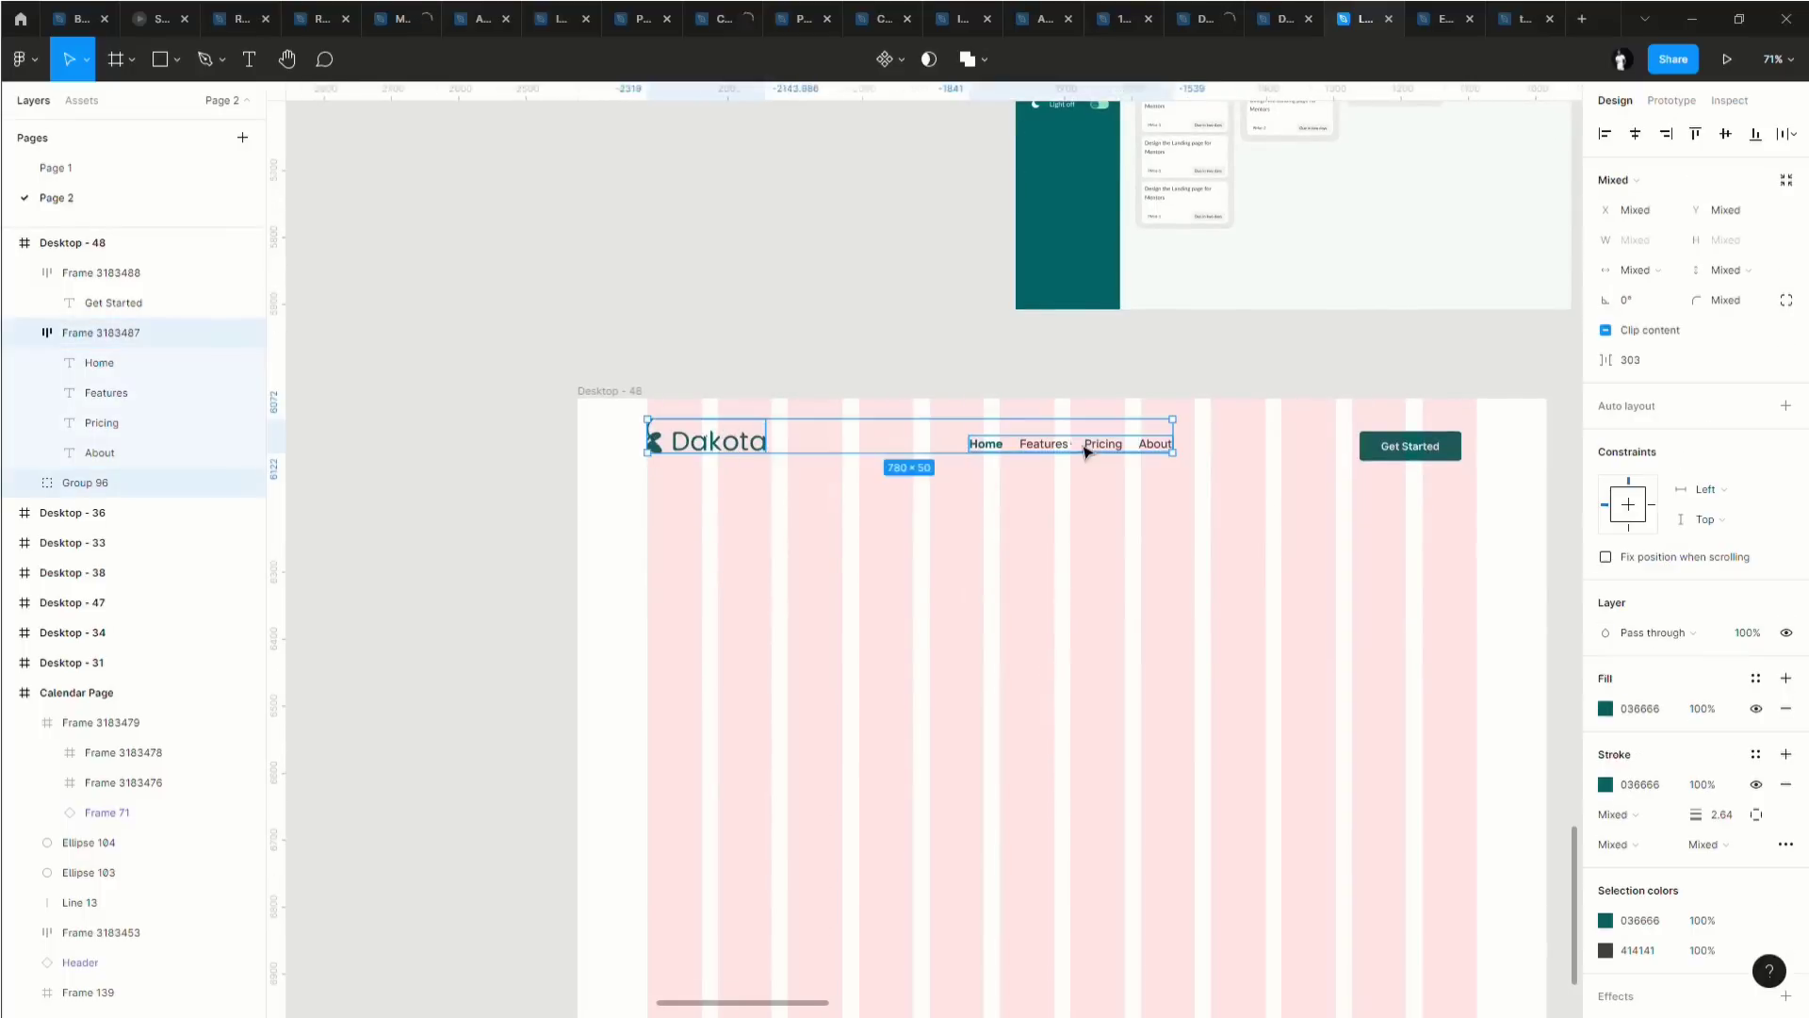
shift+click(1436, 450)
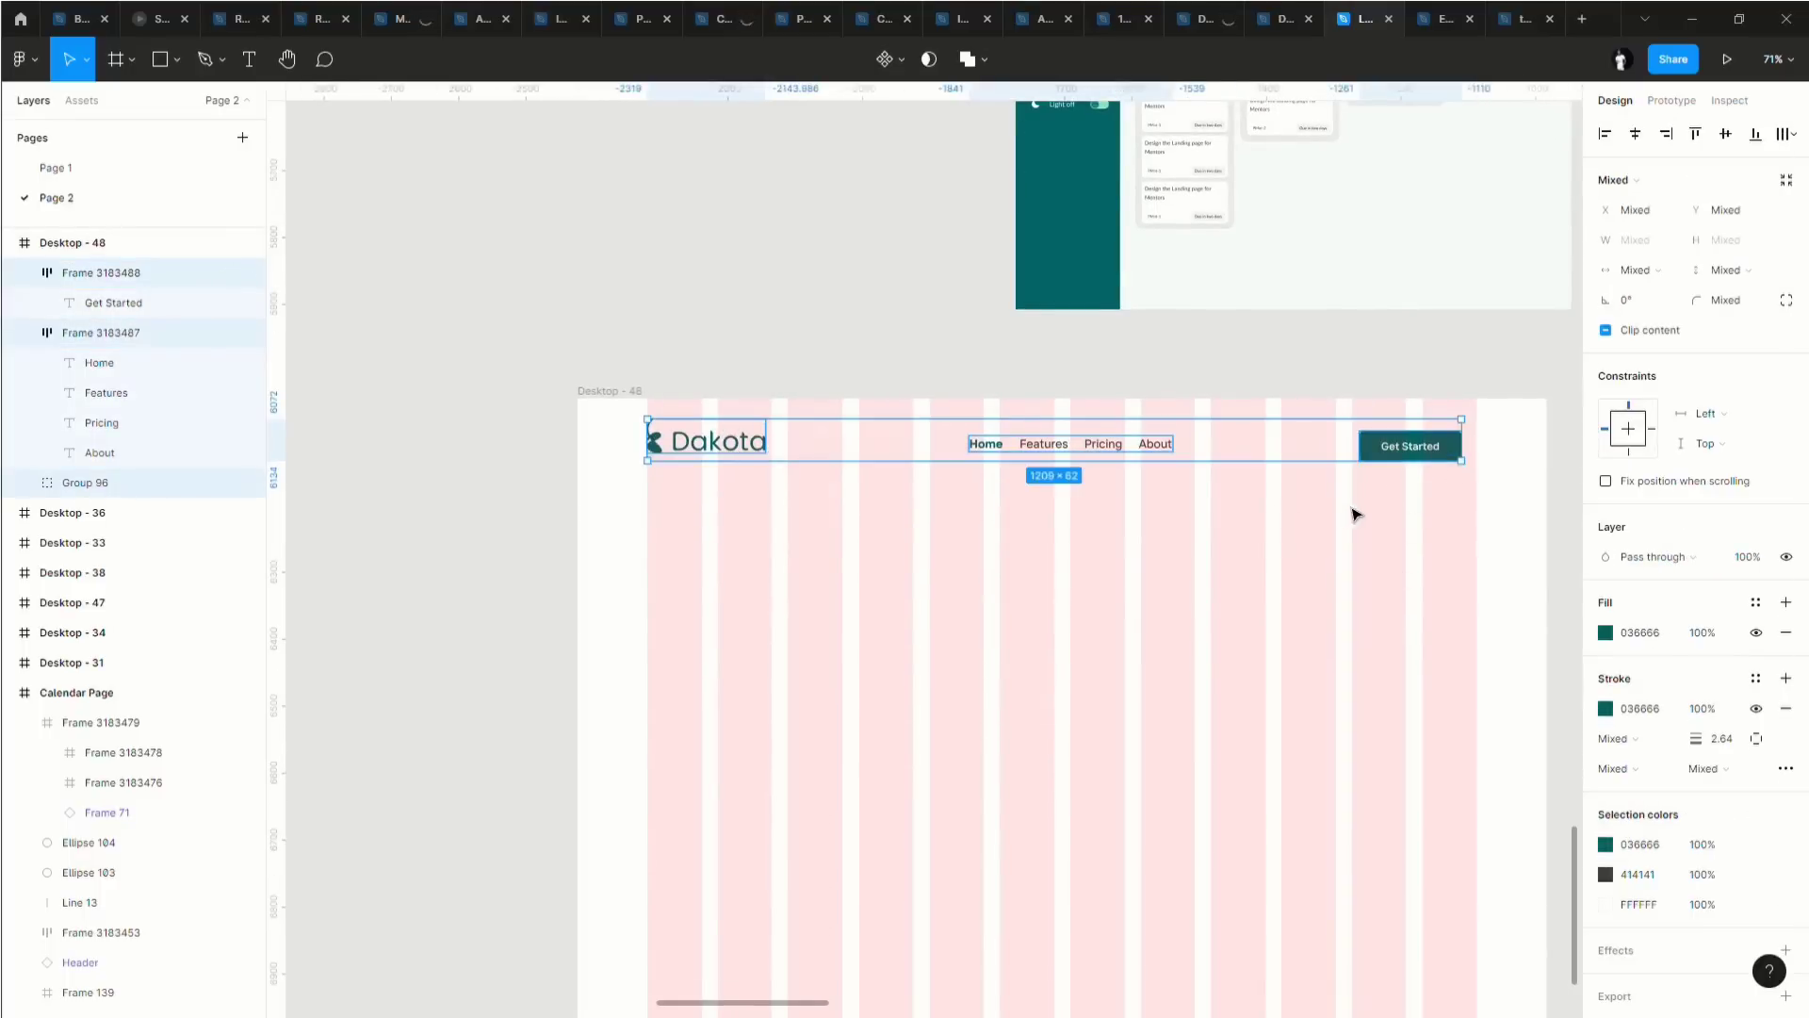
key(shift+a)
scroll(622, 455, up, 2)
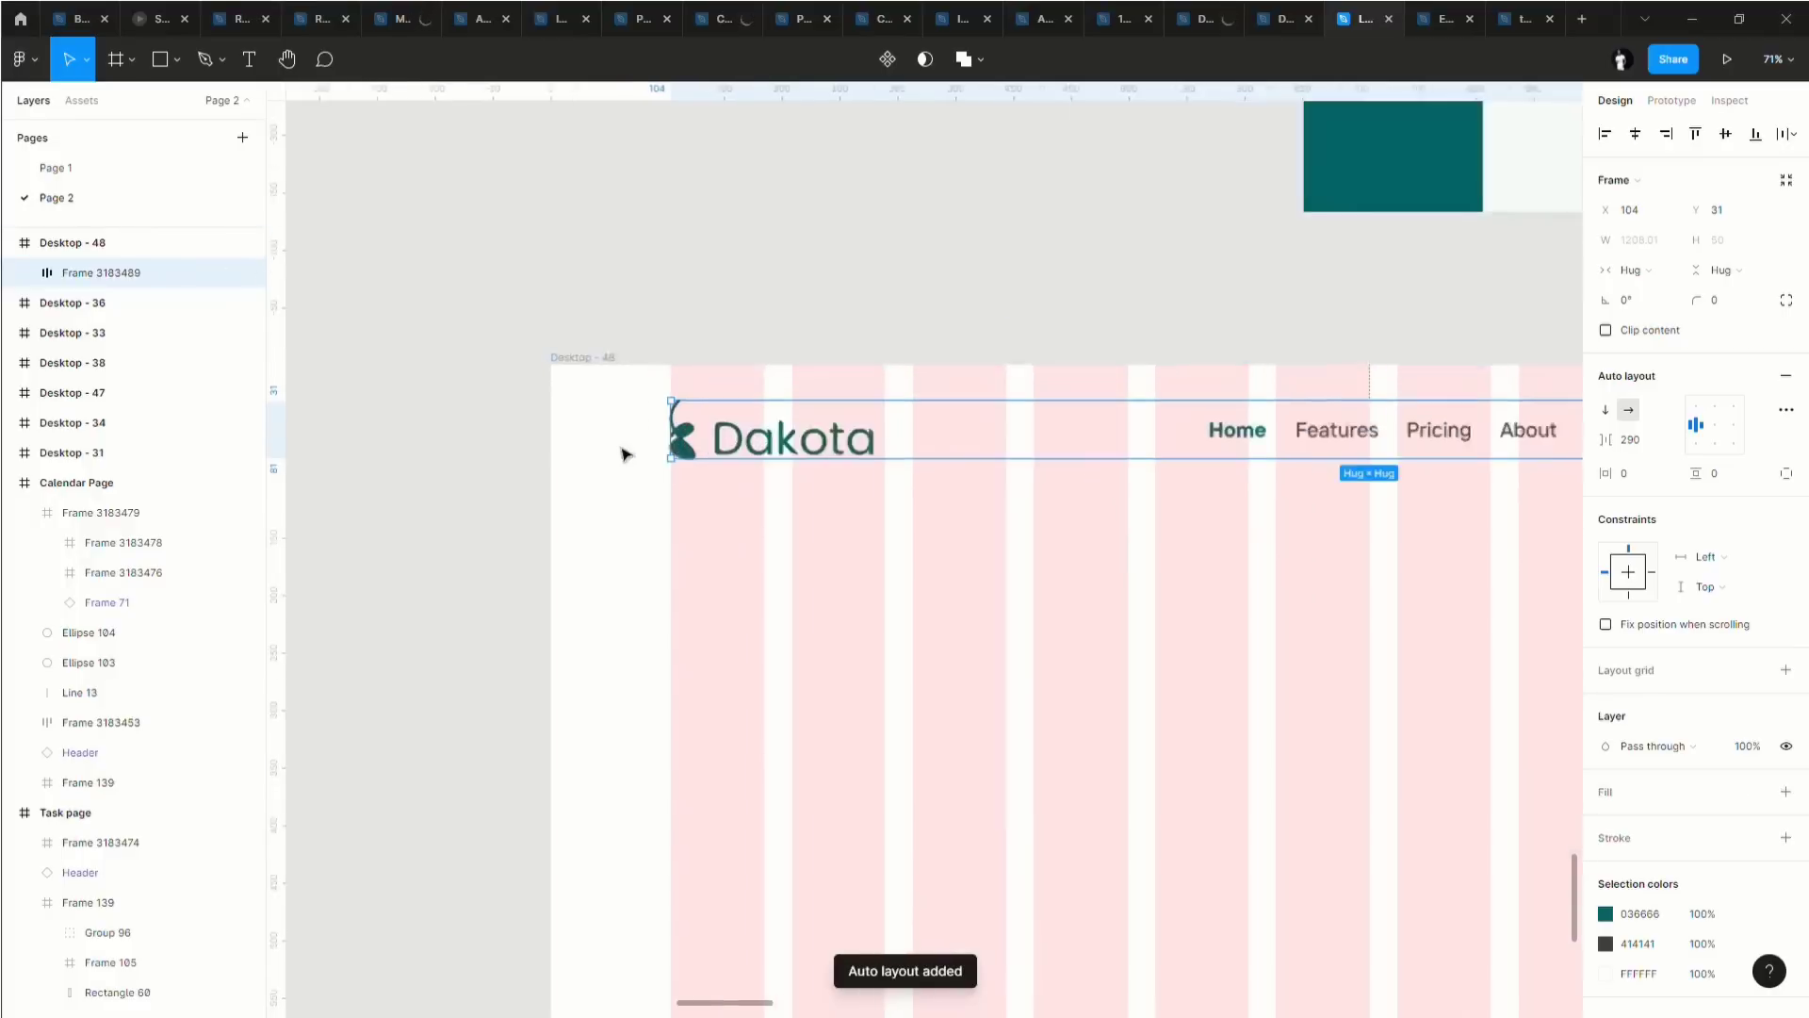
scroll(622, 455, up, 5)
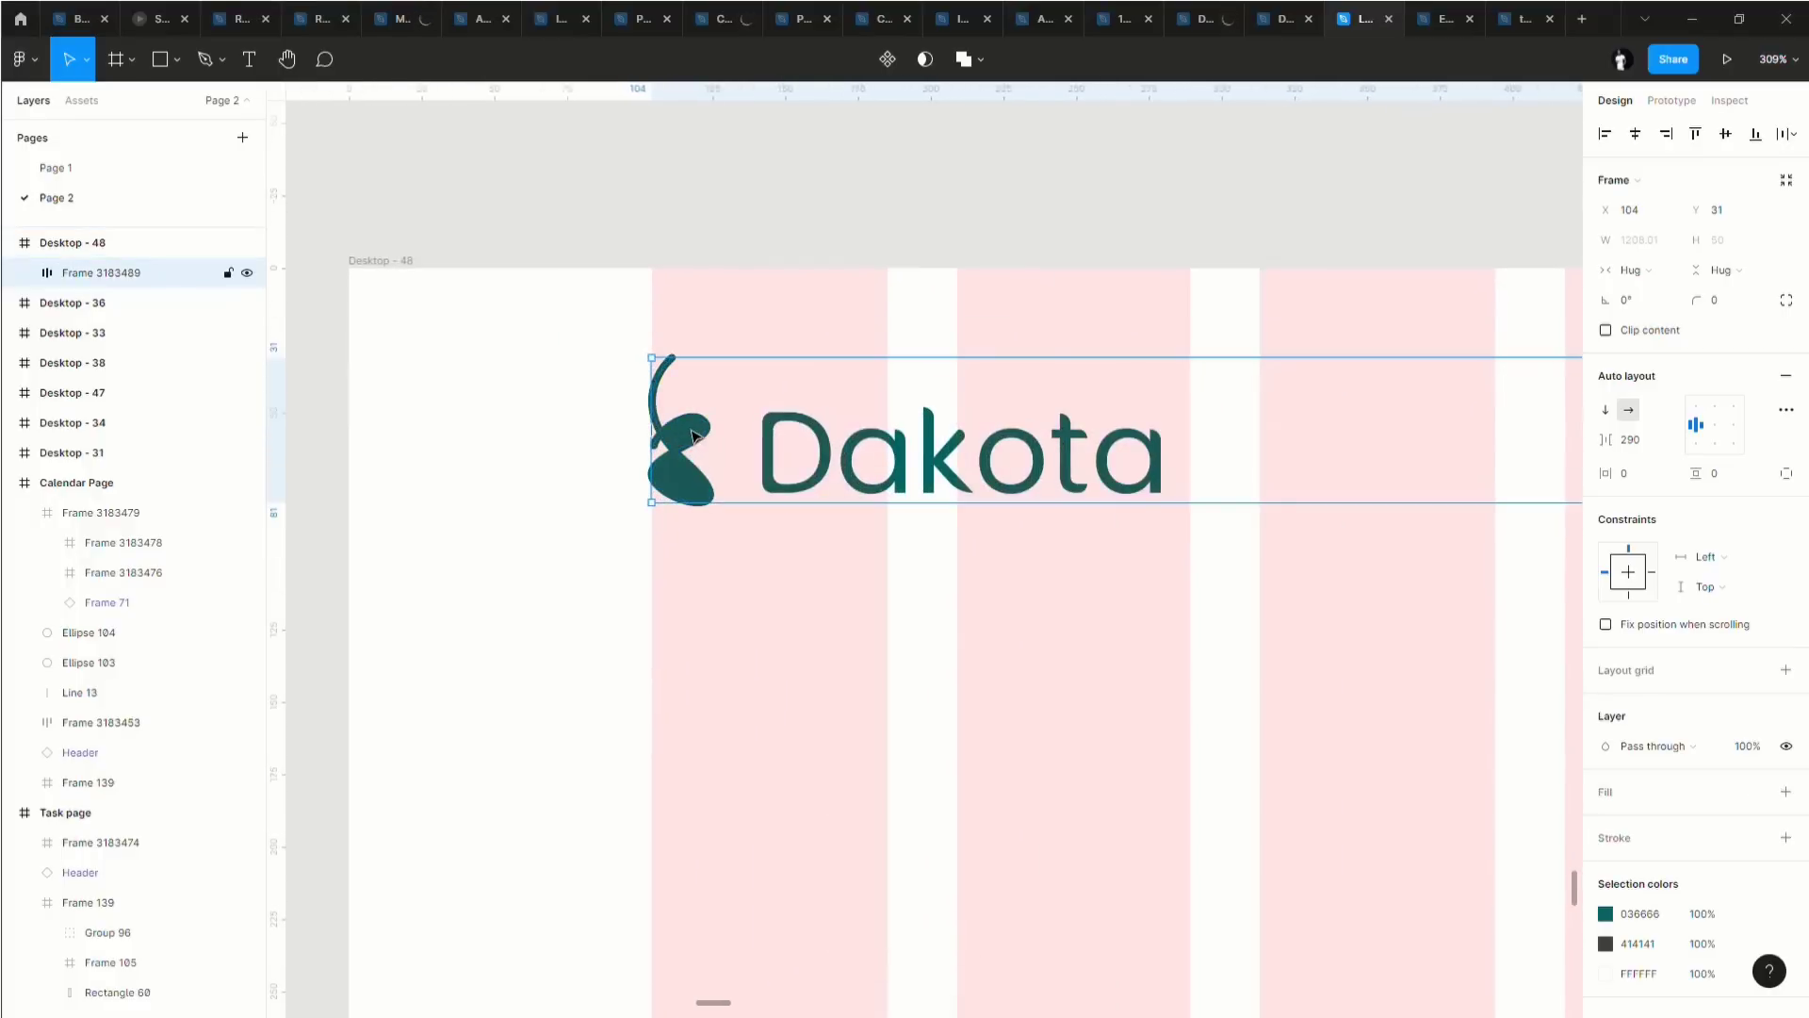
scroll(693, 435, down, 5)
scroll(697, 434, right, 3)
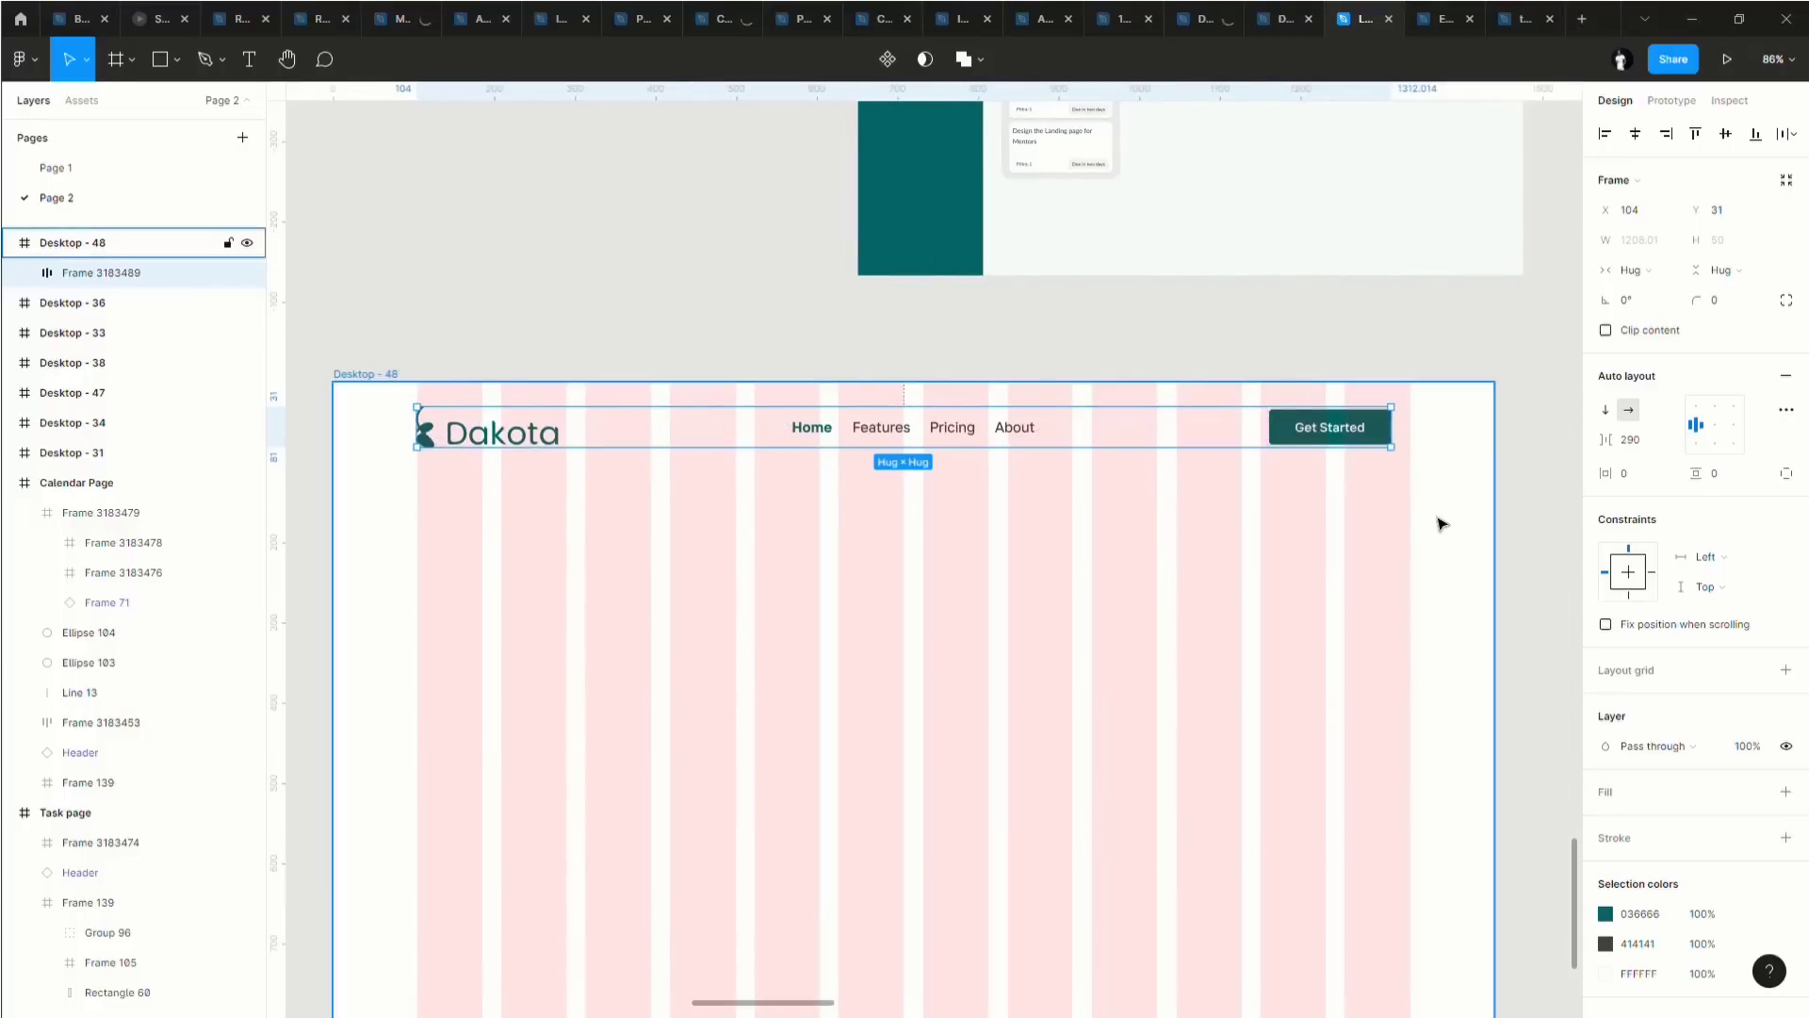
key(ctrl+shift+g)
click(1343, 514)
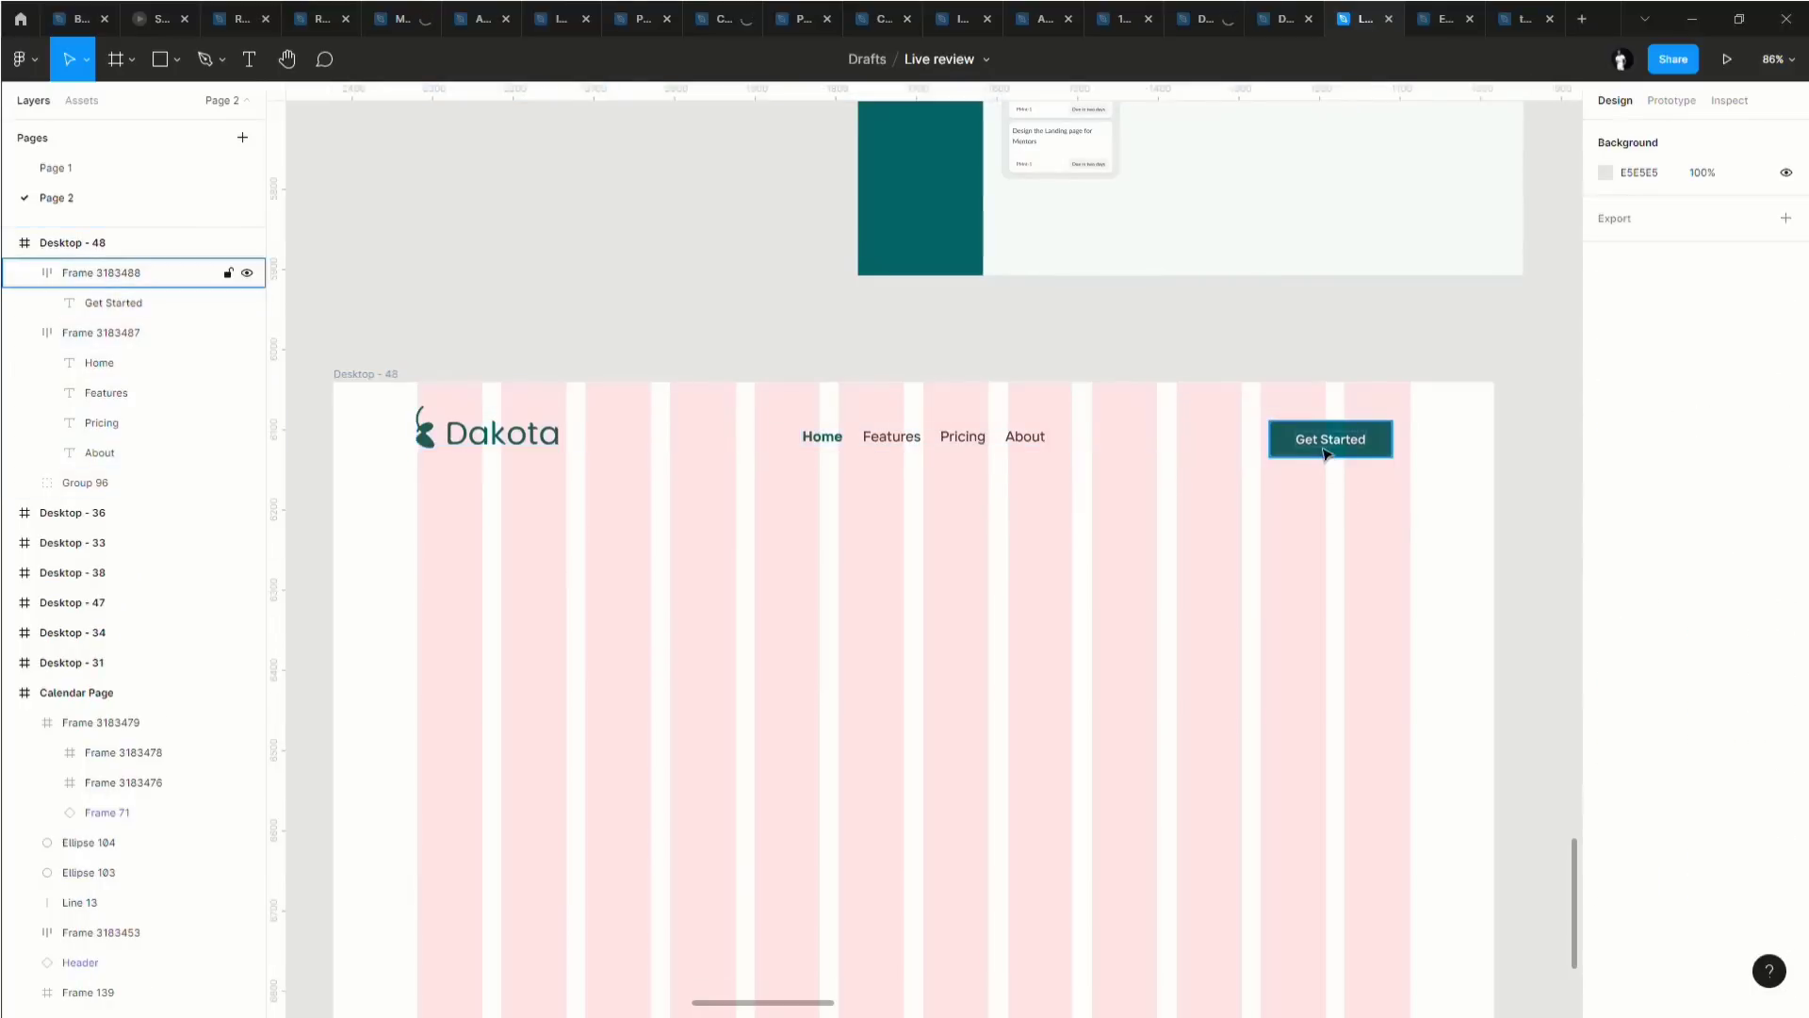
Move the "Get Started" button so that its right edge aligns with the outer edge of the last grid column.
scroll(1389, 468, up, 5)
click(1377, 449)
drag(1376, 449, 1423, 417)
scroll(1252, 505, right, 1)
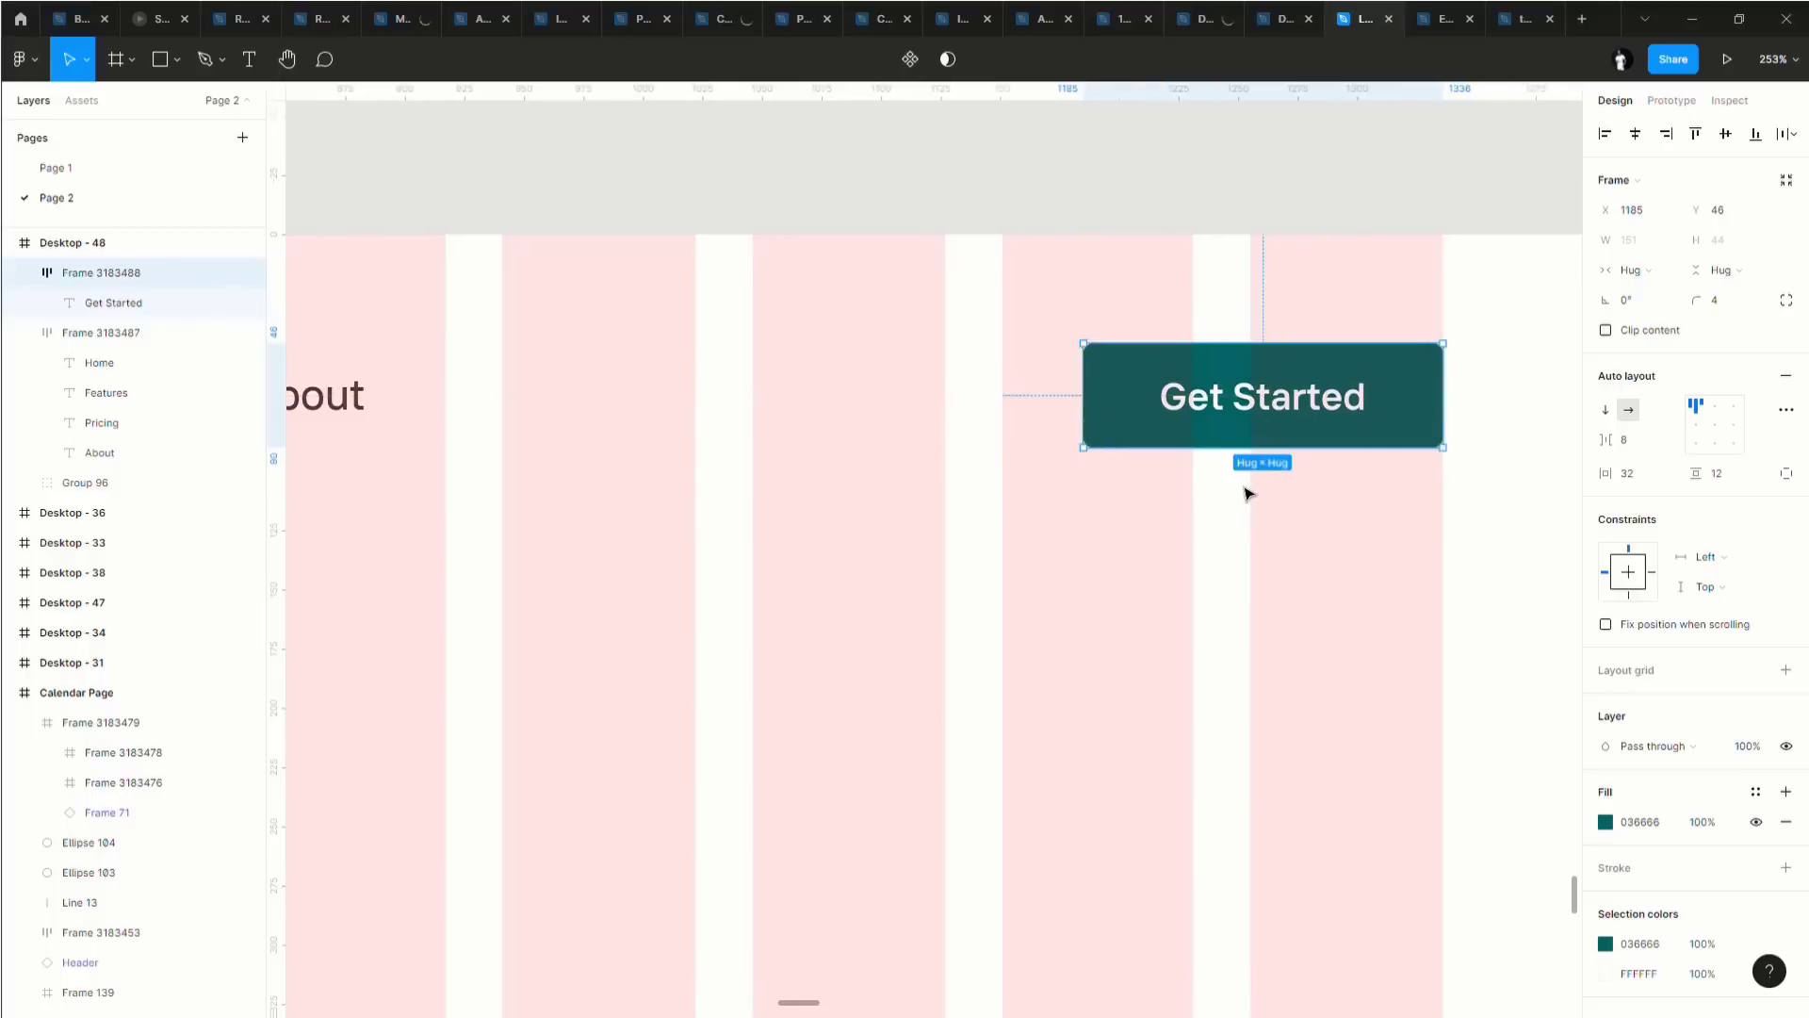
Combine the Dakota logo, the navigation links and the "Get Started" button into one horizontal auto layout frame.
scroll(1247, 489, down, 5)
scroll(1131, 508, left, 3)
click(699, 457)
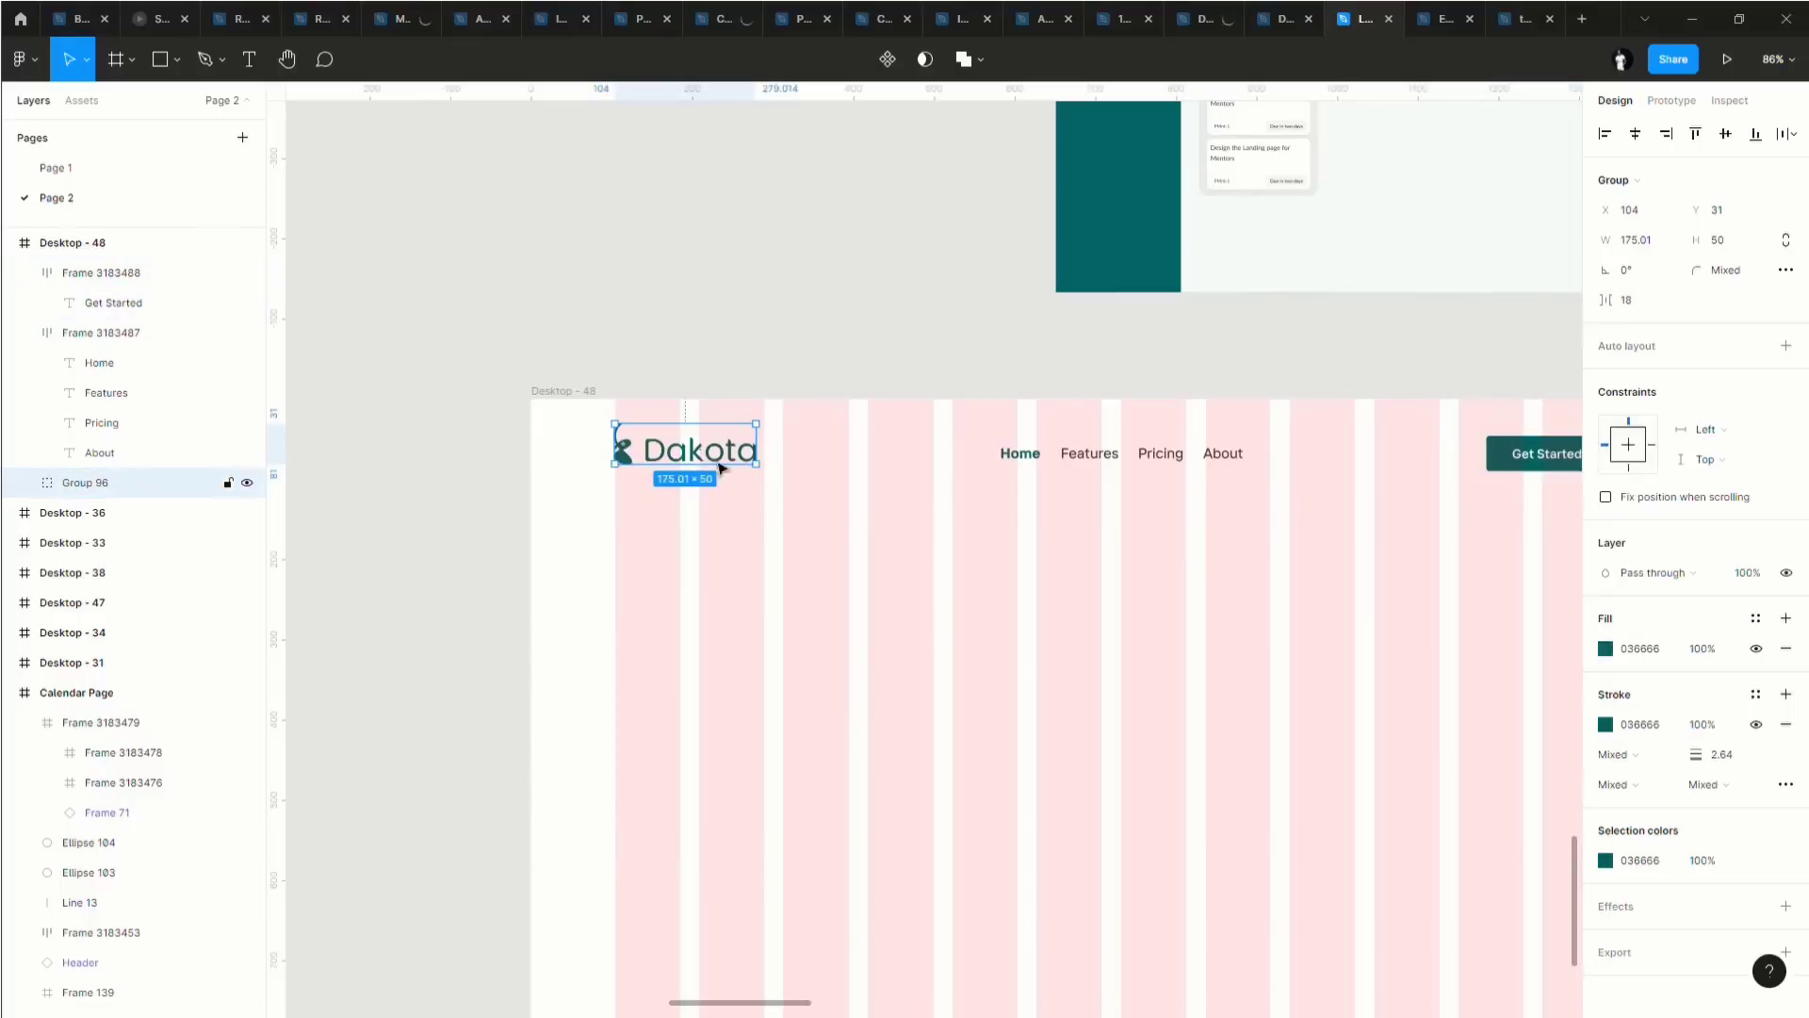
shift+click(1159, 459)
shift+click(1520, 464)
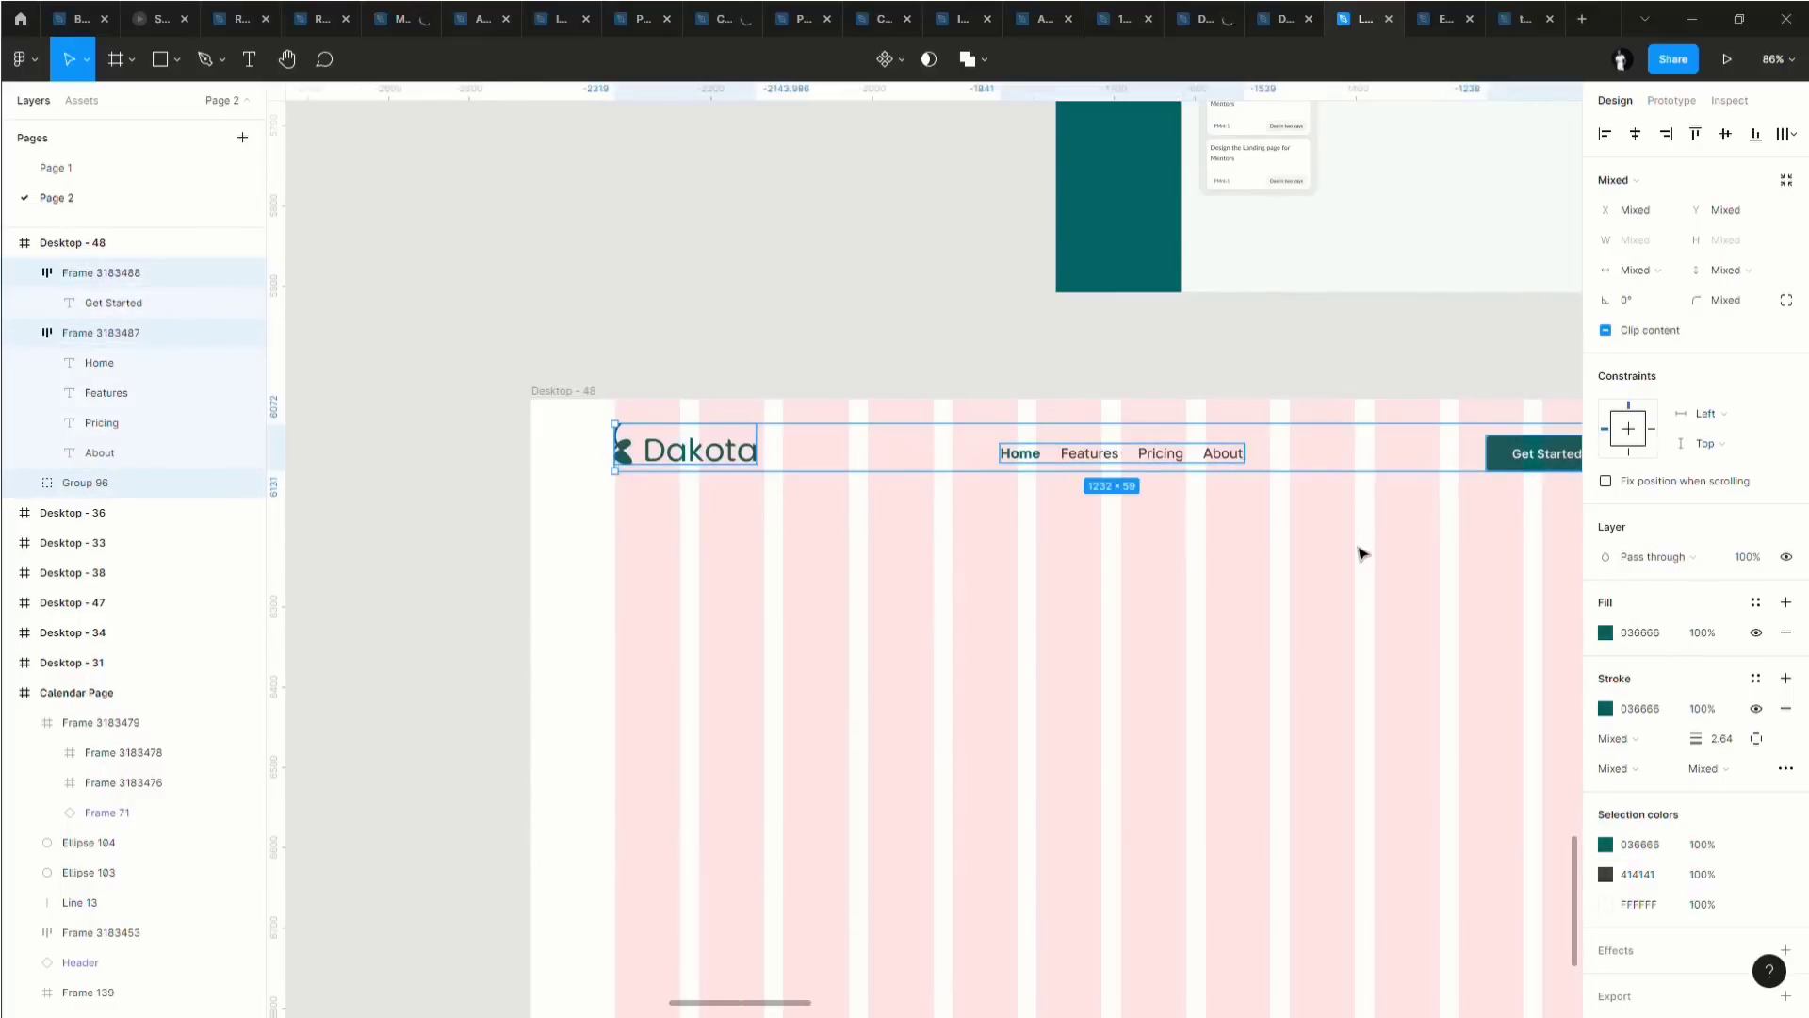
key(shift+a)
scroll(1135, 527, down, 3)
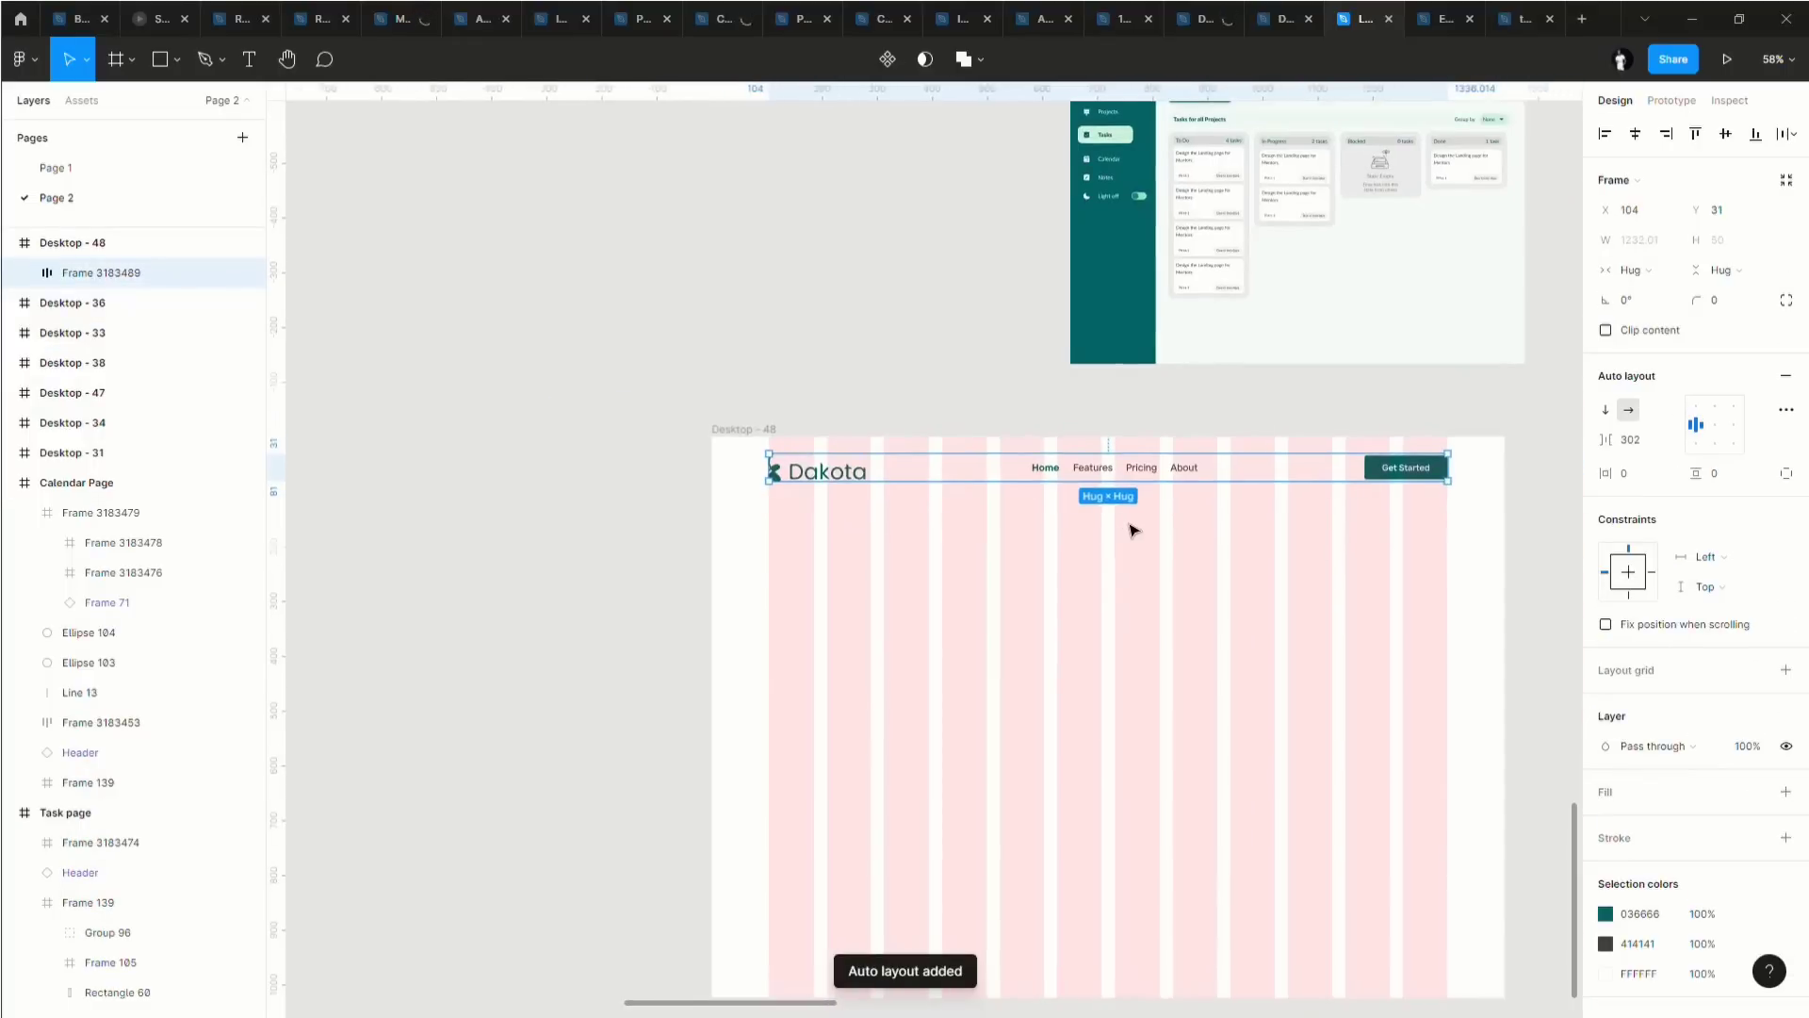
Examine how the header's button, navigation links and logo line up with the column grid at both ends.
scroll(1134, 525, right, 1)
scroll(1381, 462, up, 10)
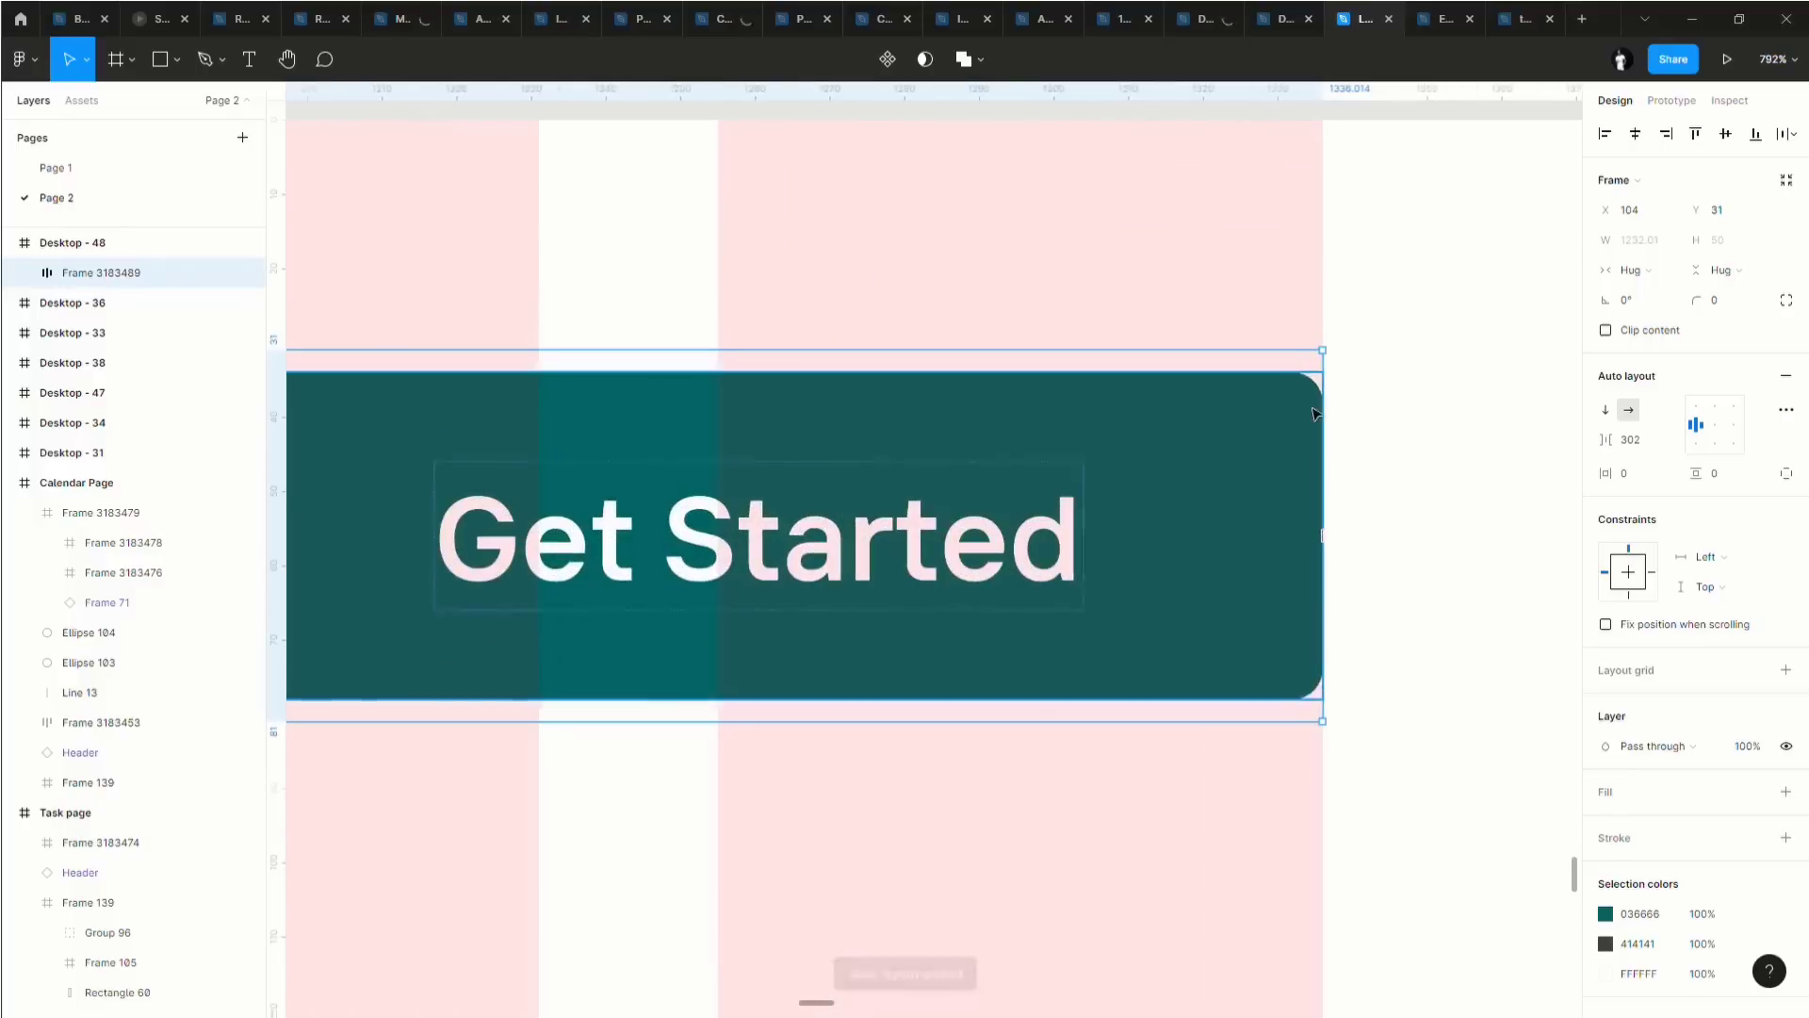
scroll(1316, 449, down, 5)
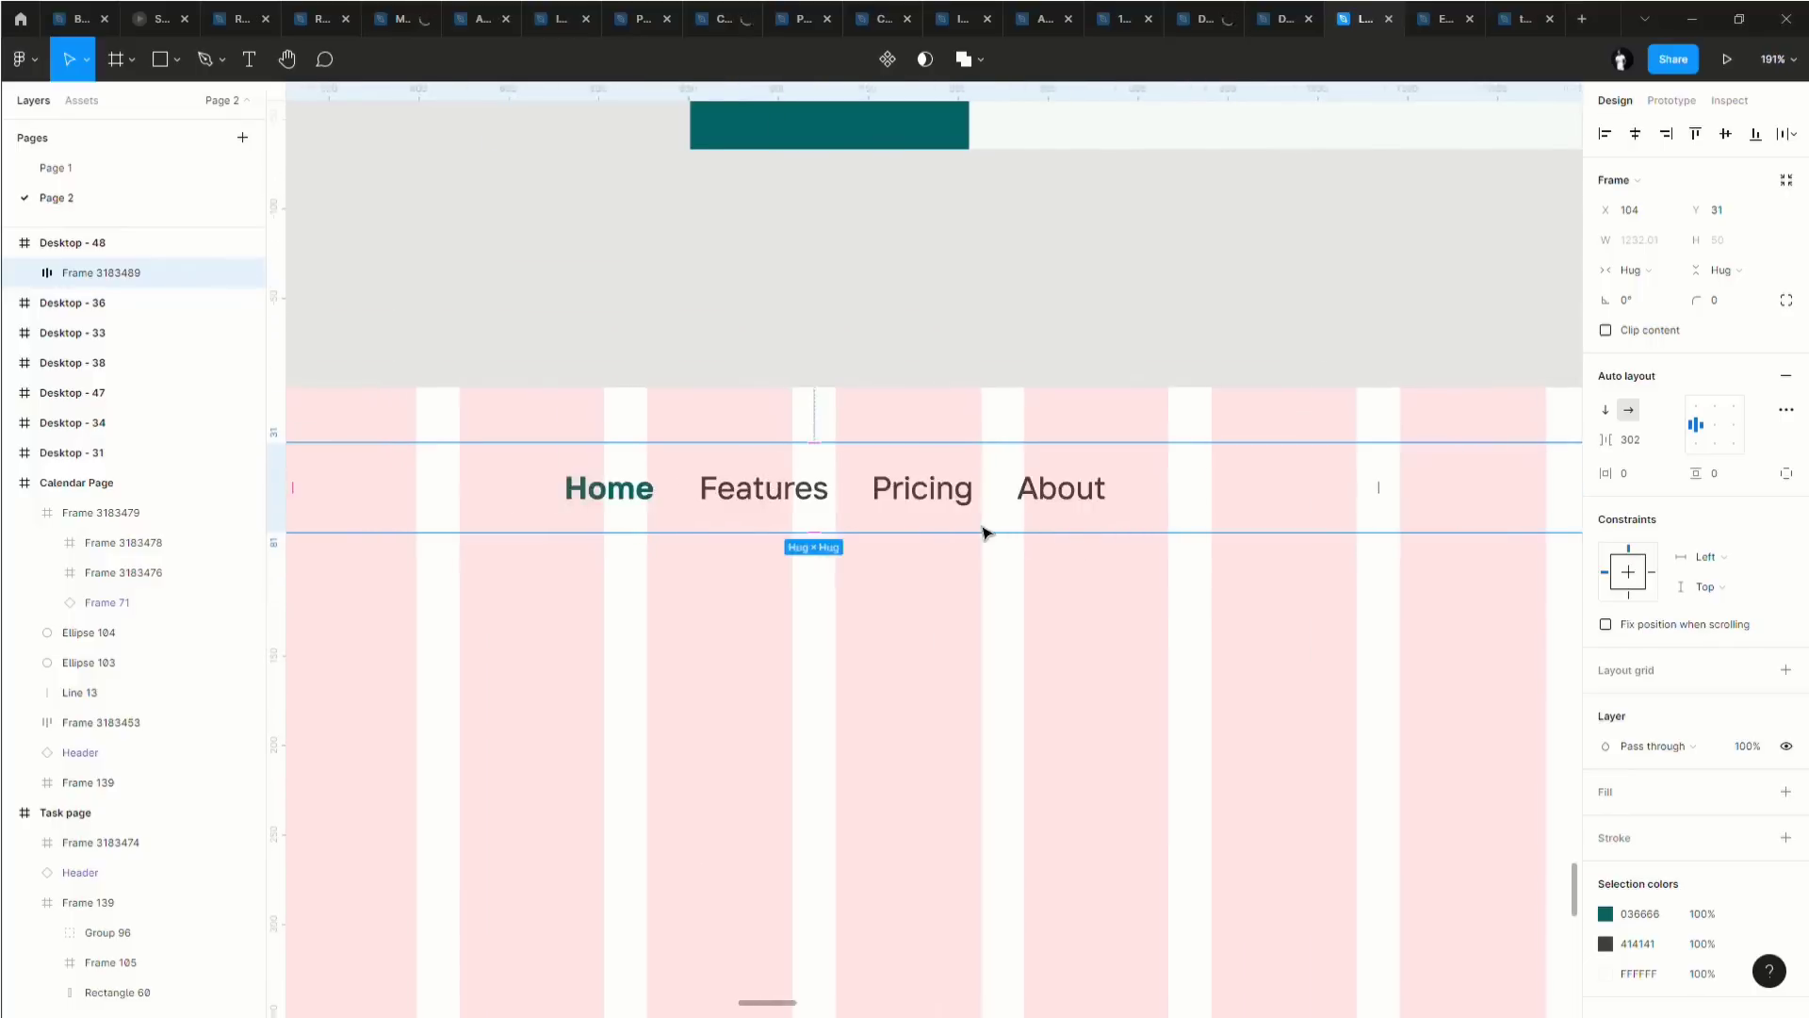
scroll(829, 534, left, 3)
scroll(412, 484, up, 5)
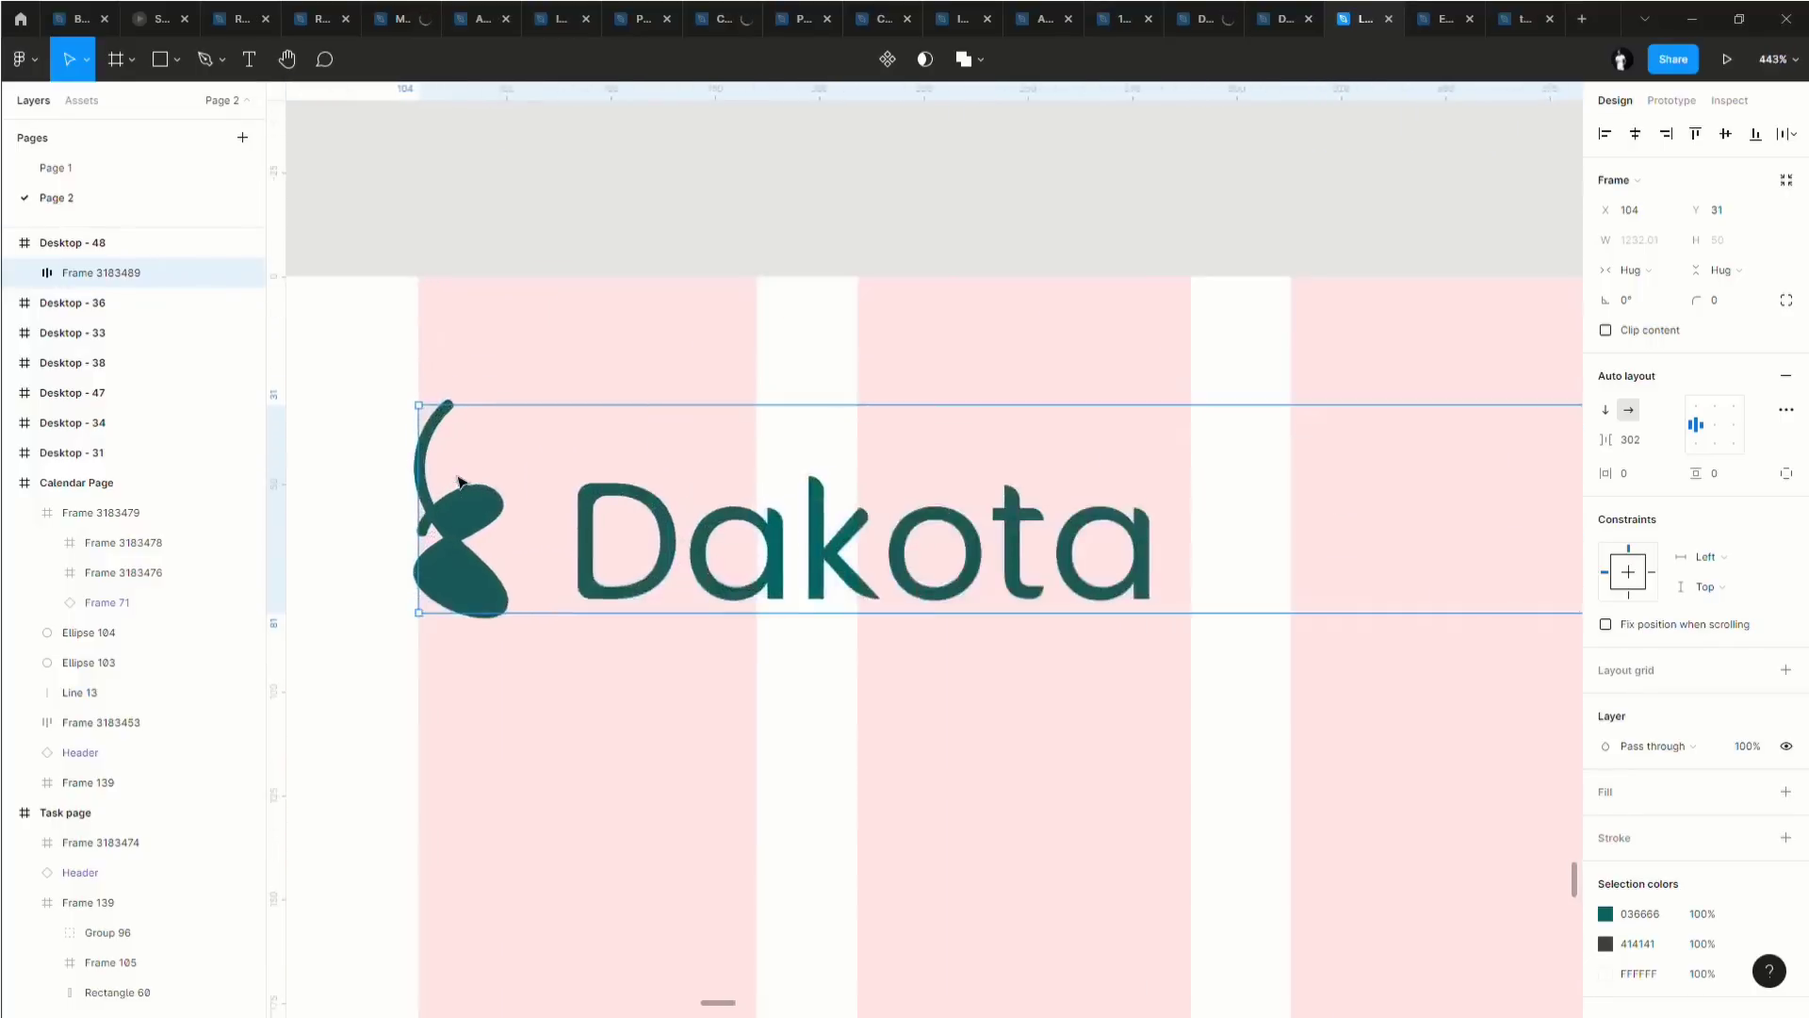
scroll(412, 484, up, 2)
scroll(412, 484, down, 6)
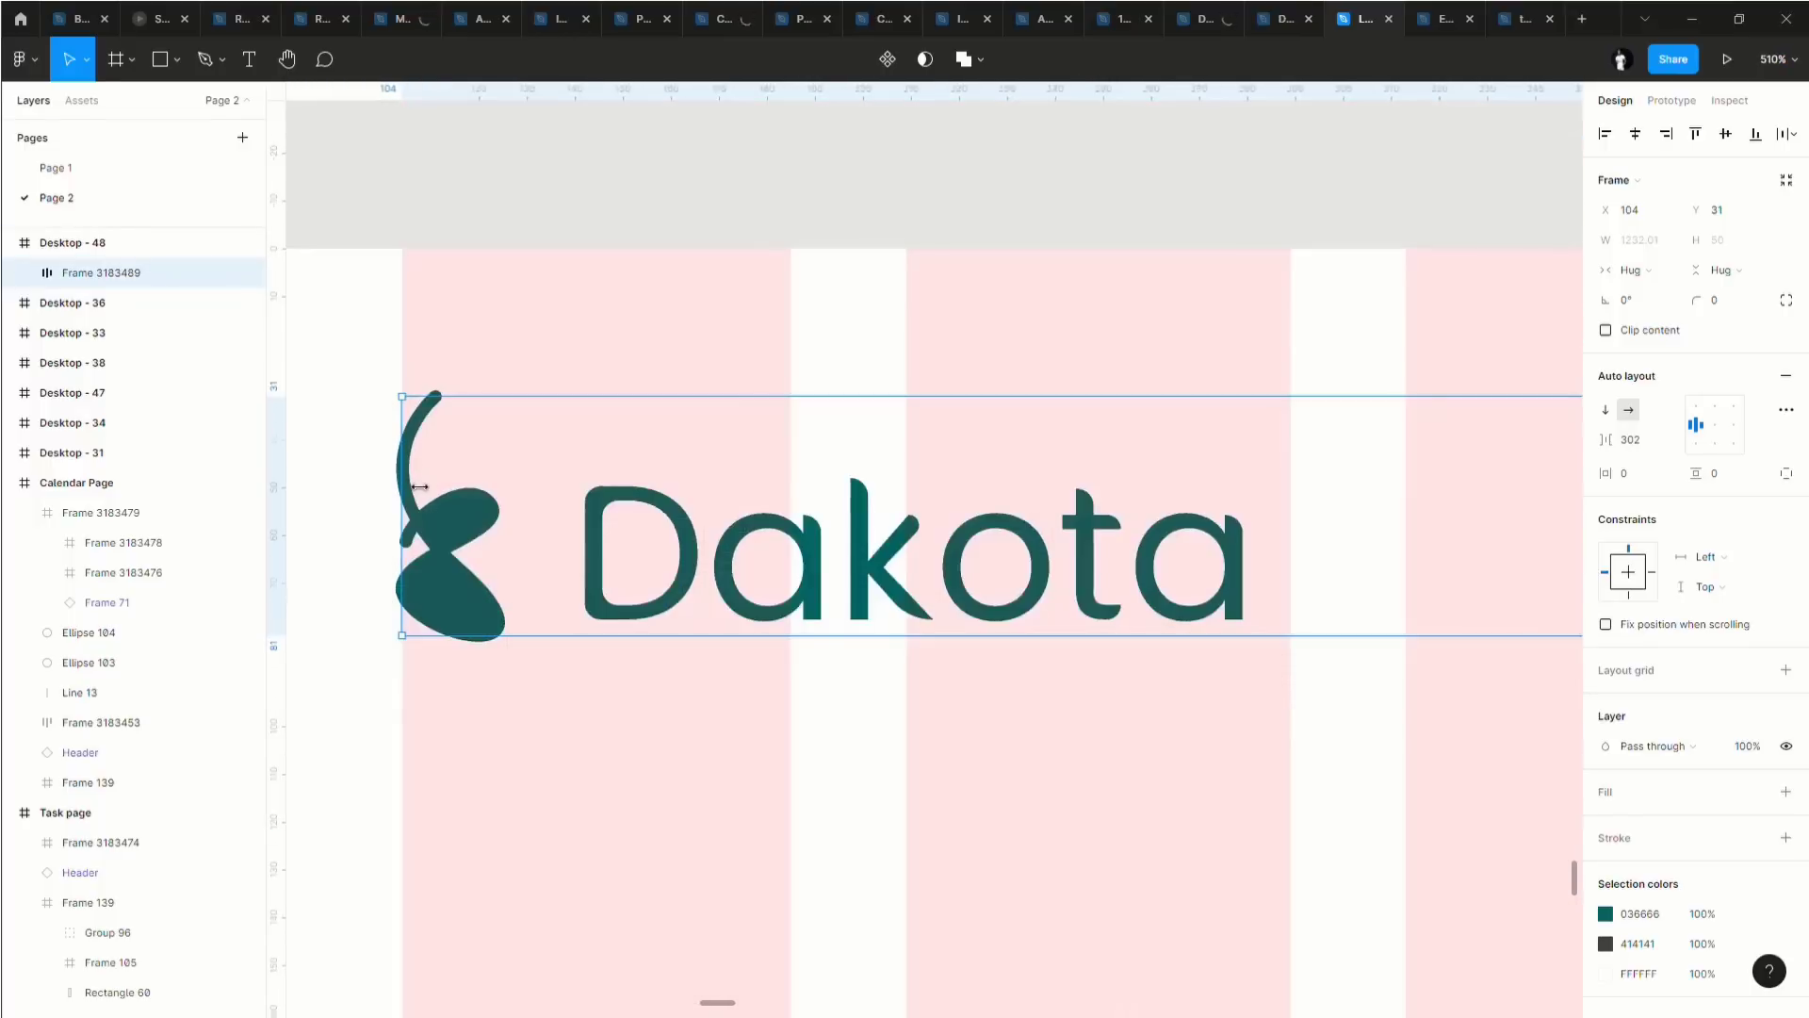
scroll(1115, 508, up, 3)
scroll(1115, 508, right, 2)
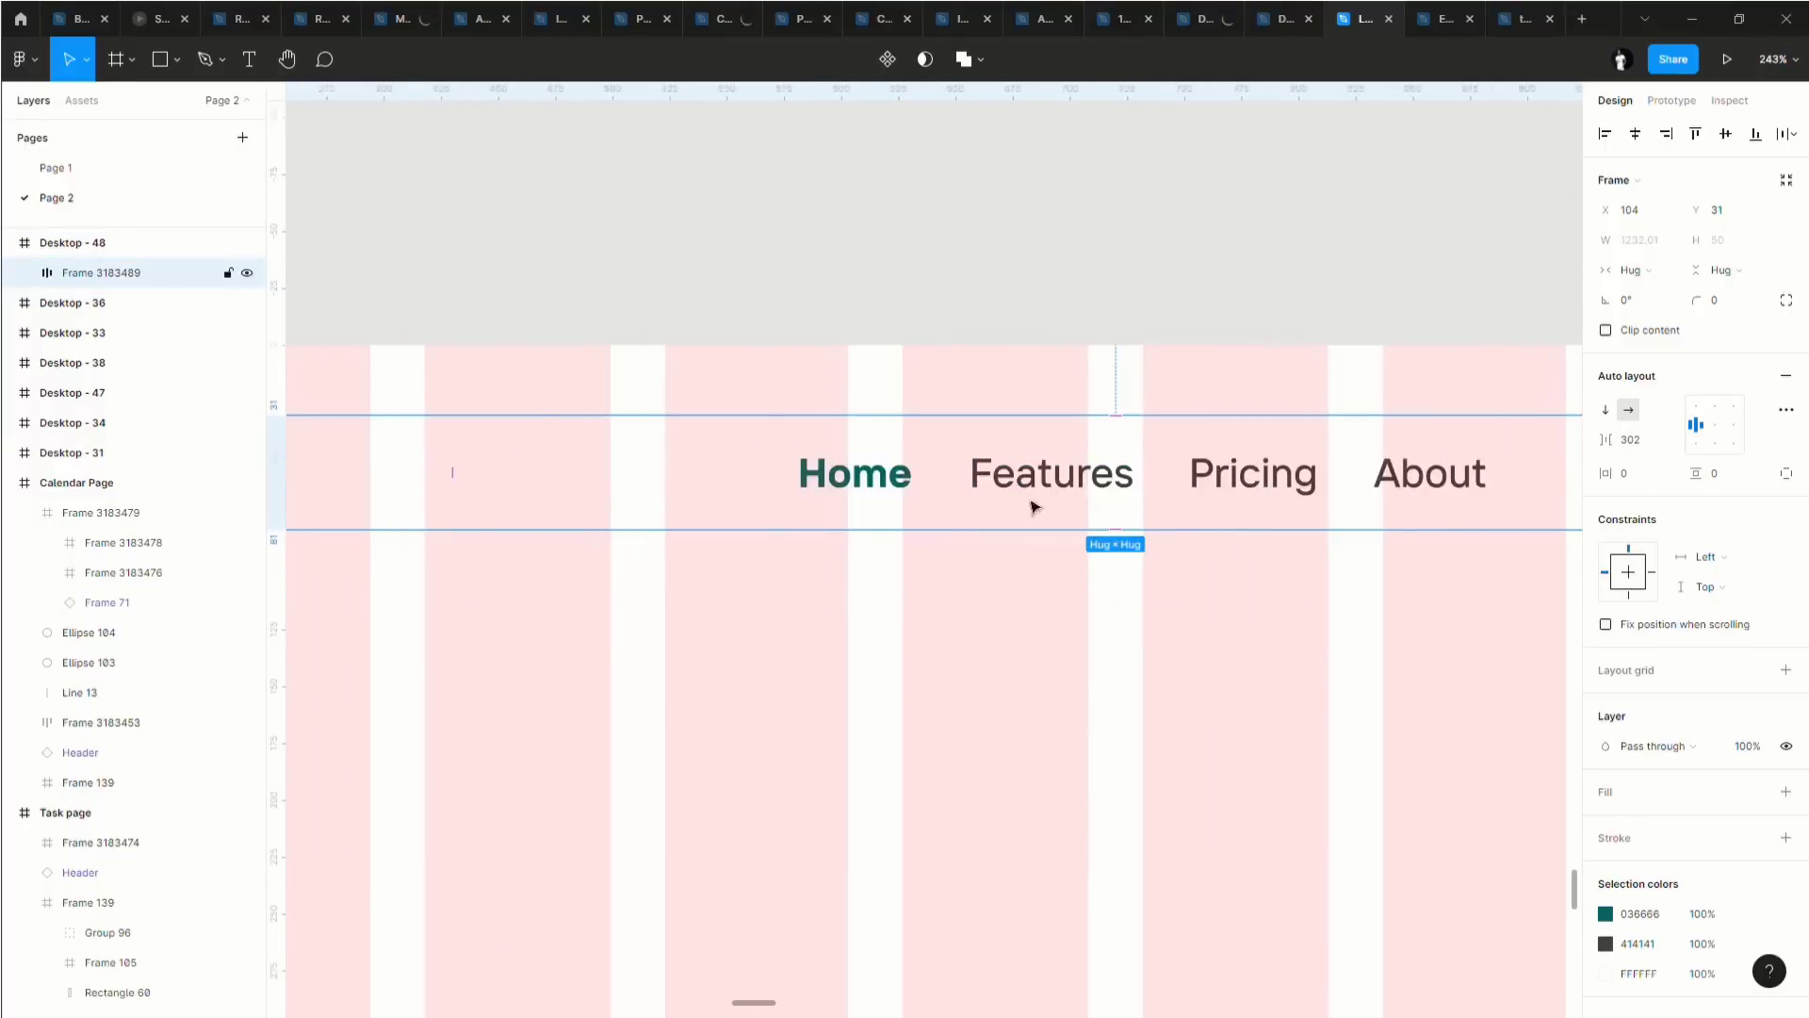
scroll(1031, 505, down, 2)
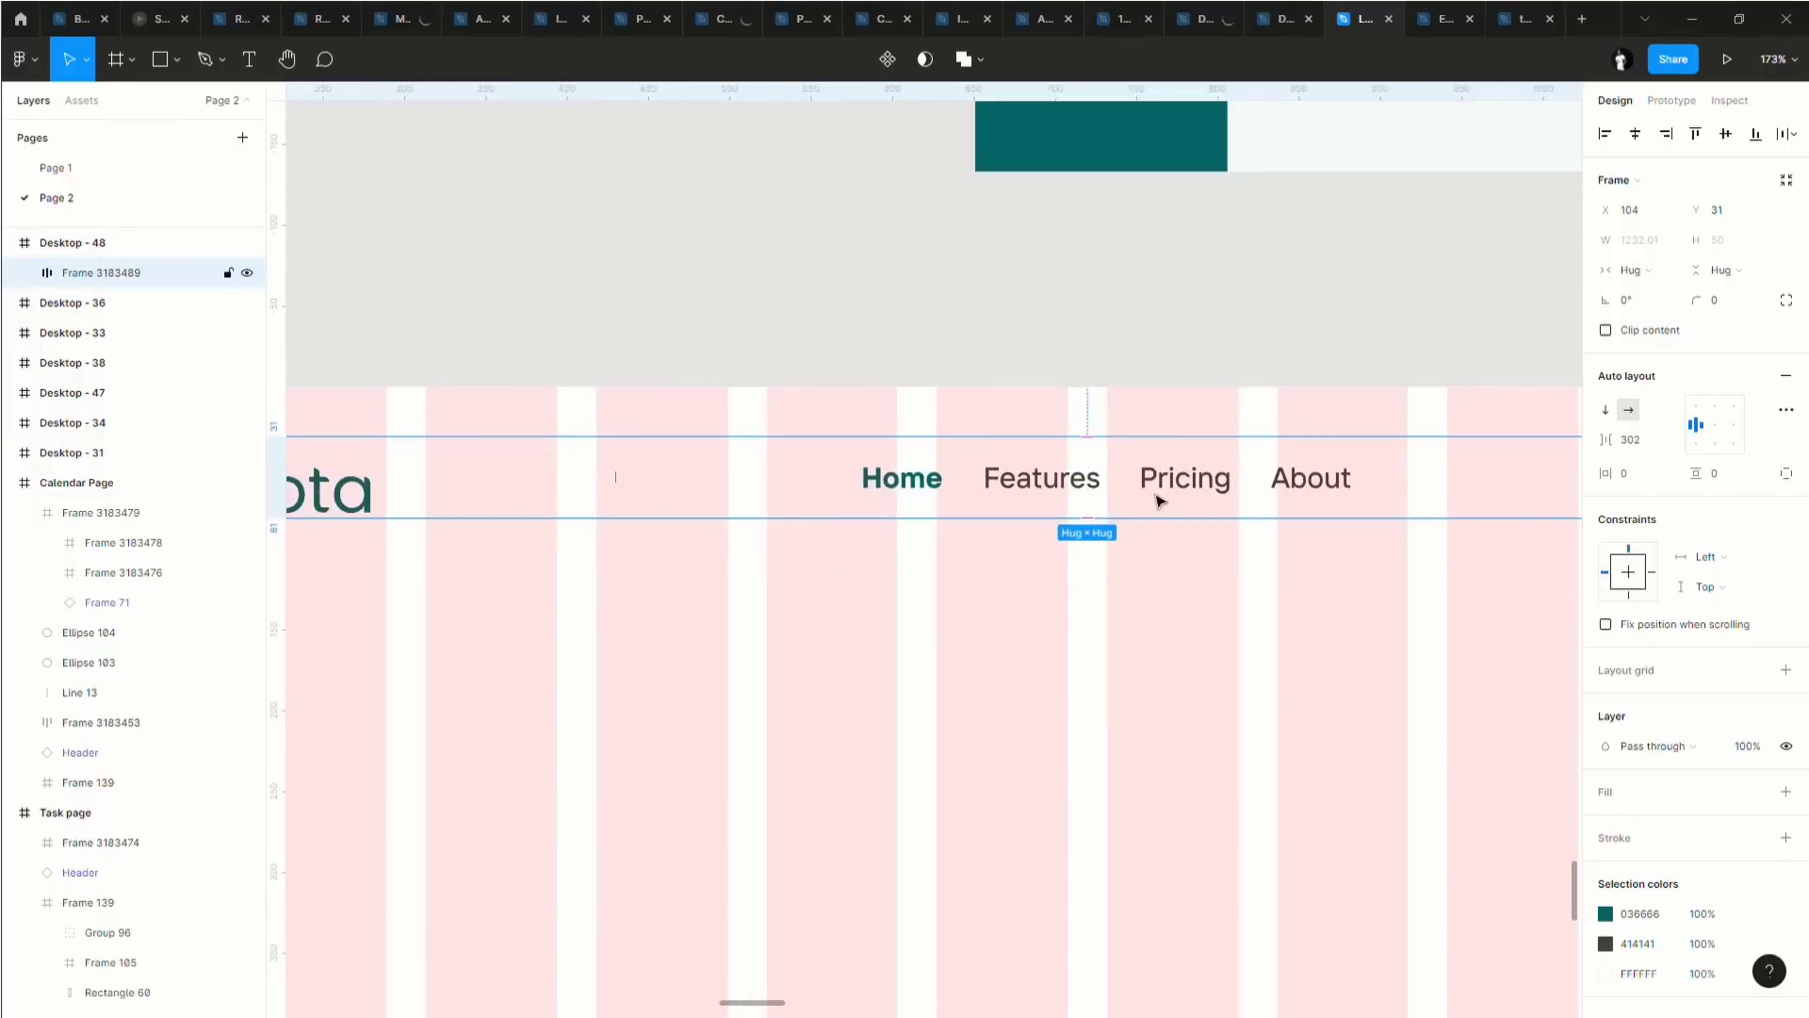
scroll(1159, 499, down, 3)
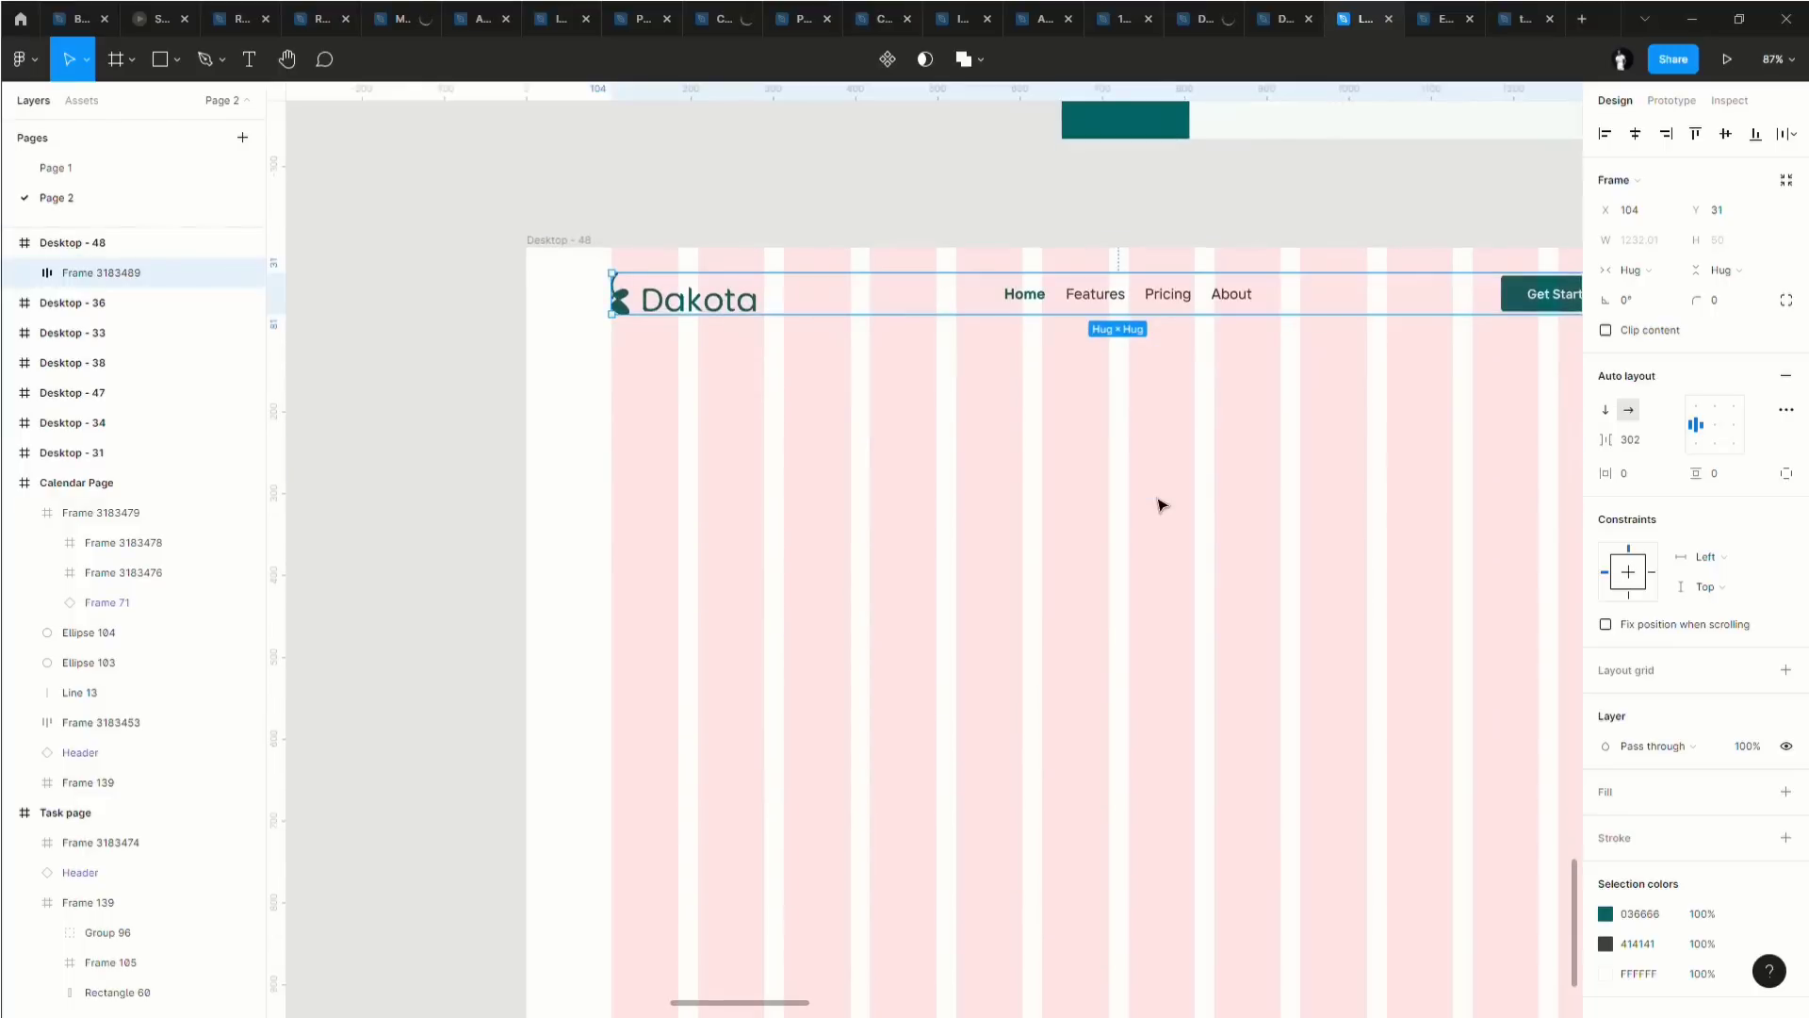
scroll(1161, 504, down, 3)
Move the header's auto layout frame up to a Y position of 24 within the Desktop - 48 frame.
click(1196, 497)
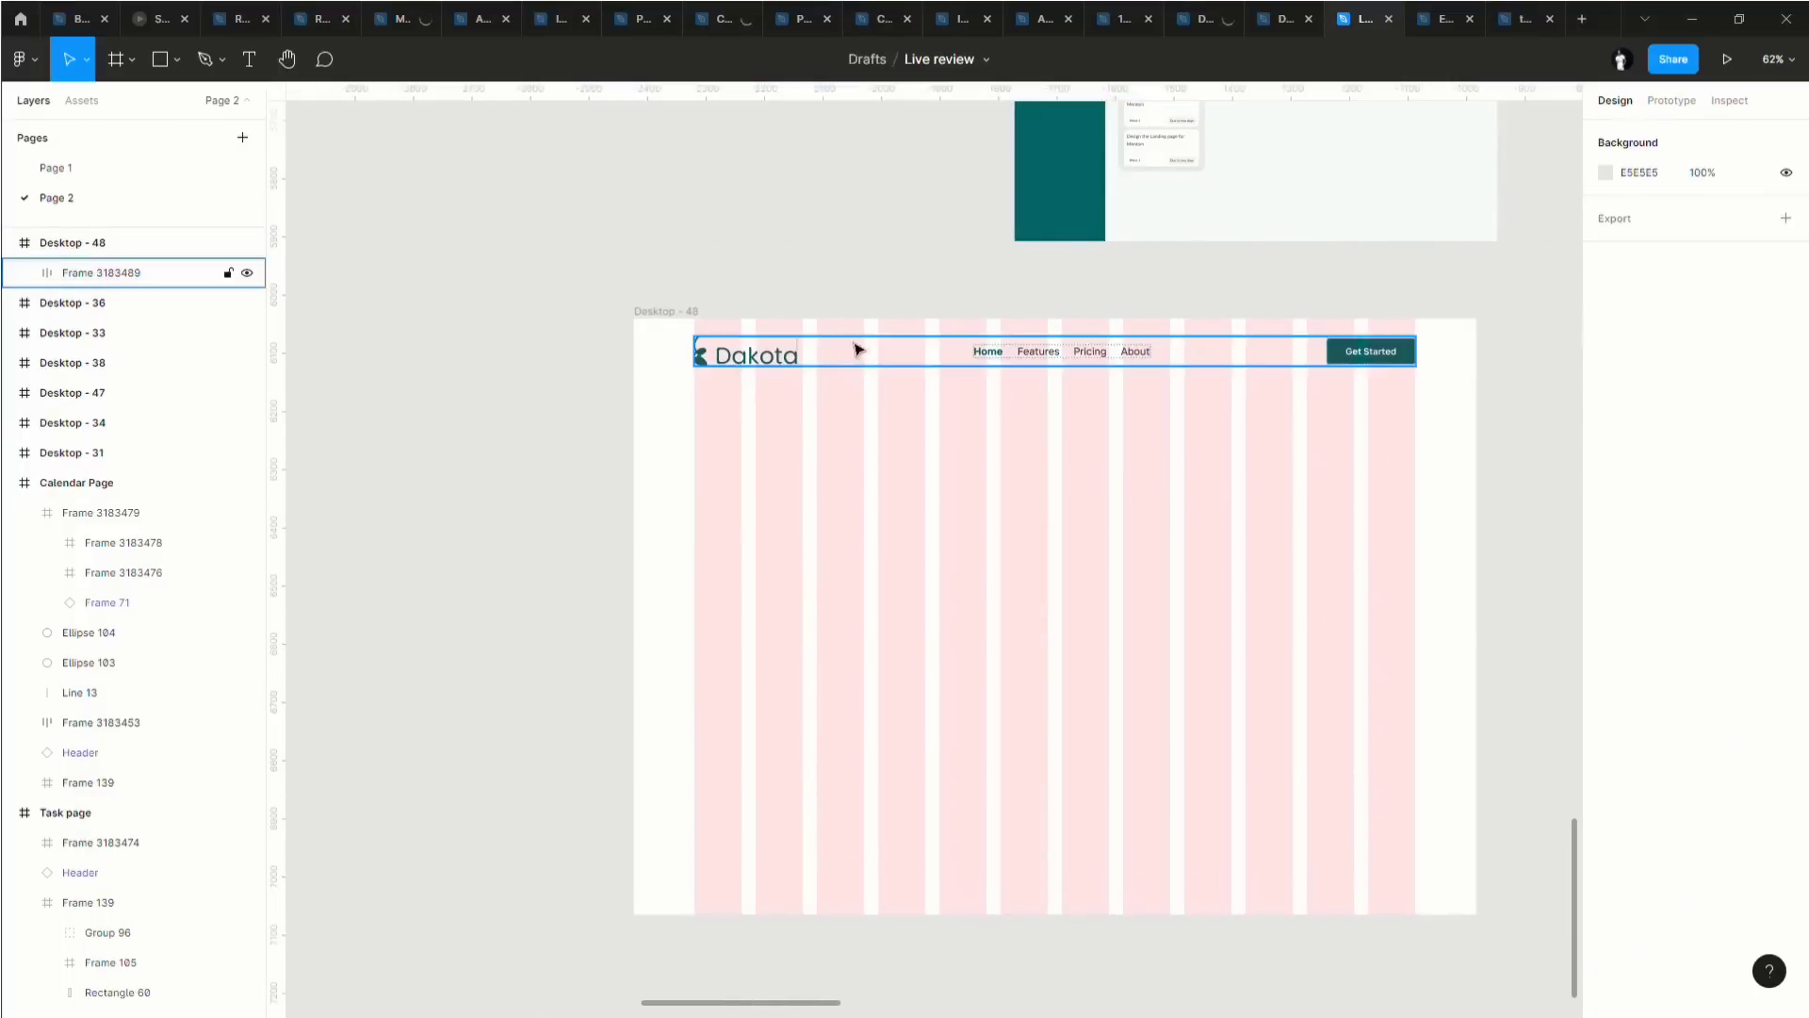
click(1254, 356)
key(alt)
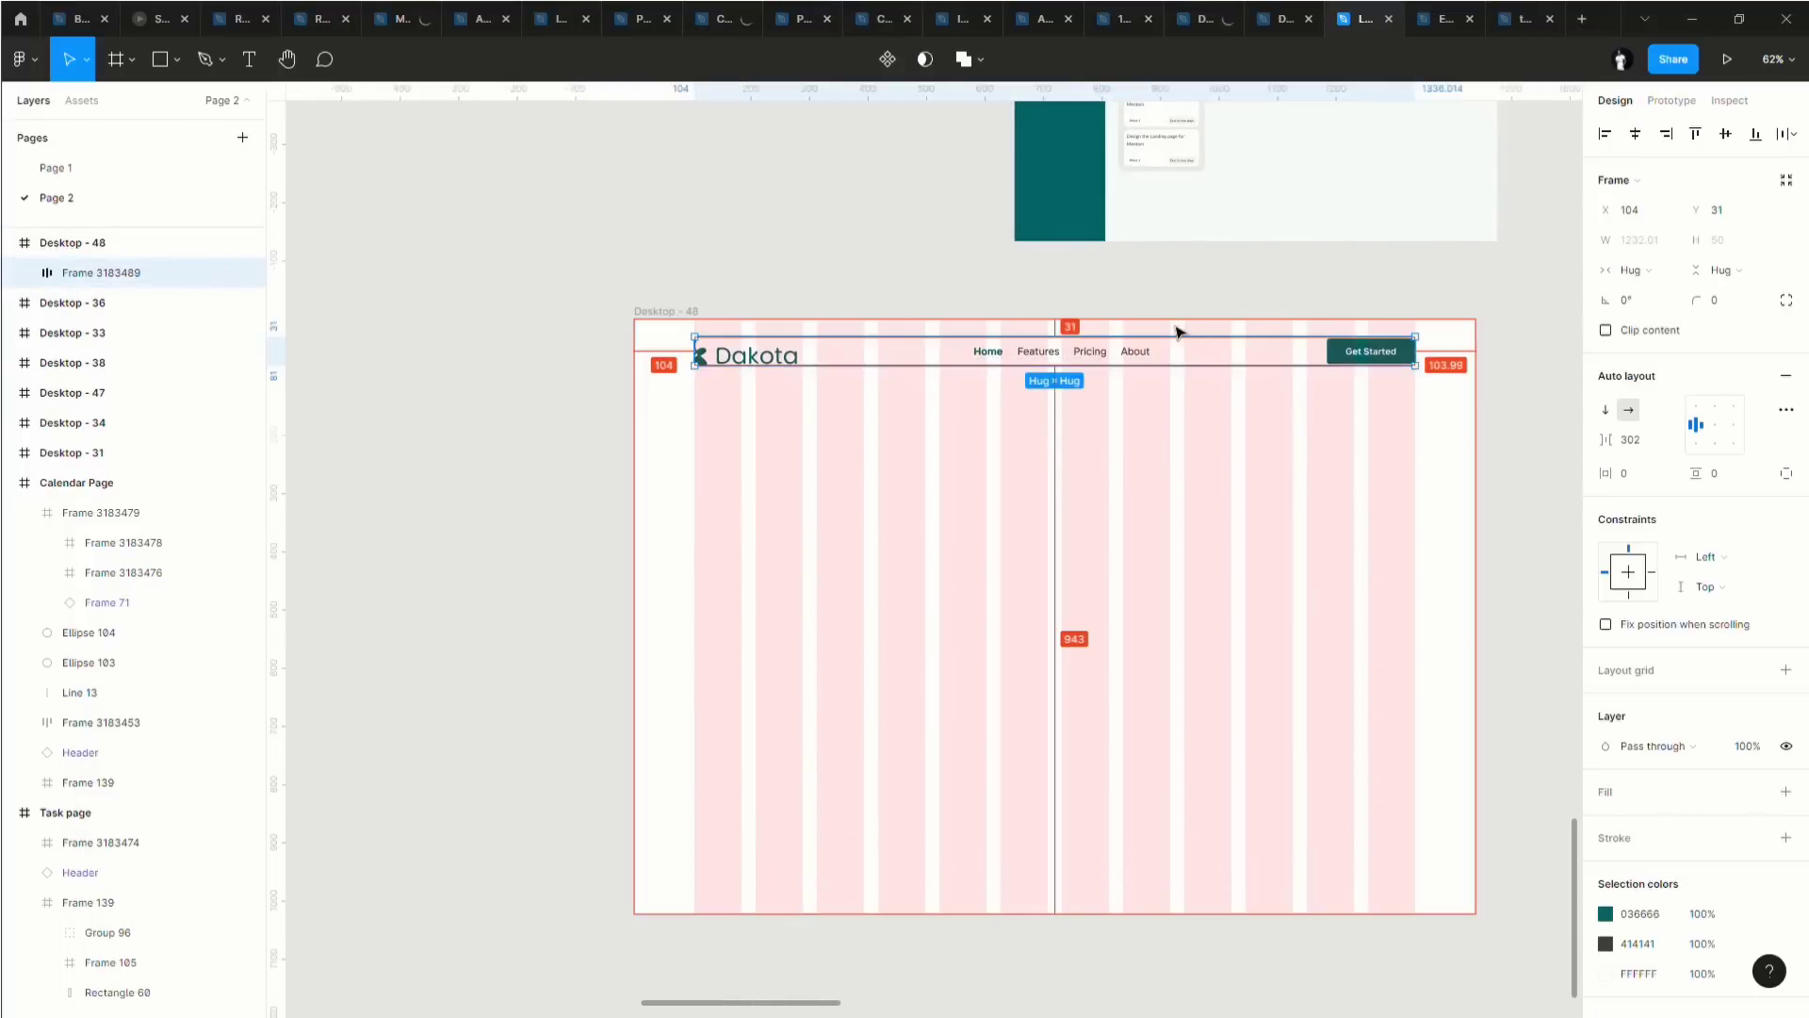
key(Up)
key(Up)
key(Up)
key(Up)
key(Up)
key(Up)
key(Up)
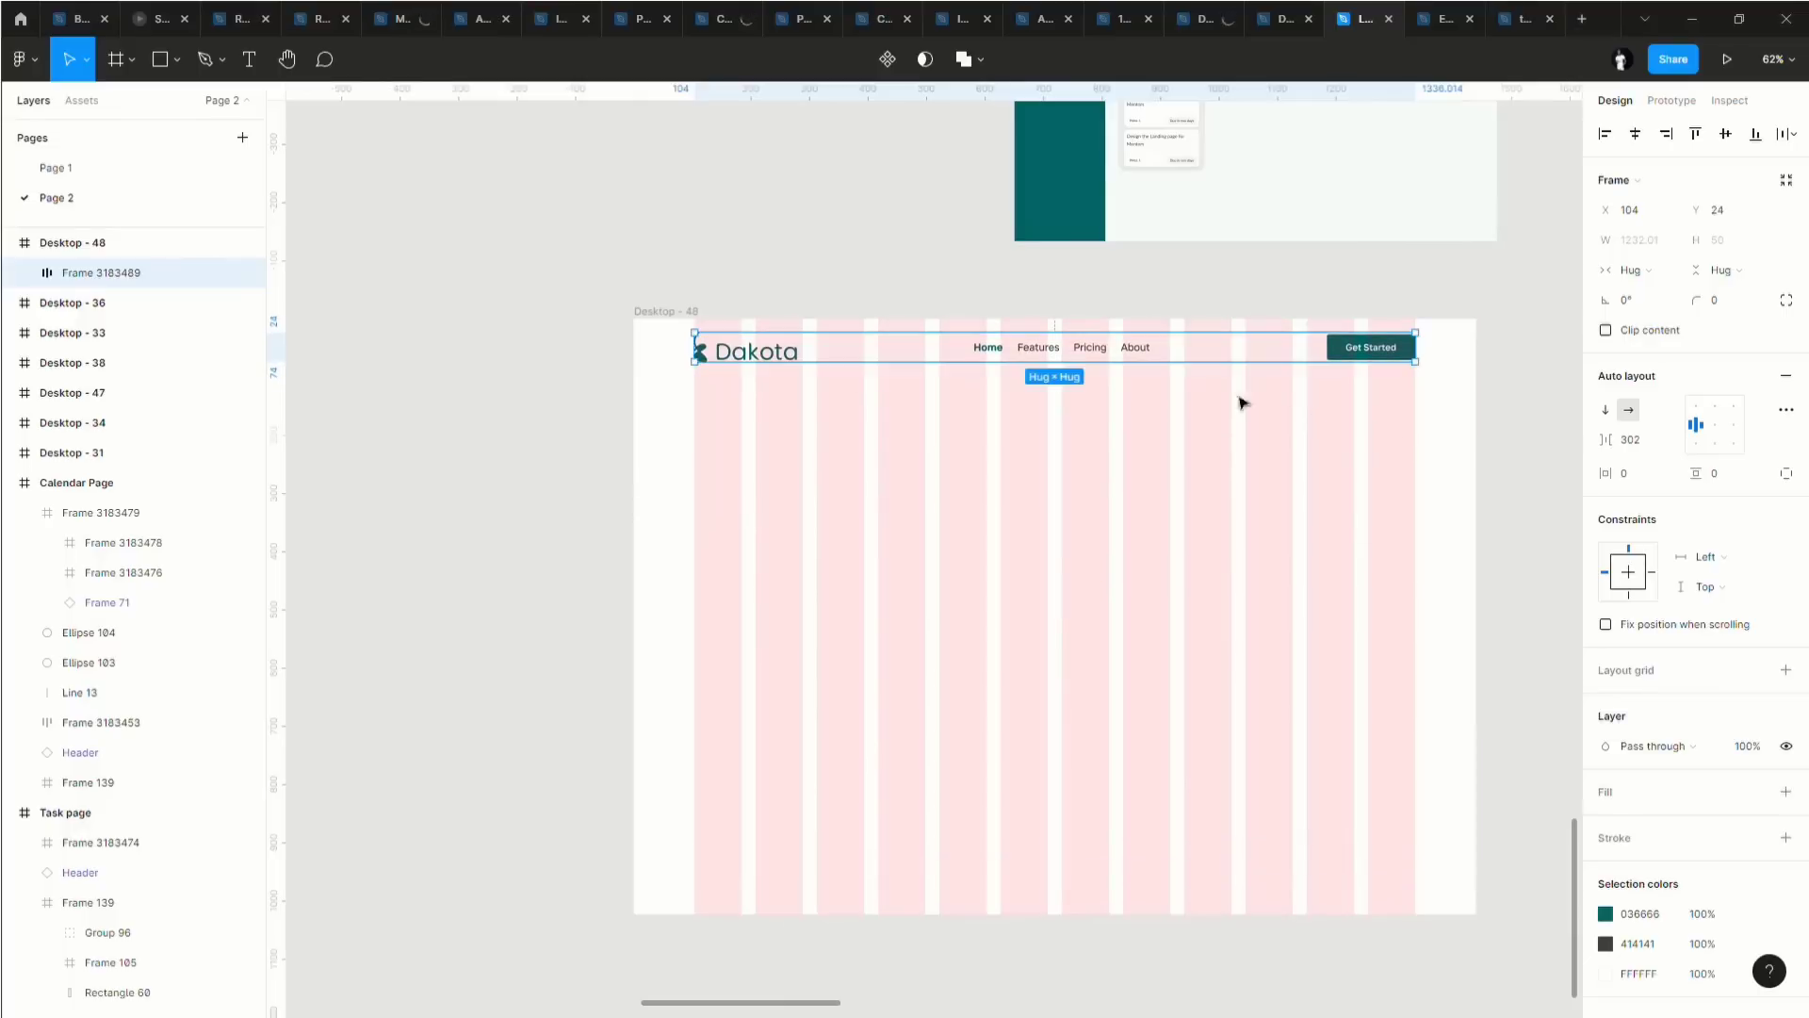
click(1025, 400)
Rename the auto layout frame holding the logo, navigation links and button as "Header".
click(732, 363)
ctrl+scroll(720, 373, up, 5)
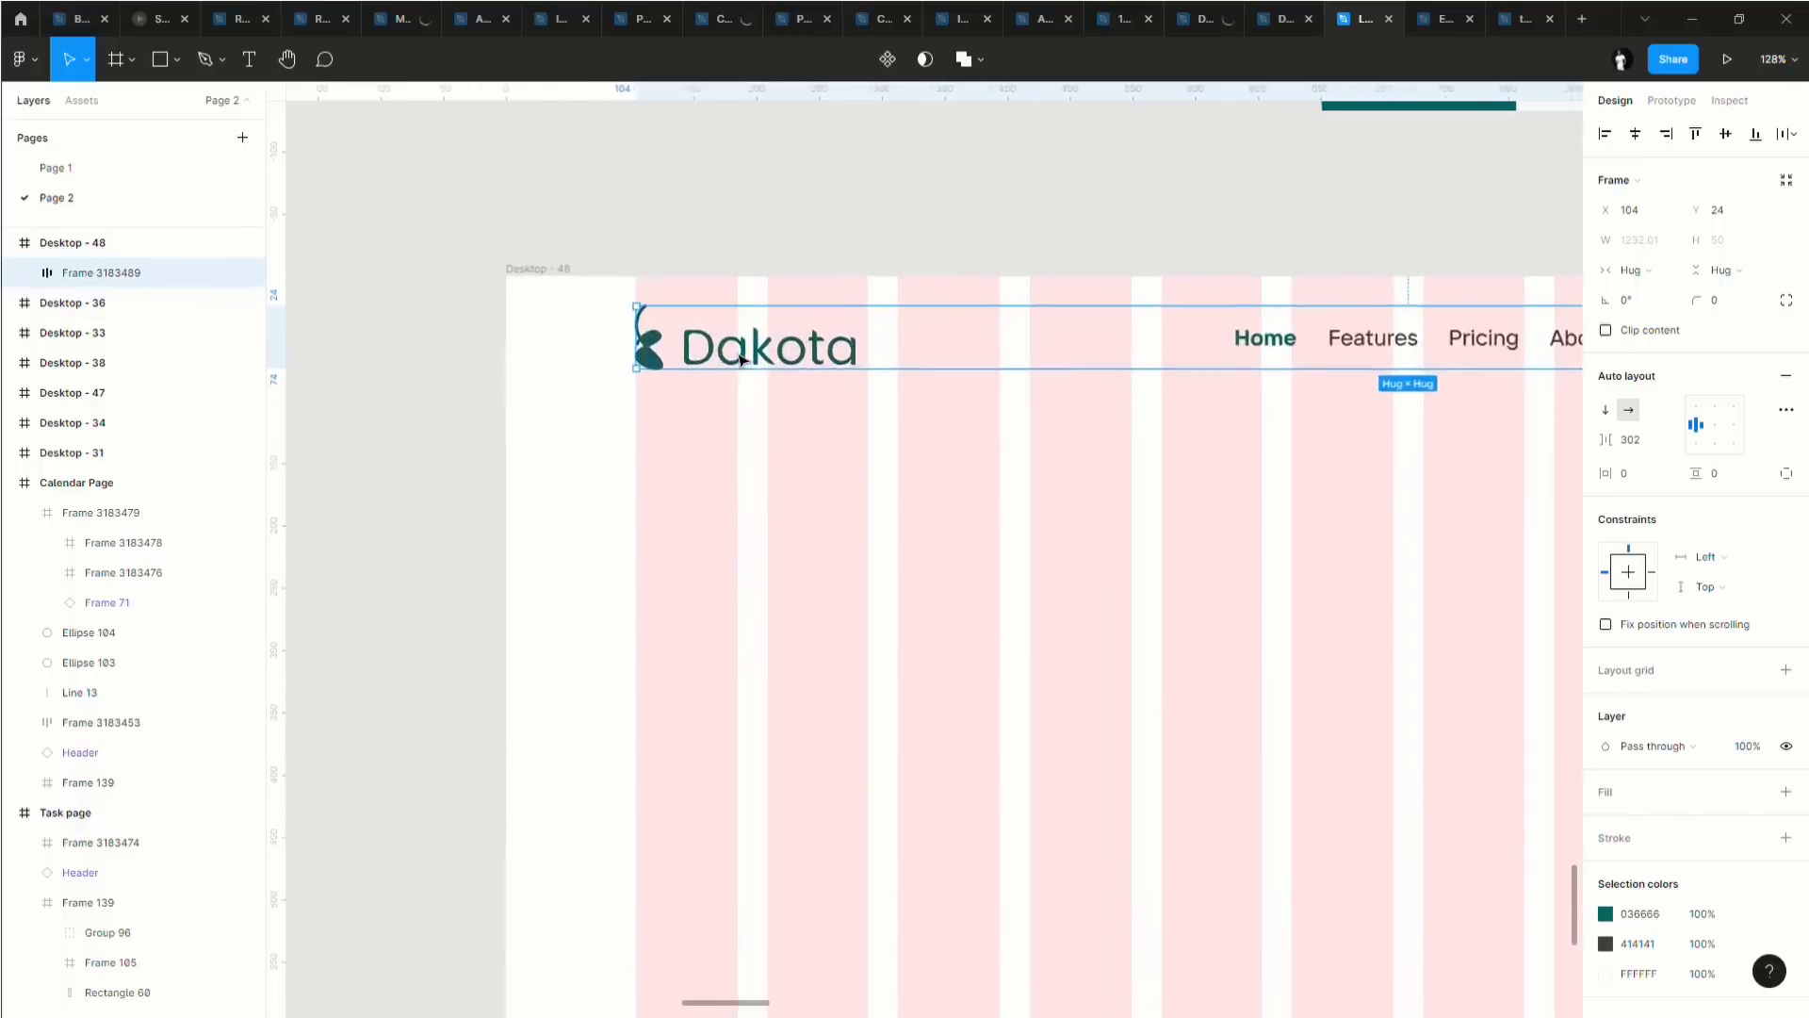
scroll(740, 360, down, 3)
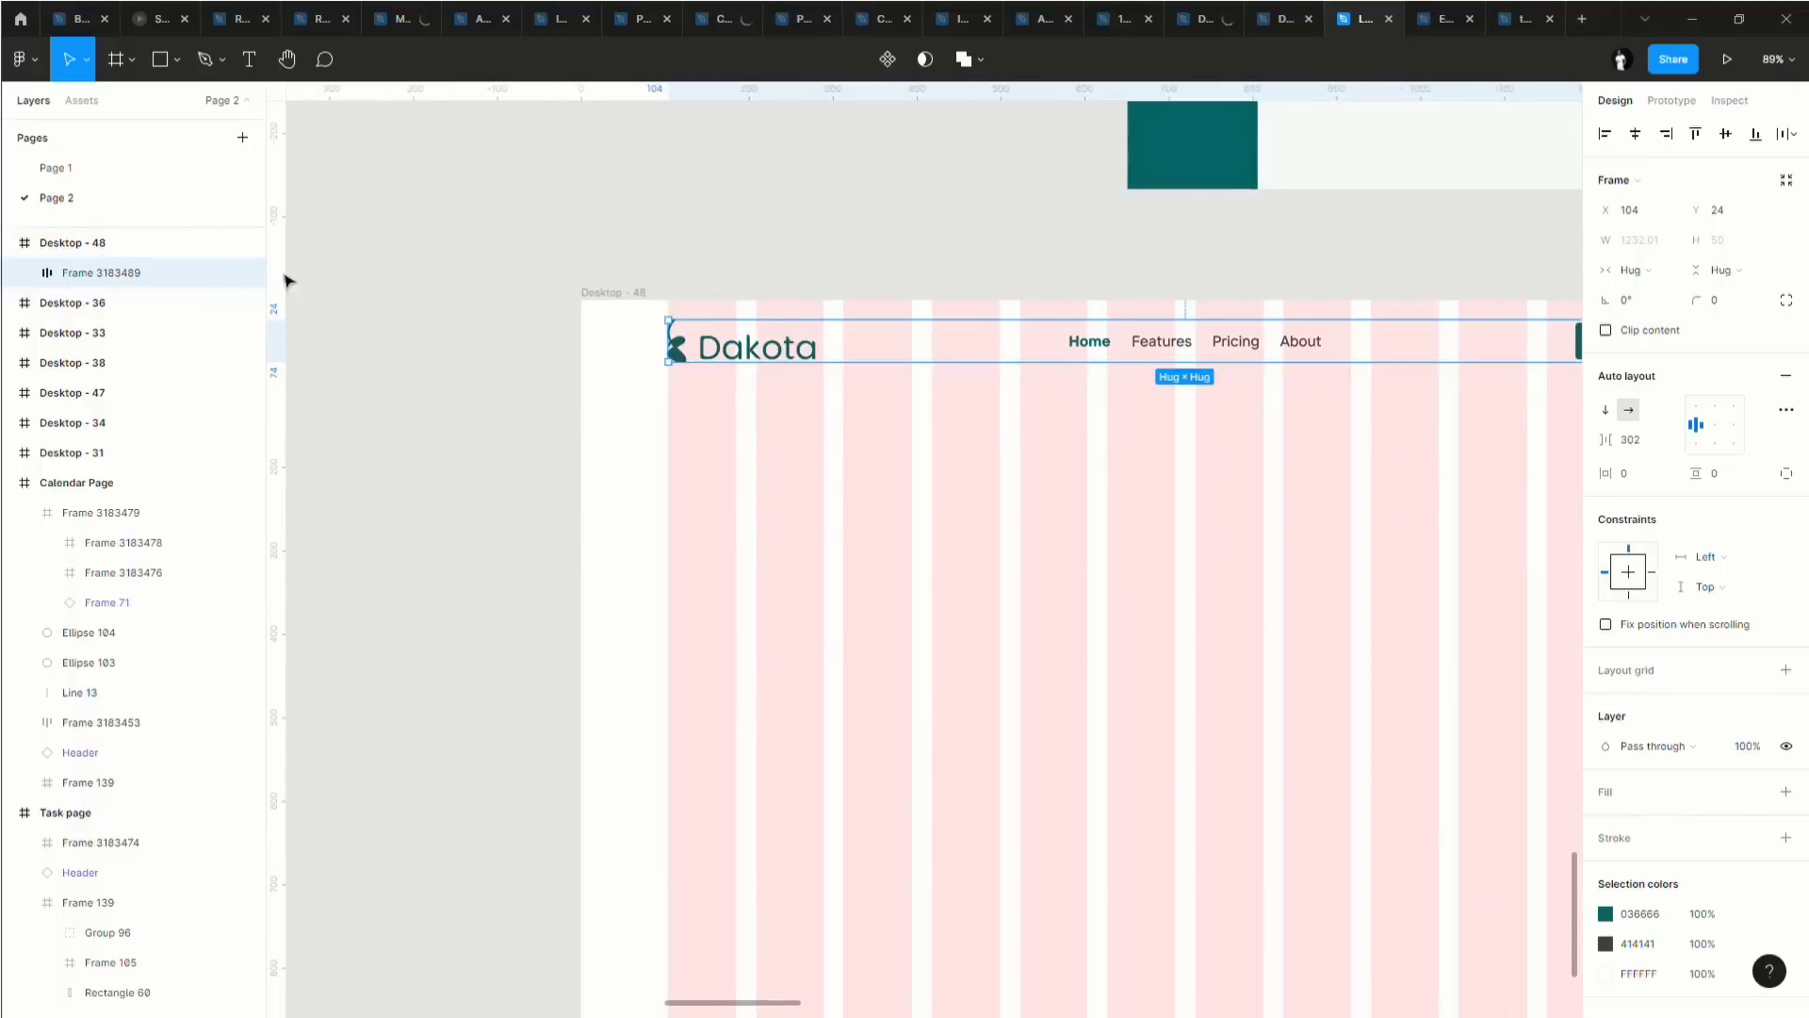
double_click(102, 273)
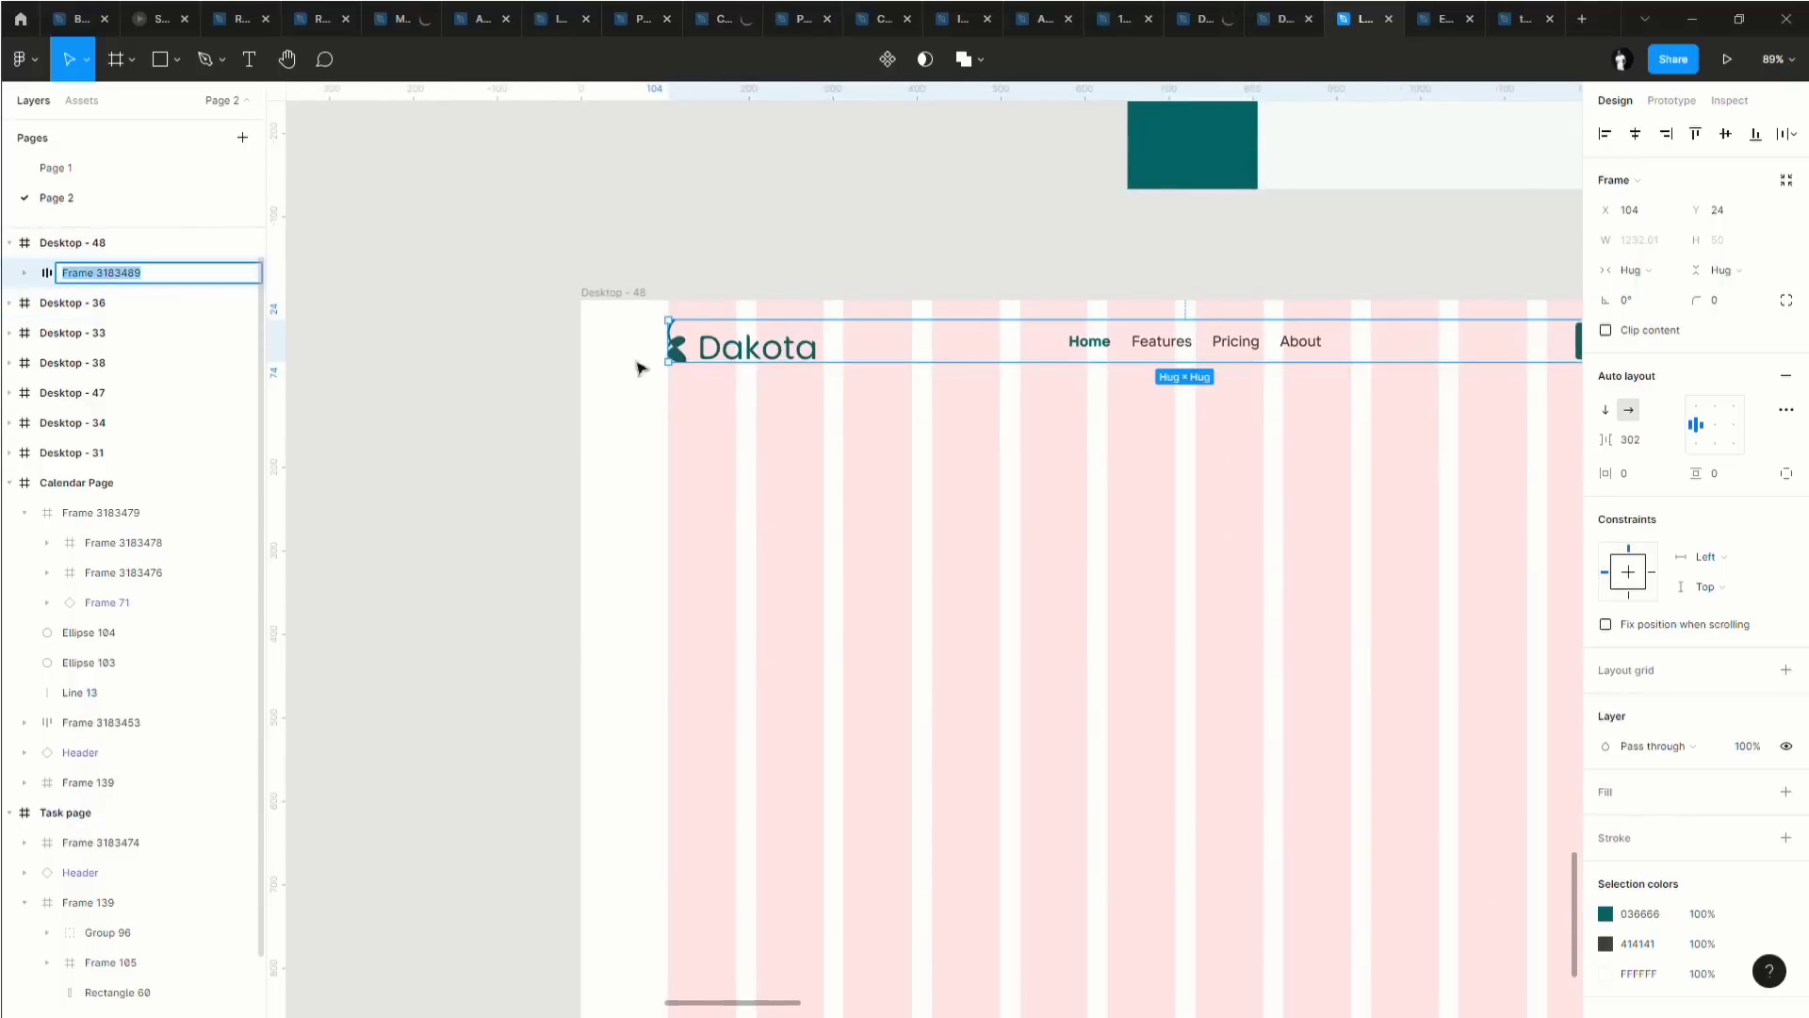
text(Header)
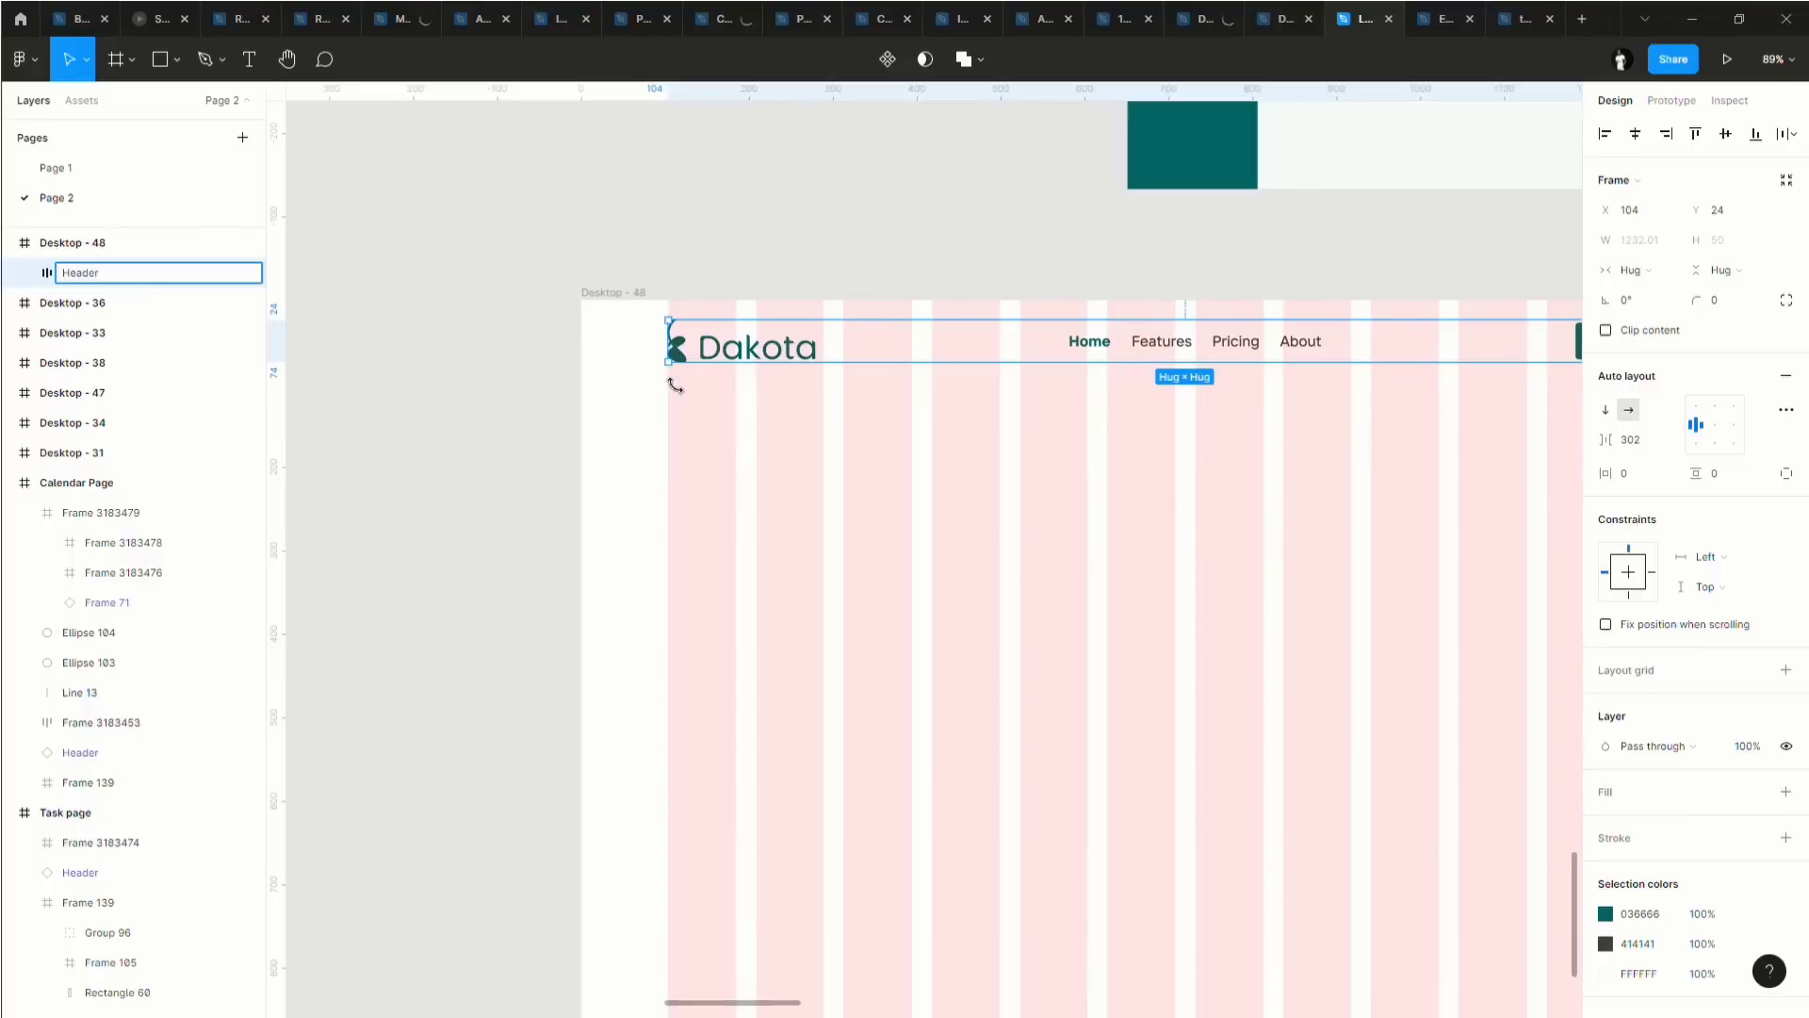
click(1005, 501)
Move the Tasks dashboard screenshot into the Desktop - 48 frame below the header, at about X 632, Y 233.
scroll(982, 473, down, 5)
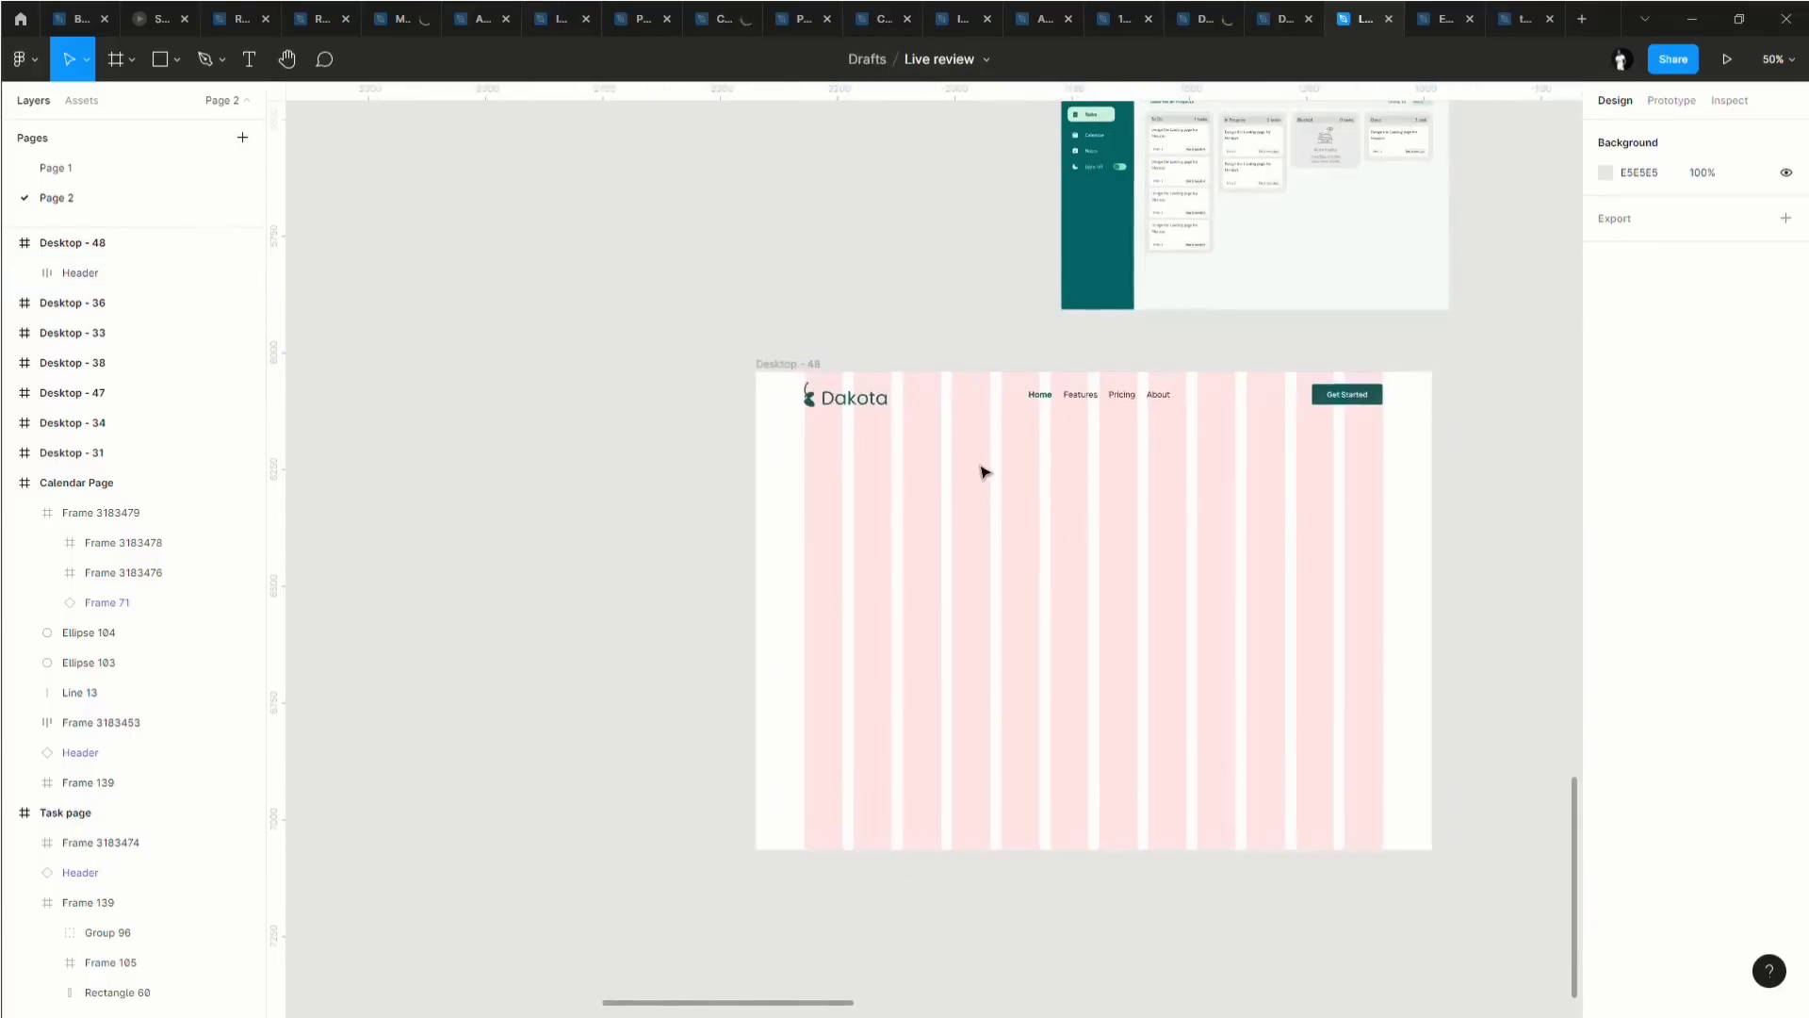
scroll(1084, 358, up, 3)
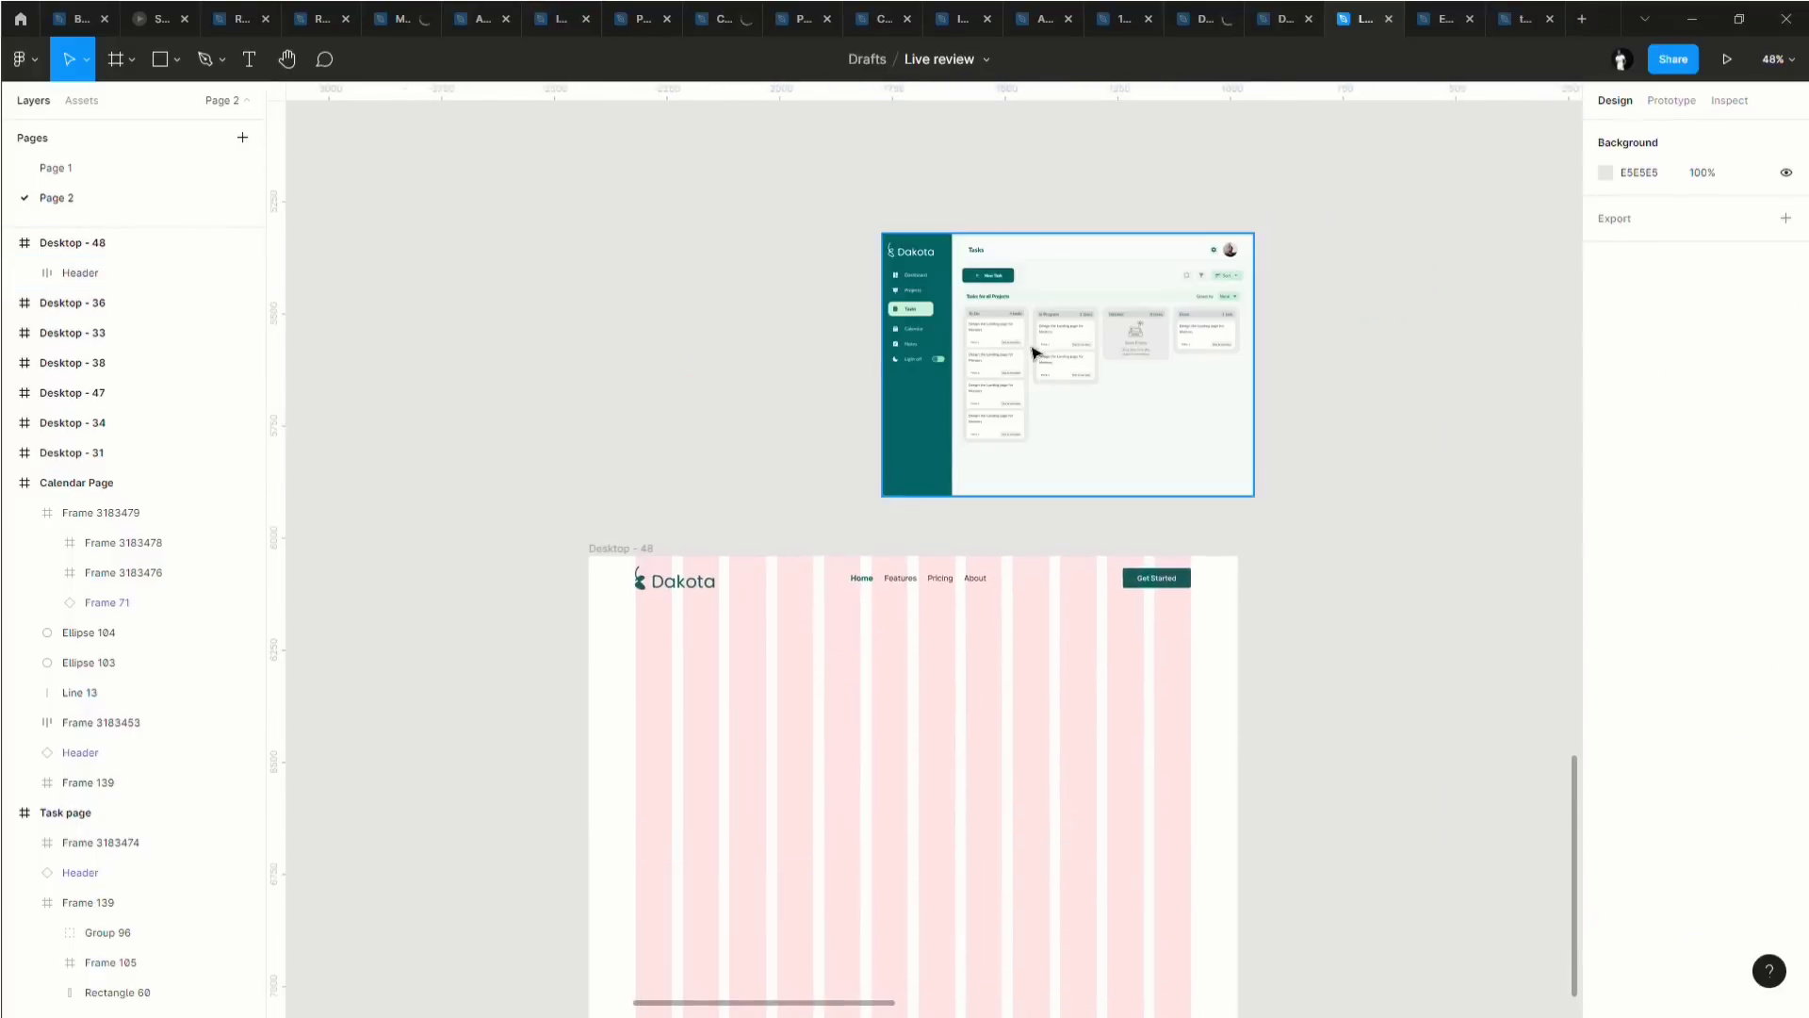
drag(1042, 326, 1088, 757)
scroll(1093, 739, down, 2)
scroll(1093, 740, down, 3)
drag(1051, 547, 1002, 552)
scroll(961, 552, down, 3)
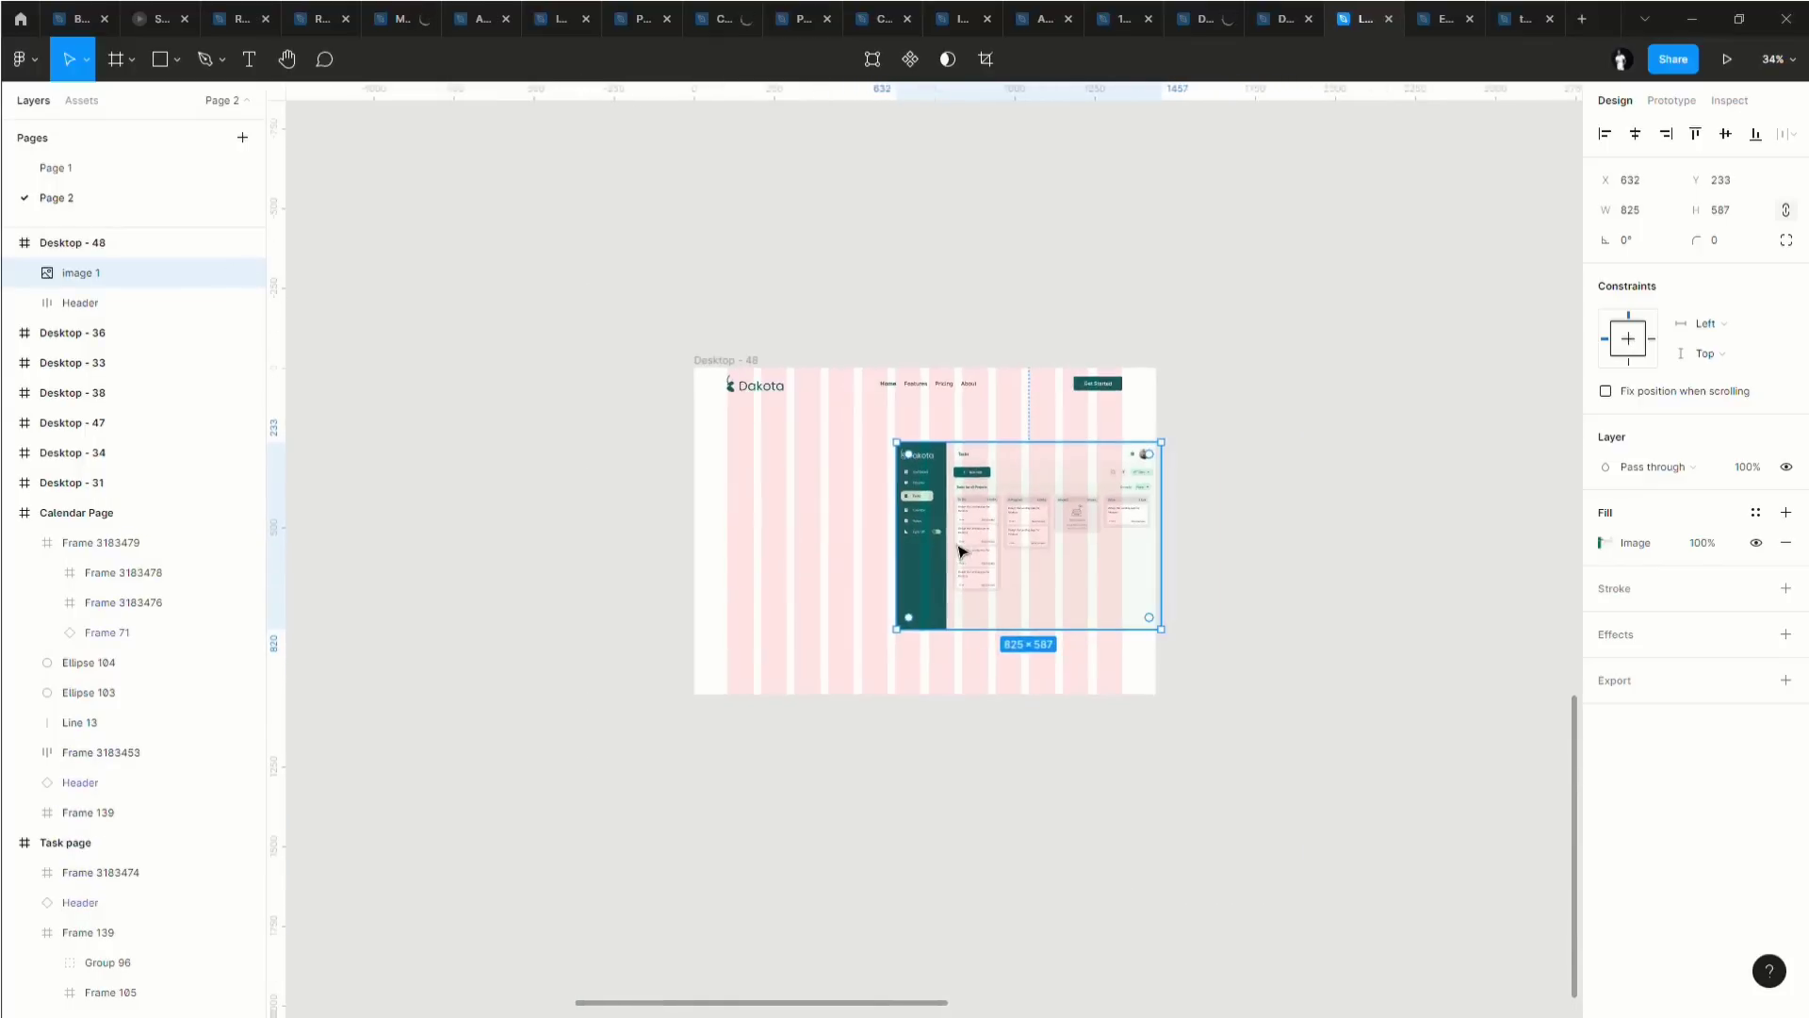
click(247, 23)
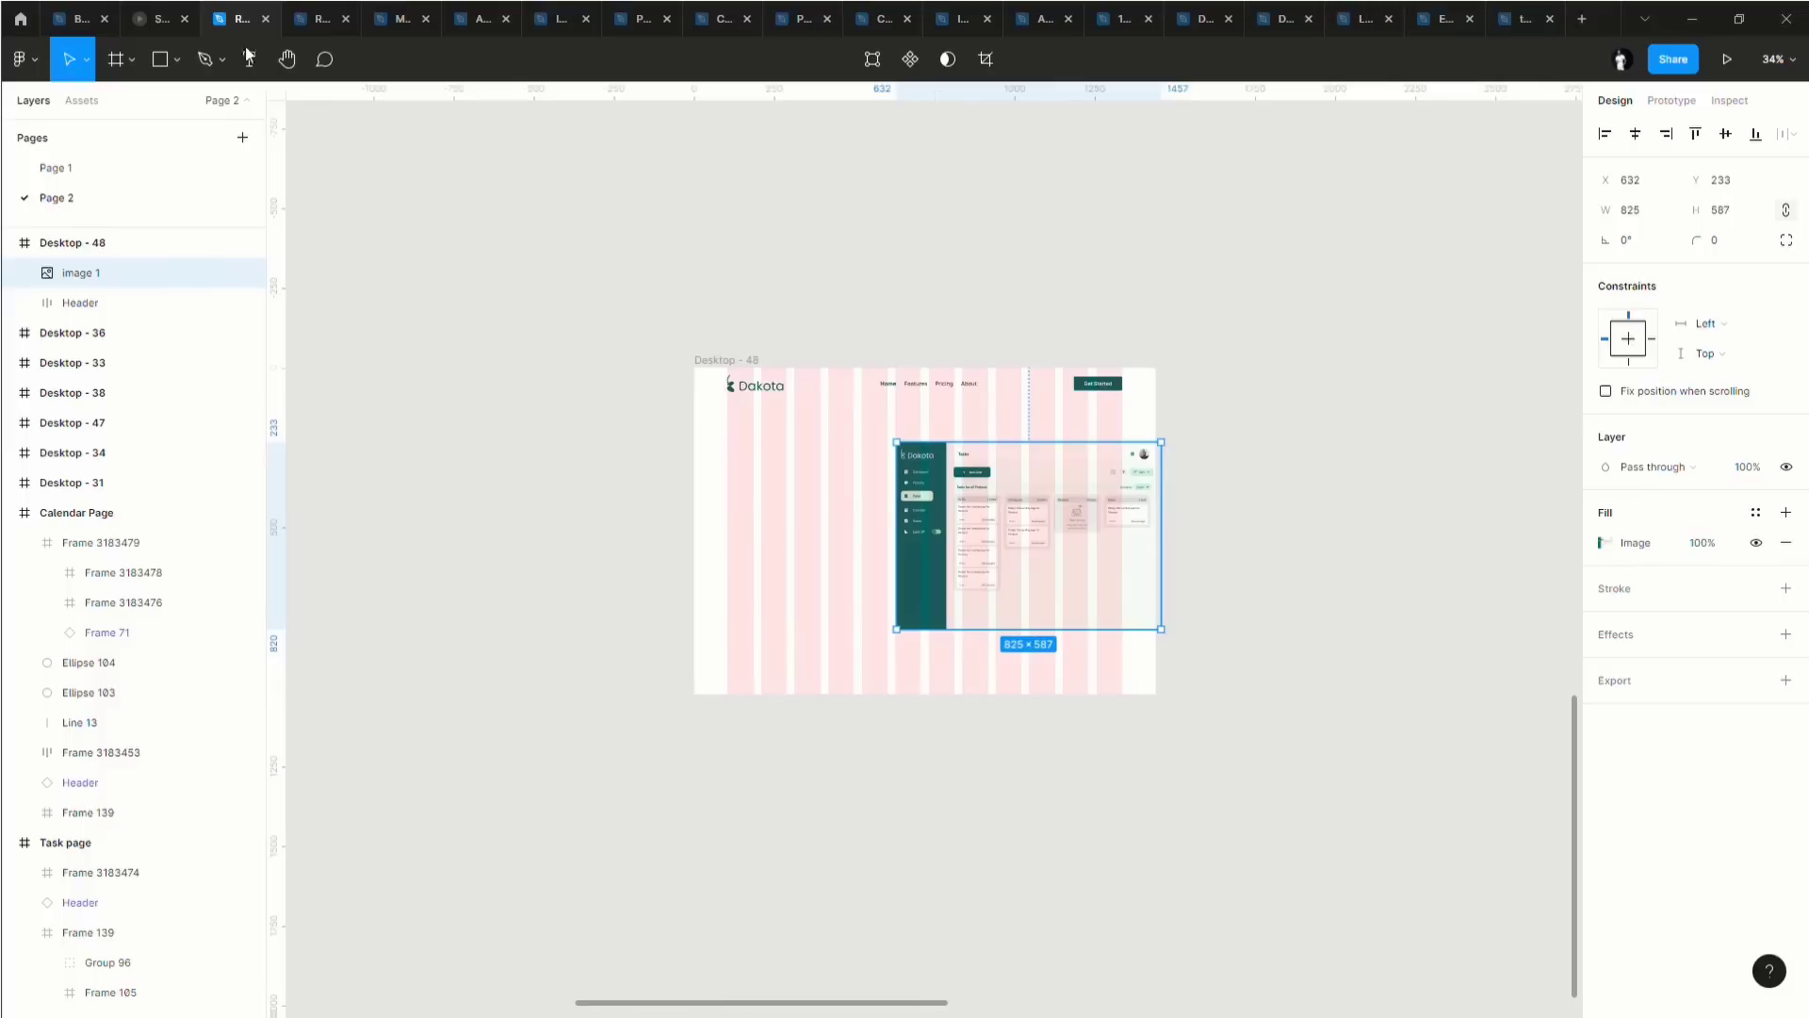
click(248, 59)
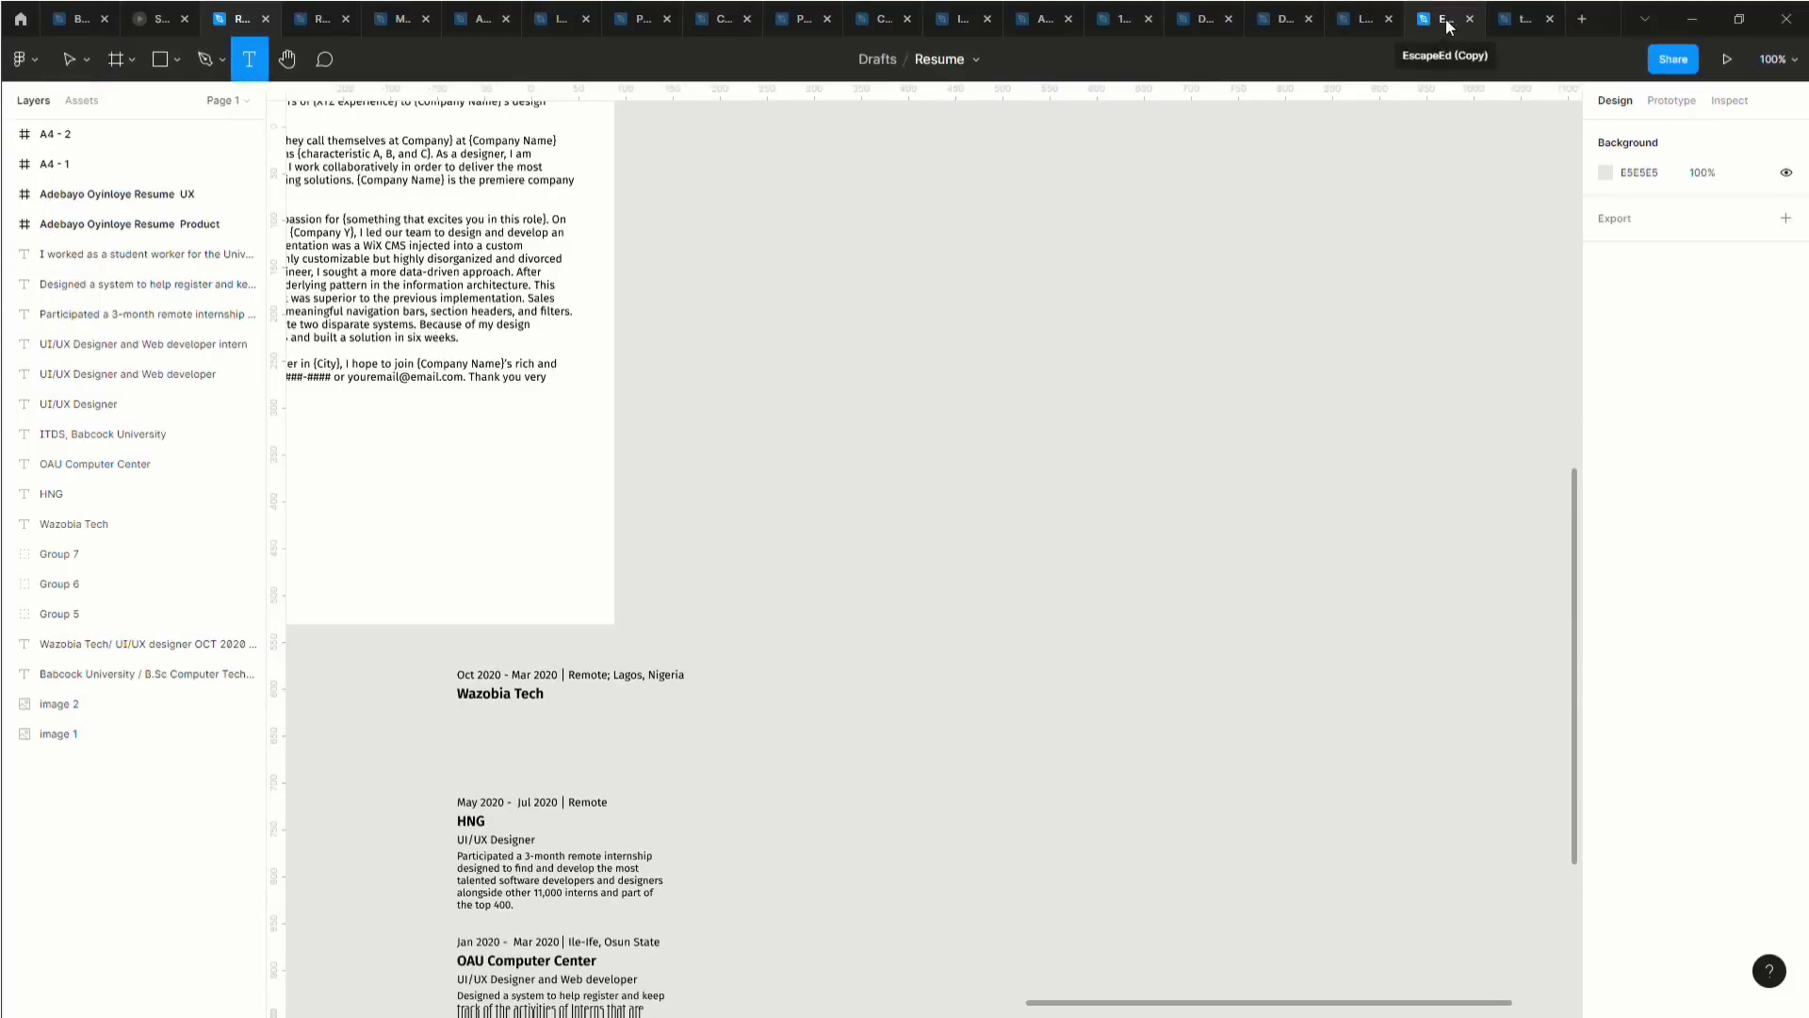
click(1283, 18)
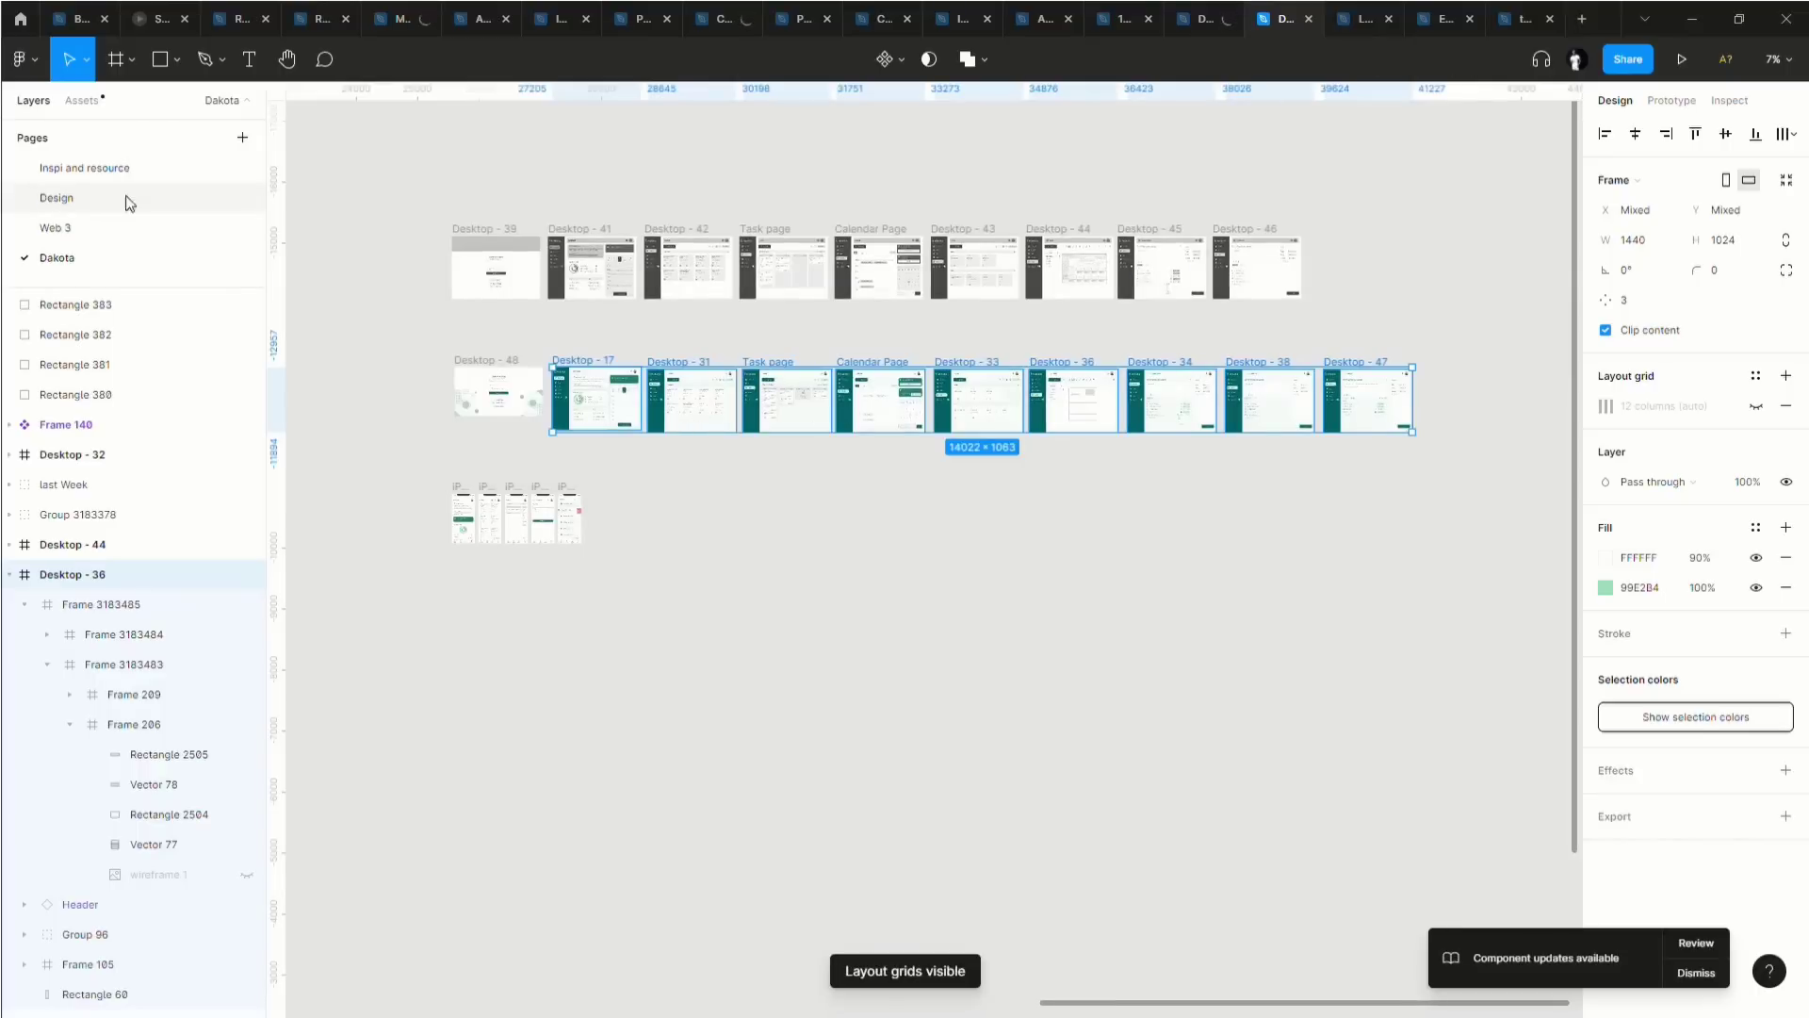
click(1367, 16)
Draw a text box about 395 × 362 in the empty area beside the dashboard image, starting at the first grid column.
scroll(865, 501, up, 10)
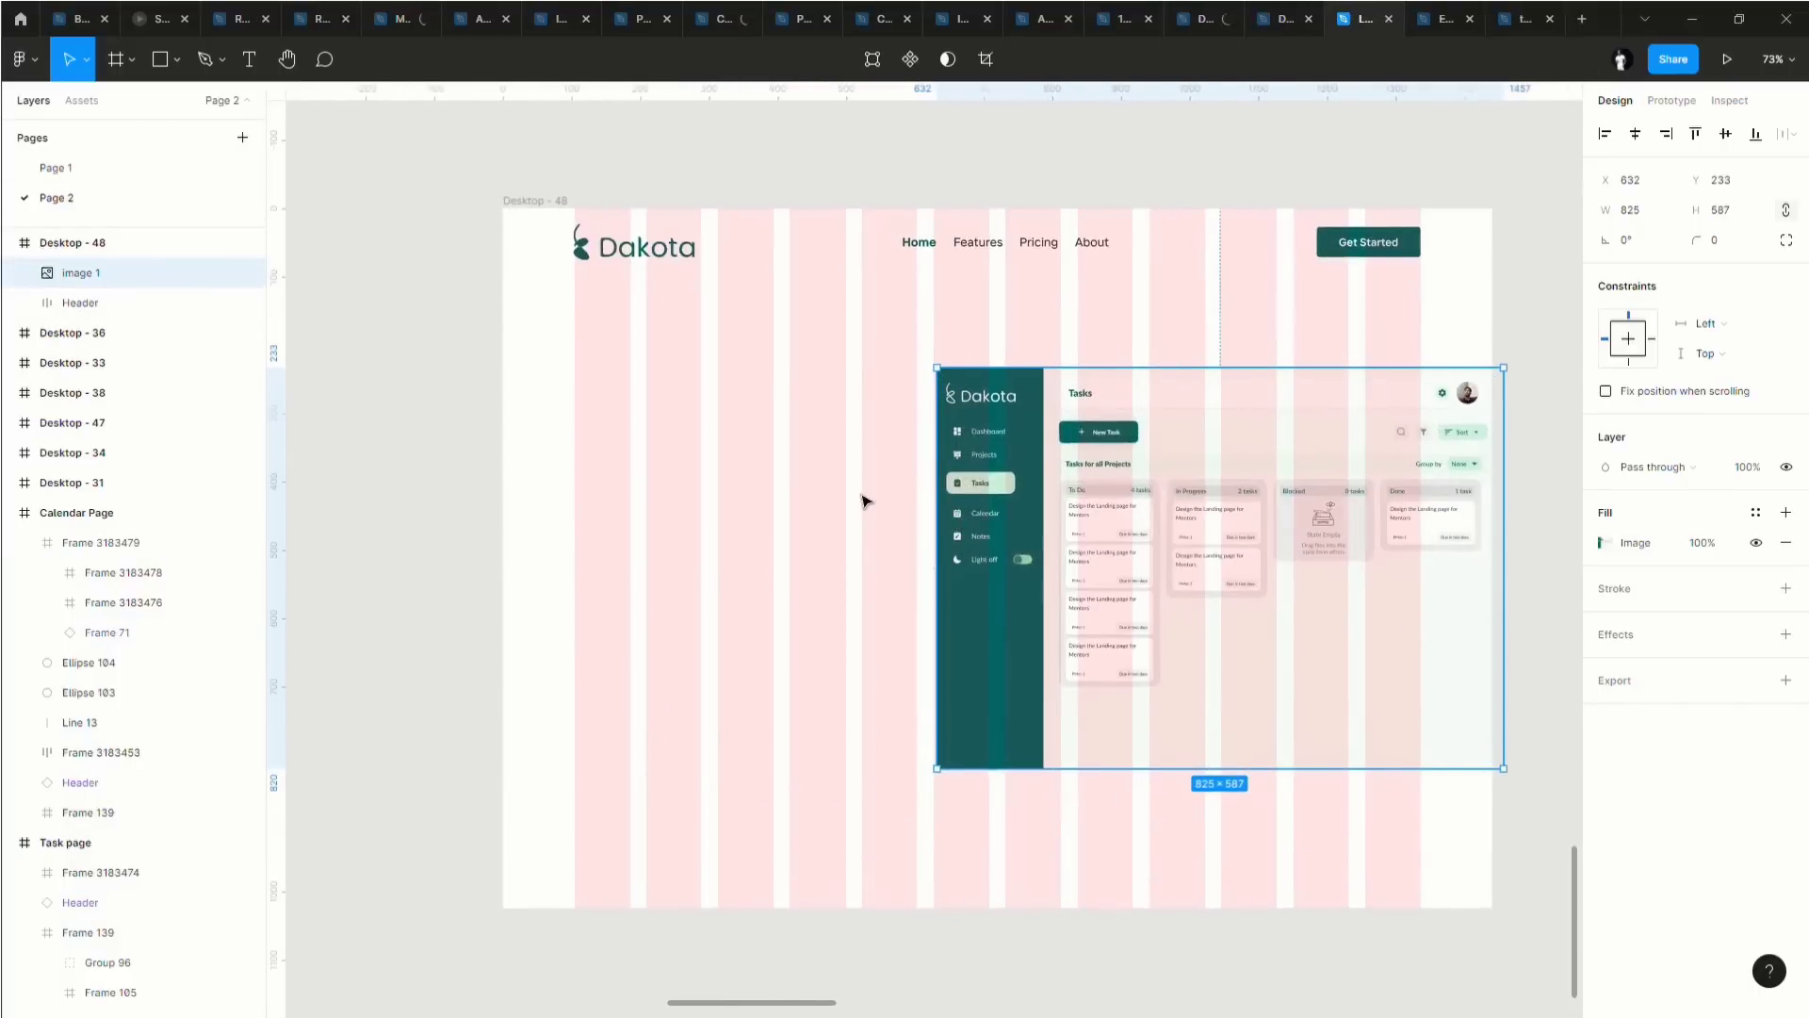
scroll(811, 452, up, 5)
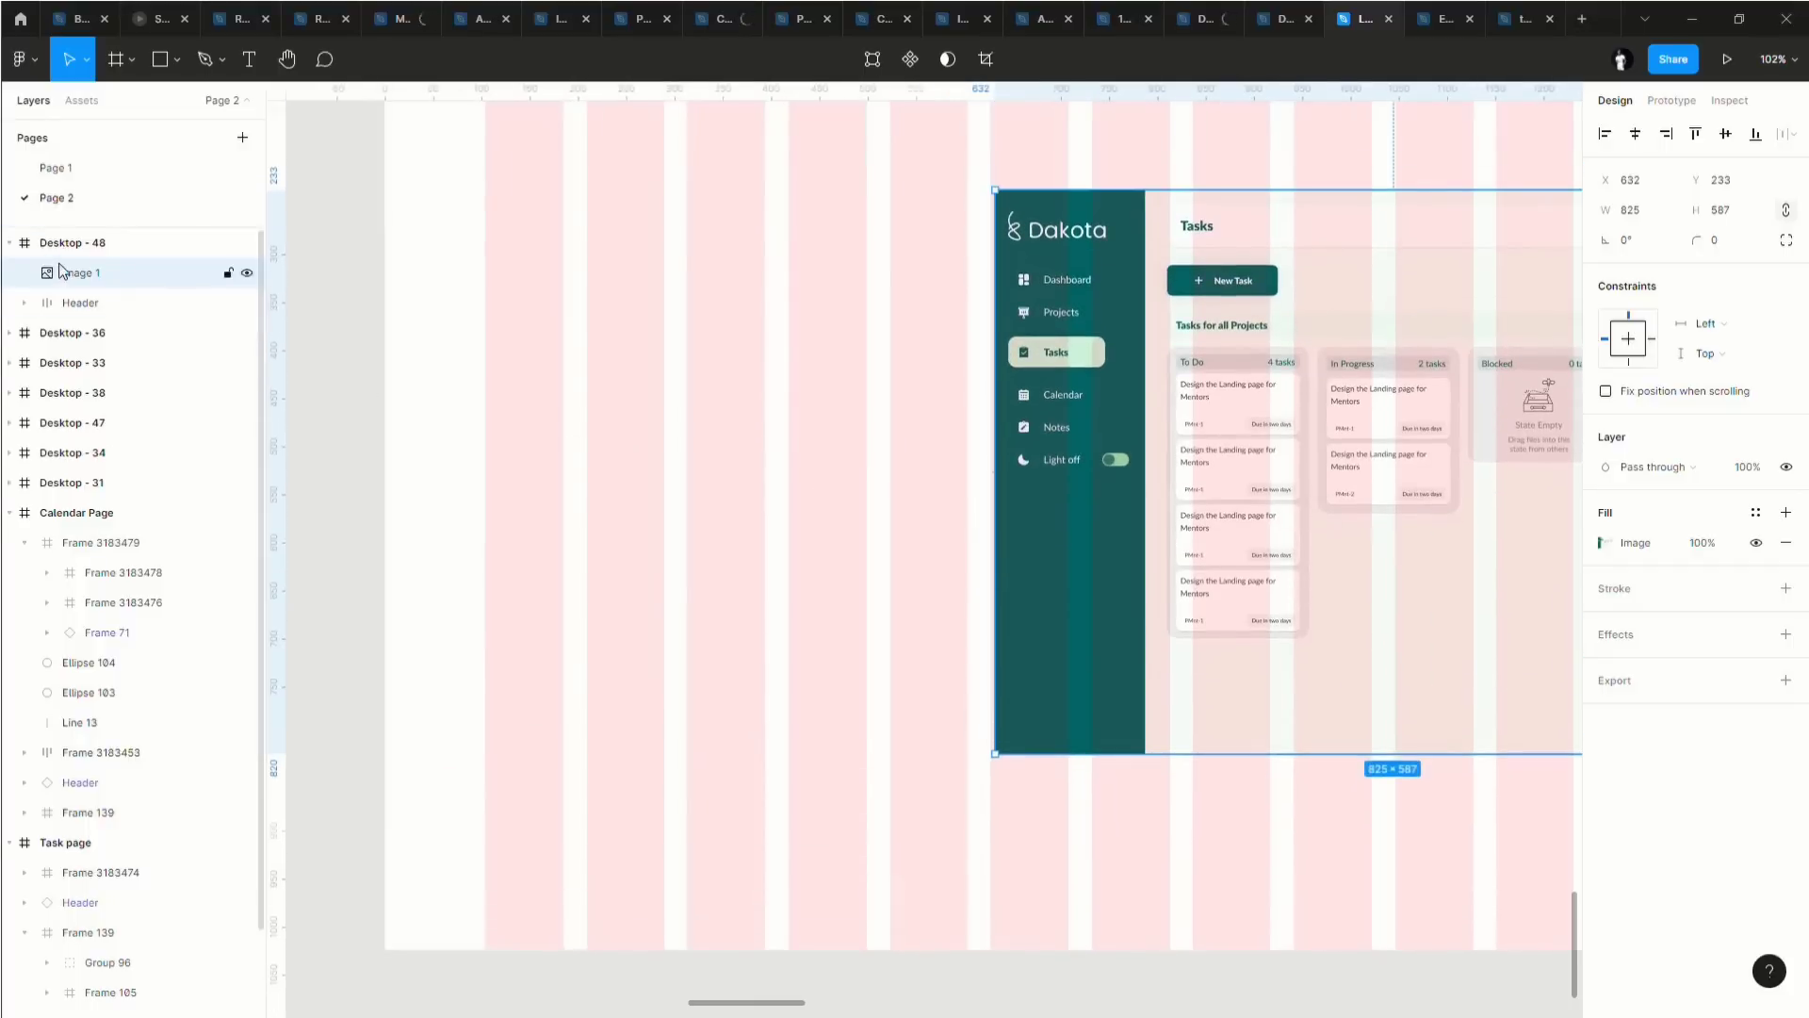
click(249, 58)
drag(486, 295, 875, 650)
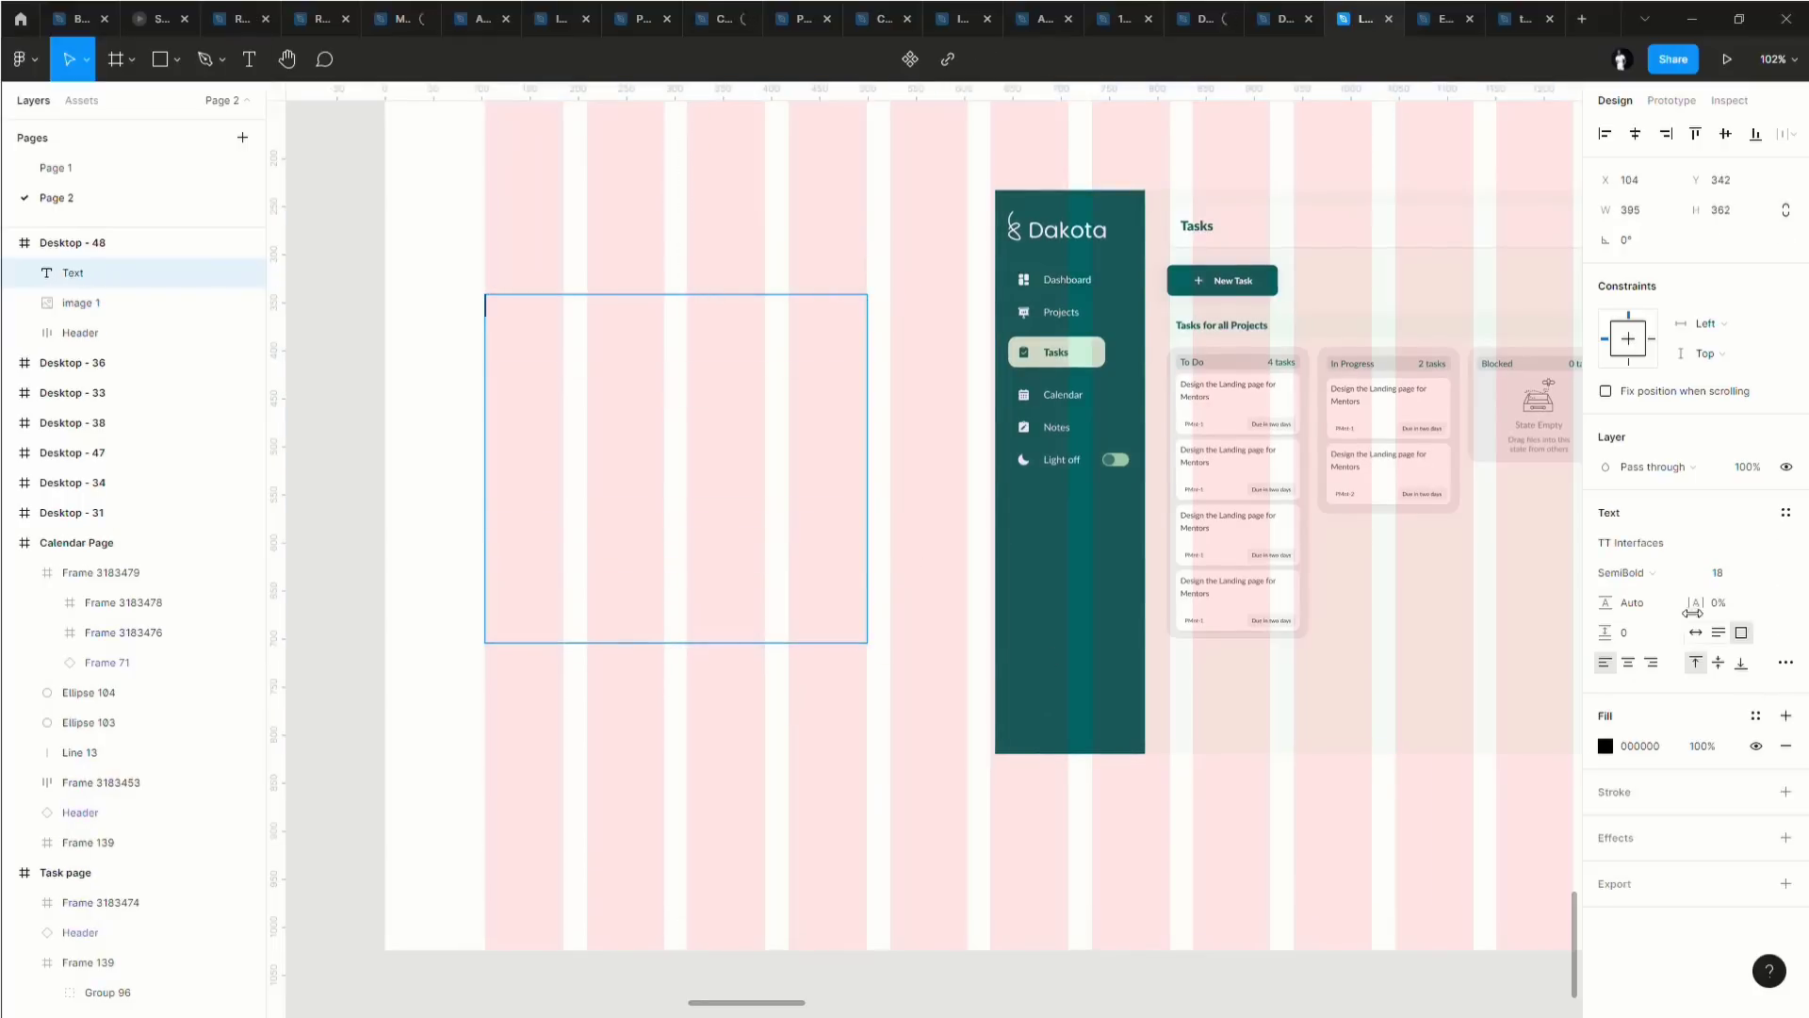
Set the font size to 40 and enter the headline "Get your projects done 10X faster" in the text box.
click(1713, 582)
key(Return)
text(Get)
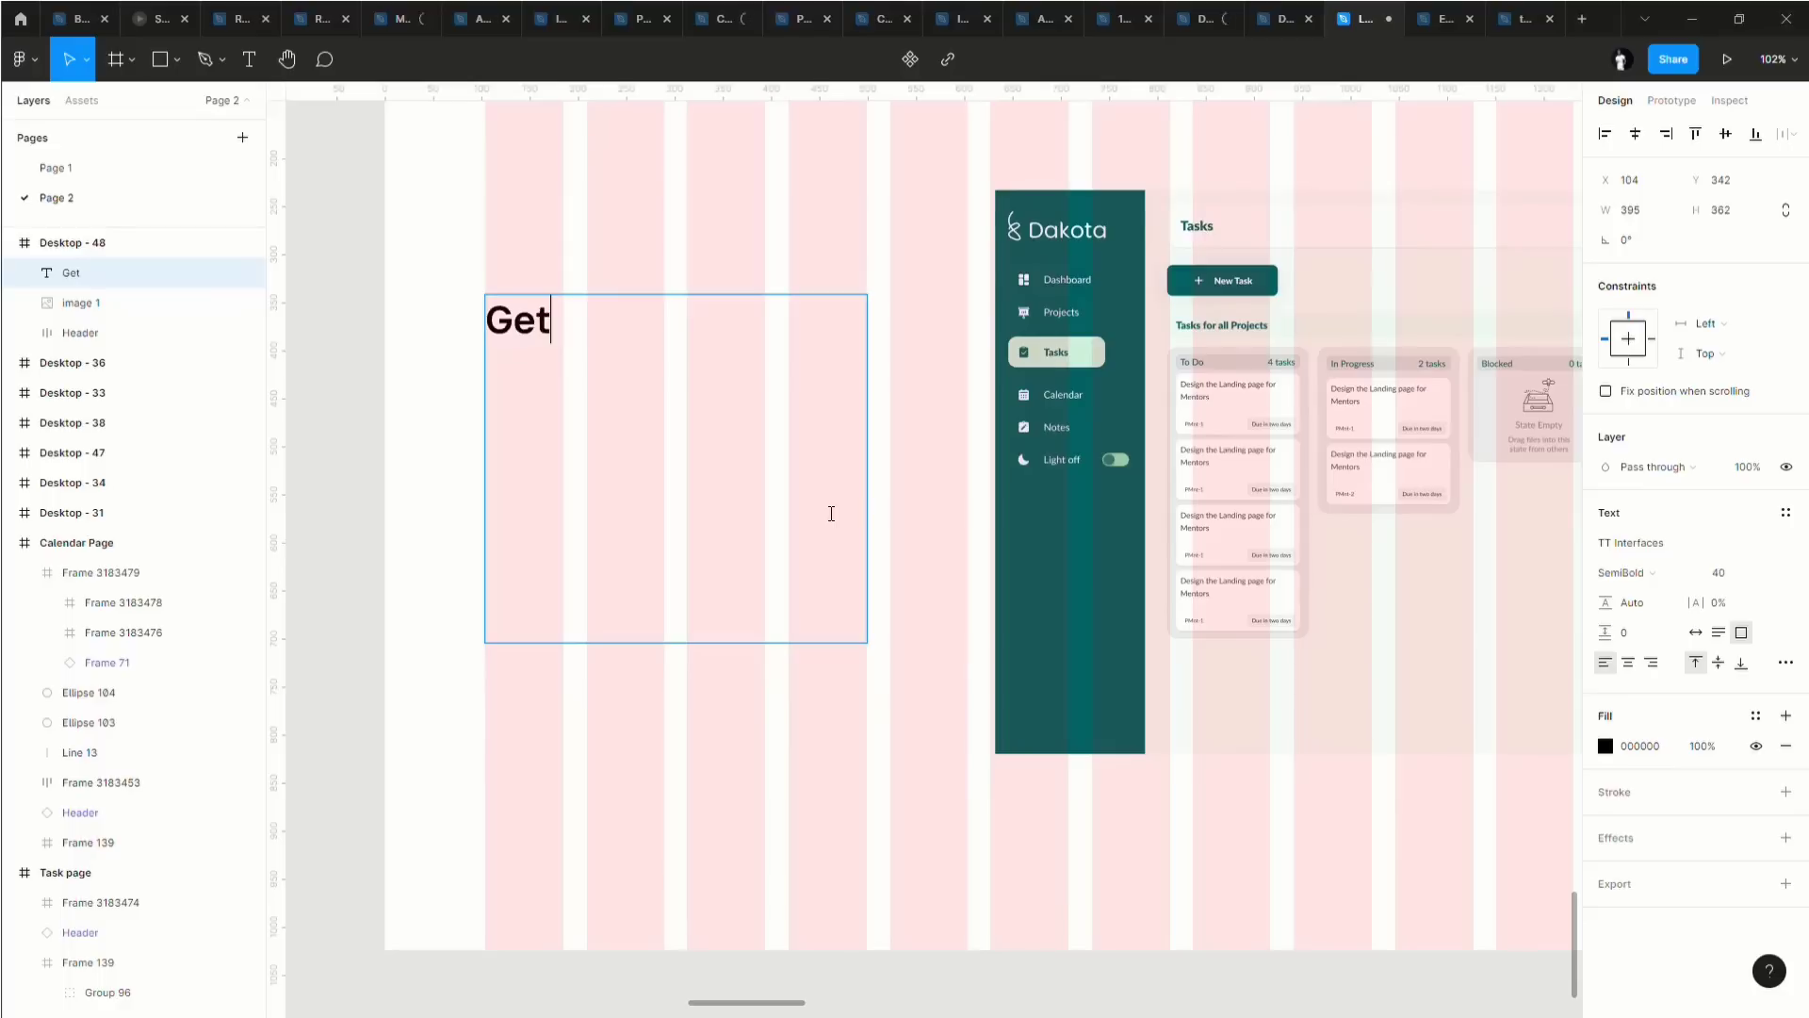
text( your projec)
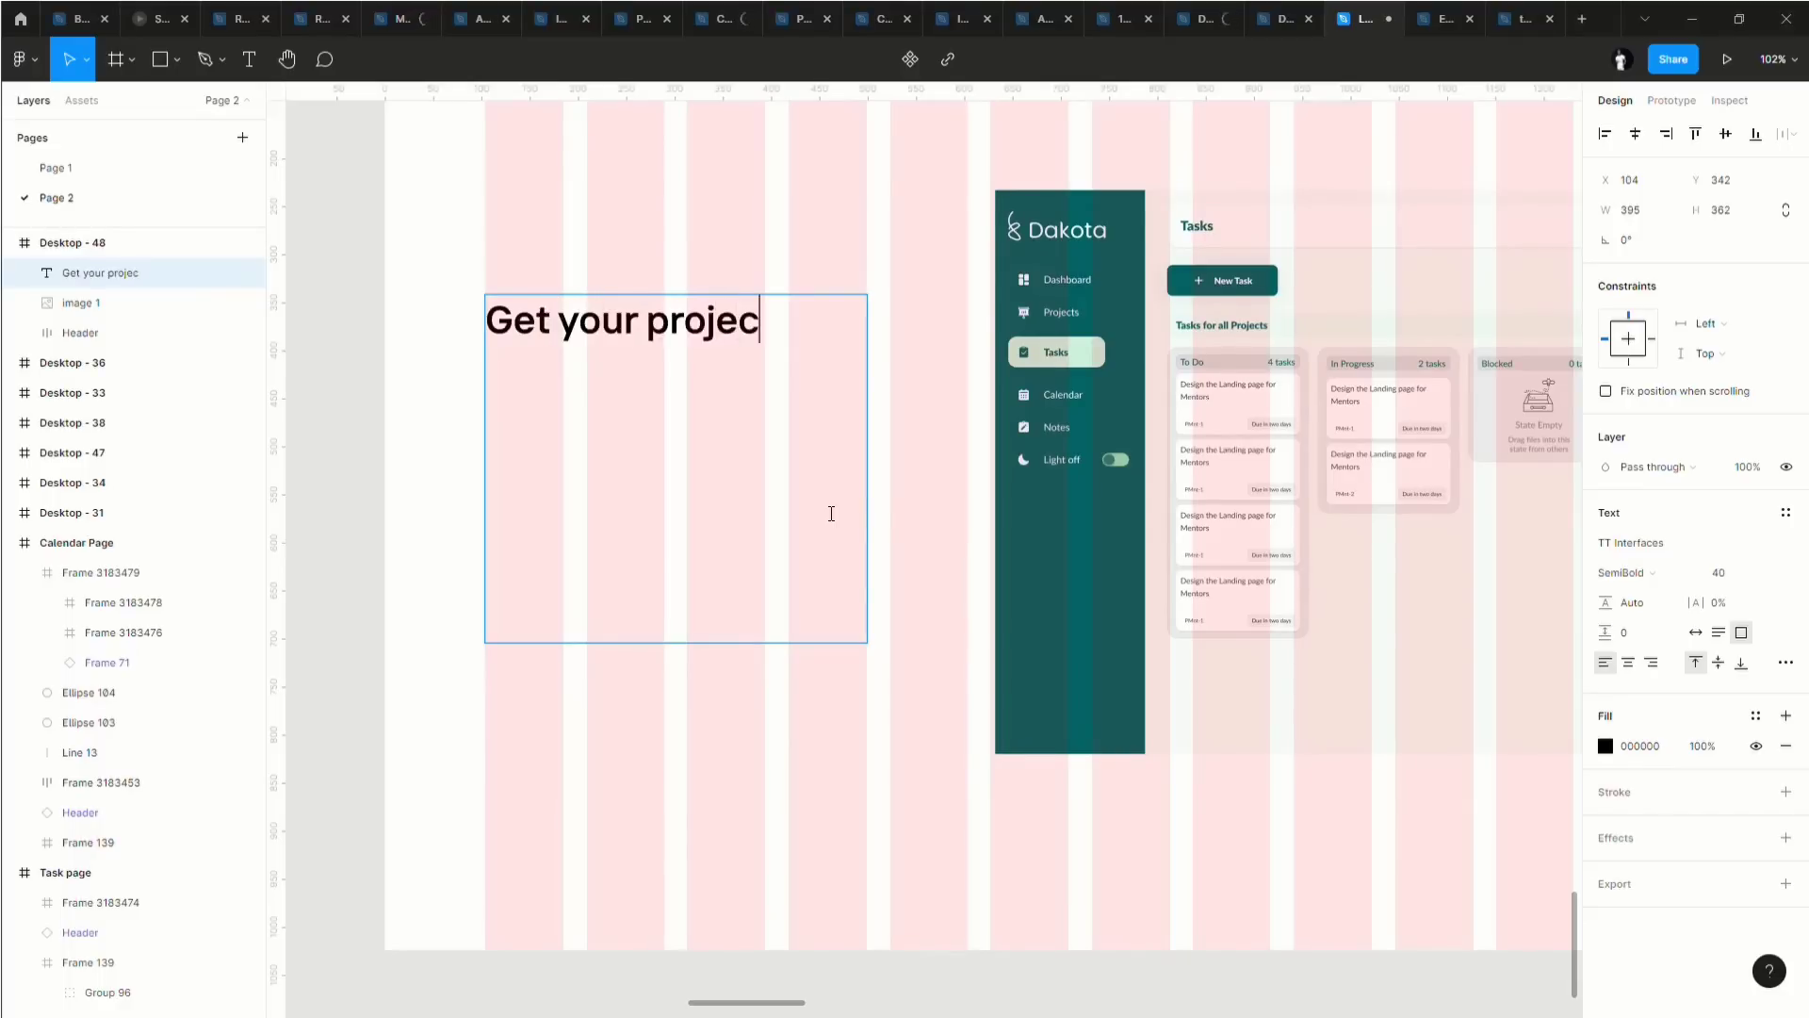
text(ts done)
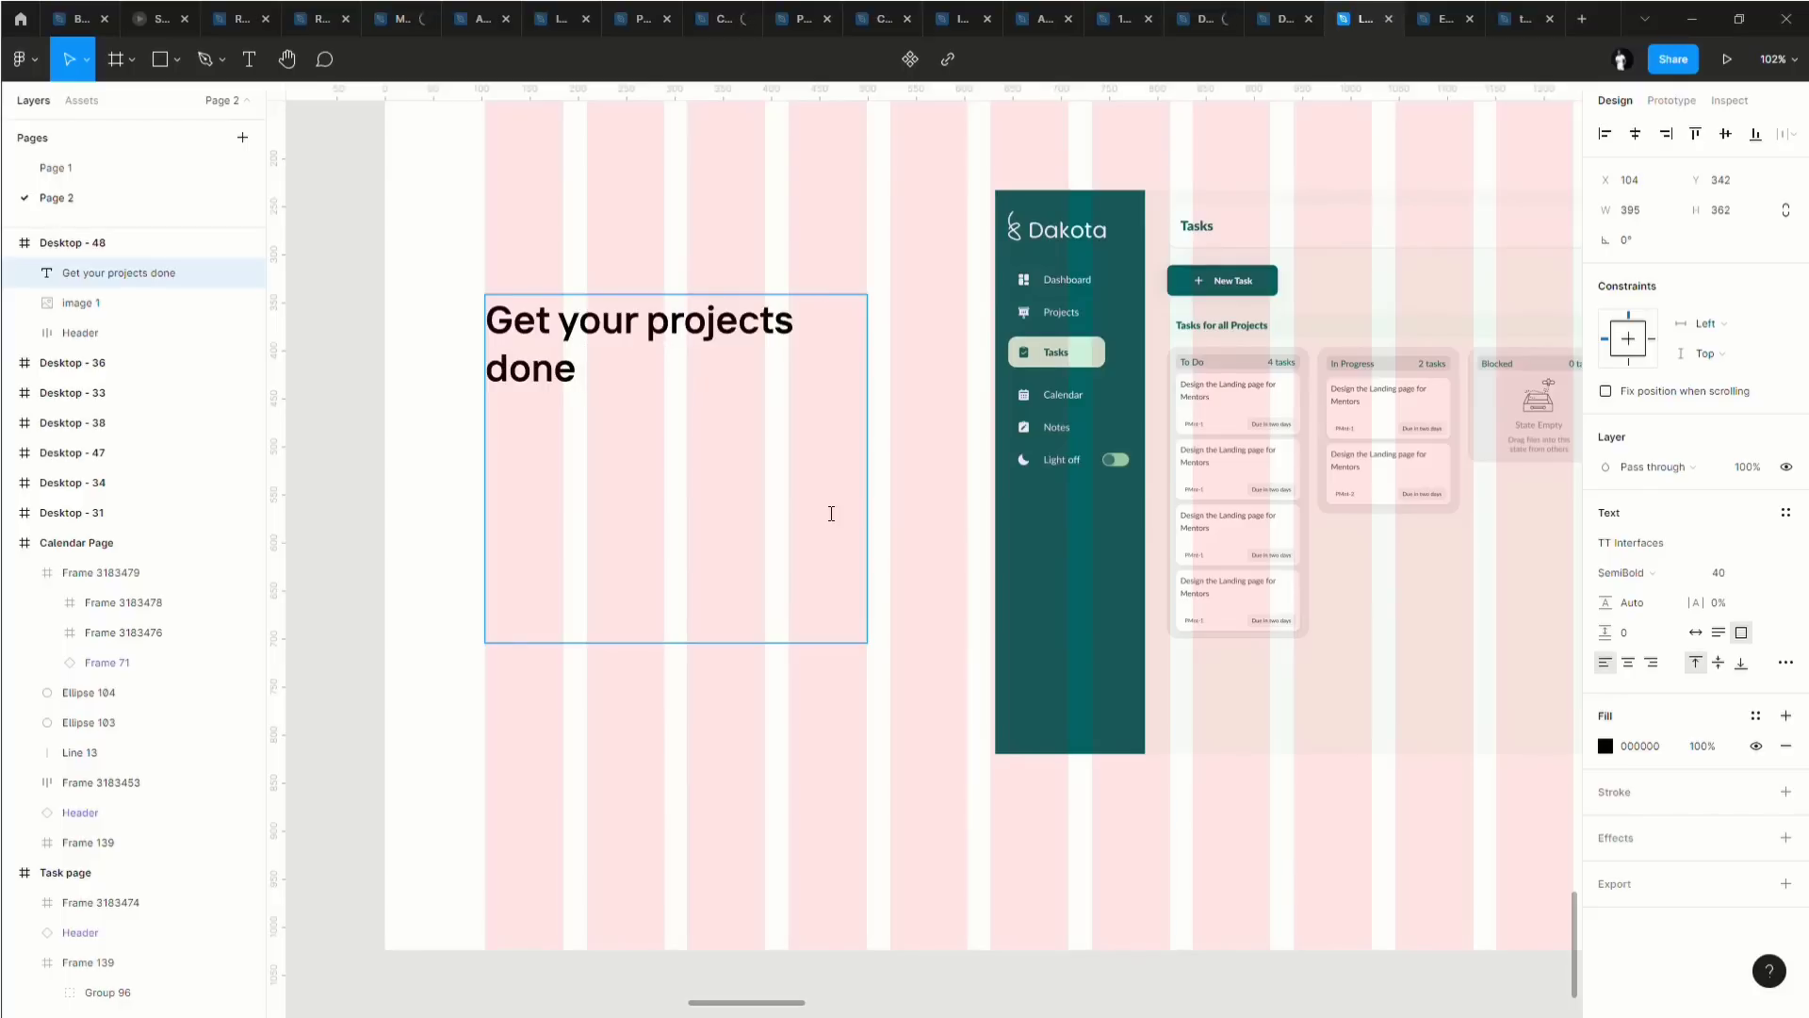
text( 10X fas)
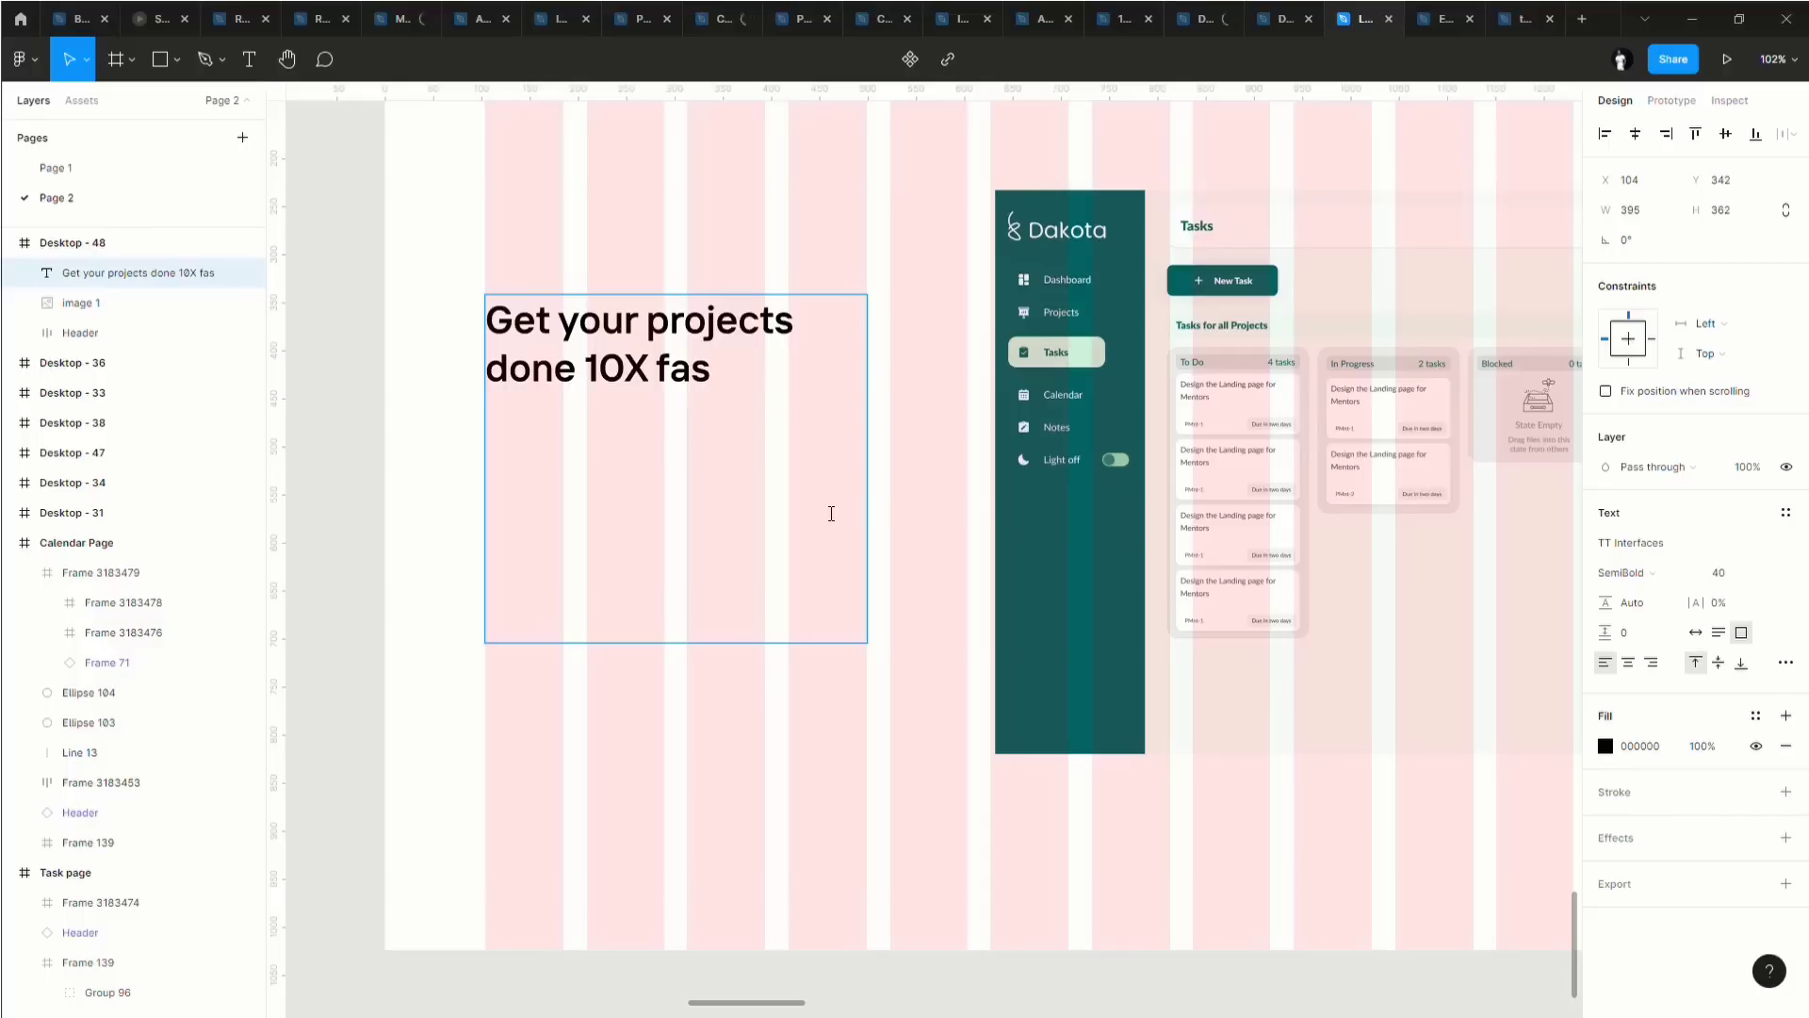
text(ter)
key(Escape)
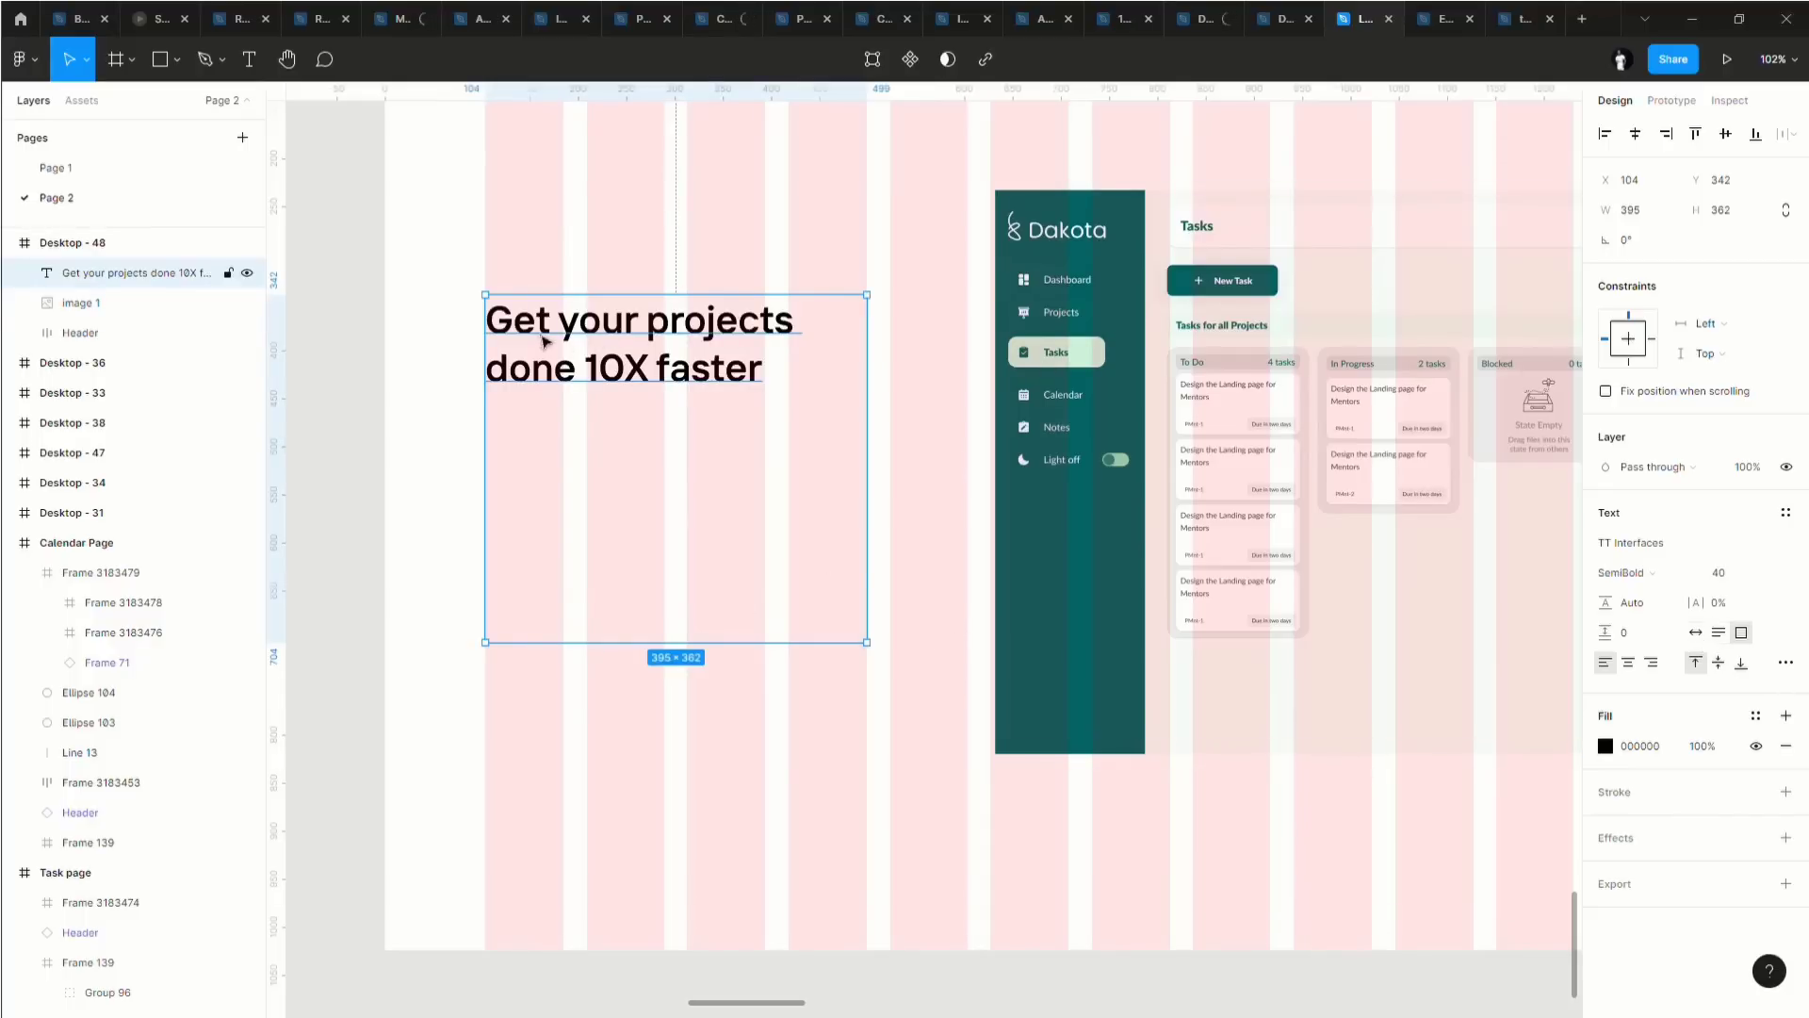
Try rewording the start of the headline from "Get your" to "An easy way to".
double_click(552, 332)
drag(552, 331, 438, 329)
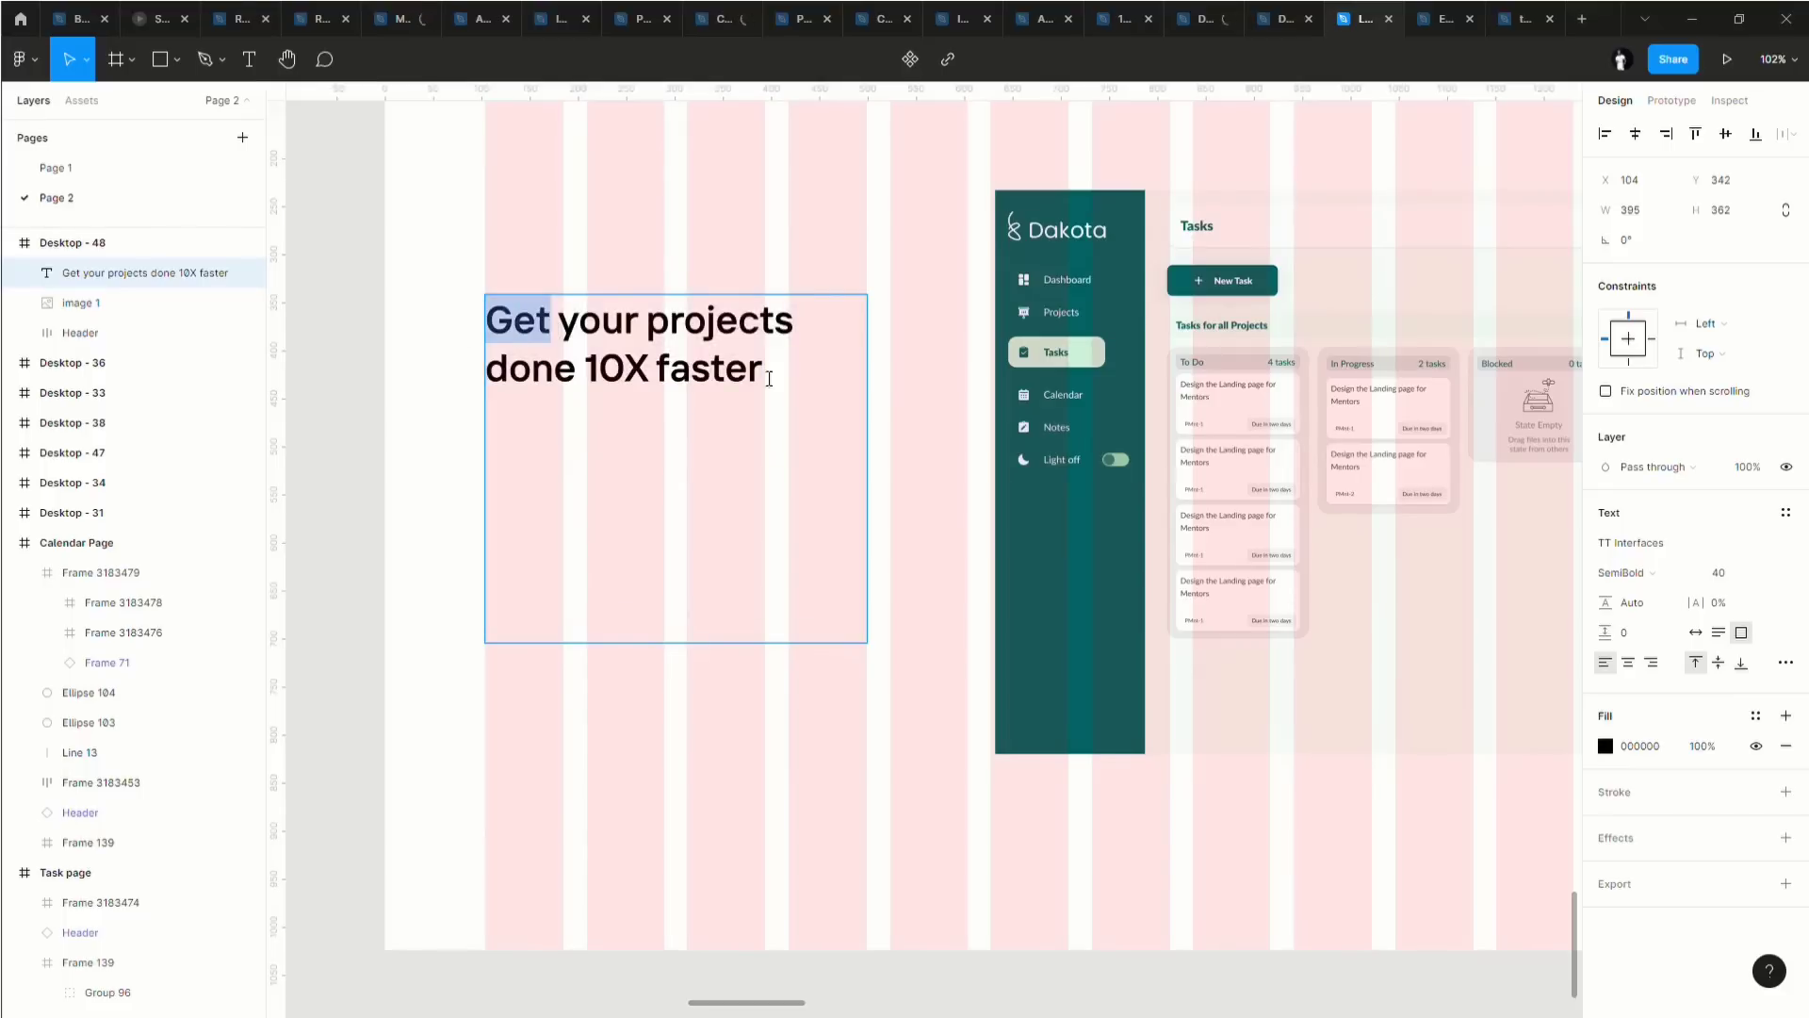
text(A)
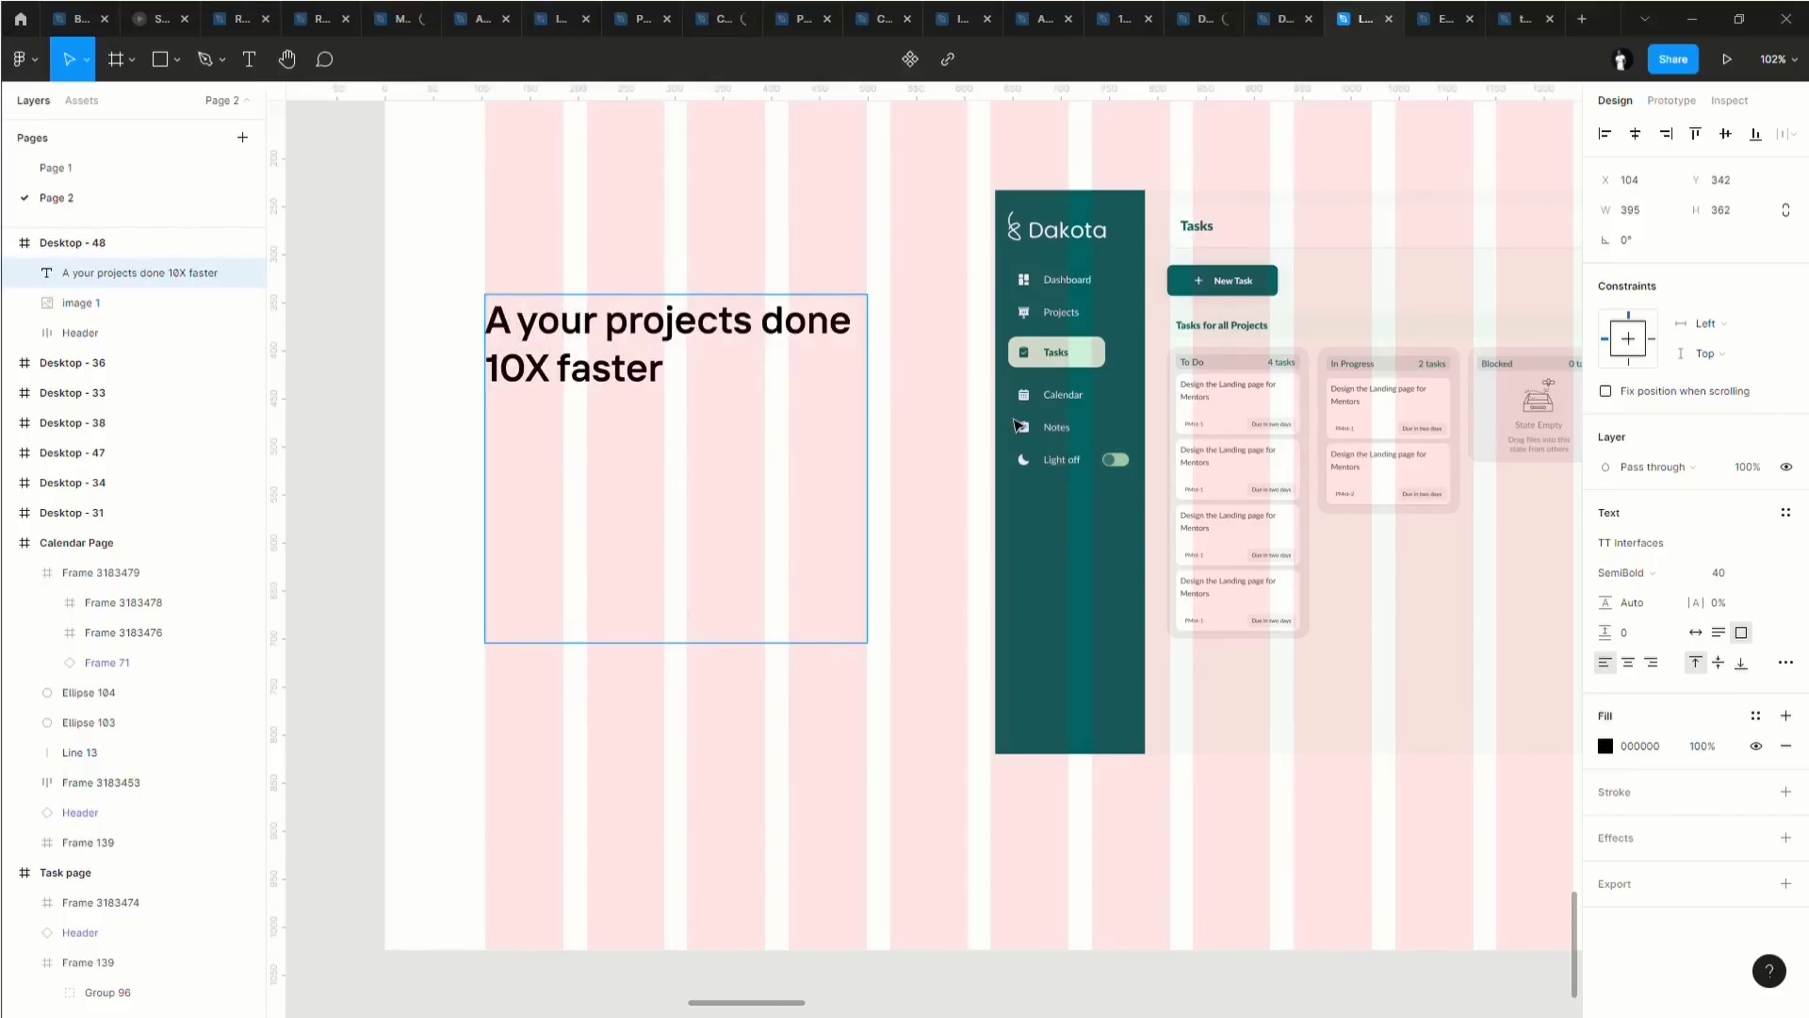
text(n easy w)
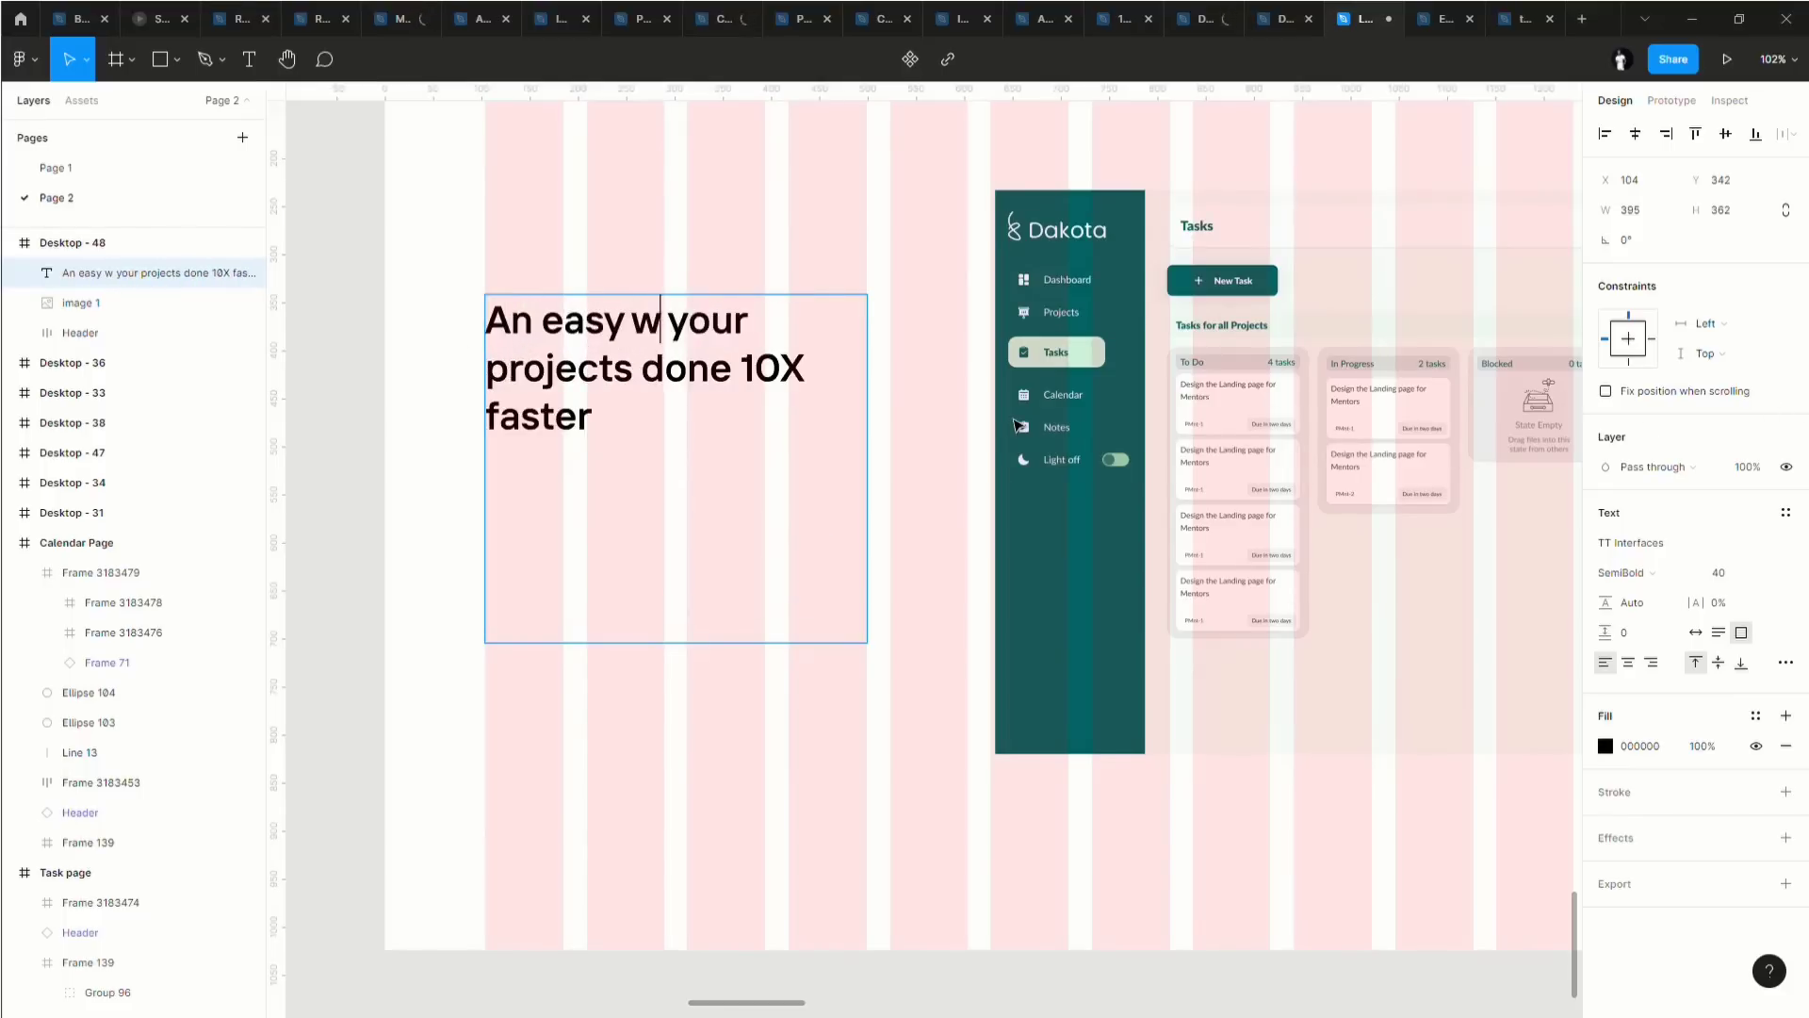
text(ay)
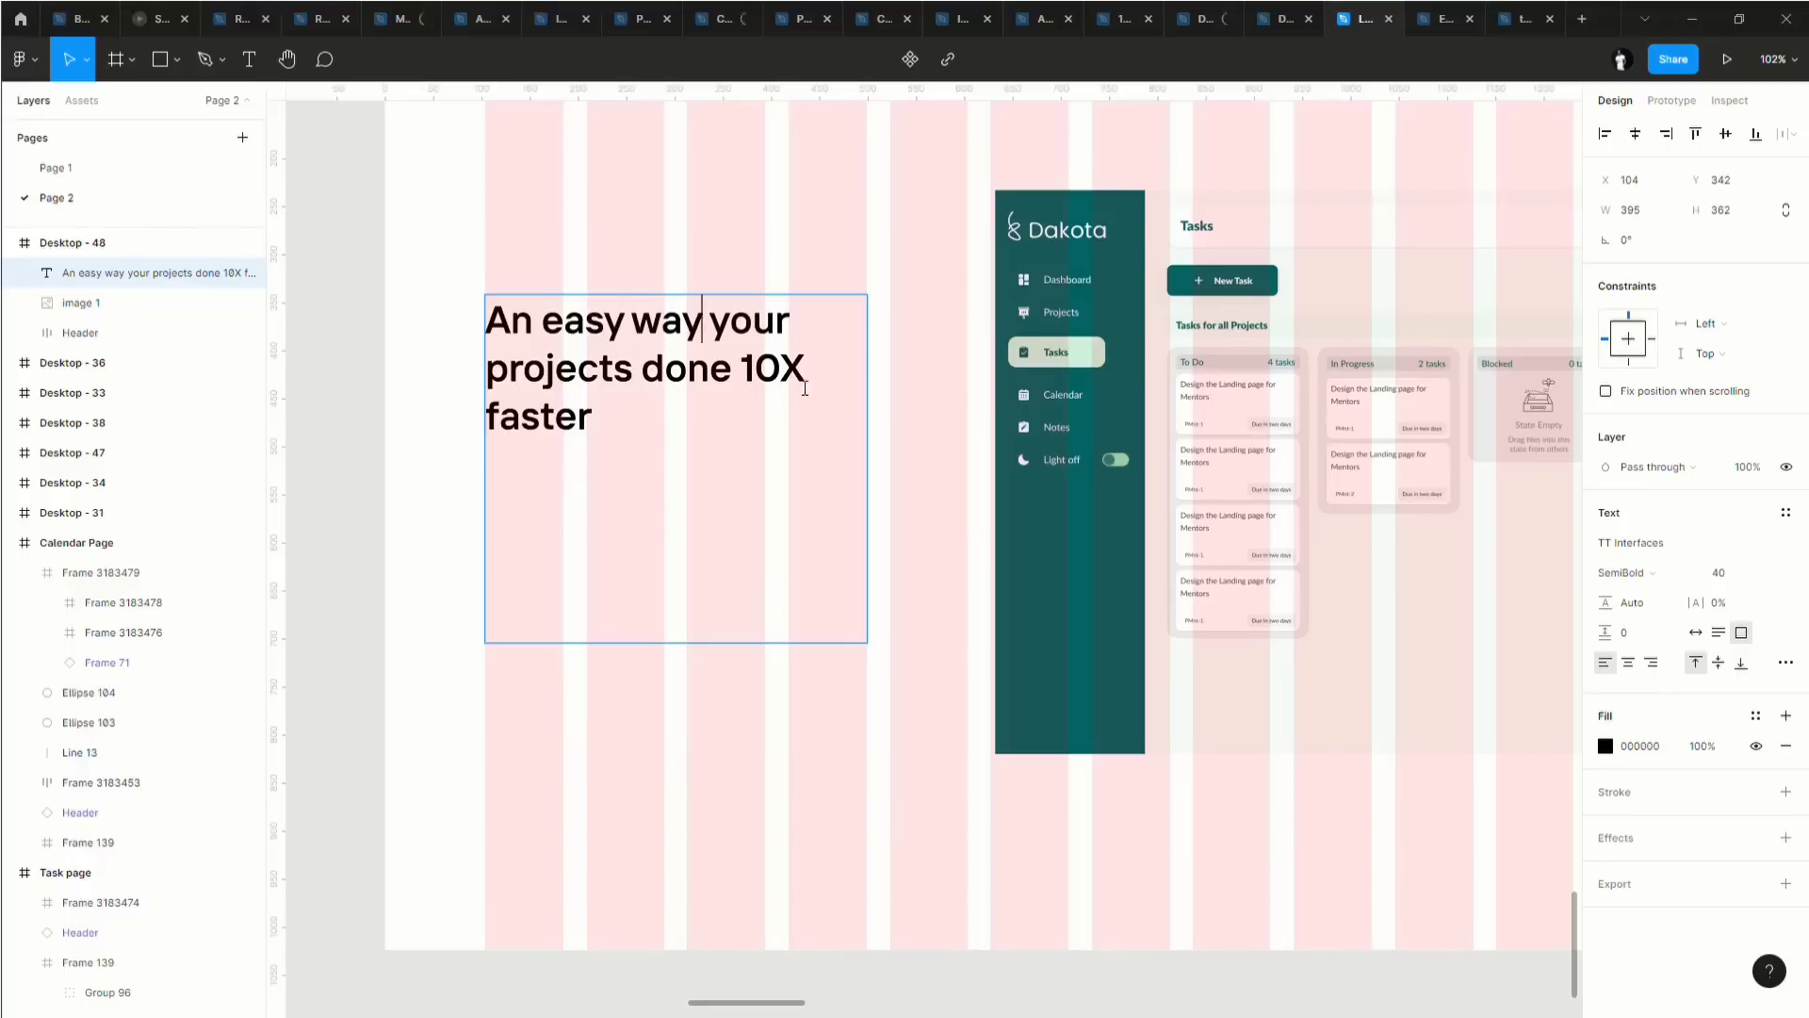
drag(708, 321, 806, 338)
text(to)
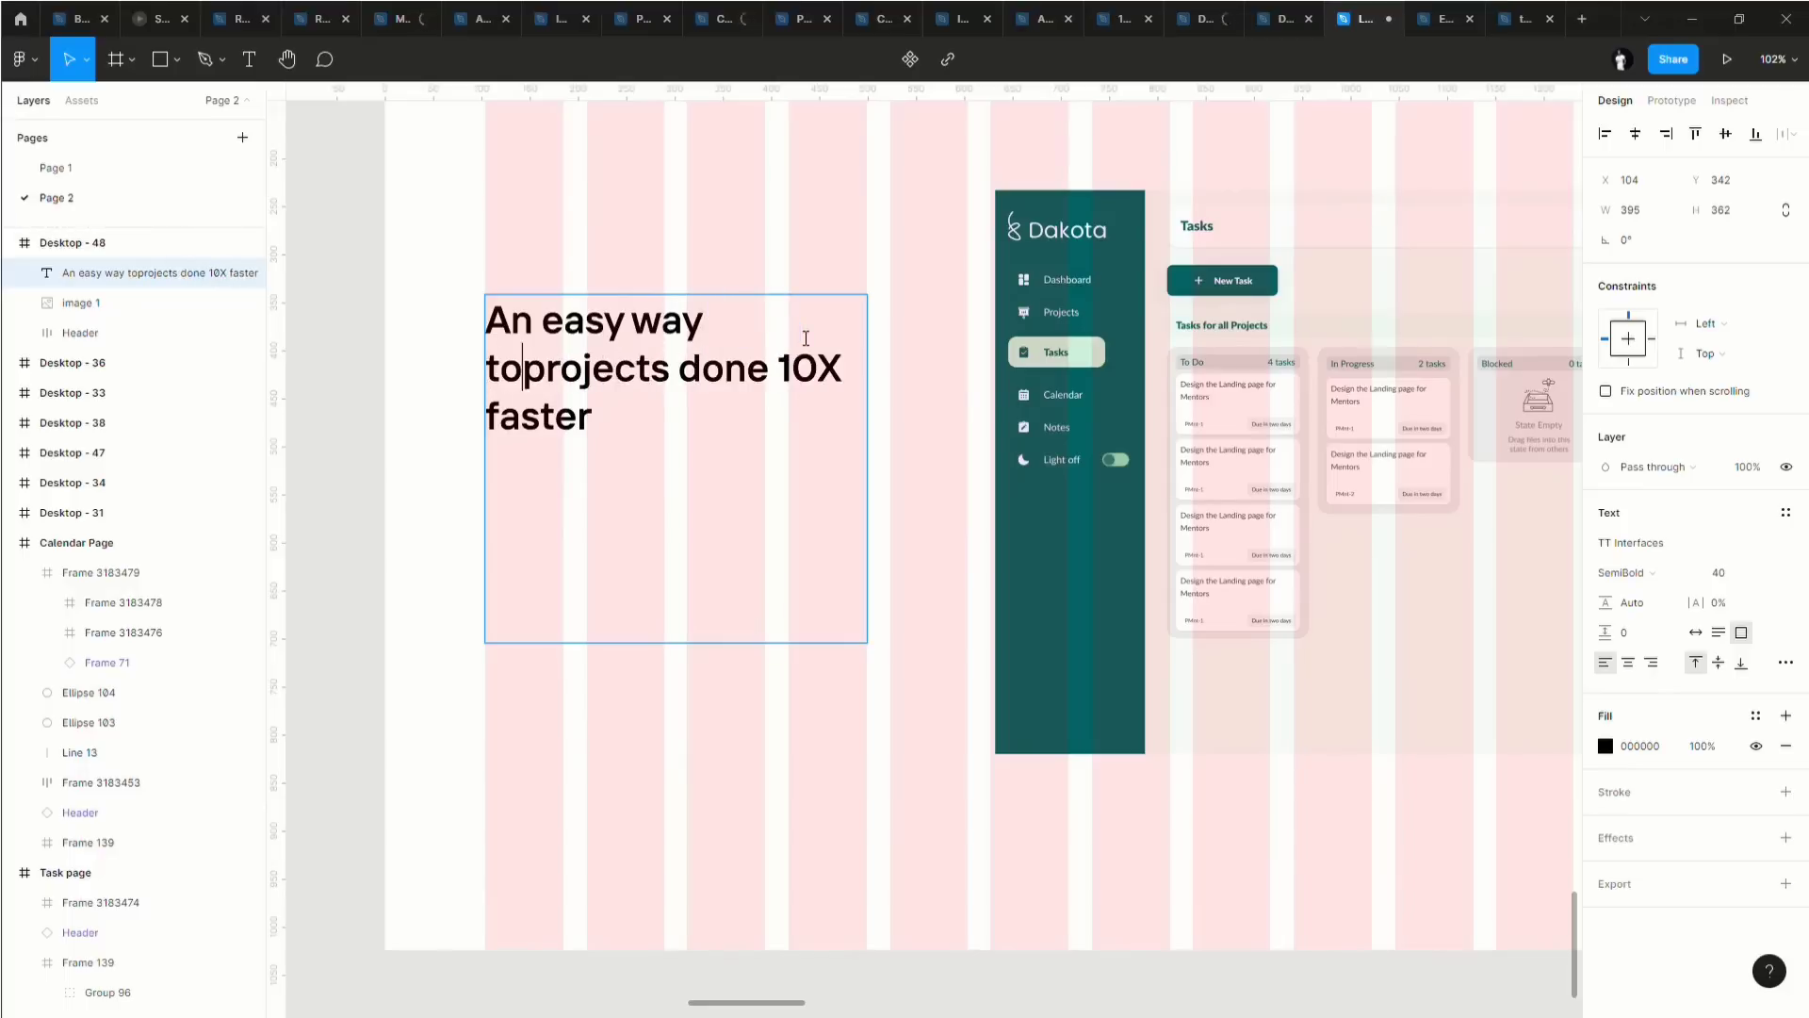
Undo the last replacement and restore the headline's opening word to "Get".
key(ctrl+z)
key(Left)
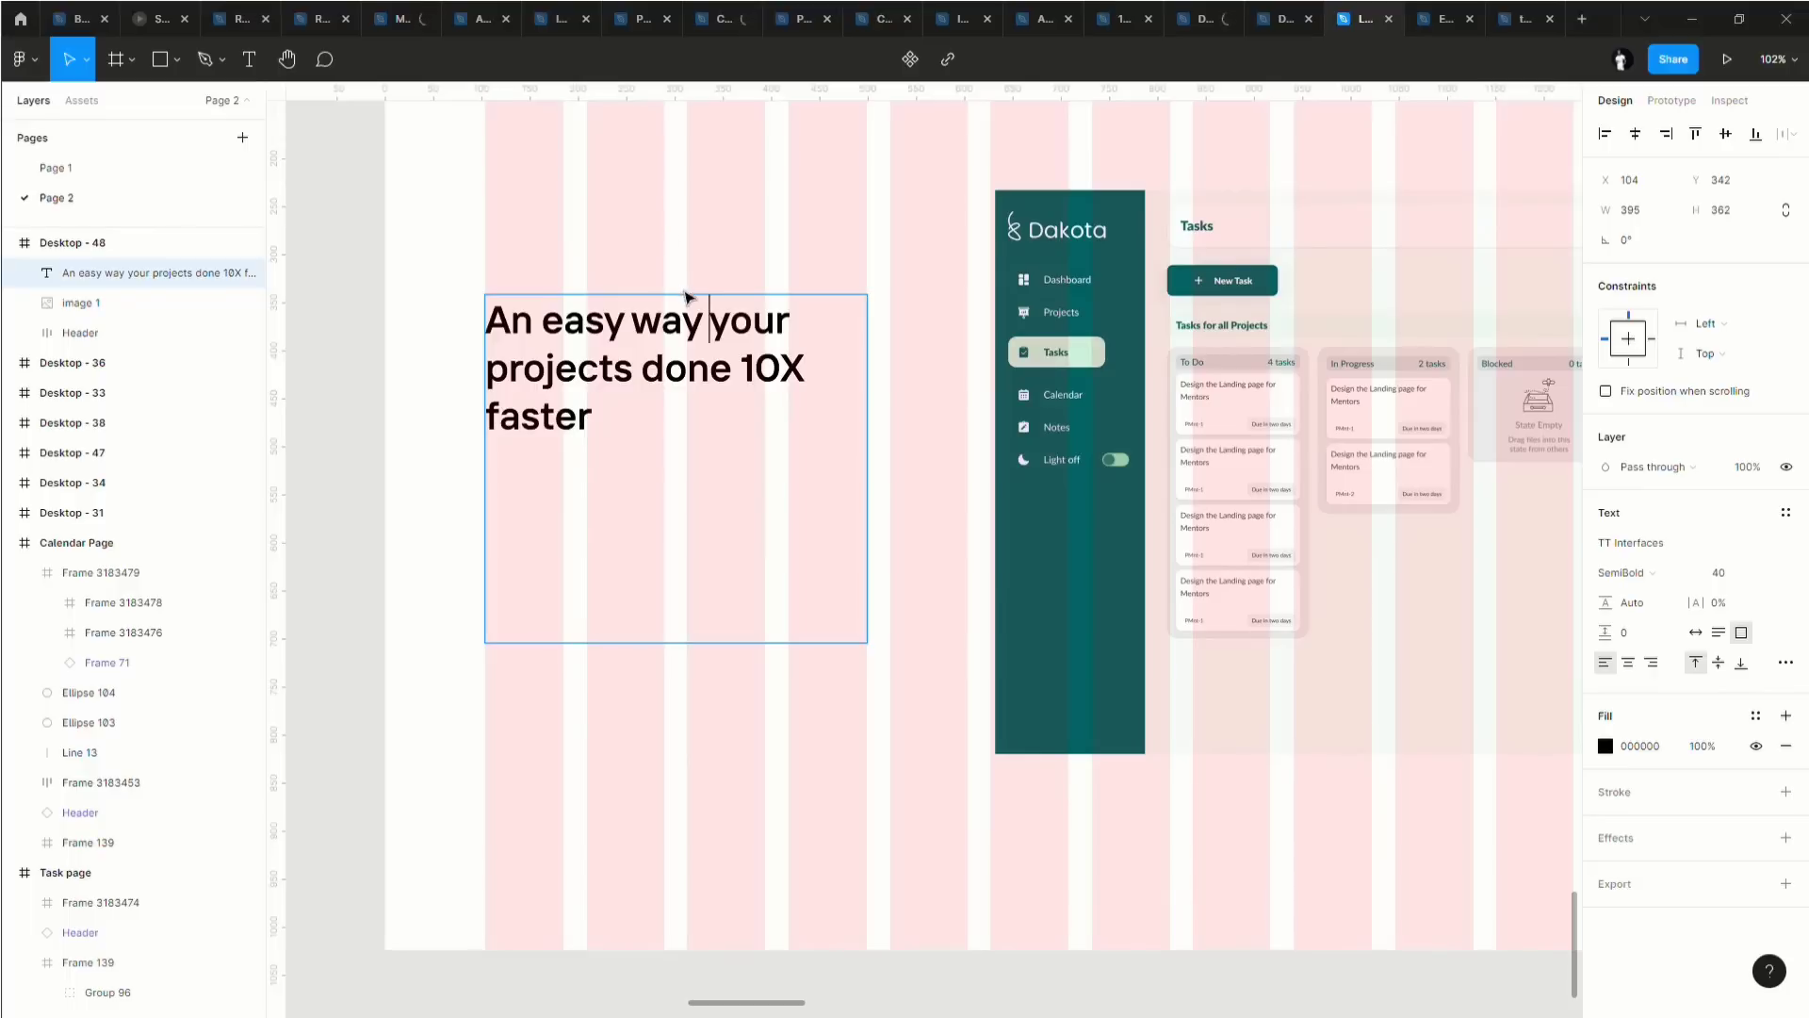
key(ctrl+BackSpace)
key(ctrl+BackSpace)
key(ctrl+BackSpace)
text(Get)
click(823, 500)
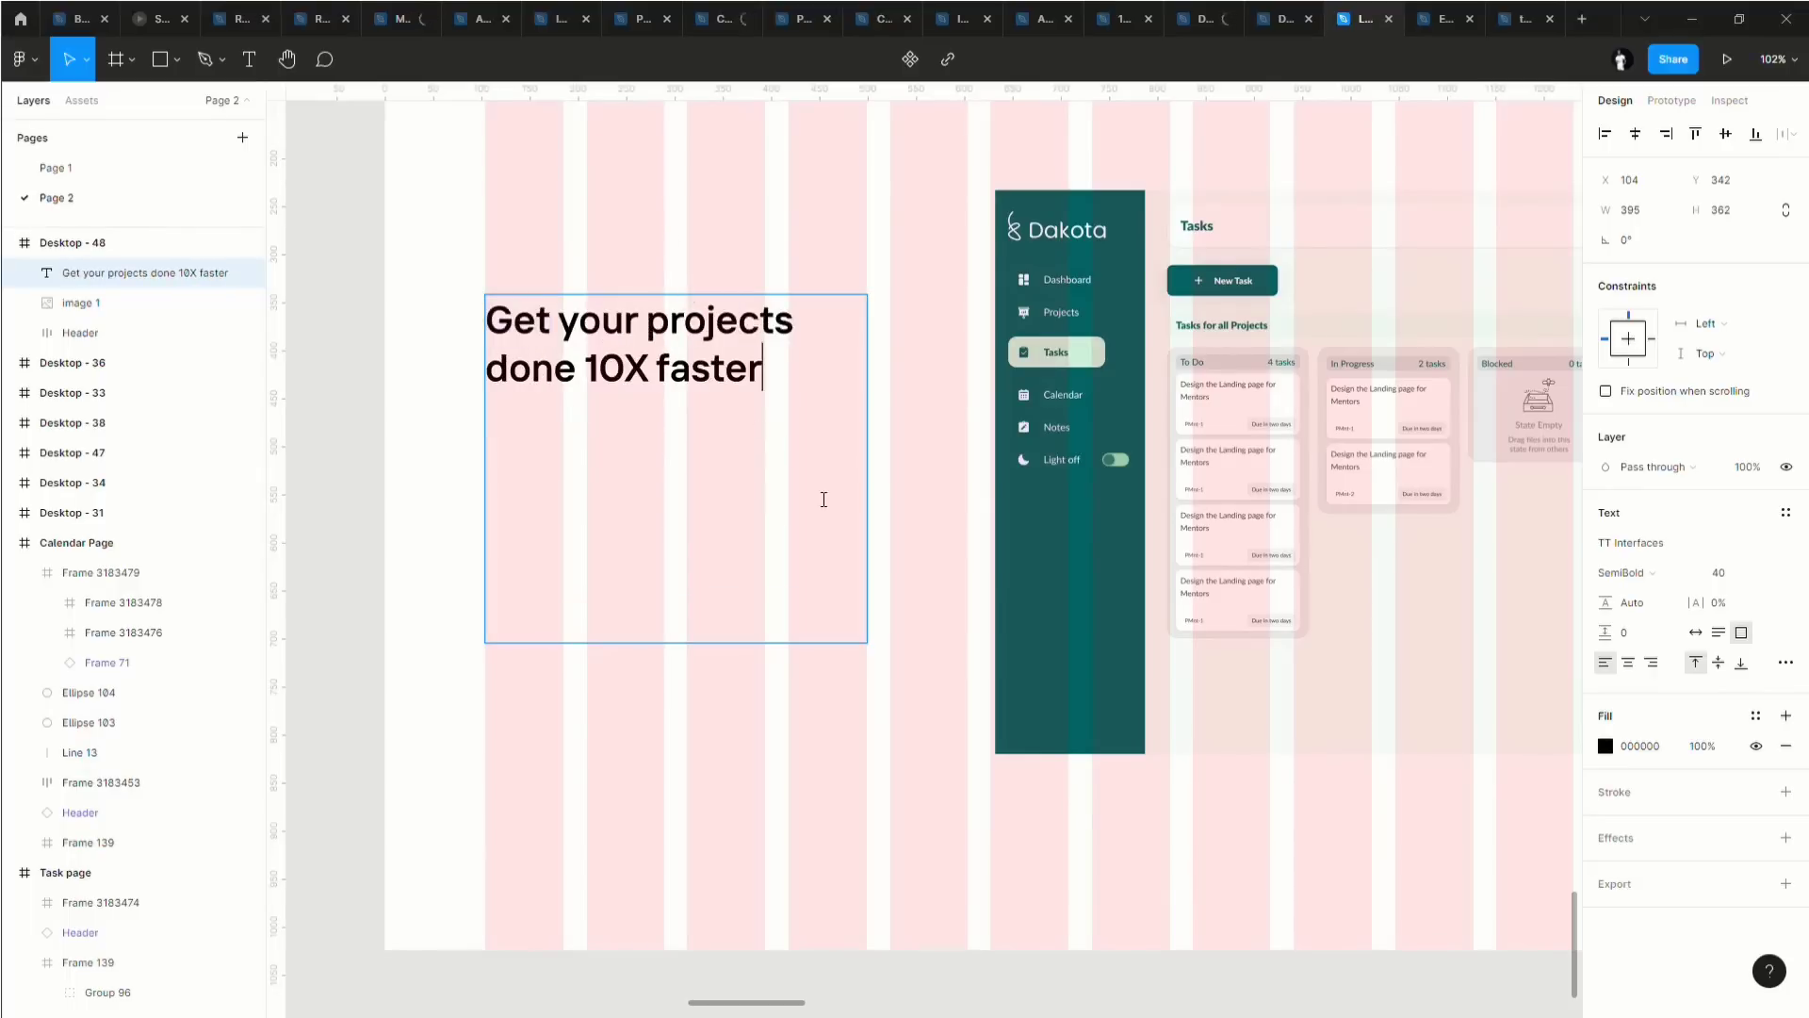
key(Escape)
Set the headline's font size to 56 and fit its text box with automatic height and a width of about 395.
click(1697, 632)
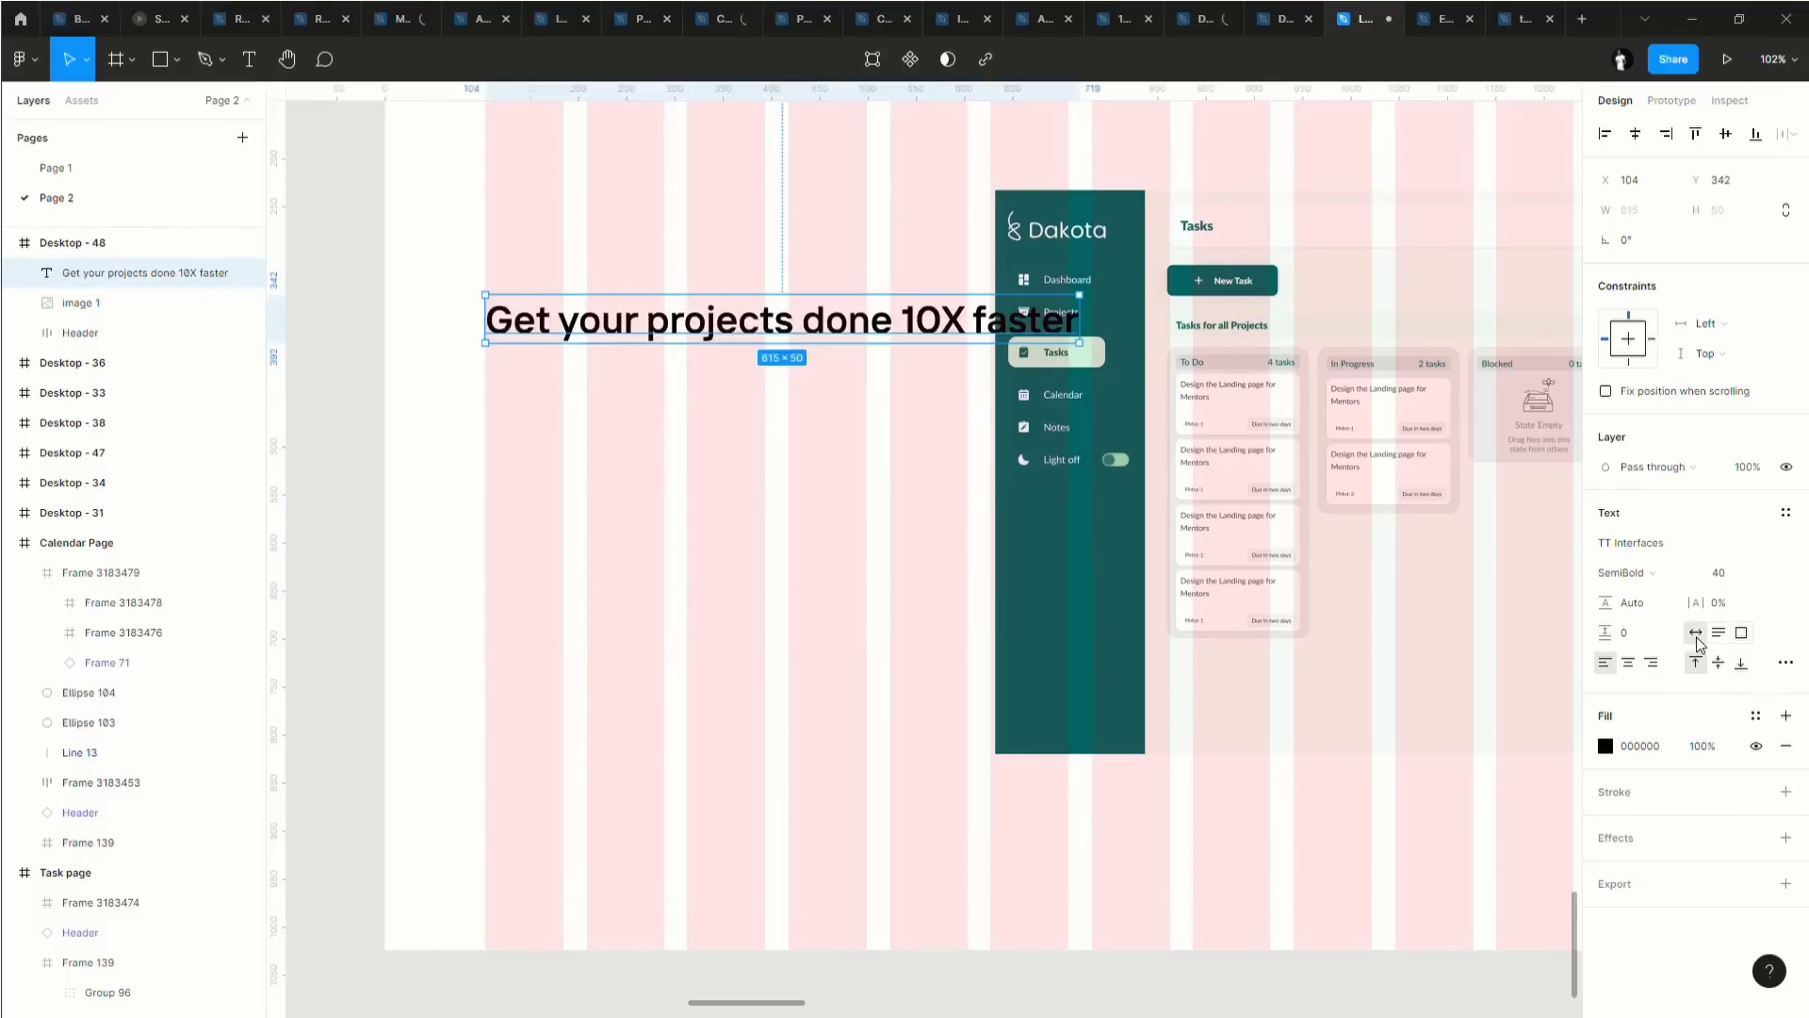
drag(1090, 334, 813, 371)
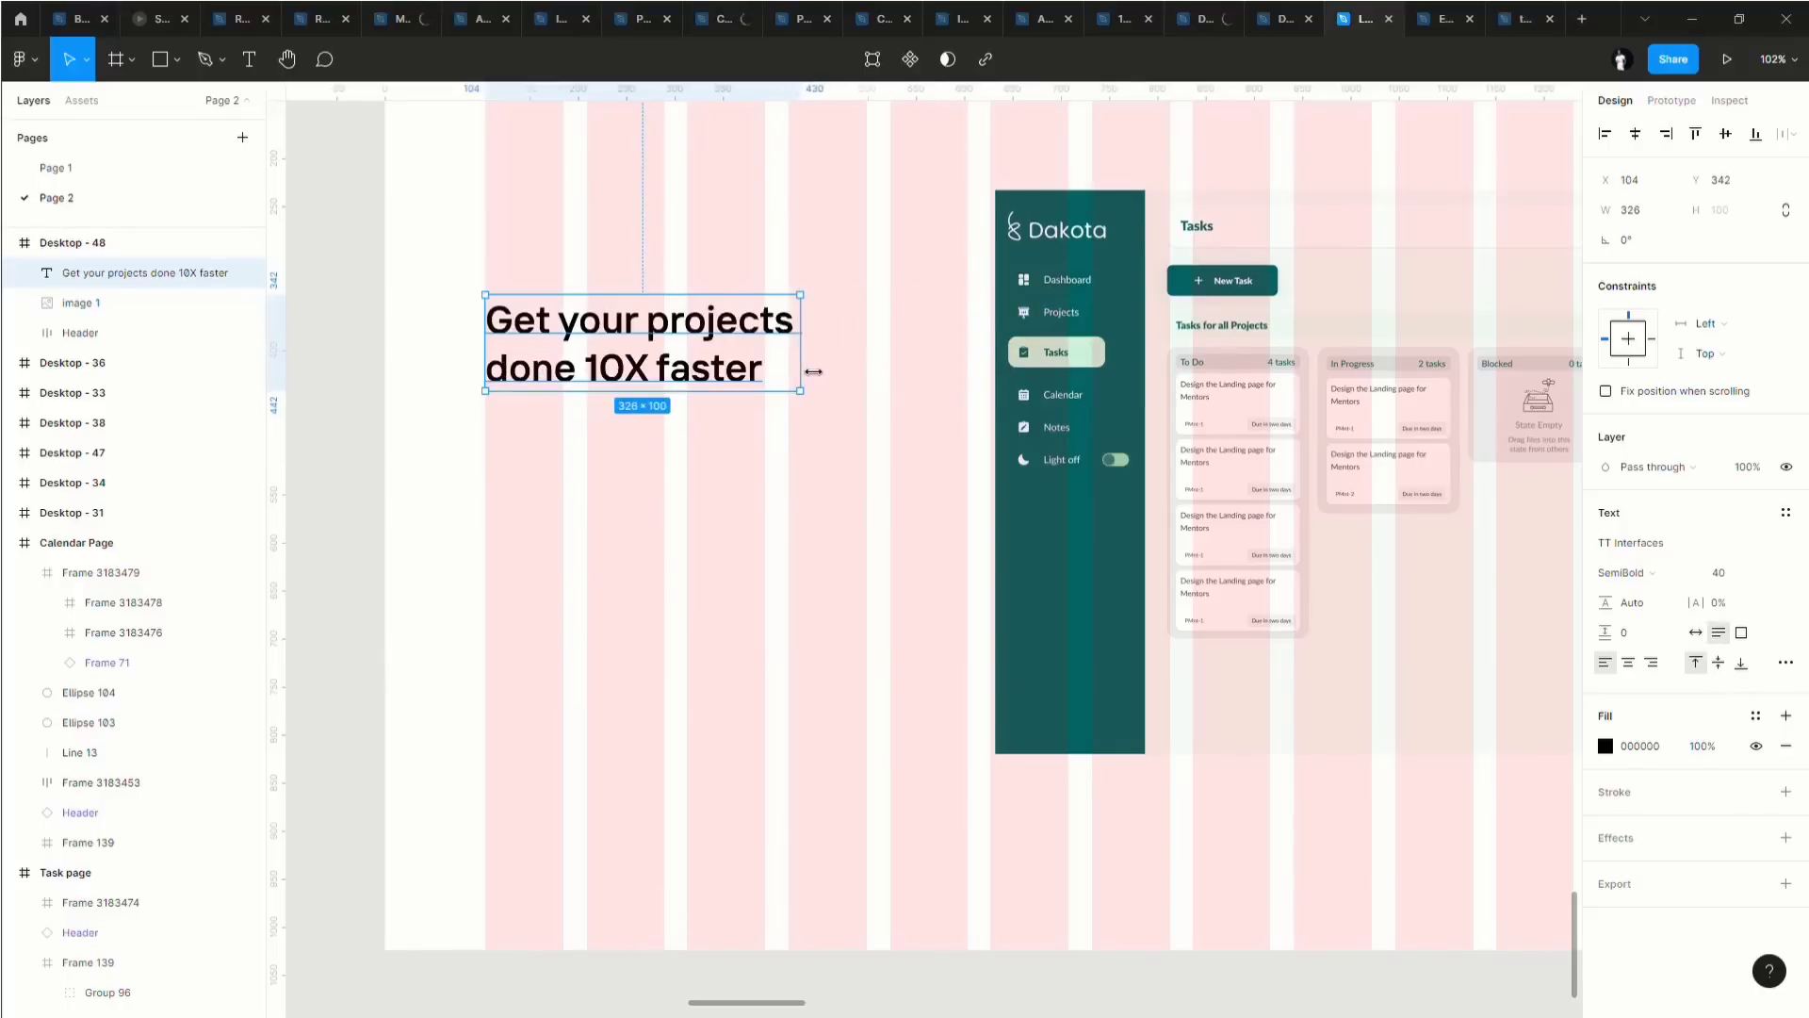
click(1738, 570)
key(Return)
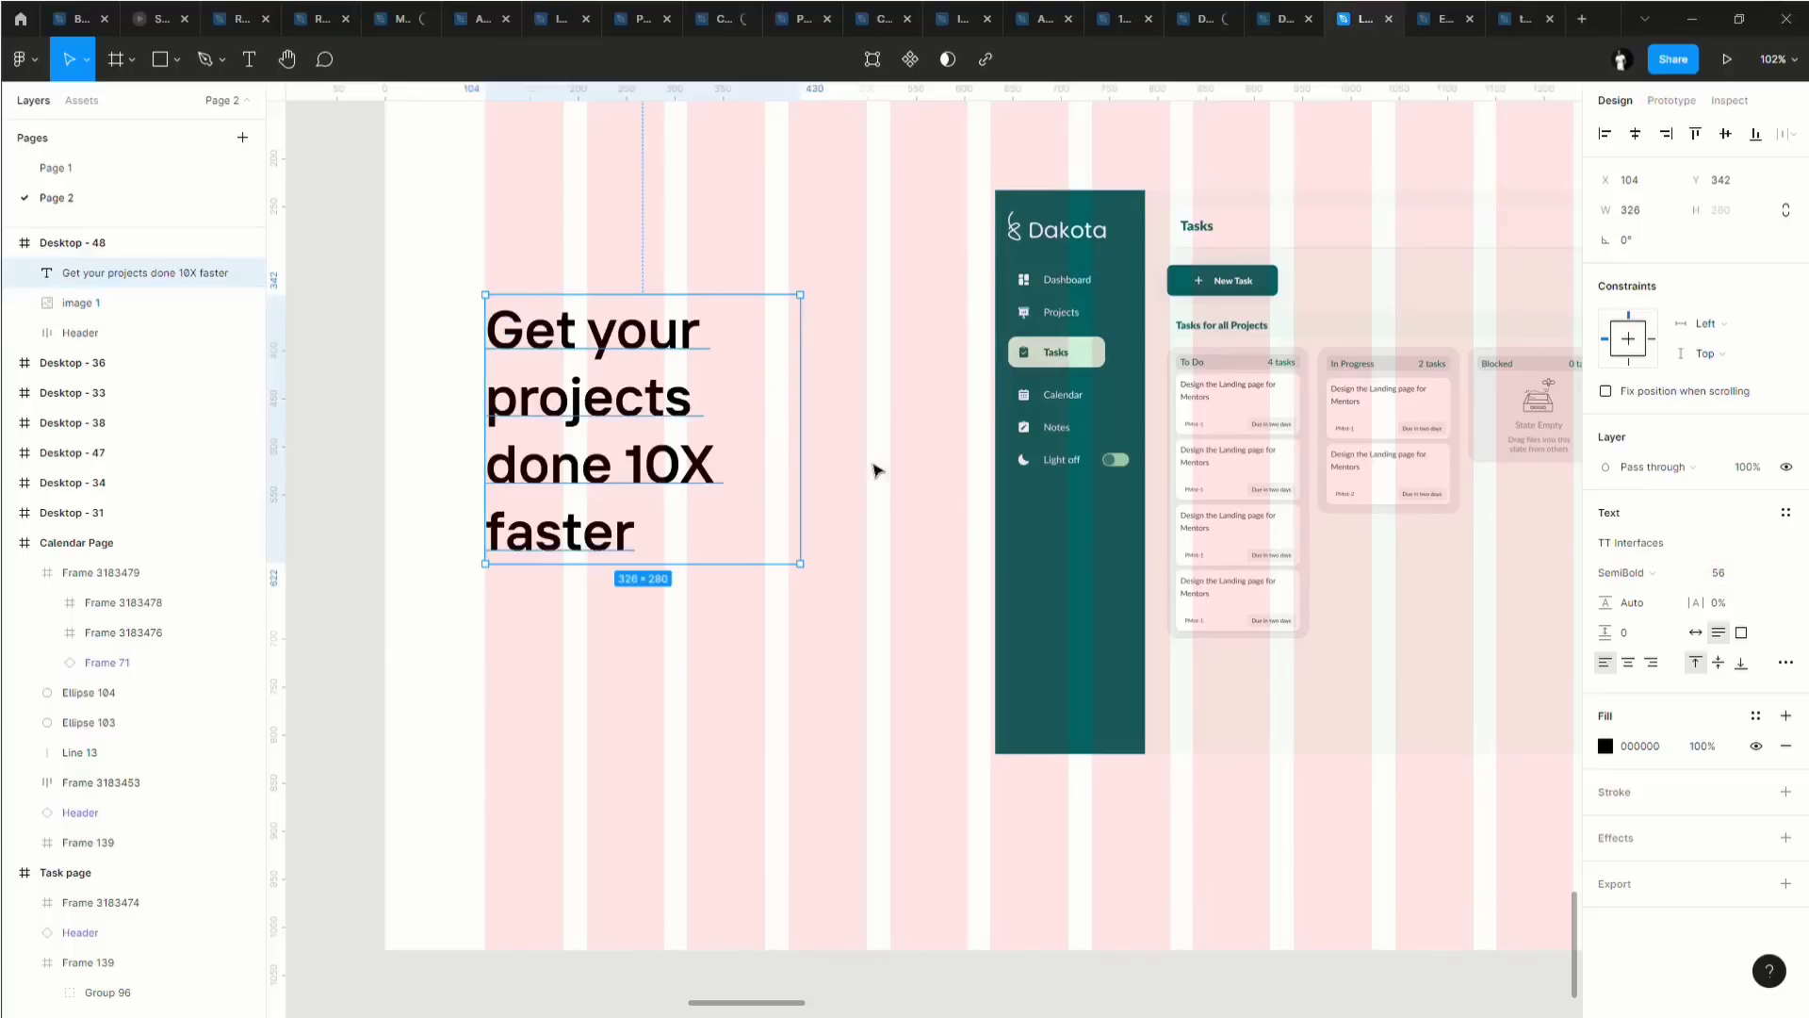
drag(802, 396, 882, 408)
Make the headline Bold and nudge it up to a Y position of 339.
click(1637, 574)
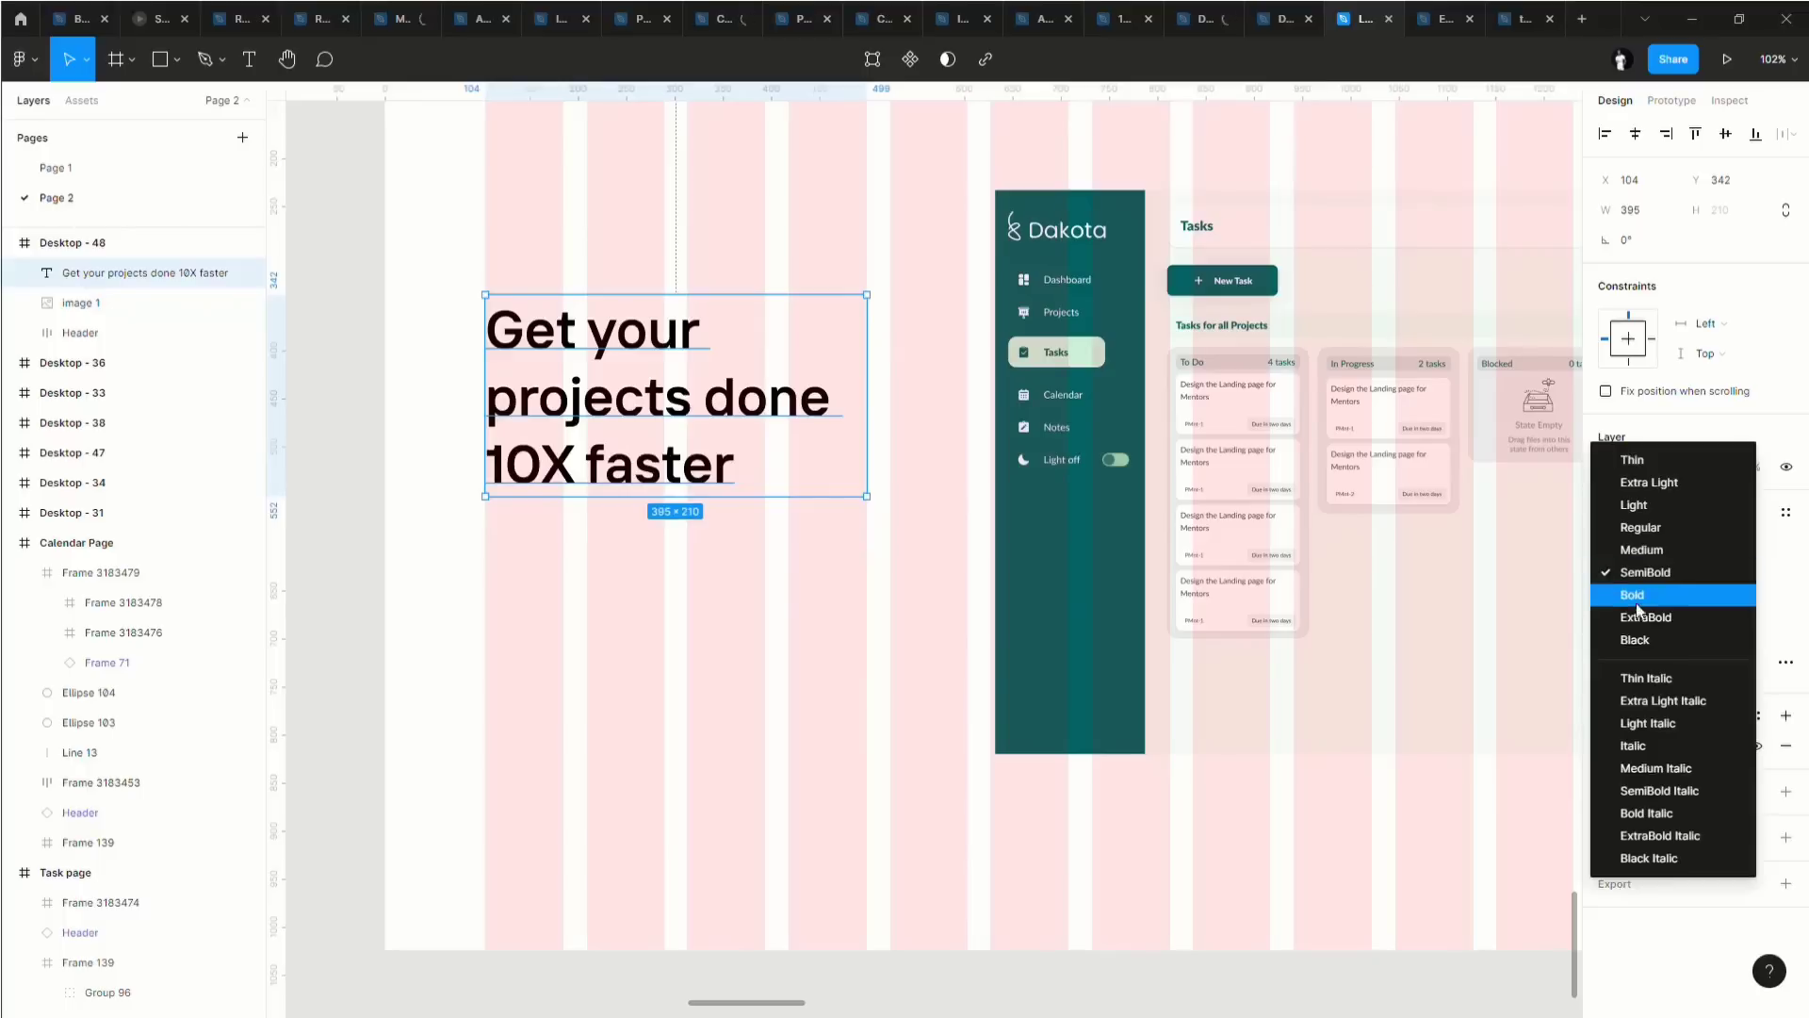
click(1637, 596)
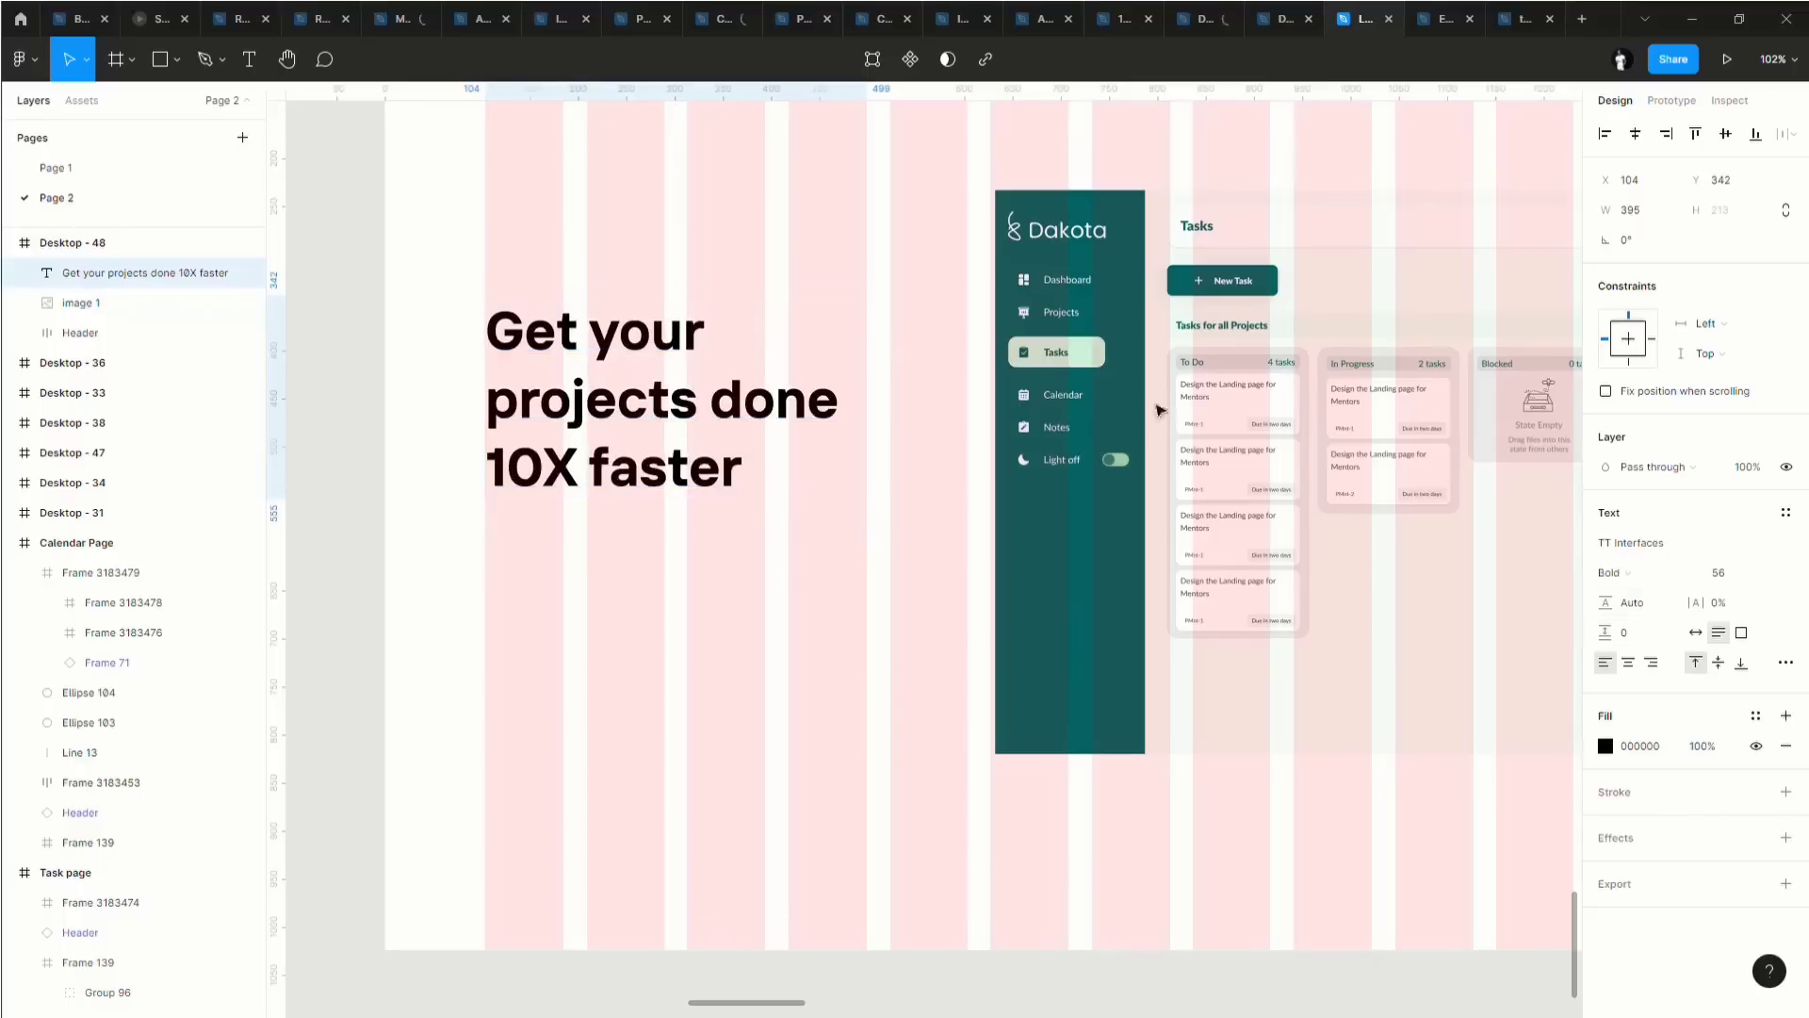
drag(574, 490, 575, 487)
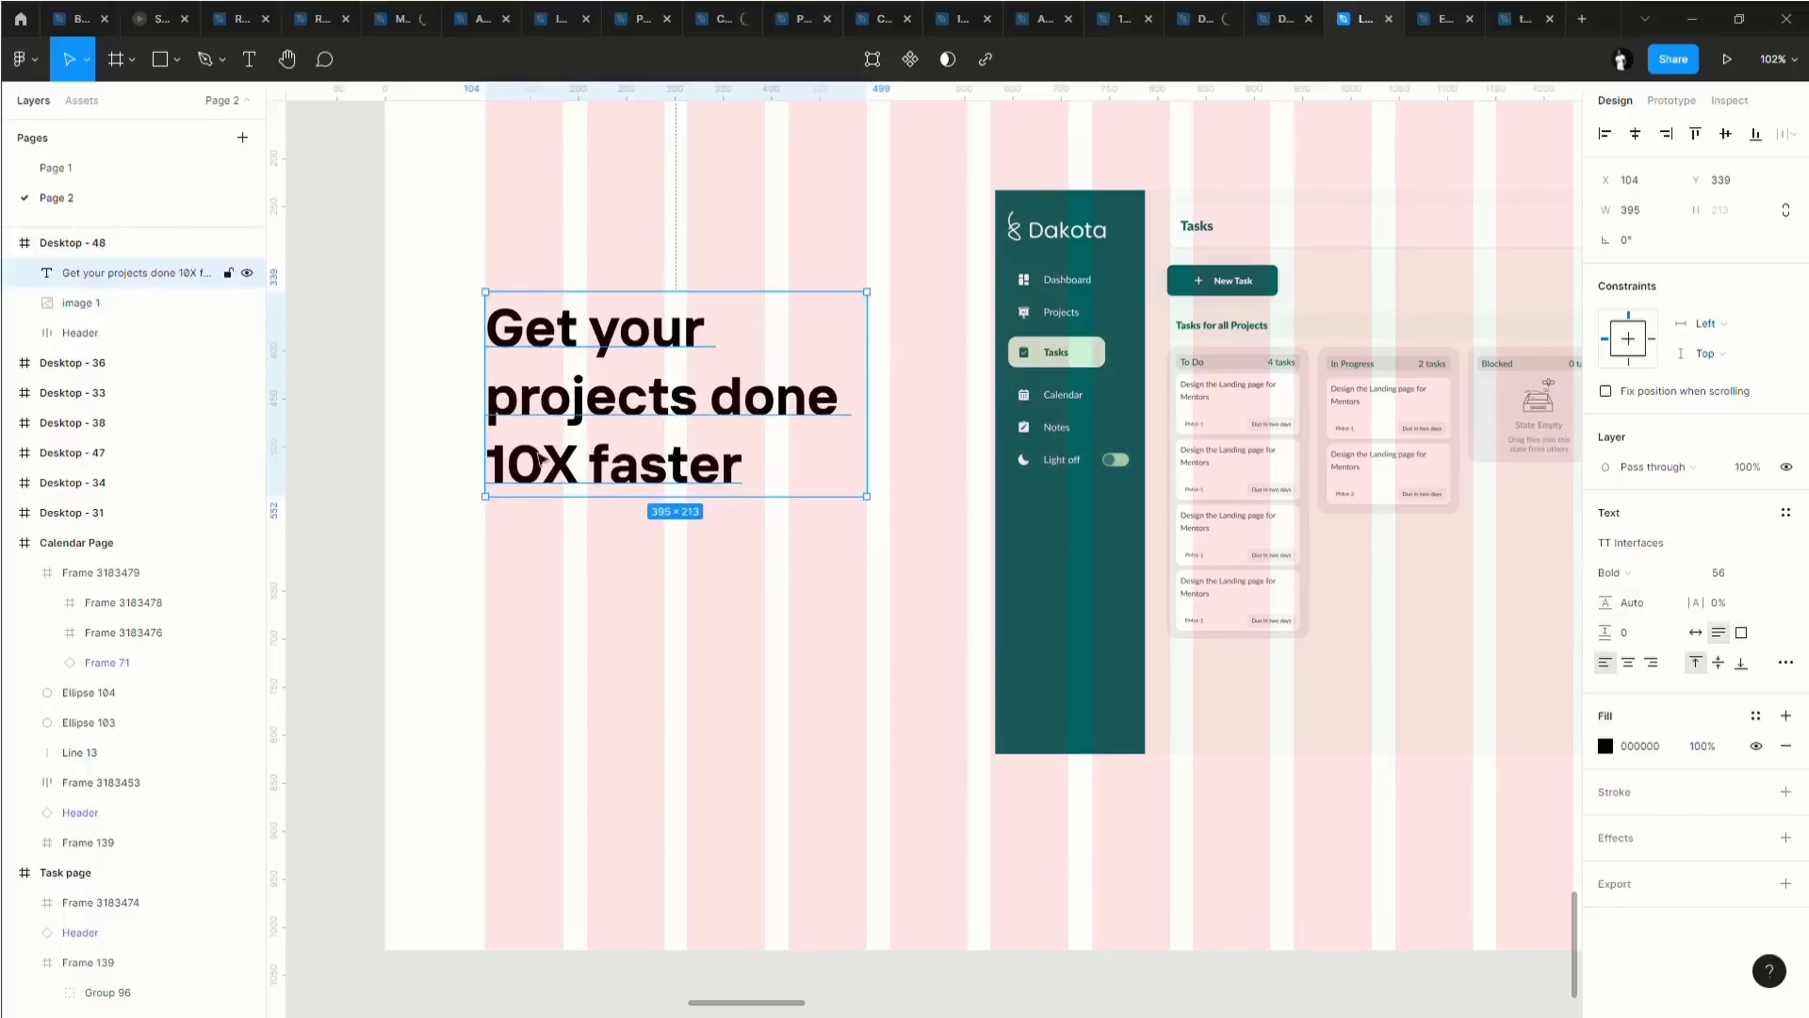
Fill the headline with the dark teal document color 036666.
scroll(539, 459, up, 2)
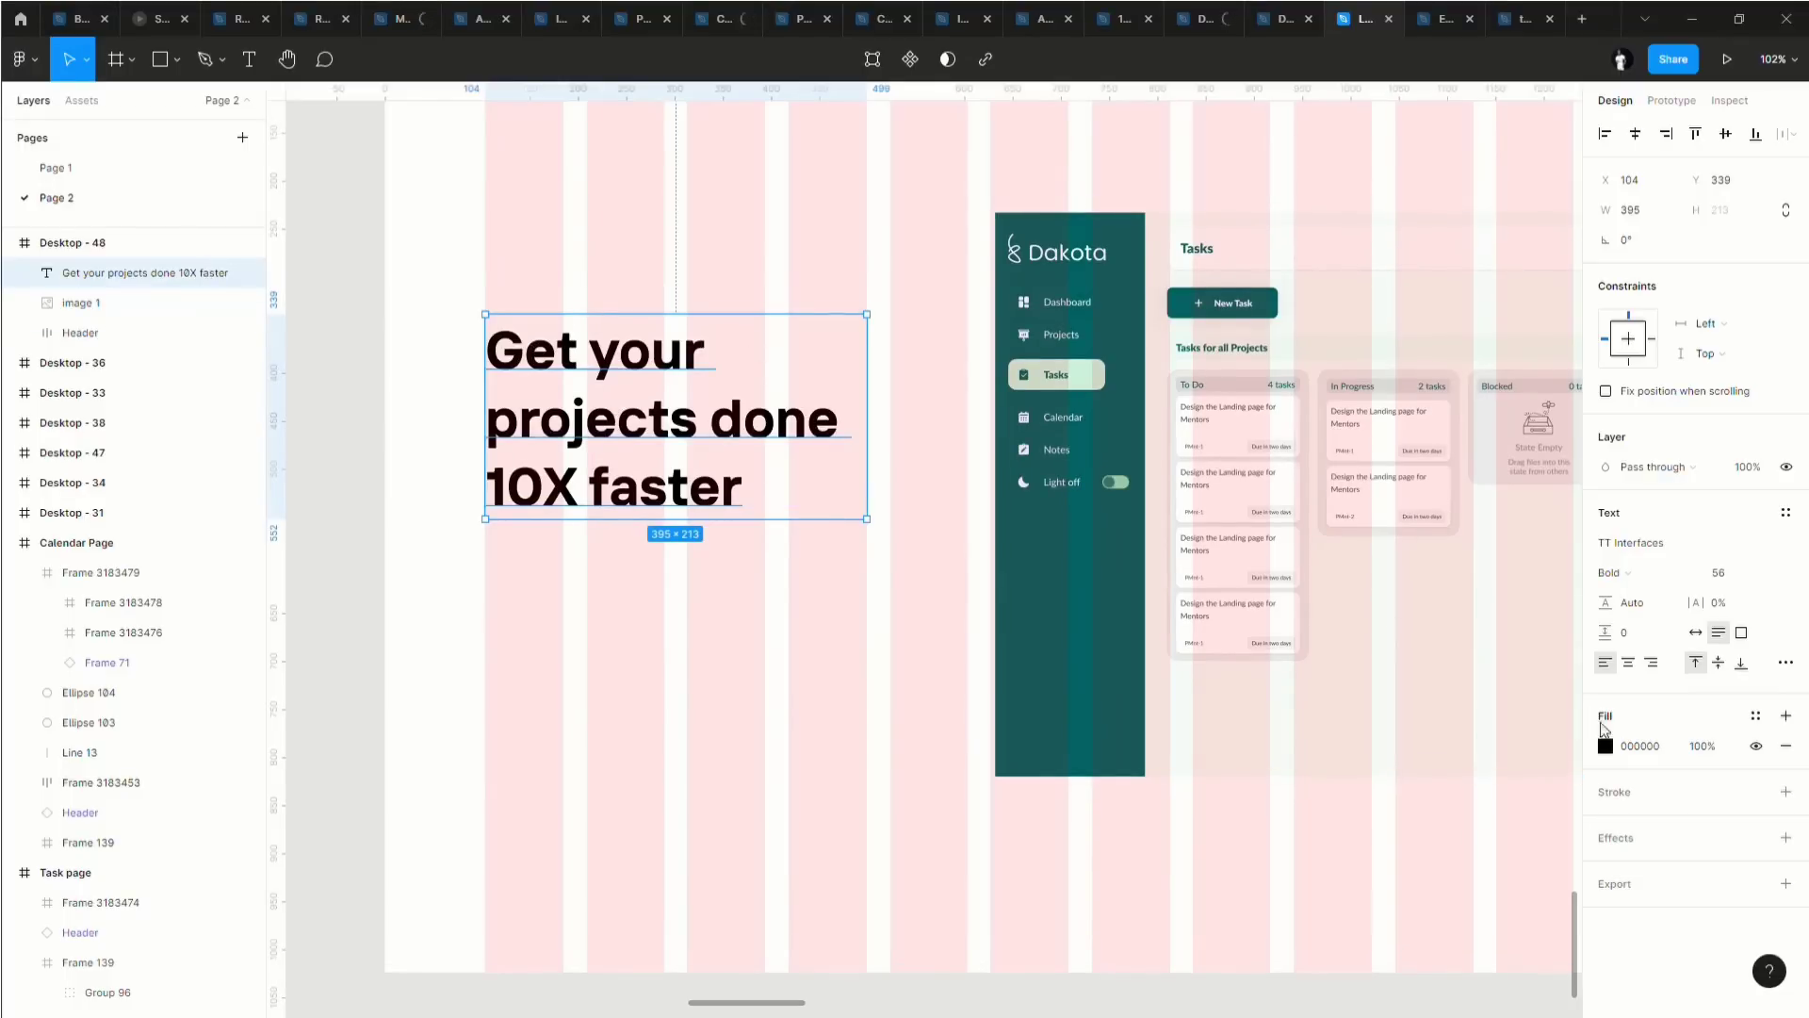
click(1605, 746)
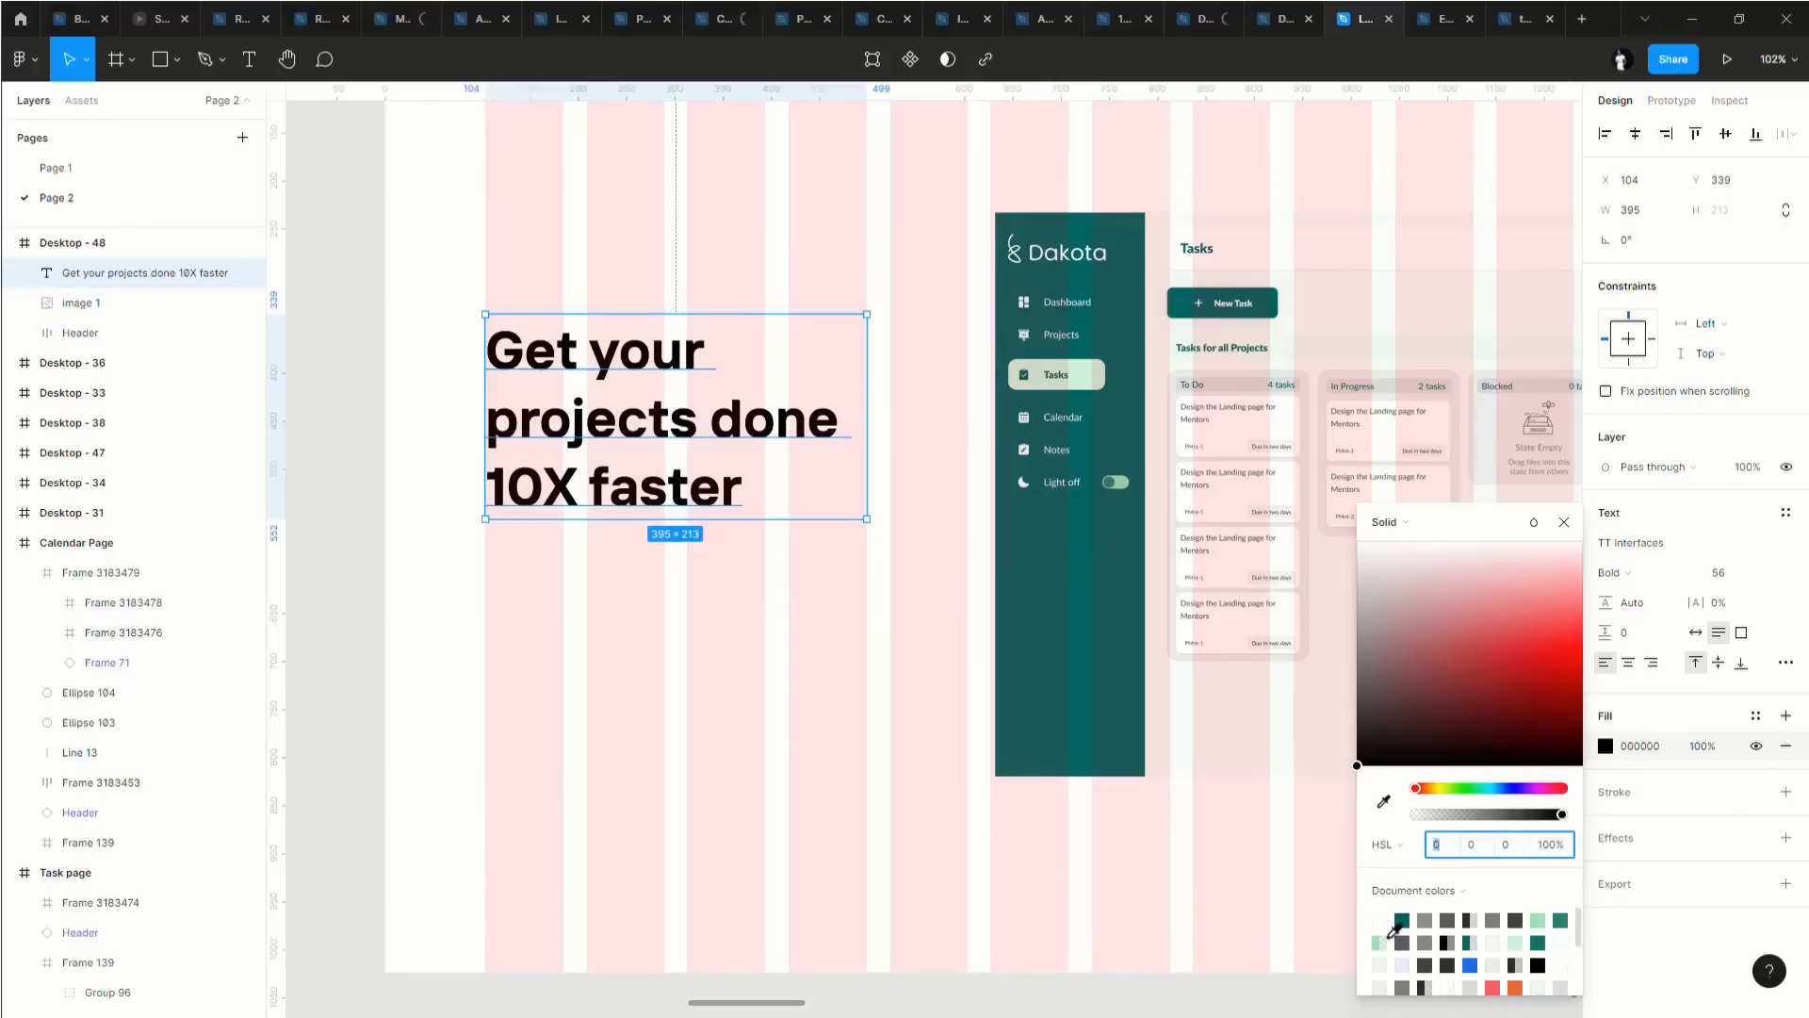
click(1408, 931)
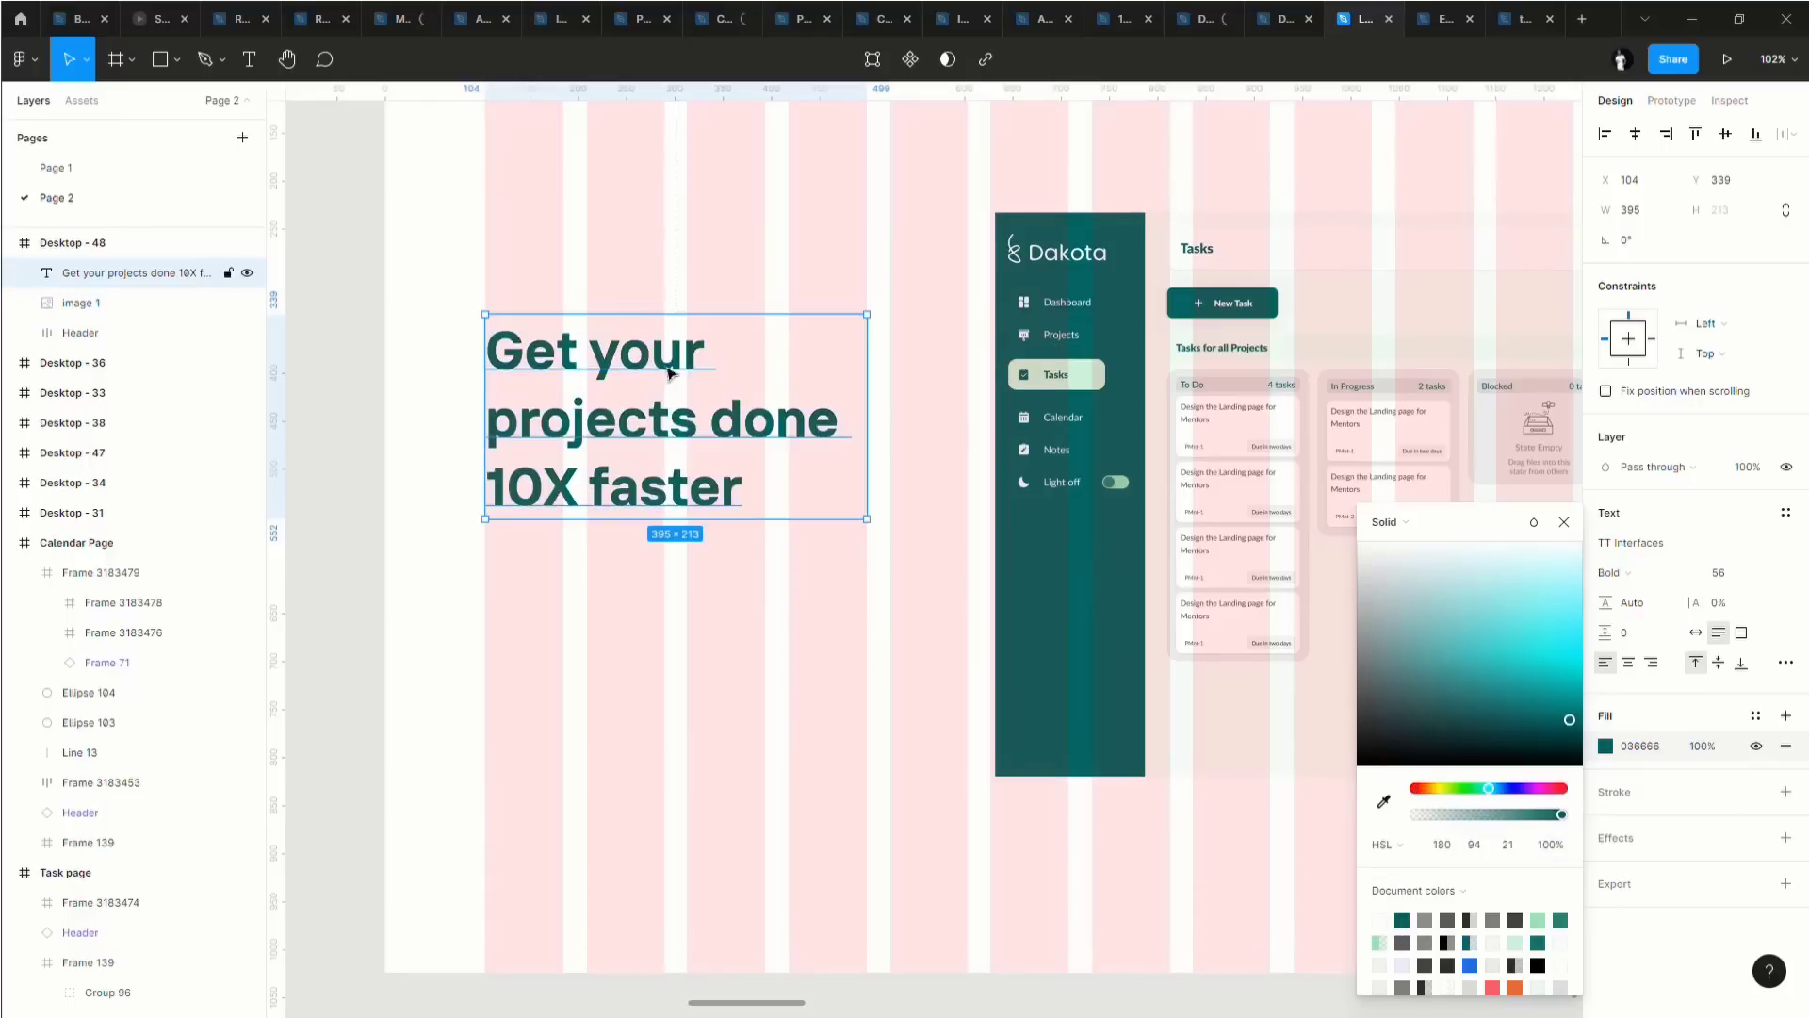
Recolor only the word "10X" in the headline with the orange document color EB6931.
double_click(606, 476)
drag(576, 488, 487, 487)
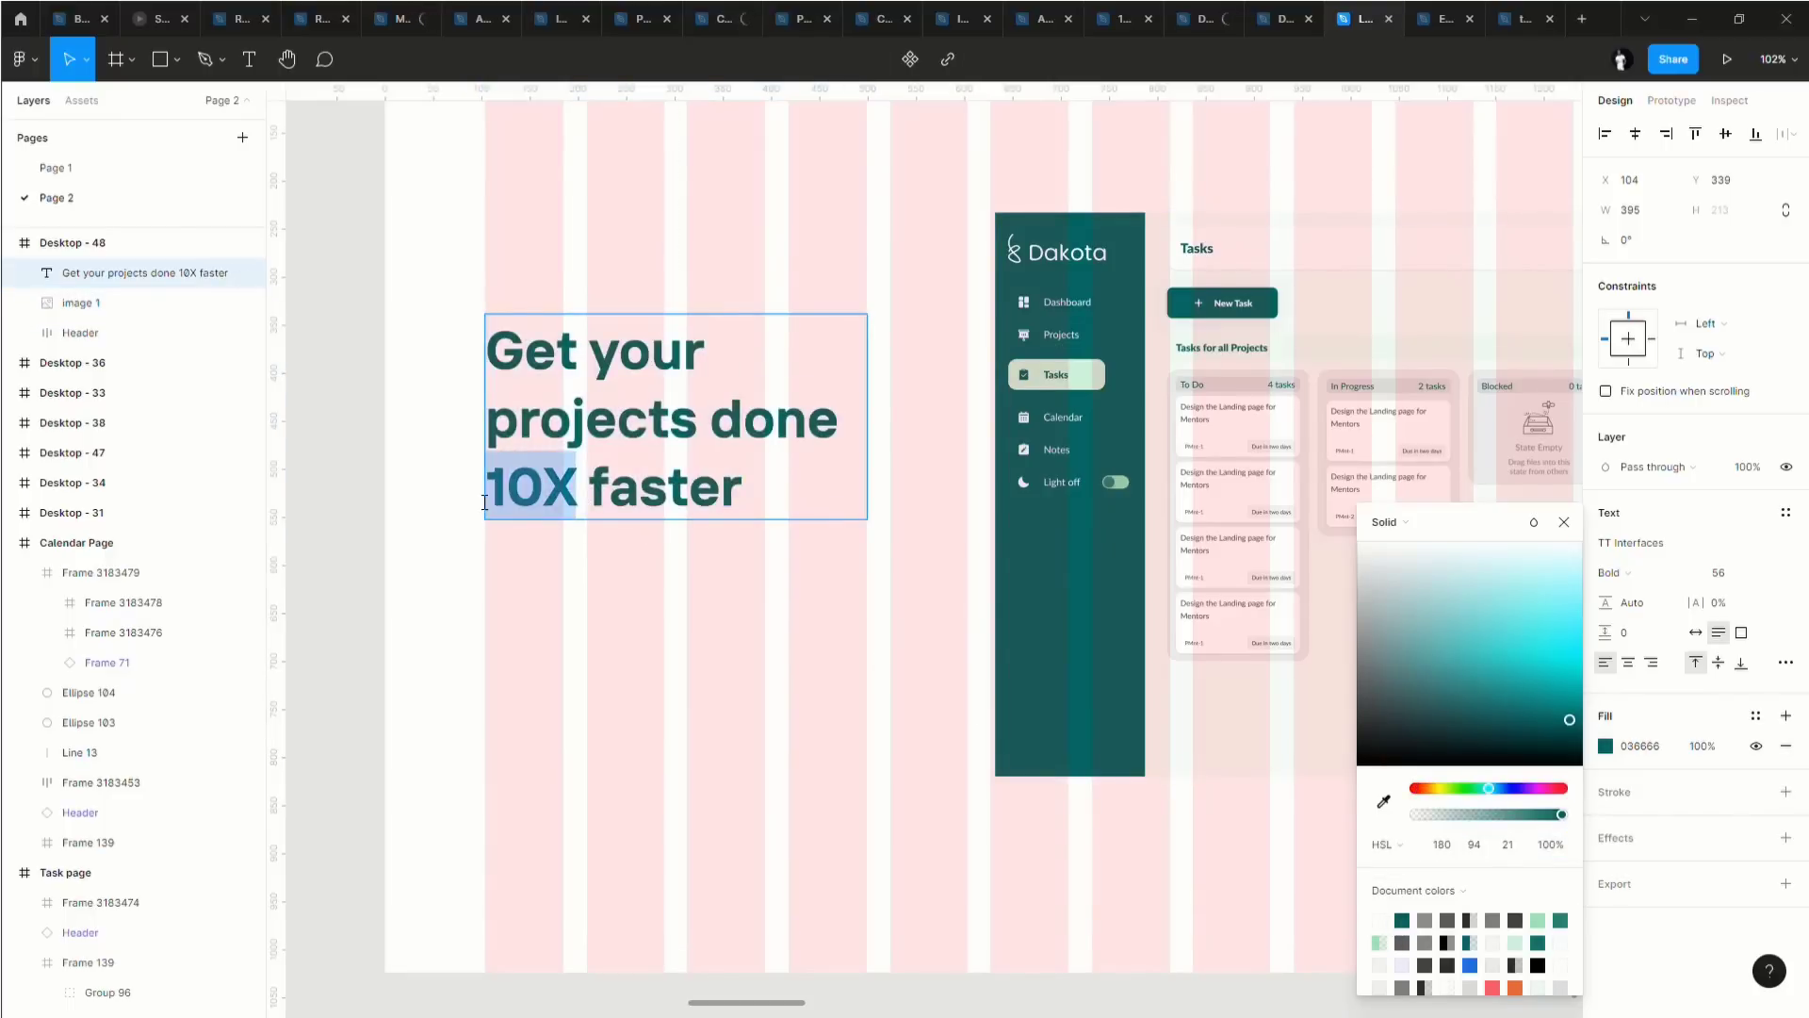
scroll(1522, 980, down, 3)
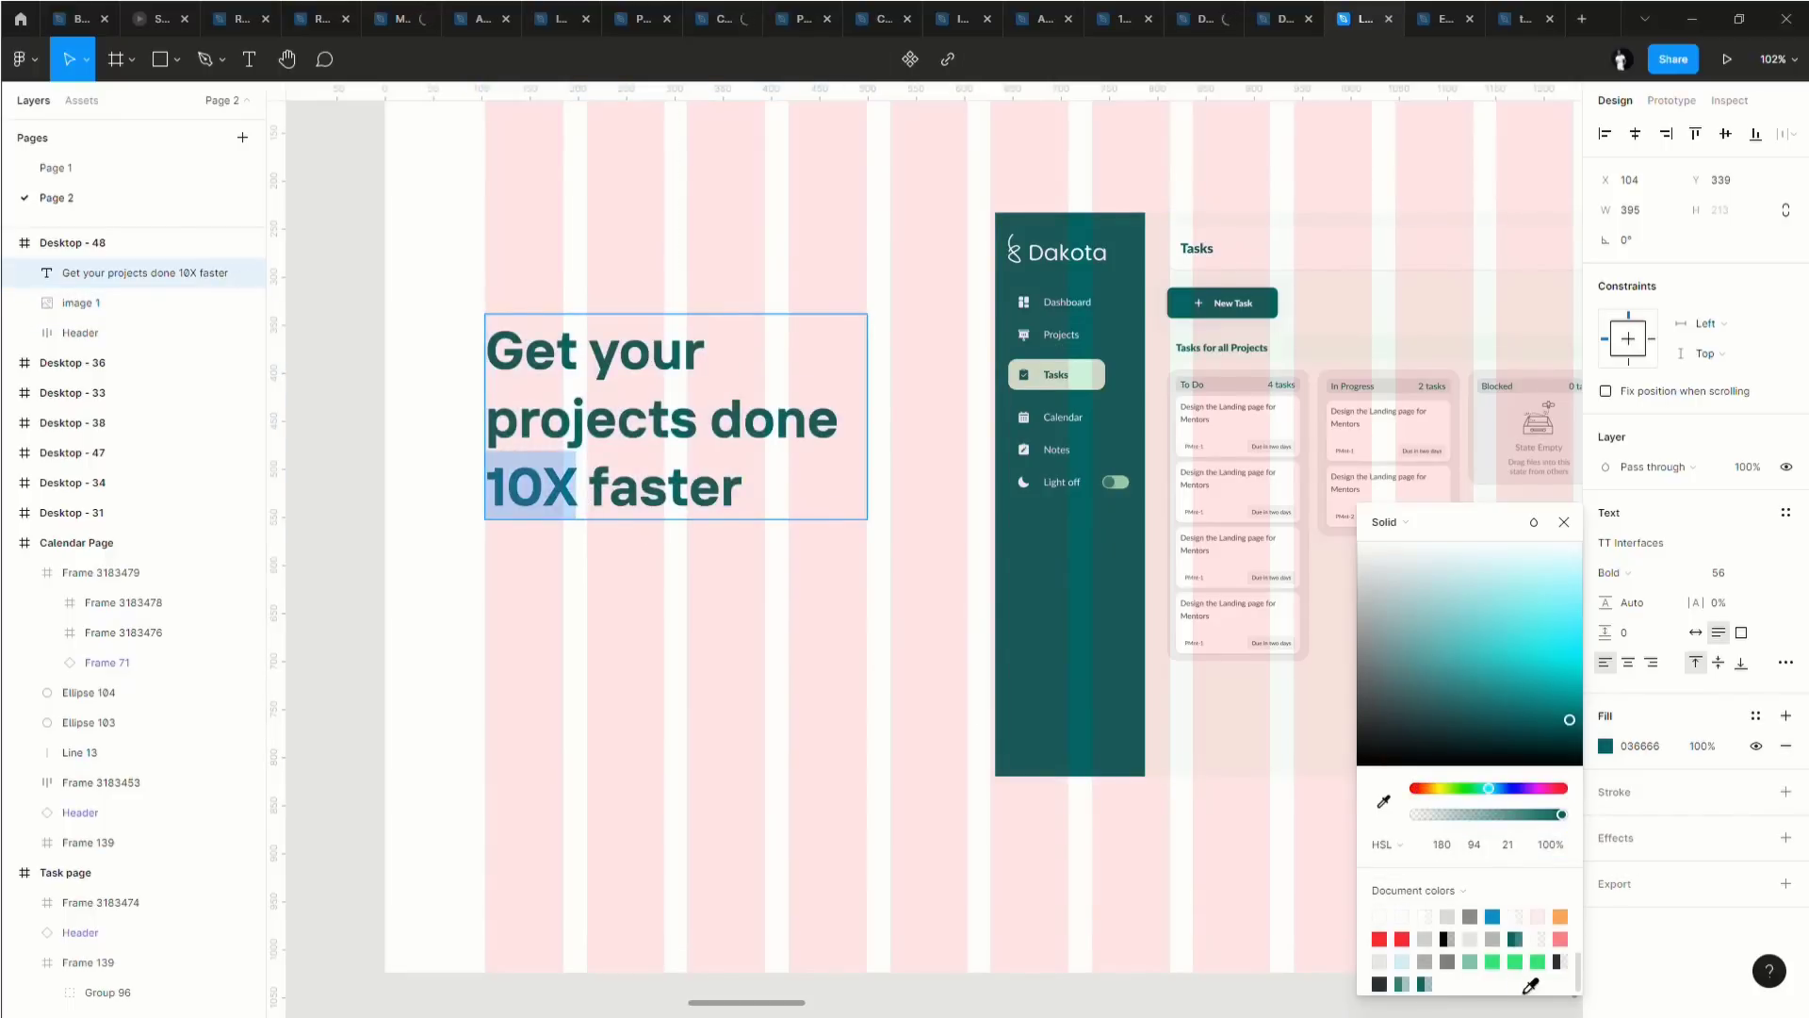
scroll(1530, 985, up, 3)
click(1516, 990)
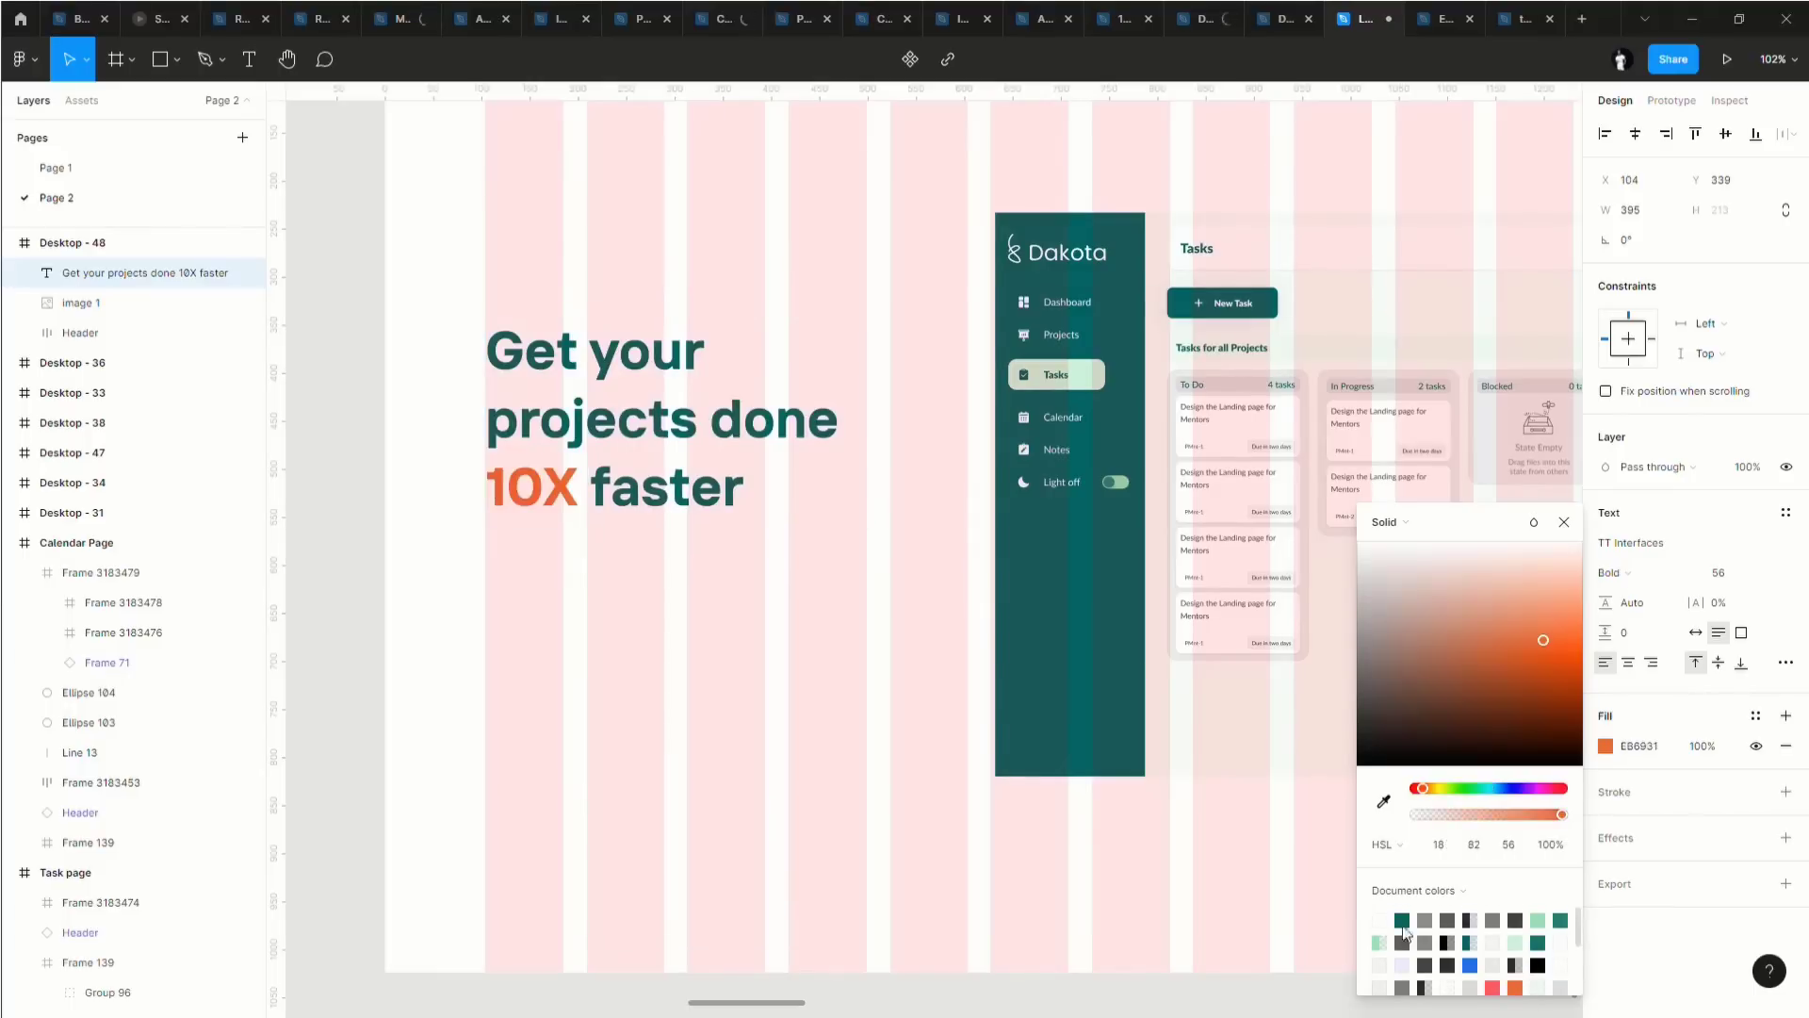
key(Escape)
Set the headline's font size to 64 and widen its text box to about 435 so it wraps onto three lines.
click(757, 671)
scroll(779, 647, down, 3)
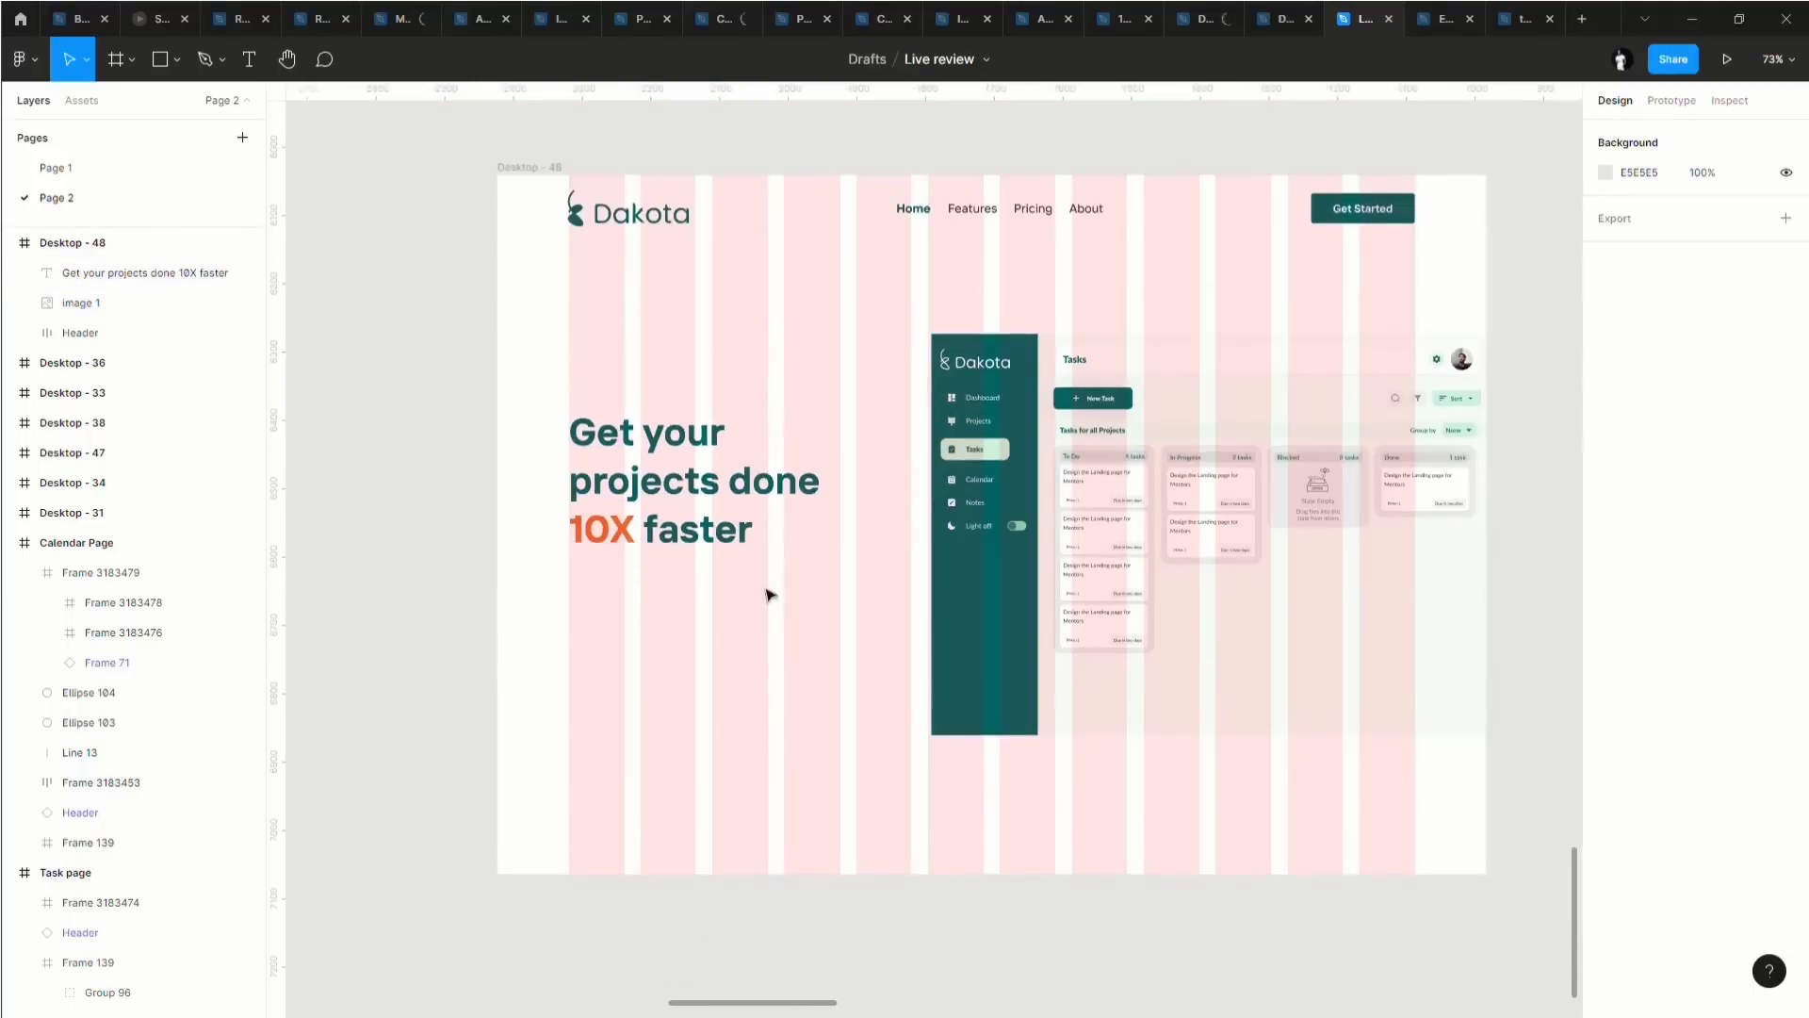
click(665, 455)
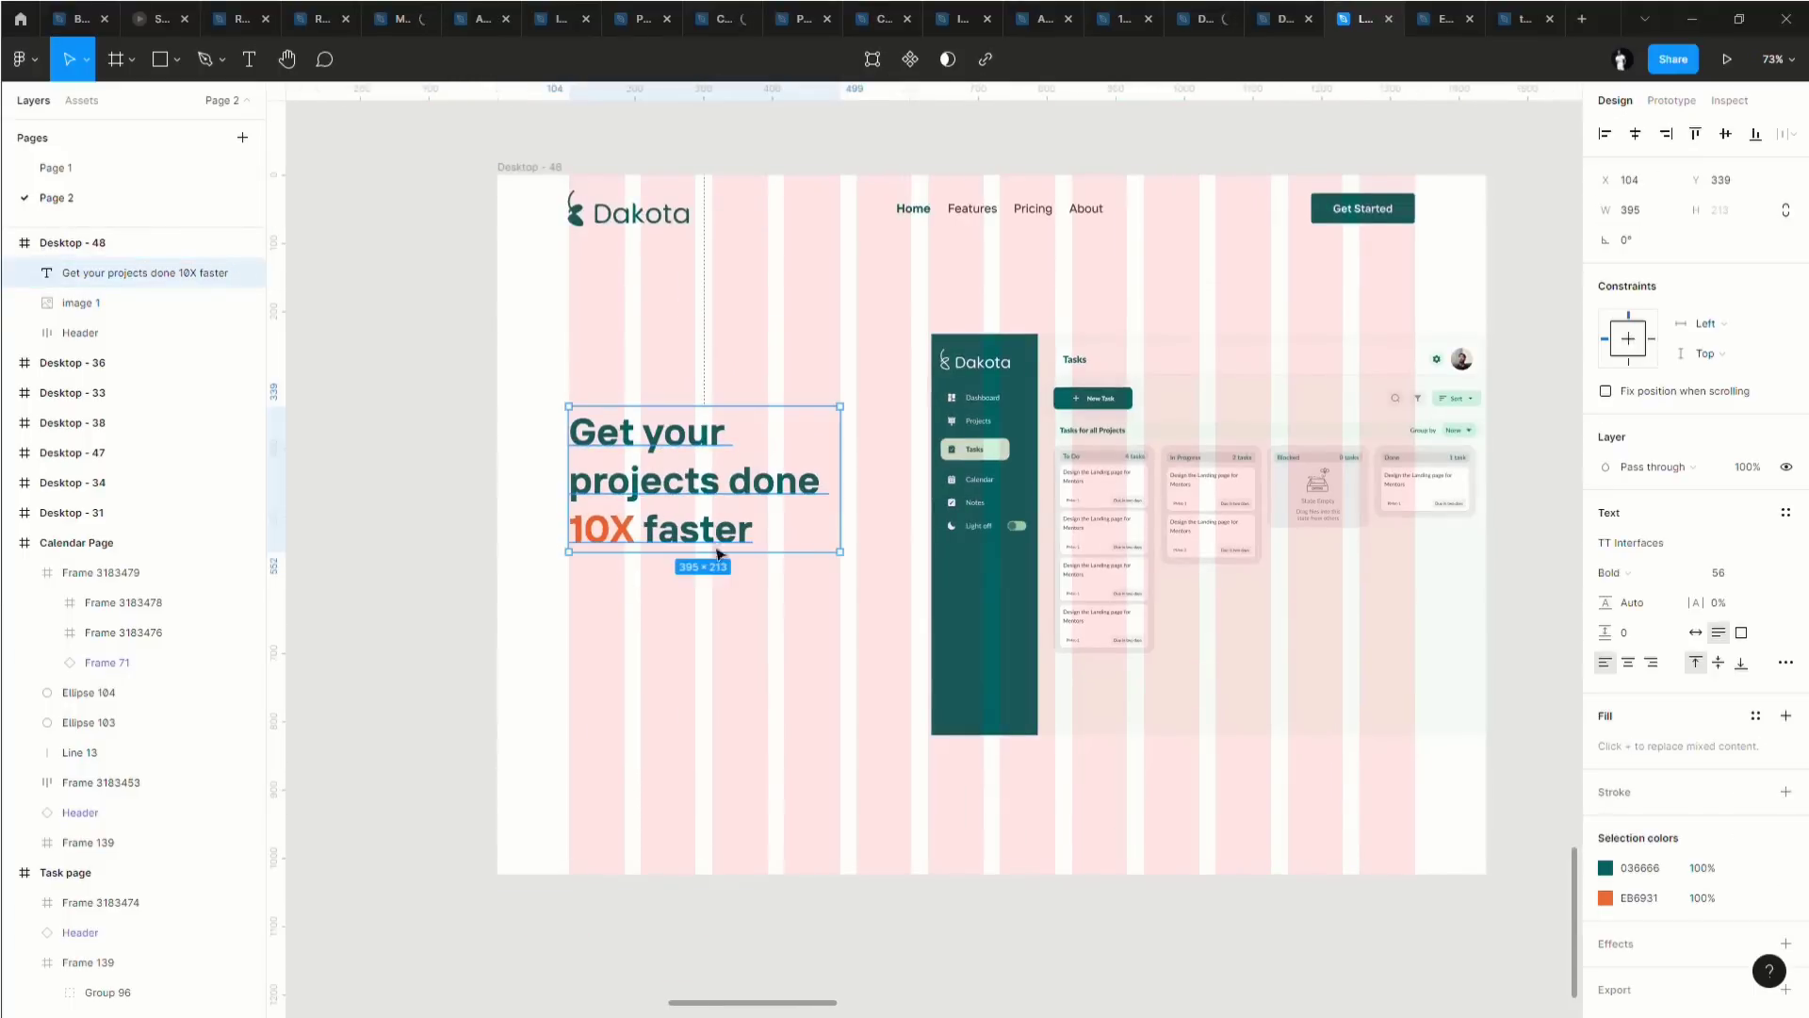
click(1731, 583)
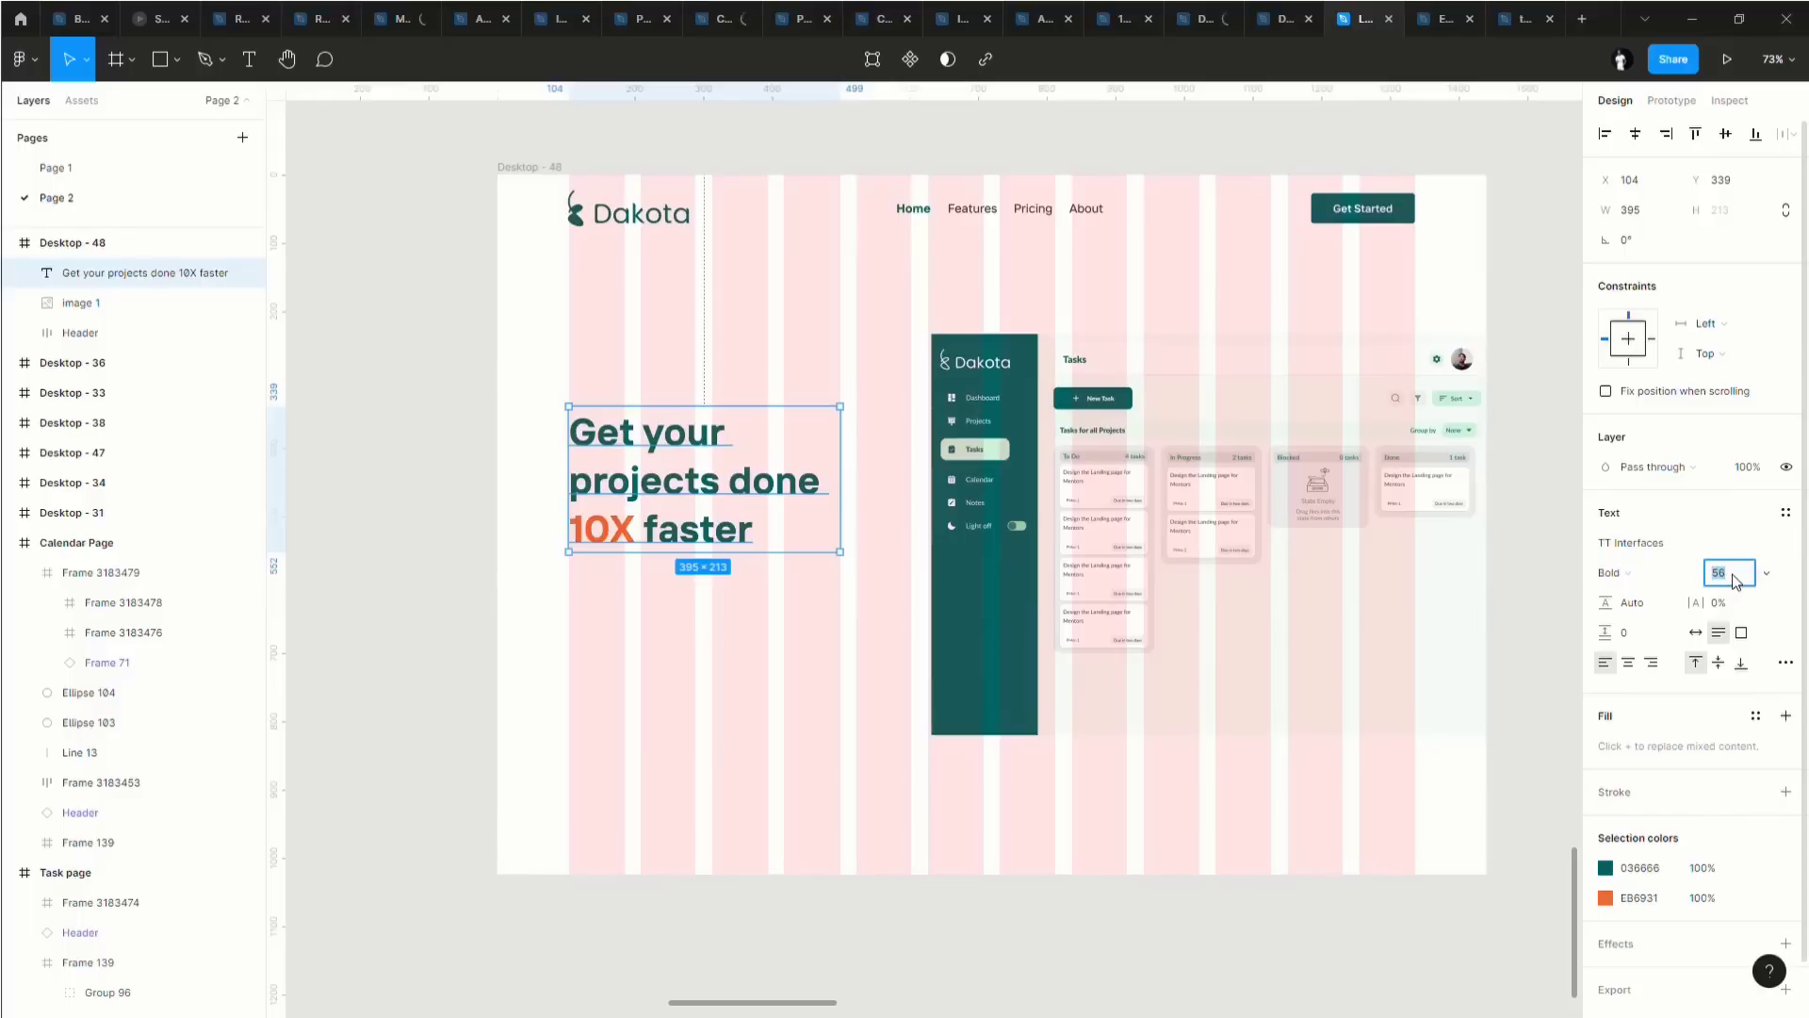
key(Return)
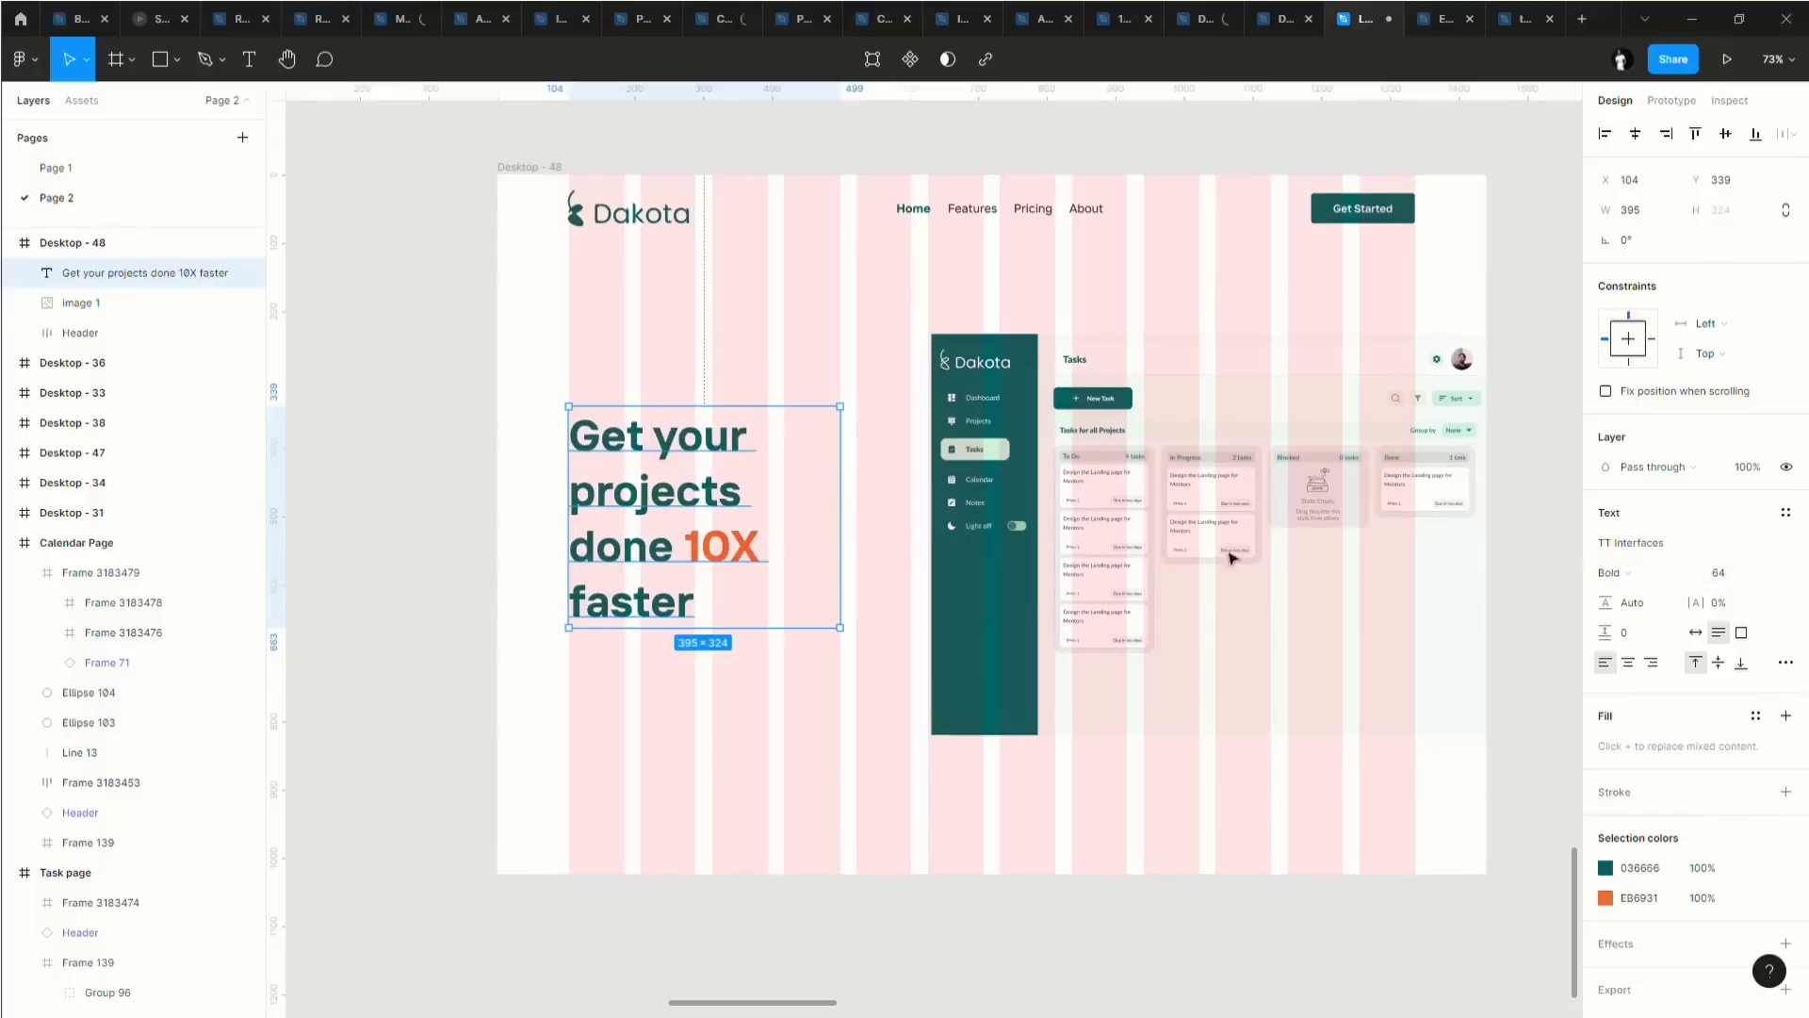
click(855, 482)
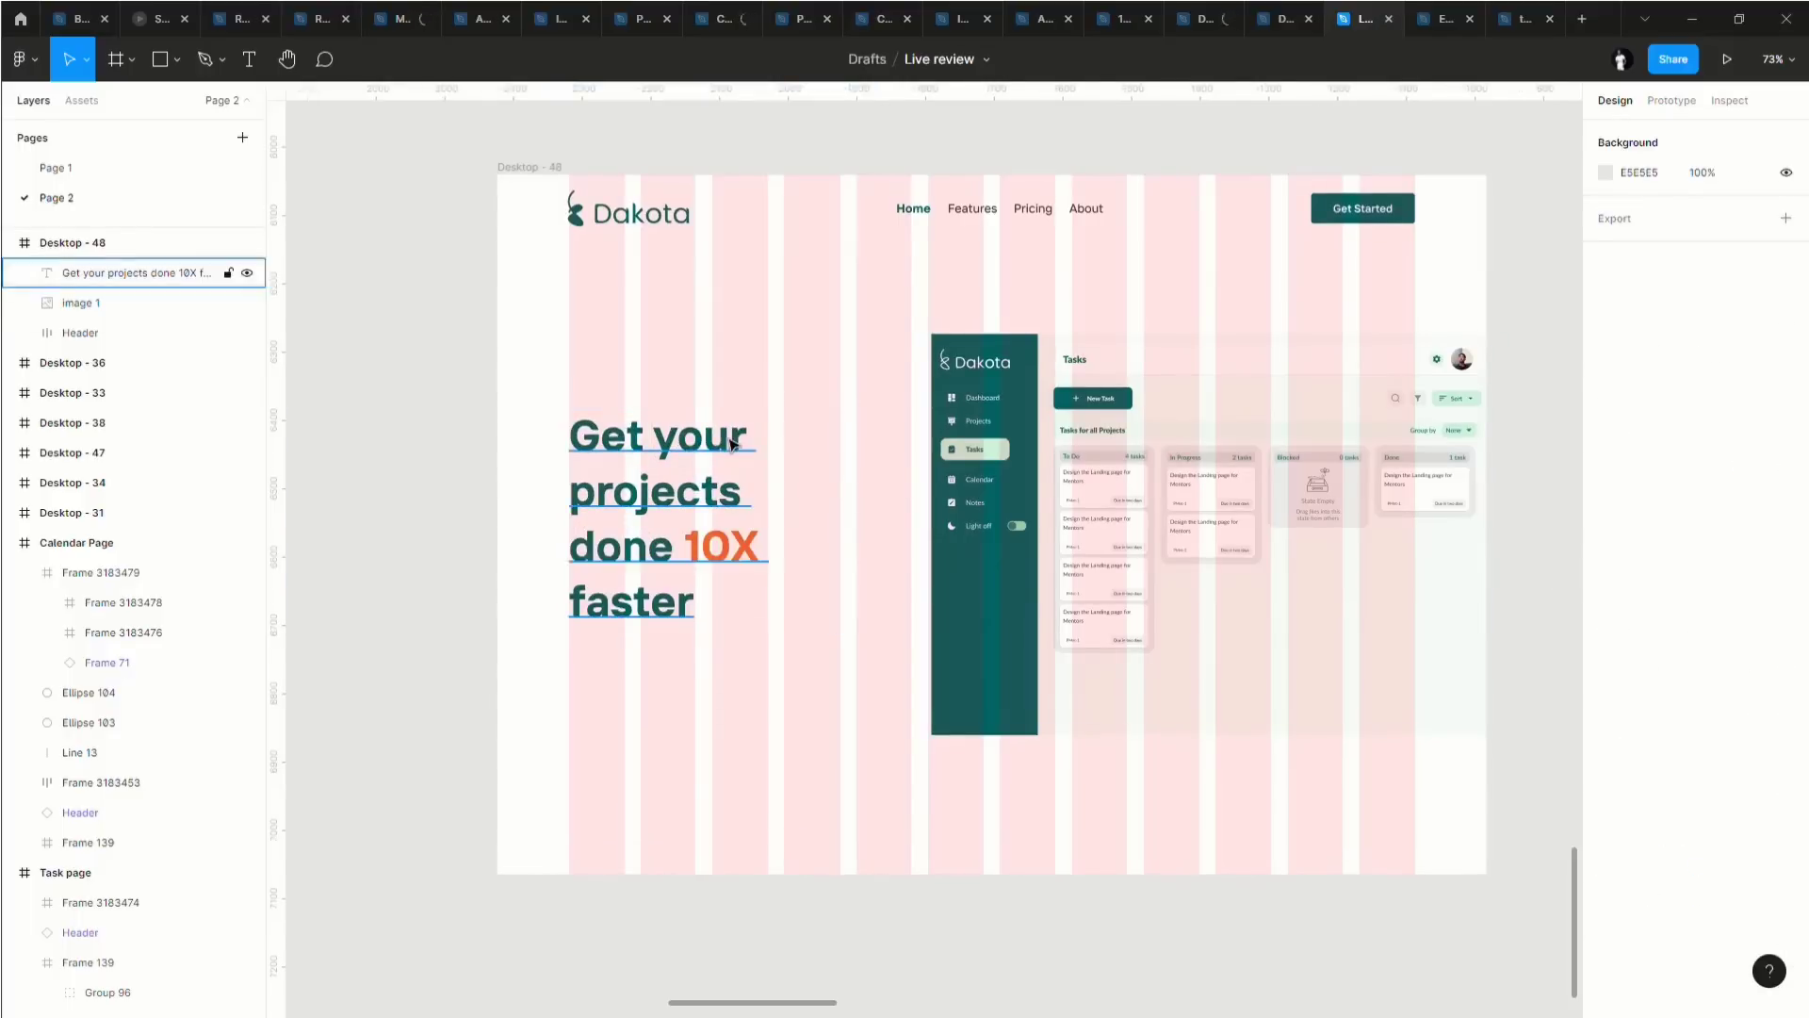
click(818, 466)
drag(852, 496, 879, 497)
Move the headline to about X 185, Y 285 and the dashboard image to about X 720, Y 189.
drag(681, 498, 742, 462)
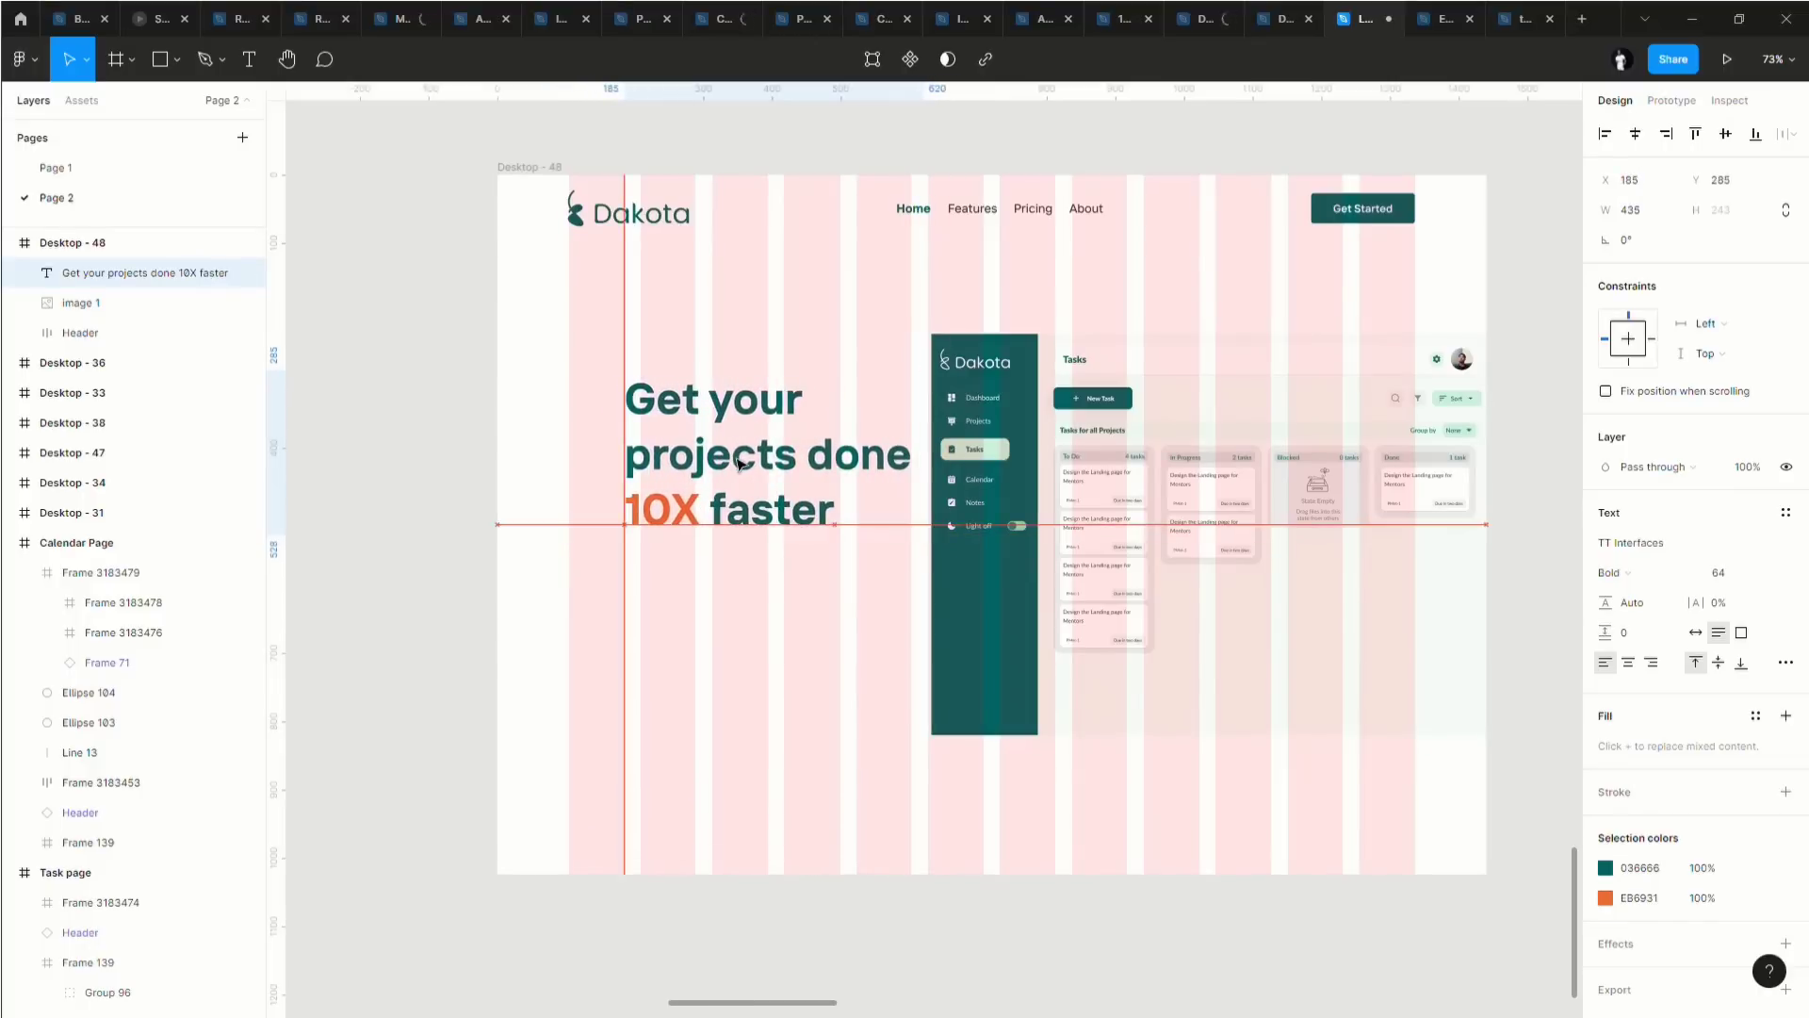
click(1037, 549)
mouse_move(1108, 539)
mouse_down()
mouse_move(1114, 521)
mouse_move(1088, 521)
mouse_up()
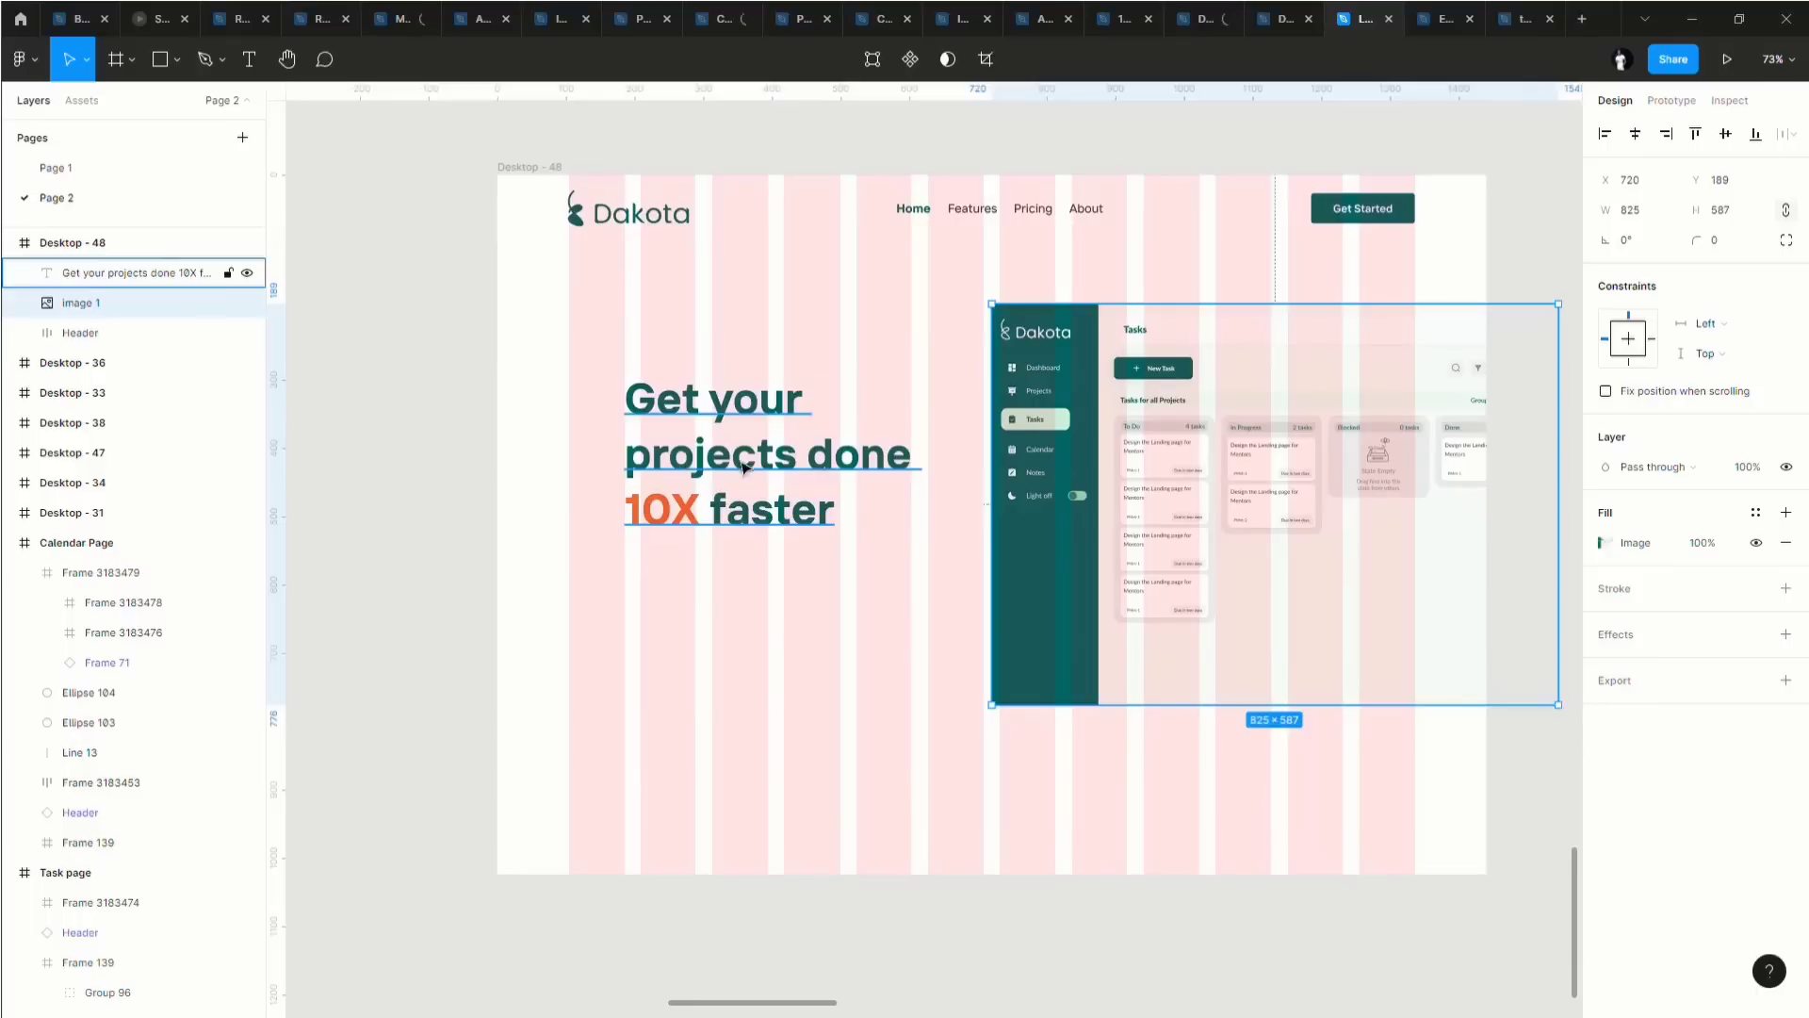
Move the headline up to a Y position of about 249, keeping X at 185.
click(733, 467)
click(692, 589)
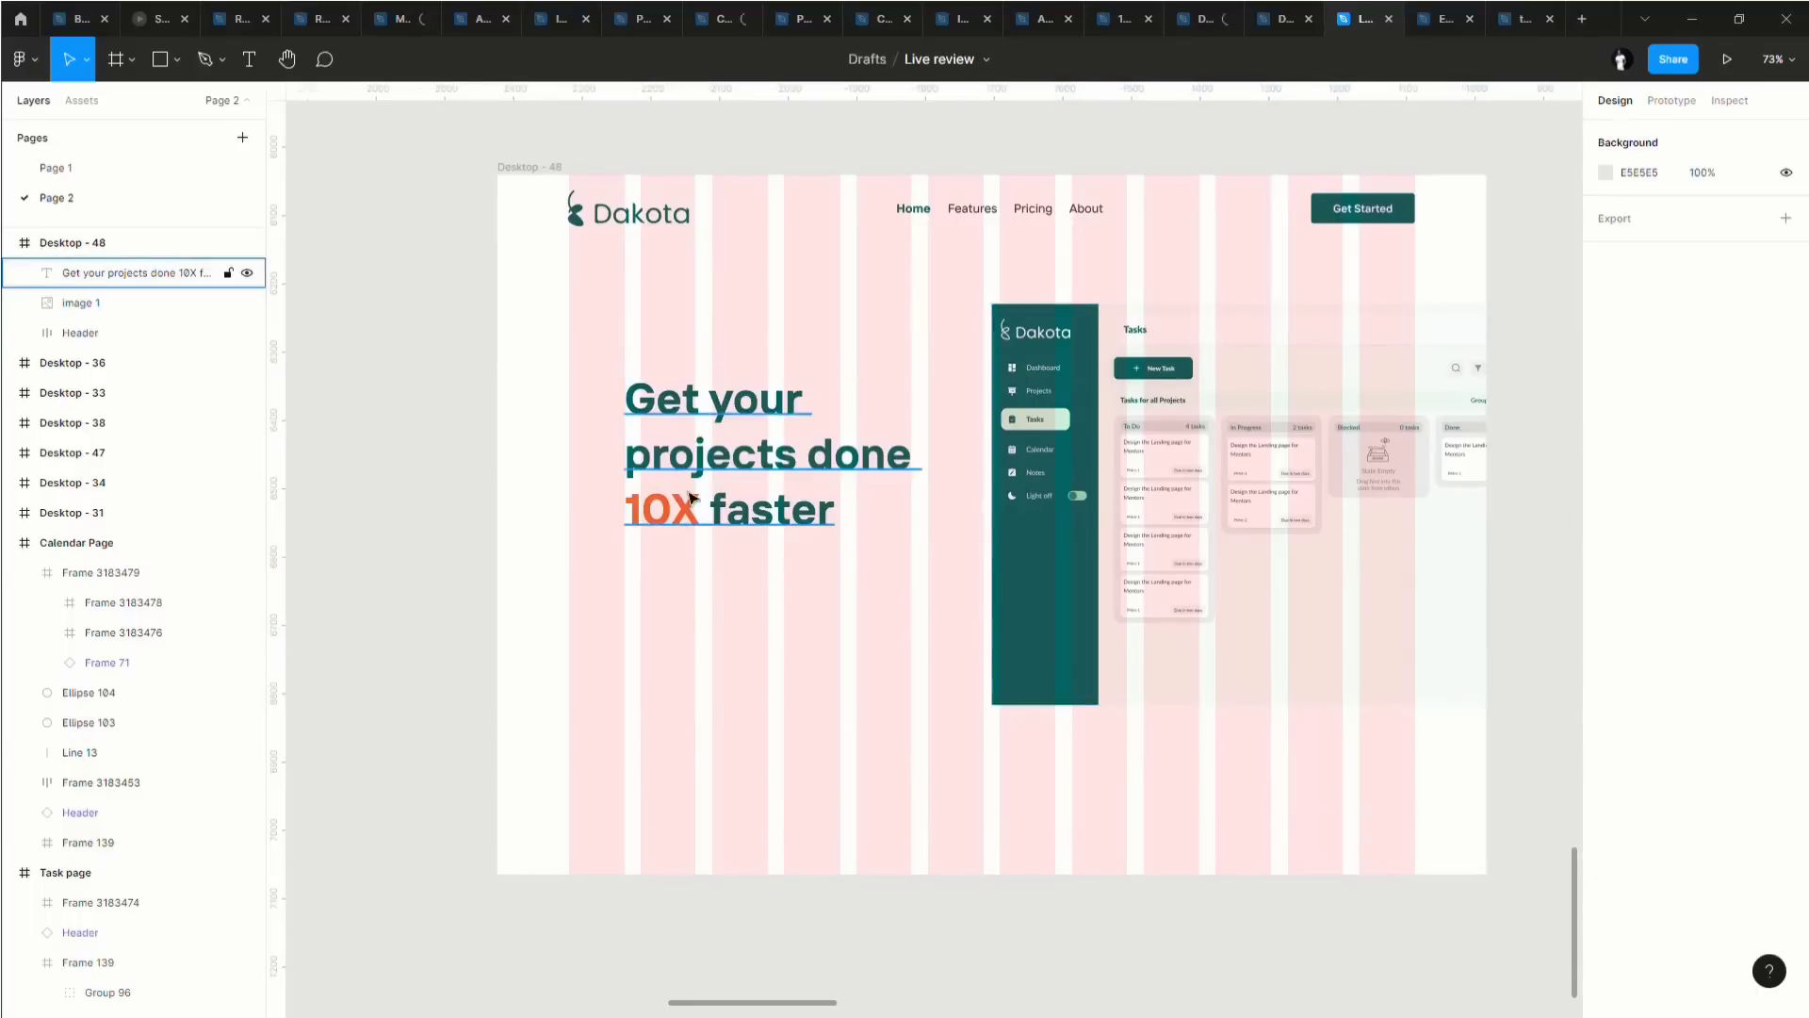
drag(692, 498, 709, 446)
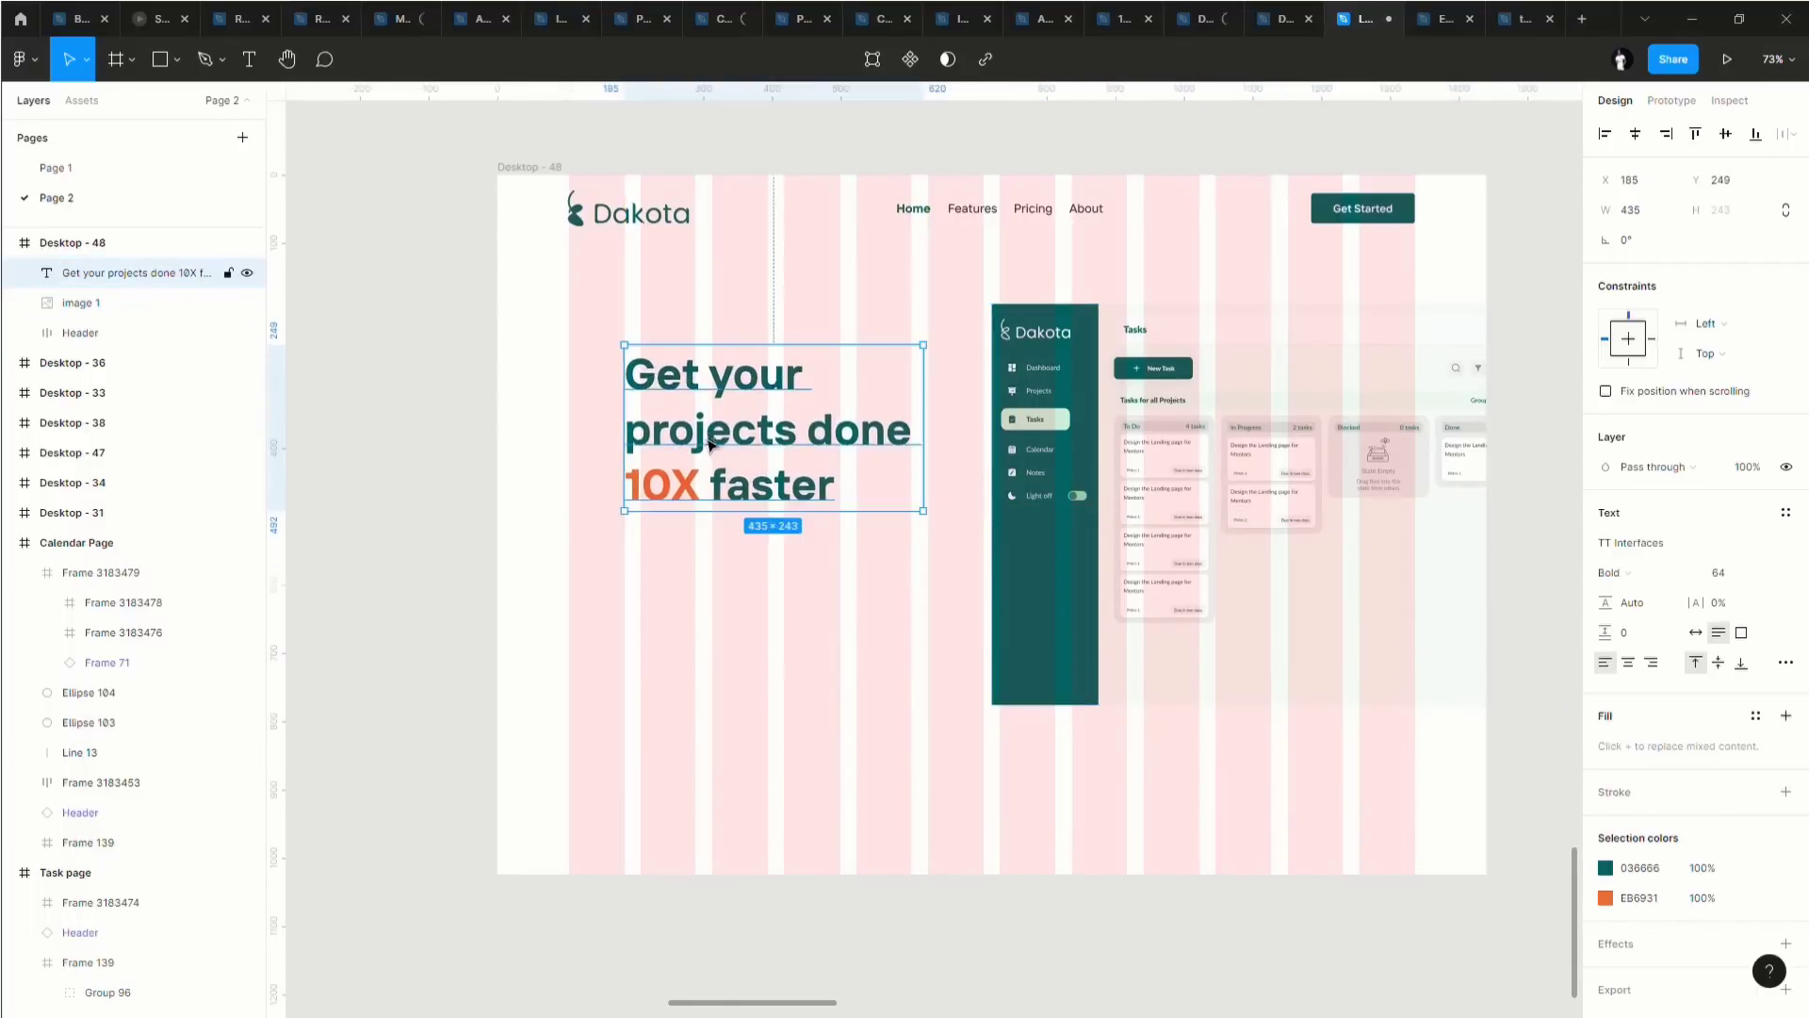
Draw a text box about 442 × 120 directly below the headline, left-aligned with it at X 185, Y 512.
click(359, 279)
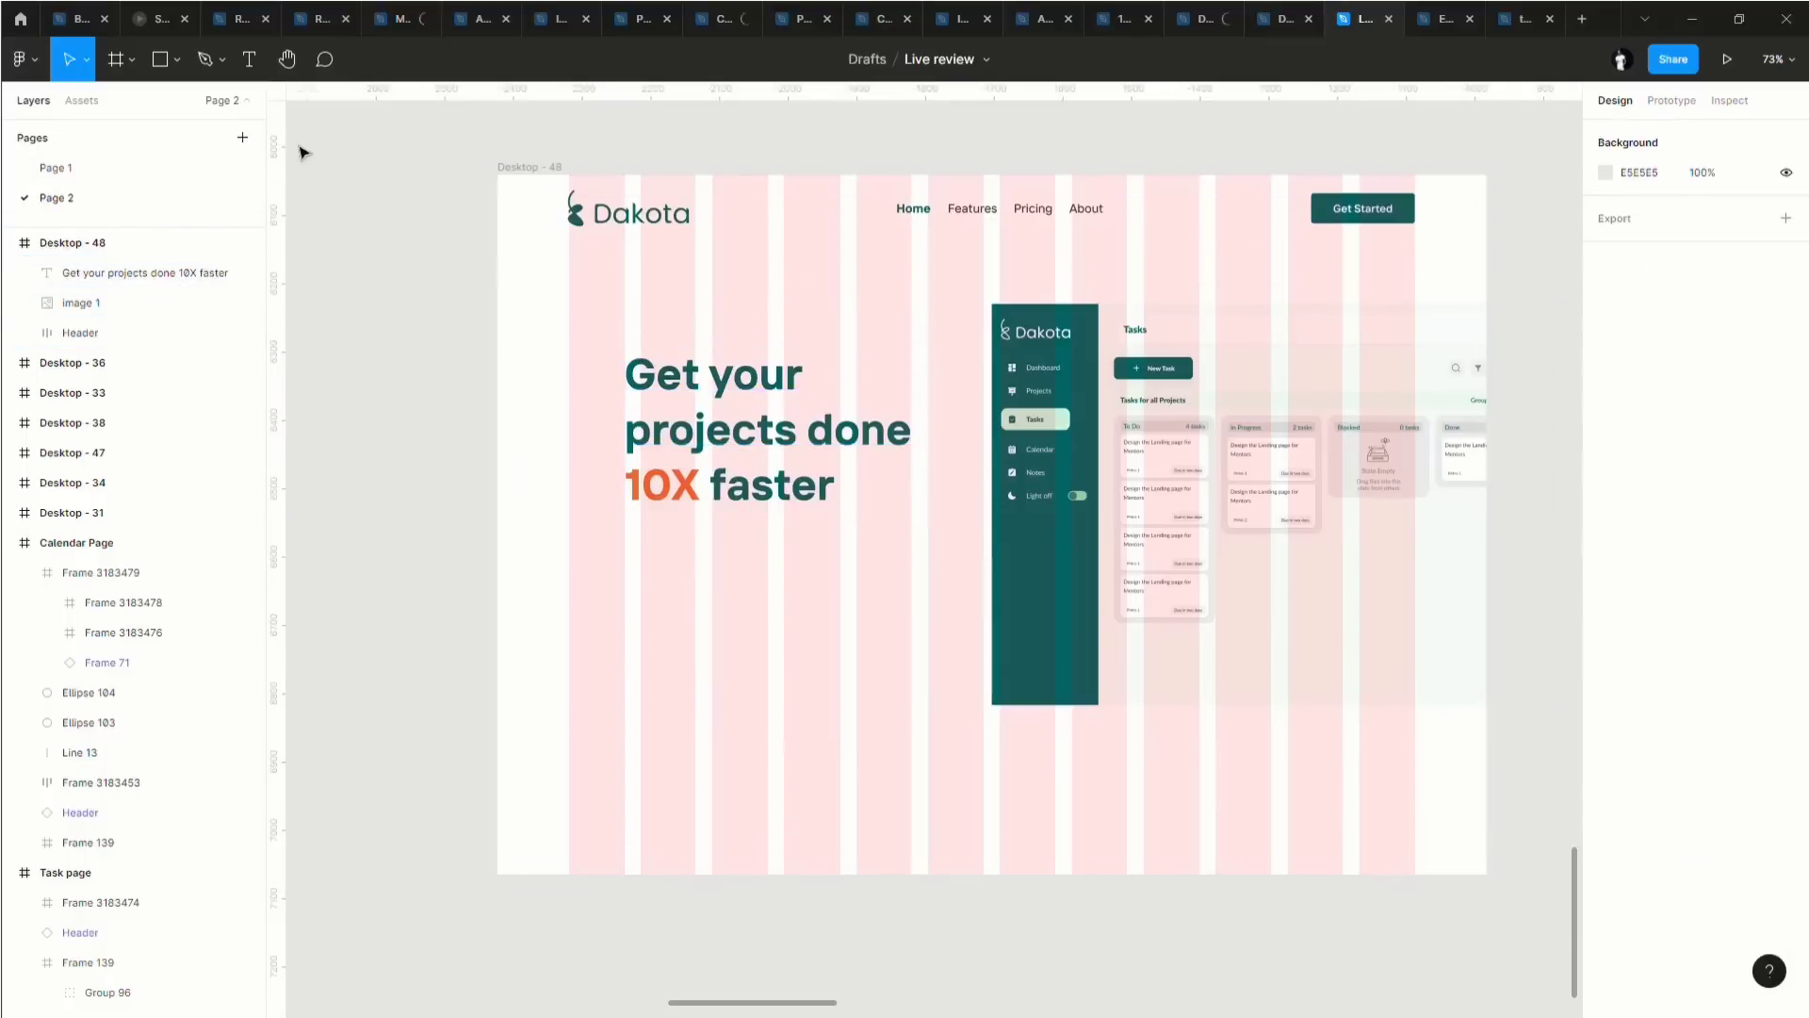
click(250, 60)
drag(636, 536, 931, 612)
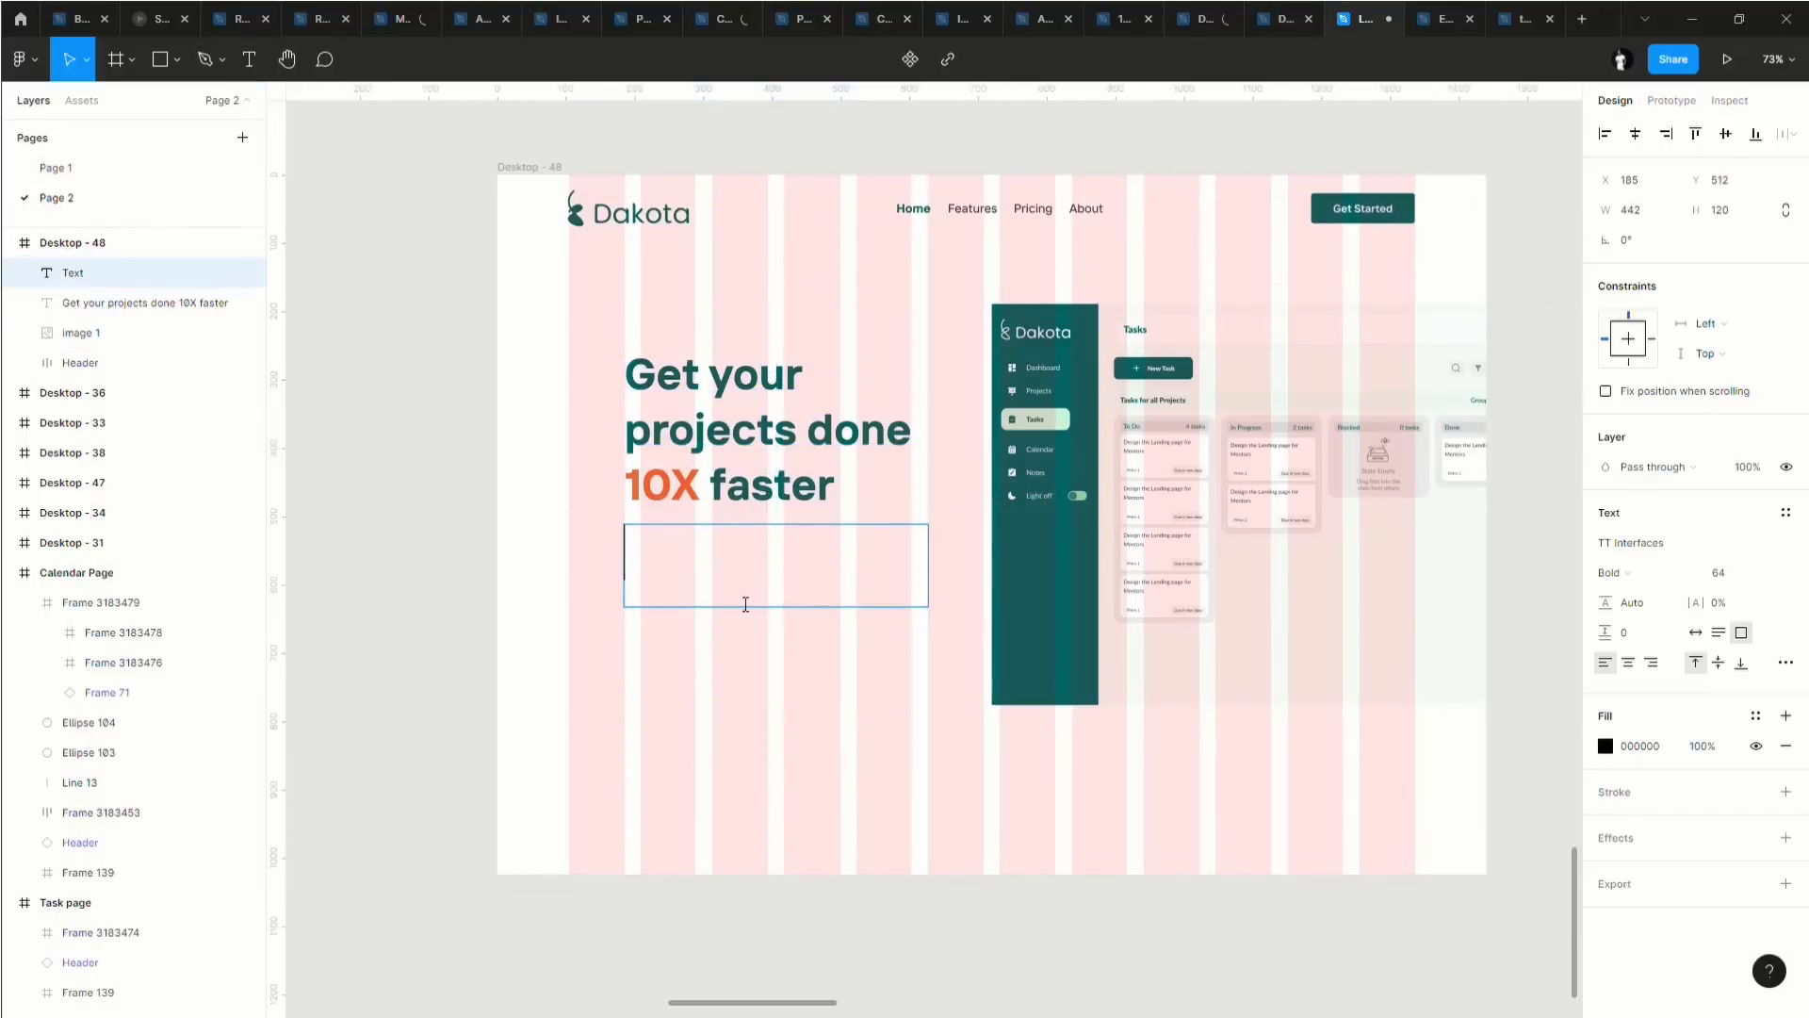
Set the empty text box below the headline to font size 16 and Regular weight.
scroll(694, 570, up, 2)
click(1747, 578)
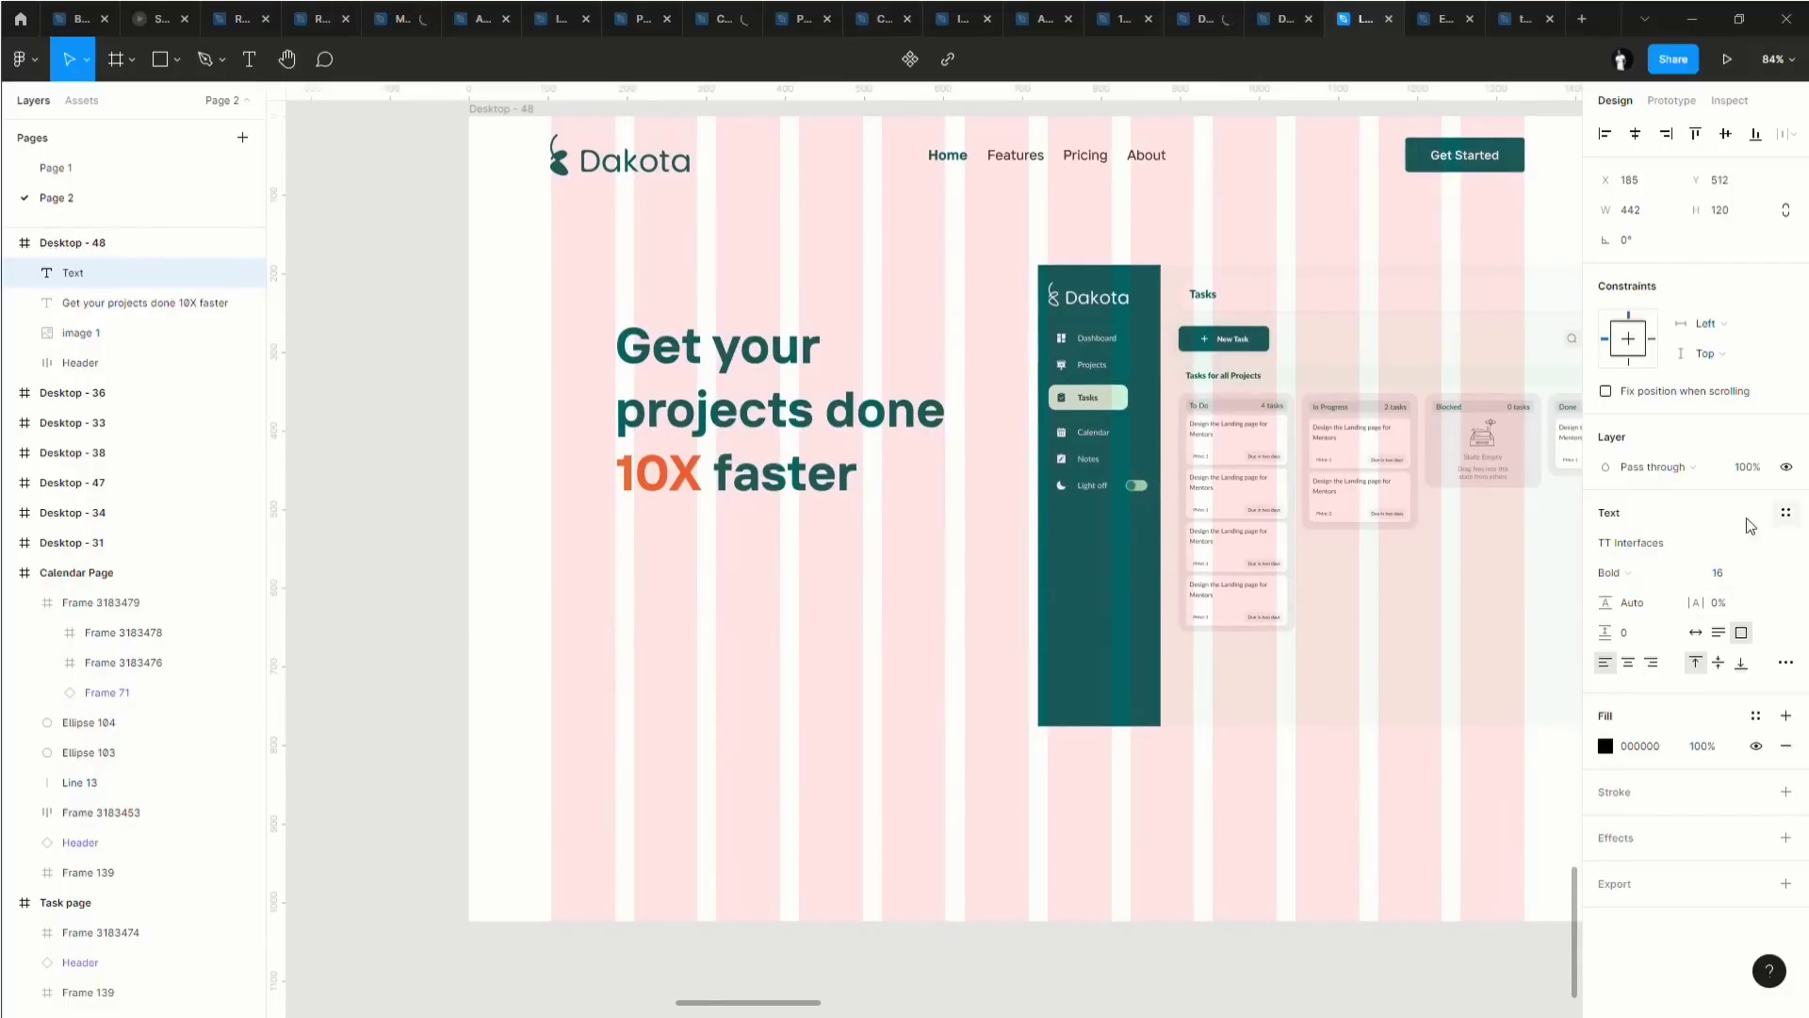
click(1640, 571)
click(1642, 506)
click(1783, 513)
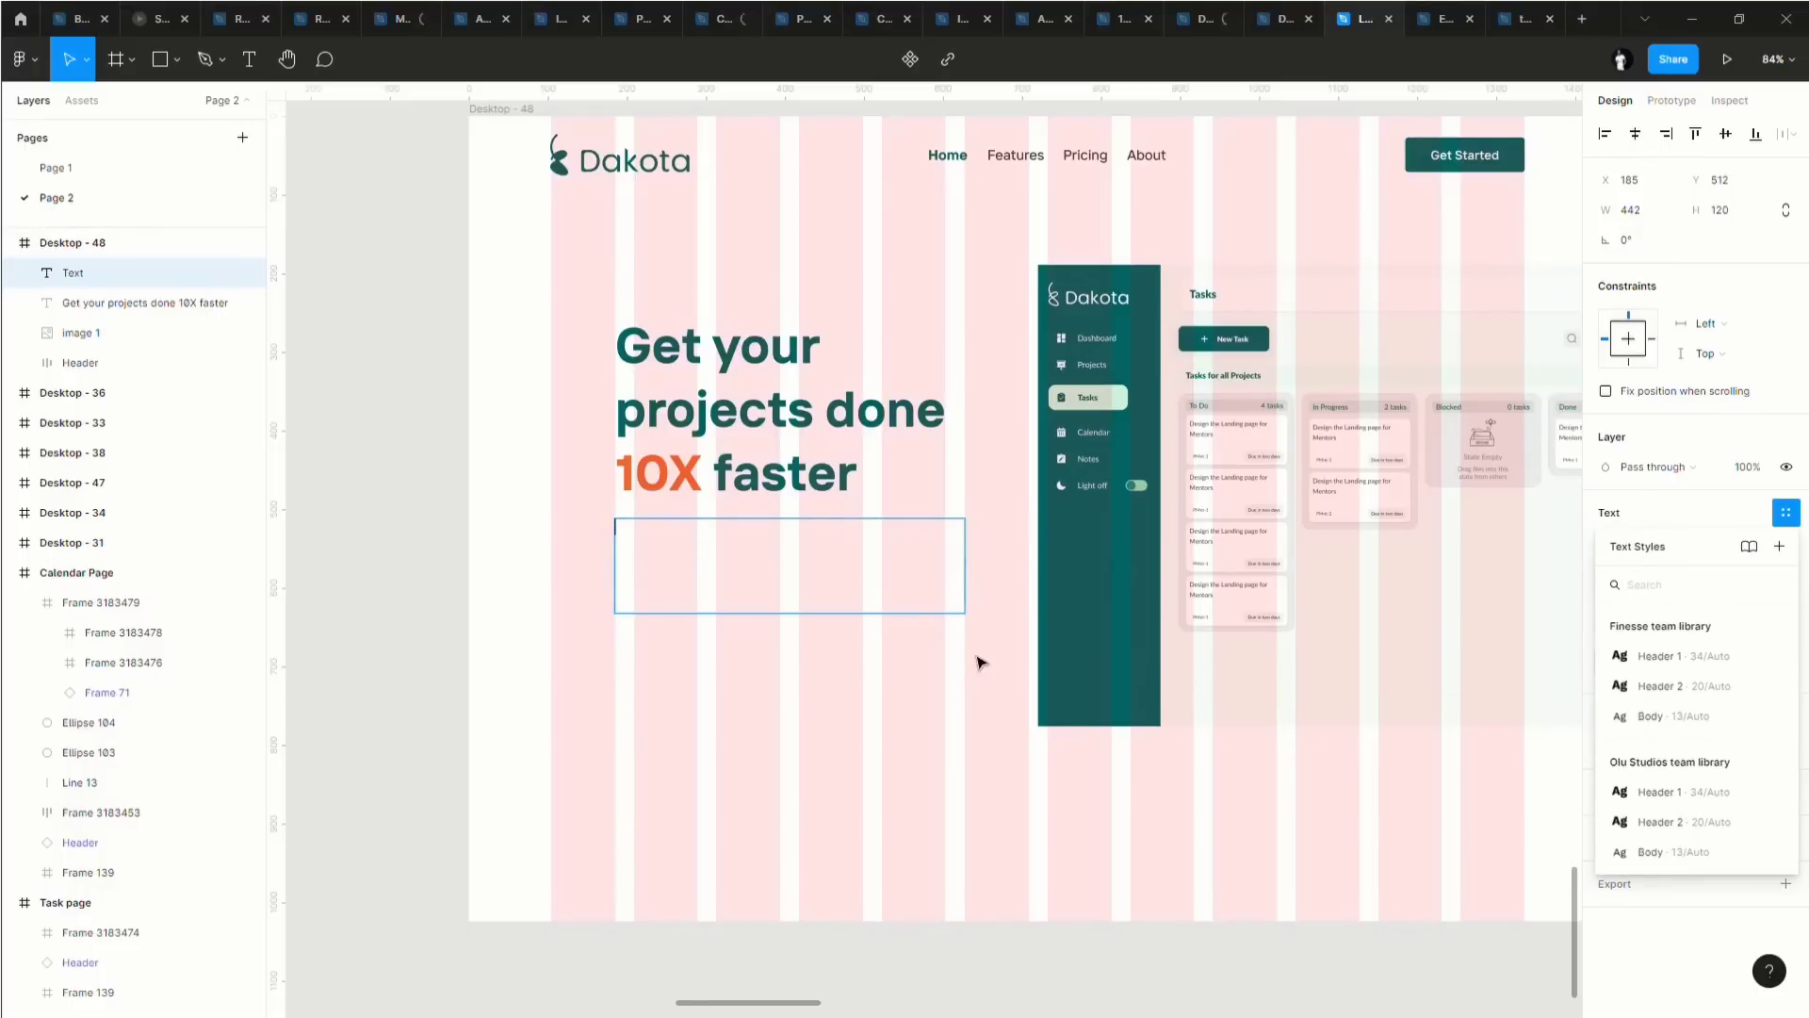
Fill the text box with "Automate your projects flow, get things done in real time without the hassle of management".
text(Automate your flos with)
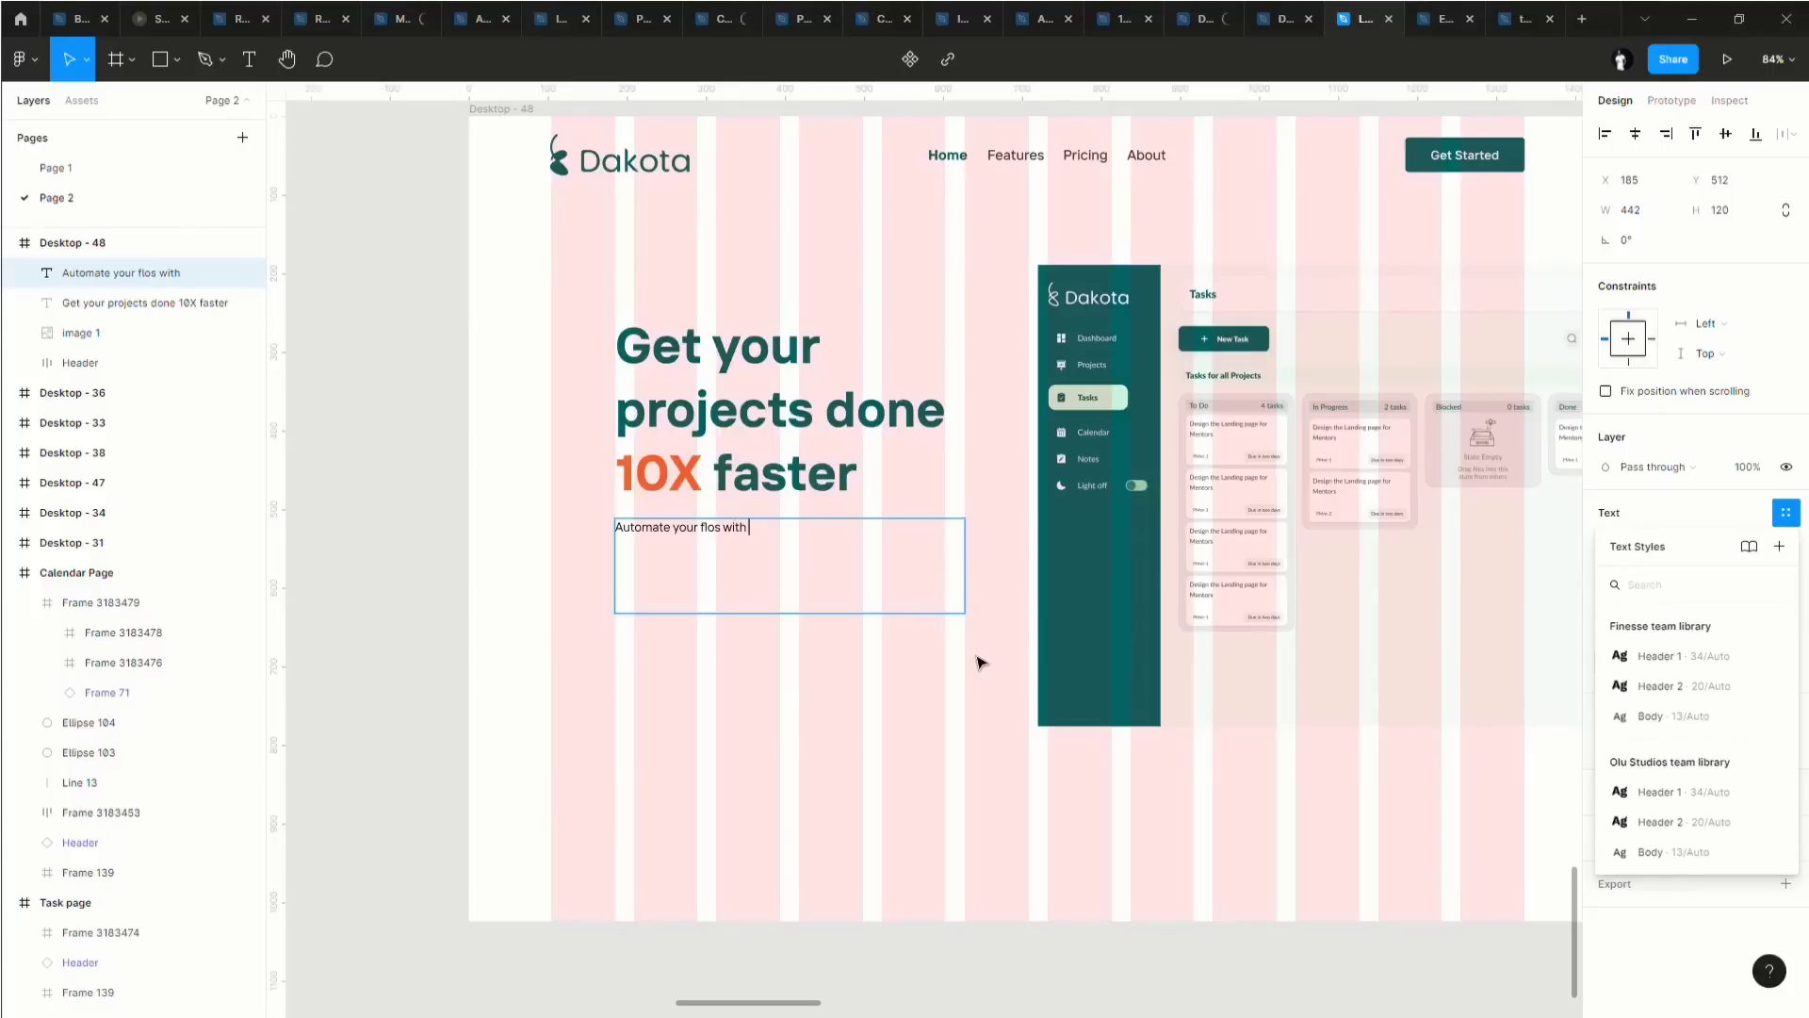
key(BackSpace)
key(BackSpace)
key(BackSpace)
key(BackSpace)
text(get thing)
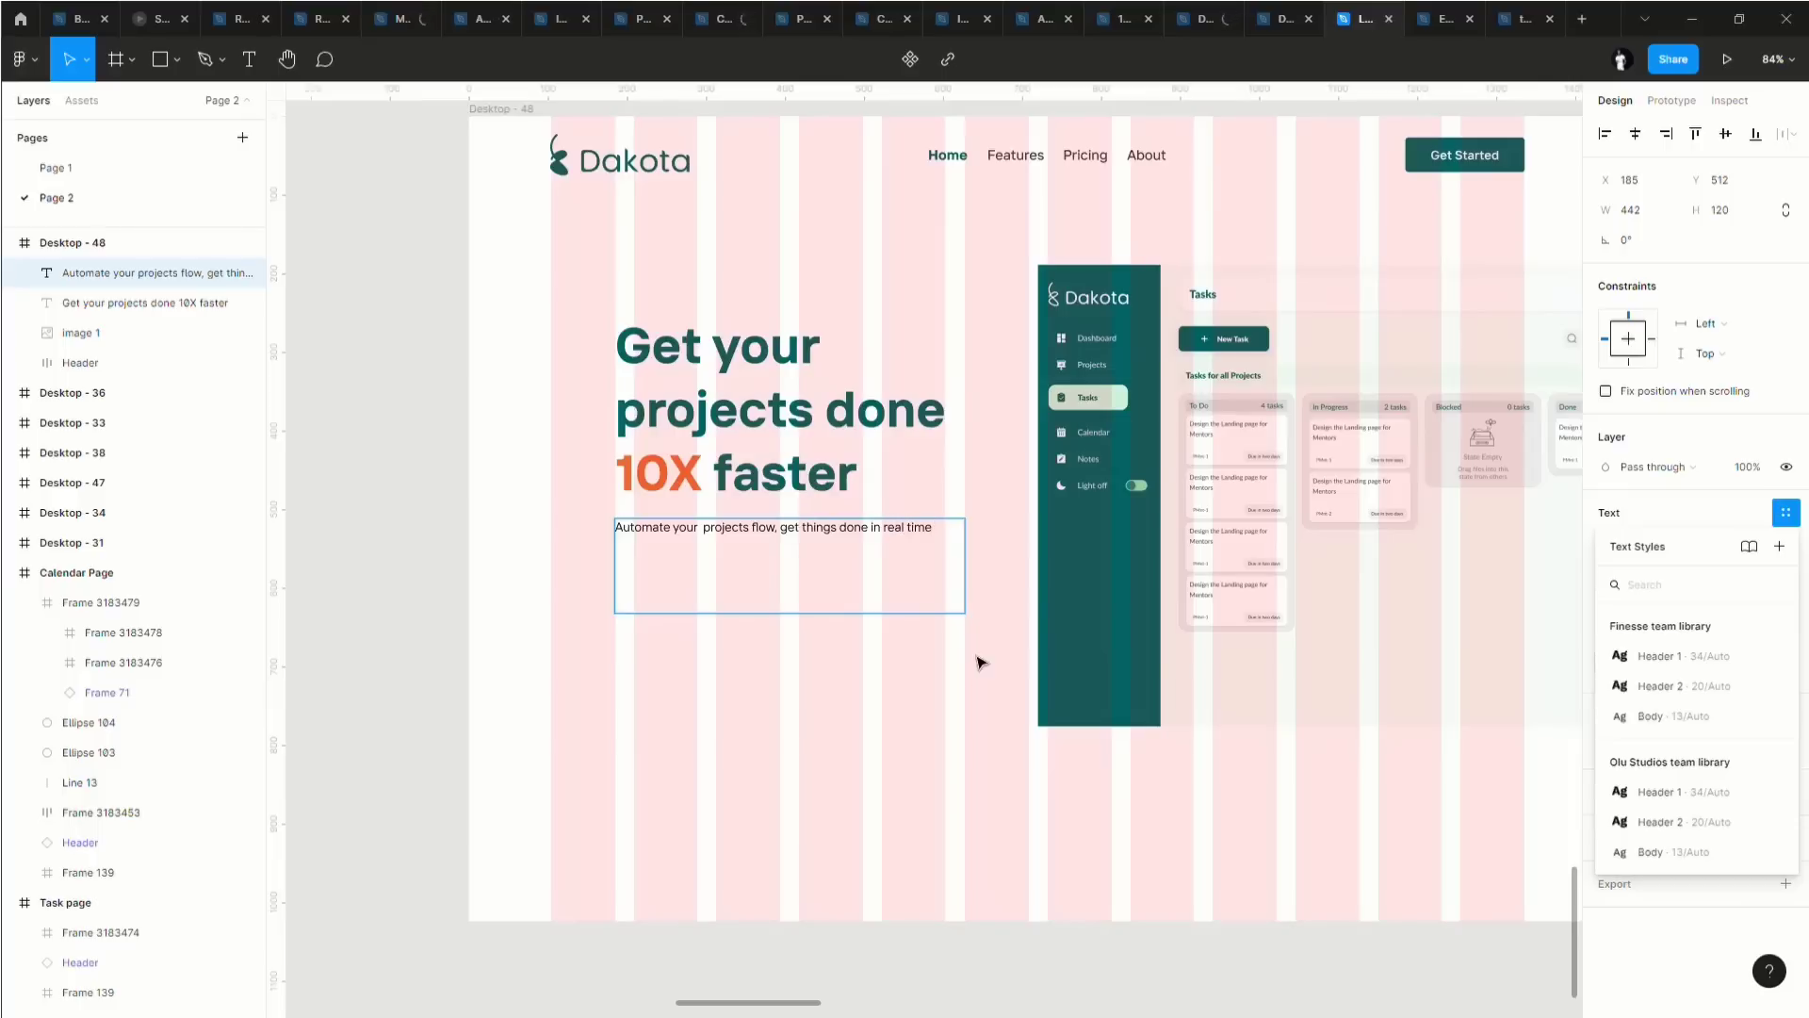
text(ithout the hassle of management)
key(Escape)
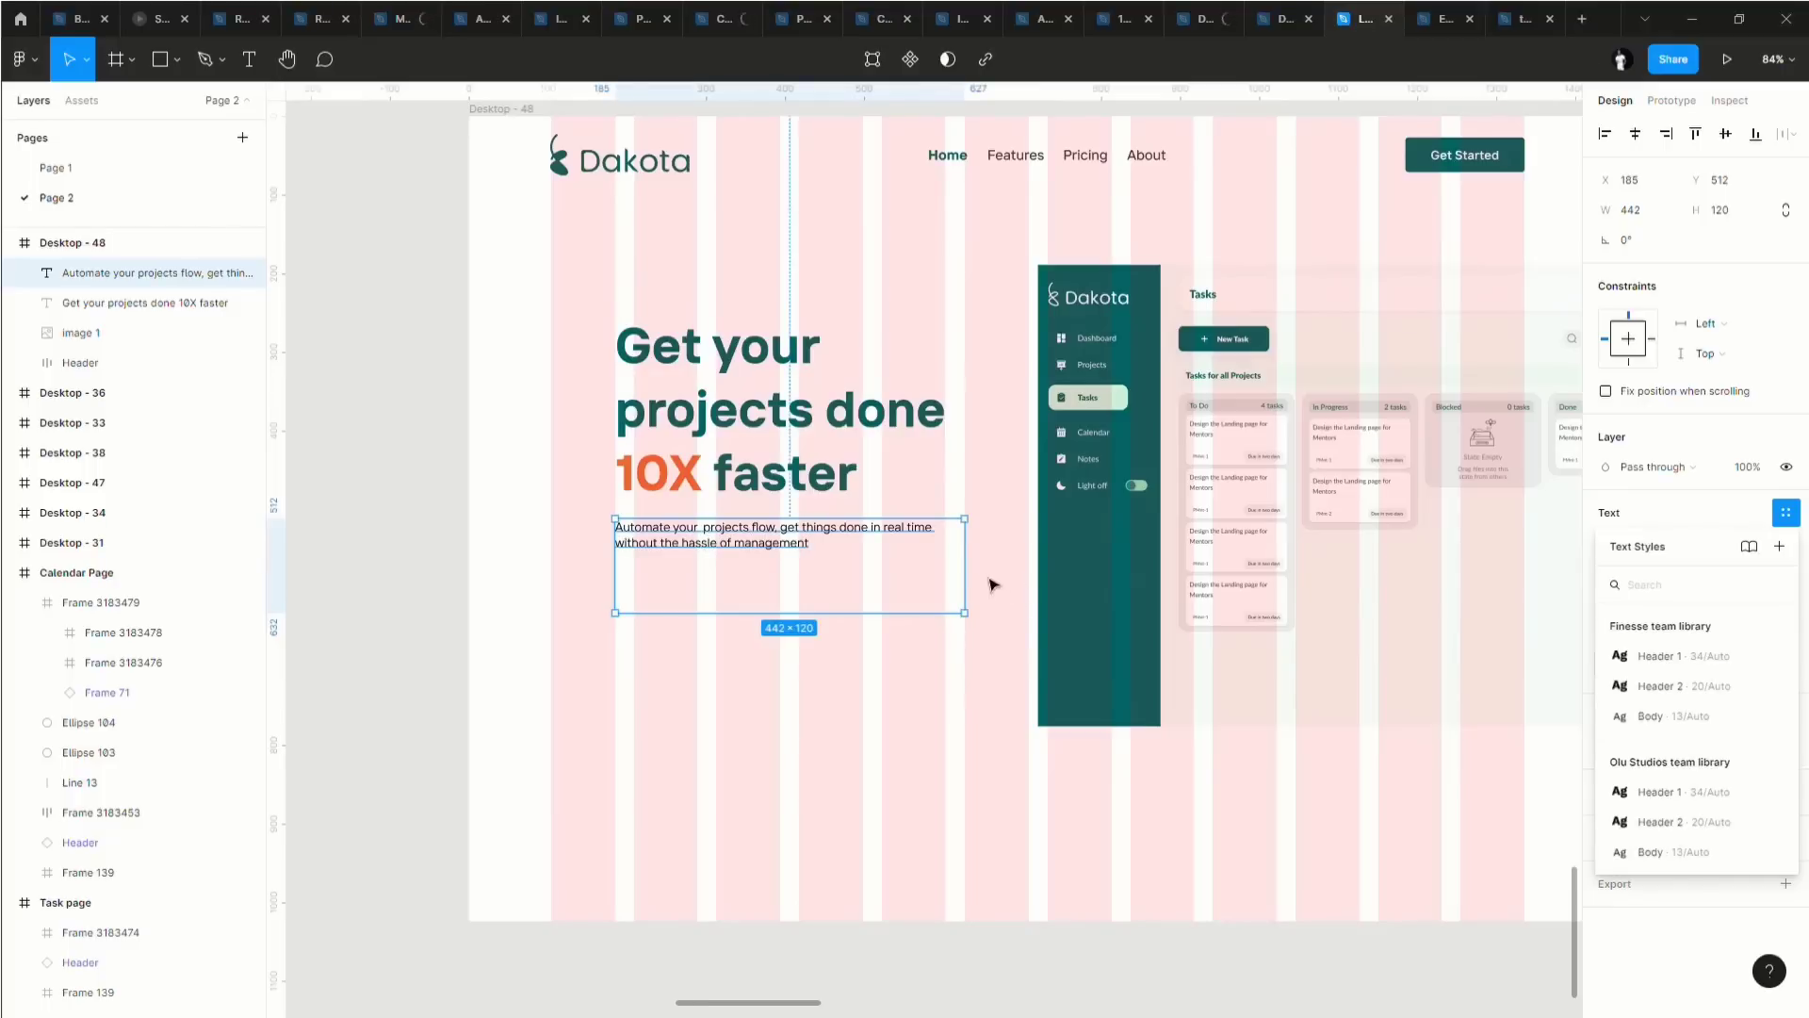
Narrow the supporting text box to about 418 wide and make its height fit the text automatically.
drag(978, 566, 946, 567)
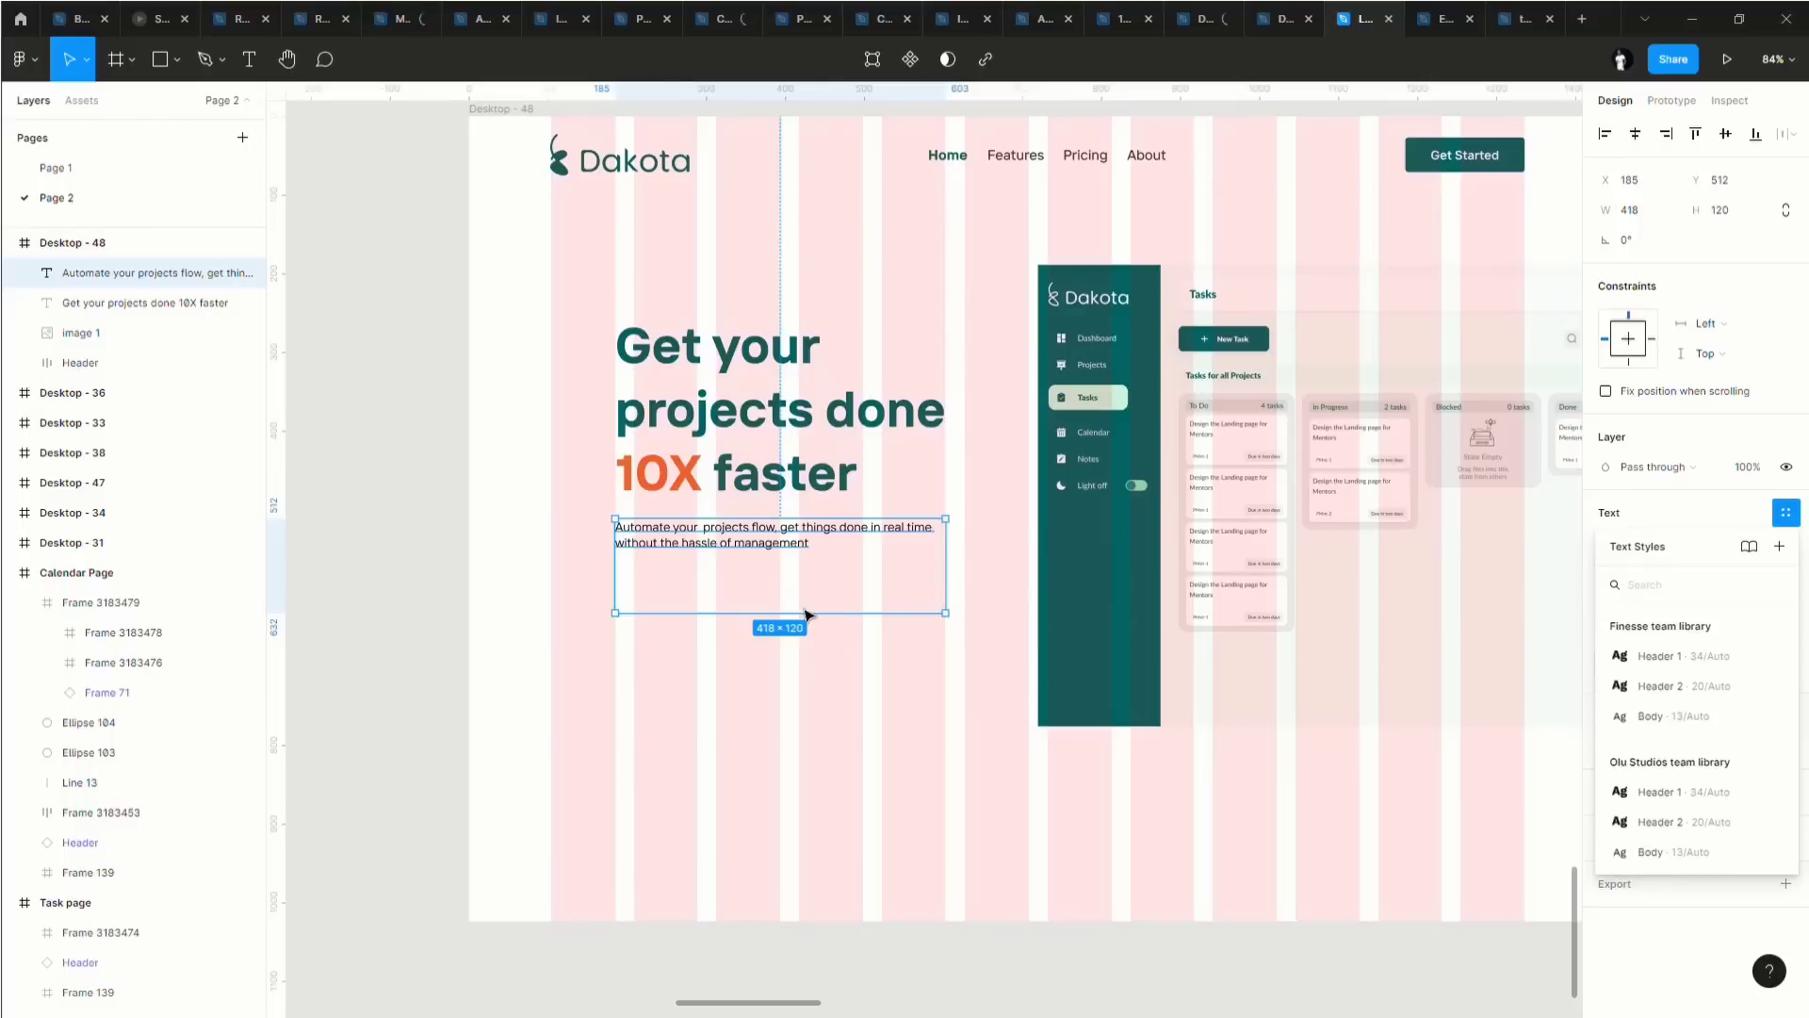
click(1659, 526)
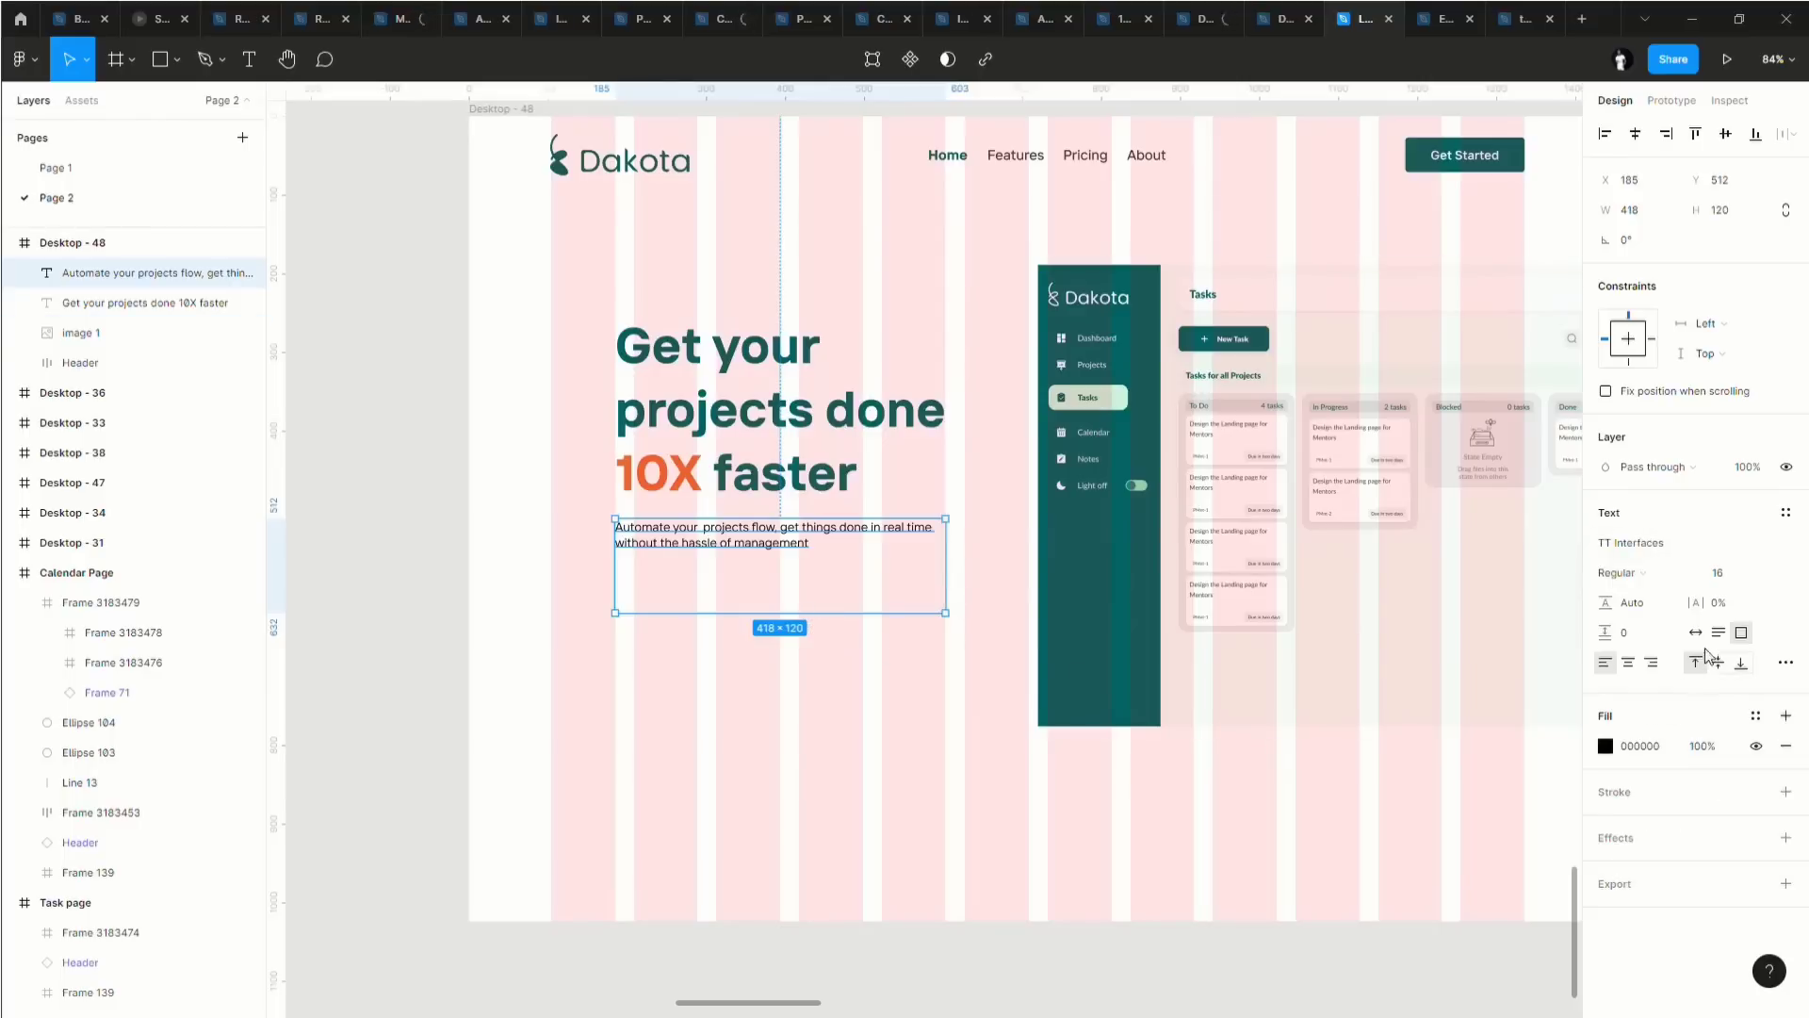
click(1717, 639)
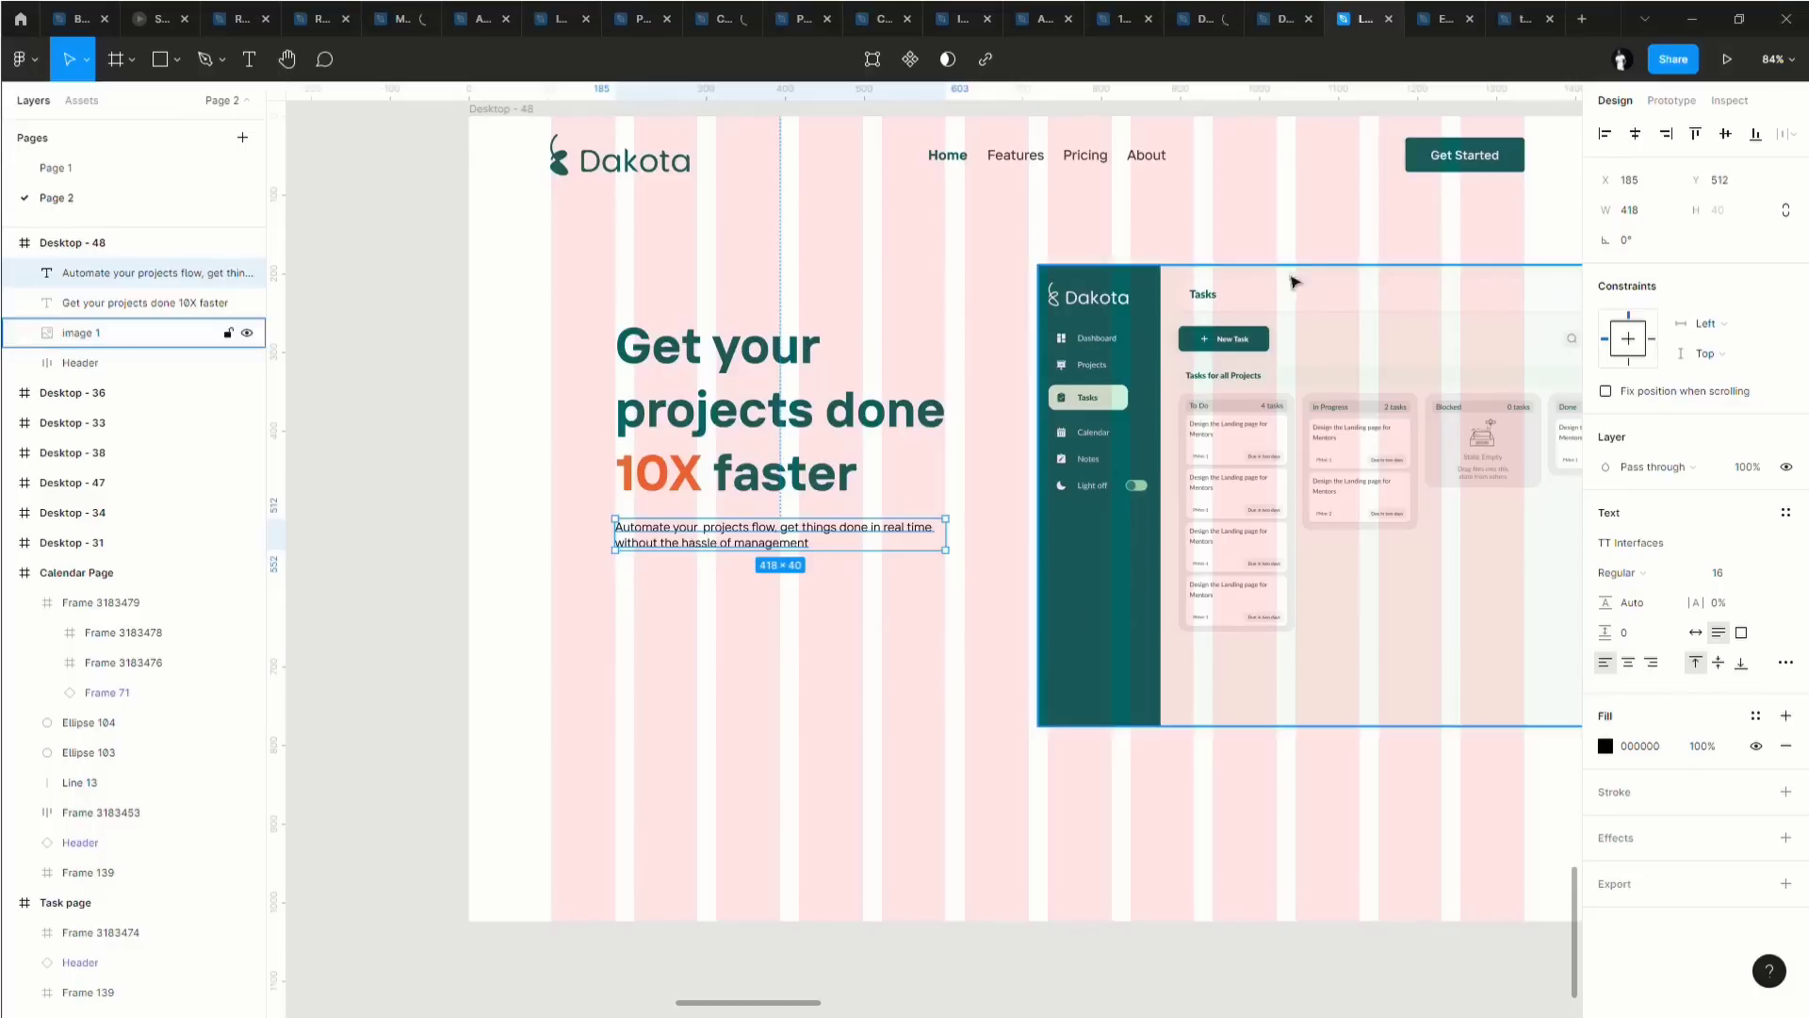
Copy the header's Get Started button to below the supporting text, left-aligned with it at X 185, Y 592.
click(1460, 160)
click(1460, 160)
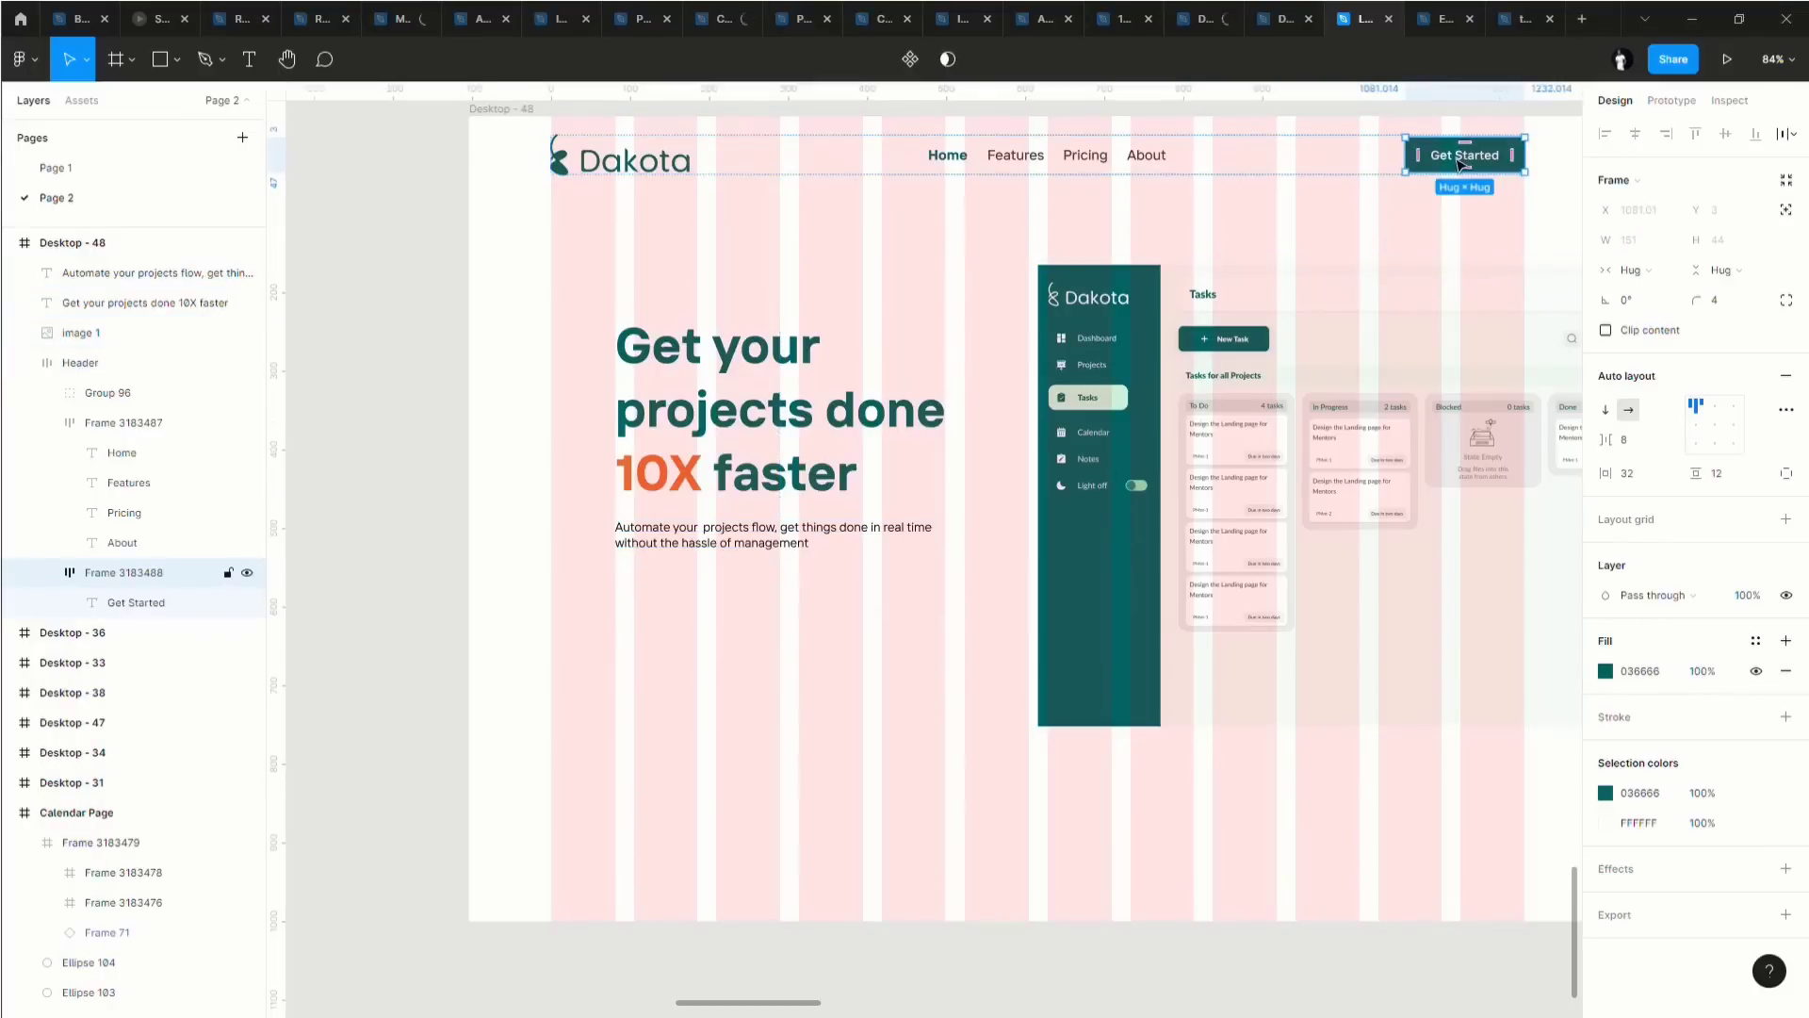
drag(1460, 162, 673, 609)
click(672, 544)
shift+click(674, 471)
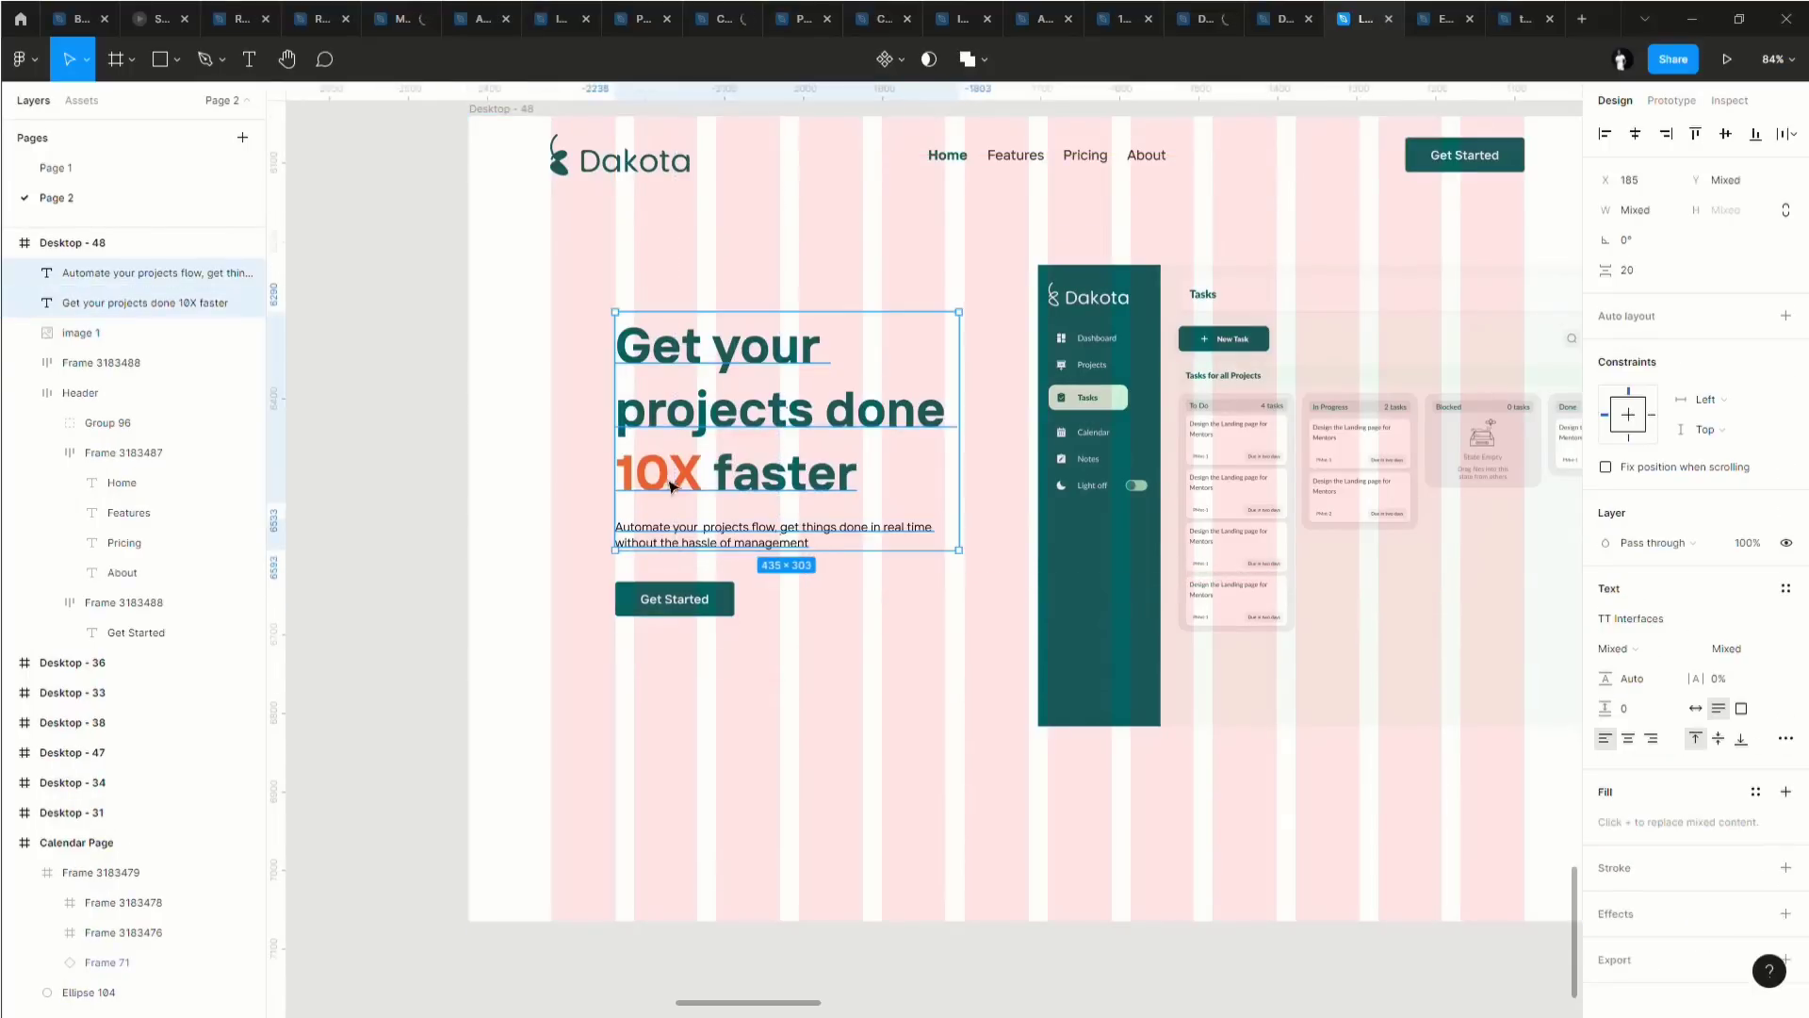
click(742, 622)
click(727, 608)
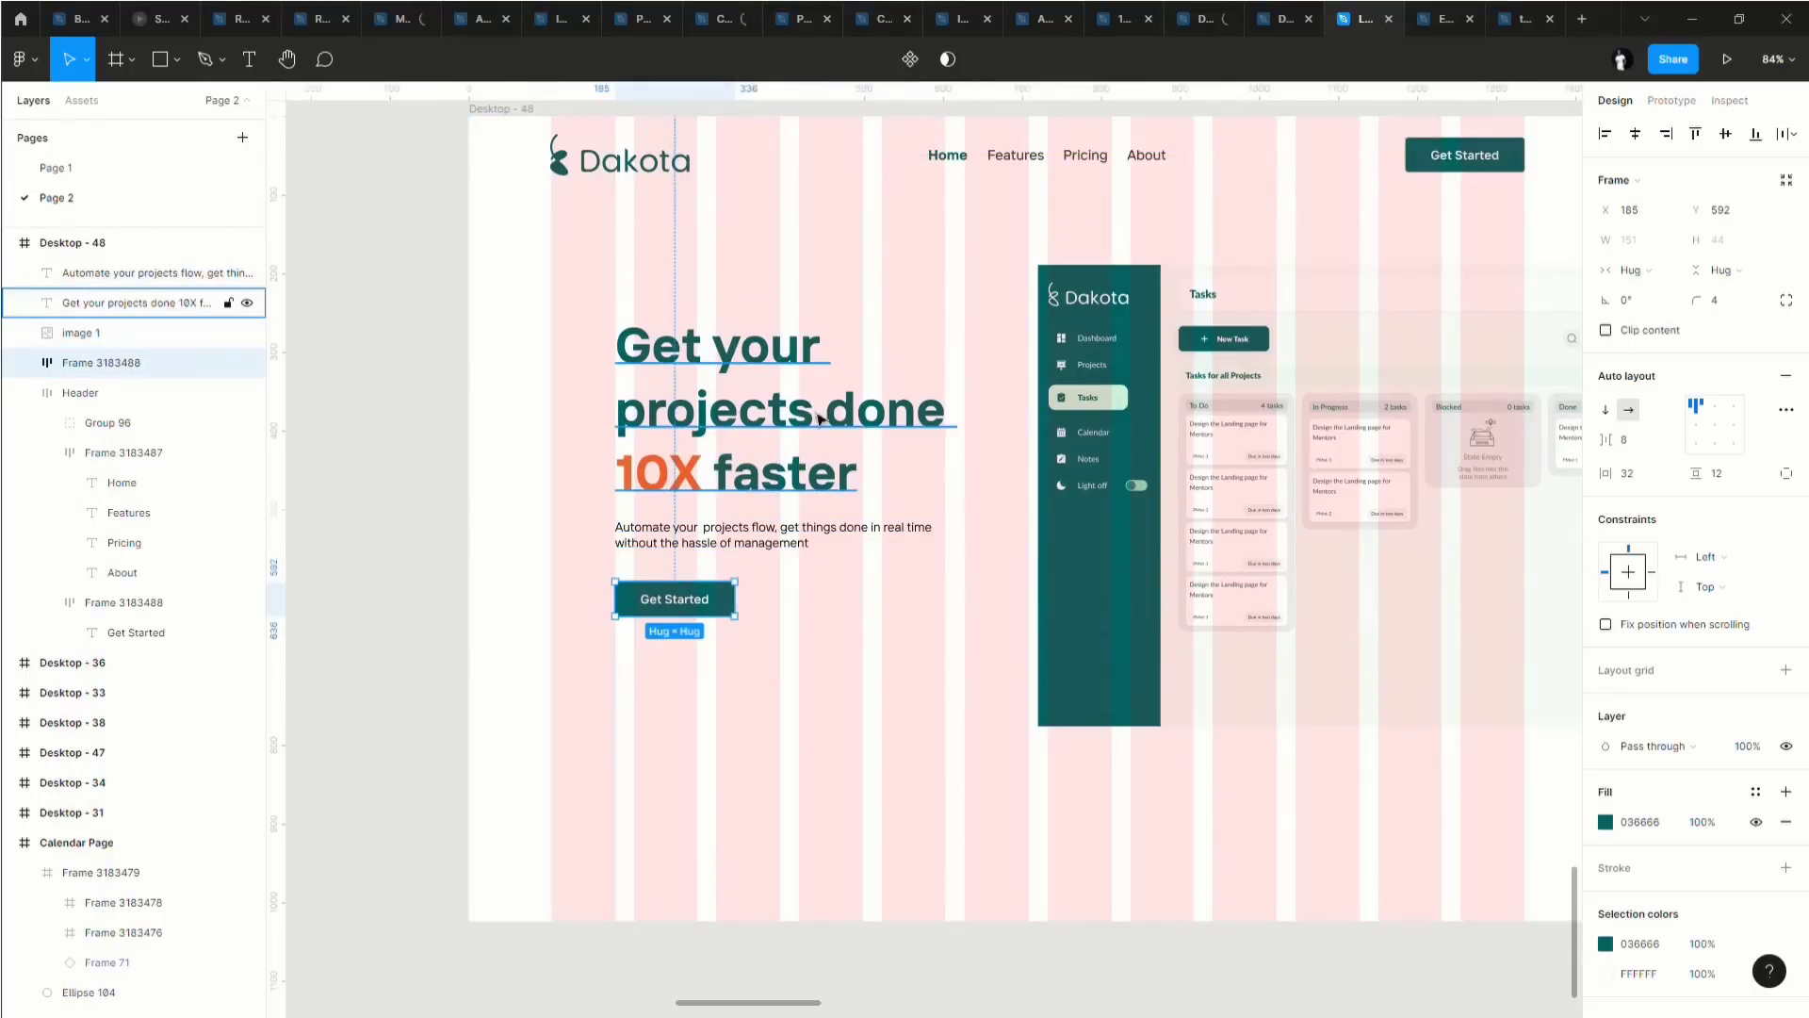
Set the Desktop - 48 frame's height to 768.
scroll(939, 619, right, 2)
scroll(940, 619, right, 4)
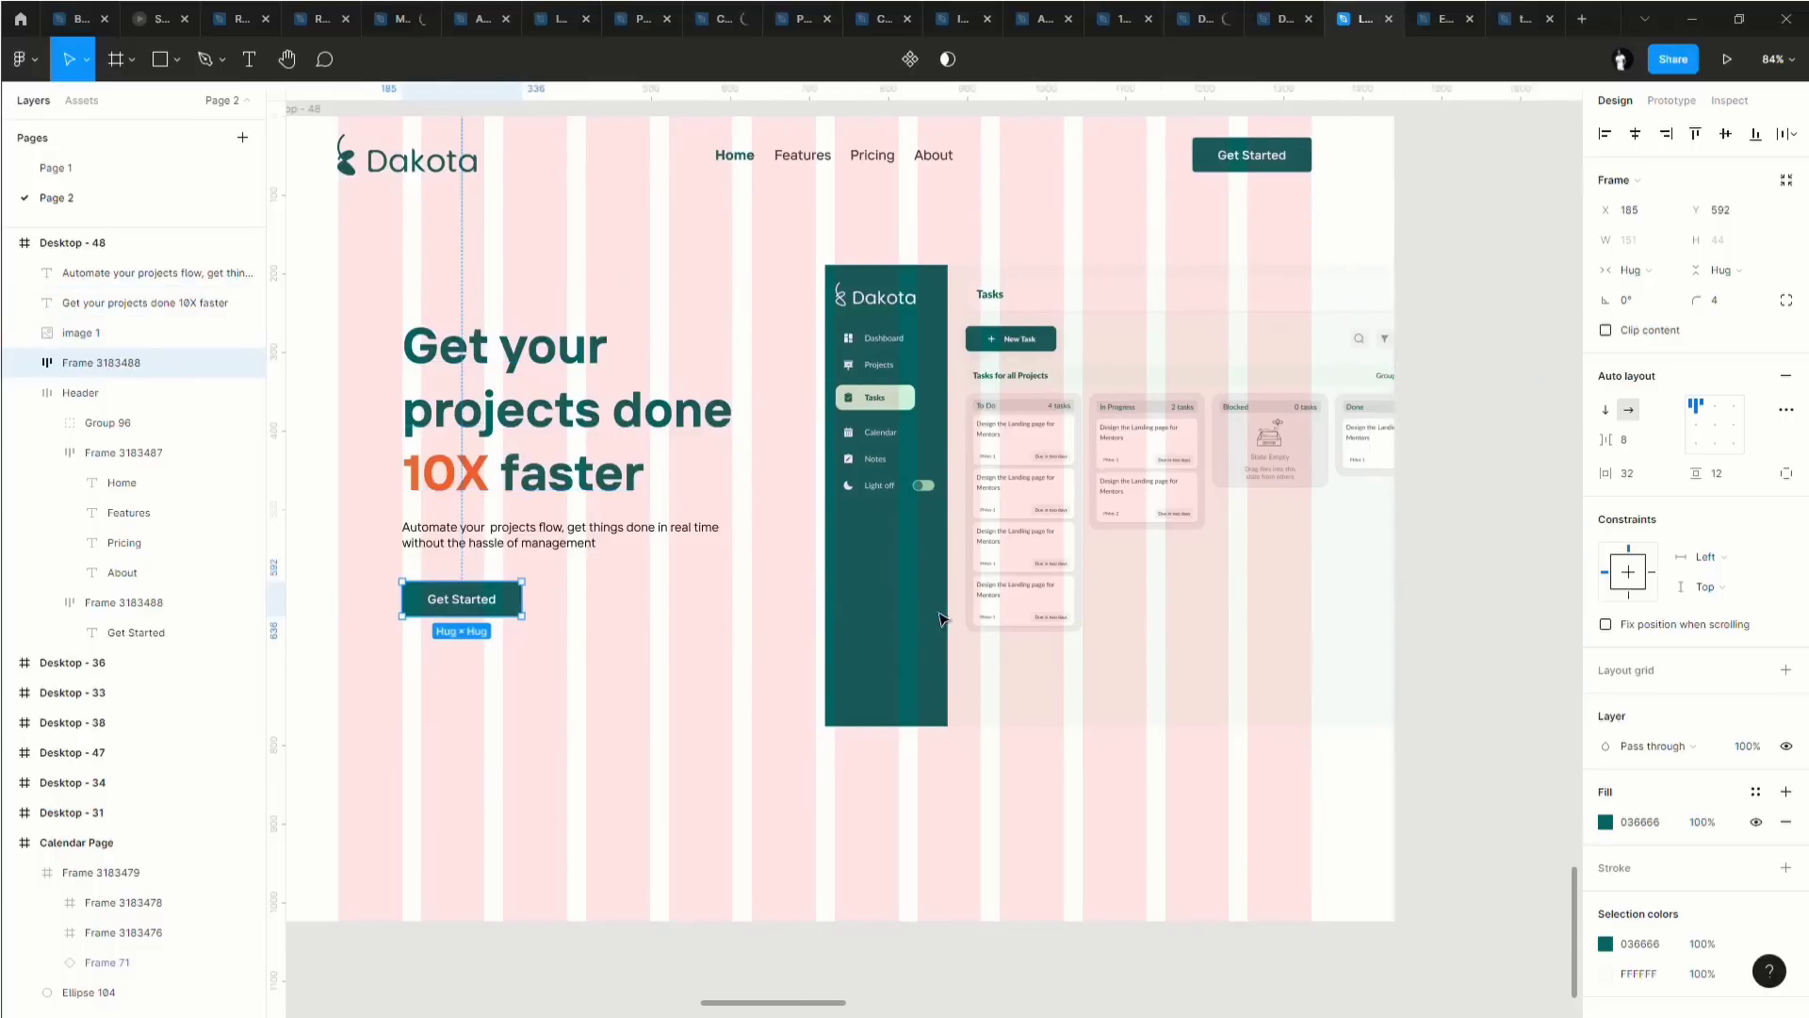
ctrl+scroll(943, 650, down, 3)
click(509, 264)
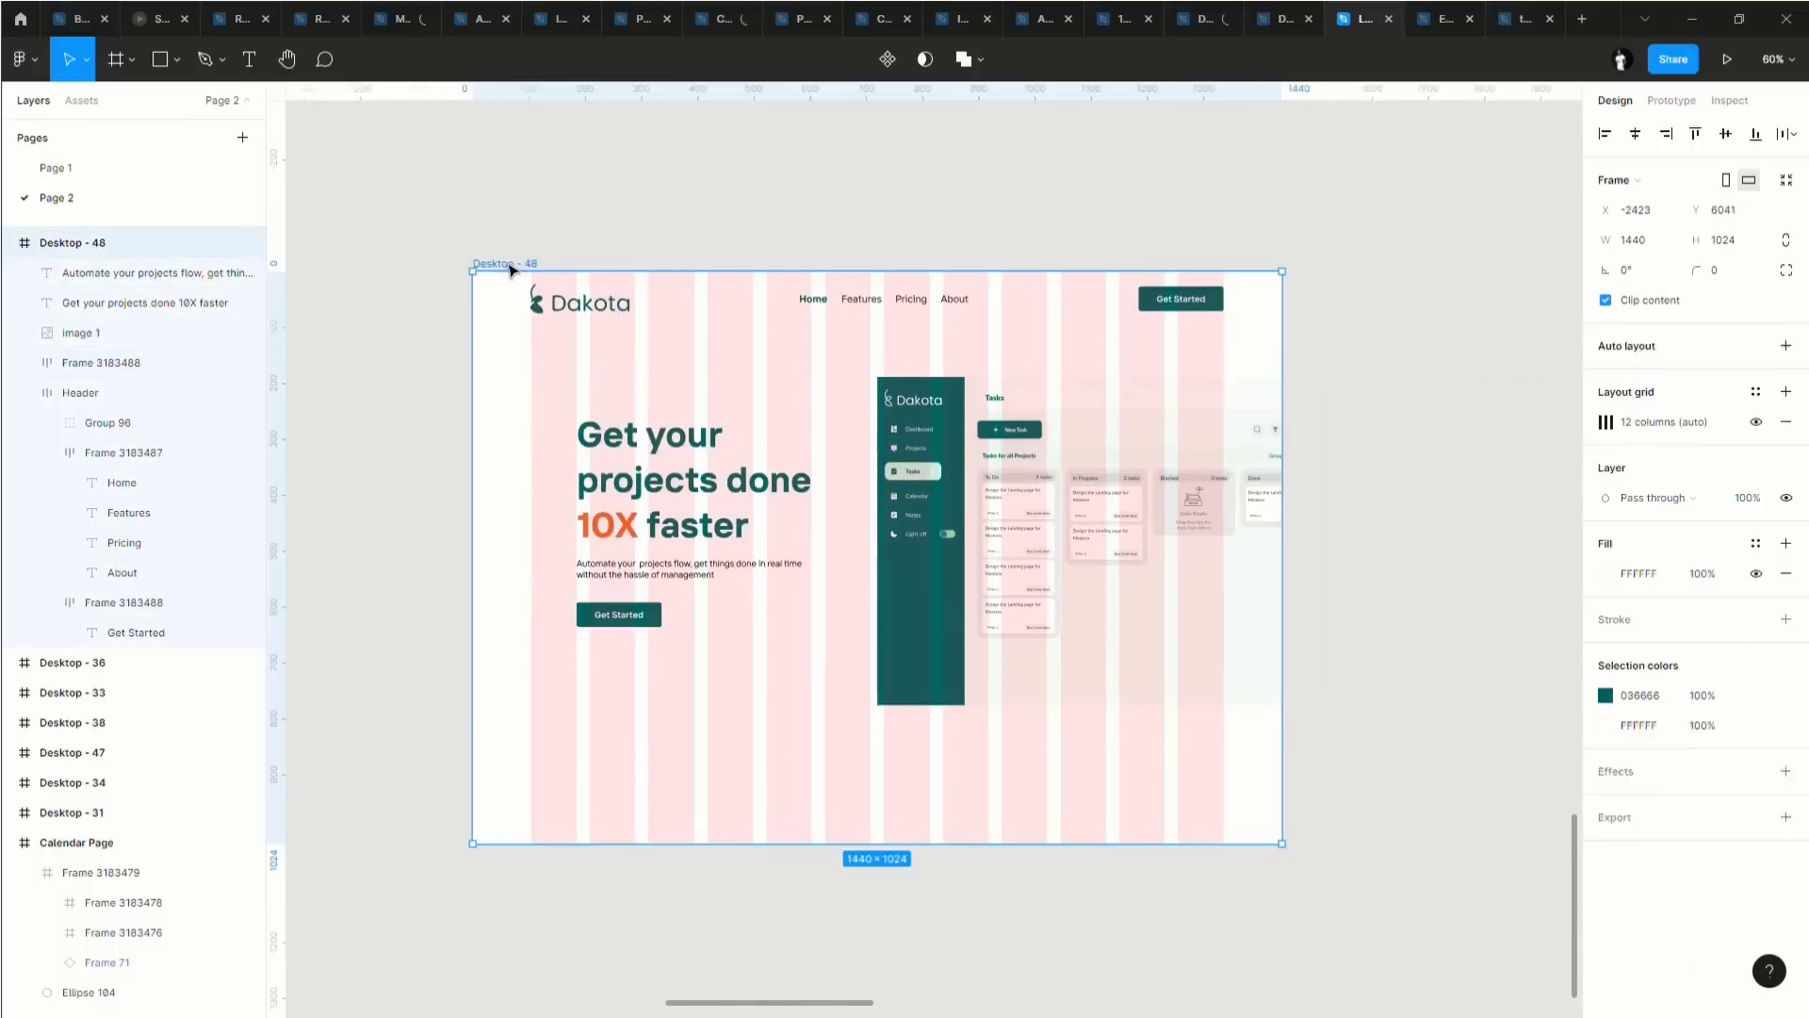
click(1747, 244)
text(768)
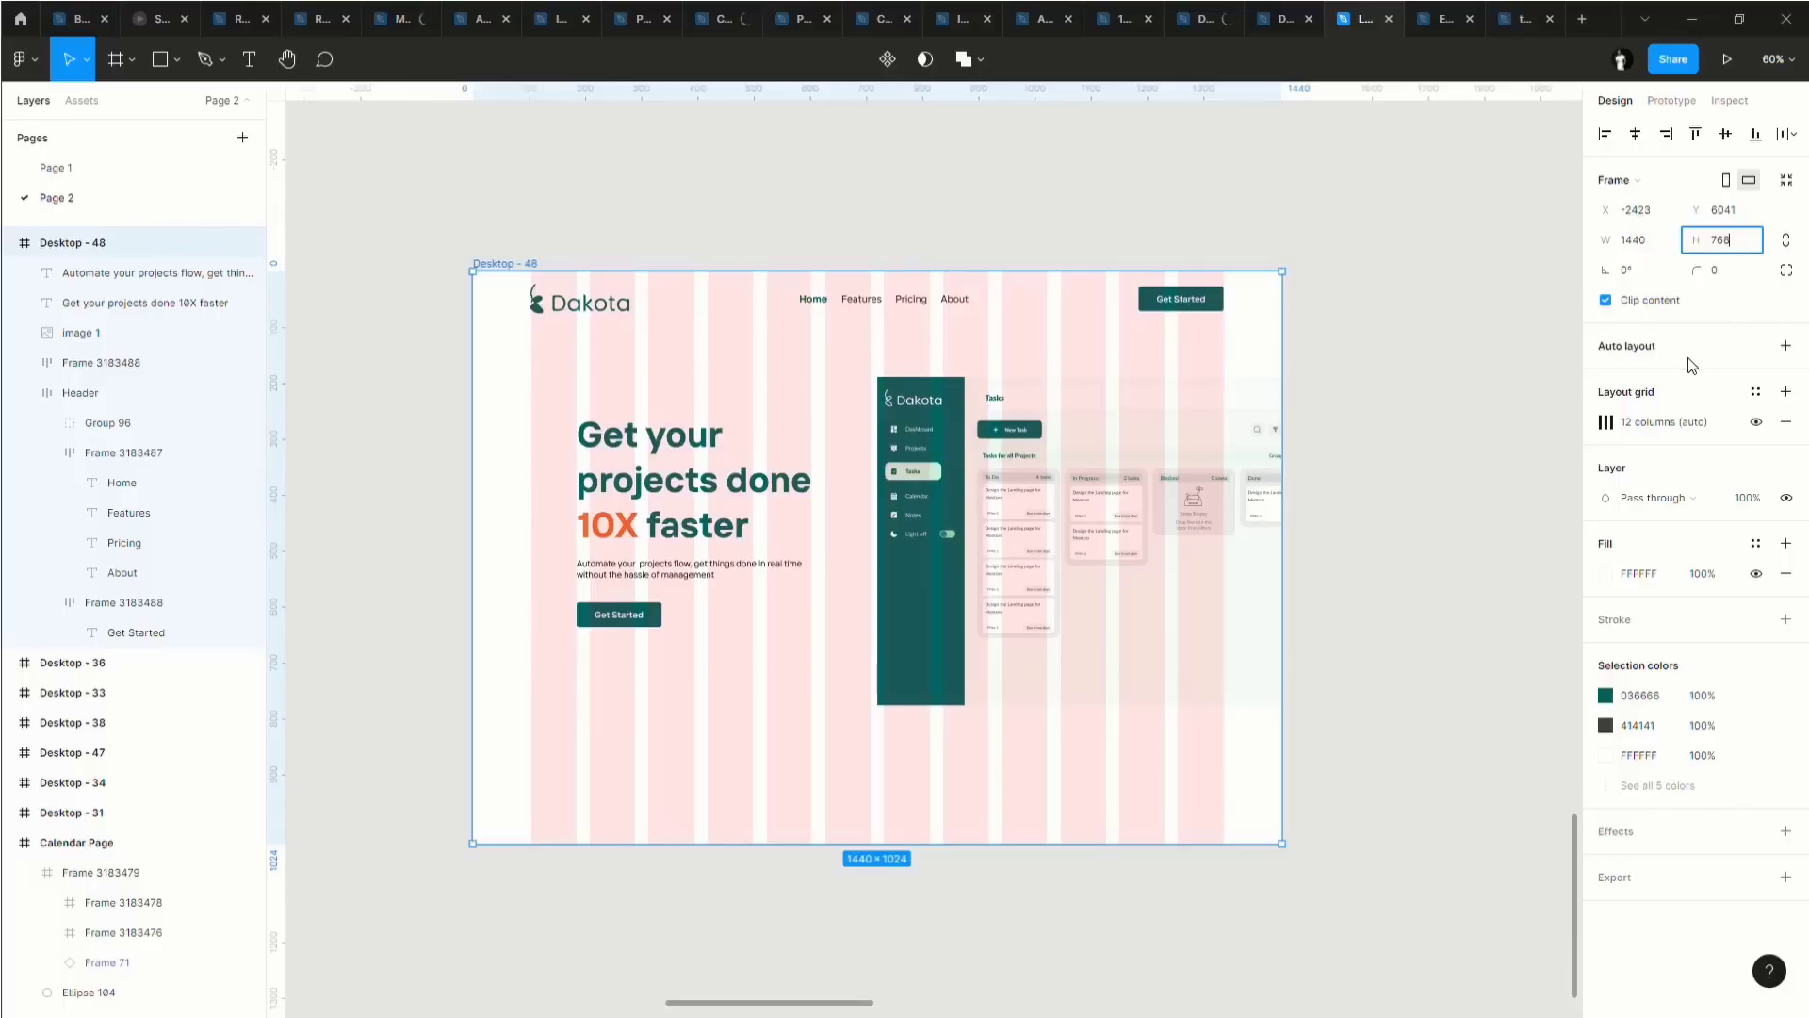
key(Return)
Draw a text box about 489 × 197 on the empty canvas beside the frame and set its font size to 96.
scroll(1059, 445, down, 5)
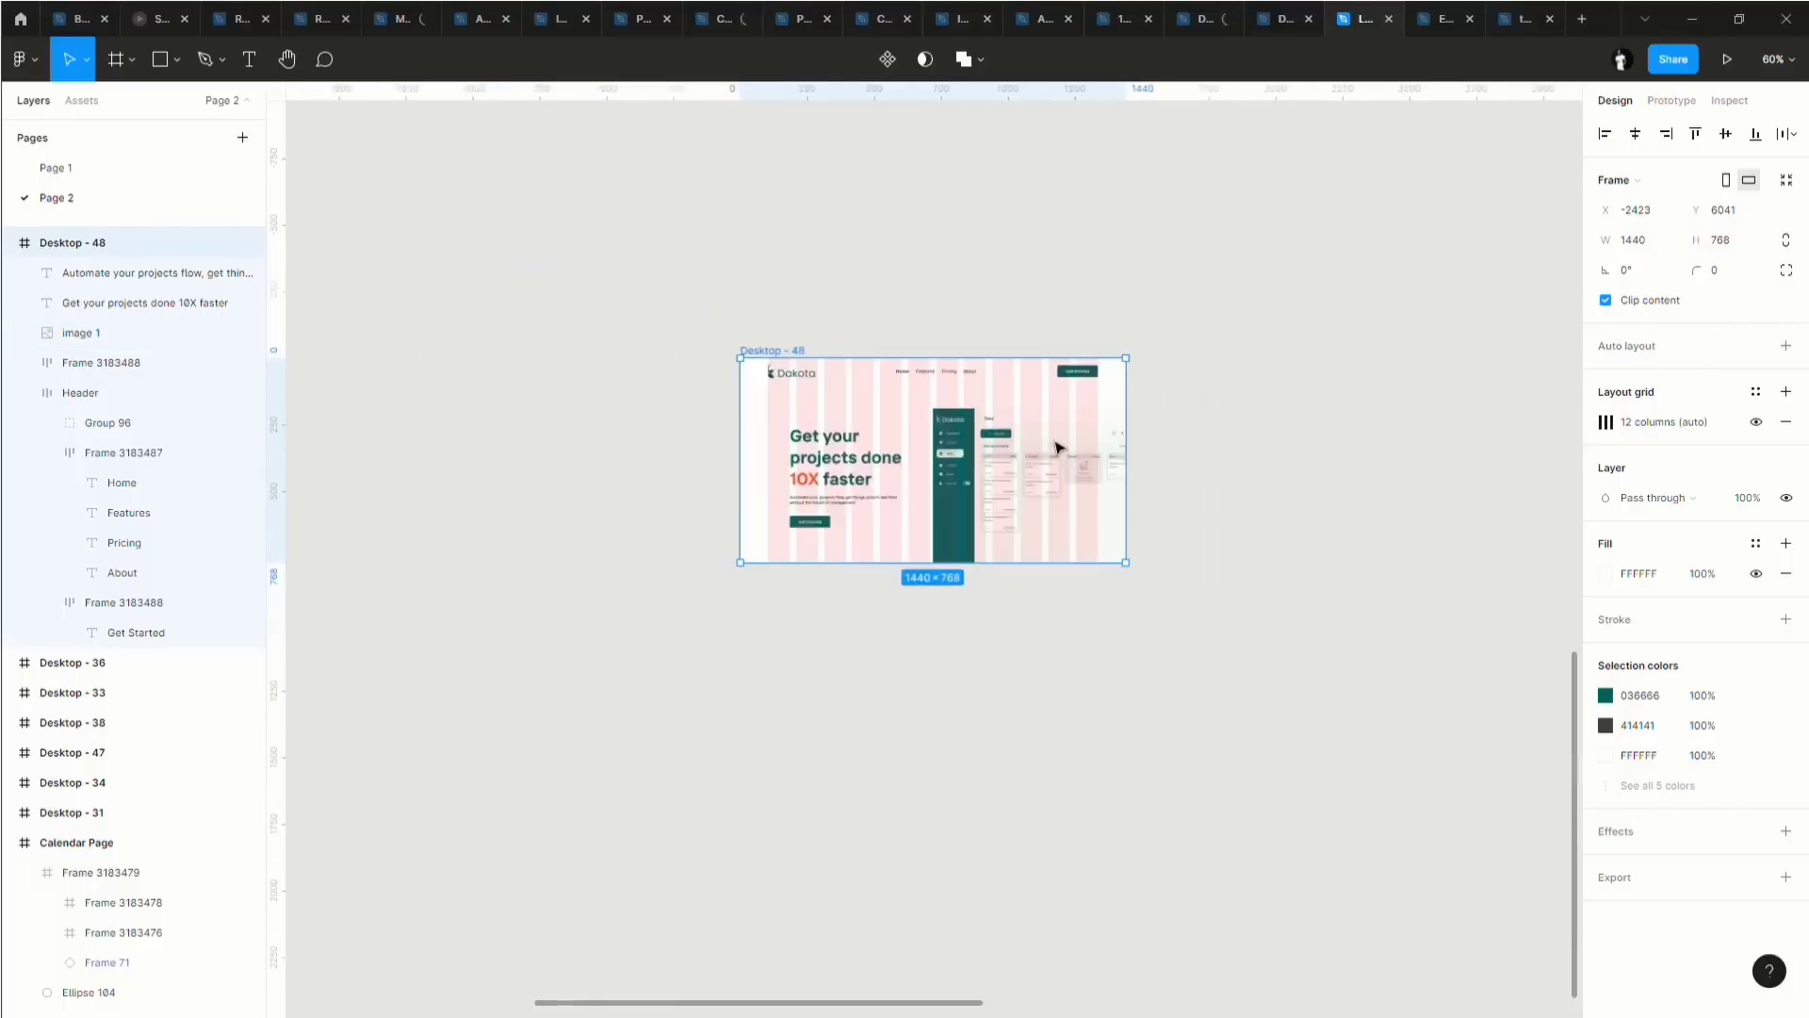
scroll(1037, 439, right, 3)
scroll(1009, 433, right, 3)
click(704, 347)
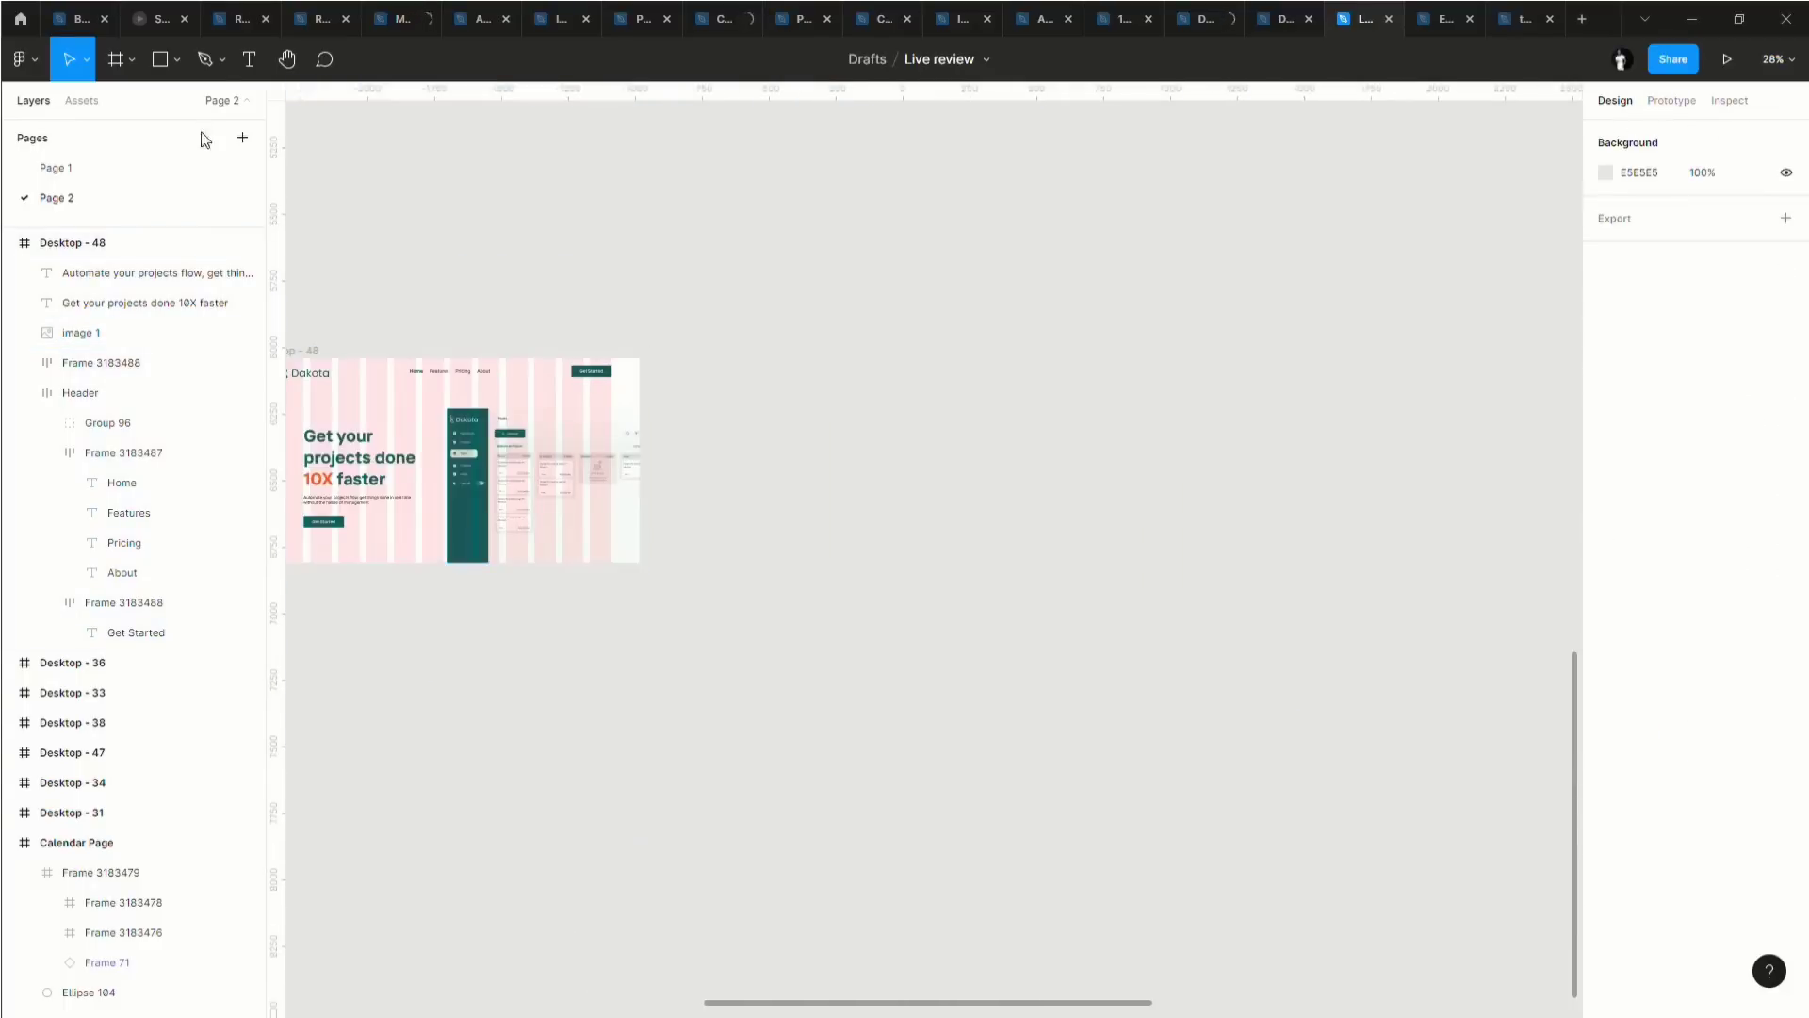
click(249, 58)
drag(773, 397, 906, 450)
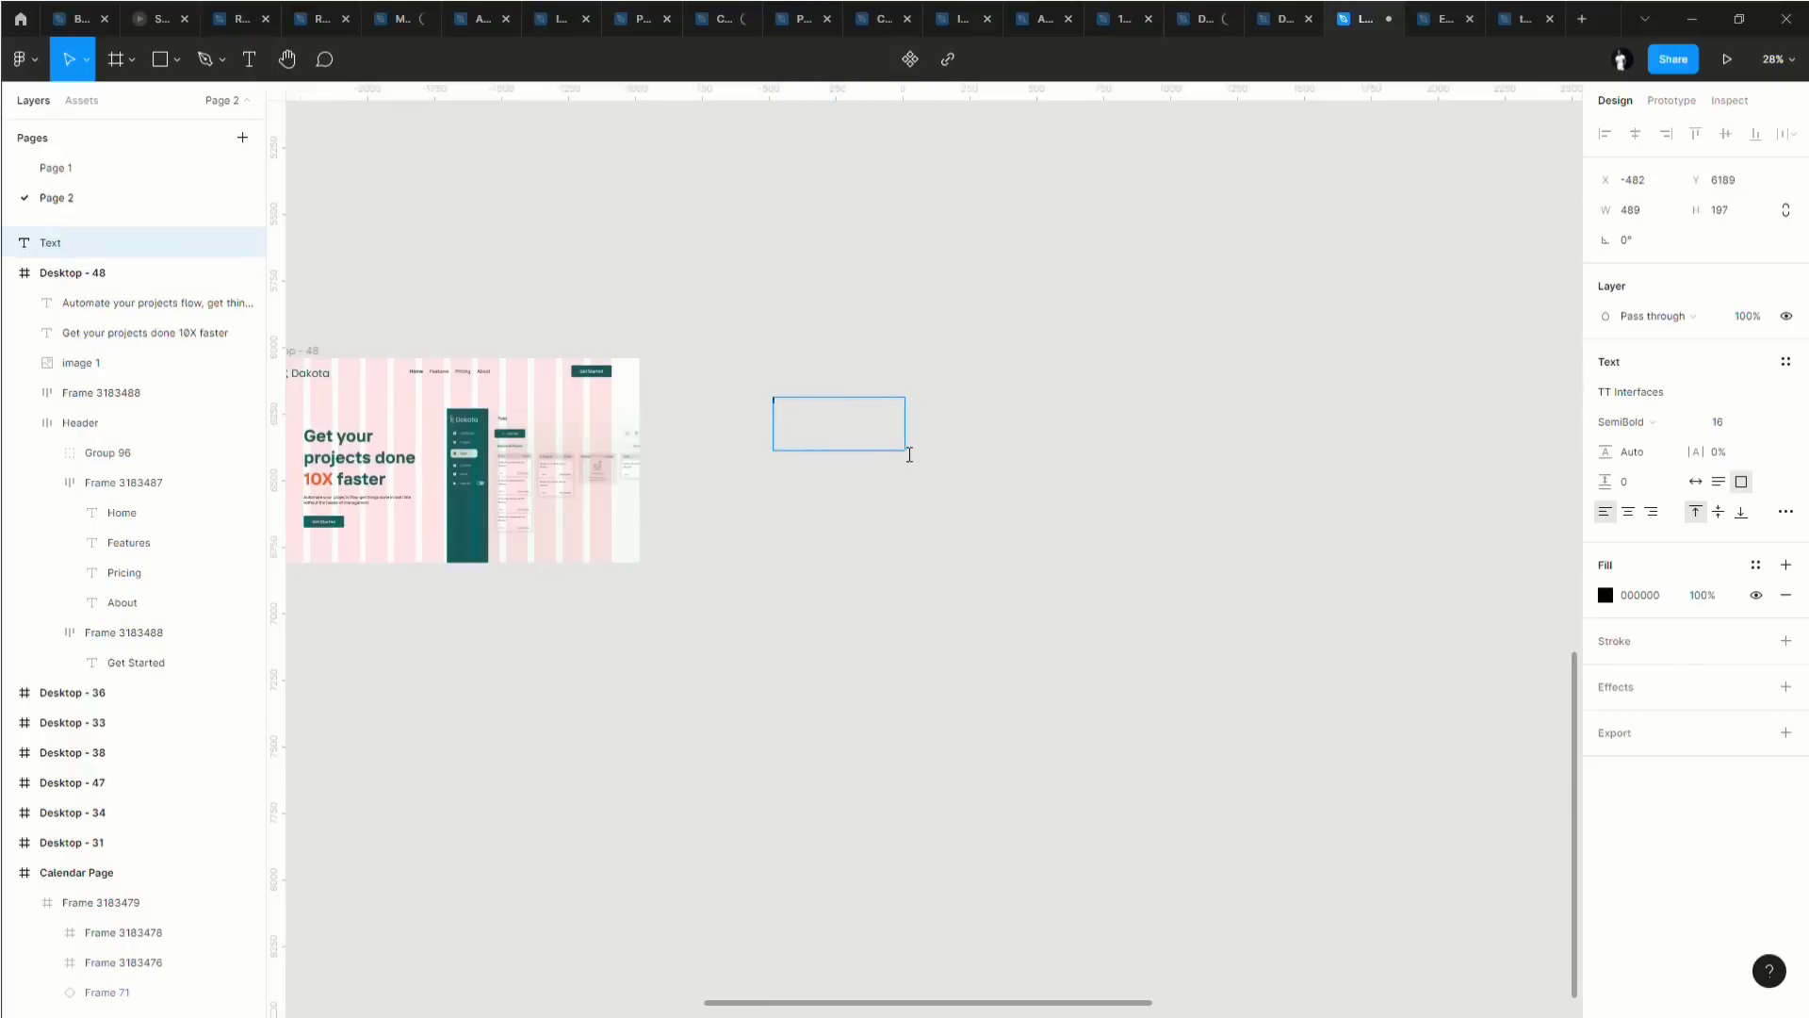
click(1751, 421)
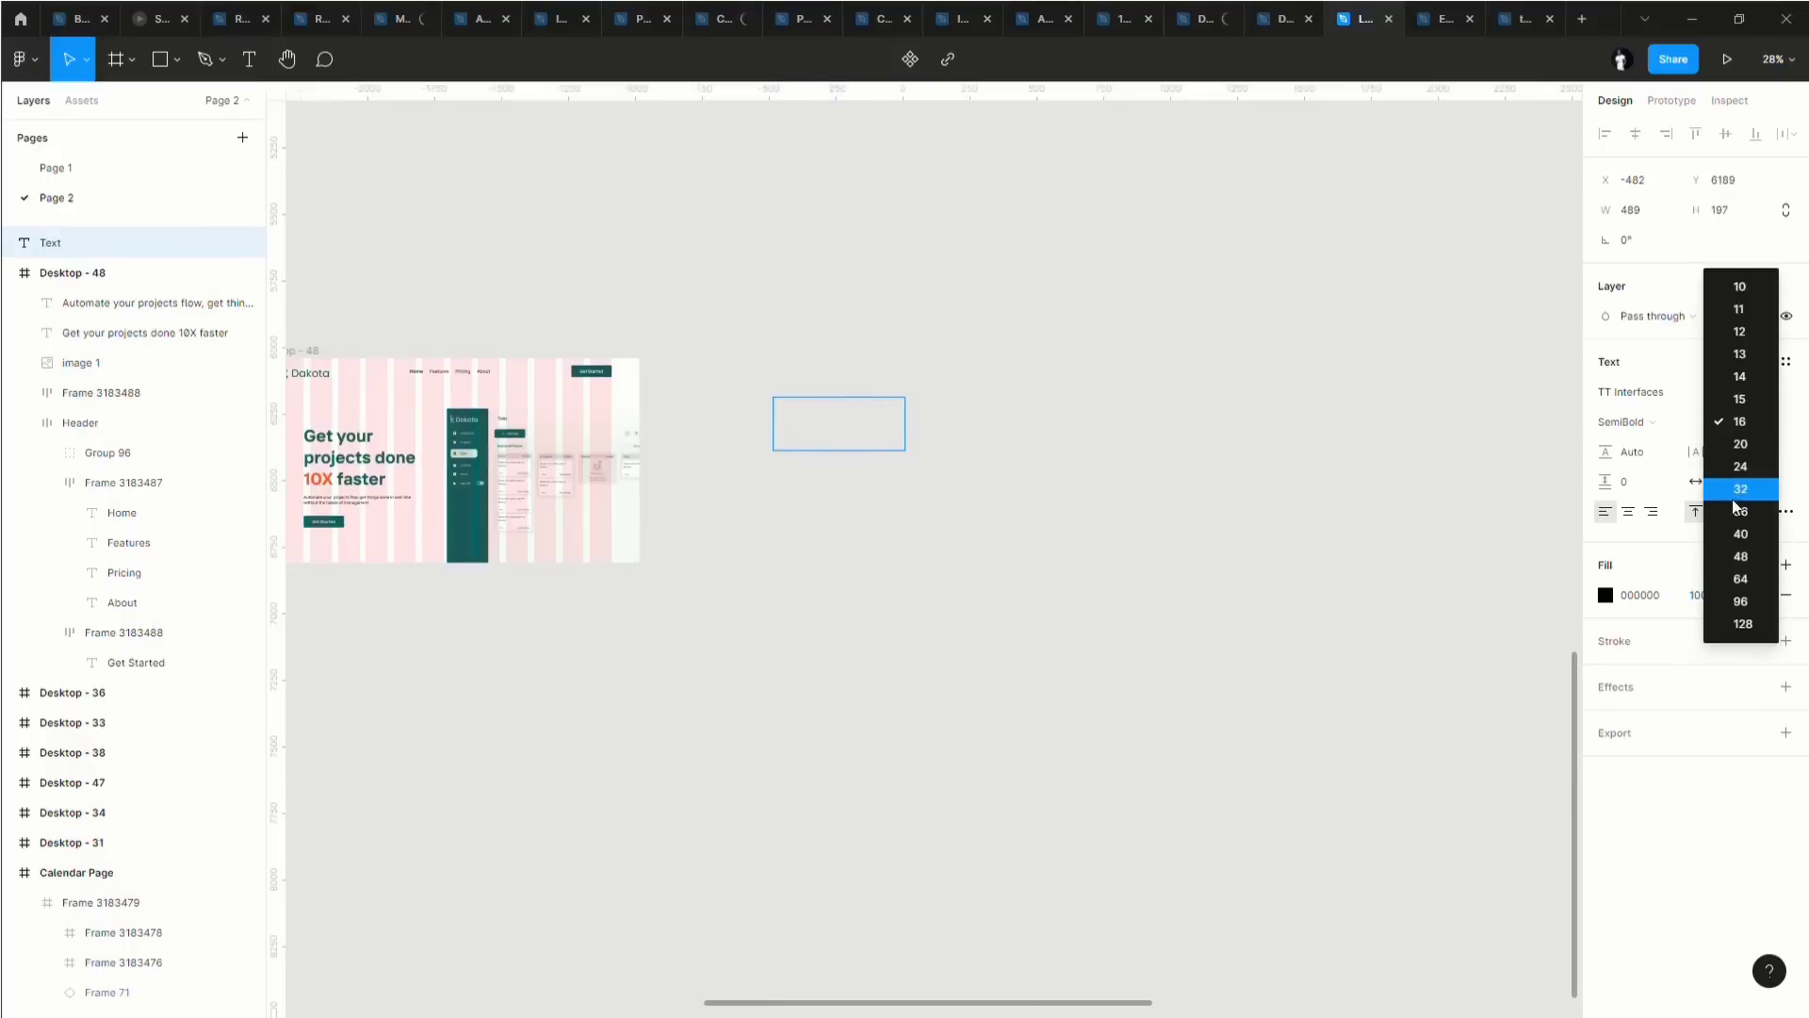
click(1740, 600)
scroll(811, 456, up, 3)
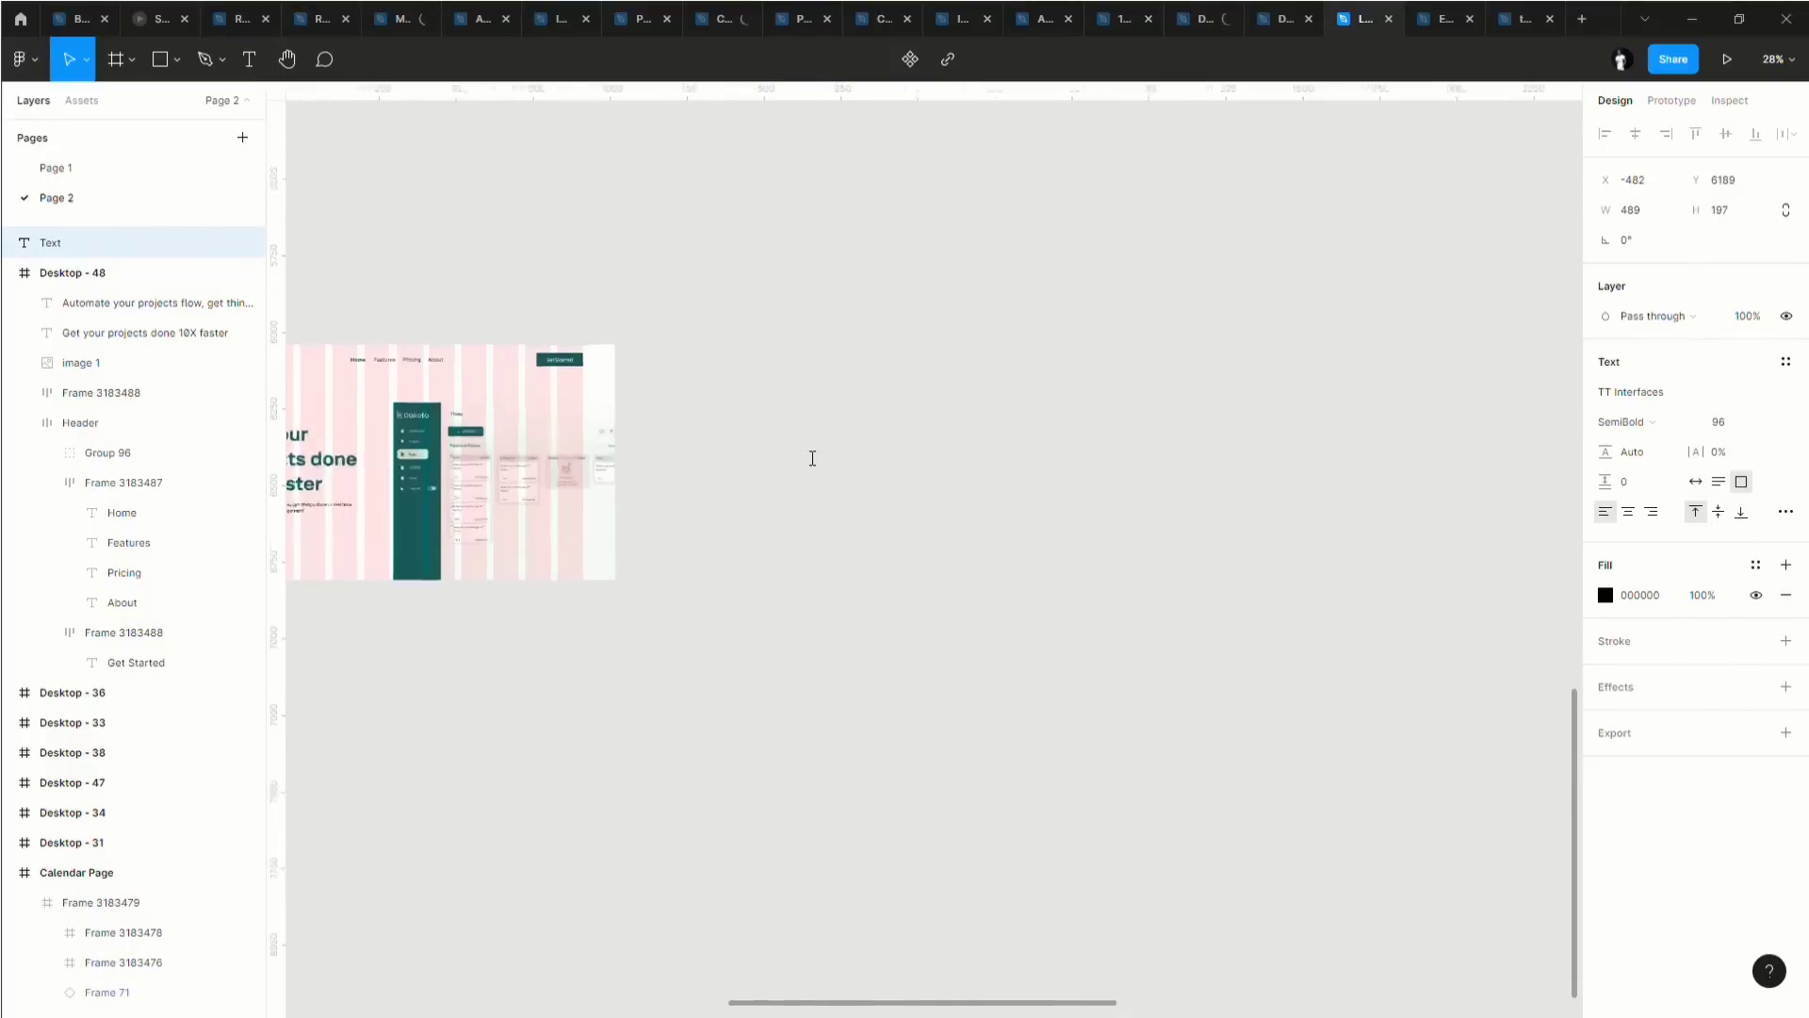
Enter the screen size "1366x768" in the new text box.
text(1366)
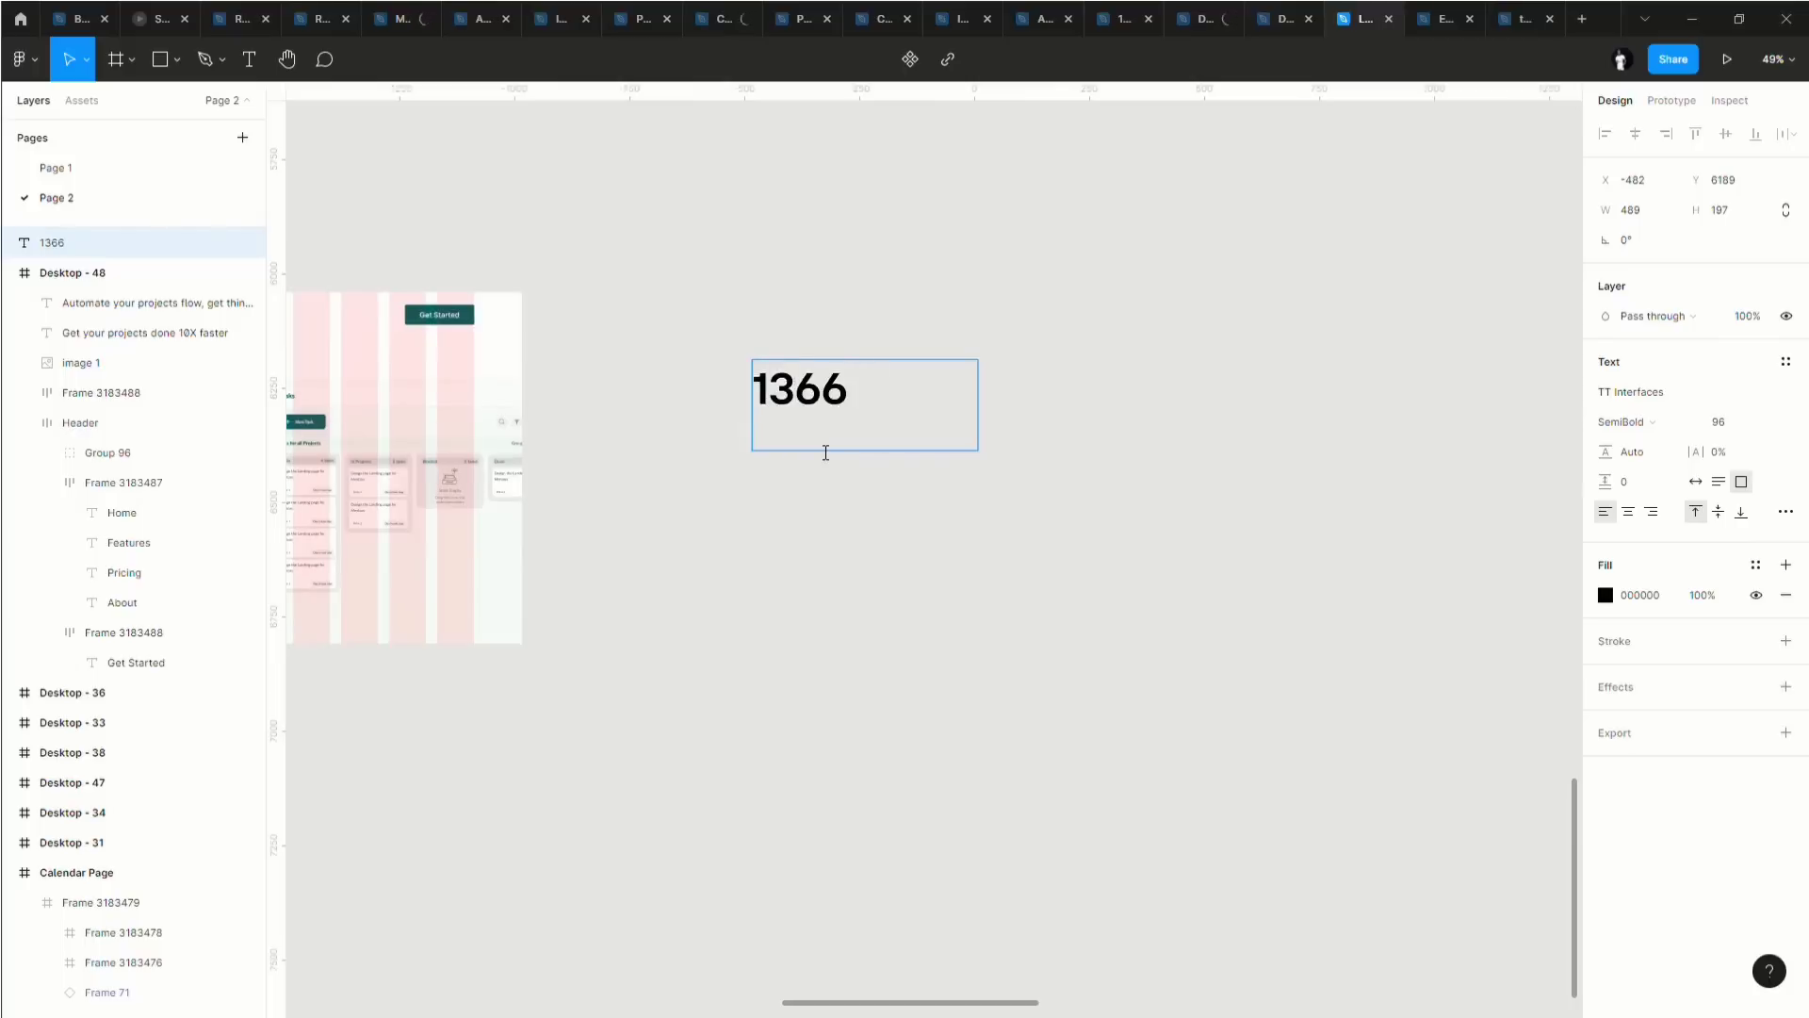
text(X)
key(BackSpace)
text(x)
text(76)
text(8)
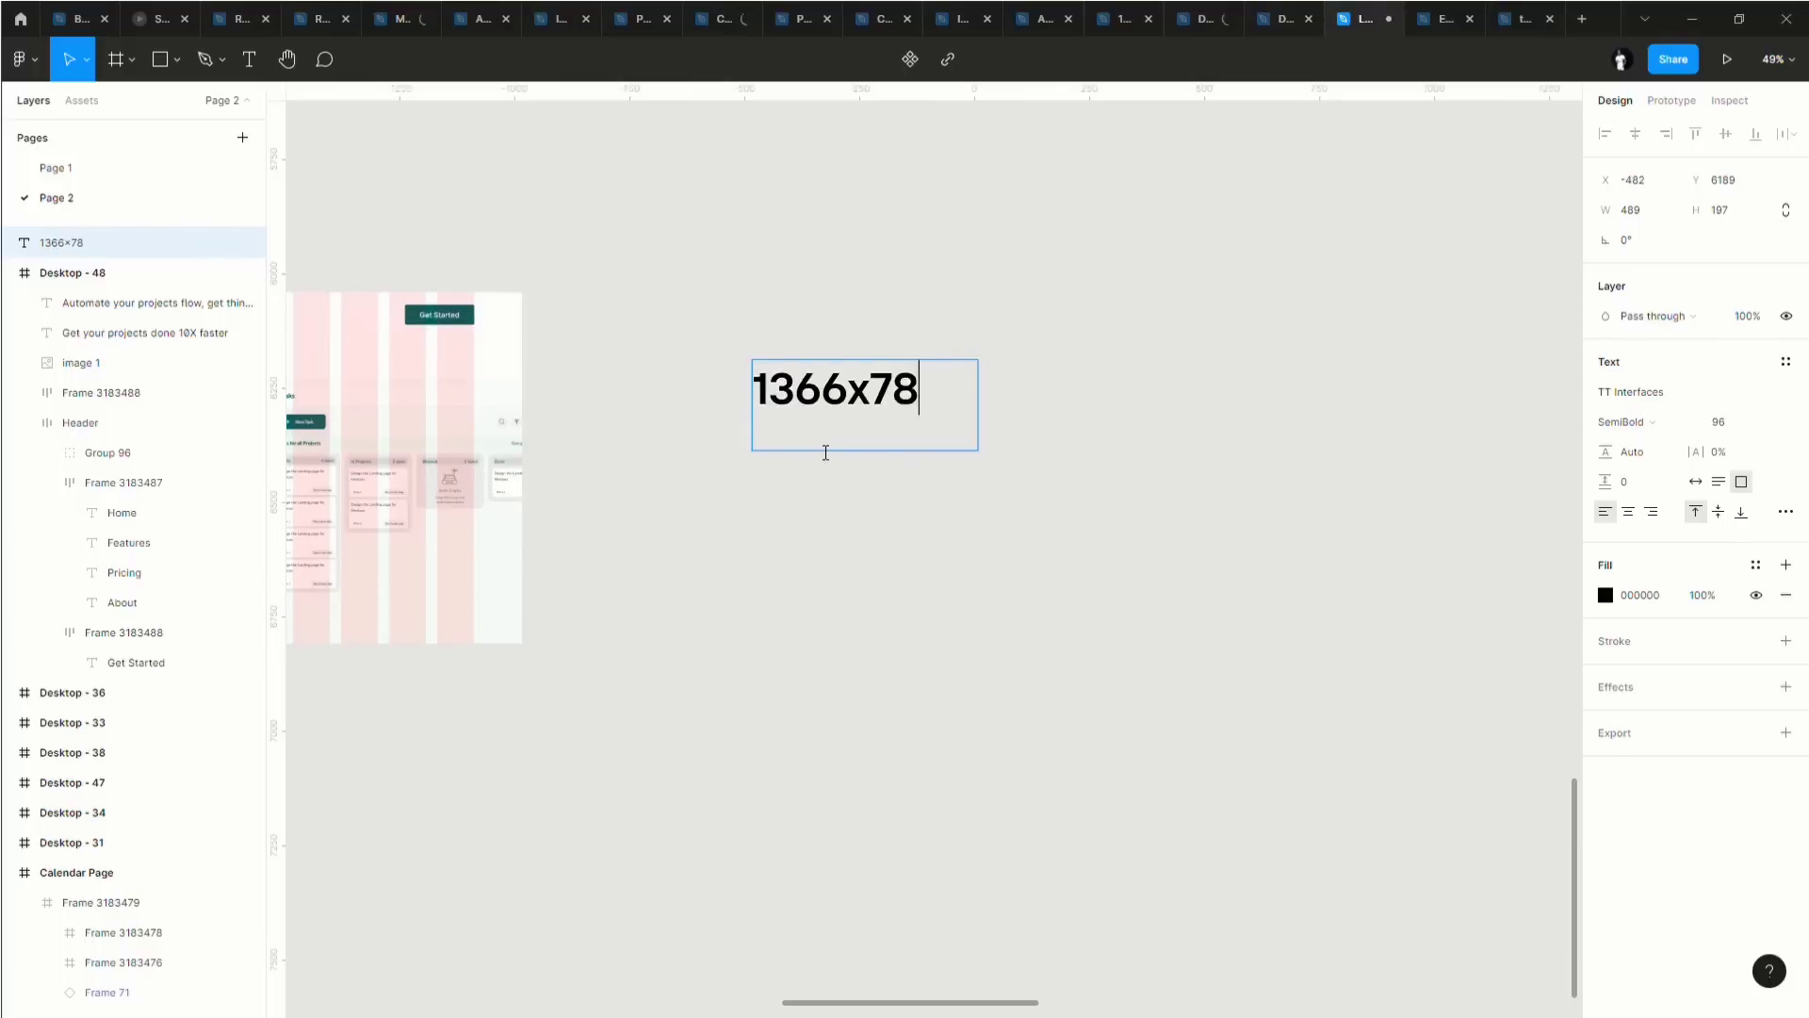
key(BackSpace)
text(68)
key(Escape)
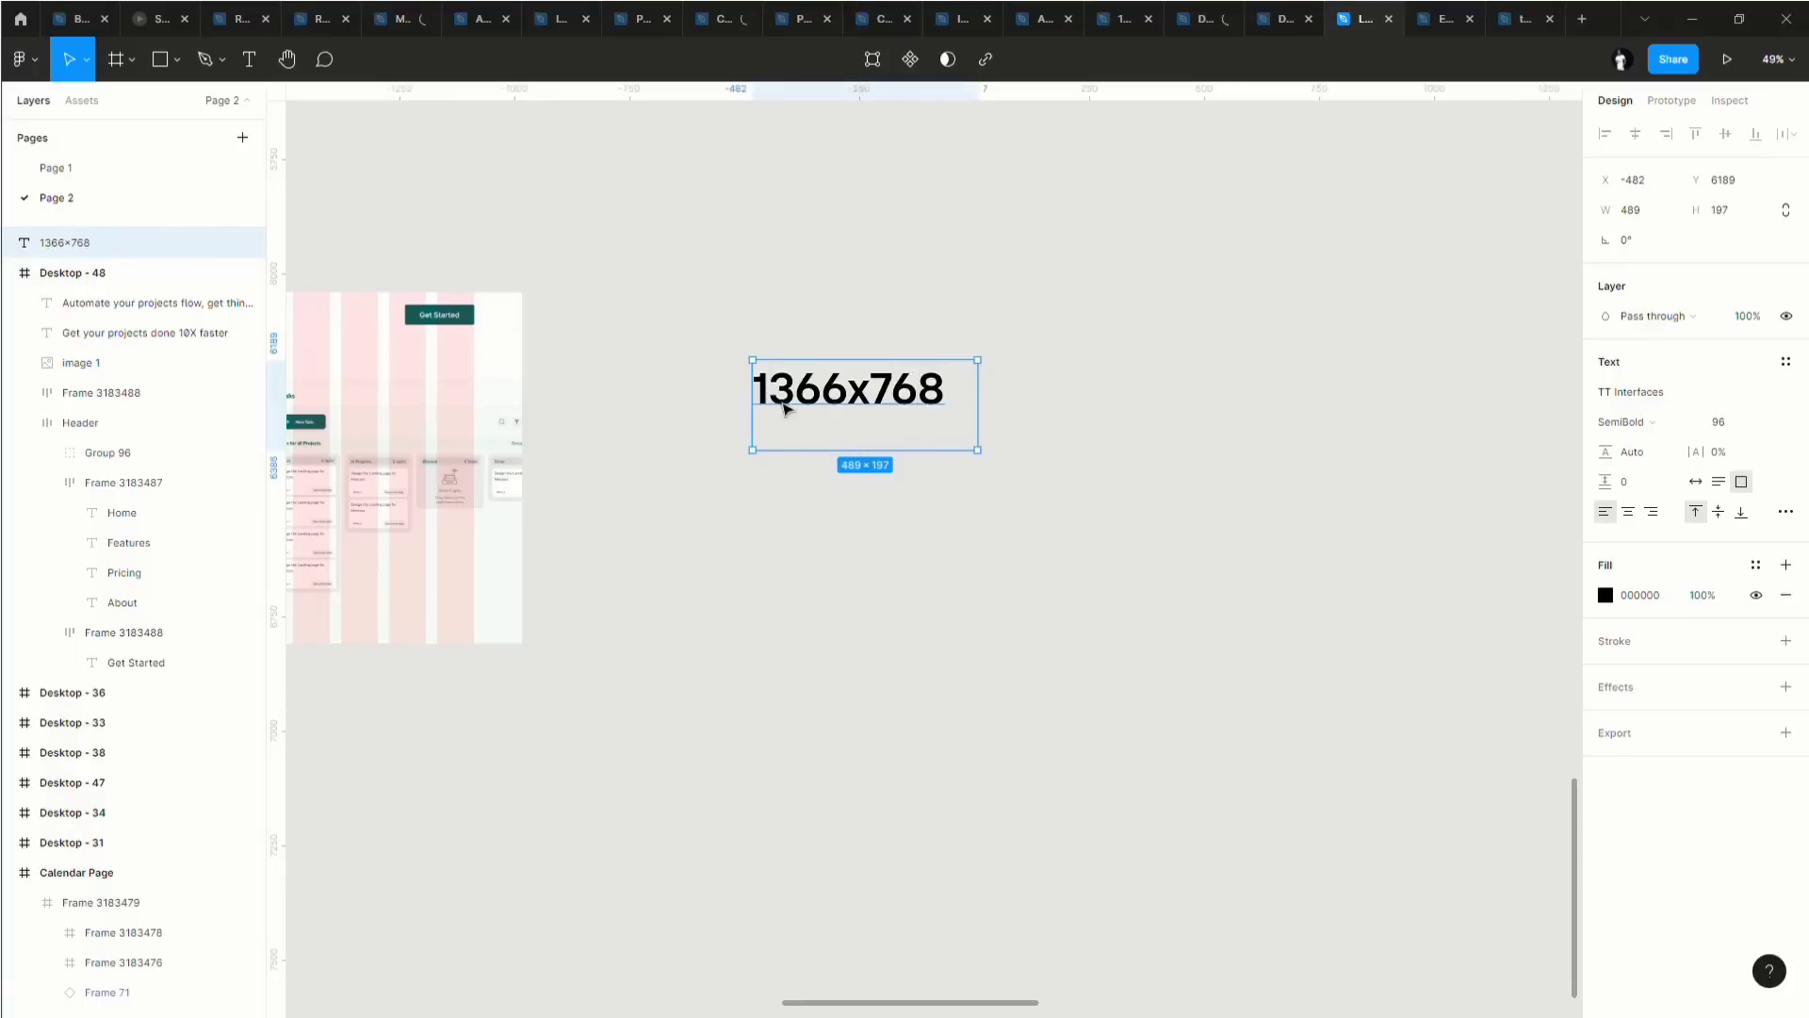
Duplicate the 1366x768 label directly below itself at about Y 6425 and change the copy's text to "1600x900".
drag(832, 396, 719, 504)
key(Return)
text(1600x768)
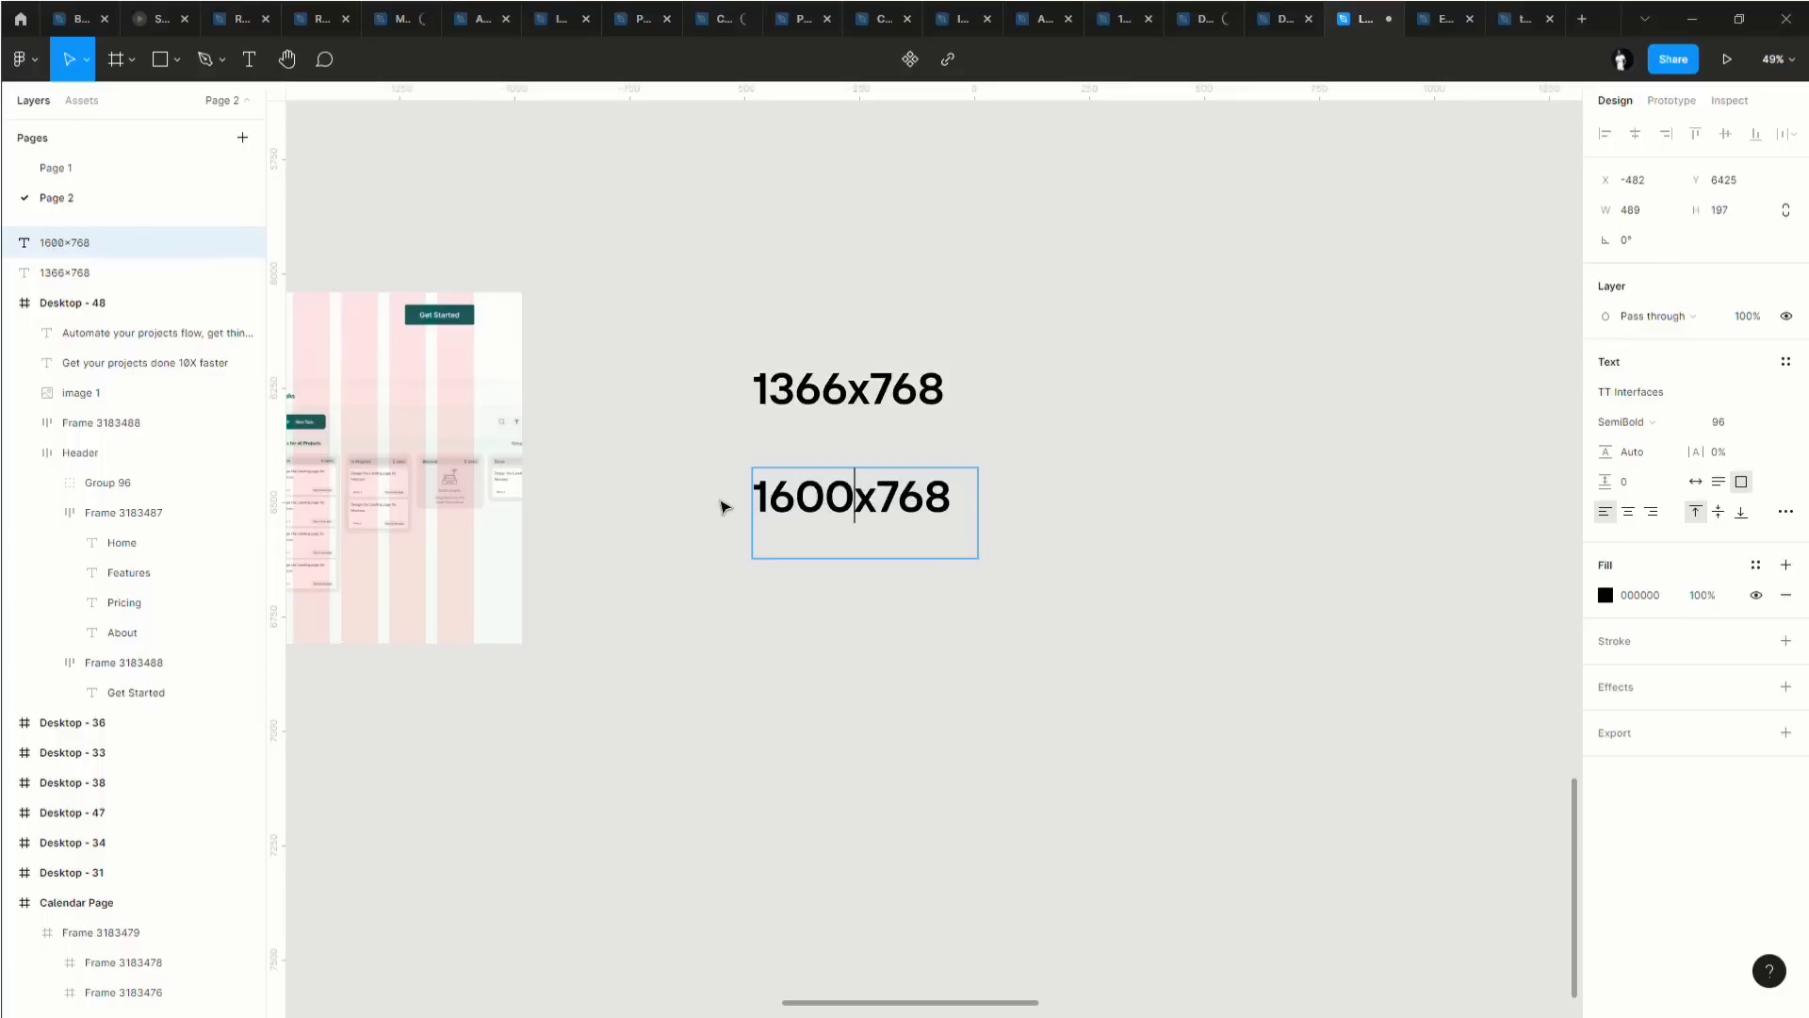
drag(899, 507, 950, 501)
text(900)
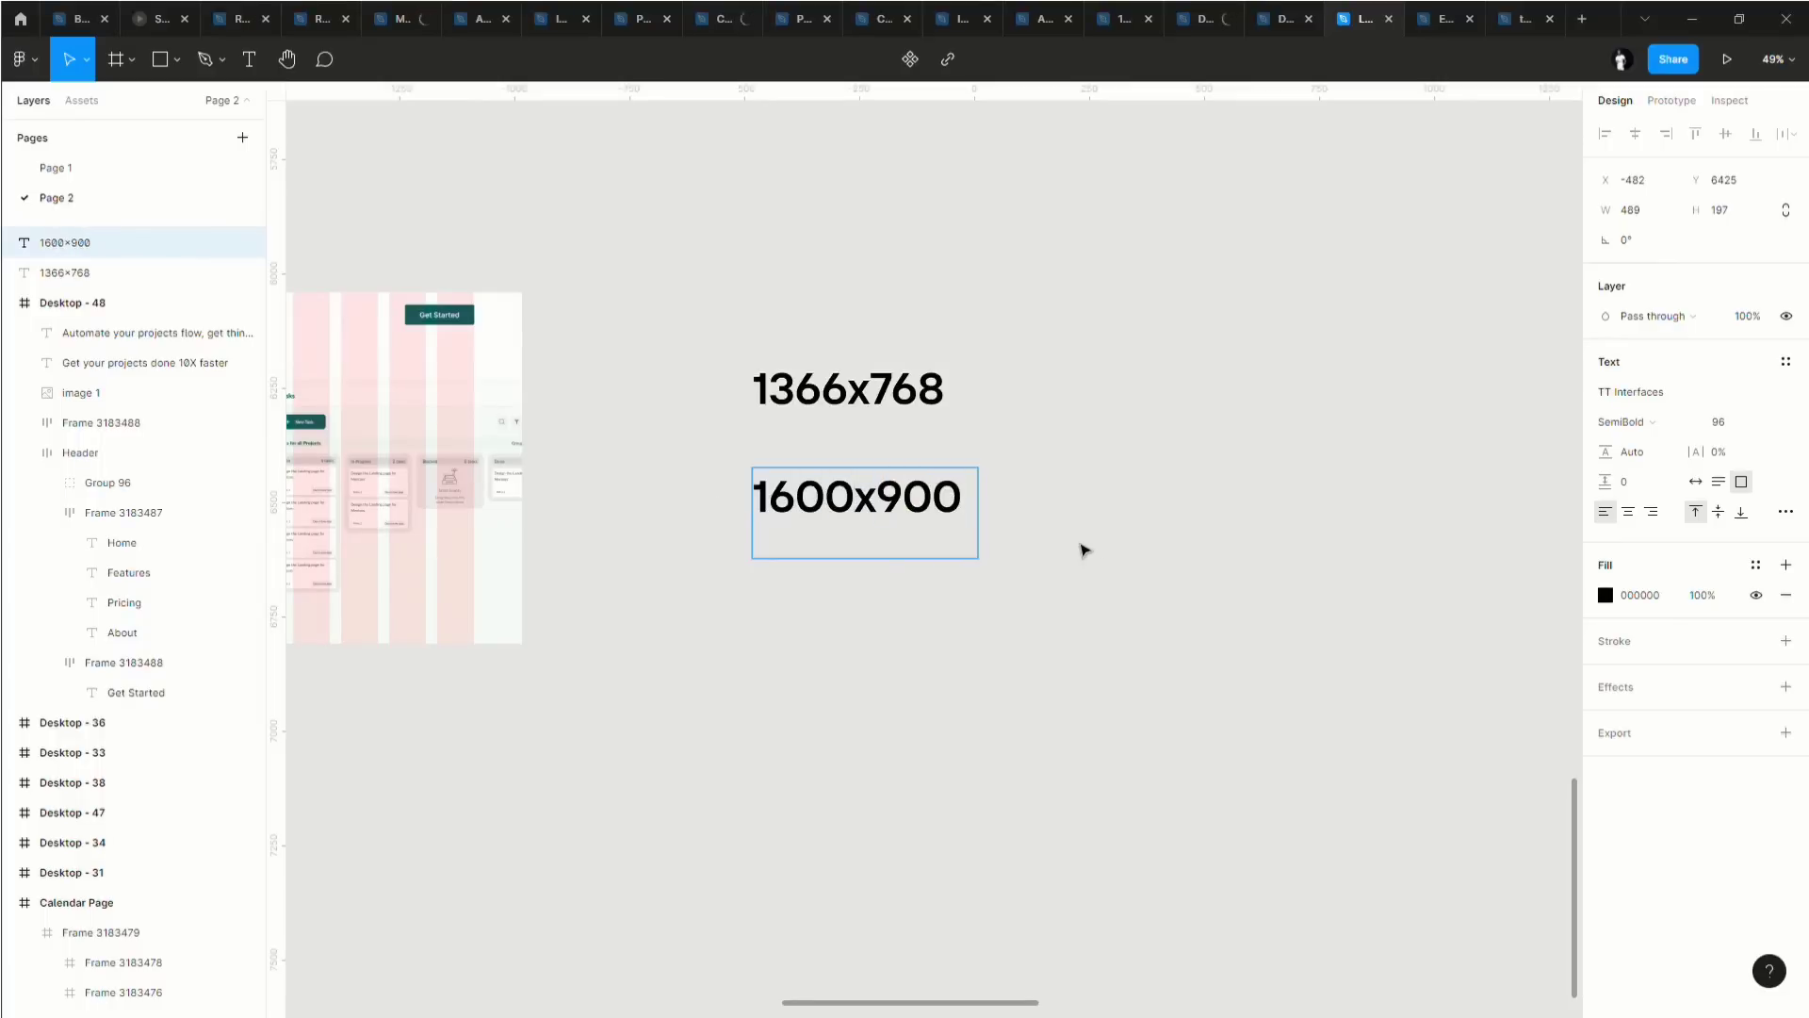
key(Escape)
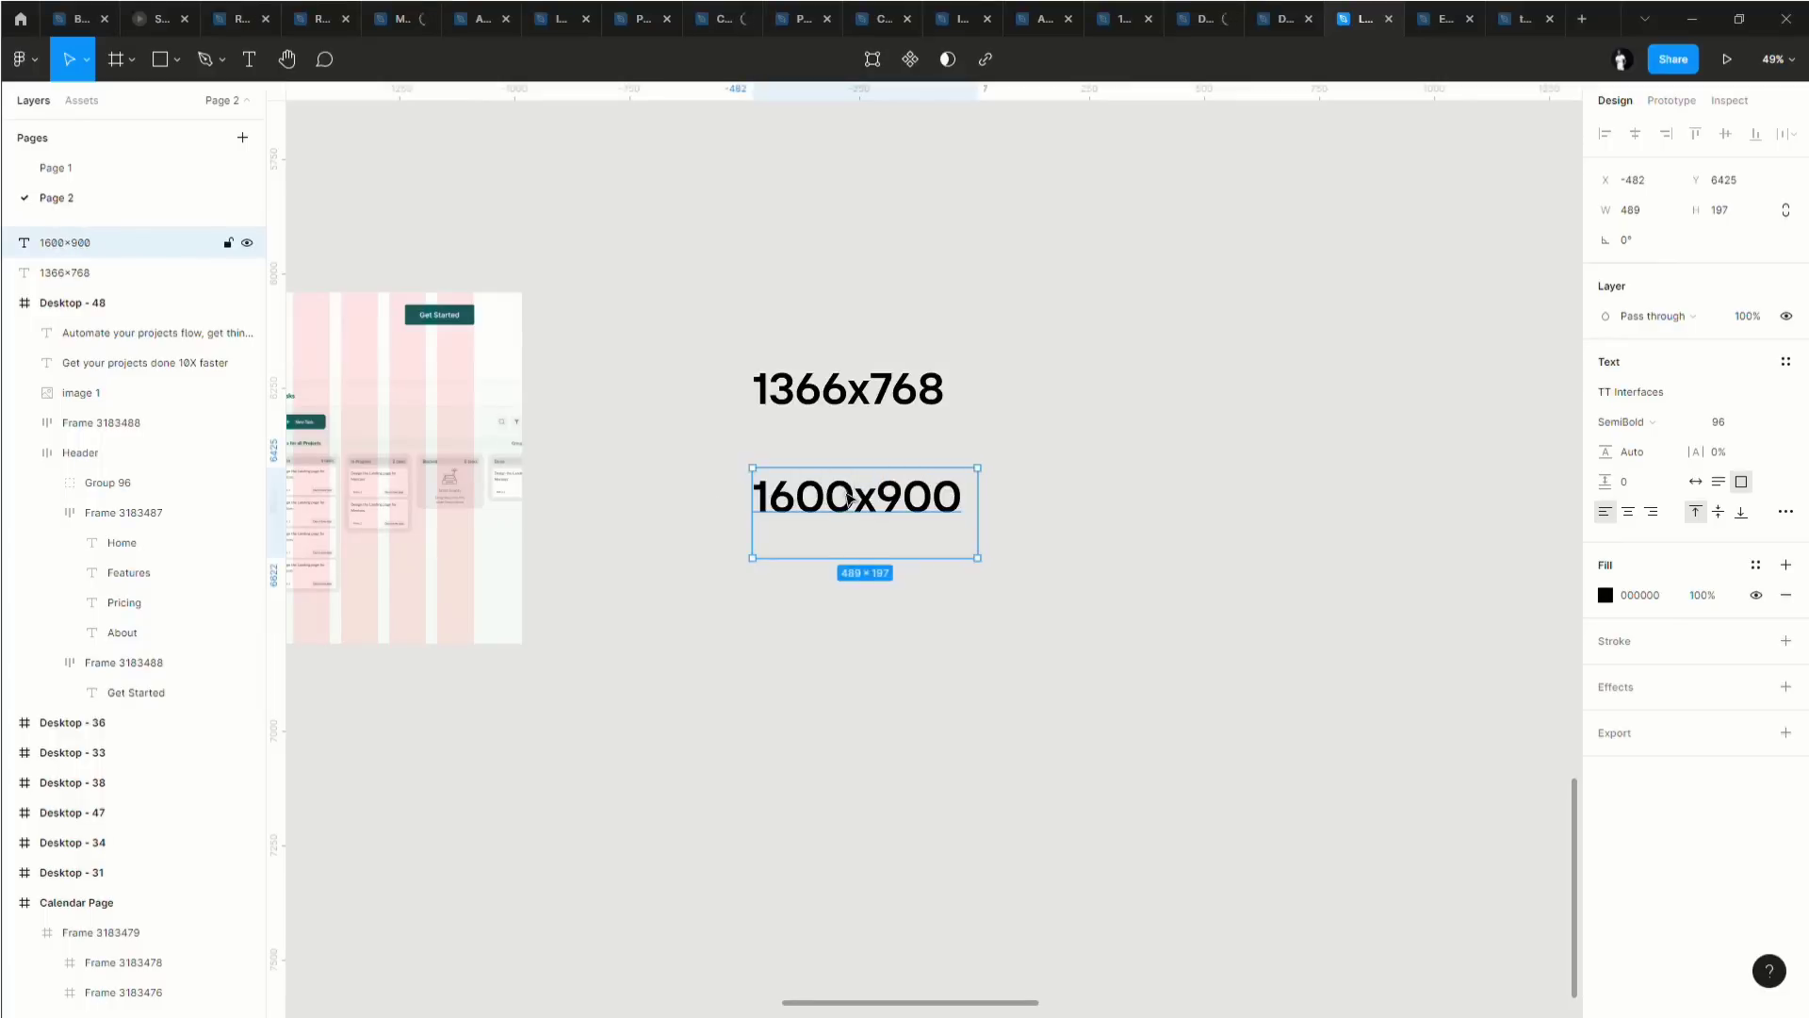
Duplicate the 1600x900 label directly below itself at about Y 6689 and change the copy's text to "1920x1080".
drag(851, 469, 862, 599)
key(ctrl+z)
drag(867, 504, 865, 622)
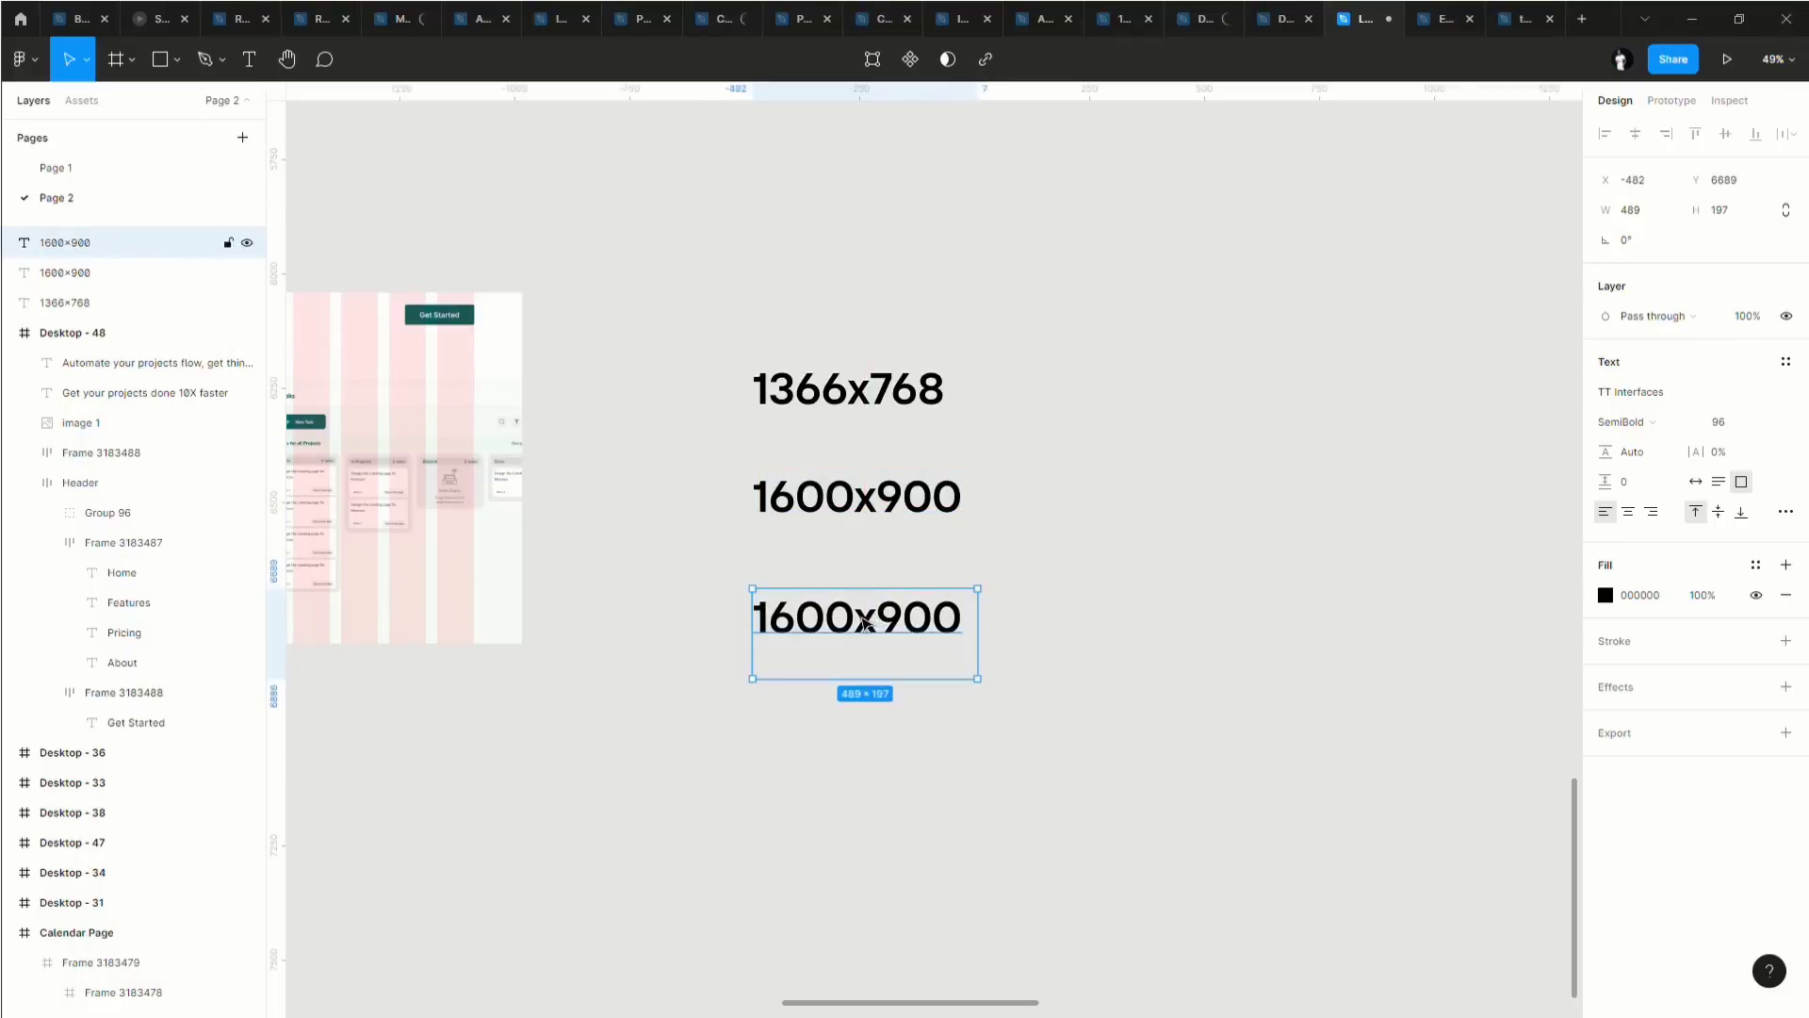
double_click(865, 622)
text(1)
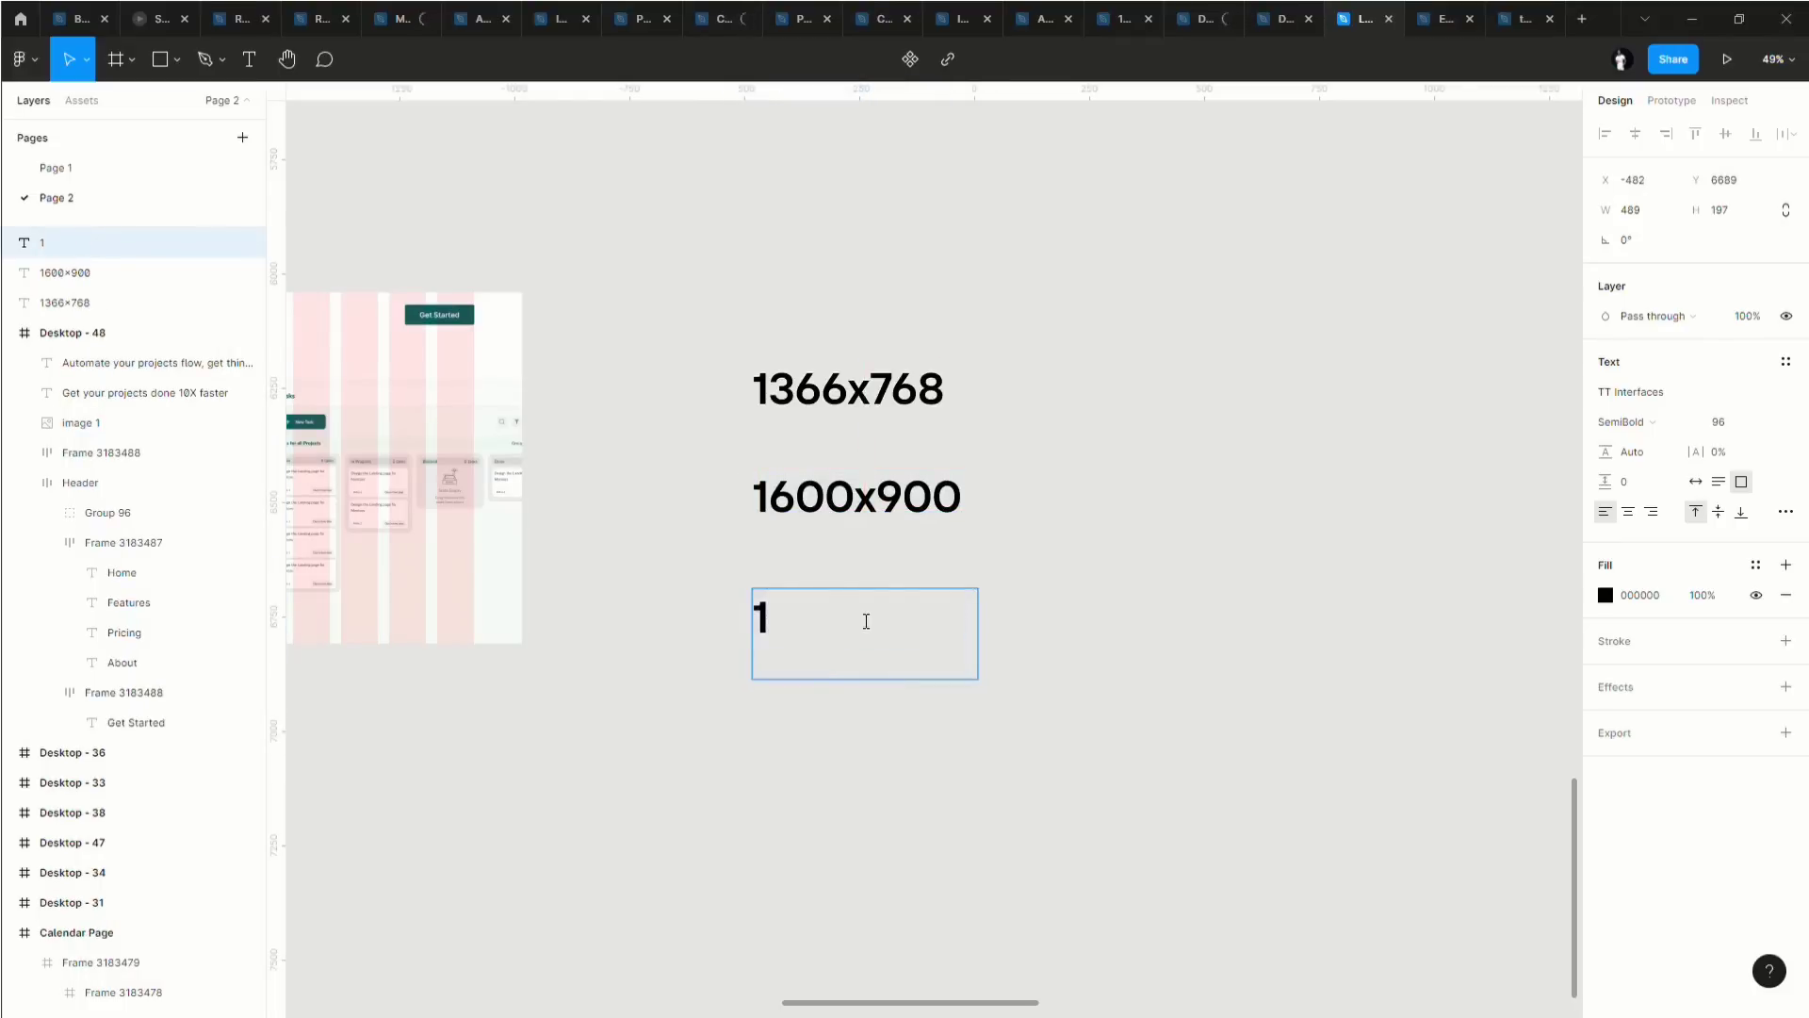
text(920)
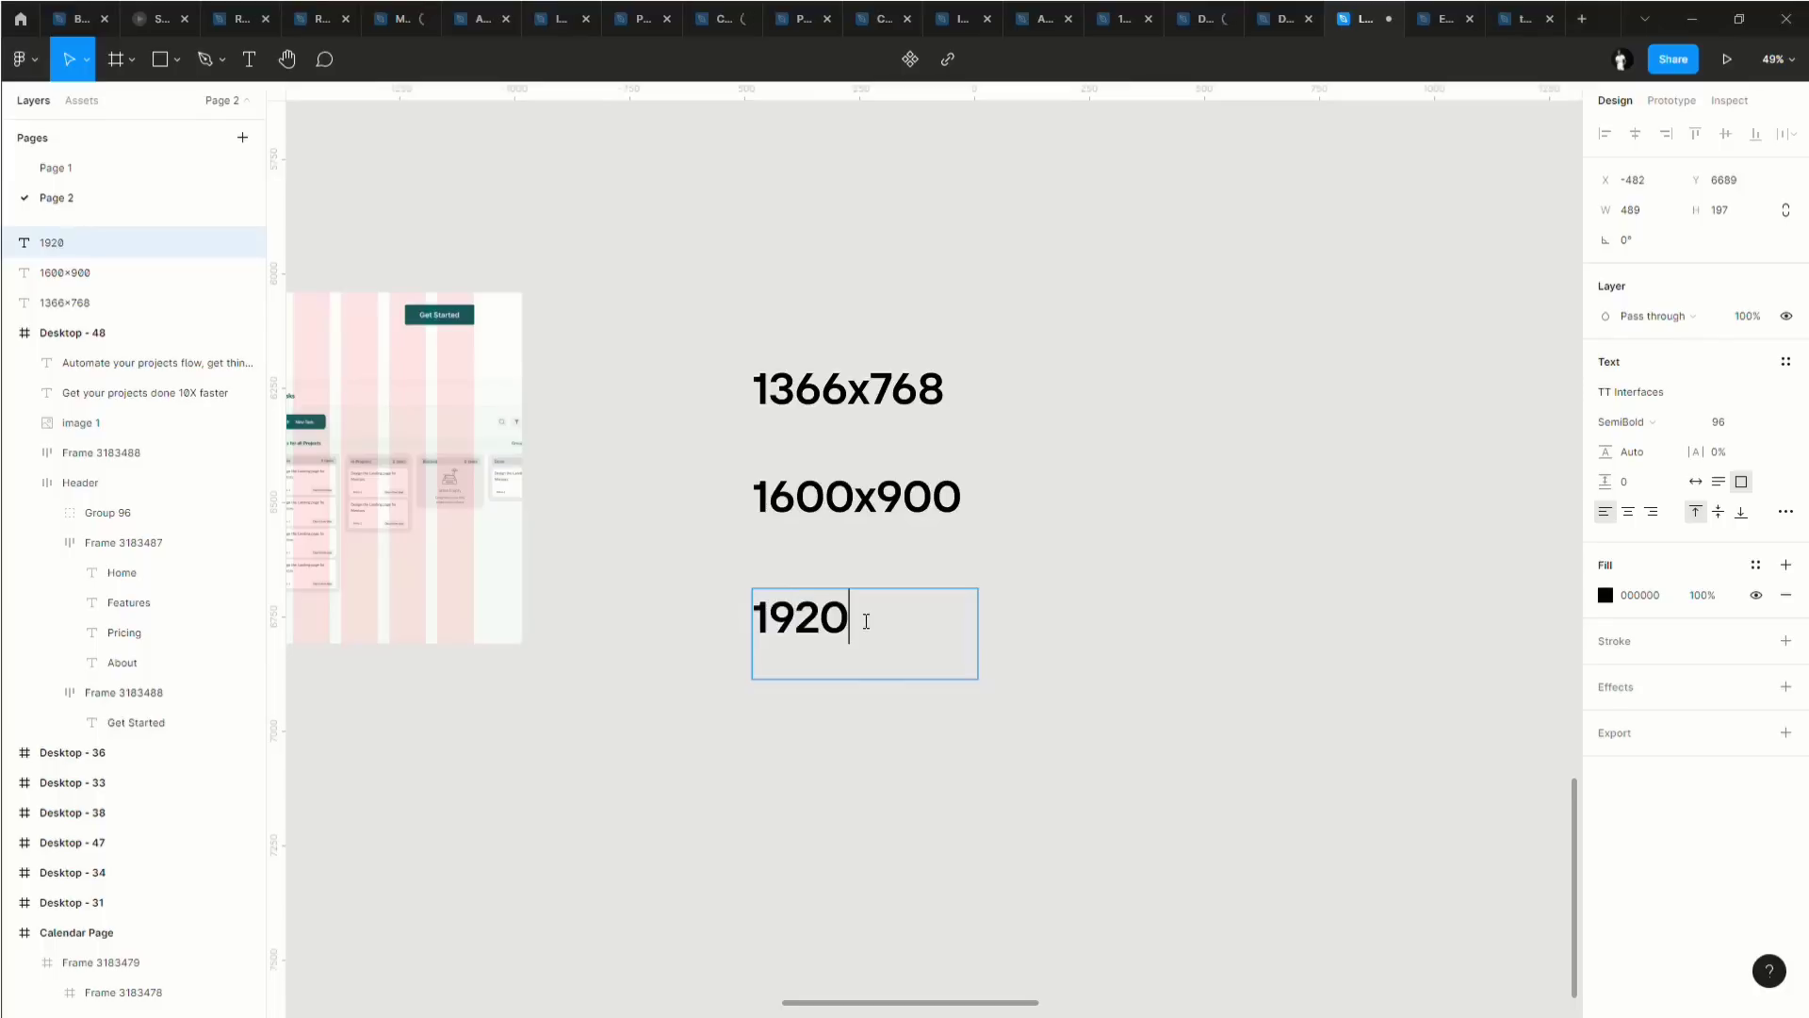
text(x1080)
key(Escape)
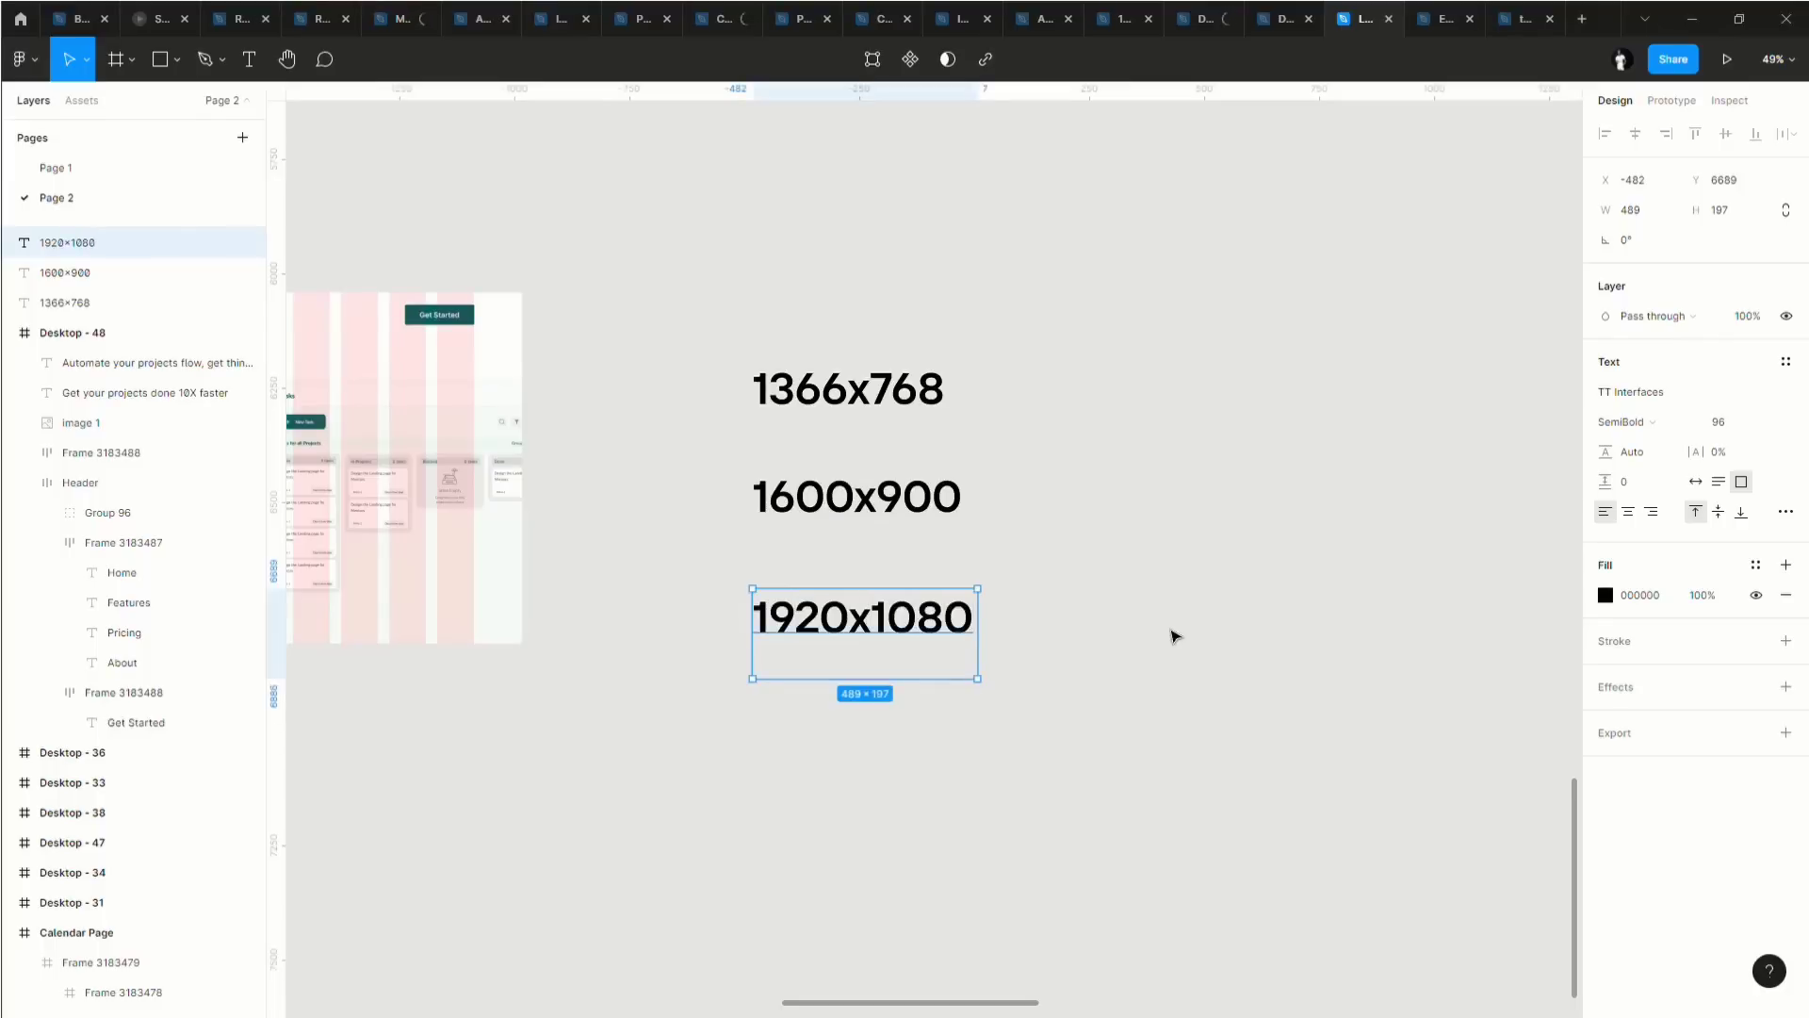
Compare the three screen-size labels with the Desktop - 48 frame and examine its hero section up close.
scroll(932, 523, left, 5)
scroll(931, 524, left, 2)
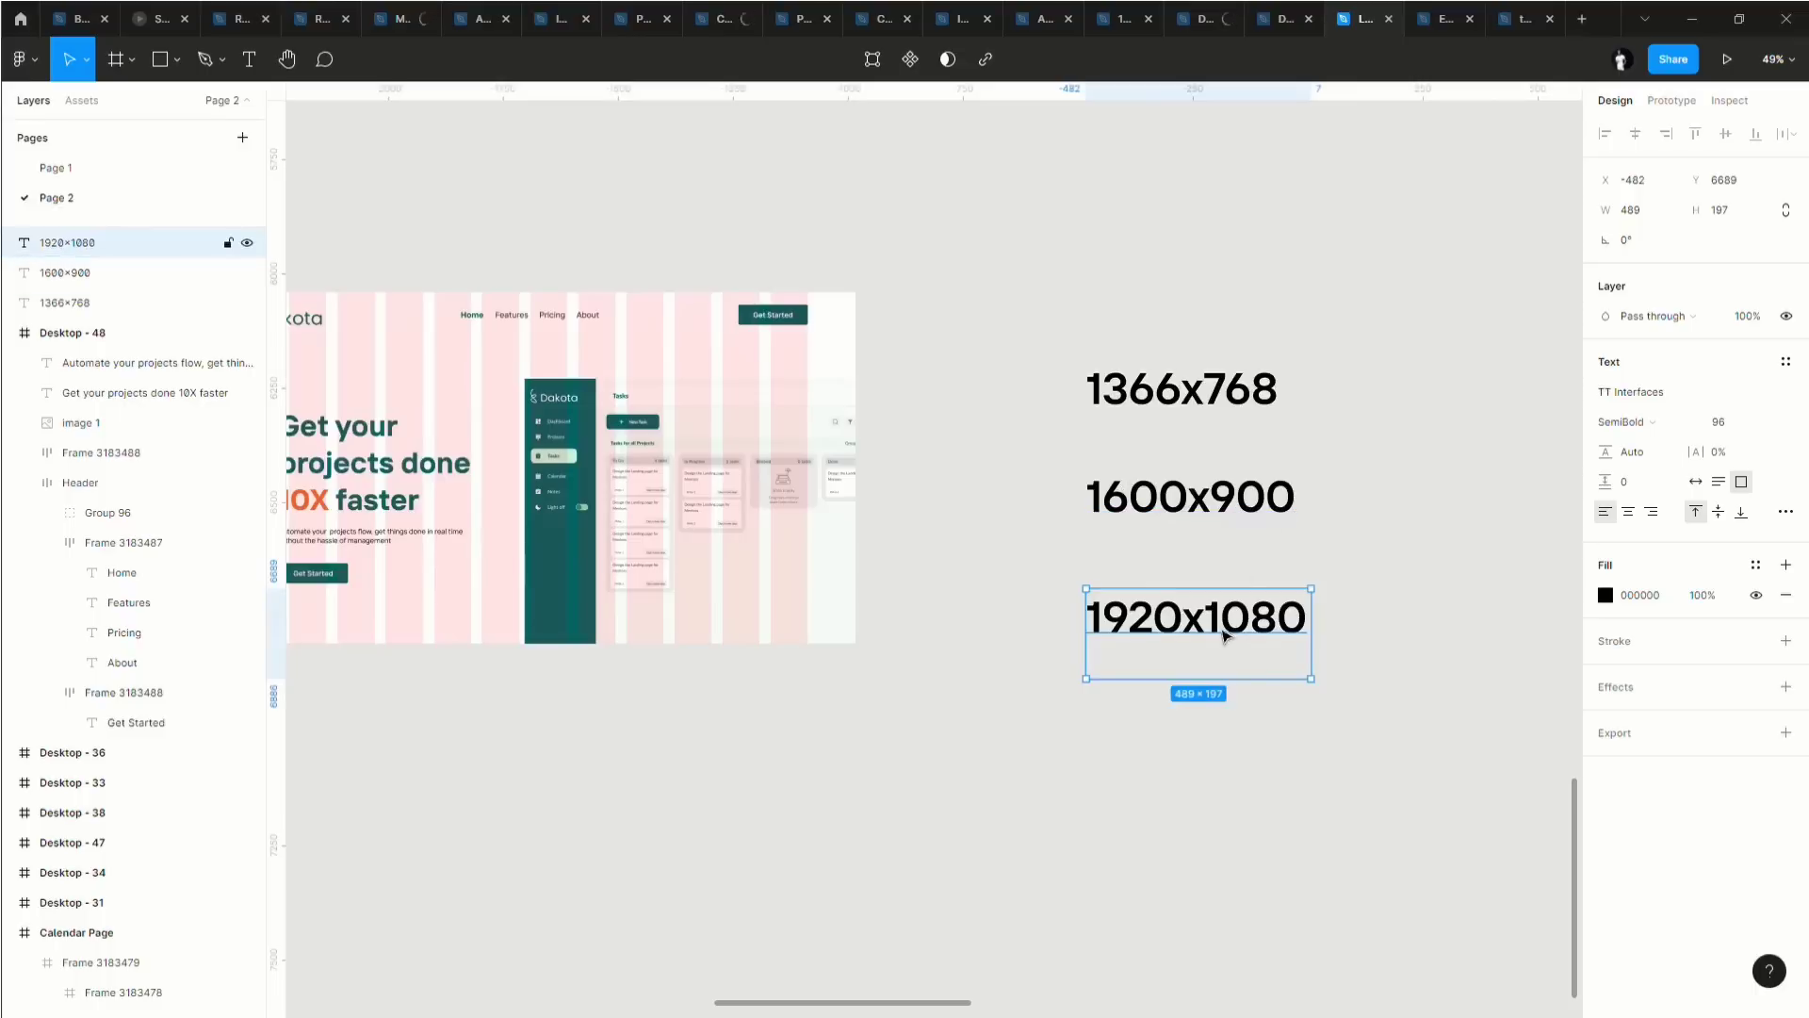
click(1169, 499)
click(1112, 383)
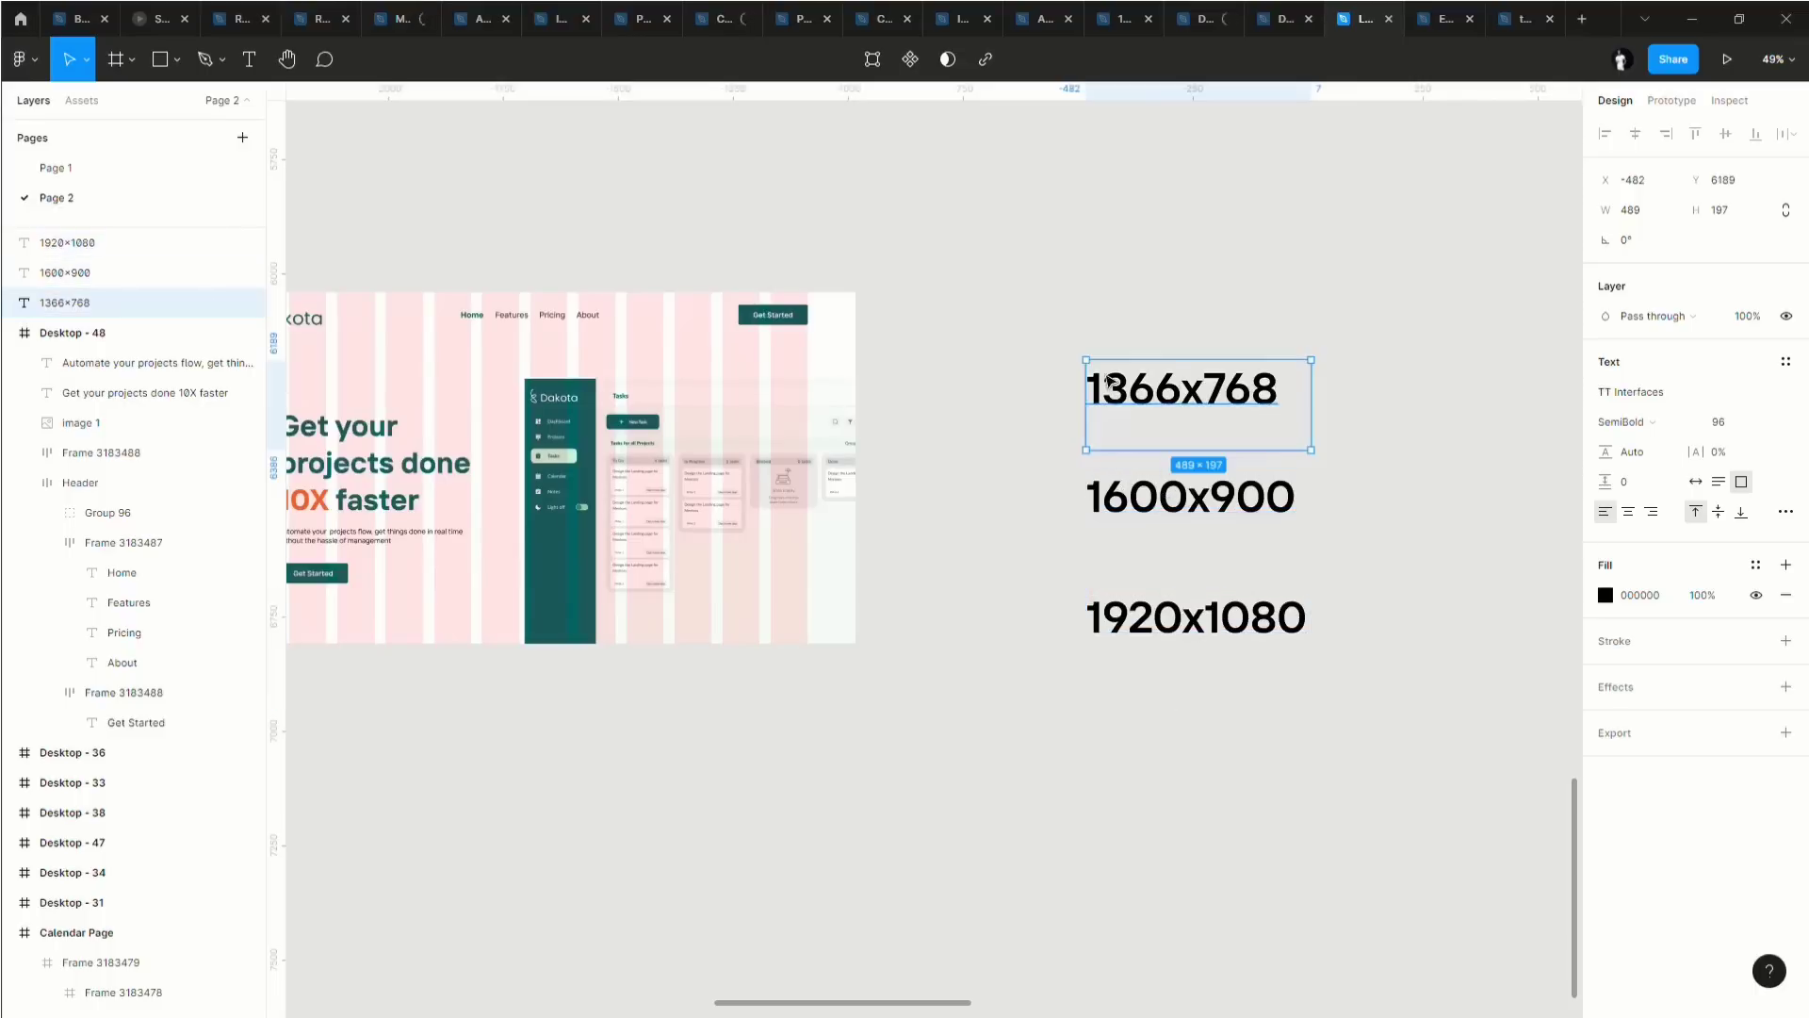
scroll(1113, 546, left, 6)
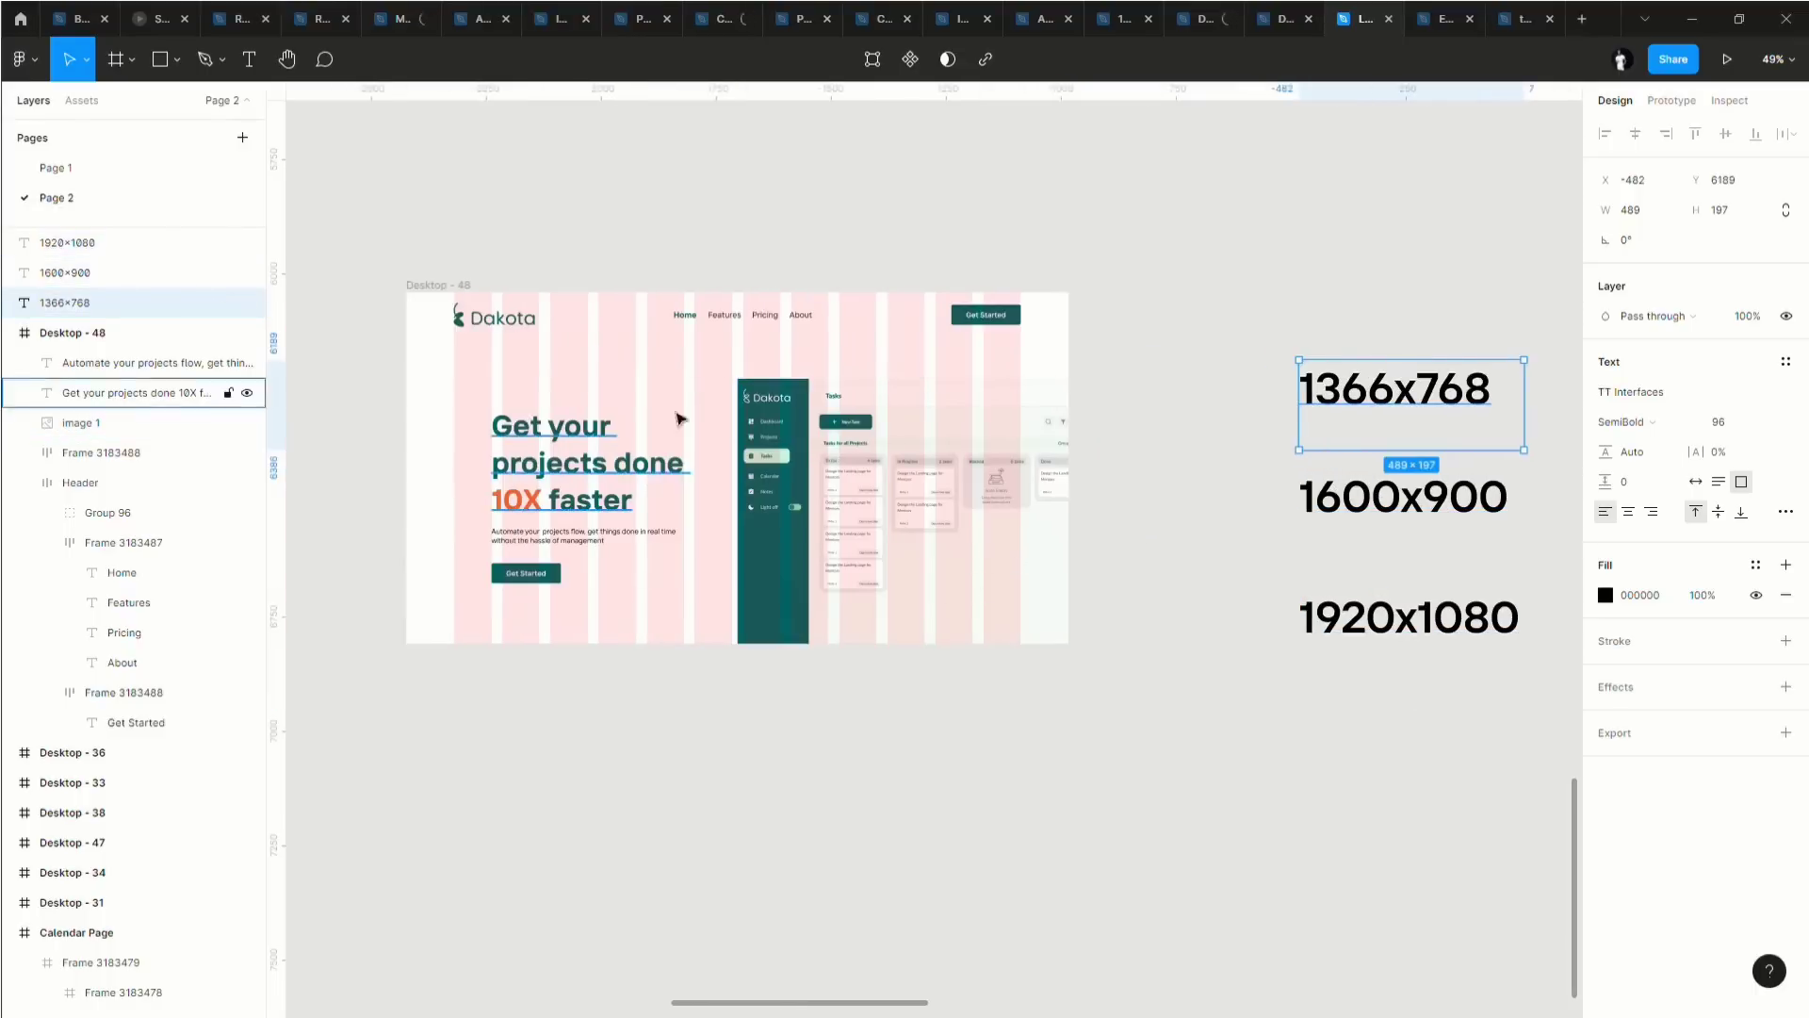
scroll(566, 424, left, 2)
click(500, 295)
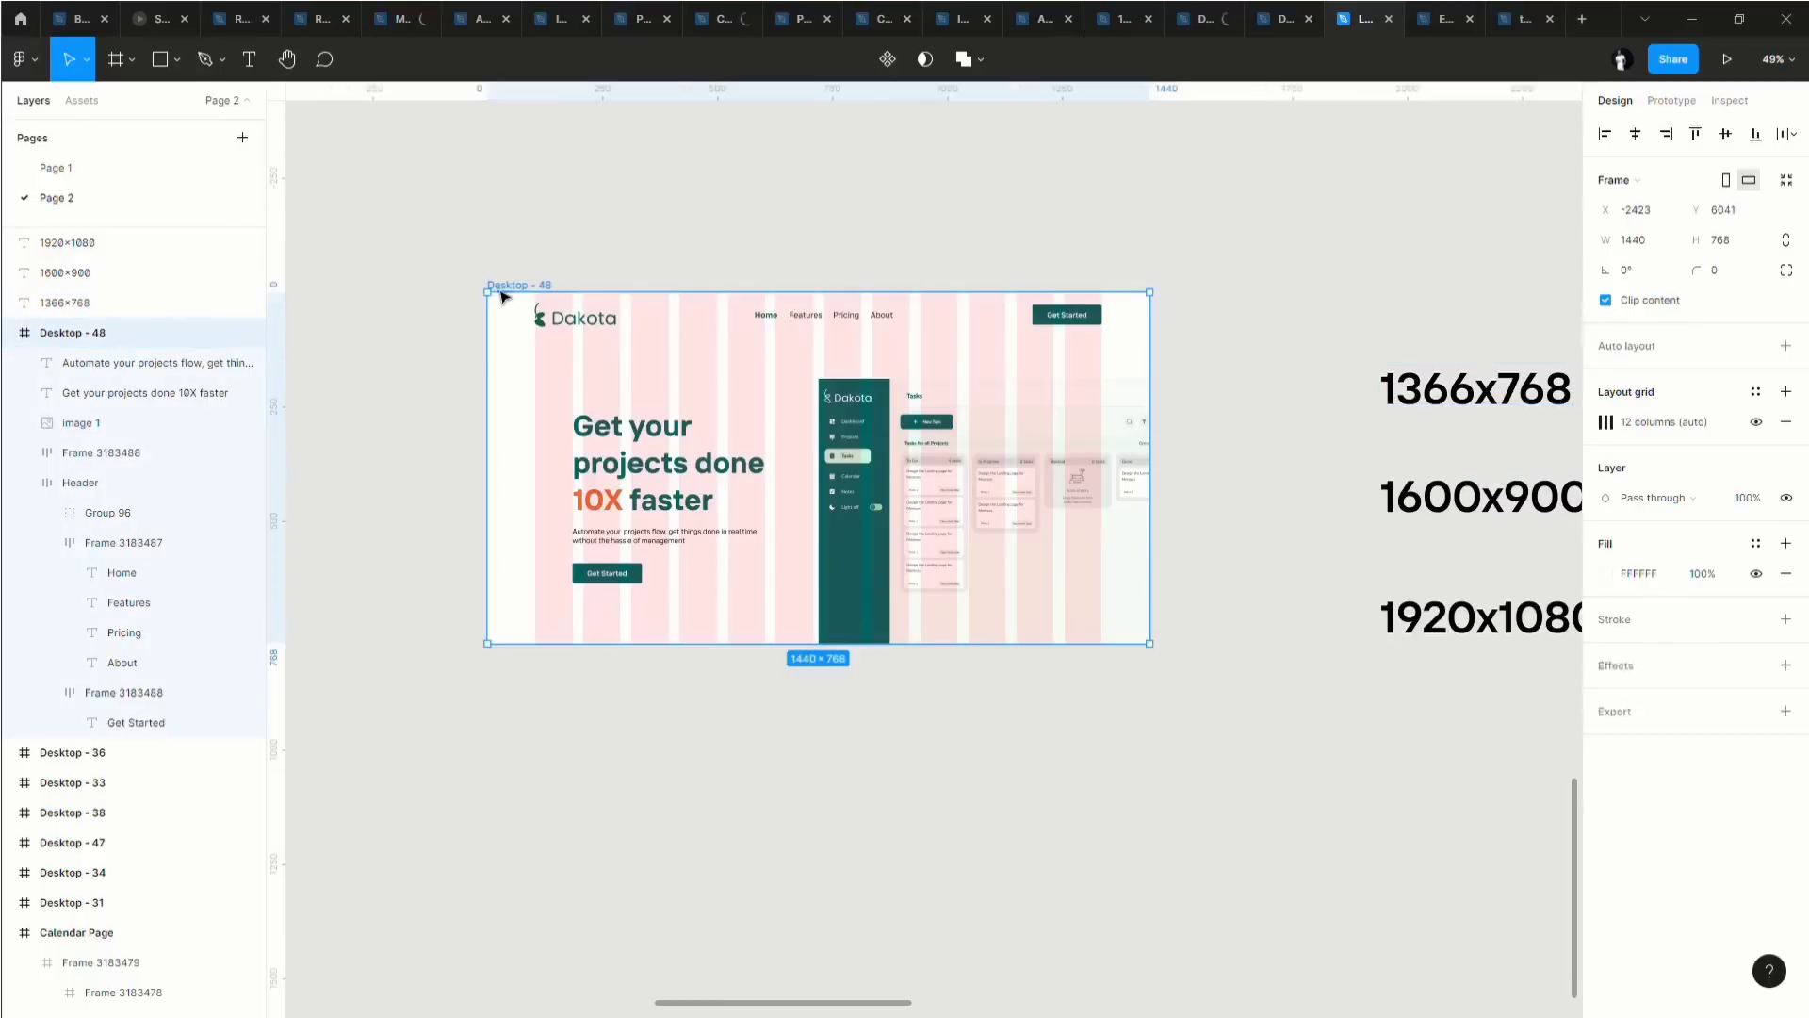
scroll(643, 426, left, 2)
scroll(849, 590, up, 3)
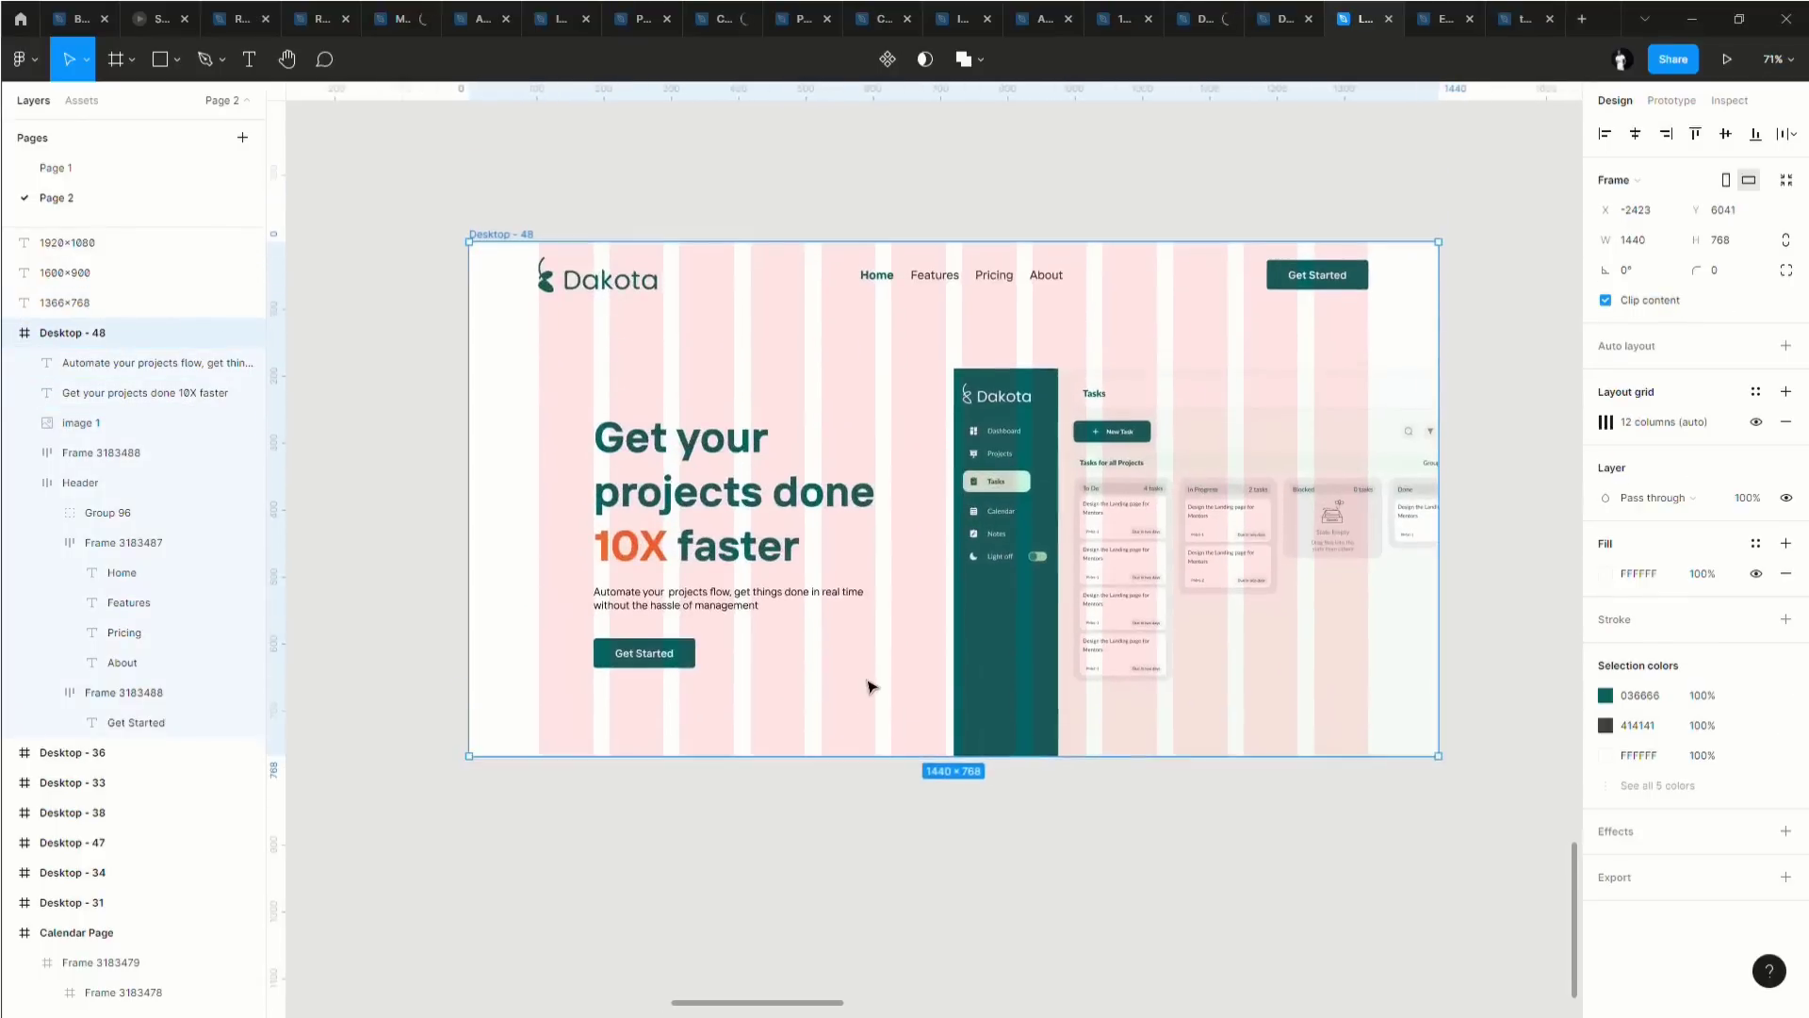
scroll(1109, 586, up, 3)
scroll(1107, 631, up, 2)
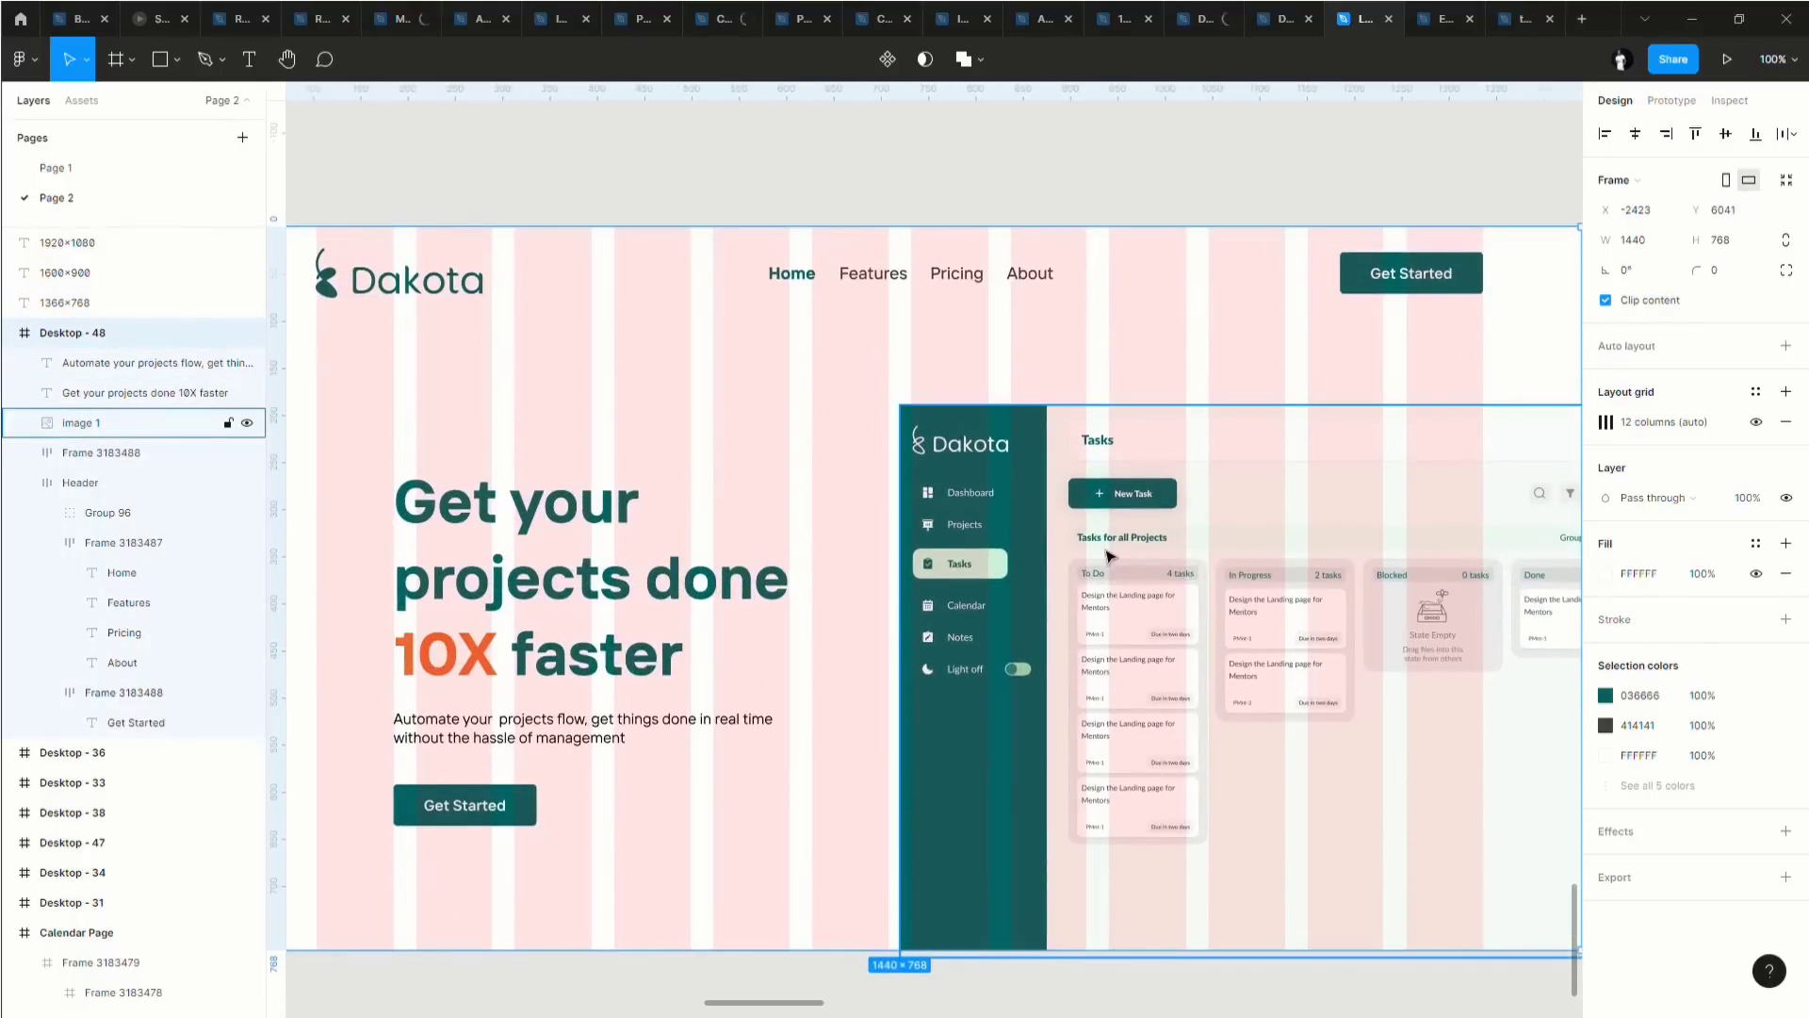
Move the dashboard image to X 732, Y 132 in the hero and scale it down proportionally to 655 × 466.
scroll(1093, 513, down, 2)
click(1091, 512)
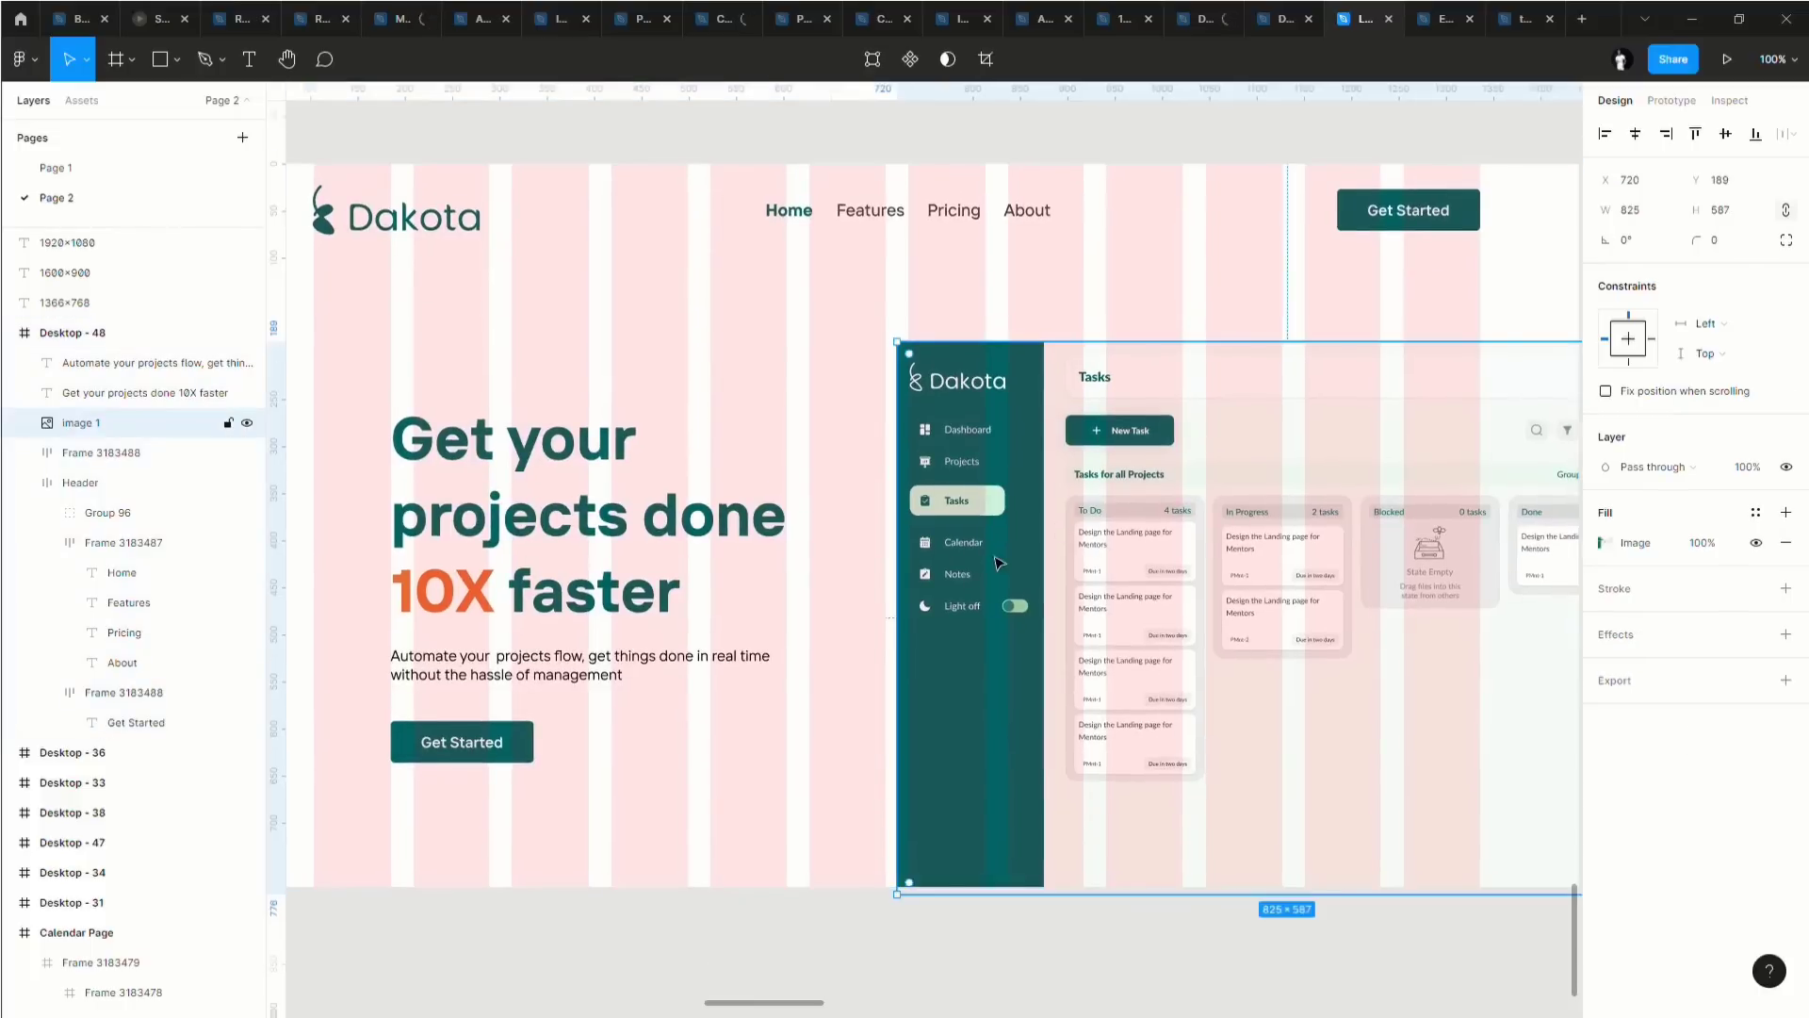
drag(1000, 562, 1011, 509)
scroll(1004, 542, right, 3)
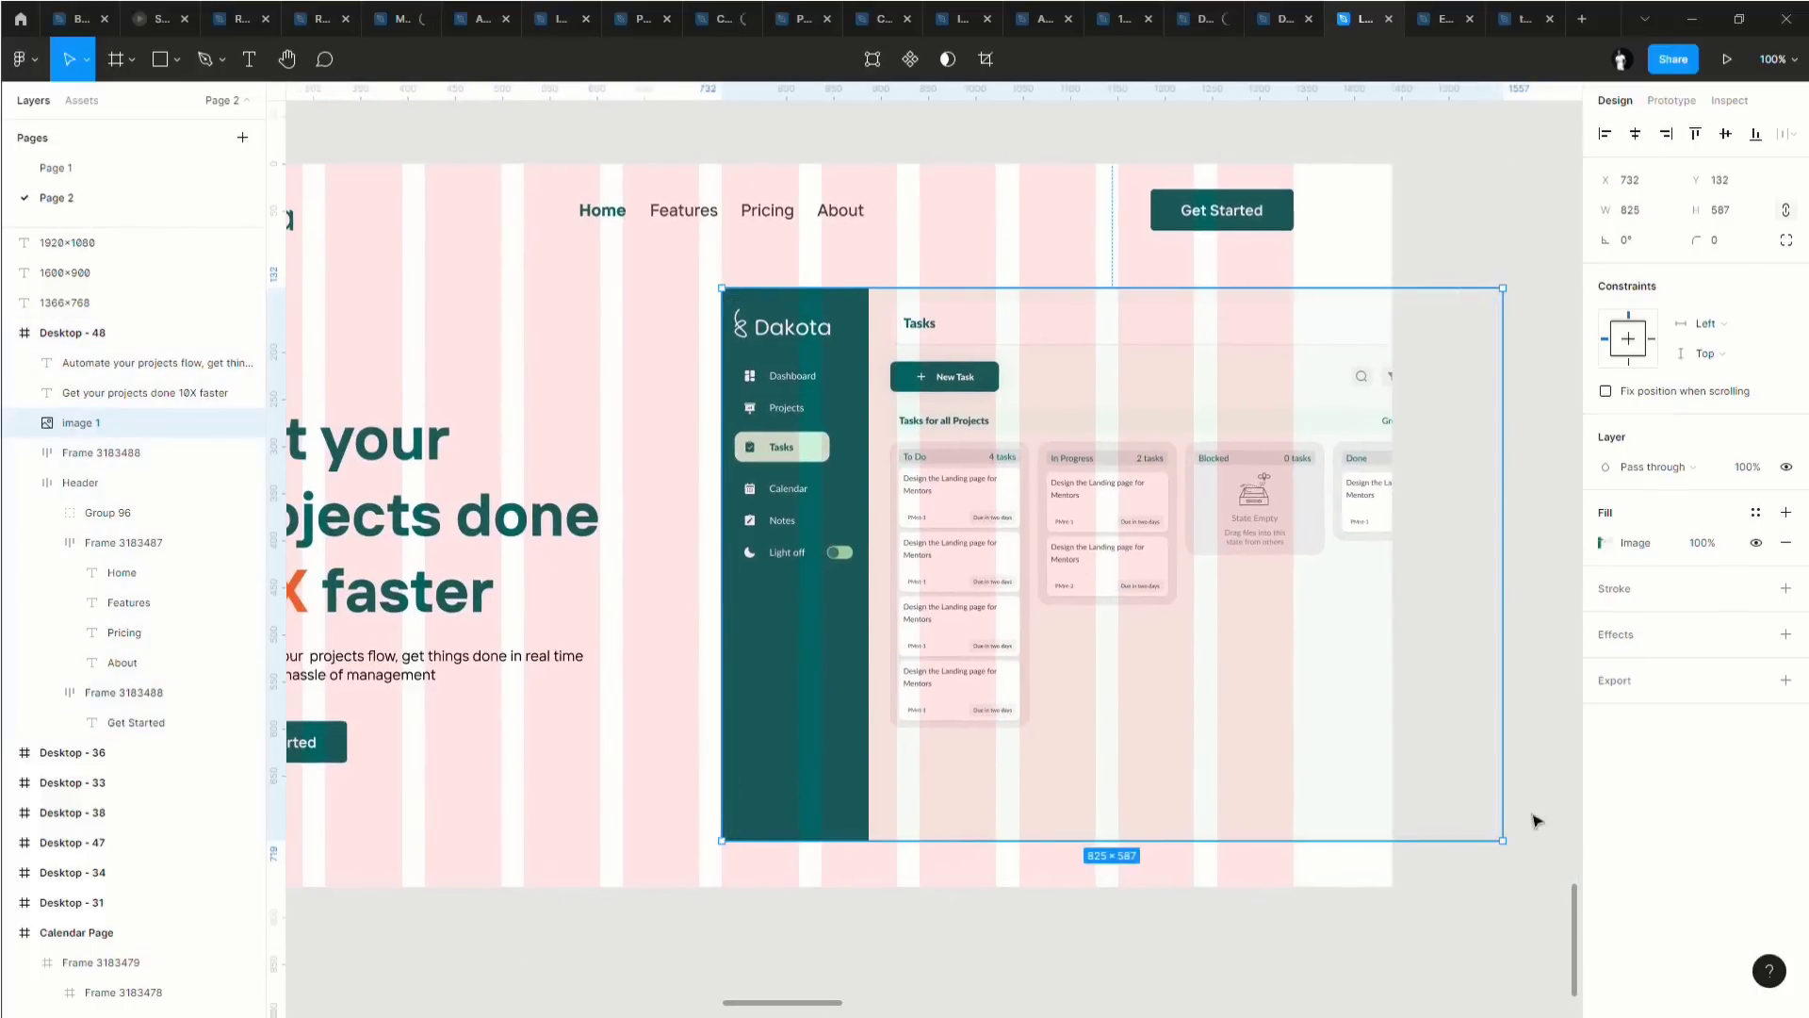
drag(1504, 845, 1341, 735)
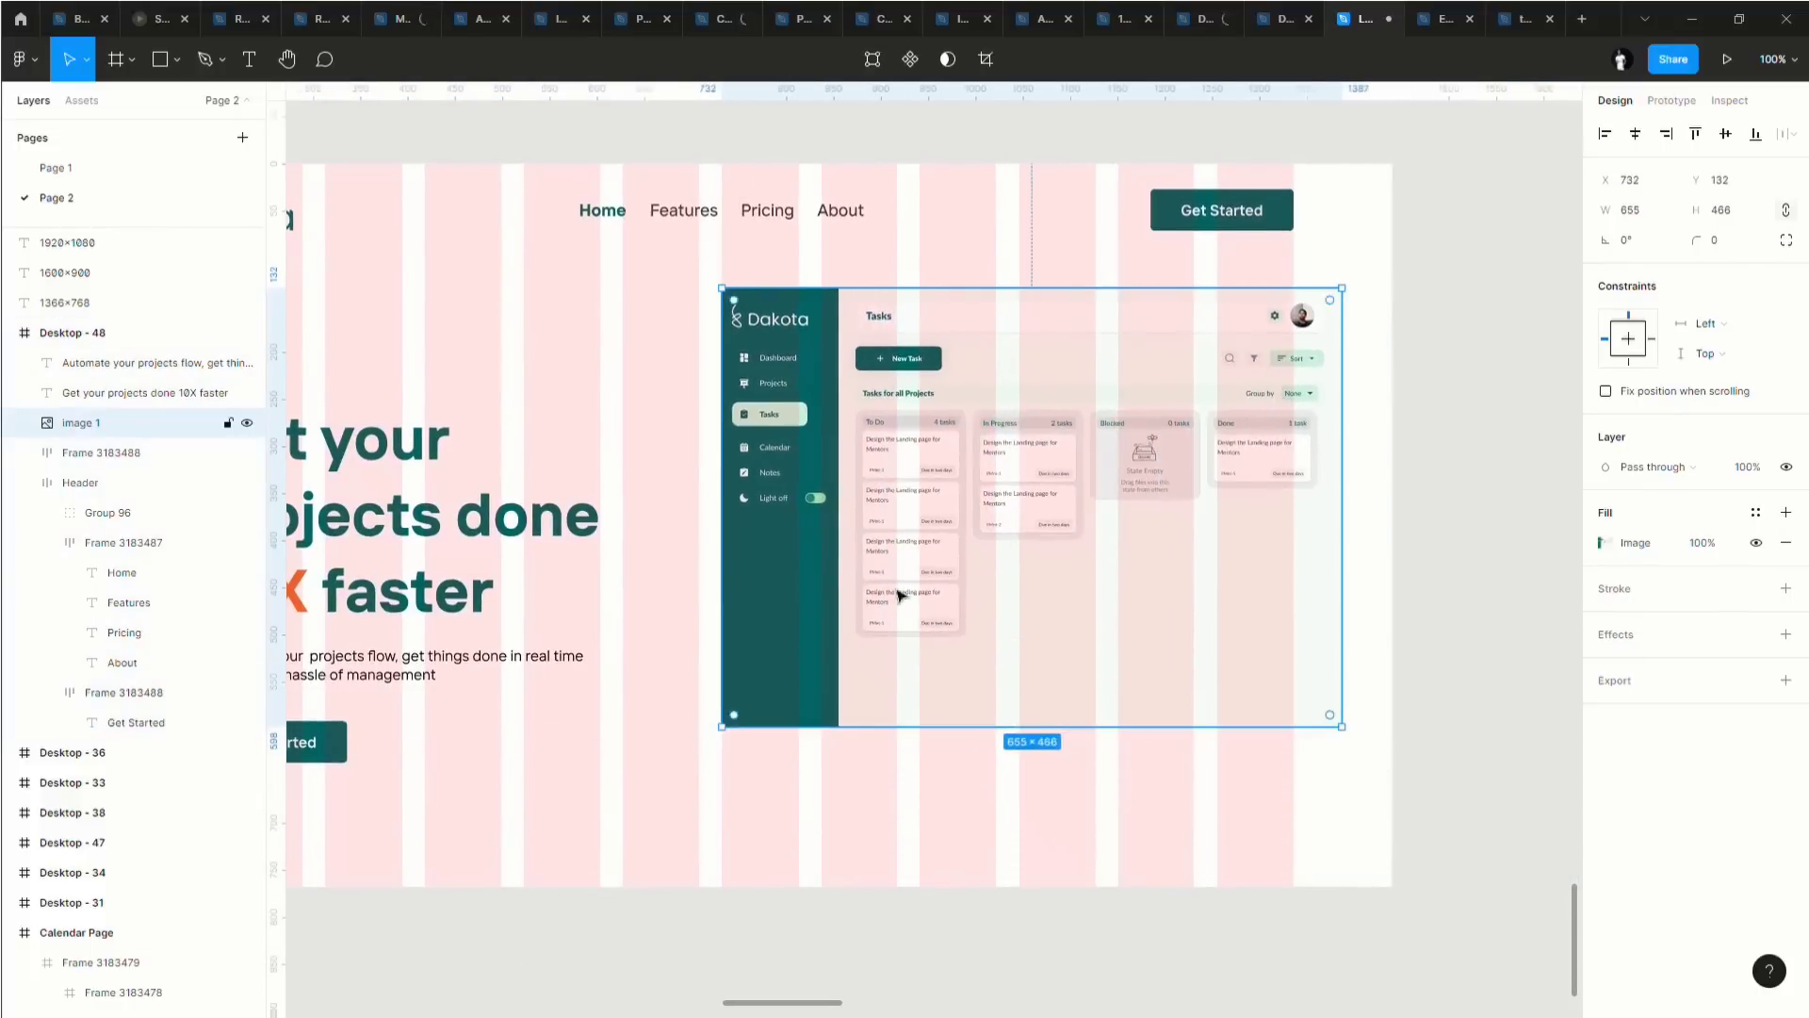
Shift the dashboard image down at X 732 so it sits beside the headline, description and button.
mouse_move(888, 597)
mouse_down()
mouse_move(1088, 606)
mouse_move(865, 577)
mouse_move(853, 599)
mouse_up()
scroll(896, 659, left, 3)
scroll(903, 684, down, 2)
scroll(909, 697, left, 1)
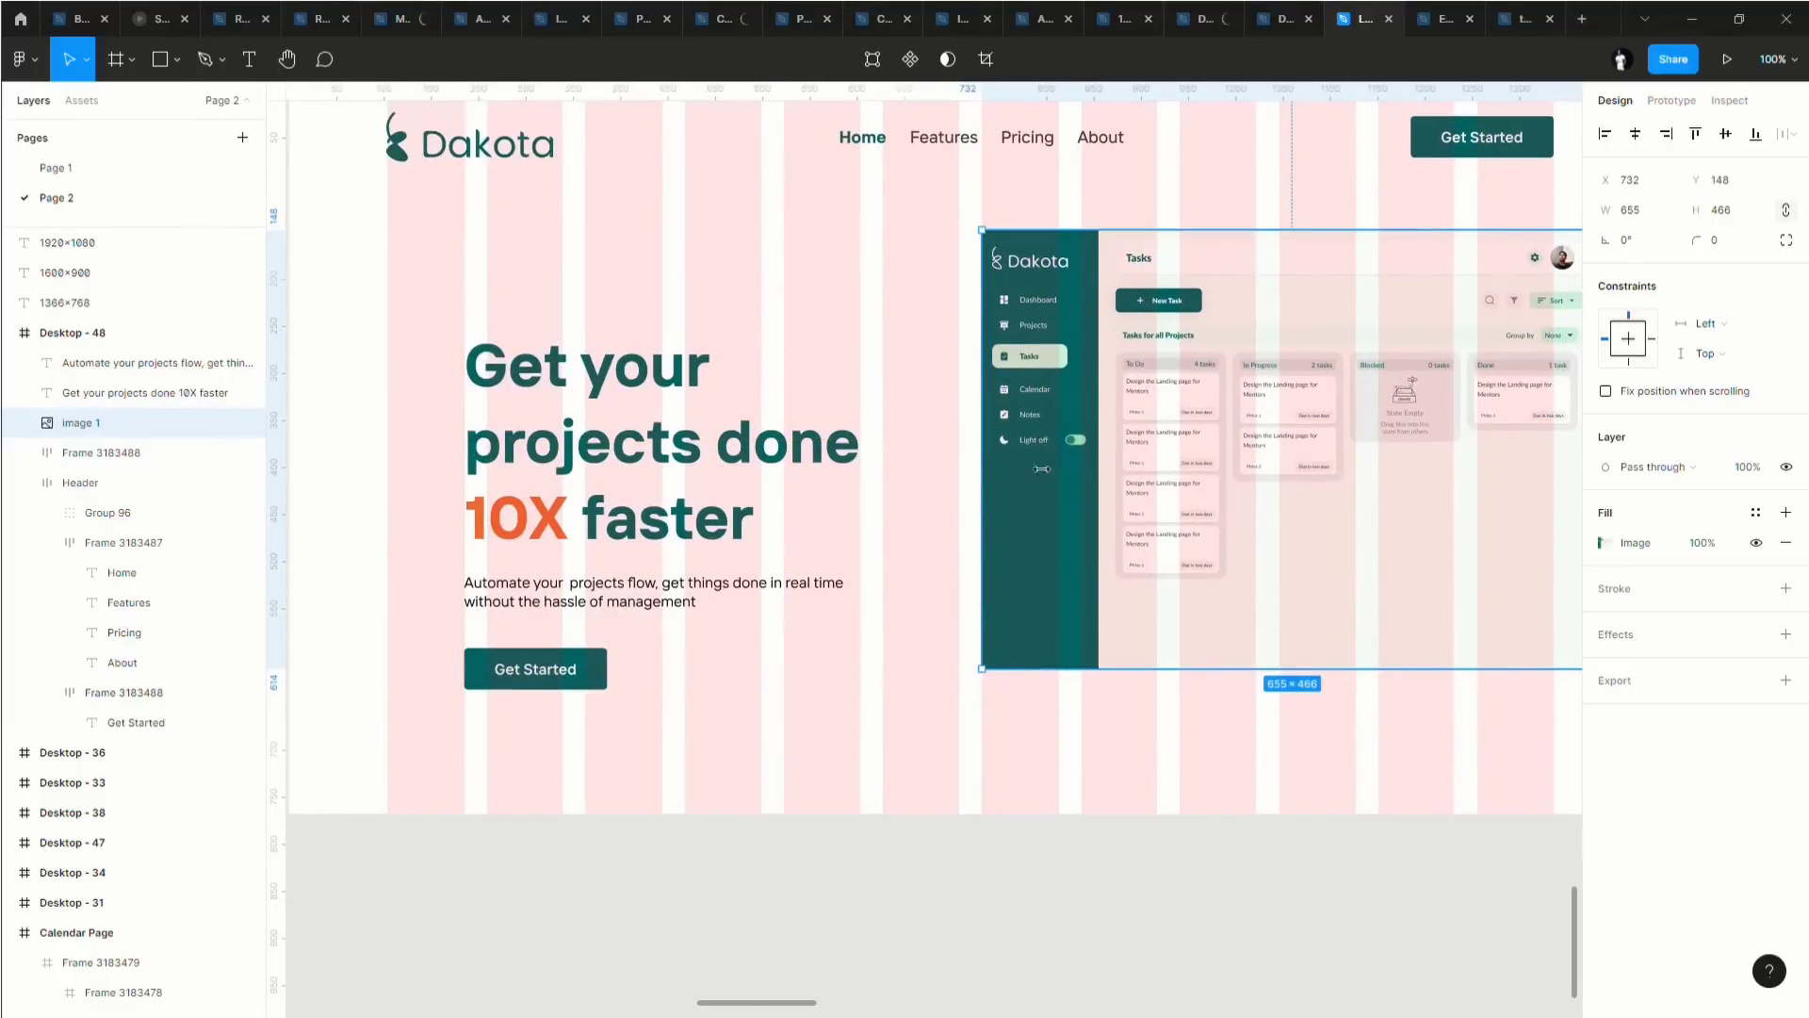
drag(1041, 468, 1040, 504)
click(585, 645)
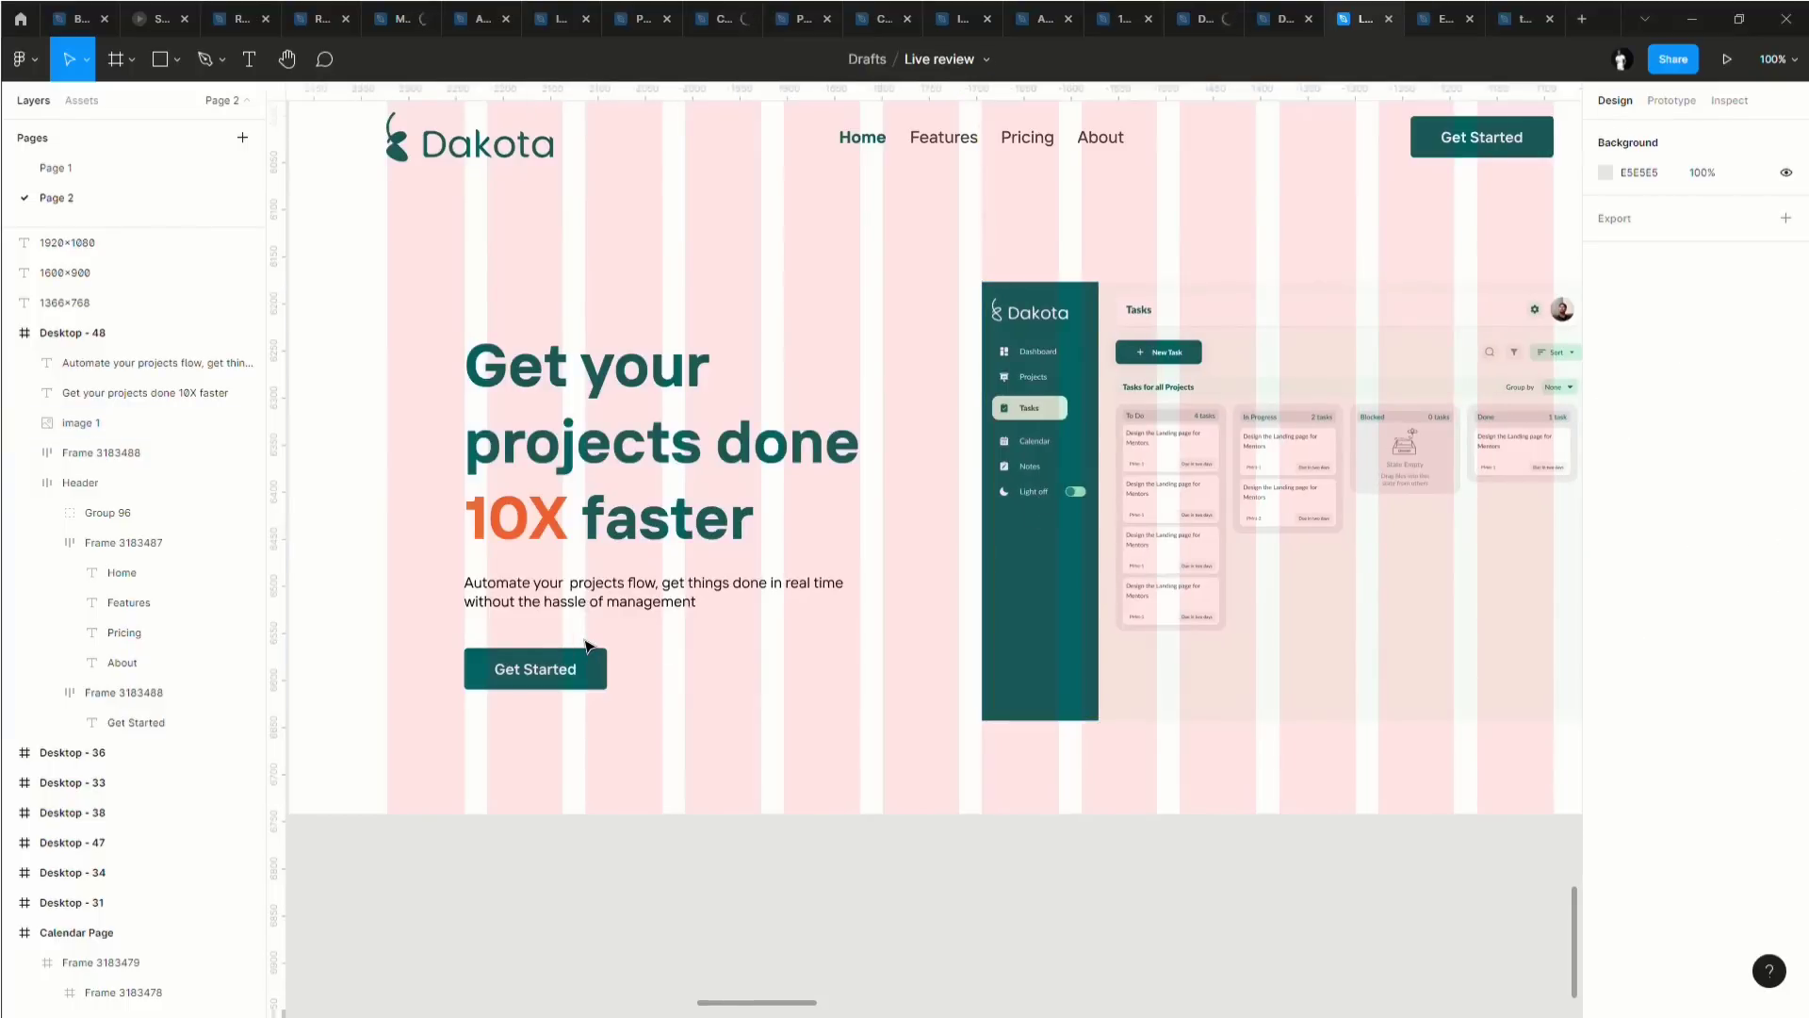
Set the hero Get Started button's vertical padding to 16 and its horizontal padding to 40.
click(528, 669)
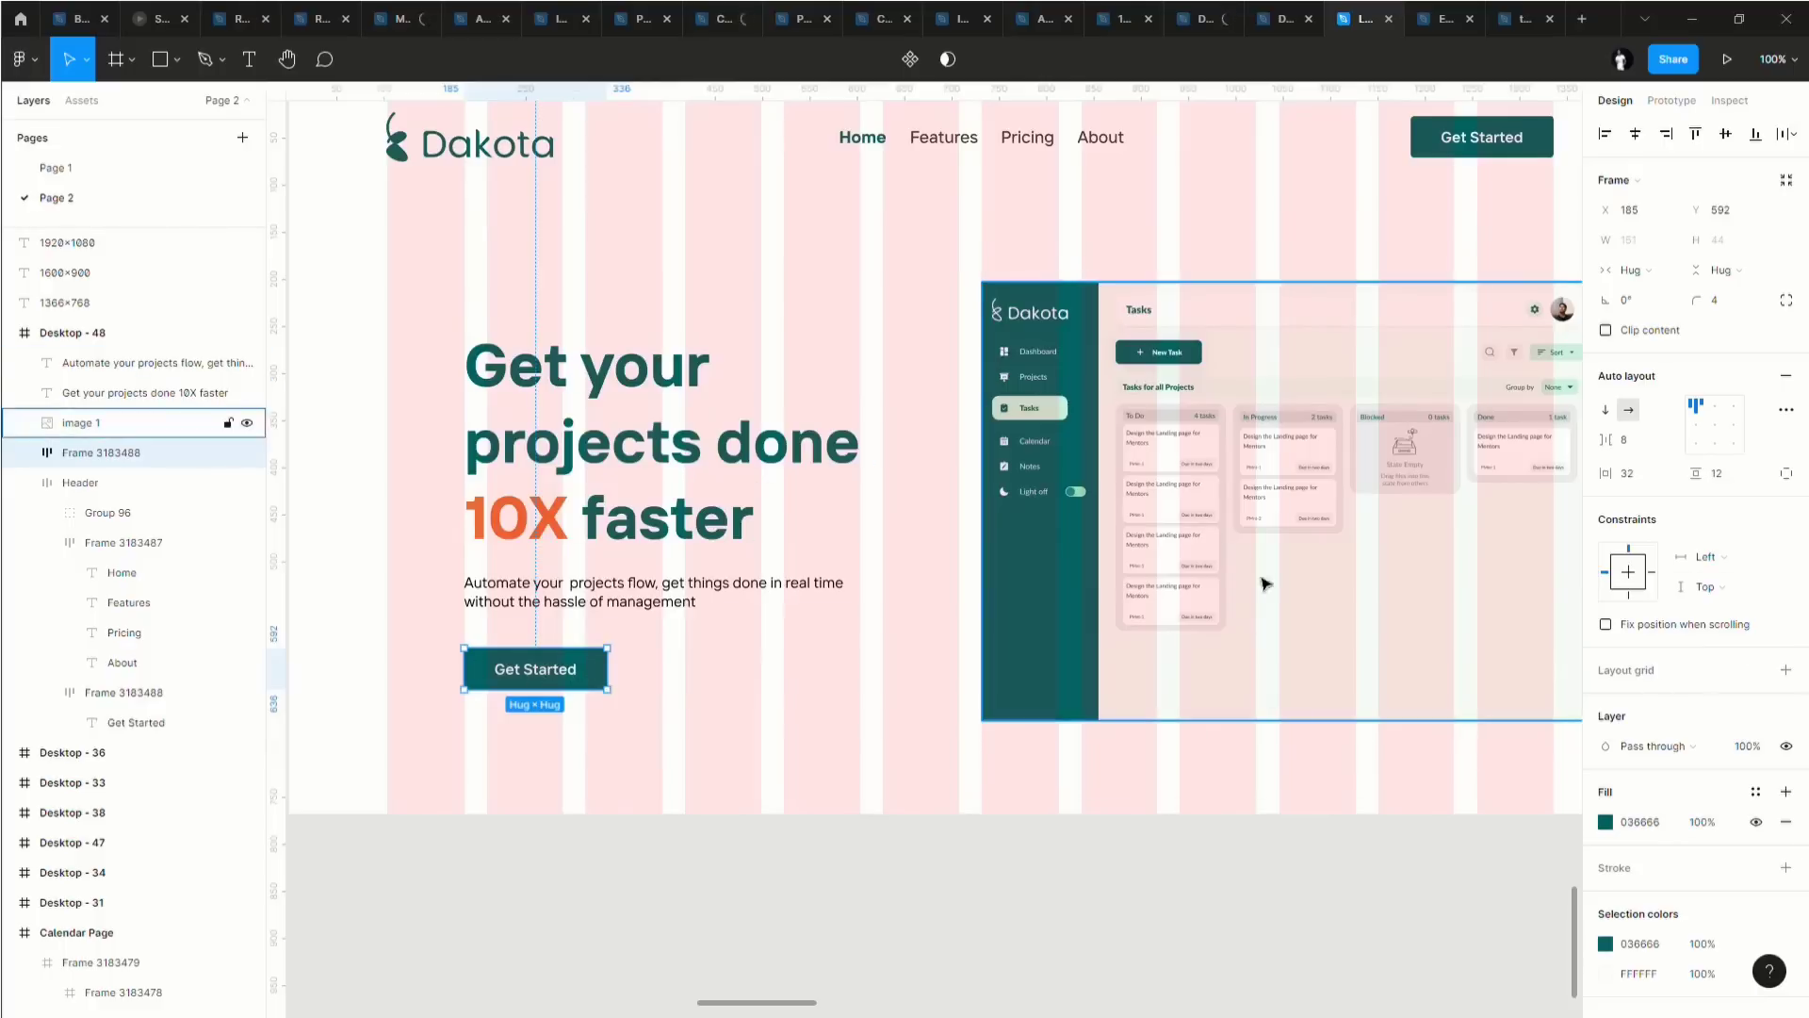
click(1735, 476)
text(1)
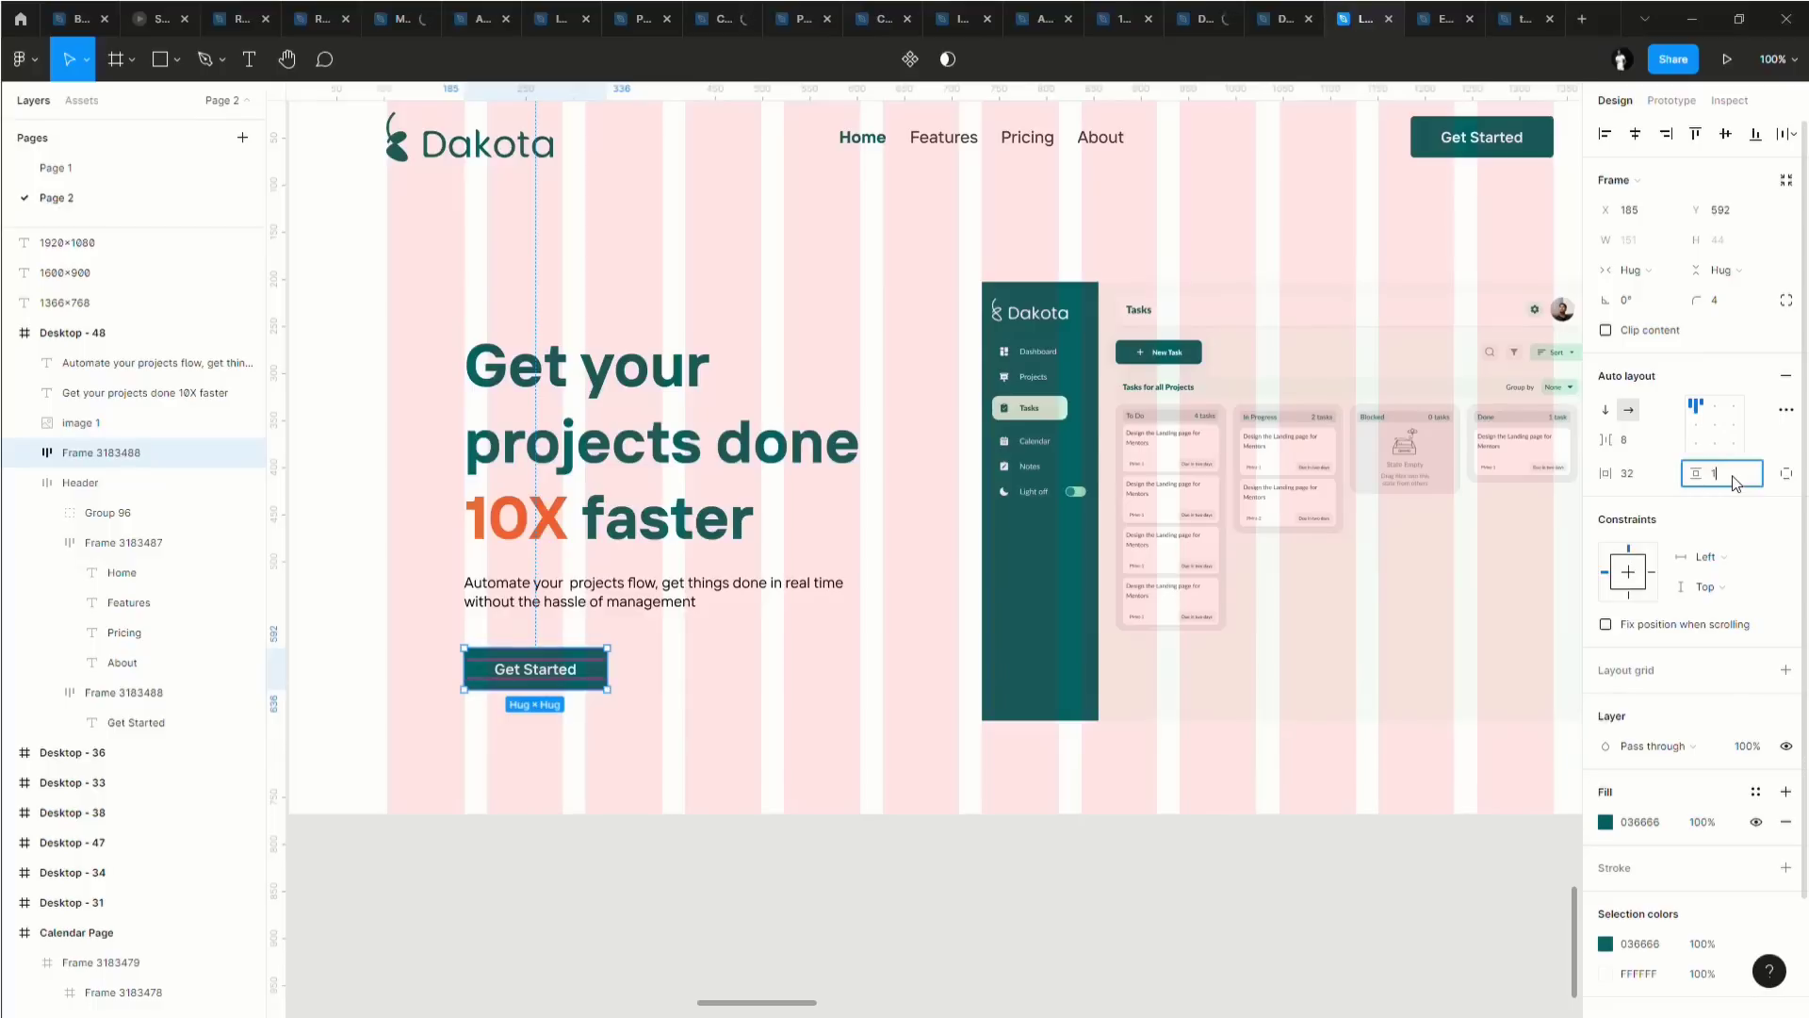
text(6)
key(Return)
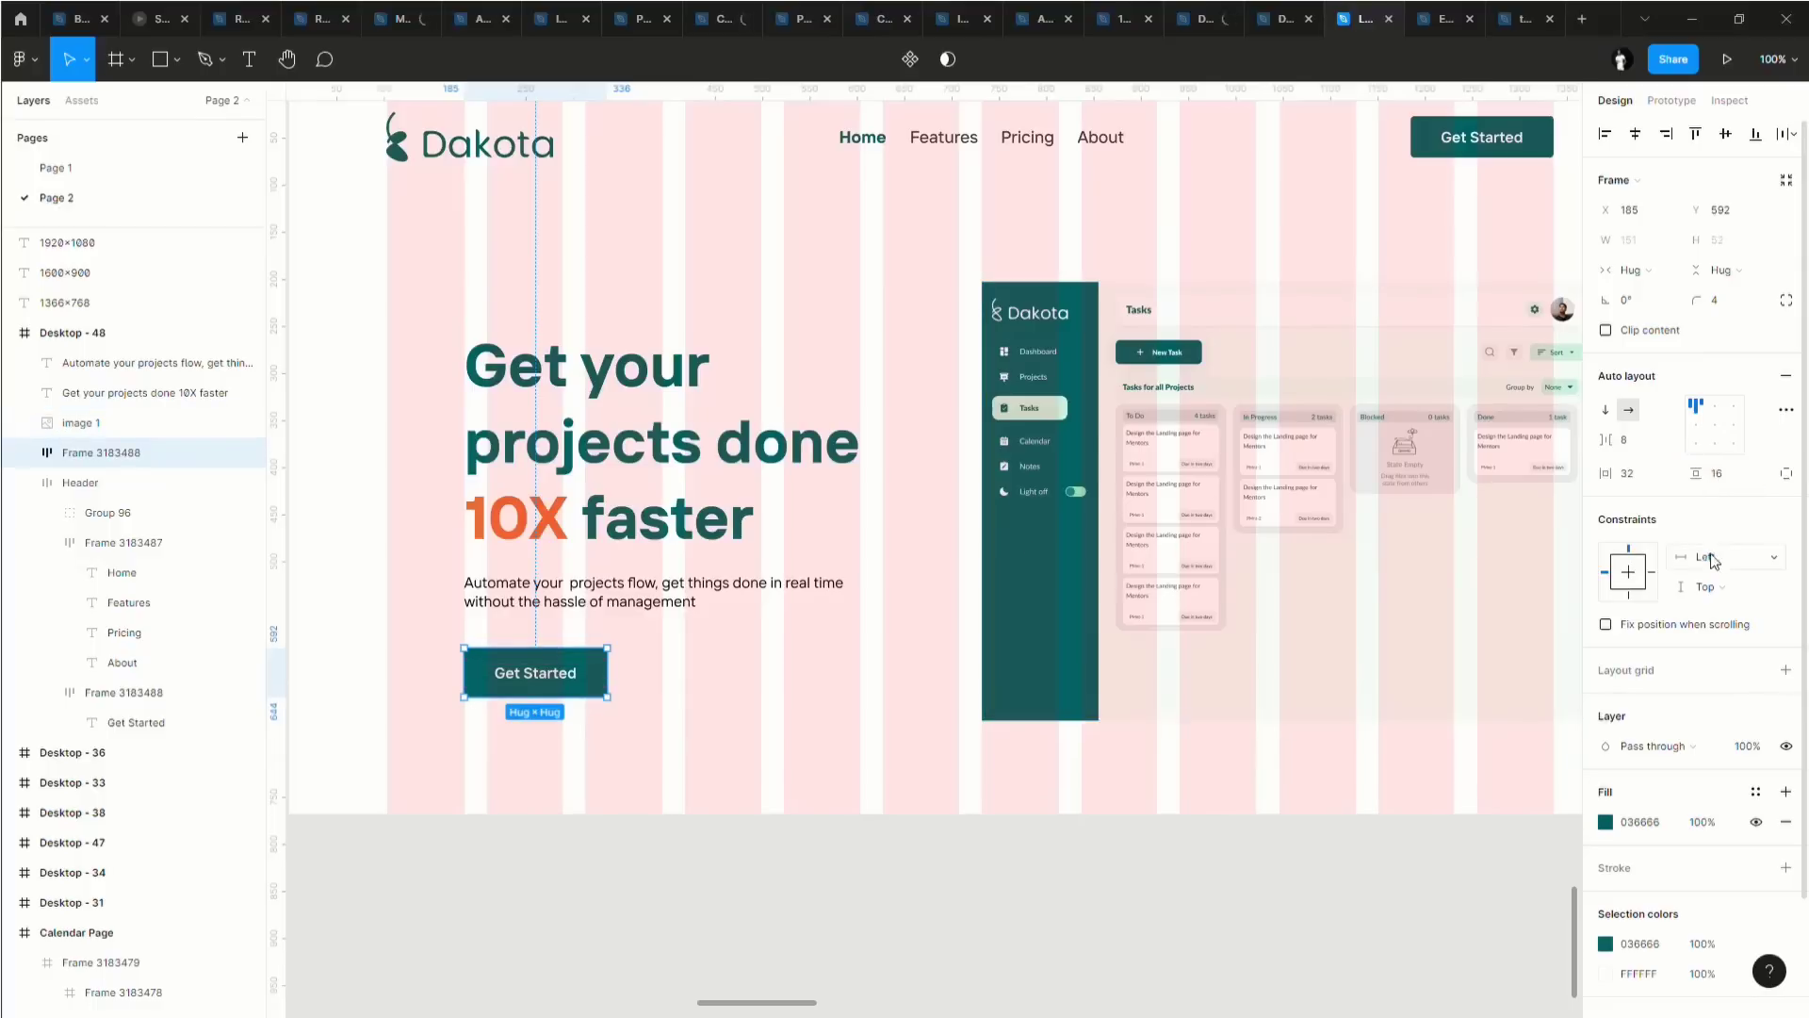
click(1641, 476)
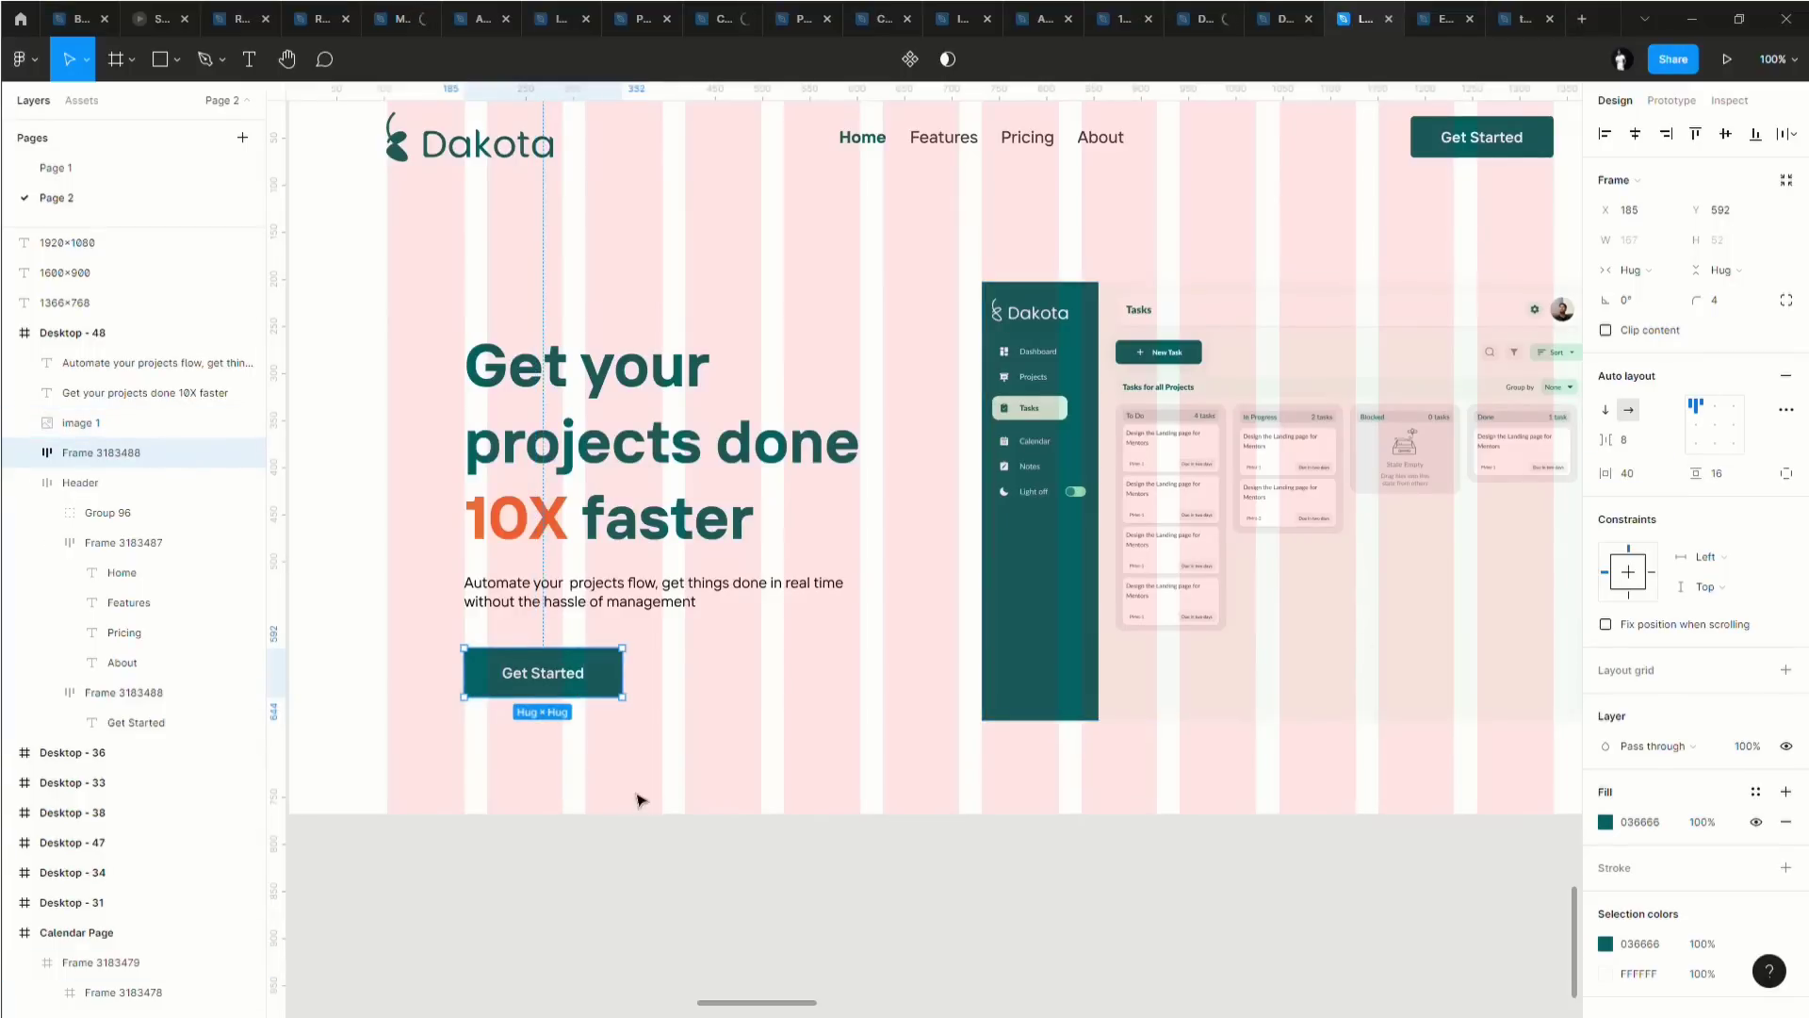
Change the fill colour of the description text below the headline to 414141.
click(634, 635)
click(629, 603)
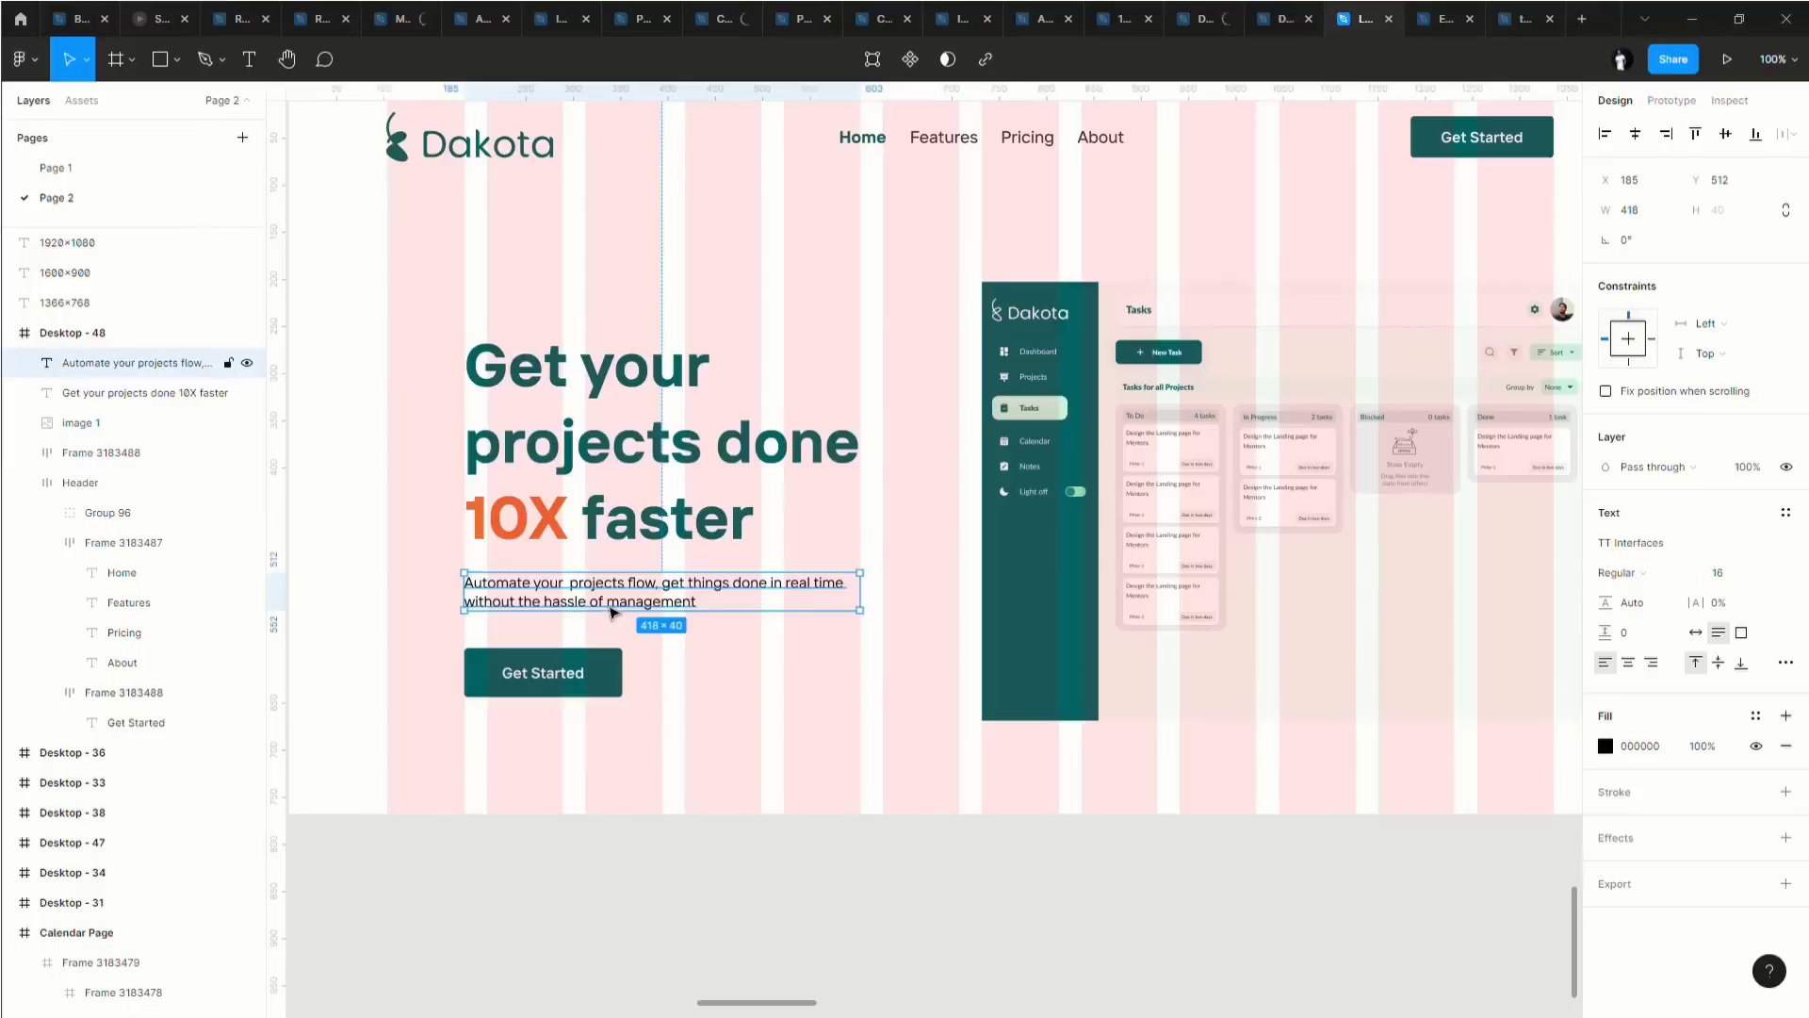
click(1640, 746)
text(414141)
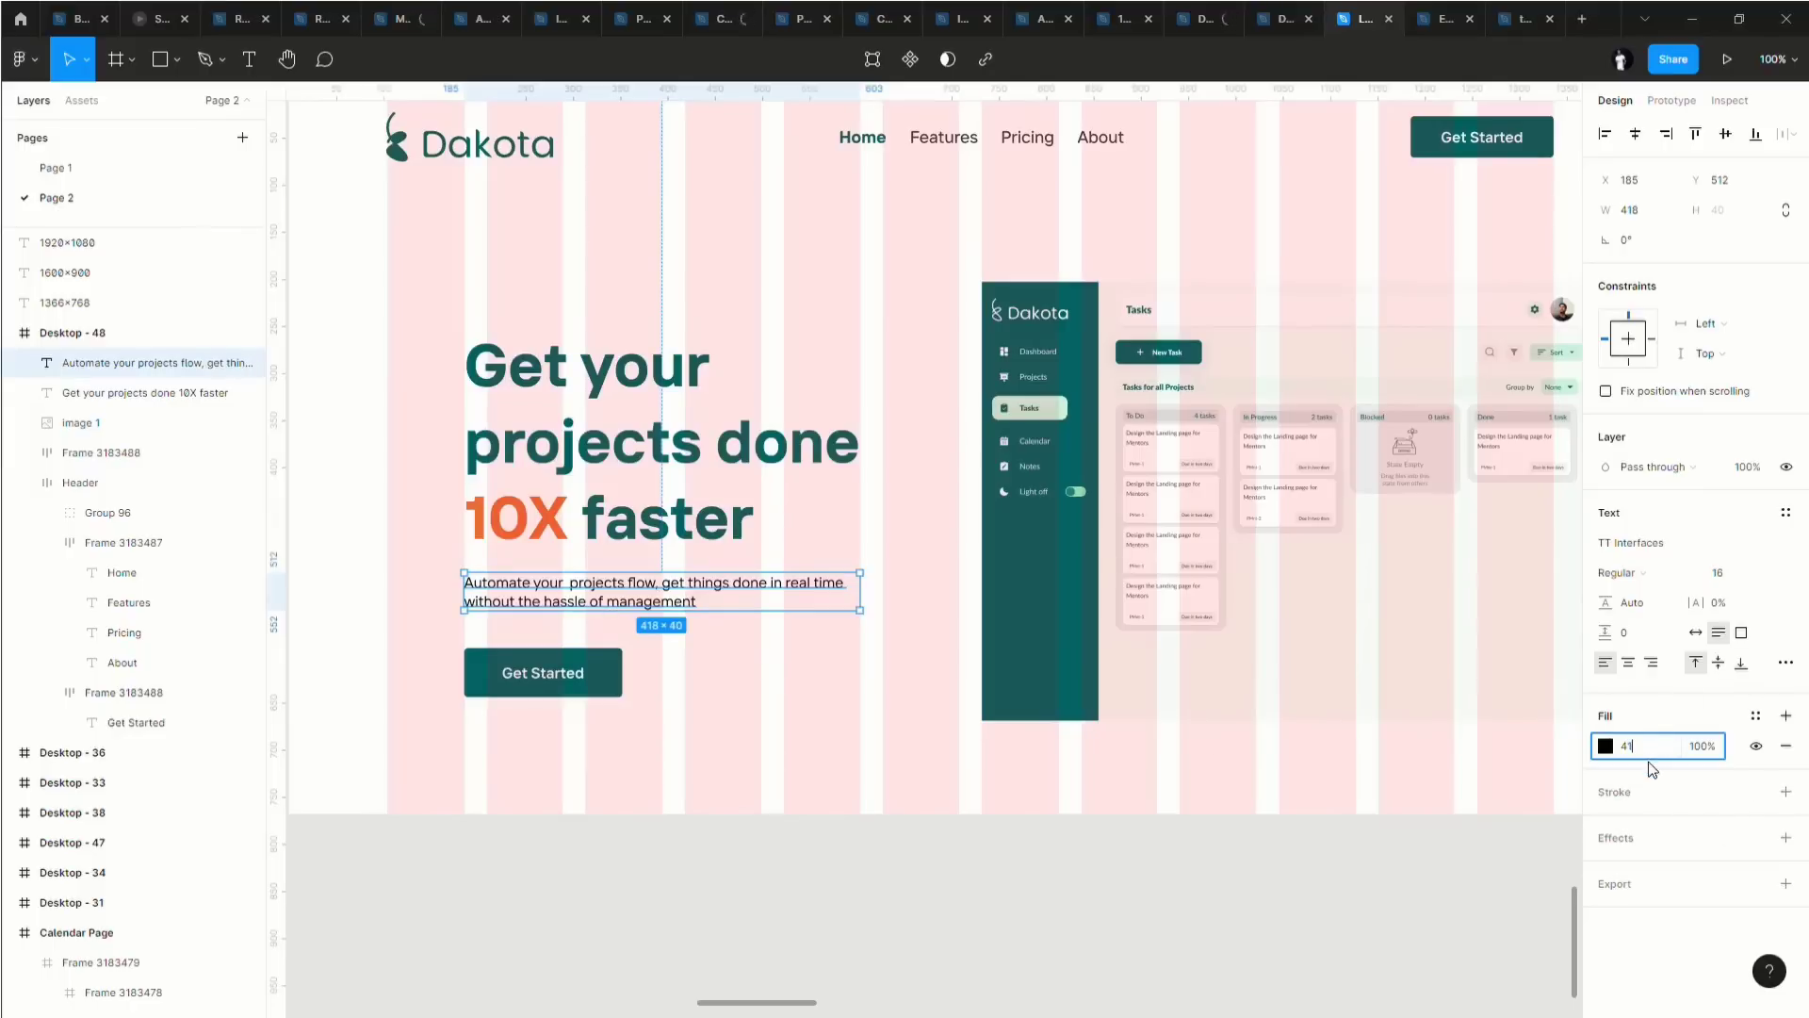
key(Return)
click(657, 697)
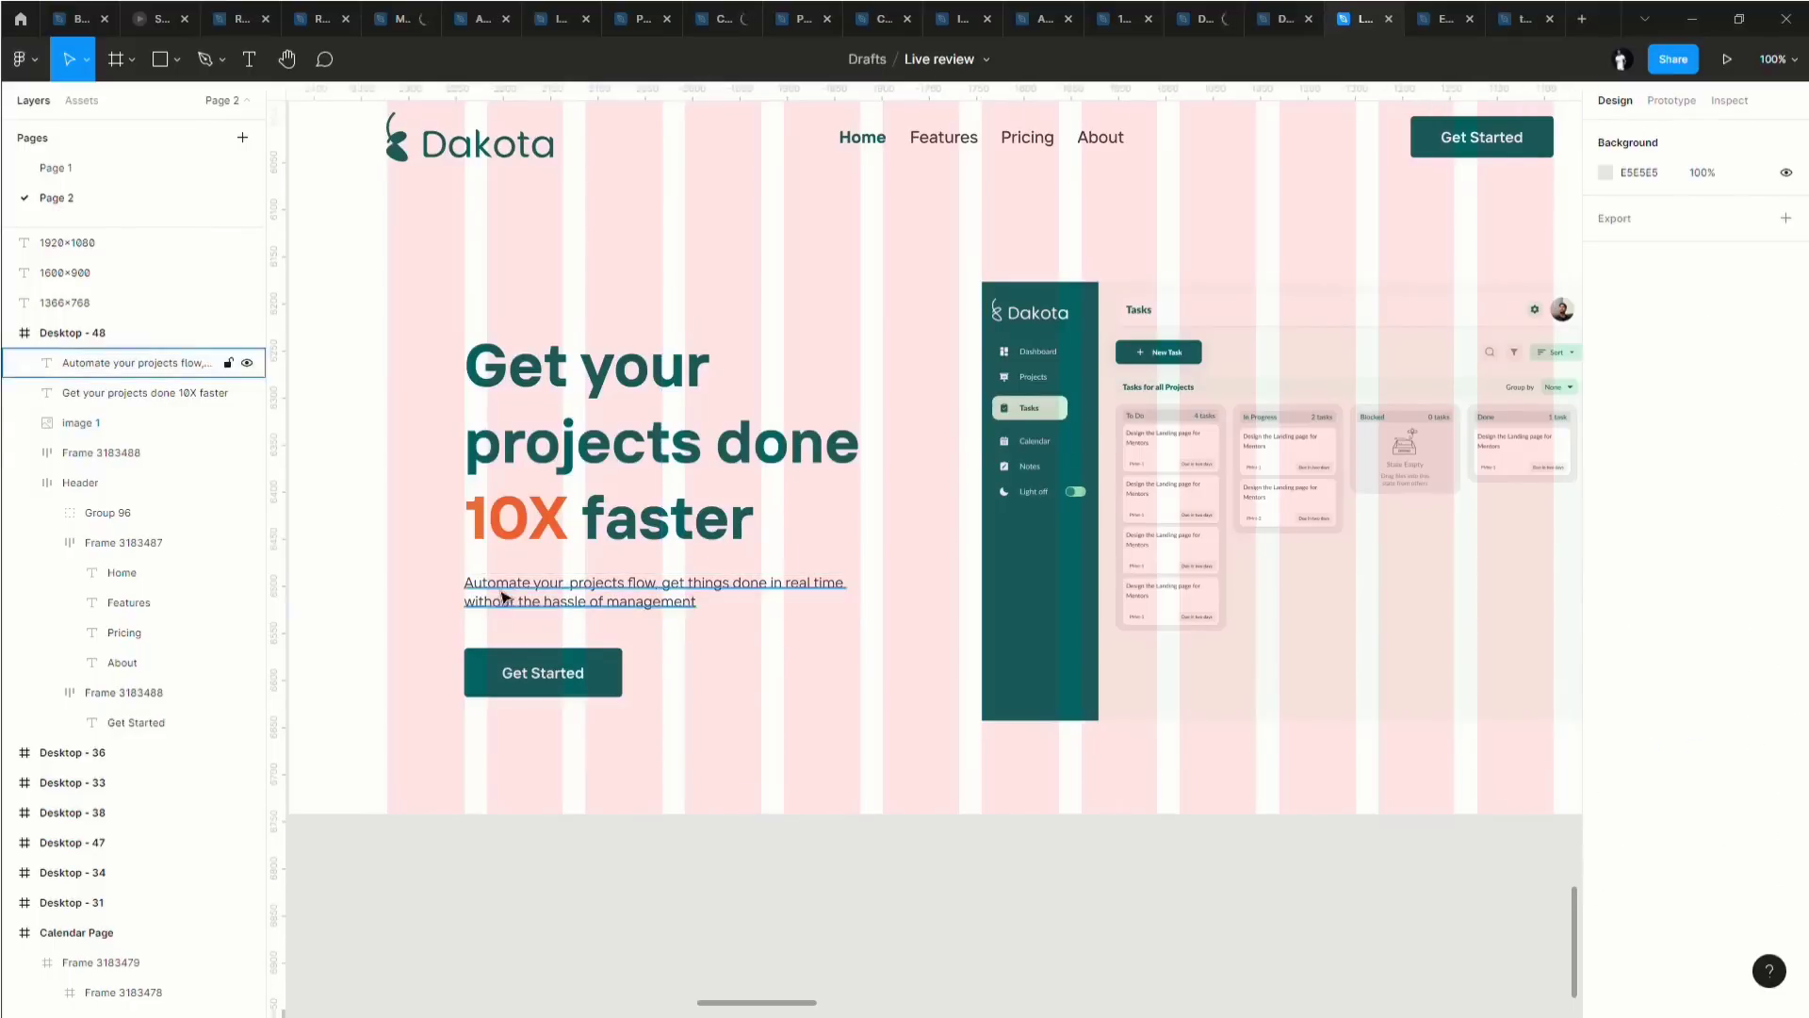
Set the description text's line height to 161.8%, keeping its Regular weight.
click(151, 363)
key(shift+2)
click(1639, 572)
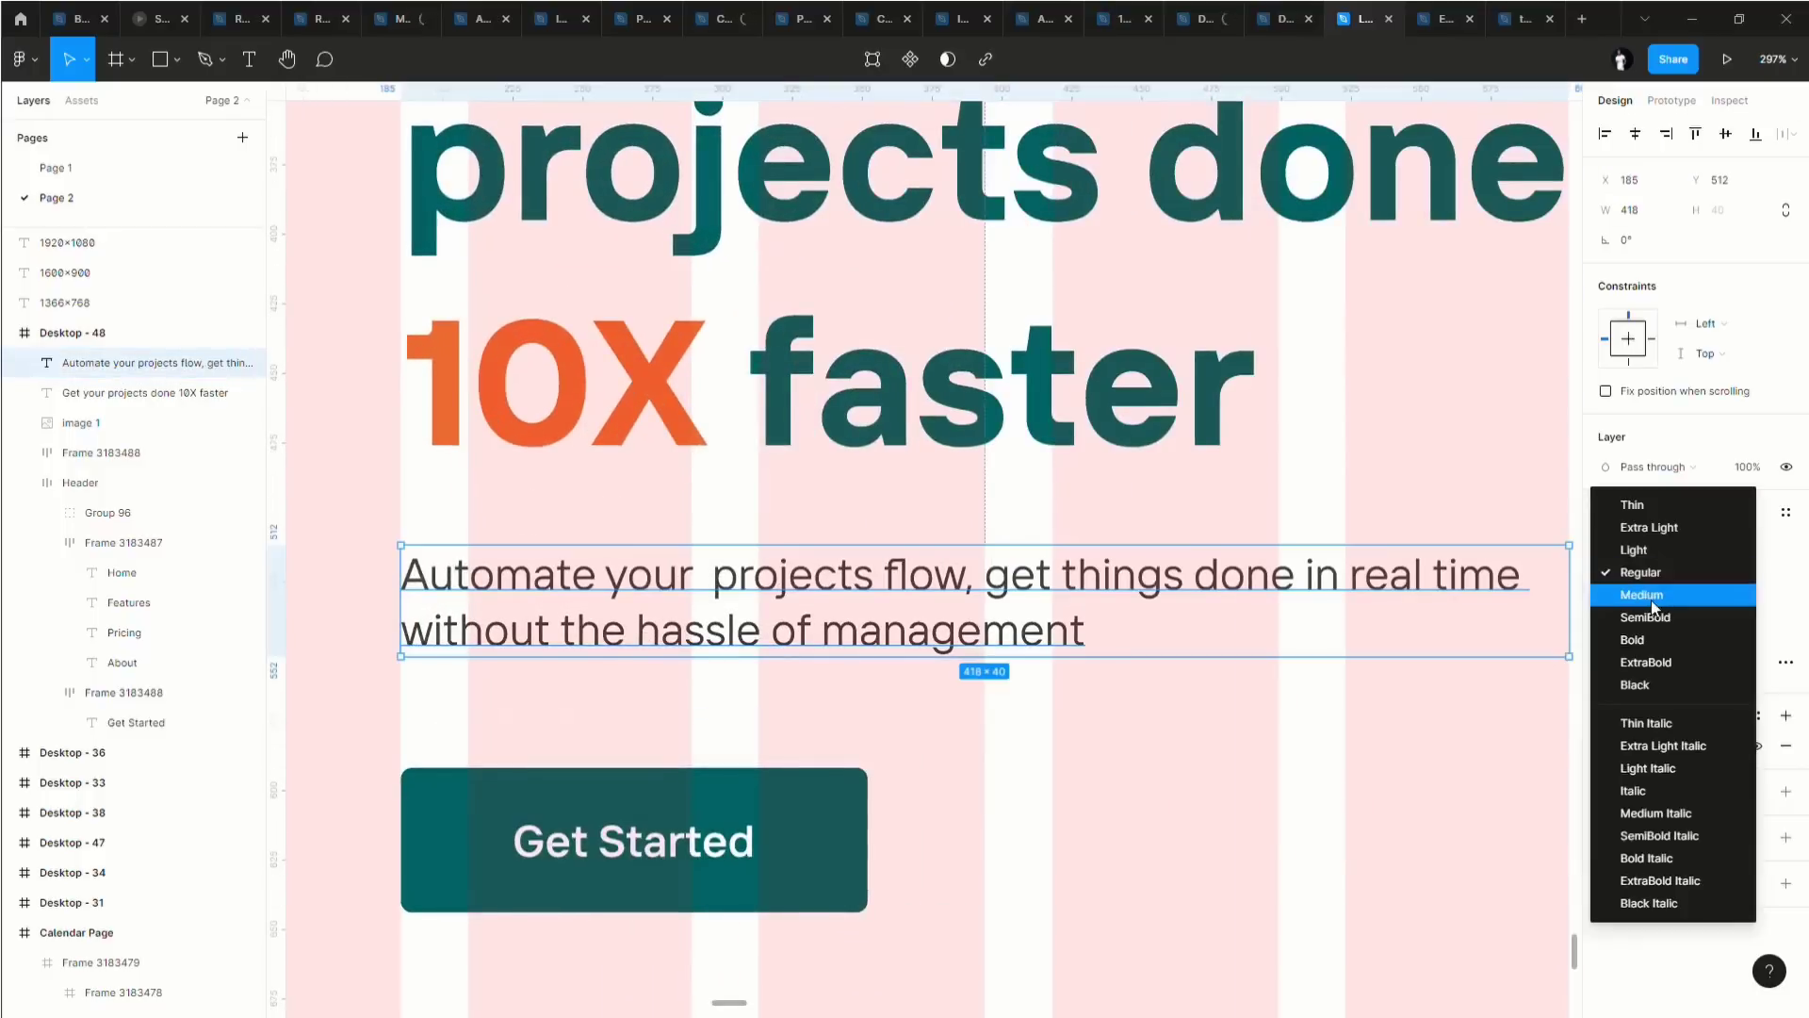
click(1649, 572)
click(1645, 602)
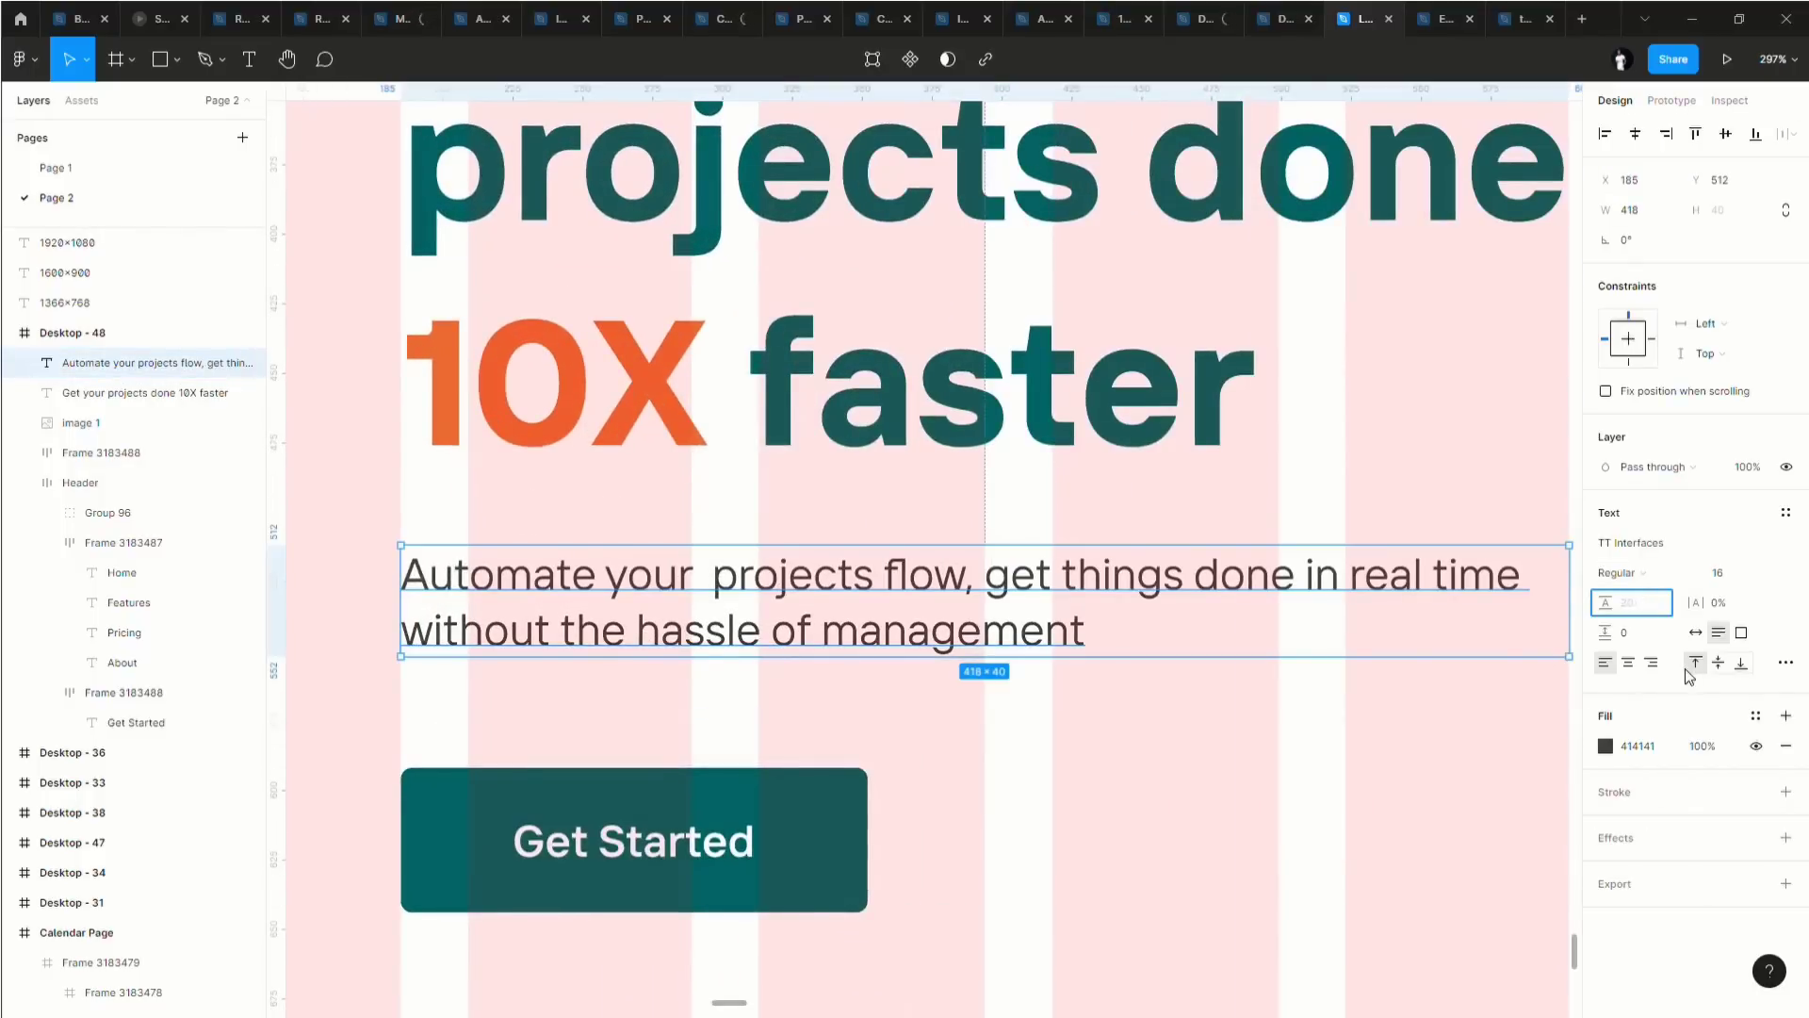
text(161.8)
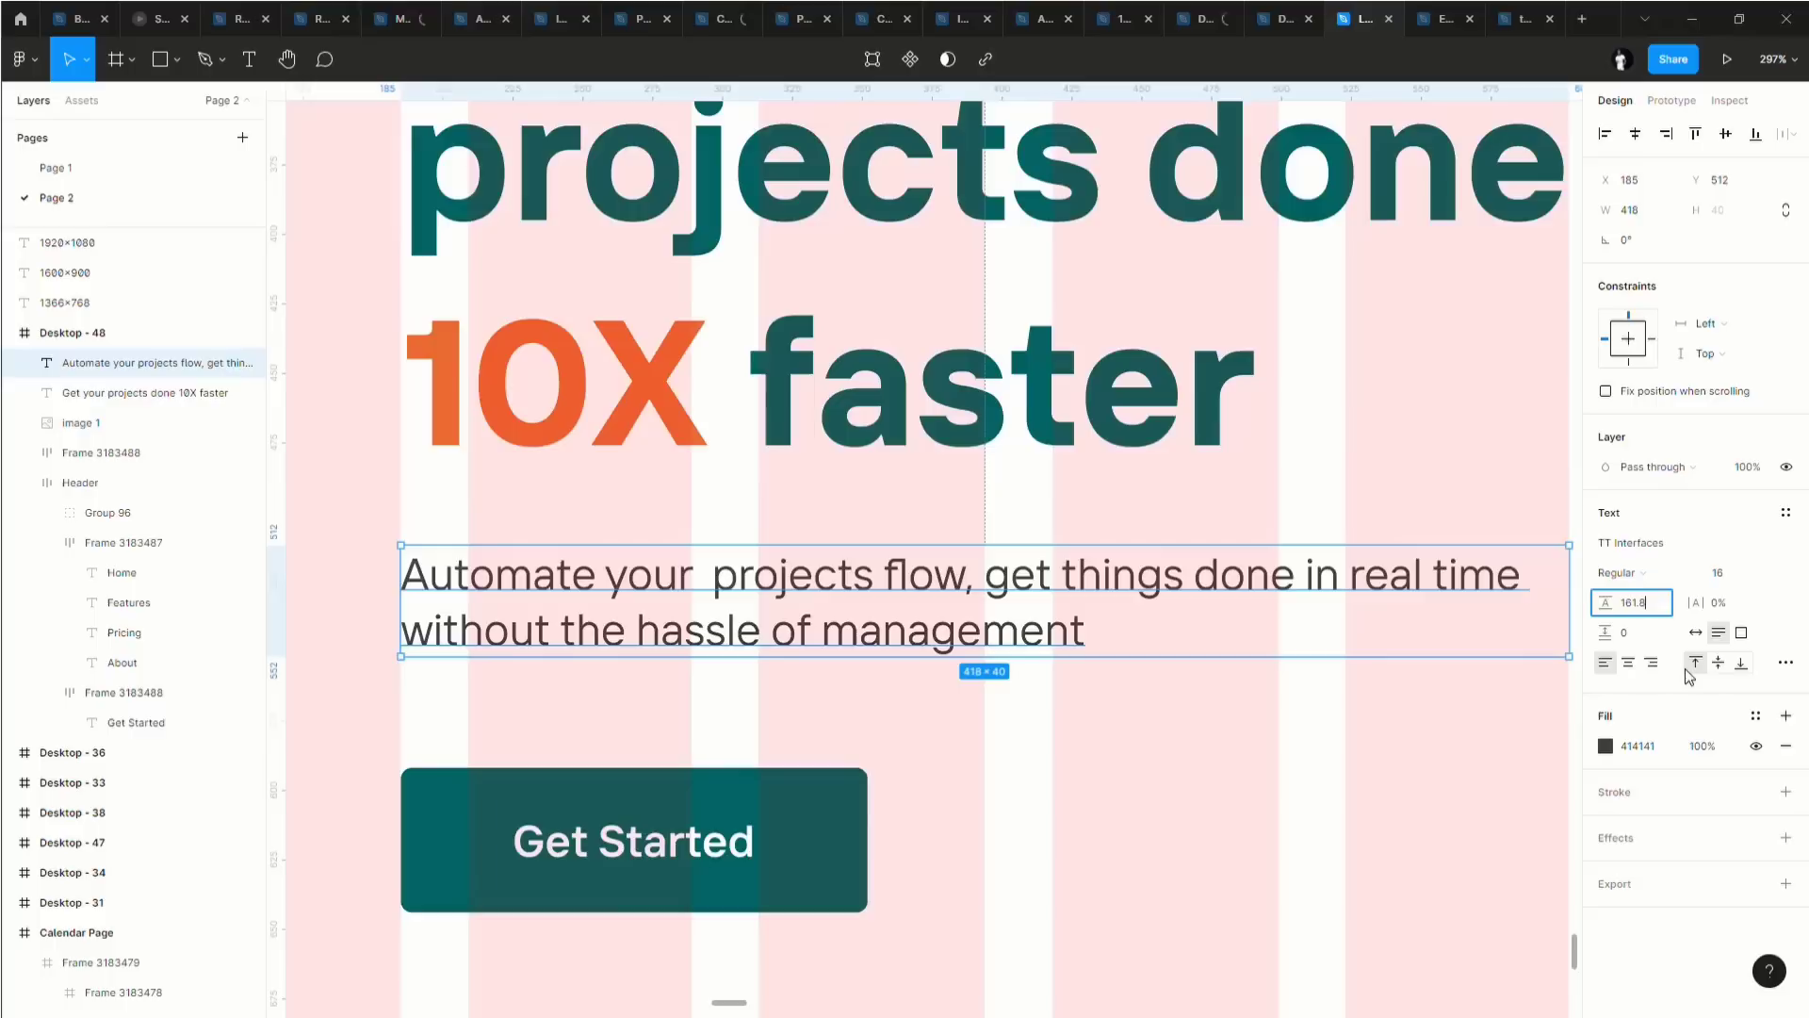
key(Return)
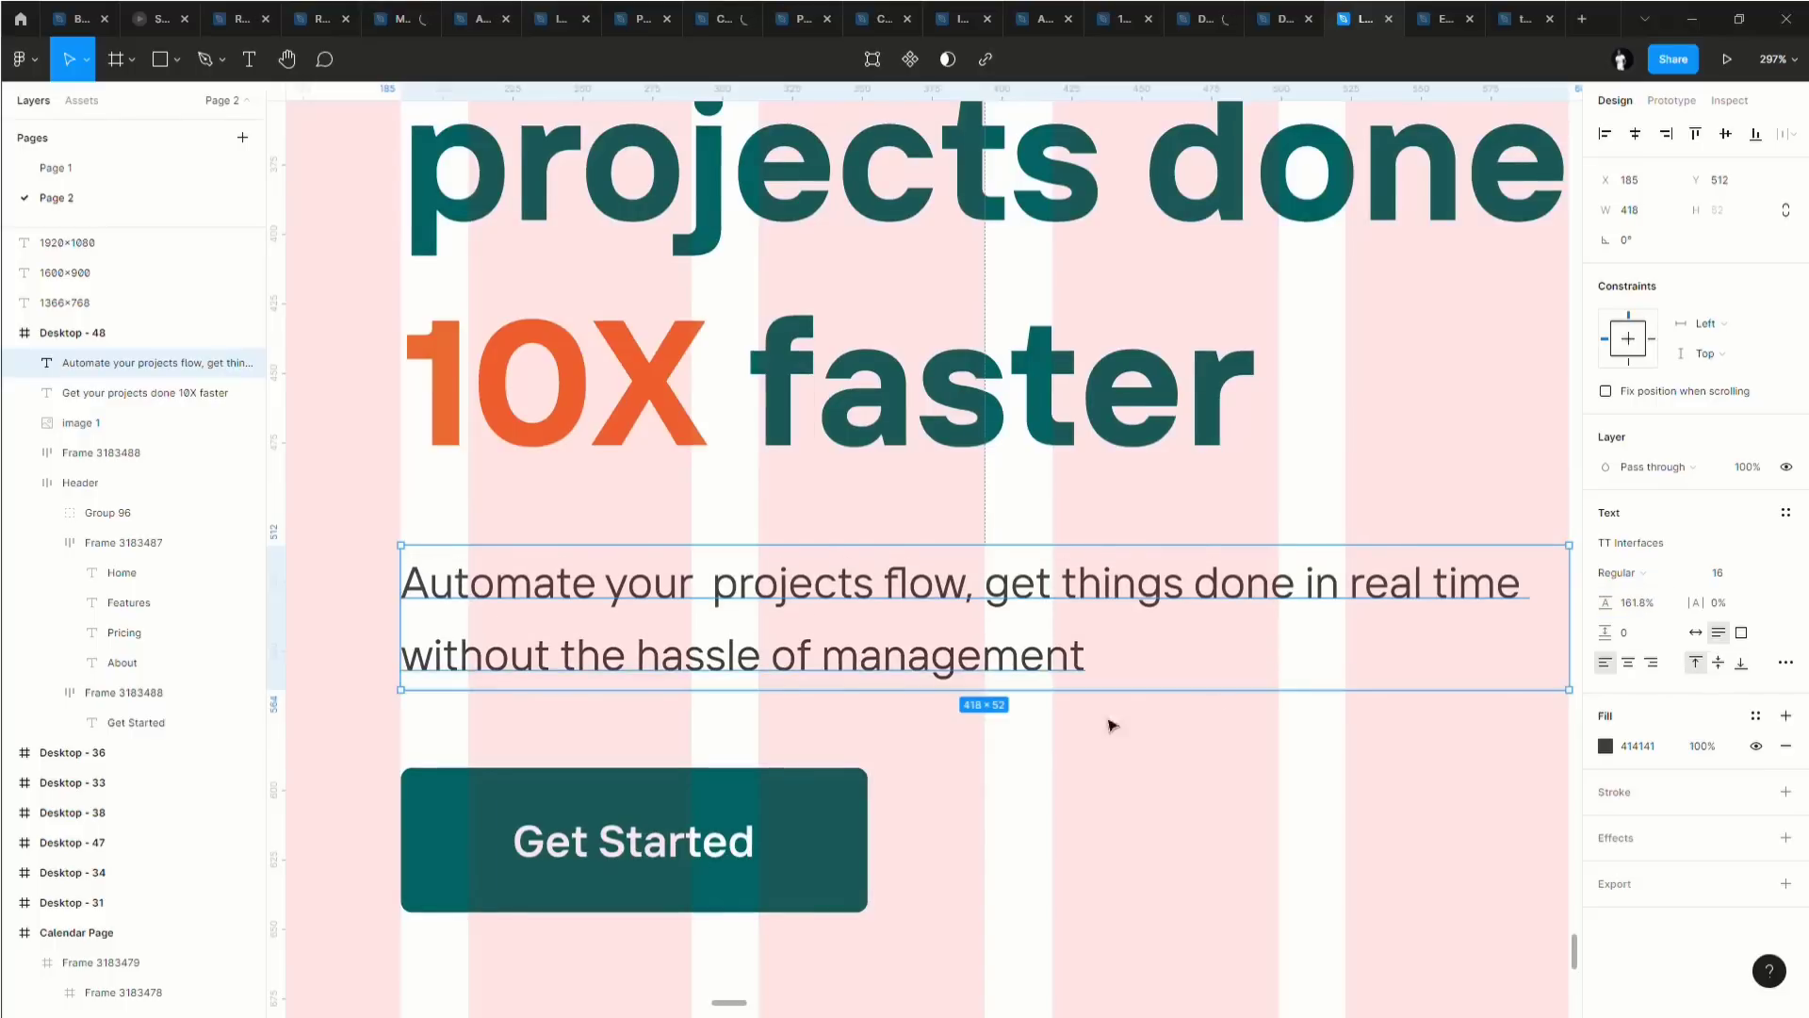
Try line heights of 24 and 25 on the description text.
click(1046, 739)
click(889, 606)
click(1640, 614)
text(24)
key(Return)
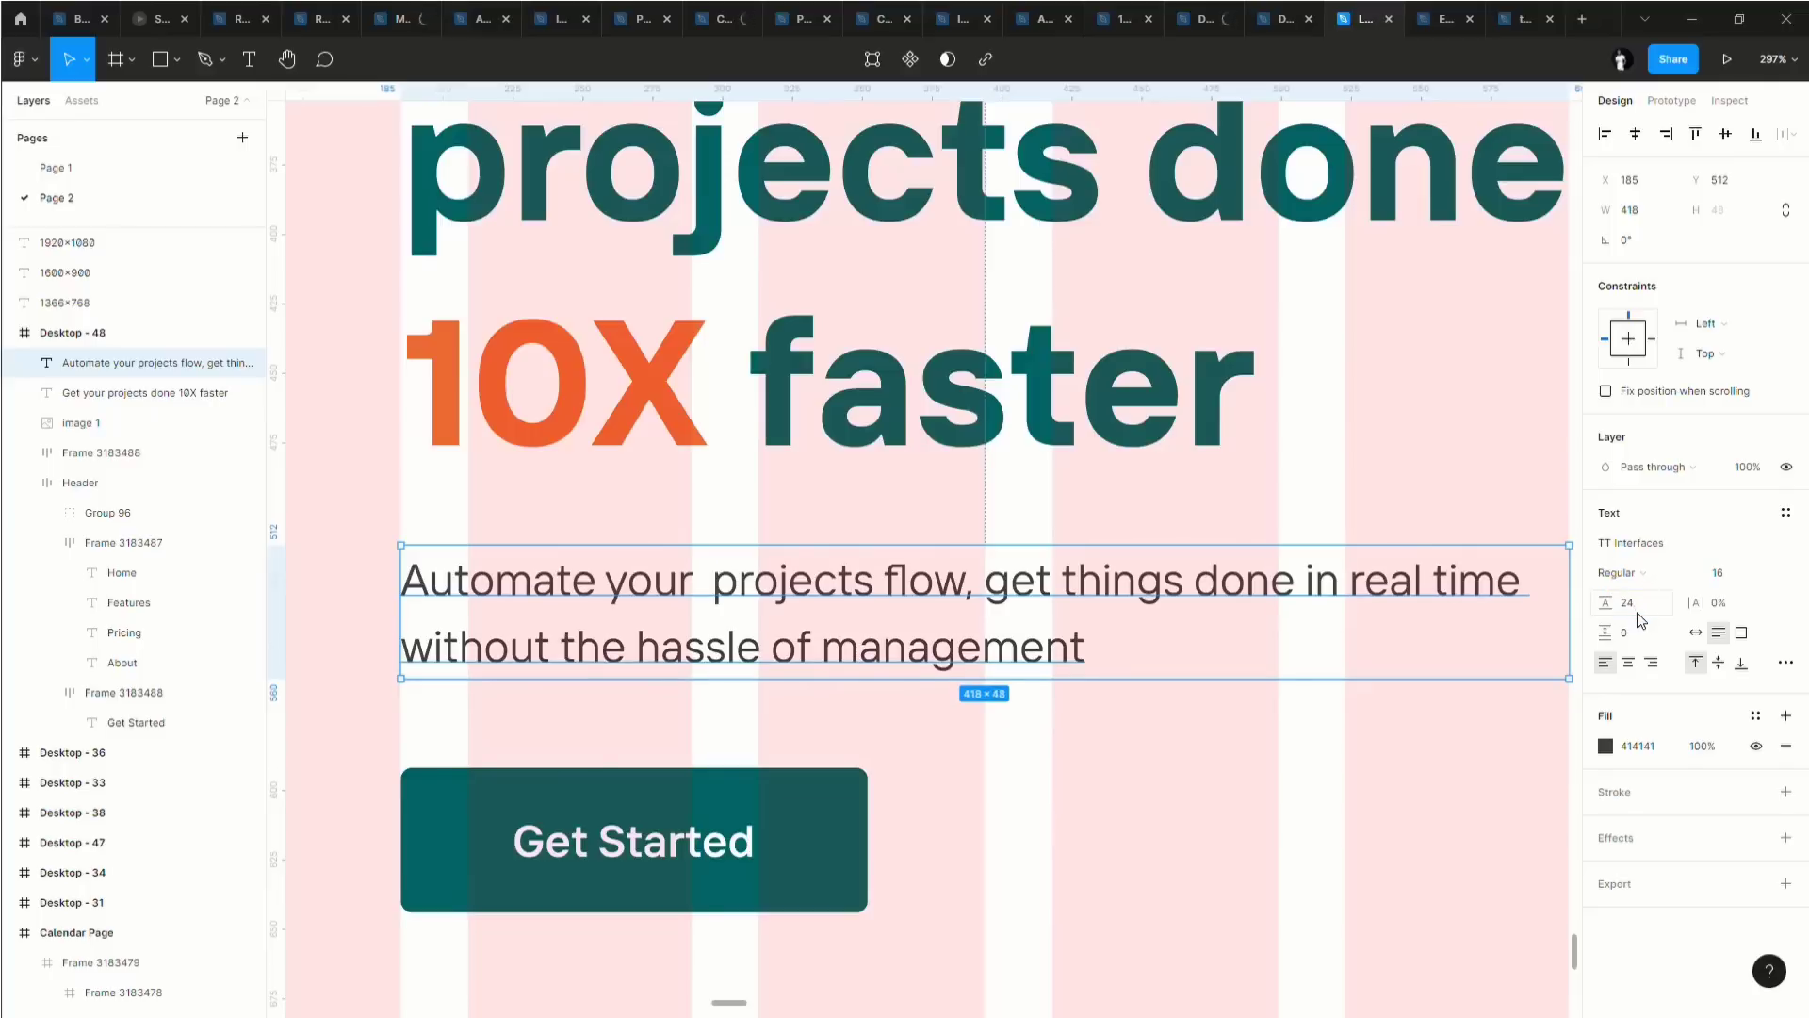
text(25)
key(Return)
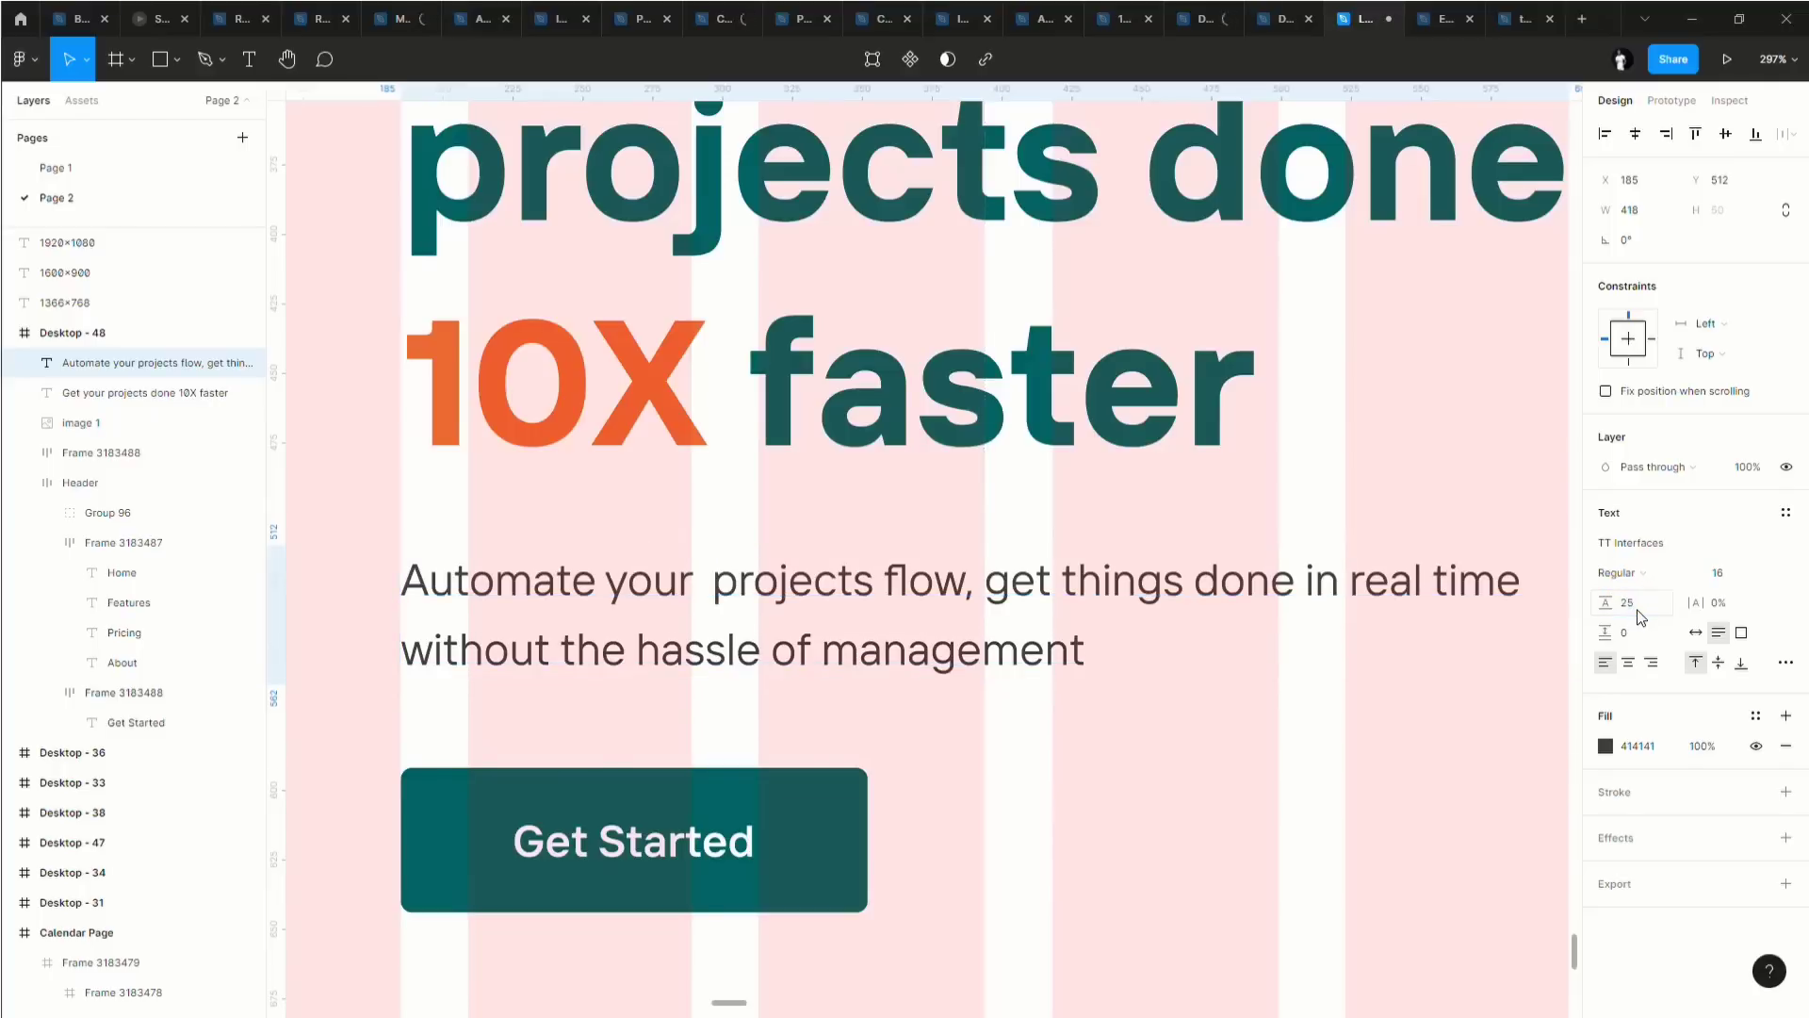
Try a line height of 40 on the description text and restore it to 161.8%.
click(1641, 610)
text(4)
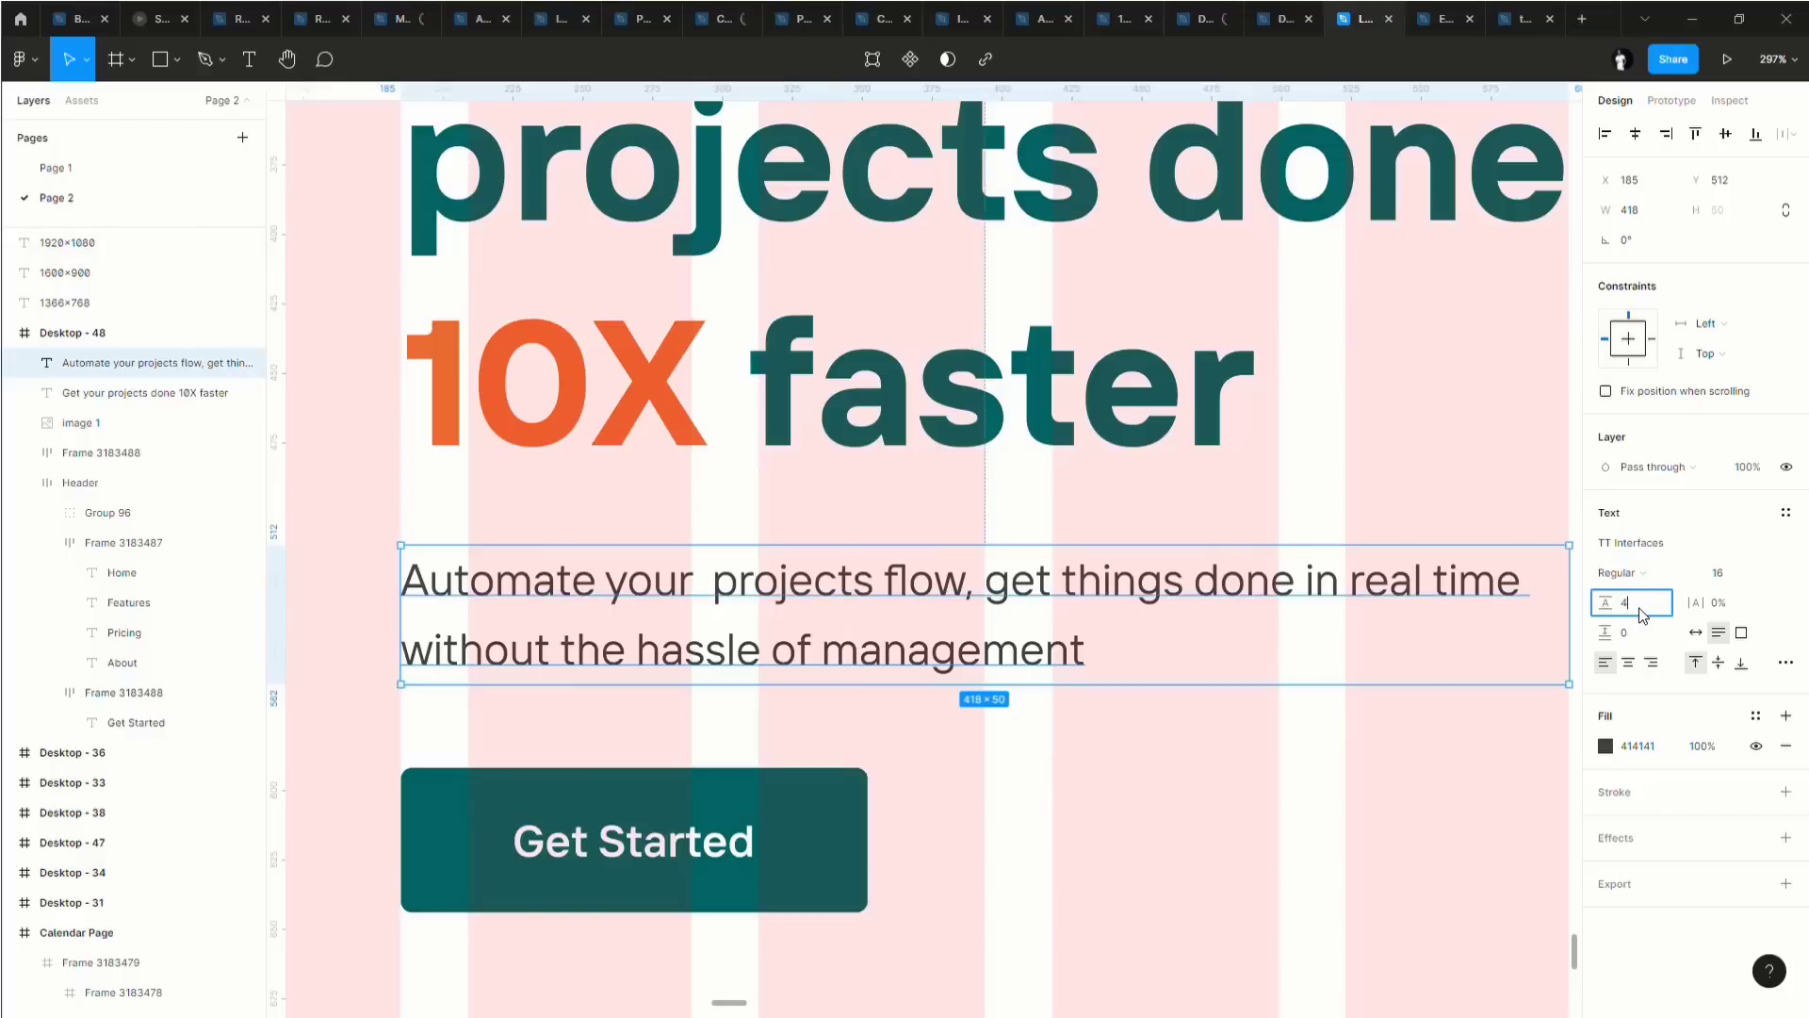
text(0)
key(Return)
click(1641, 609)
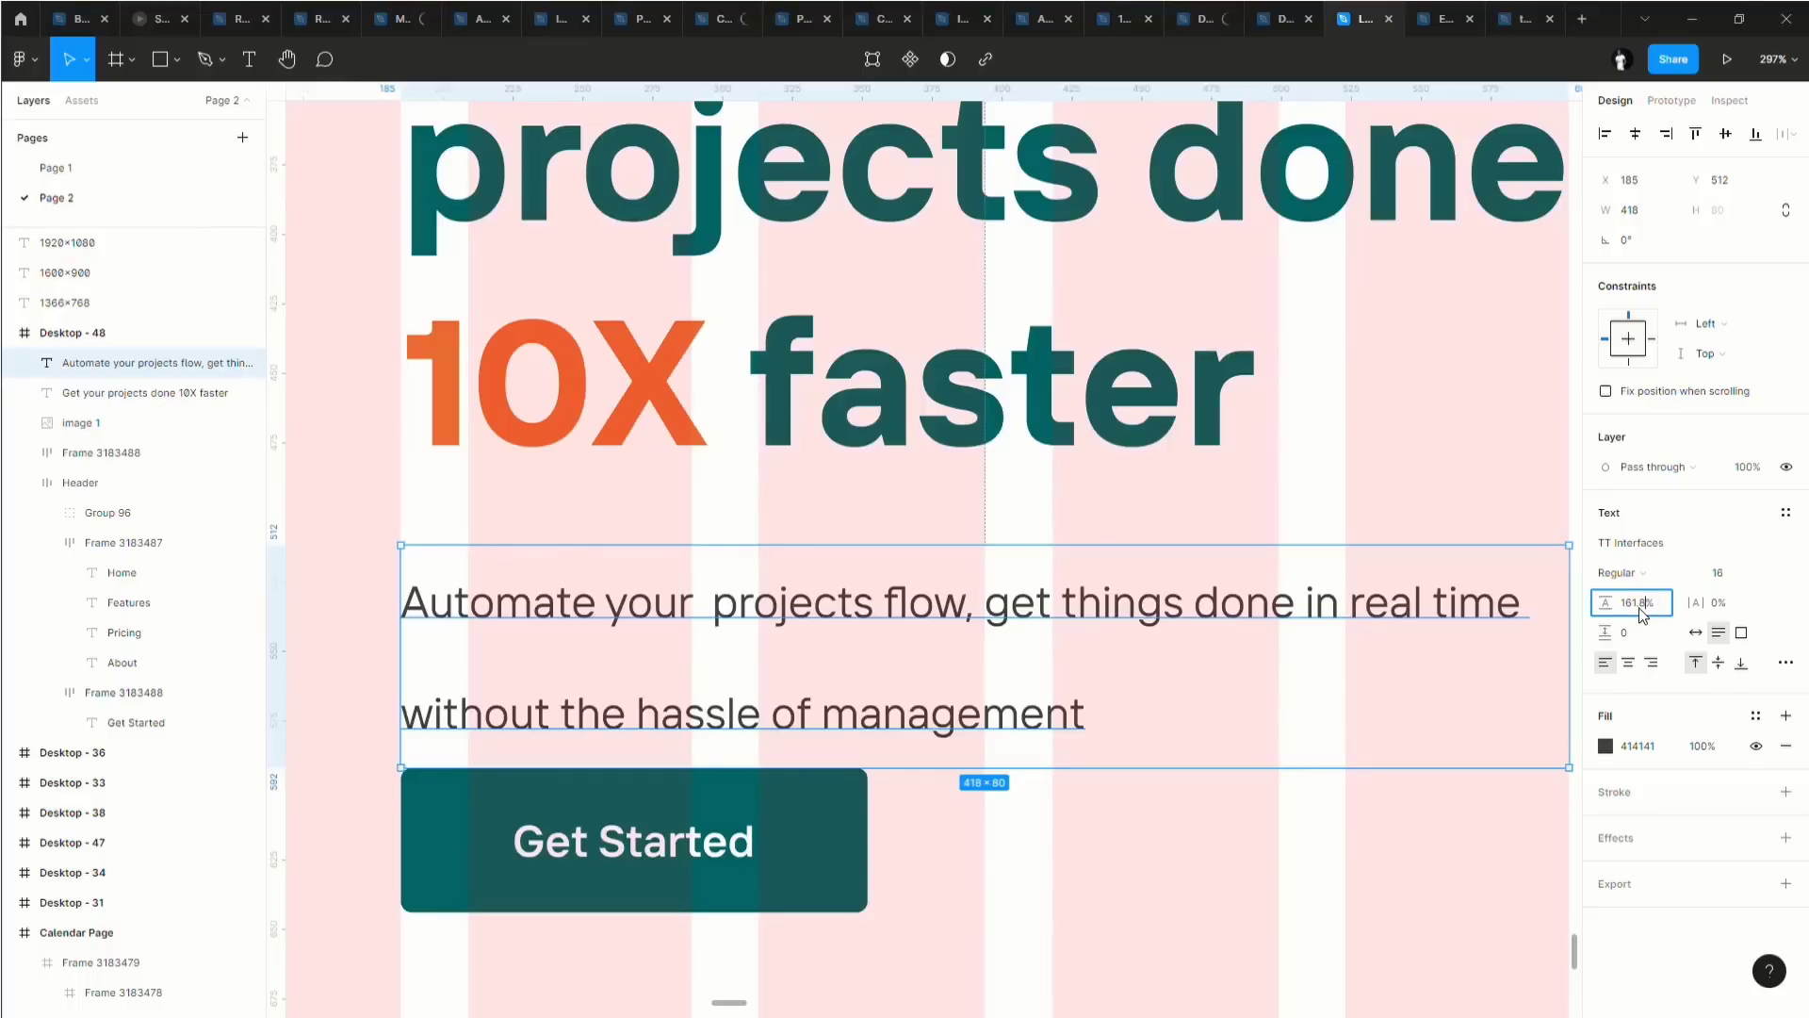
key(Return)
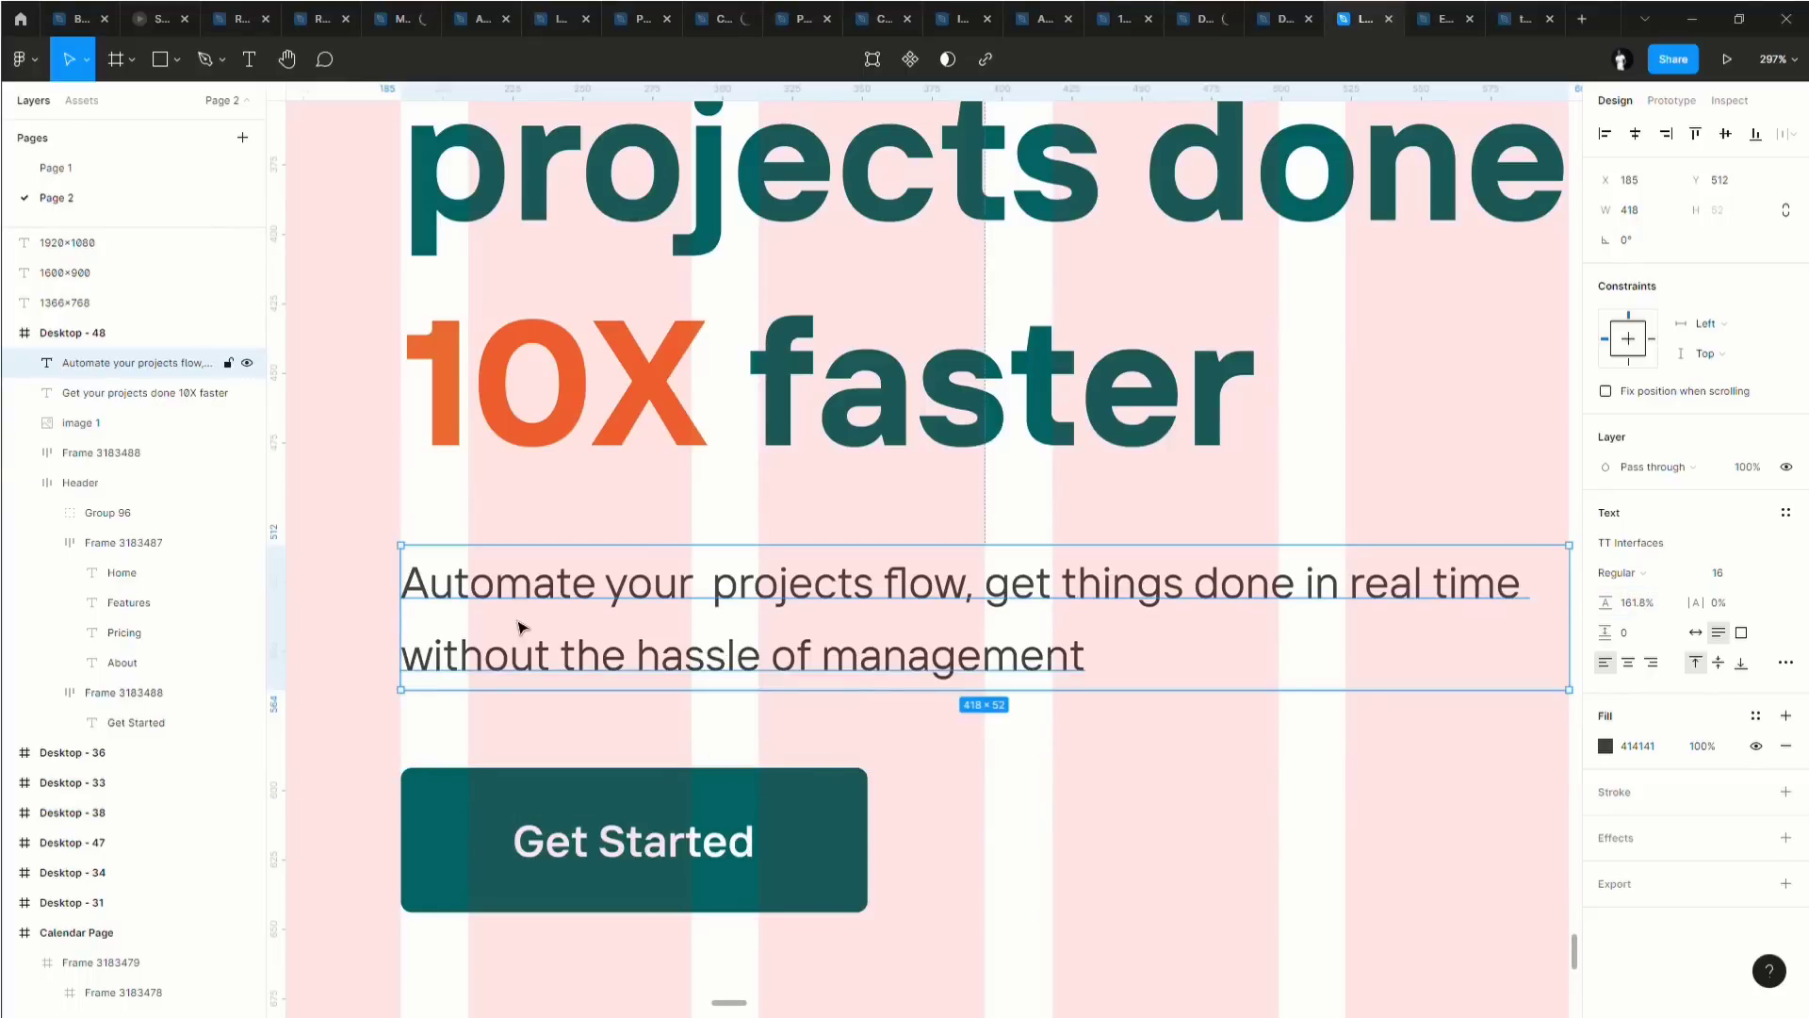
Set the hero headline's font size to 48 and narrow its text box to a width of 418.
shift+click(570, 394)
key(shift+0)
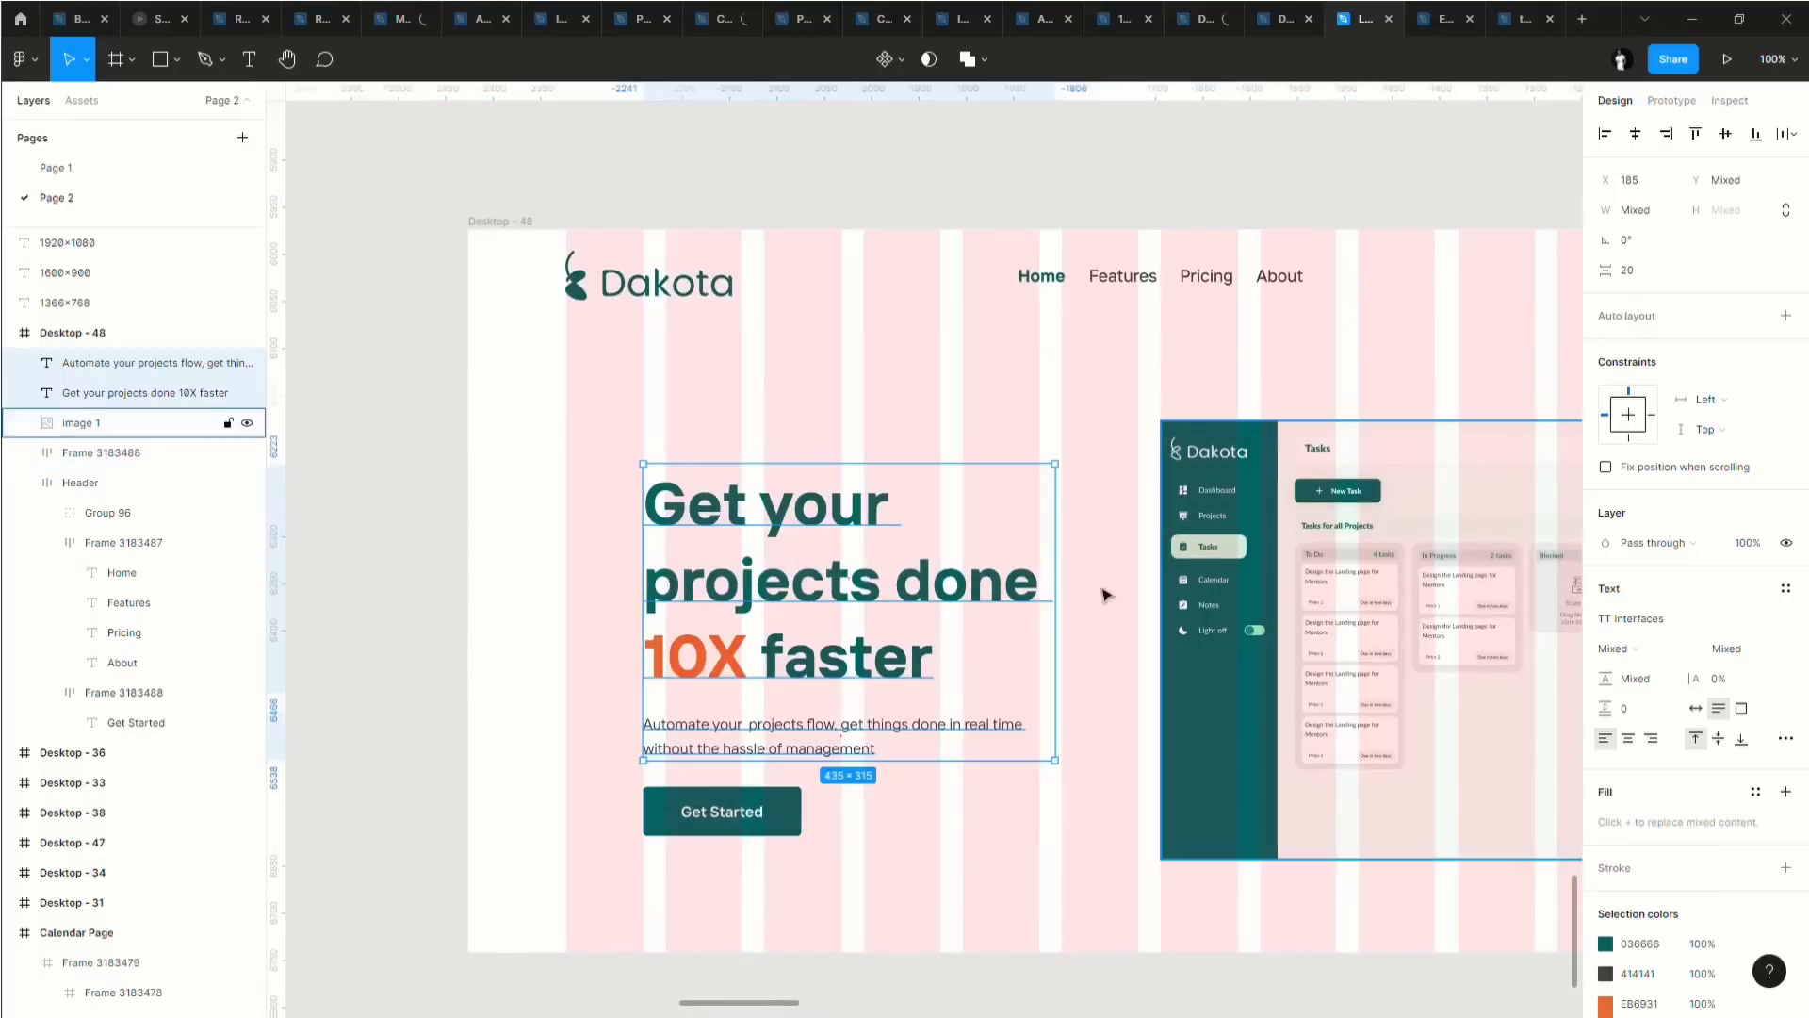
shift+click(754, 736)
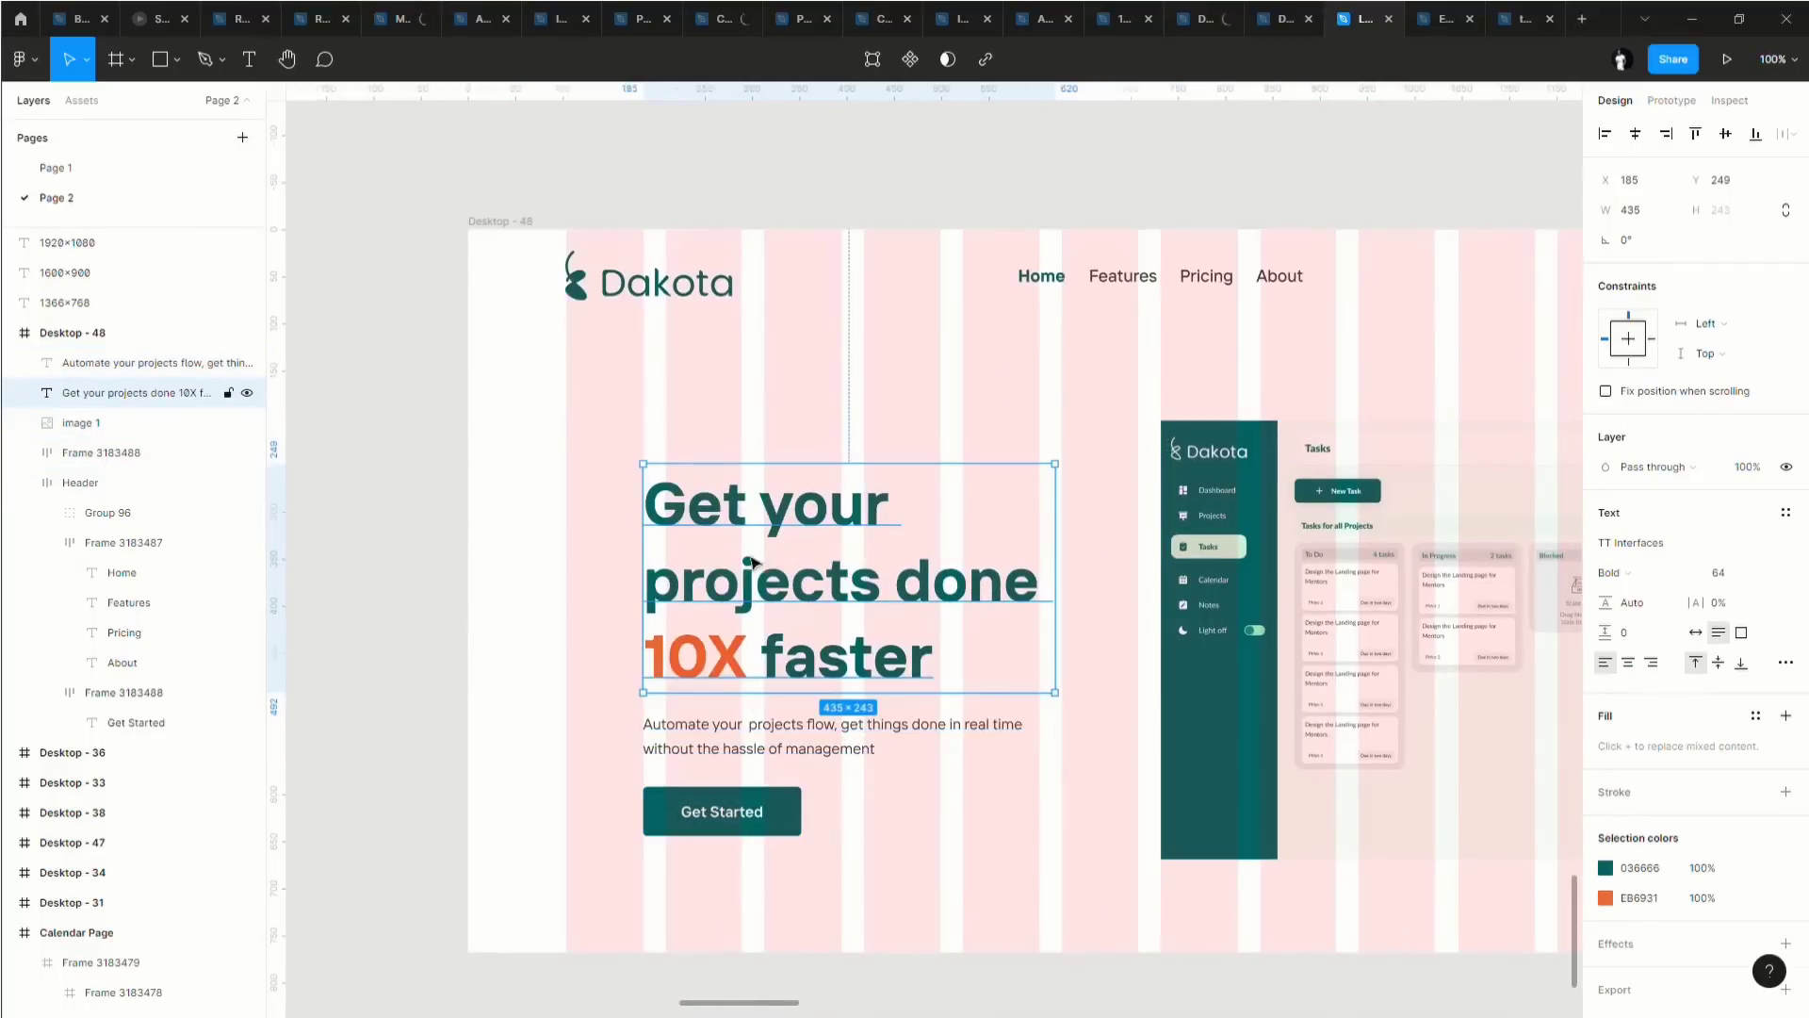
click(1725, 580)
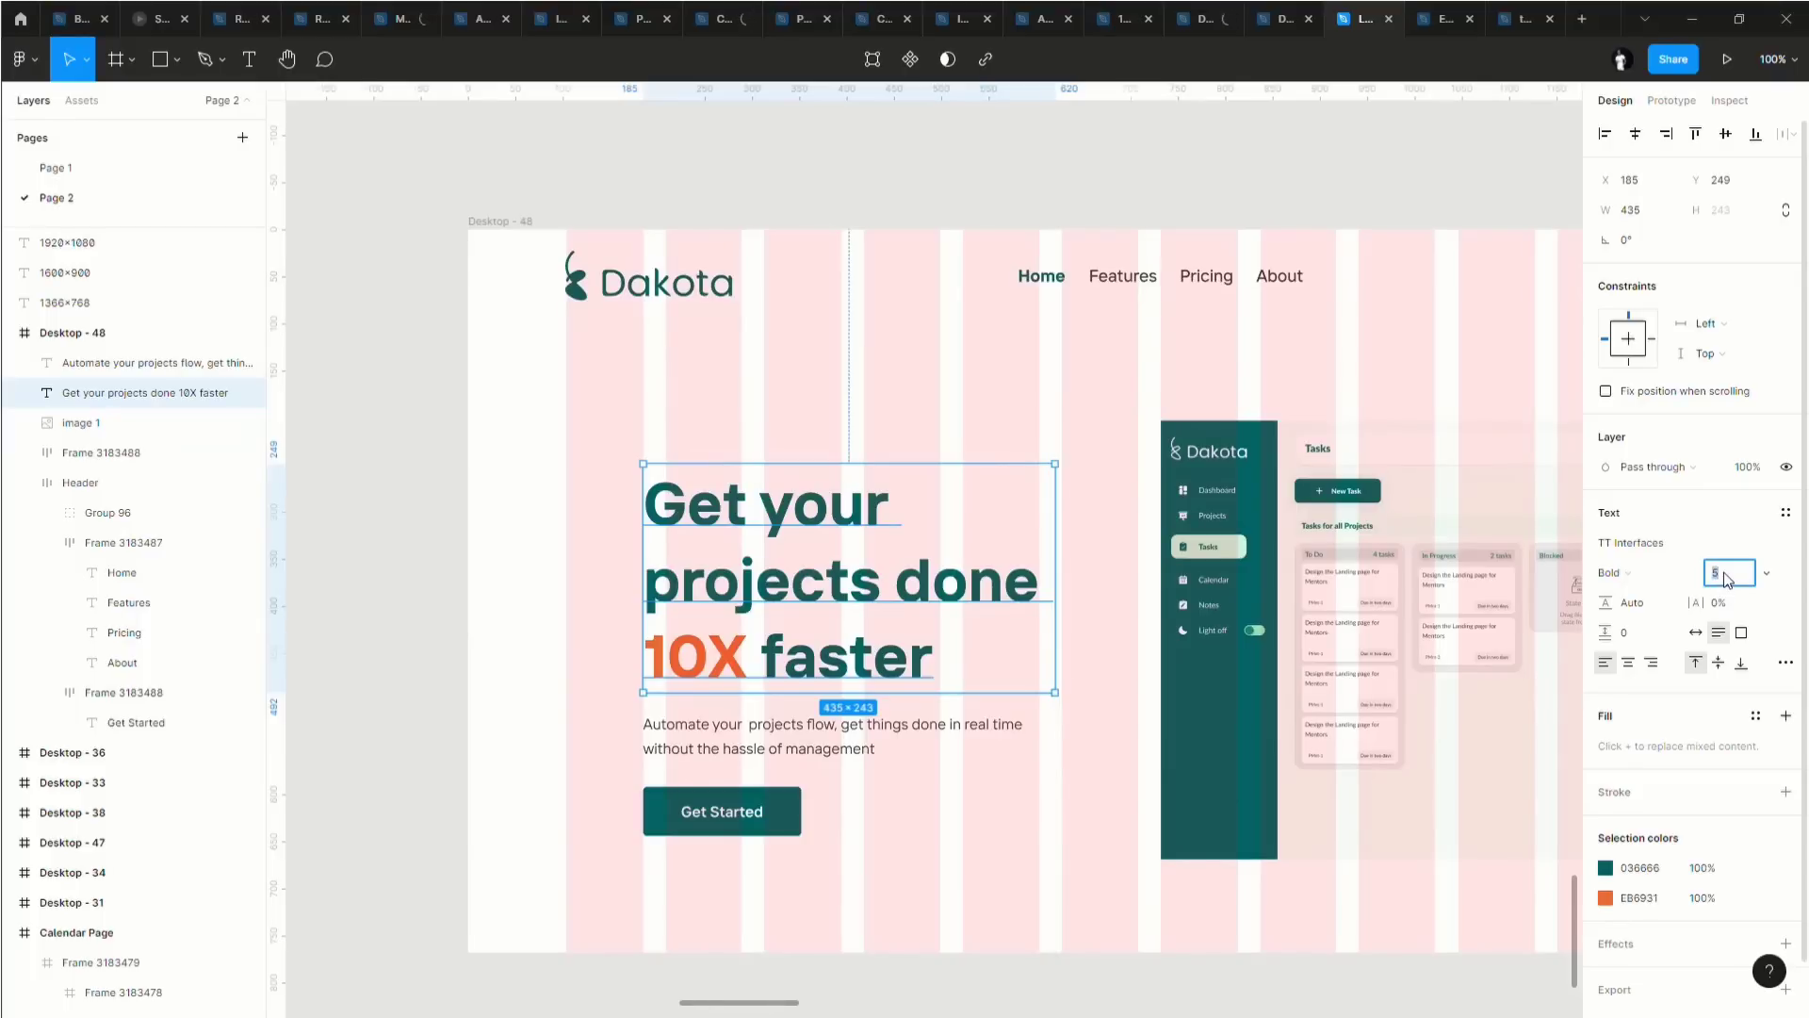
key(Return)
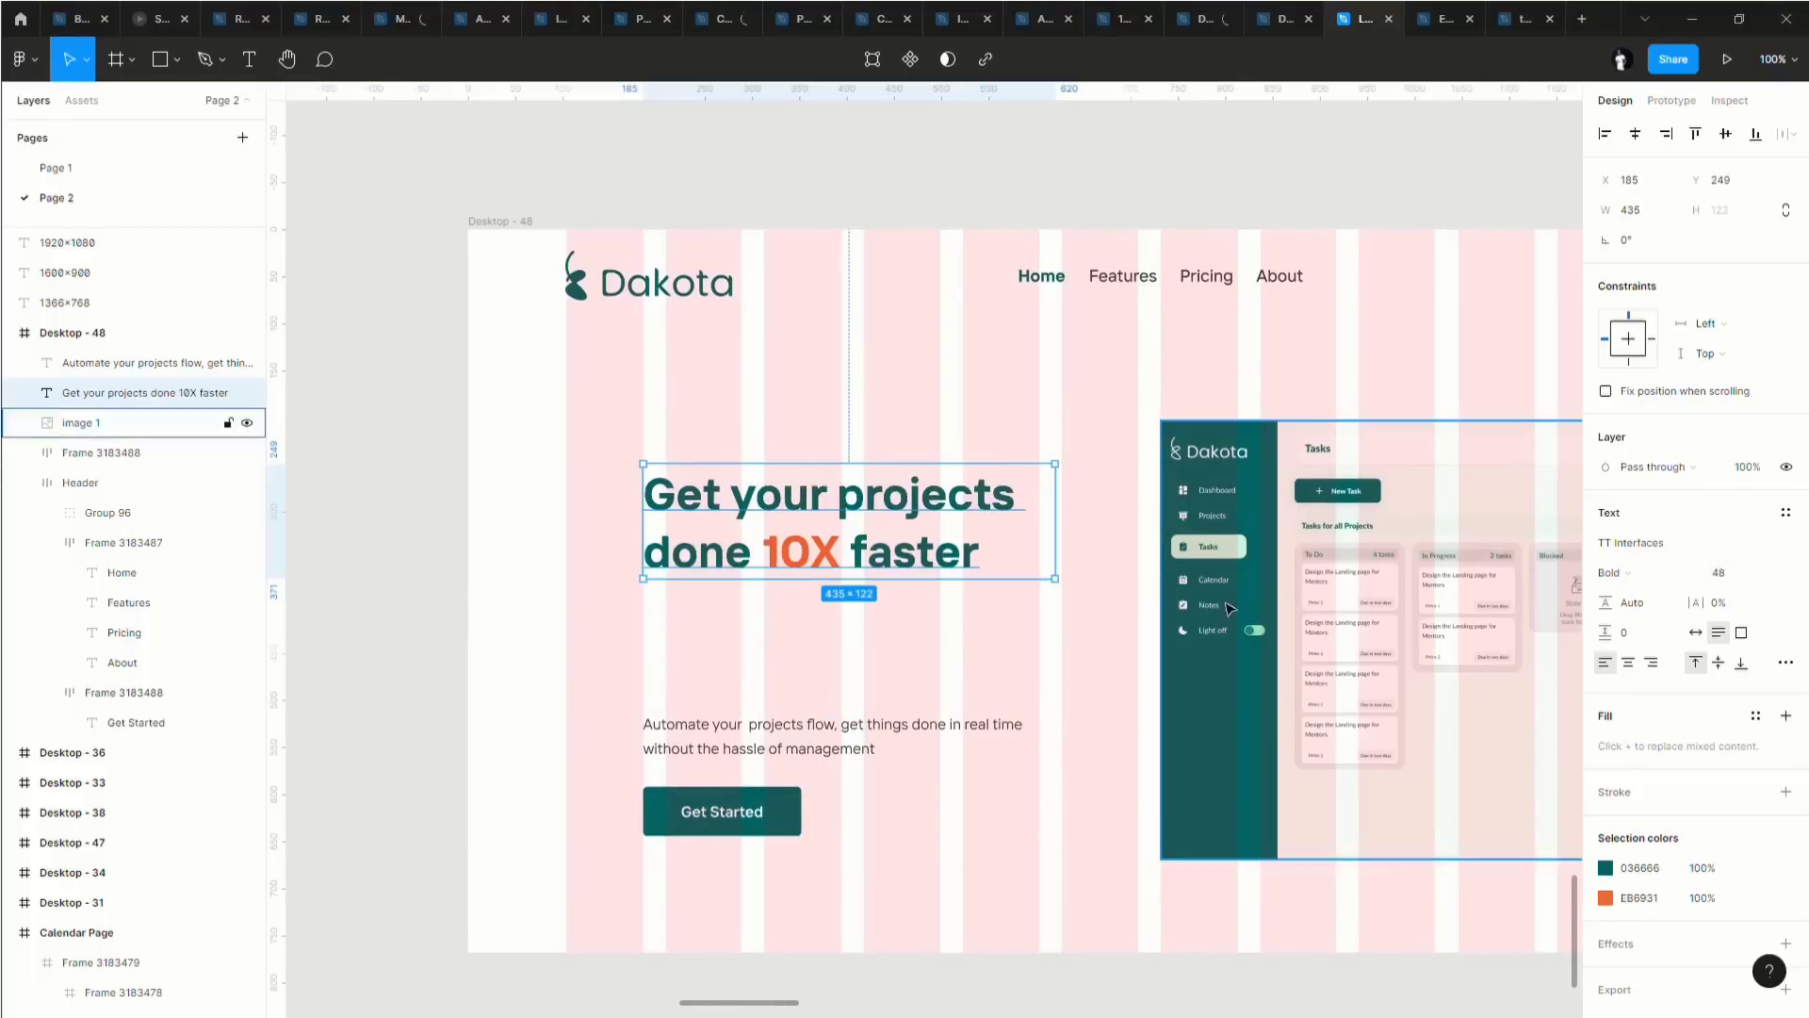
drag(1056, 577, 1049, 573)
Move the description text up beneath the headline and set the vertical spacing between the two to 16.
click(808, 744)
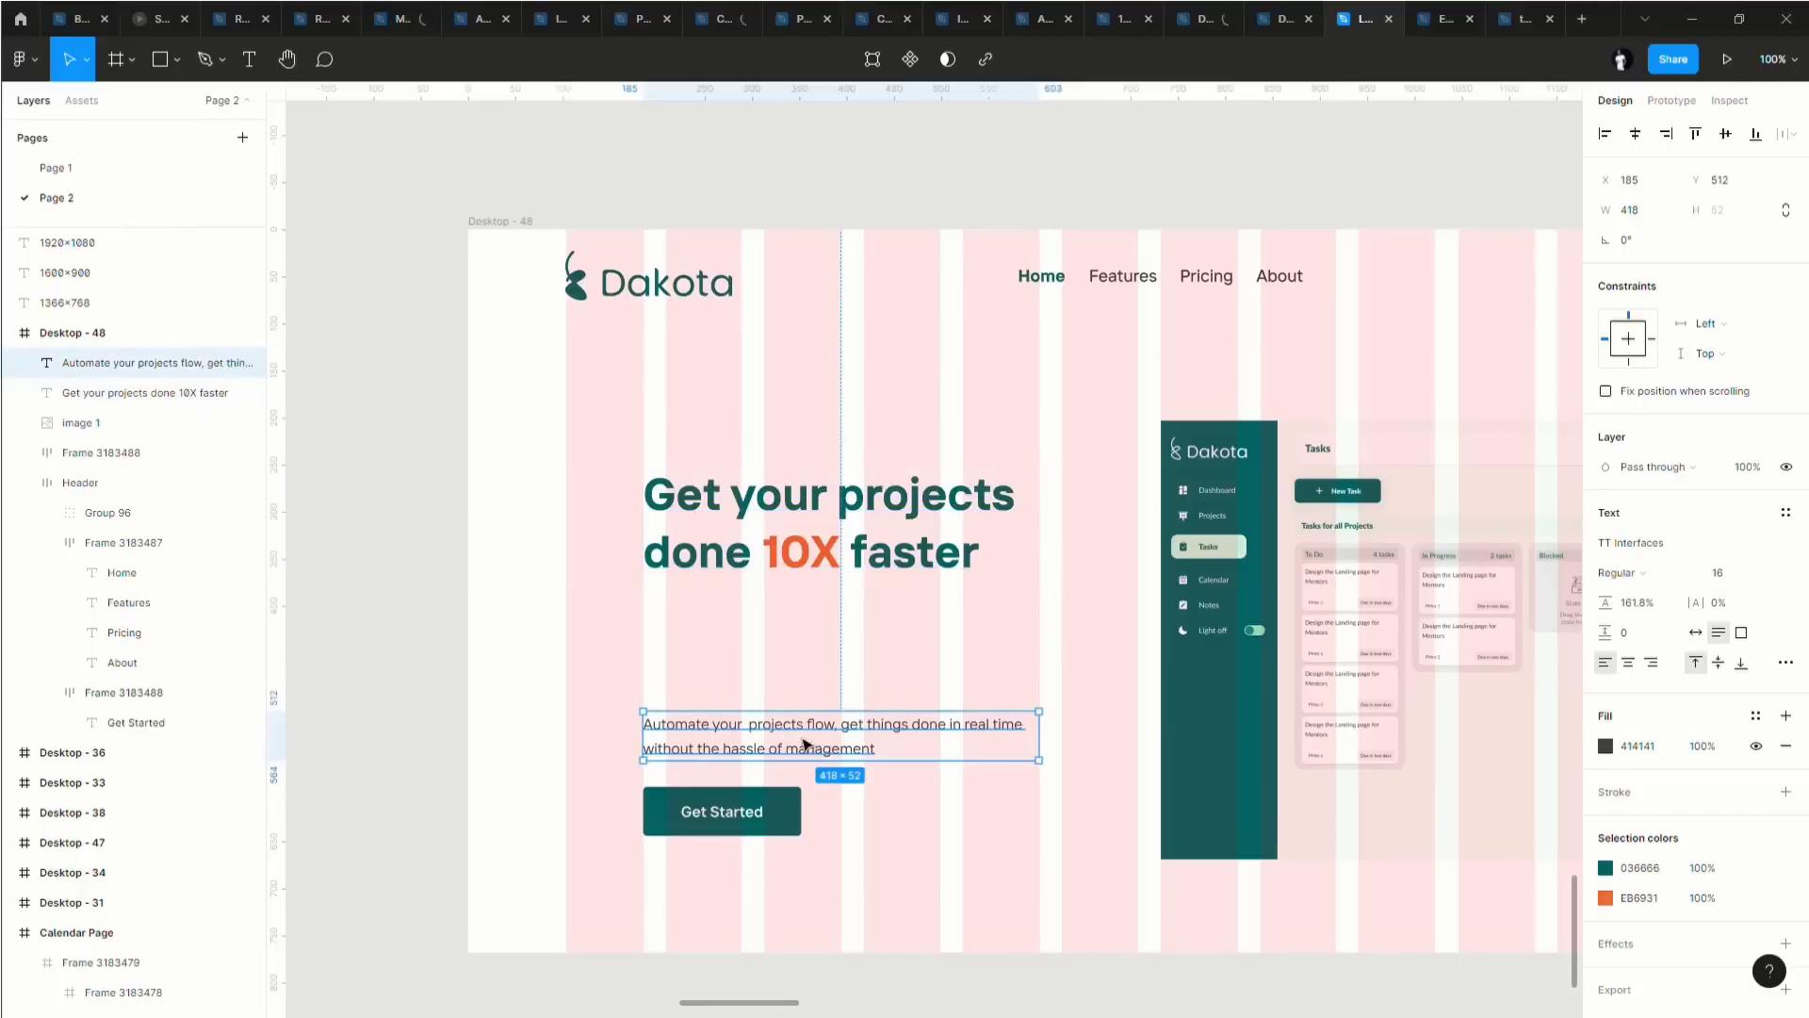
drag(730, 755, 729, 641)
shift+click(723, 569)
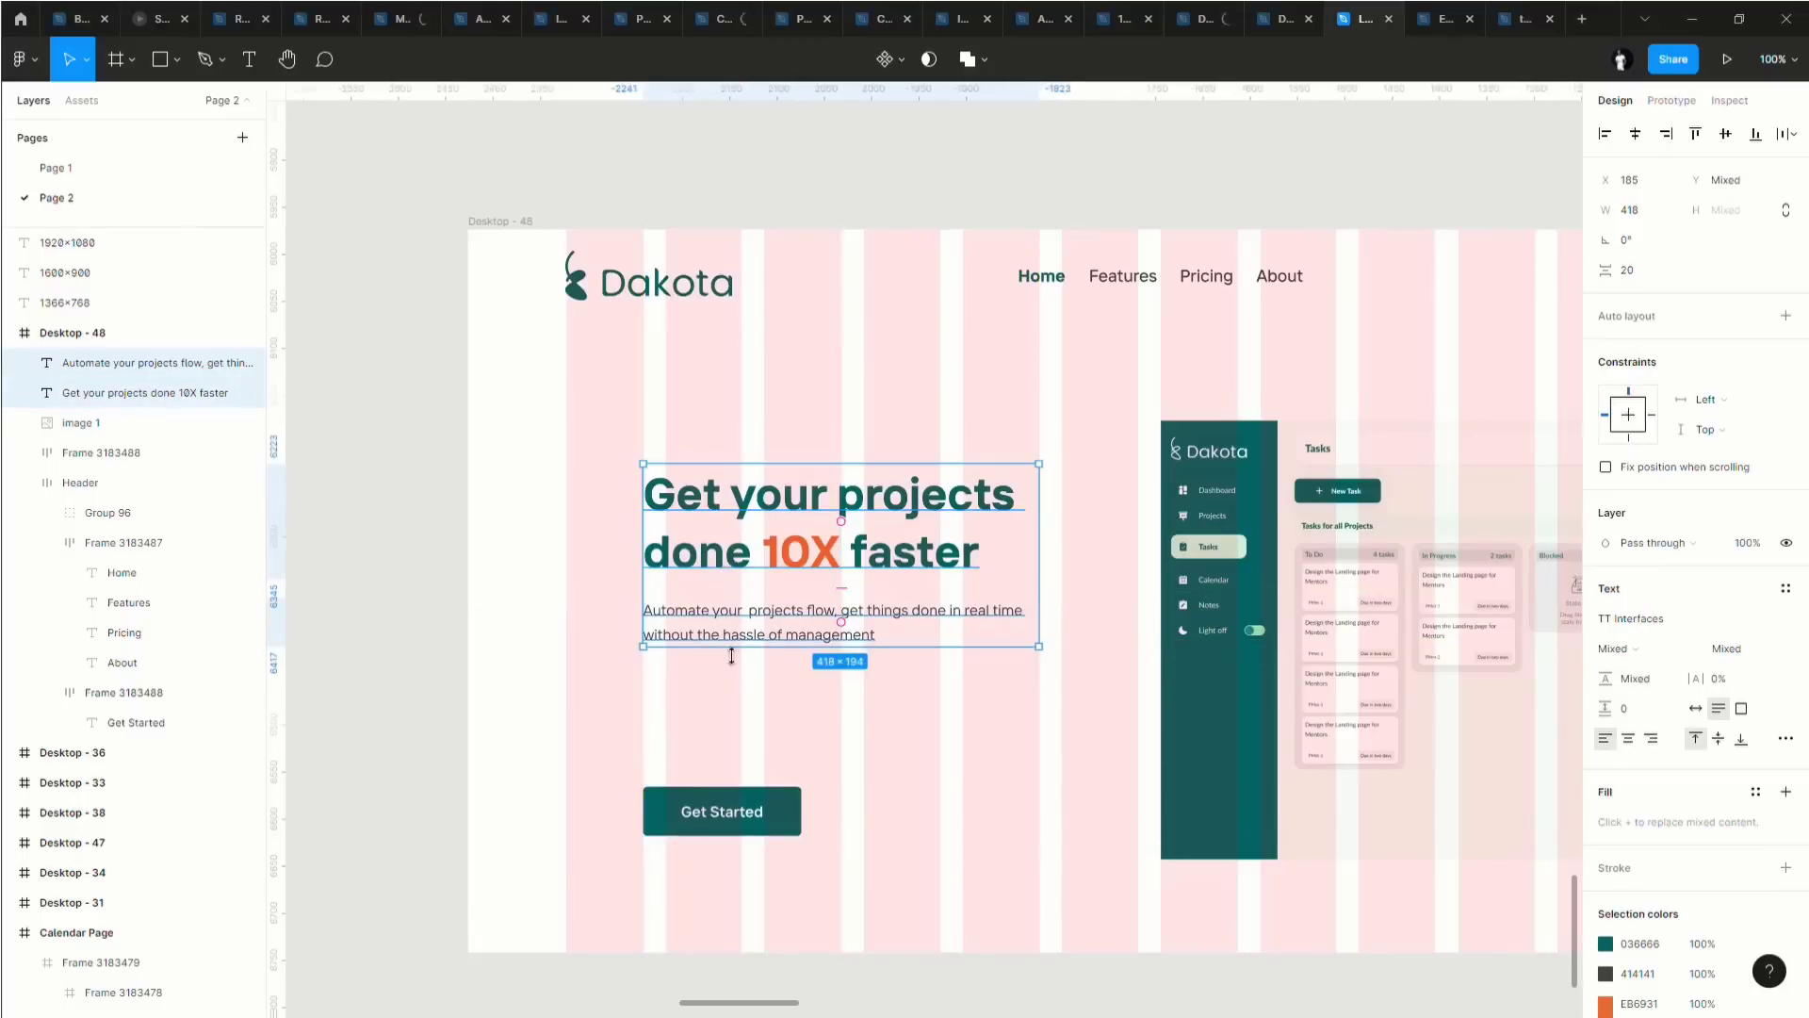
click(1640, 274)
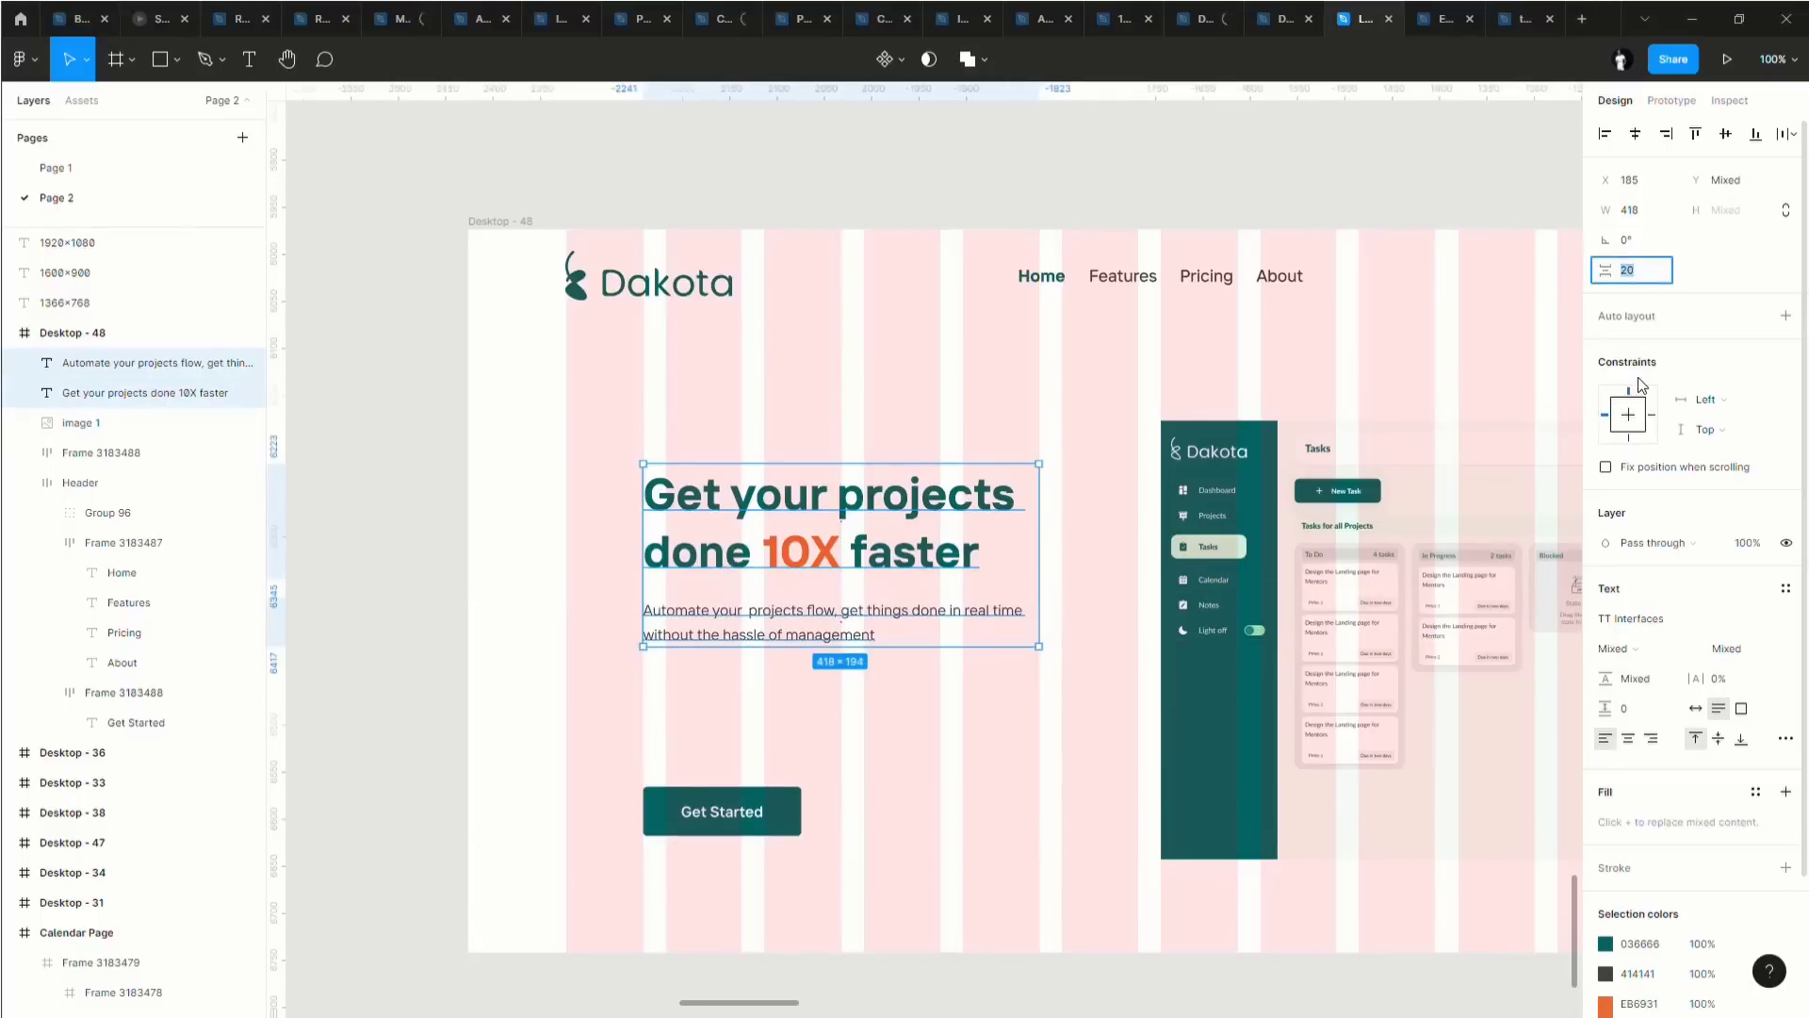
text(16)
key(Return)
Move the hero button up beneath the description and change its label to "Try free".
click(740, 809)
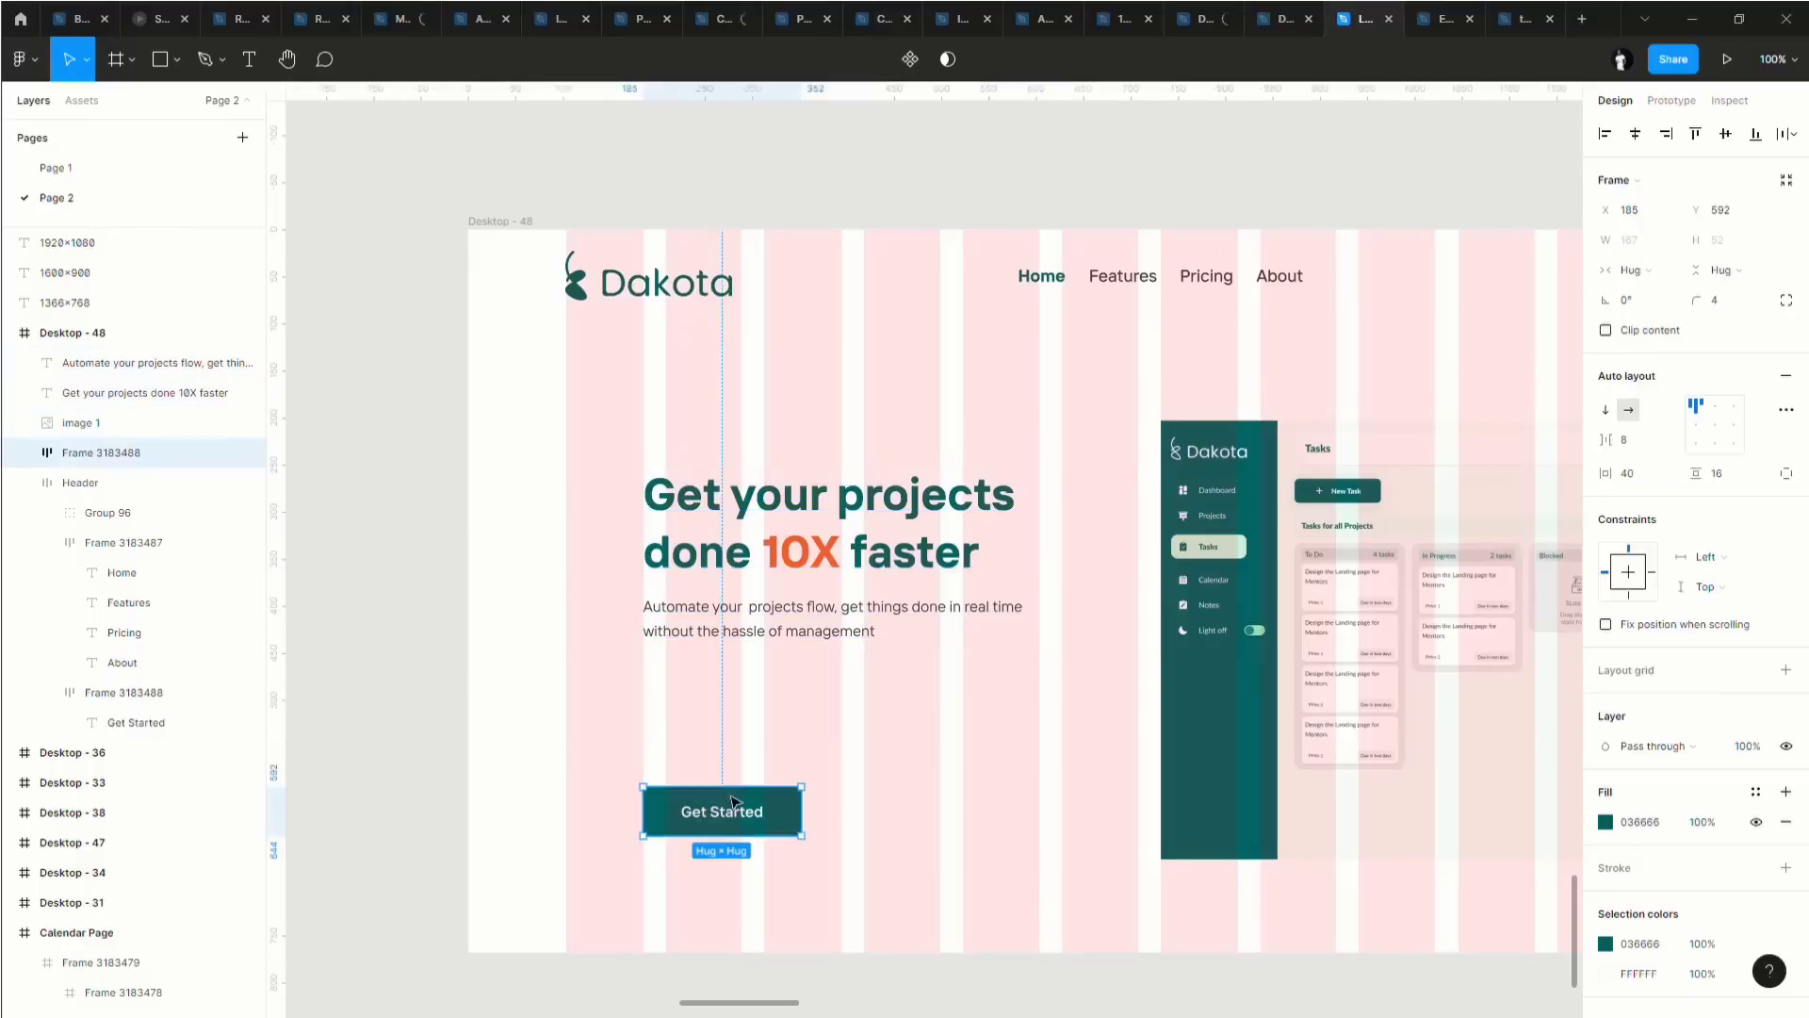
drag(751, 819, 747, 699)
double_click(744, 697)
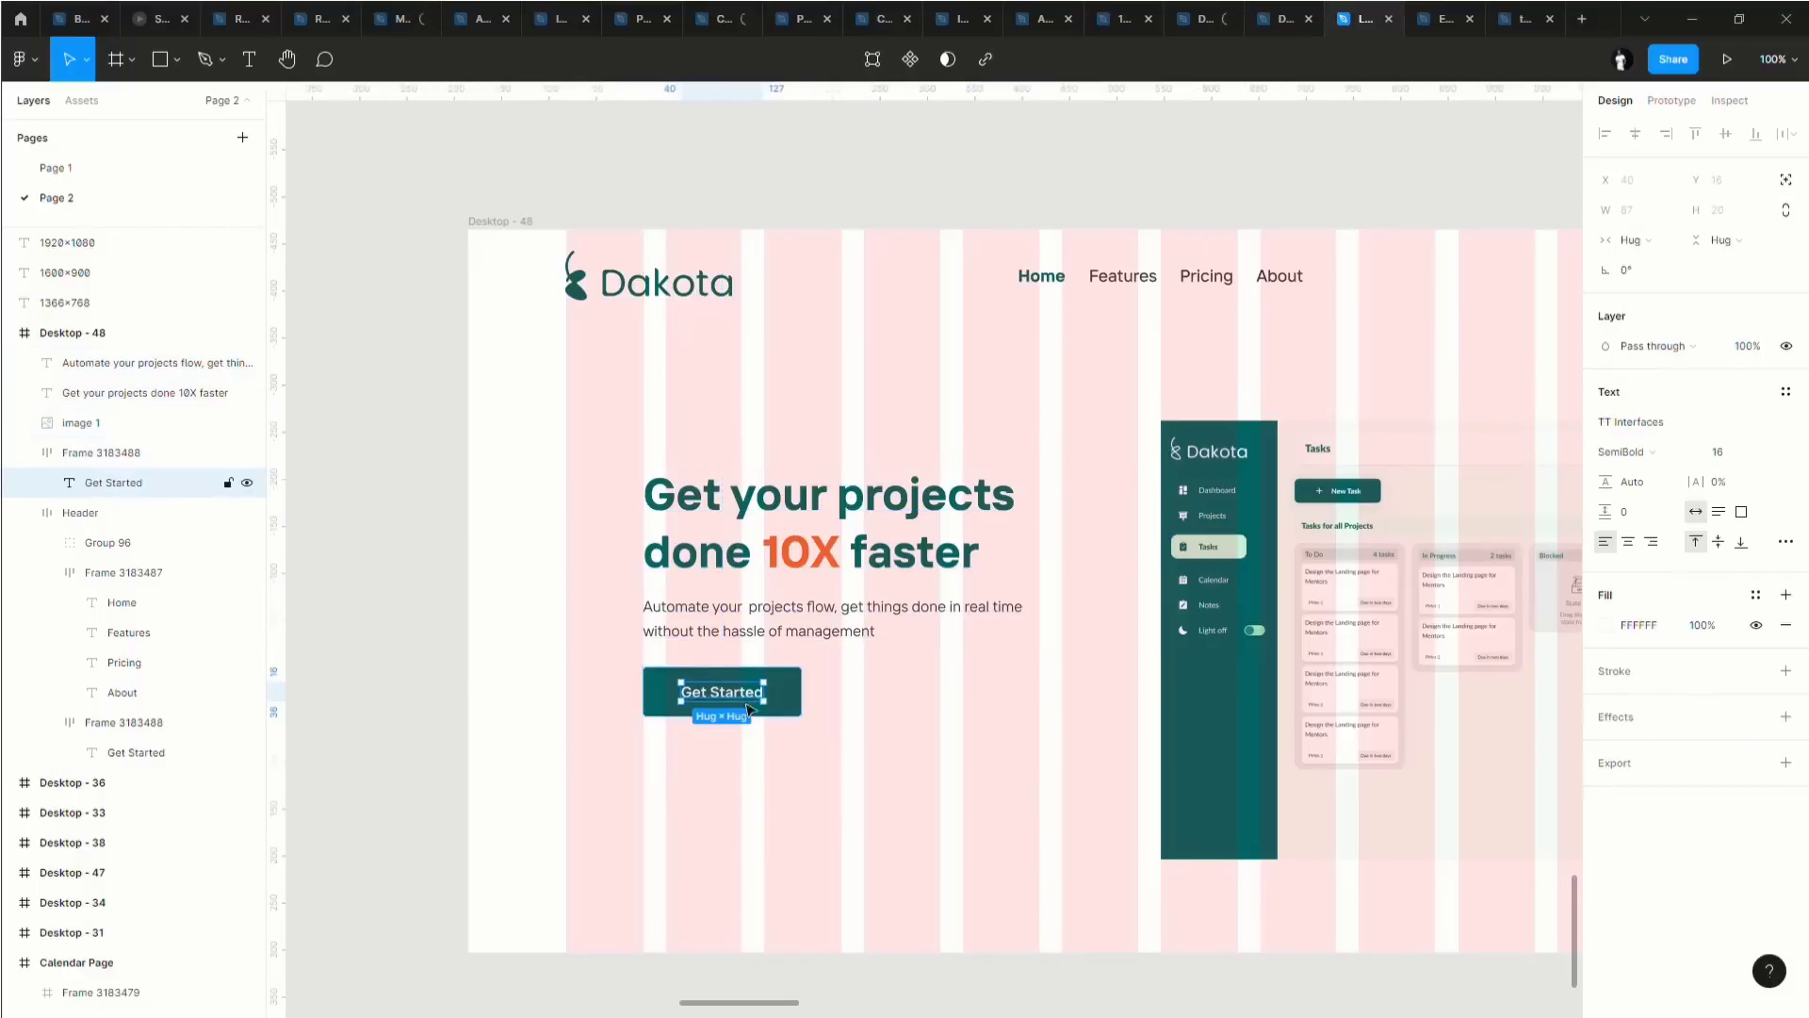
double_click(736, 702)
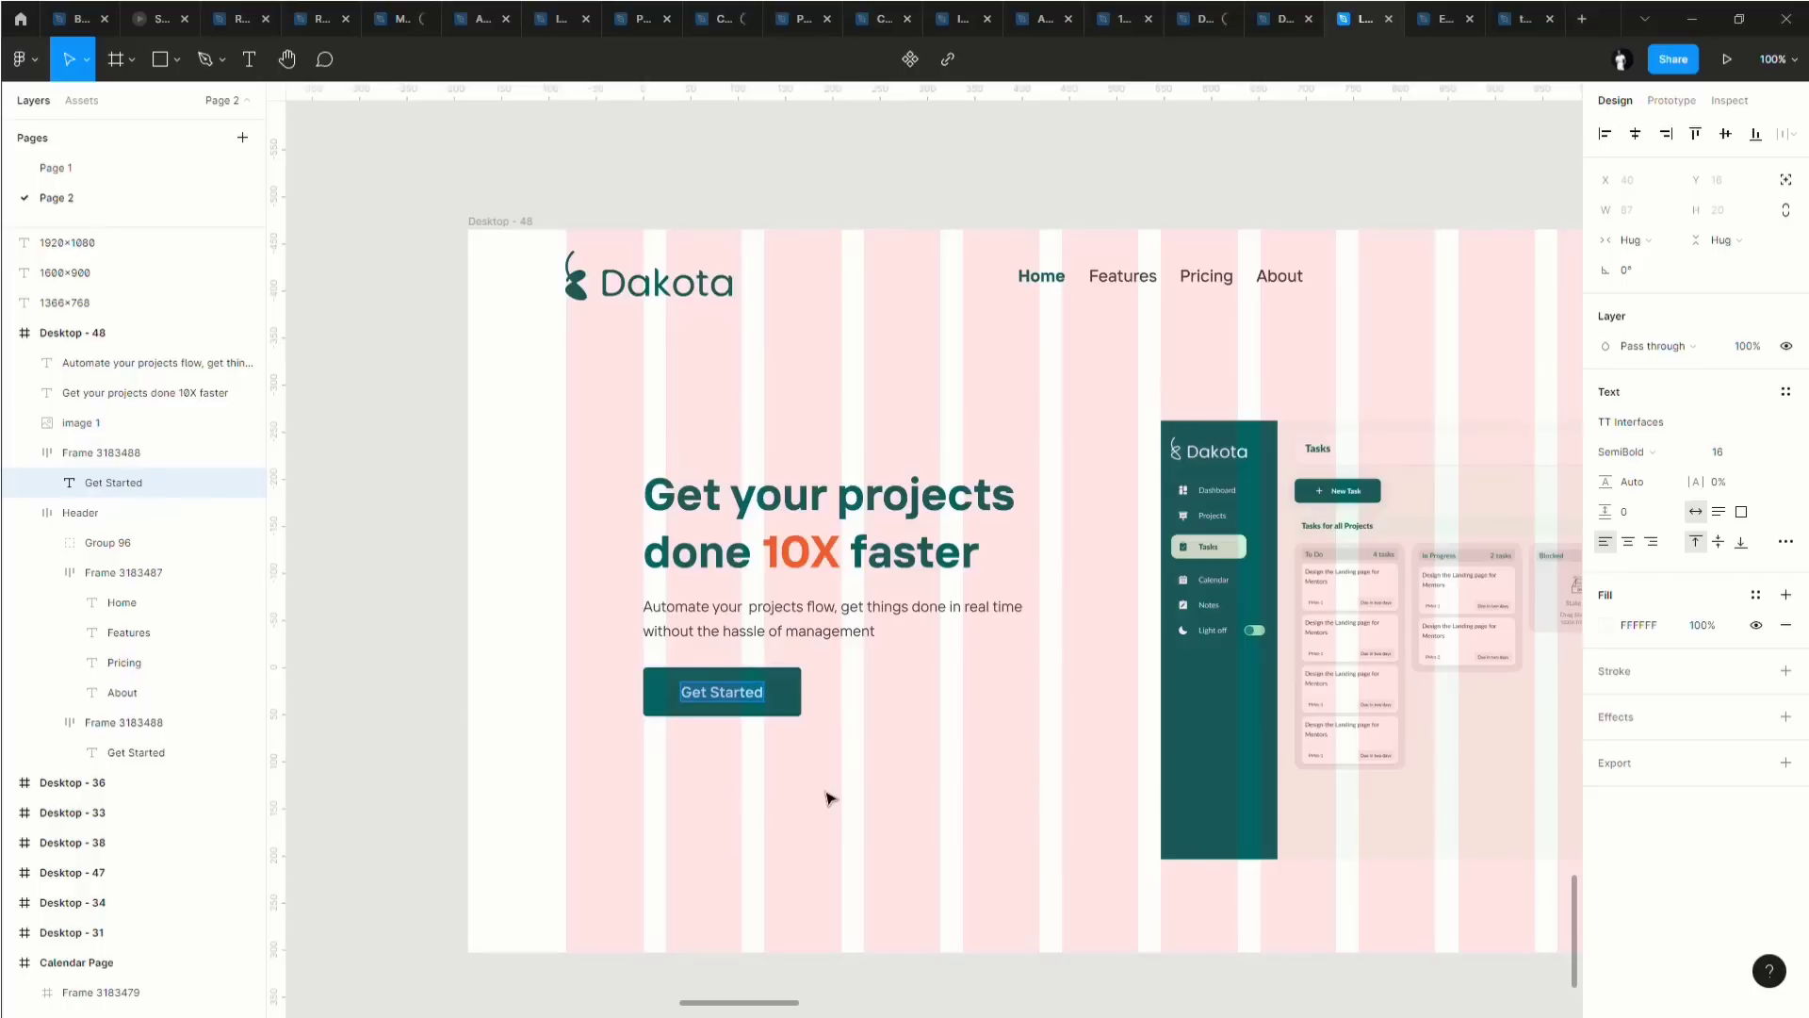
text(Try)
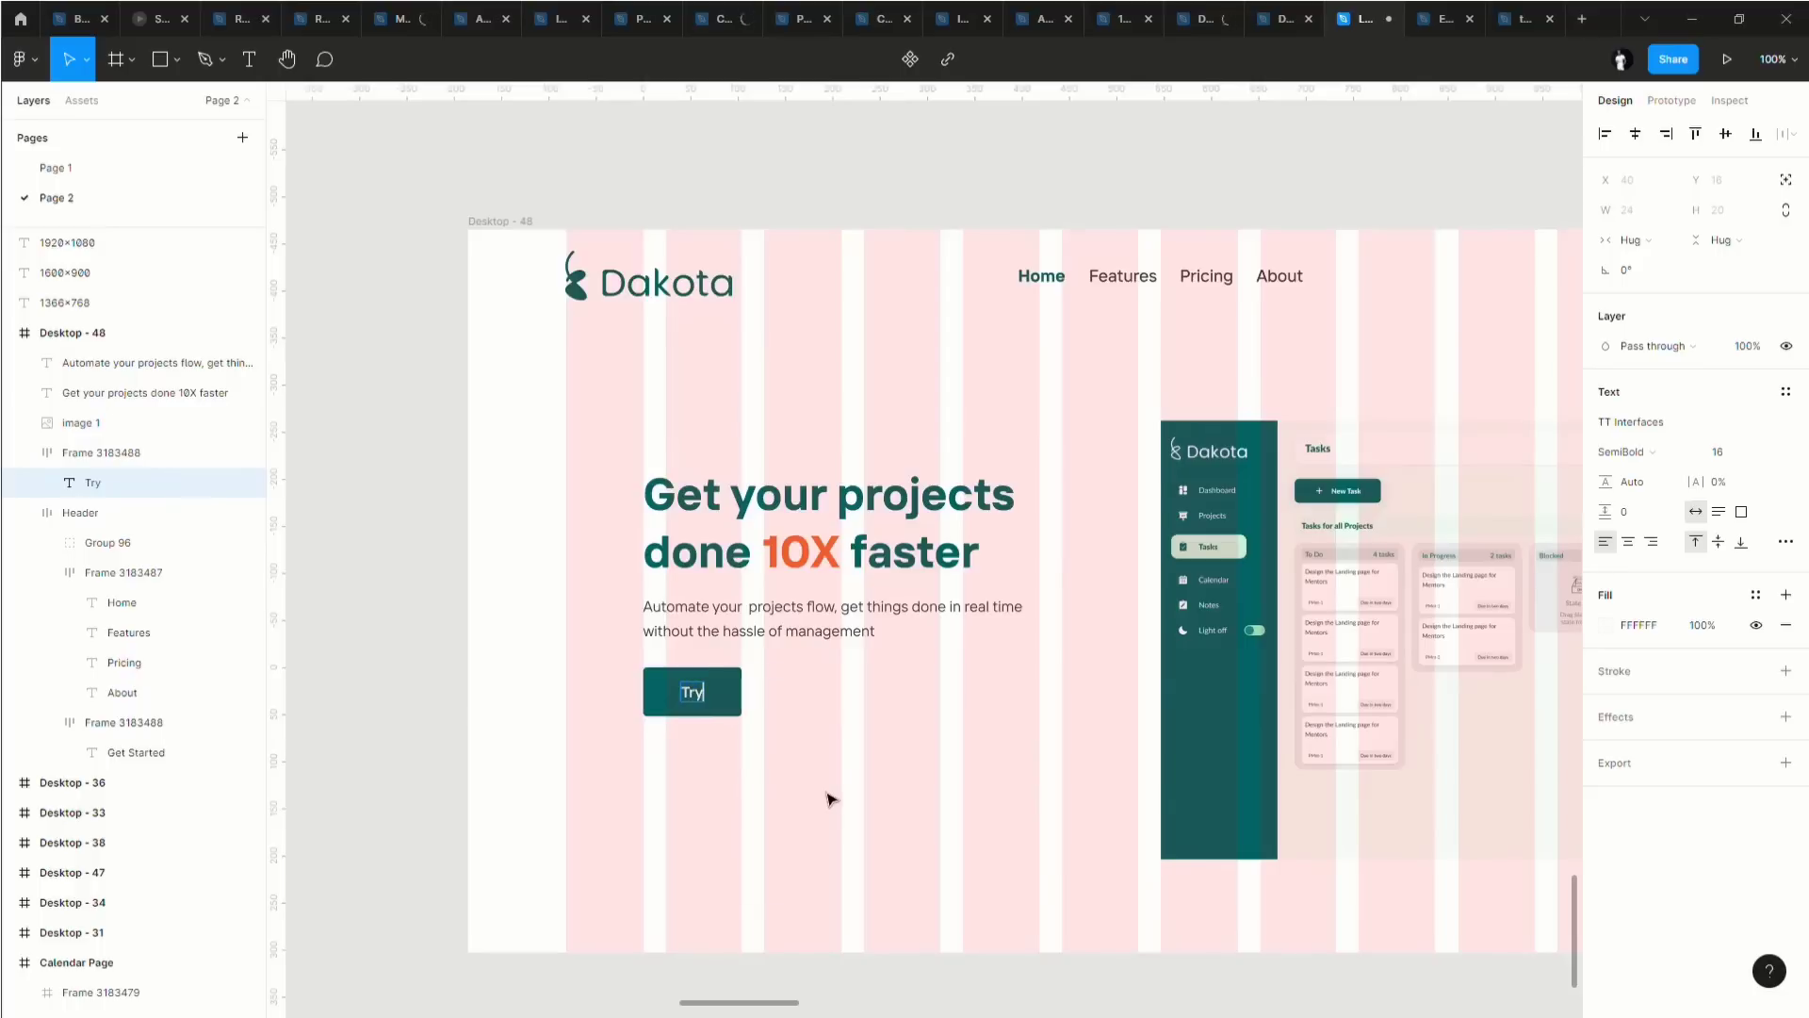
text( free)
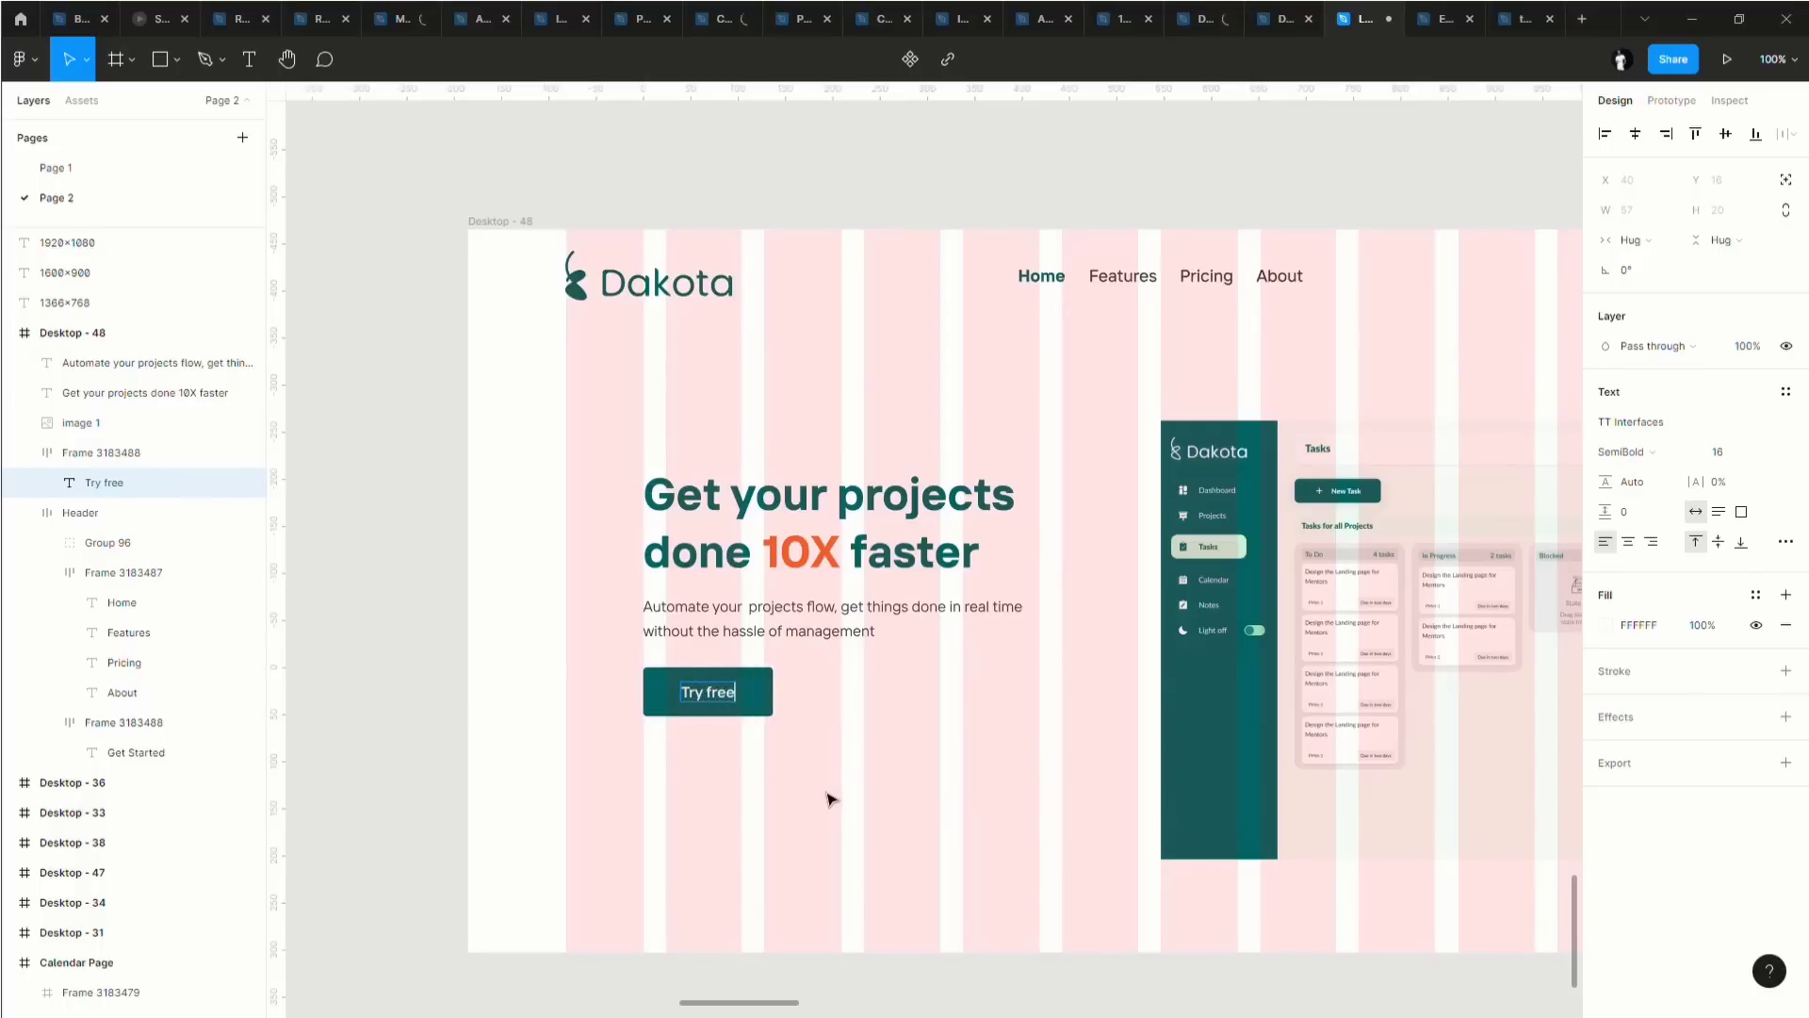
key(Escape)
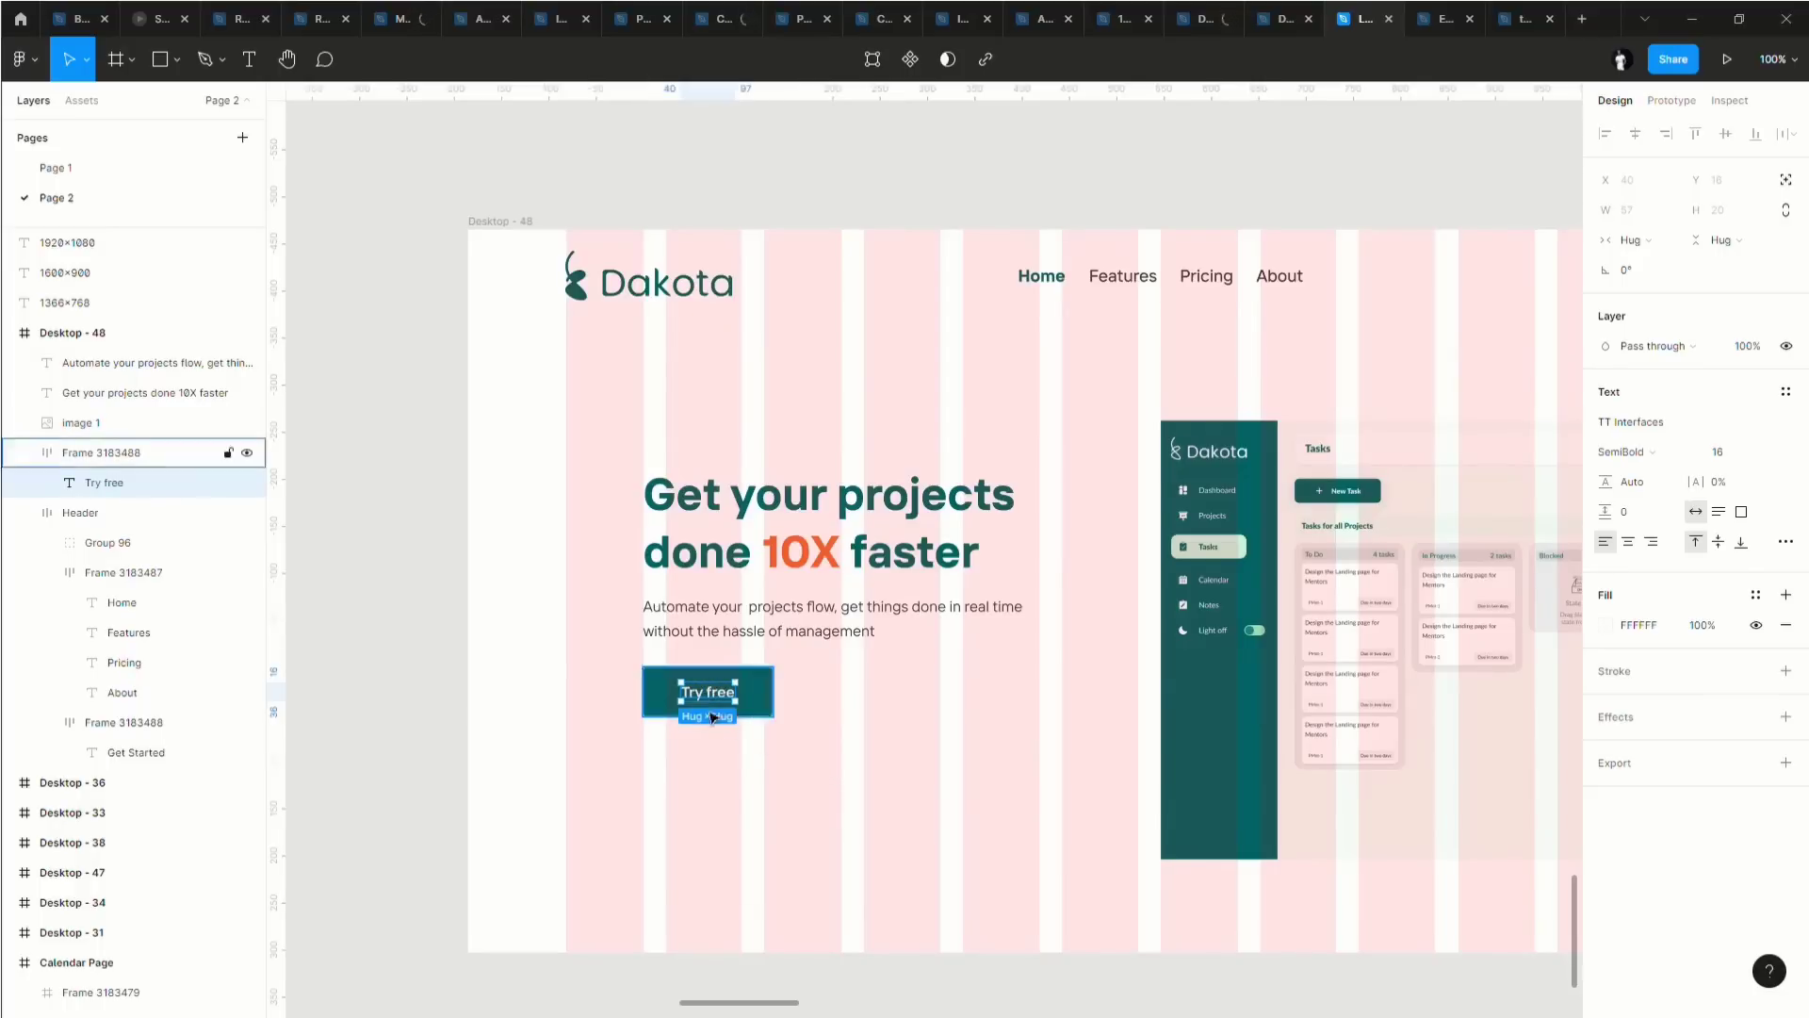
Replace the hero button's label with "Start free trial".
scroll(711, 714, up, 3)
scroll(710, 713, up, 5)
key(Return)
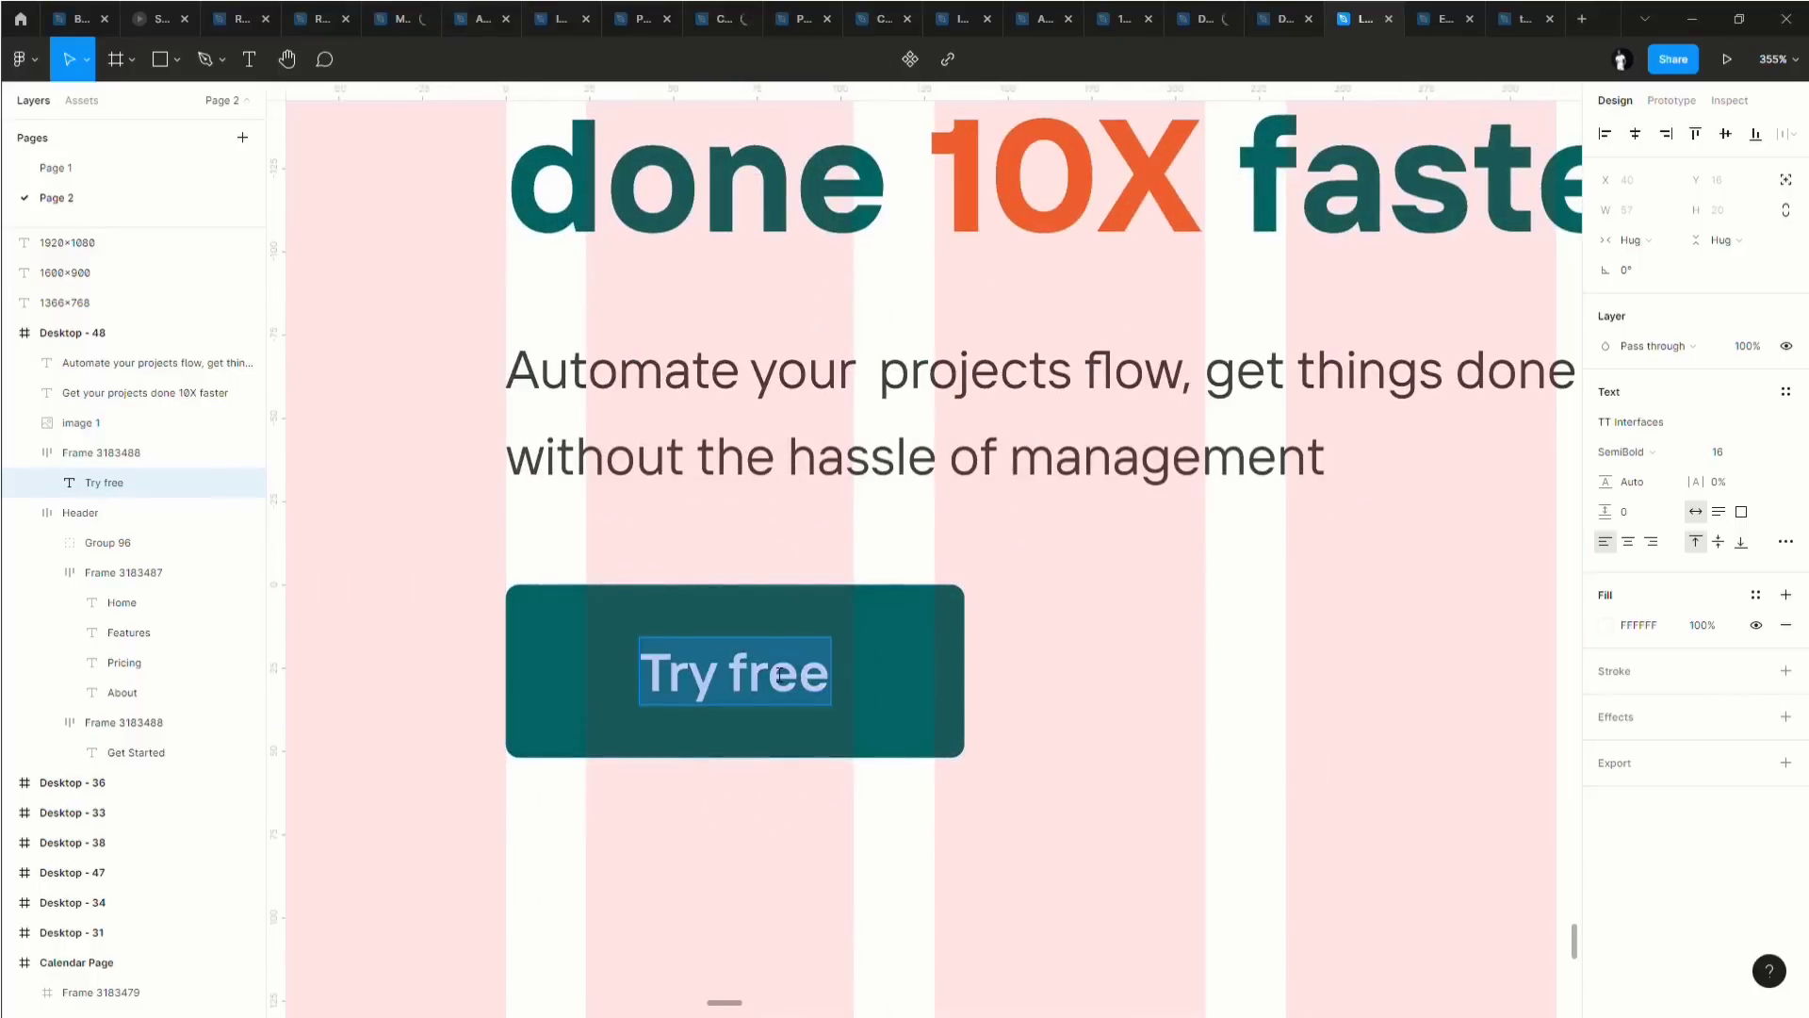
click(743, 681)
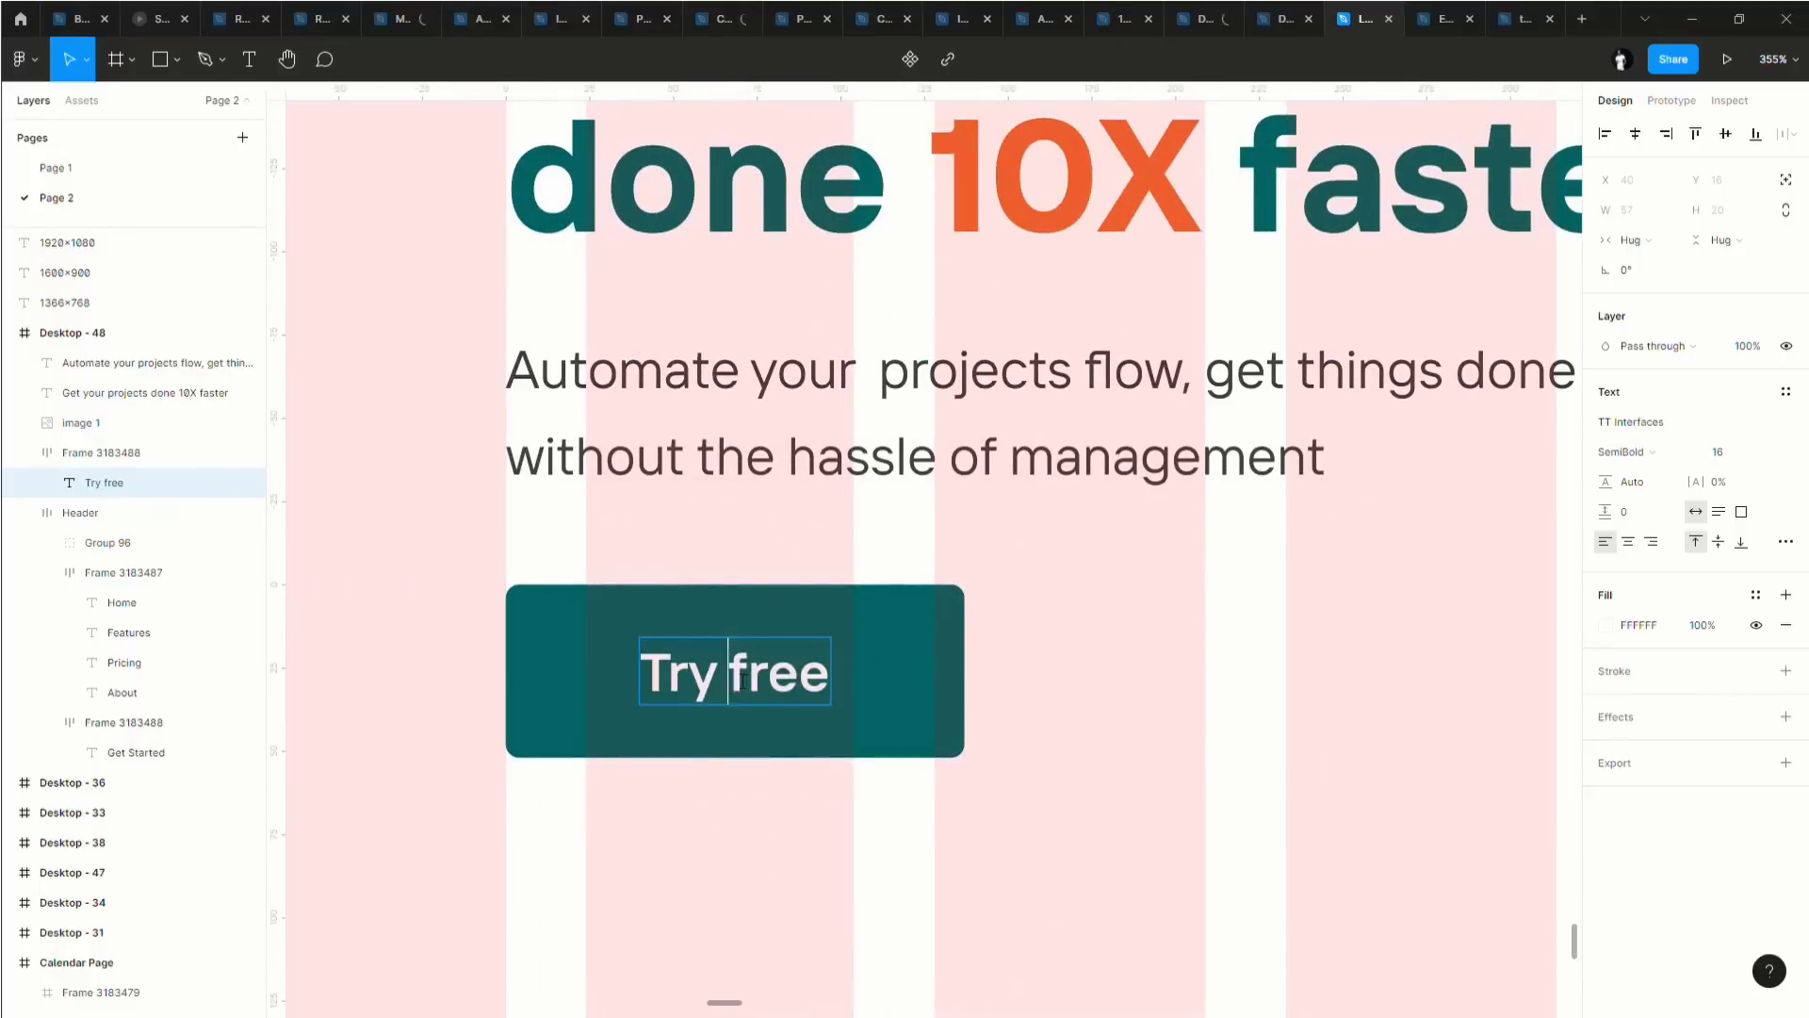
triple_click(744, 681)
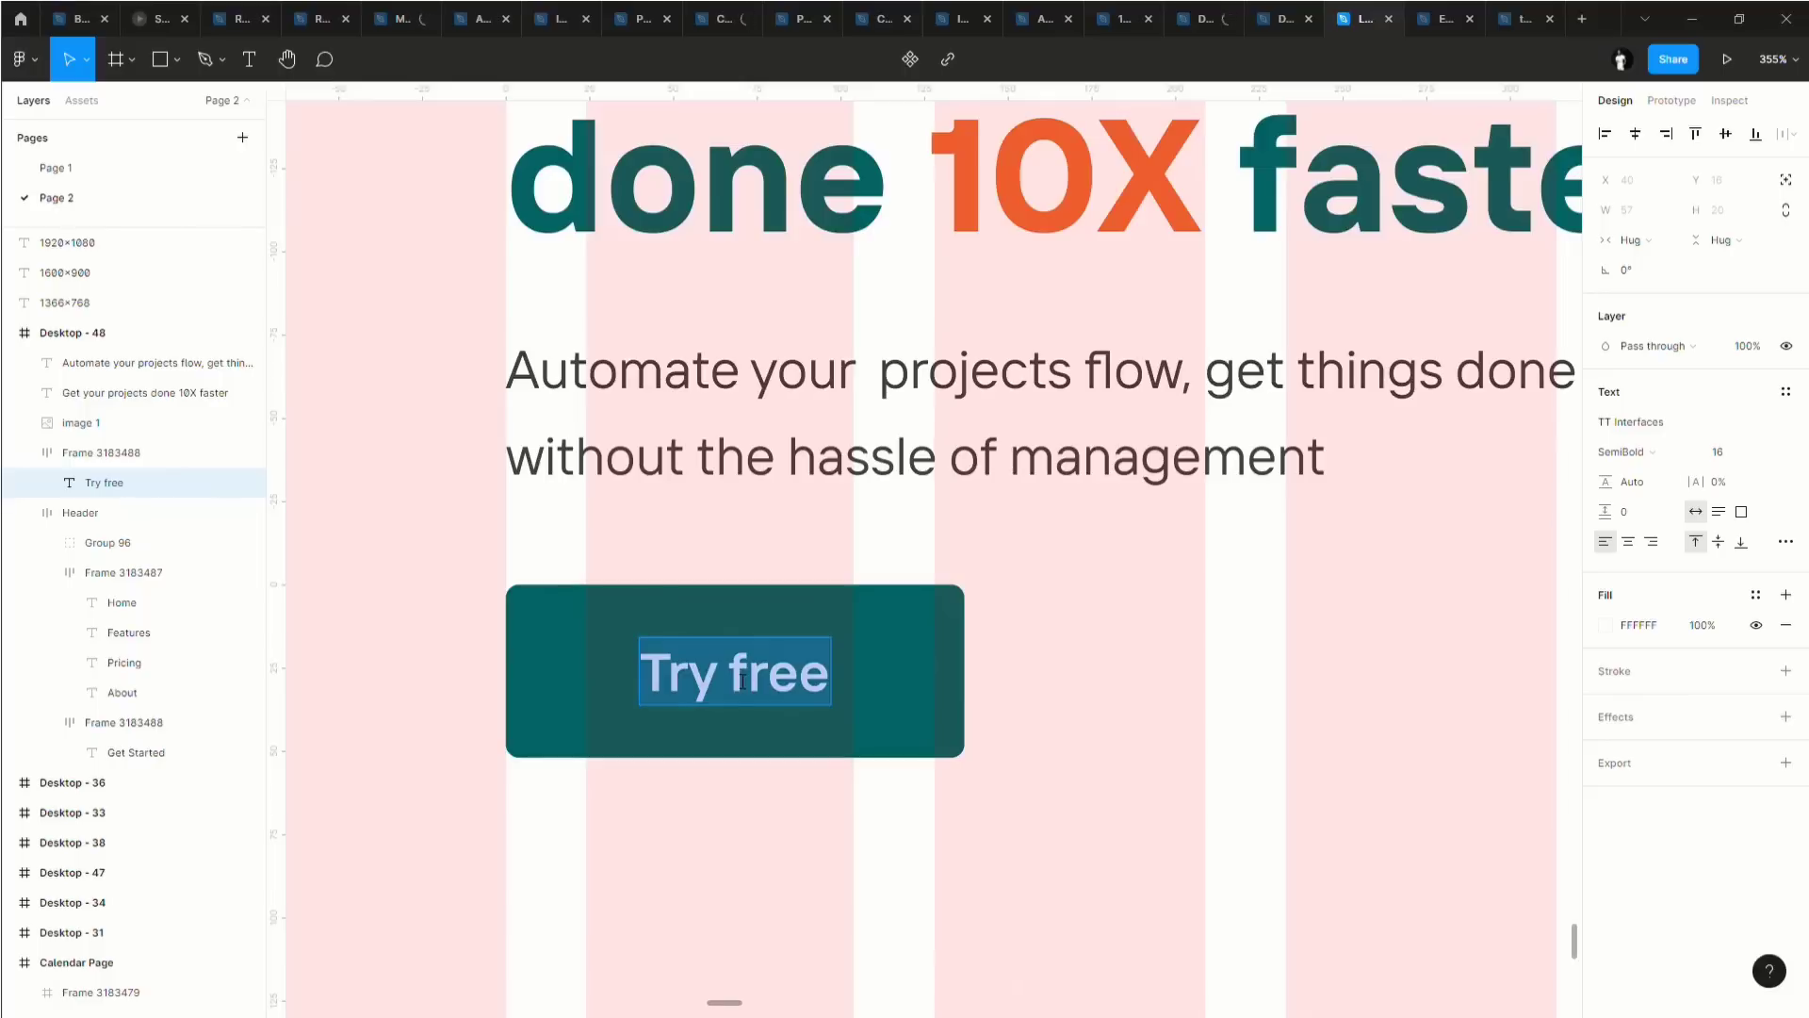
scroll(758, 703, down, 3)
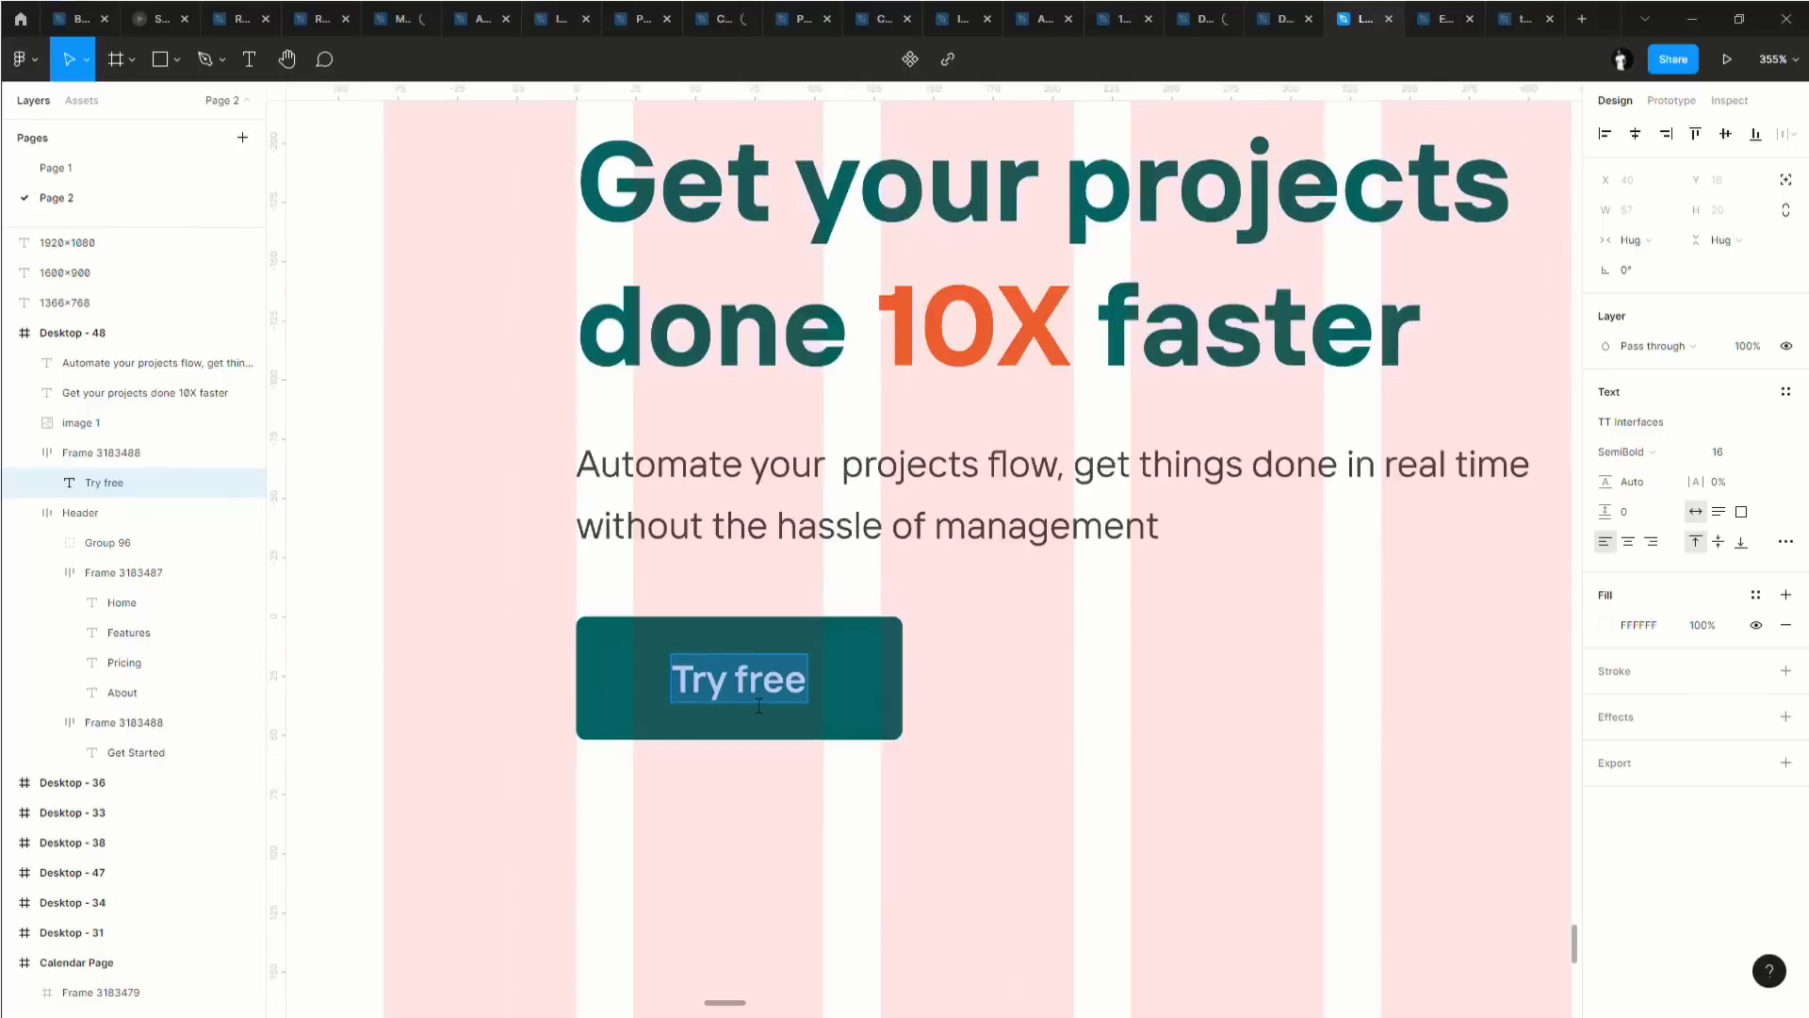
key(Escape)
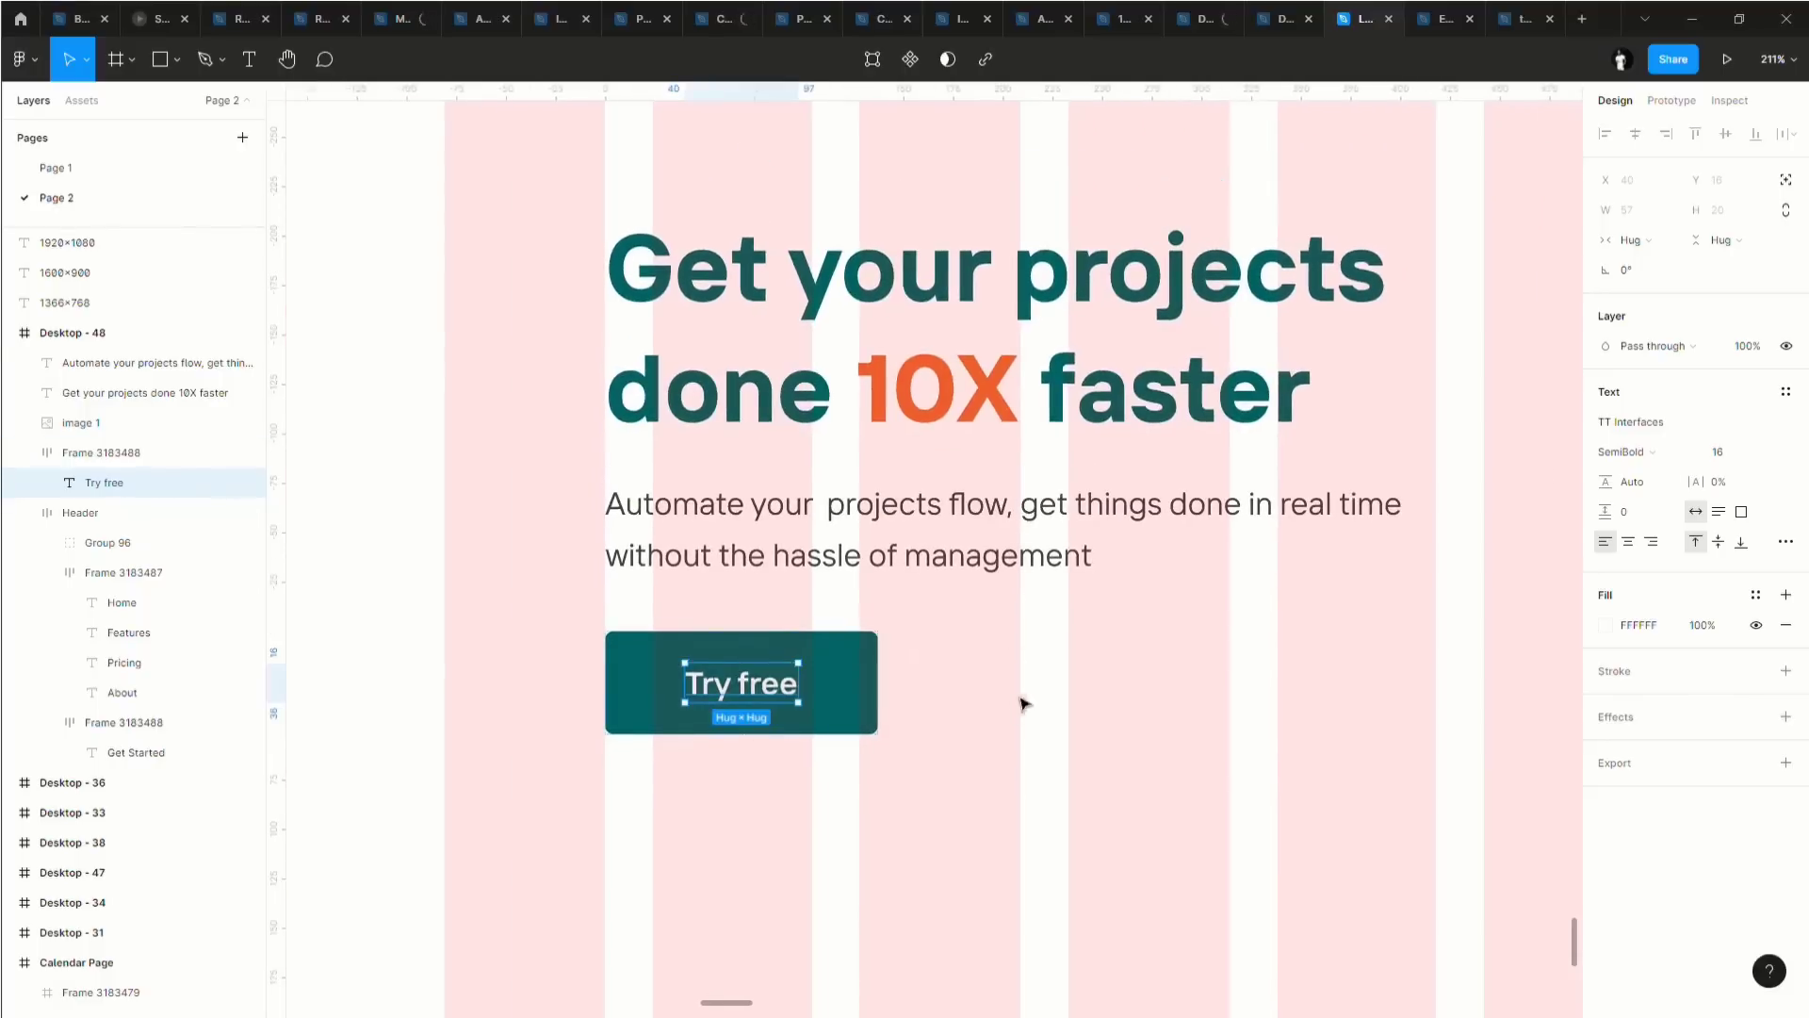
scroll(999, 711, down, 3)
double_click(810, 695)
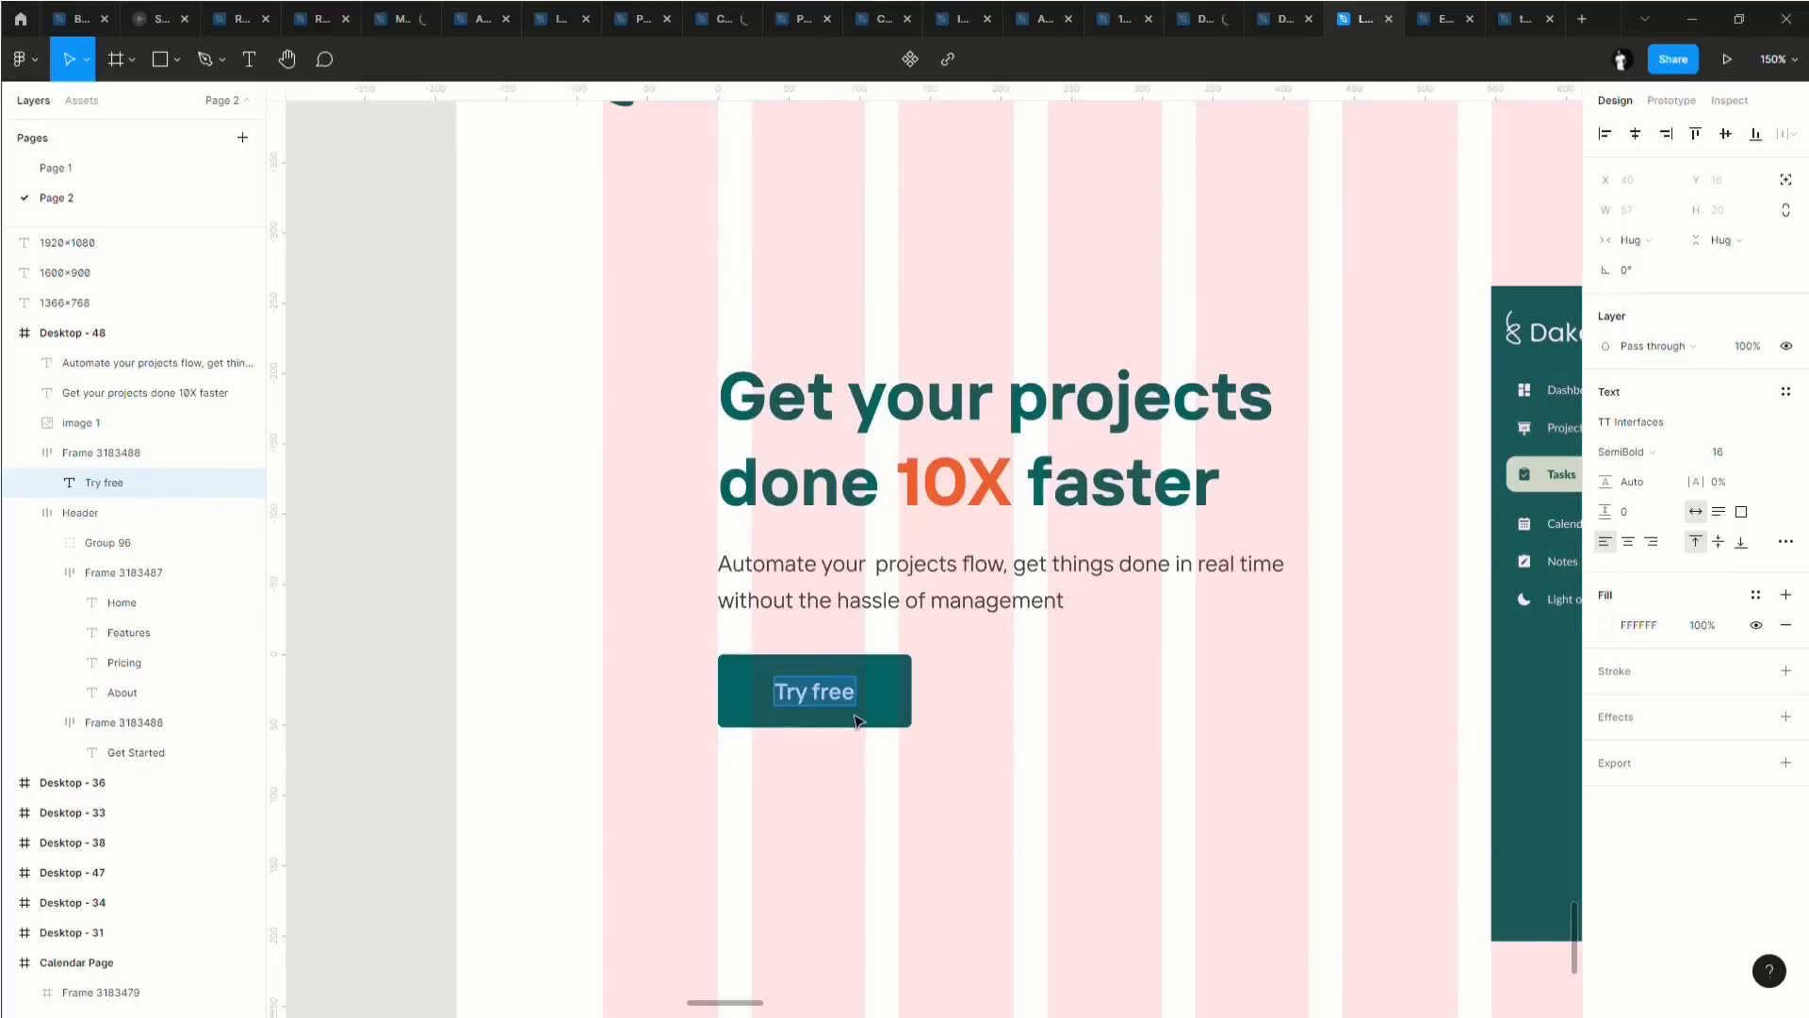
text(Sta)
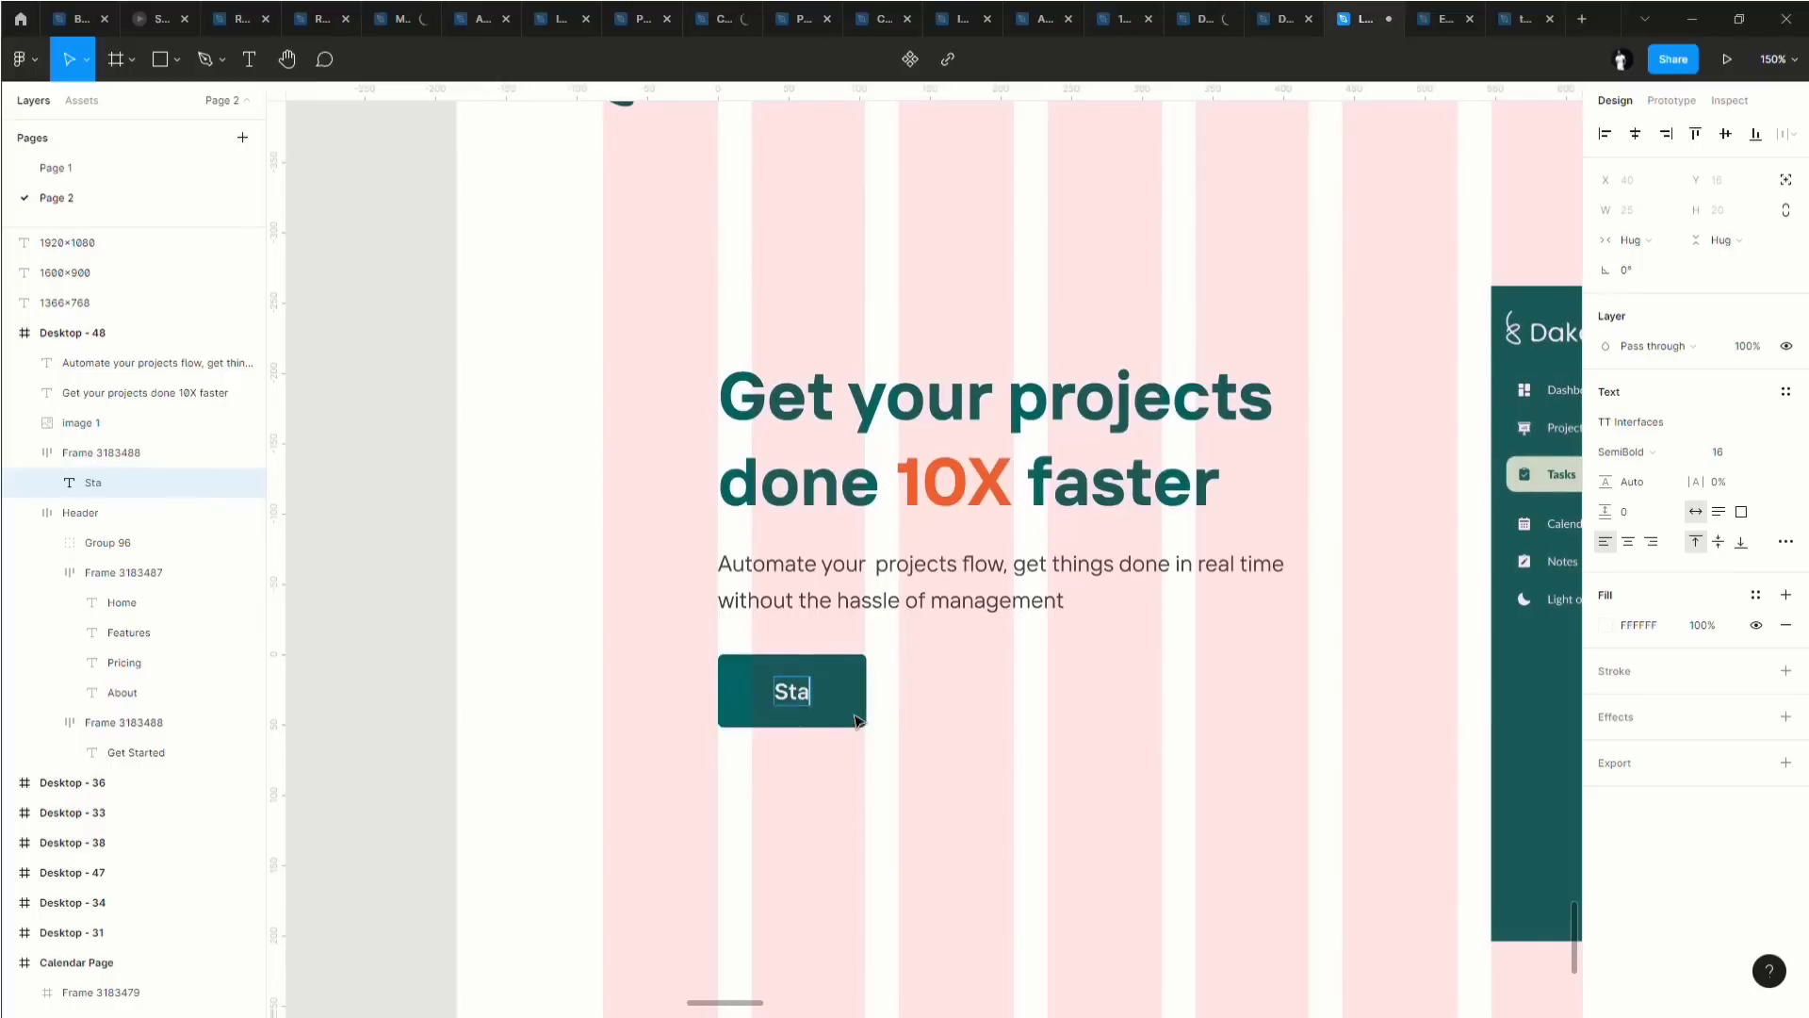
text(rt fr)
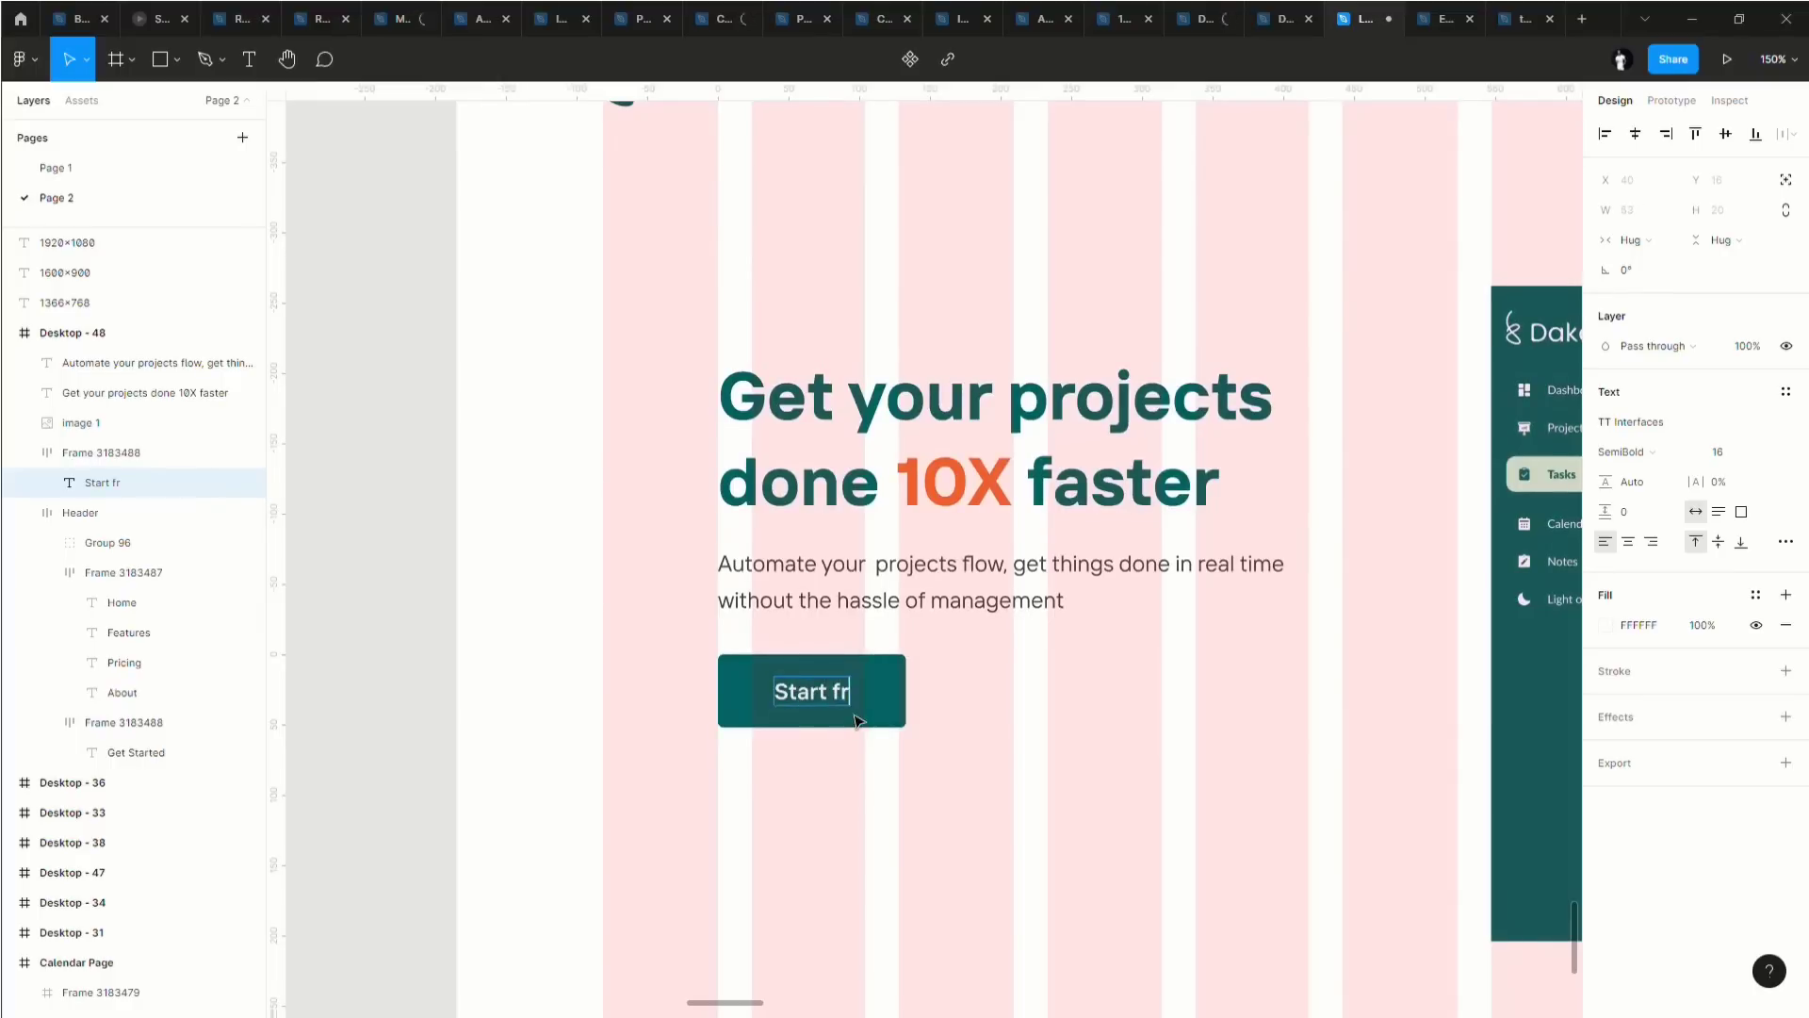
text(ee trial)
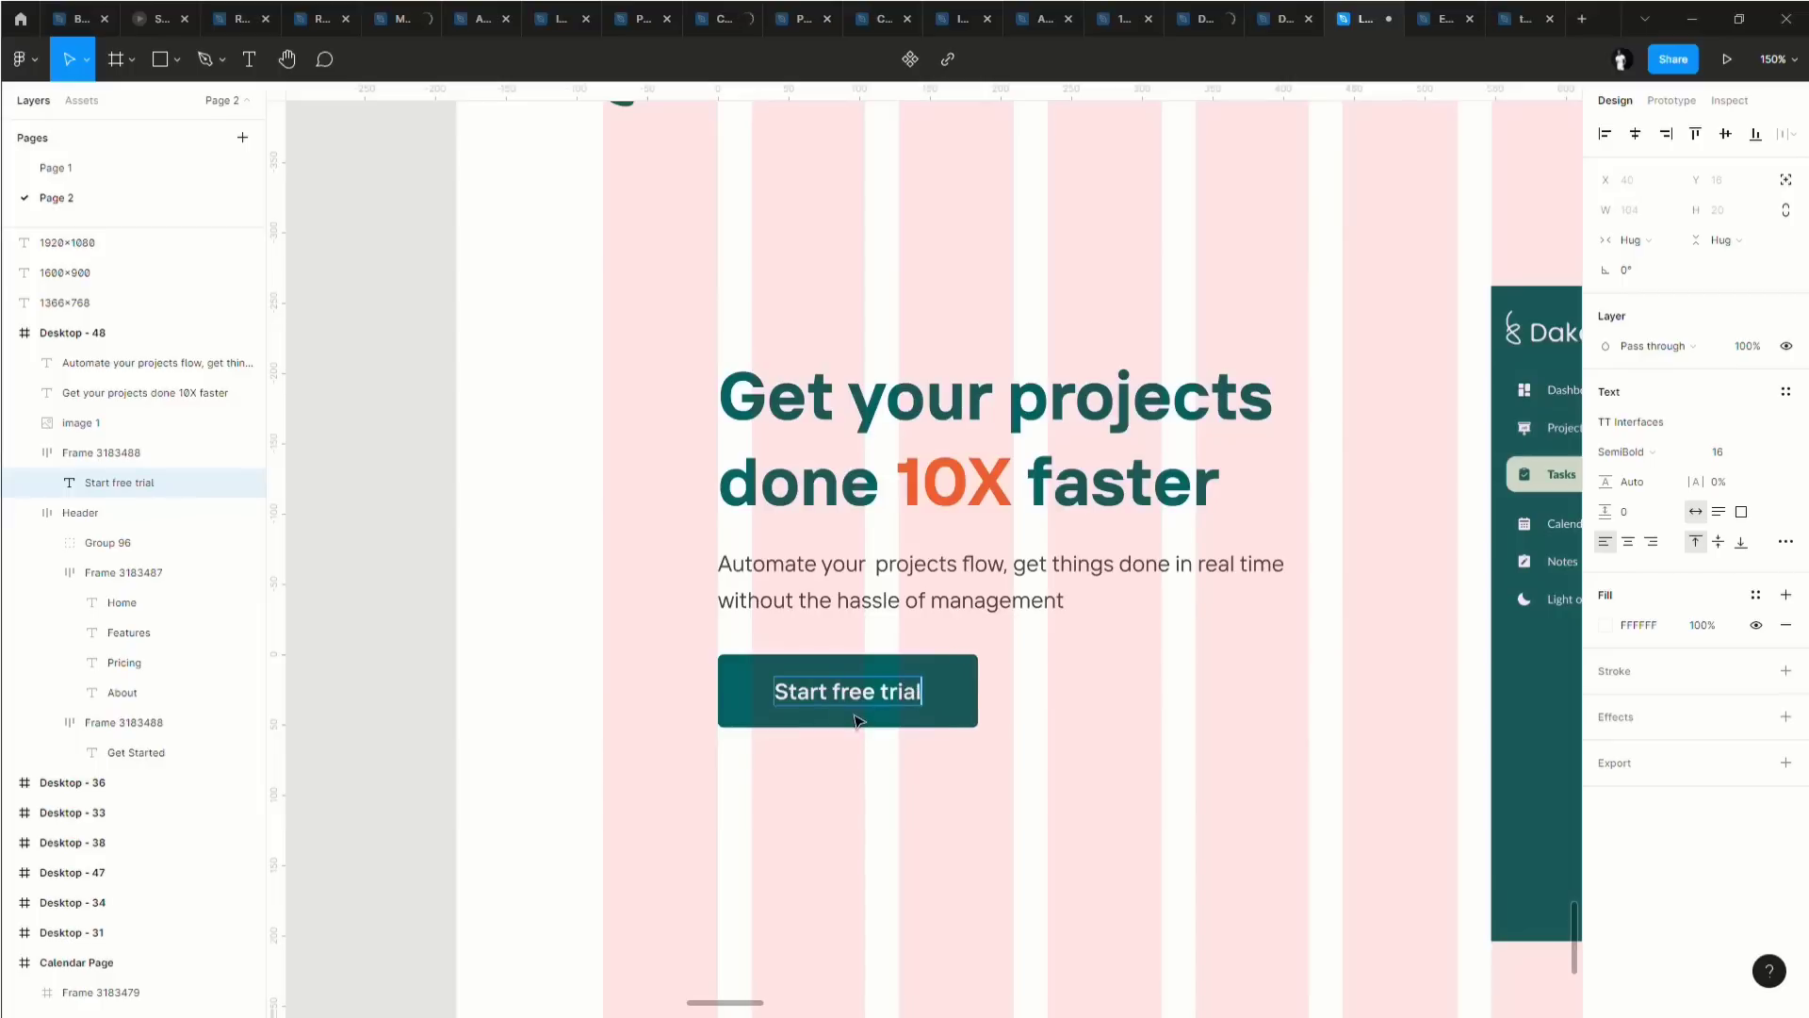
key(Escape)
click(1150, 740)
Set the vertical spacing between the headline and the description to 8 and wrap both in an auto layout.
click(896, 600)
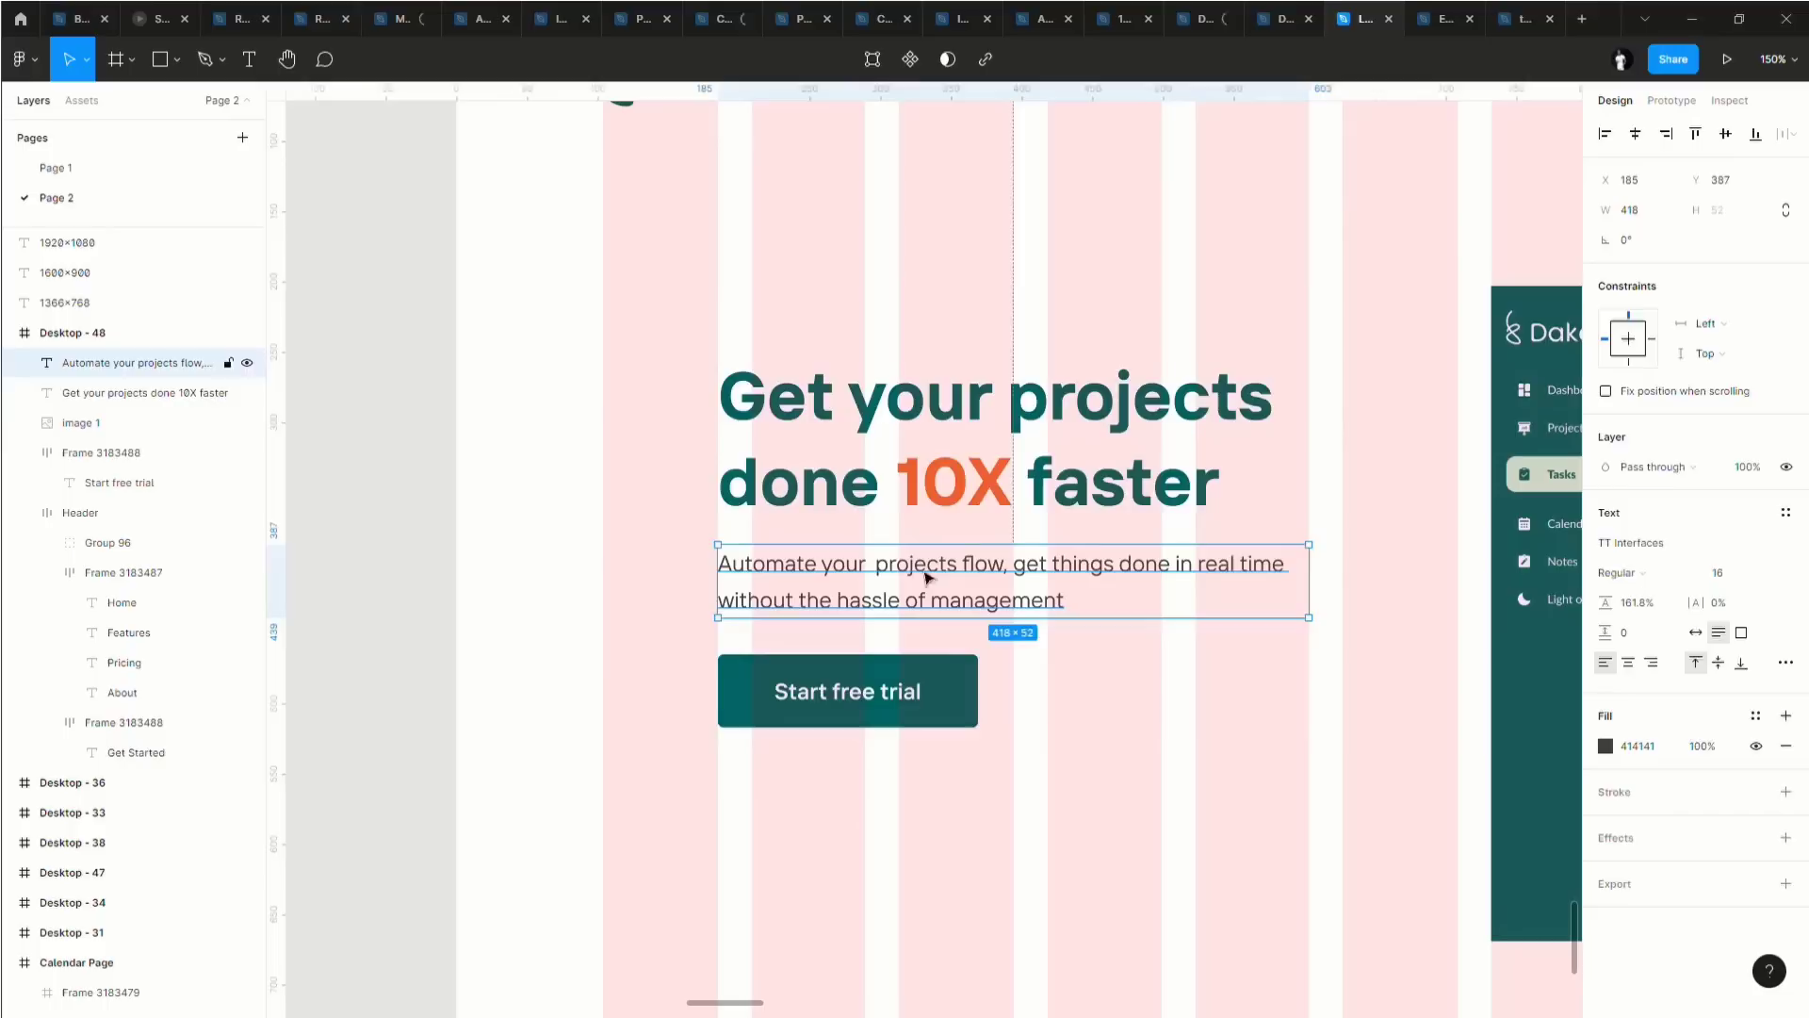
shift+click(961, 485)
click(844, 596)
shift+click(844, 499)
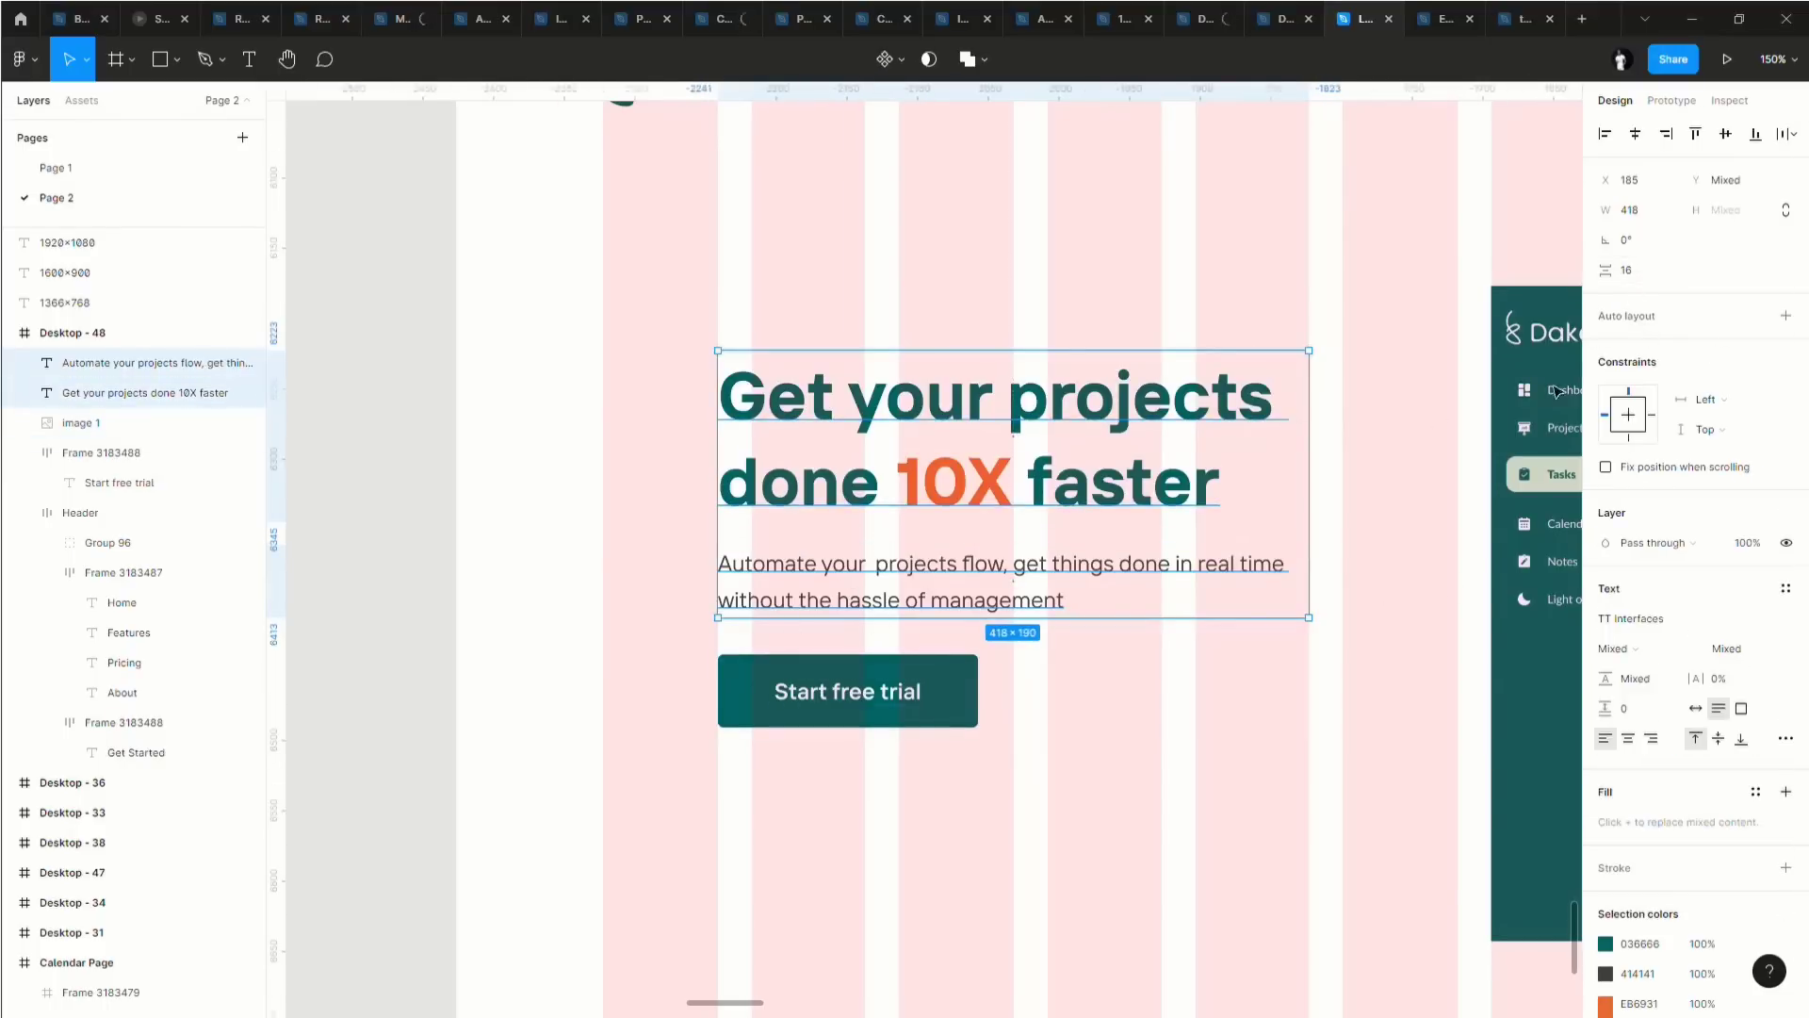
click(1643, 275)
text(8)
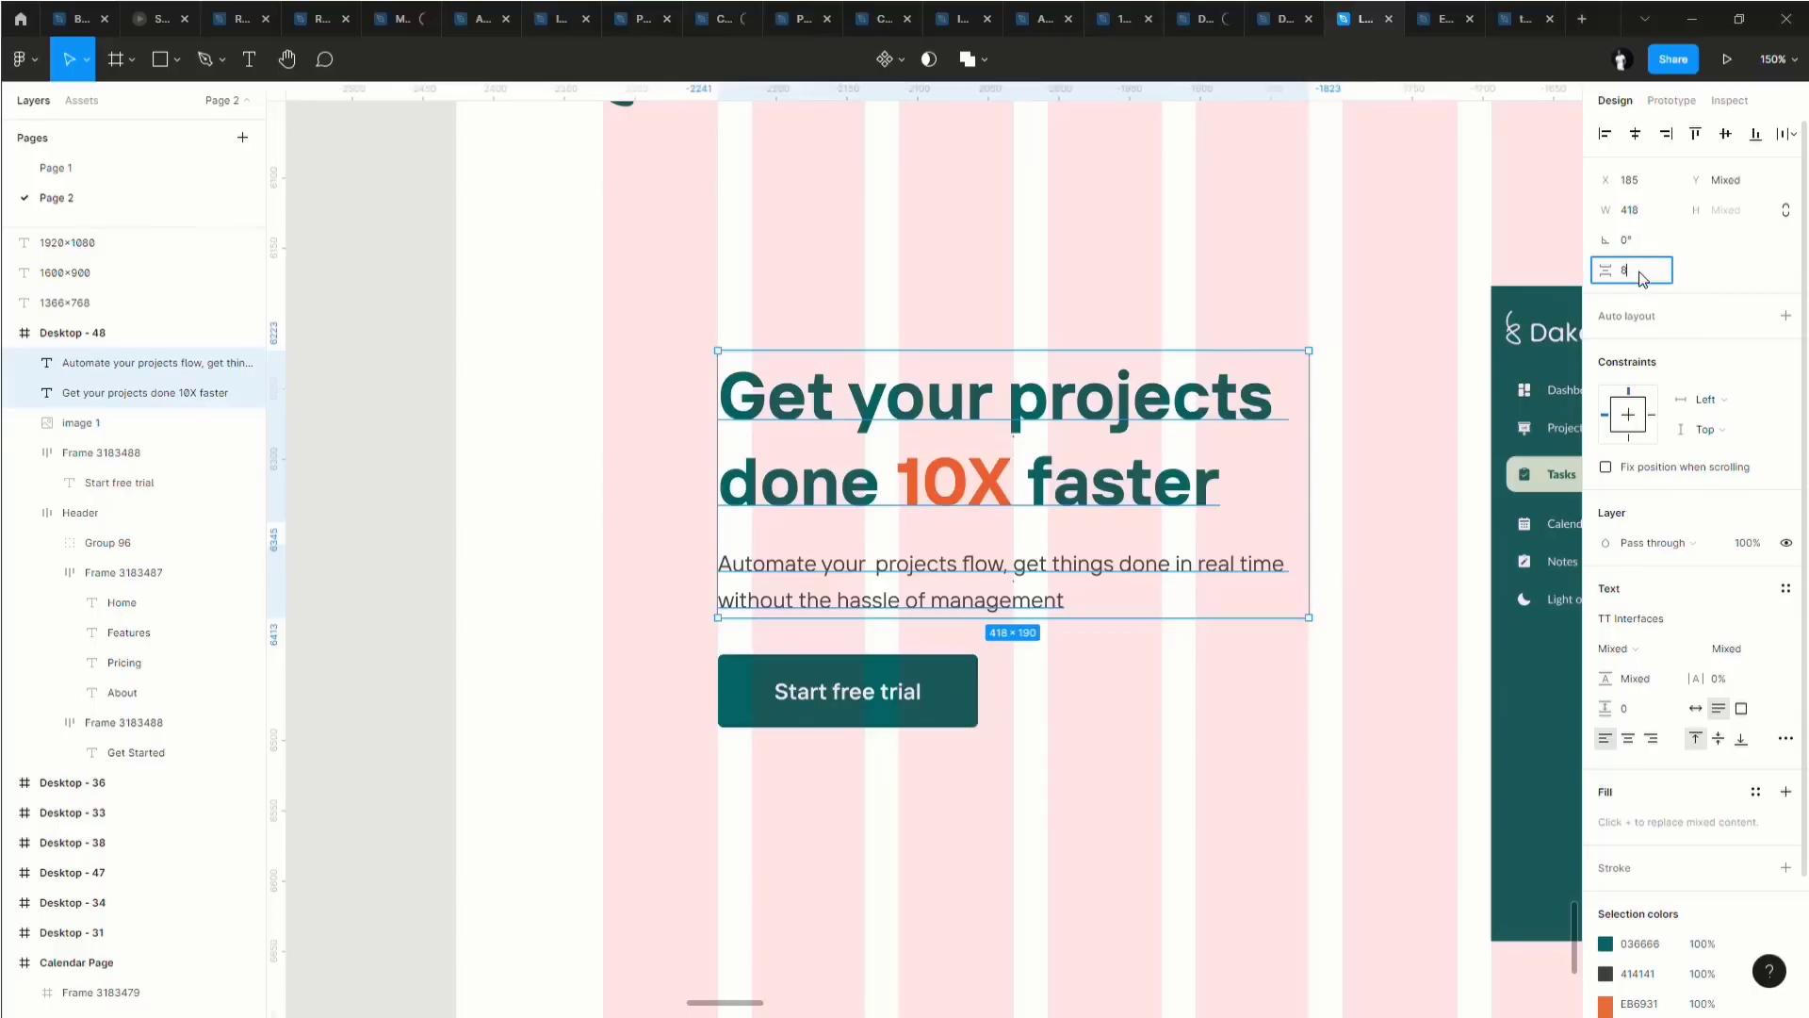
key(Return)
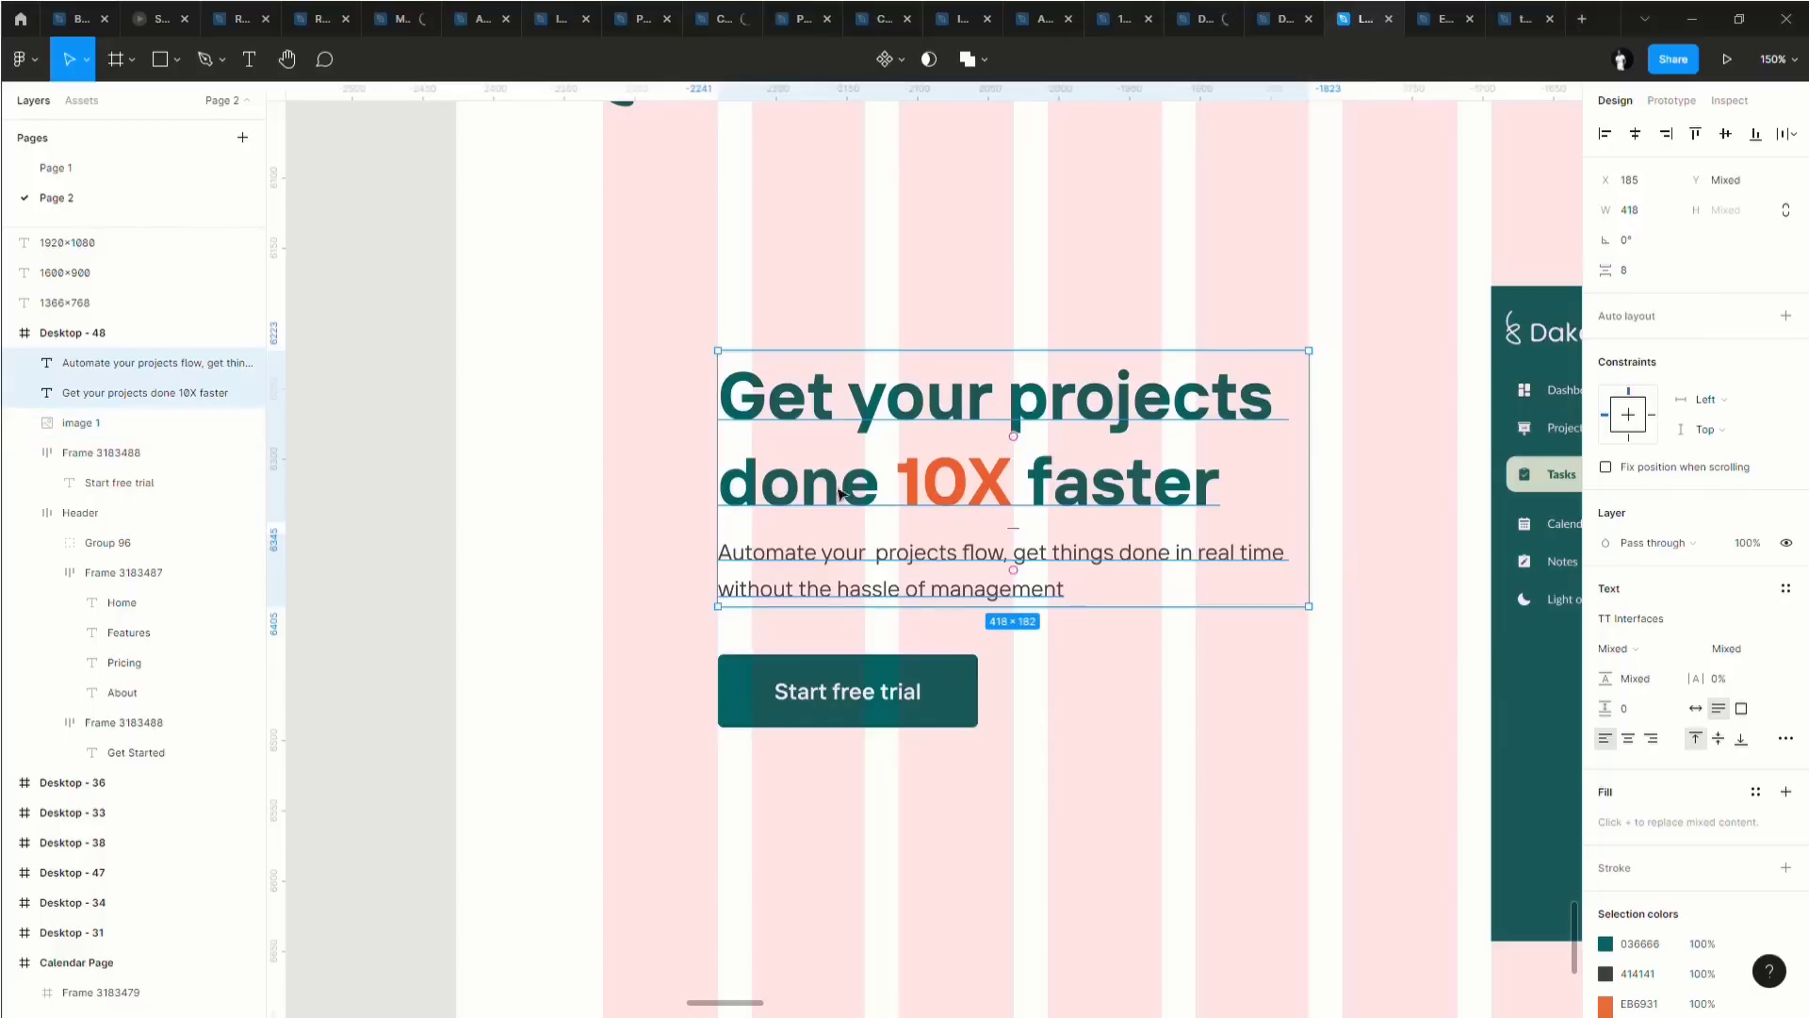
key(shift+a)
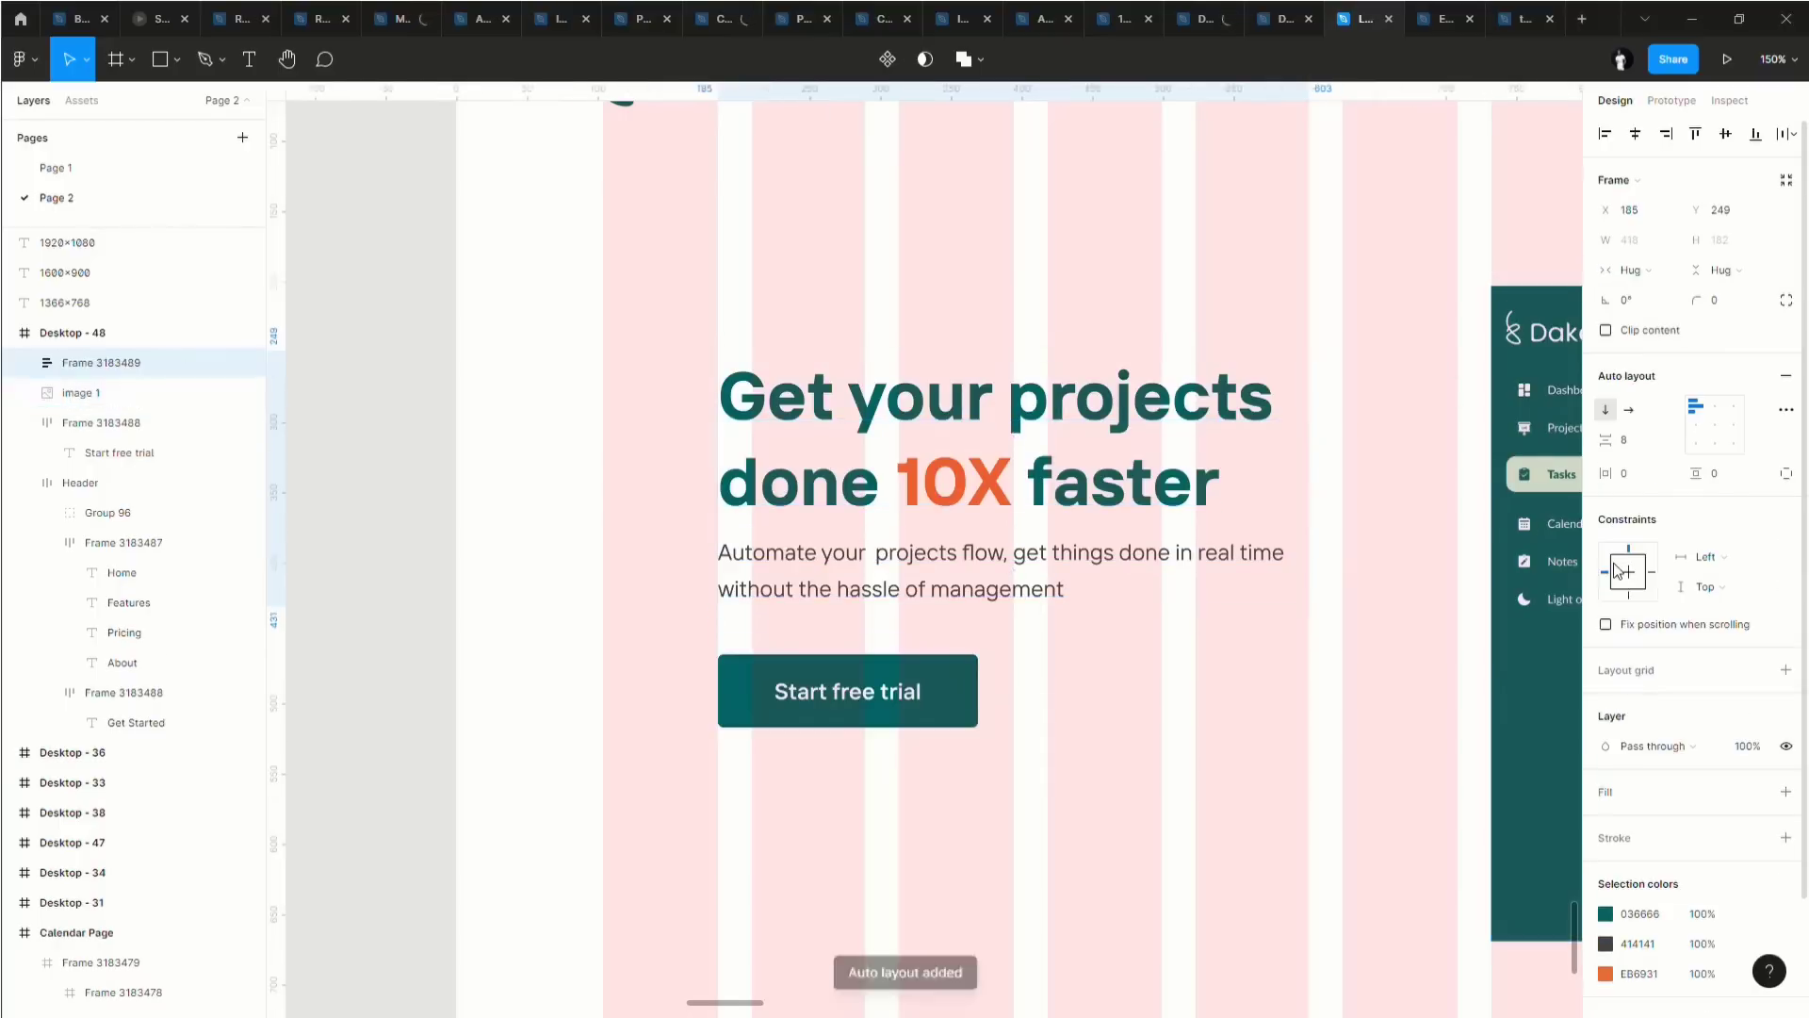
Nudge the hero button down until it sits 40 below the headline and description block.
click(869, 667)
key(alt)
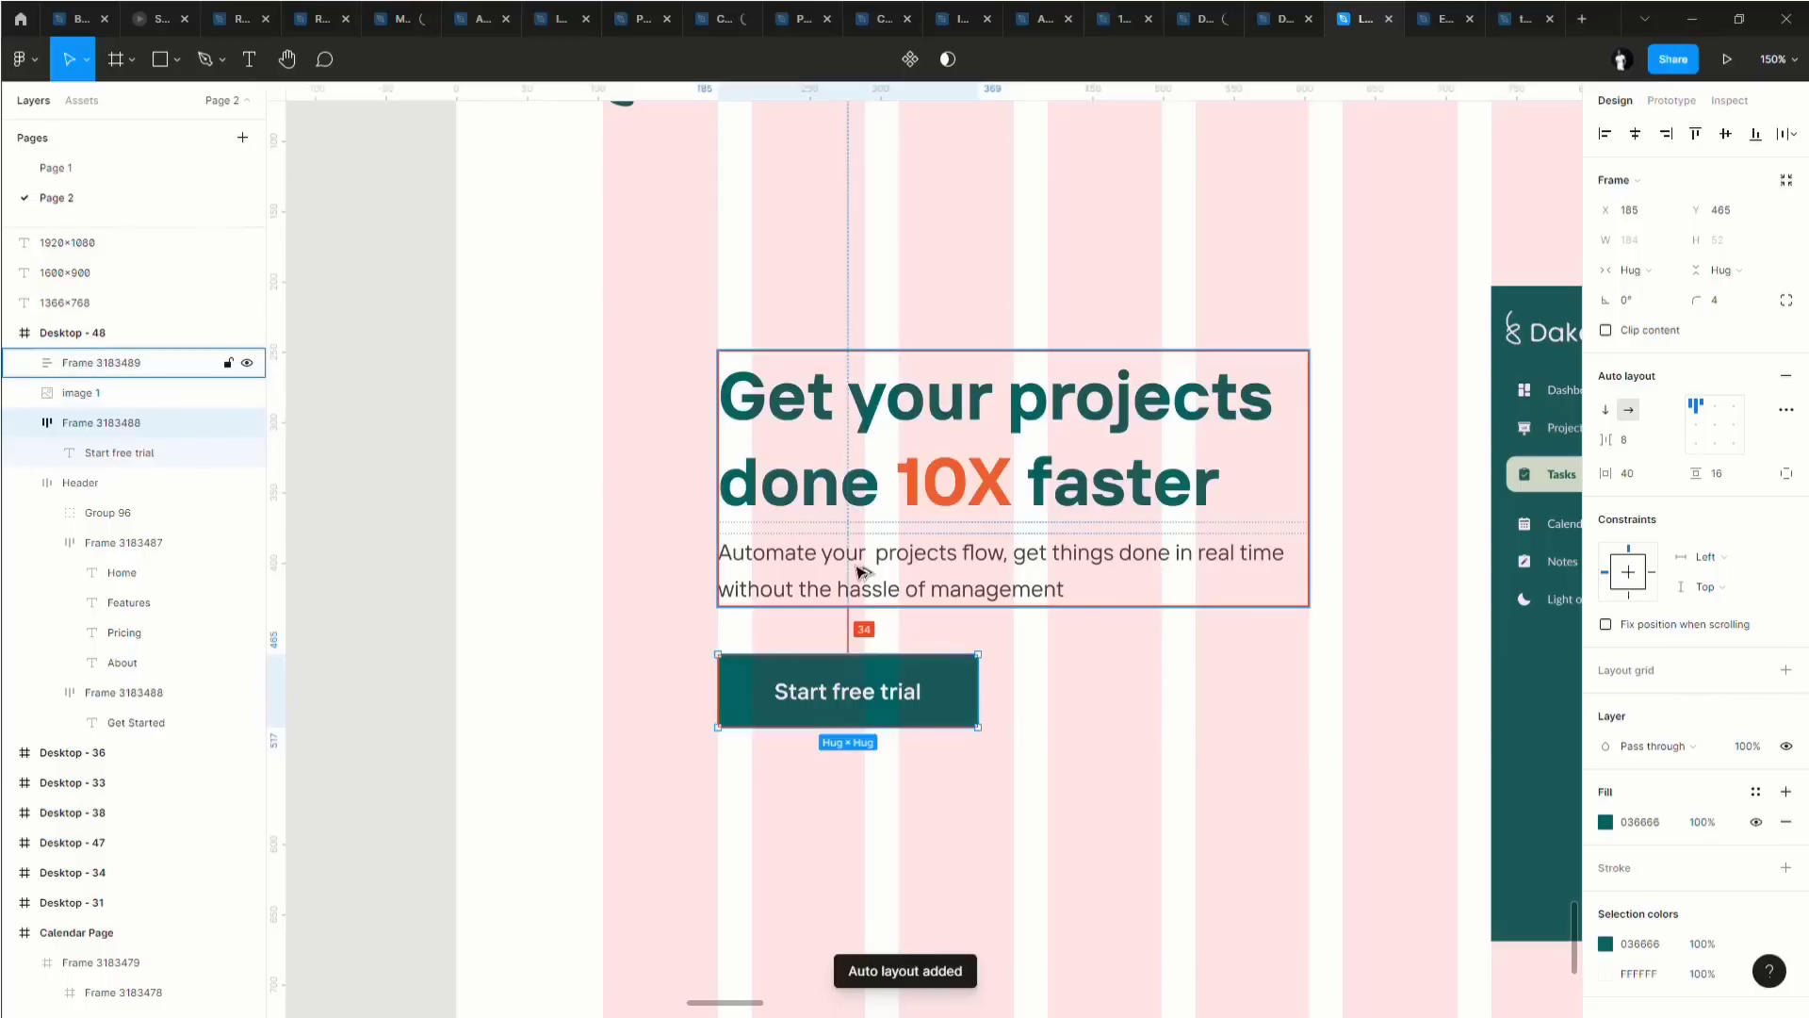
key(Down)
key(Down)
key(Down)
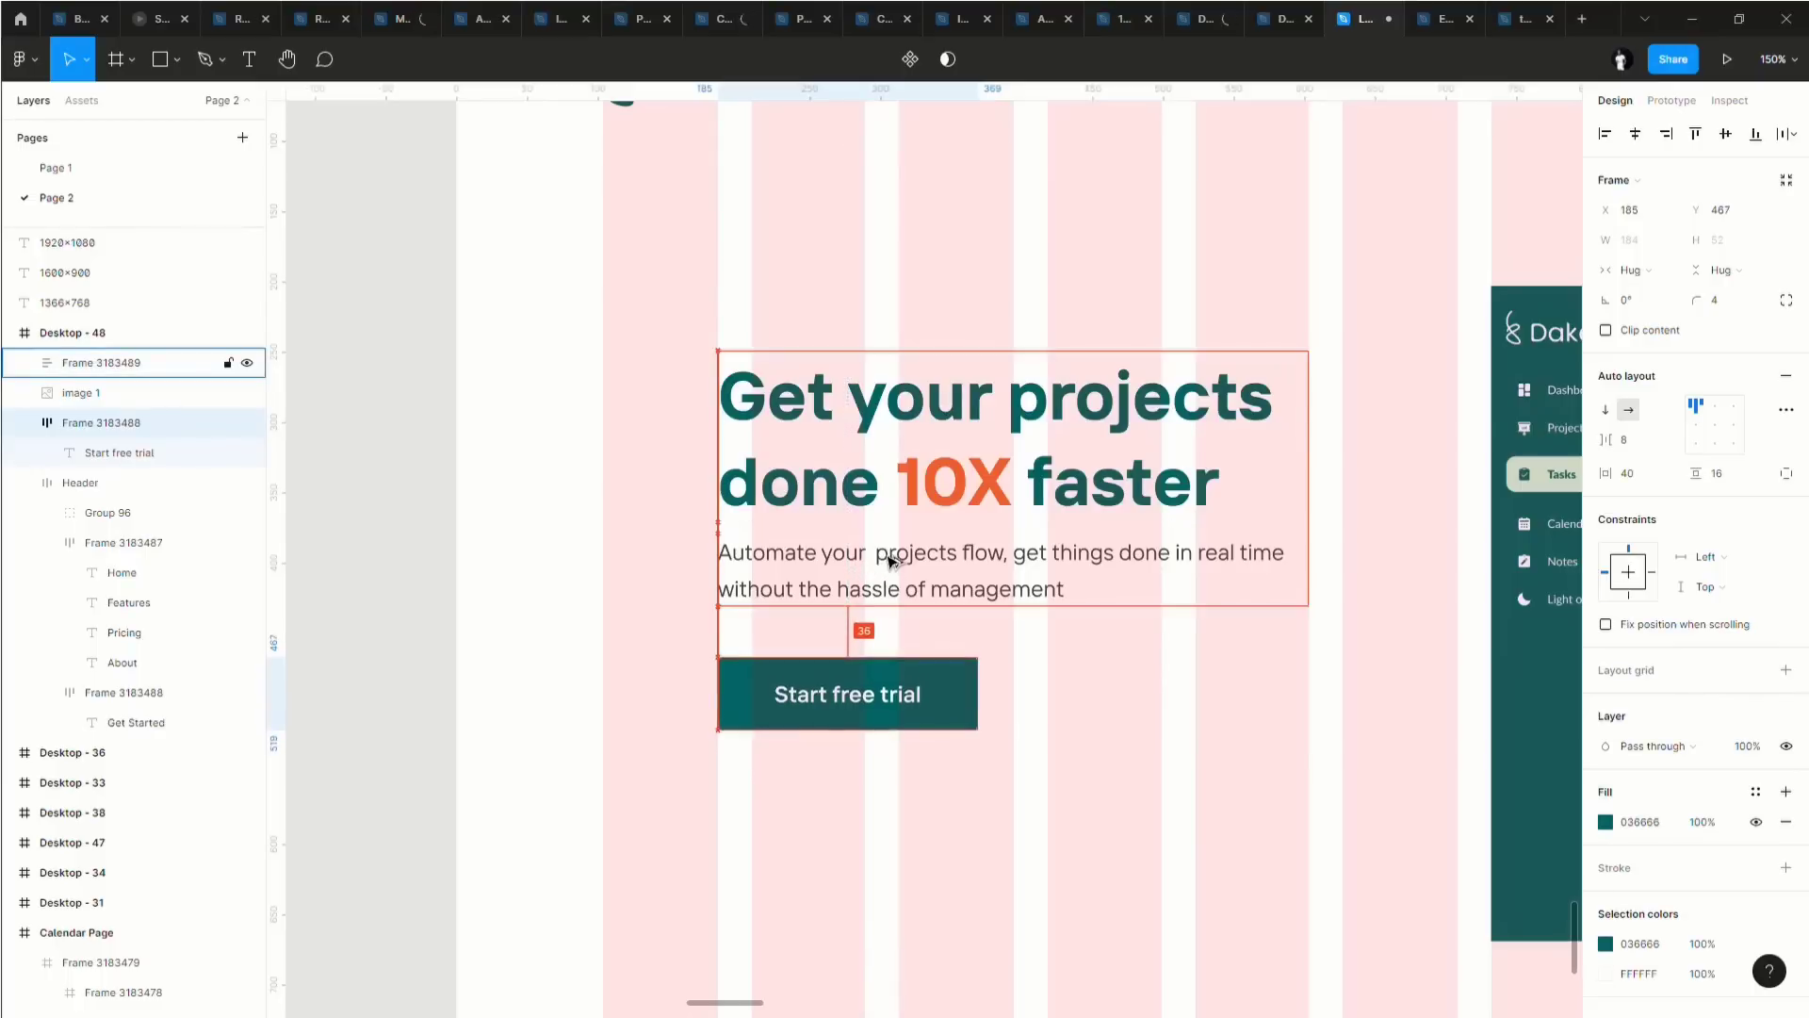
key(Down)
key(Down)
key(Down)
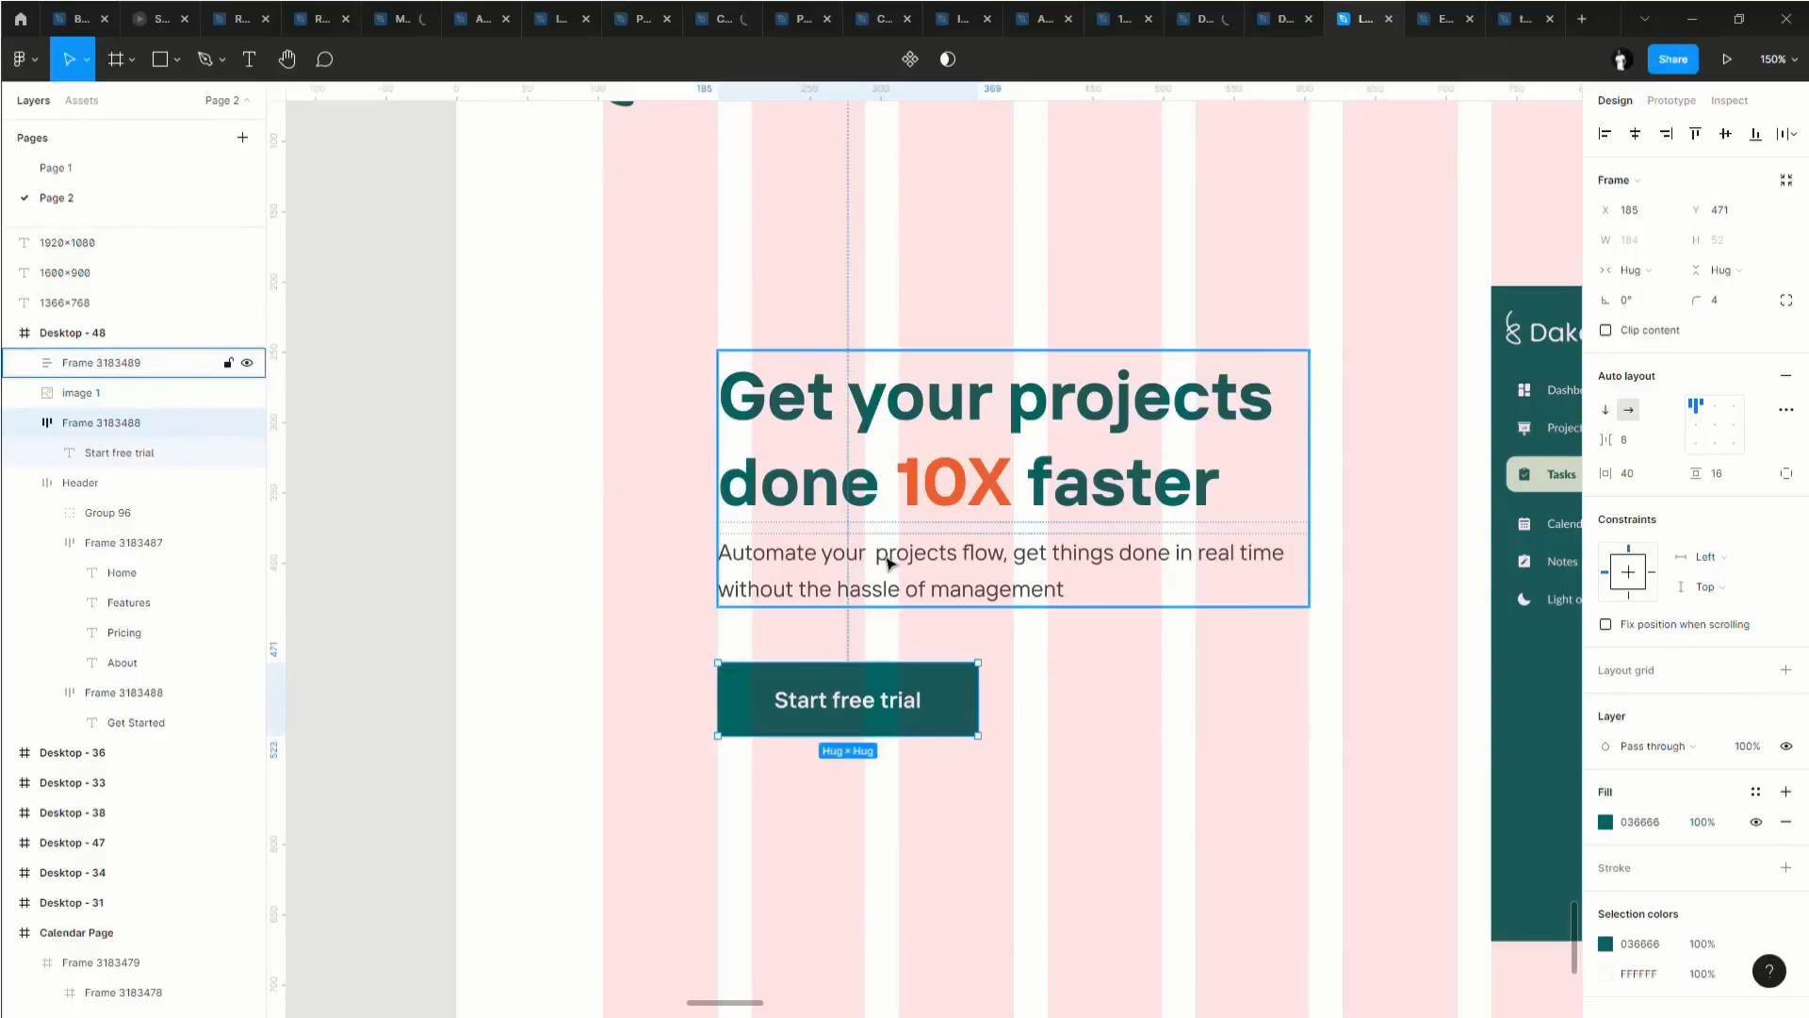
Combine the headline and description block with the hero button in a vertical auto layout and set its spacing to 32.
shift+click(895, 568)
key(shift+a)
scroll(977, 791, down, 5)
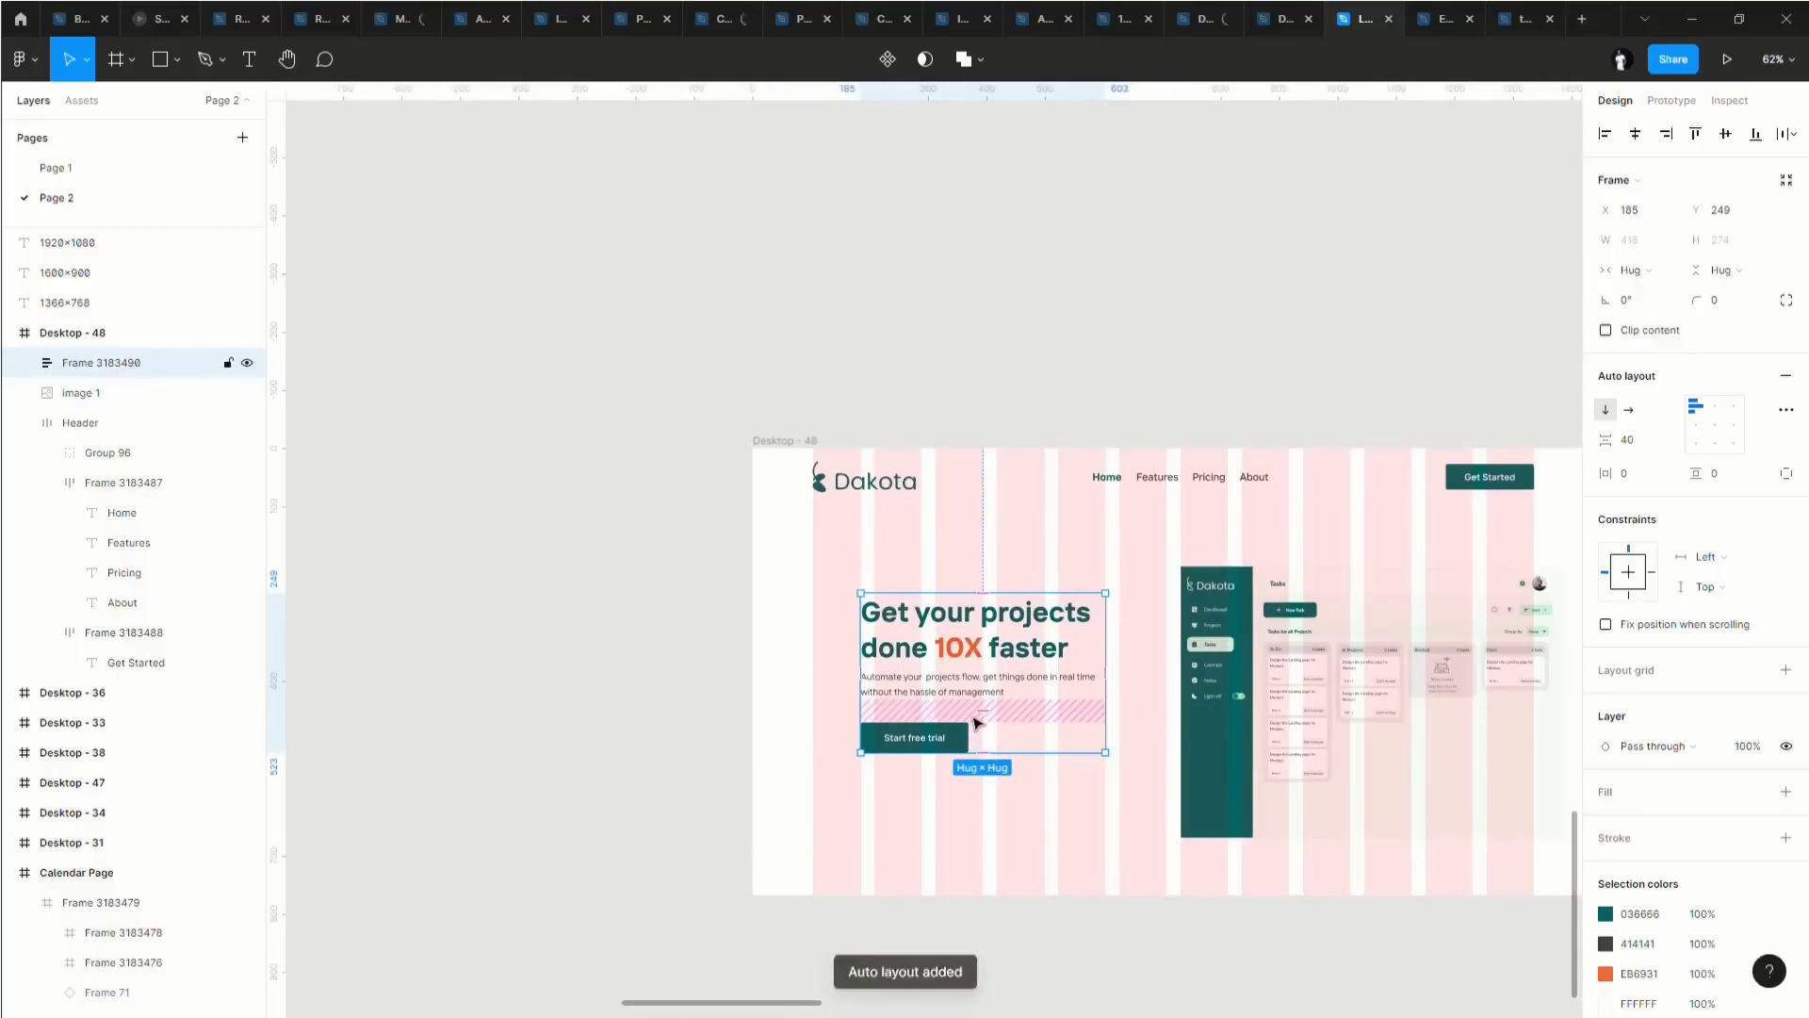
click(1628, 443)
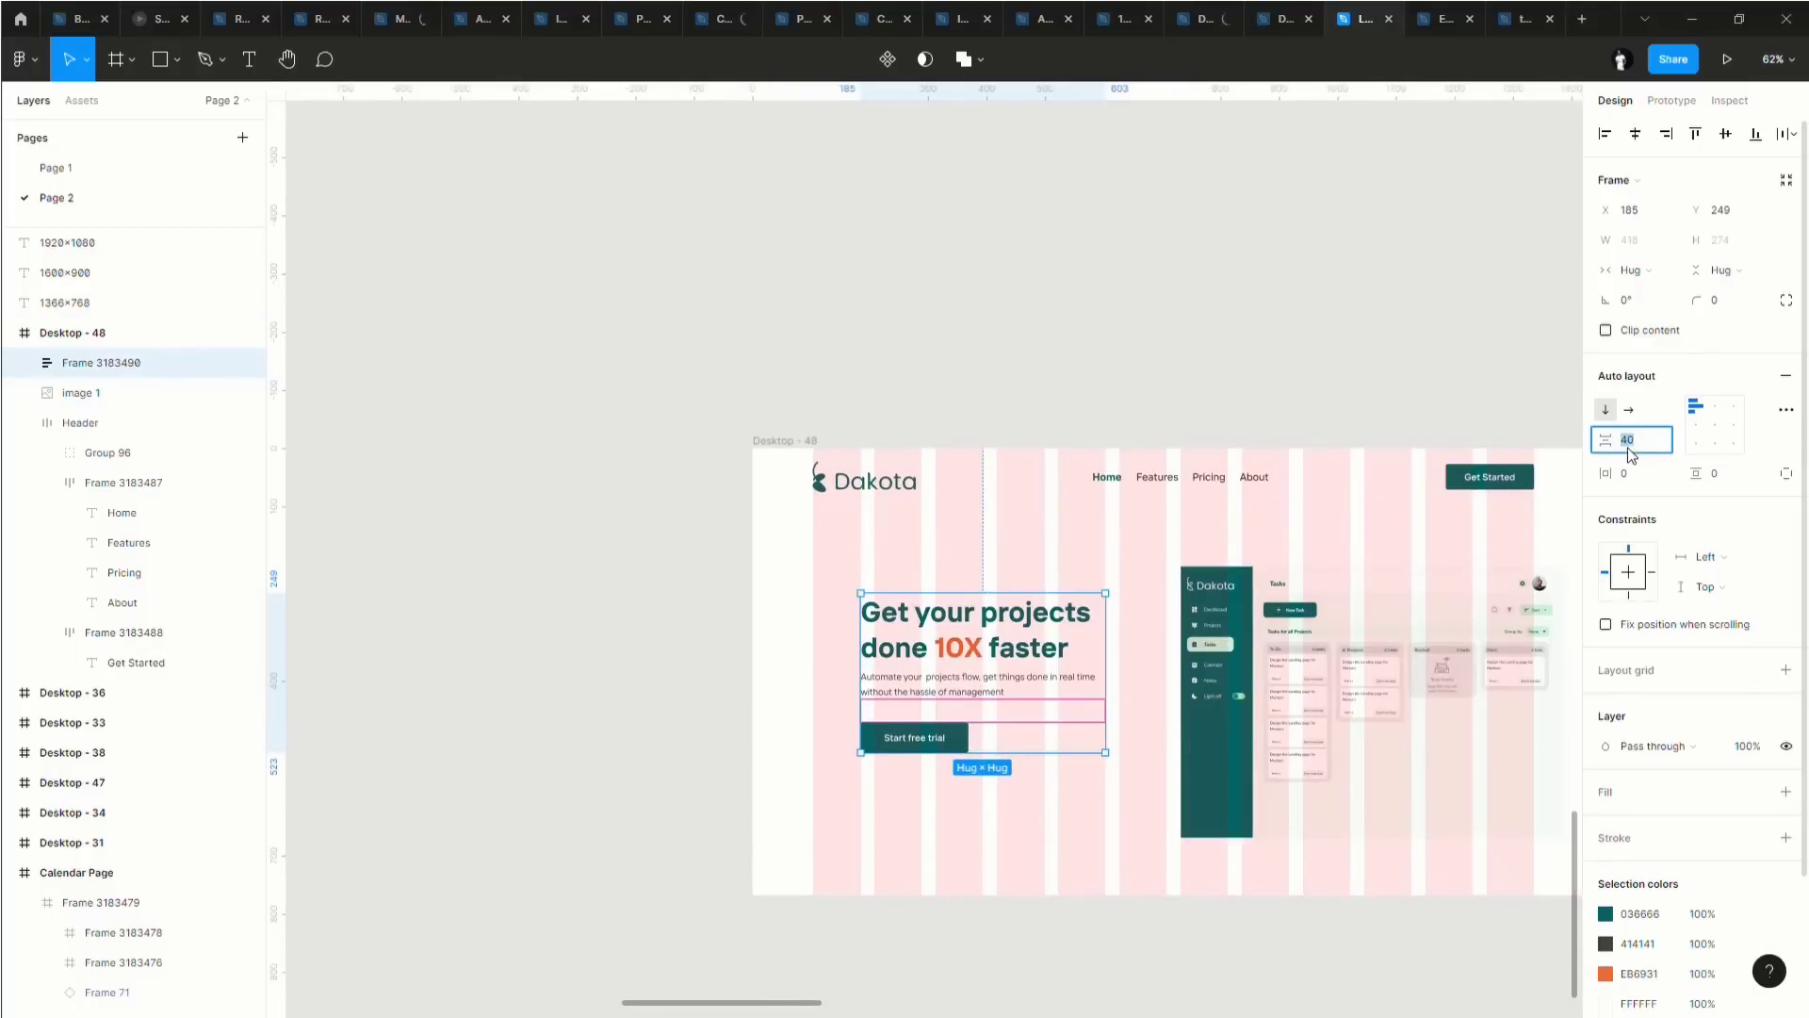
text(32)
key(Return)
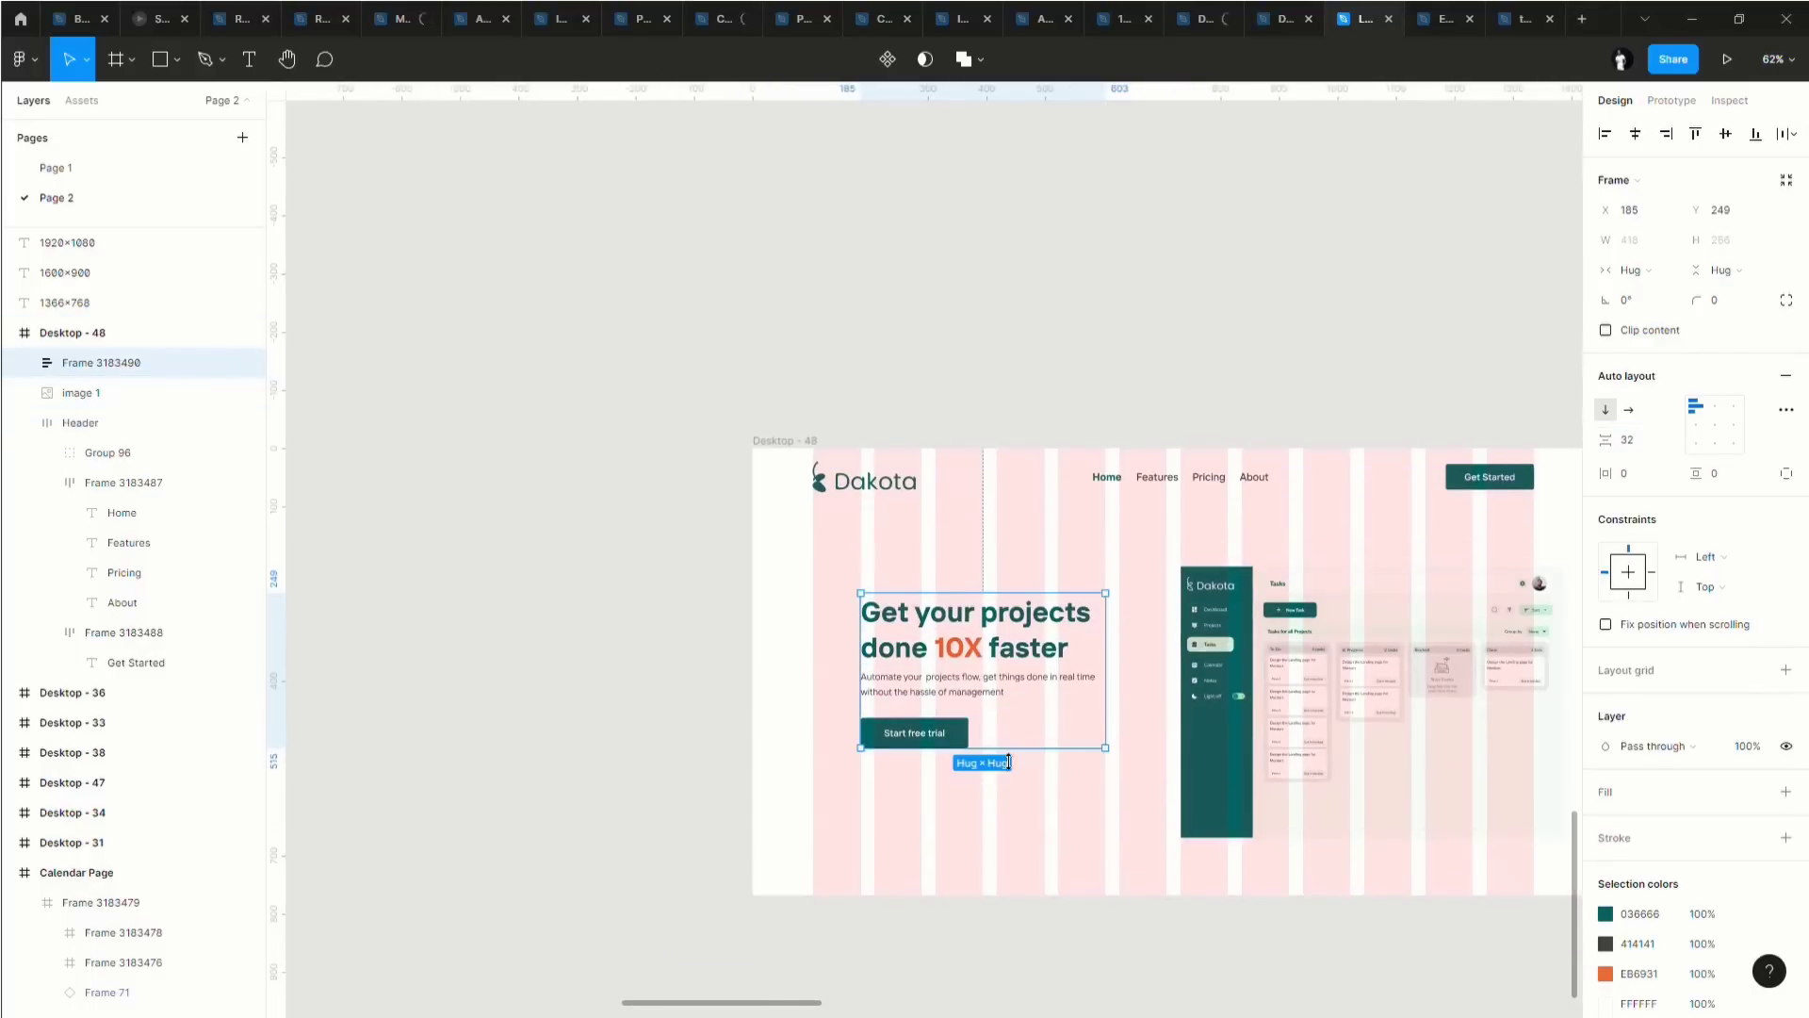
Move the hero text block down to Y 283 and shift the dashboard image to leave a 129 gap between them.
scroll(965, 674, up, 2)
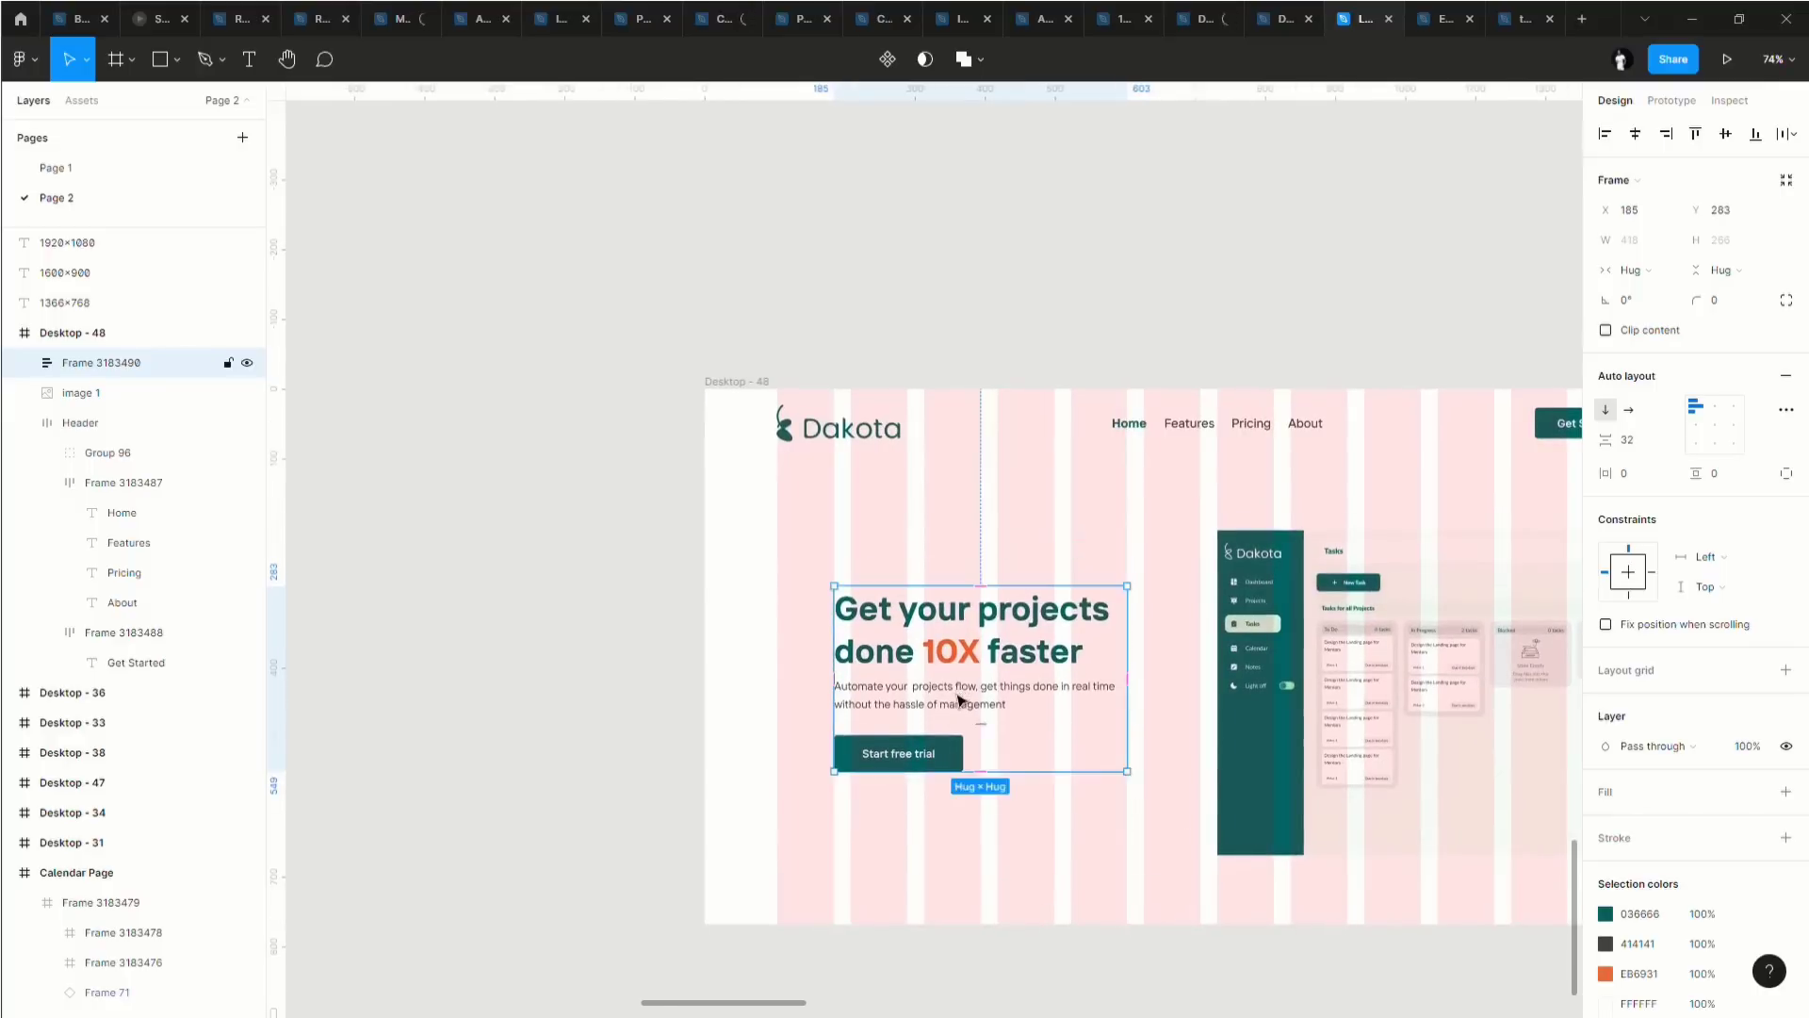
scroll(1084, 697, right, 3)
click(1272, 716)
drag(1221, 688, 1218, 685)
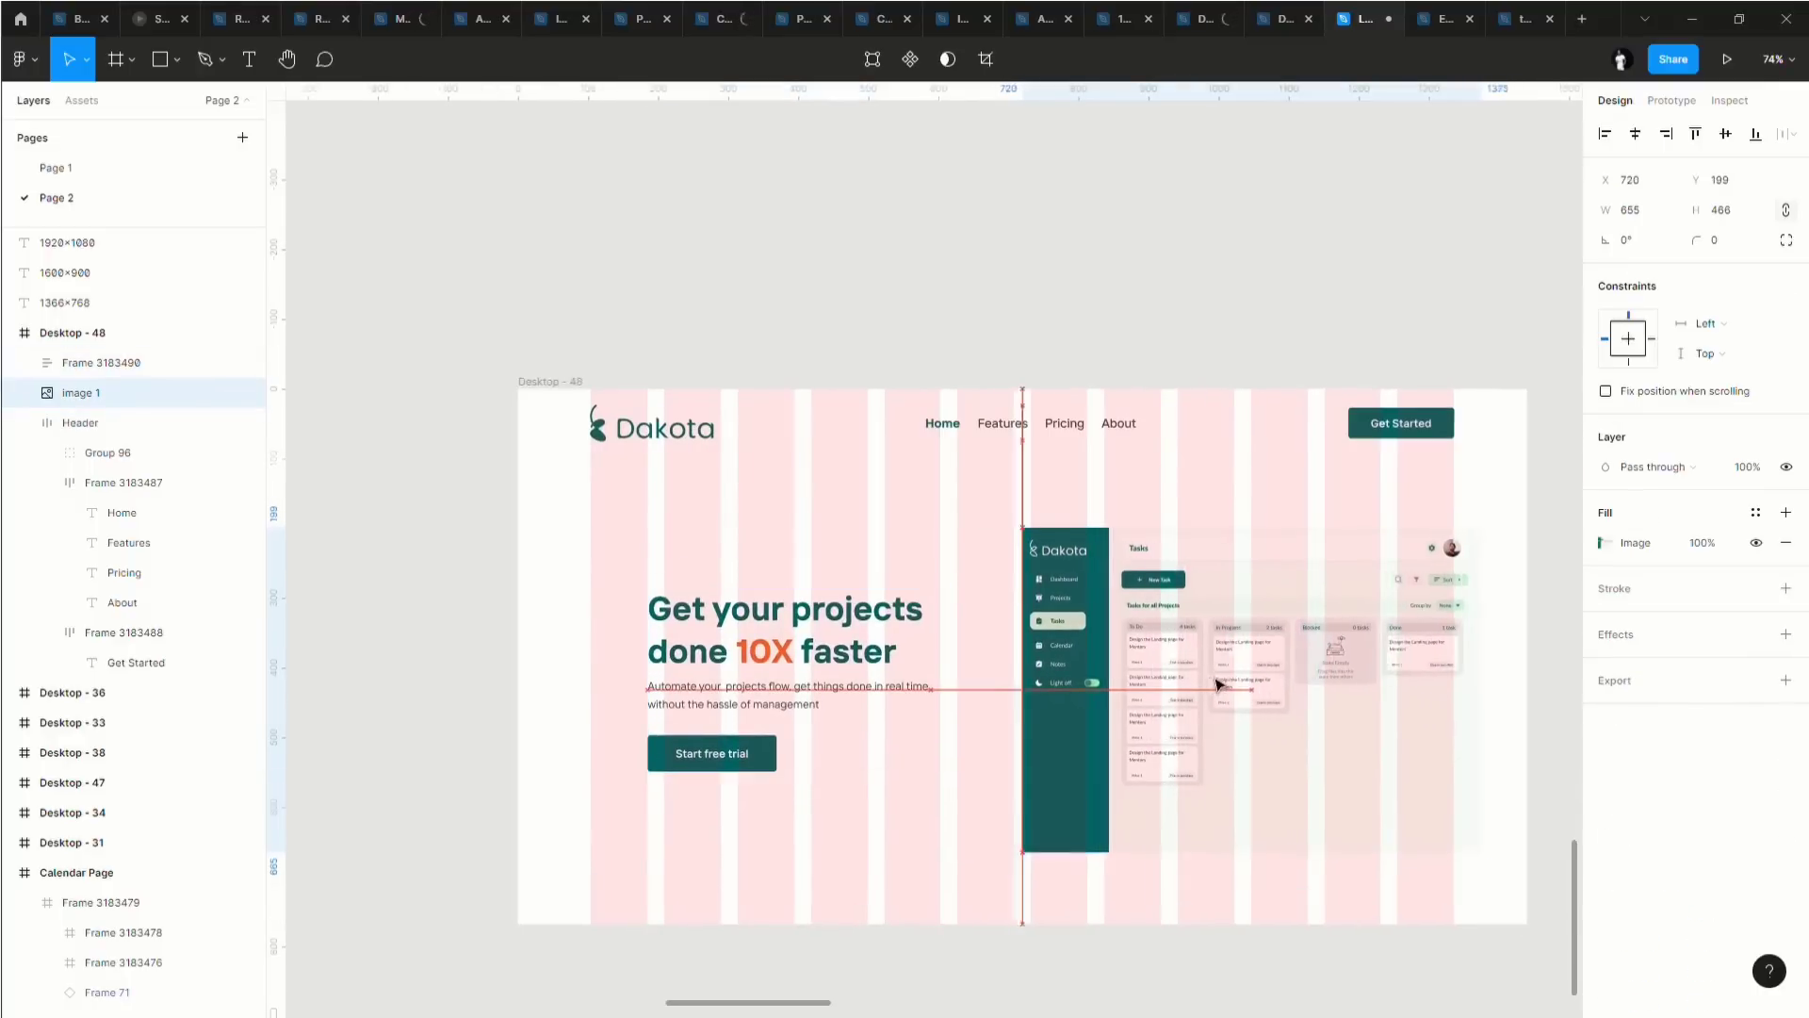
scroll(1221, 697, down, 2)
drag(1366, 622, 1324, 617)
Flip the hero text block and the dashboard image vertically, and flip them back.
shift+click(795, 608)
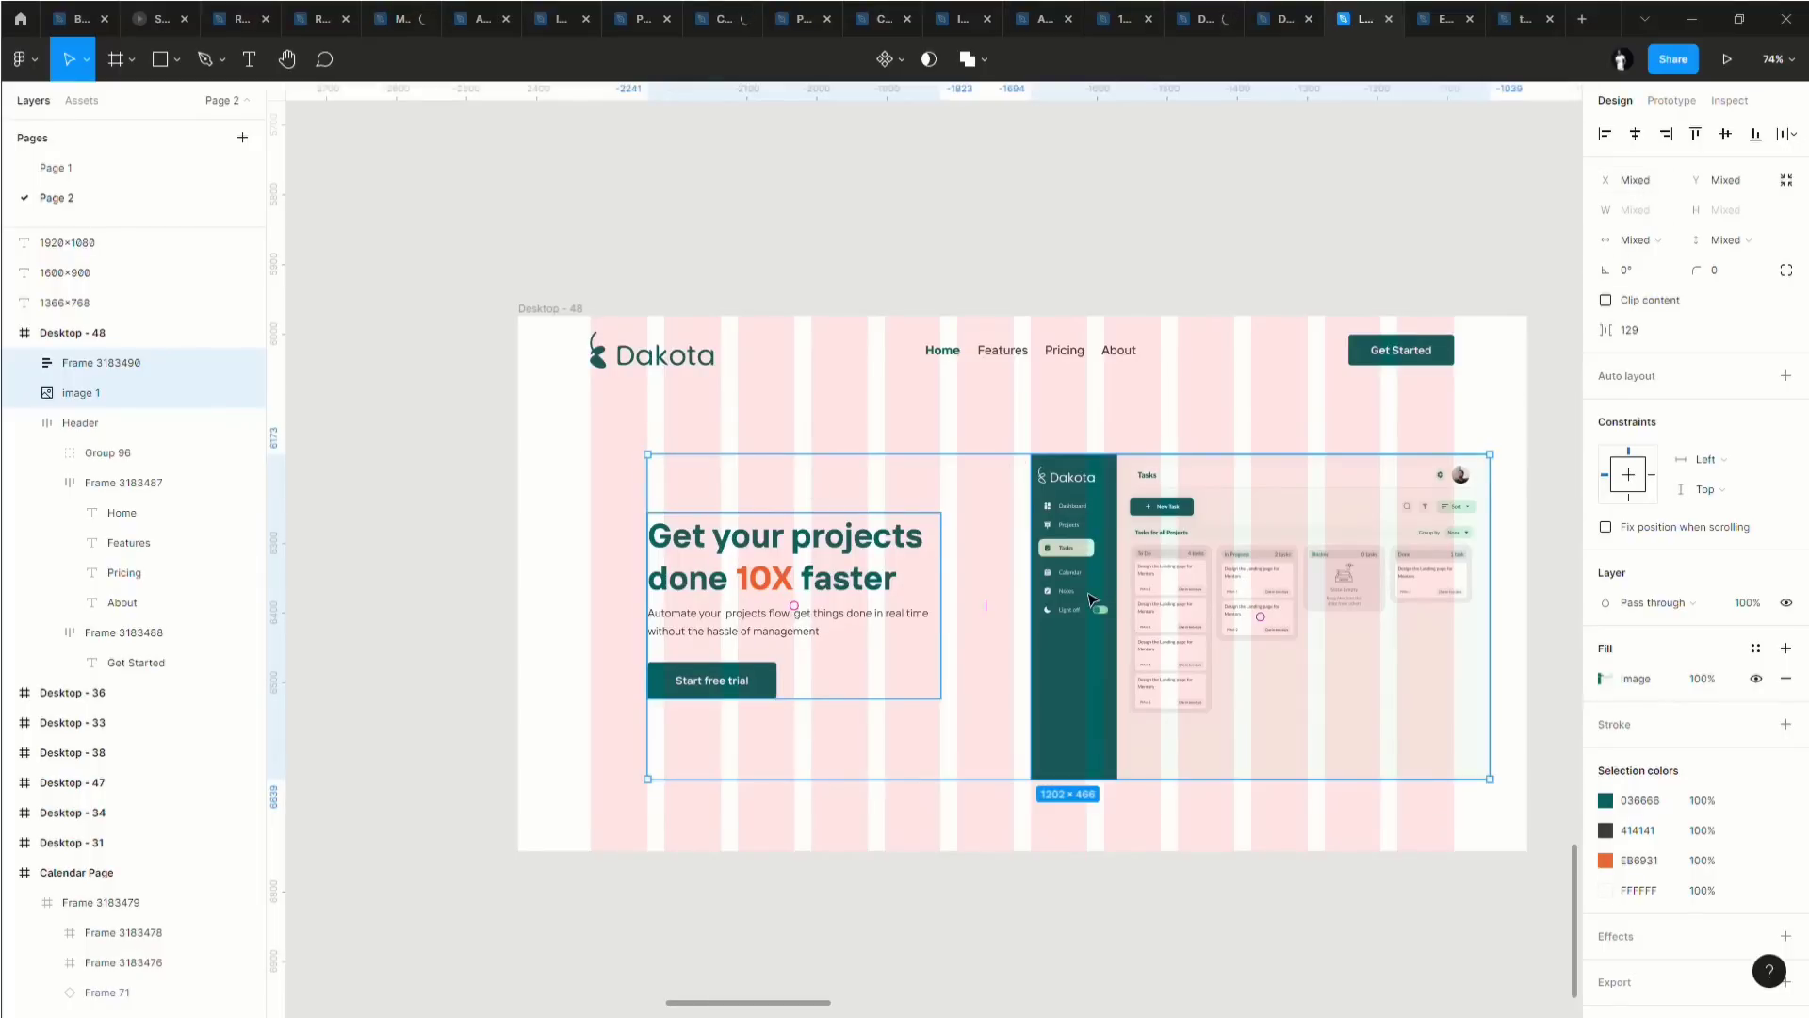
key(shift+v)
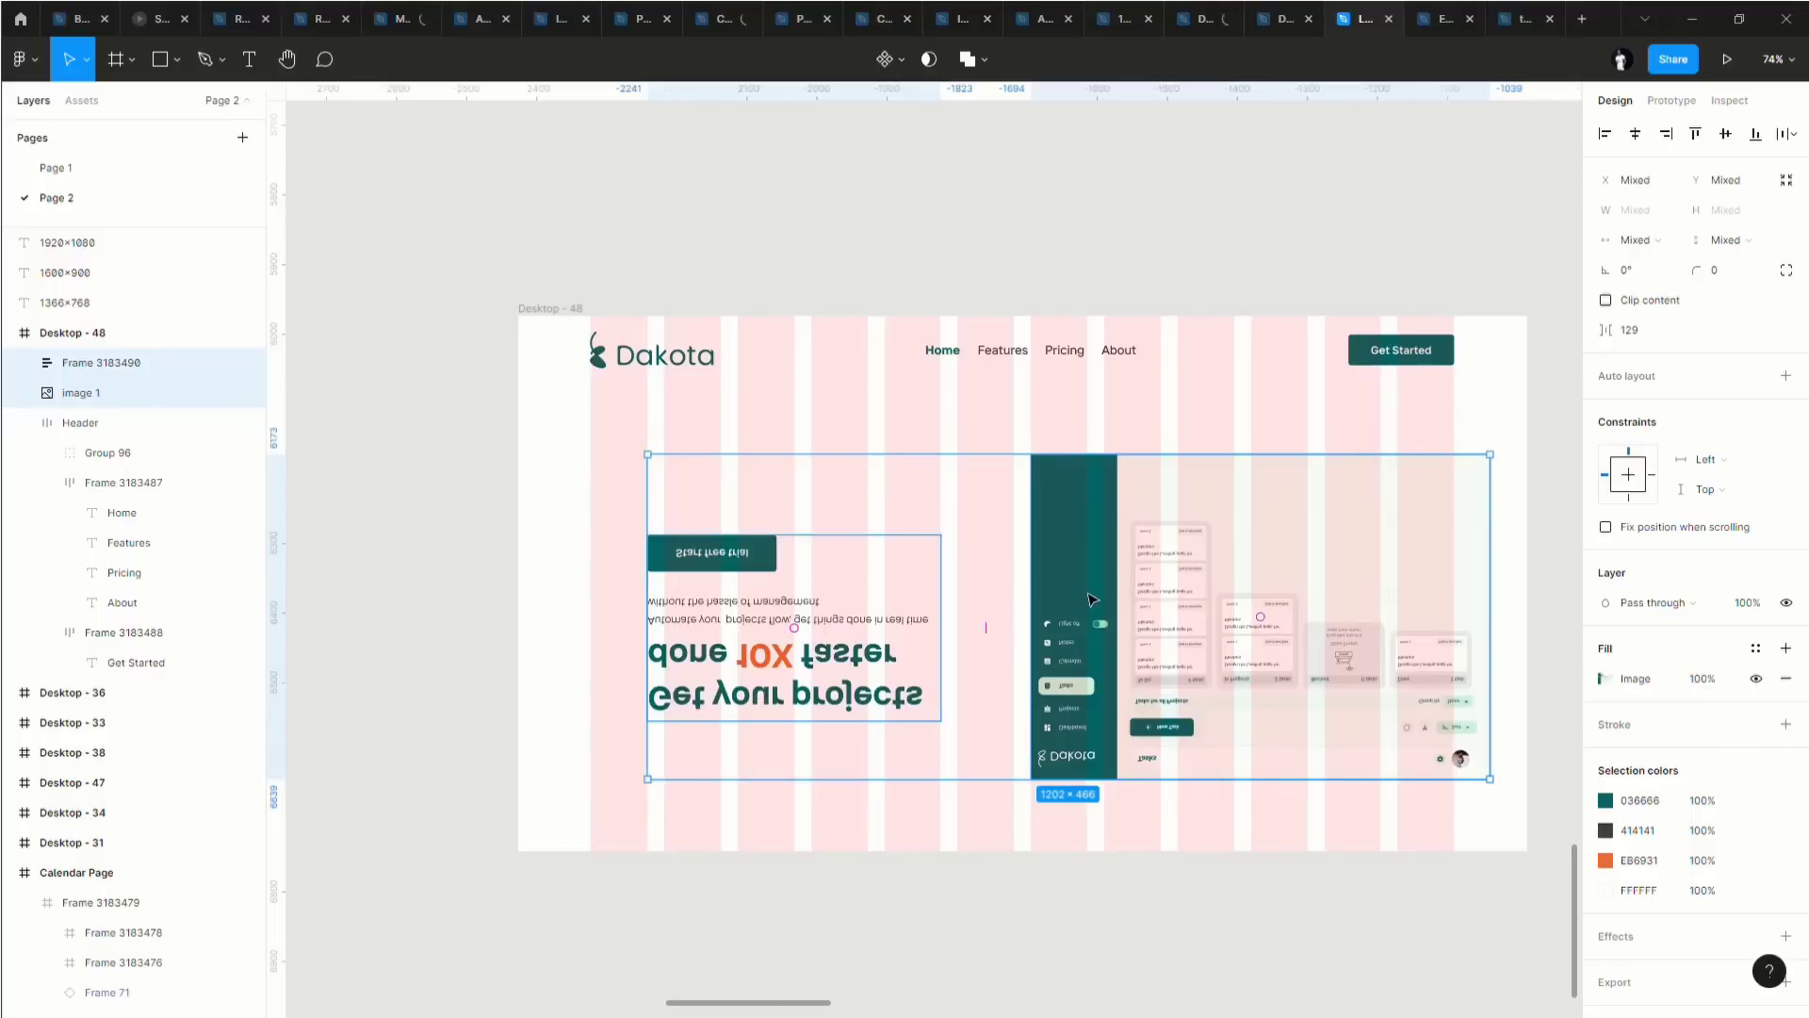
key(shift+v)
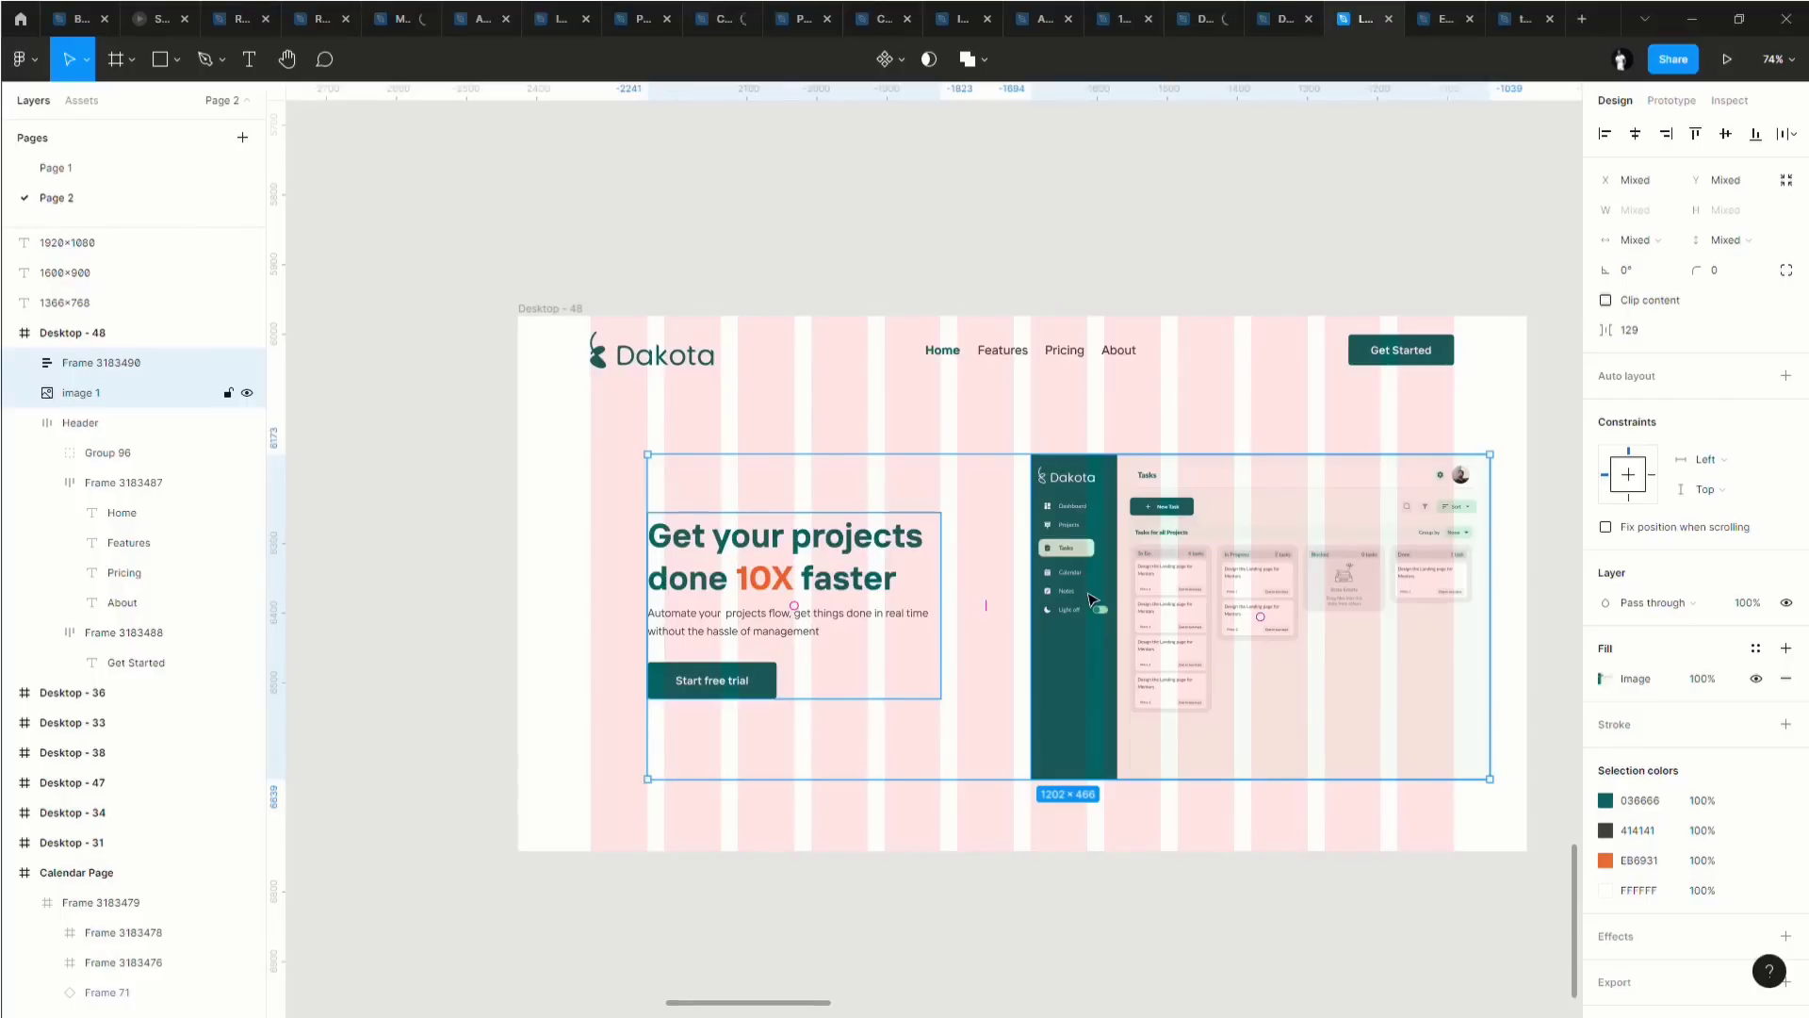
key(shift+c)
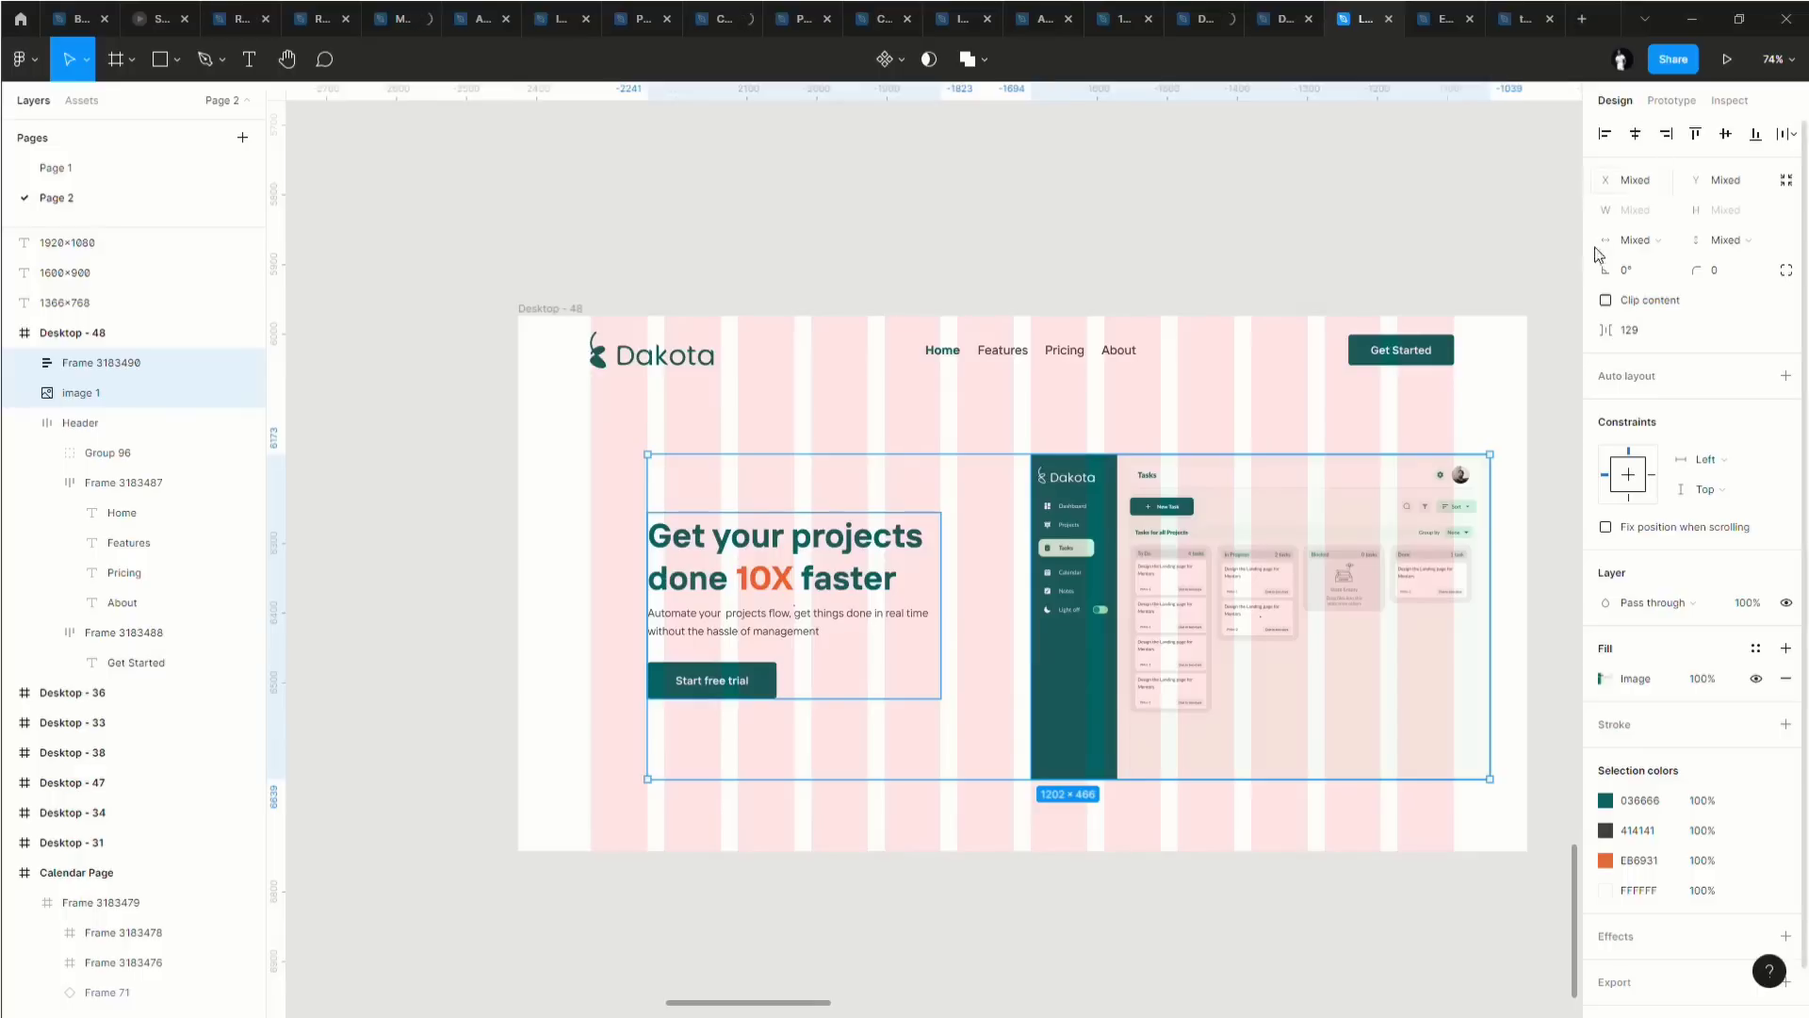
Combine the hero text block and the dashboard image in a horizontal, vertically centred auto layout.
shift+click(1131, 568)
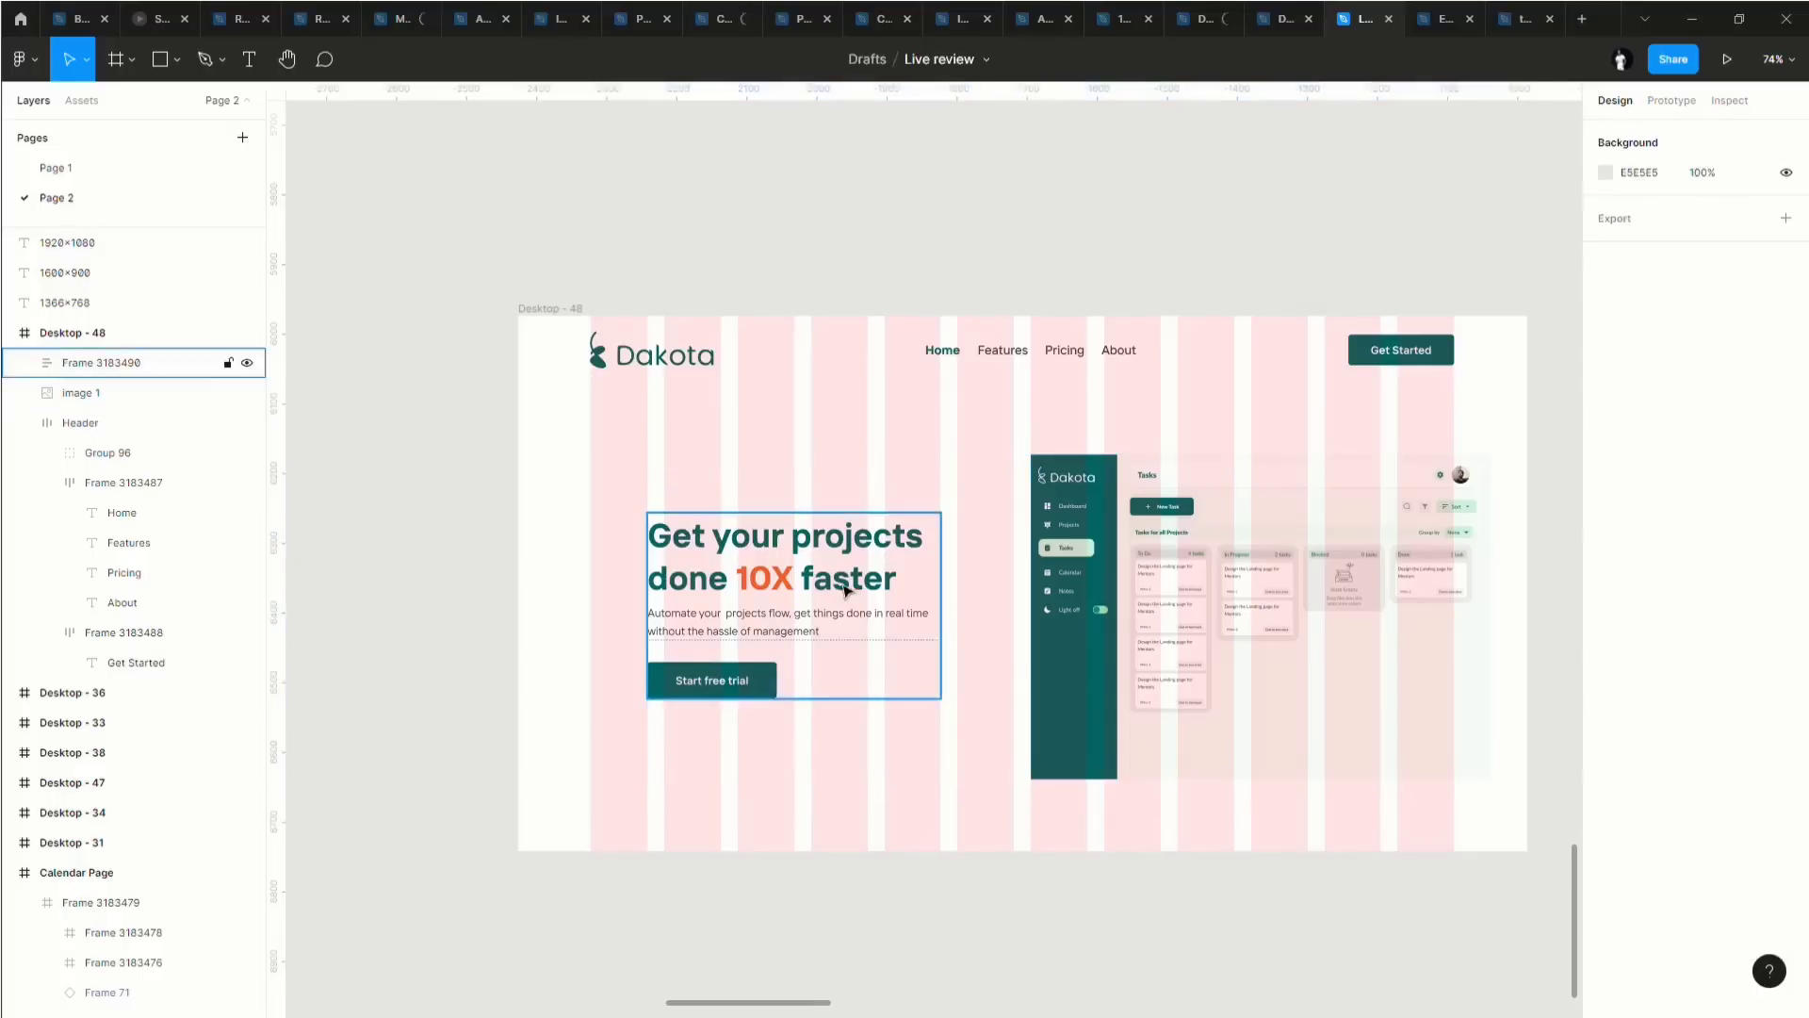
shift+click(1119, 567)
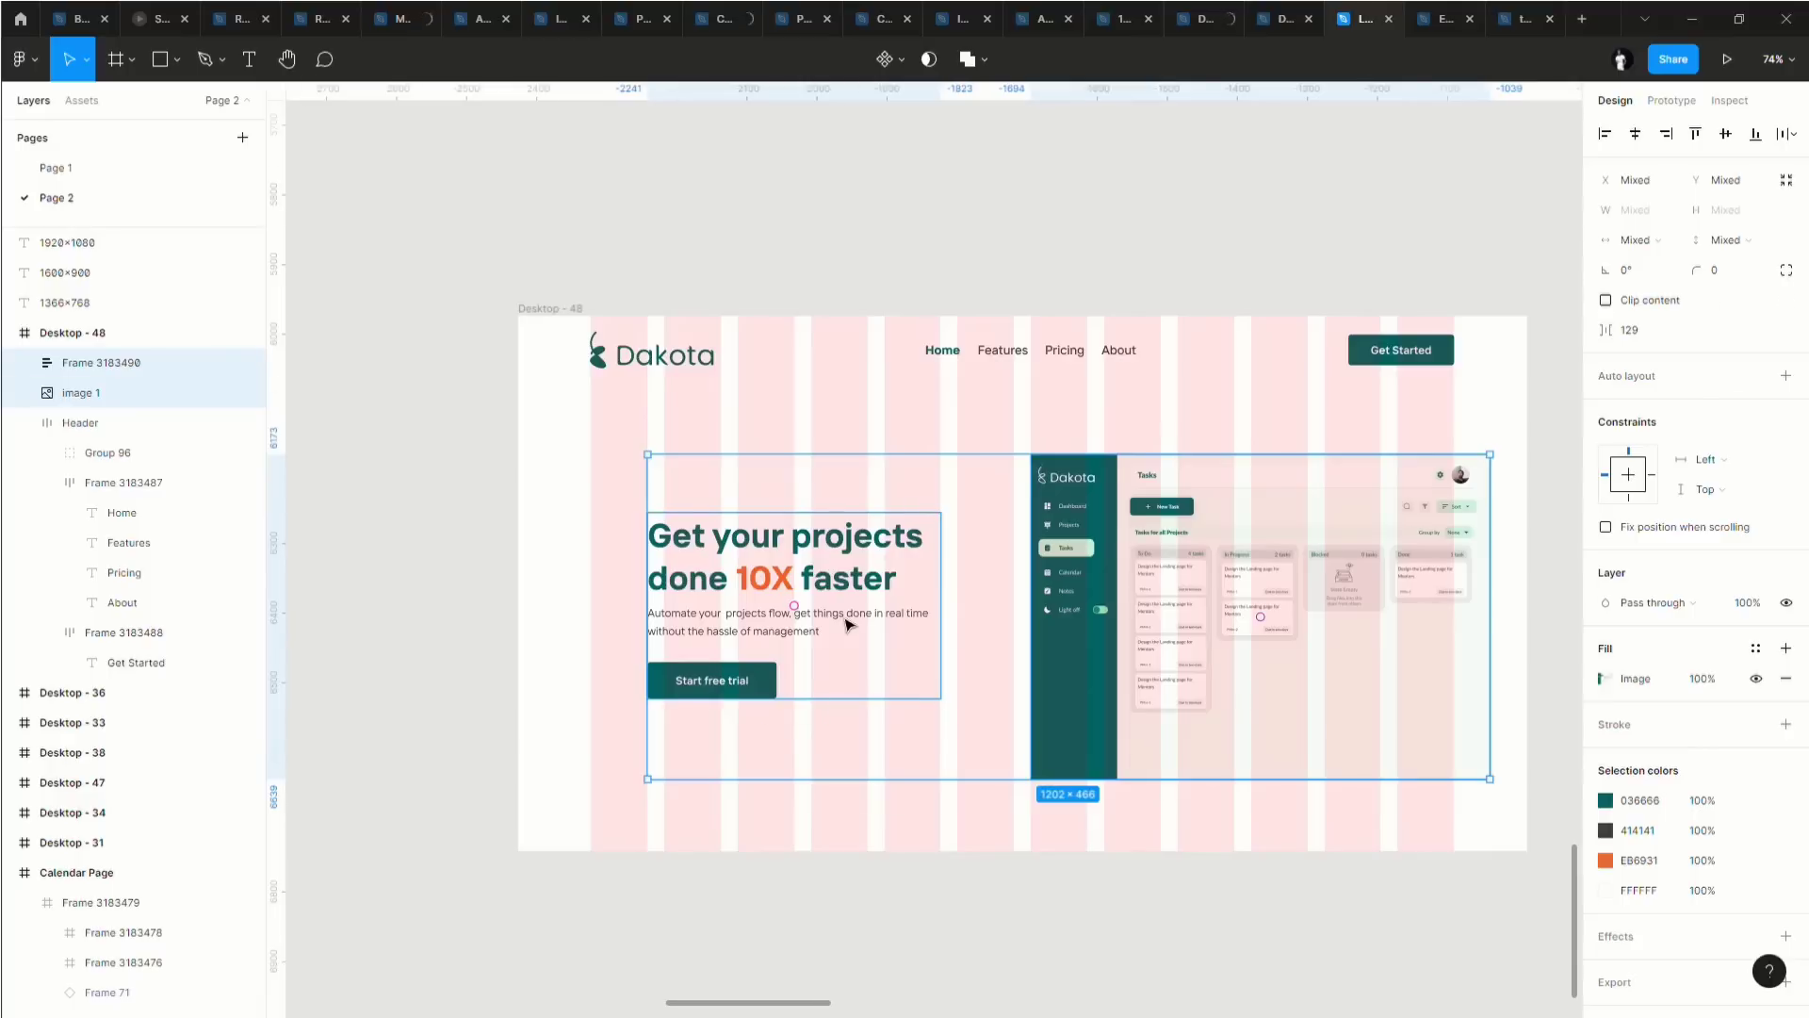
shift+click(1119, 615)
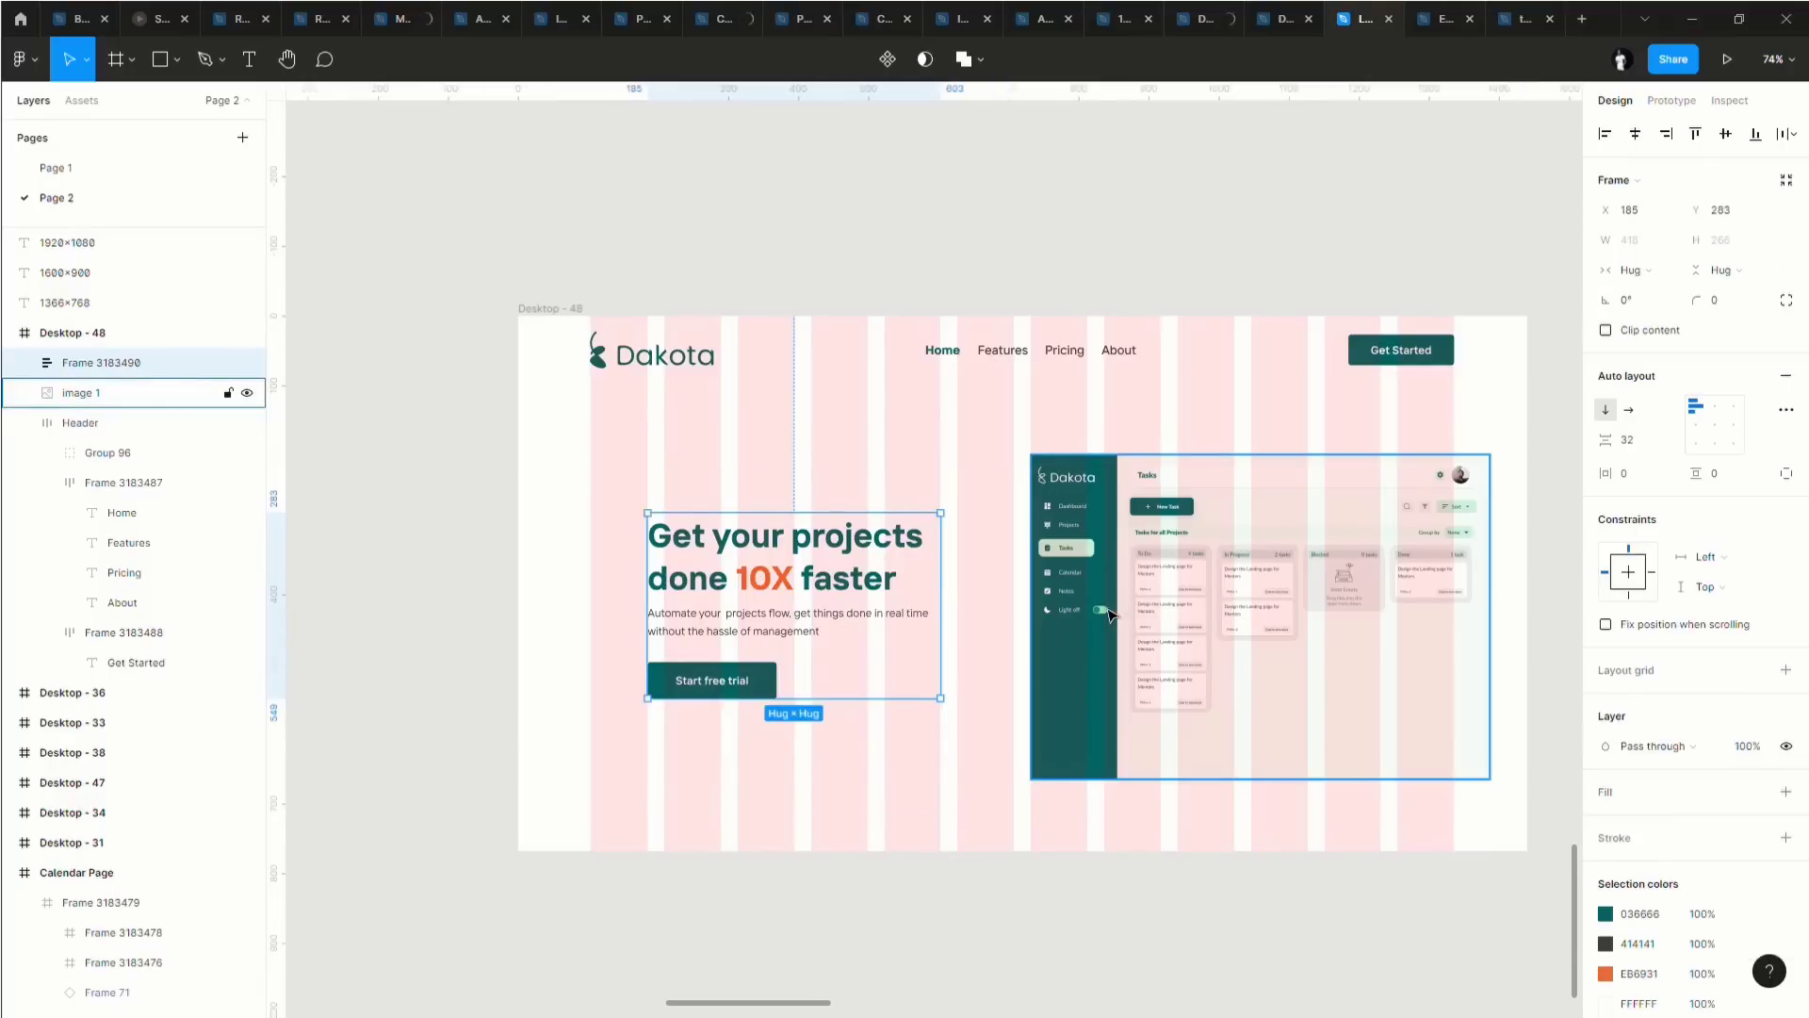
shift+click(1110, 614)
scroll(1065, 589, up, 4)
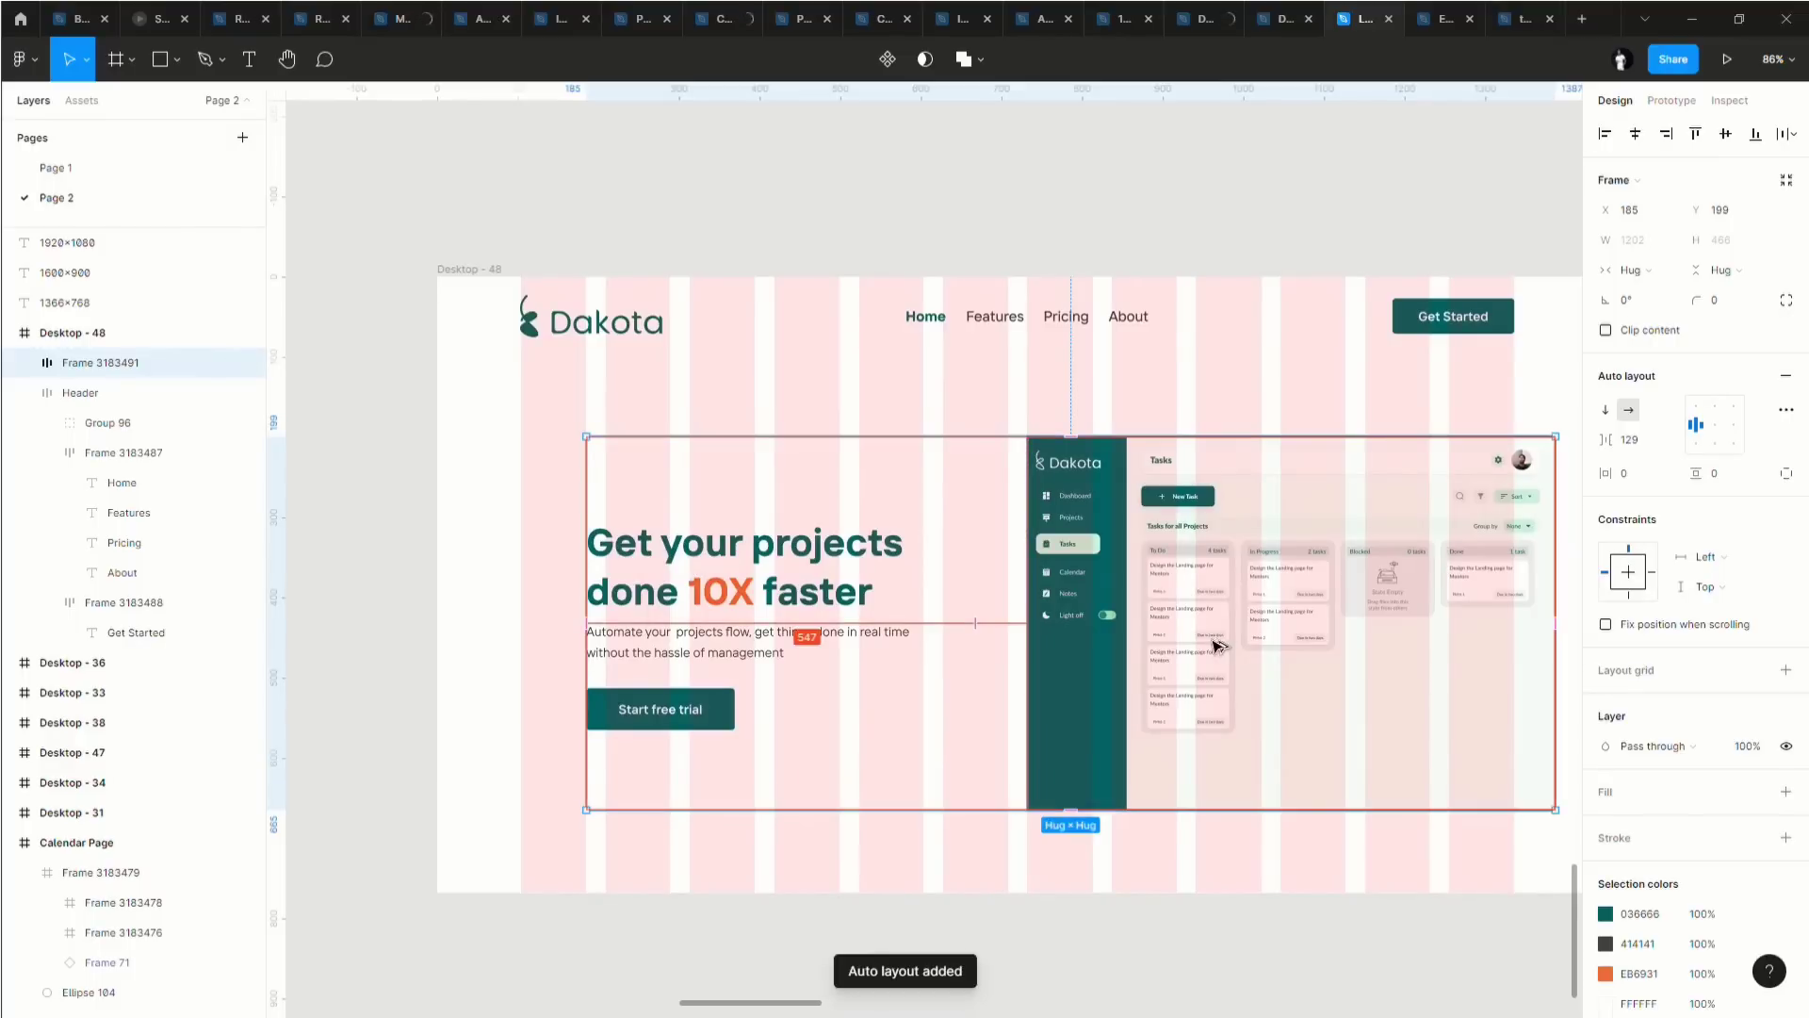
Wrap the hero row in a frame, and ungroup its frames until the text block and dashboard image are separate layers.
key(ctrl+z)
key(ctrl+alt+g)
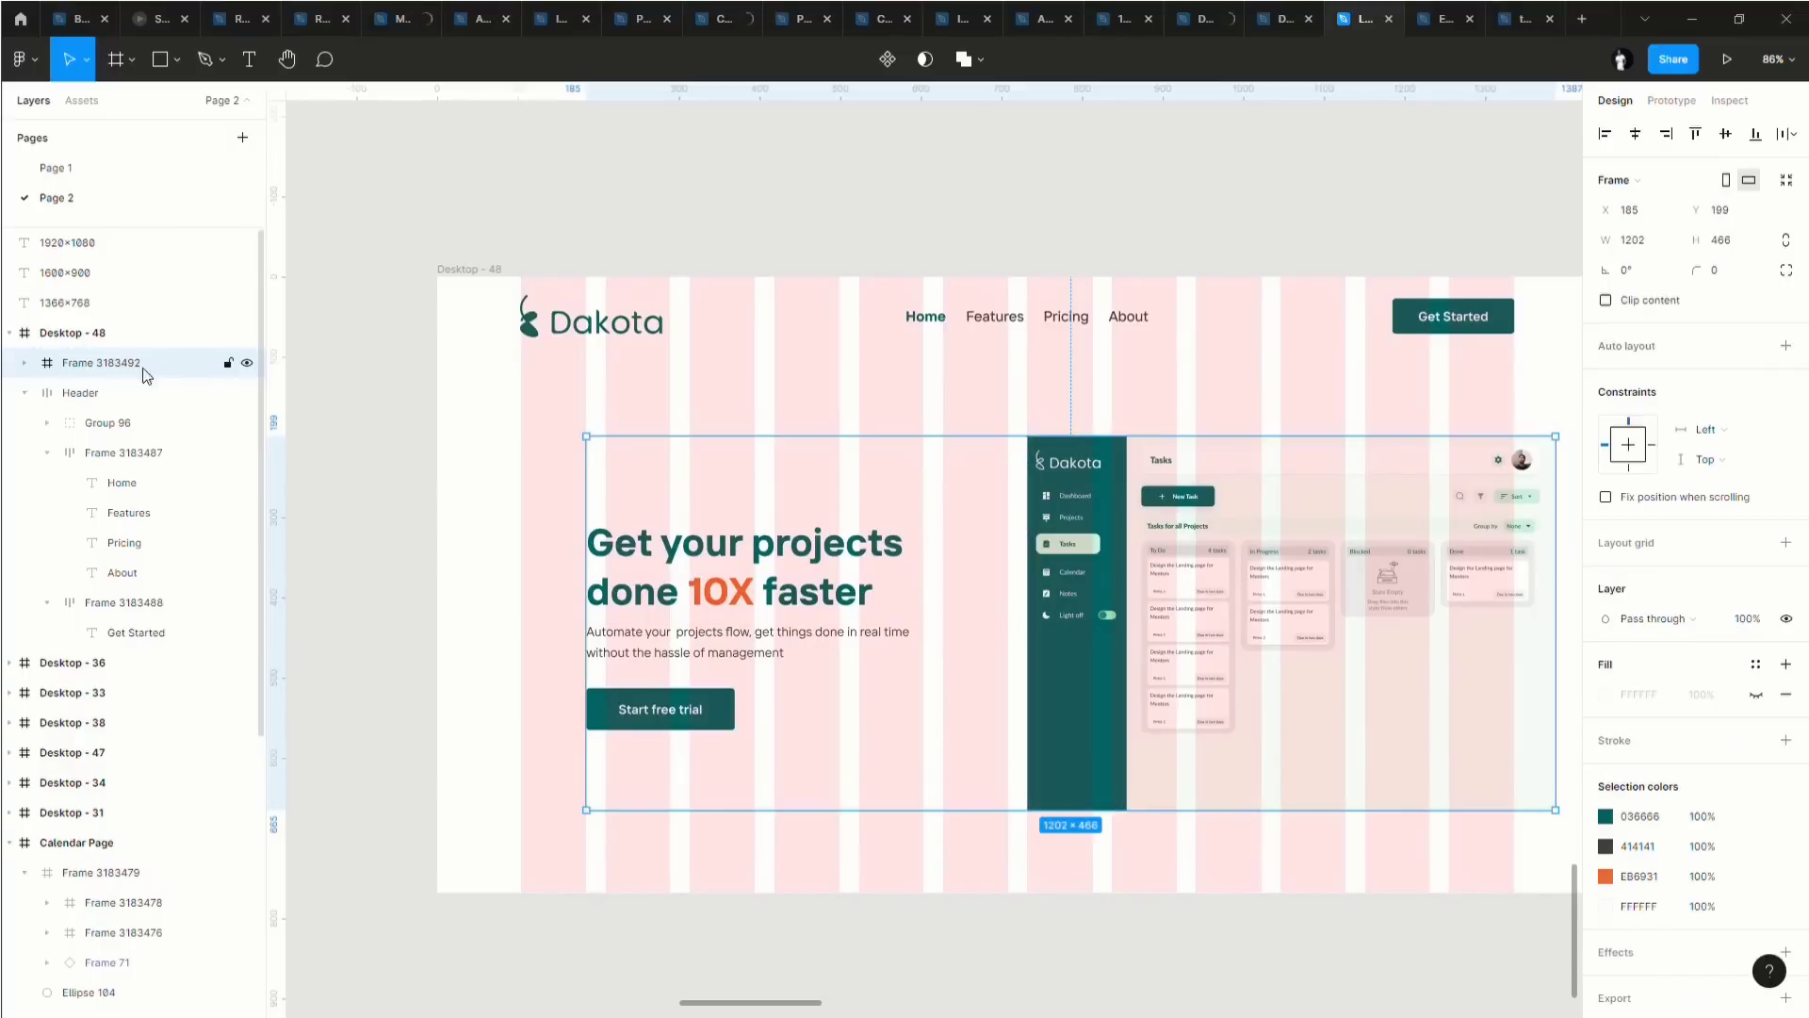
right_click(135, 361)
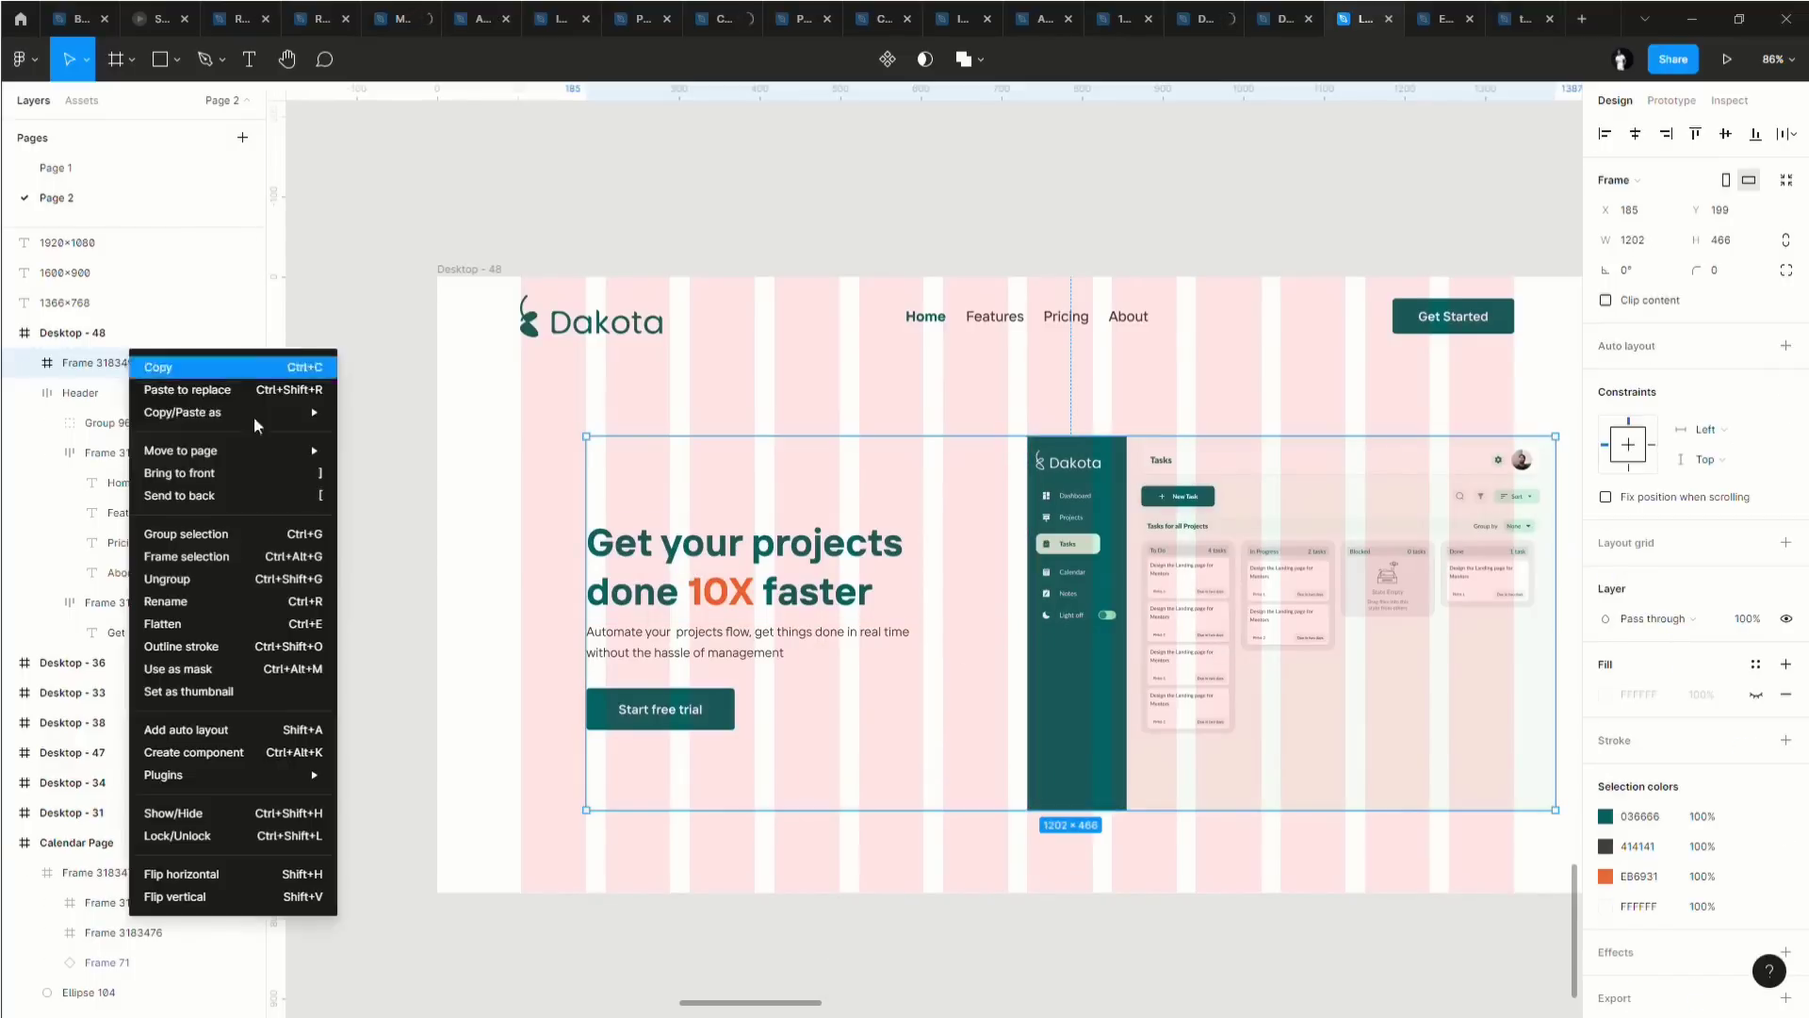
click(205, 579)
scroll(905, 537, down, 2)
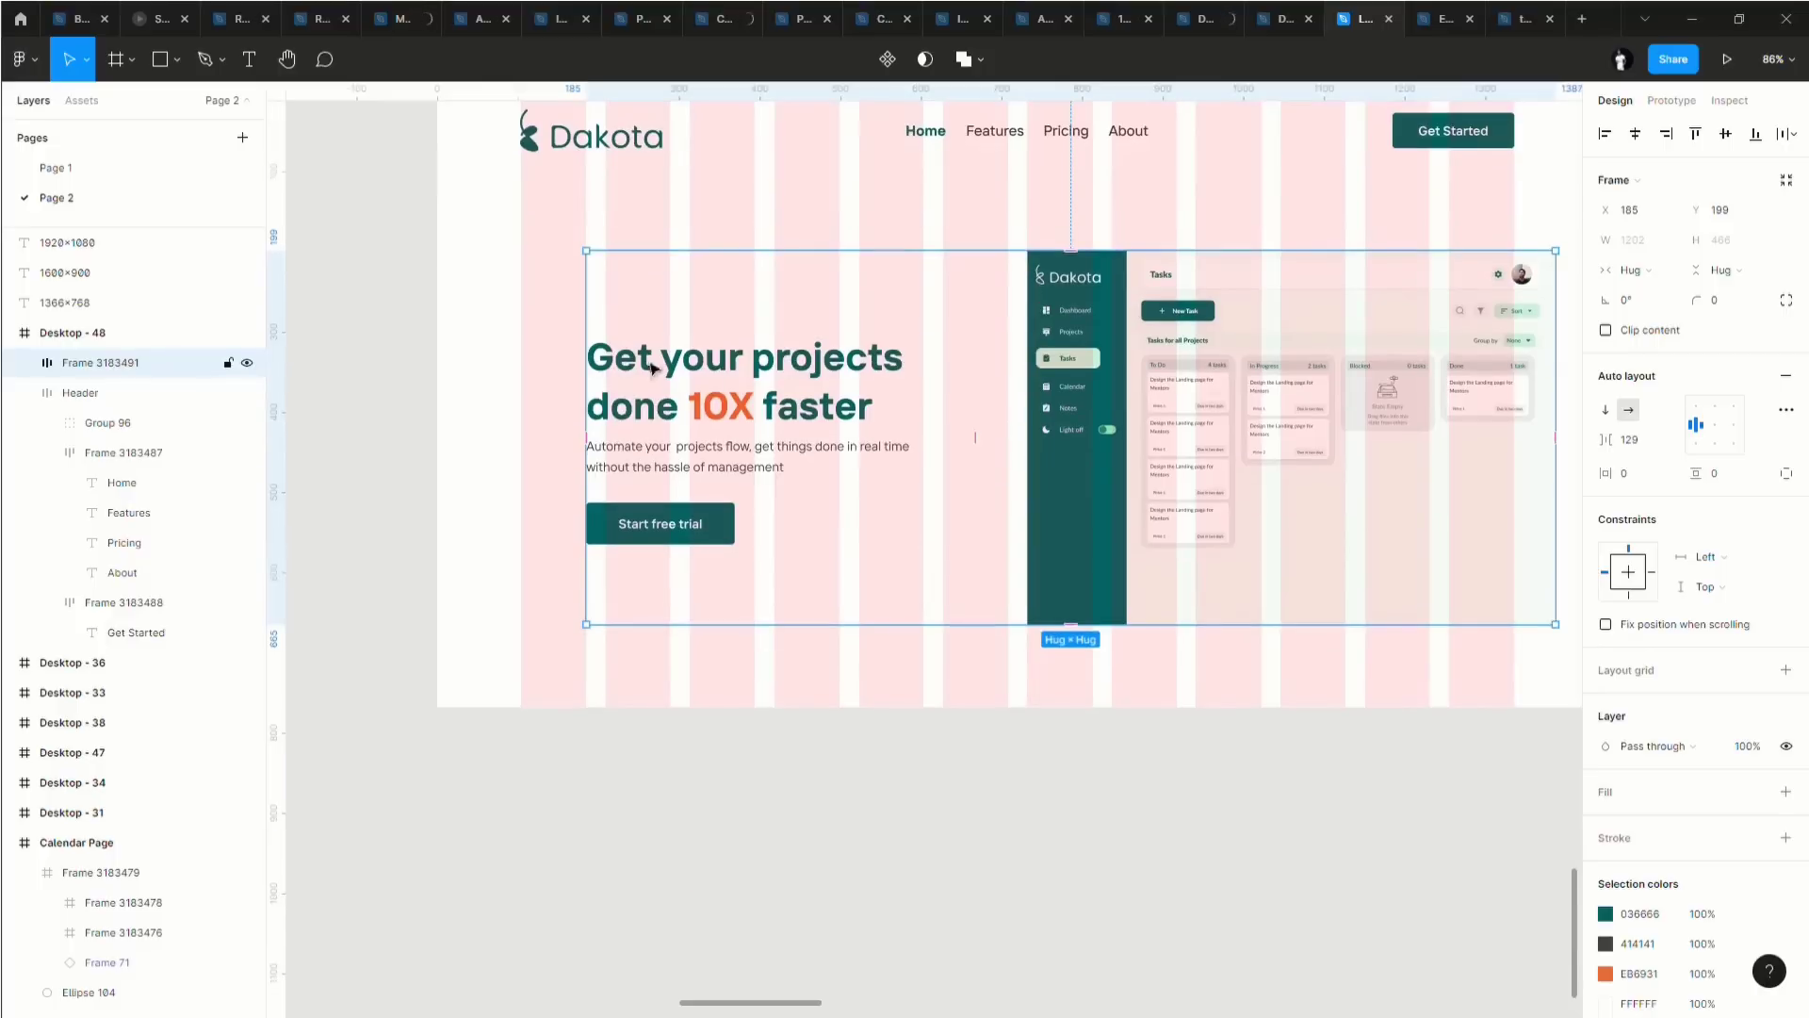
right_click(709, 270)
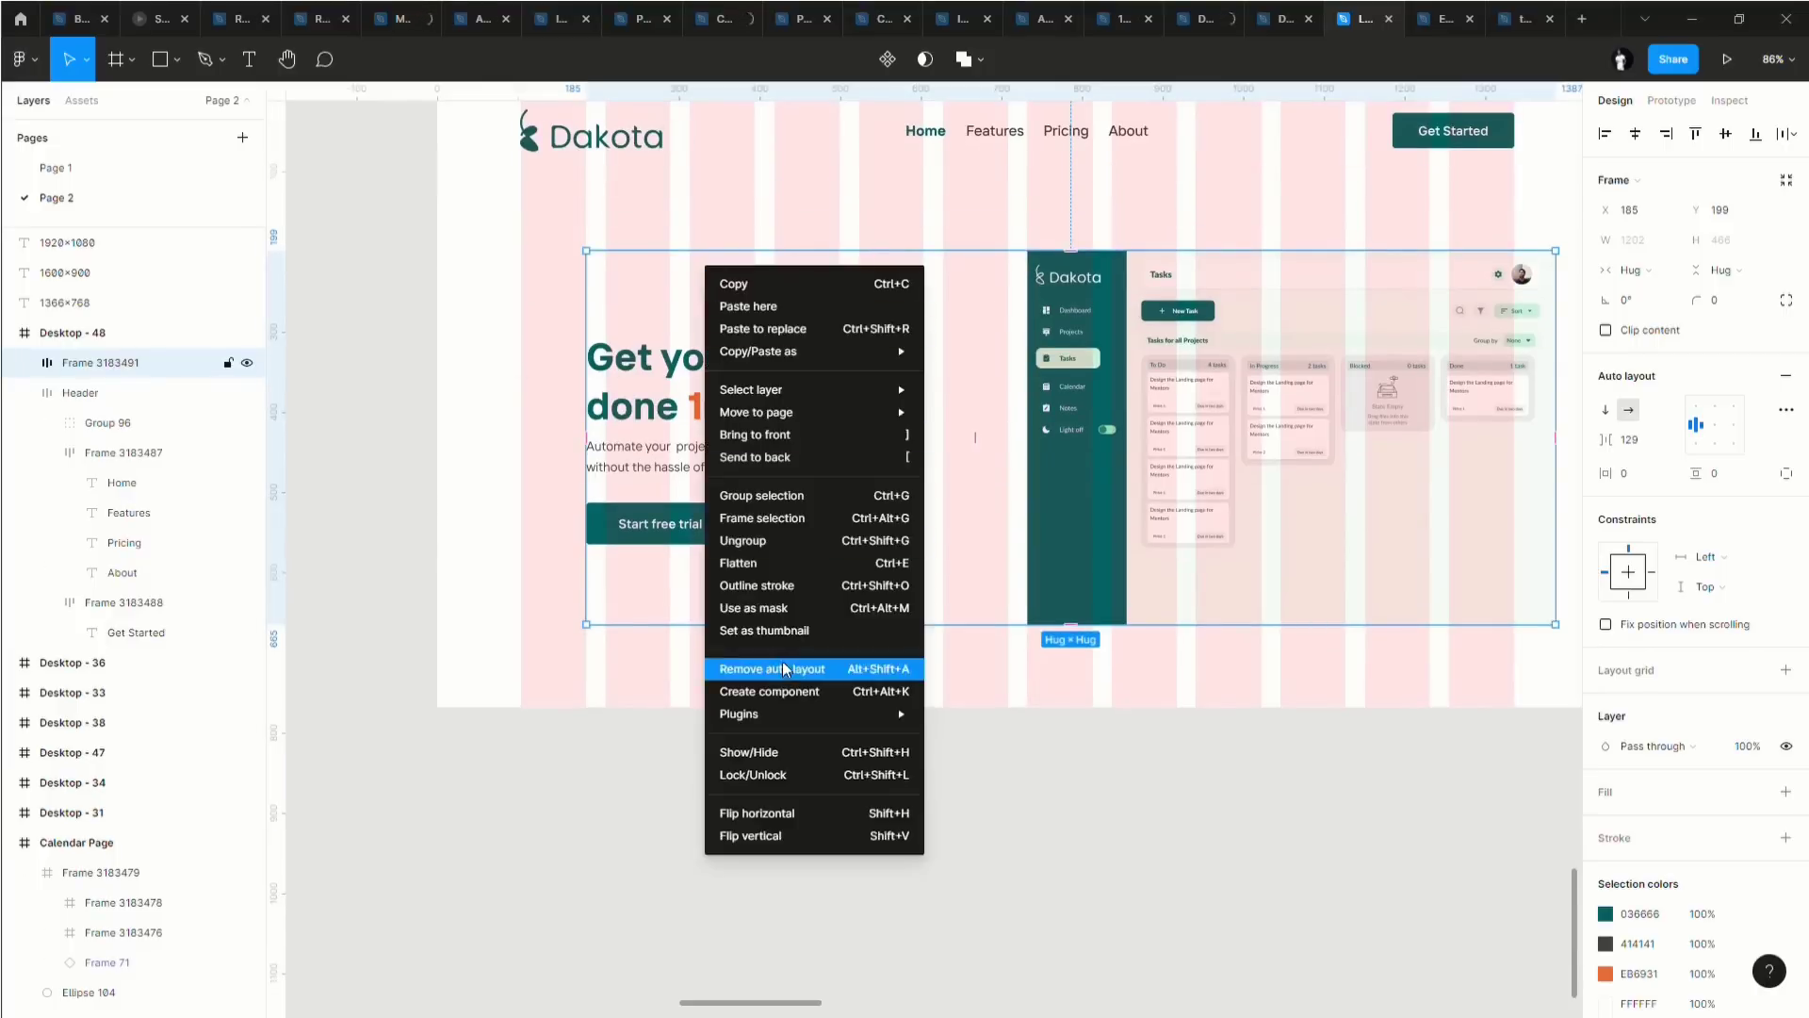
click(819, 543)
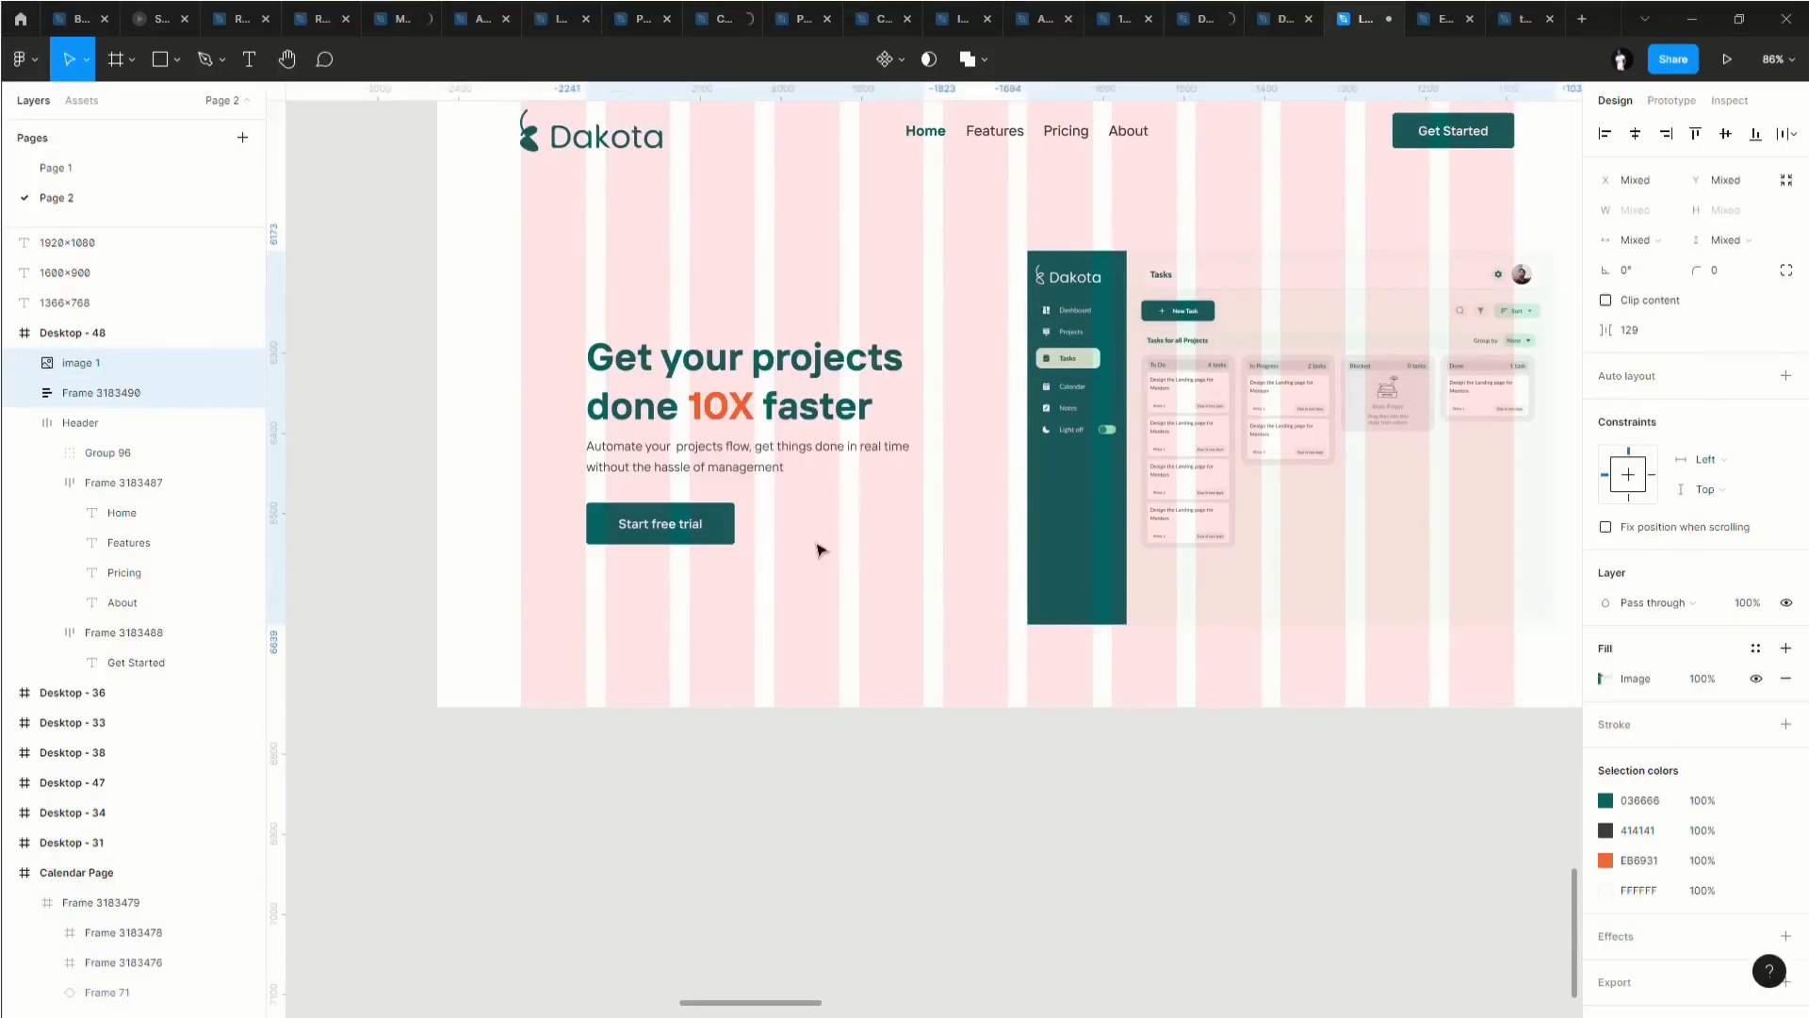
Round the dashboard image's corners to a radius of 16.
scroll(744, 415, right, 2)
click(823, 449)
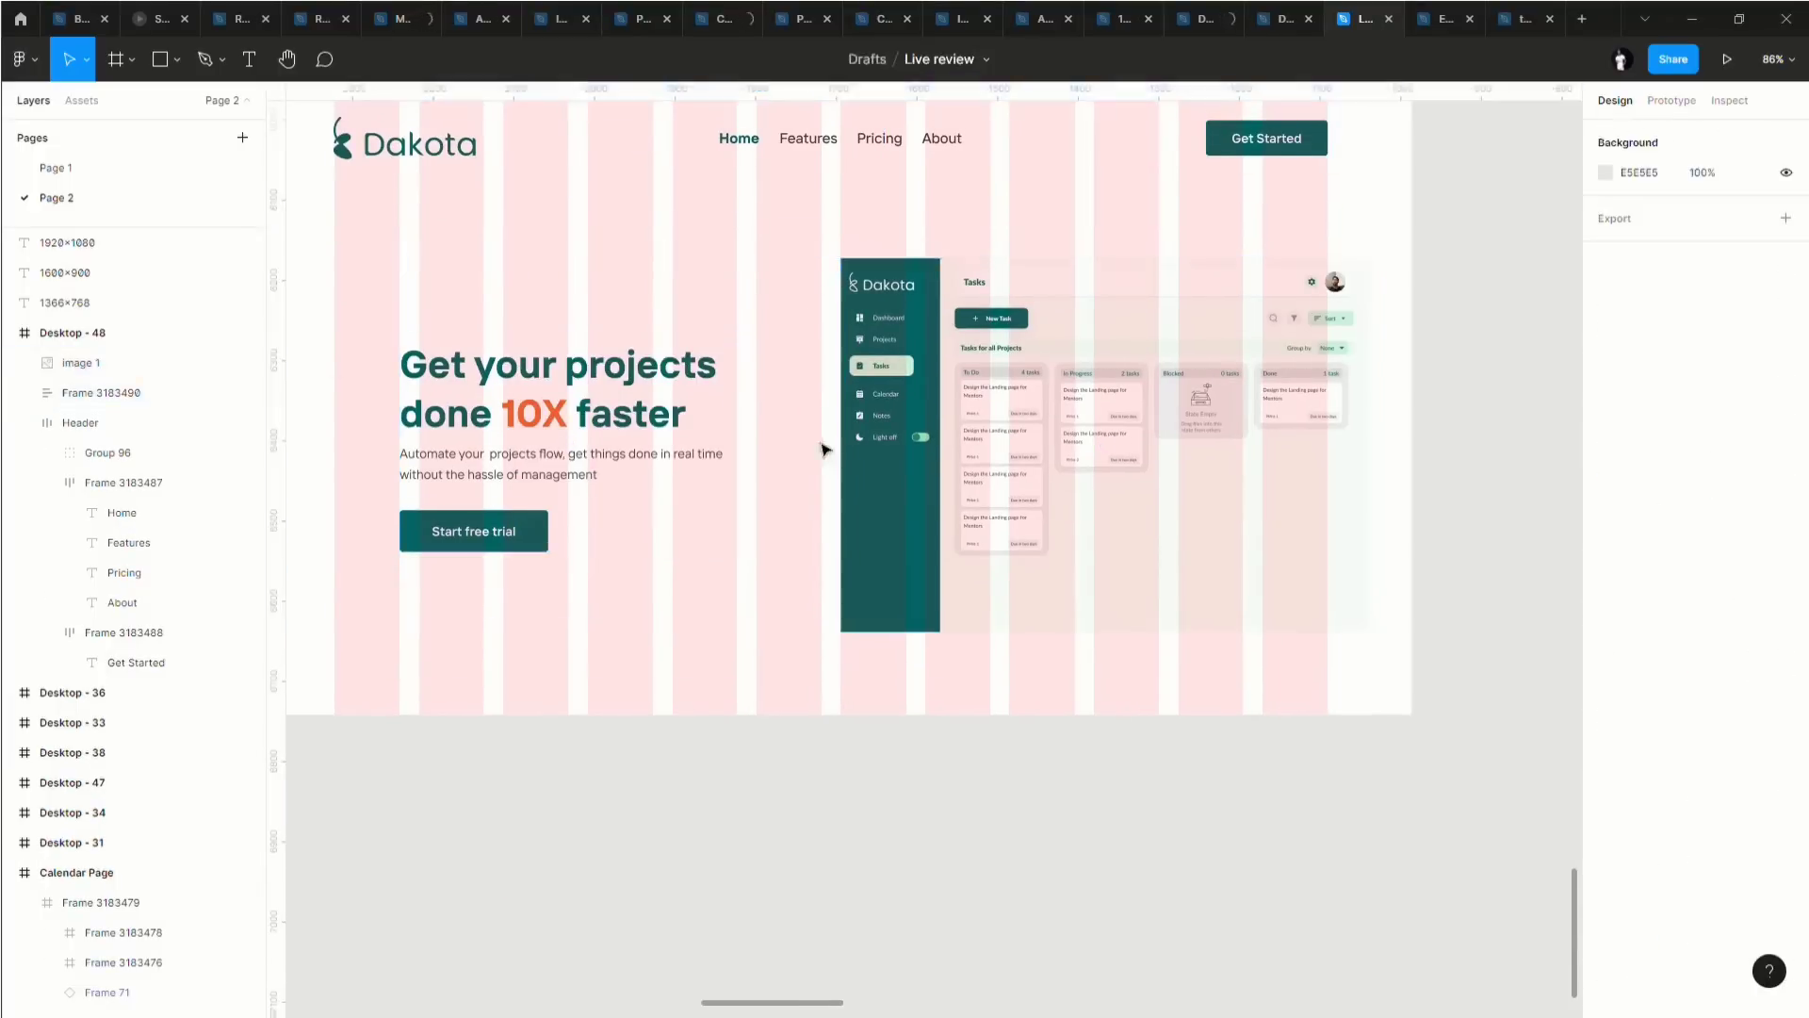
click(689, 358)
click(976, 404)
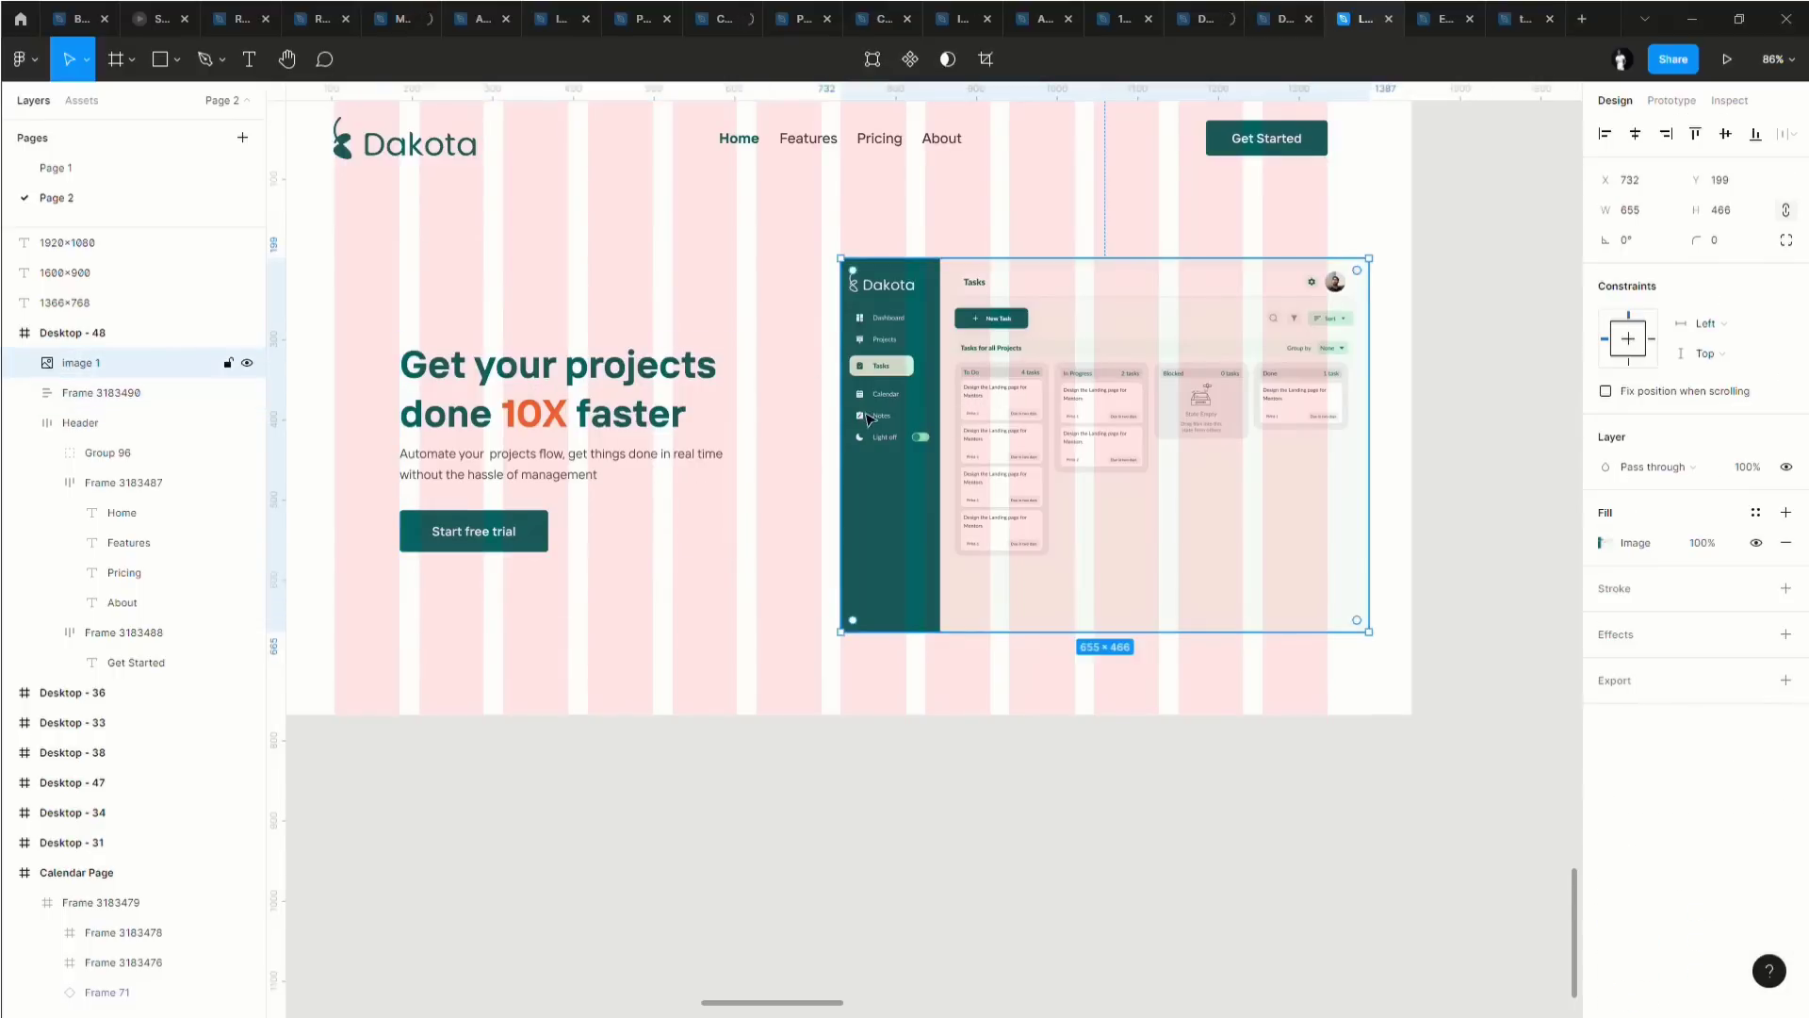
drag(1695, 251, 179, 289)
scroll(1066, 343, up, 3)
scroll(544, 374, left, 3)
Hide the 12-column layout grid on the landing page frame and review the layout without it.
click(429, 278)
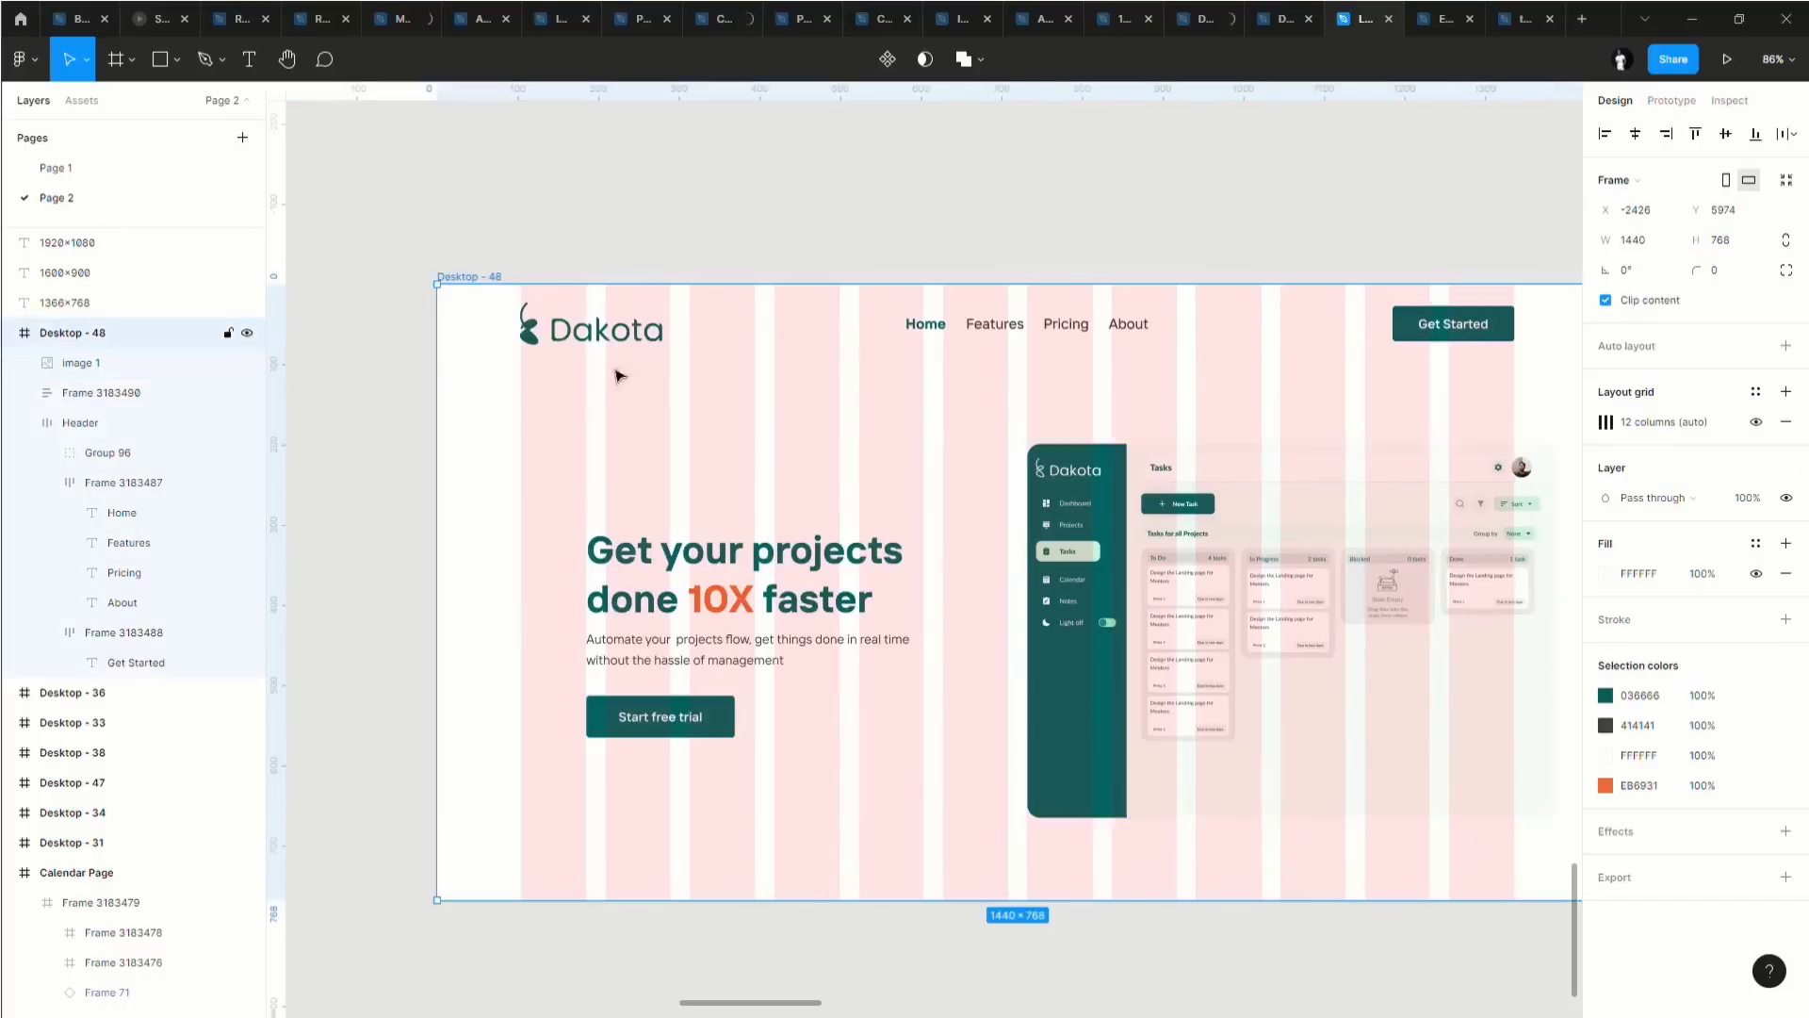
click(1756, 423)
scroll(1140, 494, right, 4)
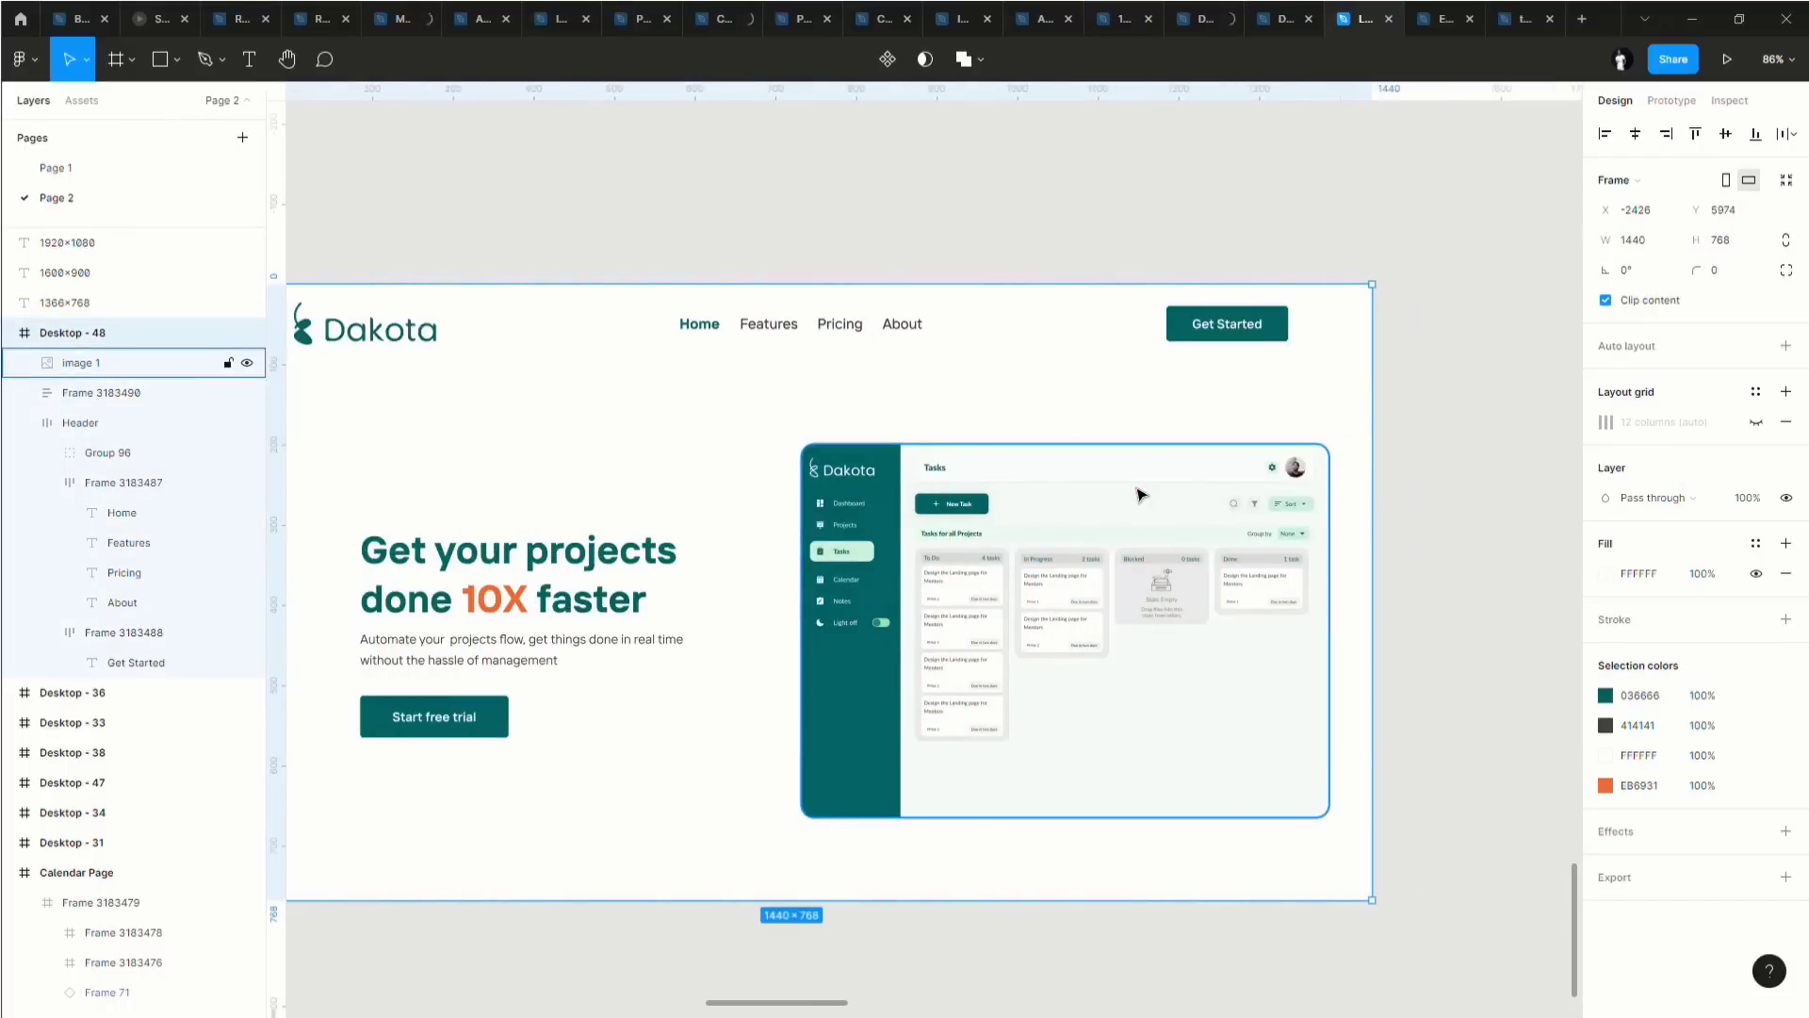
scroll(1120, 493, down, 1)
scroll(1083, 500, left, 2)
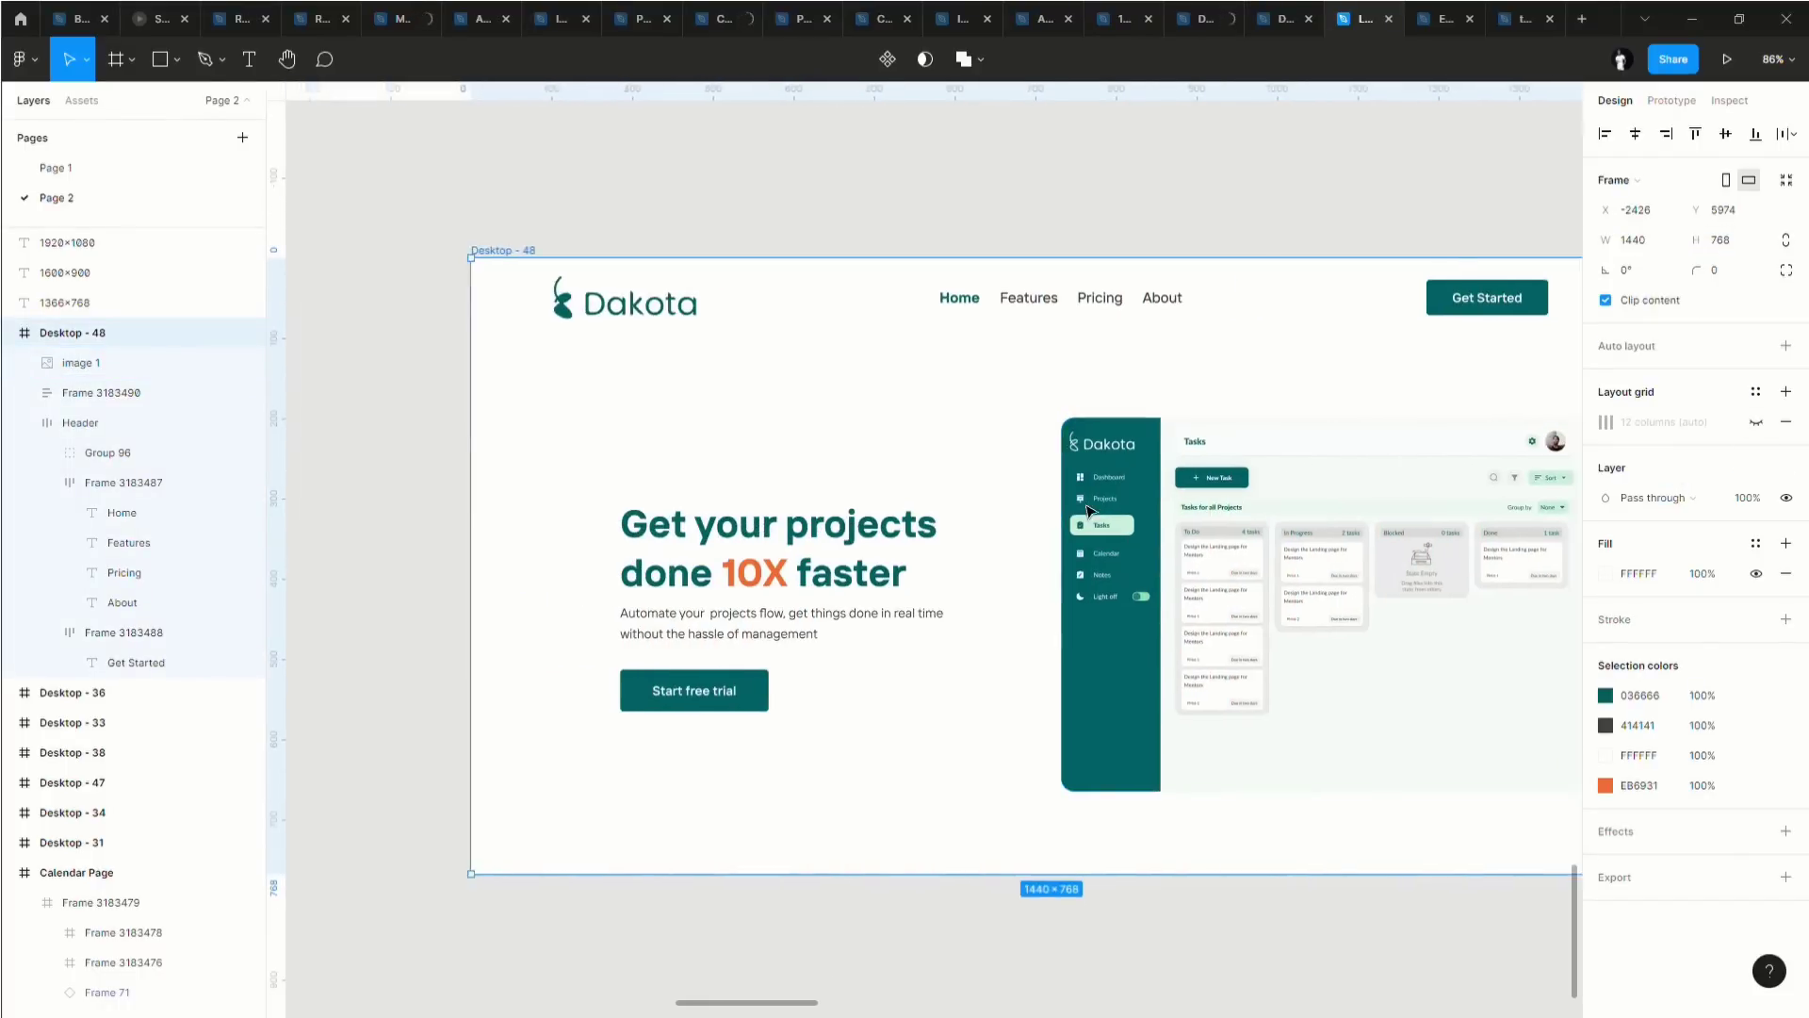
scroll(1062, 507, right, 2)
scroll(1054, 513, left, 3)
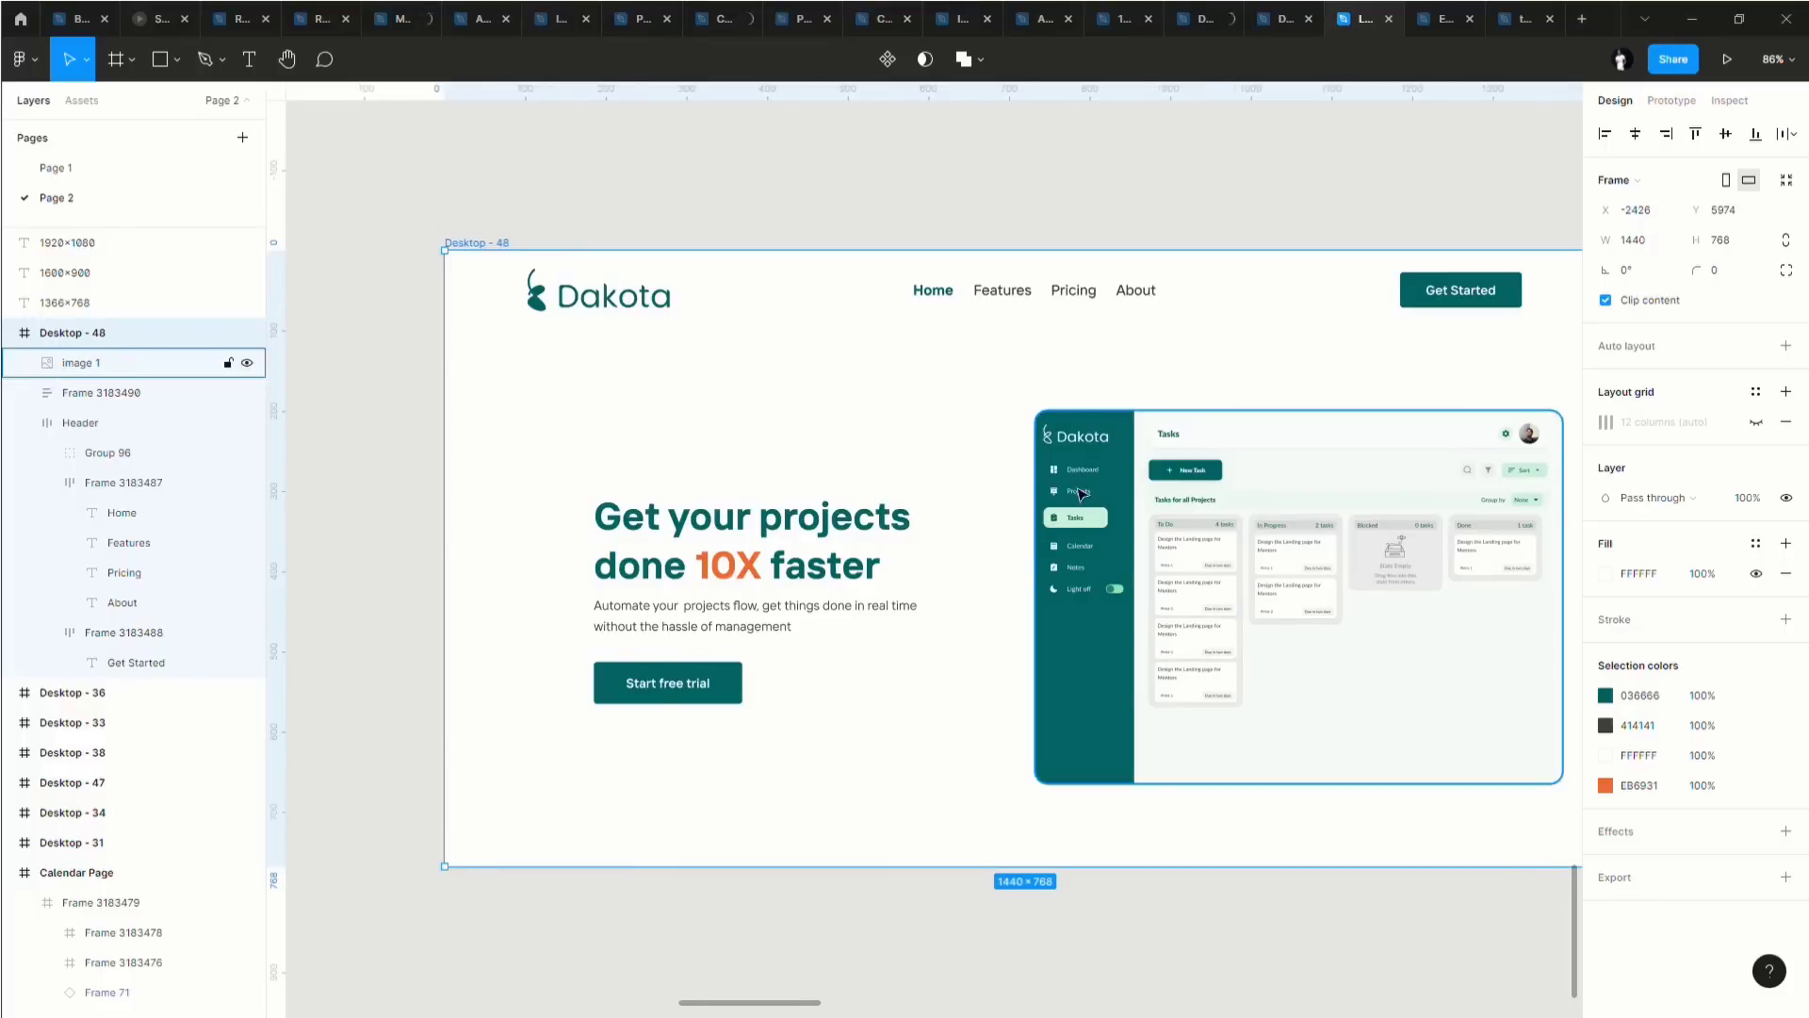
scroll(1081, 493, down, 2)
scroll(1074, 476, right, 1)
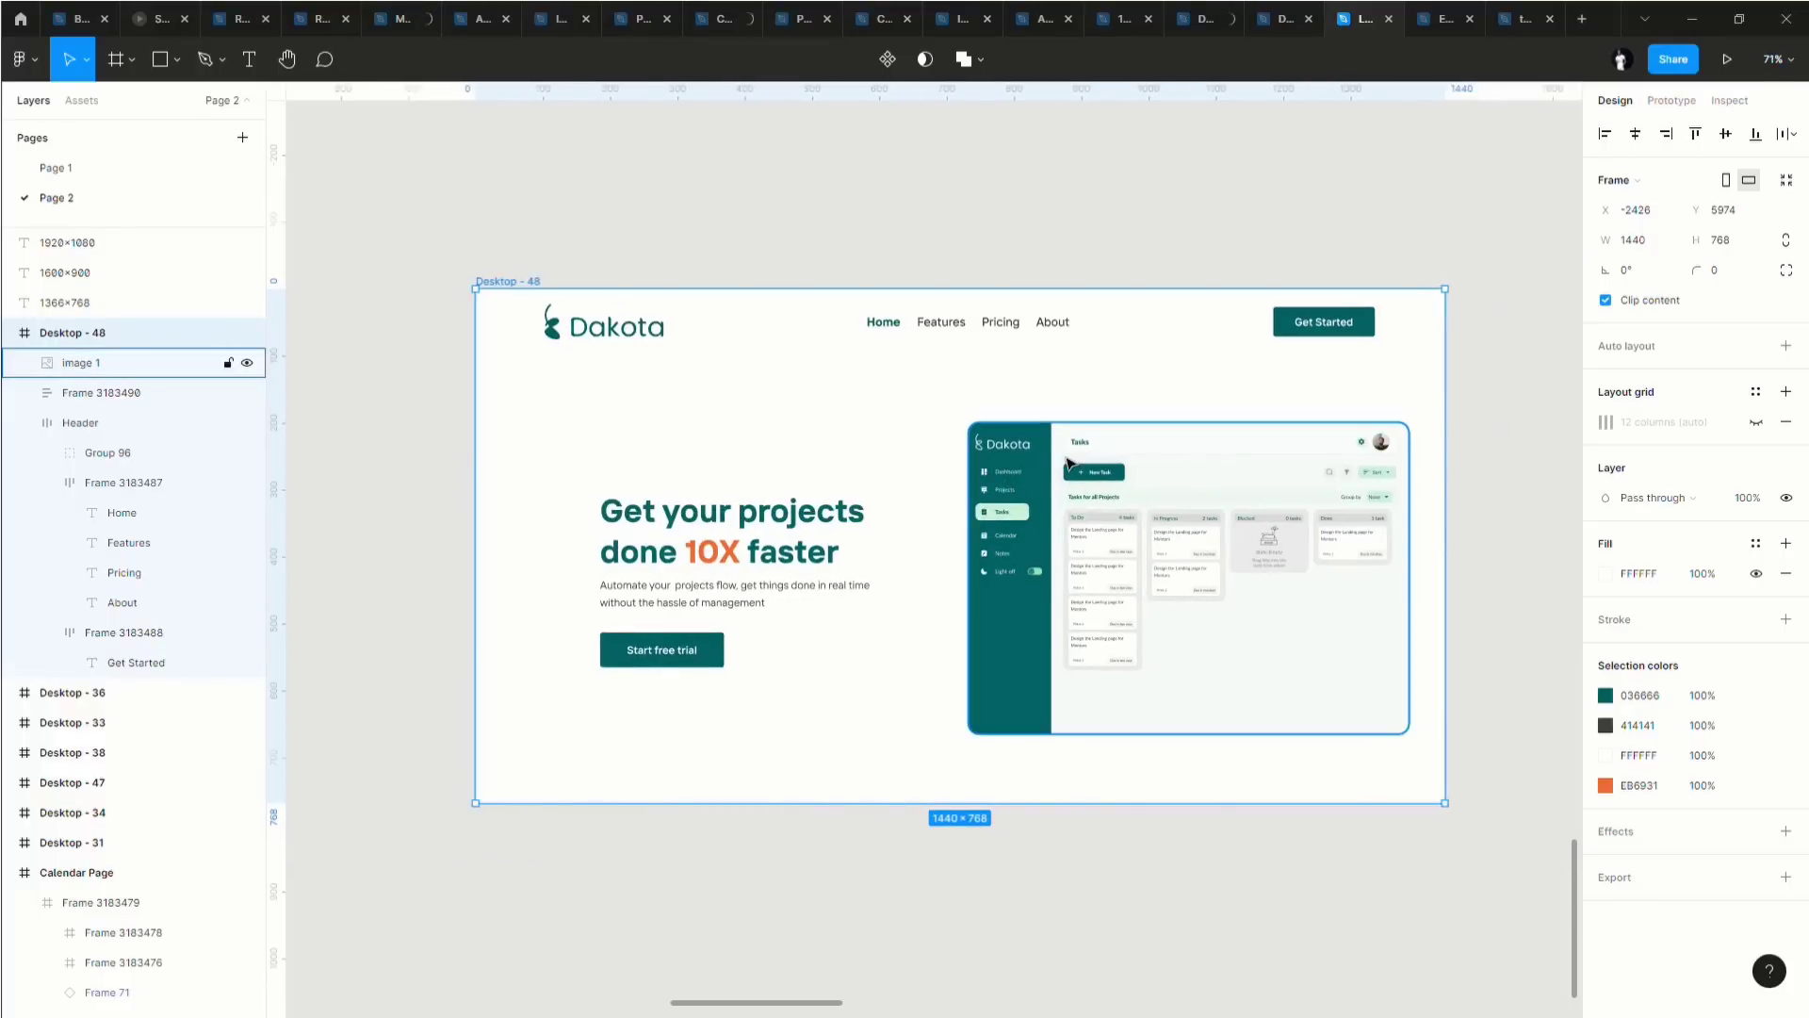
scroll(1054, 462, right, 1)
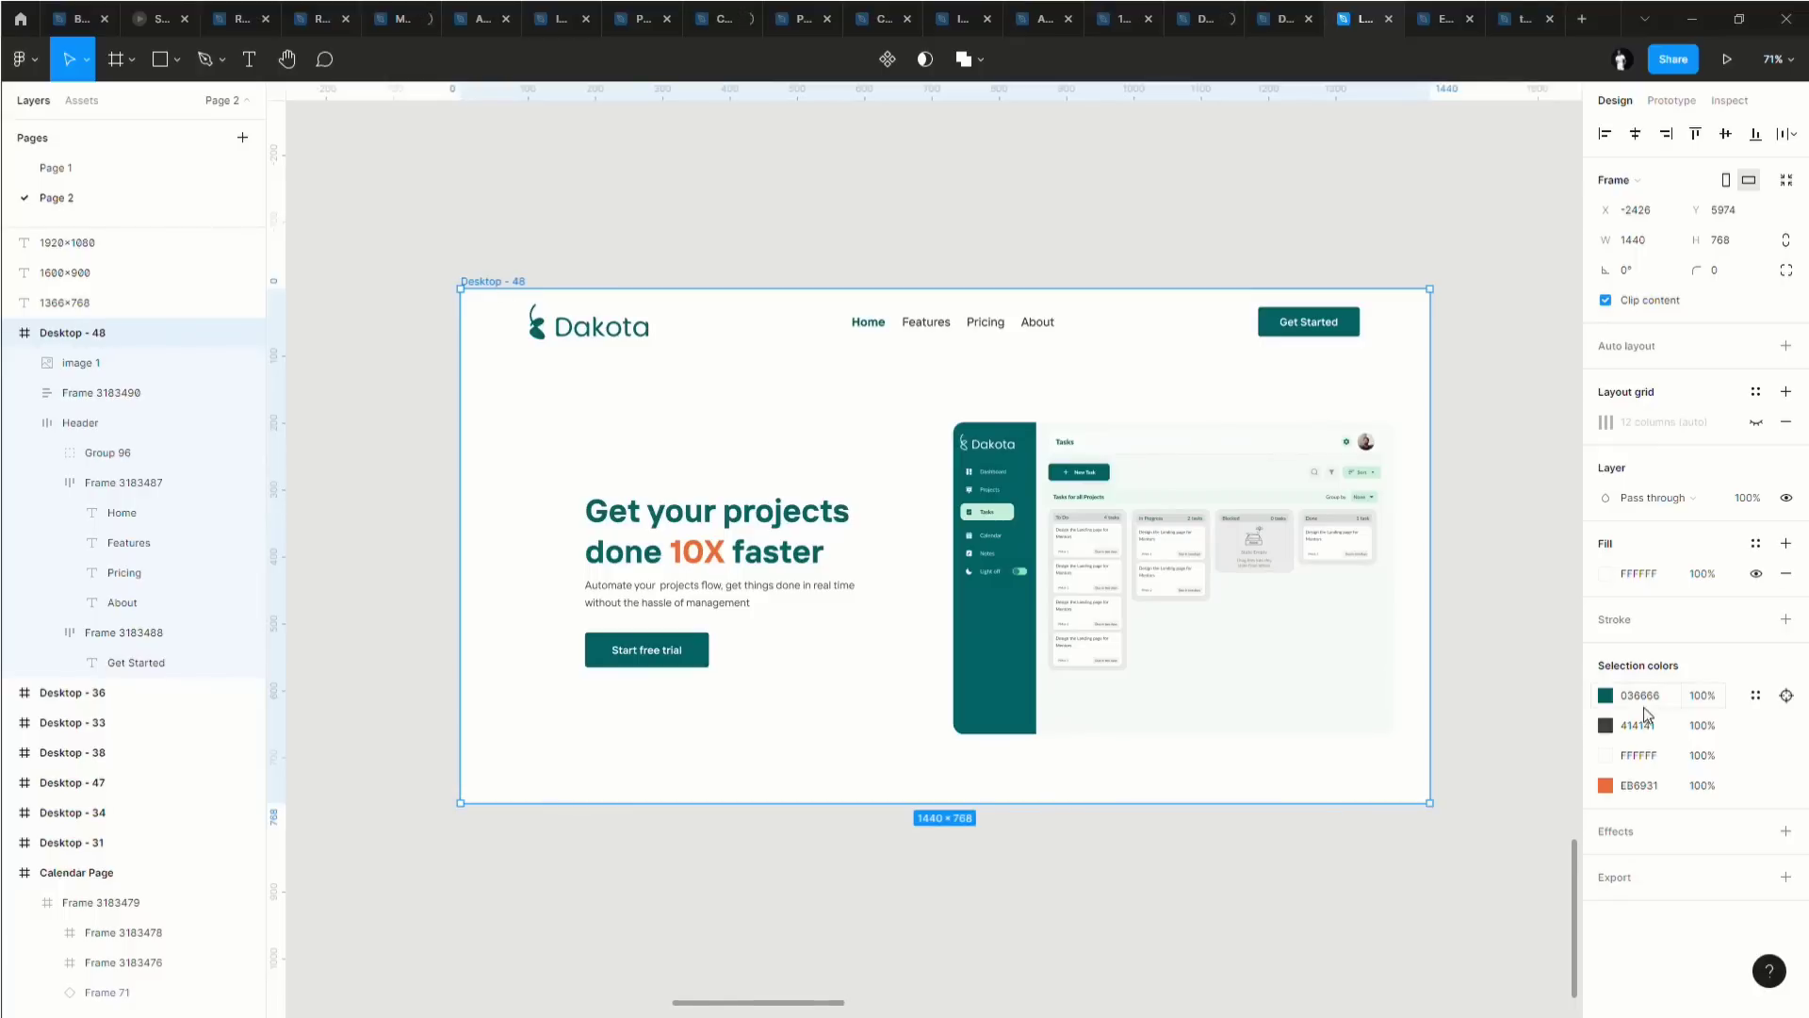
Fill the landing page frame with the green 99E2B4 from the document colors, after trying the lighter CCF1DA.
click(1606, 579)
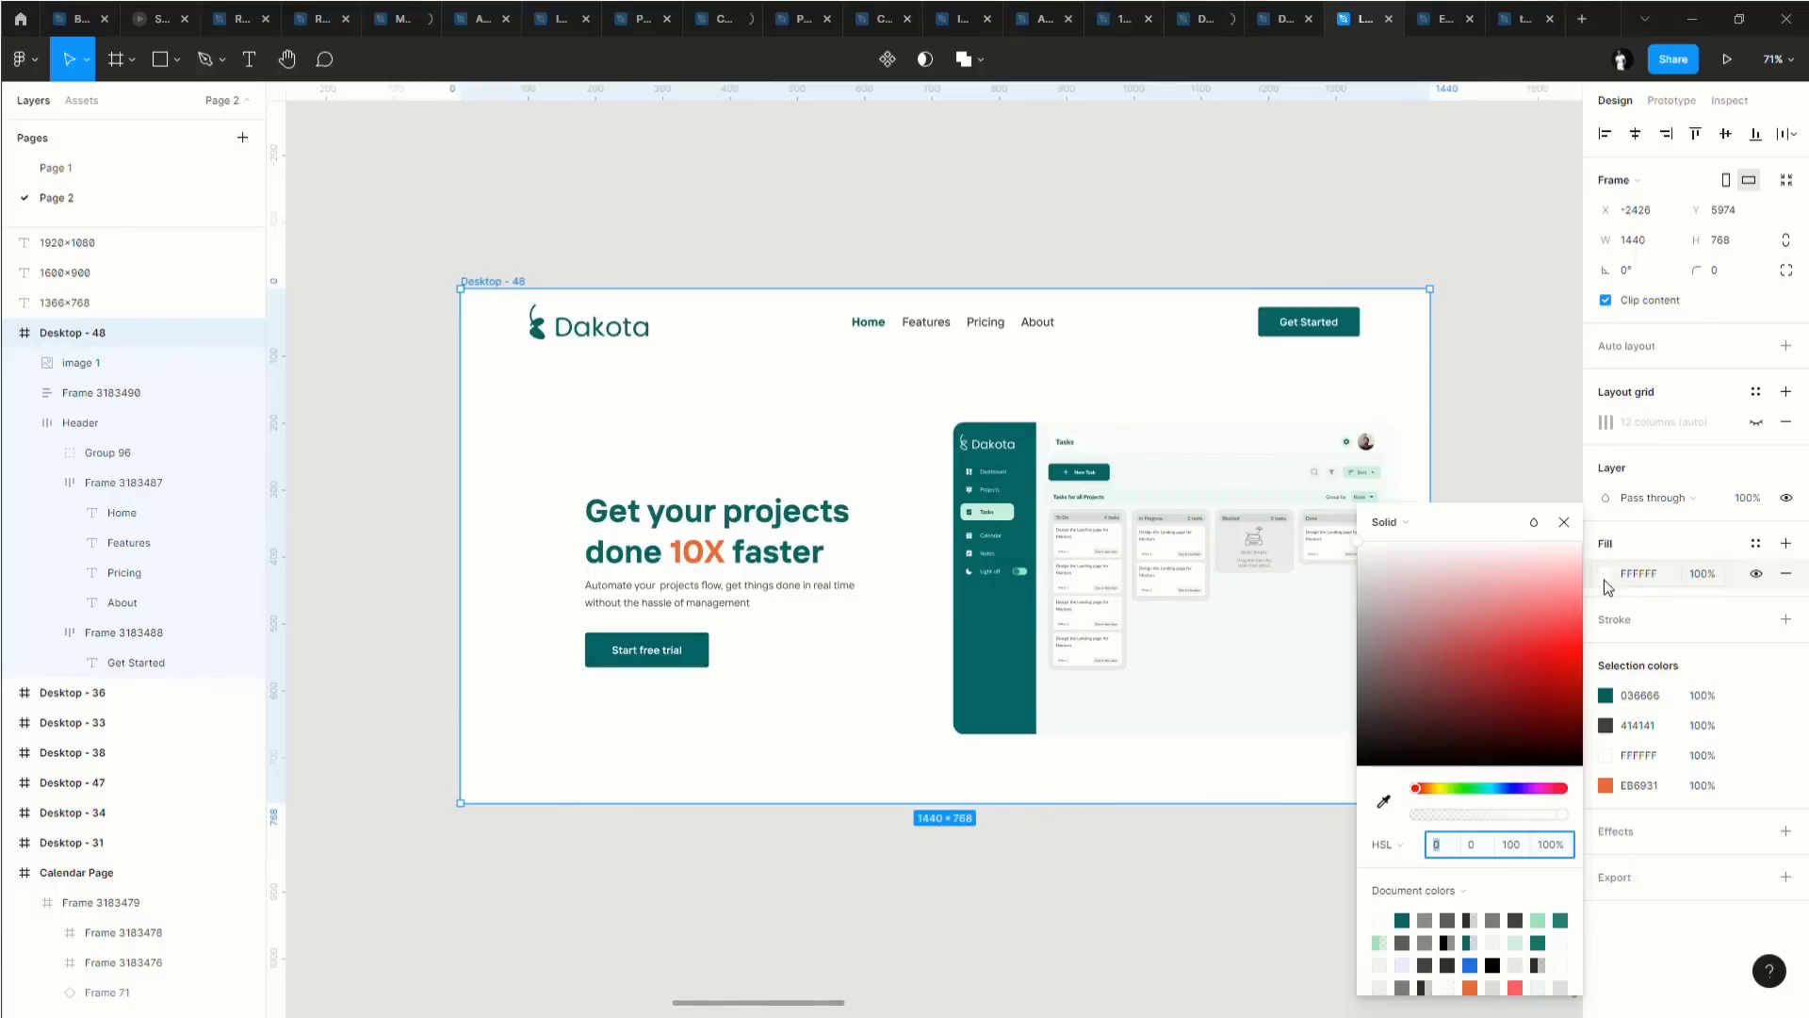
click(1550, 934)
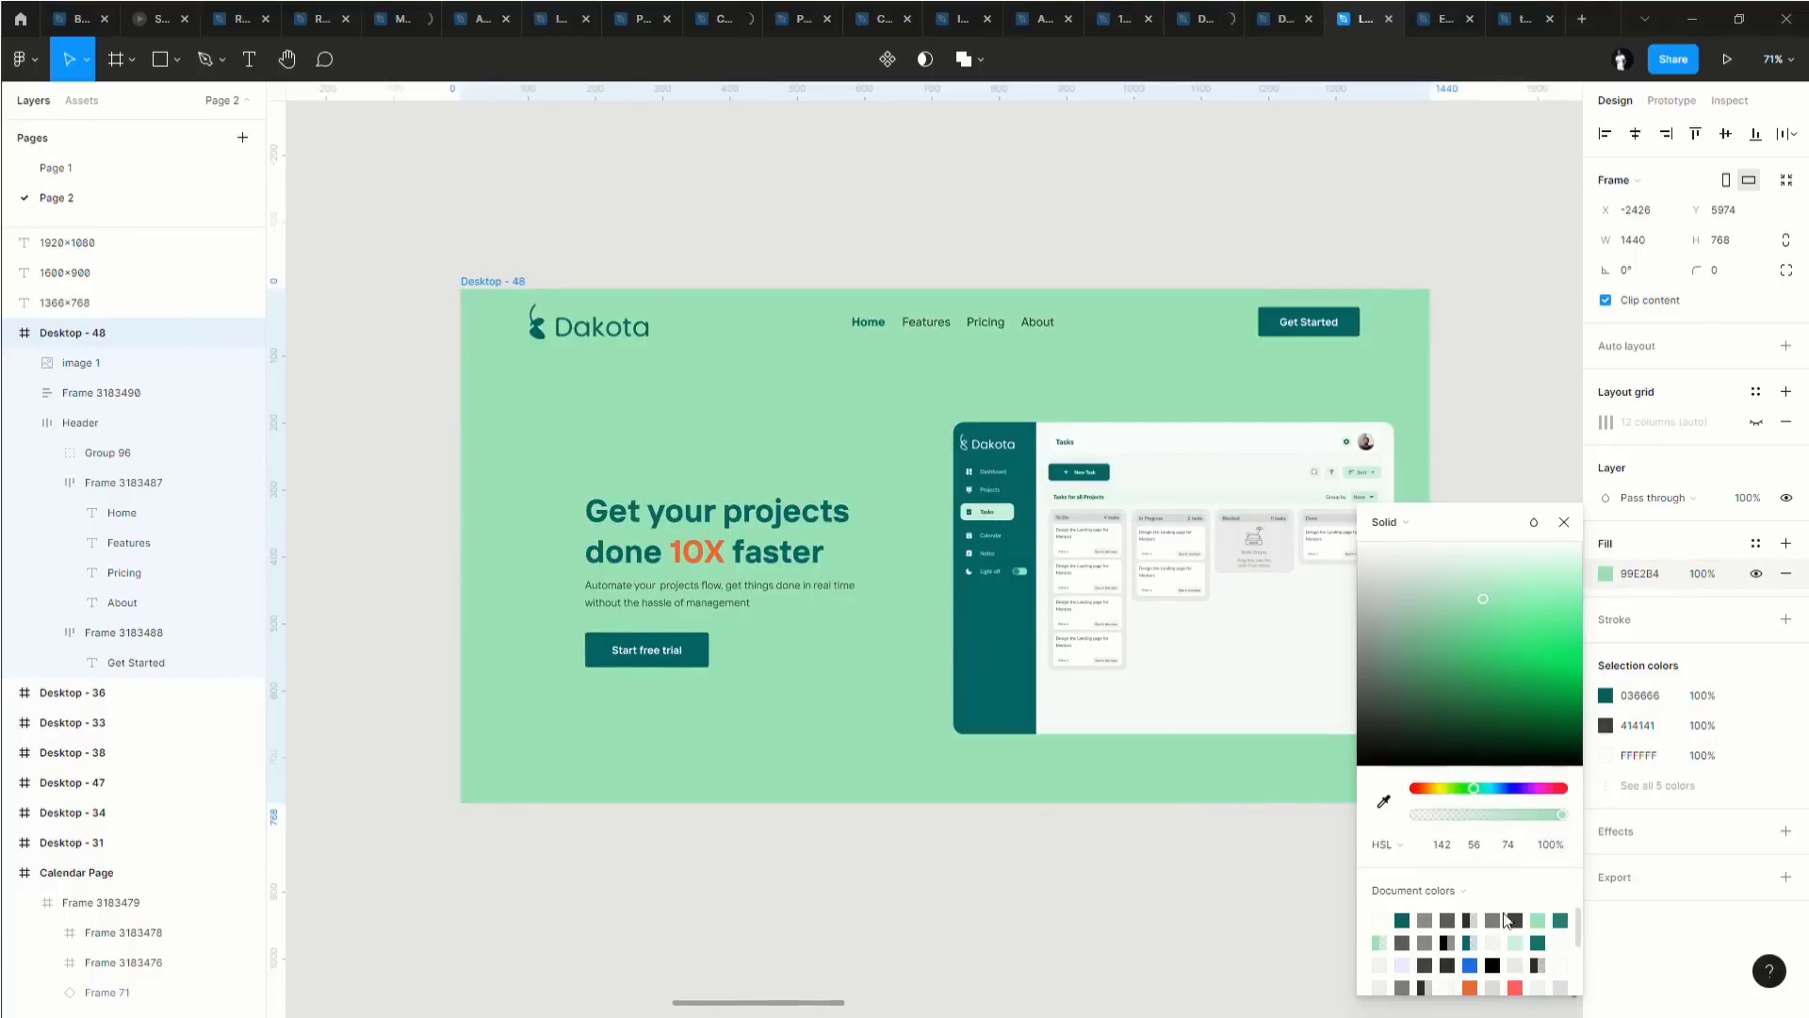
click(1530, 964)
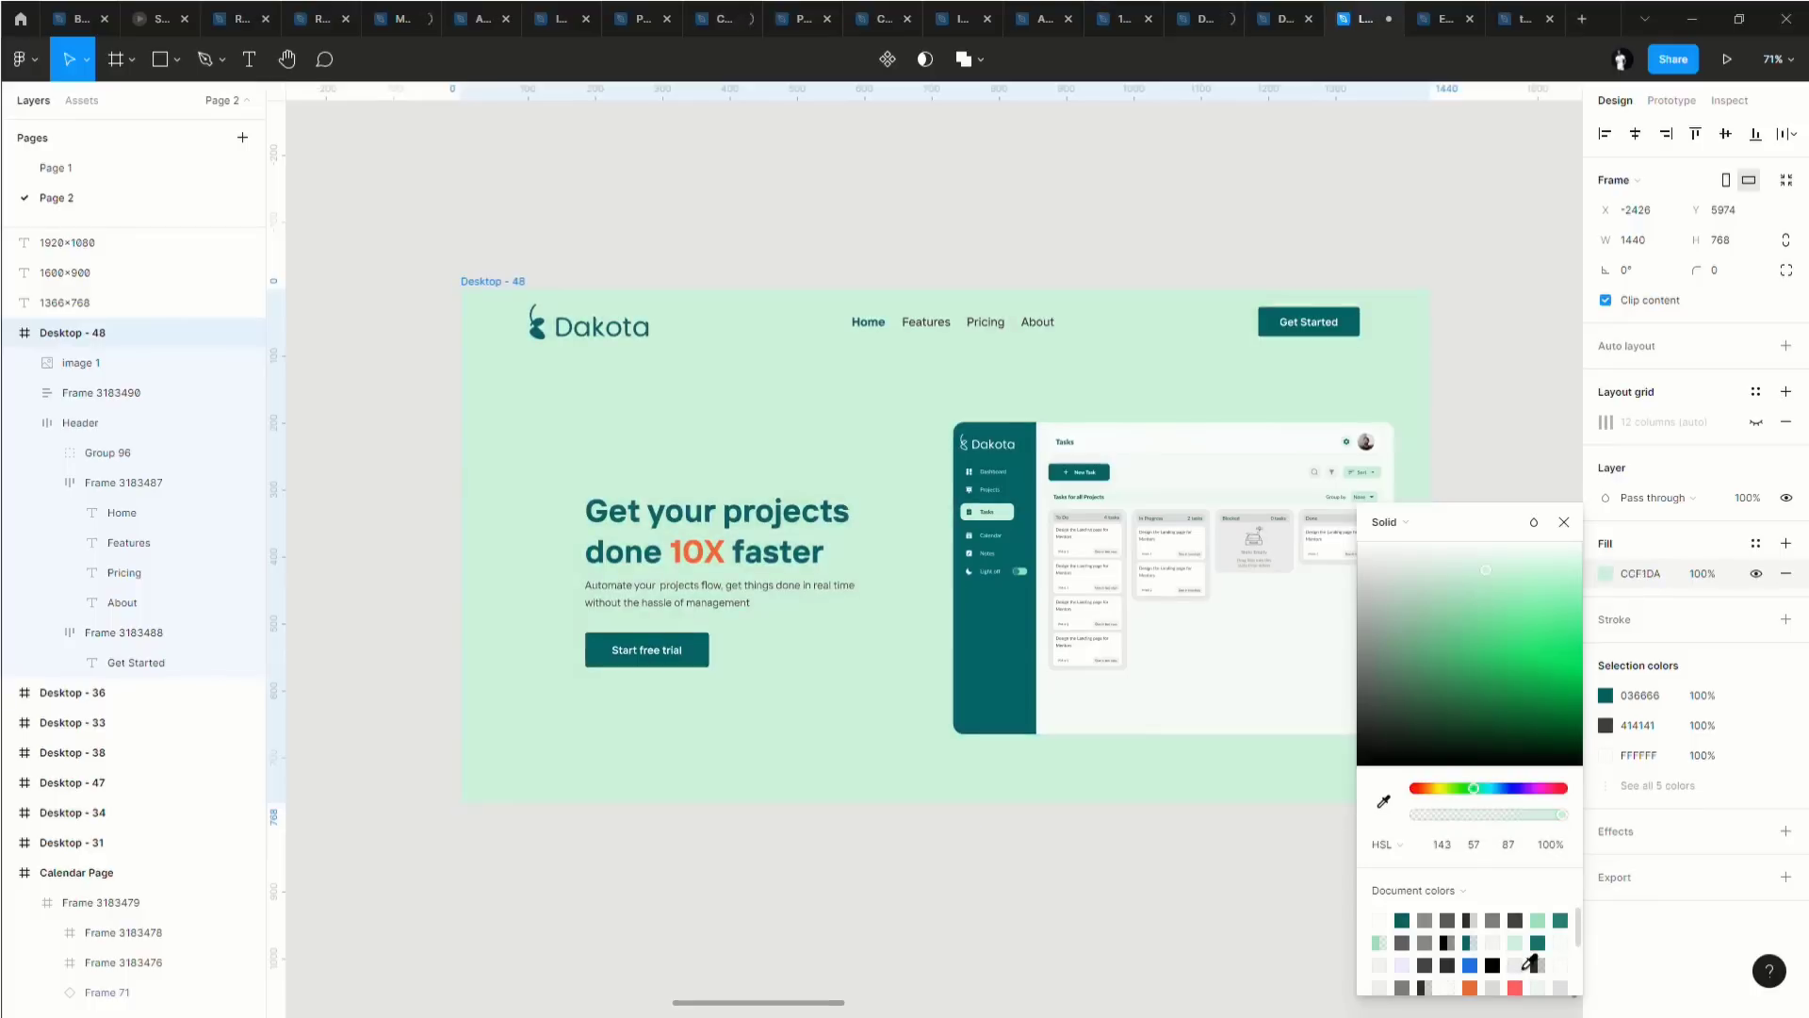
click(1540, 921)
Lighten the landing page frame's green fill by setting its HSL lightness to 92.
click(1509, 845)
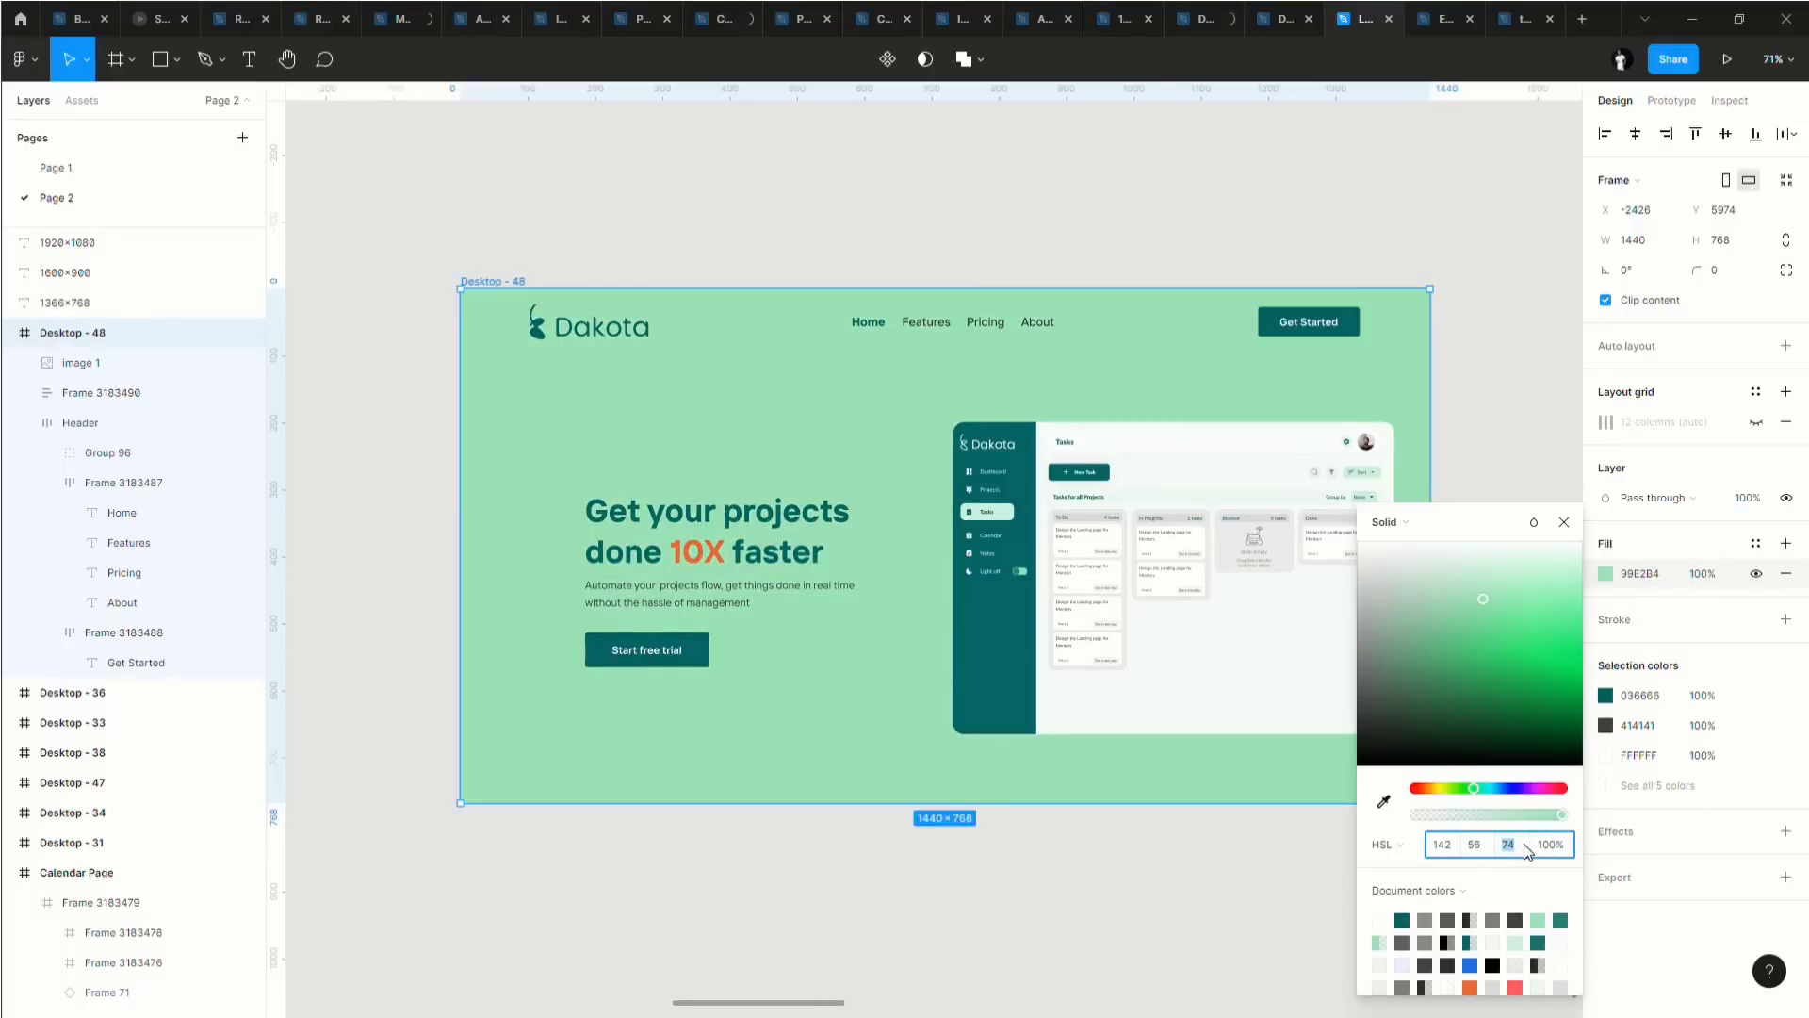
text(88)
key(Return)
key(Down)
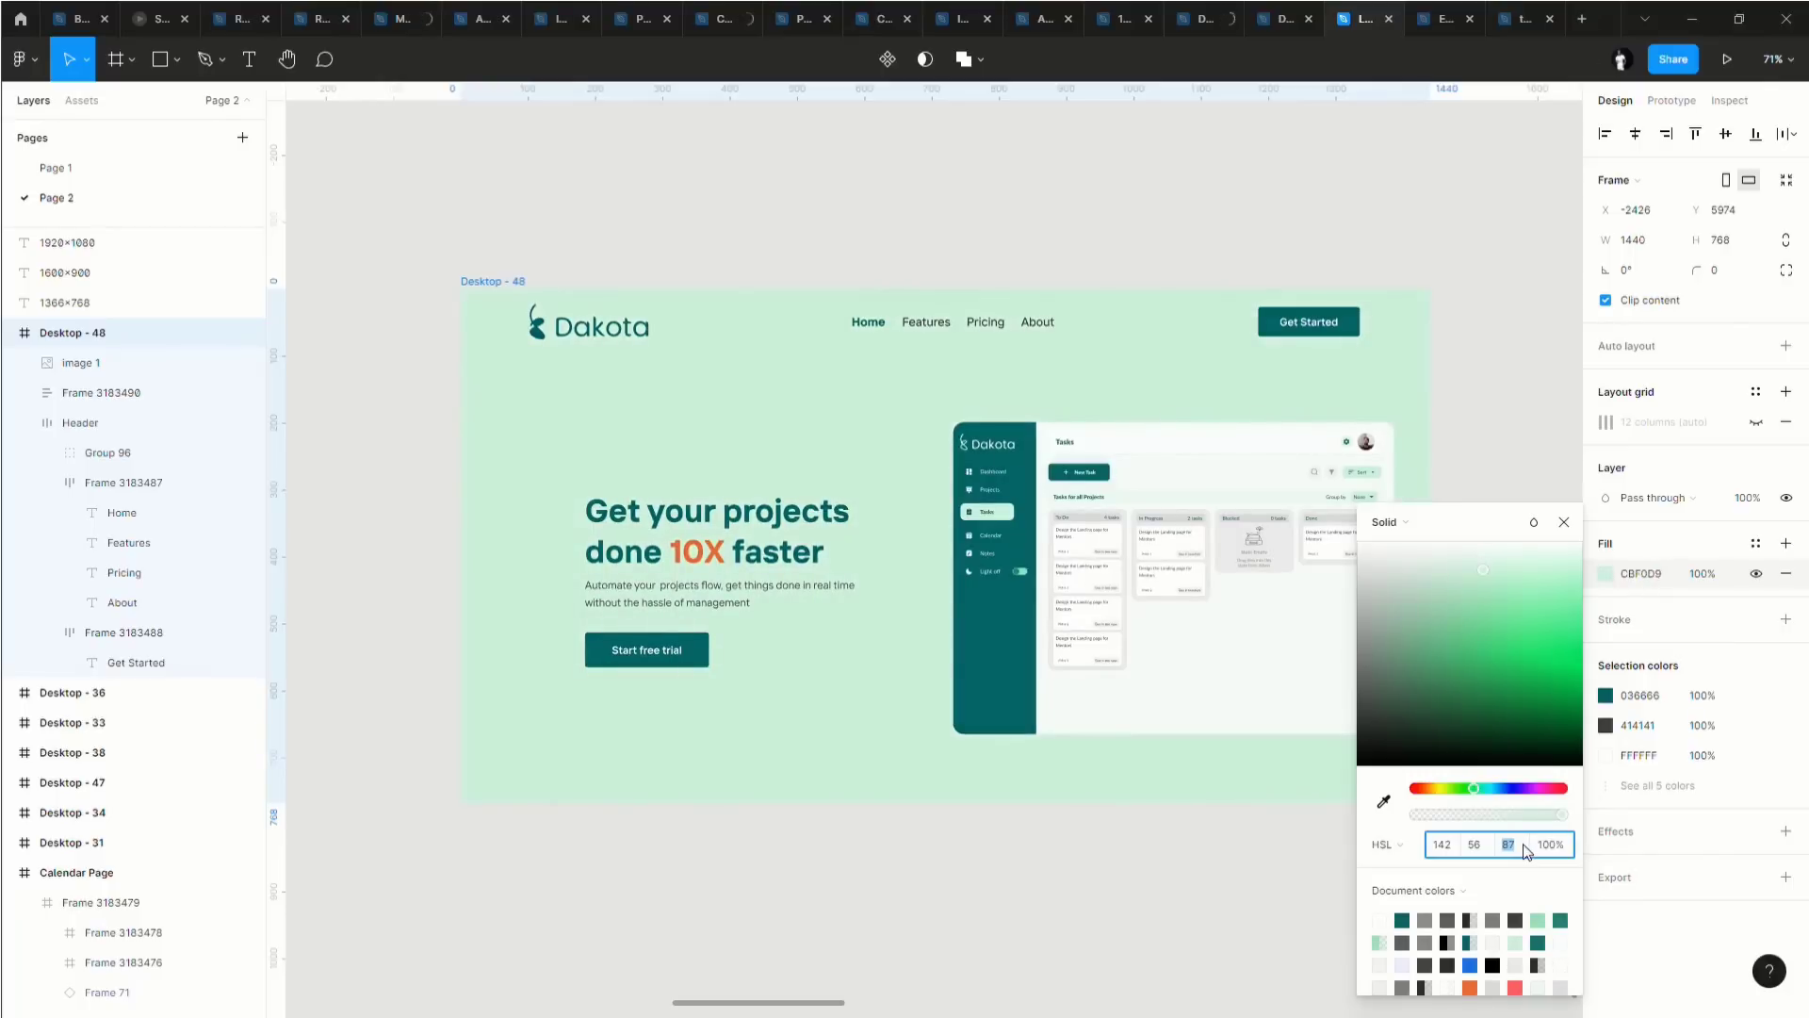
key(Up)
key(Up)
key(Up)
key(Up)
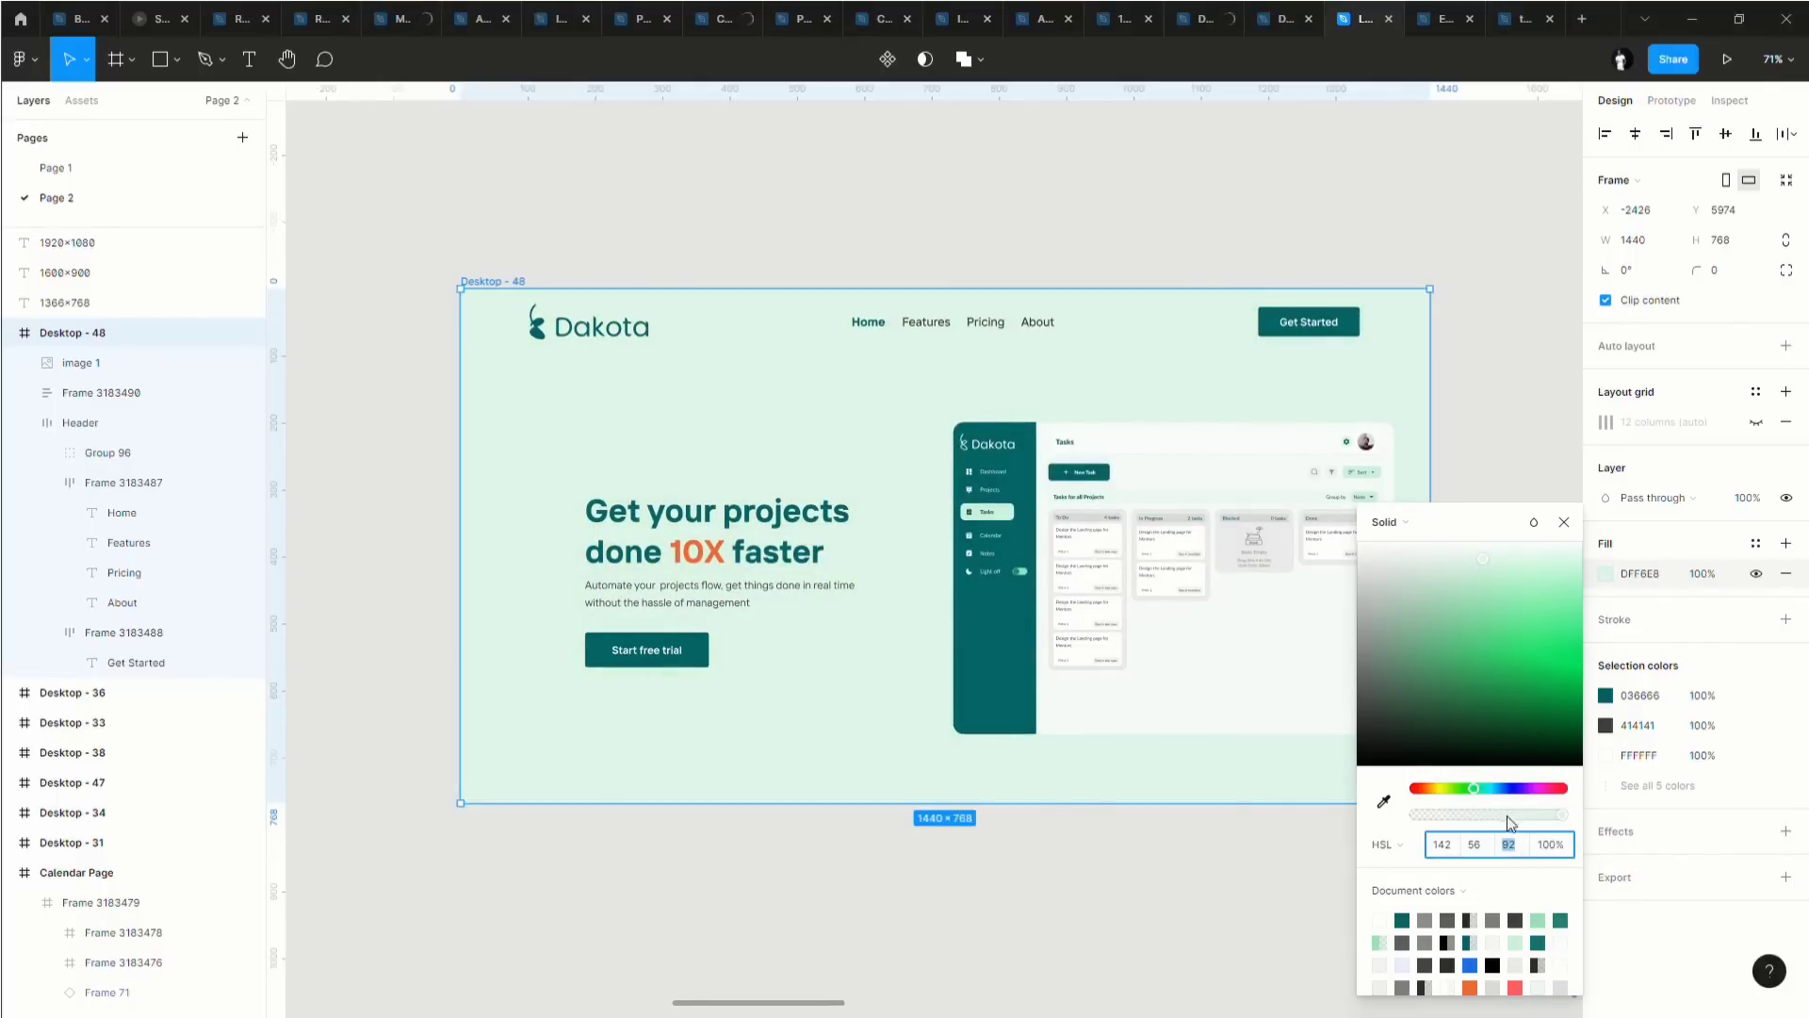
Move the hero text block and the dashboard image up together so that the image sits at Y 167.
click(1178, 603)
shift+click(829, 575)
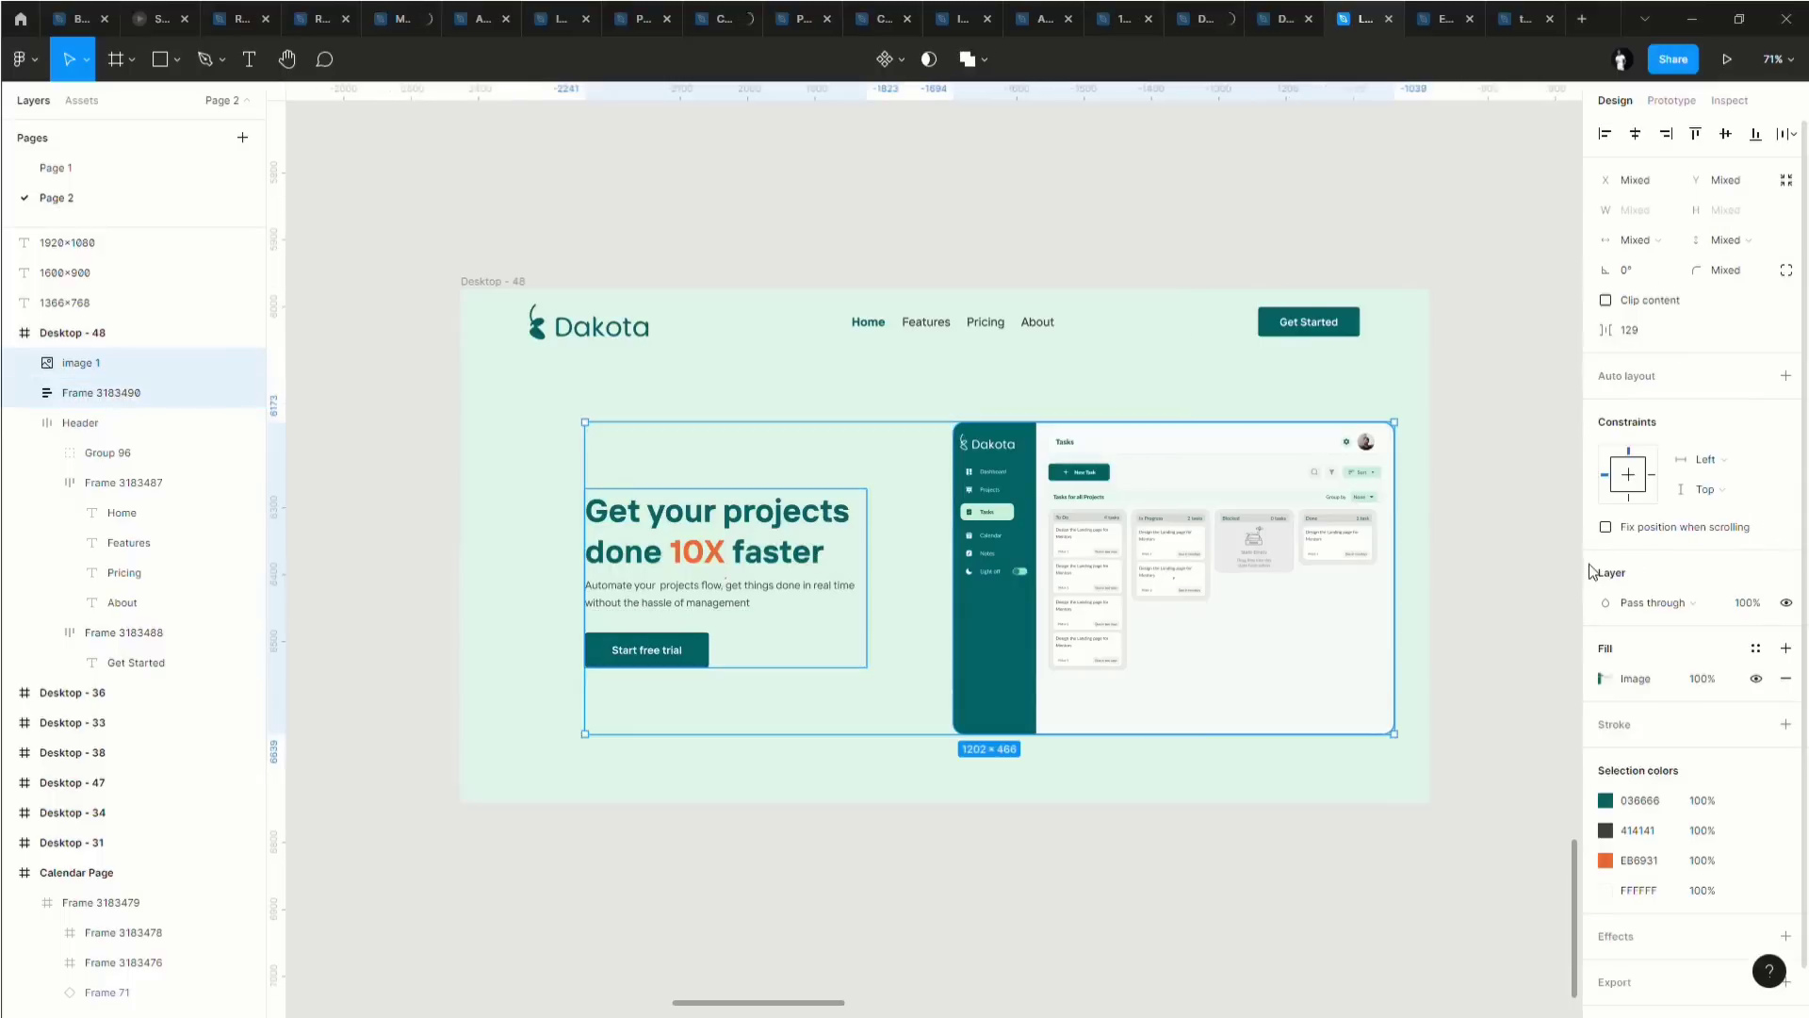
key(shift+Up)
key(shift+Up)
key(shift+Up)
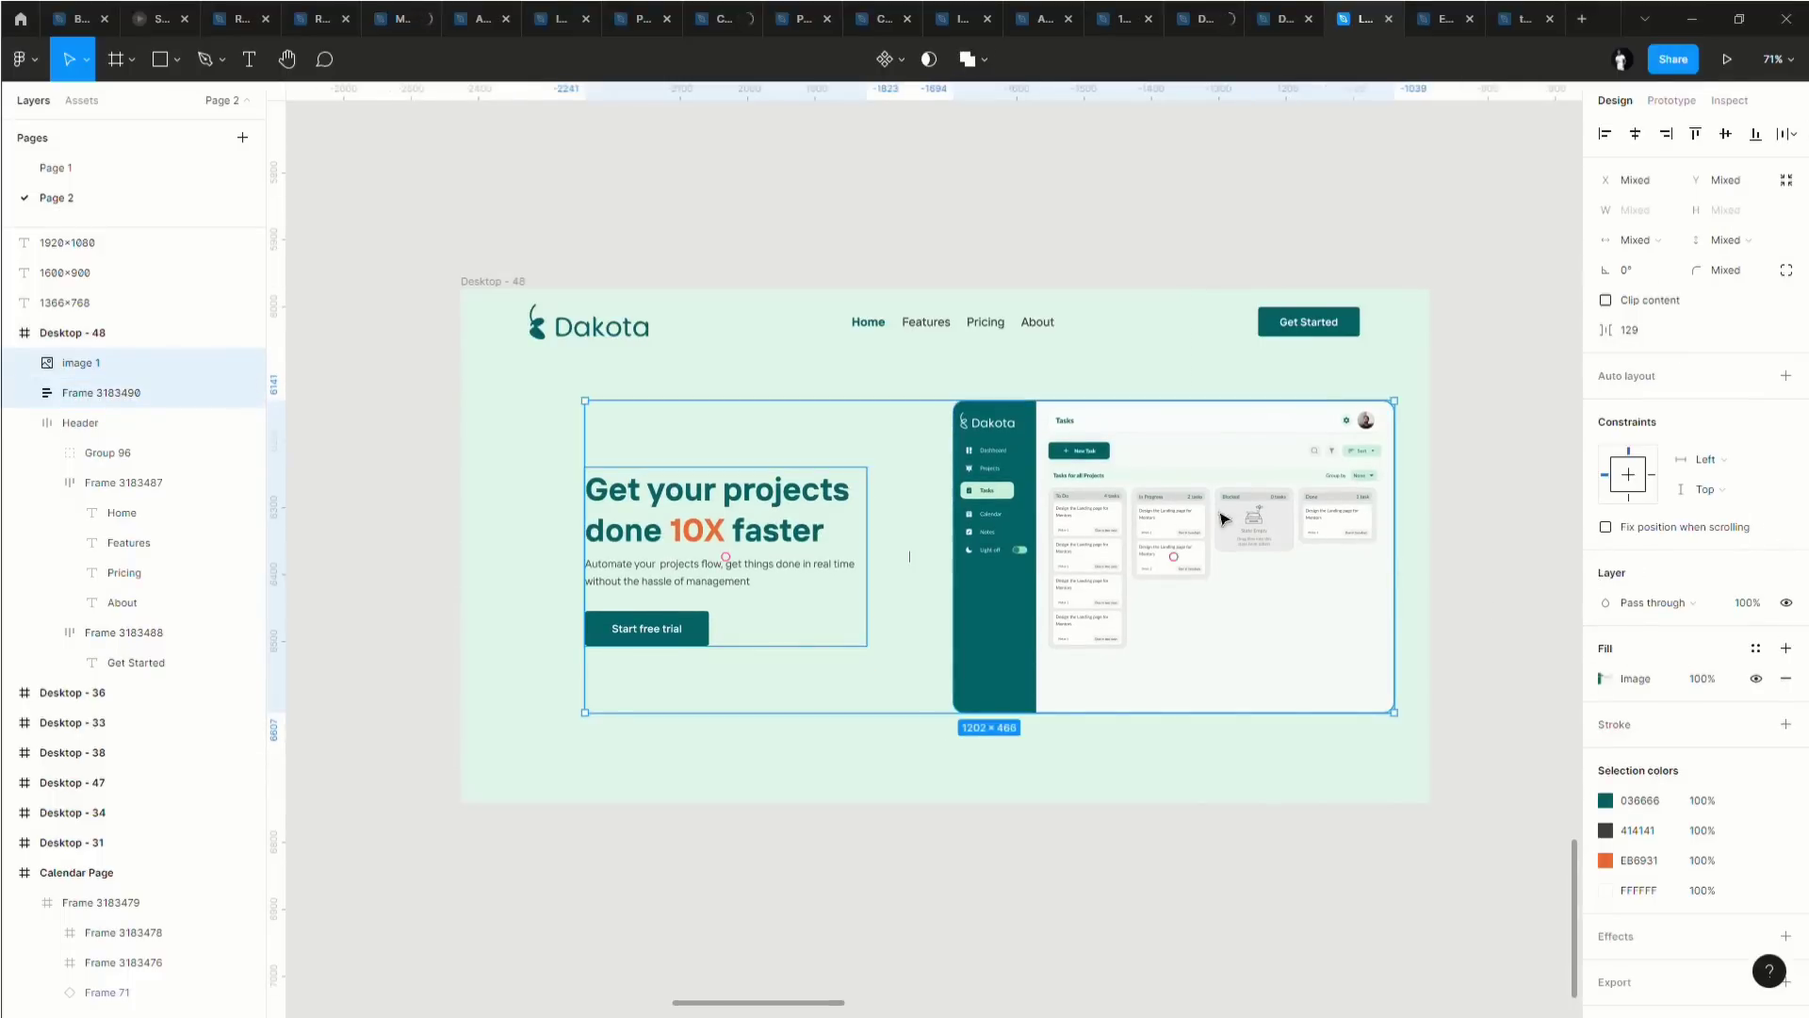
Show the frame's 12-column layout grid and move the hero text block to X 104, Y 251, in line with the logo.
click(1053, 490)
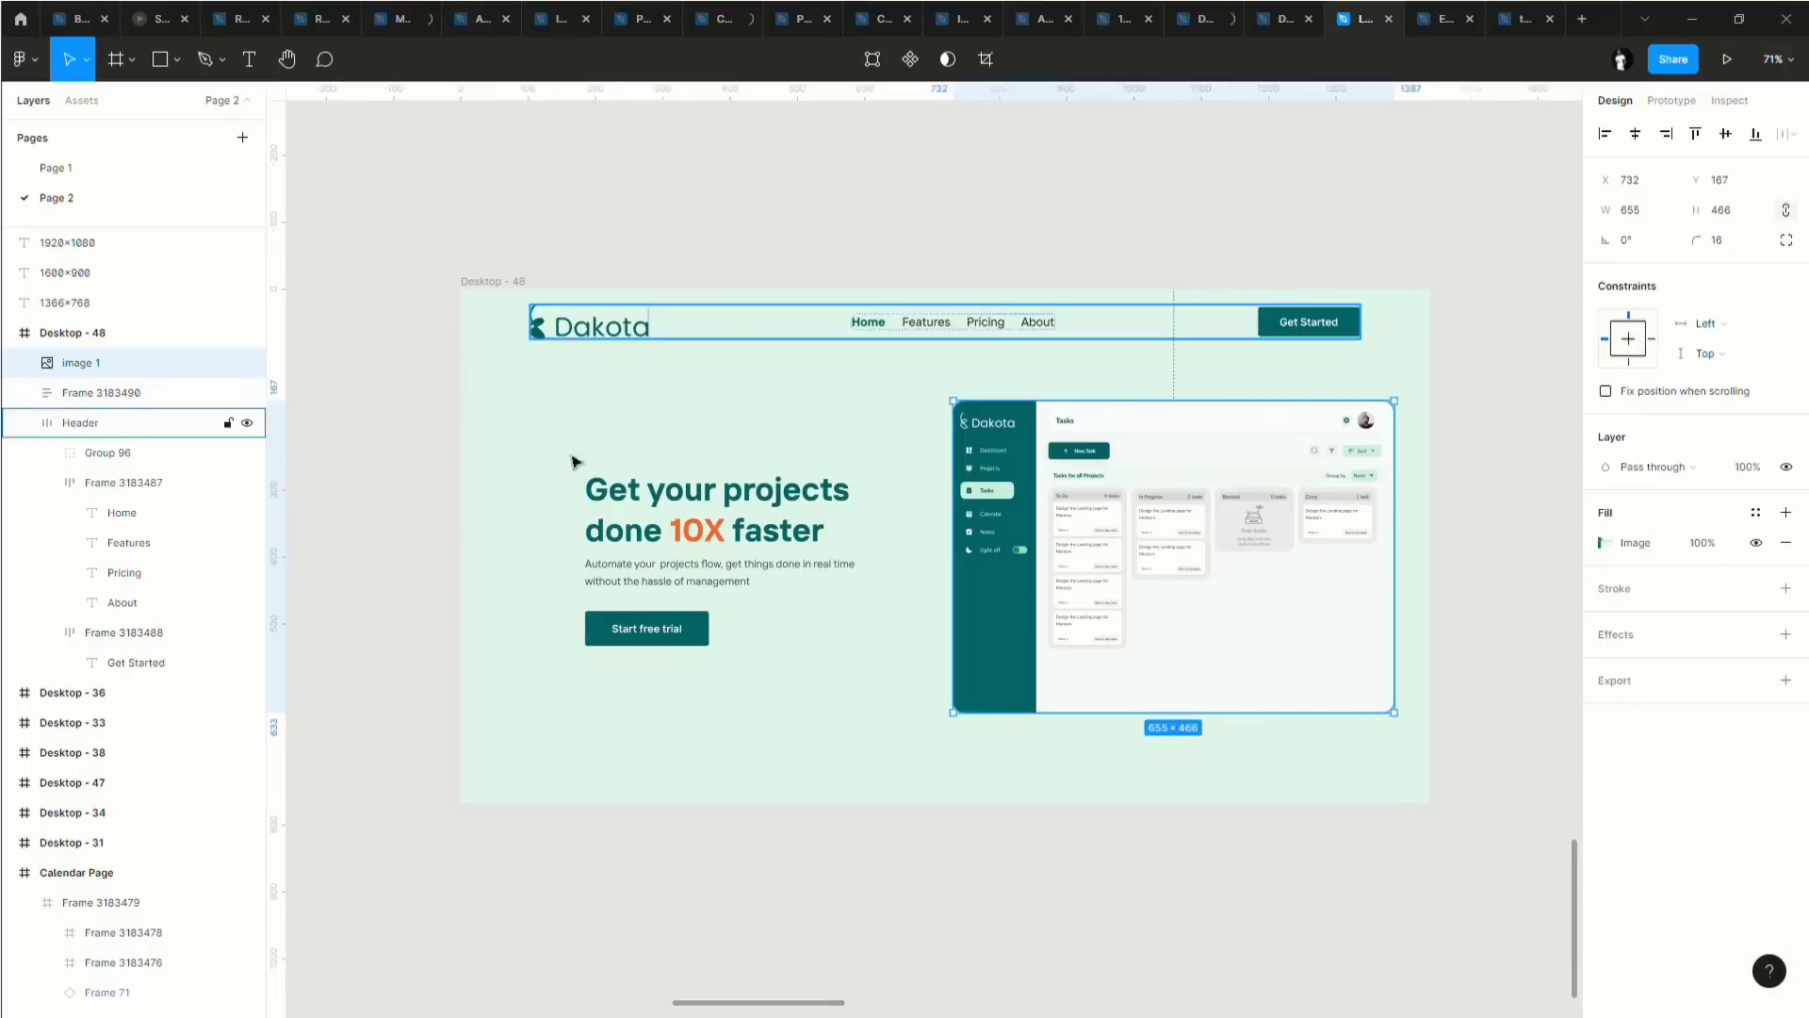
click(589, 480)
click(535, 326)
click(476, 306)
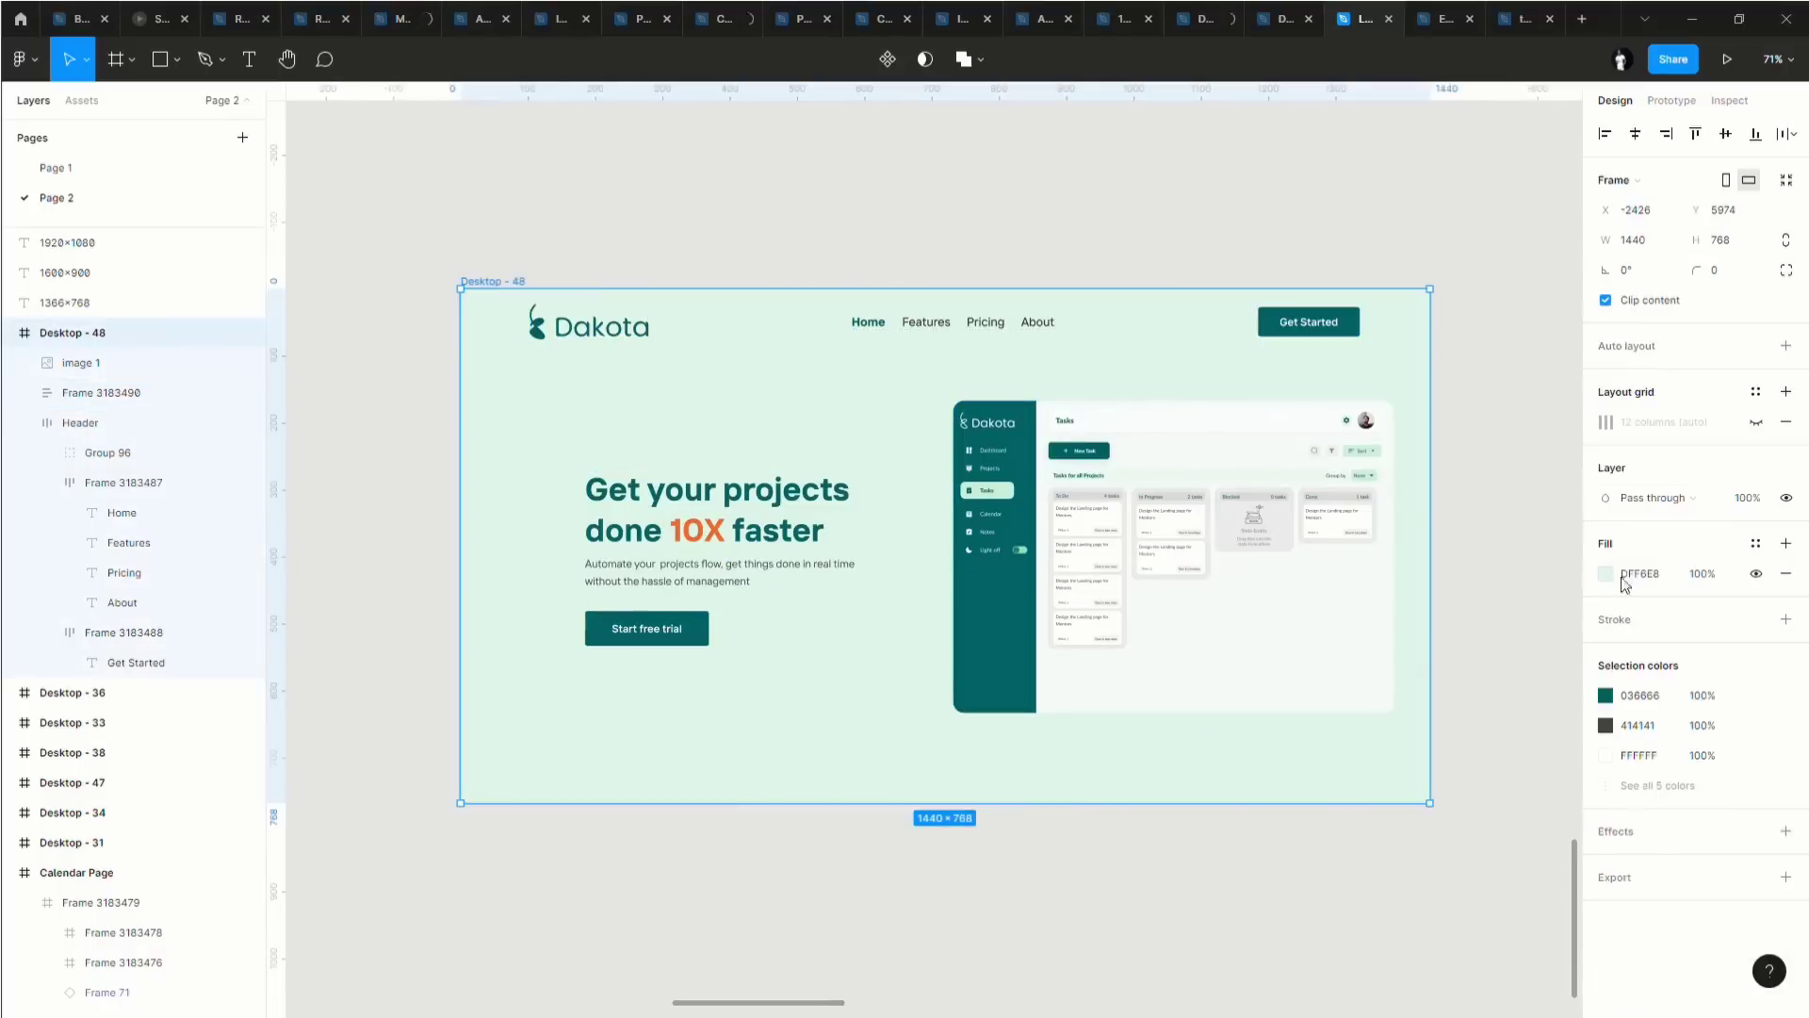
click(1756, 422)
click(101, 392)
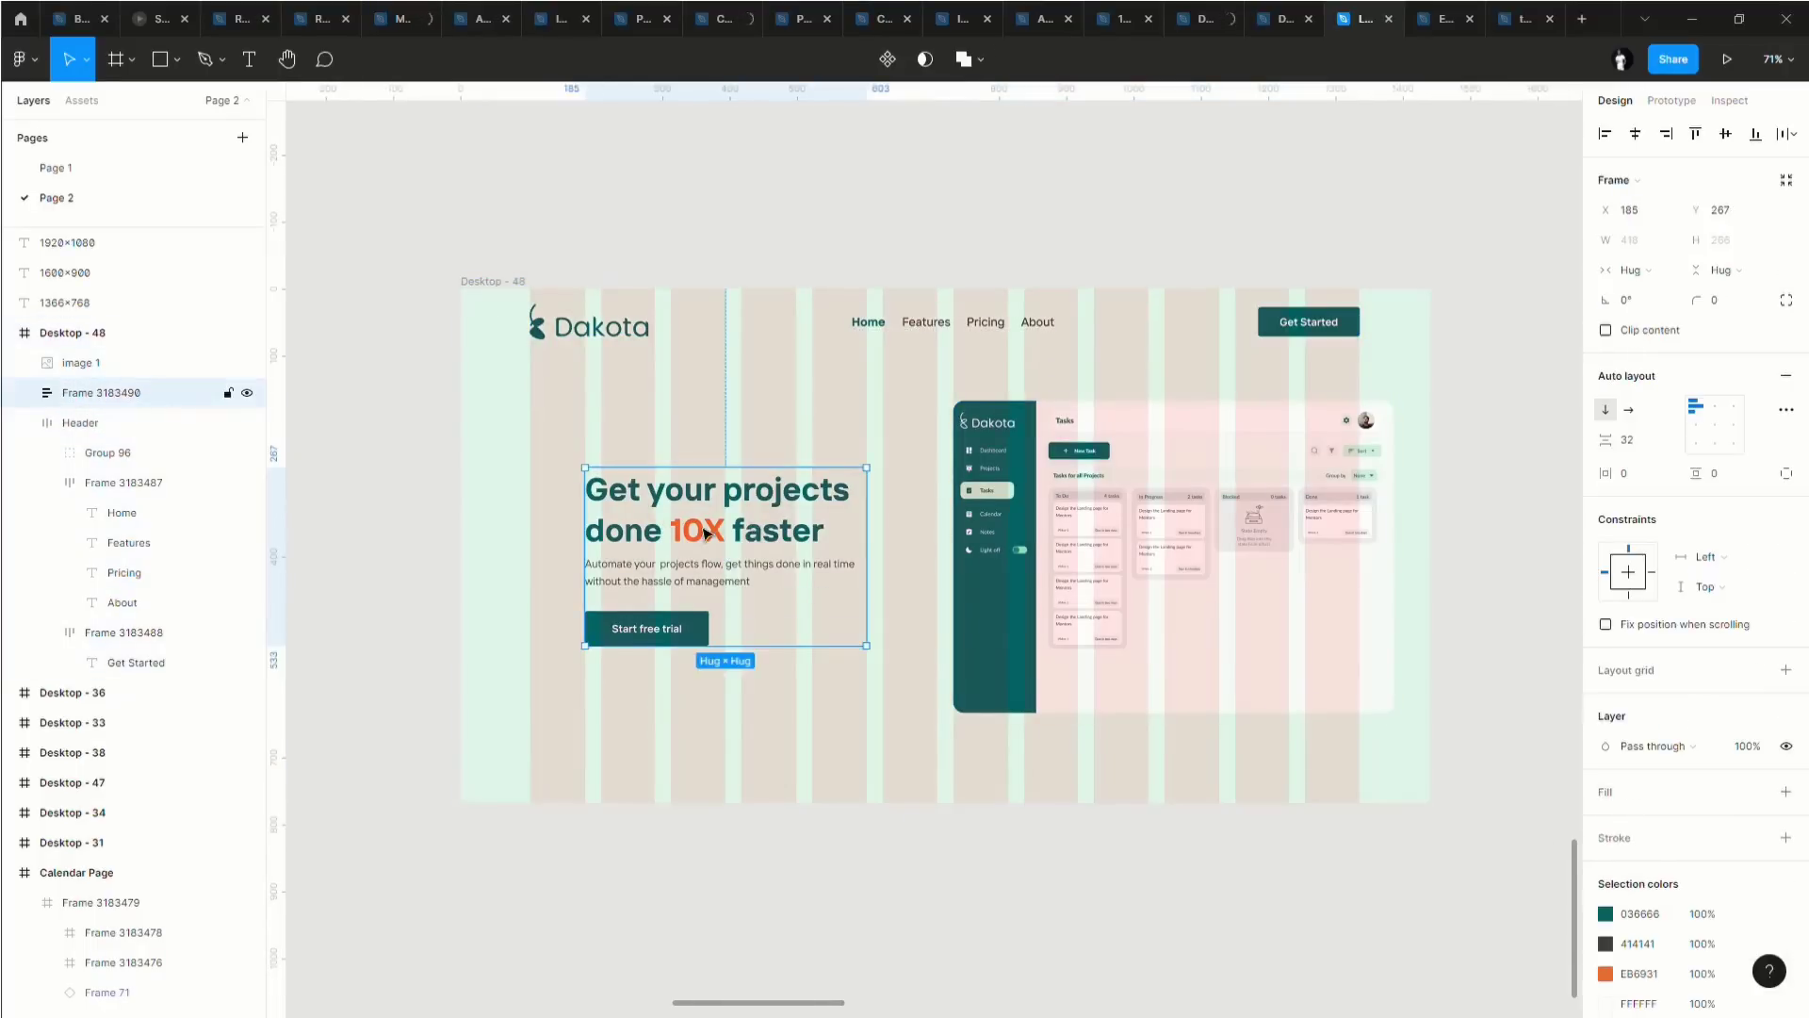
drag(702, 530, 653, 519)
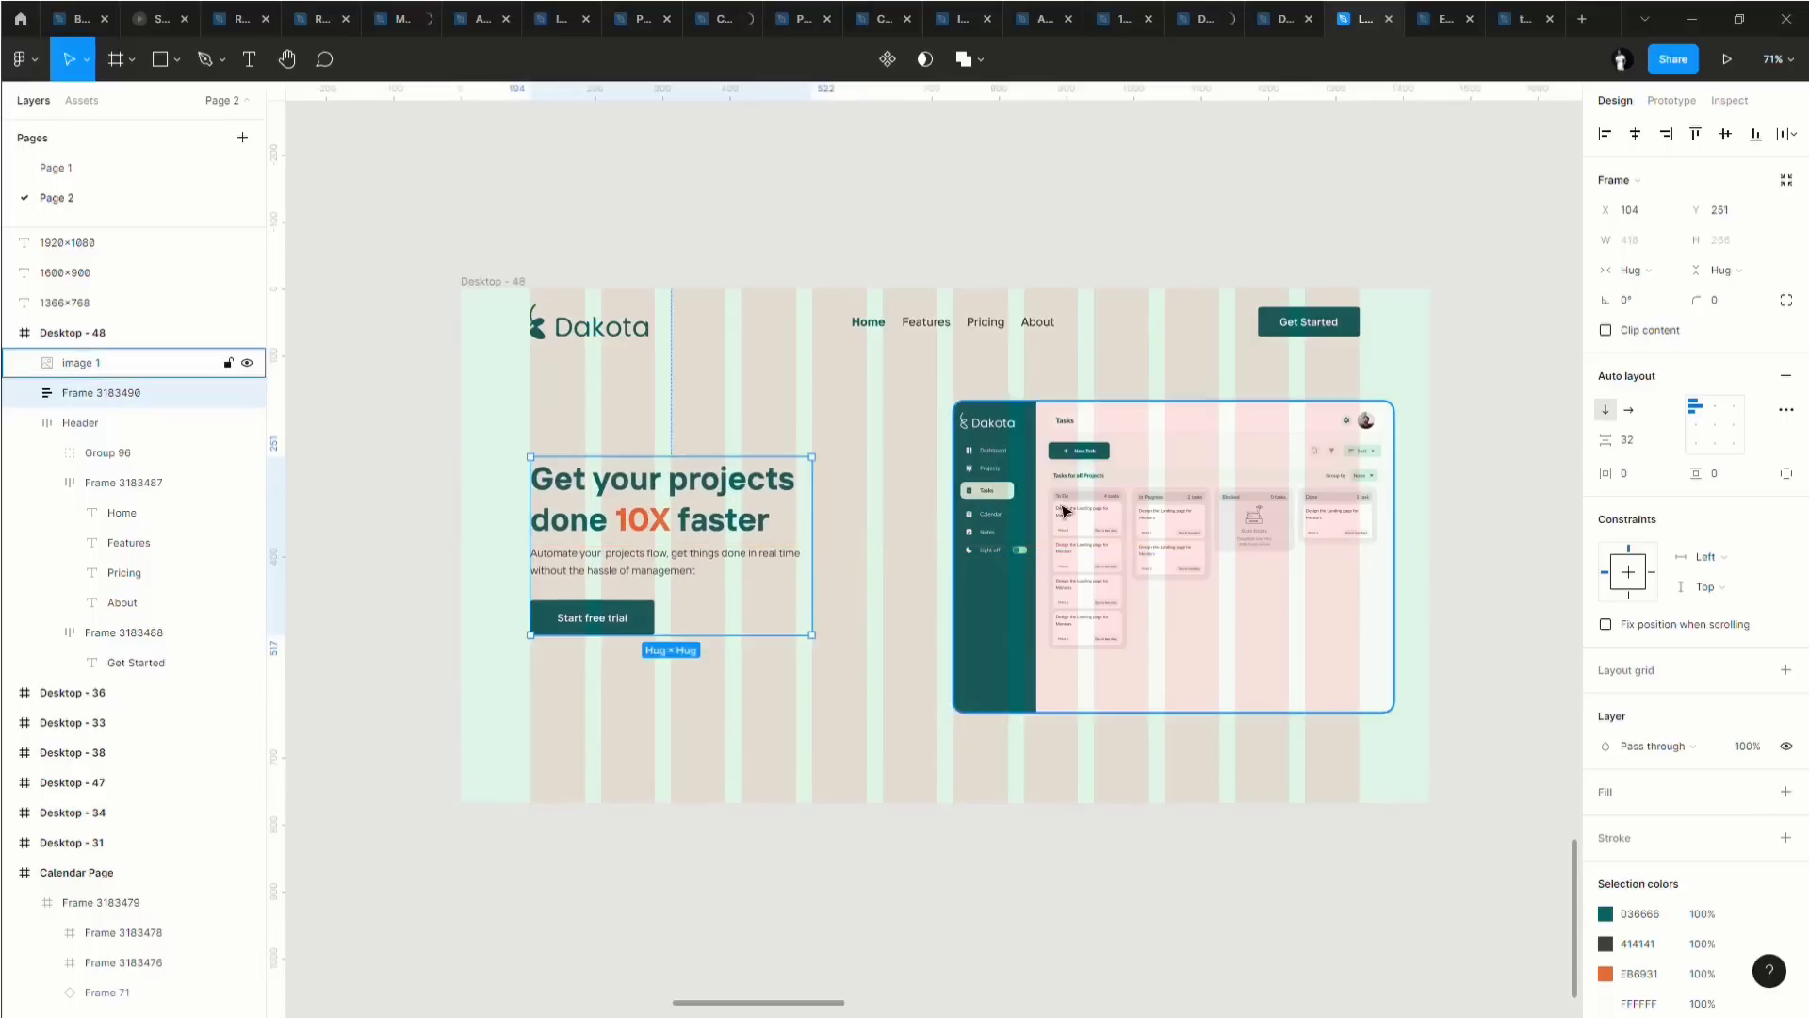
Shift the dashboard image to the grid's last column edge and place a duplicate at X 593, Y 217 behind all other layers.
click(1083, 555)
drag(1084, 555, 1020, 593)
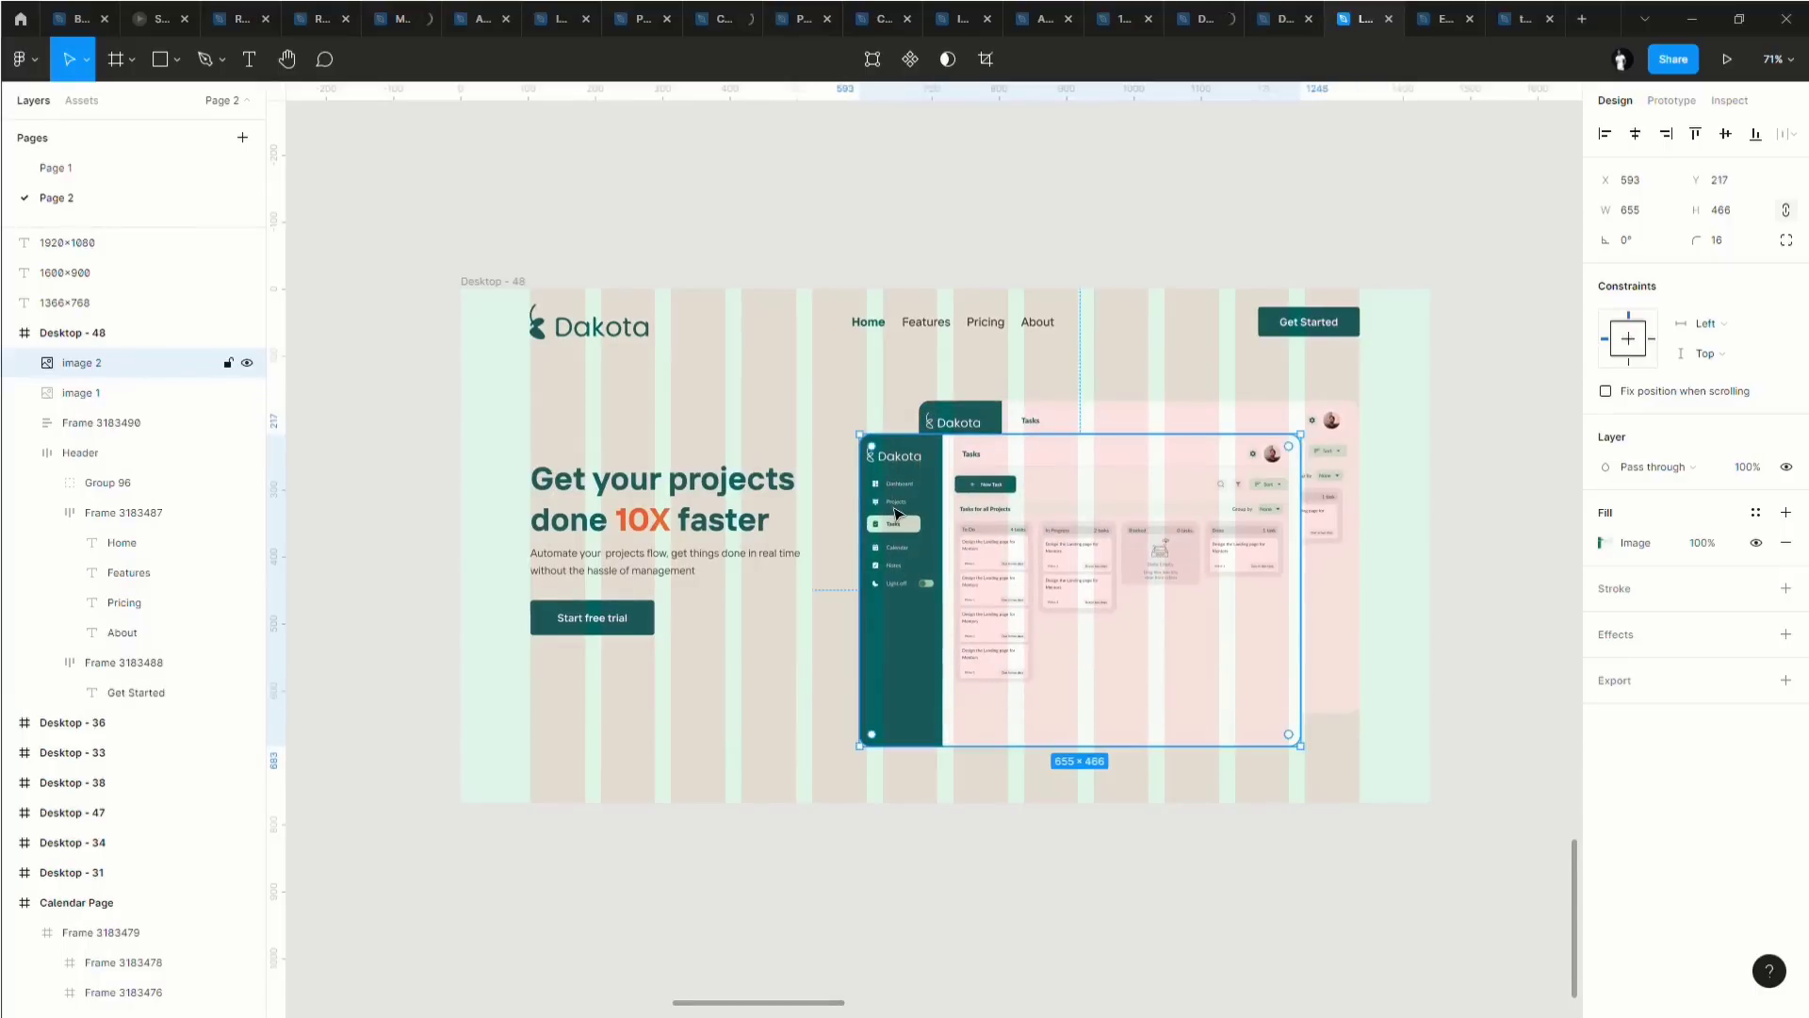
right_click(894, 506)
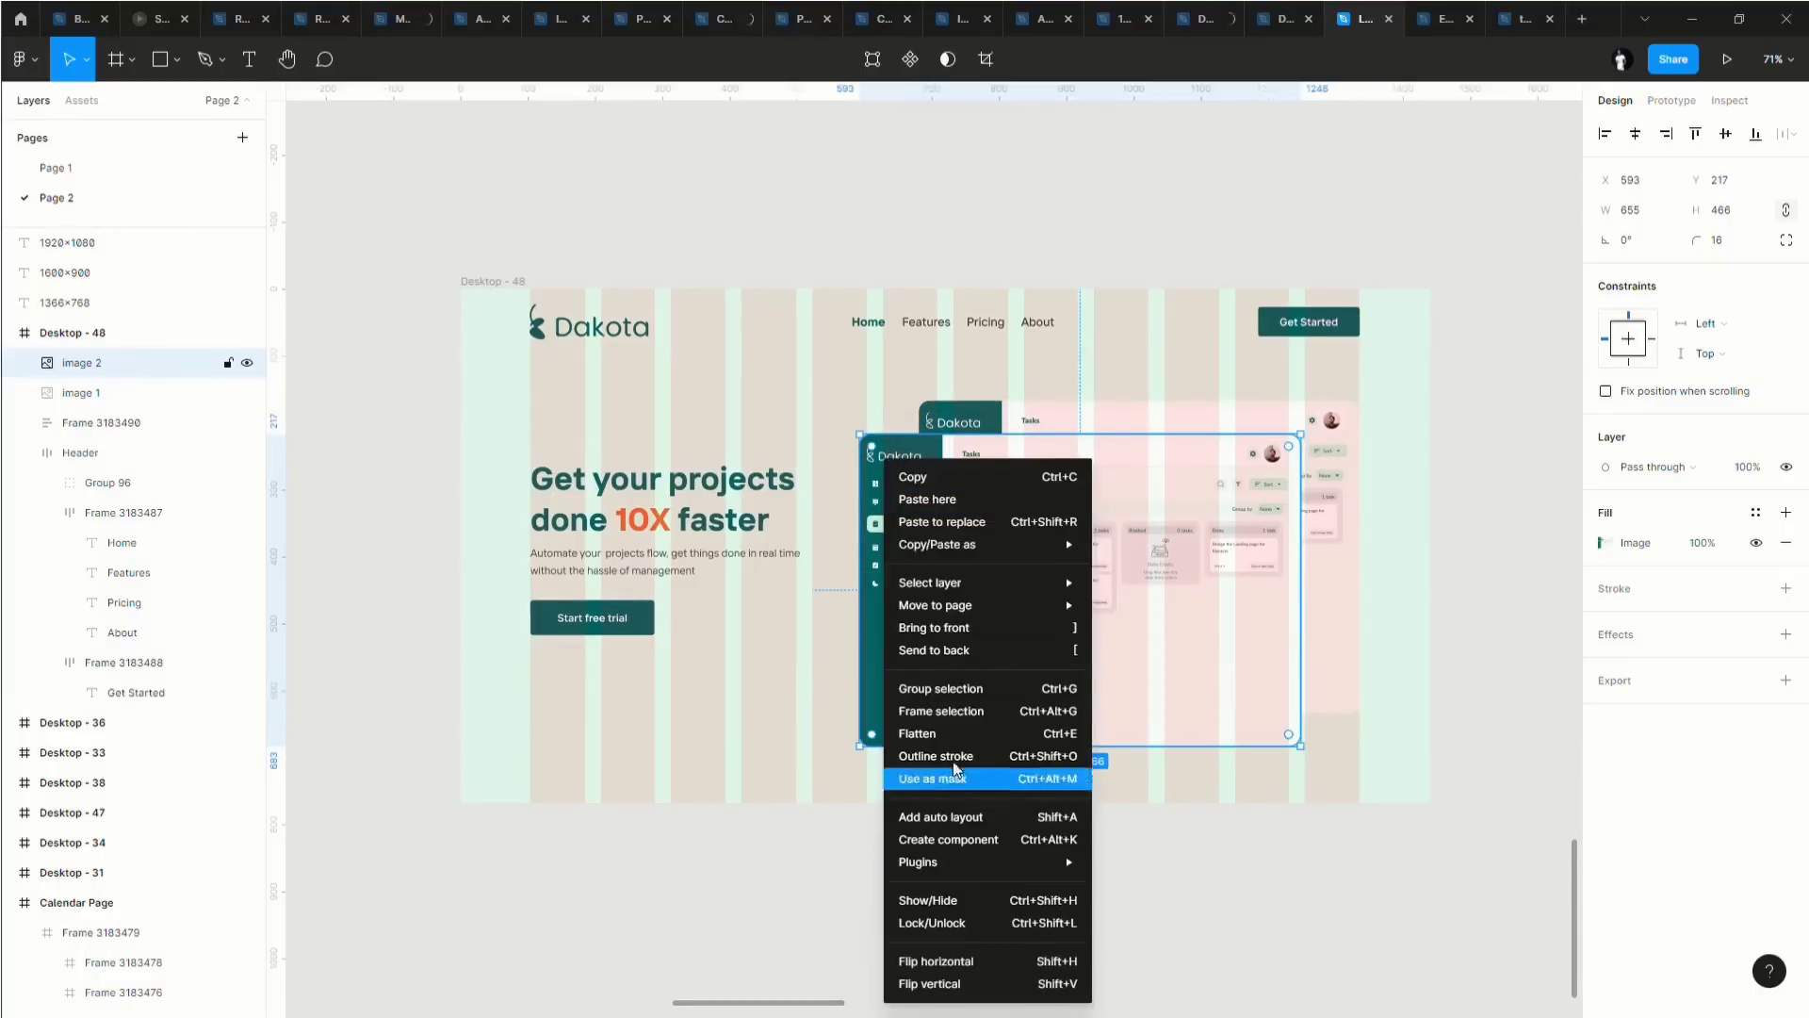
click(976, 648)
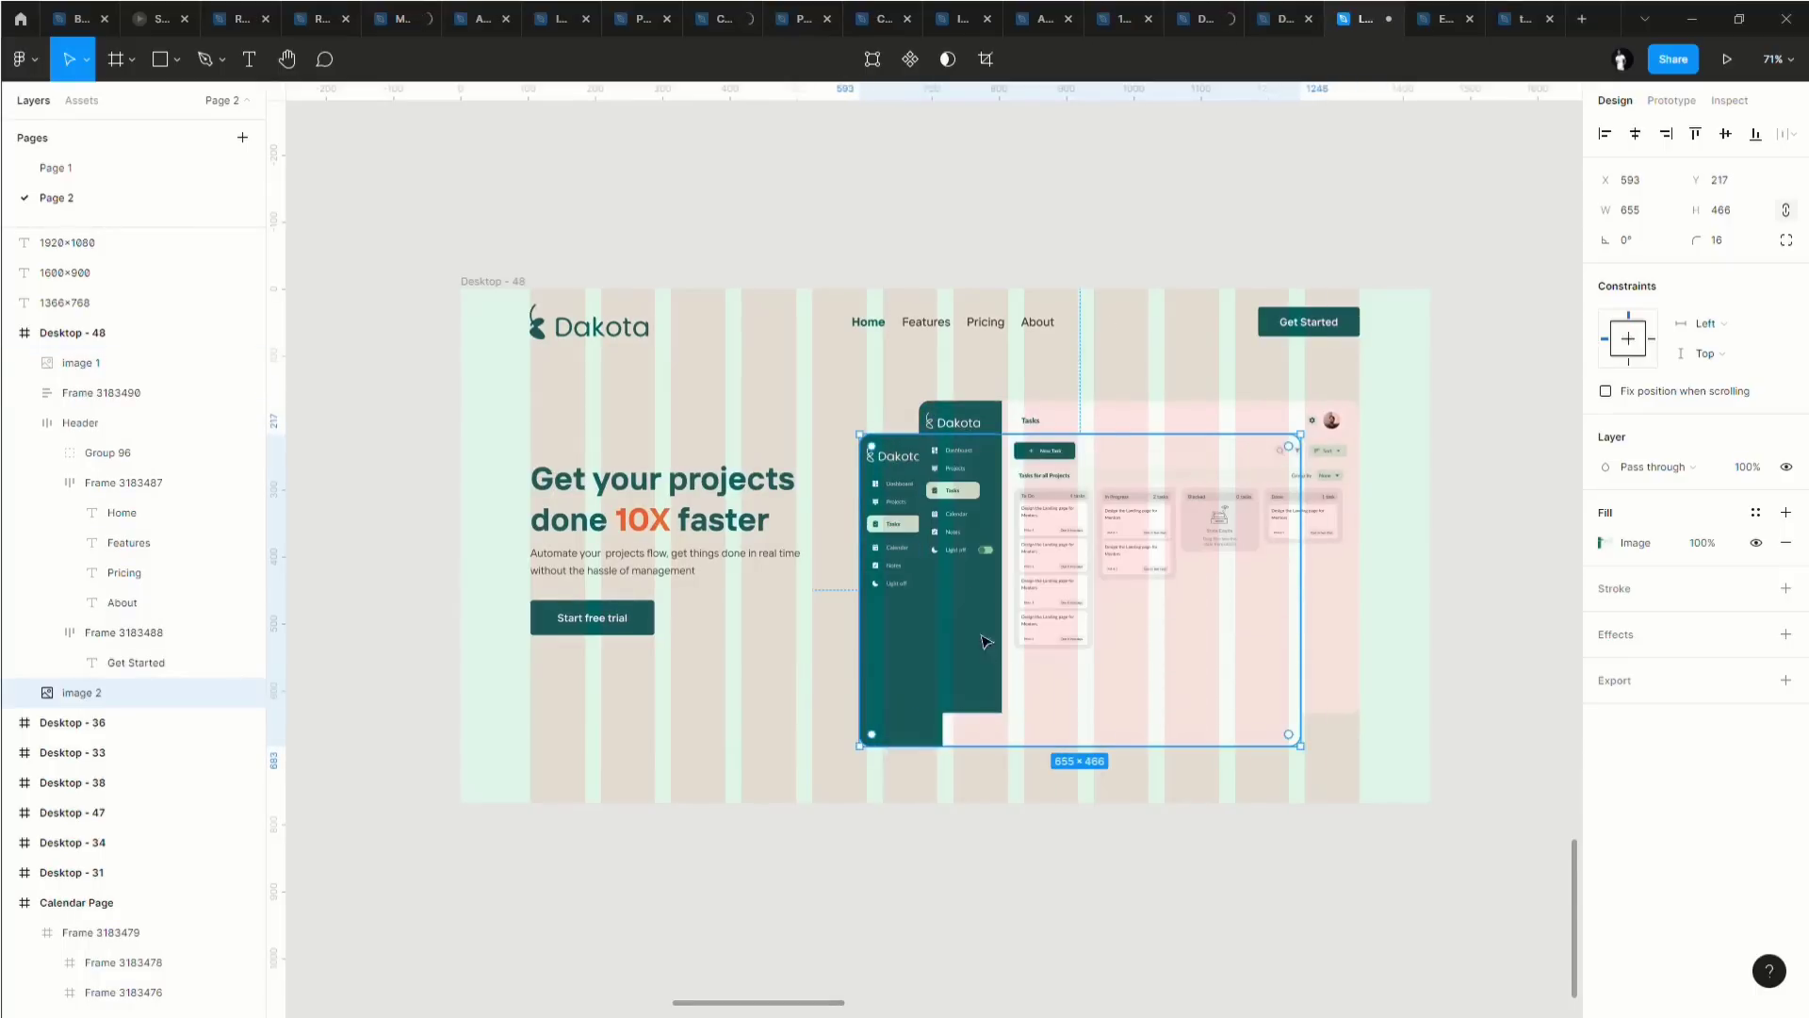
click(1030, 796)
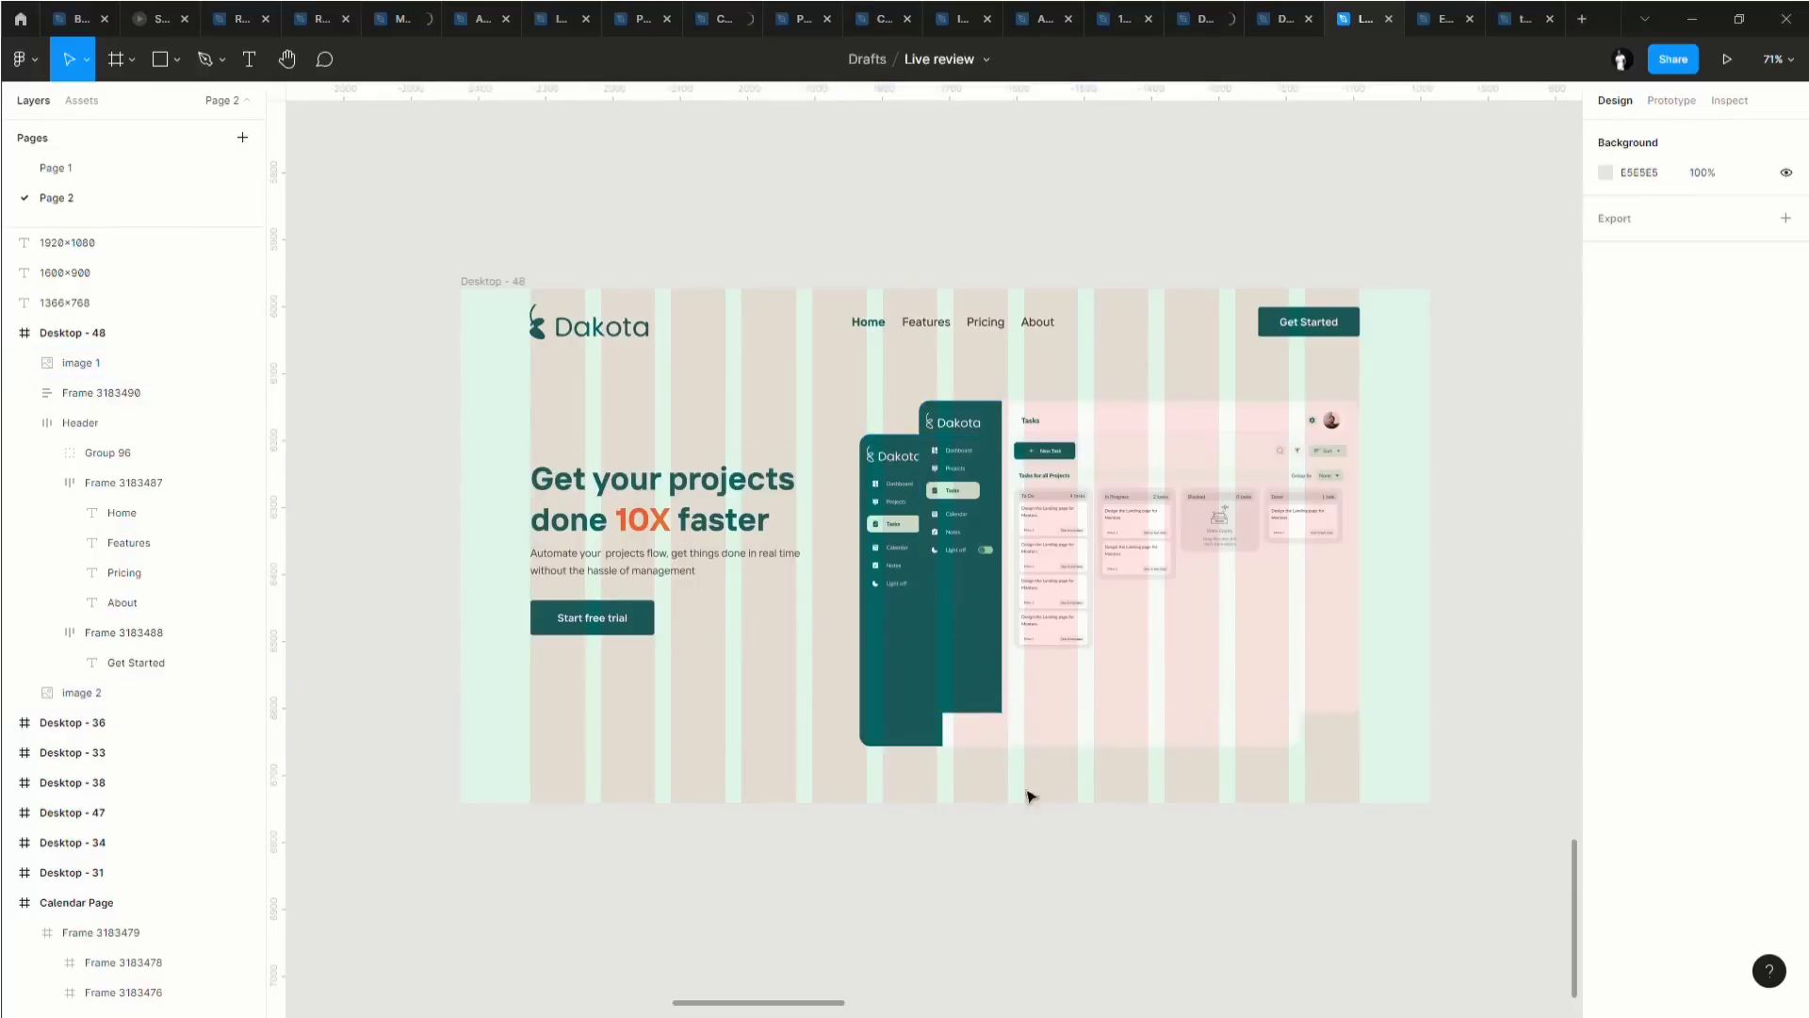
Offset the duplicate so it peeks out below and to the right of the dashboard image, and scale both to 579 × 413.
click(900, 733)
drag(883, 722, 1027, 725)
shift+click(1090, 670)
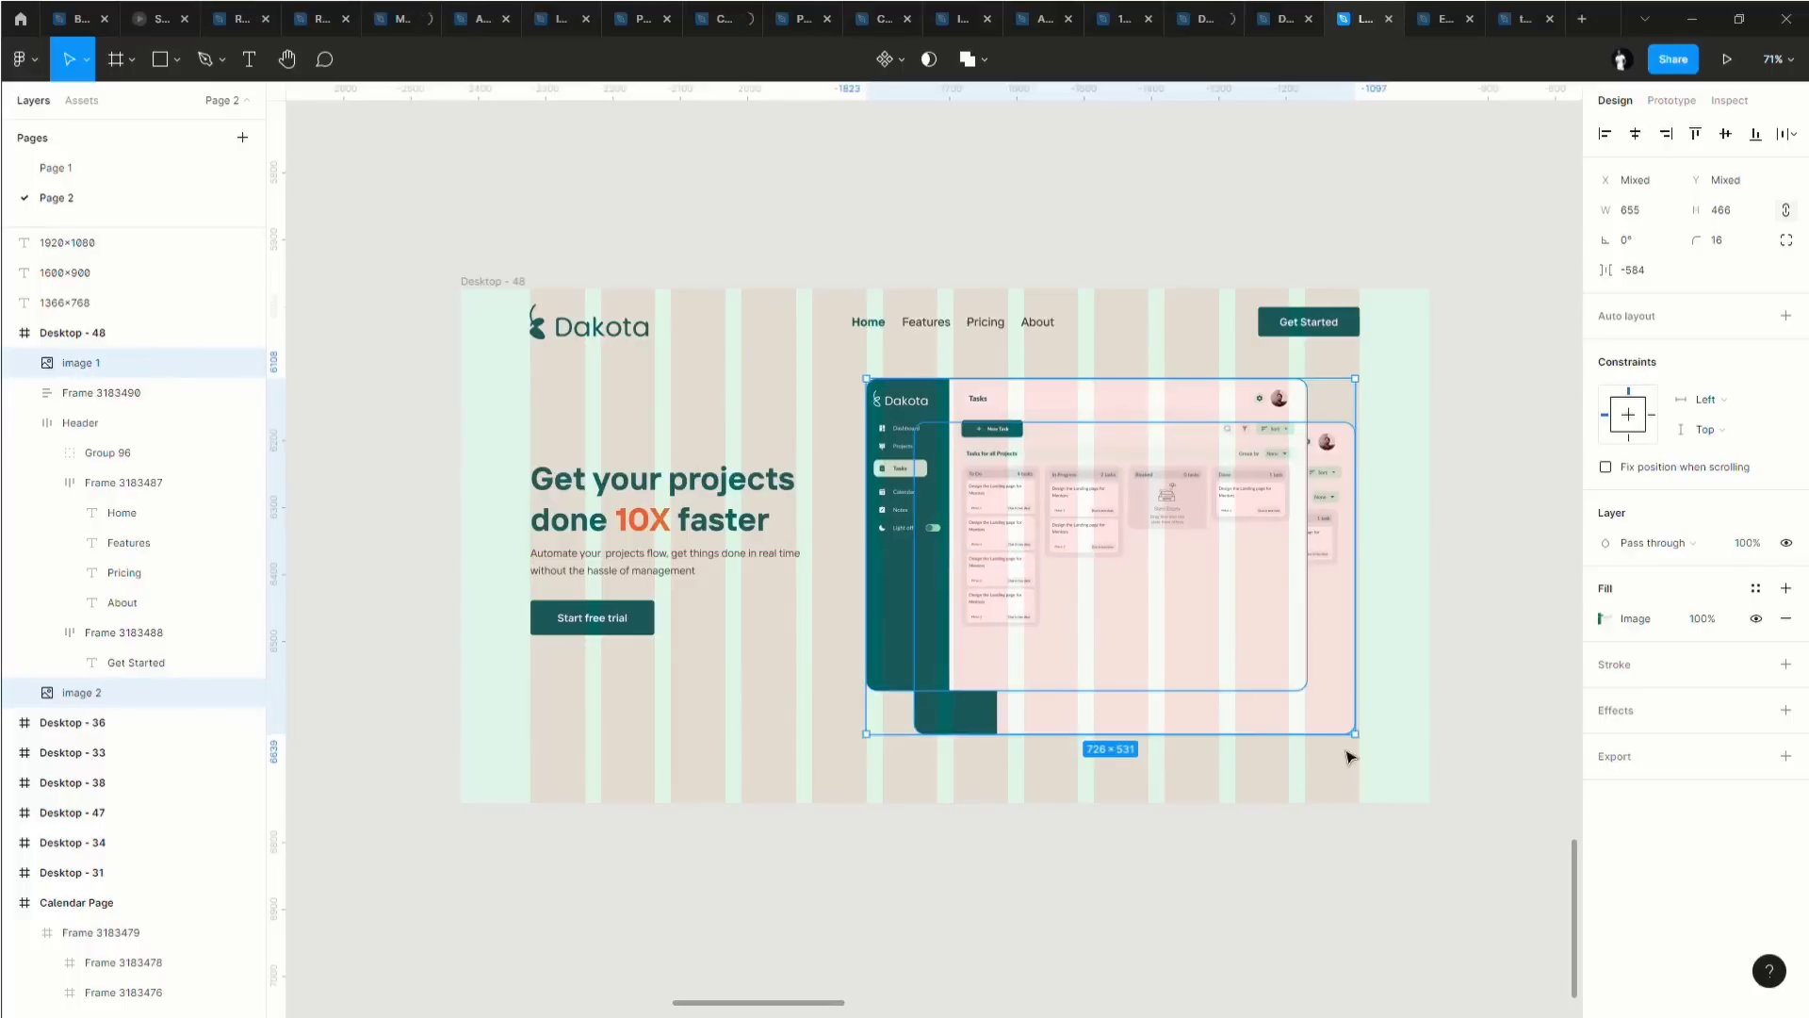
drag(1359, 747, 1204, 600)
Add a drop shadow to the rear dashboard image with a Y offset of 3 and a blur of 25.
click(1203, 719)
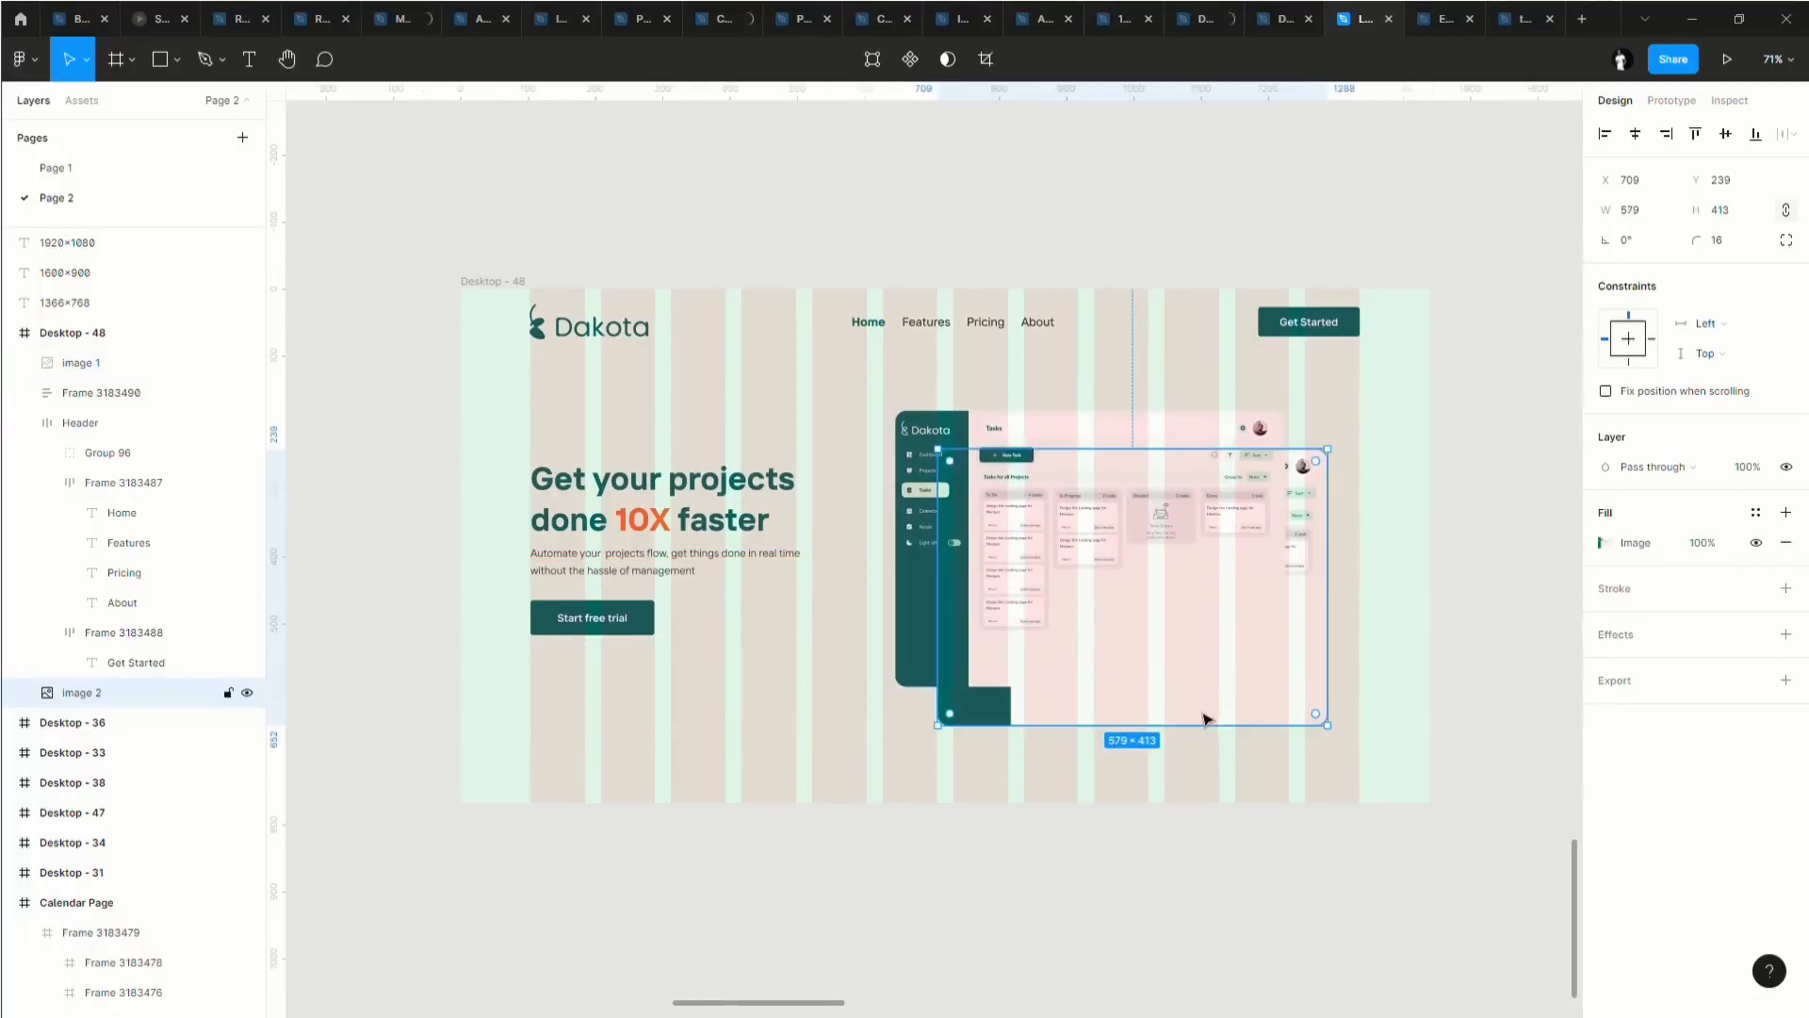
click(1616, 638)
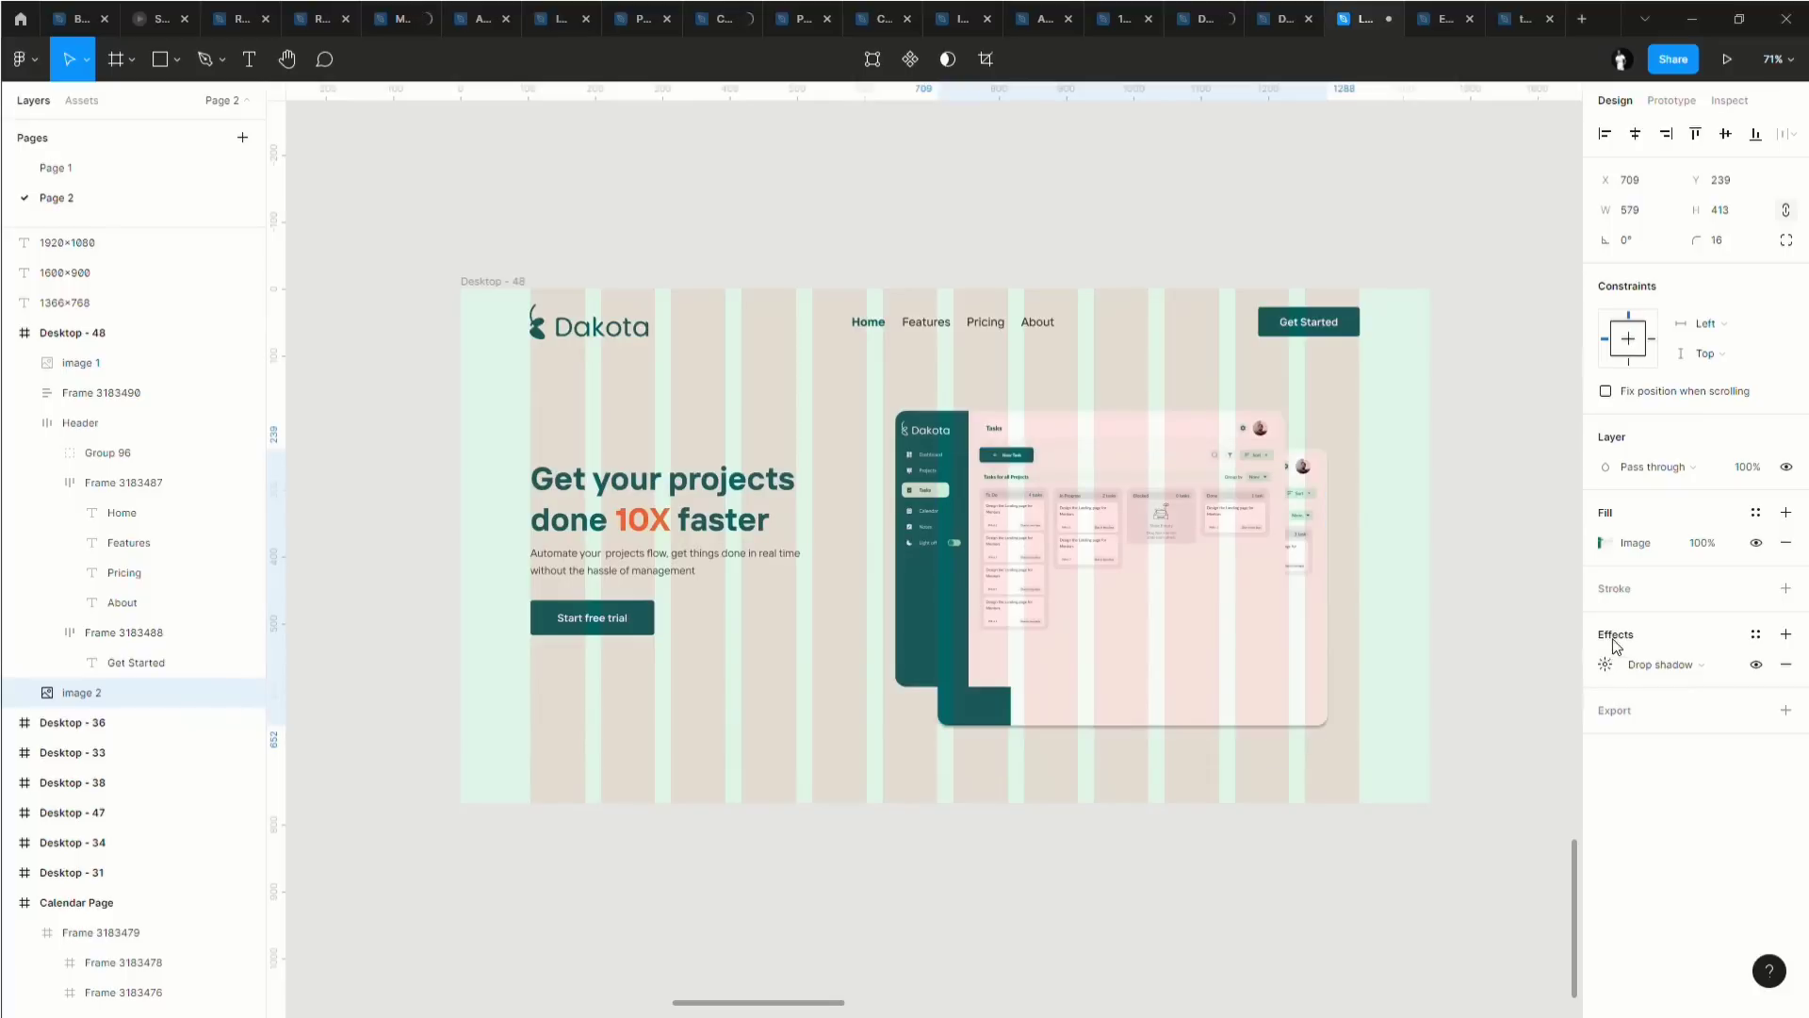
click(1606, 665)
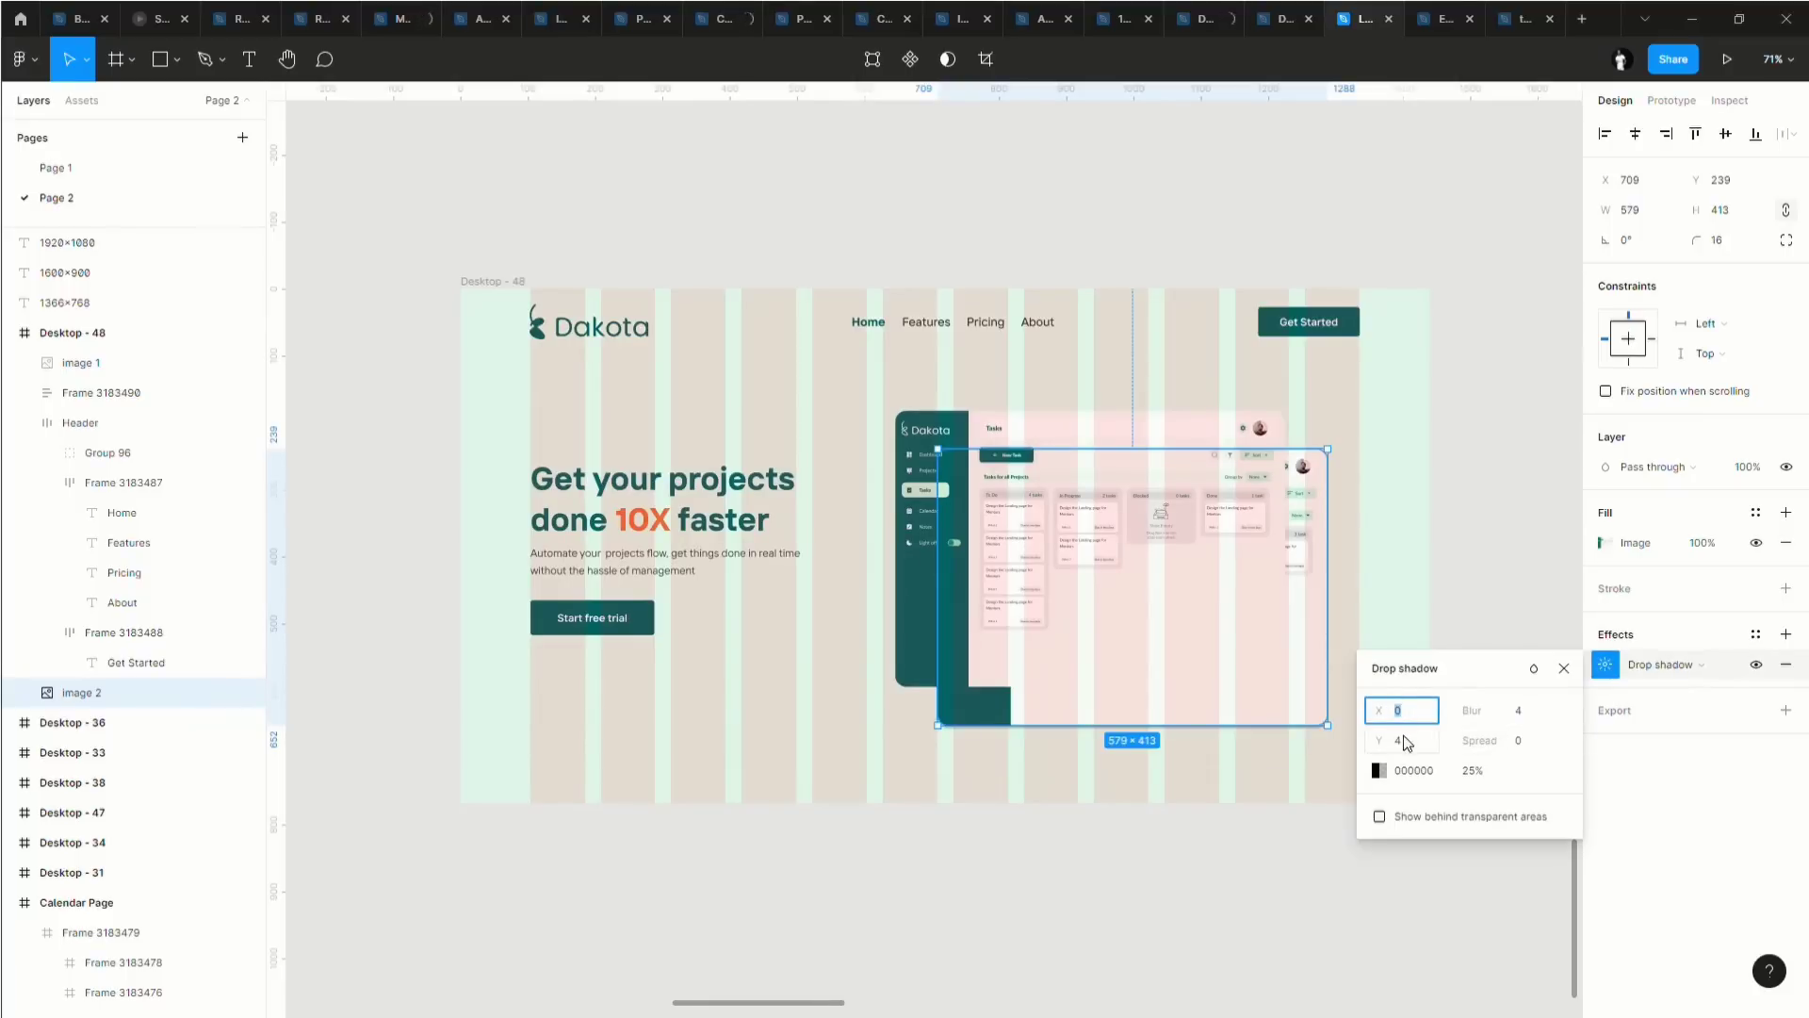
click(1407, 742)
click(1511, 718)
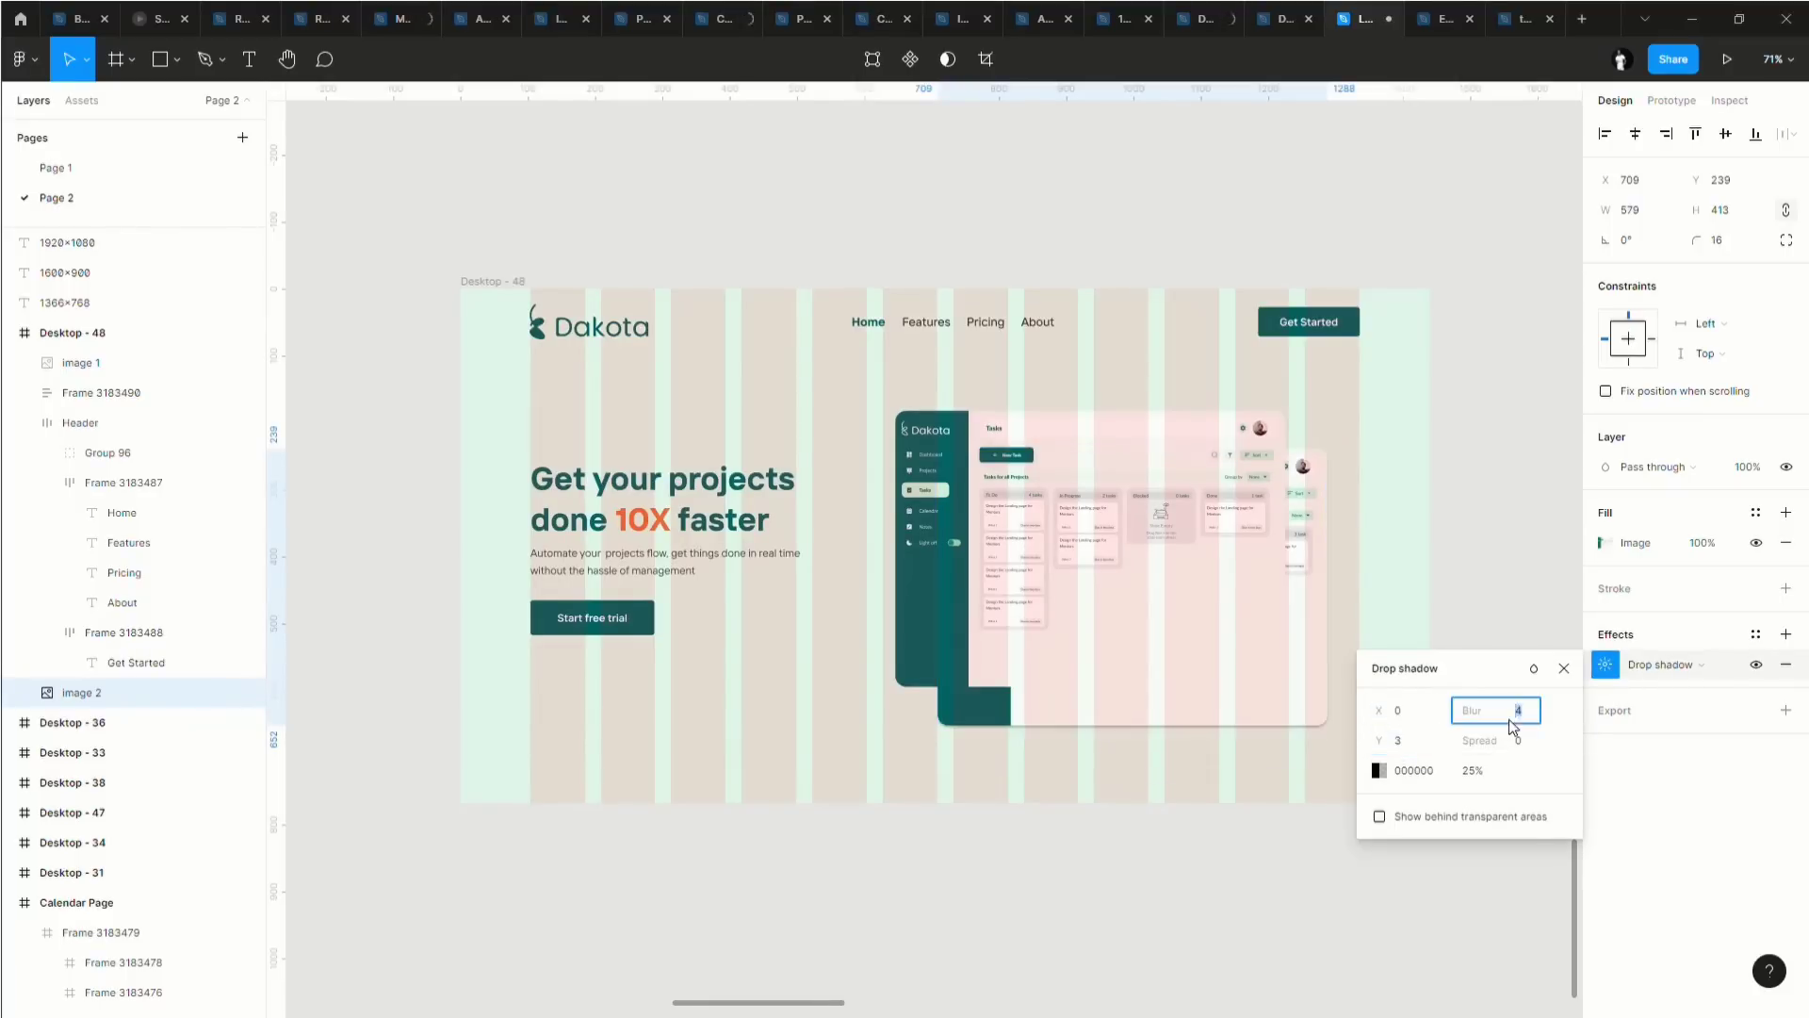
text(25)
key(Return)
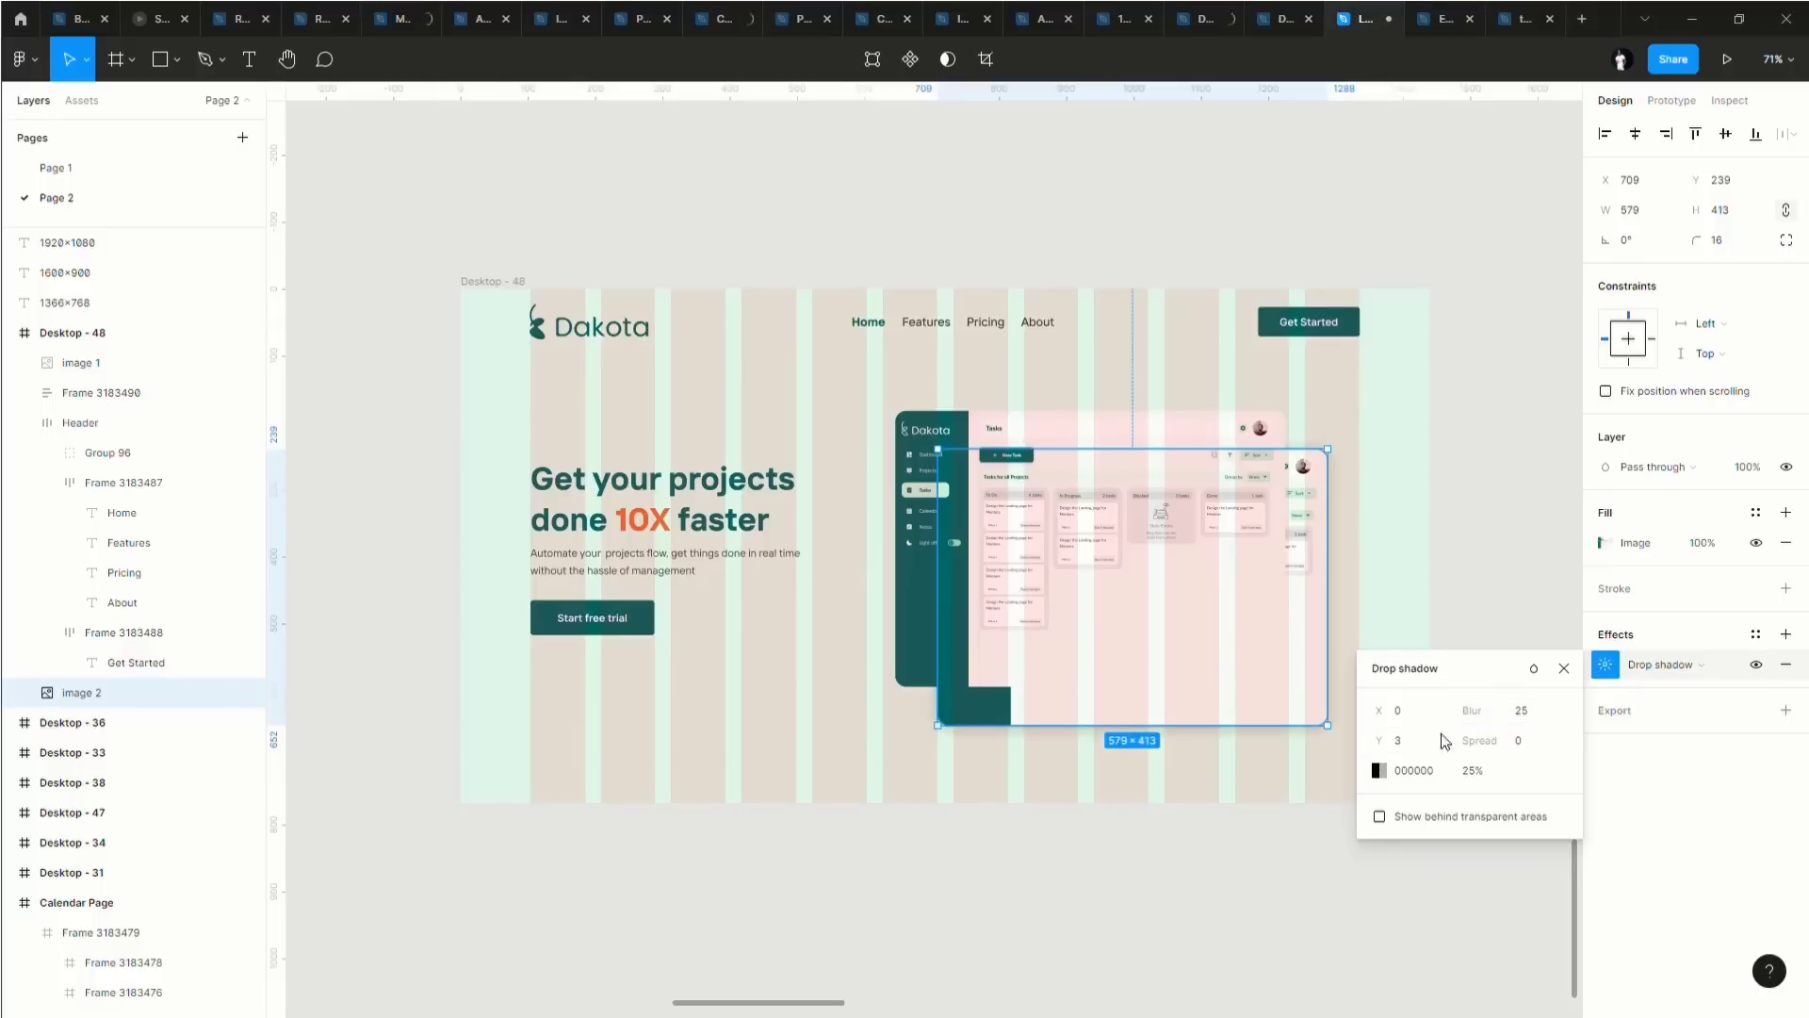
Set the rear dashboard image's drop shadow to color 212121 at 10% opacity.
click(1439, 778)
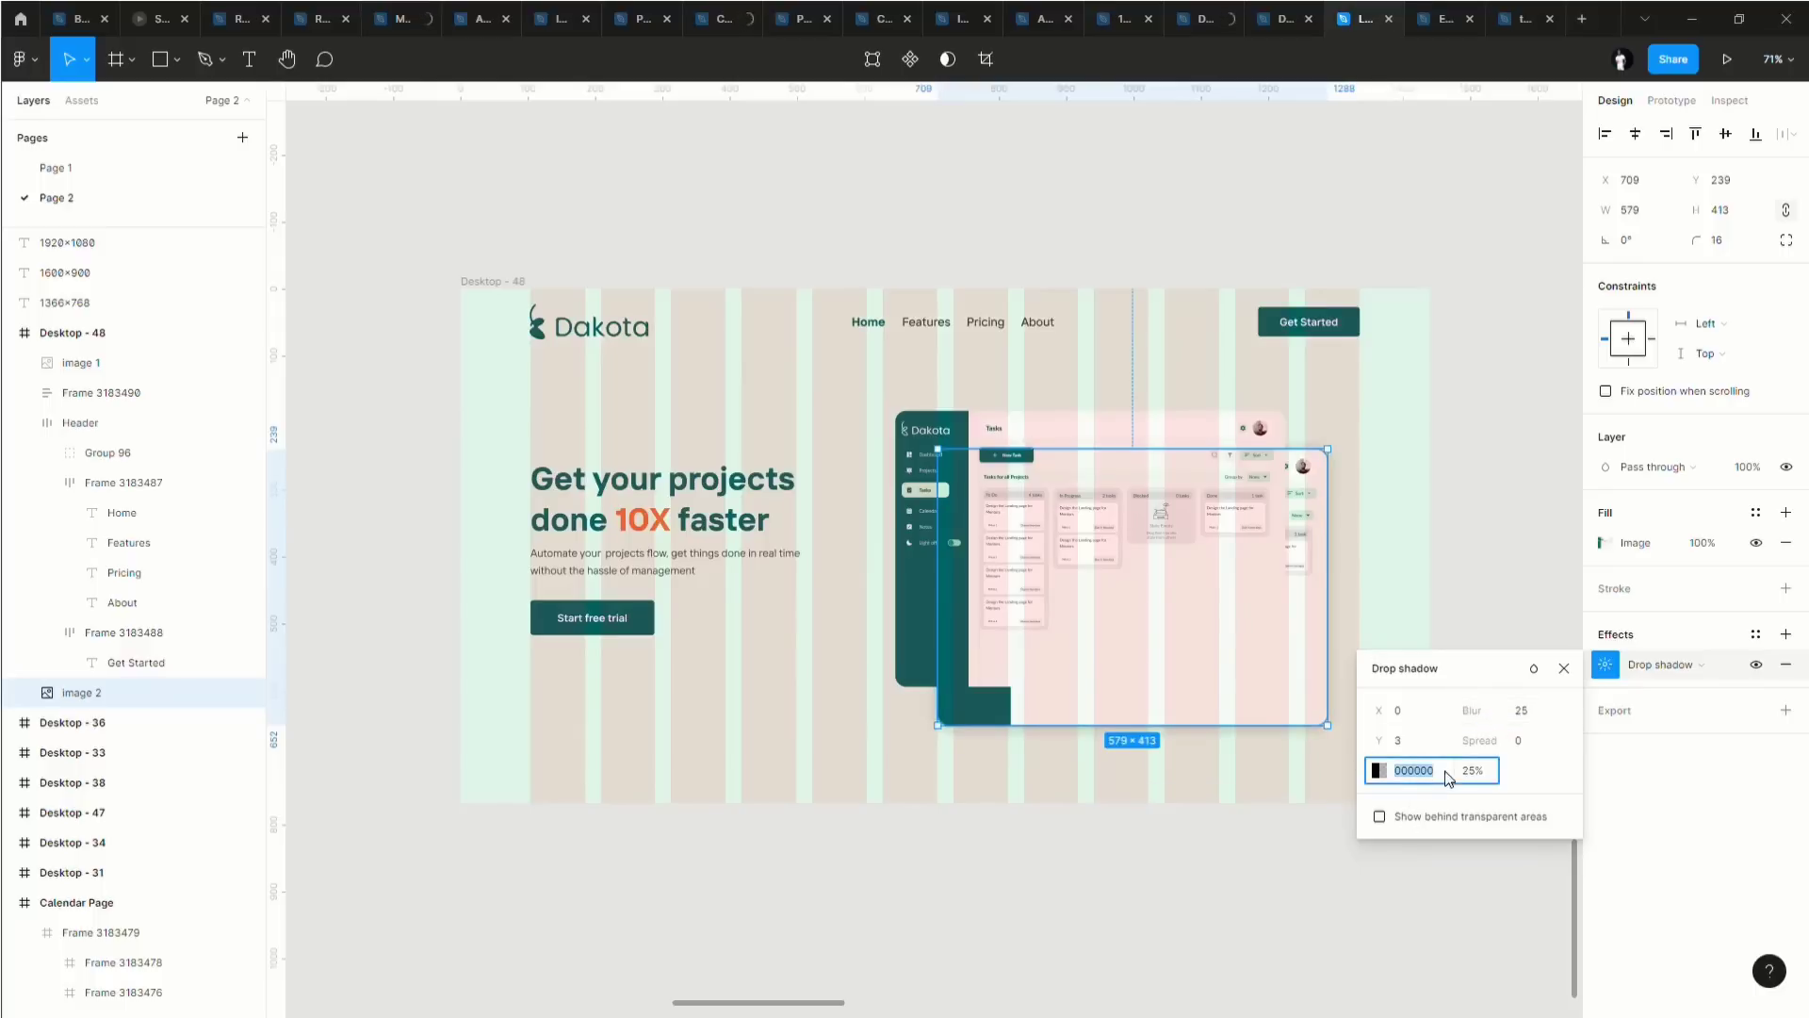
text(212121)
click(1491, 784)
text(10)
key(Return)
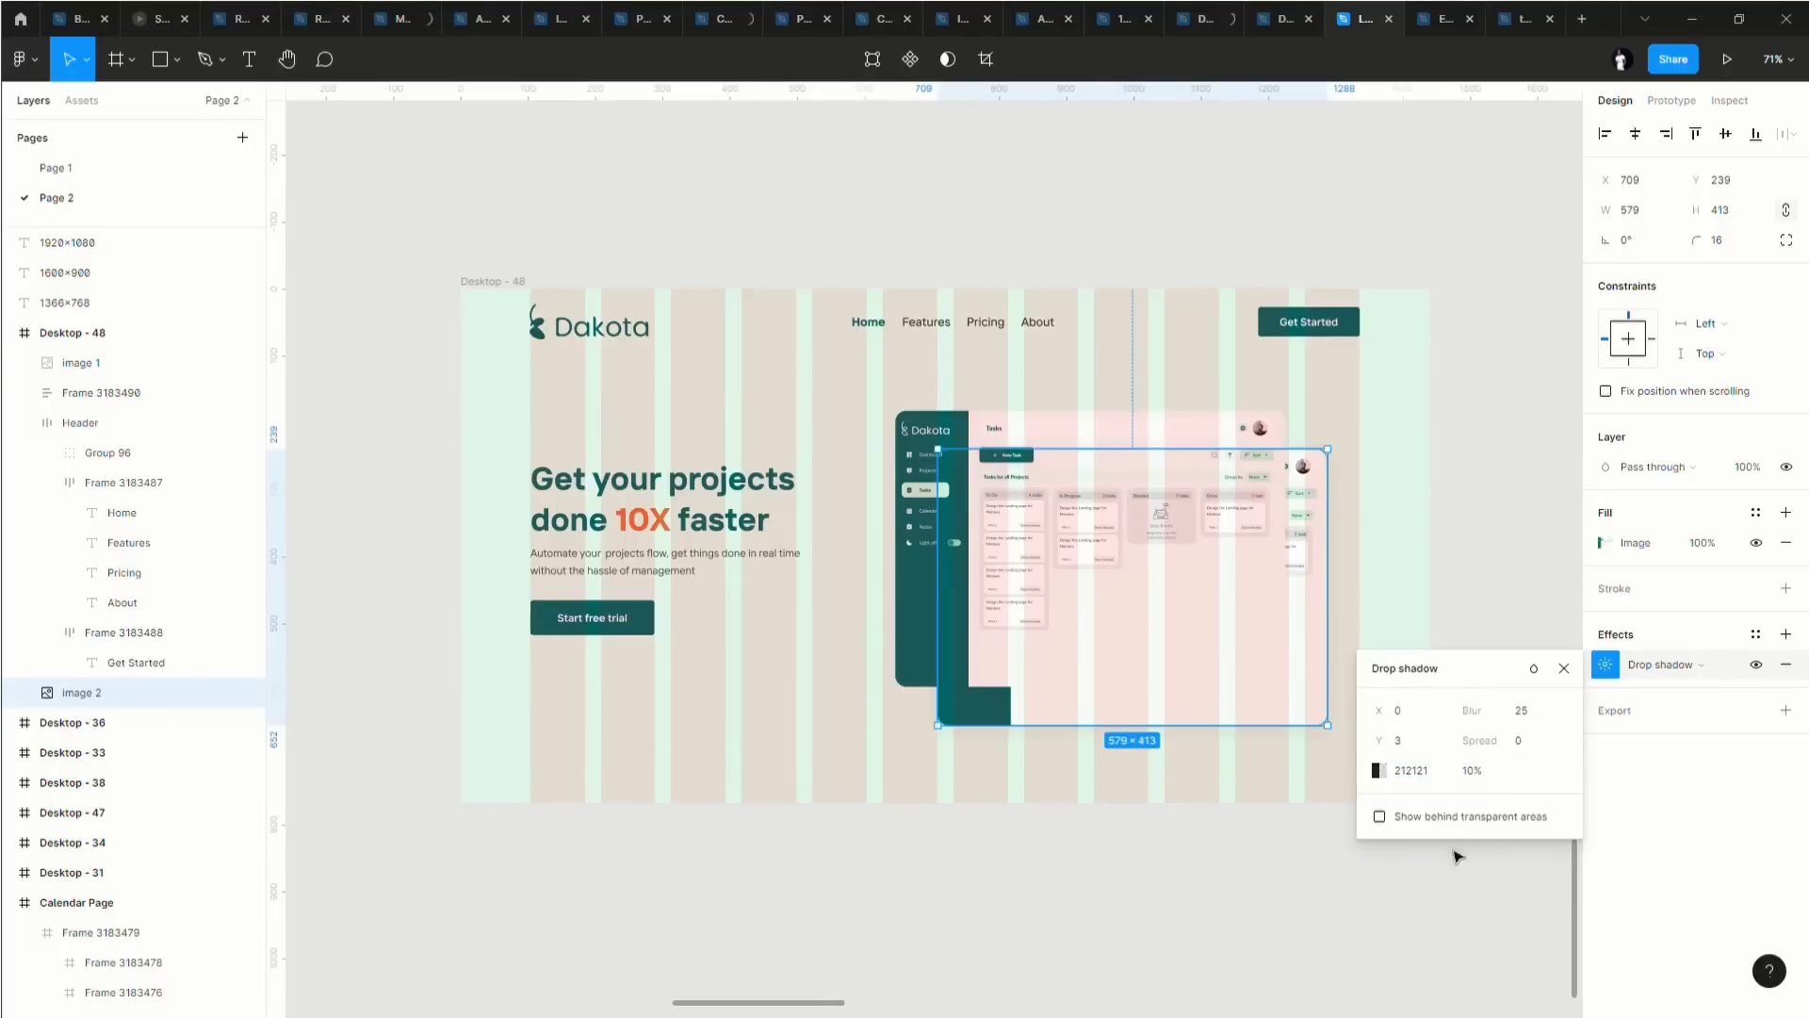
Copy the rear dashboard image's properties, including its drop shadow.
click(919, 679)
click(1022, 707)
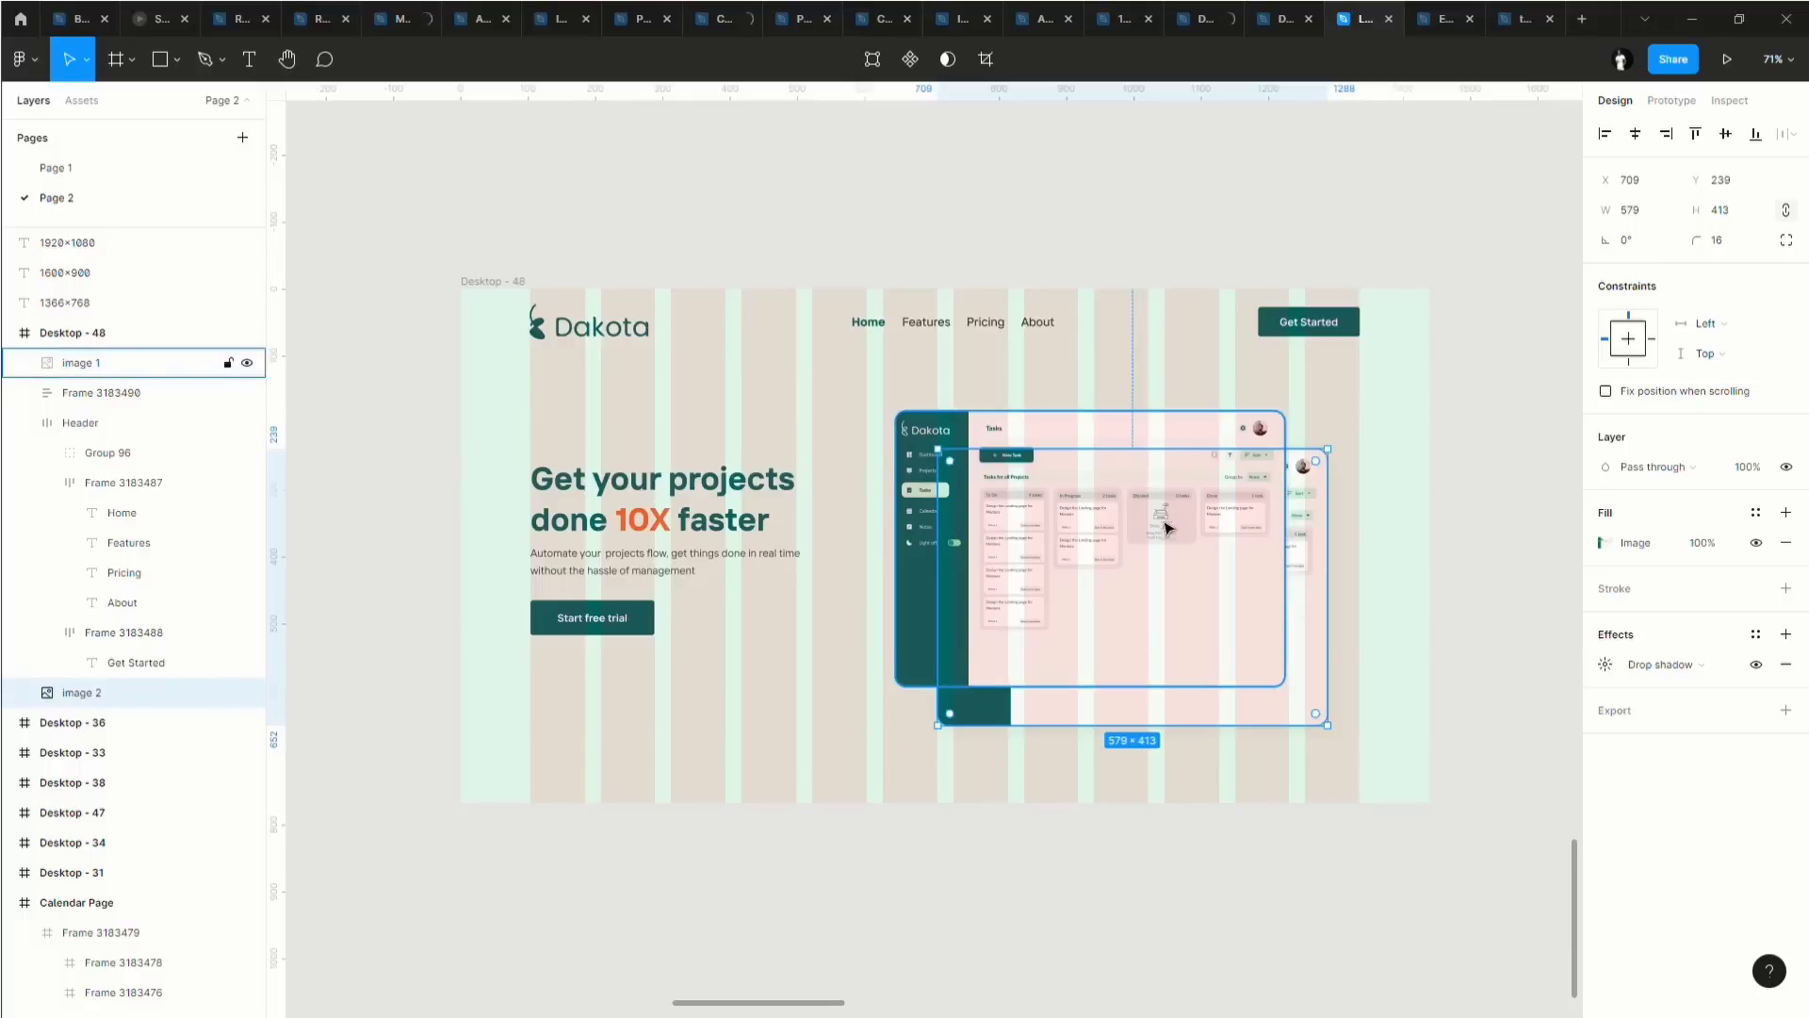
right_click(1263, 714)
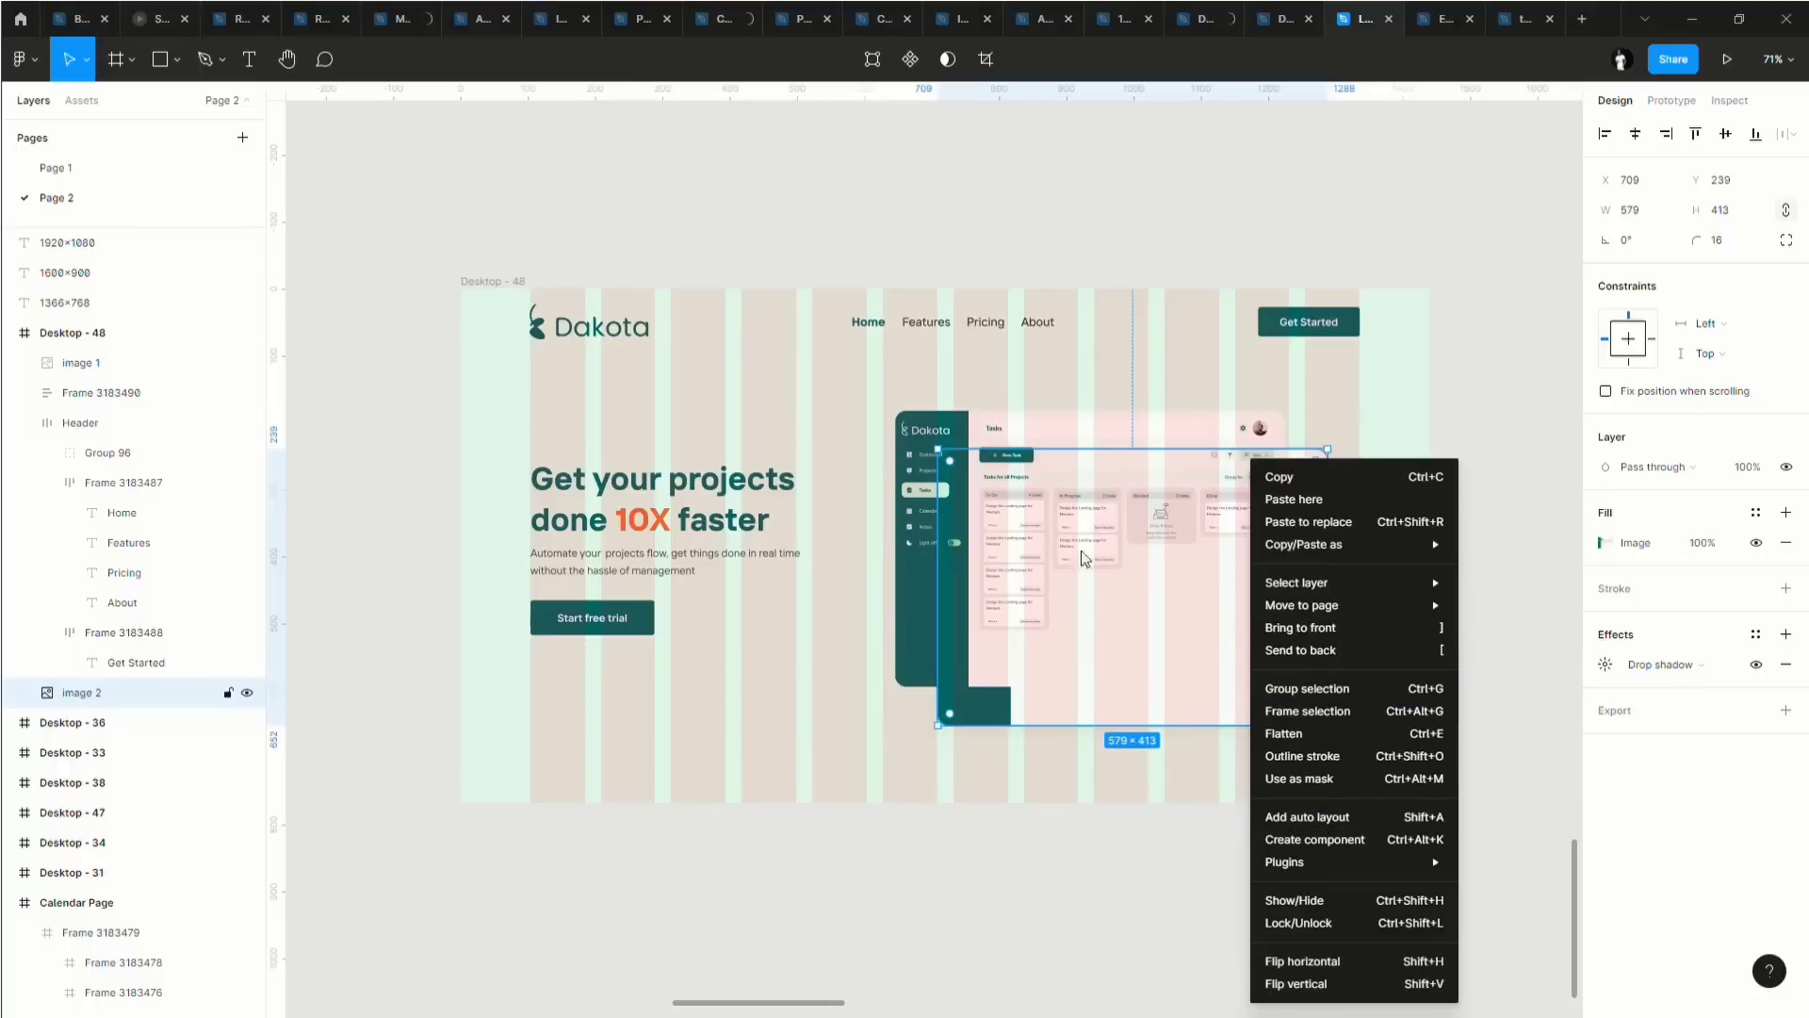
click(963, 564)
click(42, 71)
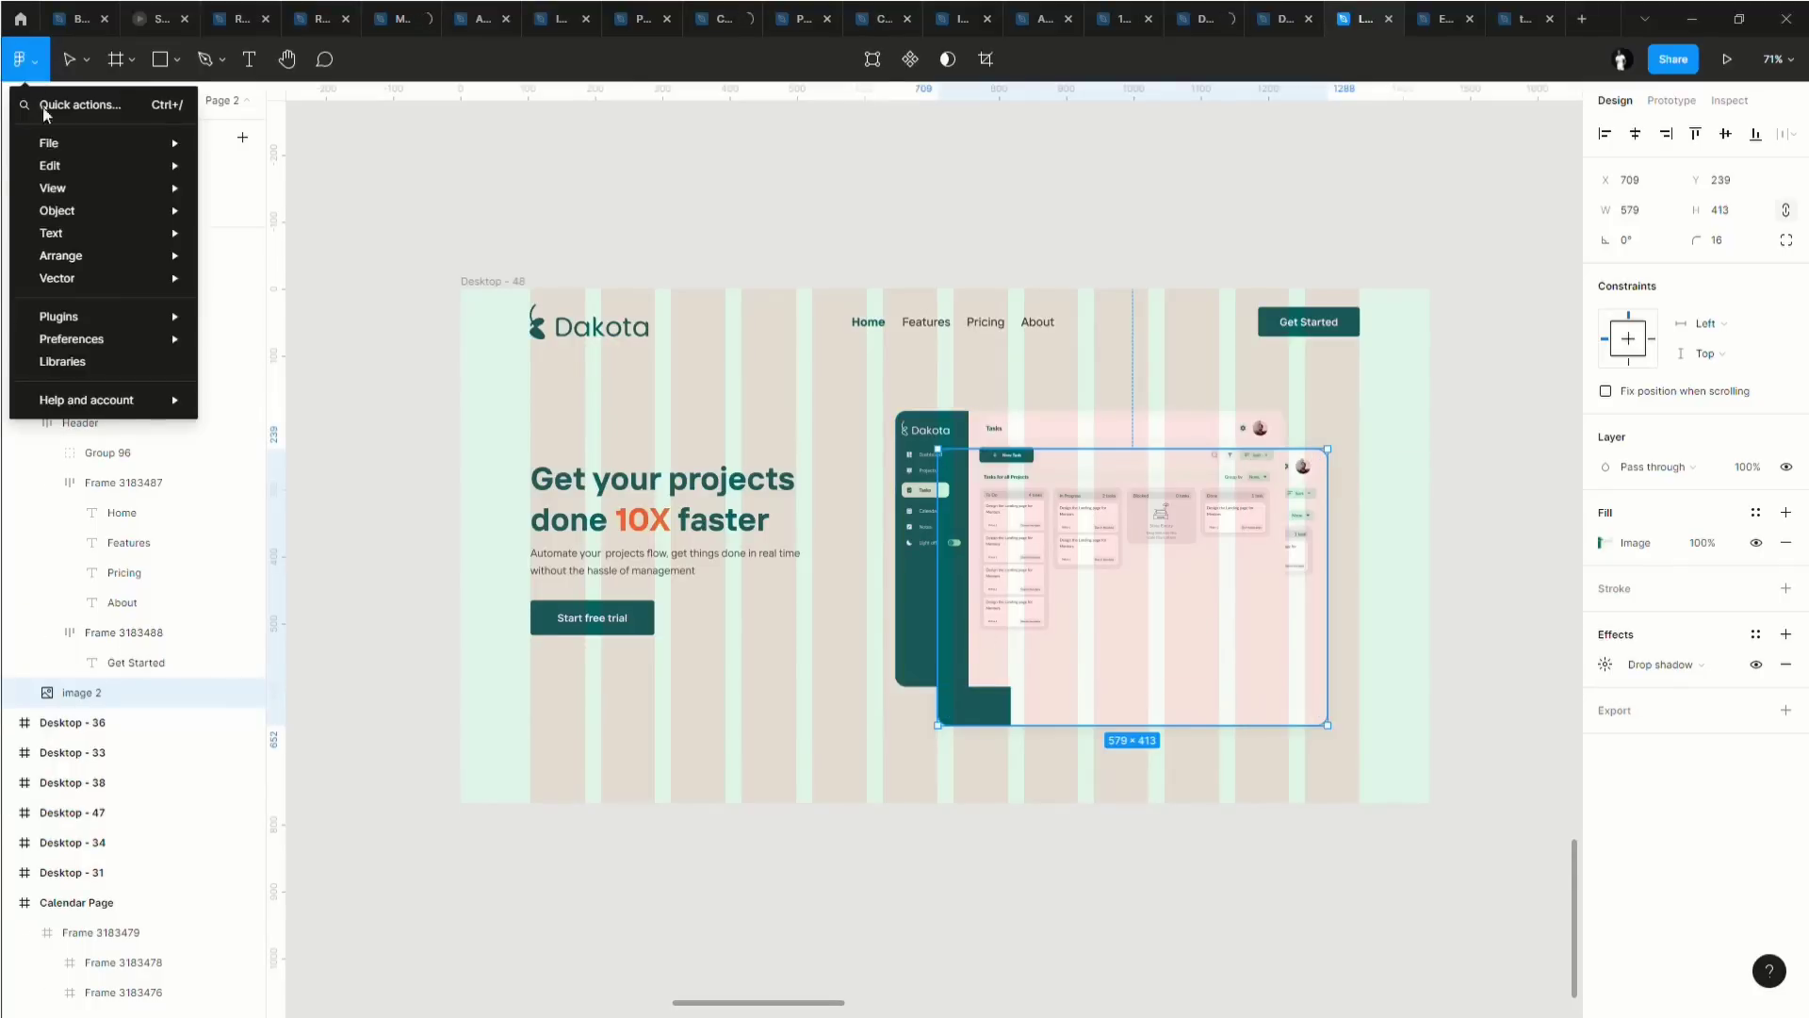
mouse_move(91, 172)
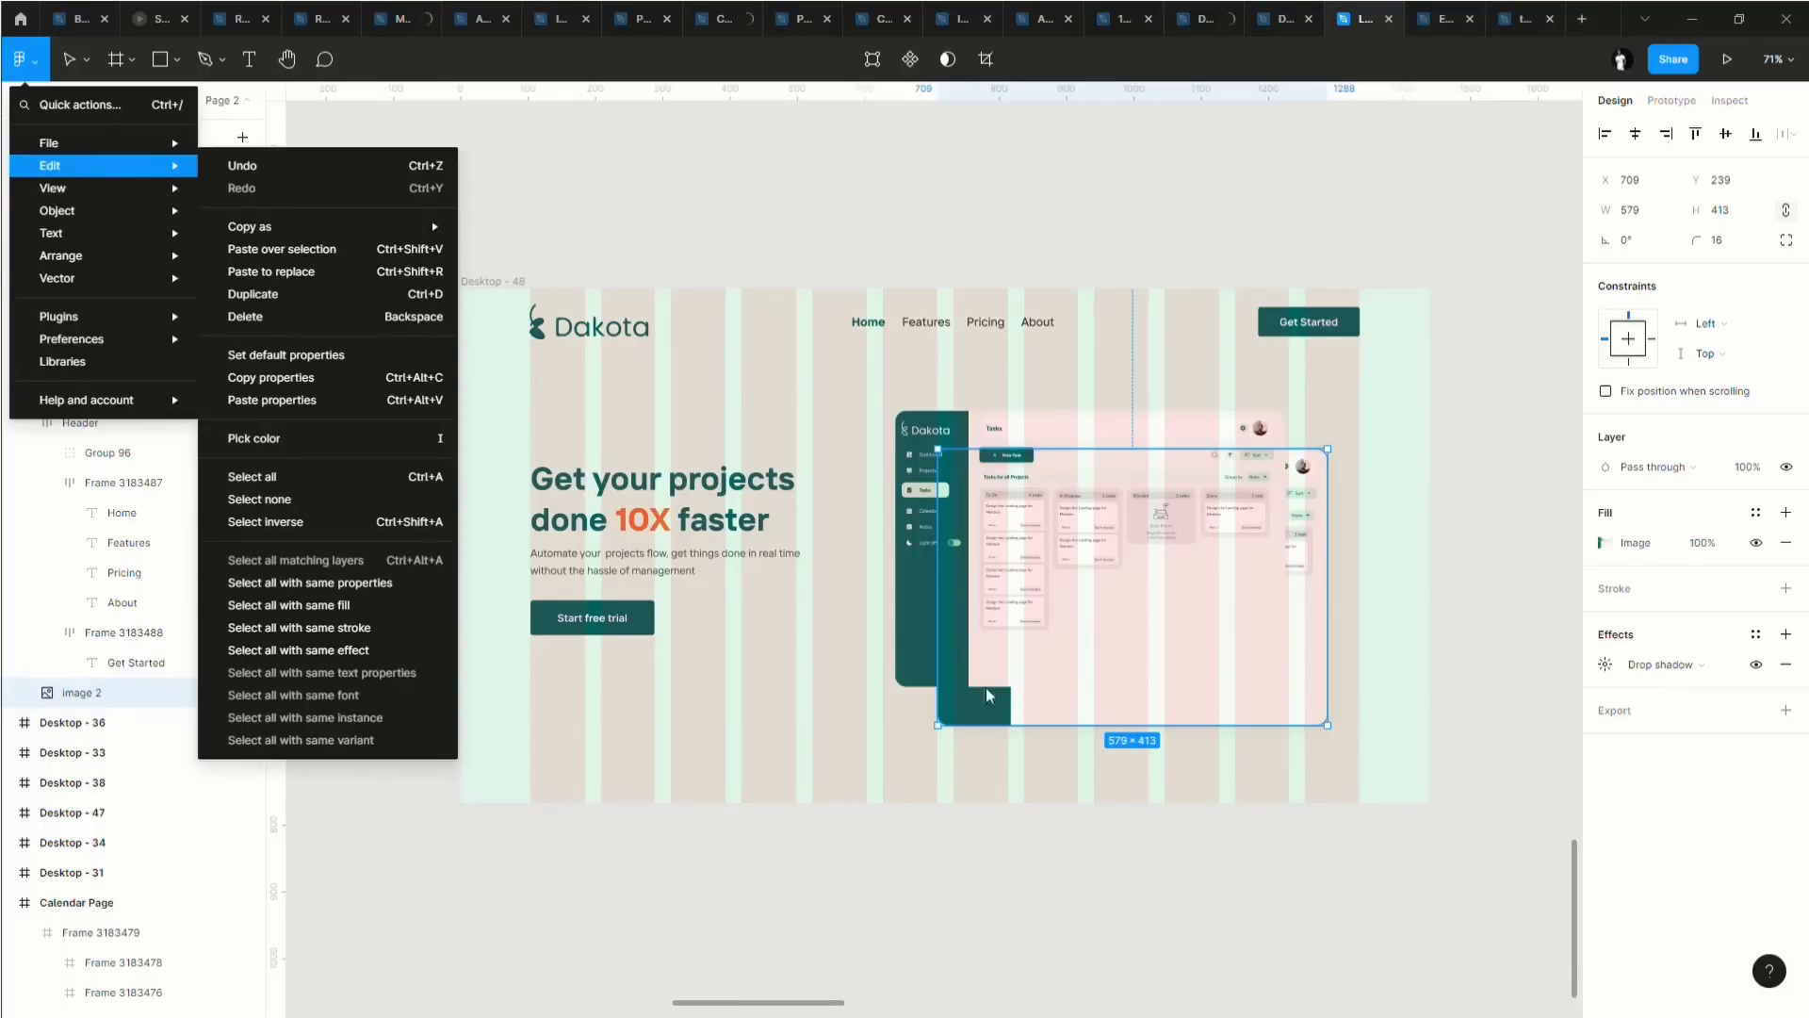
click(895, 730)
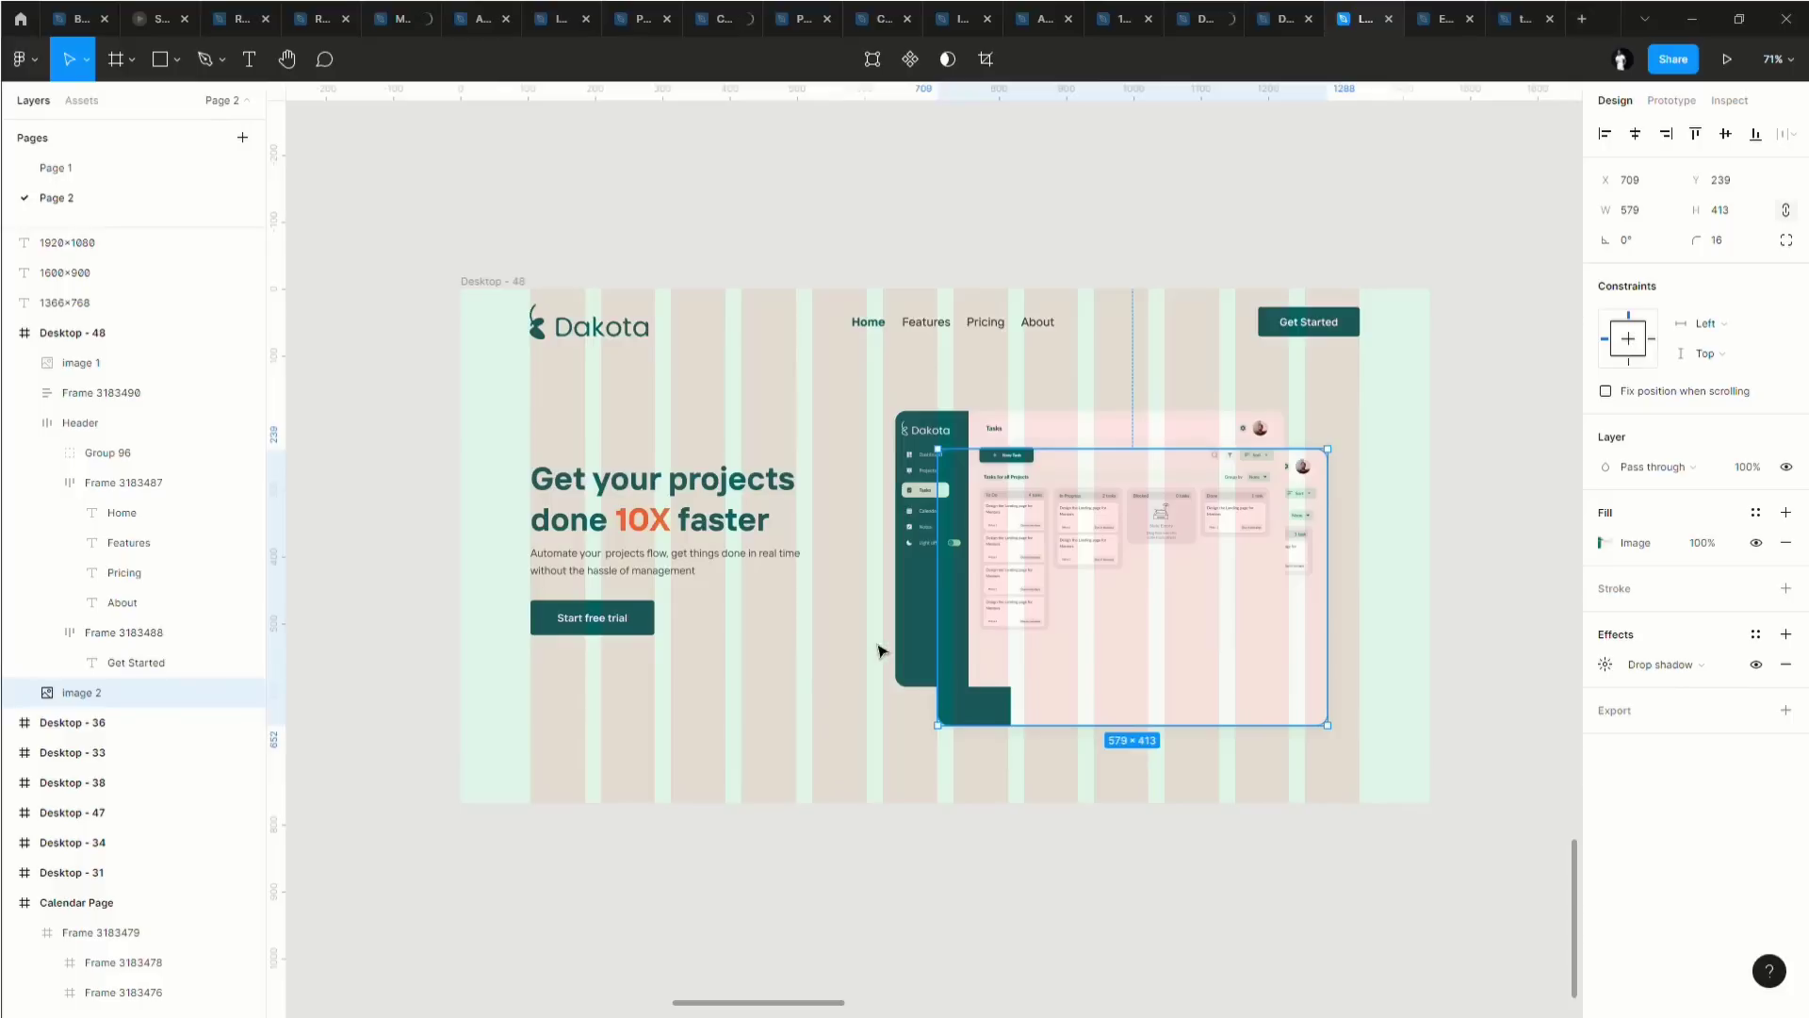
Examine up close the lower-left edge of the front dashboard image where it overlaps the rear one.
click(903, 677)
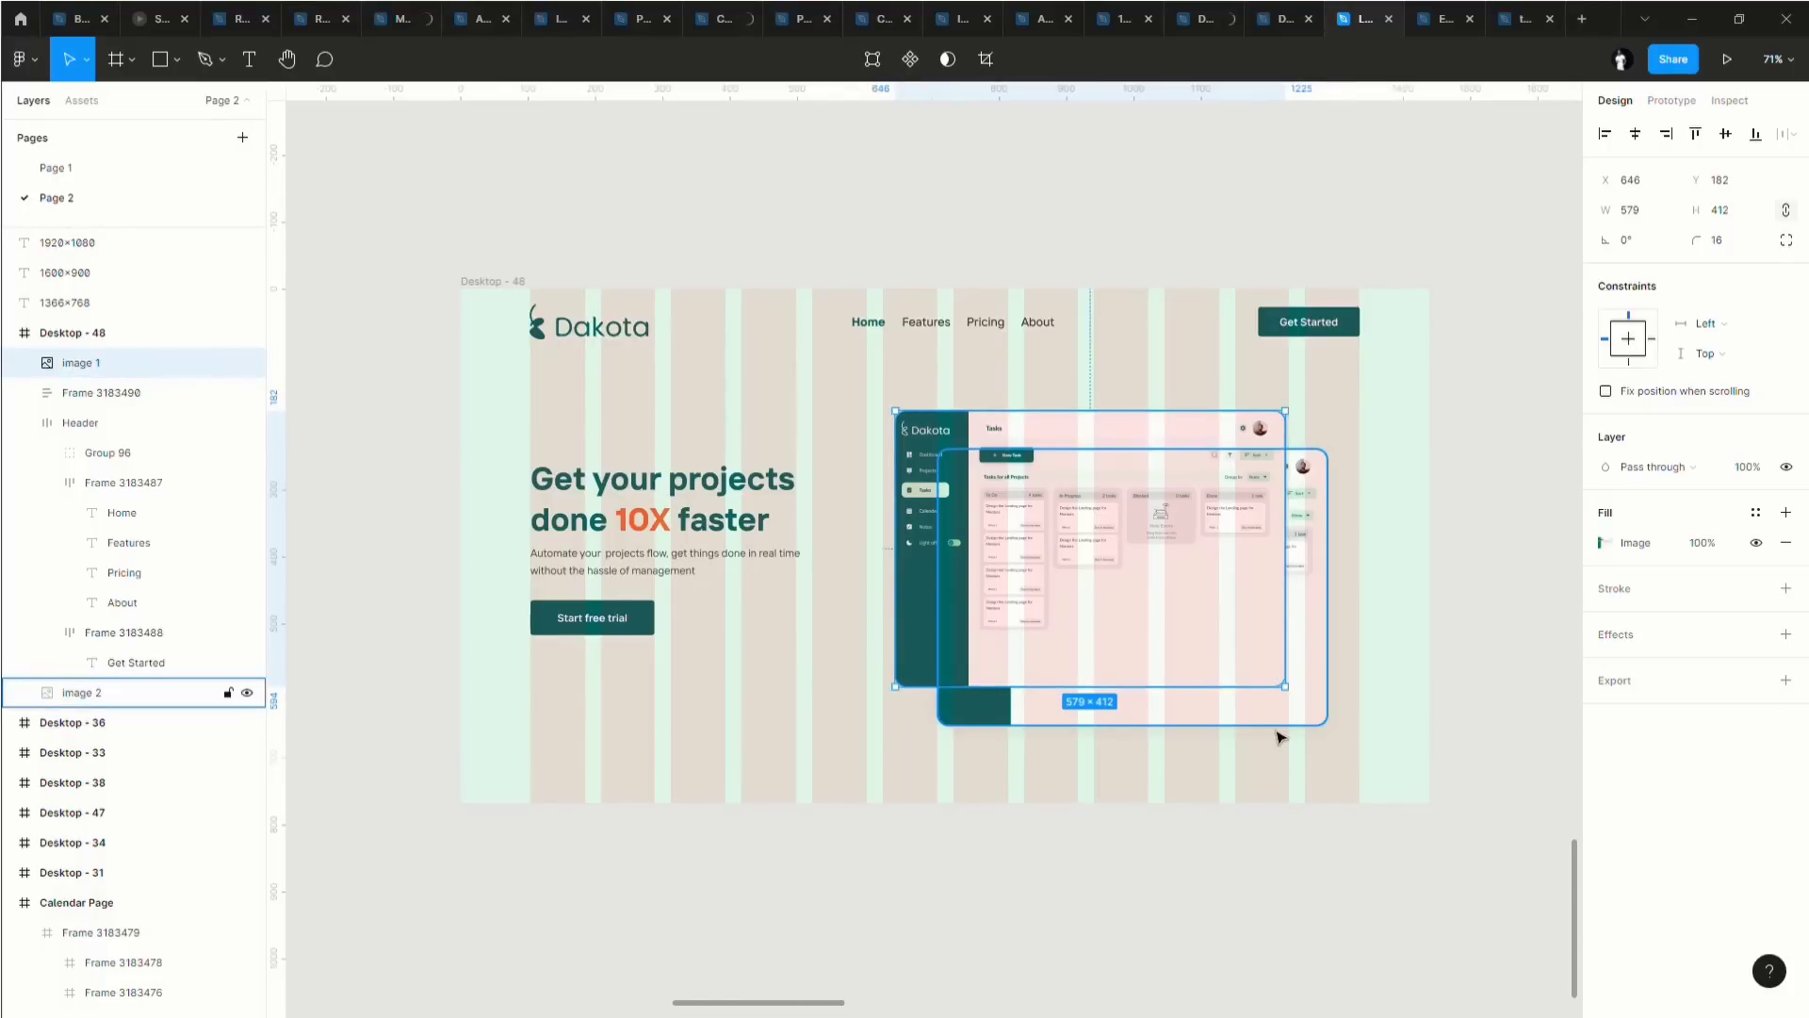
click(953, 767)
scroll(949, 717, up, 2)
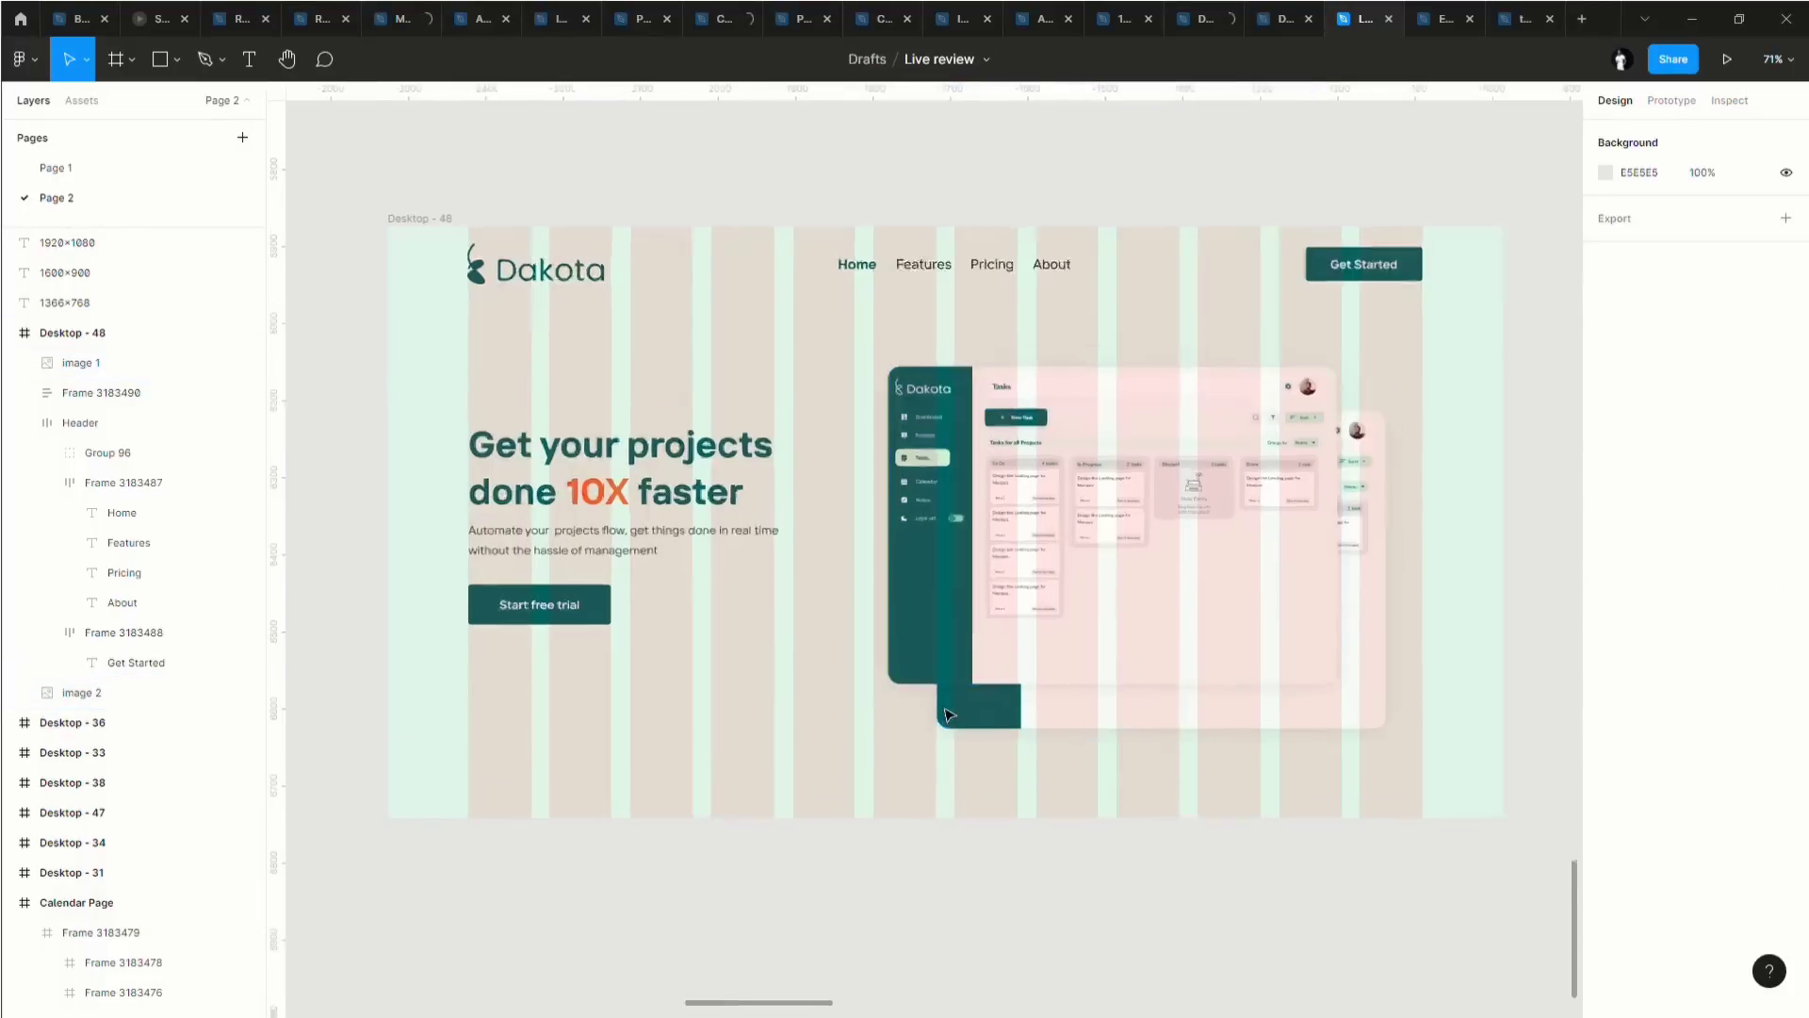
scroll(949, 717, up, 5)
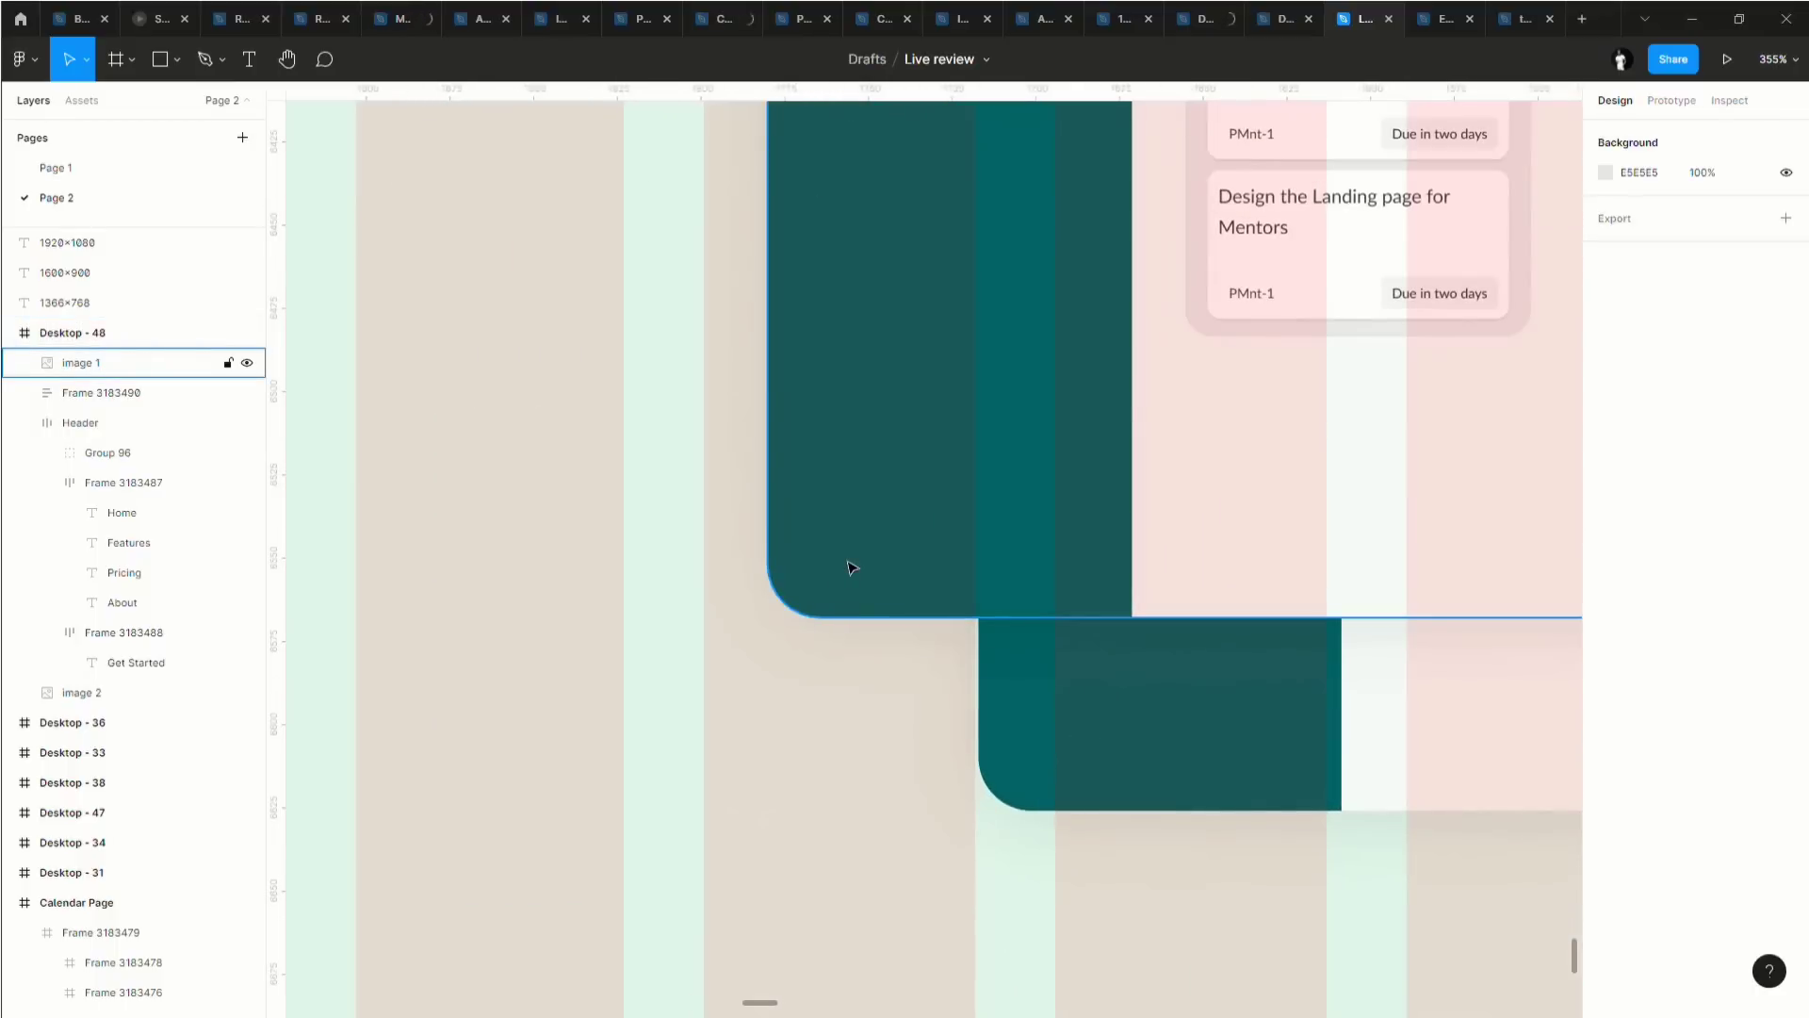
click(851, 567)
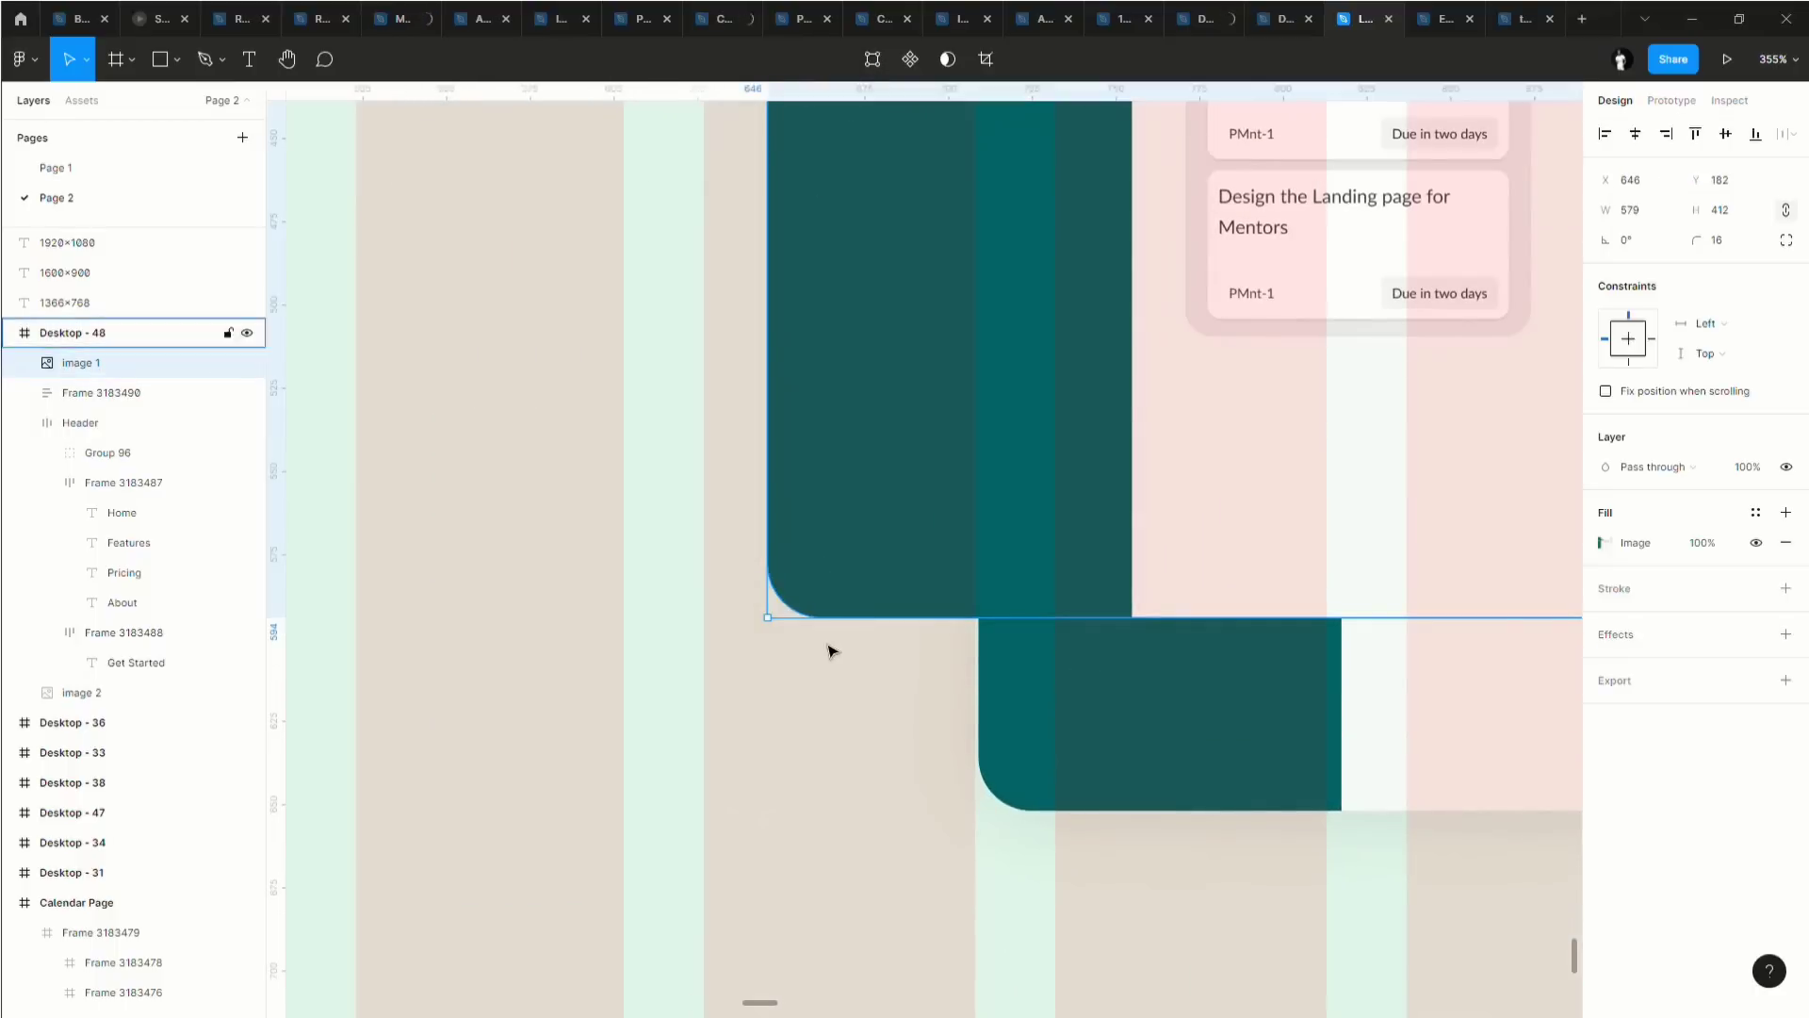
scroll(835, 641, up, 4)
scroll(843, 608, down, 8)
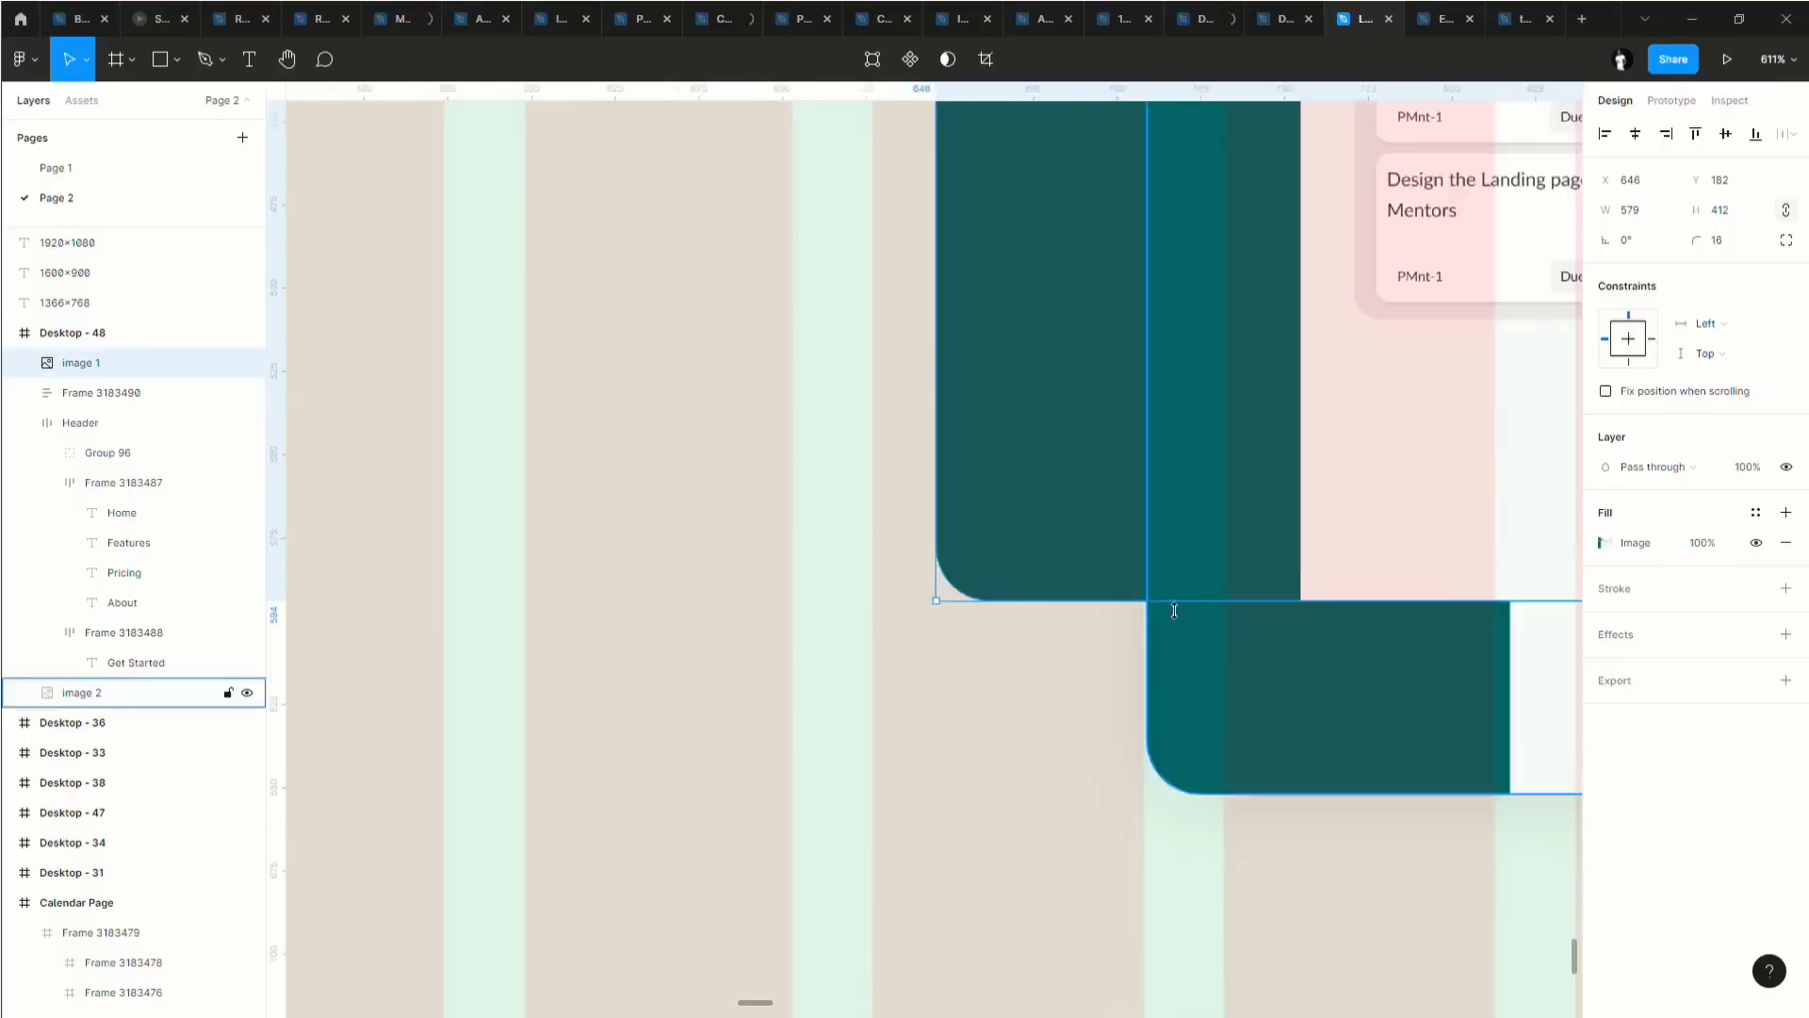
scroll(699, 336, up, 3)
scroll(699, 337, right, 3)
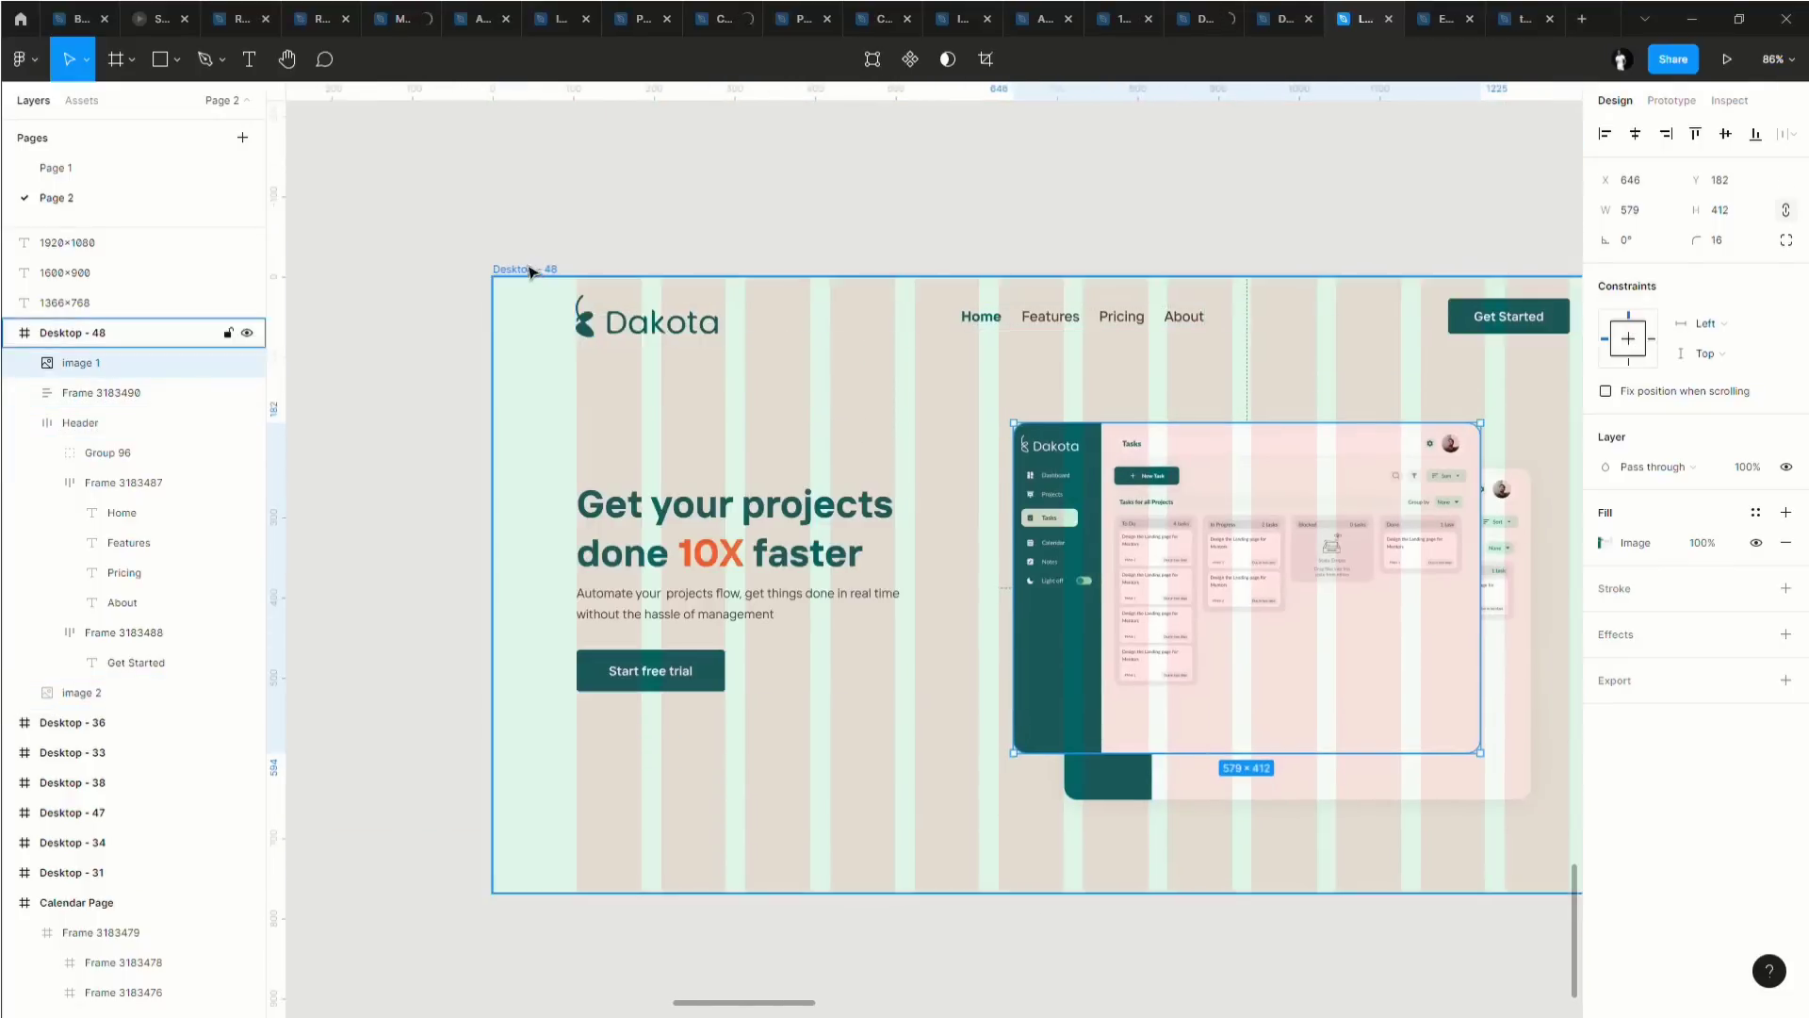
Hide the 12-column layout grid on the Desktop - 48 frame.
key(Escape)
click(1756, 422)
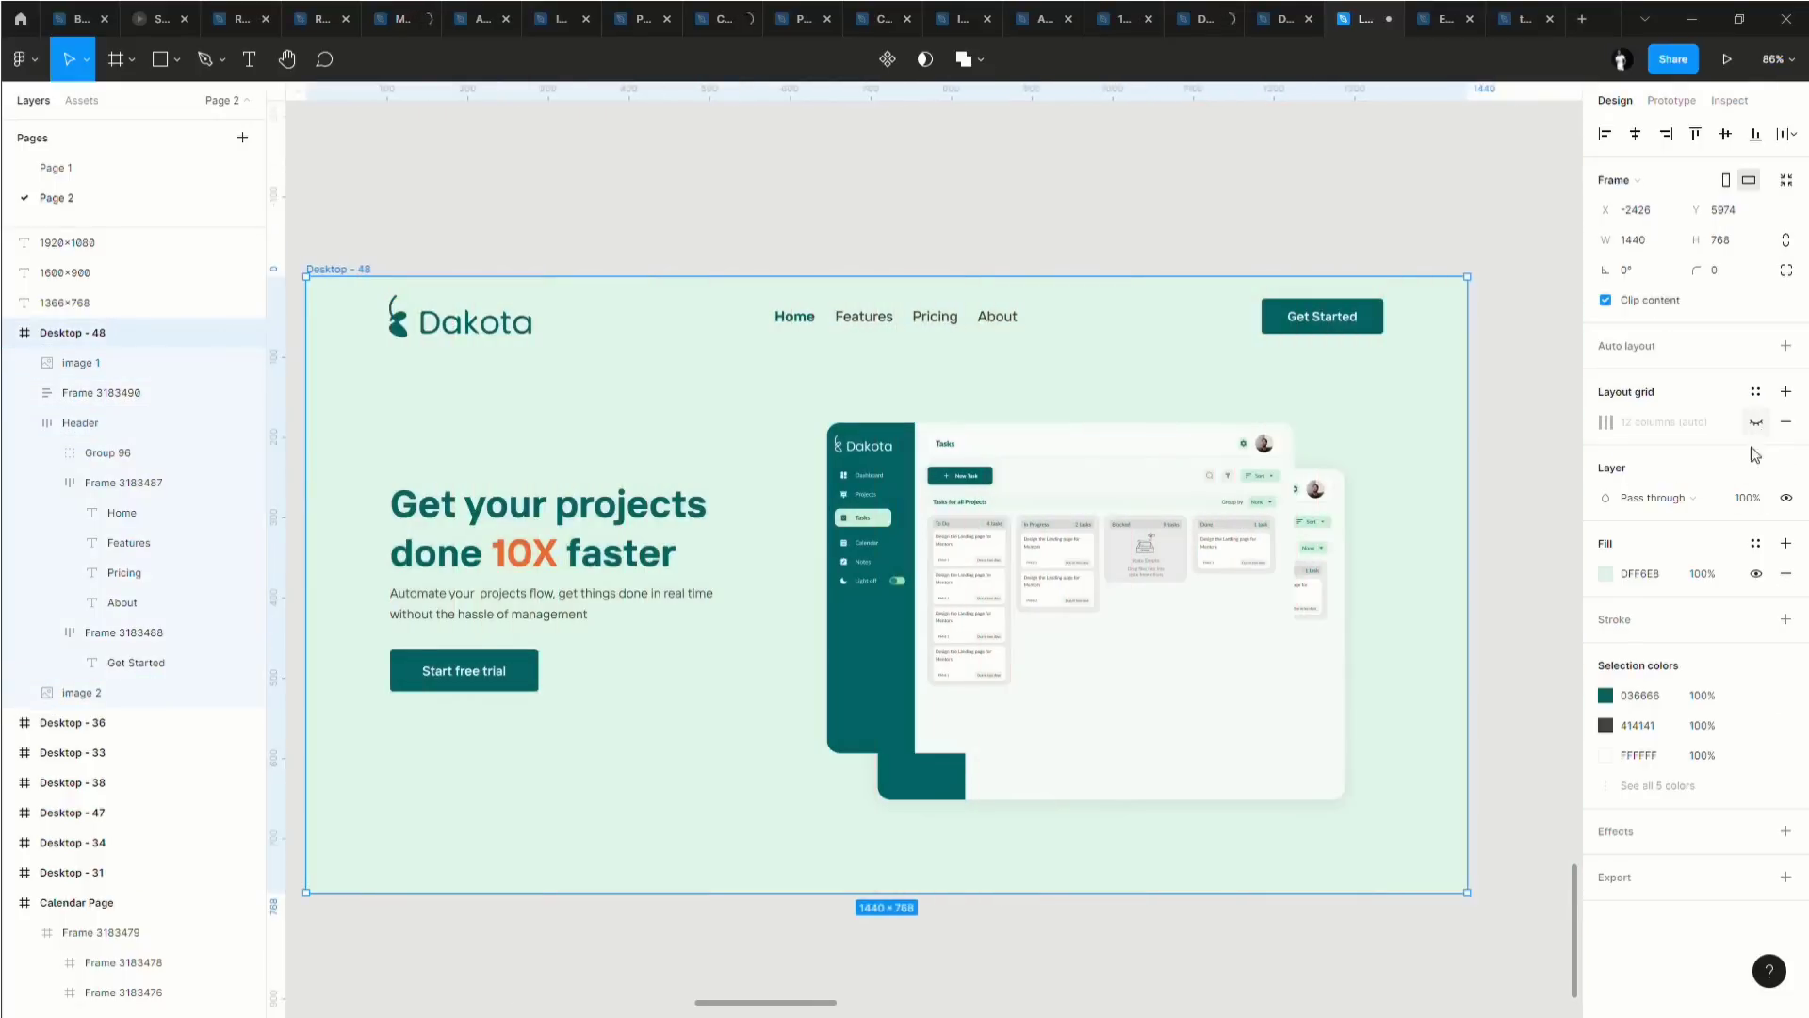
scroll(1362, 526, down, 3)
Paste the copied drop shadow properties onto the front dashboard image and inspect the shadows at both images' lower-left corners.
click(905, 575)
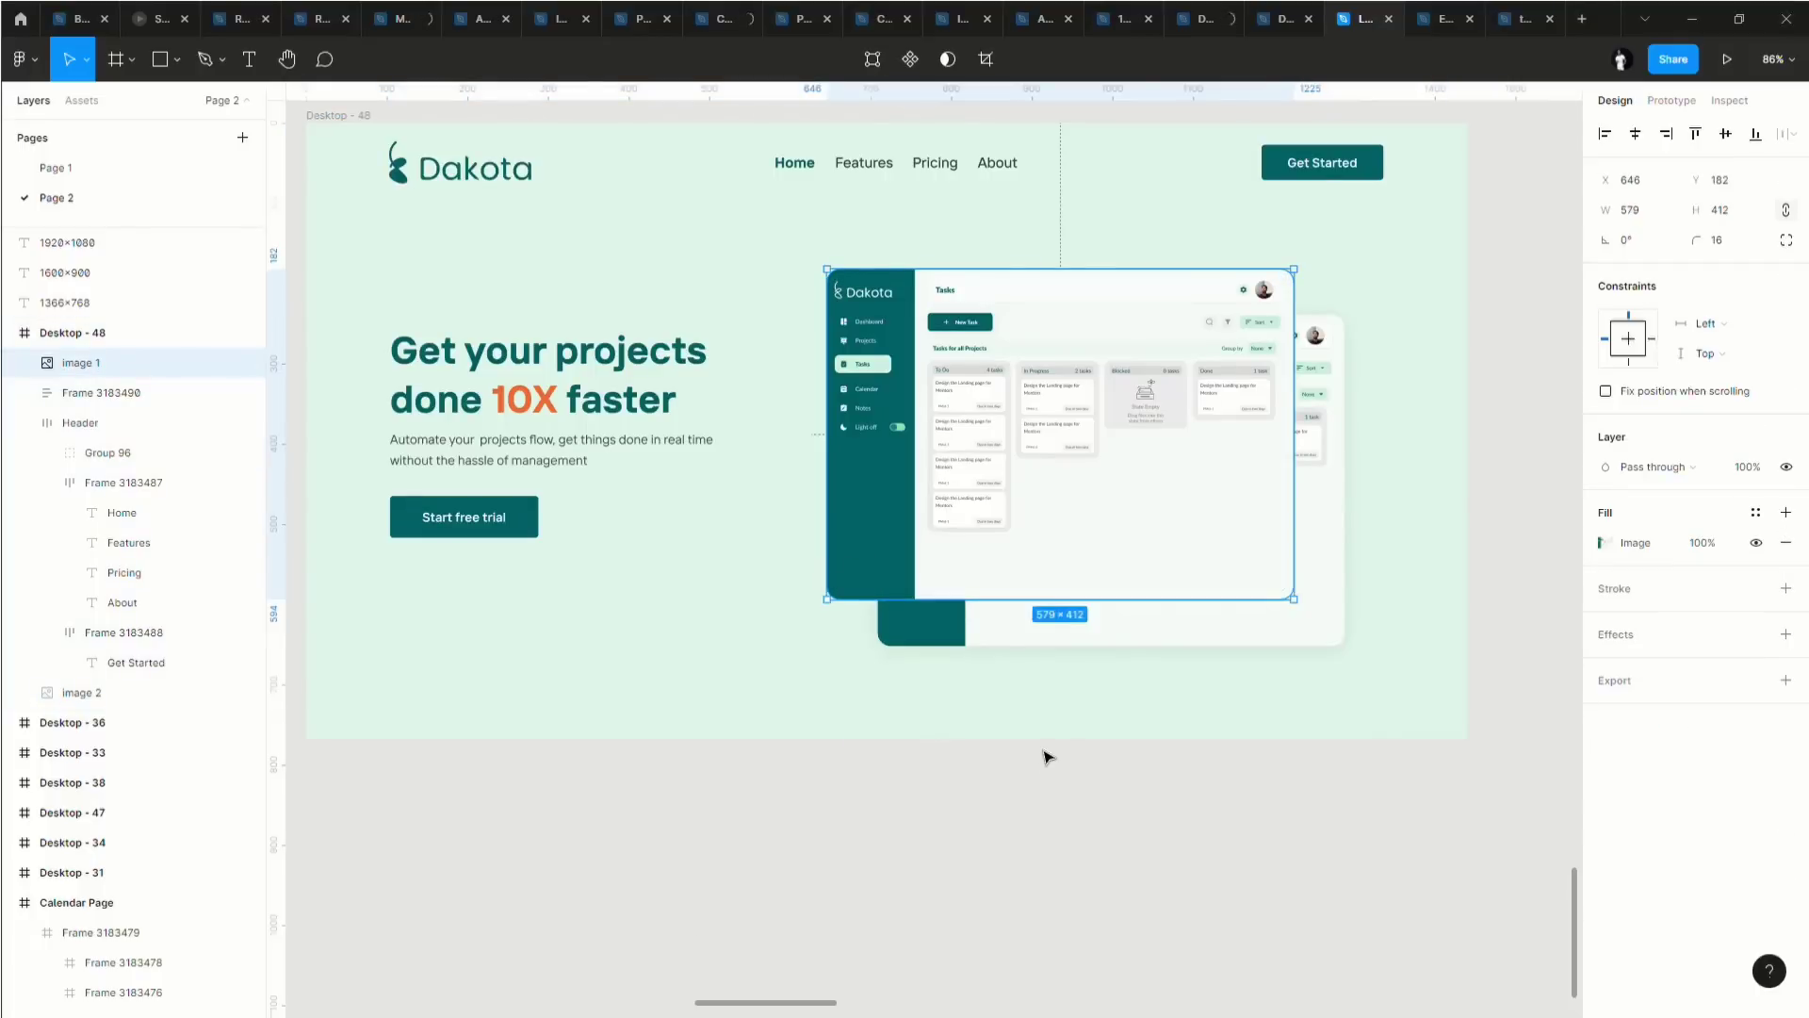
scroll(839, 614, up, 10)
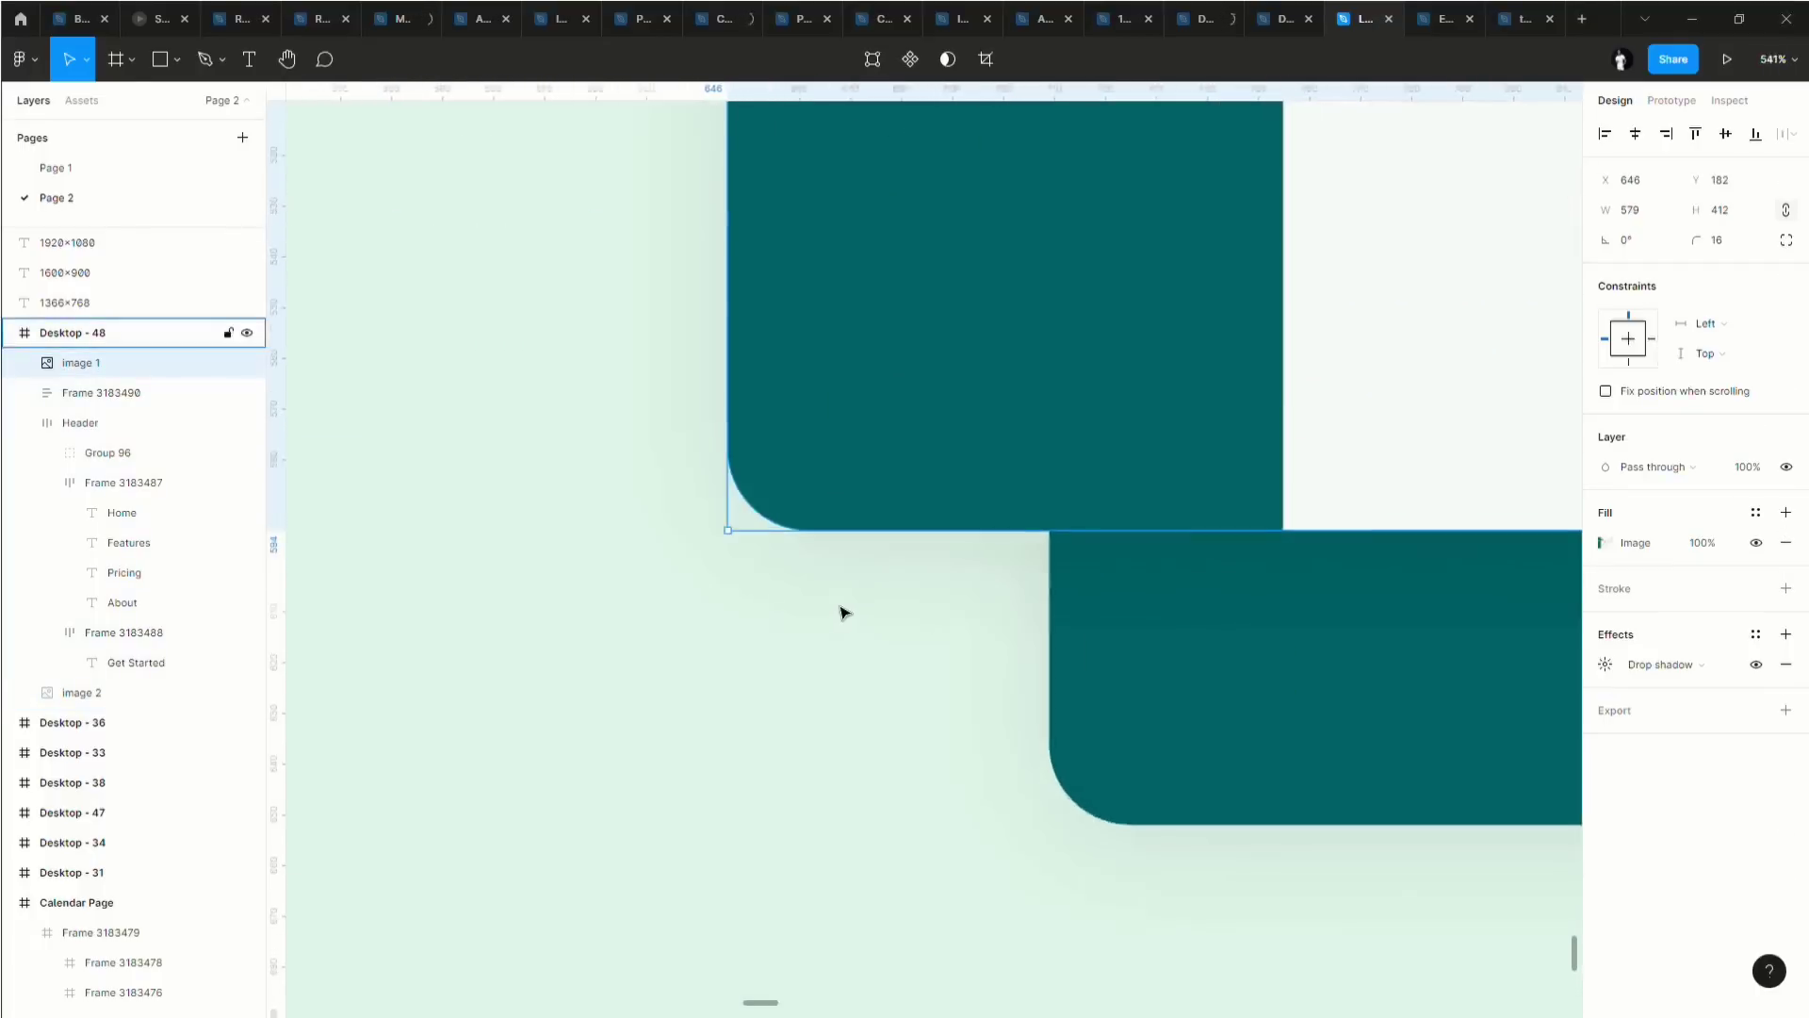
scroll(841, 614, up, 5)
click(861, 482)
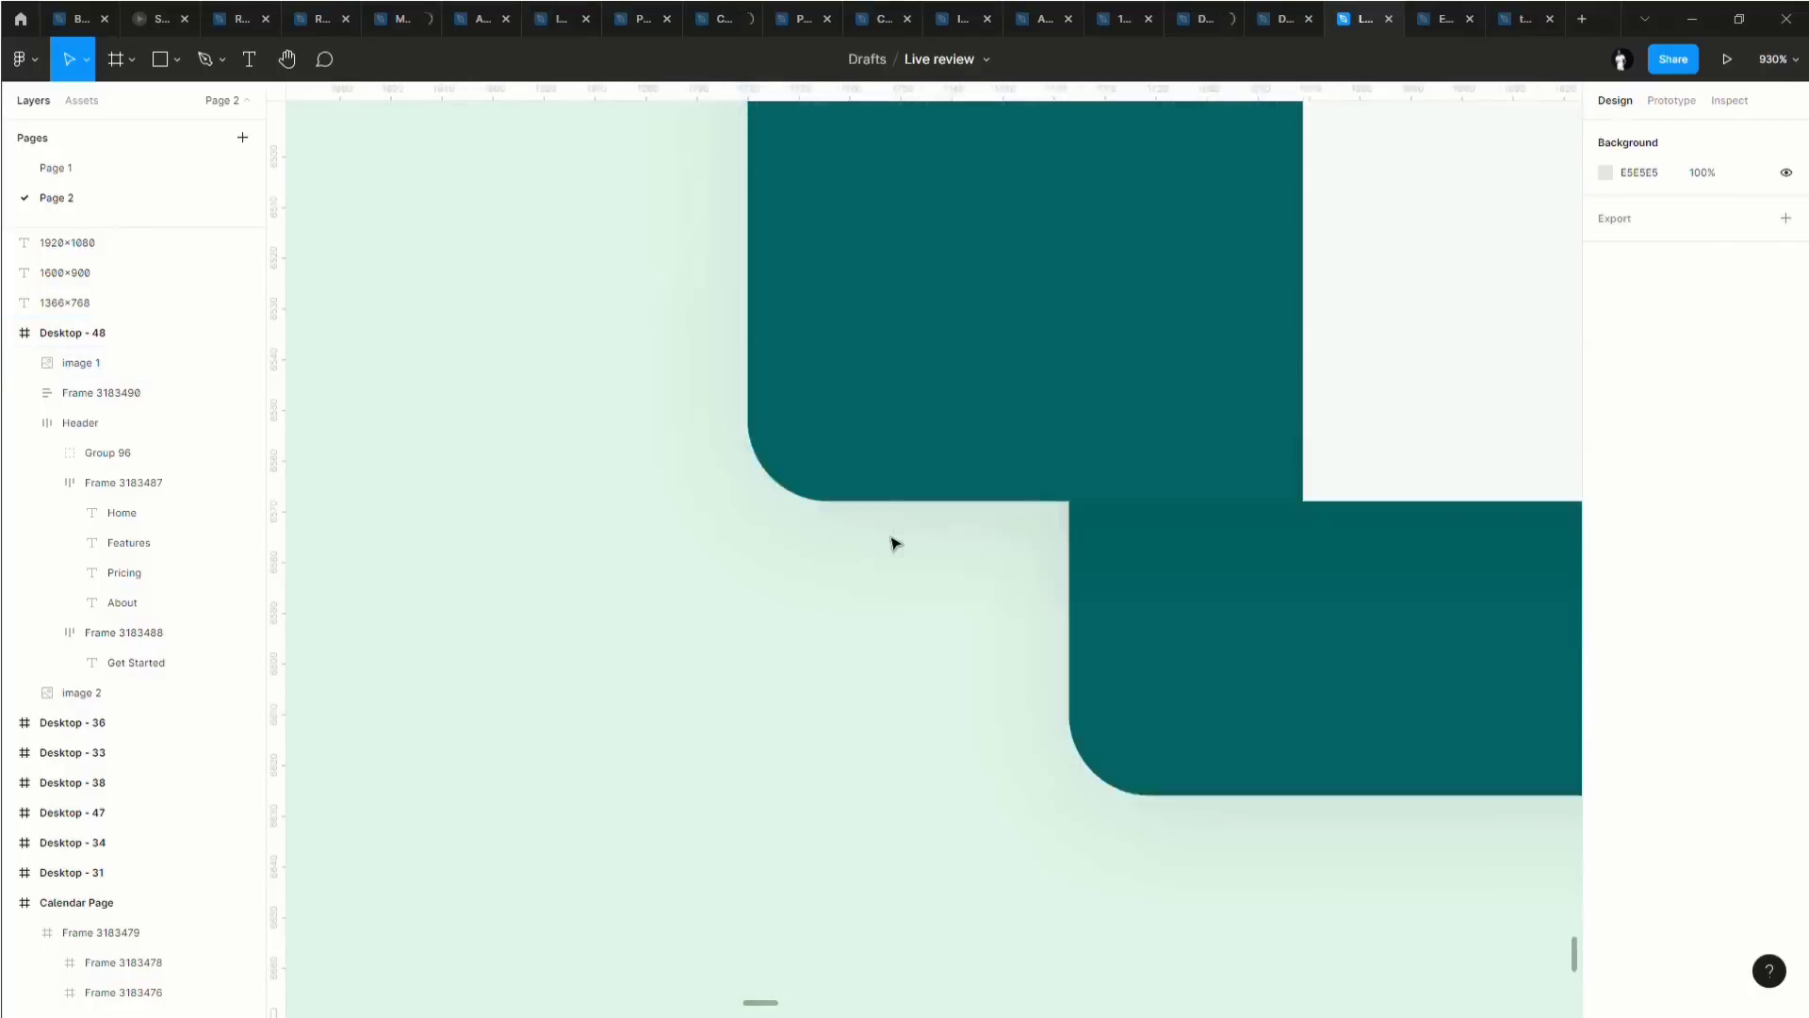
scroll(896, 537, down, 10)
scroll(935, 528, up, 8)
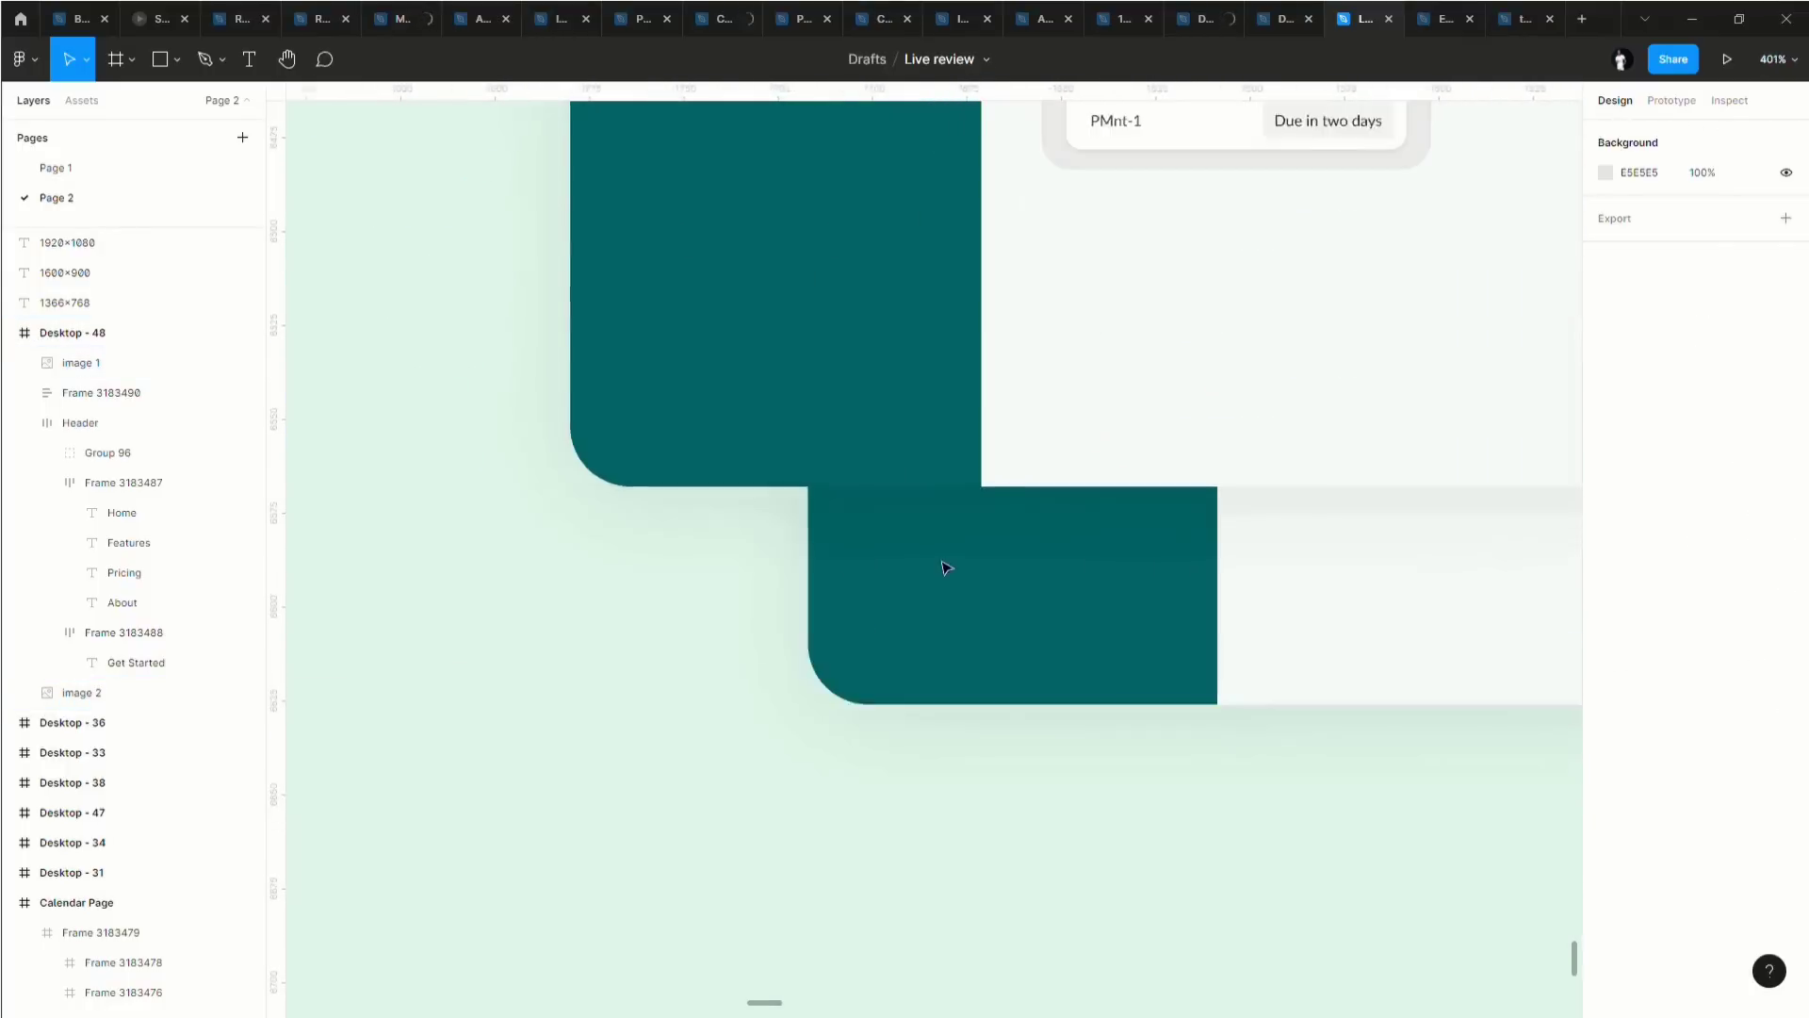
scroll(945, 566, up, 5)
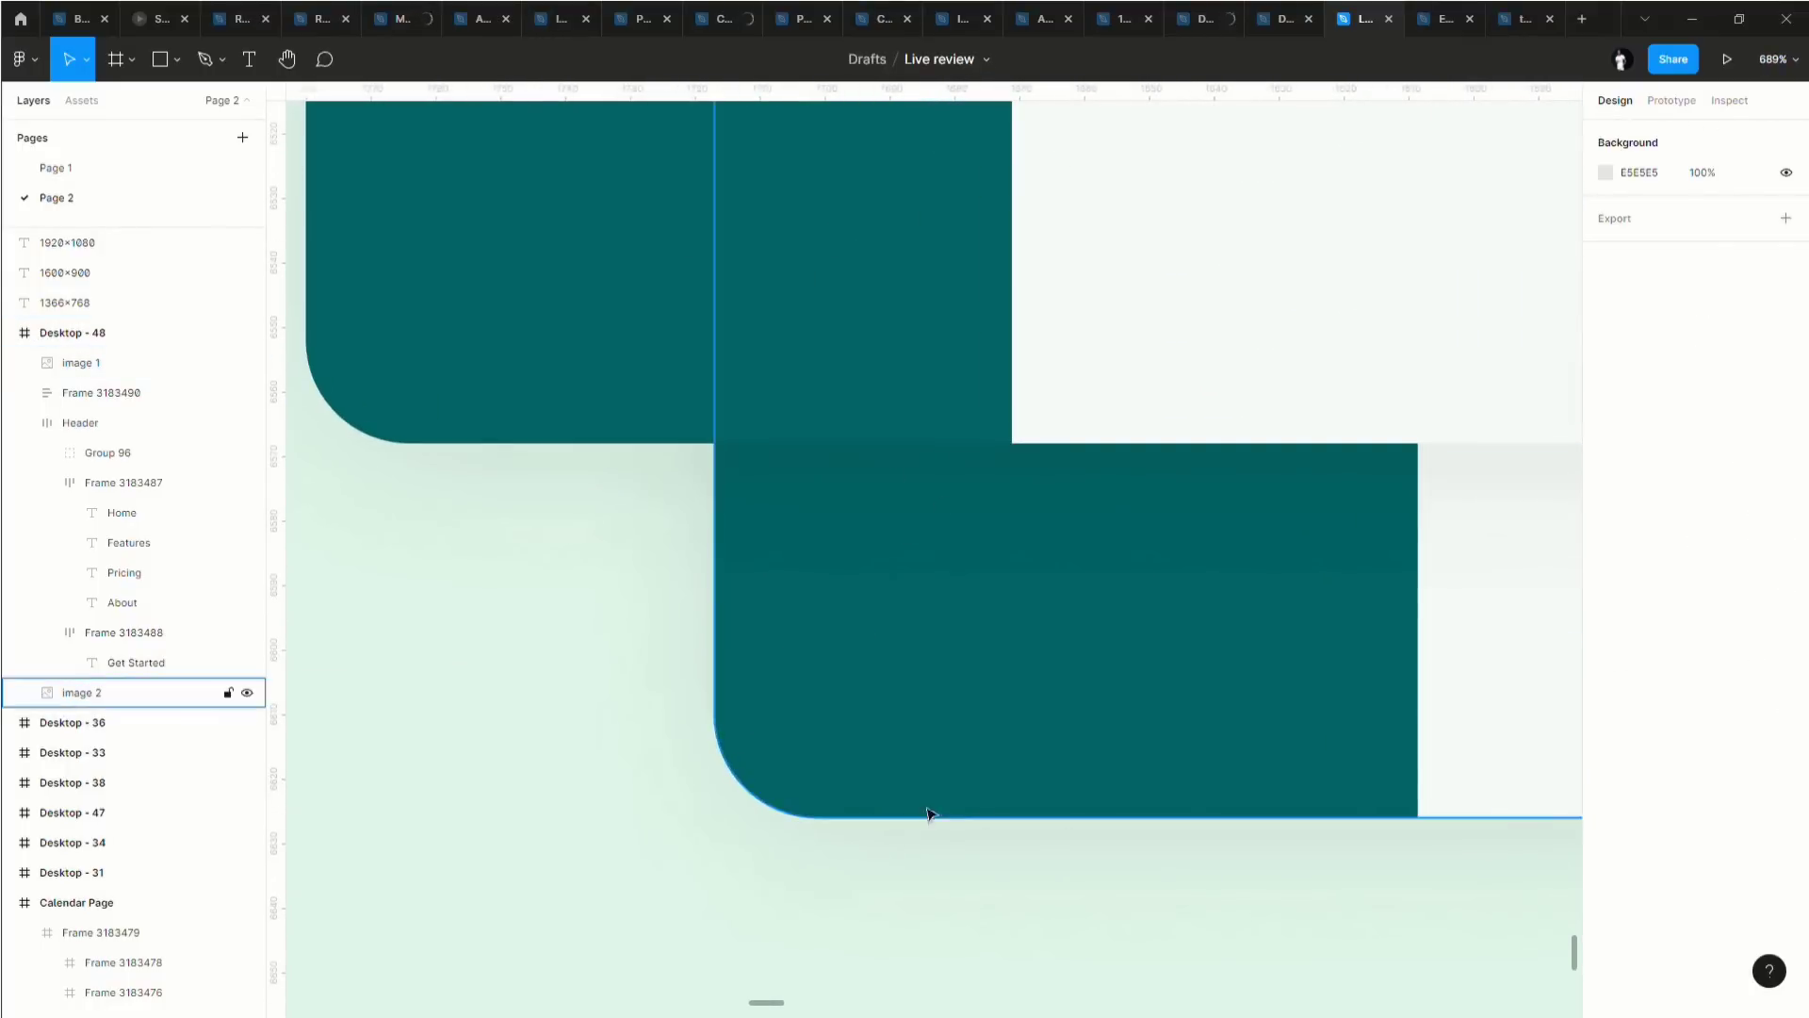
Turn the front dashboard image's drop shadow off and back on to compare how it separates from the rear image.
click(804, 420)
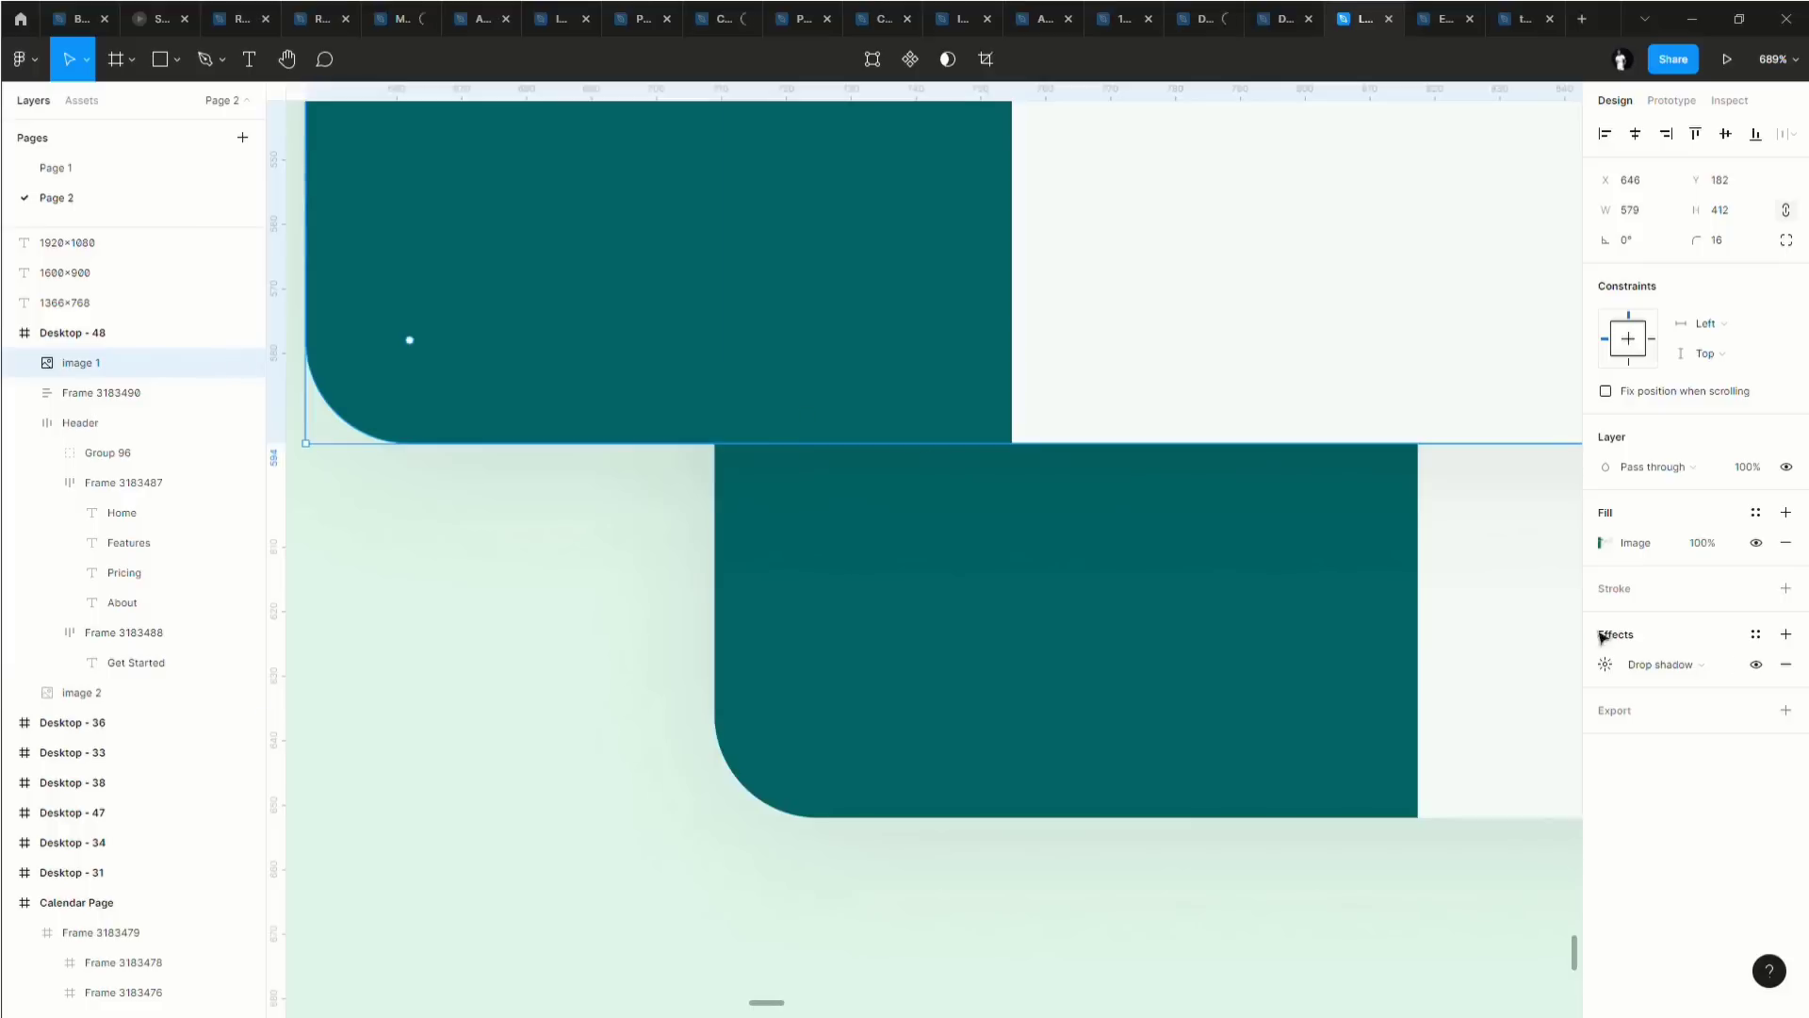
click(1756, 664)
click(529, 622)
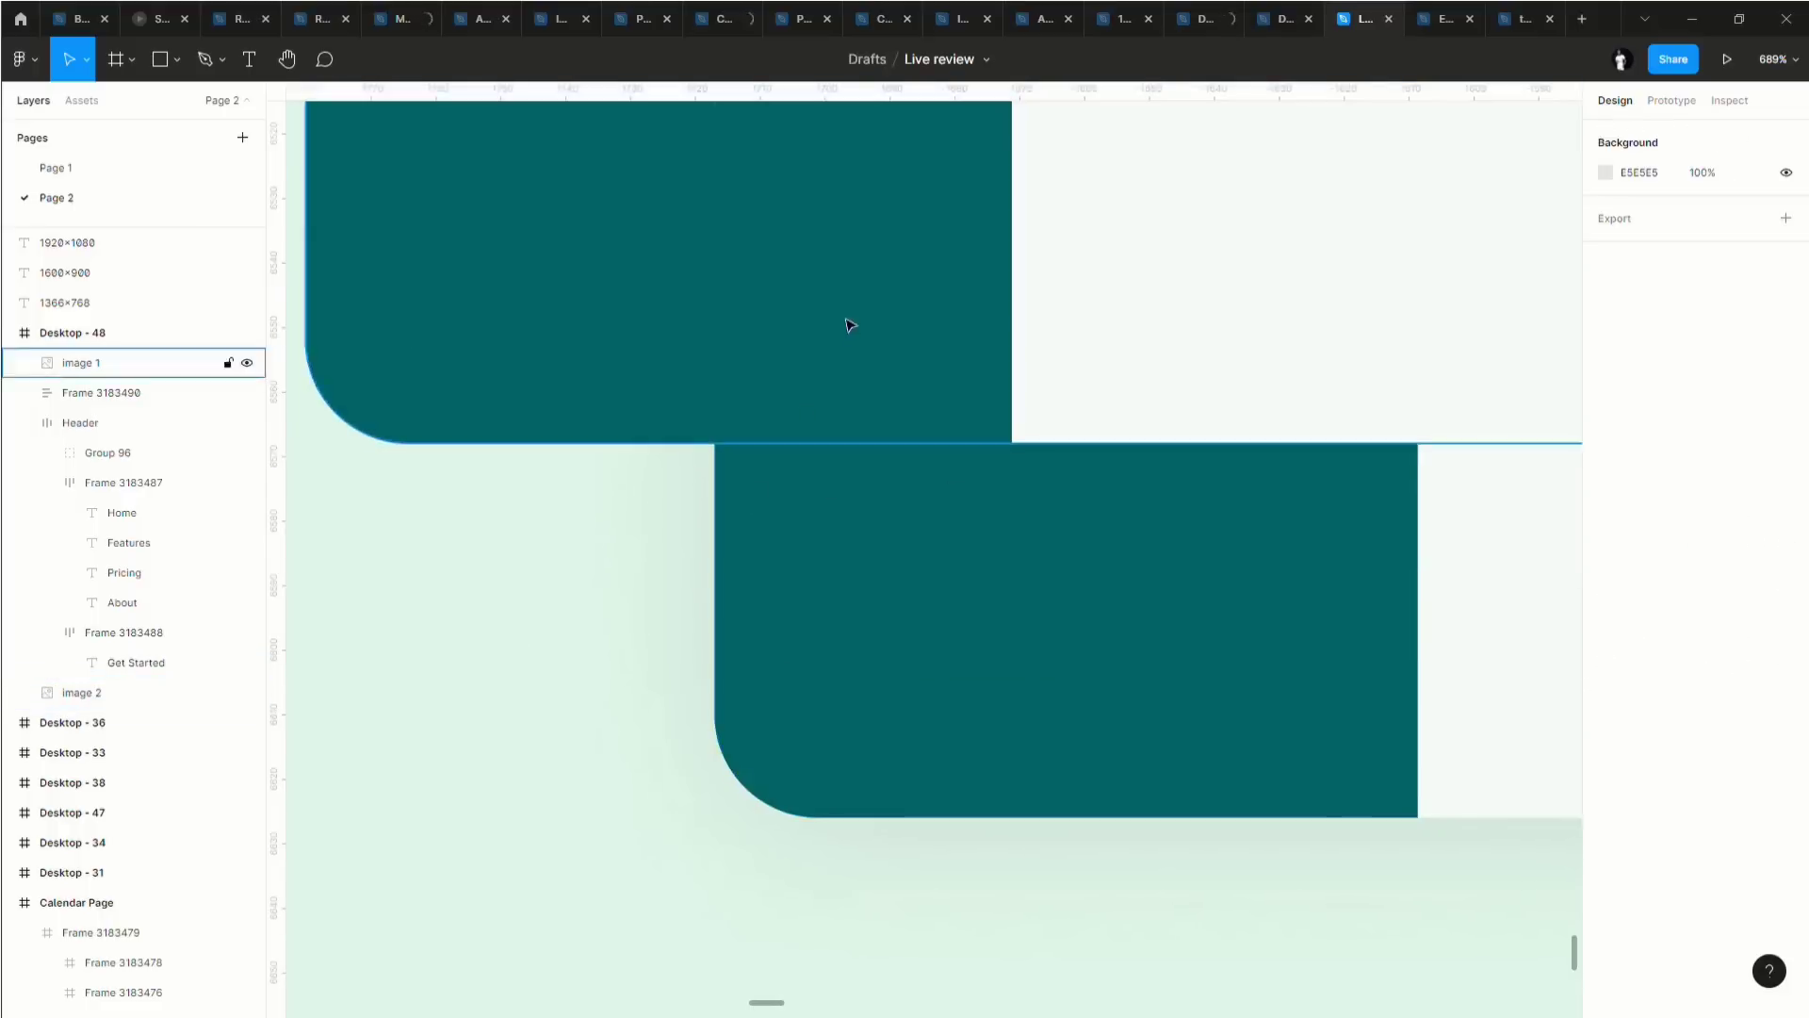
click(773, 342)
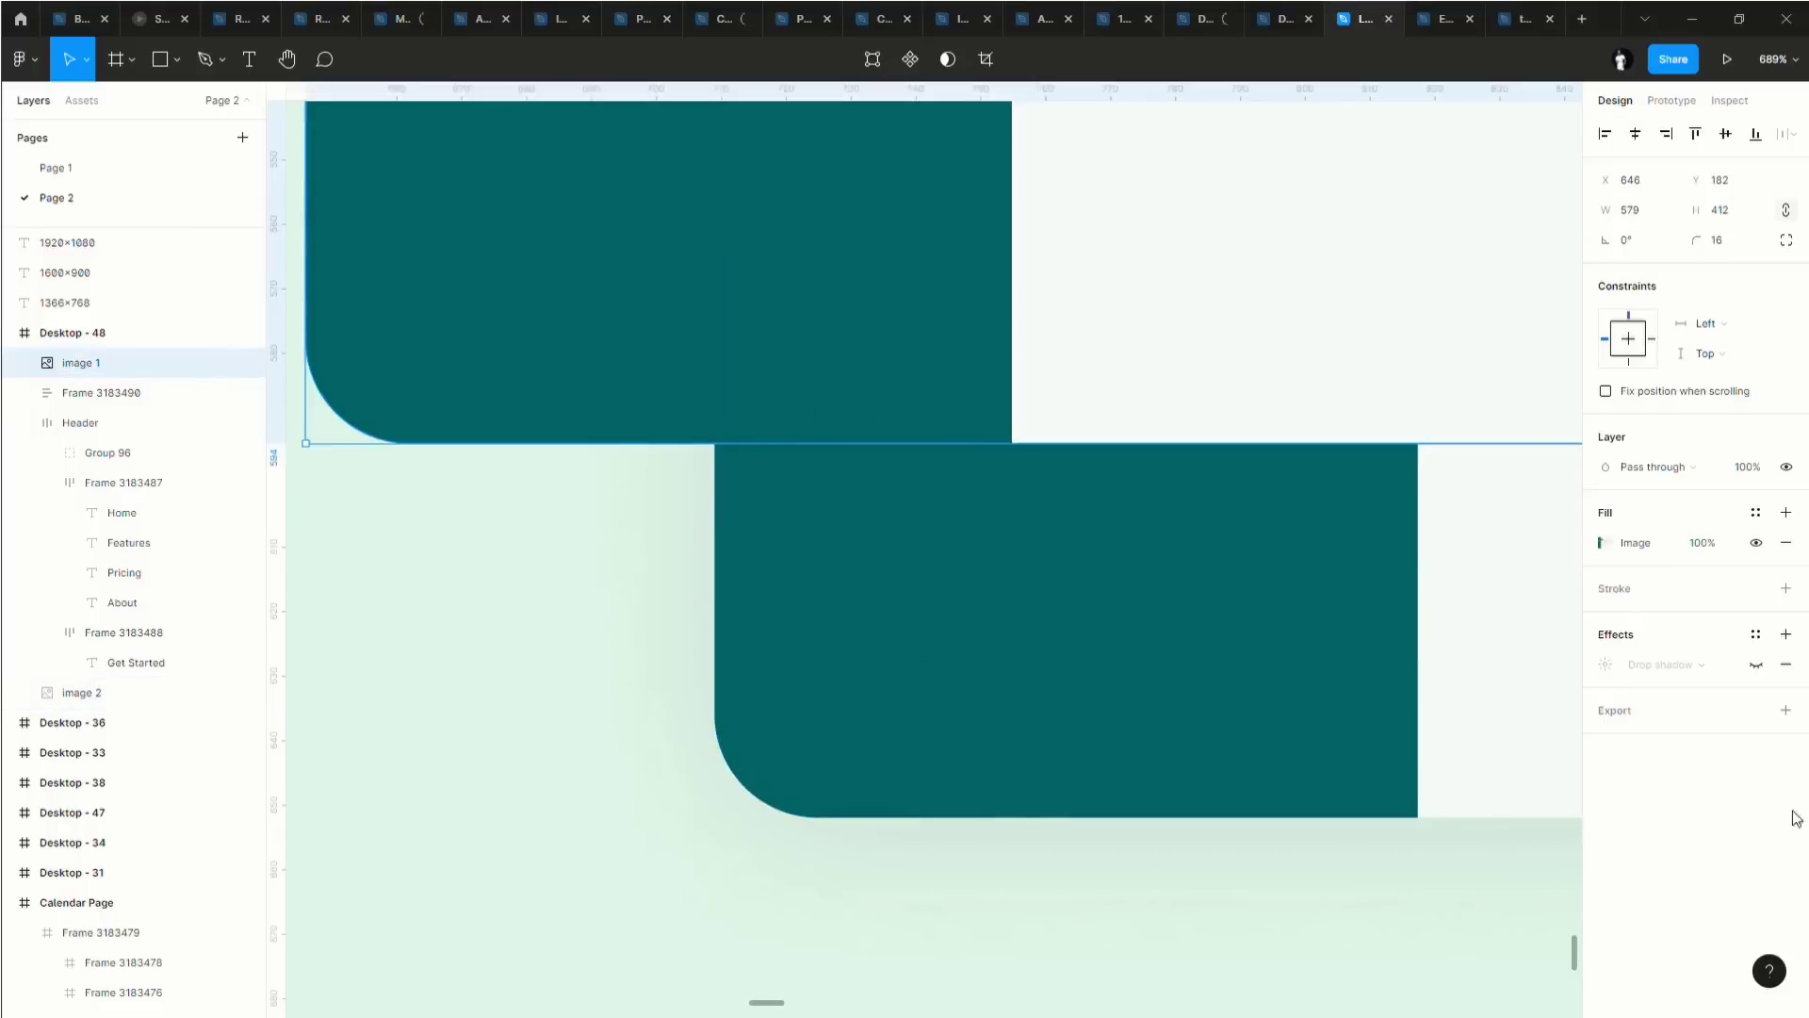
click(1756, 664)
click(517, 613)
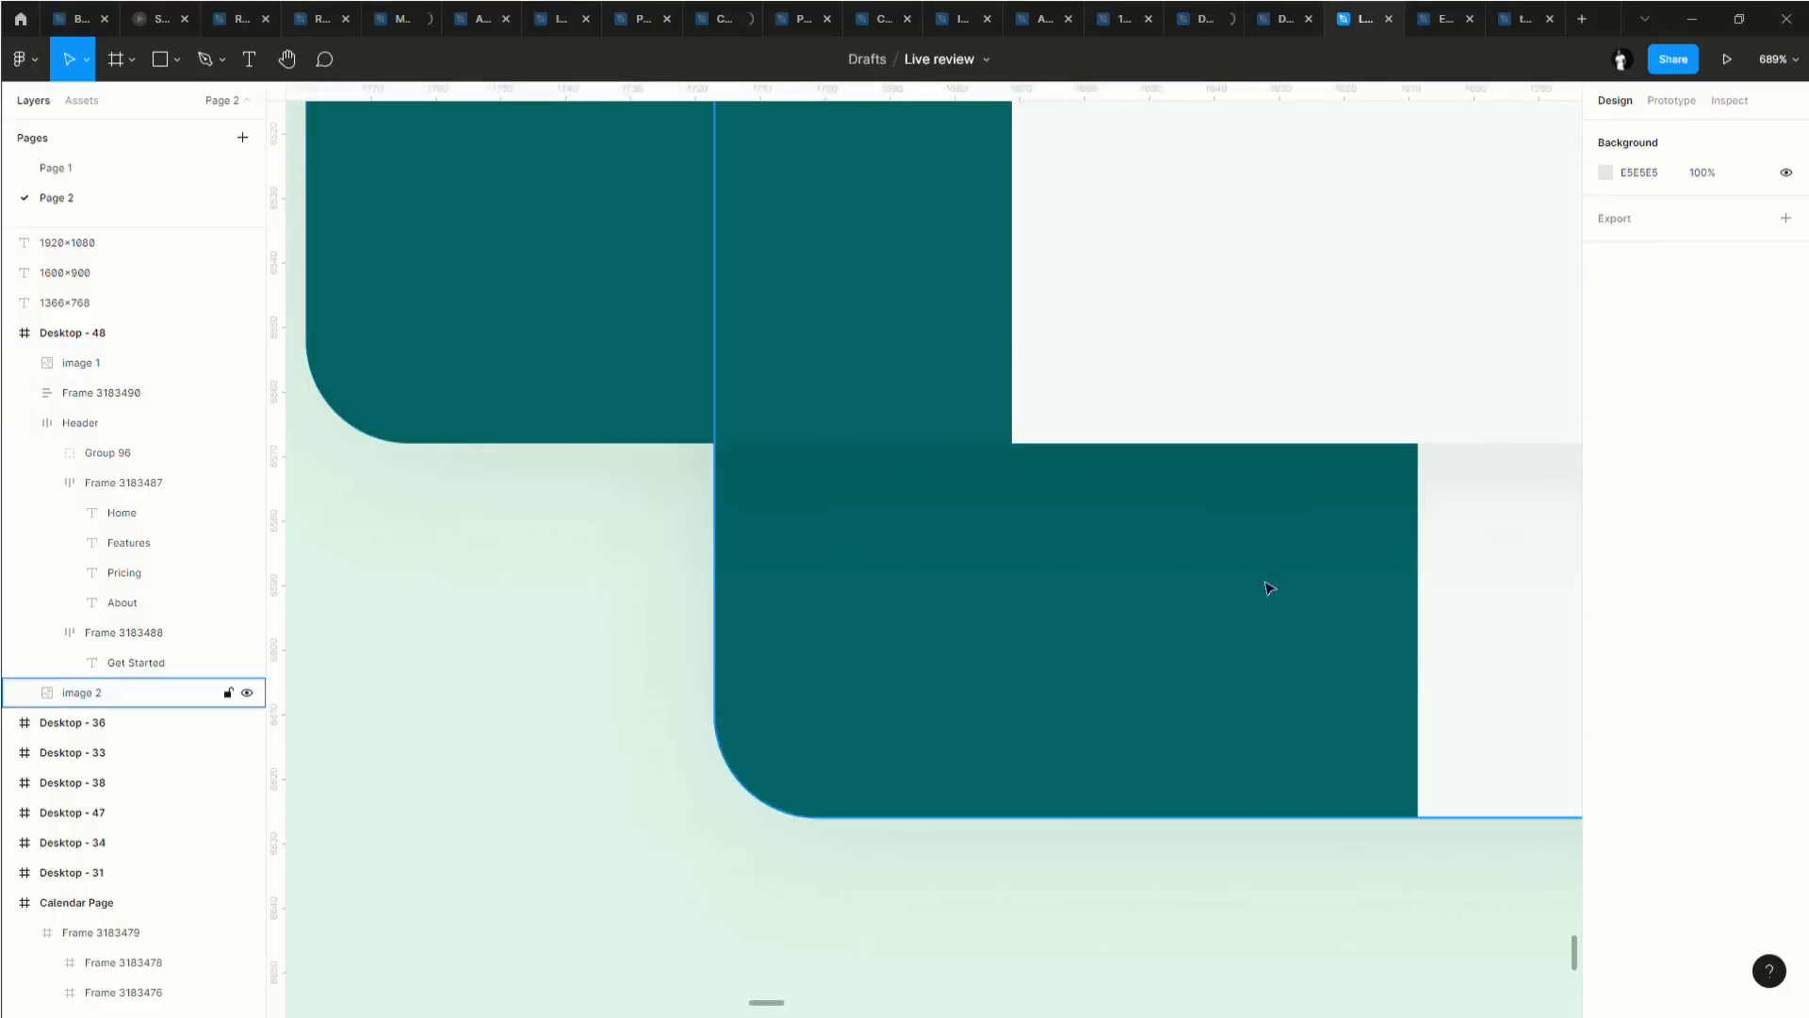
scroll(1002, 631, down, 15)
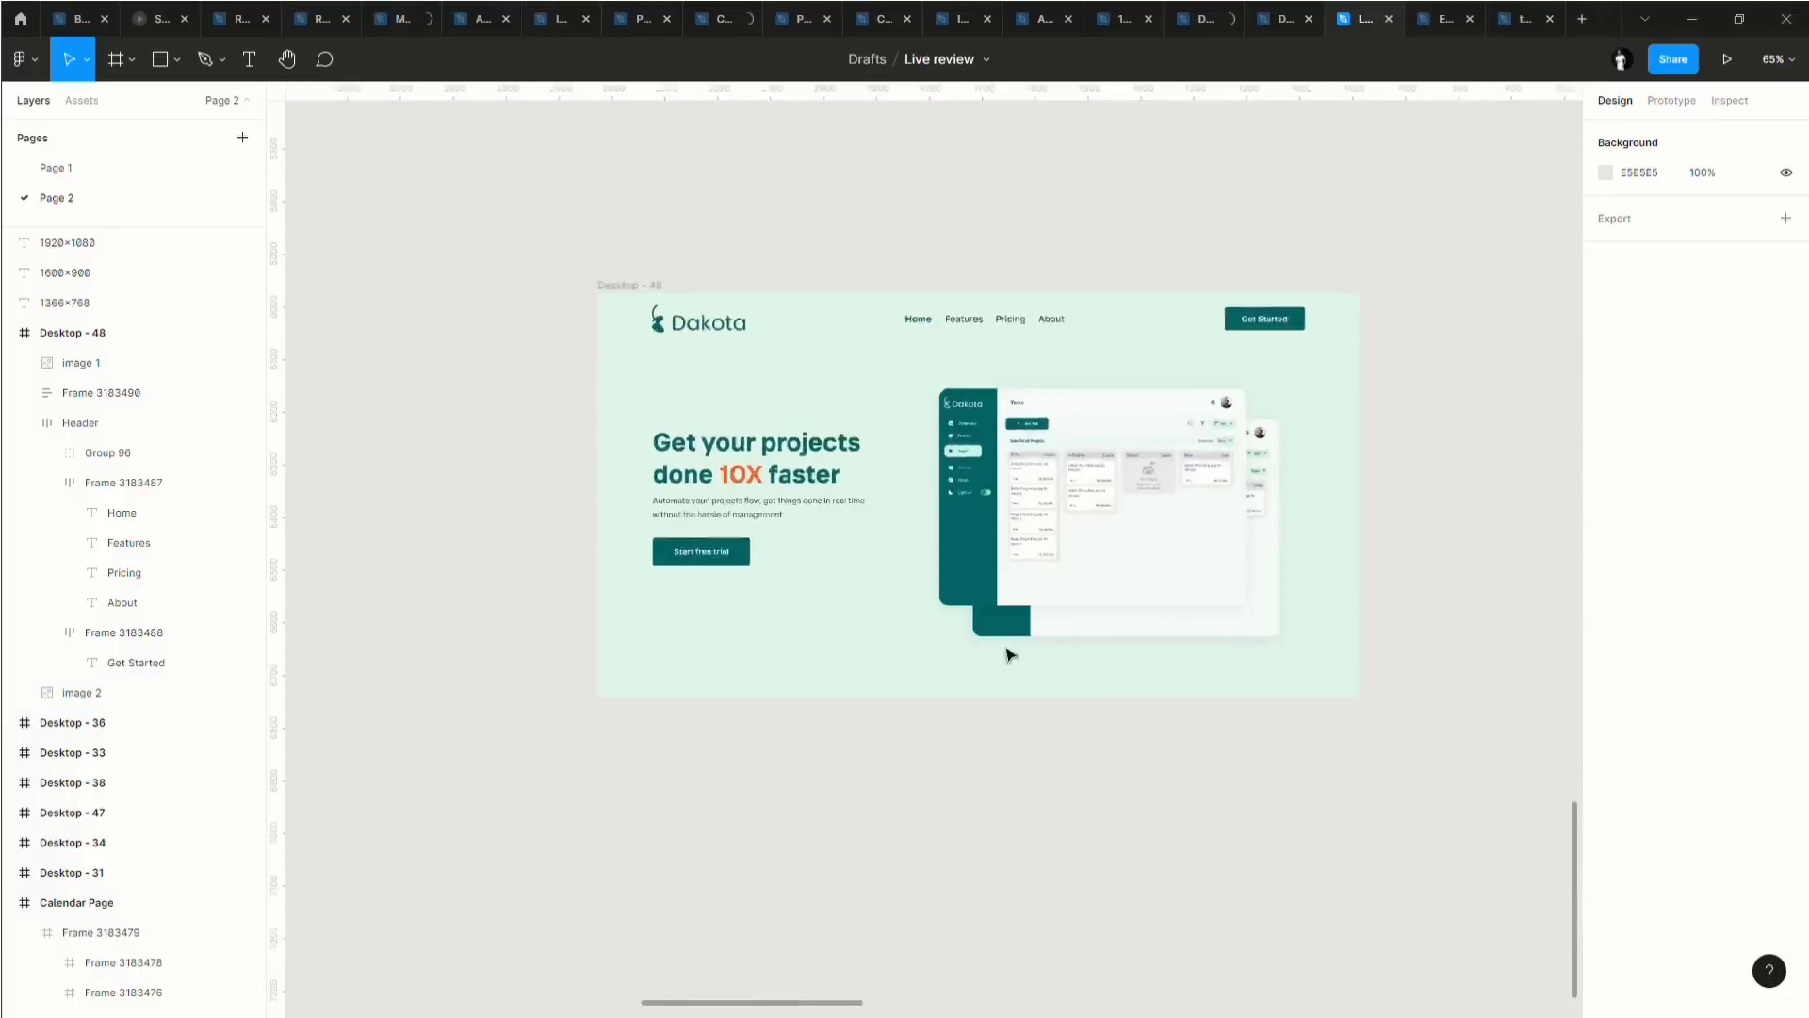
scroll(1218, 821, down, 1)
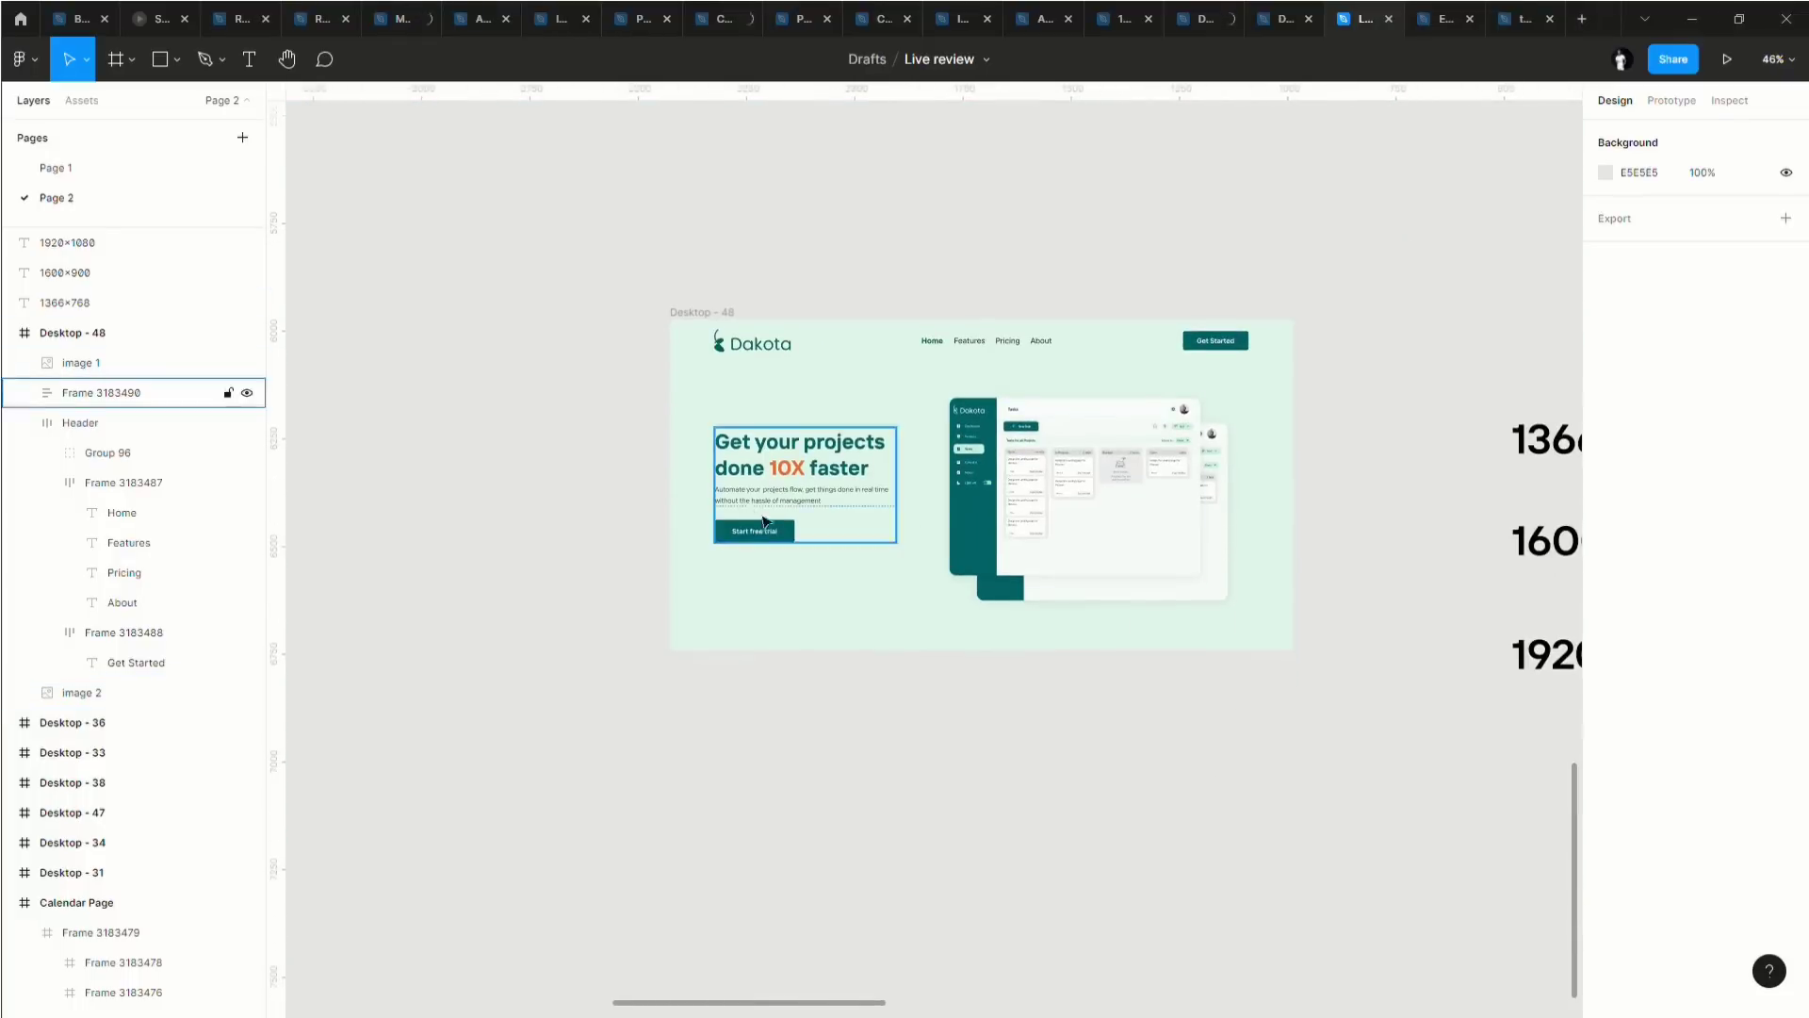
Duplicate the Desktop - 48 hero frame and place the copy to the left of the original.
scroll(807, 578, right, 1)
scroll(808, 578, left, 5)
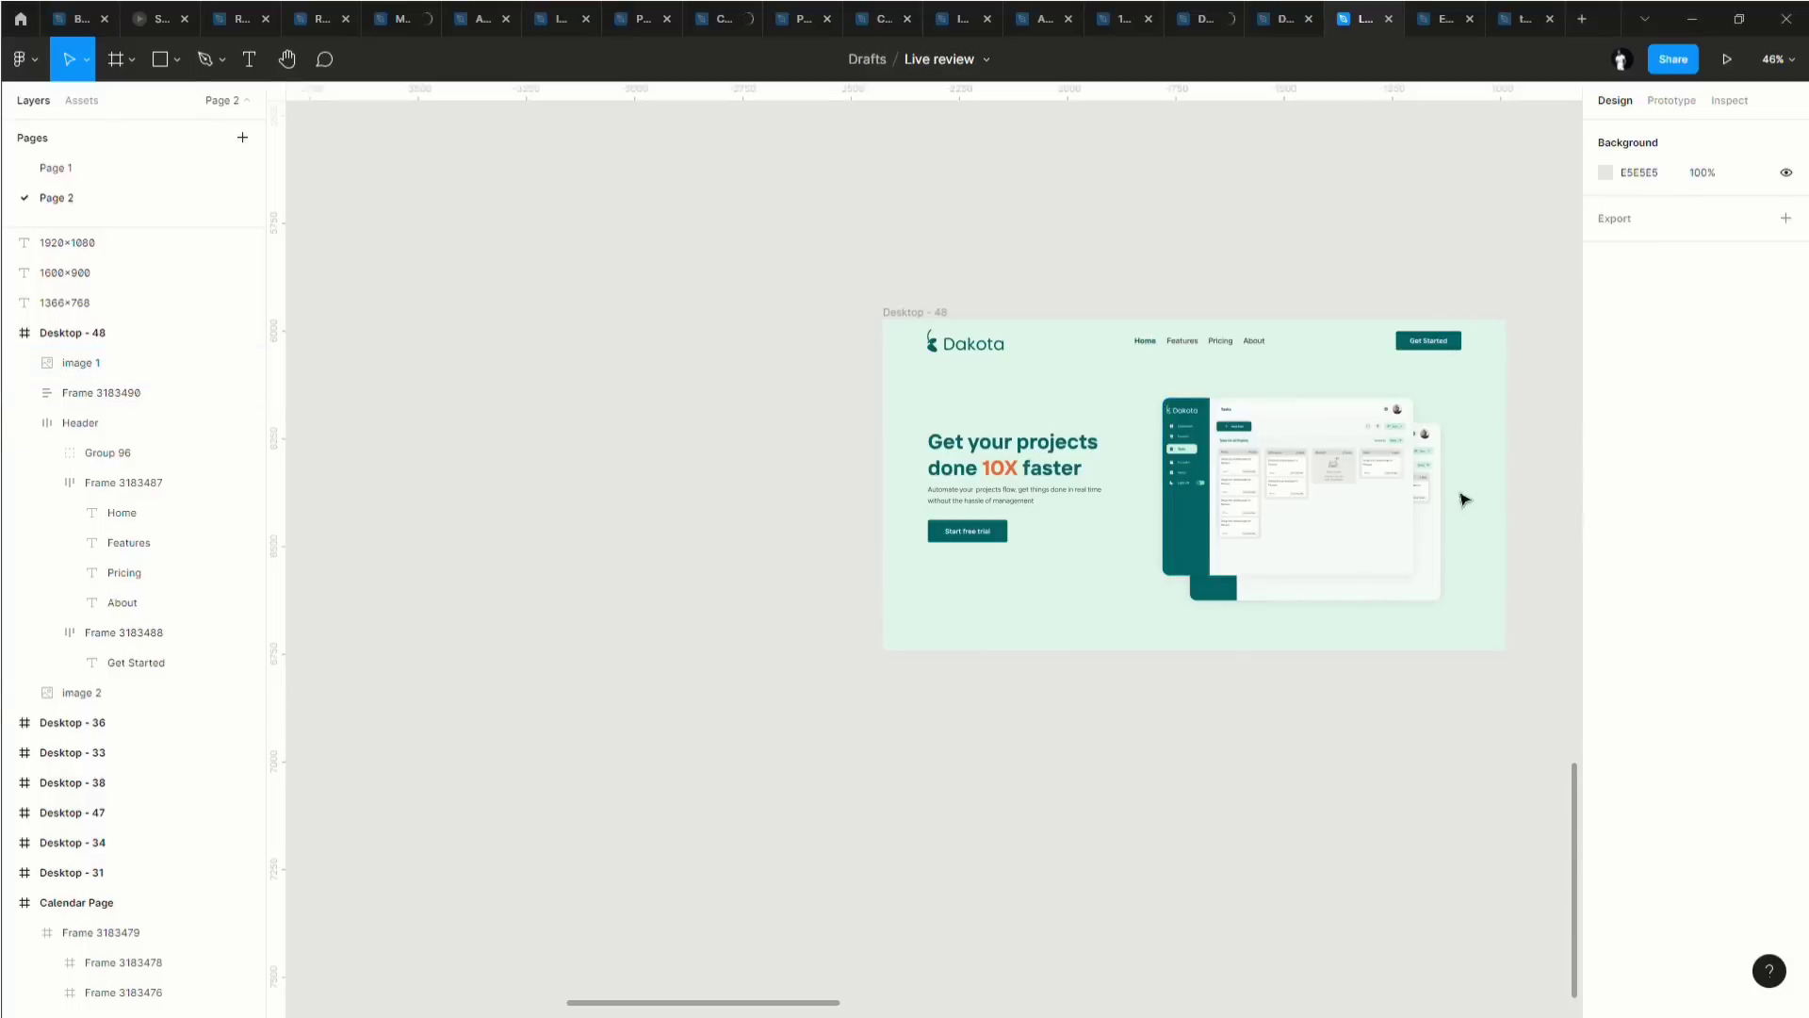
click(1428, 490)
shift+click(1346, 537)
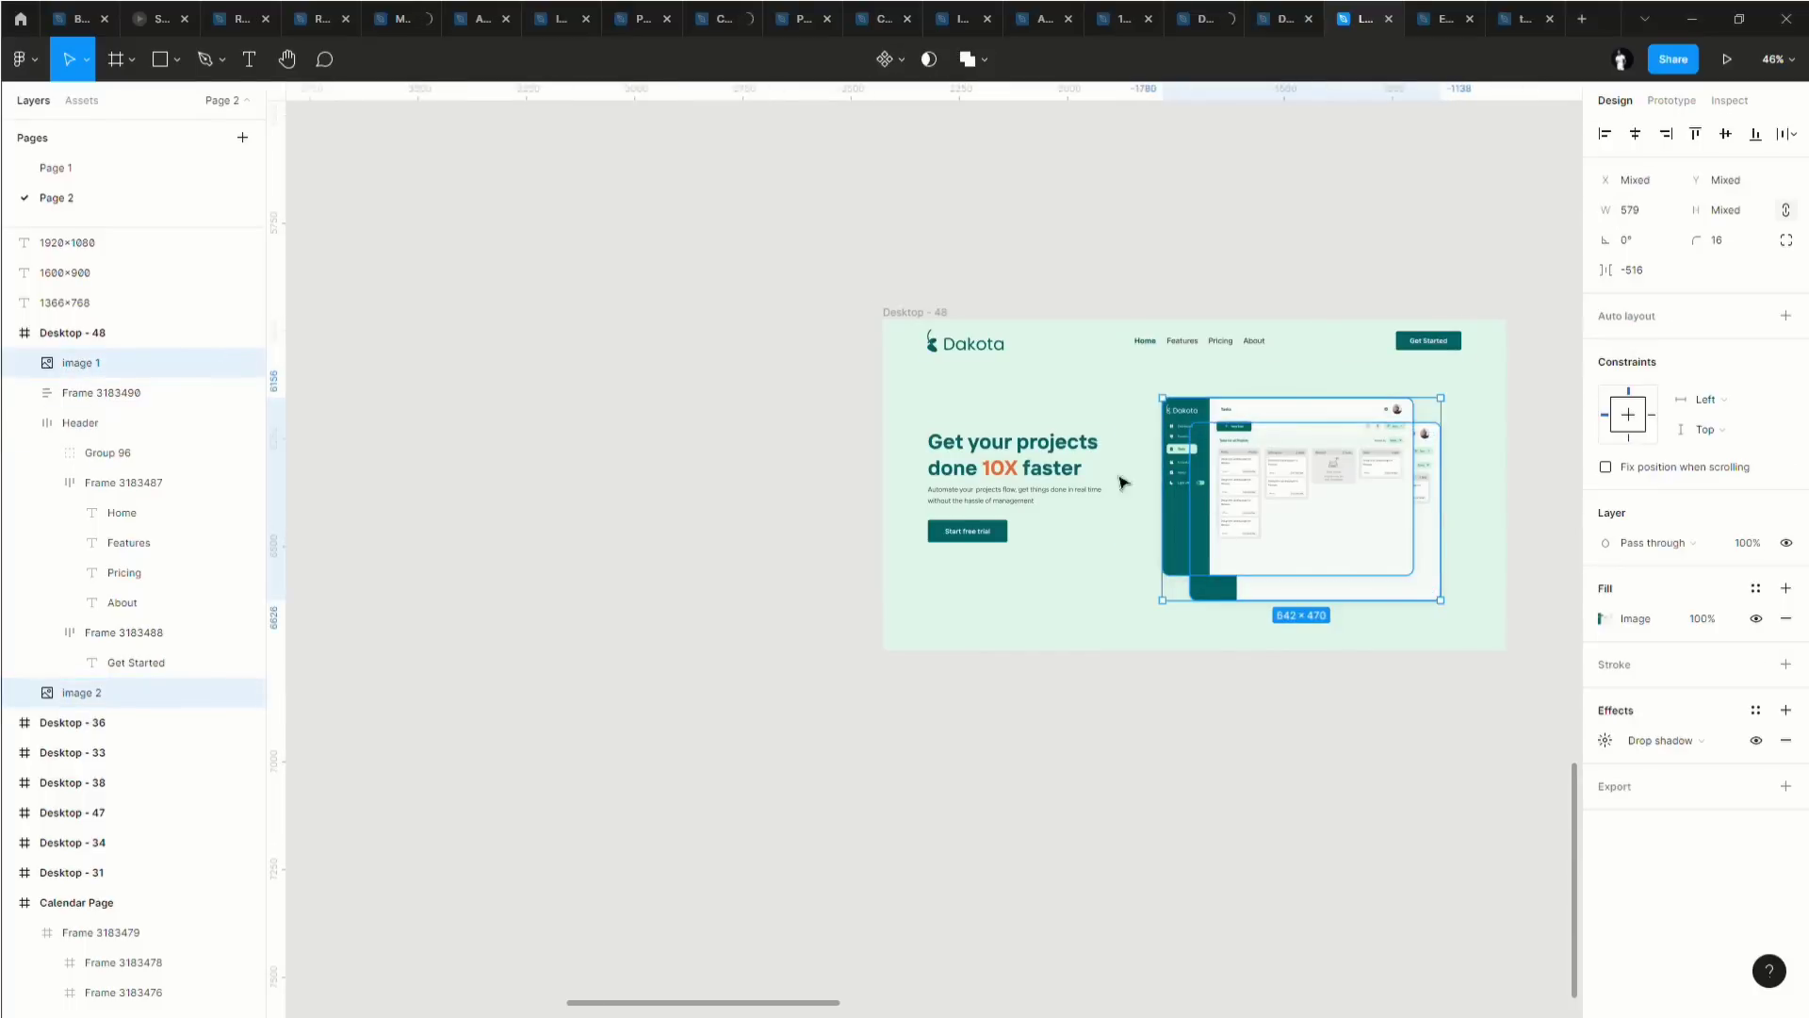
click(884, 275)
scroll(942, 301, left, 1)
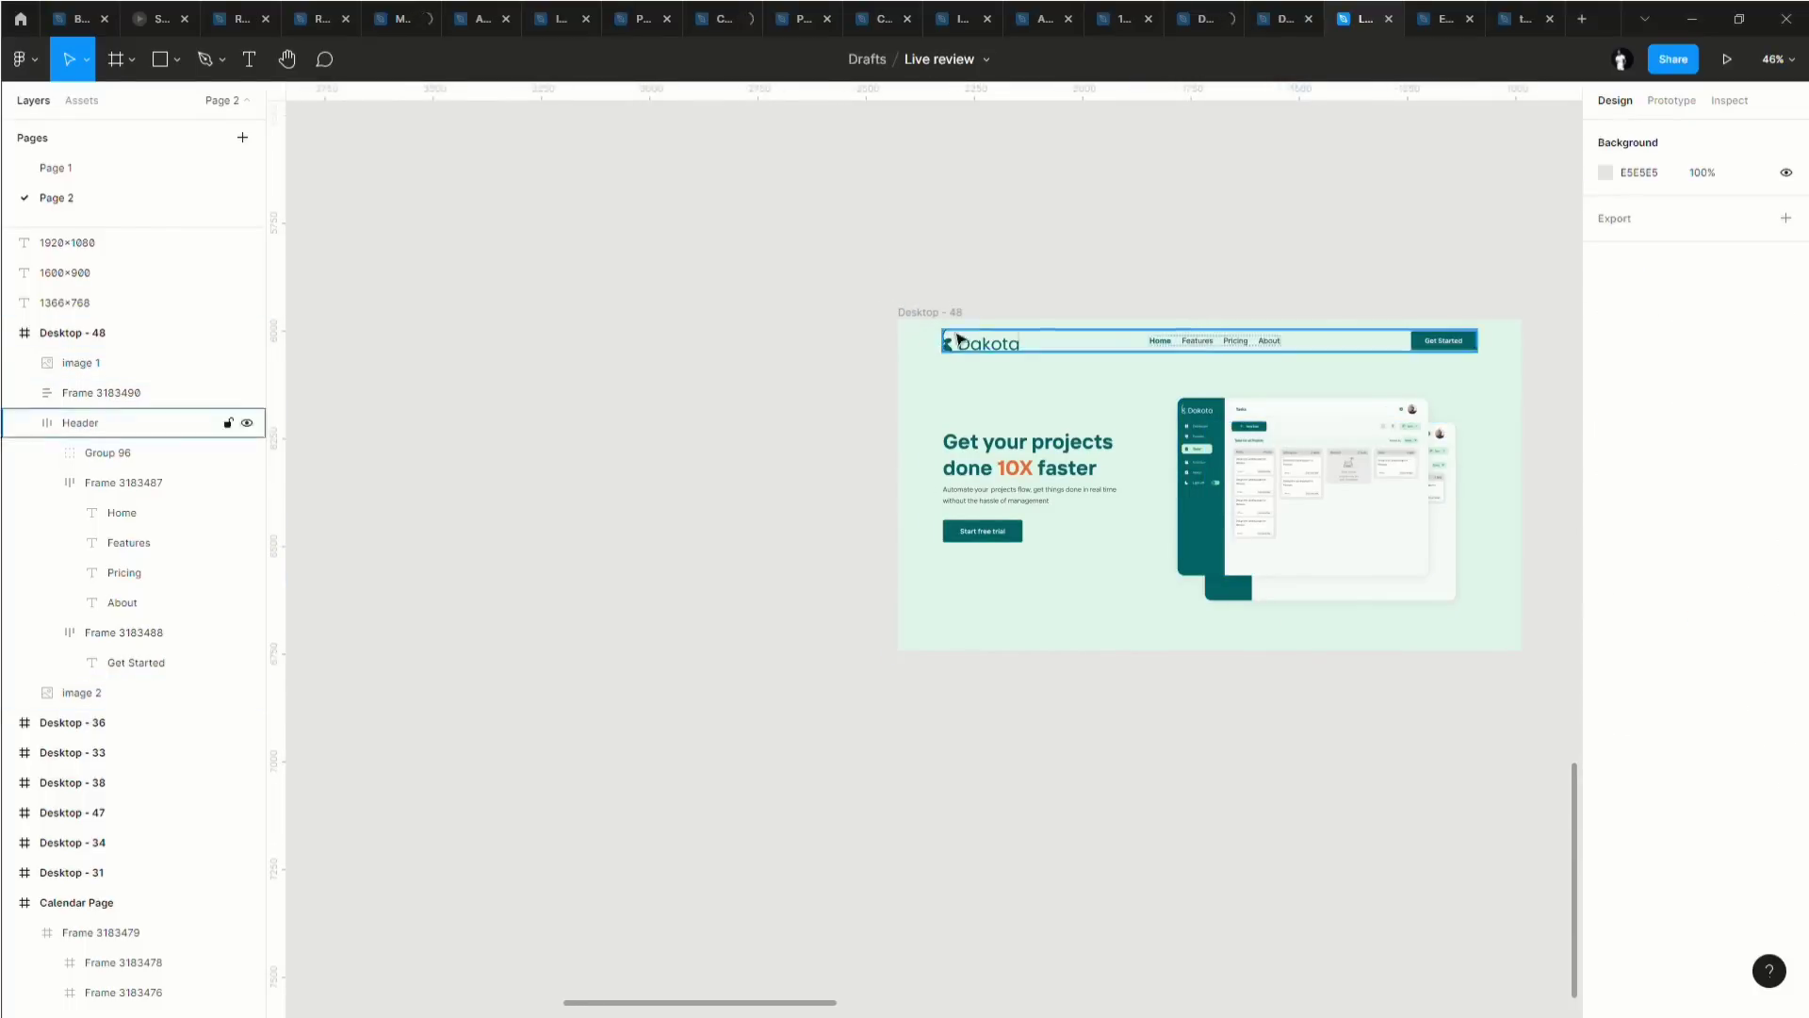
drag(959, 317, 454, 321)
drag(450, 316, 449, 313)
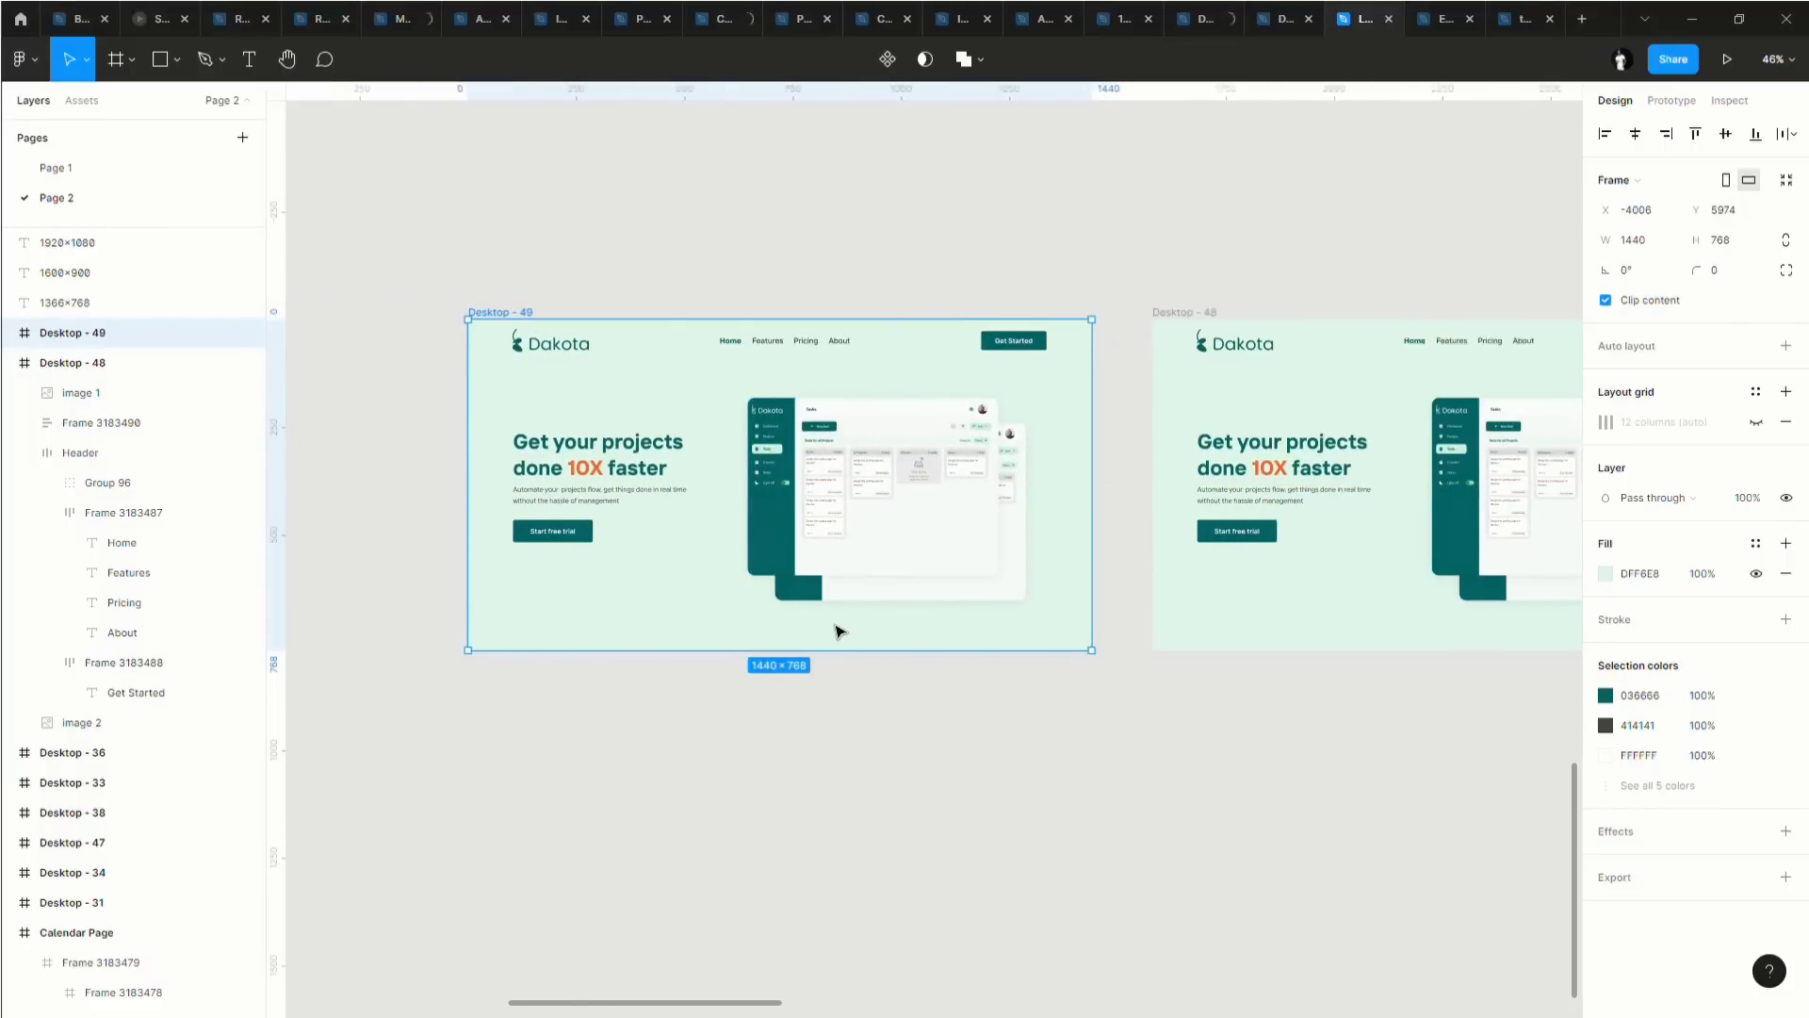
Wrap the two overlapping dashboard images in the Desktop - 49 copy in a single frame.
scroll(838, 628, right, 3)
scroll(838, 629, left, 4)
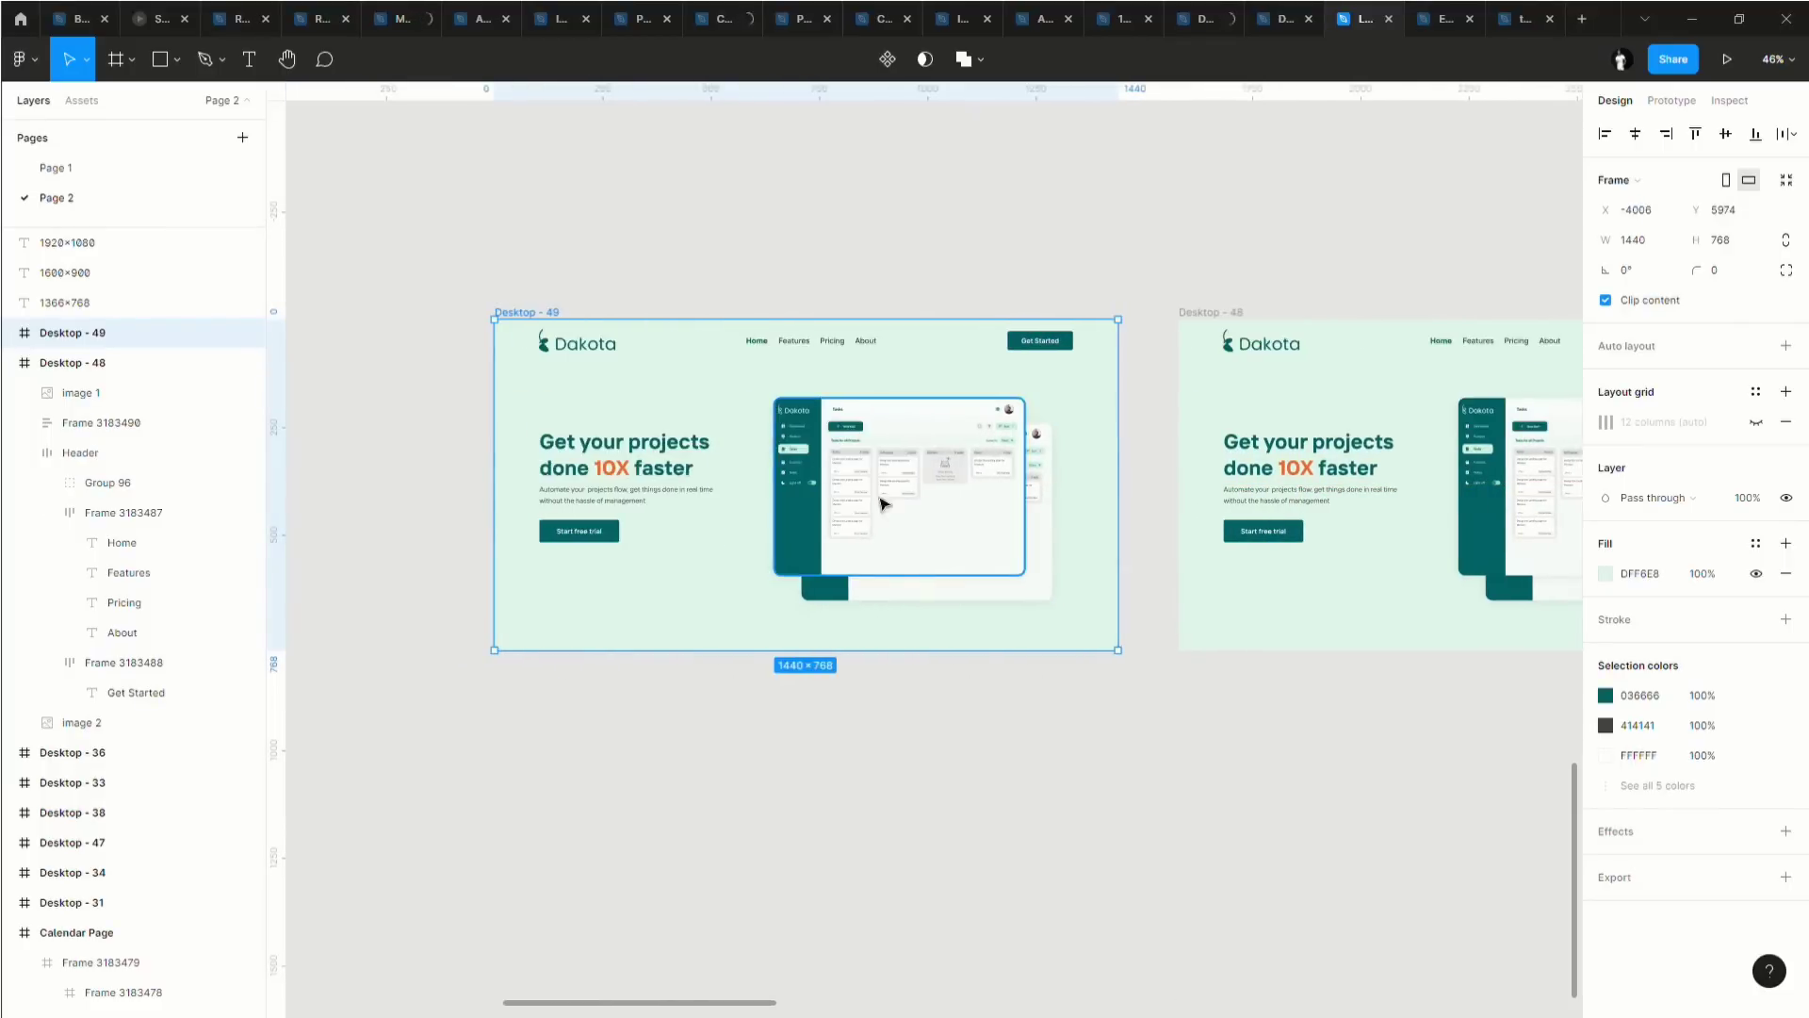
click(930, 597)
shift+click(790, 492)
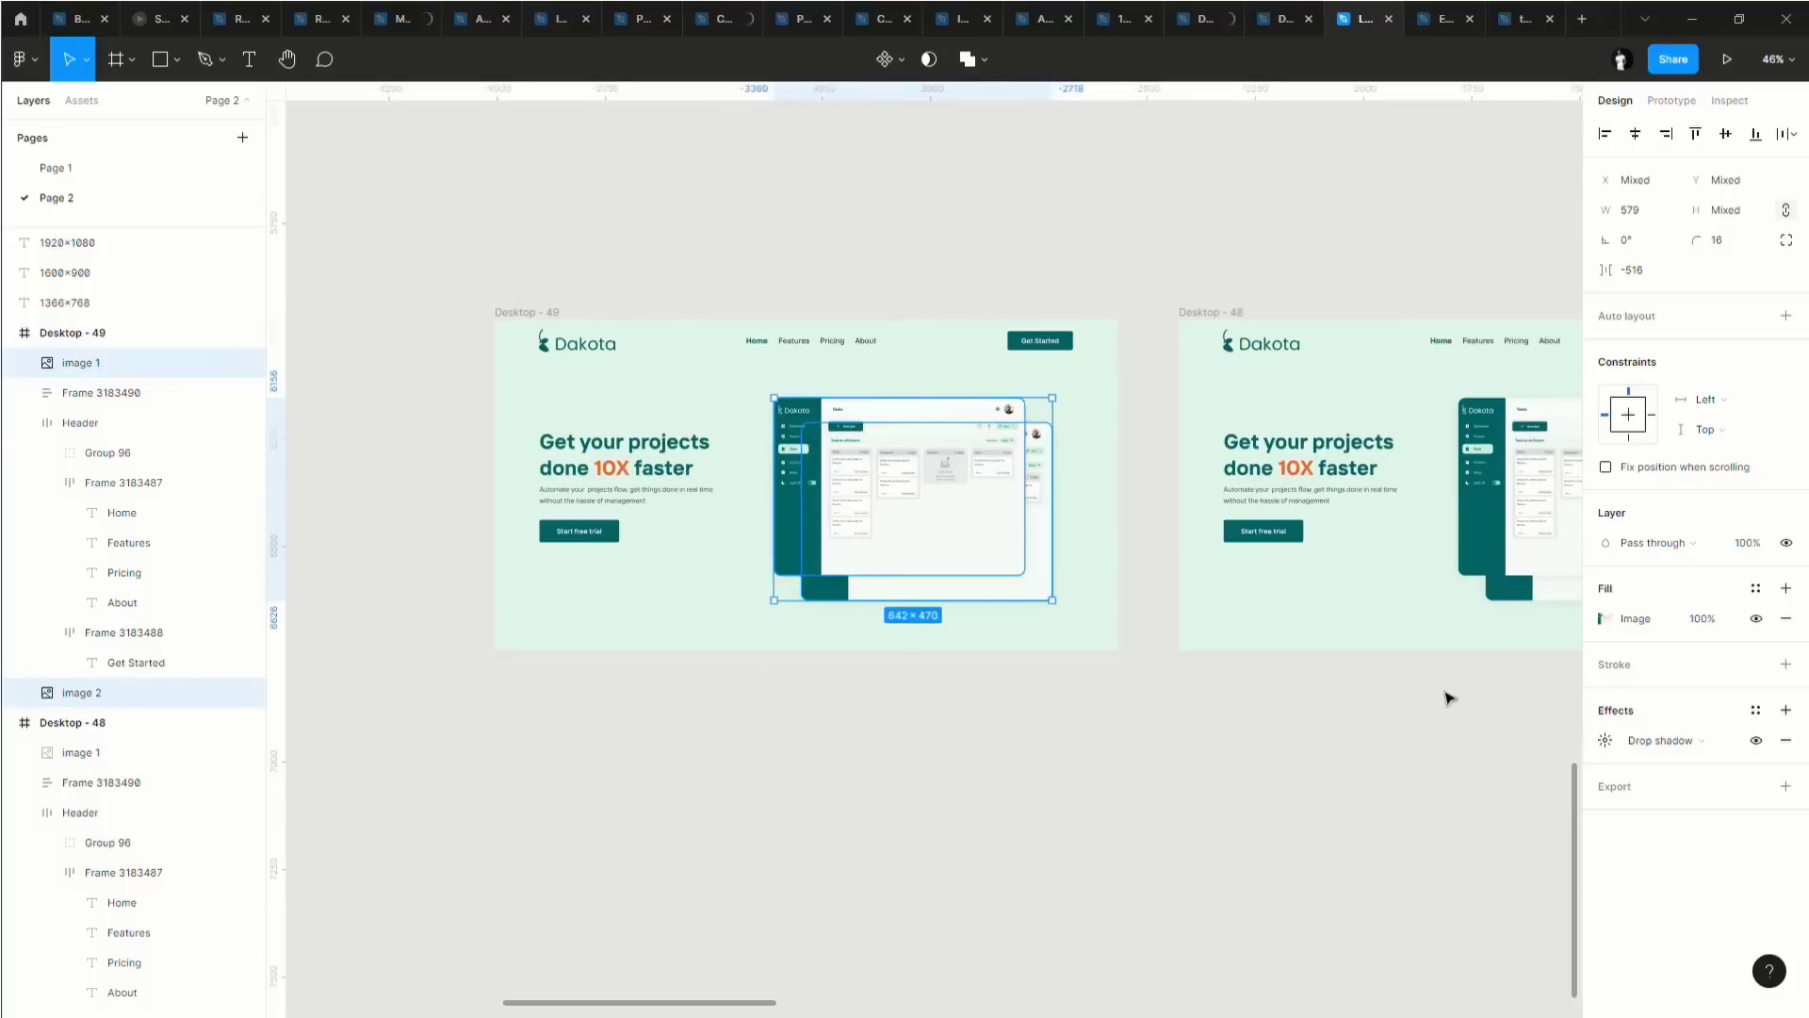
key(ctrl+alt+g)
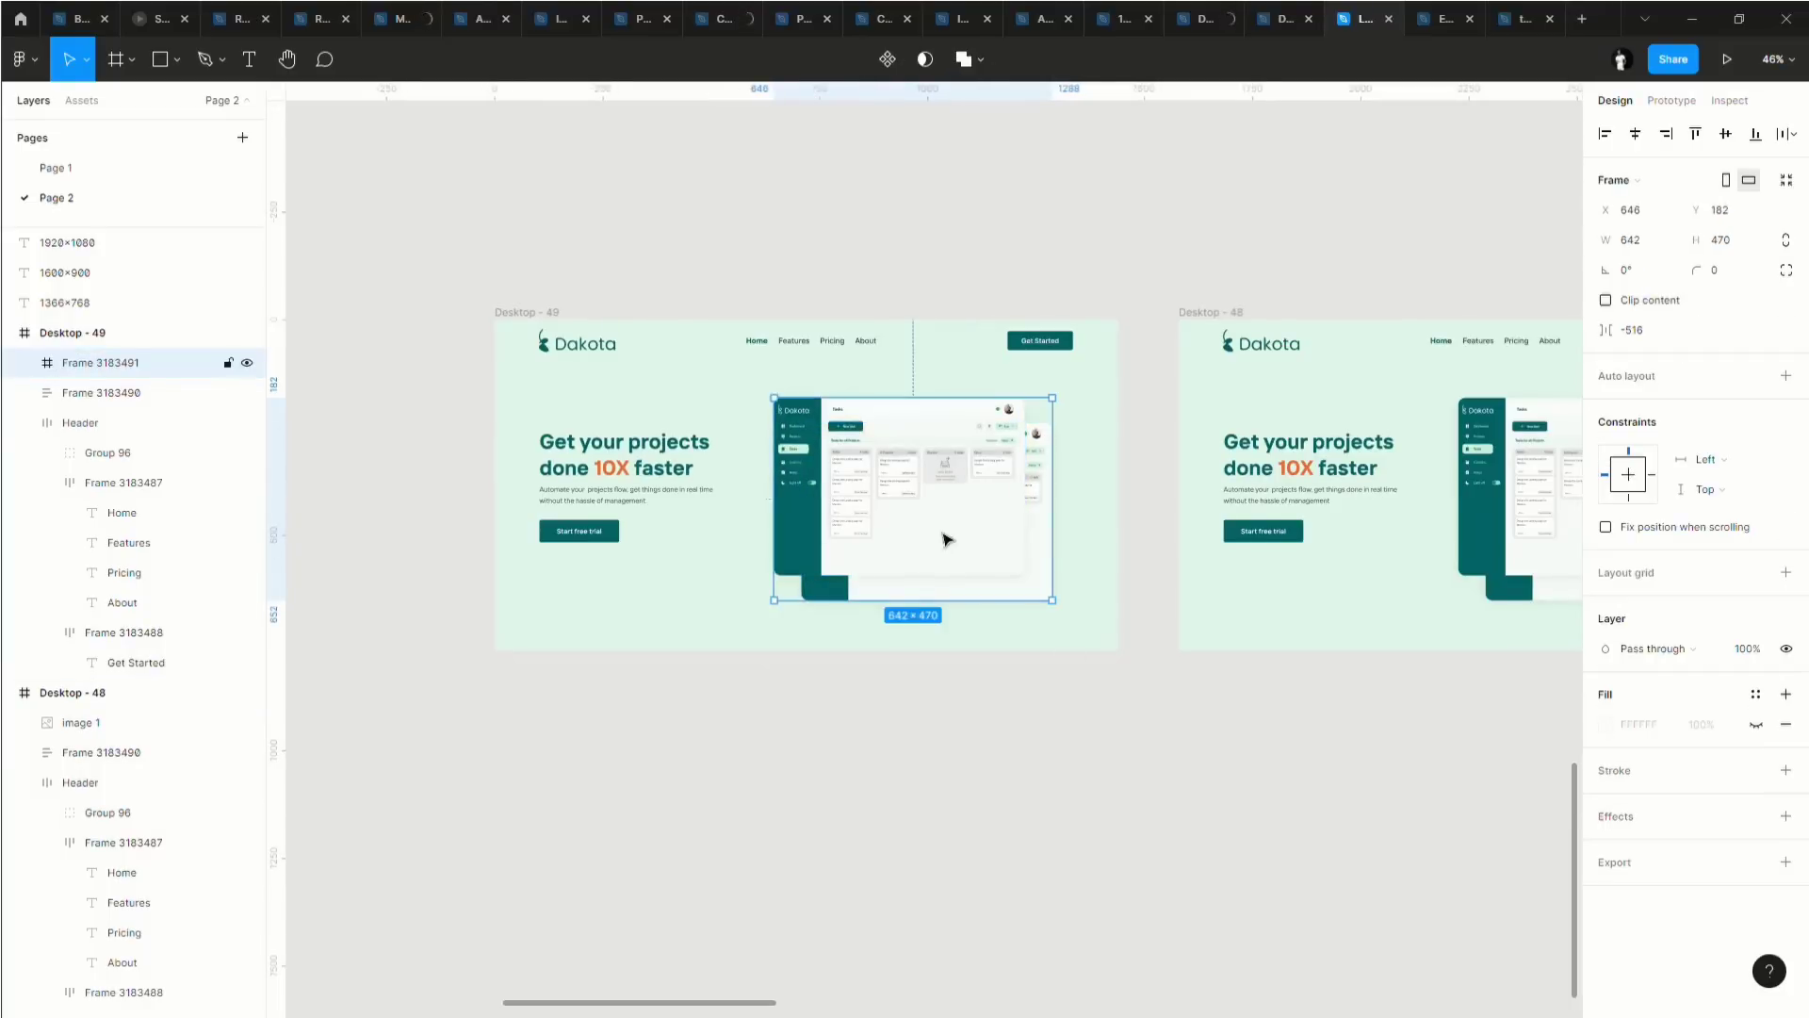
Move the dashboard mockup frame to about X 385, Y 481 and place the heading text block just above it.
click(605, 461)
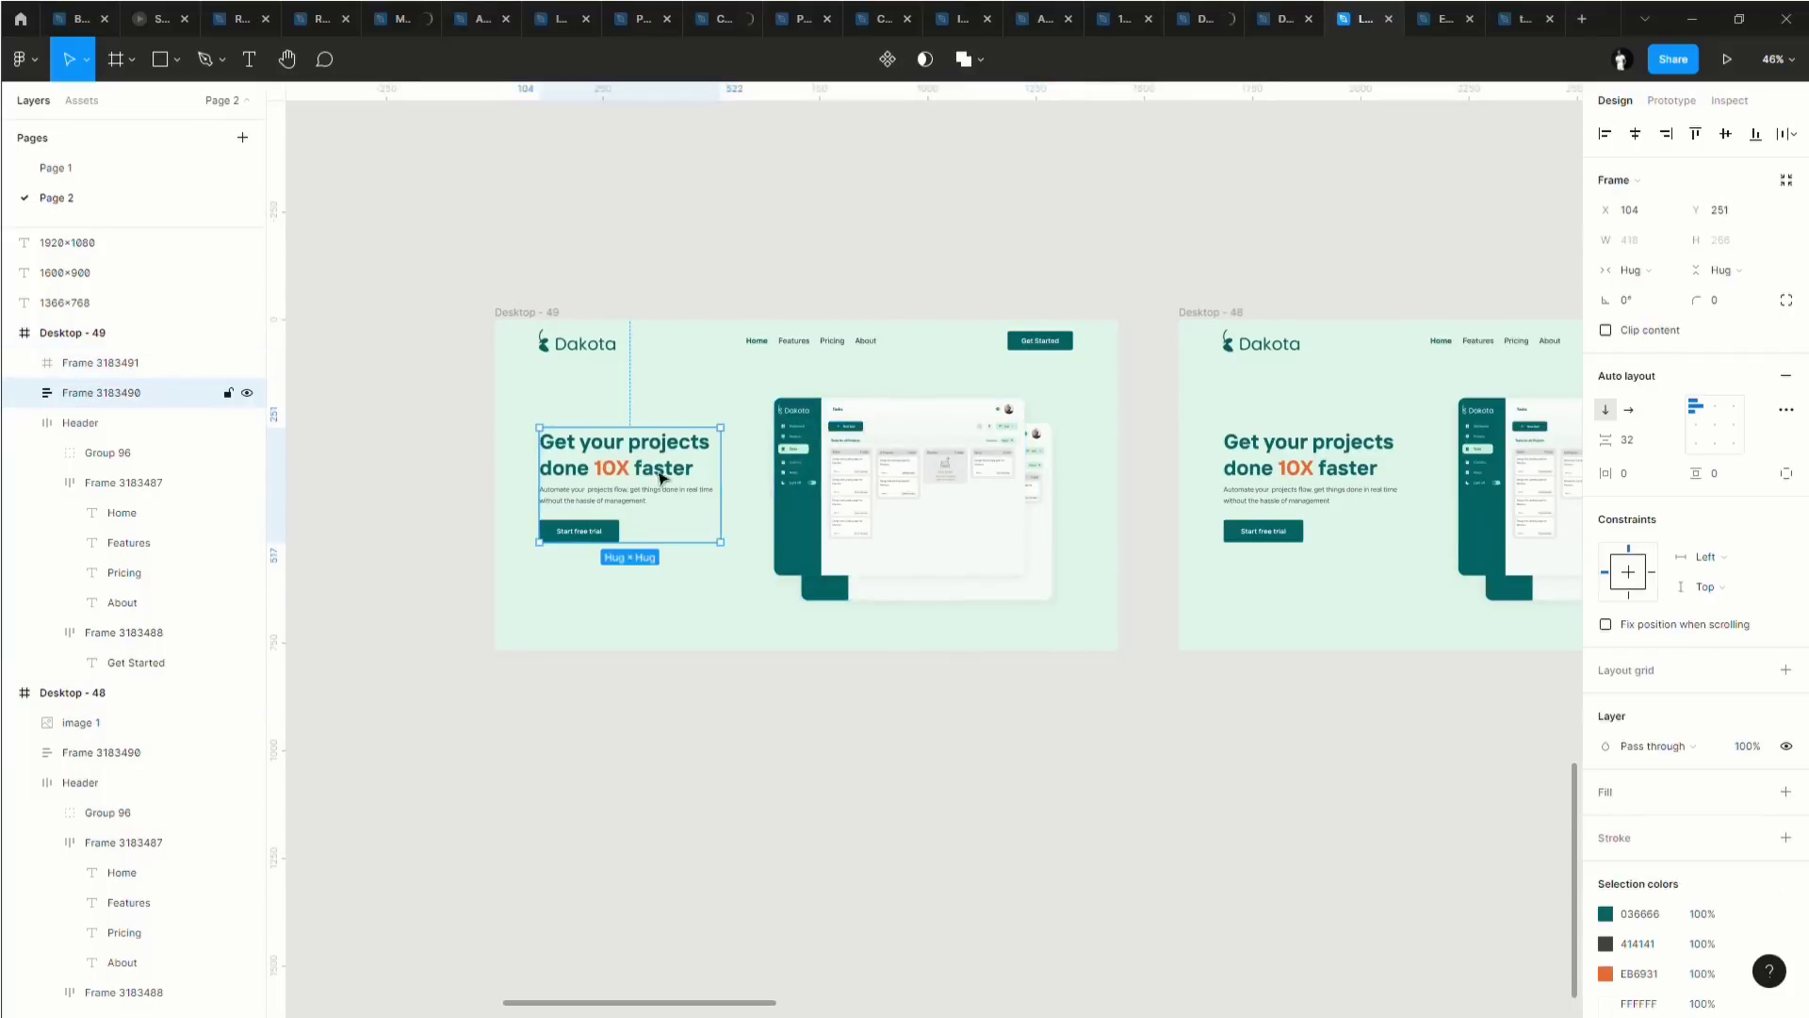
drag(885, 500, 772, 630)
drag(654, 460, 792, 436)
Centre-align the text of the "Get your projects done 10X faster" heading in Desktop - 49.
double_click(791, 437)
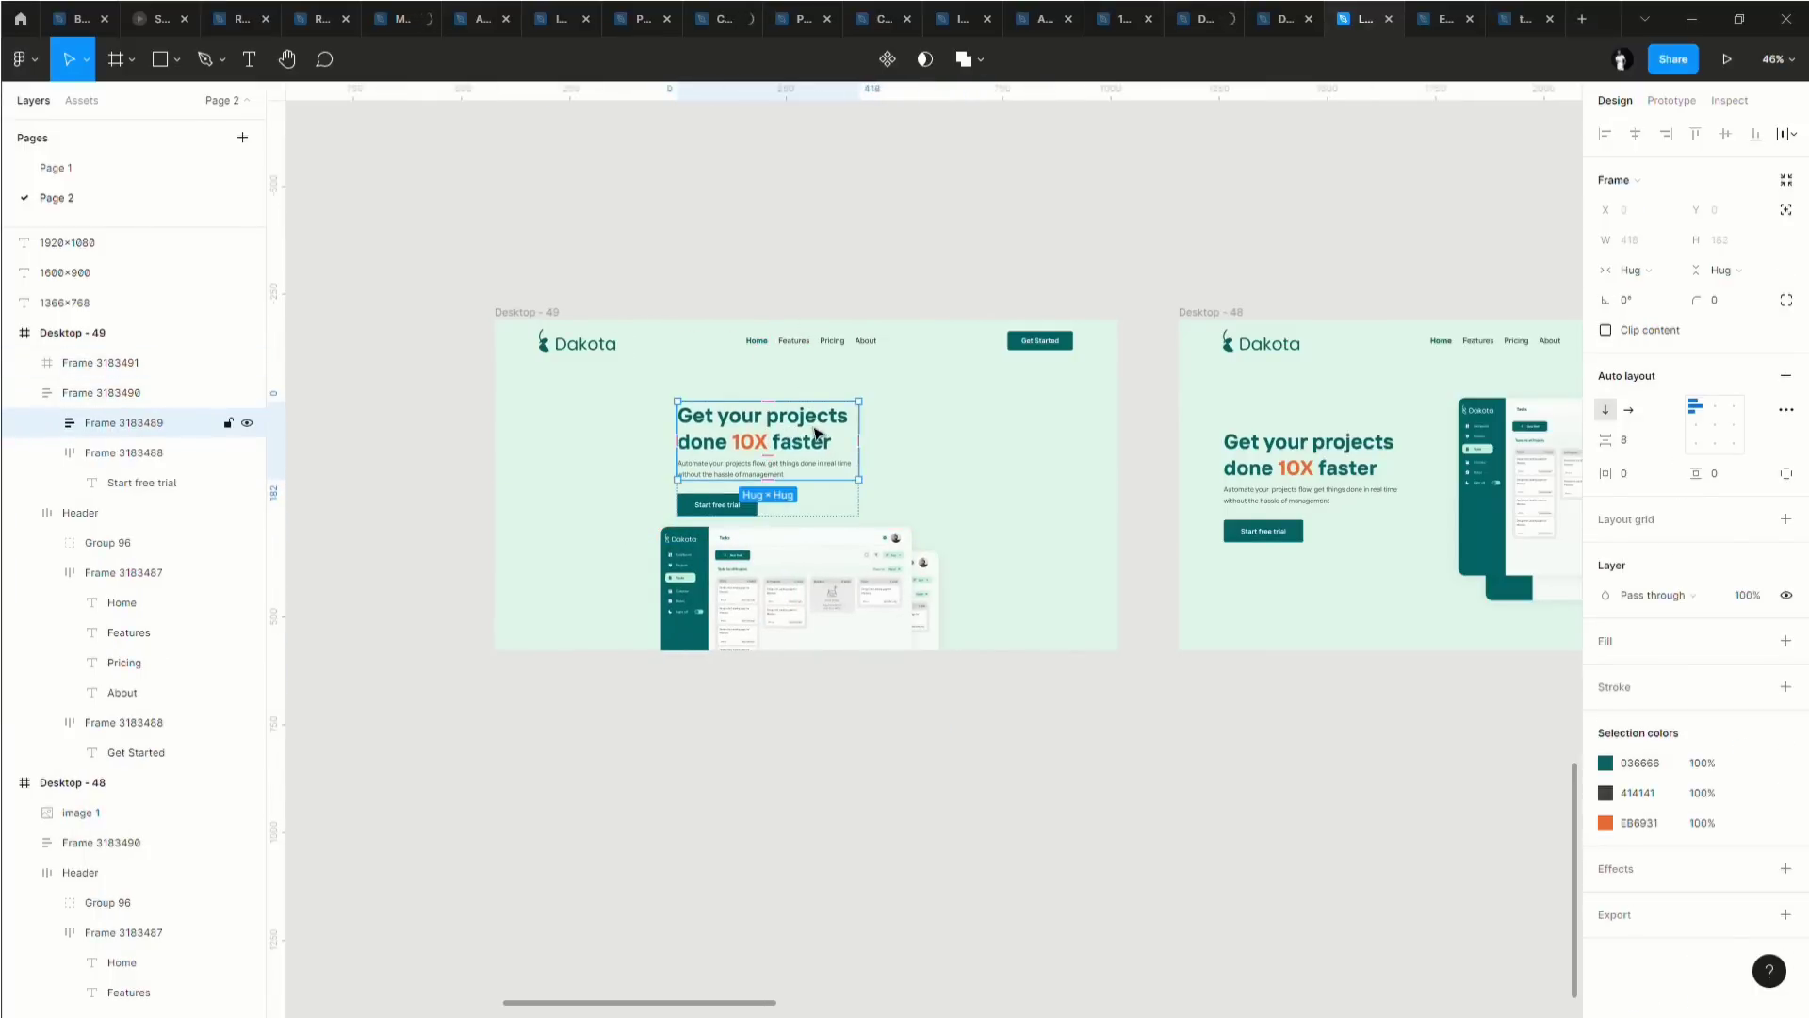
double_click(816, 433)
click(1628, 542)
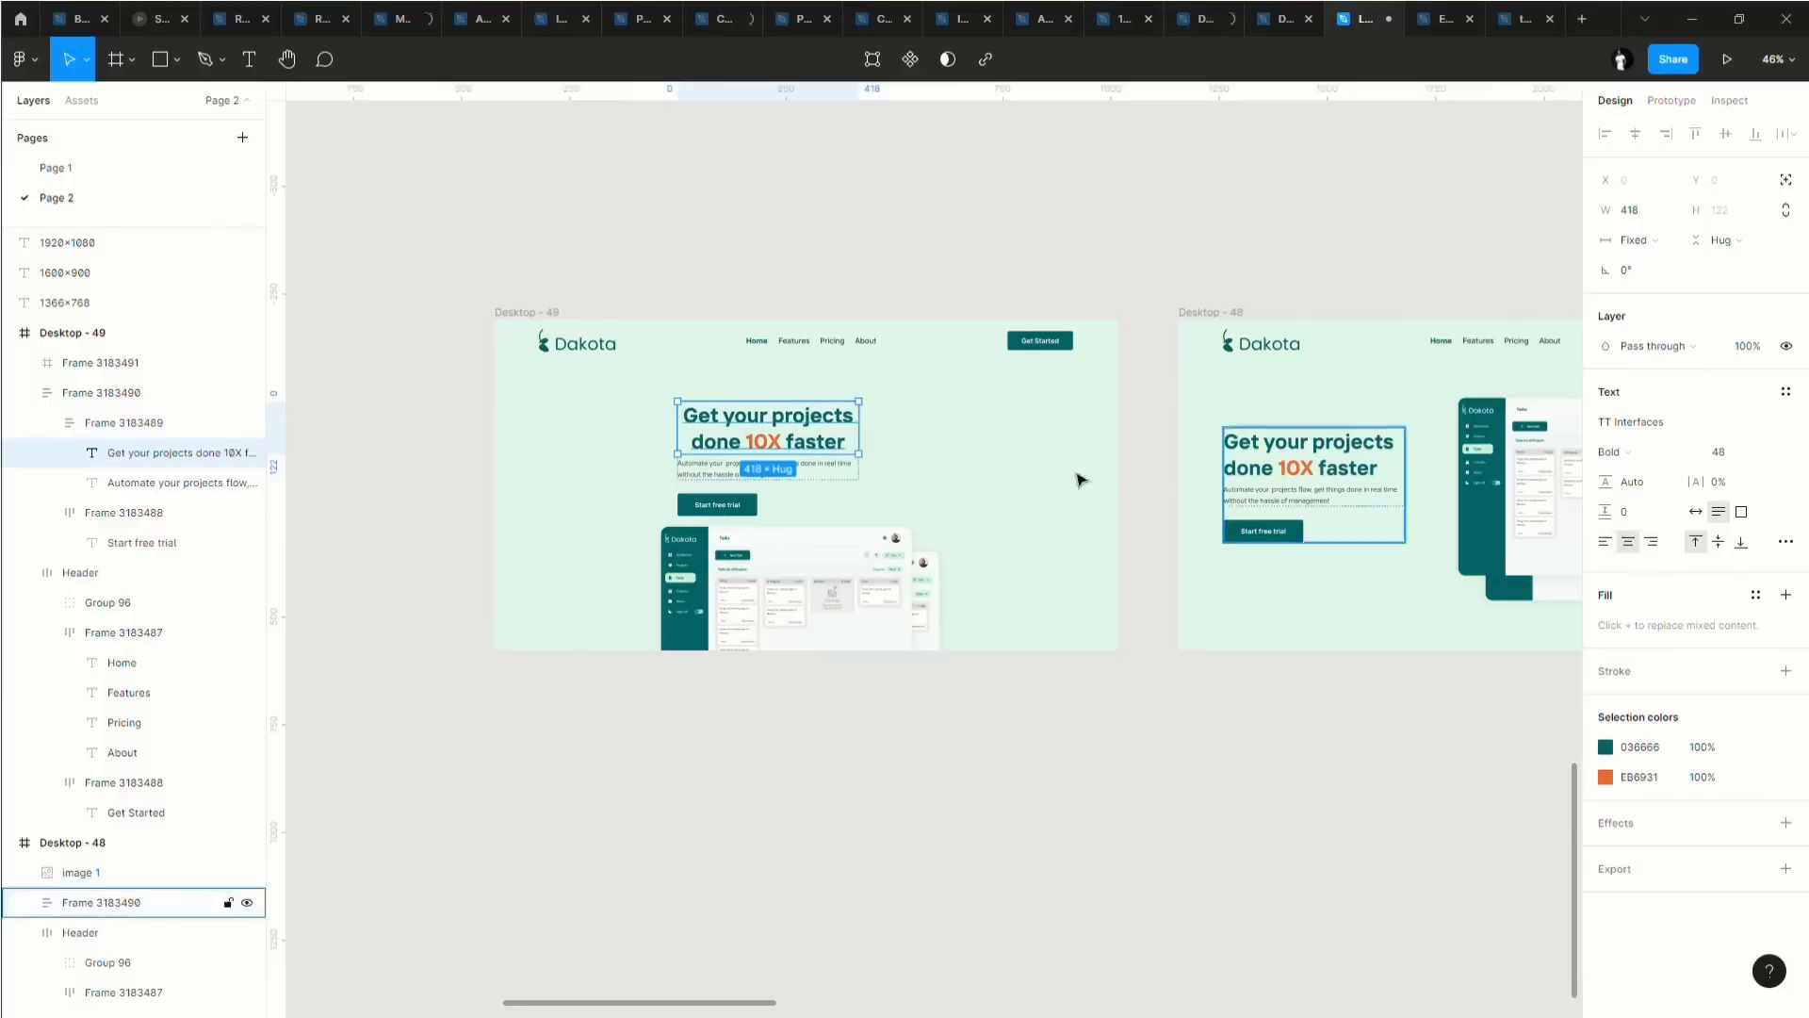
Shift the whole heading text block sideways to about X 572, Y 181 in the Desktop - 49 frame.
click(799, 484)
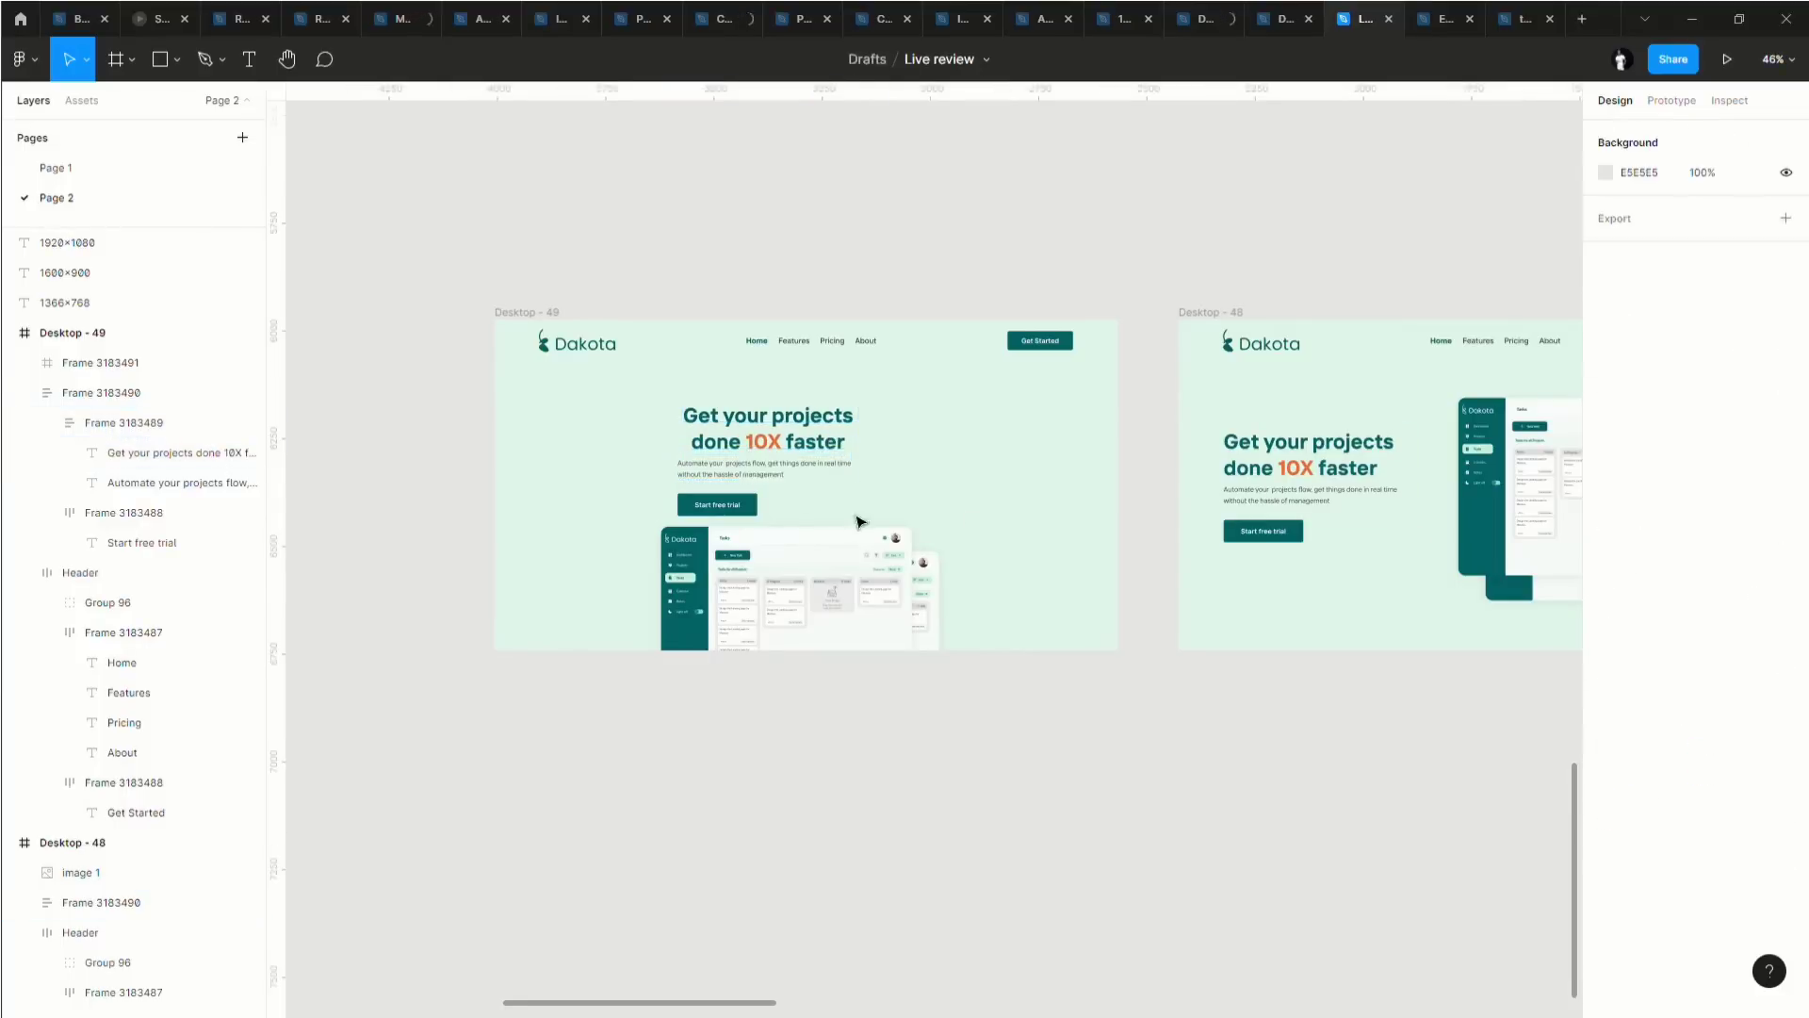
drag(803, 489, 864, 484)
click(864, 484)
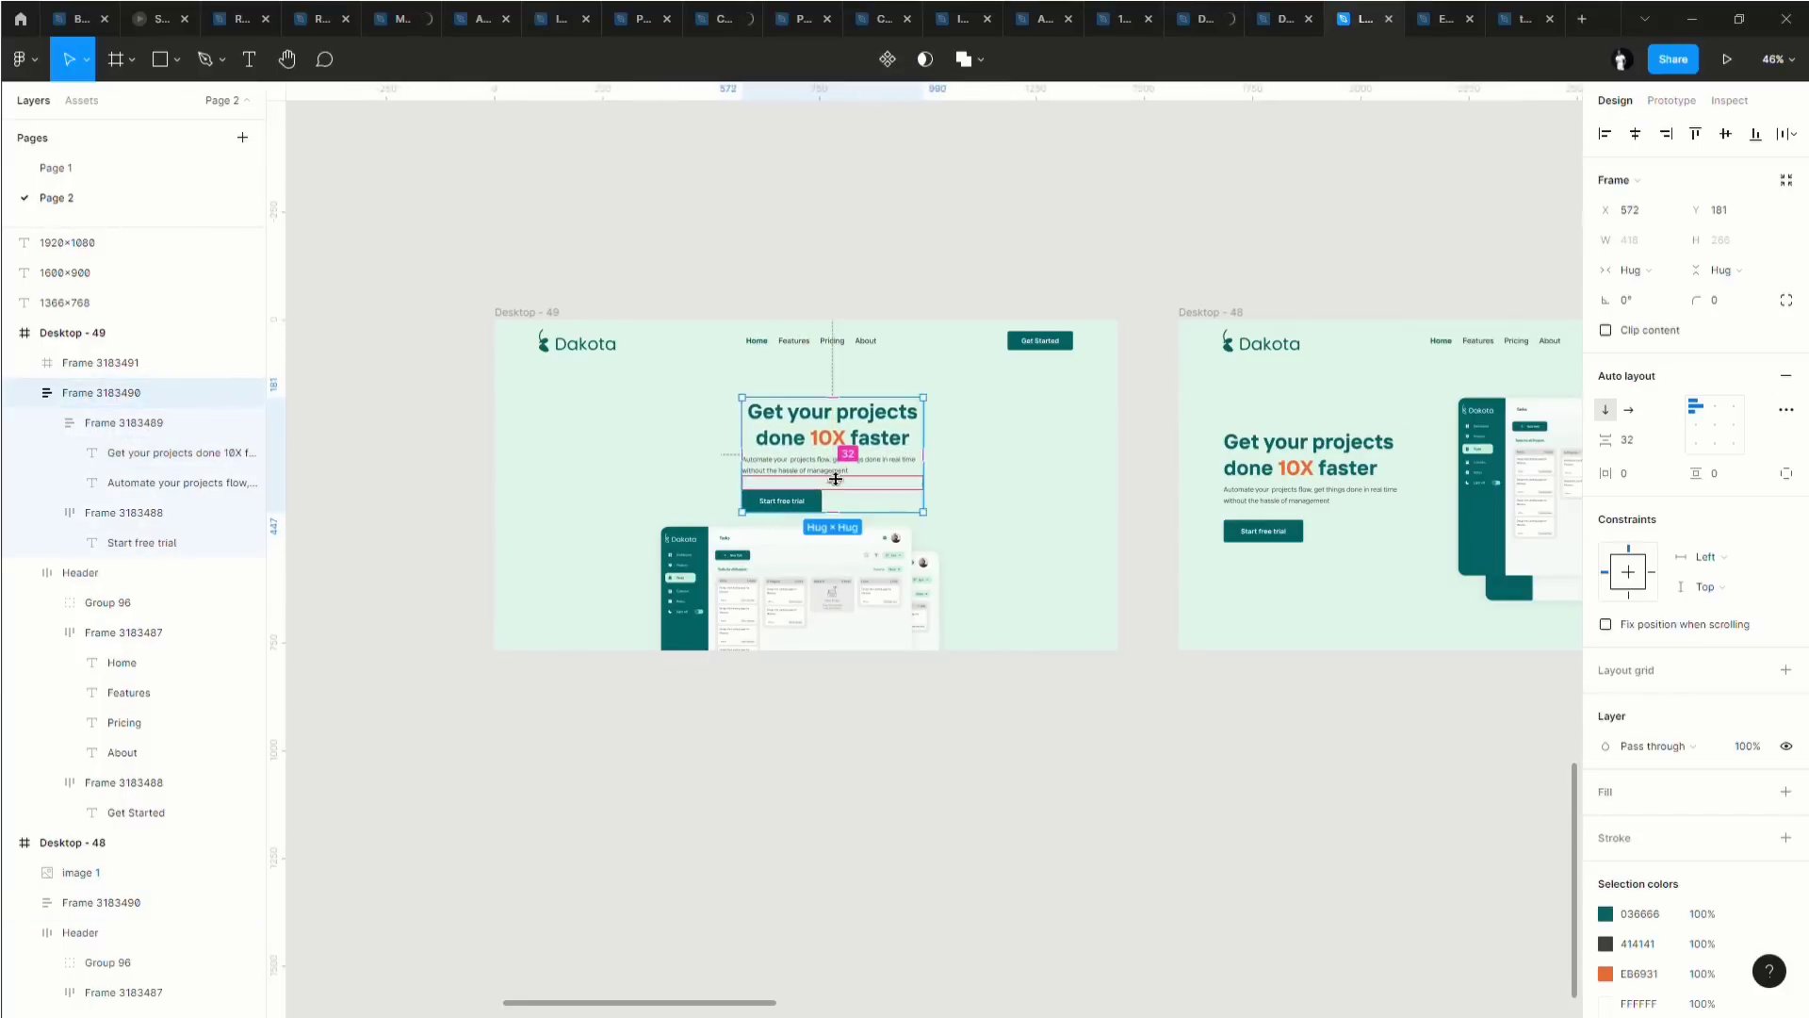
Centre-align the text of the description paragraph beneath the heading.
scroll(862, 476, up, 5)
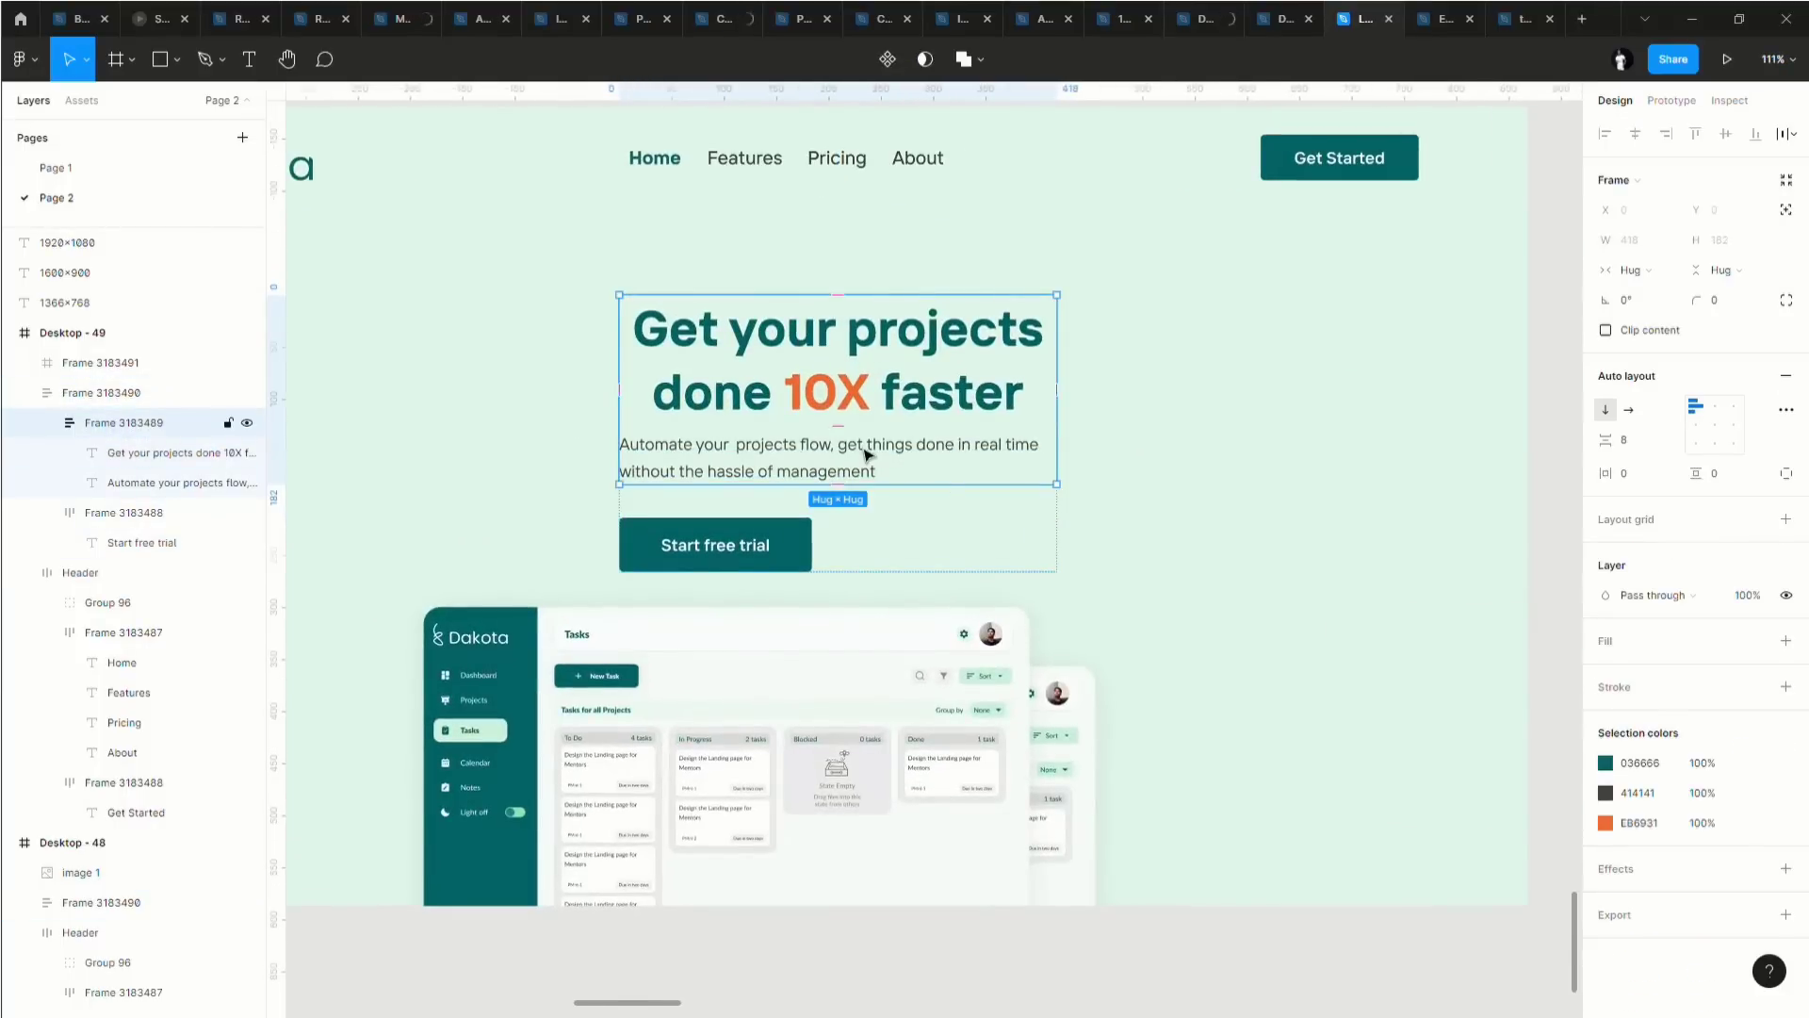
click(864, 457)
click(1631, 543)
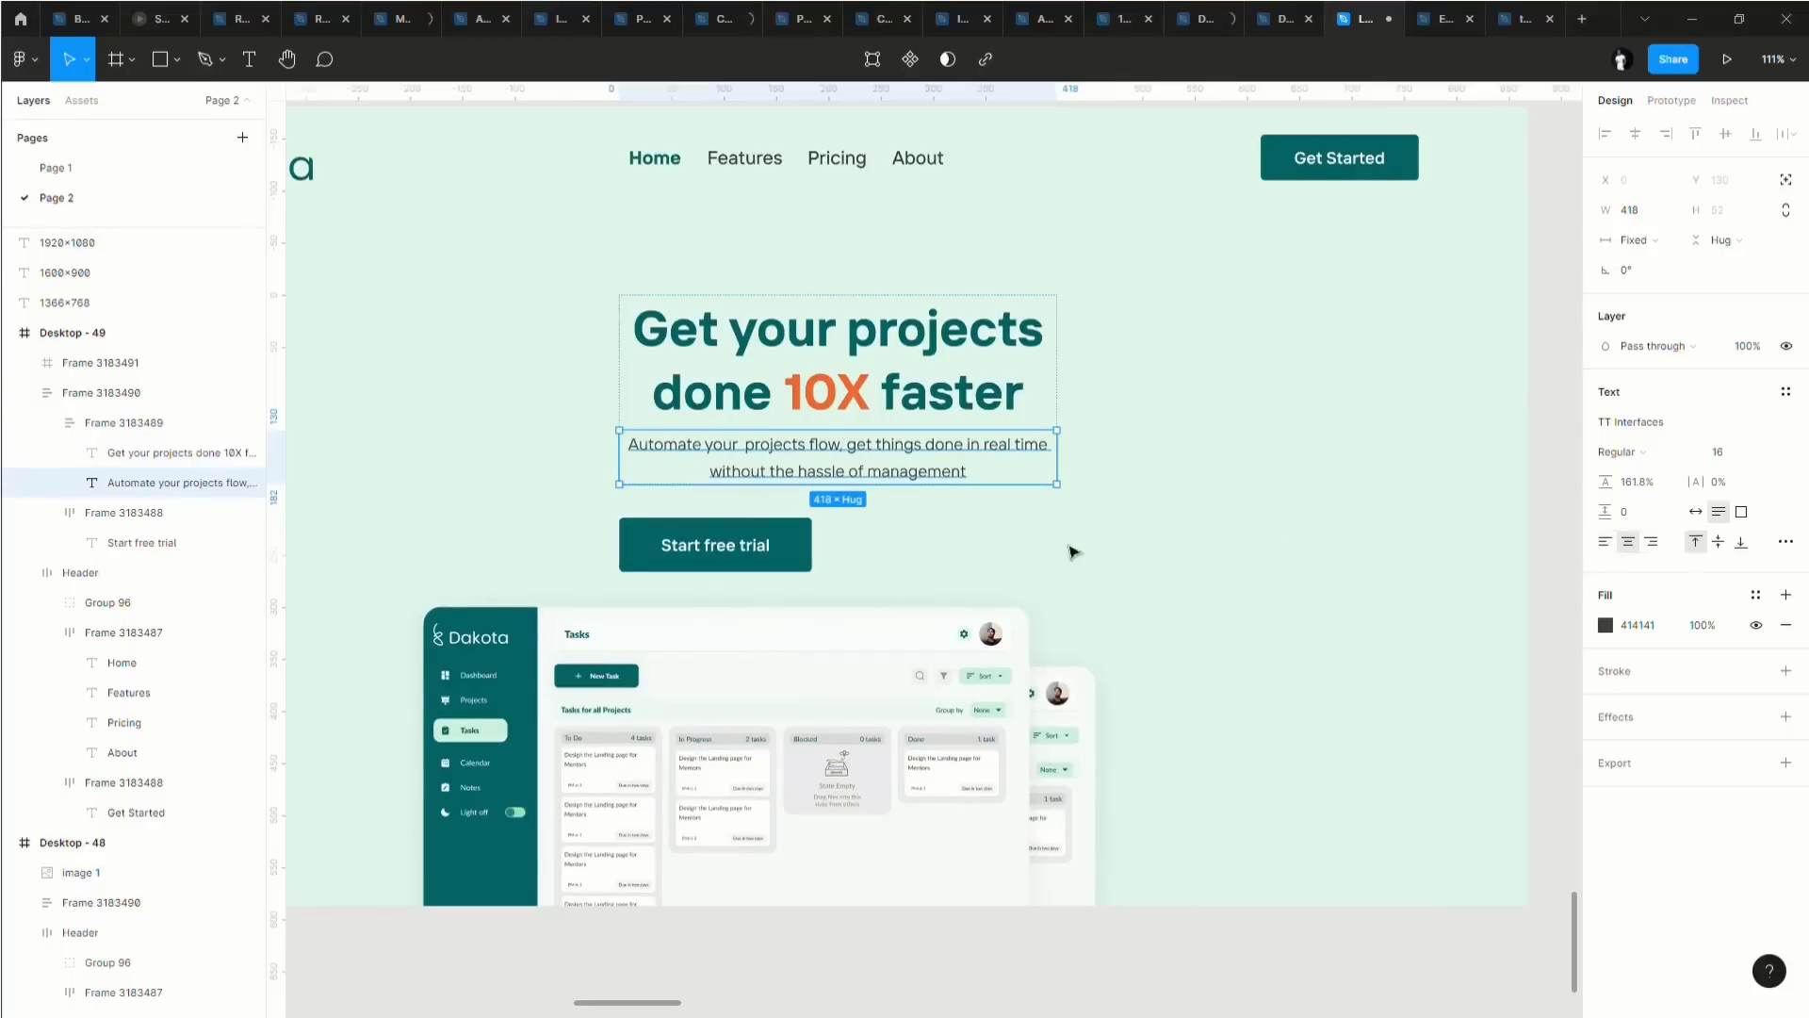
Set the text block's auto layout alignment to centre so the Start free trial button sits centred under the text.
click(1442, 509)
click(787, 556)
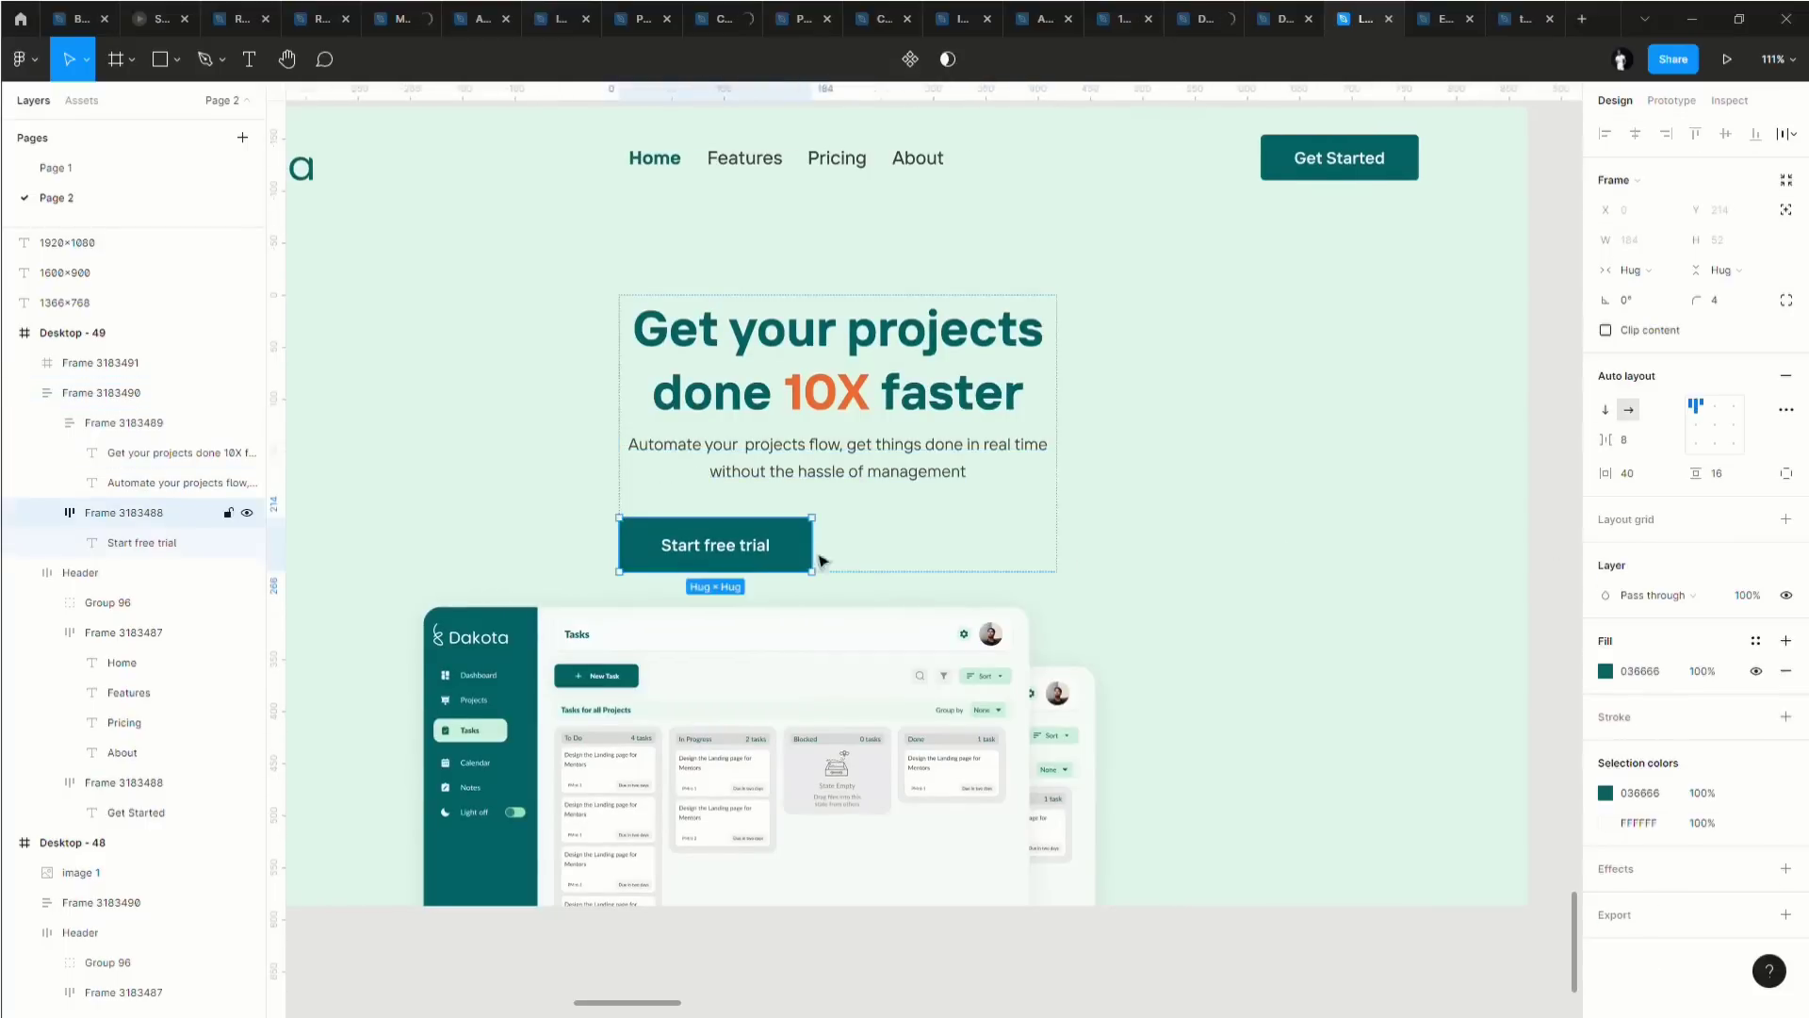
key(Escape)
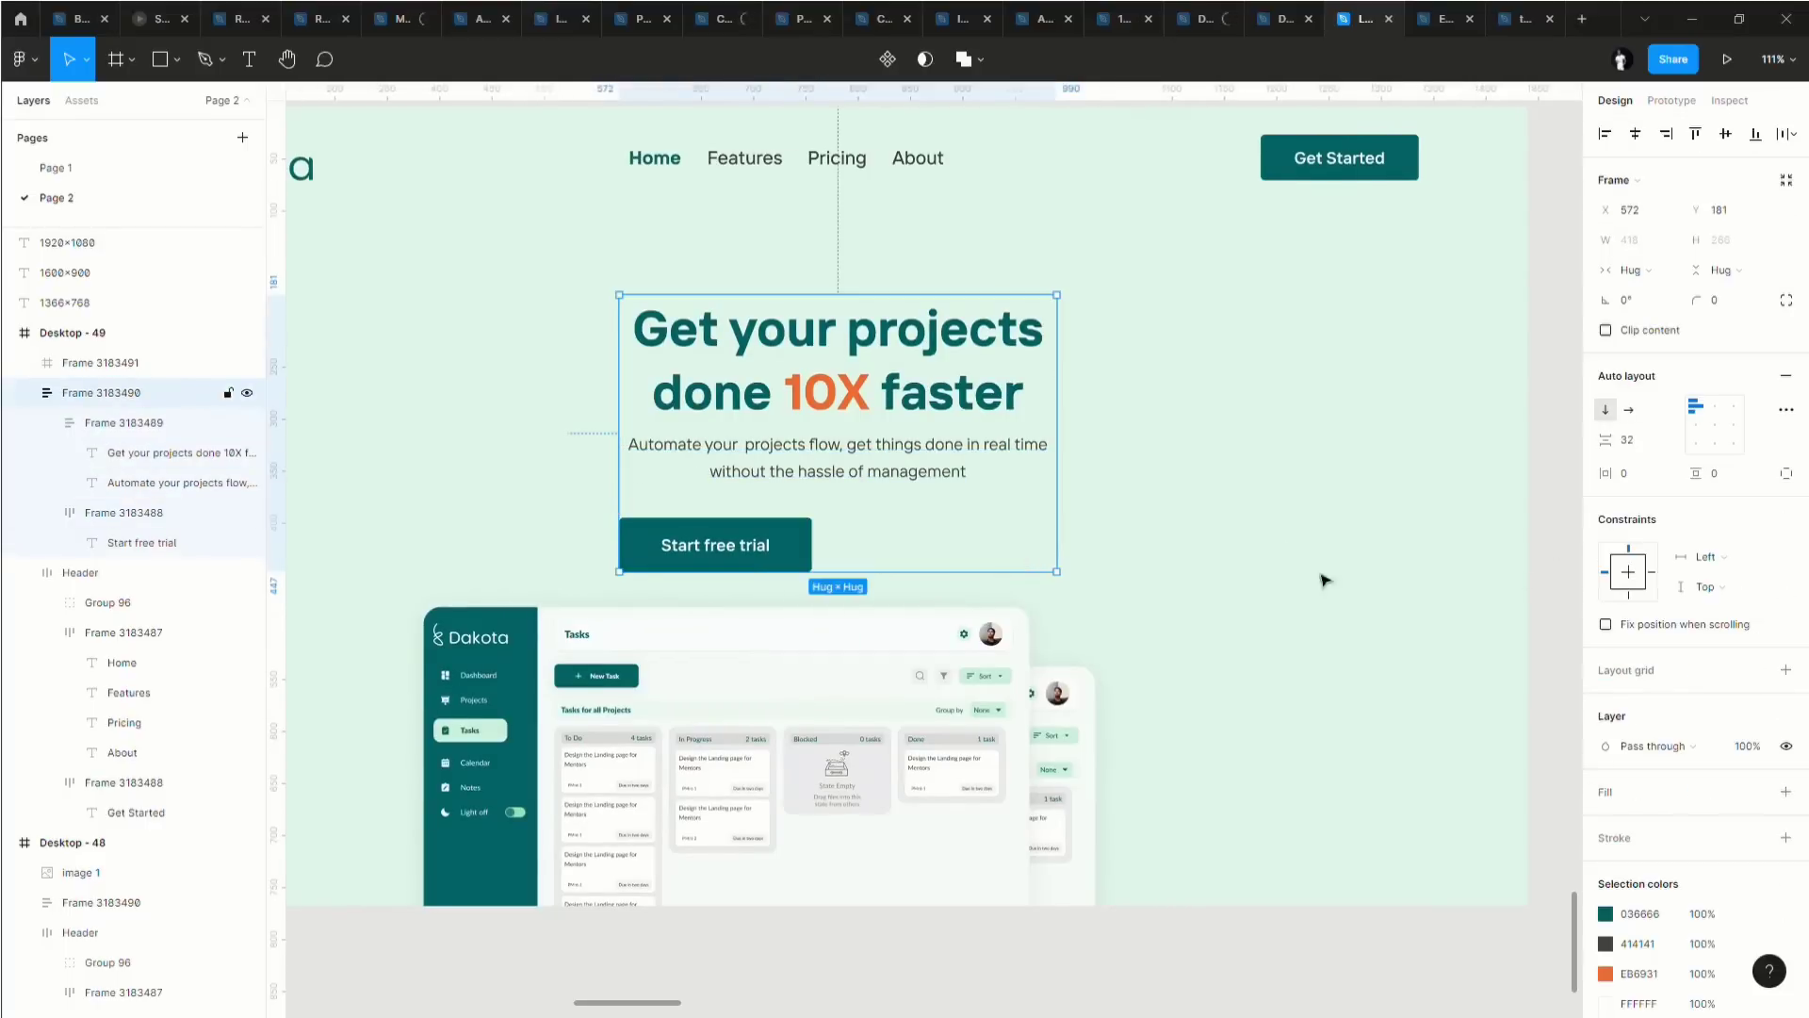
click(1716, 425)
click(1184, 452)
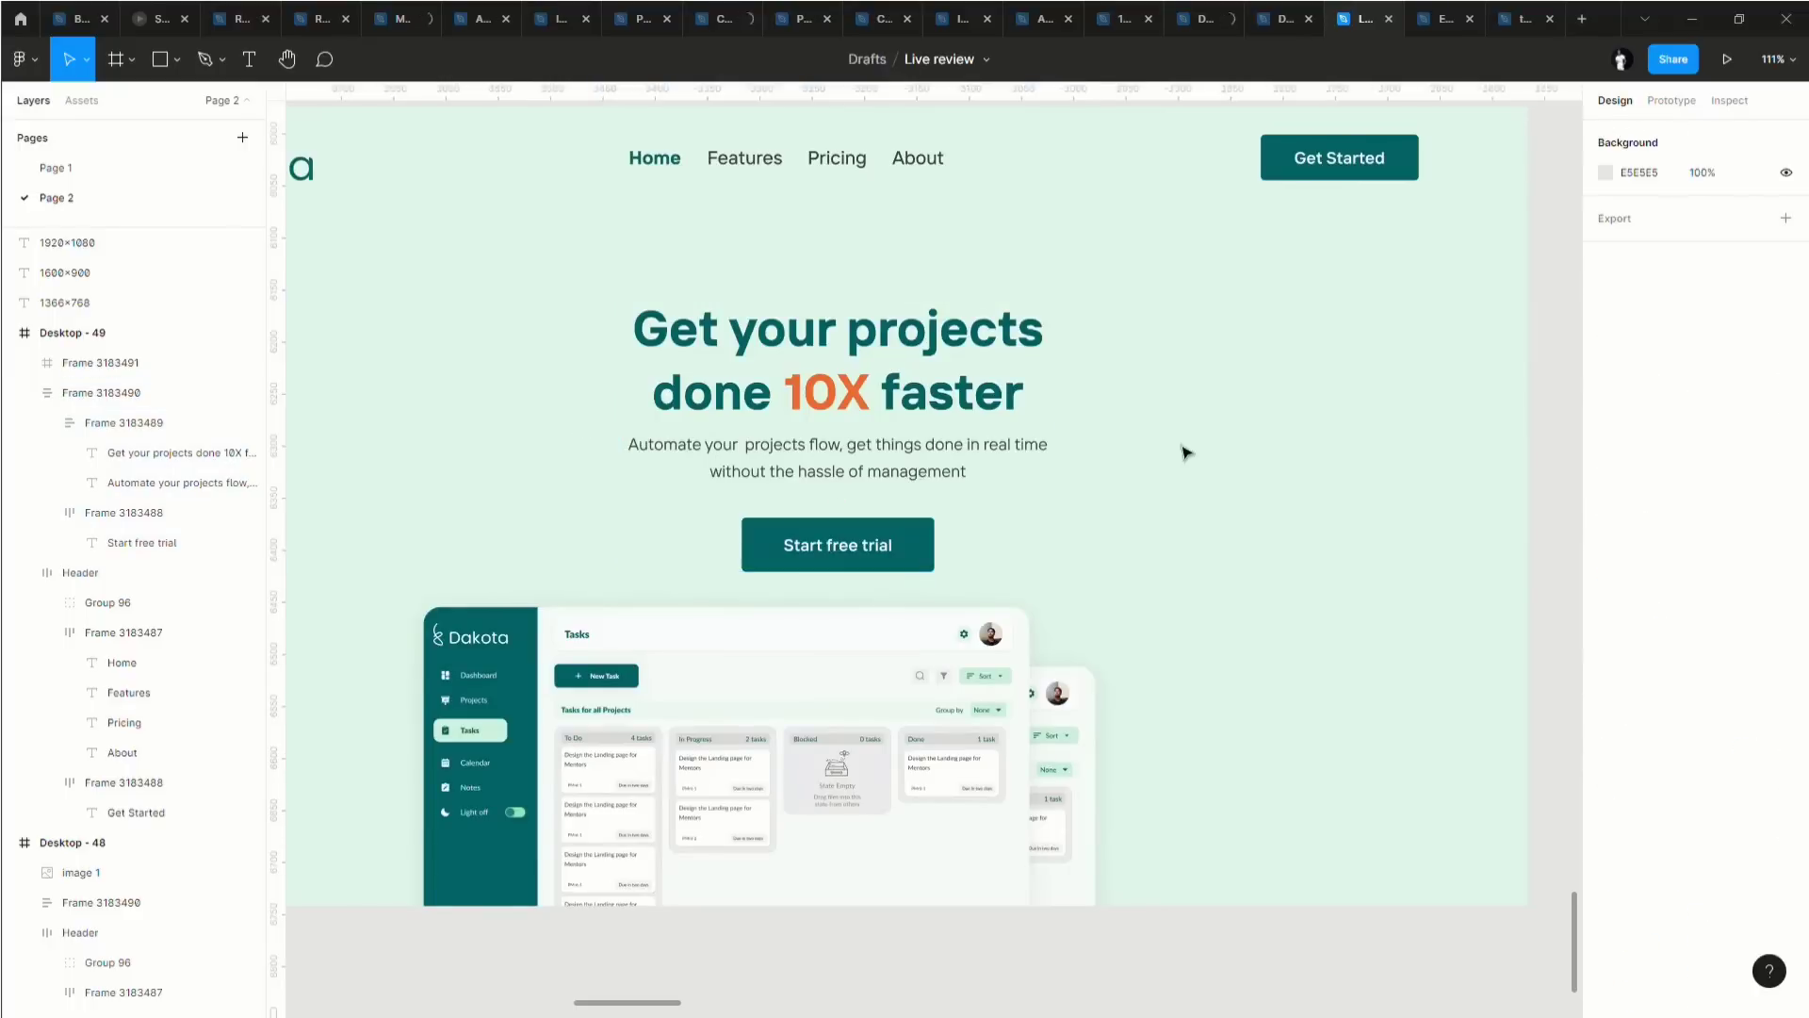
Switch the text block's auto layout alignment to left and back to centre.
click(922, 488)
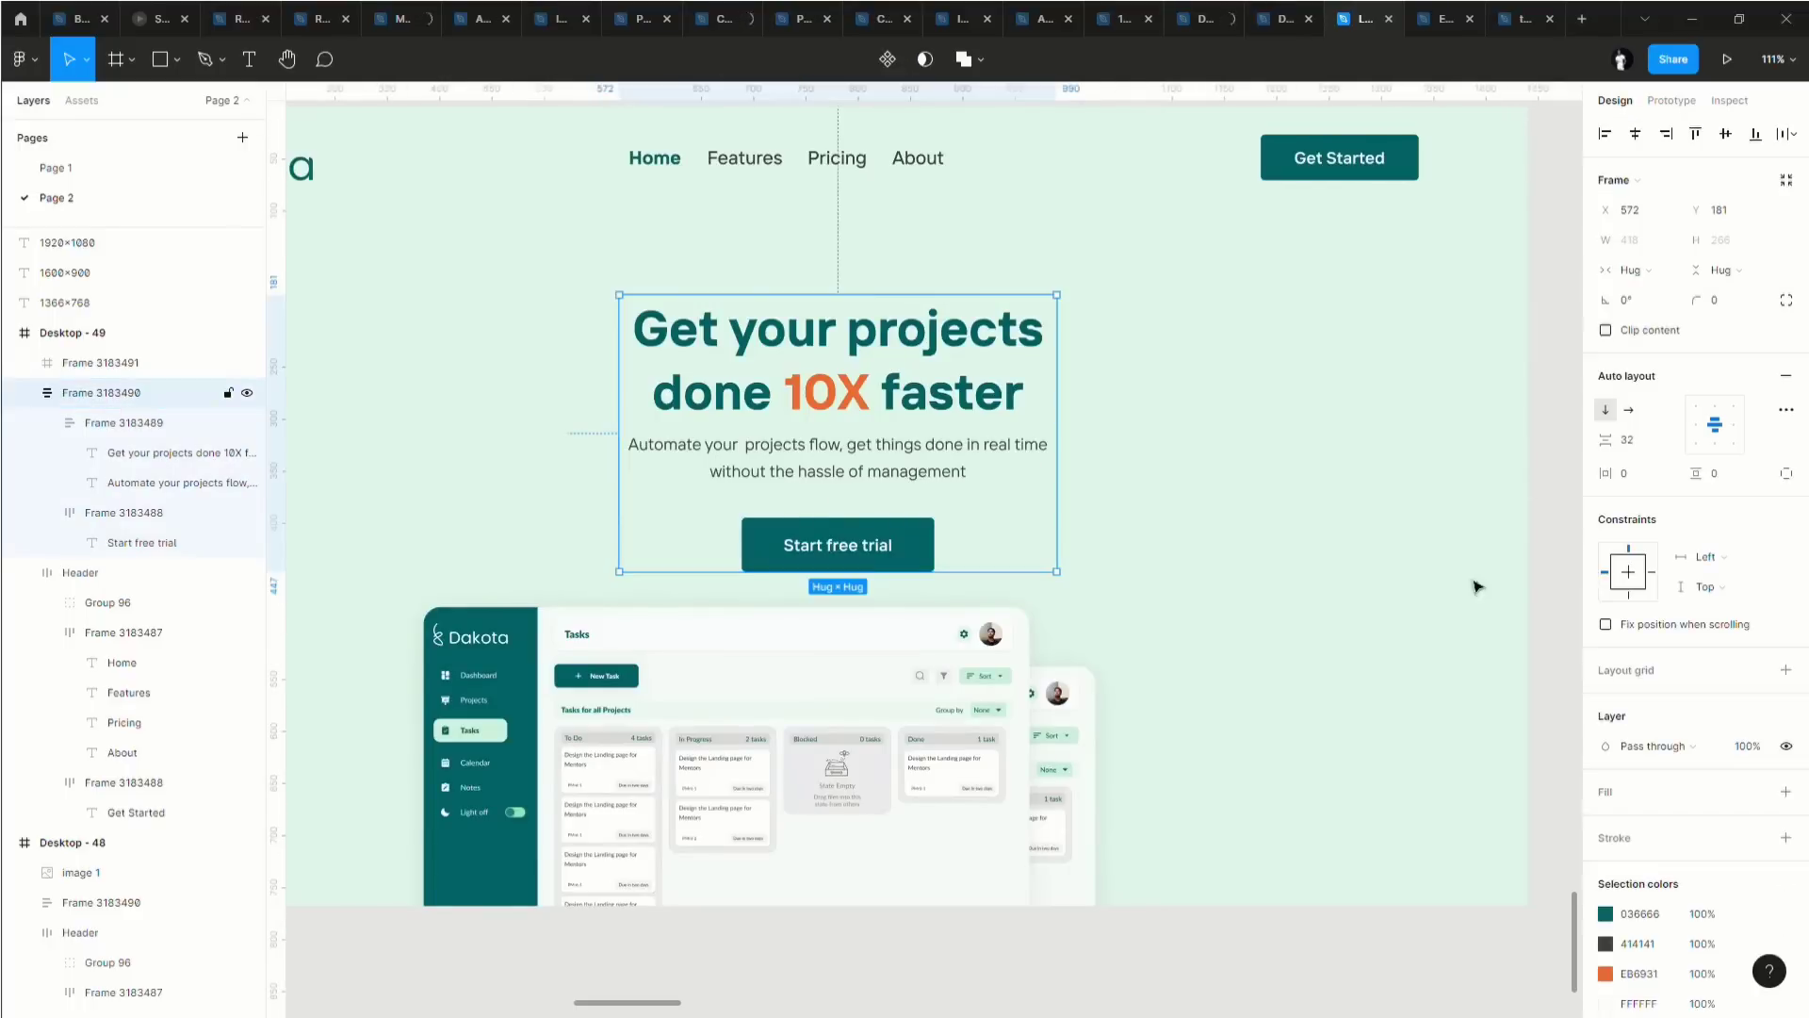
click(1713, 425)
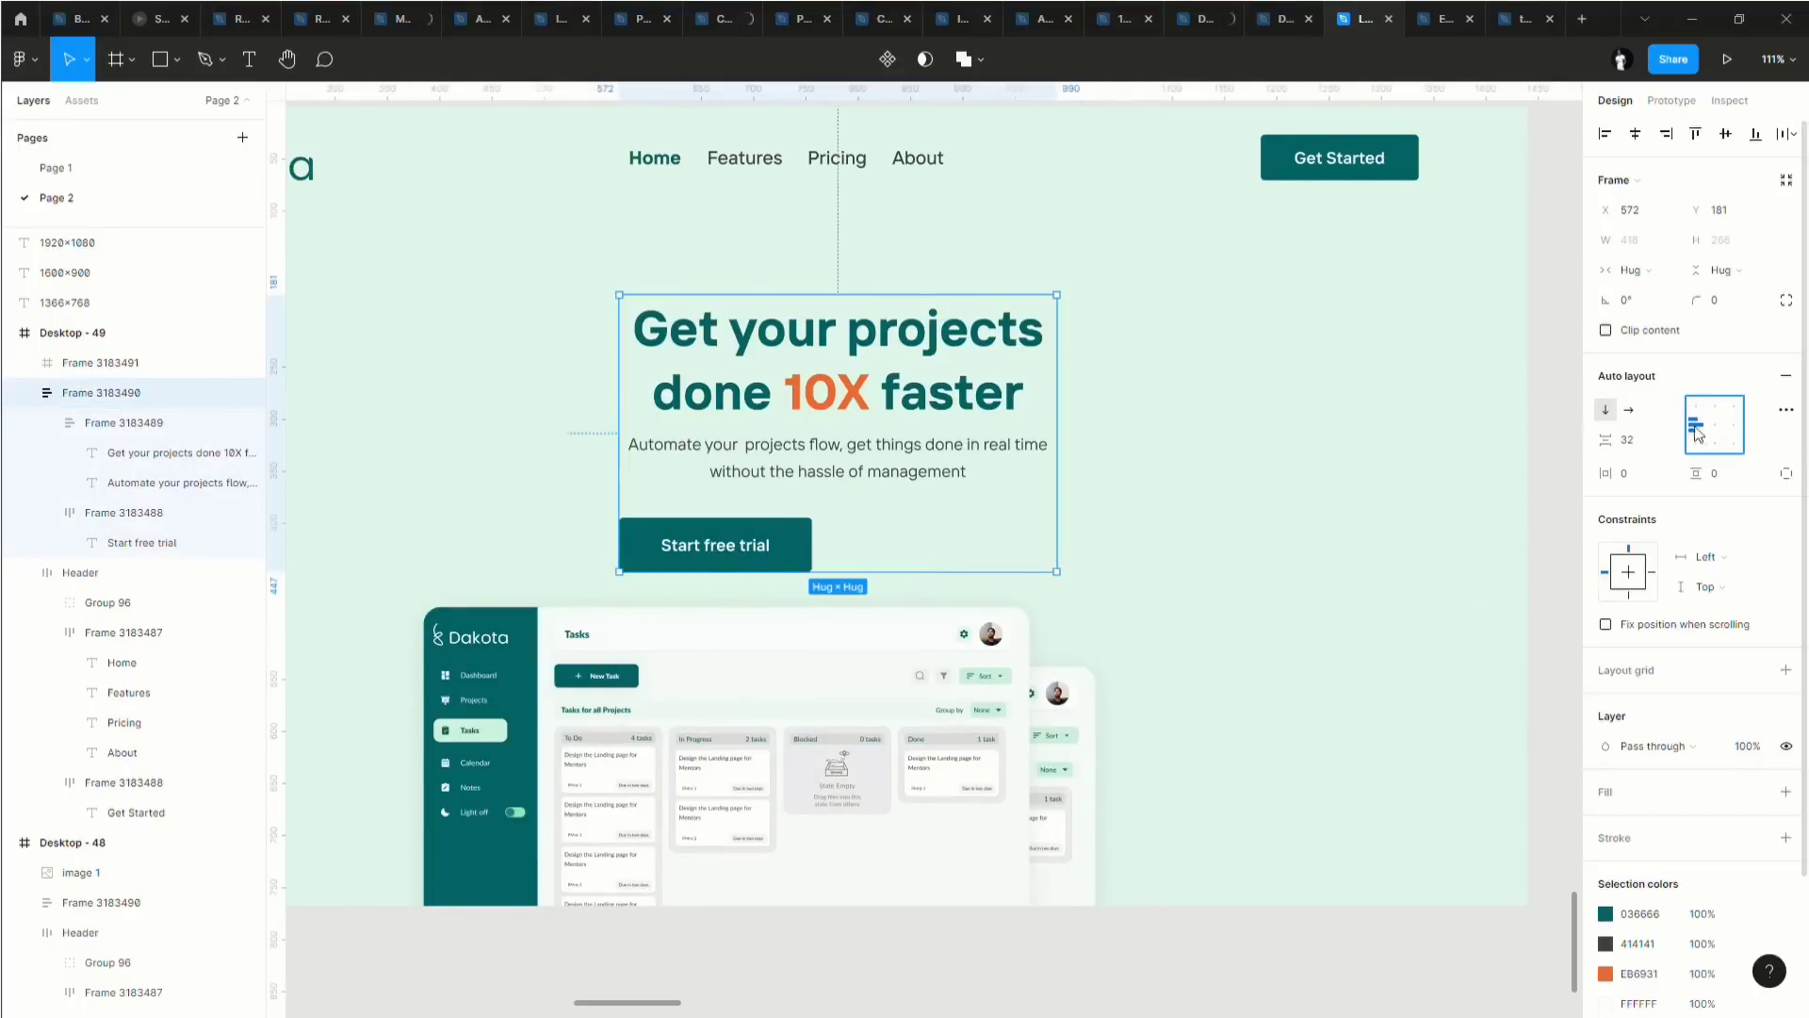
click(1714, 423)
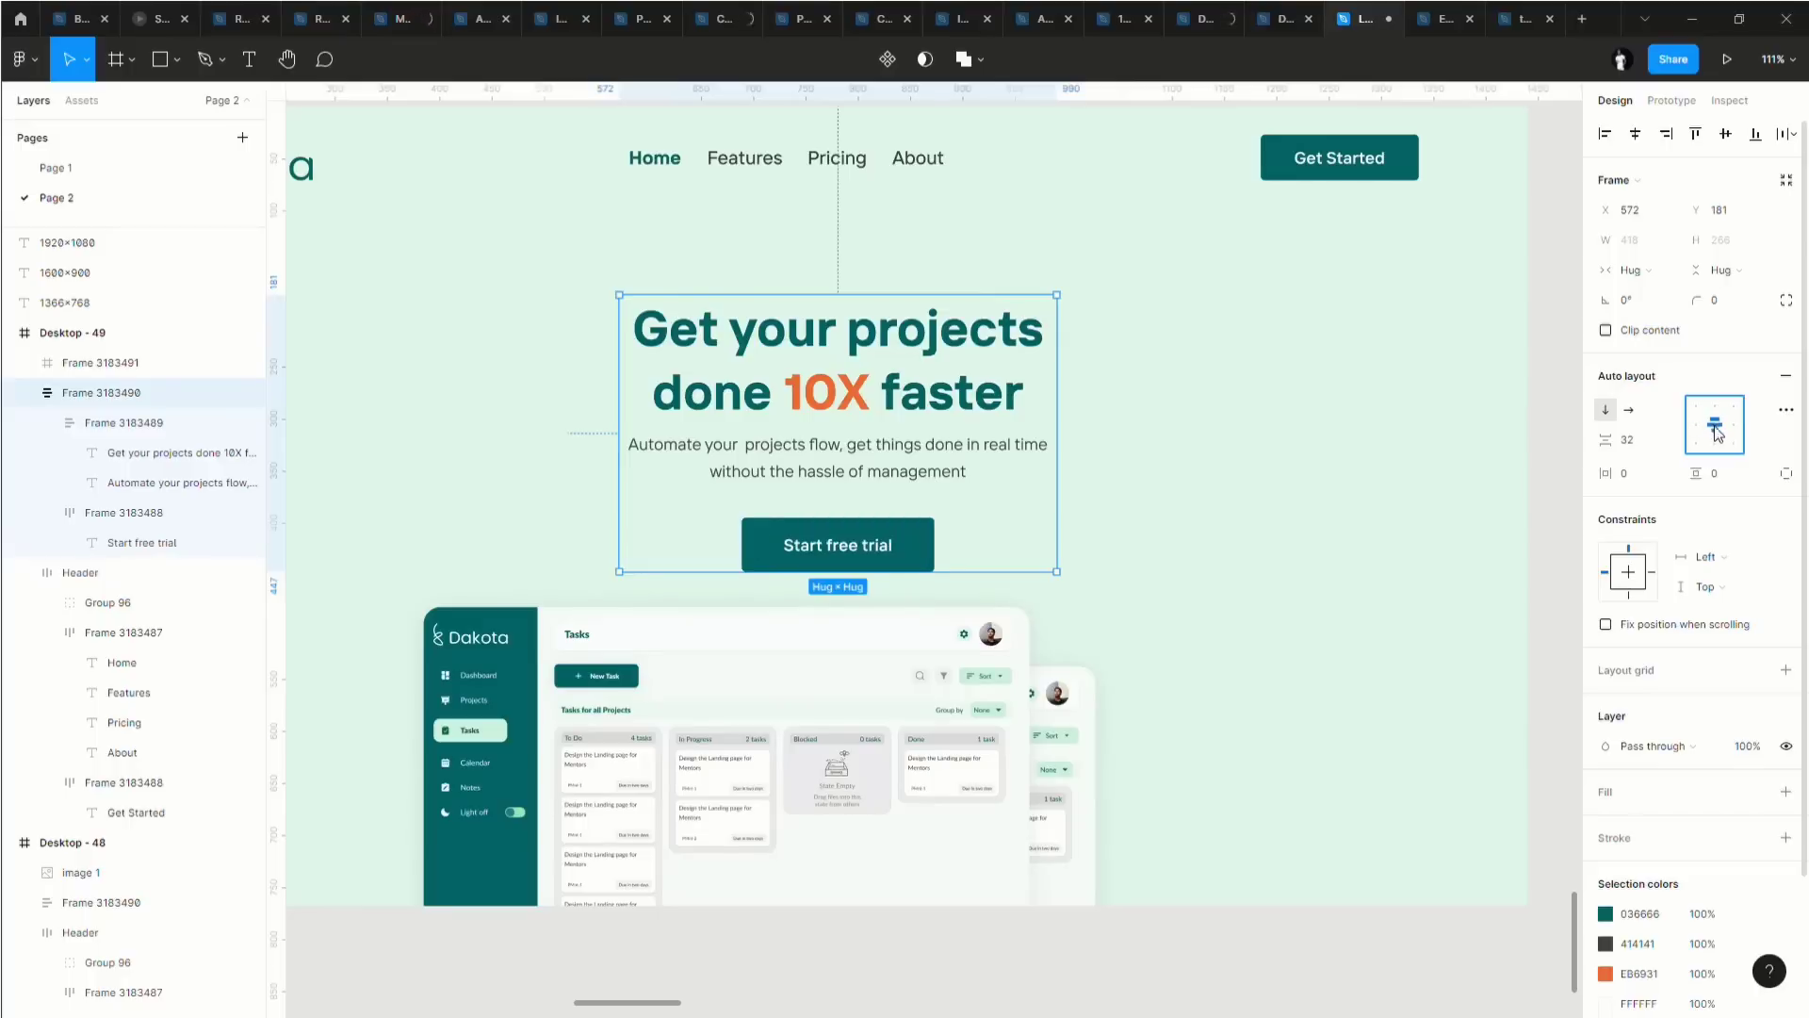
Inspect the heading's text alignment, and switch the paragraph's text alignment to left and back to centre.
double_click(847, 396)
click(845, 393)
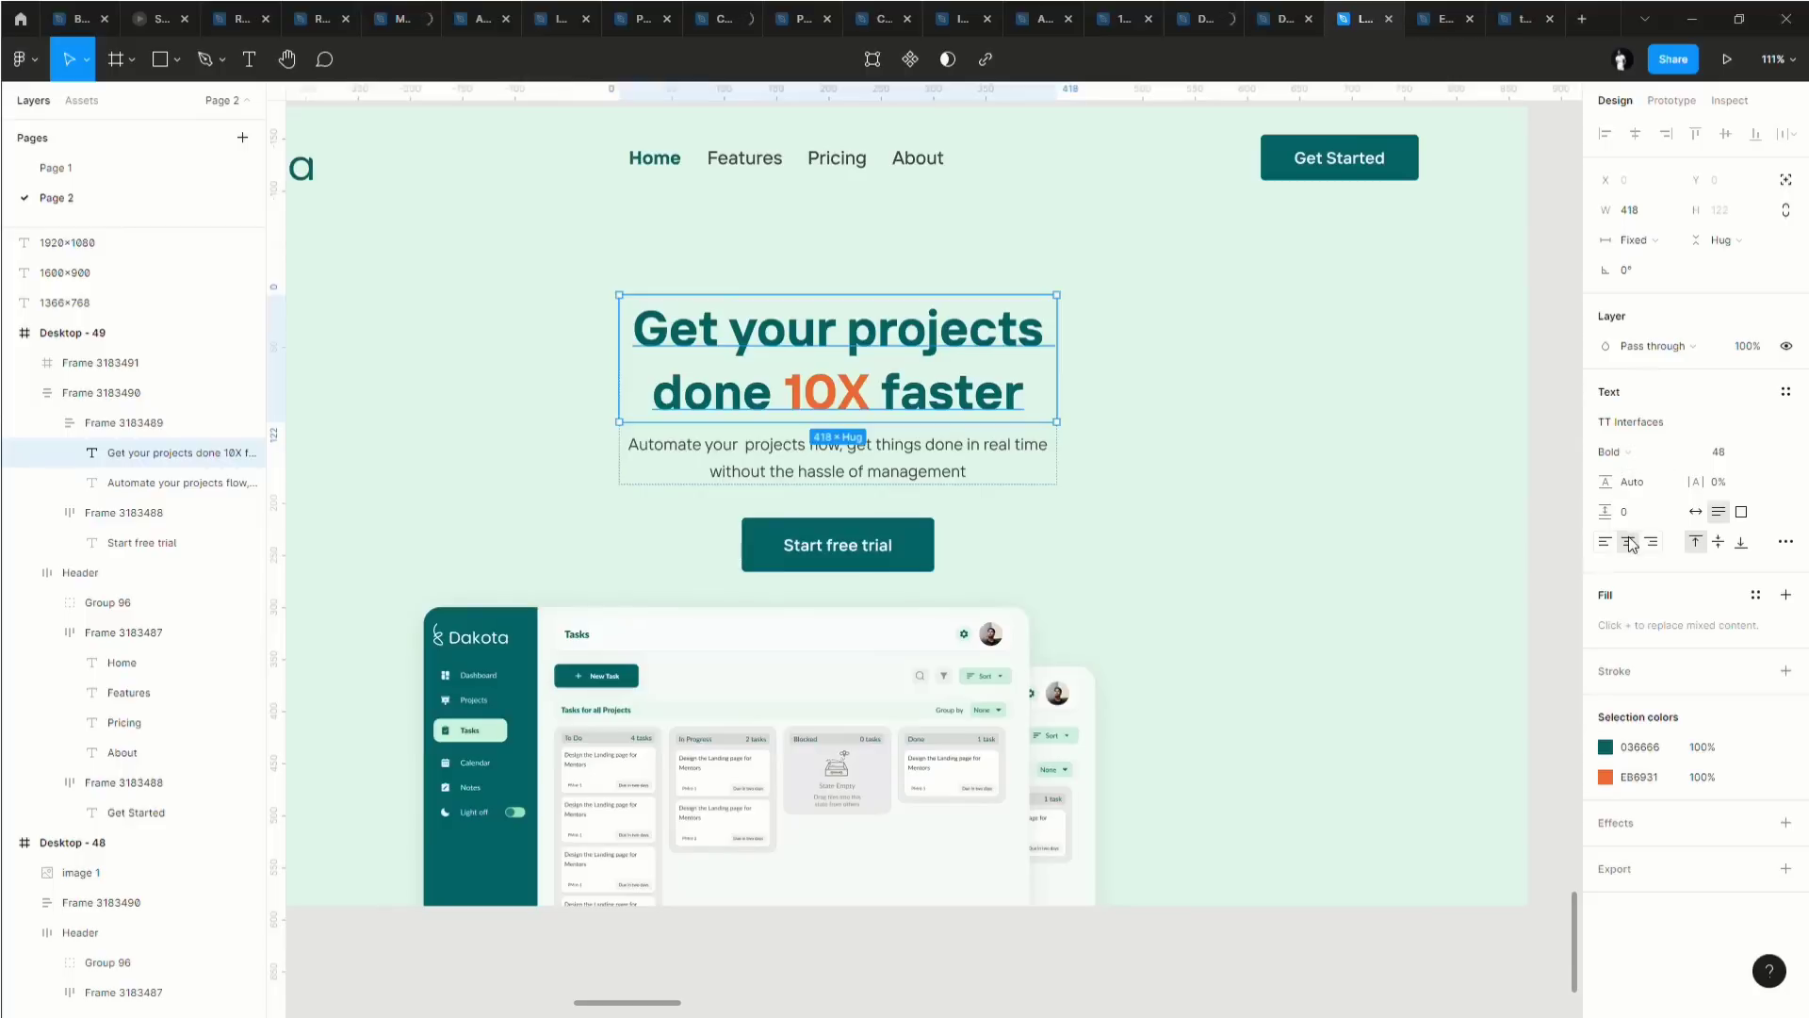
click(844, 471)
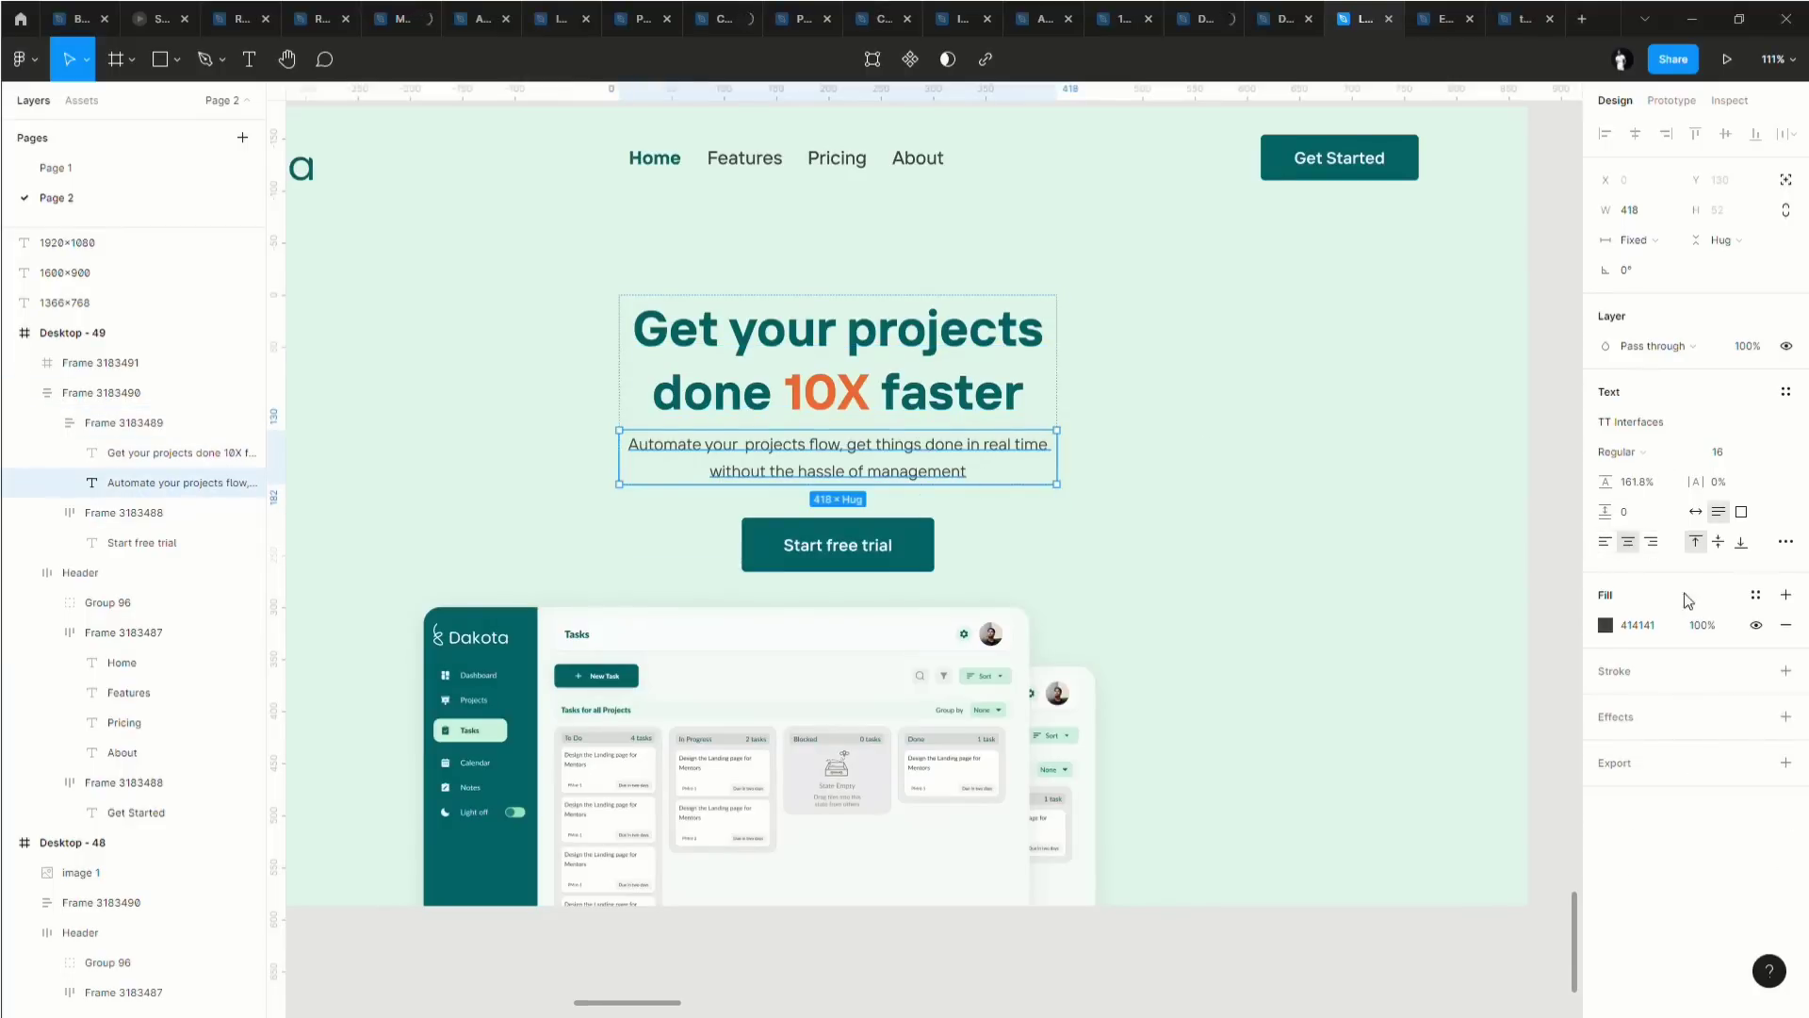
click(1607, 544)
click(1629, 544)
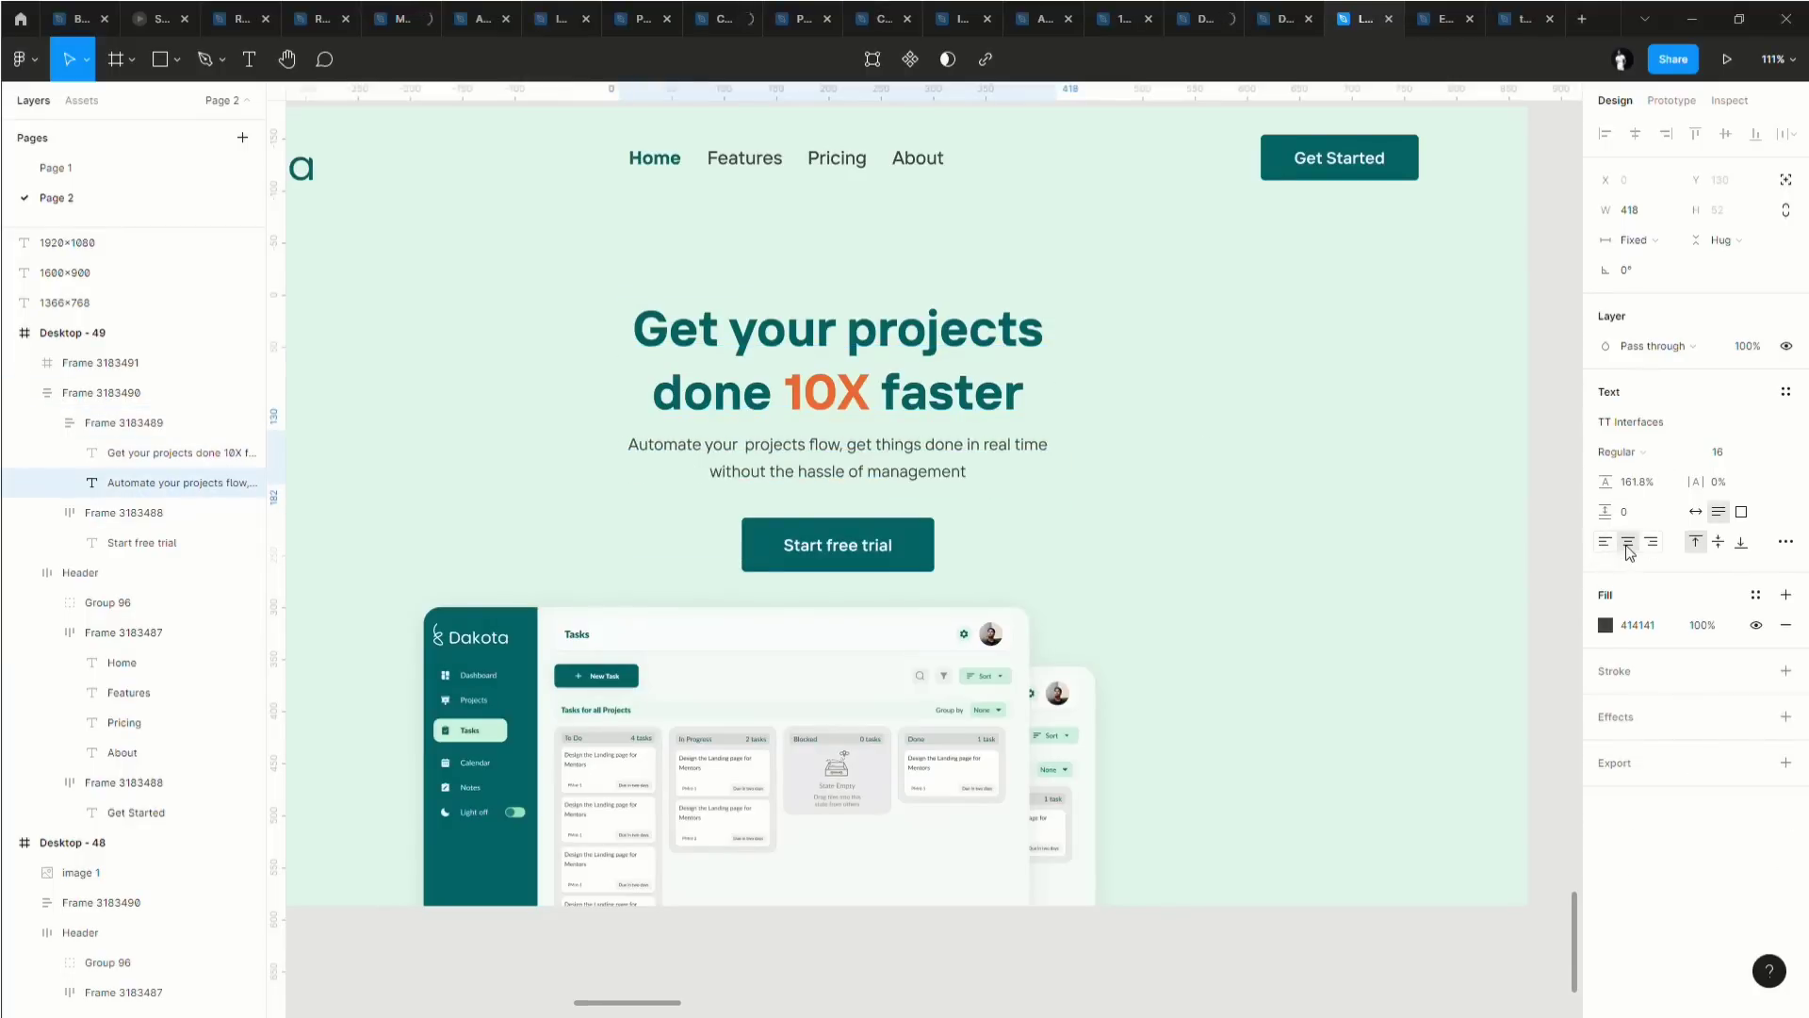
click(1350, 625)
click(698, 402)
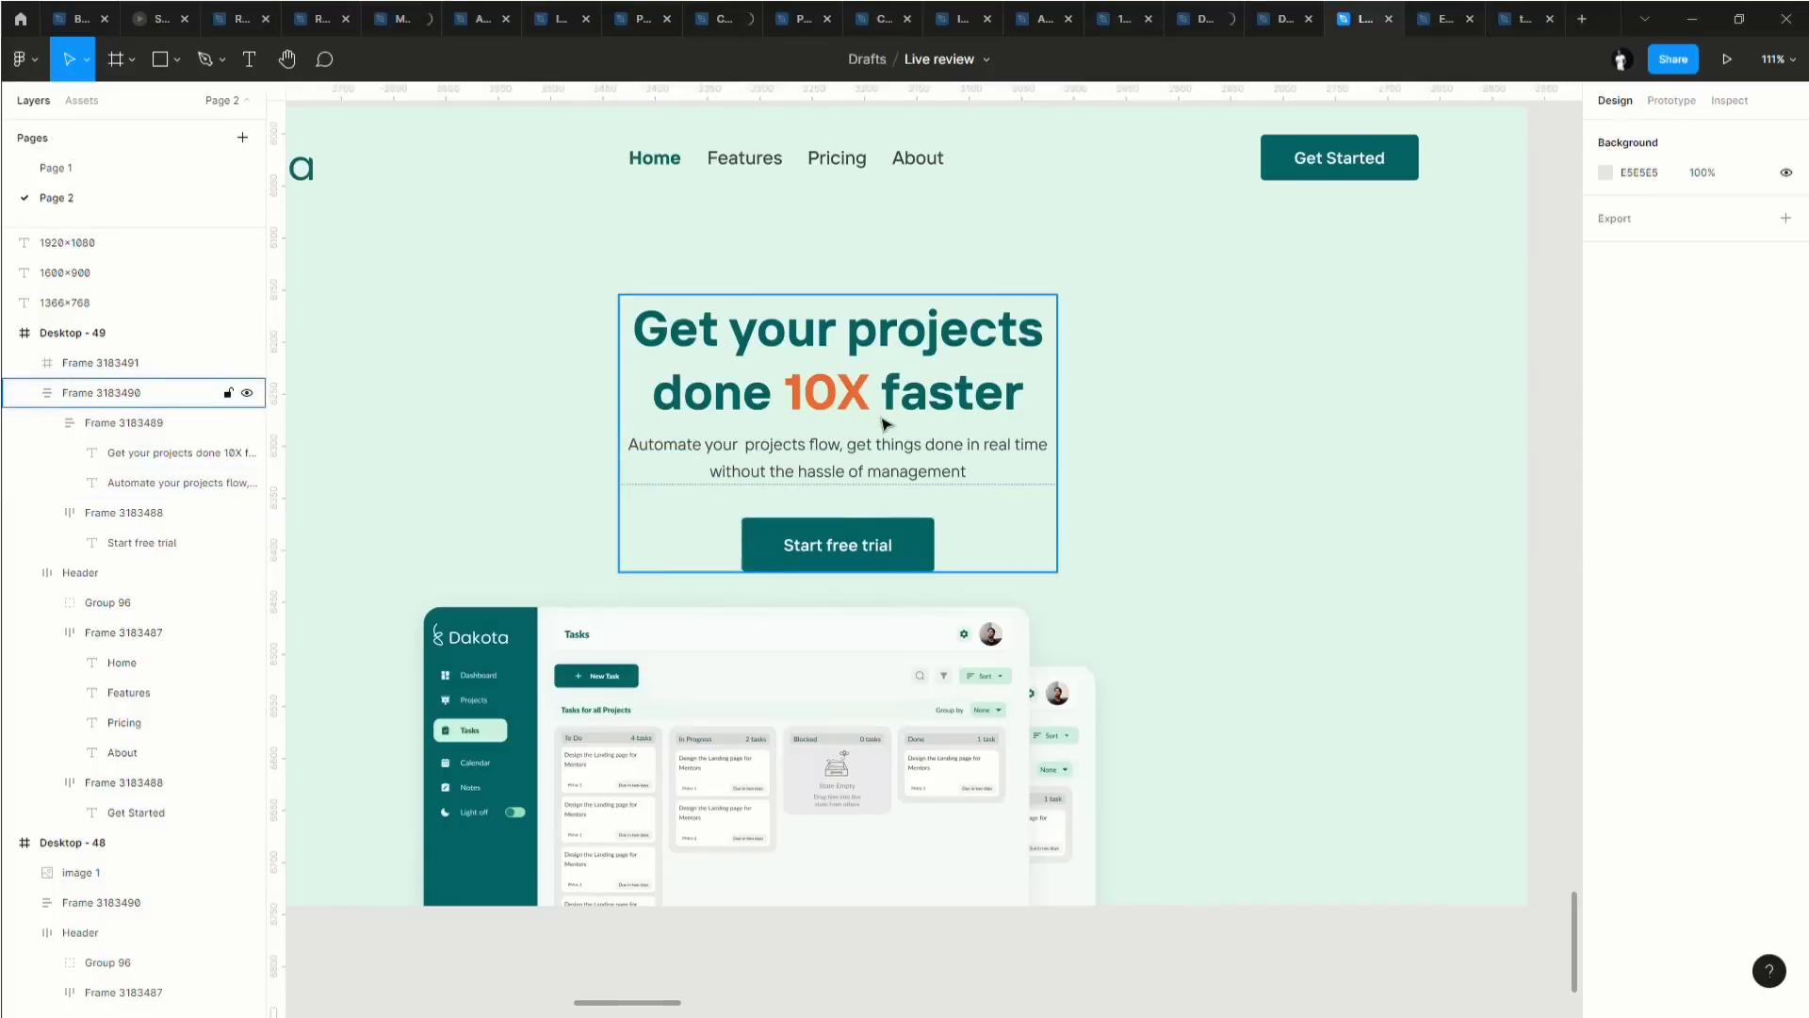
Try wrapping the whole text block in an additional auto layout, and undo that change.
scroll(999, 424, down, 5)
click(919, 445)
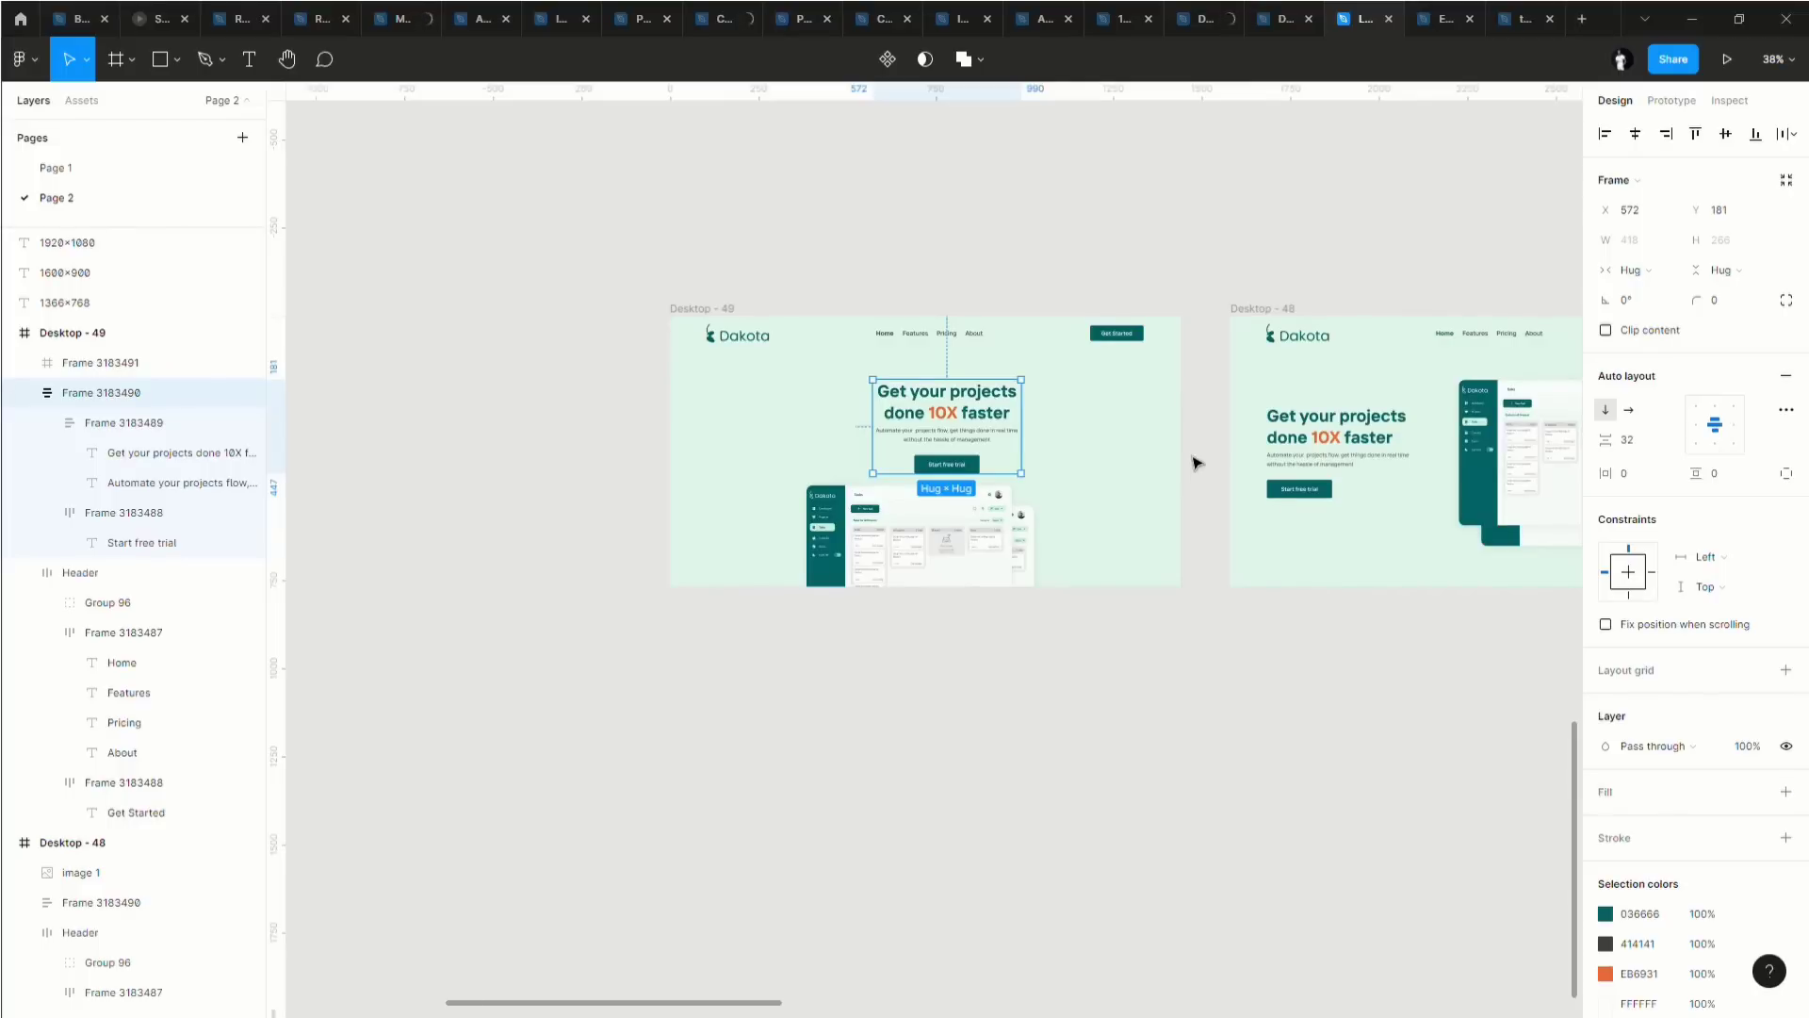
key(shift+a)
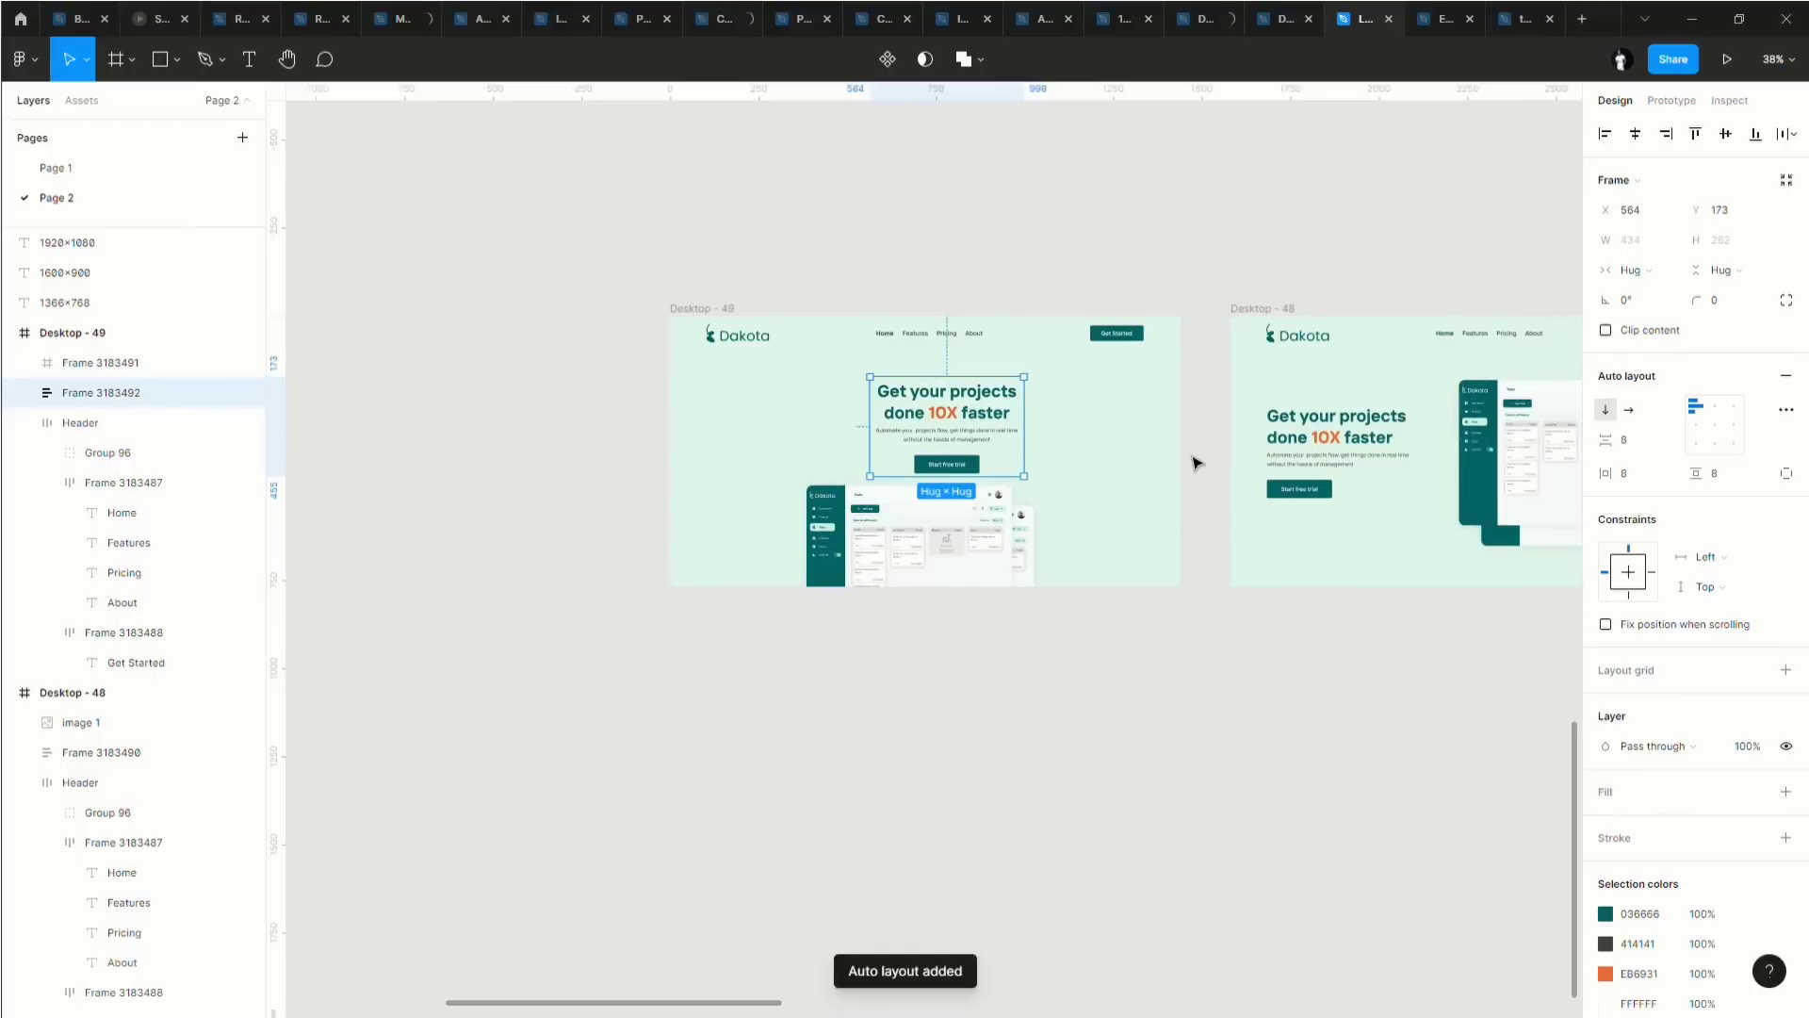
key(ctrl+z)
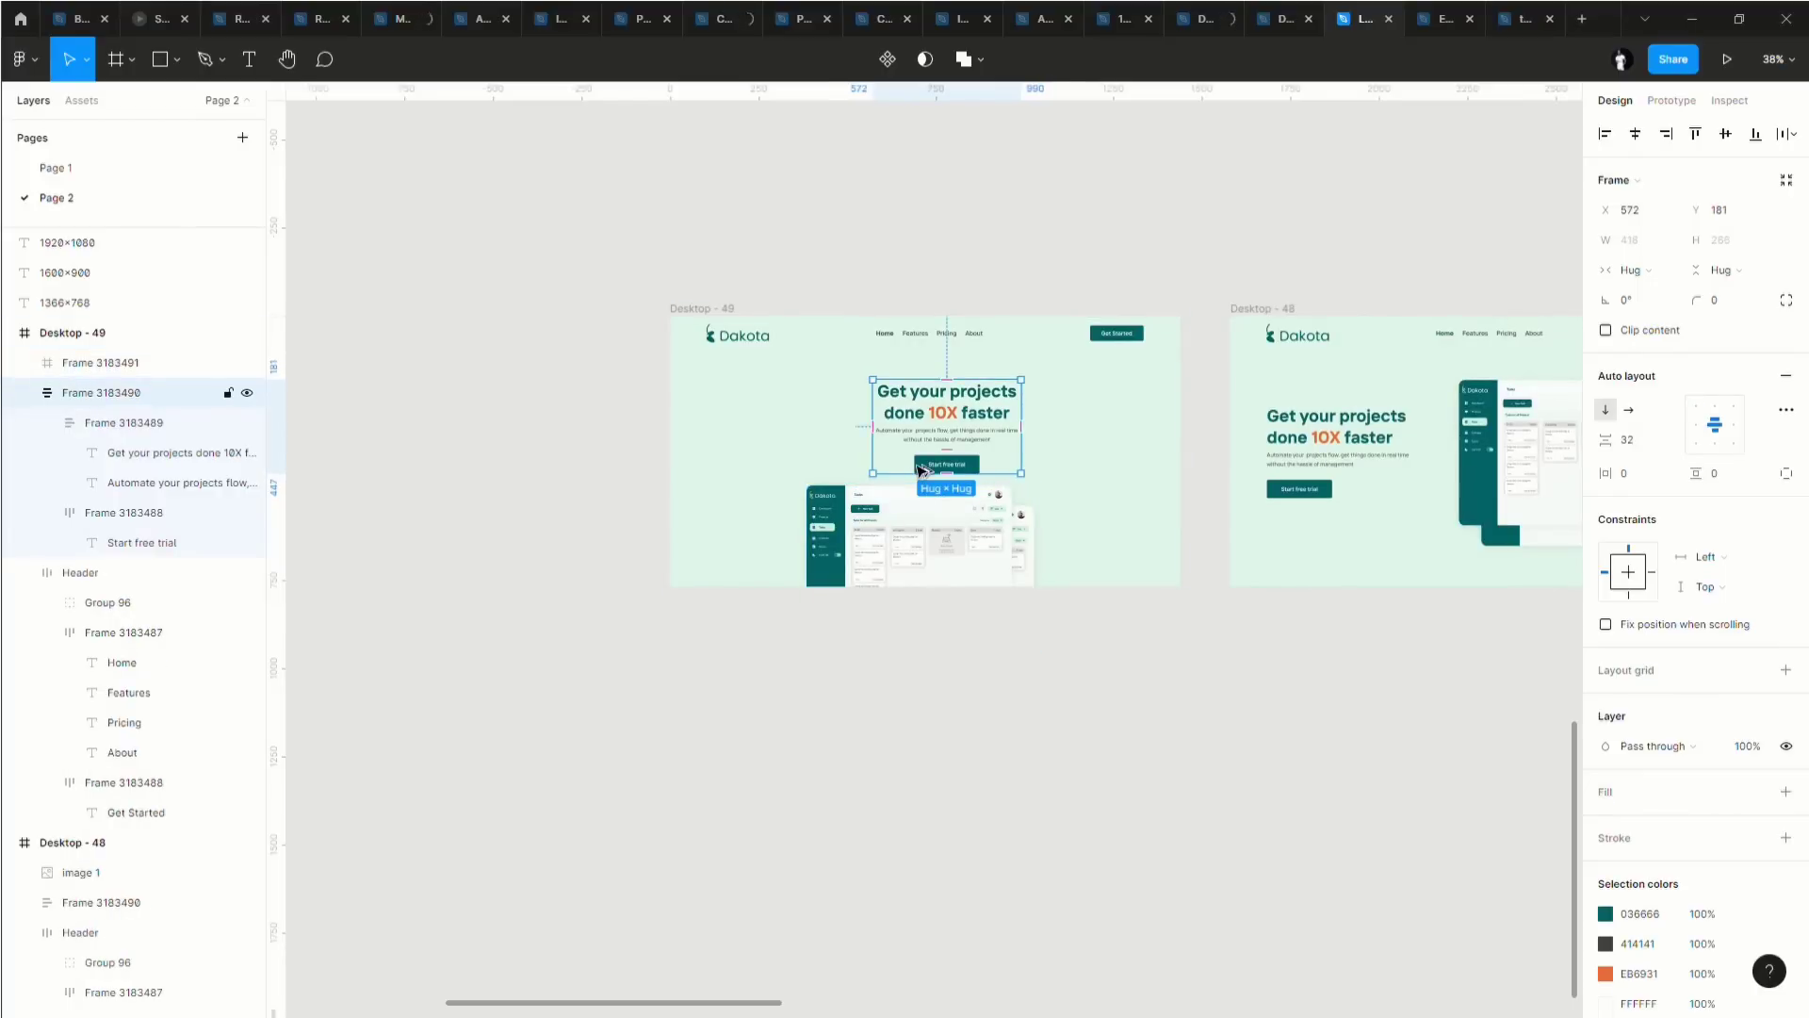
Align the text block in turn to the top, bottom, left and right edges of the Desktop - 49 frame.
key(alt+w)
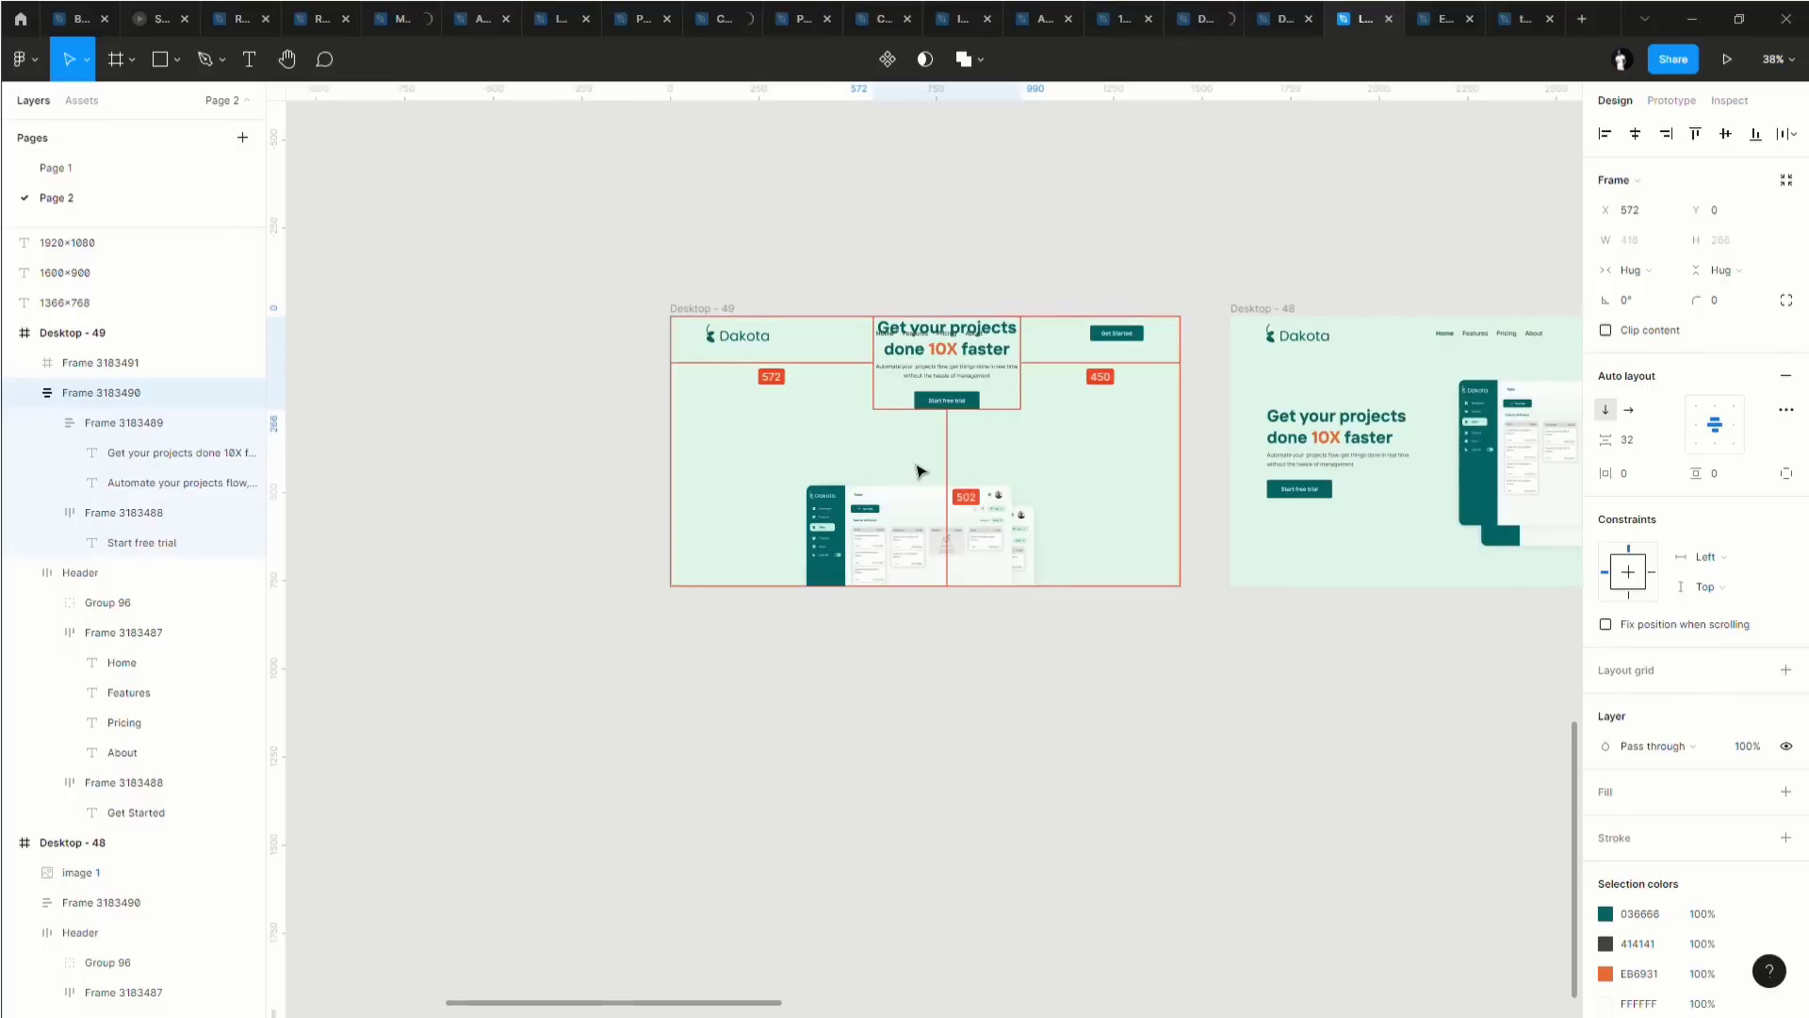
key(alt+s)
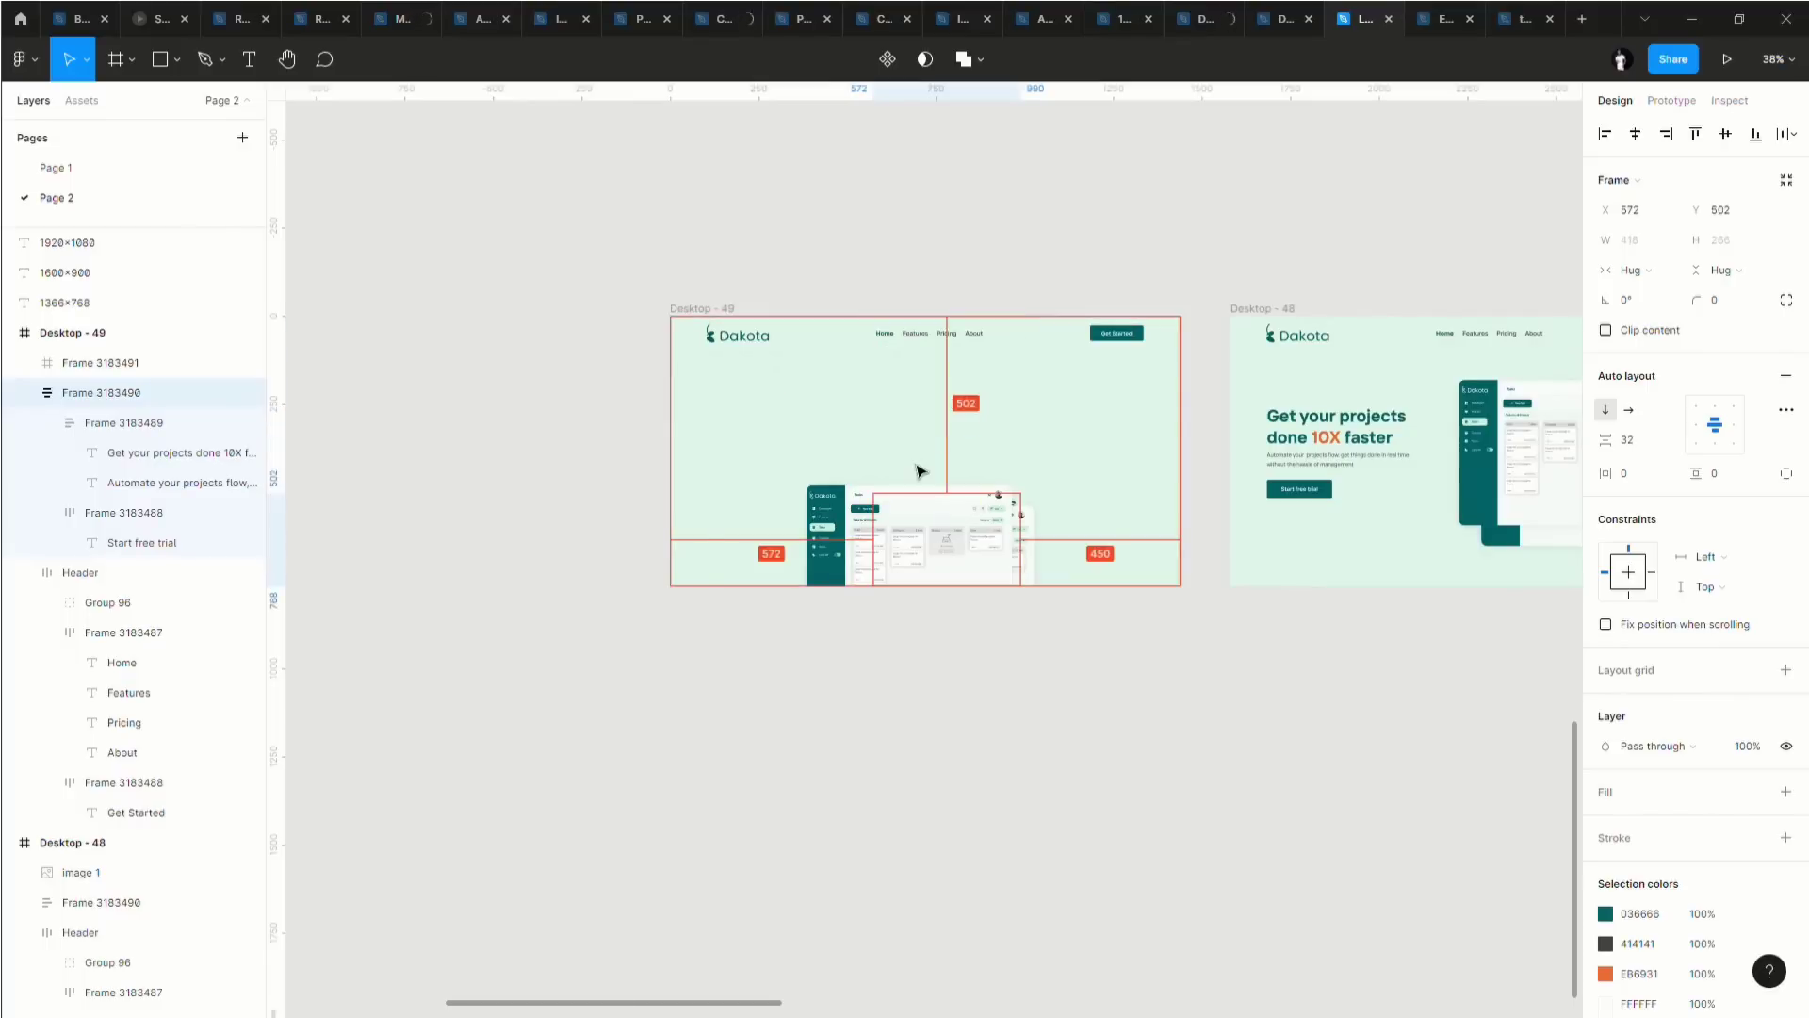
key(alt+a)
key(alt+d)
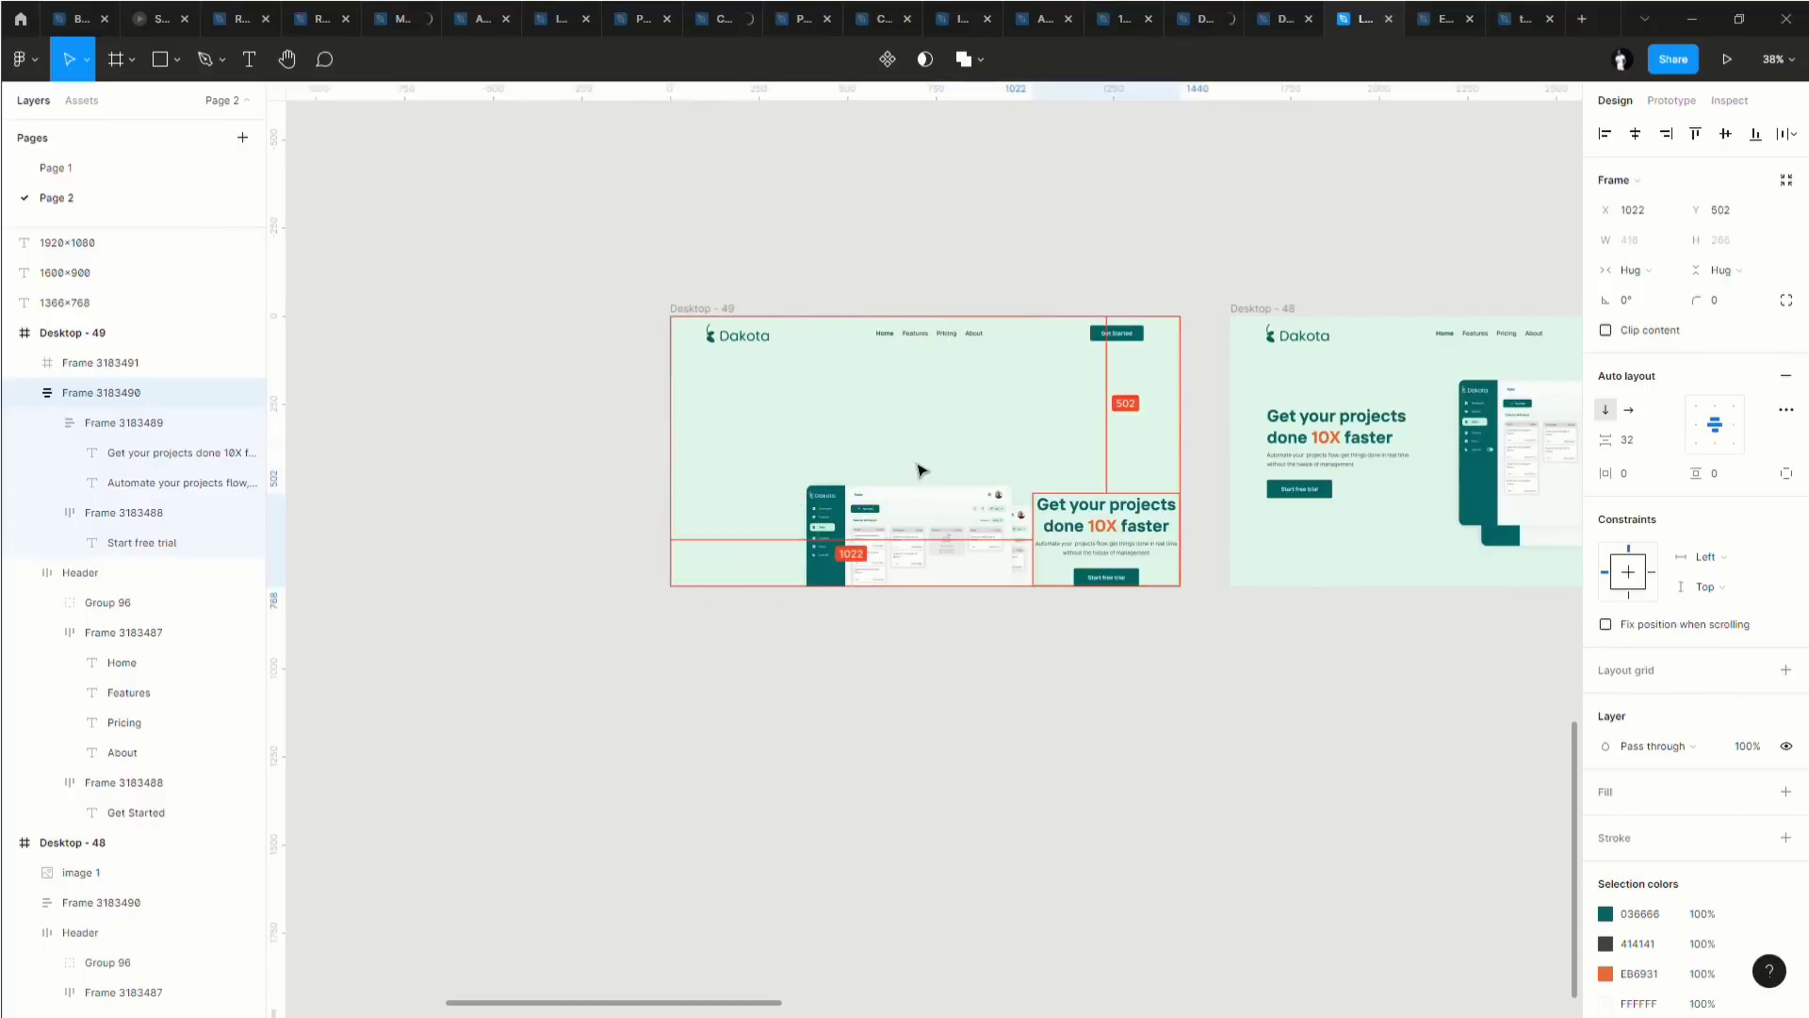
Centre the text block vertically and horizontally in Desktop - 49 and nudge it up to Y 147, clear of the mockup.
key(alt+v)
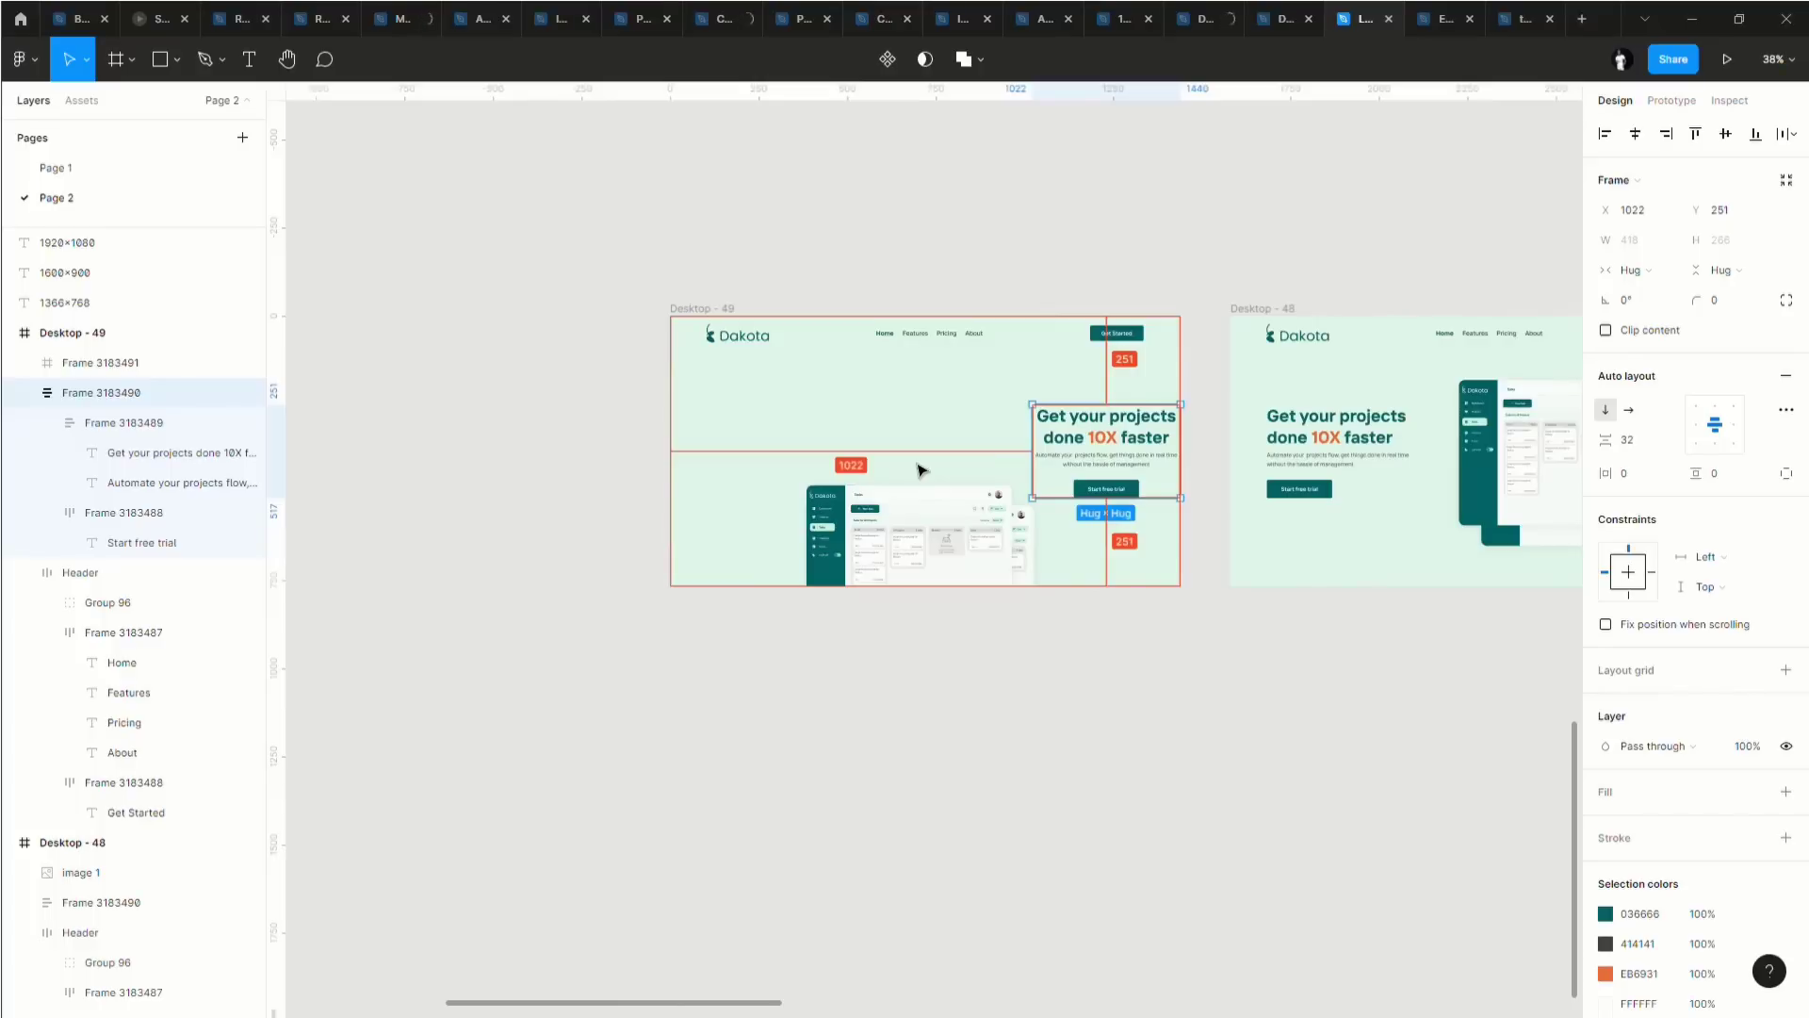
key(alt+h)
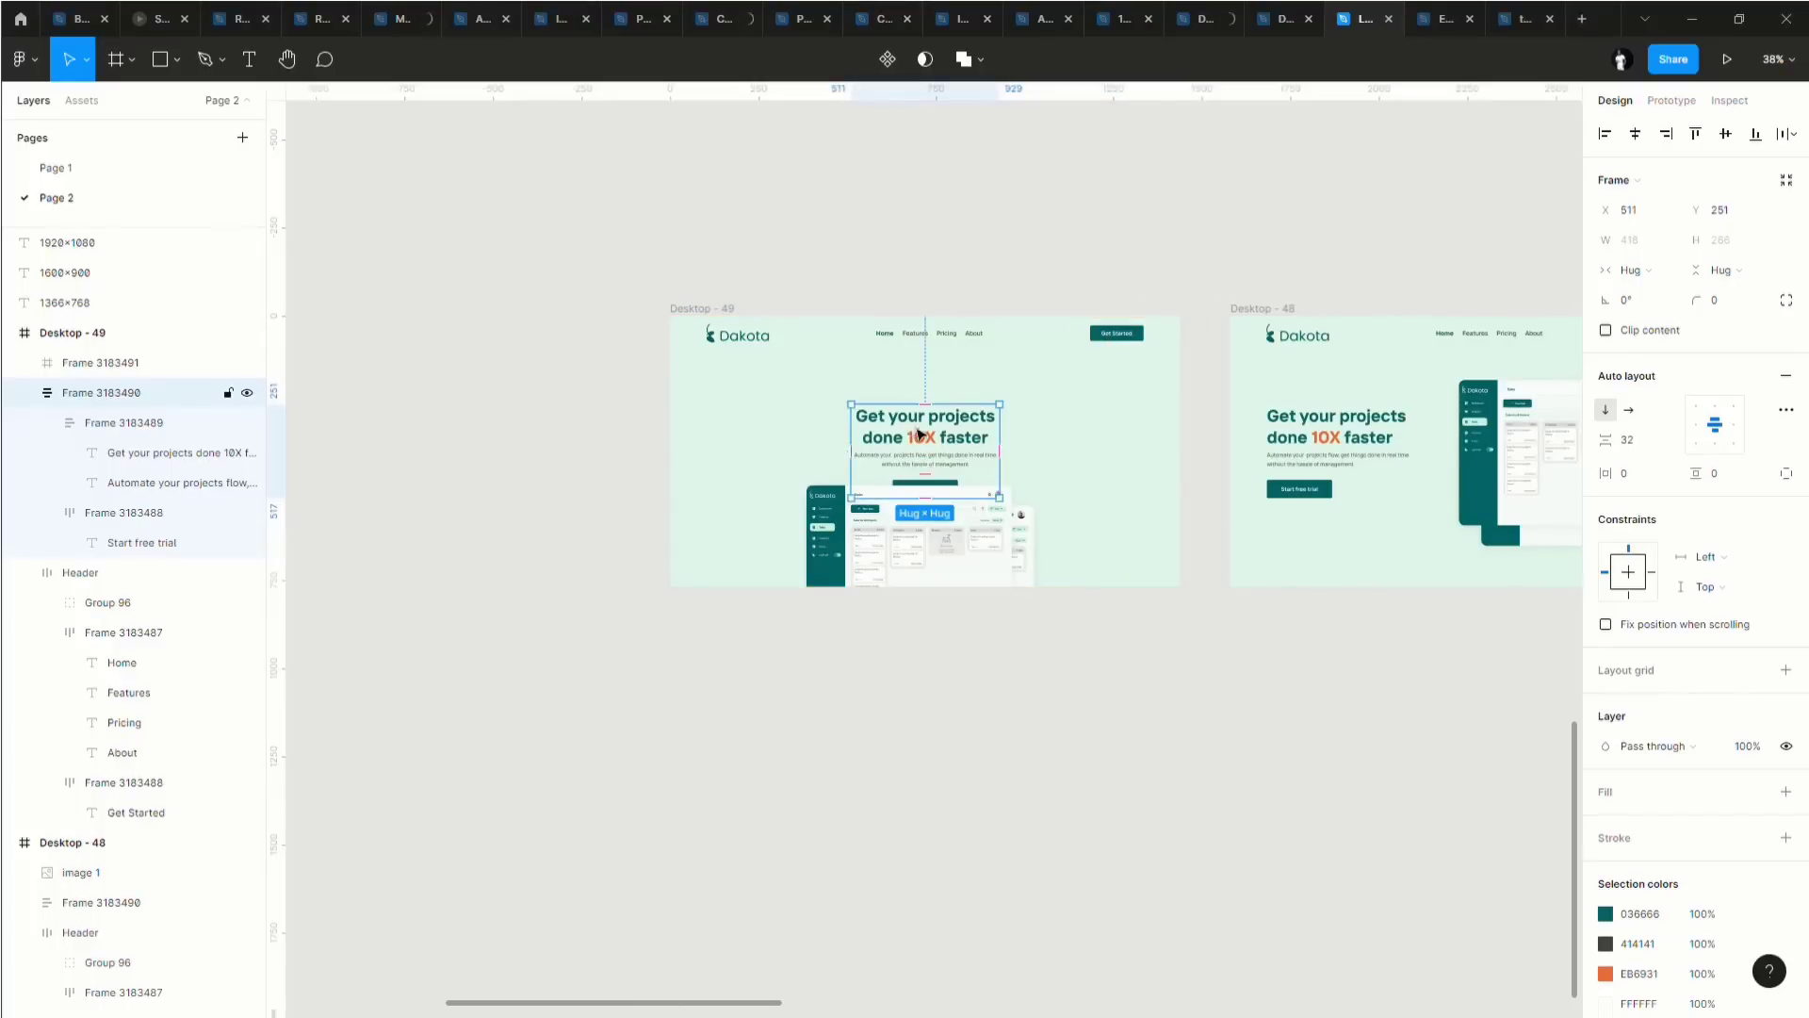
key(Up)
key(Up)
key(Up)
key(Up)
key(Up)
key(Up)
key(Up)
key(Up)
key(Up)
key(Up)
key(Up)
key(Up)
key(Up)
key(Up)
key(Up)
key(Up)
key(Up)
key(Up)
key(Up)
key(Up)
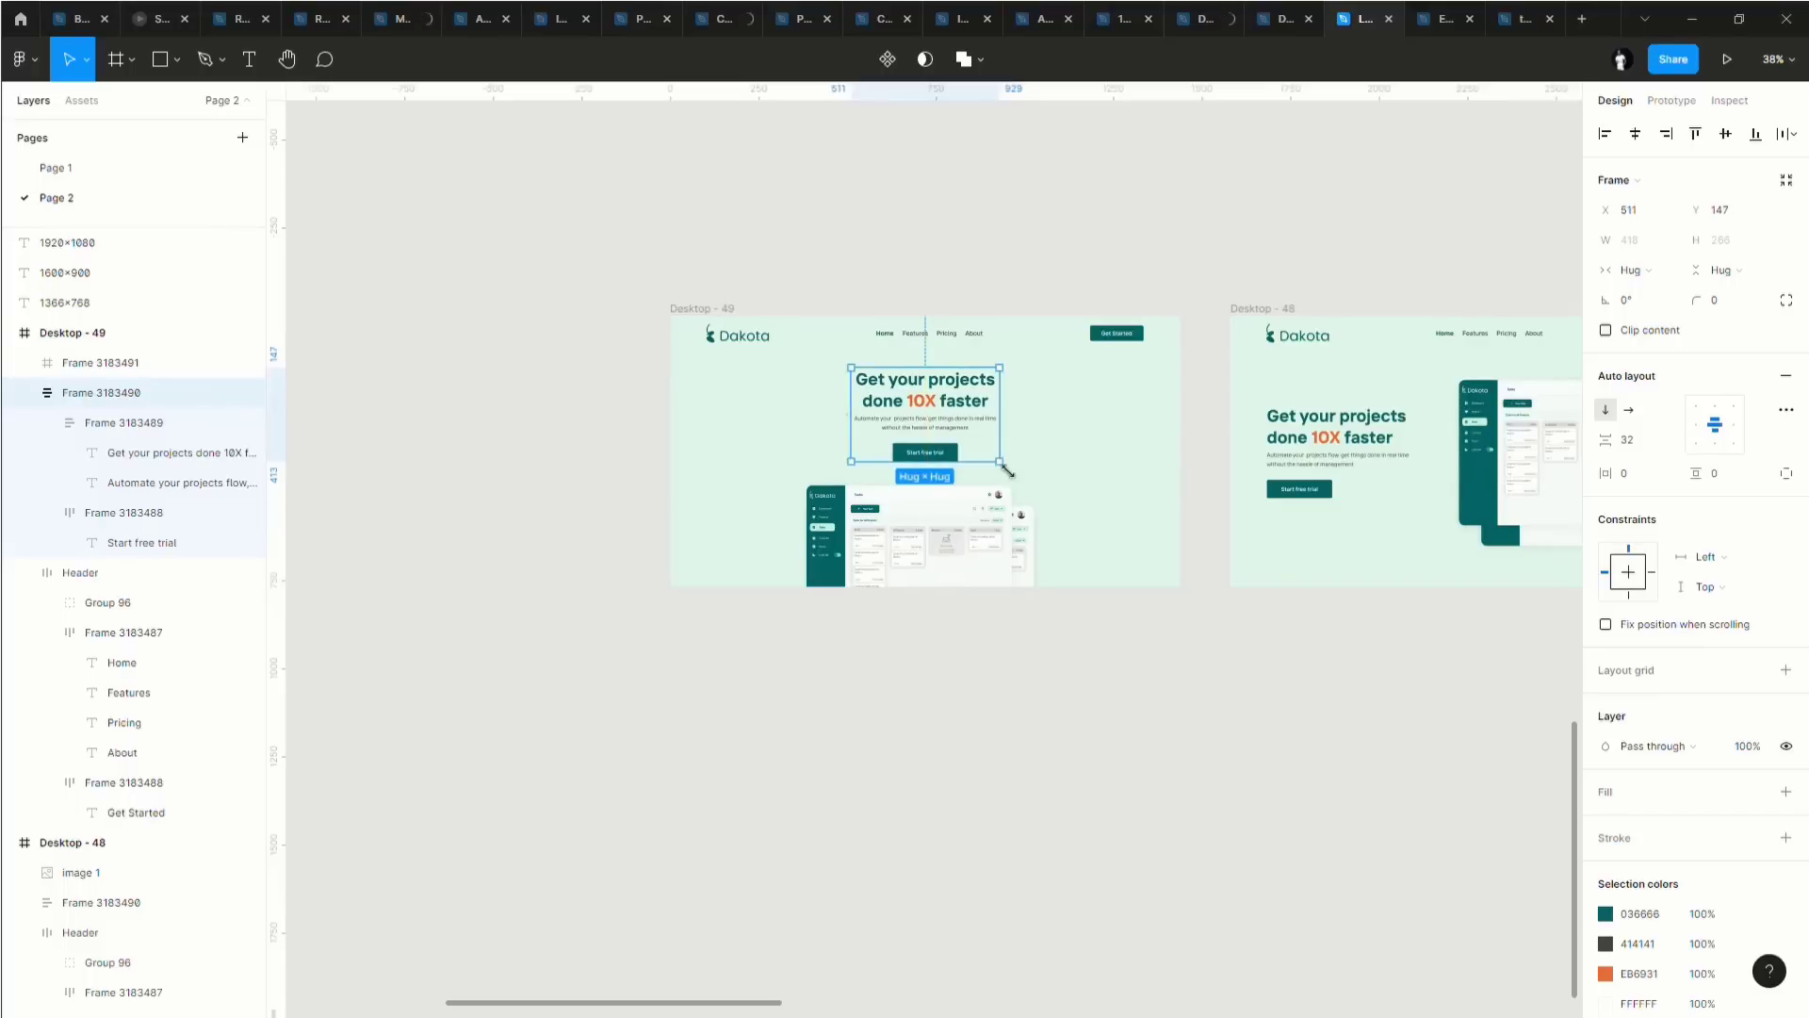
Nudge the dashboard mockup in Desktop - 49 right to X 399 and up to Y 461, centred beneath the text block.
scroll(996, 452, up, 5)
scroll(985, 466, up, 2)
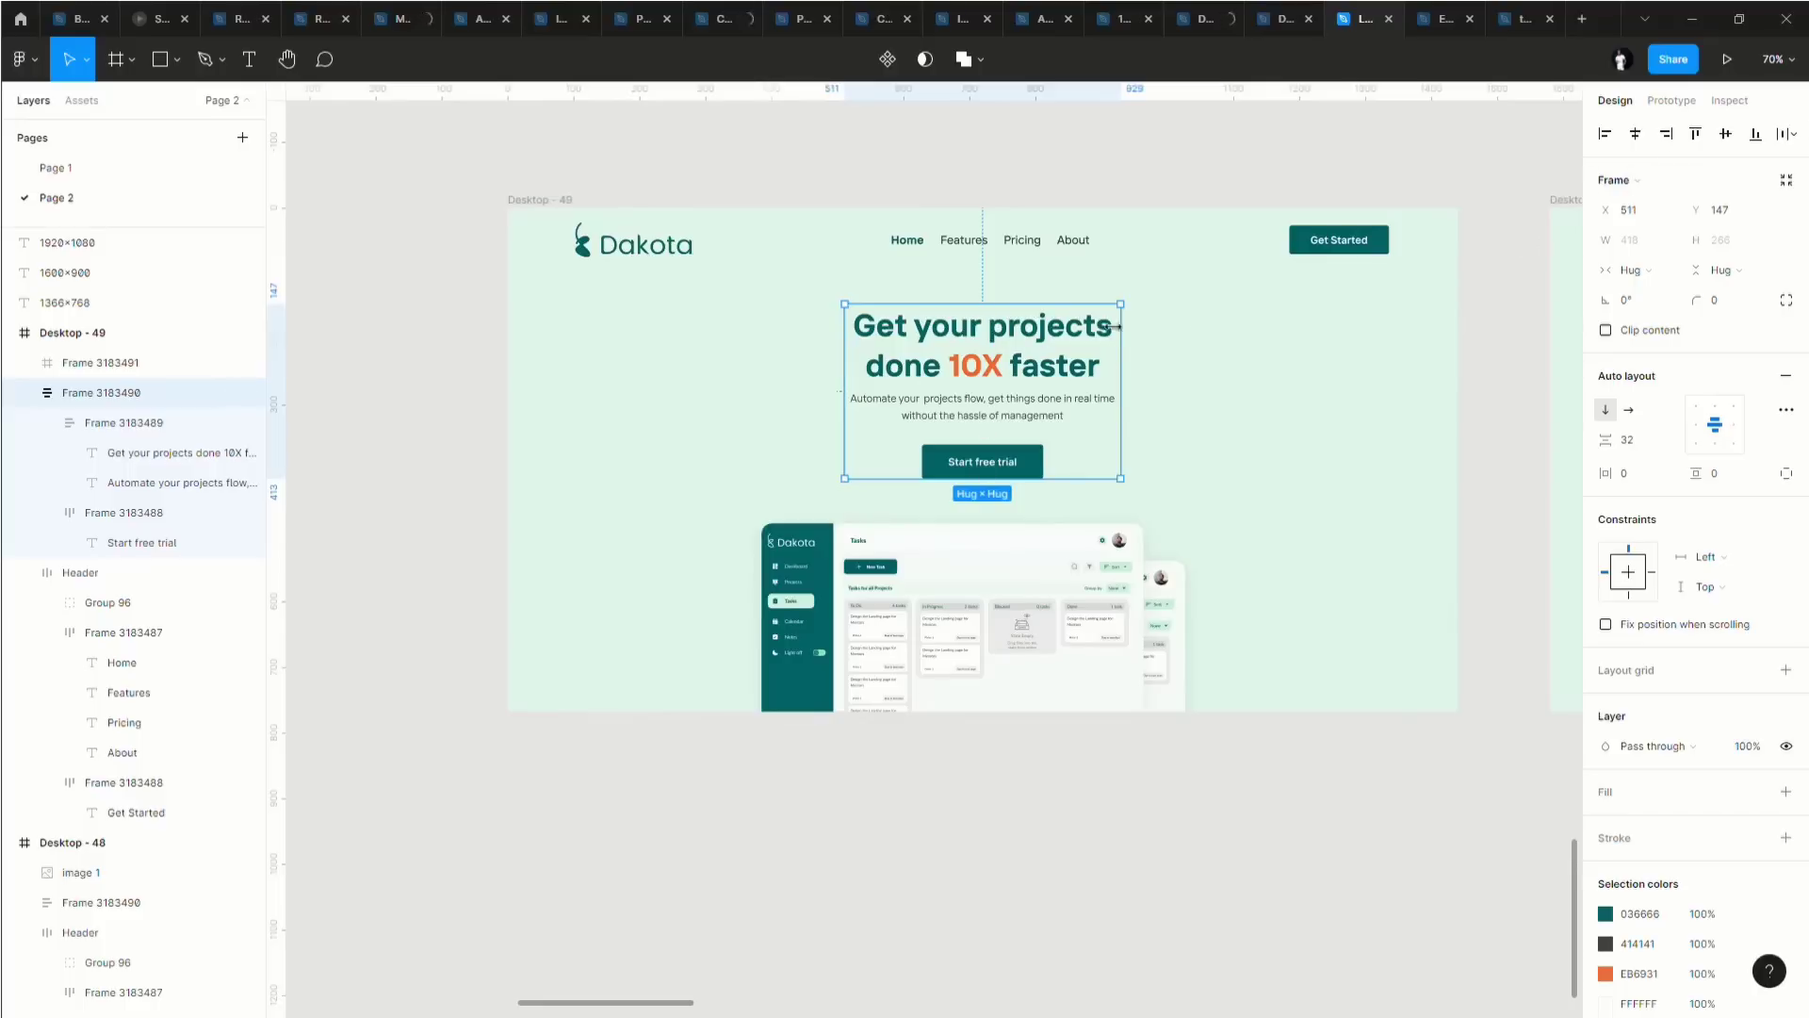
click(1110, 544)
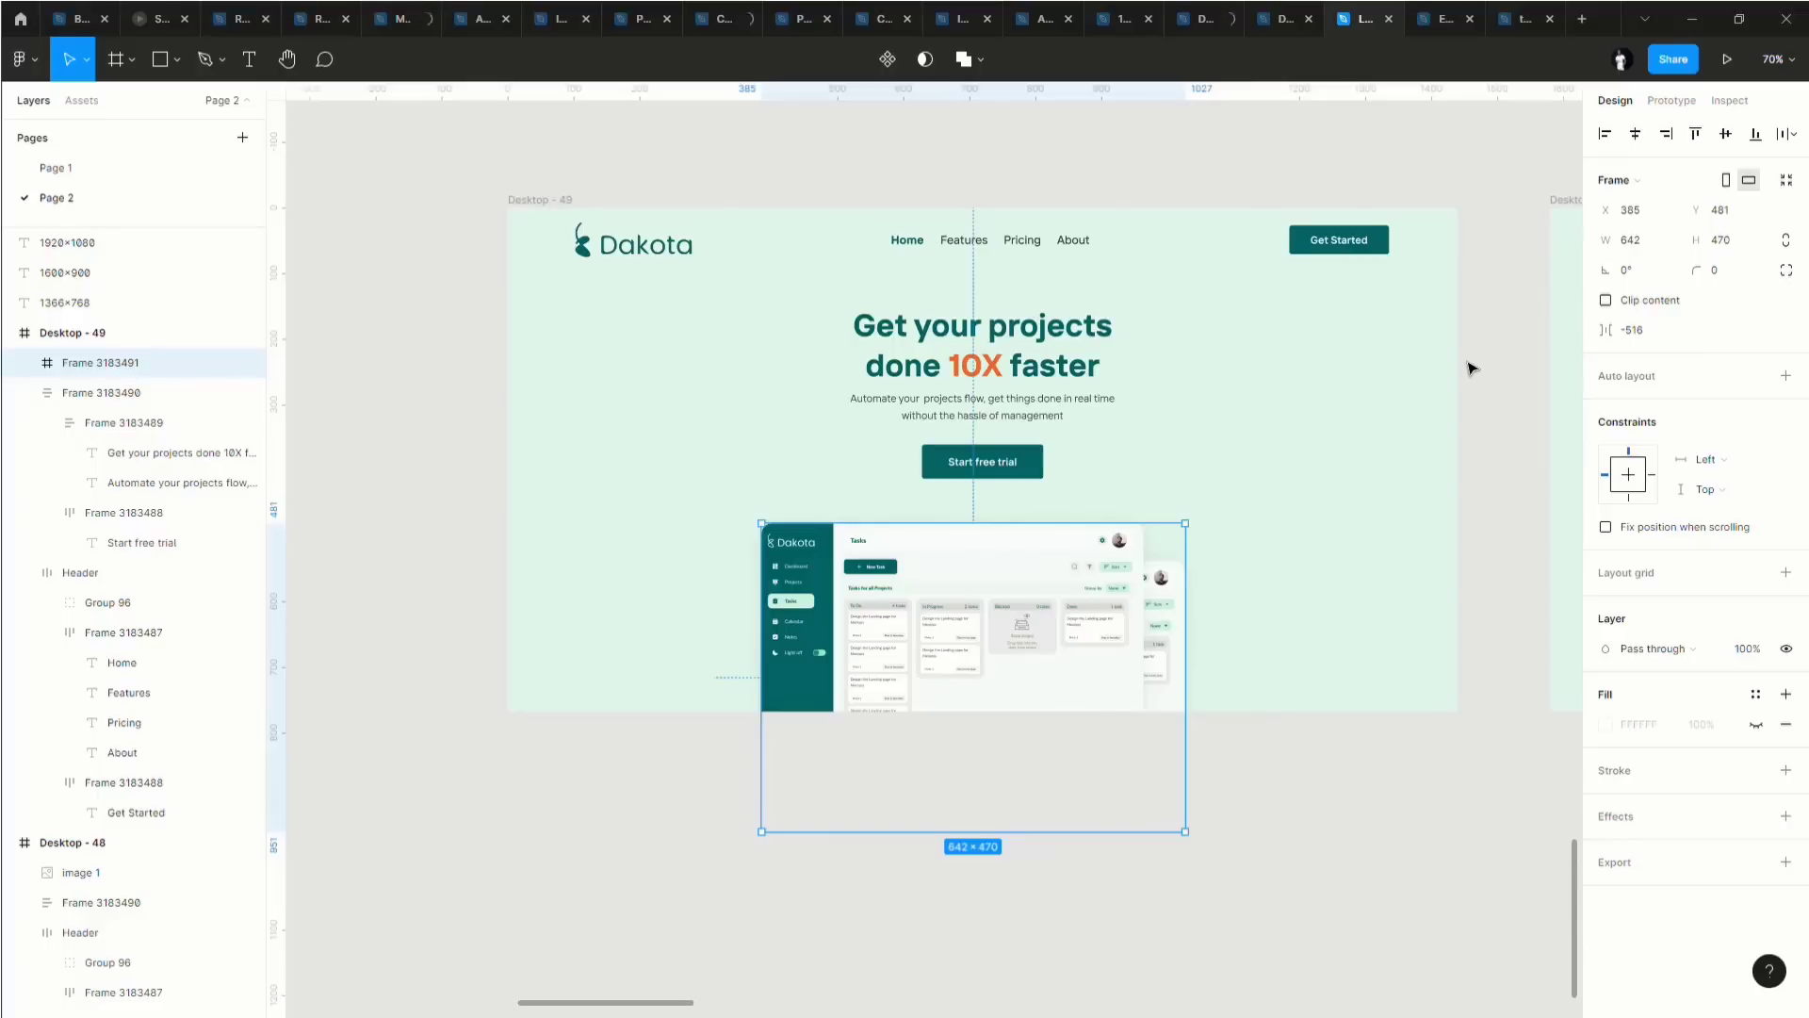
key(Right)
key(Right)
key(Right)
key(Right)
key(Right)
key(Right)
key(Right)
key(Right)
key(Right)
key(Right)
key(Right)
key(Right)
key(Right)
key(Right)
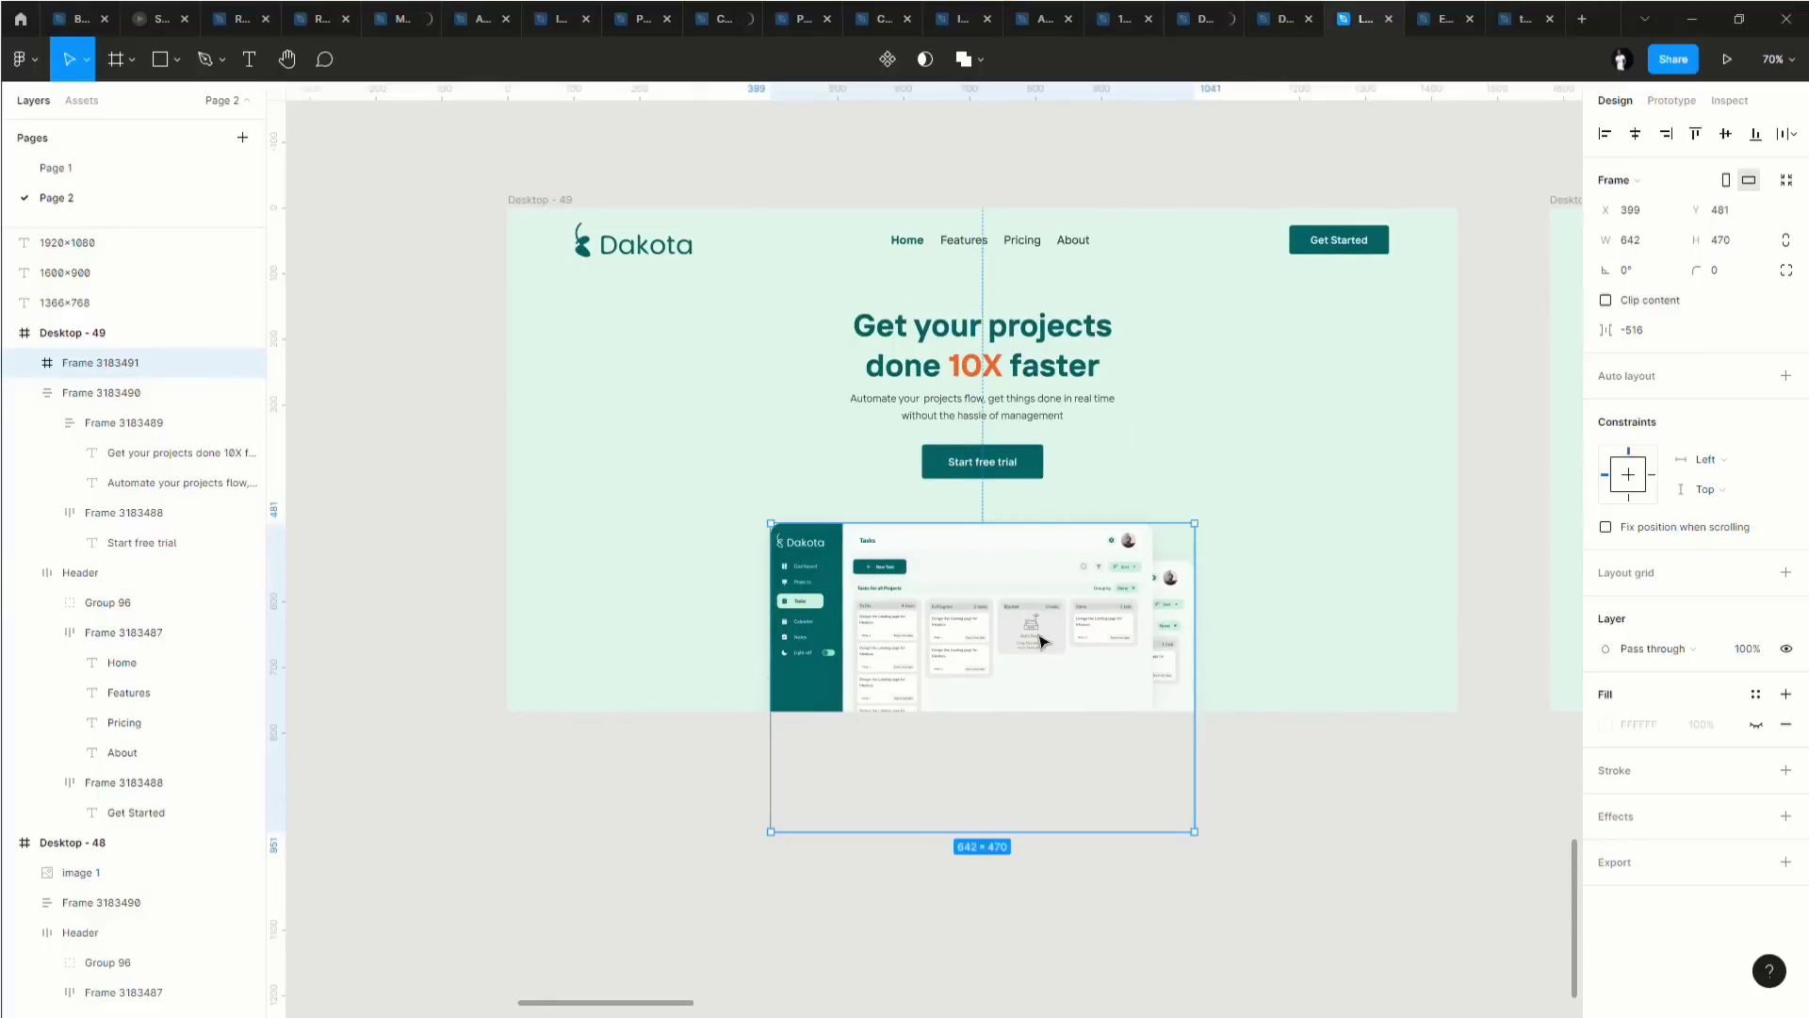
key(shift+Up)
key(shift+Up)
key(shift+Up)
key(shift+Up)
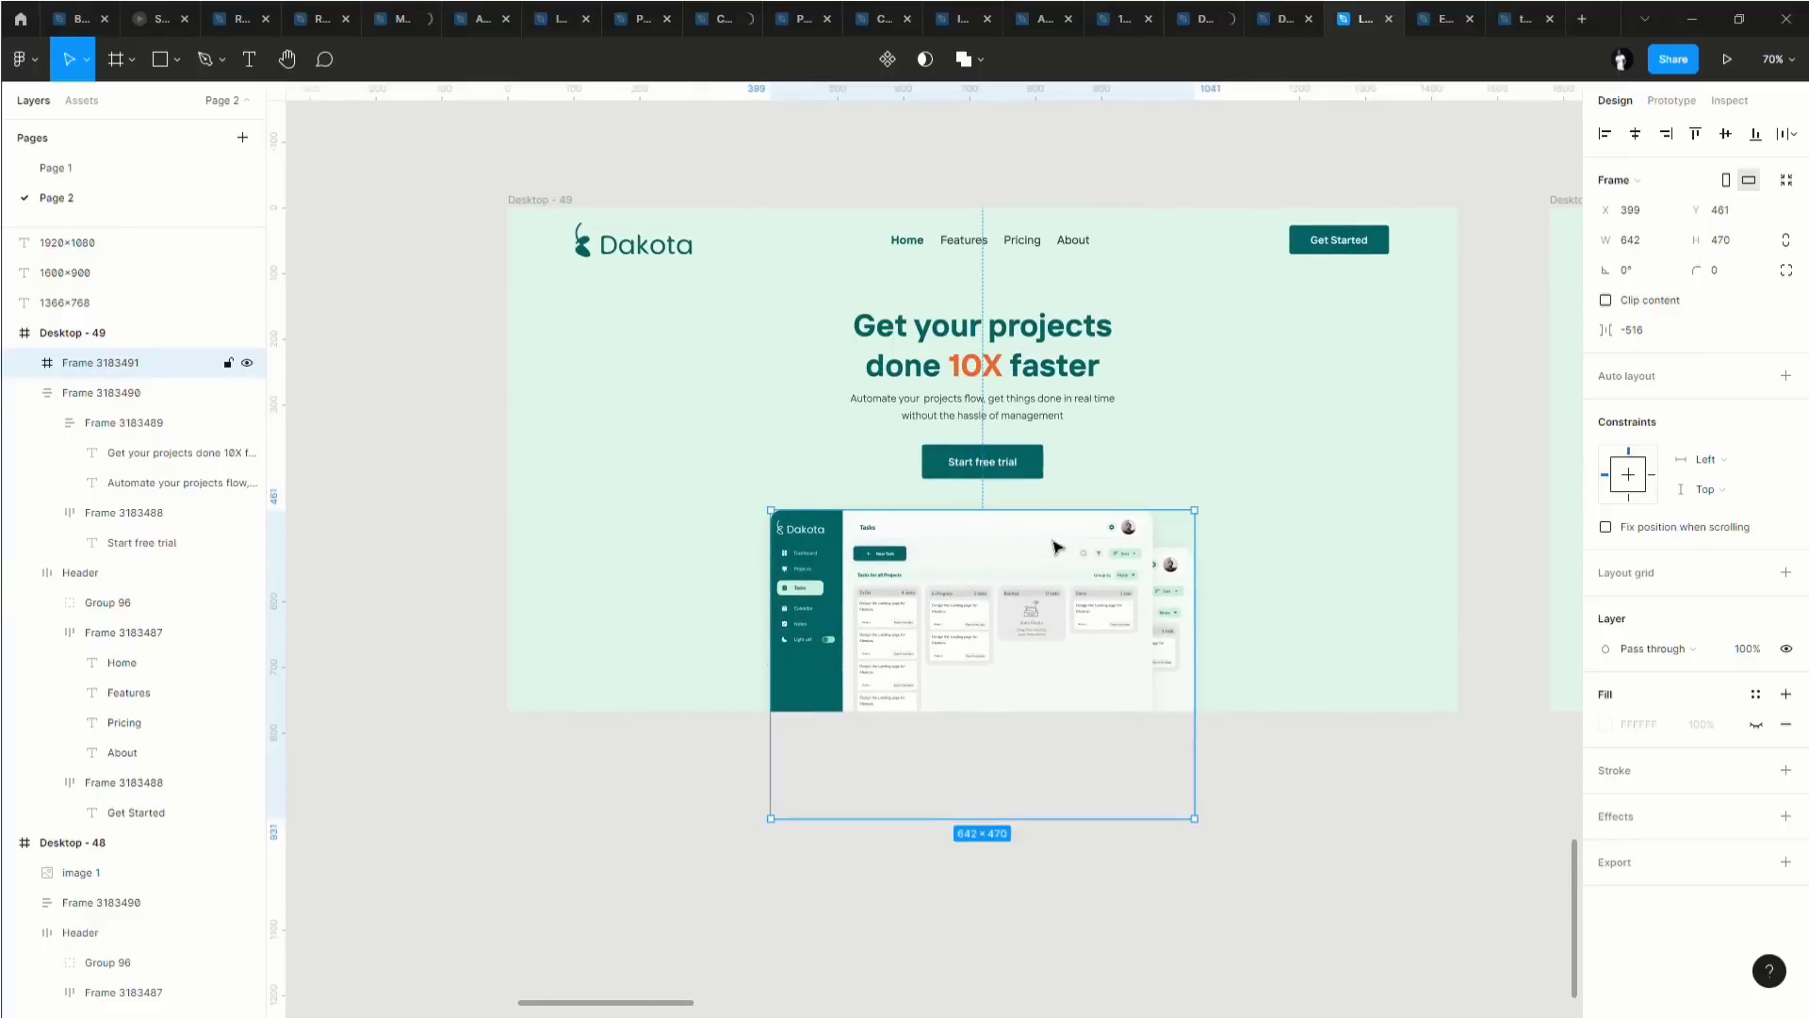
scroll(1165, 562, right, 1)
key(Escape)
Extend the Desktop - 49 frame downward to a height of 990 to contain the whole dashboard mockup.
scroll(1159, 485, down, 3)
scroll(1159, 485, right, 2)
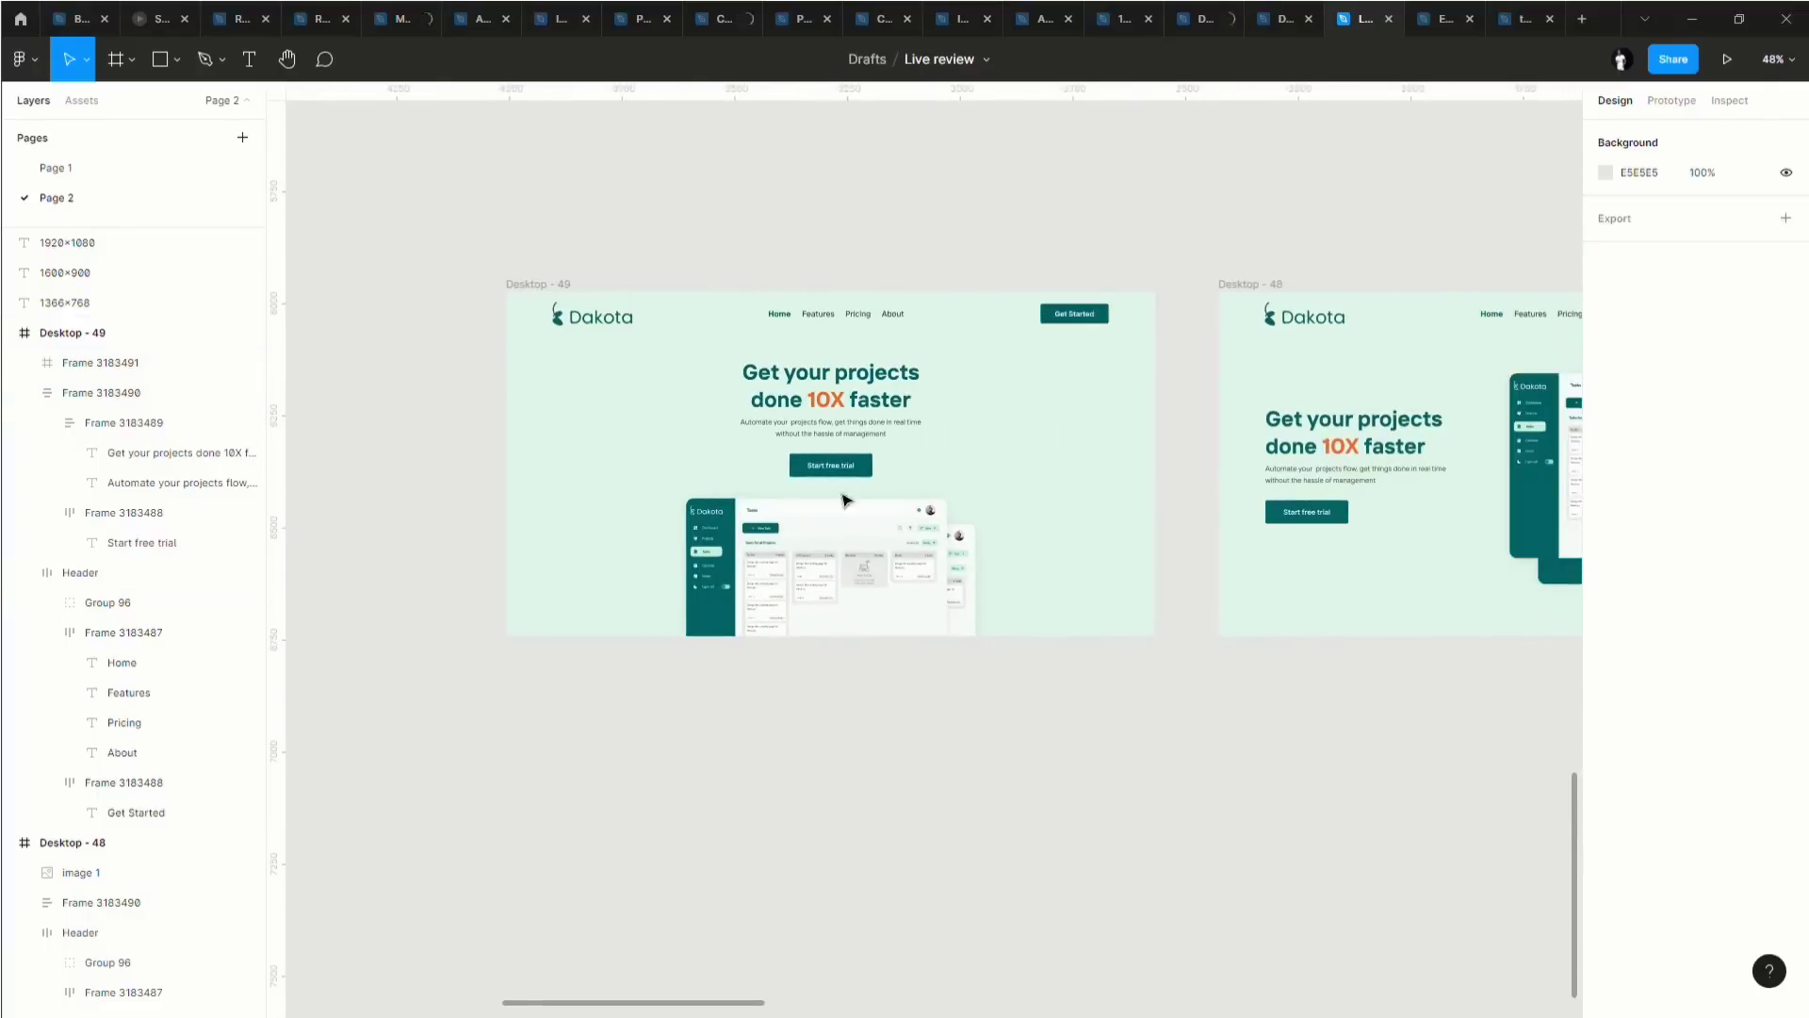
click(542, 285)
drag(650, 737, 650, 749)
scroll(697, 711, down, 3)
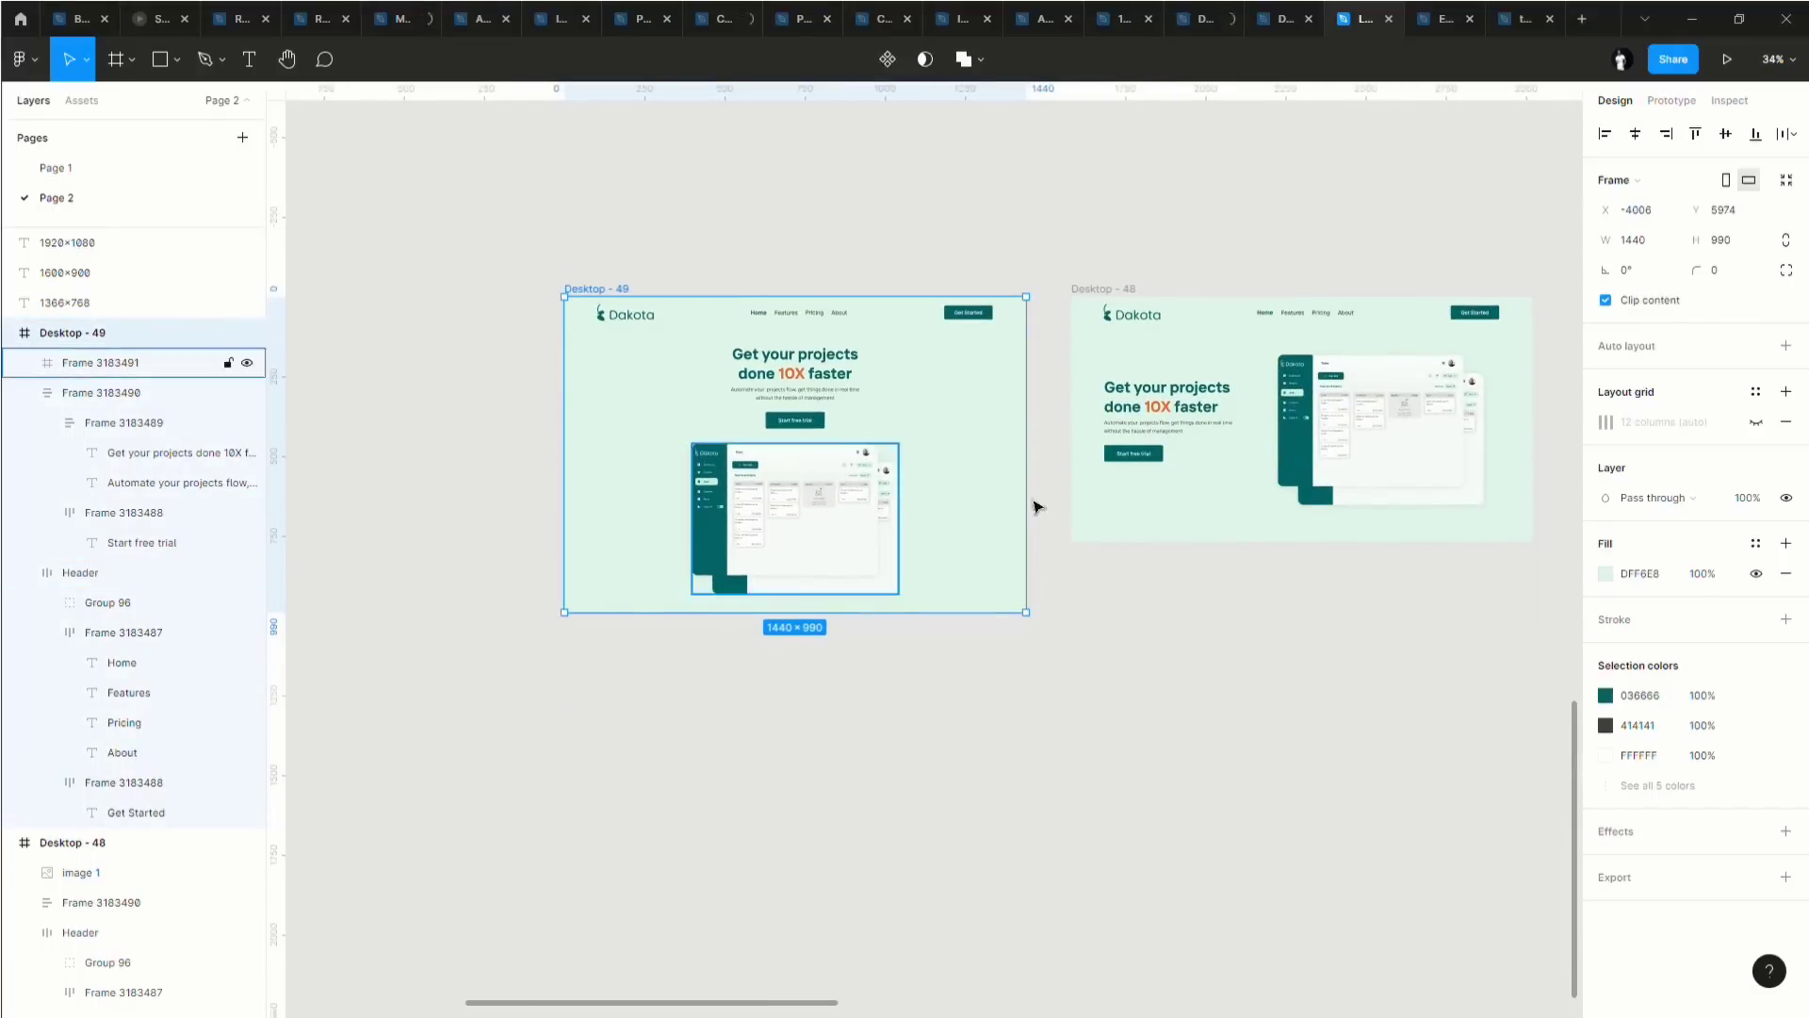
Change the fill of the Desktop - 49 frame to white, FFFFFF.
scroll(1151, 485, right, 3)
scroll(1157, 485, right, 3)
scroll(1027, 457, up, 5)
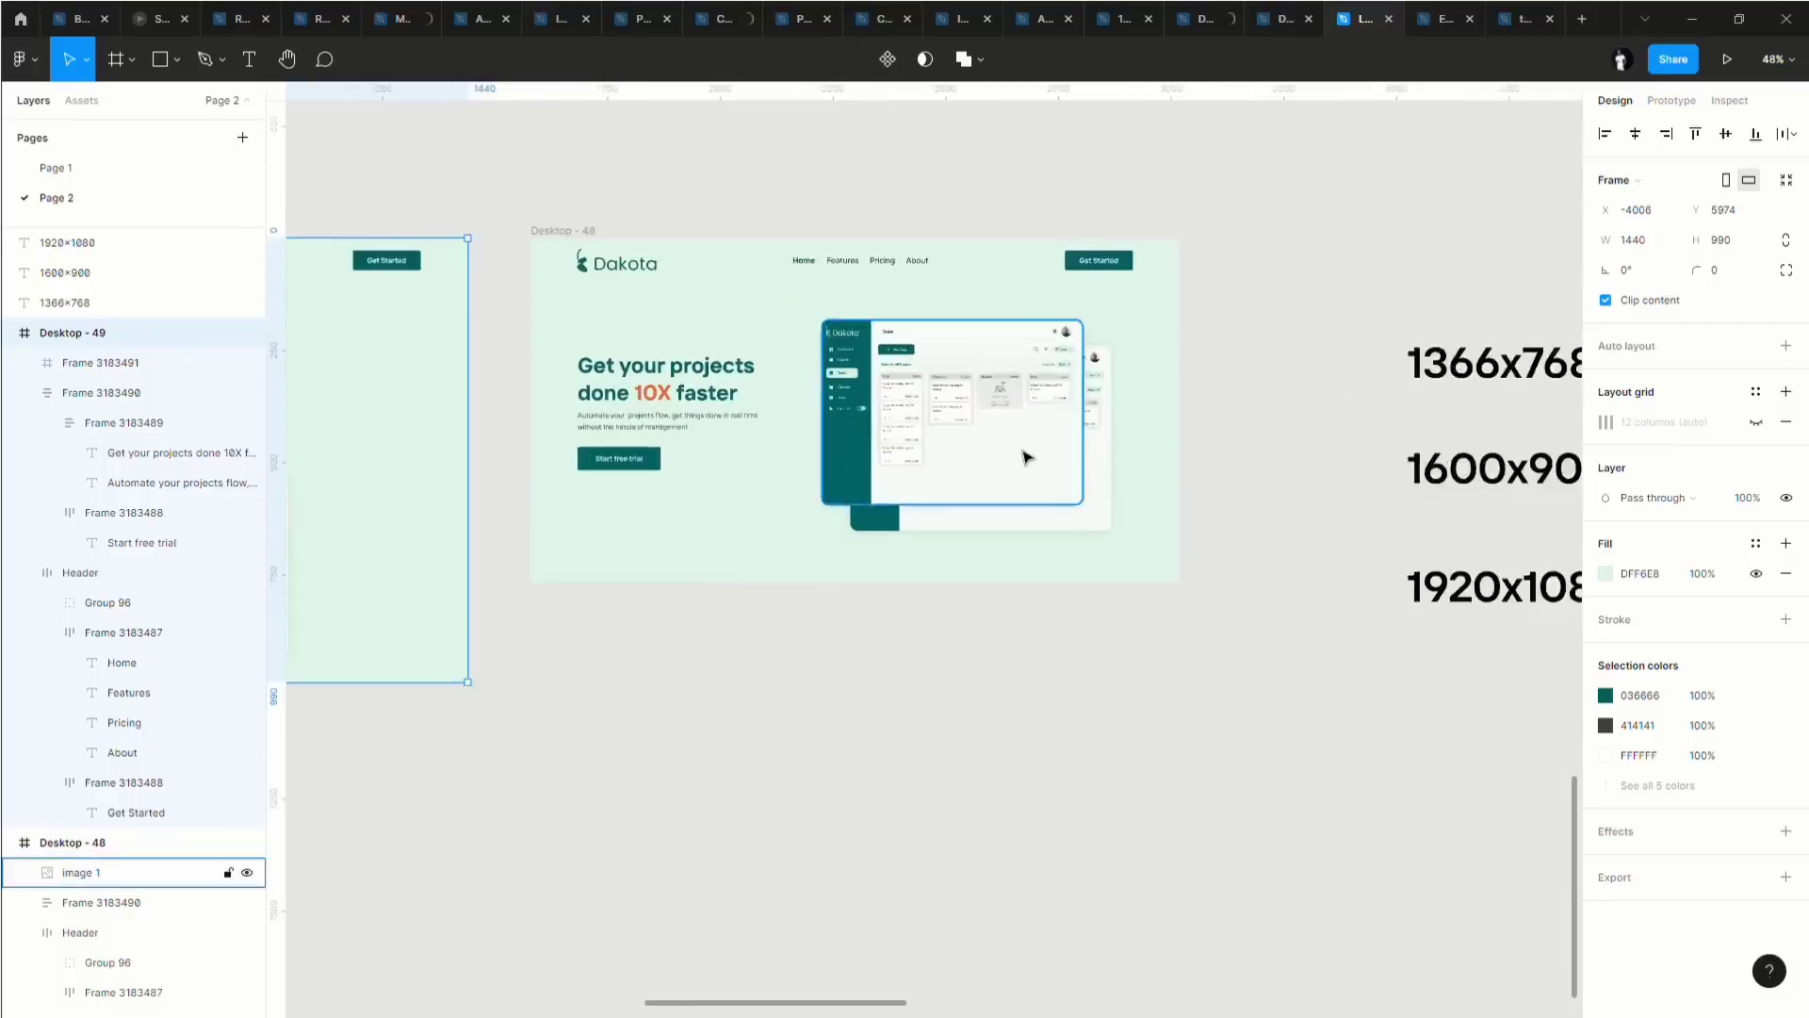
scroll(936, 458, left, 5)
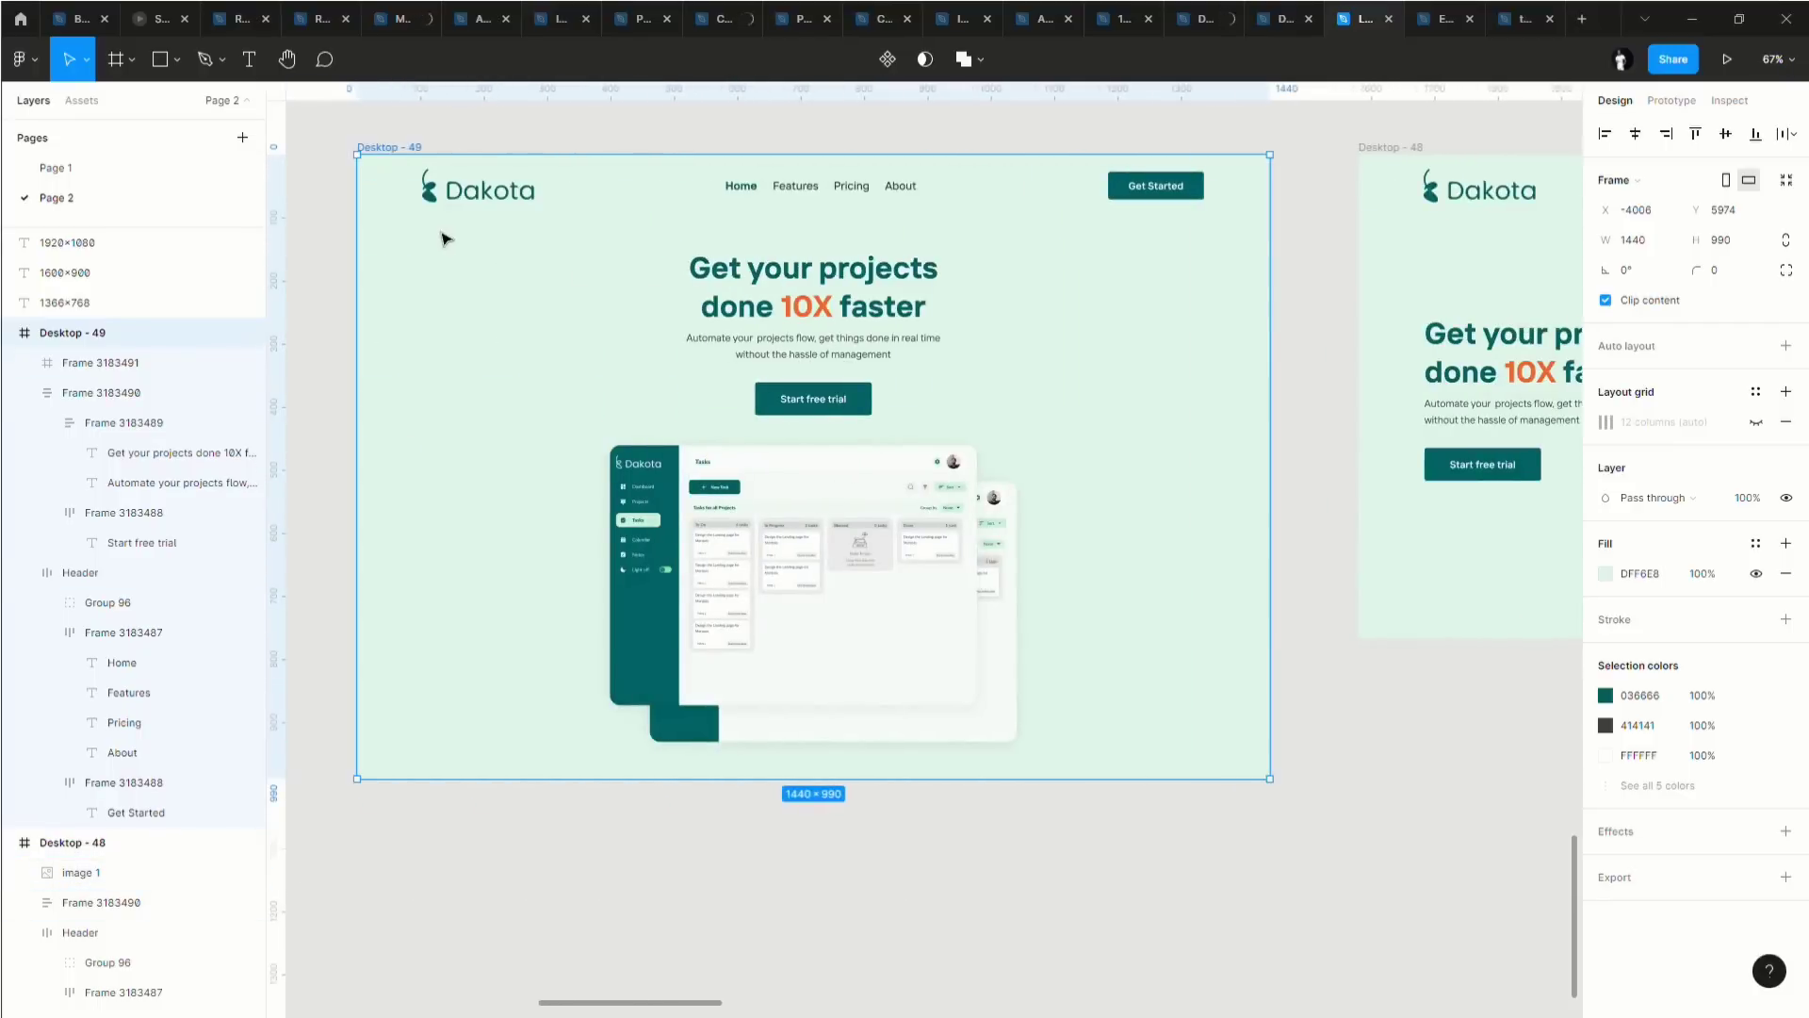
scroll(445, 234, left, 1)
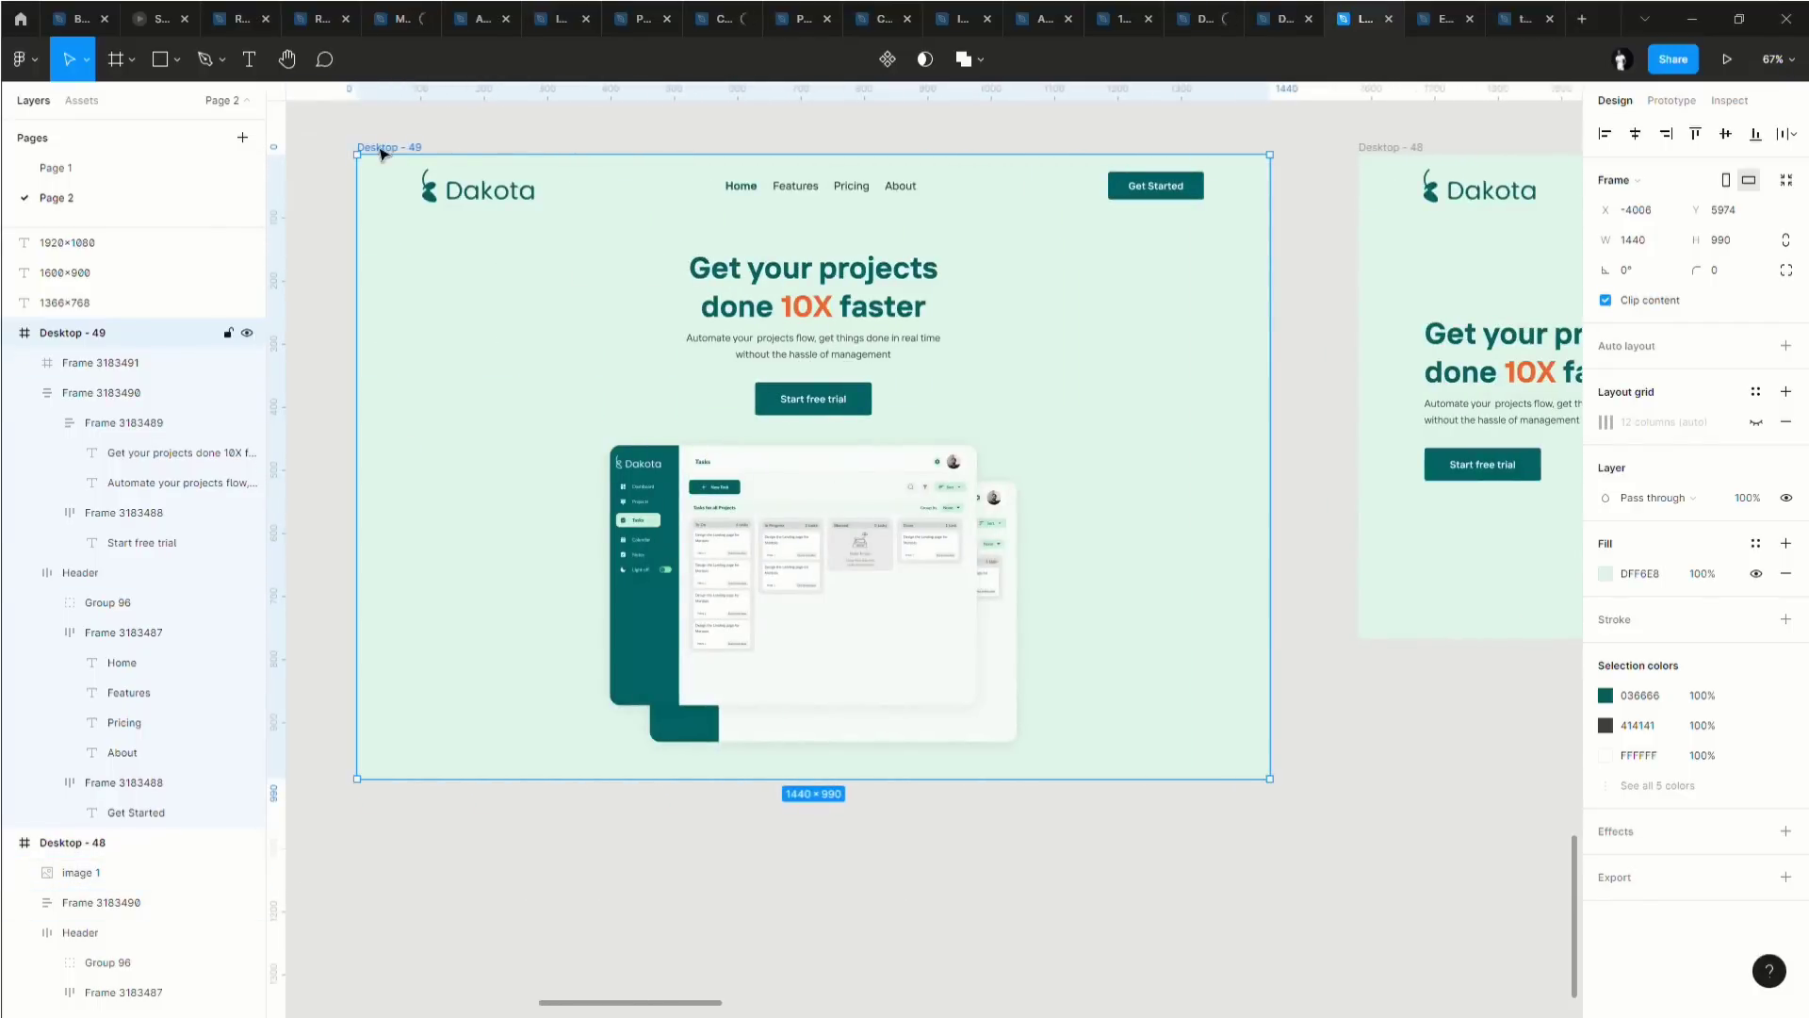
click(1607, 574)
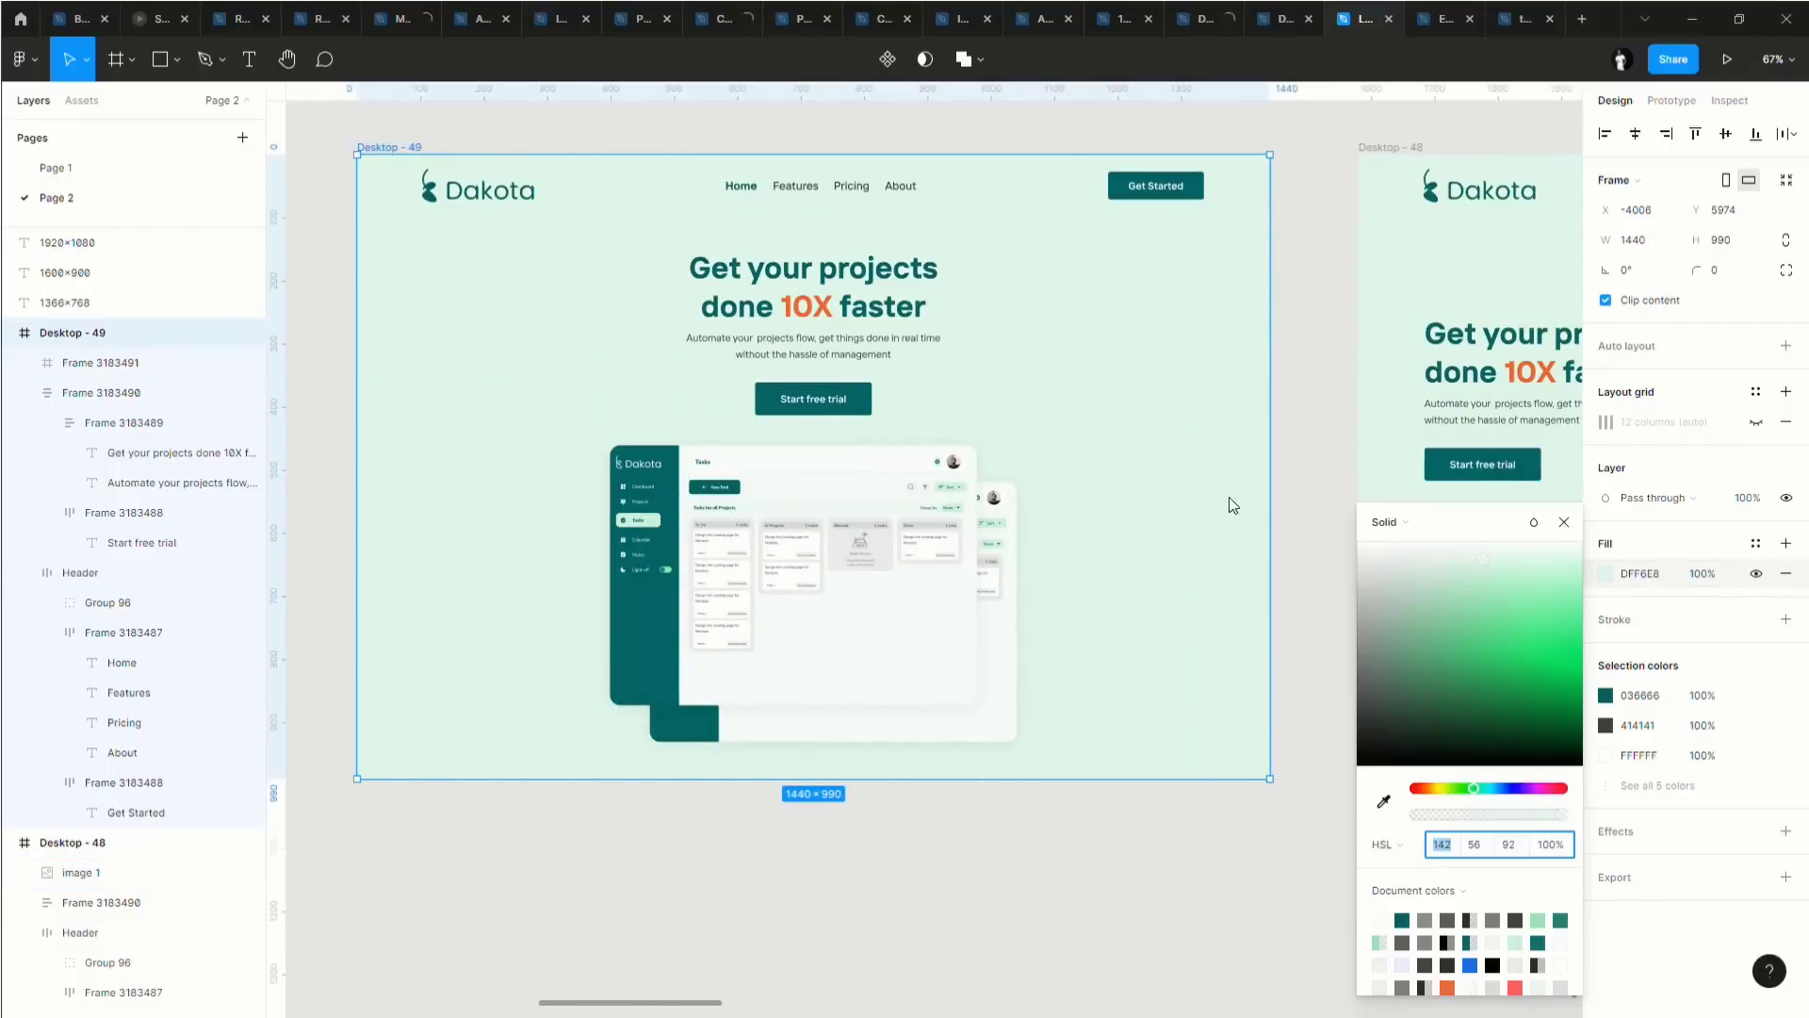
text(FFFFFF)
key(Return)
click(895, 651)
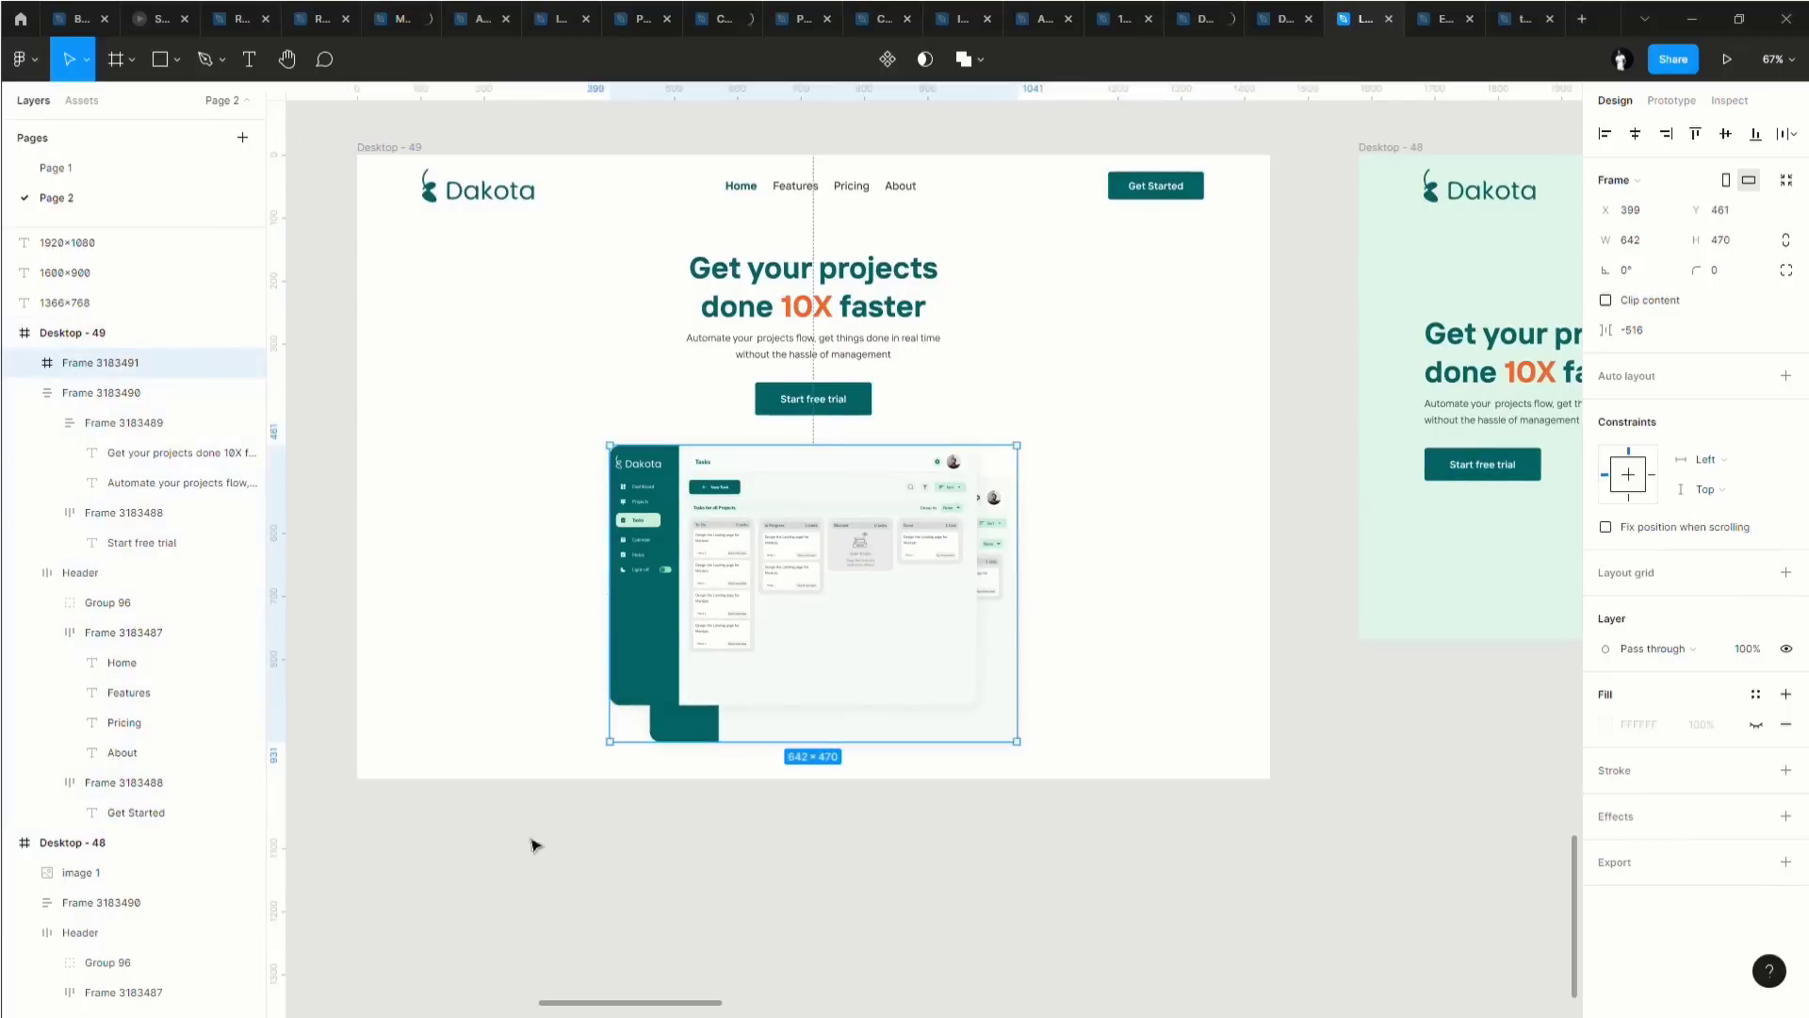
click(657, 876)
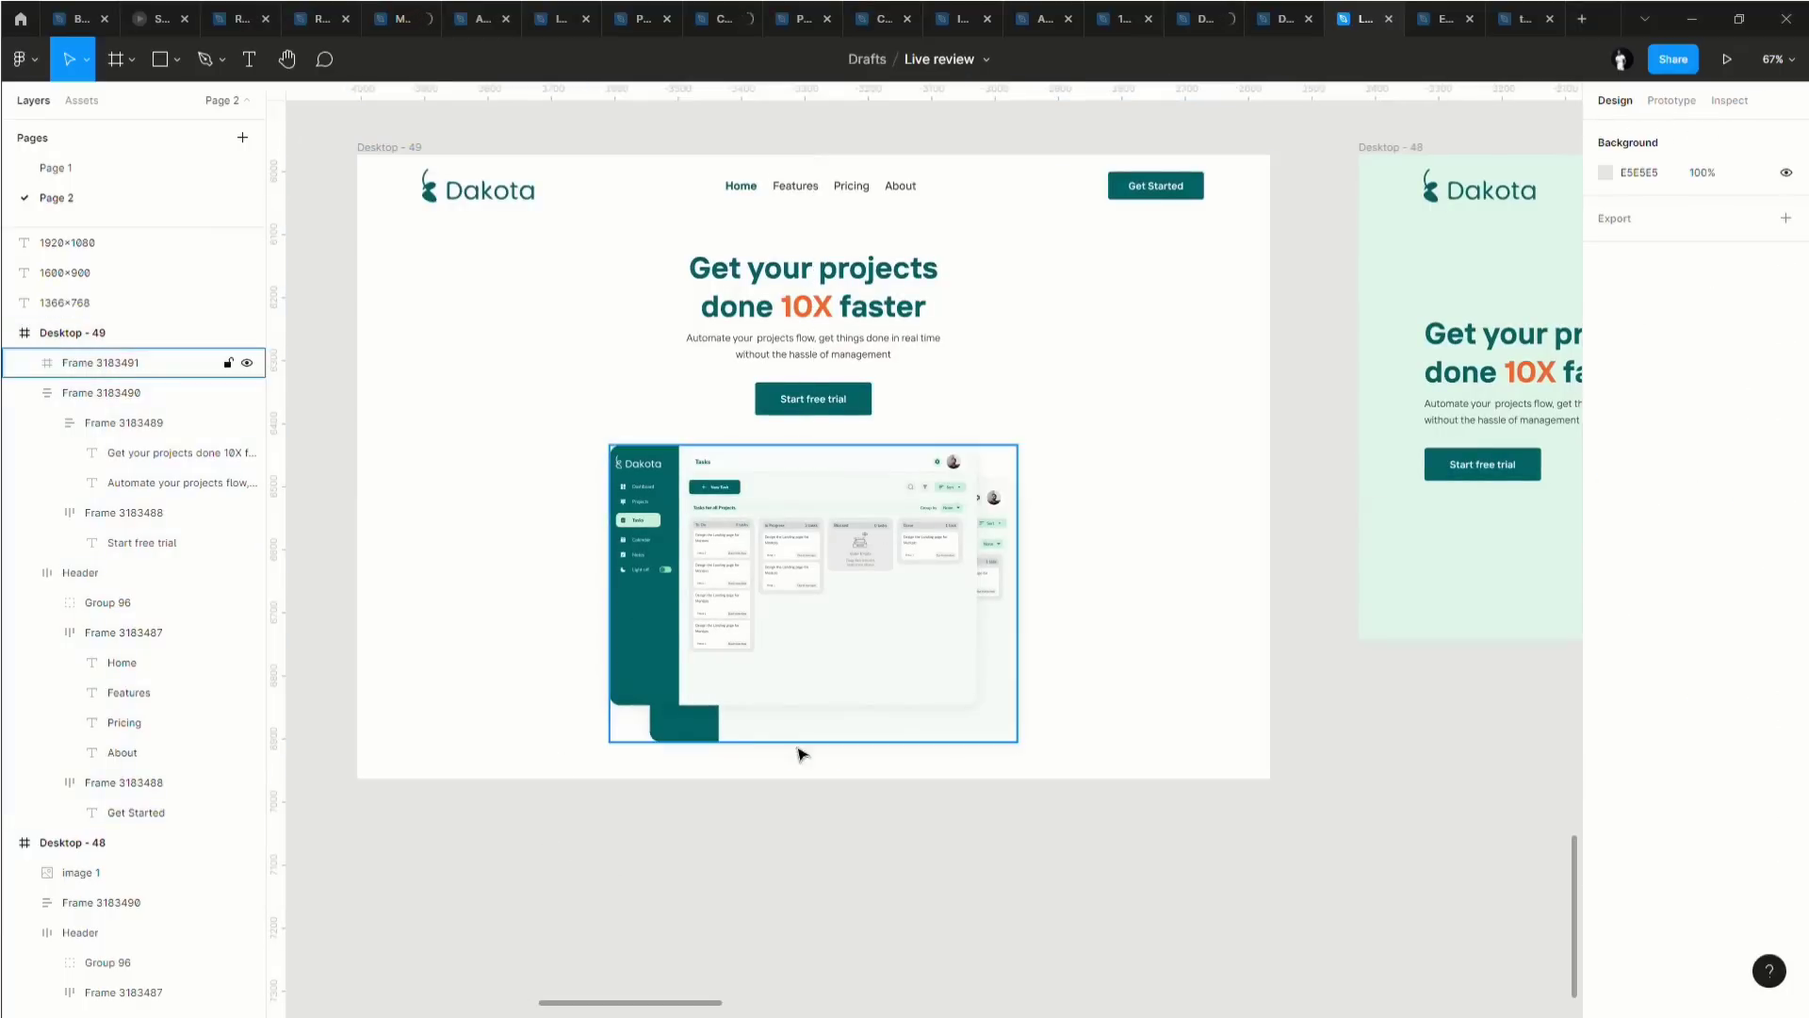
Set the drop shadow of both dashboard images in the Desktop - 49 mockup to 15% opacity and a blur of 32.
click(780, 651)
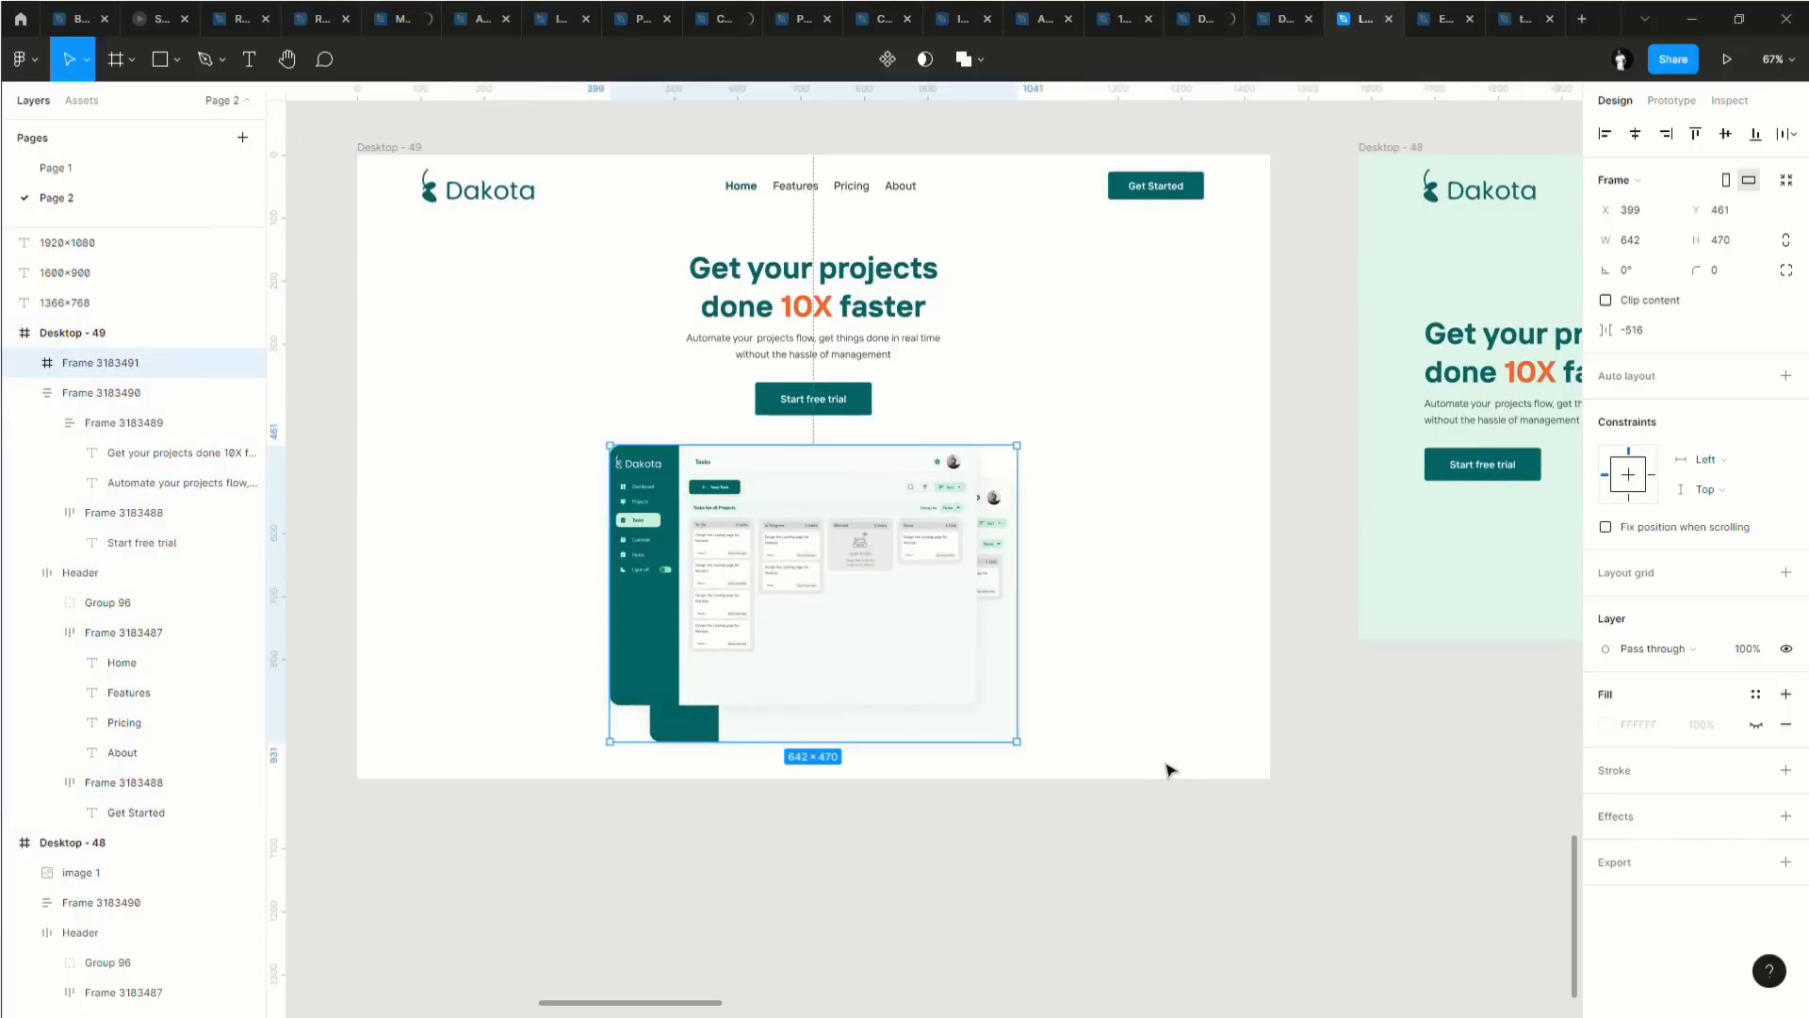
key(Return)
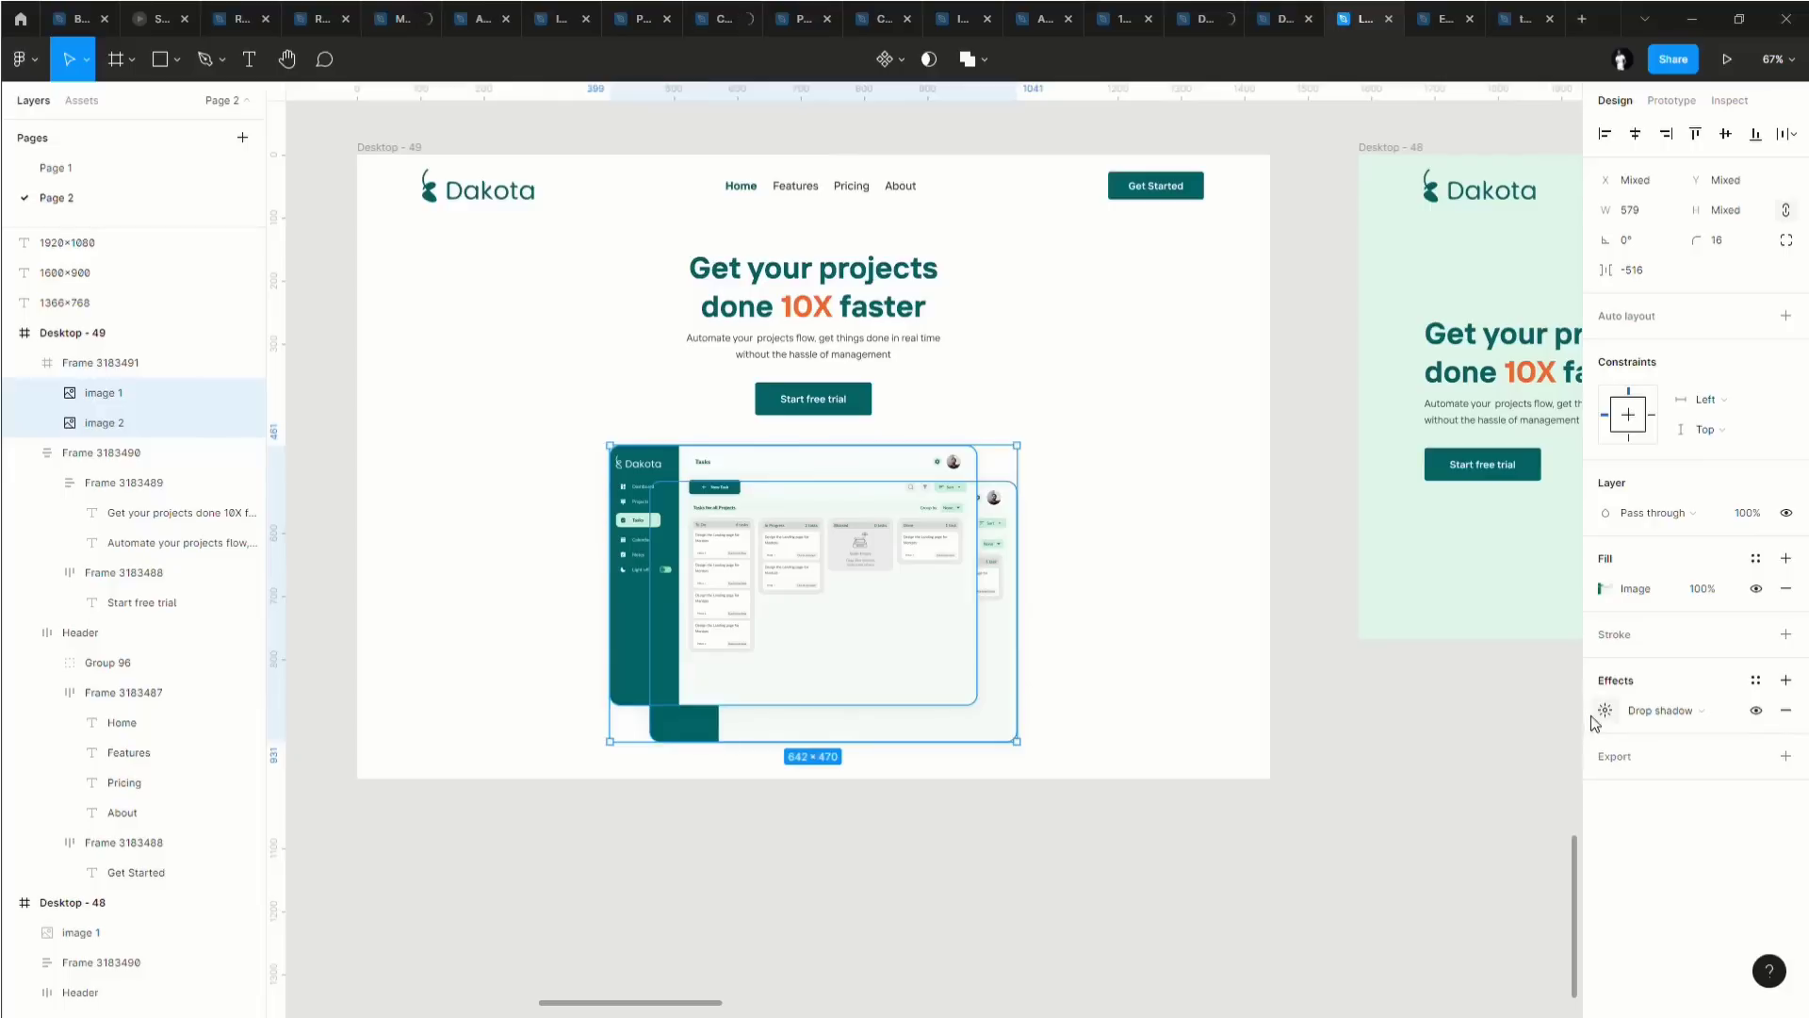
key(Escape)
key(Return)
key(Escape)
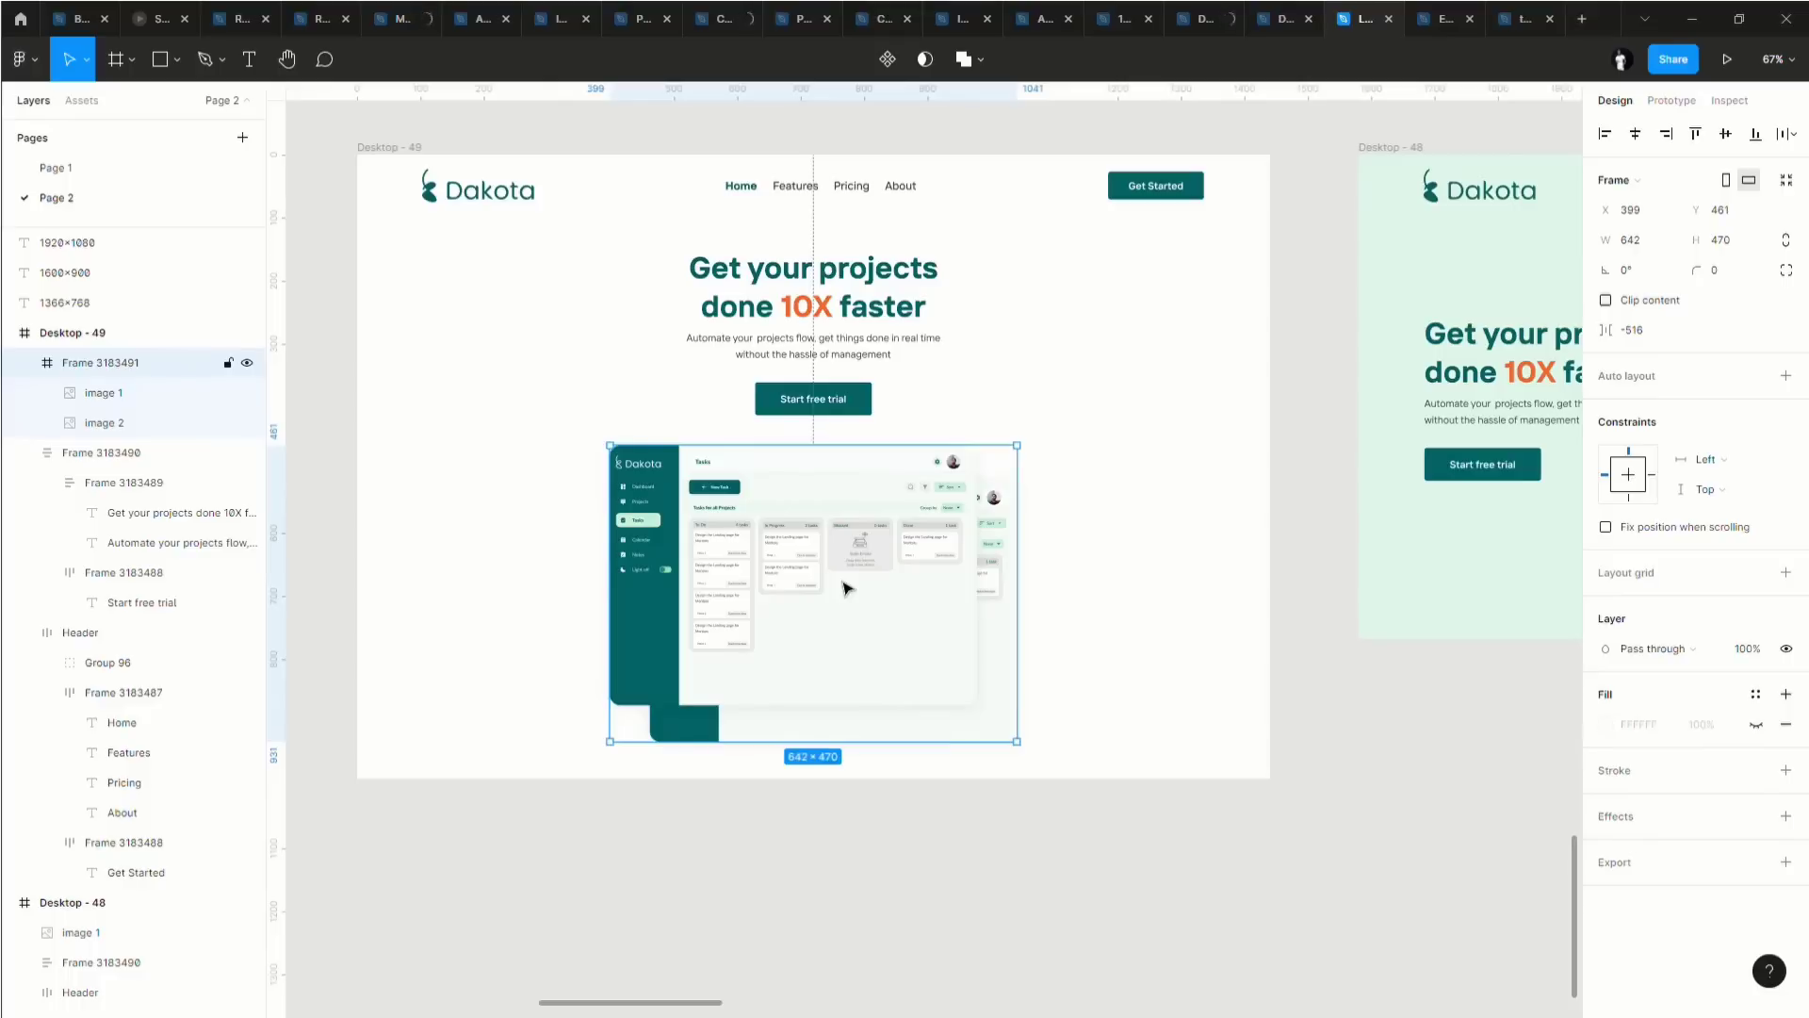
key(Return)
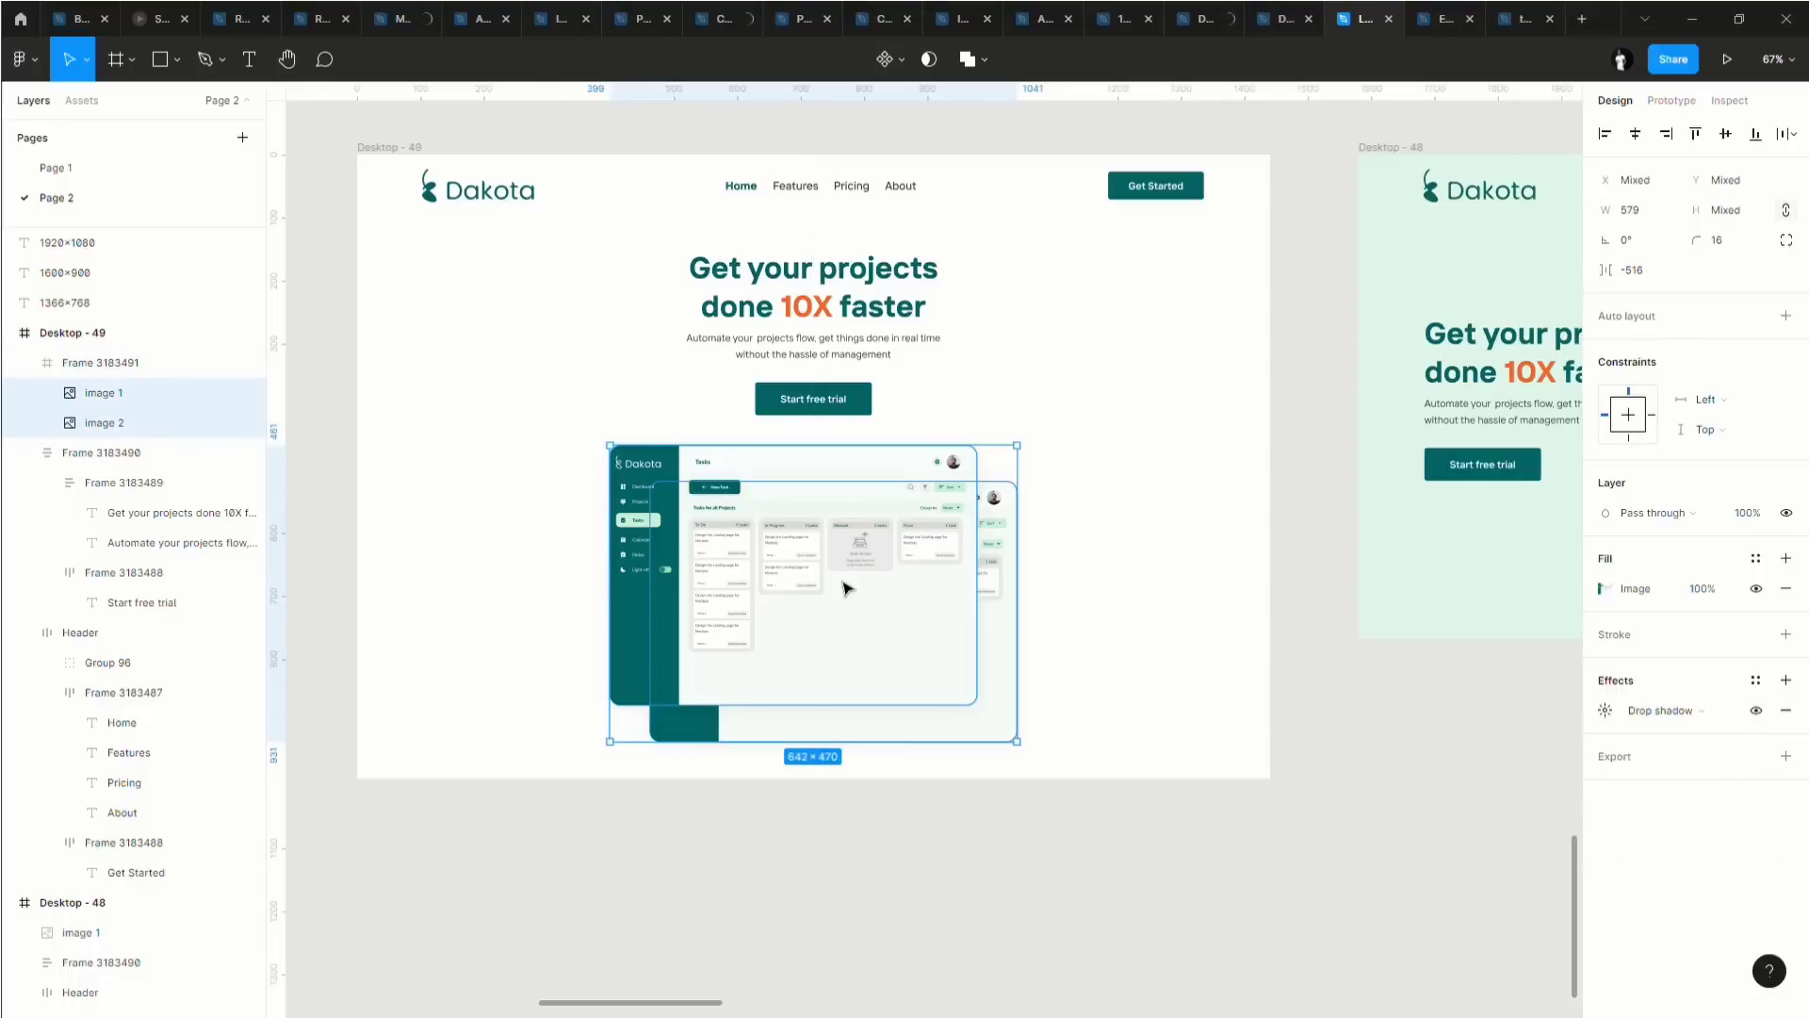
click(1604, 712)
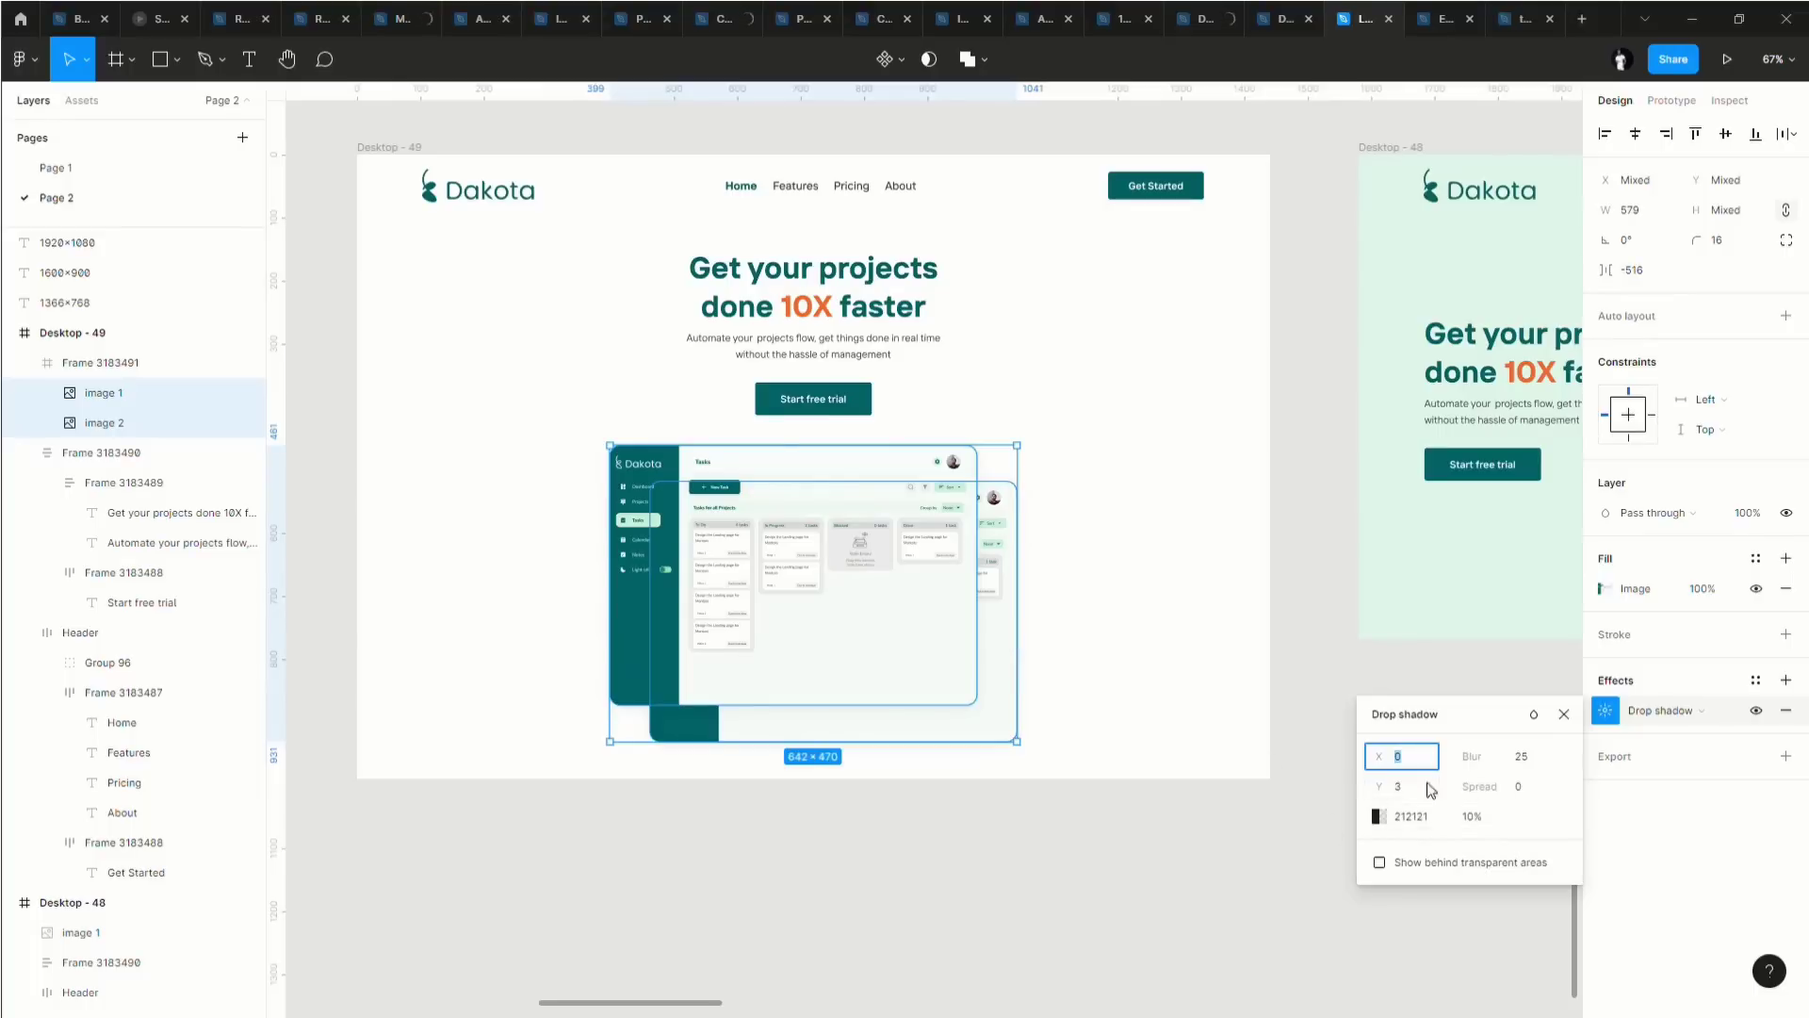
click(1473, 820)
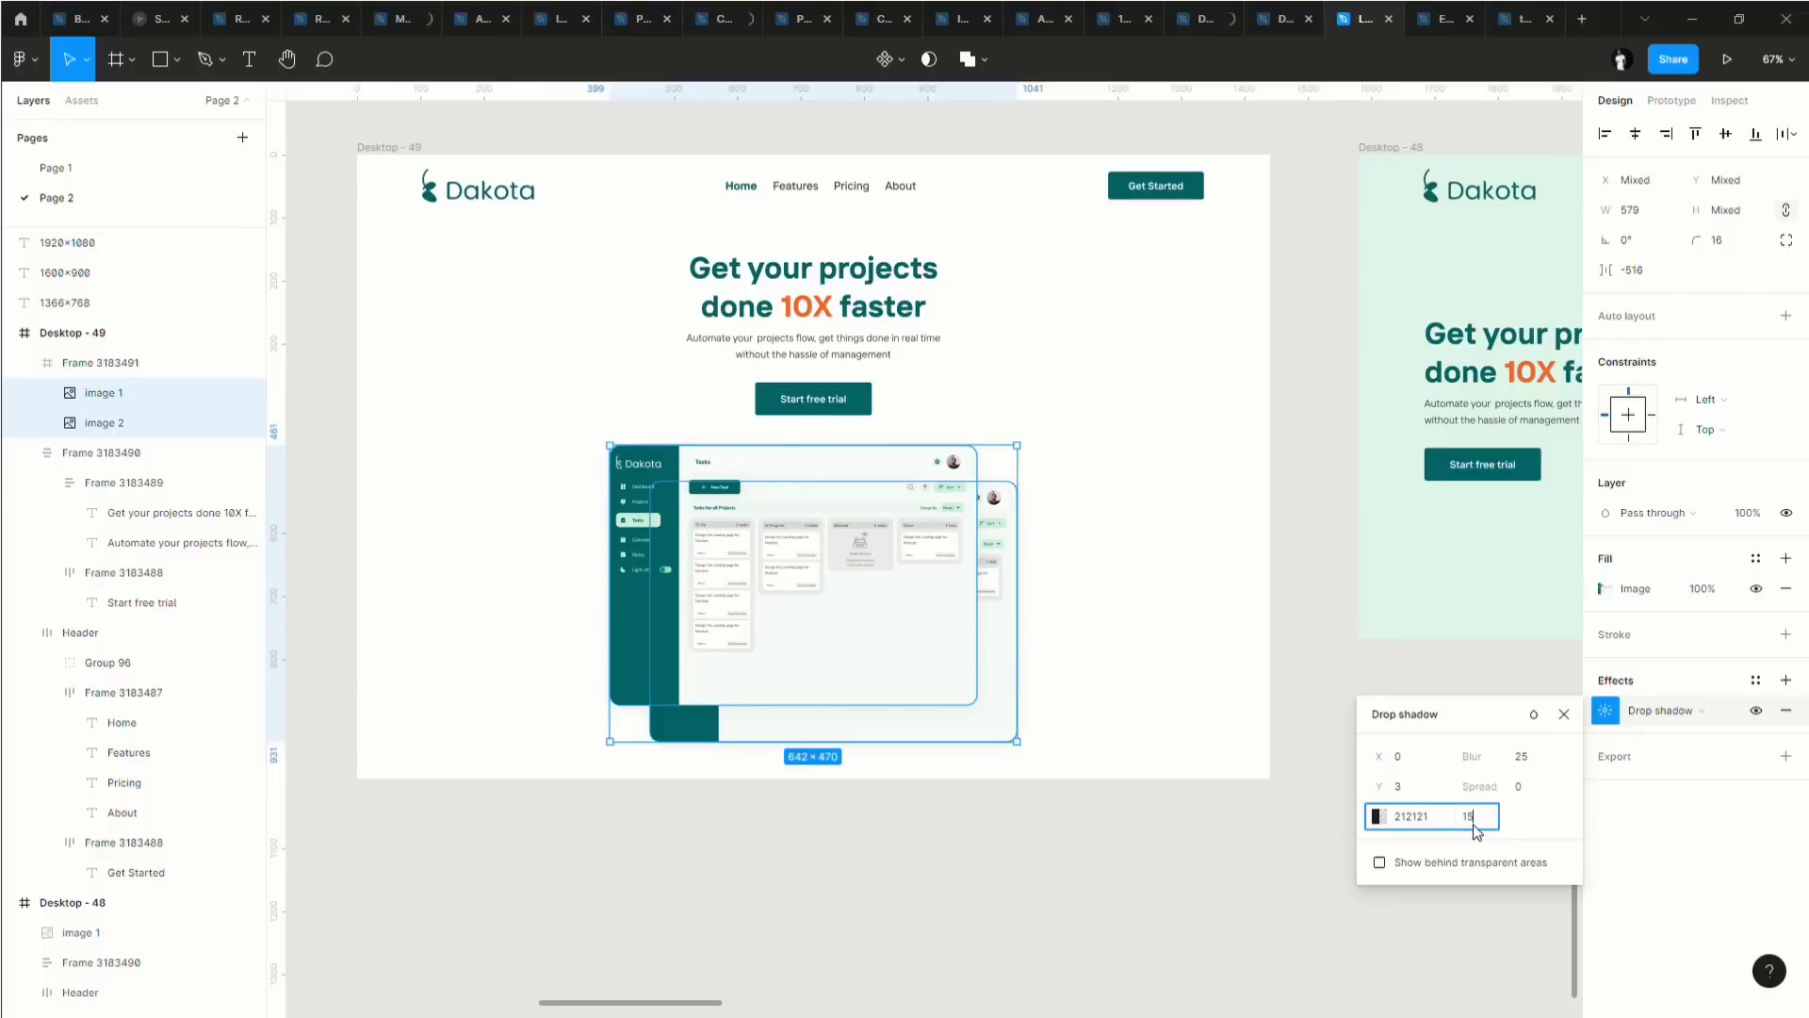
key(Return)
drag(1471, 758, 1594, 756)
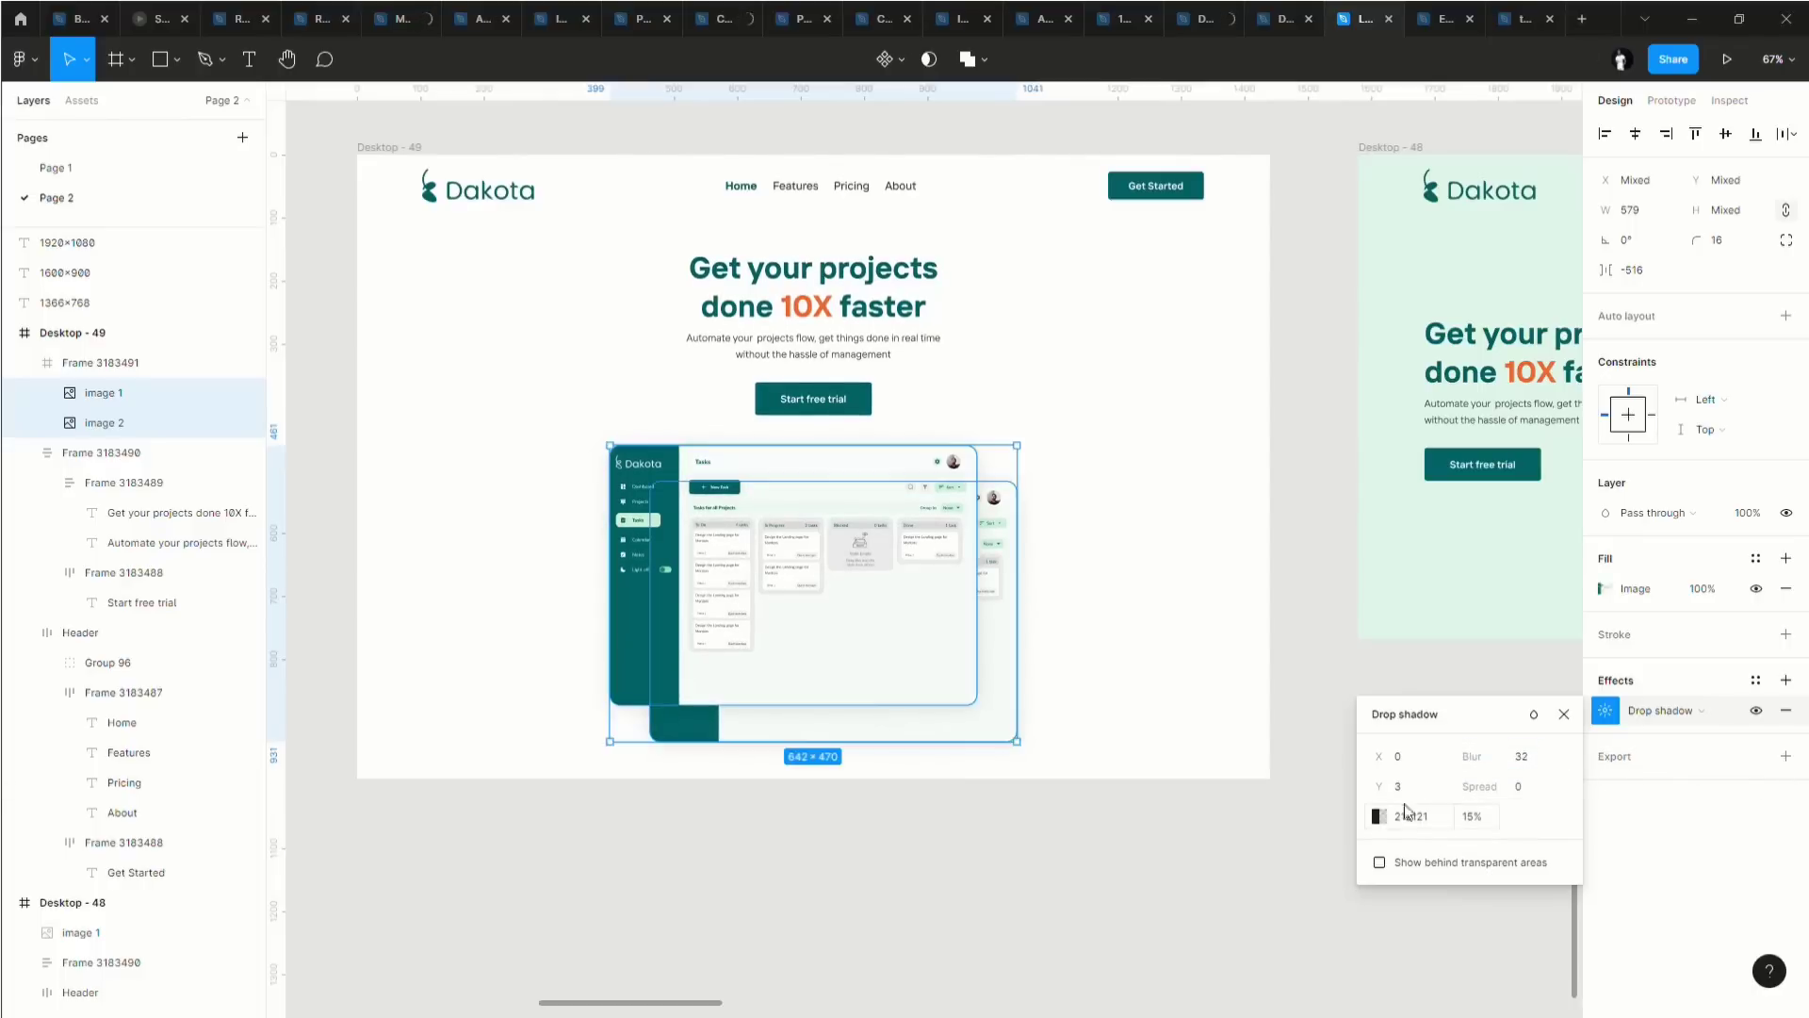
click(1475, 817)
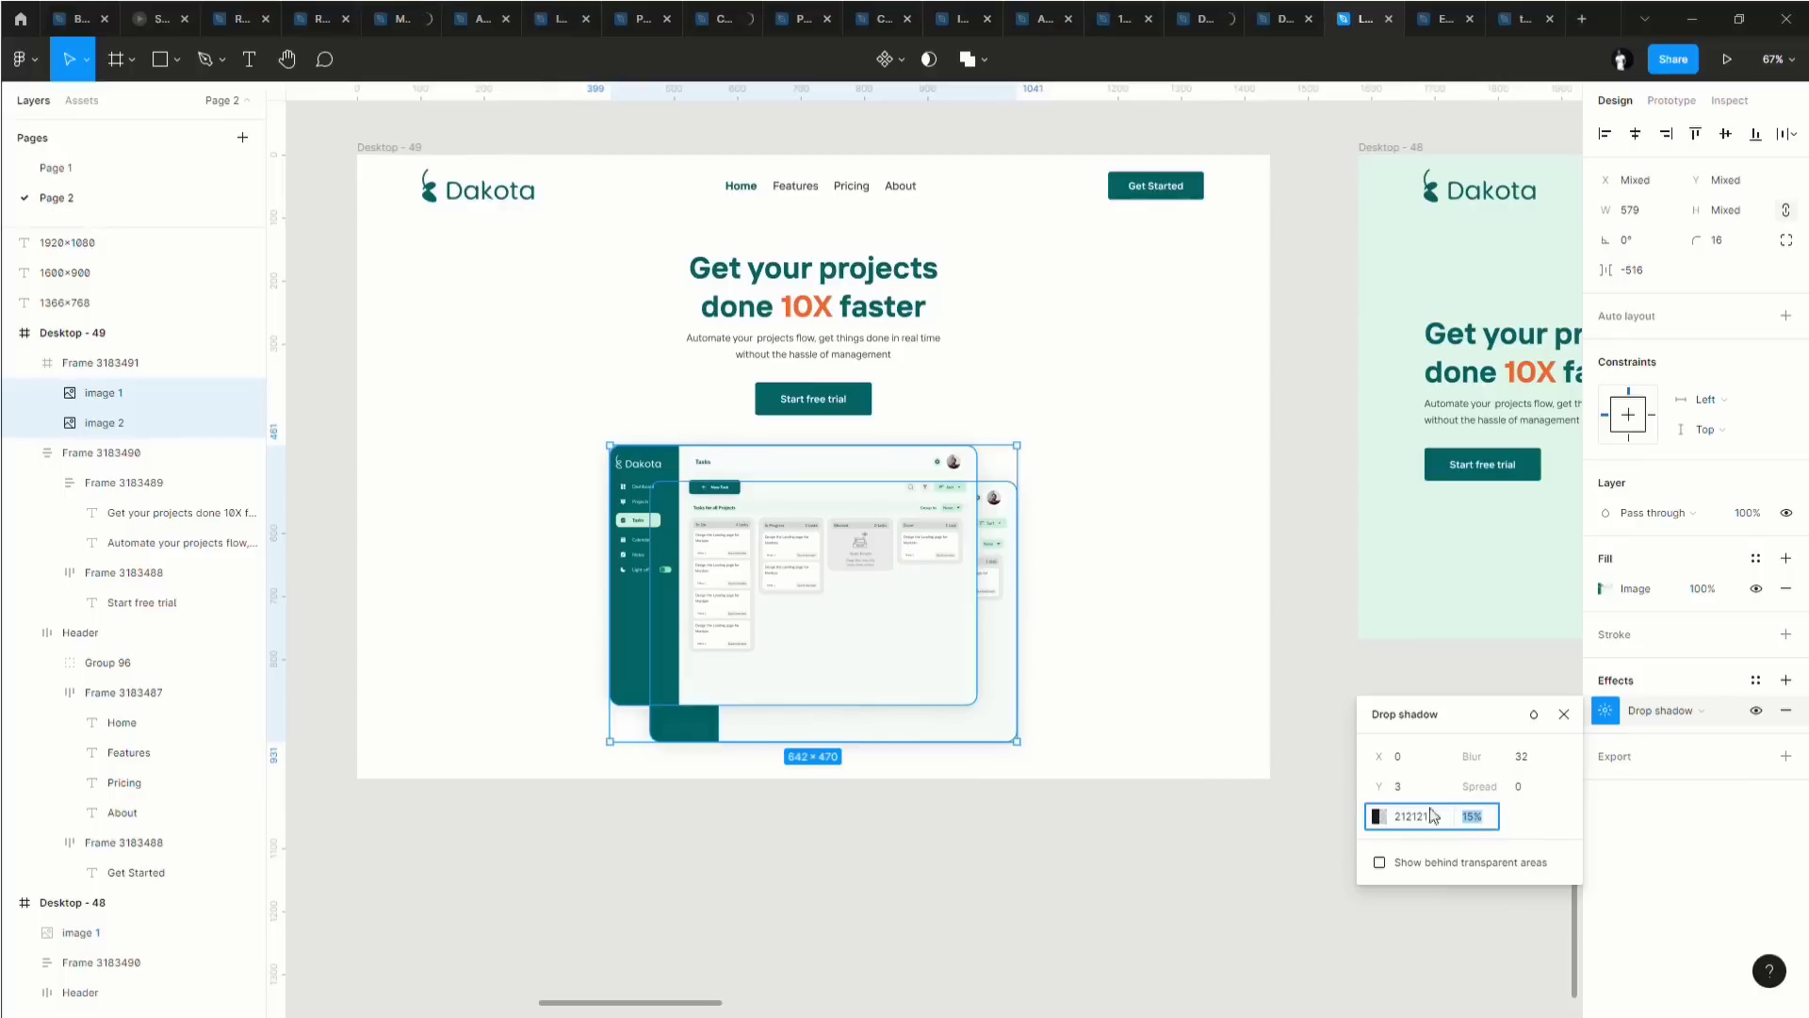
click(1152, 750)
scroll(1142, 744, down, 3)
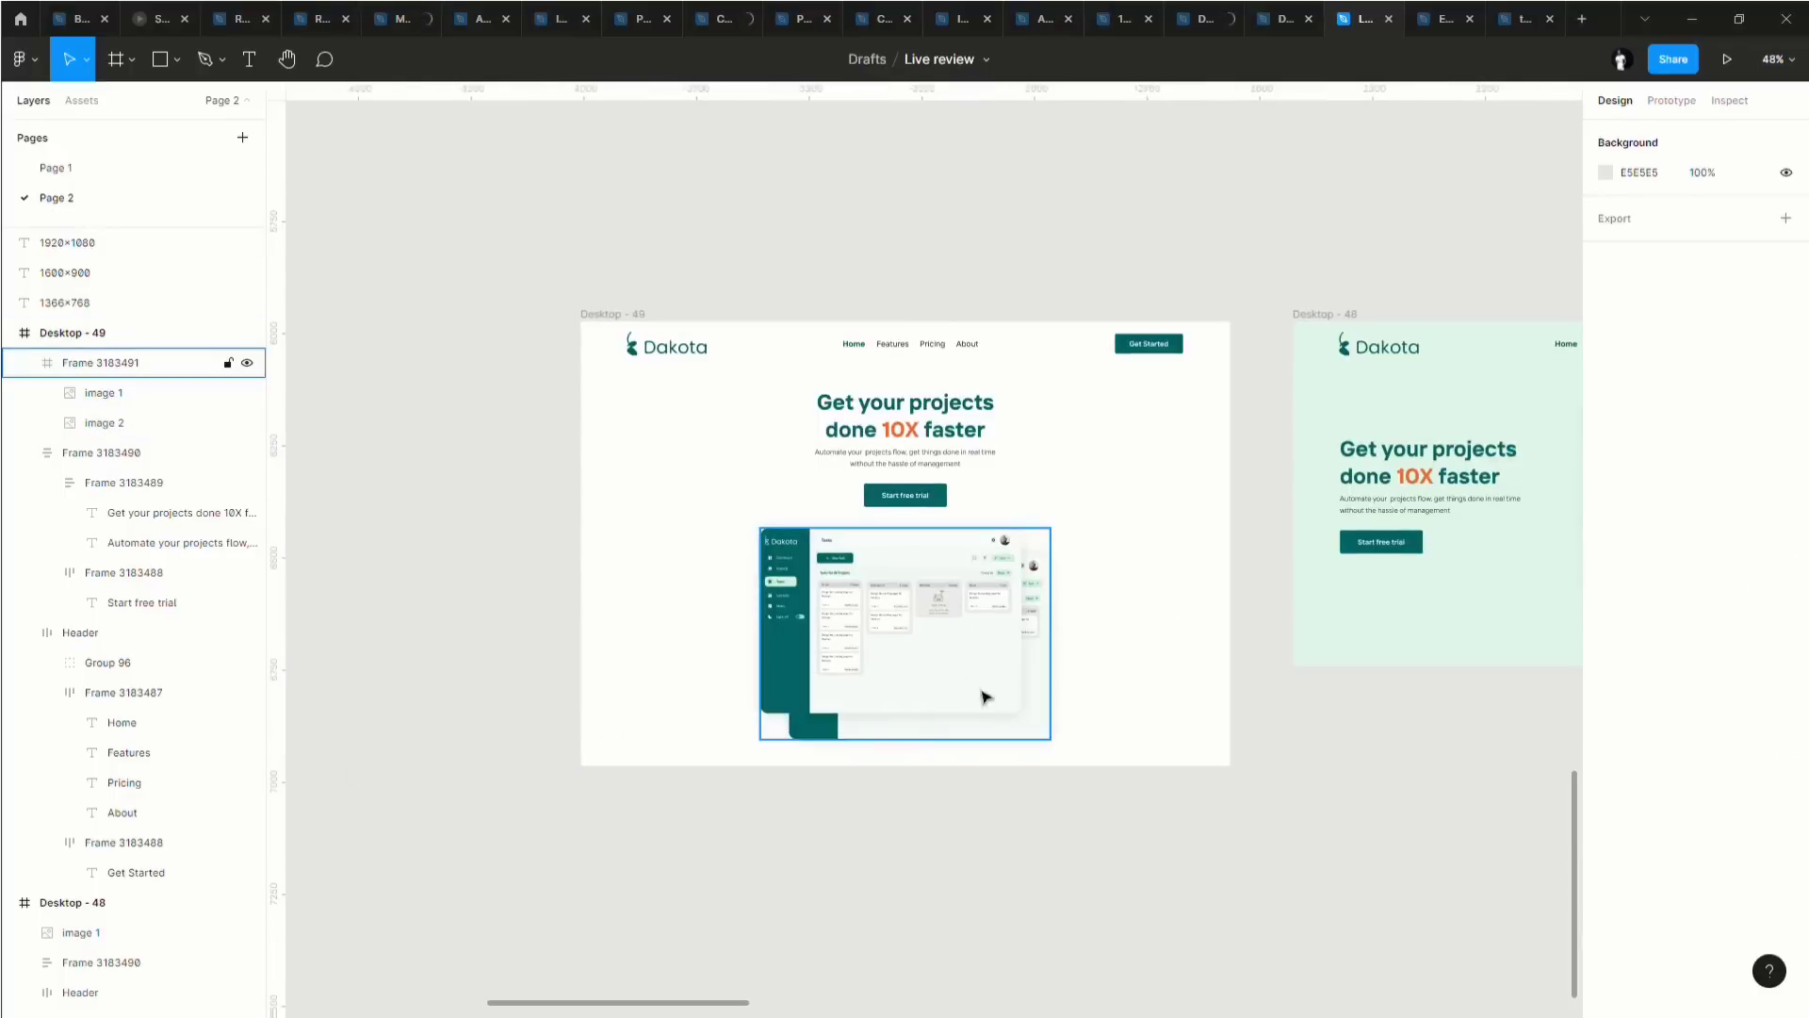
Set the X offset of the front dashboard image's drop shadow to -7 in Desktop - 49.
double_click(939, 663)
scroll(904, 667, up, 3)
scroll(905, 667, up, 3)
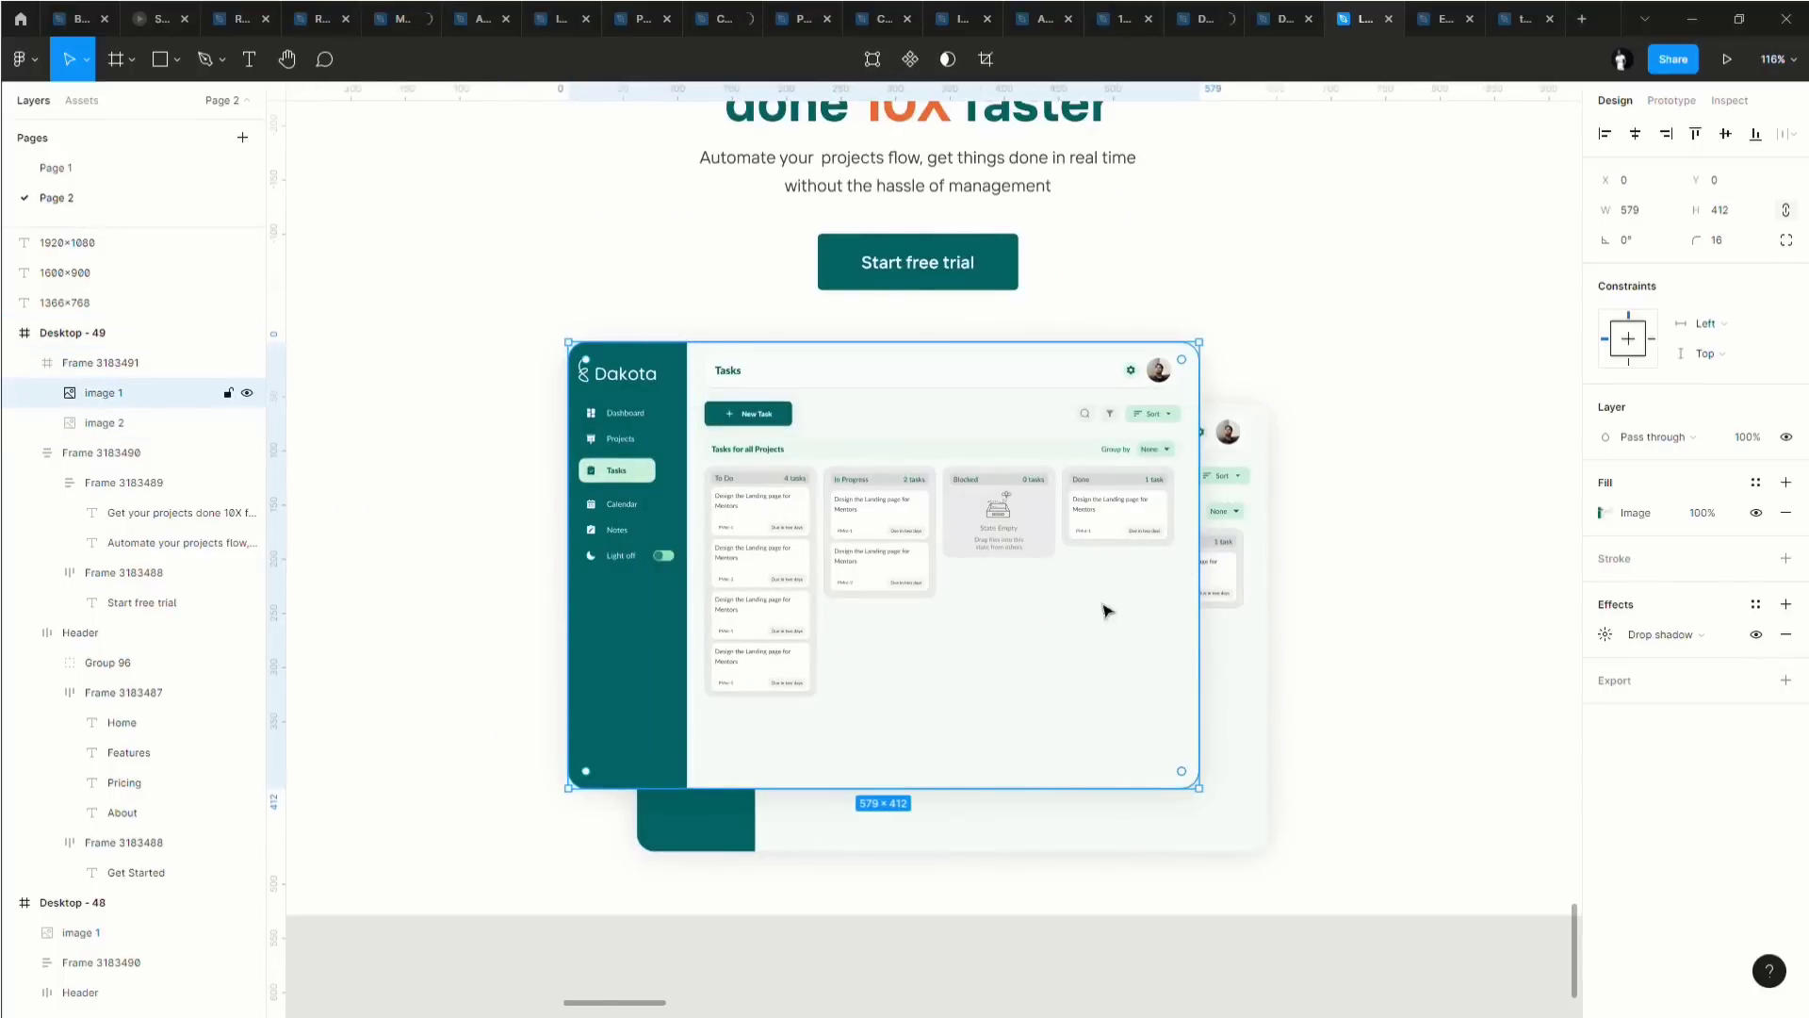
click(1608, 634)
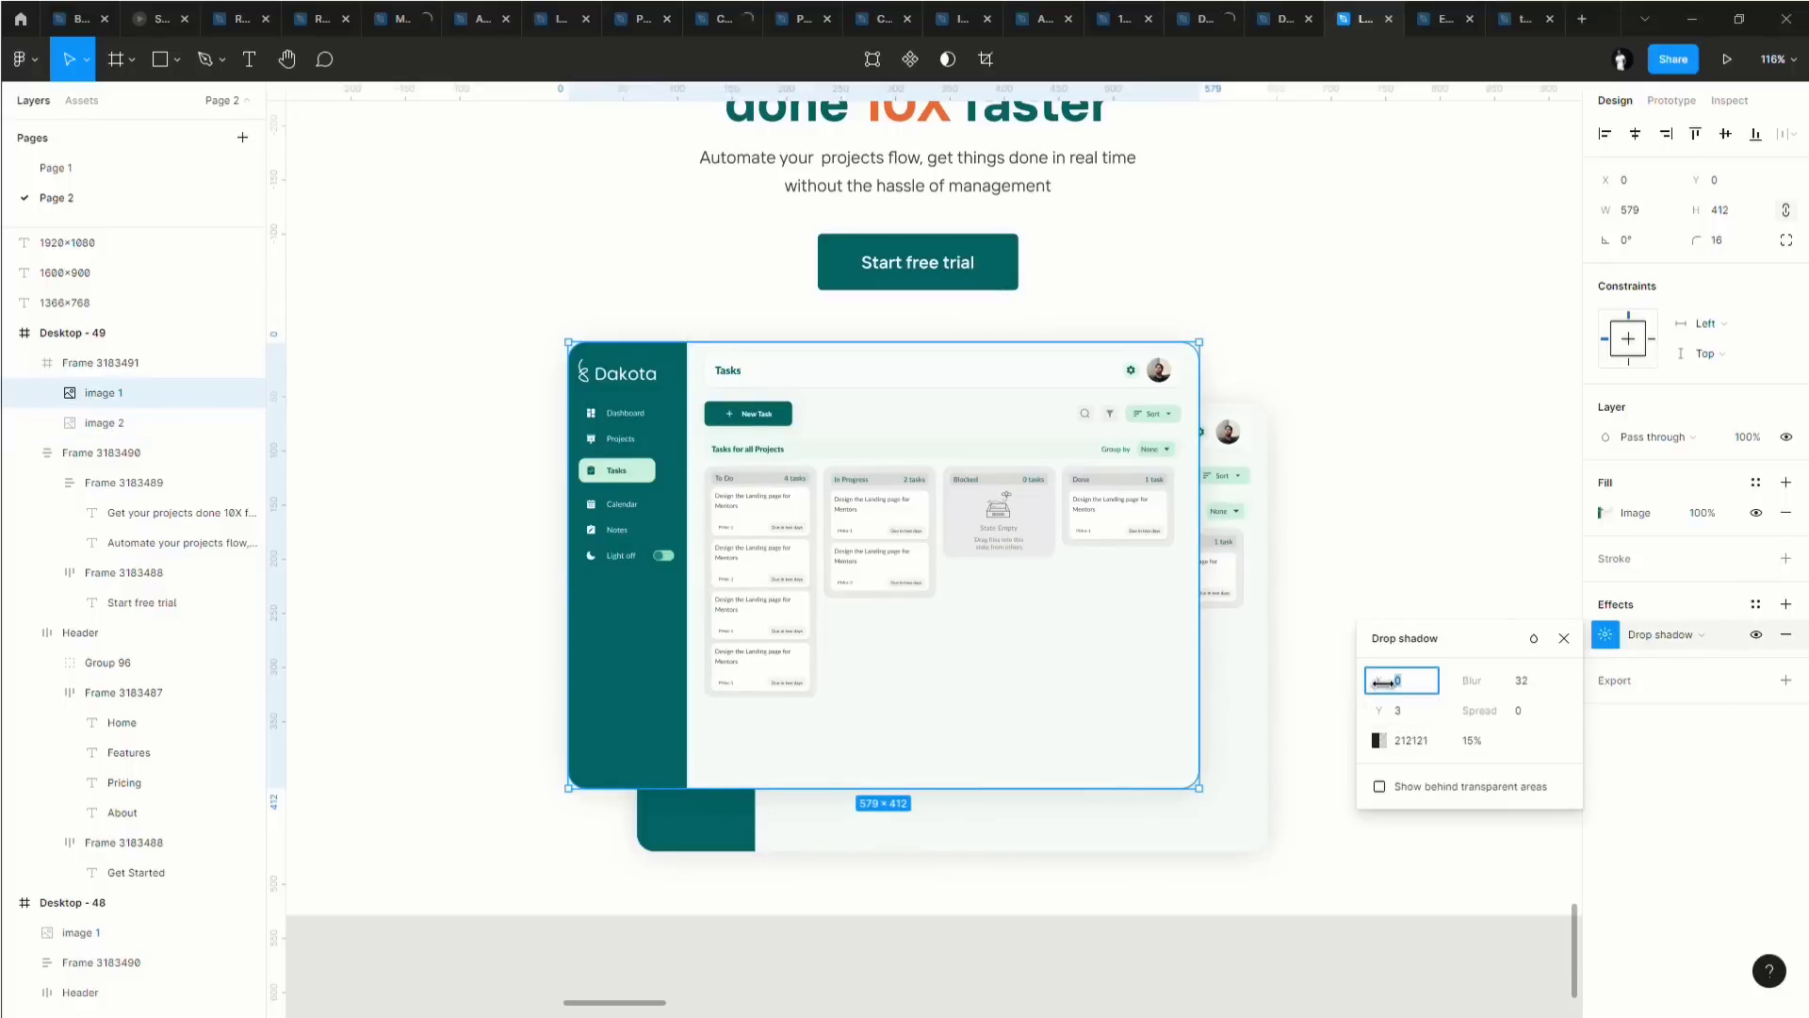
mouse_move(1383, 681)
mouse_down()
mouse_move(1338, 675)
mouse_move(1371, 687)
mouse_up()
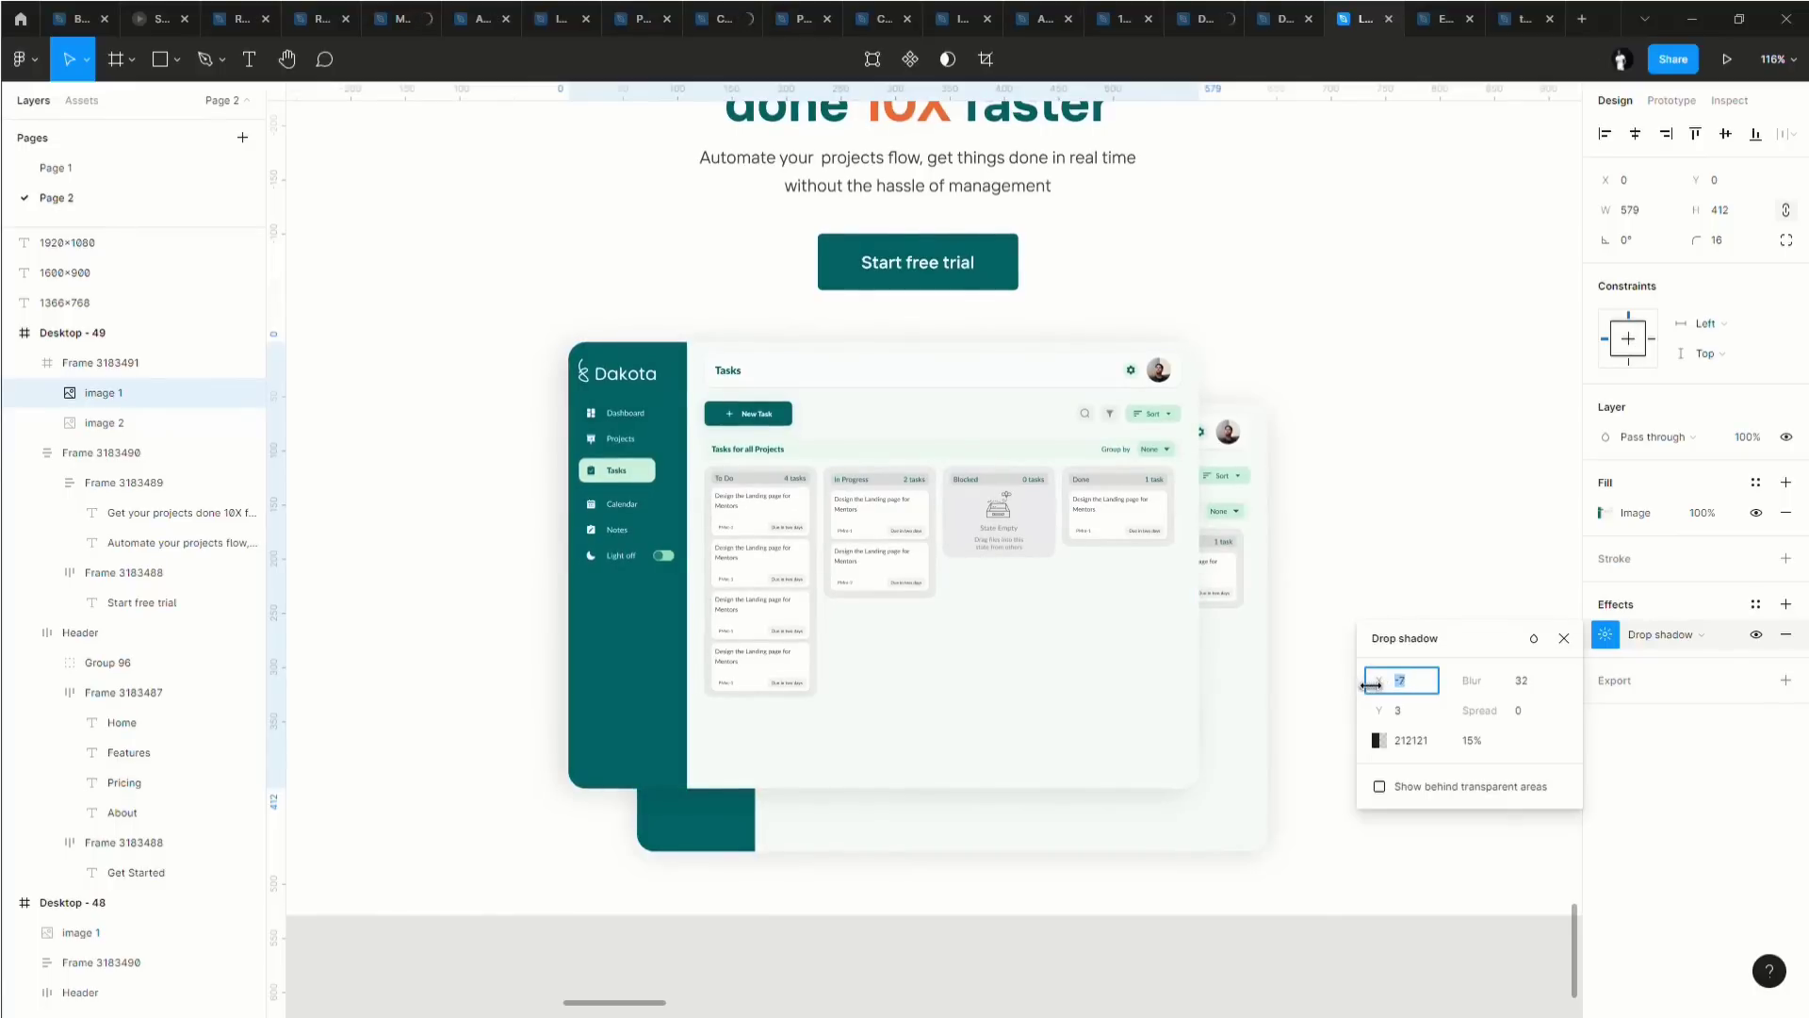
key(Escape)
click(1410, 715)
scroll(1410, 715, down, 5)
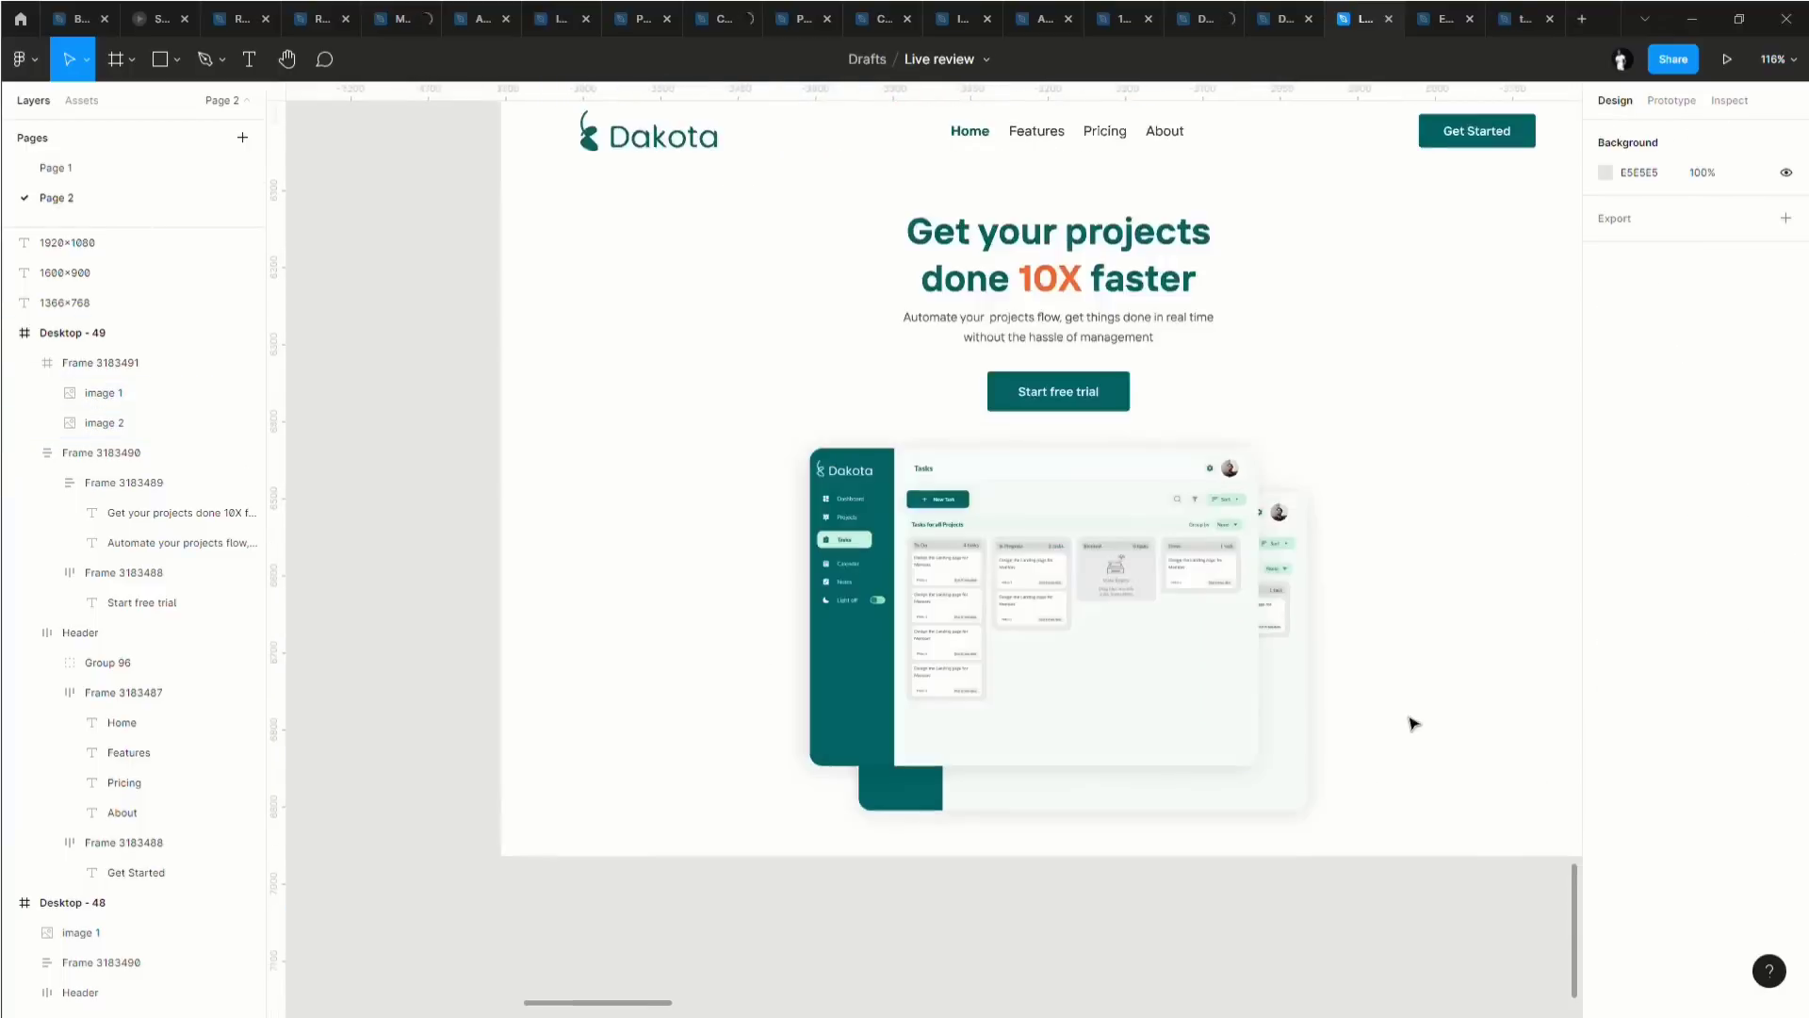
Show the 12-column layout grid on the Desktop - 48 frame.
scroll(1413, 726, right, 3)
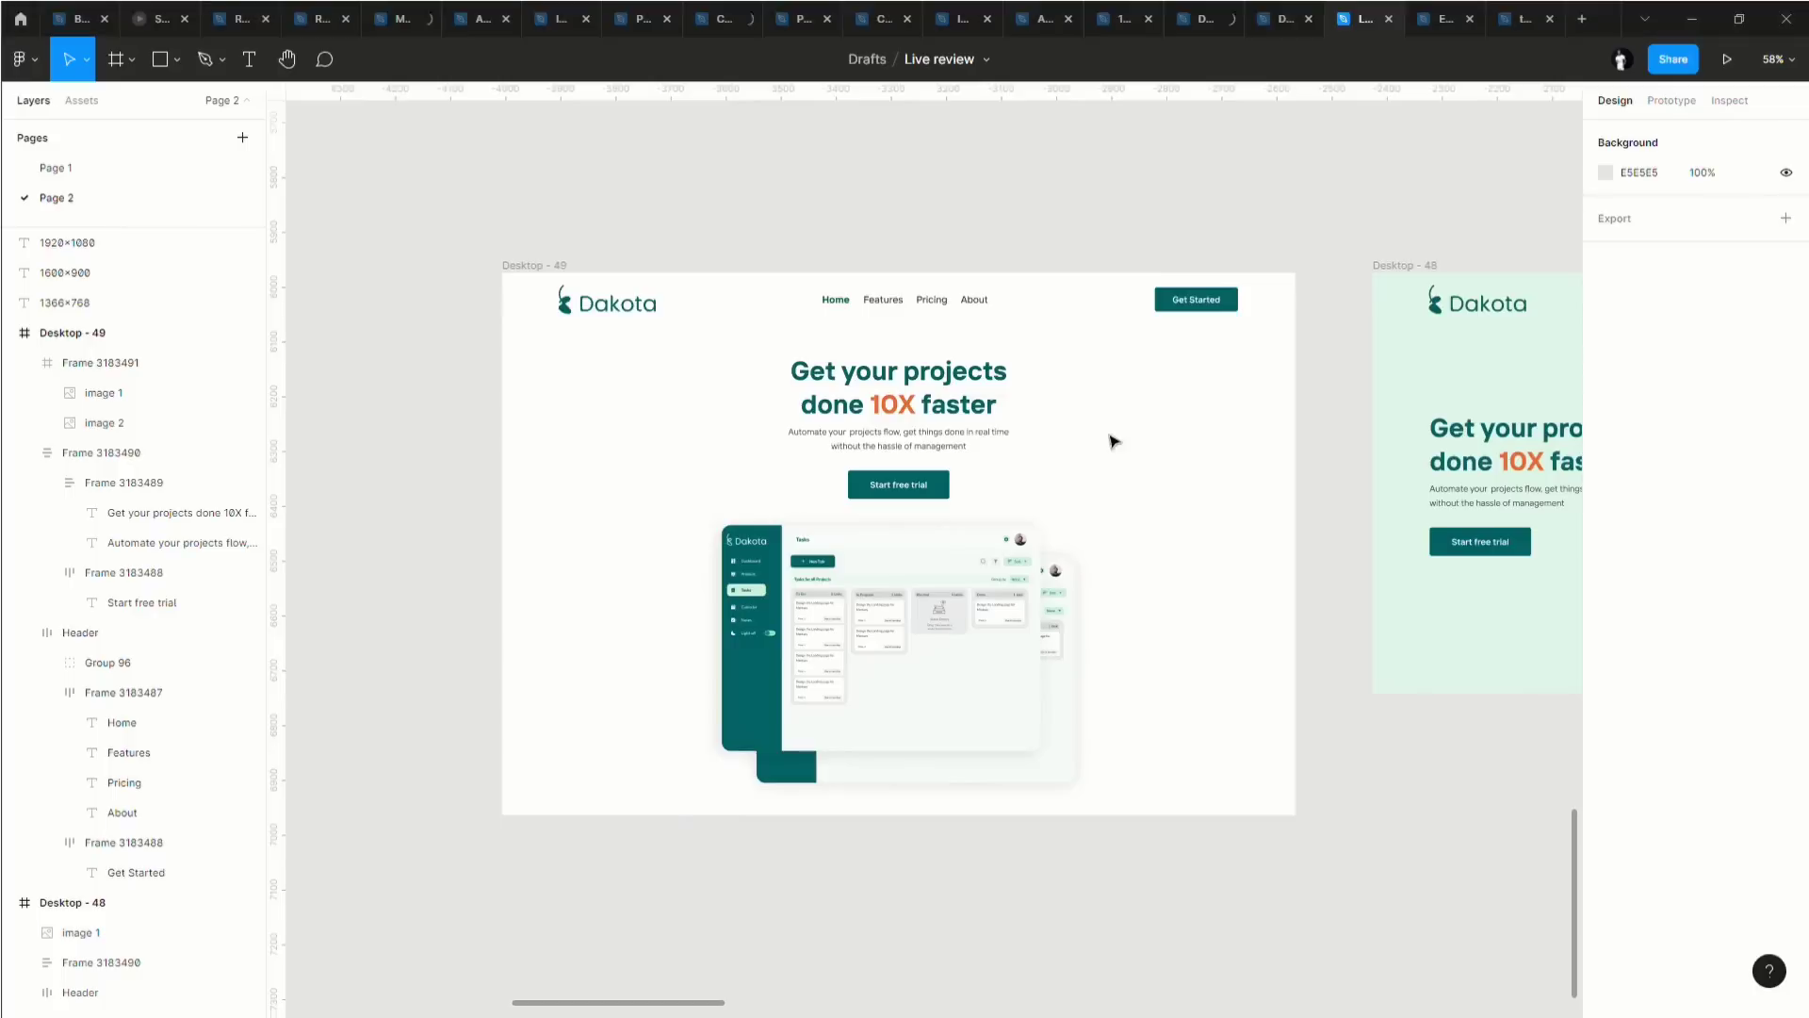
scroll(933, 433, right, 7)
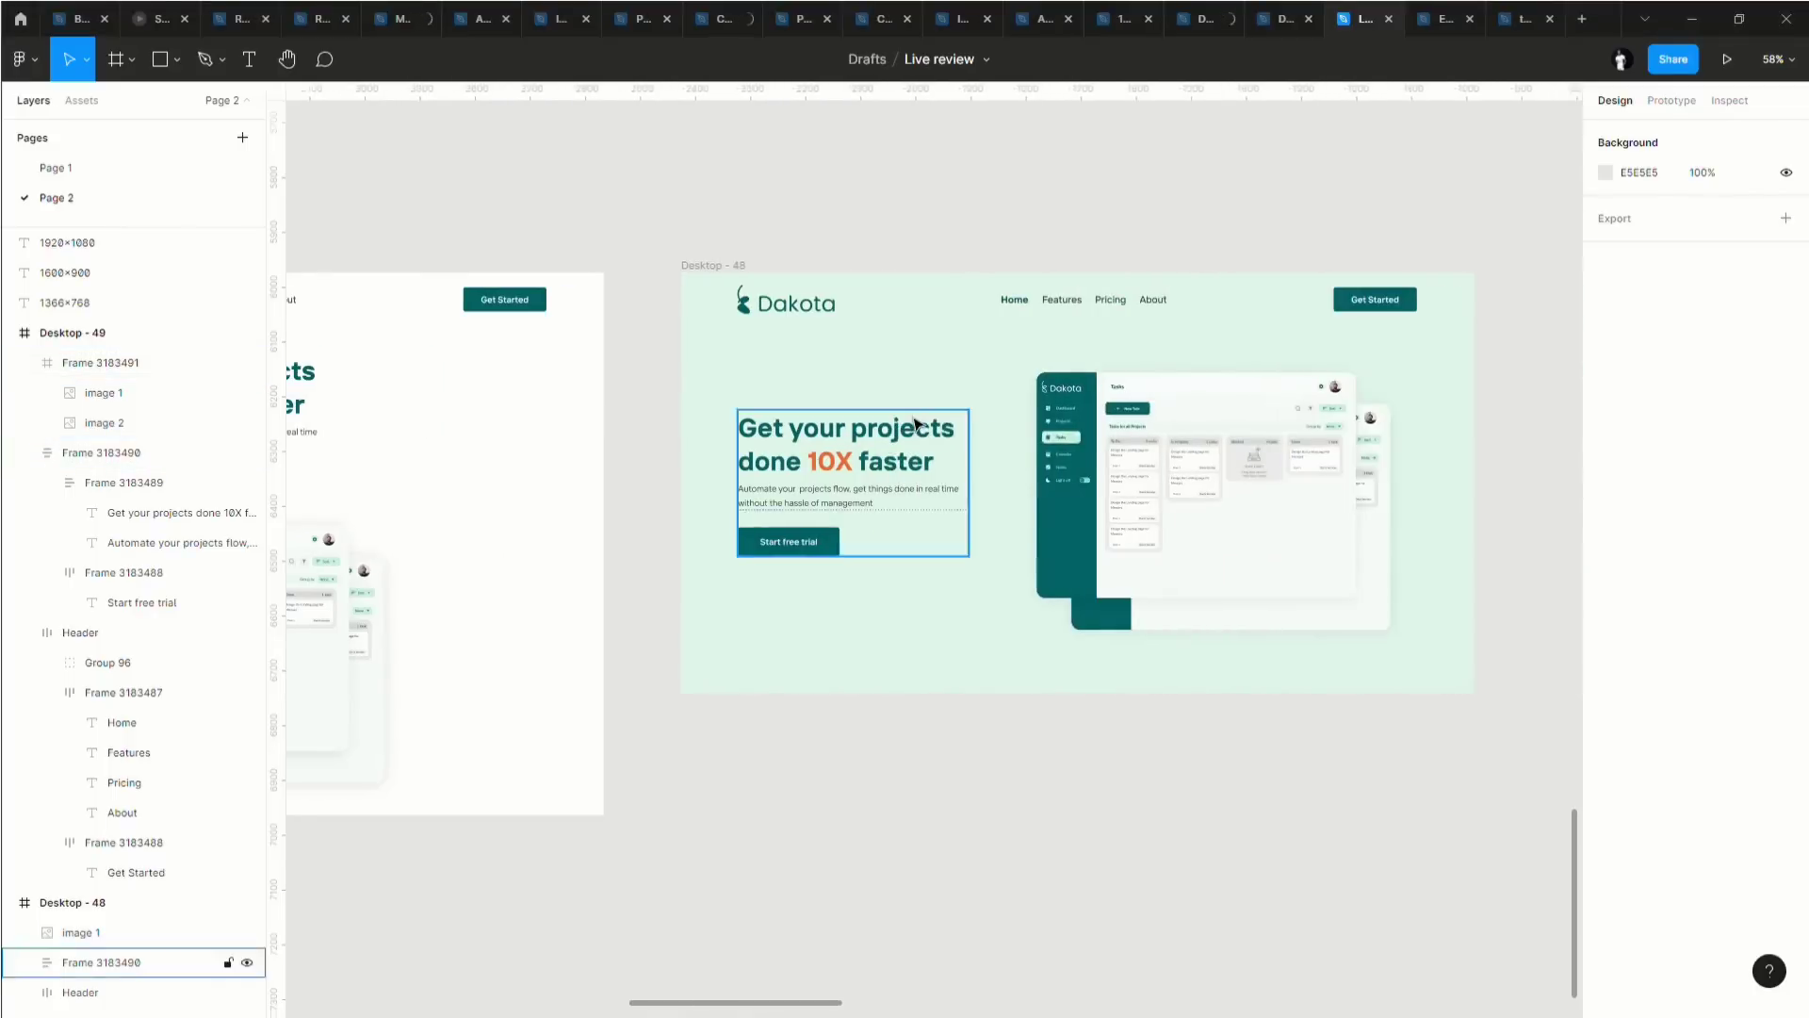
scroll(914, 424, right, 2)
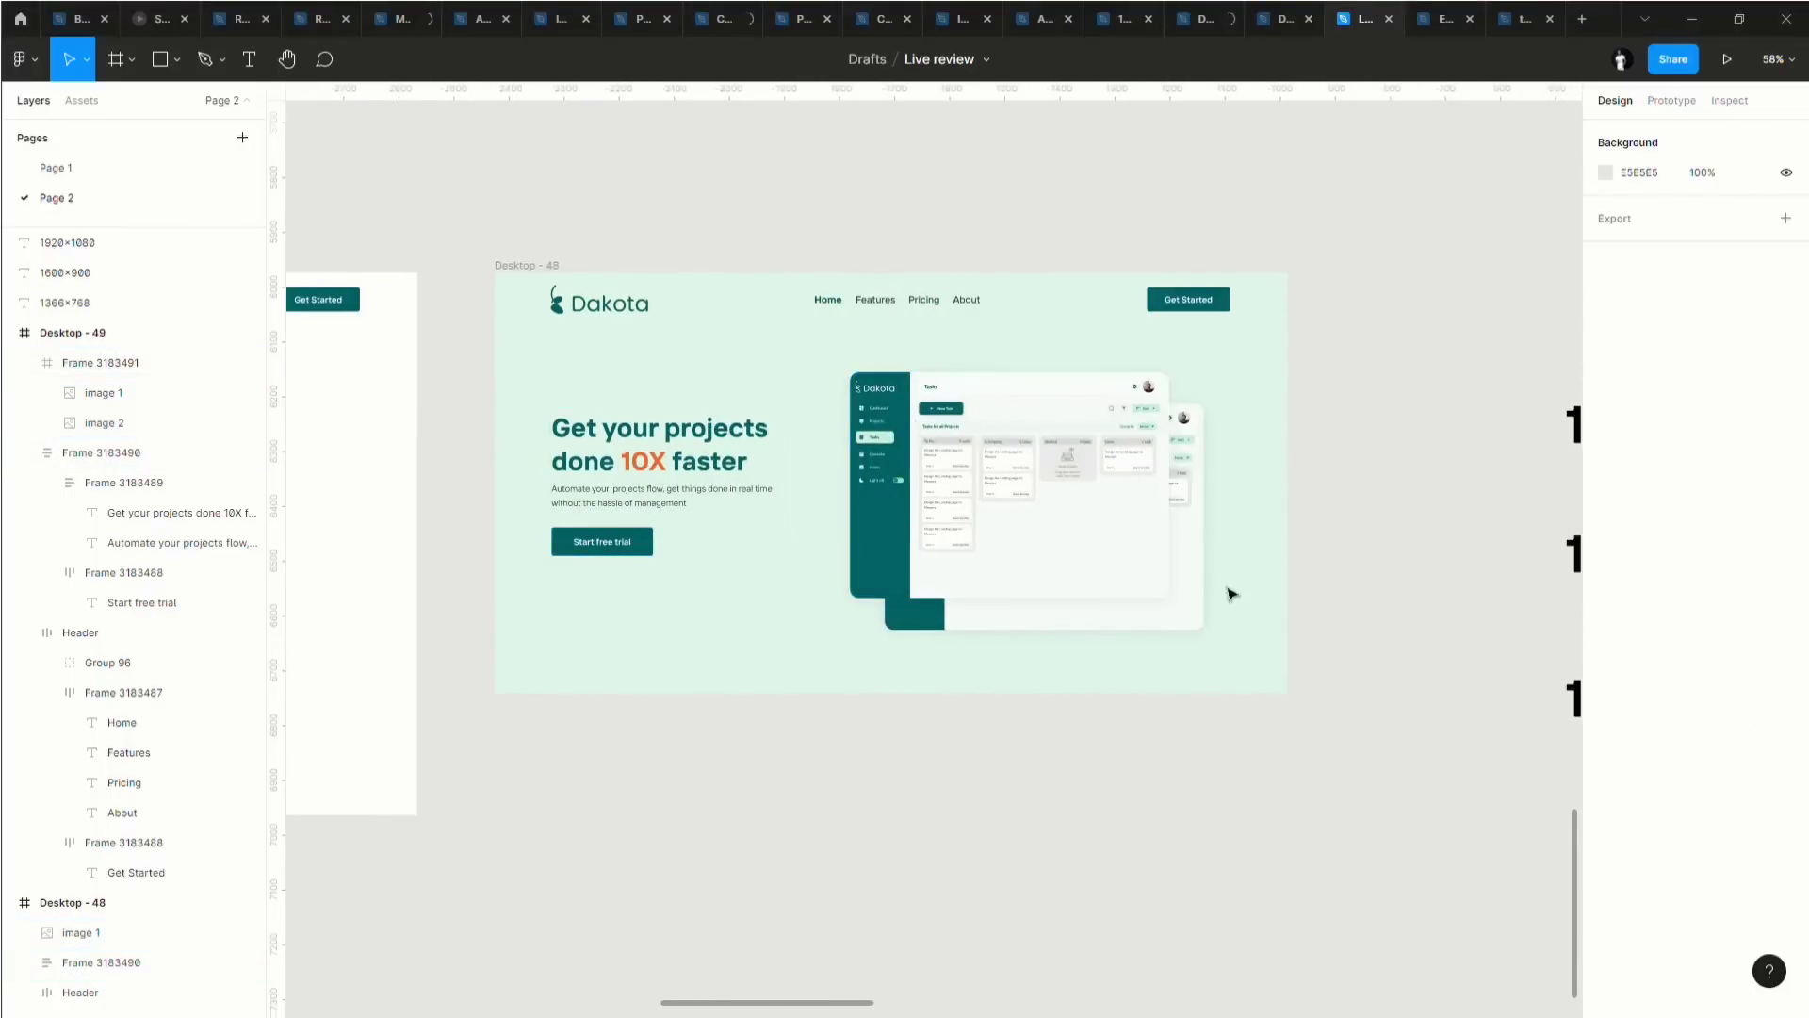
scroll(1231, 594, down, 5)
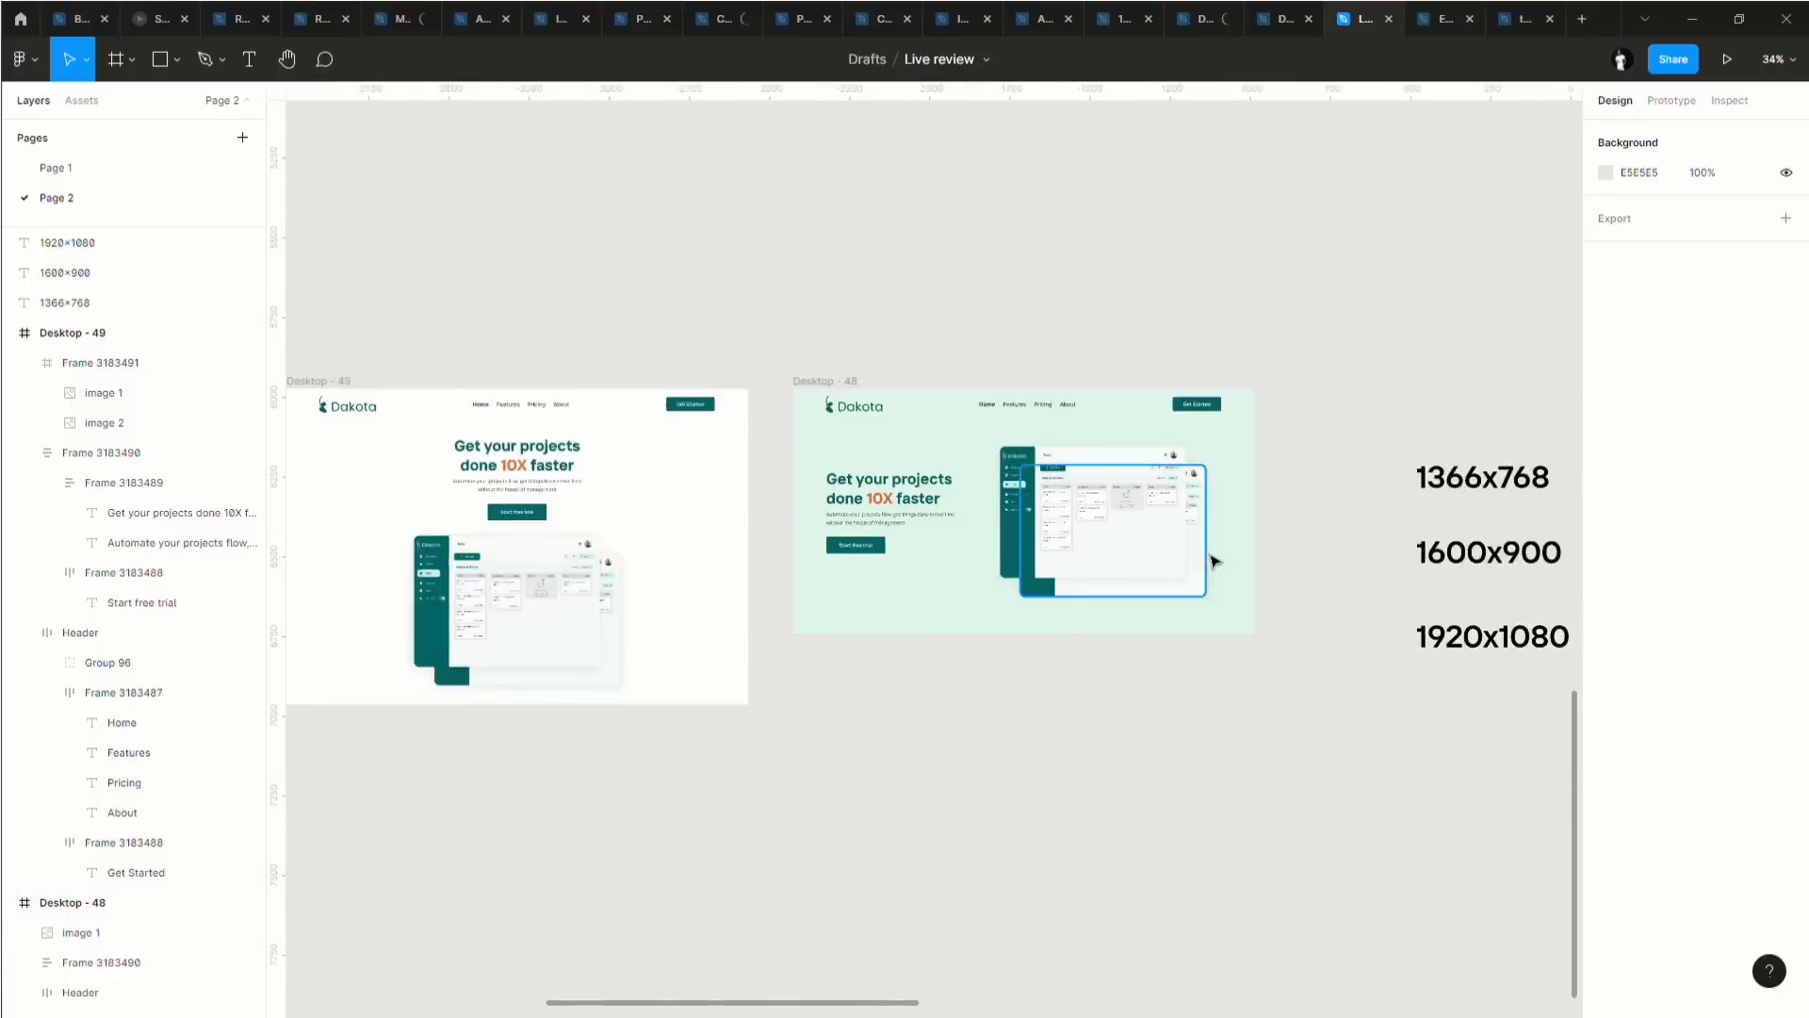
click(837, 474)
key(Escape)
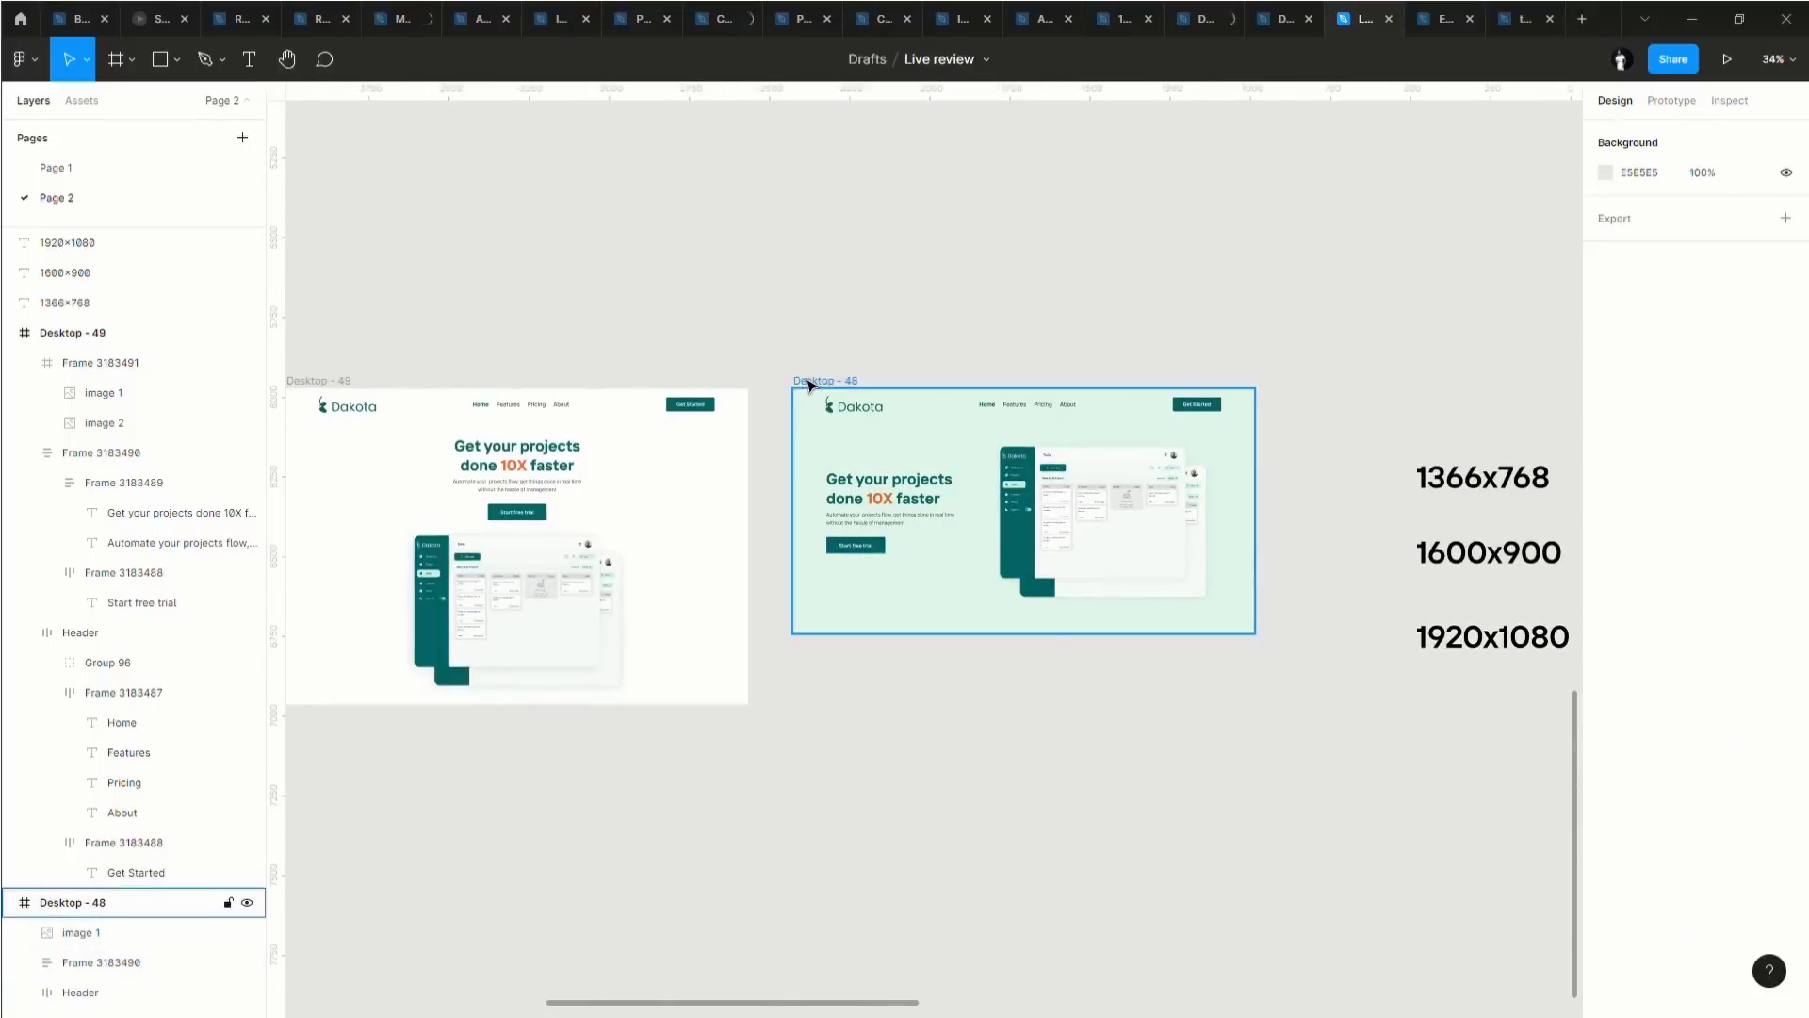
click(809, 385)
click(1757, 421)
scroll(1190, 496, up, 3)
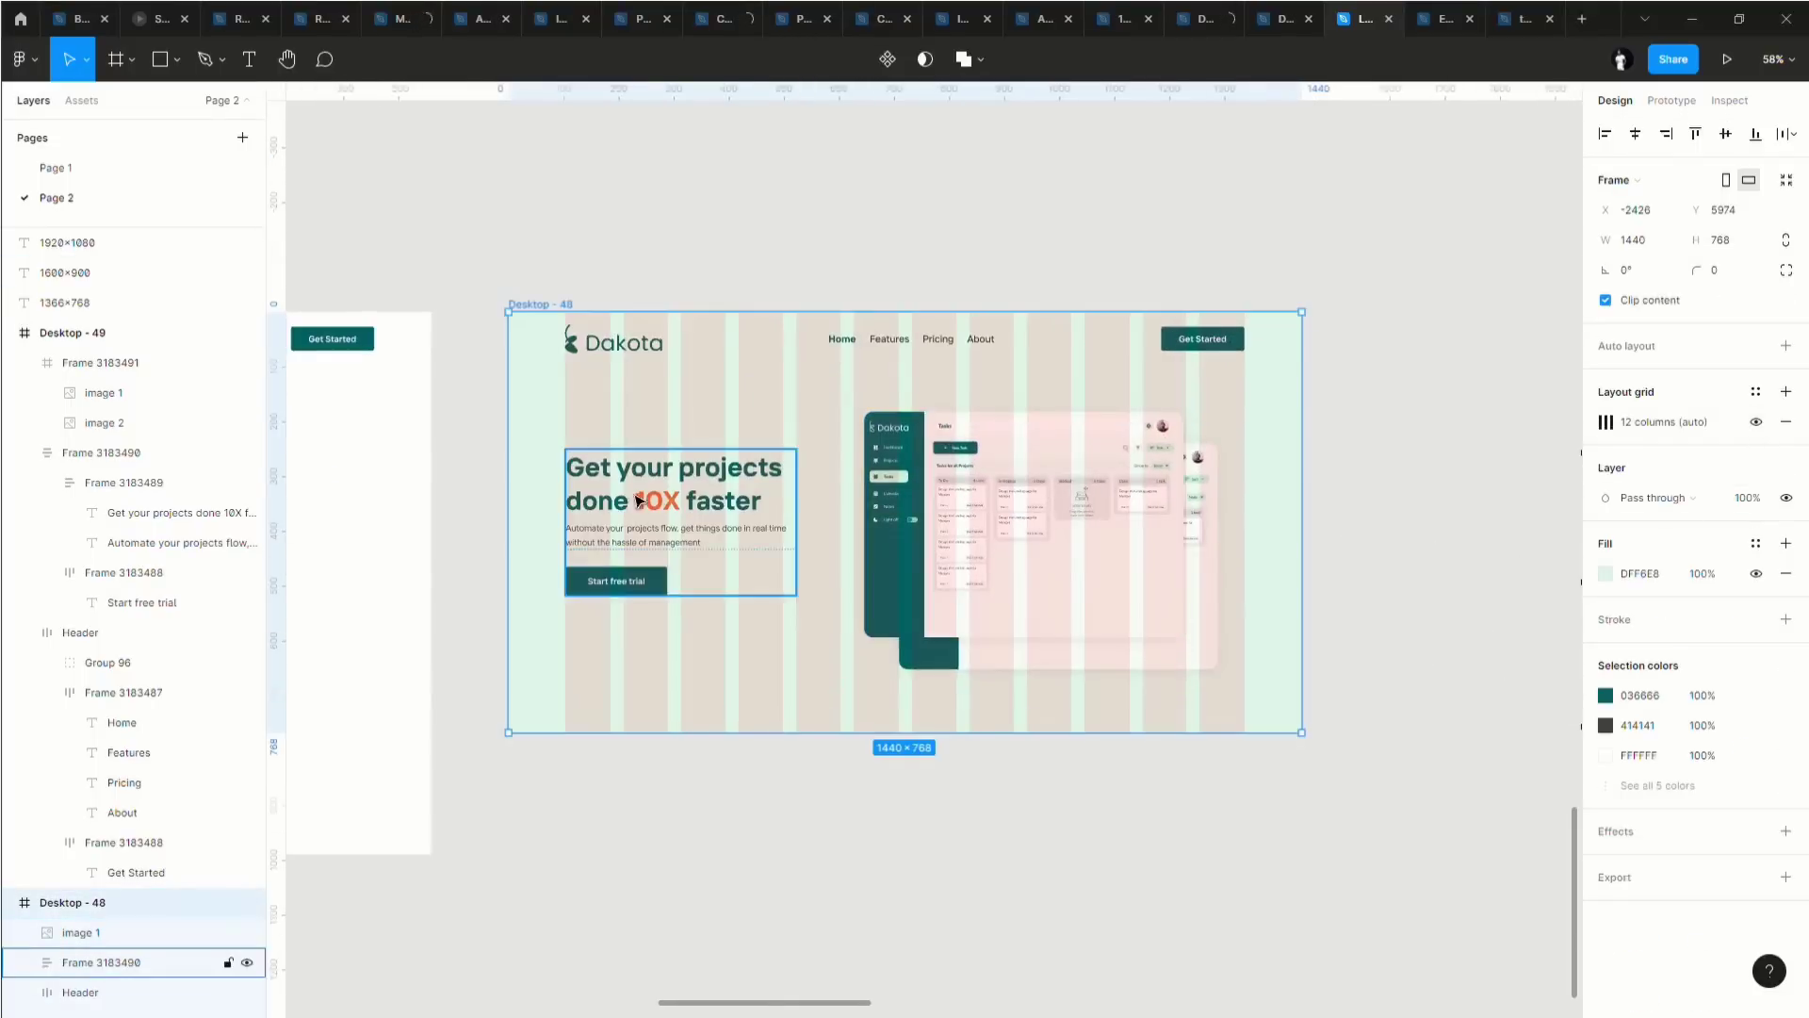
Move the text block in Desktop - 48 right to X 185, in line with the second grid column.
click(637, 501)
drag(637, 501, 682, 500)
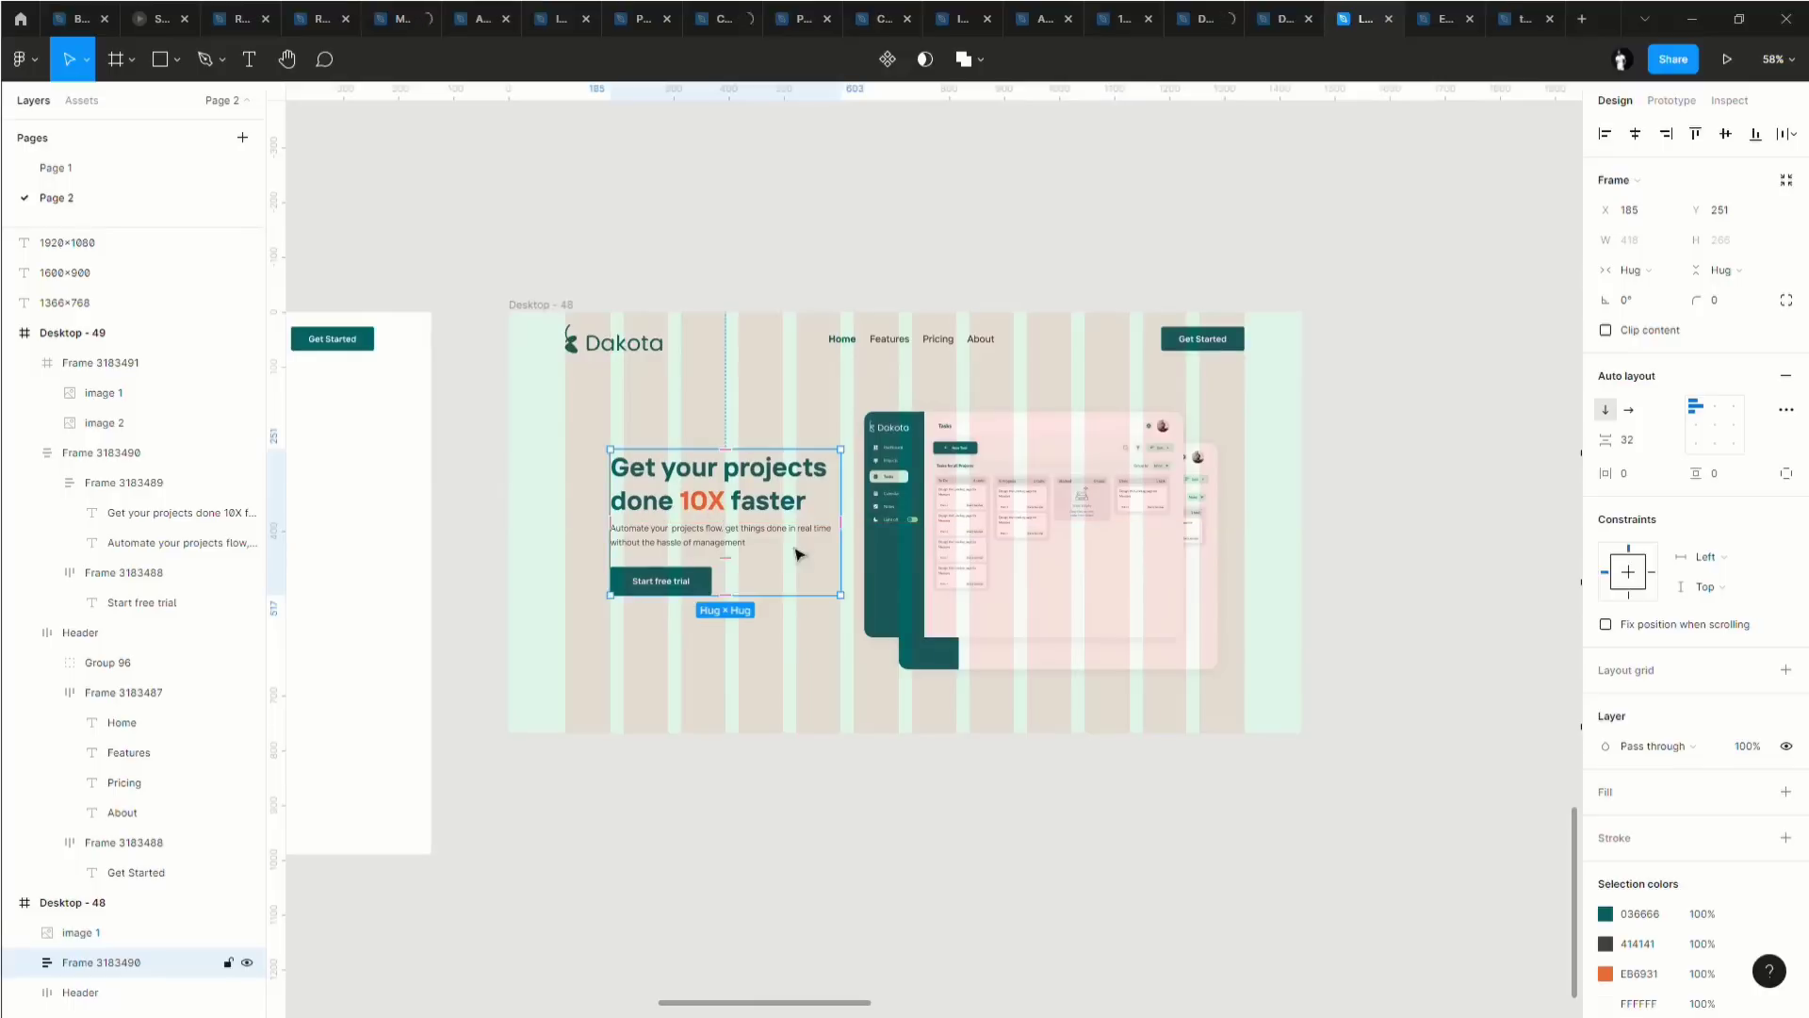
drag(1022, 513, 1057, 534)
key(ctrl+z)
Wrap the two dashboard images in Desktop - 48 in one frame and select that frame.
click(1006, 659)
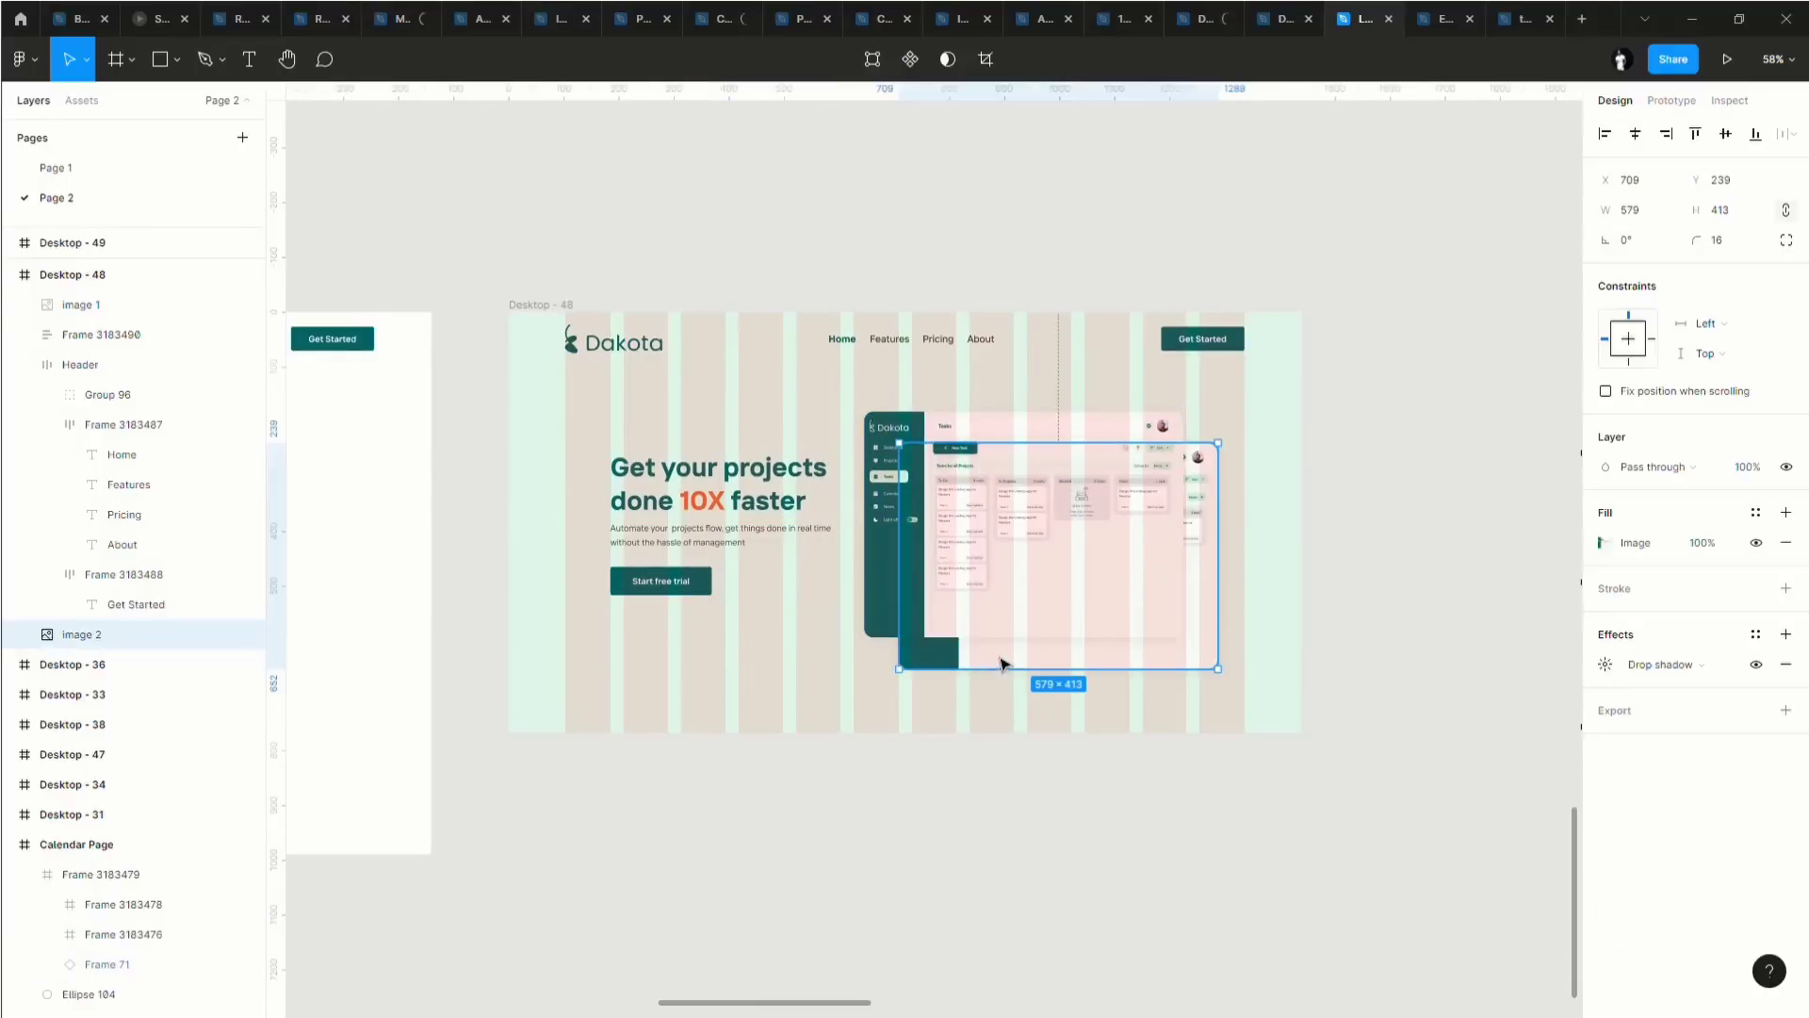
shift+click(872, 583)
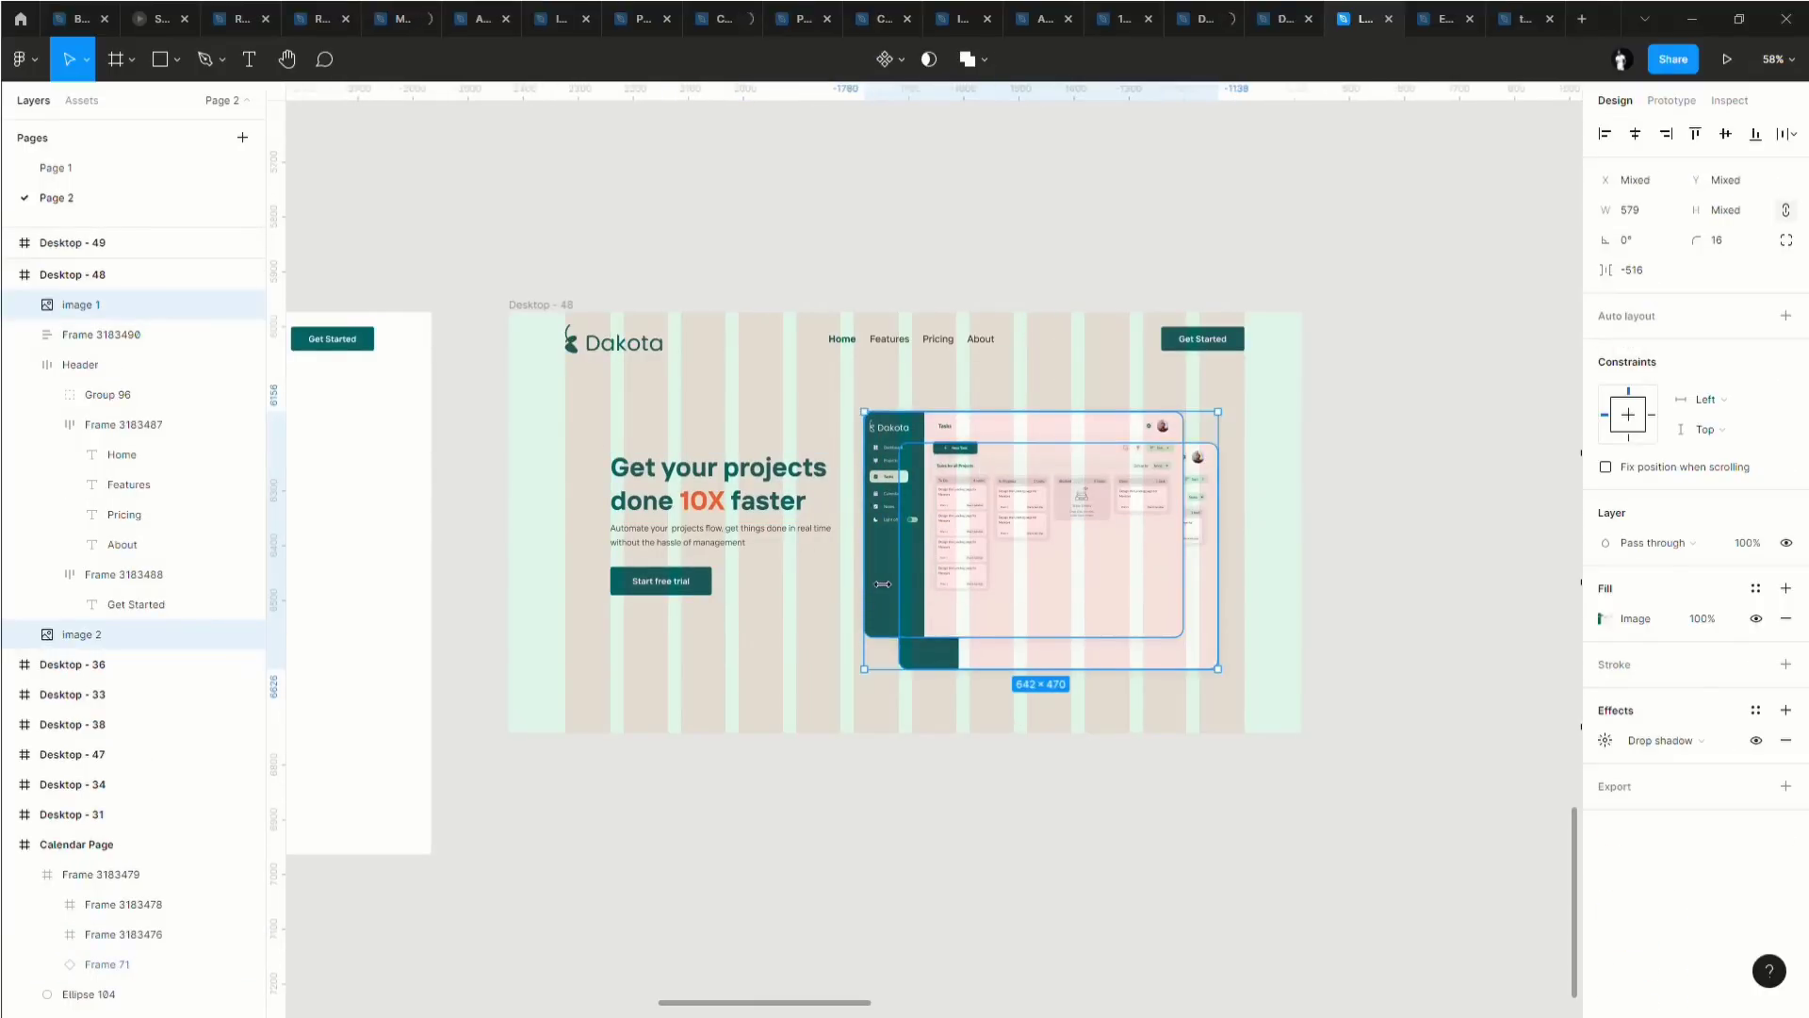
key(ctrl+alt+g)
click(941, 735)
click(1005, 521)
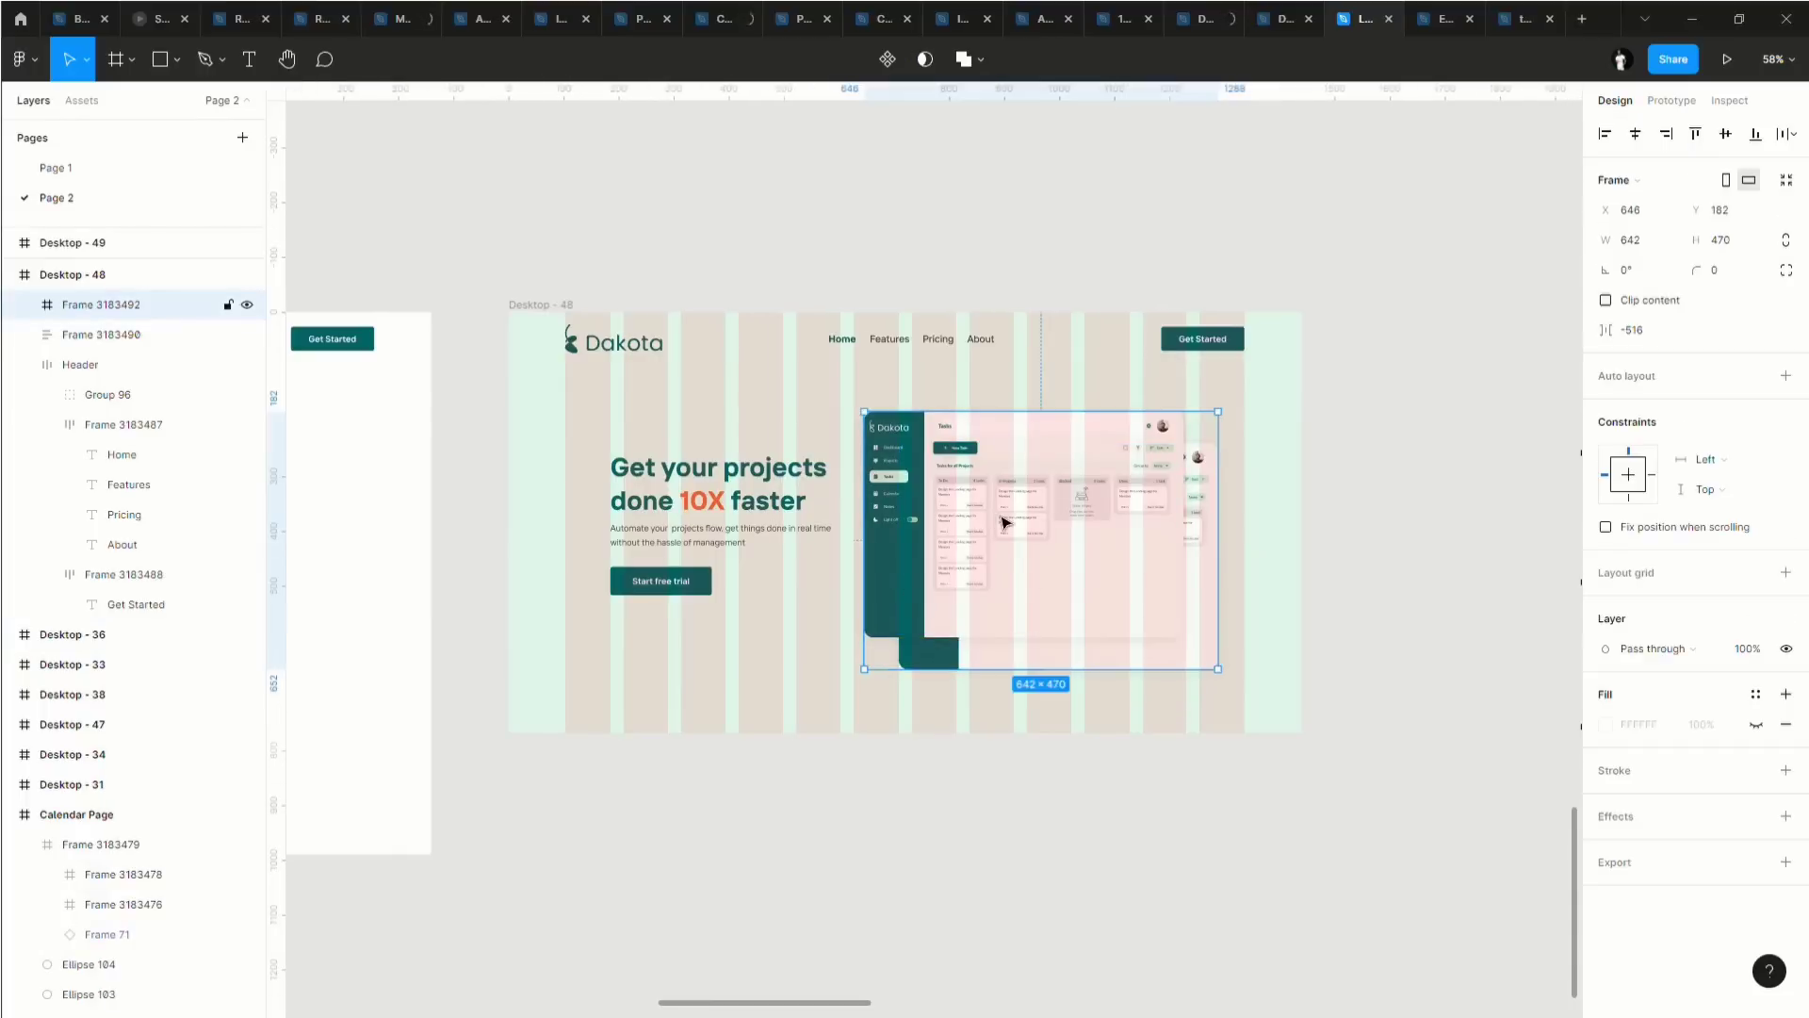
Move the dashboard images frame in Desktop - 48 right to X 694, its right edge in line with the last grid column.
key(Right)
key(Right)
key(Right)
key(Right)
key(Right)
key(Right)
key(Right)
key(Right)
key(Right)
key(Right)
key(Right)
key(Right)
key(Right)
key(Right)
key(Right)
key(Right)
key(Right)
key(Right)
key(Right)
key(Right)
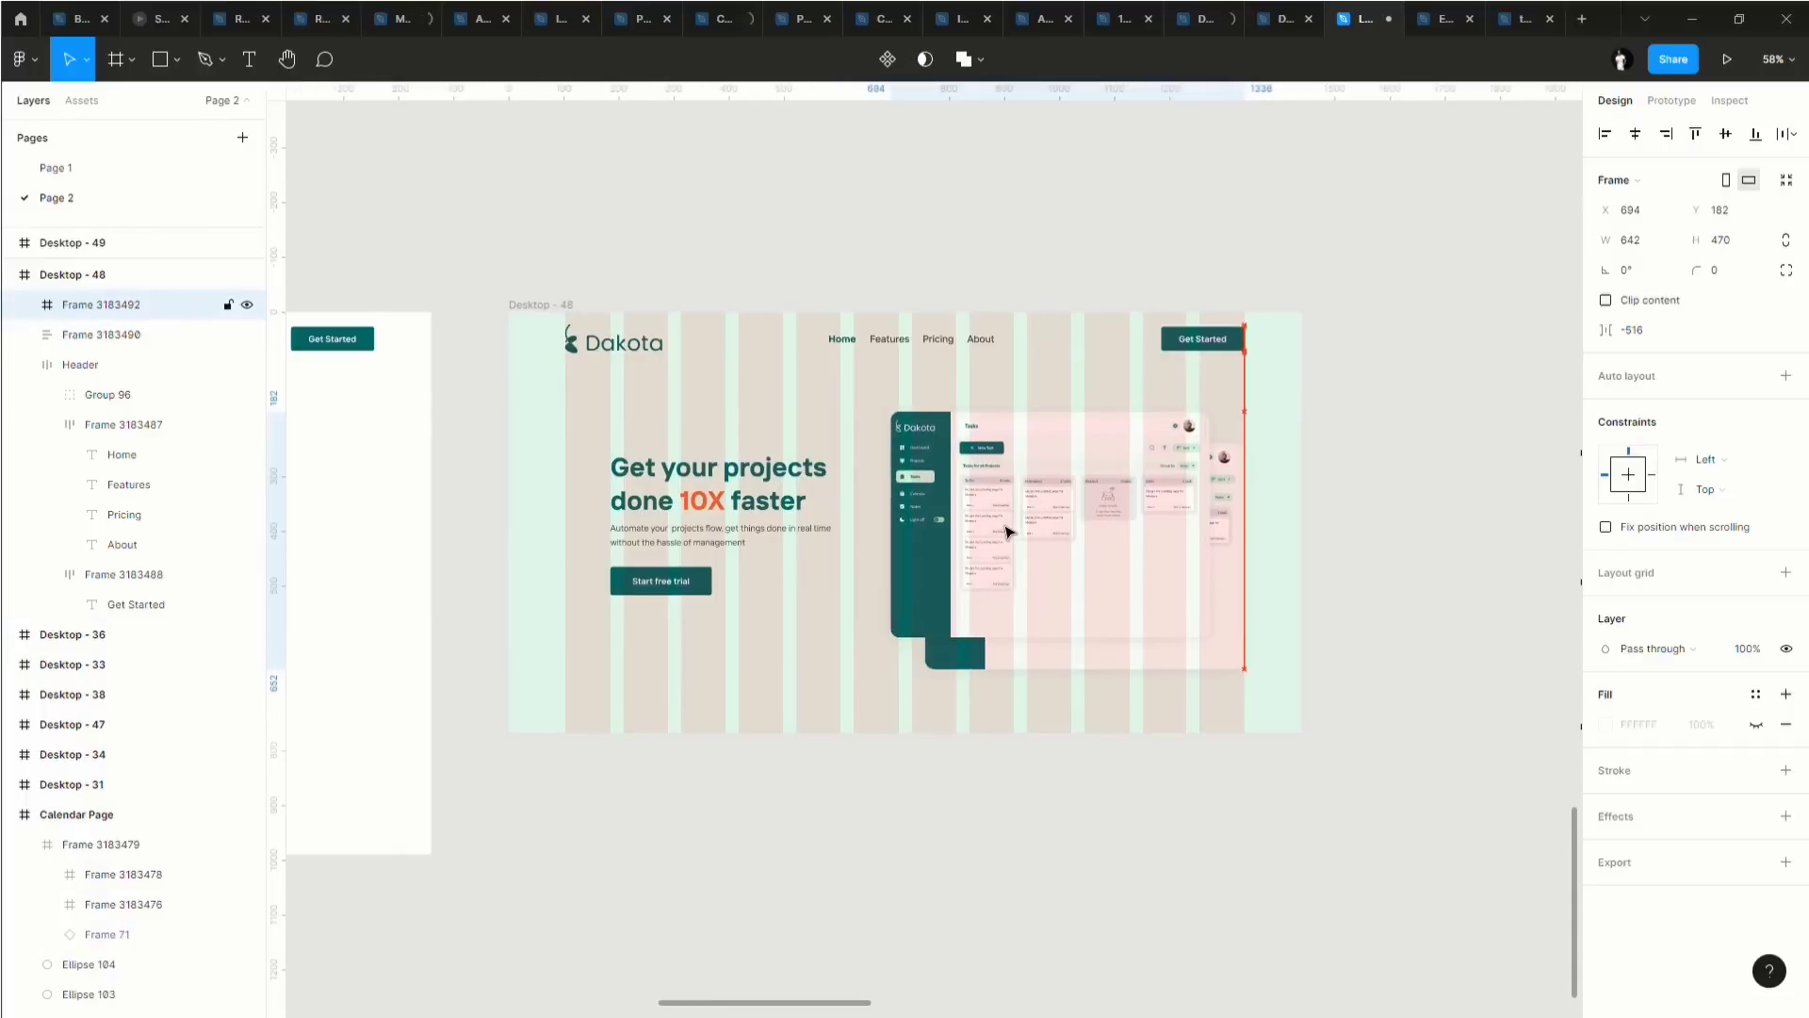
key(Left)
key(Right)
key(Right)
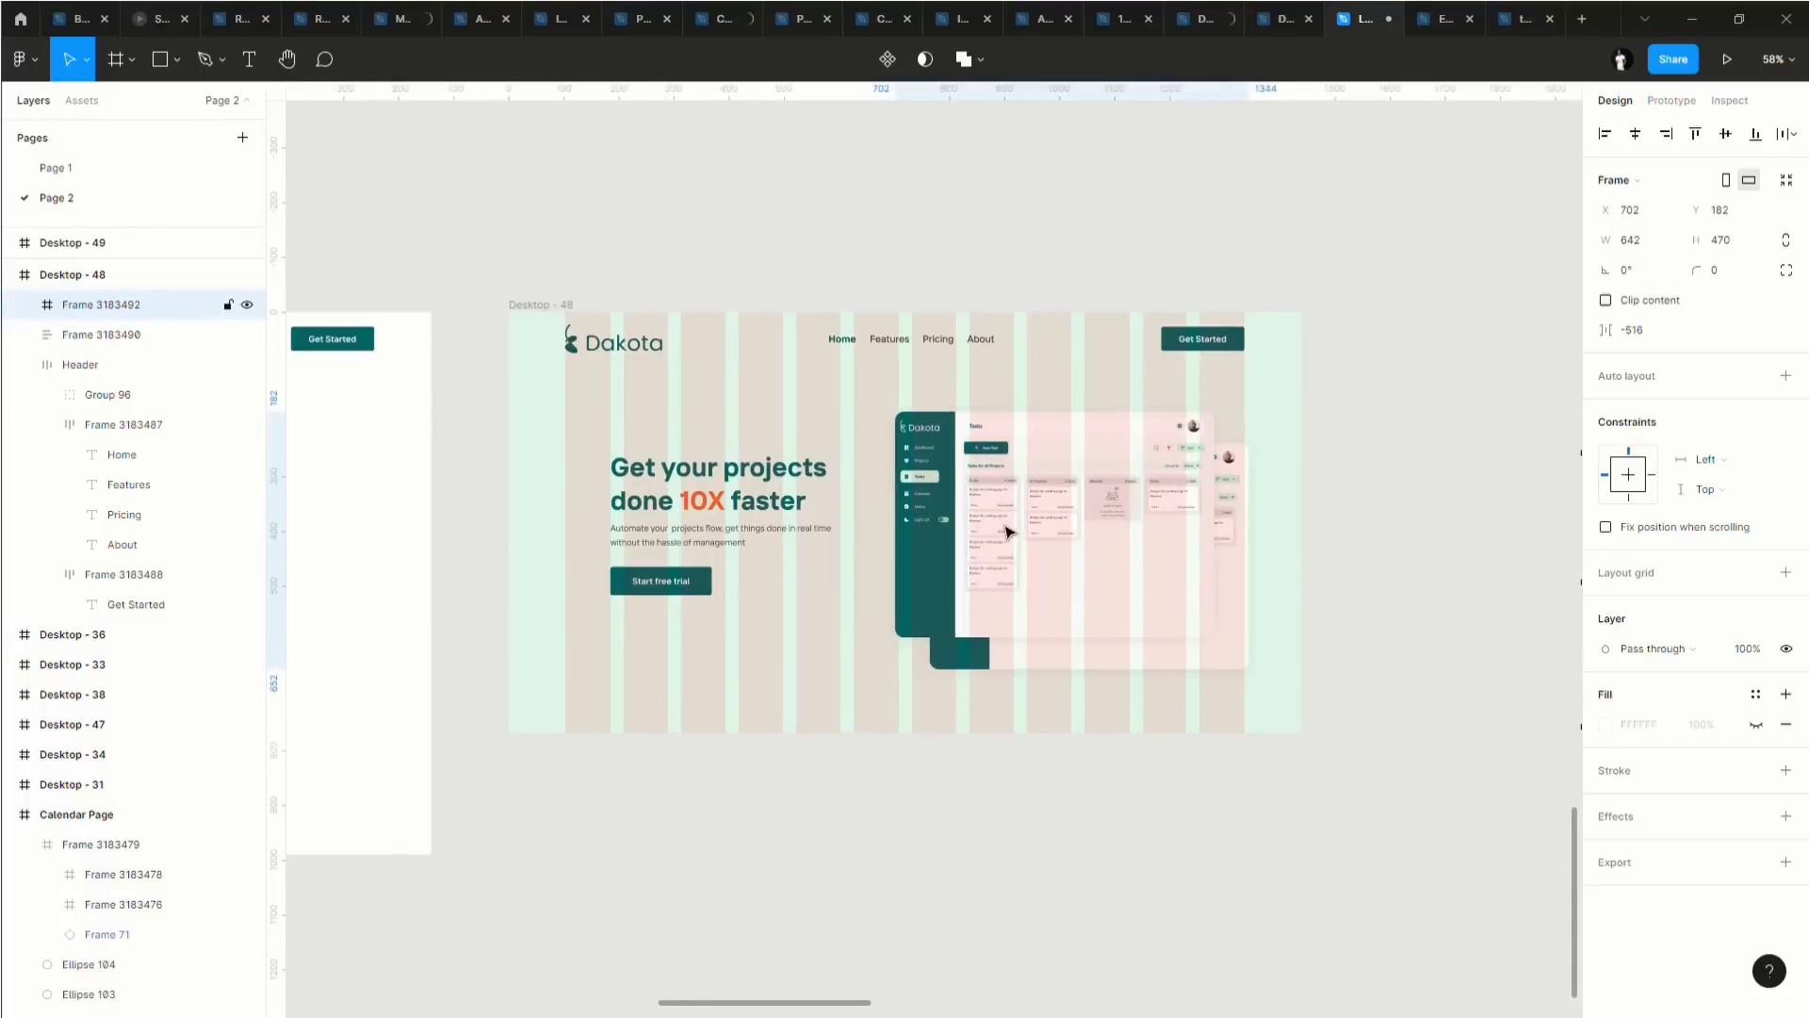
key(Left)
click(761, 685)
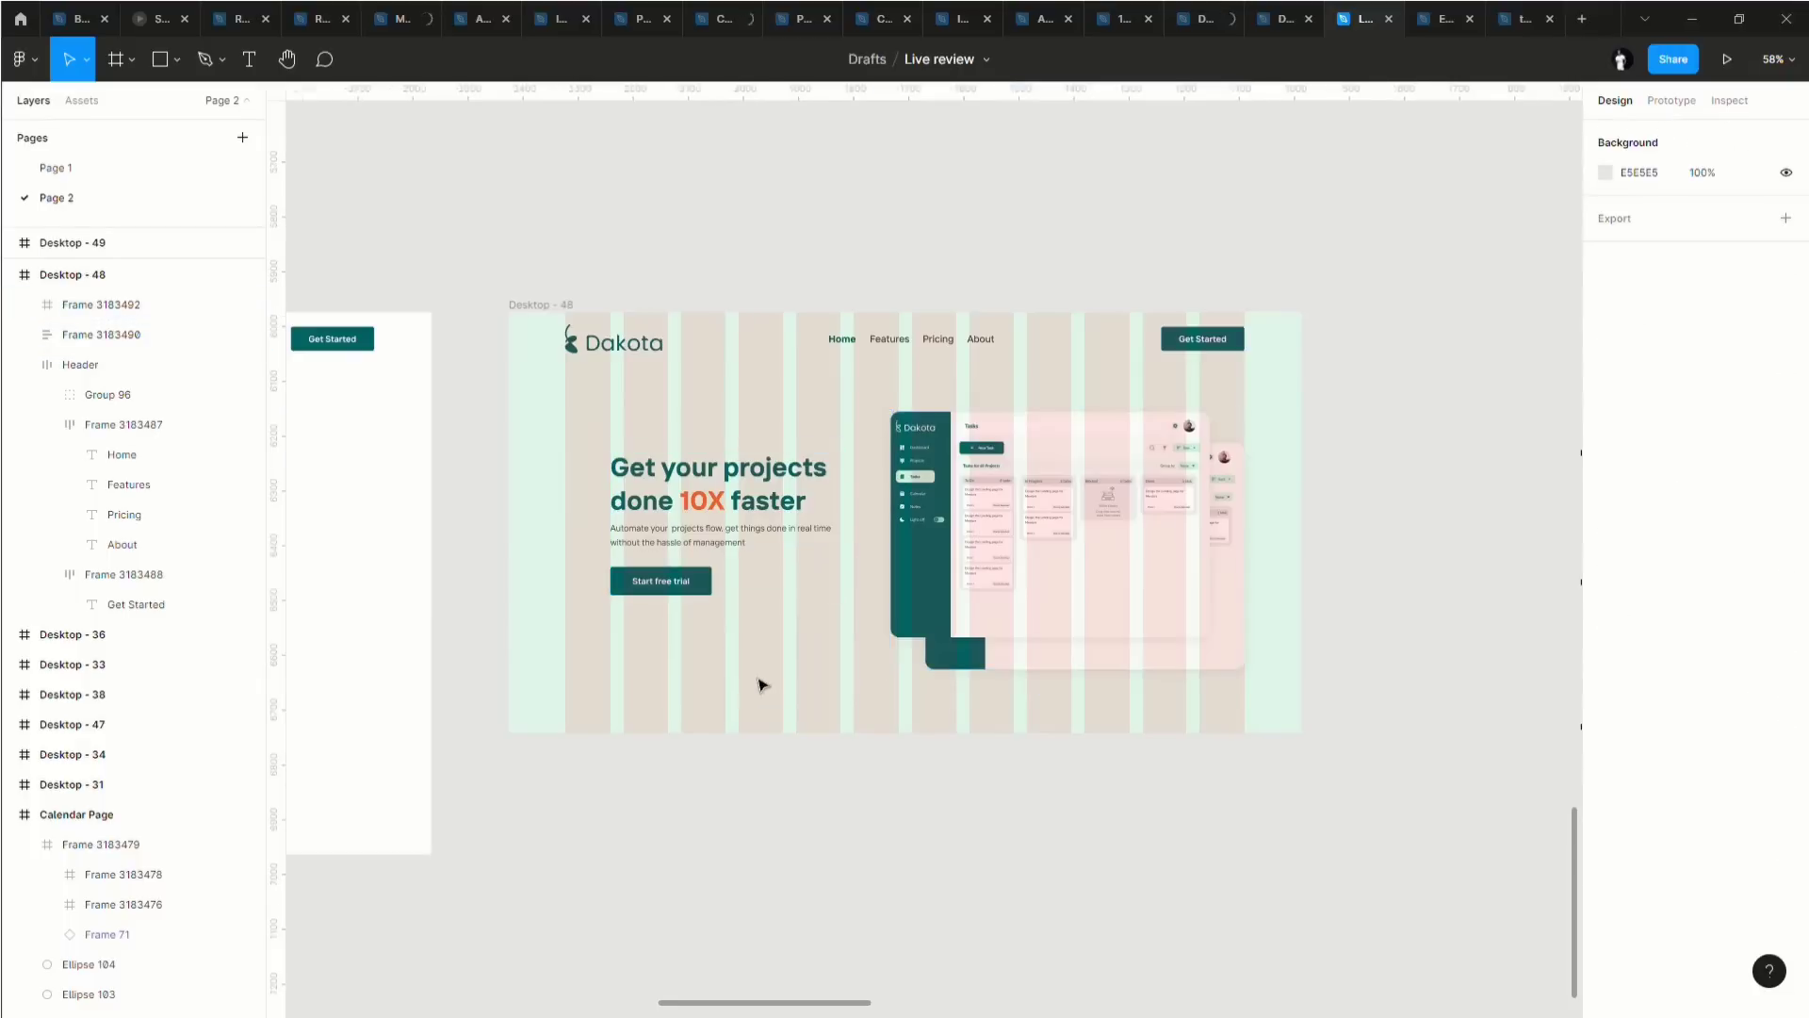
Duplicate the Desktop - 48 frame directly below the original, at Y 6742.
scroll(749, 696, down, 1)
scroll(751, 696, down, 1)
click(784, 605)
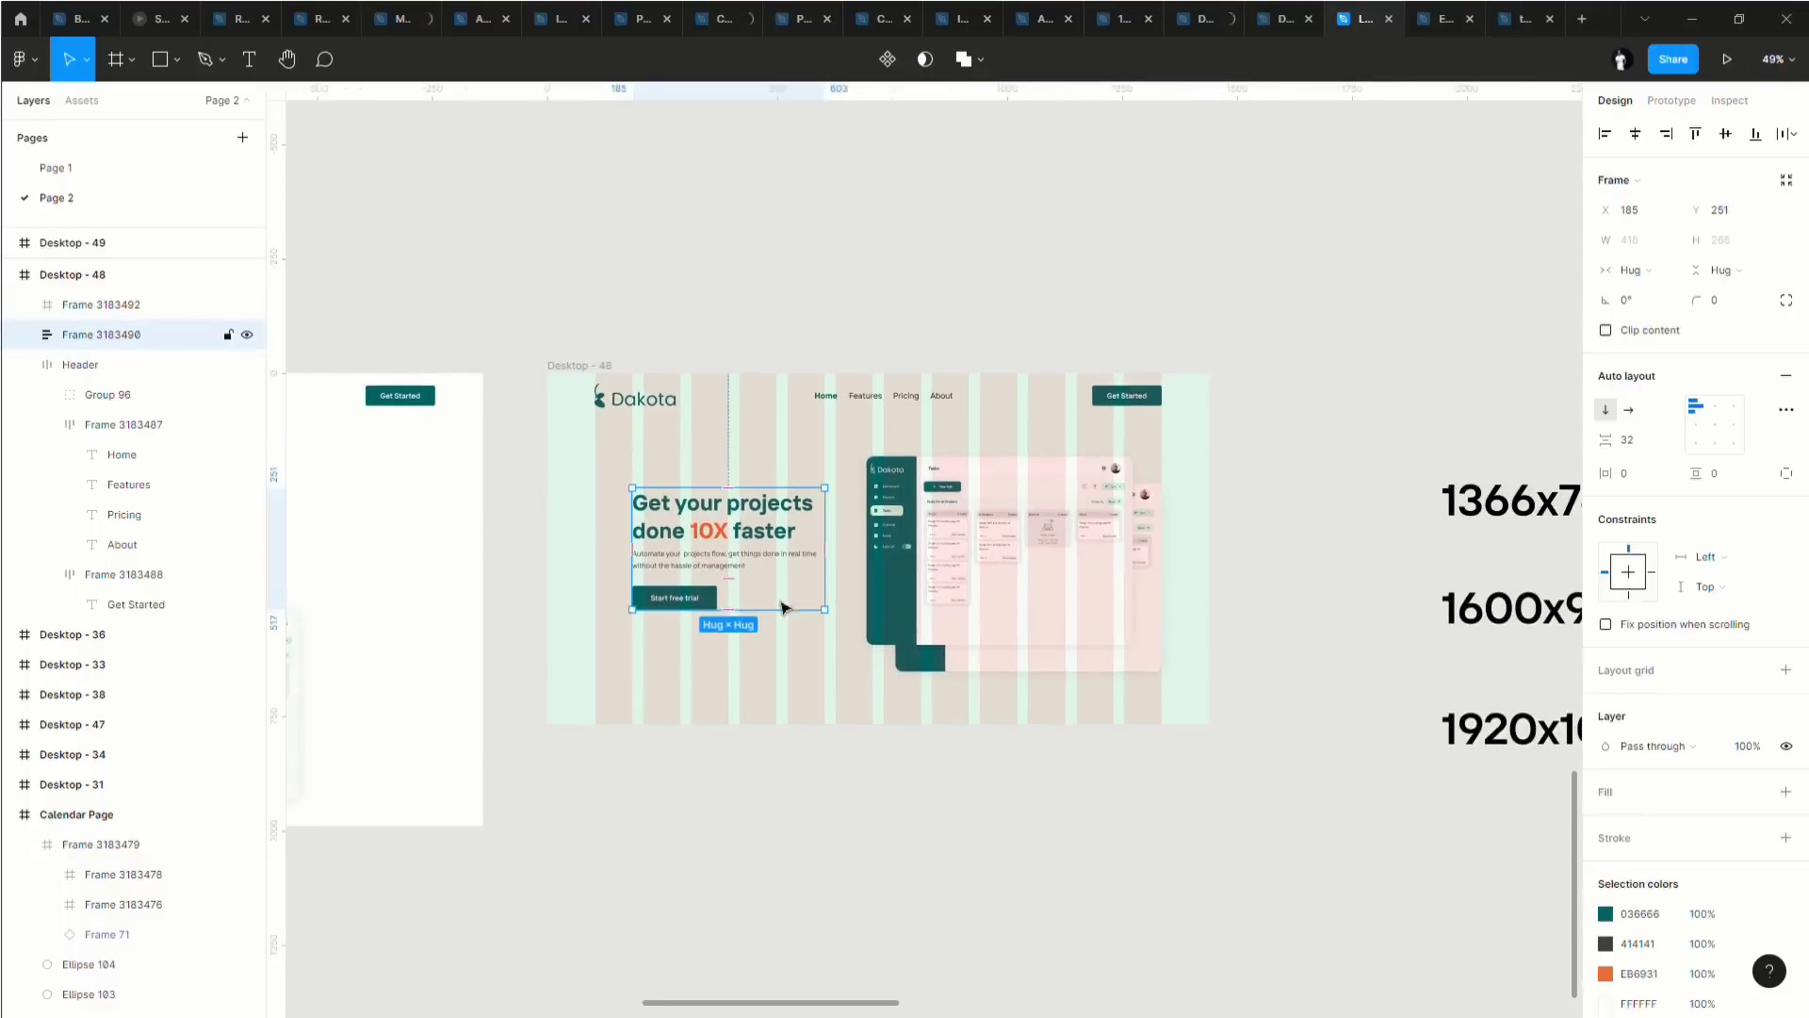
scroll(678, 528, left, 5)
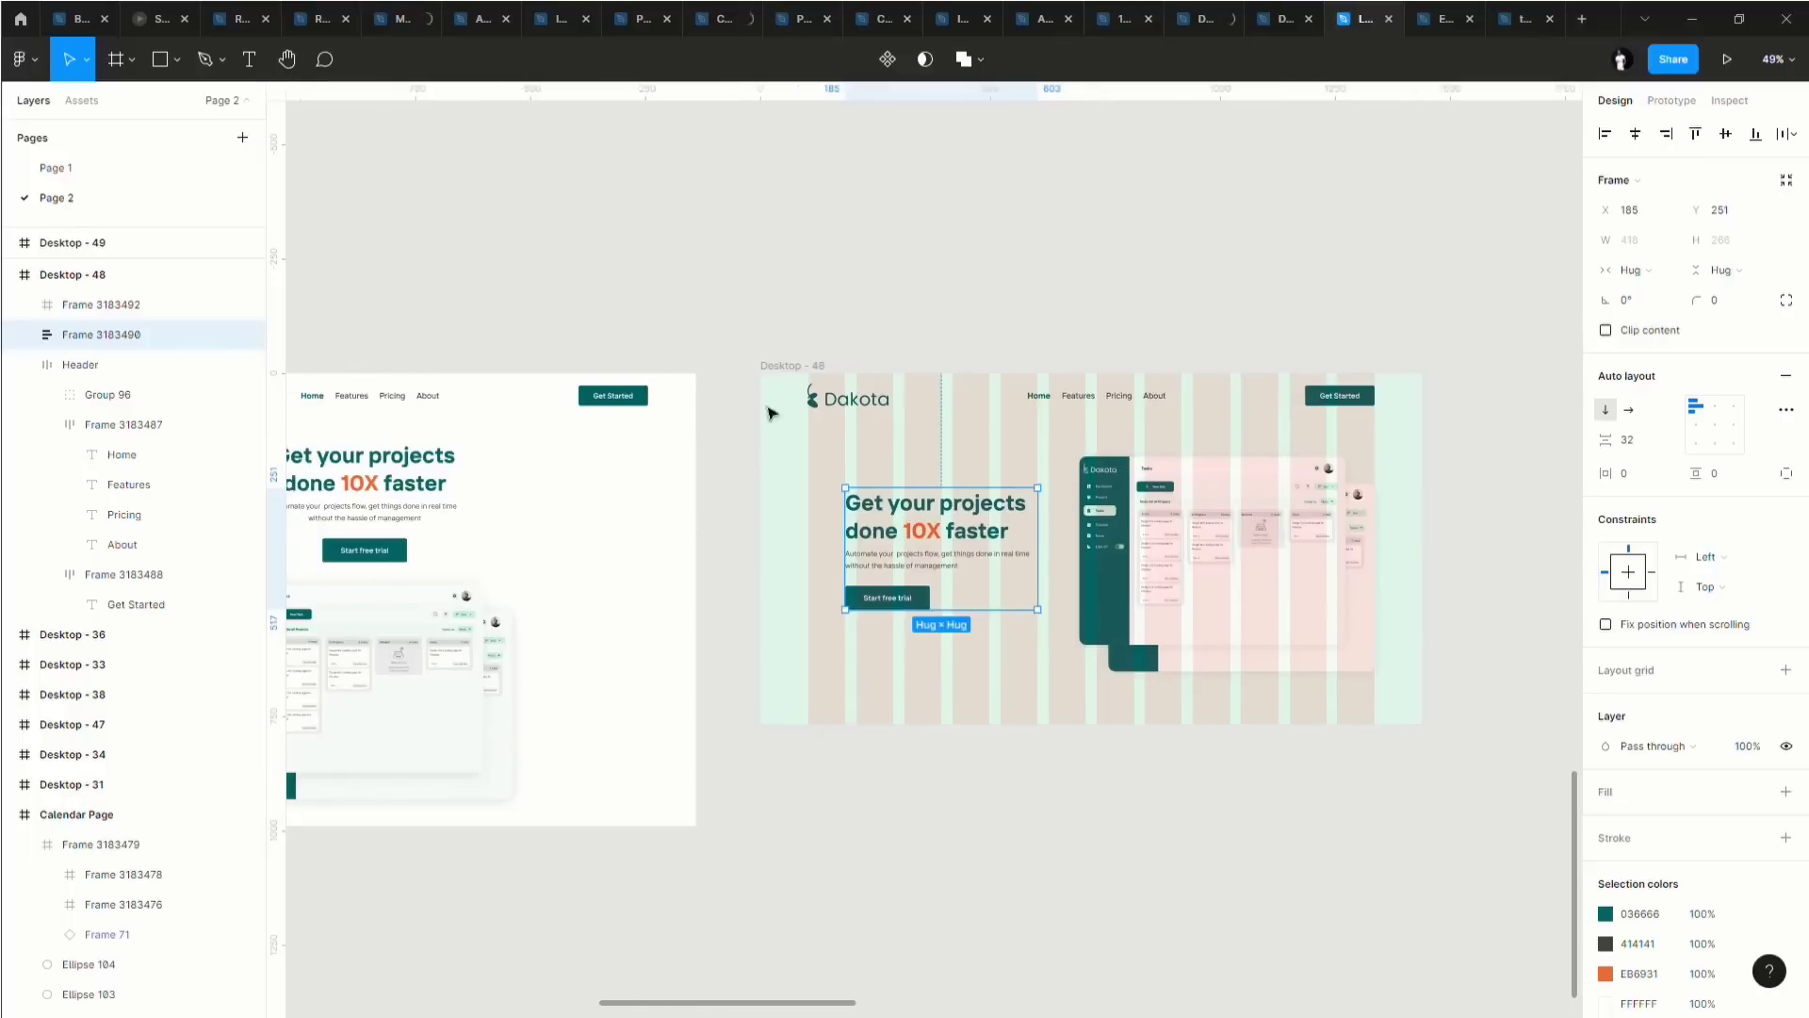
click(787, 357)
click(787, 360)
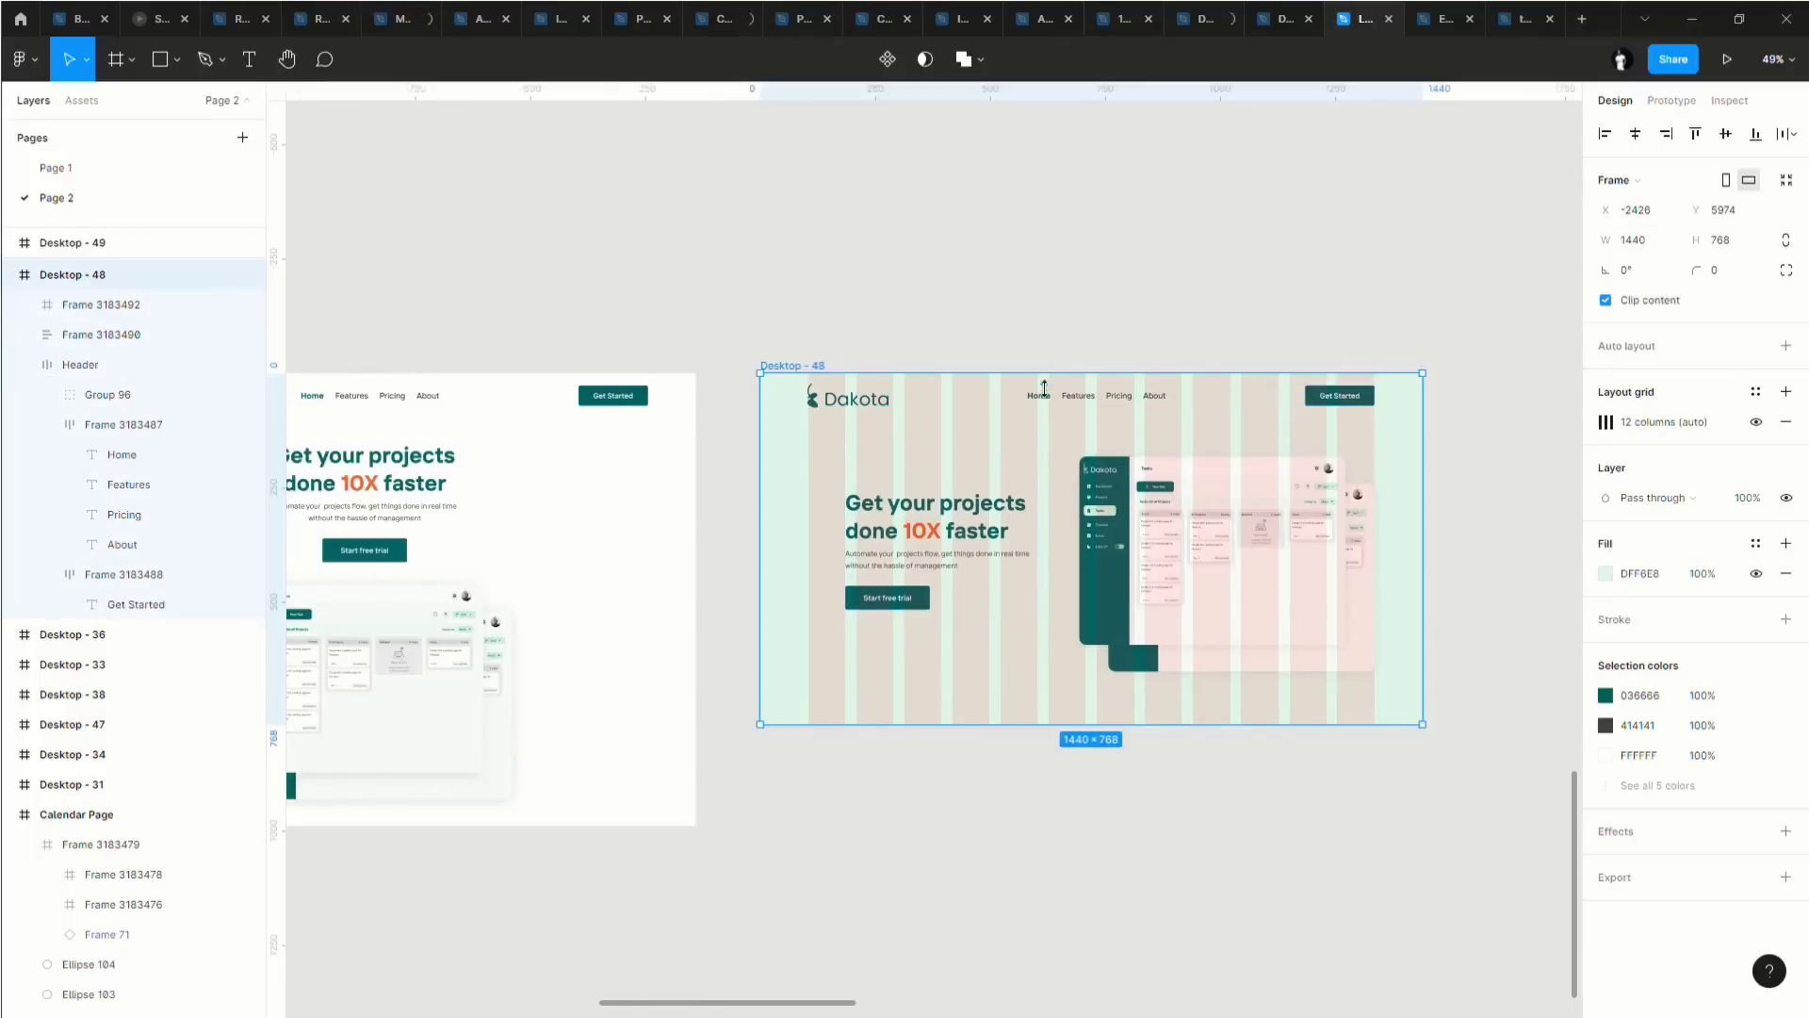
scroll(911, 315, down, 2)
scroll(912, 315, right, 2)
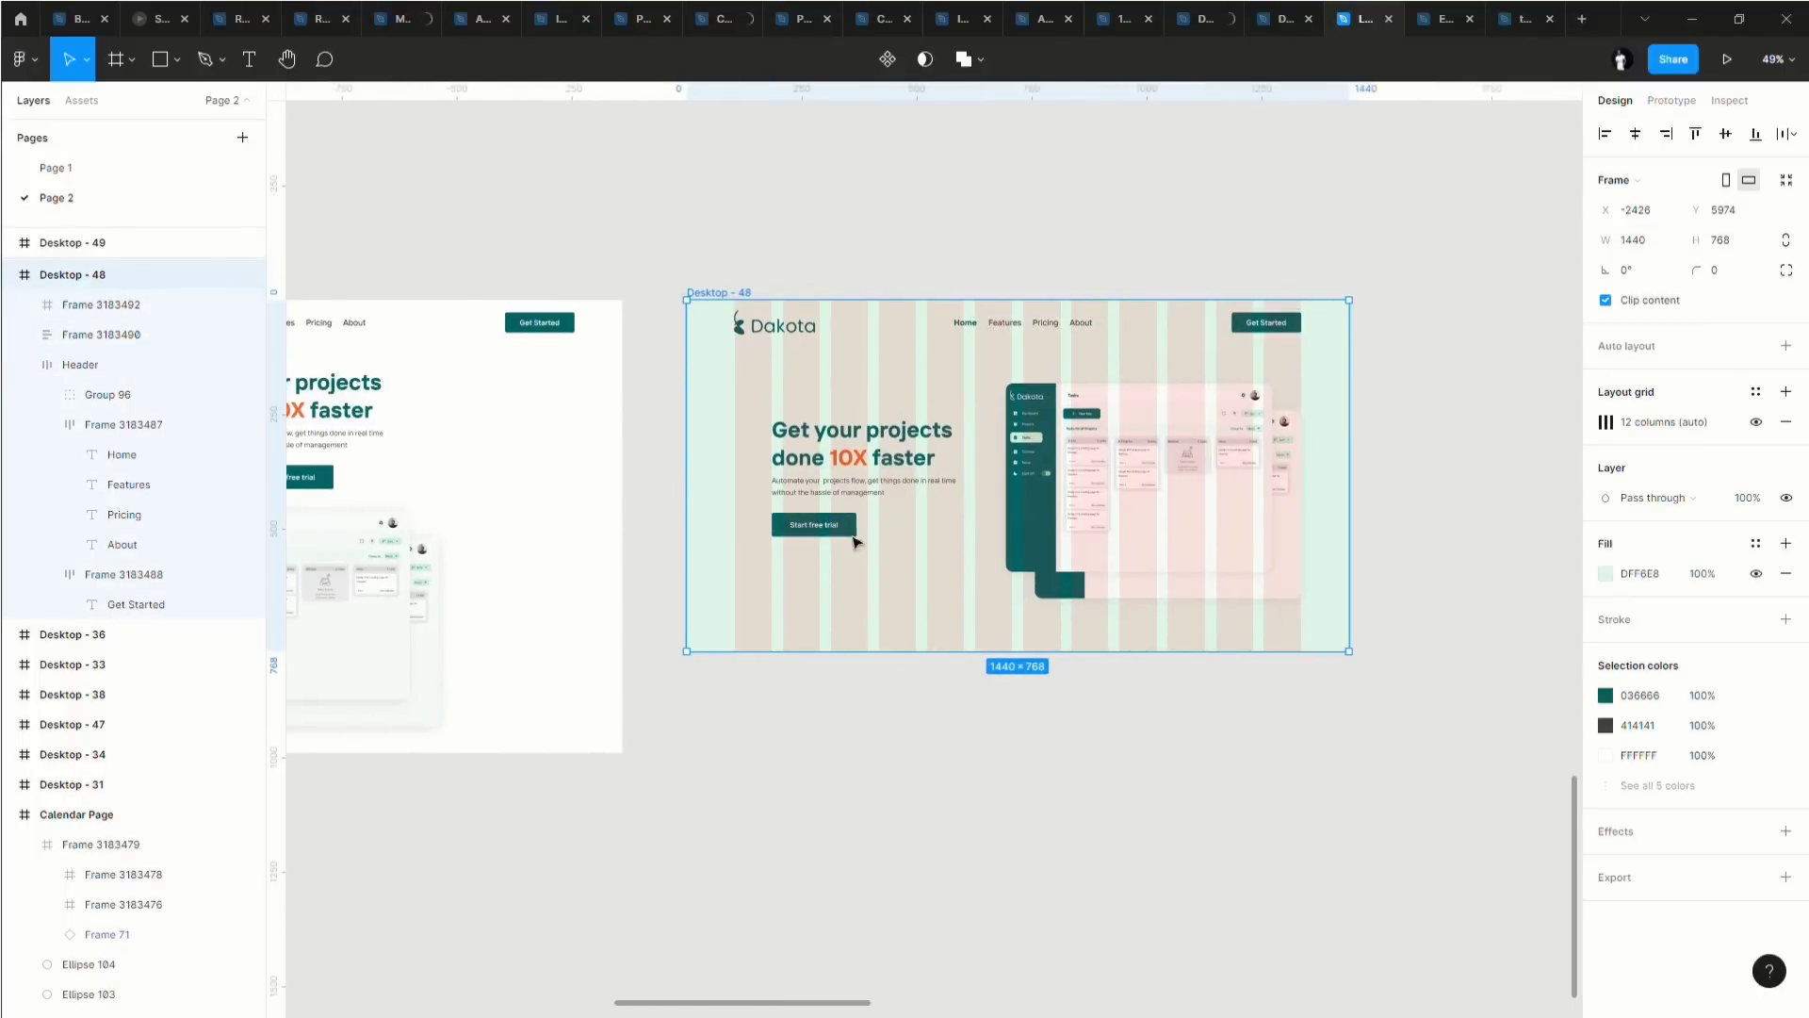
scroll(783, 556, down, 3)
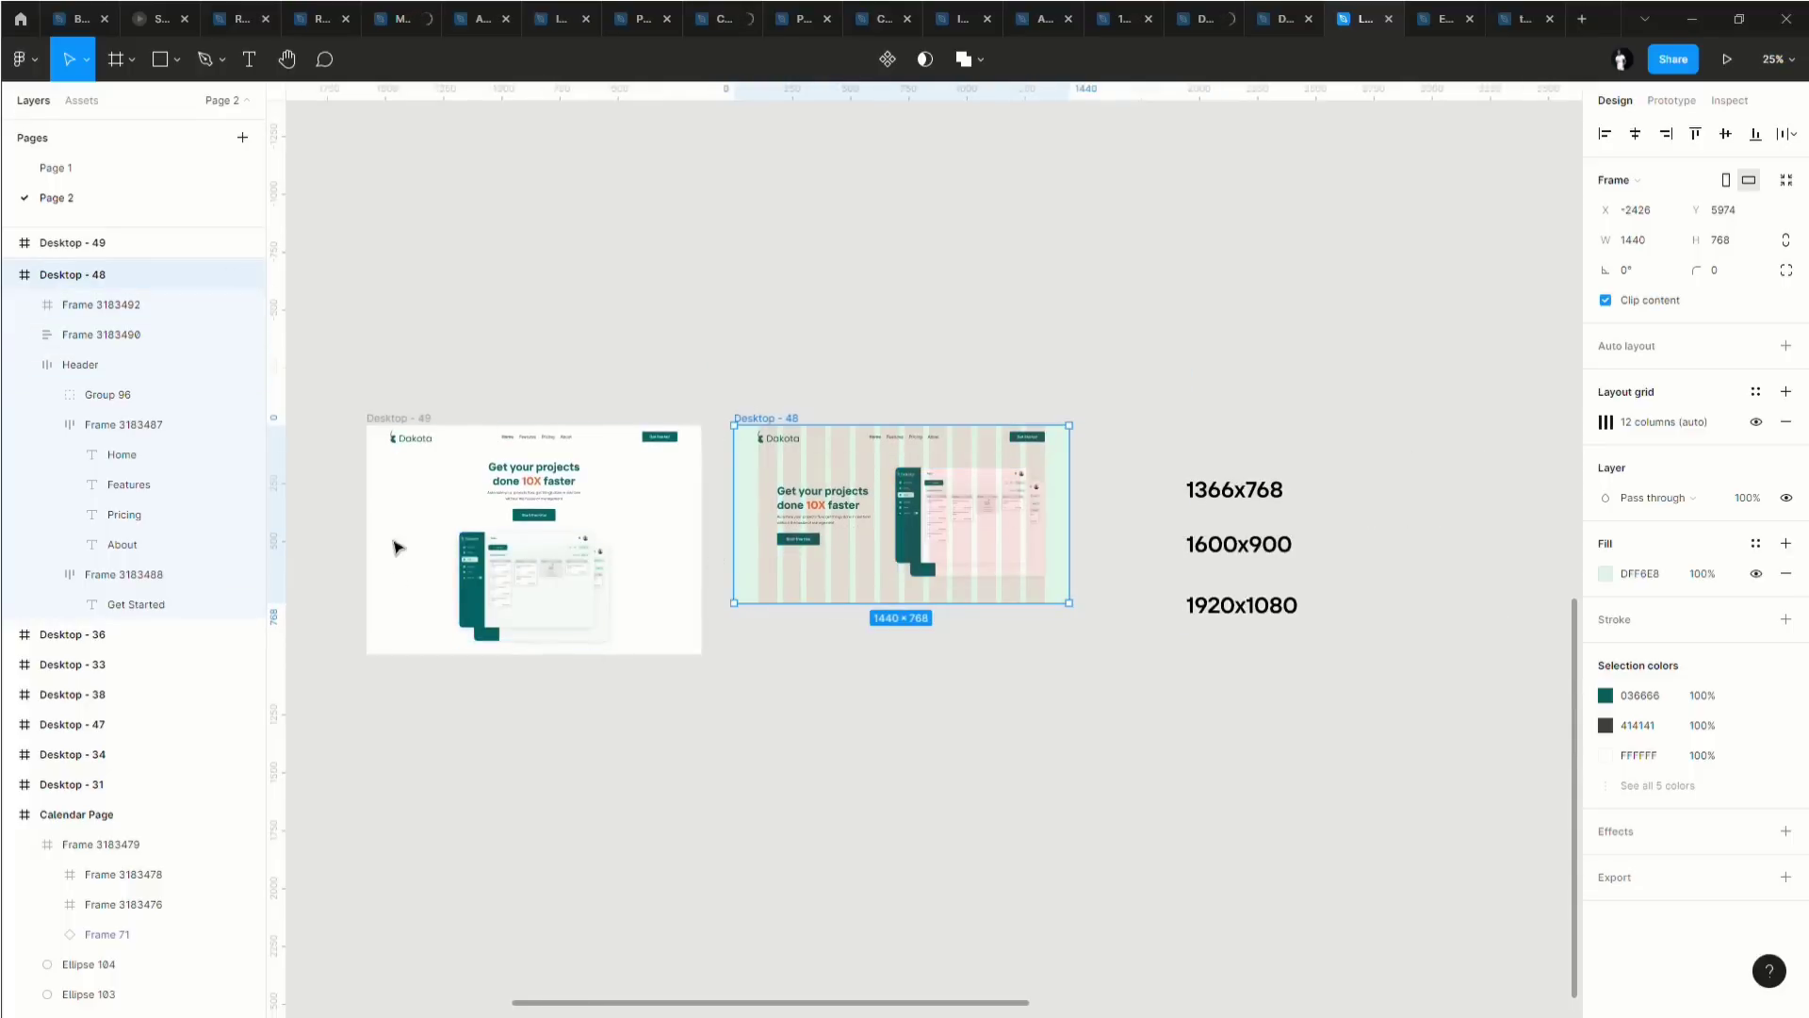
drag(768, 481, 768, 652)
scroll(763, 657, up, 5)
scroll(744, 552, down, 1)
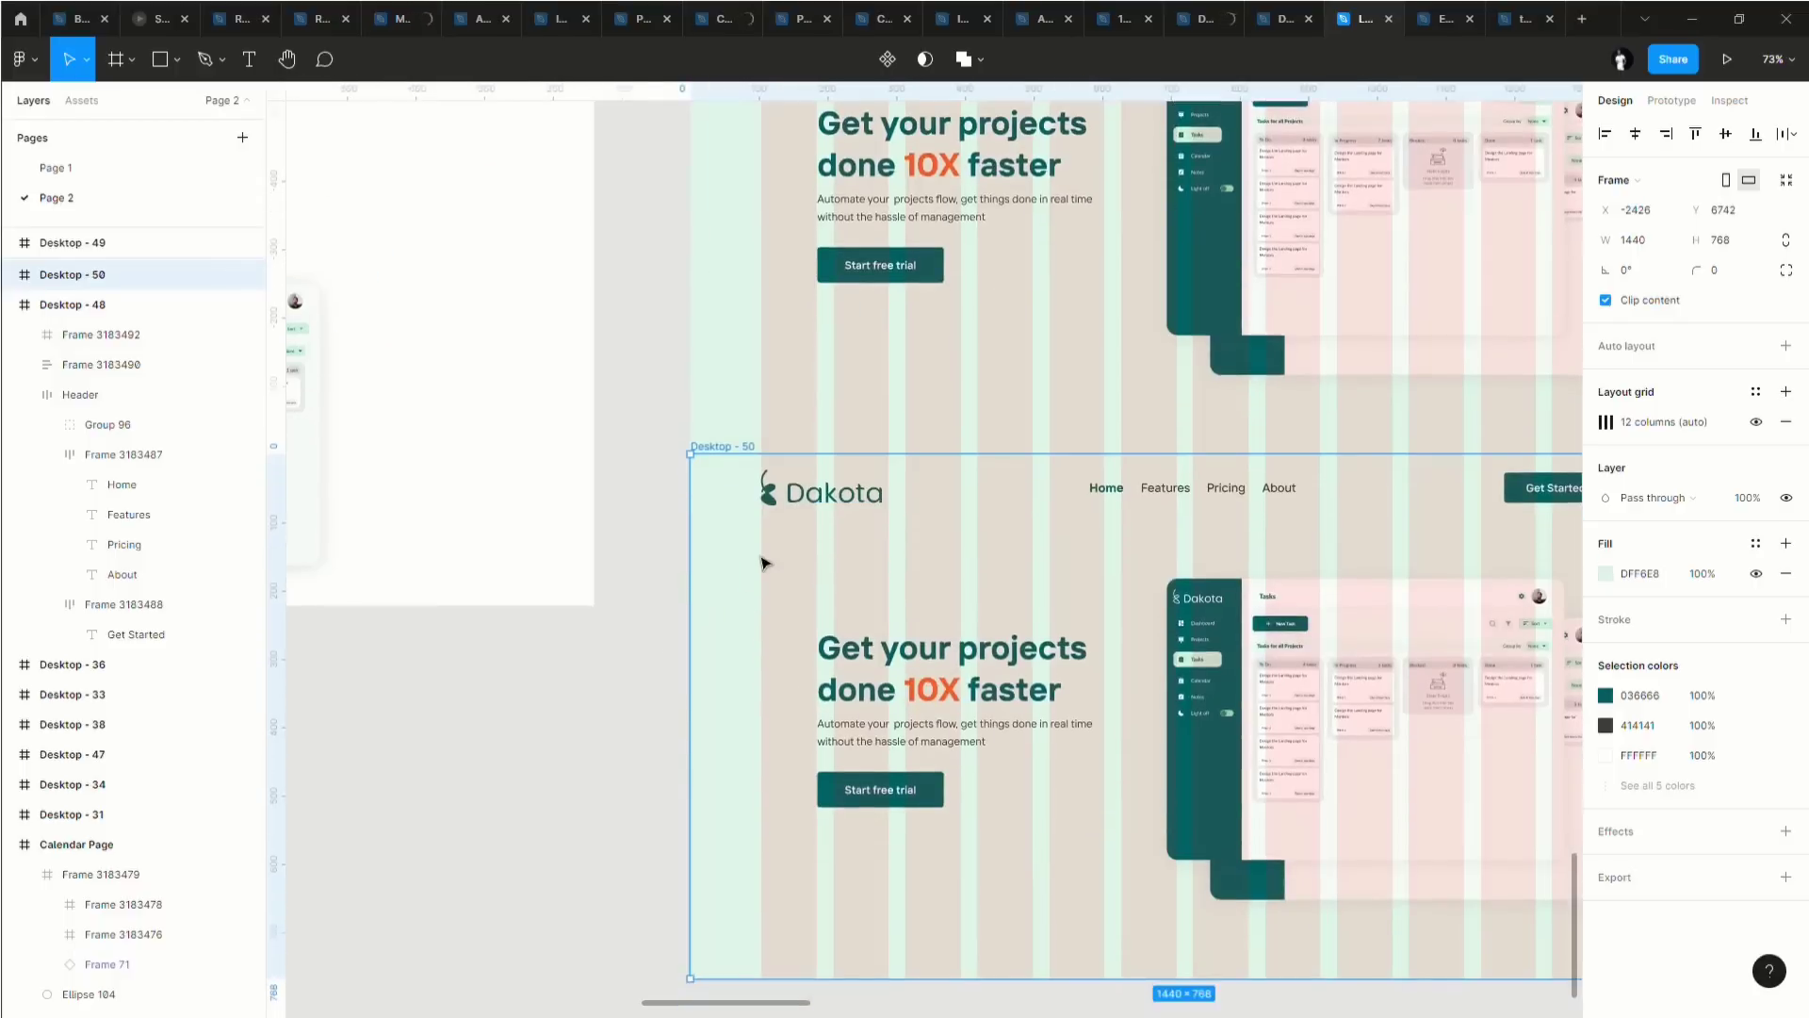
Delete the navigation header from the duplicated Desktop - 50 frame.
scroll(759, 556, down, 4)
click(1112, 515)
key(Delete)
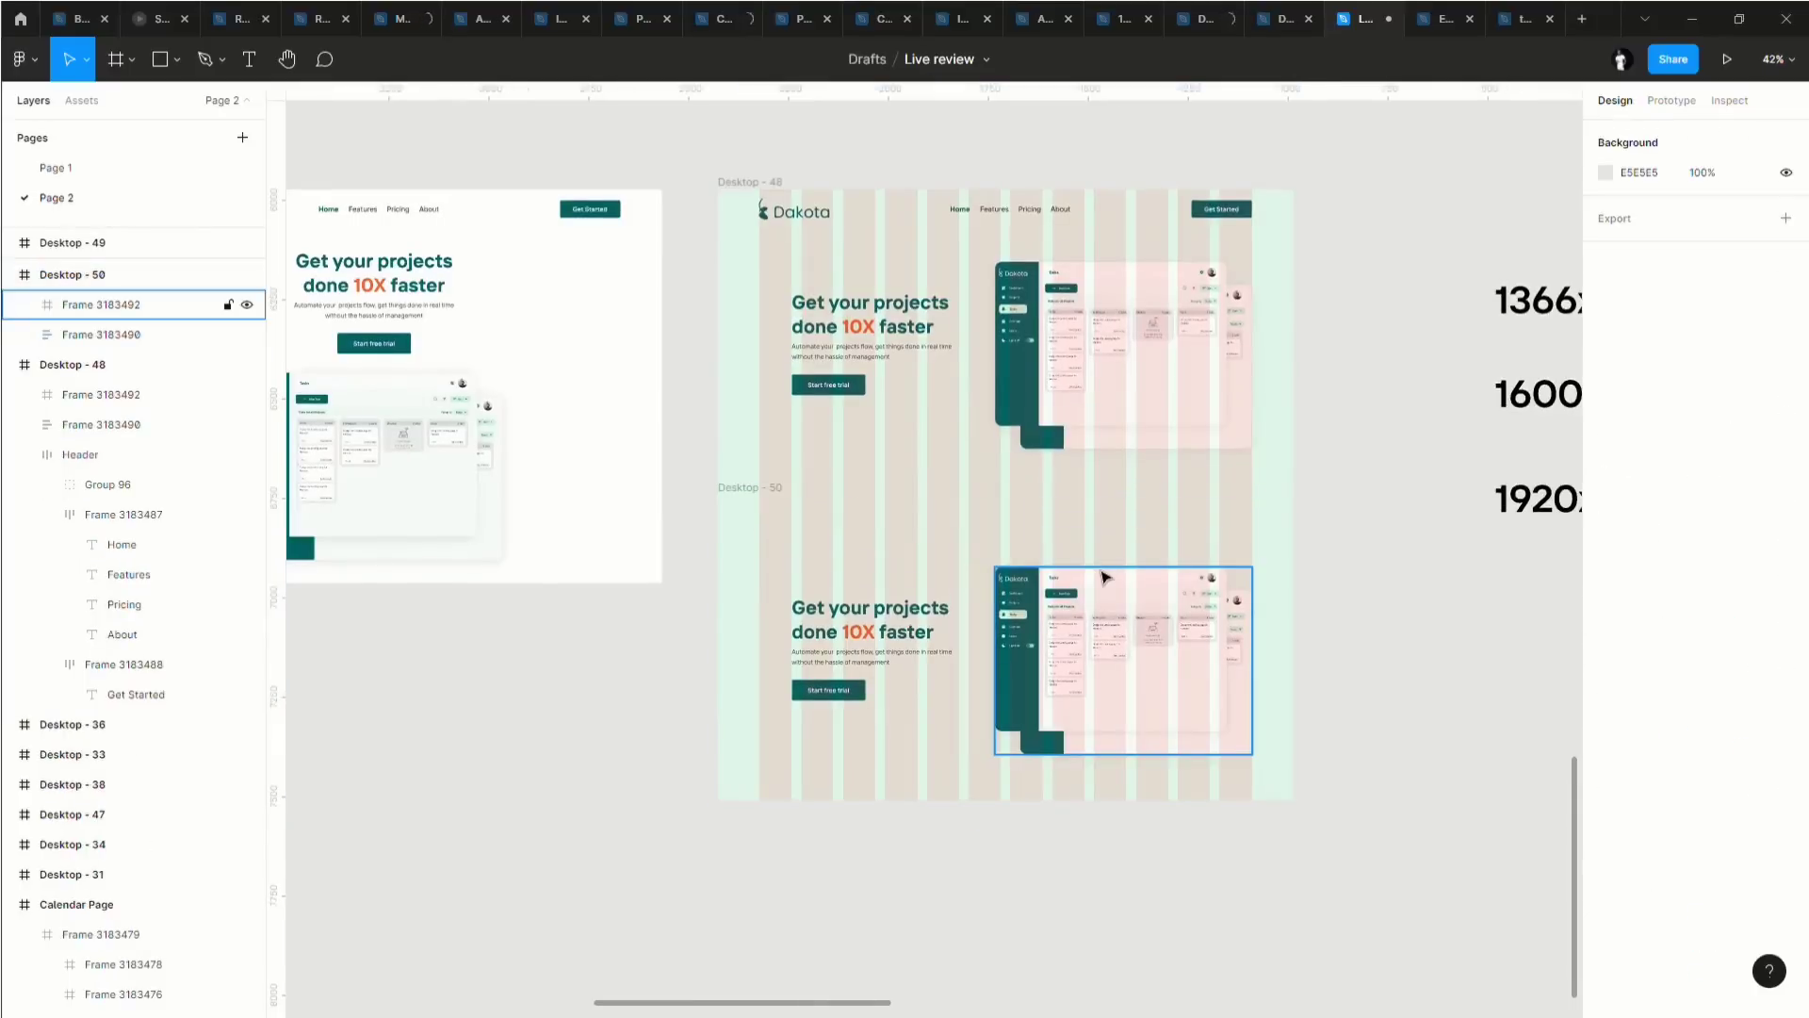
Hide the layout grid on Desktop - 50 and set the frame's fill to white, FFFFFF.
click(754, 488)
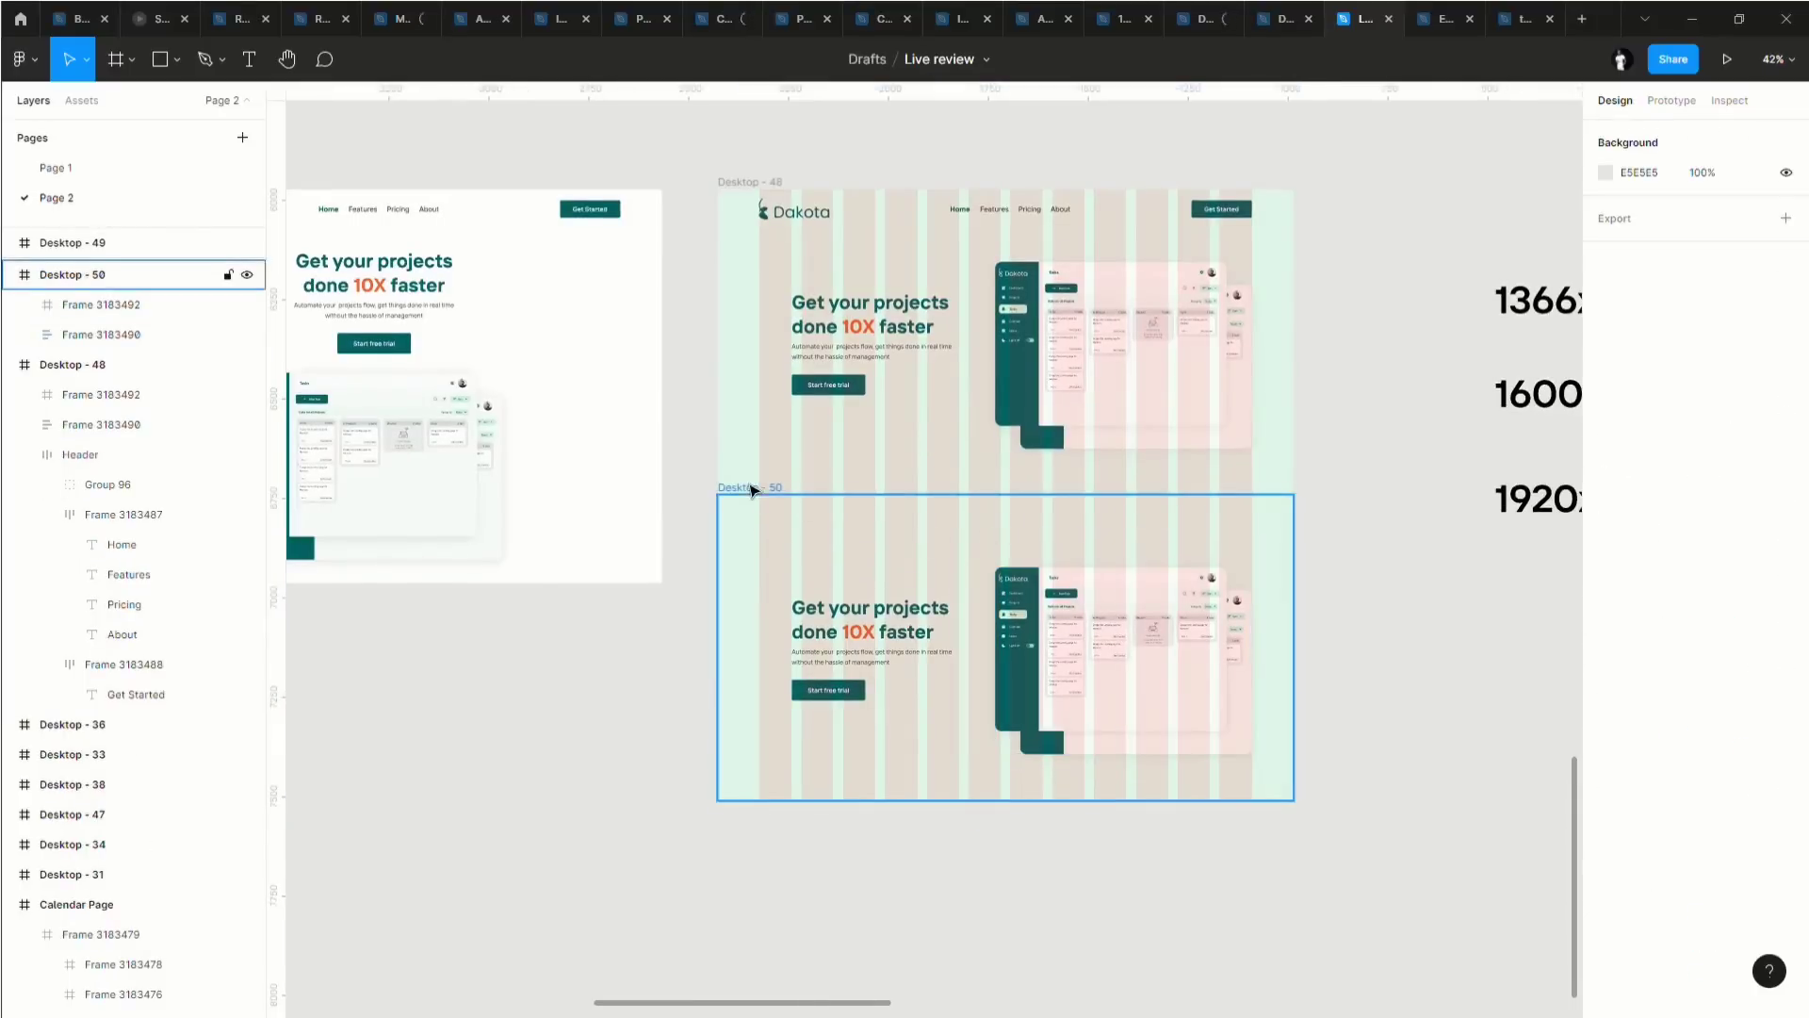
click(825, 507)
click(1757, 452)
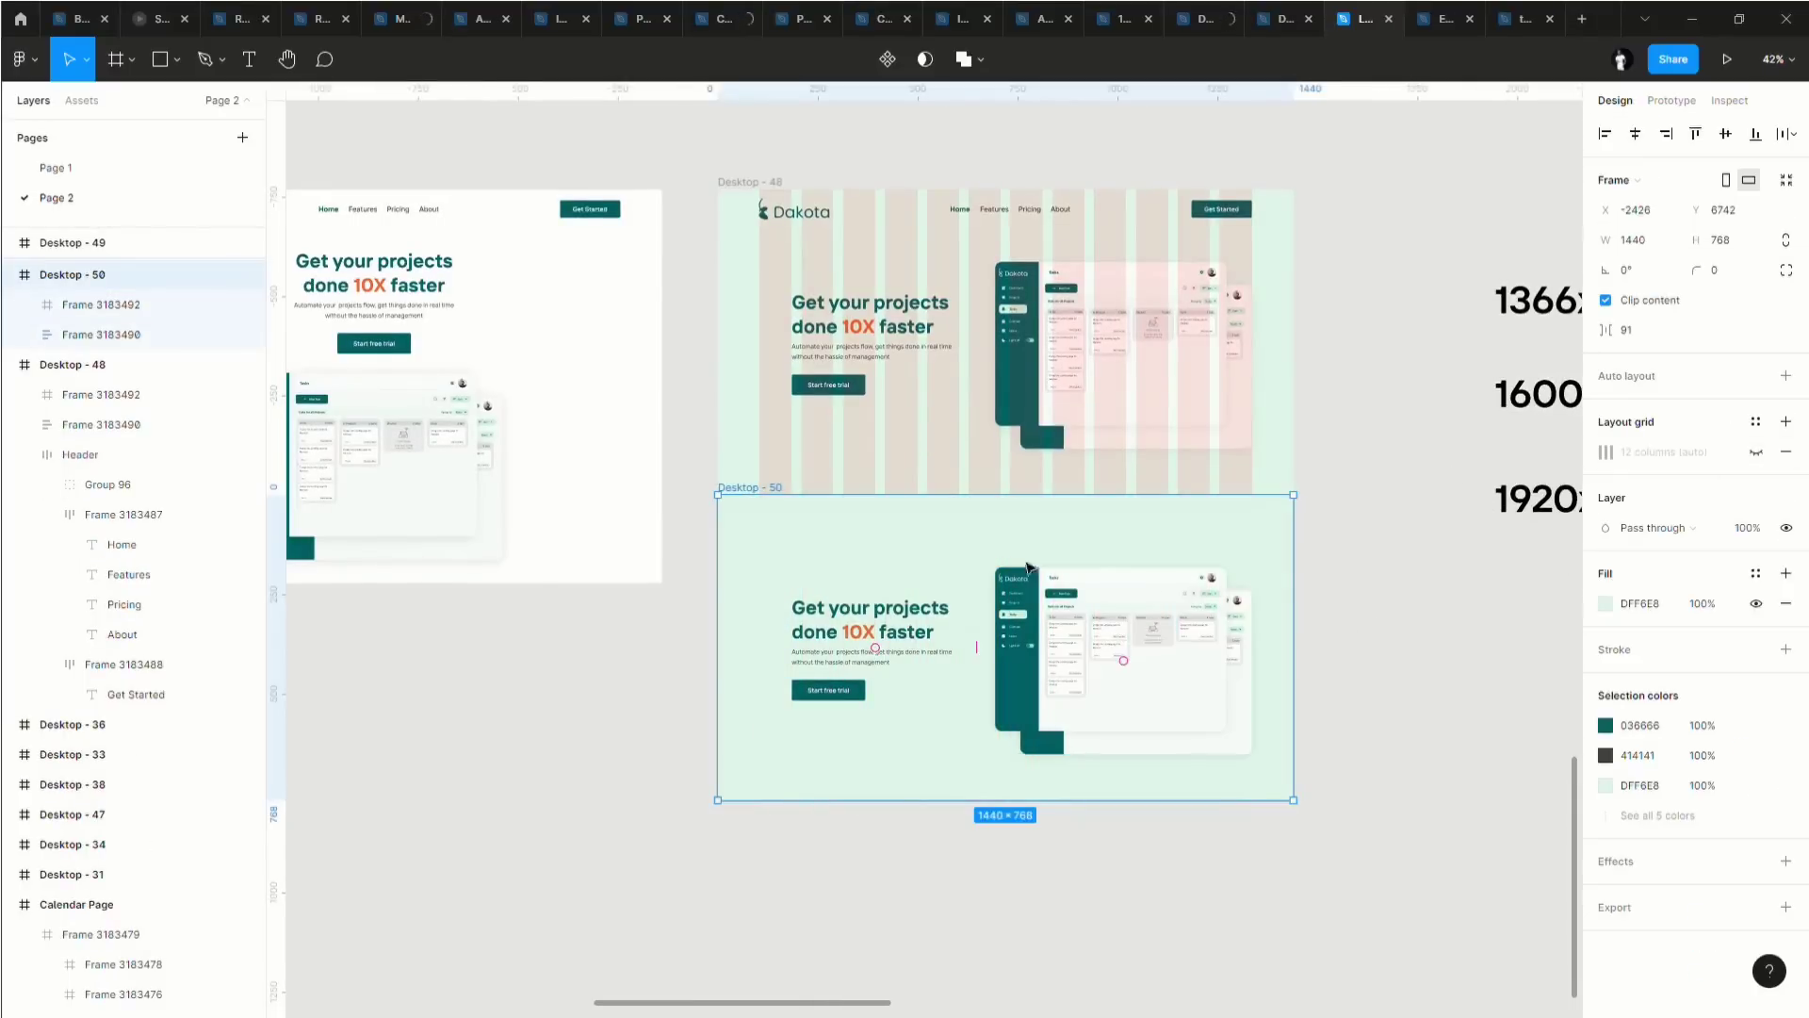
click(1606, 604)
drag(1427, 592, 1357, 542)
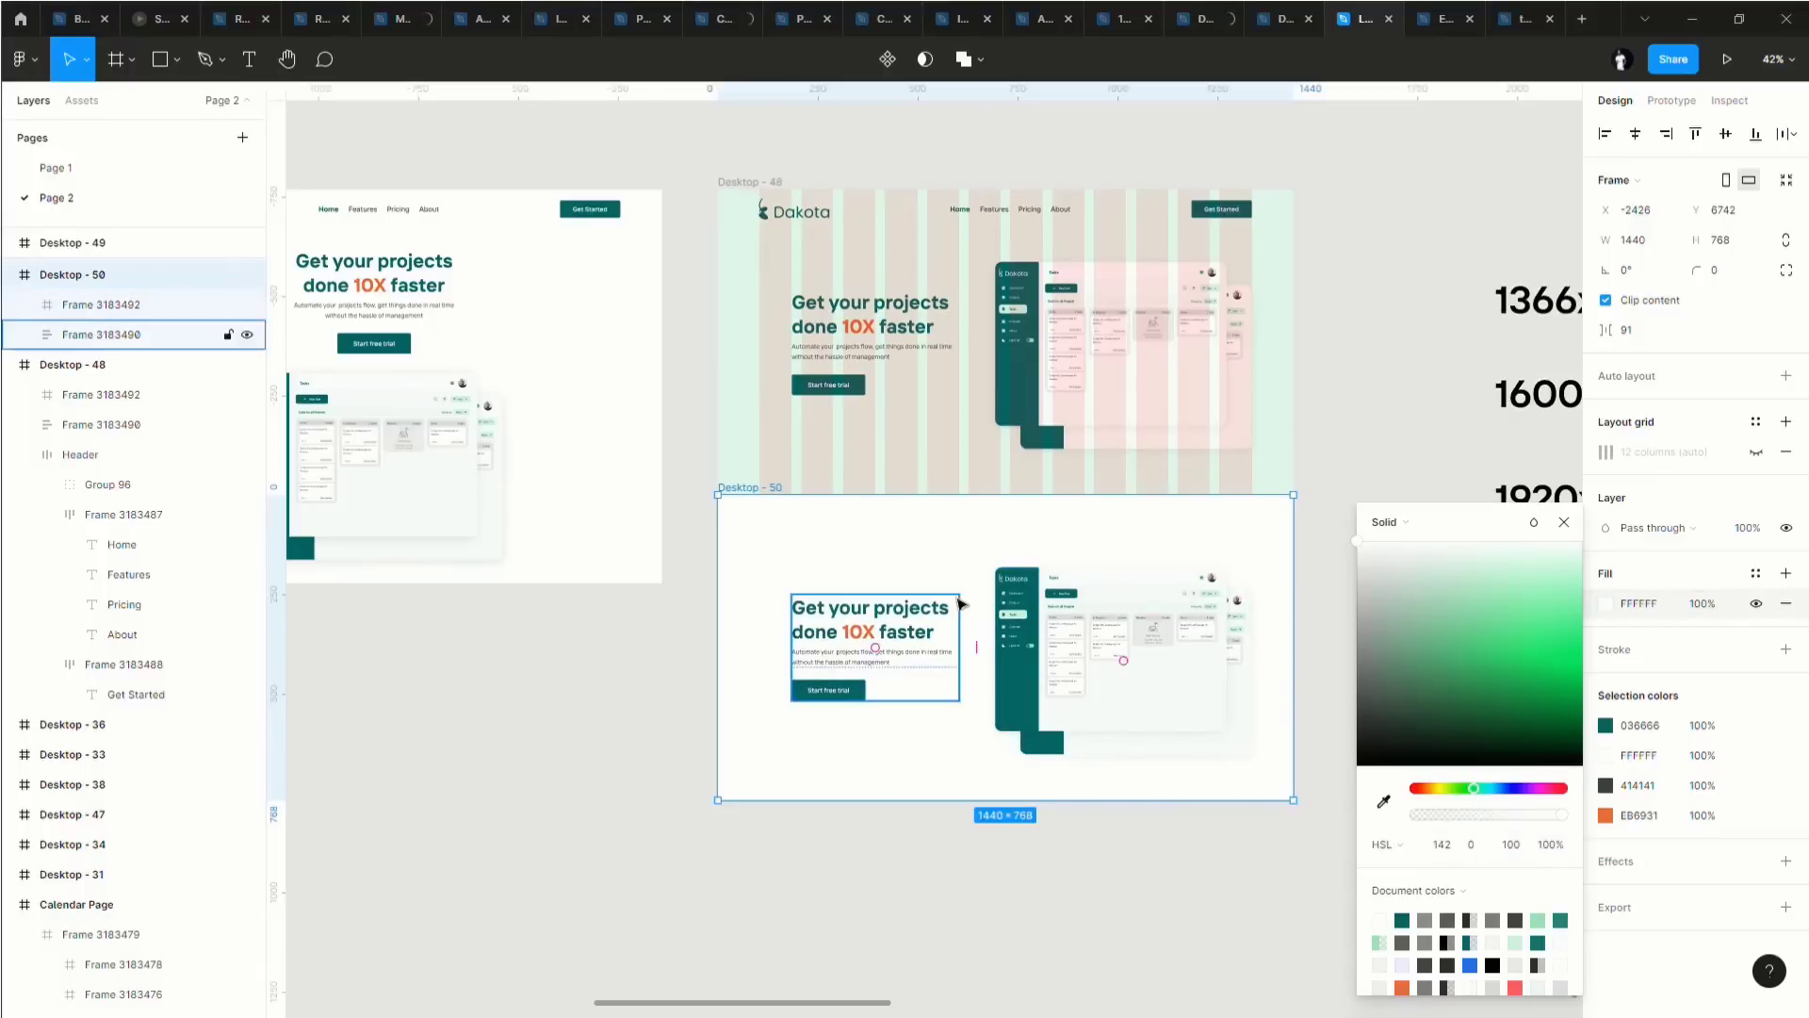
Delete the dashboard images frame from Desktop - 50.
scroll(829, 650, right, 4)
click(853, 681)
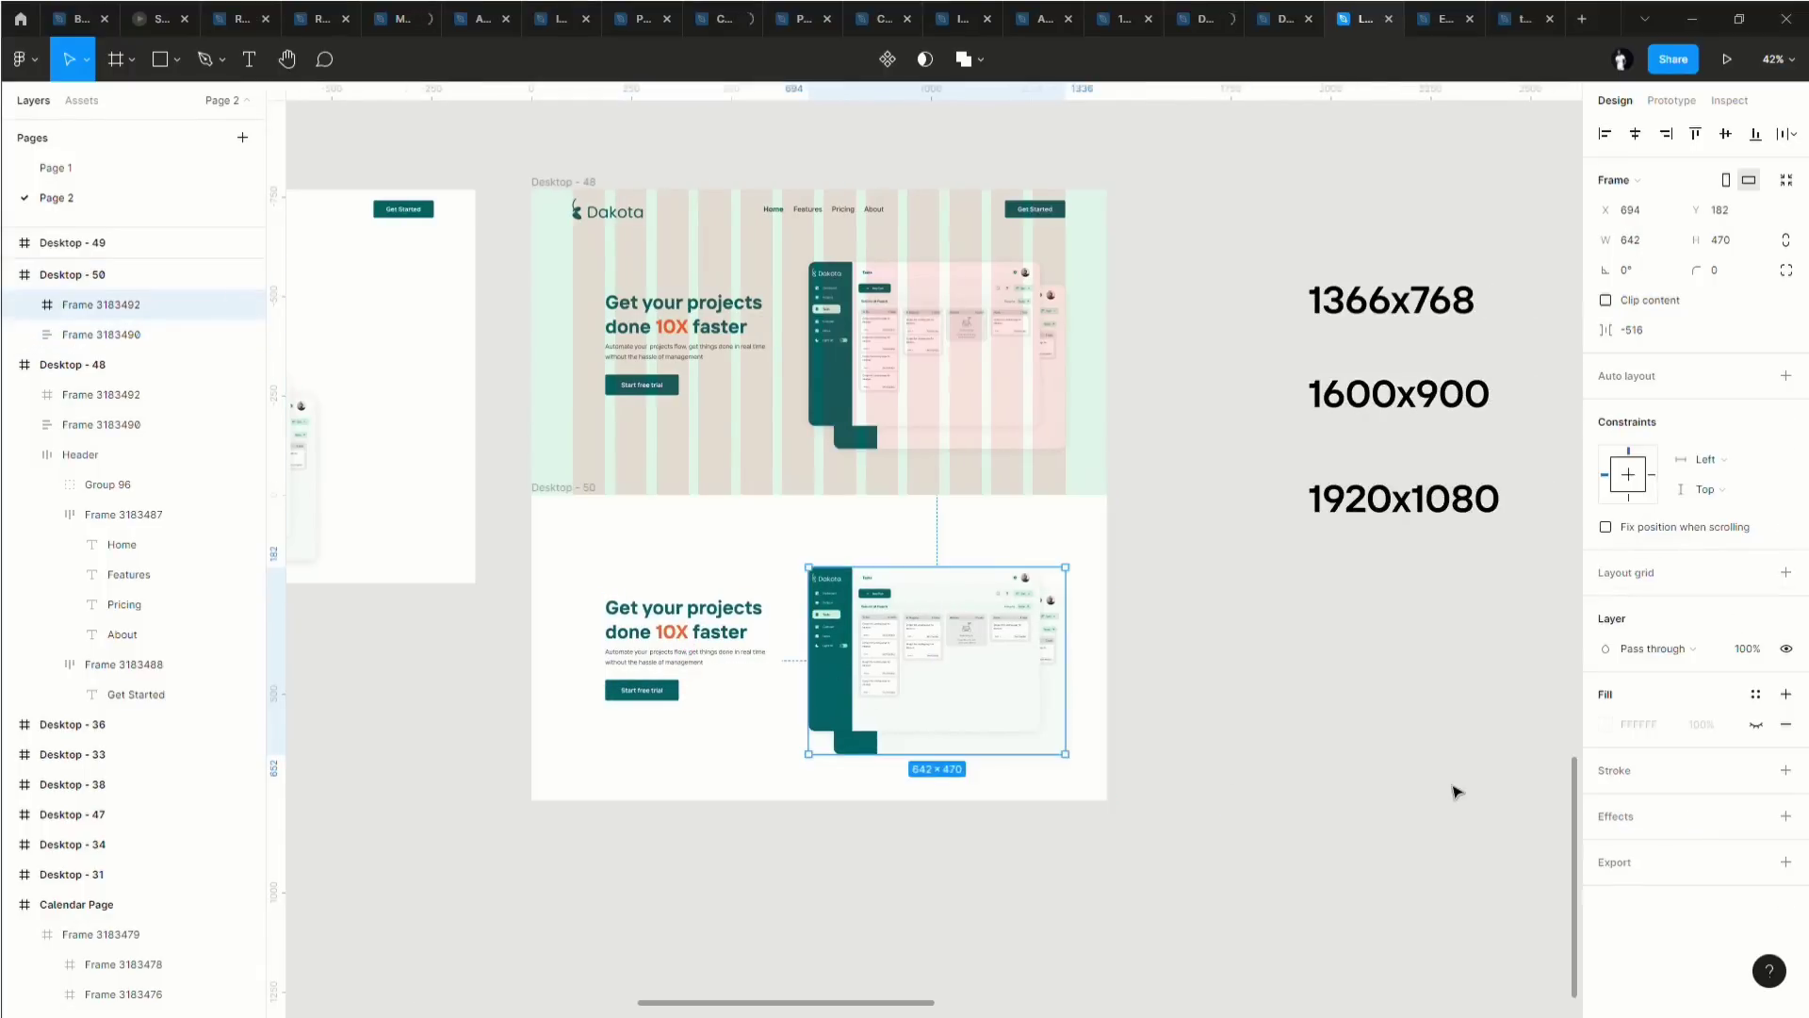
key(Delete)
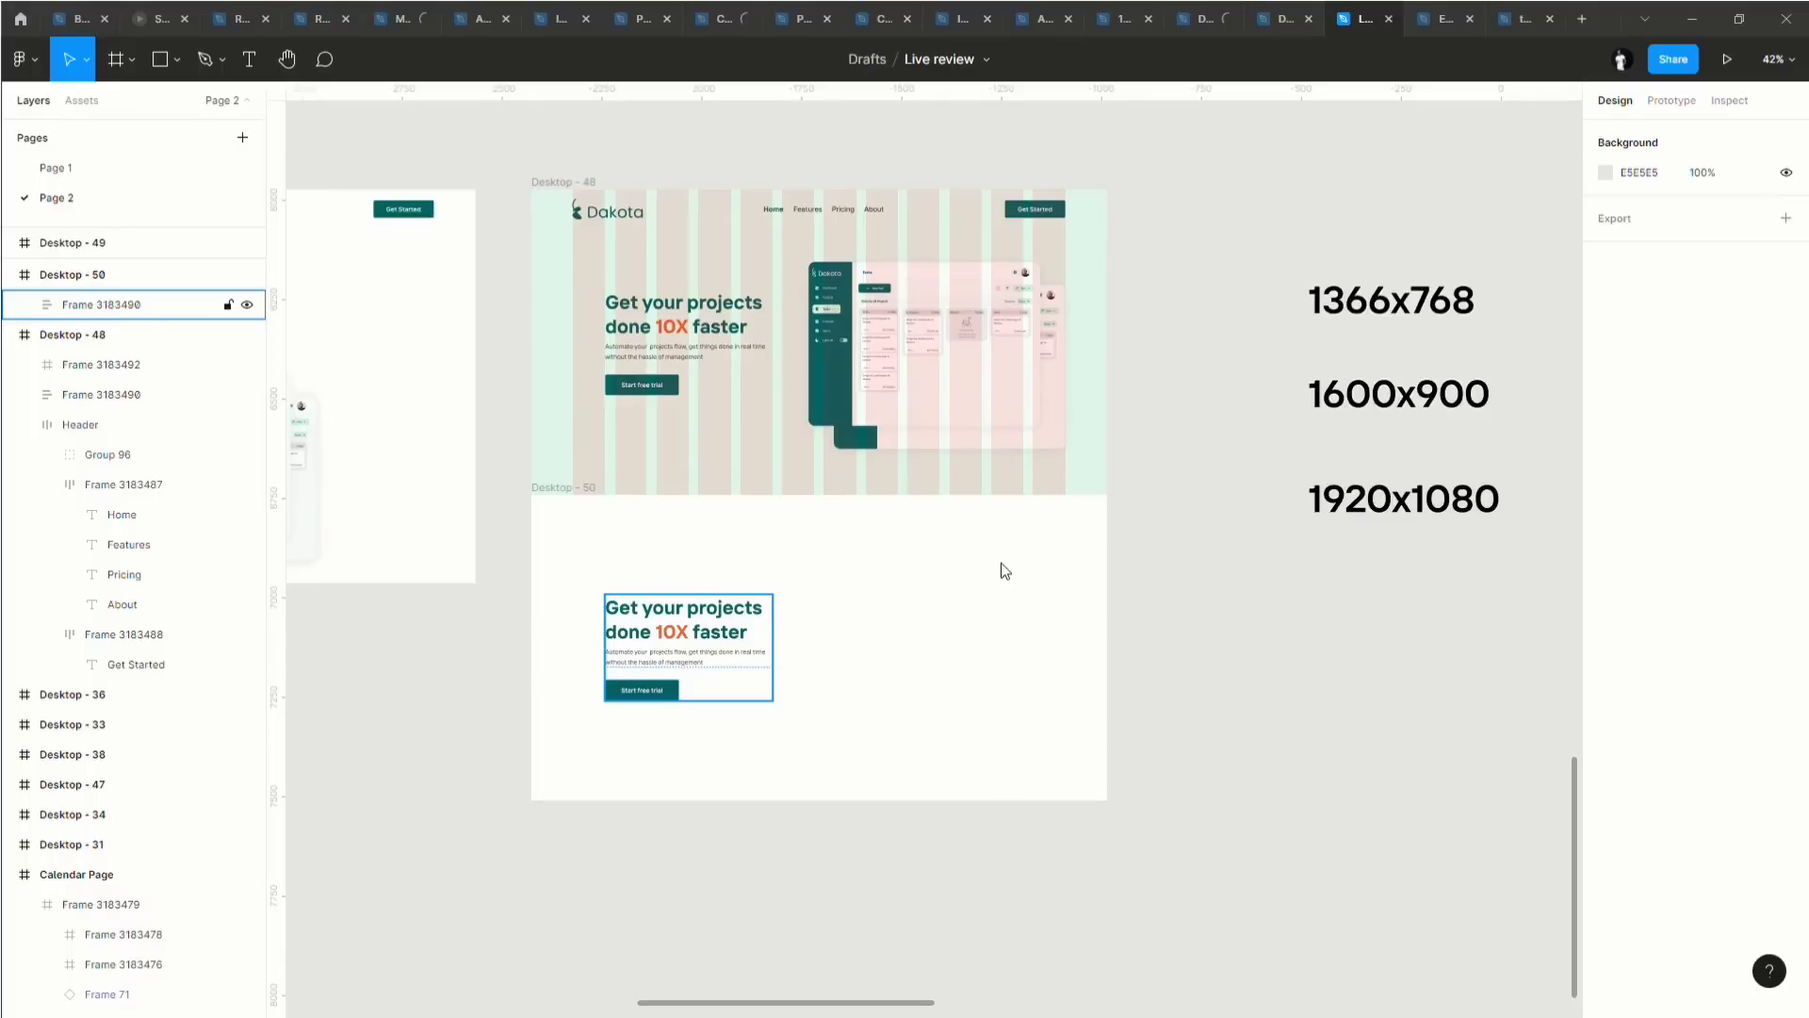
Place a separate copy of the "Get your projects done 10X faster" heading near the top of Desktop - 50, at X 510, Y 30.
scroll(739, 606, up, 3)
double_click(682, 630)
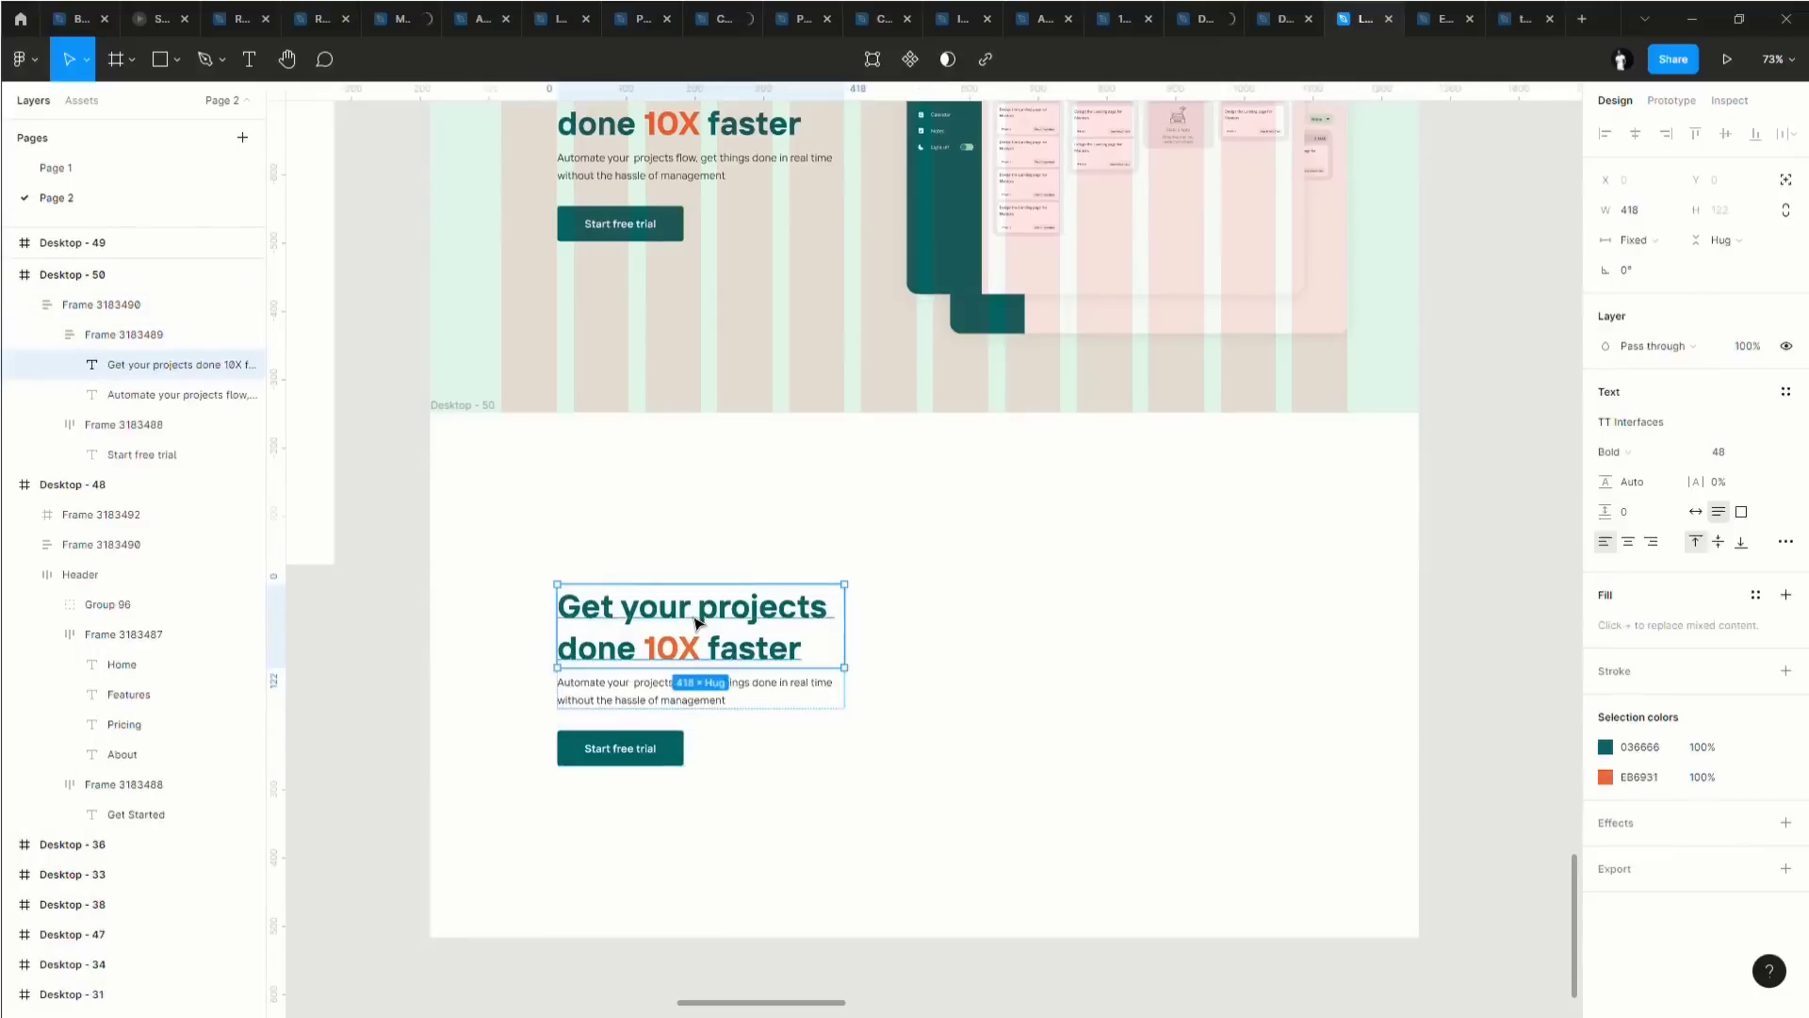
key(ctrl+v)
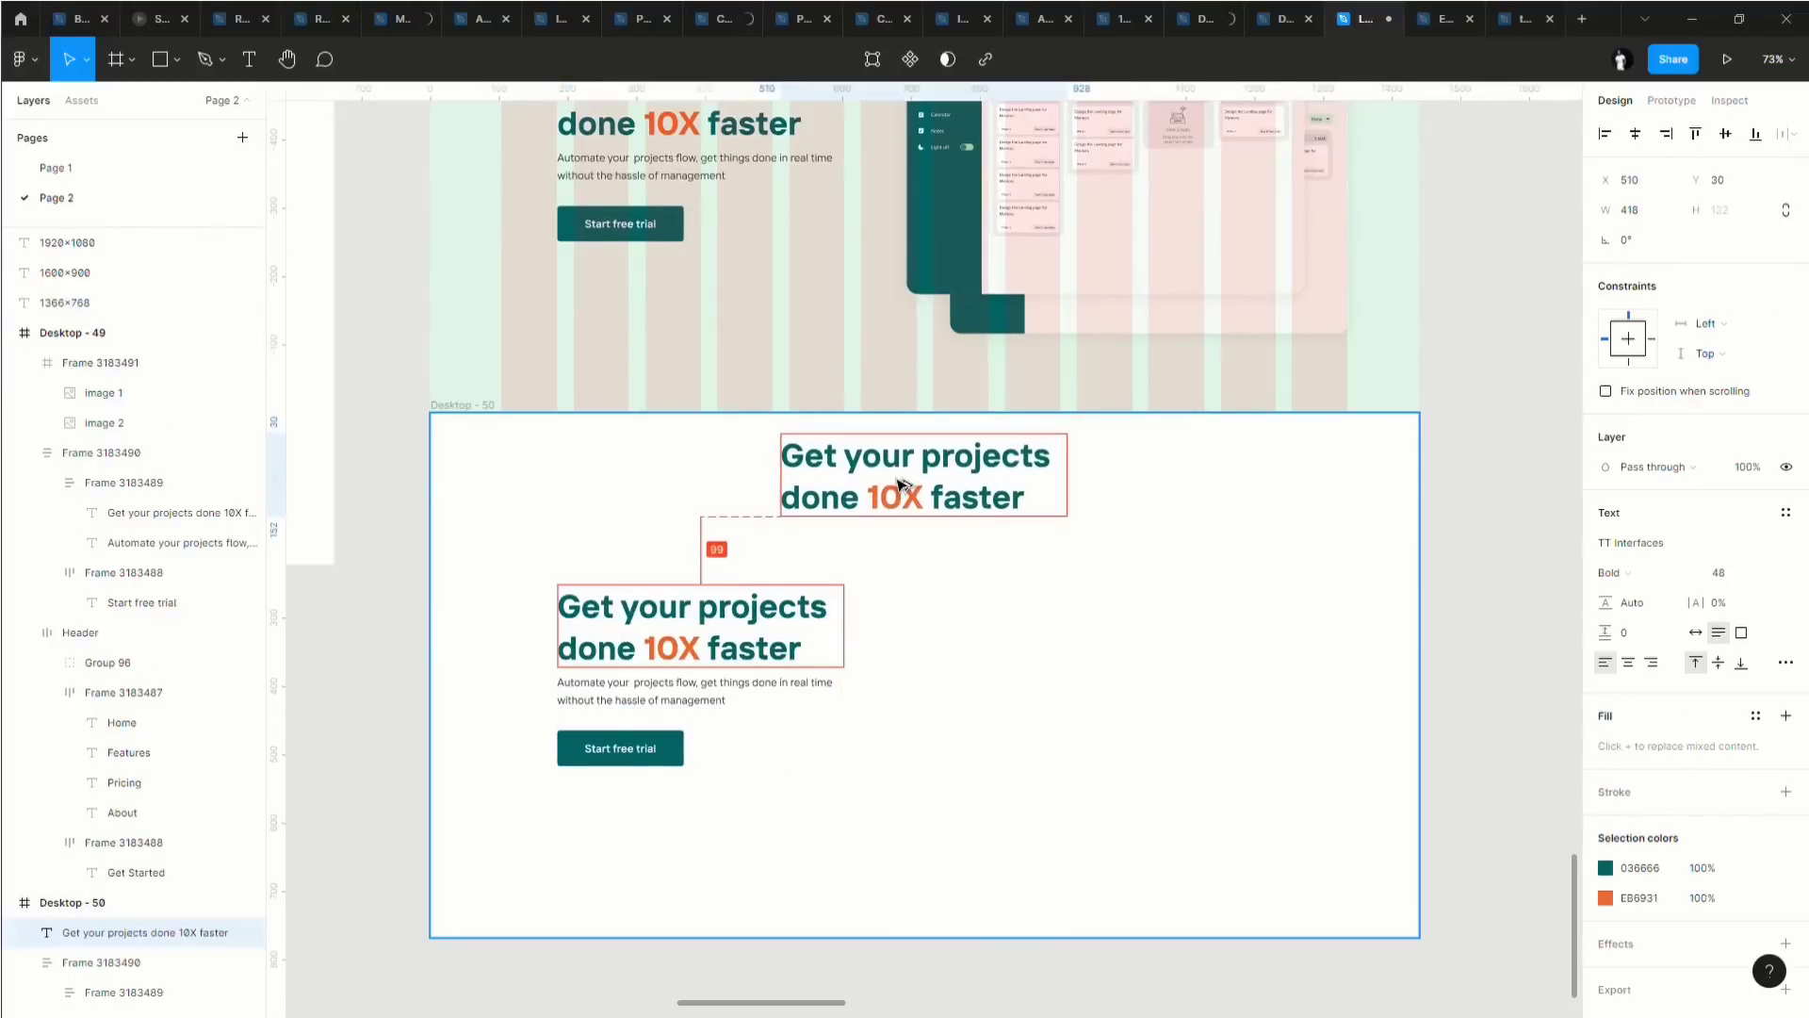
Try a font size of 32 on the copied heading in Desktop - 50.
click(1741, 574)
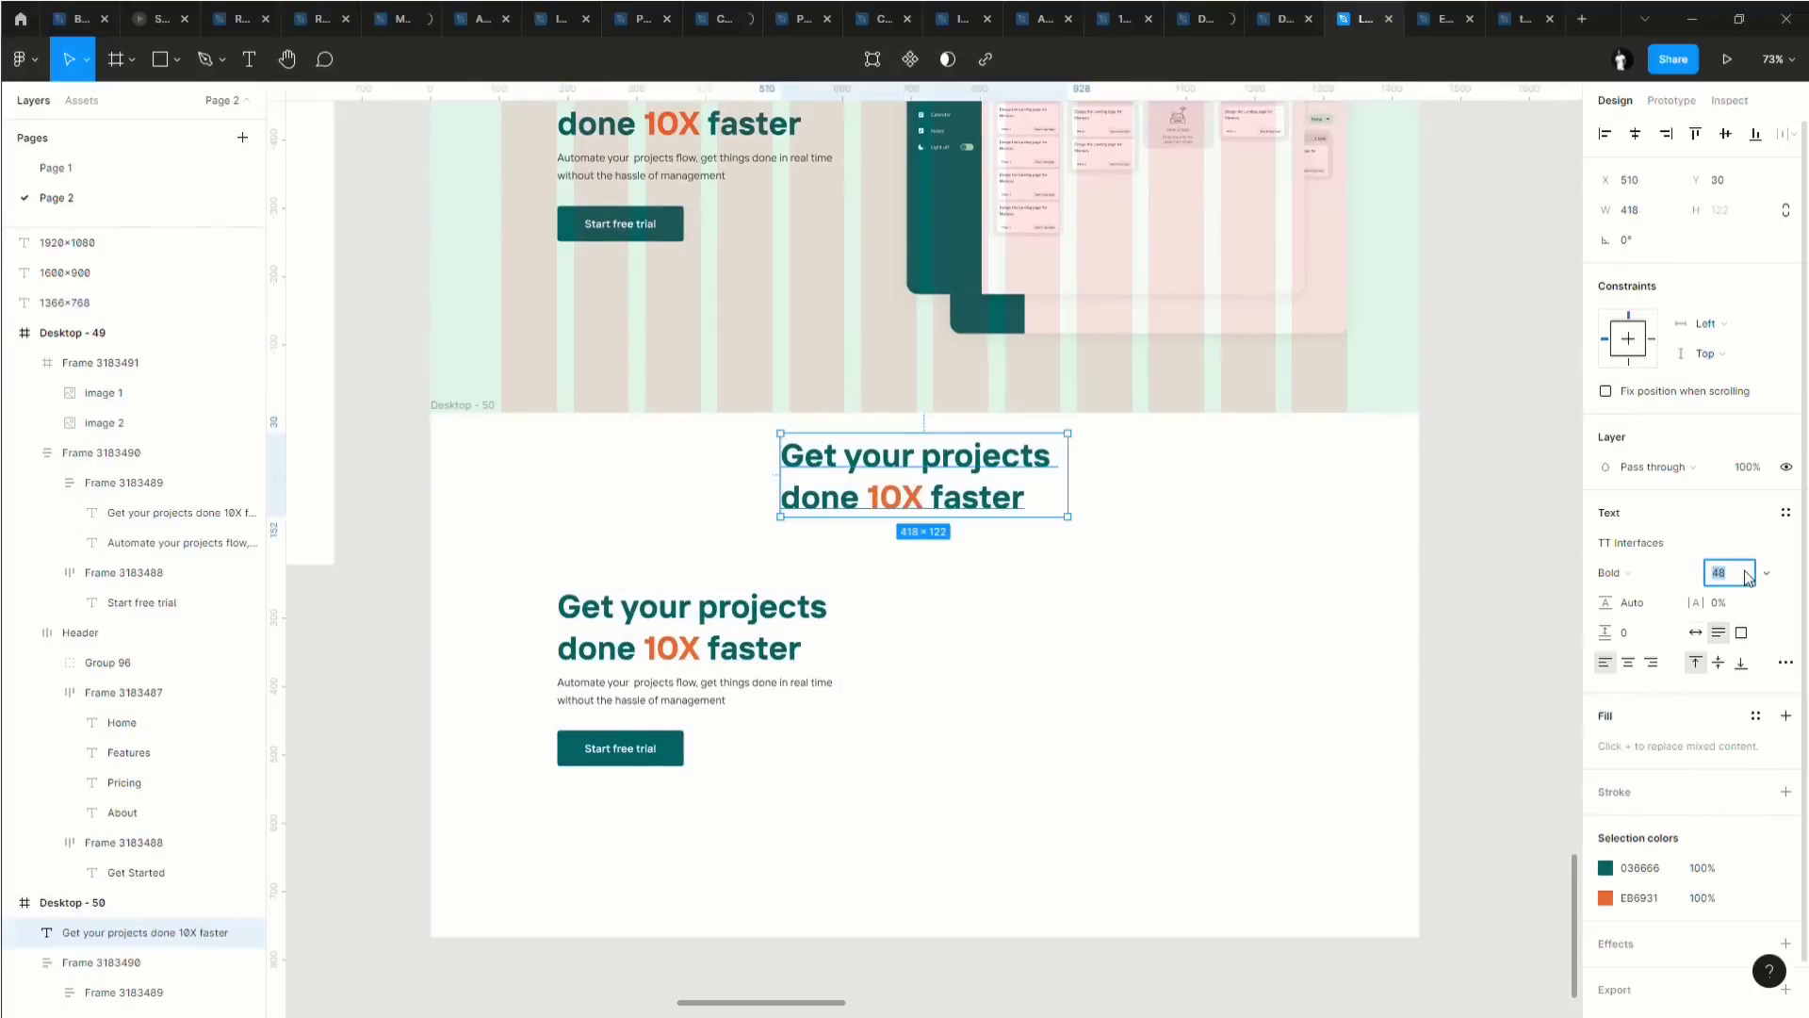
text(2)
key(Return)
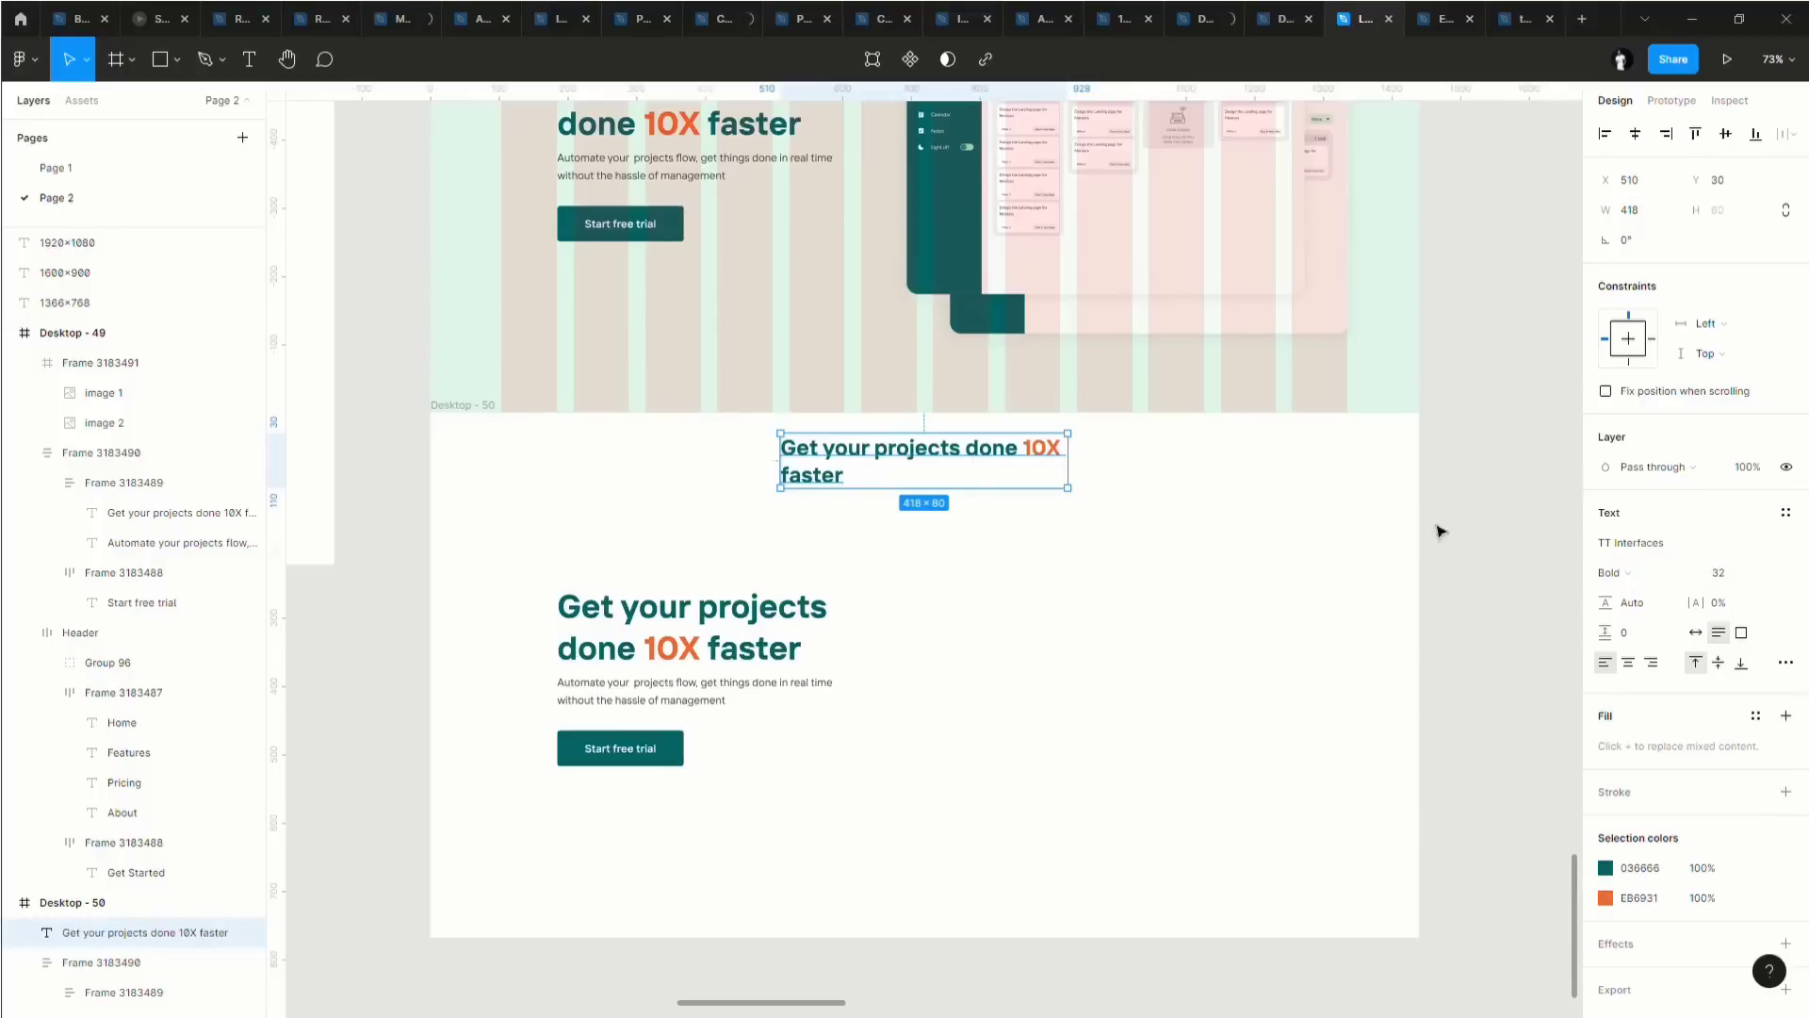
Set the copied heading's font size to 40.
click(1730, 571)
text(40)
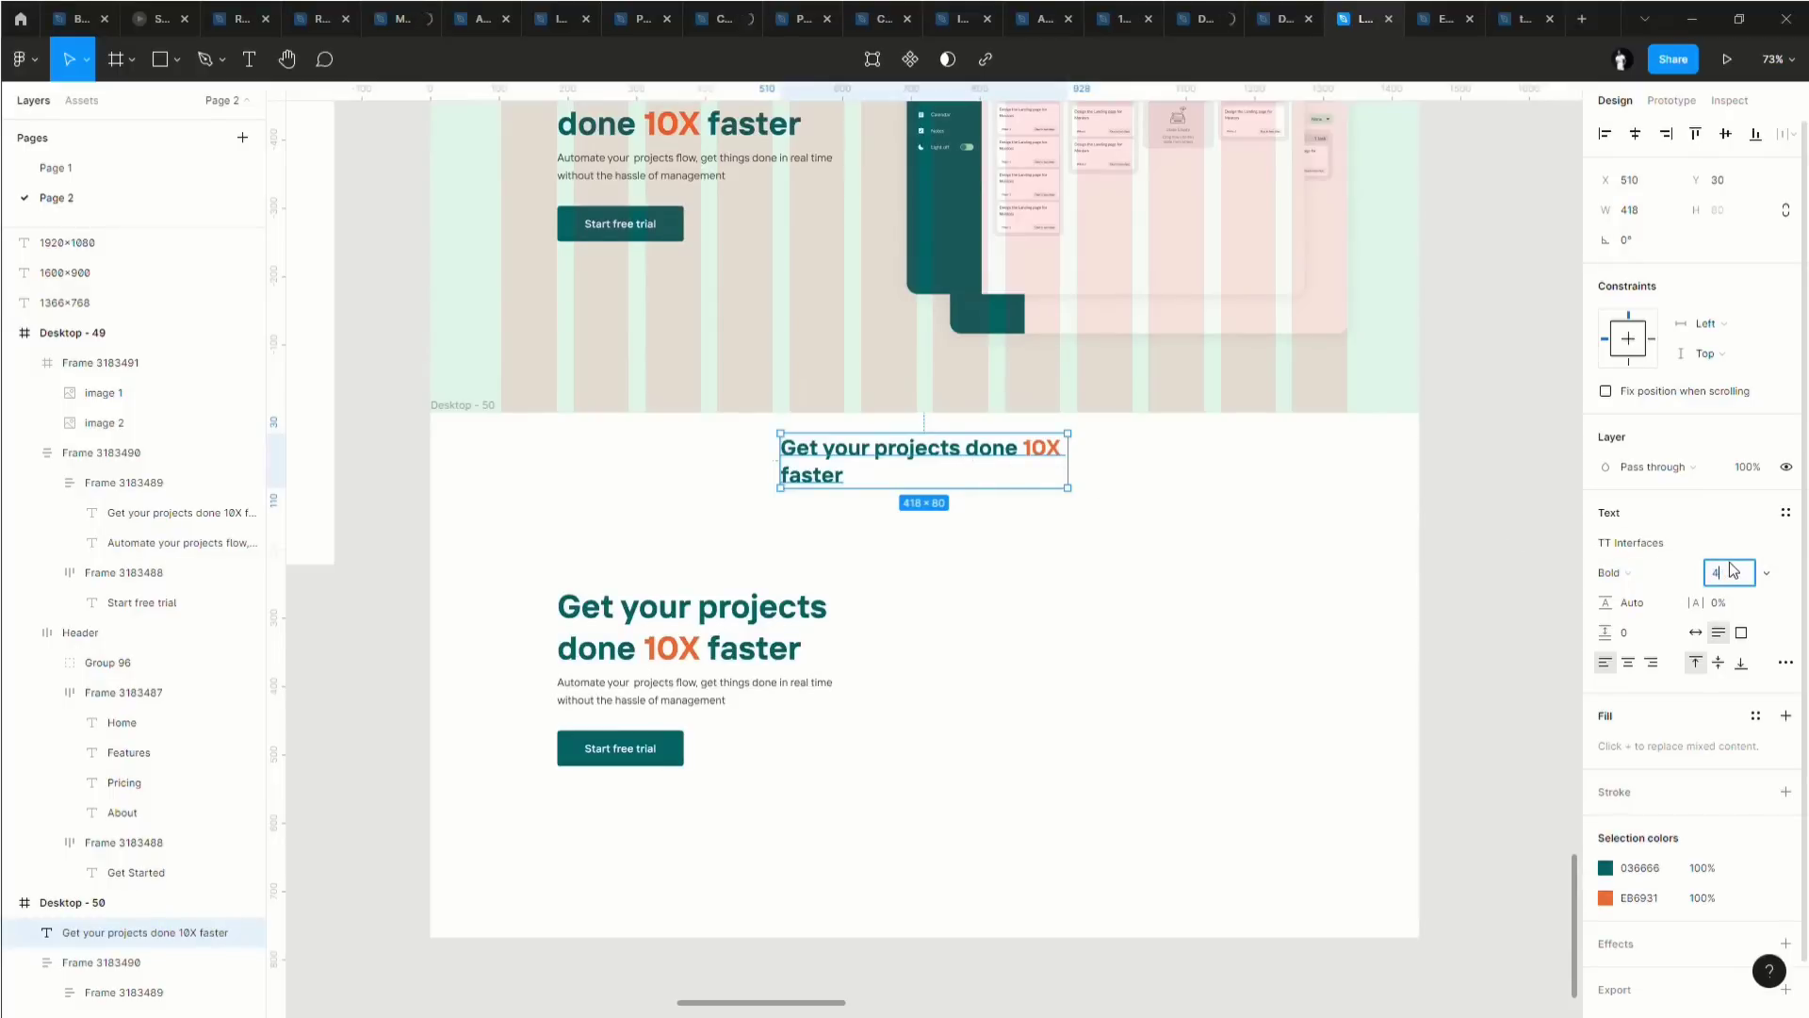
key(Return)
Replace the copied heading's text with "What sets us apart".
key(Return)
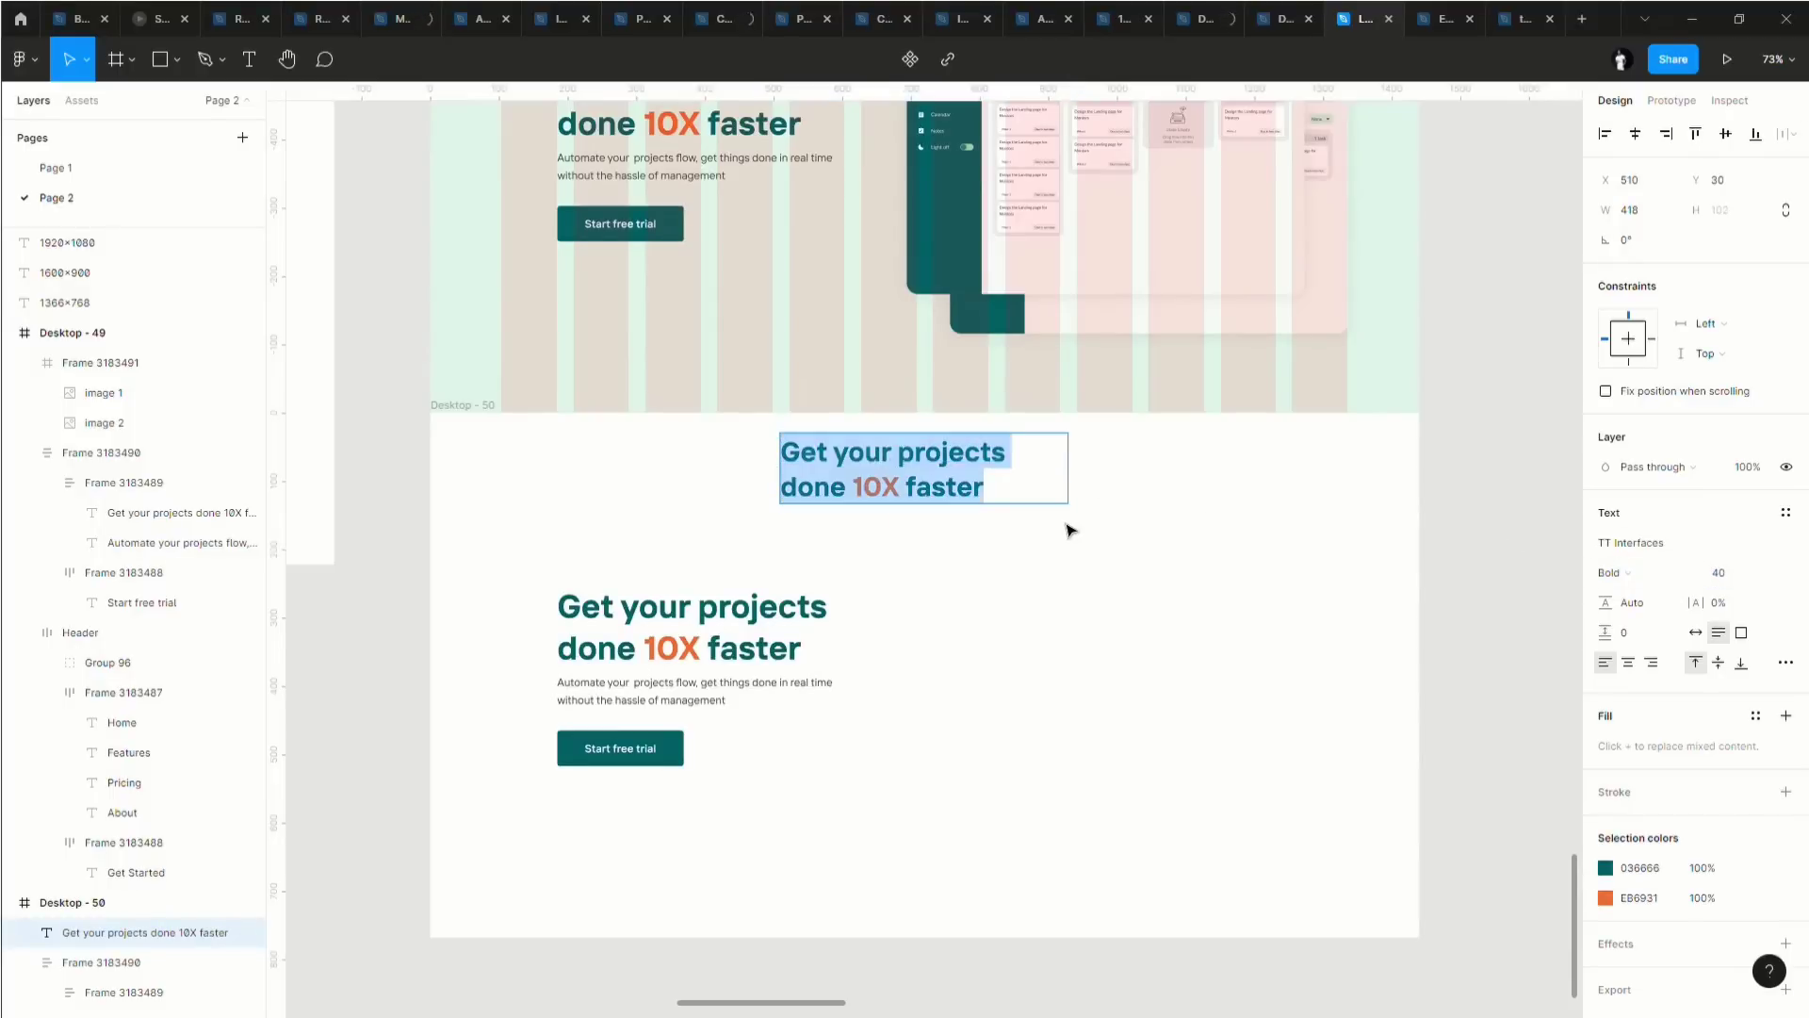
text(What s)
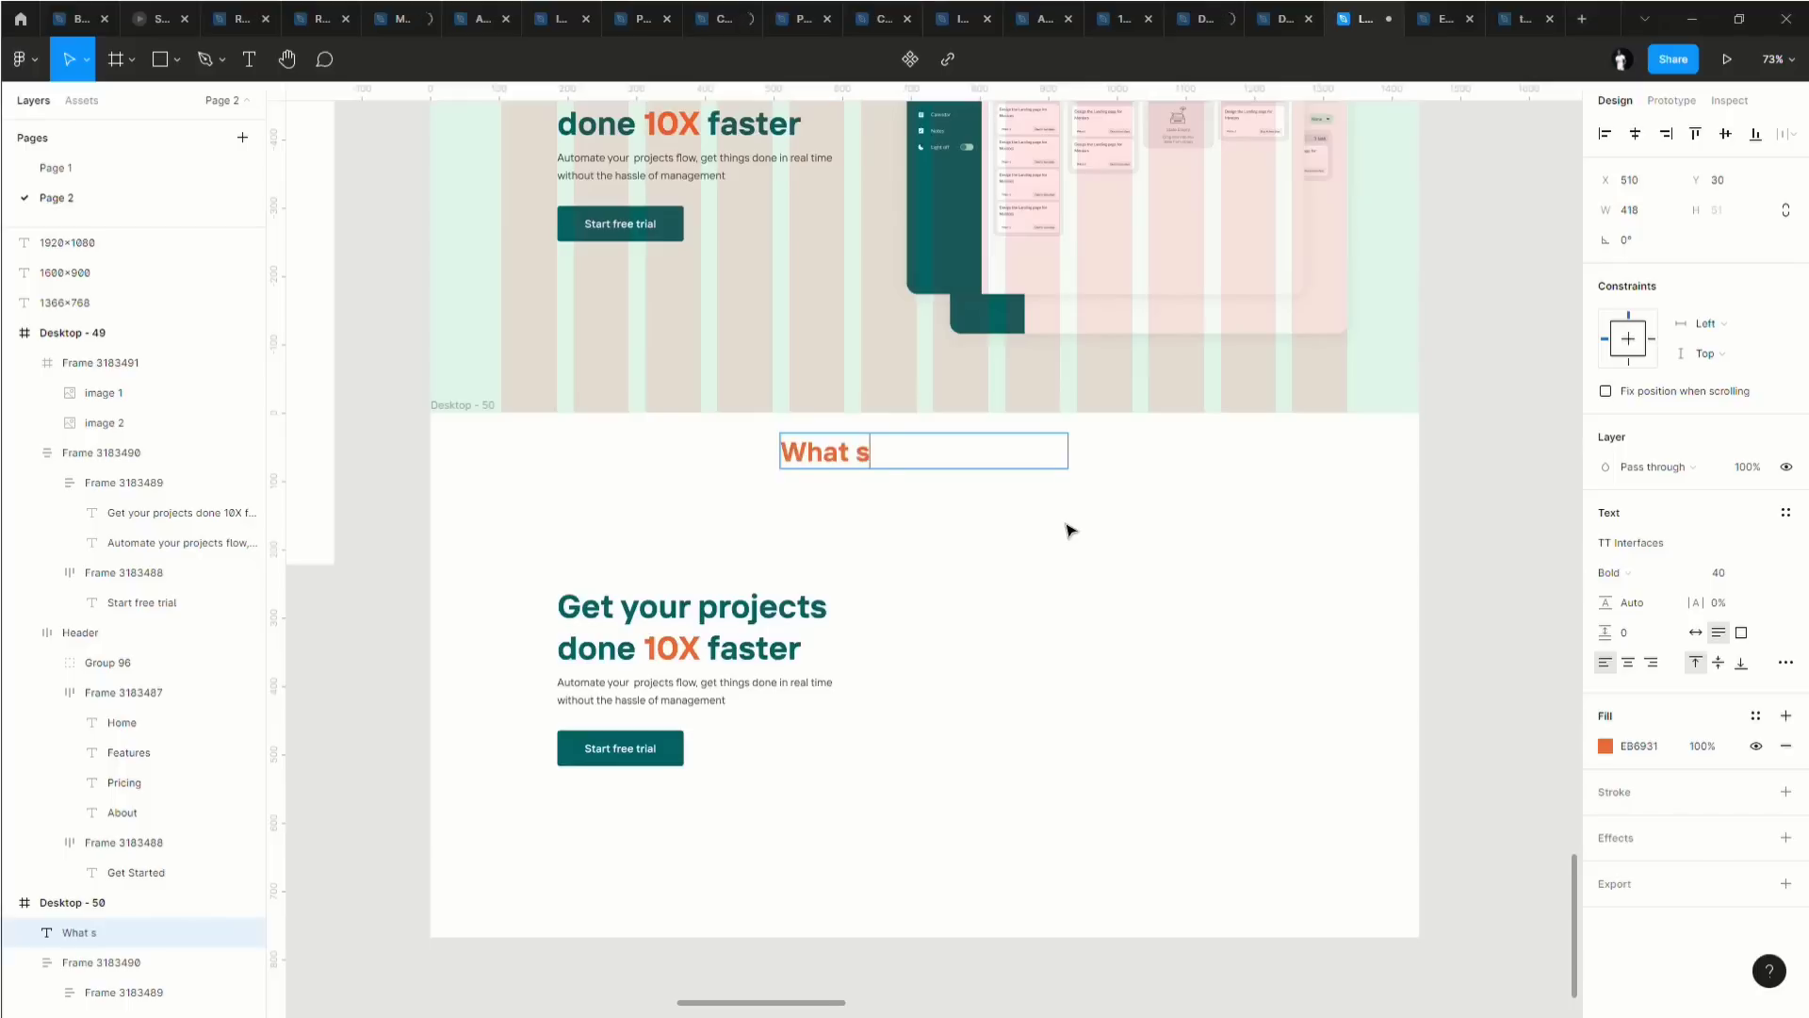
text(ets Us)
key(BackSpace)
key(BackSpace)
key(BackSpace)
text(us apart)
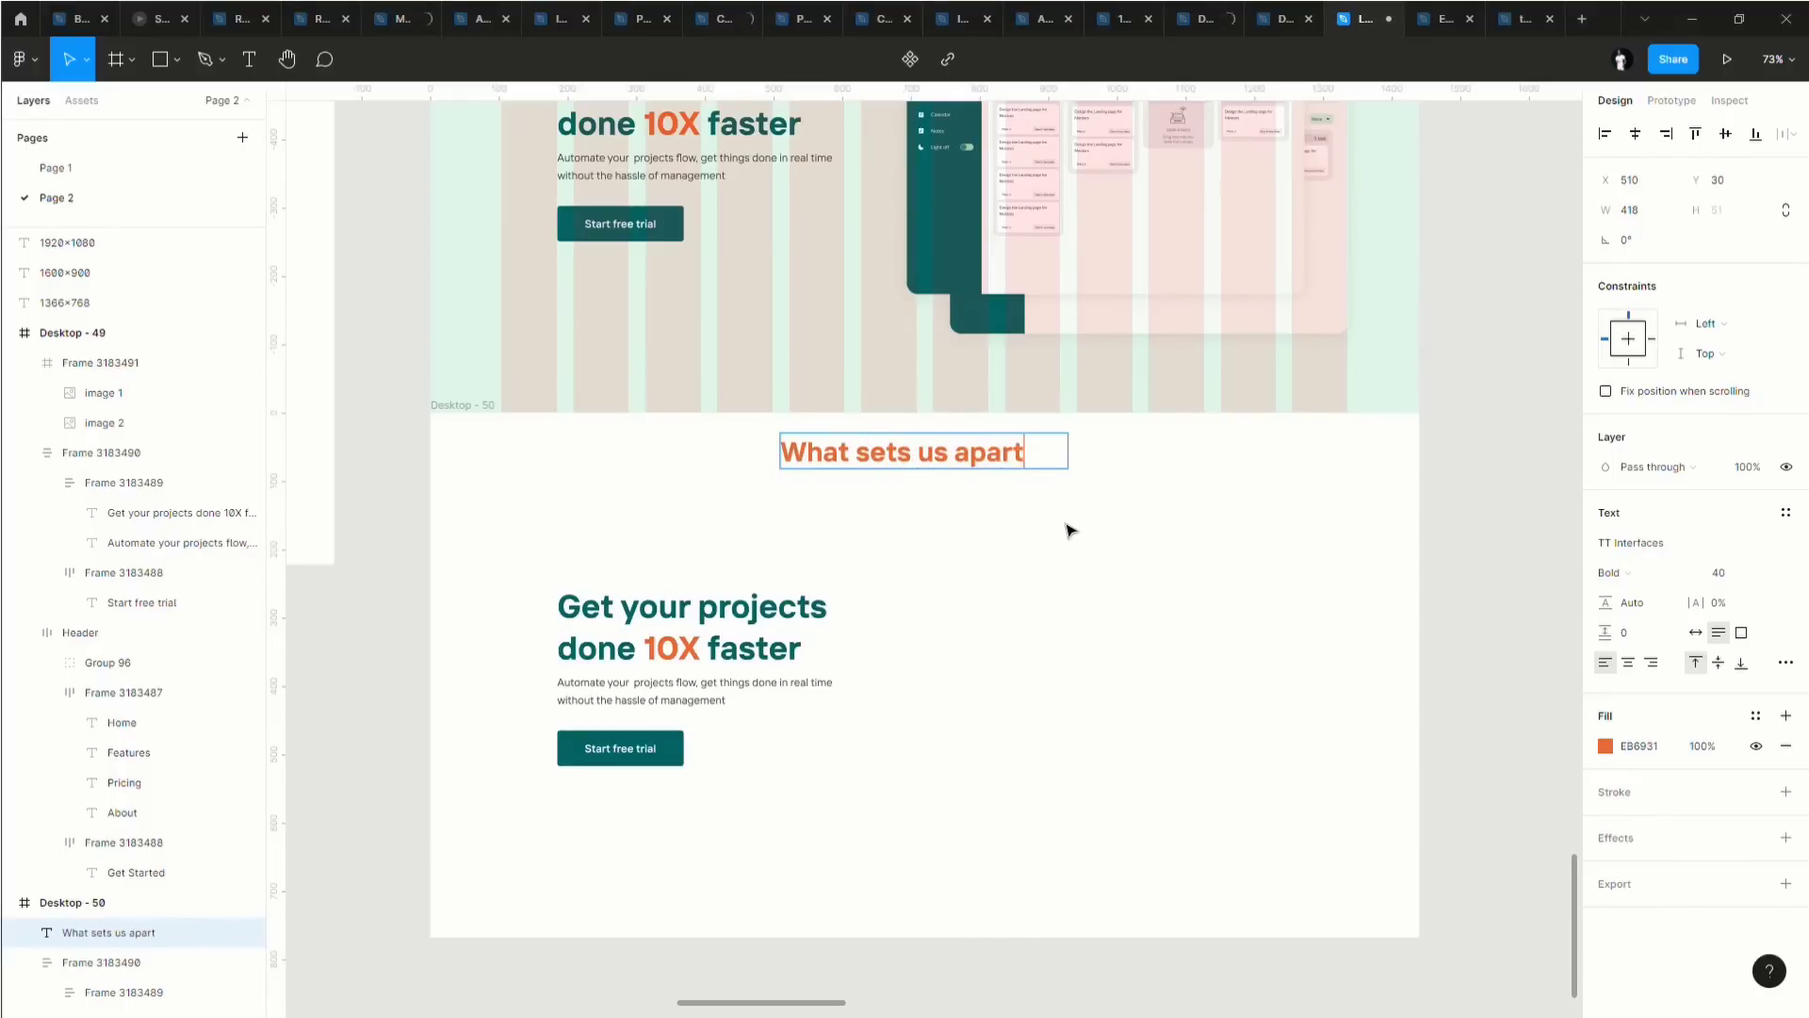
key(Escape)
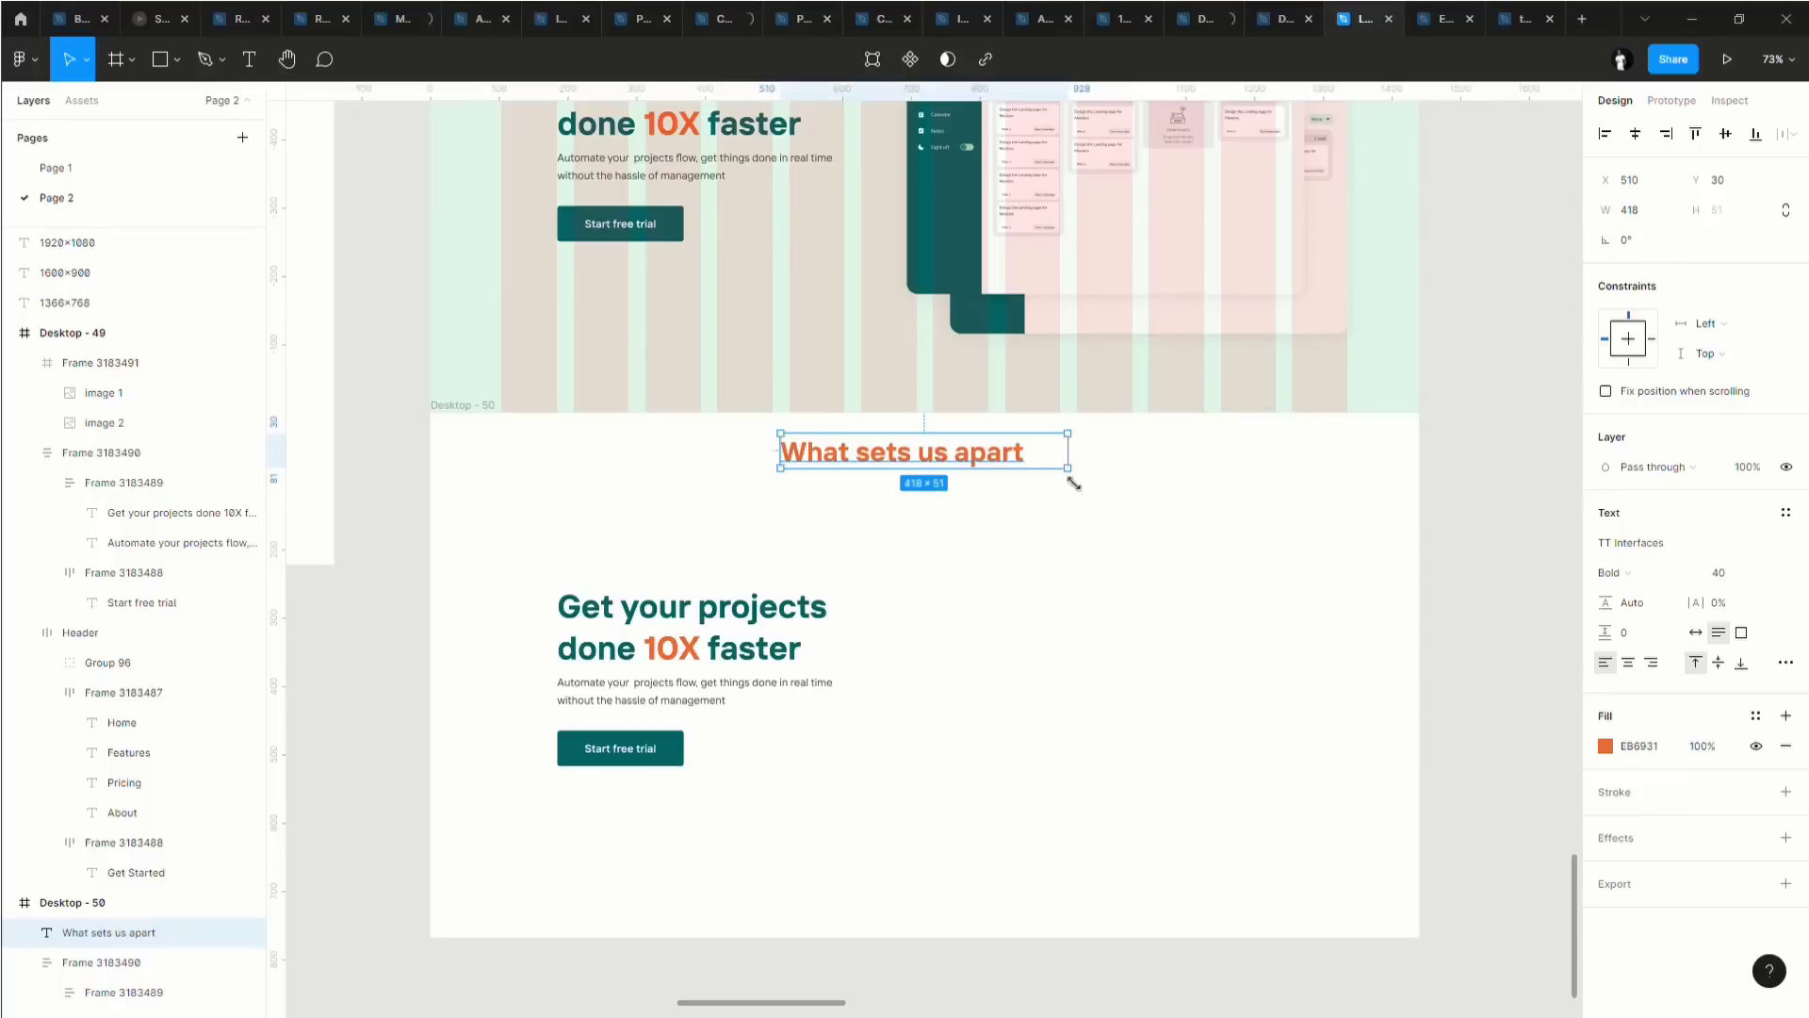
Nudge the "What sets us apart" heading to X 511, Y 40, checking its distances to the frame edges.
key(alt)
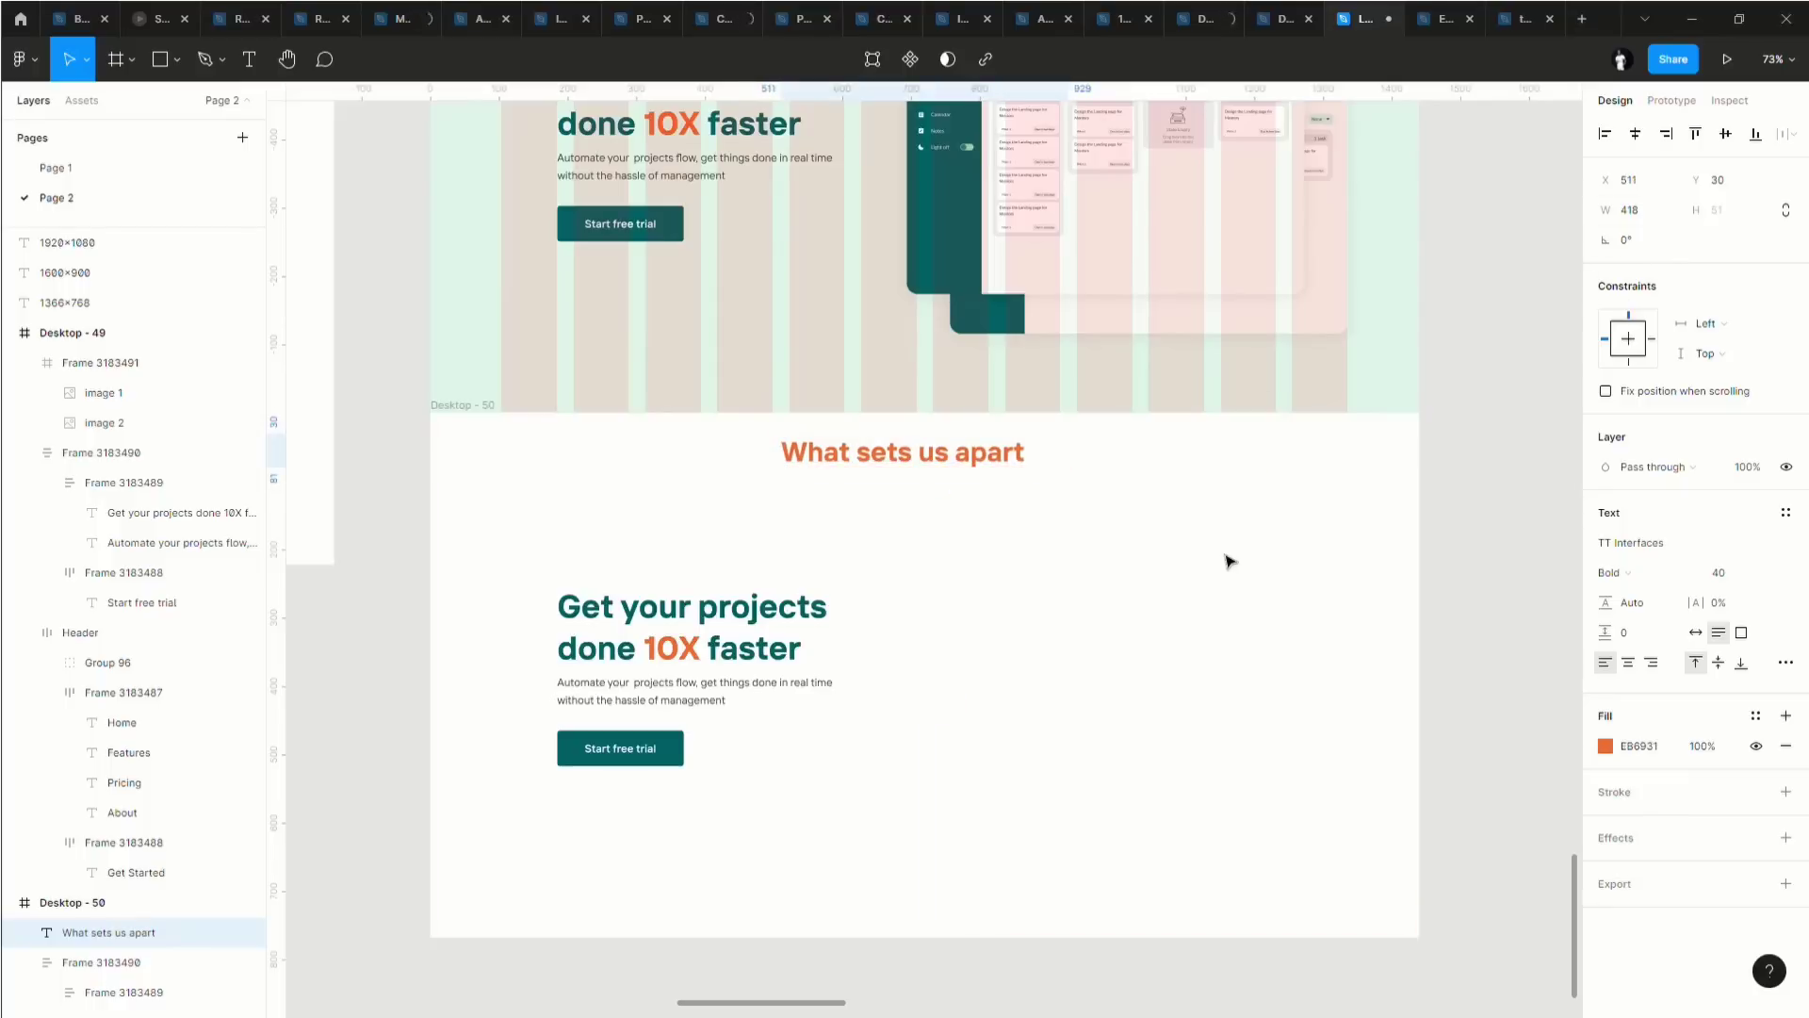
key(Right)
key(alt)
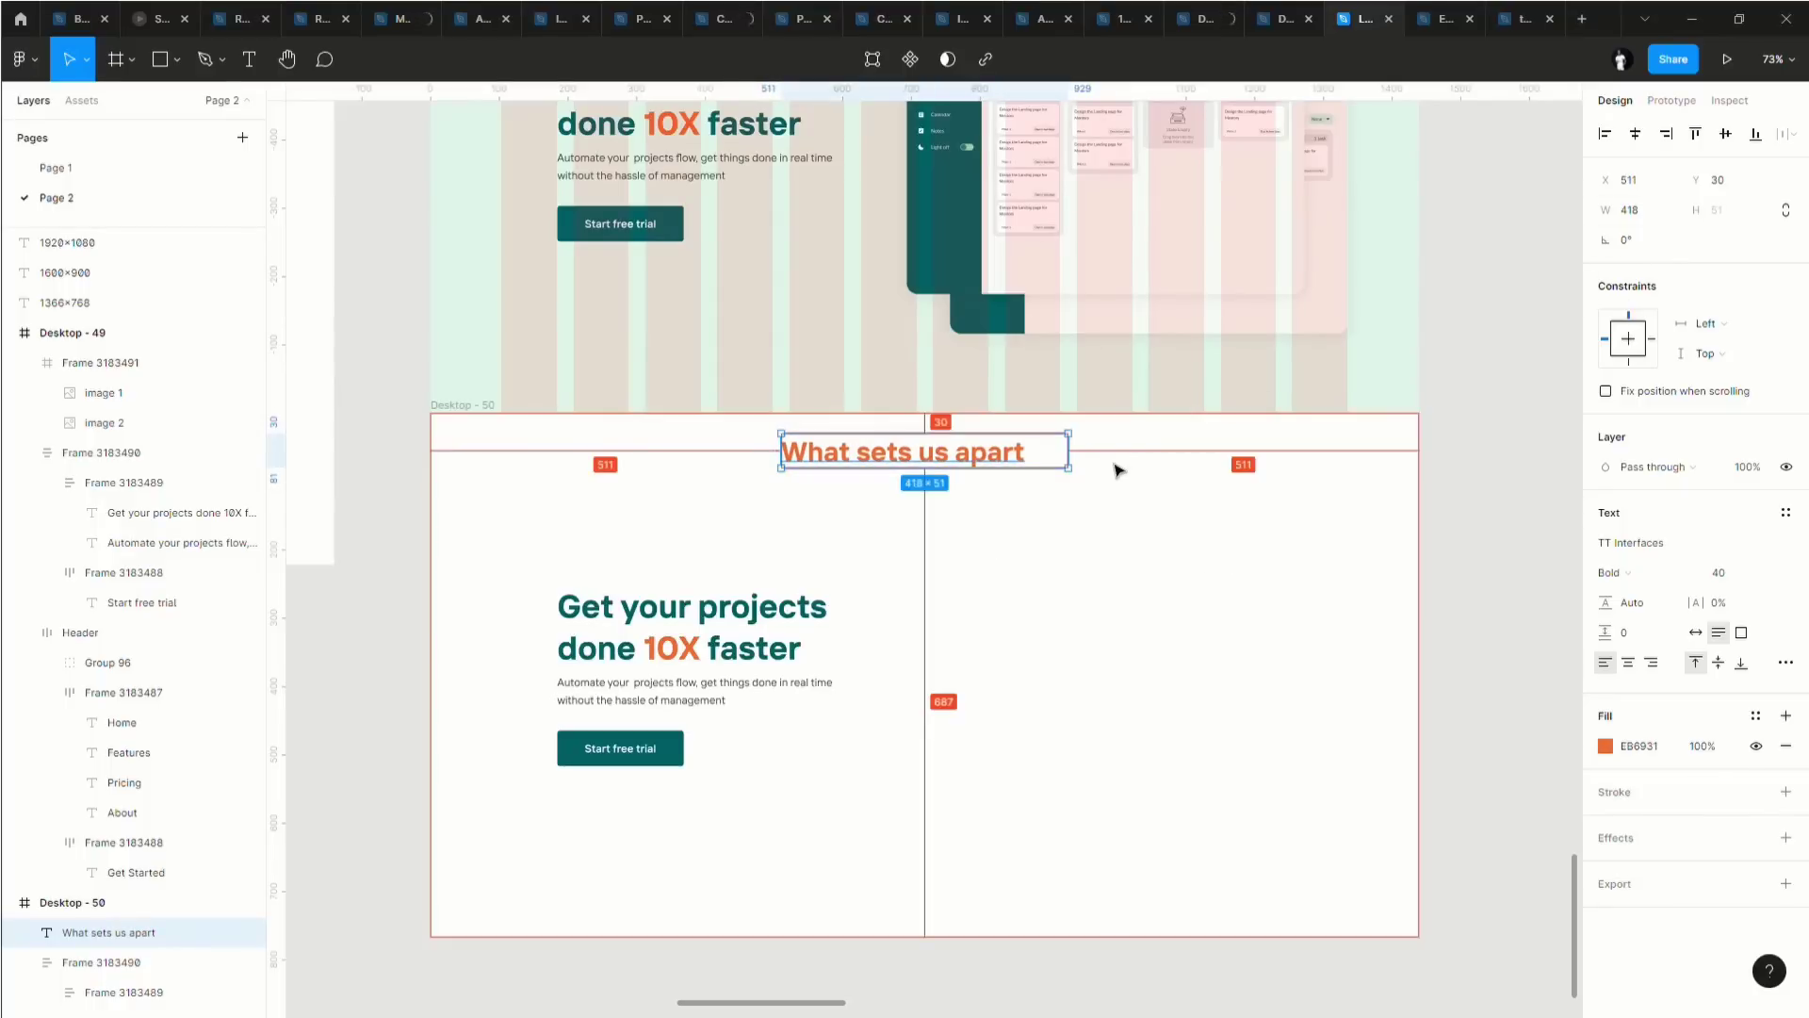
key(Down)
key(Down)
key(Down)
key(Down)
key(Down)
key(Down)
key(Down)
key(Down)
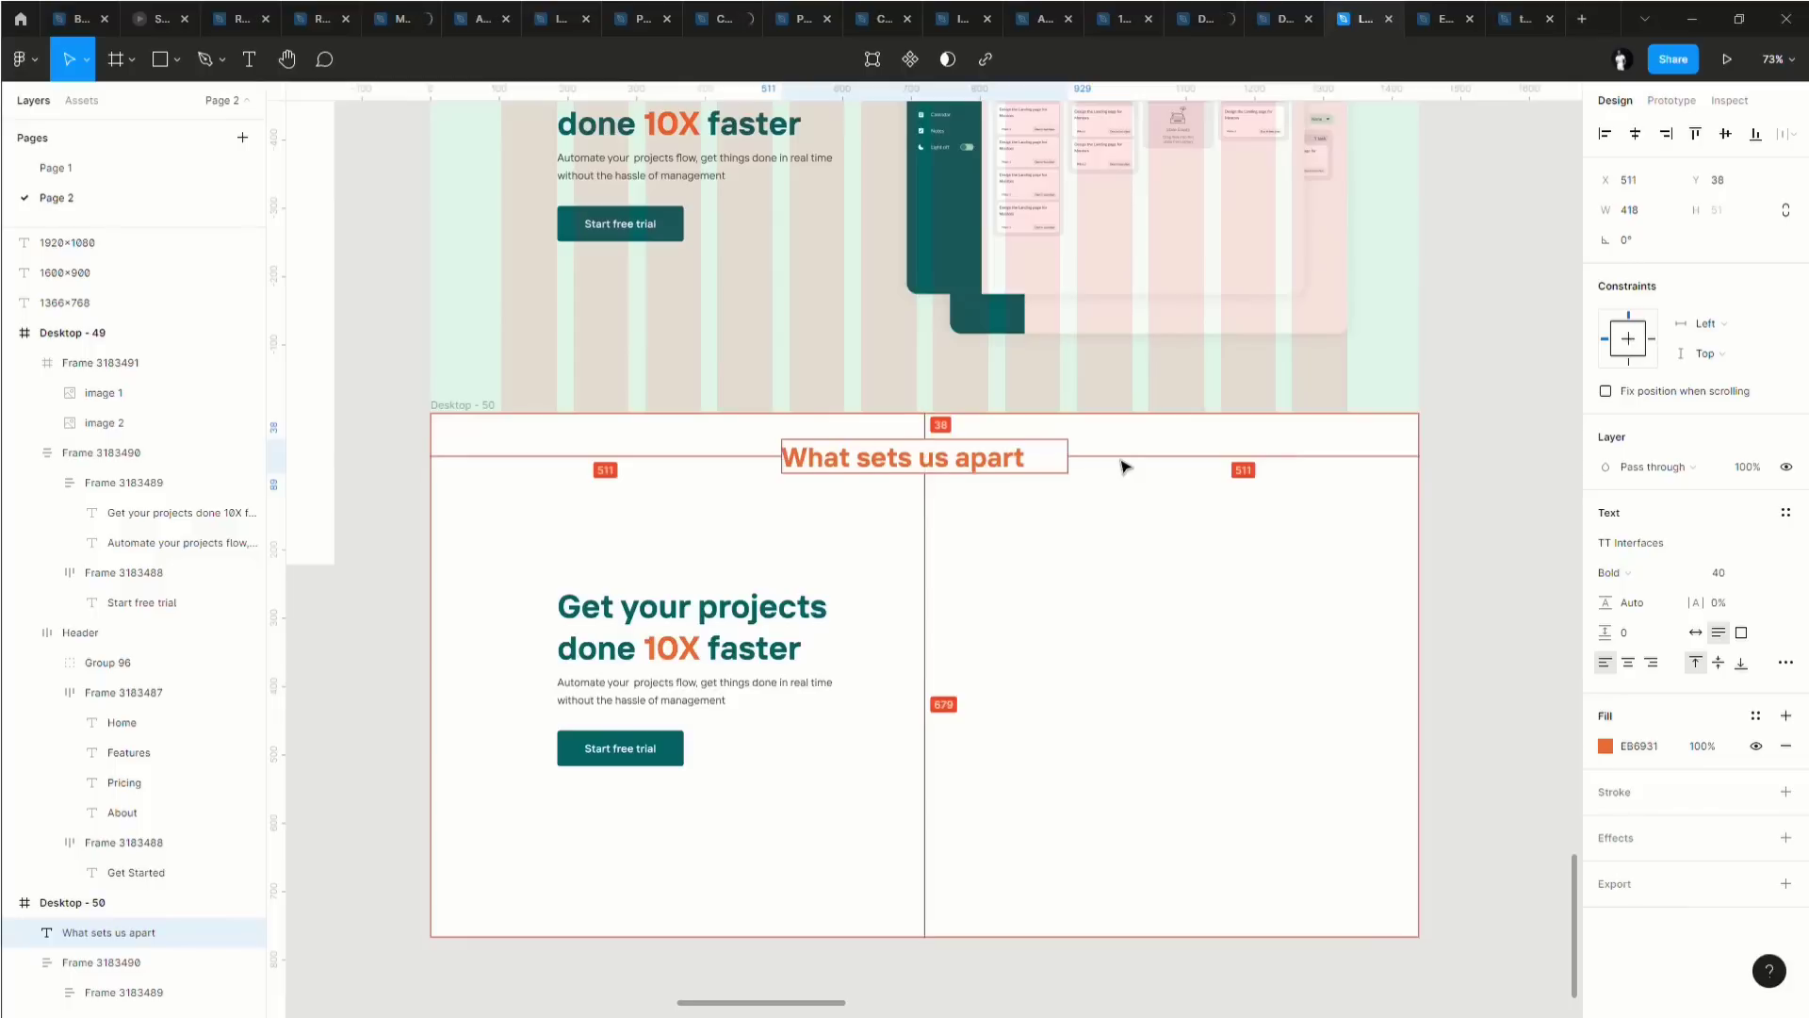
key(Down)
key(Down)
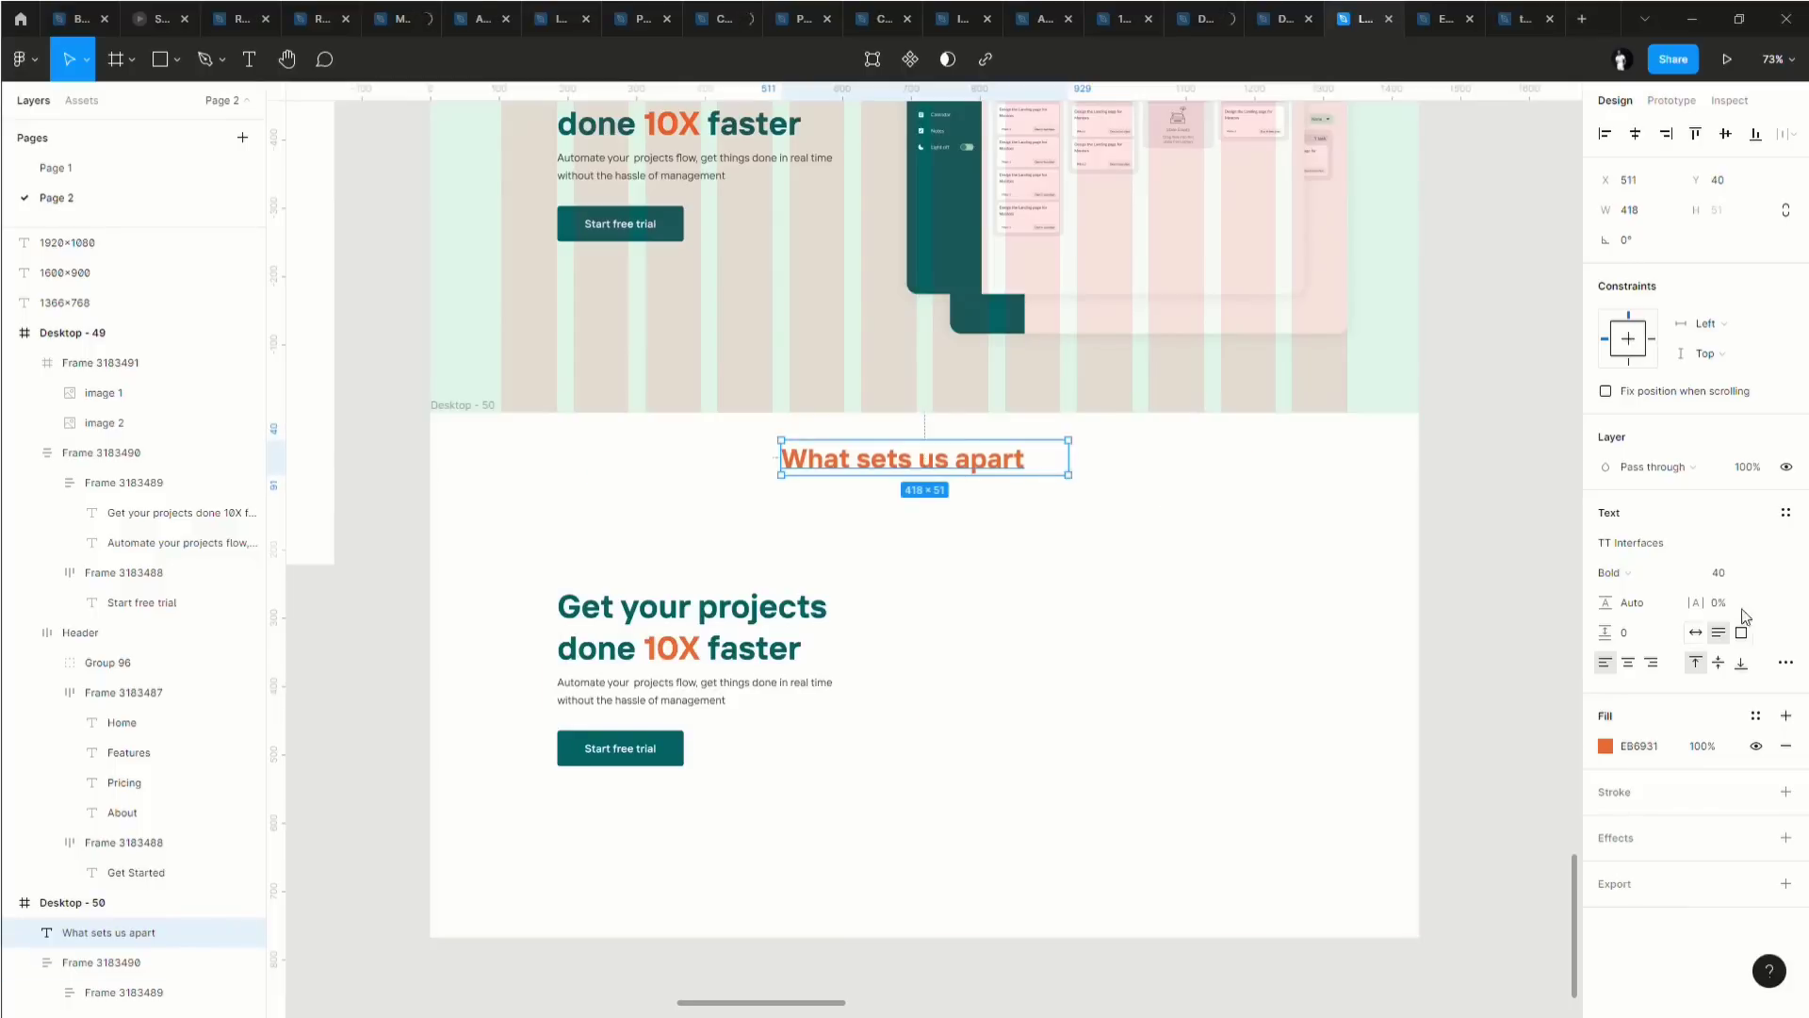
Set the "What sets us apart" heading to auto width and move the hero text block in Desktop - 50 left to X 160.
click(1696, 632)
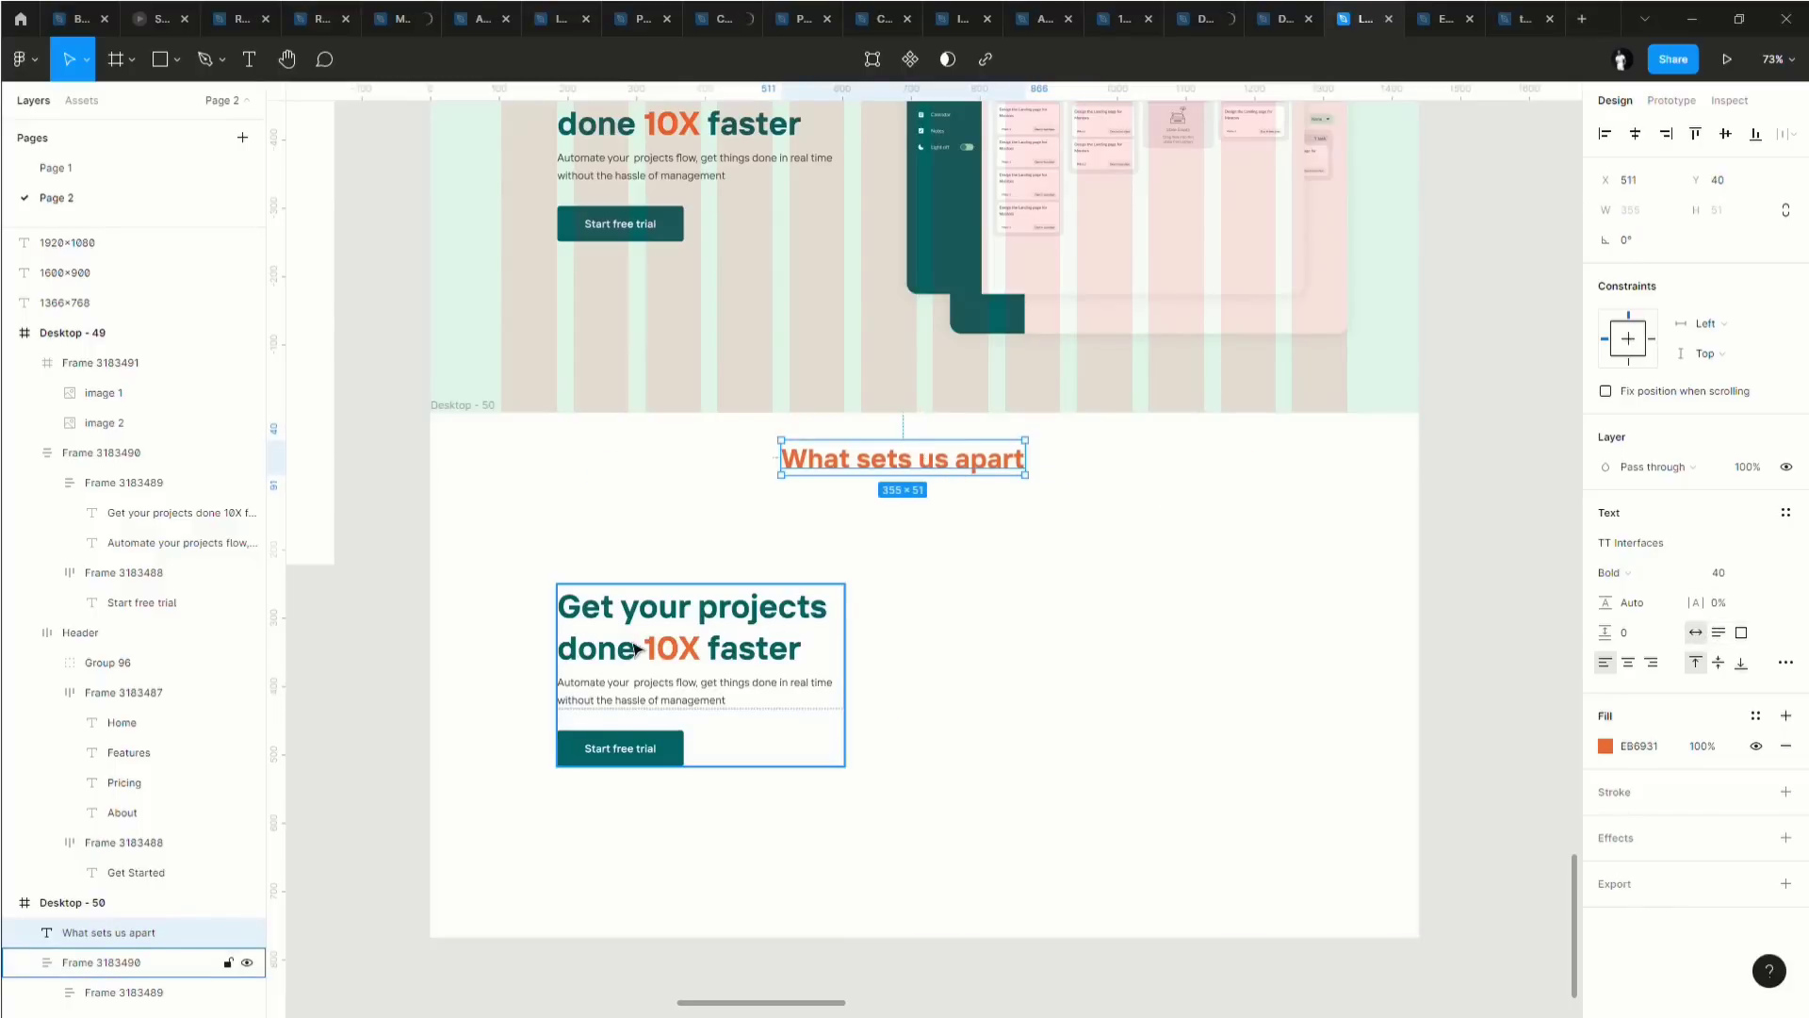
mouse_move(653, 660)
mouse_down()
mouse_move(621, 640)
mouse_move(638, 657)
mouse_up()
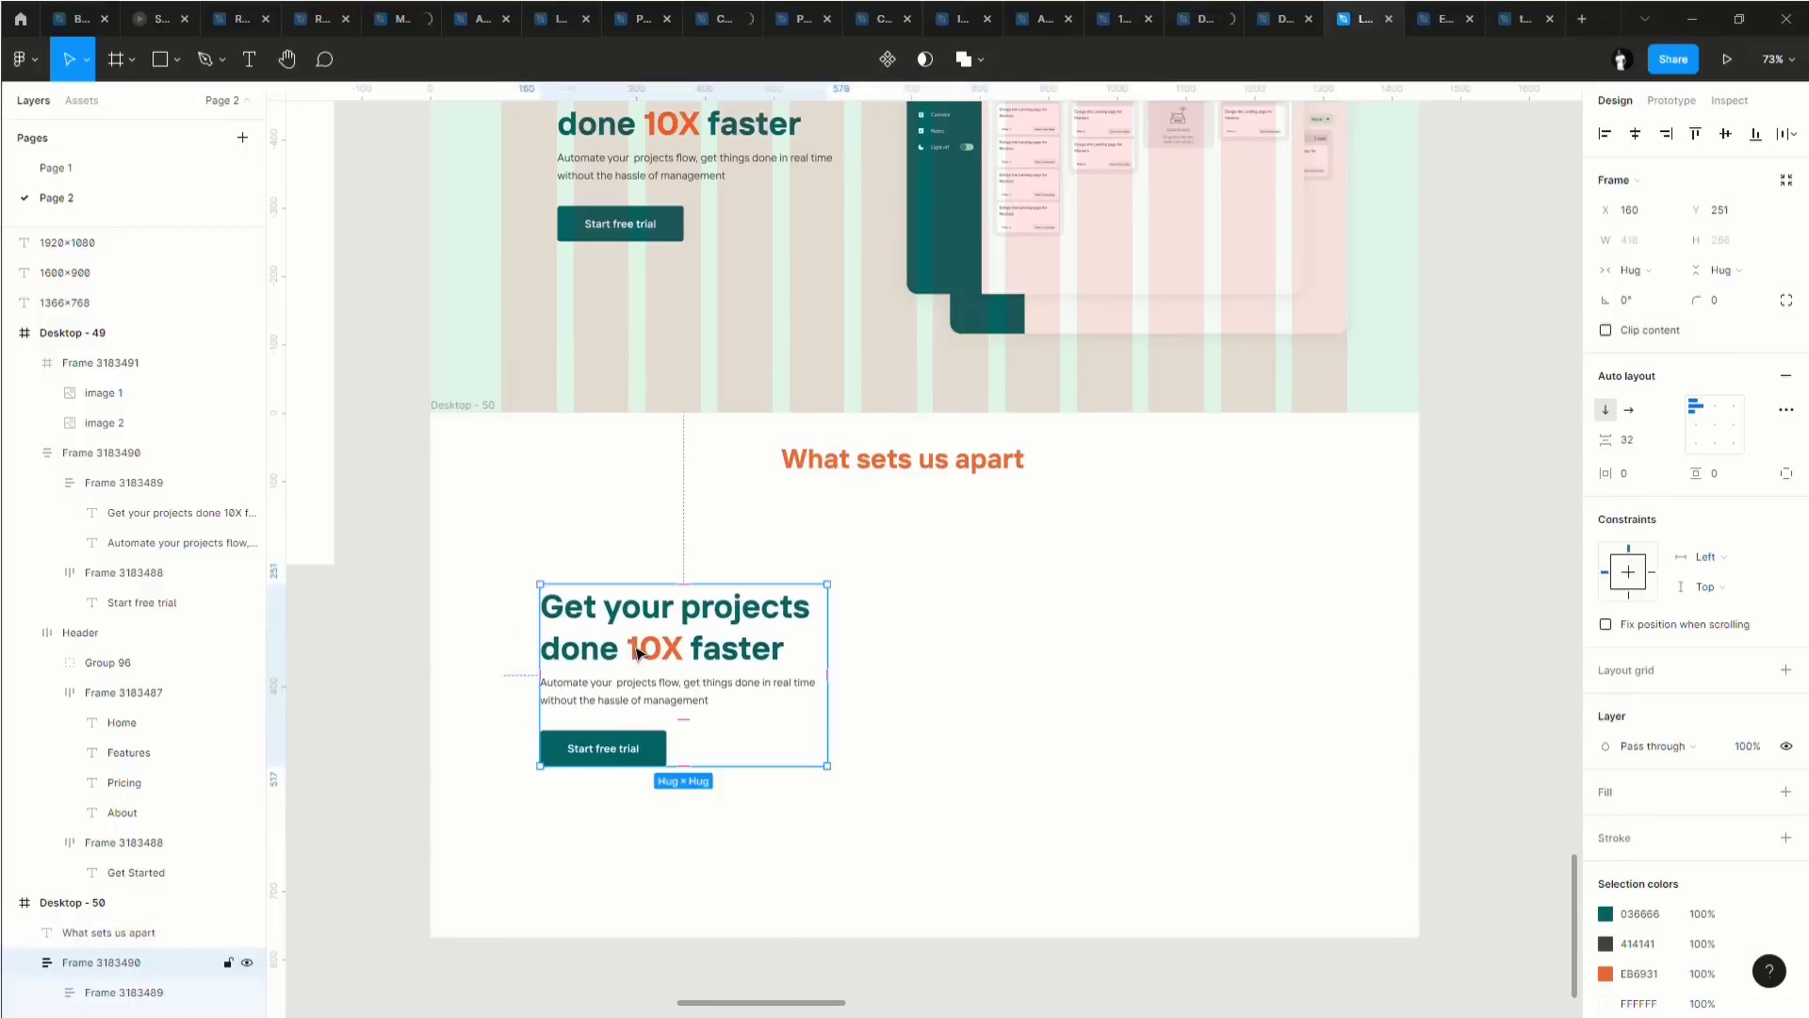
Look through the Dakota app screens and examine the day schedule area on the Calendar Page.
scroll(922, 800, down, 10)
scroll(1032, 834, up, 5)
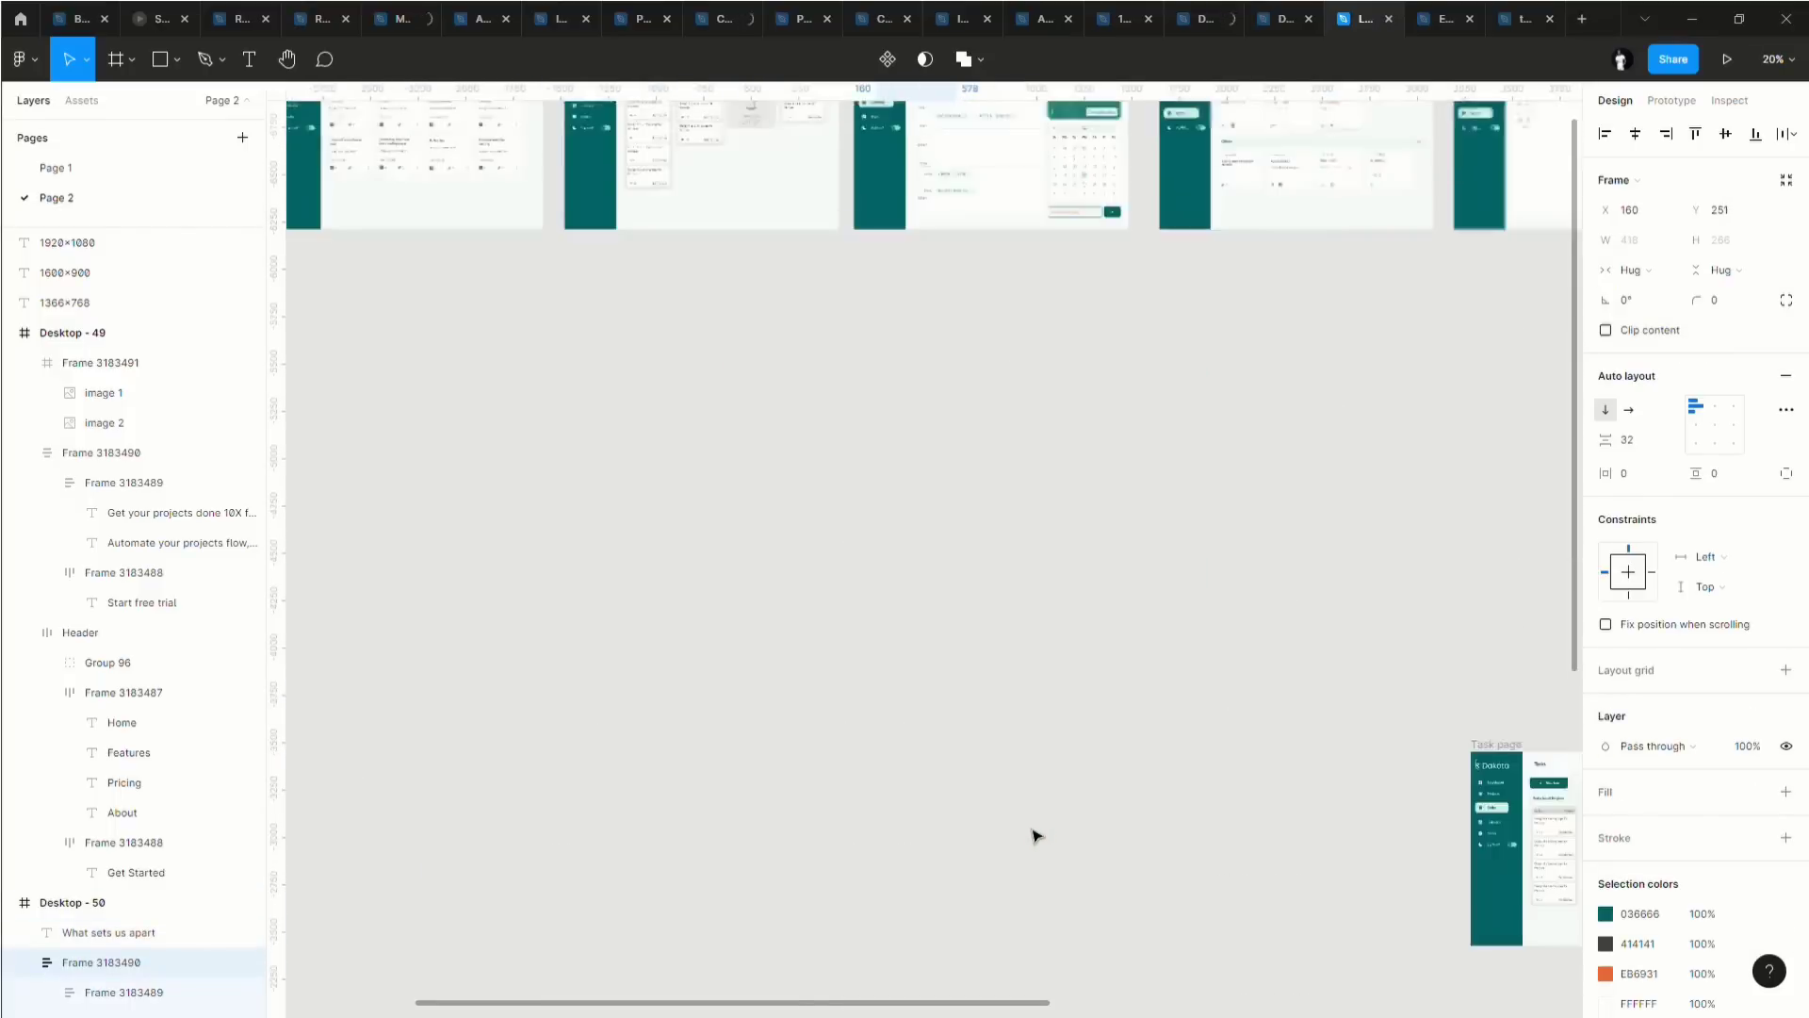
scroll(836, 562, up, 5)
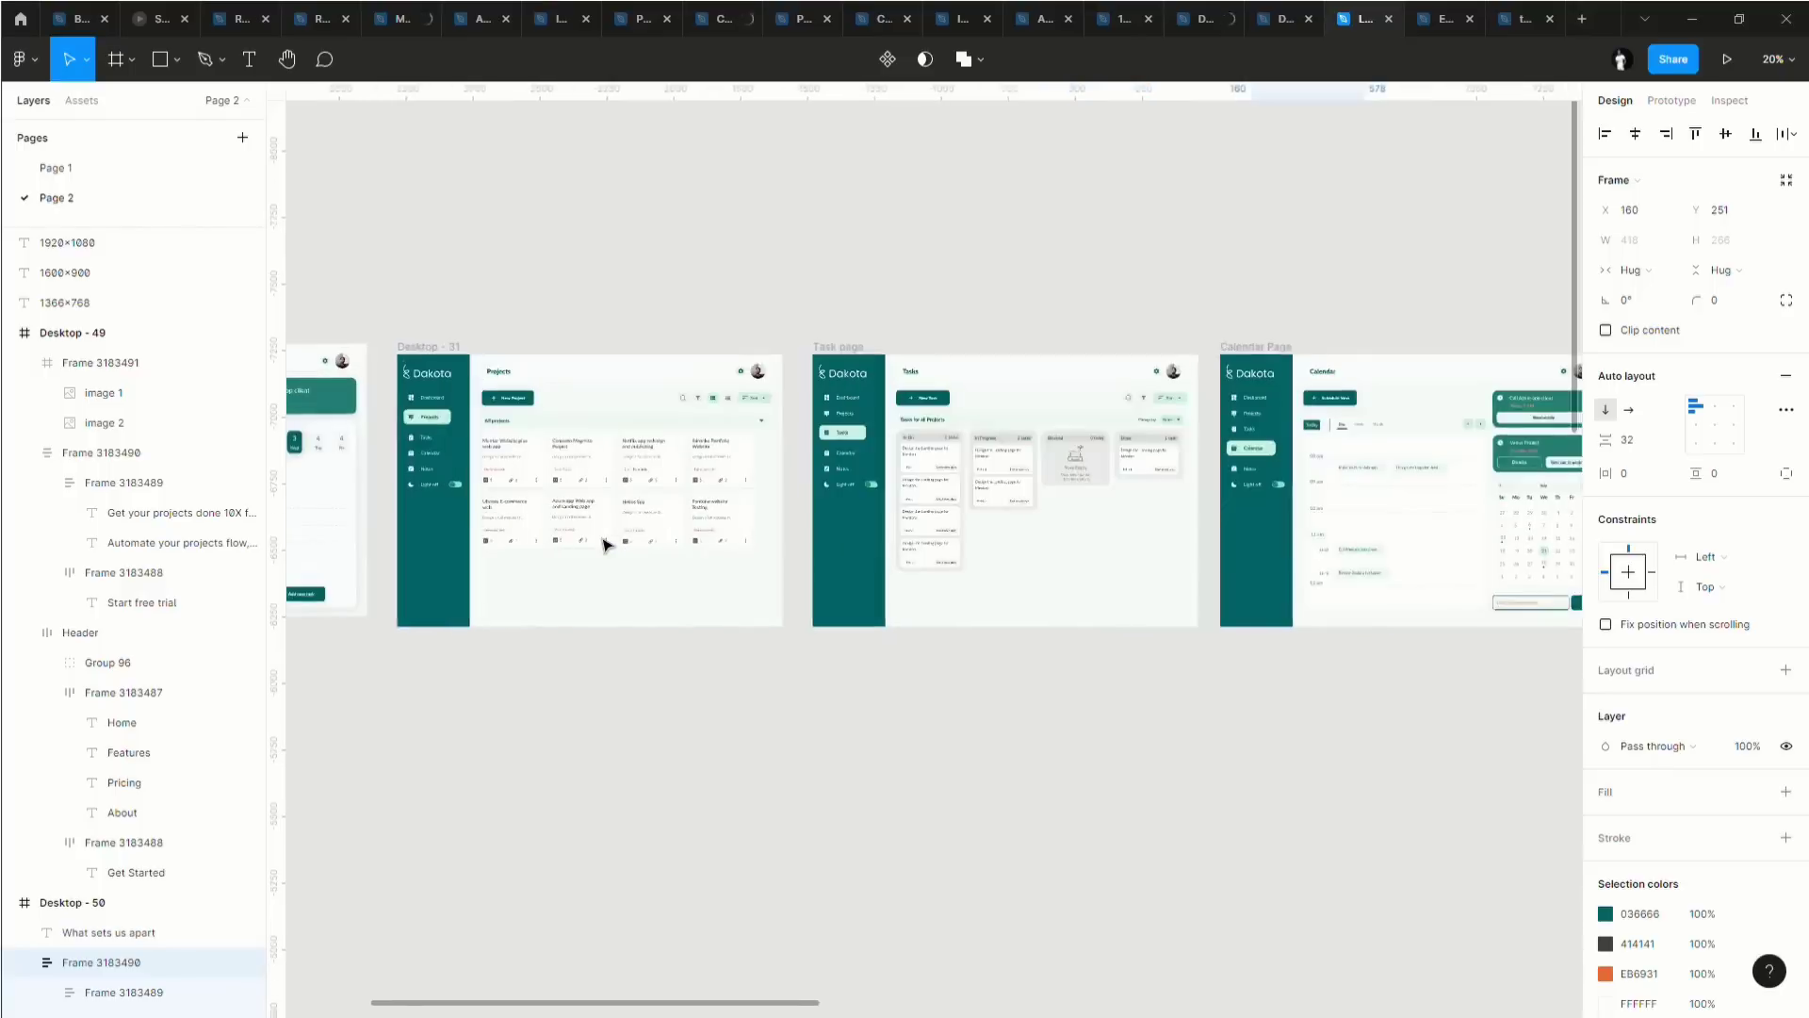
scroll(779, 619, right, 10)
click(1075, 497)
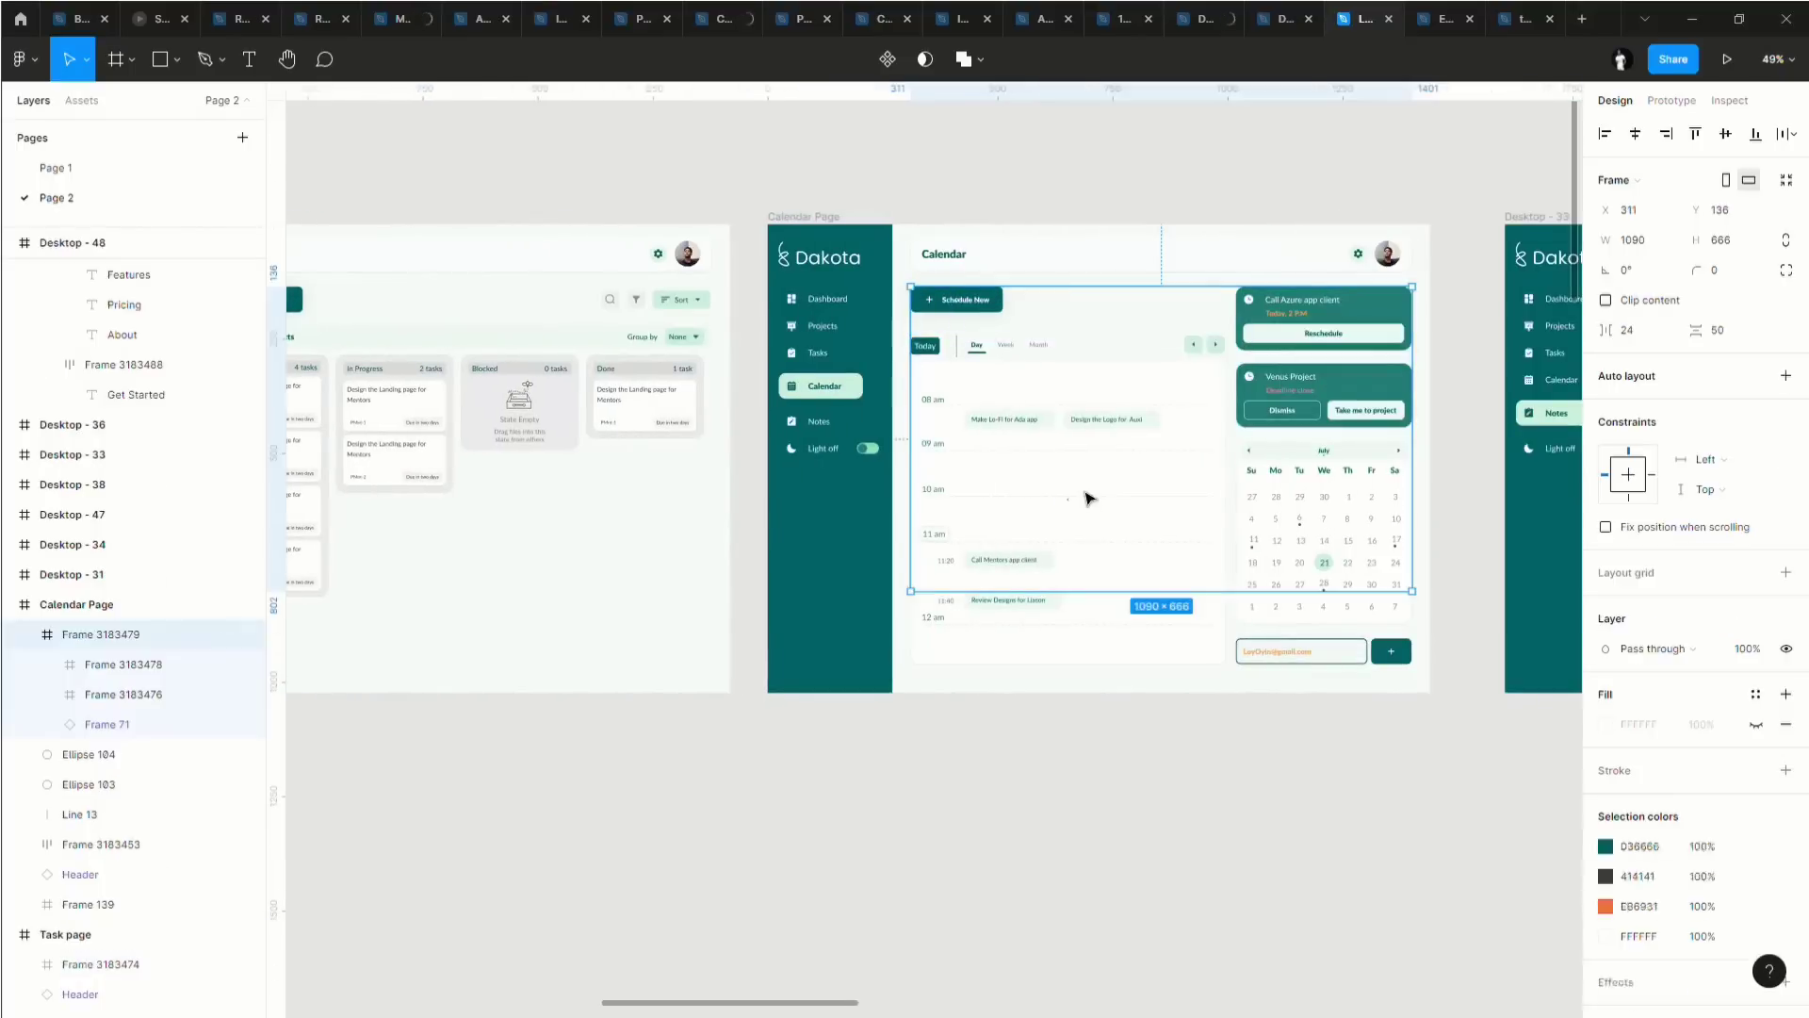
click(1067, 516)
scroll(1297, 687, down, 6)
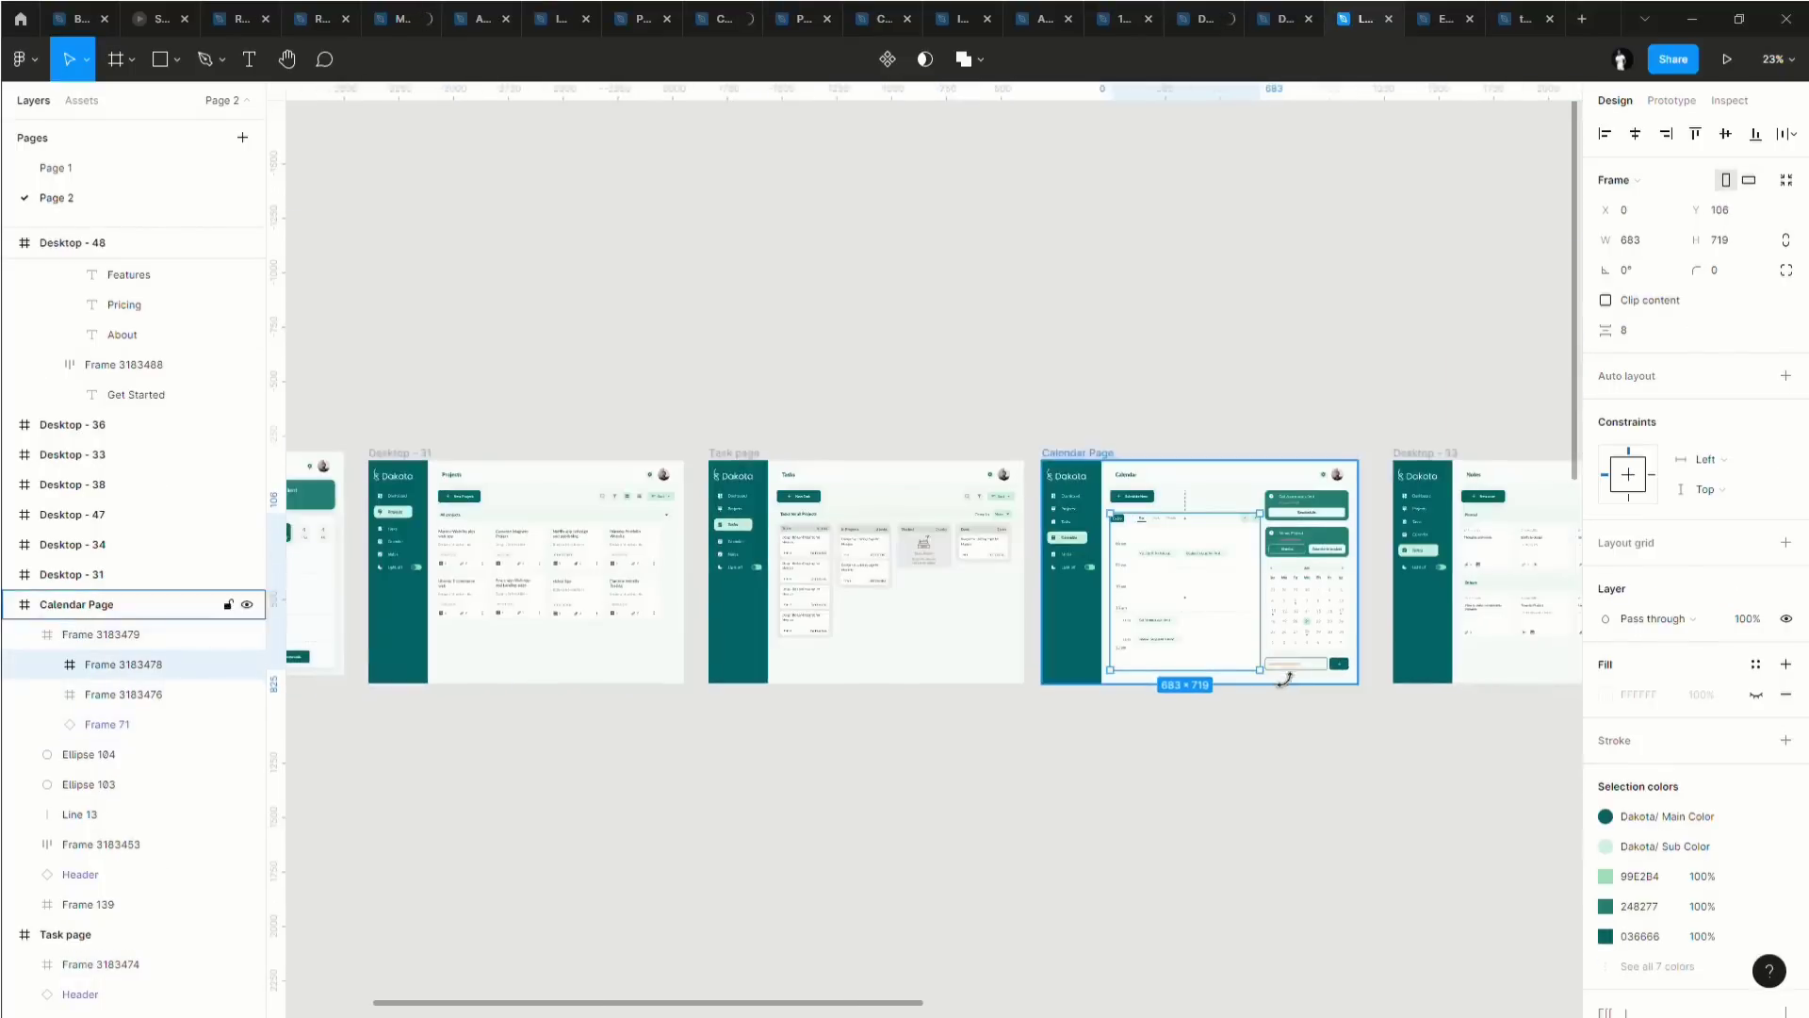
scroll(1207, 603, up, 2)
scroll(1084, 589, up, 6)
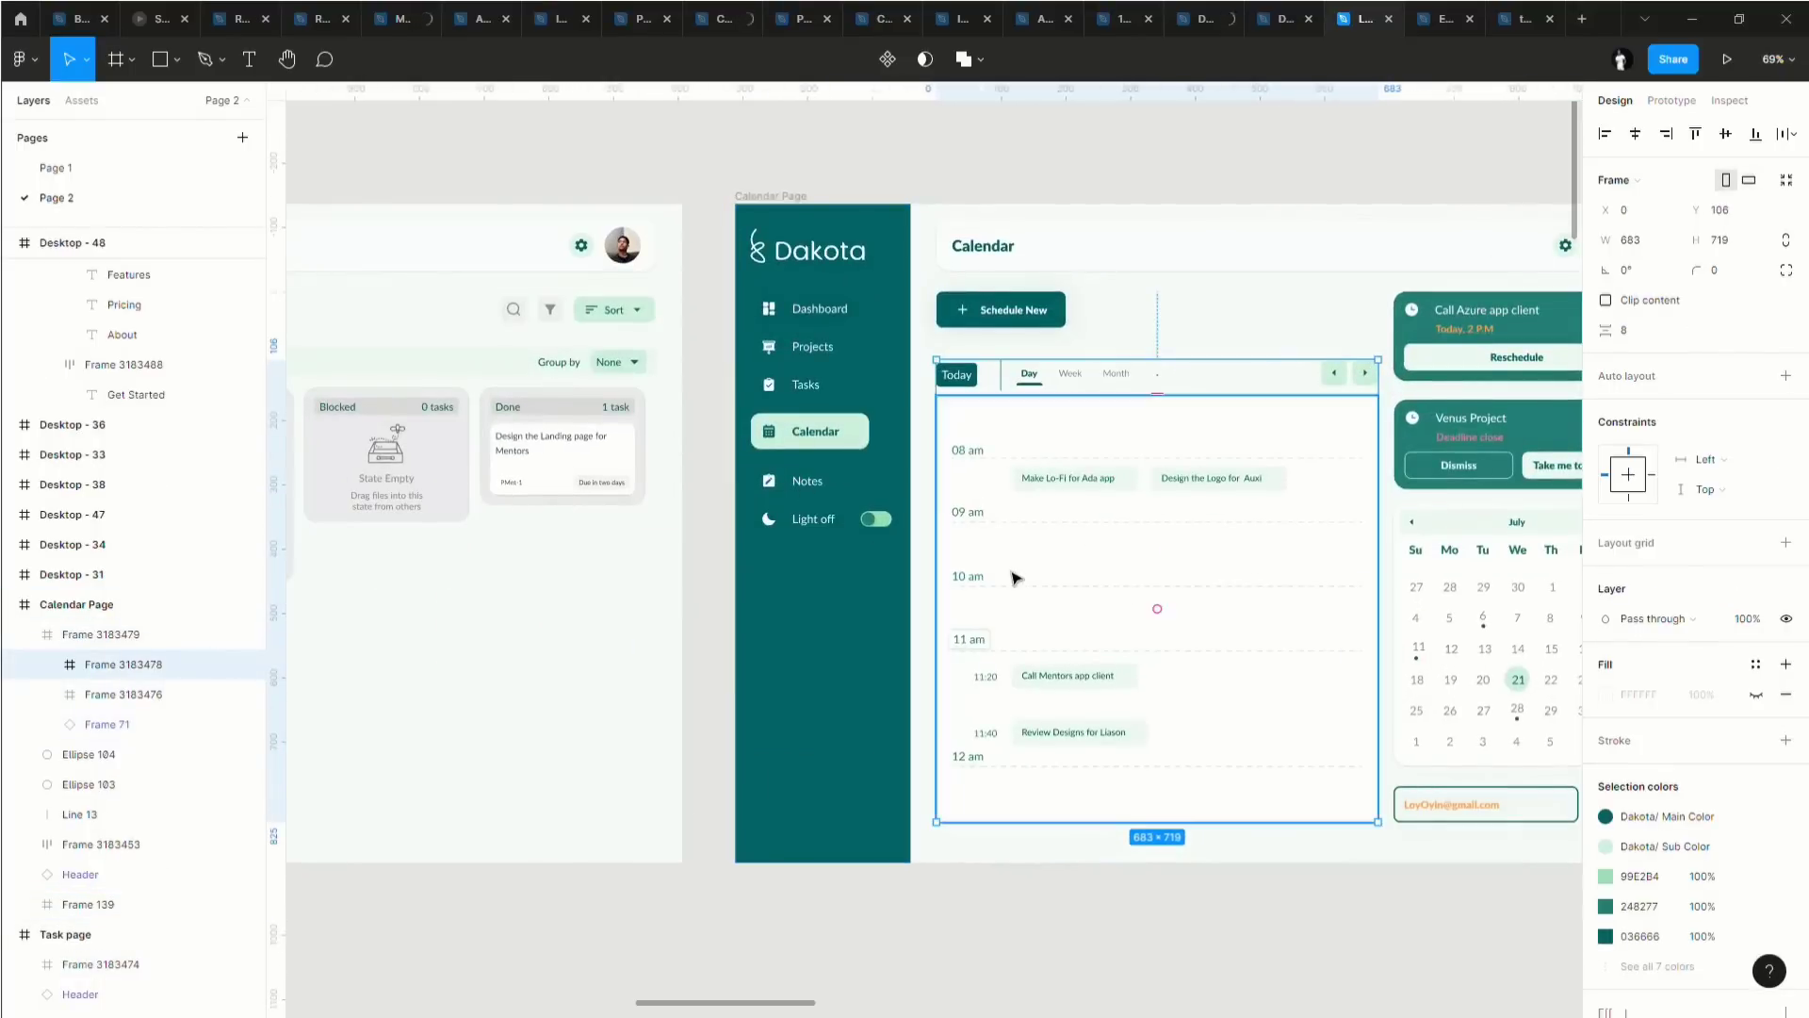
Copy the whole Calendar Page frame as a PNG.
scroll(1010, 578, down, 2)
scroll(1015, 578, down, 1)
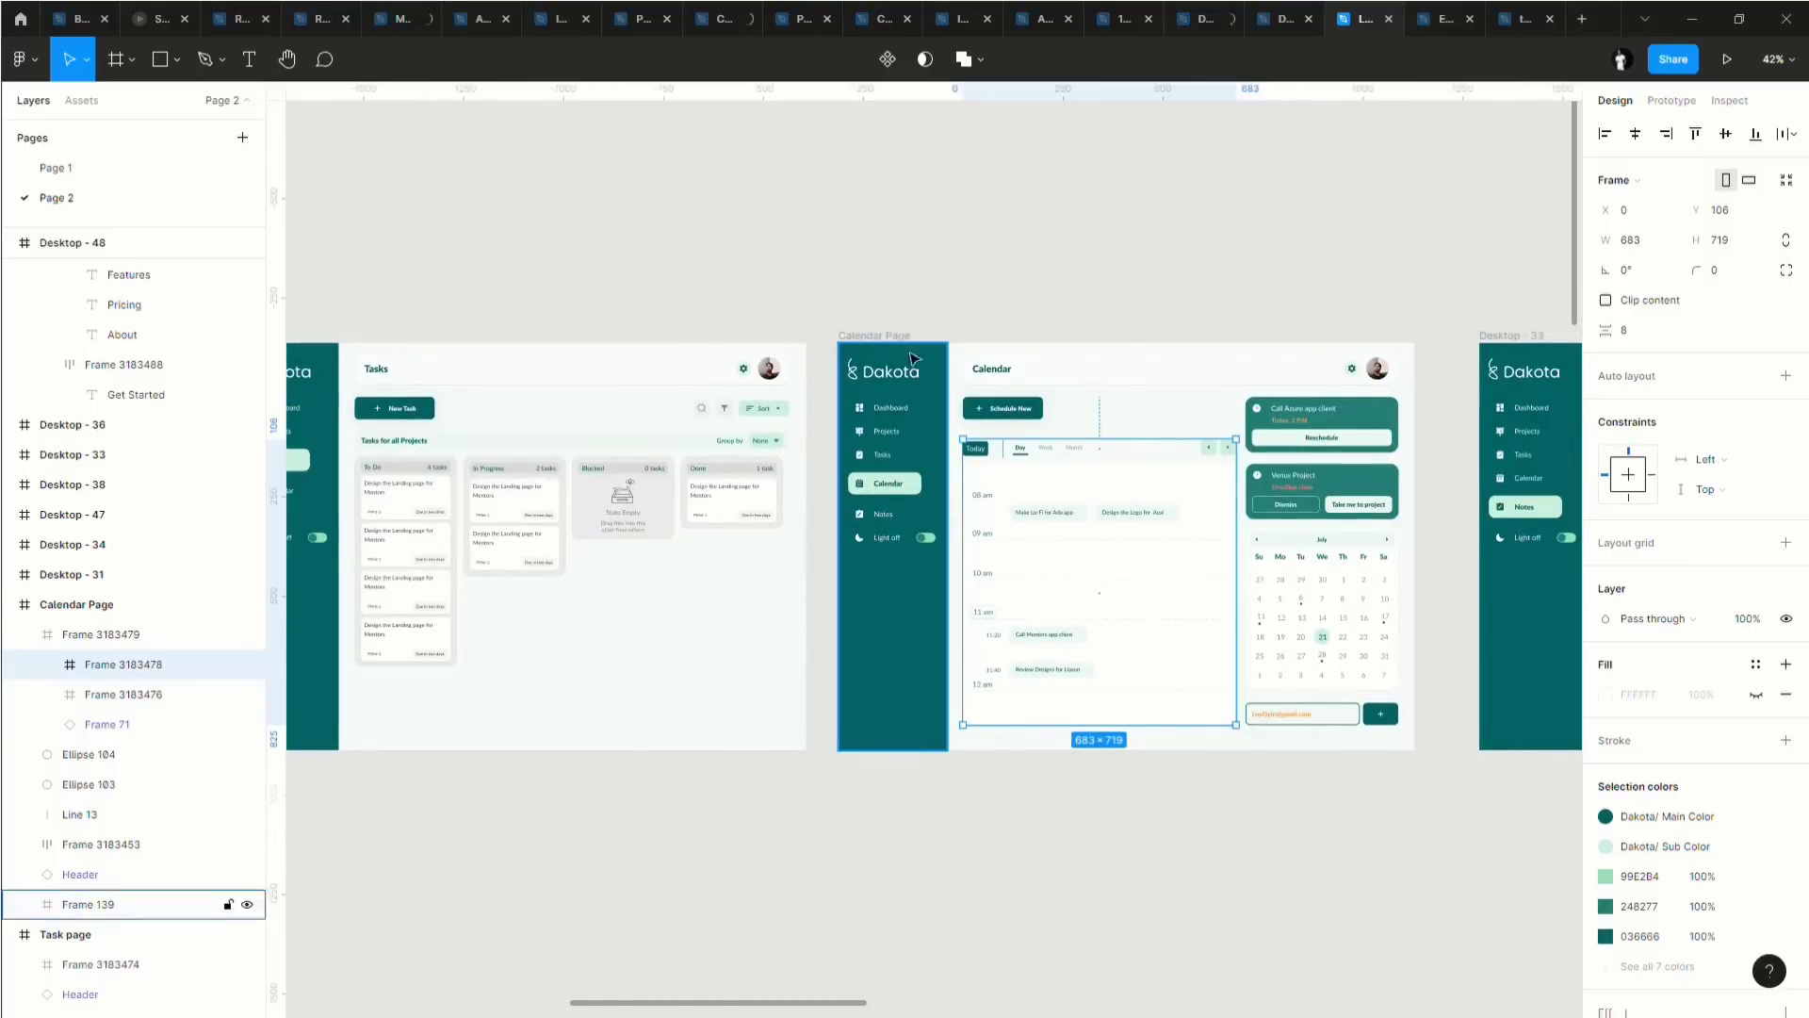
click(868, 338)
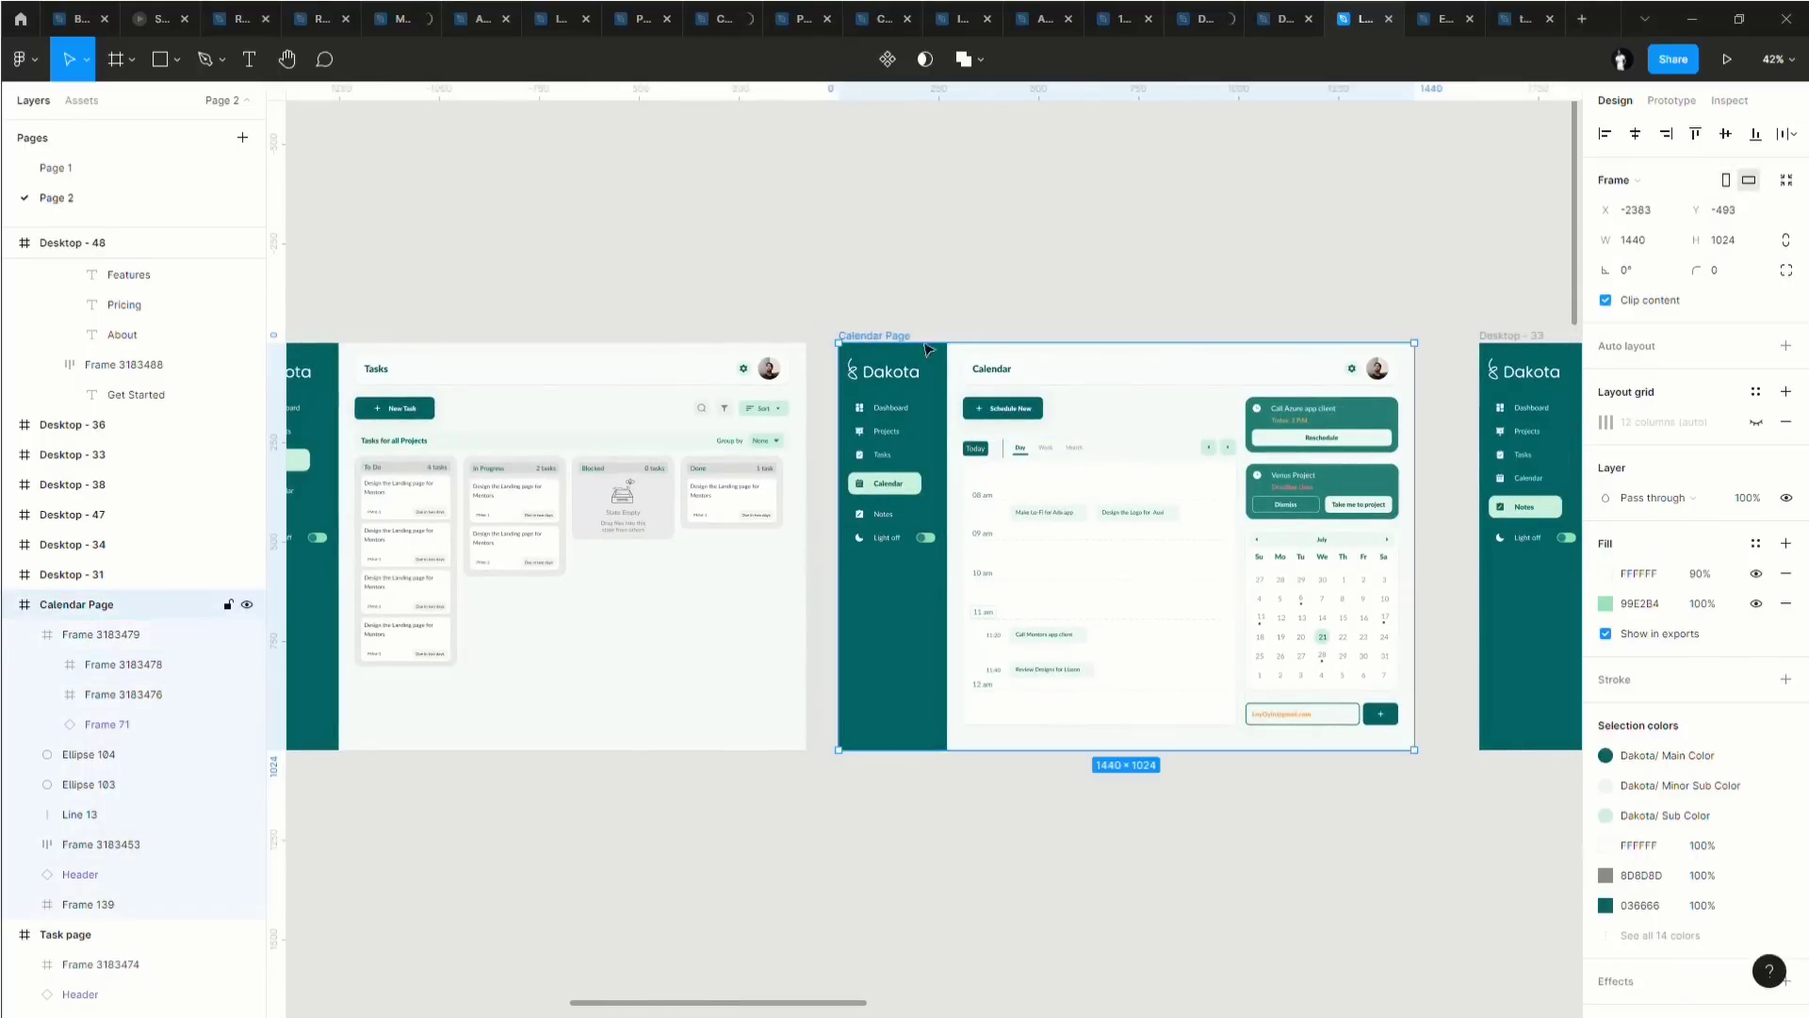
right_click(865, 611)
mouse_move(961, 504)
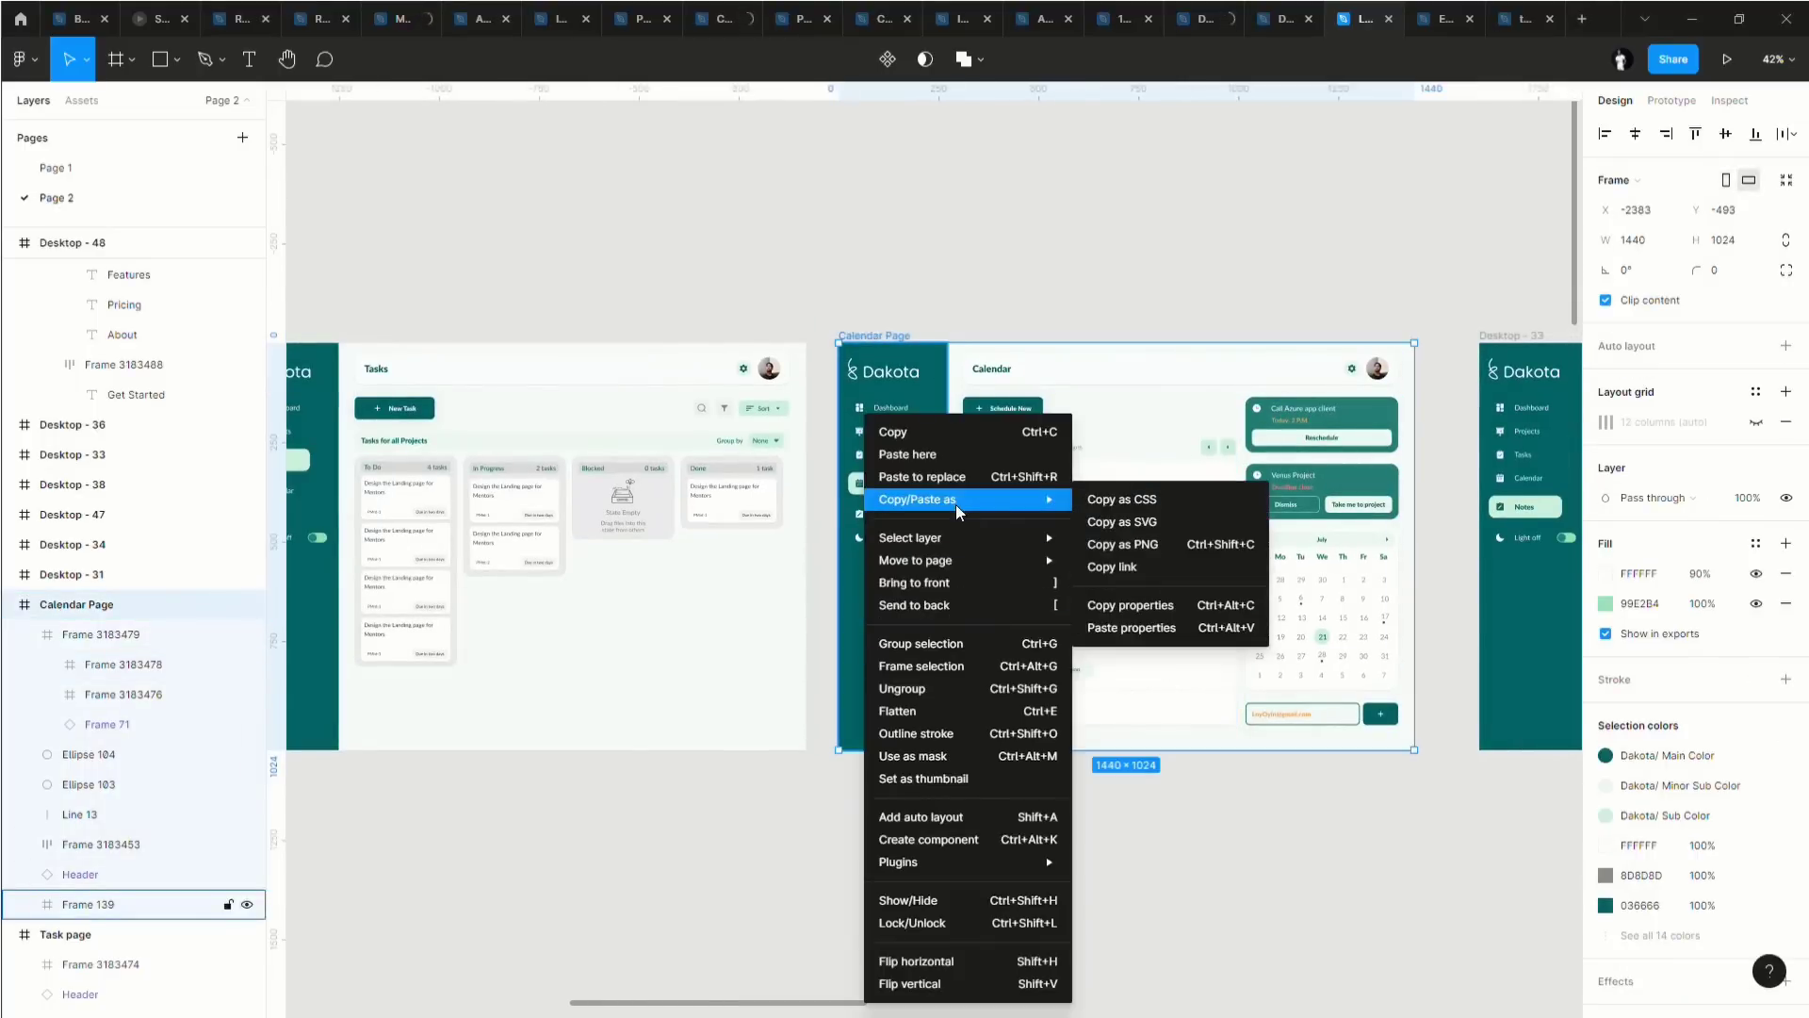
click(1147, 548)
Paste the copied calendar image near Desktop - 50 and move it onto the empty canvas below that frame.
scroll(1193, 786, down, 10)
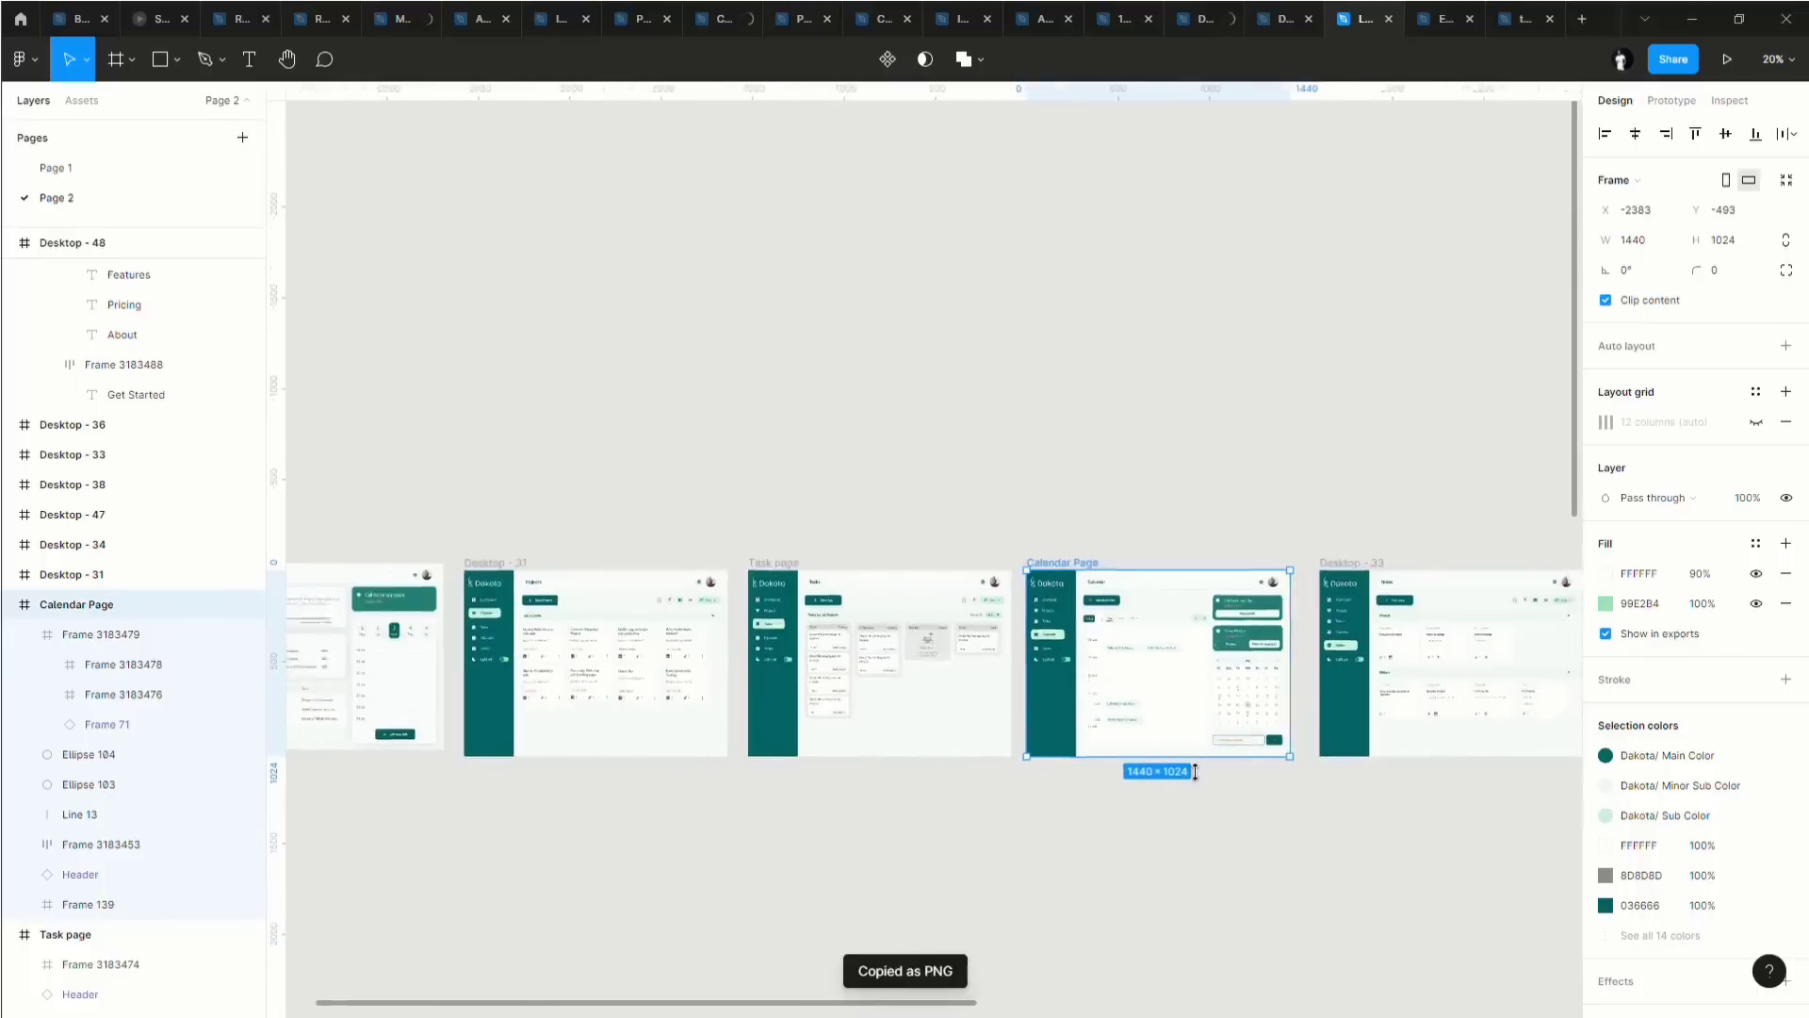
scroll(1210, 480, up, 8)
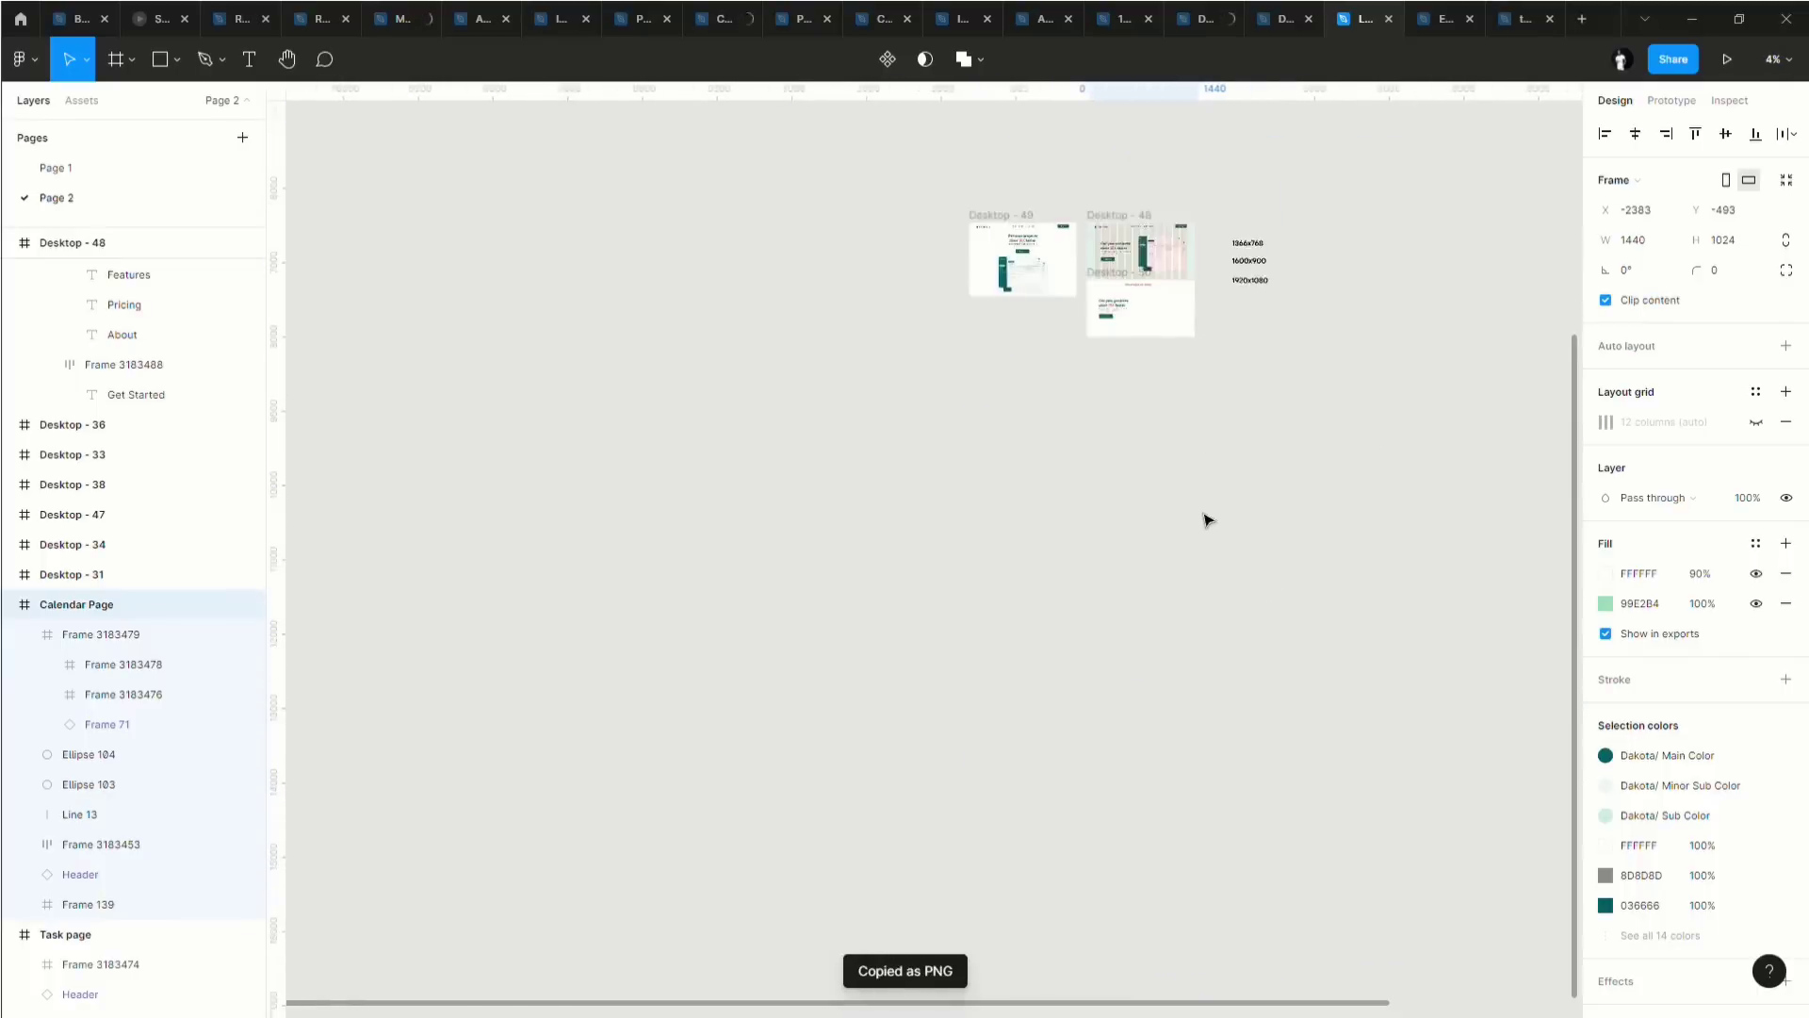
scroll(1155, 565, up, 5)
scroll(1160, 615, up, 5)
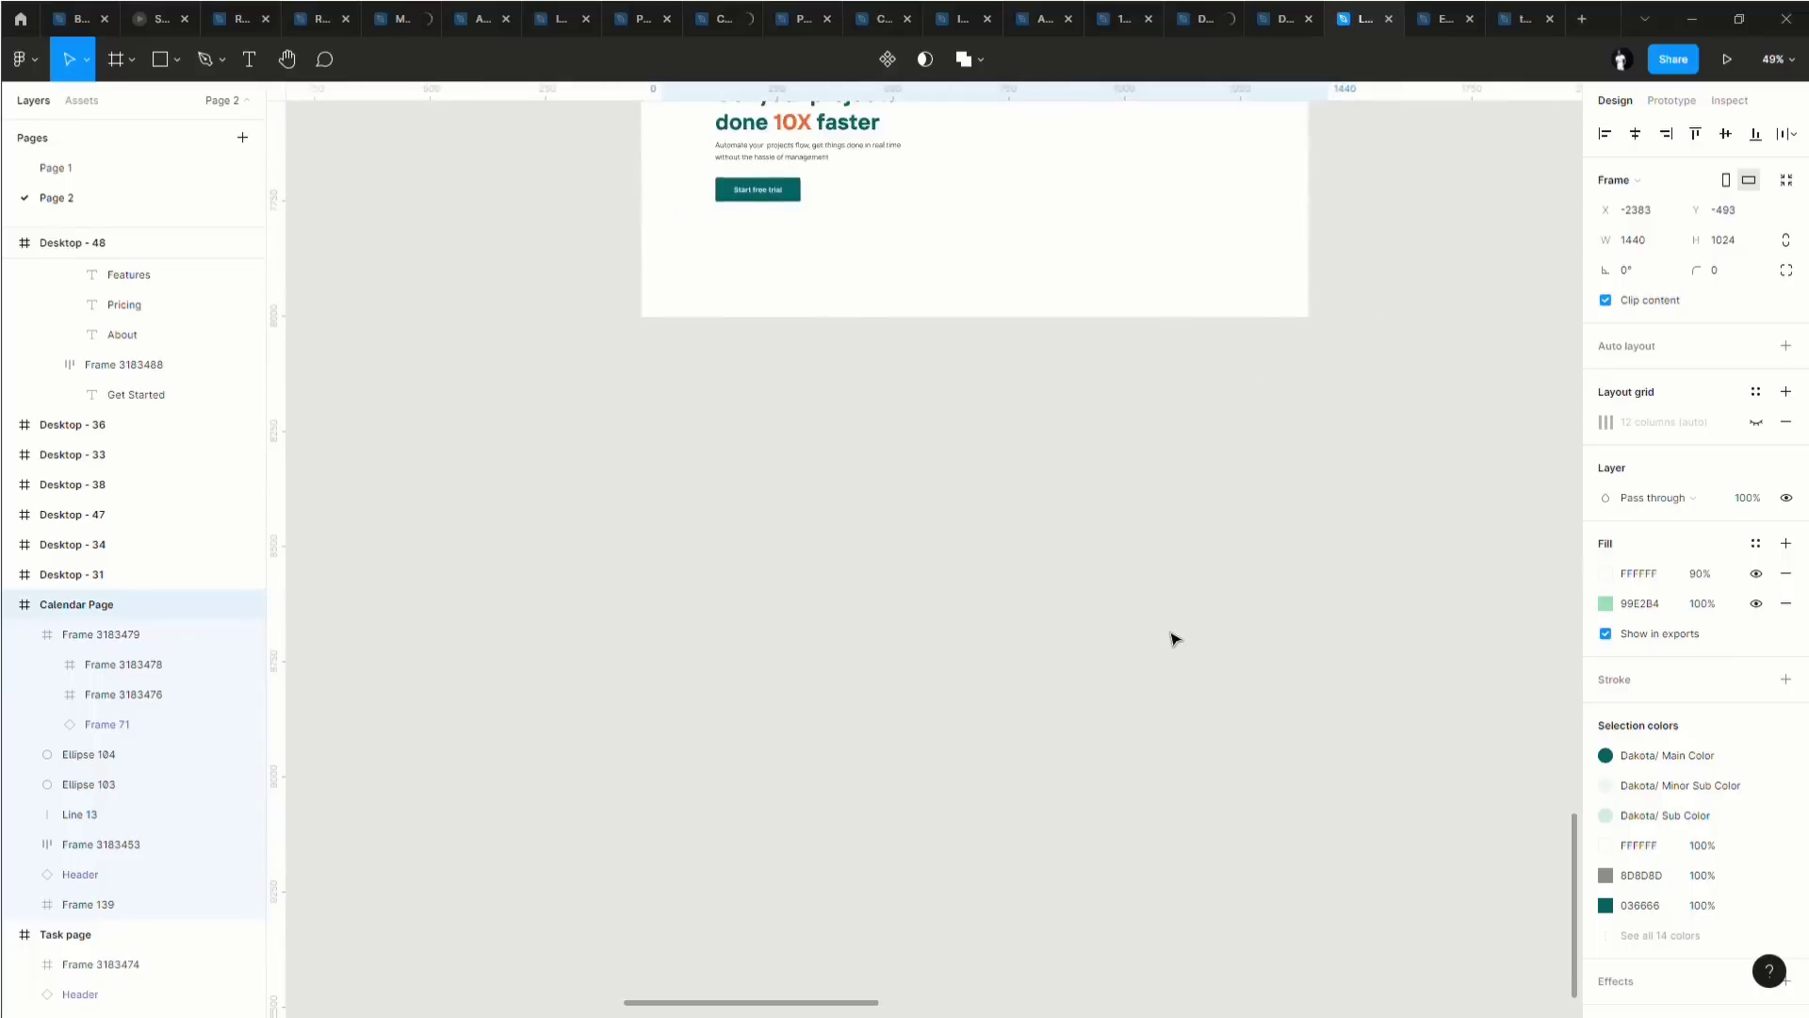
scroll(1168, 626, up, 2)
scroll(1174, 634, up, 1)
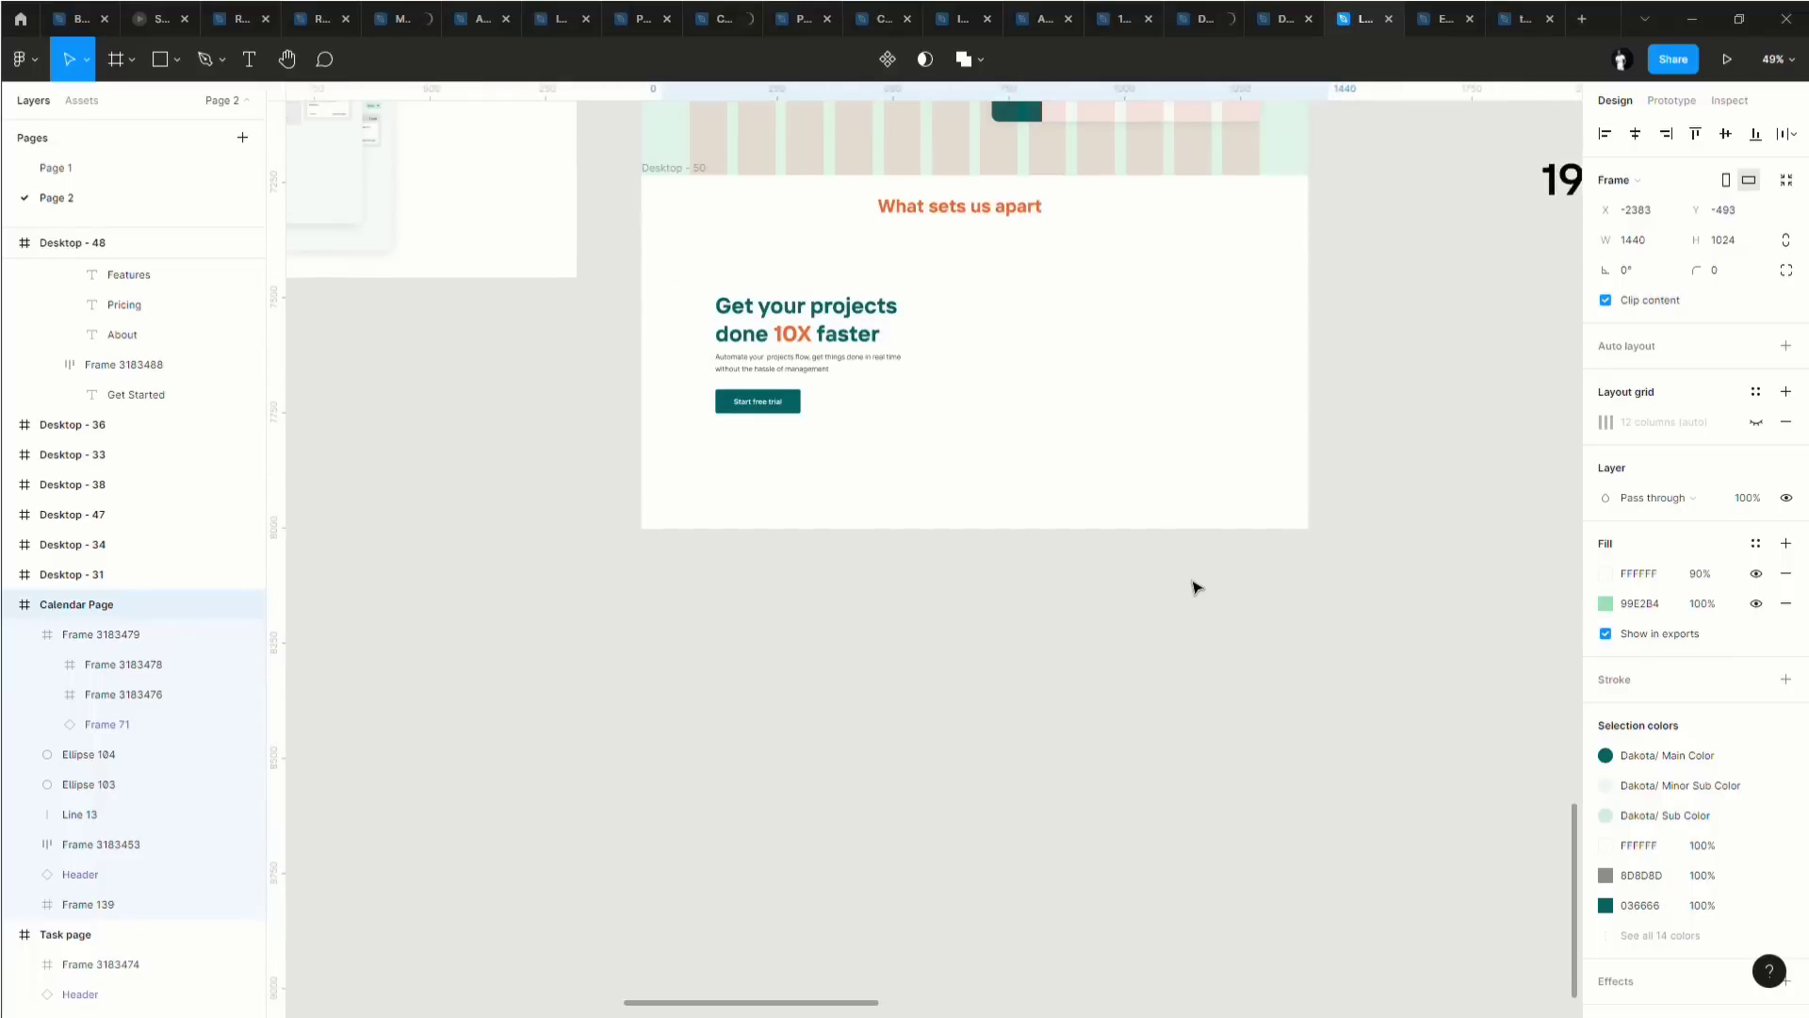
key(ctrl+v)
scroll(1163, 663, down, 5)
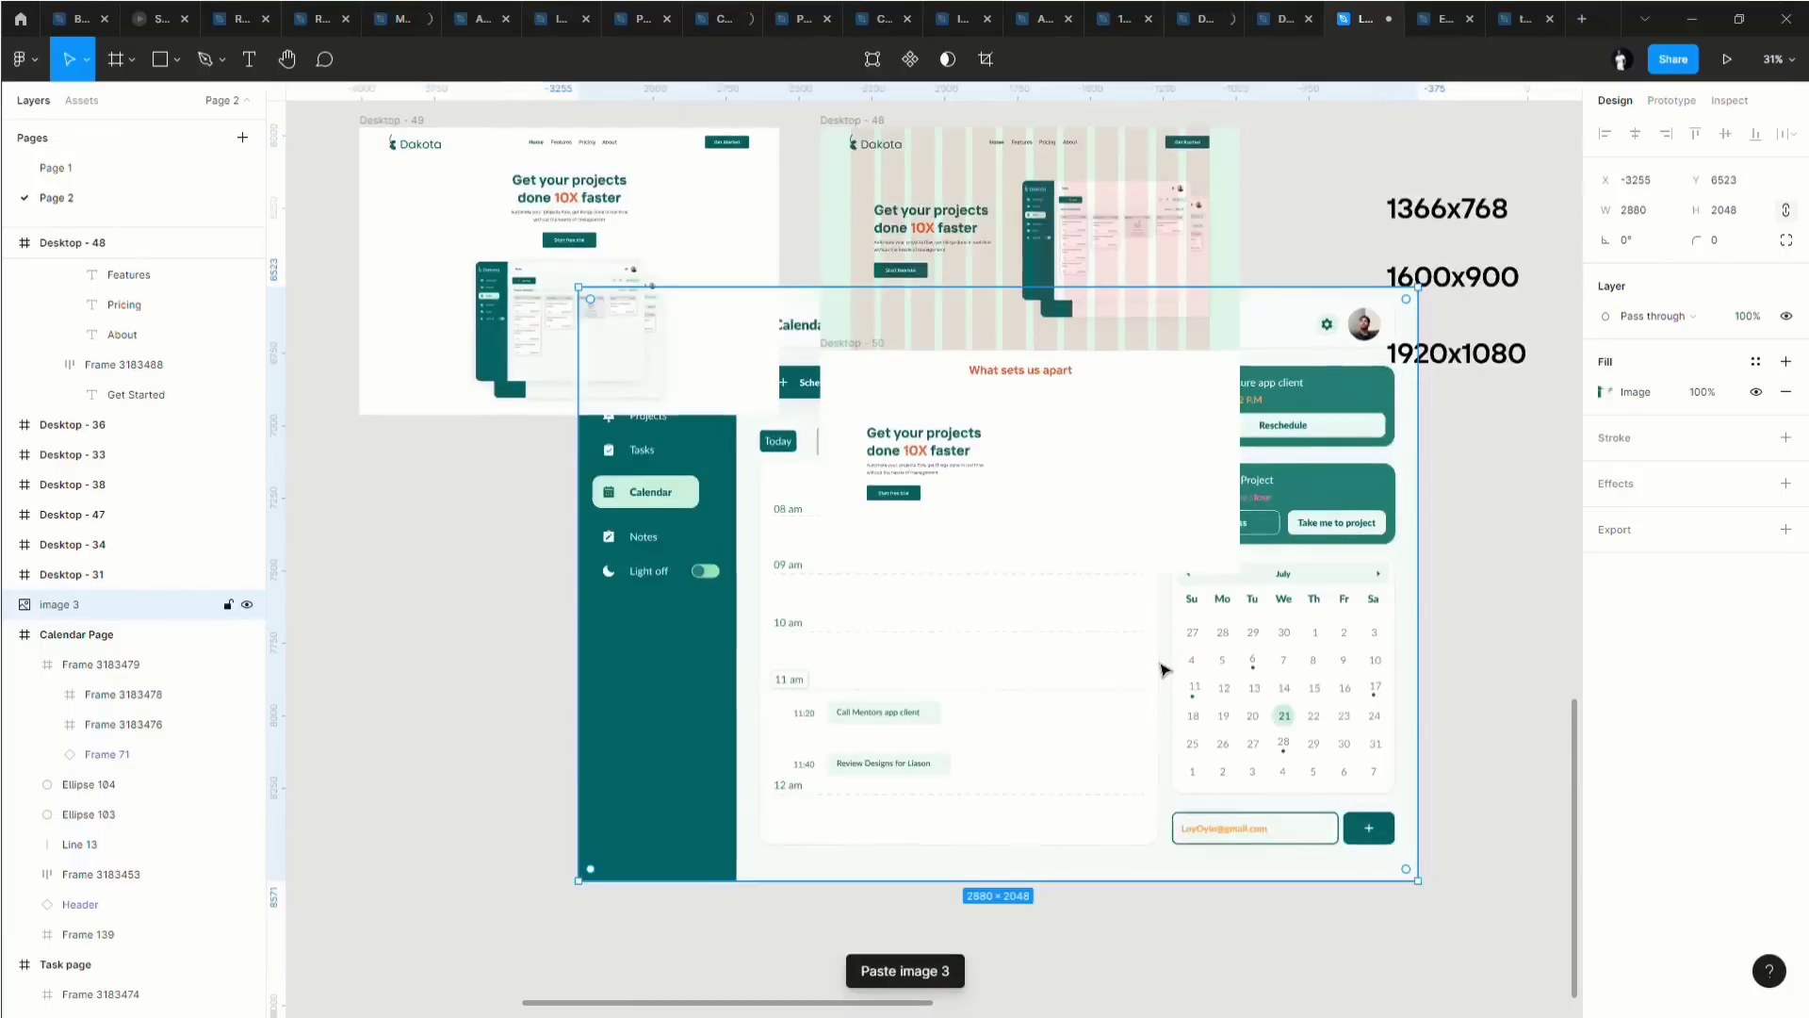
drag(1234, 787, 1272, 929)
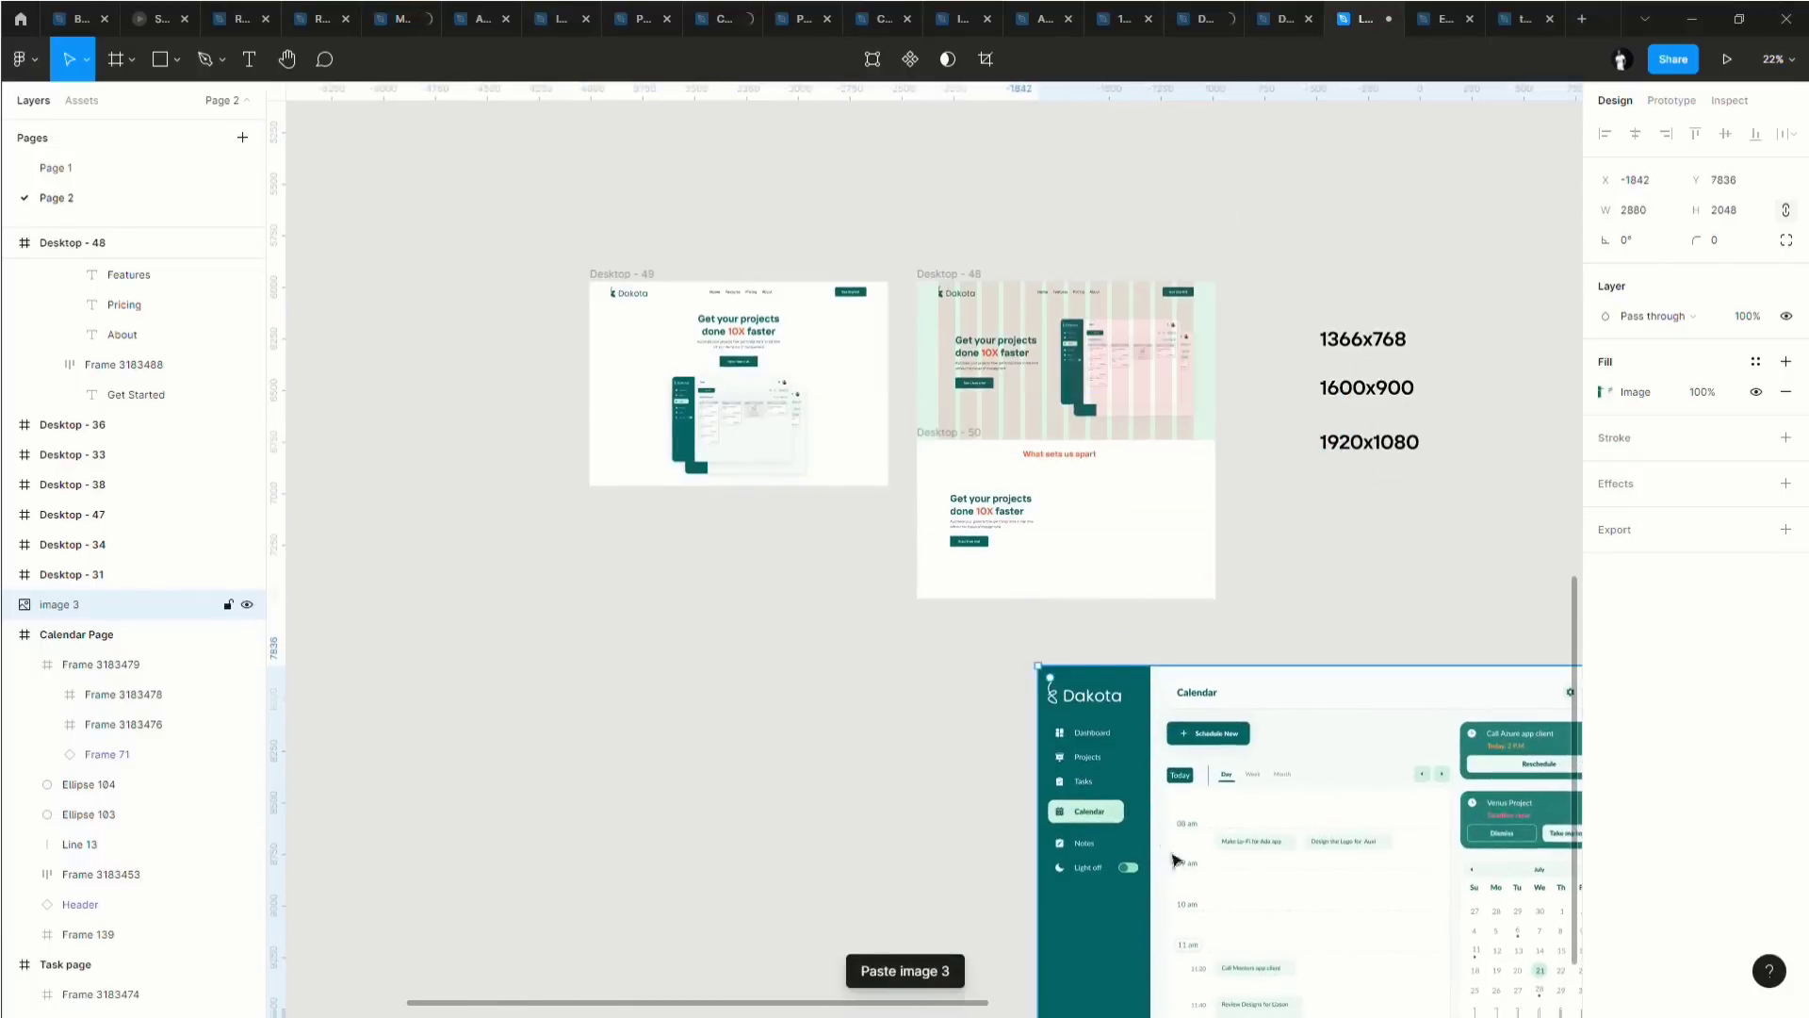
Move the pasted calendar image just beneath Desktop - 50 and scale it down to 492 × 350.
scroll(1179, 860, down, 5)
scroll(1123, 804, right, 3)
scroll(1126, 799, down, 1)
scroll(1136, 806, up, 2)
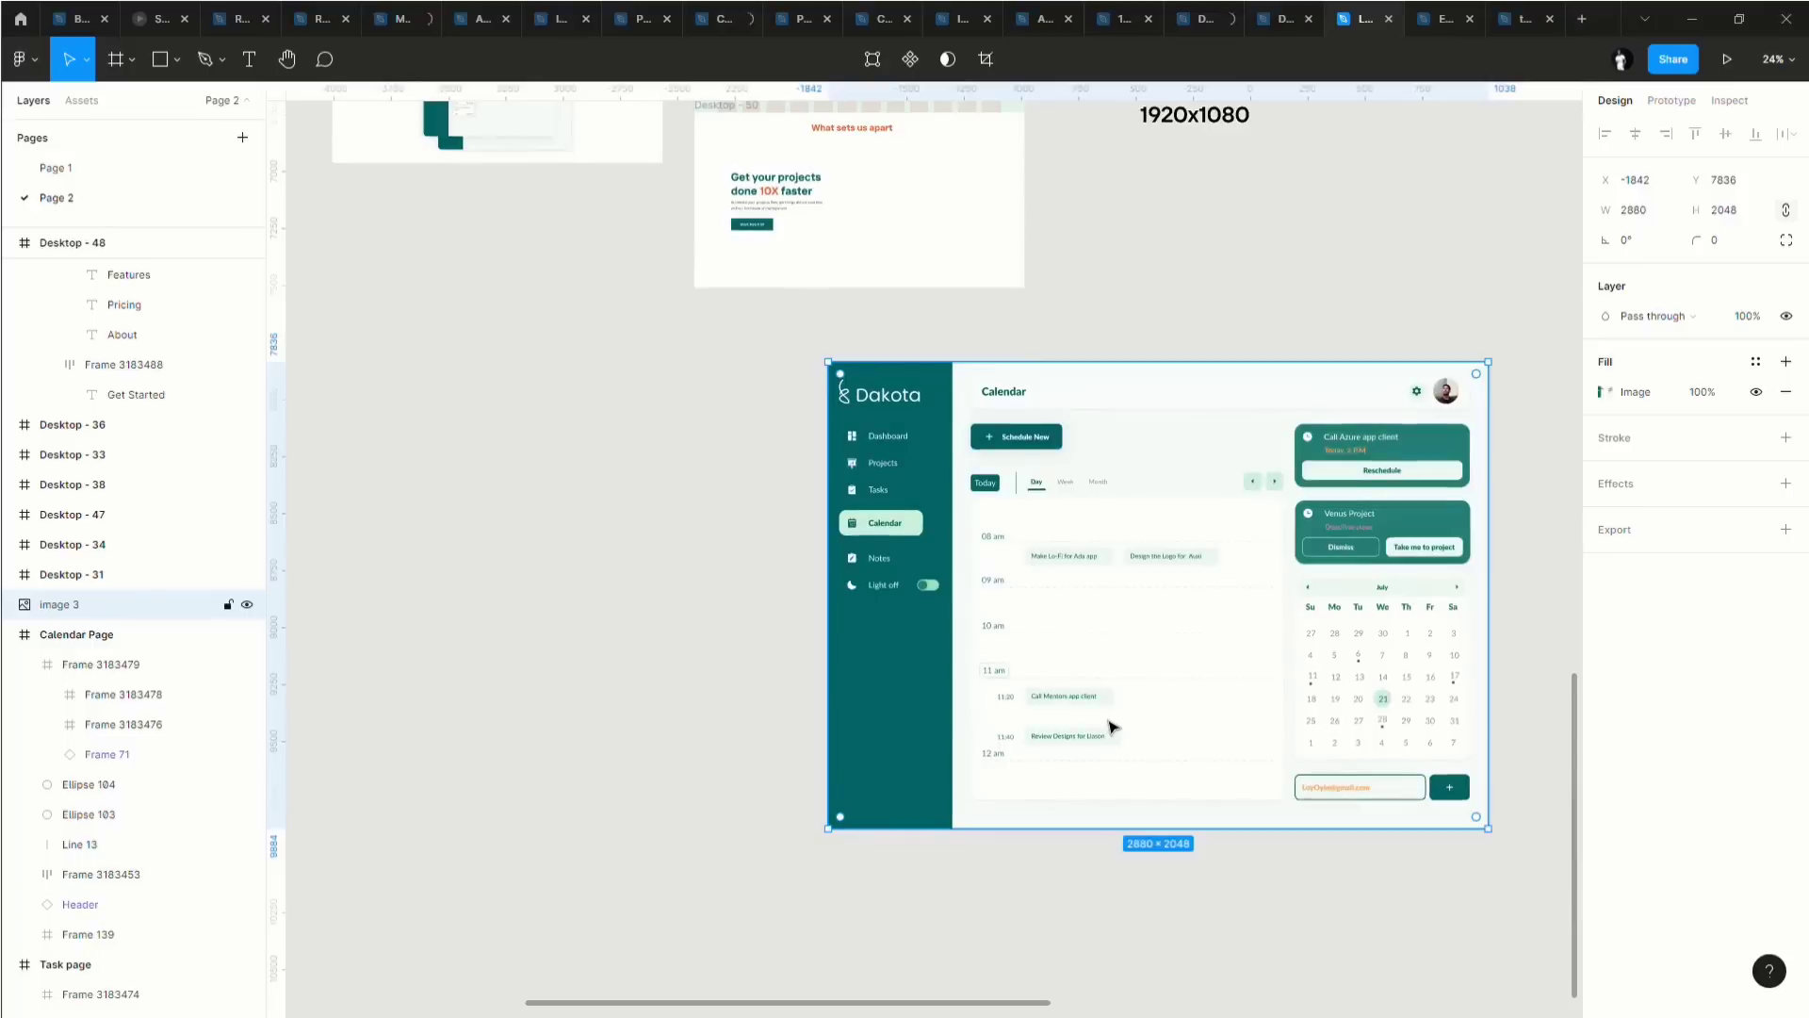
scroll(1147, 816, right, 2)
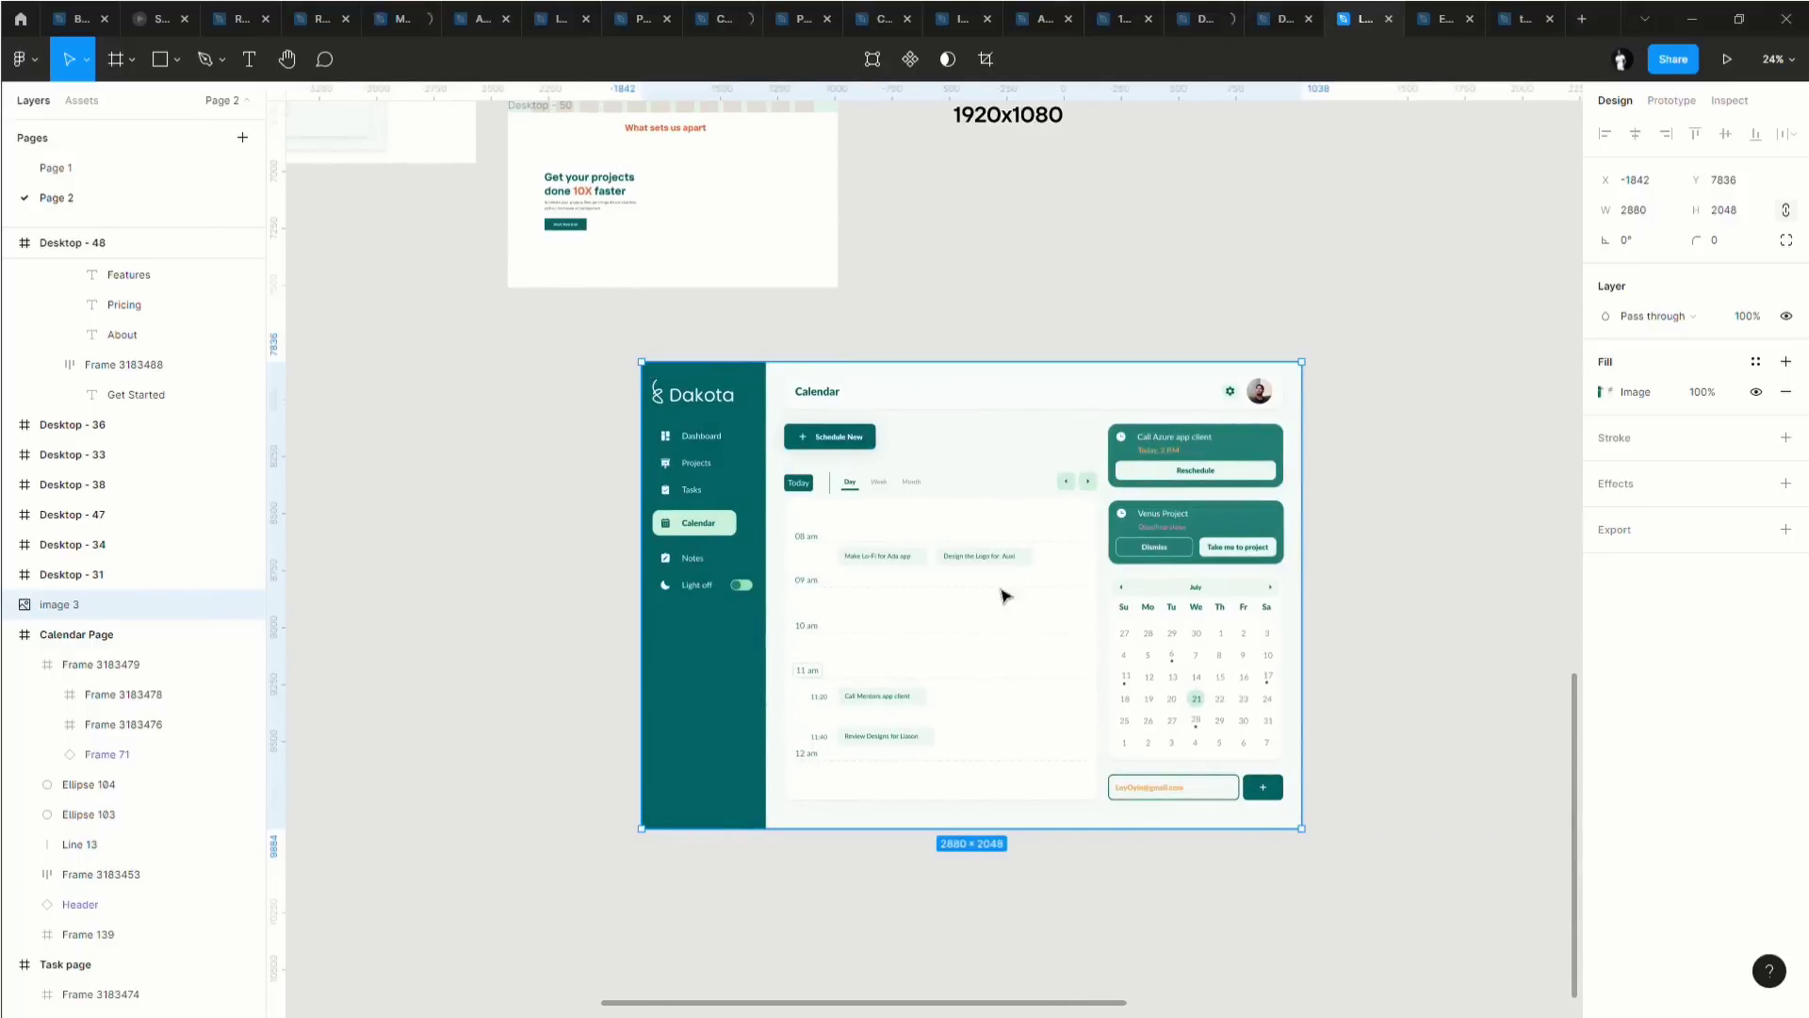
mouse_move(1002, 597)
mouse_down()
mouse_move(1006, 577)
mouse_move(1021, 586)
mouse_up()
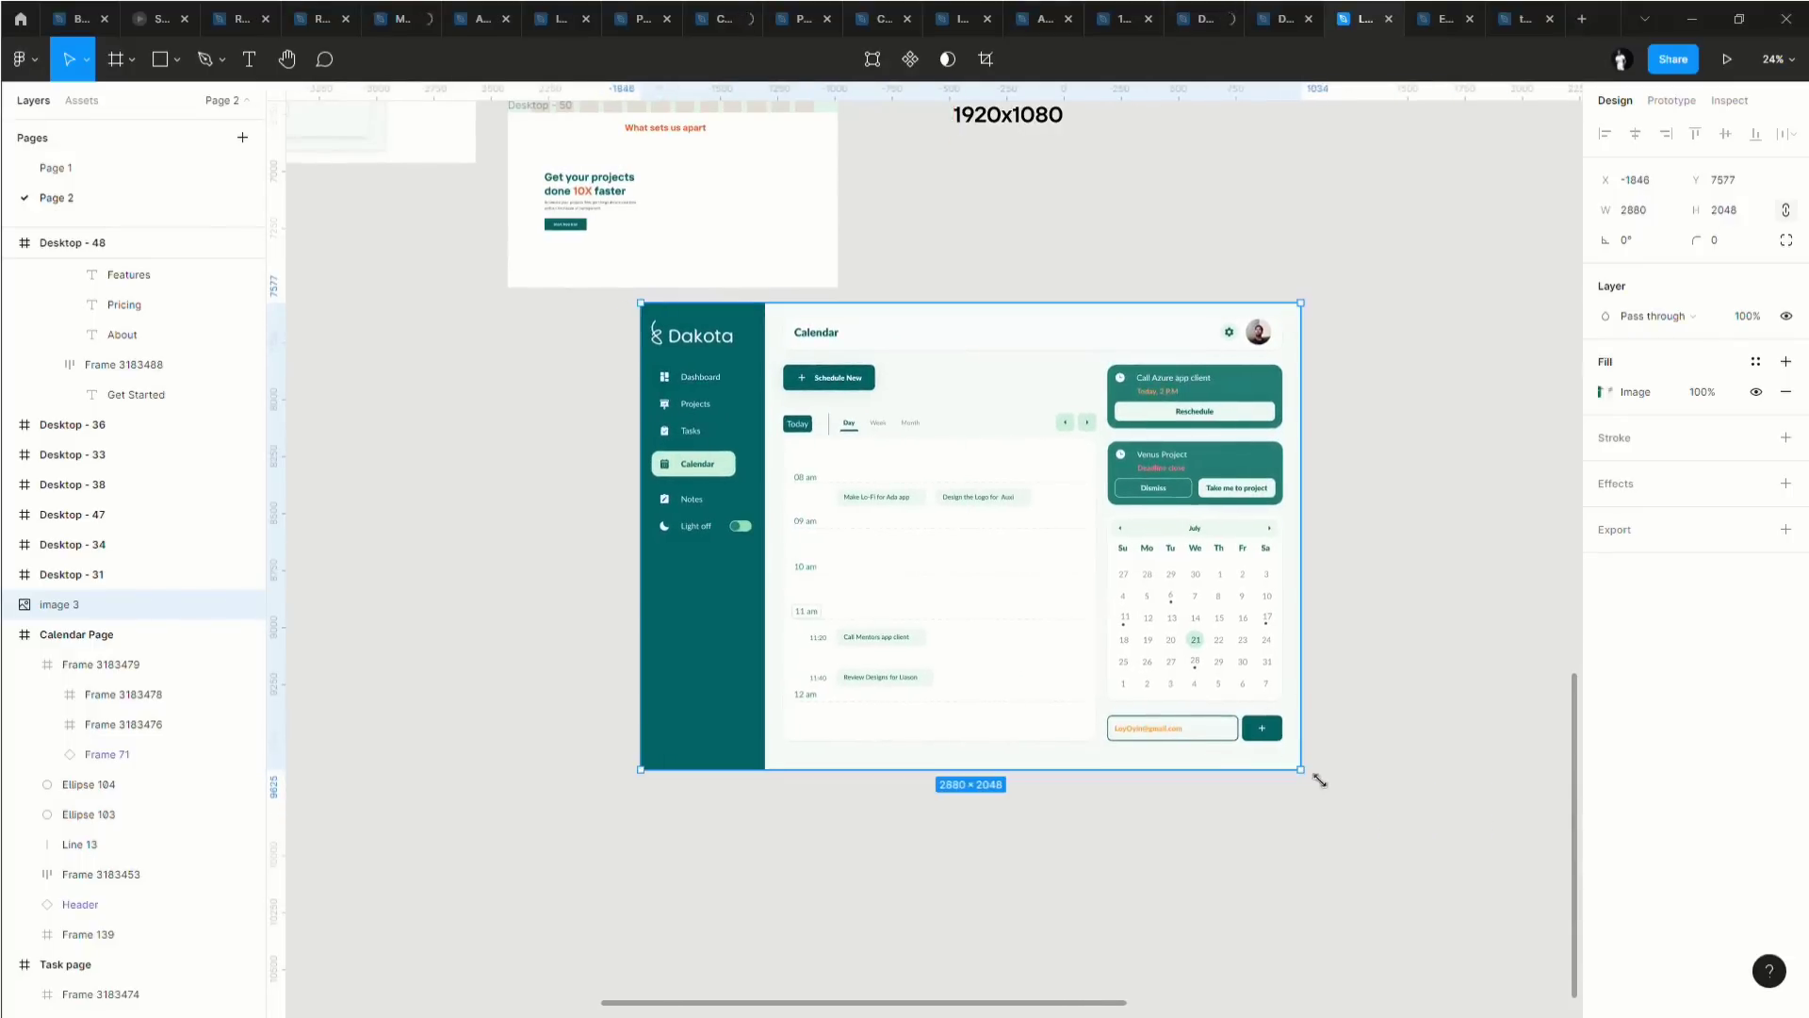
drag(1320, 781, 755, 384)
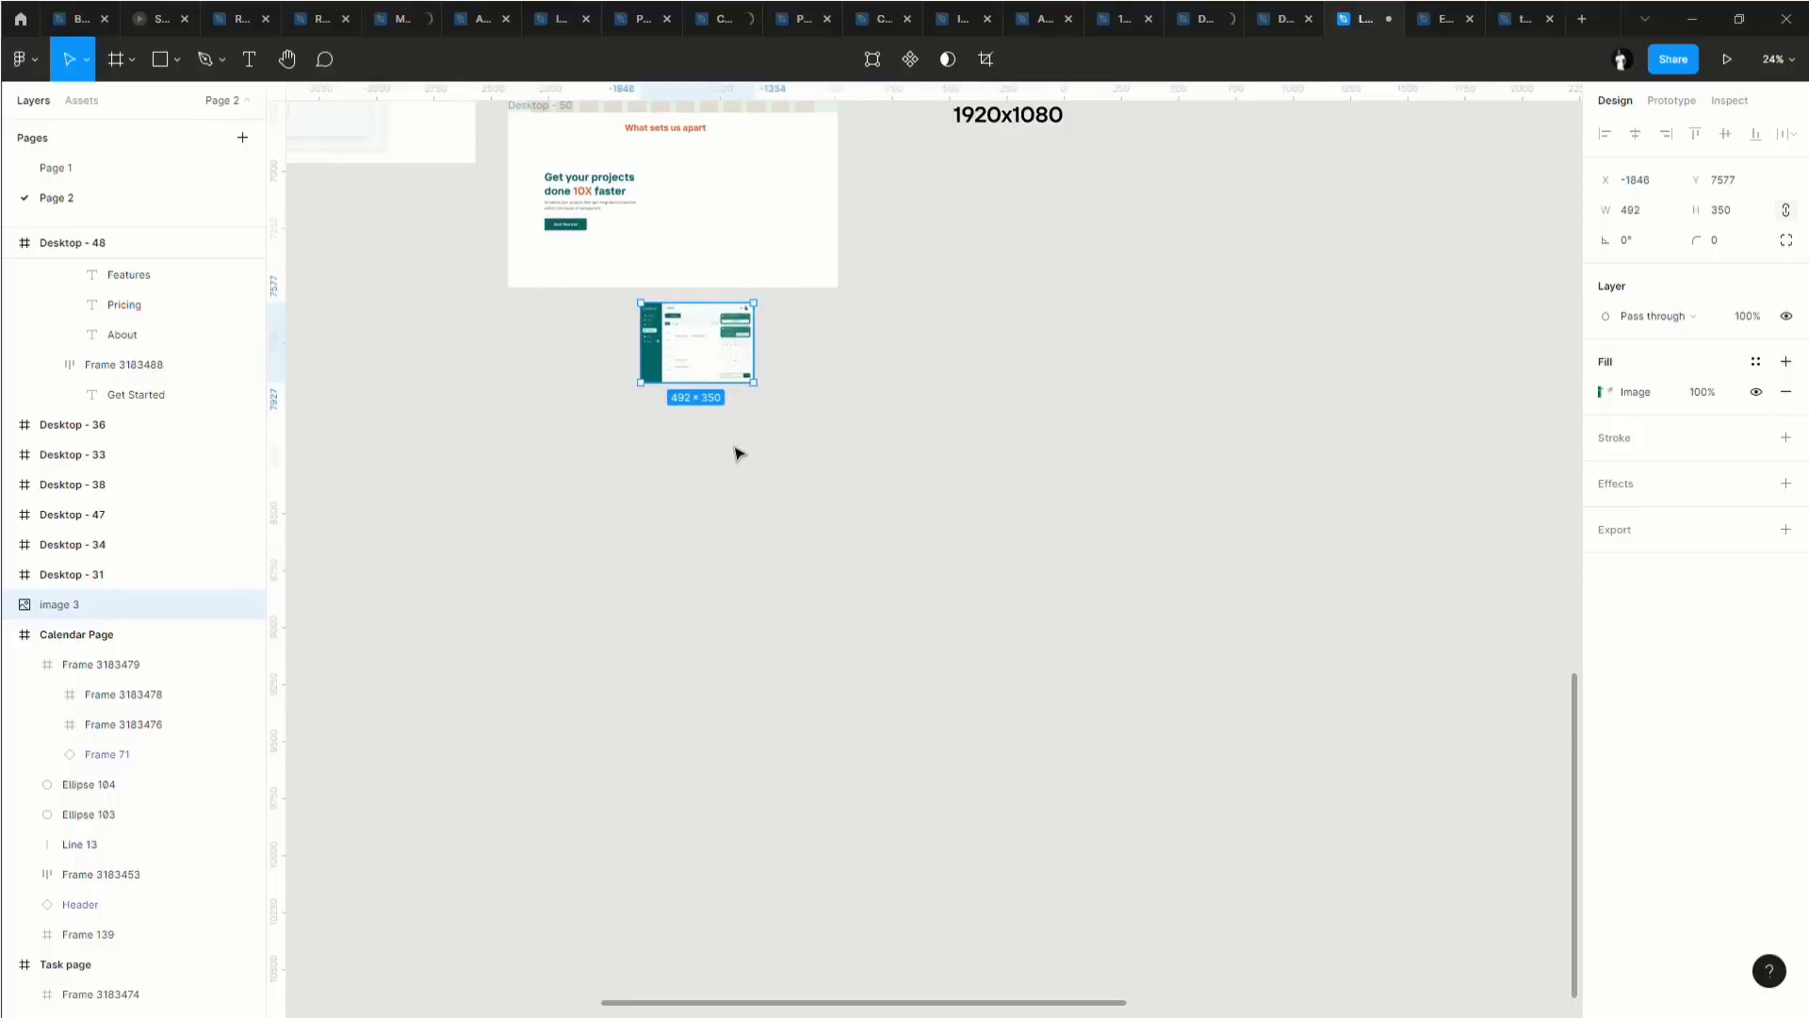
Move the calendar image into Desktop - 50 beside the text block, at X 825, Y 186.
scroll(737, 453, up, 3)
drag(692, 655, 741, 513)
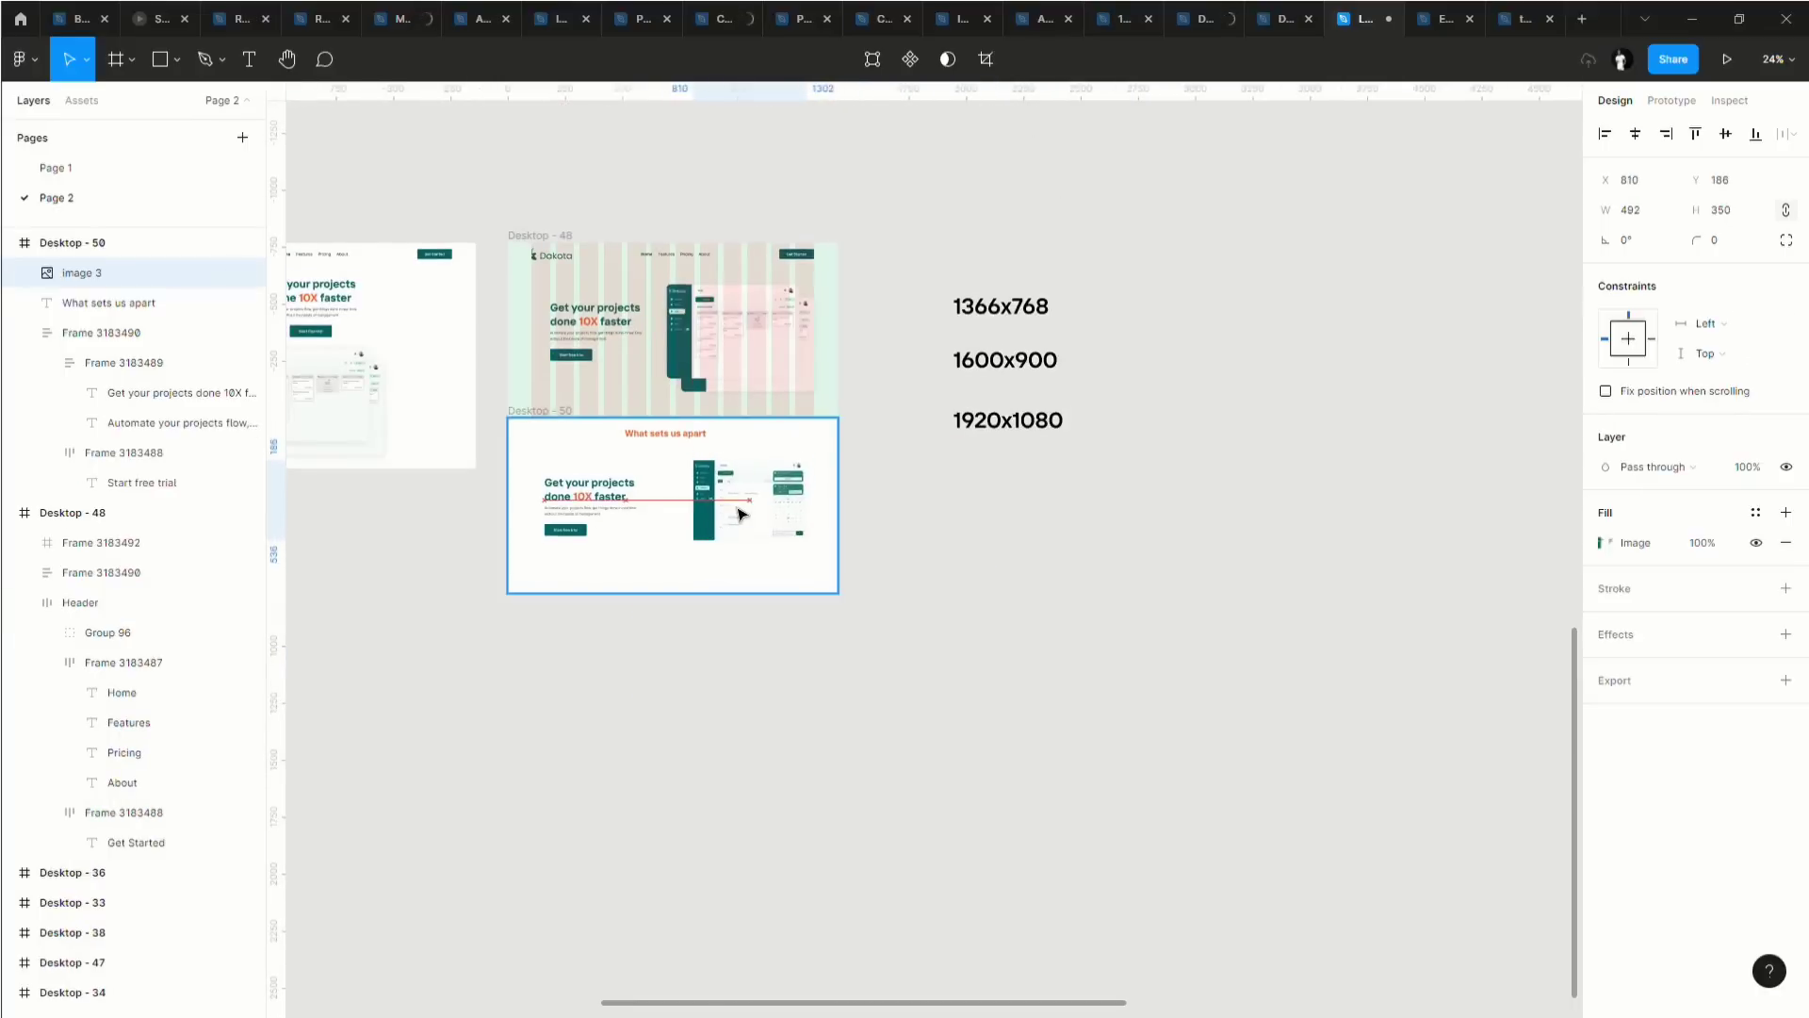
scroll(738, 547, left, 3)
scroll(970, 537, up, 8)
drag(1034, 493, 1009, 557)
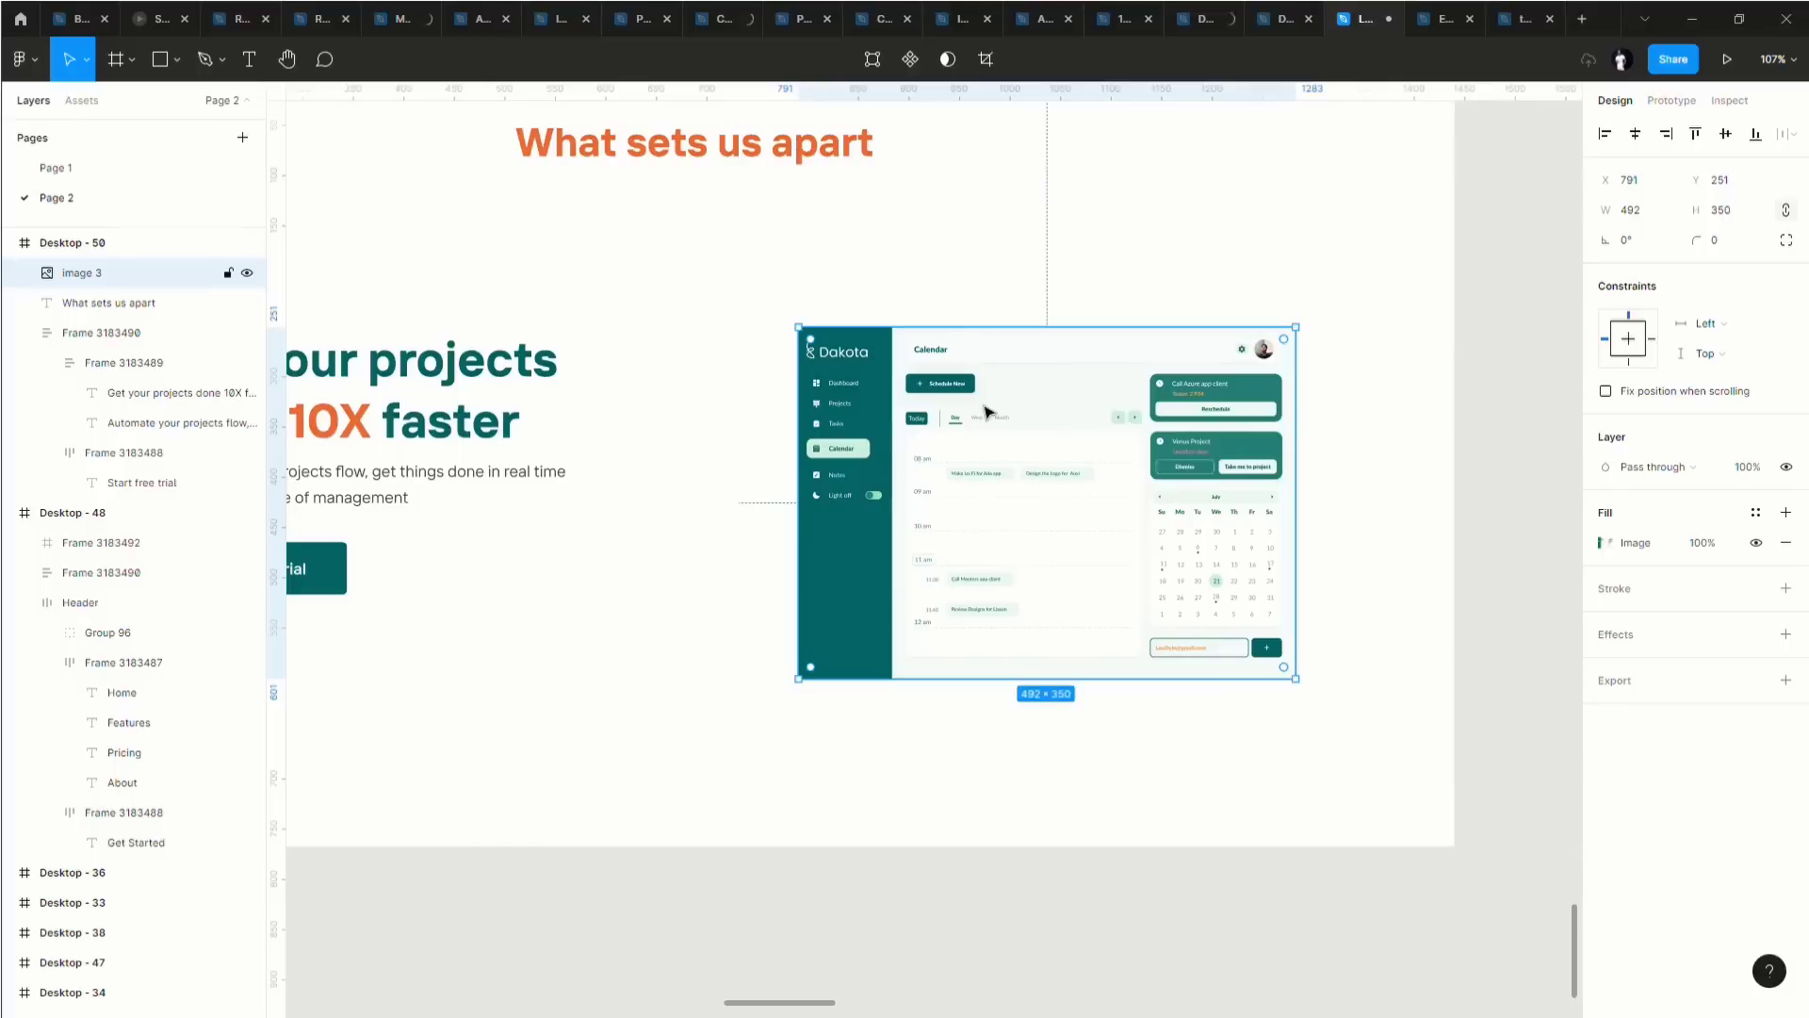
drag(916, 513, 966, 454)
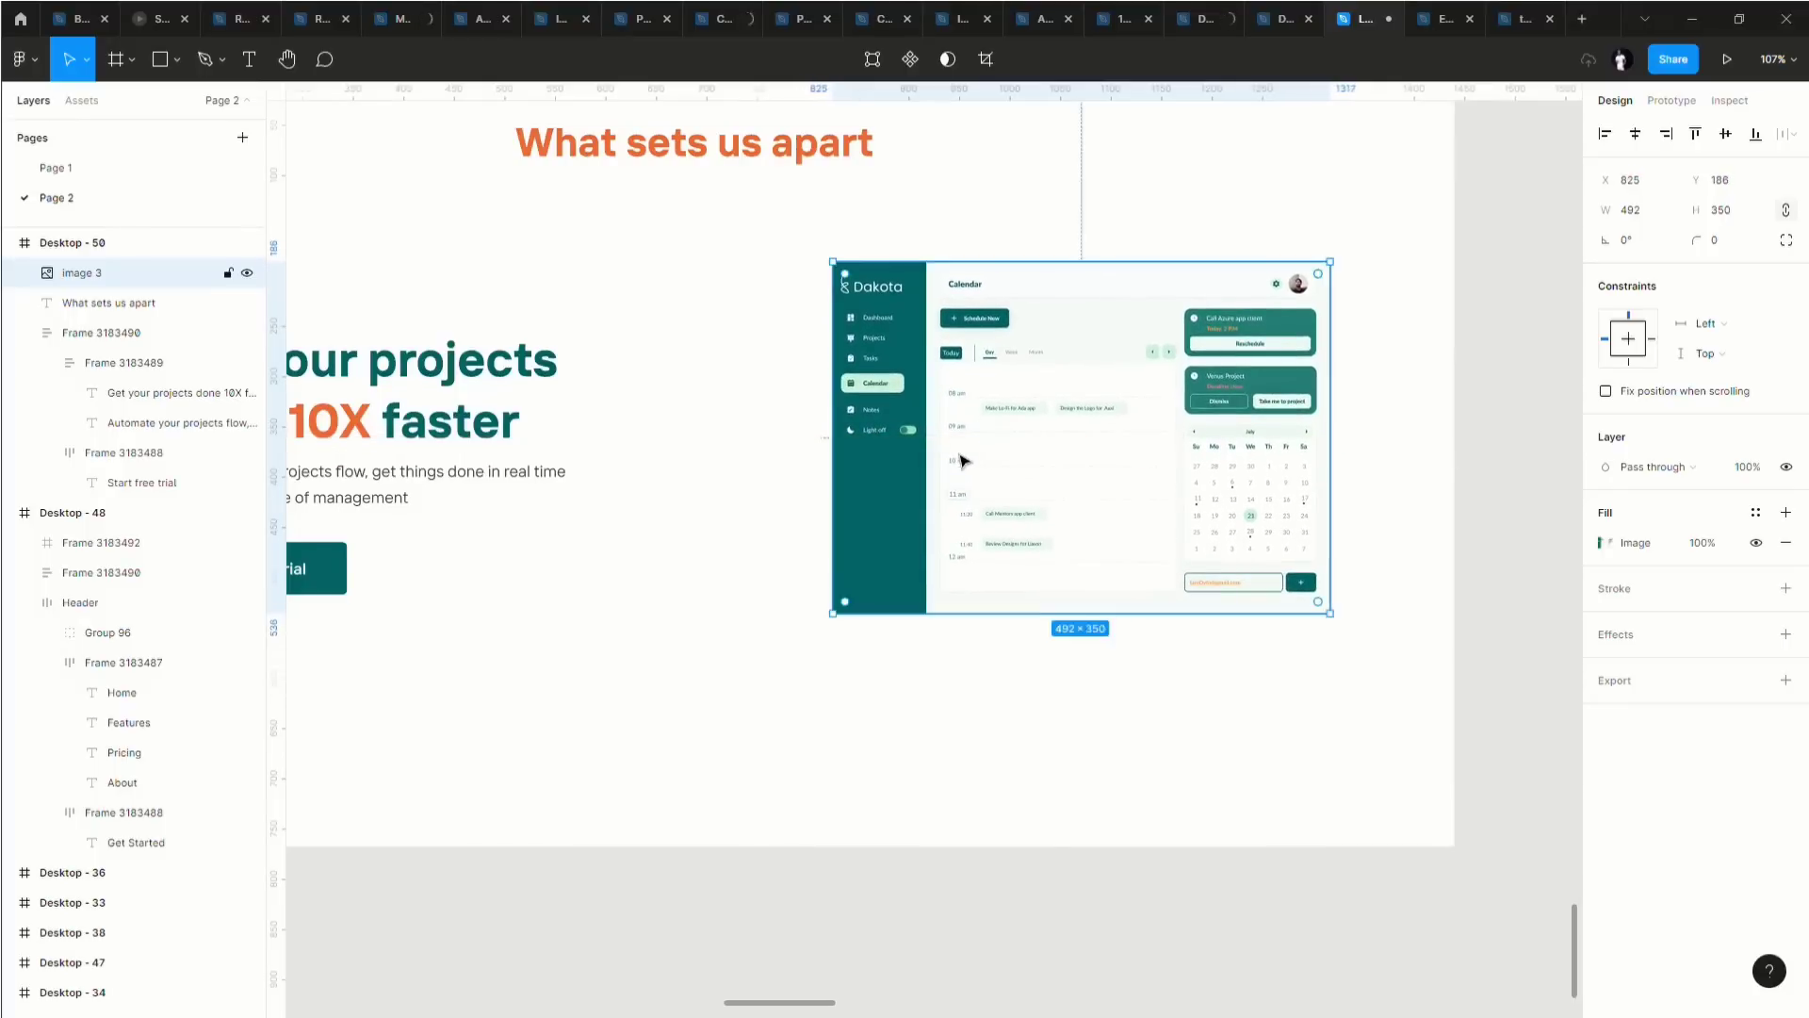
Draw a small circle between the Start free trial button and the calendar image, and set its size to 16 × 16.
scroll(966, 454, down, 1)
scroll(933, 452, down, 5)
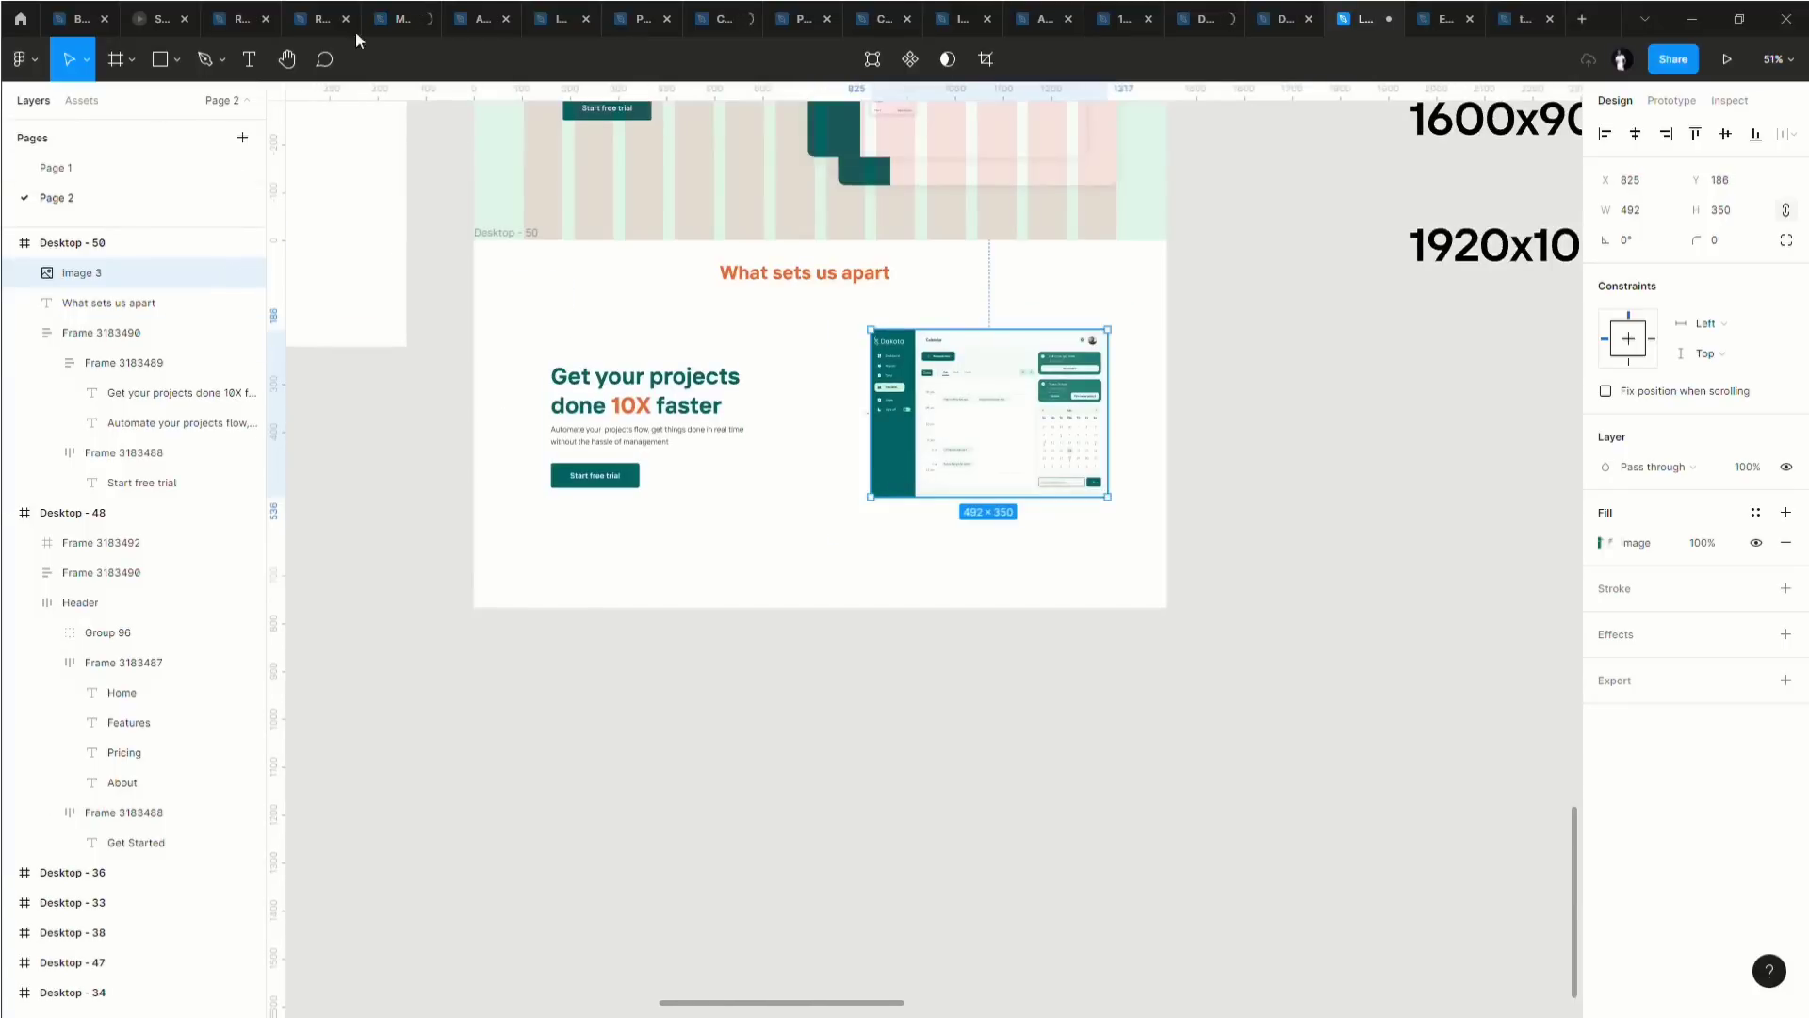
click(161, 62)
click(176, 60)
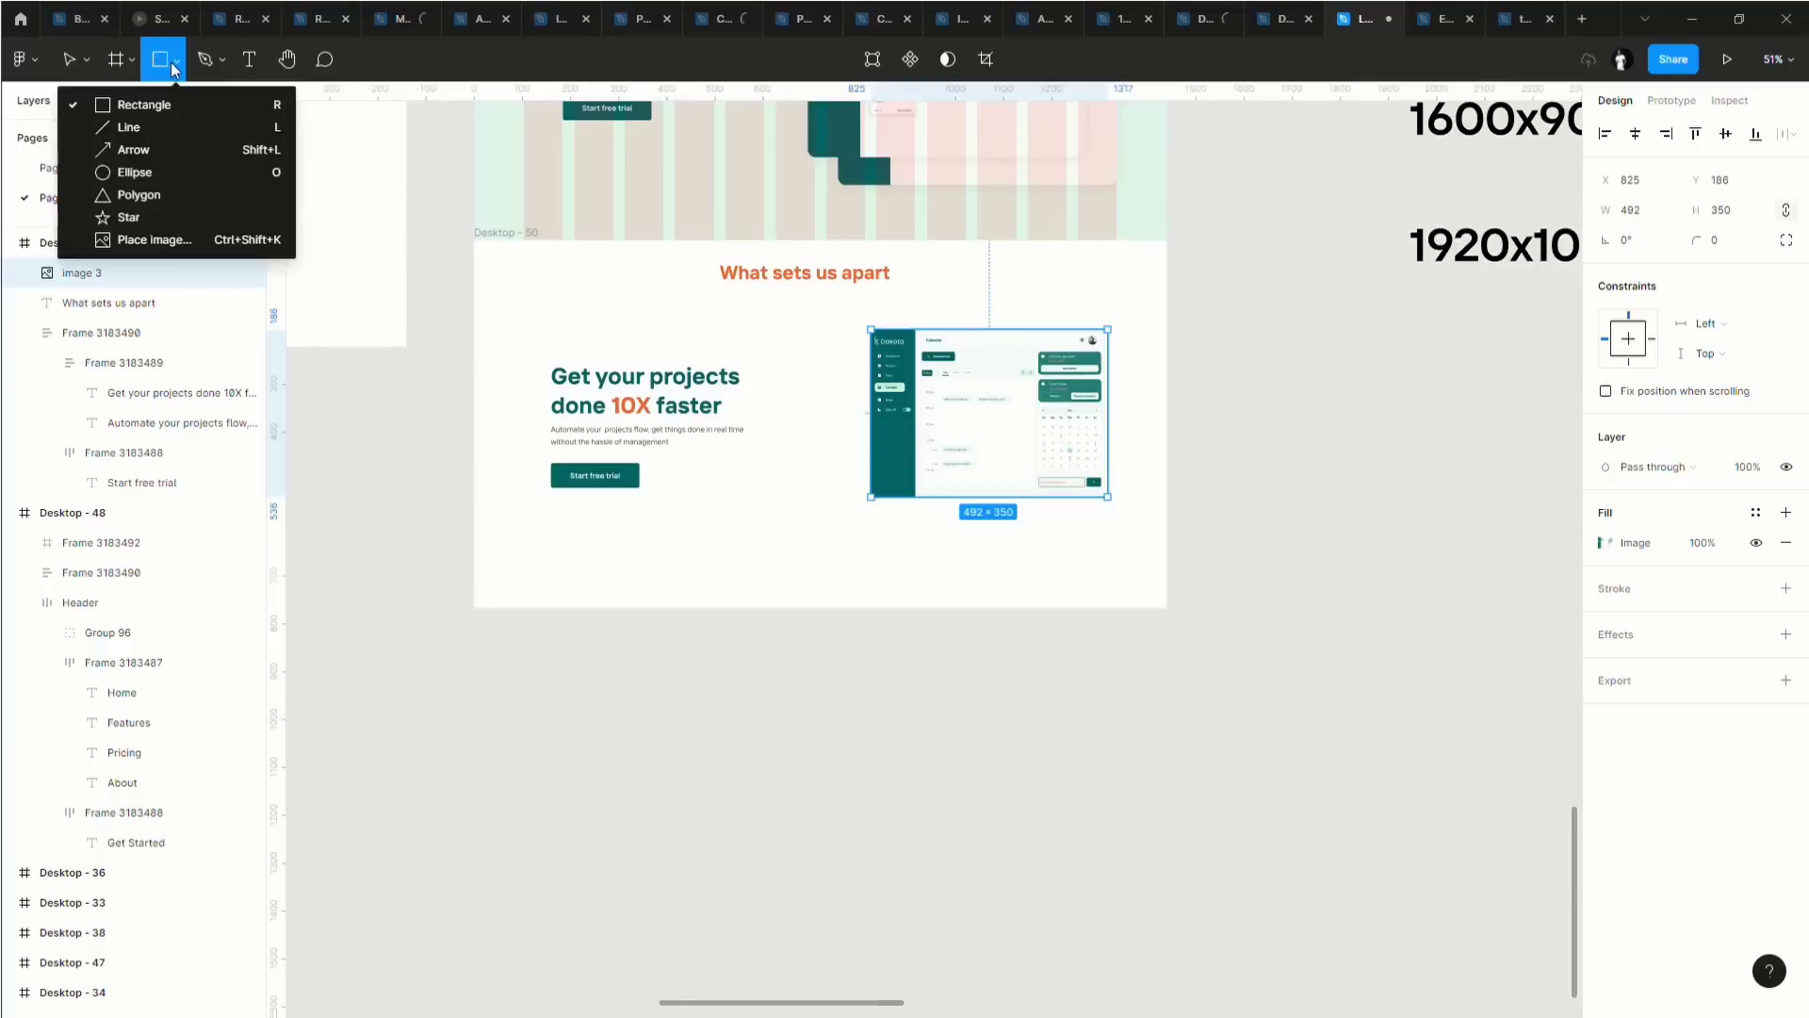
click(104, 173)
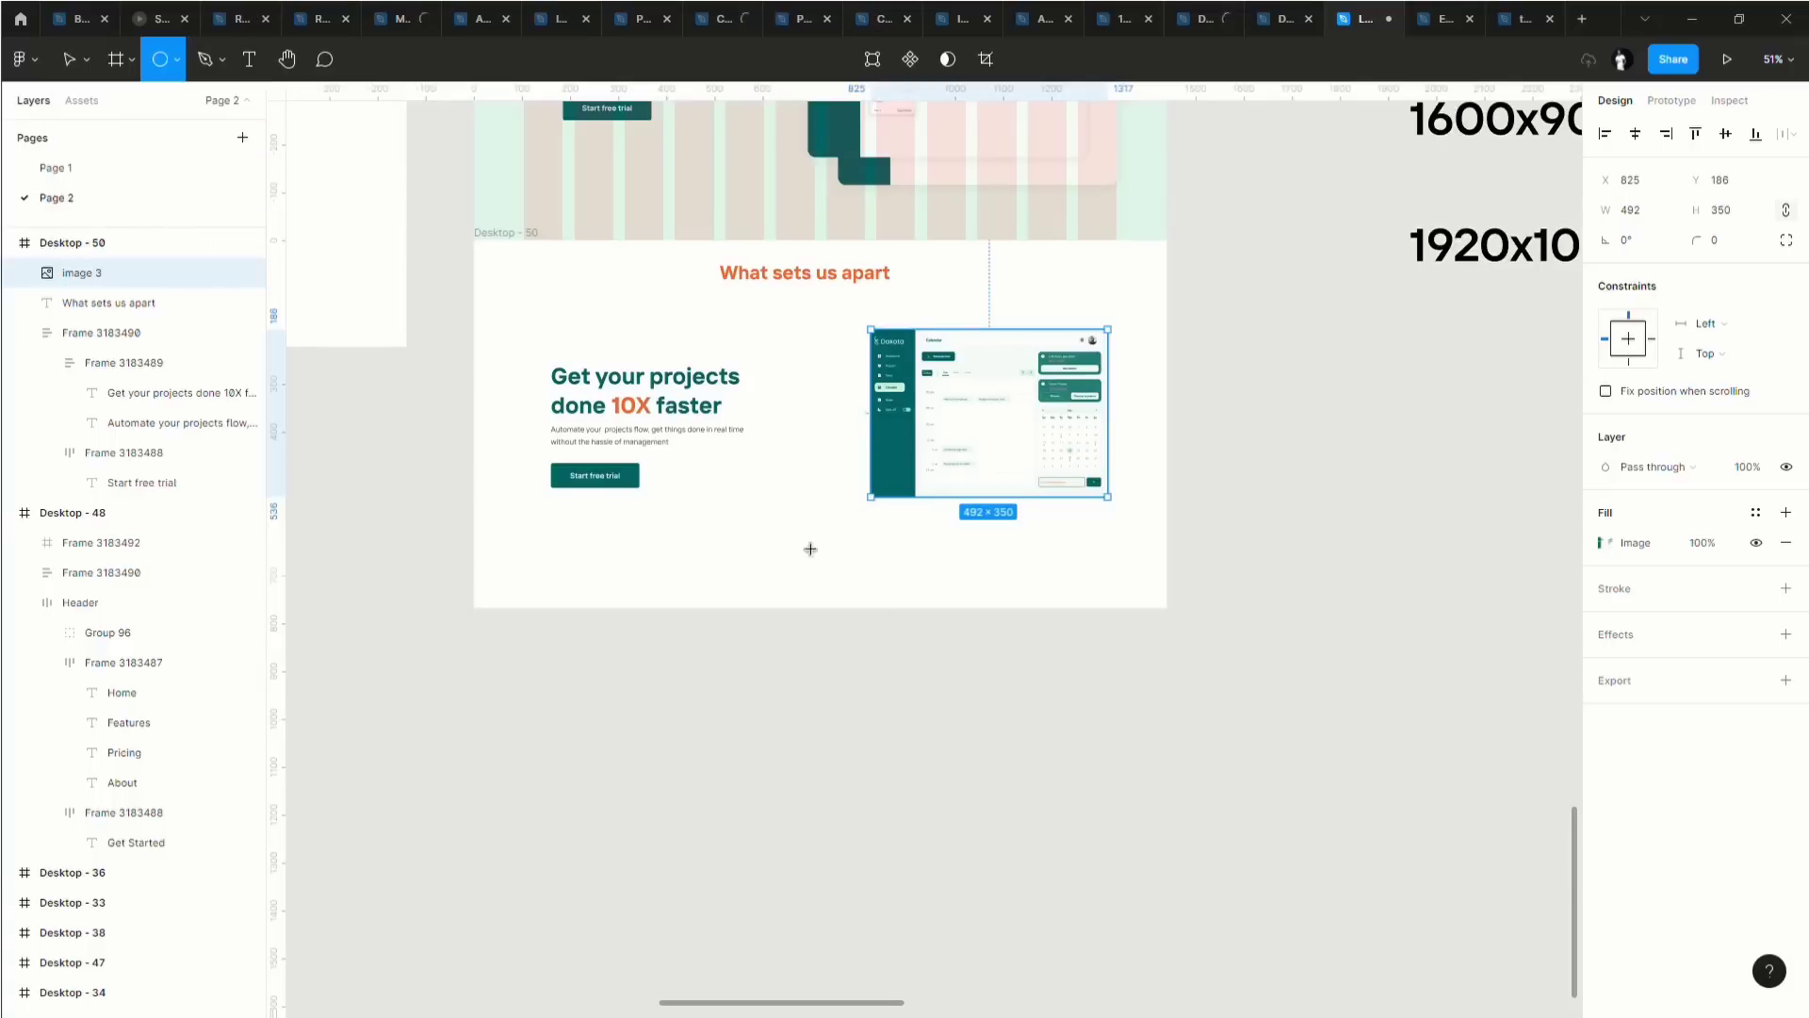
scroll(811, 548, up, 5)
drag(782, 493, 730, 440)
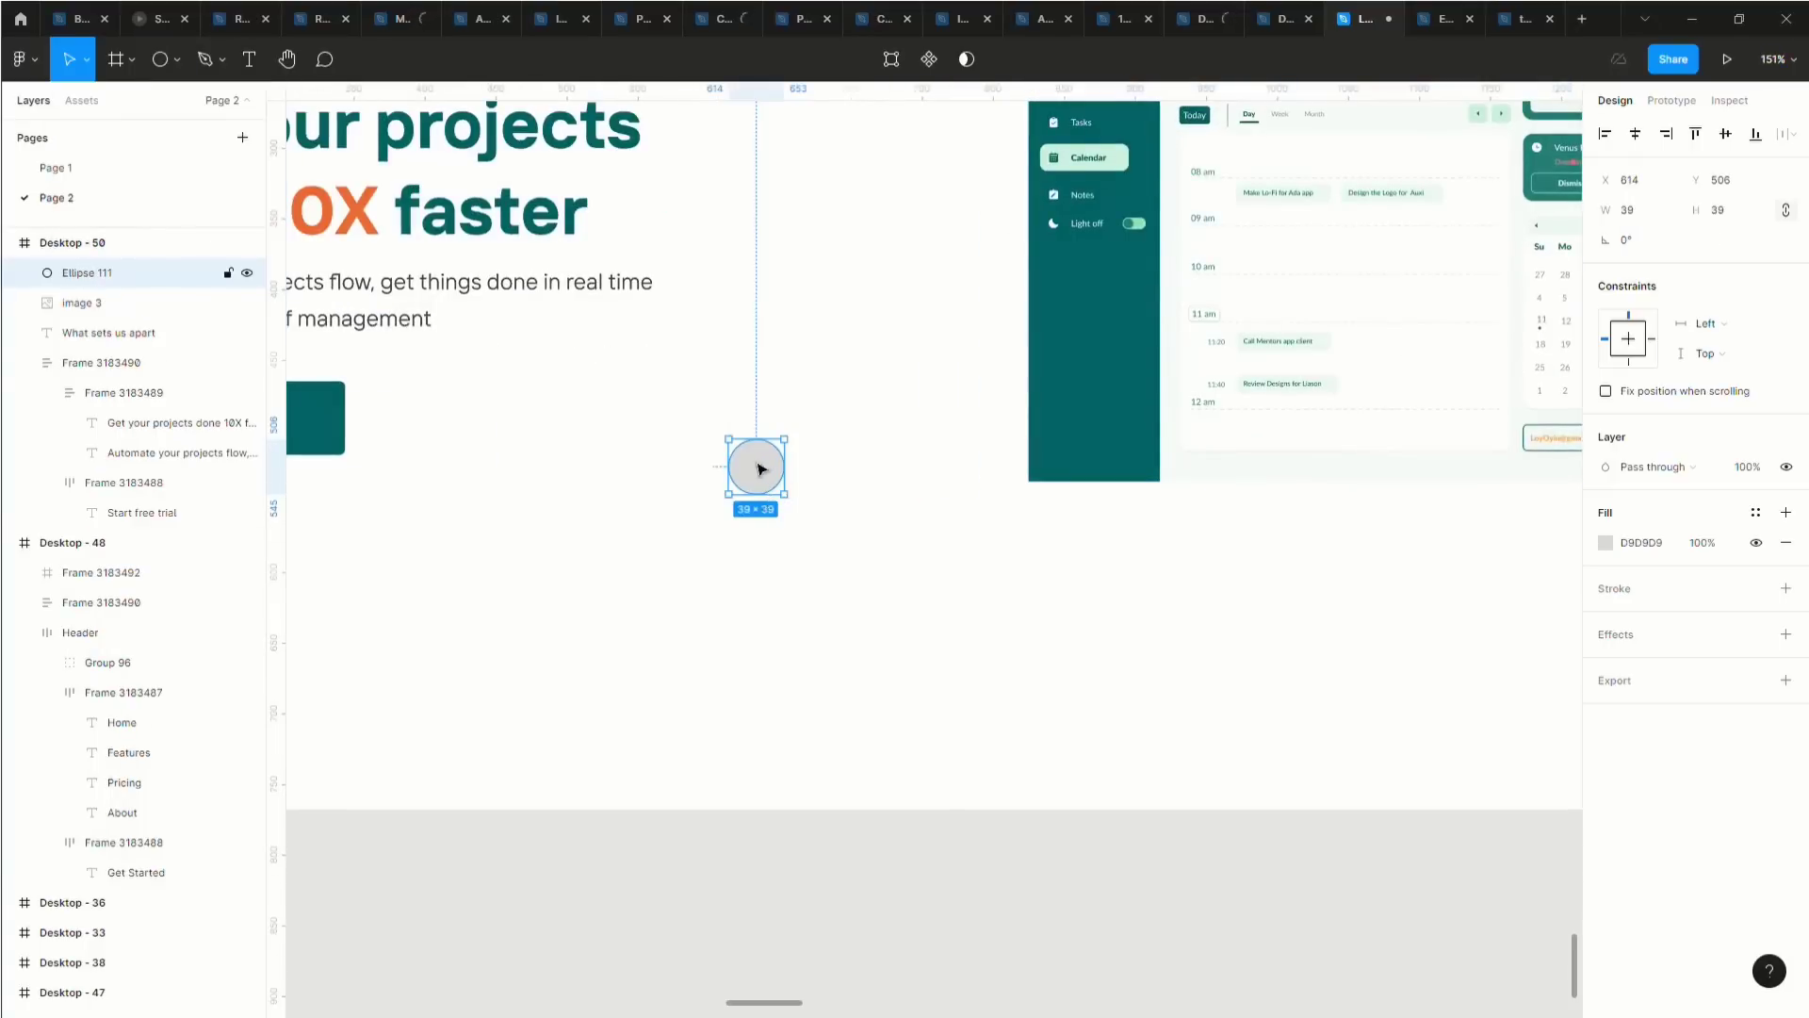
drag(785, 495, 760, 470)
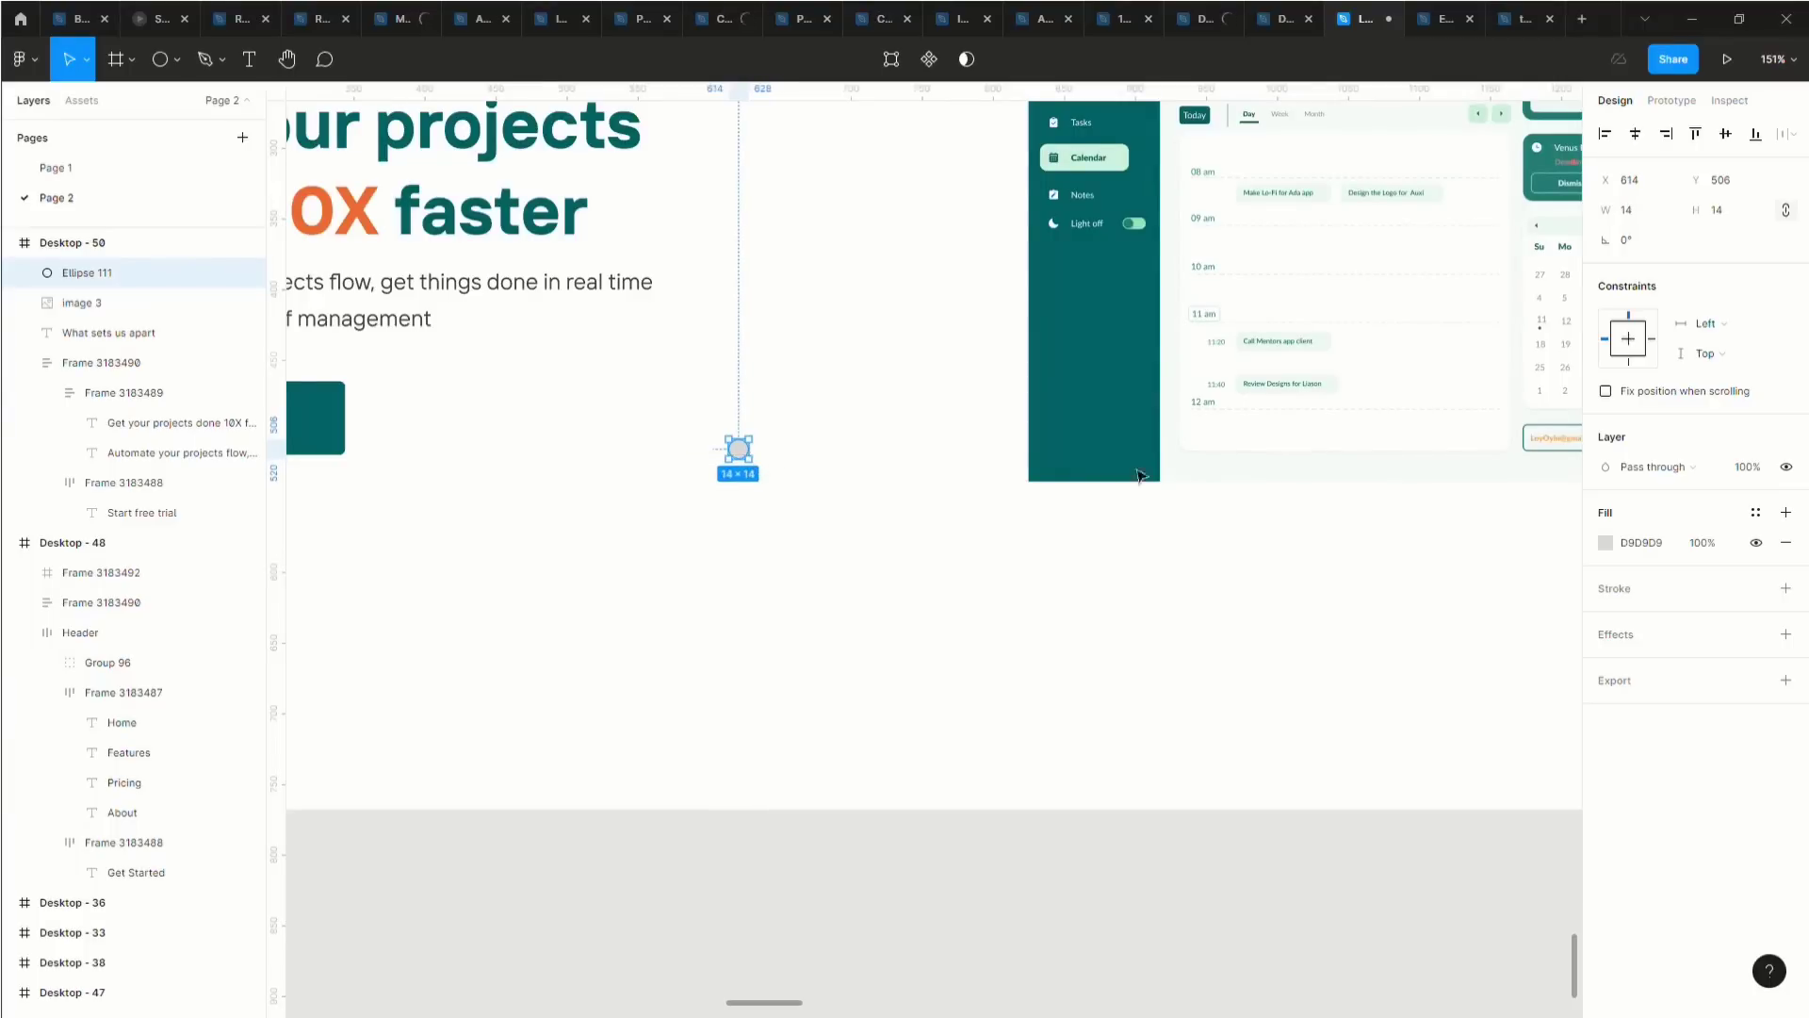
click(1648, 214)
text(16)
key(Return)
Duplicate the circle and nudge the copy to X 638, leaving an 8 px gap beside the original.
scroll(749, 471, up, 5)
key(ctrl+d)
key(shift+Right)
key(shift+Right)
key(shift+Right)
key(shift+Right)
key(shift+Right)
key(shift+Right)
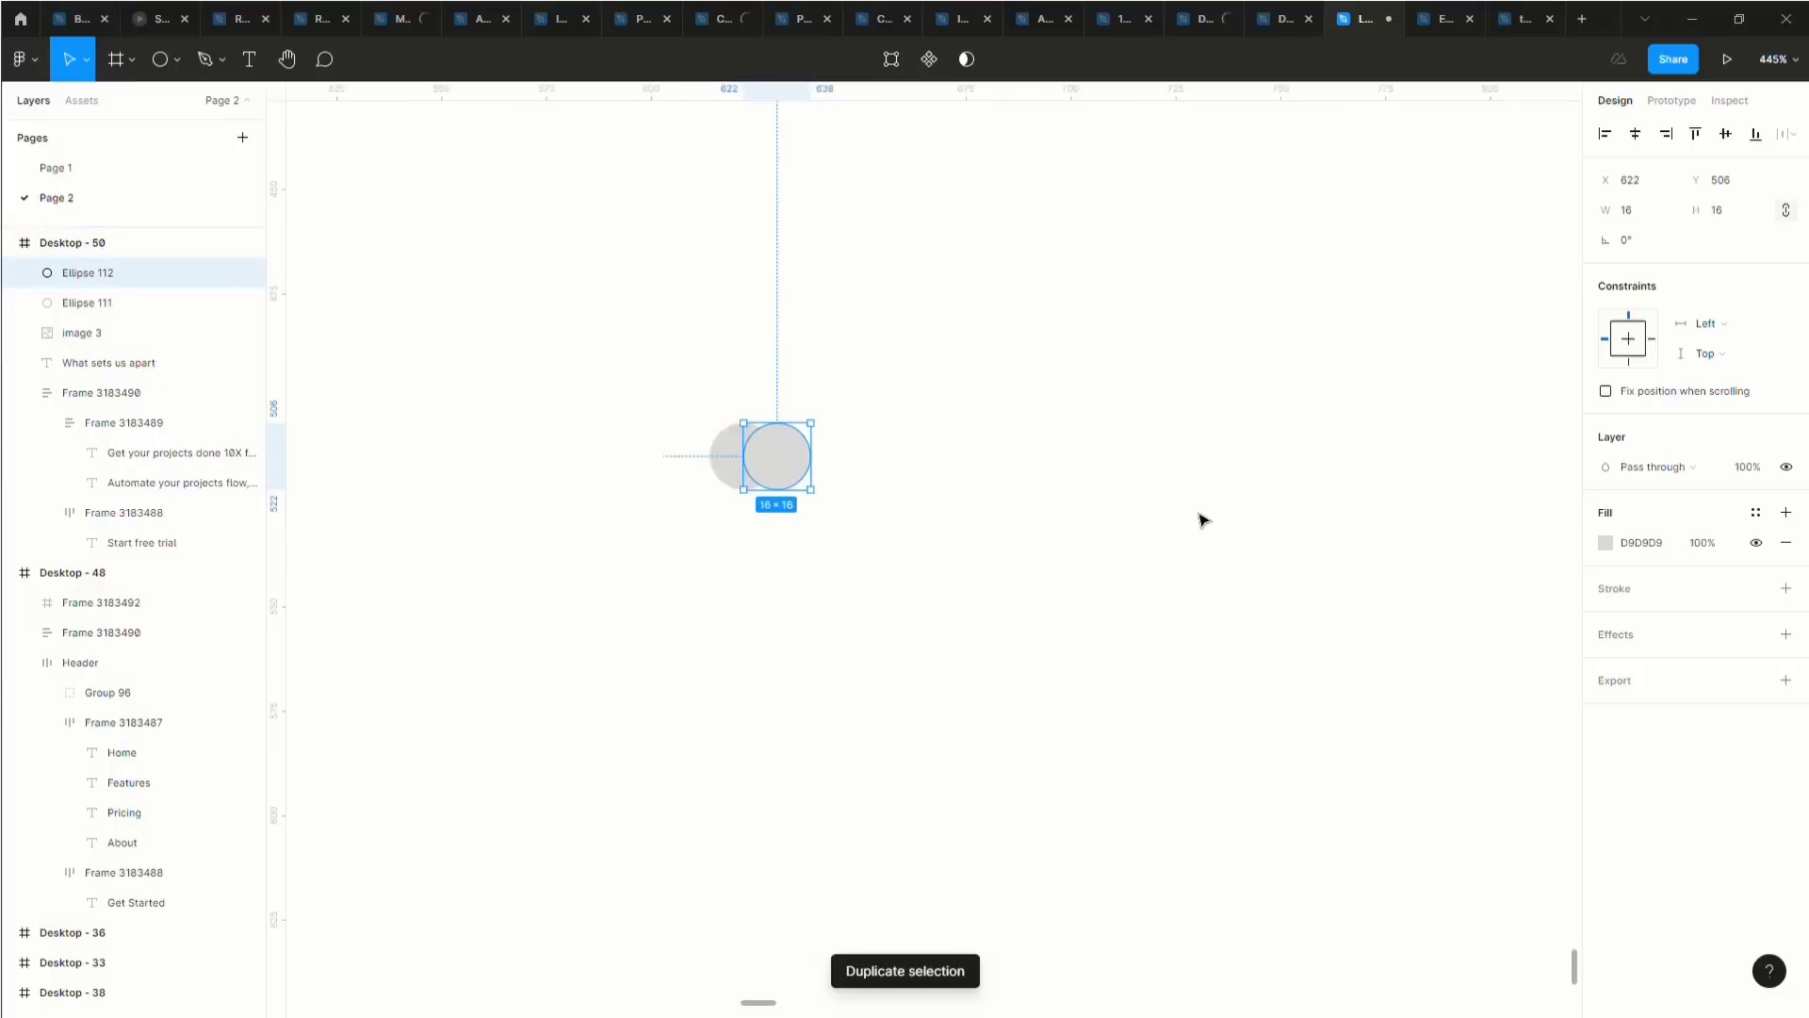
key(shift+Left)
key(shift+Left)
key(shift+Left)
key(shift+Left)
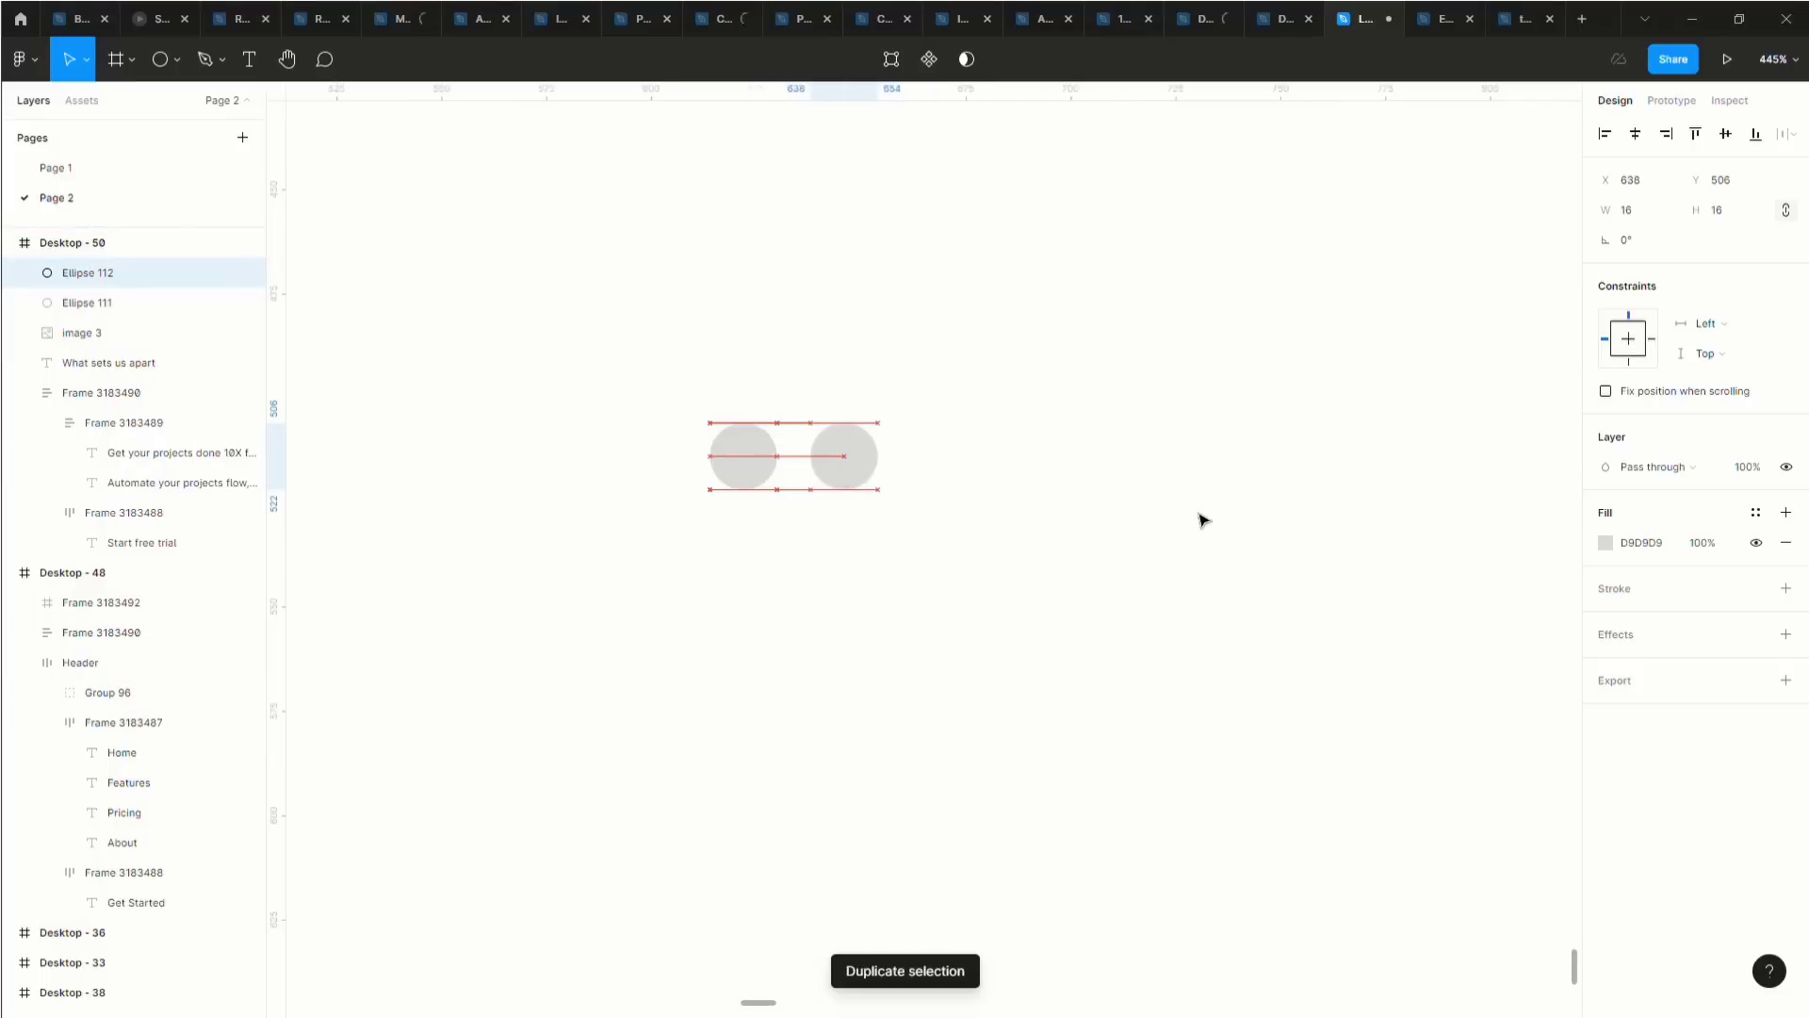
Repeat the spaced duplicate until there is a row of five circles, and wrap the row in auto layout.
key(ctrl+d)
key(ctrl+d)
scroll(1136, 525, down, 5)
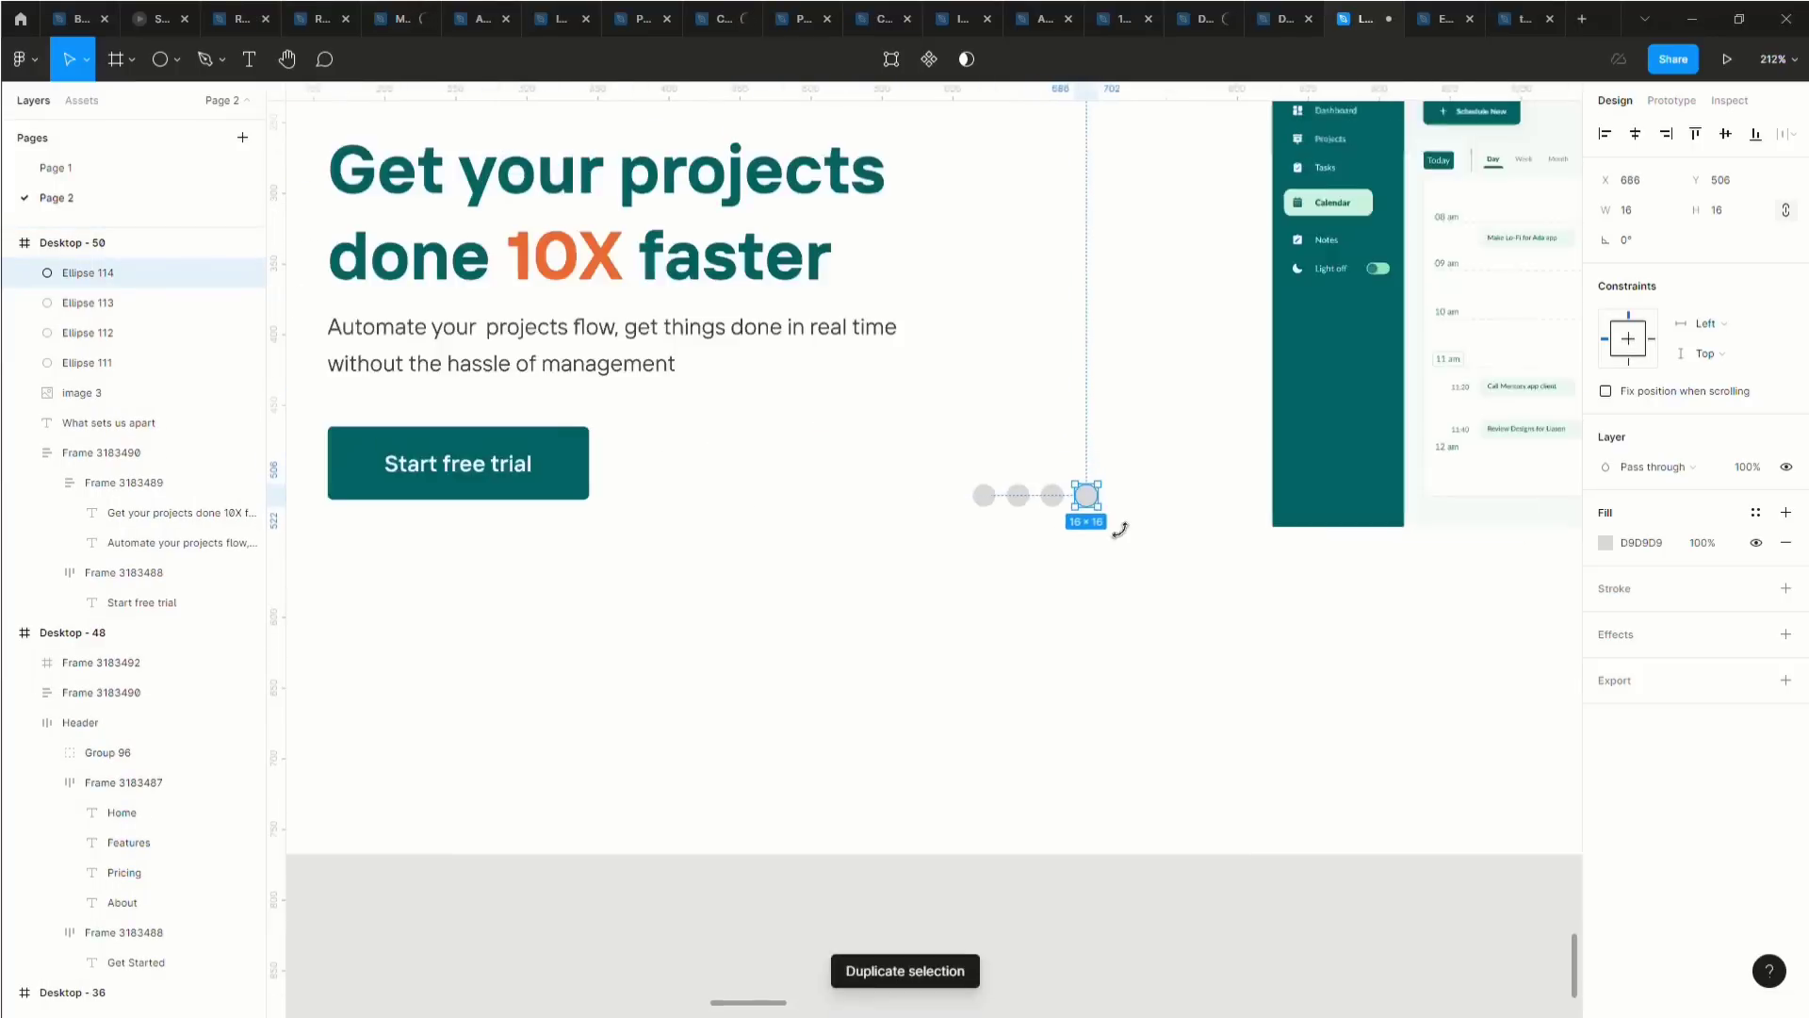
key(ctrl+d)
scroll(1101, 526, right, 2)
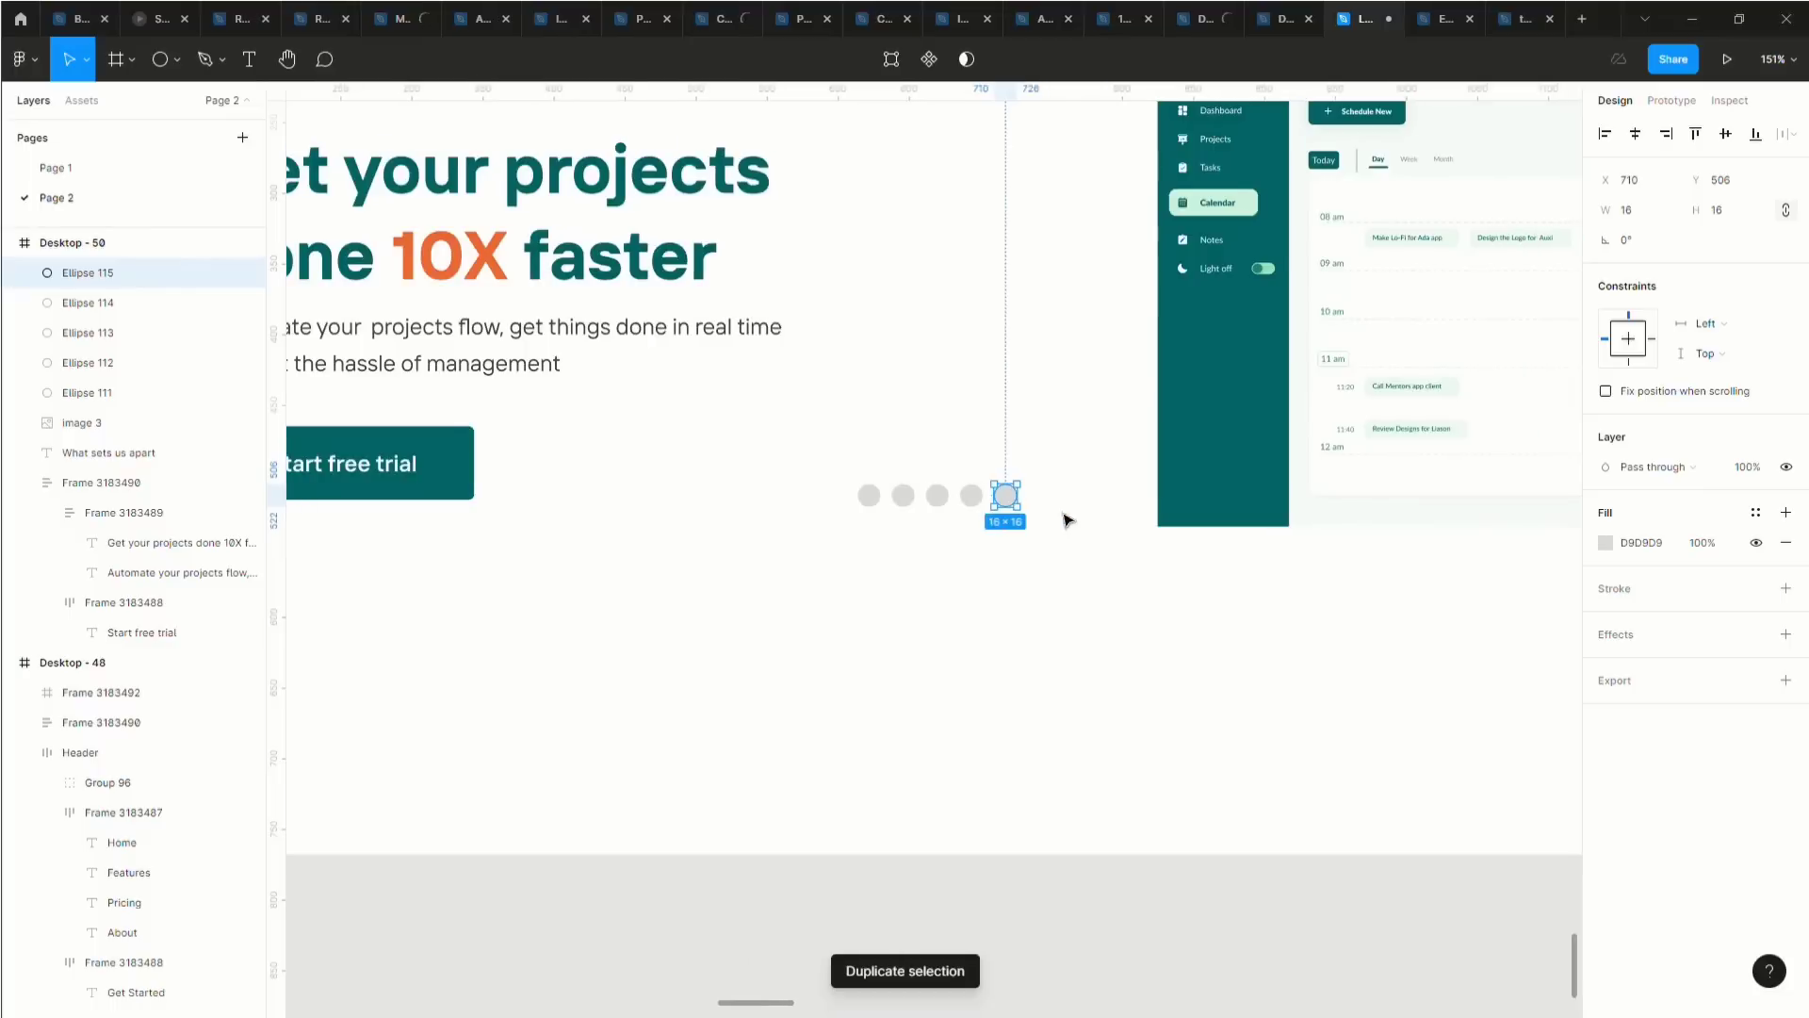
drag(816, 463, 1115, 565)
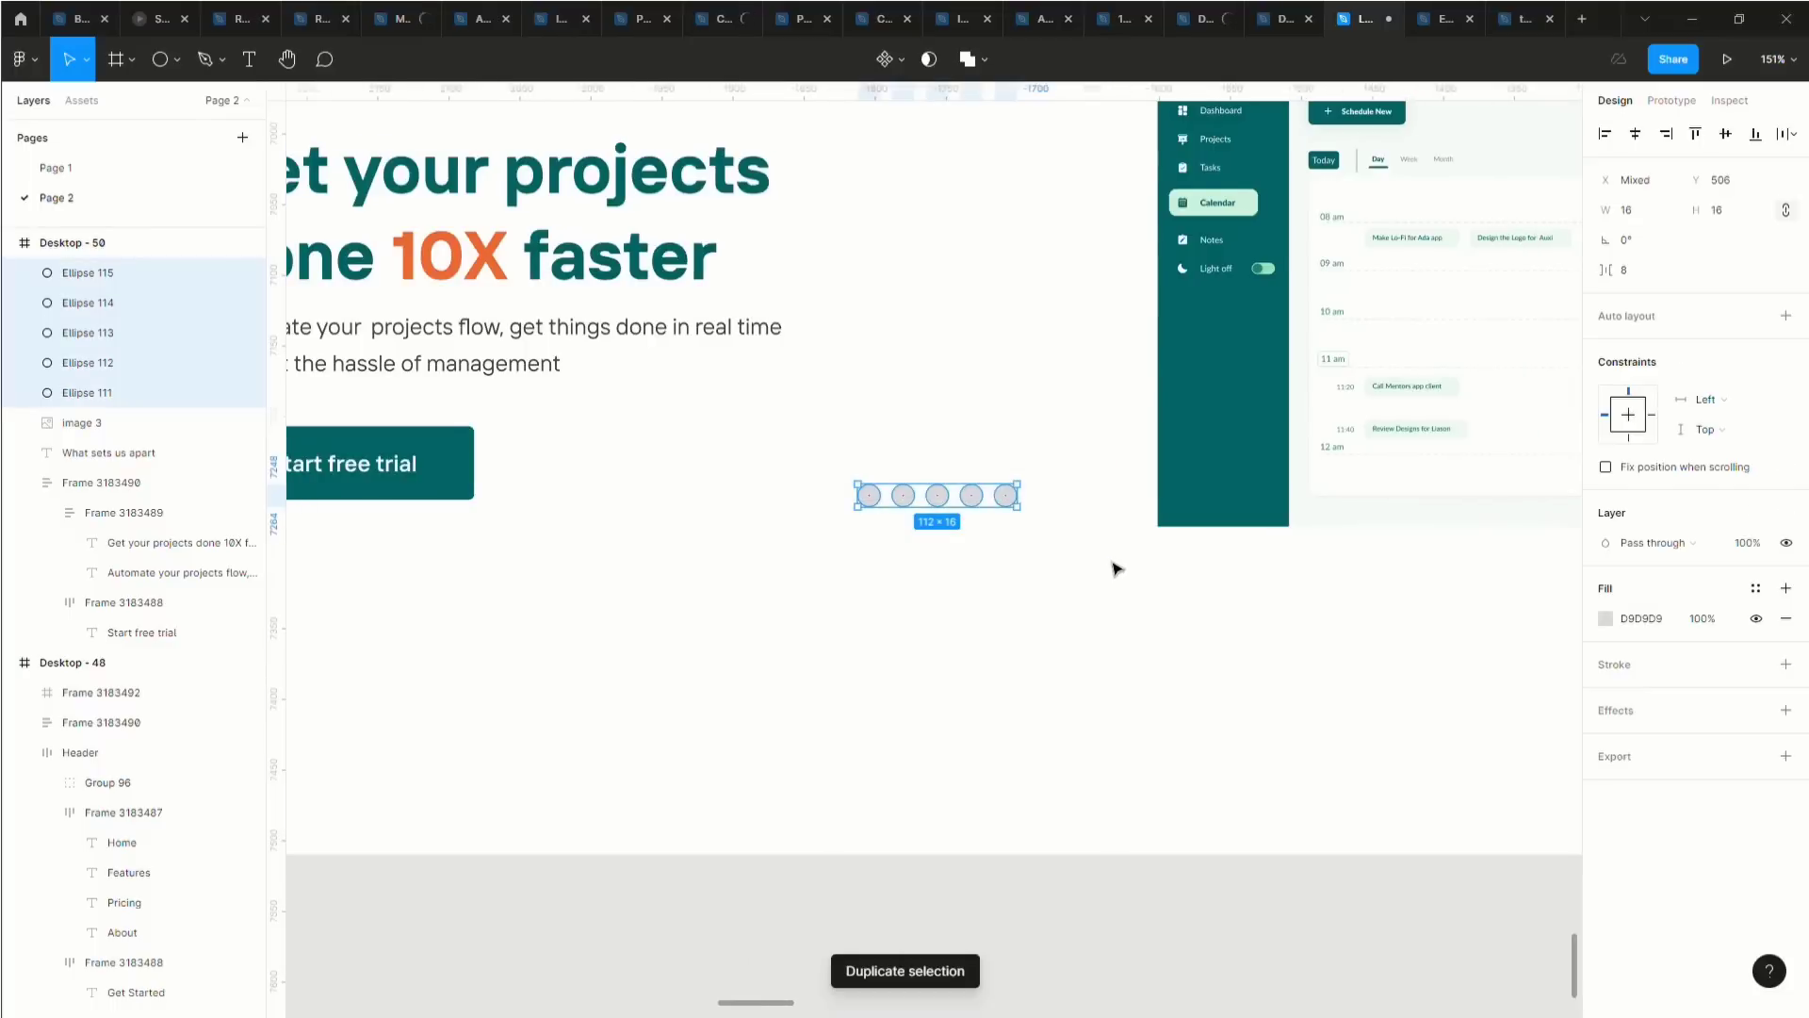
key(shift+a)
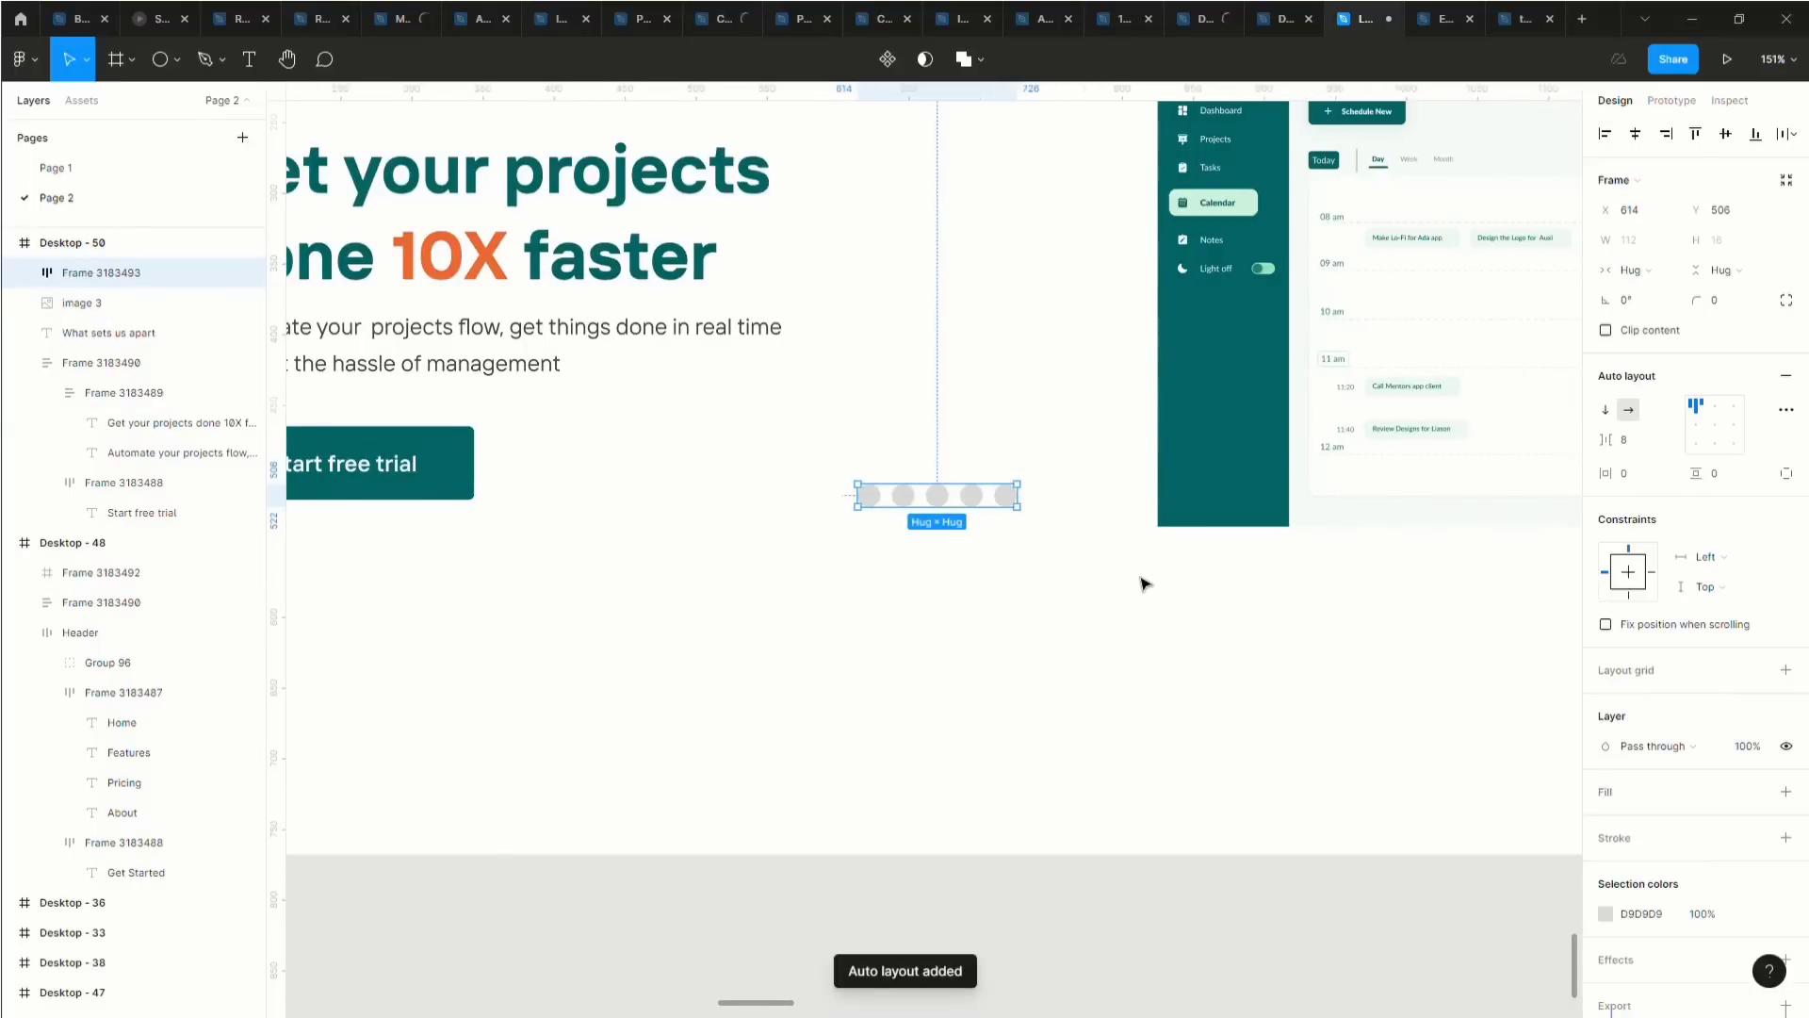
Duplicate the row of circles and nudge the copy below the original with an 8 px gap.
key(ctrl+d)
key(shift+Down)
key(shift+Down)
key(shift+Down)
key(shift+Down)
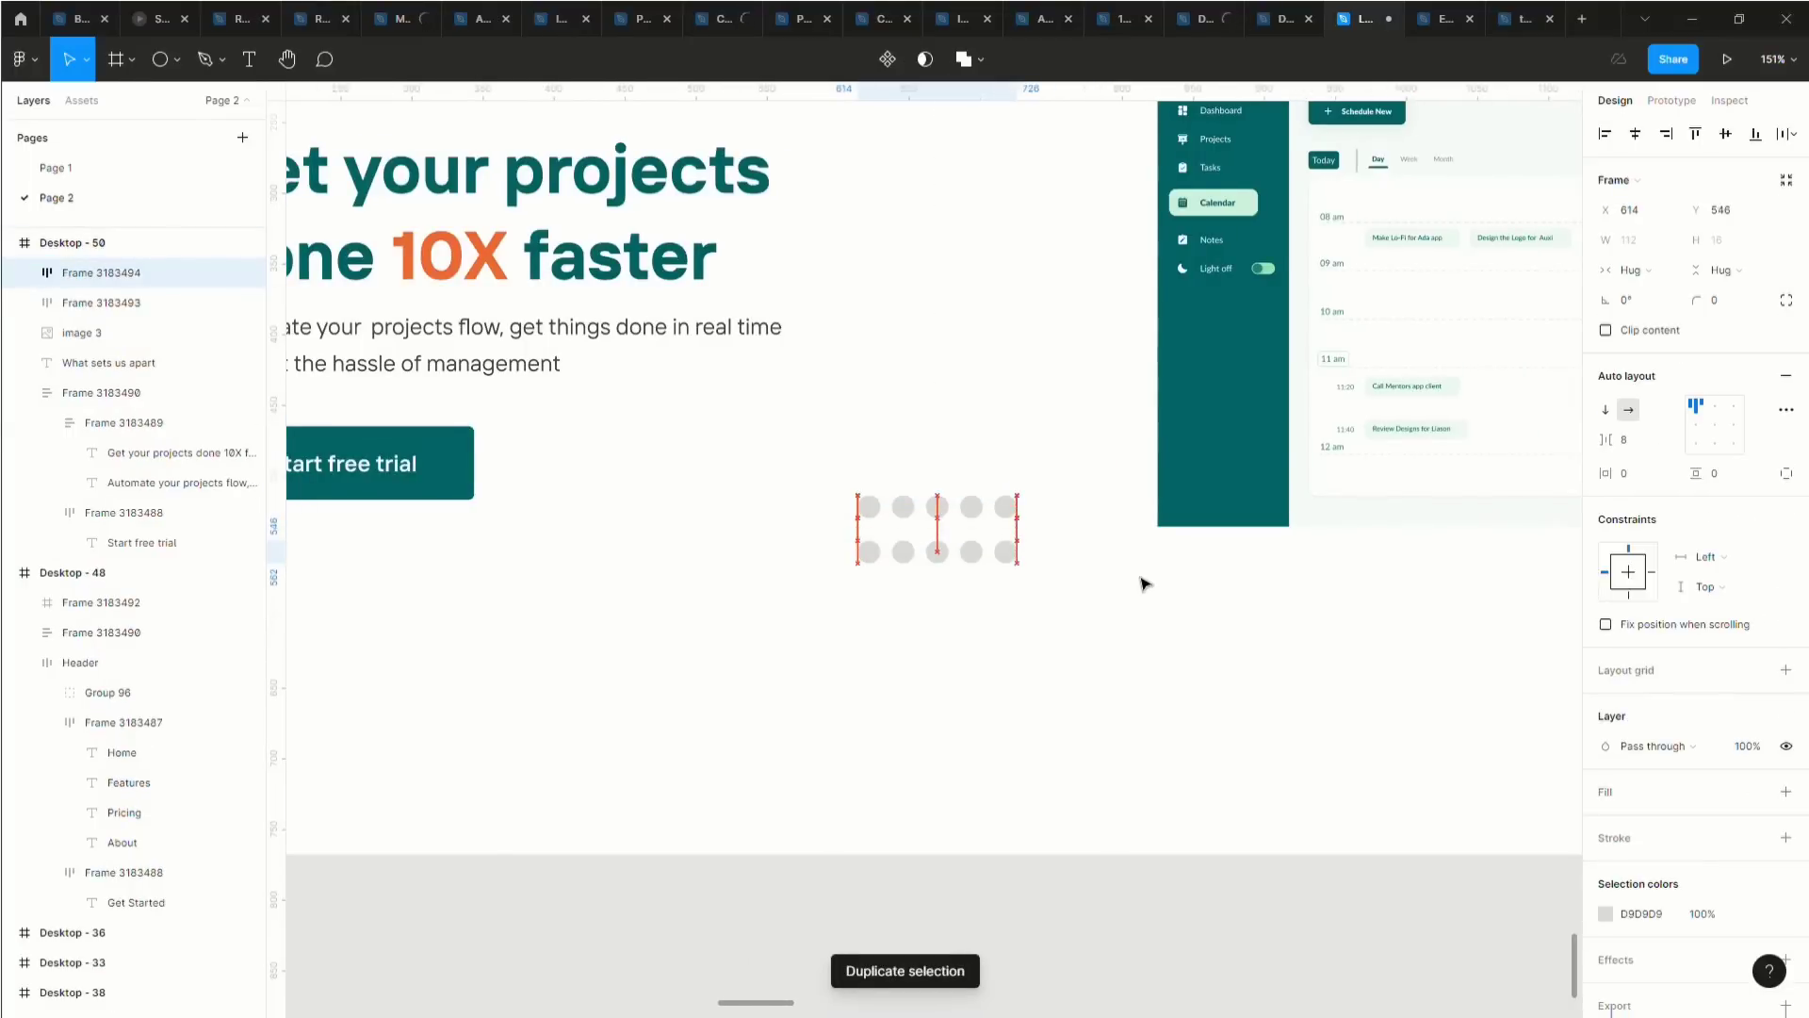
key(shift+Up)
key(Down)
key(Down)
Repeat the row duplicate until nine rows of circles are stacked at equal spacing.
key(ctrl+d)
key(ctrl+d)
key(ctrl+d)
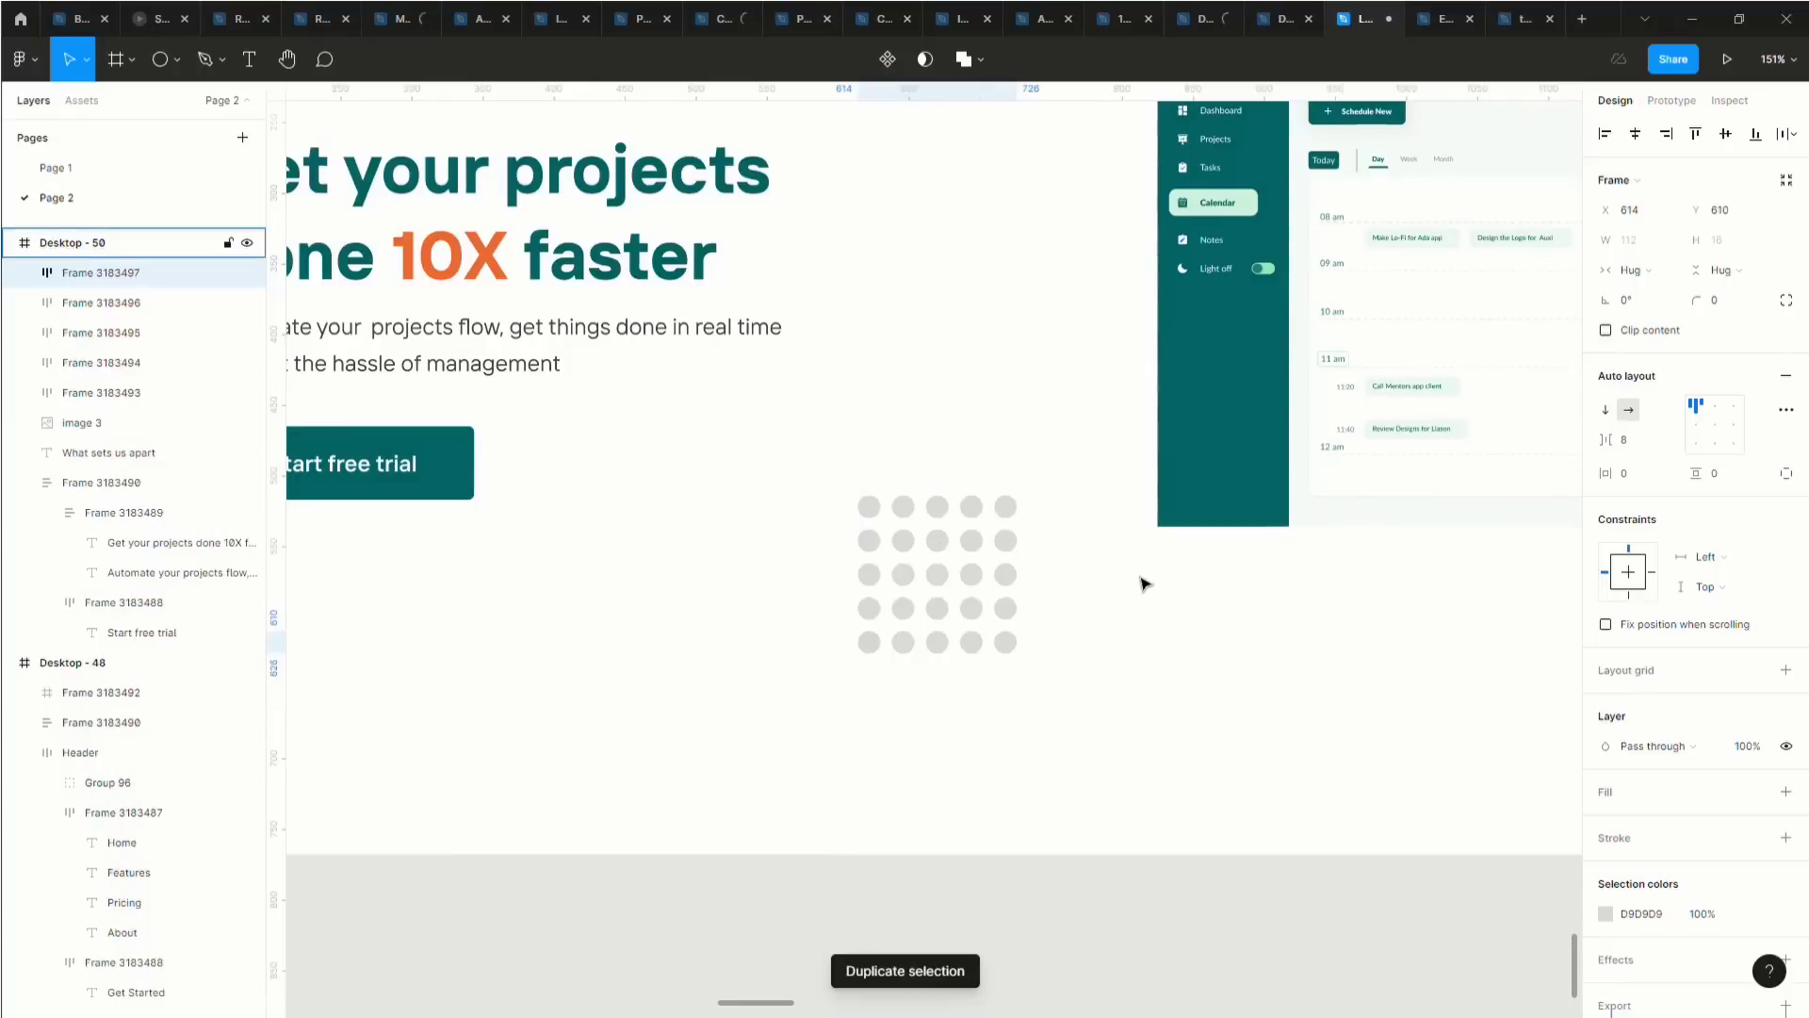
key(ctrl+d)
key(ctrl+d)
key(ctrl+d)
key(ctrl+d)
Wrap all nine circle rows in one vertical auto layout and recolor the dots to light green 99E2B4.
click(797, 489)
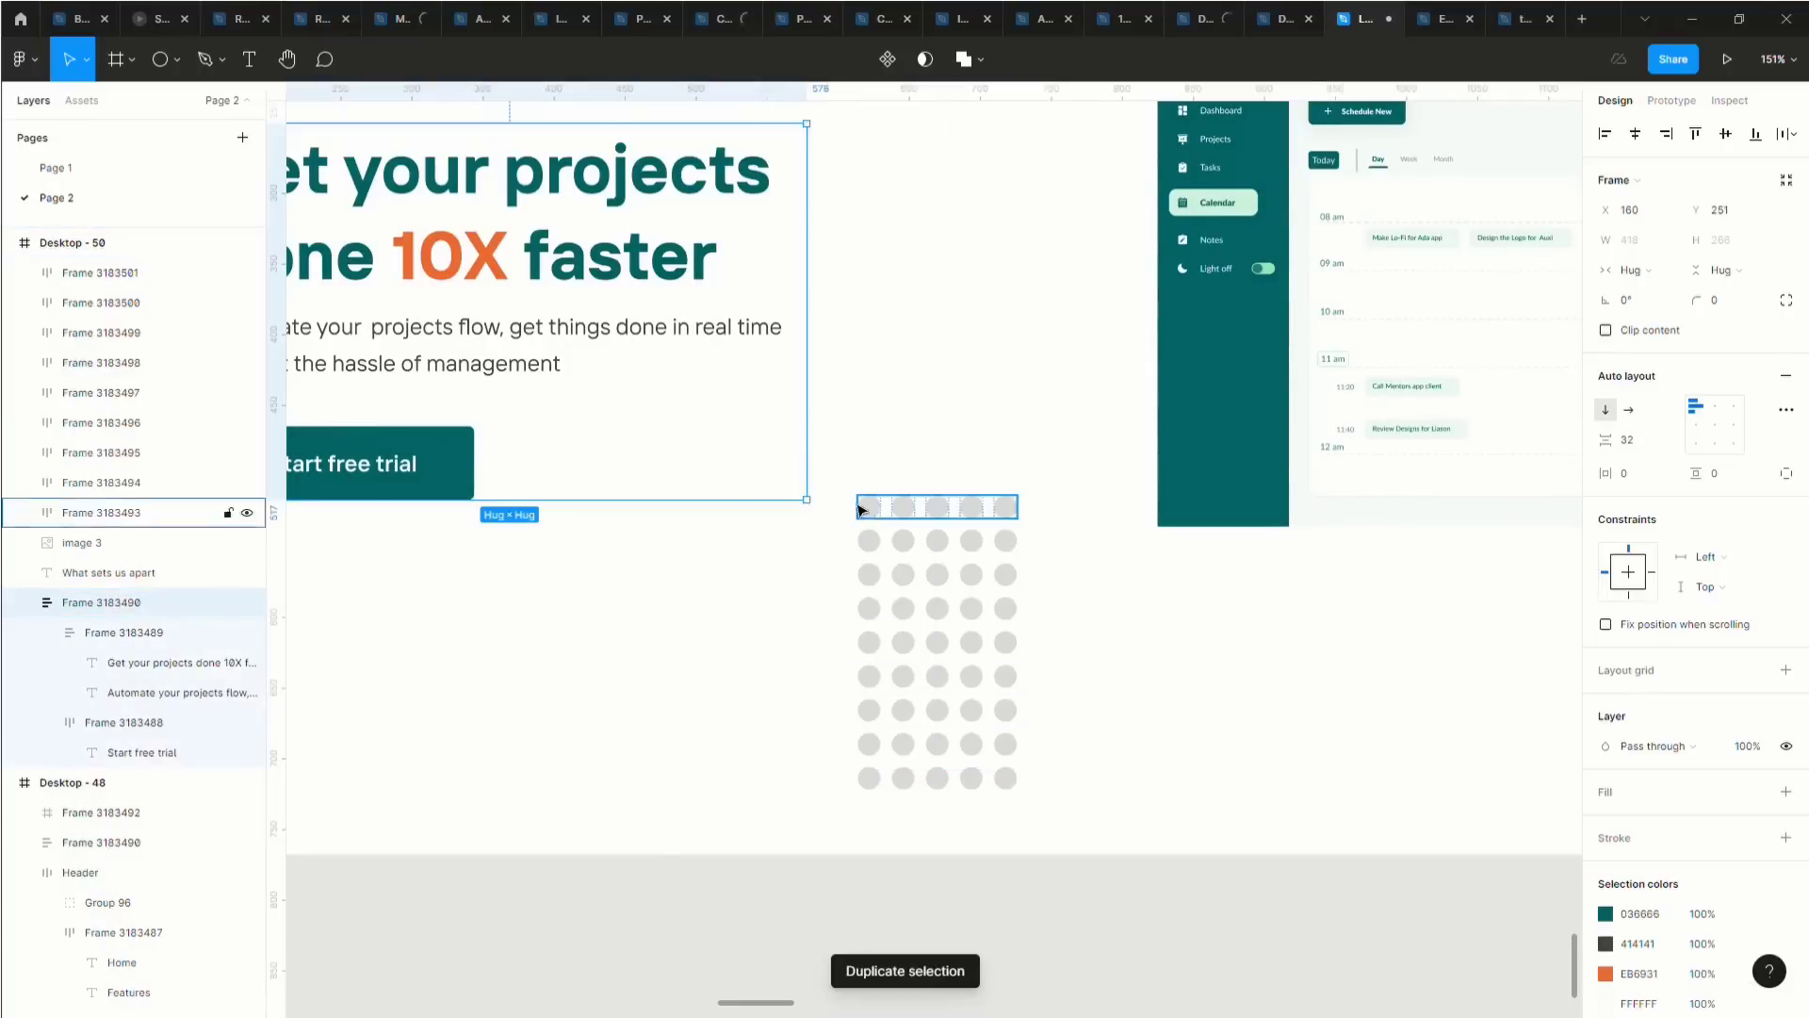
drag(819, 464, 1093, 836)
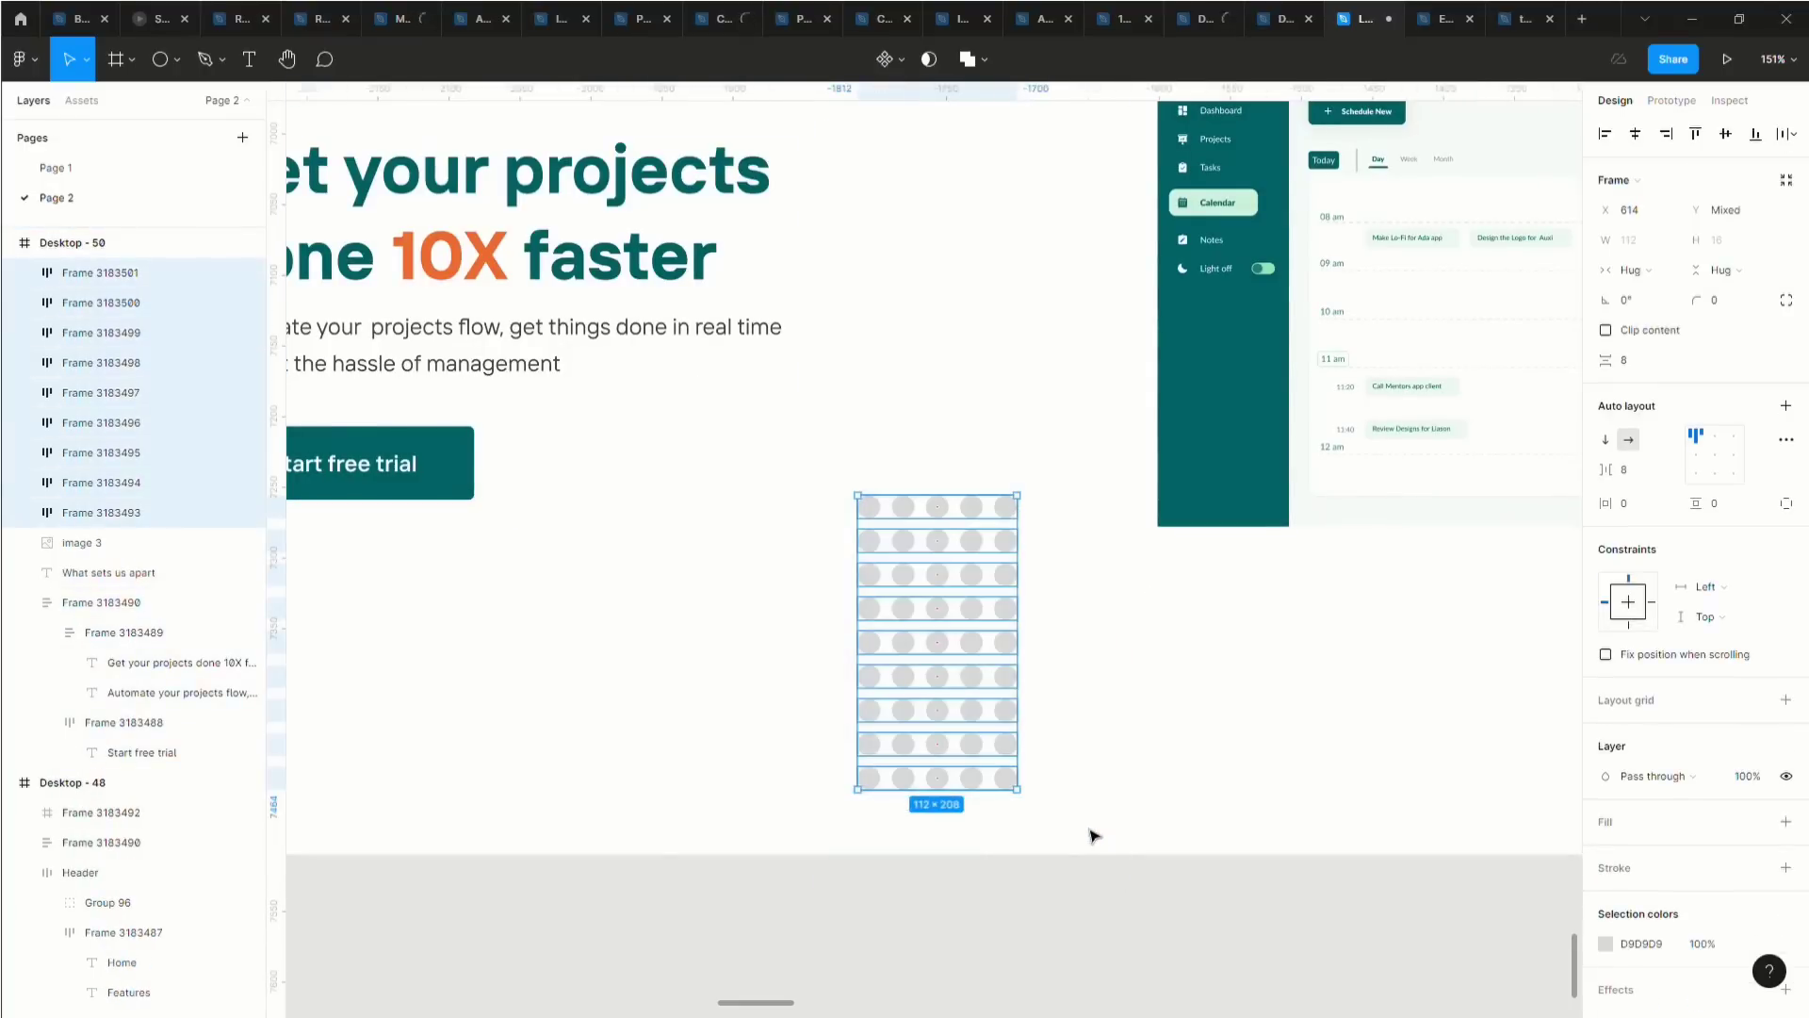
key(shift+a)
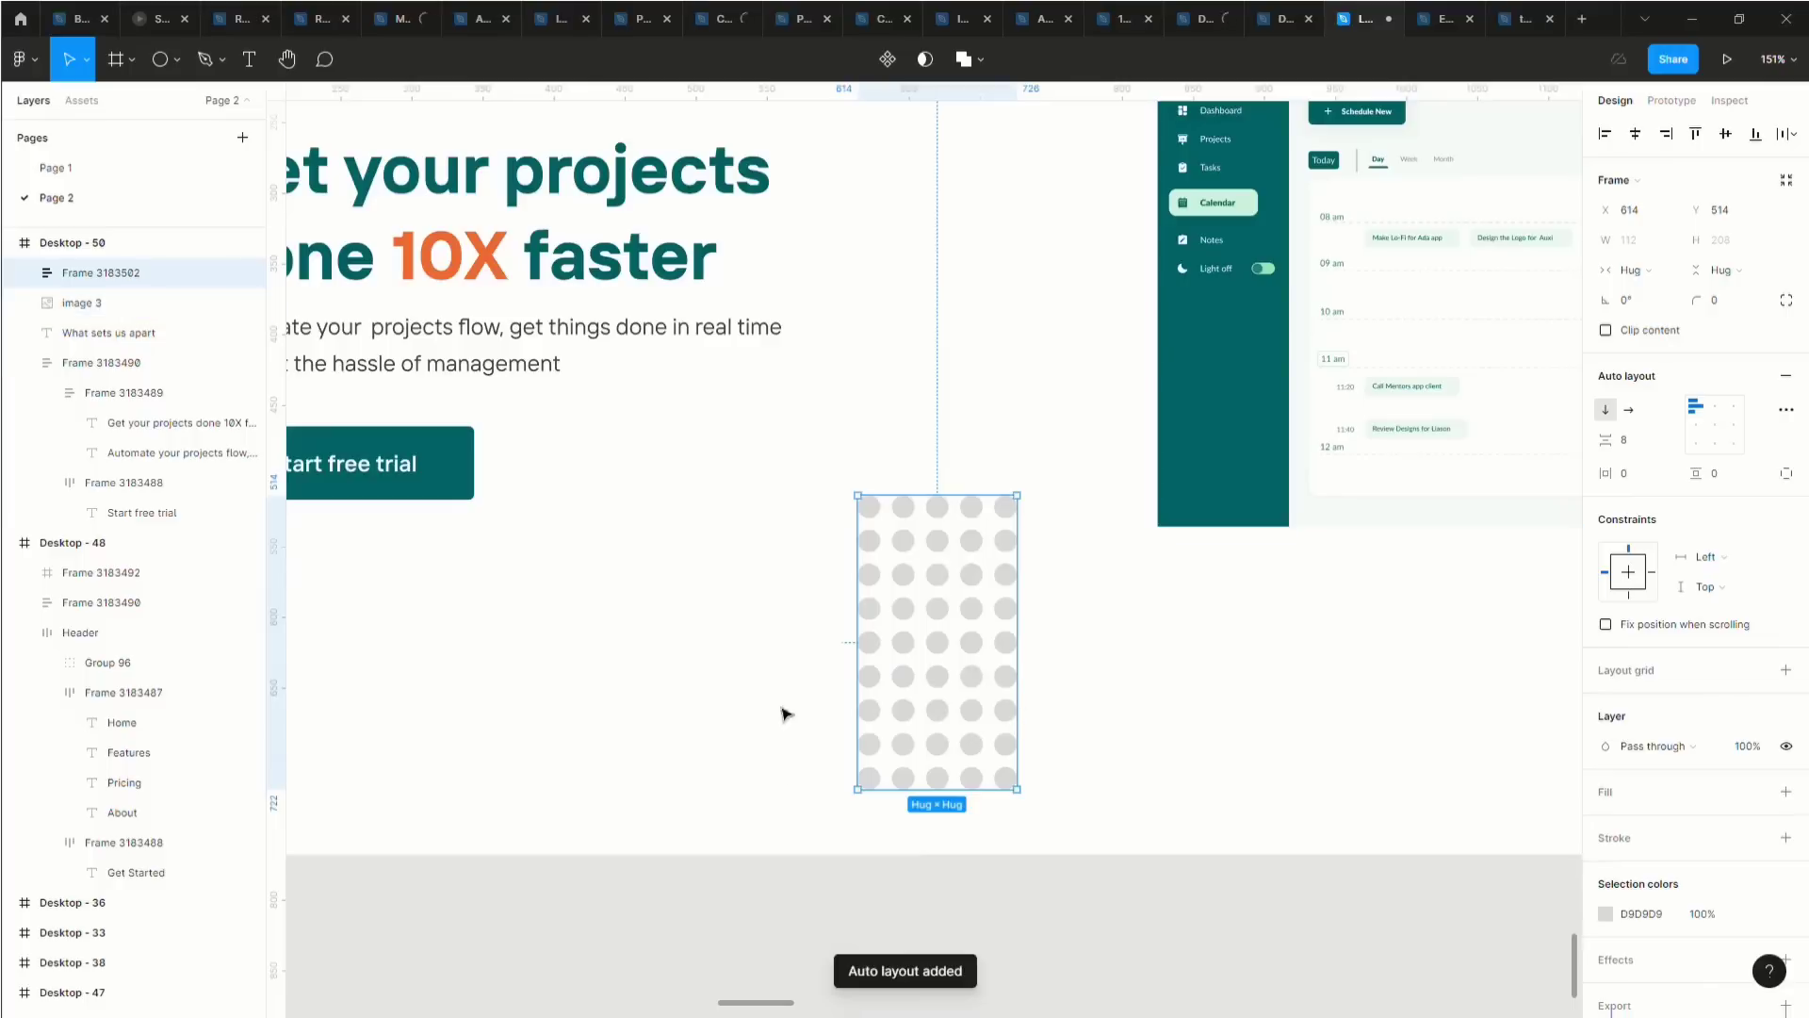
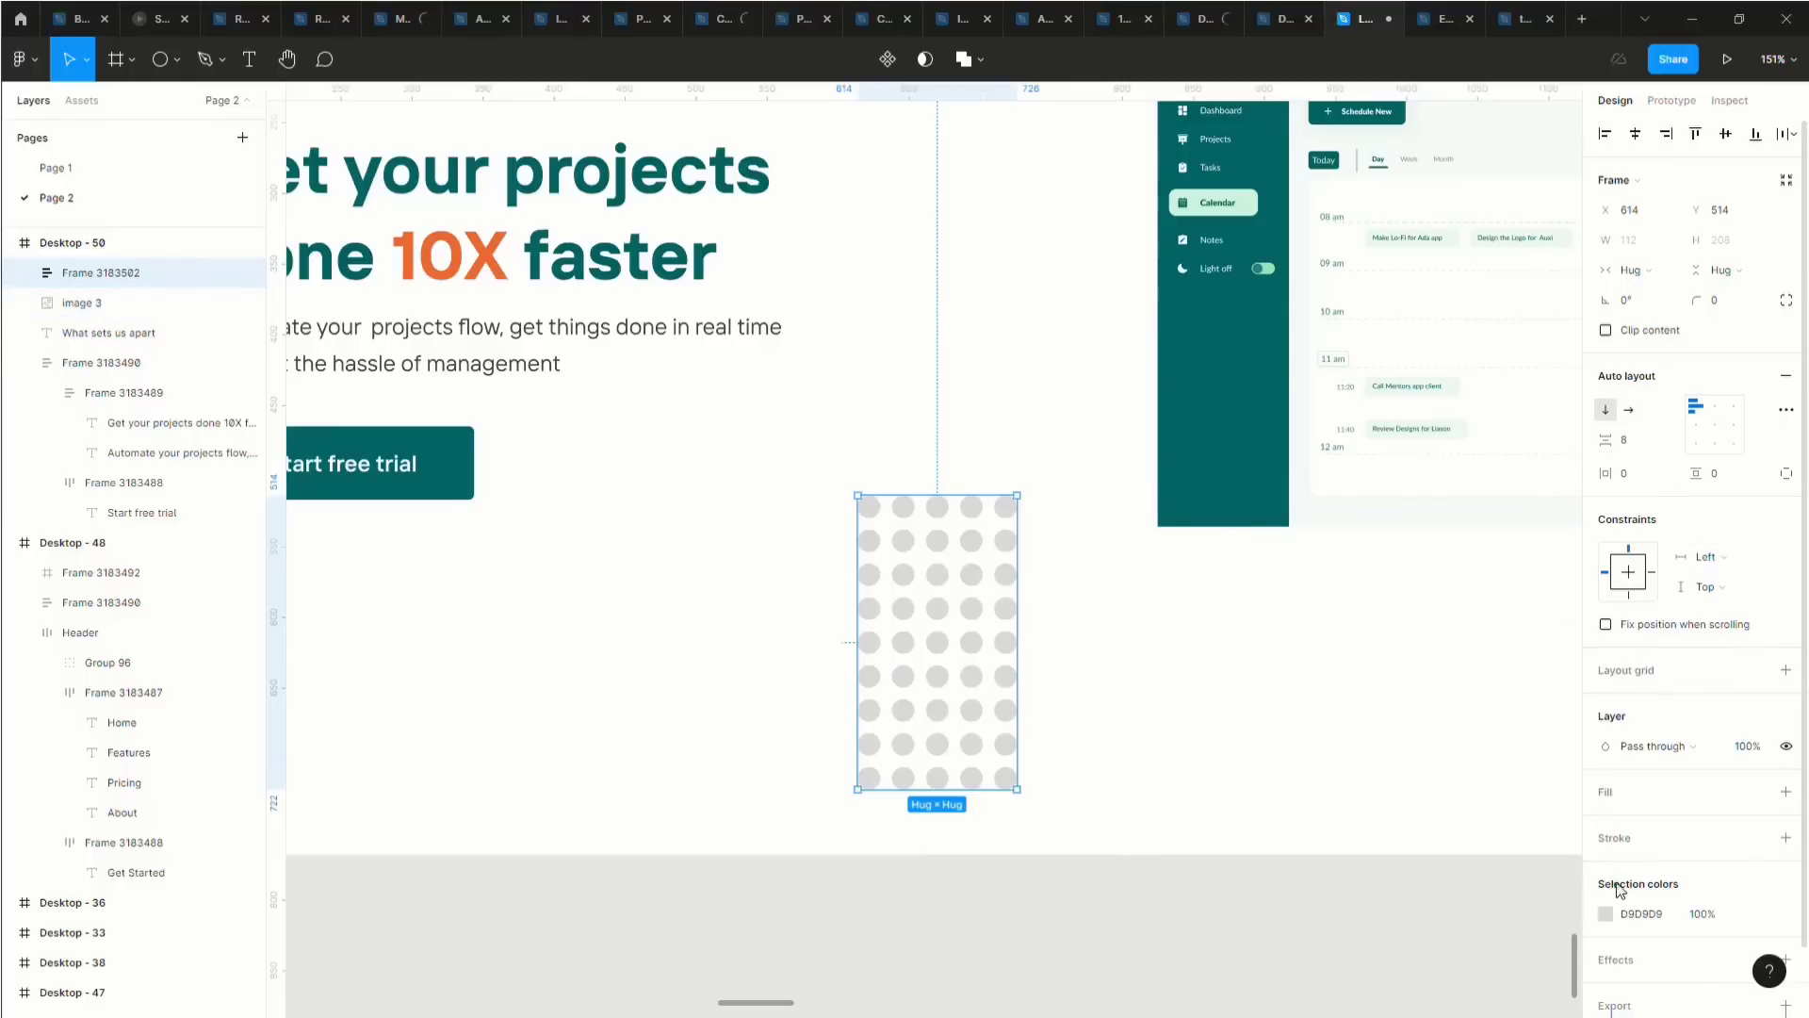
click(1606, 914)
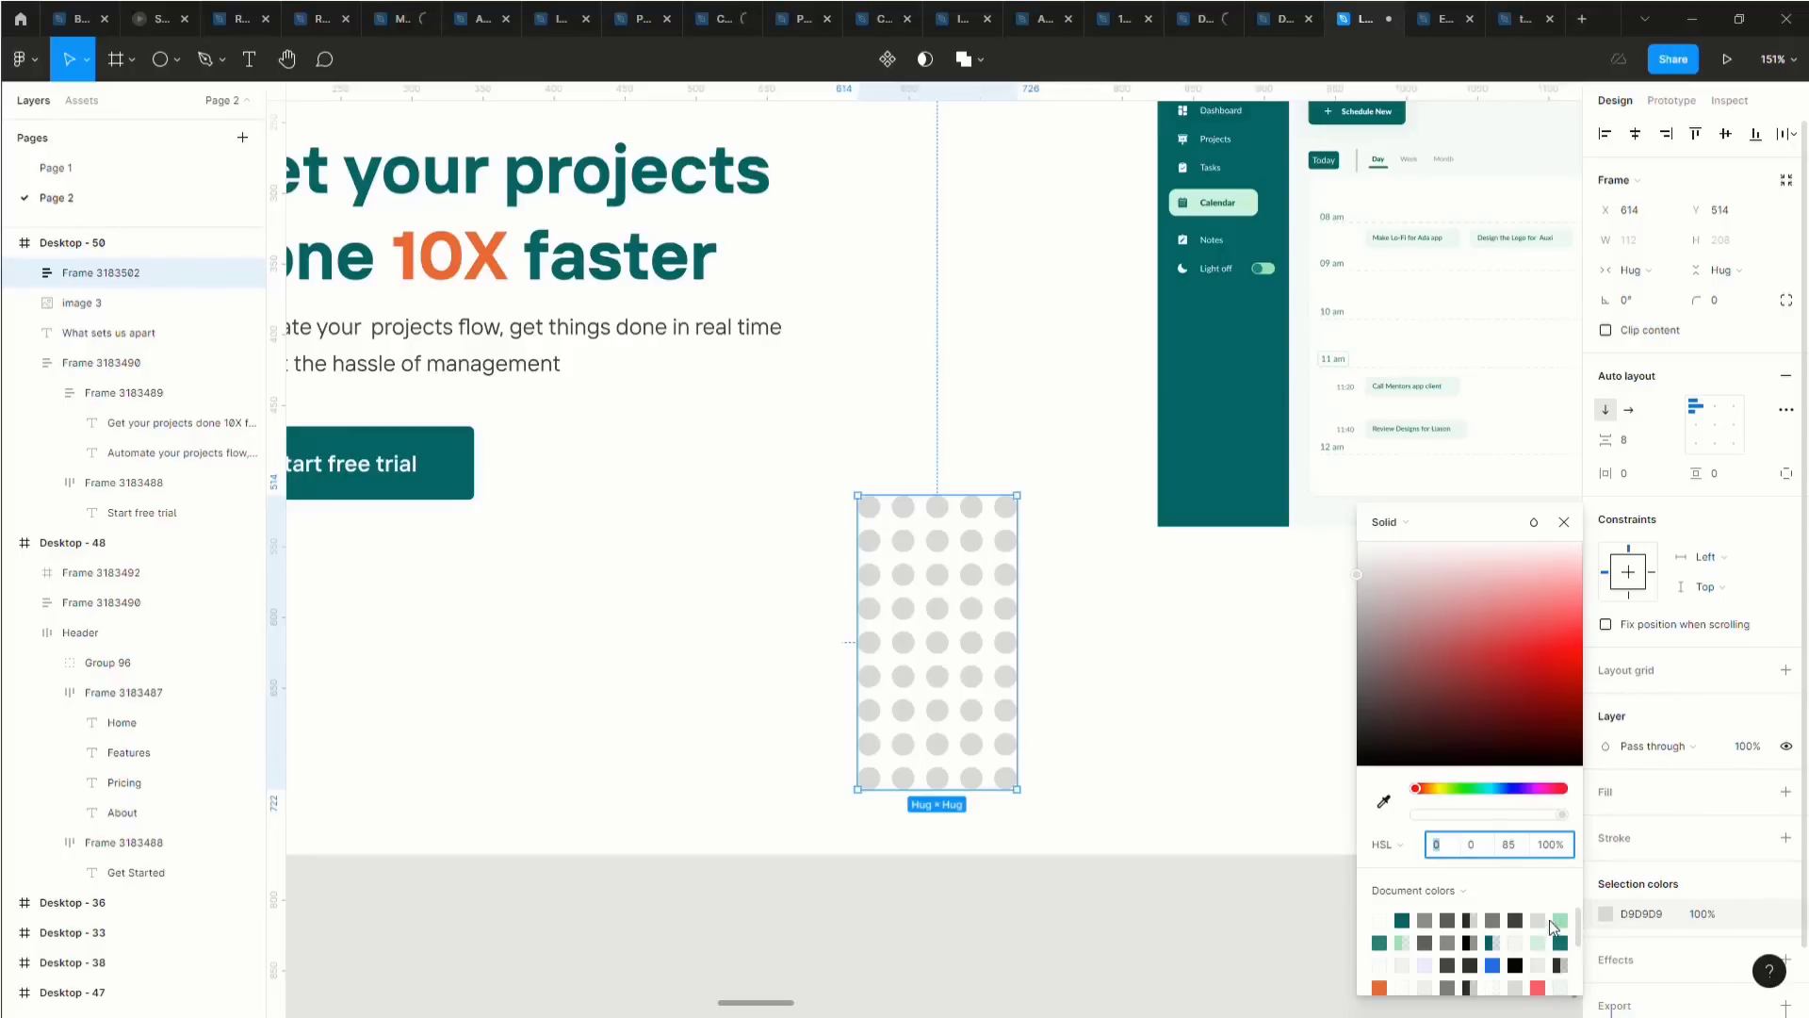
click(1560, 920)
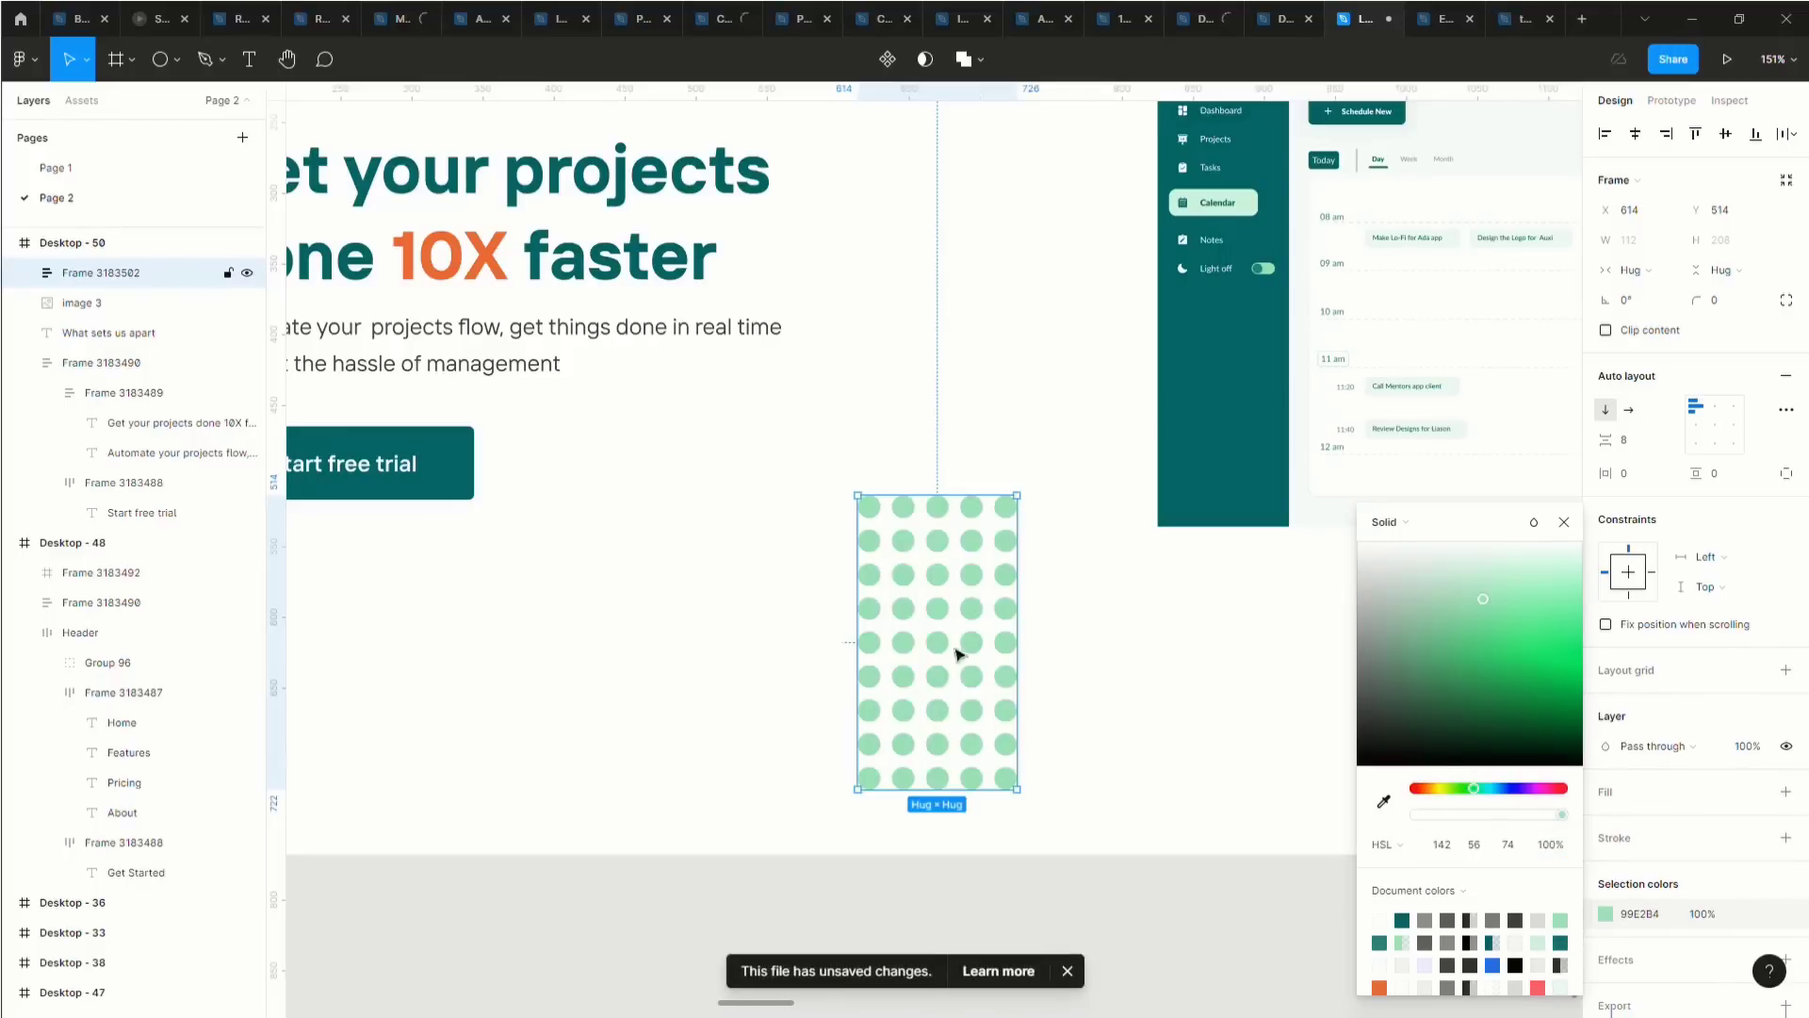
Move the dot grid to X 785, Y 407 at the calendar screenshot's lower-left corner and send it to the back.
drag(930, 718, 1110, 571)
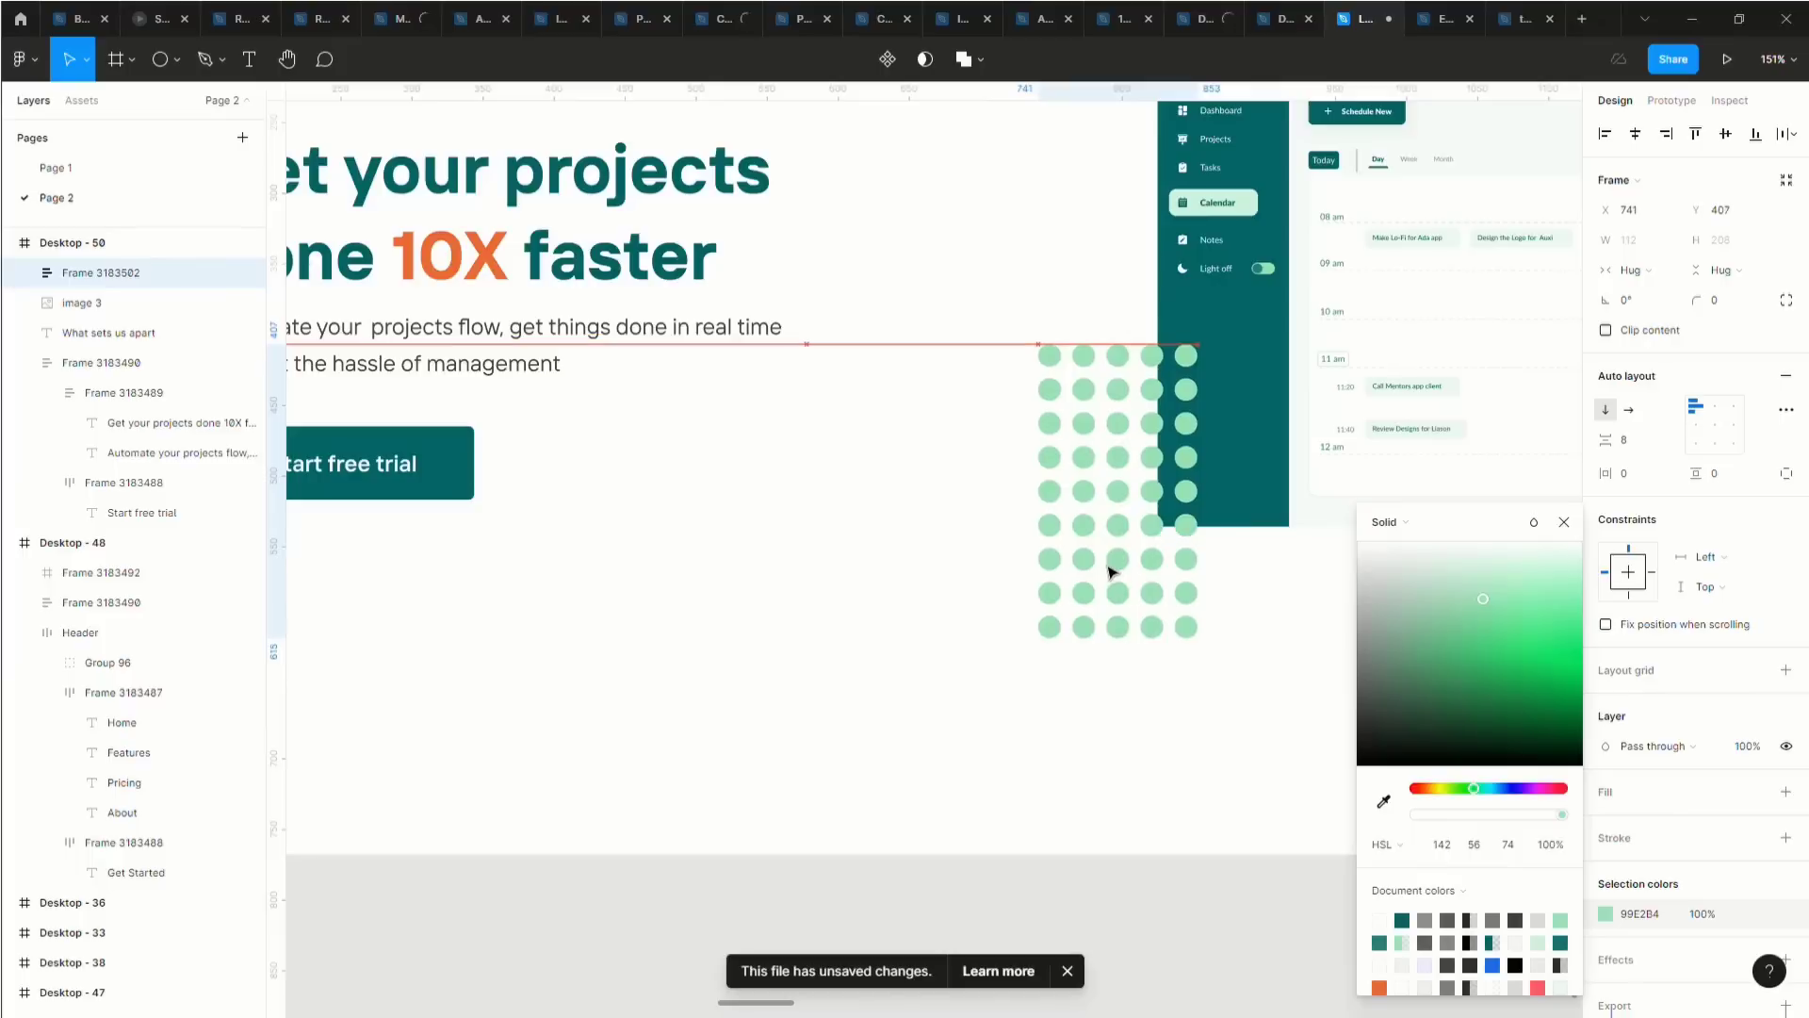
right_click(1093, 575)
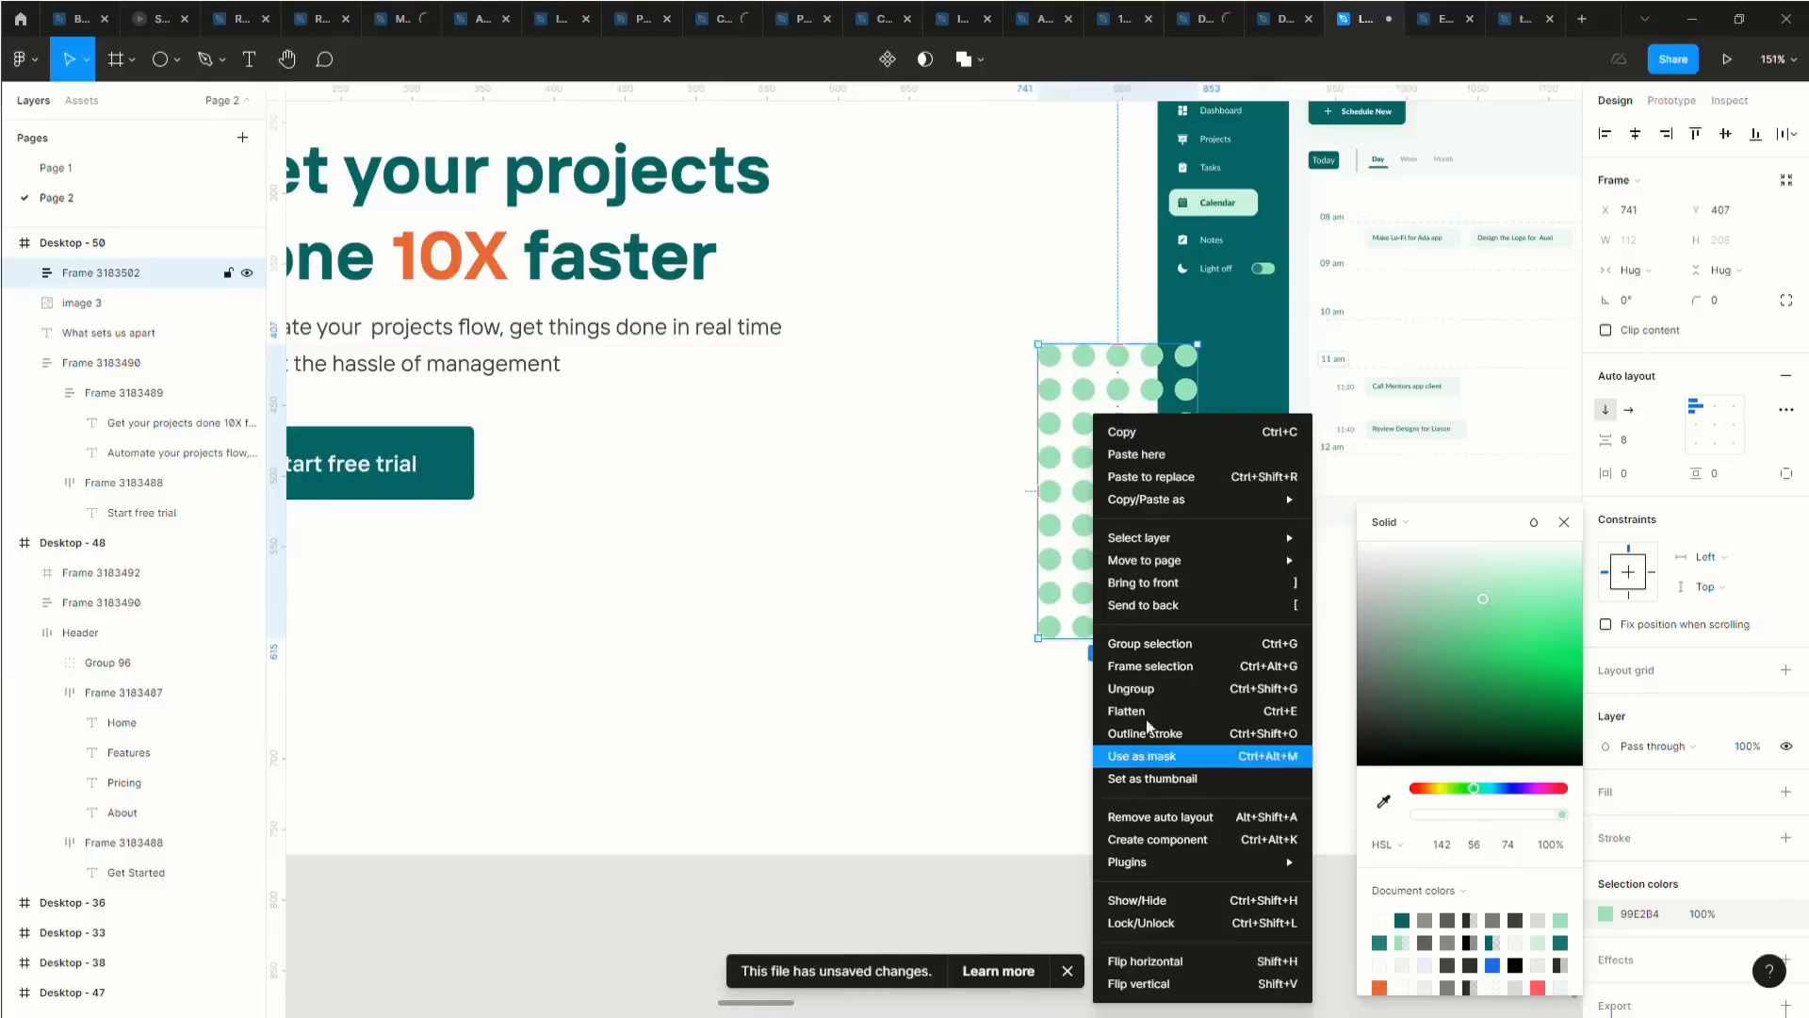
click(1121, 600)
drag(1072, 583, 1134, 584)
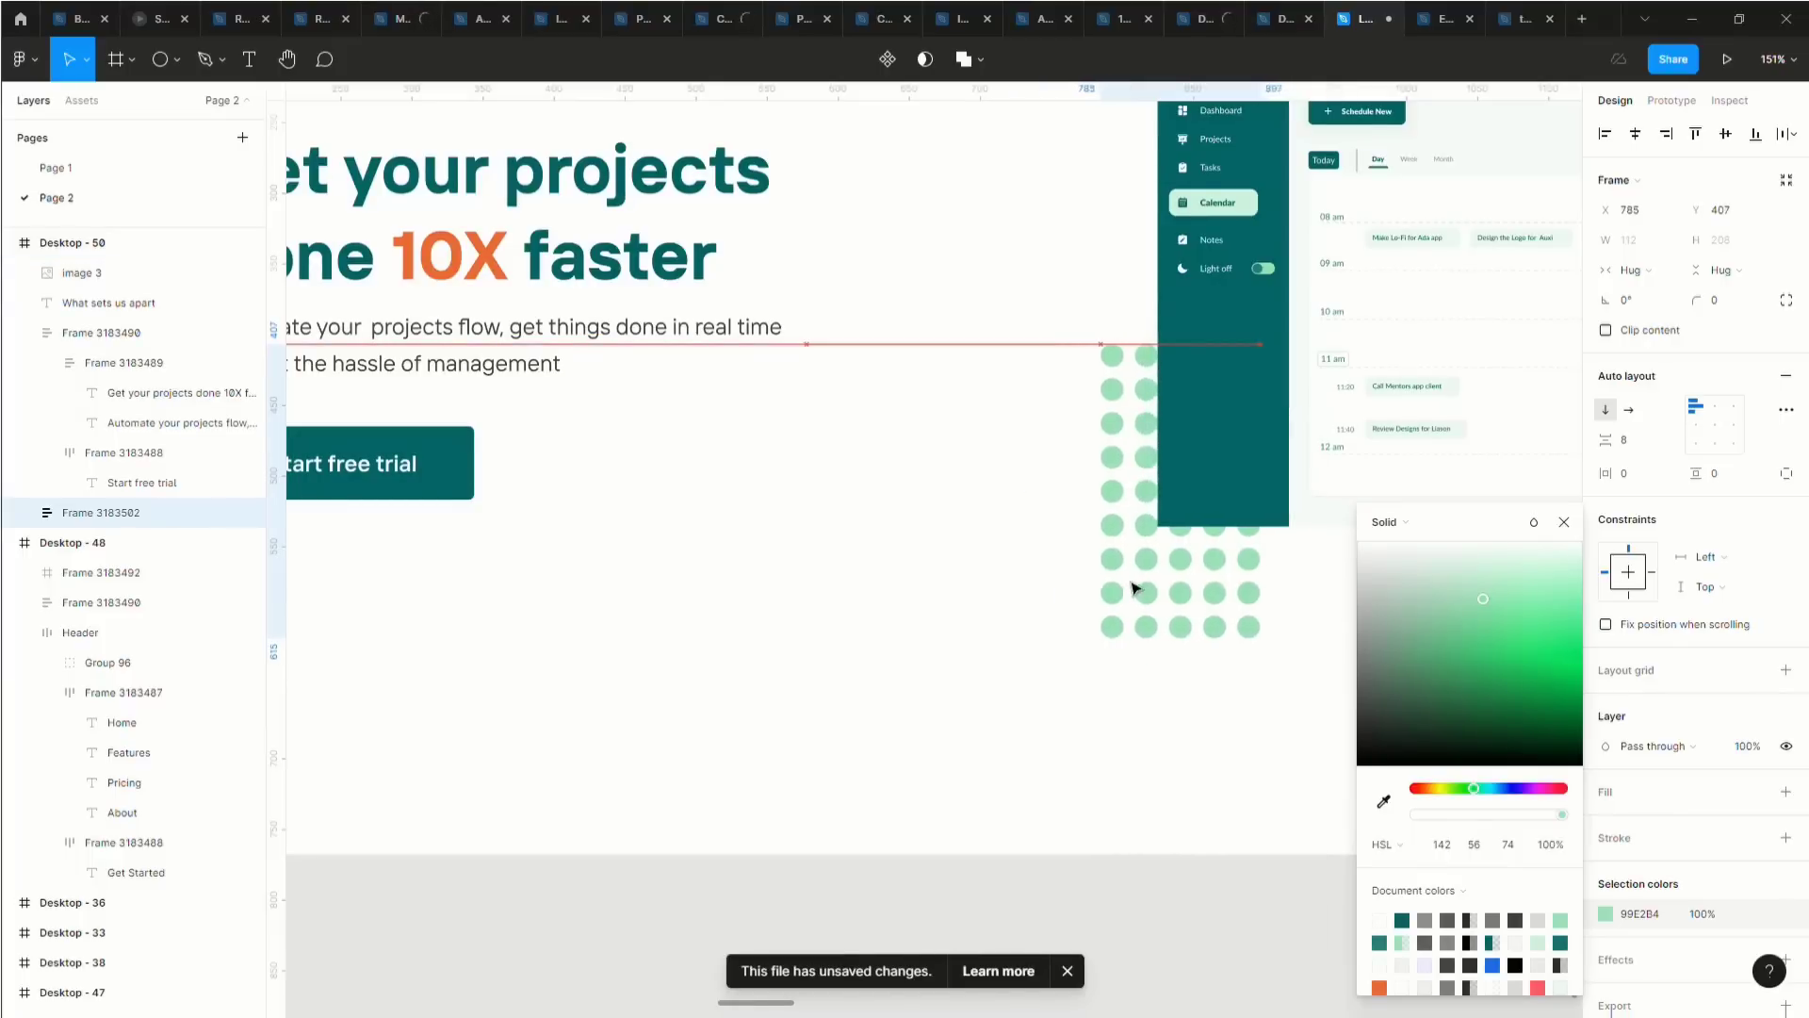
Try corner radii of 24 and 16 on the calendar screenshot, and settle on a radius of 8.
scroll(1135, 594, down, 3)
click(1138, 533)
scroll(1565, 379, right, 3)
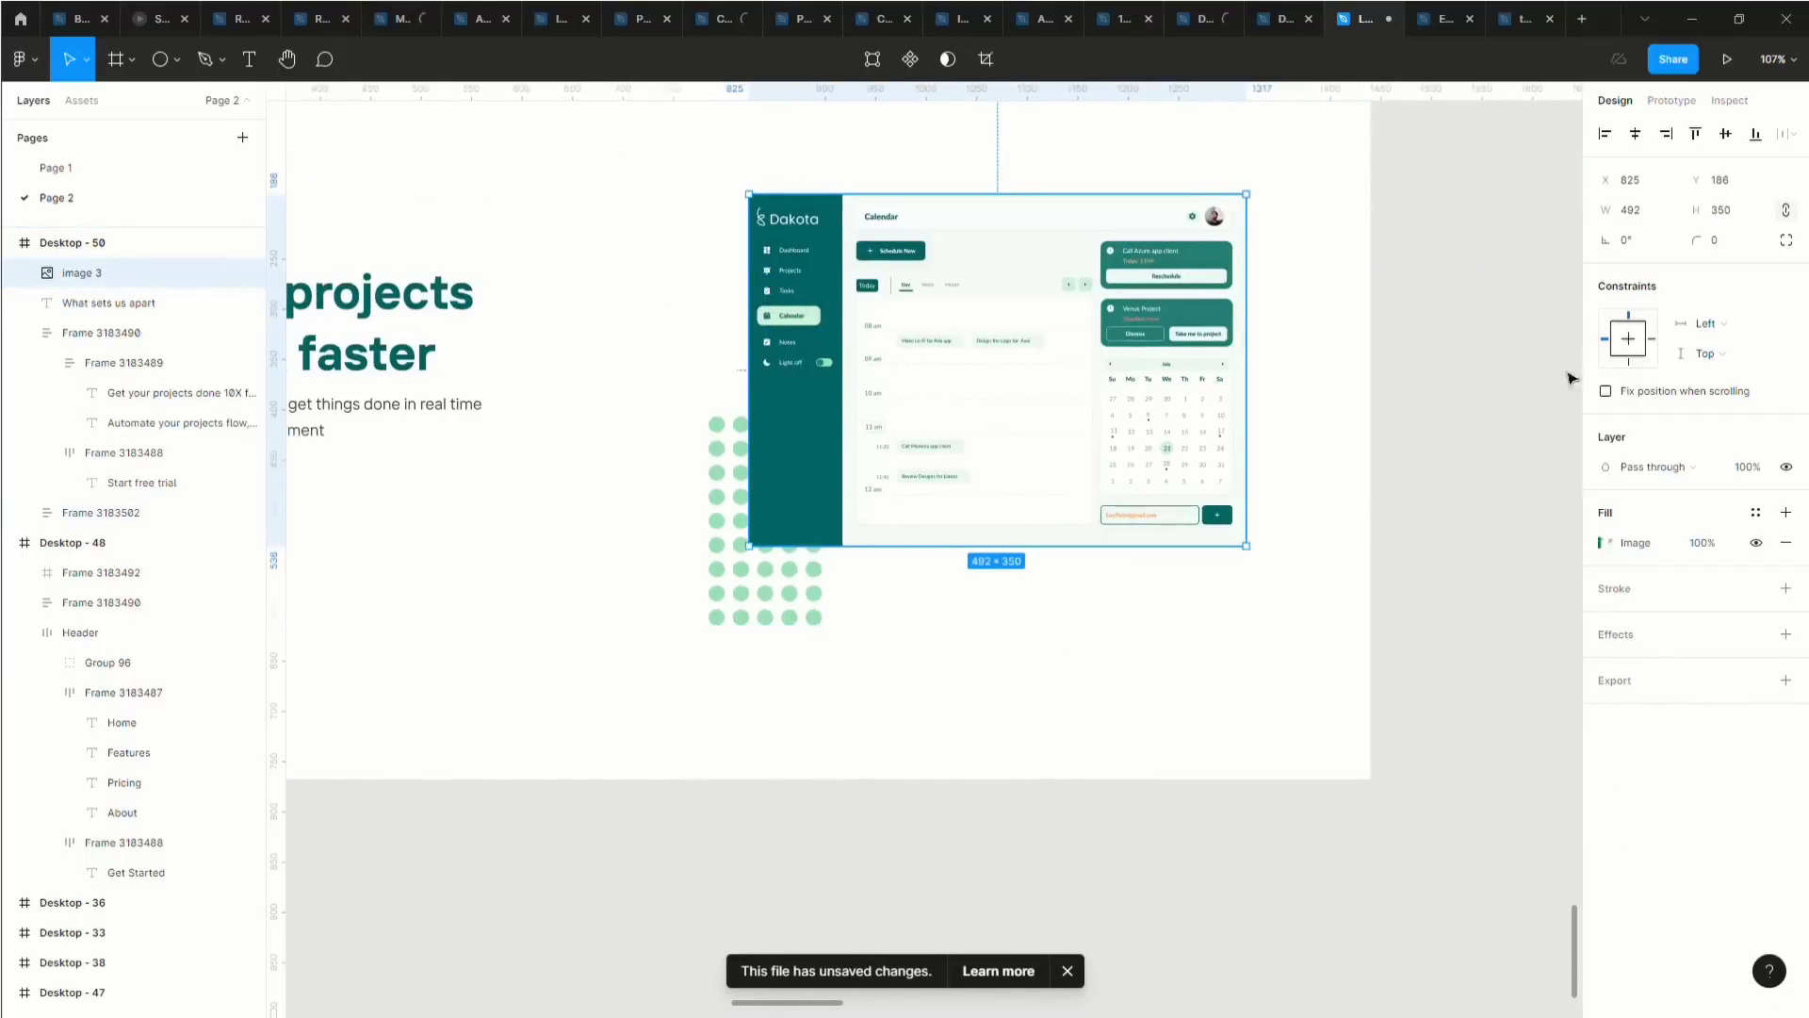
click(1717, 241)
text(24)
key(Return)
click(1743, 244)
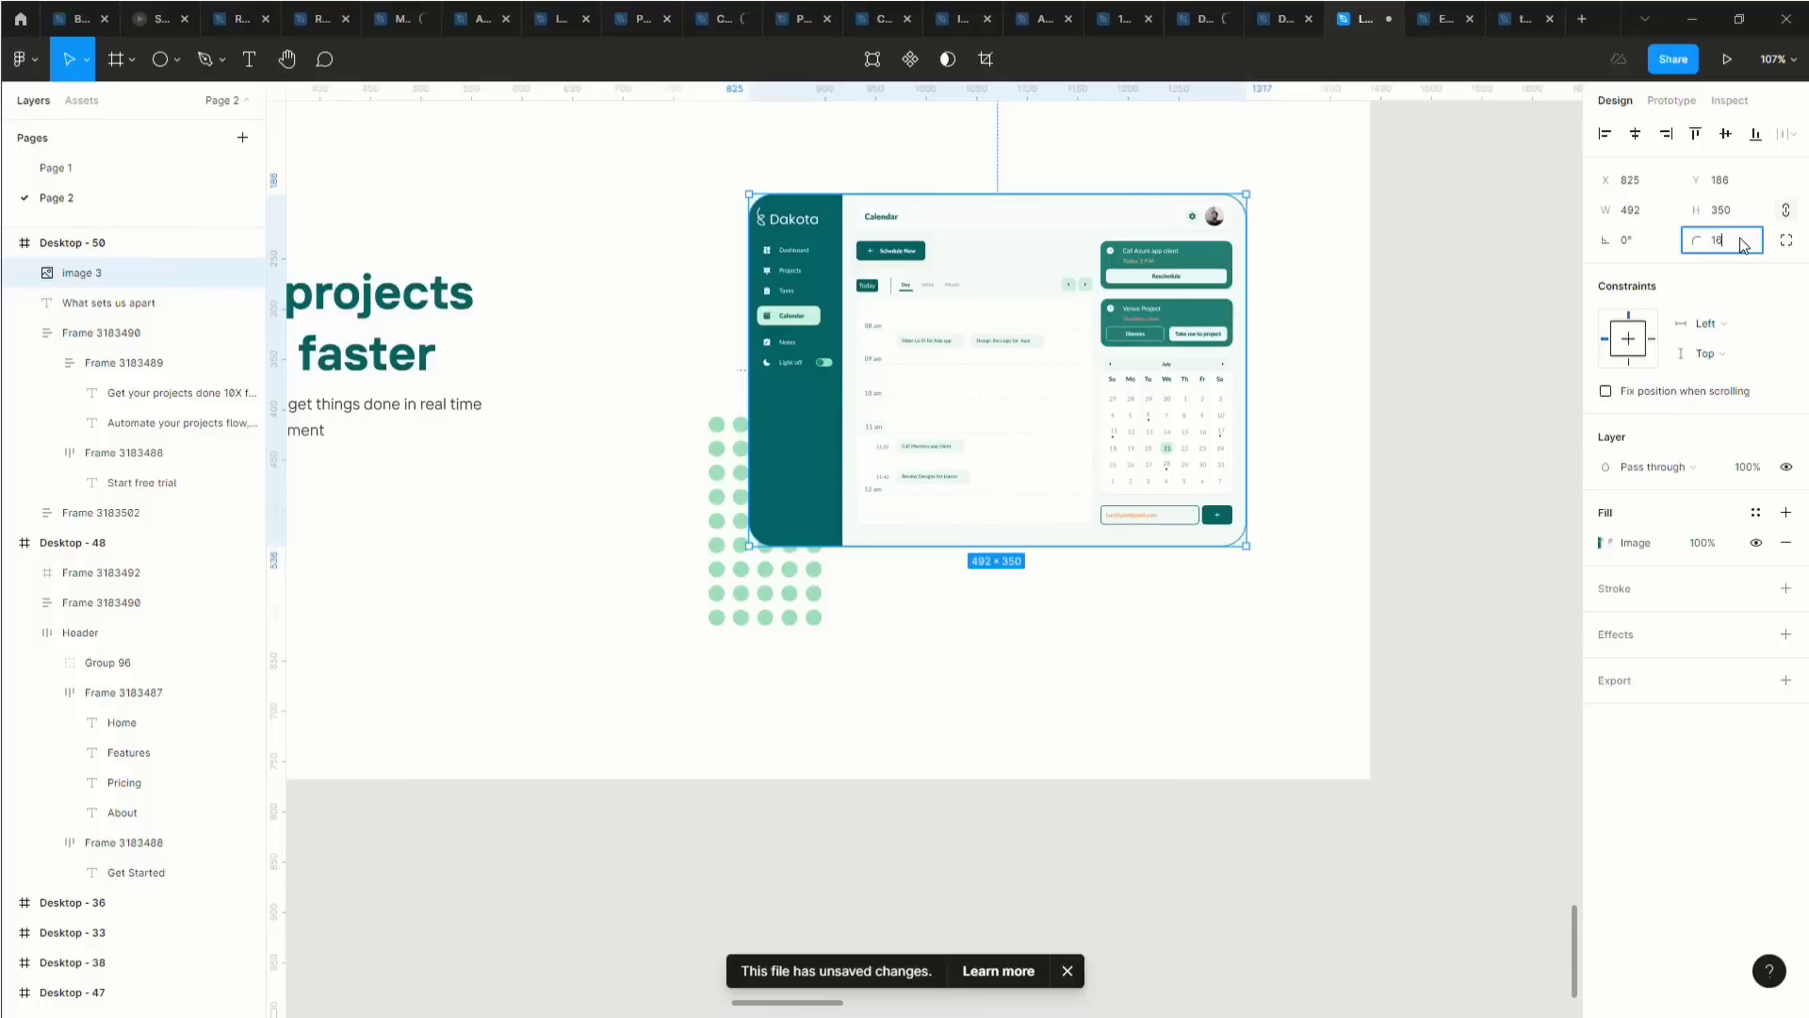
text(16)
key(Return)
click(1724, 246)
key(Return)
click(1722, 244)
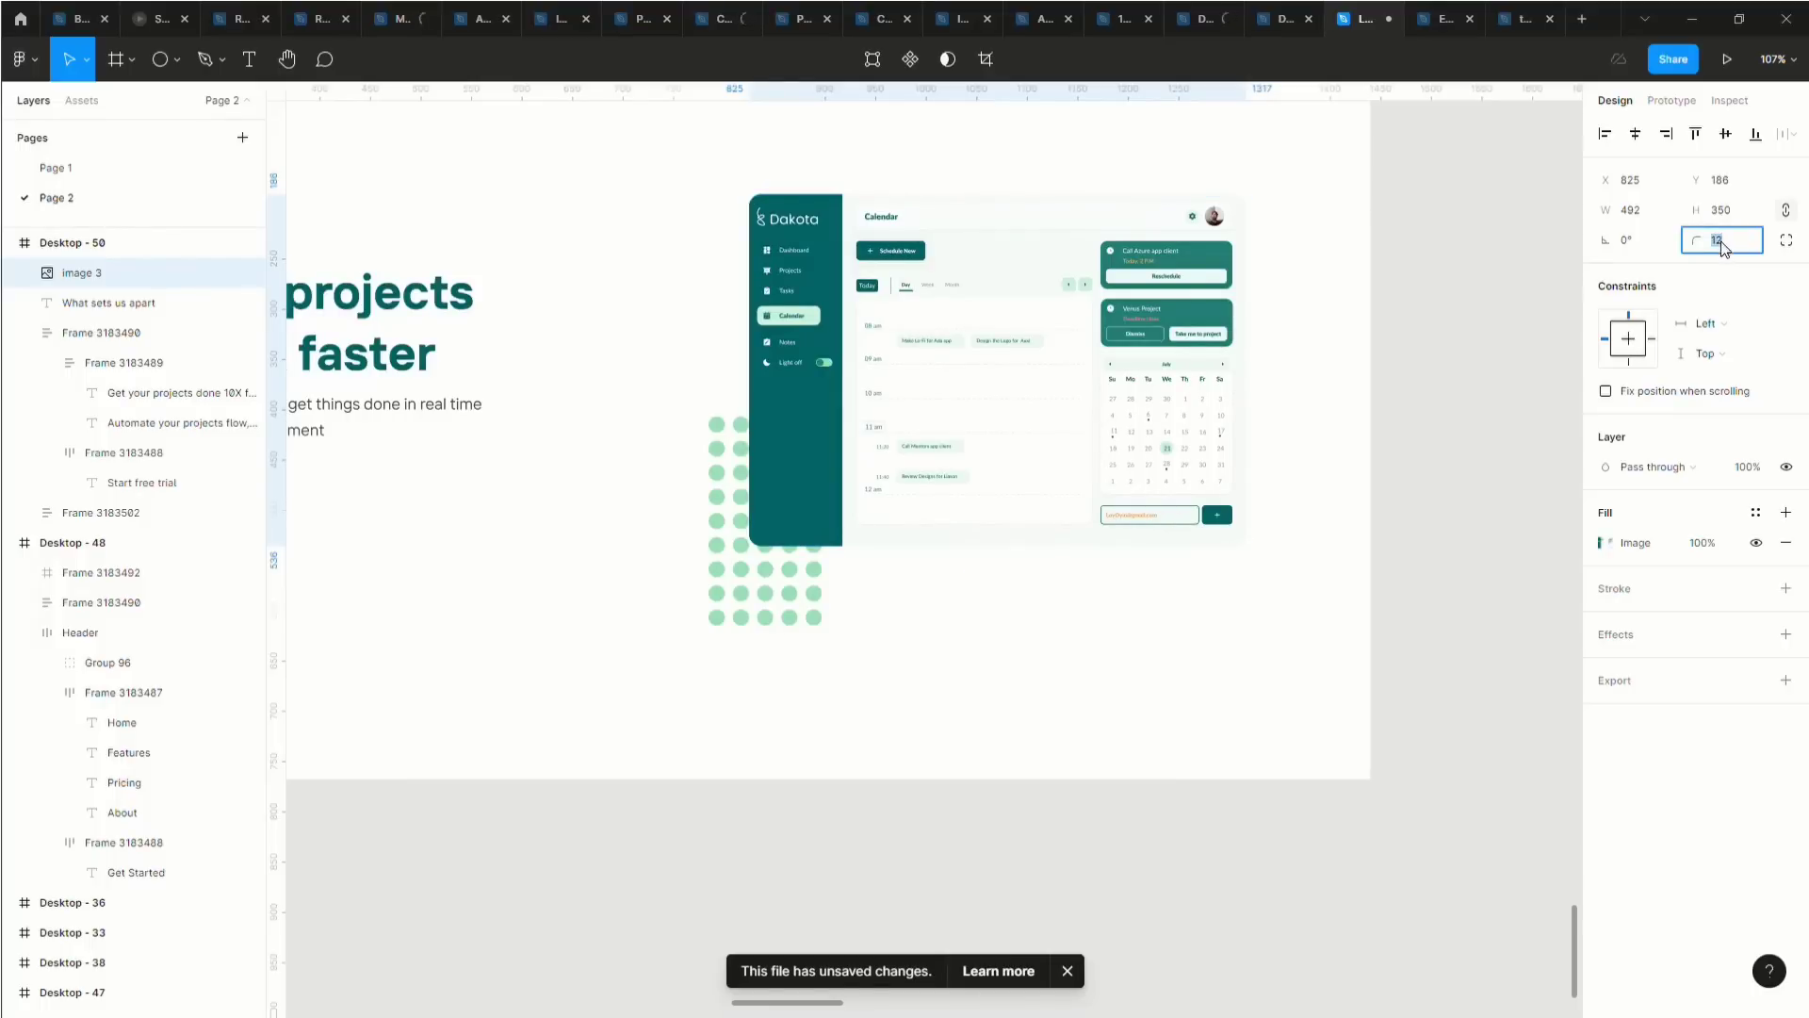
text(8)
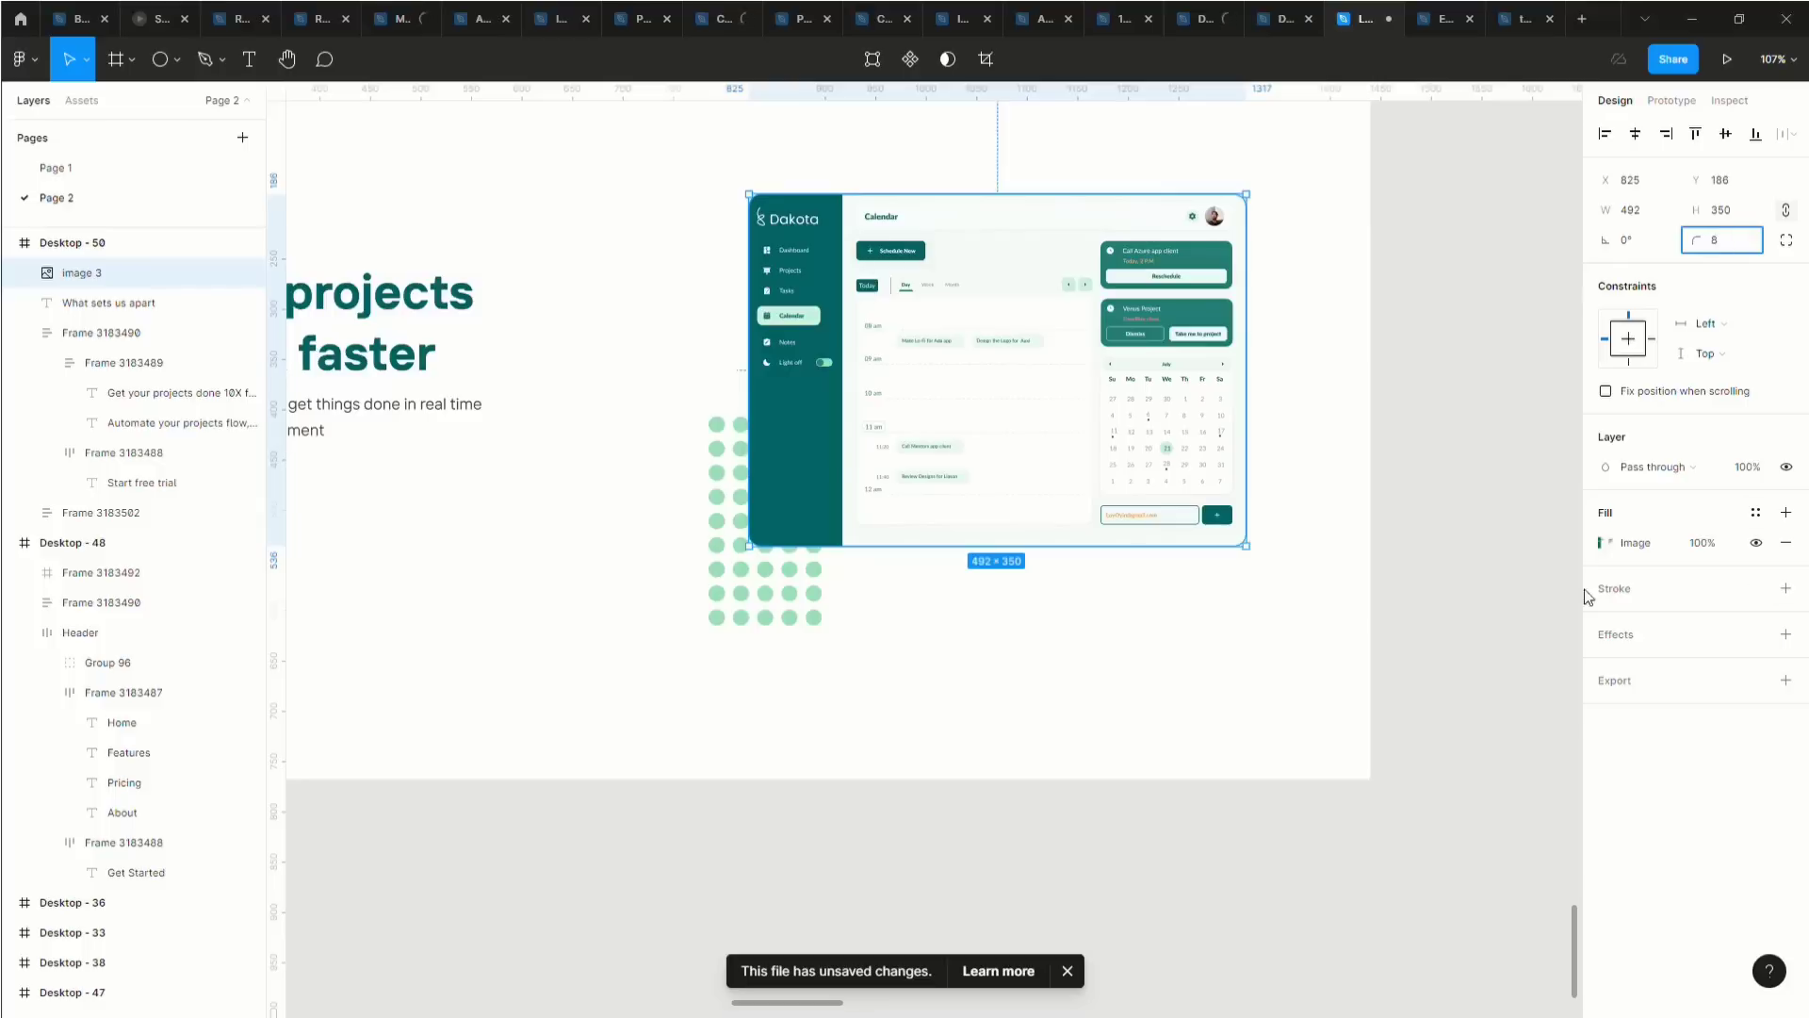
Add a drop shadow to the calendar screenshot with color 212121 at 15% opacity, Y offset 3 and blur 25.
click(1617, 639)
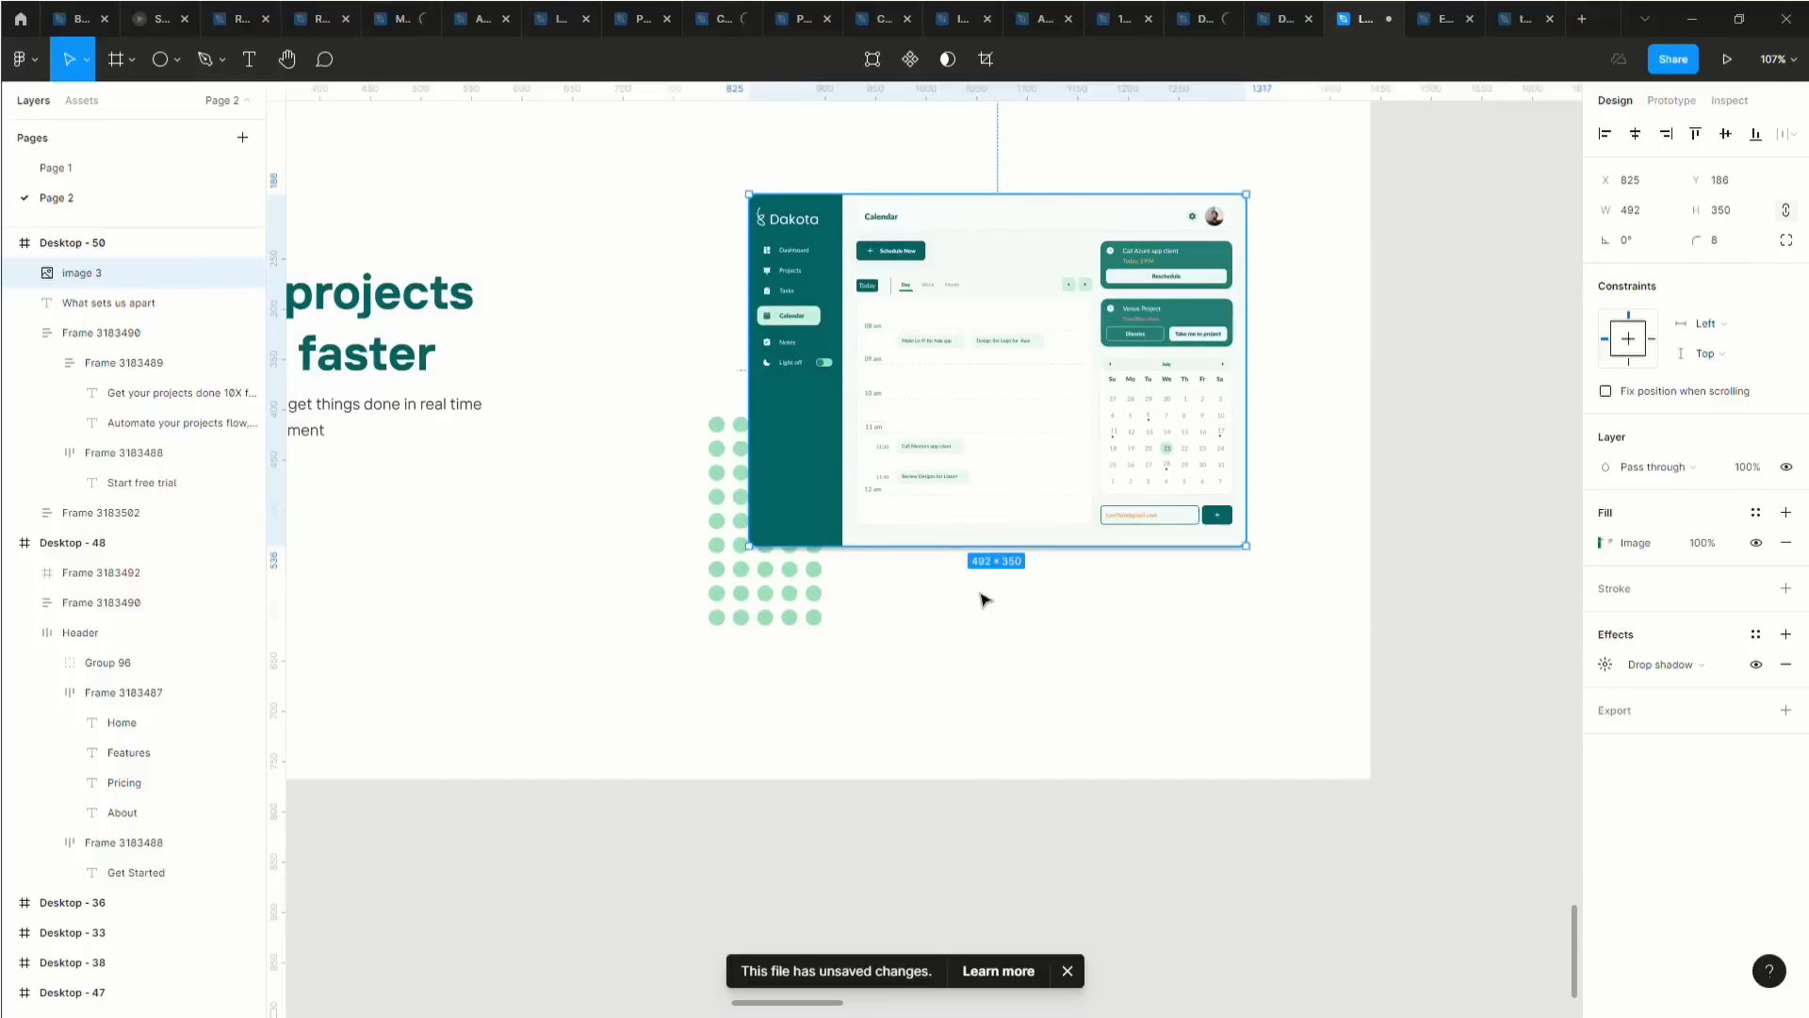
click(1605, 665)
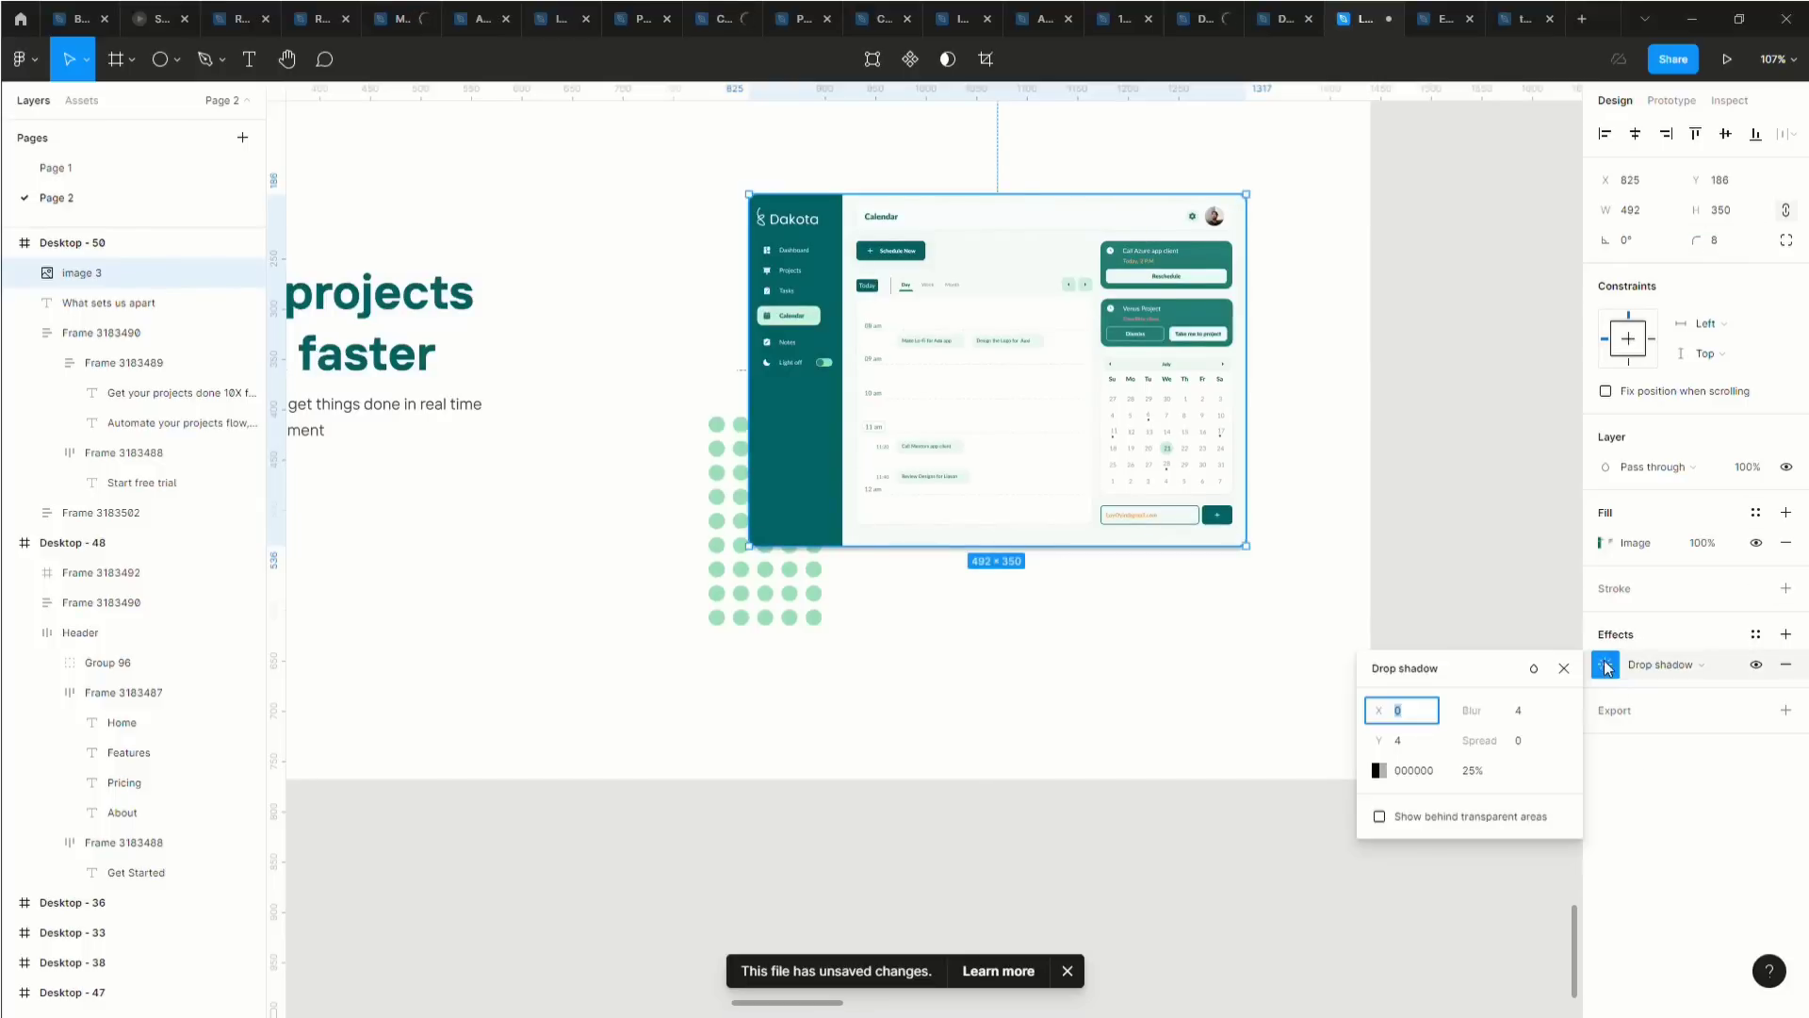
click(1420, 779)
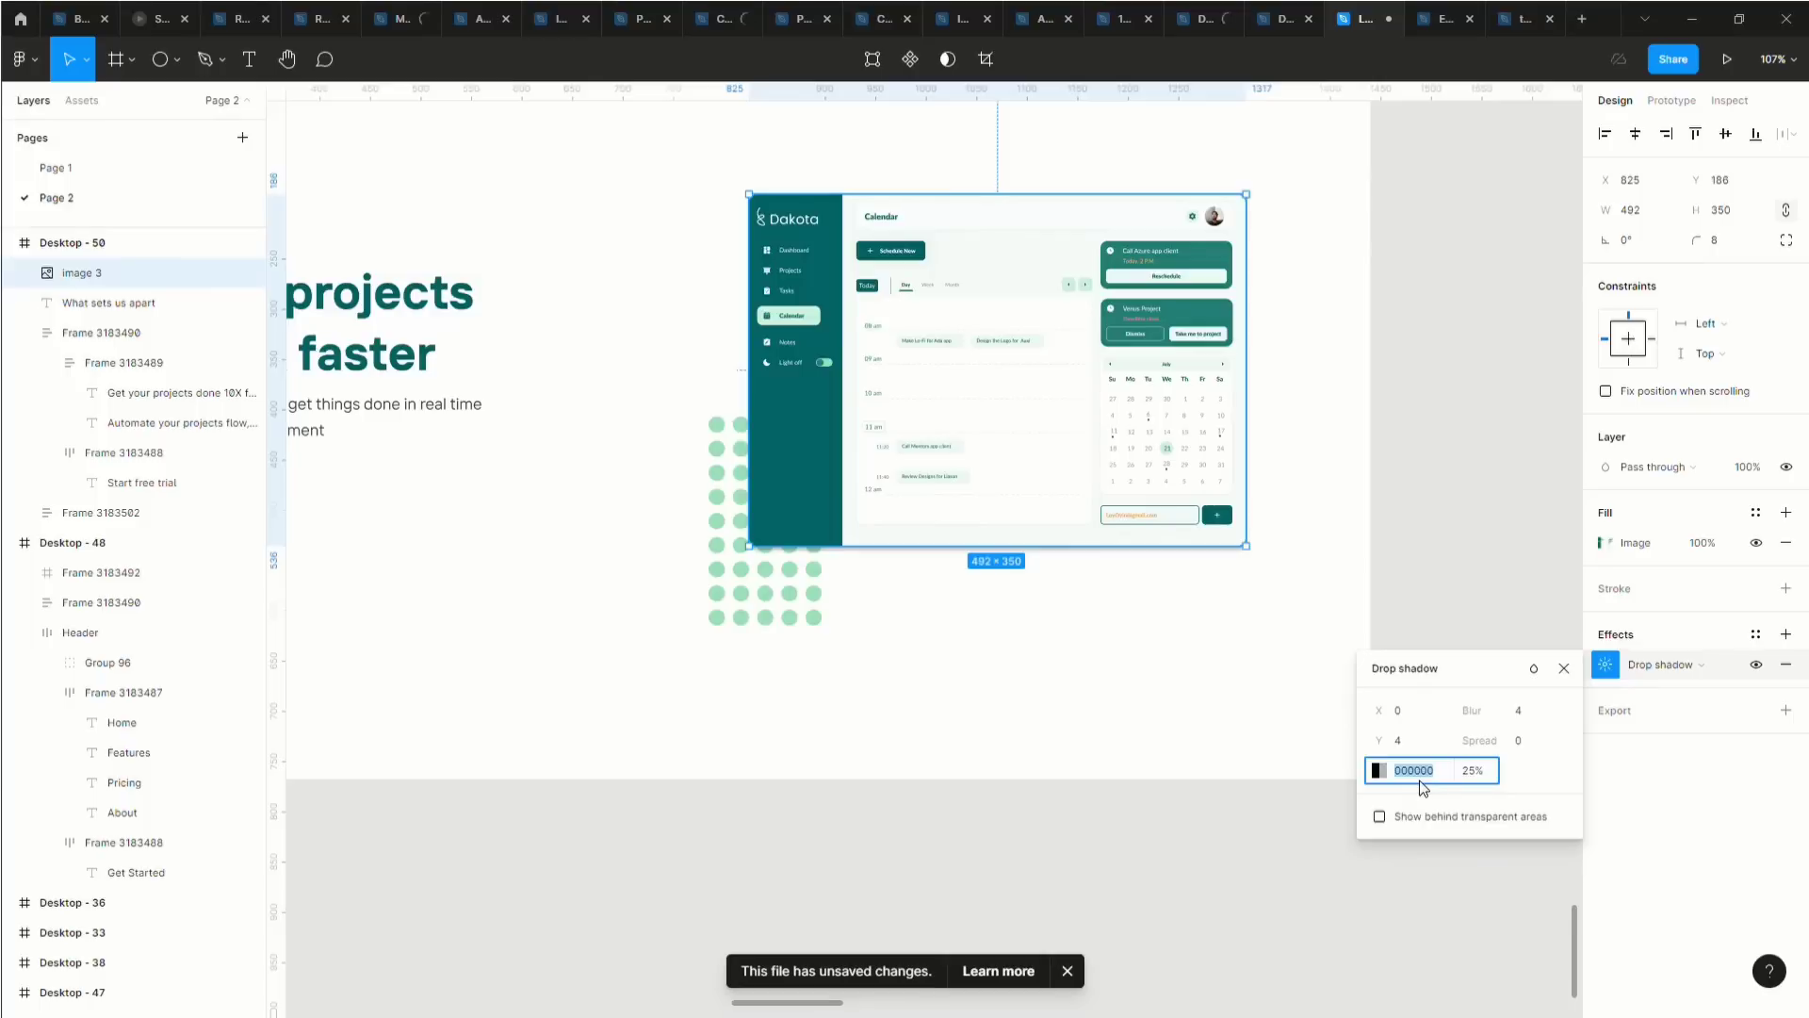
text(21)
click(1429, 750)
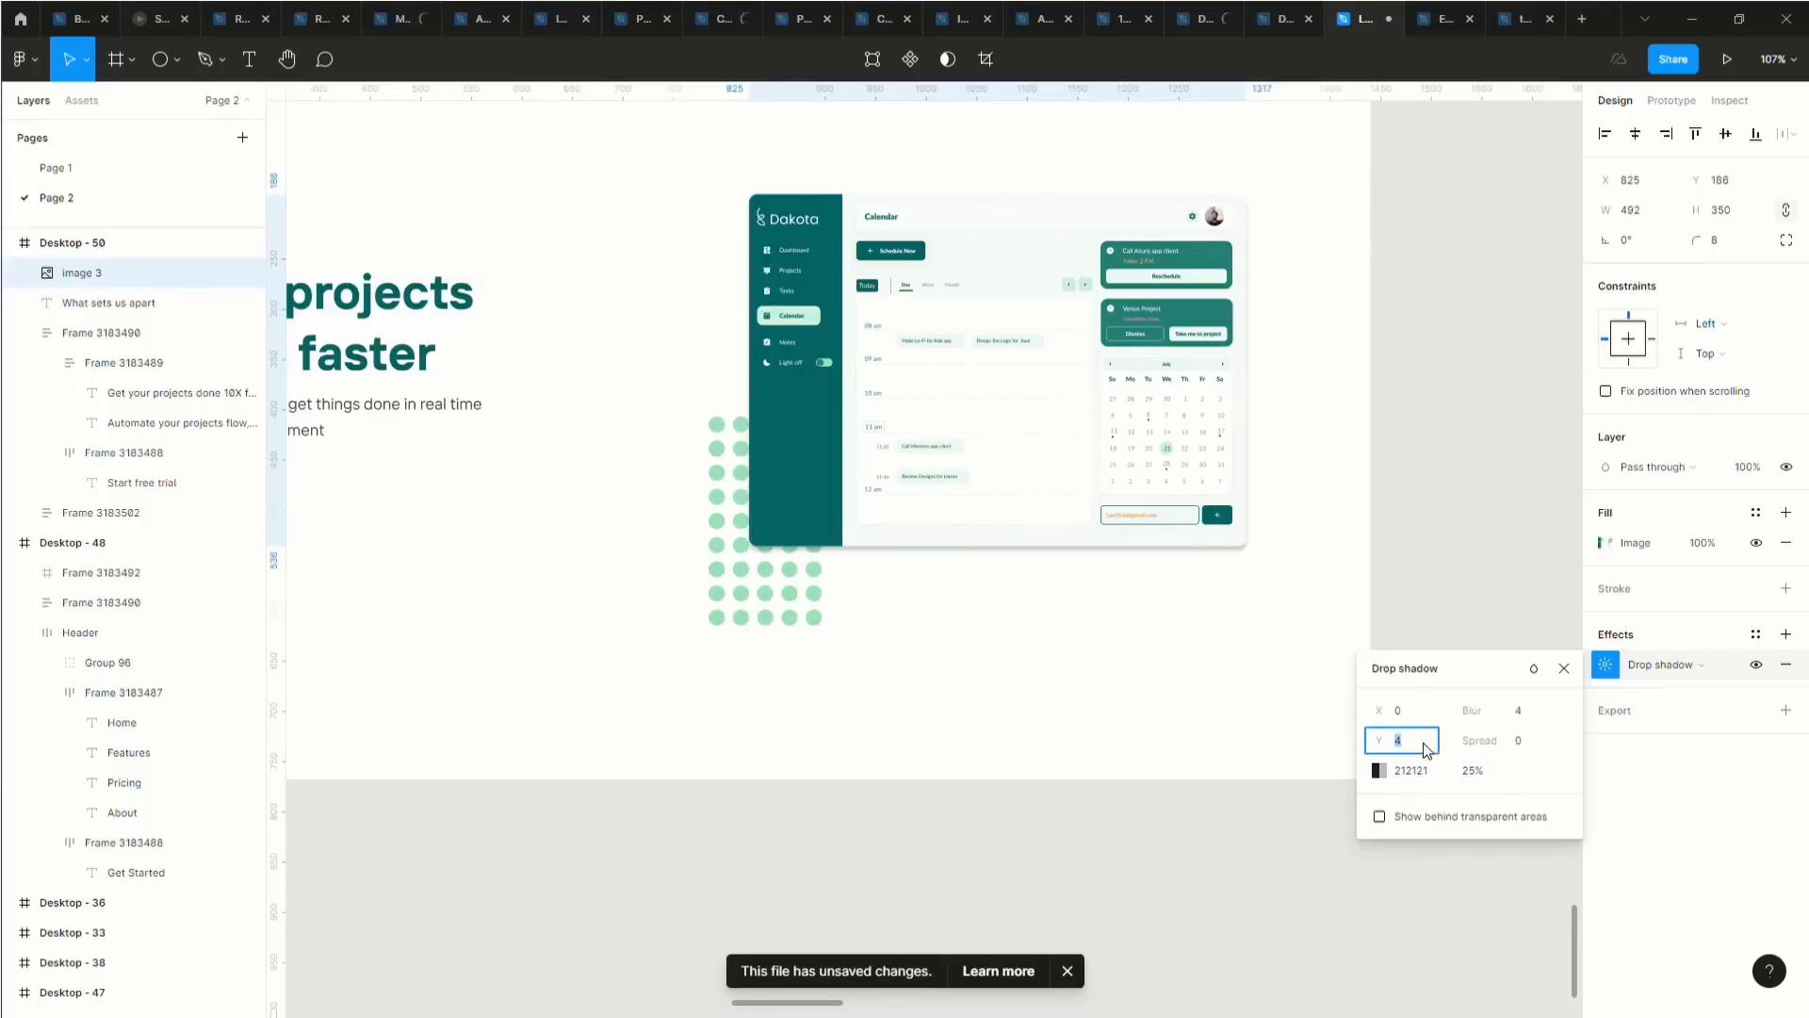
text(3)
click(1529, 714)
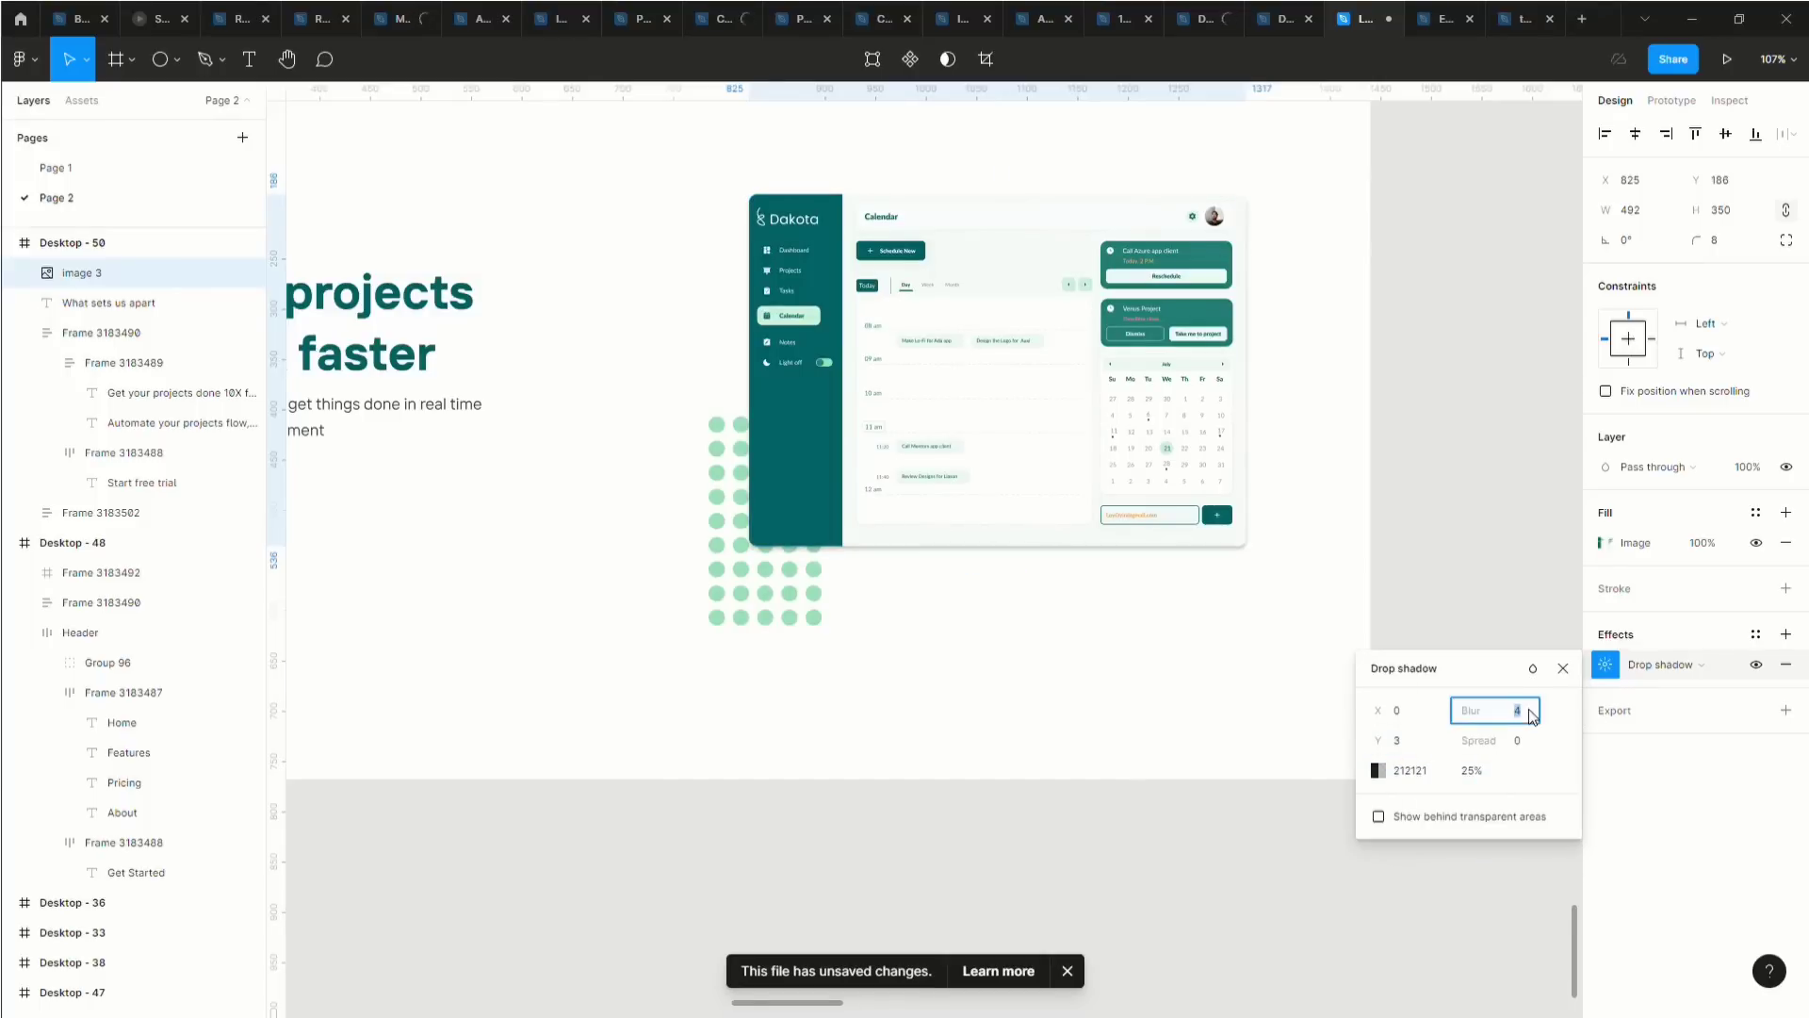
text(25)
click(1493, 770)
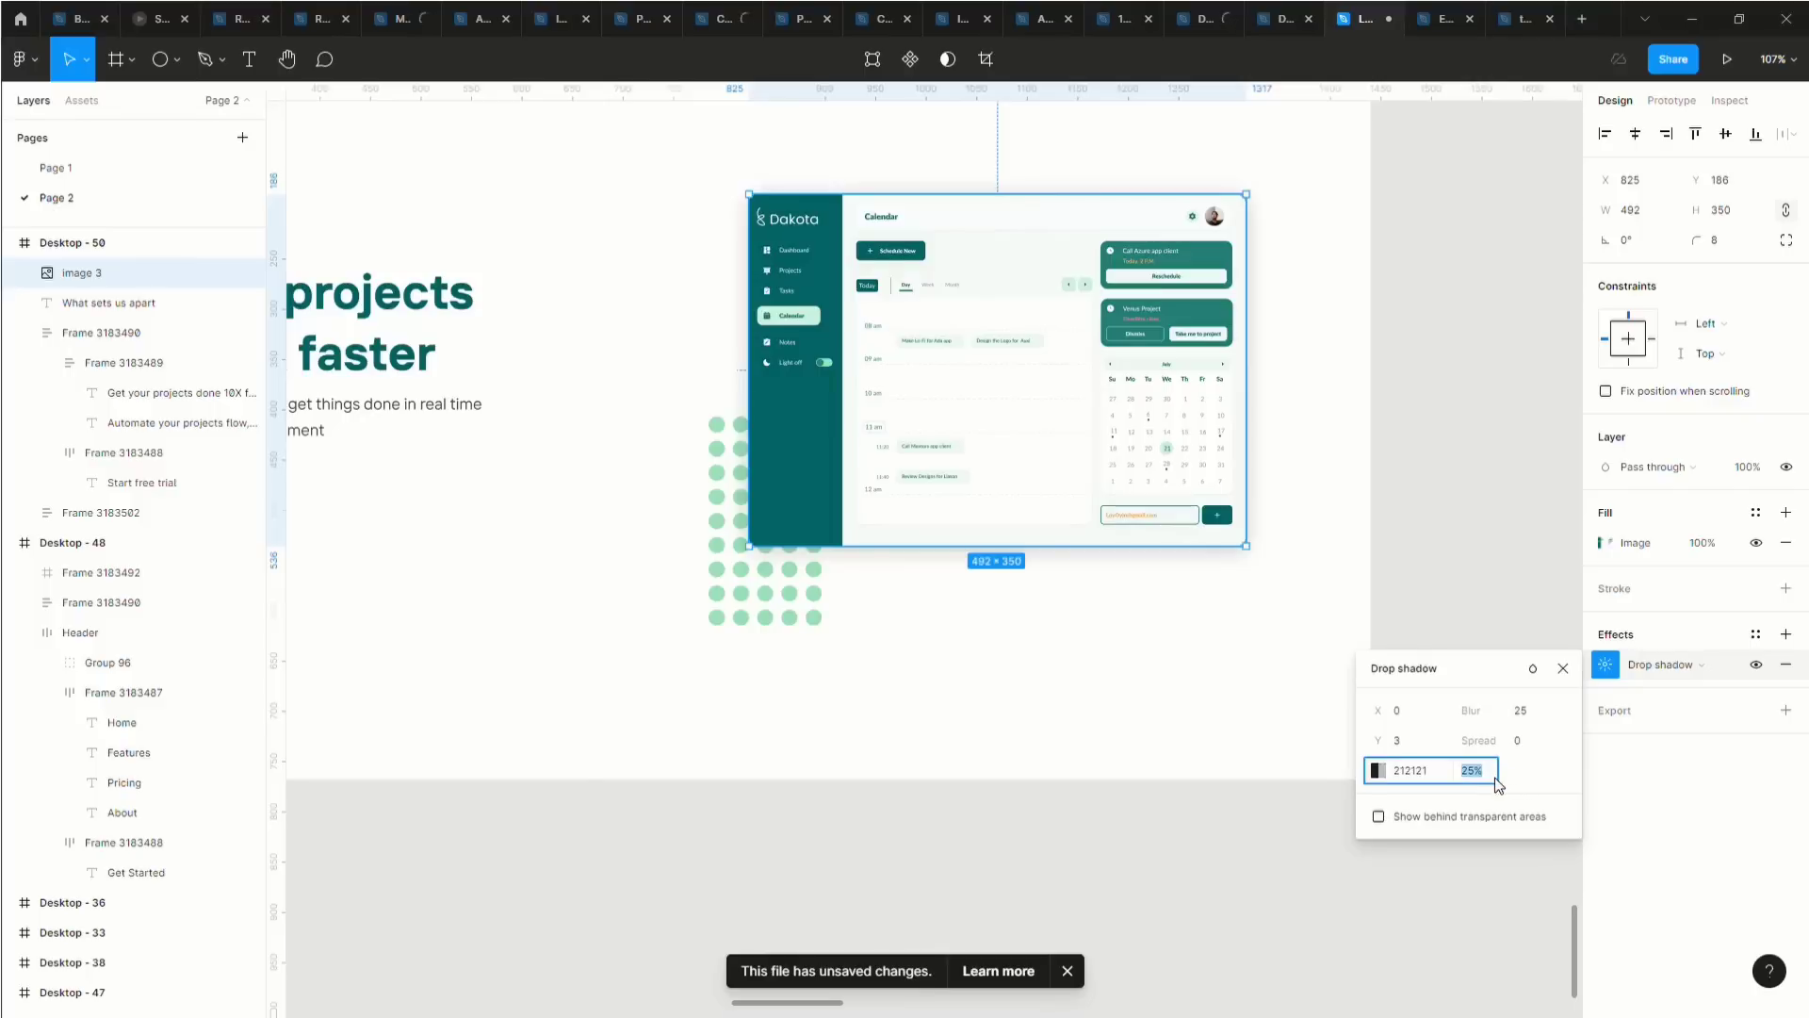
key(Return)
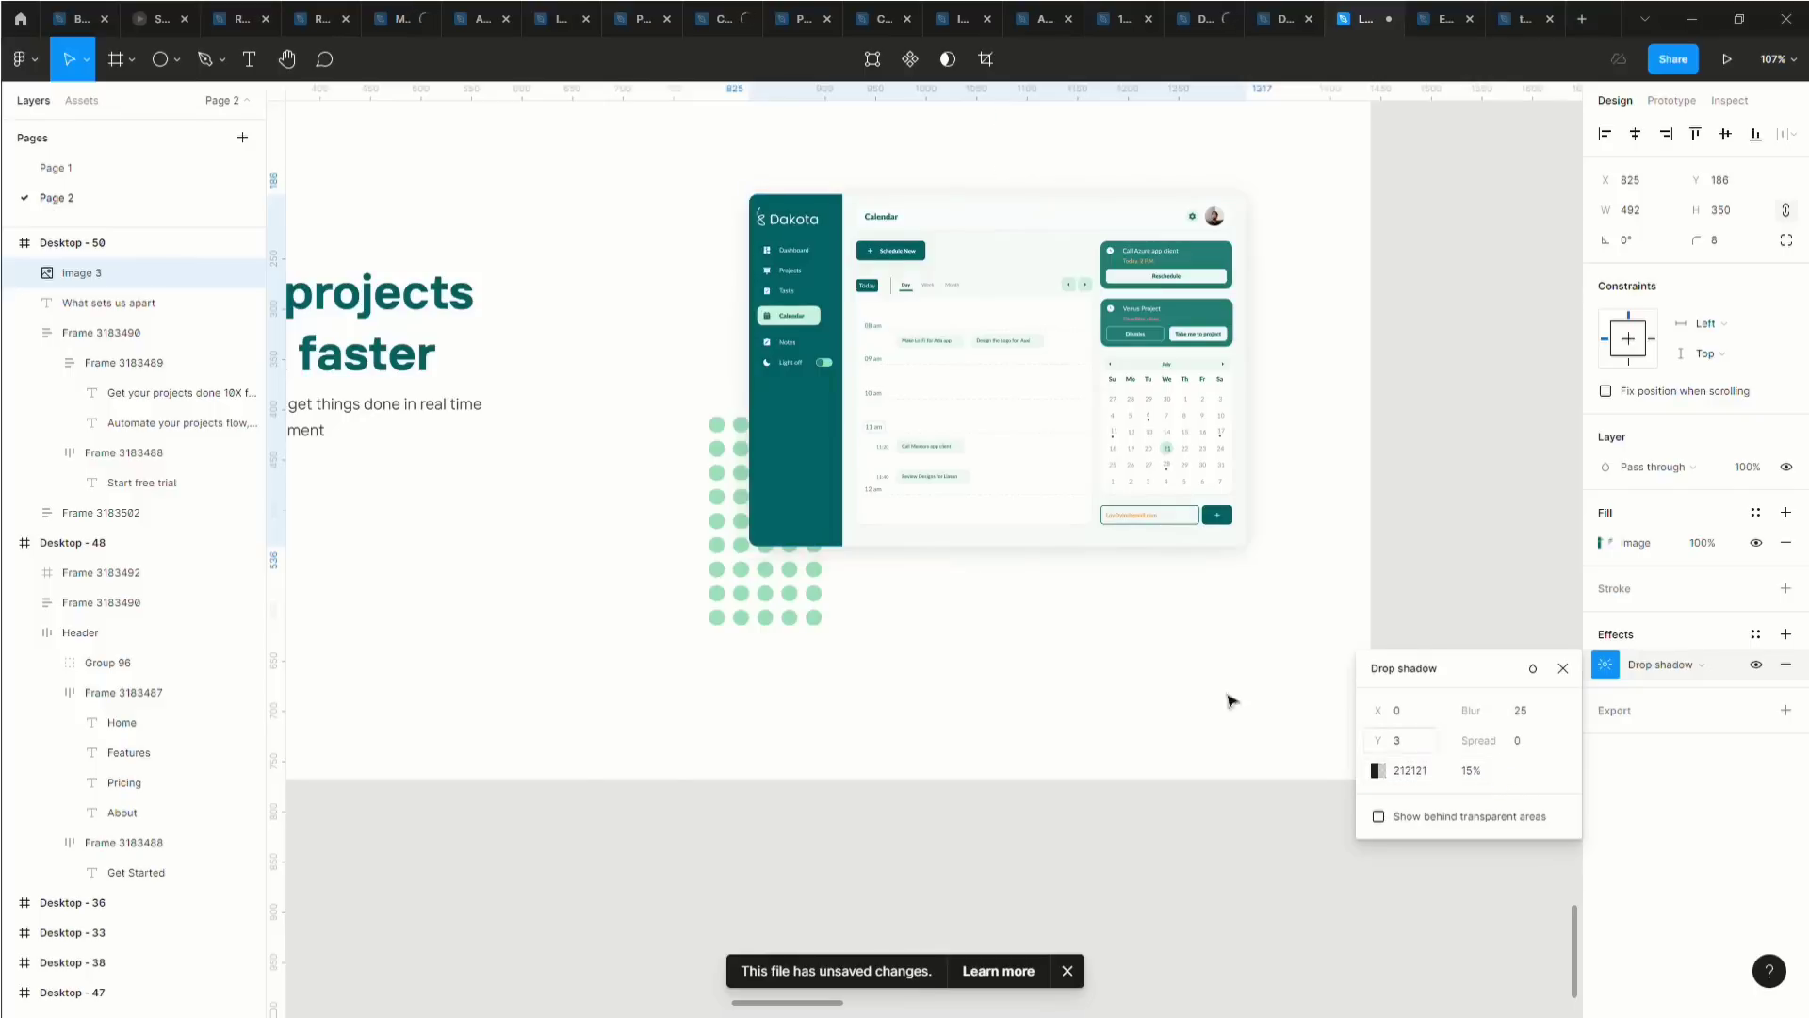
Shift the calendar screenshot slightly up and to the left over the dot grid.
drag(1020, 465, 1013, 457)
key(shift+Tab)
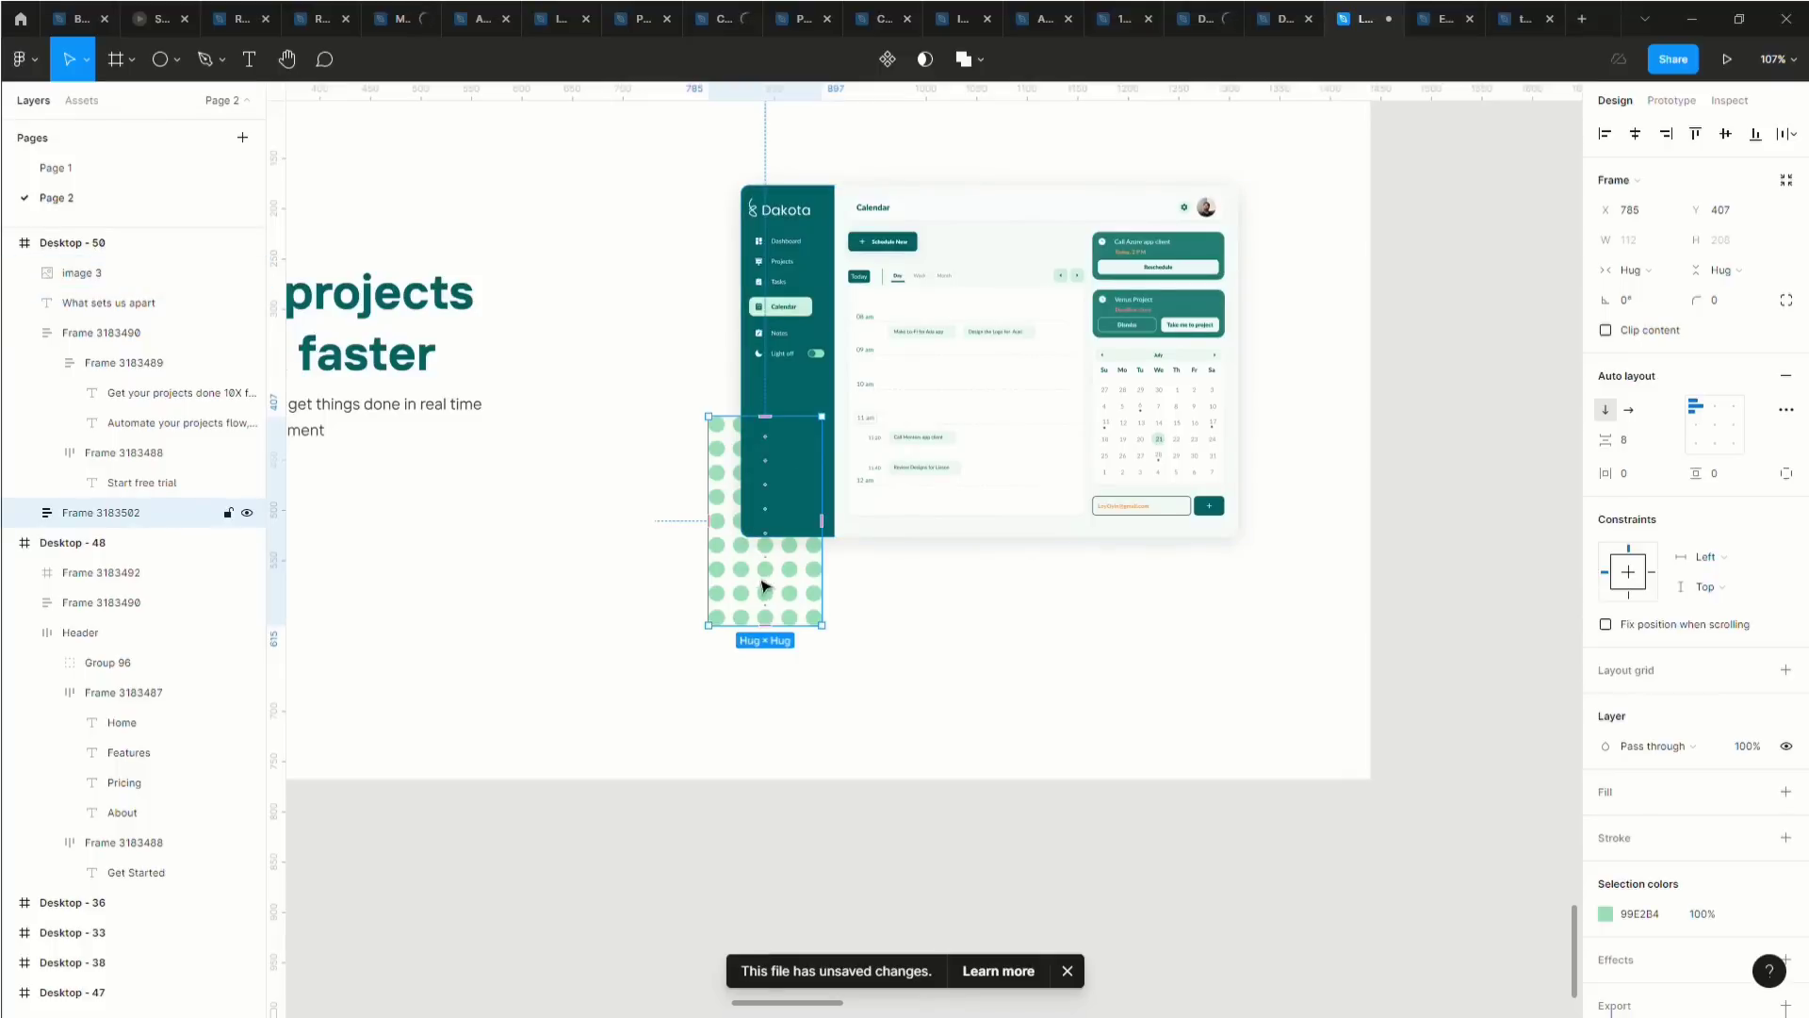
click(968, 650)
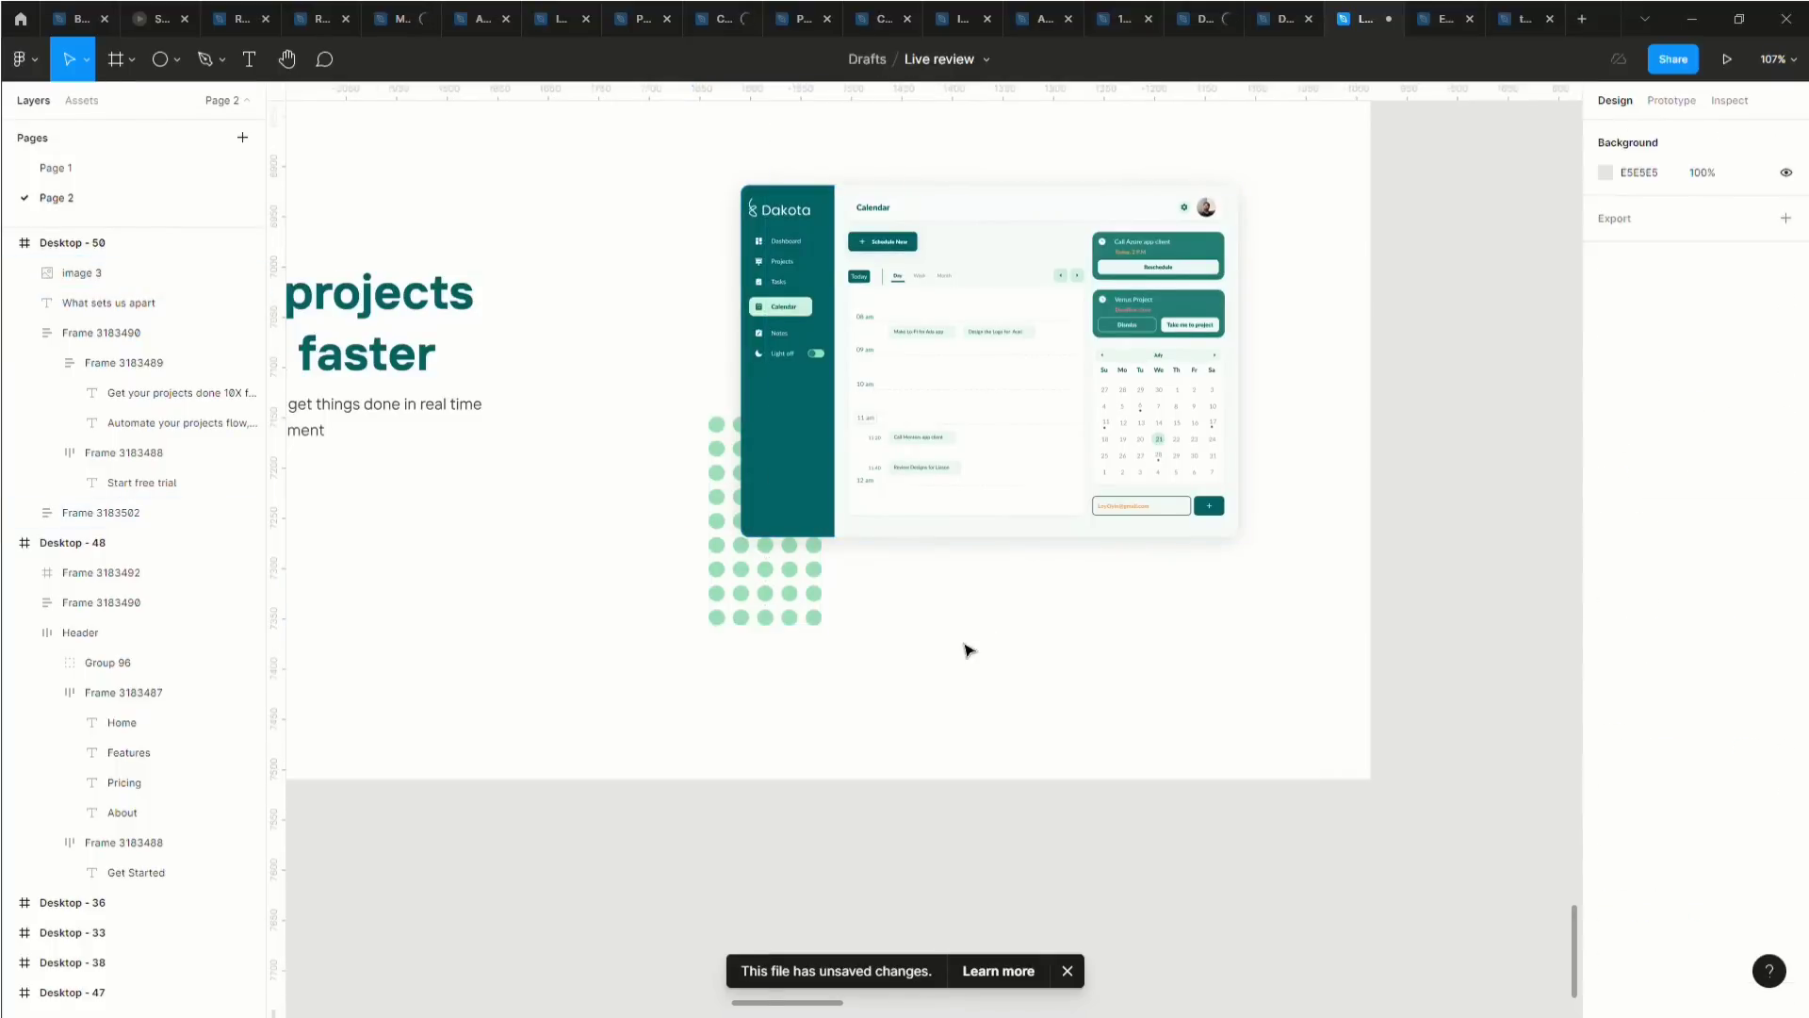
Open the dot grid's color and switch its color format to Hex and back to HSL.
click(816, 620)
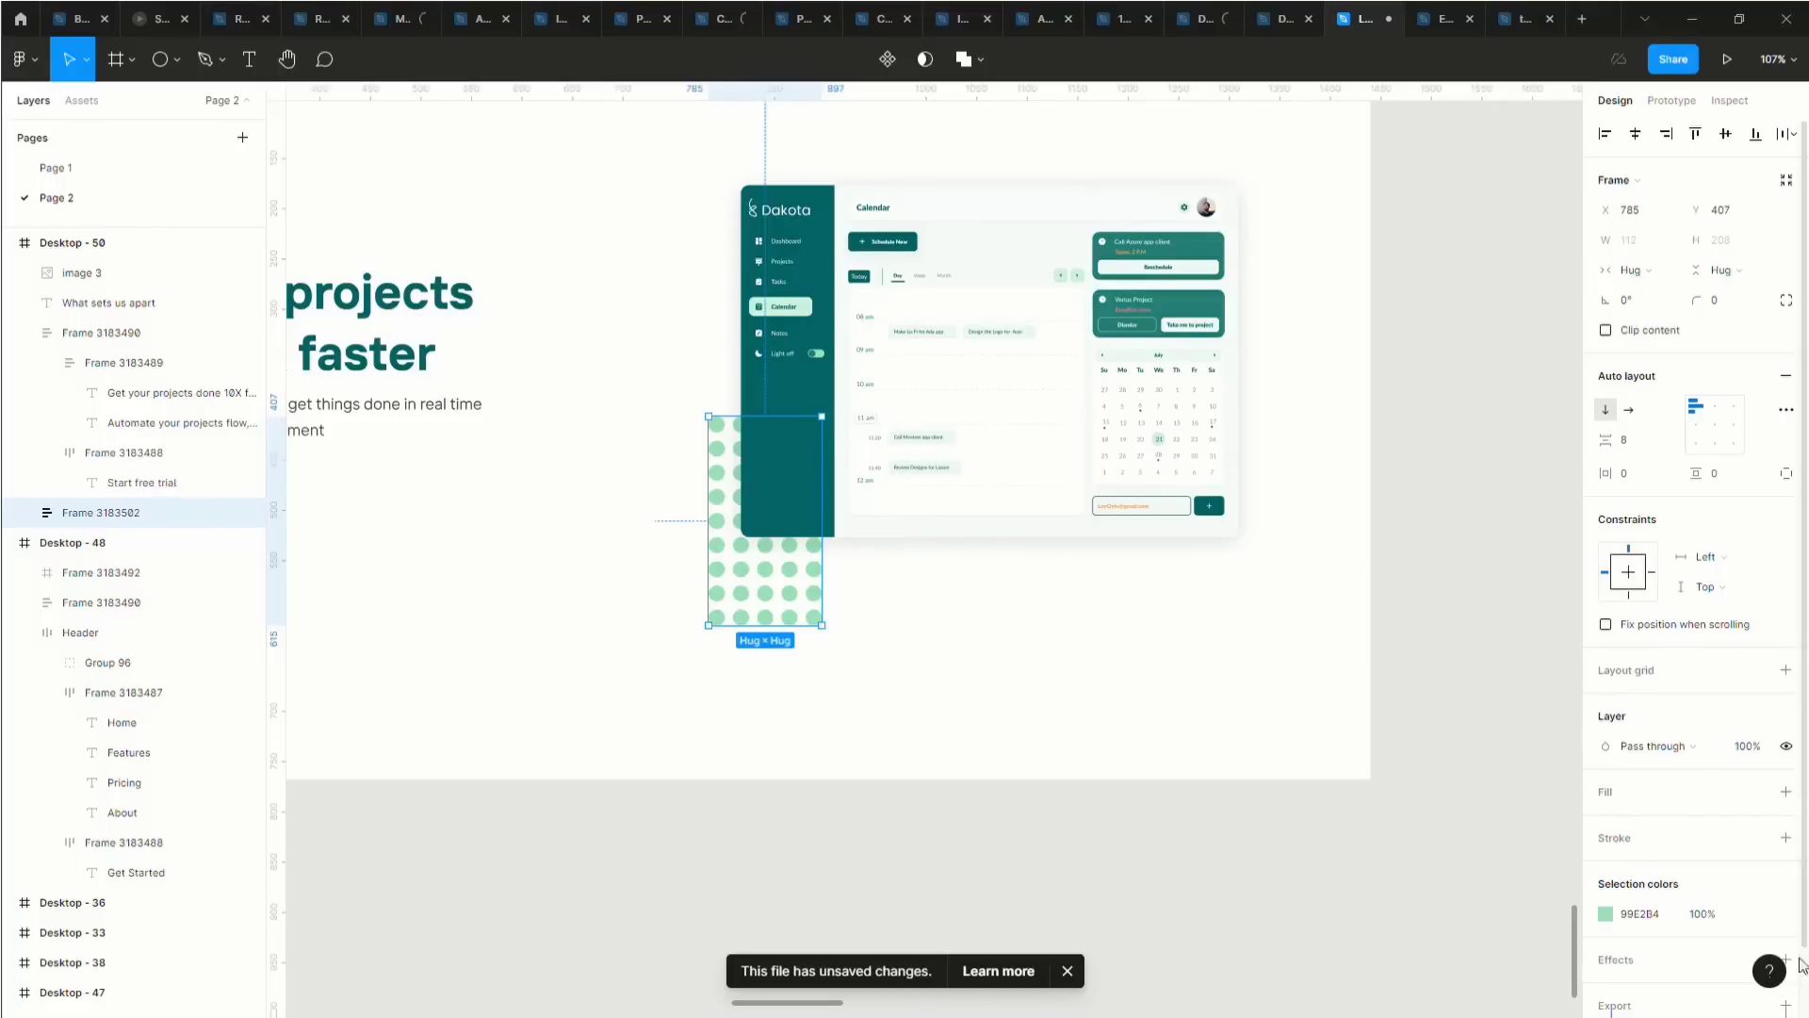
scroll(1621, 919, down, 2)
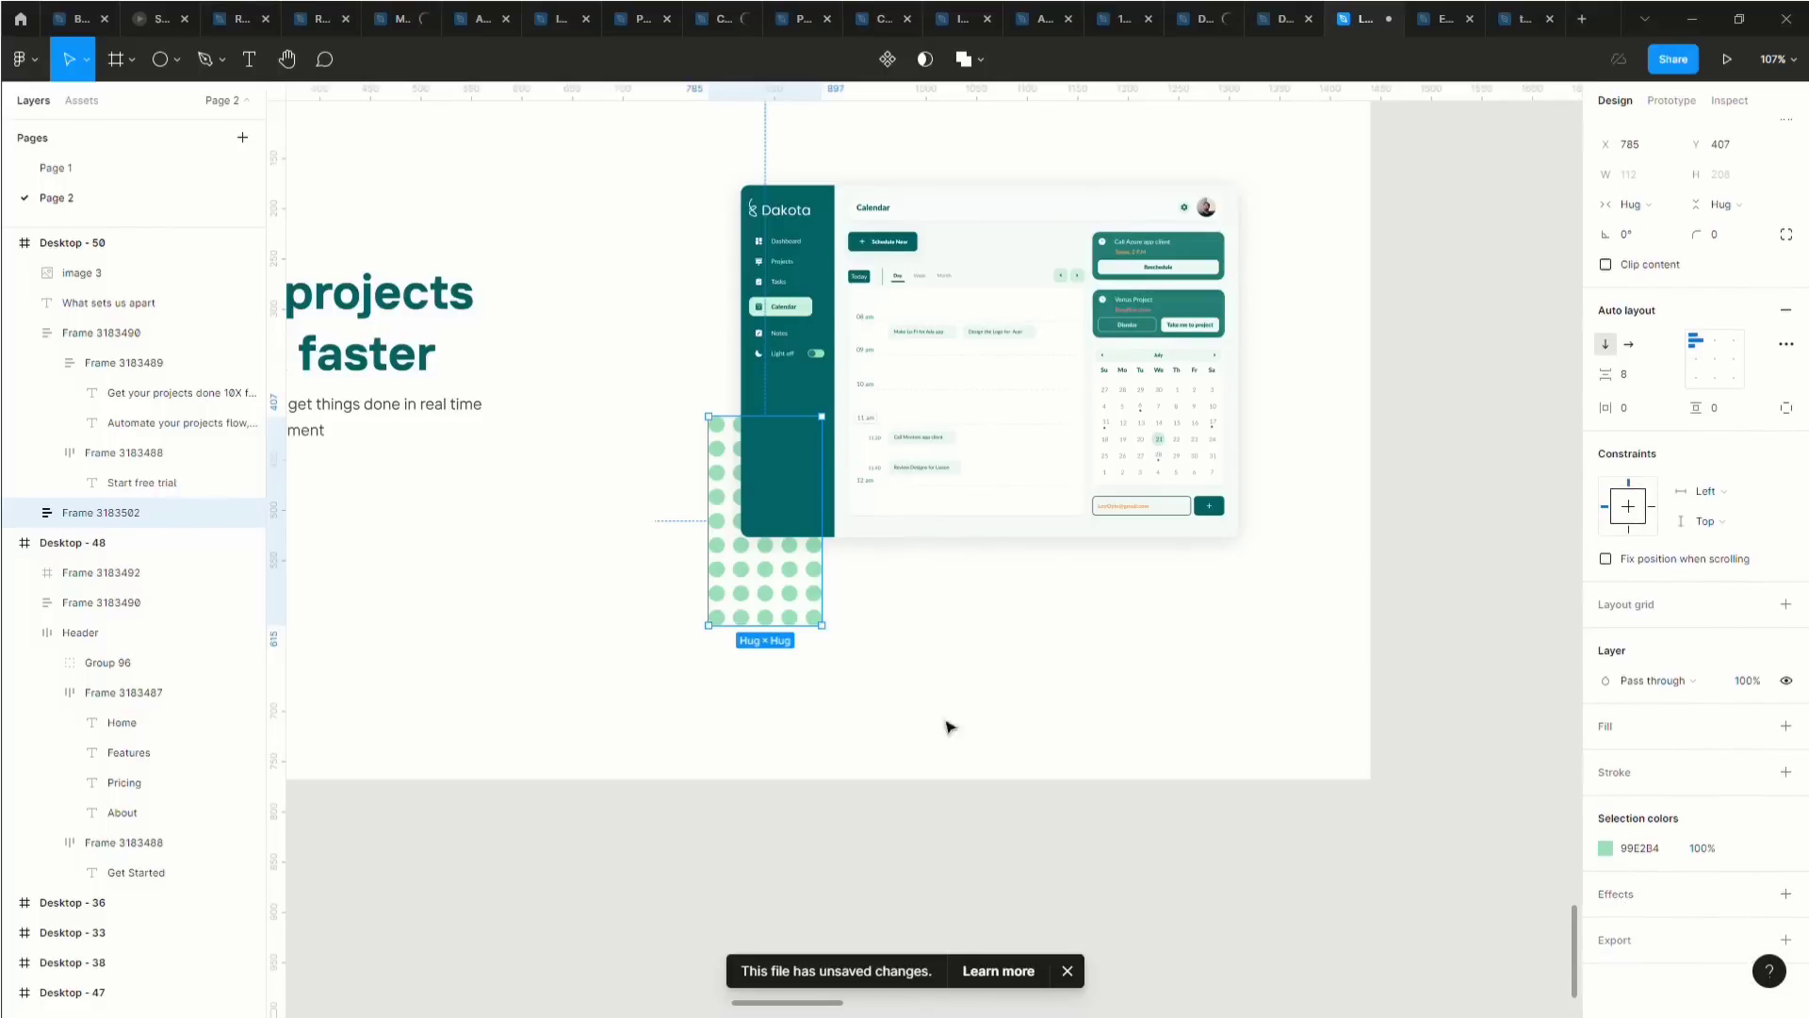
click(1606, 848)
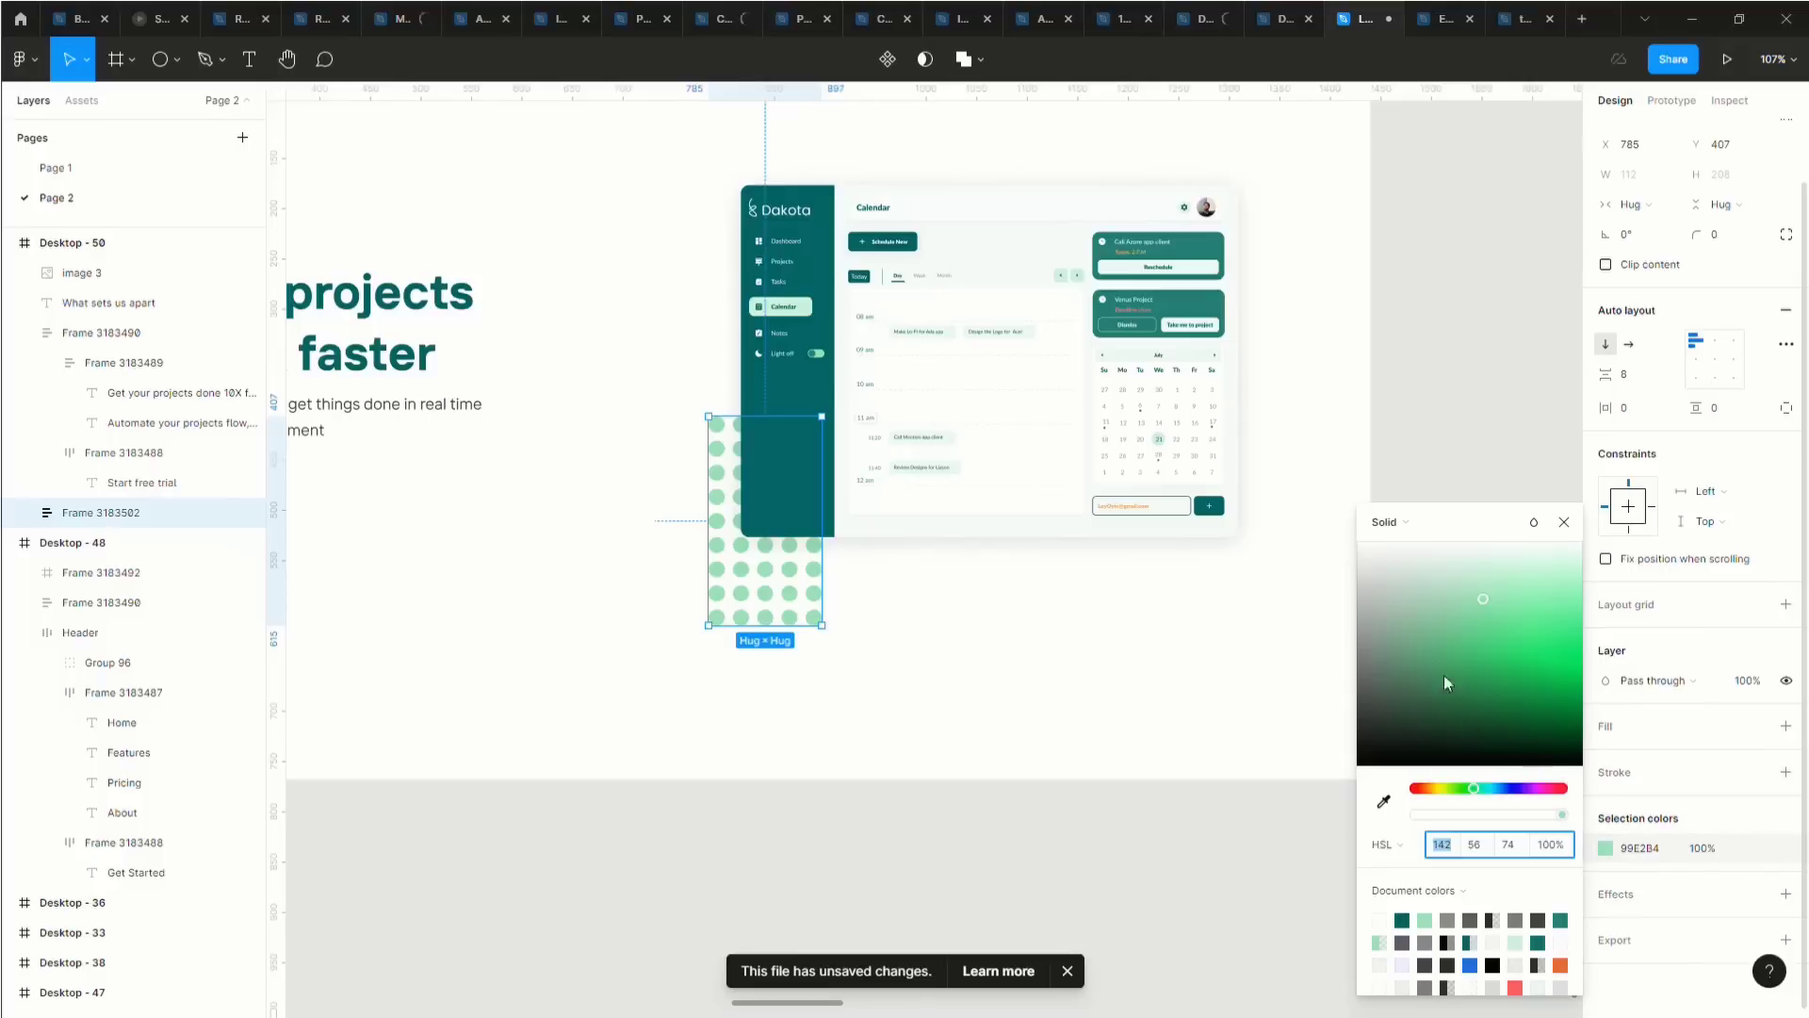
click(1511, 844)
click(1383, 845)
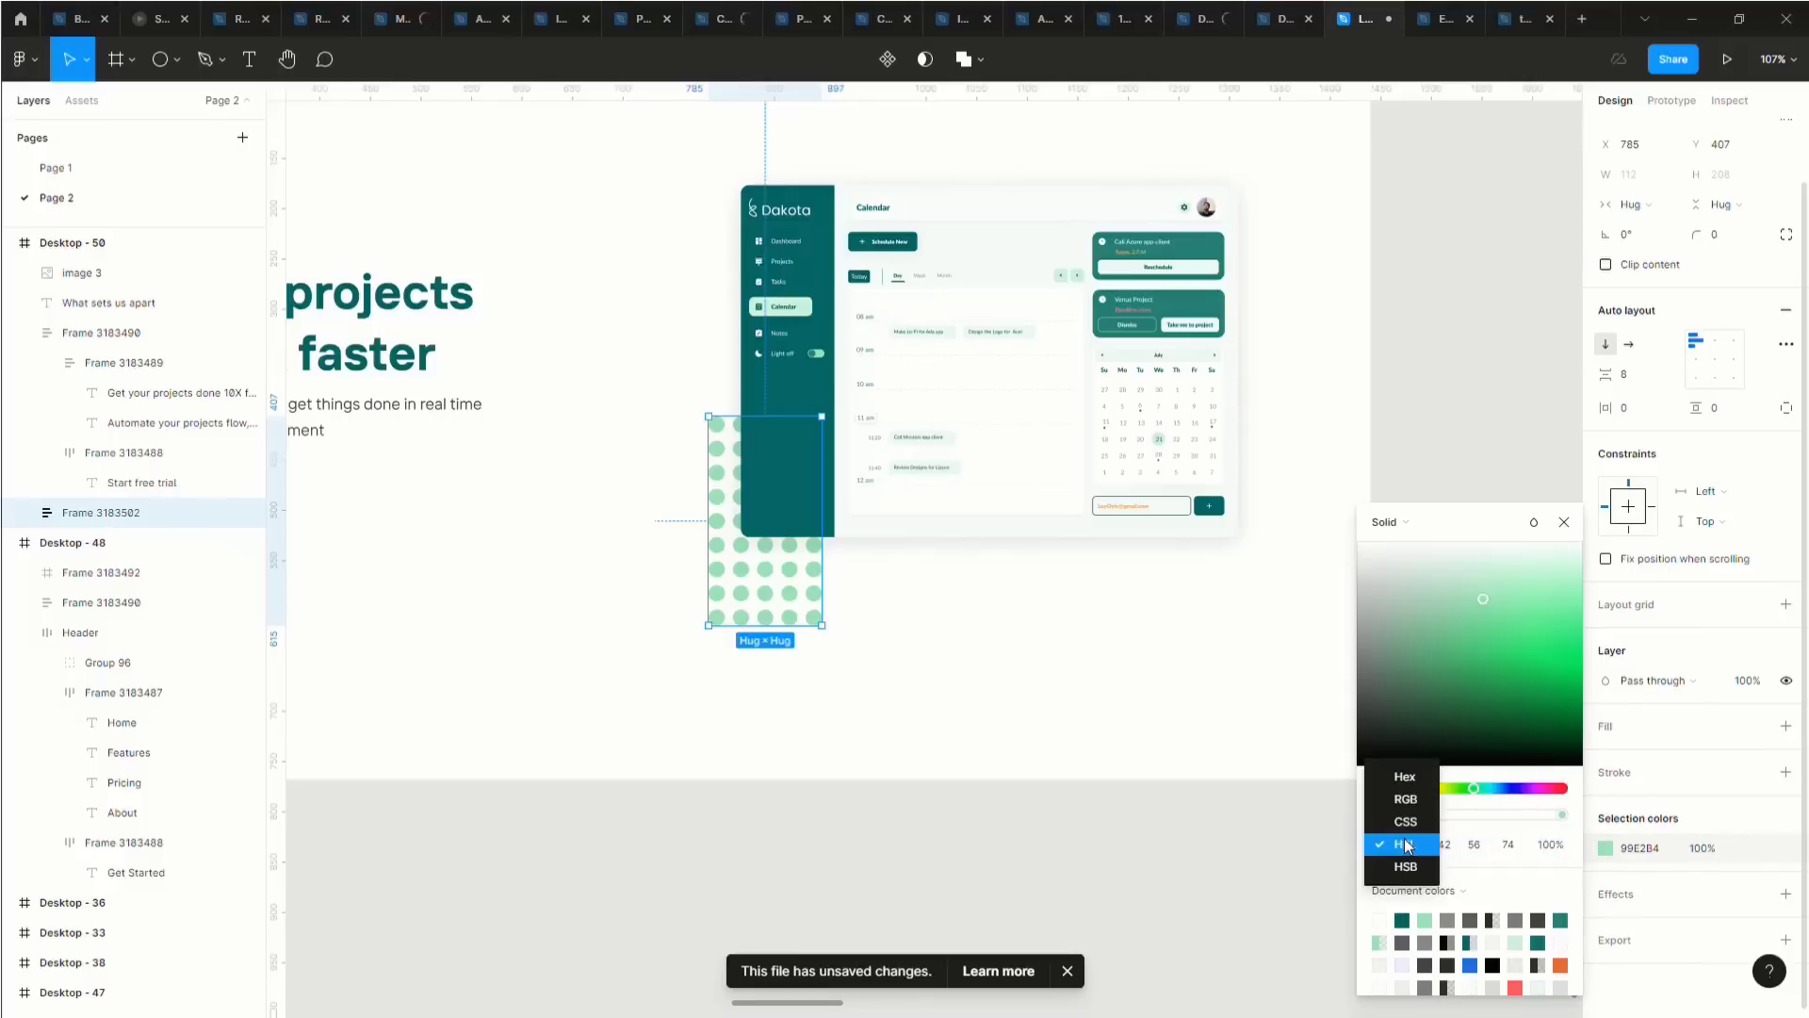
click(1405, 776)
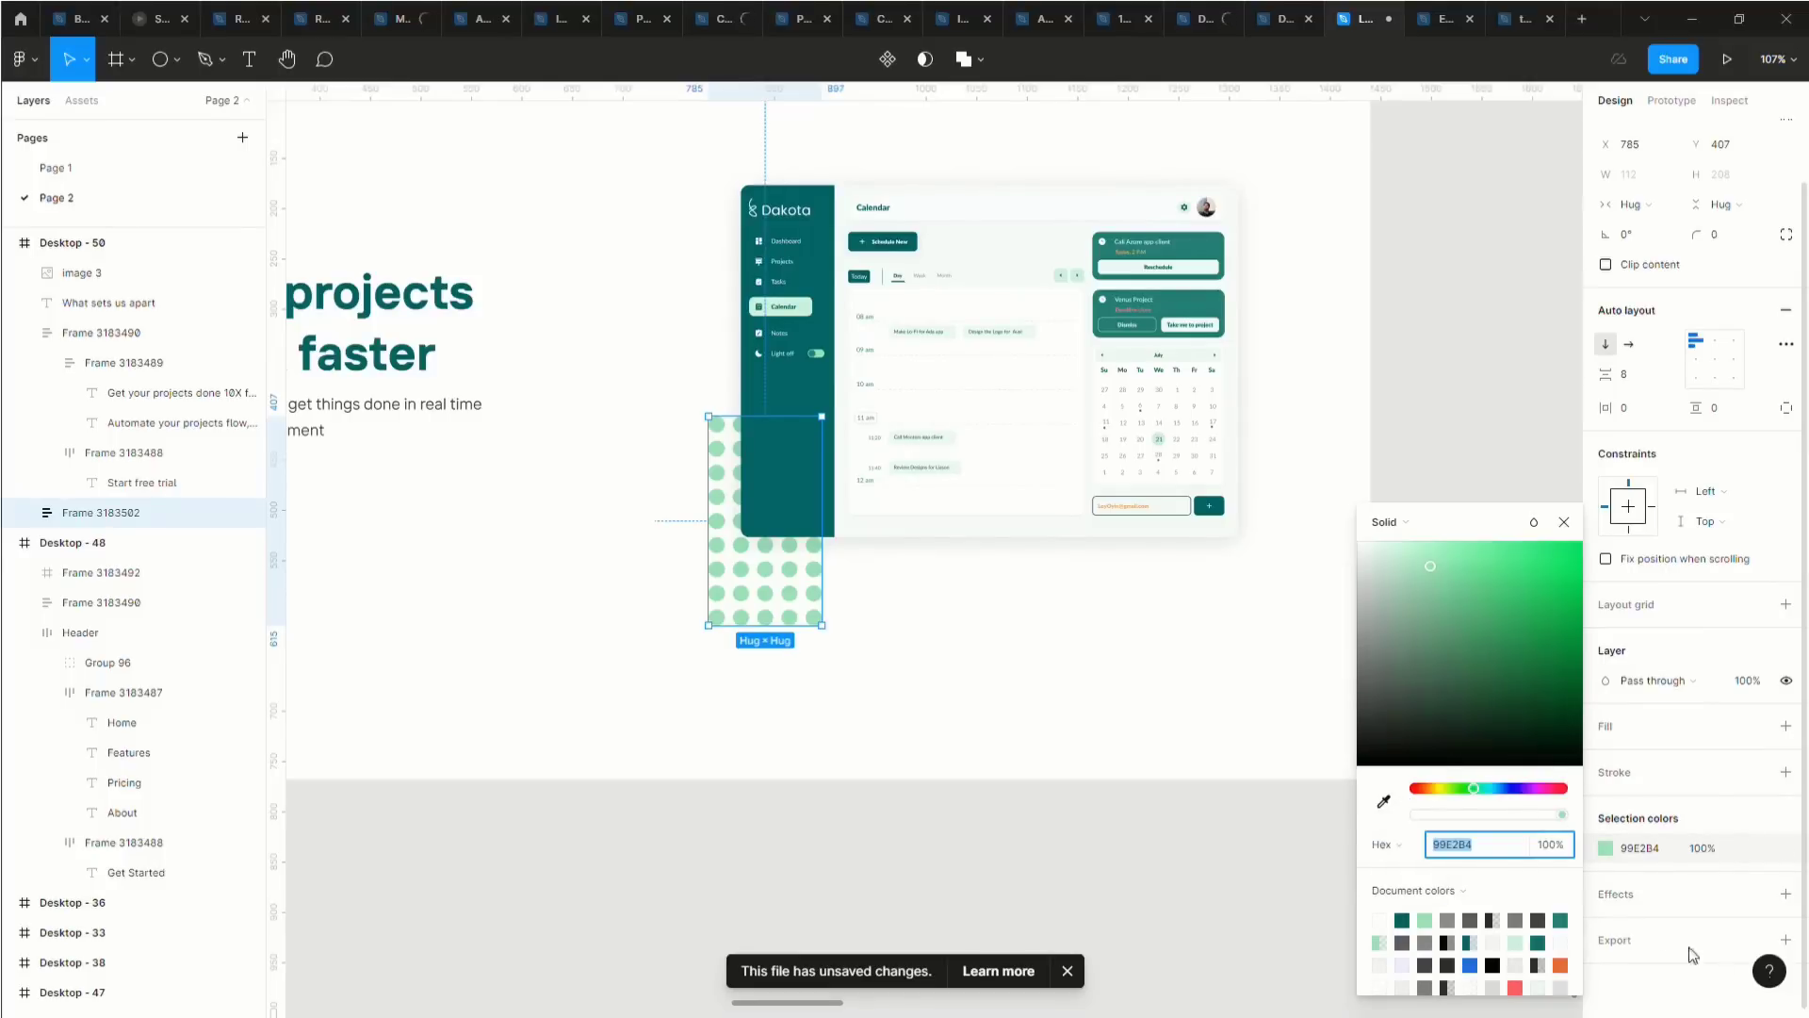
click(1384, 845)
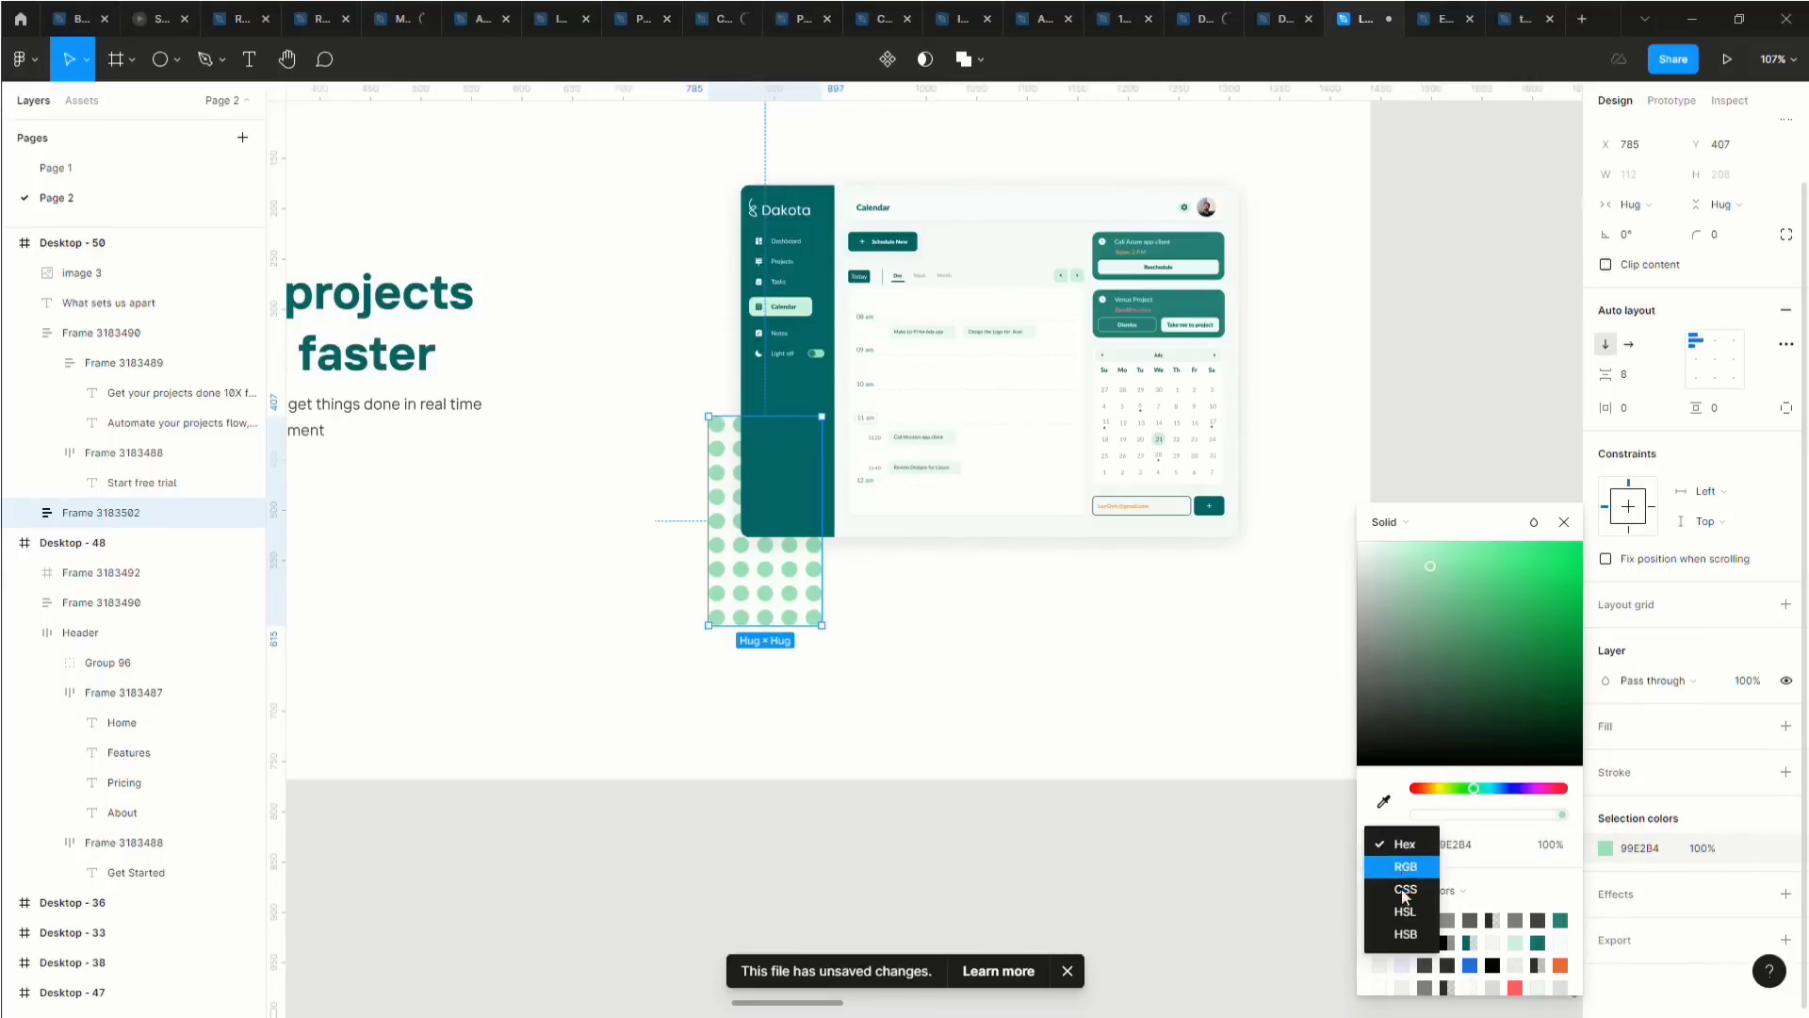
click(1404, 912)
Try HSL lightness values of 84 and 94 on the dots and bring the lightness back to 74.
click(1508, 846)
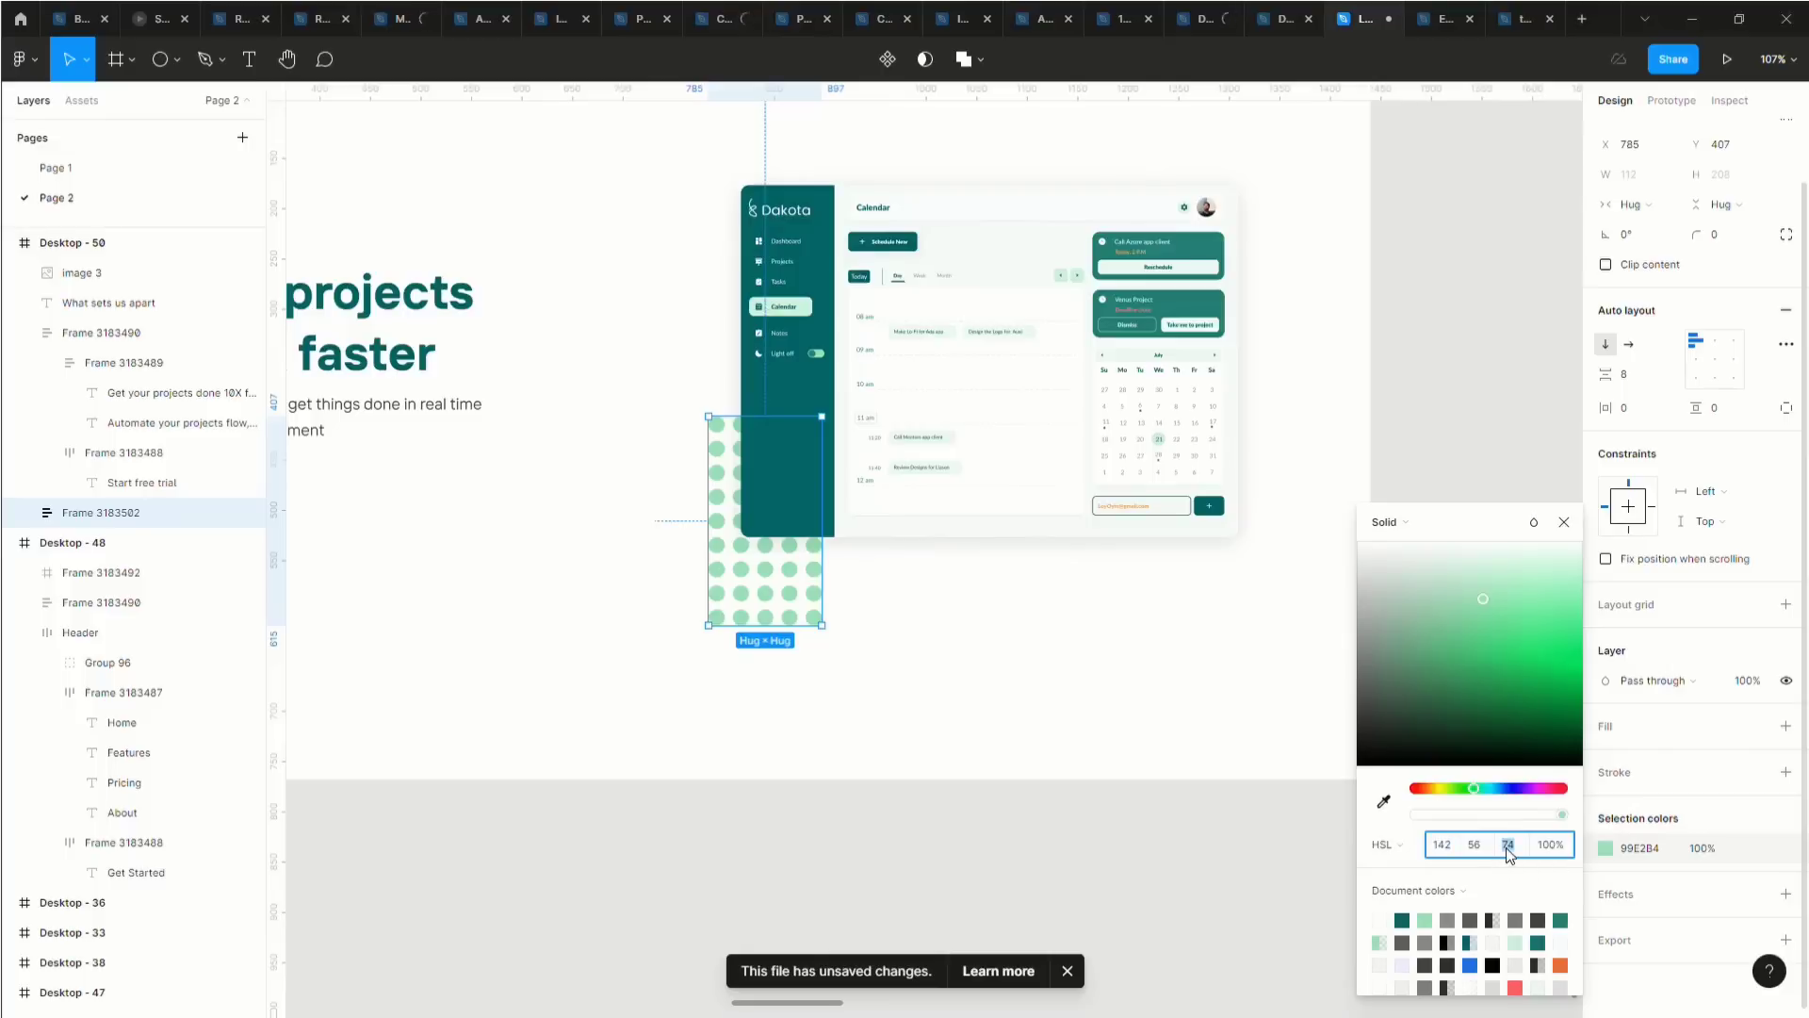
key(shift+Up)
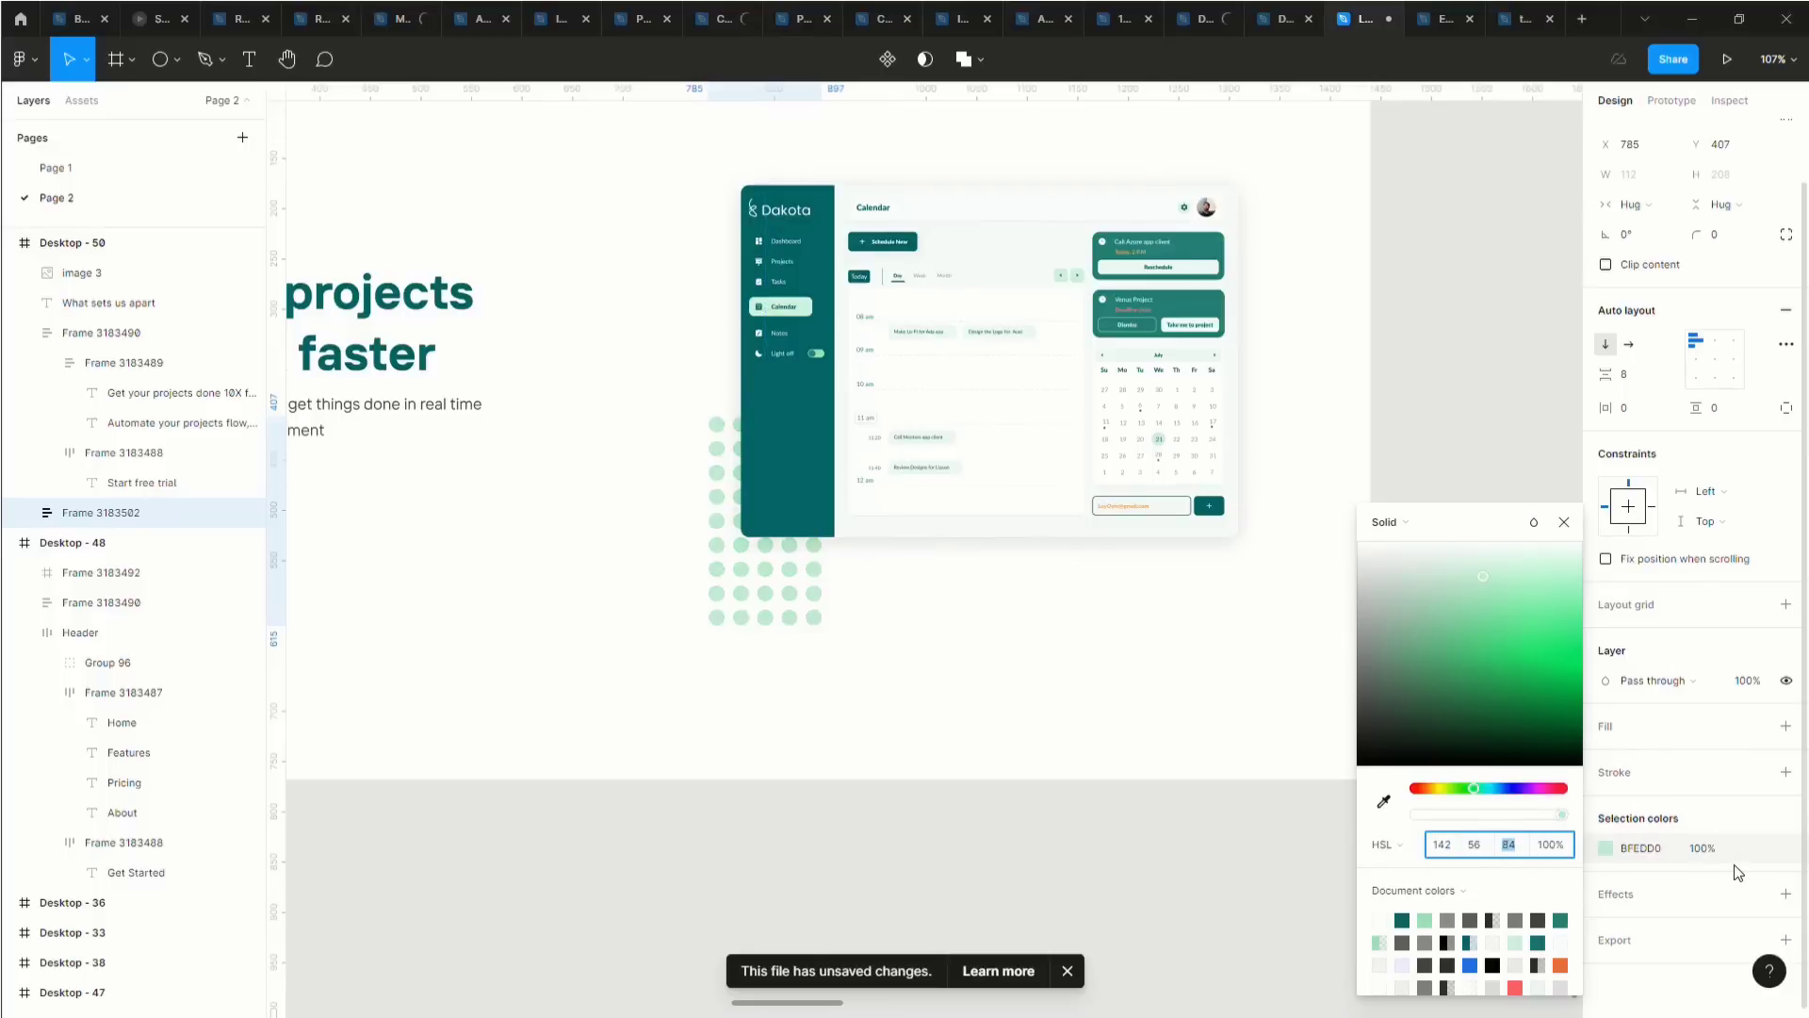
key(shift+Down)
key(shift+Up)
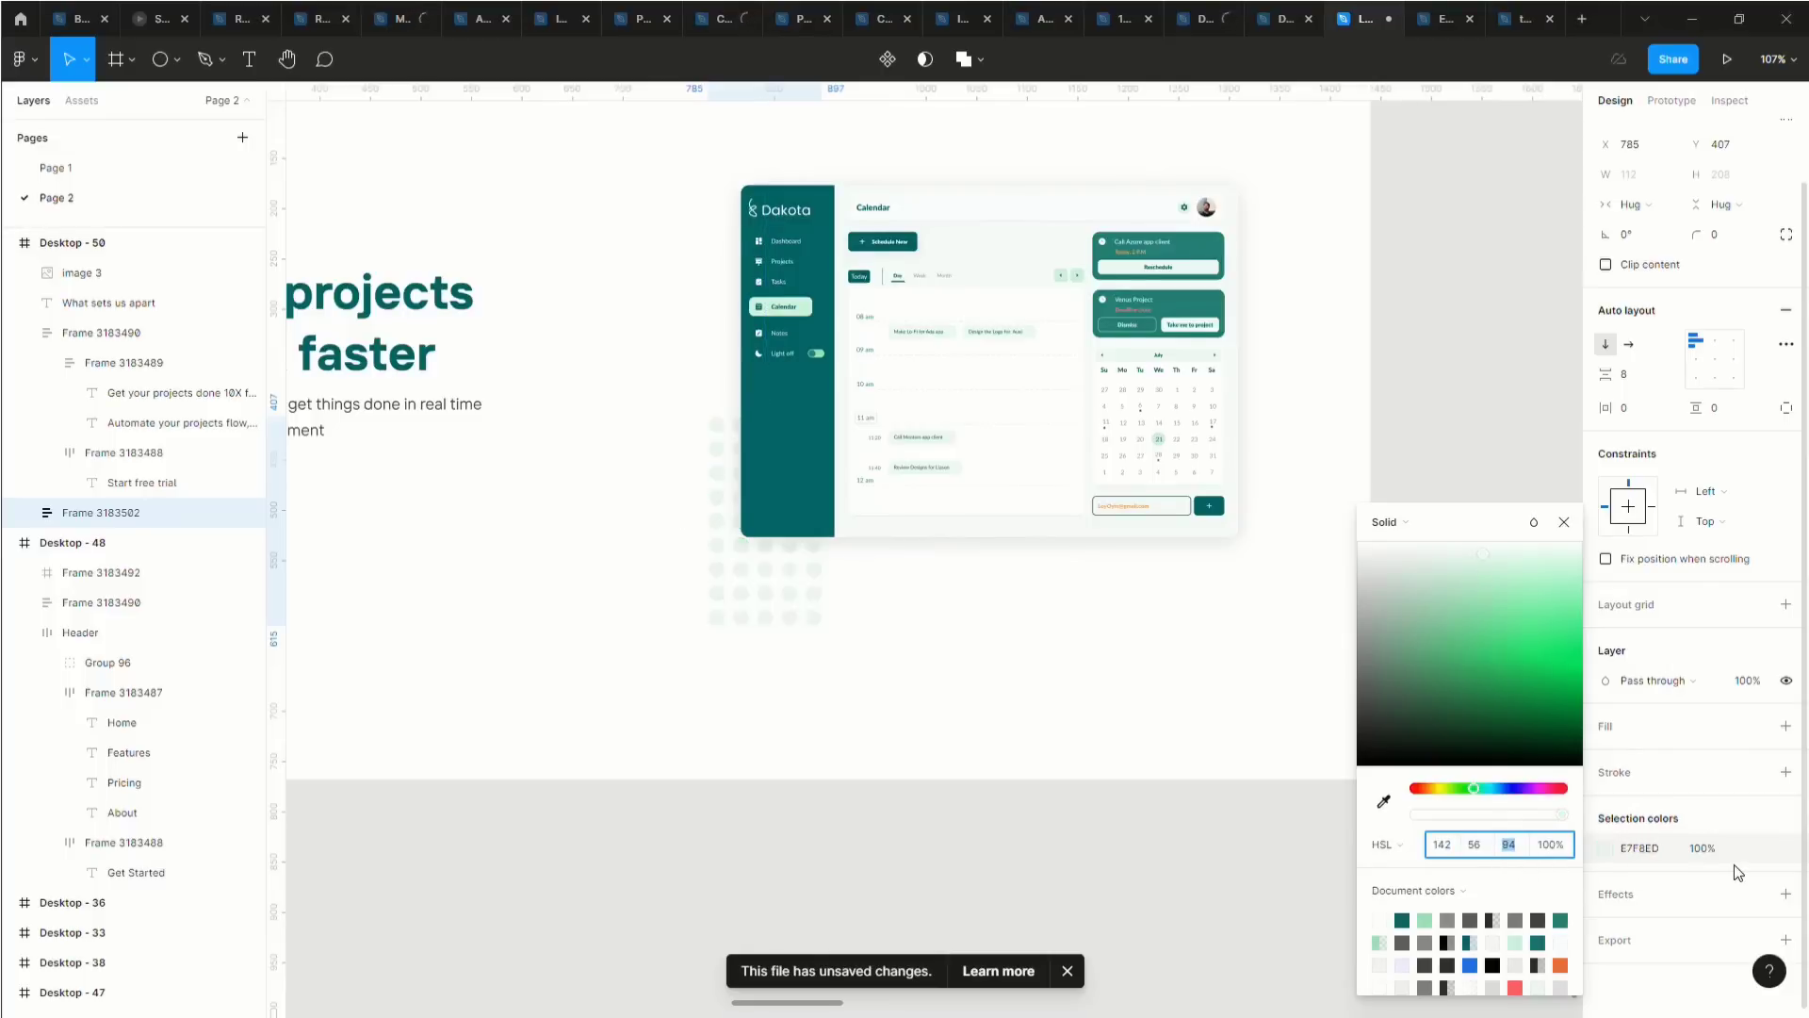
key(shift+Down)
key(shift+Down)
key(shift+Up)
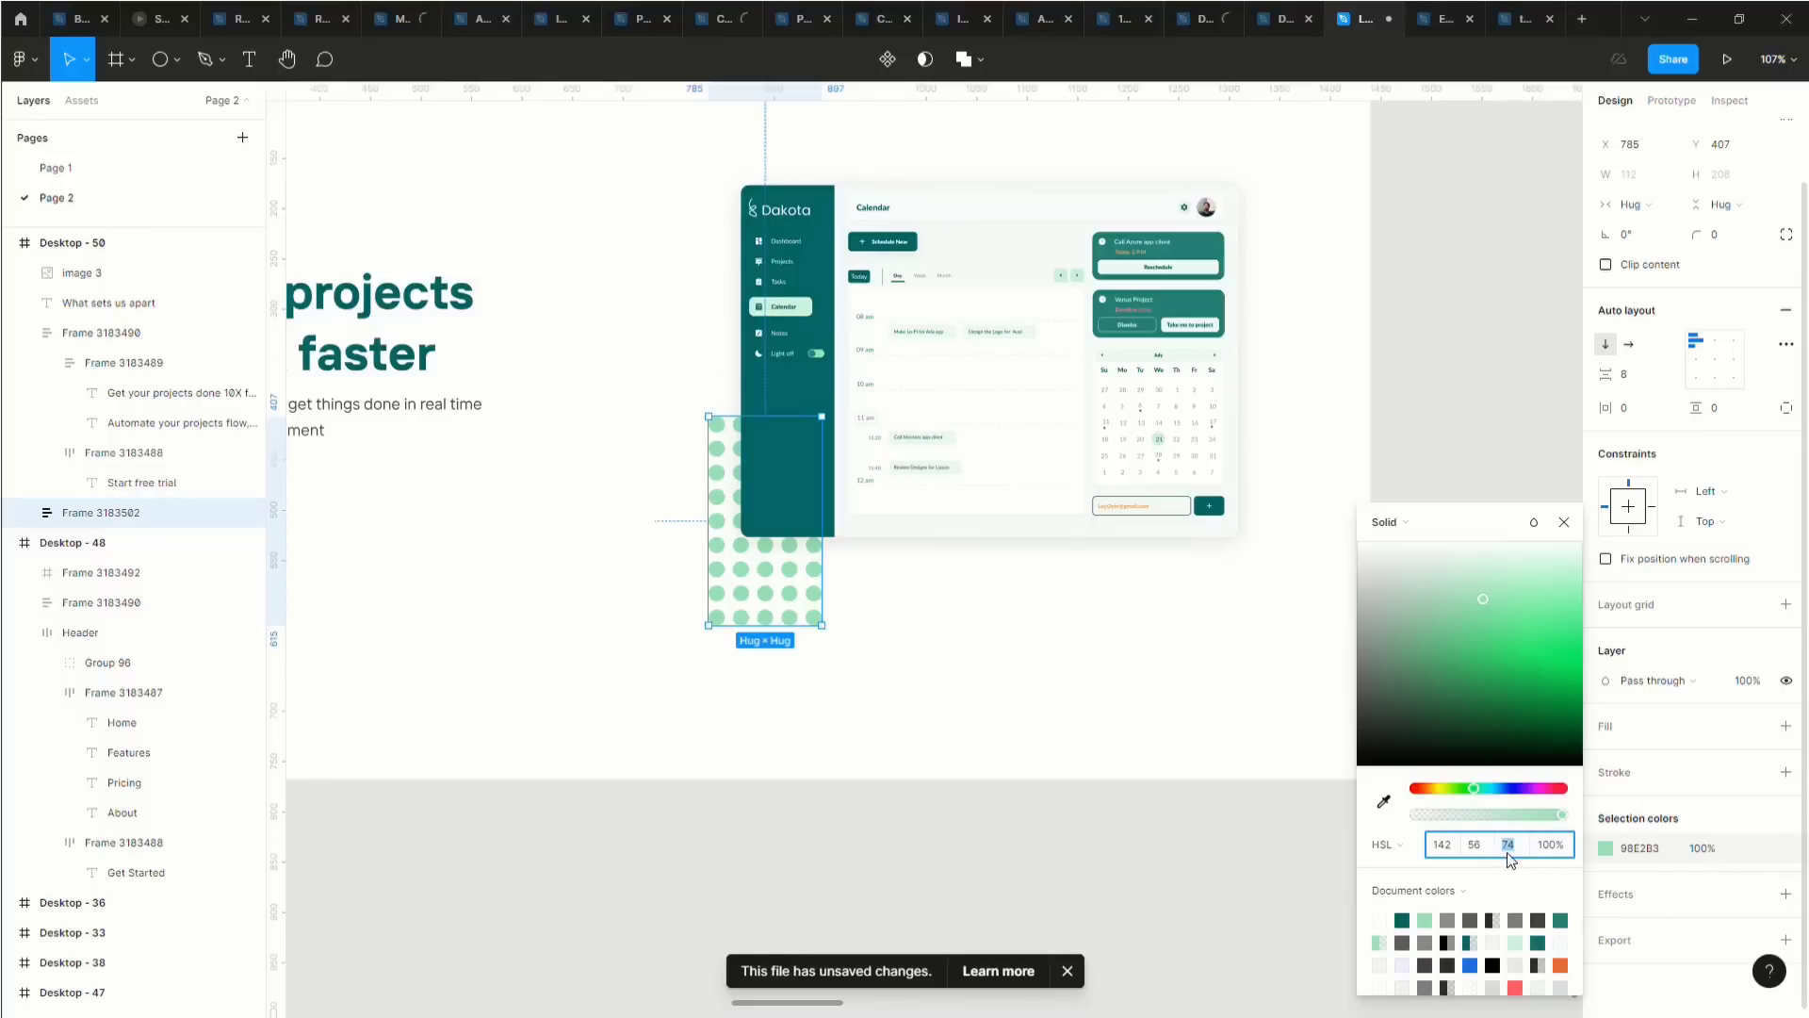
key(Up)
key(shift+Down)
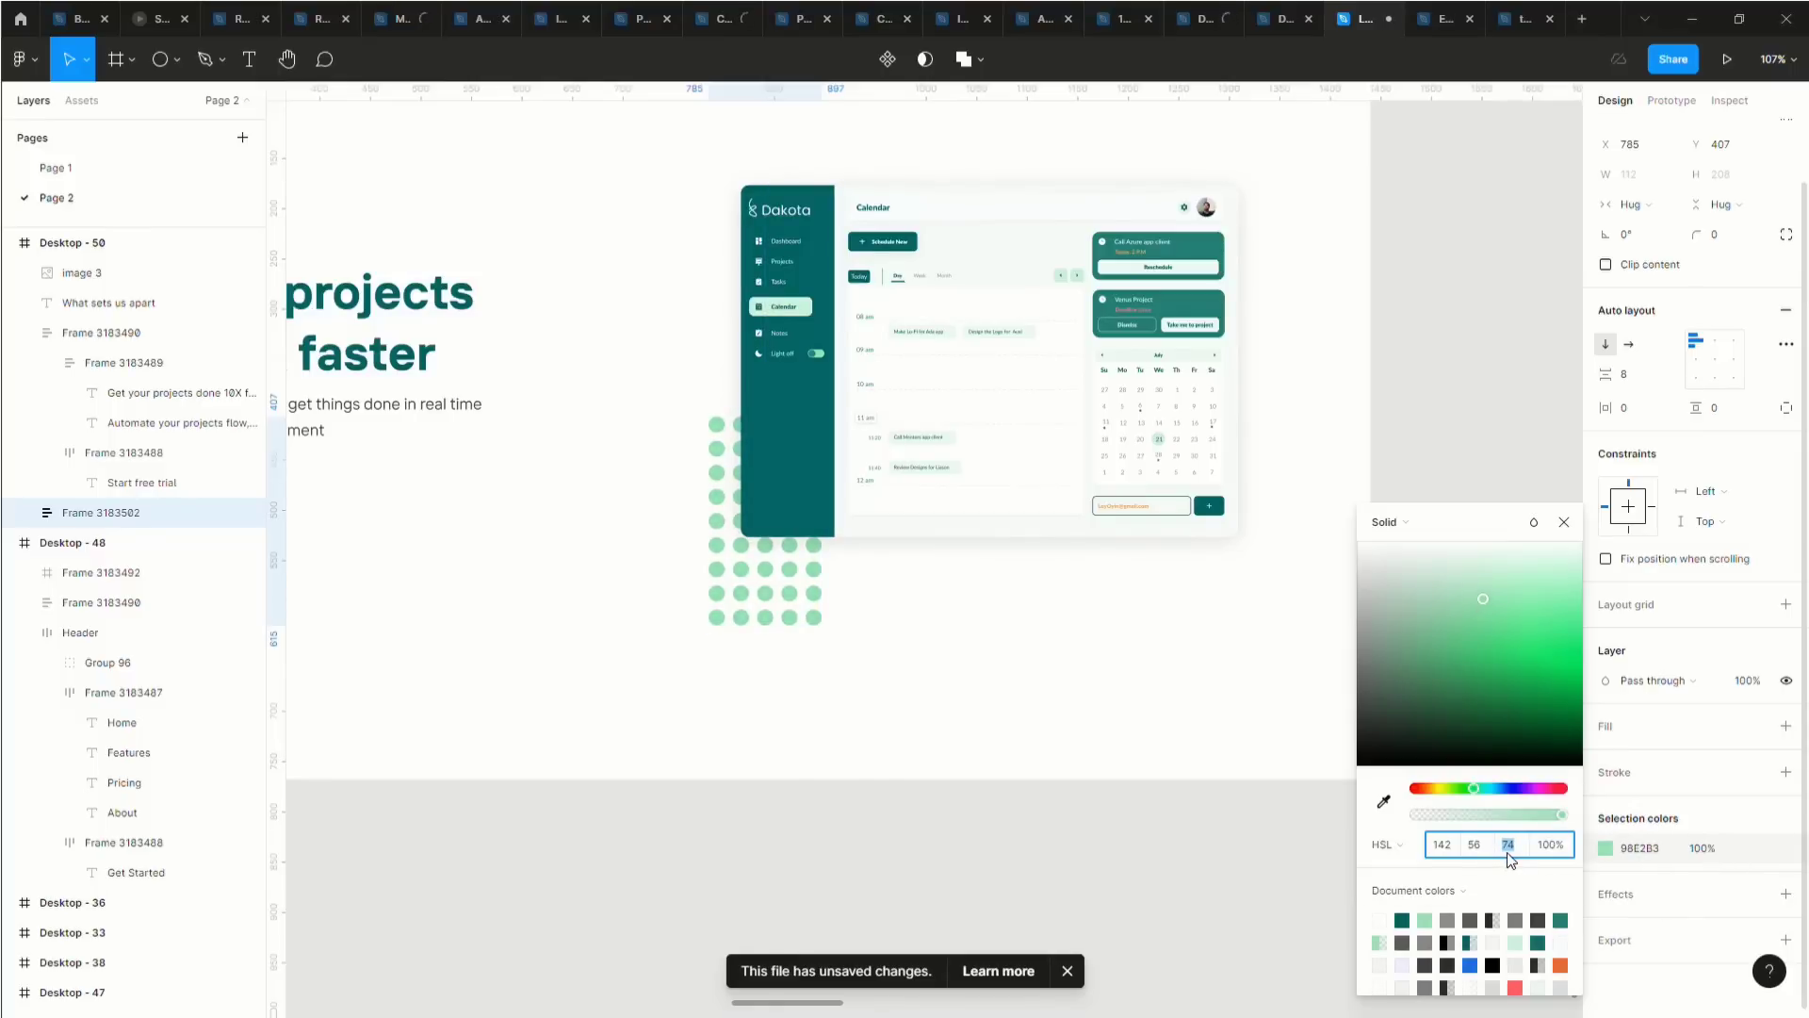
Adjust the dots' HSL saturation up and down and leave it at 58.
click(1480, 841)
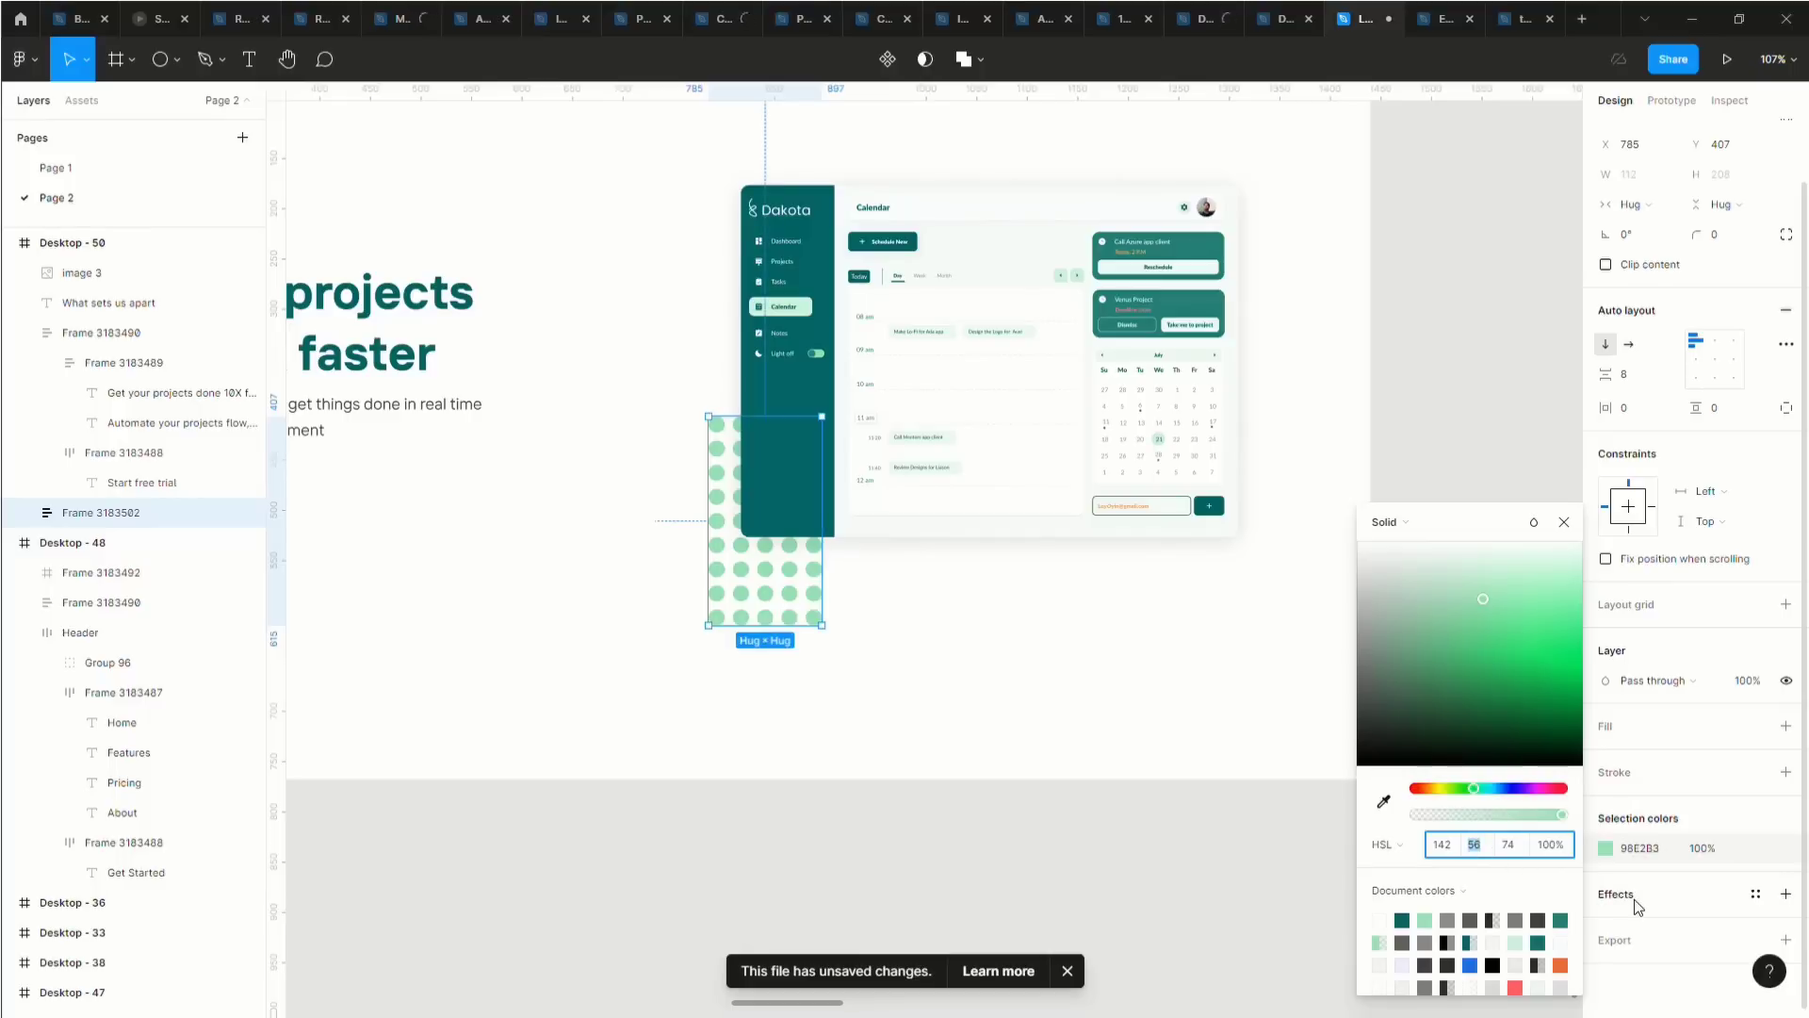
key(Up)
key(Up)
key(Up)
key(Down)
key(Down)
key(Down)
key(Down)
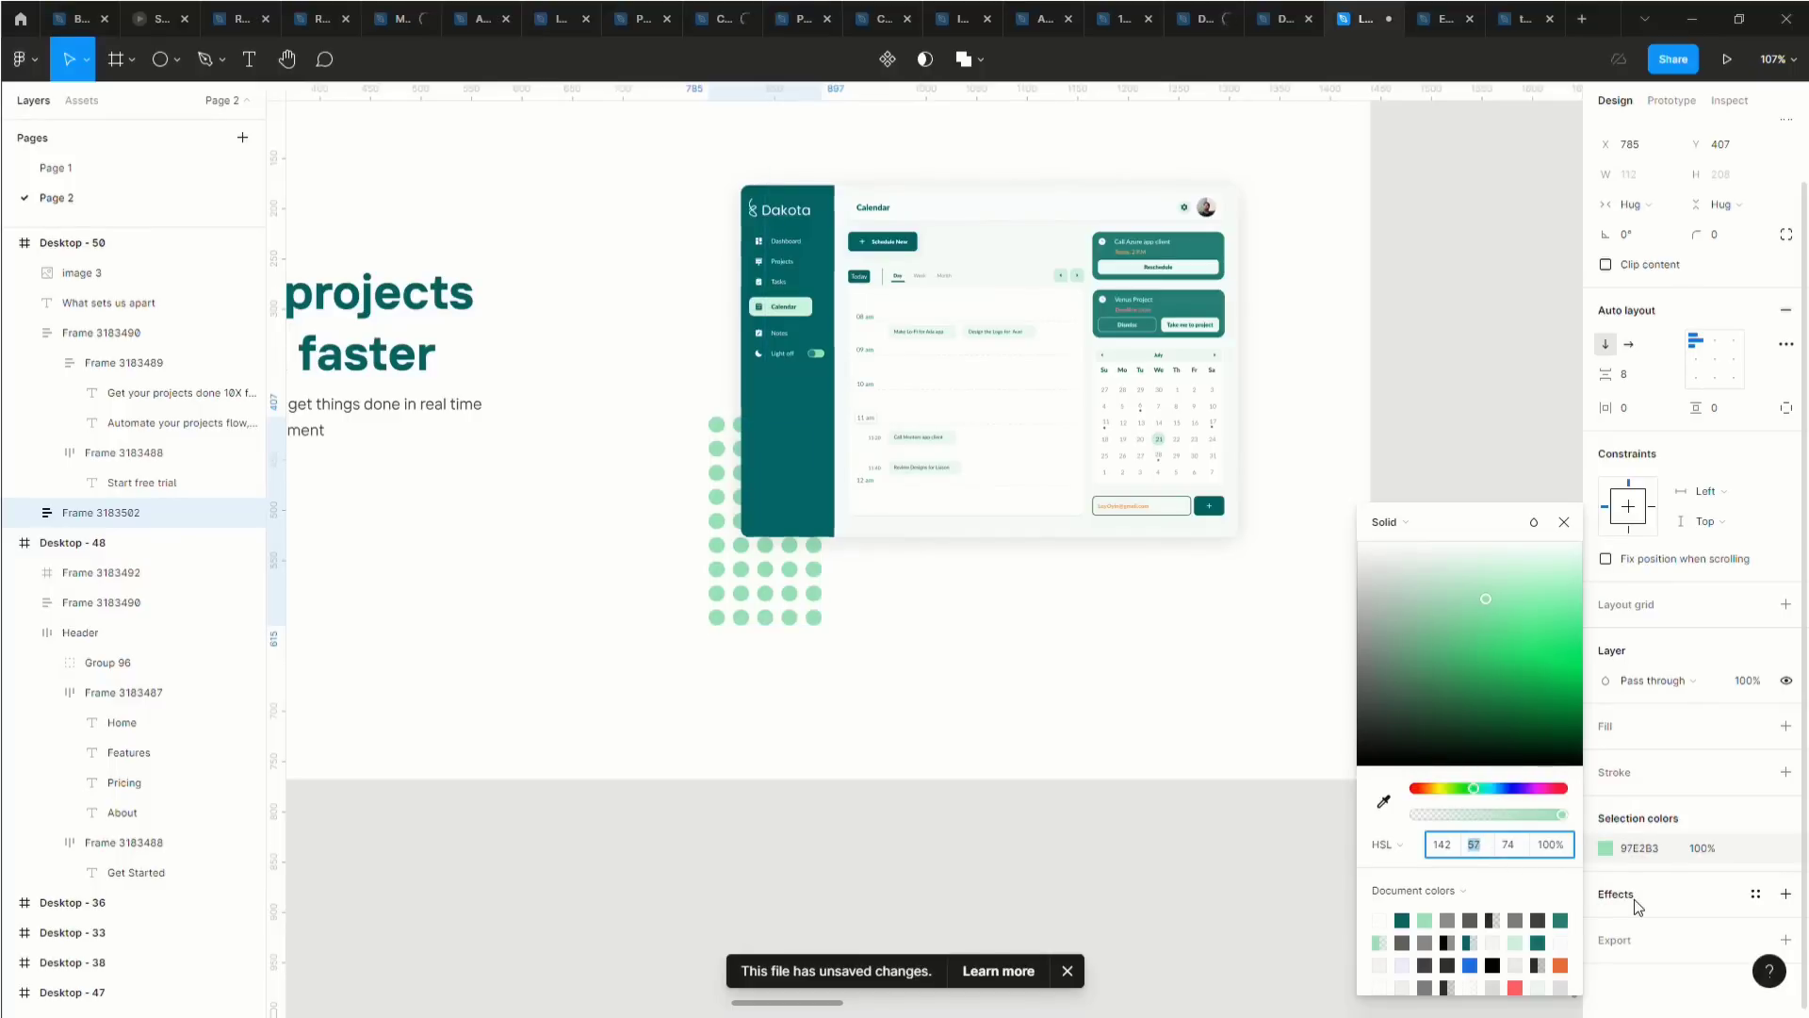
key(Up)
key(Down)
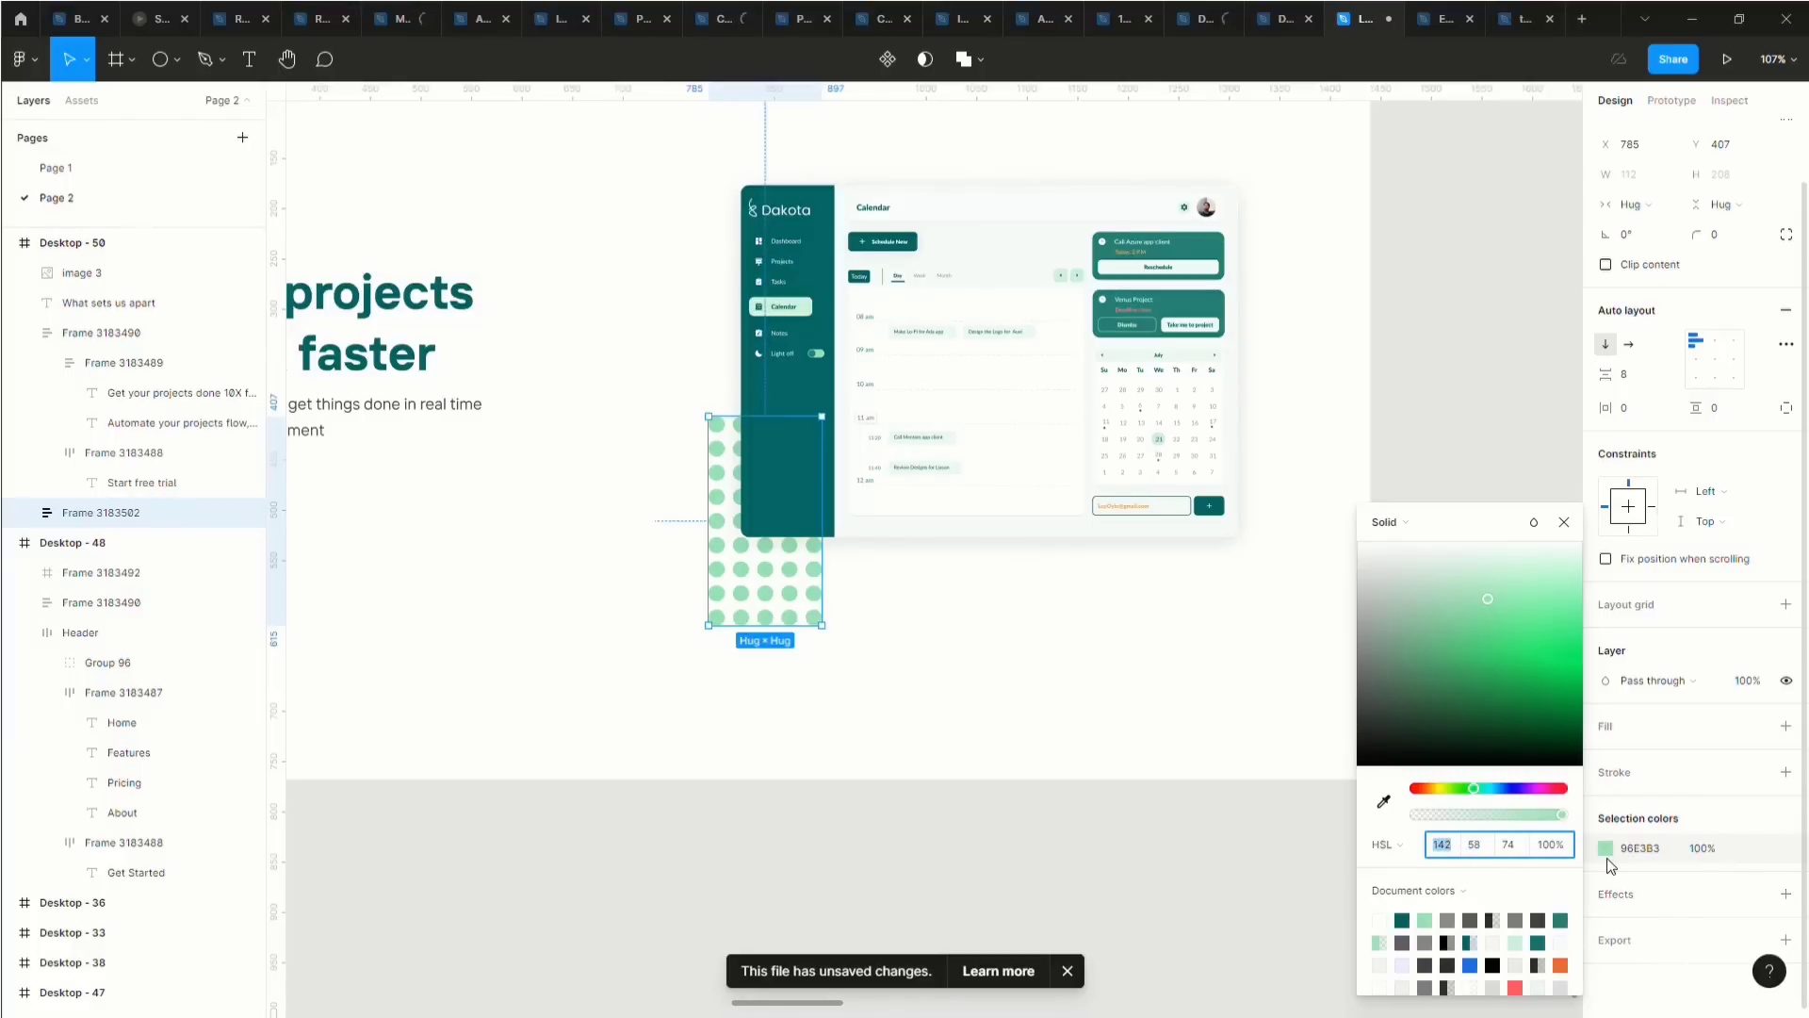
Try raising the dots' HSL hue step by step to purple at 254.
key(Up)
key(Up)
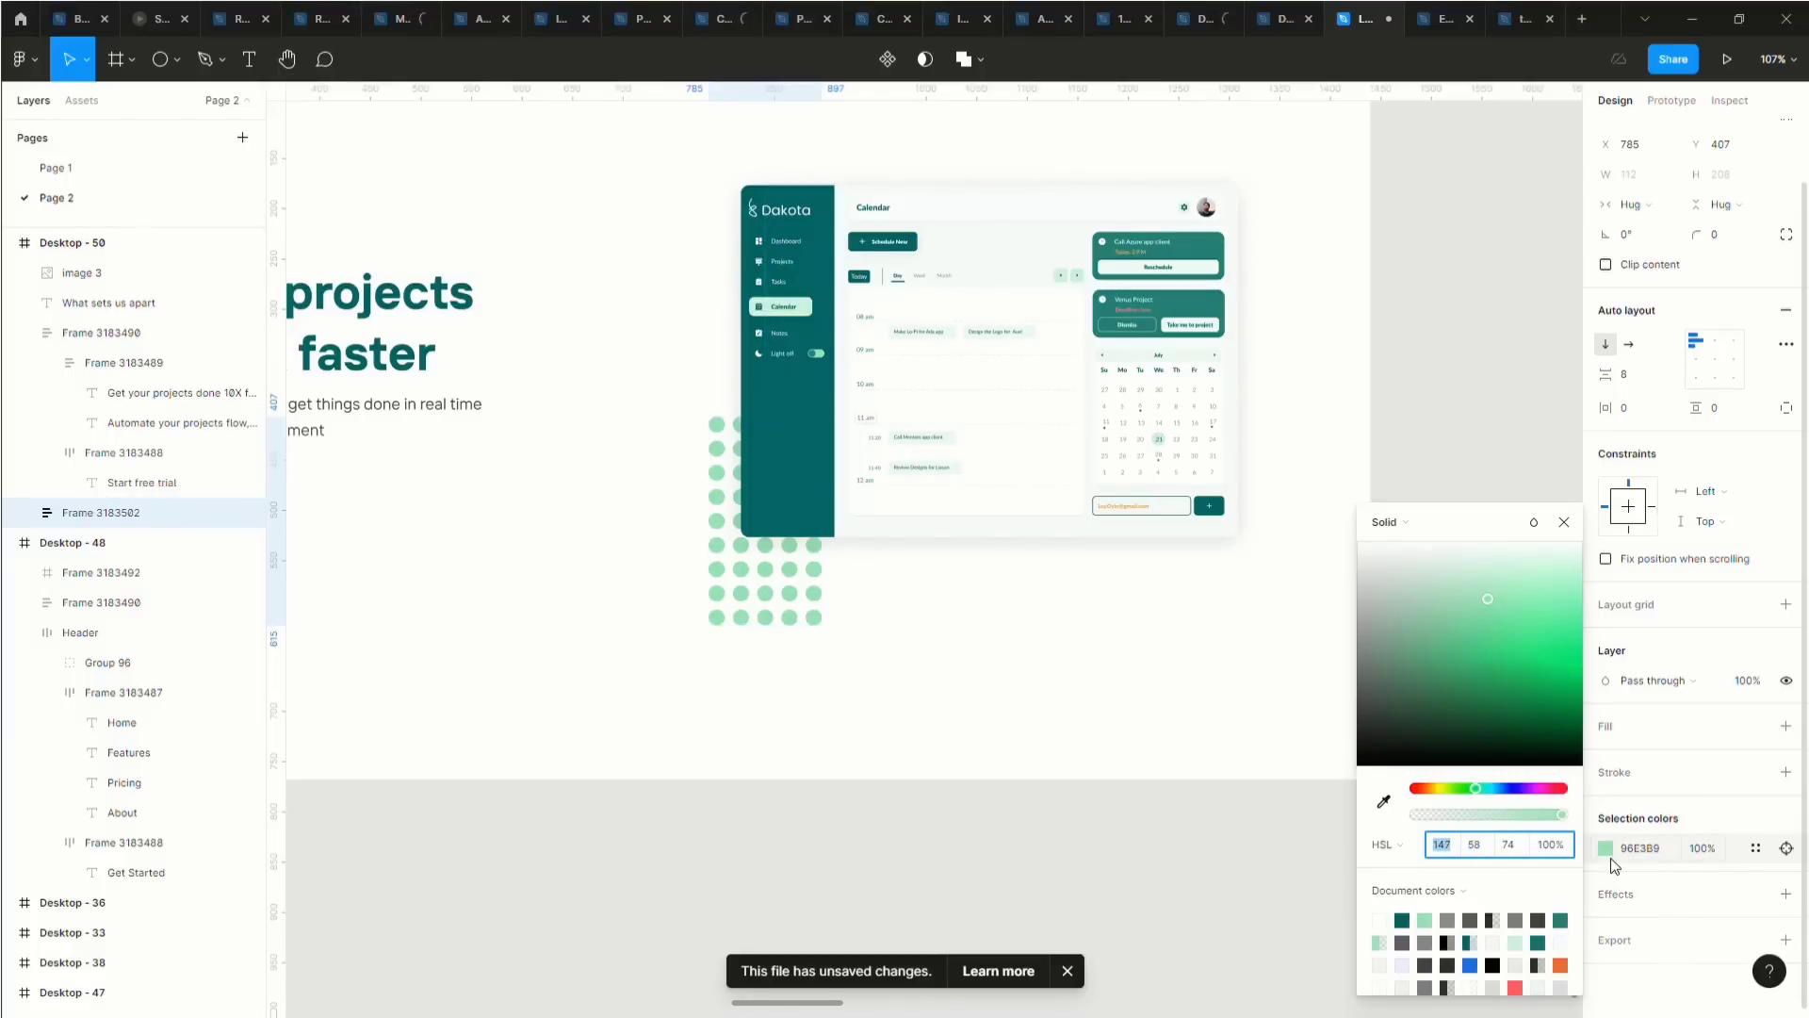
key(Up)
key(Up)
key(Up)
key(Up)
key(Up)
key(Up)
key(Up)
key(Up)
key(Up)
key(Up)
key(Up)
key(Up)
key(Up)
key(Up)
key(Up)
key(Up)
key(Up)
key(Up)
key(Up)
key(Up)
key(Up)
key(Up)
key(Up)
key(Up)
key(Up)
key(Up)
key(Up)
key(Up)
key(Up)
key(Up)
key(Up)
key(Up)
key(Up)
key(Up)
key(Up)
key(Up)
key(Up)
key(Up)
key(Up)
key(Up)
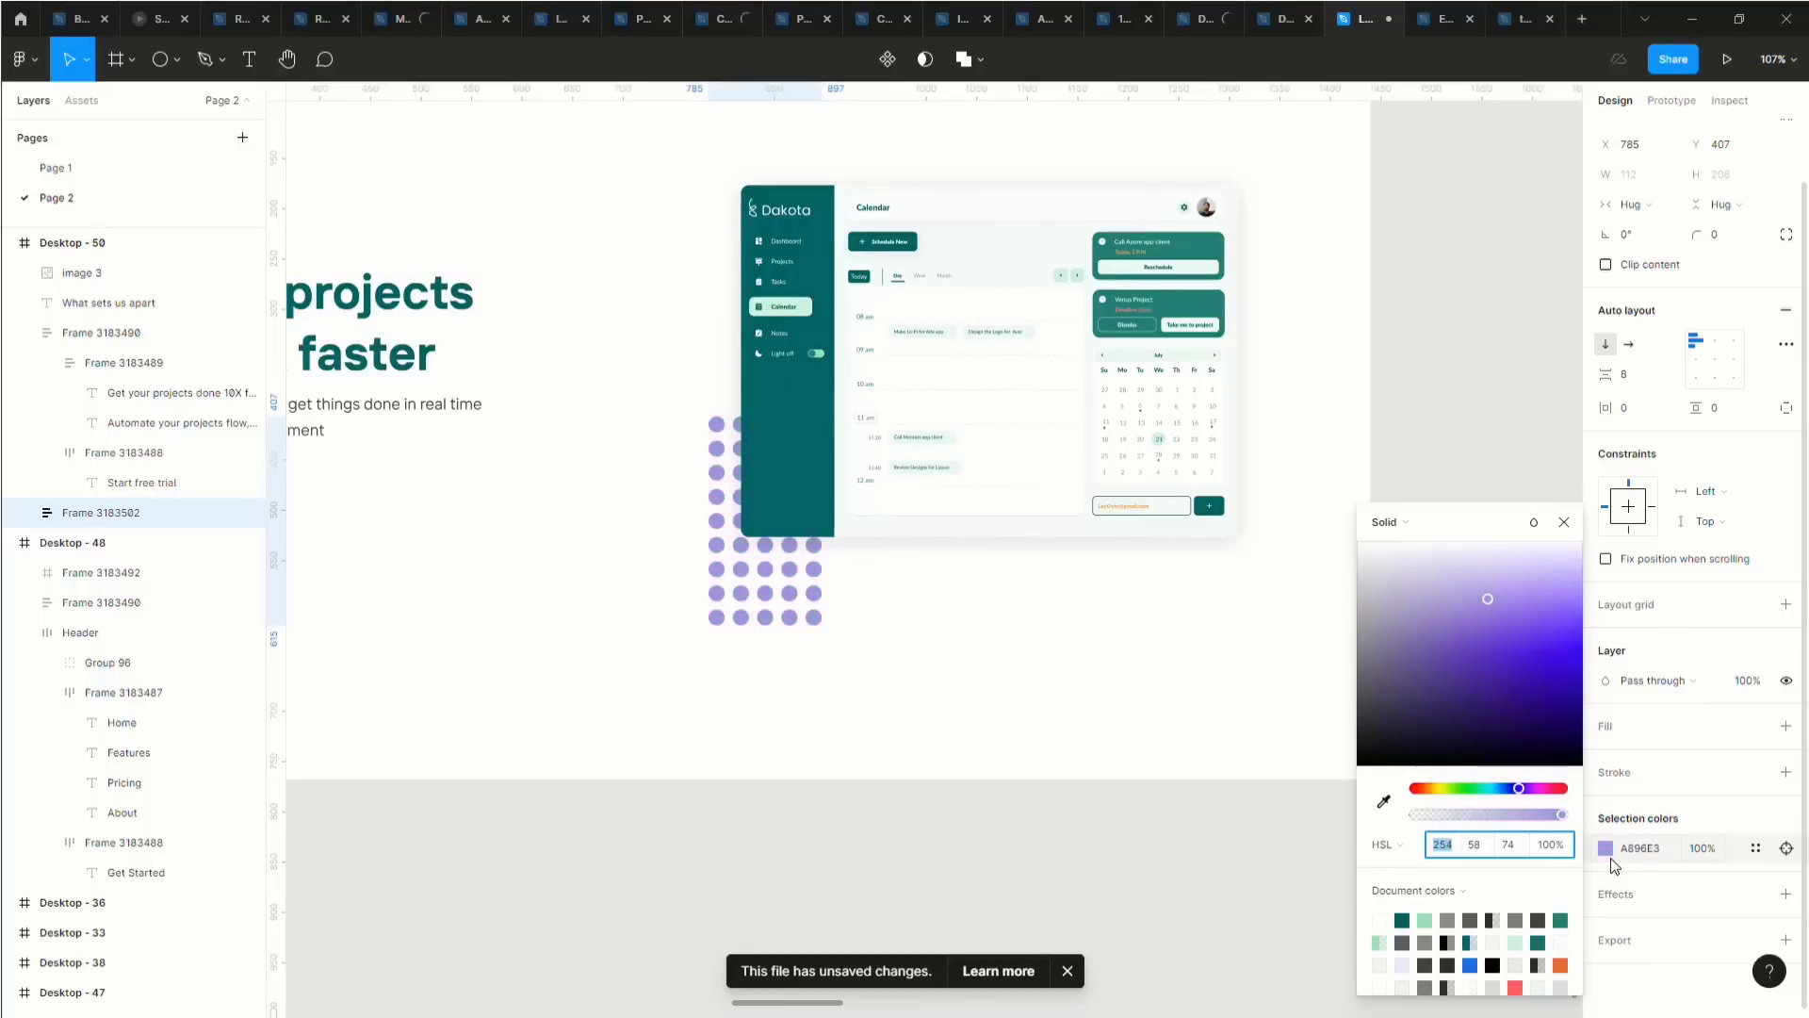
Lower the dots' HSL hue step by step back to green at 142.
key(Down)
key(Down)
key(Down)
key(Down)
key(Down)
key(Down)
key(Down)
key(Down)
key(Down)
key(Down)
key(Down)
key(Down)
key(Down)
key(Down)
key(Down)
key(Down)
key(Down)
key(Down)
key(Down)
key(Down)
key(Down)
key(Down)
key(Down)
key(Down)
key(Down)
key(Down)
key(Down)
key(Down)
key(Down)
key(Down)
key(Down)
key(Down)
key(Down)
key(Down)
key(Down)
key(Down)
key(Down)
key(Down)
key(Down)
key(Down)
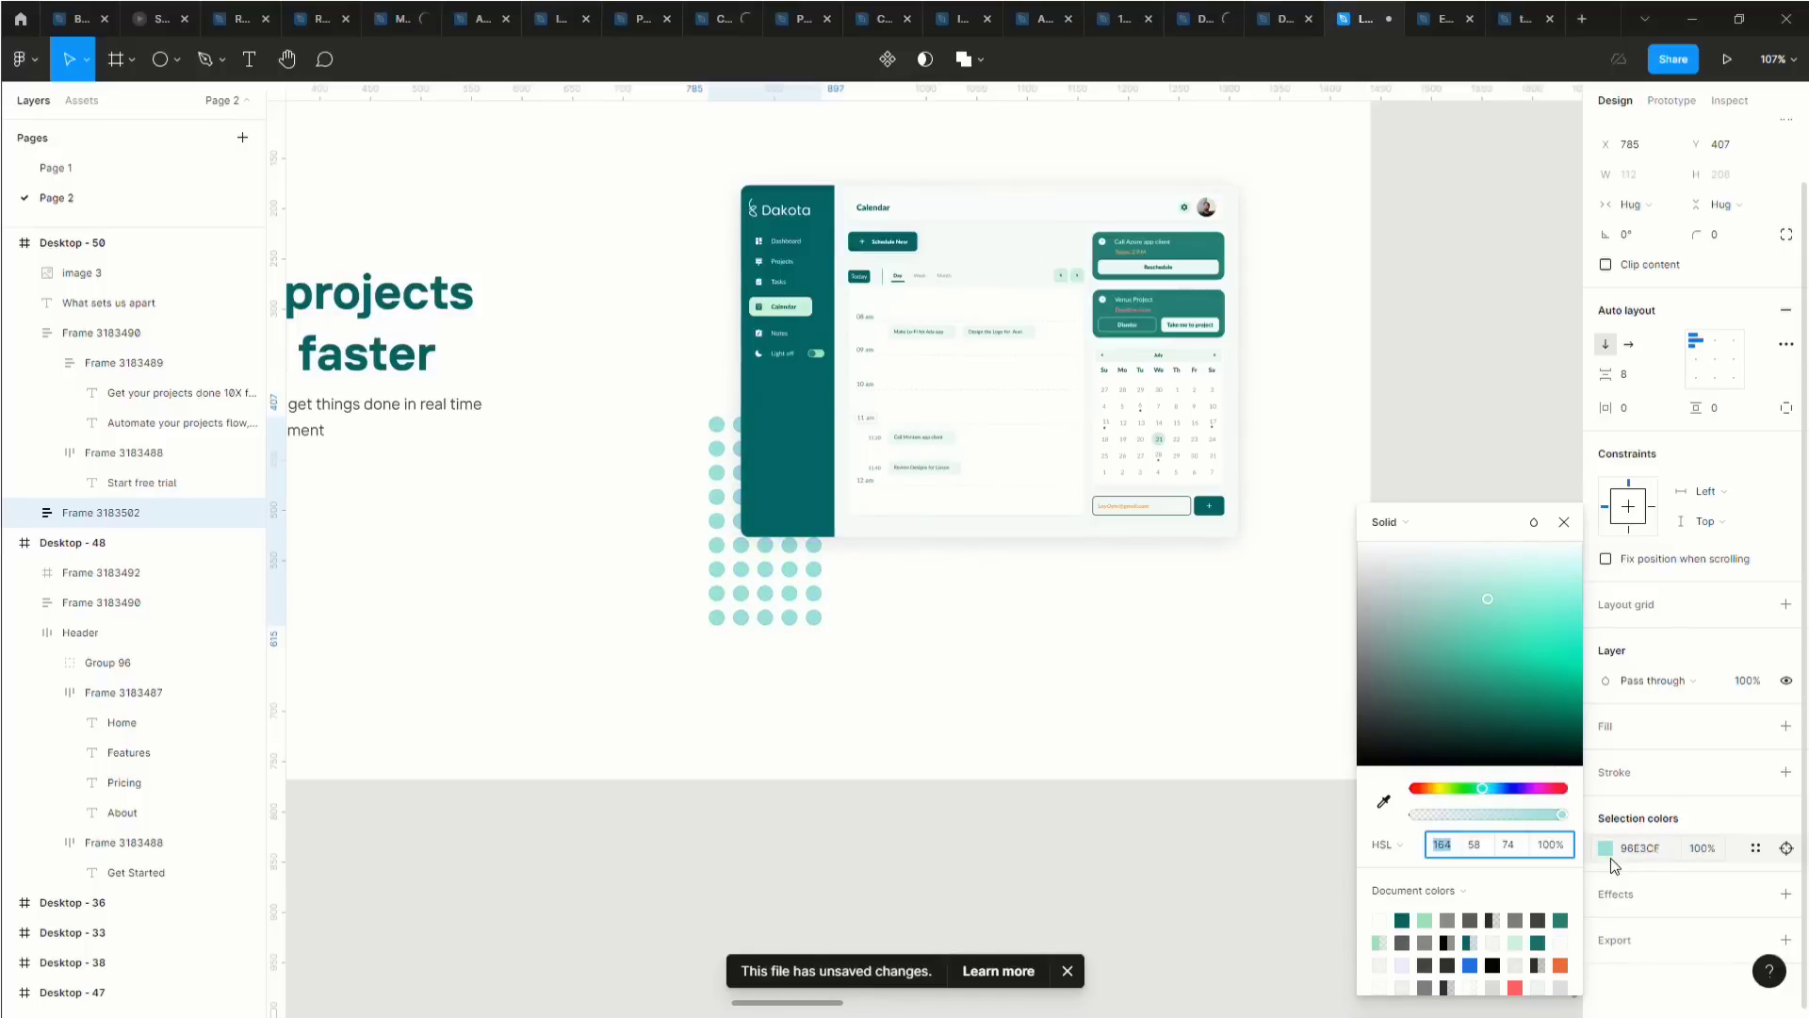
key(Down)
key(Down)
key(Down)
key(Down)
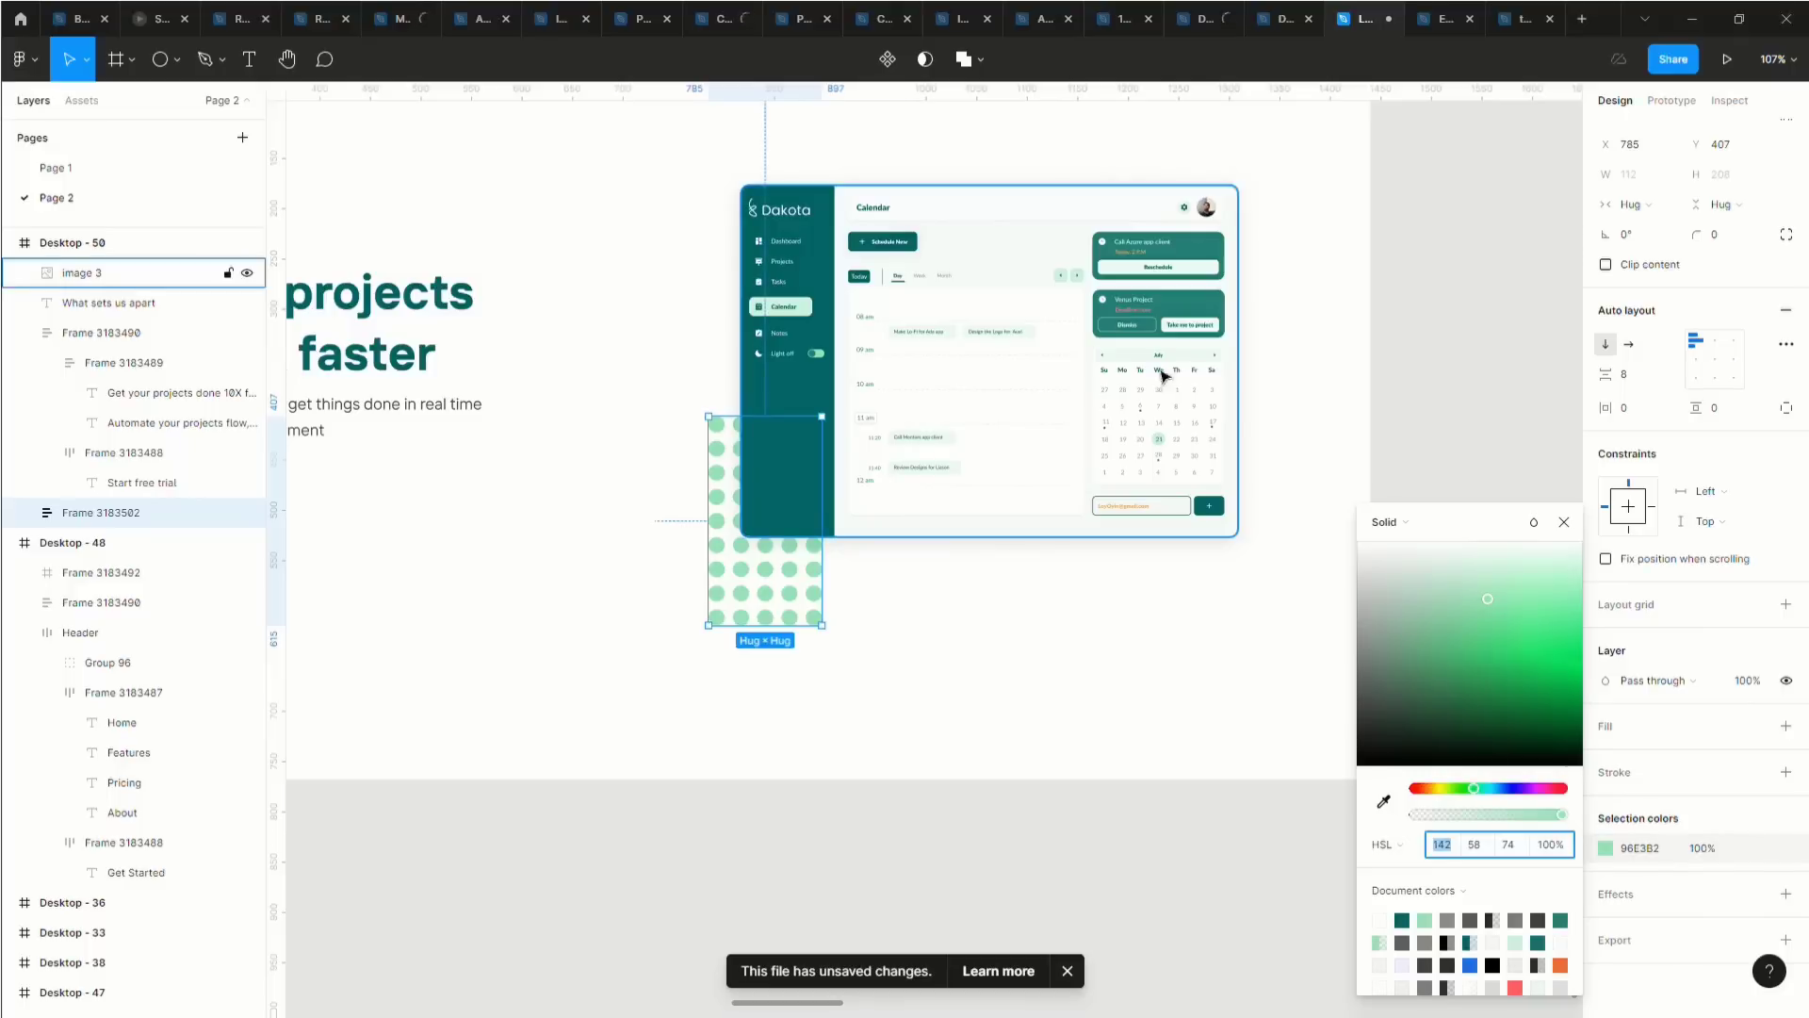
Raise the dots' HSL lightness until their colour is E3F8EA.
click(1508, 845)
key(Up)
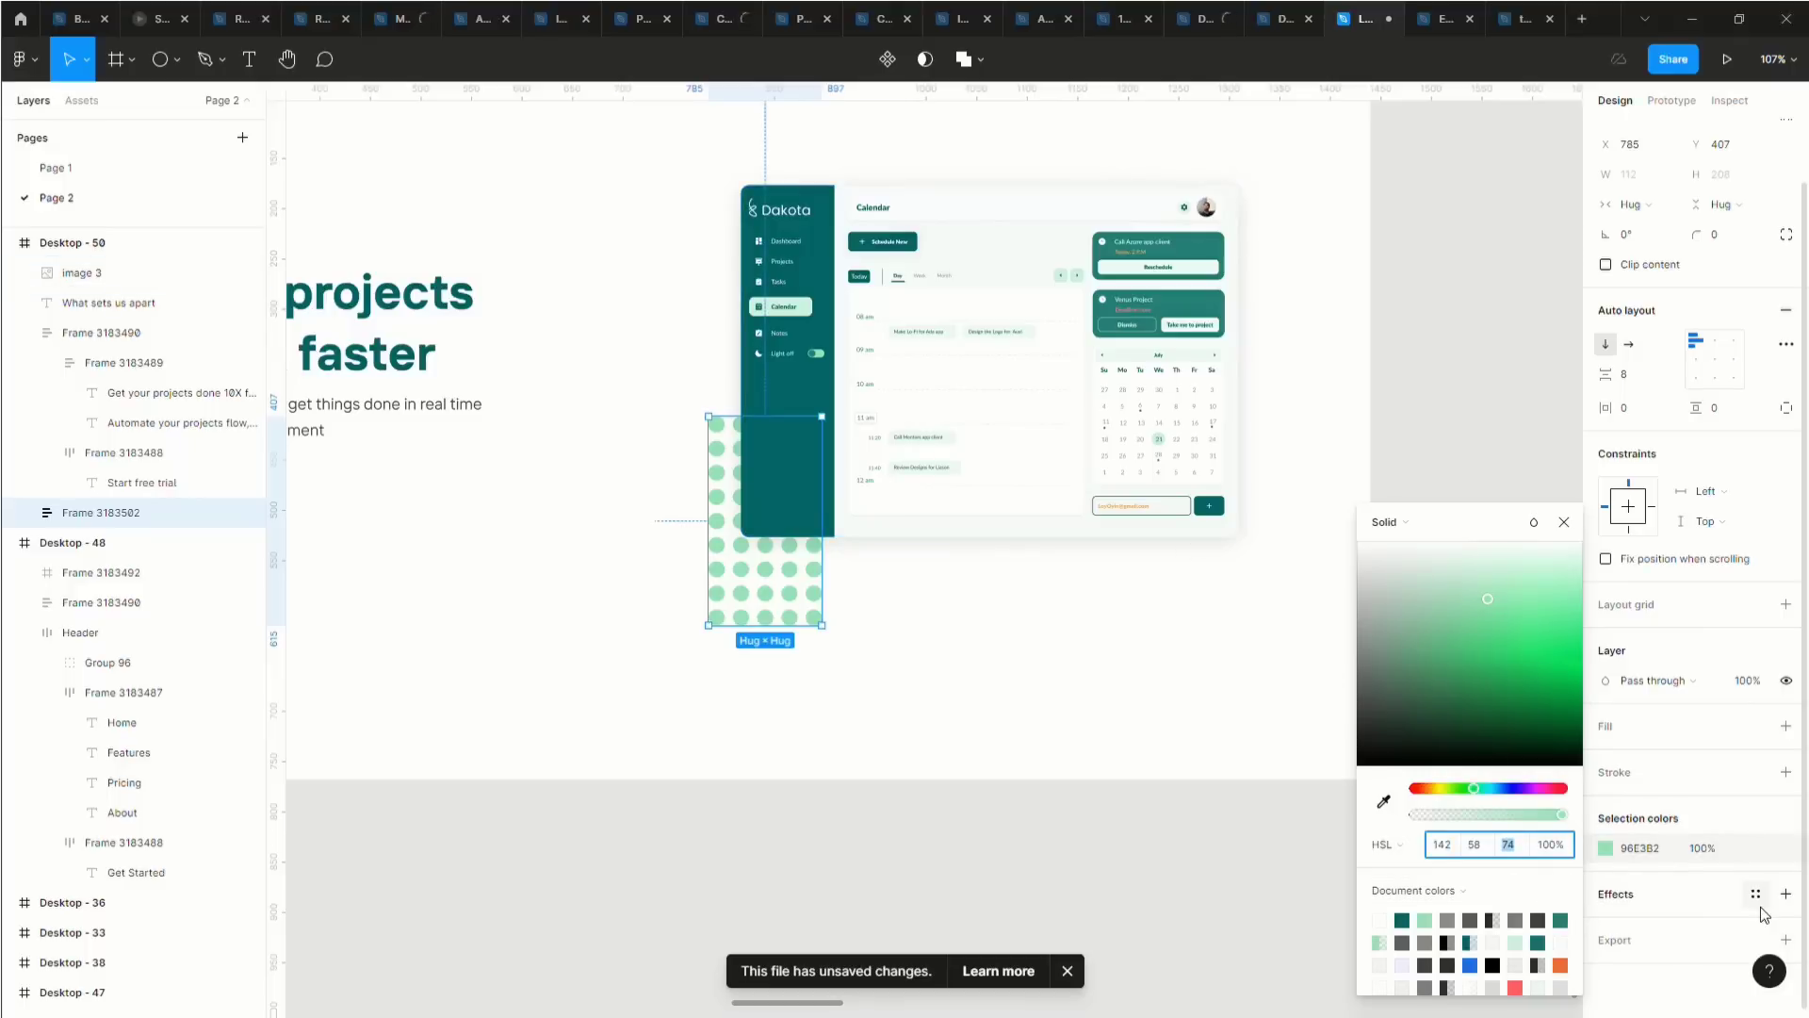
key(Up)
key(Up)
key(Up)
key(Up)
key(Up)
key(Up)
key(Up)
key(Up)
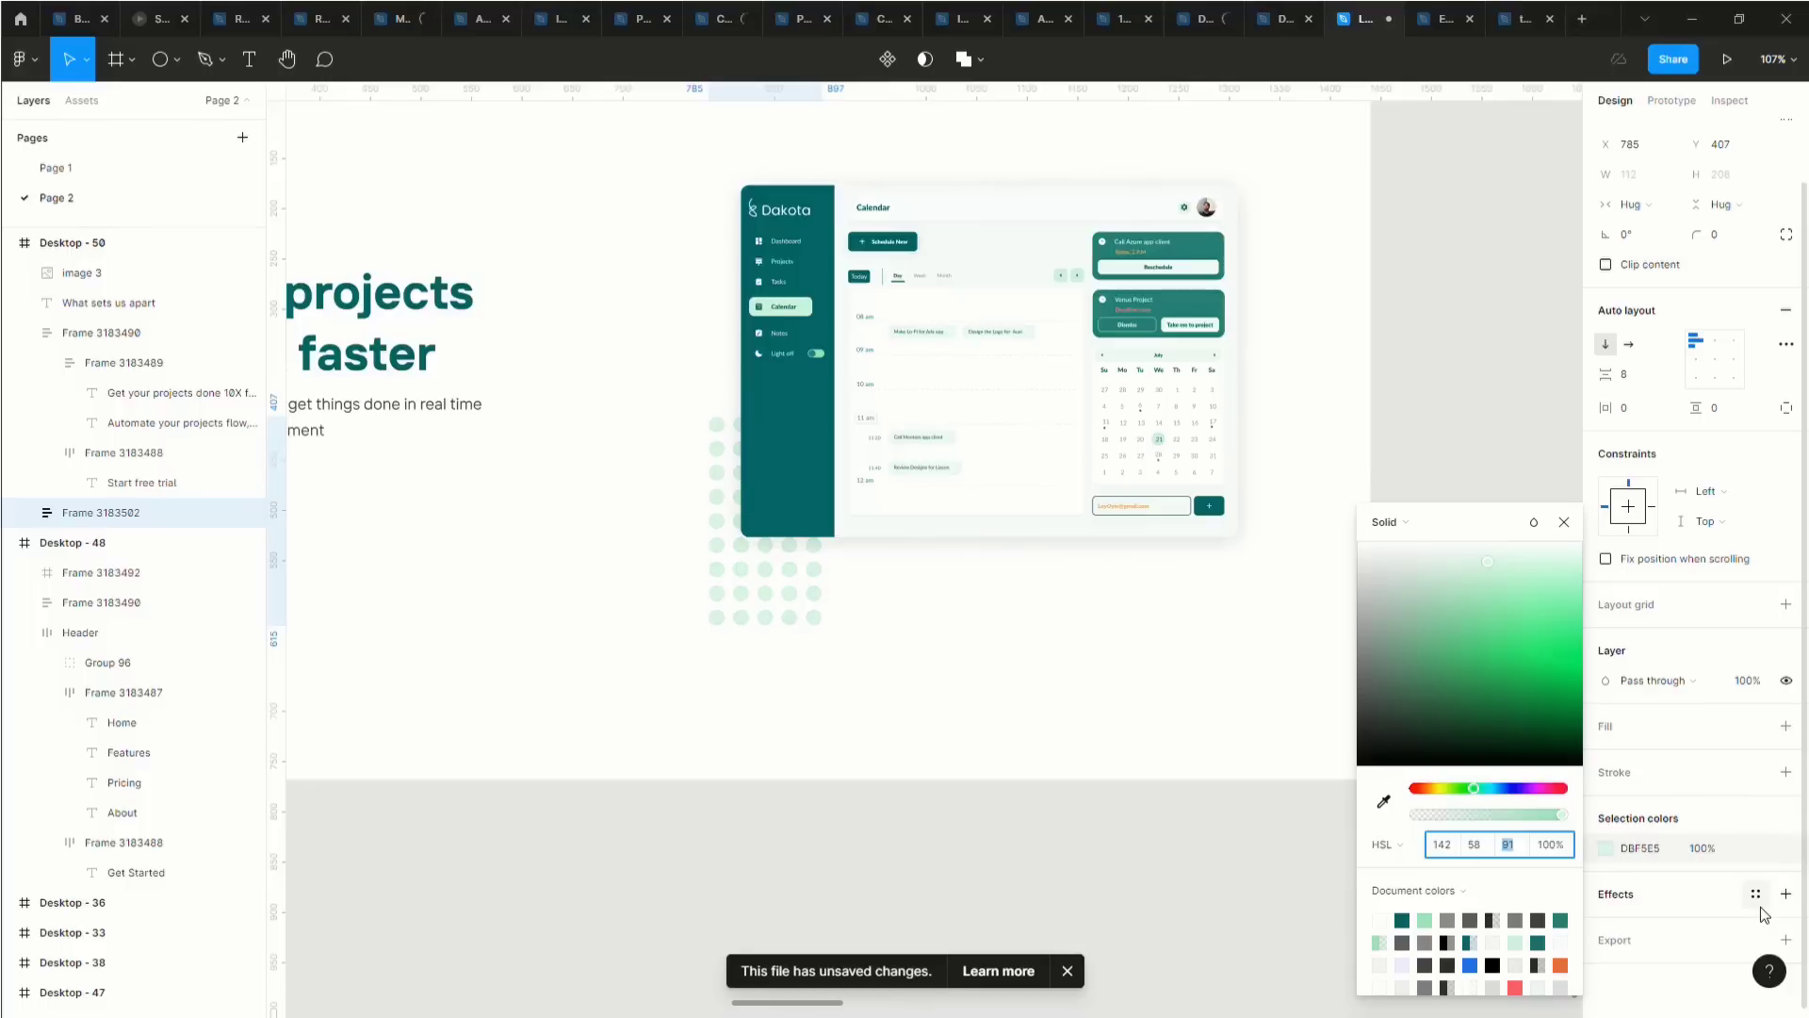
key(Up)
key(Up)
click(1118, 788)
scroll(965, 739, down, 5)
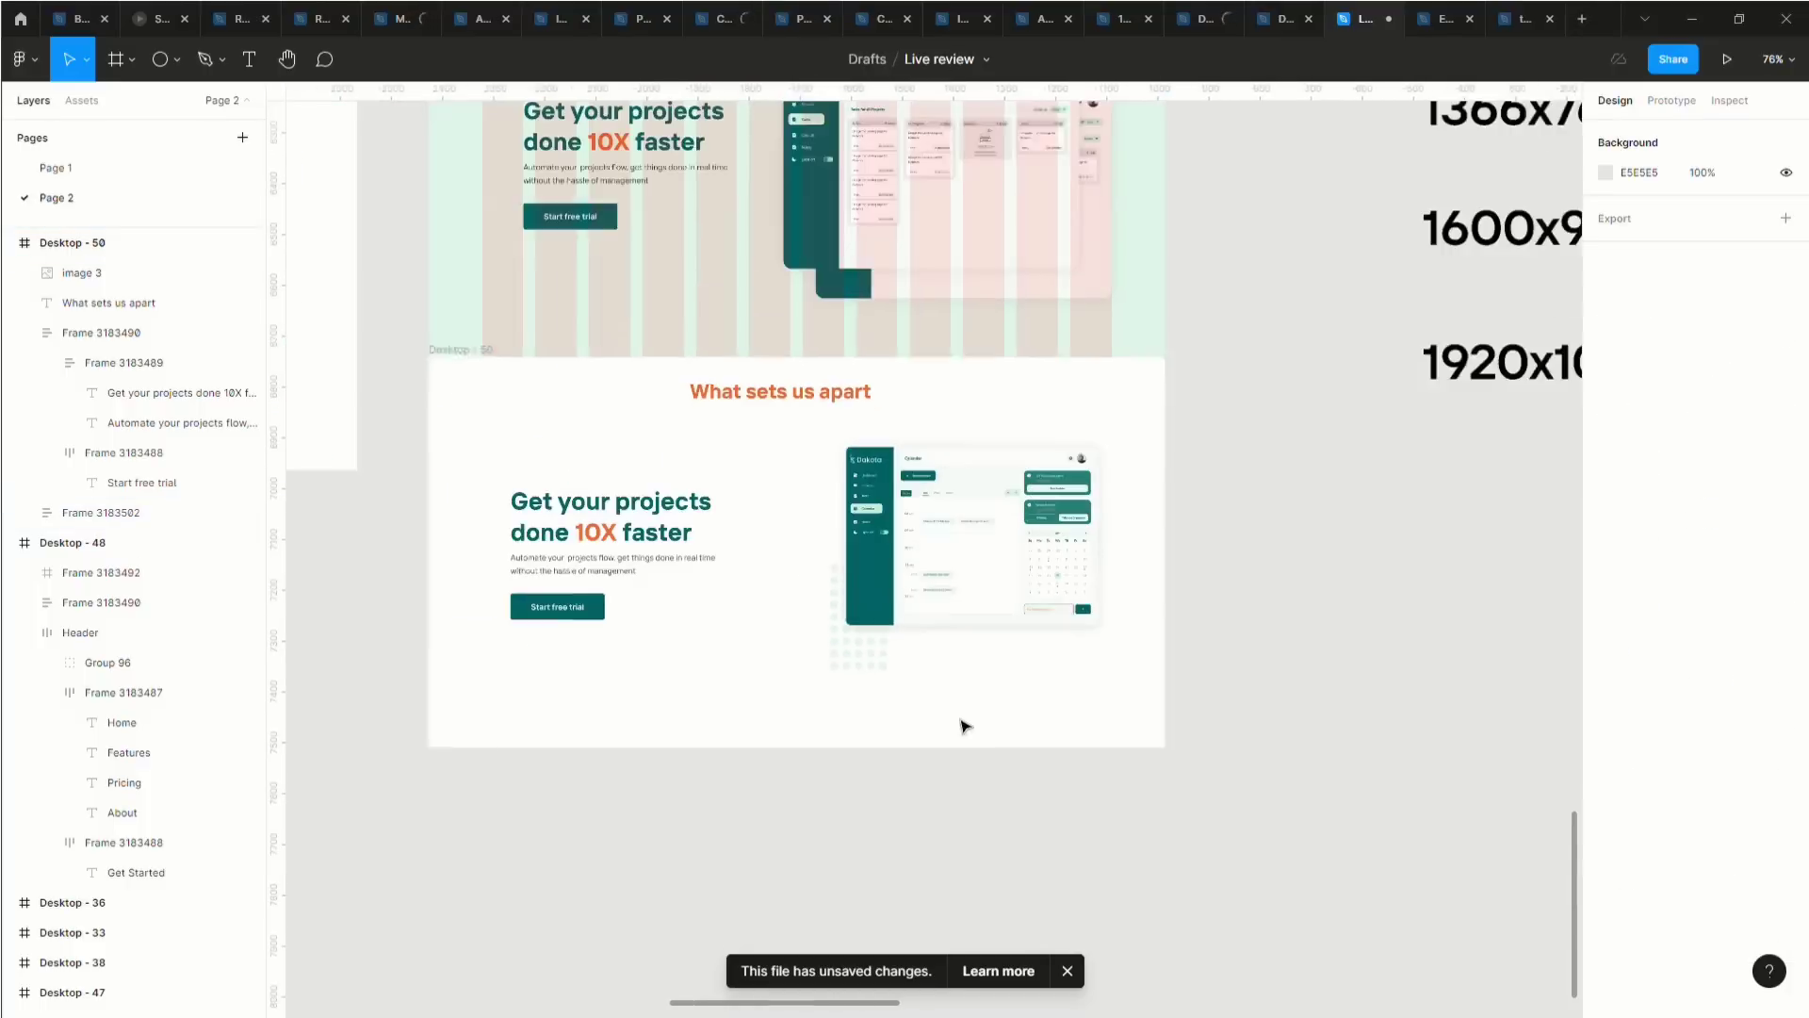
Move the dot grid slightly upward behind the calendar screenshot.
click(876, 680)
scroll(876, 693, up, 1)
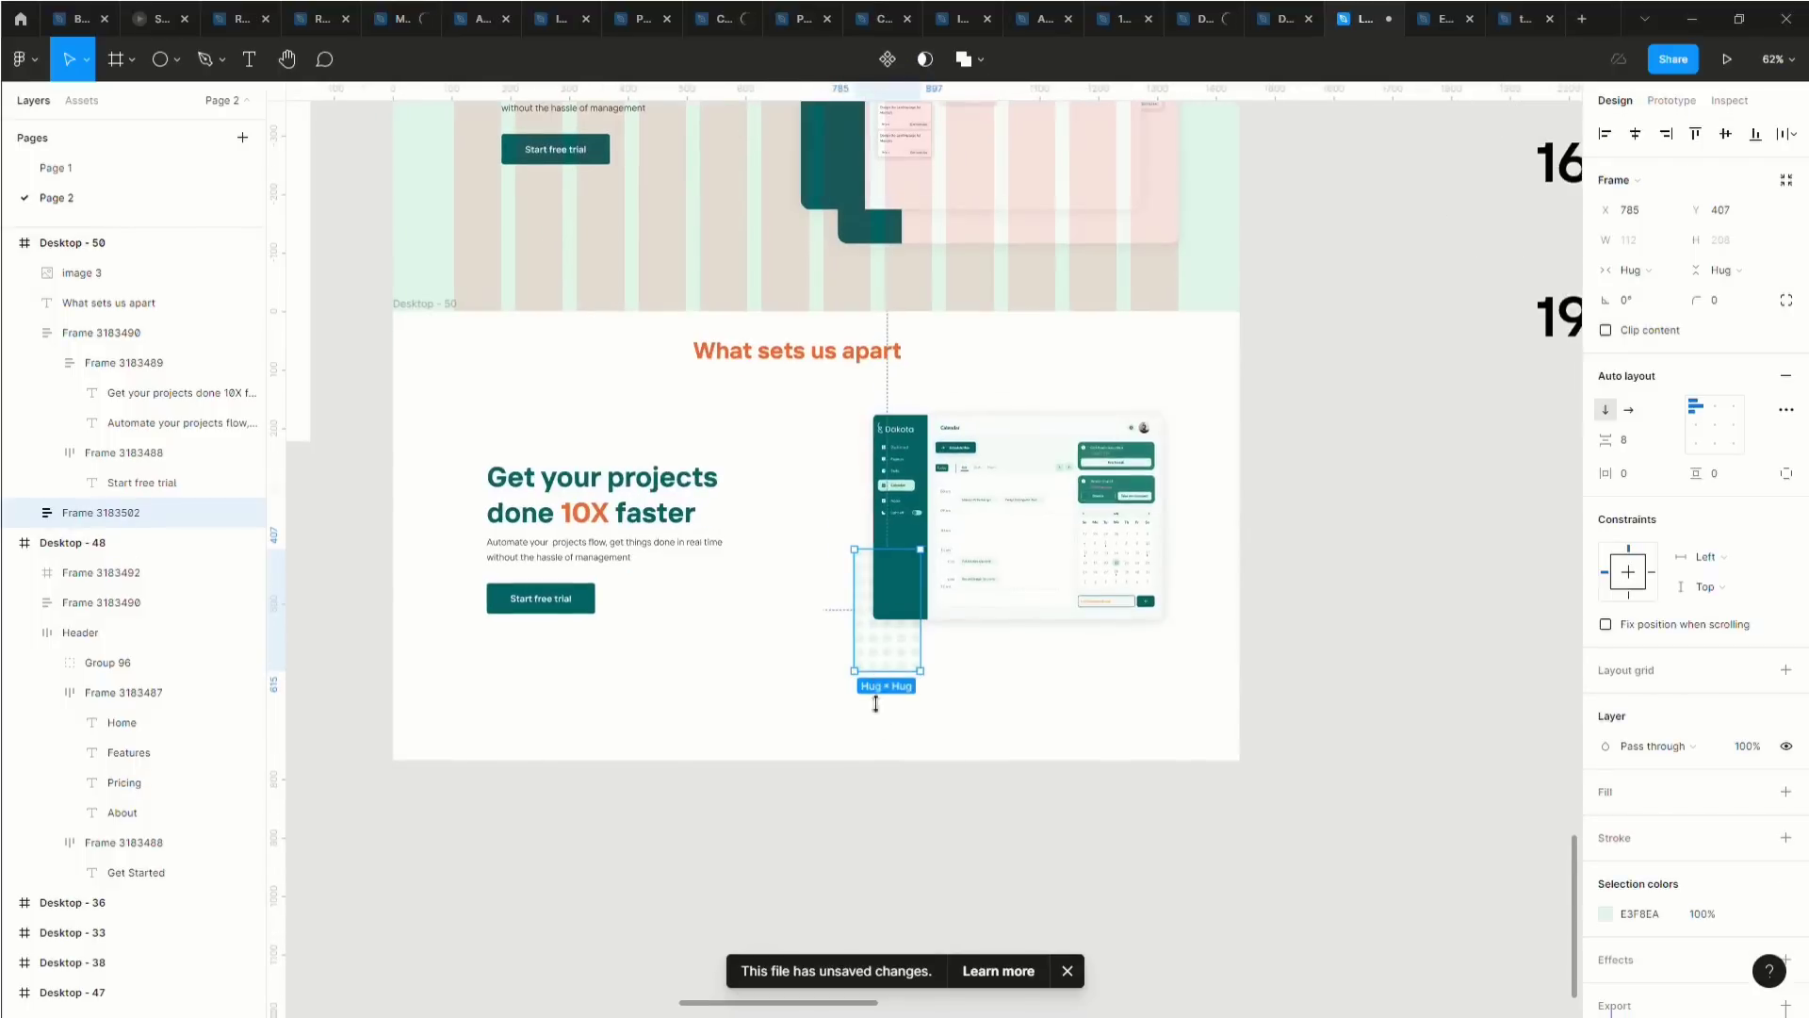
click(943, 681)
mouse_move(886, 667)
mouse_down()
mouse_move(903, 650)
mouse_move(889, 654)
mouse_up()
click(1000, 678)
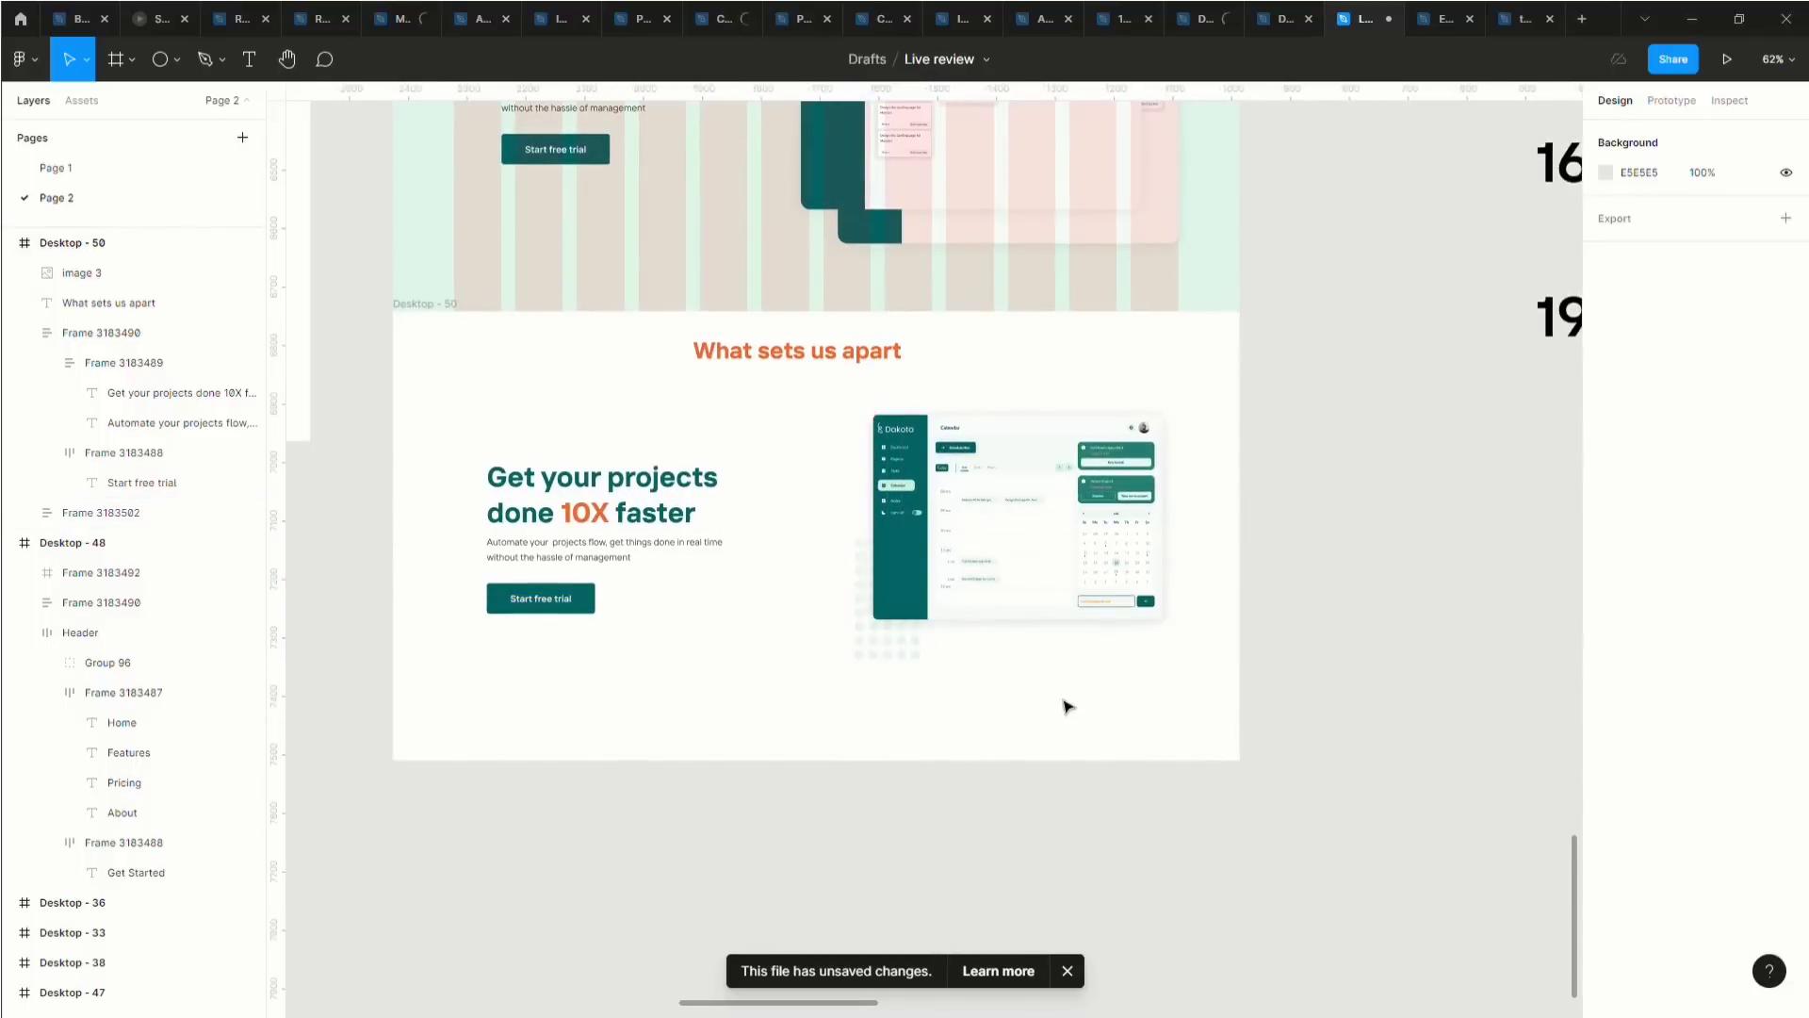
Recolour the "What sets us apart" heading from orange to the dark green document colour 036666.
scroll(780, 564, left, 1)
click(787, 354)
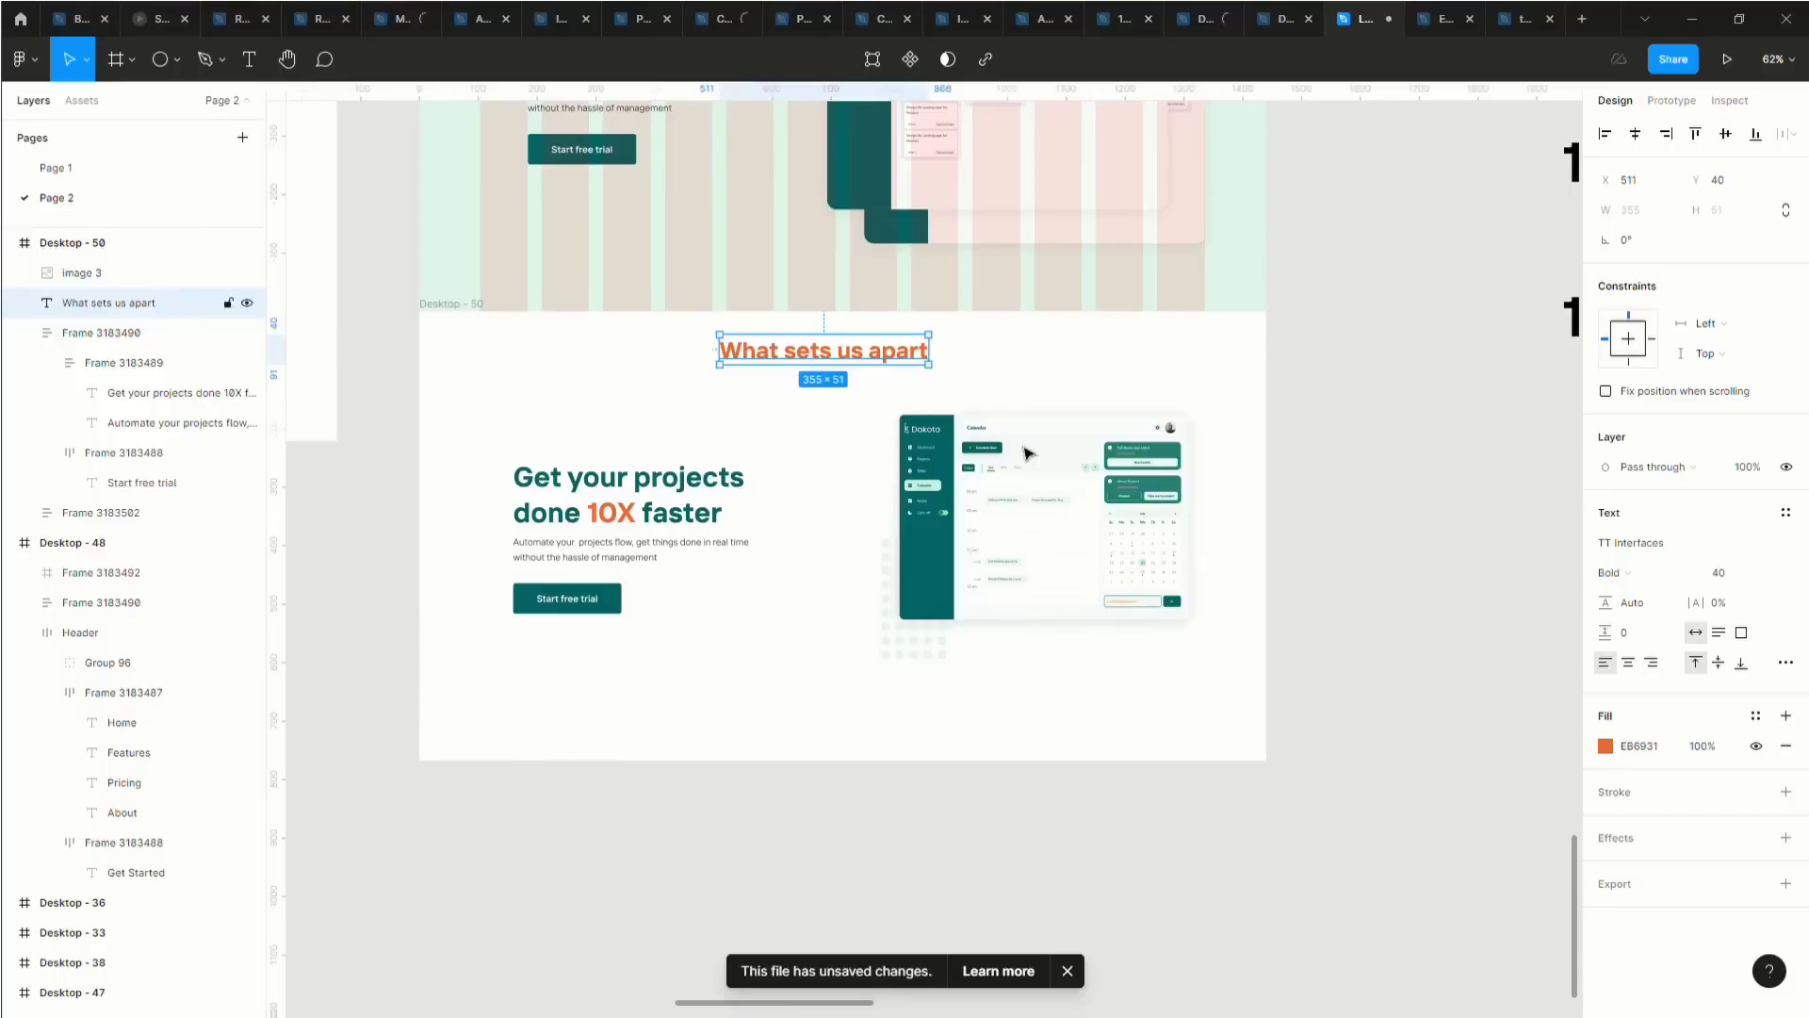
click(1605, 745)
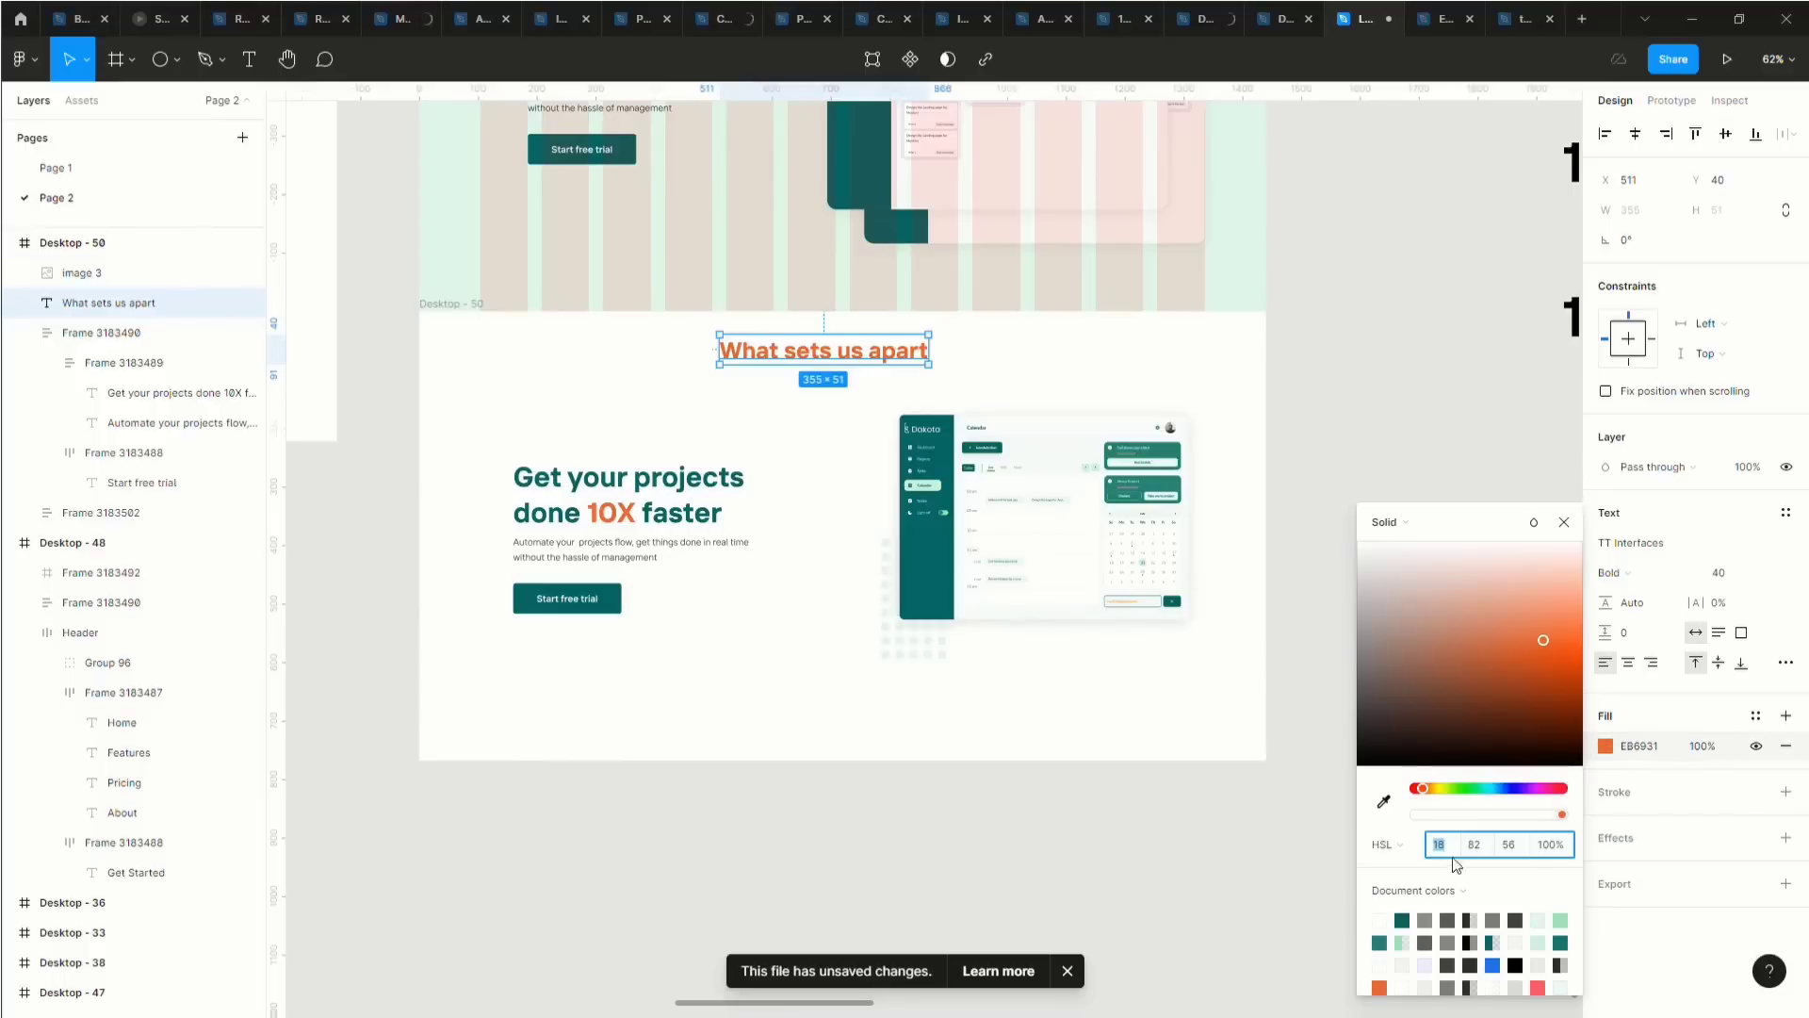
click(1414, 930)
click(436, 356)
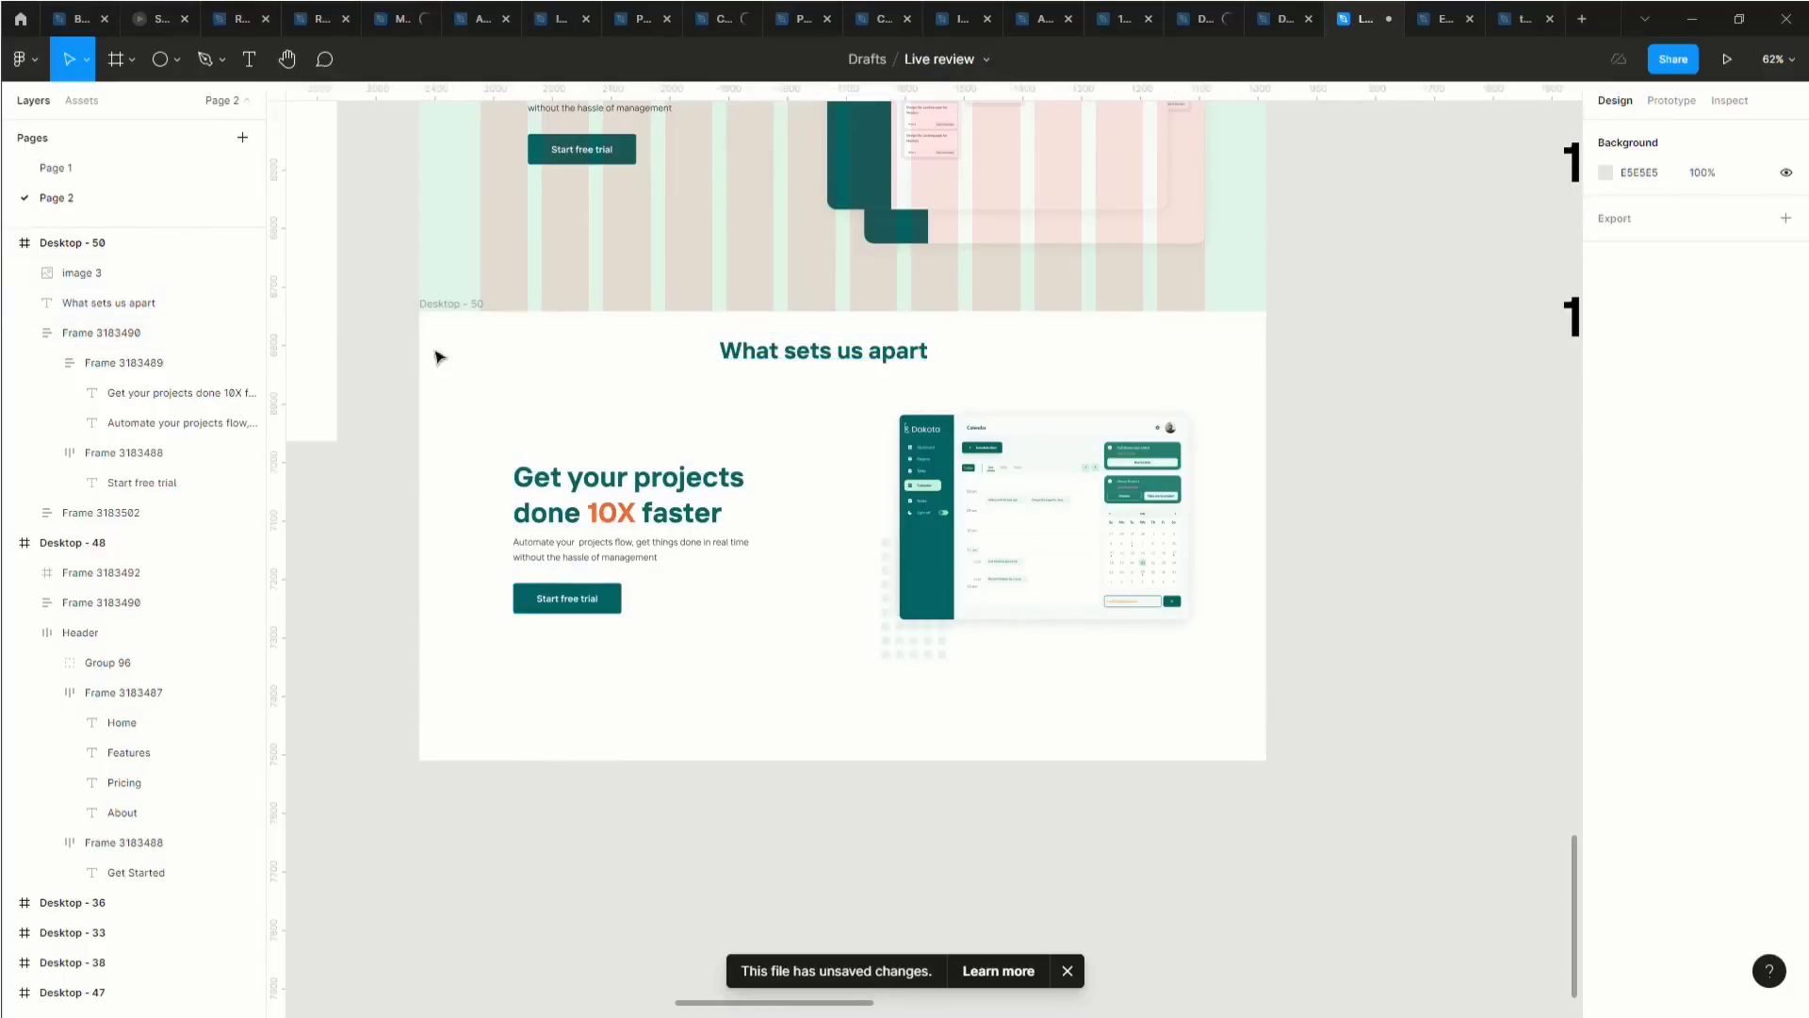
Show the 12-column layout grid on the Desktop - 50 frame.
click(433, 318)
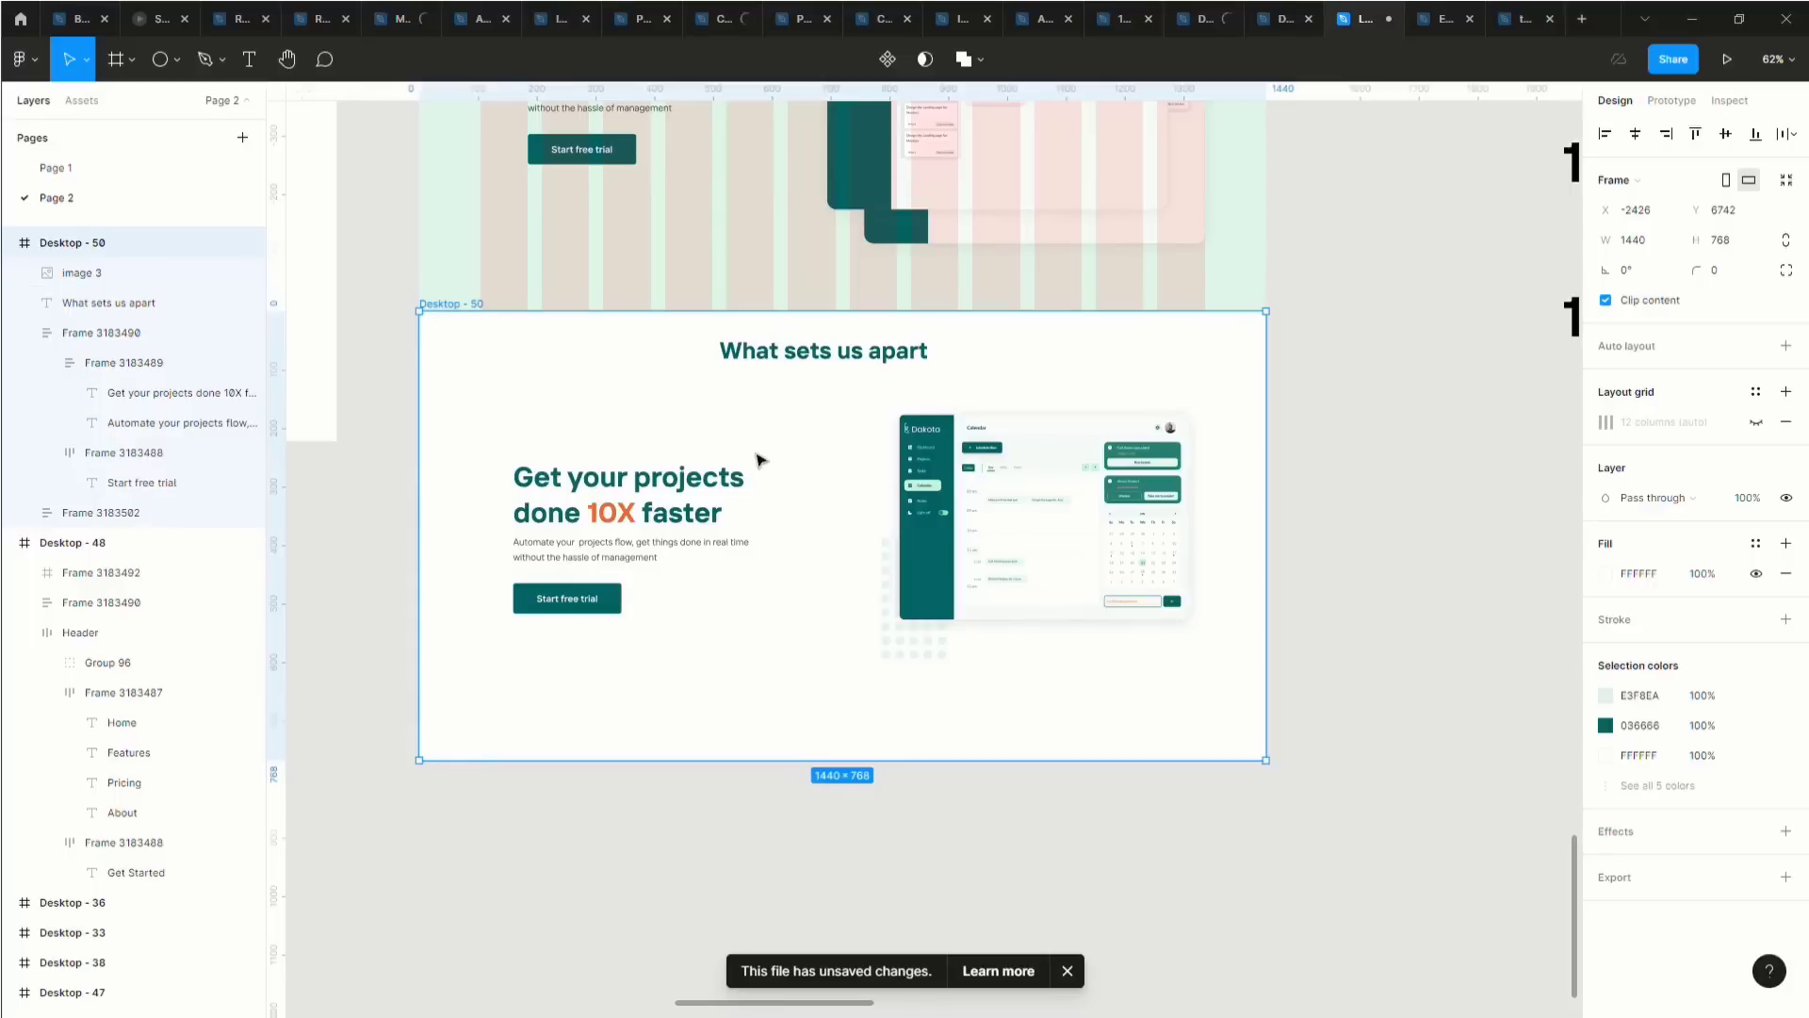
scroll(762, 459, up, 1)
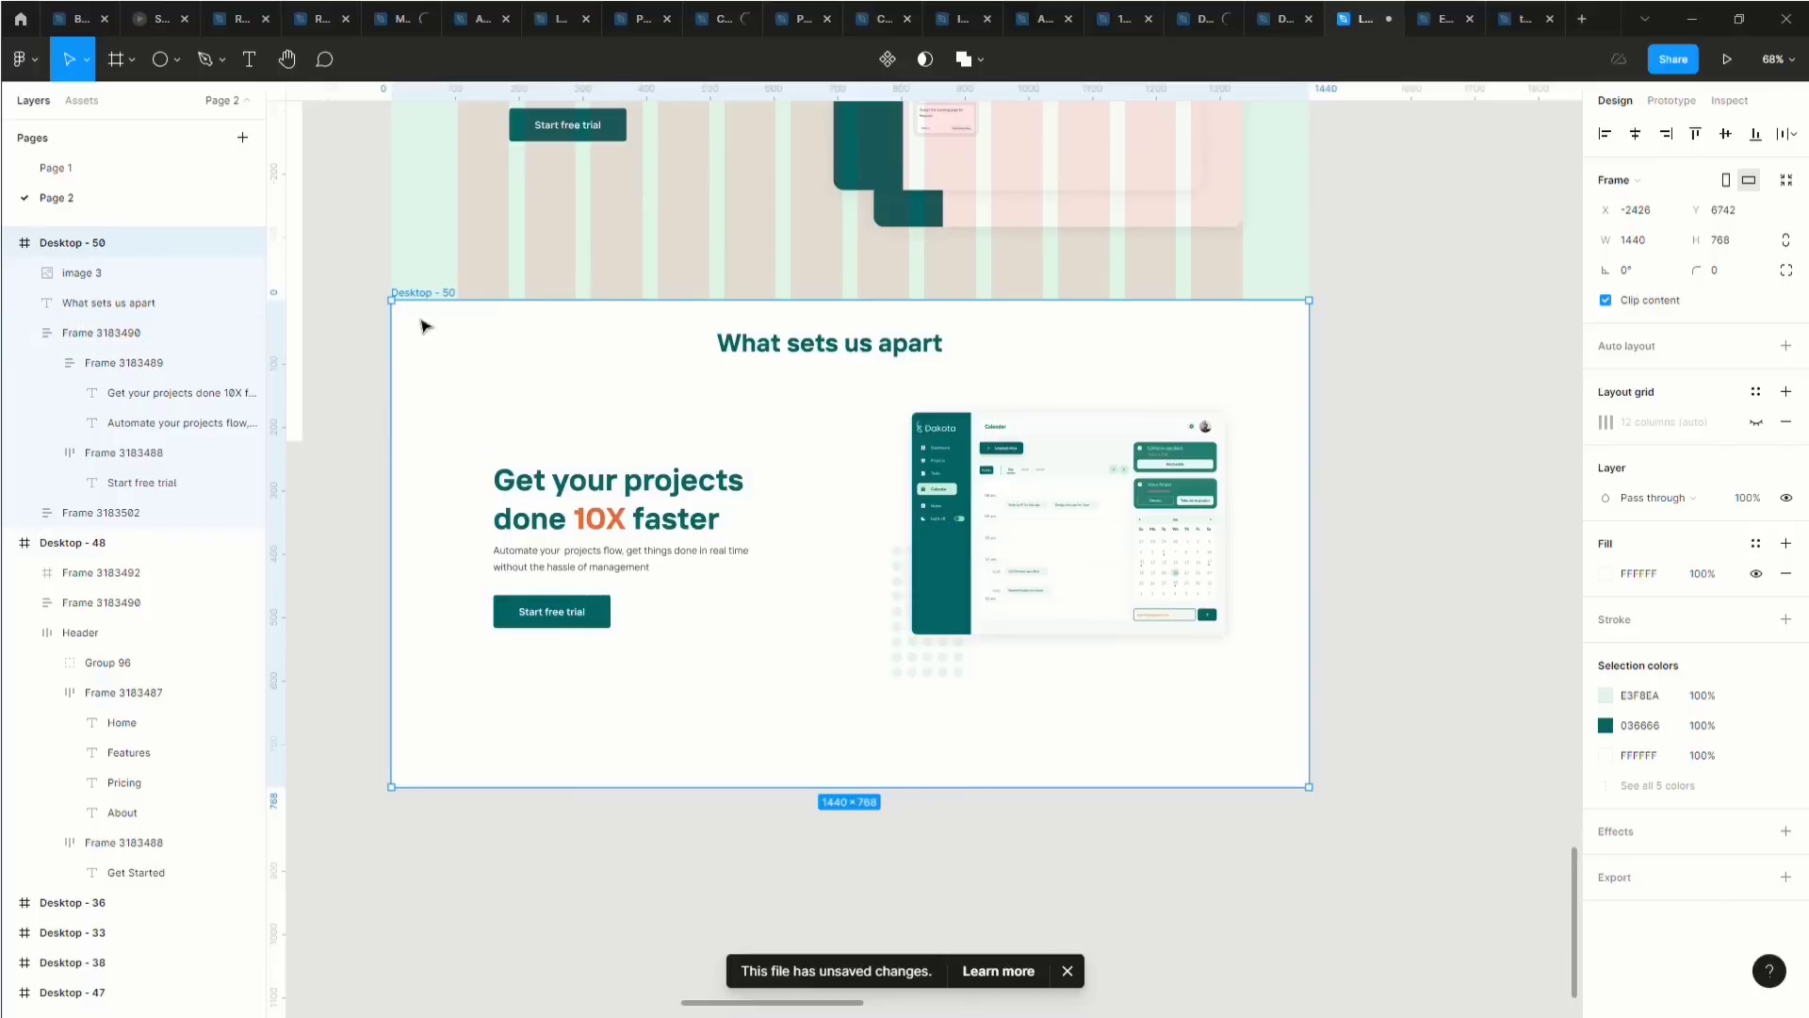
click(1756, 421)
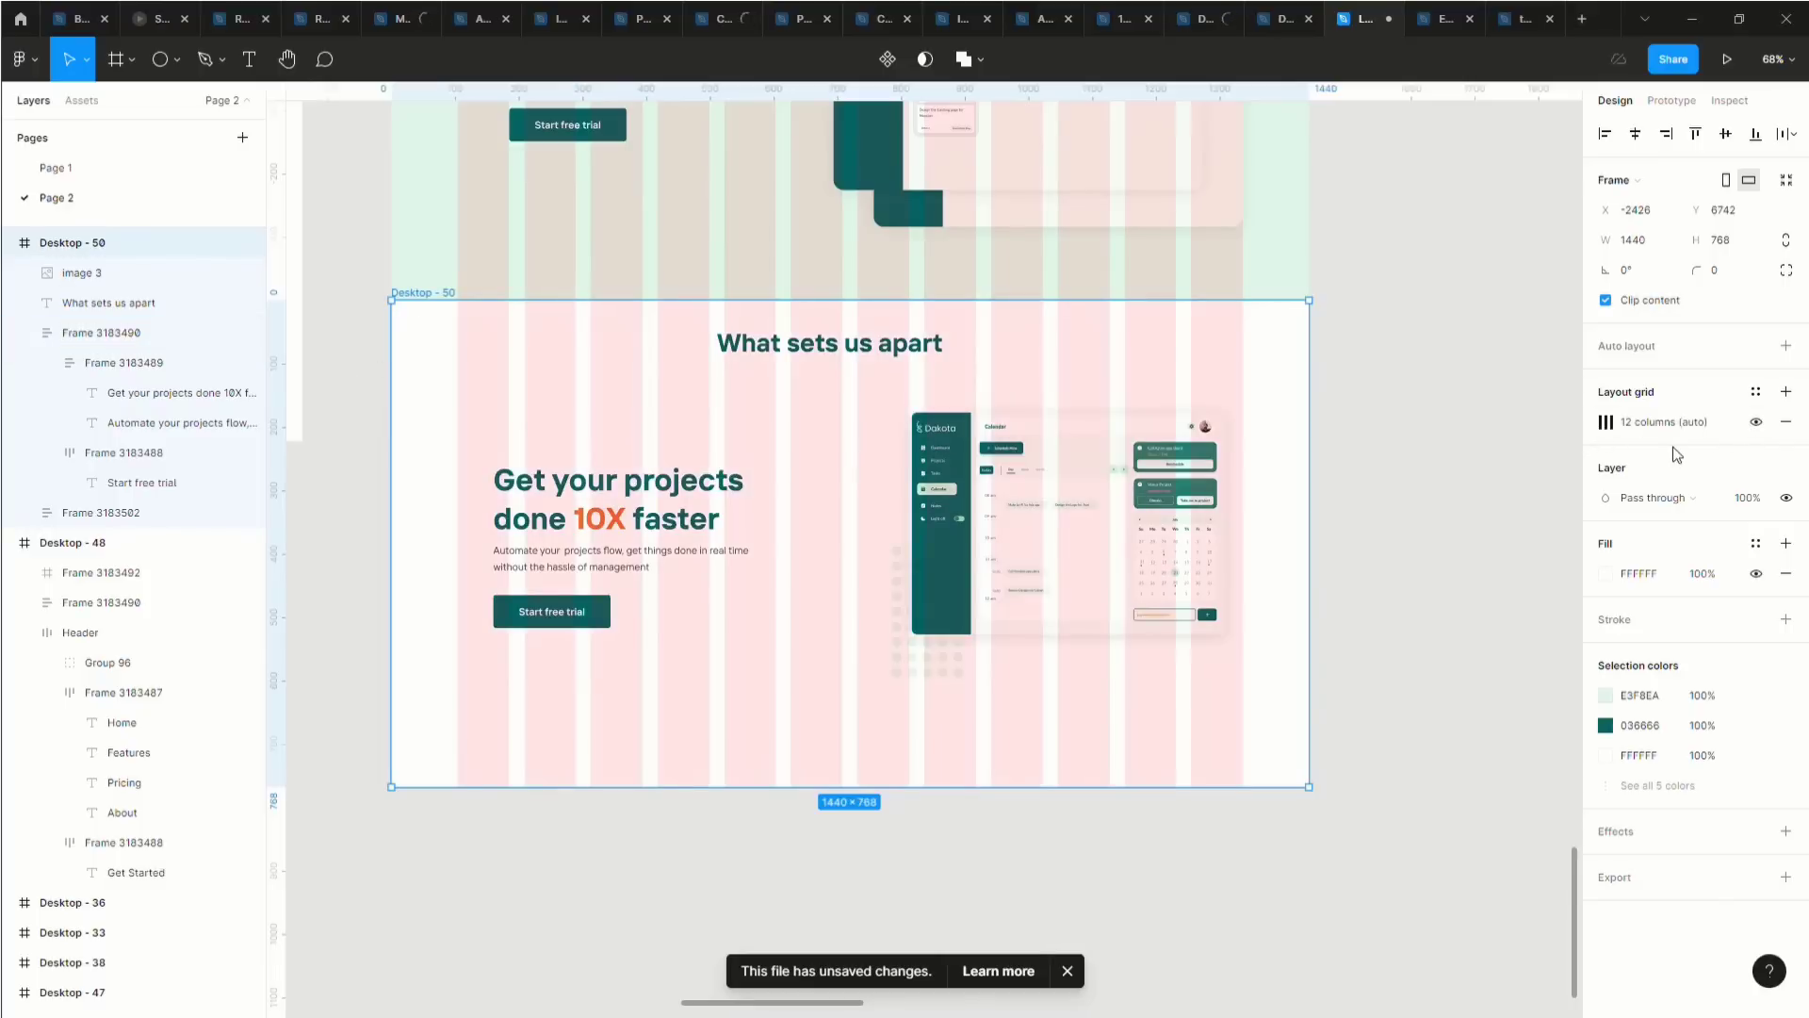
Draw a circle about 265 × 265 and place it over the calendar screenshot's upper-right corner, at about X 1175, Y -8.
scroll(899, 408, up, 3)
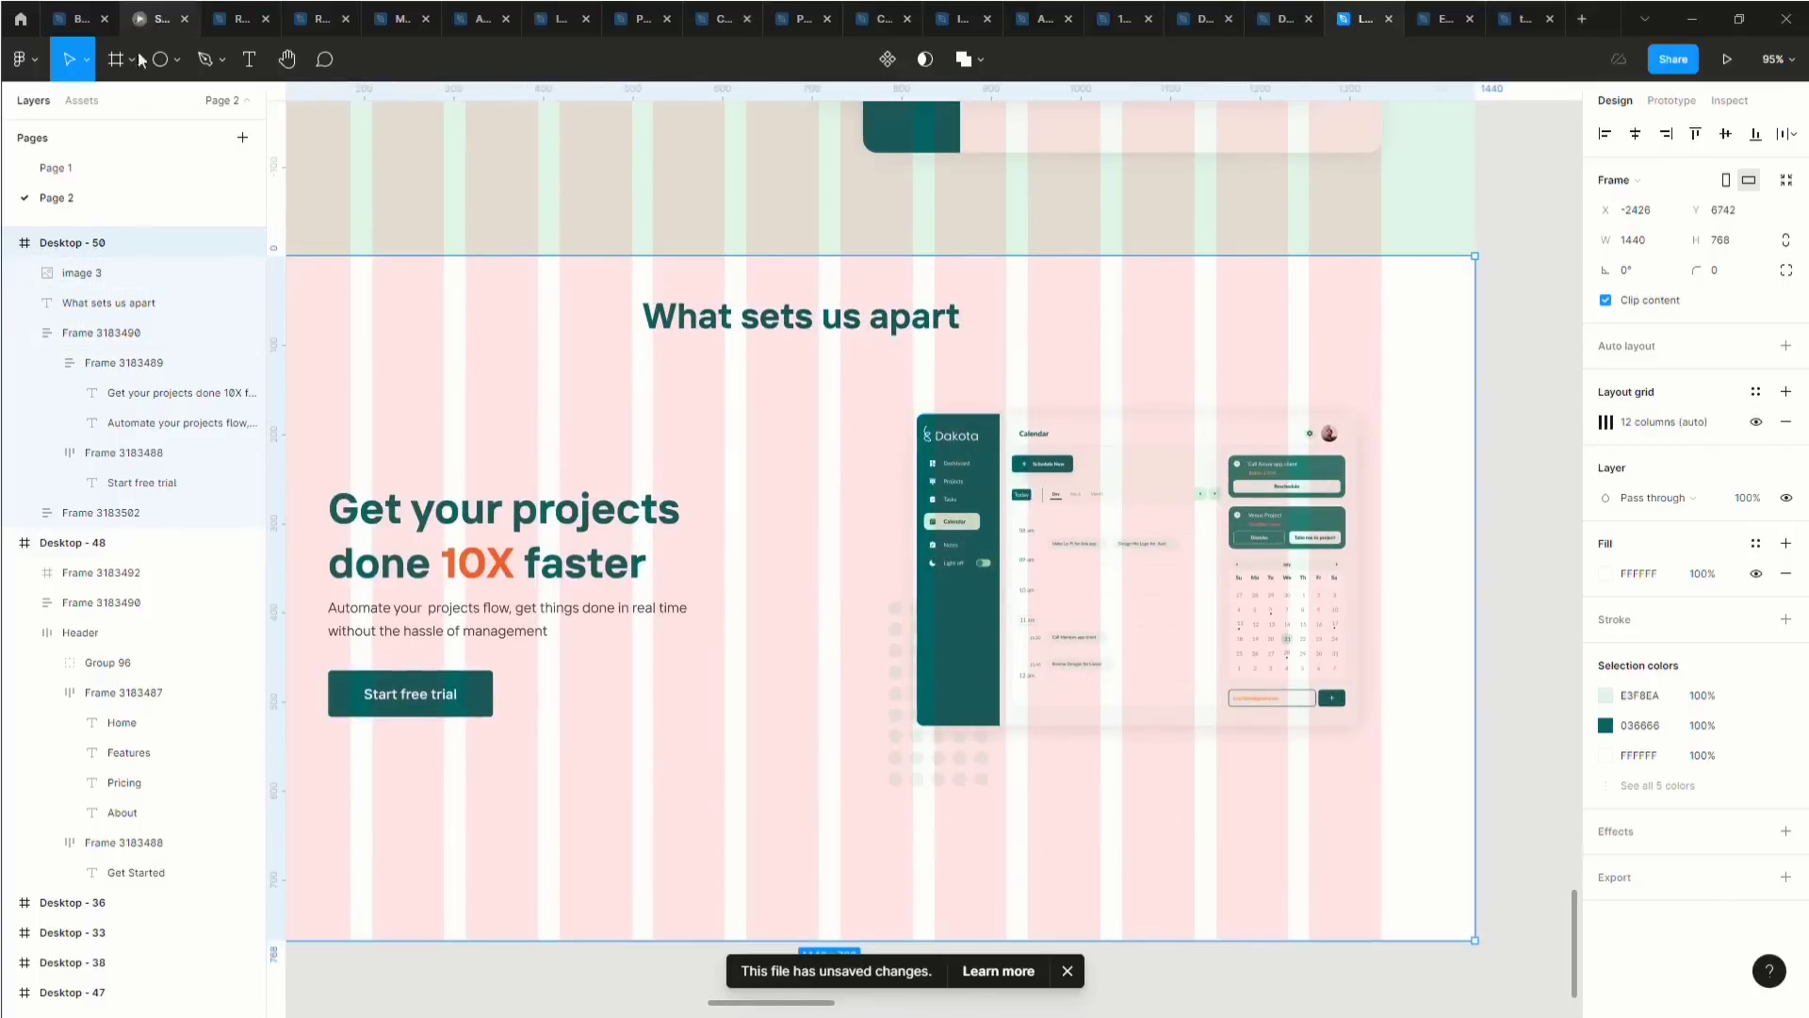
click(176, 60)
click(133, 172)
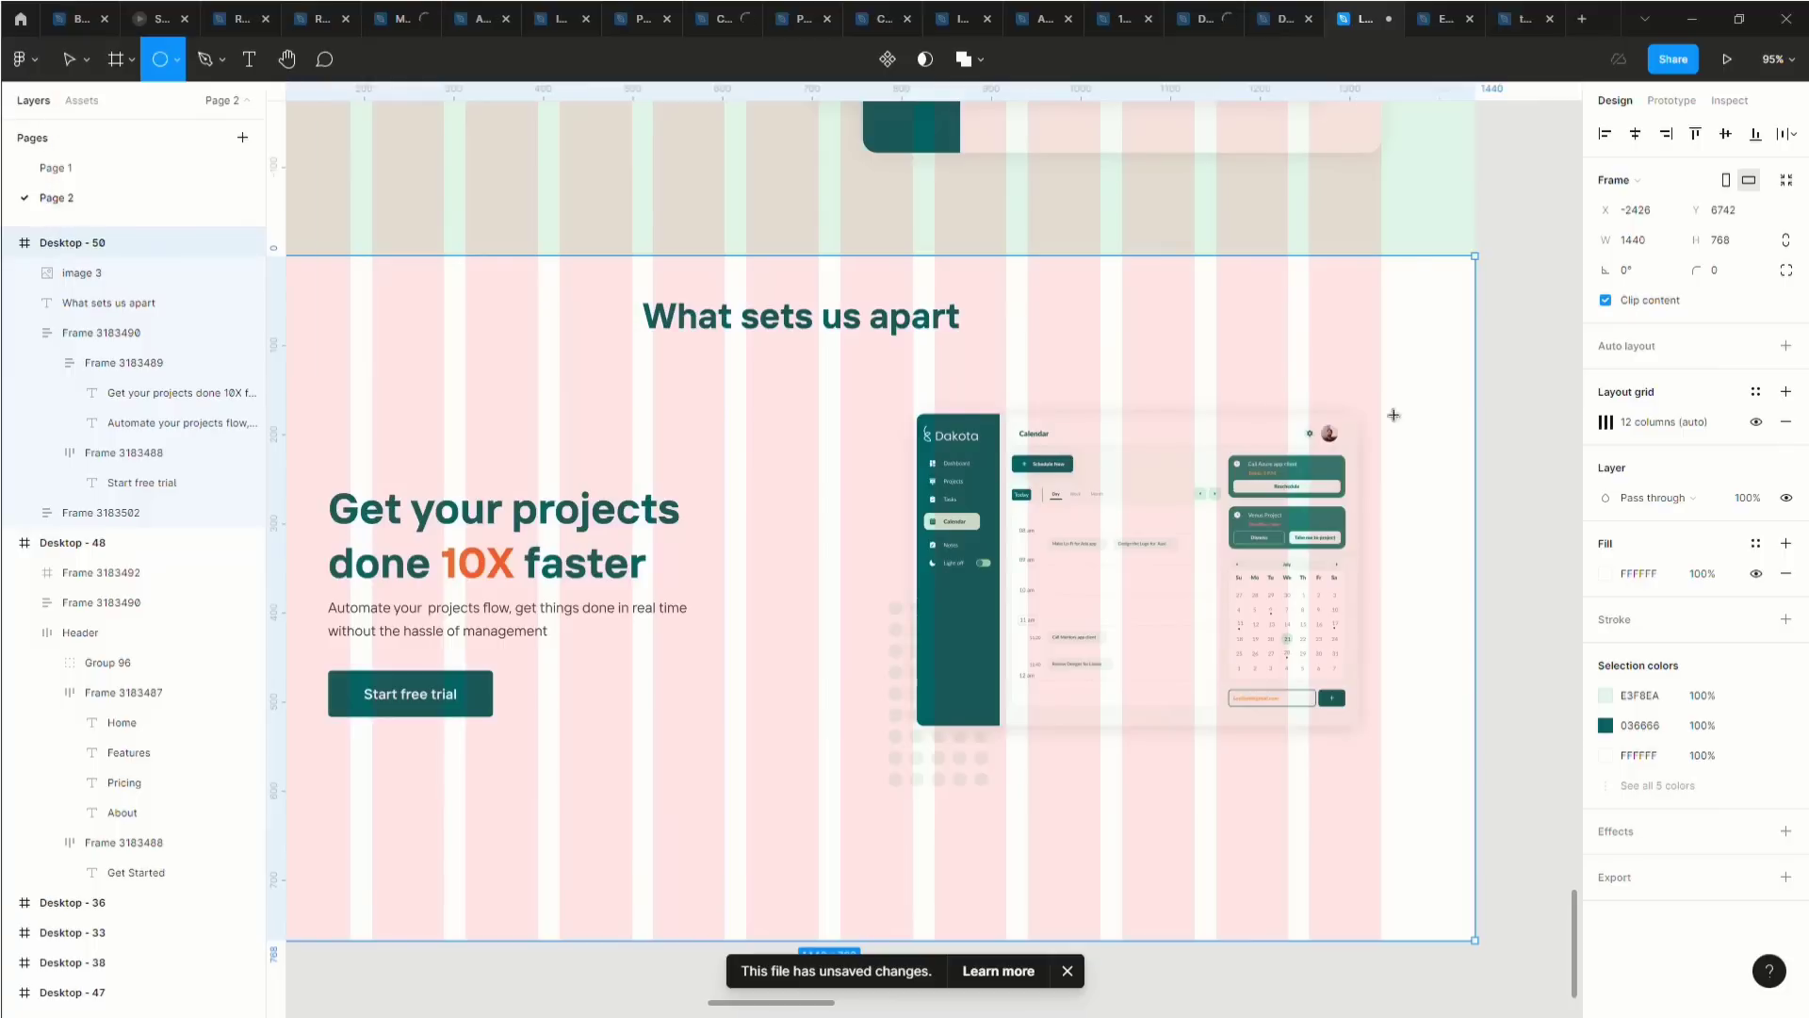
drag(1267, 342, 1504, 581)
mouse_move(1456, 509)
mouse_down()
mouse_move(1418, 490)
mouse_move(1462, 399)
mouse_move(1550, 429)
mouse_move(1378, 497)
mouse_move(1062, 420)
mouse_move(1082, 409)
mouse_move(1082, 449)
mouse_up()
scroll(971, 482, up, 5)
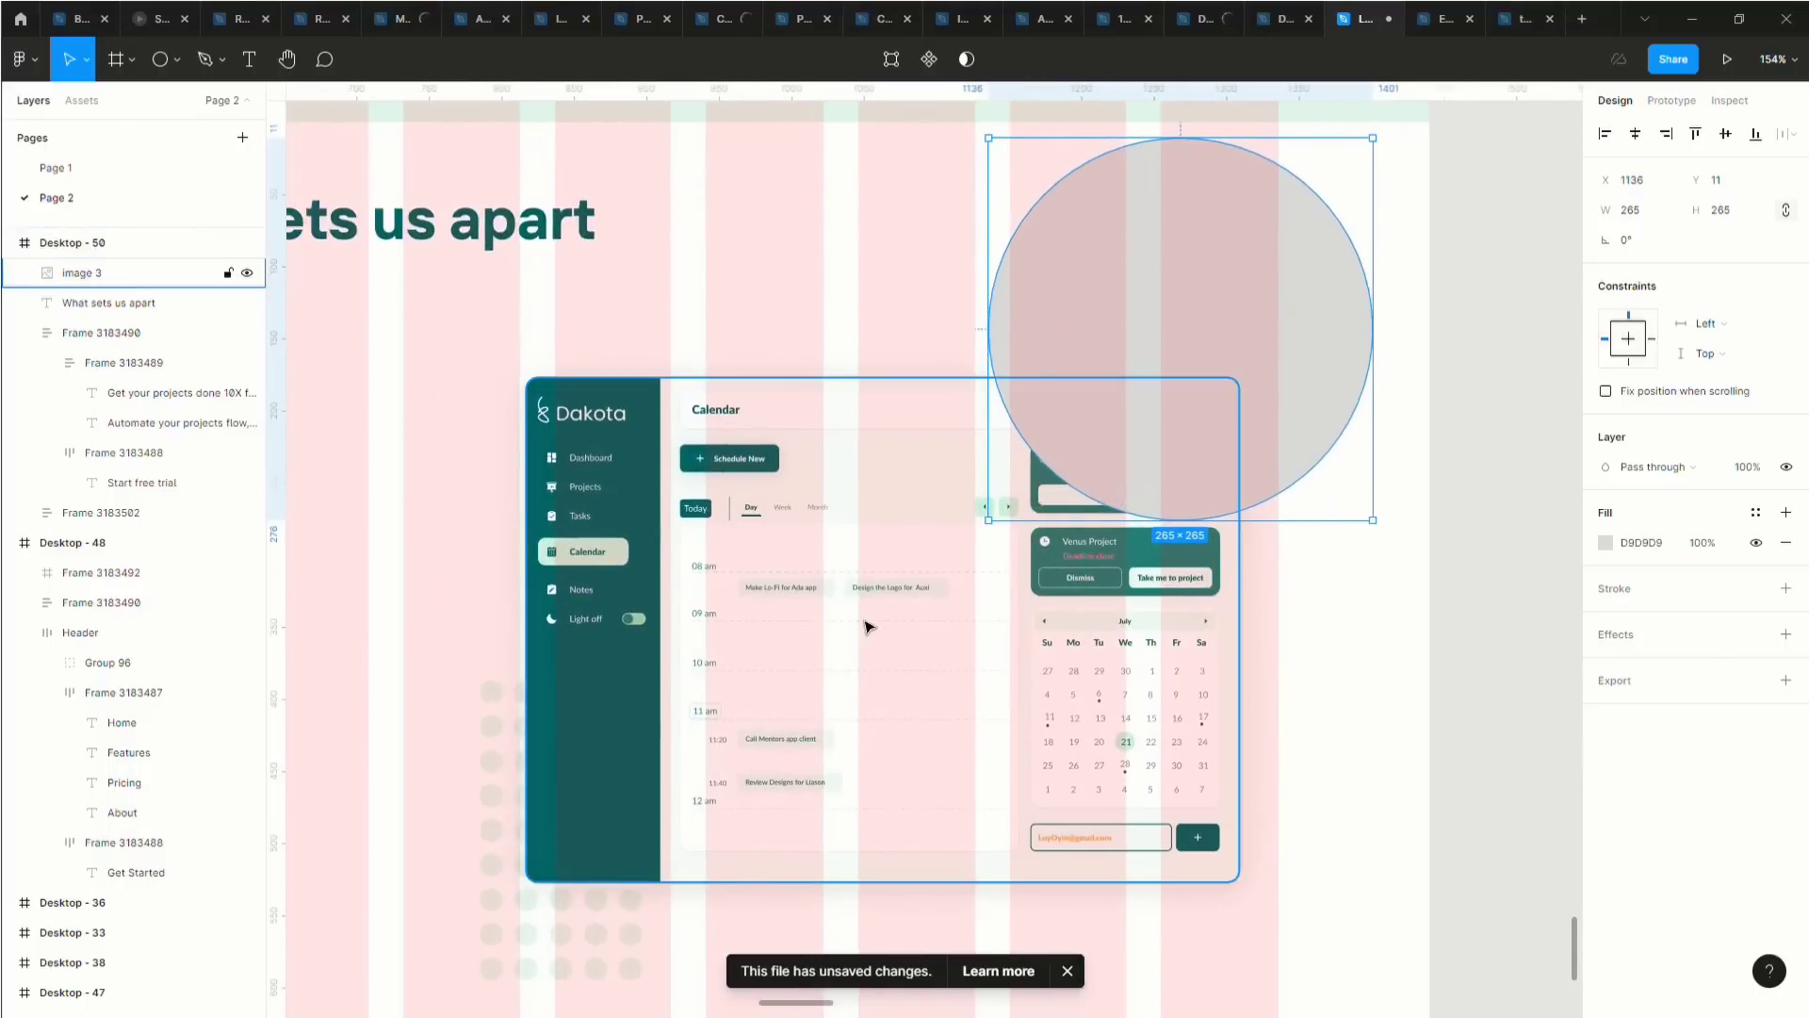
drag(1203, 351, 1260, 324)
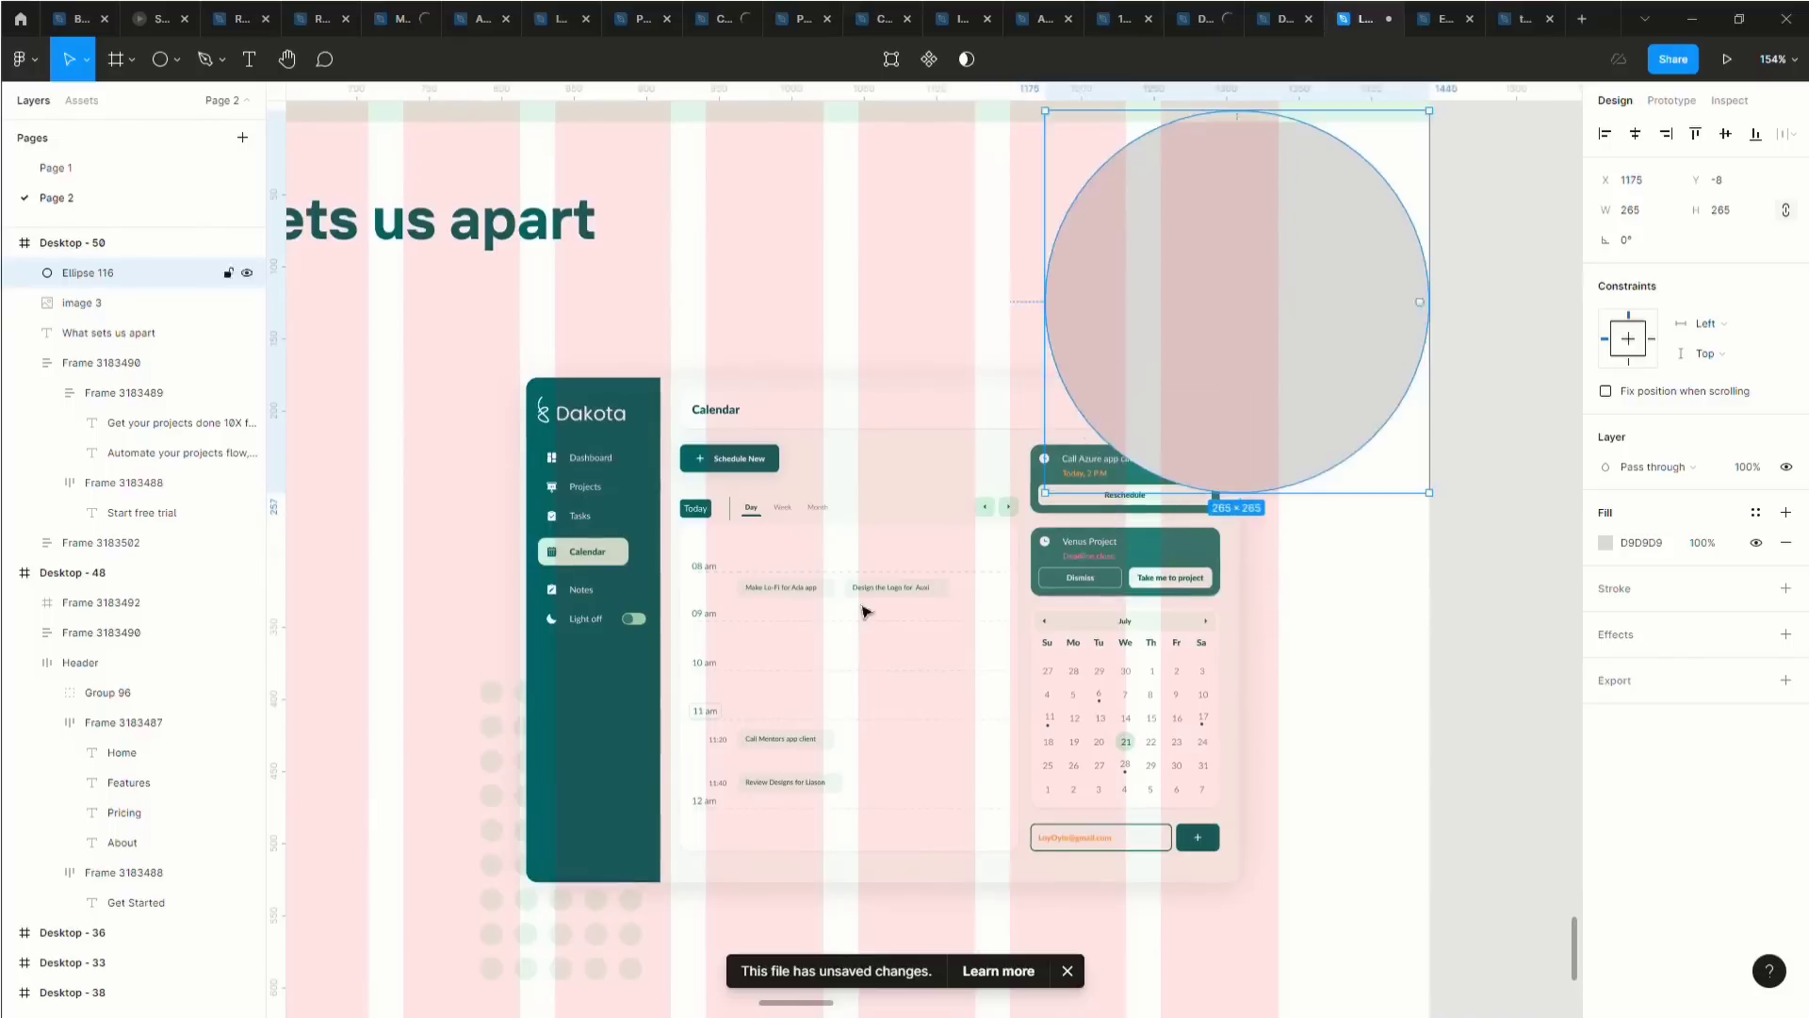
Duplicate the calendar screenshot and move the copy out past the right edge of the Desktop - 50 frame.
click(777, 587)
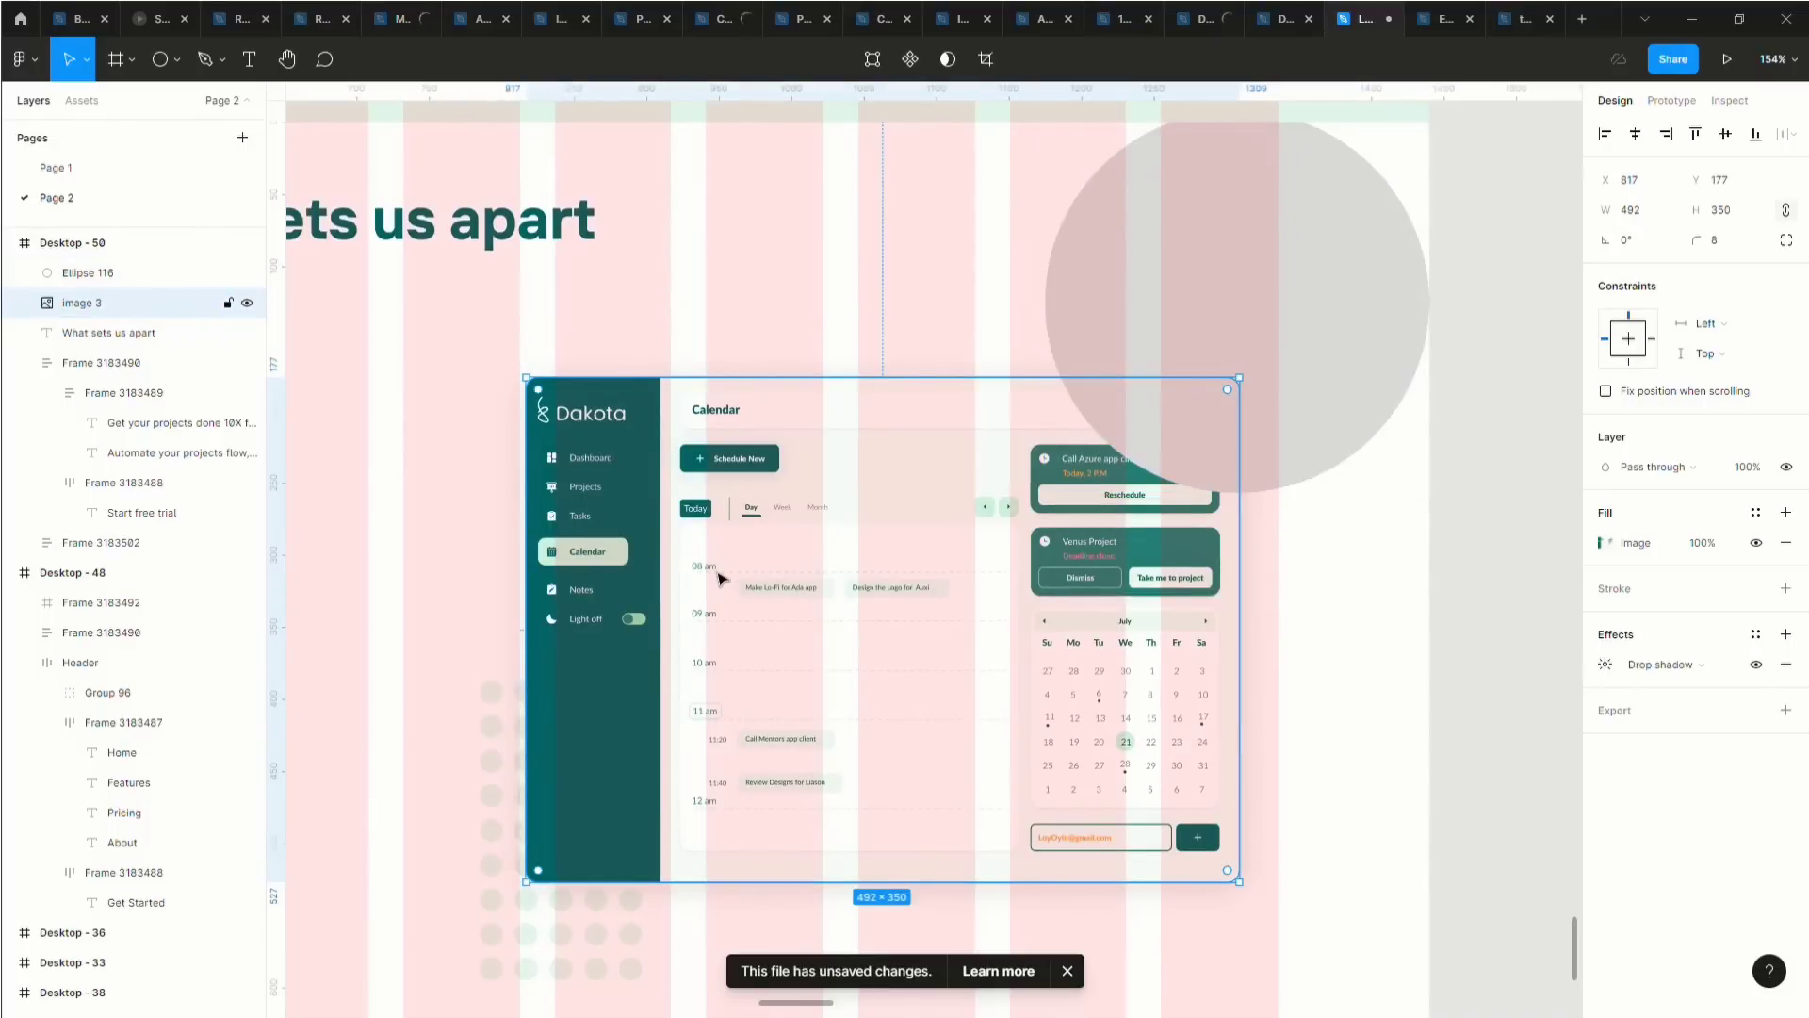
key(ctrl+d)
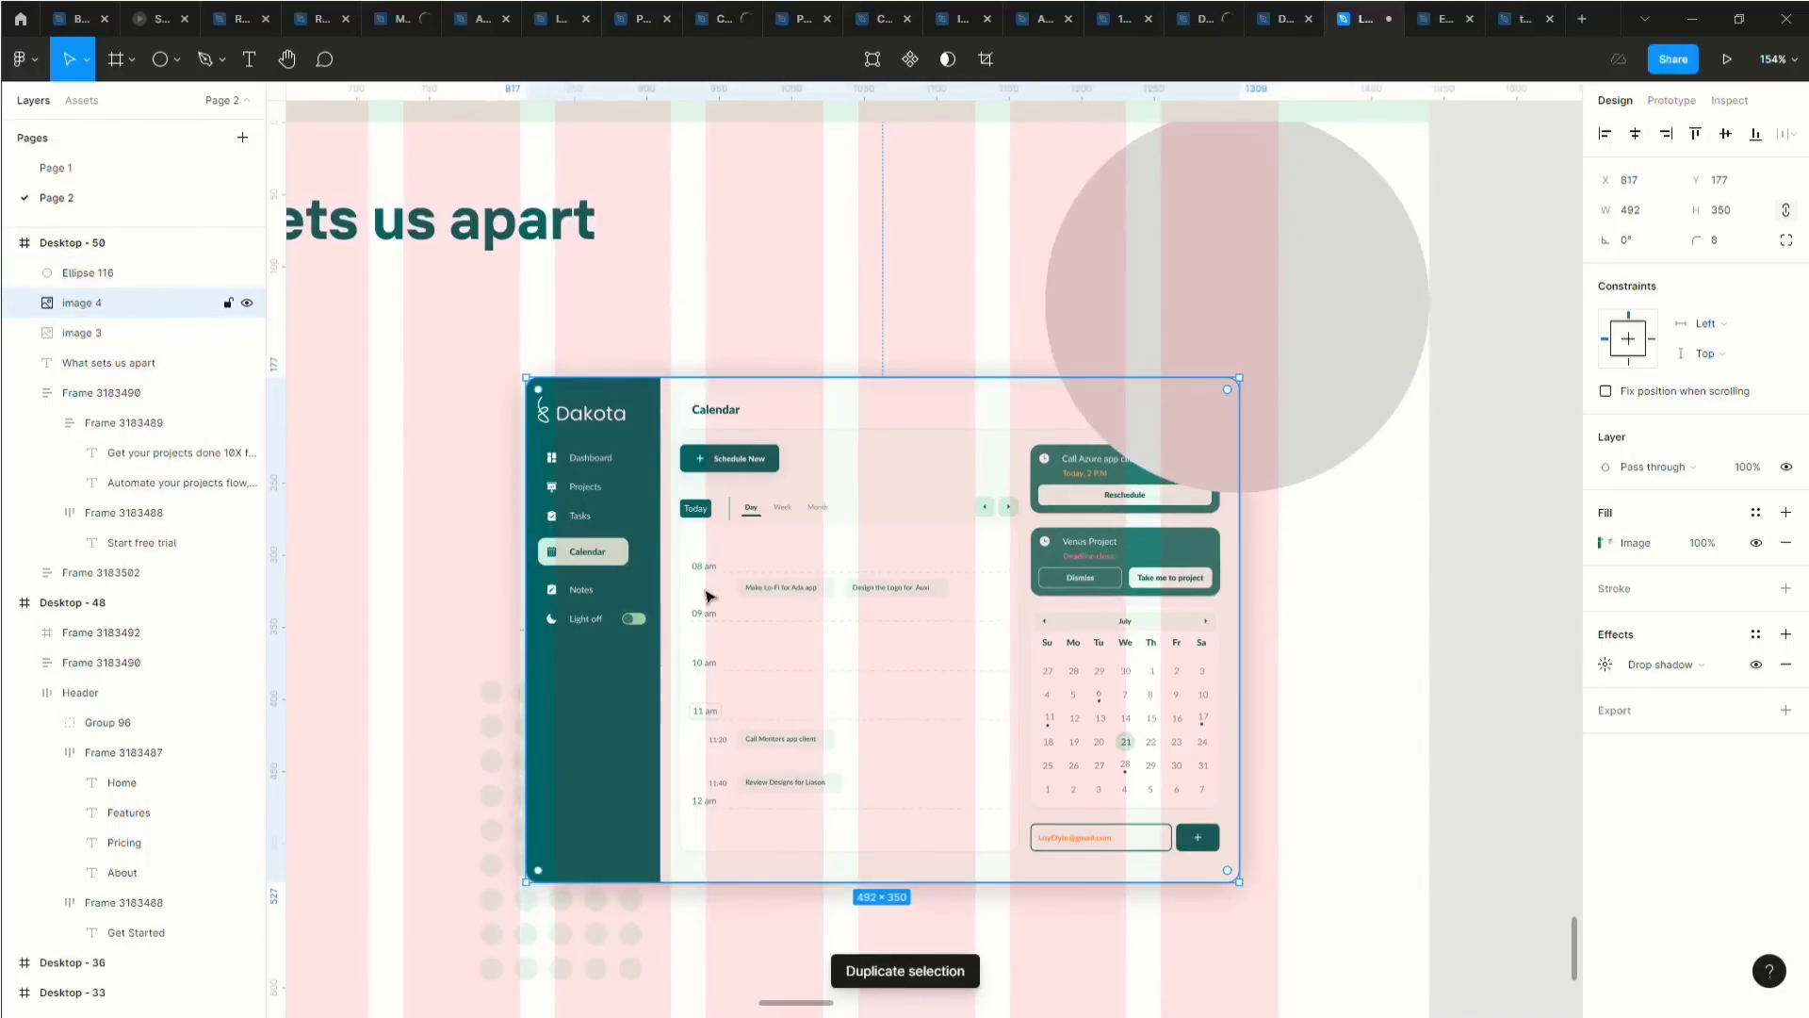
drag(721, 585, 1121, 638)
scroll(1032, 598, right, 4)
drag(1032, 597, 1220, 496)
Move the circle and the screenshot copy onto the empty canvas beside the frame so that they overlap.
click(905, 262)
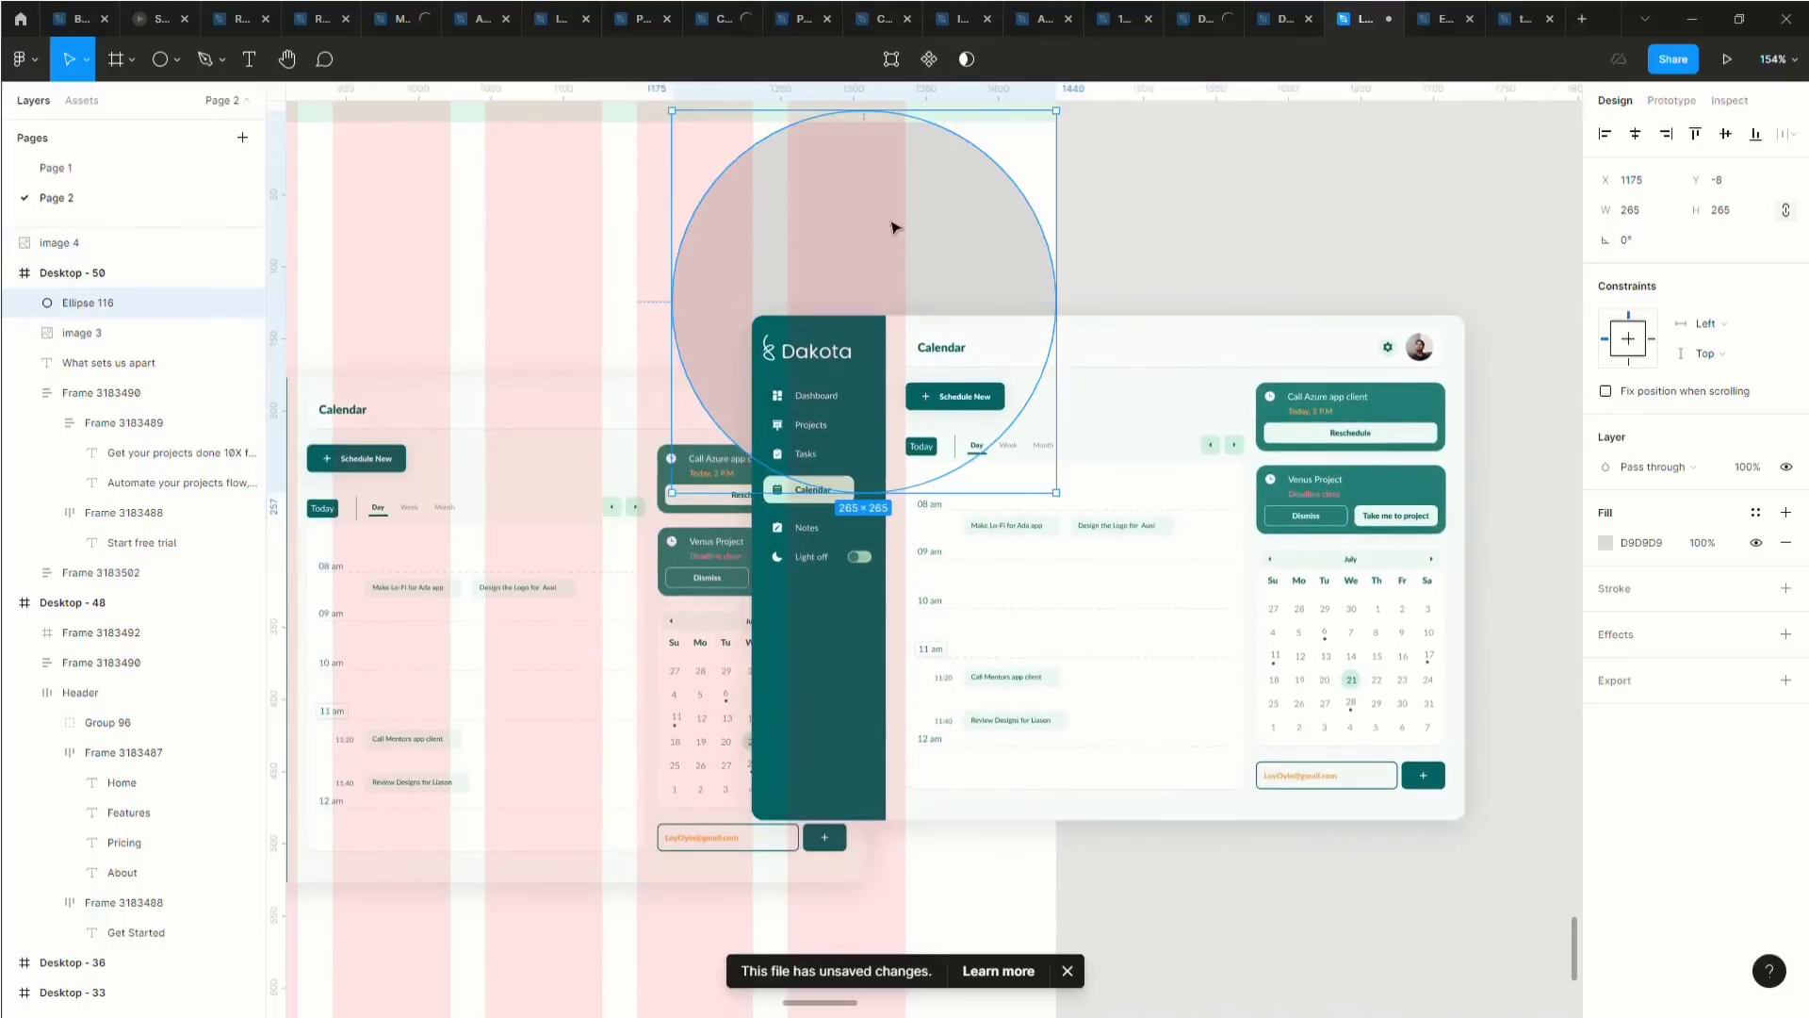
drag(905, 262, 1438, 287)
drag(1159, 497, 1455, 267)
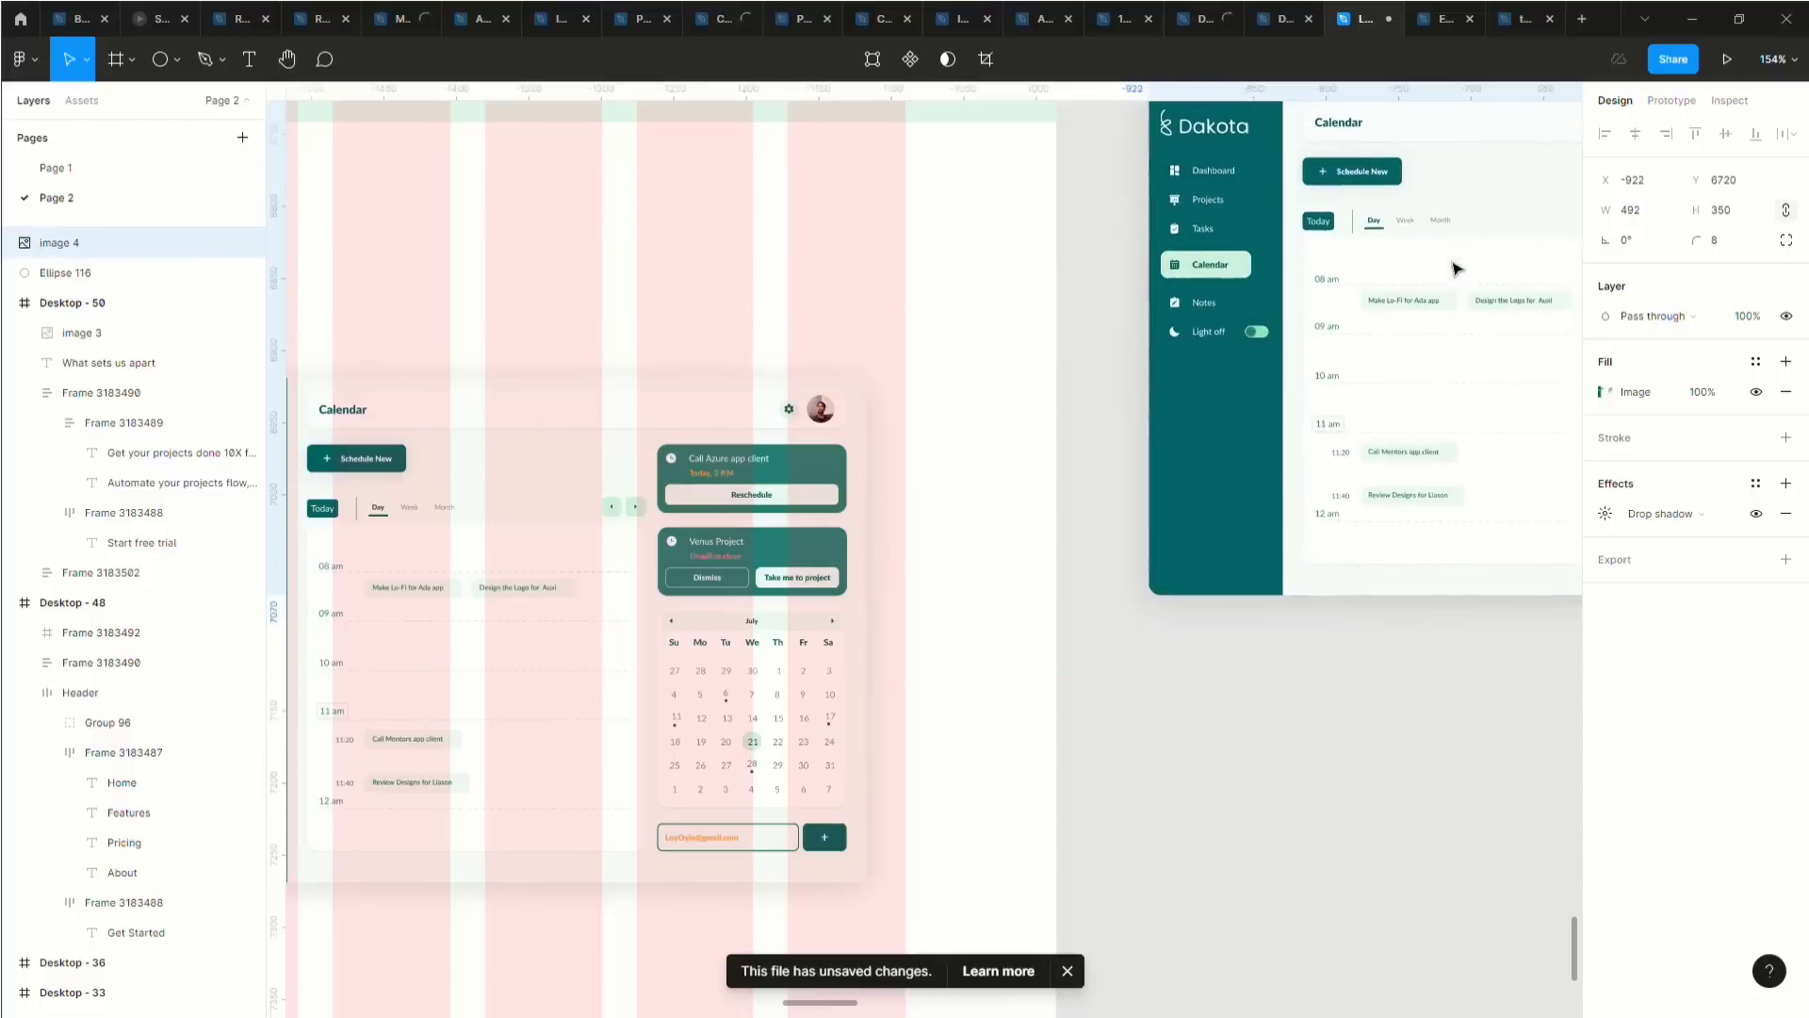
scroll(1326, 554, right, 2)
scroll(1324, 566, up, 3)
drag(1326, 573, 1283, 460)
Mask the screenshot copy with the circle.
drag(919, 189, 1113, 723)
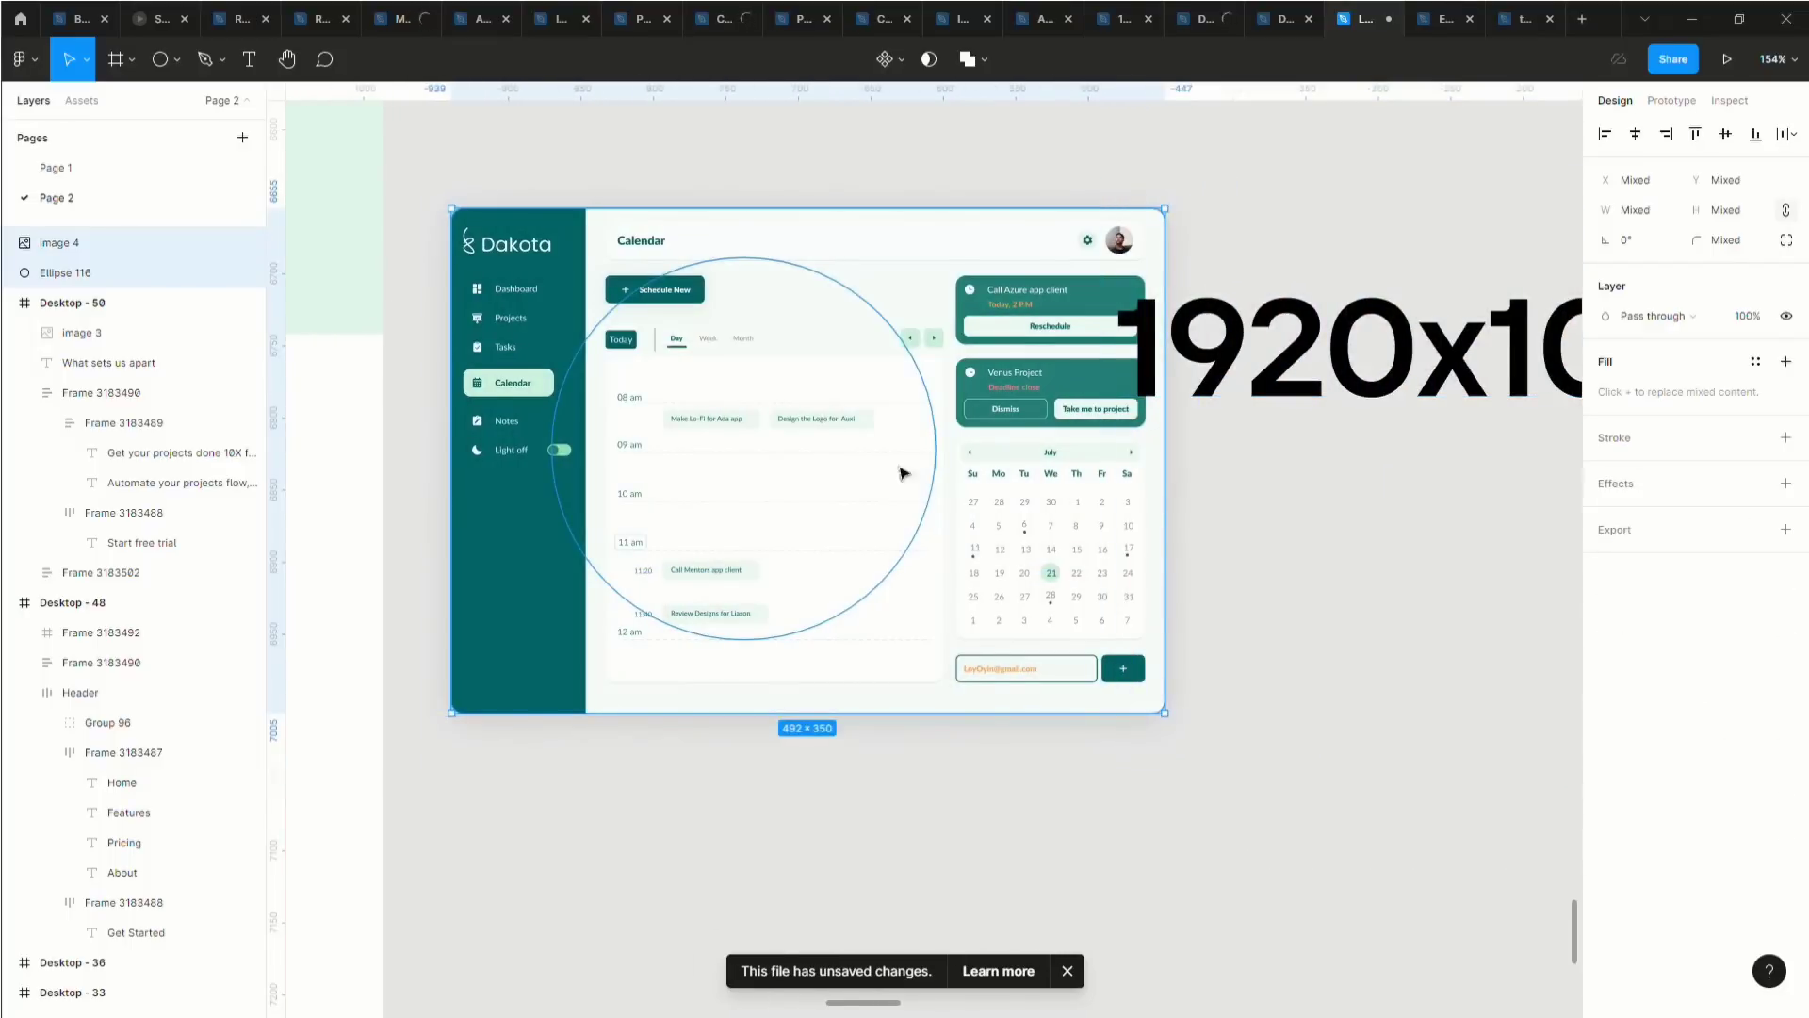
scroll(903, 473, up, 2)
click(928, 58)
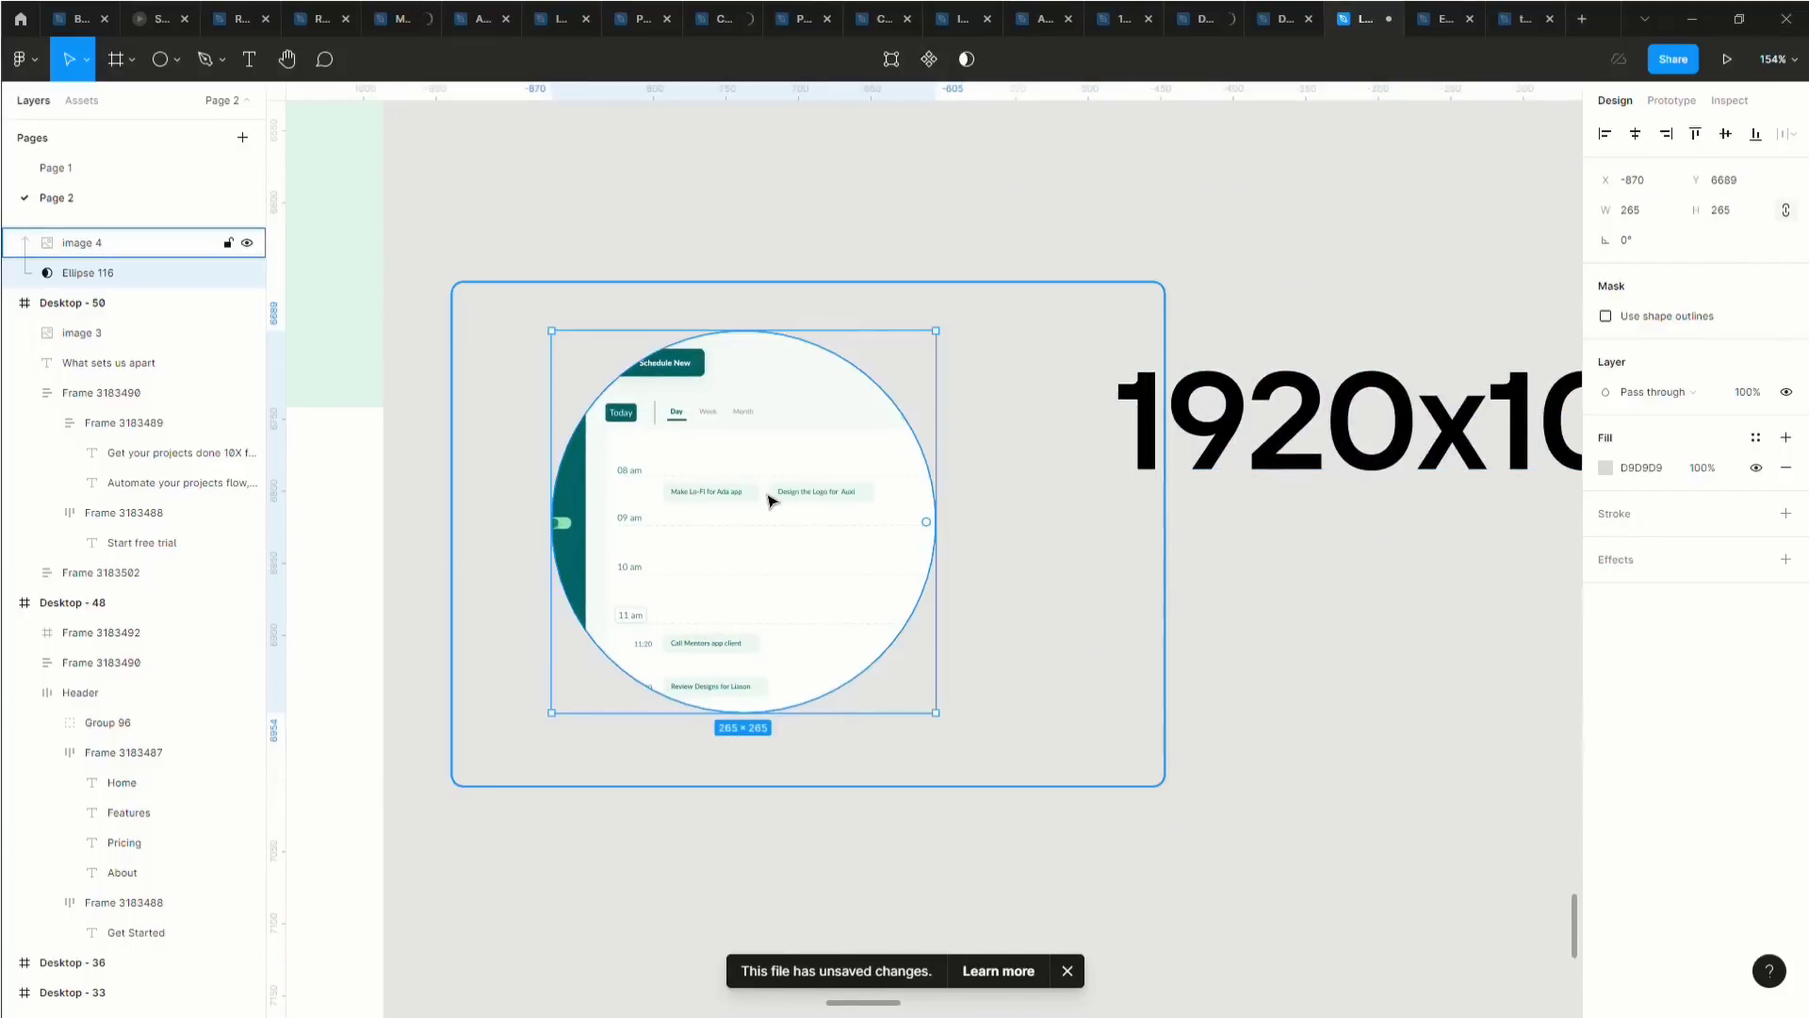
Try to shrink the circular mask to 230 × 230.
scroll(768, 529, left, 5)
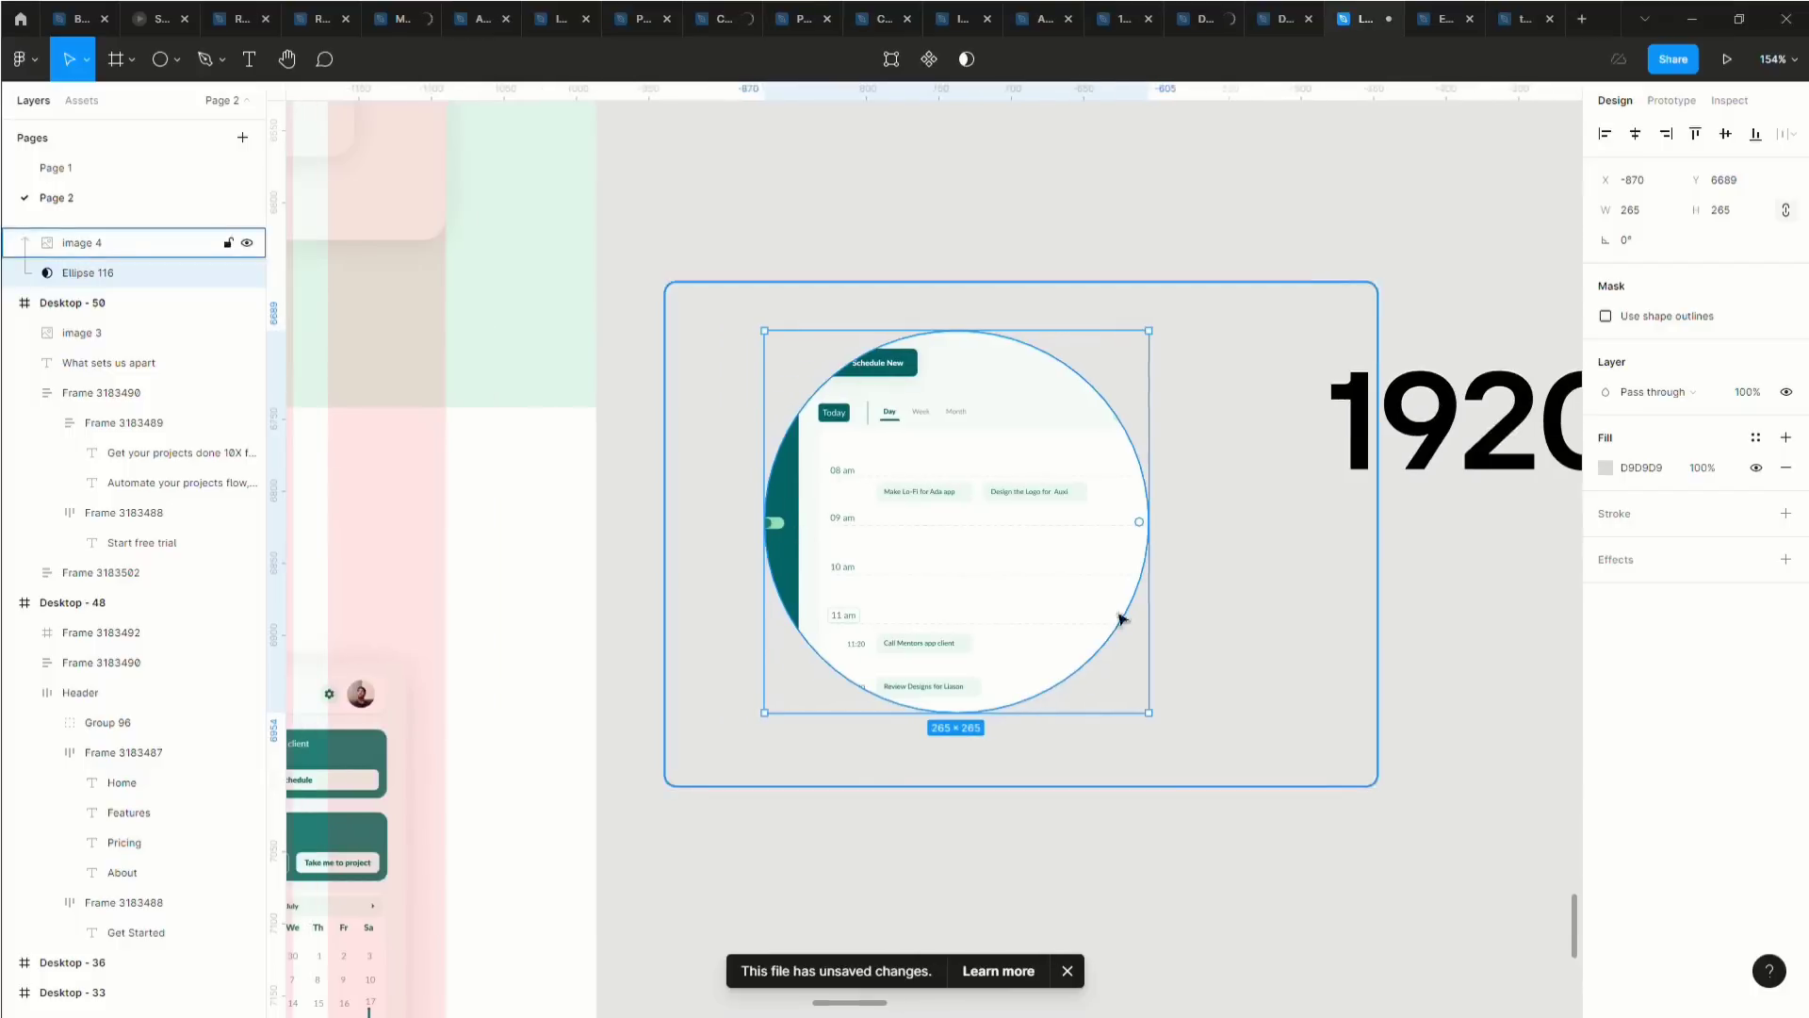
scroll(1163, 606, right, 4)
scroll(1163, 606, down, 2)
scroll(1082, 601, left, 2)
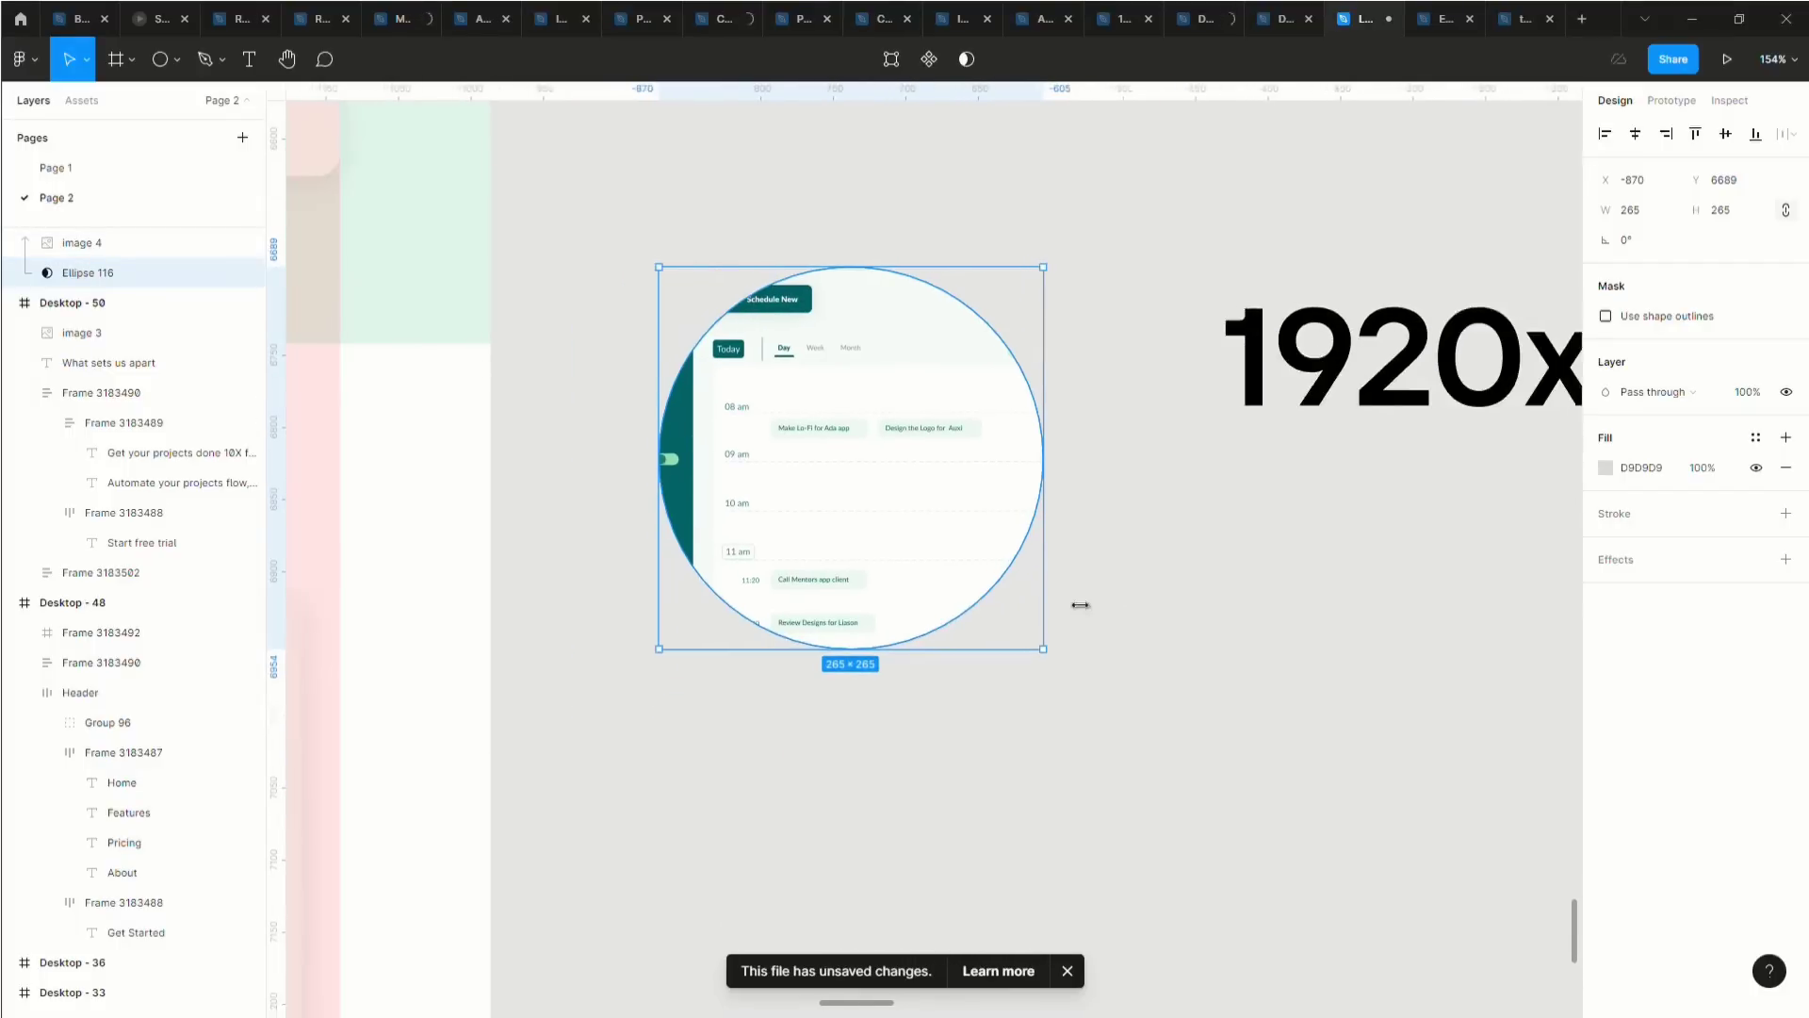
scroll(1078, 600, left, 4)
scroll(1119, 590, down, 3)
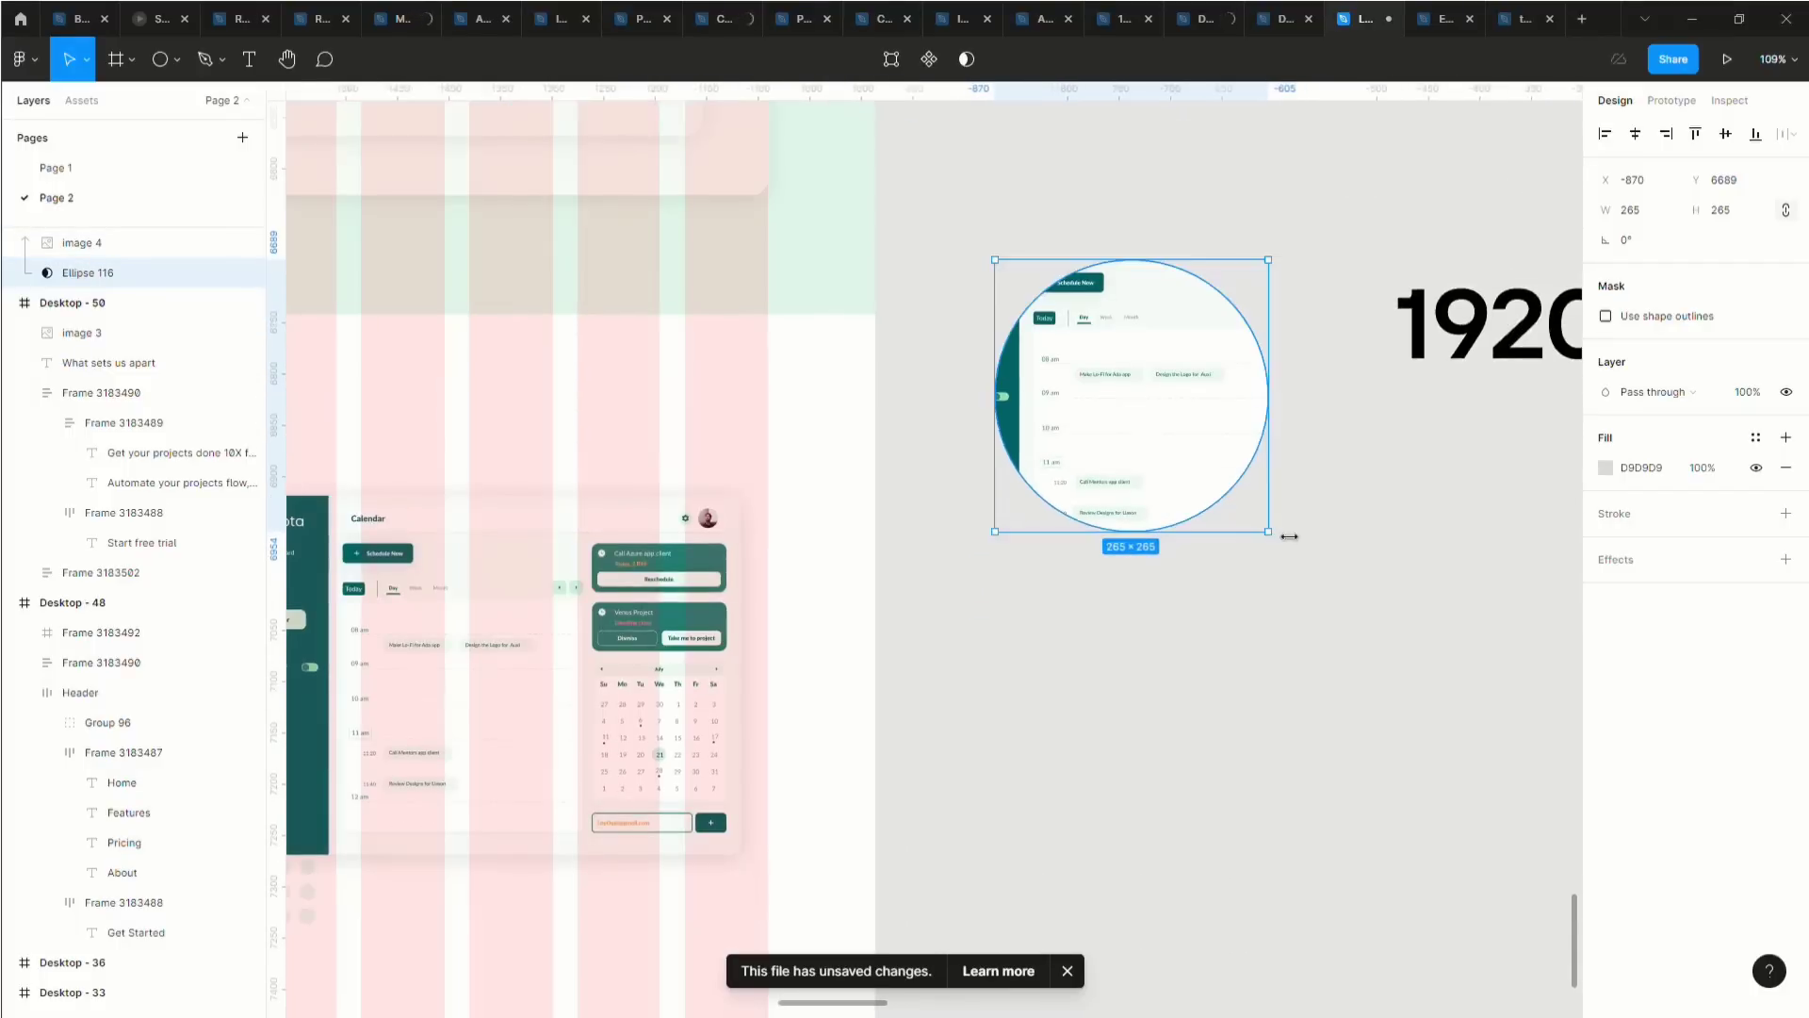
drag(1284, 547, 1246, 495)
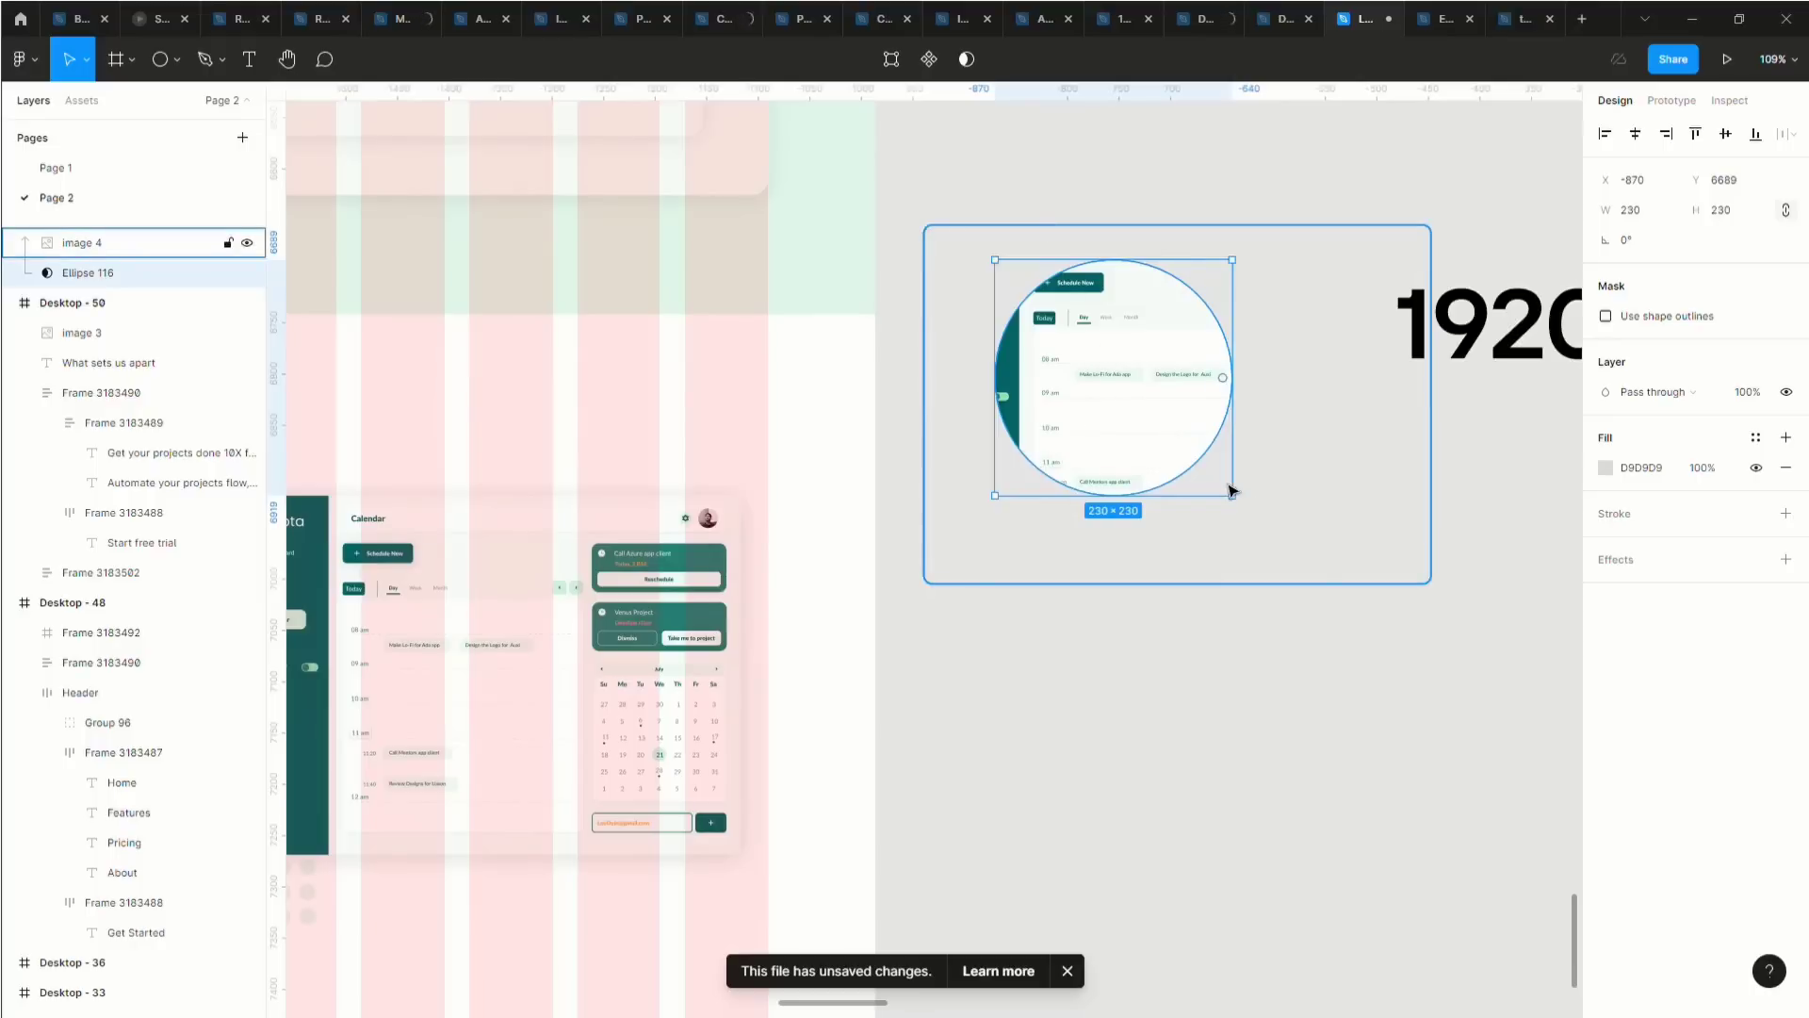
key(ctrl+z)
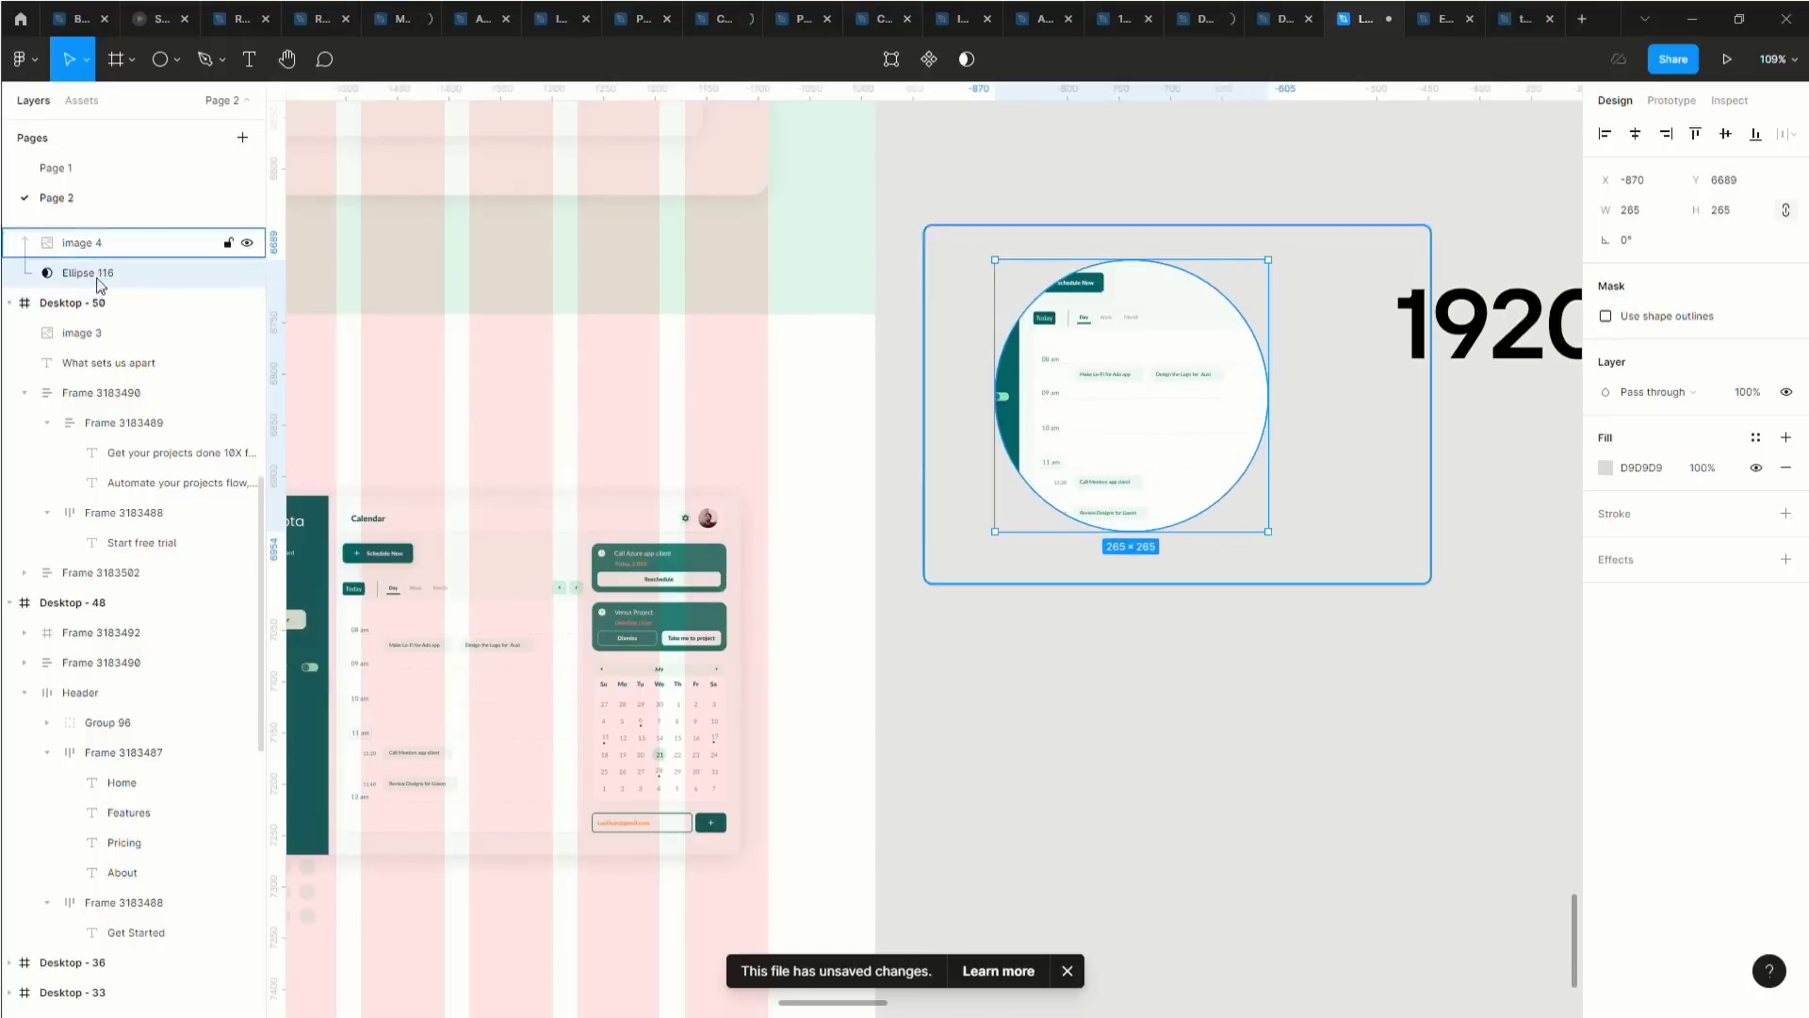
Select the whole mask group and scale it to 273 × 273.
scroll(121, 314, up, 3)
scroll(120, 314, up, 1)
click(83, 431)
click(83, 400)
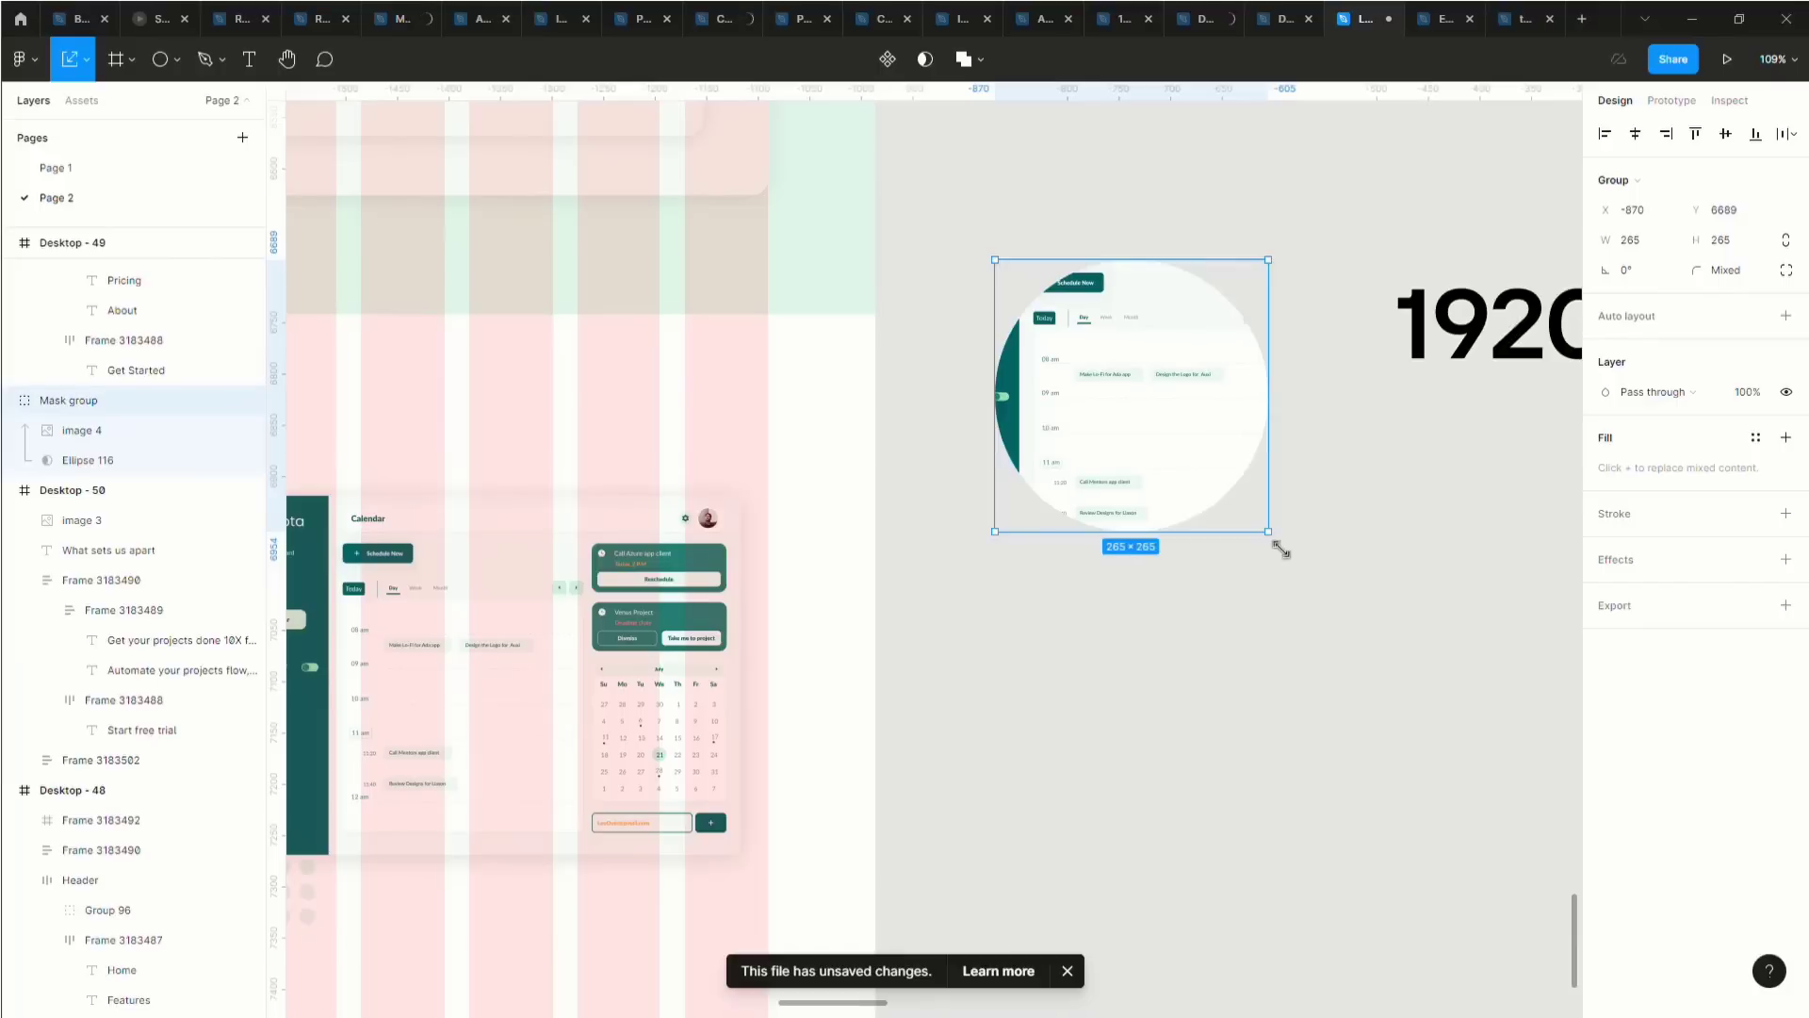
mouse_move(1277, 542)
mouse_down()
mouse_move(1127, 372)
mouse_move(1463, 717)
mouse_move(1119, 366)
mouse_move(1284, 544)
mouse_up()
Move the mask group into the Desktop - 50 frame, over the calendar screenshot's left side at about X 779, Y 202.
drag(996, 515, 490, 665)
scroll(660, 688, left, 5)
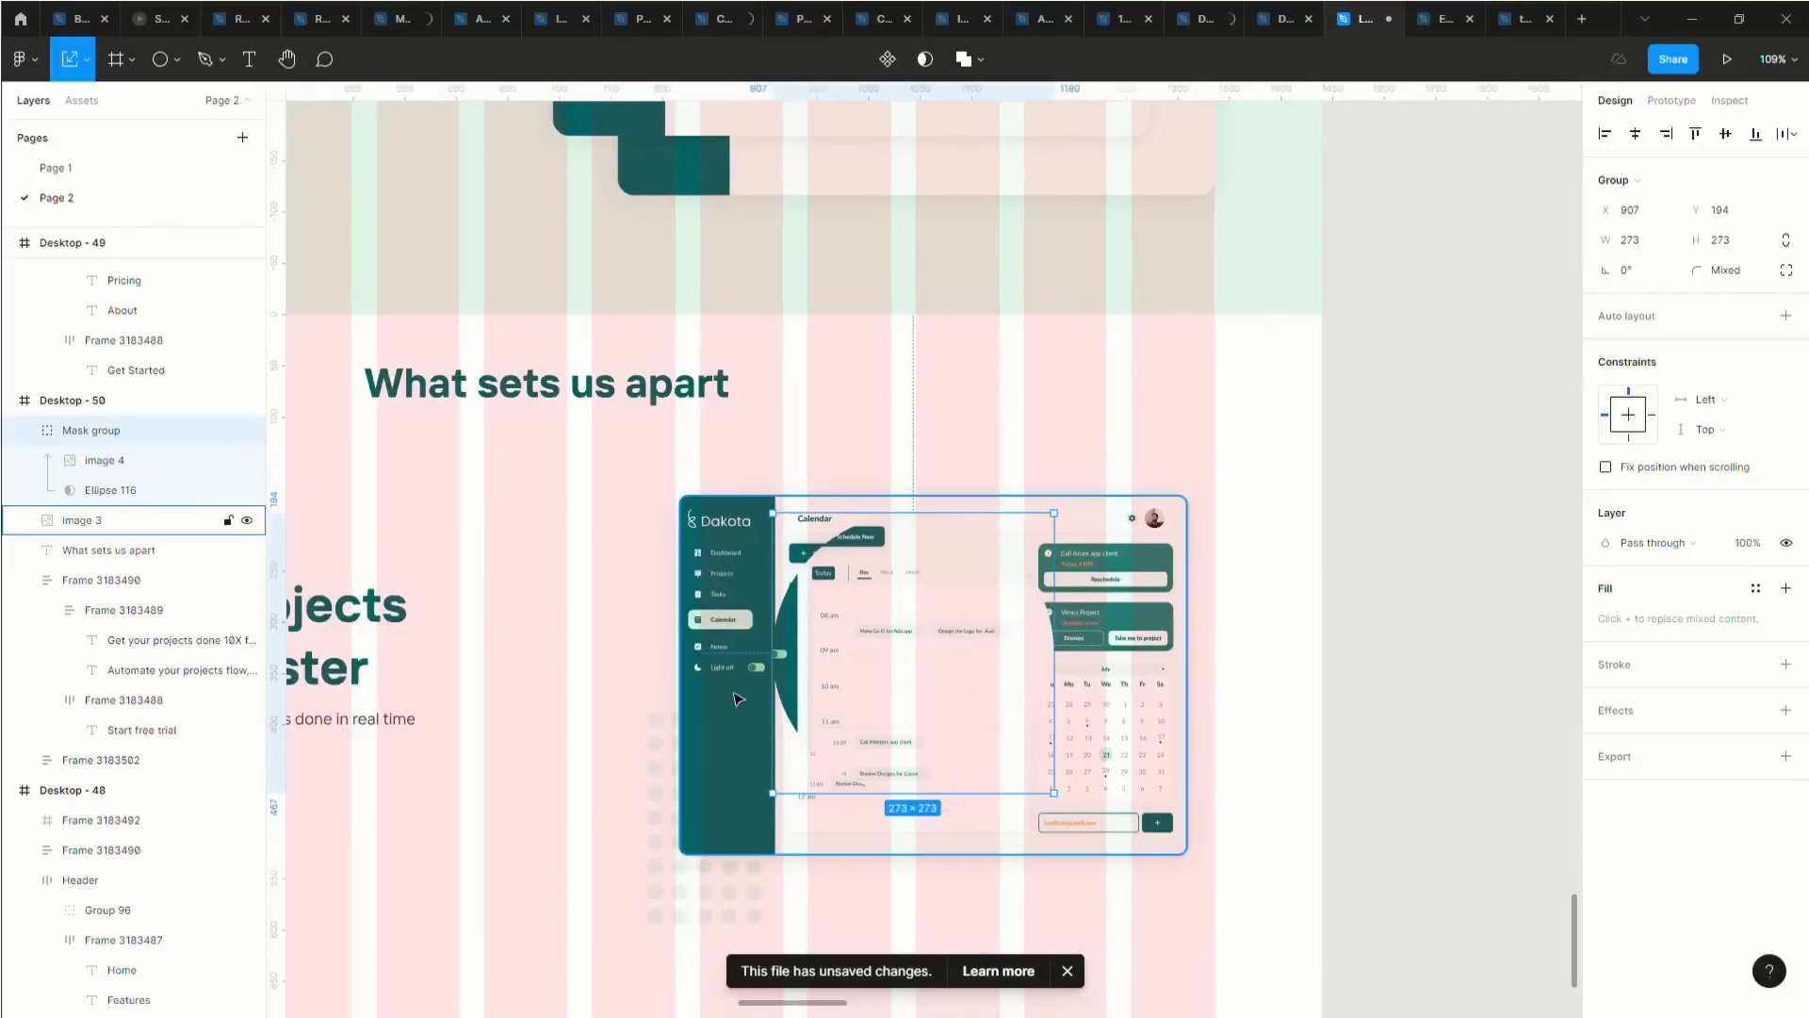
scroll(737, 698, down, 4)
scroll(777, 566, up, 2)
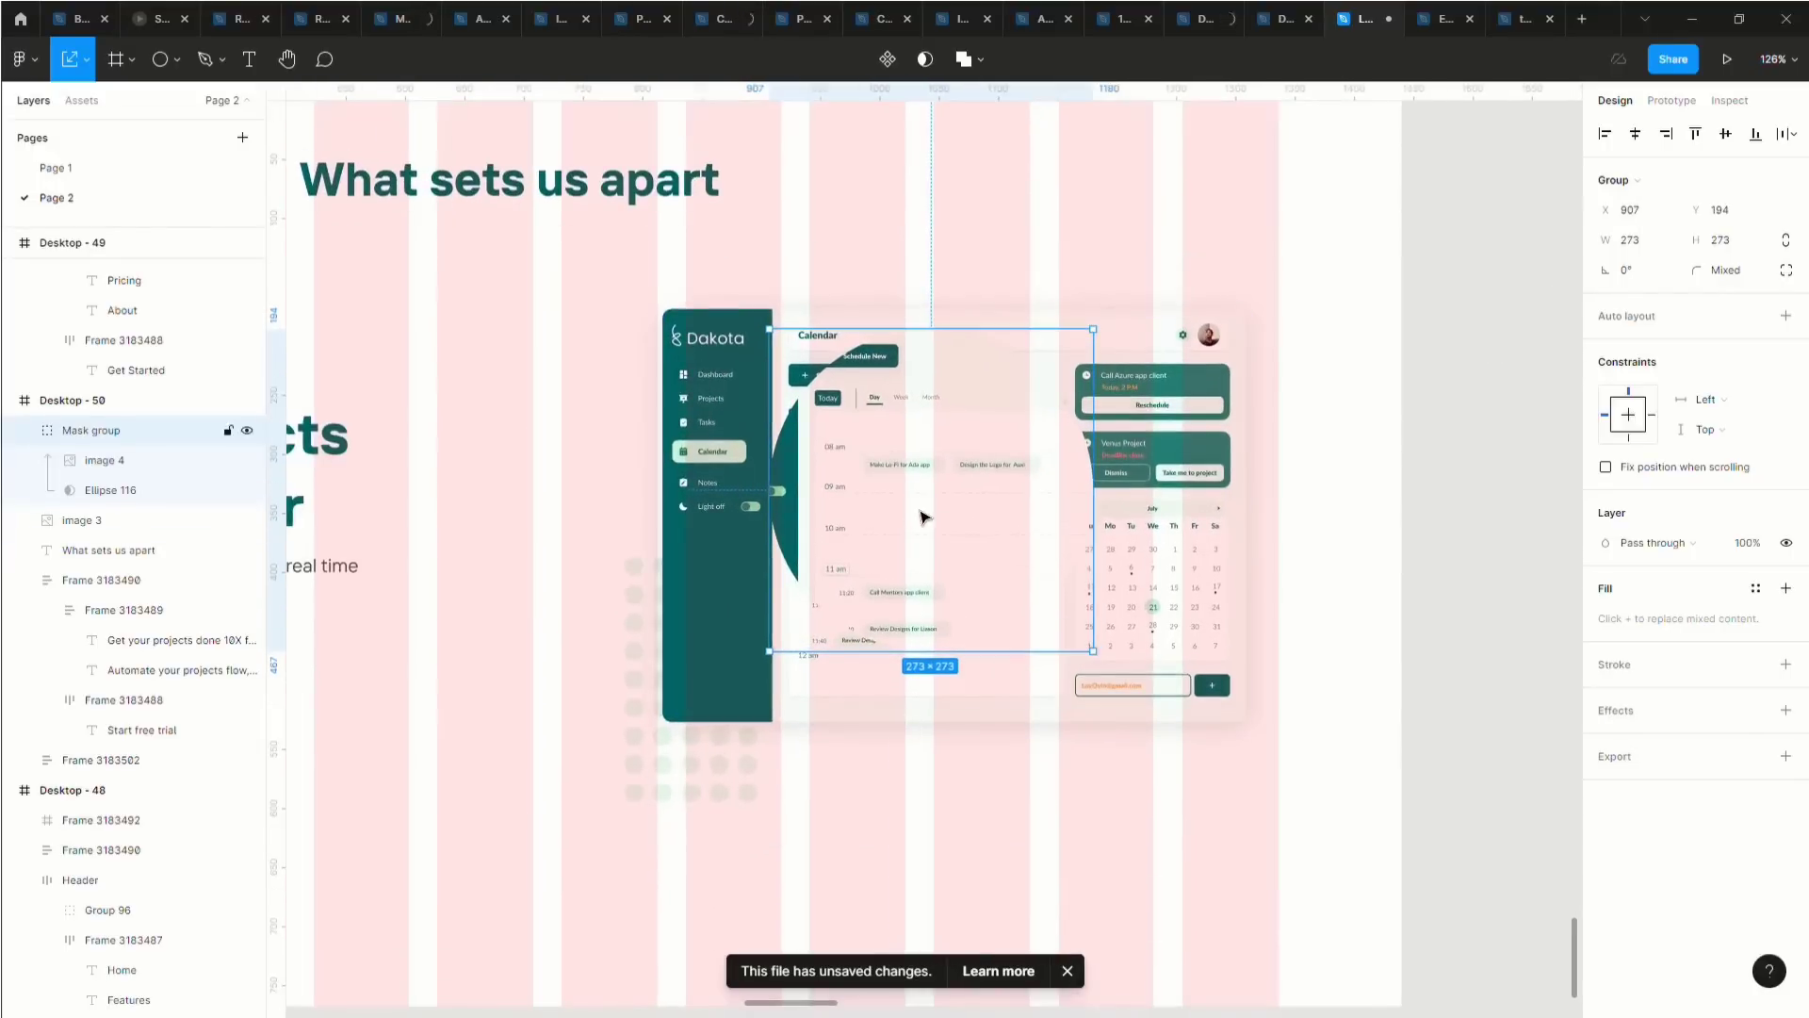
drag(922, 517, 772, 526)
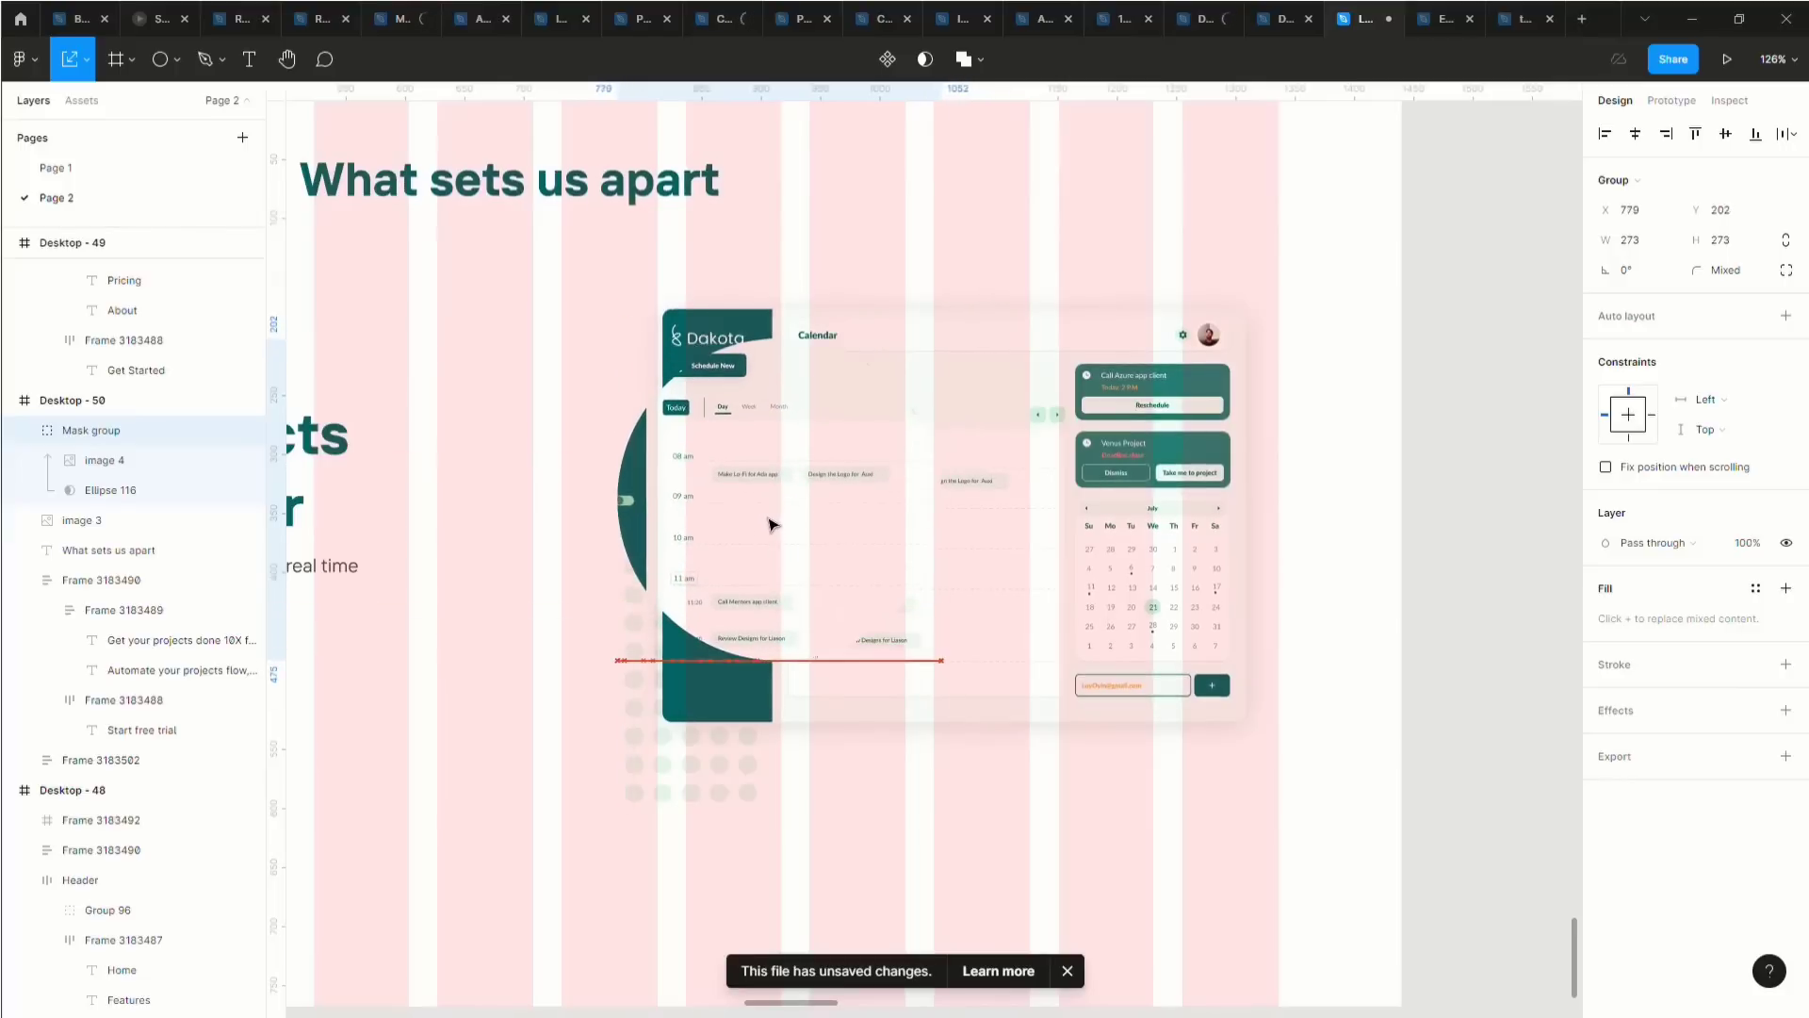
Hide the layout grid on the Desktop - 50 frame.
click(1039, 495)
scroll(1174, 620, down, 1)
scroll(1131, 584, left, 2)
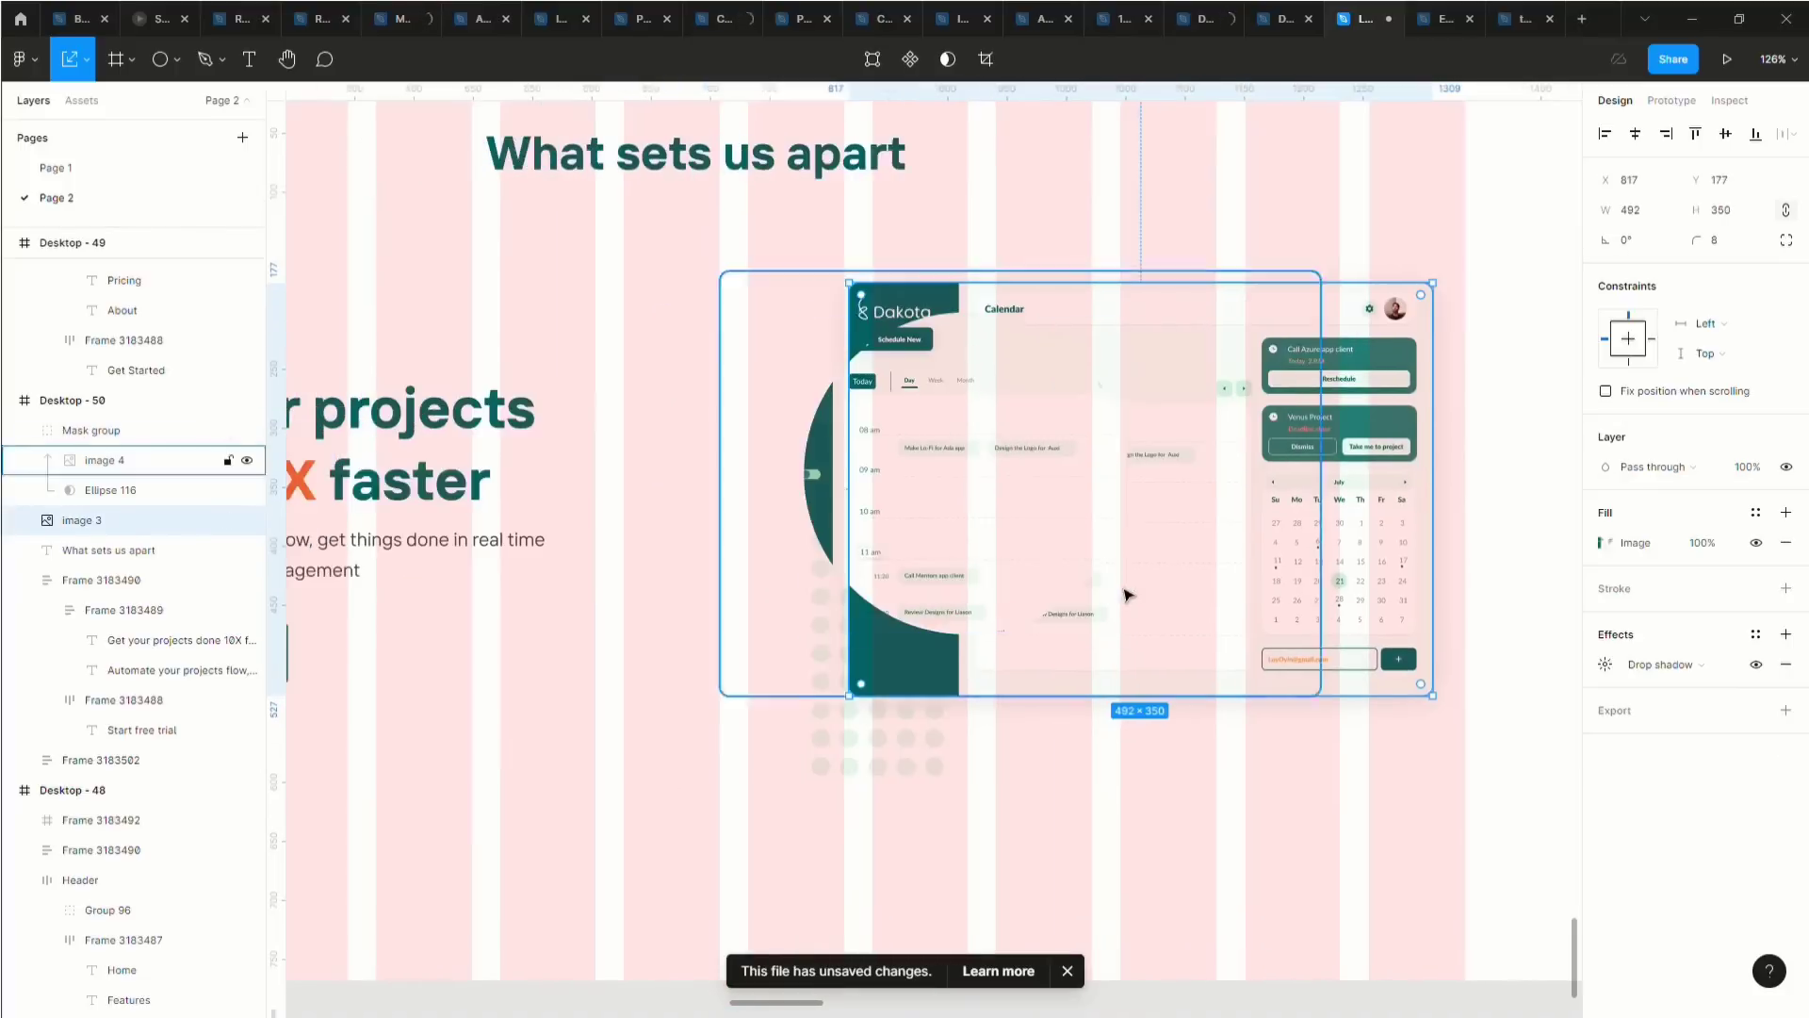
scroll(1131, 595, down, 3)
scroll(1112, 603, left, 2)
scroll(848, 490, up, 1)
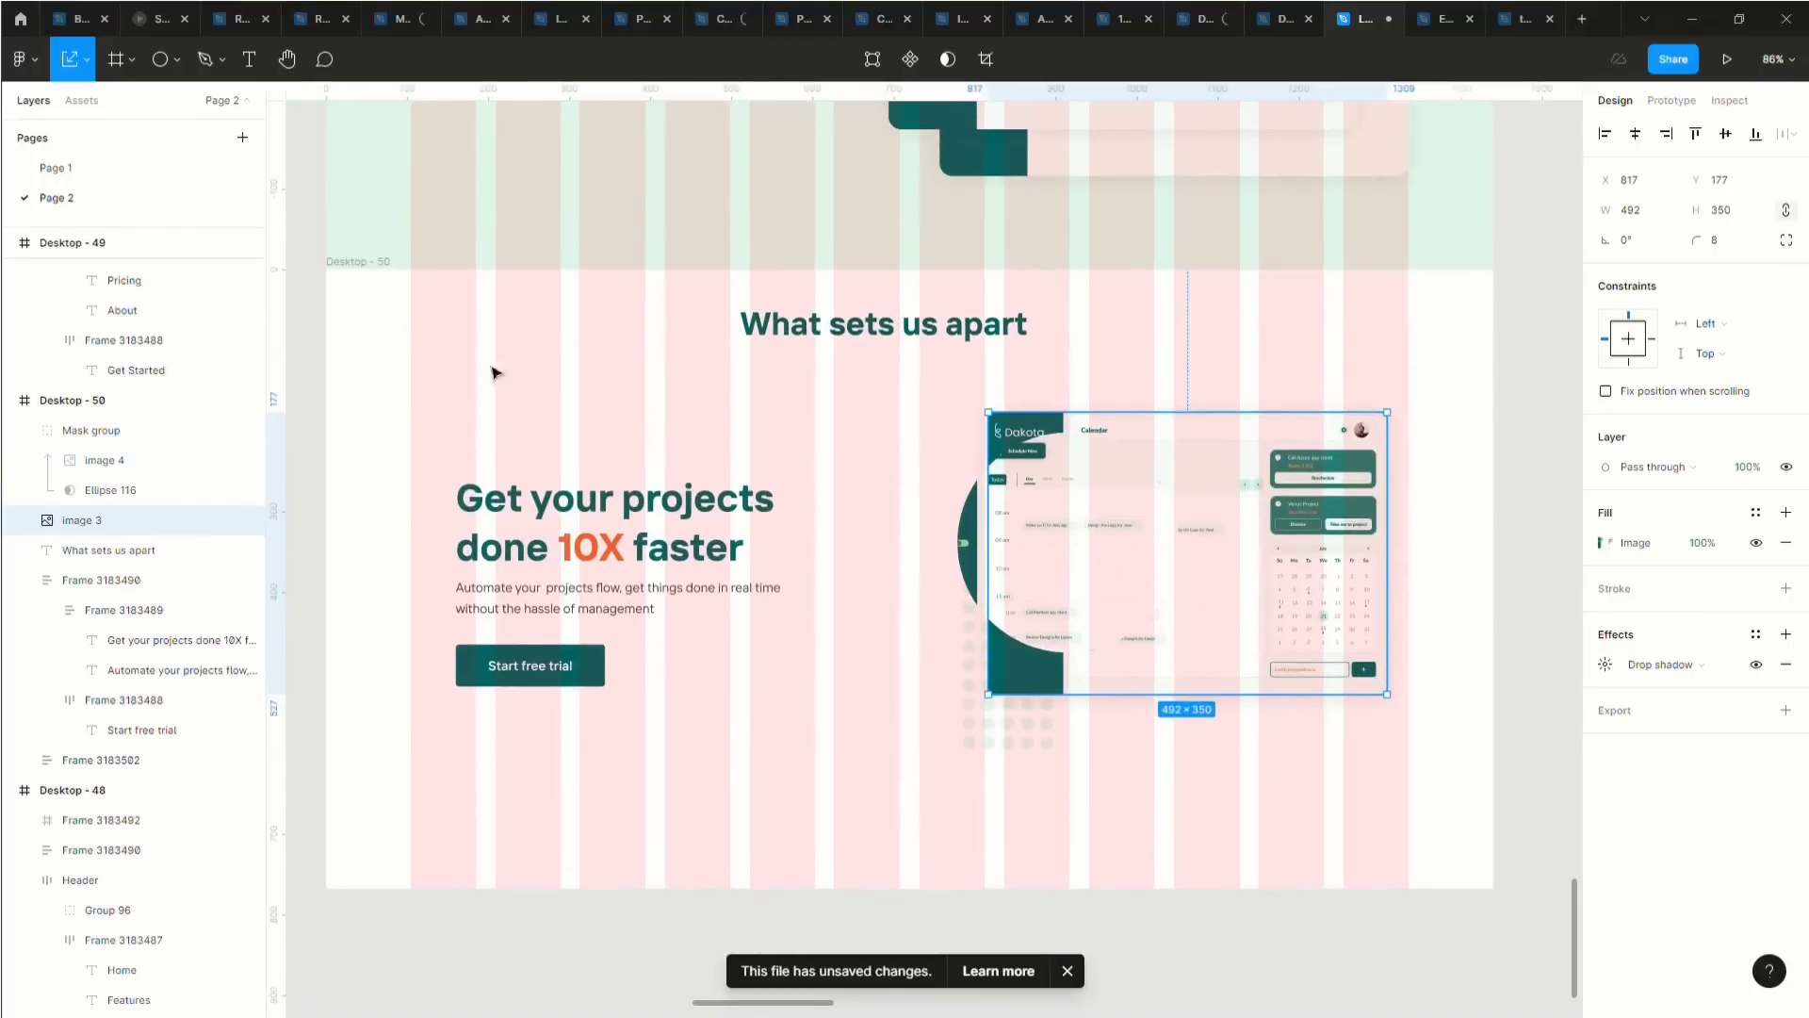
click(344, 270)
click(1756, 421)
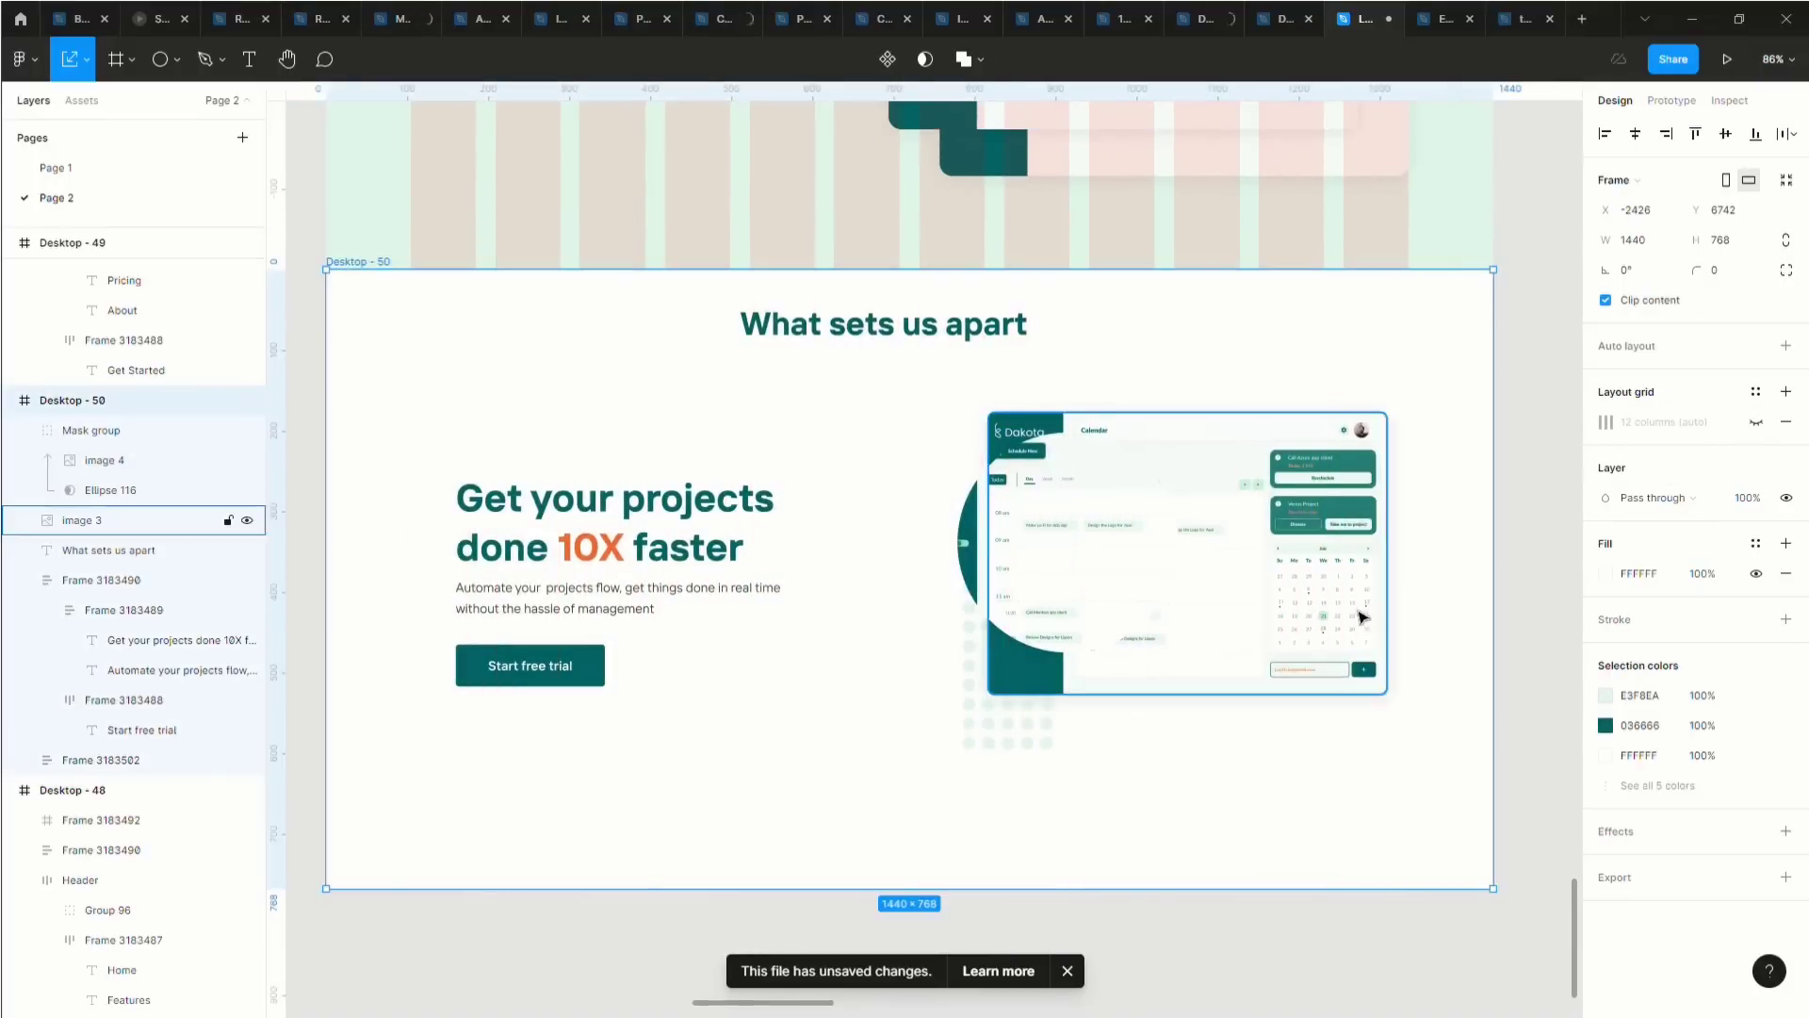
Move the circular mask group off the calendar screenshot to about X 478, Y 330.
scroll(1320, 608, up, 5)
mouse_move(872, 533)
mouse_down()
mouse_move(606, 364)
mouse_move(634, 433)
mouse_move(648, 634)
mouse_move(587, 713)
mouse_up()
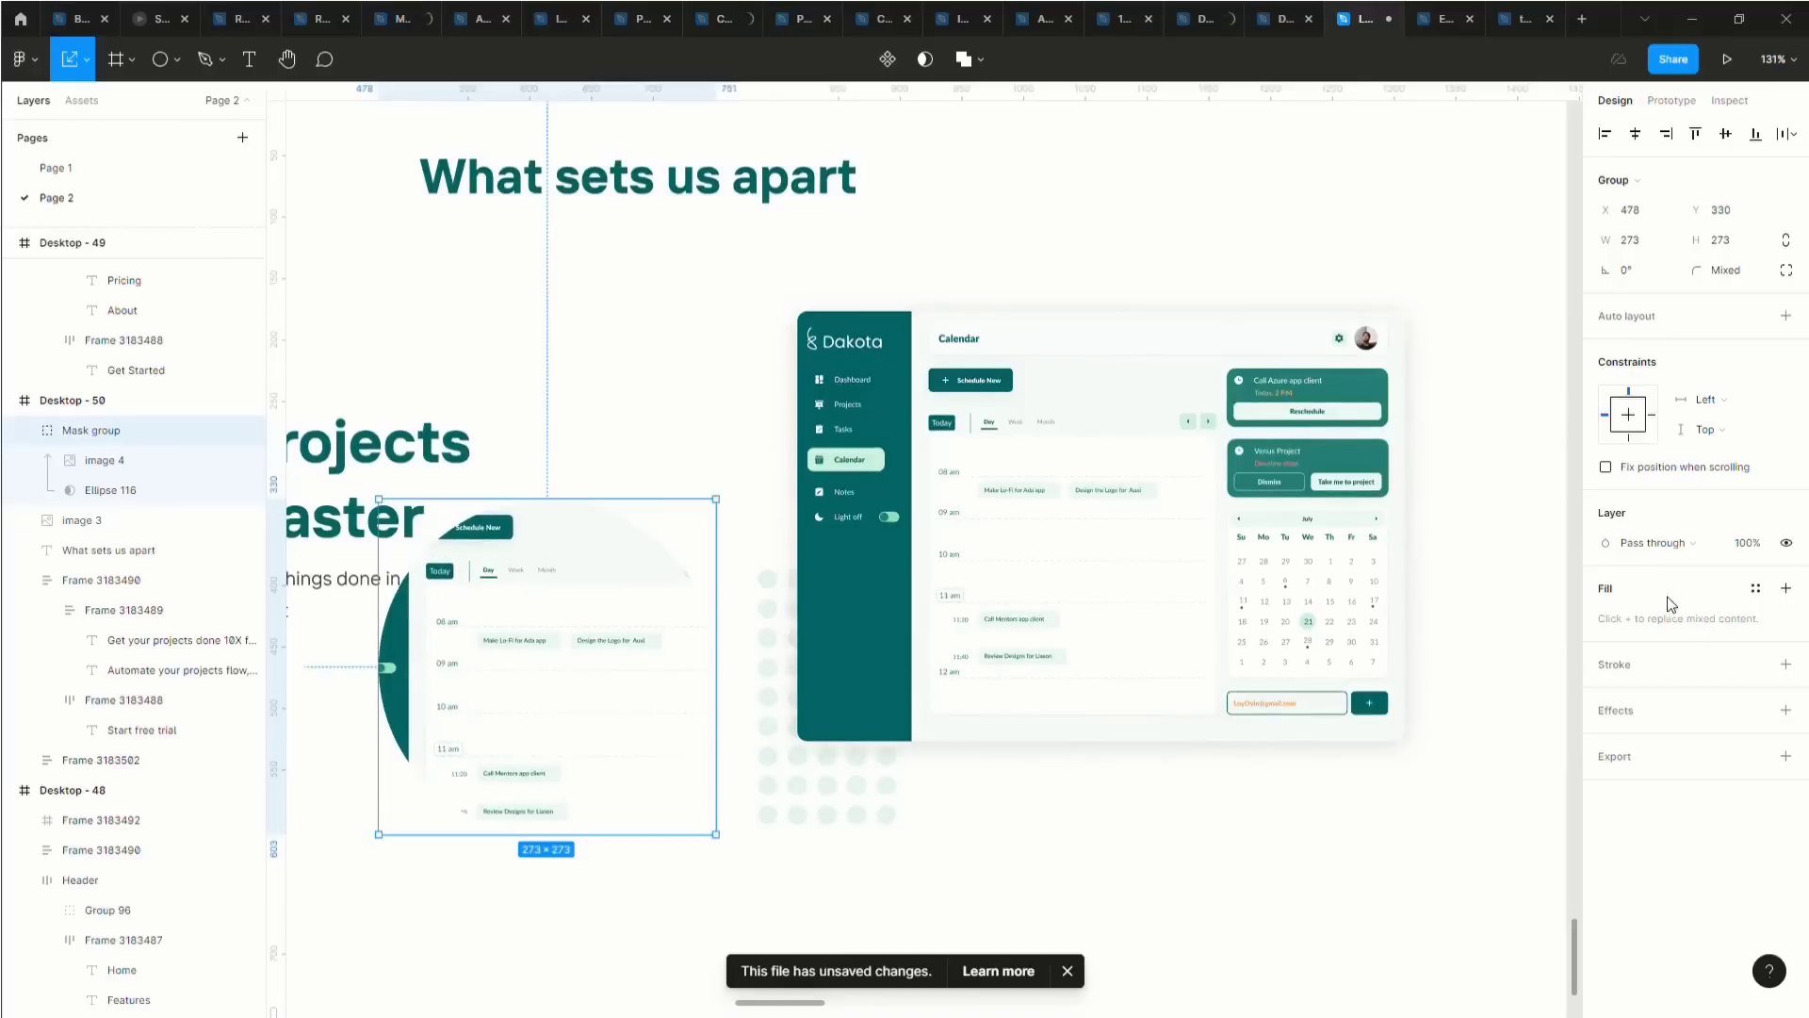
click(1620, 670)
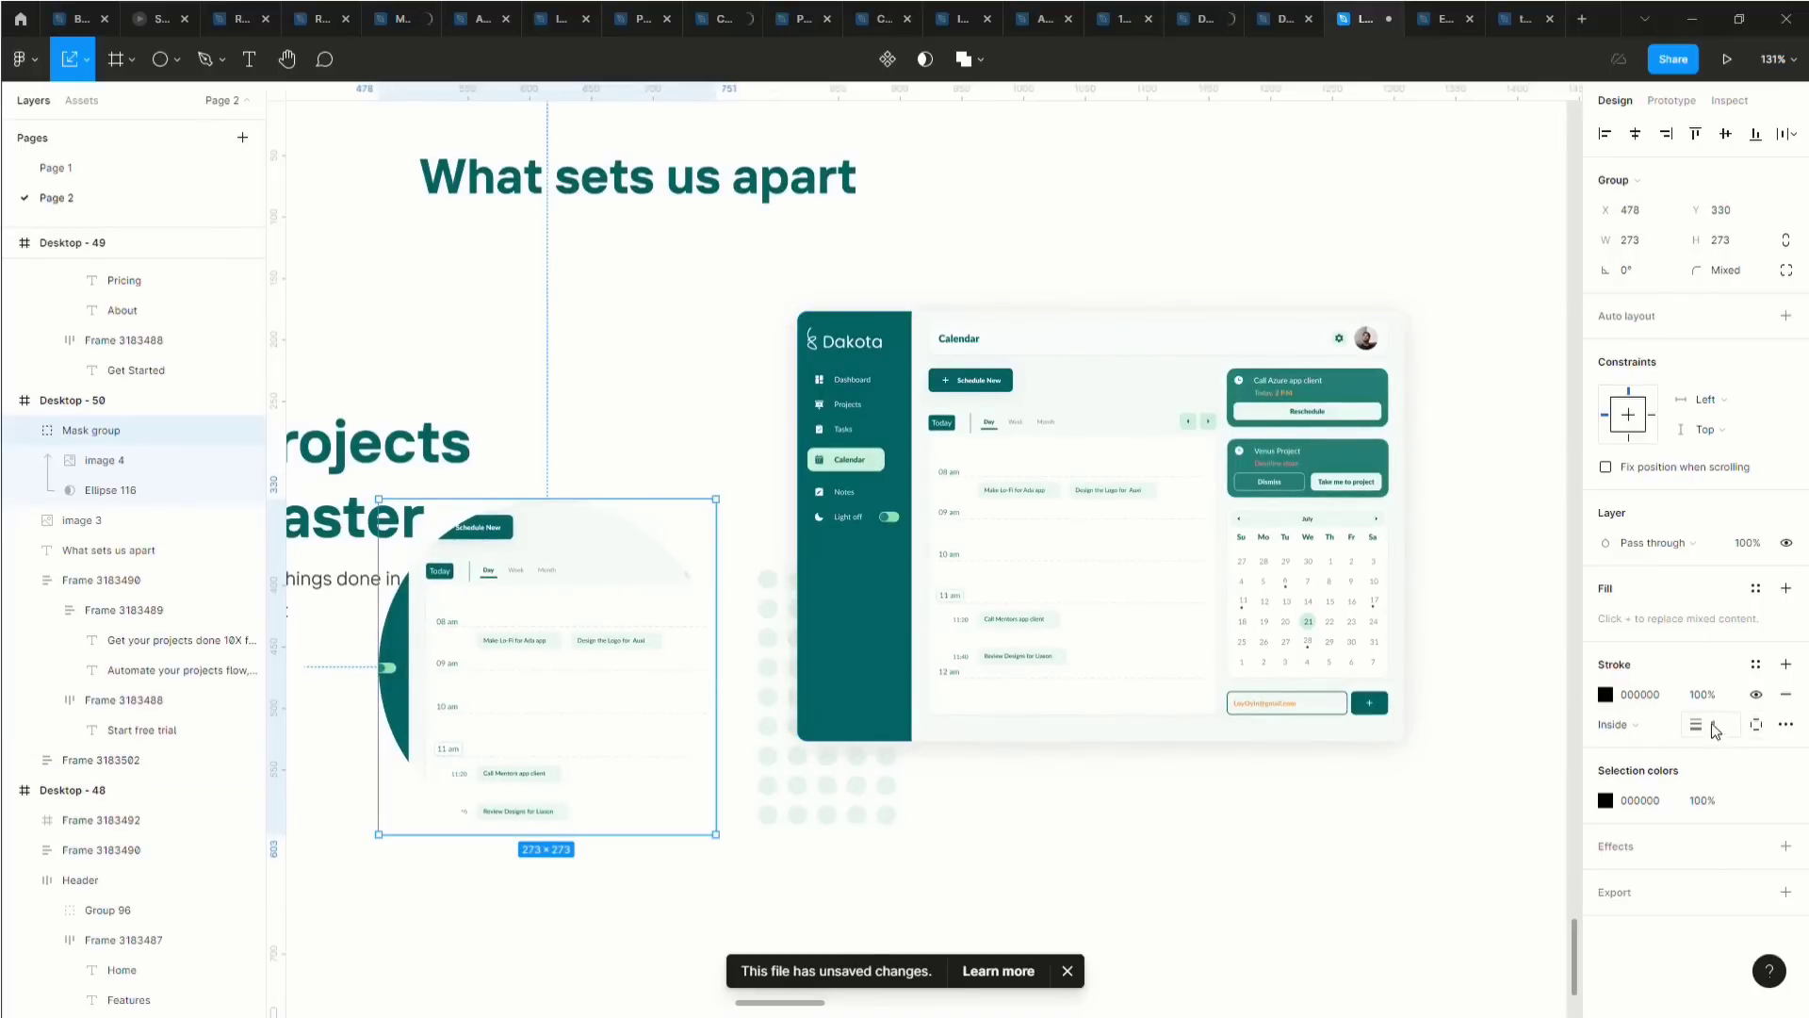
drag(1698, 727, 1706, 730)
click(1785, 695)
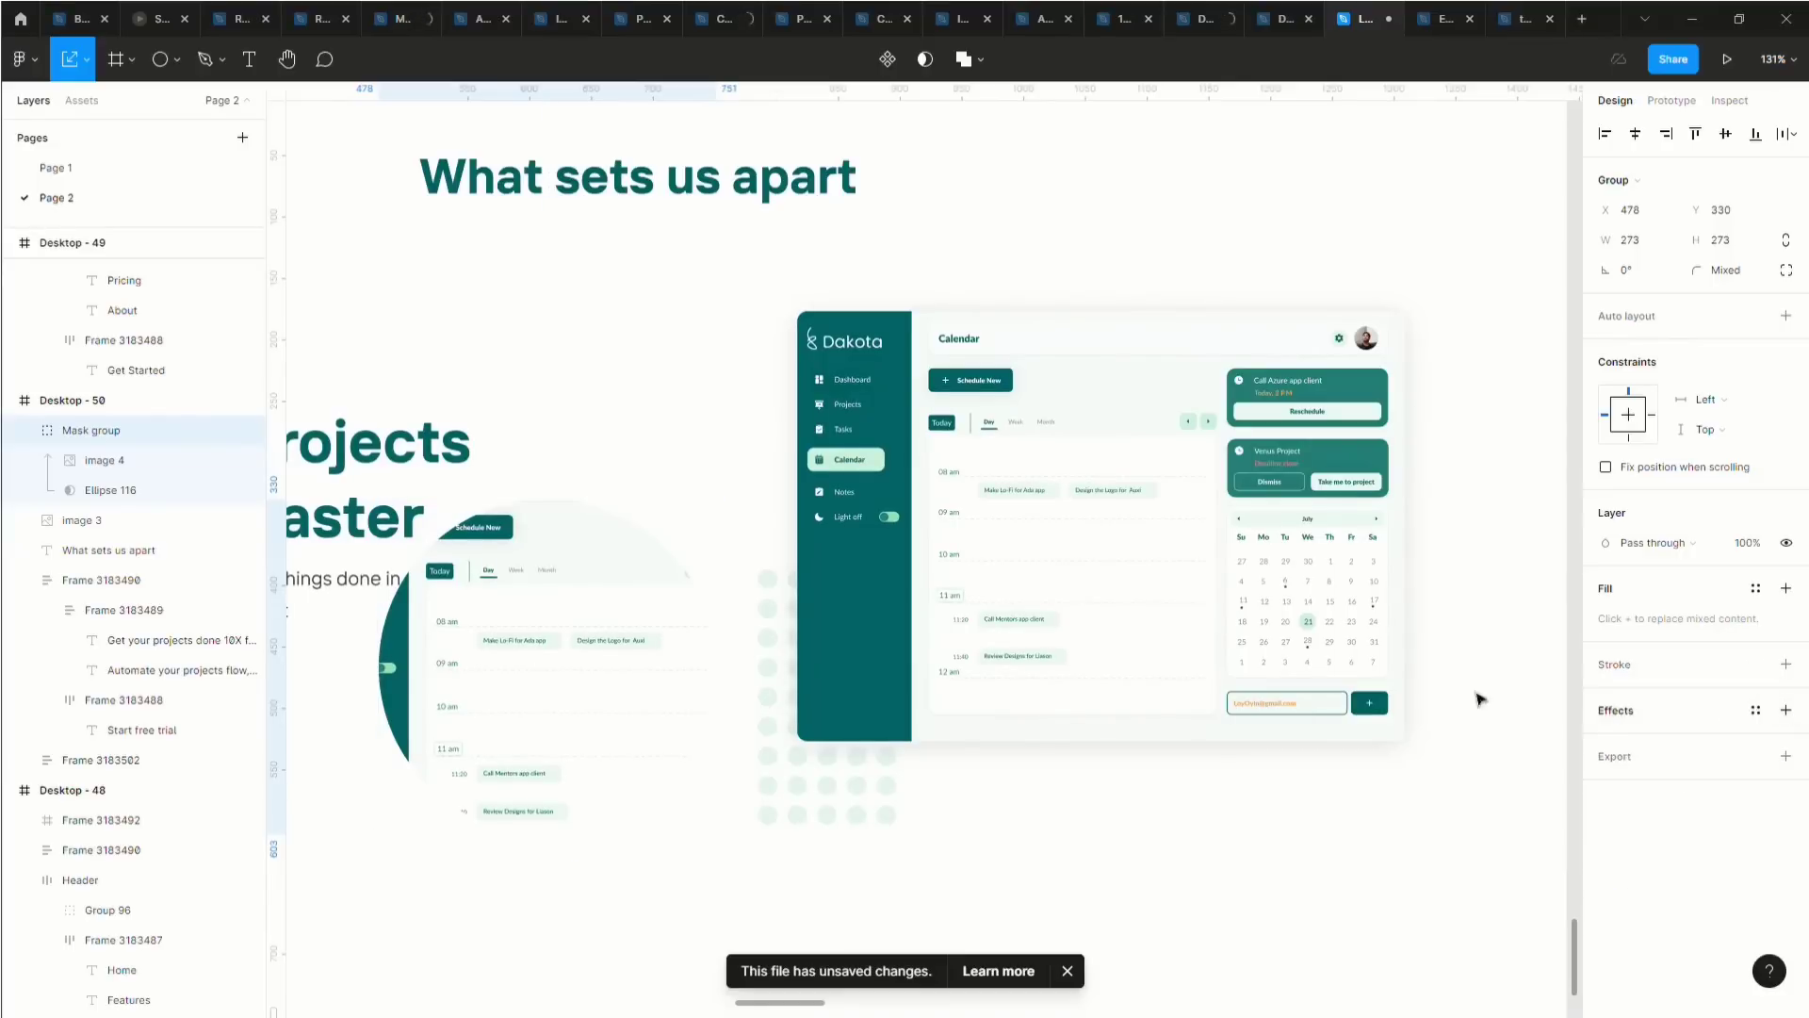
Set the stroke weight of the mask group's ellipse to 0.
click(113, 491)
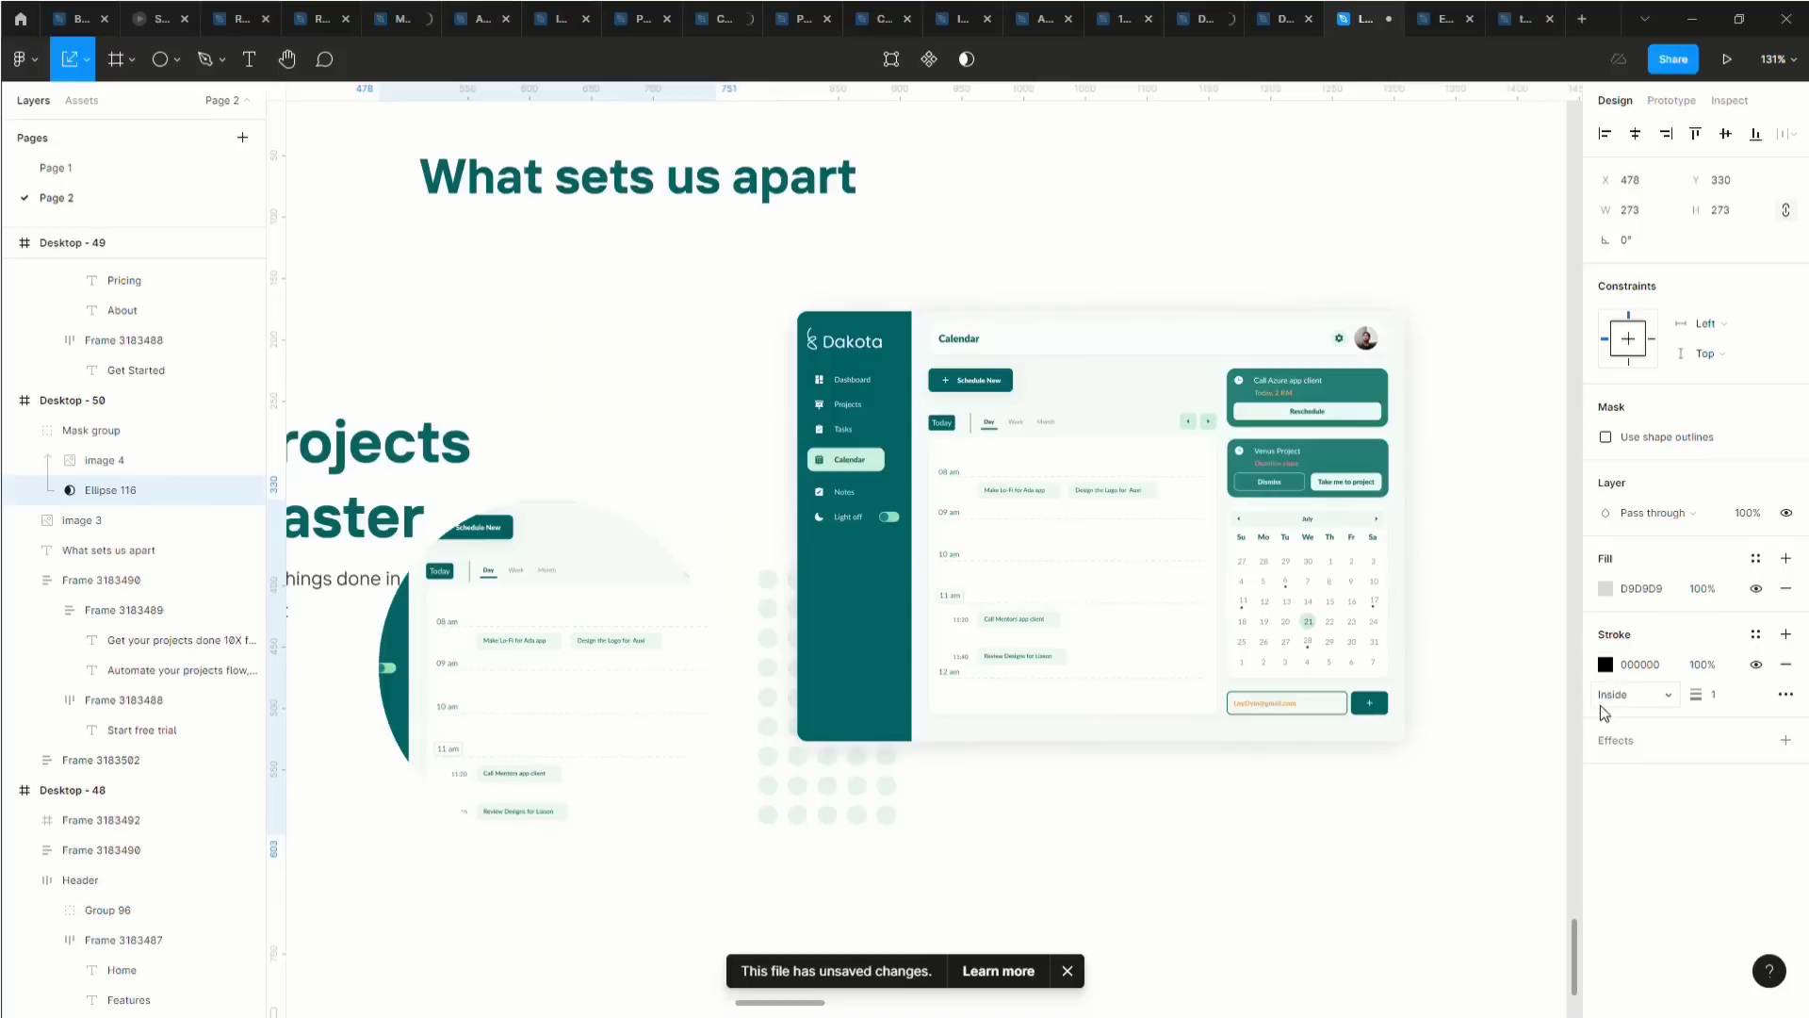
drag(1712, 704, 1708, 708)
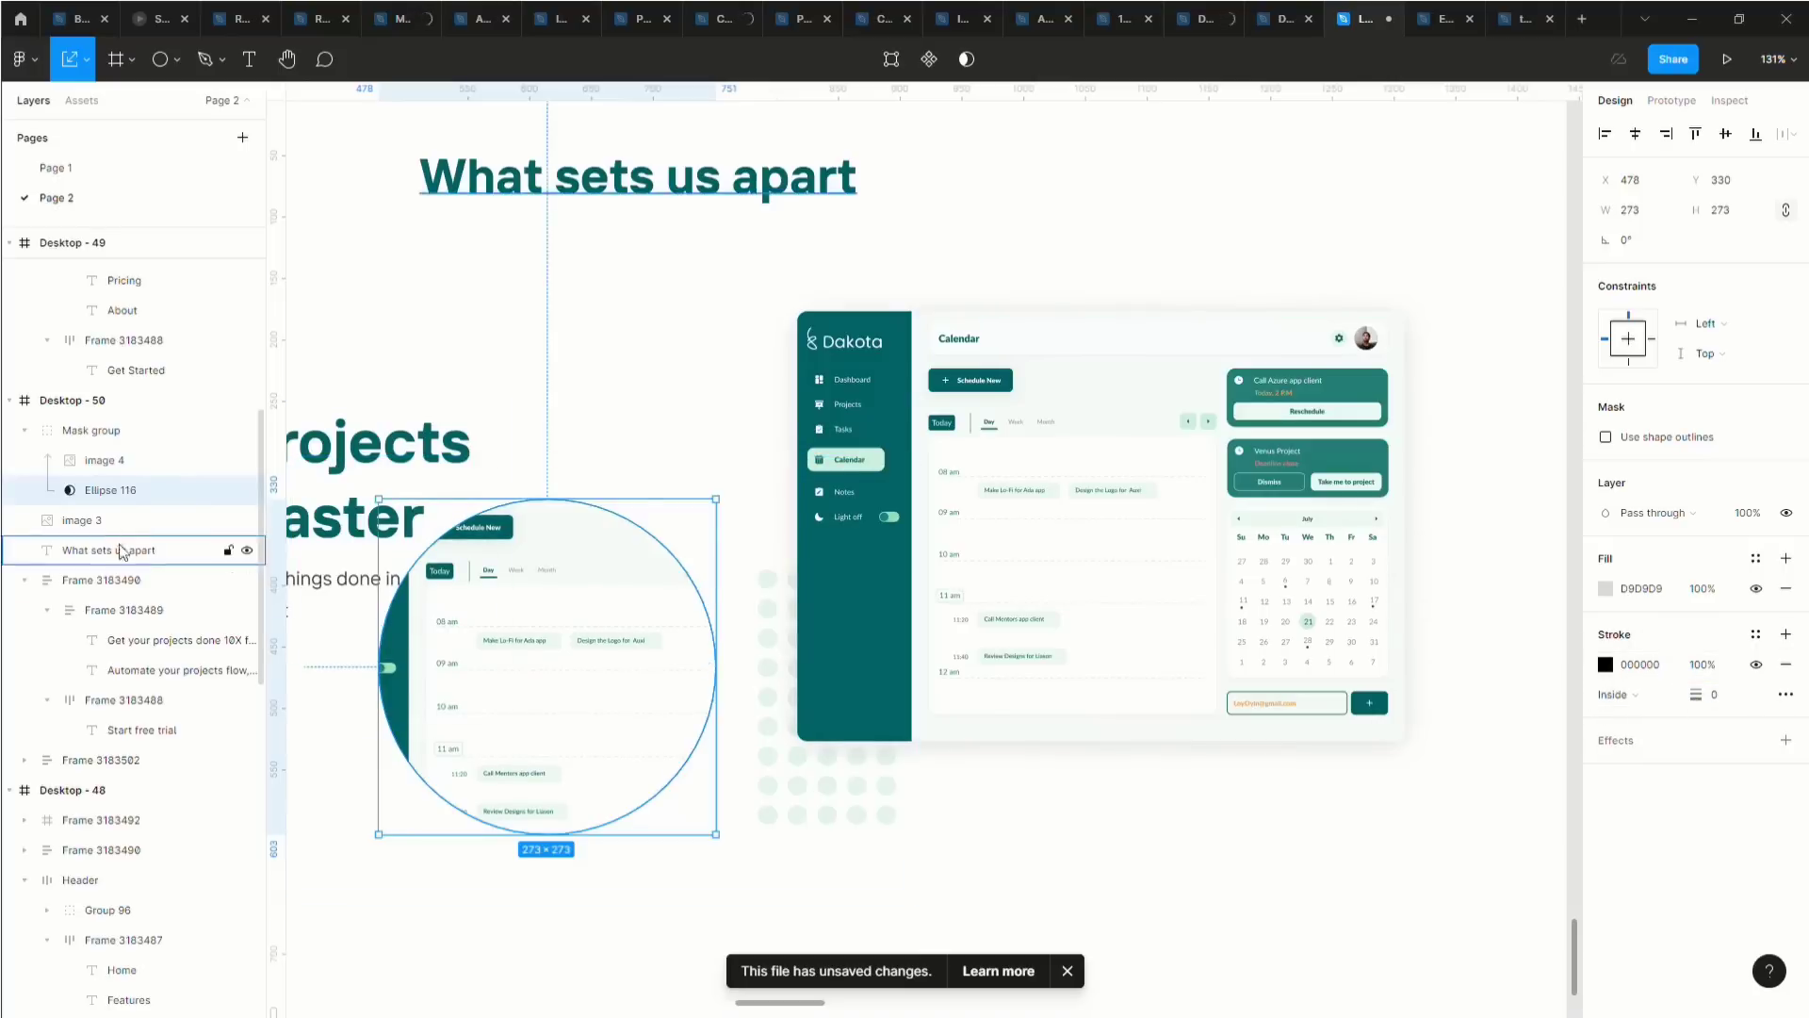
Try to outline the stroke of the whole mask group, undoing the result and trying again.
click(107, 435)
right_click(119, 438)
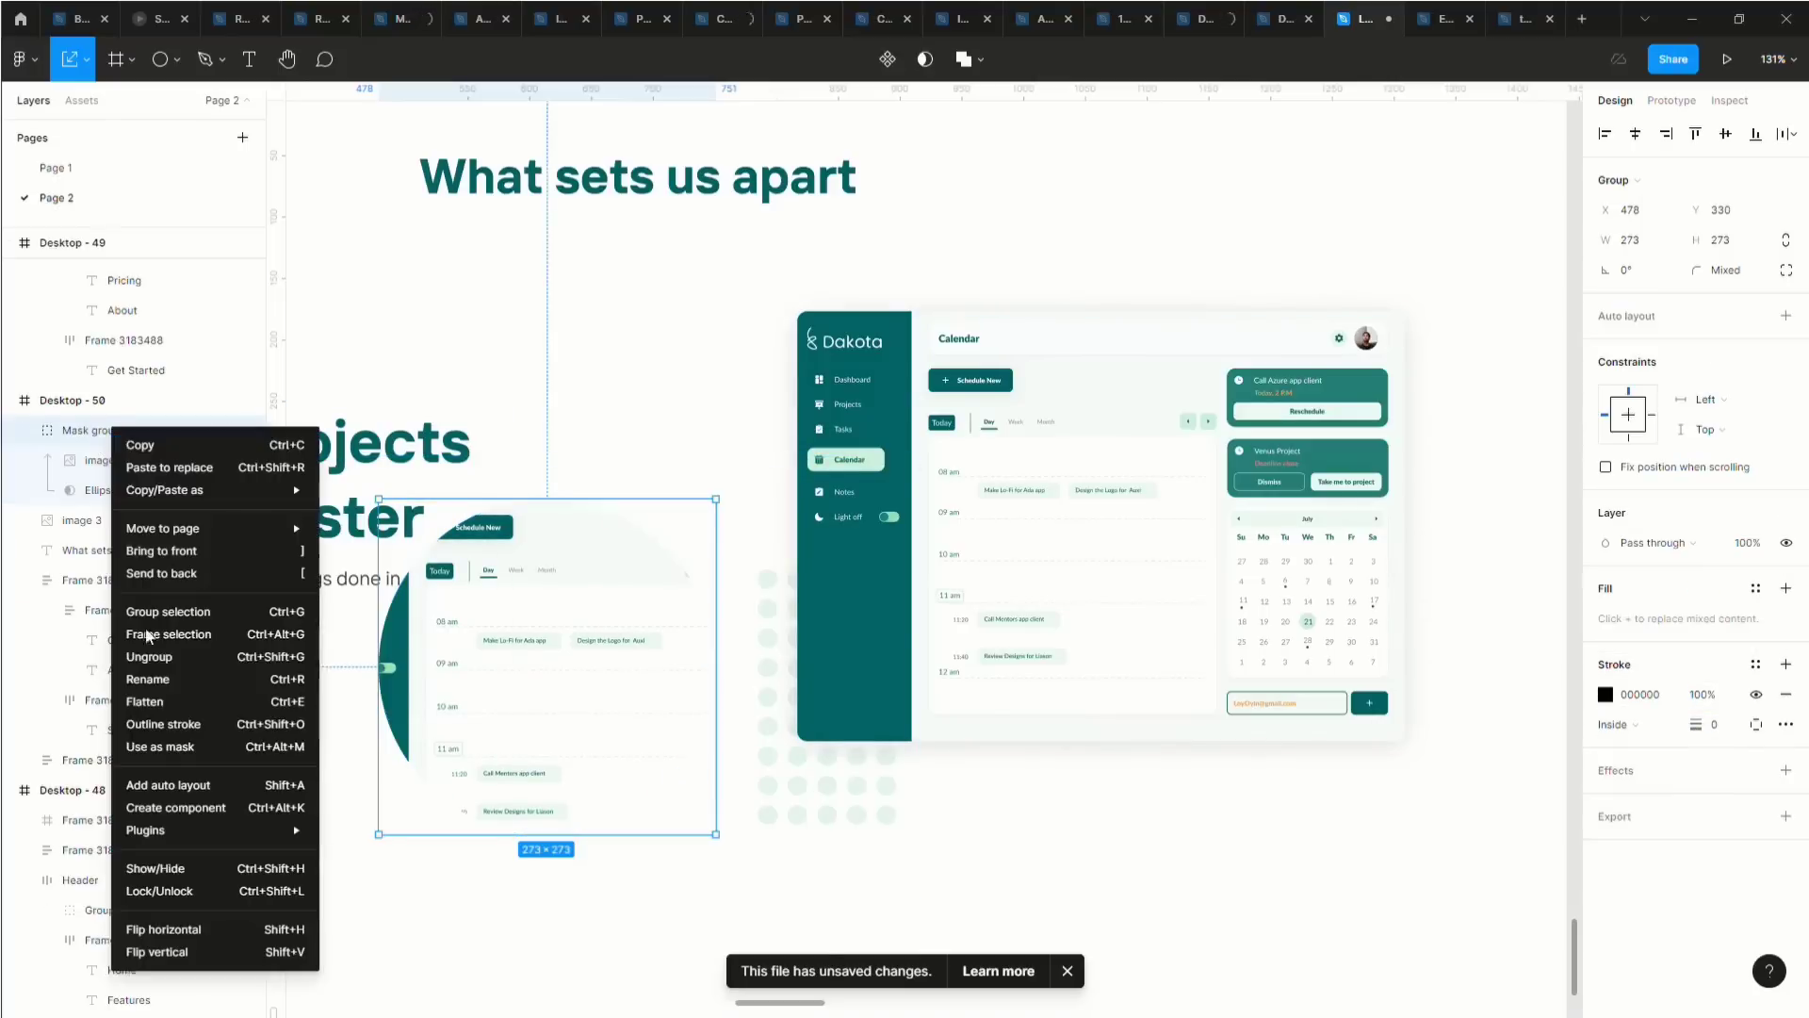
click(149, 720)
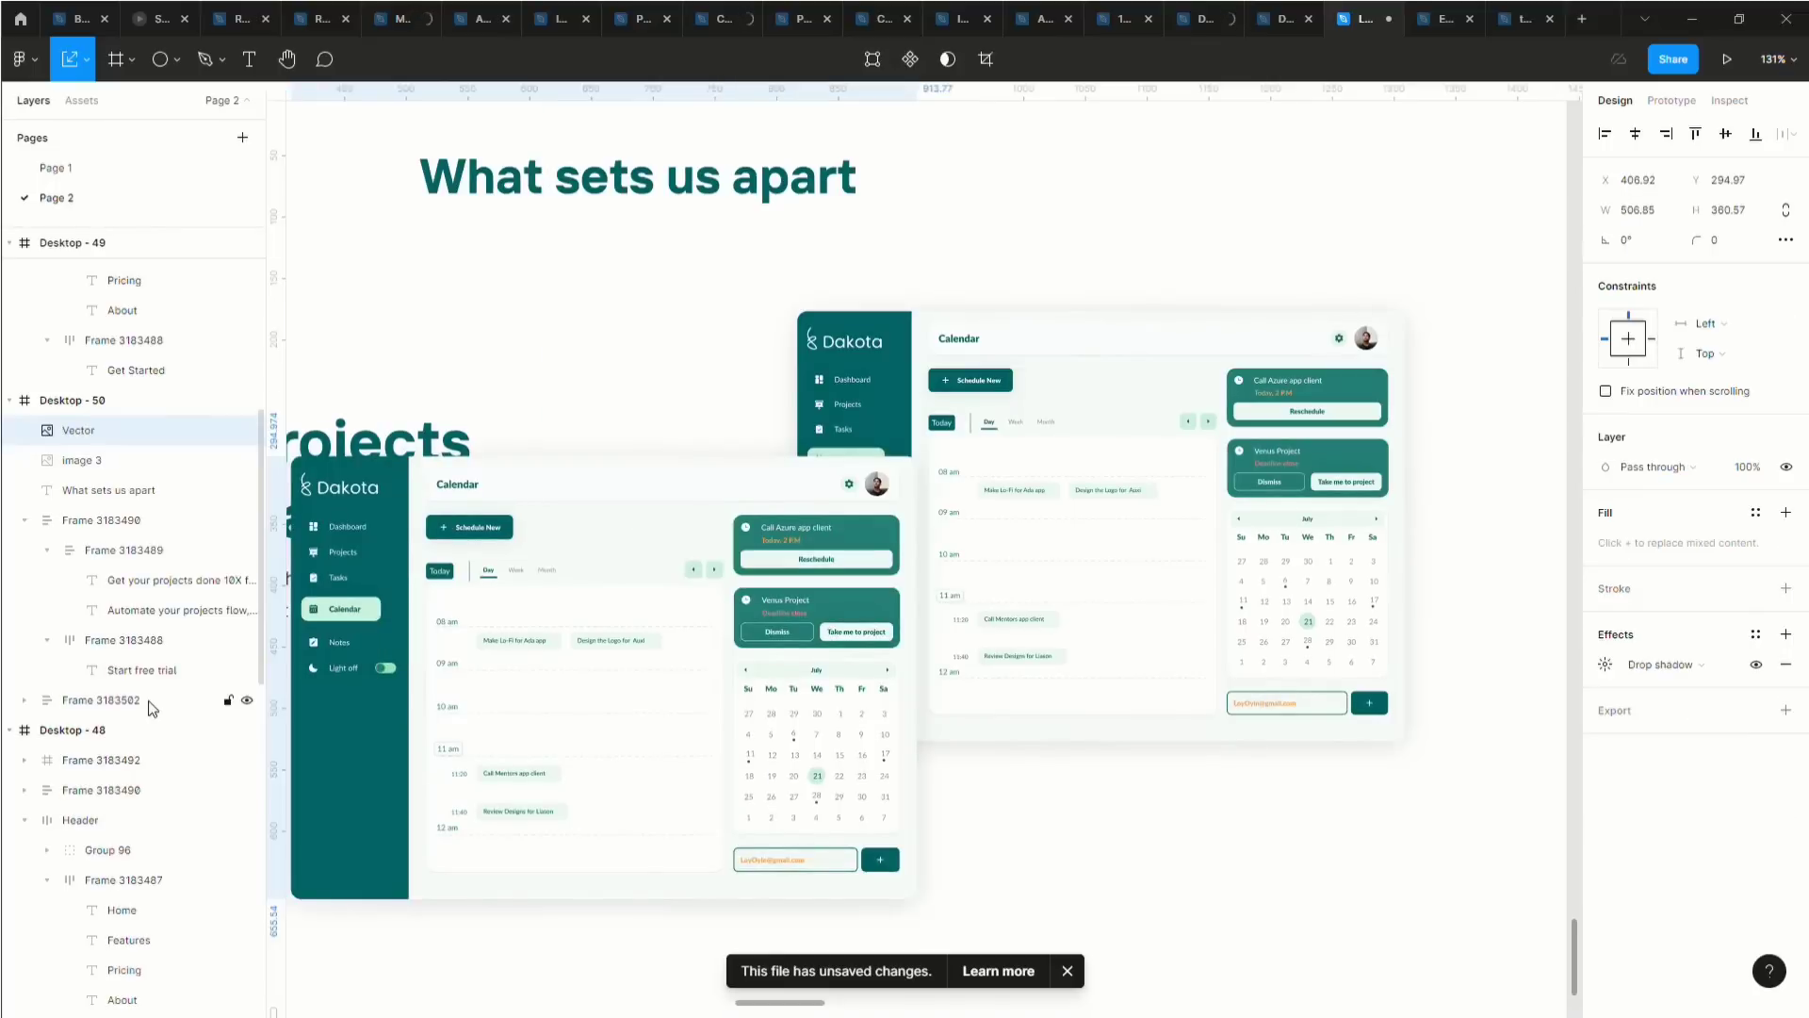
key(ctrl+z)
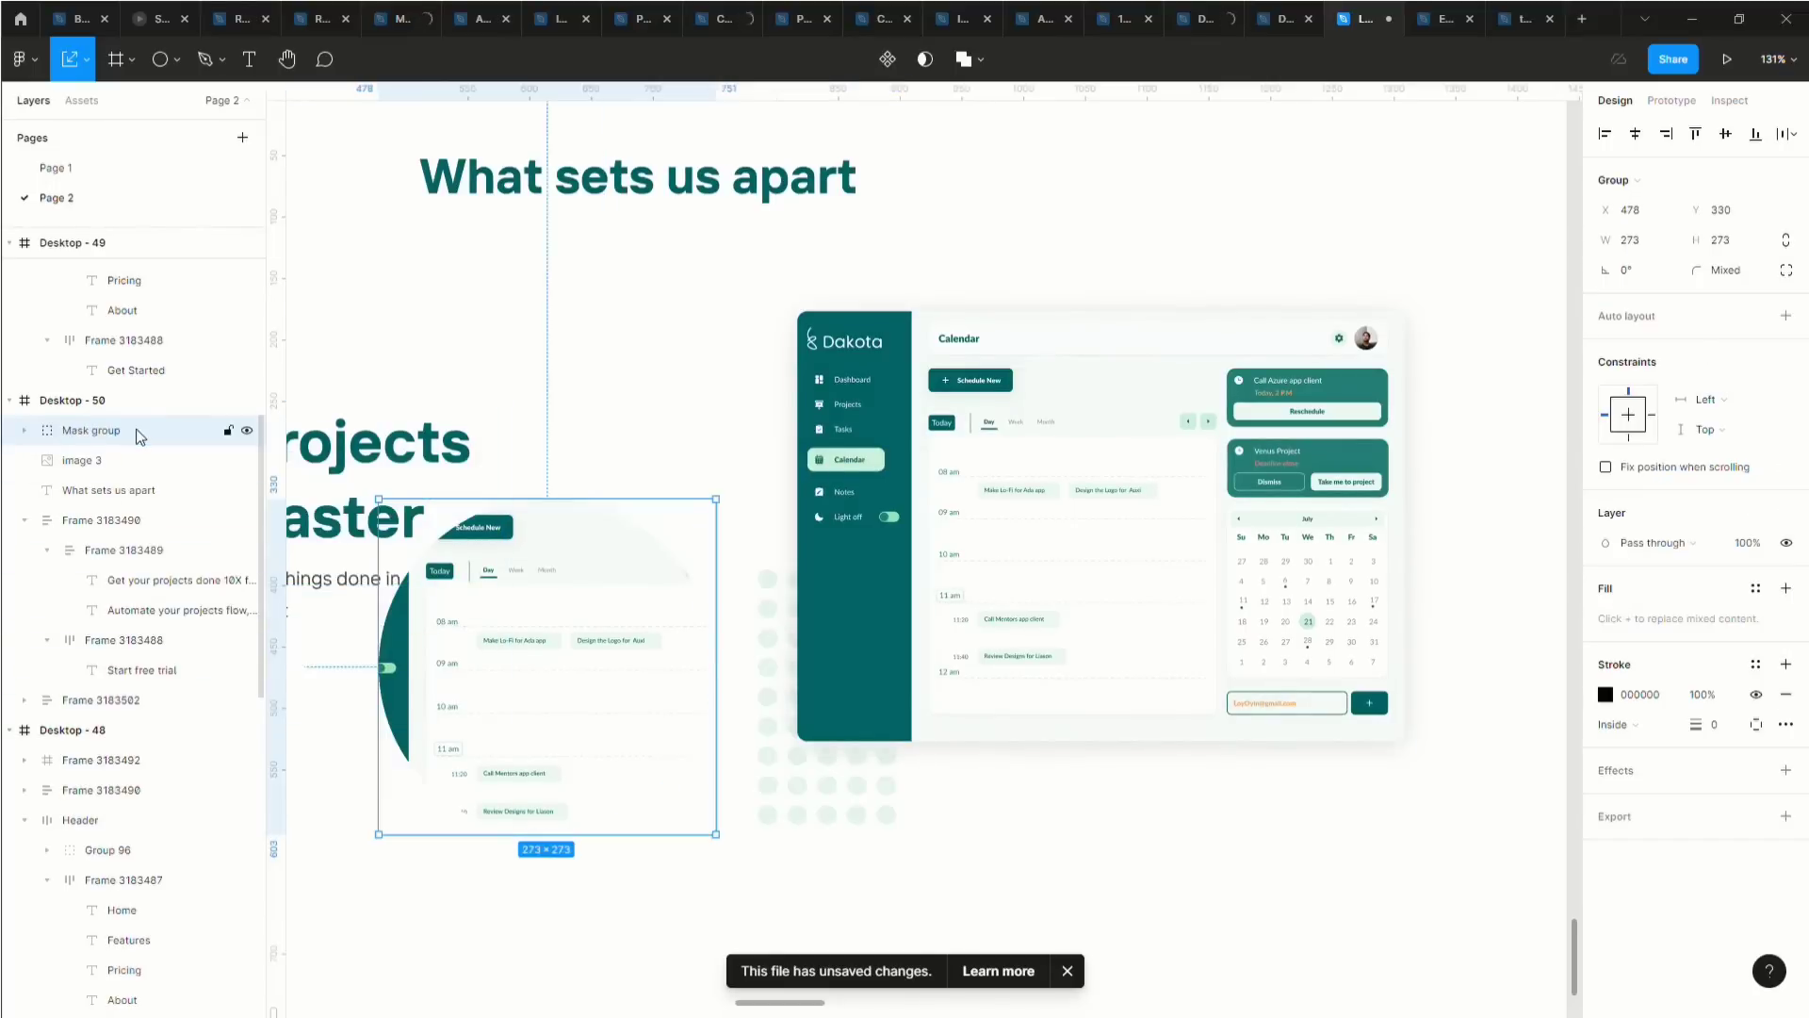
right_click(139, 435)
click(168, 719)
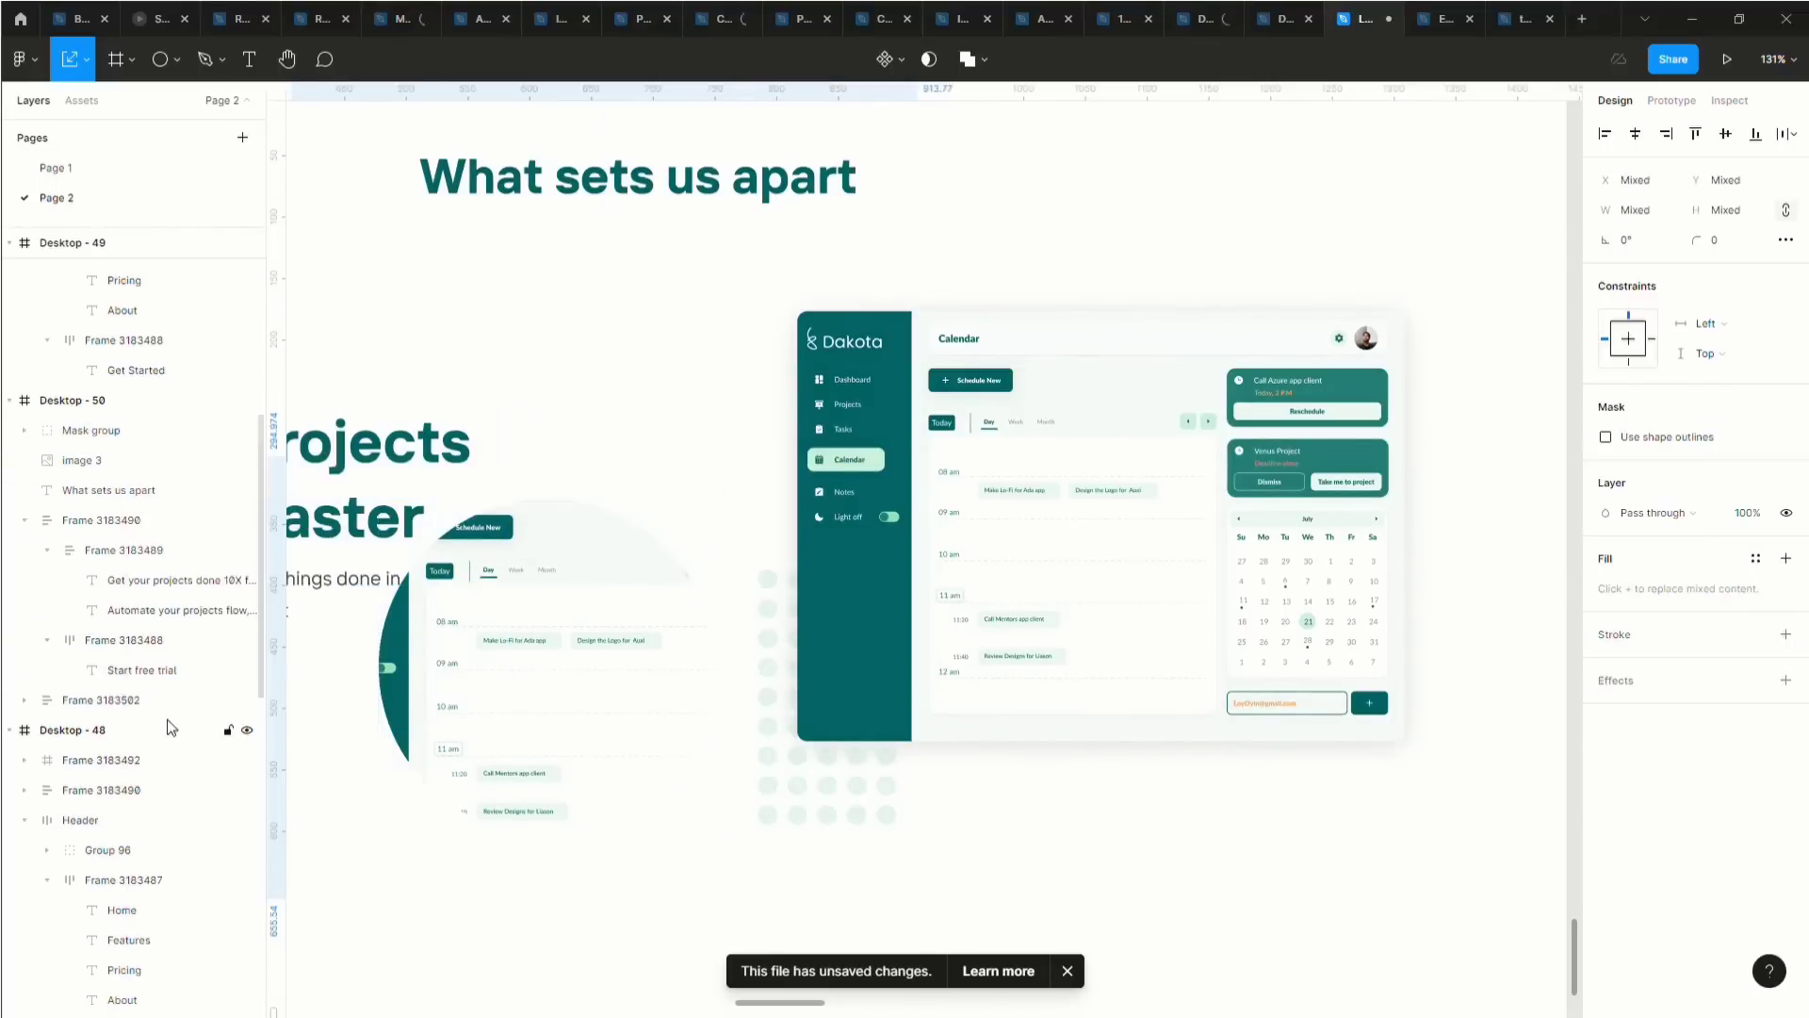
Reselect the whole mask group and move it down to about X 435, Y 435, clear of the text.
click(506, 661)
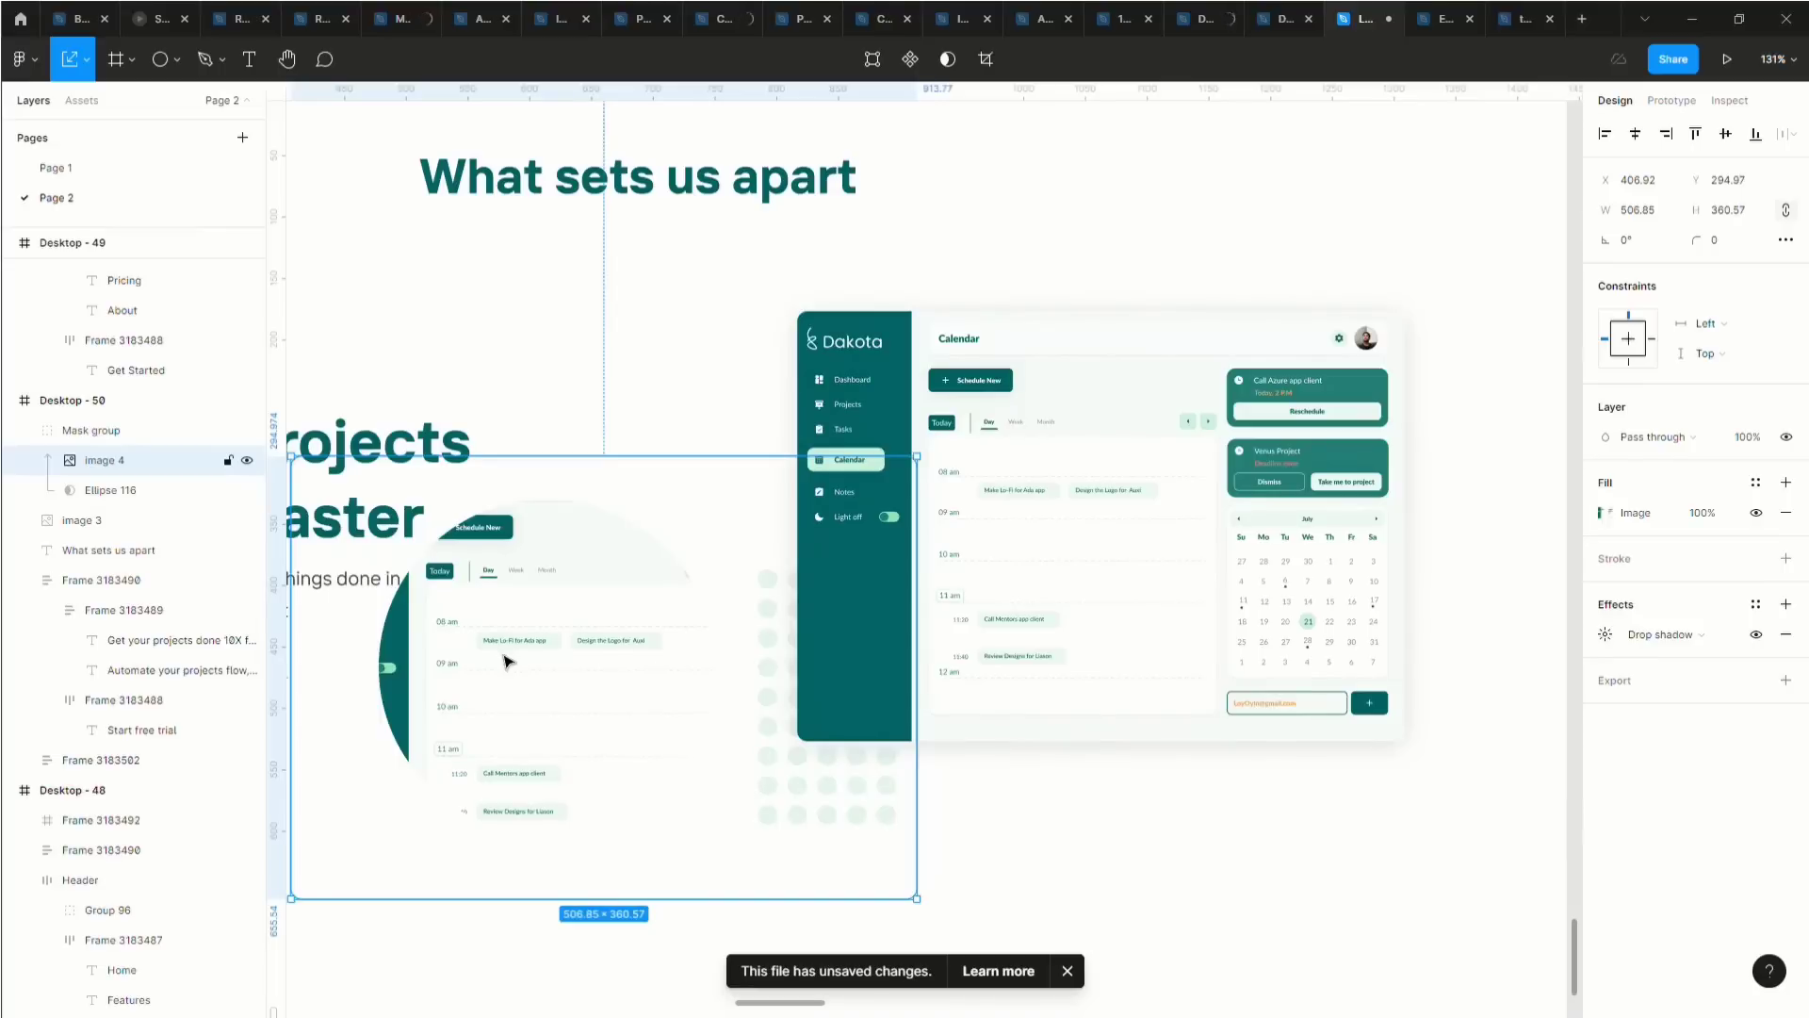
key(ctrl+a)
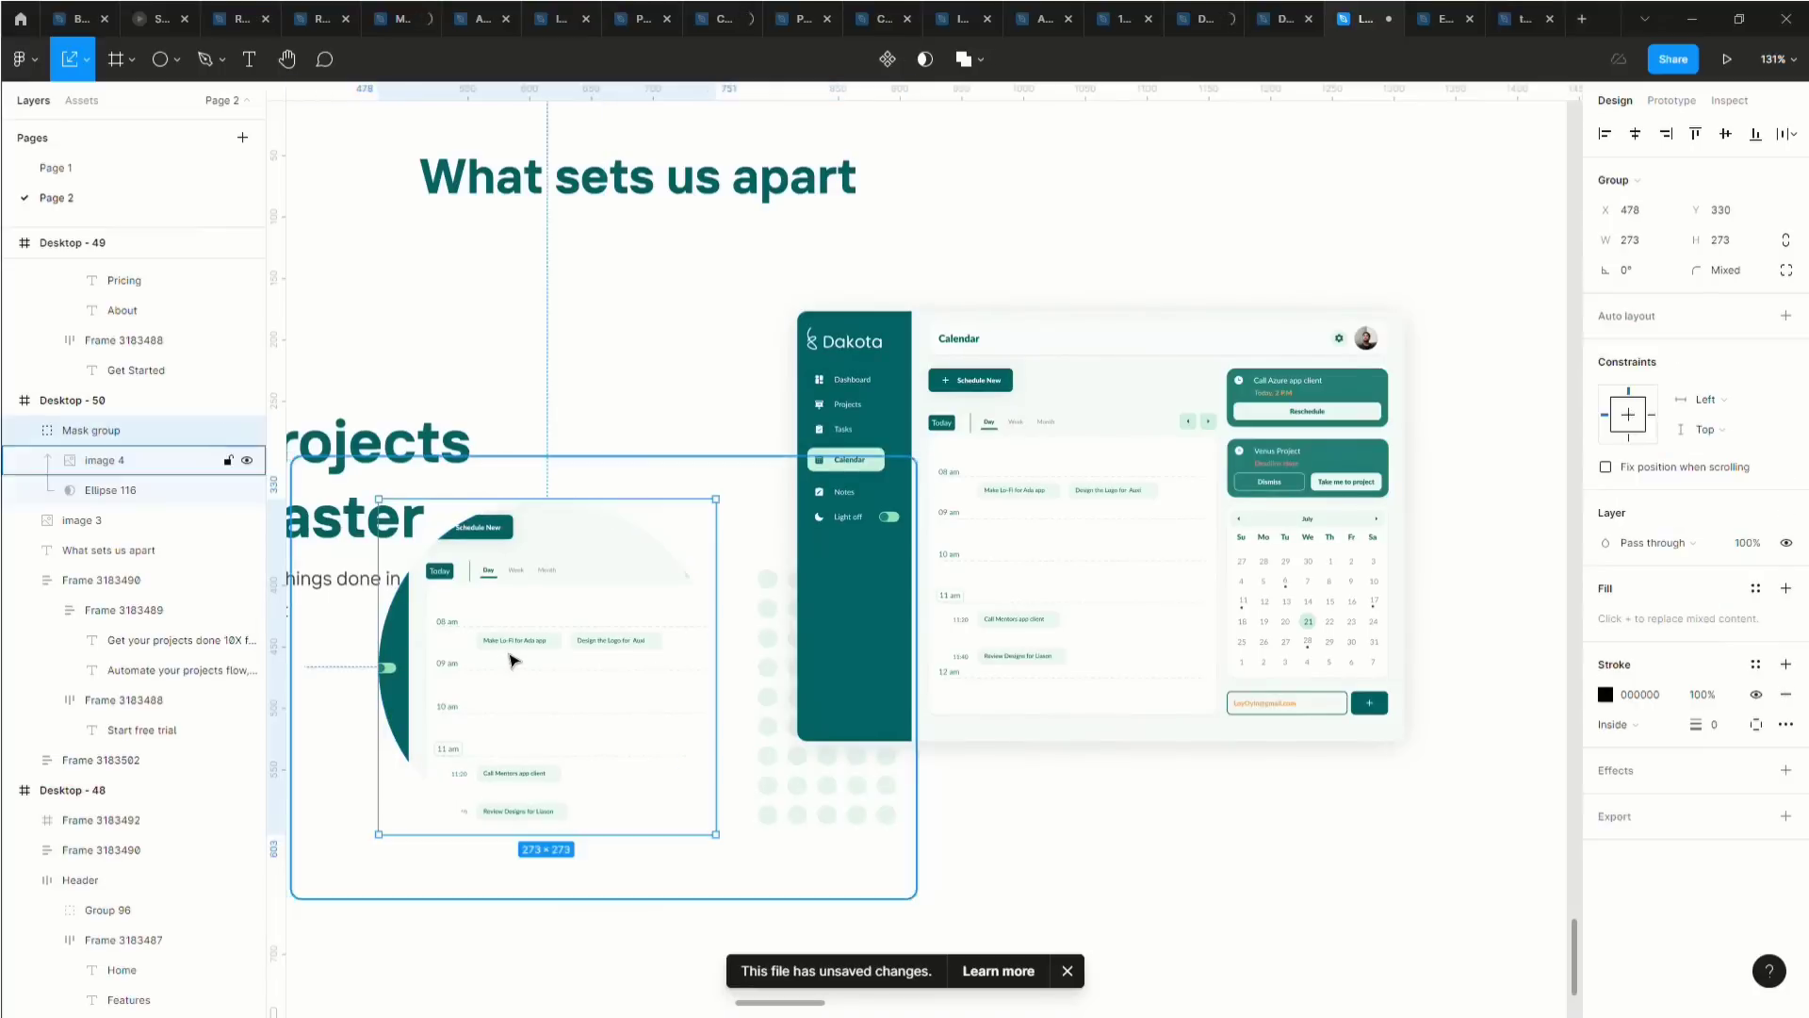
key(Escape)
key(Tab)
key(shift+Tab)
drag(551, 677, 497, 806)
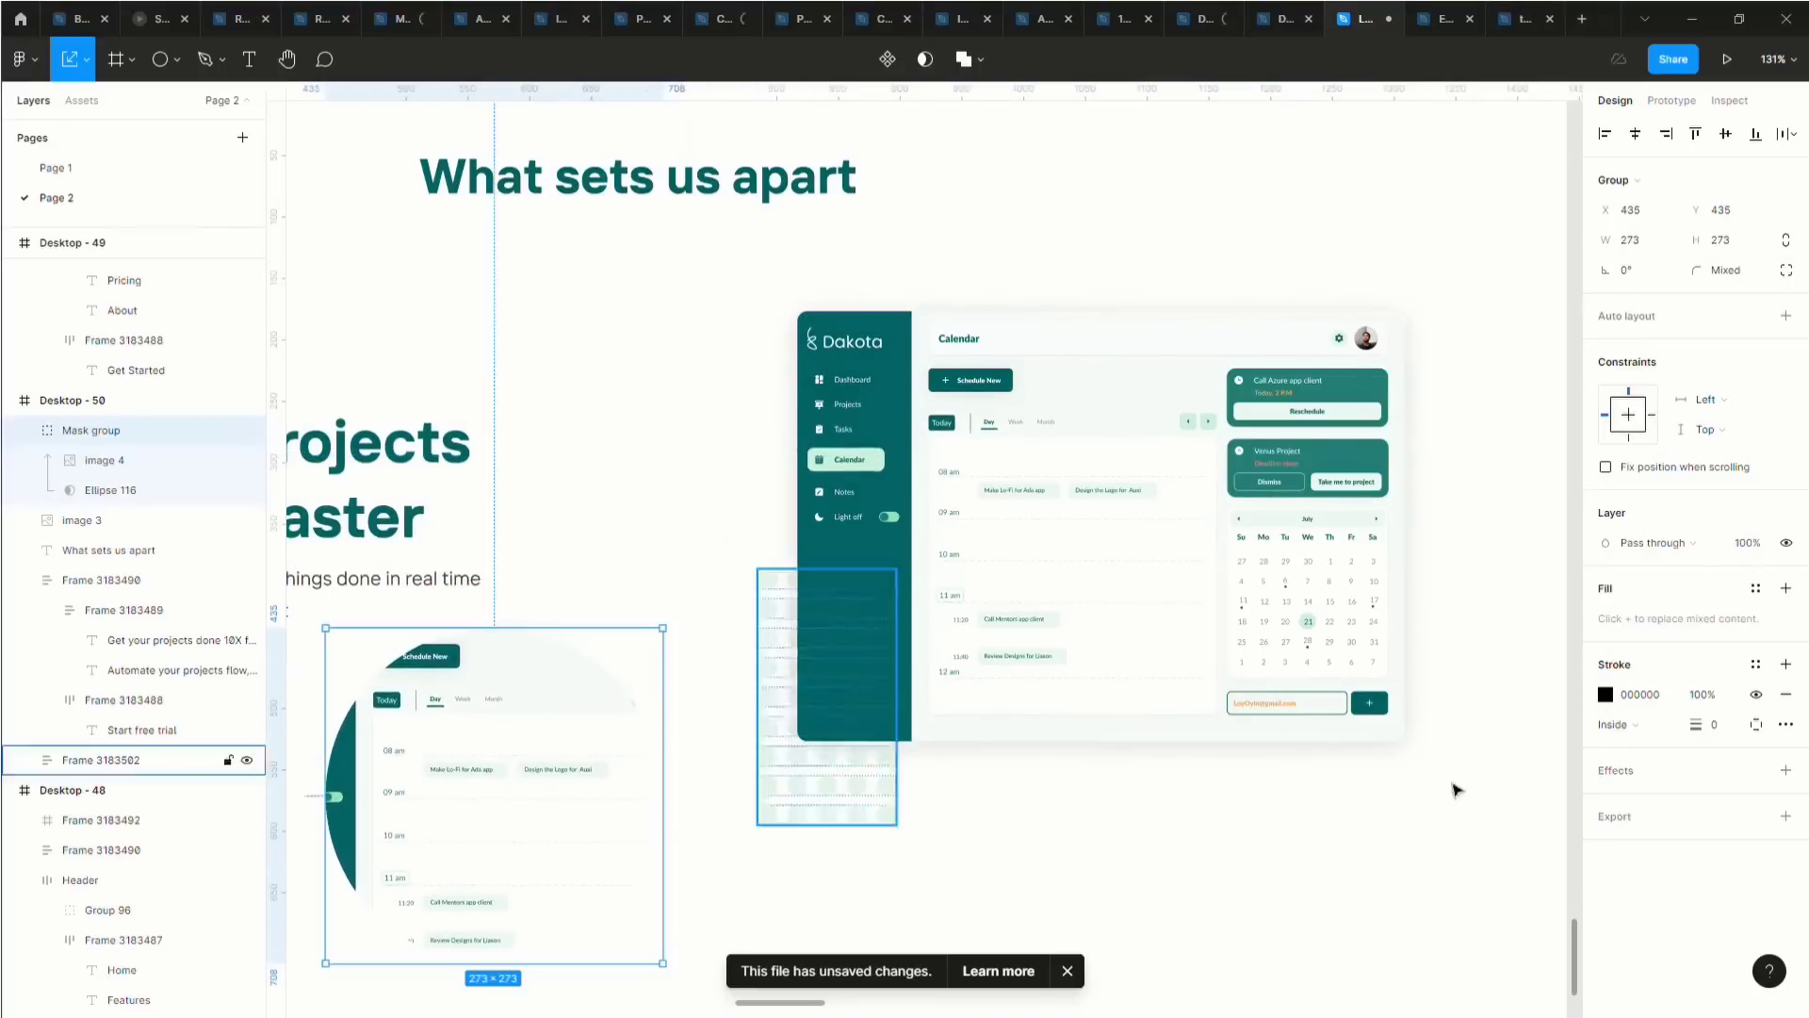
Add a drop shadow to the mask group with Y offset 2, blur 25, colour 212121 and 15% opacity.
click(1617, 776)
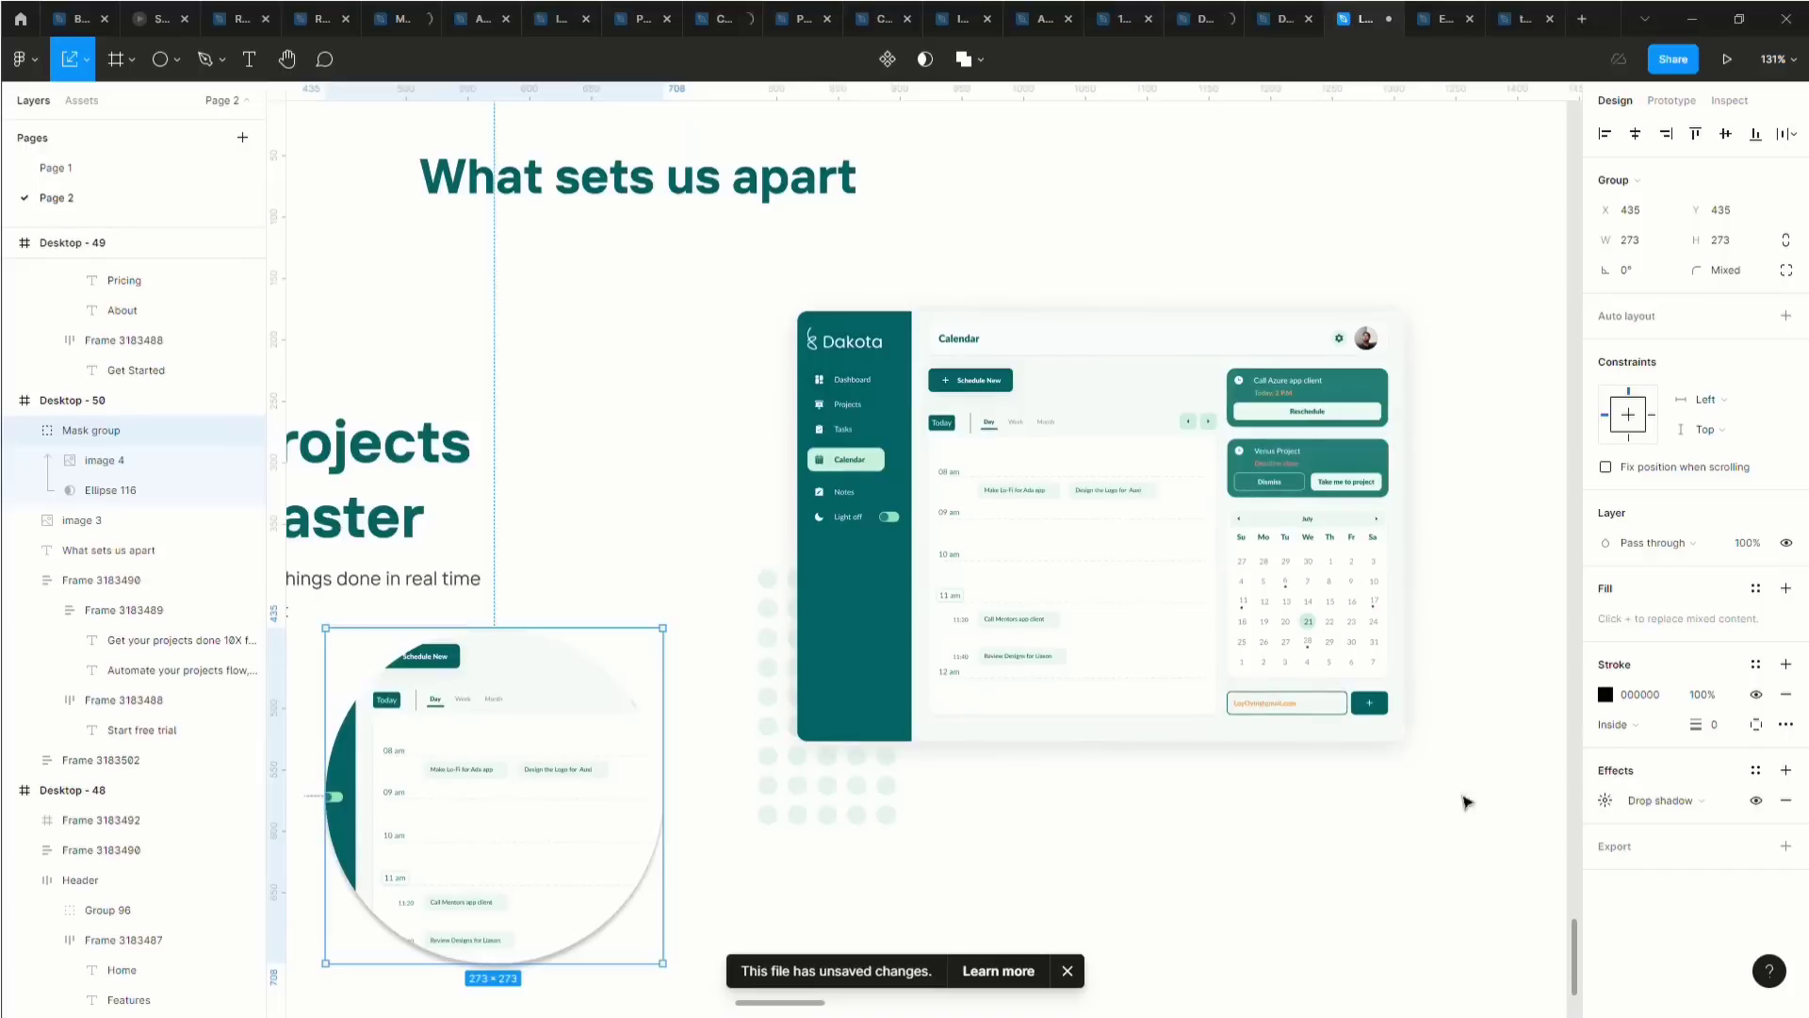
click(1606, 800)
click(1403, 878)
text(2)
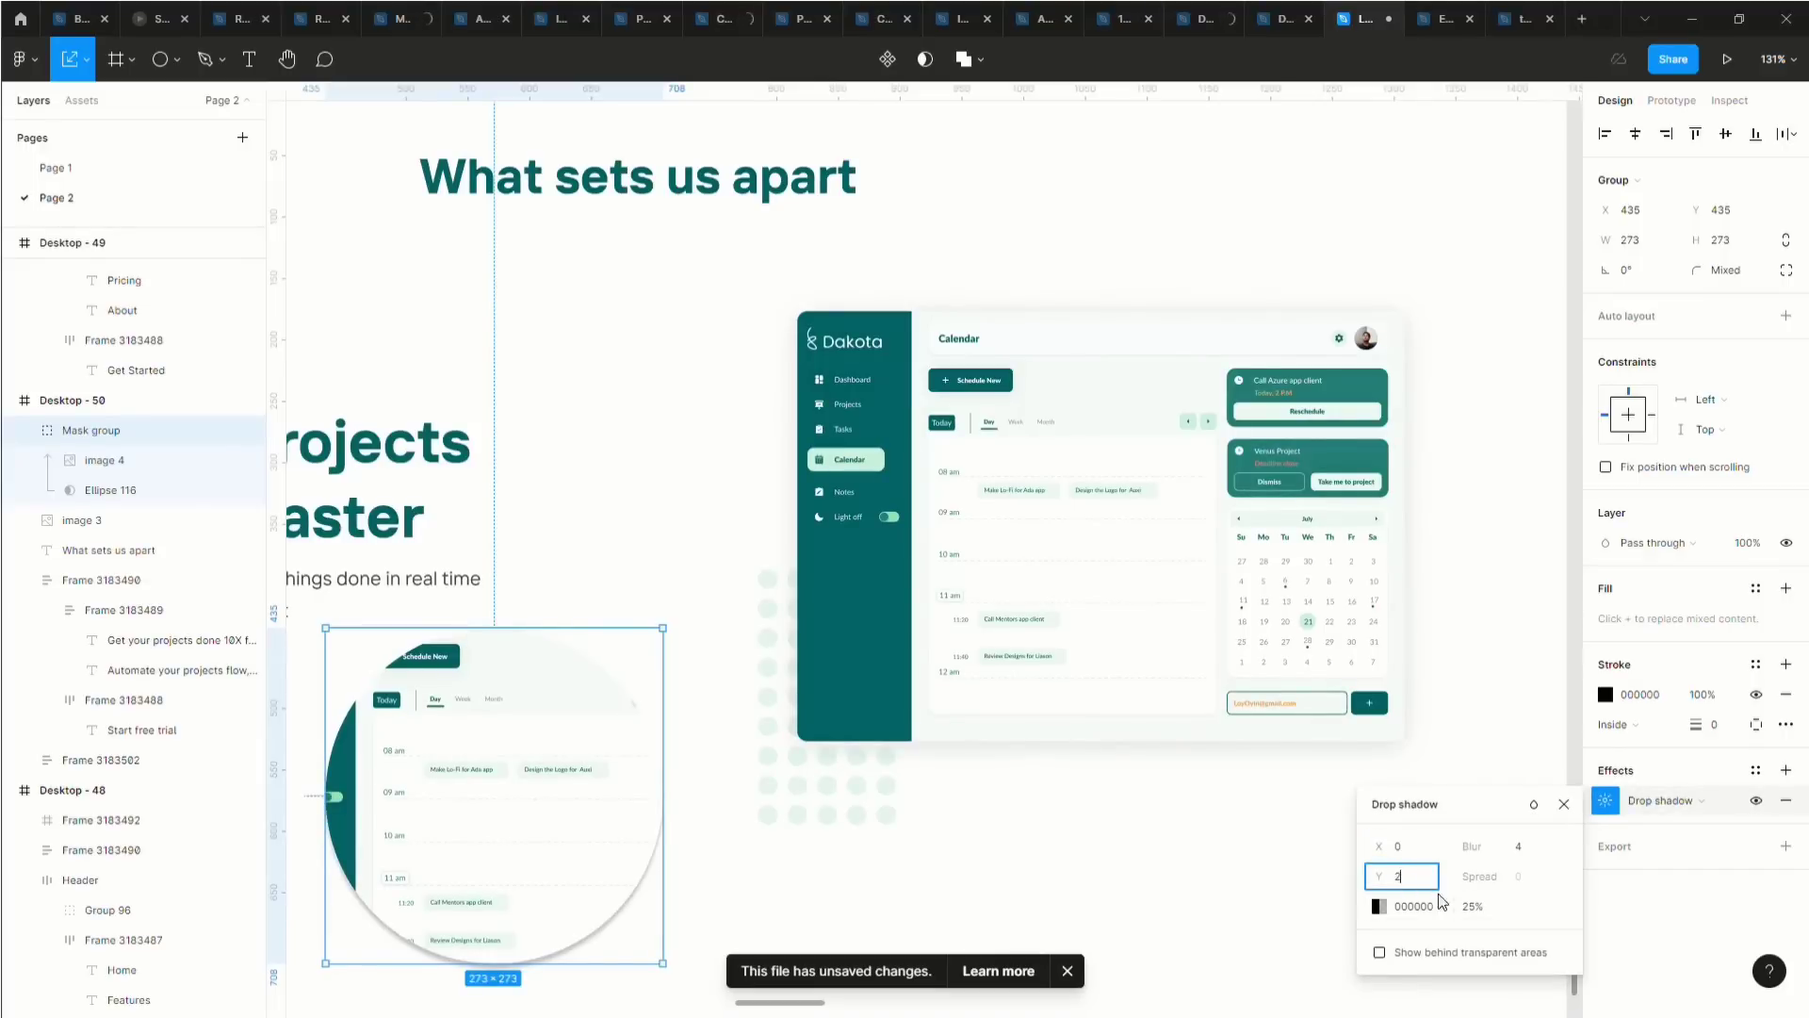
click(1419, 906)
text(21)
click(1476, 911)
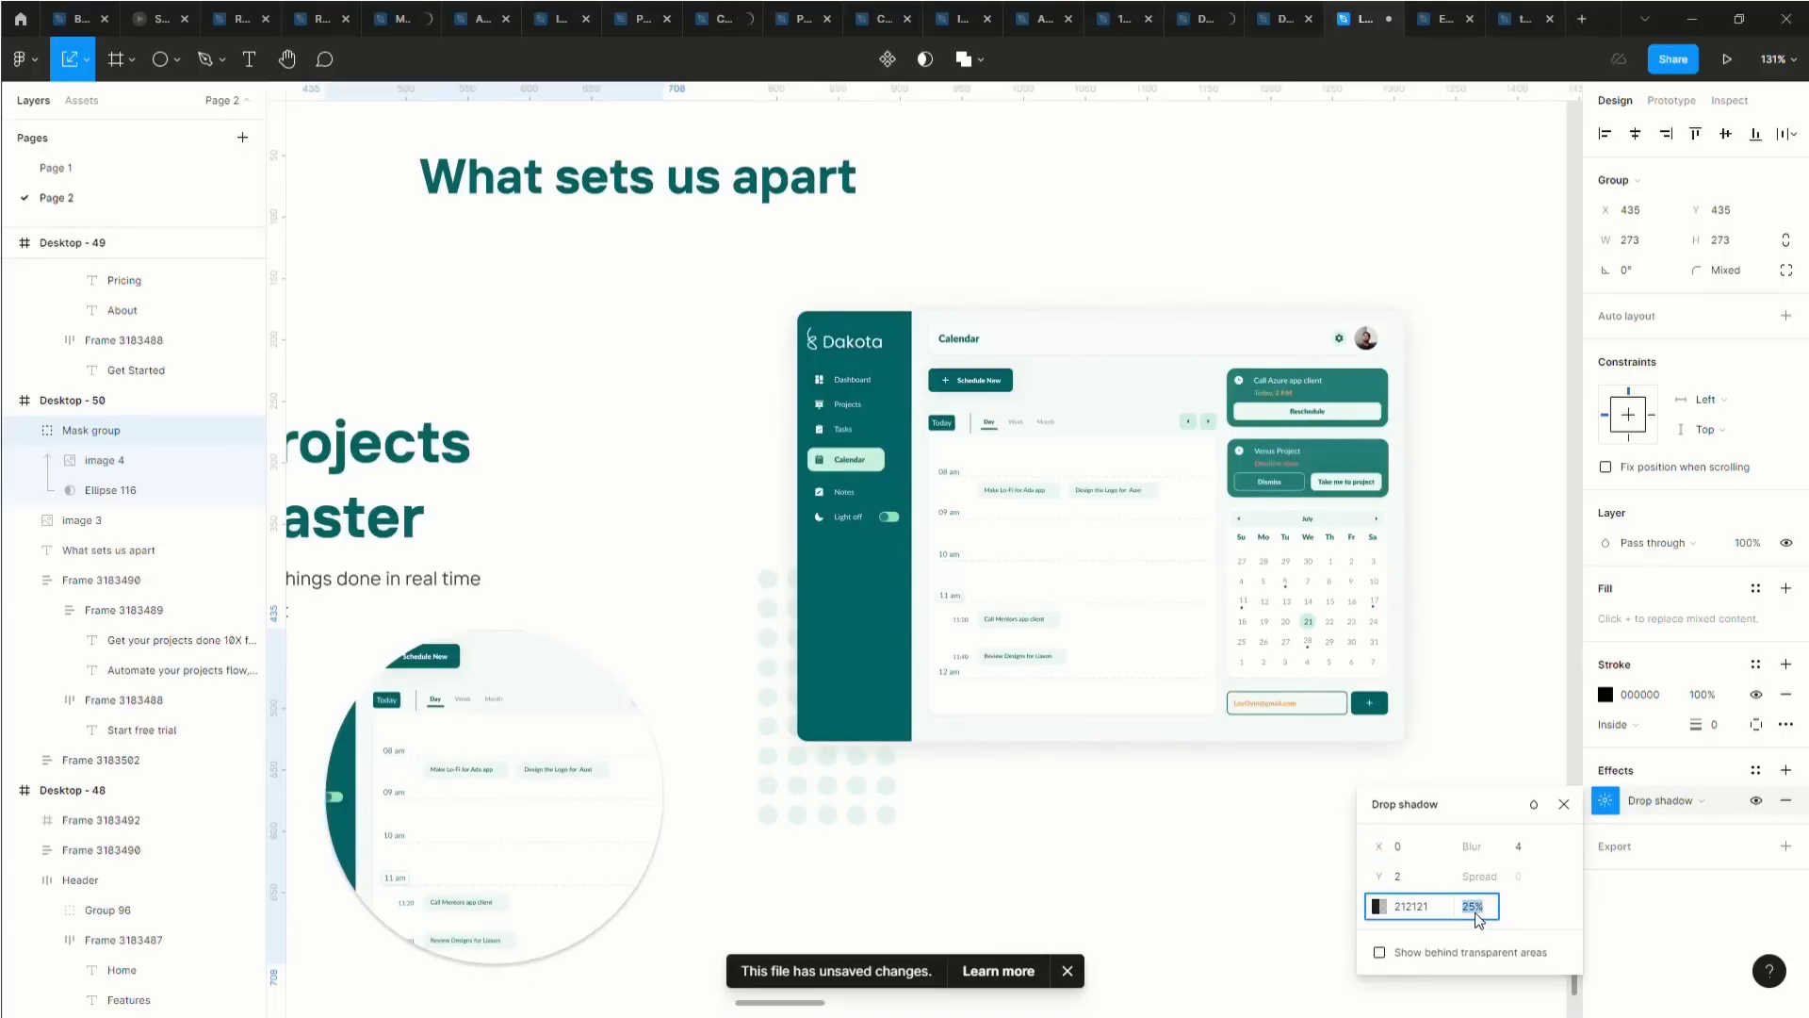
click(1510, 853)
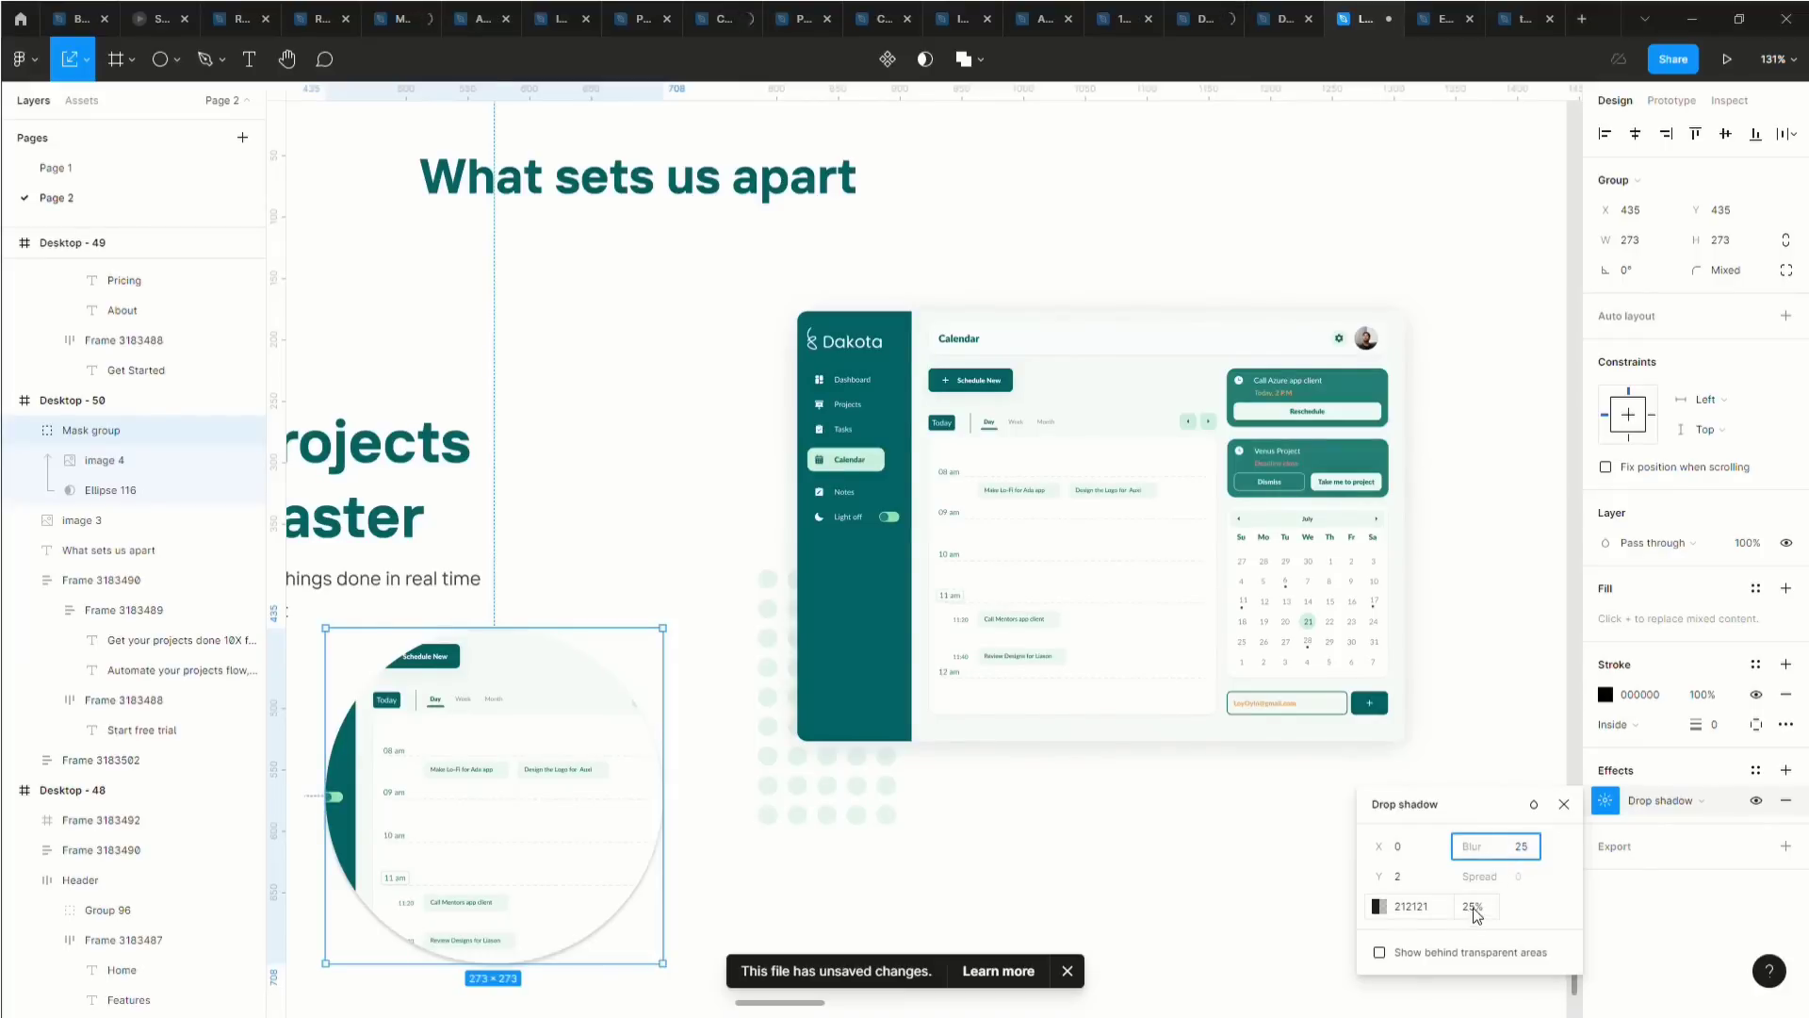
key(Return)
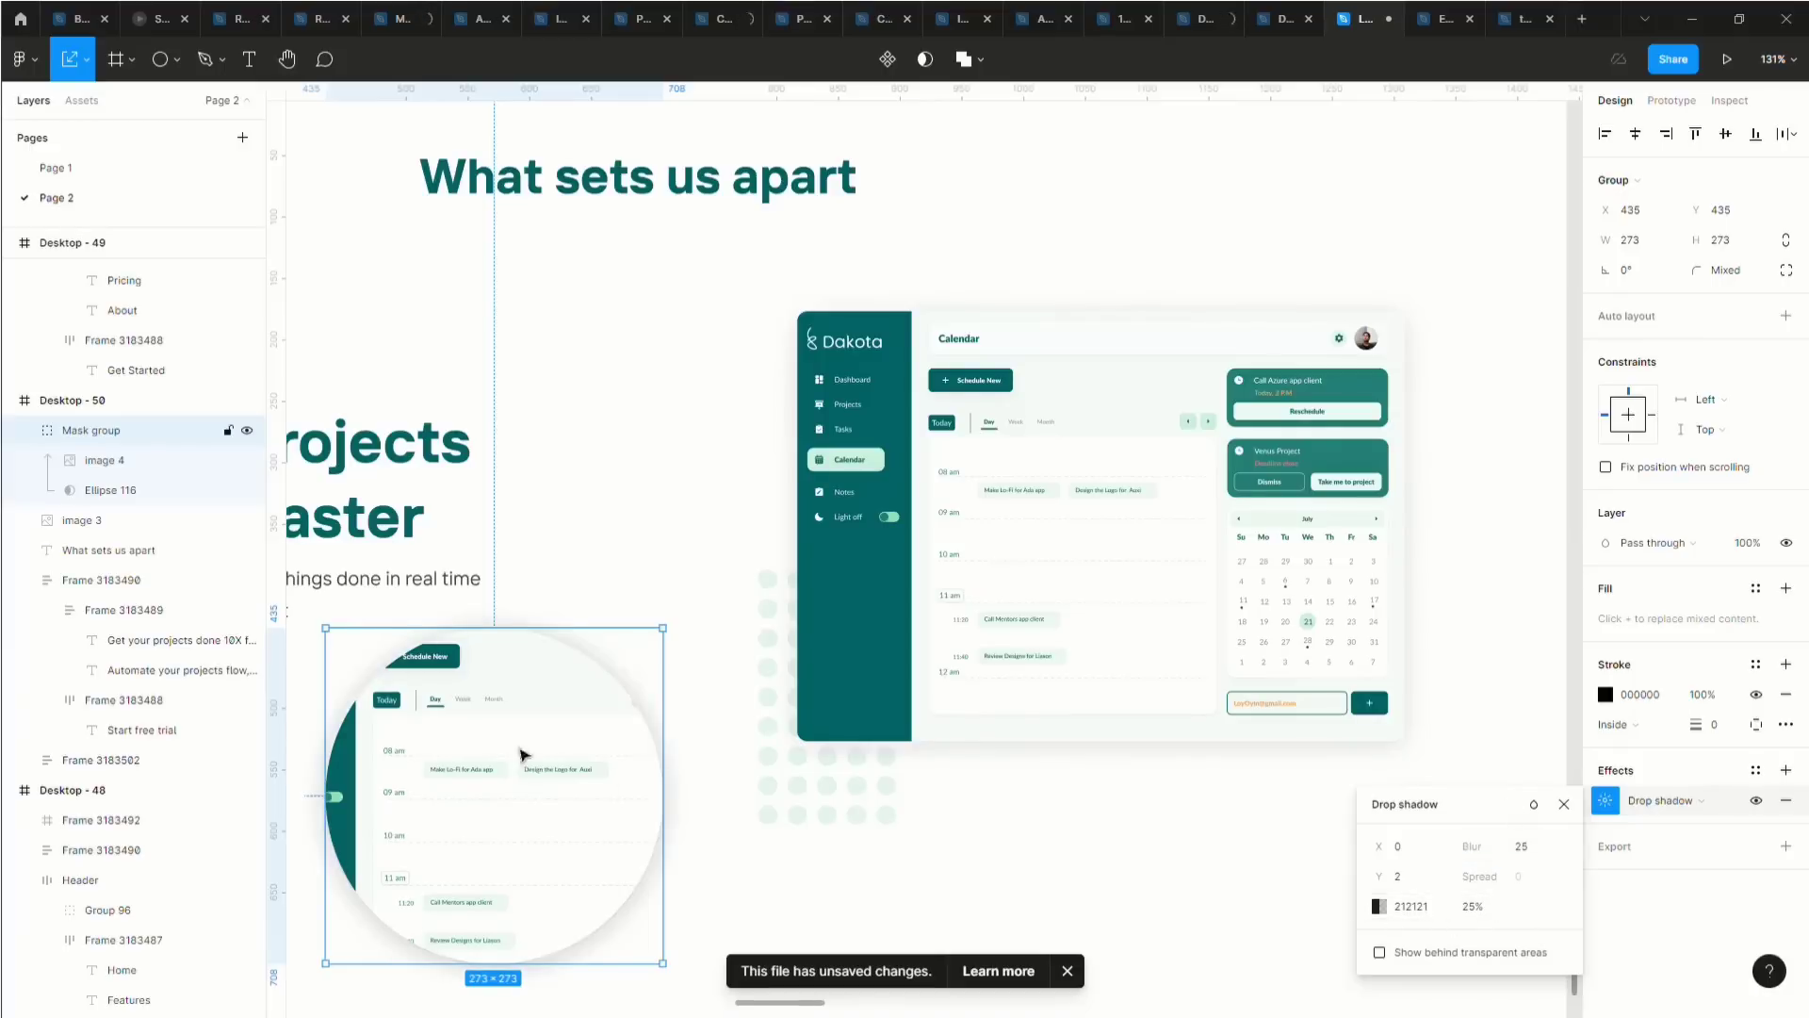
click(1470, 907)
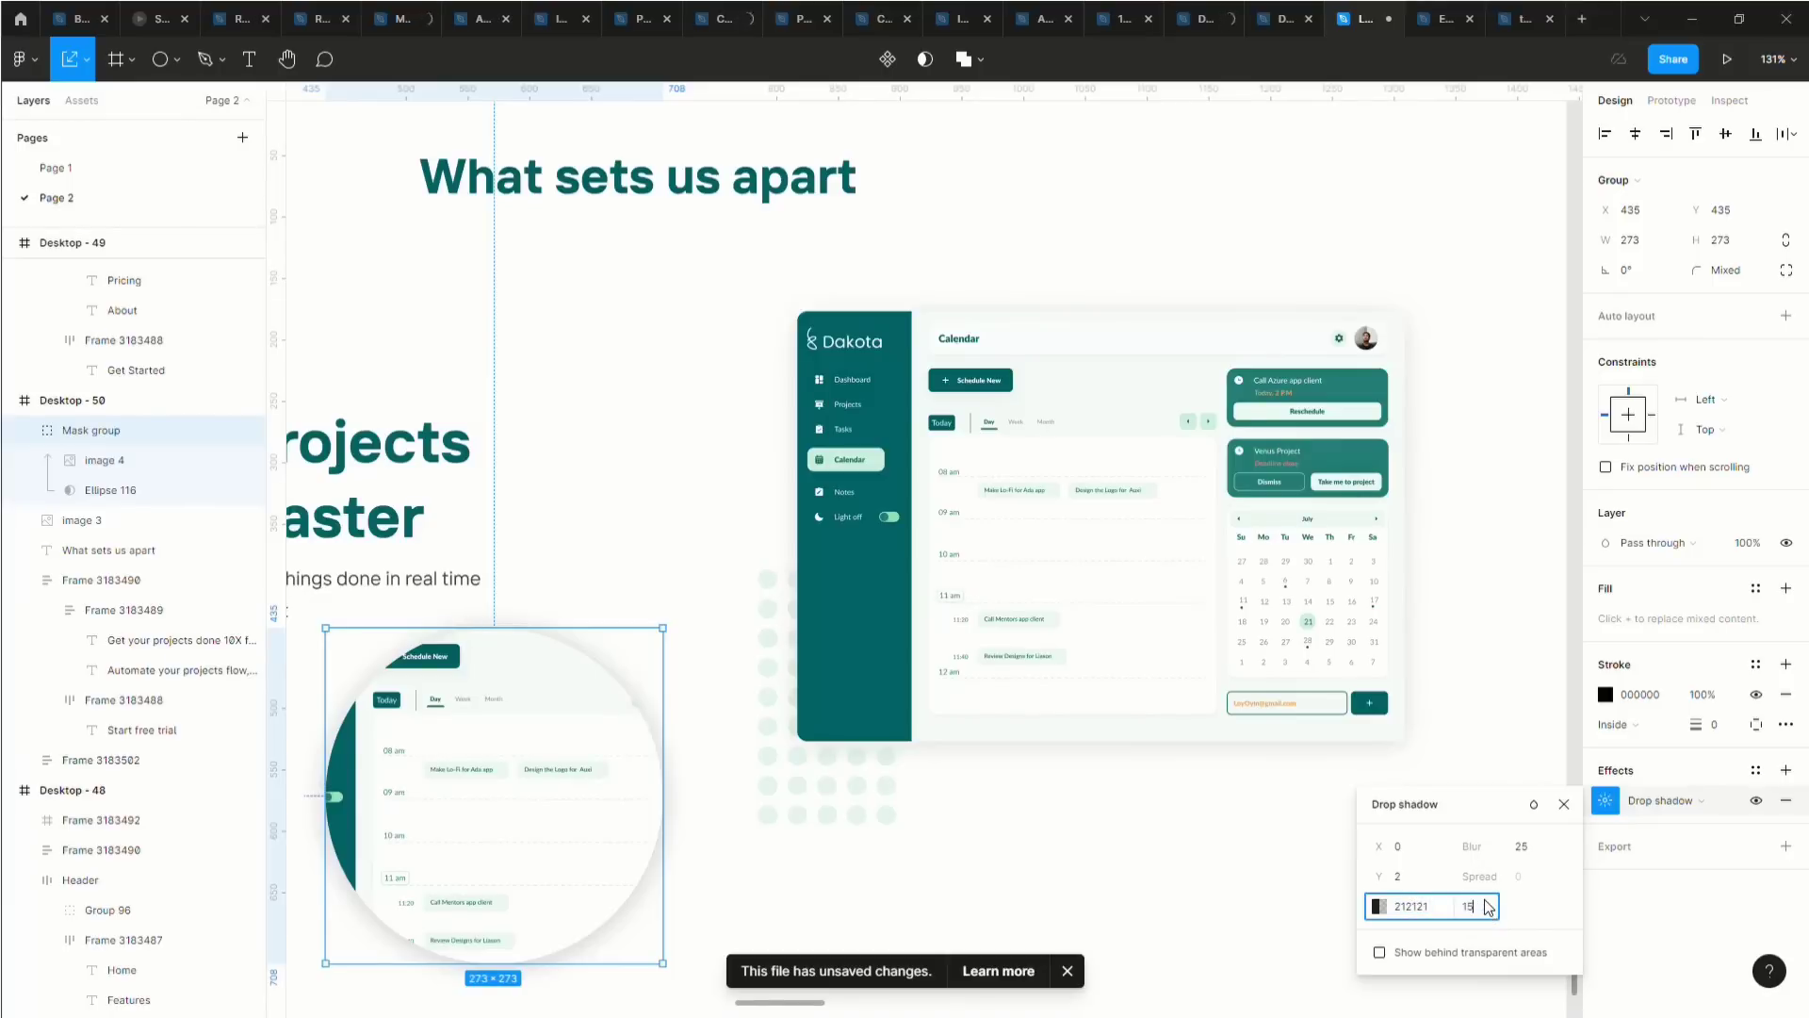
text(15)
key(Return)
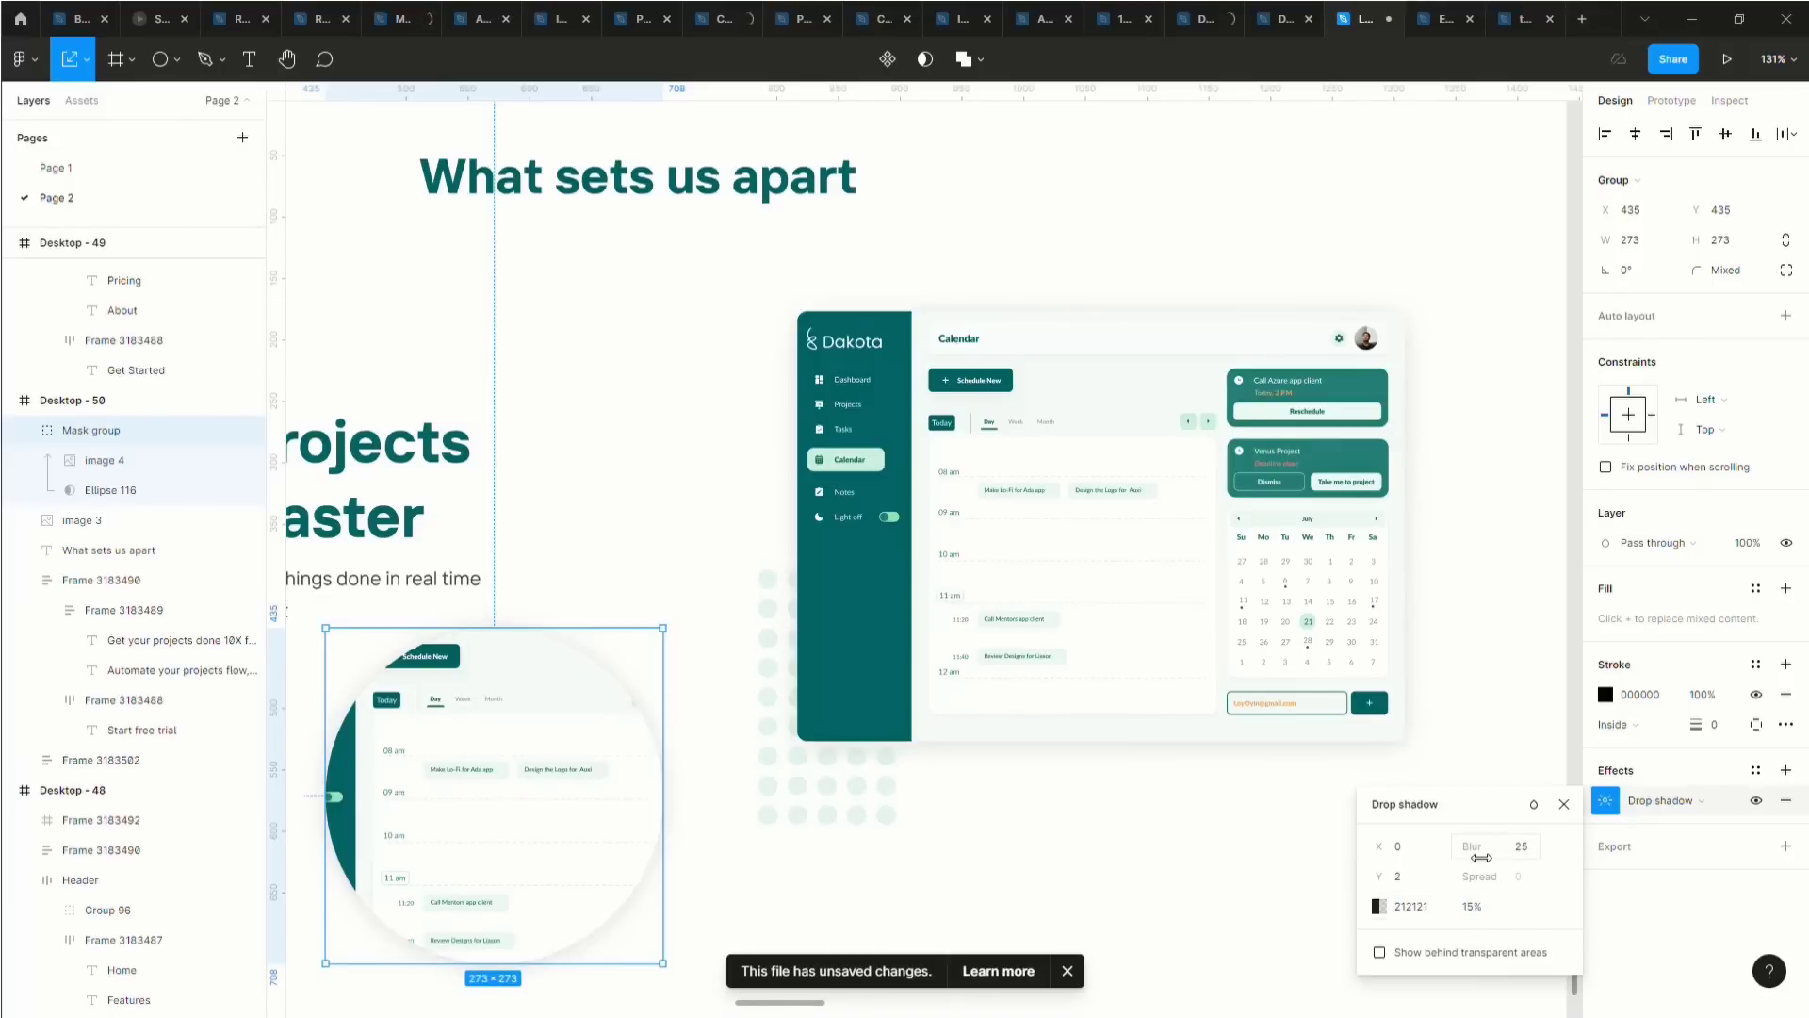
Close the shadow settings and reposition the mask group just beside the dot pattern, left of the calendar screenshot.
drag(1481, 857, 293, 863)
drag(537, 849, 421, 802)
drag(539, 818, 629, 718)
click(1070, 577)
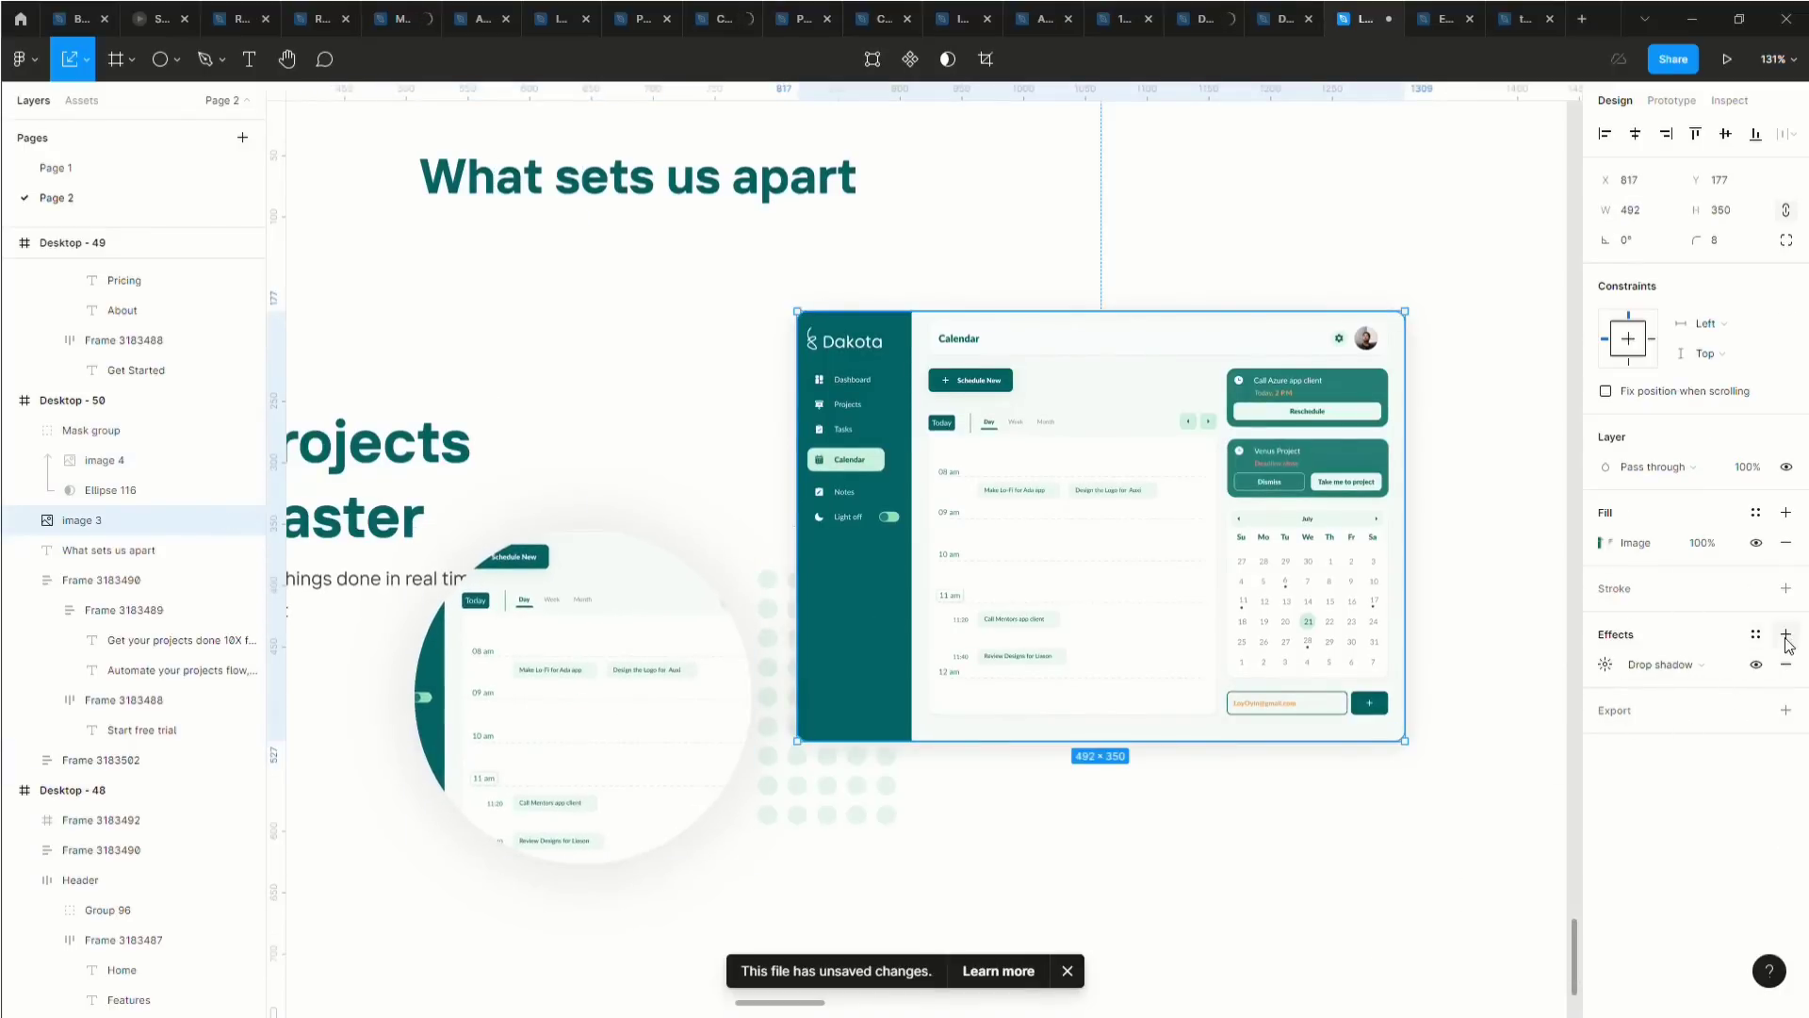
click(1618, 591)
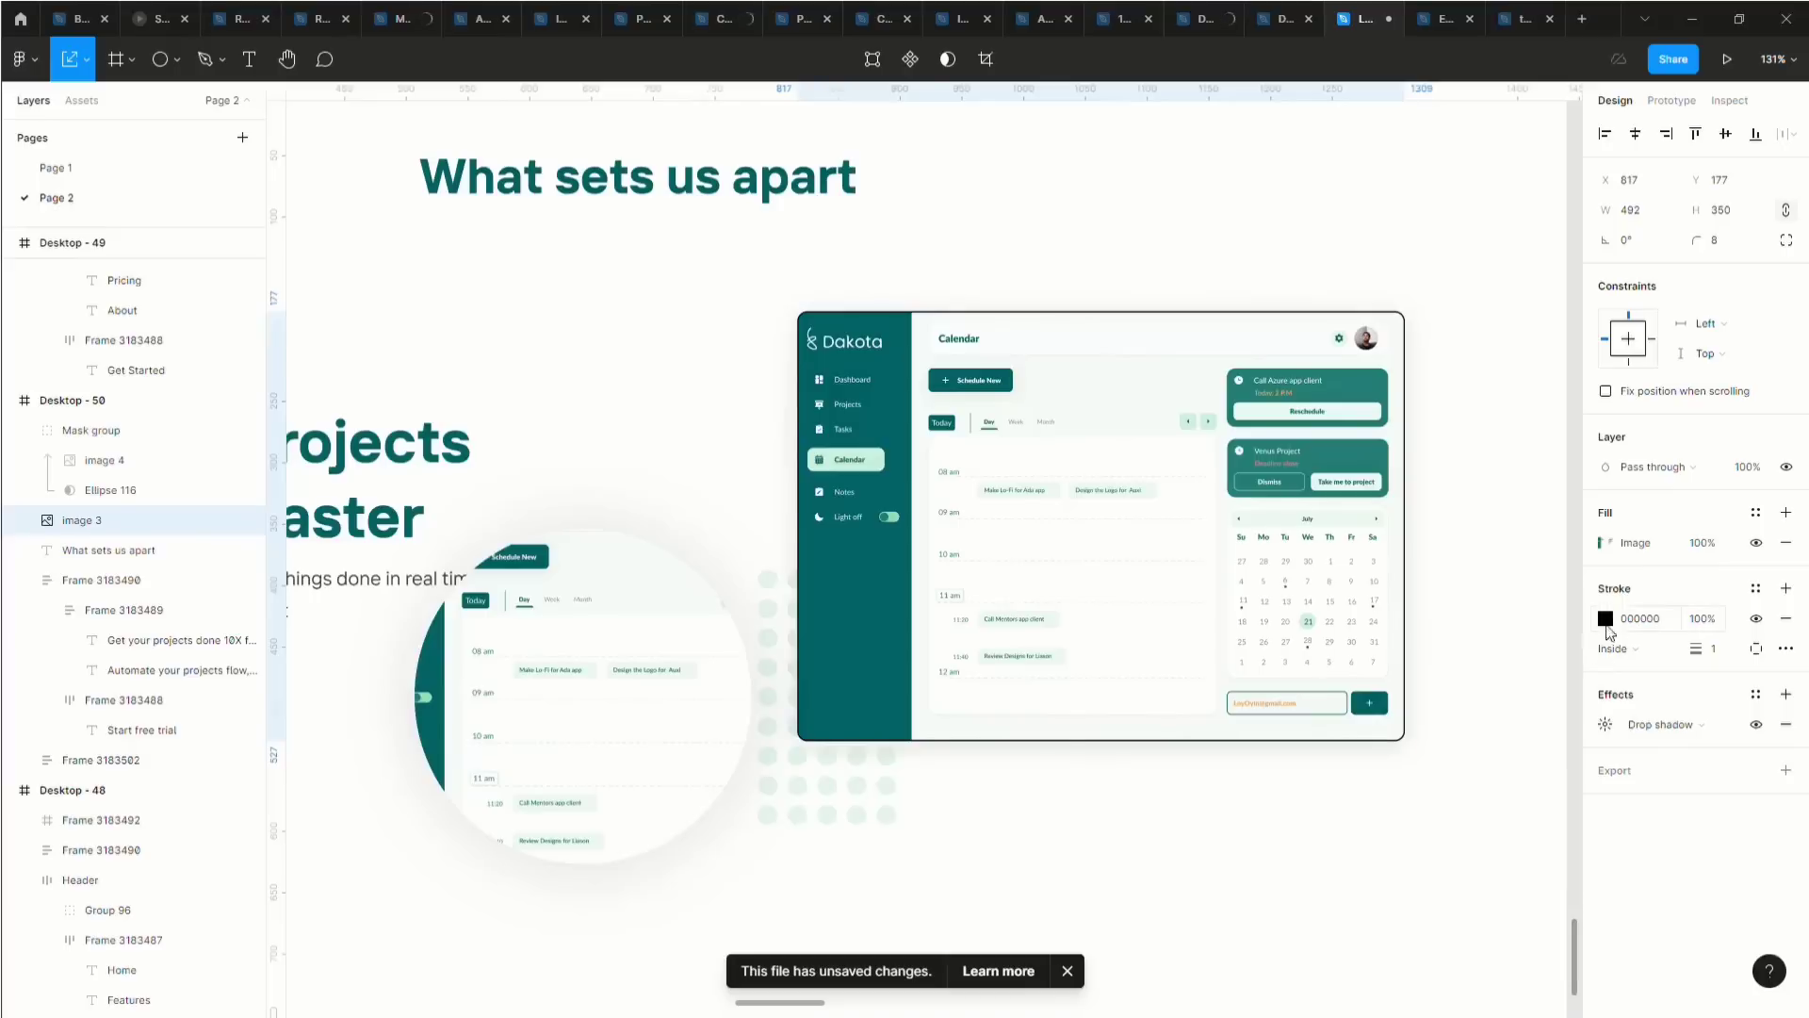
click(1786, 619)
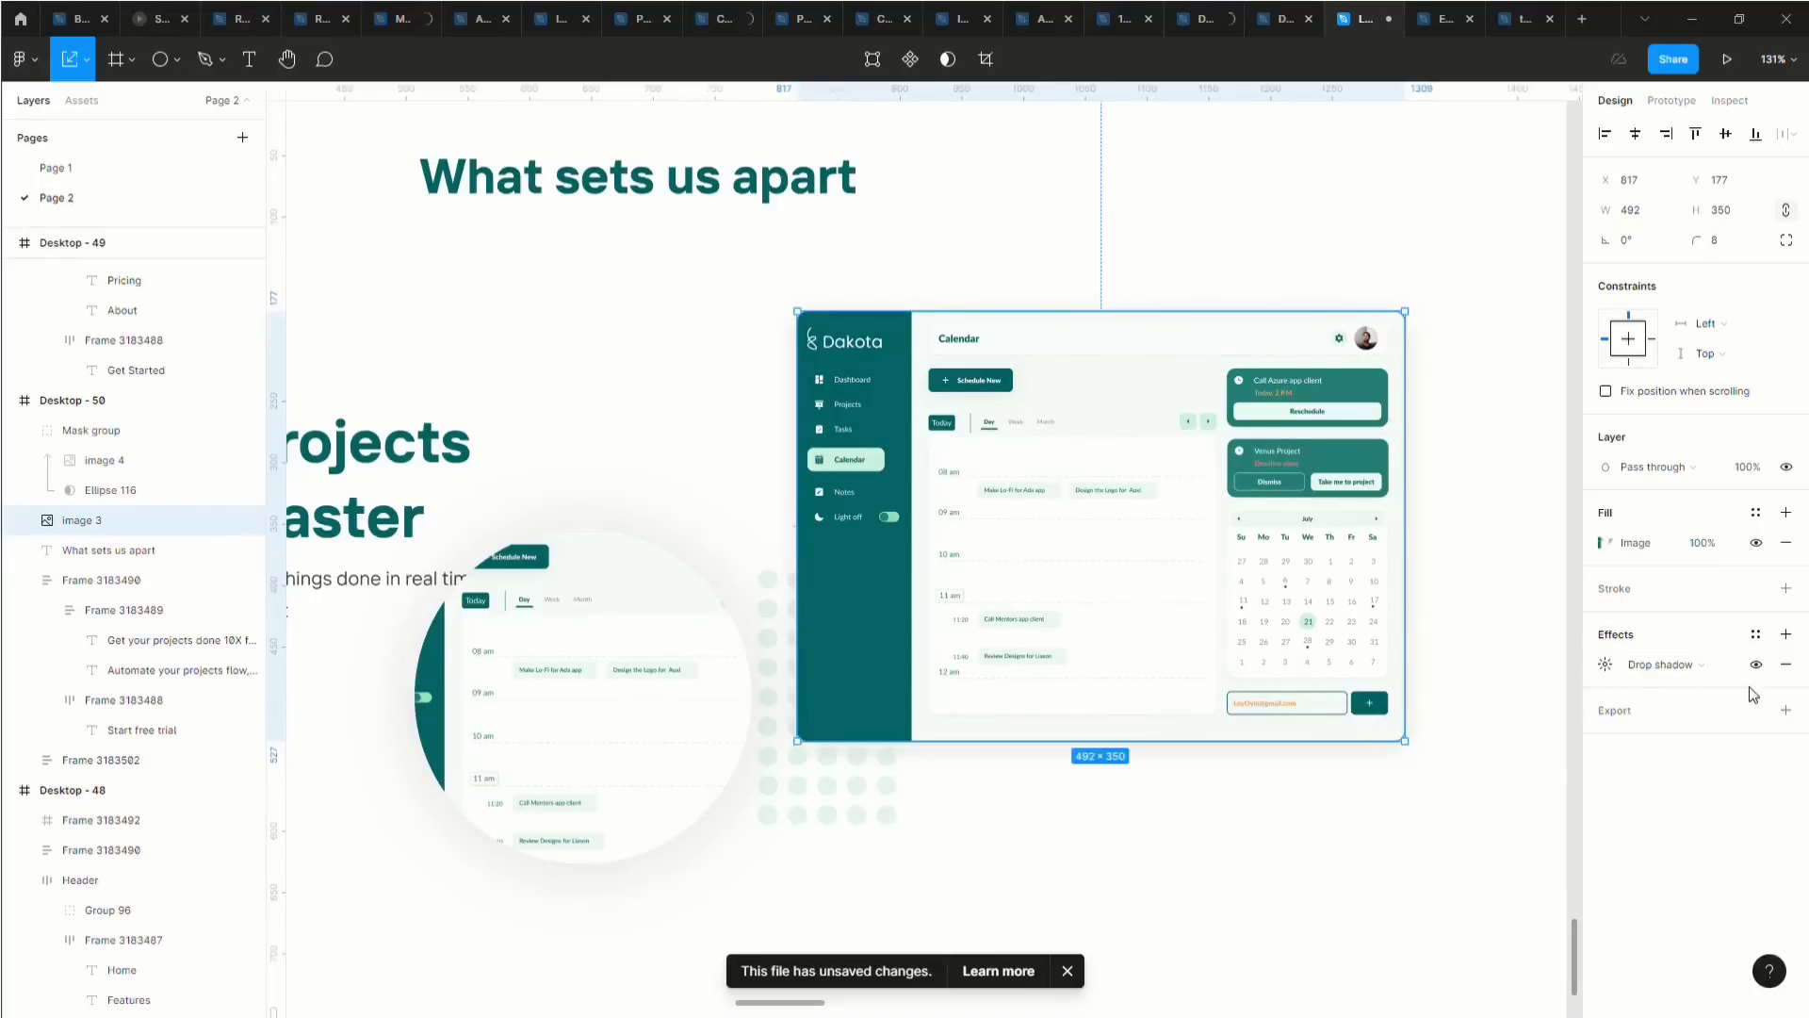
Add a Layer blur effect to the calendar screenshot and move the mask group over it at about X 833, Y 215.
click(1786, 635)
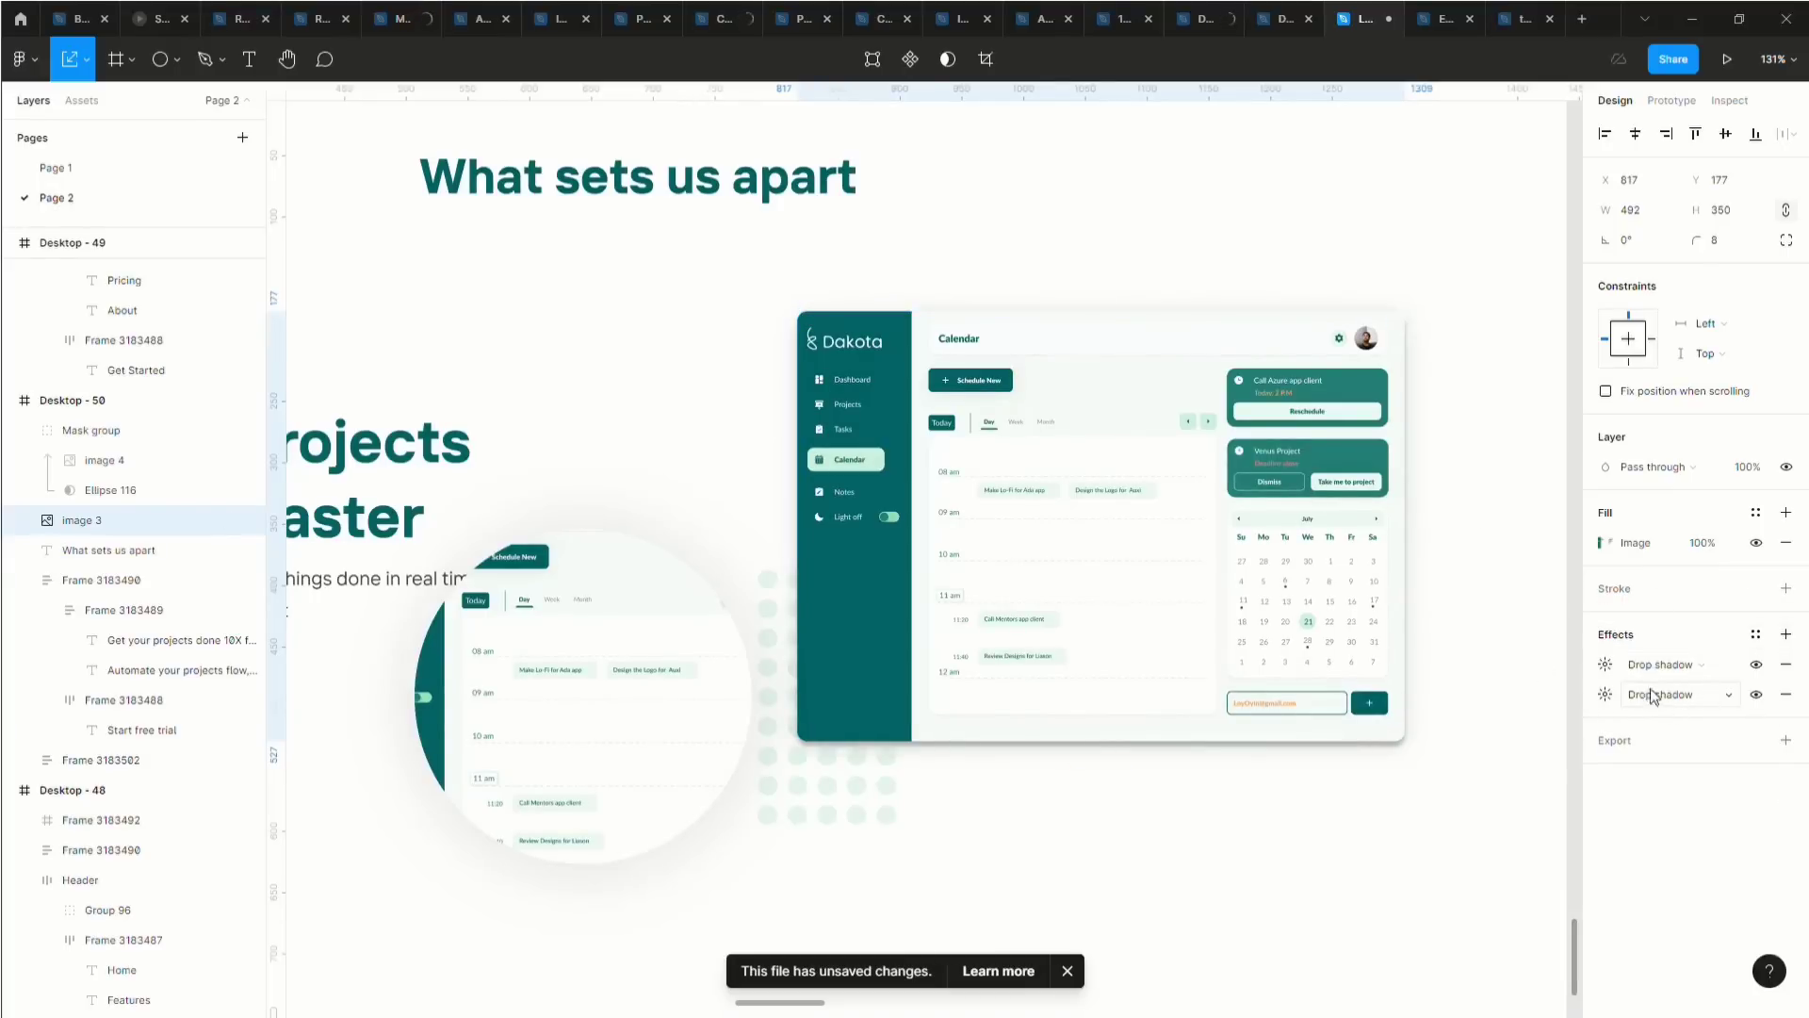
click(1604, 665)
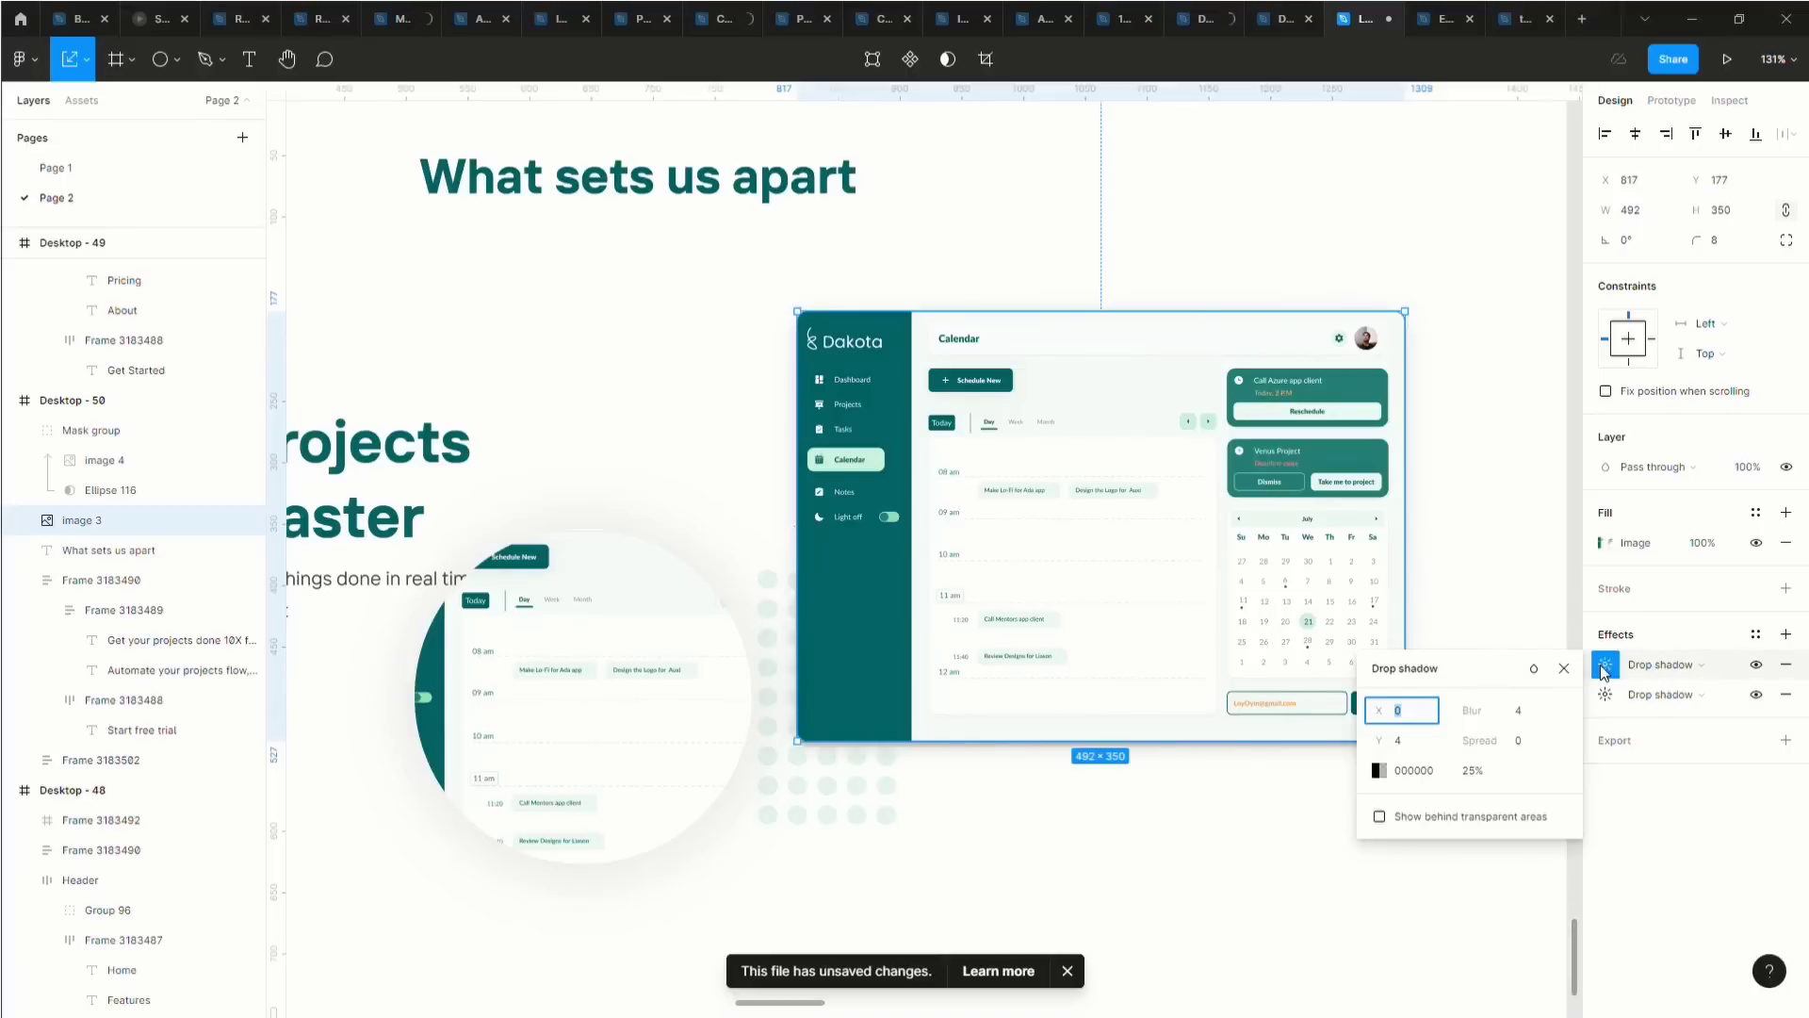
click(1604, 665)
click(1661, 665)
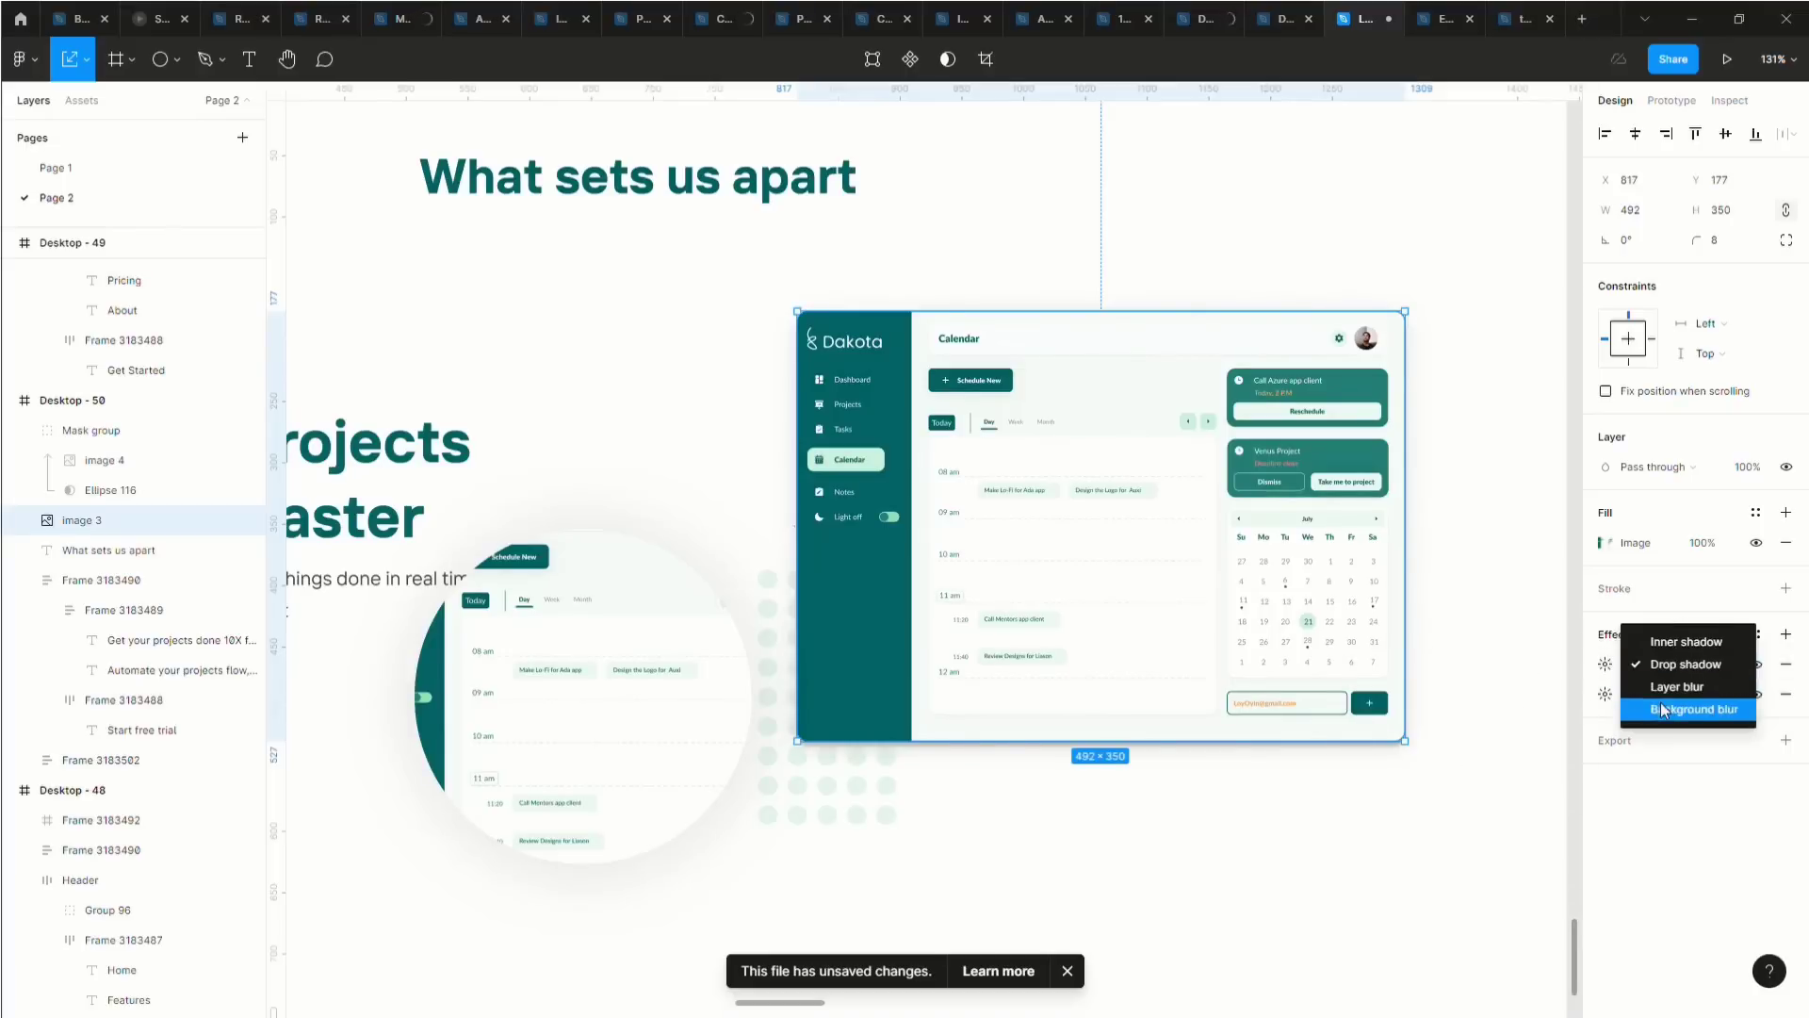
click(1678, 687)
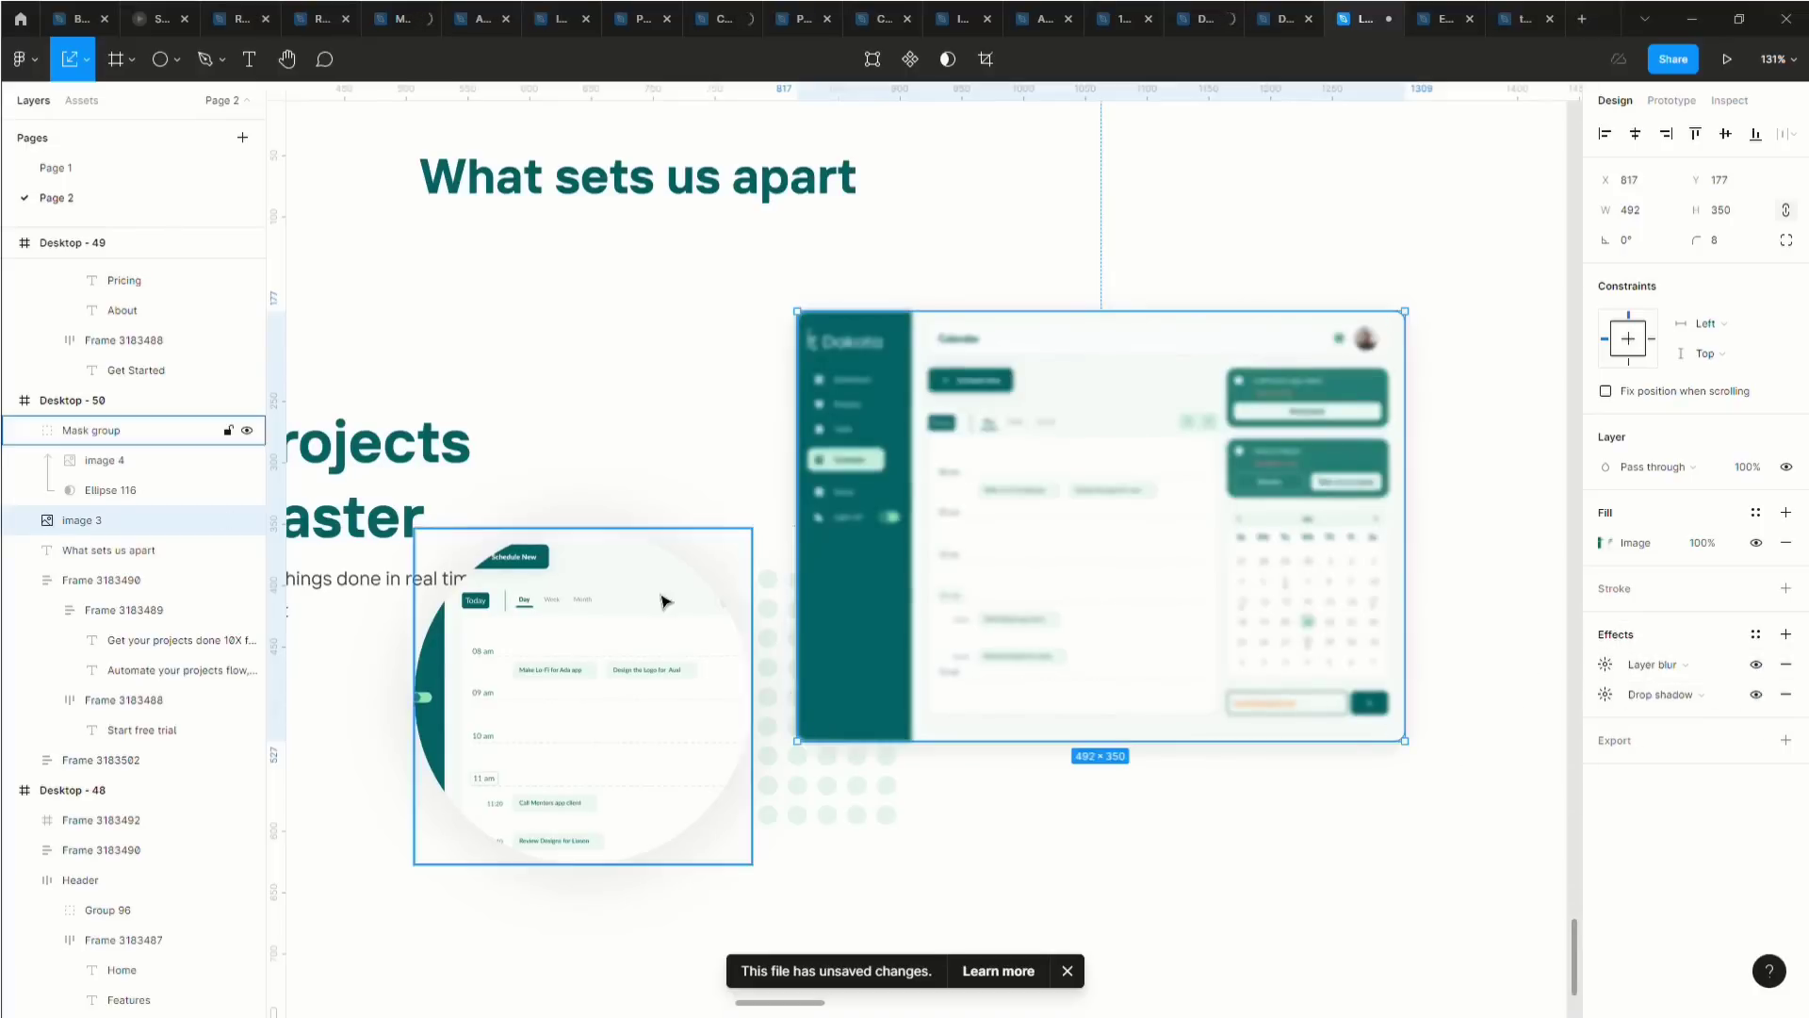
drag(664, 600, 1006, 487)
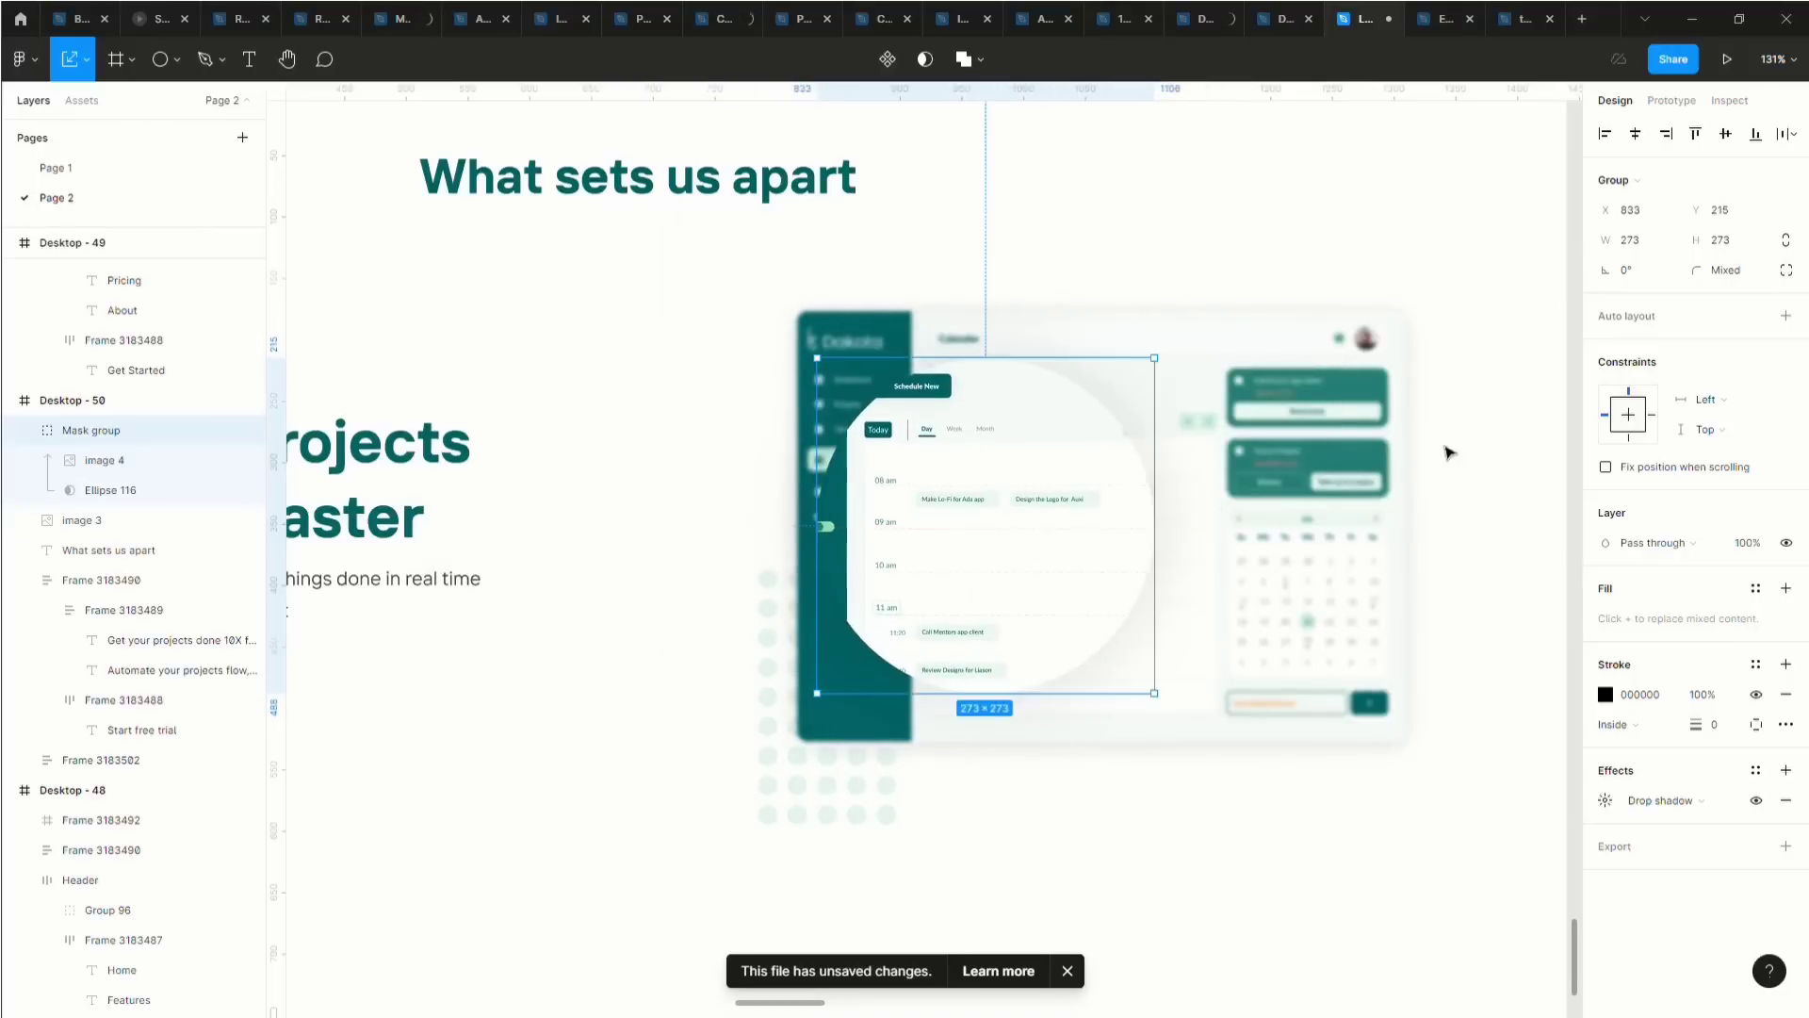
click(1385, 584)
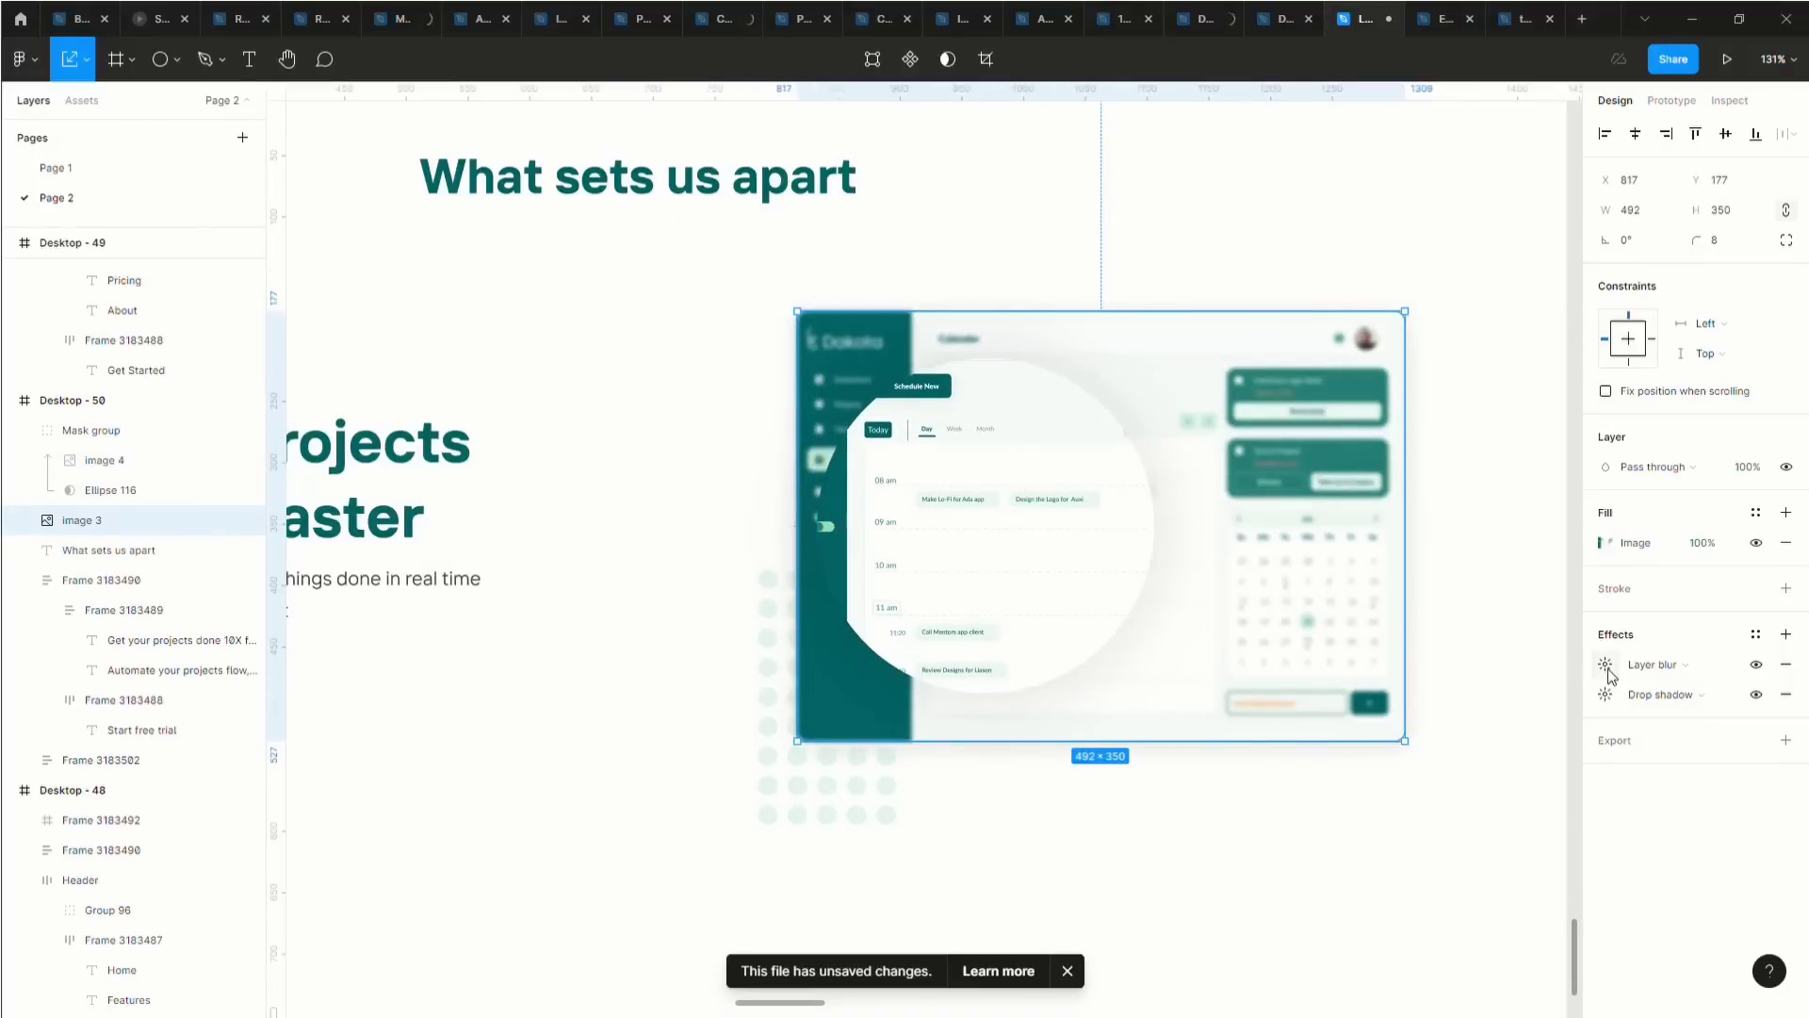
click(1605, 668)
drag(1383, 705, 1375, 660)
drag(926, 621, 912, 606)
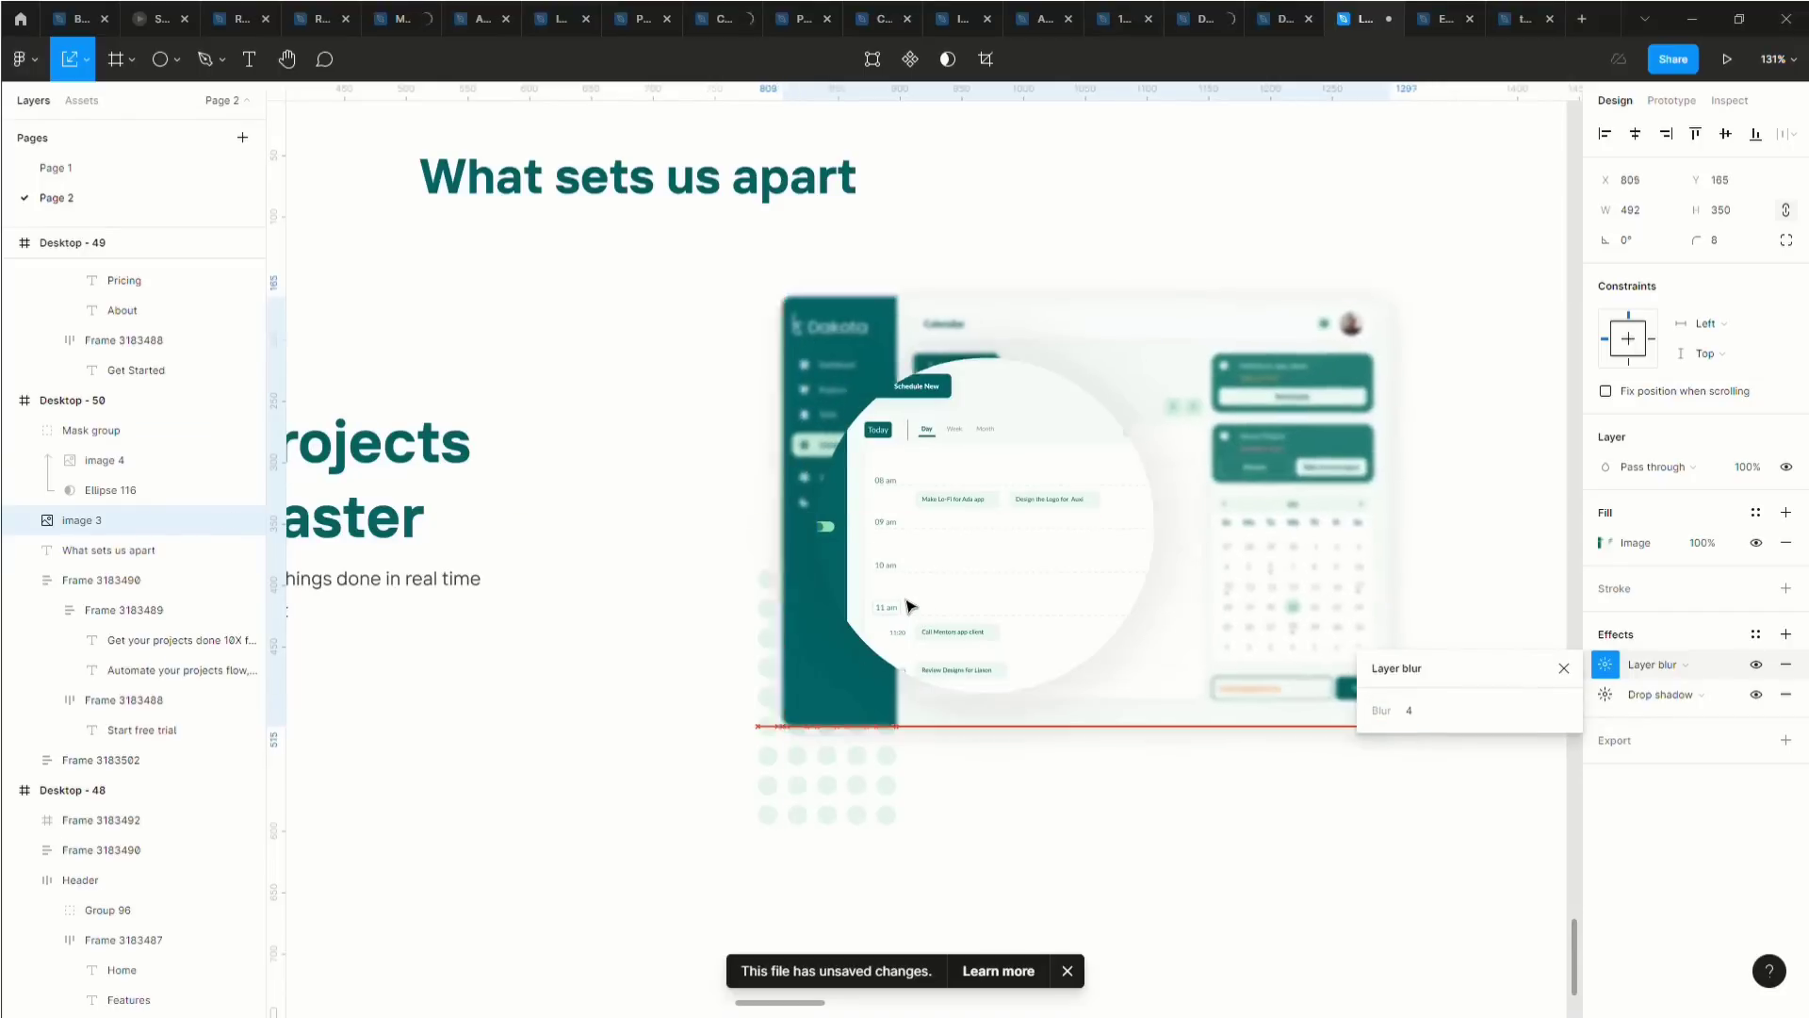
key(ctrl+z)
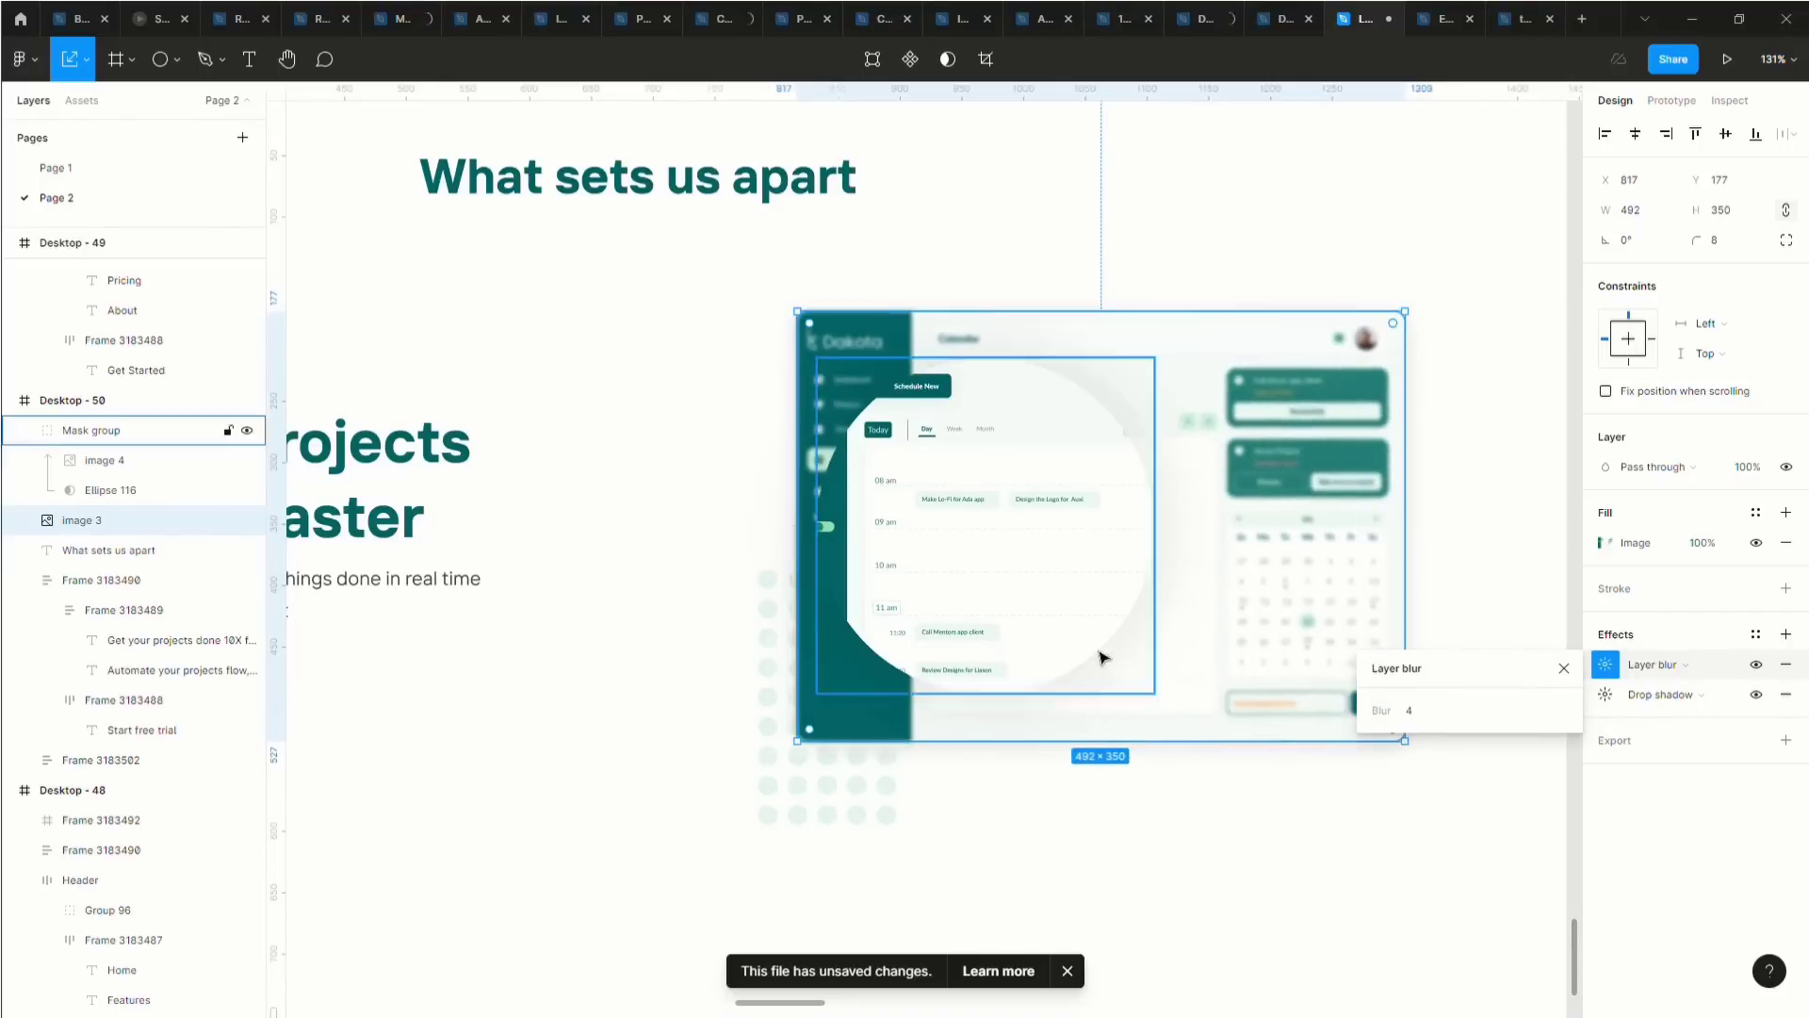
Move the mask group to about X 771, Y 202, overlapping the blurred screenshot's left edge, and deselect it.
click(1103, 657)
drag(1053, 622, 978, 614)
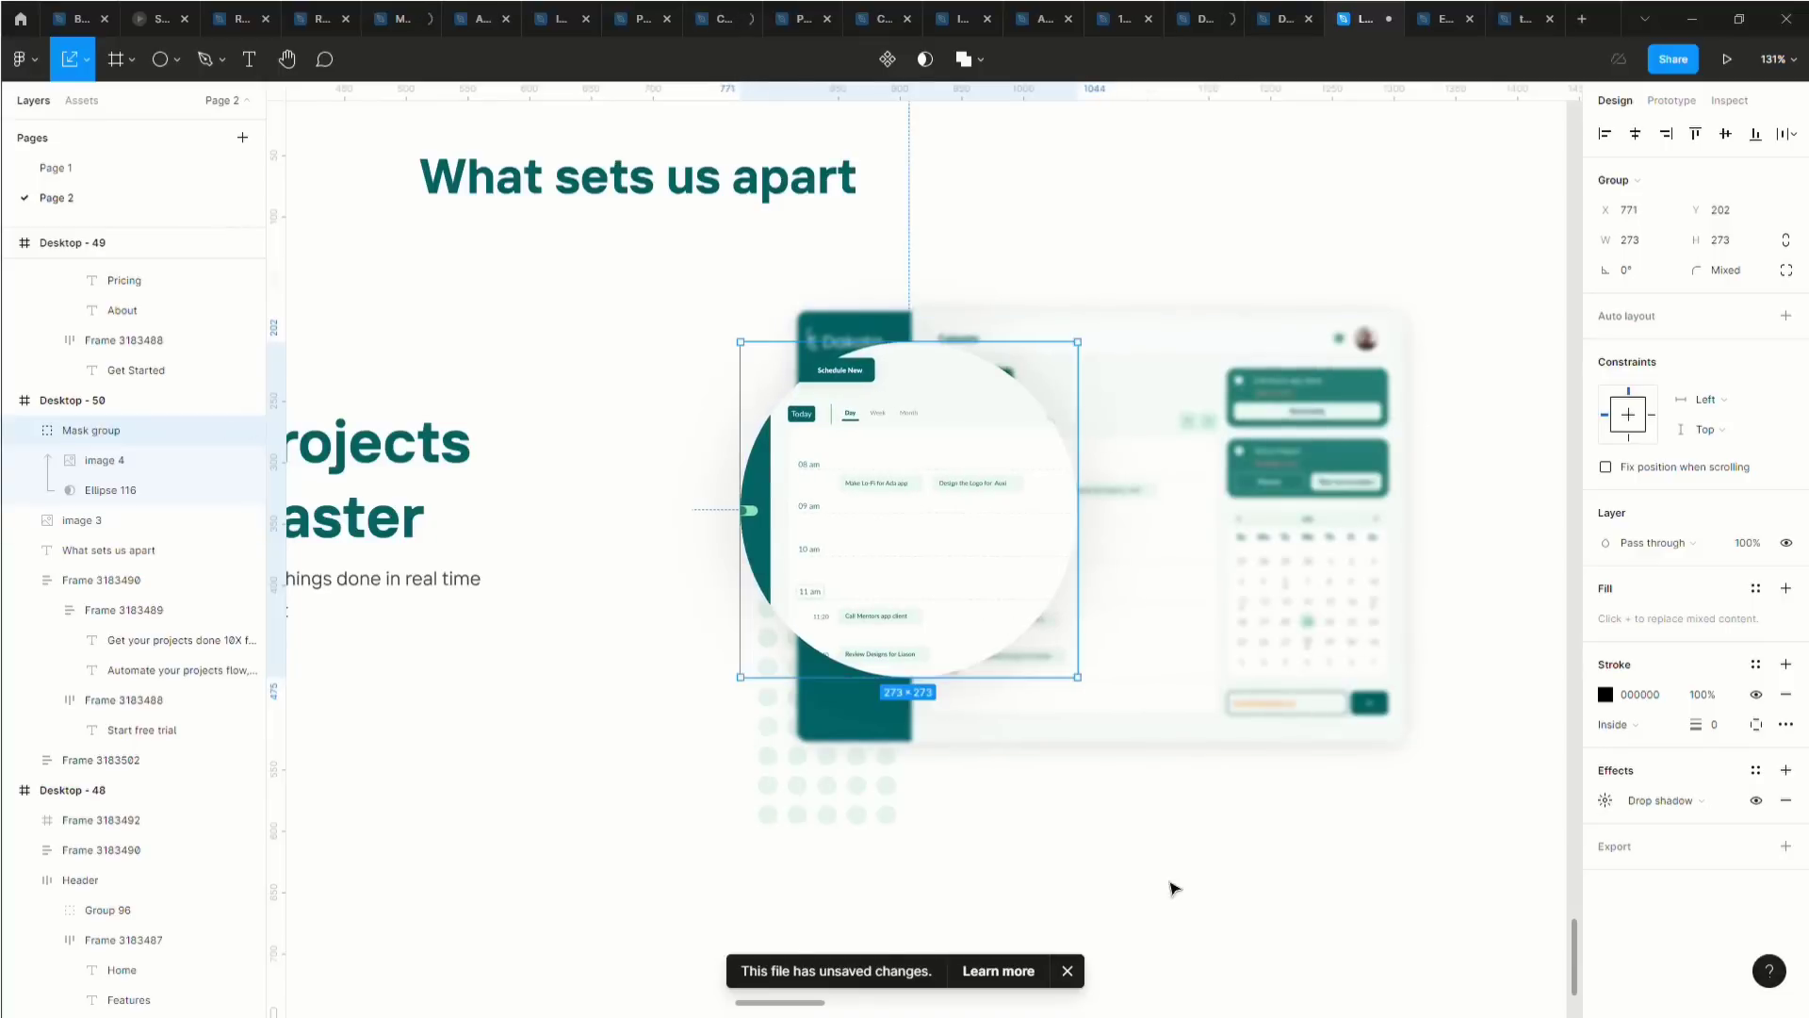
click(1174, 884)
scroll(1182, 879, down, 10)
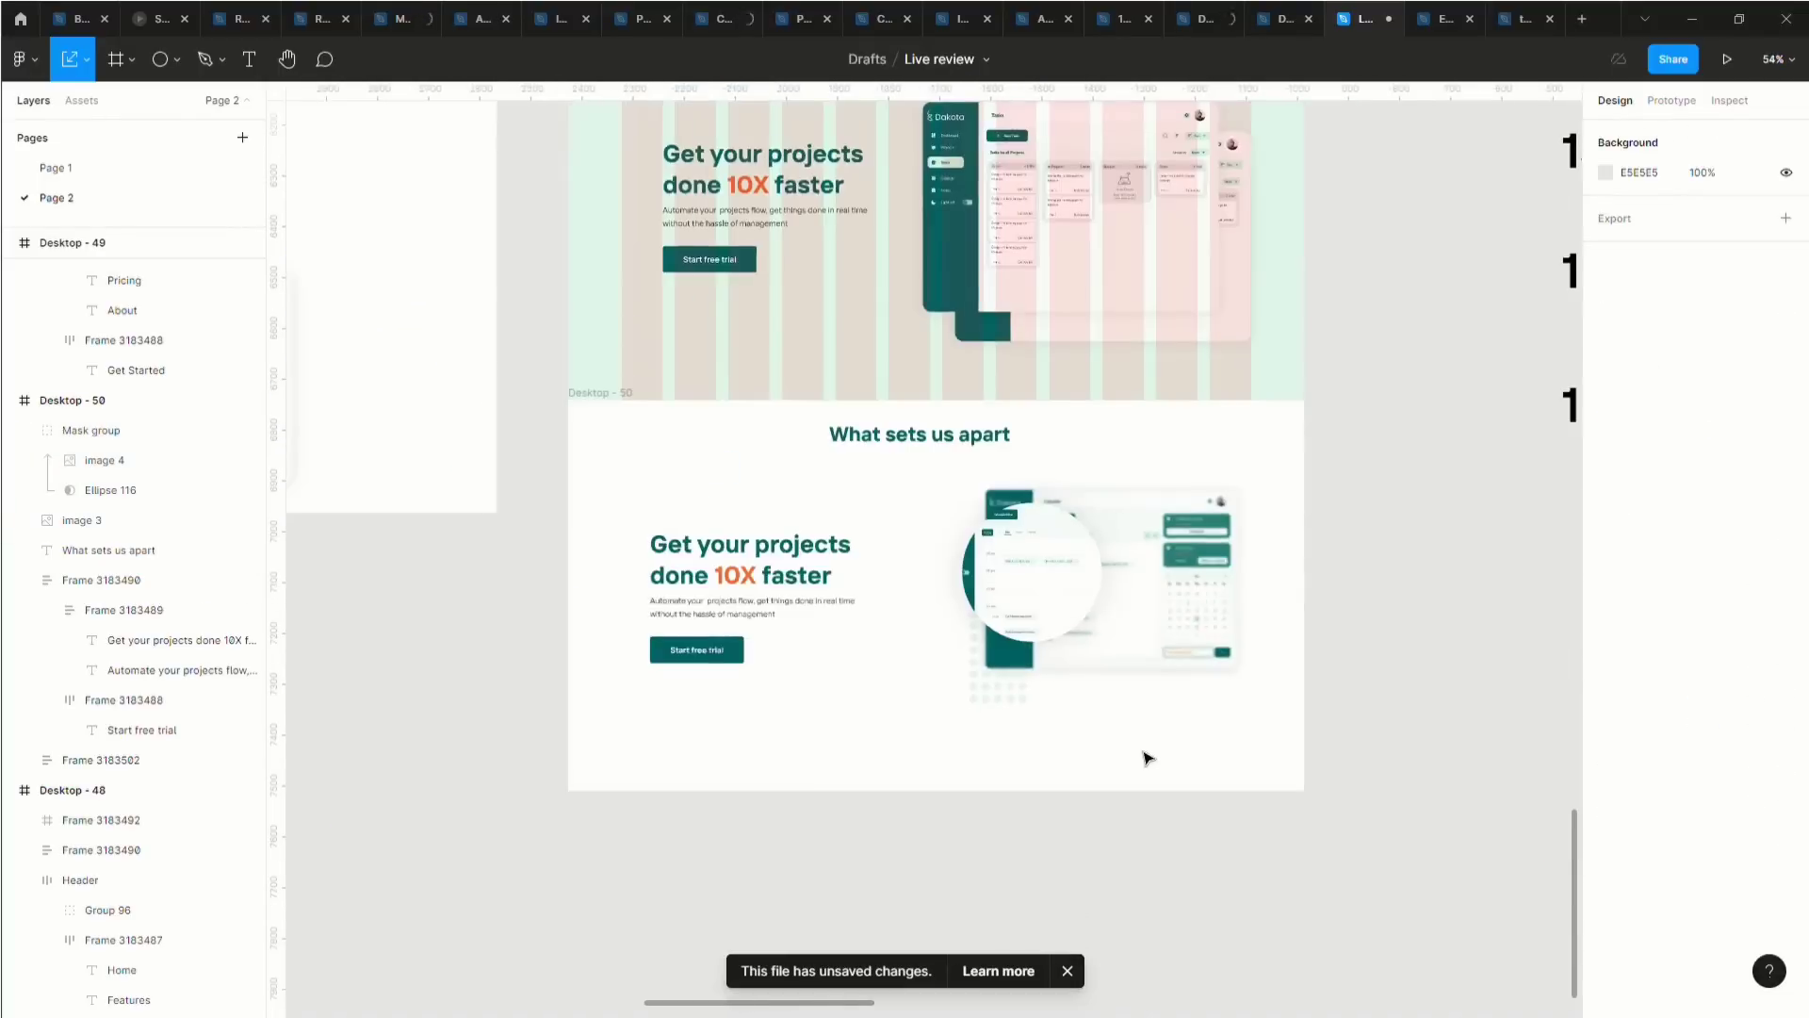
scroll(1080, 752, up, 2)
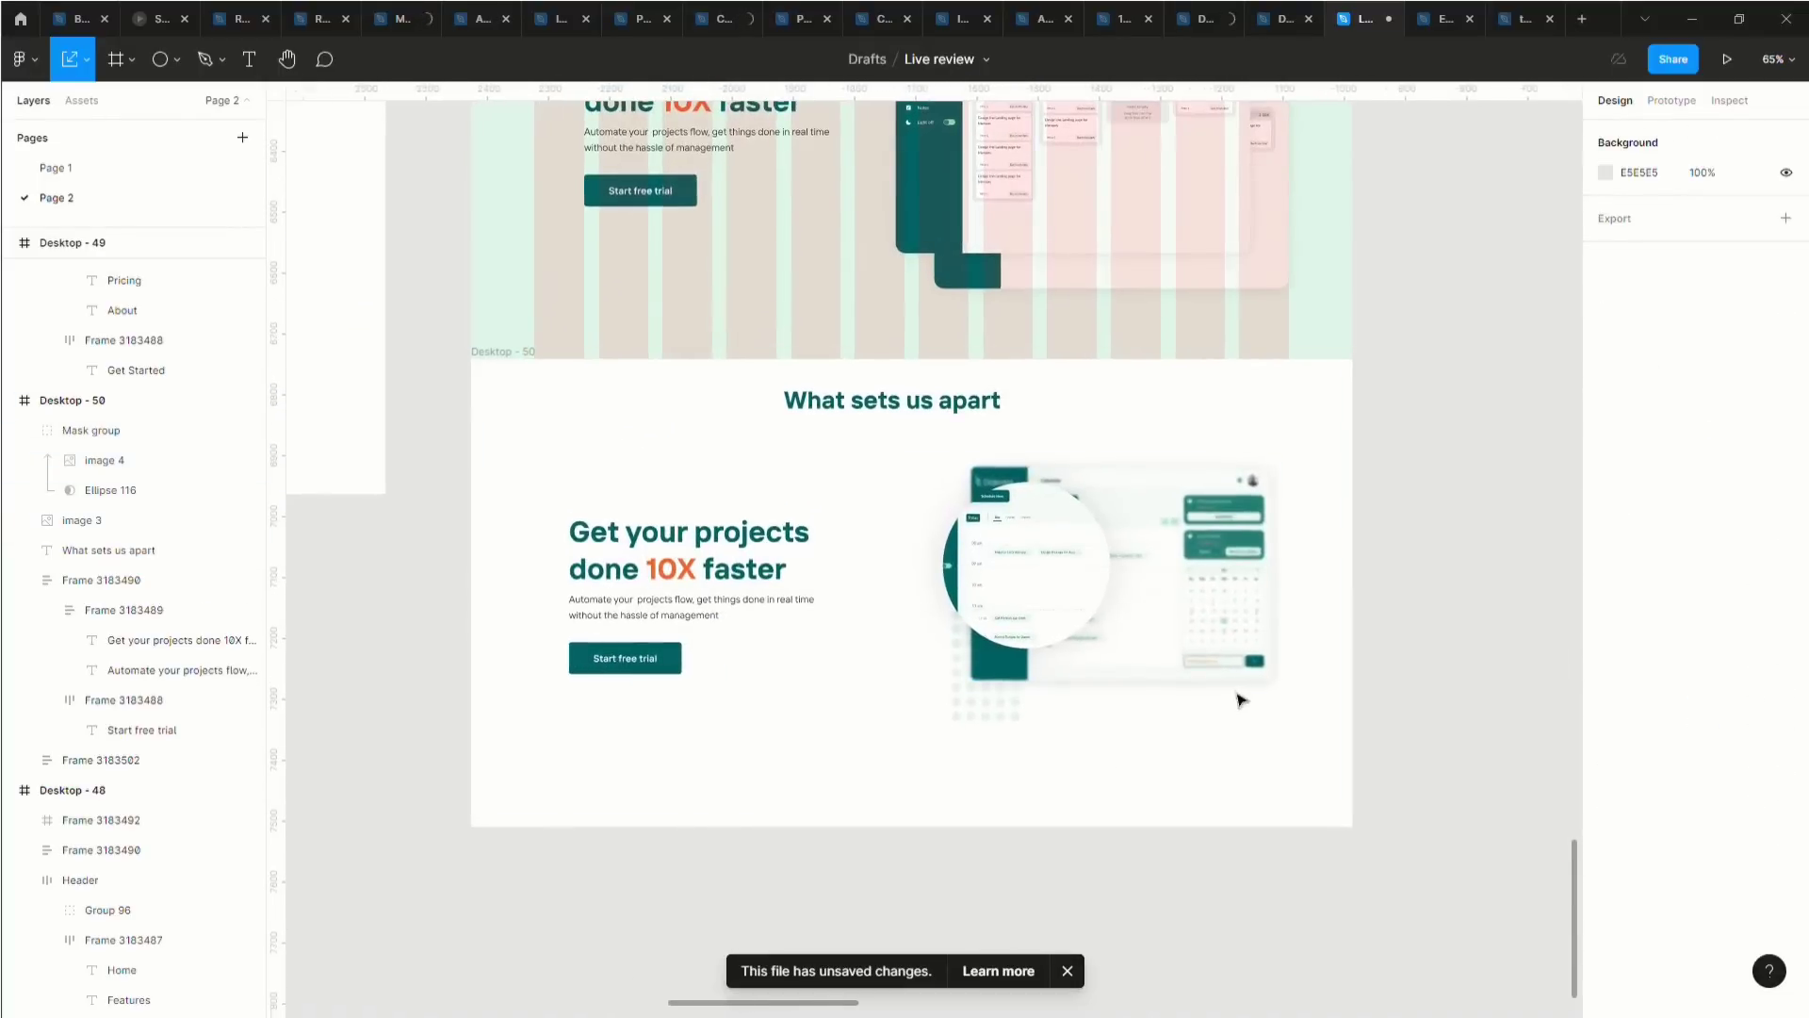
click(1195, 666)
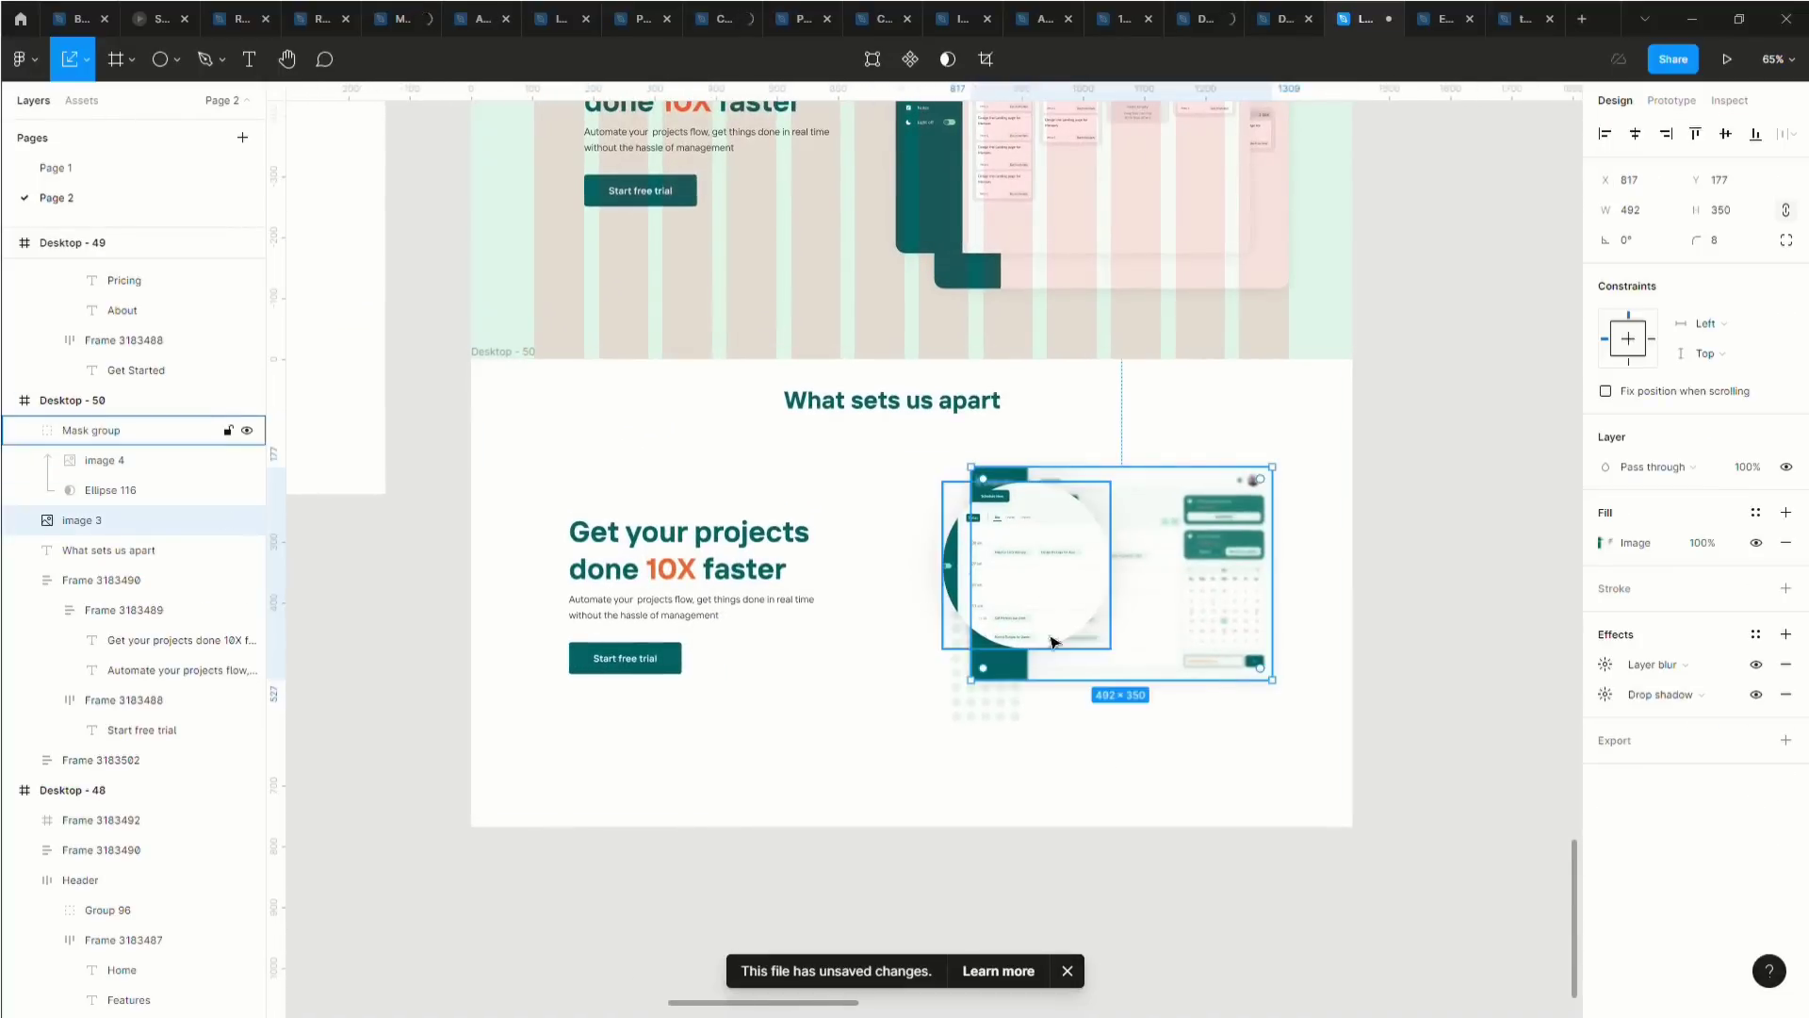
click(1253, 752)
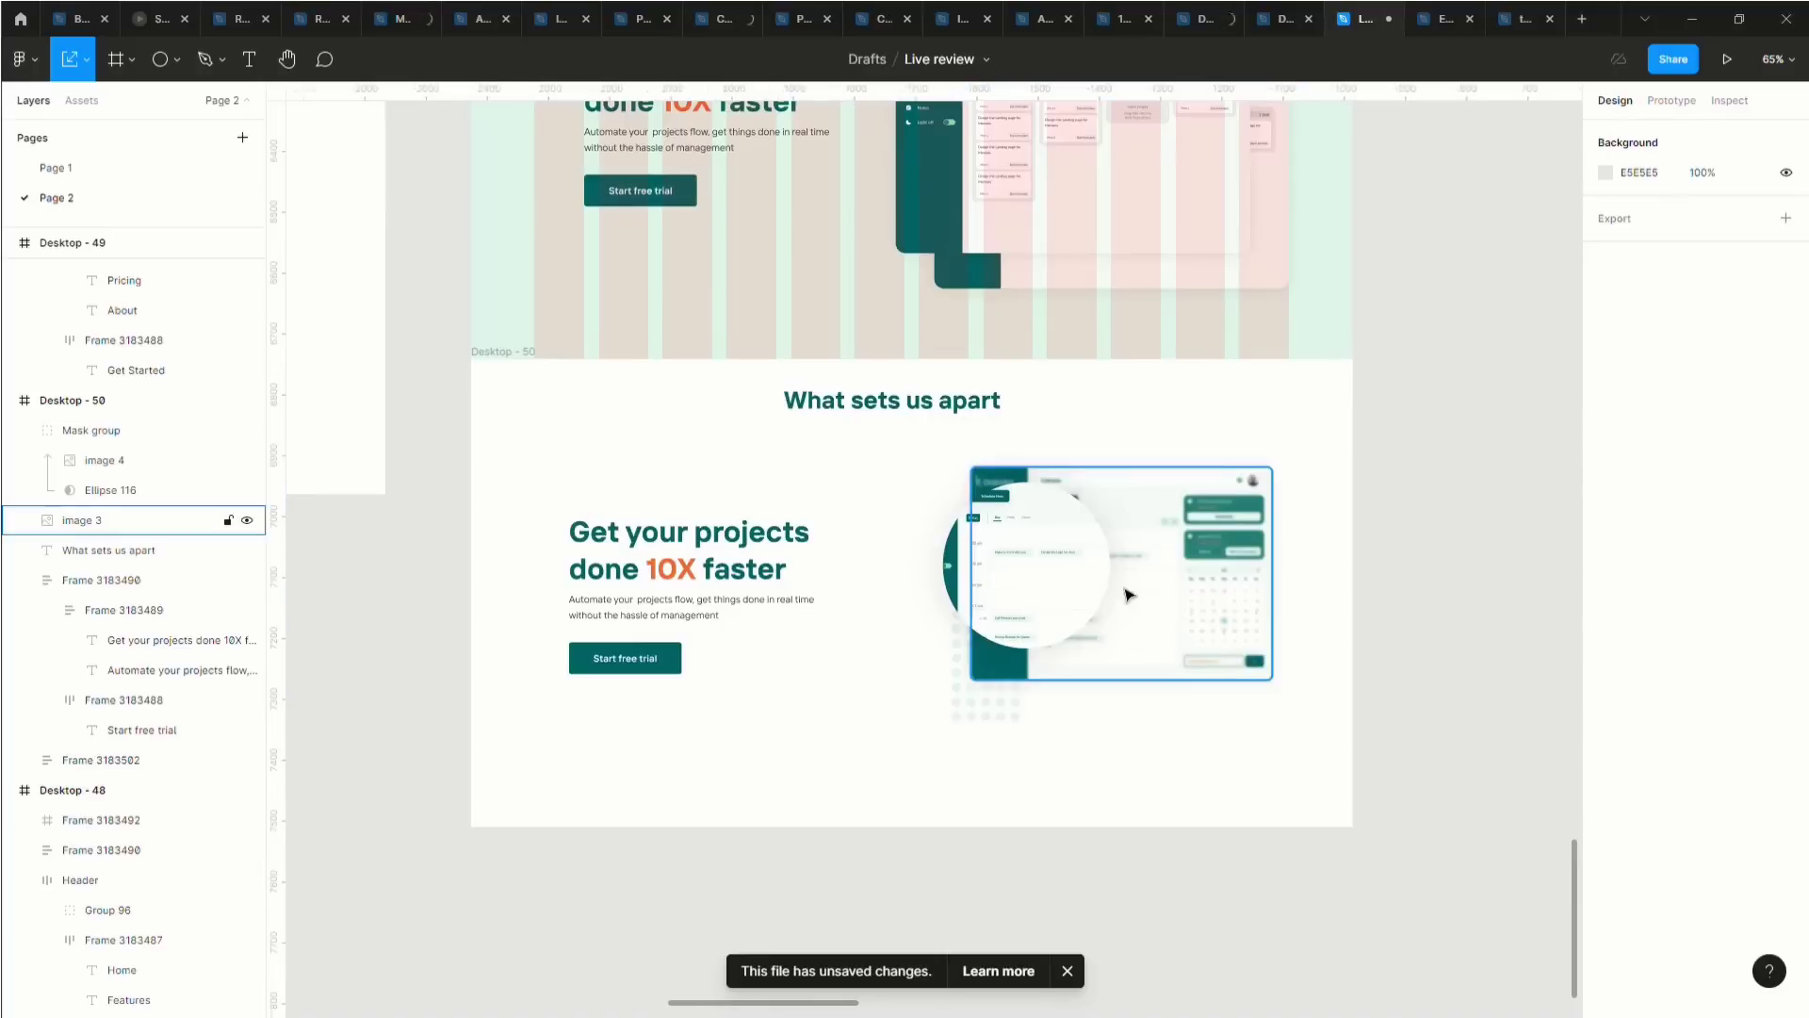
Strengthen the calendar screenshot's Layer blur and move the circular mask group to about X 761, Y 194.
click(1134, 607)
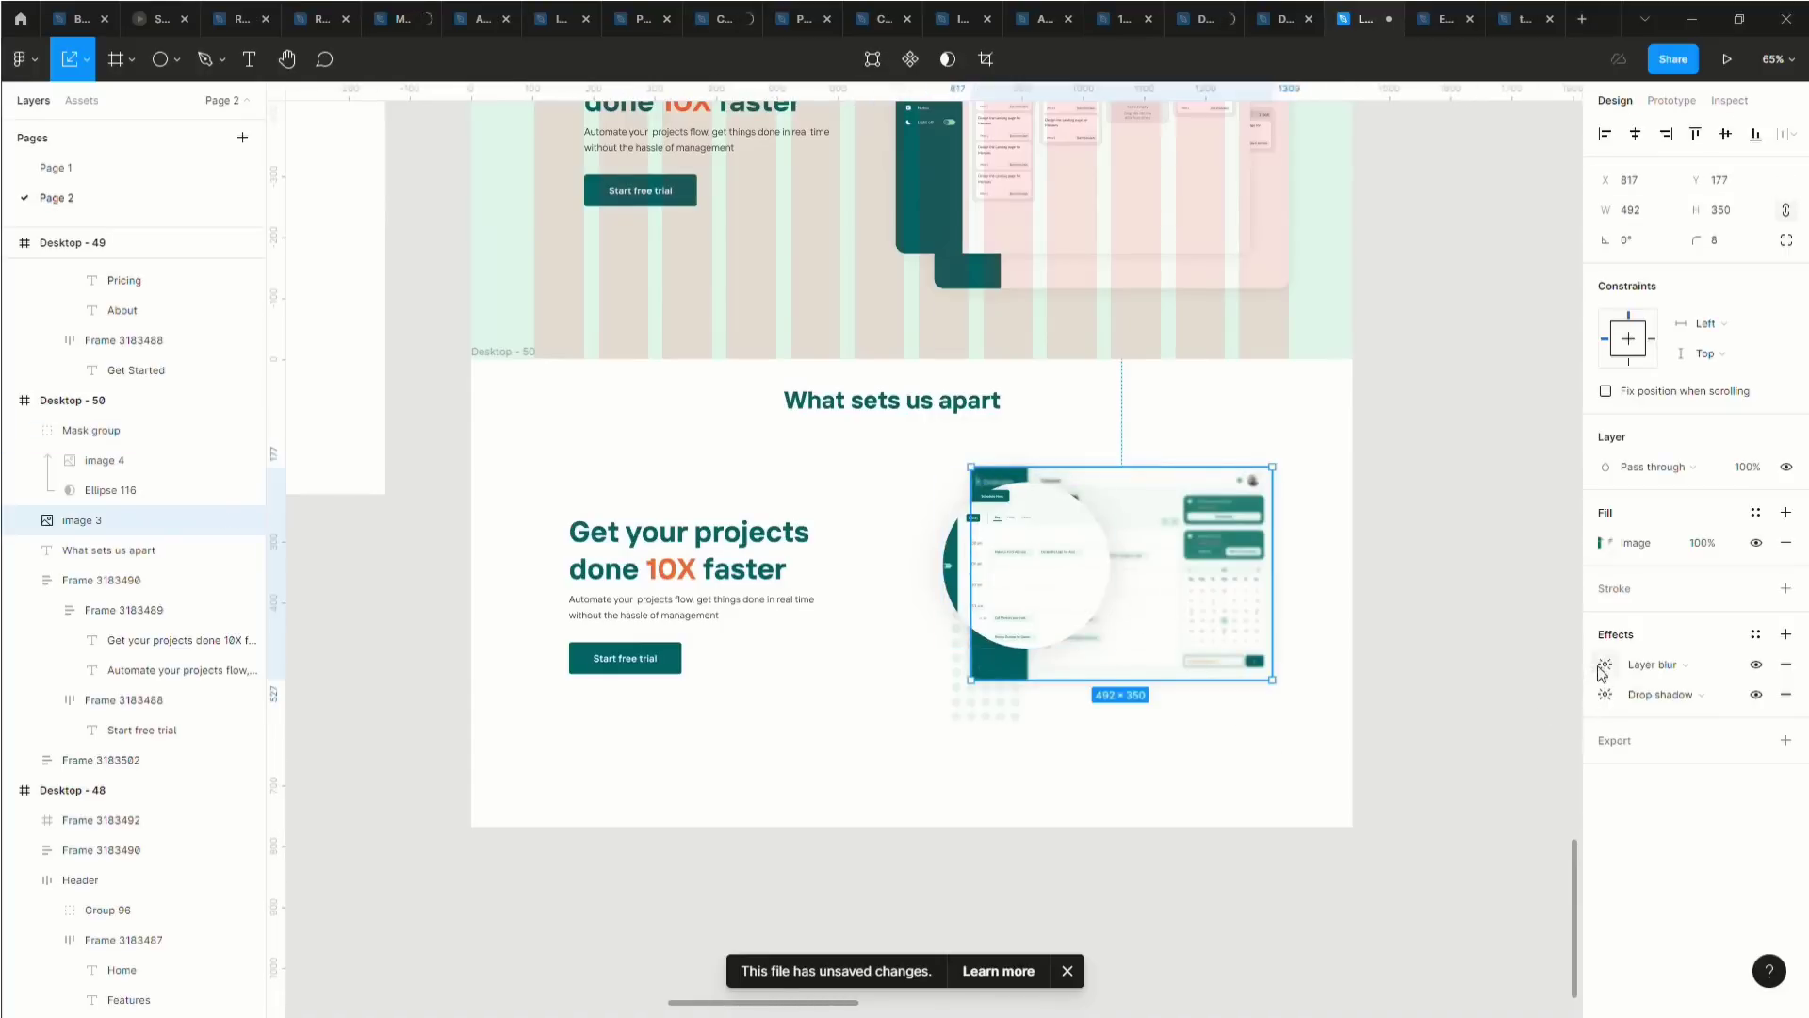
click(1603, 666)
drag(1379, 711, 1112, 670)
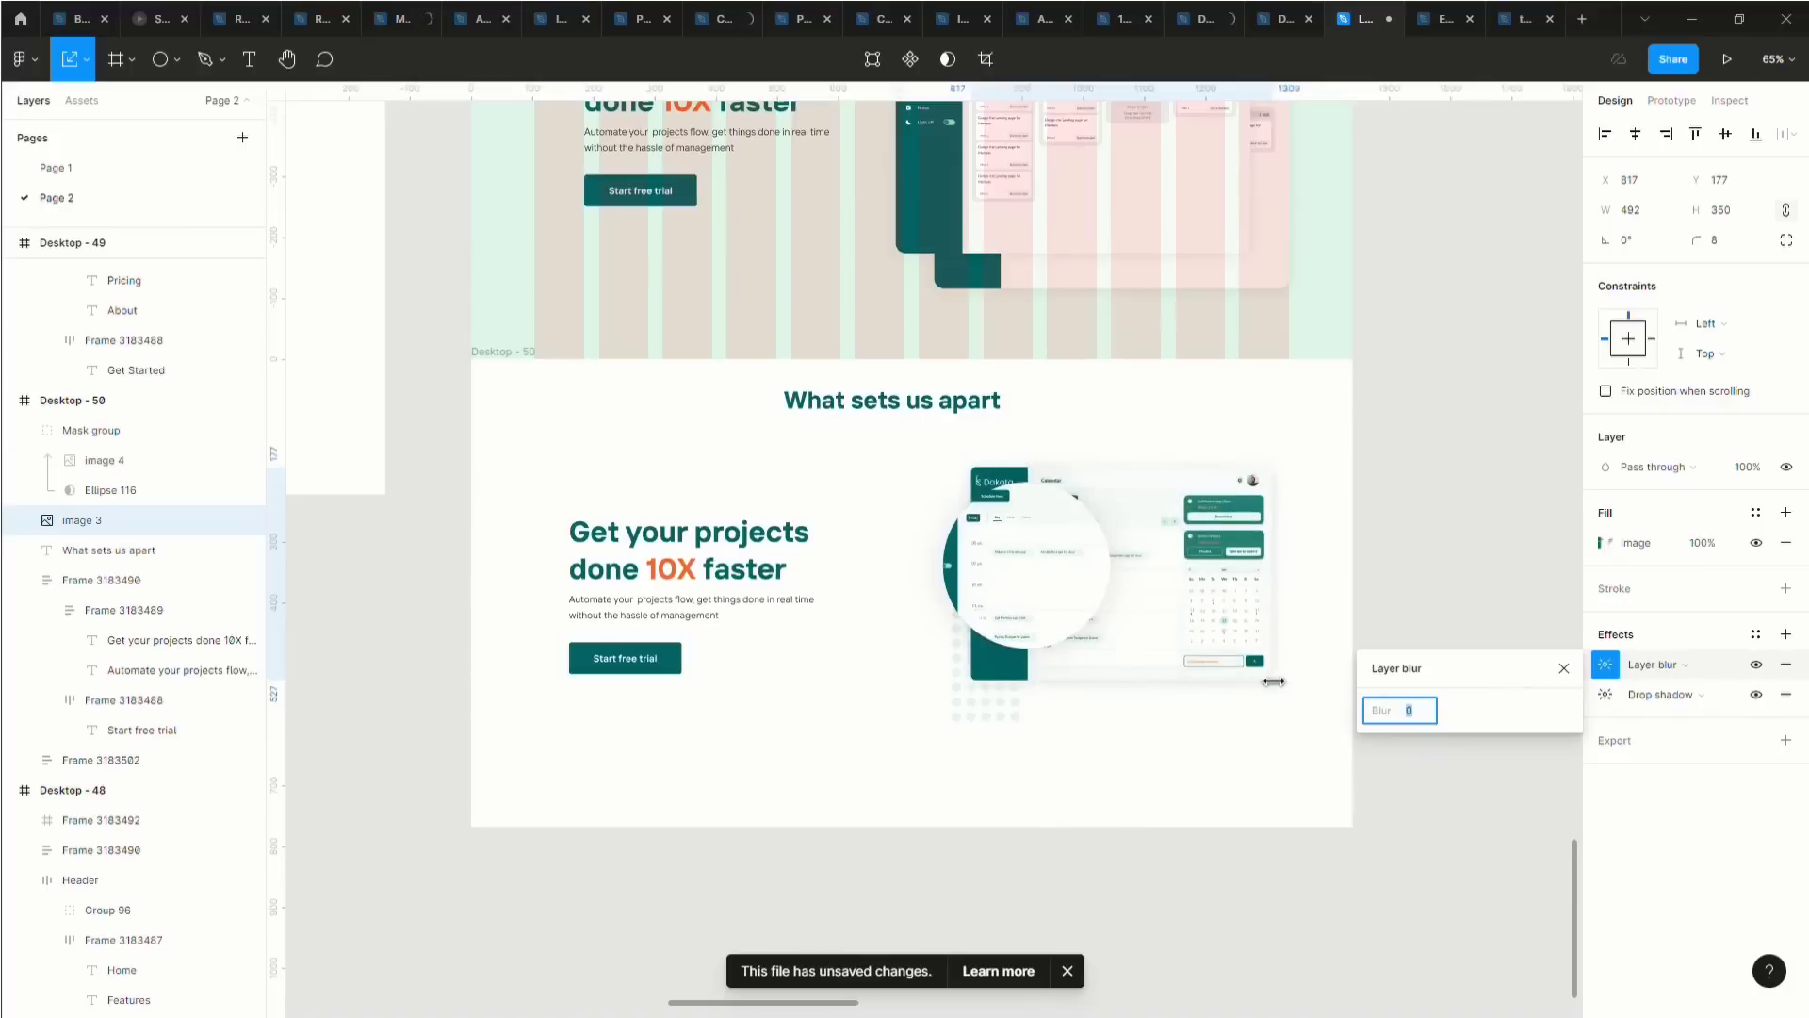
drag(1273, 682, 1516, 705)
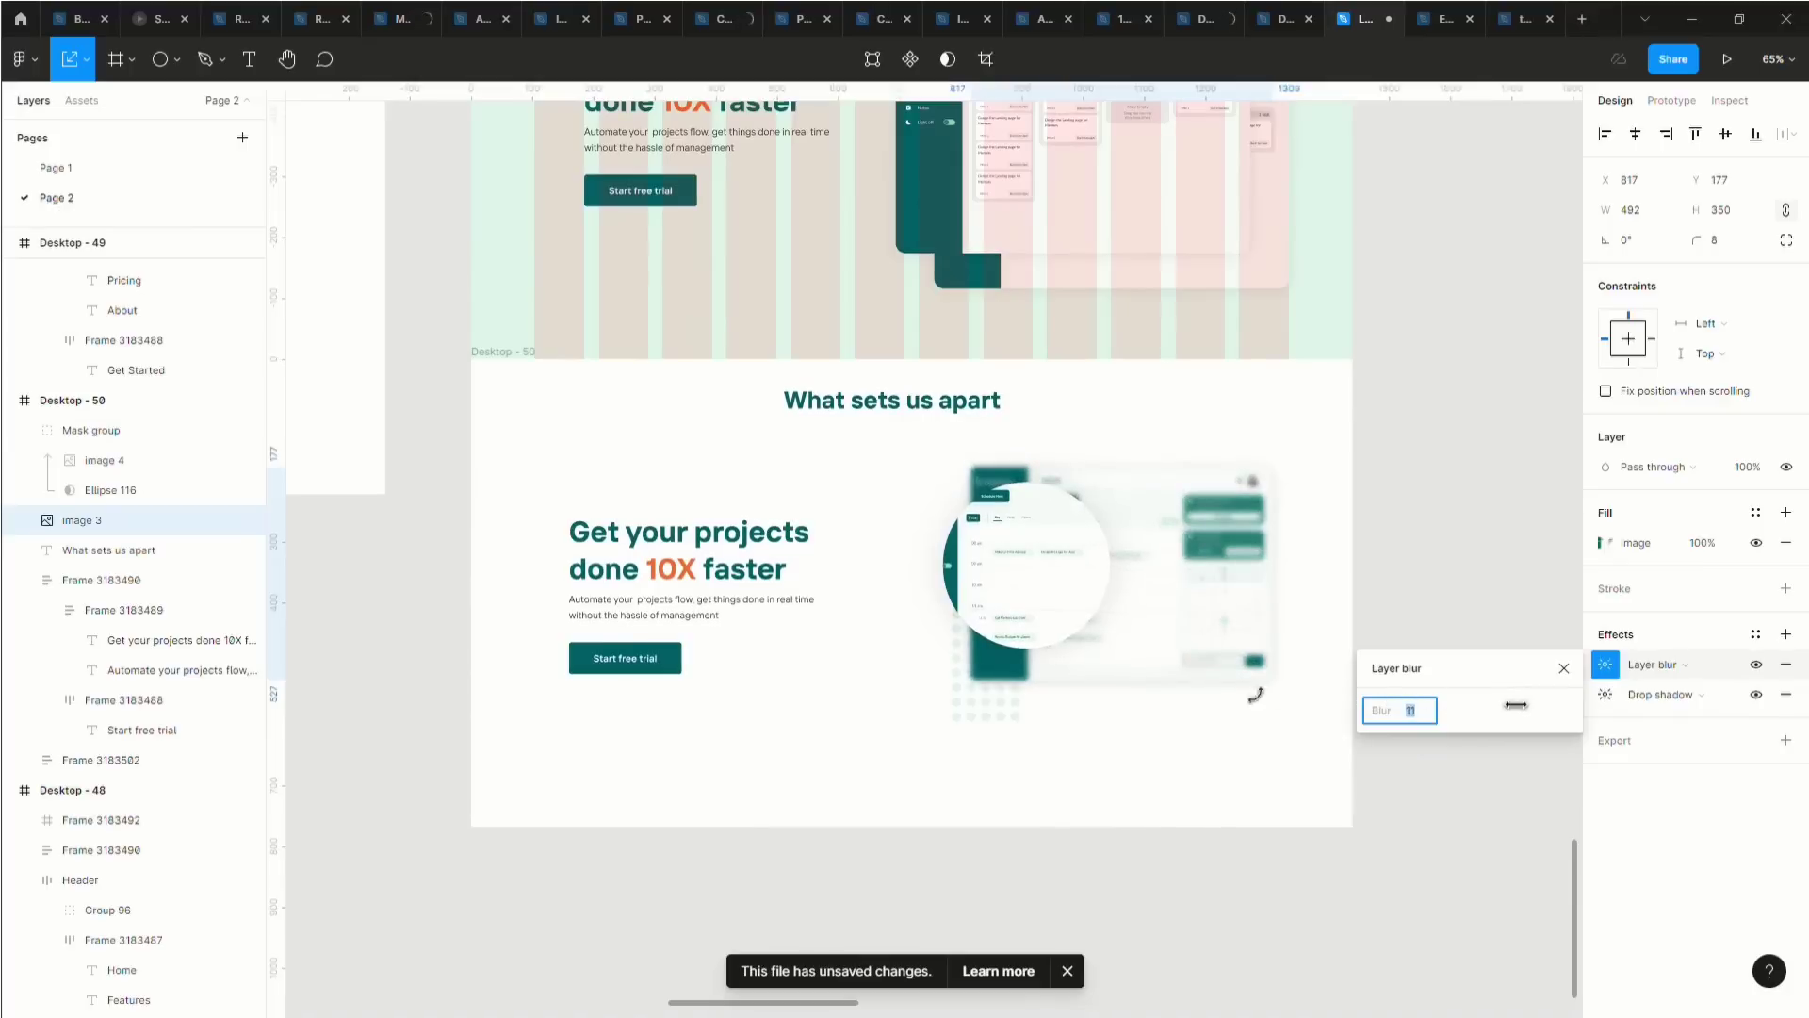
click(1063, 594)
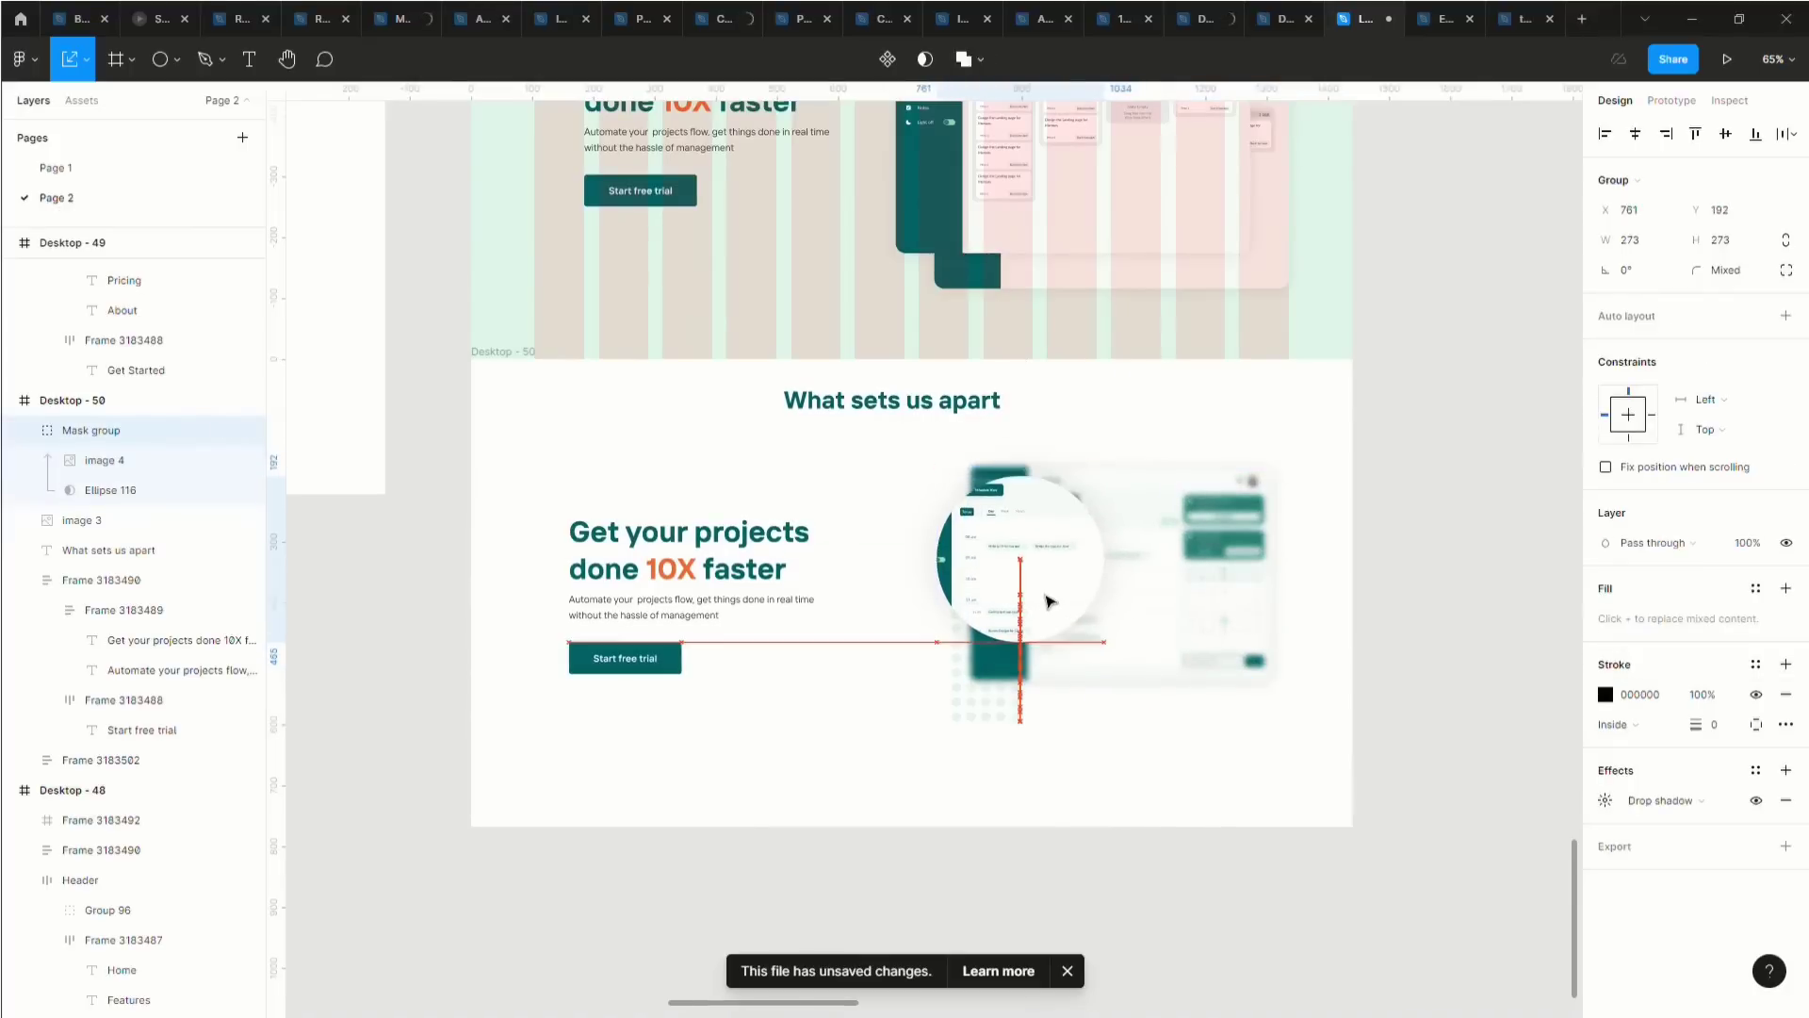
Try a 20% fill of 000000 over the blurred calendar screenshot, then remove that fill.
click(85, 521)
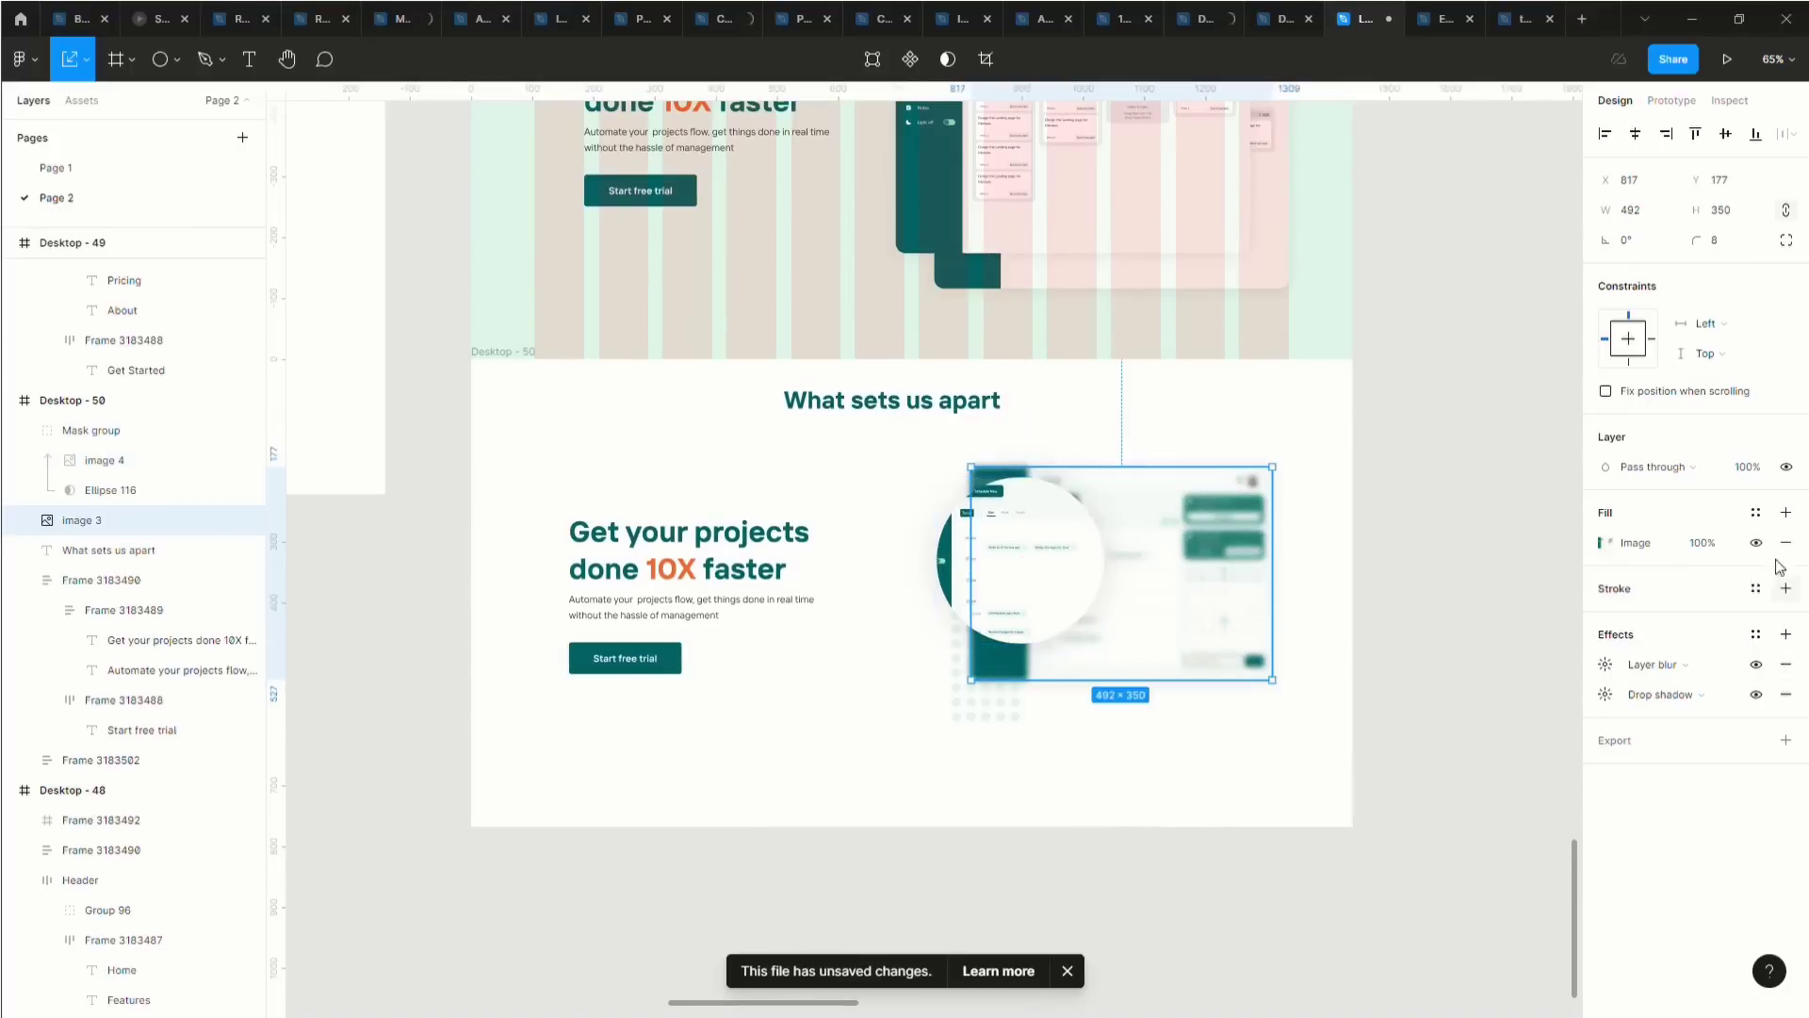
click(1786, 512)
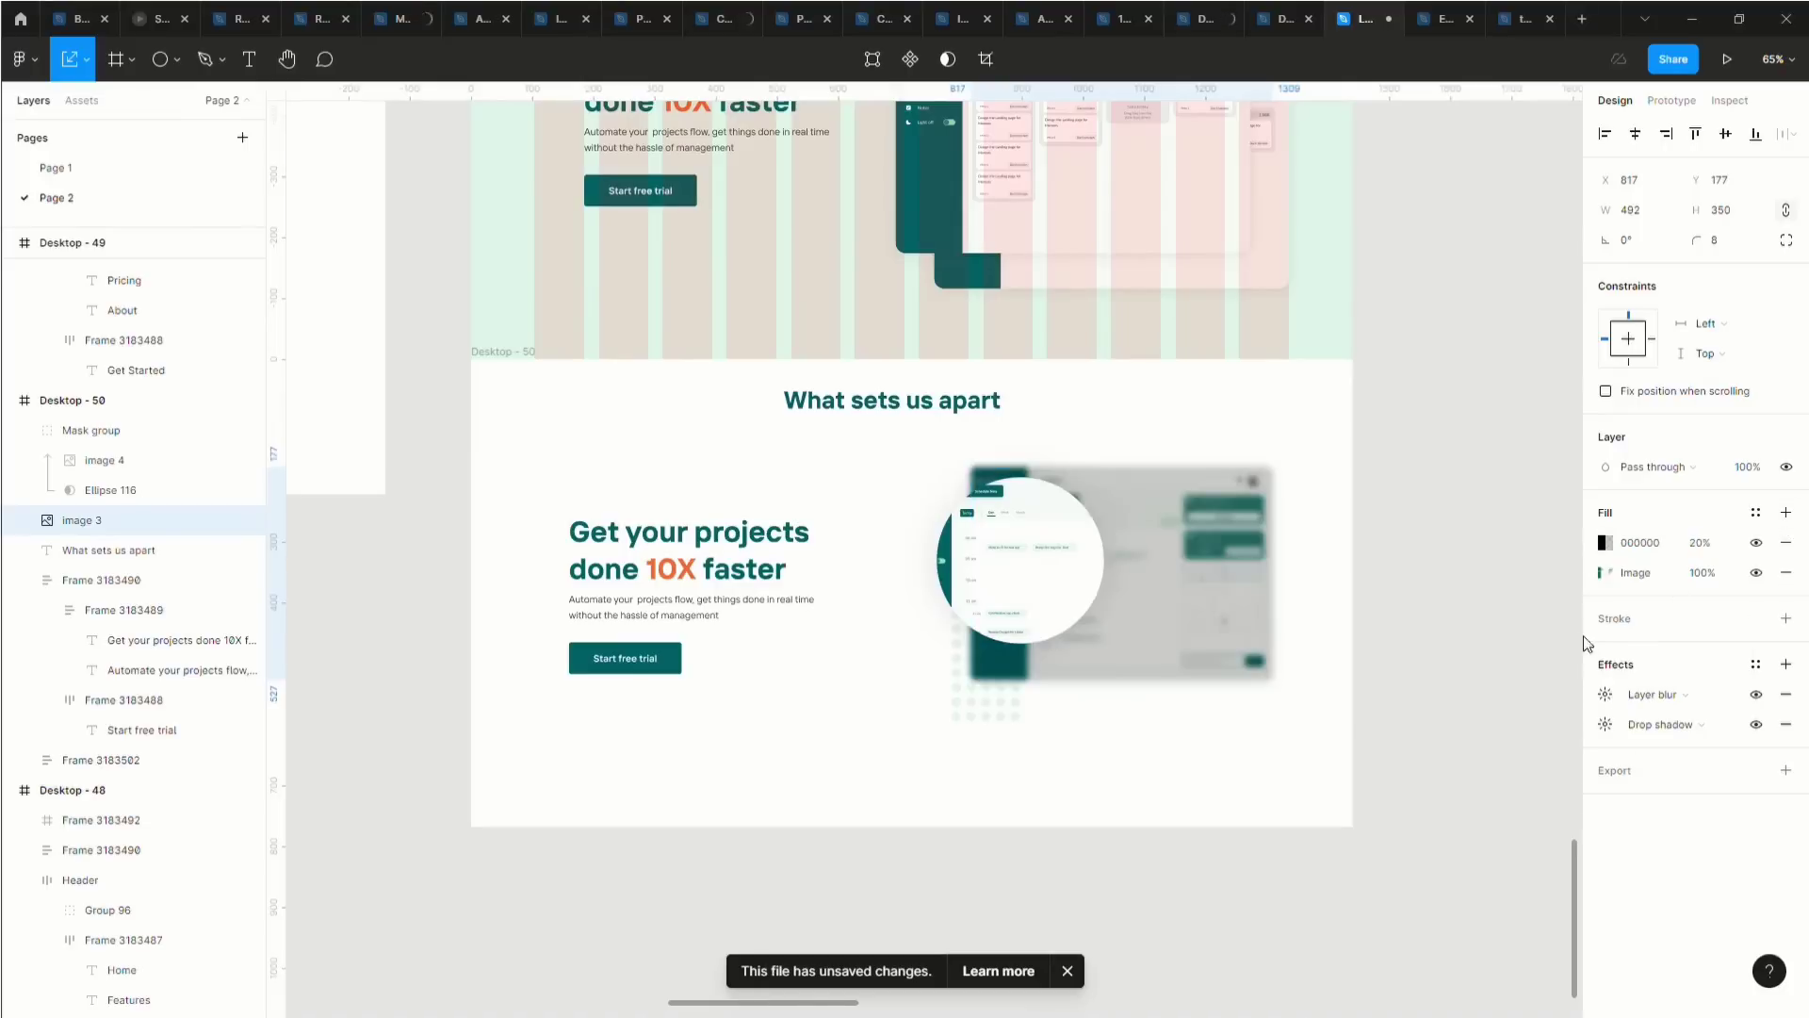
click(1635, 545)
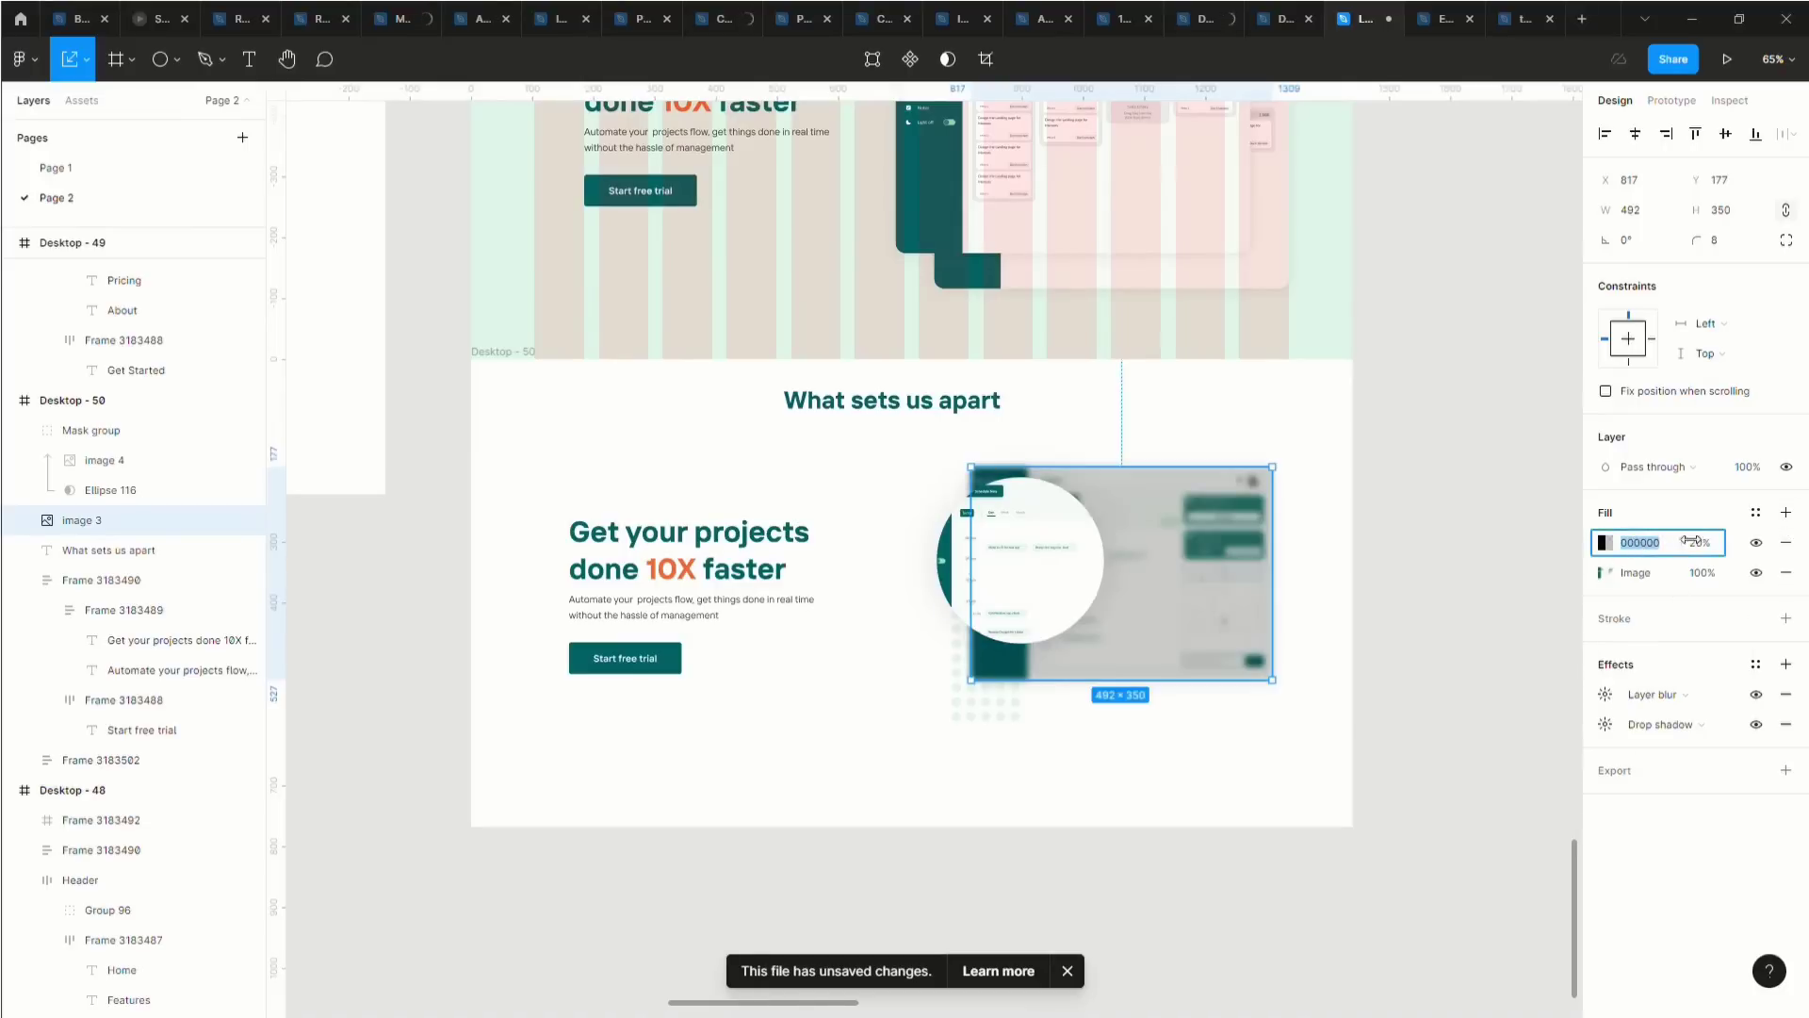
click(1788, 544)
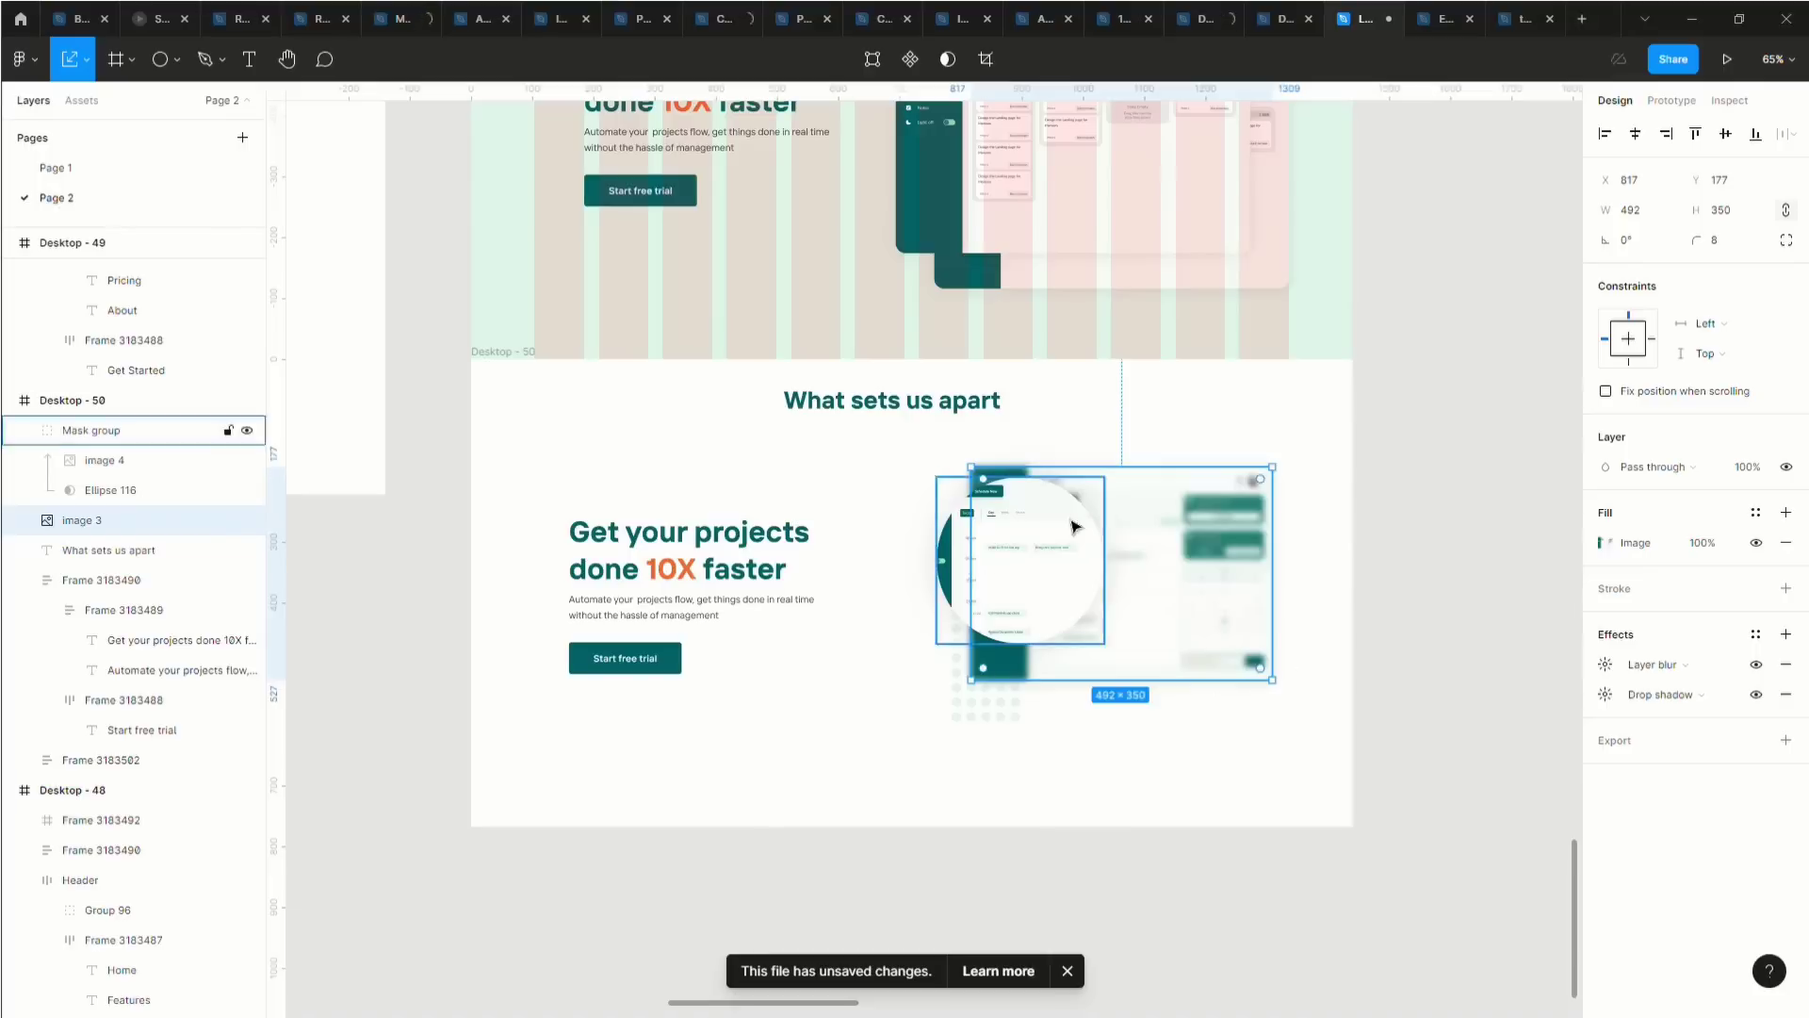
Delete the circular mask group and remove the Layer blur effect from the calendar screenshot.
click(1131, 456)
click(1053, 538)
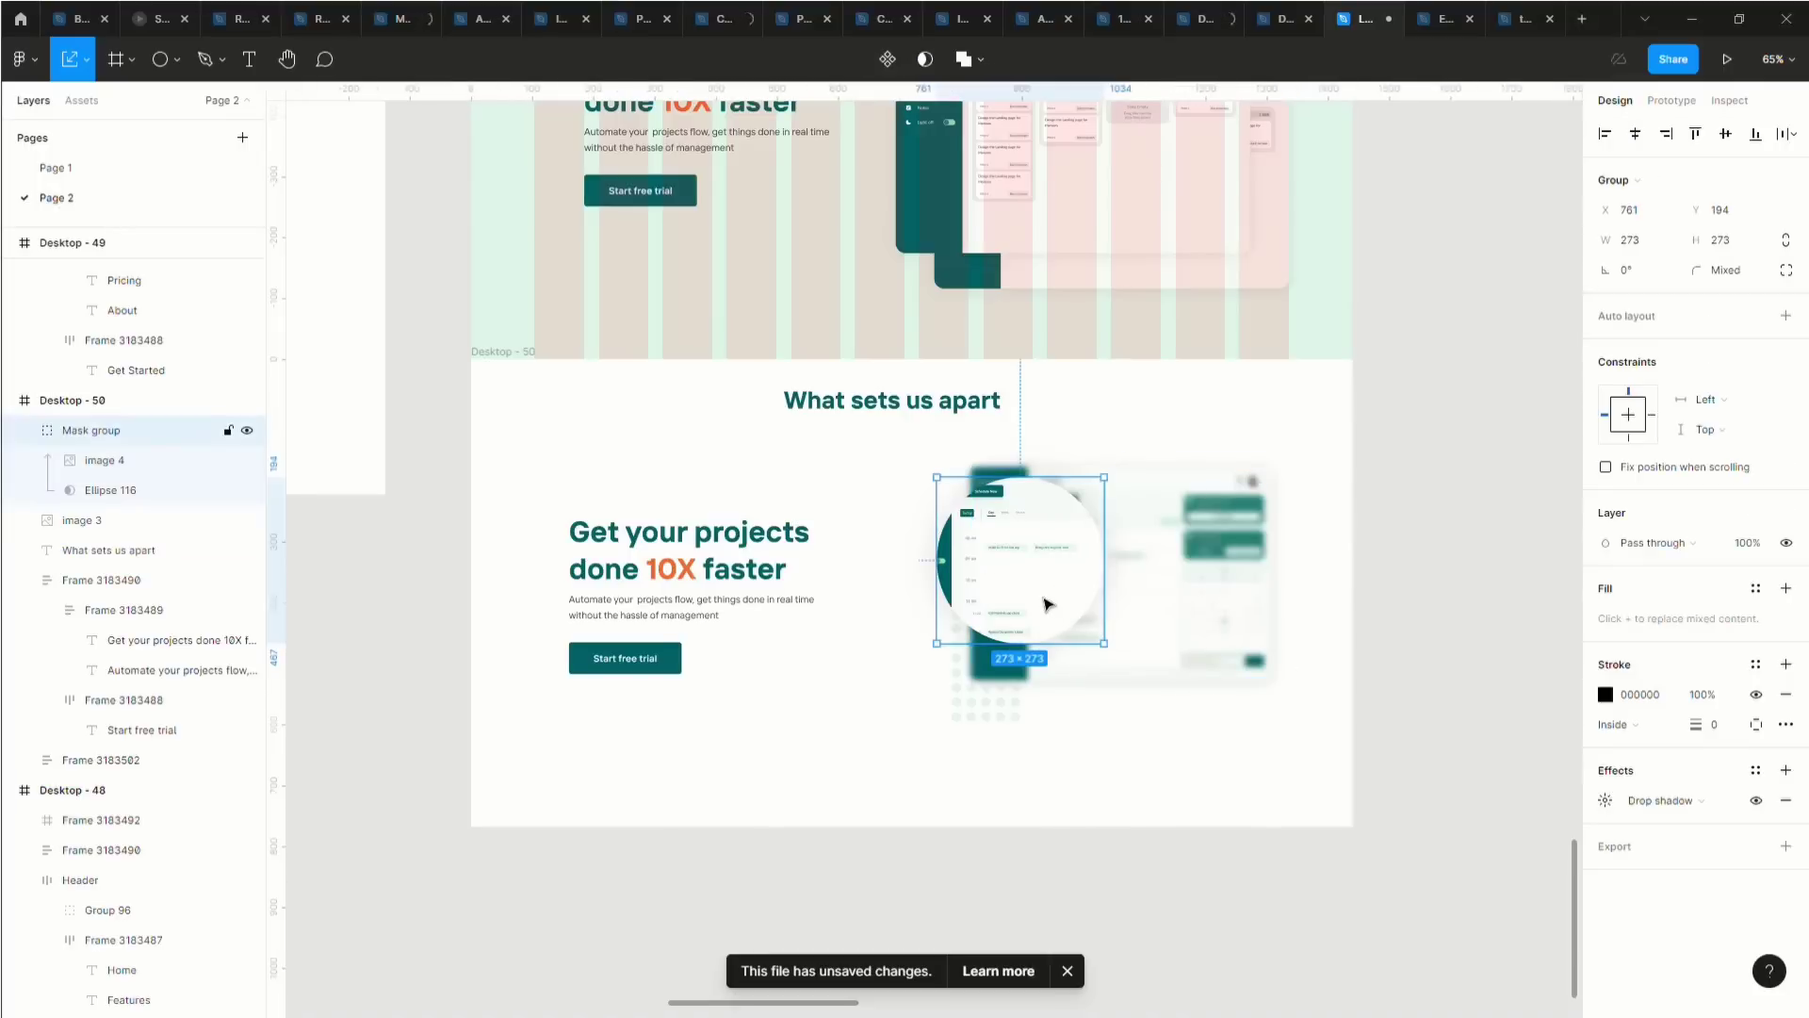
key(Delete)
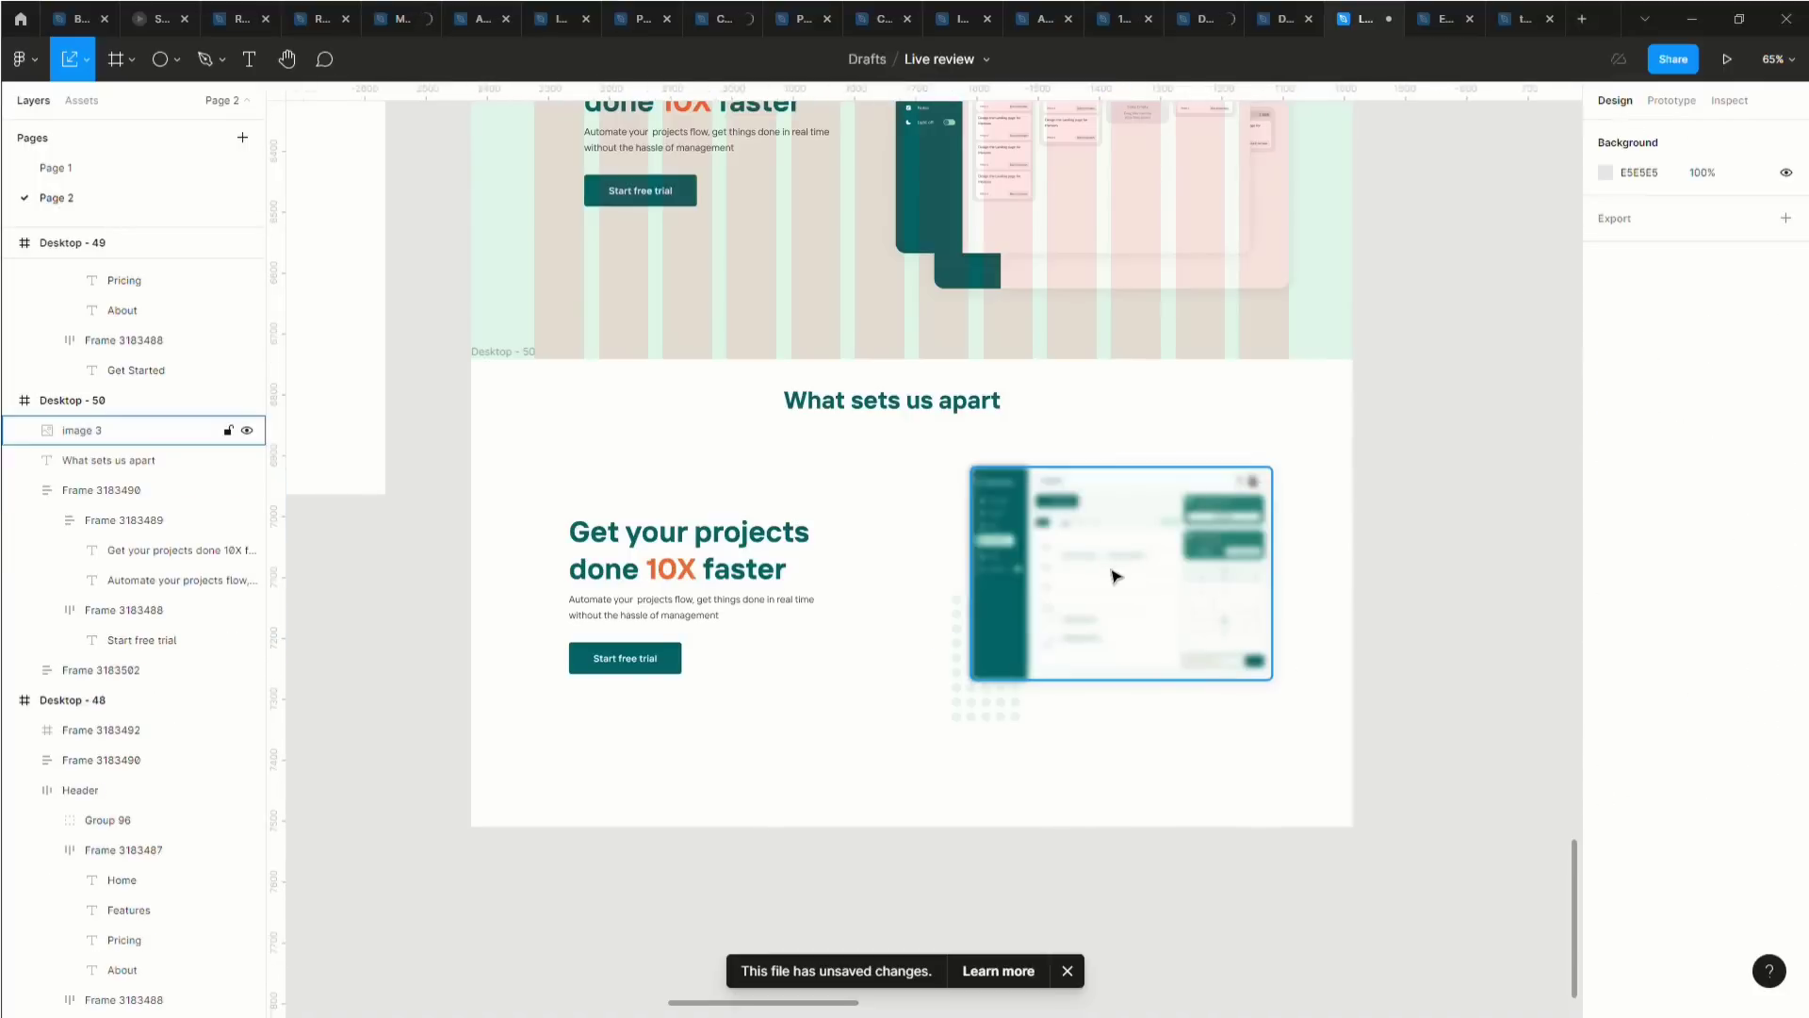
click(1119, 572)
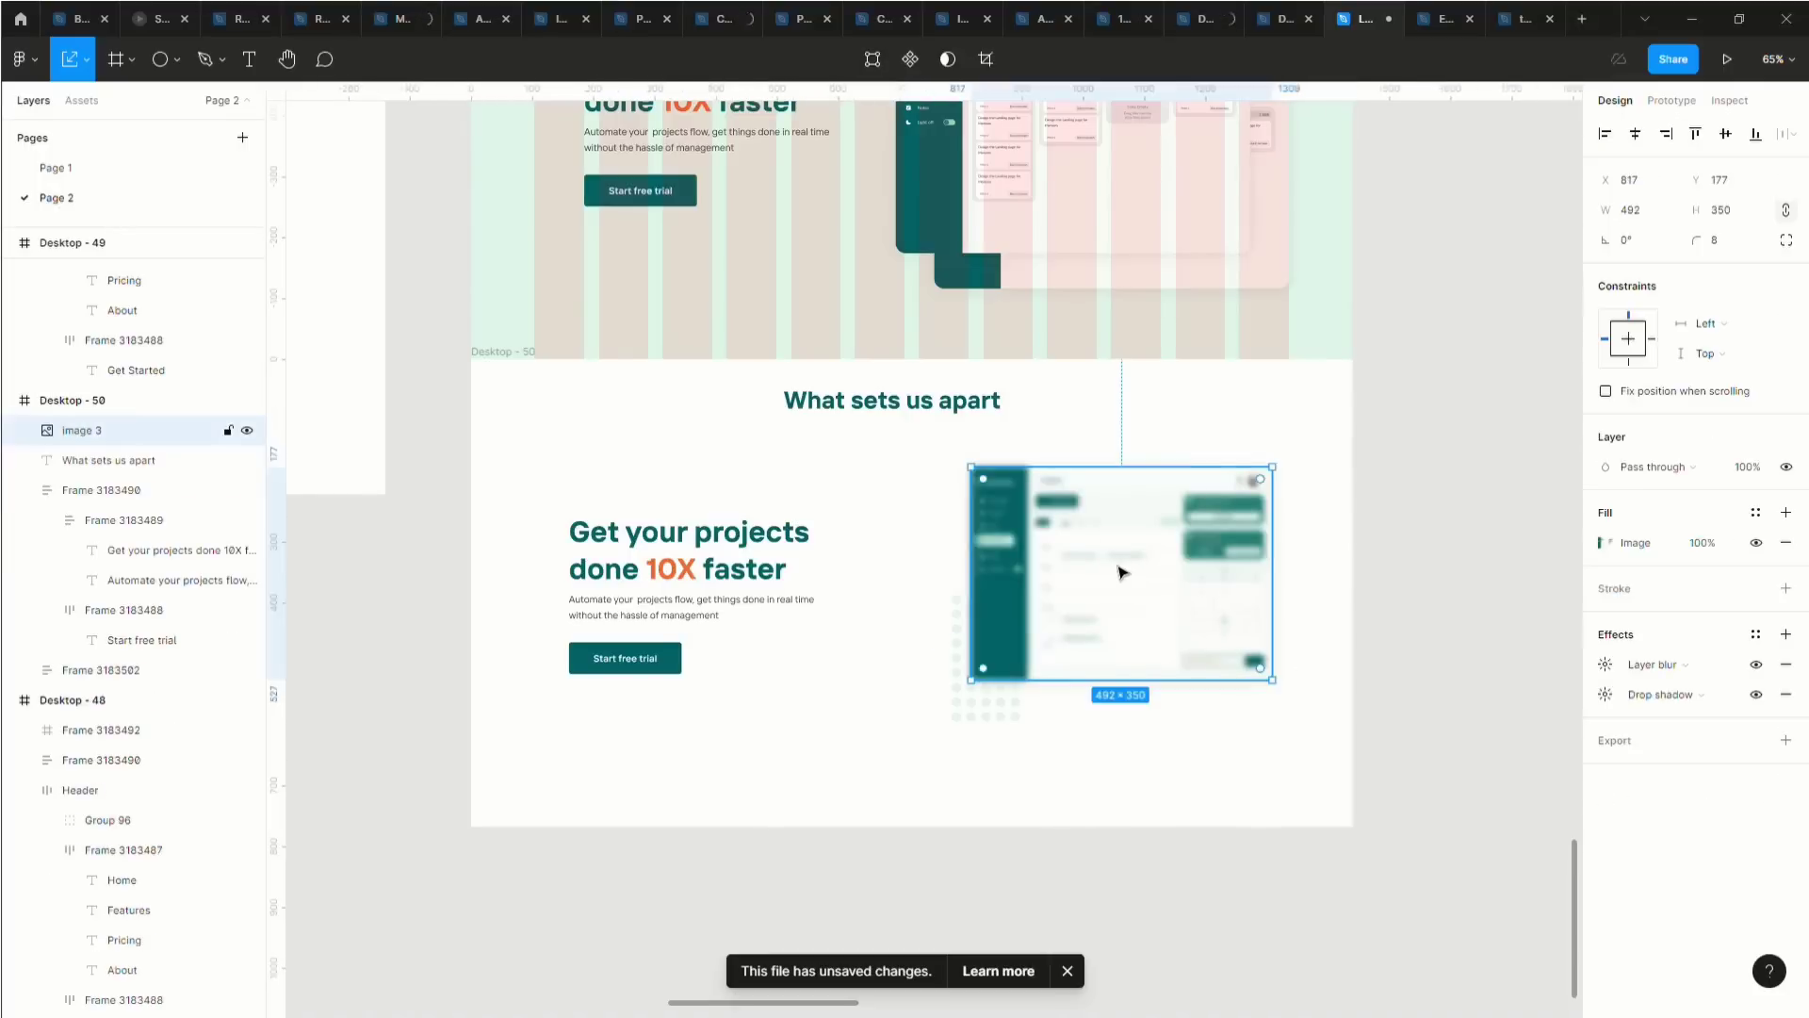
click(1787, 666)
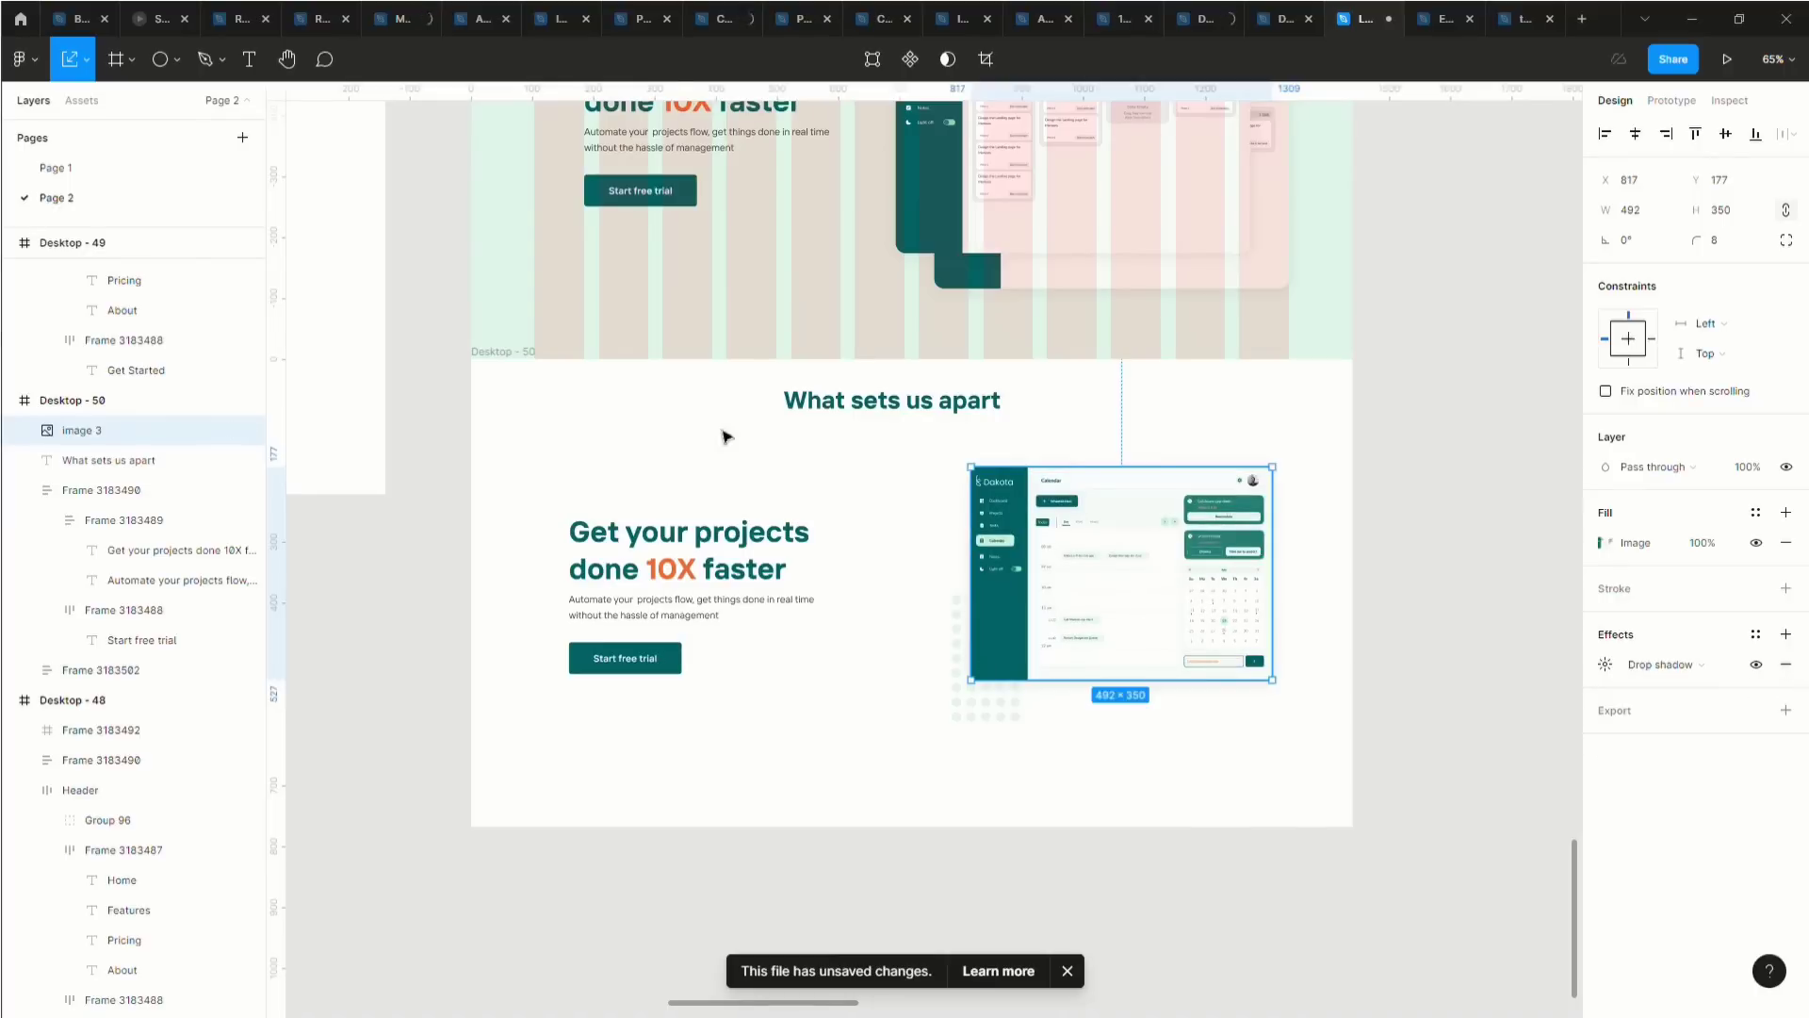
Draw a circle about 191 by 191 over the calendar screenshot's upper-right corner and send it behind the screenshot.
click(177, 60)
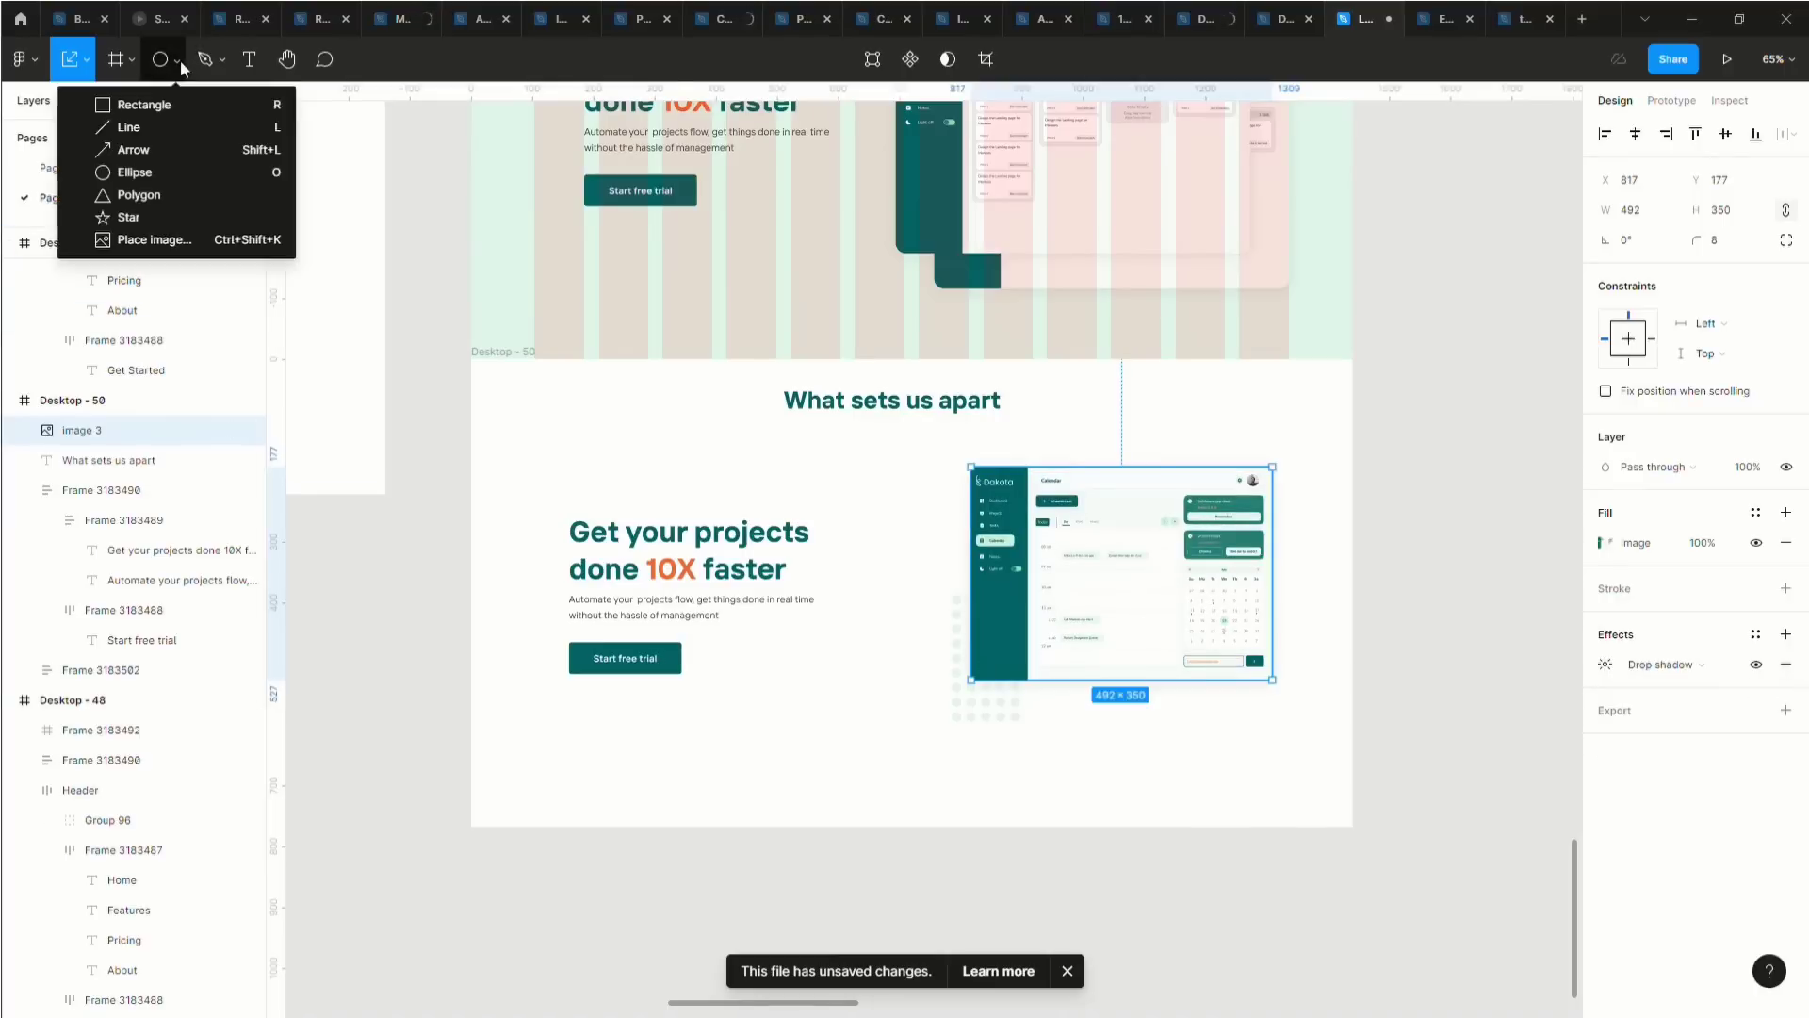
click(141, 172)
drag(1216, 421, 1329, 533)
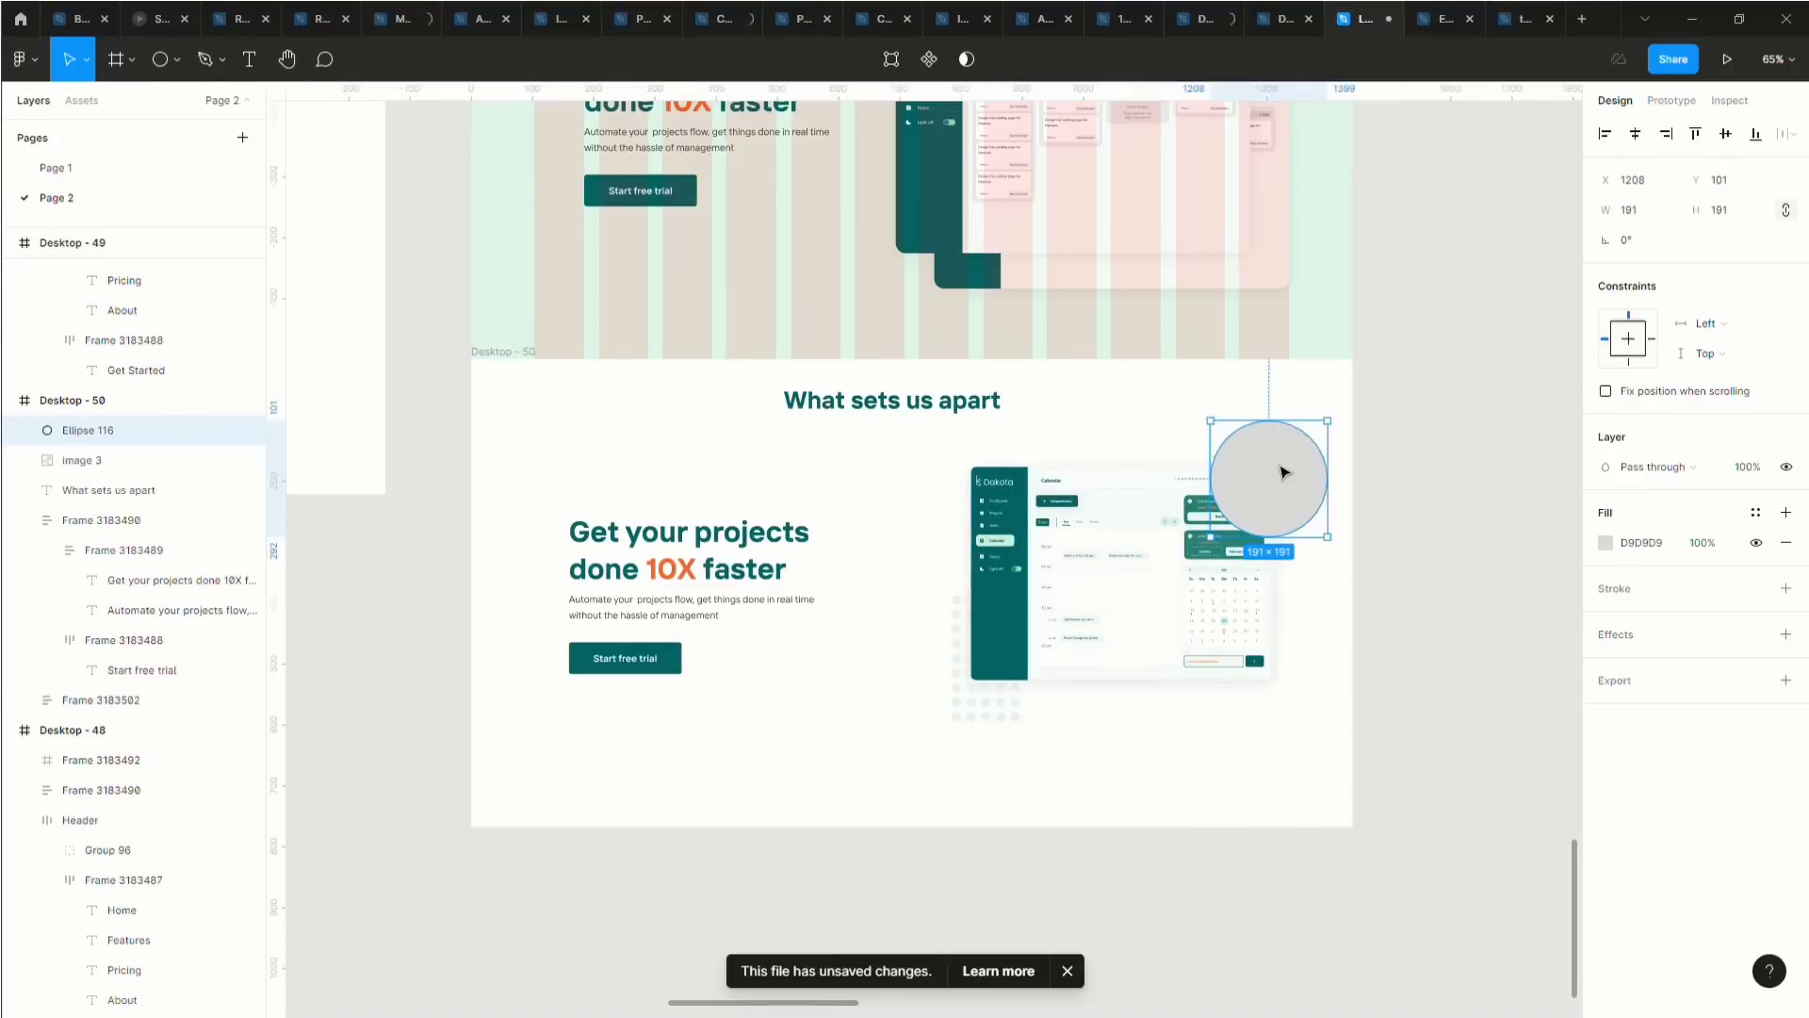
drag(1284, 471, 1282, 488)
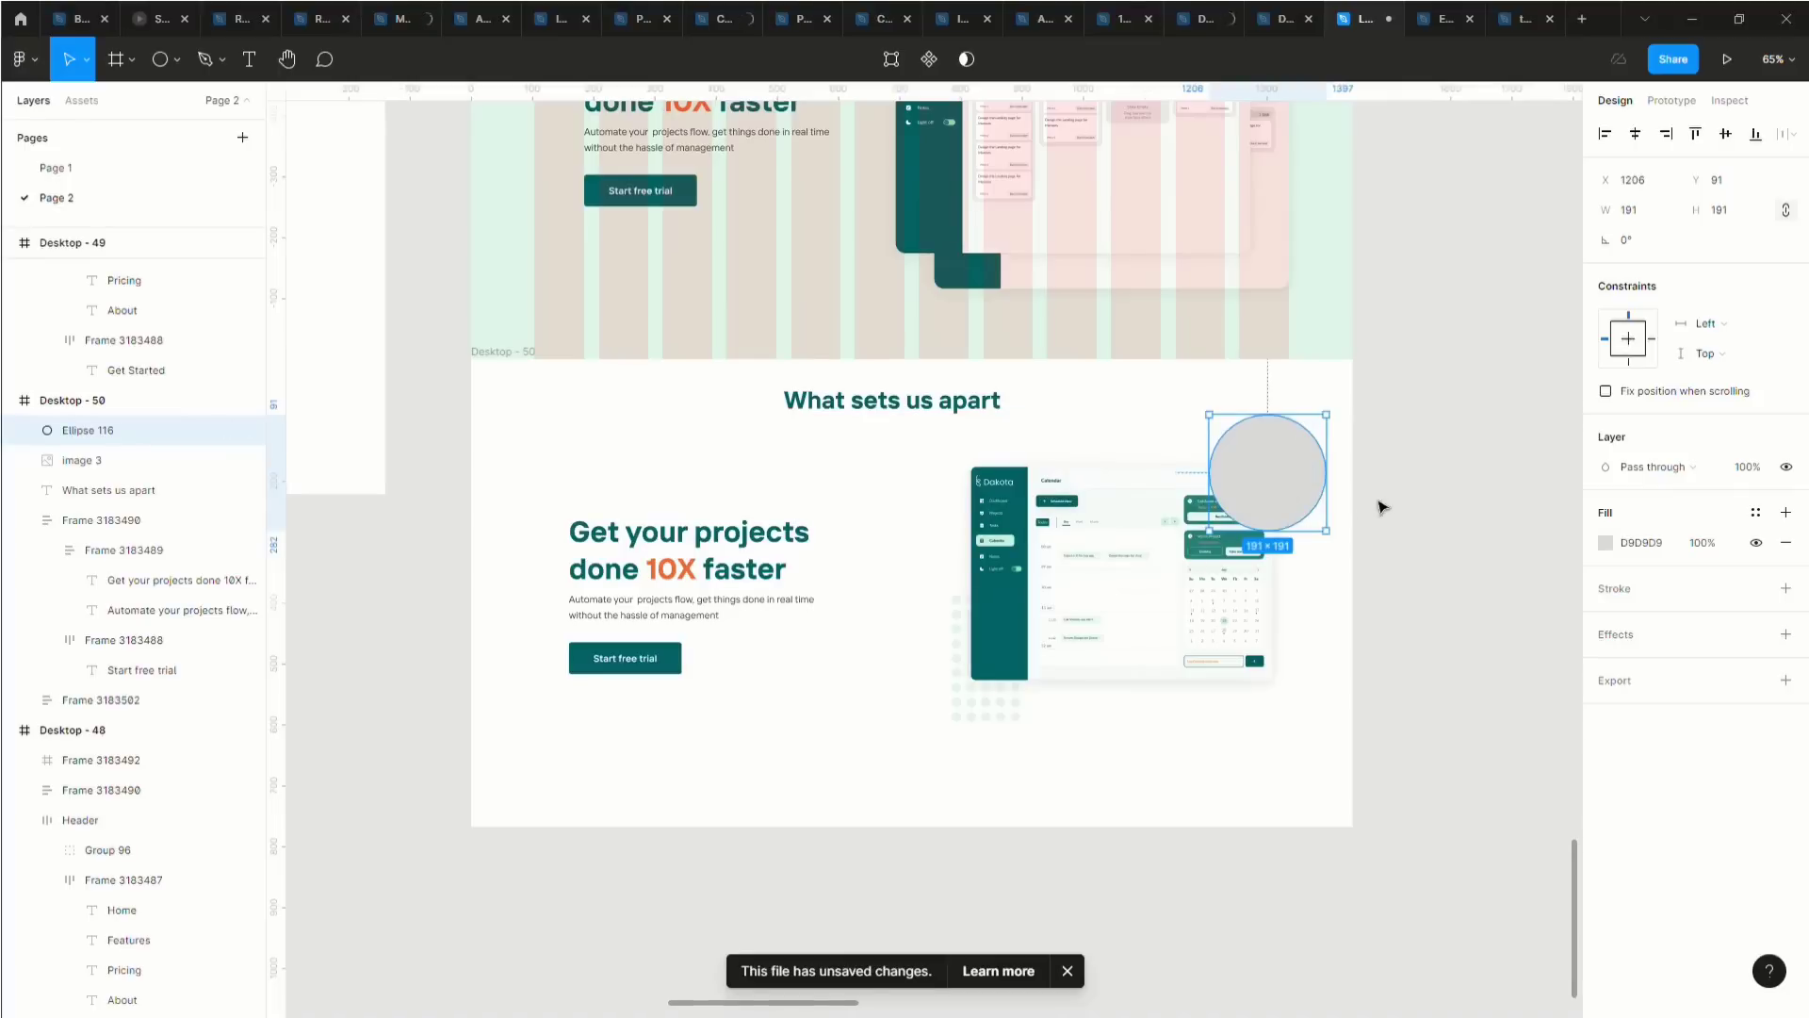
right_click(1263, 486)
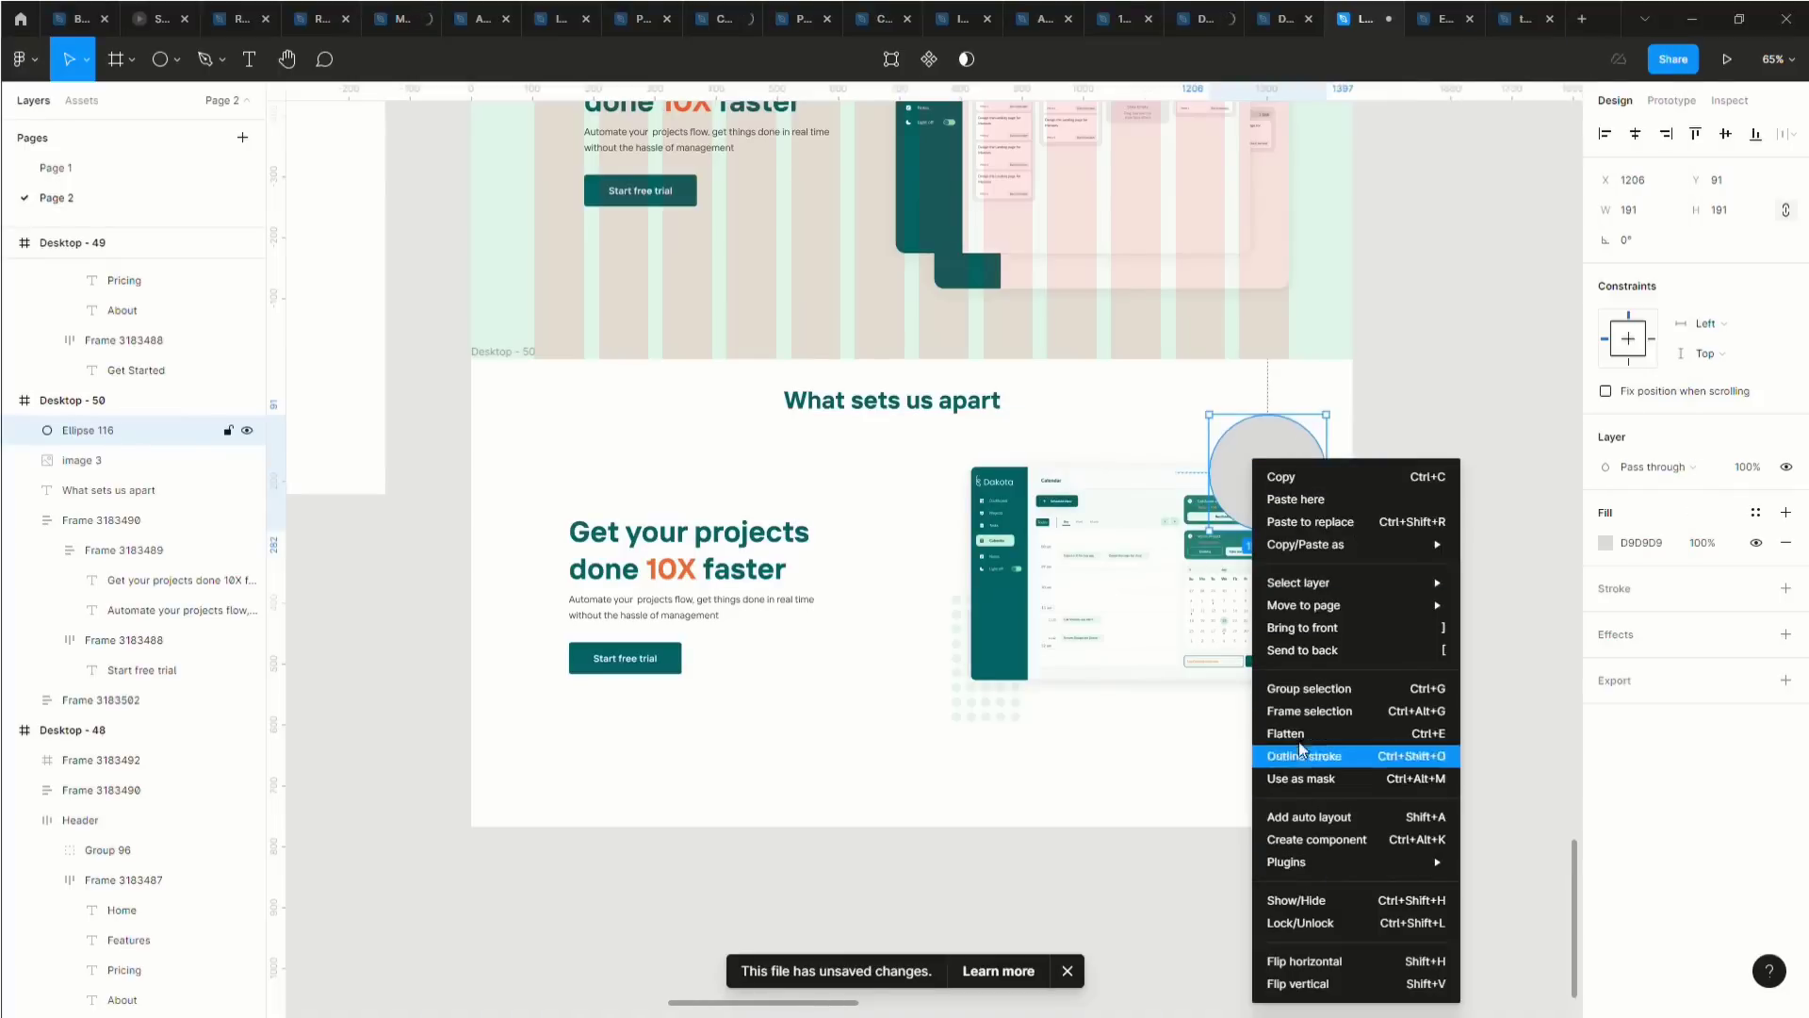
click(1293, 652)
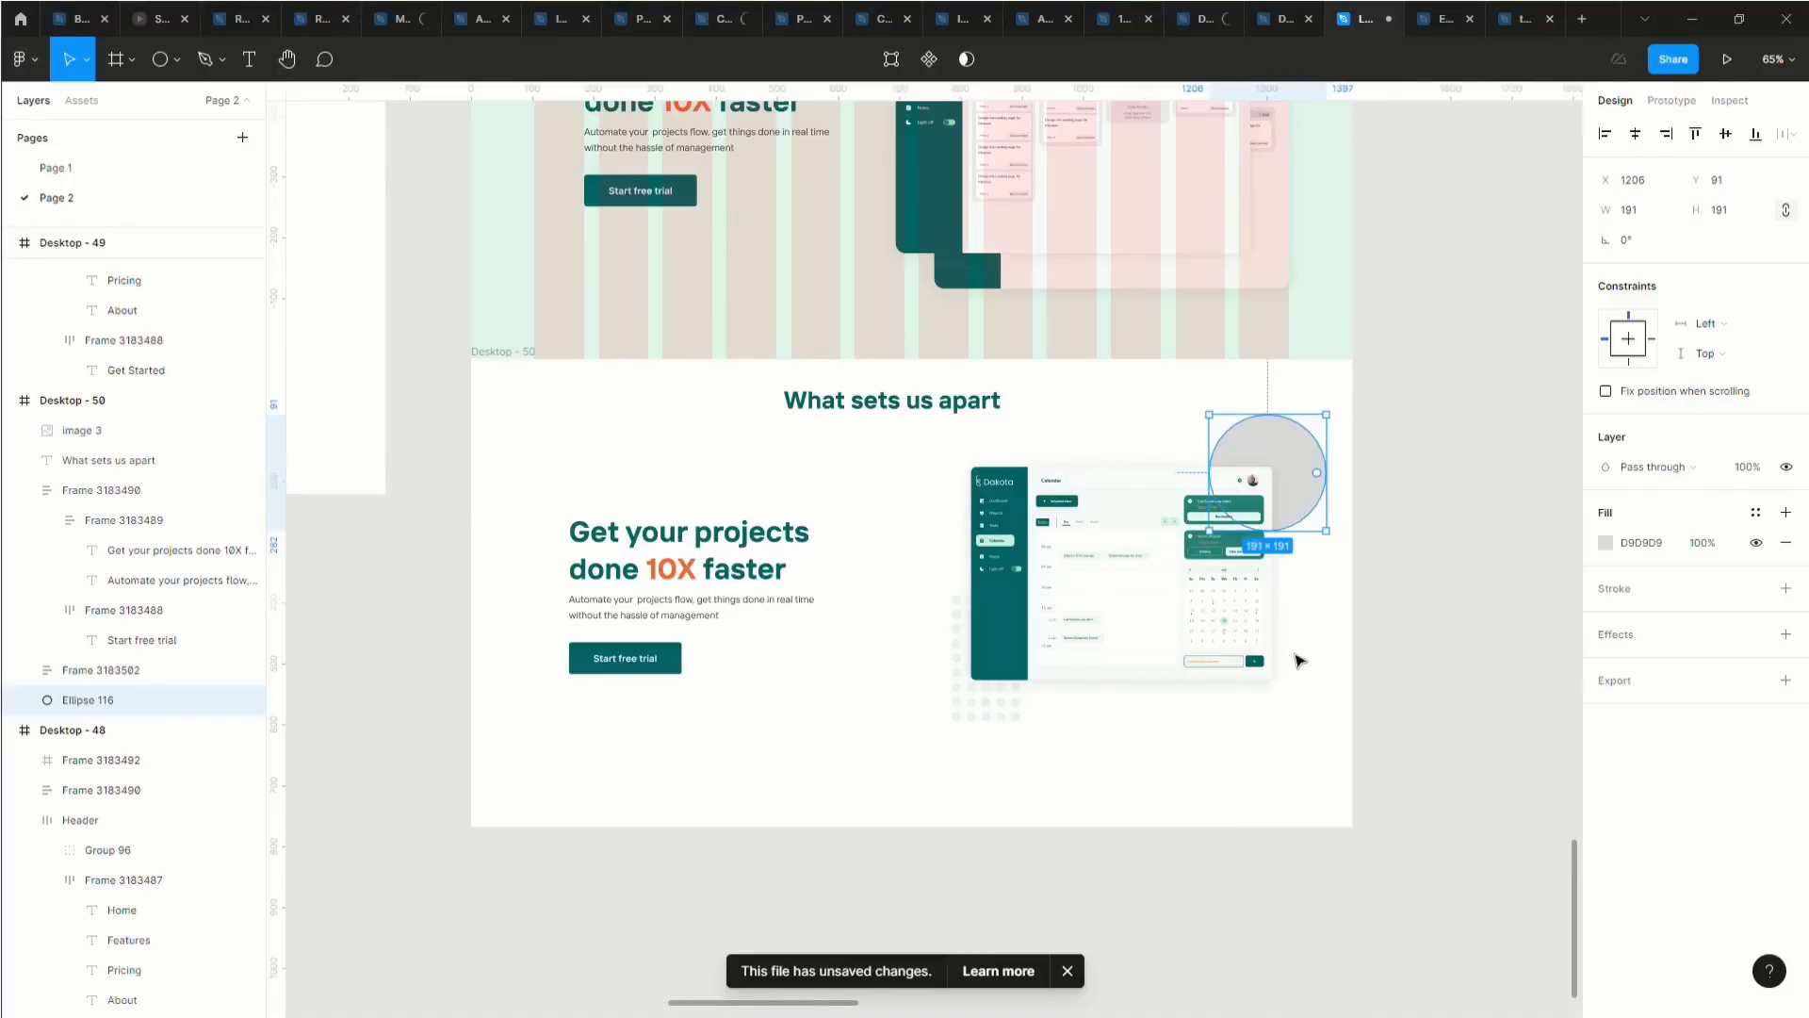
Fill the circle with orange EB6931 lightened to an HSL lightness of 93, and shrink it to about 156 by 156.
click(1602, 544)
click(1425, 990)
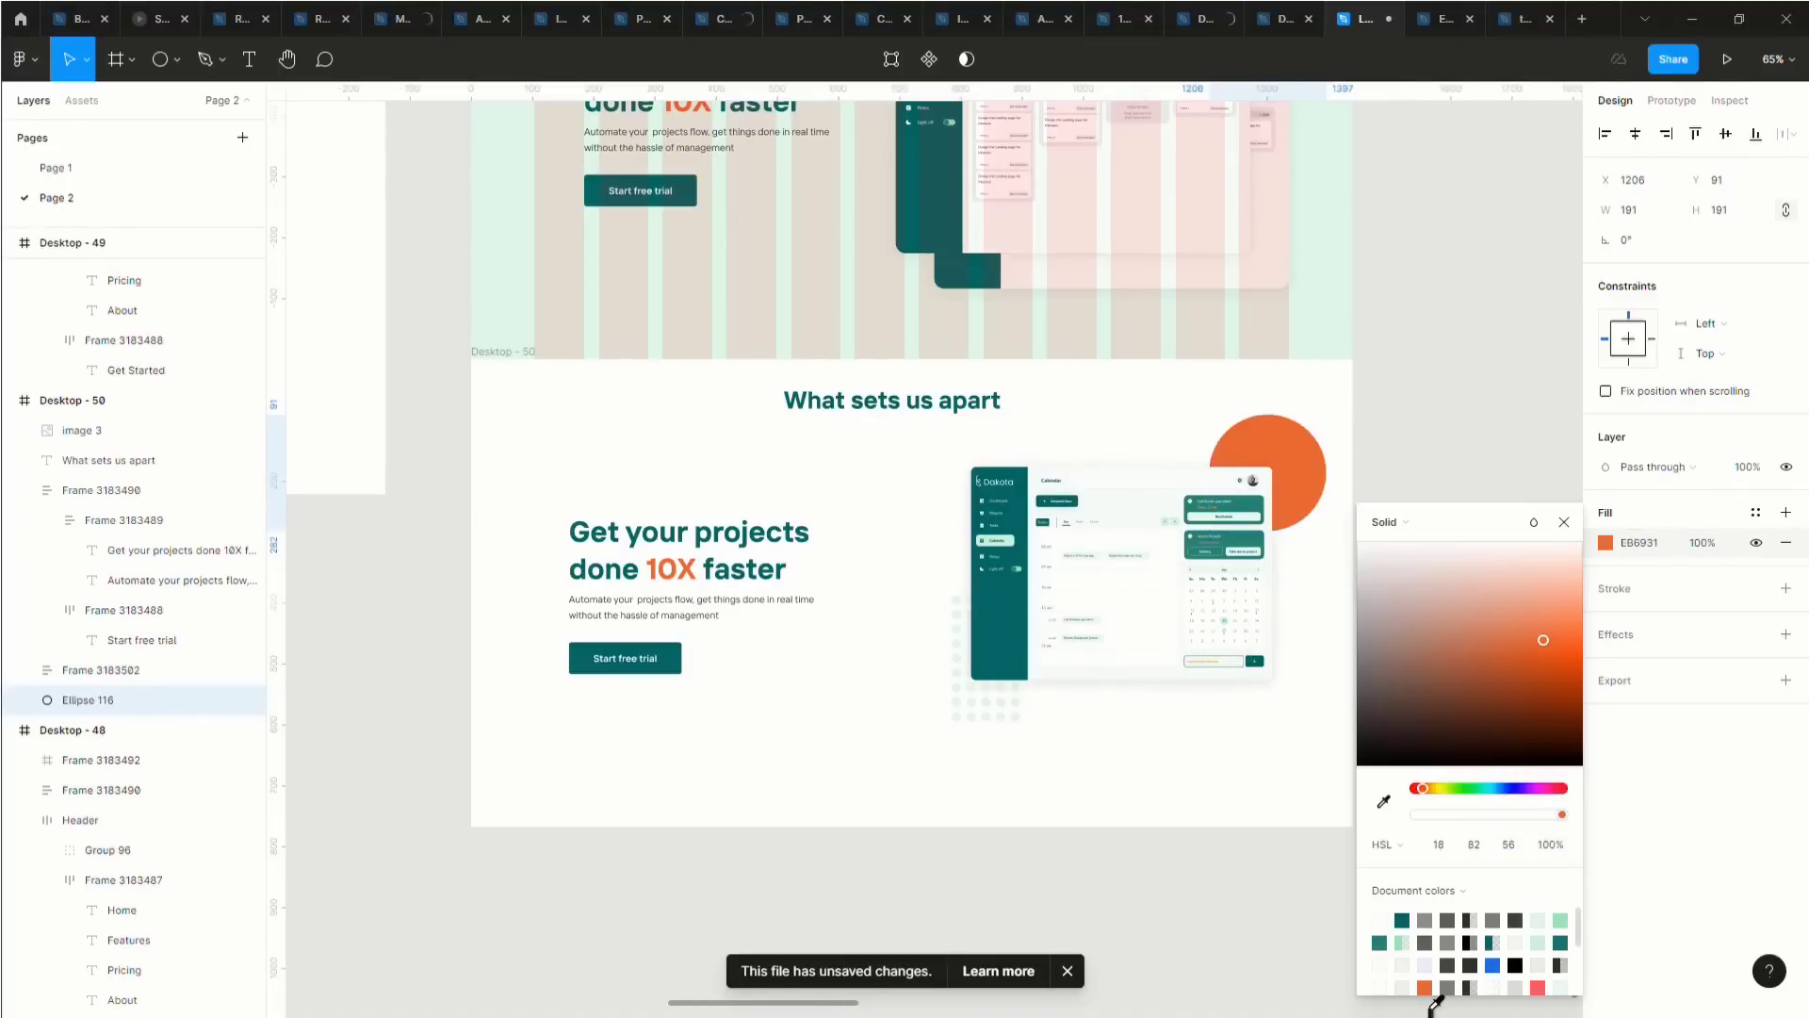
click(1510, 843)
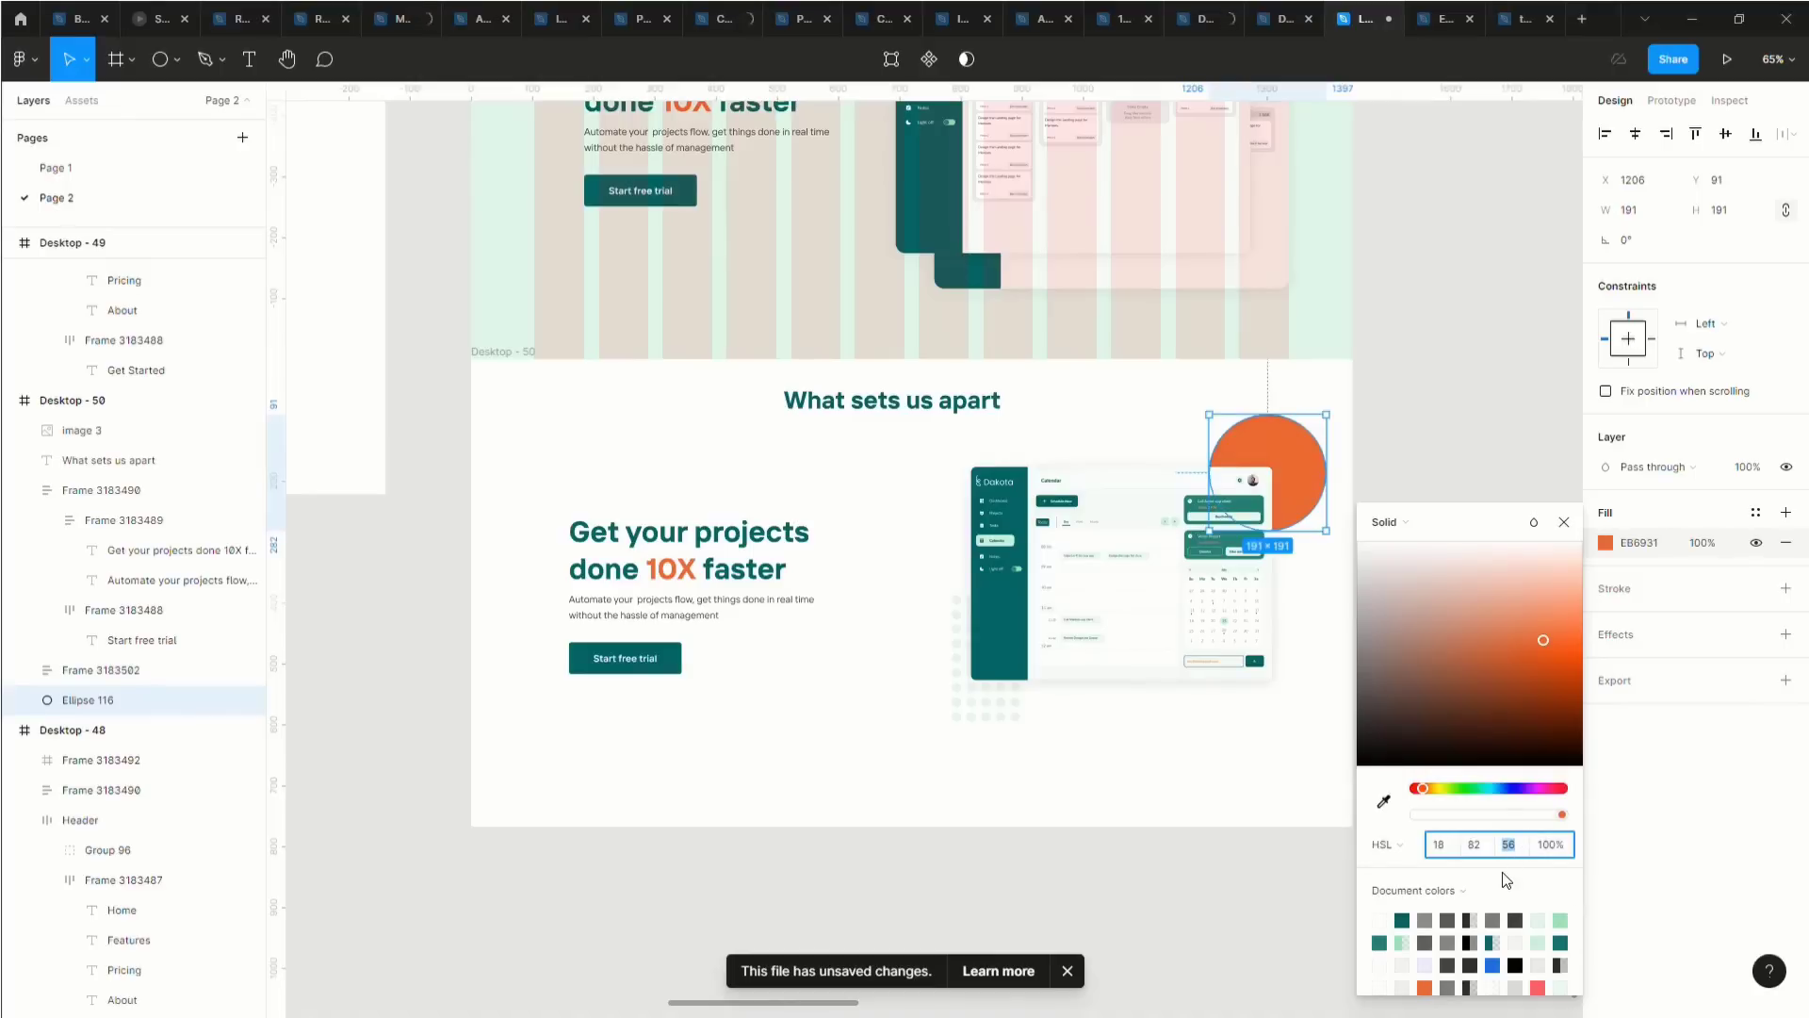
key(Up)
key(Up)
key(Up)
key(Up)
key(Up)
key(Up)
key(Up)
key(Up)
key(Up)
key(Up)
key(Up)
key(Up)
key(Up)
key(Up)
key(Up)
key(Up)
key(Up)
key(Up)
key(Up)
key(Up)
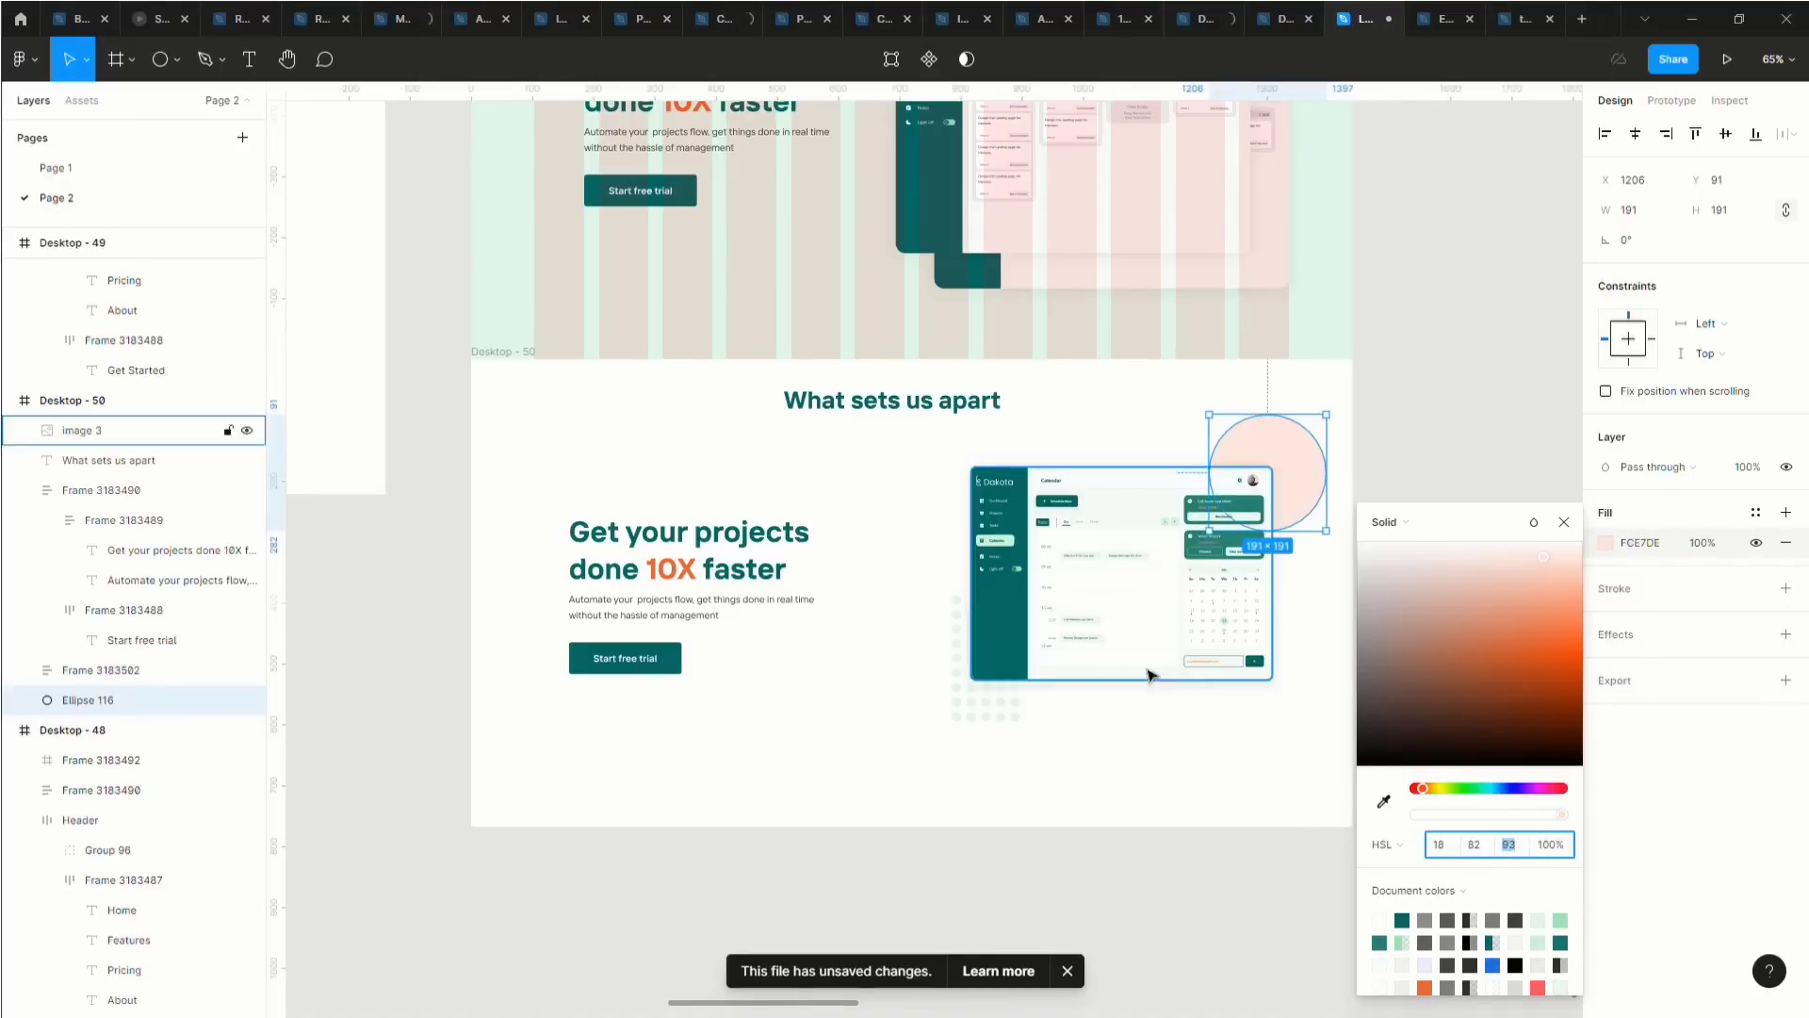
drag(1340, 430, 1318, 465)
Show the 12-column layout grid on the Desktop - 50 frame and deselect the frame.
scroll(1235, 627, up, 1)
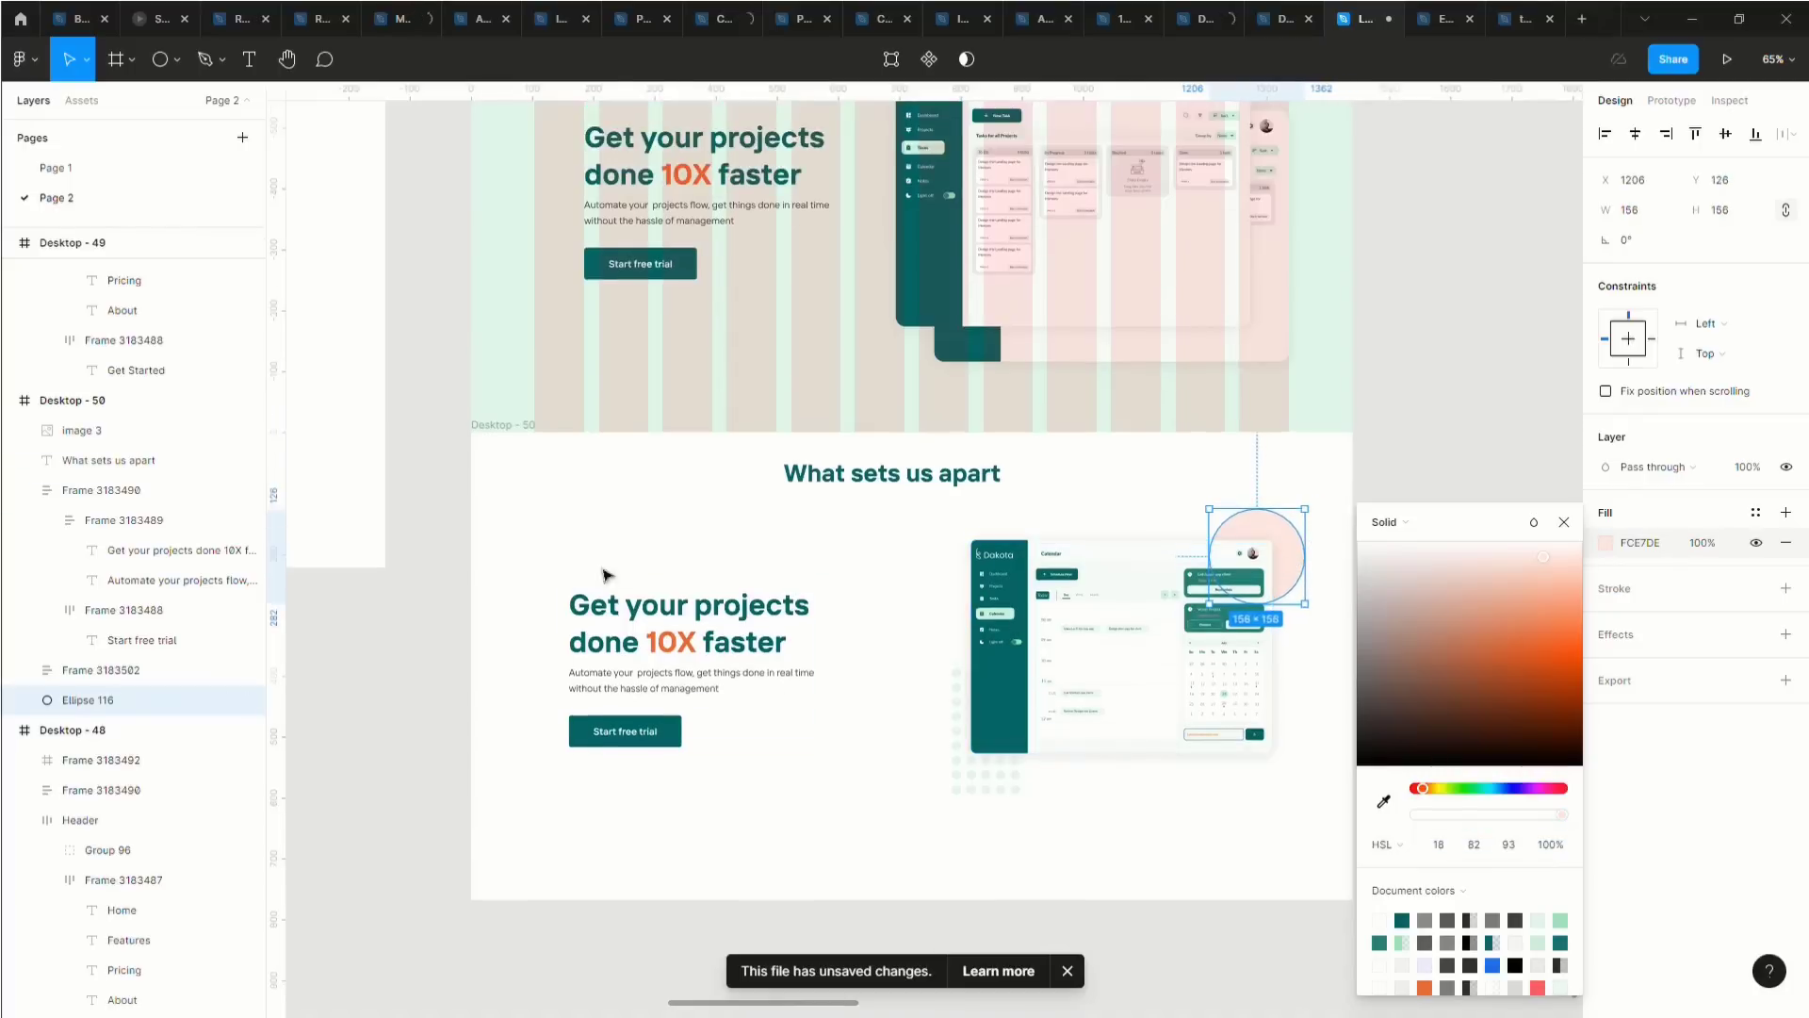
click(532, 445)
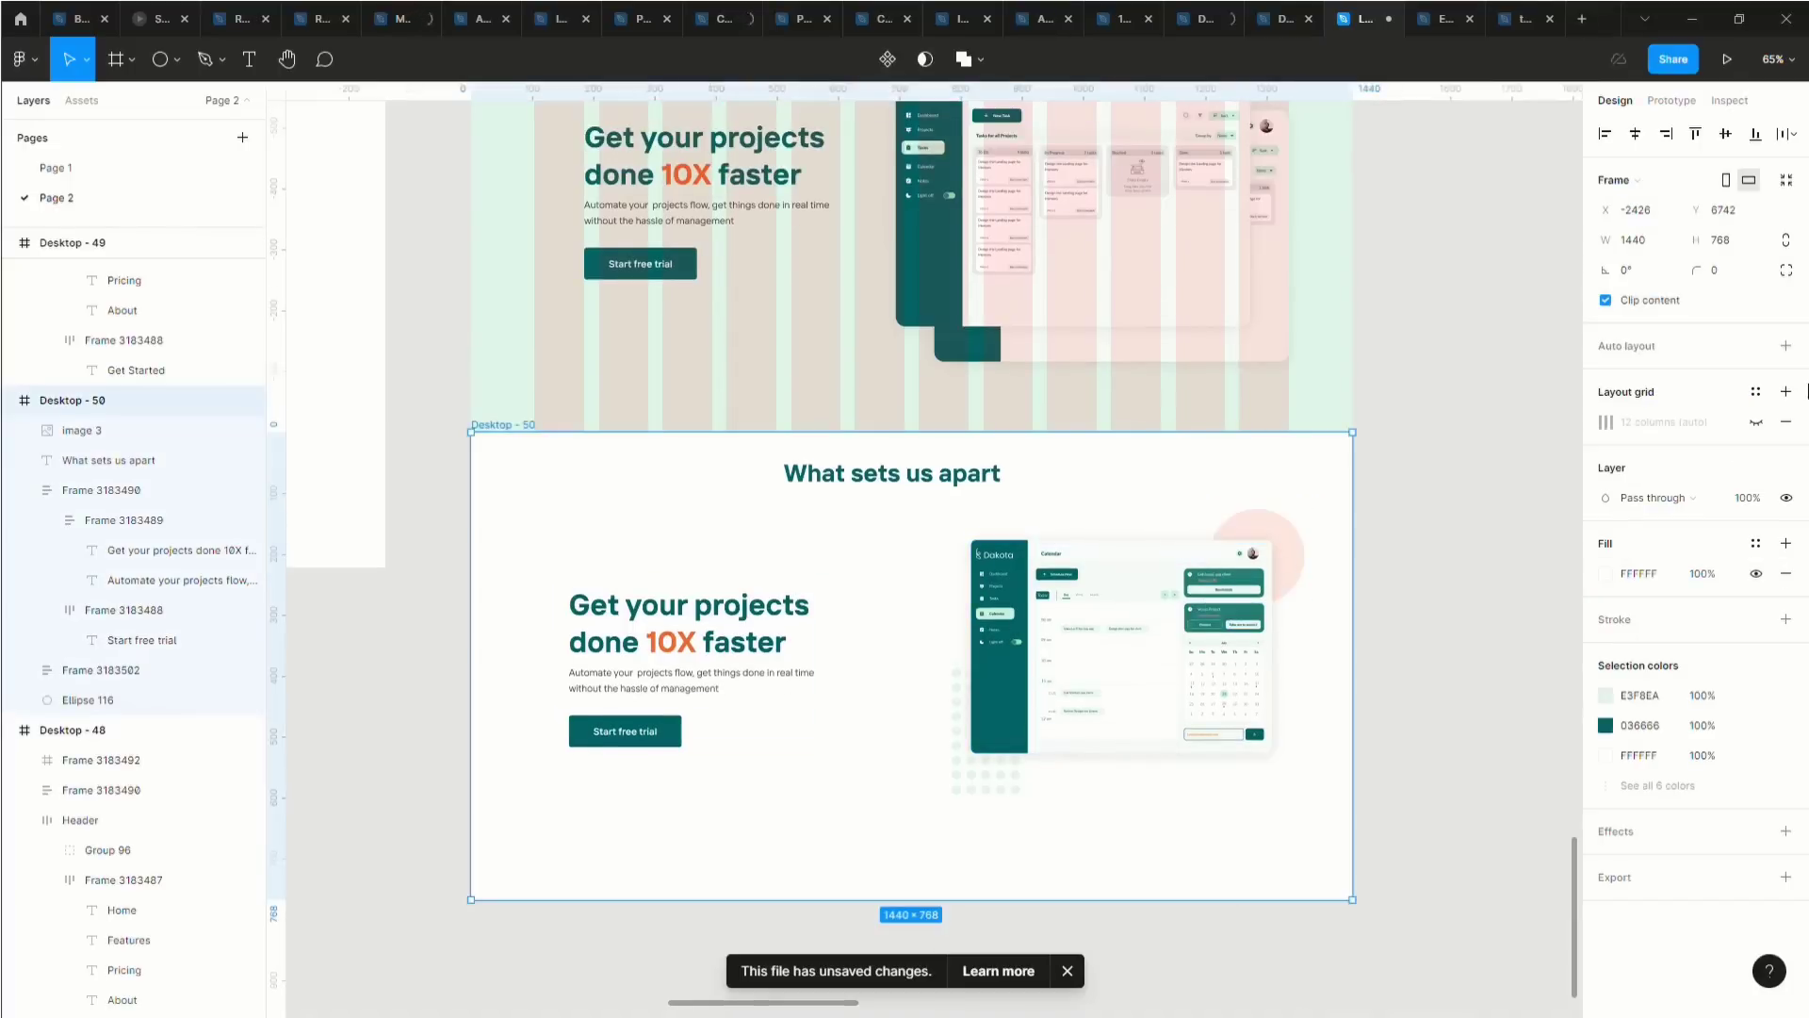
click(1753, 424)
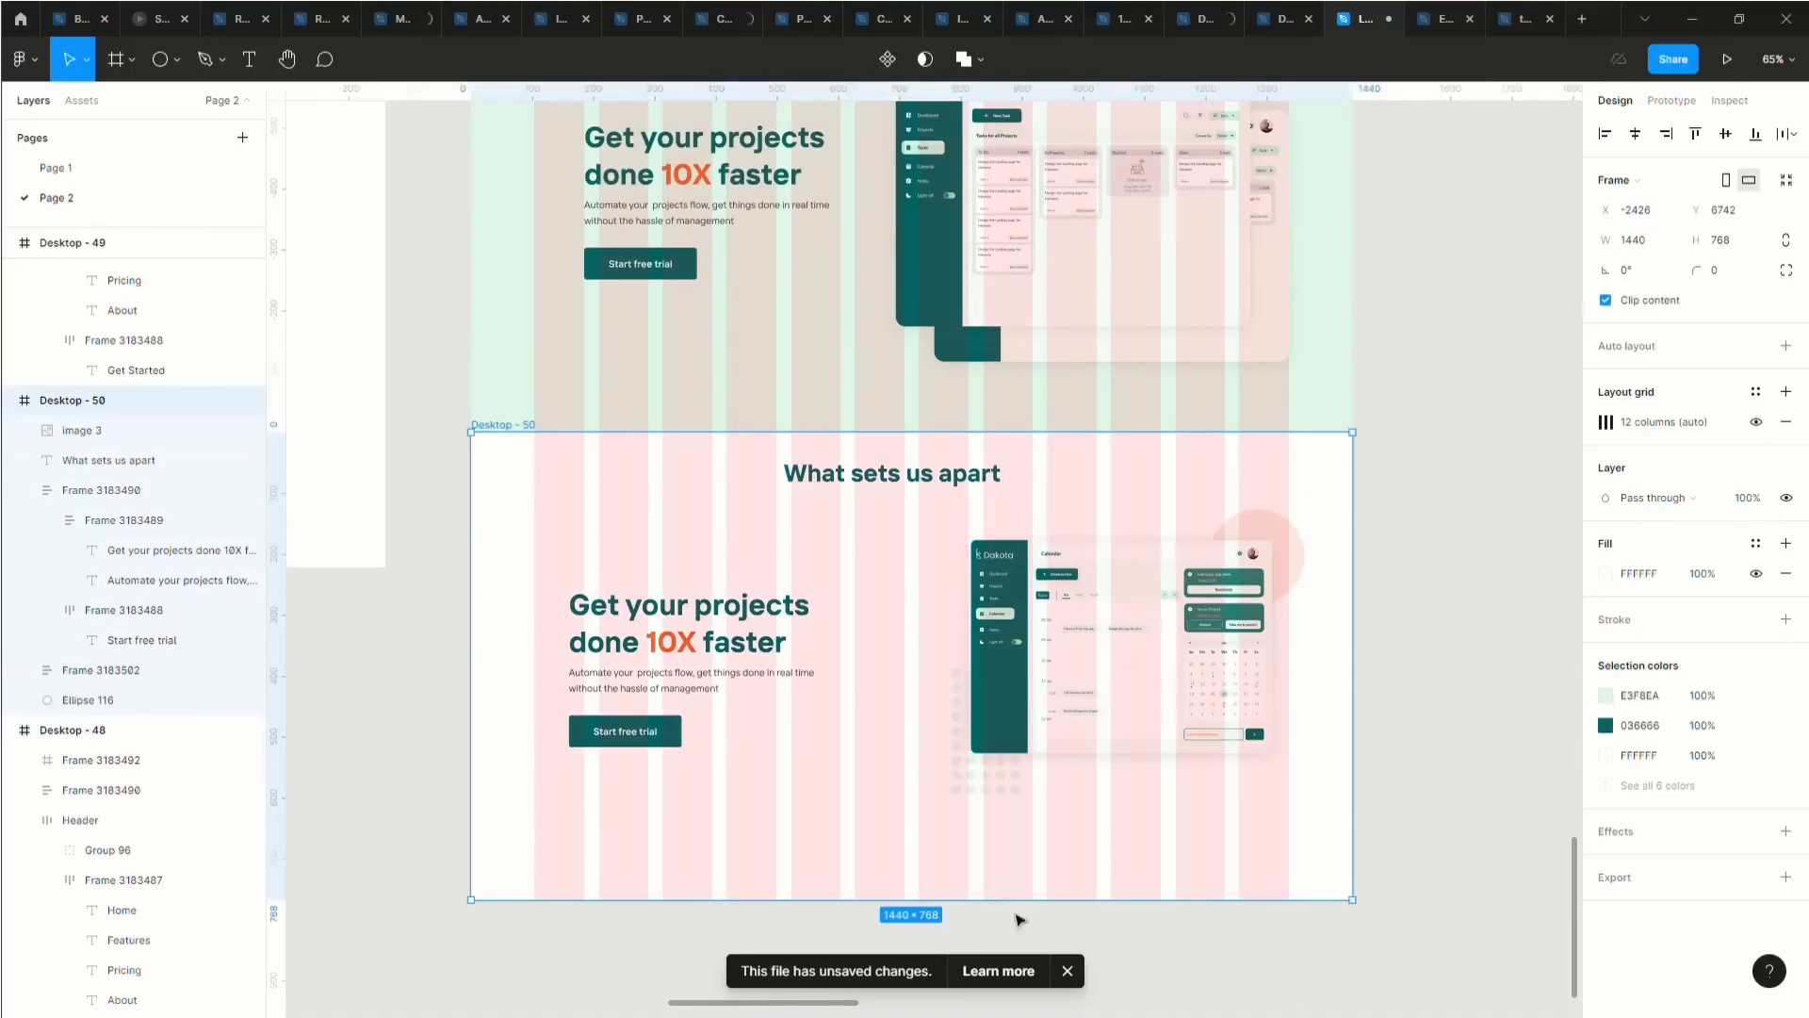
click(922, 822)
Change the button label under the "Get your projects done 10X faster" text in Desktop - 50 to "Learn more".
scroll(792, 804, left, 5)
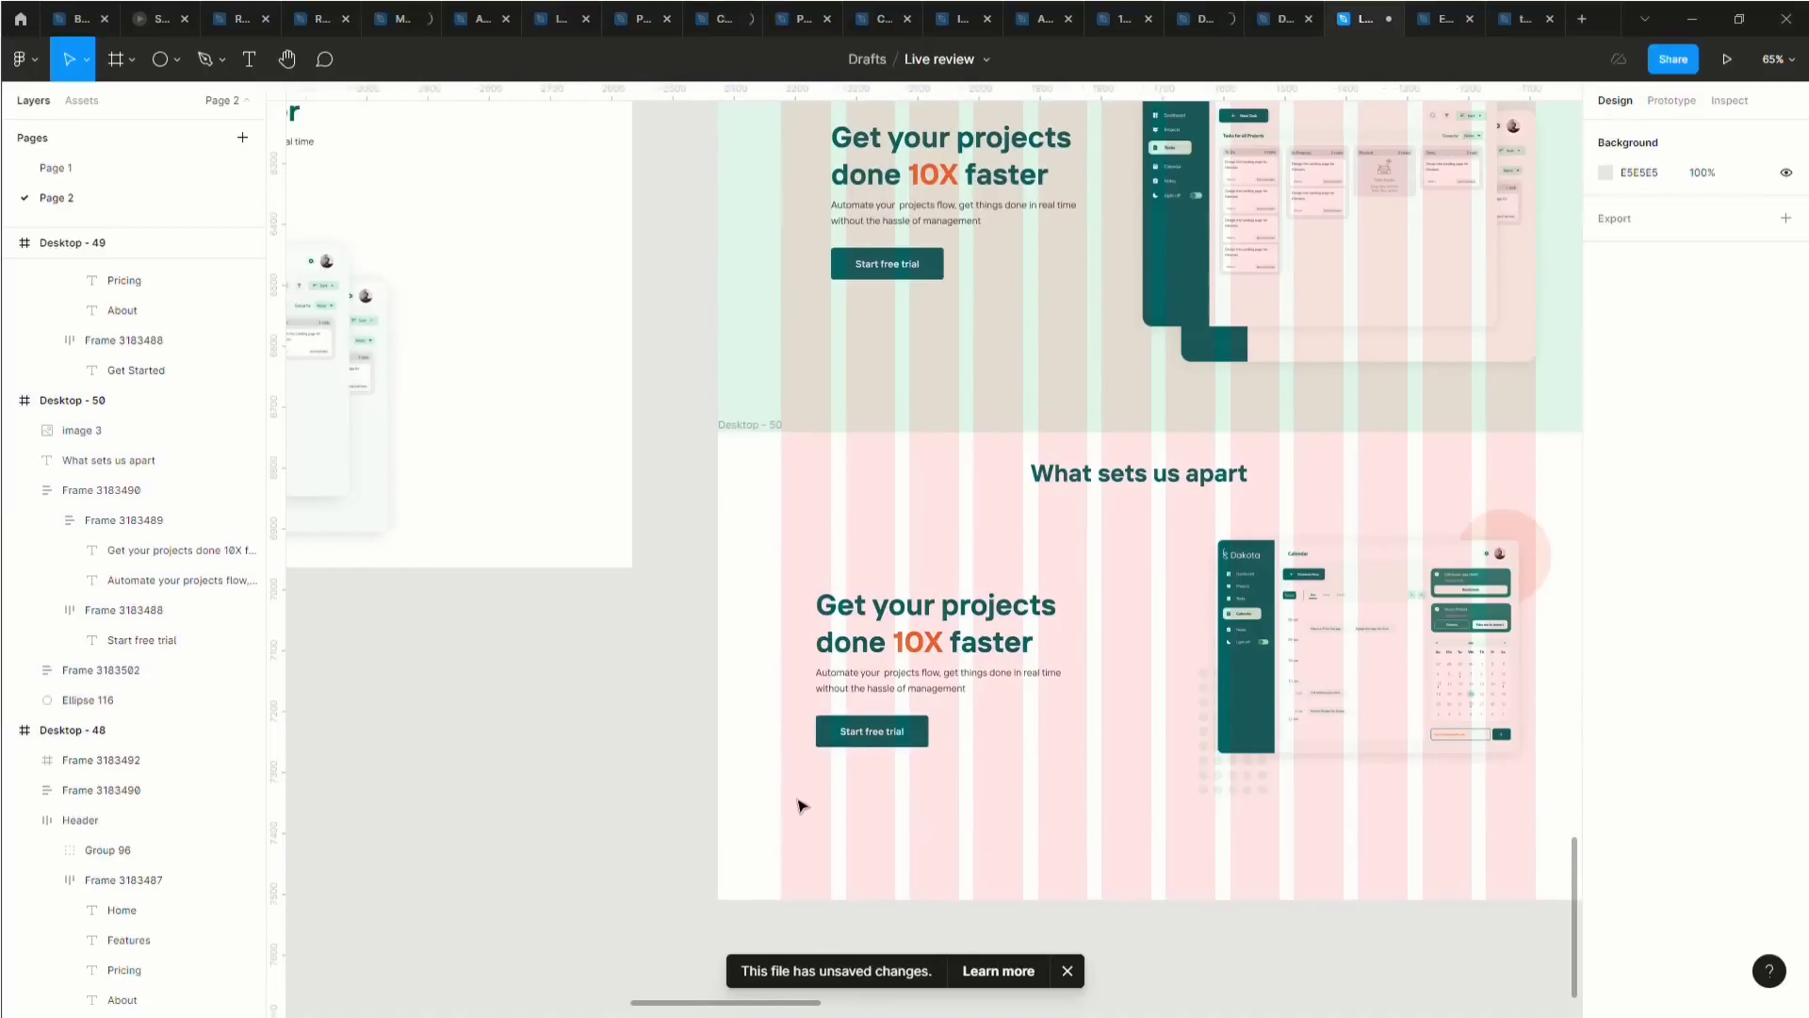
scroll(857, 751, up, 6)
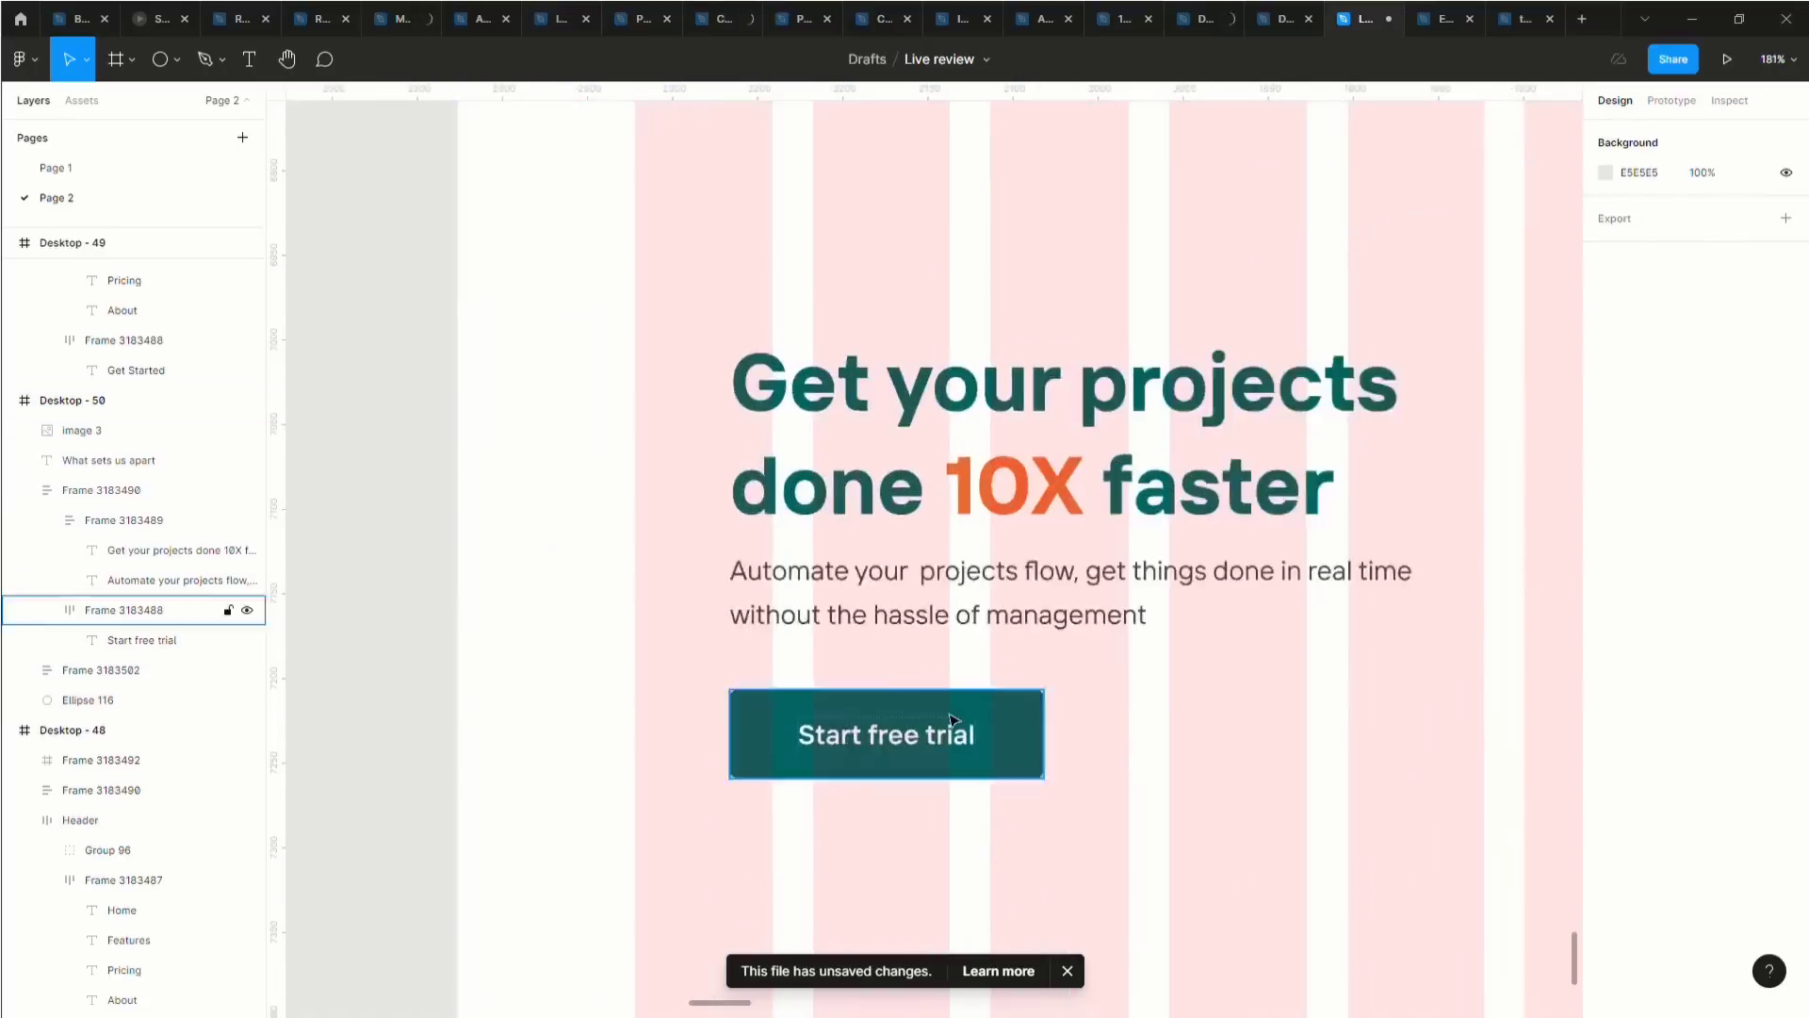
scroll(952, 721, up, 2)
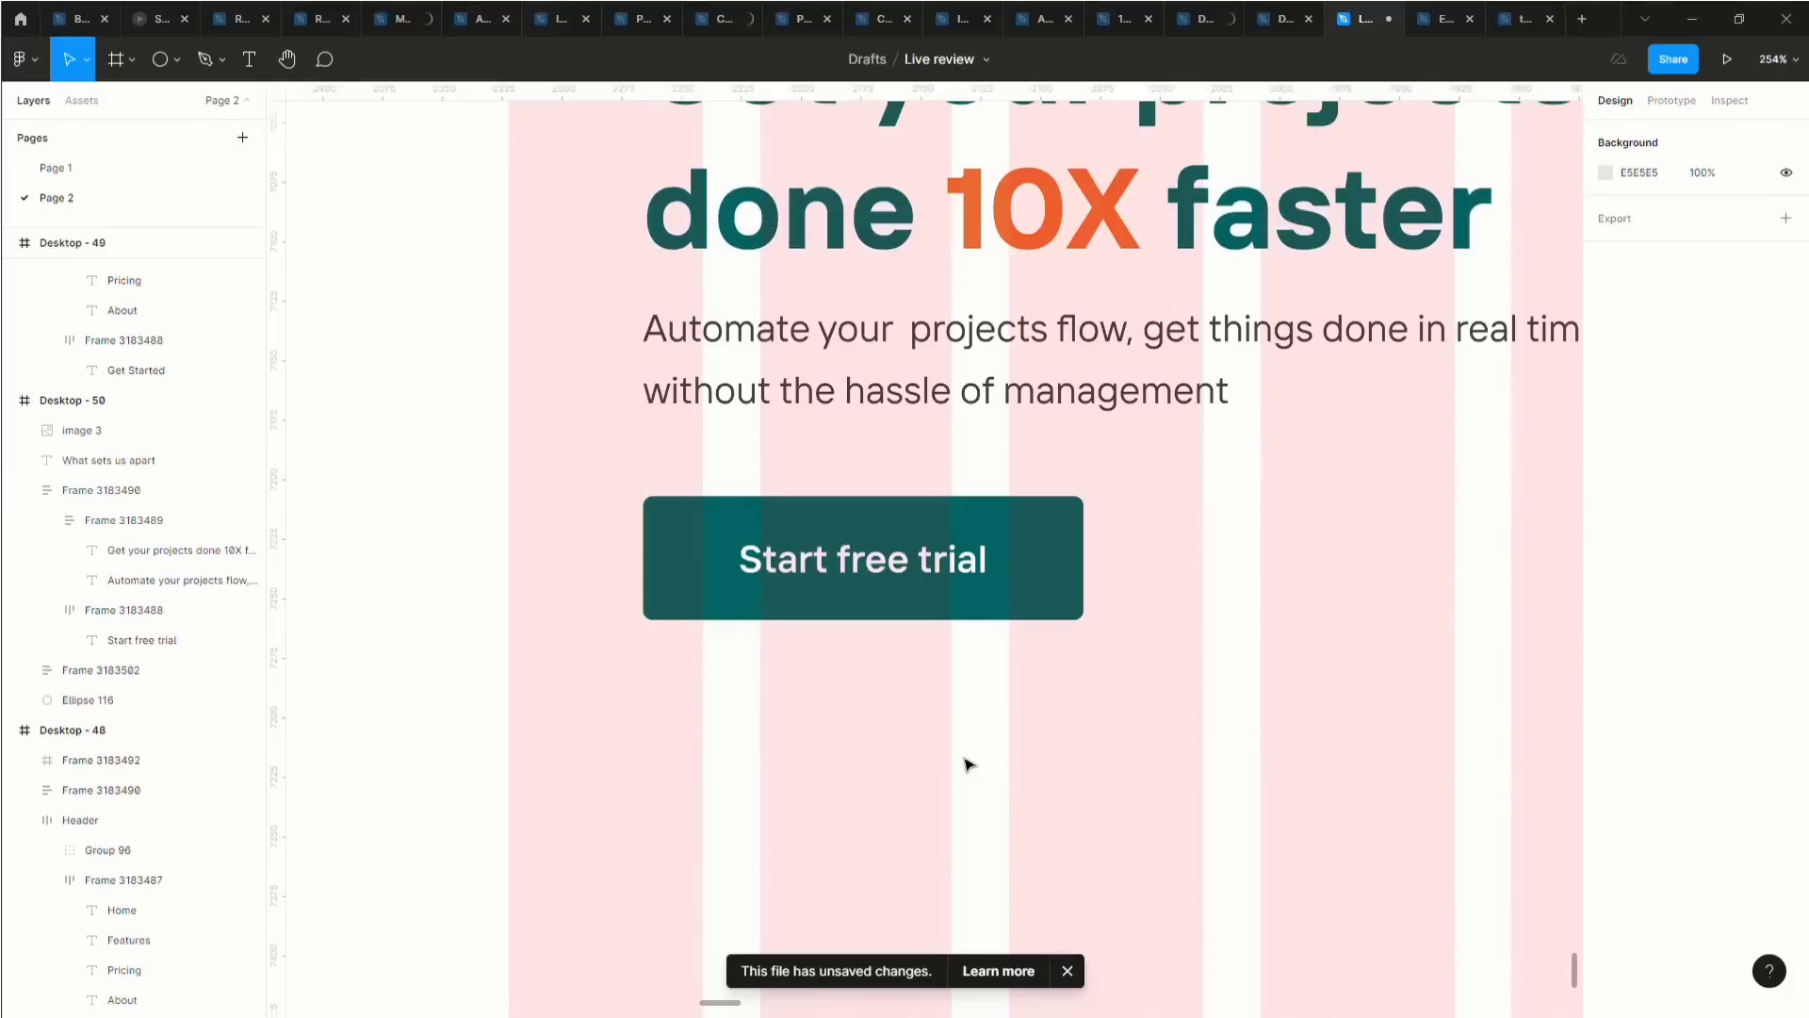
double_click(863, 579)
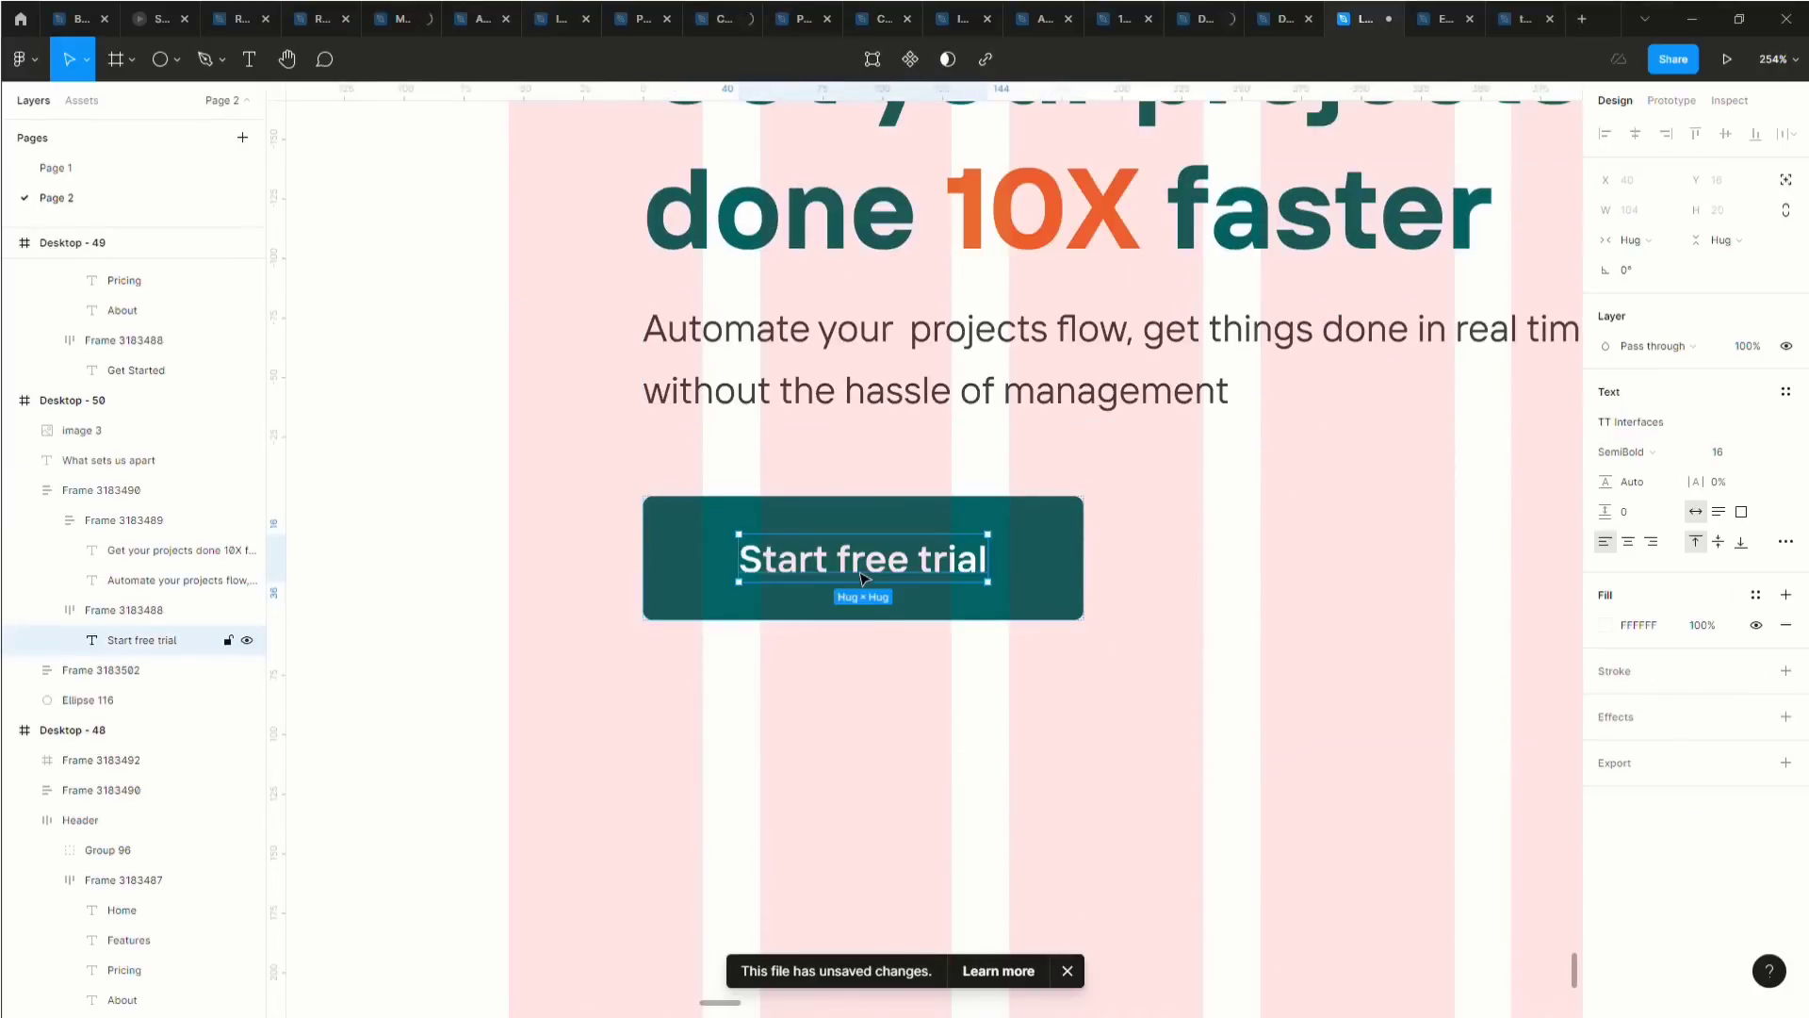
double_click(863, 579)
text(Lea)
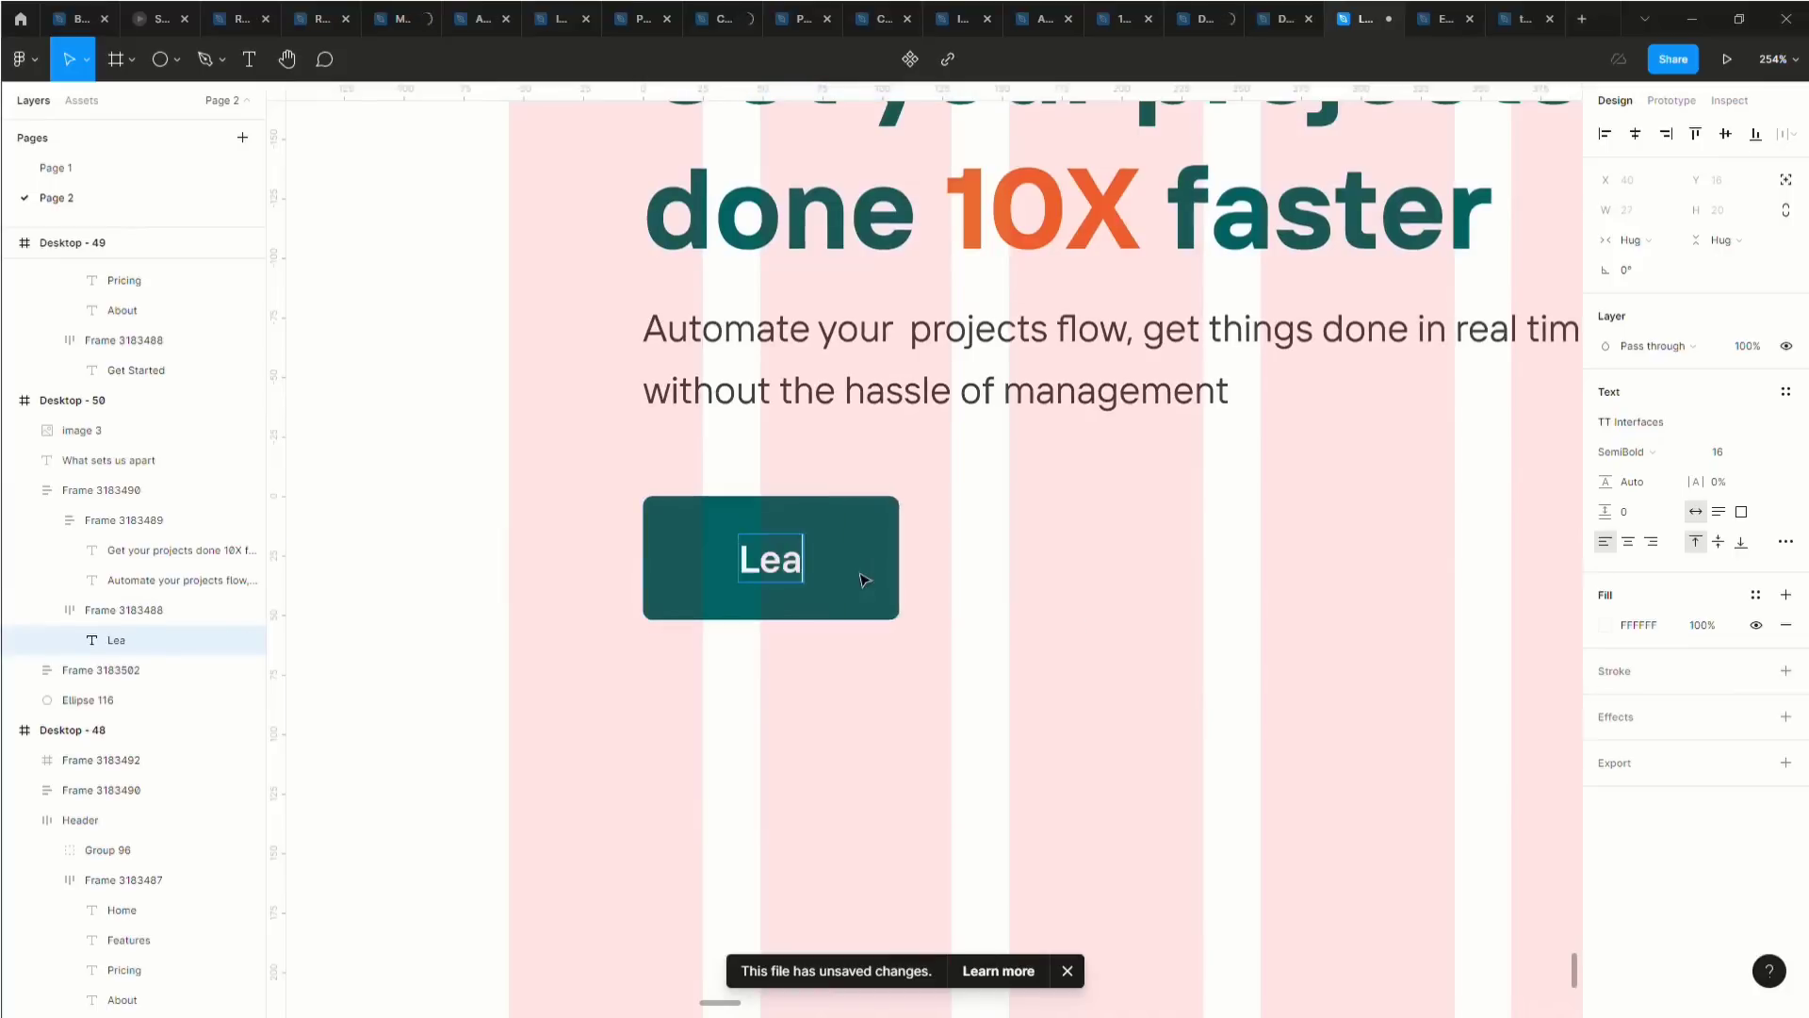
text(rn mopre)
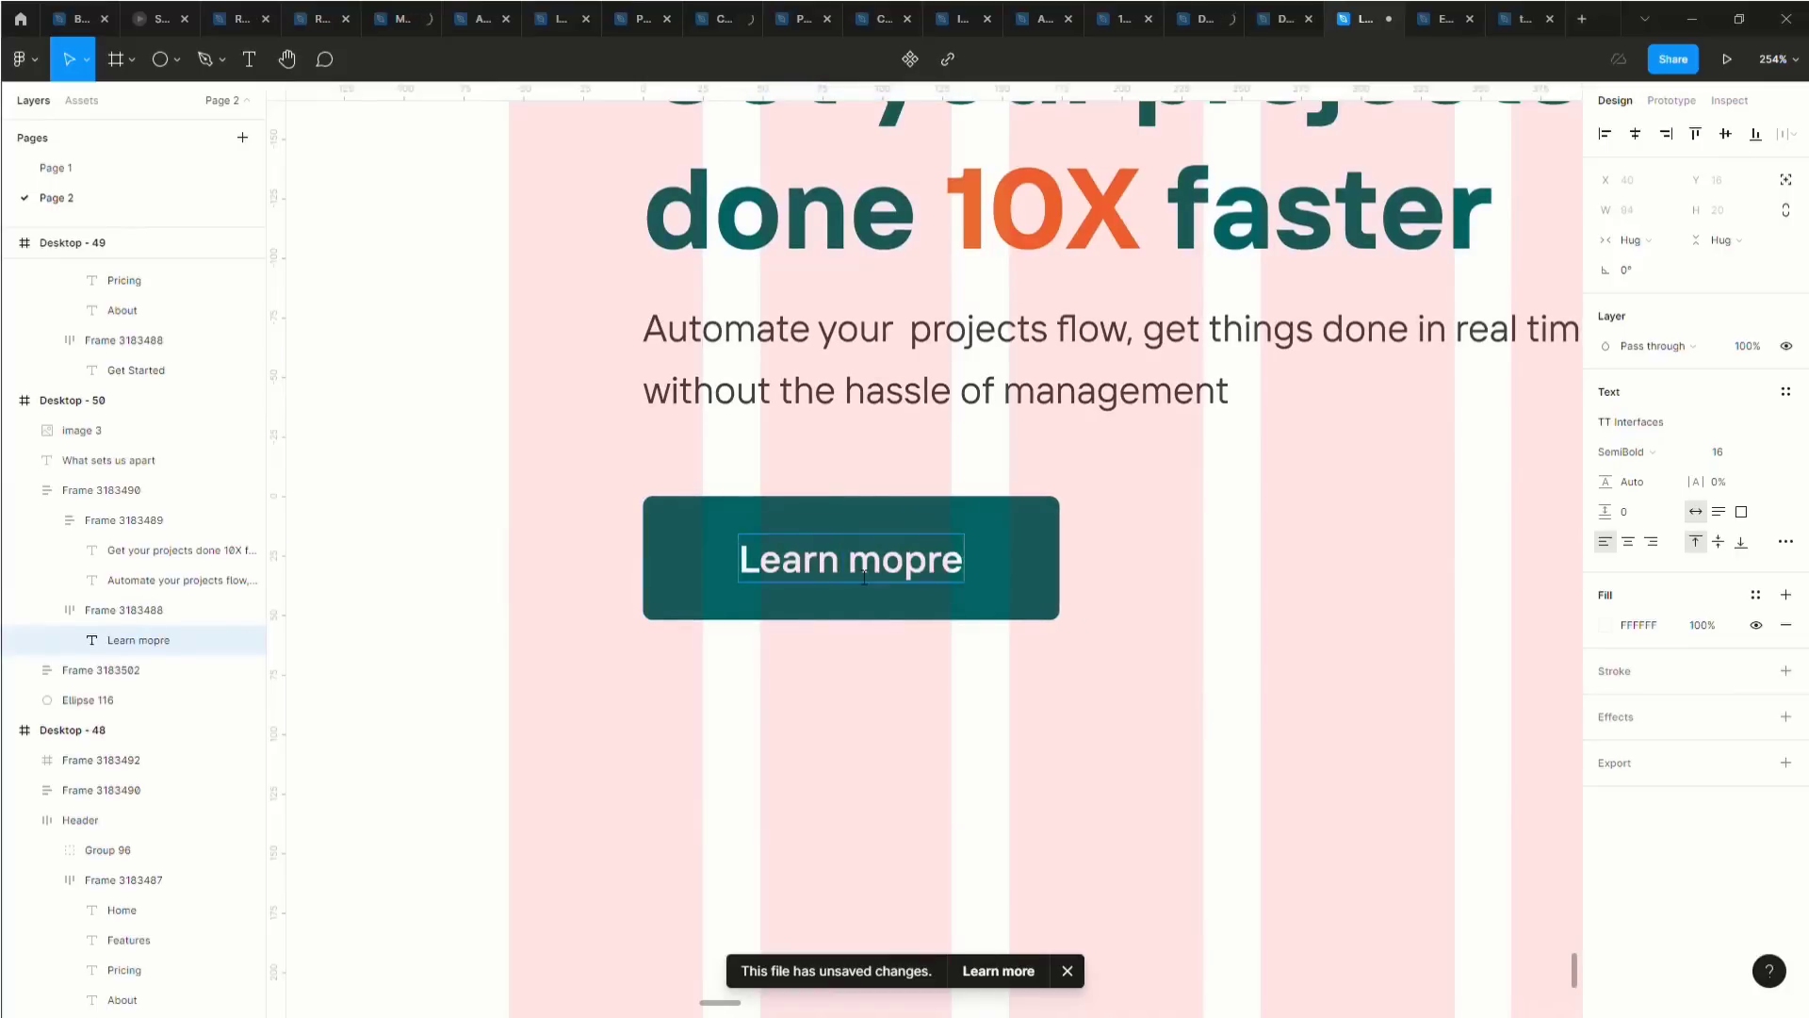
key(BackSpace)
key(BackSpace)
key(BackSpace)
text(re)
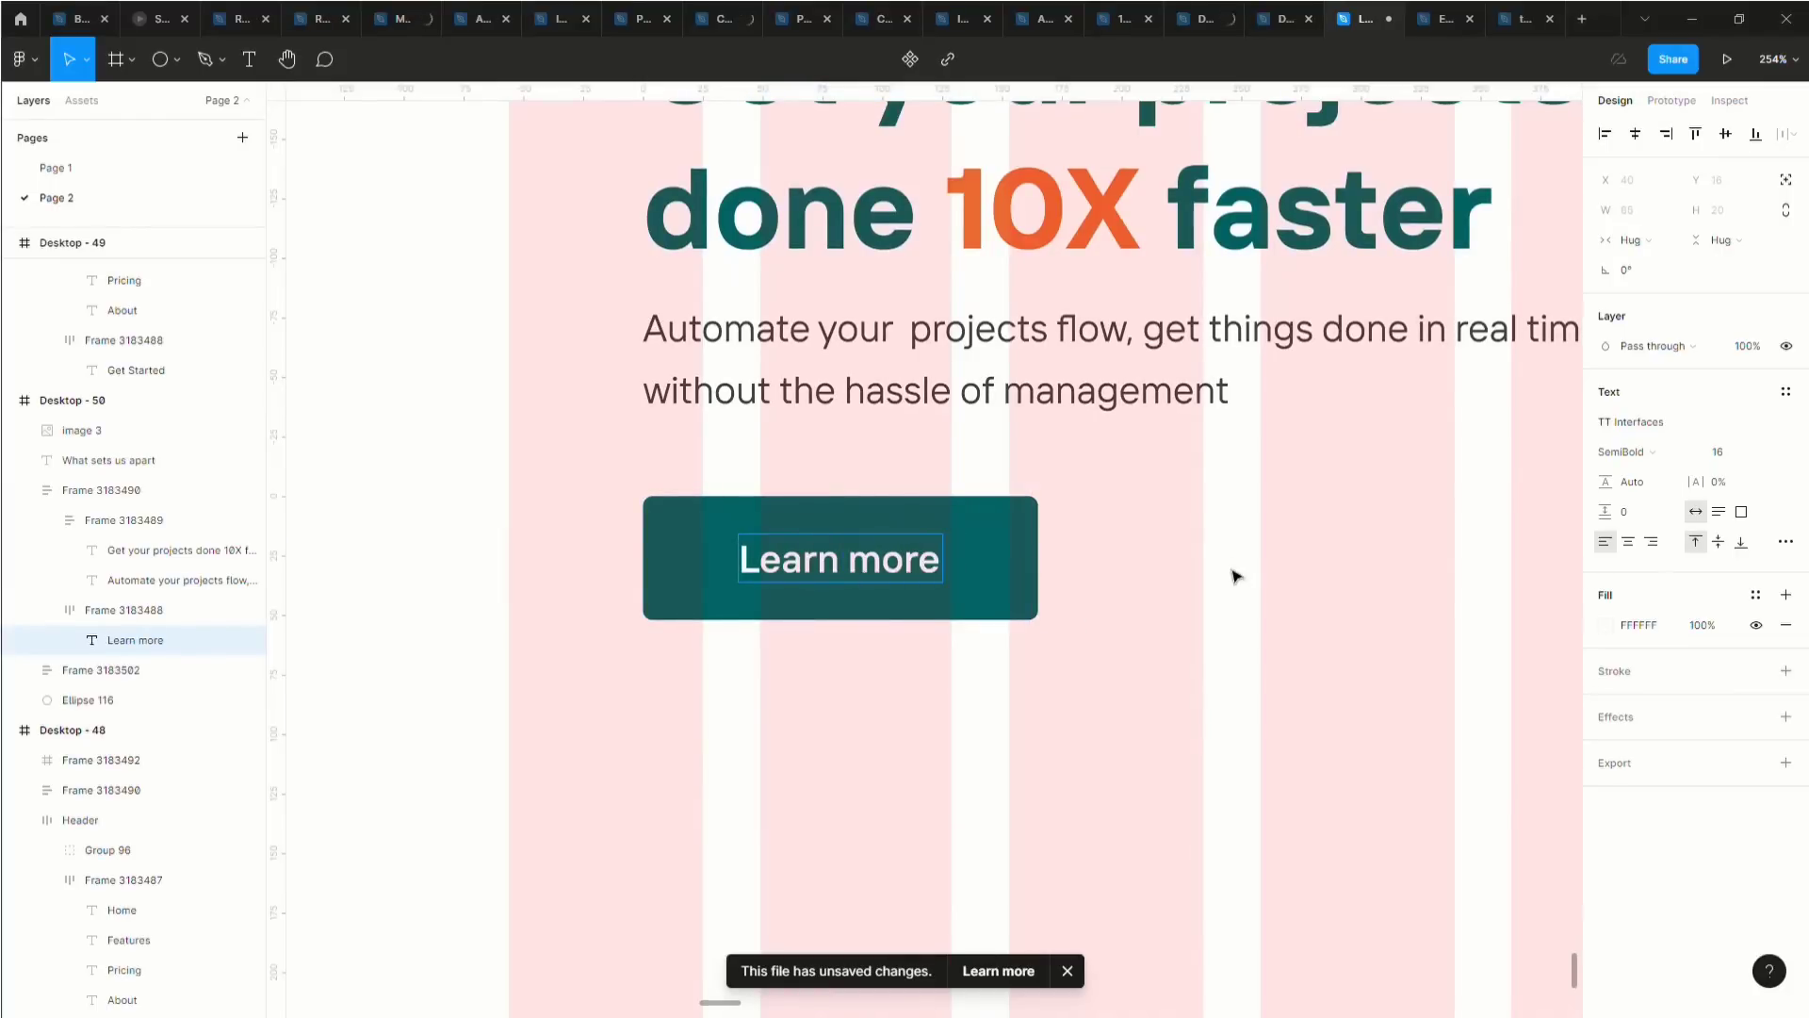
key(Escape)
click(1123, 597)
Select the "Learn more" button frame under the "Get your projects done 10X faster" text in Desktop - 50.
scroll(1083, 584, down, 5)
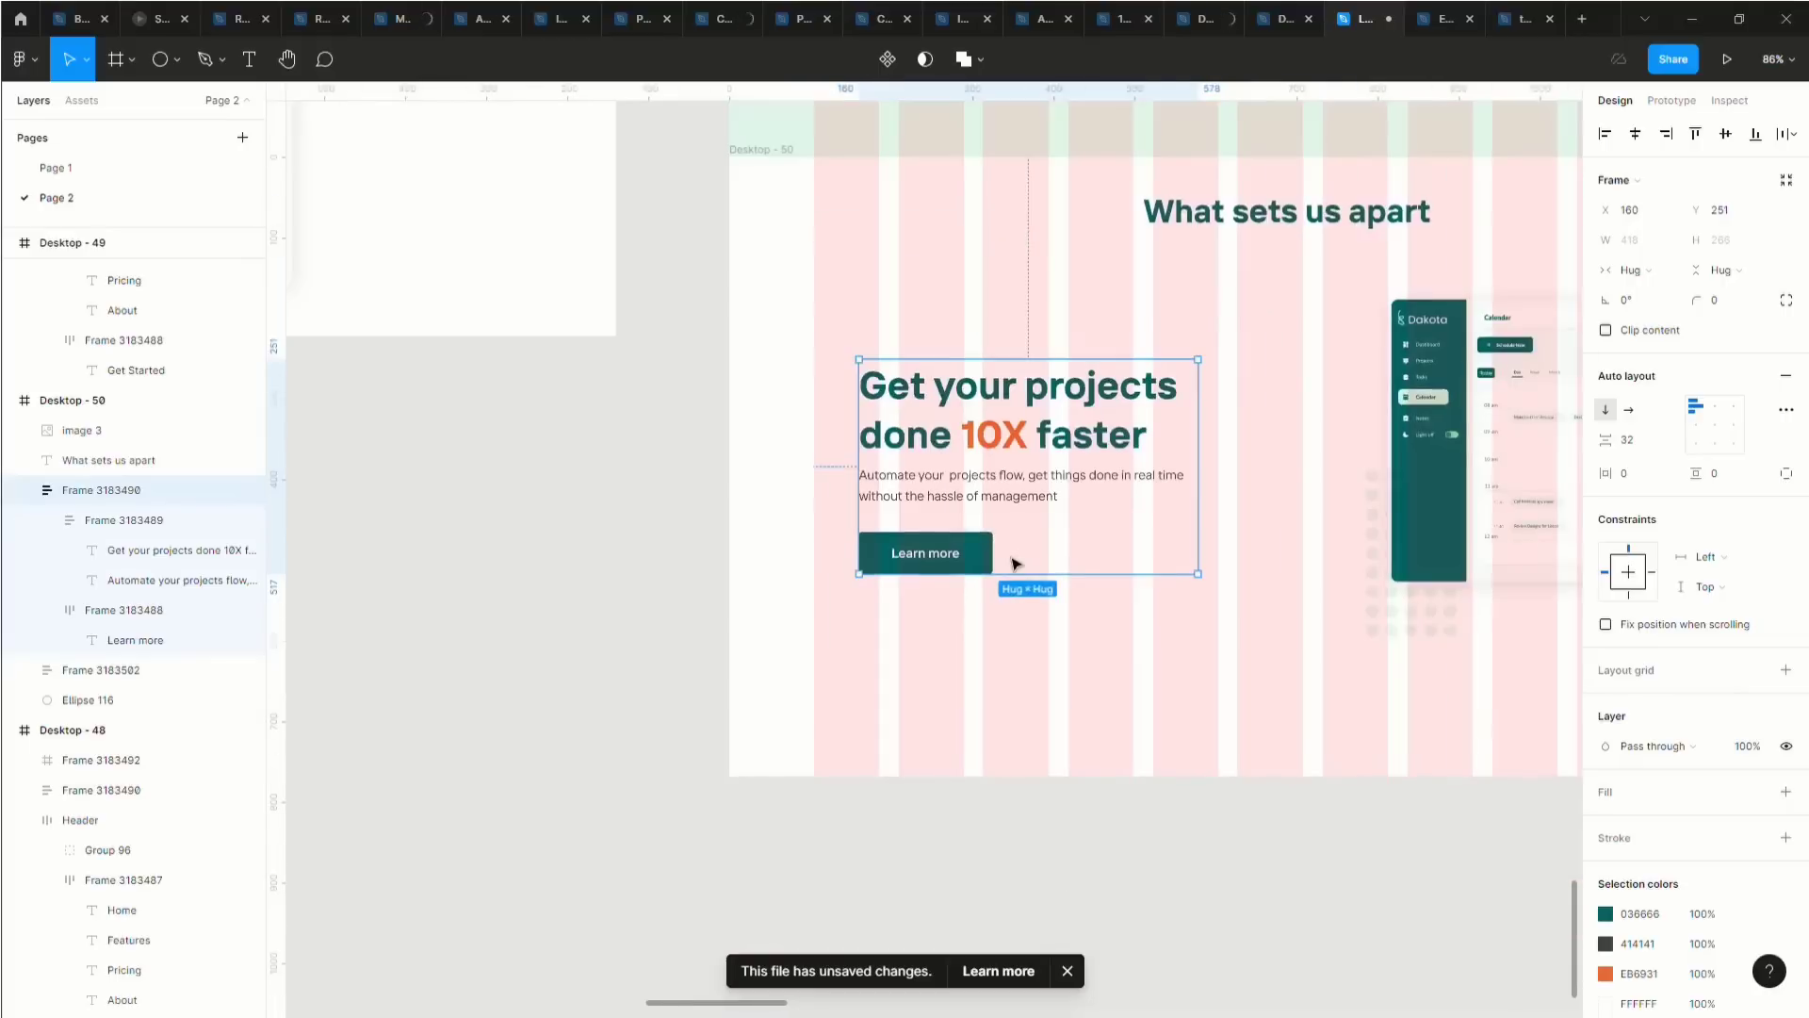
scroll(1014, 563, right, 3)
scroll(755, 593, up, 6)
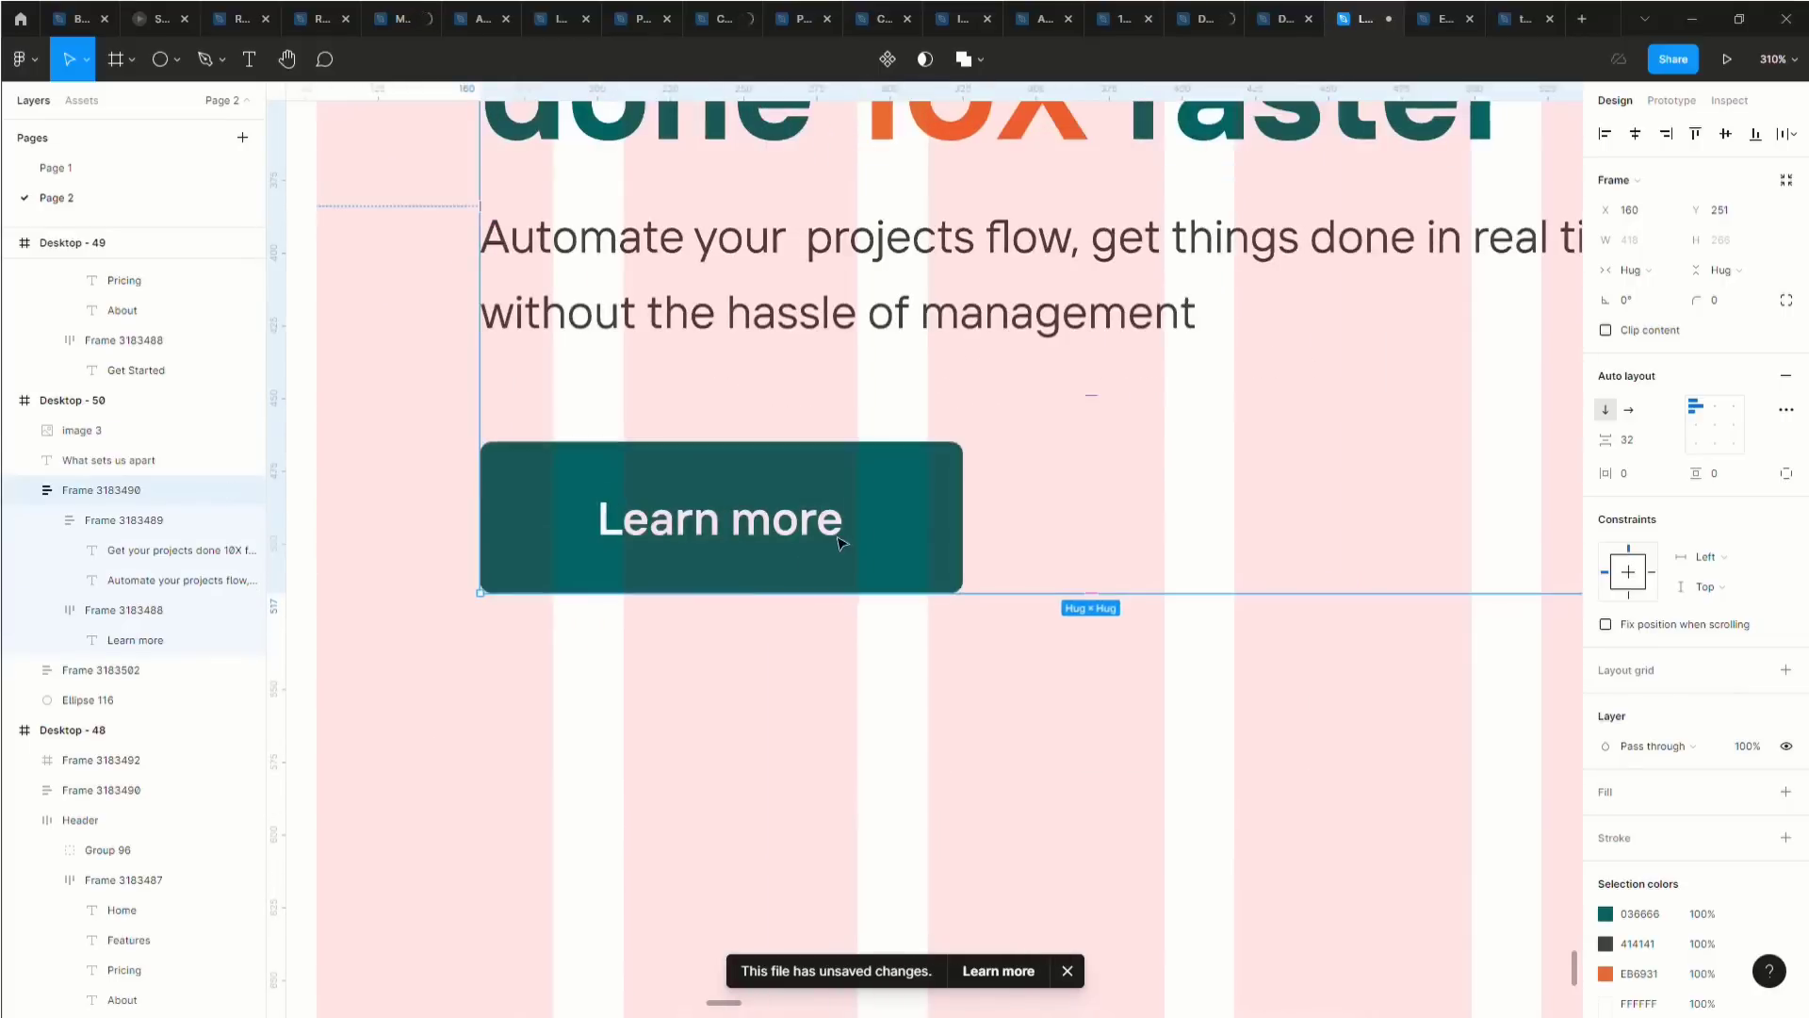
click(841, 542)
click(842, 543)
click(887, 526)
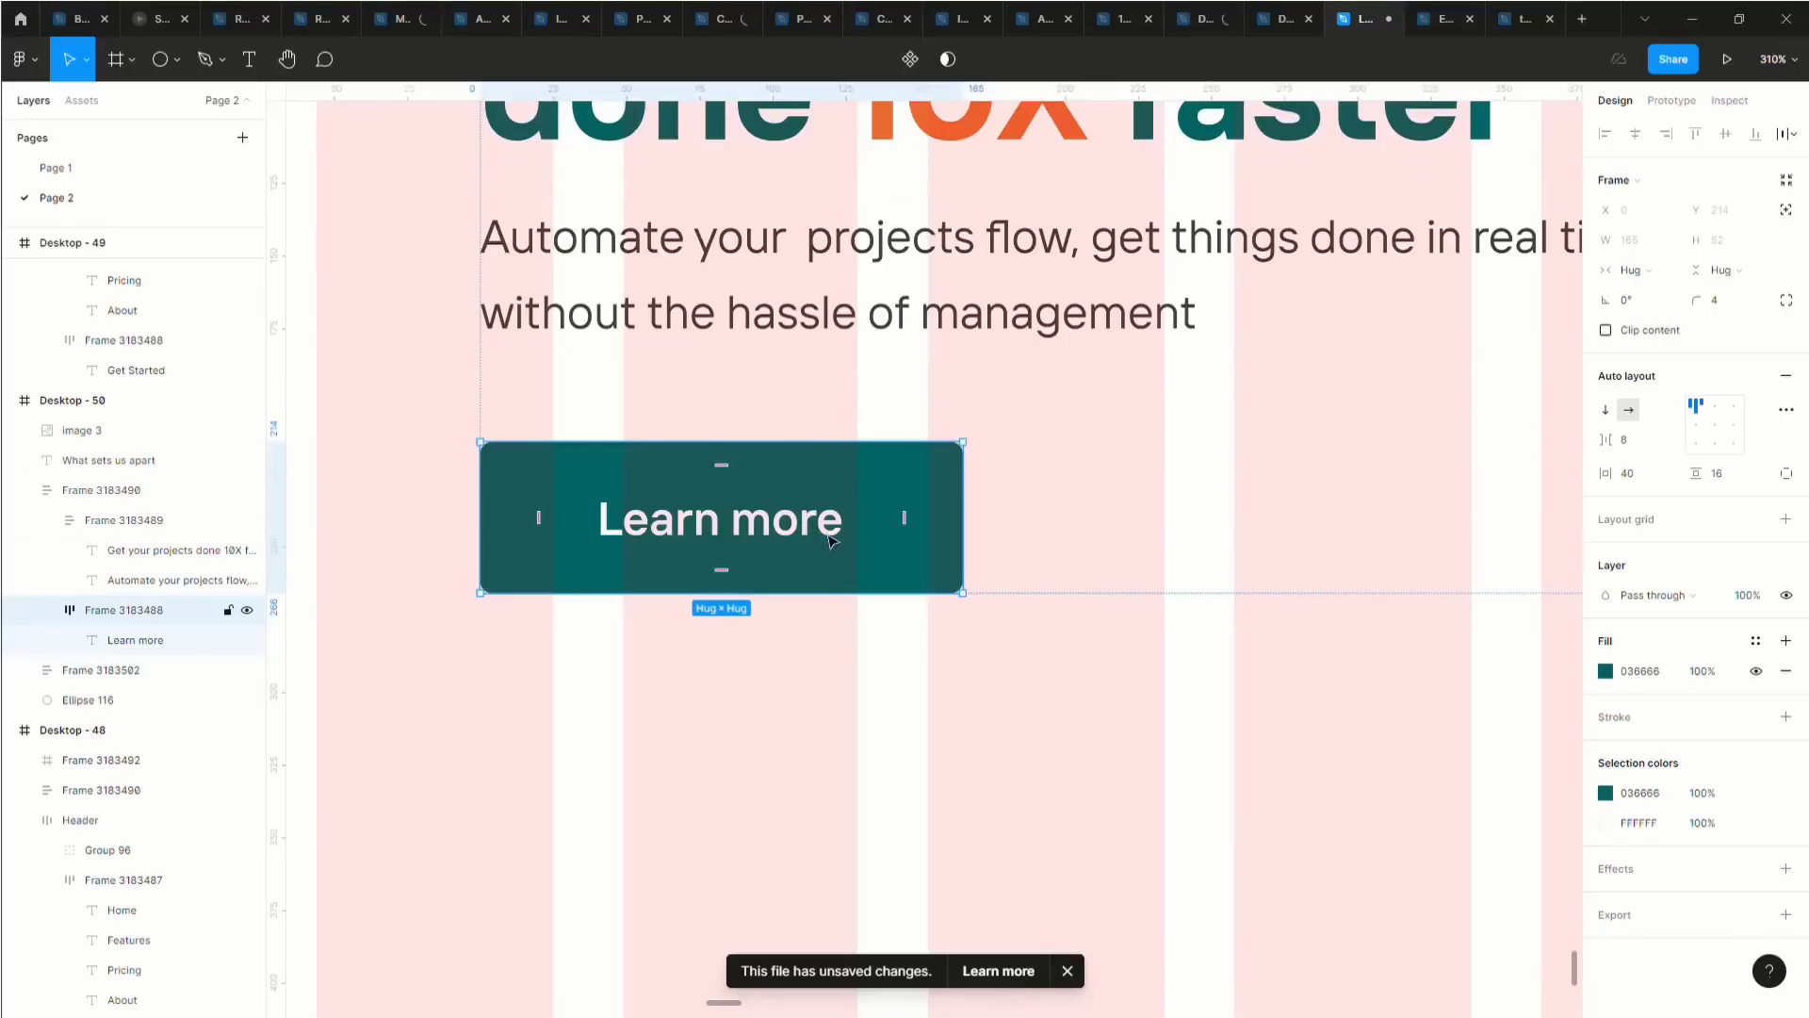
Try to open the Microsoft Fluent System Icons (Community) file and return to the landing page design.
click(562, 19)
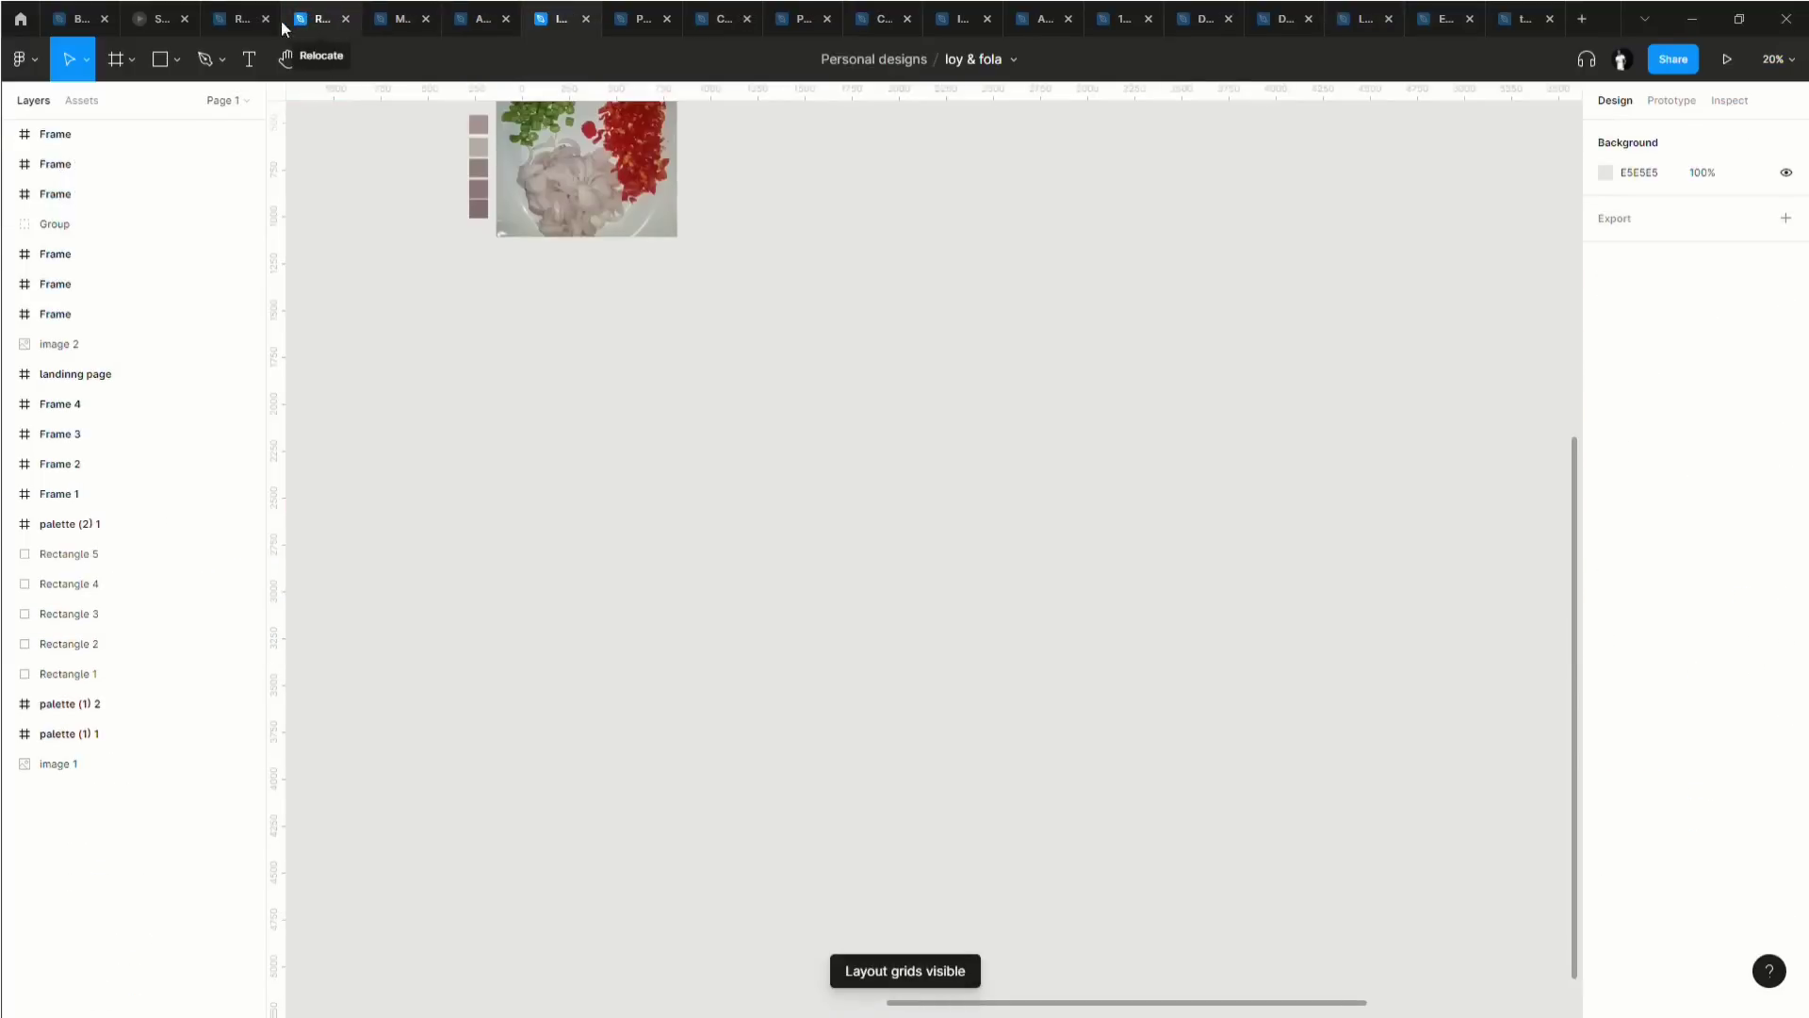
click(392, 21)
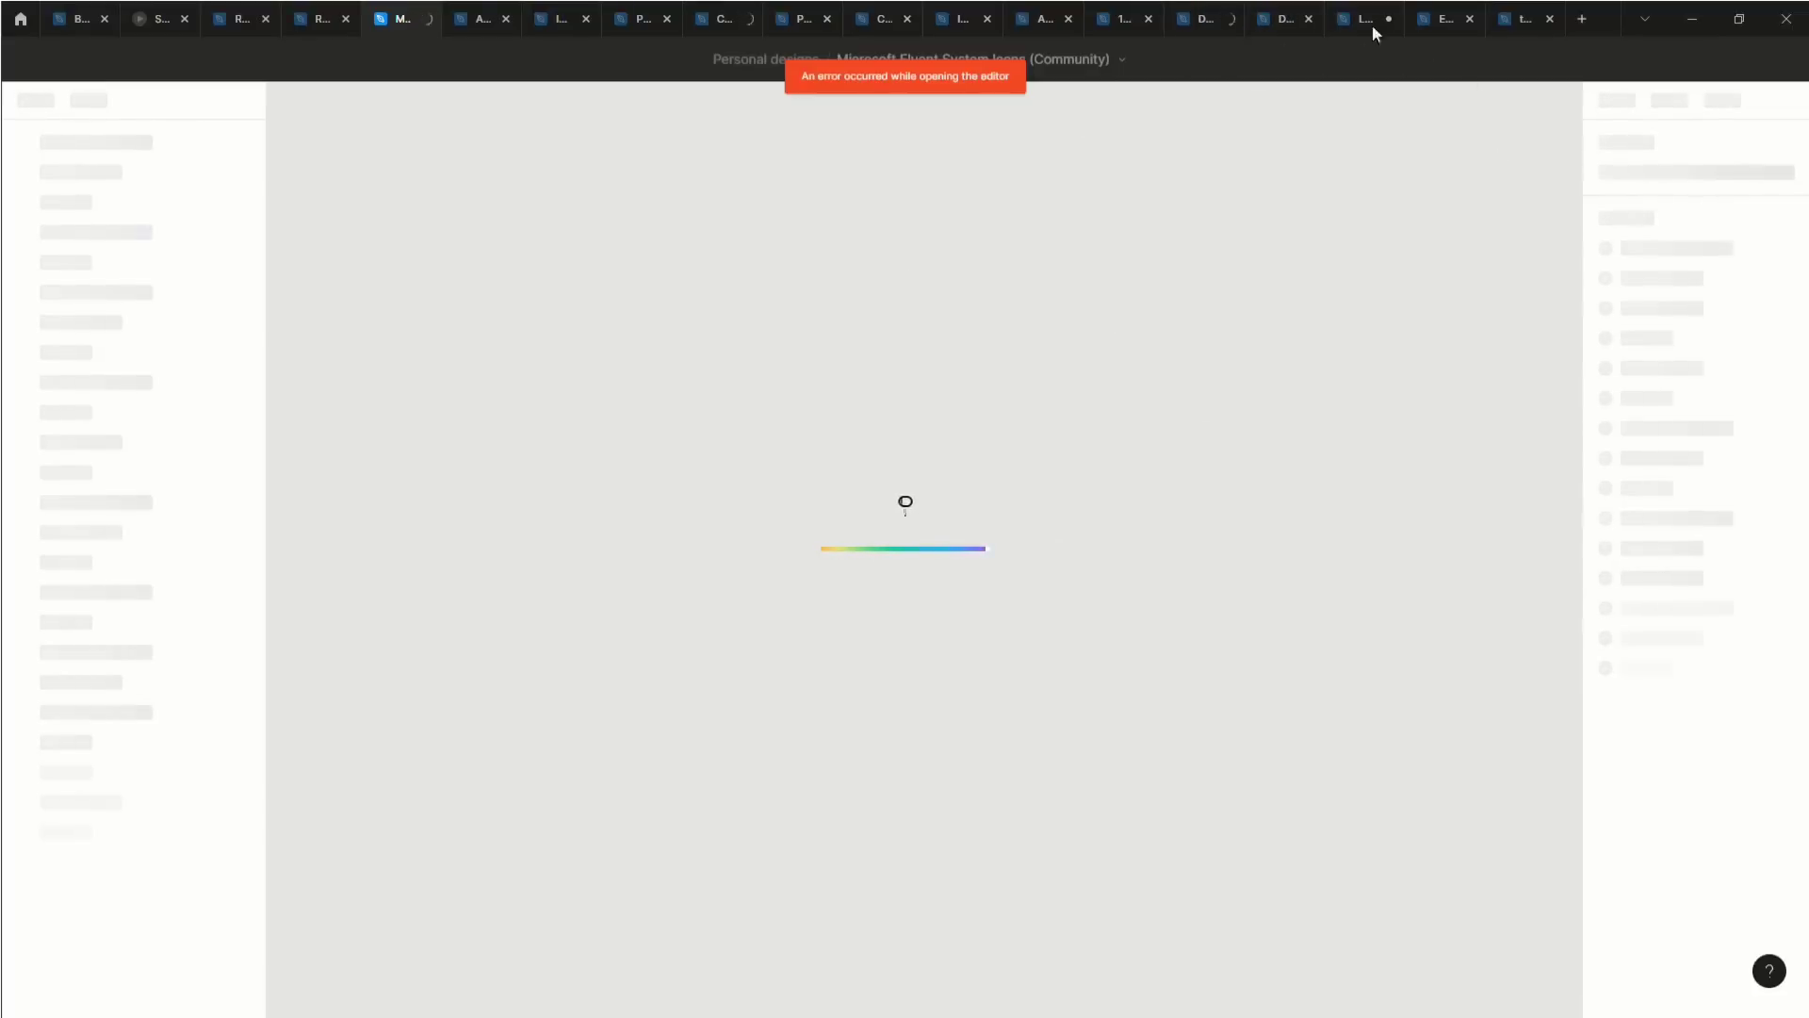
click(1348, 23)
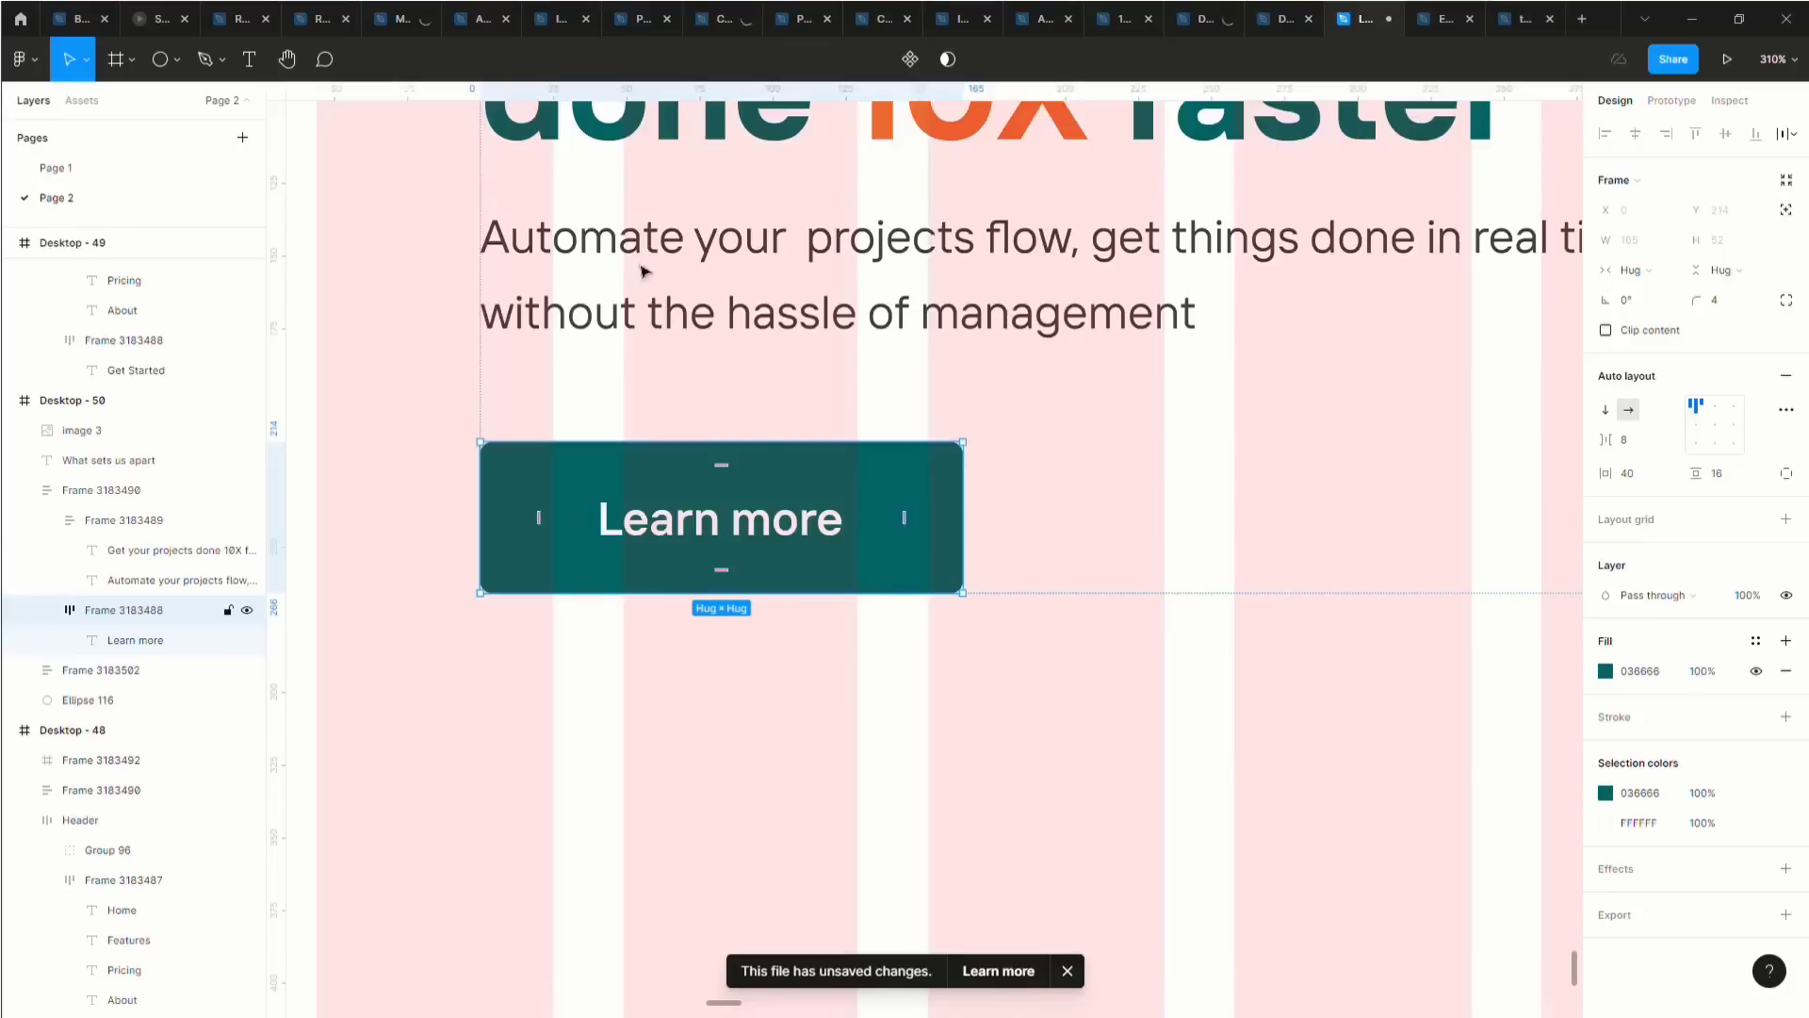
click(382, 23)
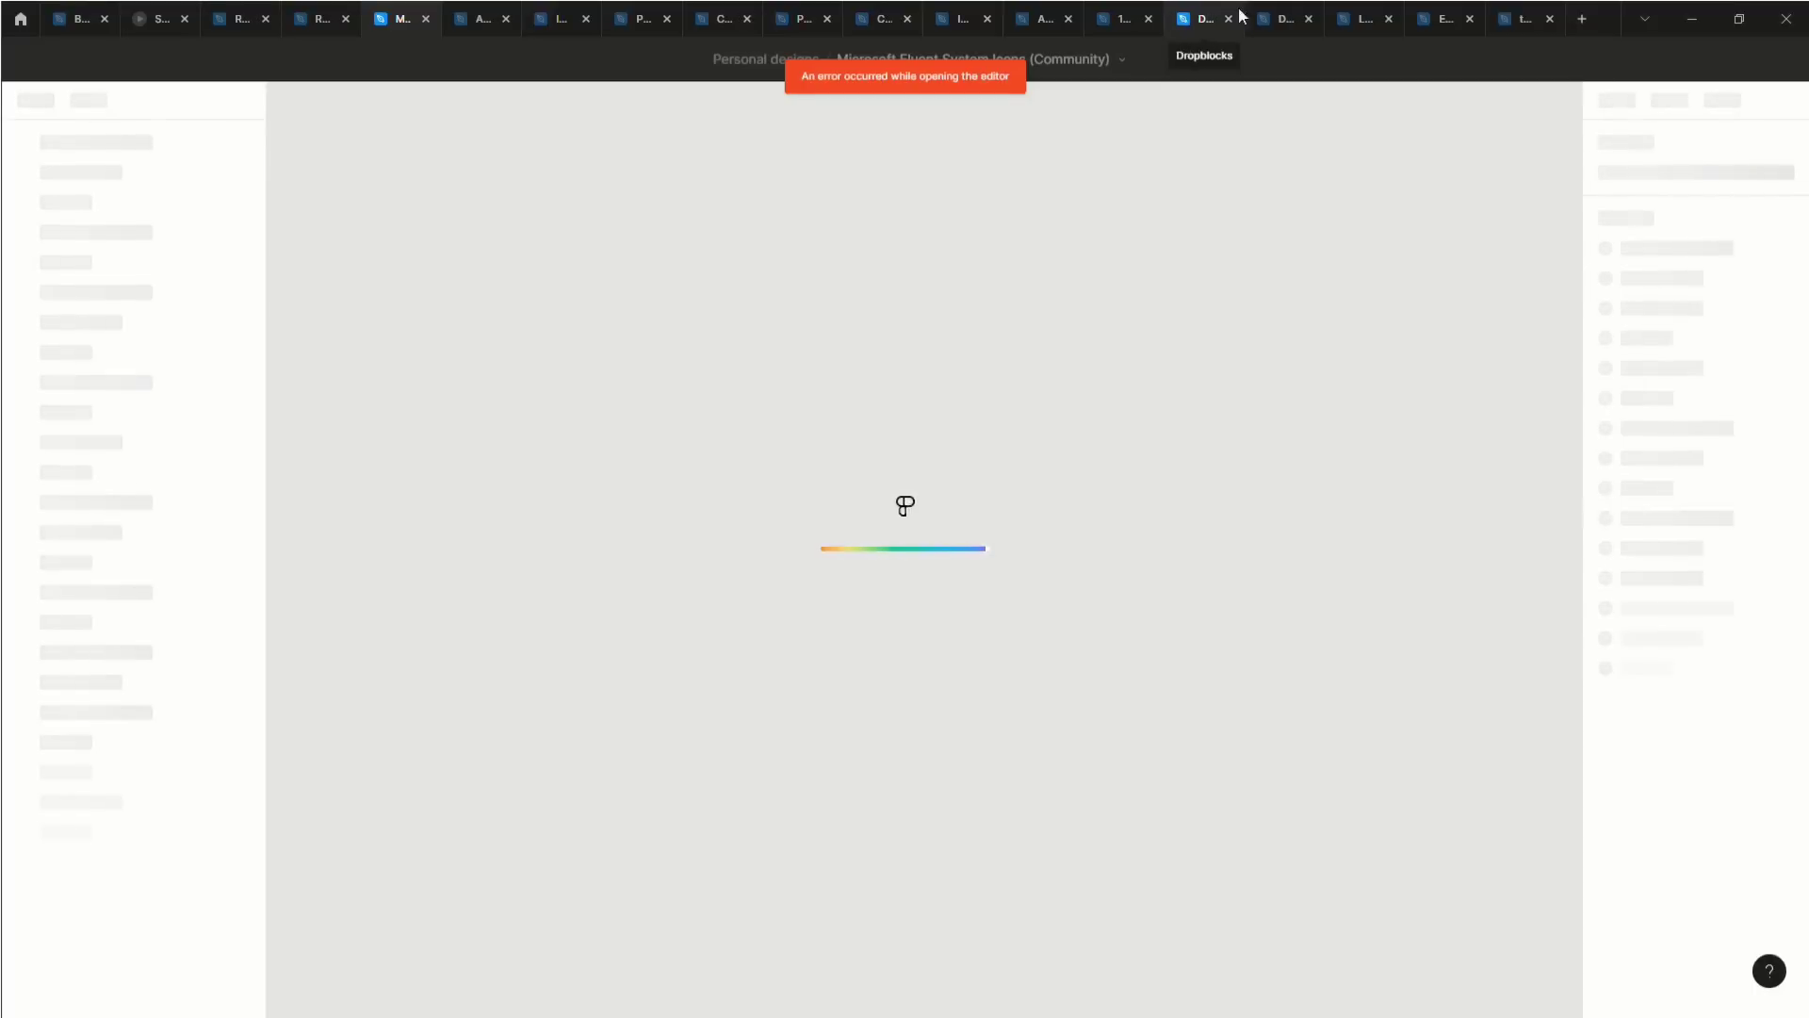
click(1362, 19)
Remove the fill from the "Learn more" button frame and recolour its label dark green 036666.
scroll(721, 556, up, 2)
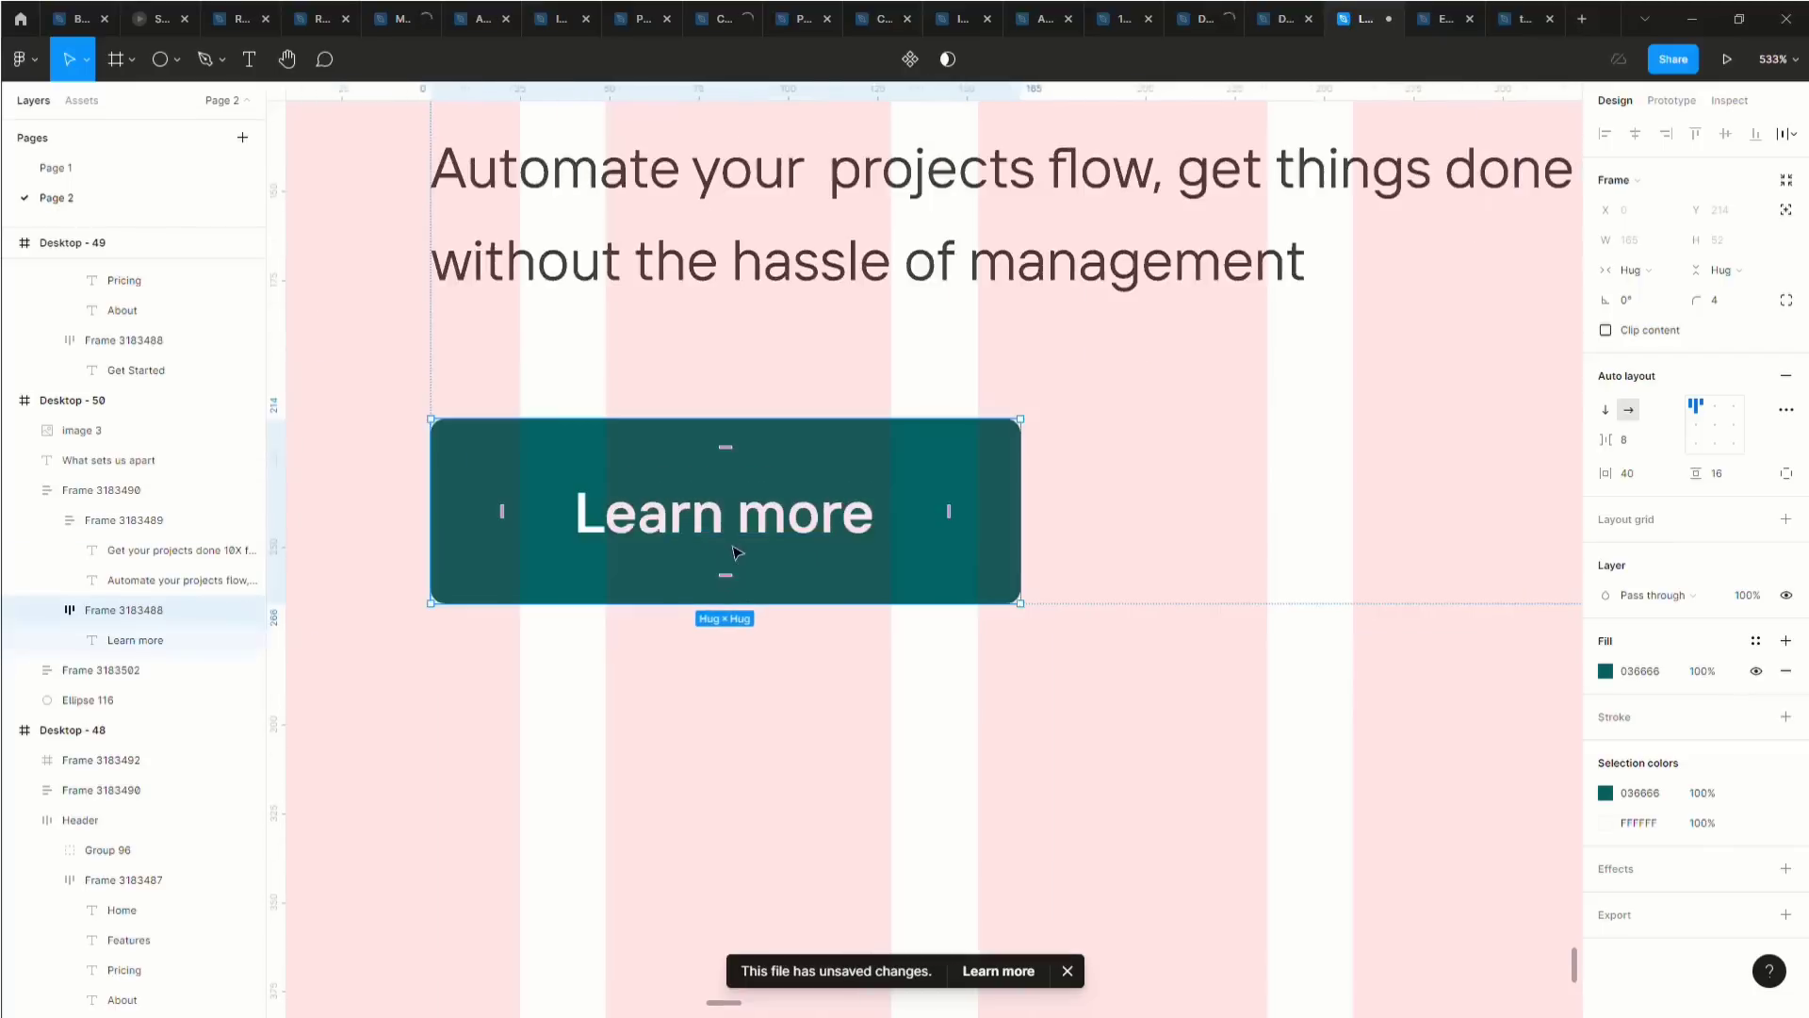
click(919, 471)
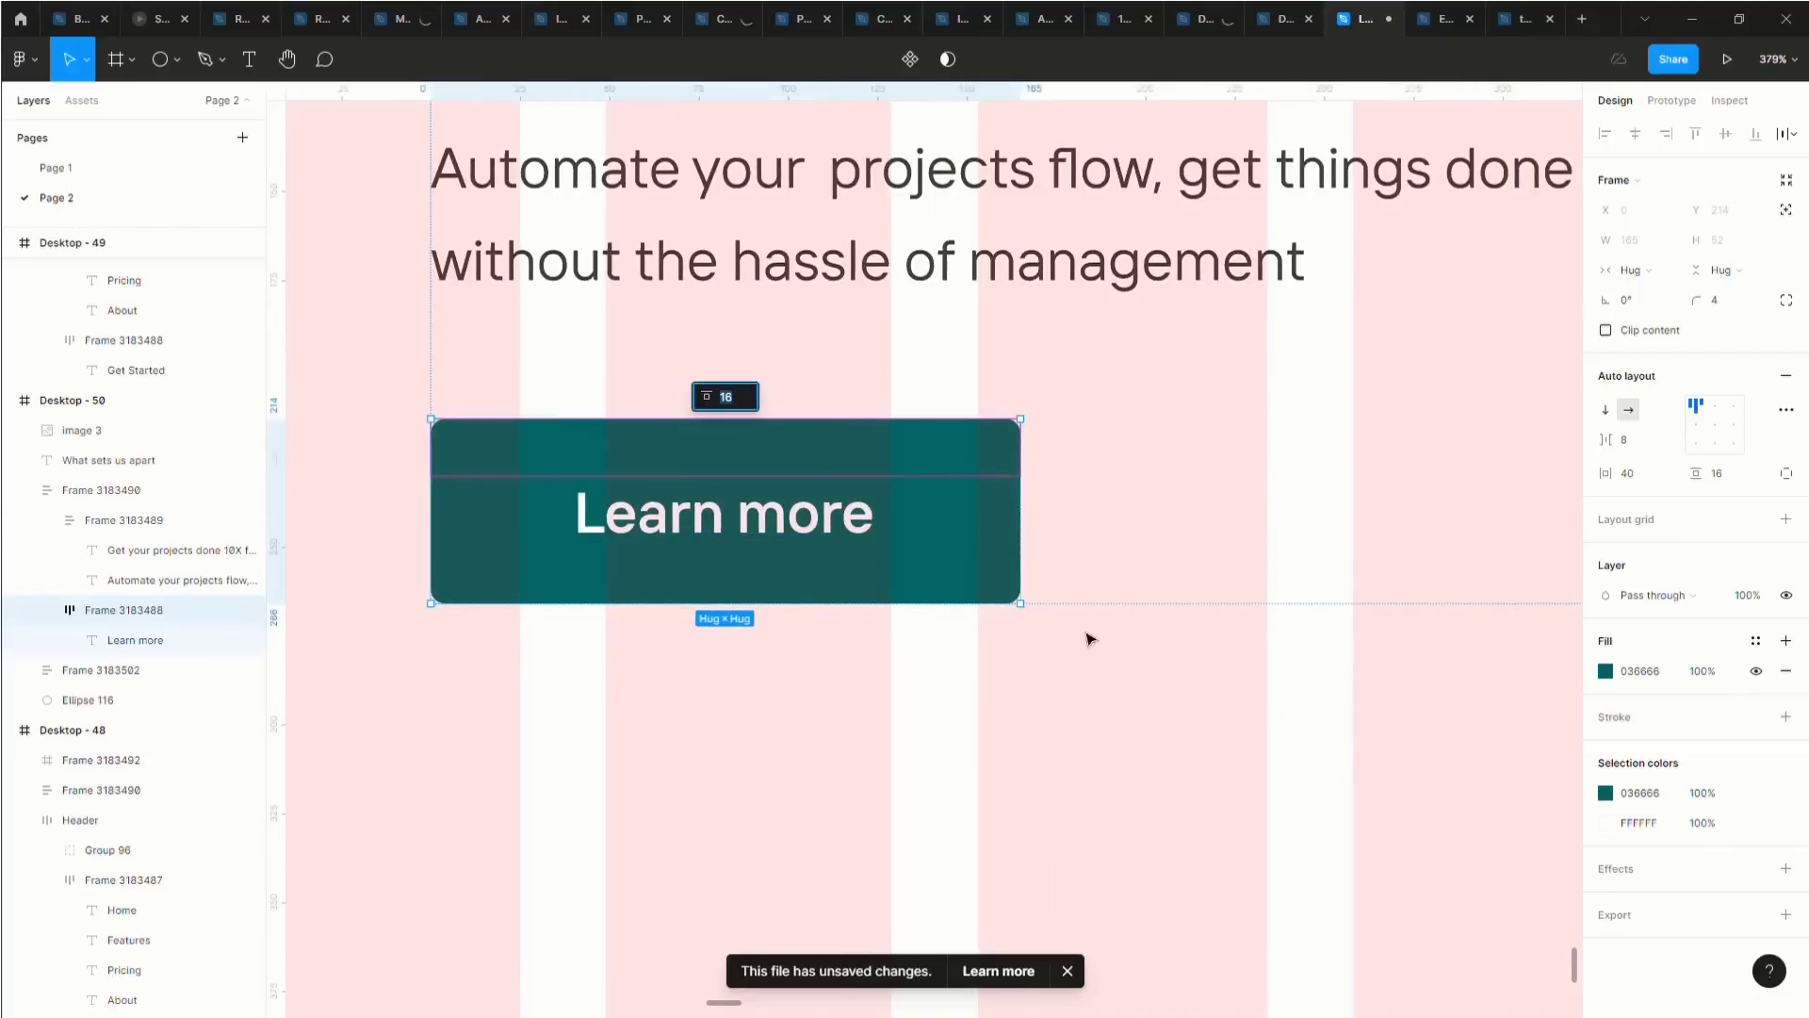
click(952, 565)
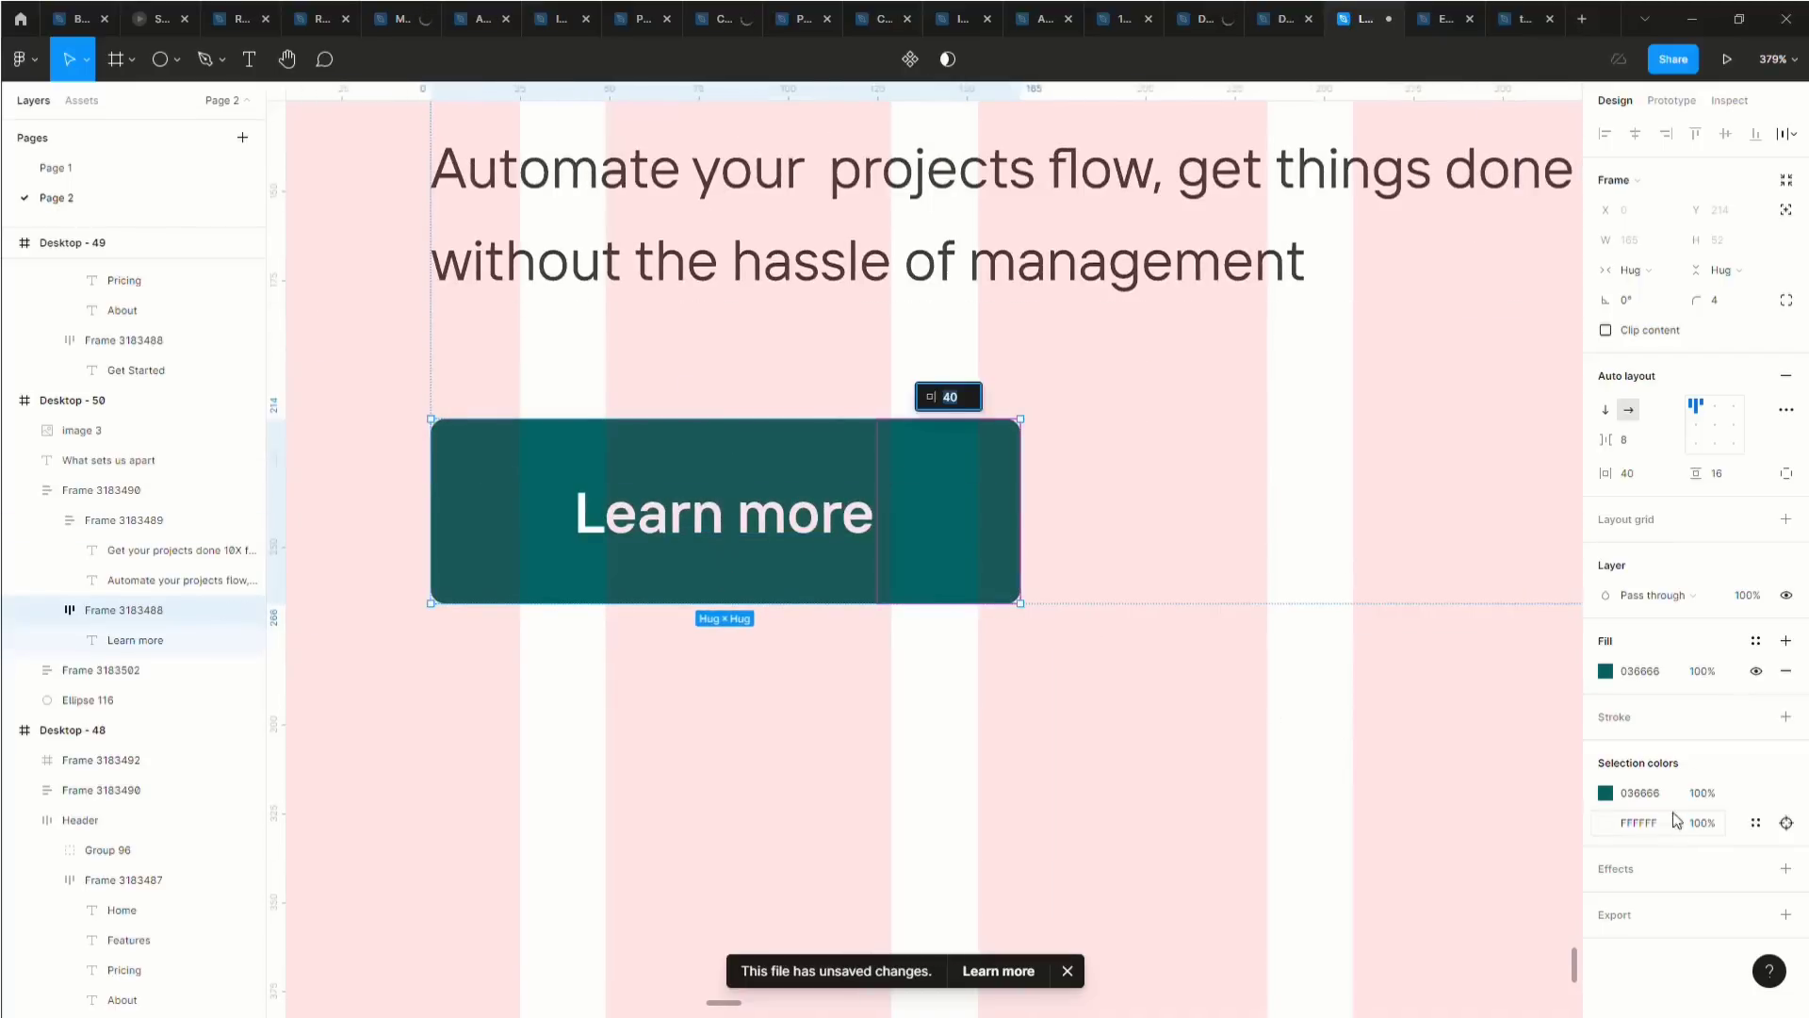
click(1788, 671)
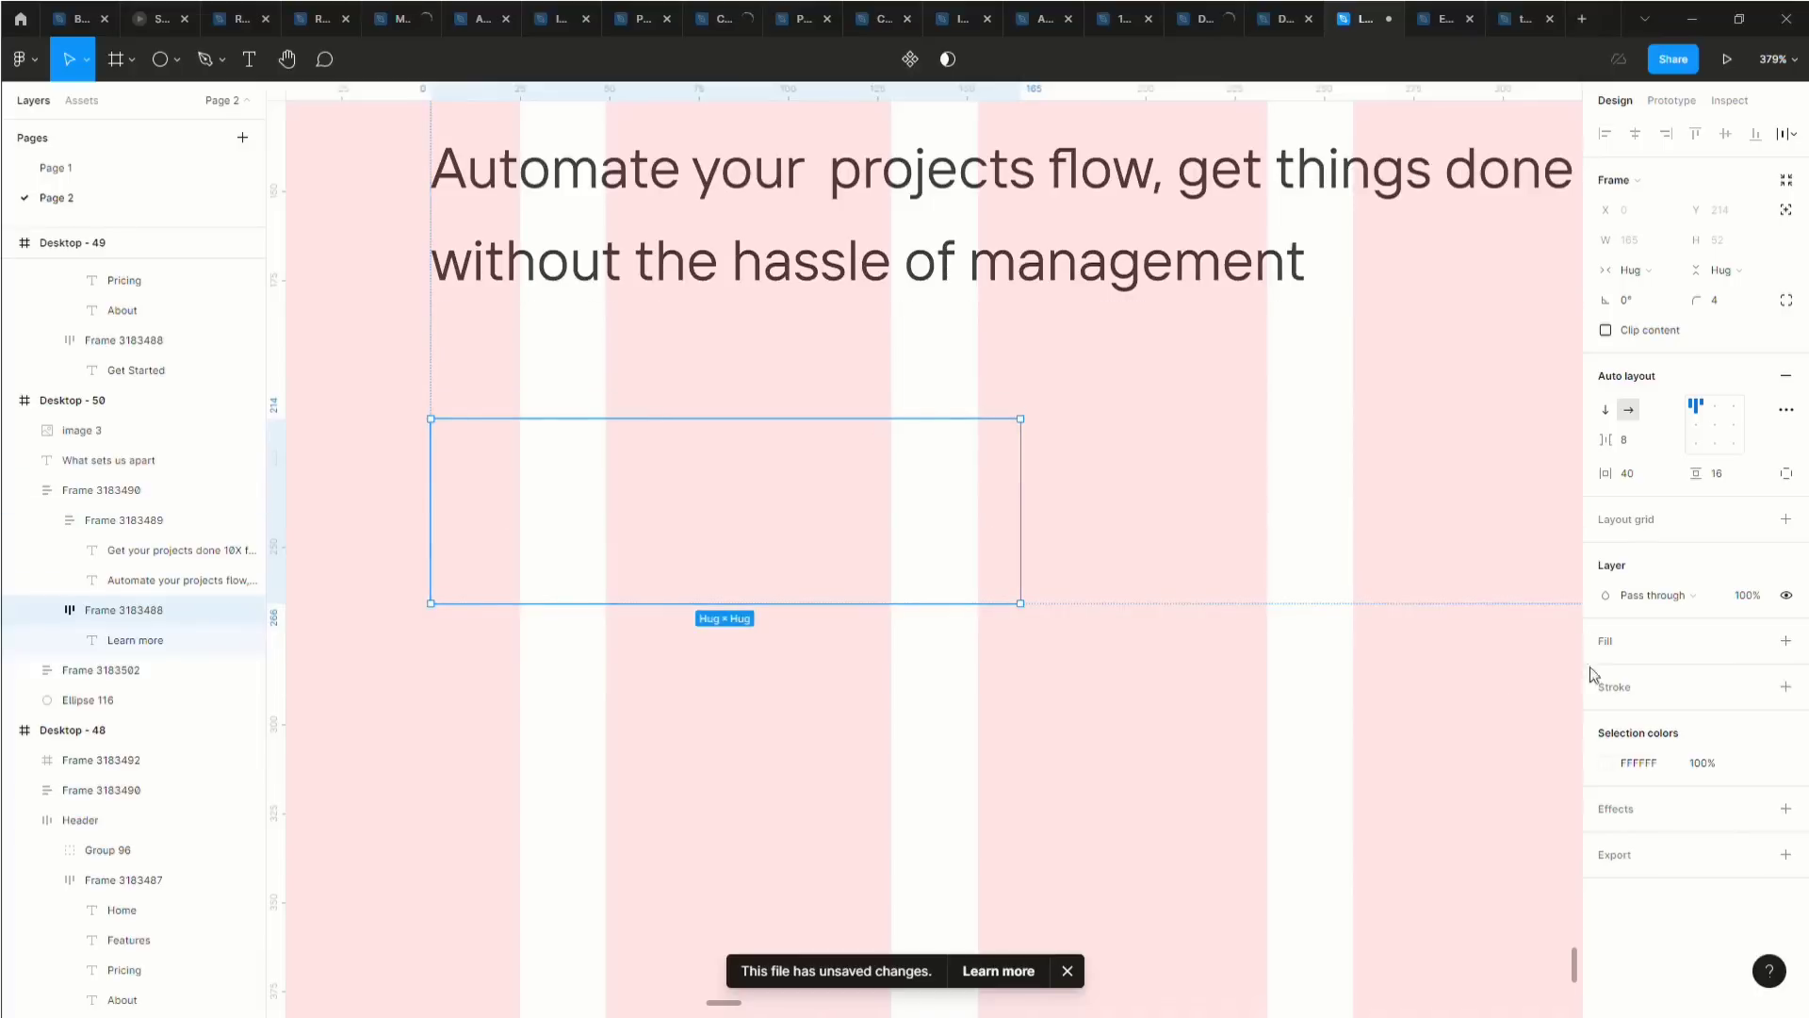
click(1609, 769)
click(1403, 920)
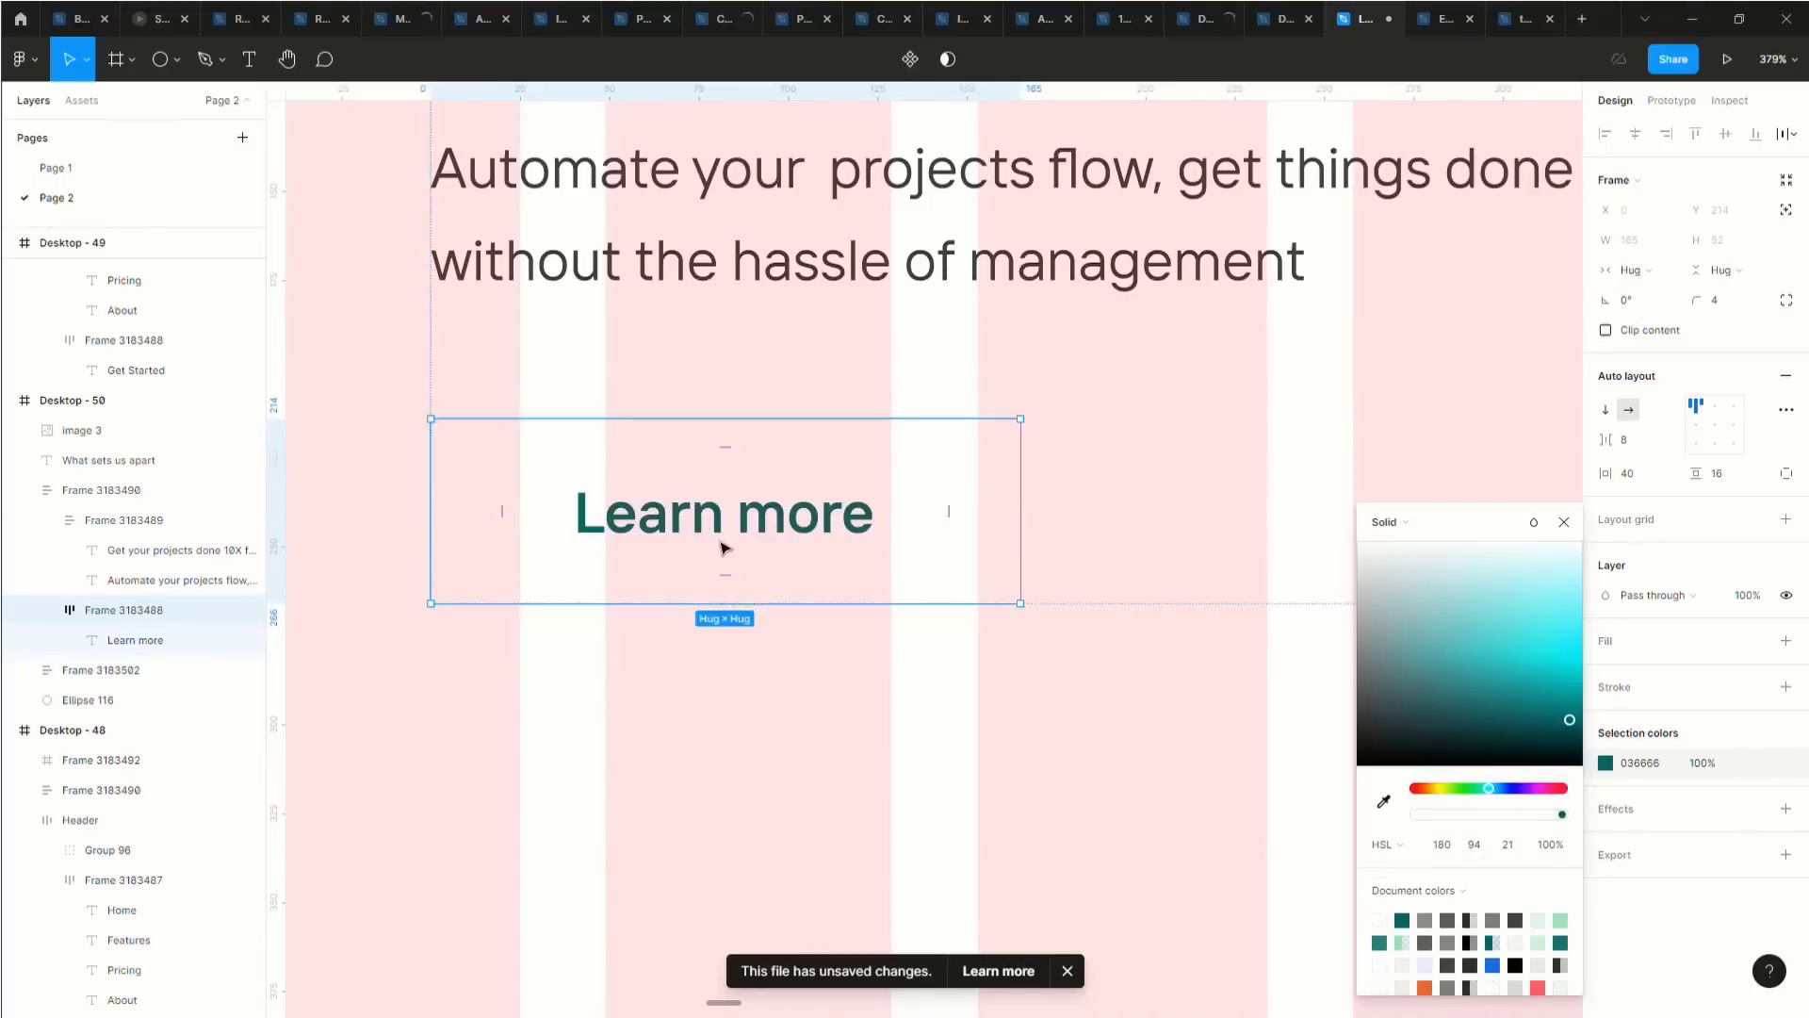
Set the horizontal and vertical padding of the "Learn more" button frame to 0.
click(1653, 475)
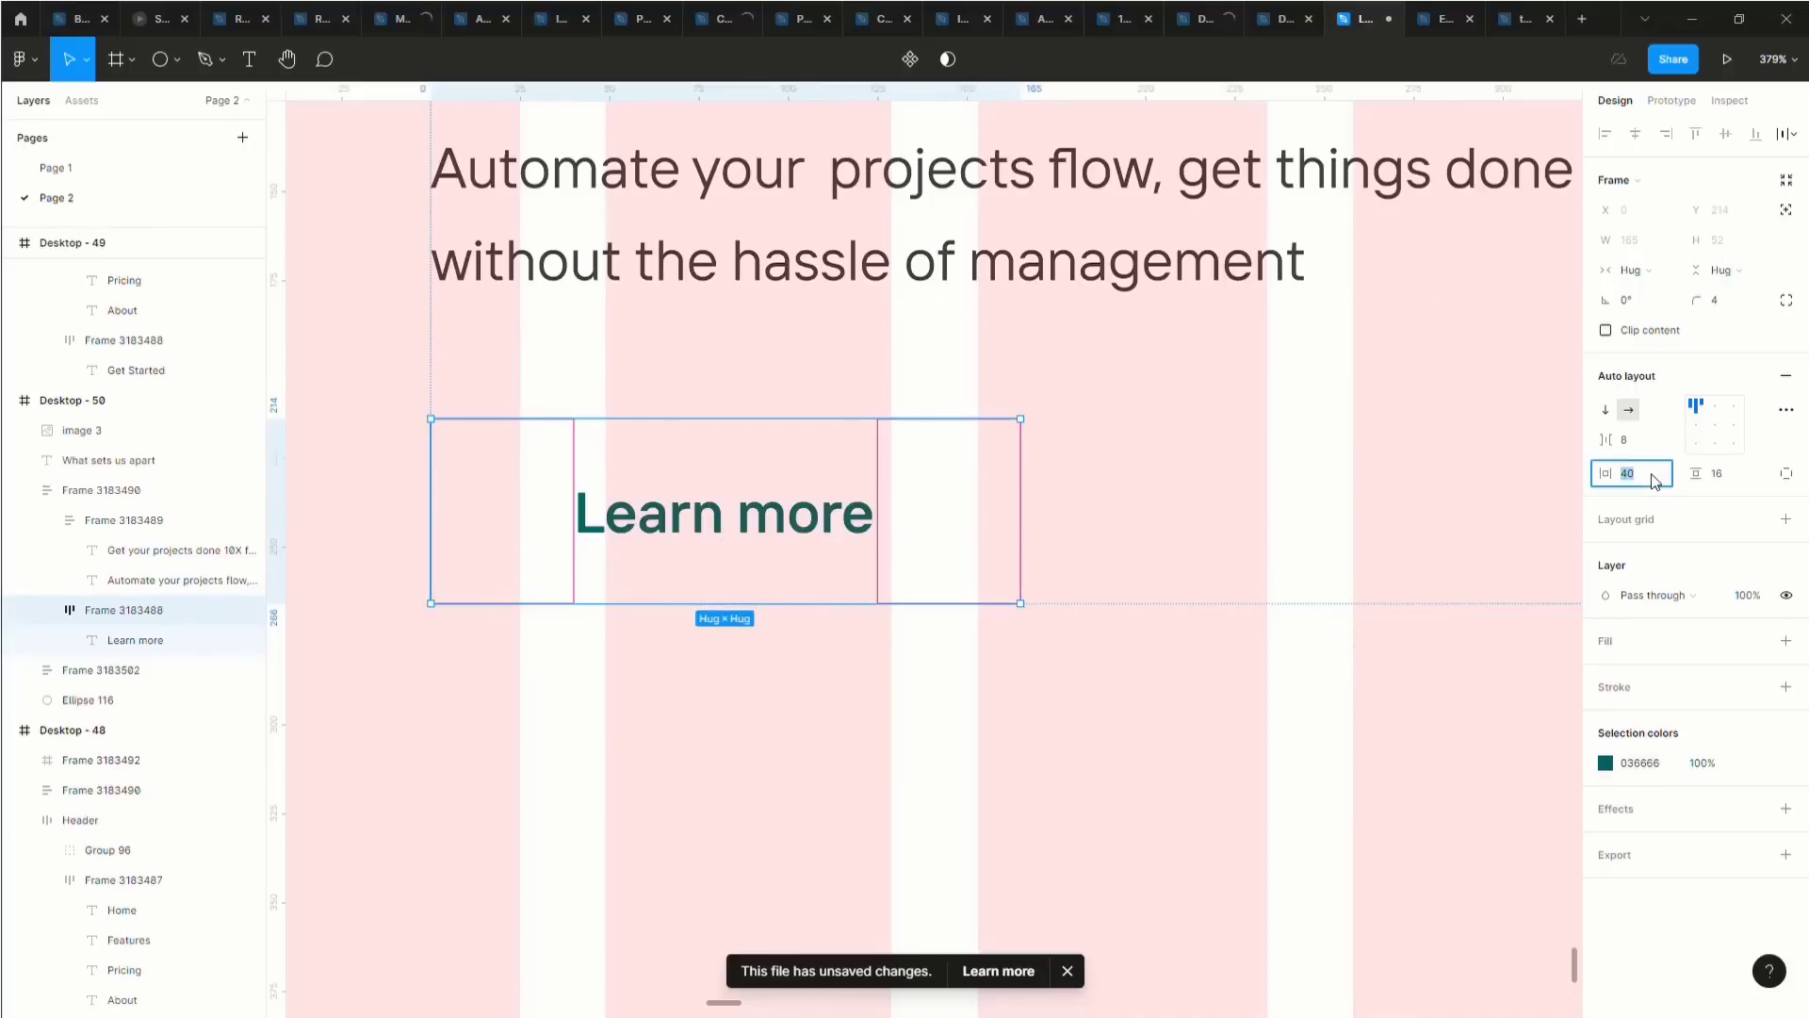
text(0)
key(Return)
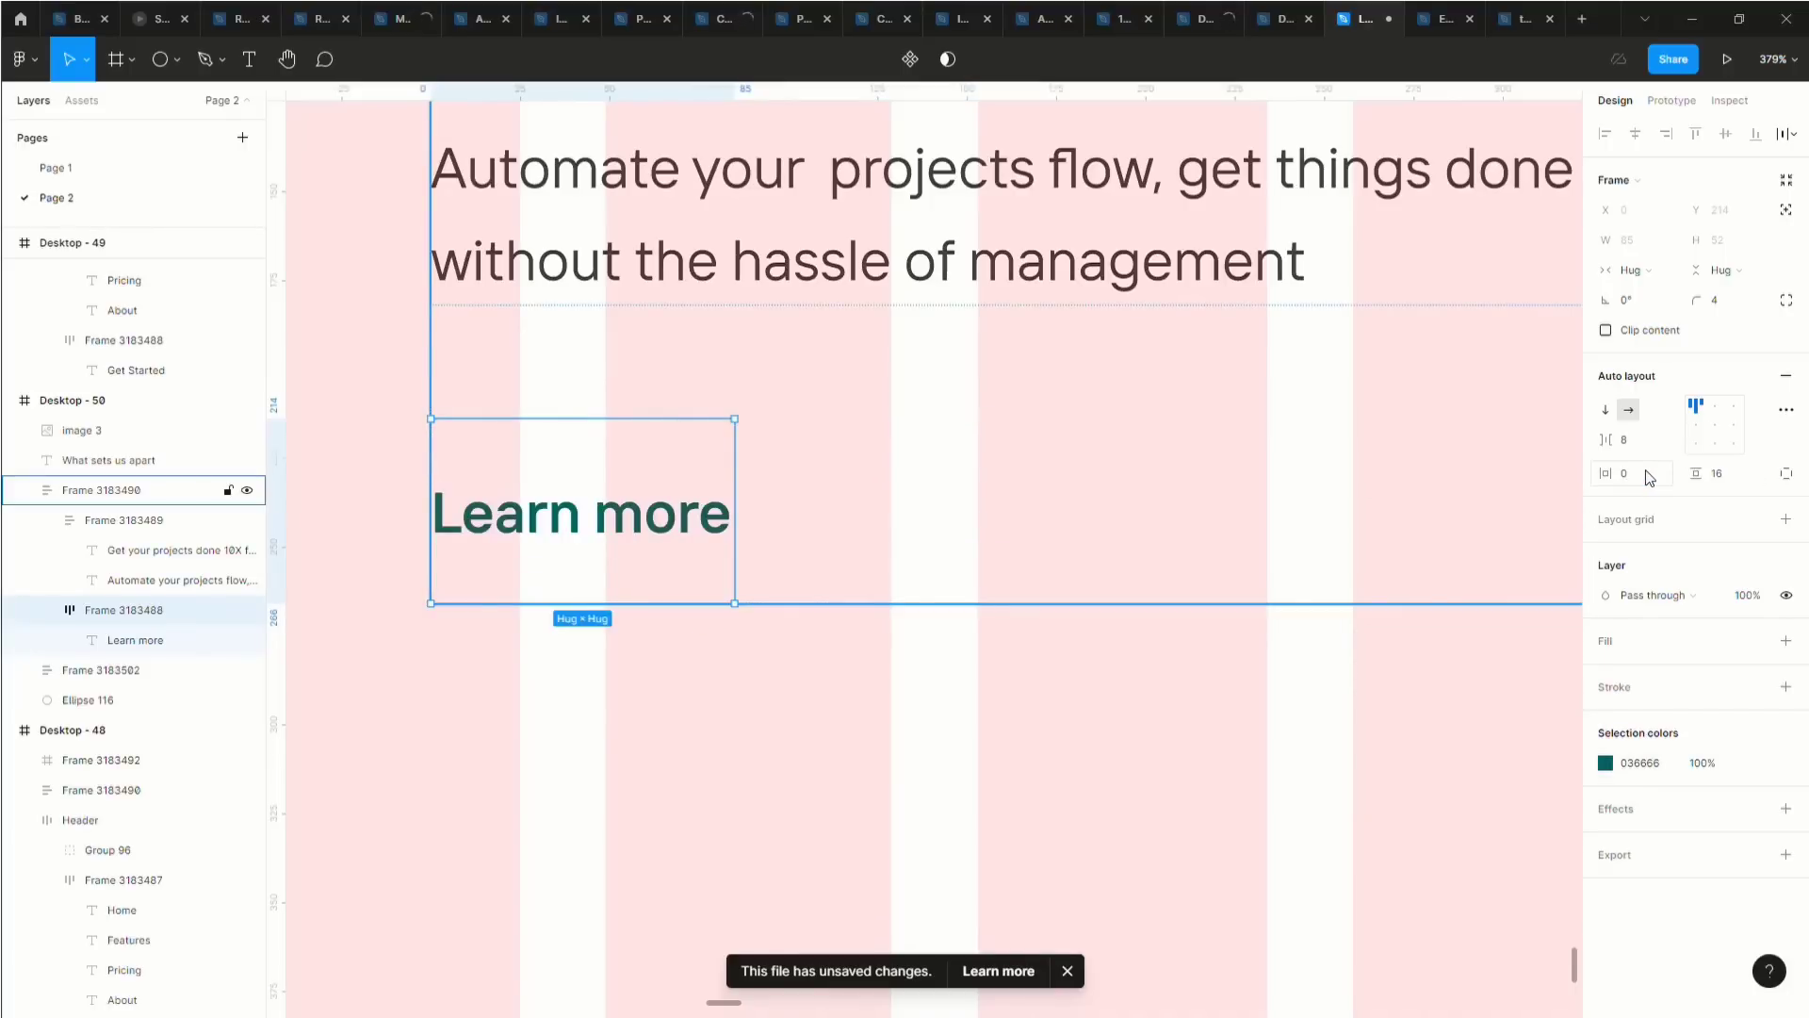
click(1726, 482)
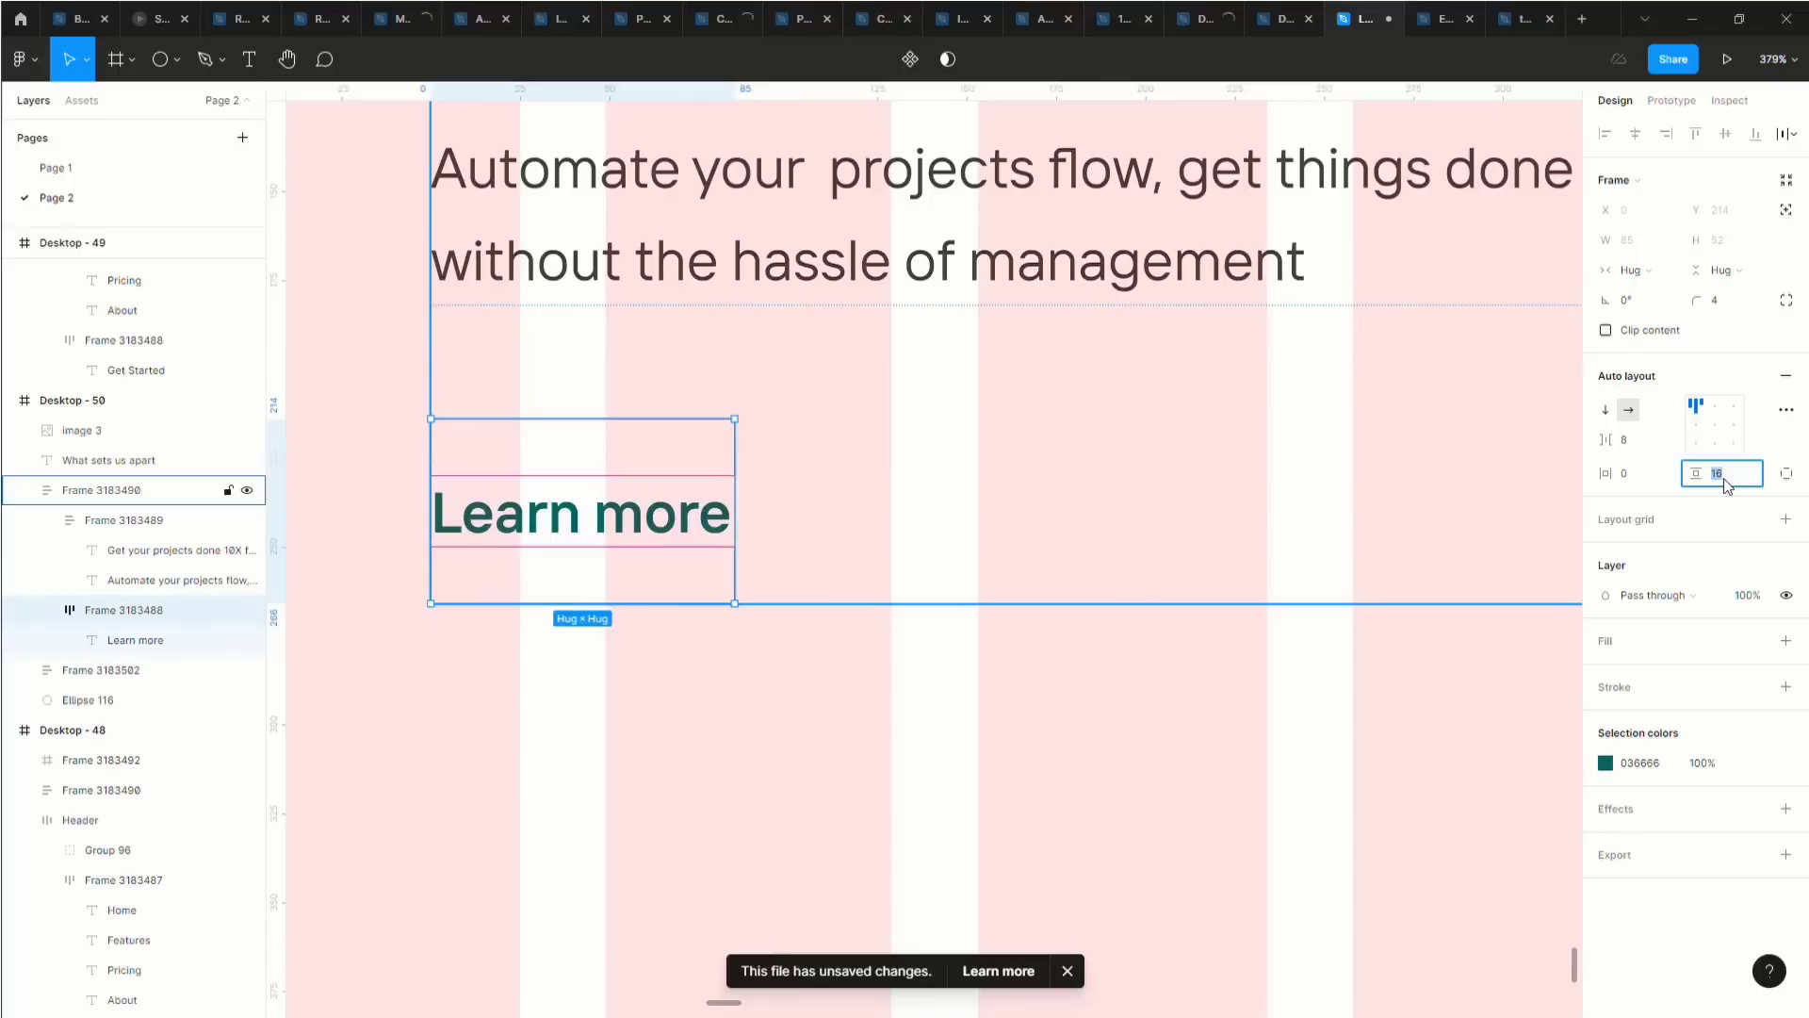
text(0)
key(Return)
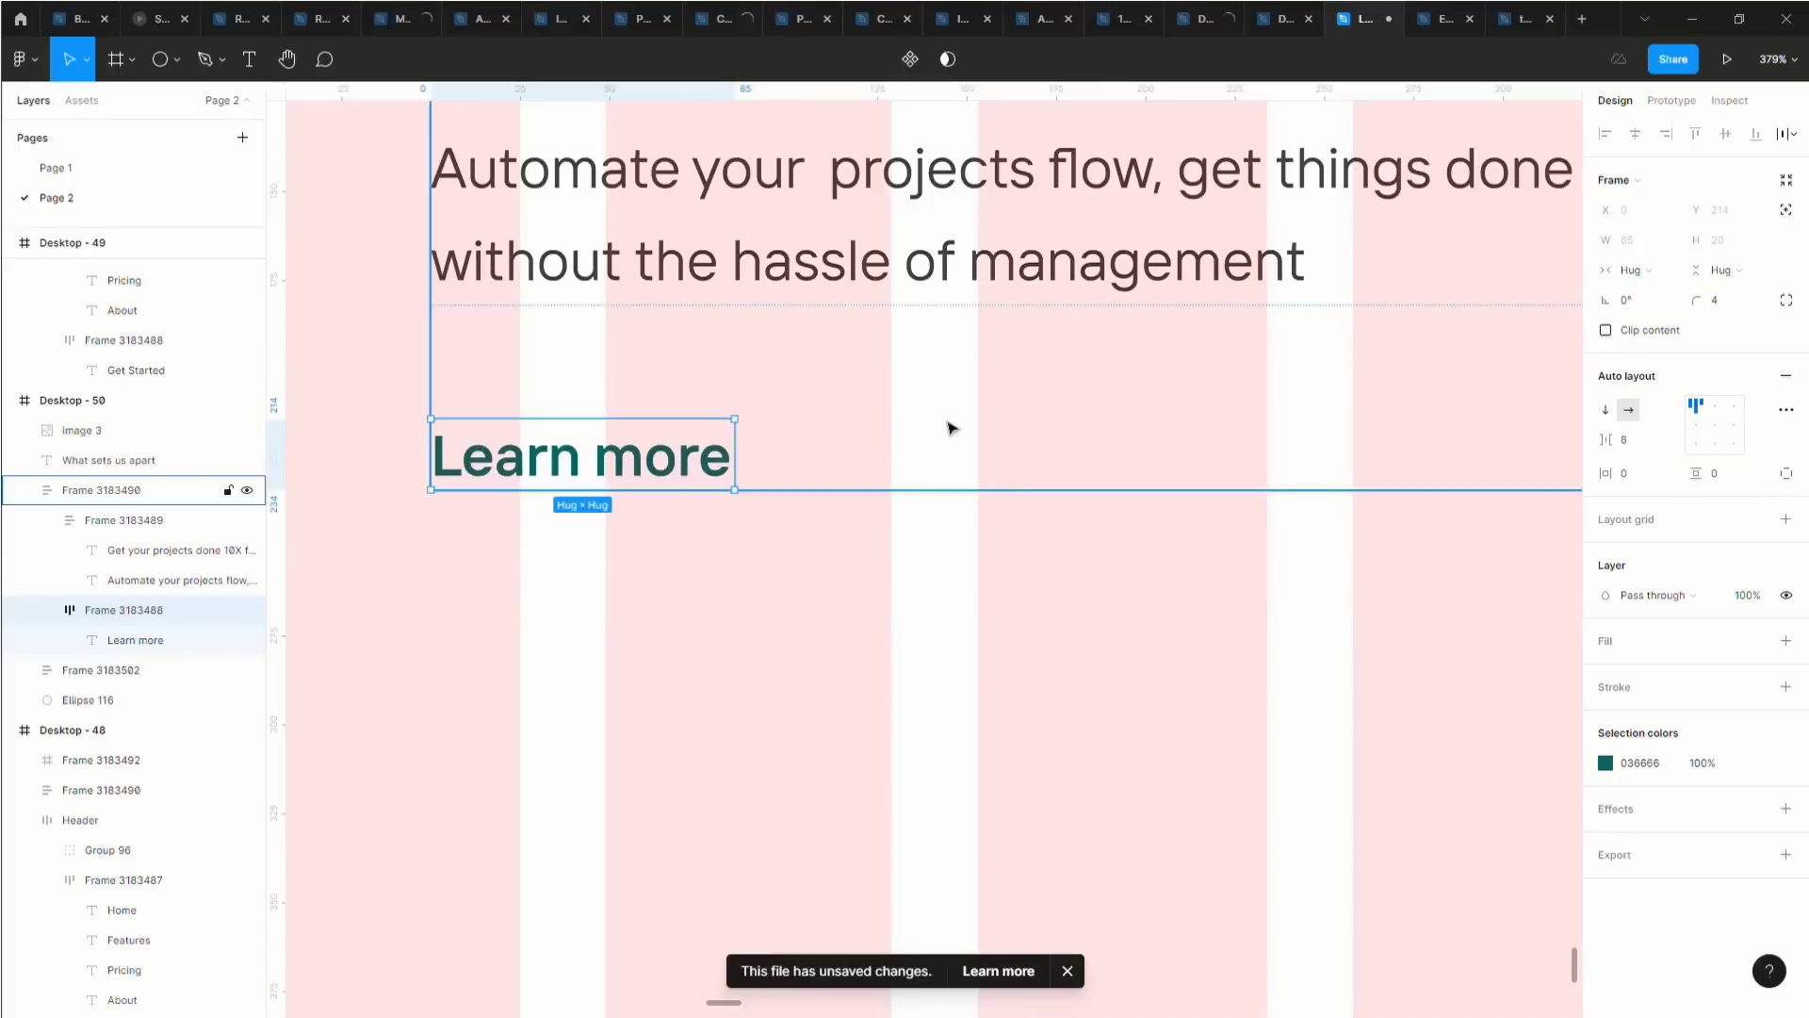
Set the "Get your projects done 10X faster" heading's font size to 32 and narrow its text box to about 342.
scroll(658, 455, down, 3)
scroll(791, 553, up, 3)
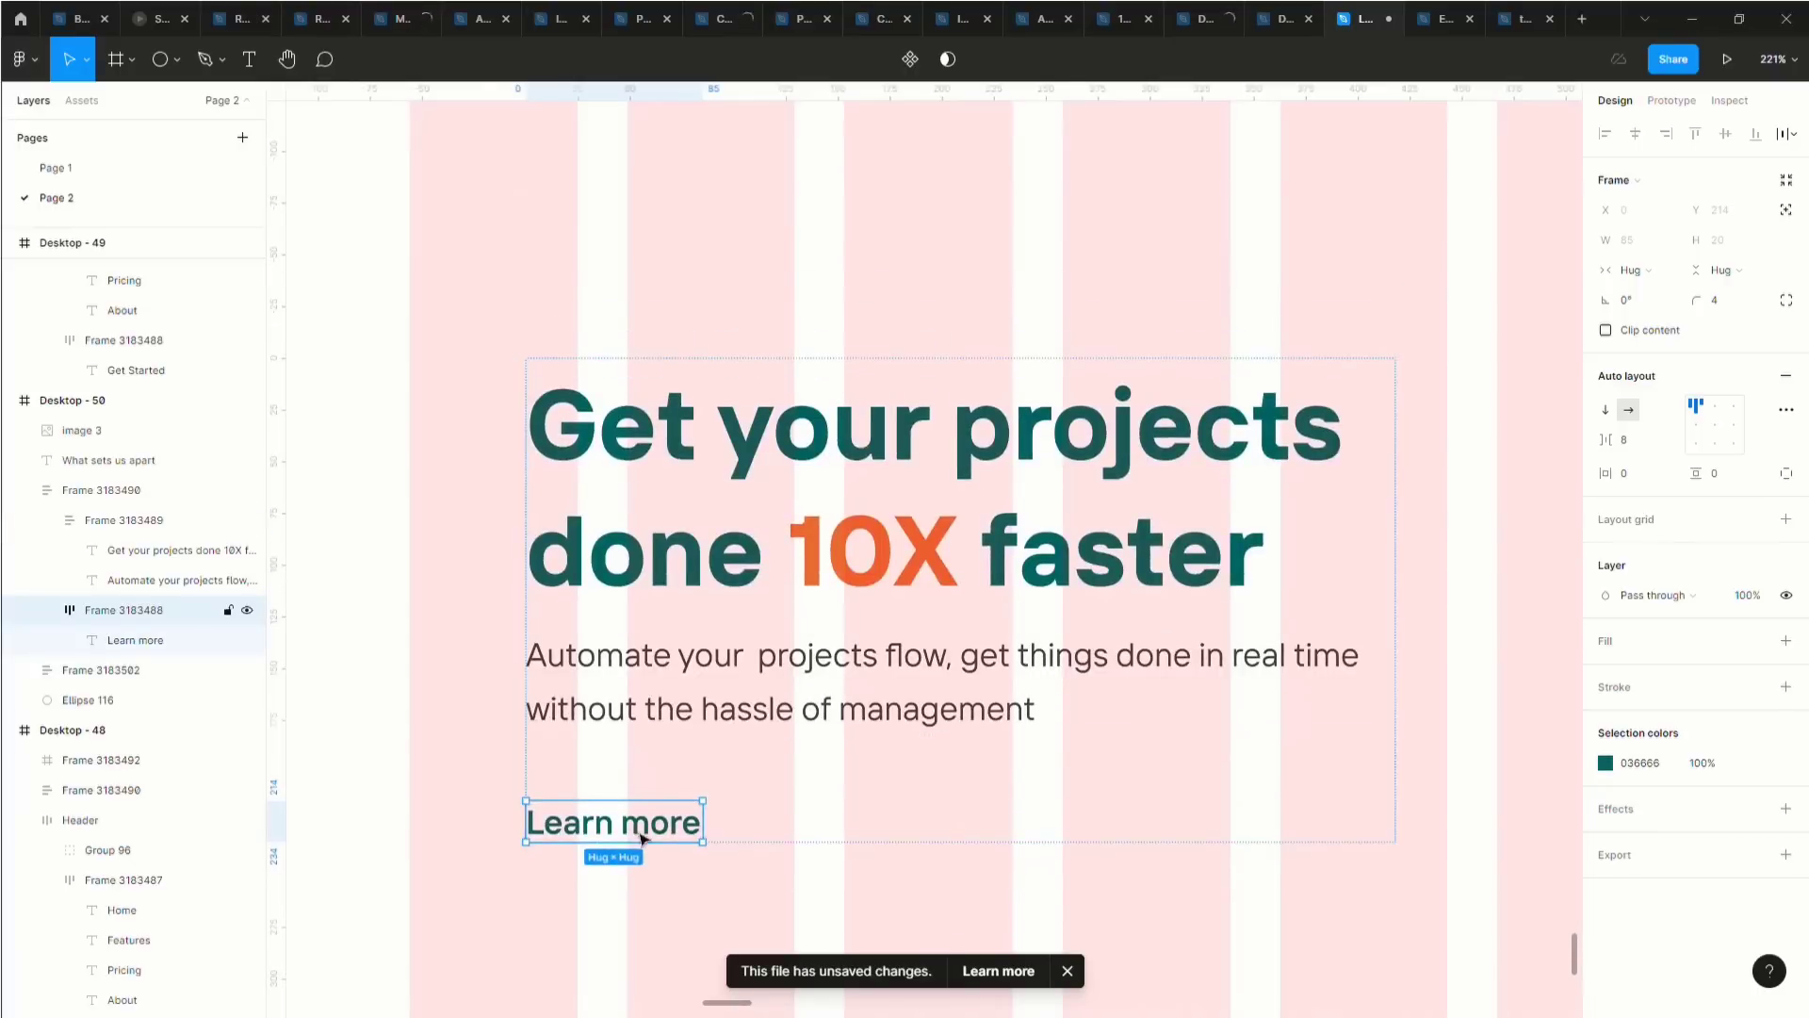
scroll(717, 641, down, 2)
click(803, 415)
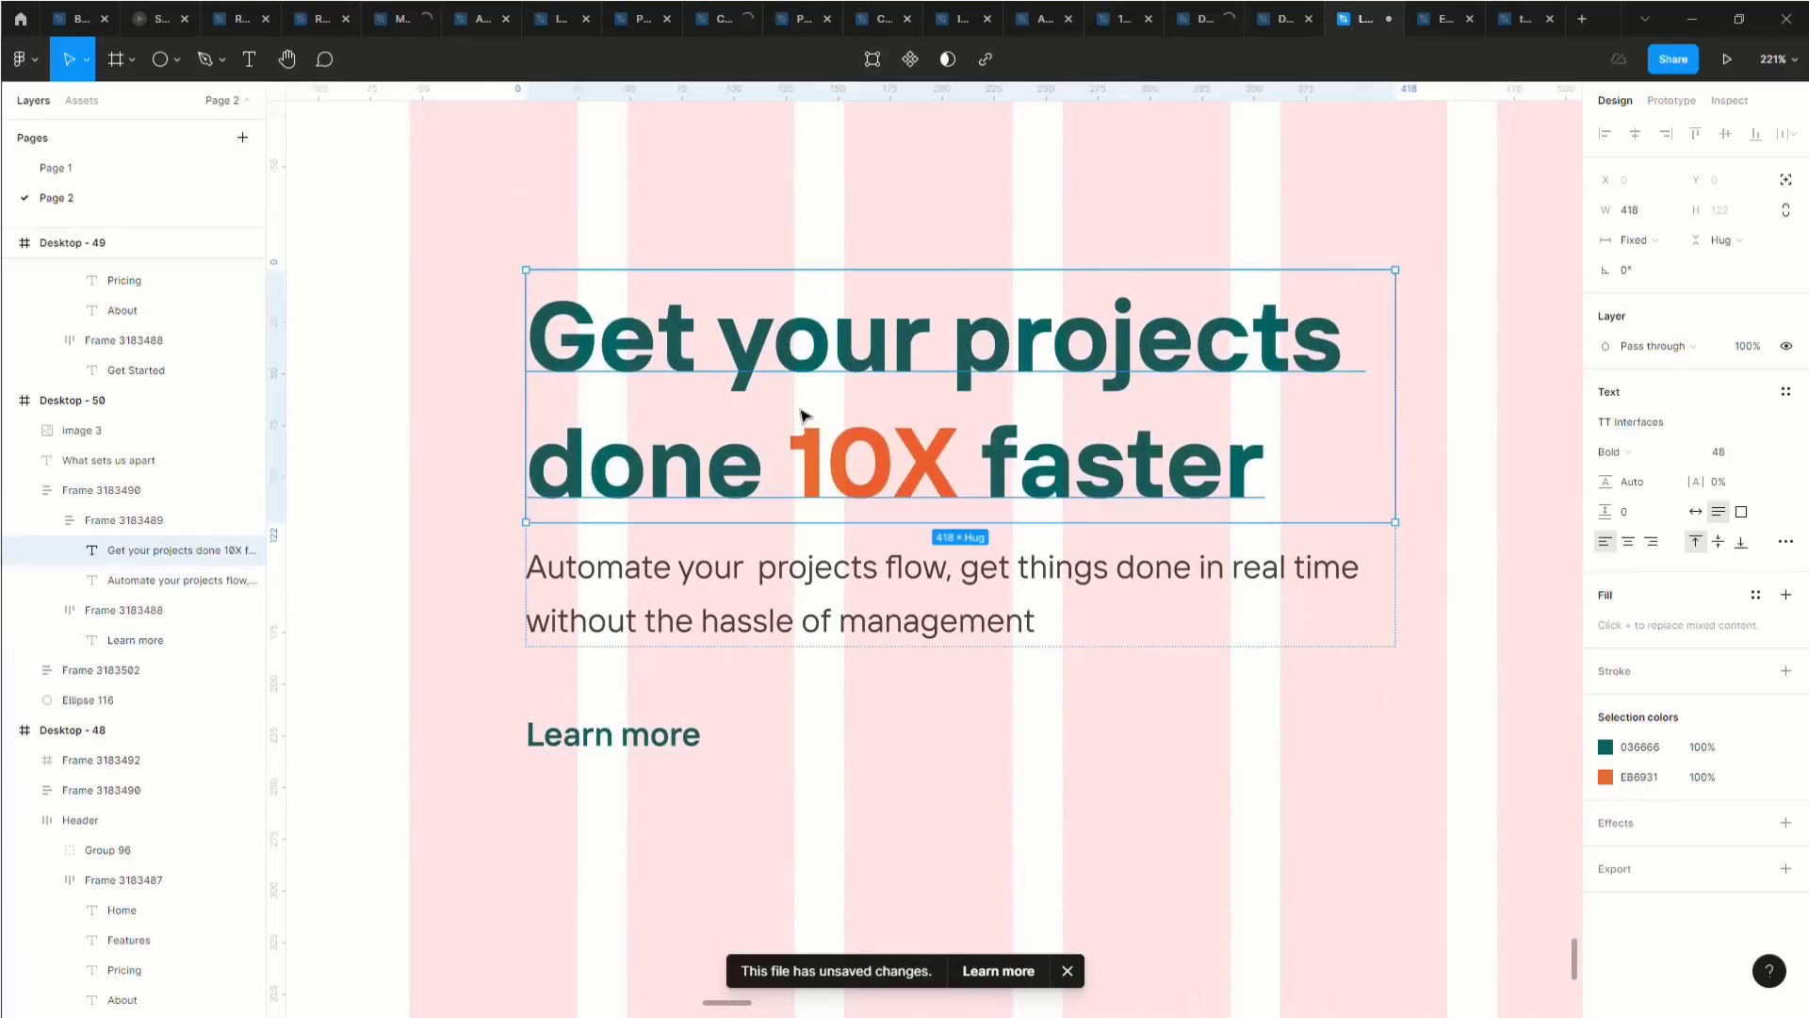
click(1720, 453)
text(32)
key(Return)
drag(1411, 369, 1250, 408)
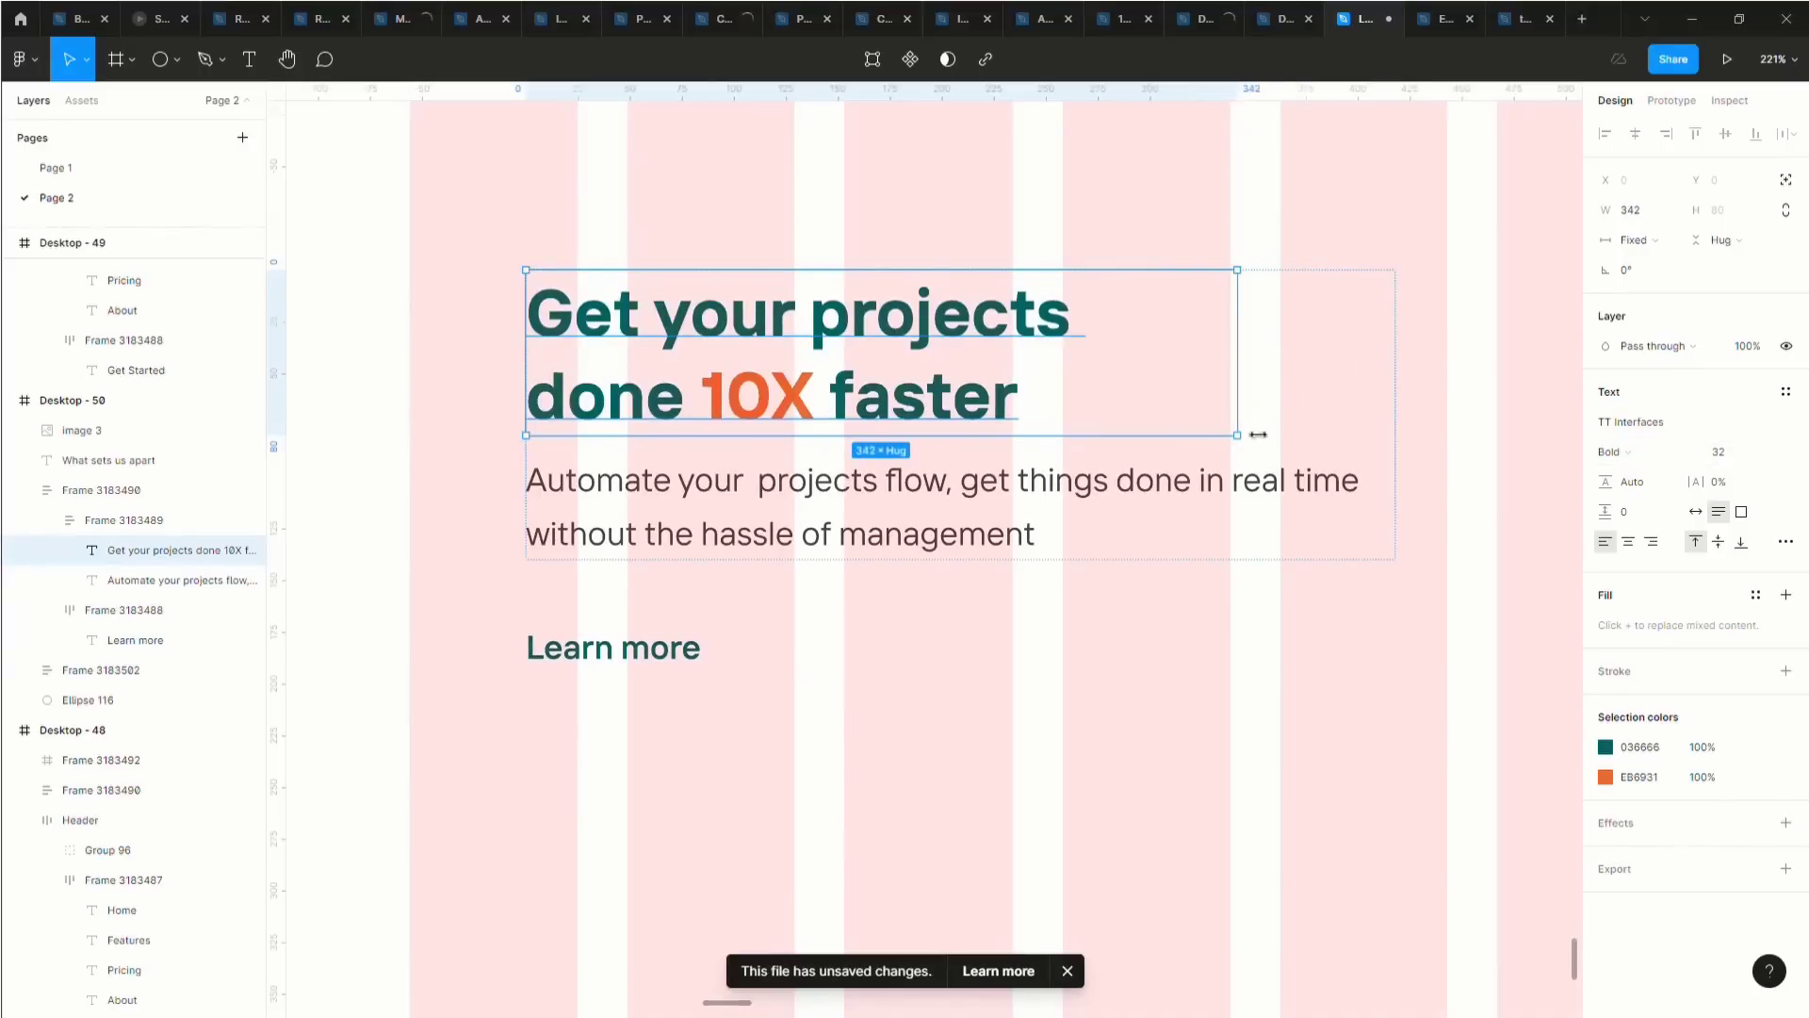
Replace the heading text above the paragraph in Desktop - 50 with "Manage your schedule seamlessly".
scroll(1304, 622, down, 5)
scroll(1373, 711, right, 3)
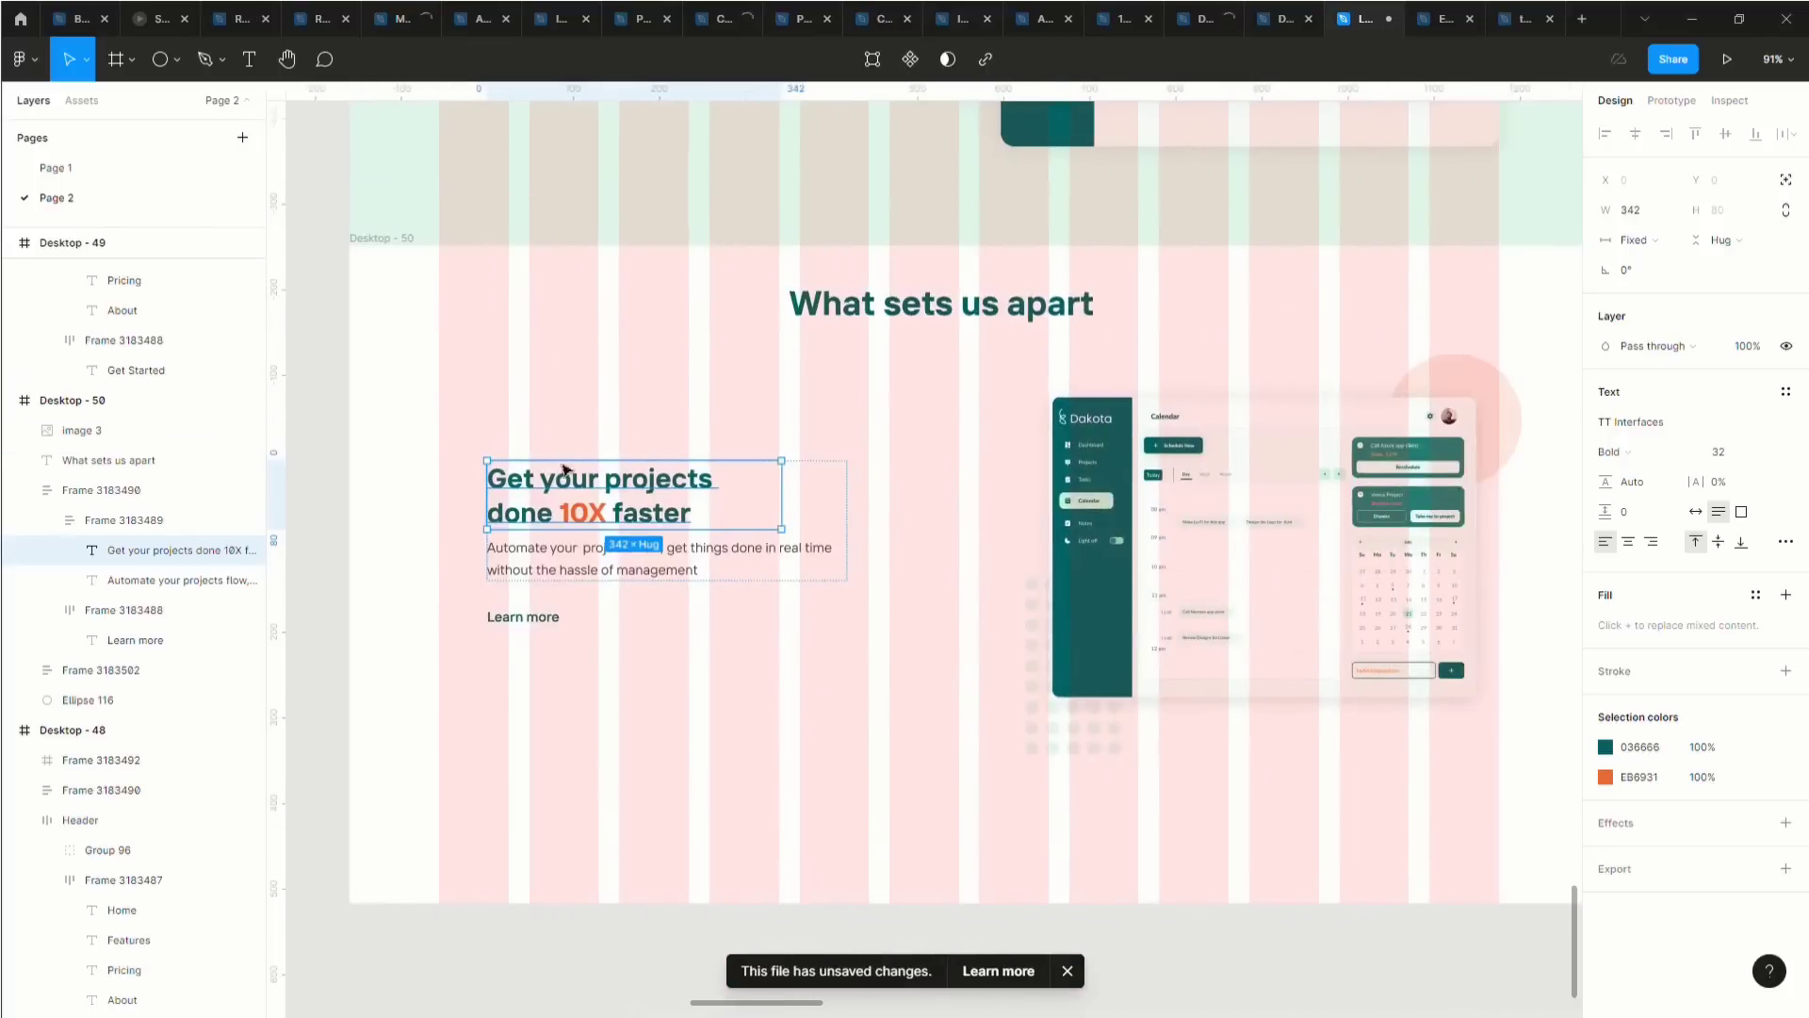
key(Return)
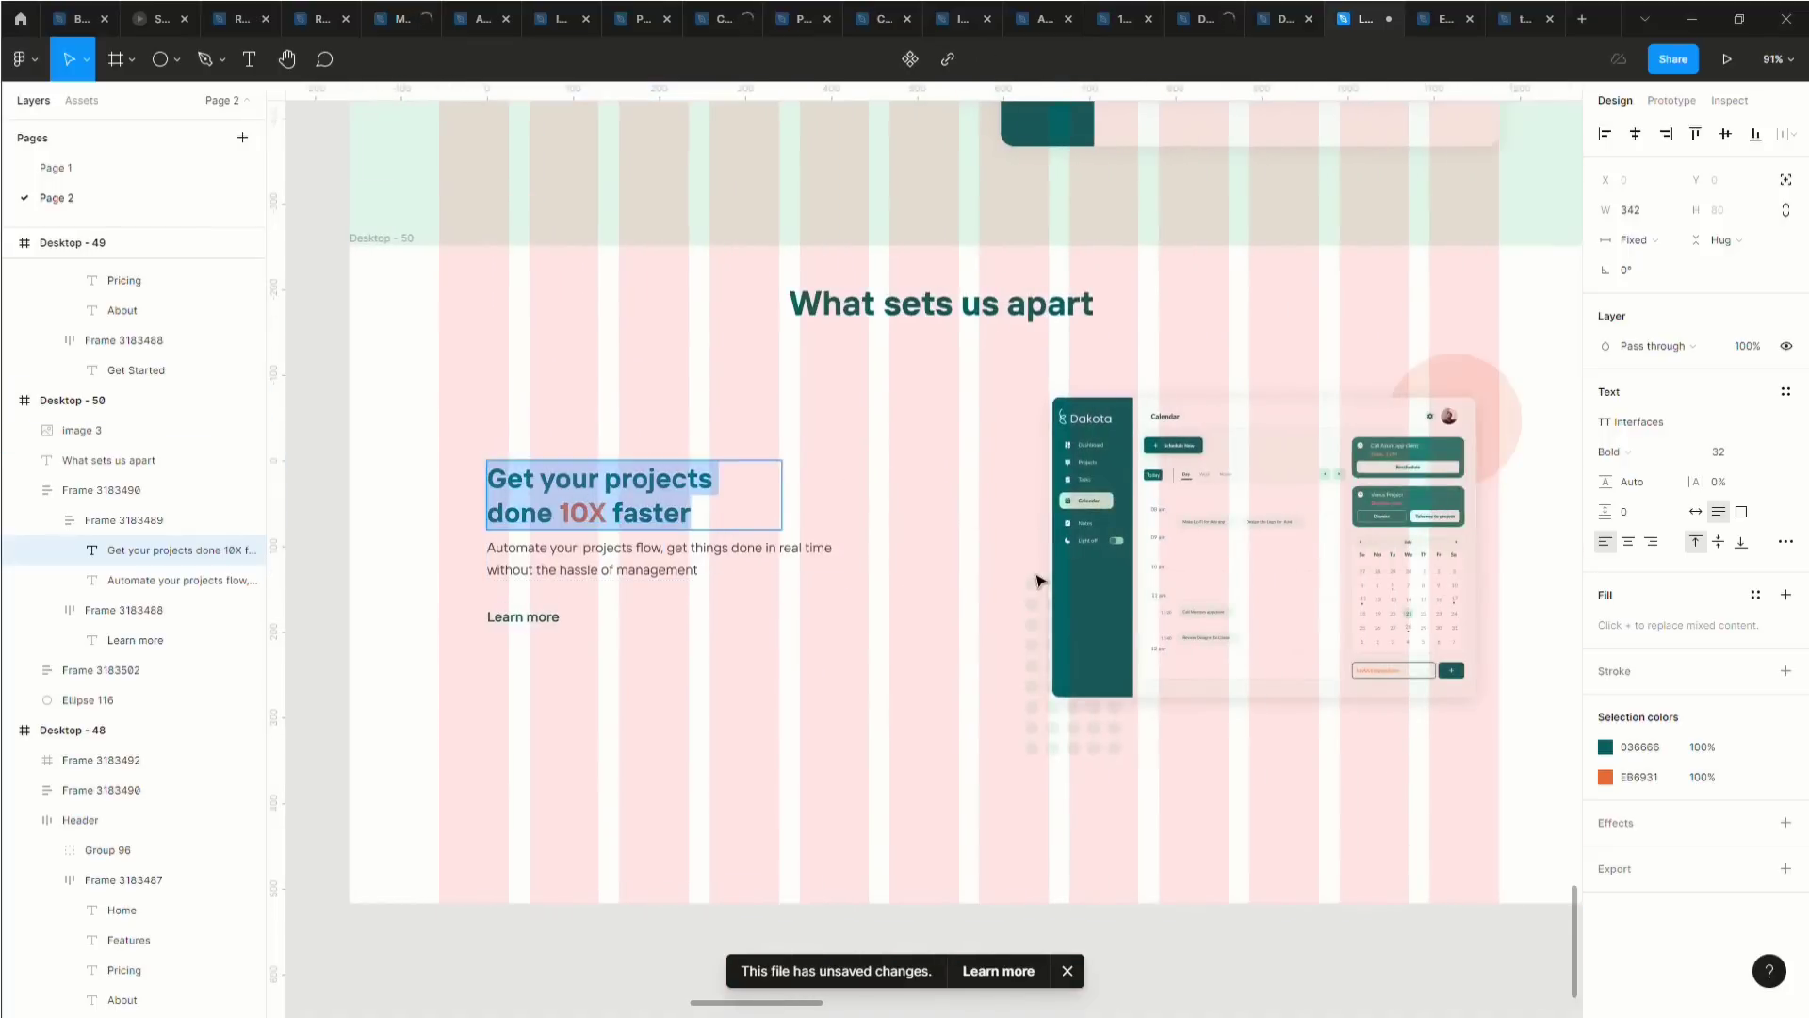
text(Ma)
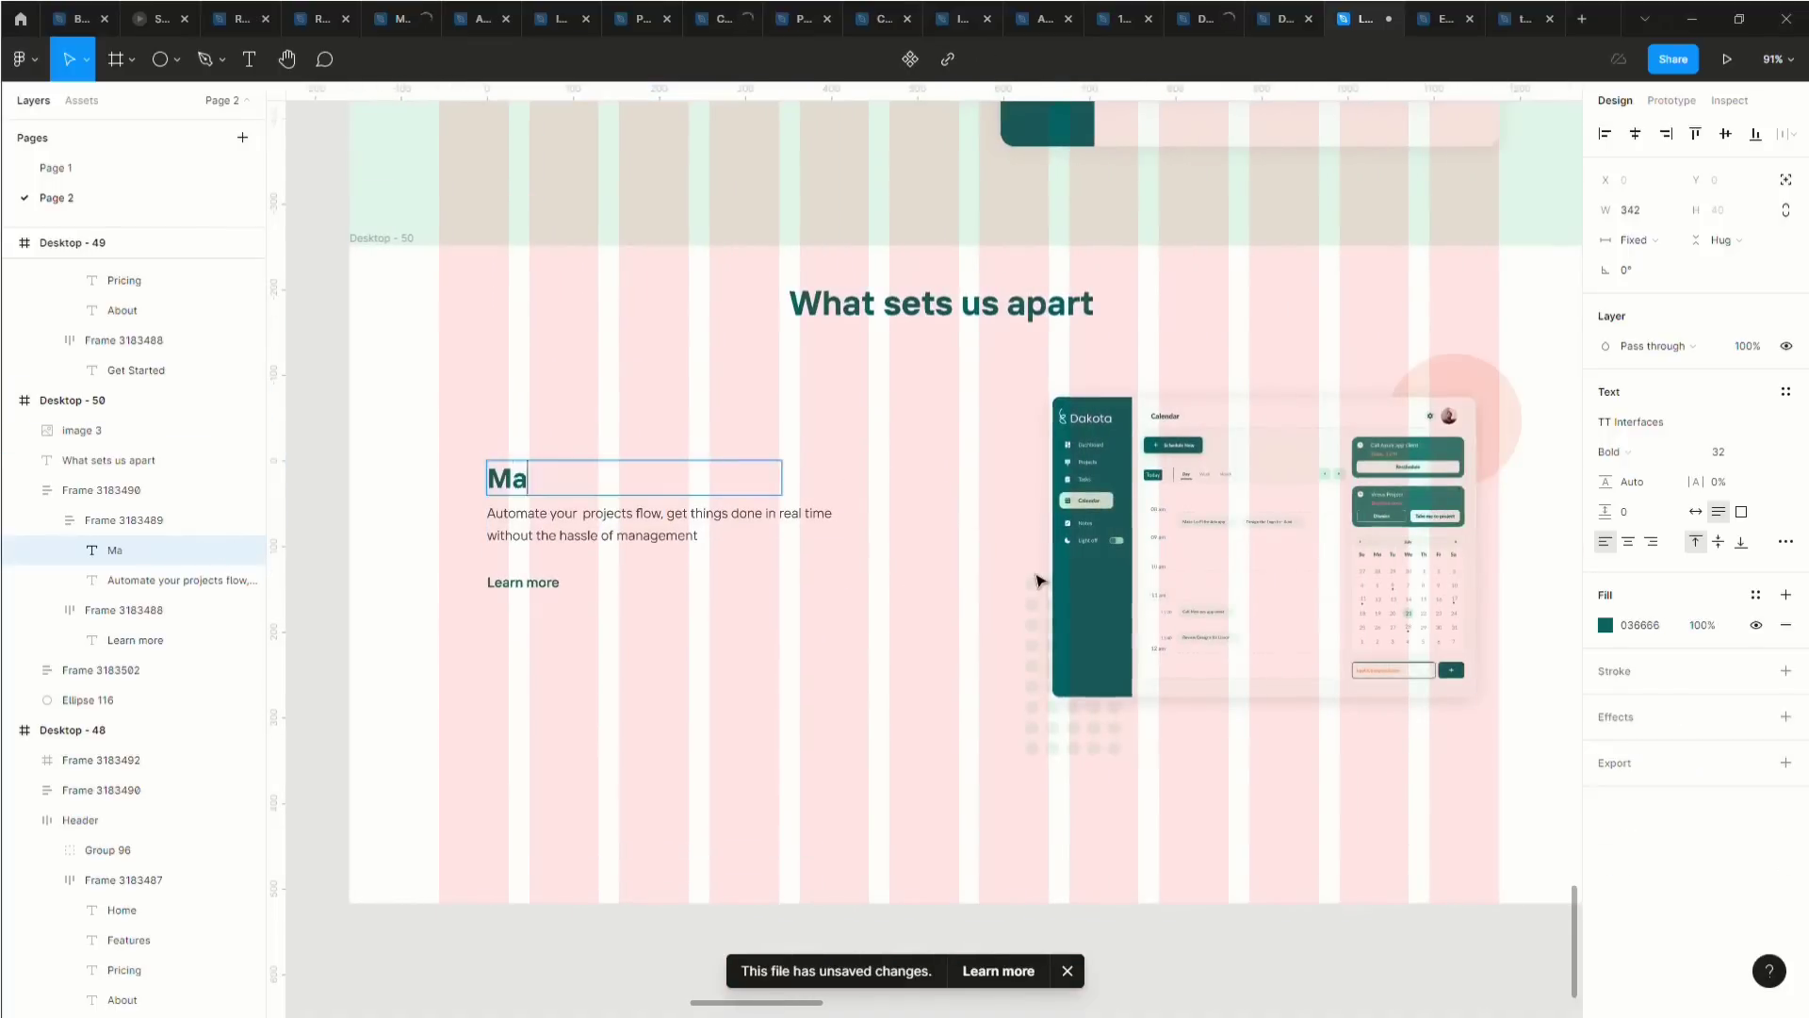
text(nage youi s)
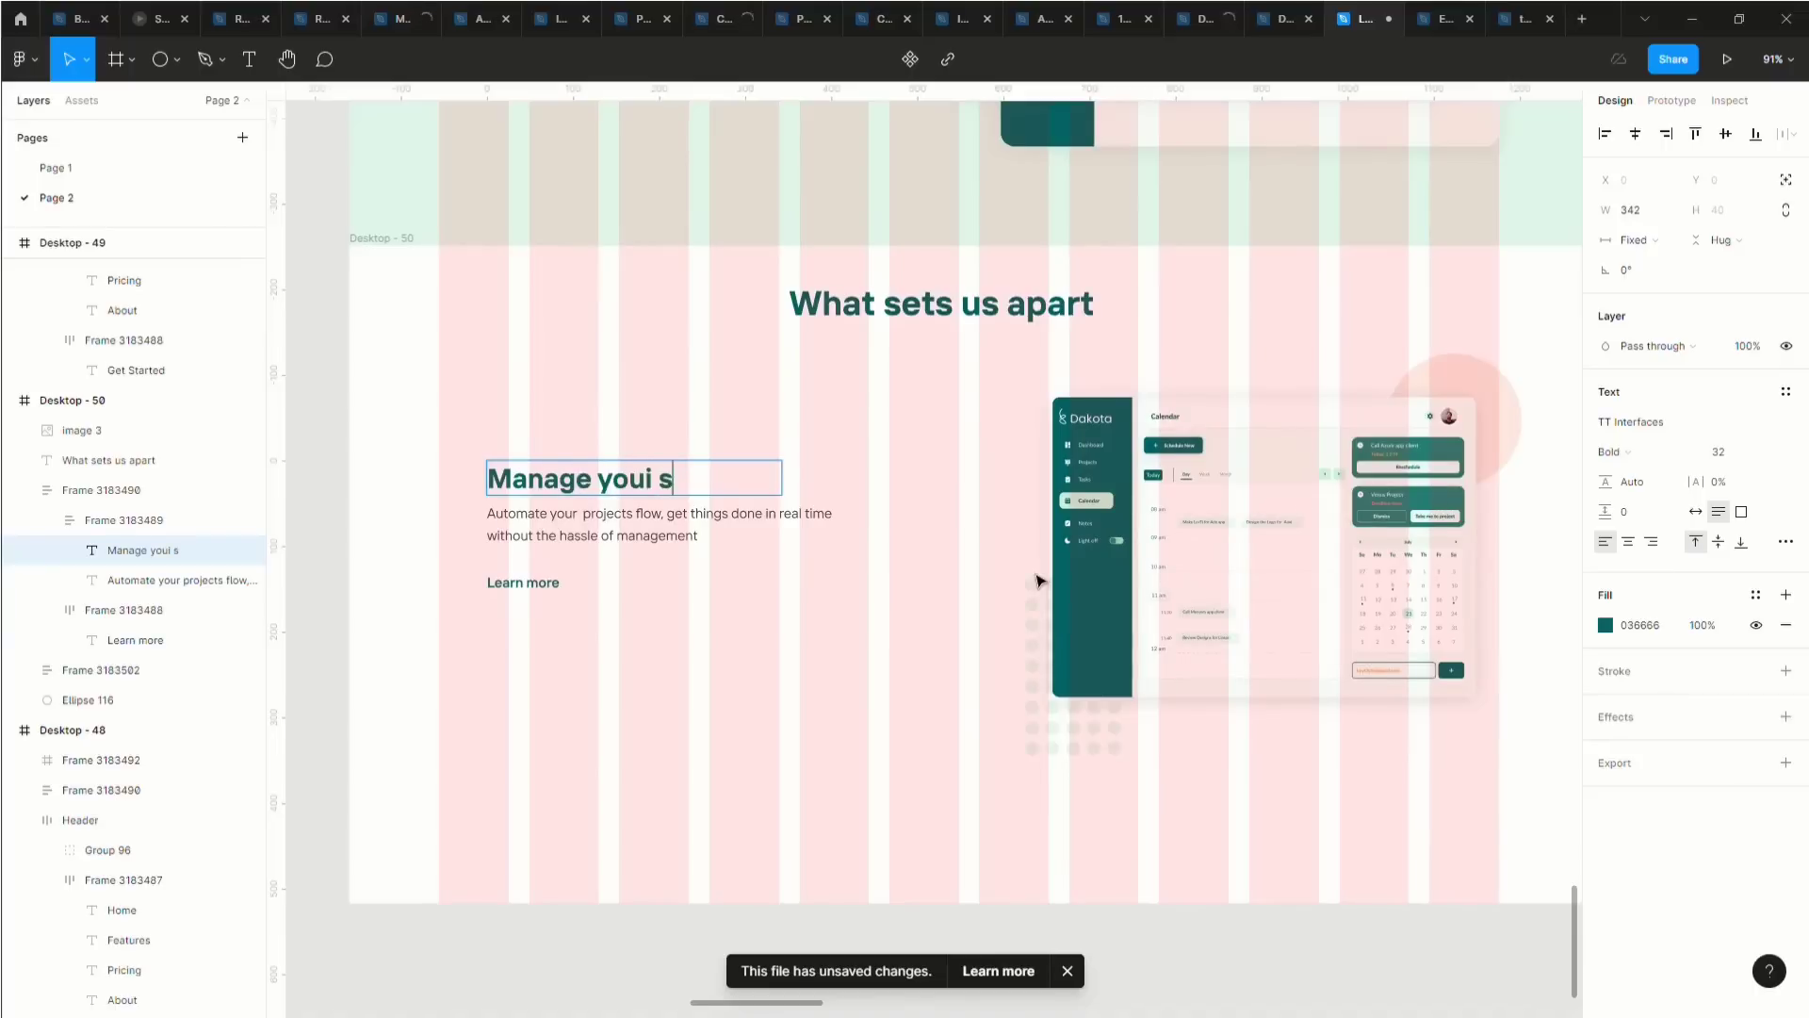
text(chdedule)
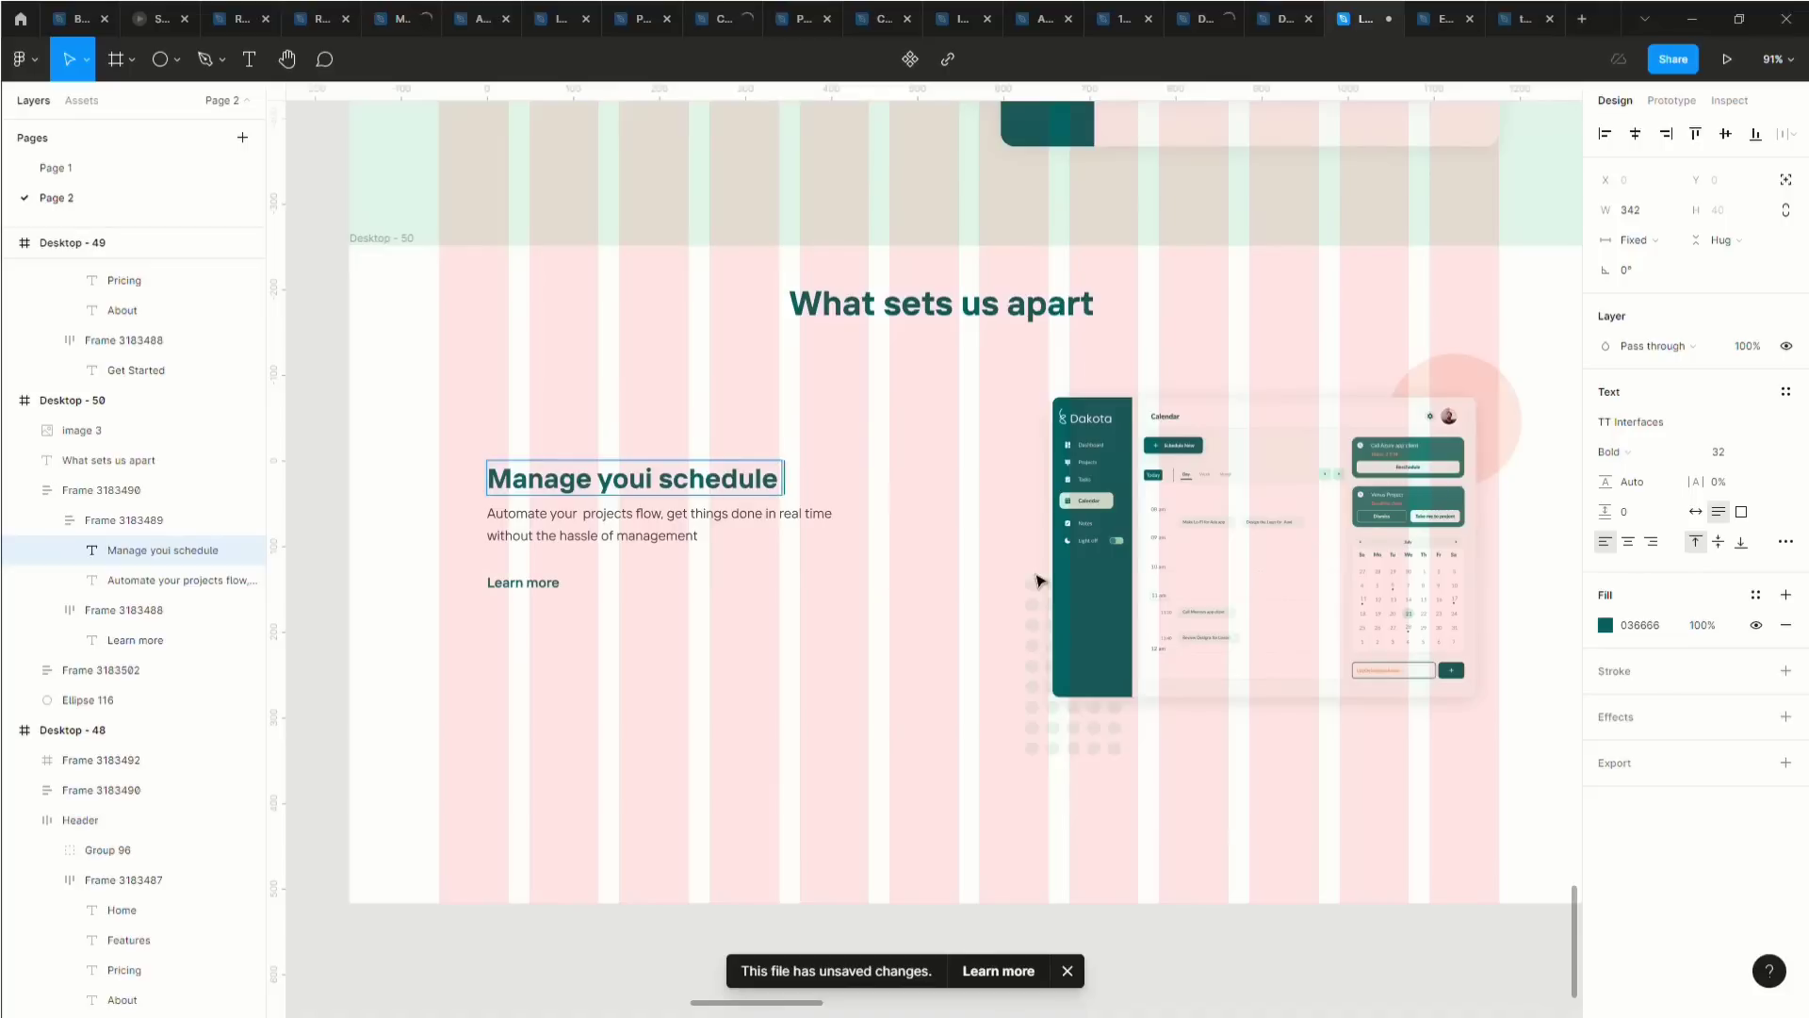
text( s)
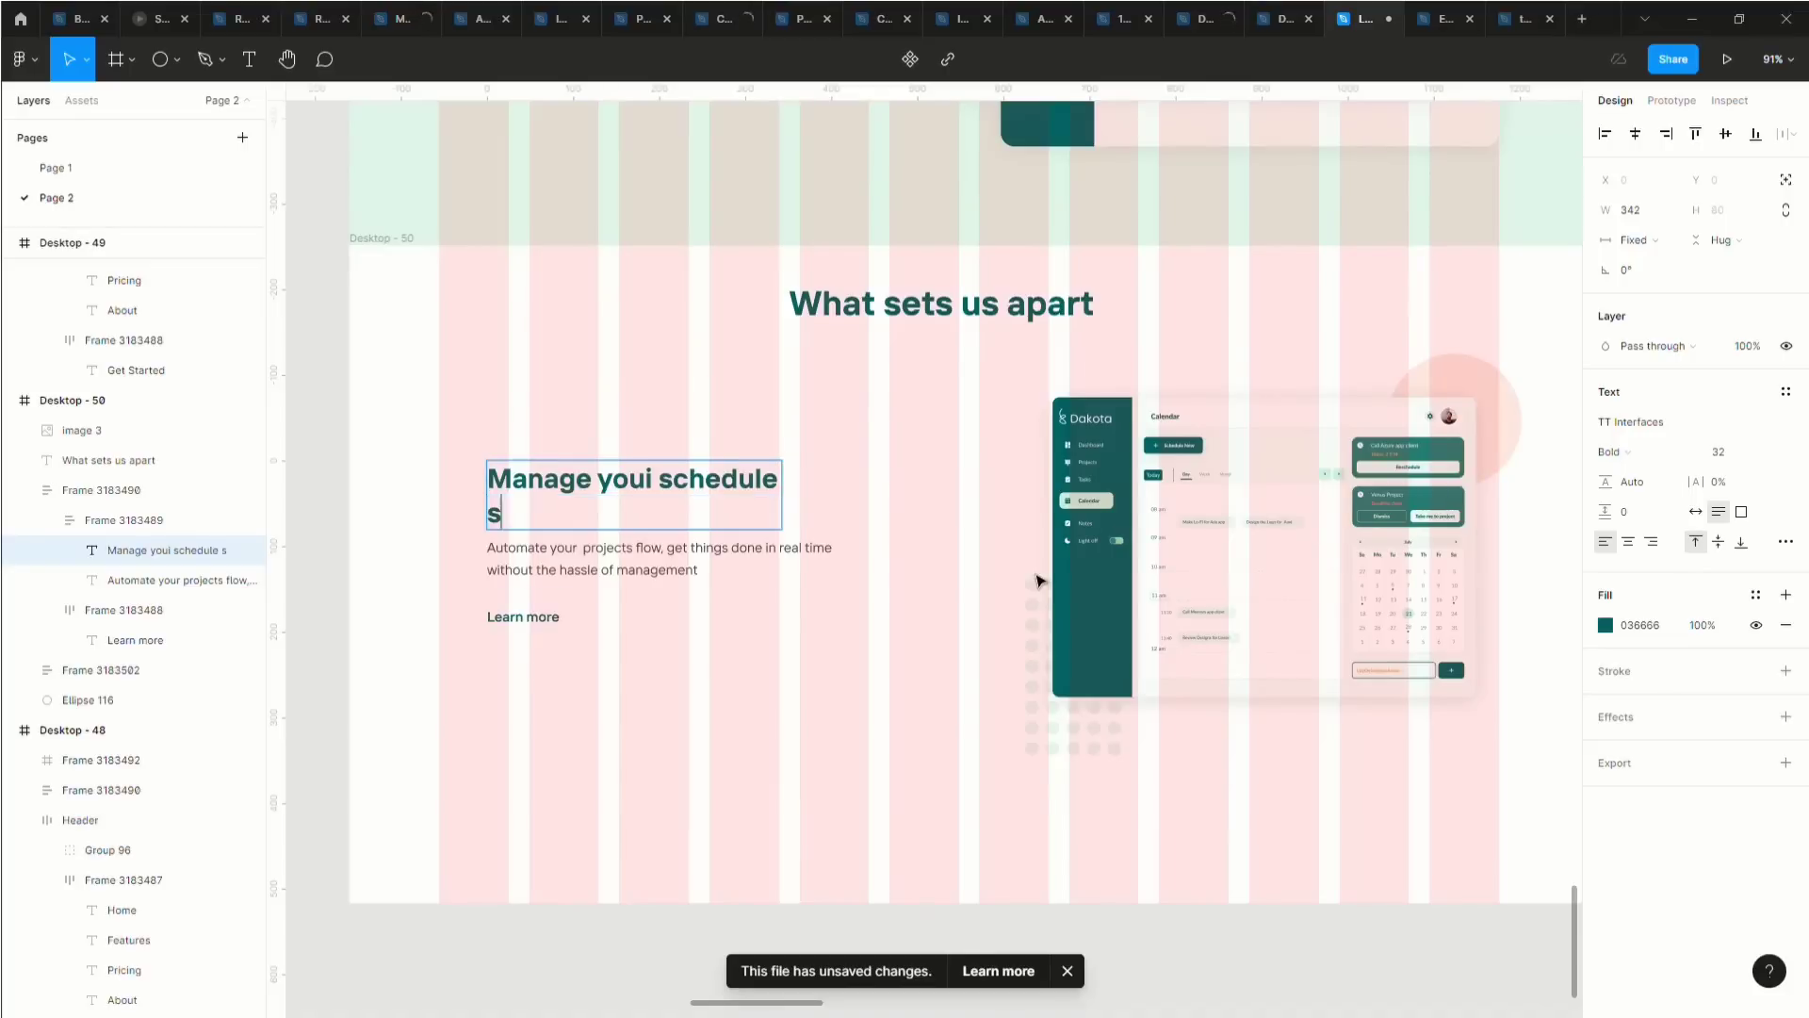
text(eamlessly)
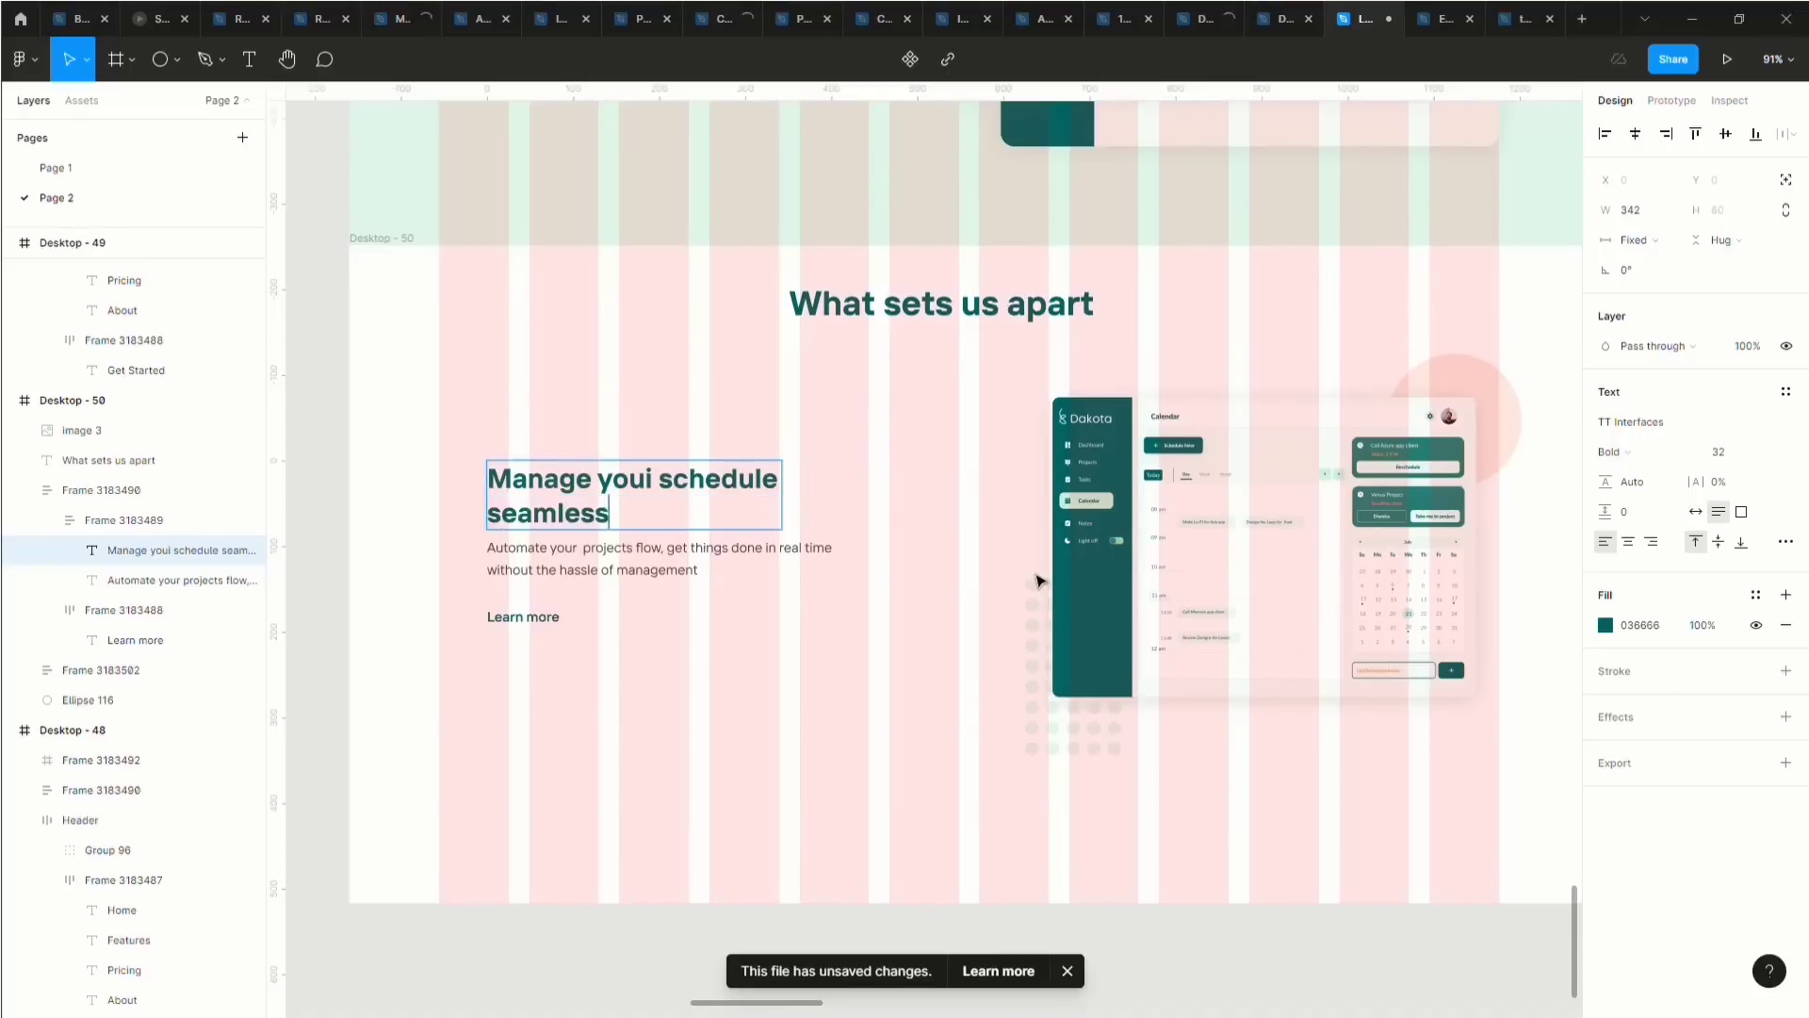
click(659, 480)
key(BackSpace)
key(BackSpace)
text(r)
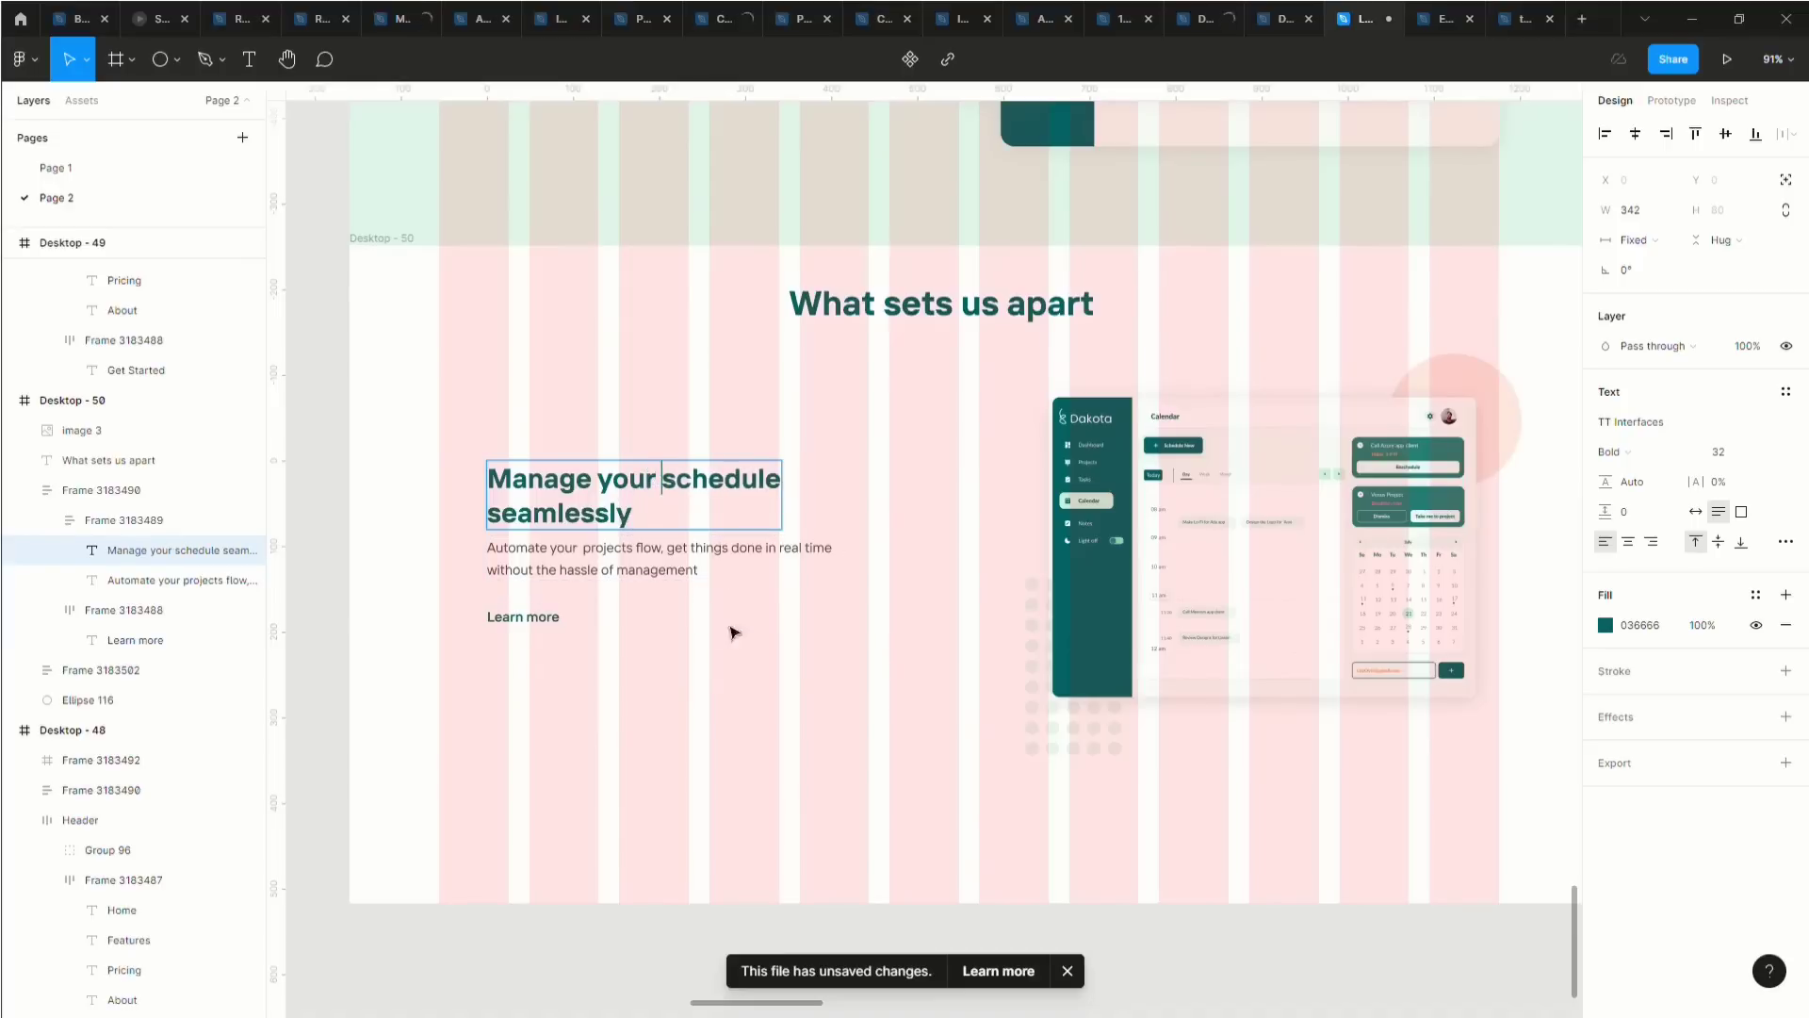
click(603, 577)
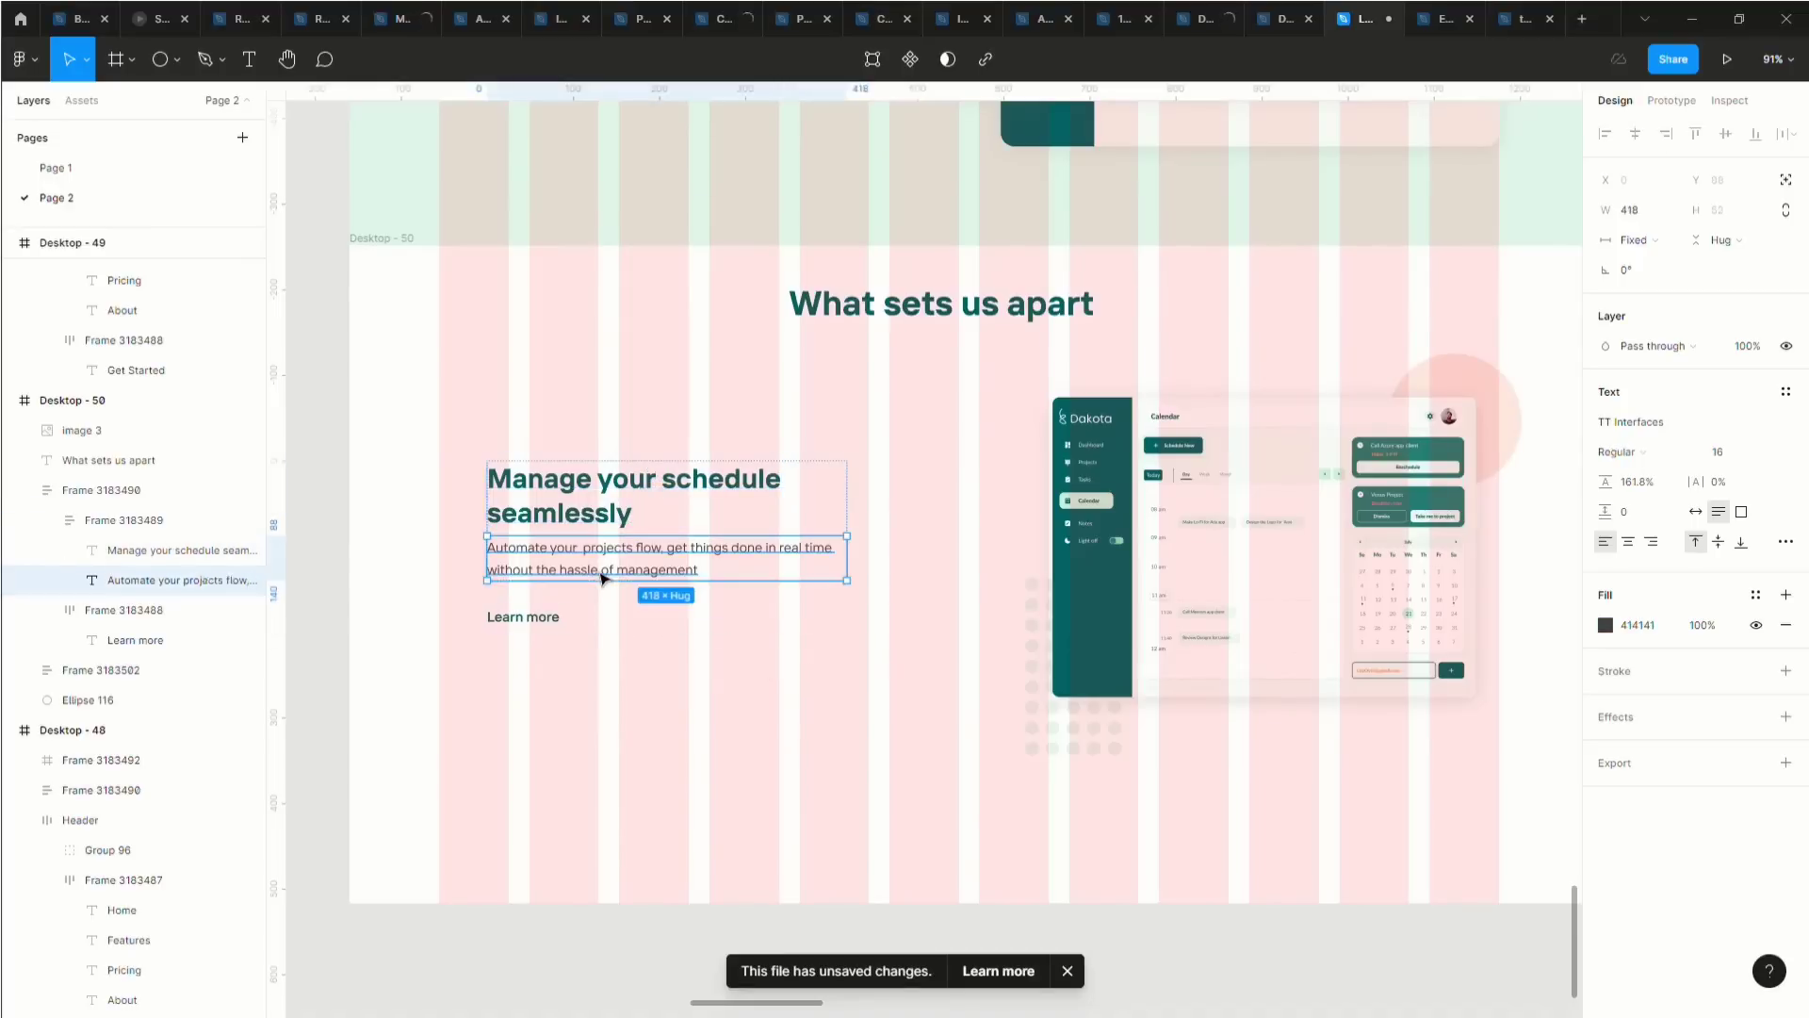
click(743, 659)
click(535, 622)
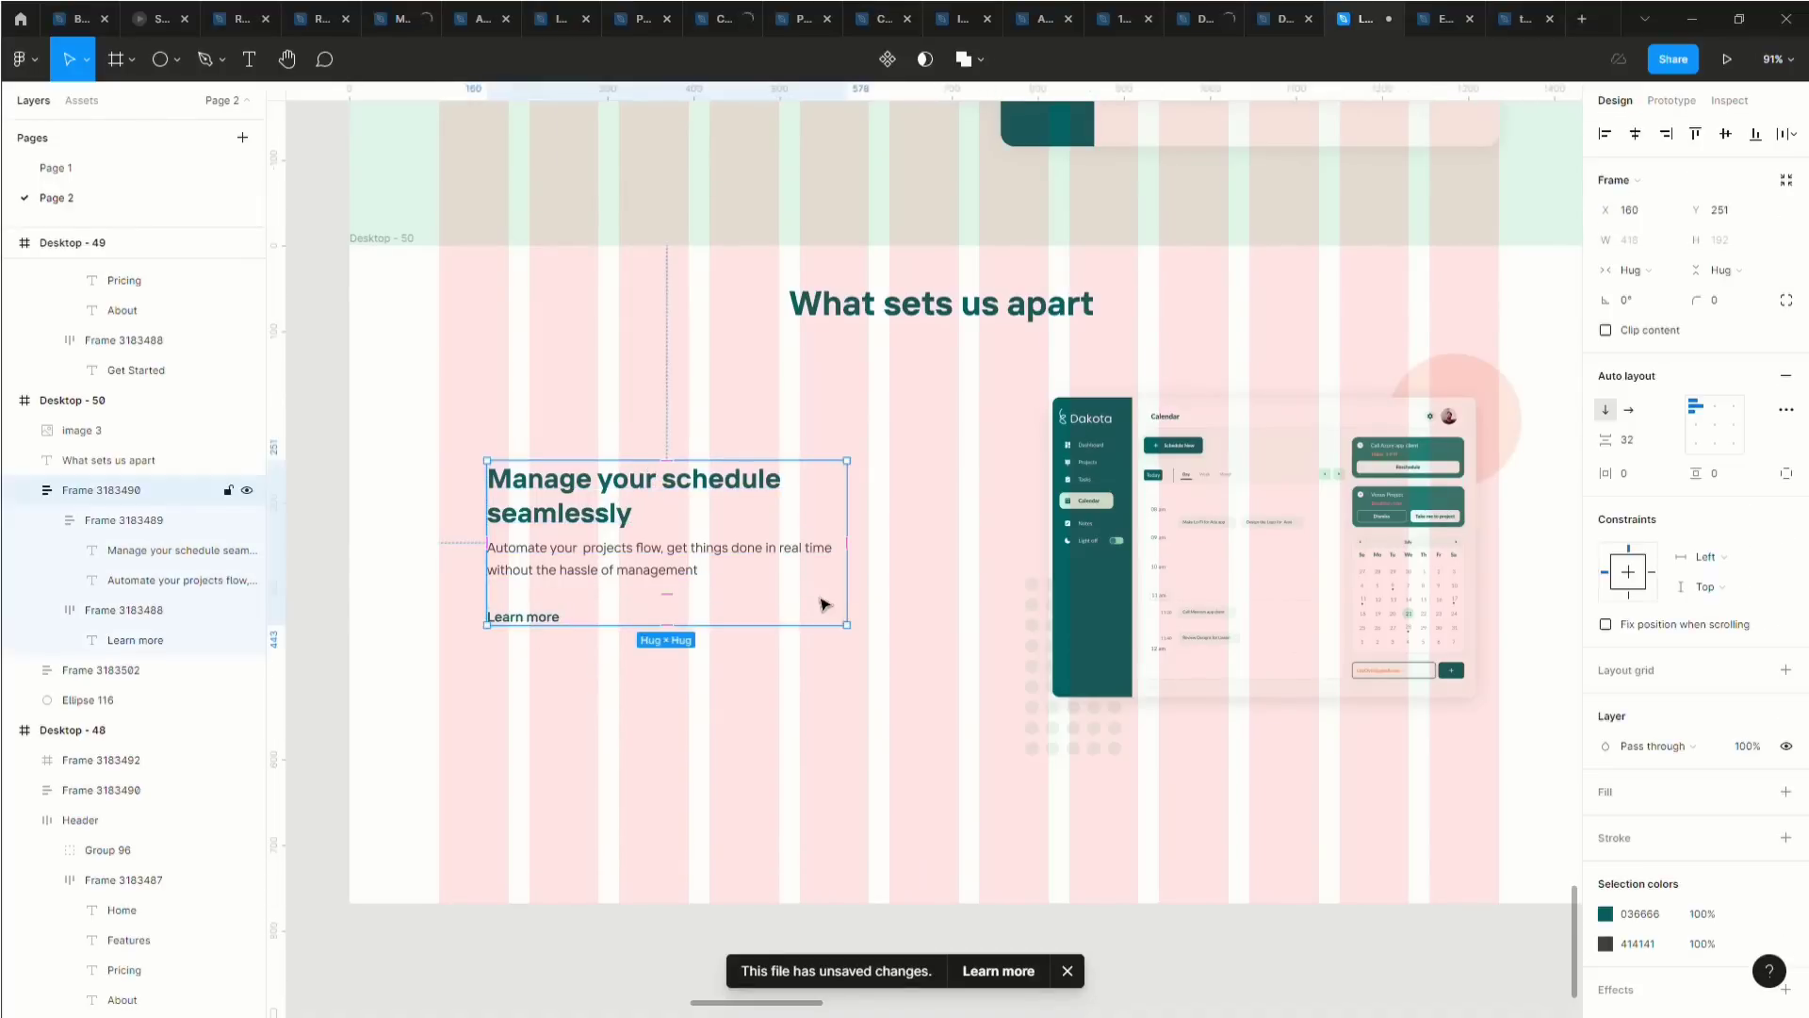
scroll(825, 604, down, 5)
click(860, 543)
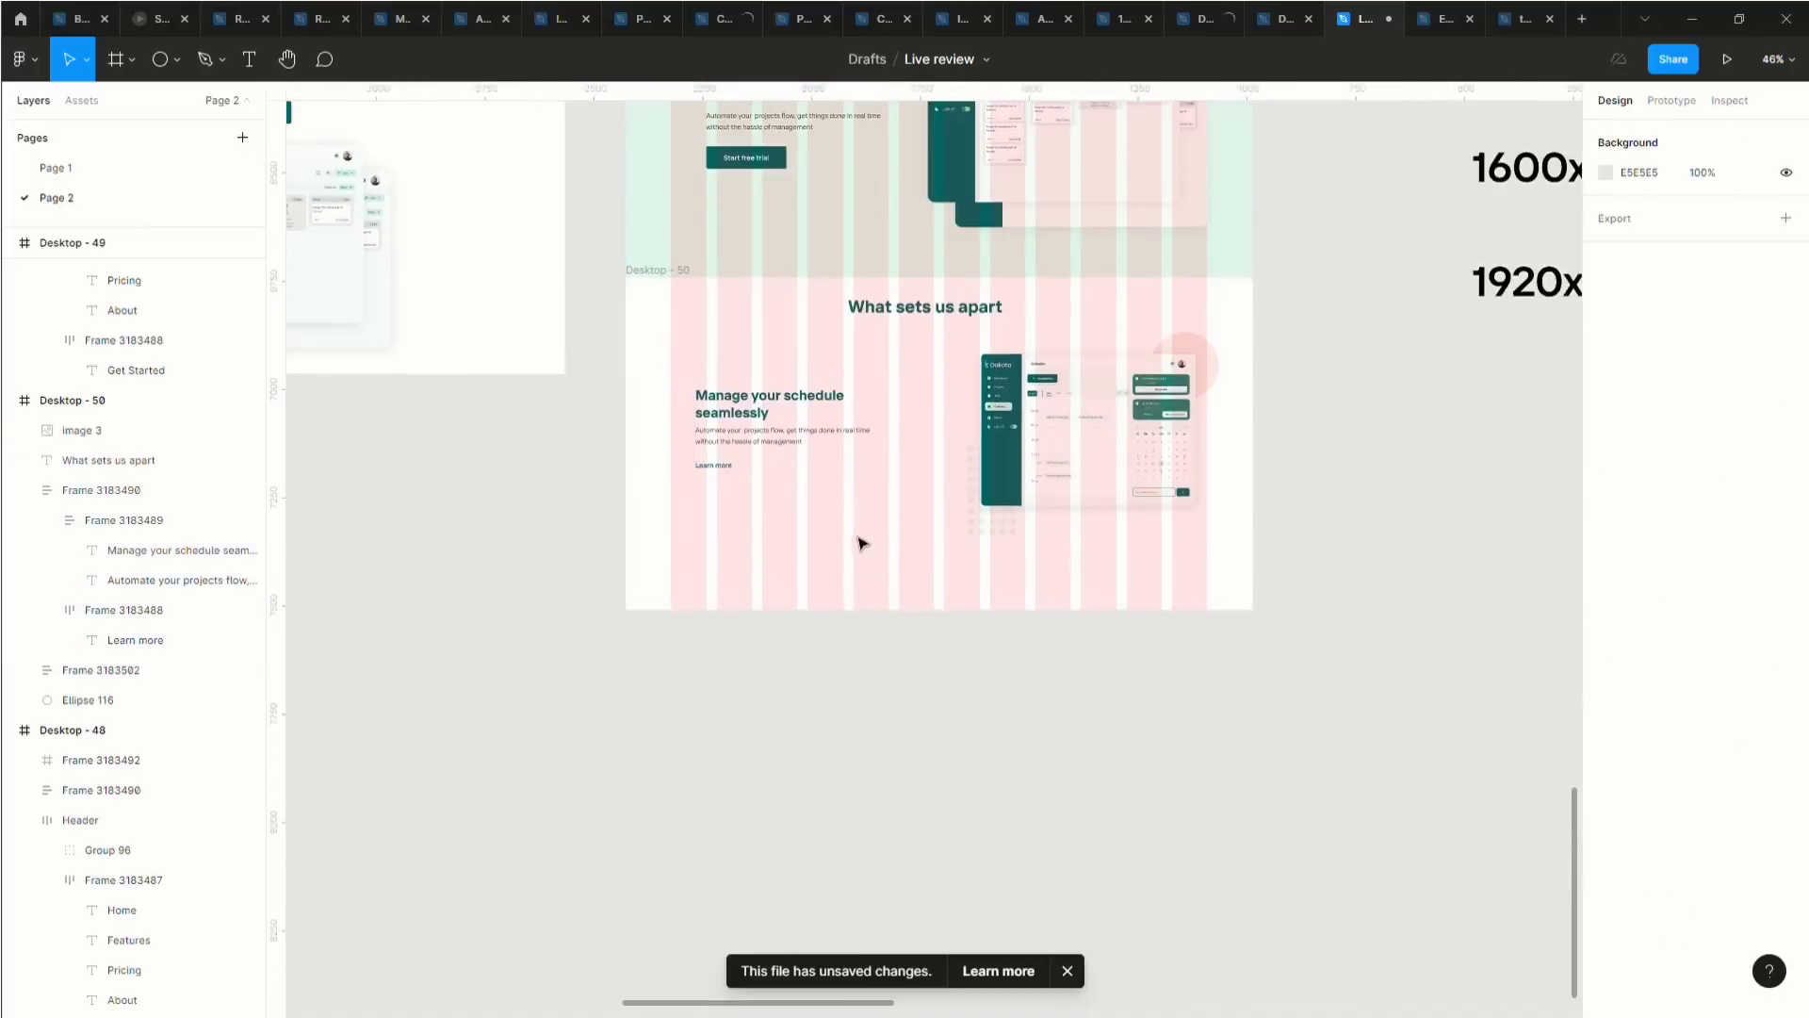
Reduce the height of the Desktop - 50 frame to 720 in decrements of 16.
click(673, 279)
click(1745, 244)
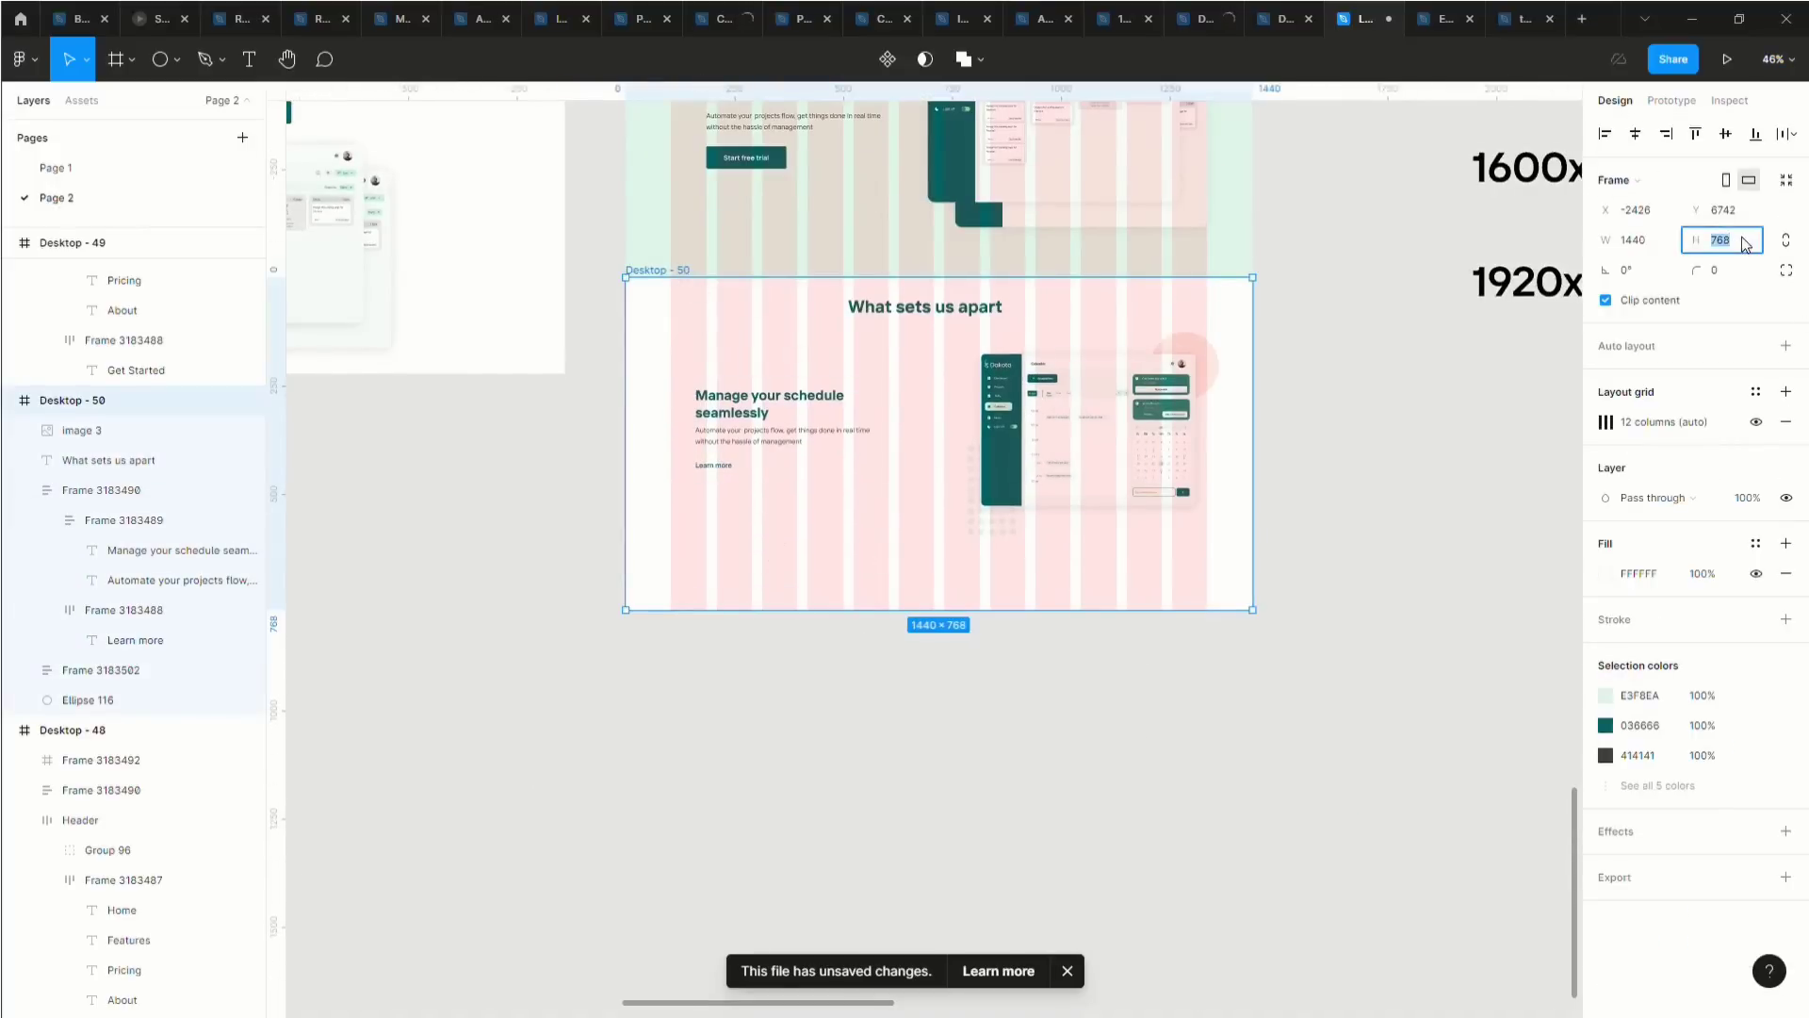
click(1745, 243)
key(Return)
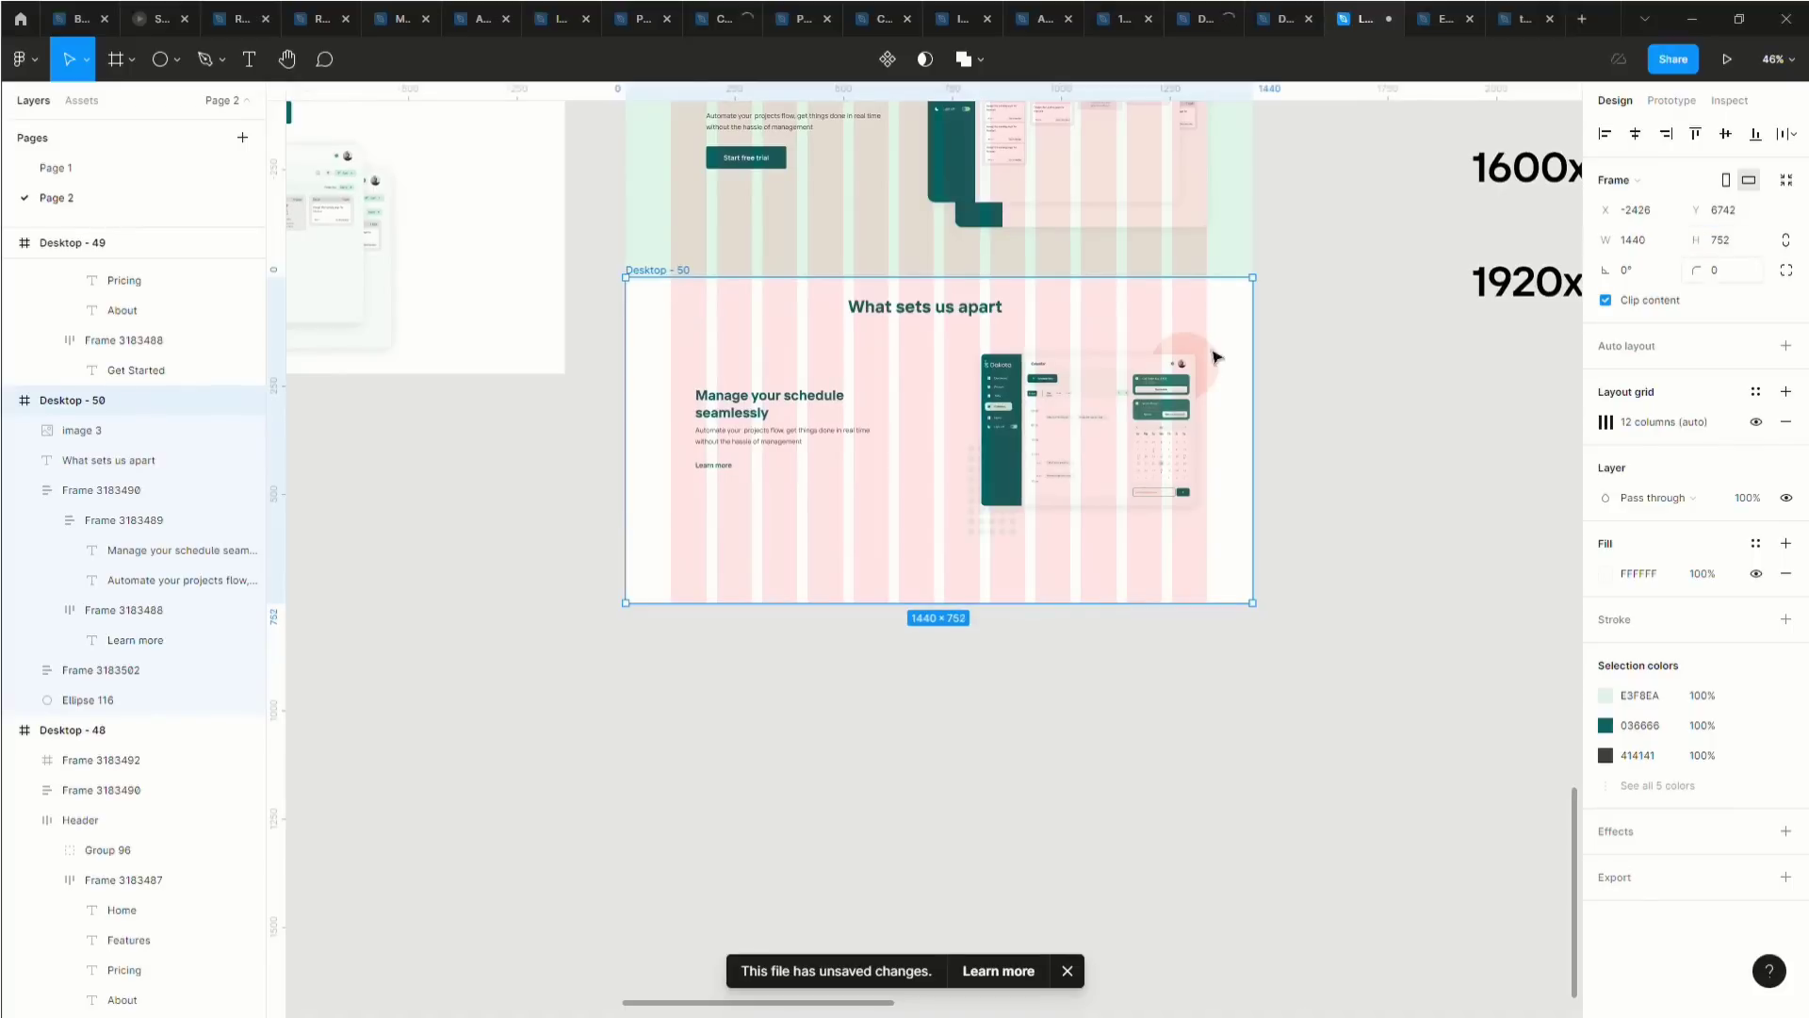
click(1739, 247)
key(Return)
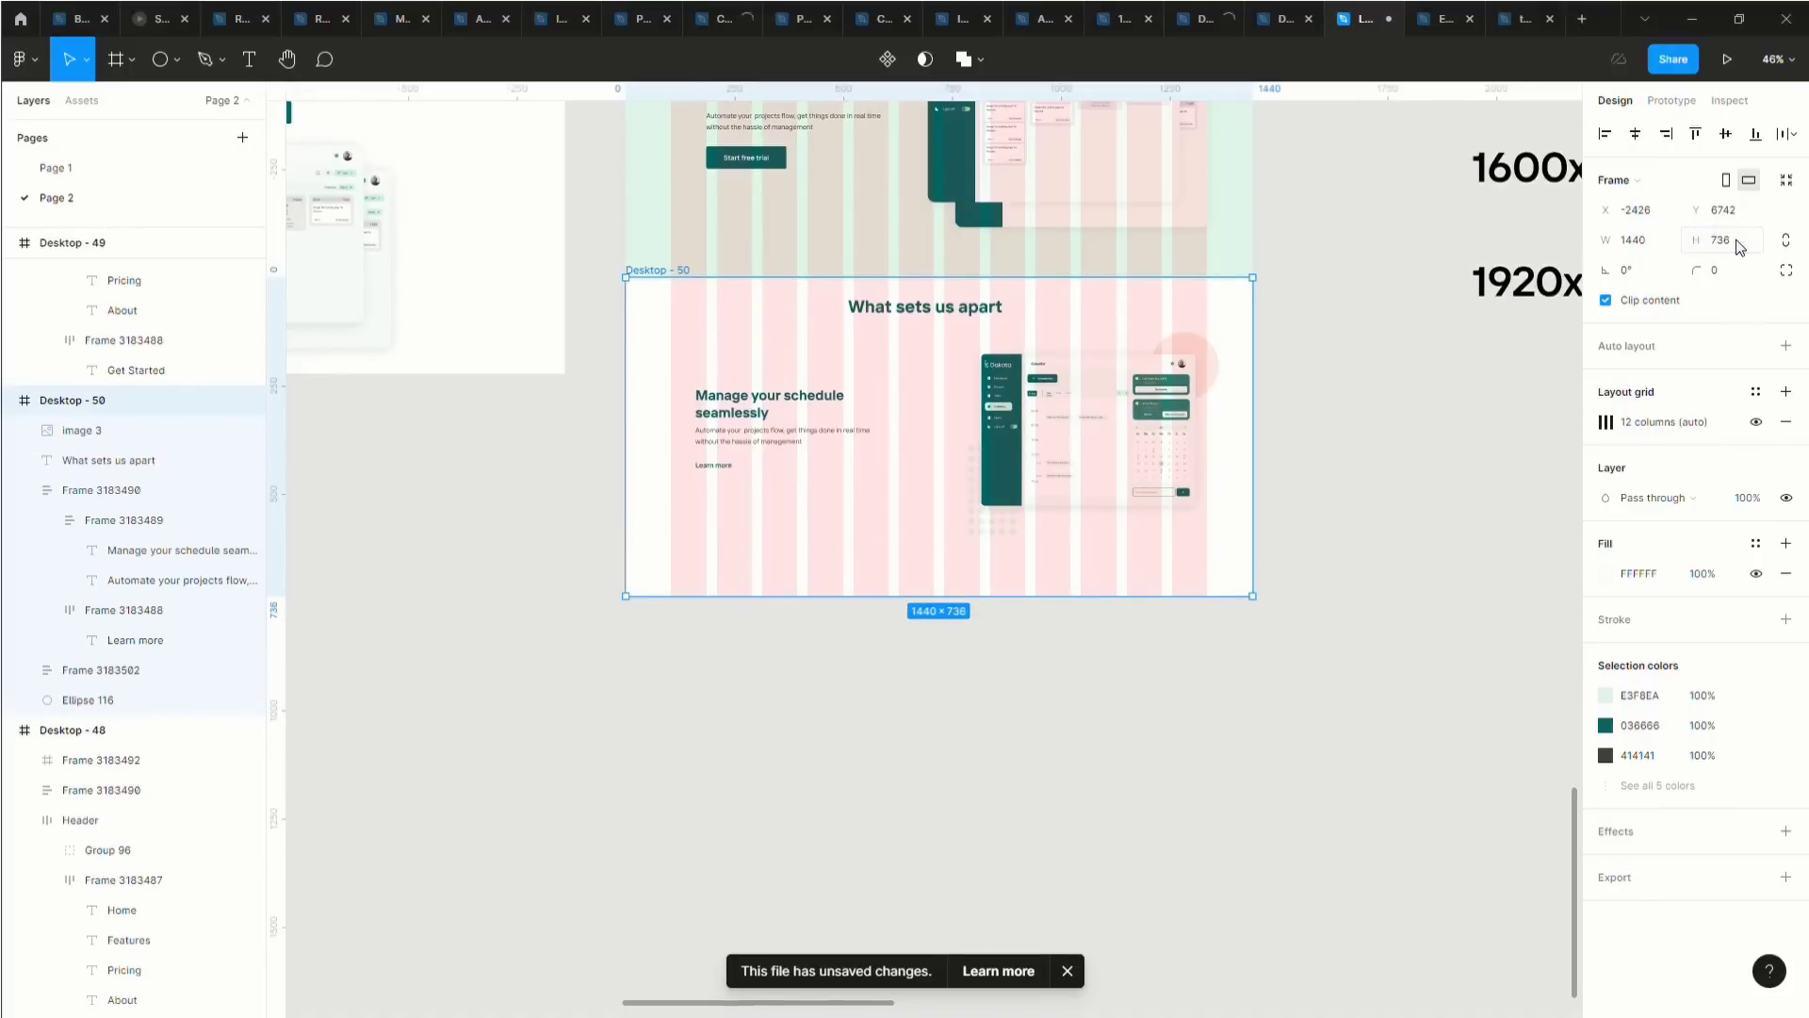
click(1740, 247)
click(1739, 247)
key(Return)
Set the height of the Desktop - 50 frame to 704.
click(1740, 247)
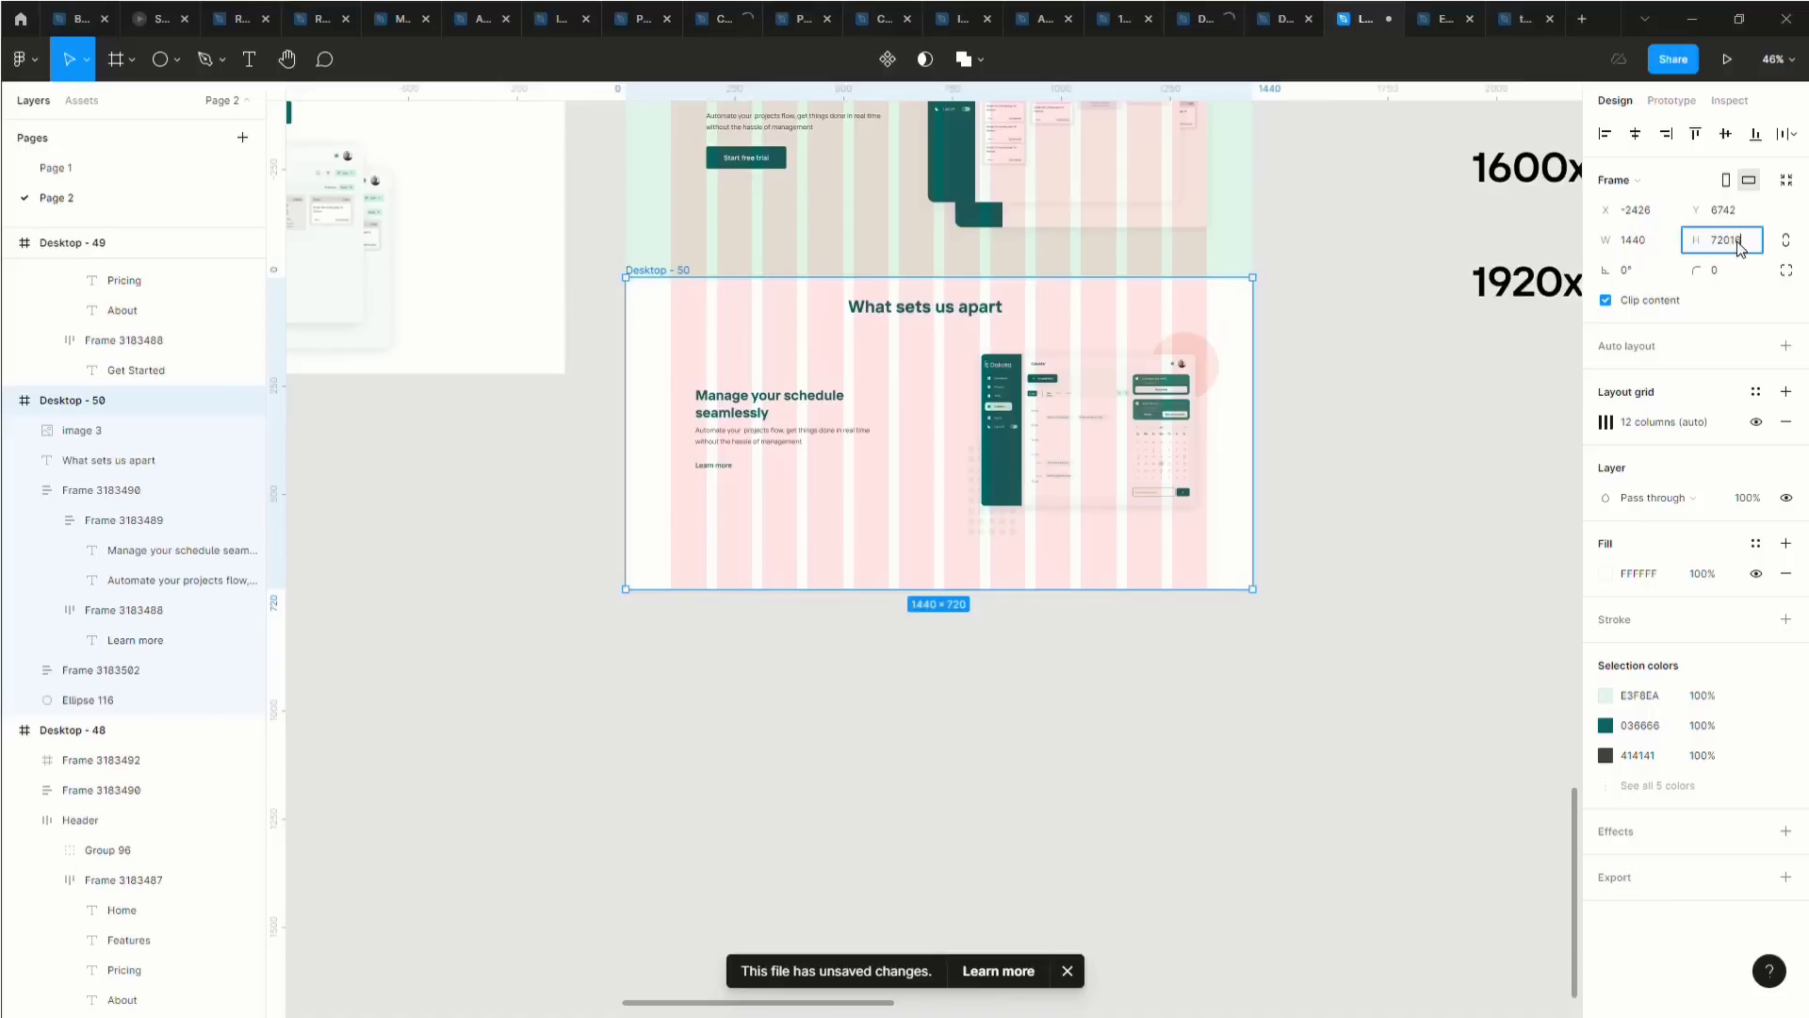
key(Return)
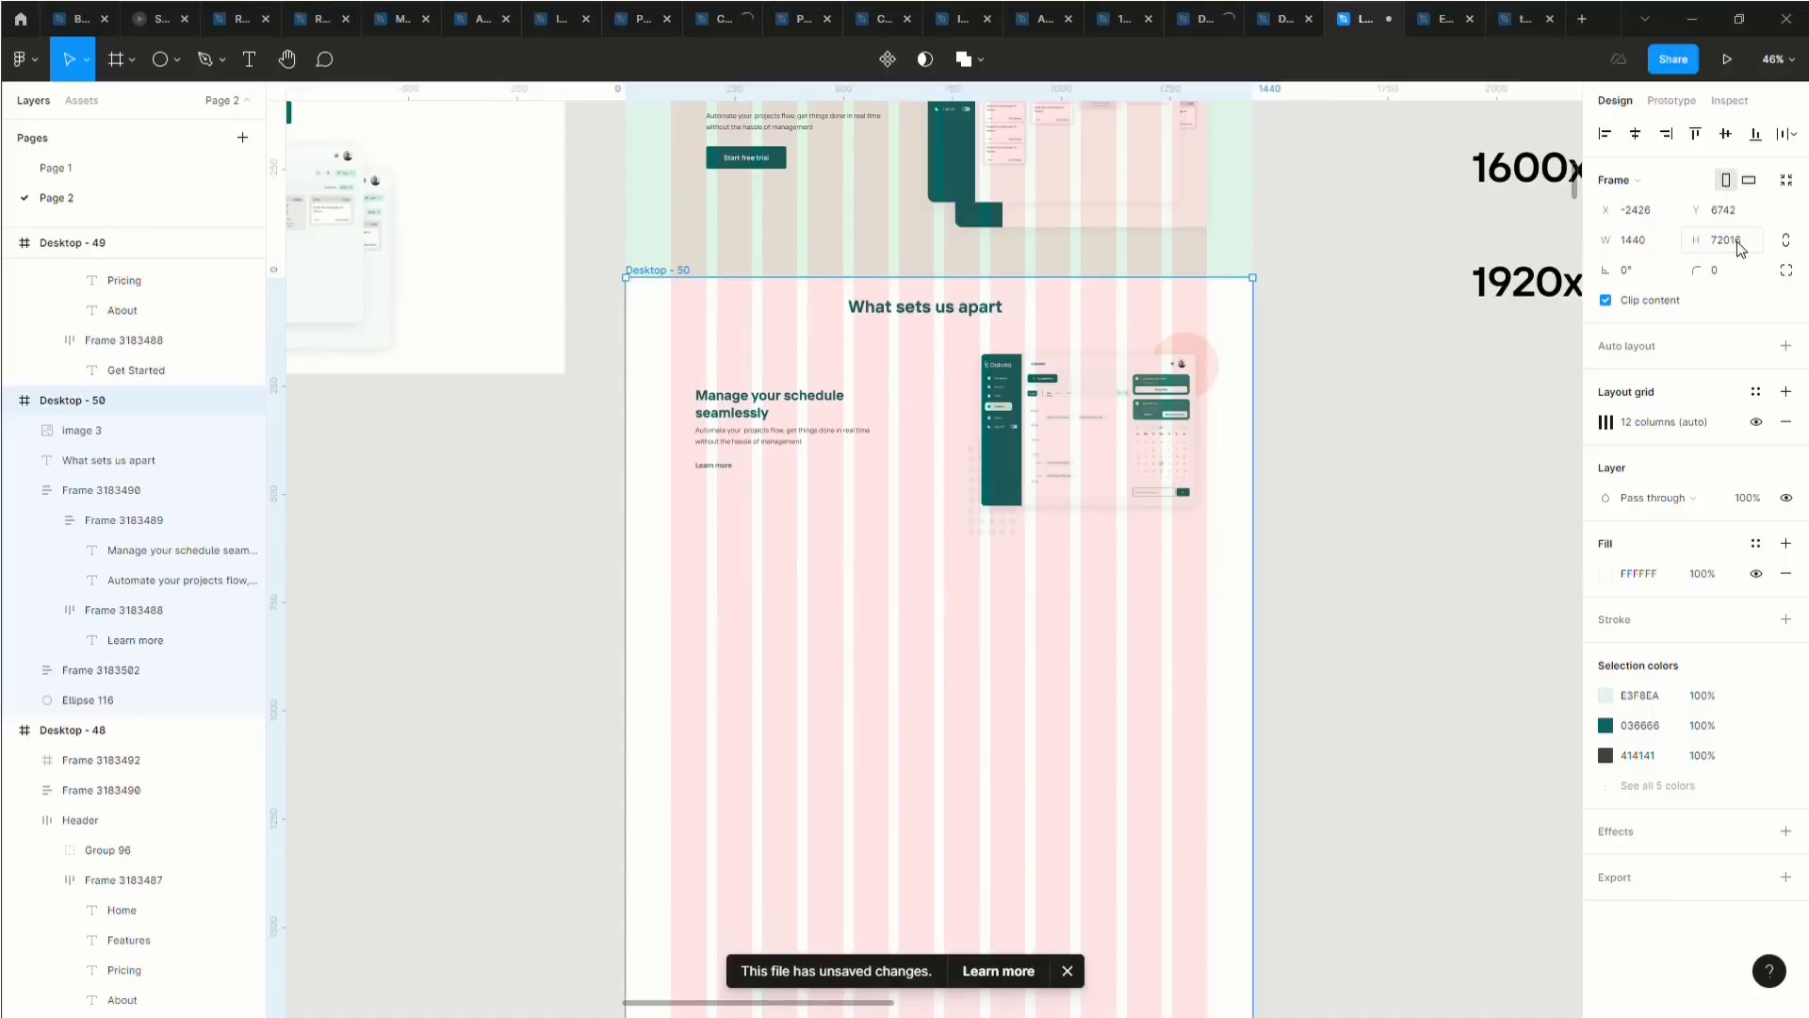
click(1740, 247)
click(1741, 247)
key(Return)
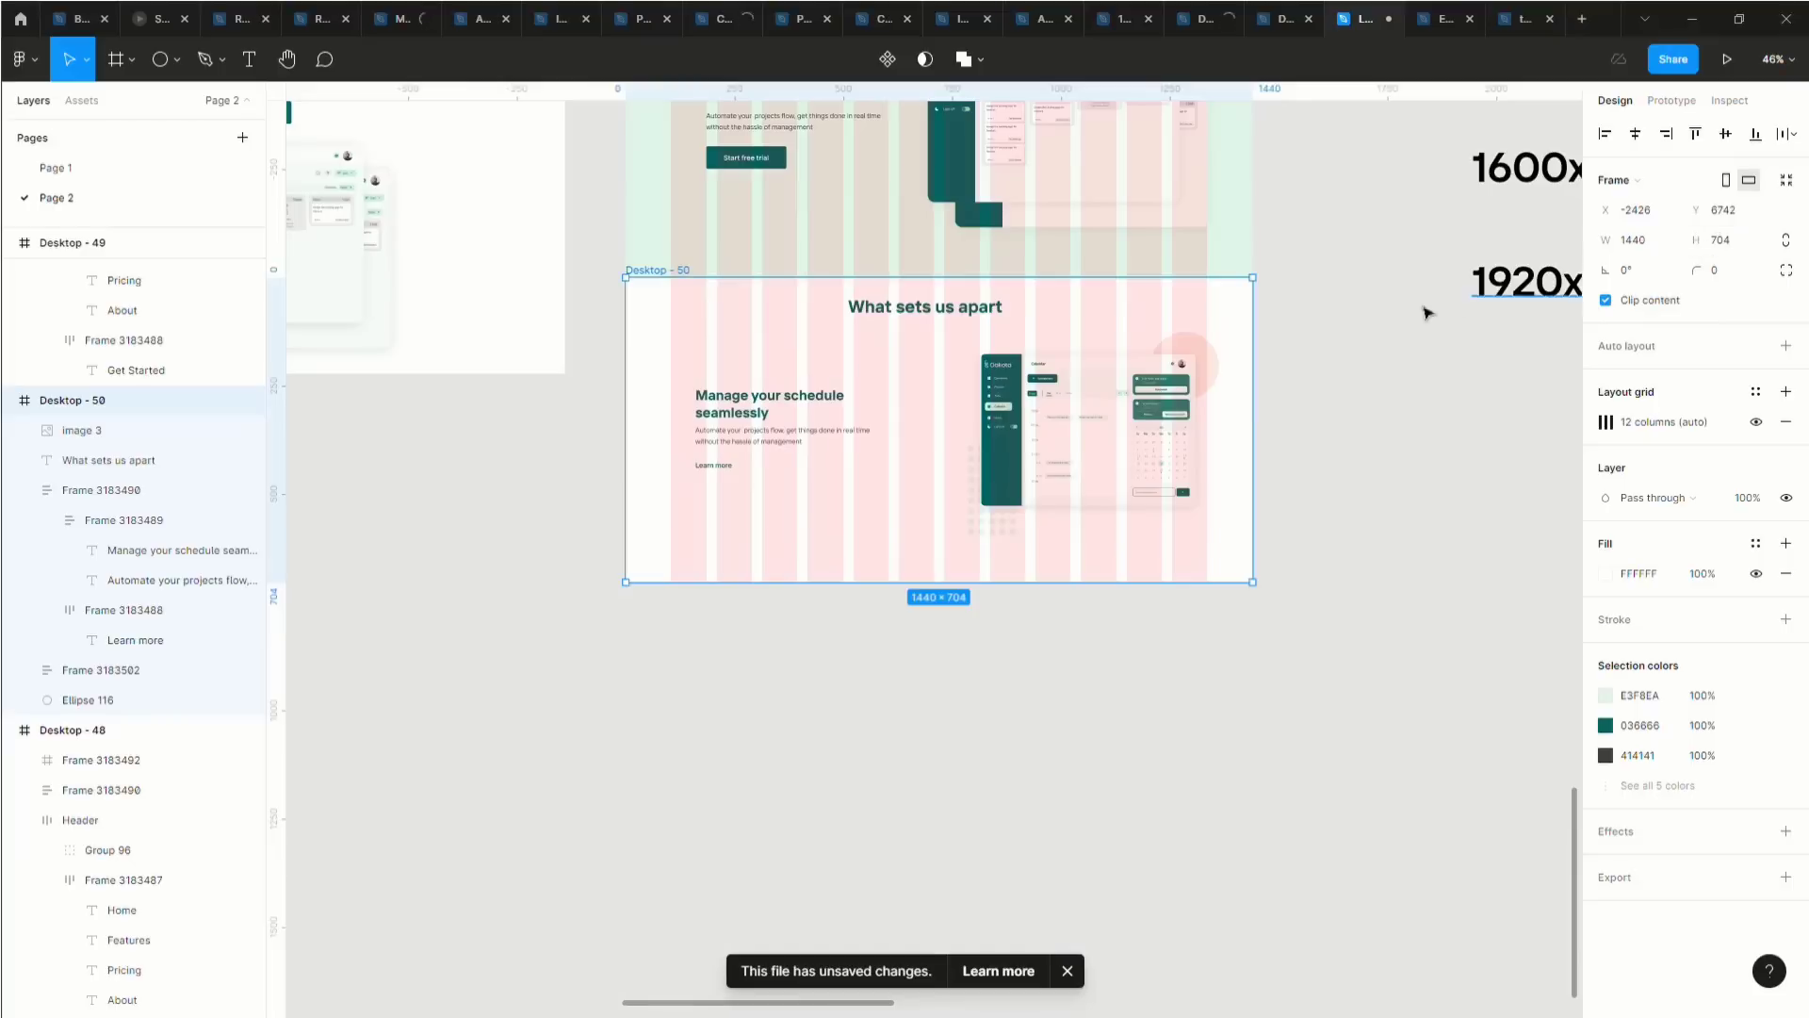
Try to reconnect the other open Figma file that failed to load, and return to the landing page file.
scroll(754, 478, up, 5)
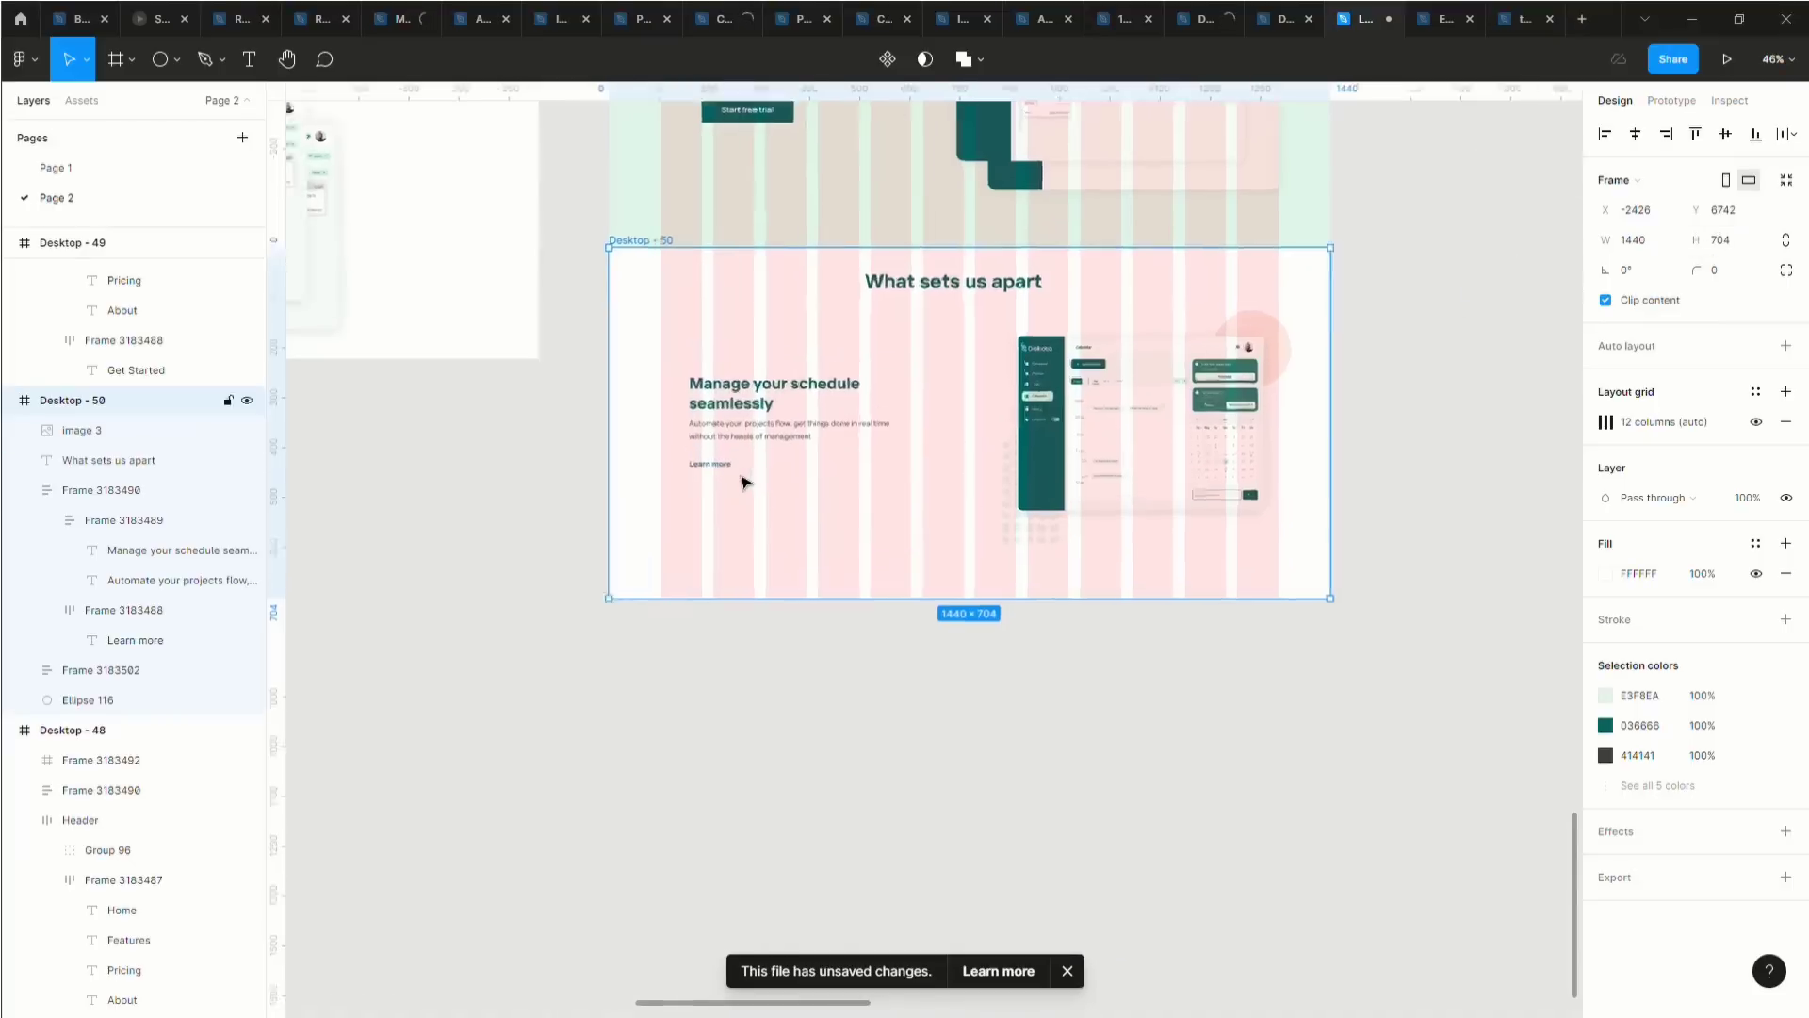
click(398, 40)
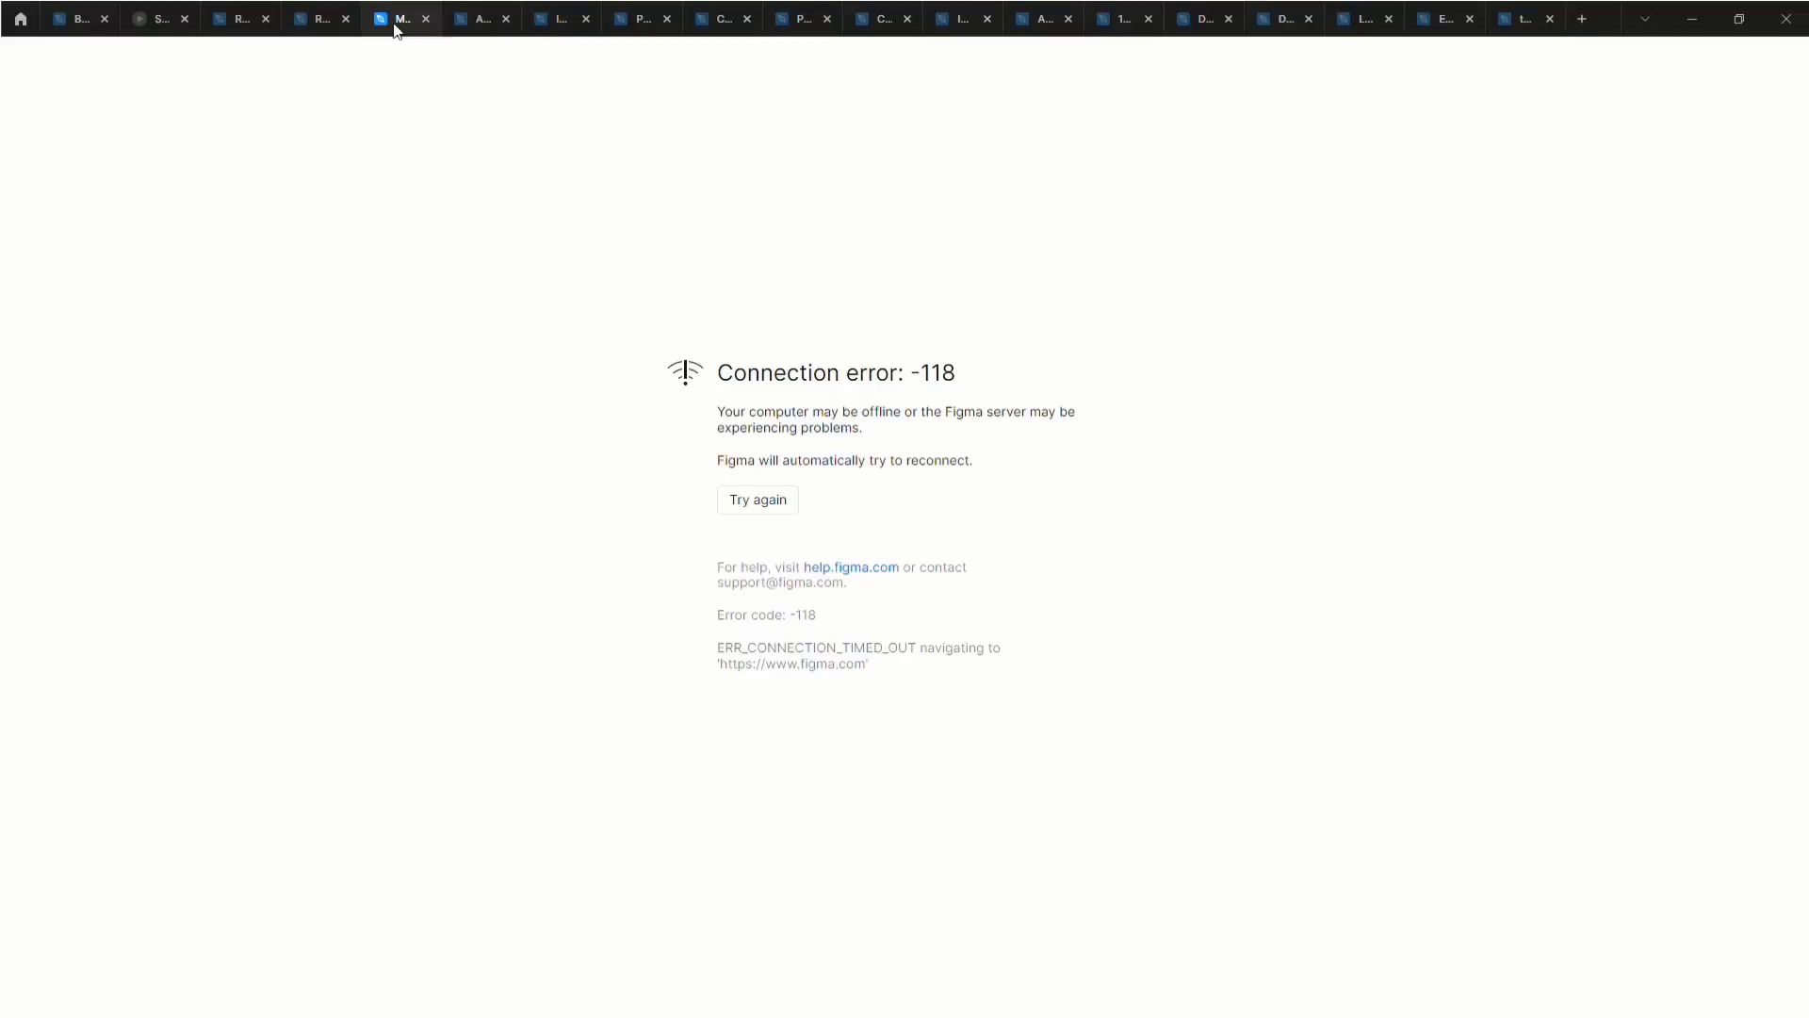
click(772, 510)
click(1350, 23)
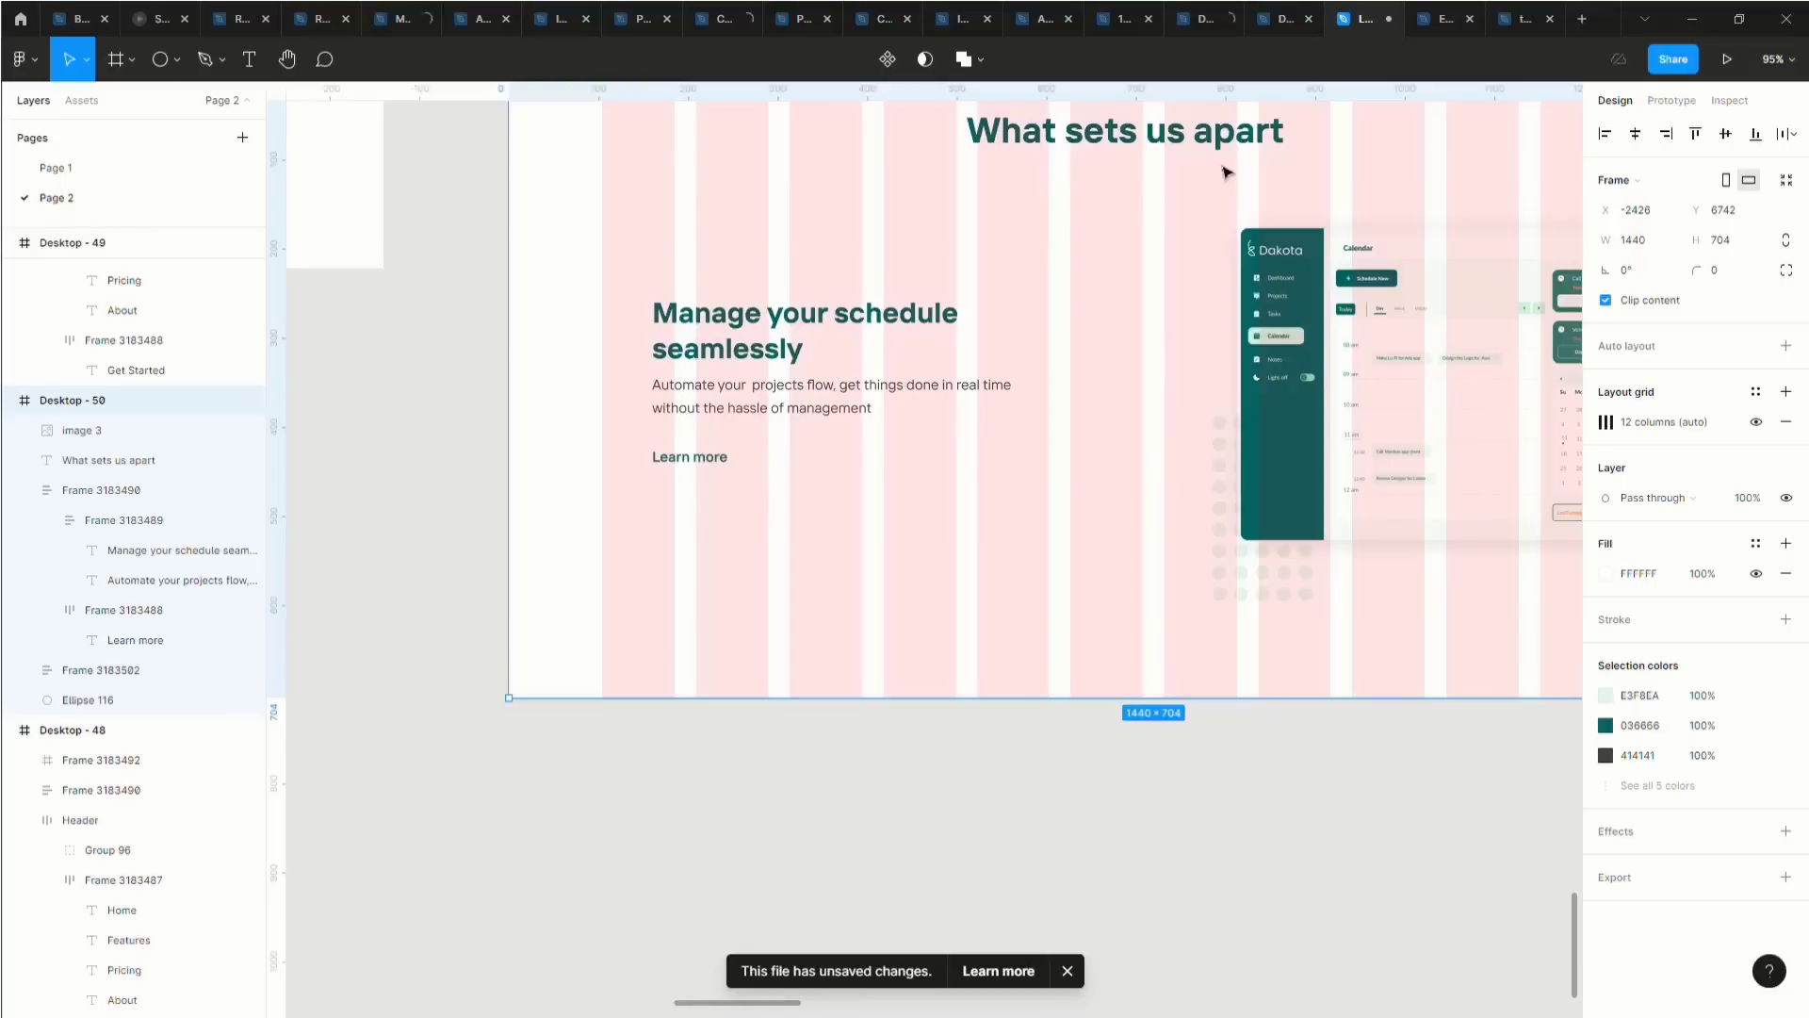
click(399, 21)
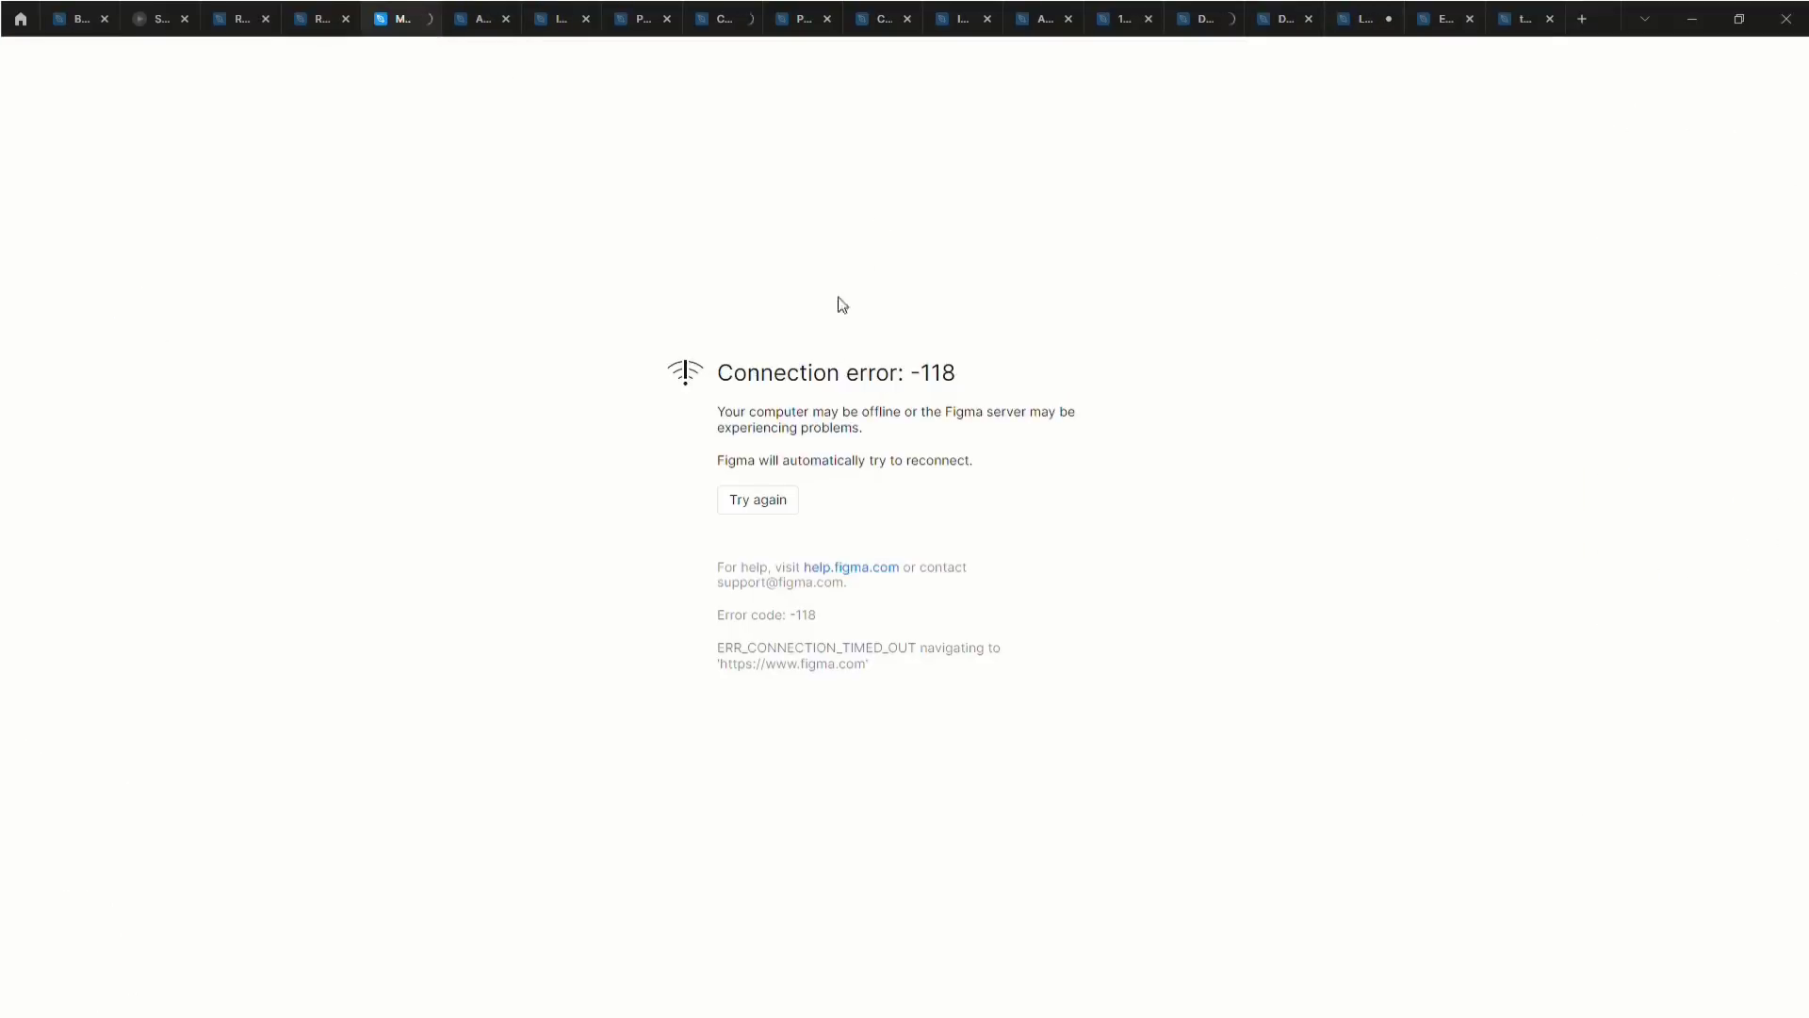
click(787, 509)
click(1368, 19)
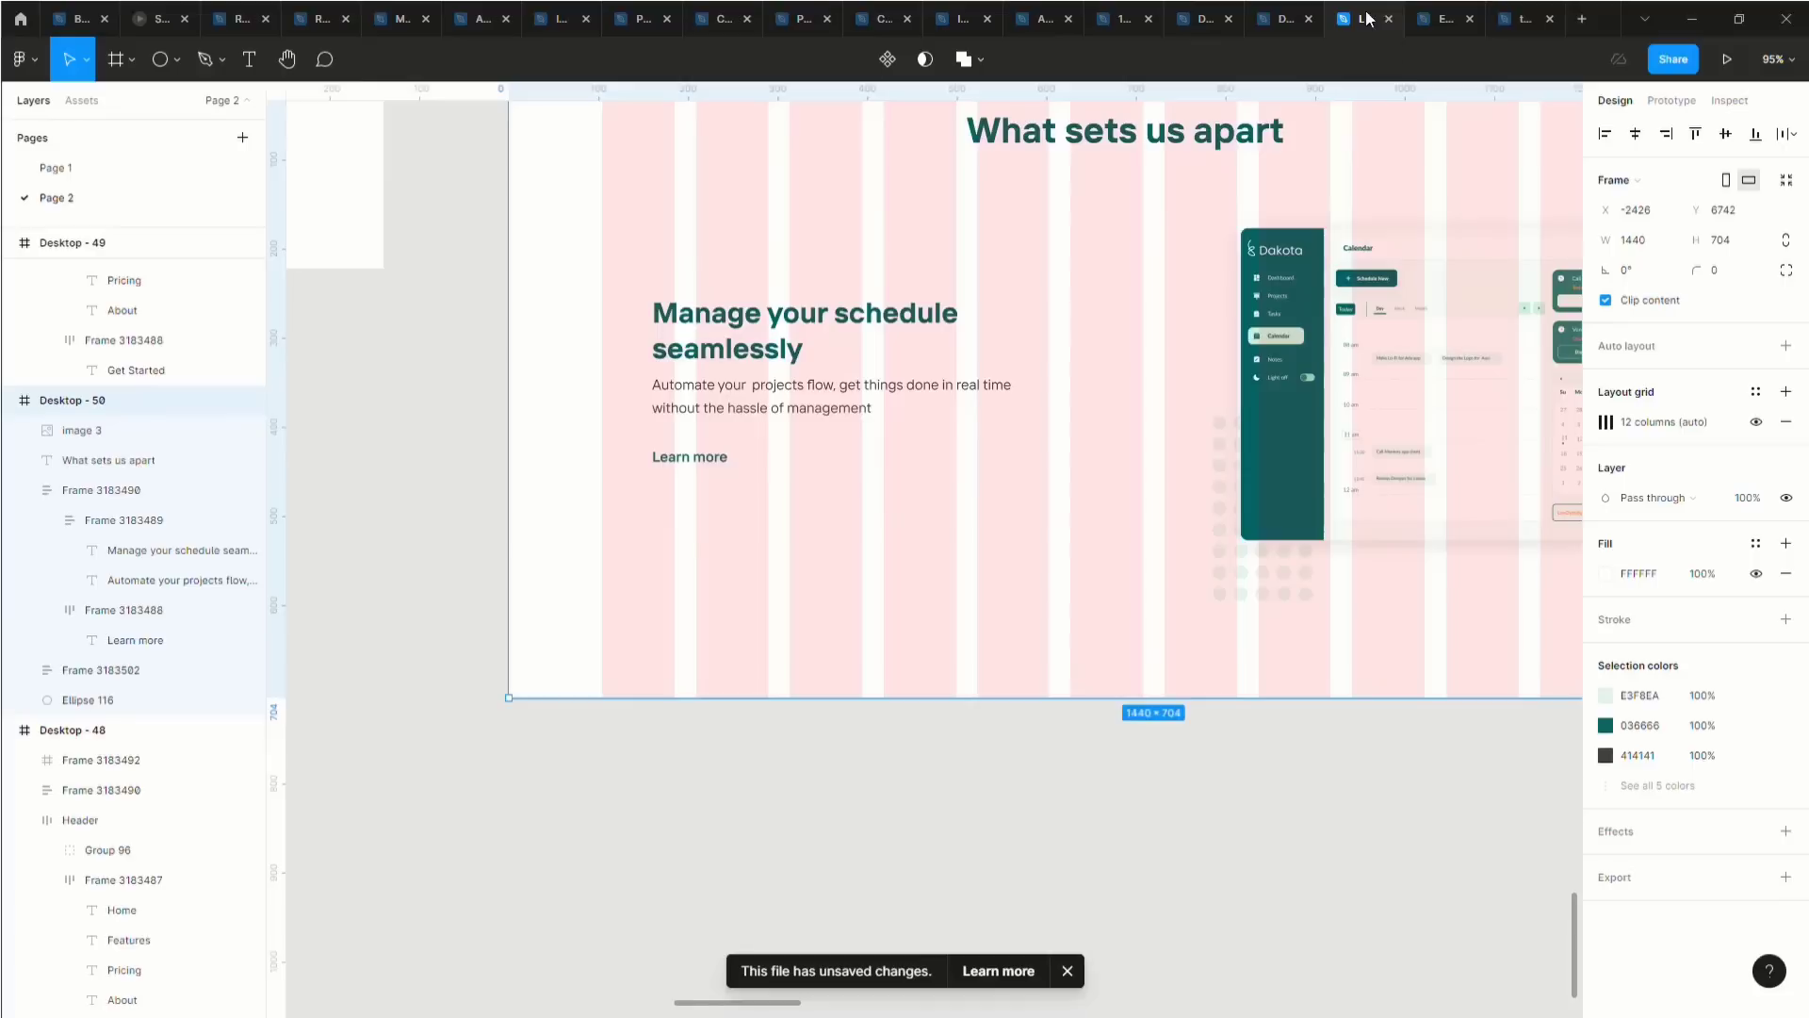
Find the drop-down arrow in the Pinned header of the Notes page, Desktop - 33, and copy it.
scroll(729, 457, up, 5)
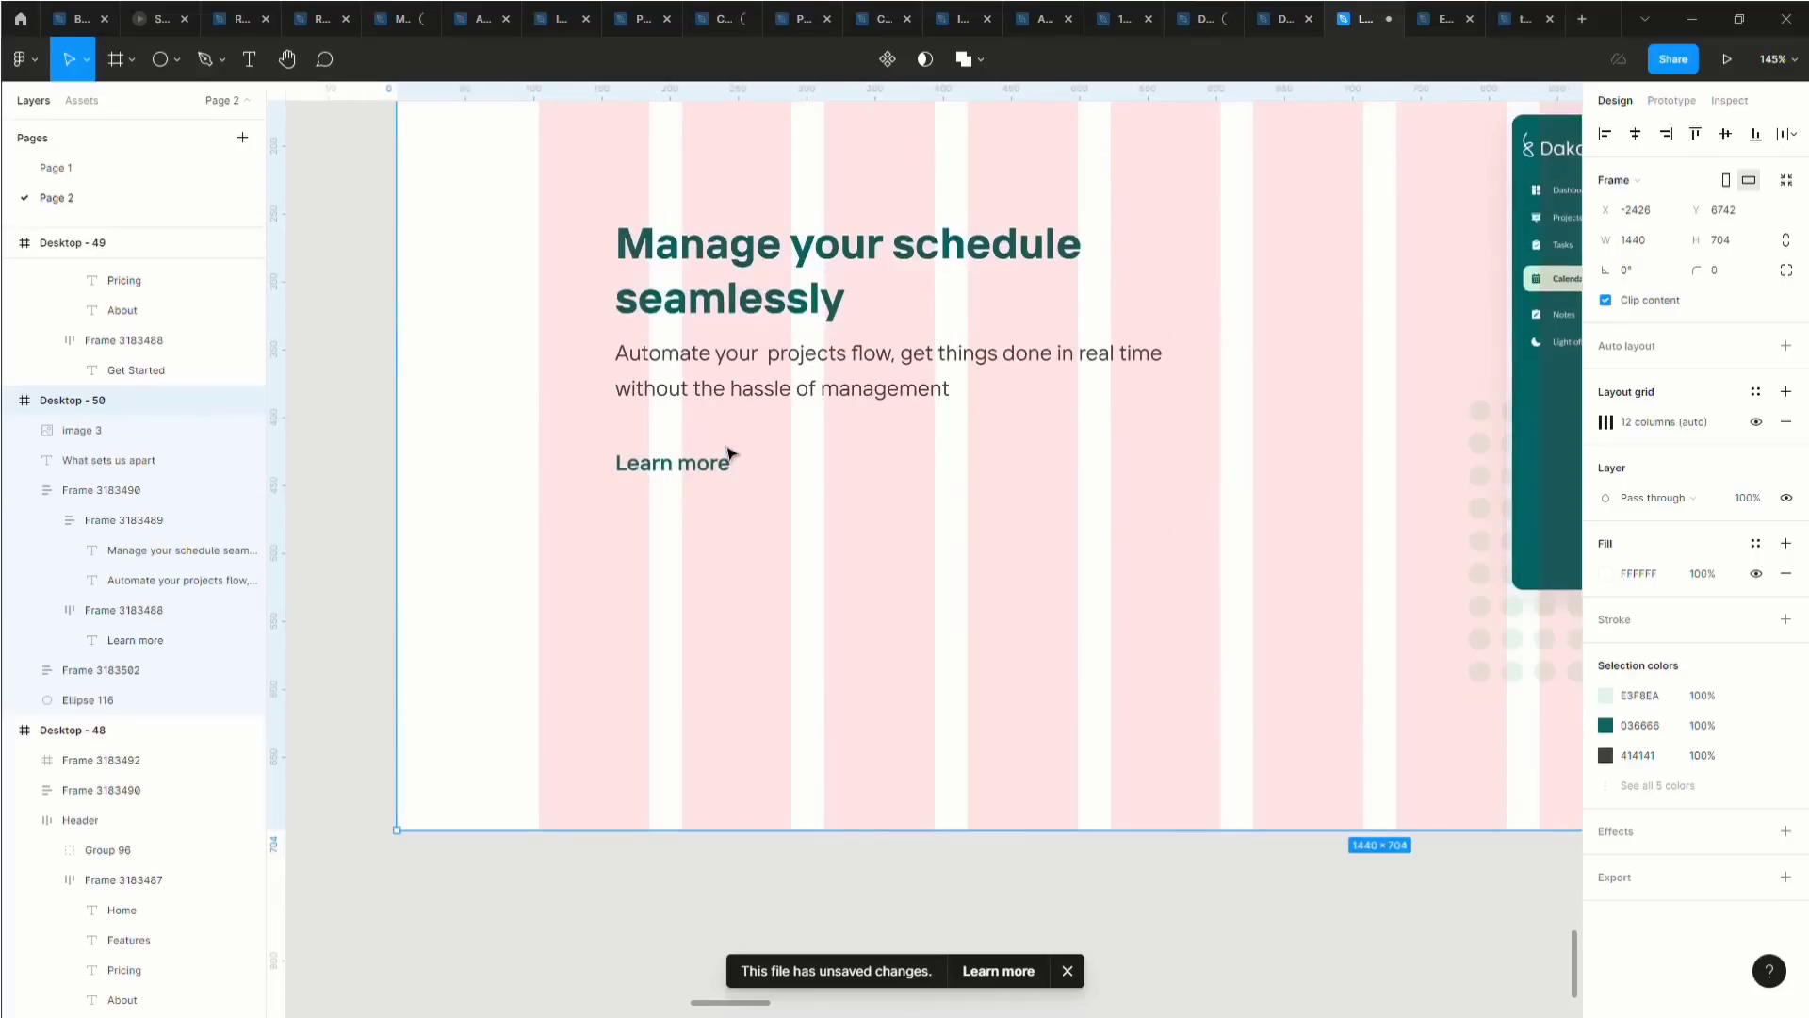
double_click(715, 477)
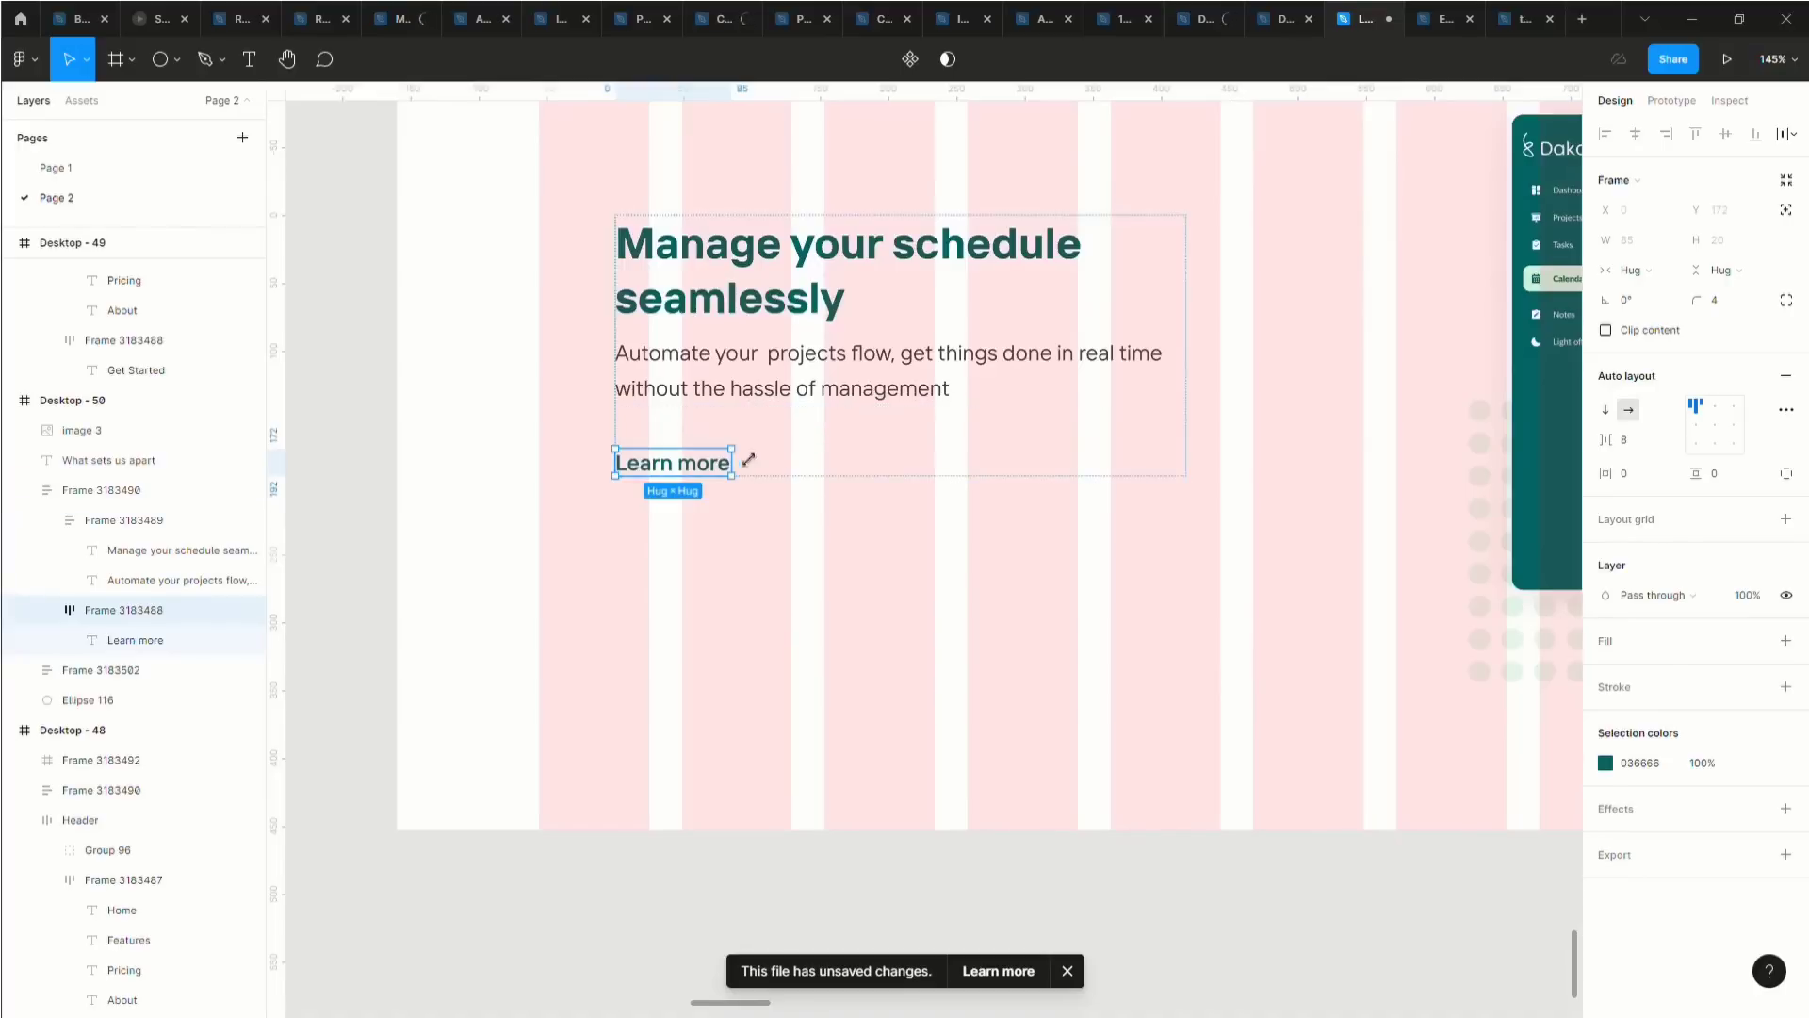
scroll(829, 484, down, 5)
scroll(830, 484, down, 10)
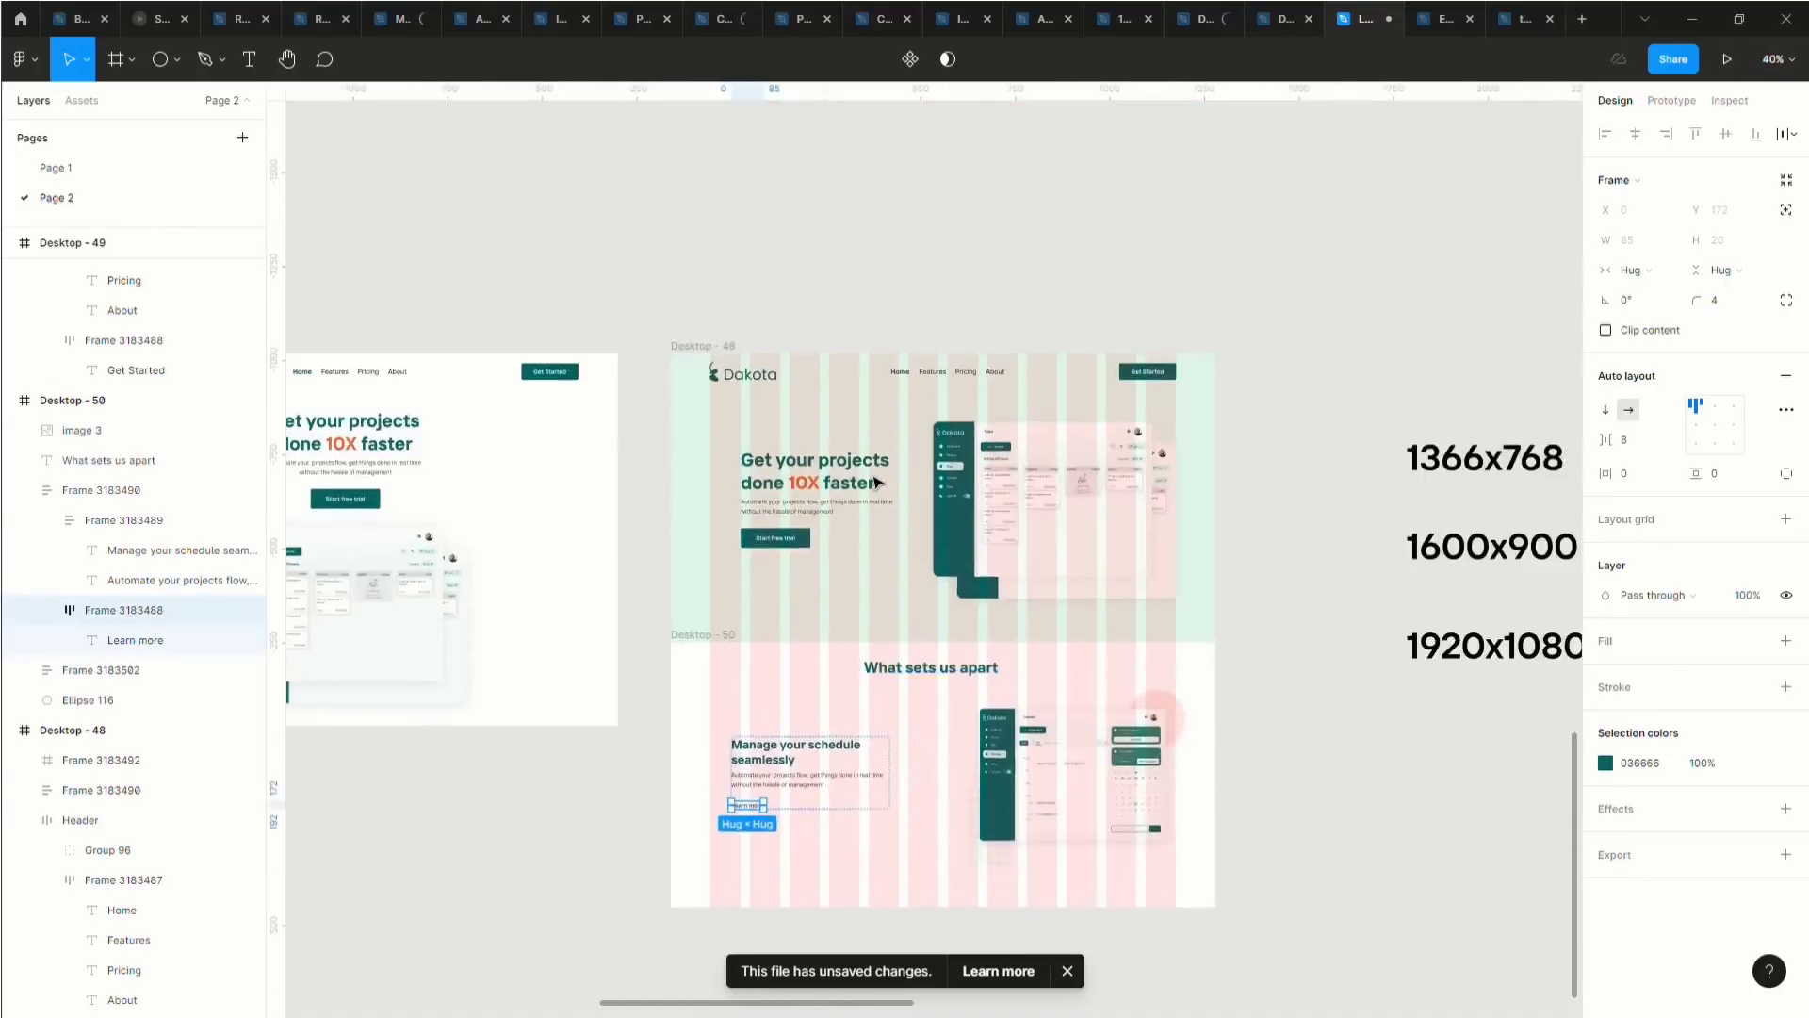
scroll(868, 482, up, 8)
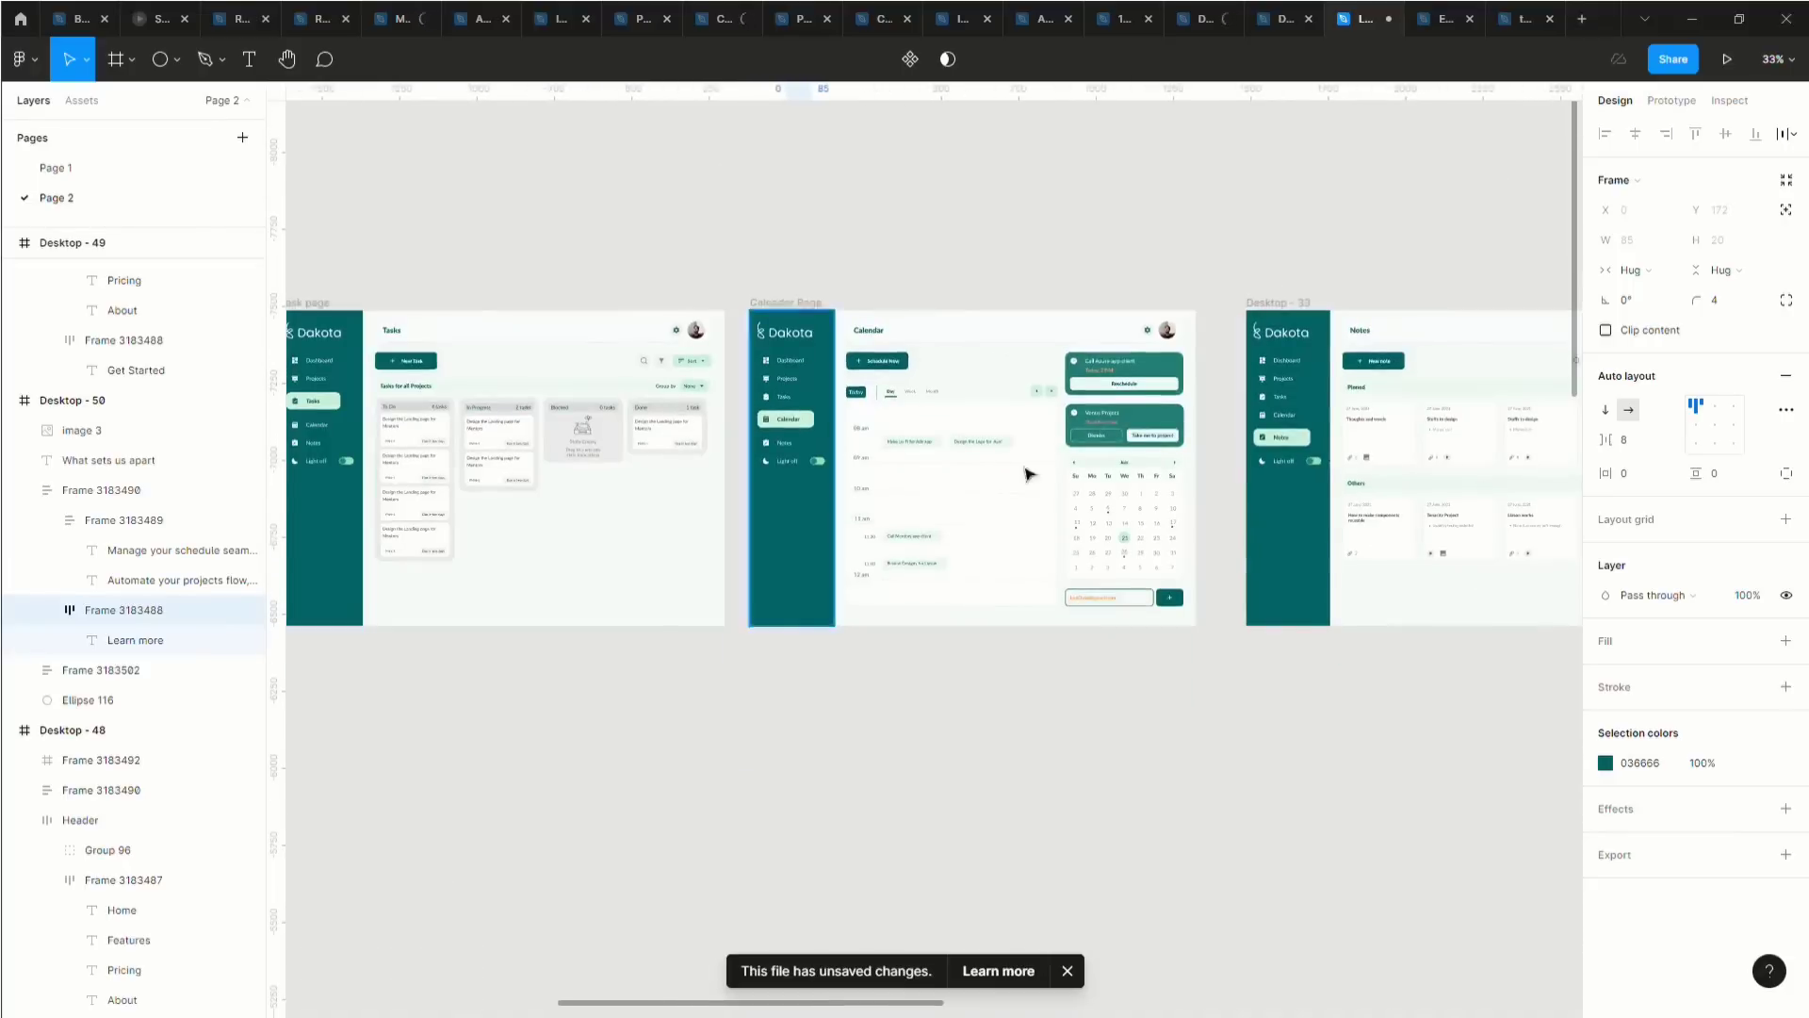
scroll(1240, 420, right, 5)
scroll(1103, 462, up, 3)
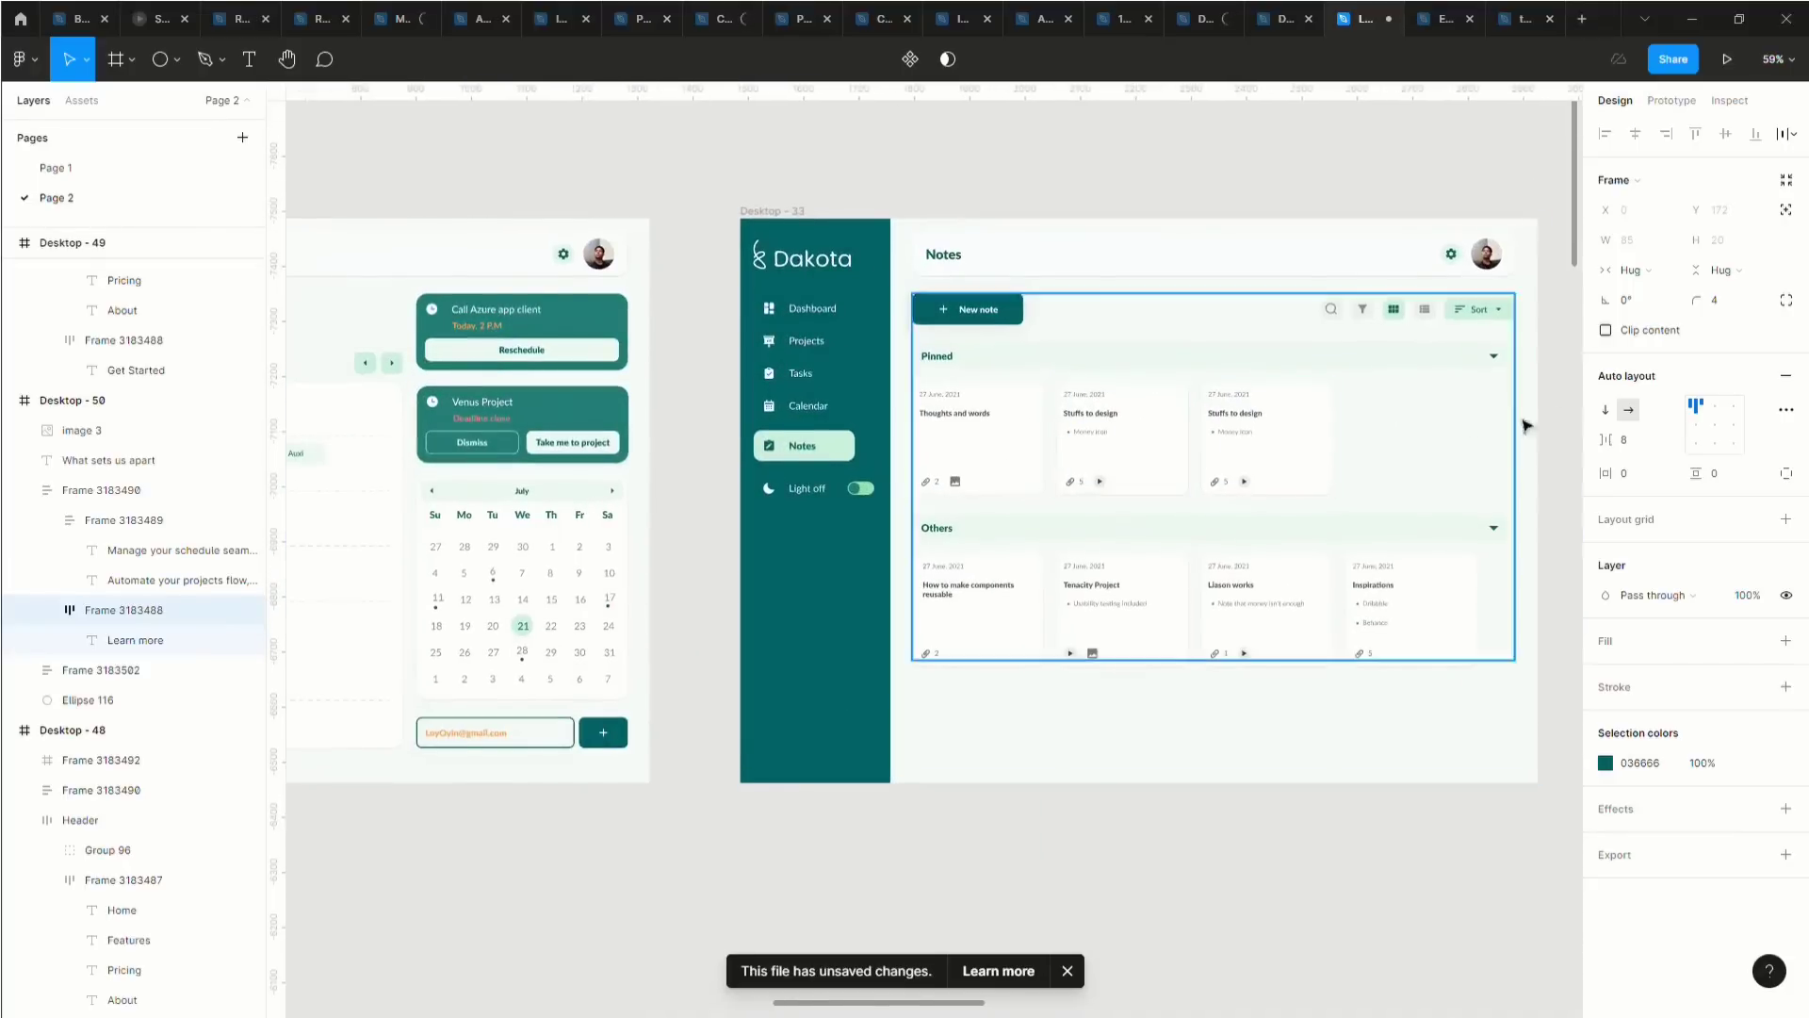
scroll(1523, 420, down, 5)
scroll(1467, 355, up, 10)
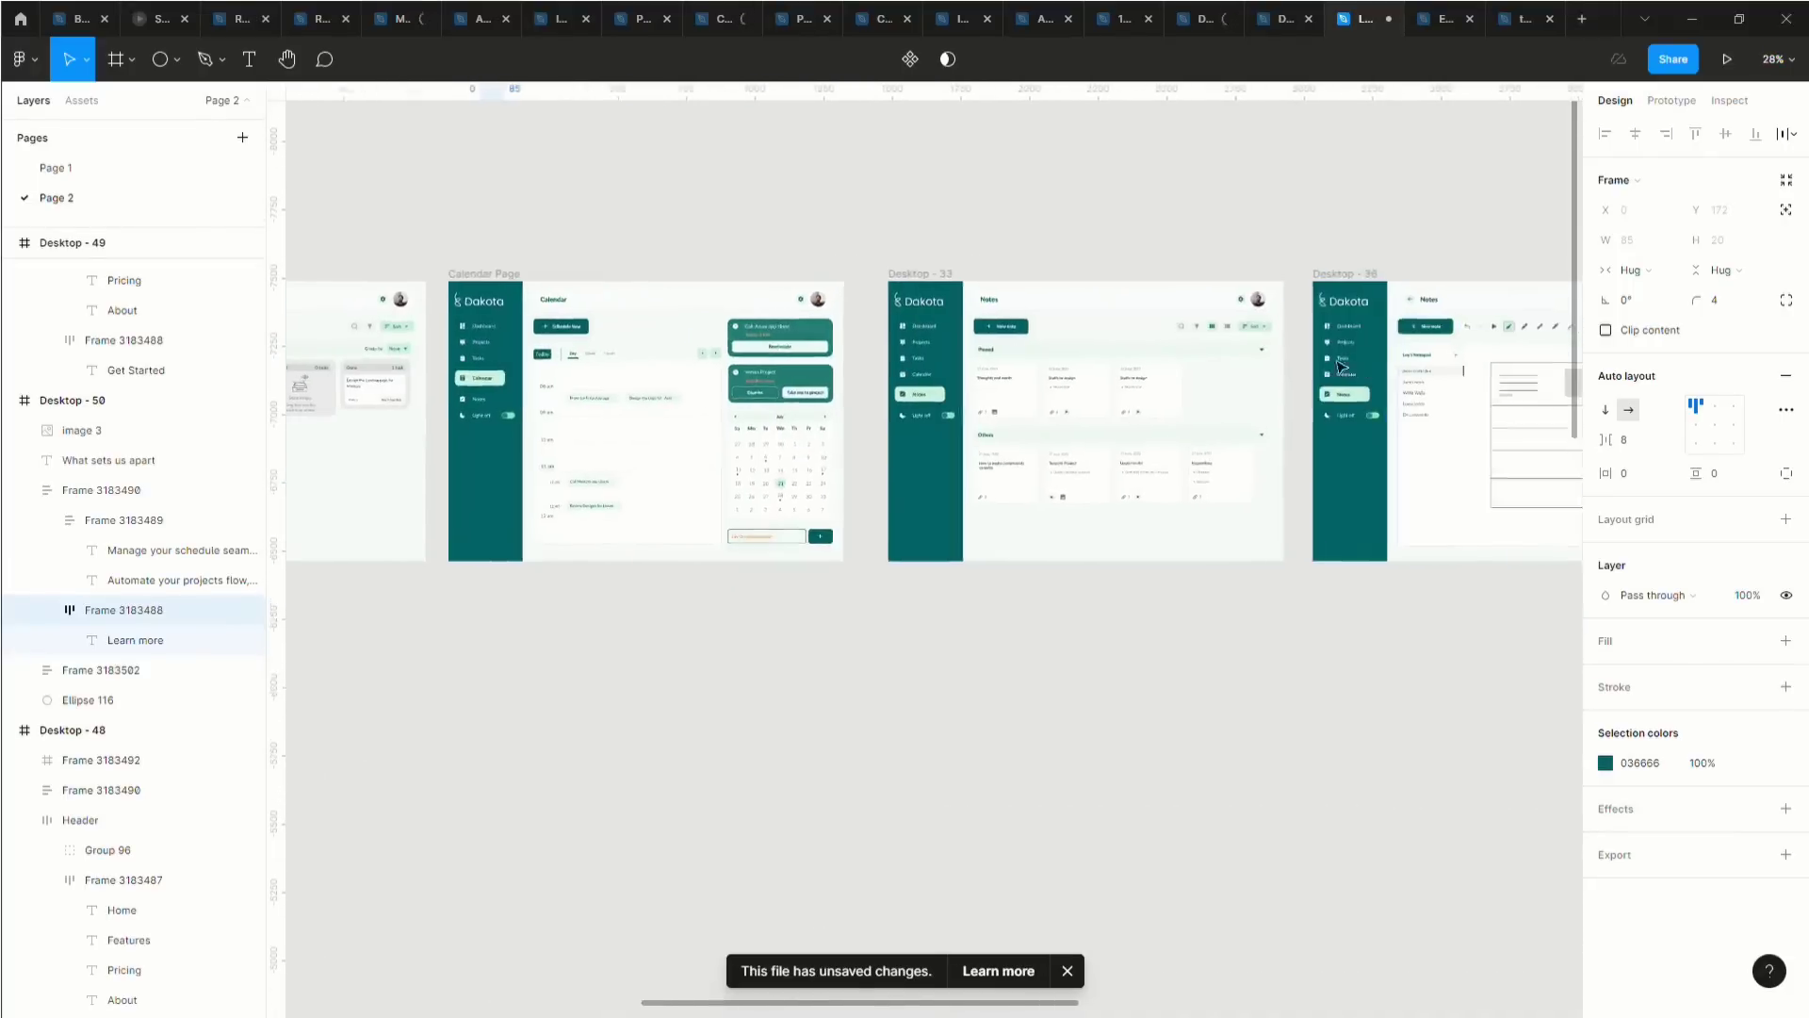
click(1223, 346)
double_click(1223, 337)
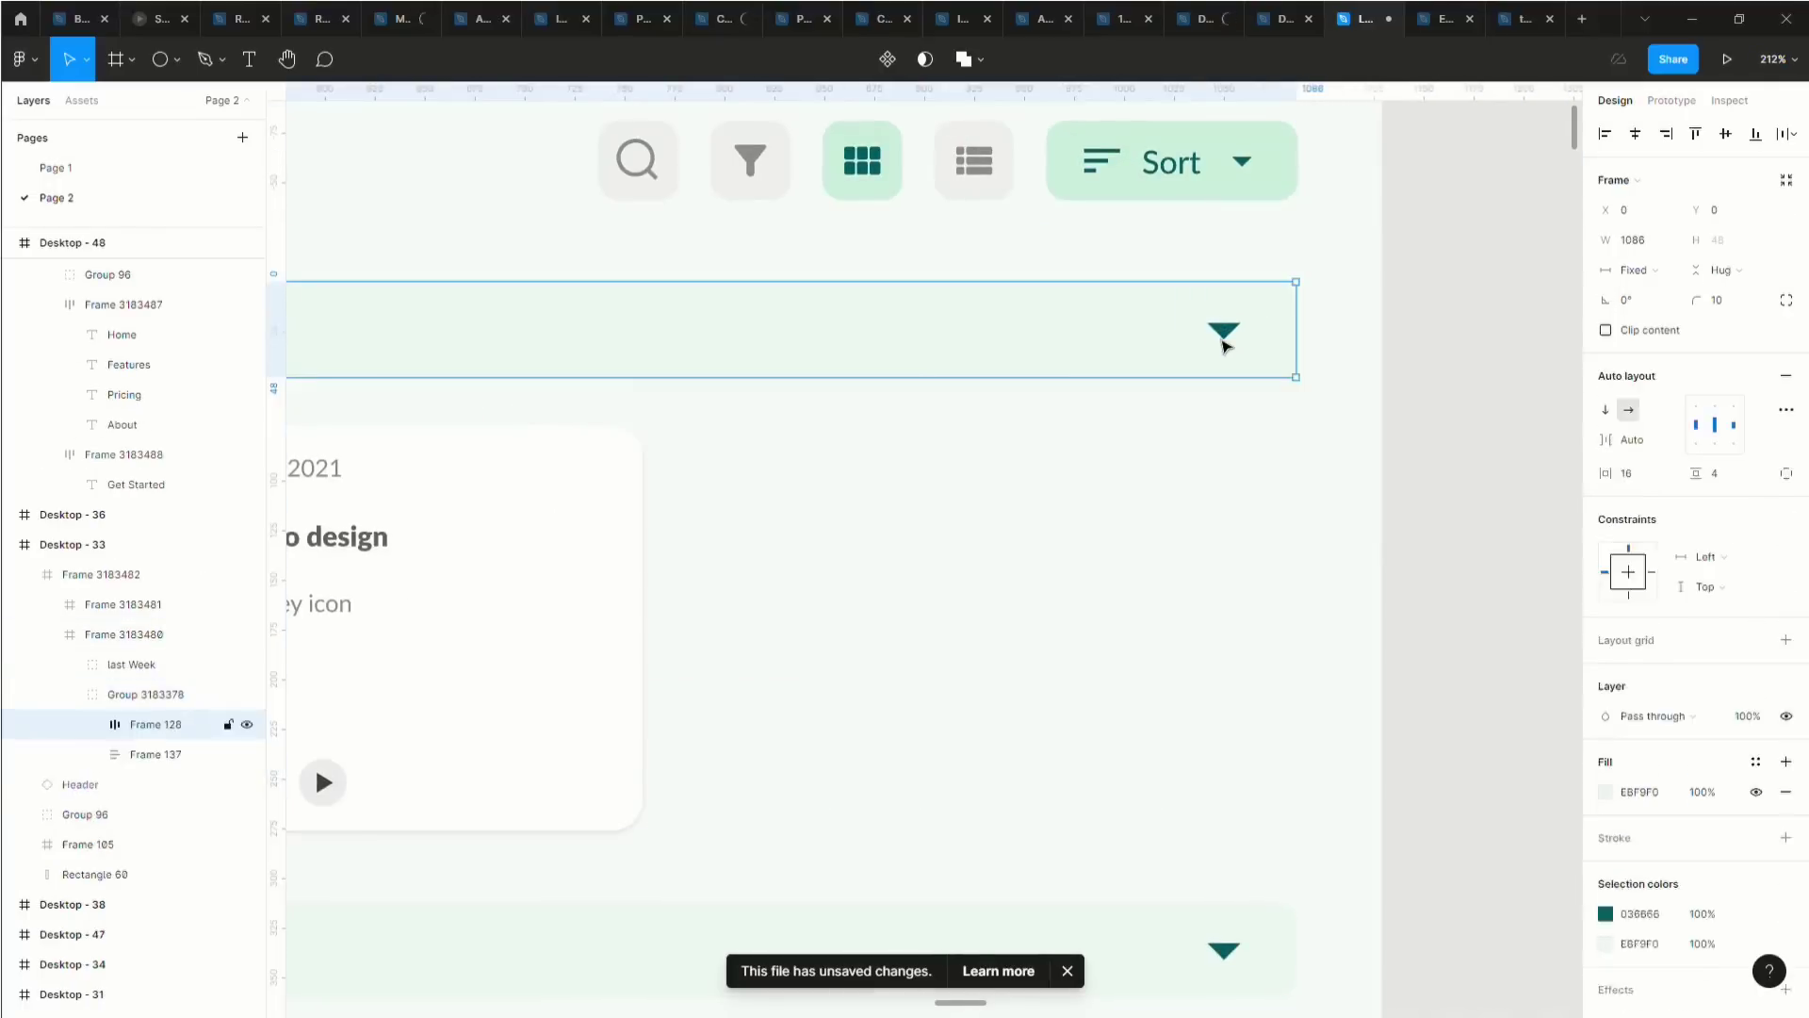
double_click(1223, 339)
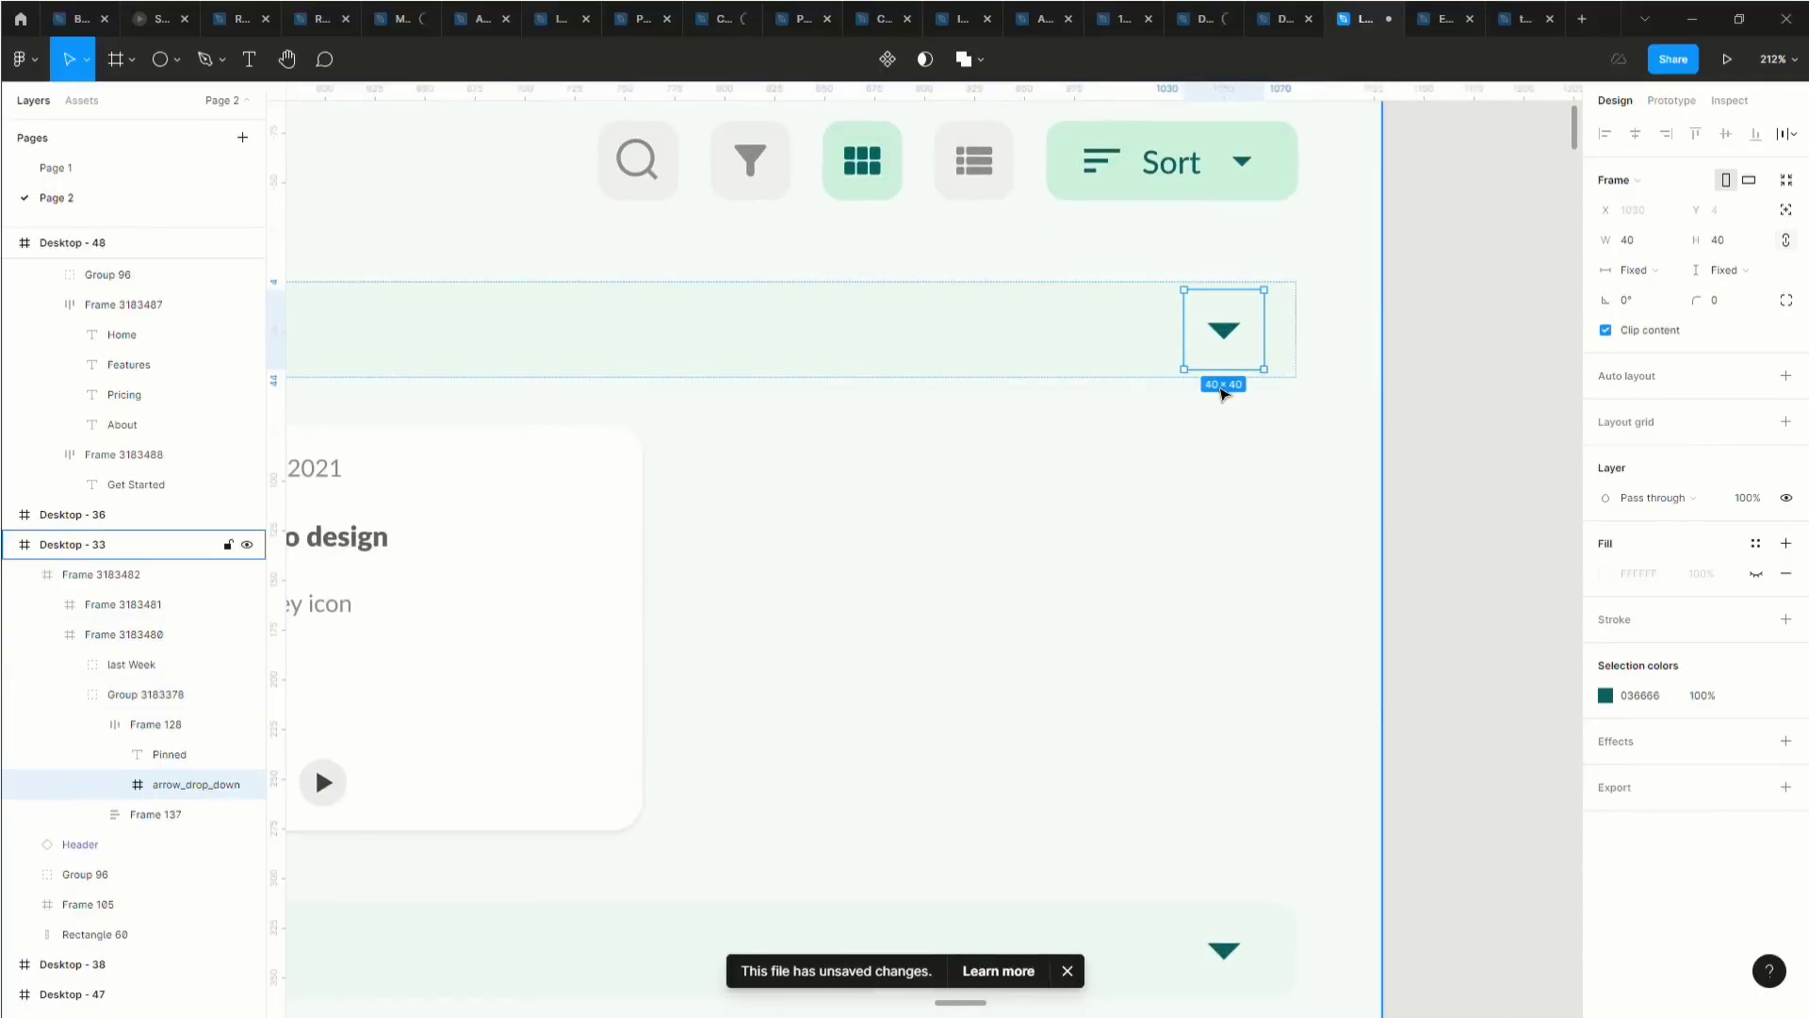
Examine the app's note drawing, Create project, Create task, project preview and Dashboard screens.
scroll(1222, 394, down, 10)
scroll(1222, 394, left, 3)
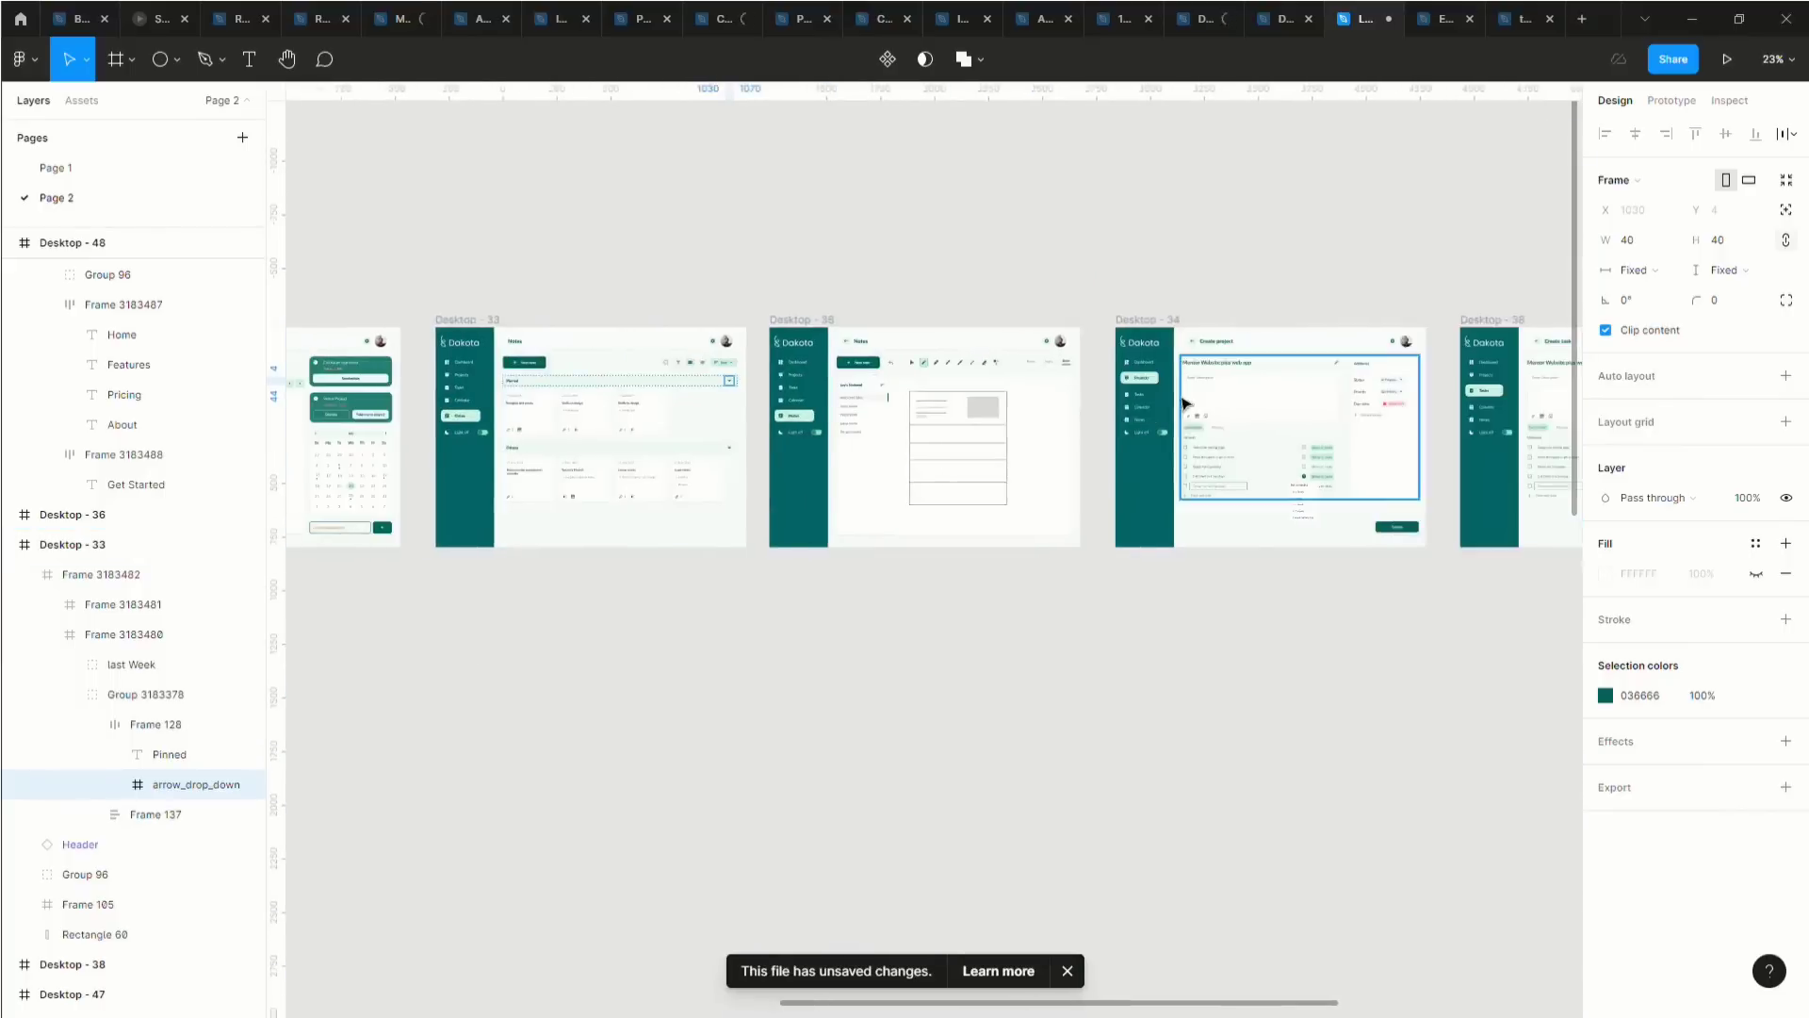
scroll(1131, 377, up, 10)
scroll(853, 382, left, 2)
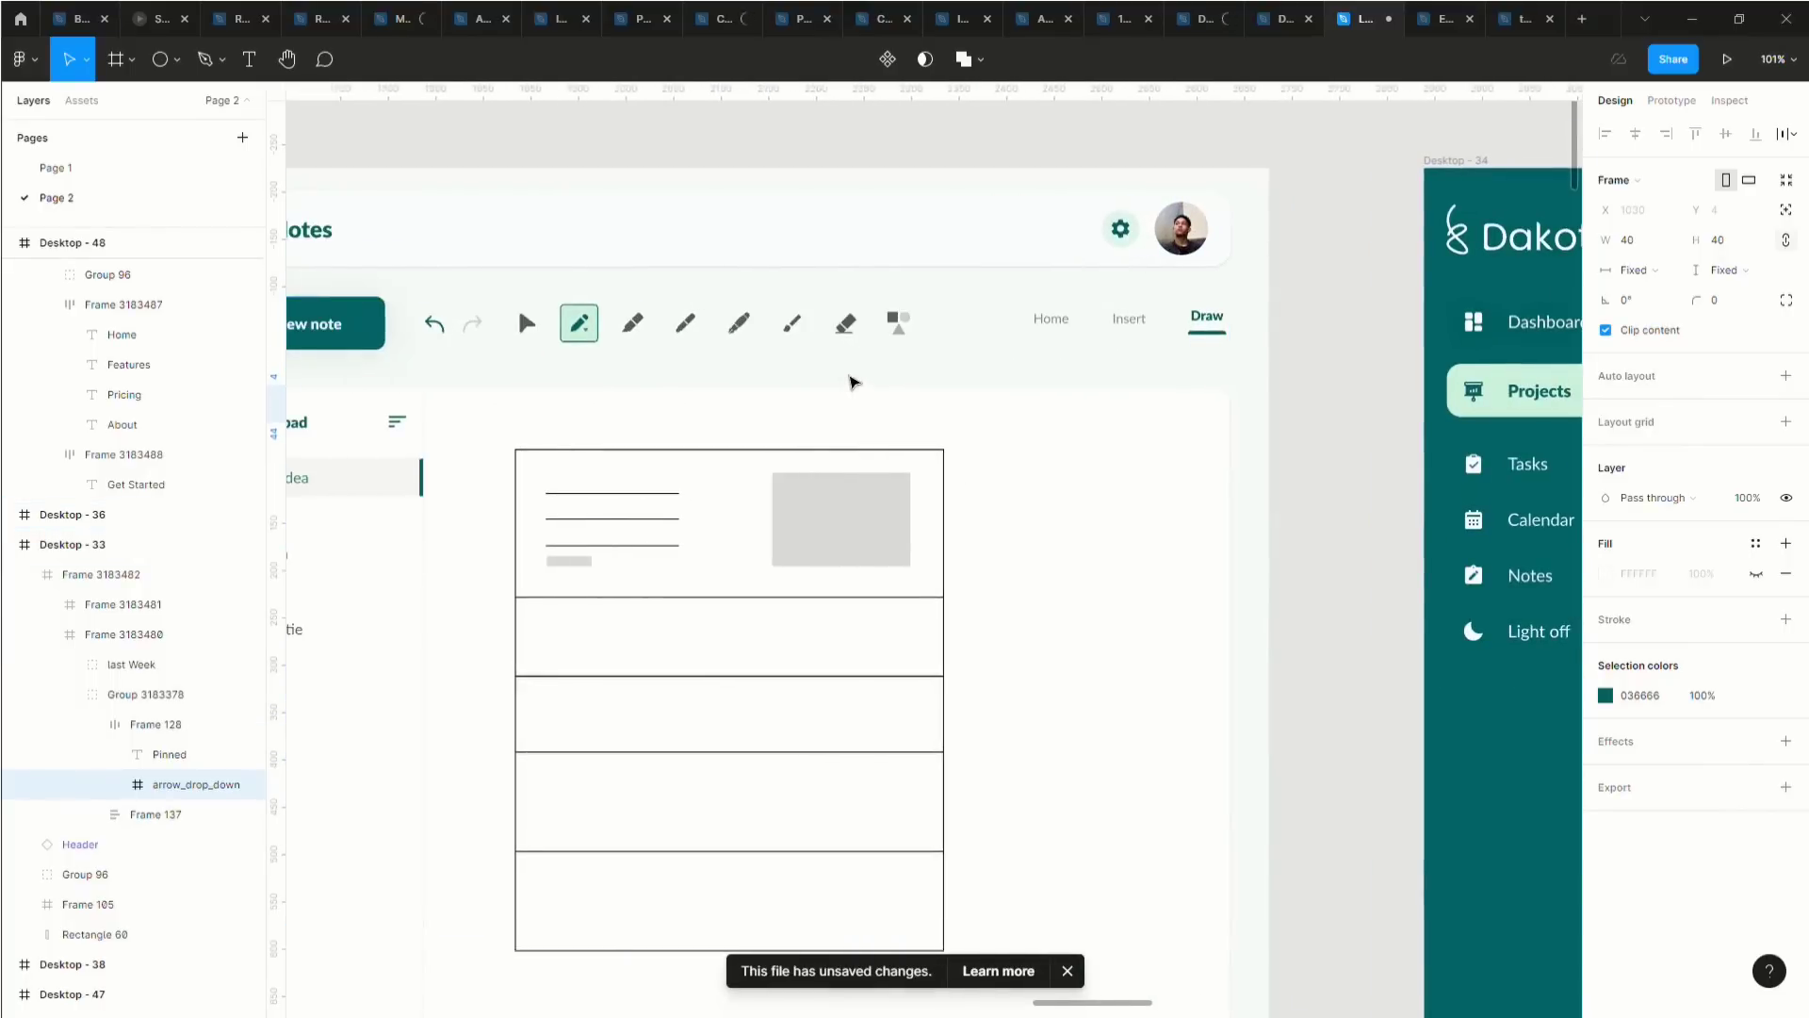
scroll(848, 380, right, 5)
scroll(848, 379, down, 5)
scroll(1046, 420, up, 1)
scroll(1042, 414, up, 3)
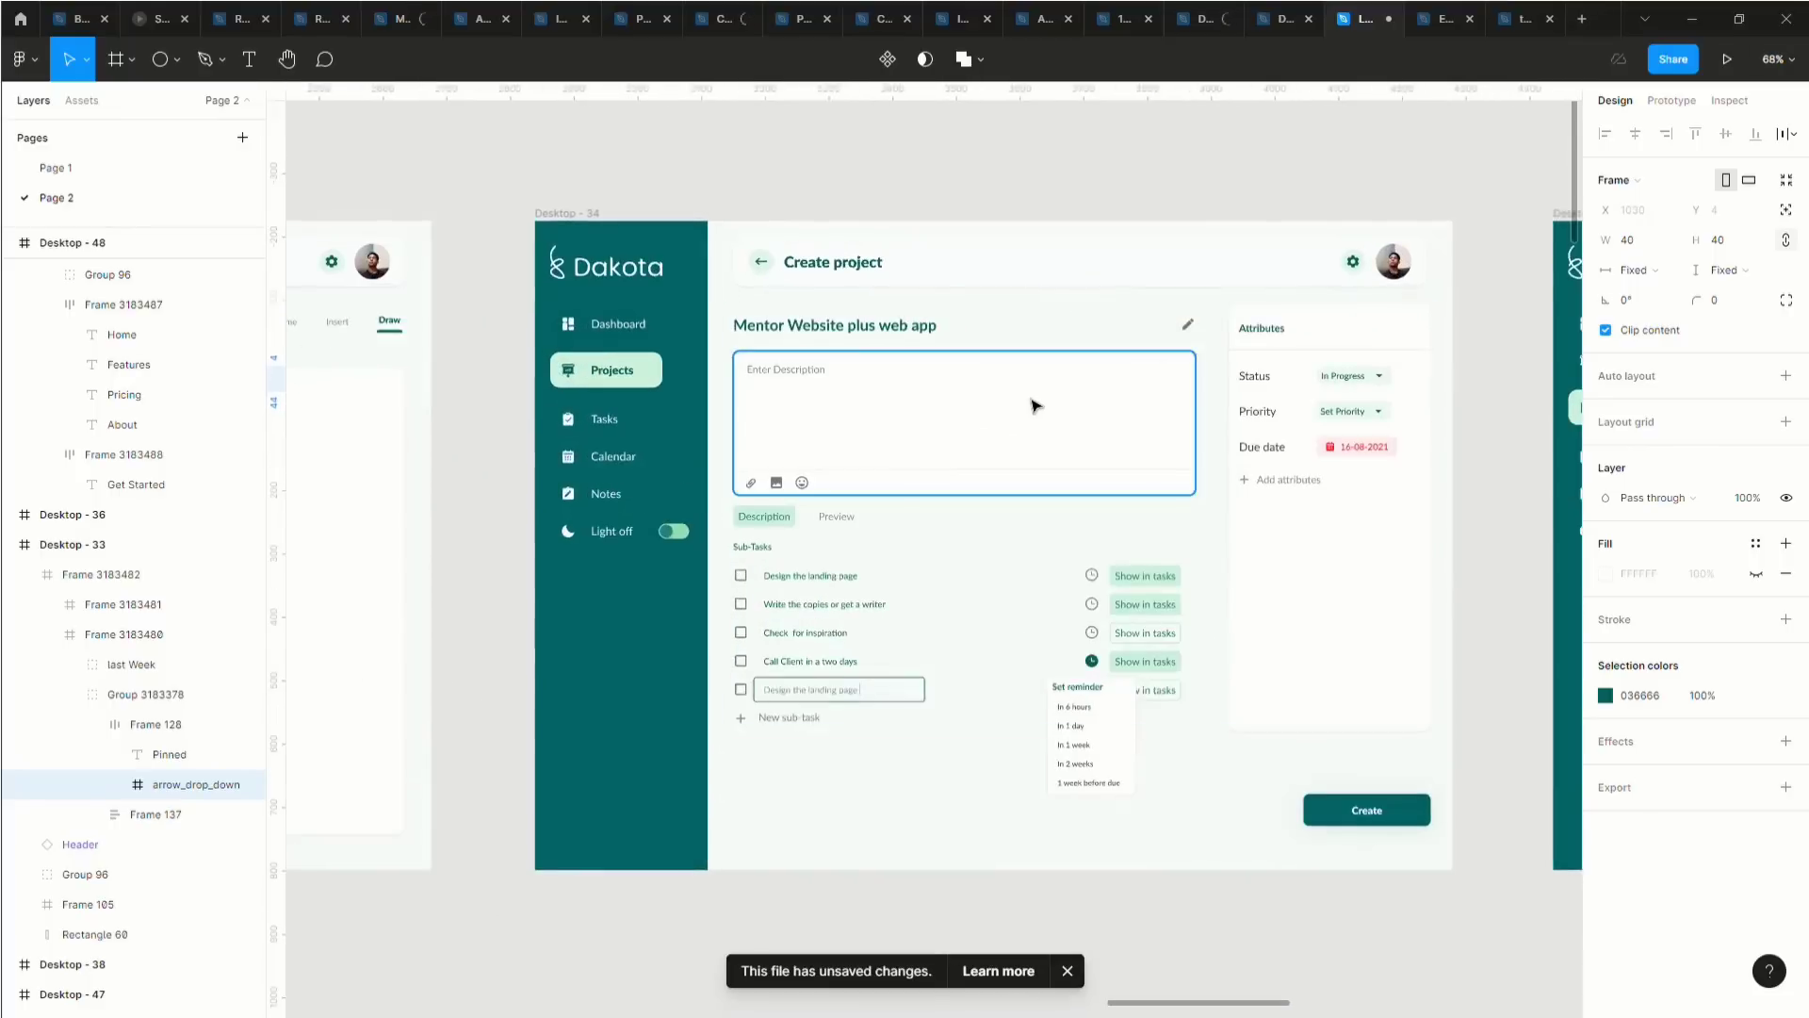
scroll(1034, 403, down, 1)
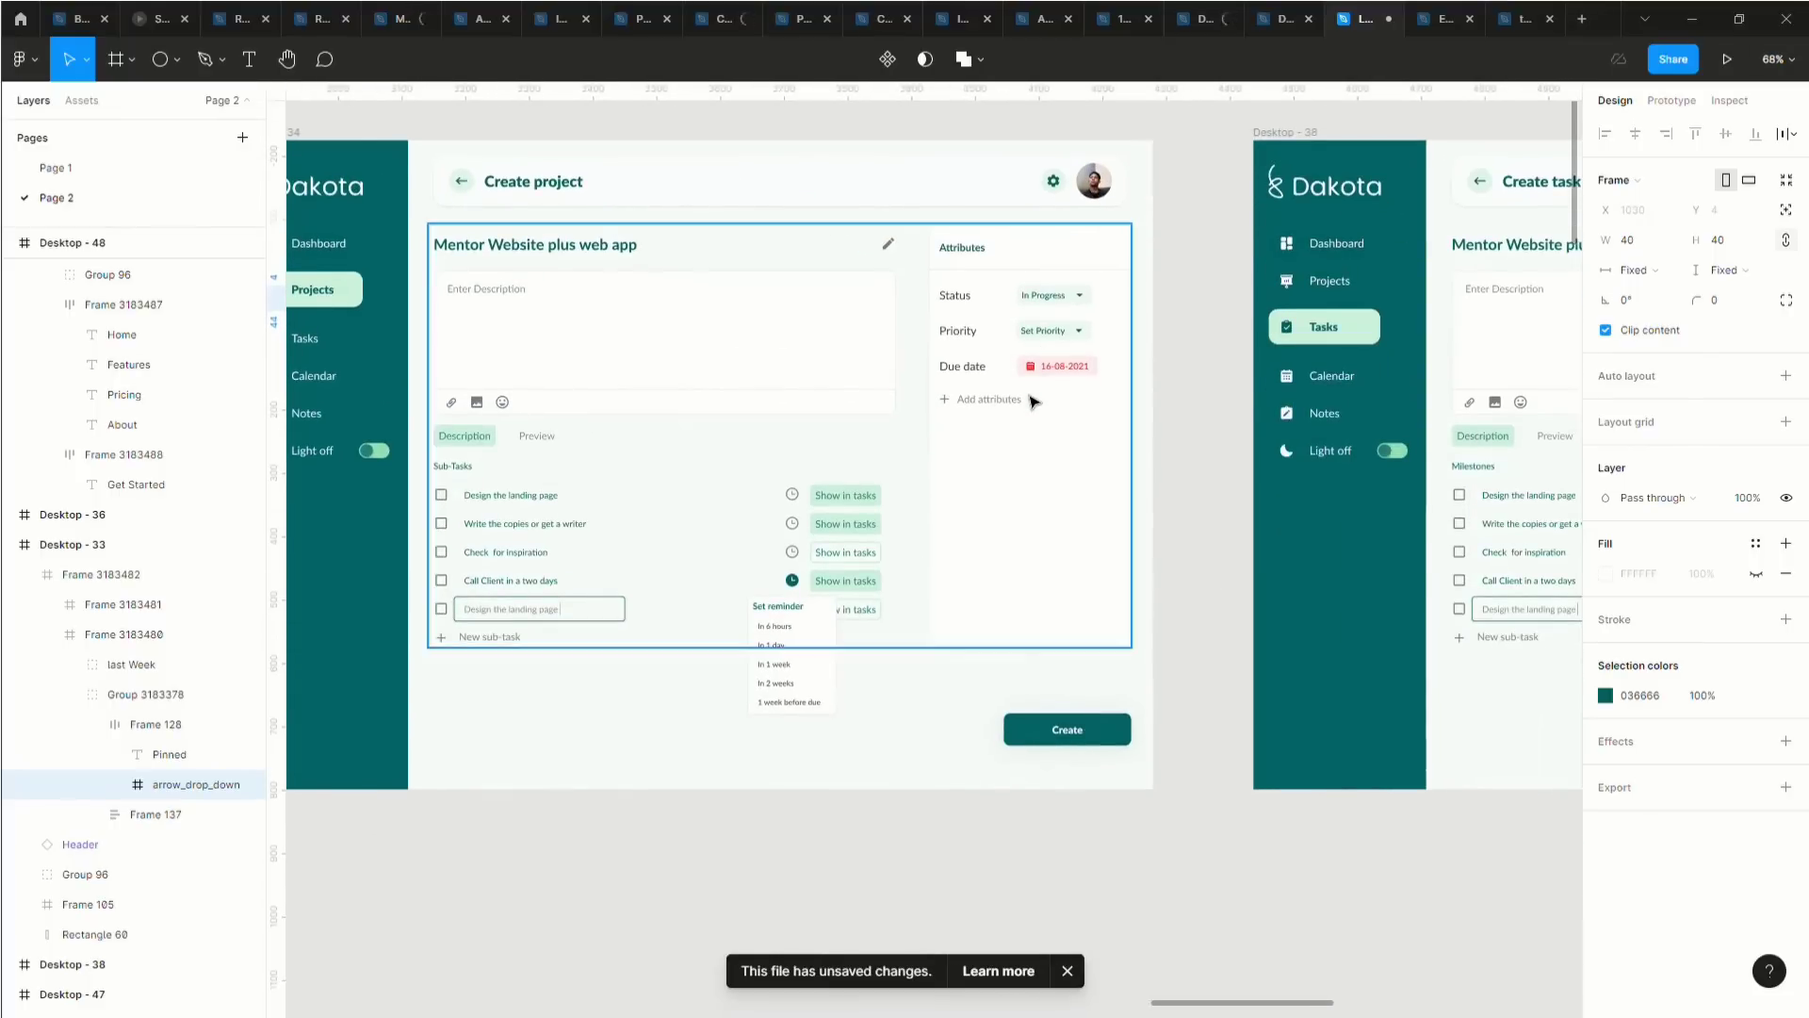
scroll(1034, 403, right, 5)
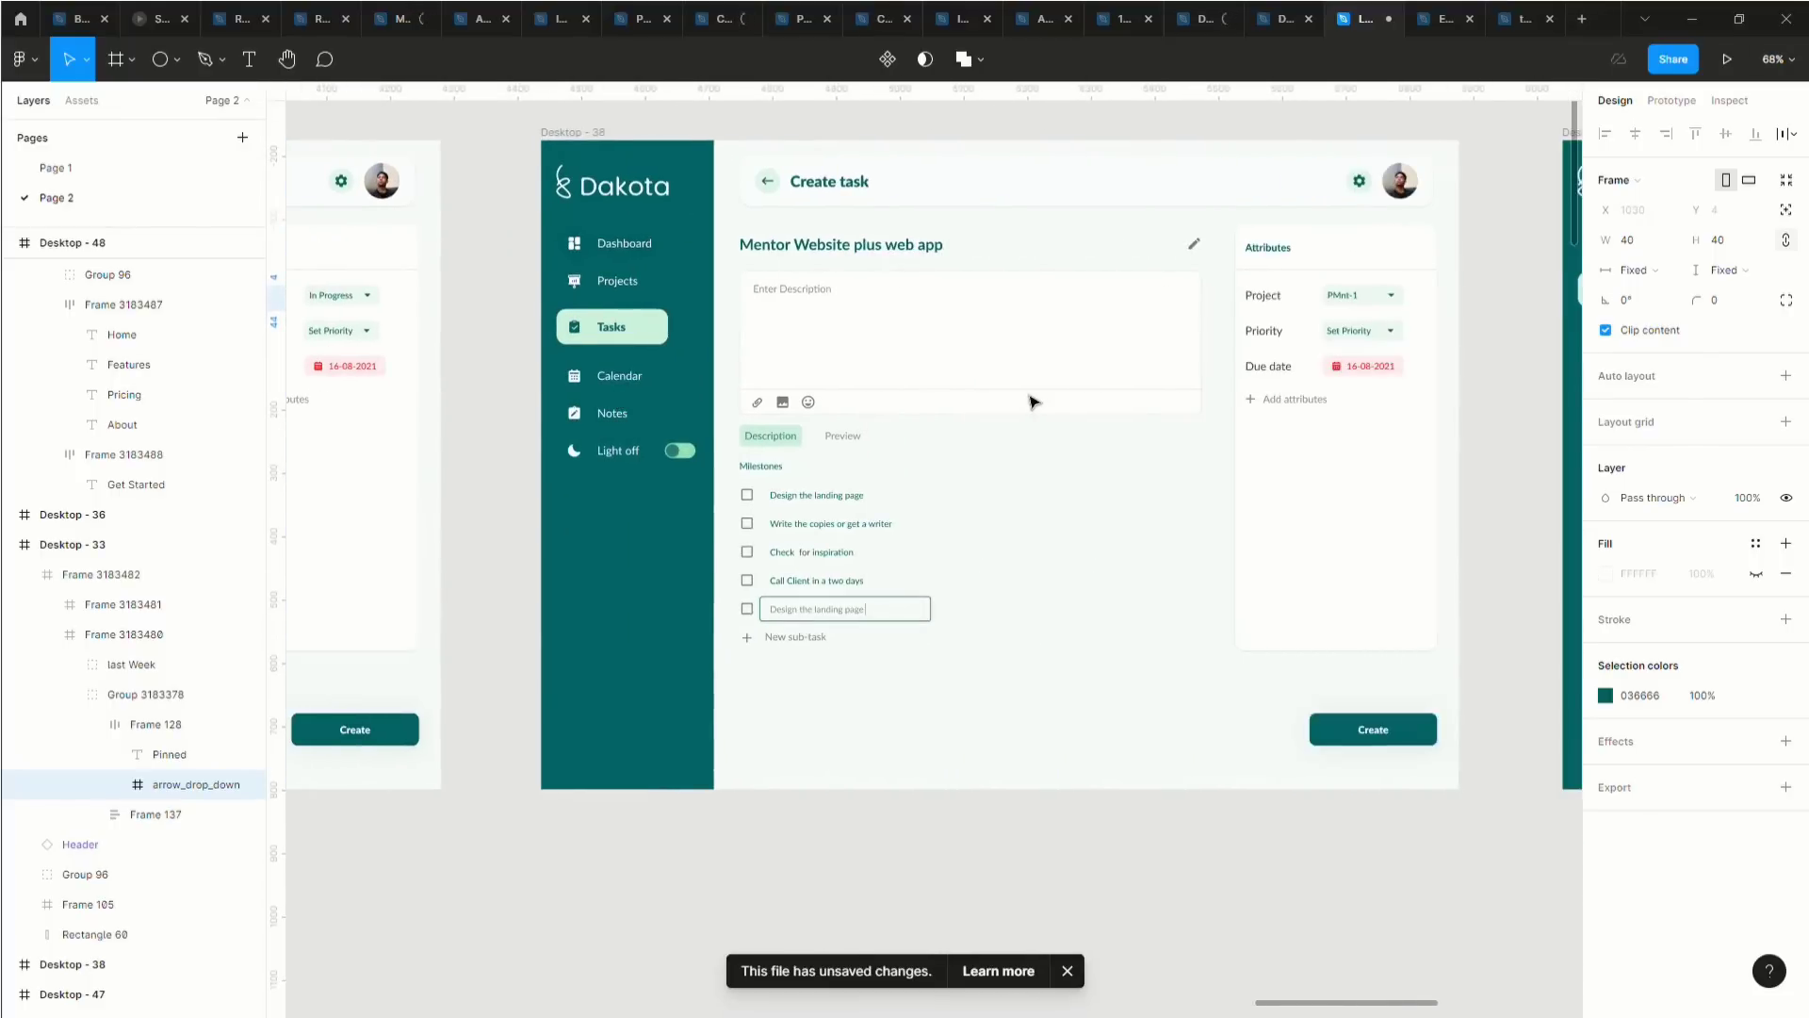
scroll(1034, 402, right, 8)
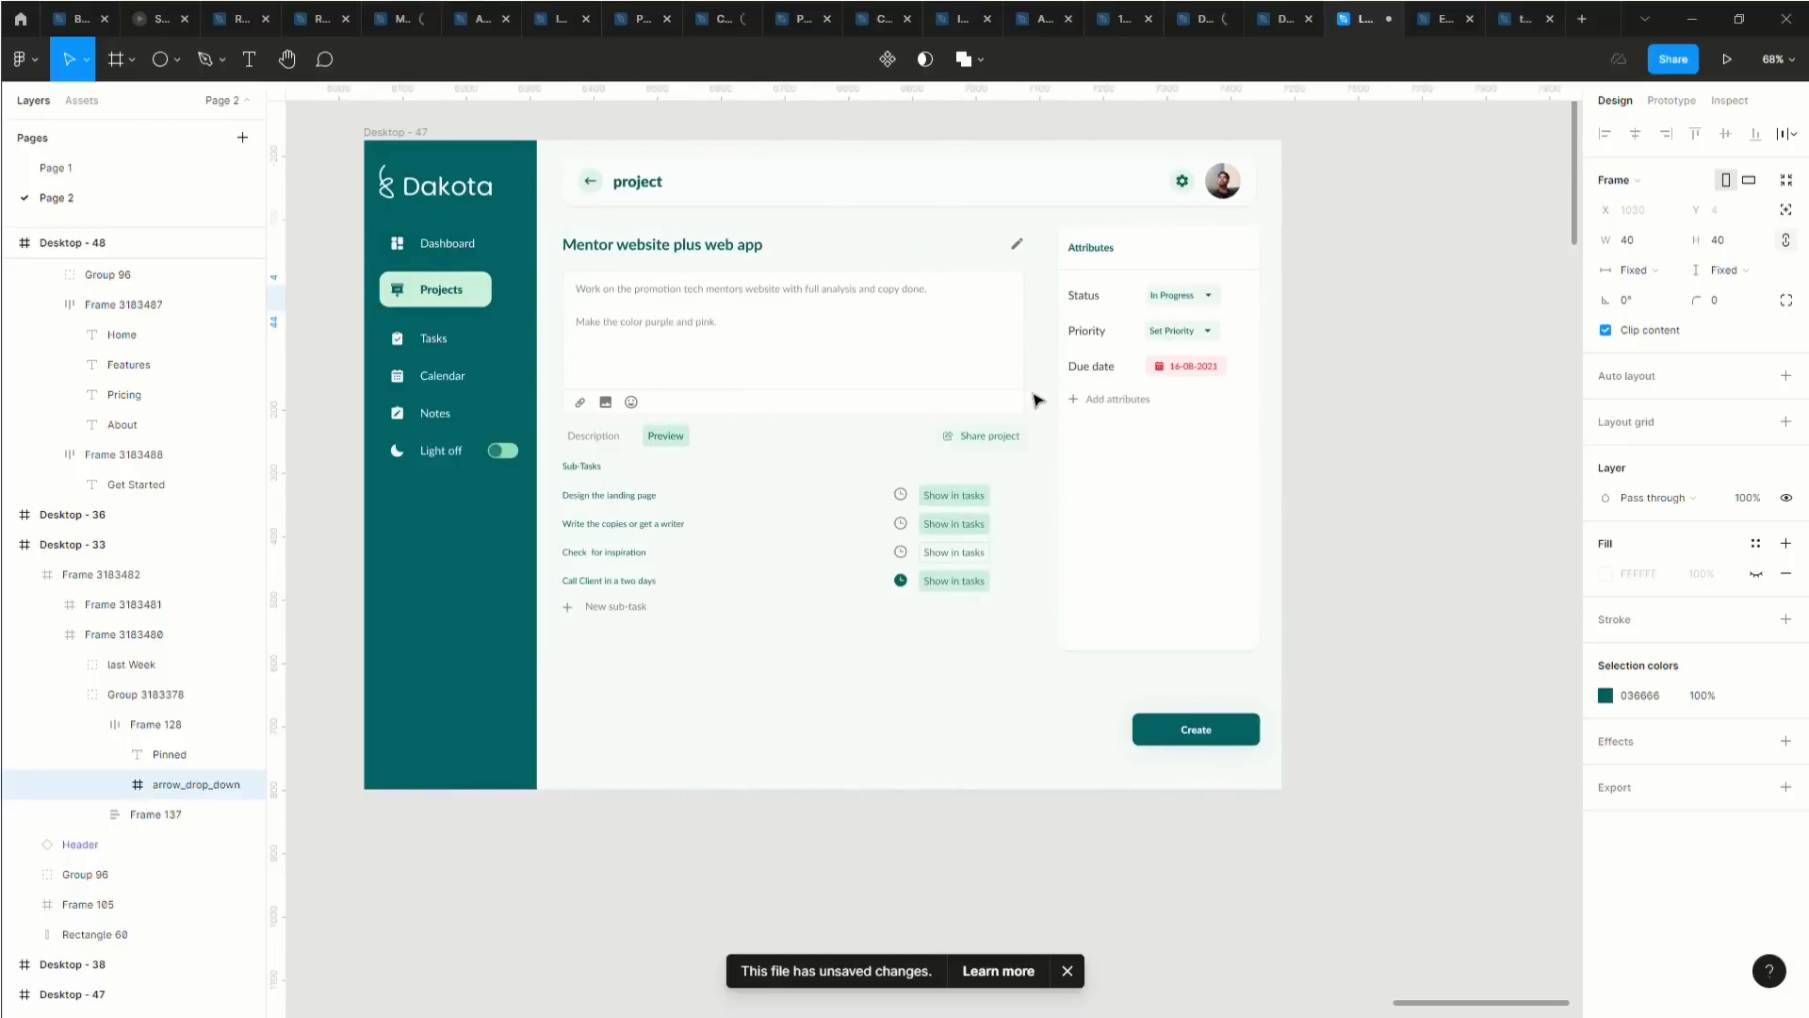
scroll(1037, 401, down, 10)
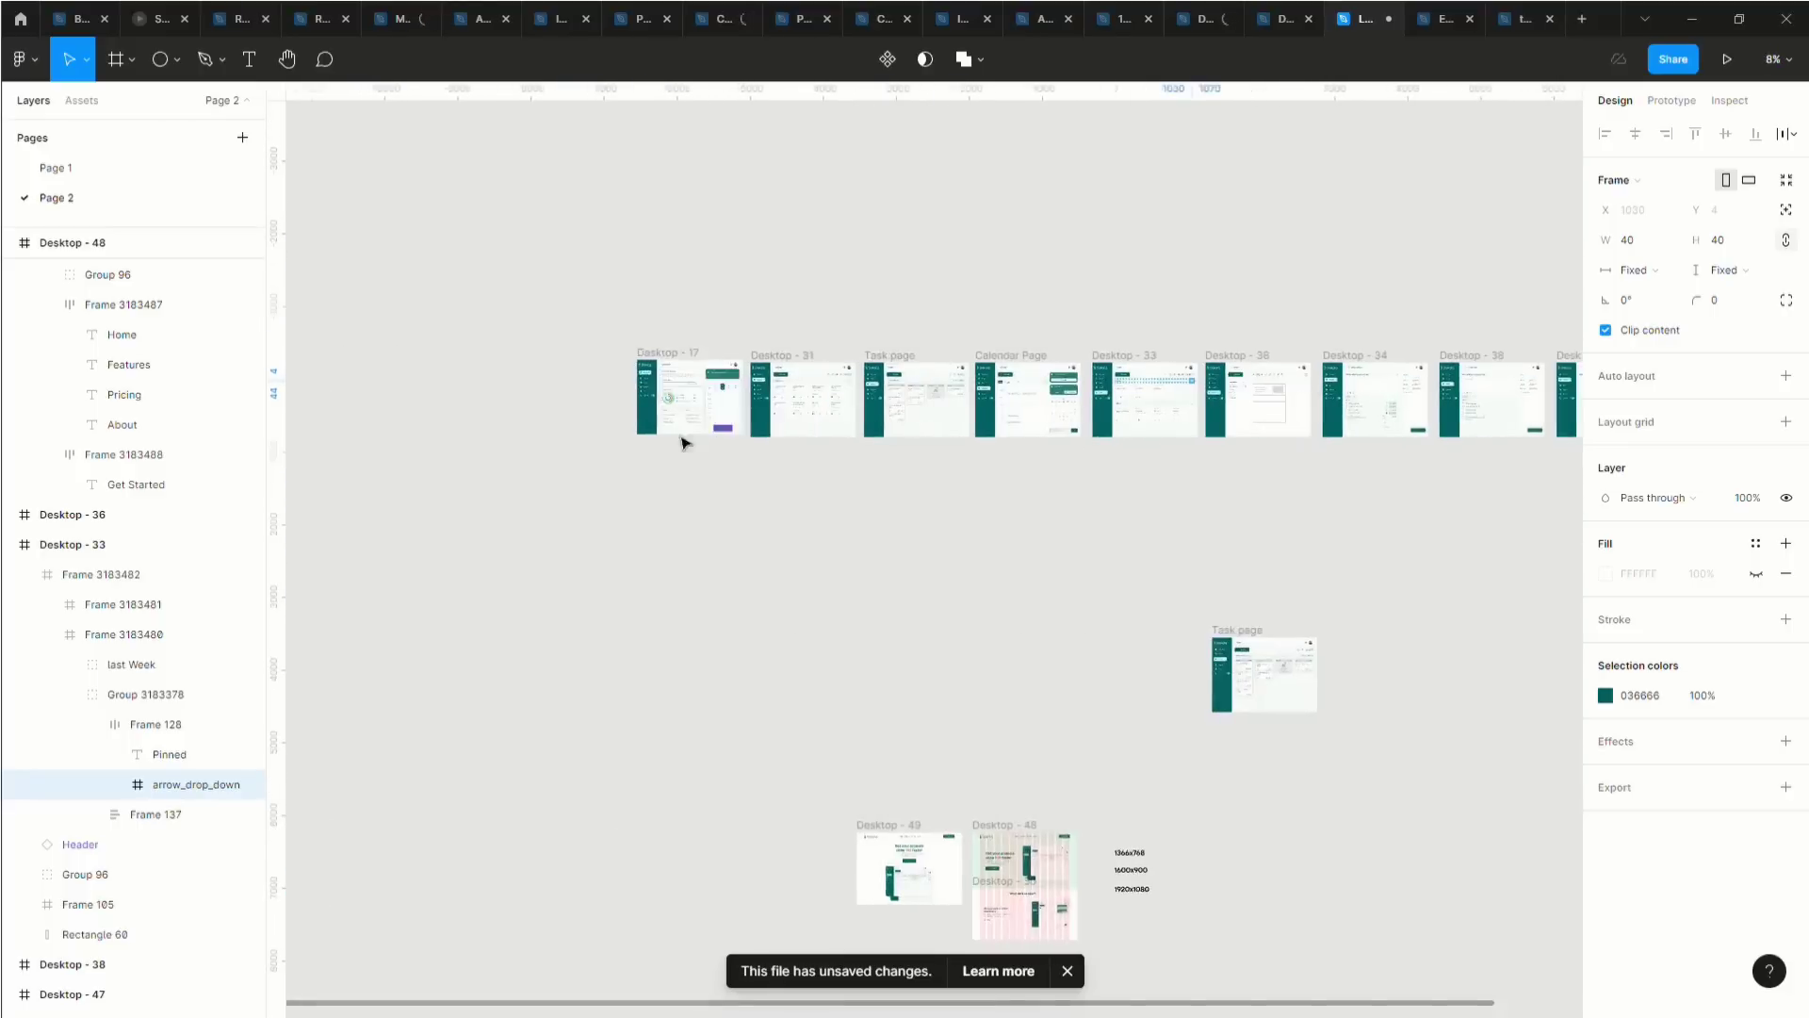
scroll(683, 442, up, 10)
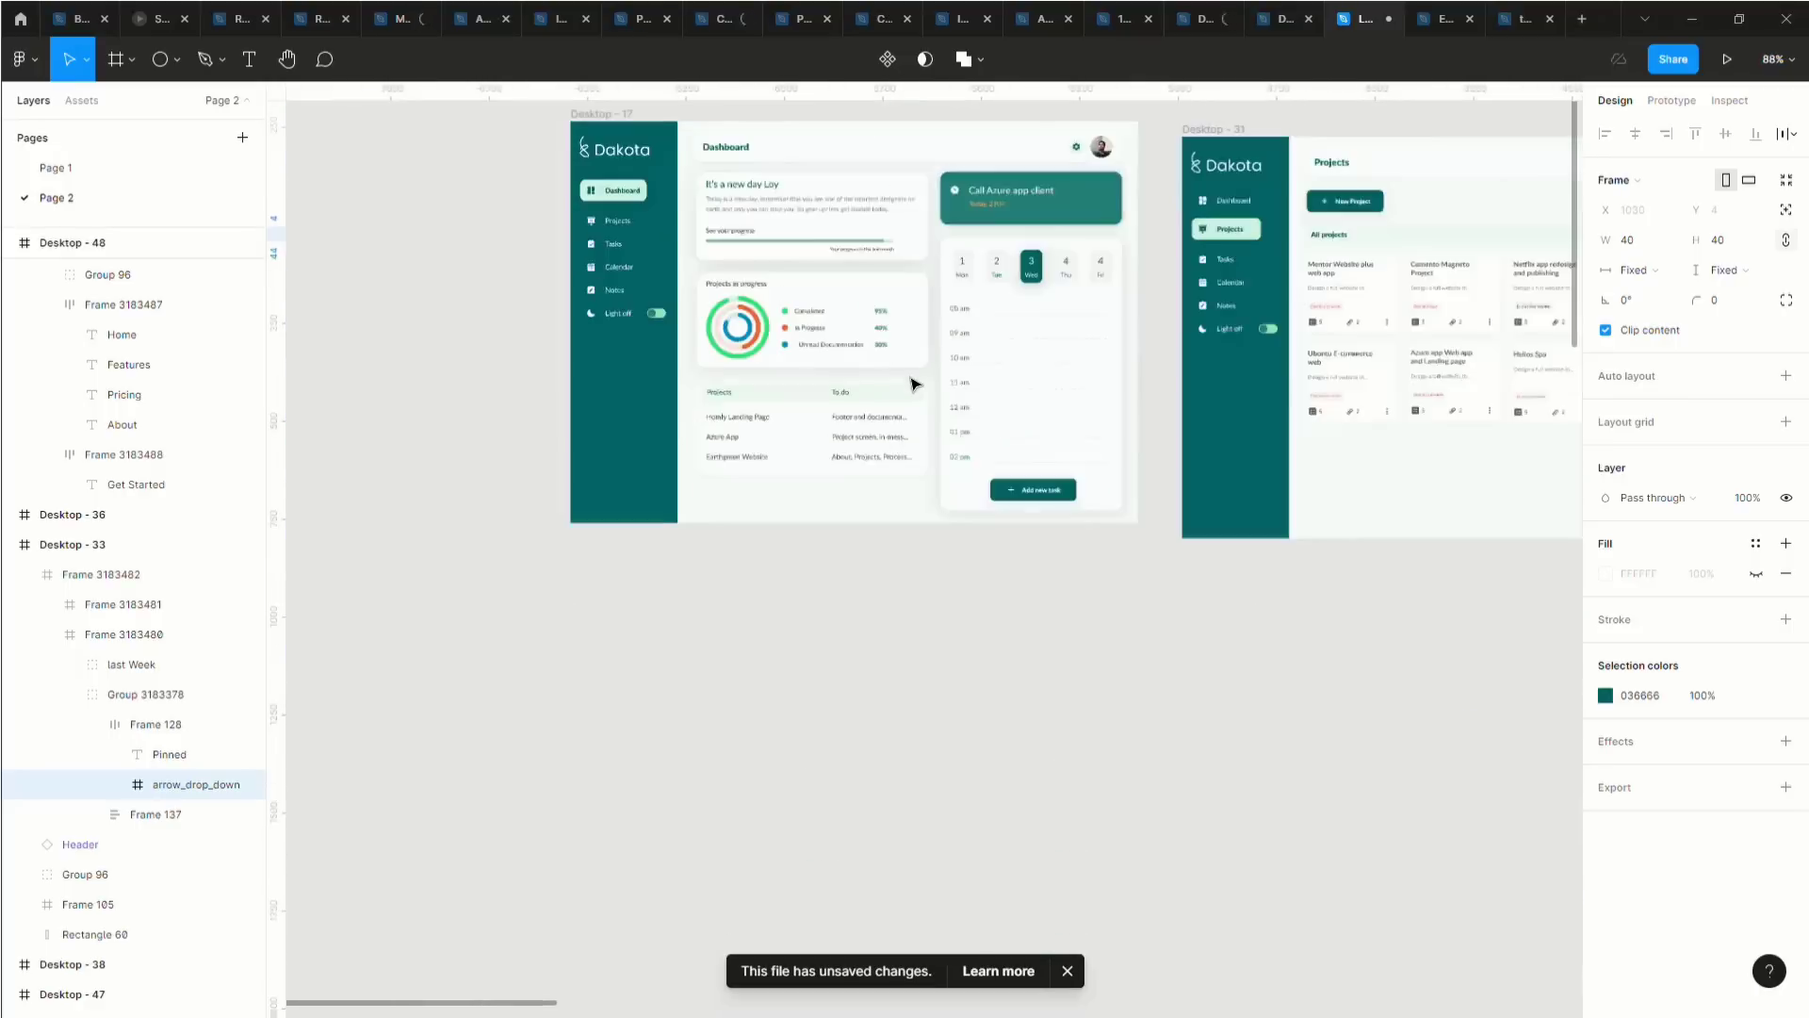
scroll(912, 383, down, 8)
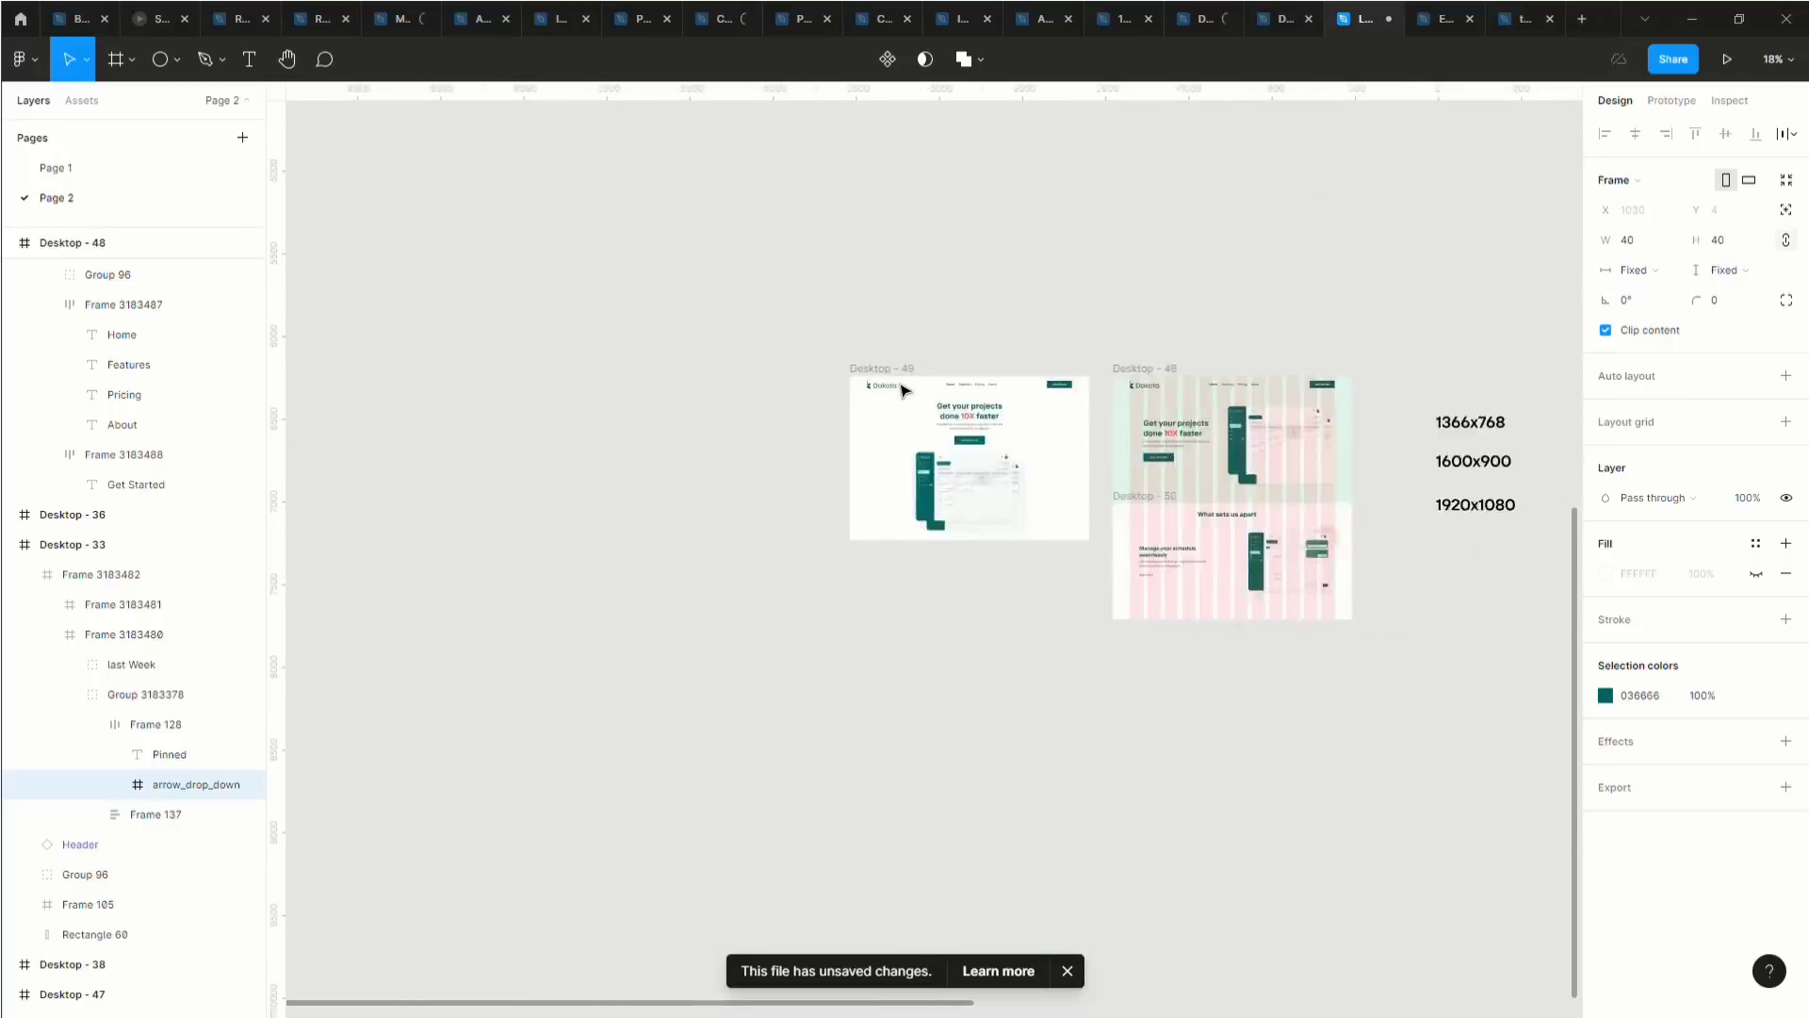
Paste the drop-down arrow beside the "Learn more" text, inside its auto layout frame in Desktop - 50.
scroll(703, 562, right, 3)
scroll(880, 594, up, 10)
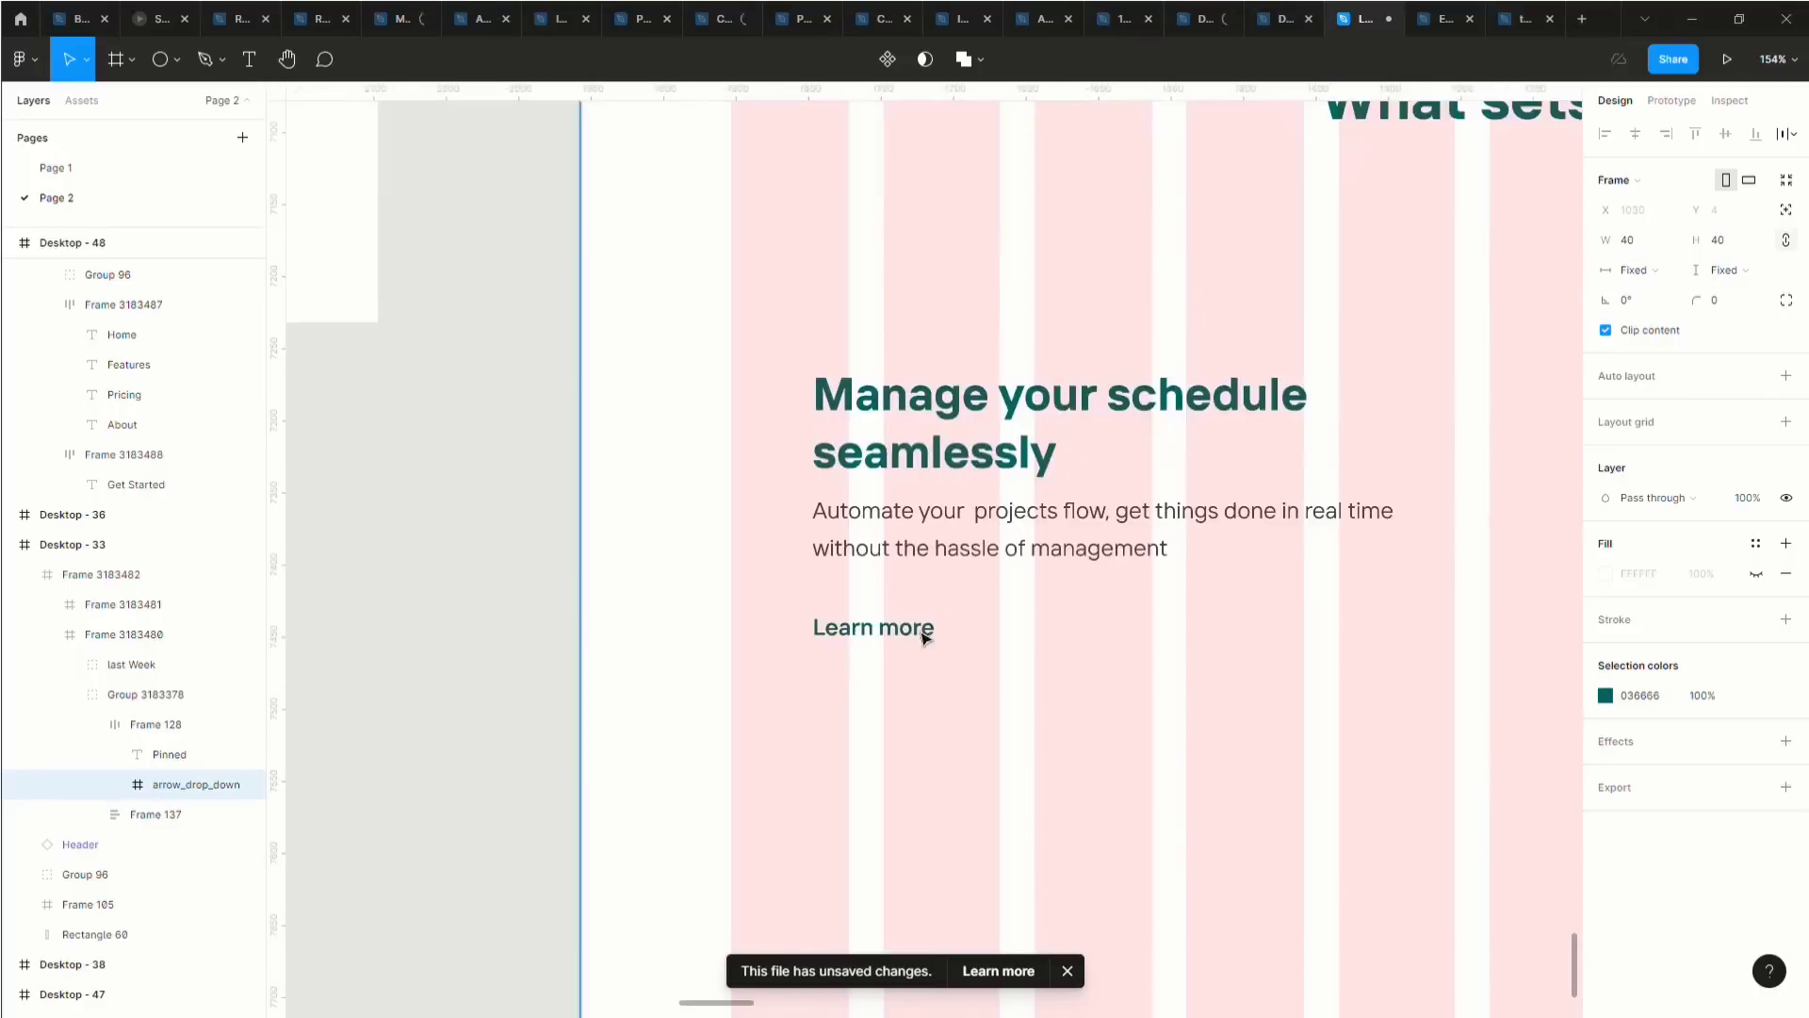
double_click(909, 633)
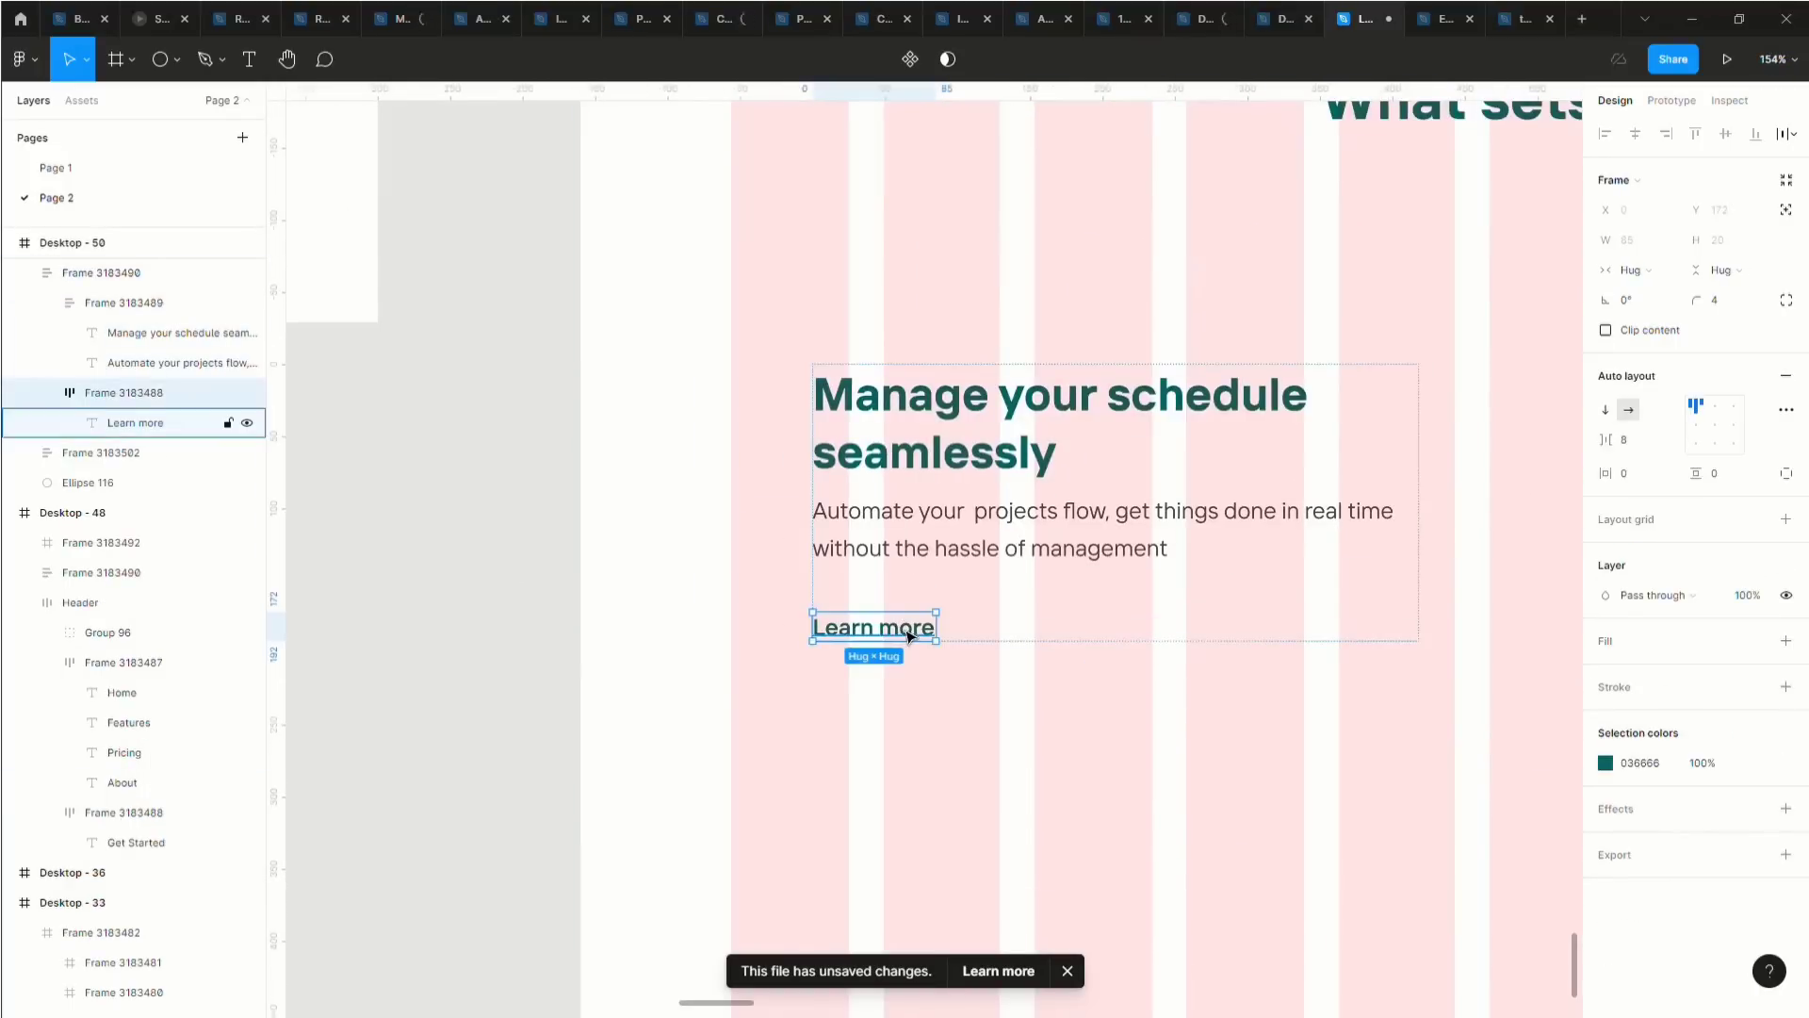
key(ctrl+v)
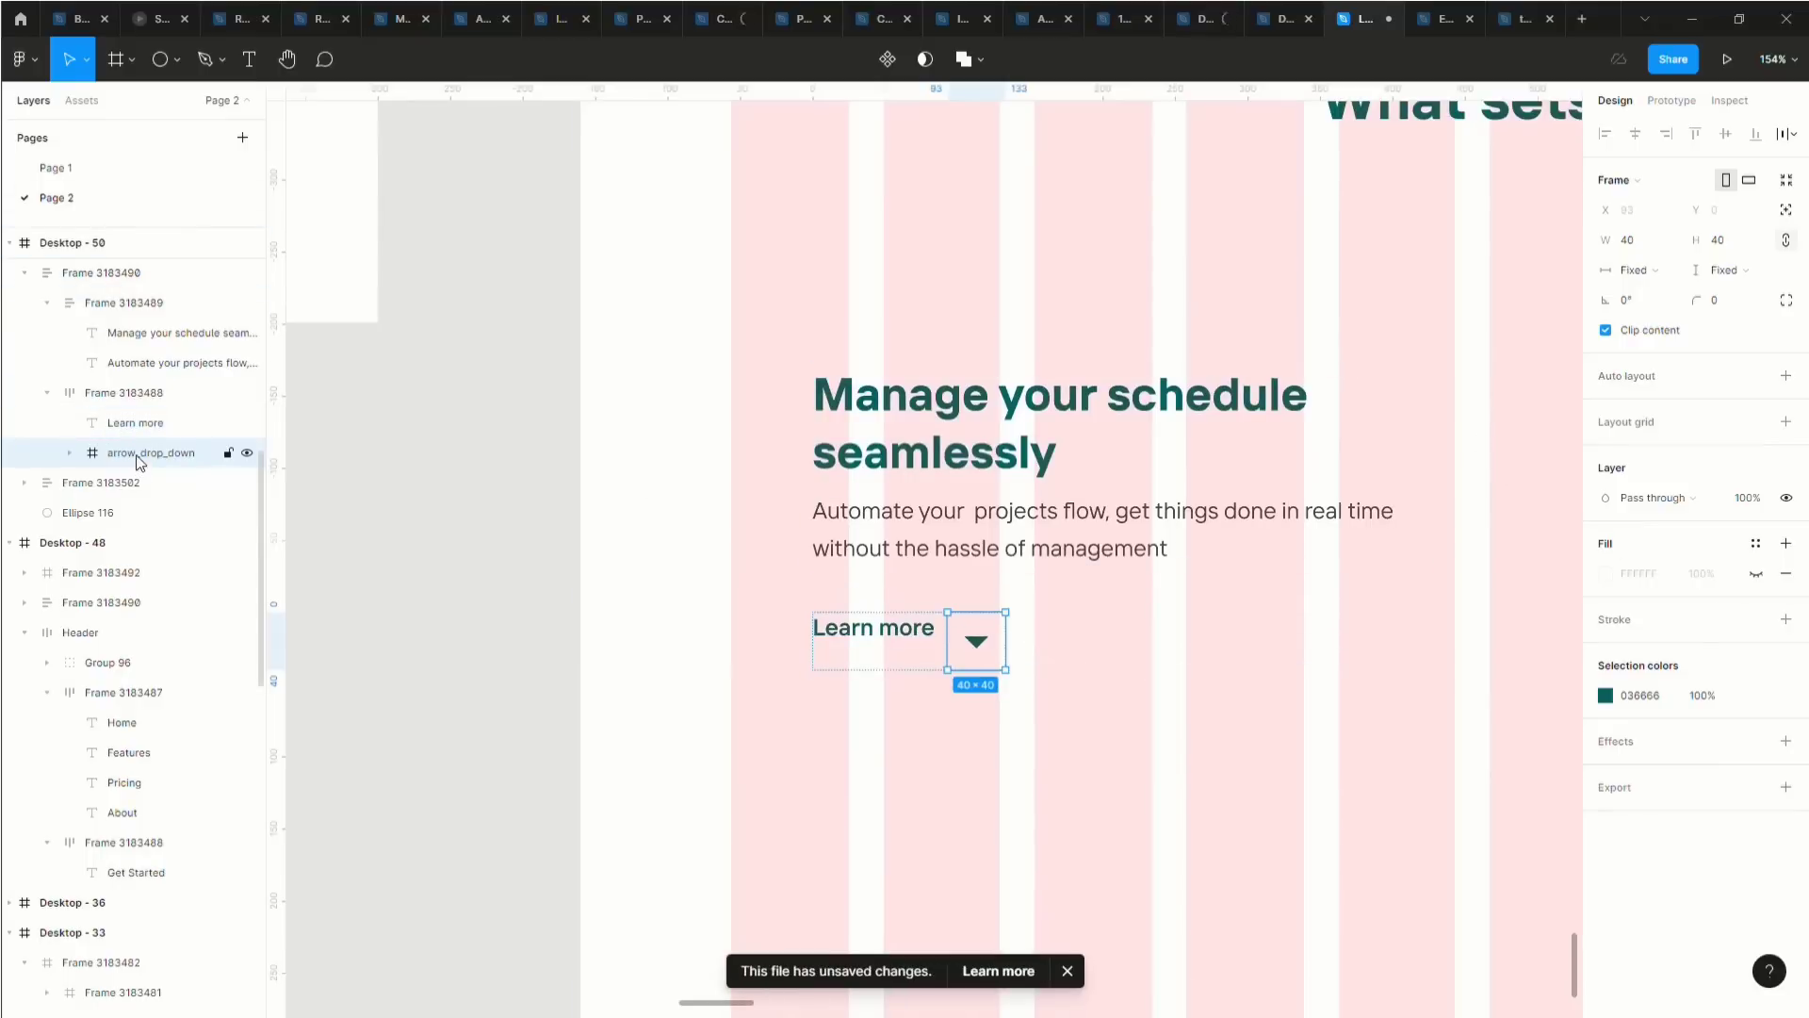
click(72, 453)
click(71, 454)
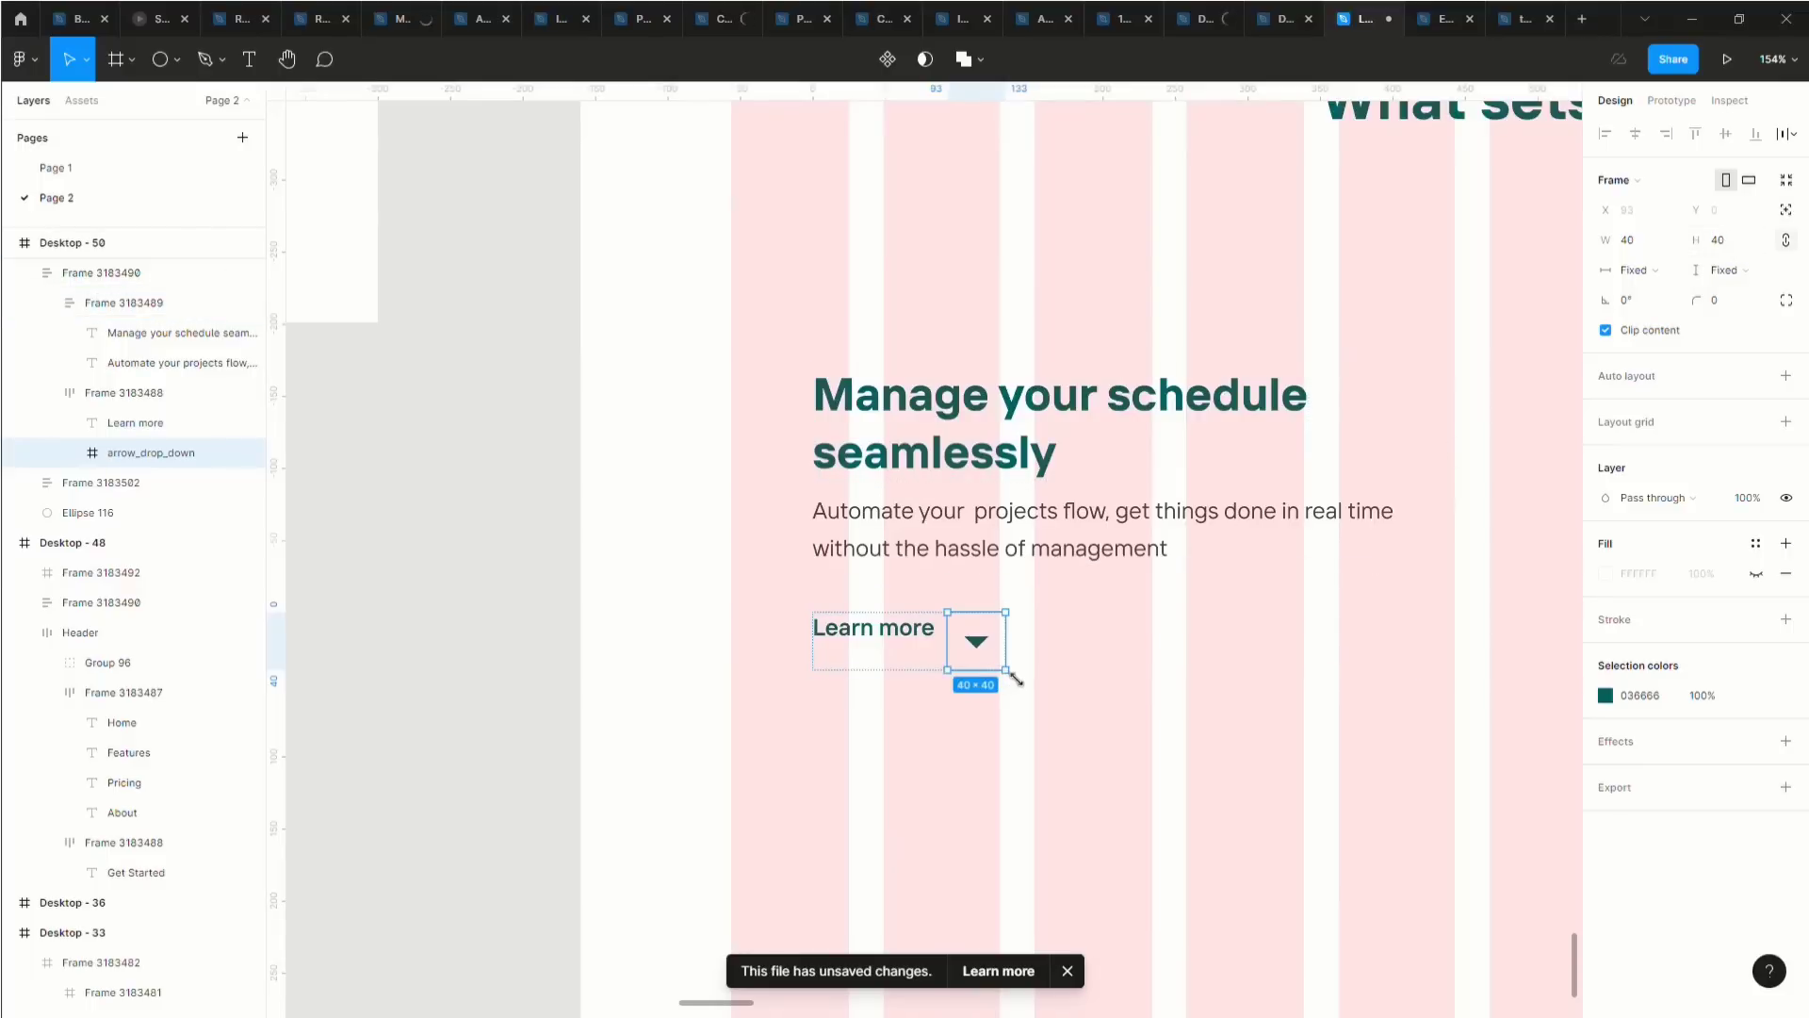
Scale the pasted arrow down to 28 × 28 and rotate it 90° so it points right.
drag(1015, 677, 998, 659)
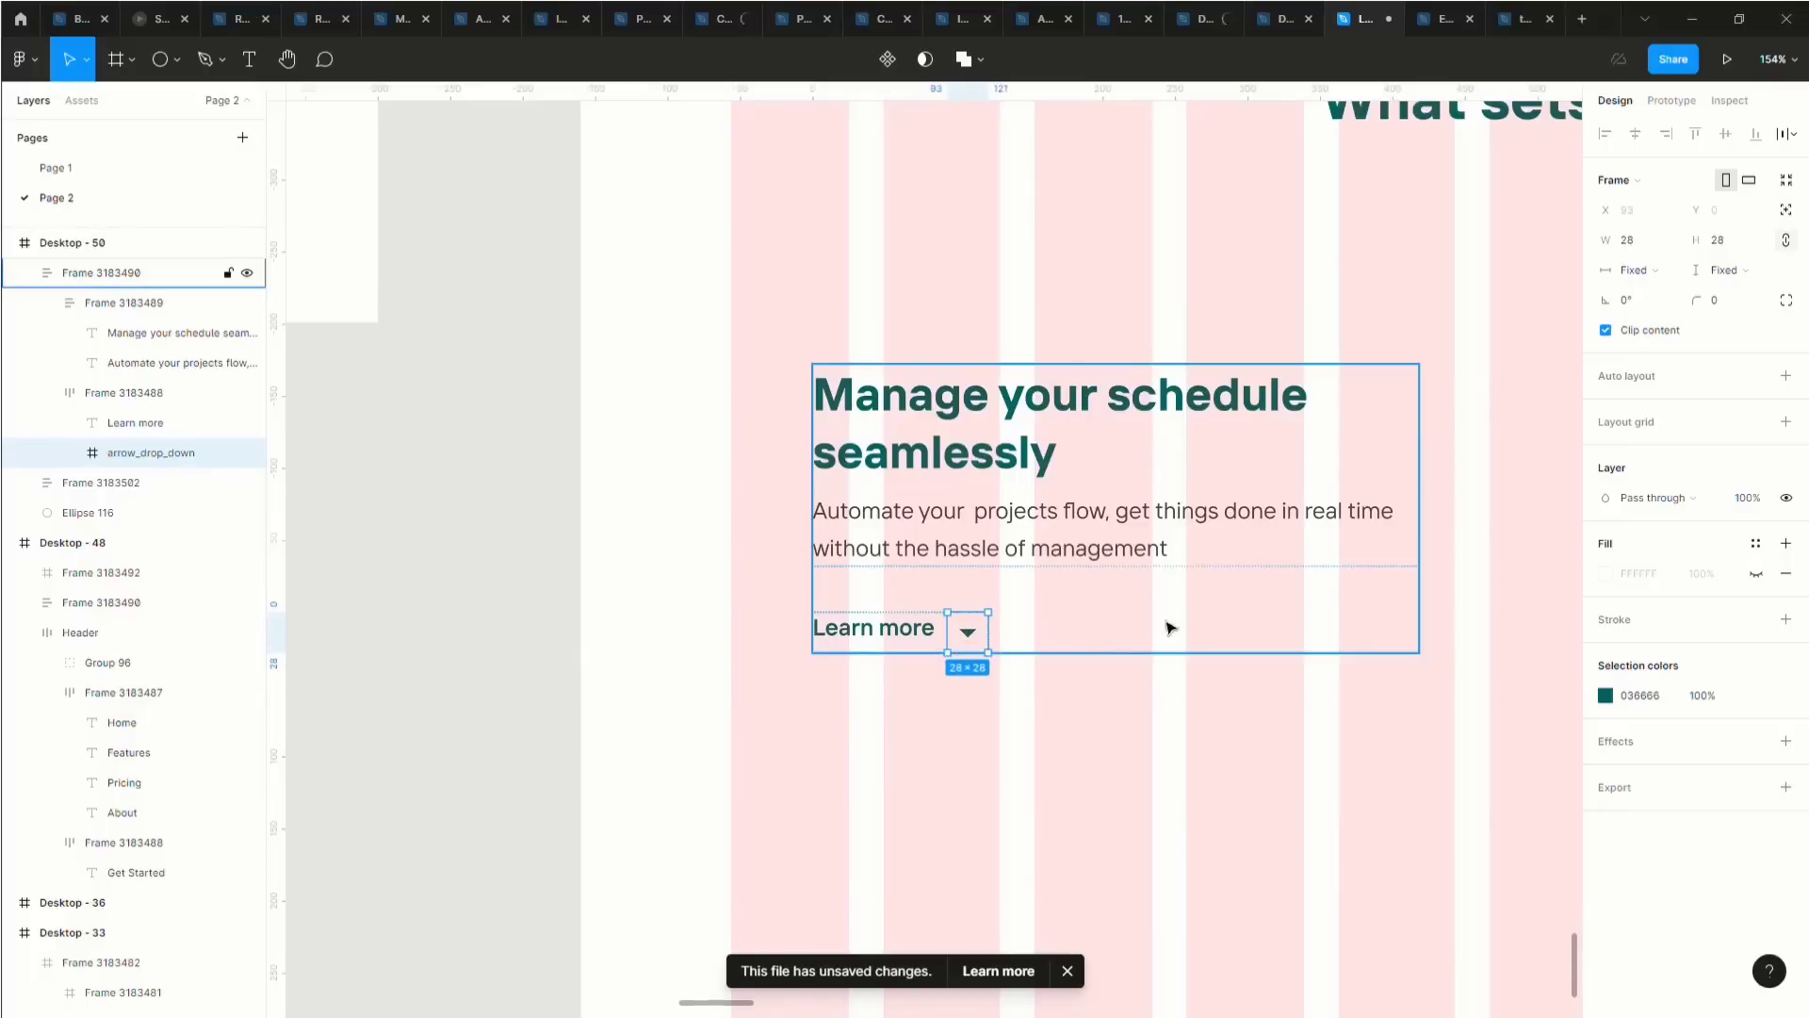
click(1640, 303)
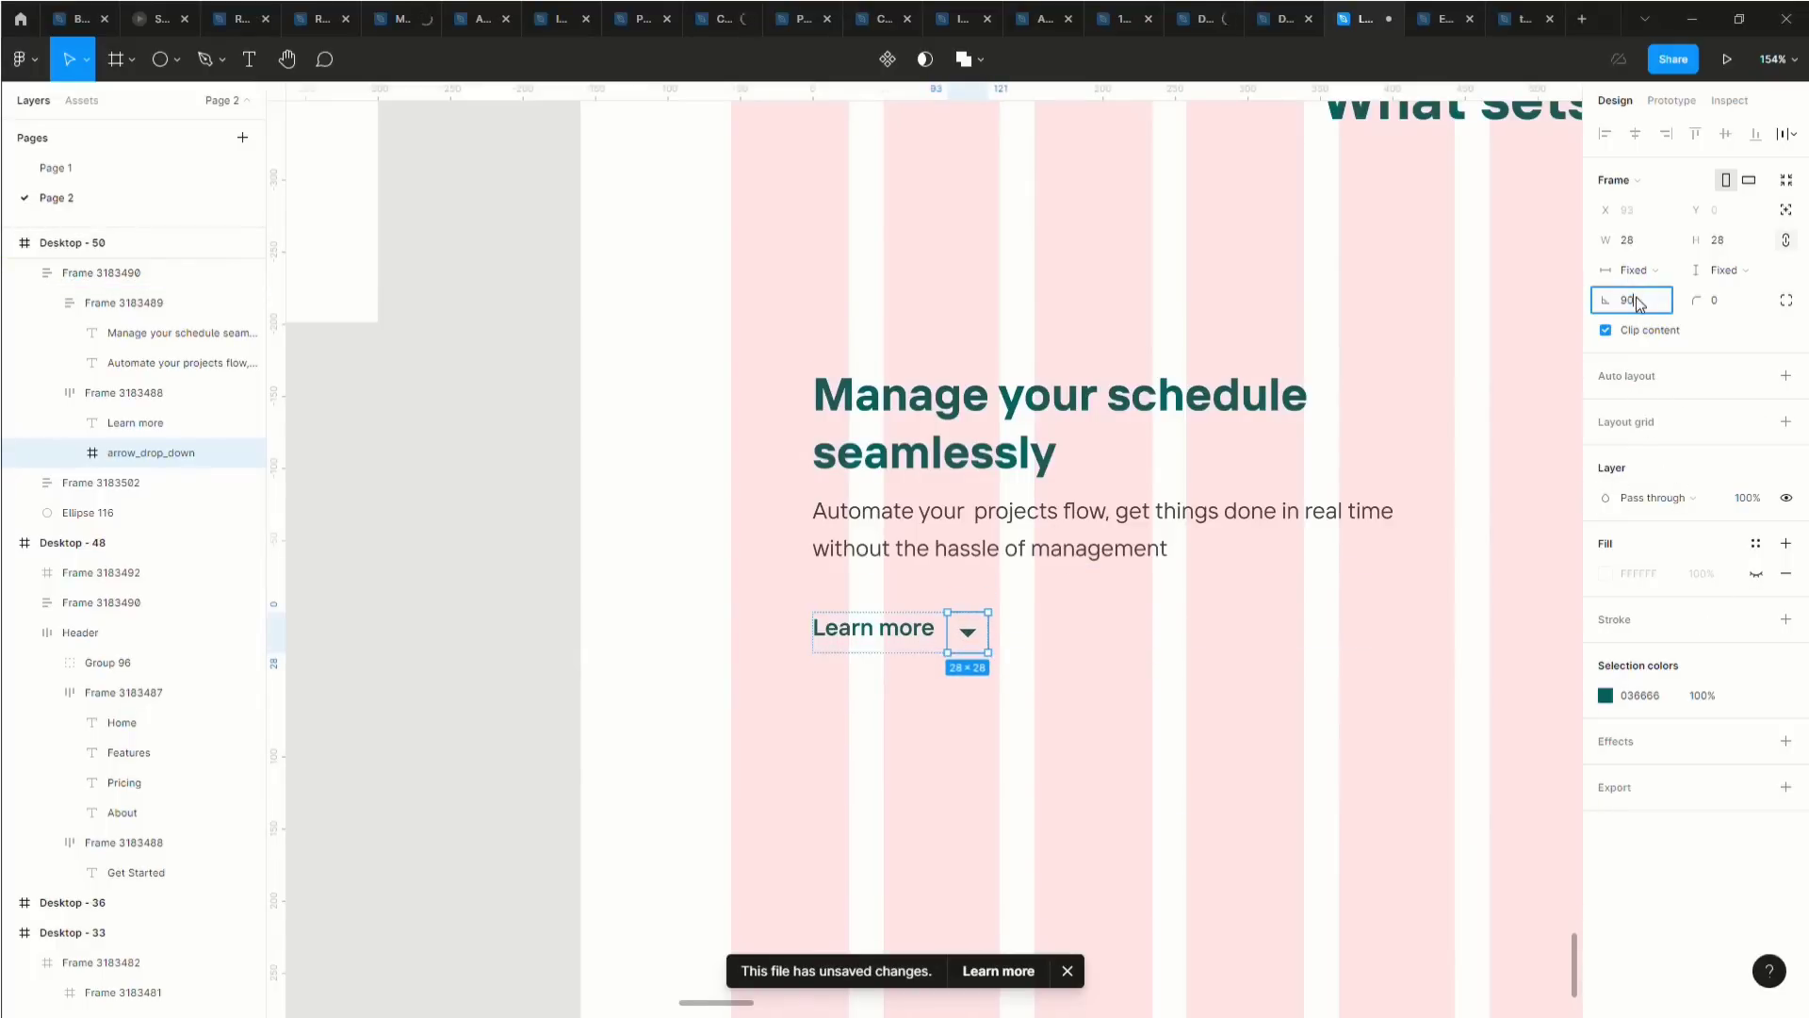
key(Return)
Align the "Learn more" text and arrow to the left and vertical centre of their auto layout frame.
click(883, 646)
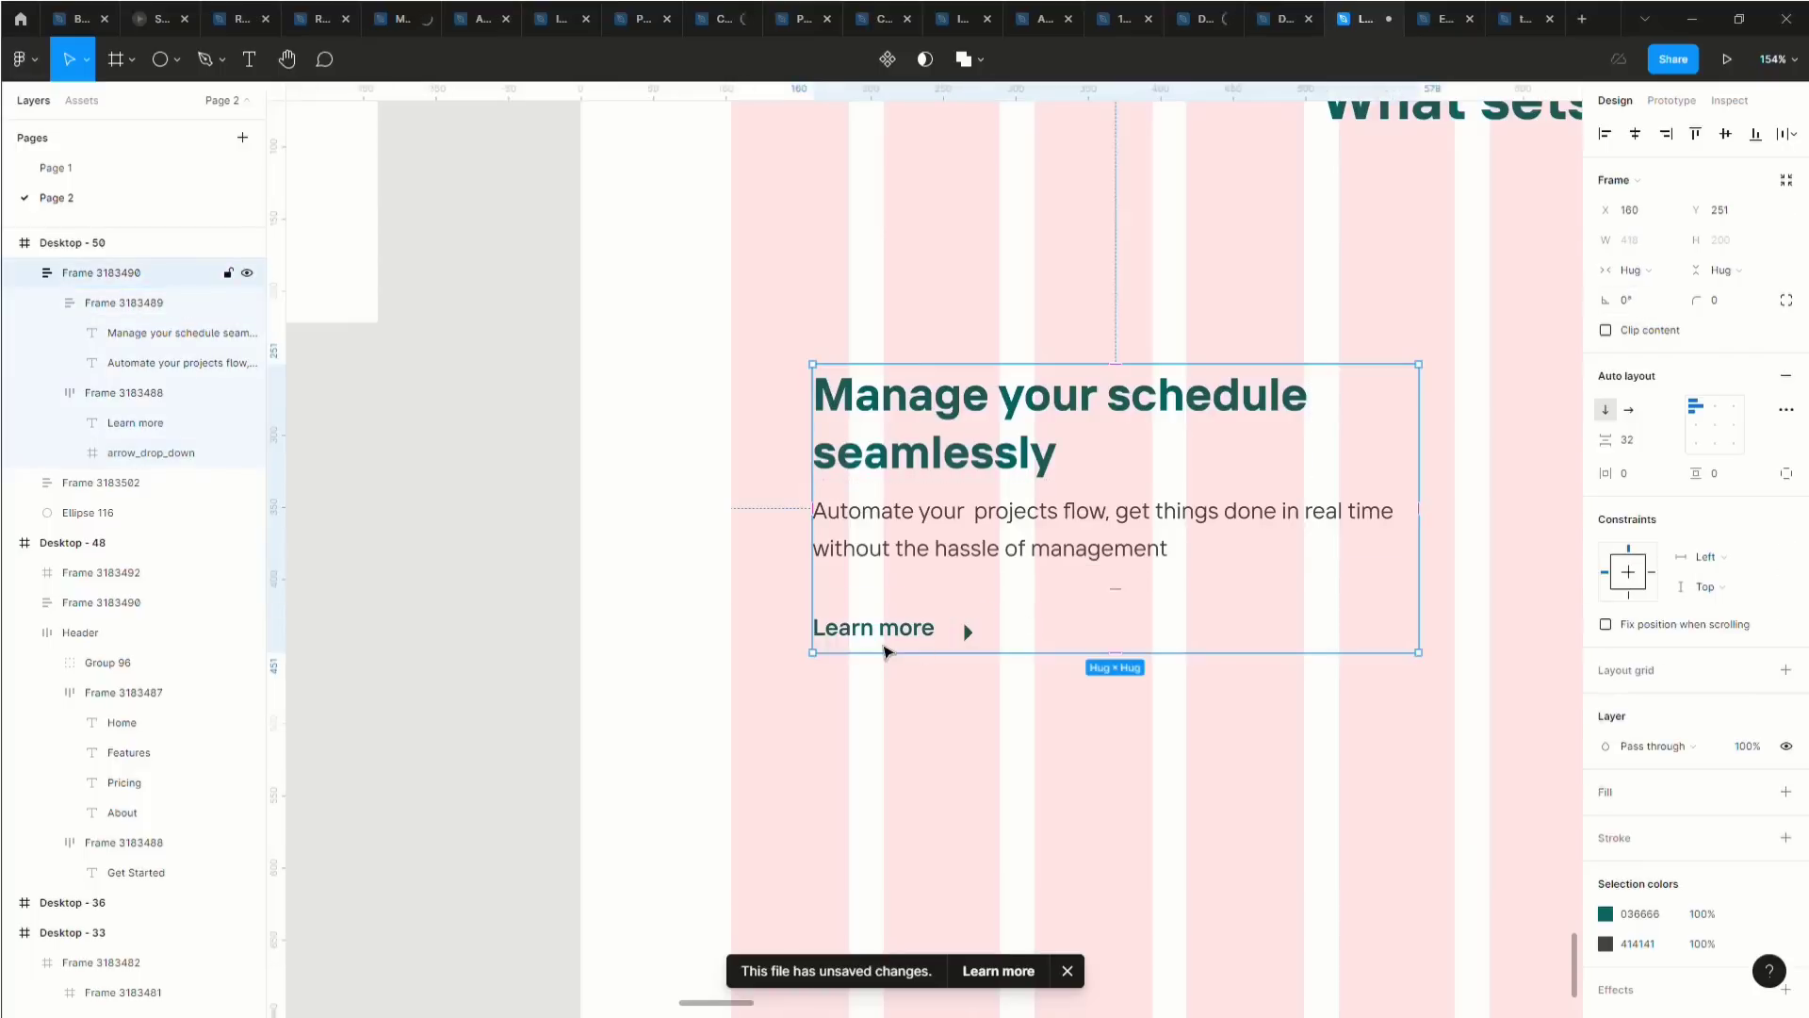
click(893, 646)
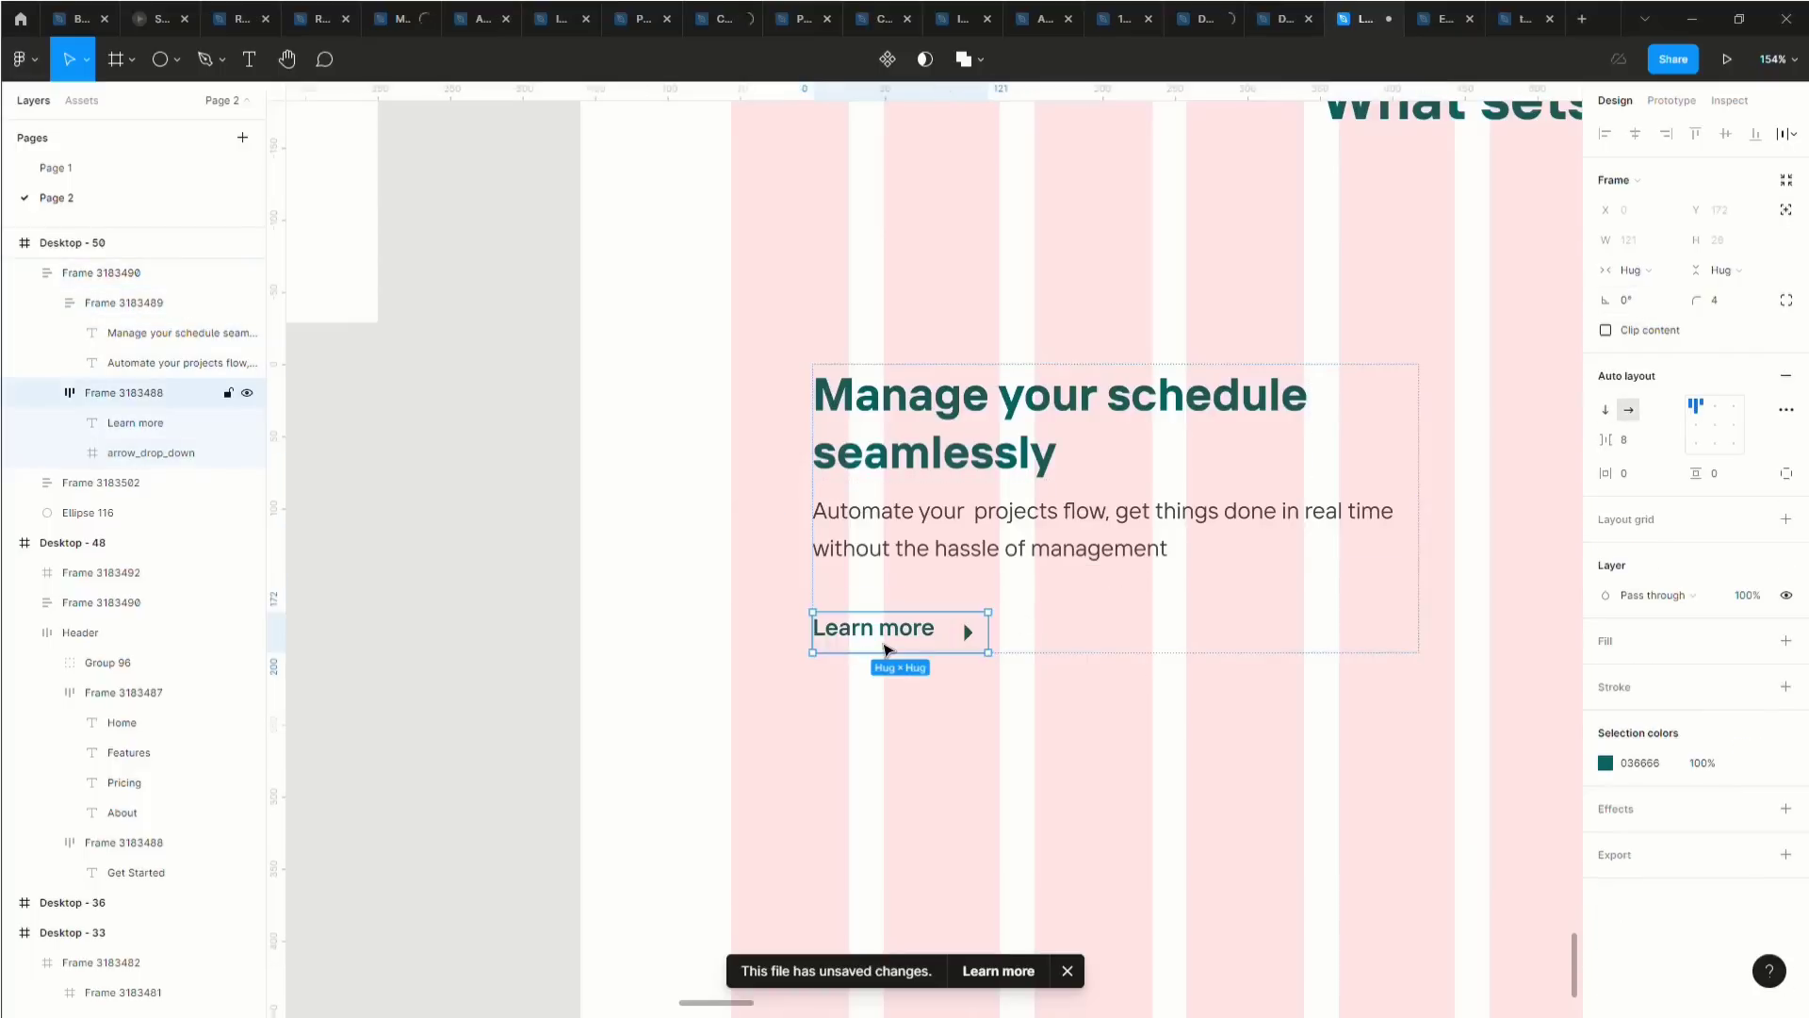
click(1695, 425)
click(1002, 724)
click(921, 646)
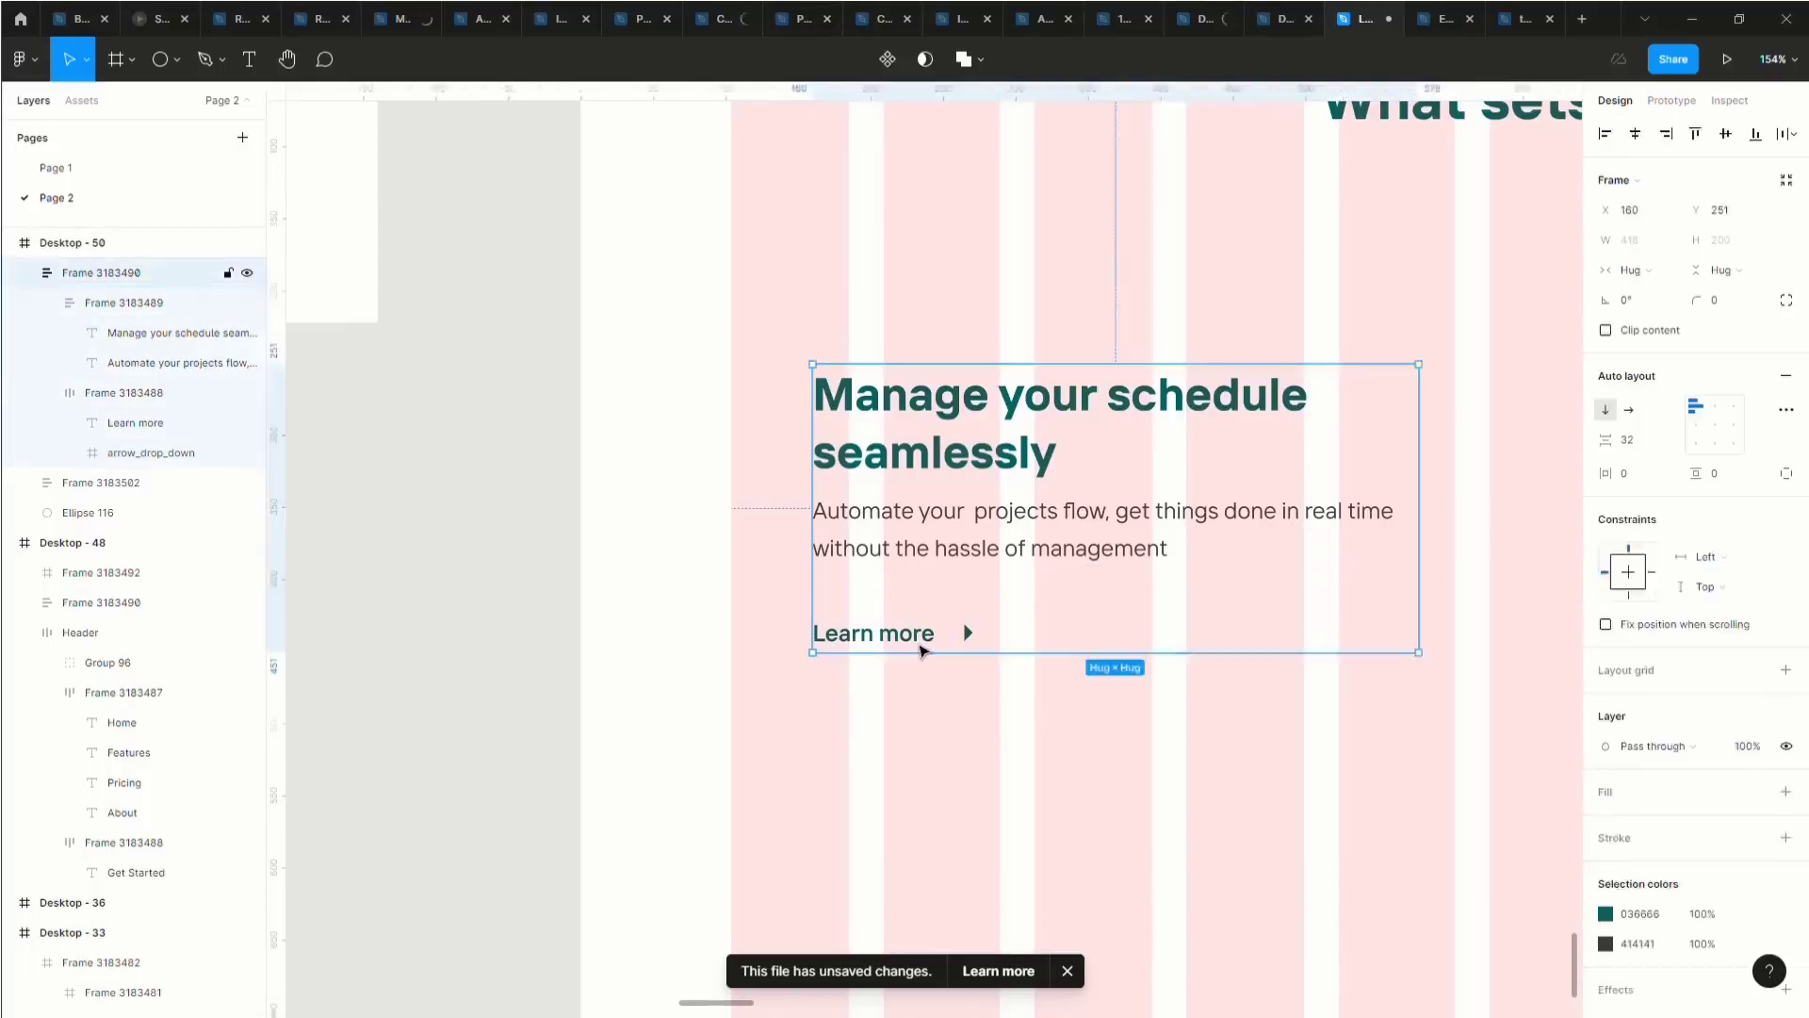
click(925, 635)
scroll(928, 641, up, 5)
scroll(928, 649, up, 5)
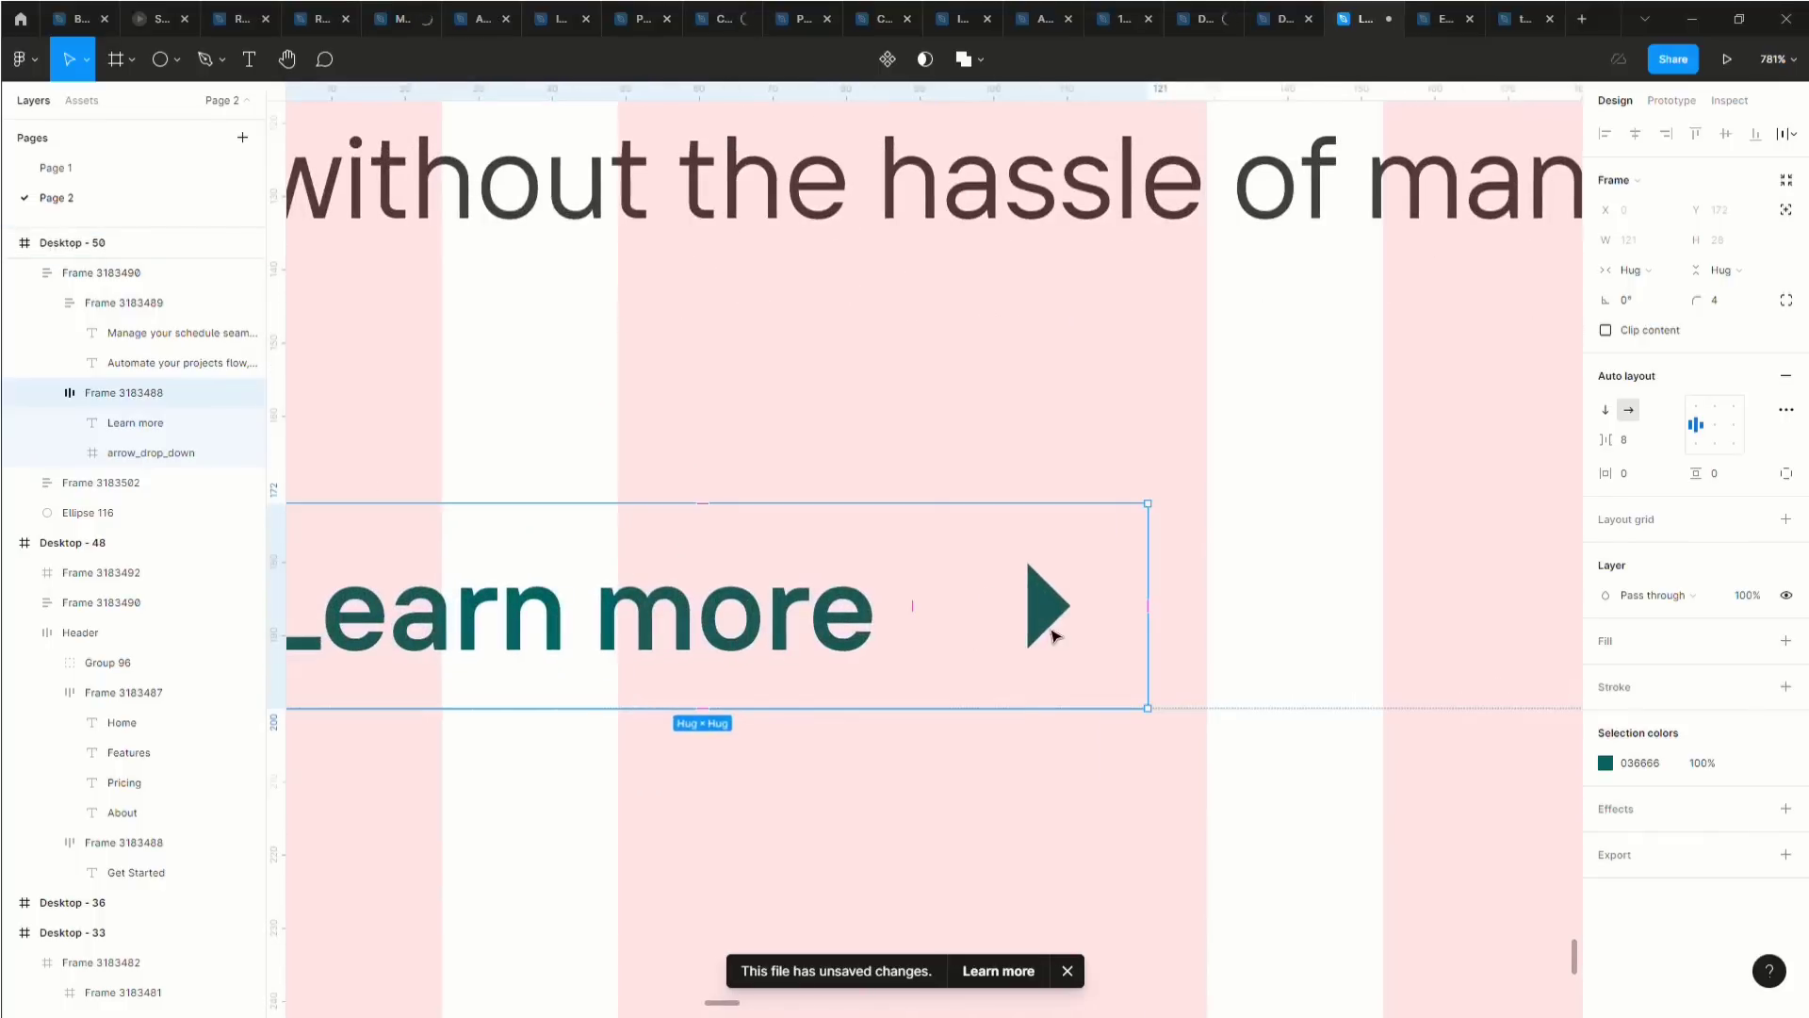
Scale the arrow icon beside "Learn more" down to 24 × 24 and nudge its triangle slightly downward inside the icon frame.
click(1039, 622)
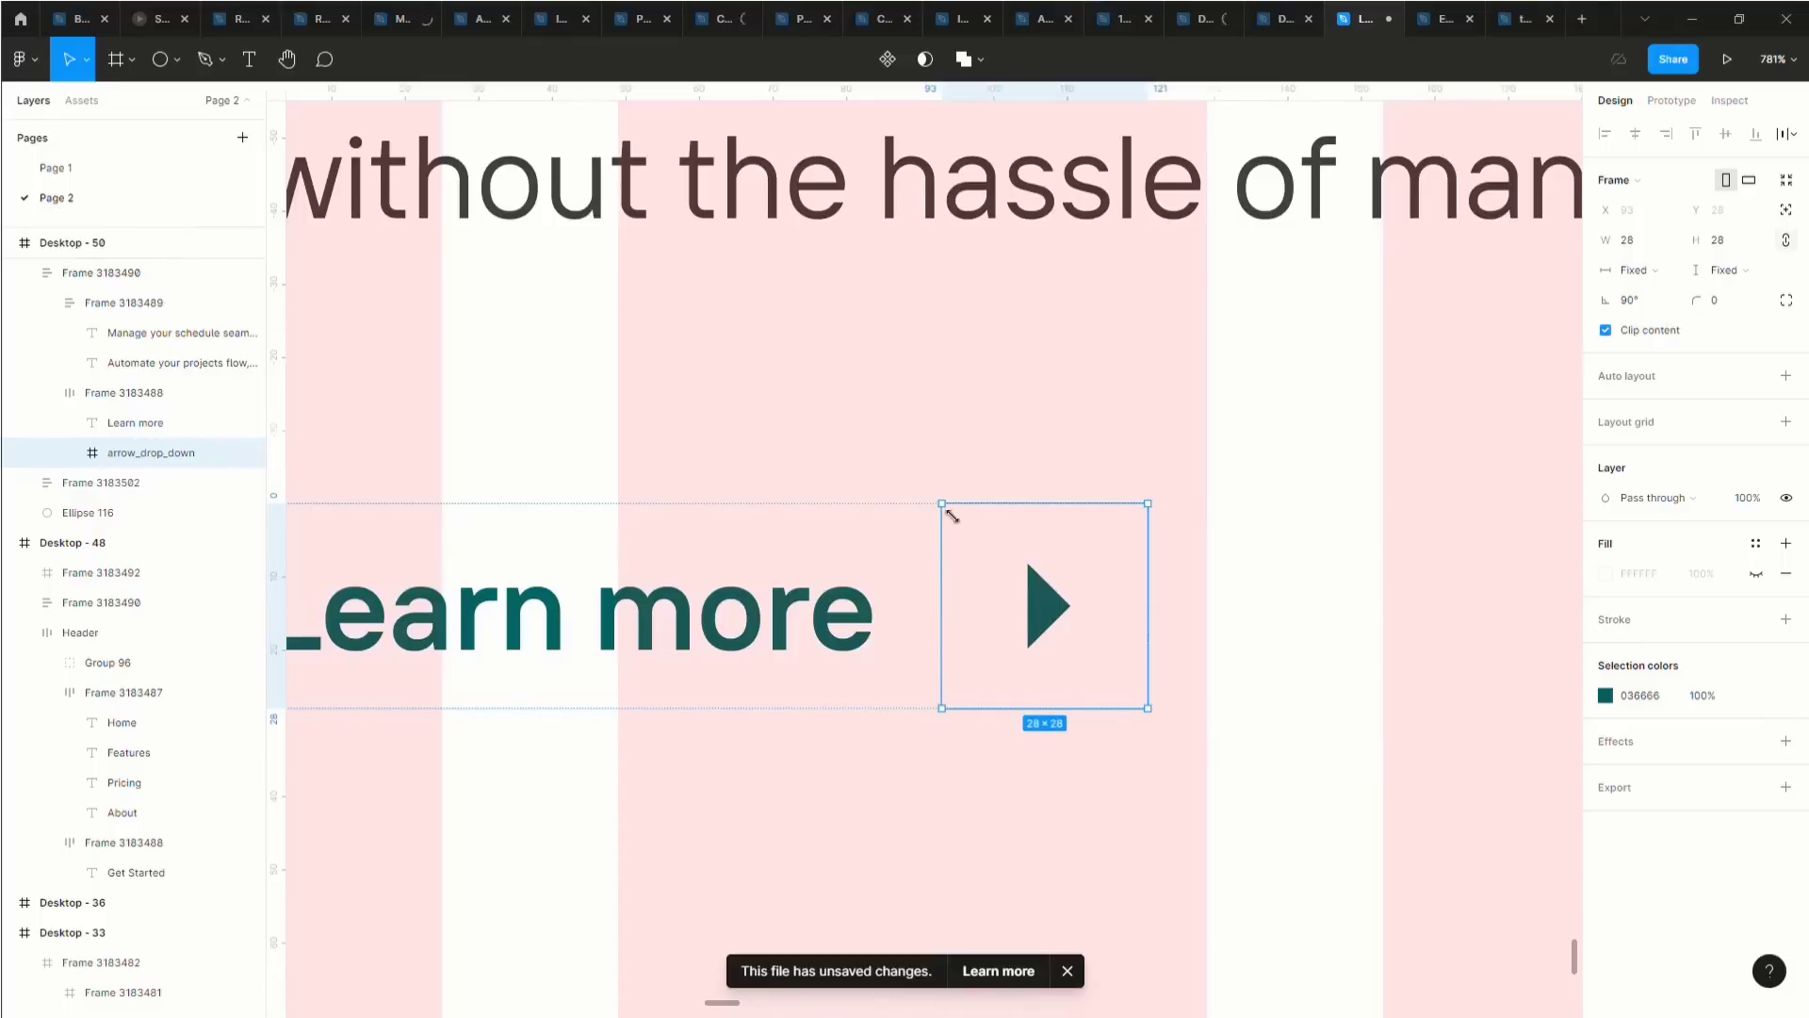
key(k)
drag(961, 529, 975, 540)
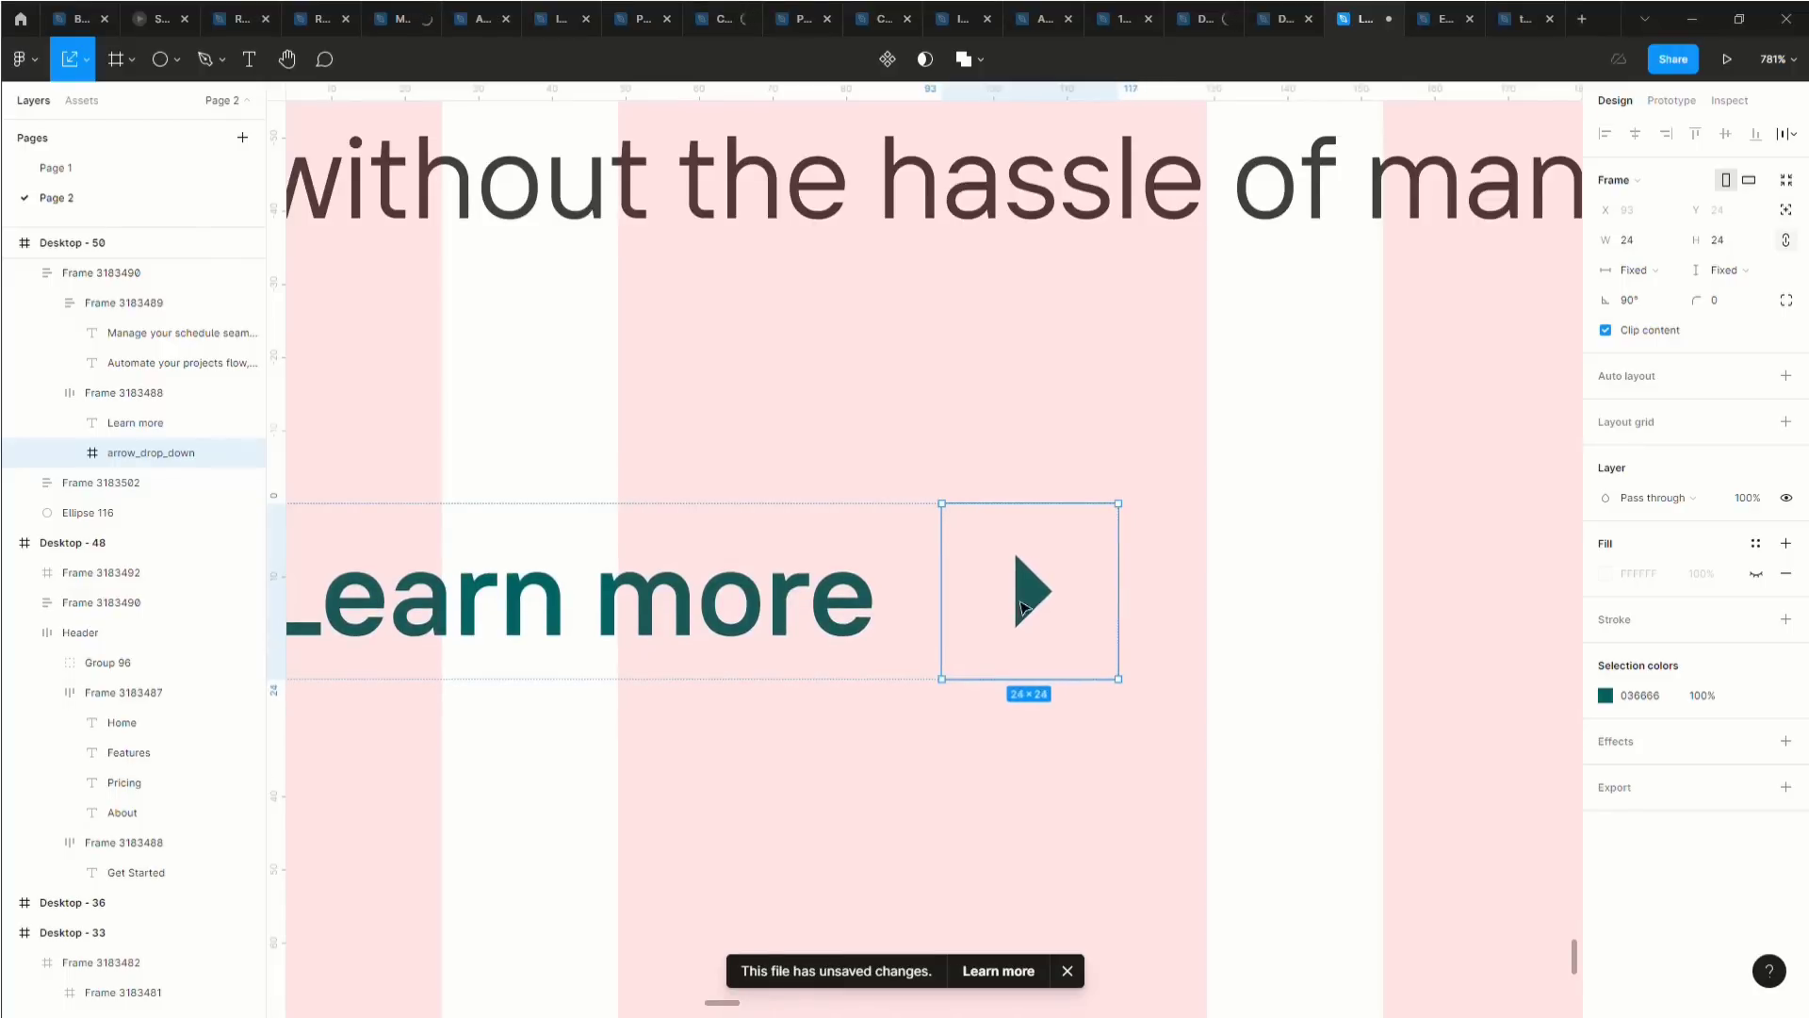
double_click(1034, 589)
key(Down)
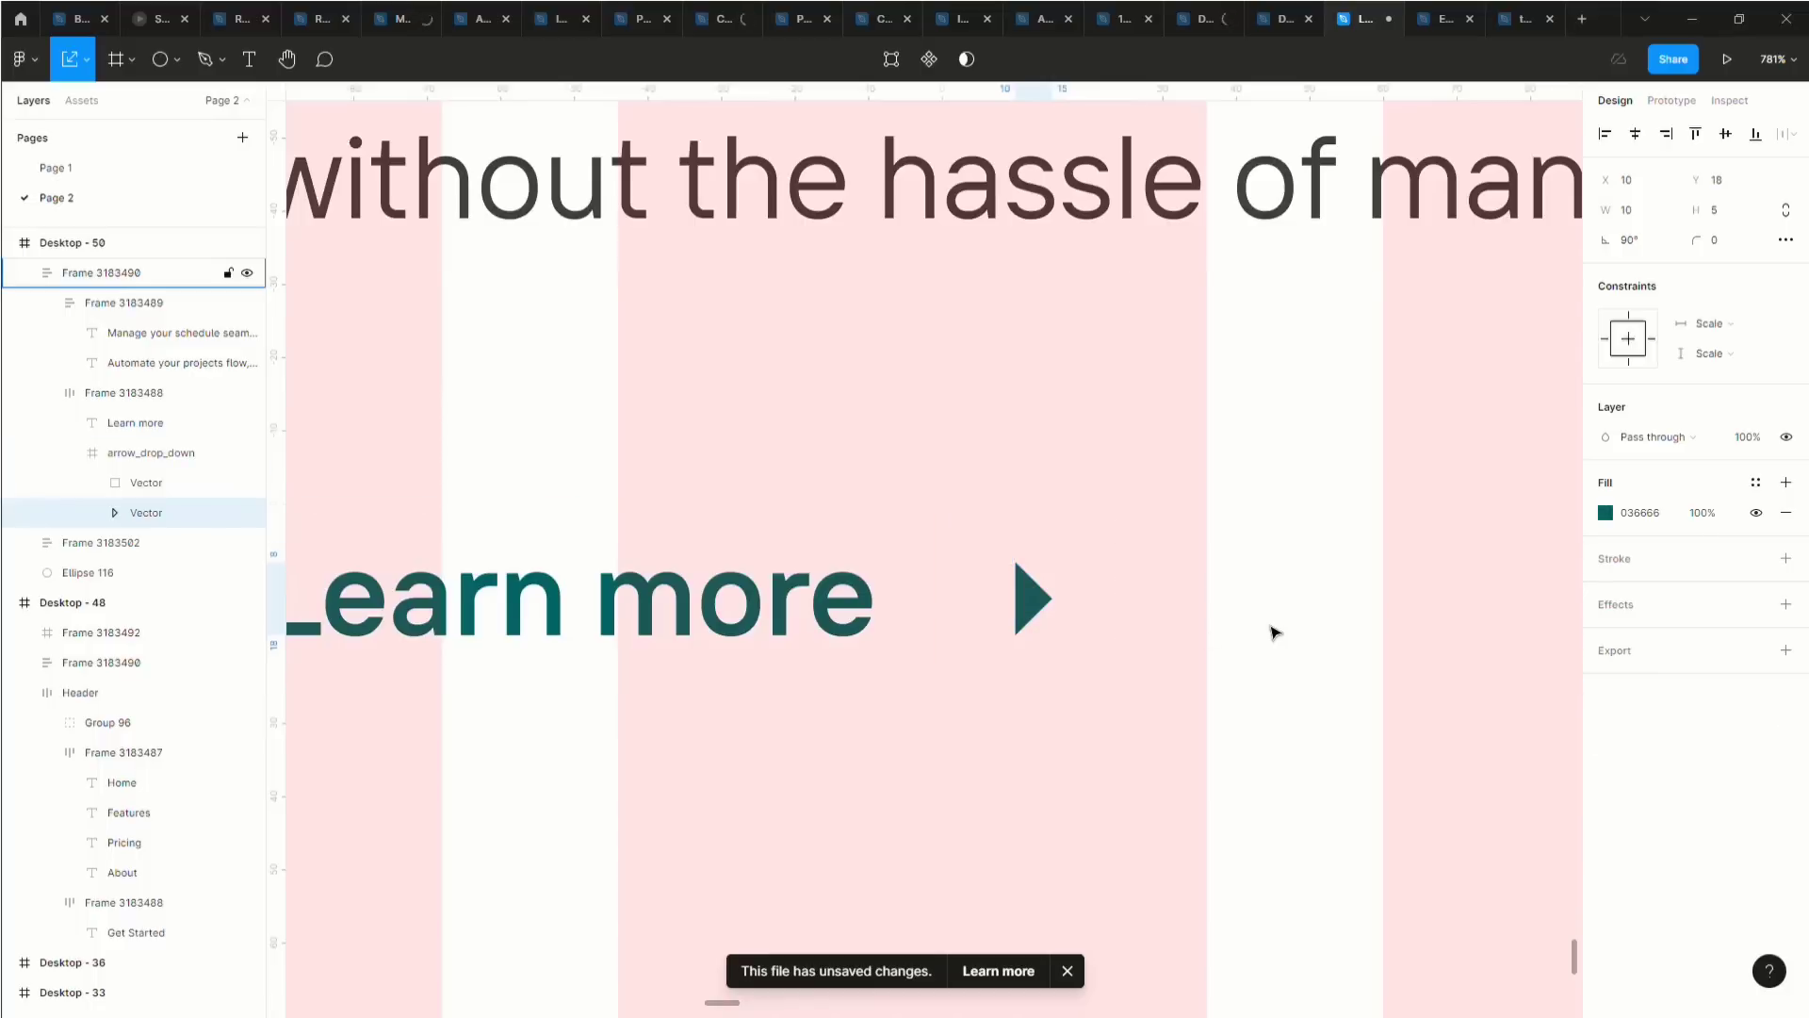
key(Down)
click(1168, 695)
scroll(772, 723, down, 5)
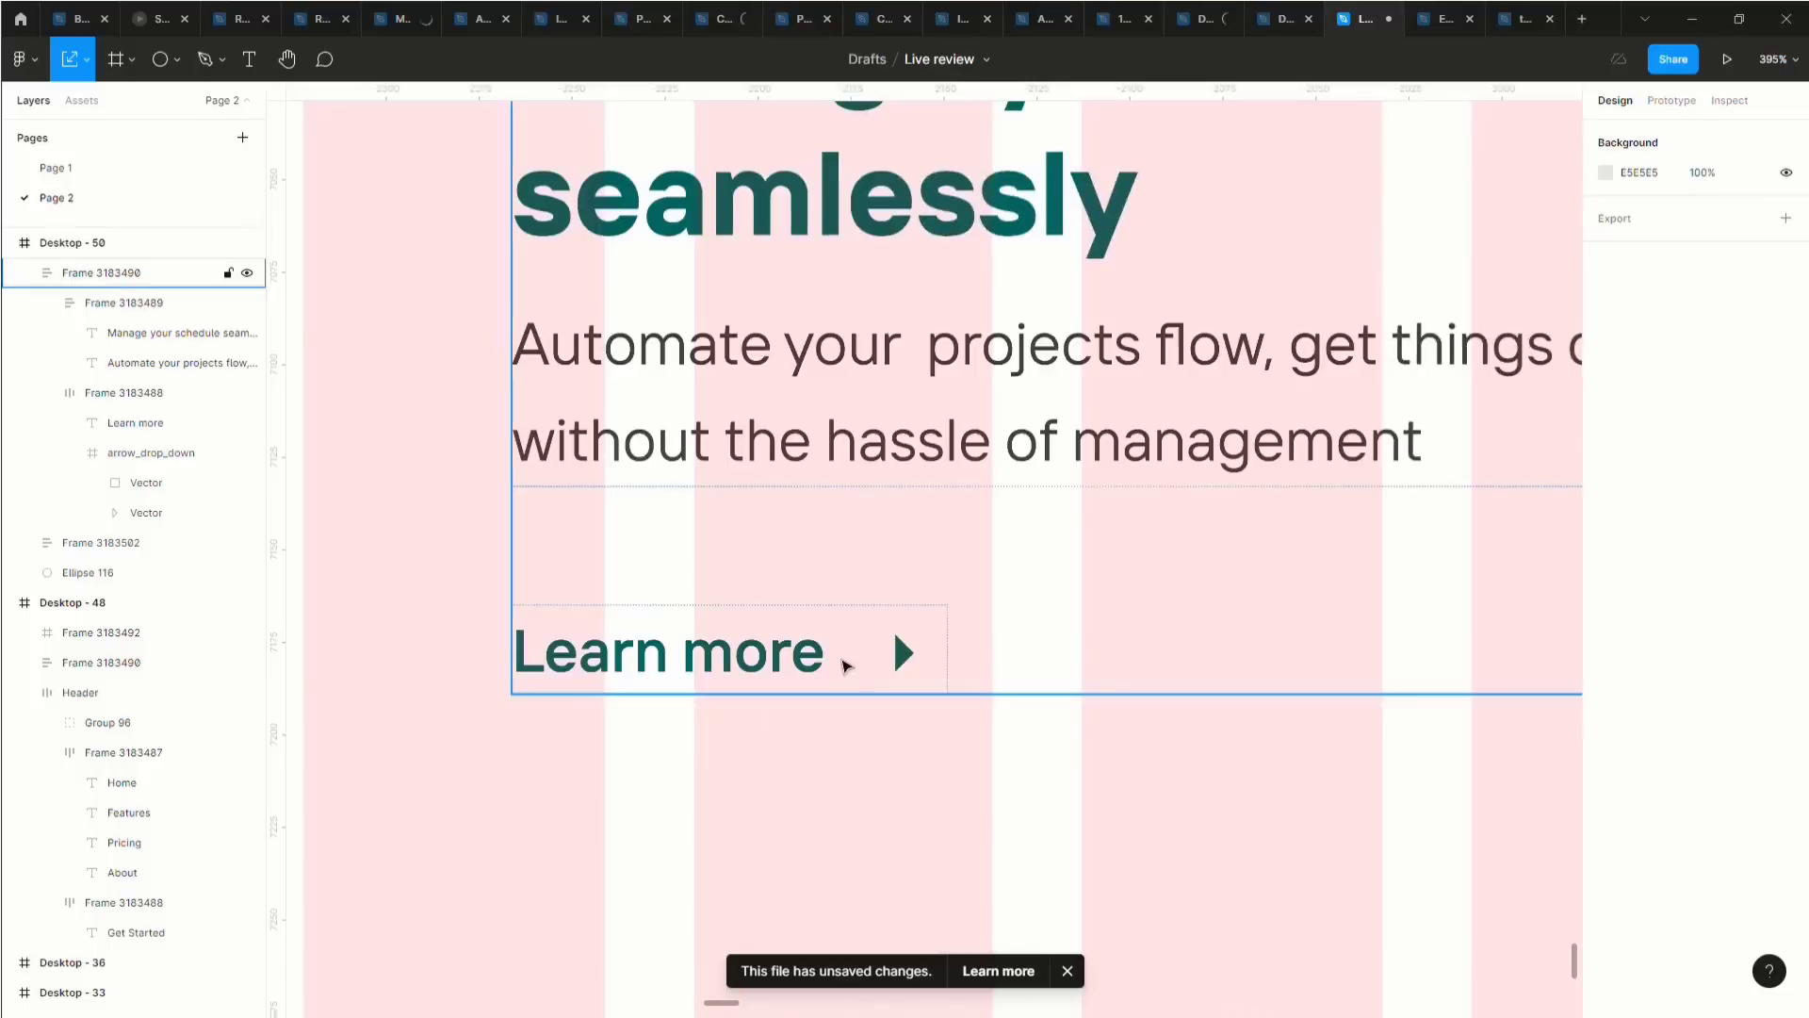
Draw an 11 px horizontal line with the Pen tool as the arrow's shaft, extending left from the middle of the triangle's base.
click(845, 665)
click(841, 665)
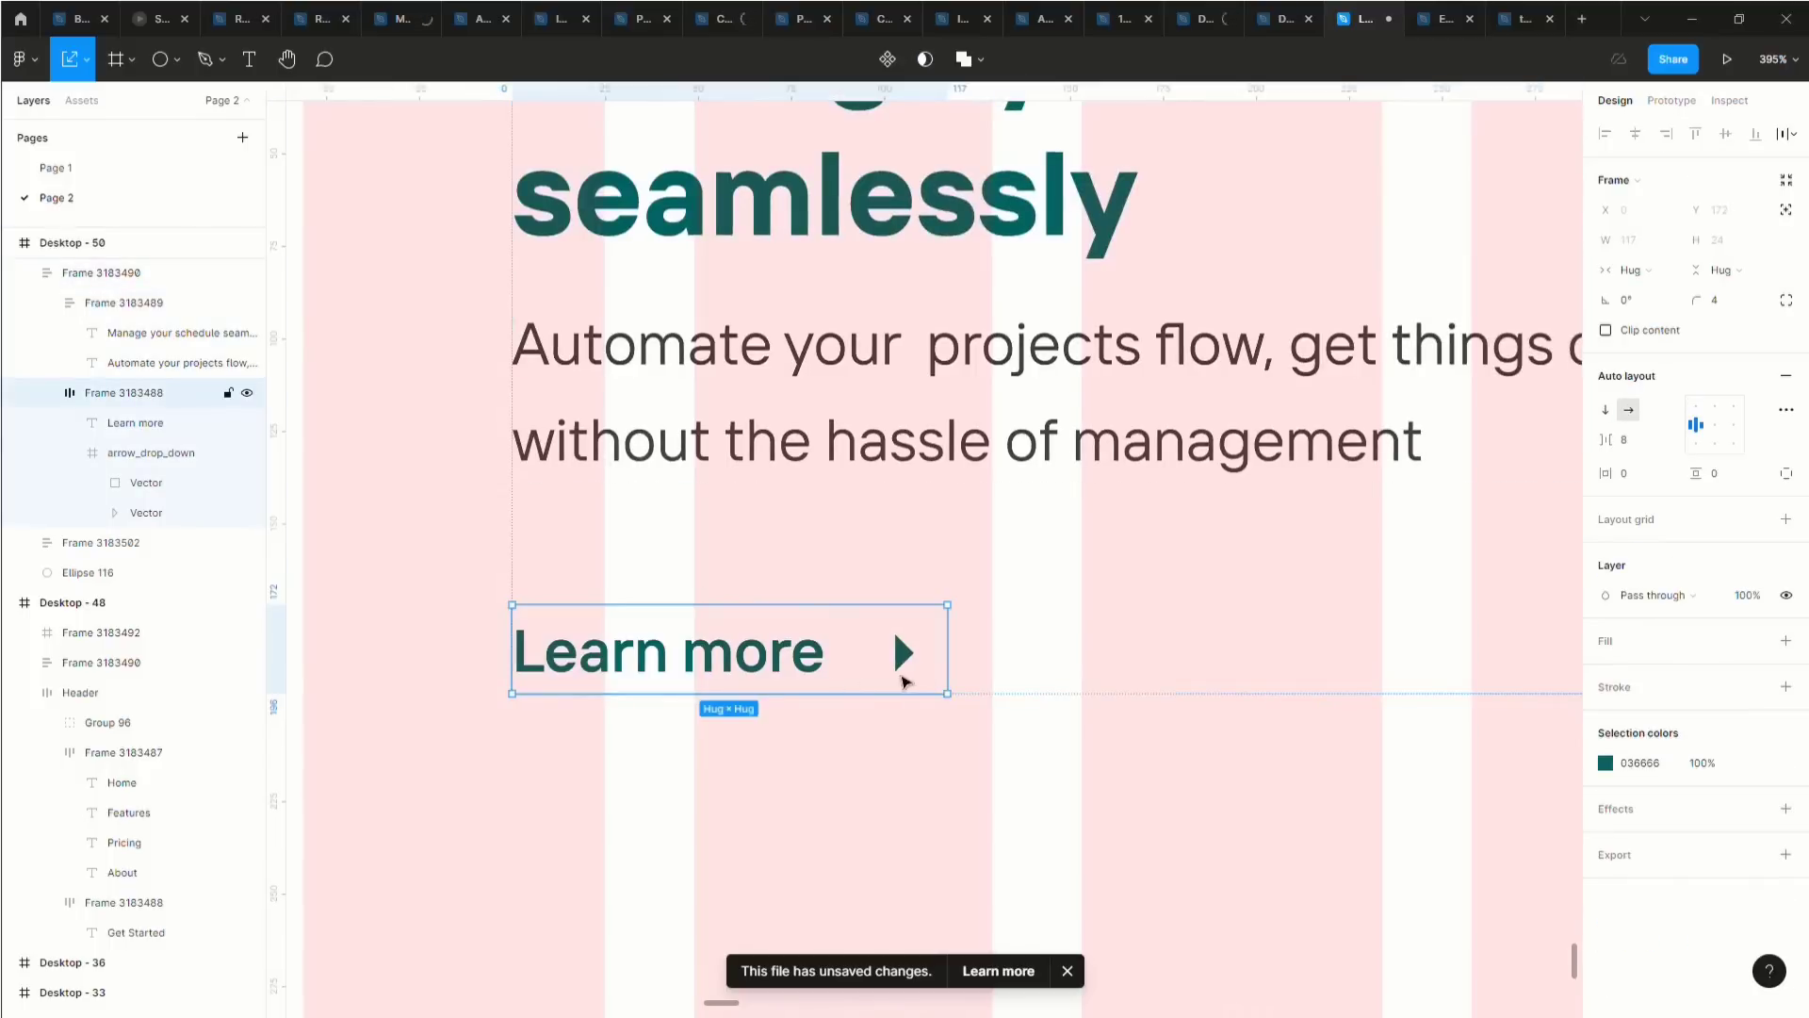
scroll(896, 676, up, 6)
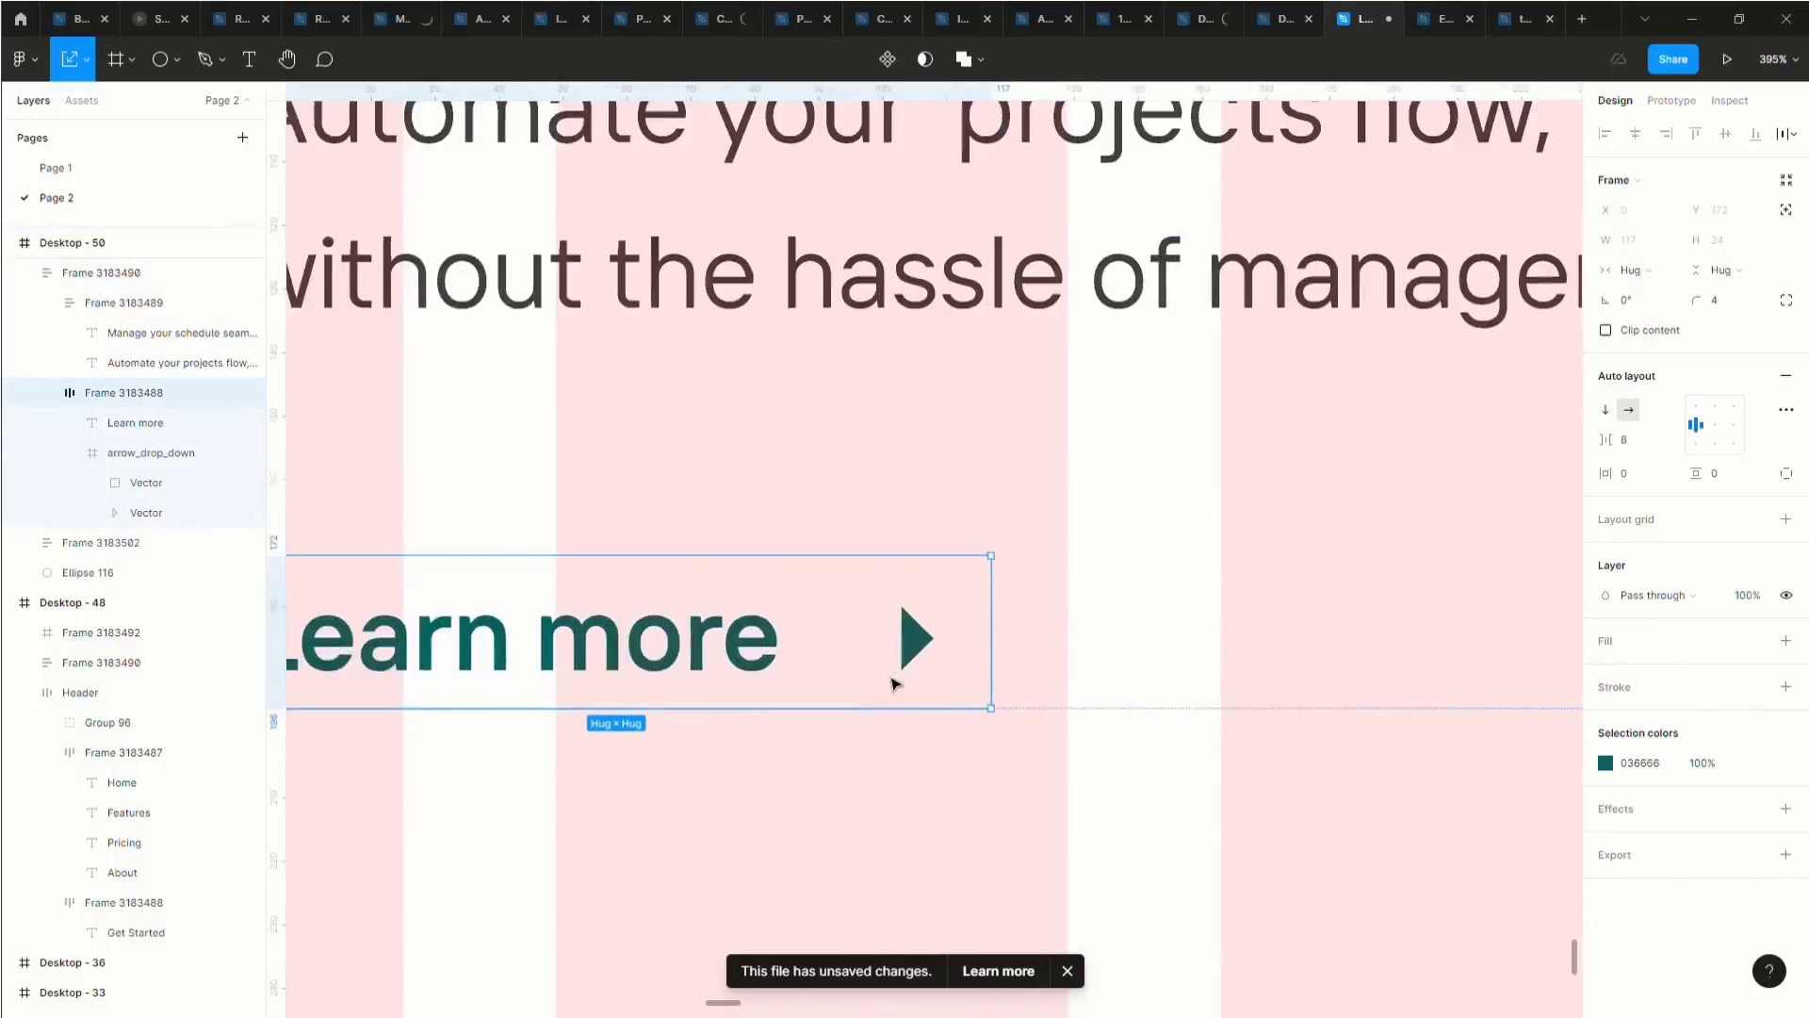
click(189, 62)
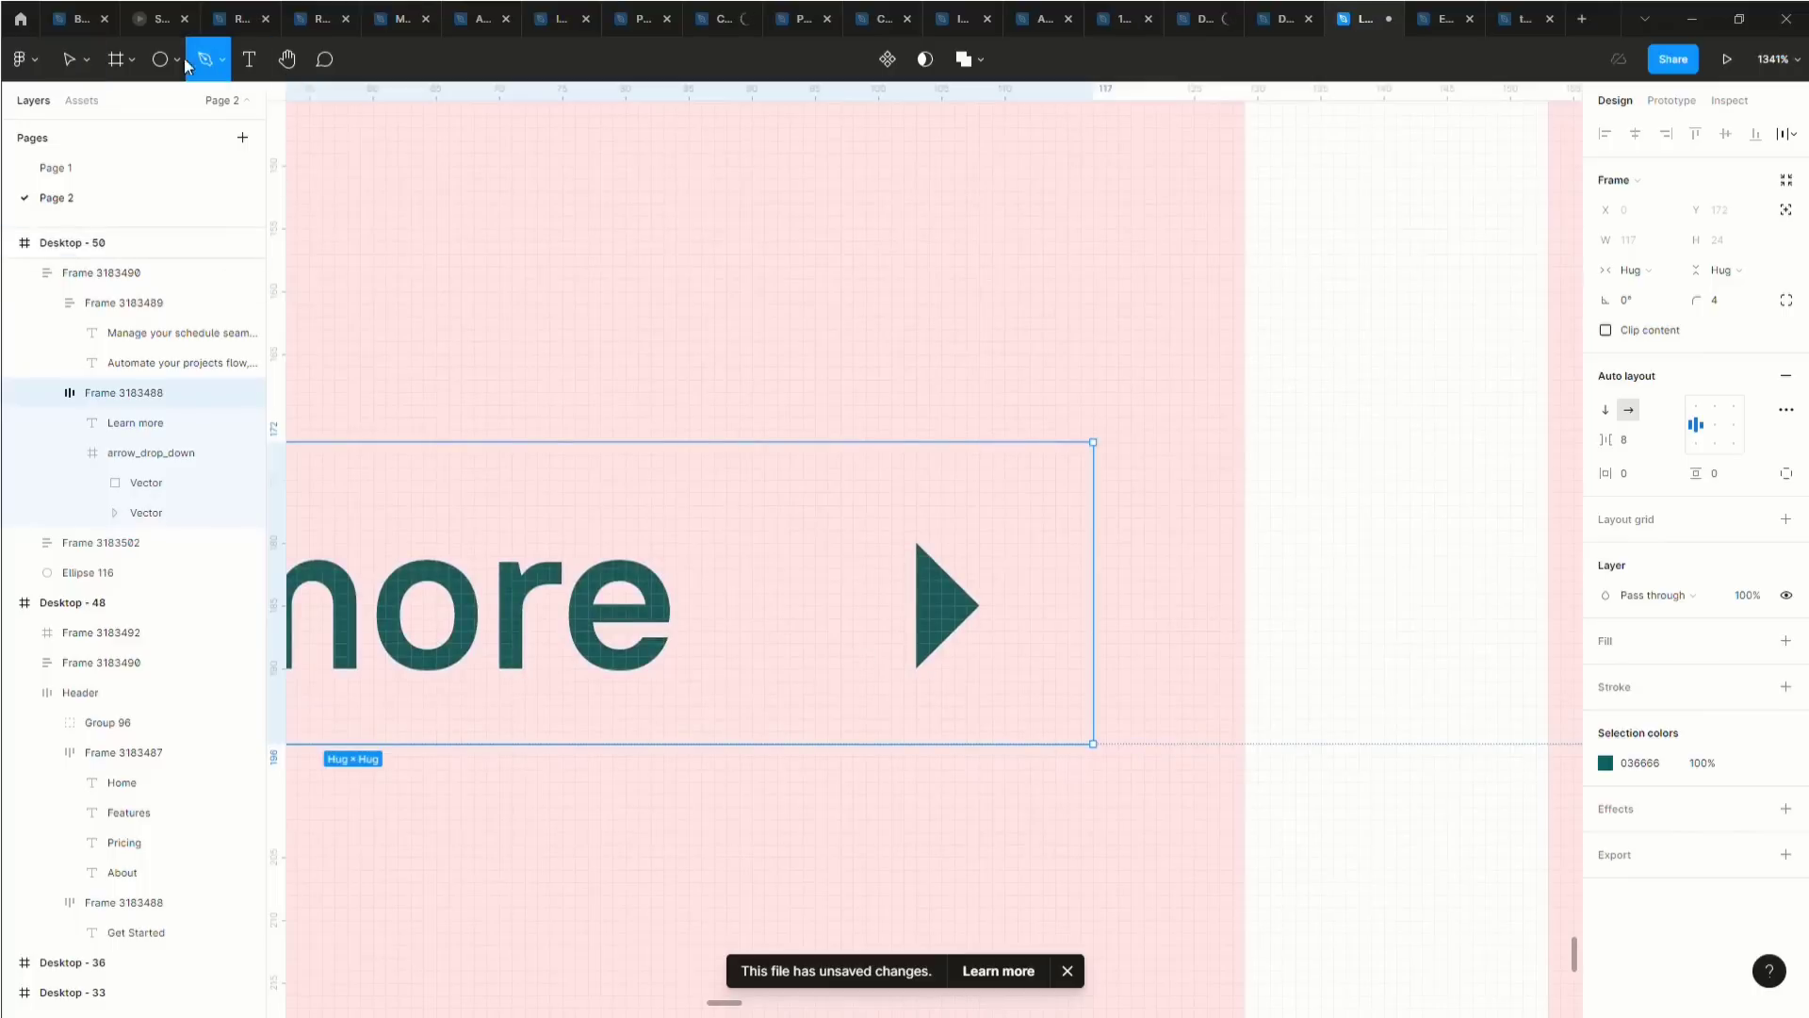
click(797, 606)
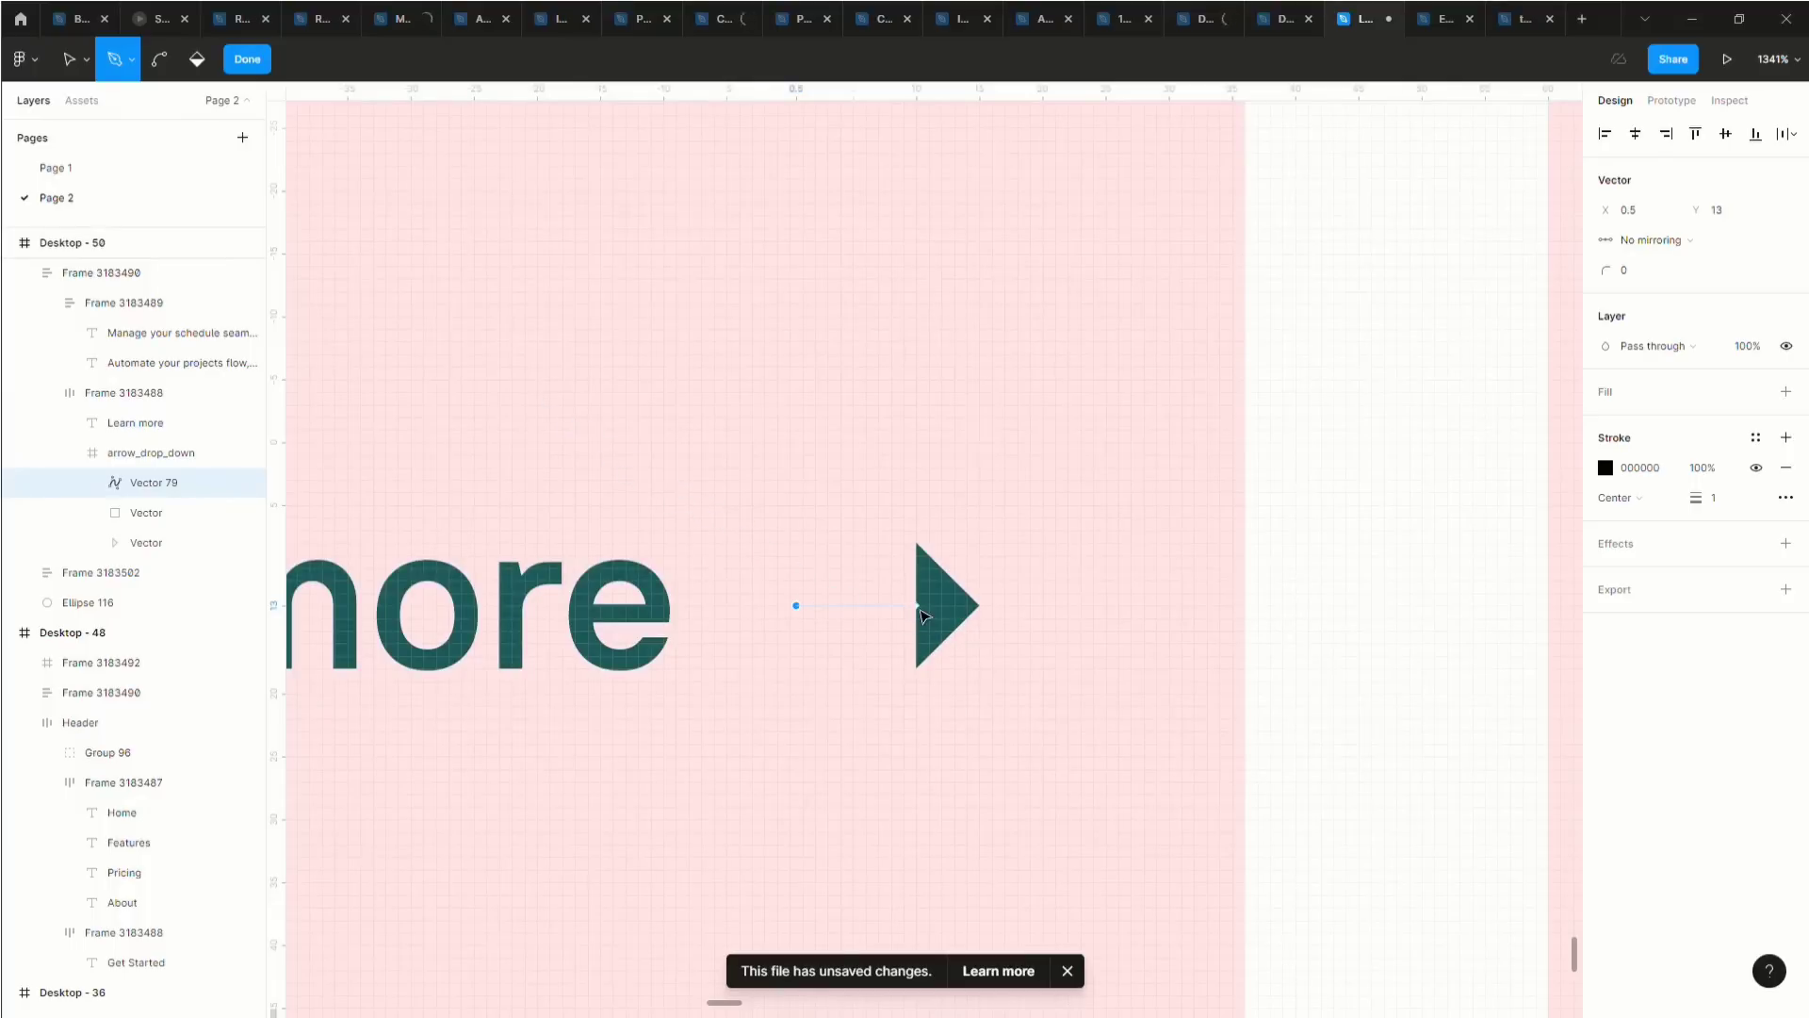
key(ctrl+z)
click(778, 606)
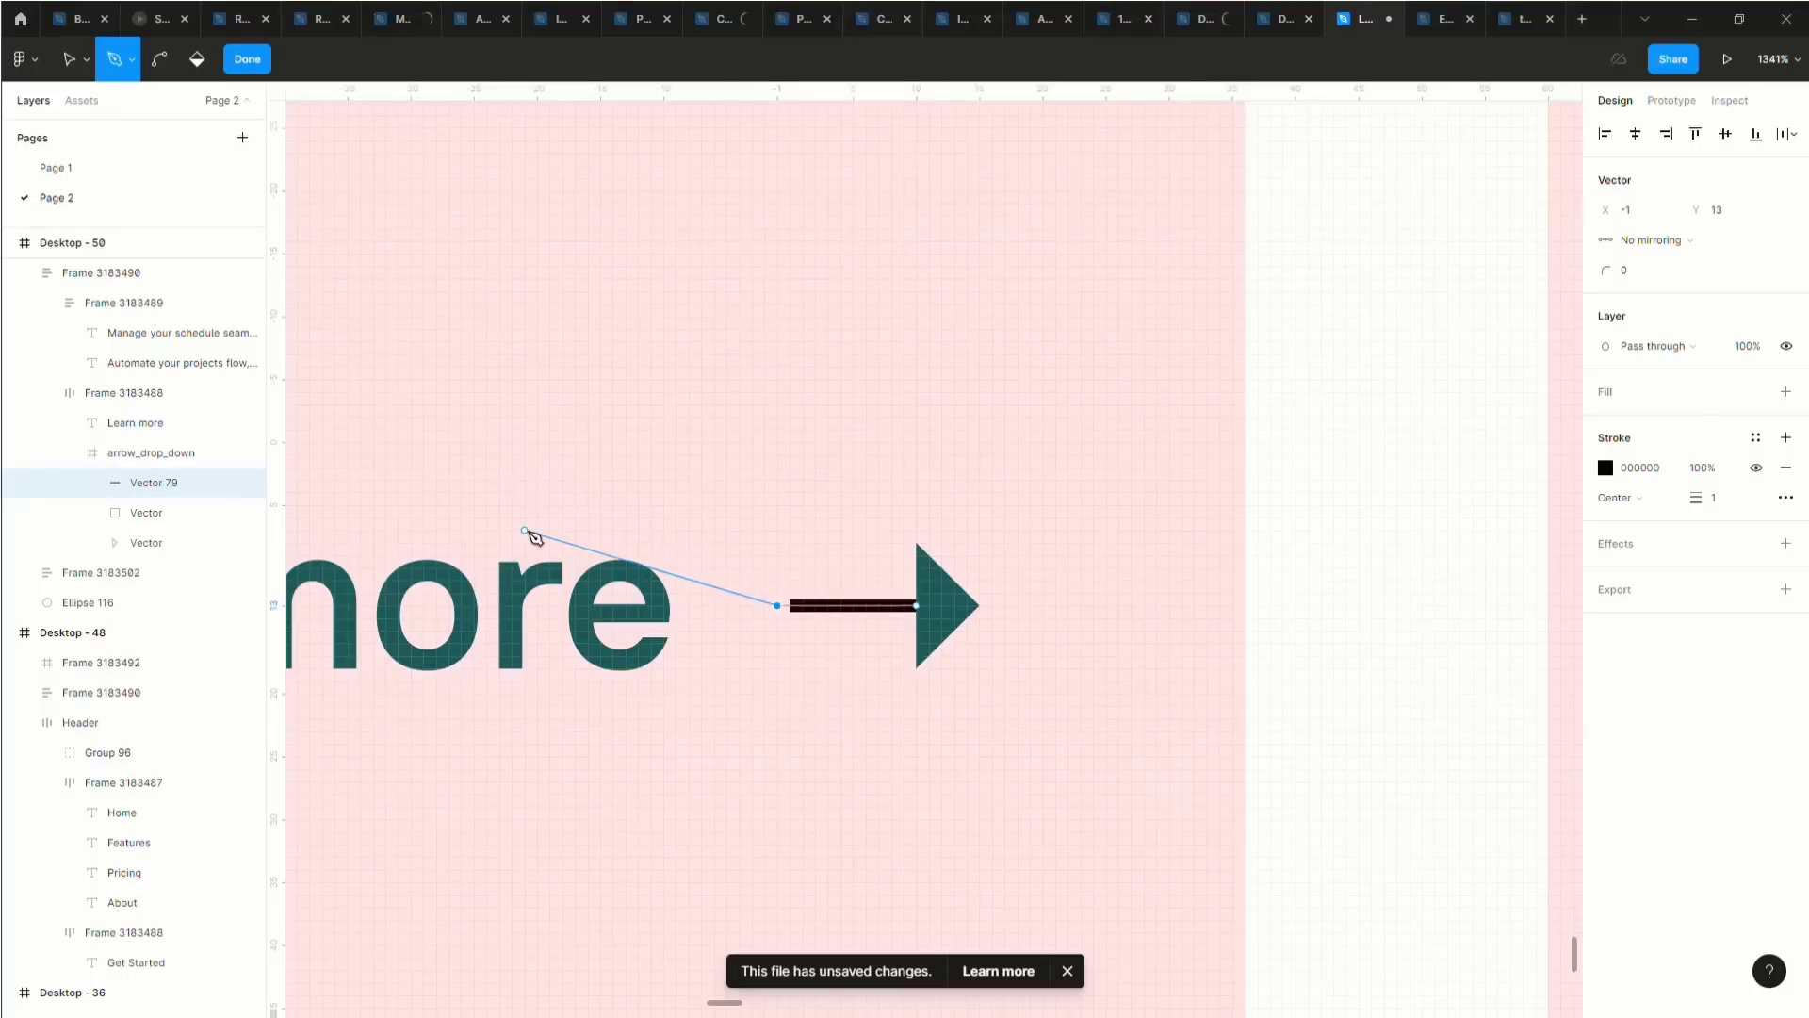
click(248, 64)
Give the arrow's shaft line round end caps.
click(1722, 619)
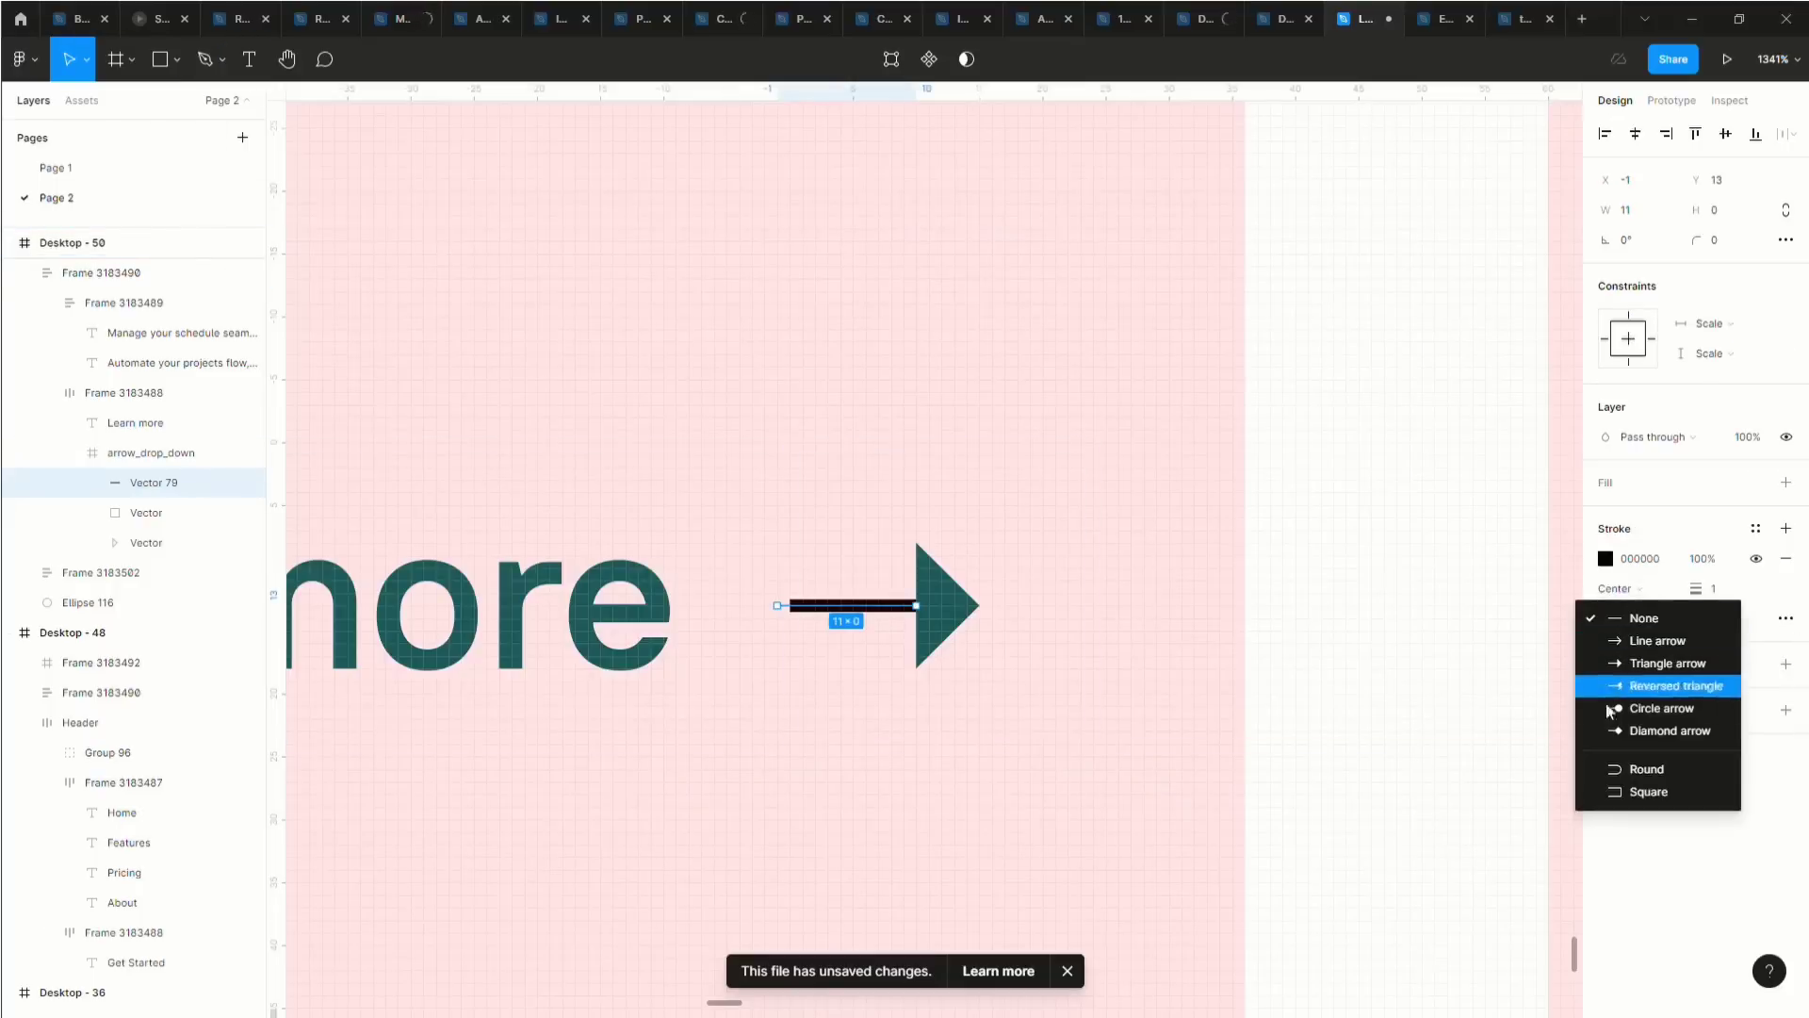
click(1639, 769)
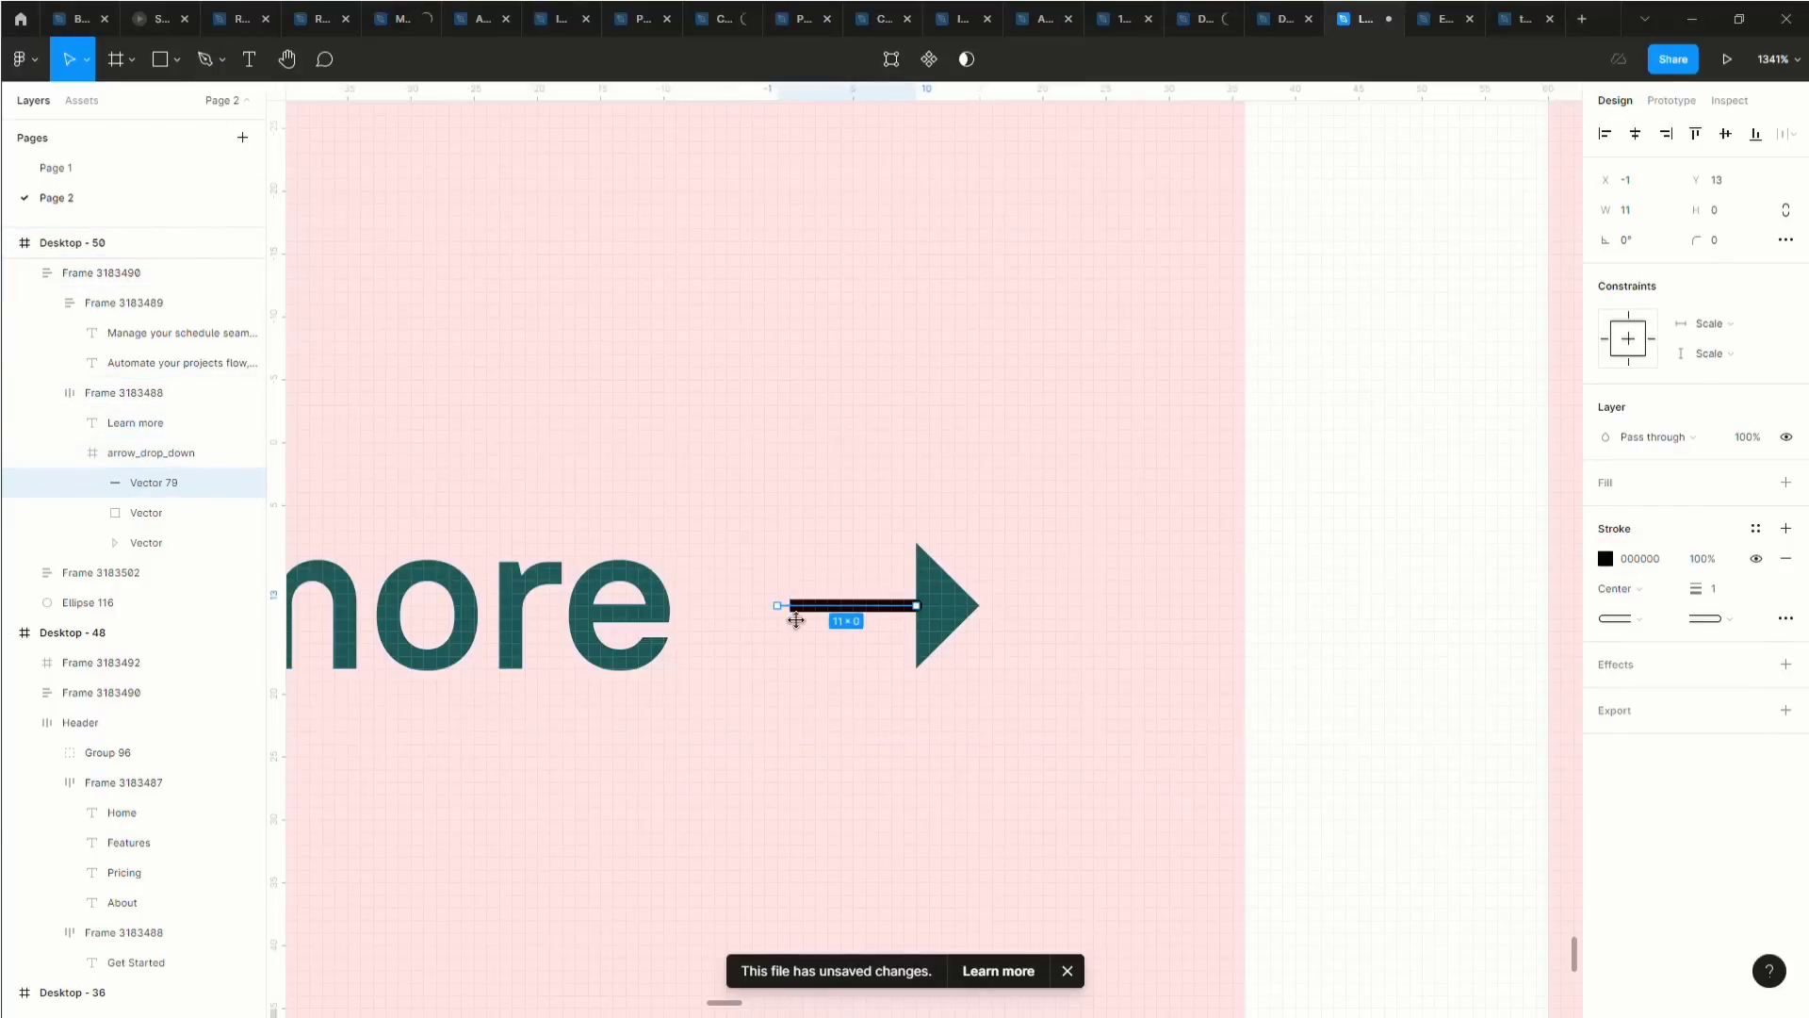
click(982, 634)
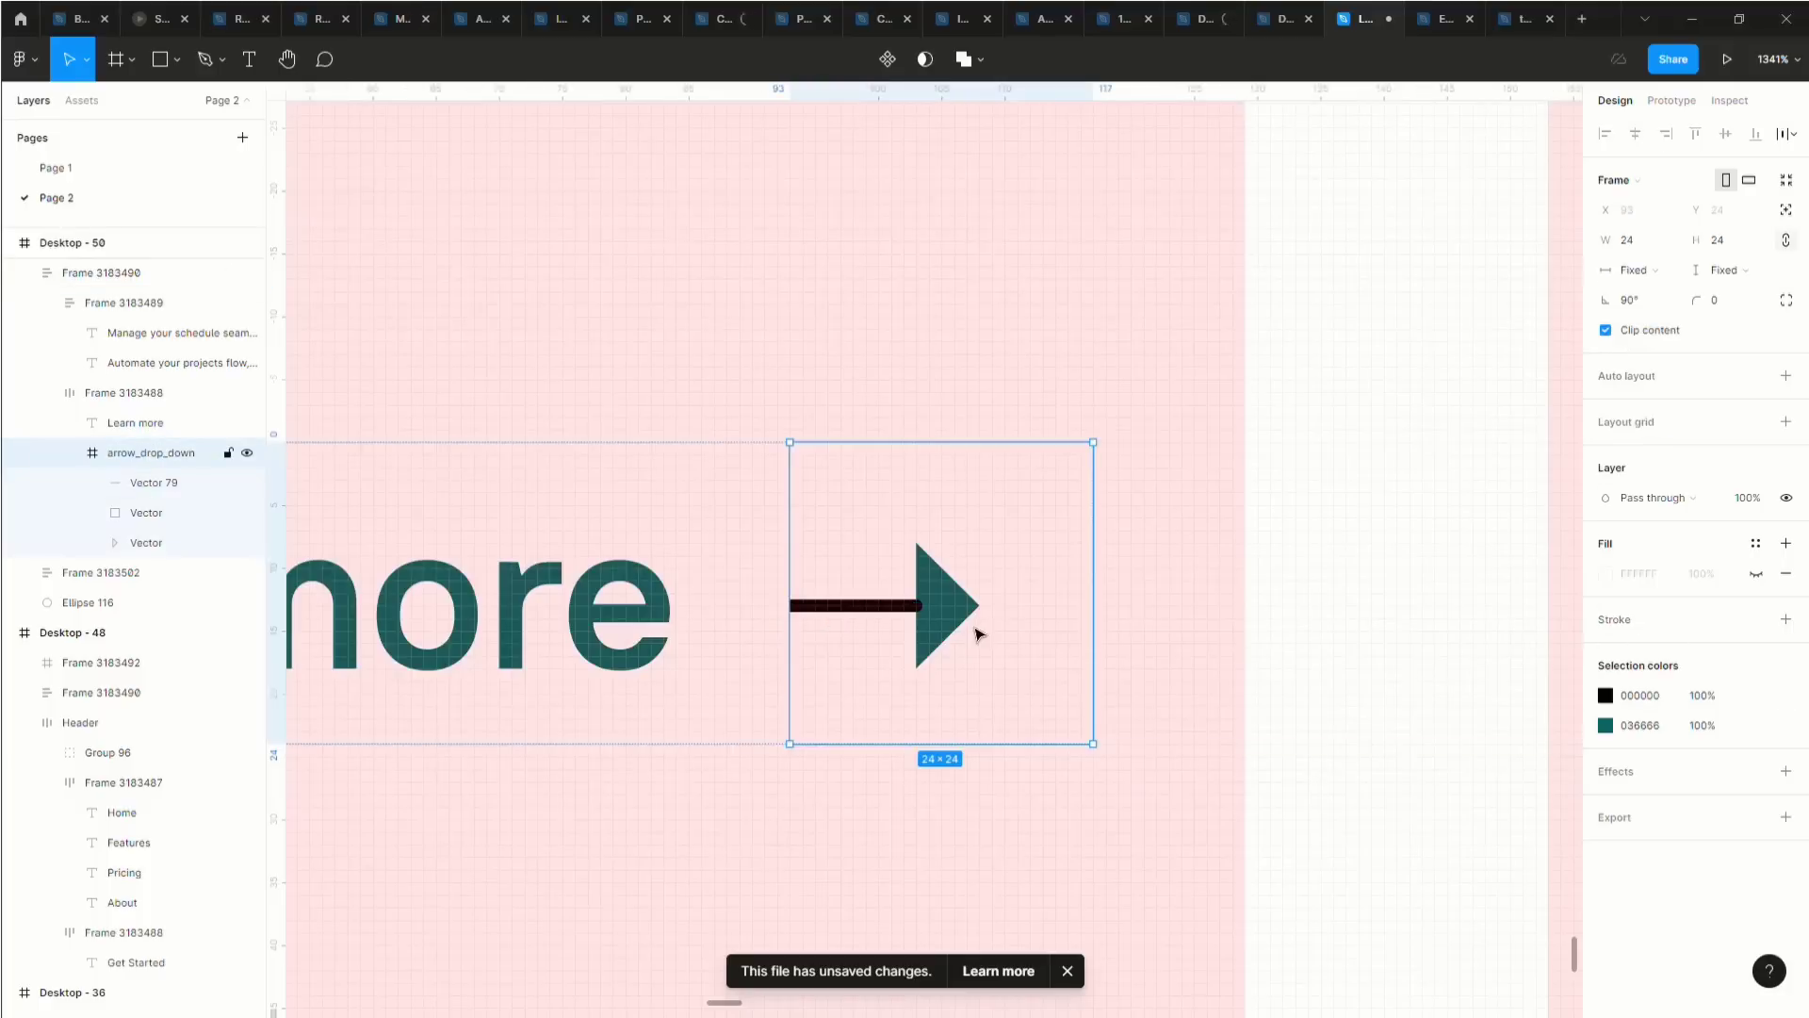
Shift the shaft line 2 px right to X 1 and send it behind the triangle.
click(818, 608)
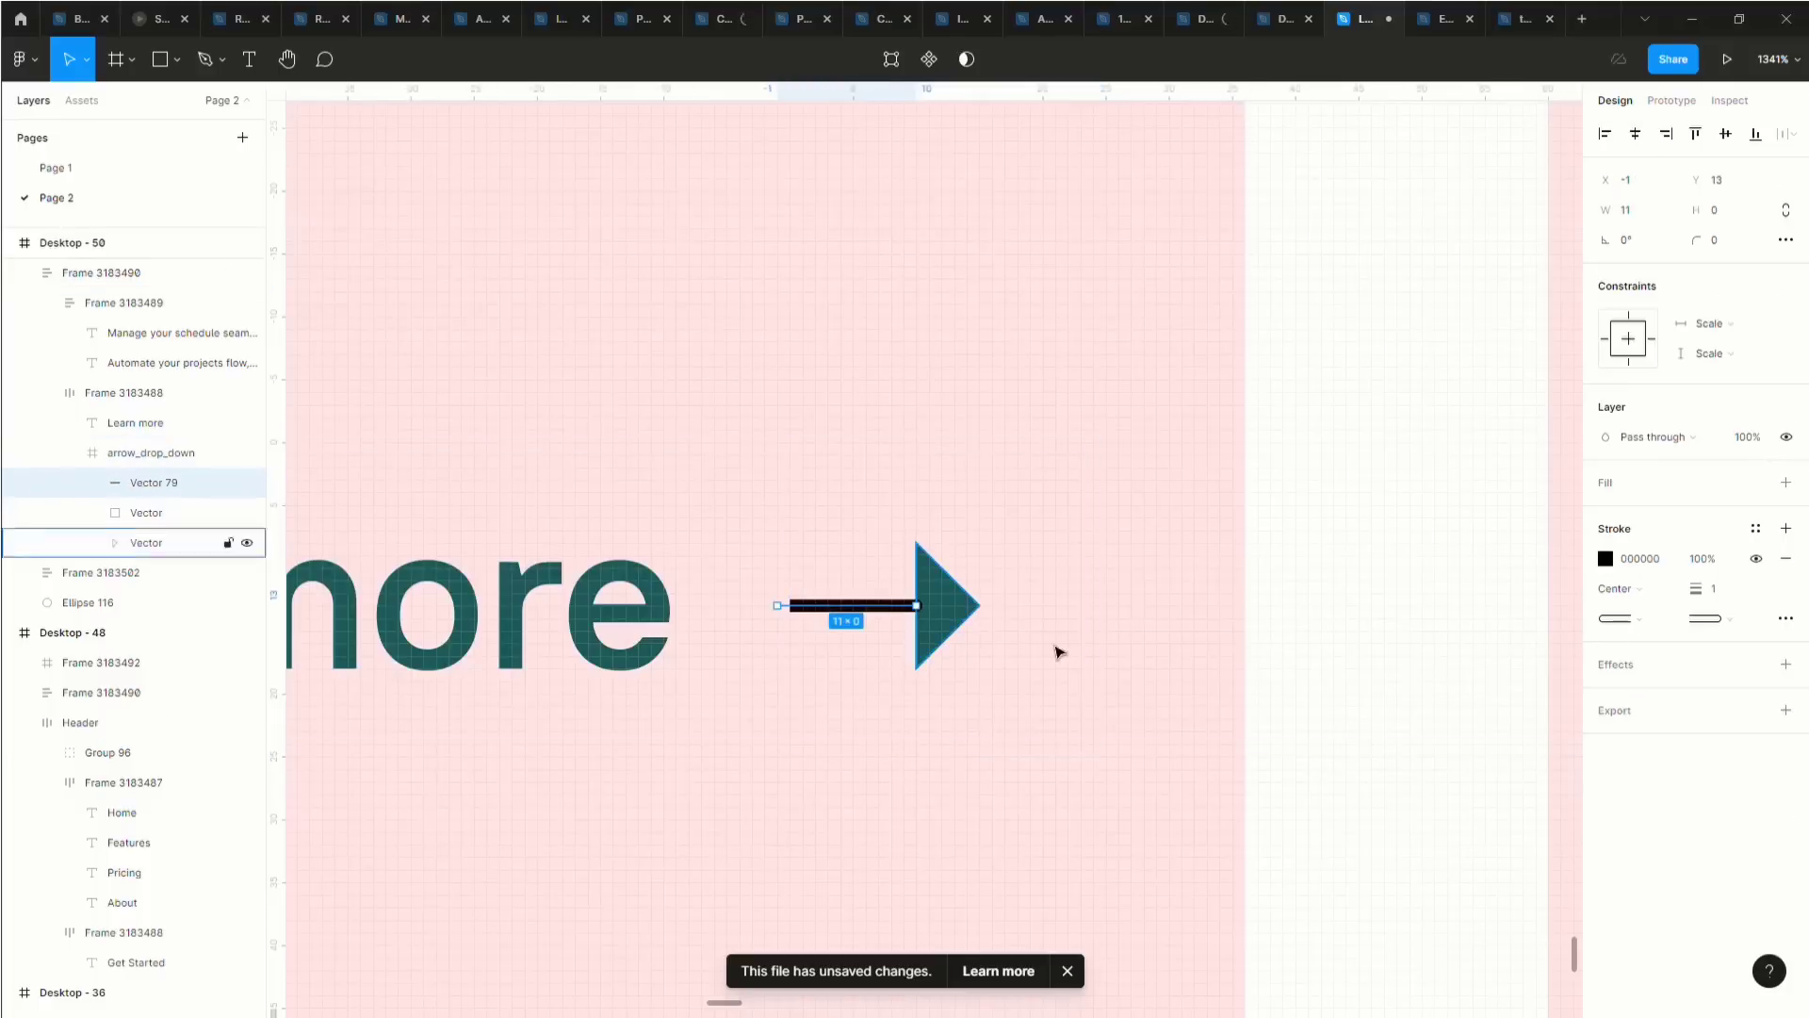
key(Right)
key(Right)
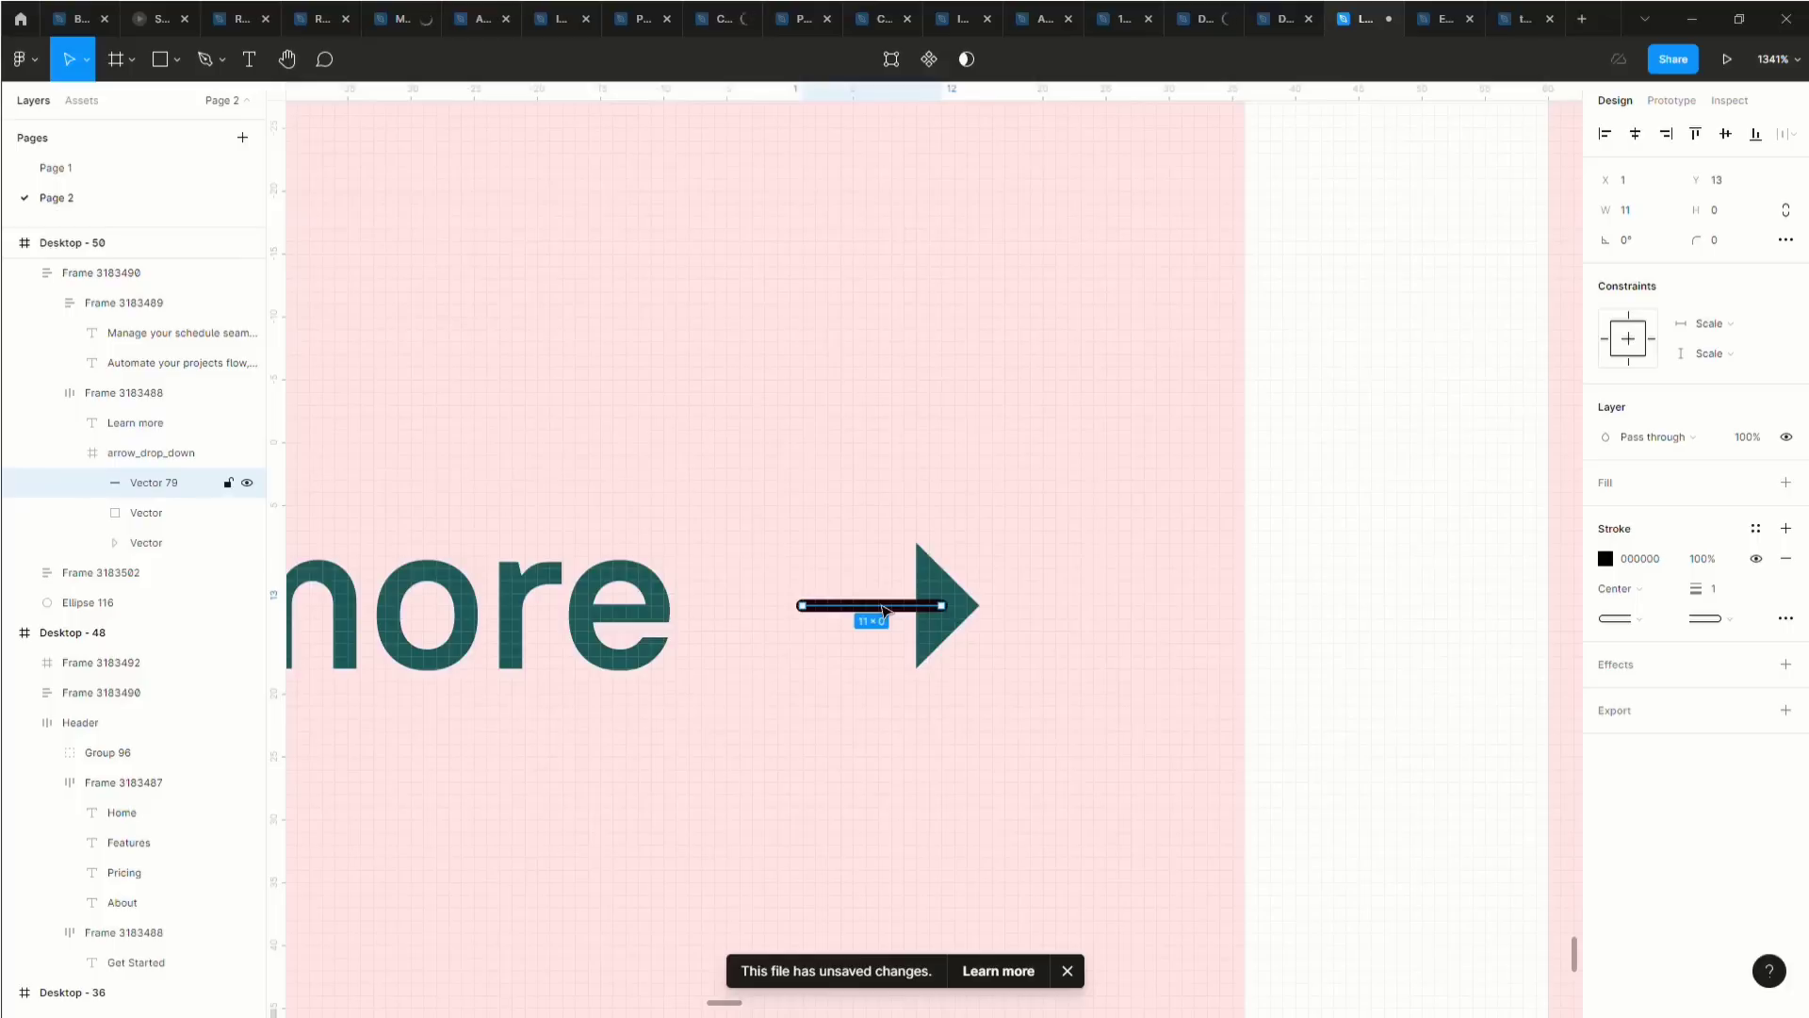
key(bracketleft)
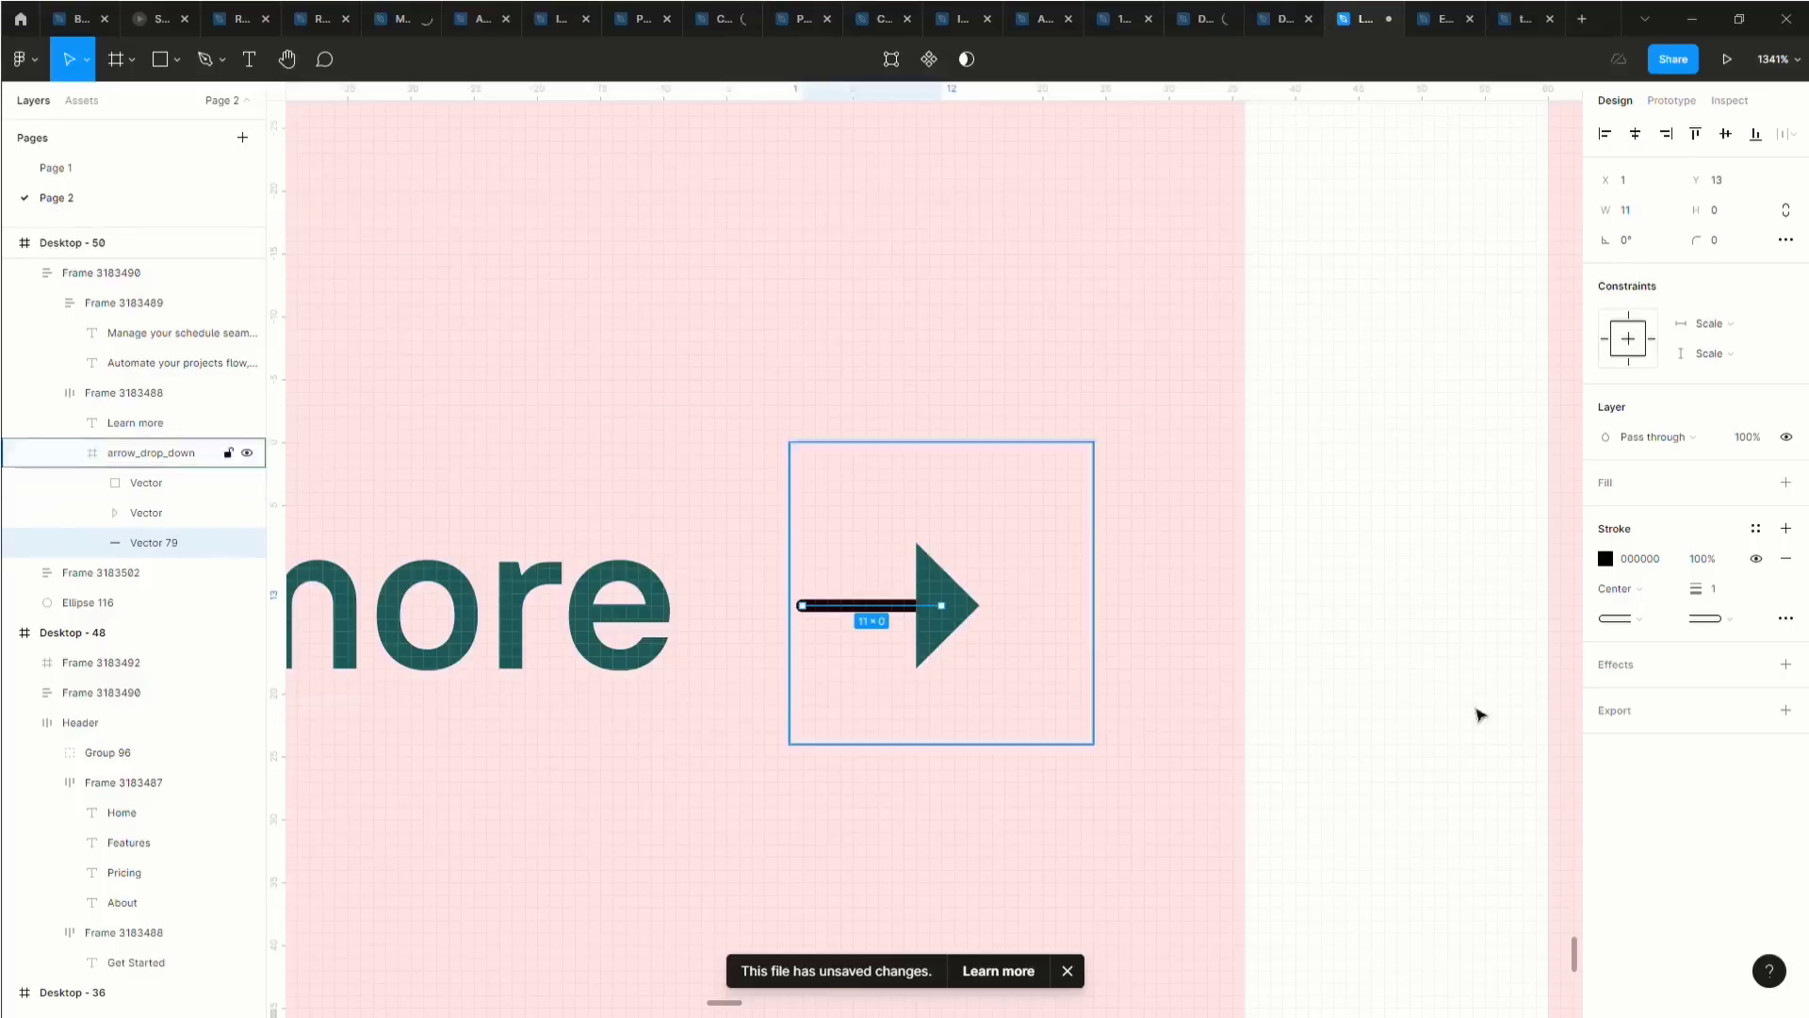
Set the shaft line's stroke colour to the dark green 036666 from the document colours.
click(1605, 558)
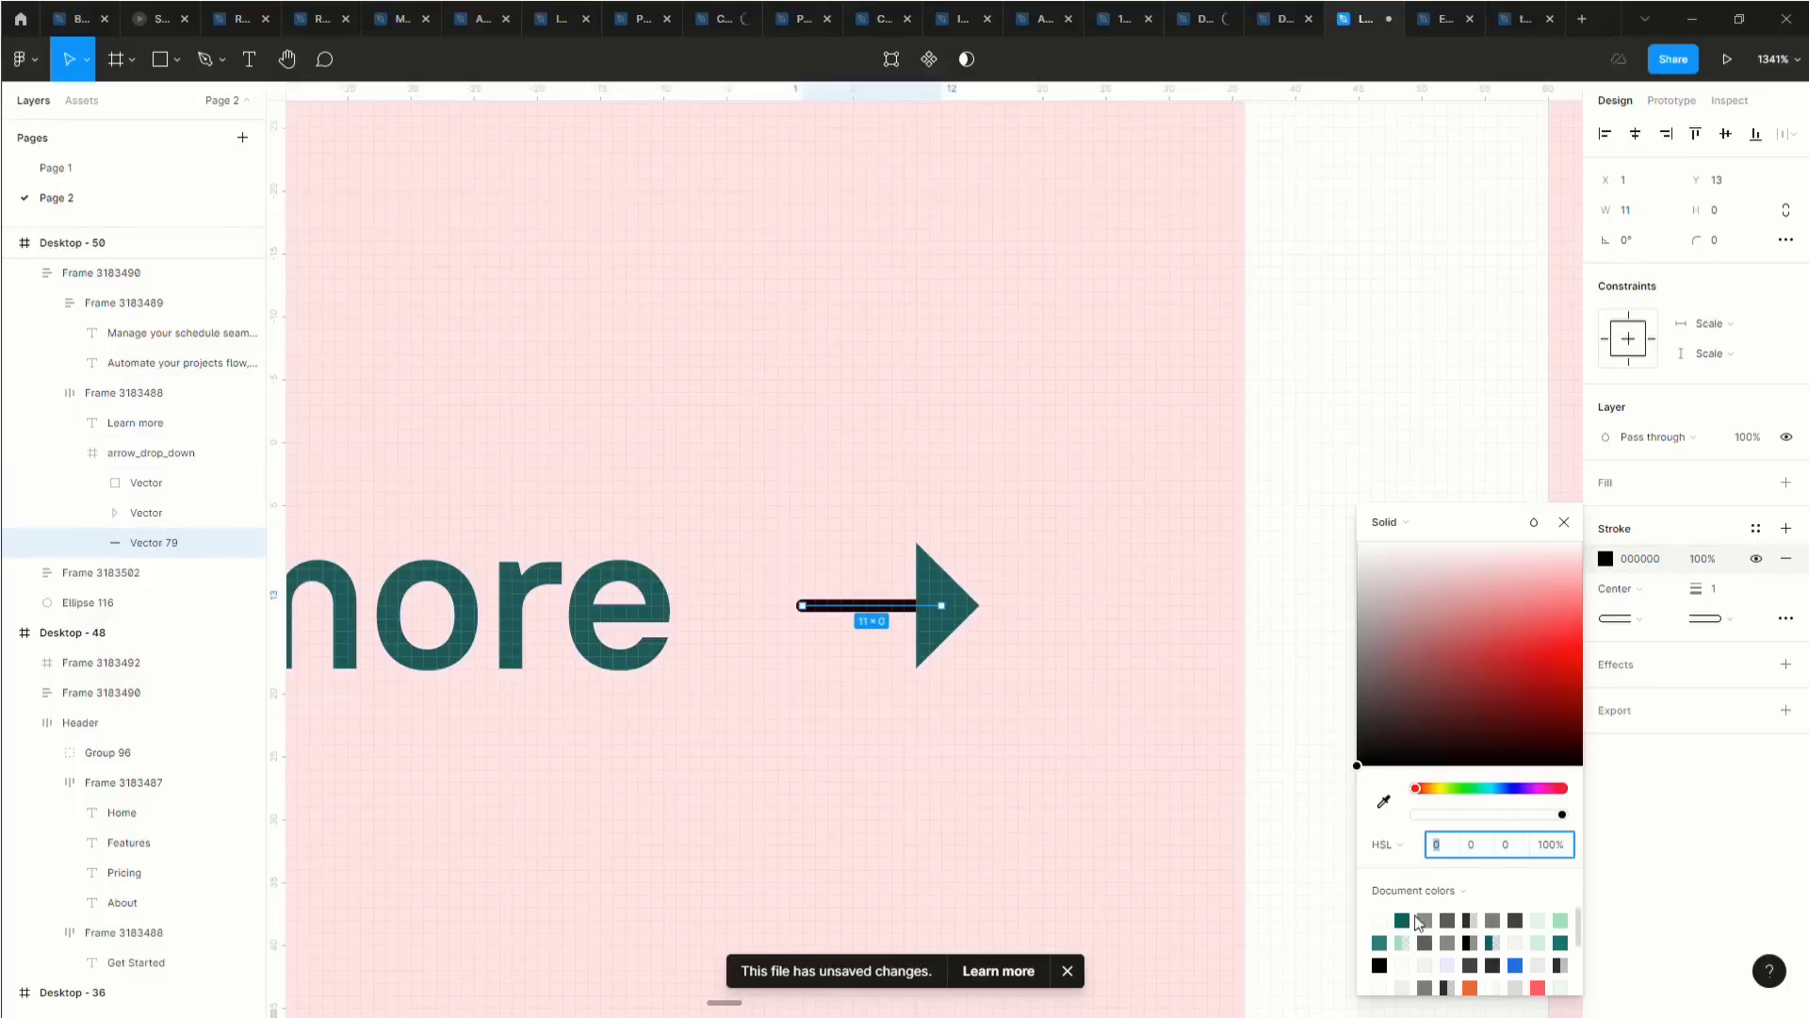
click(1402, 920)
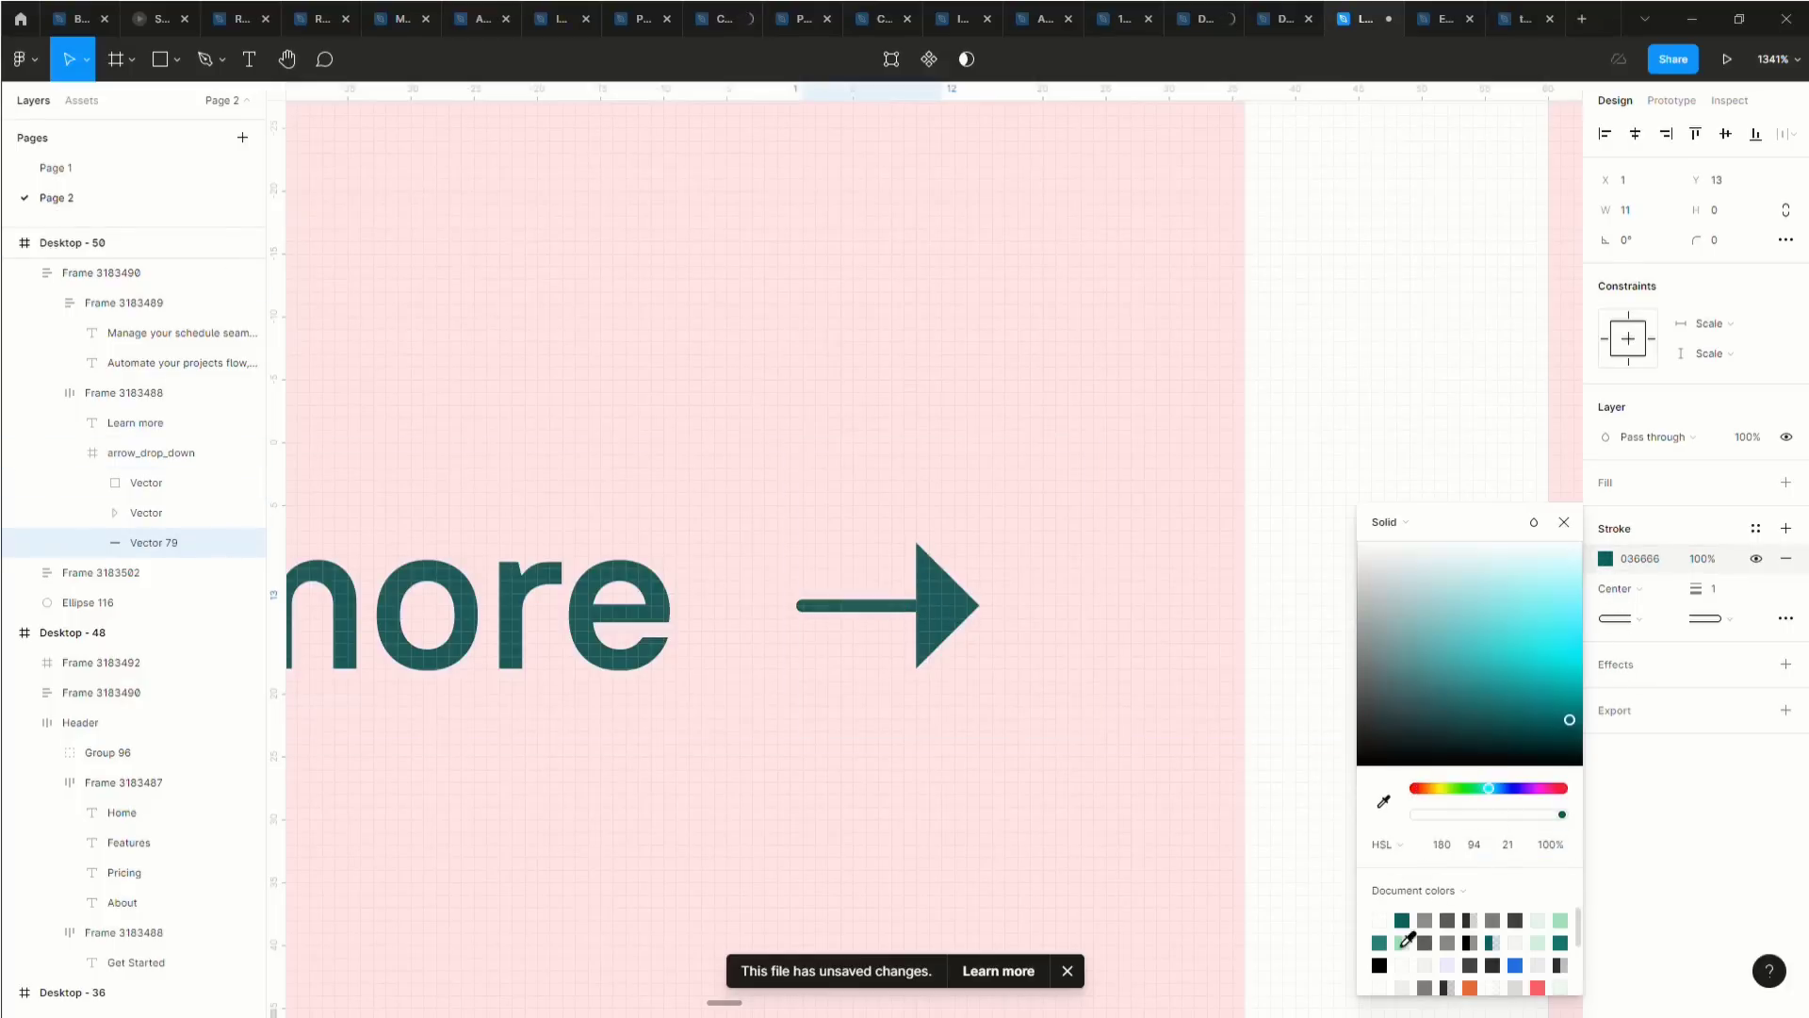
click(1564, 522)
Round the arrow's triangle, trying a corner radius of 1 and settling on 0.5.
click(930, 650)
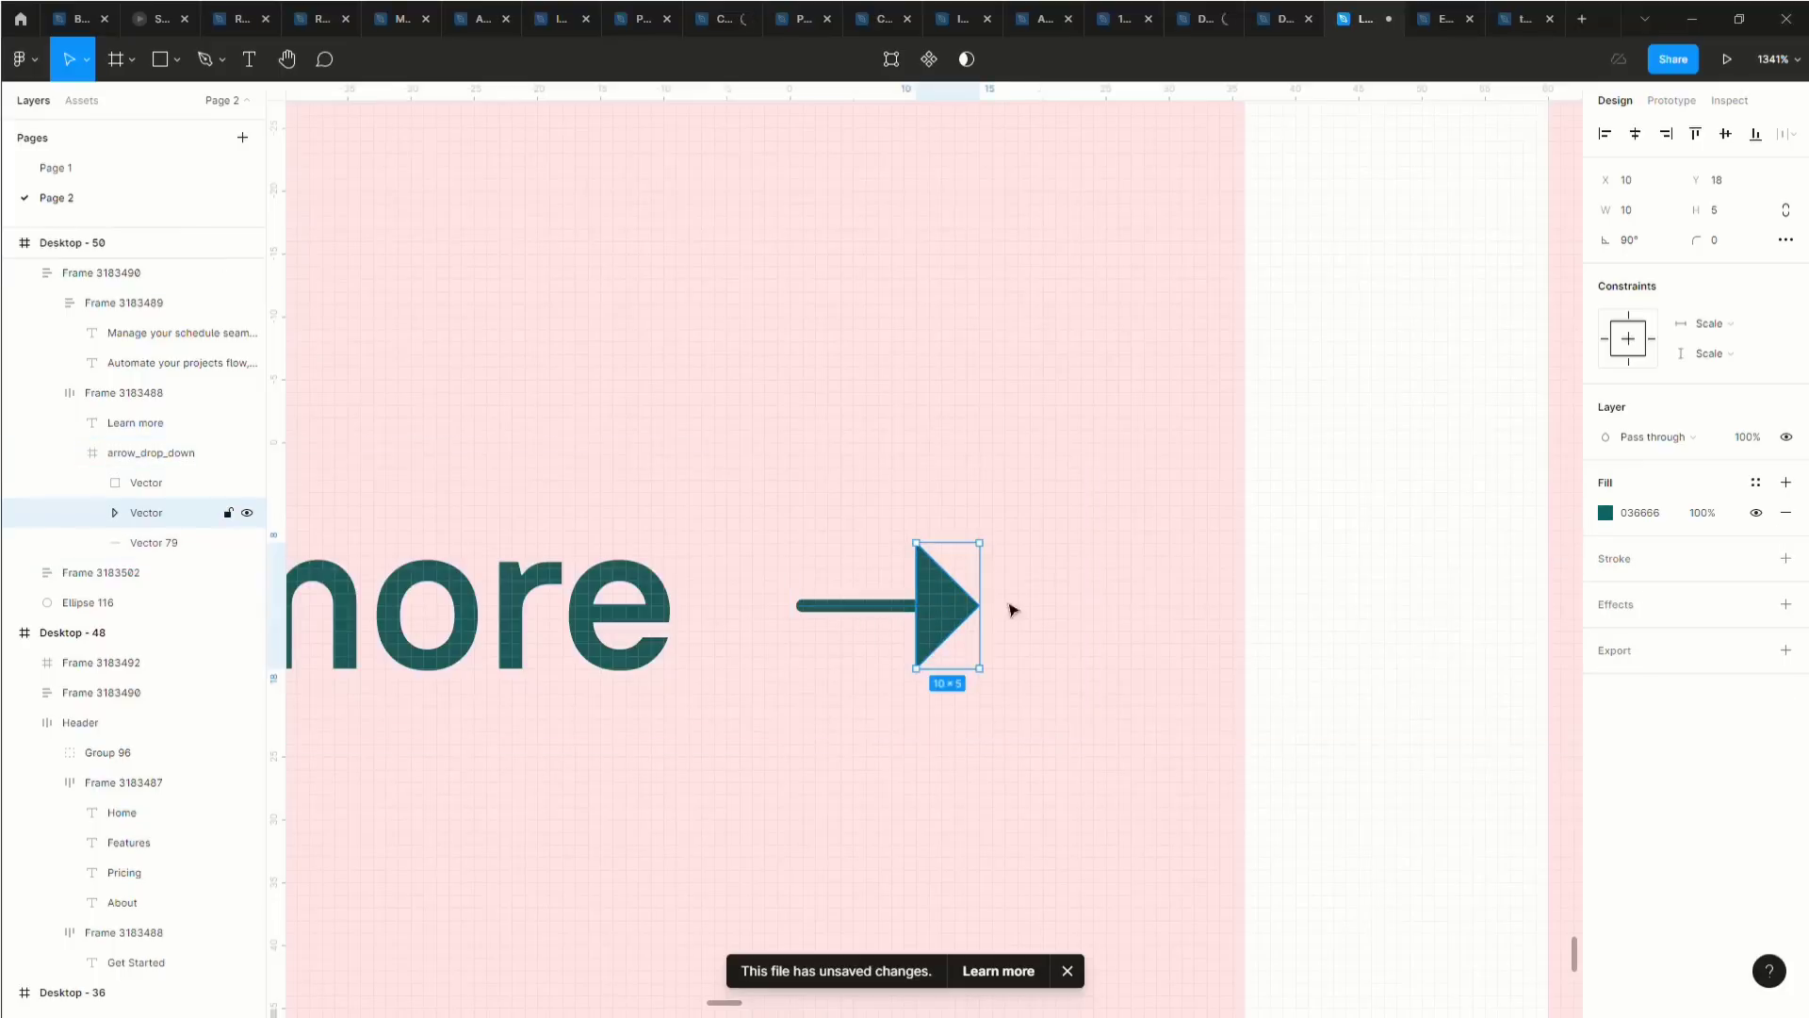
click(1710, 242)
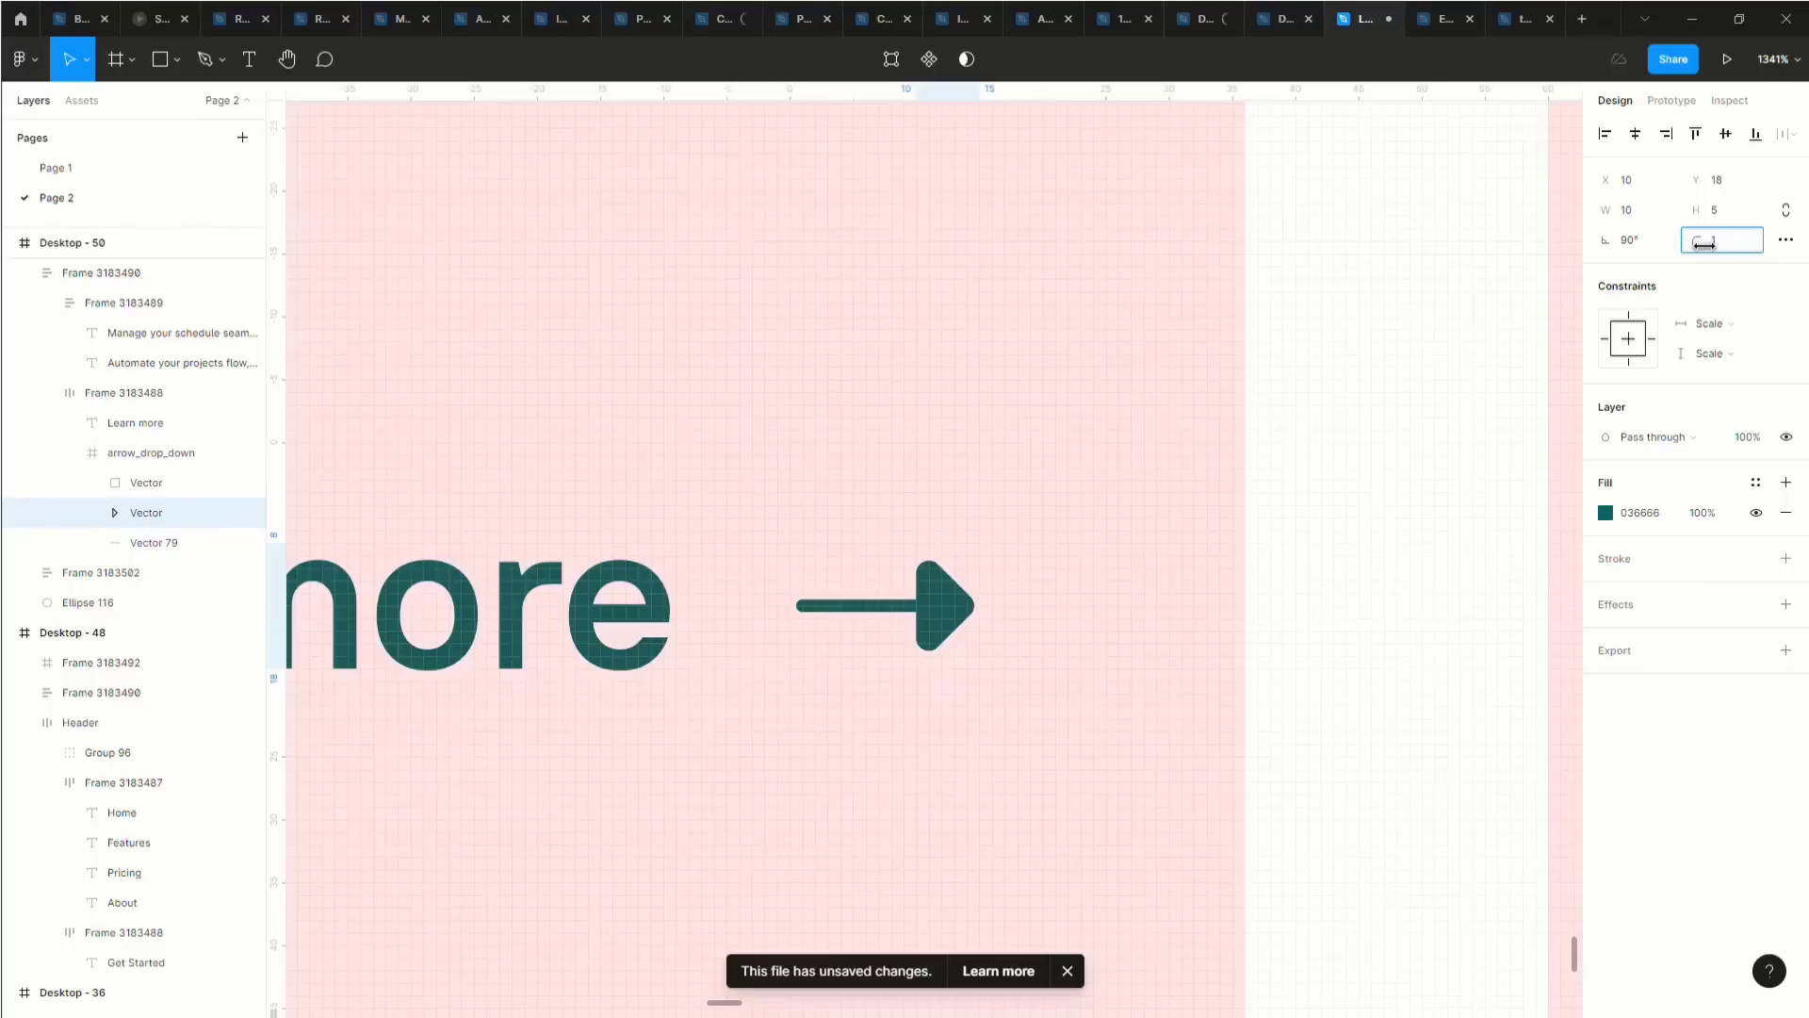
text(1)
key(Return)
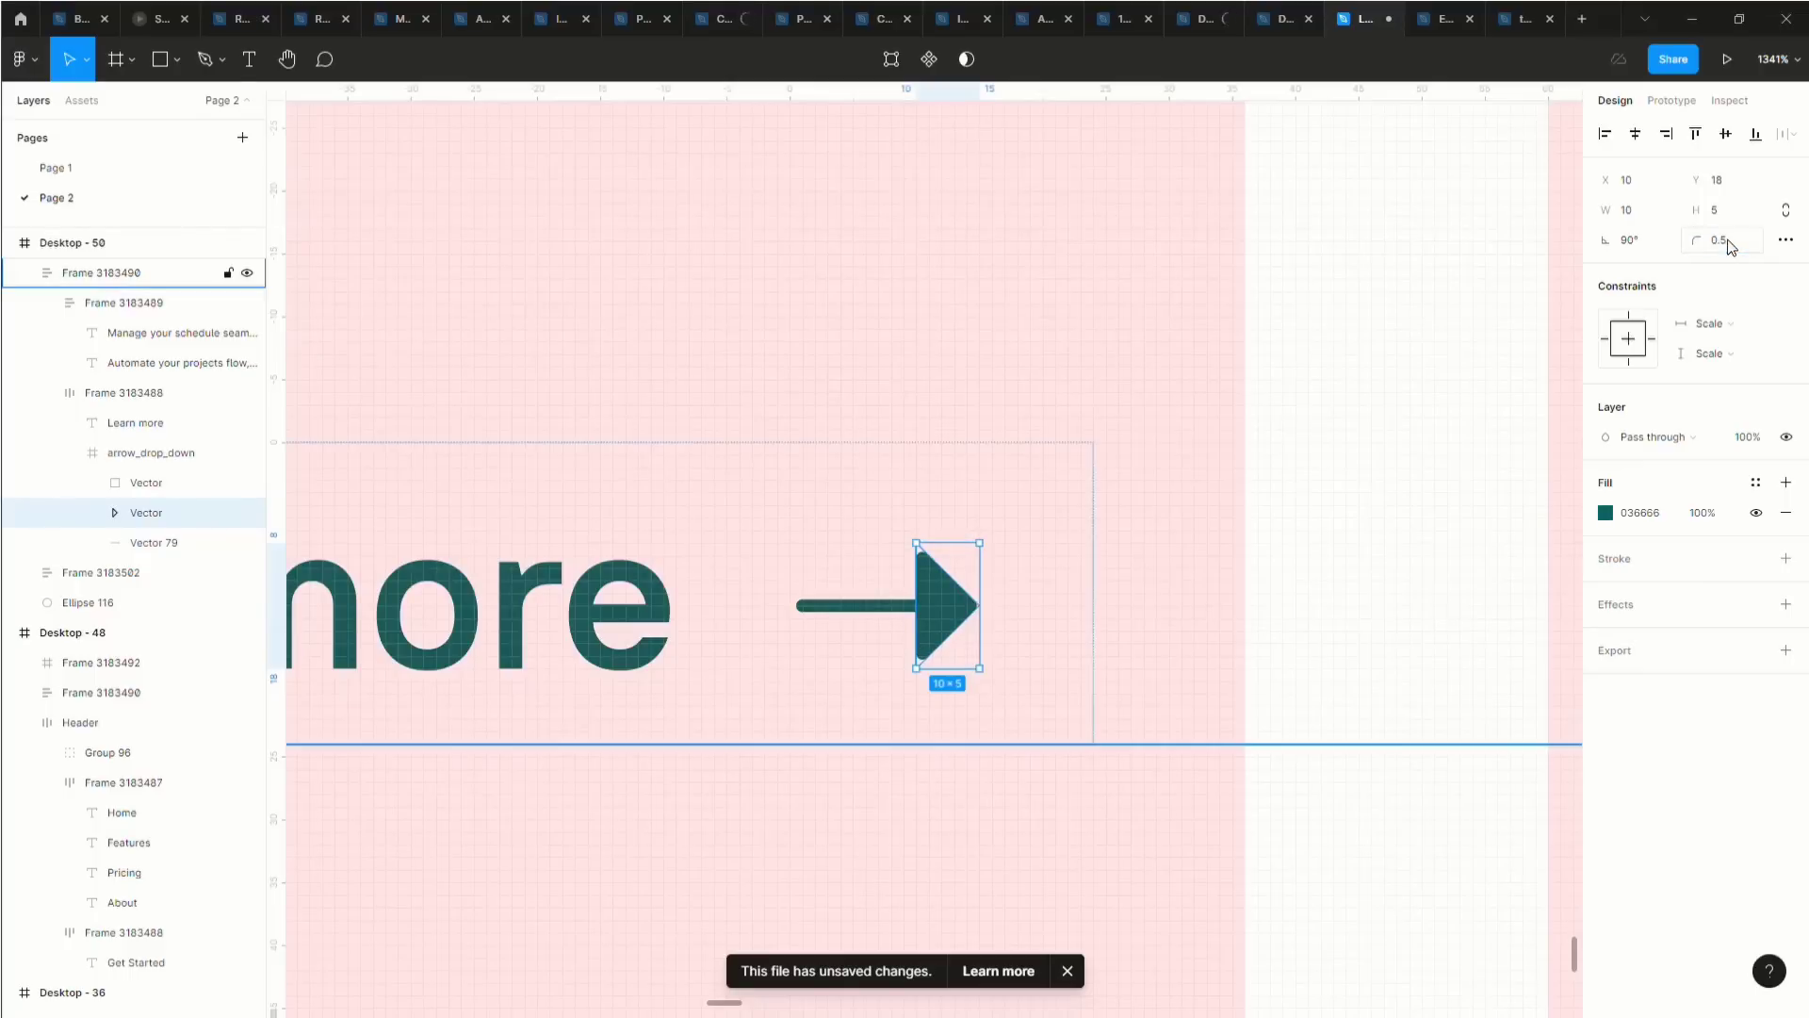
click(1093, 504)
scroll(1103, 497, down, 3)
scroll(1109, 489, down, 10)
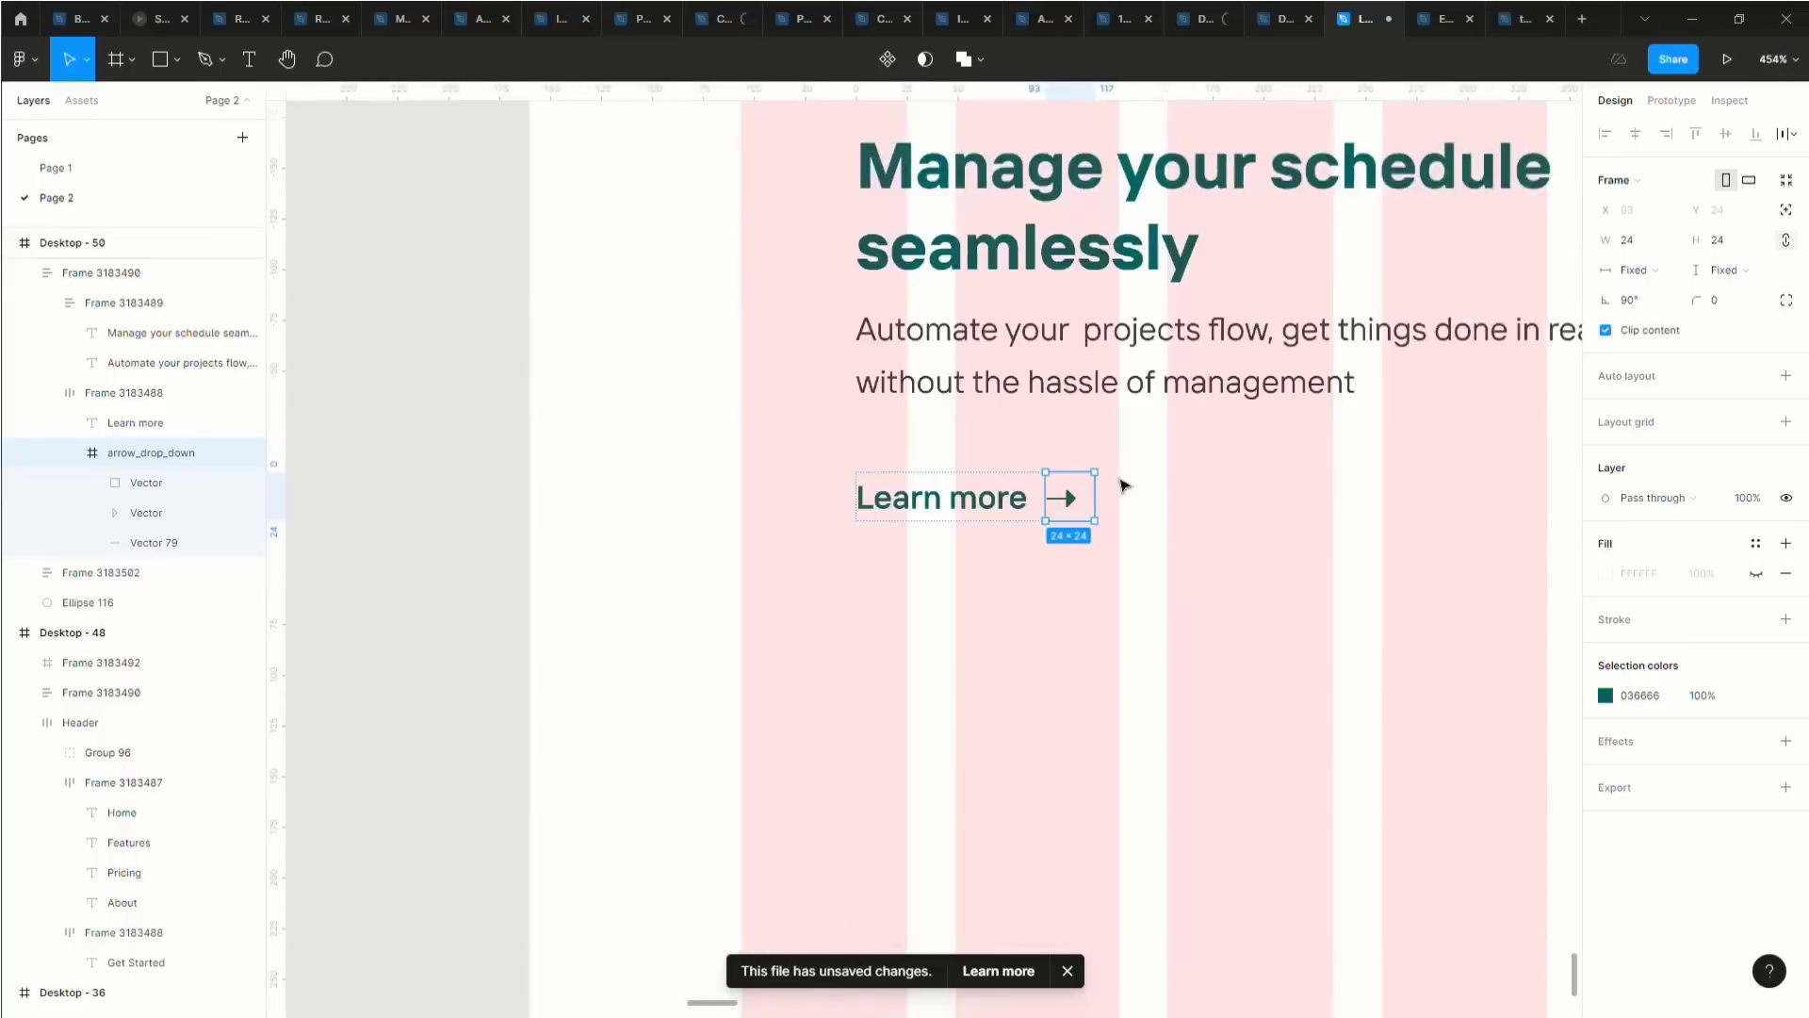
scroll(1091, 622, right, 1)
click(1037, 610)
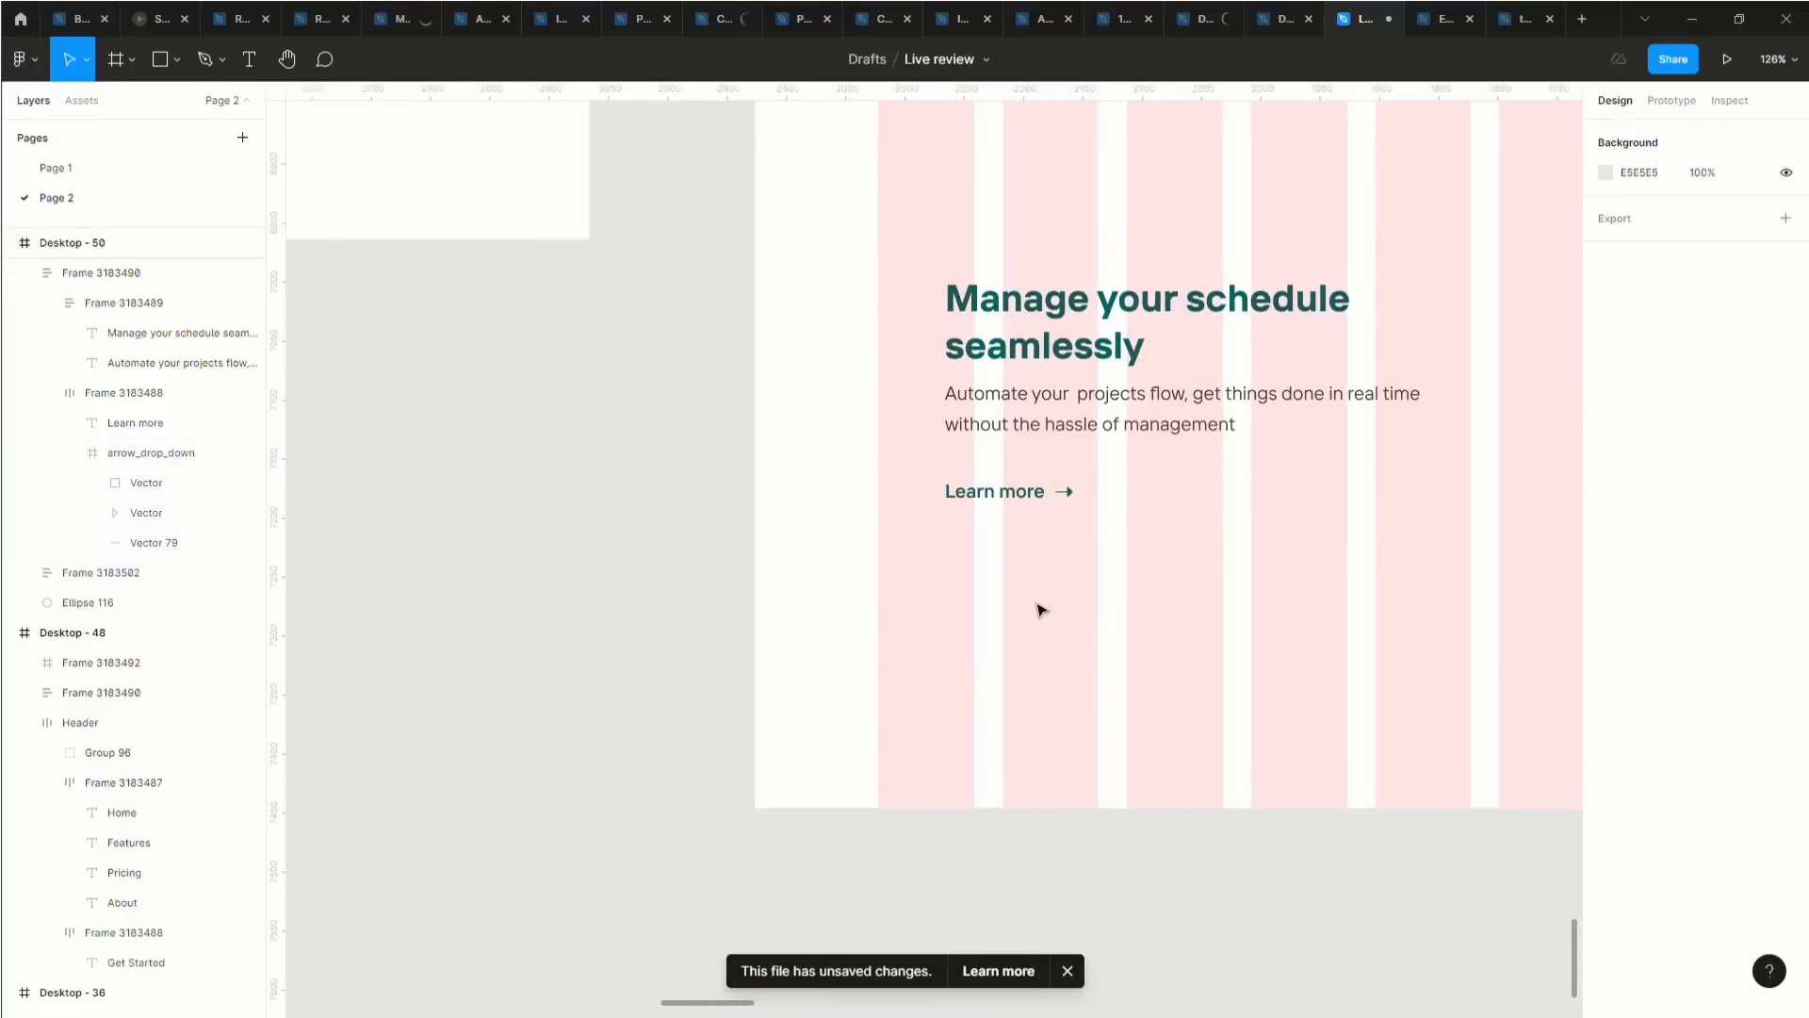
Duplicate the Desktop - 50 frame and place the copy directly beneath it, left edges aligned, at X -2426, Y 7446.
scroll(1034, 608, down, 5)
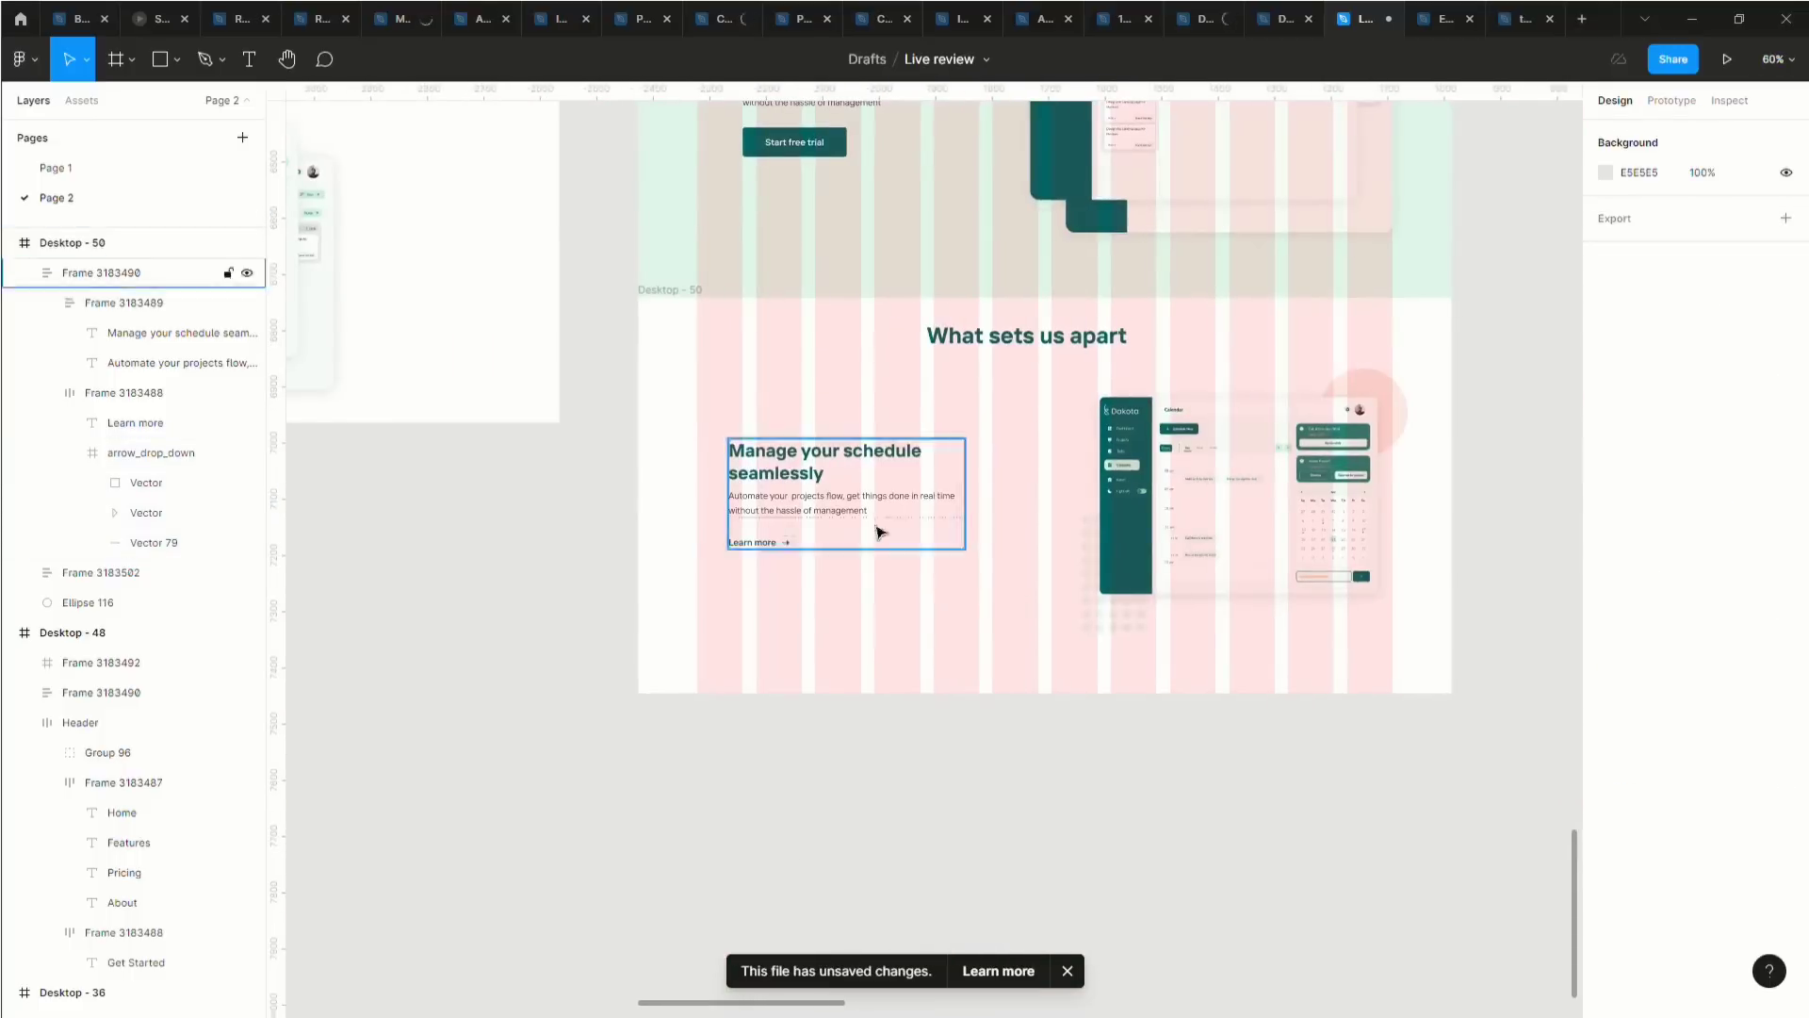
scroll(880, 529, right, 1)
click(626, 301)
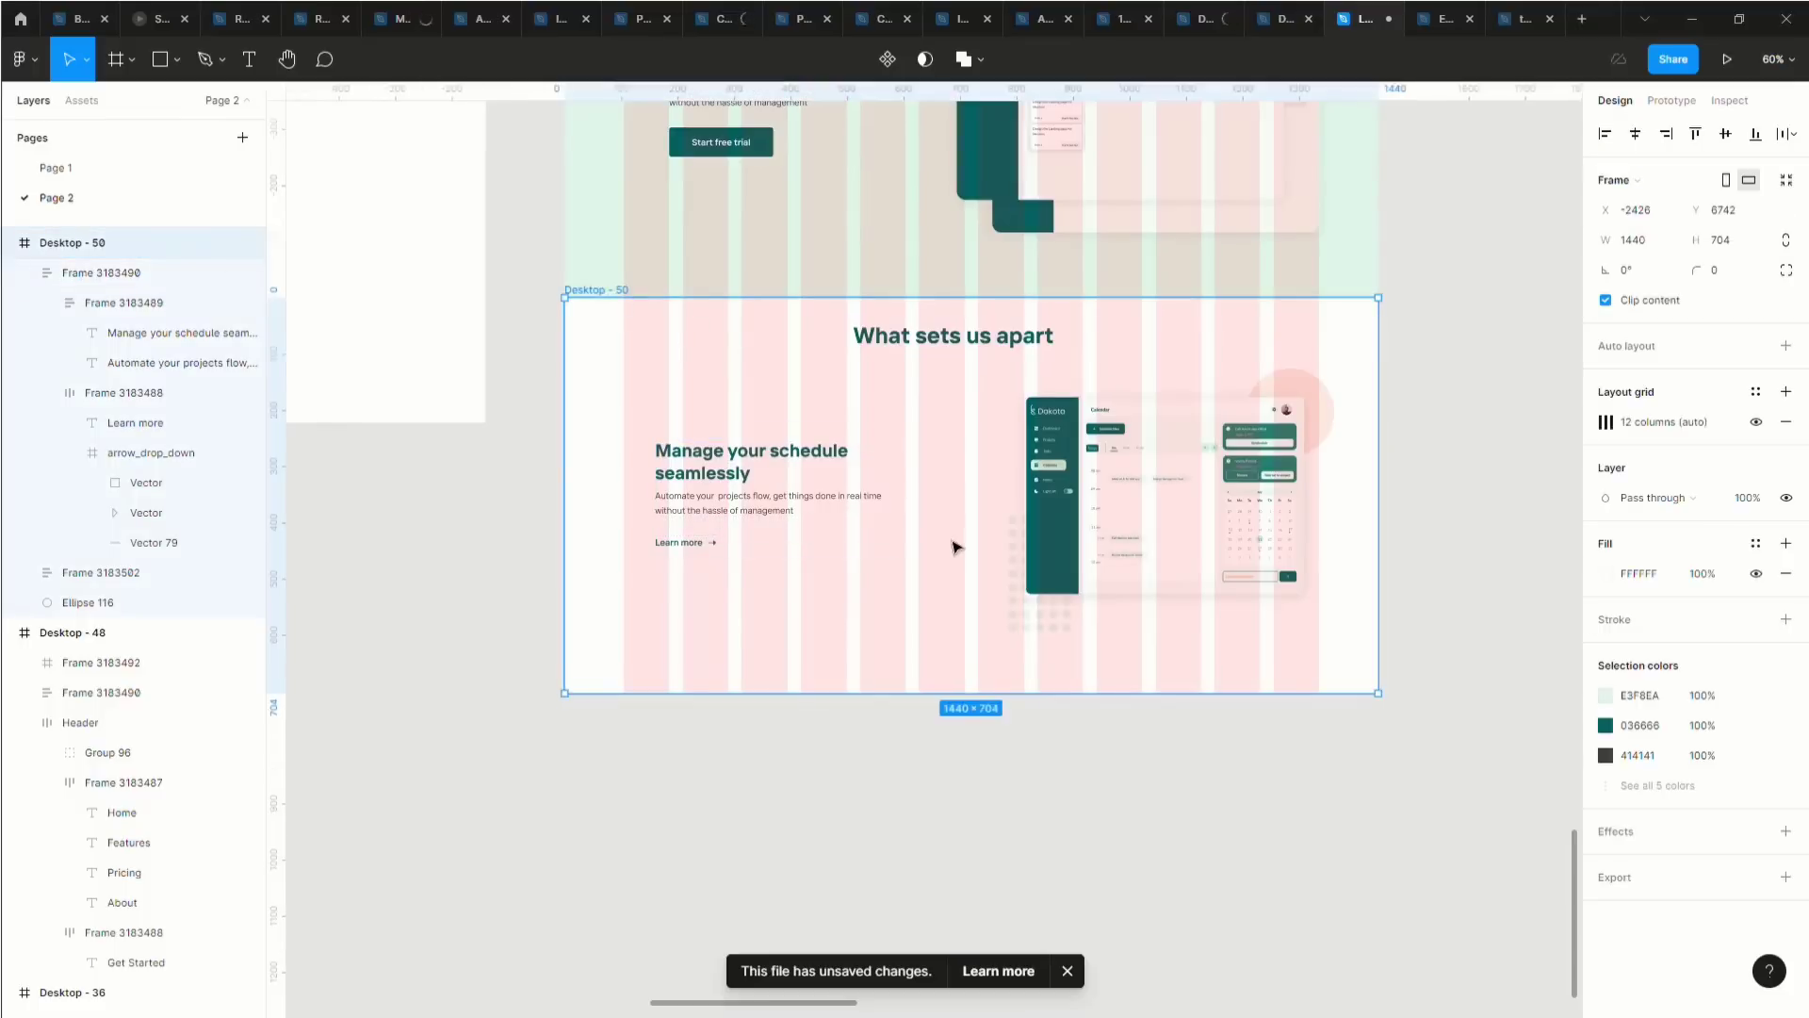
key(ctrl+d)
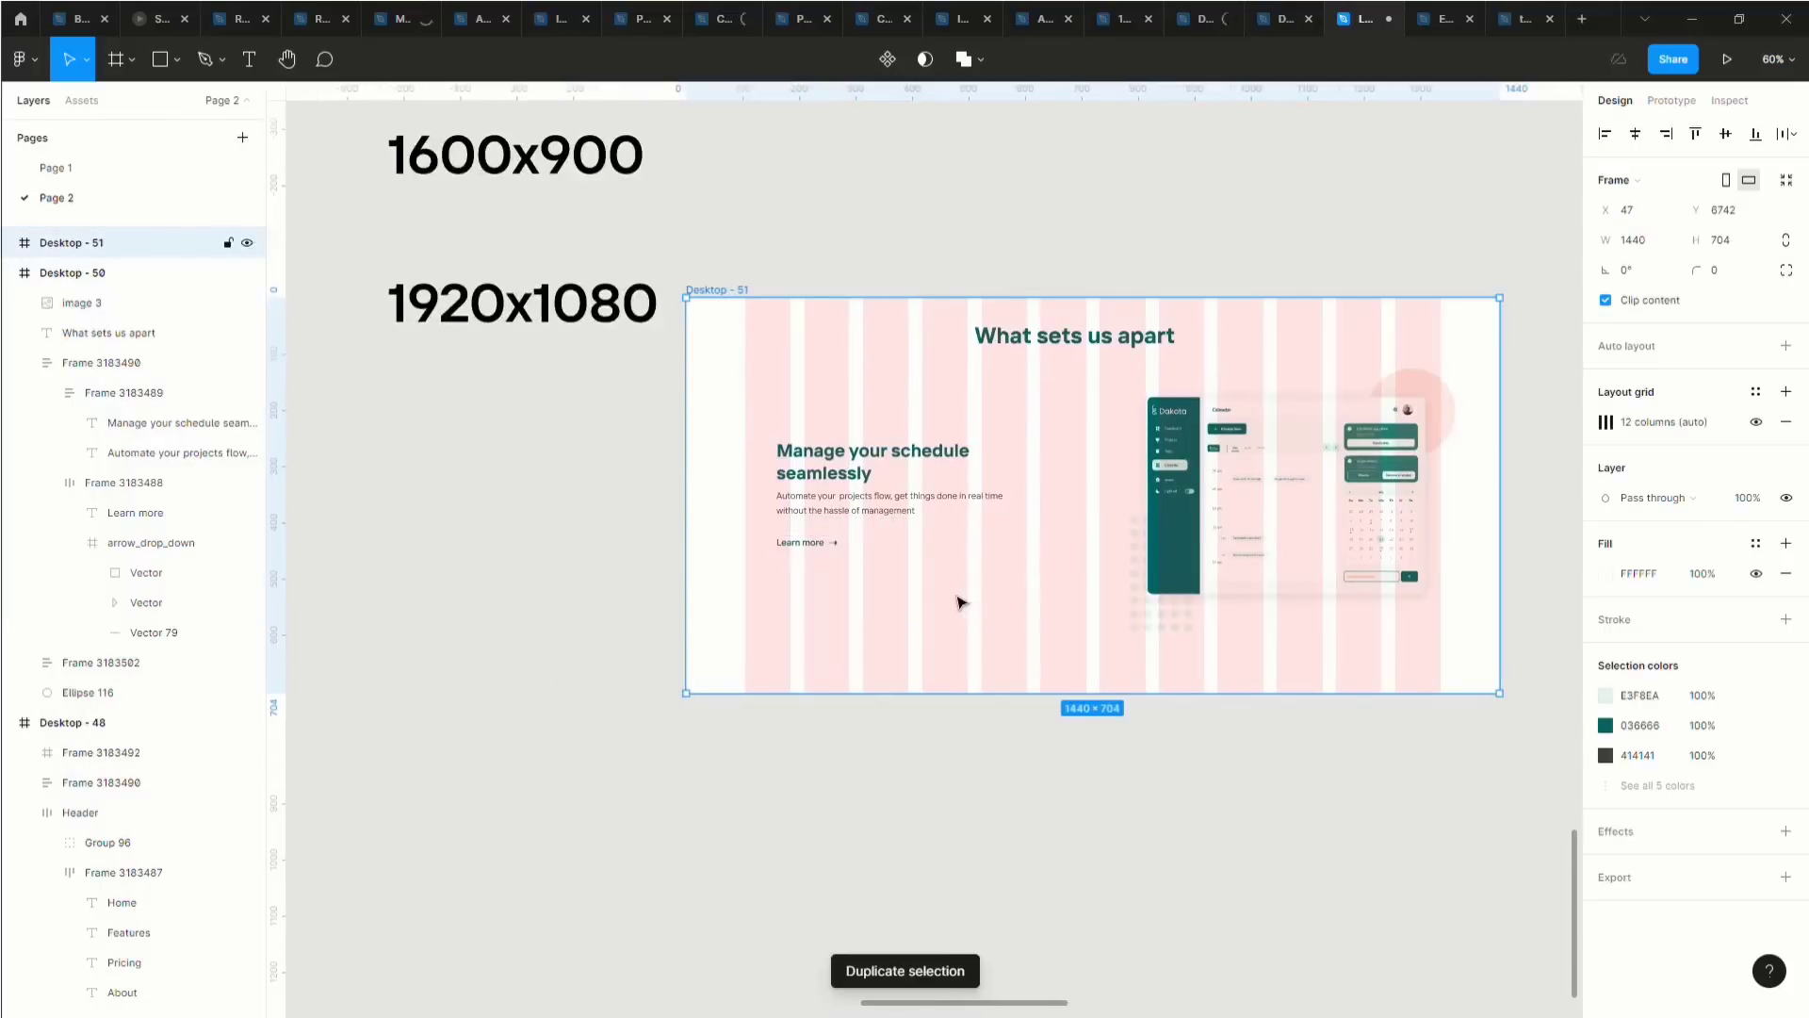
scroll(962, 613, down, 4)
scroll(967, 603, left, 2)
scroll(966, 603, left, 1)
drag(1233, 606, 692, 764)
scroll(693, 763, left, 3)
scroll(840, 761, up, 3)
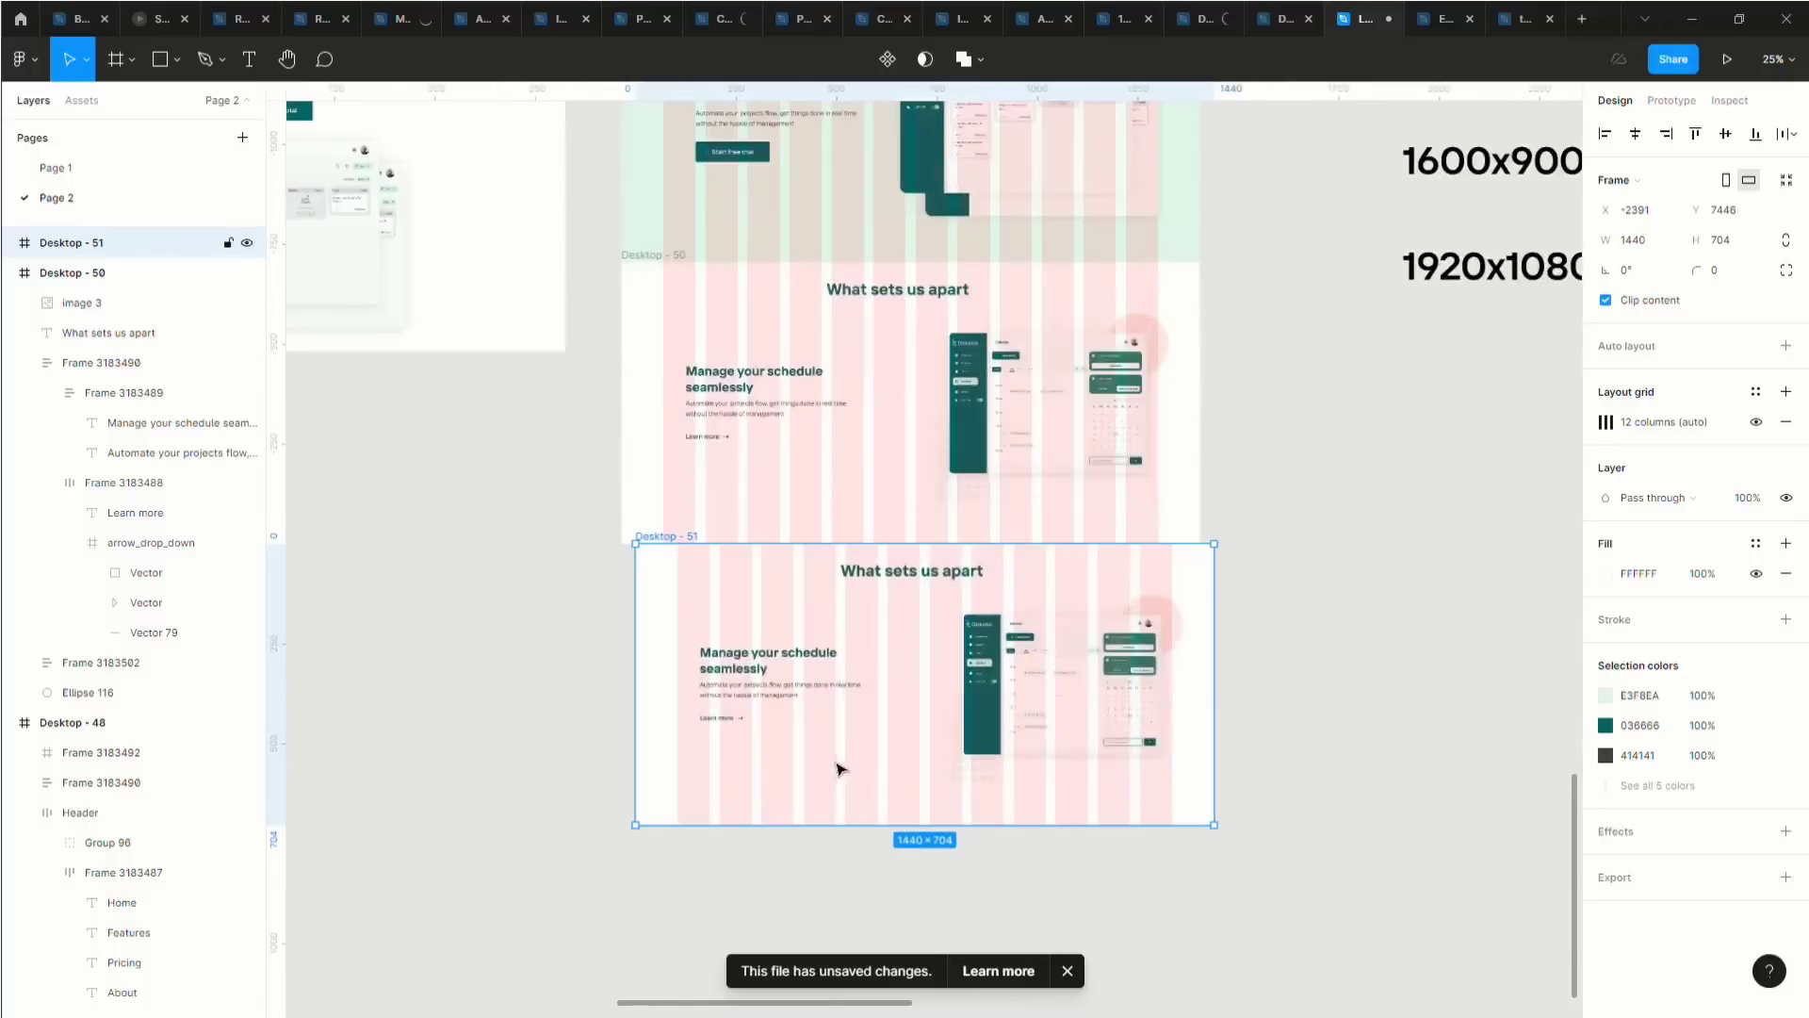
drag(840, 783, 837, 783)
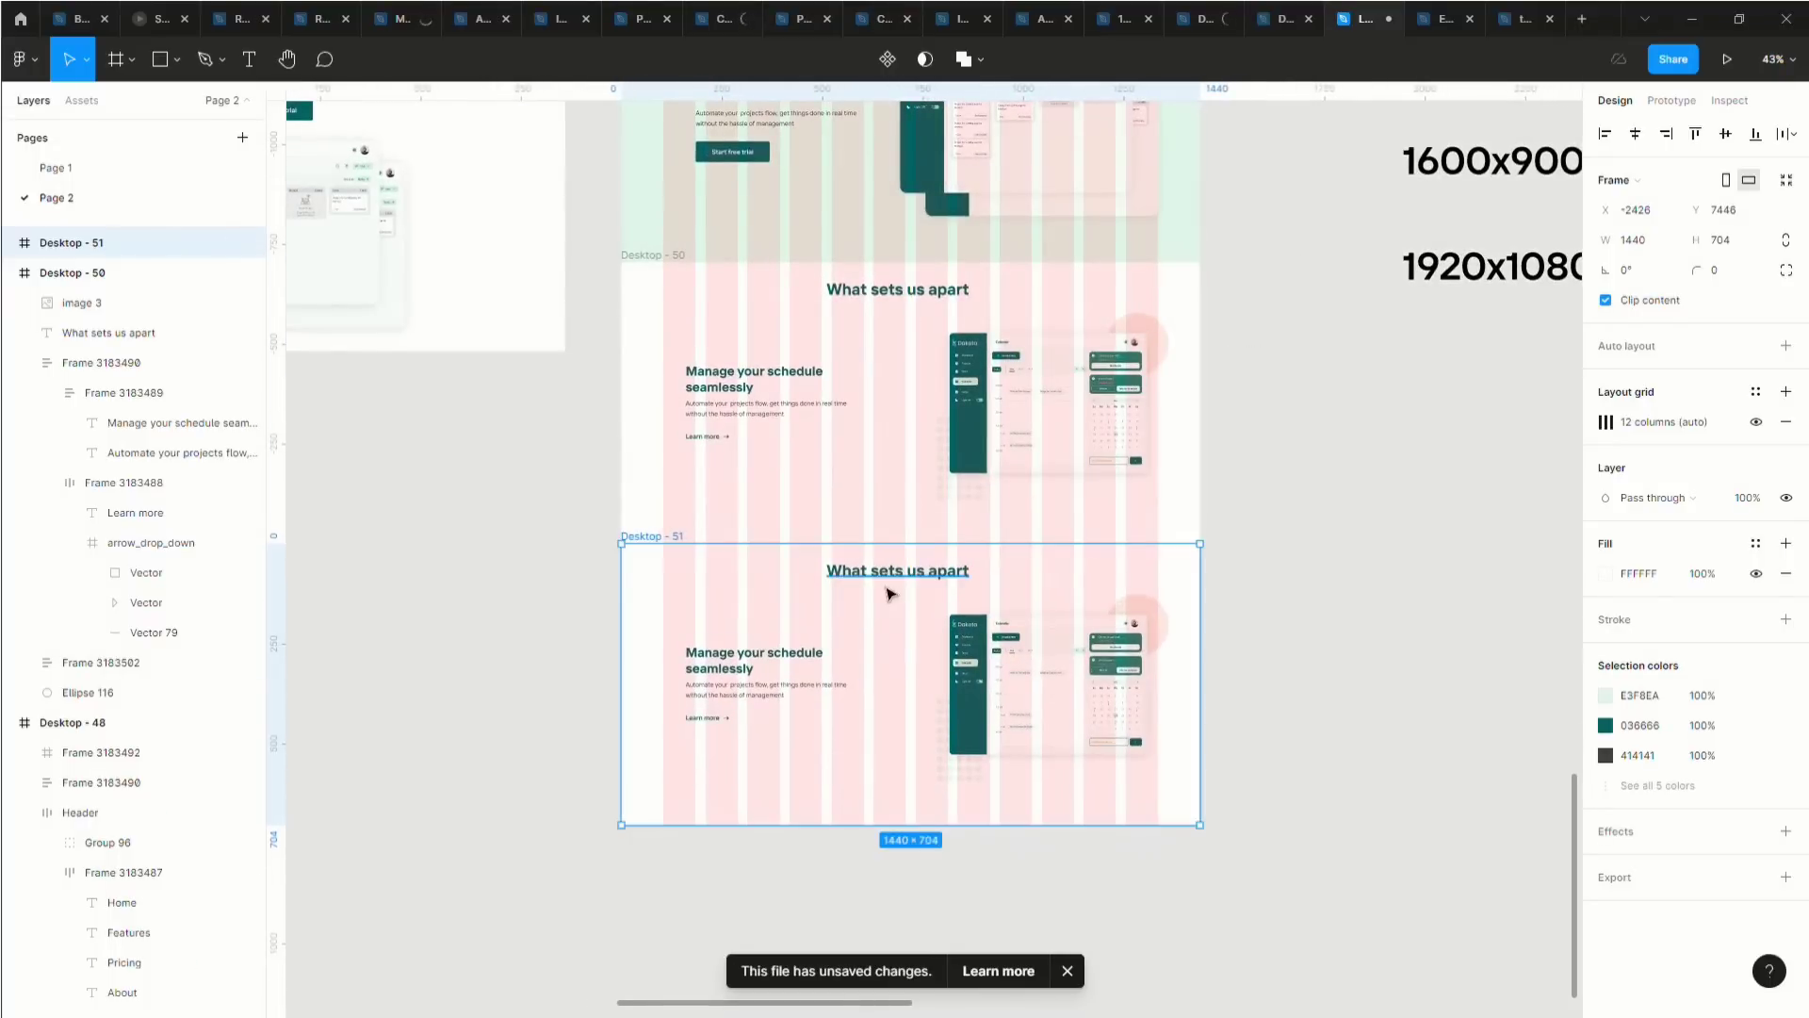
Delete the "What sets us apart" heading from Desktop - 51 and frame its dashboard image, dot pattern and circle together.
click(889, 575)
key(Delete)
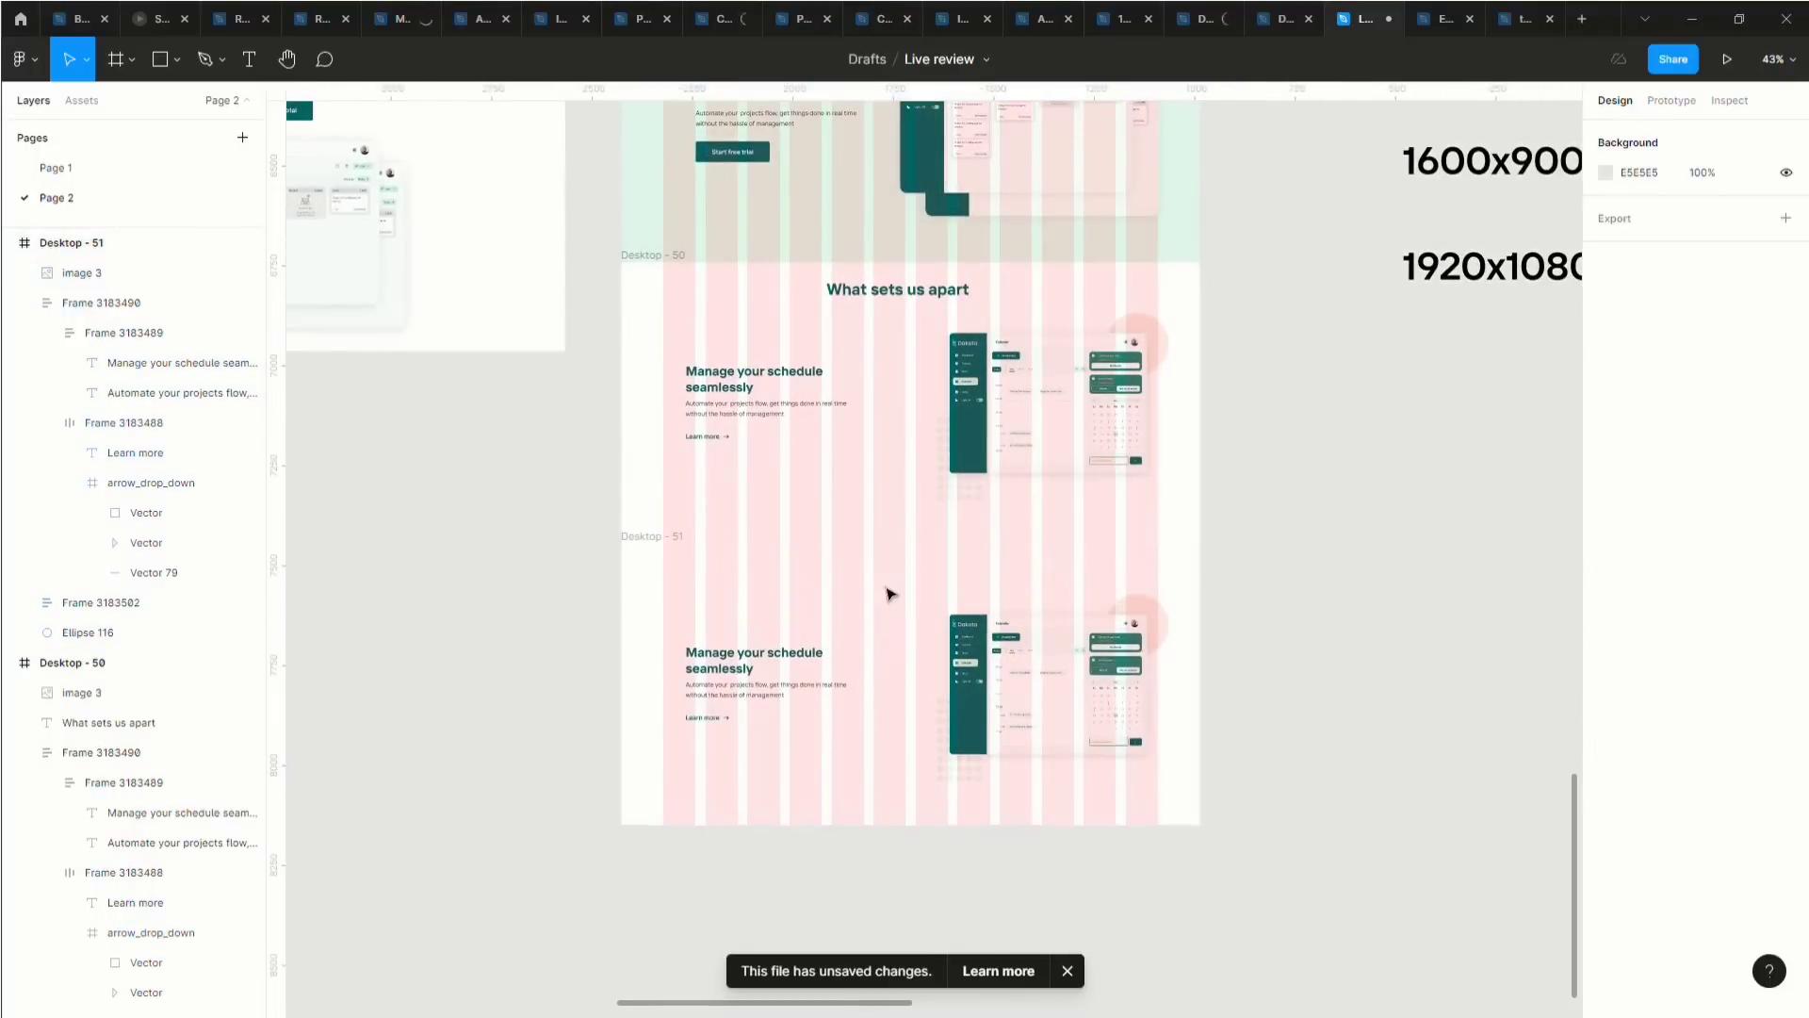
click(818, 637)
shift+click(1051, 735)
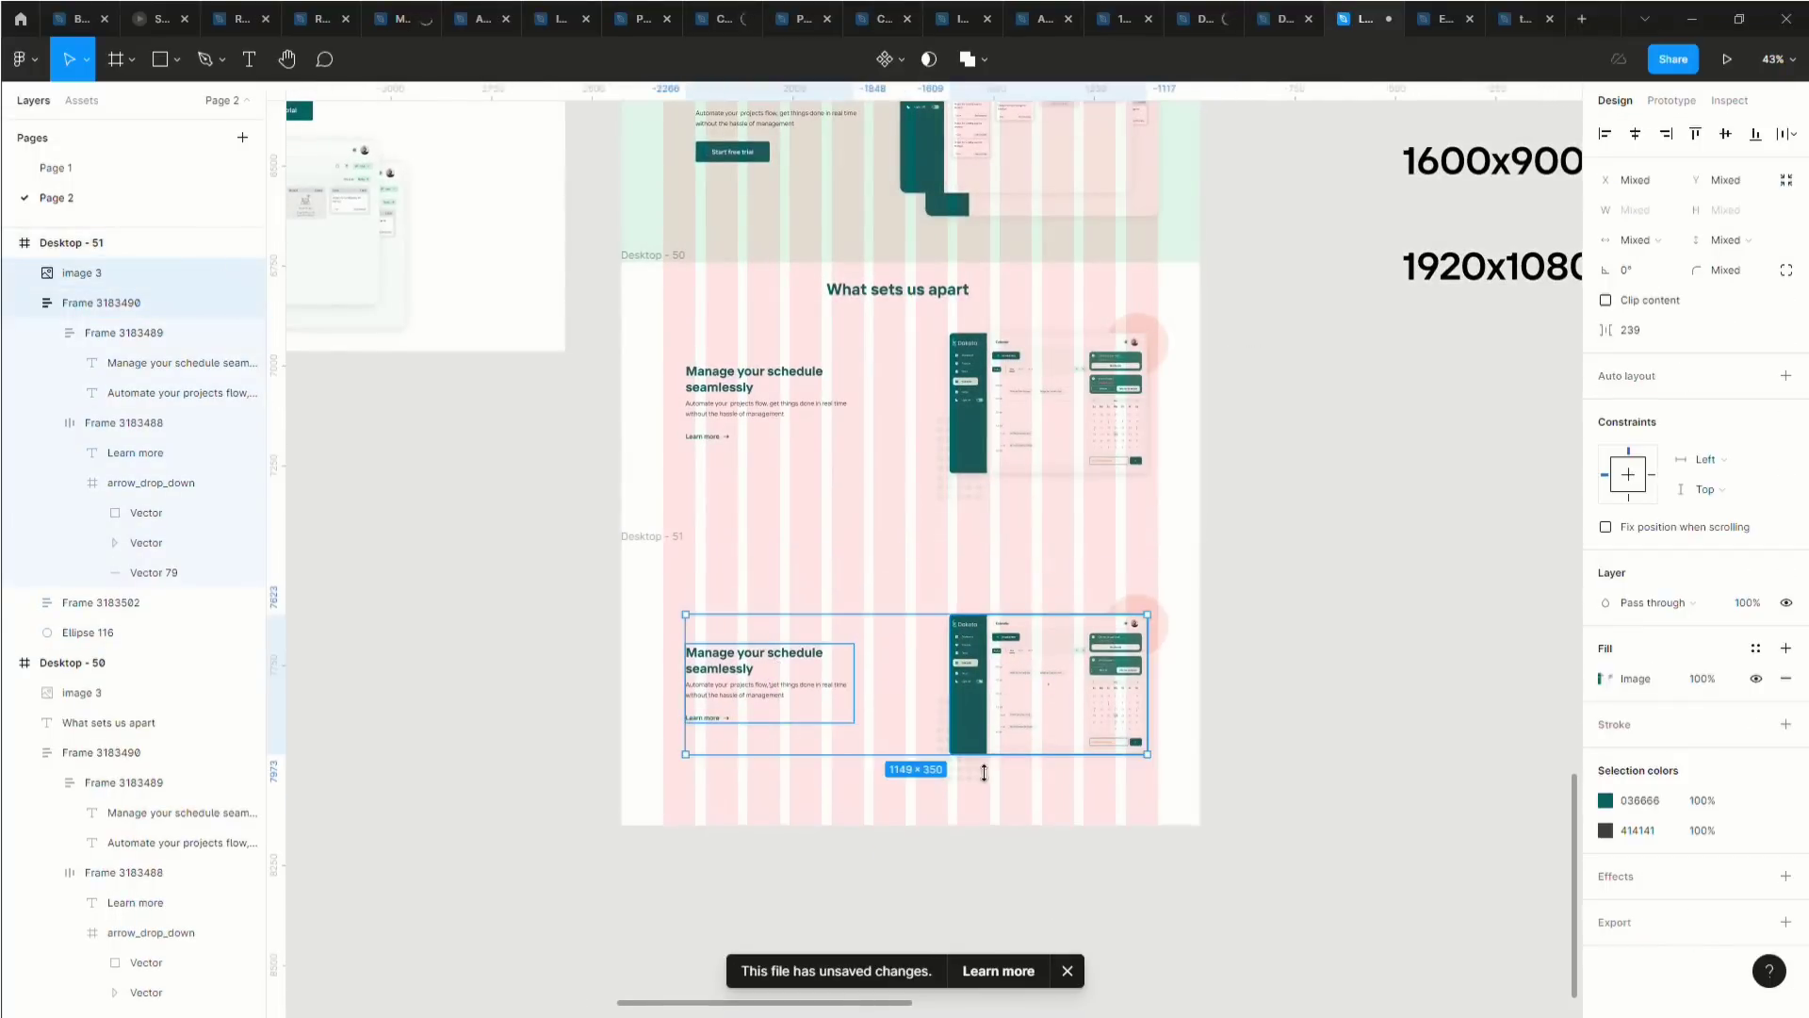
click(983, 771)
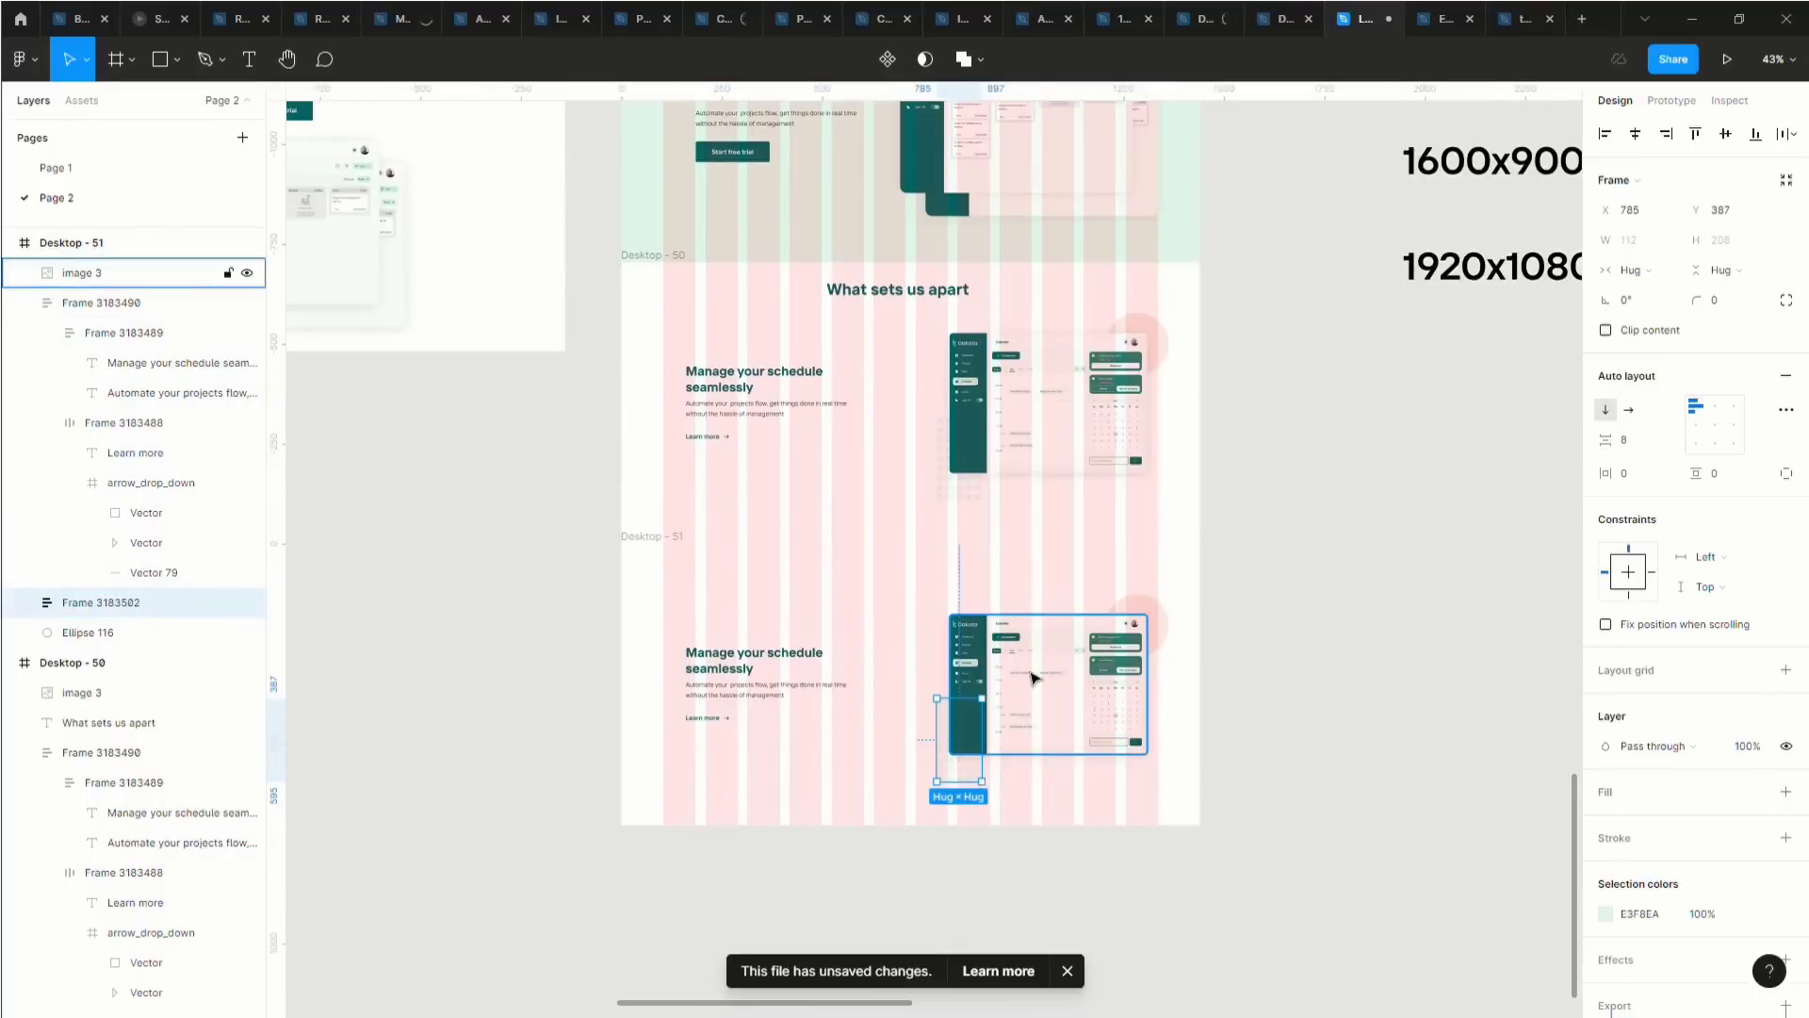
shift+click(1145, 622)
shift+click(1043, 660)
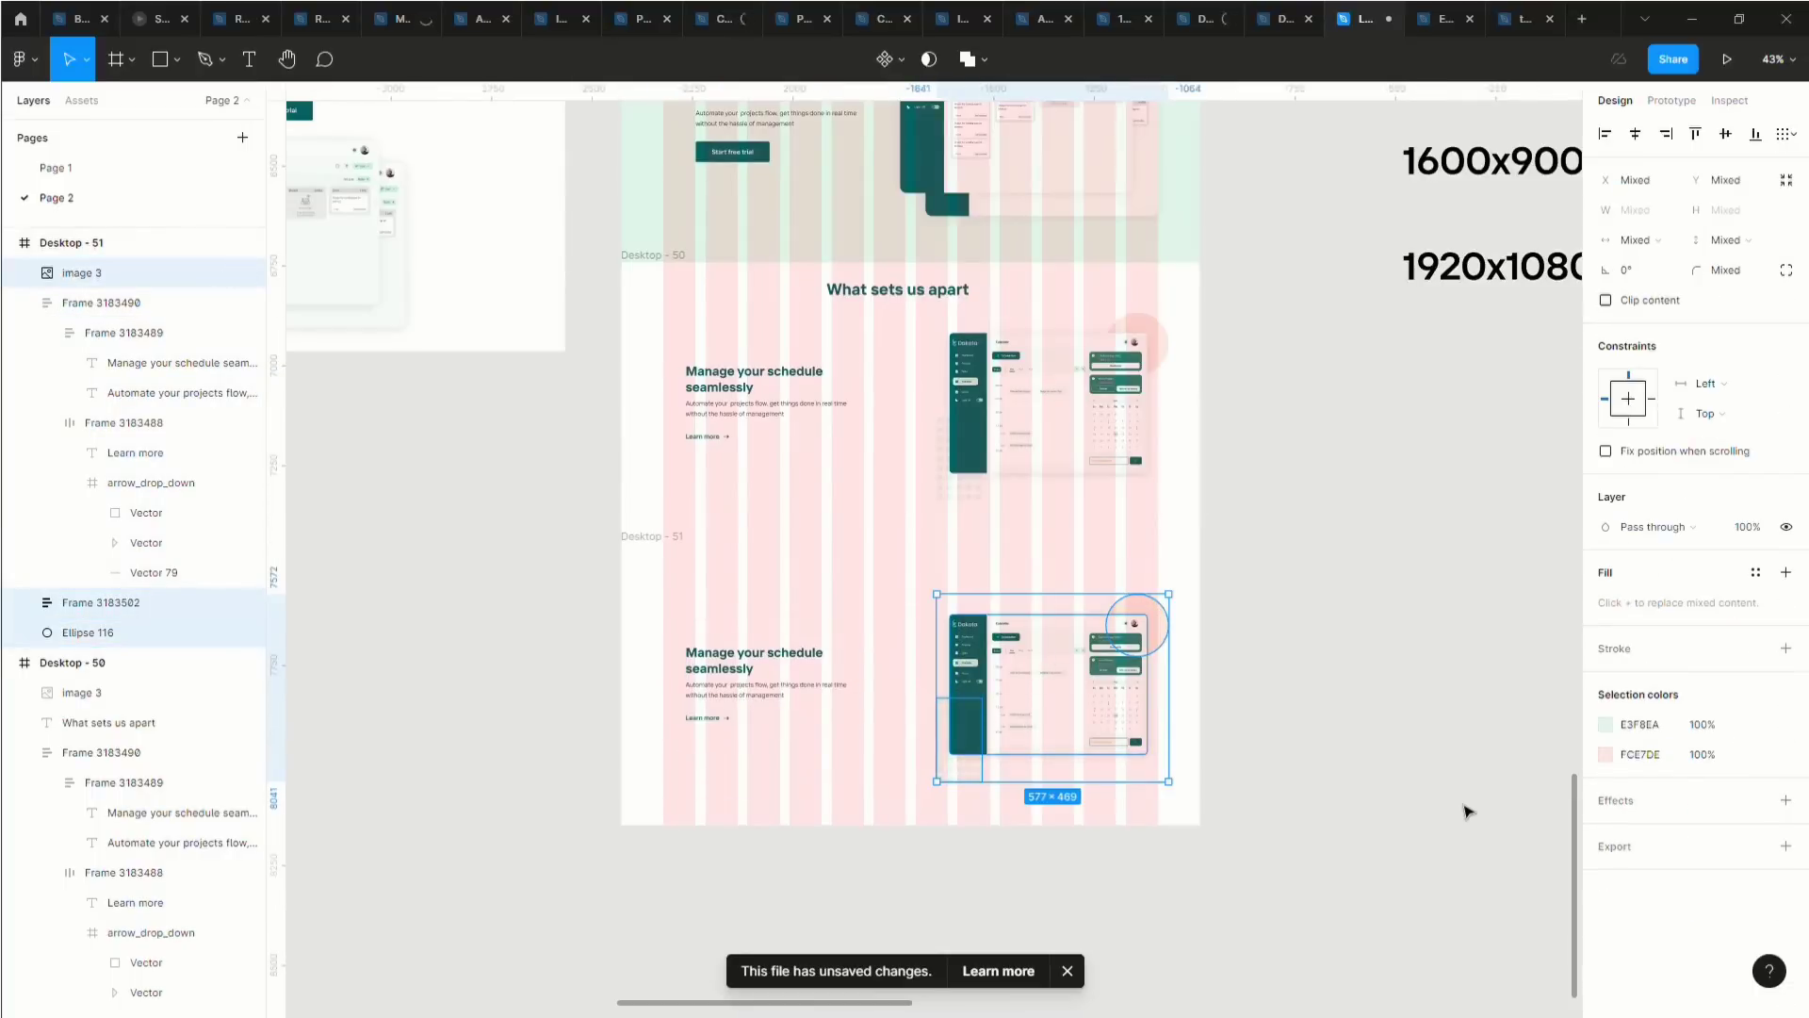
key(ctrl+alt+g)
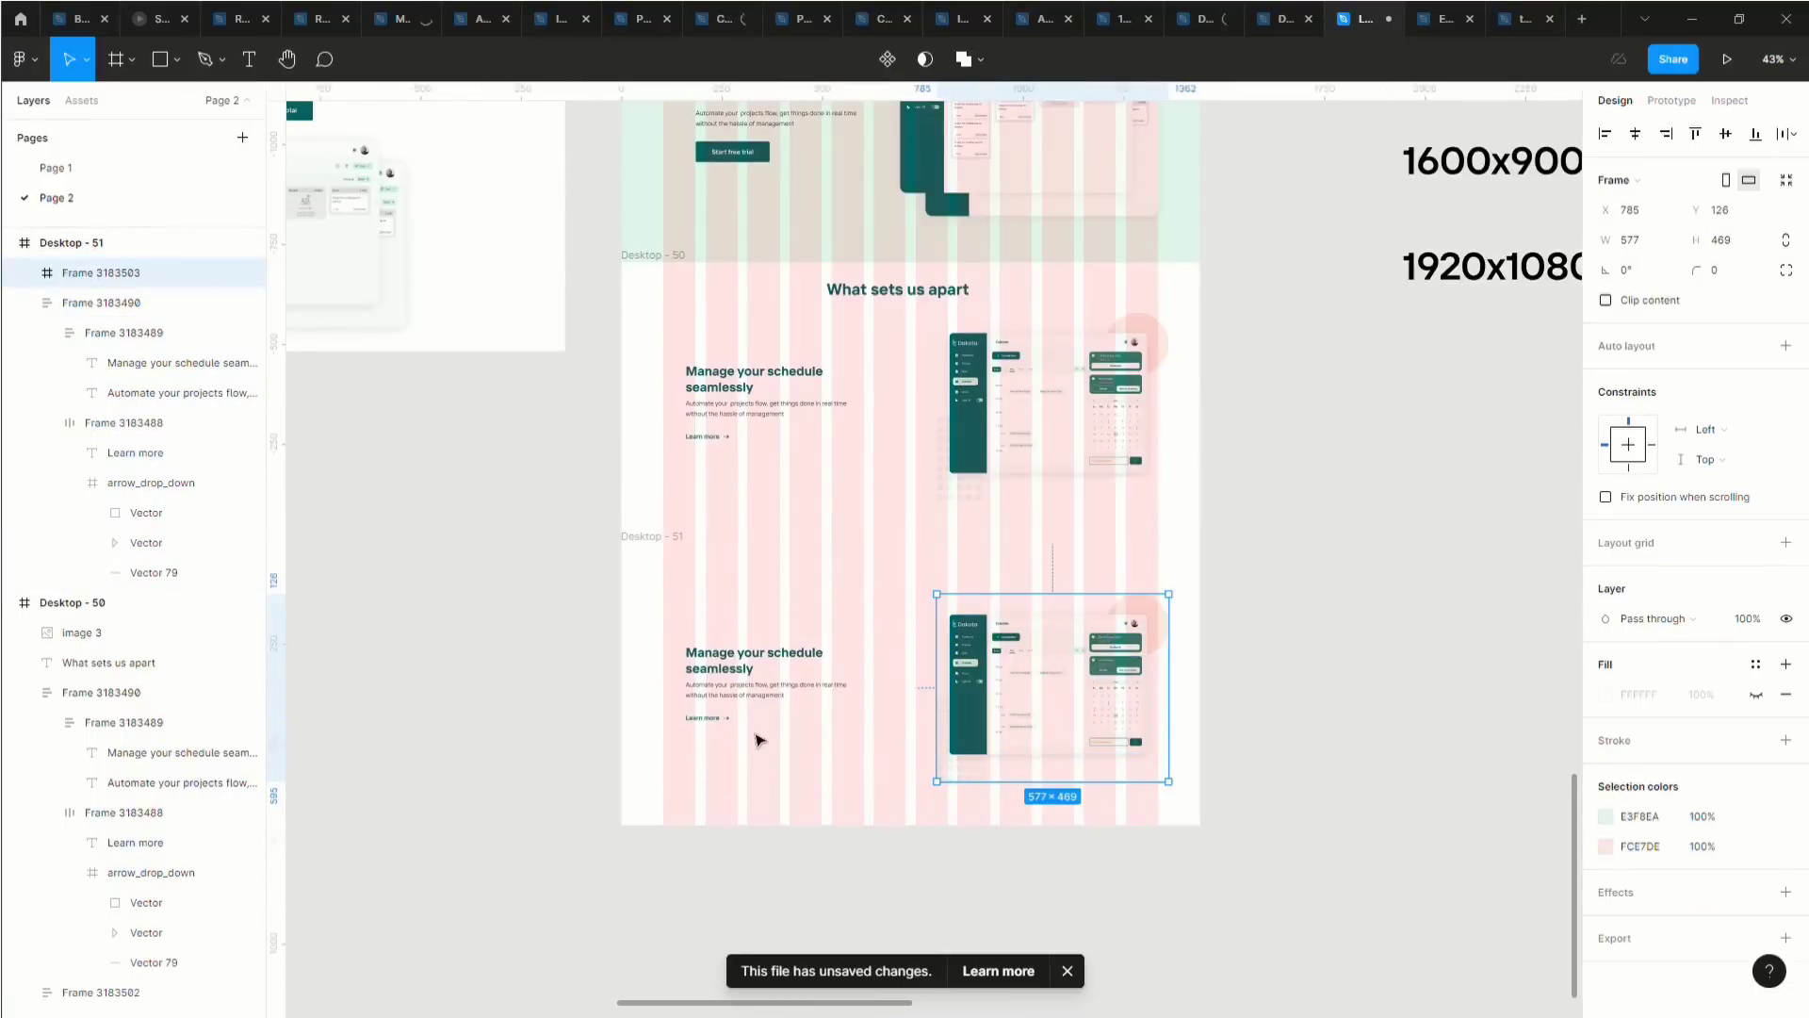
Swap the sides in Desktop - 51, placing the dashboard image left and the text block right, aligned to the grid columns.
shift+click(750, 688)
drag(775, 693, 990, 695)
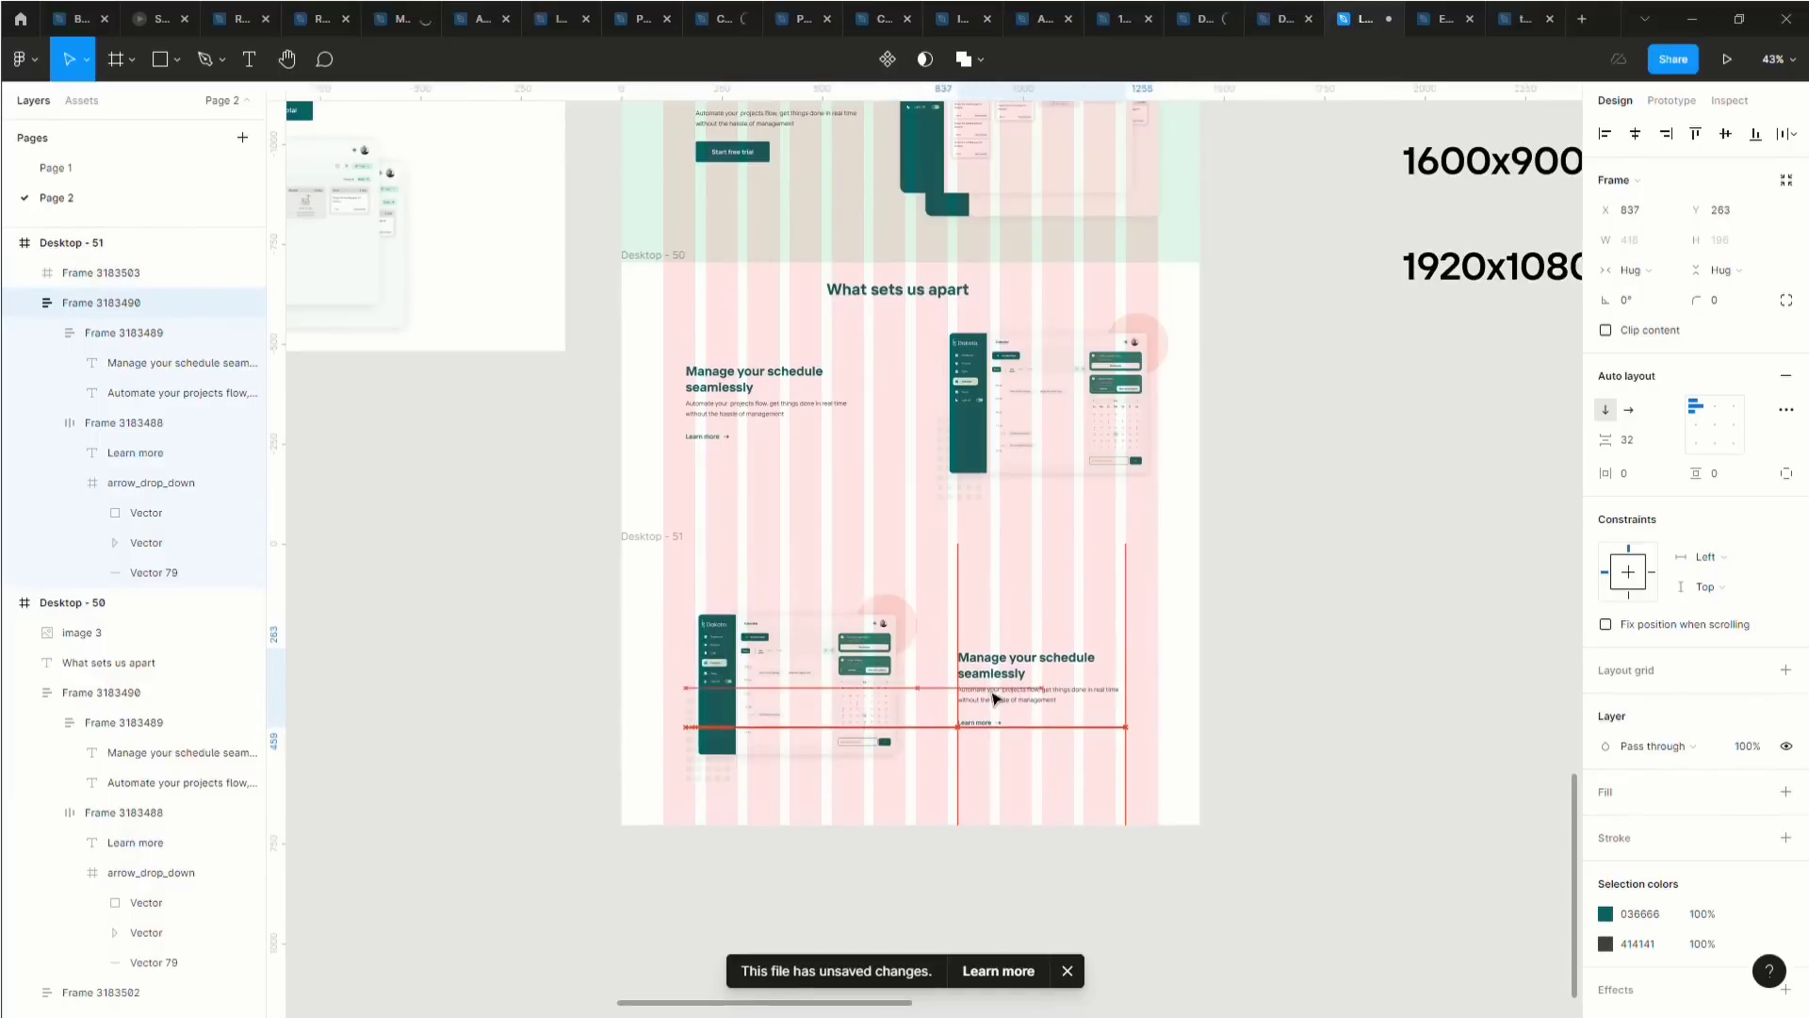
click(755, 687)
drag(747, 704, 745, 700)
Duplicate Desktop - 51 directly beneath itself and place another copy to the right of the page column.
click(624, 537)
scroll(806, 797, down, 5)
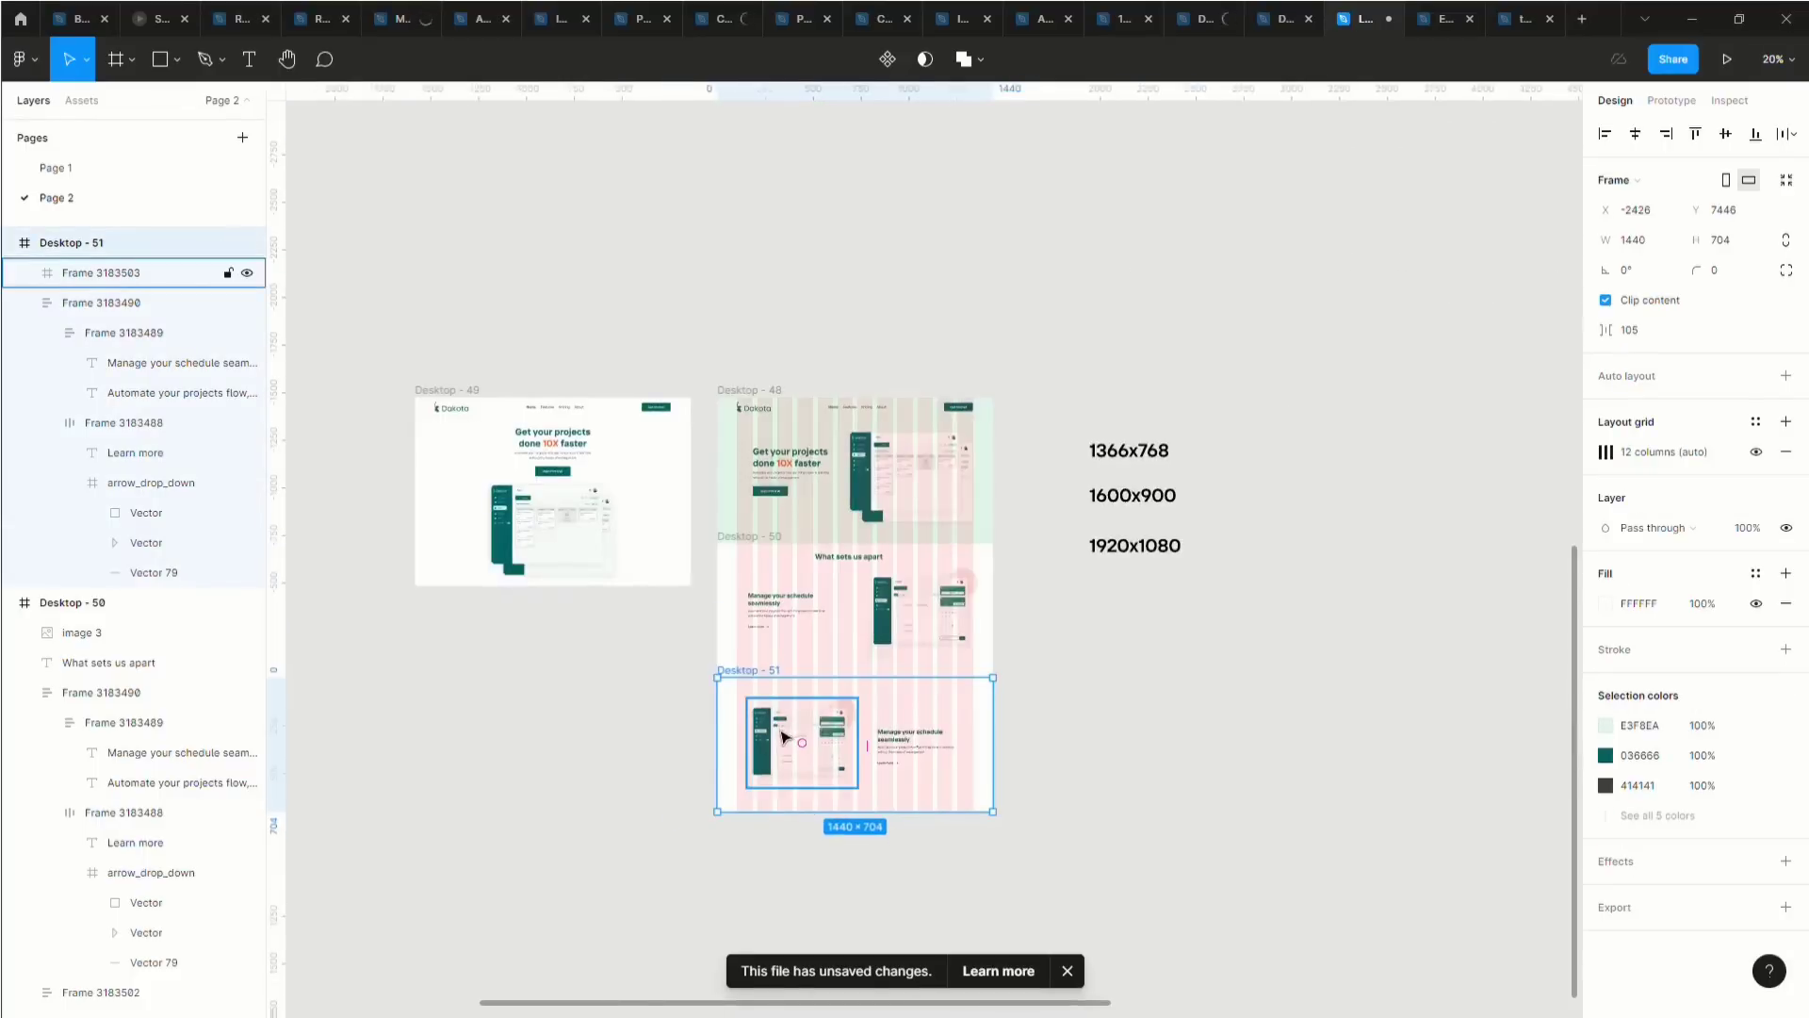
scroll(783, 735, down, 4)
scroll(783, 735, left, 2)
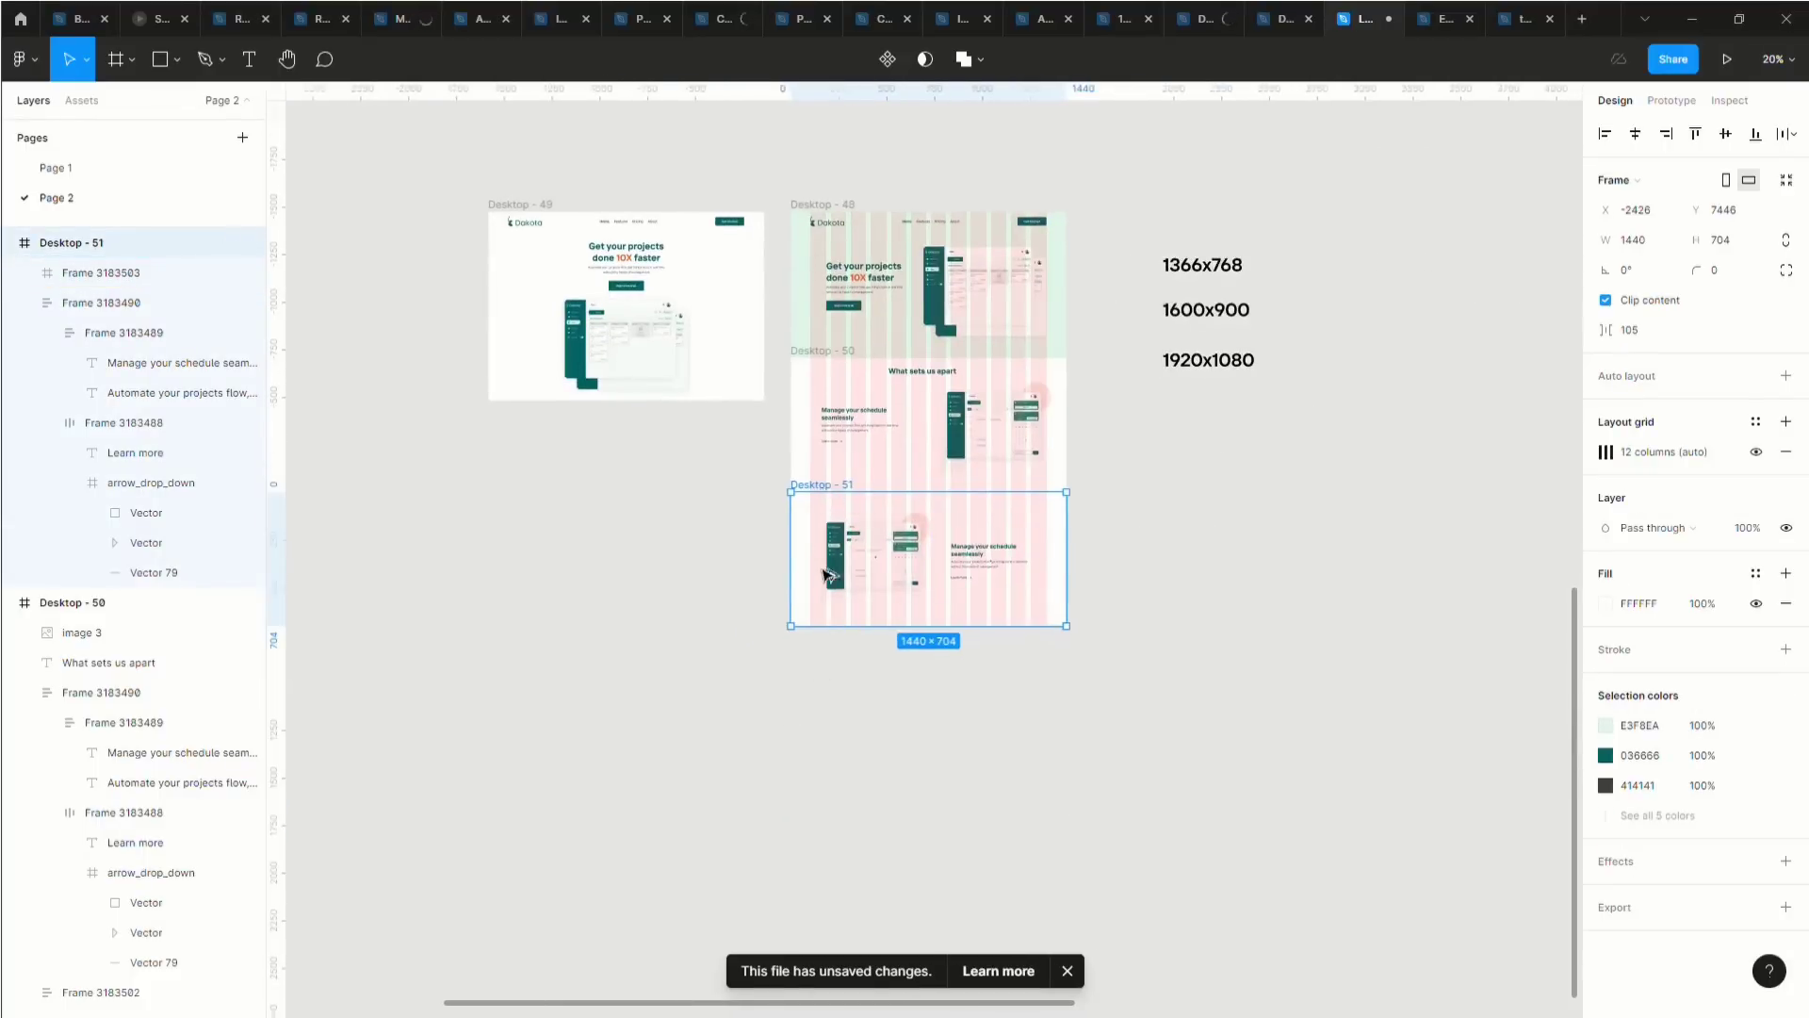
drag(824, 575, 1176, 681)
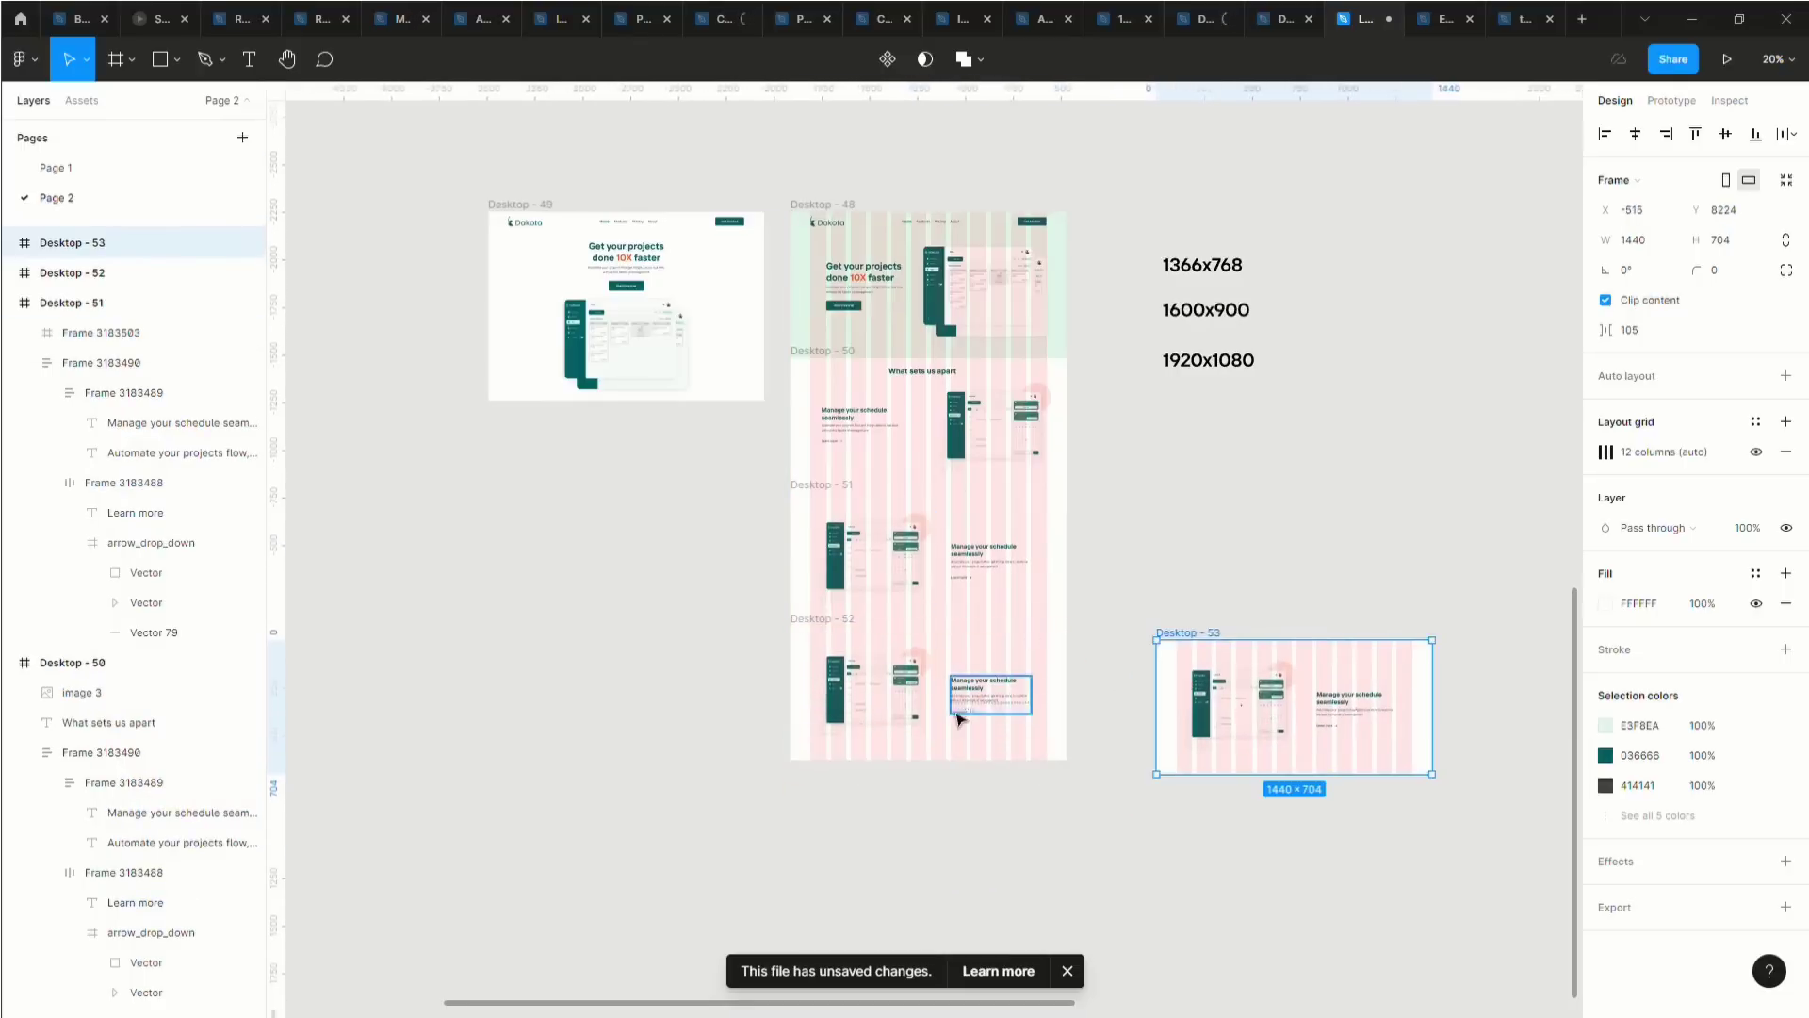
Swap the sides in Desktop - 52, placing the text block left and the dashboard image right.
click(914, 699)
shift+click(985, 702)
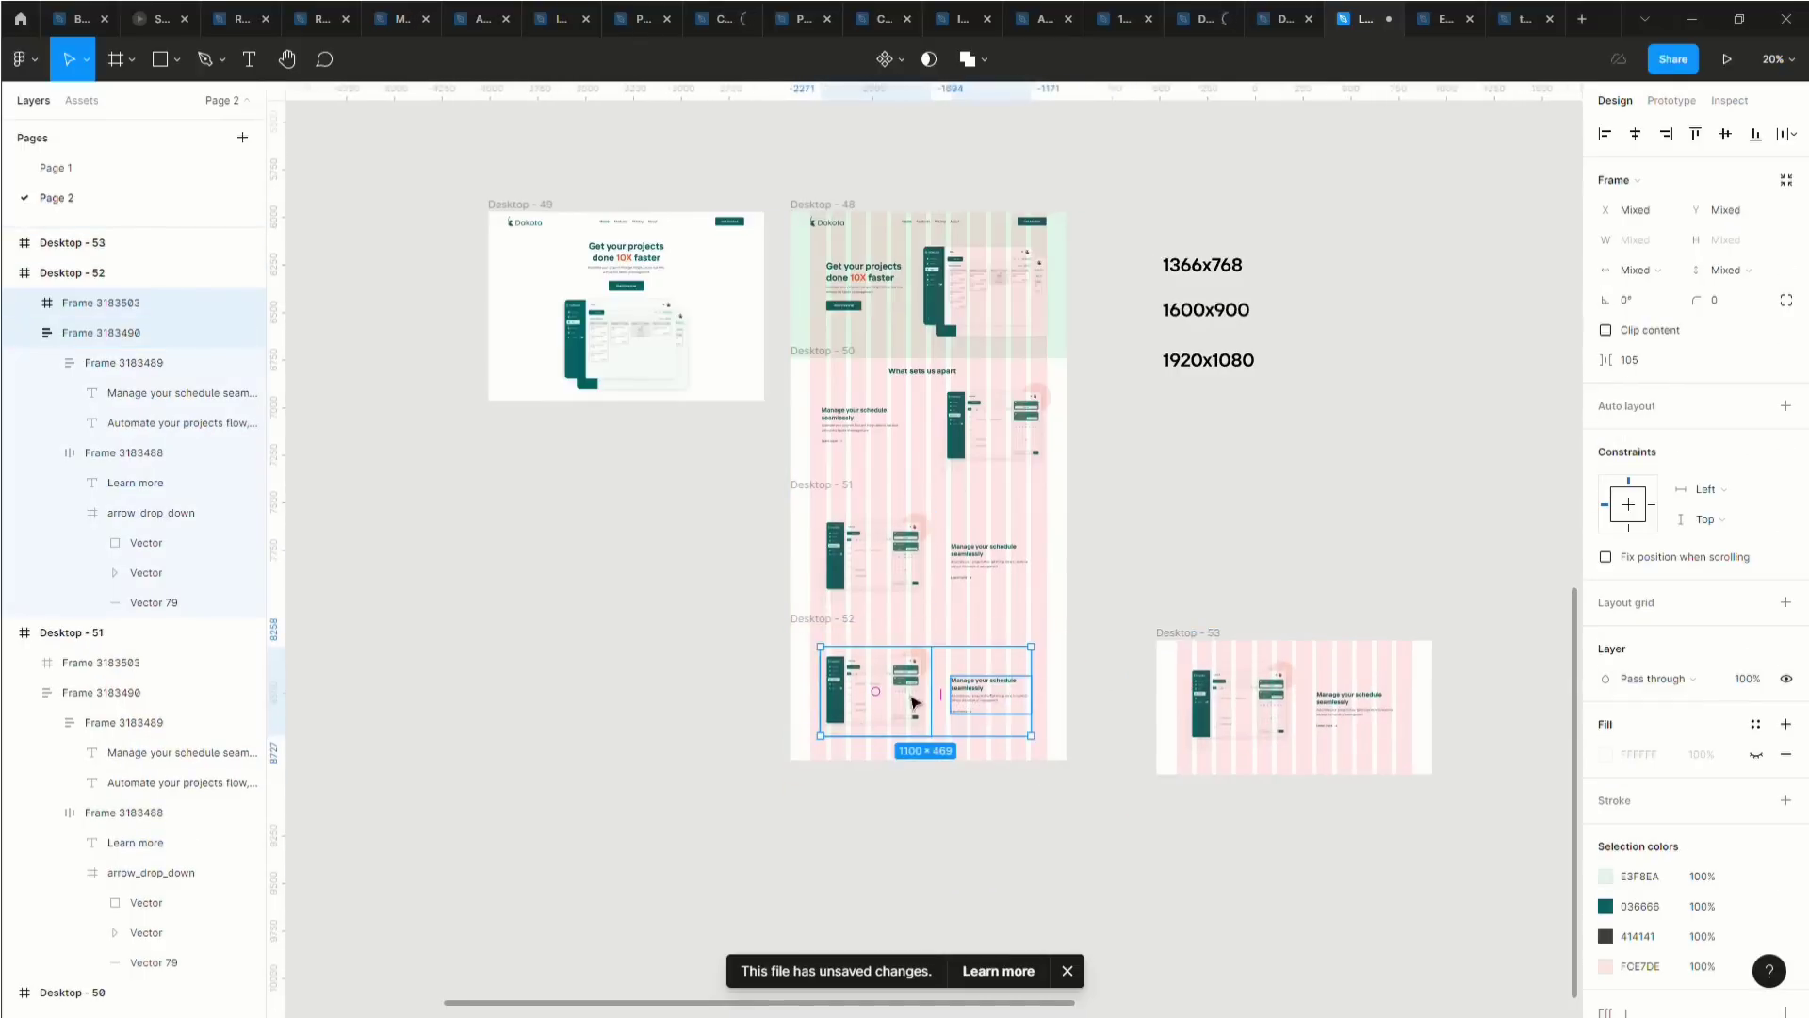
drag(875, 691, 980, 697)
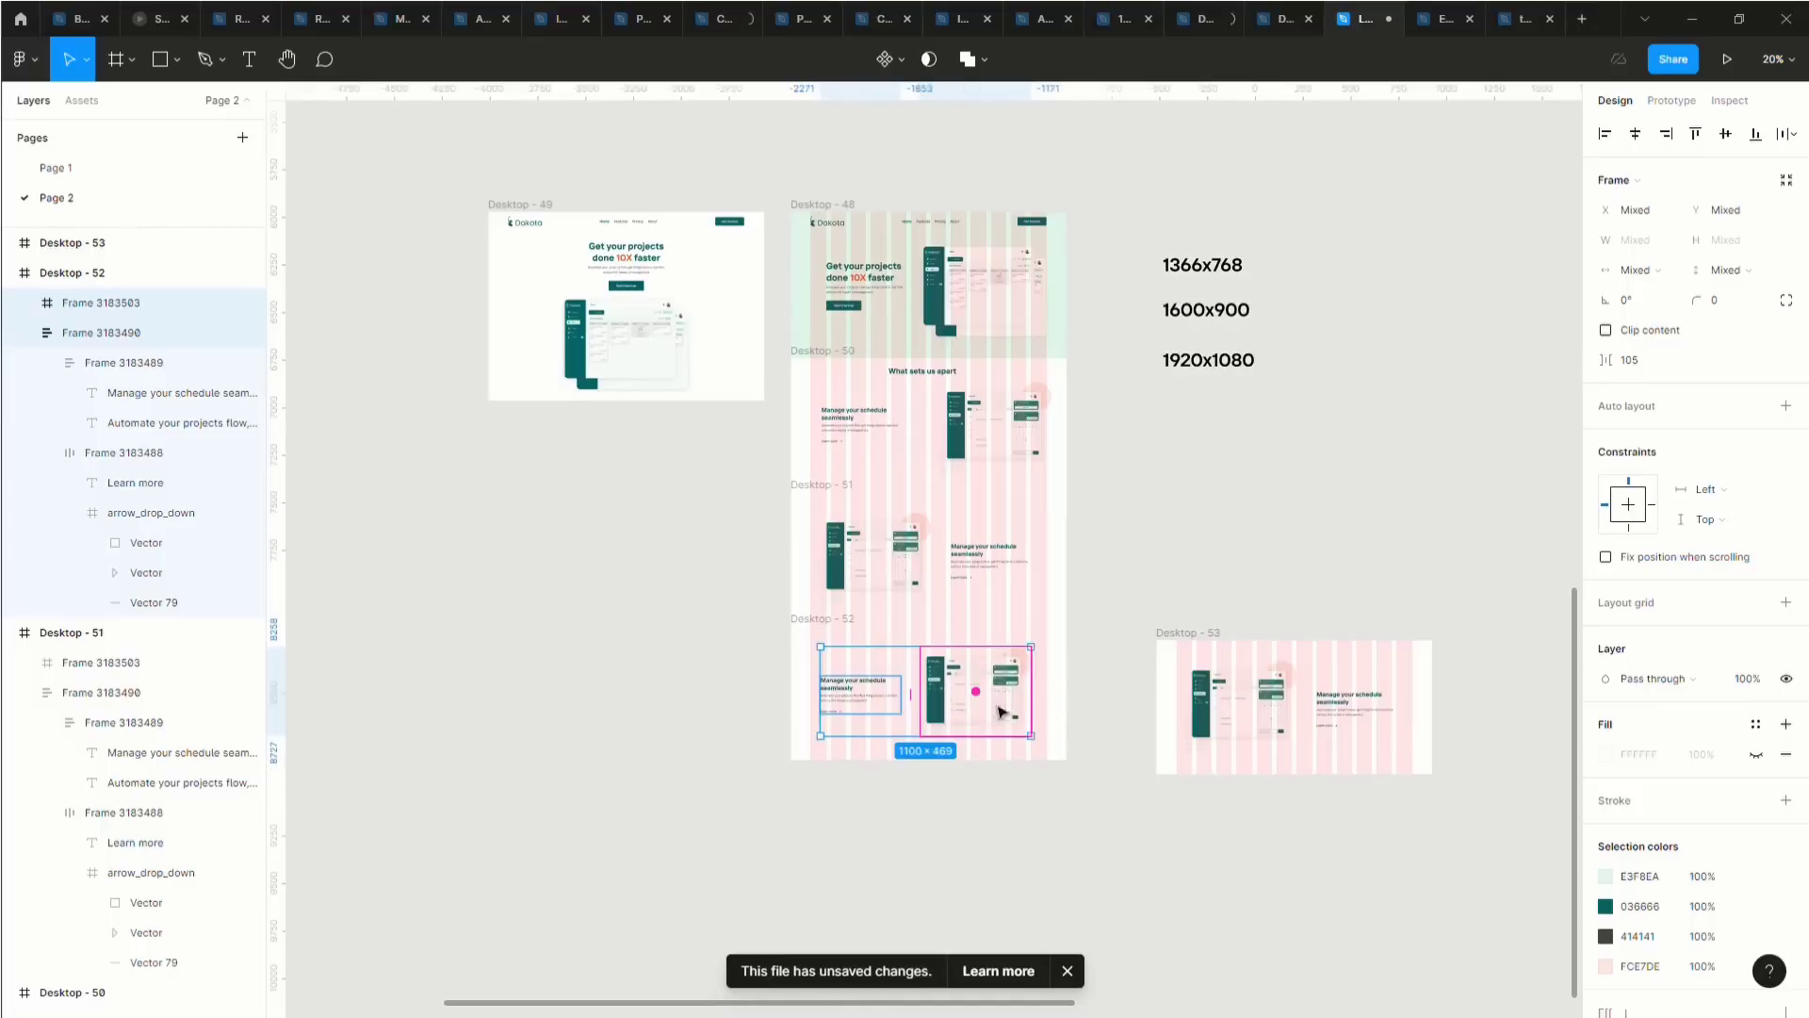
Align the dashboard image in Desktop - 52 and the text blocks in Desktop - 52 and Desktop - 50 to the grid columns.
click(1093, 706)
scroll(1074, 716, down, 1)
click(980, 677)
drag(980, 676, 989, 669)
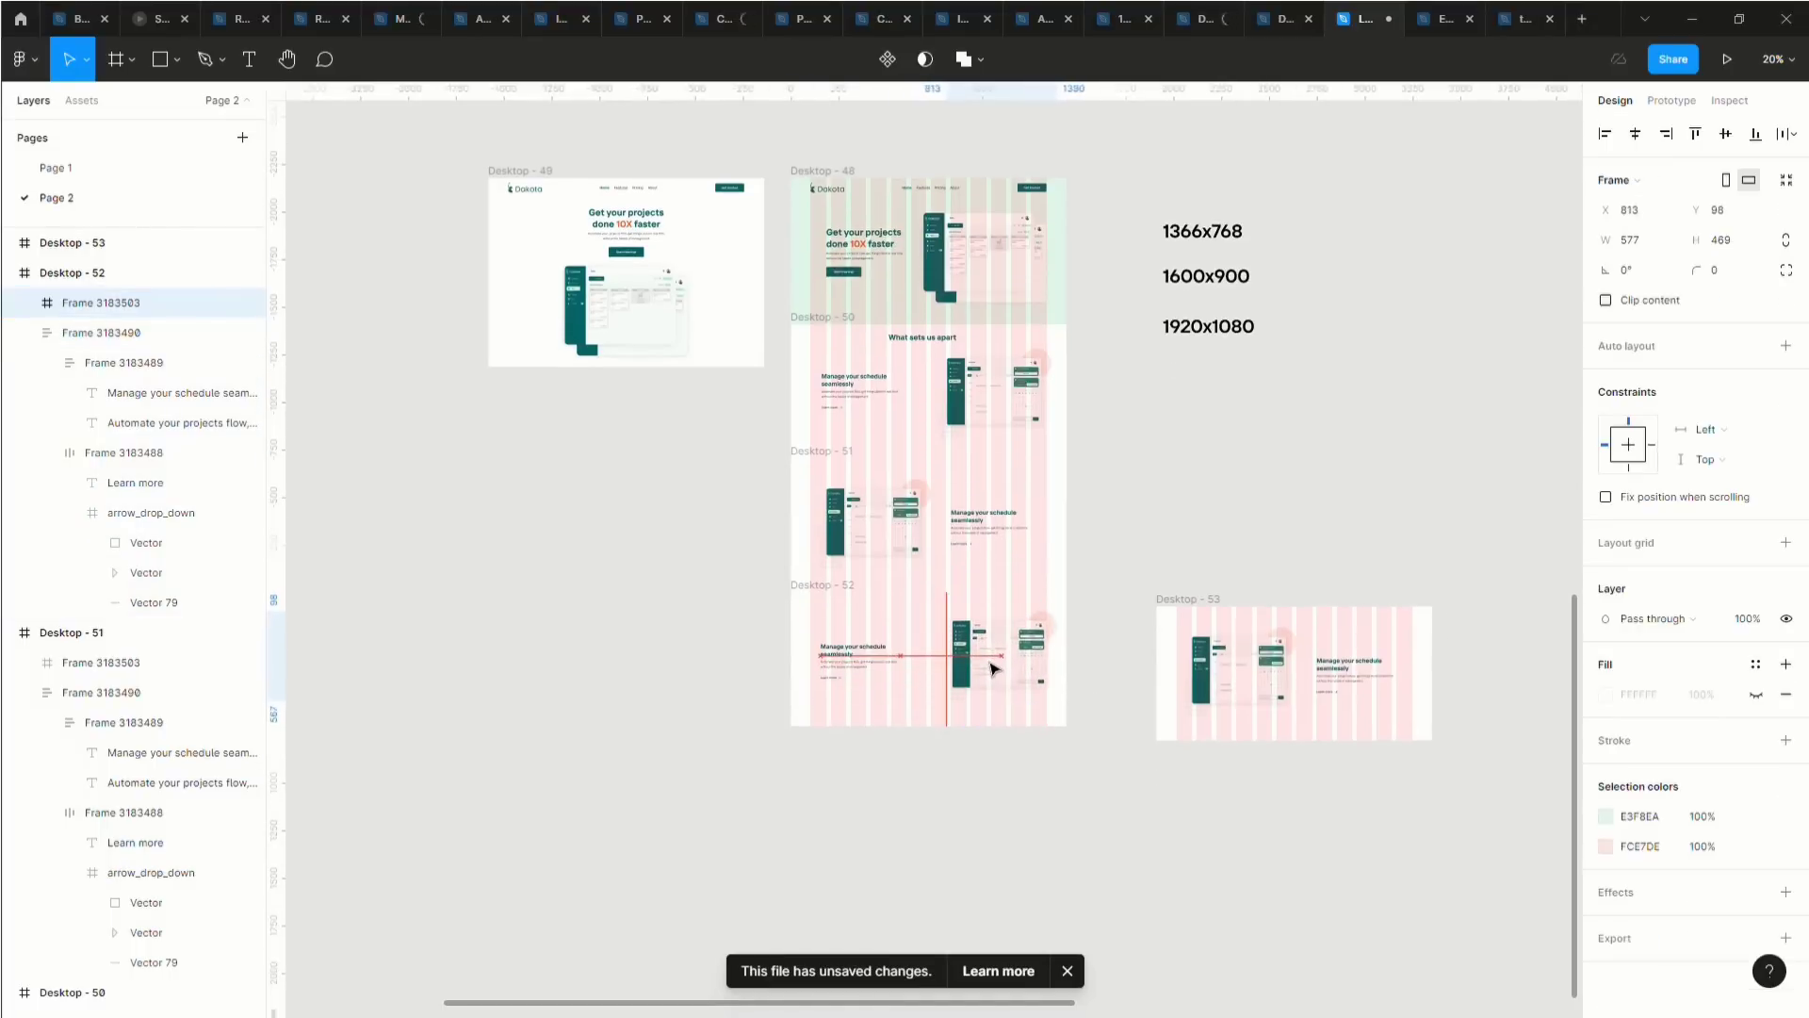
click(859, 671)
drag(859, 671, 853, 404)
Delete the spare Desktop - 53 copy beside the page column and duplicate Desktop - 52 directly beneath itself.
scroll(958, 670, up, 5)
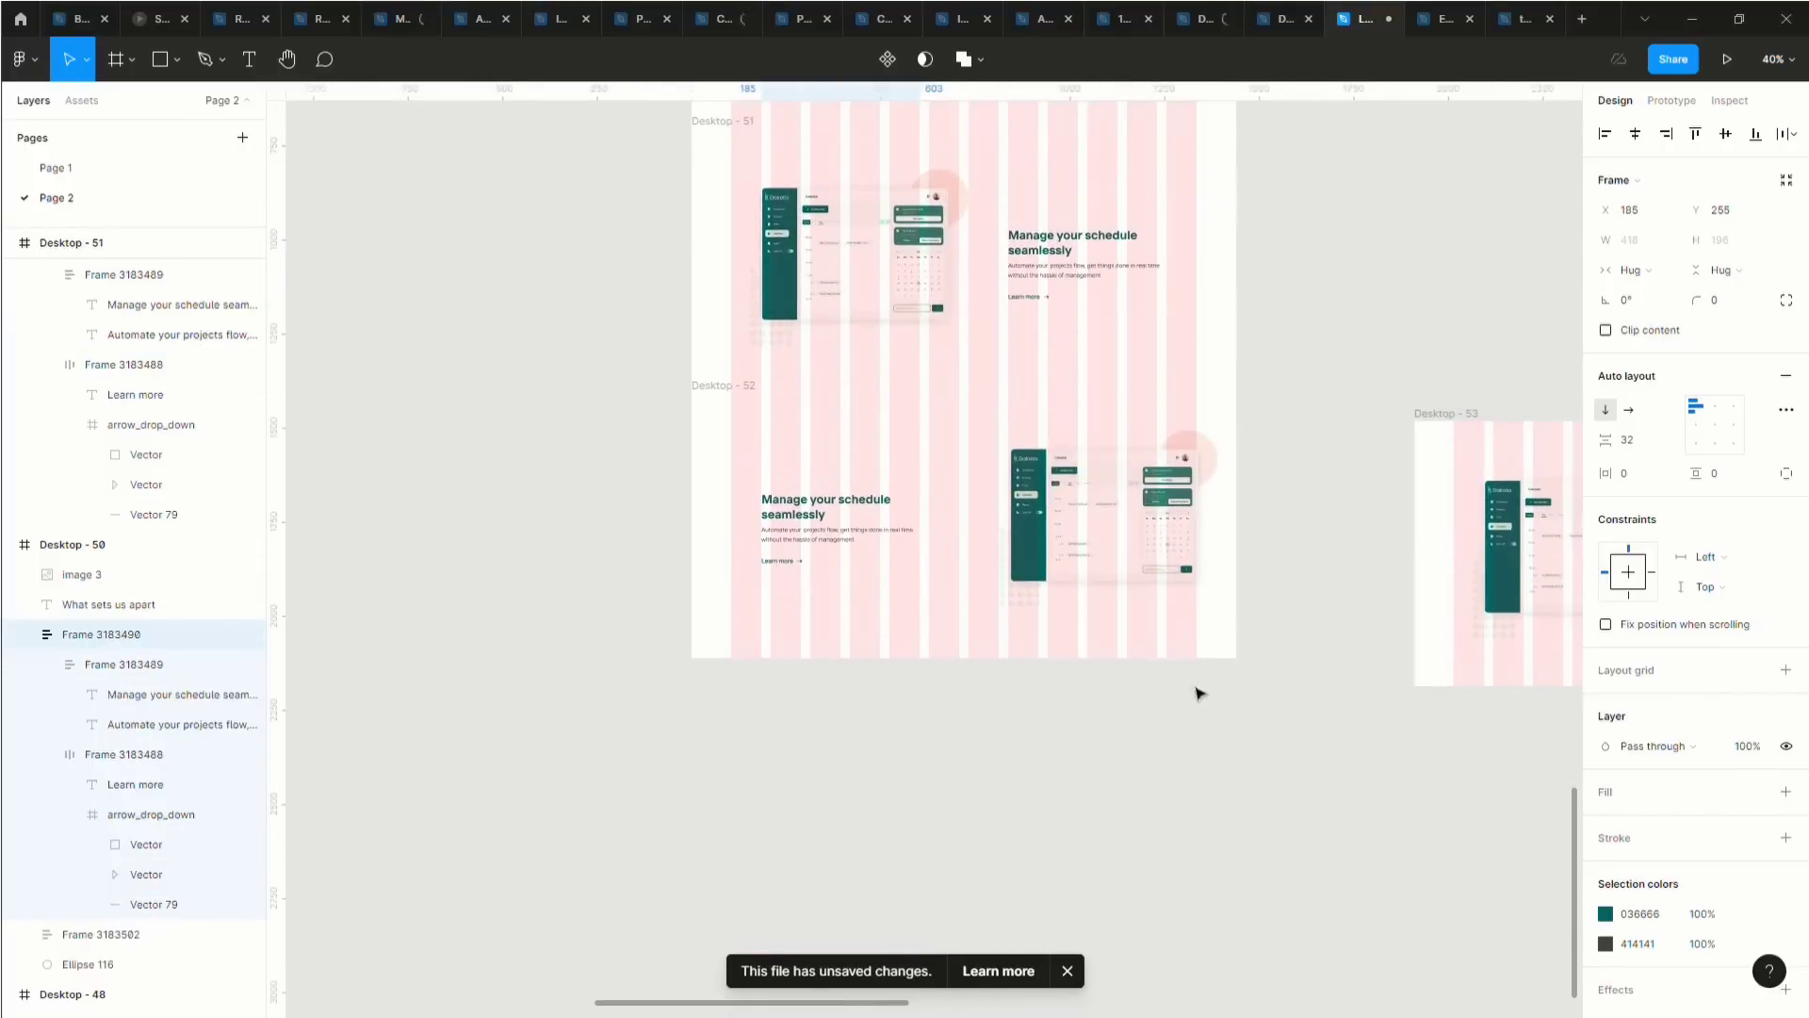
click(1423, 429)
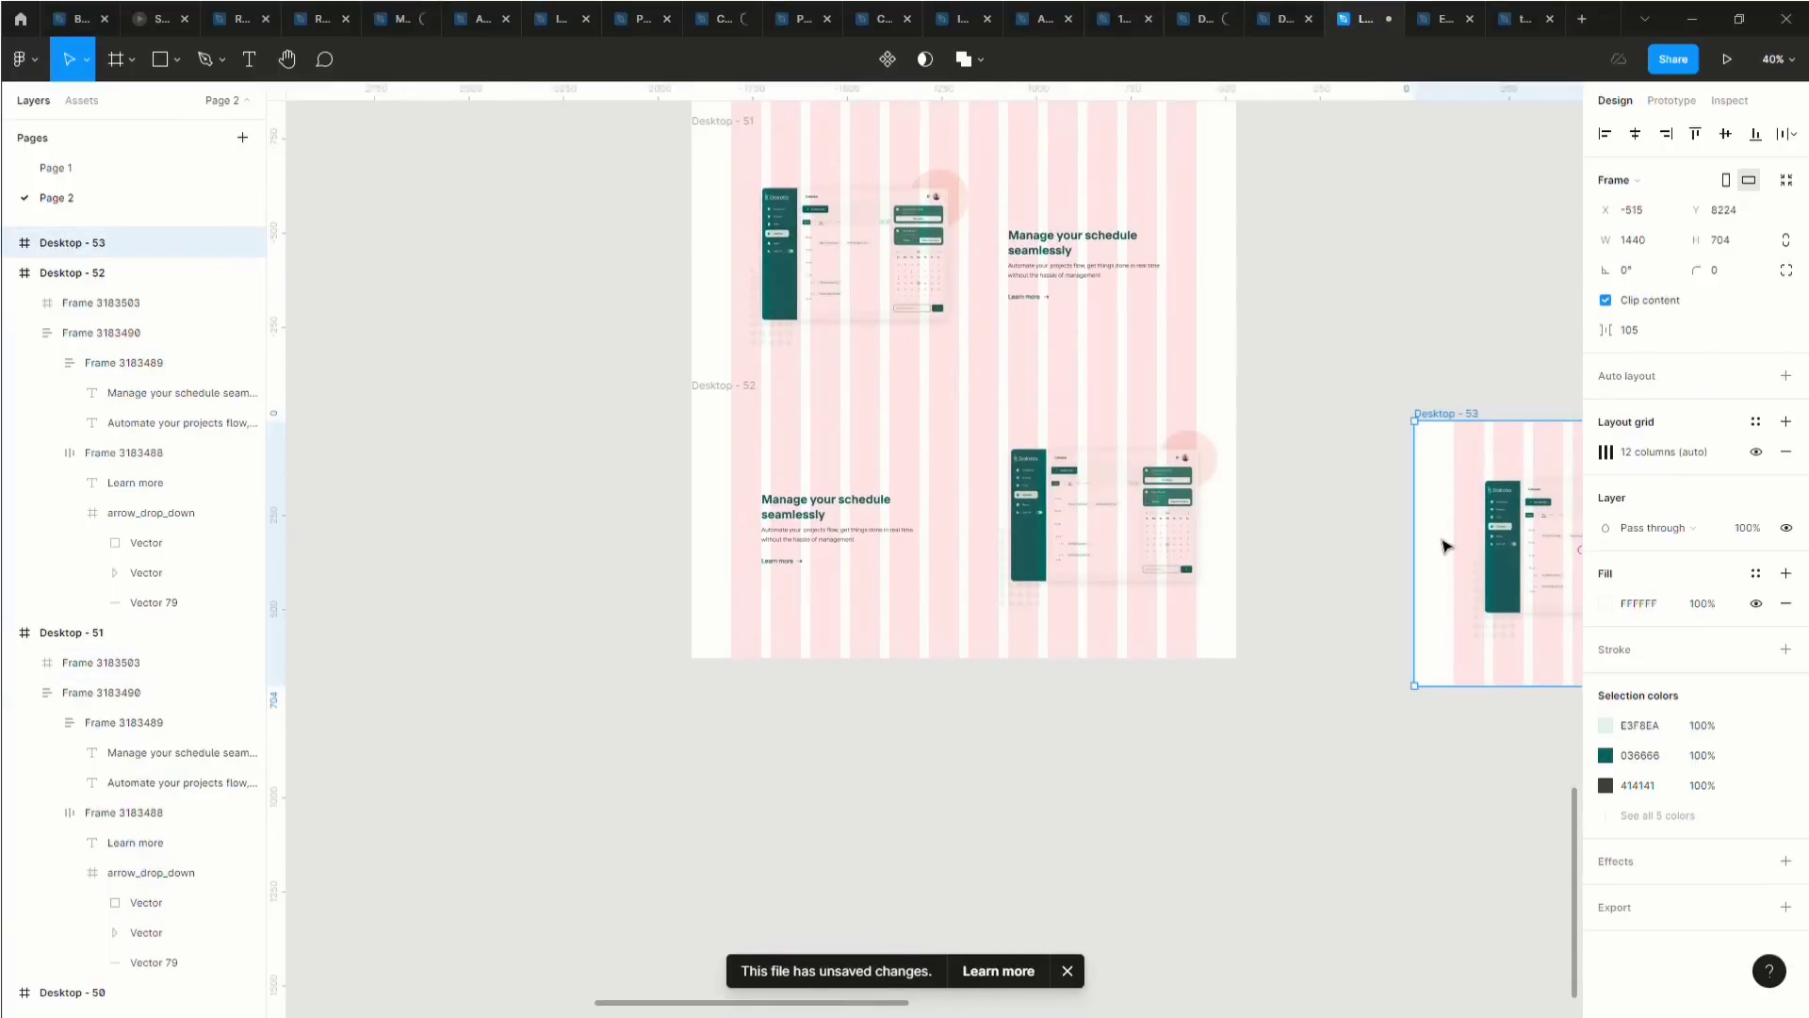
key(Delete)
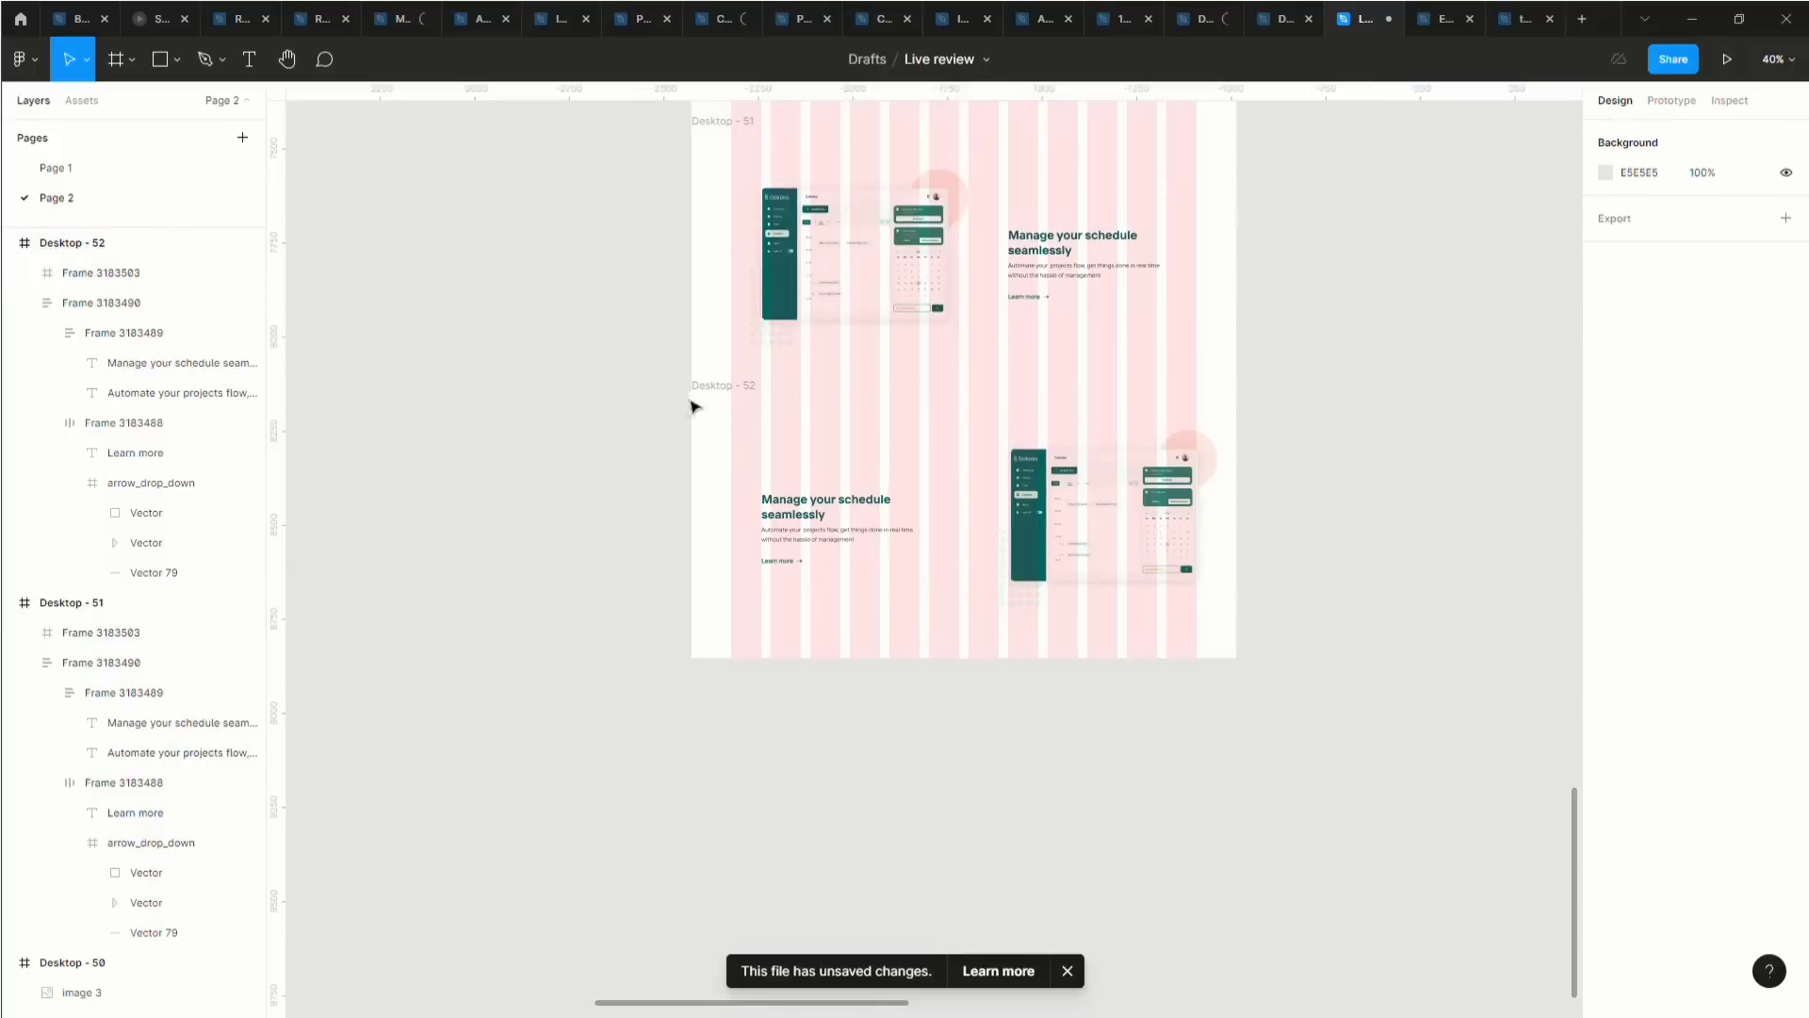
click(720, 387)
drag(818, 439, 826, 699)
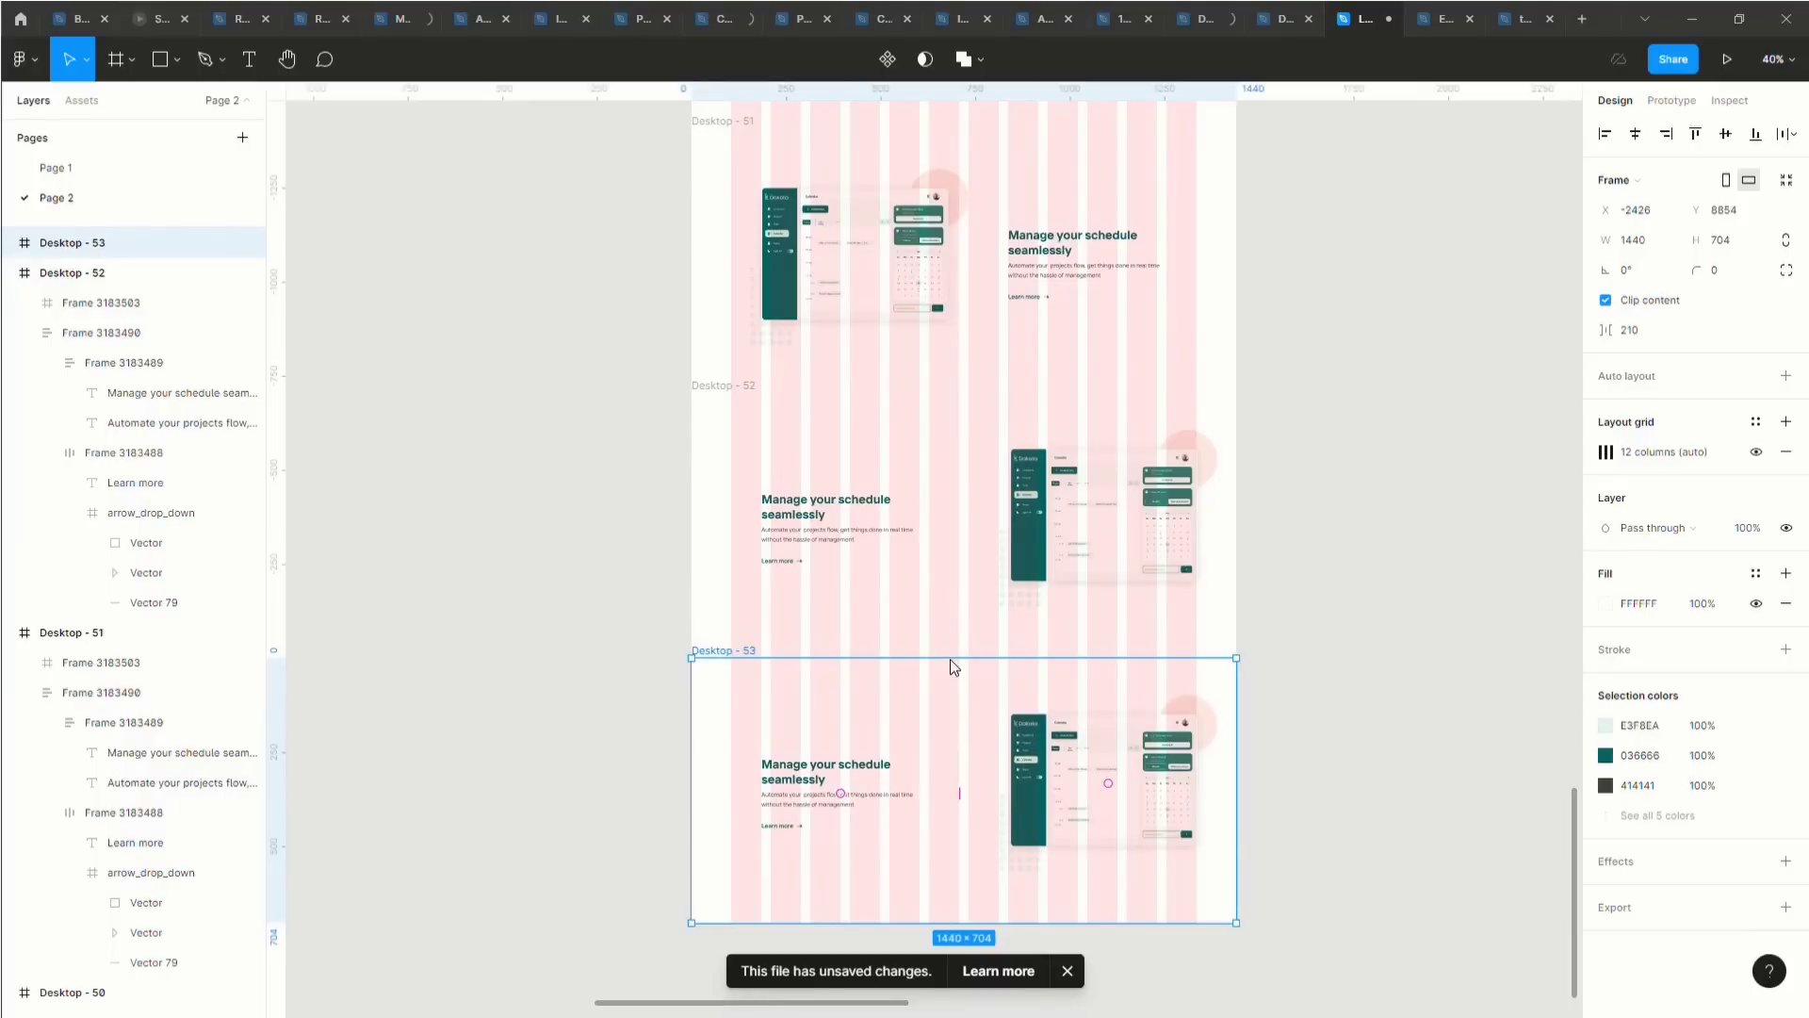
Examine the spacing around the dashboard image in Desktop - 53 and review the alignment of the stacked sections.
scroll(1122, 801, up, 5)
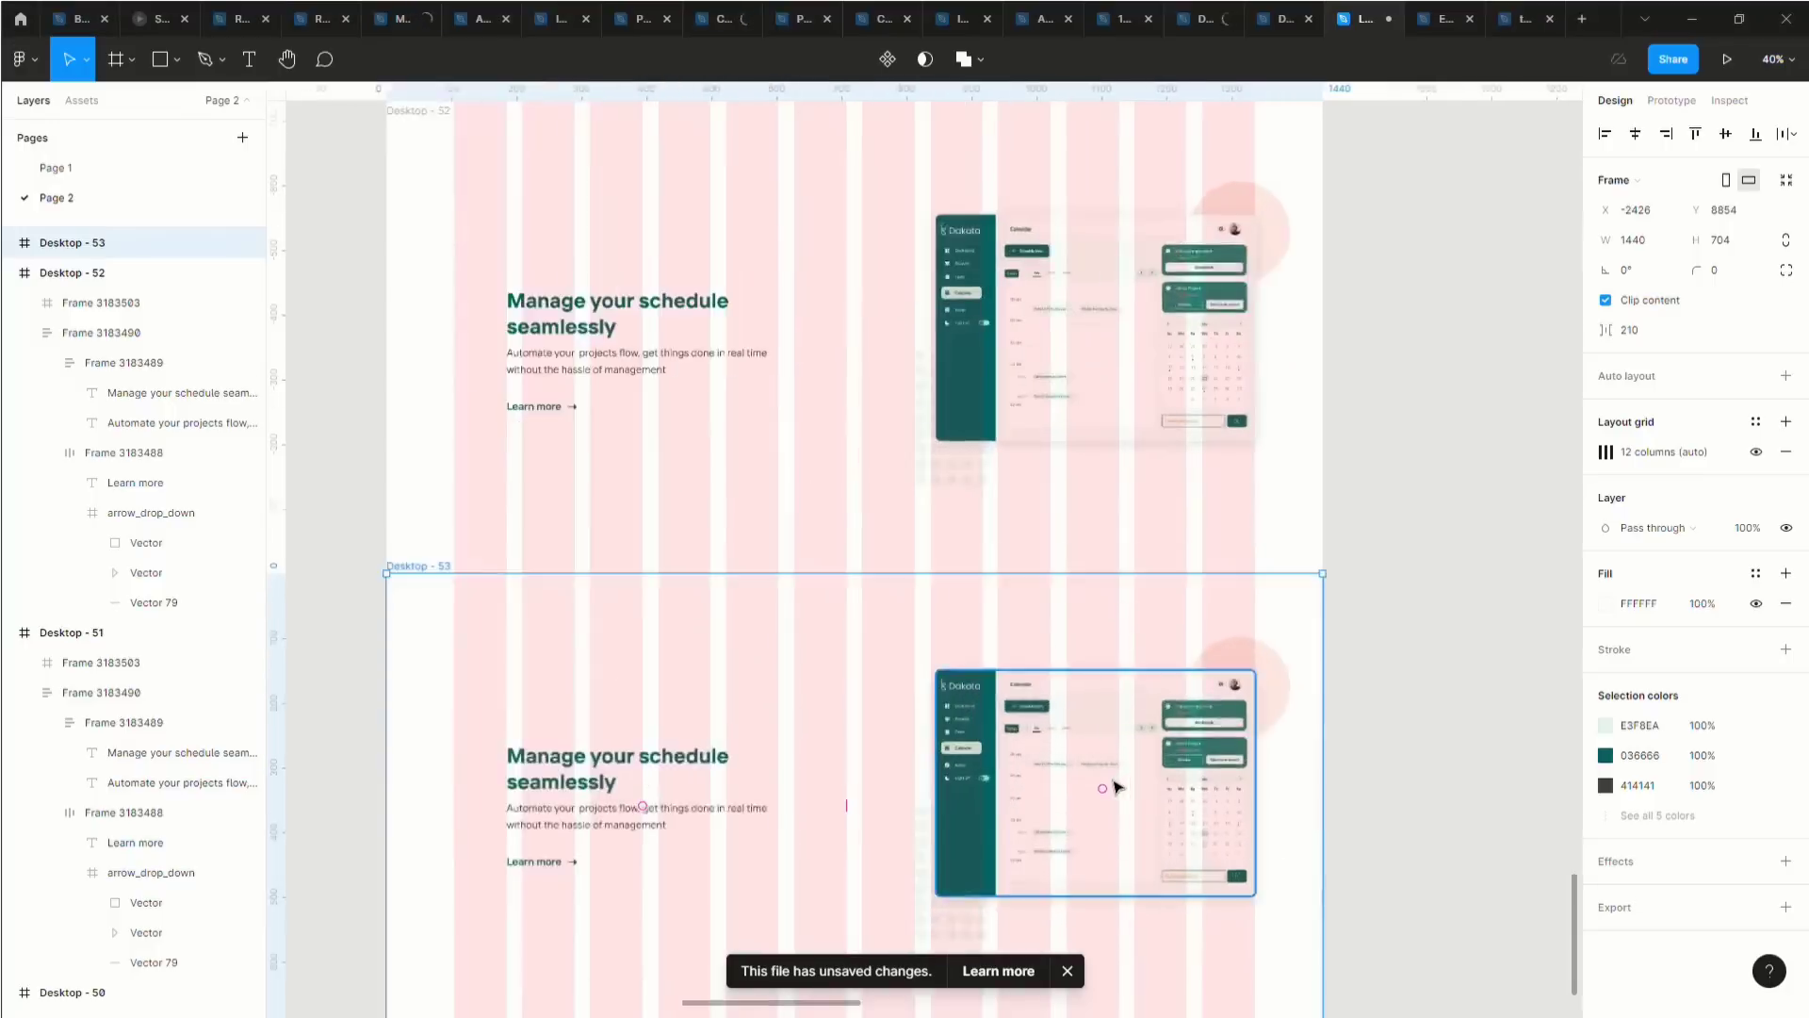
scroll(1143, 755, down, 2)
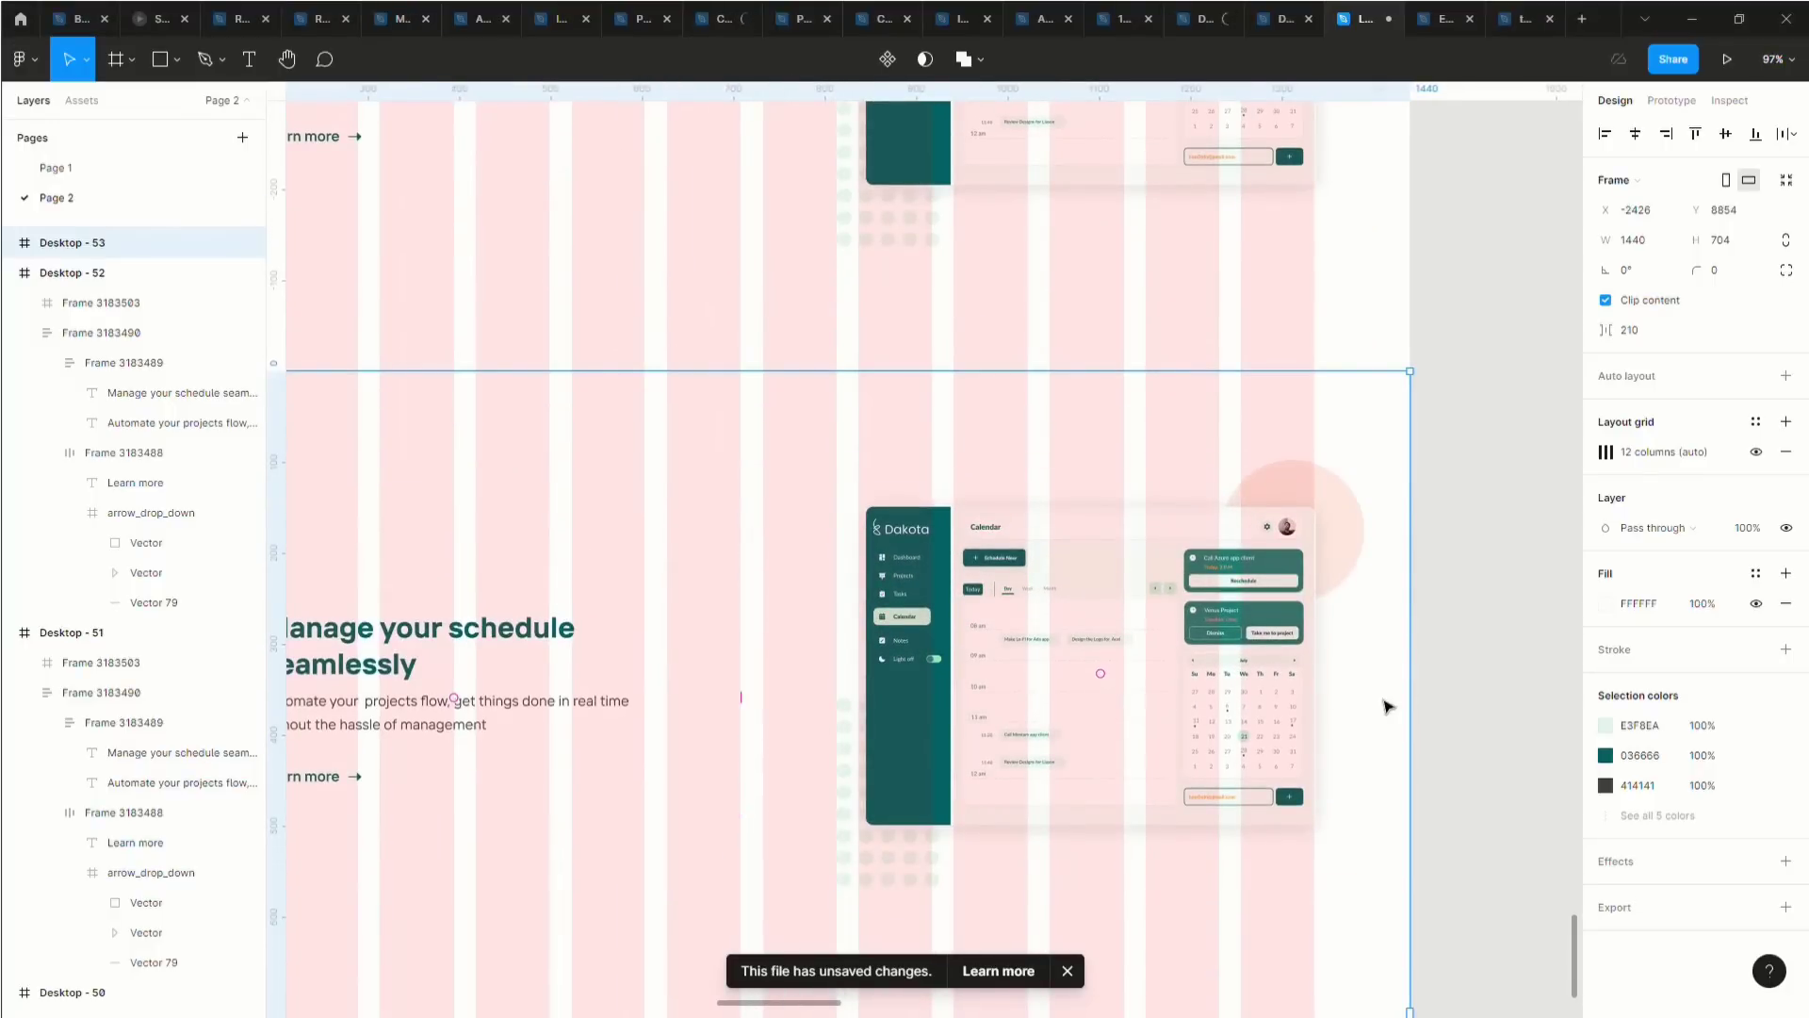
key(alt)
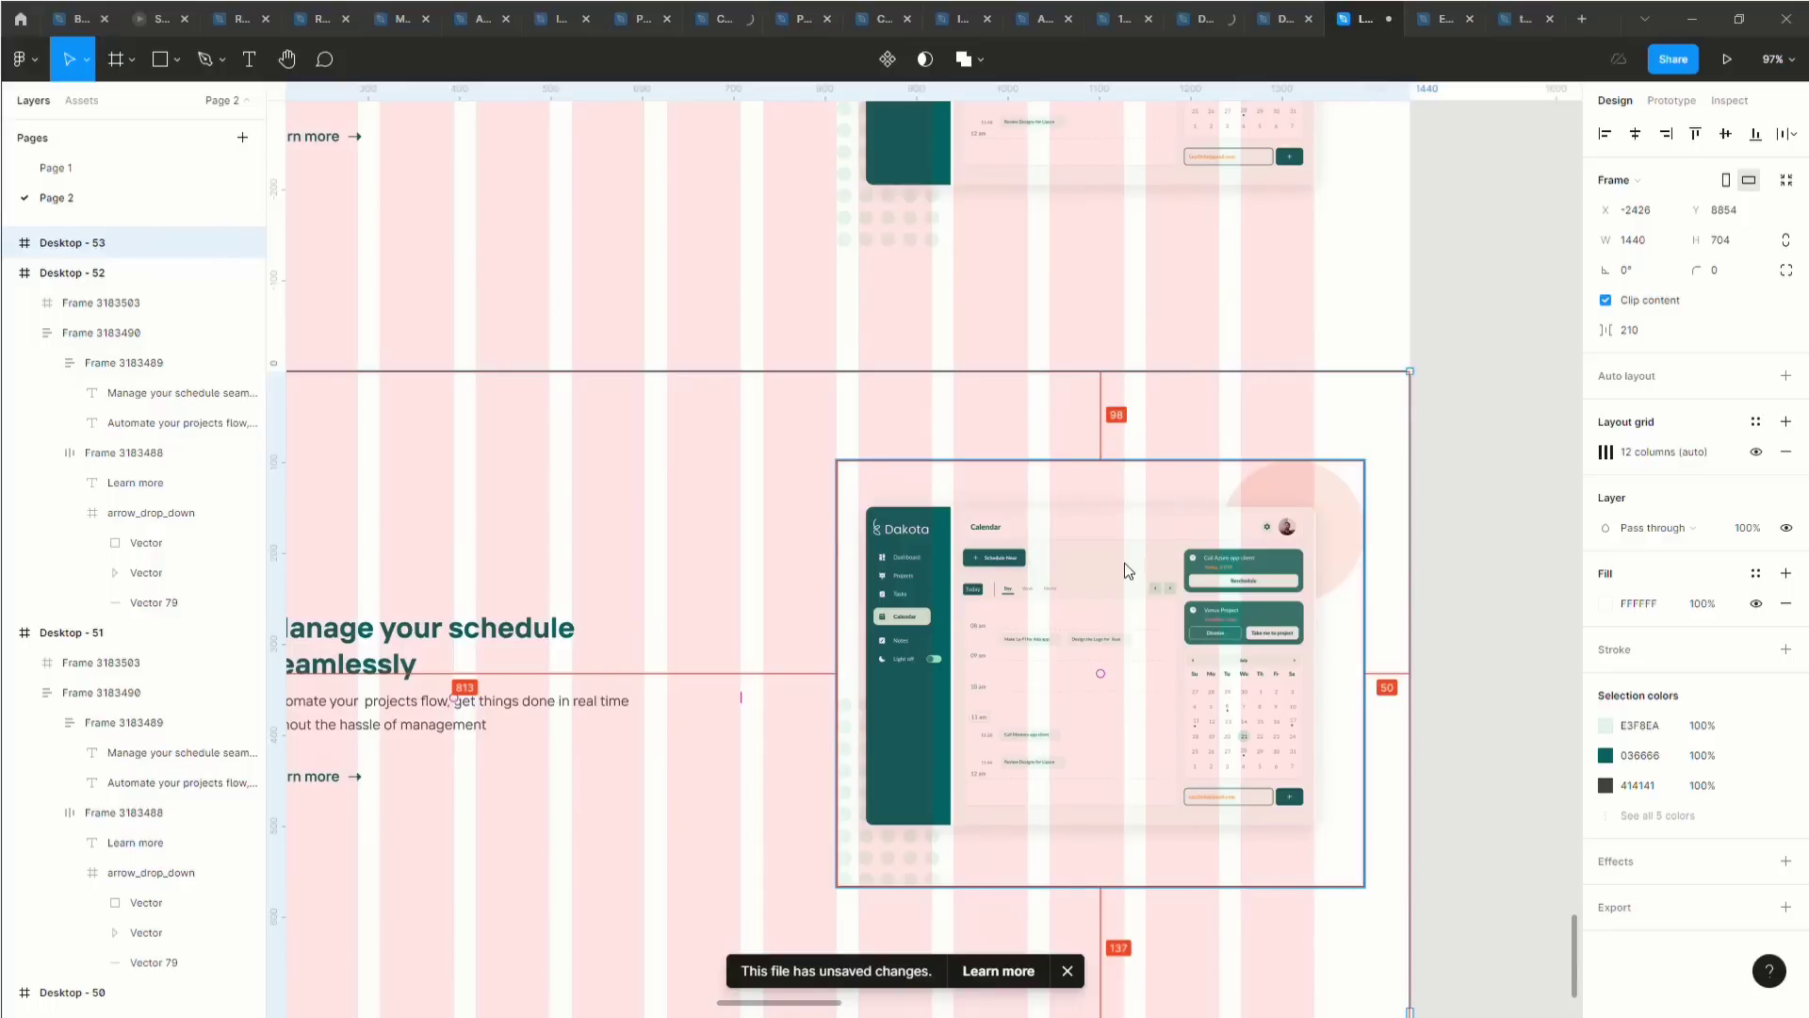
scroll(1124, 562, down, 5)
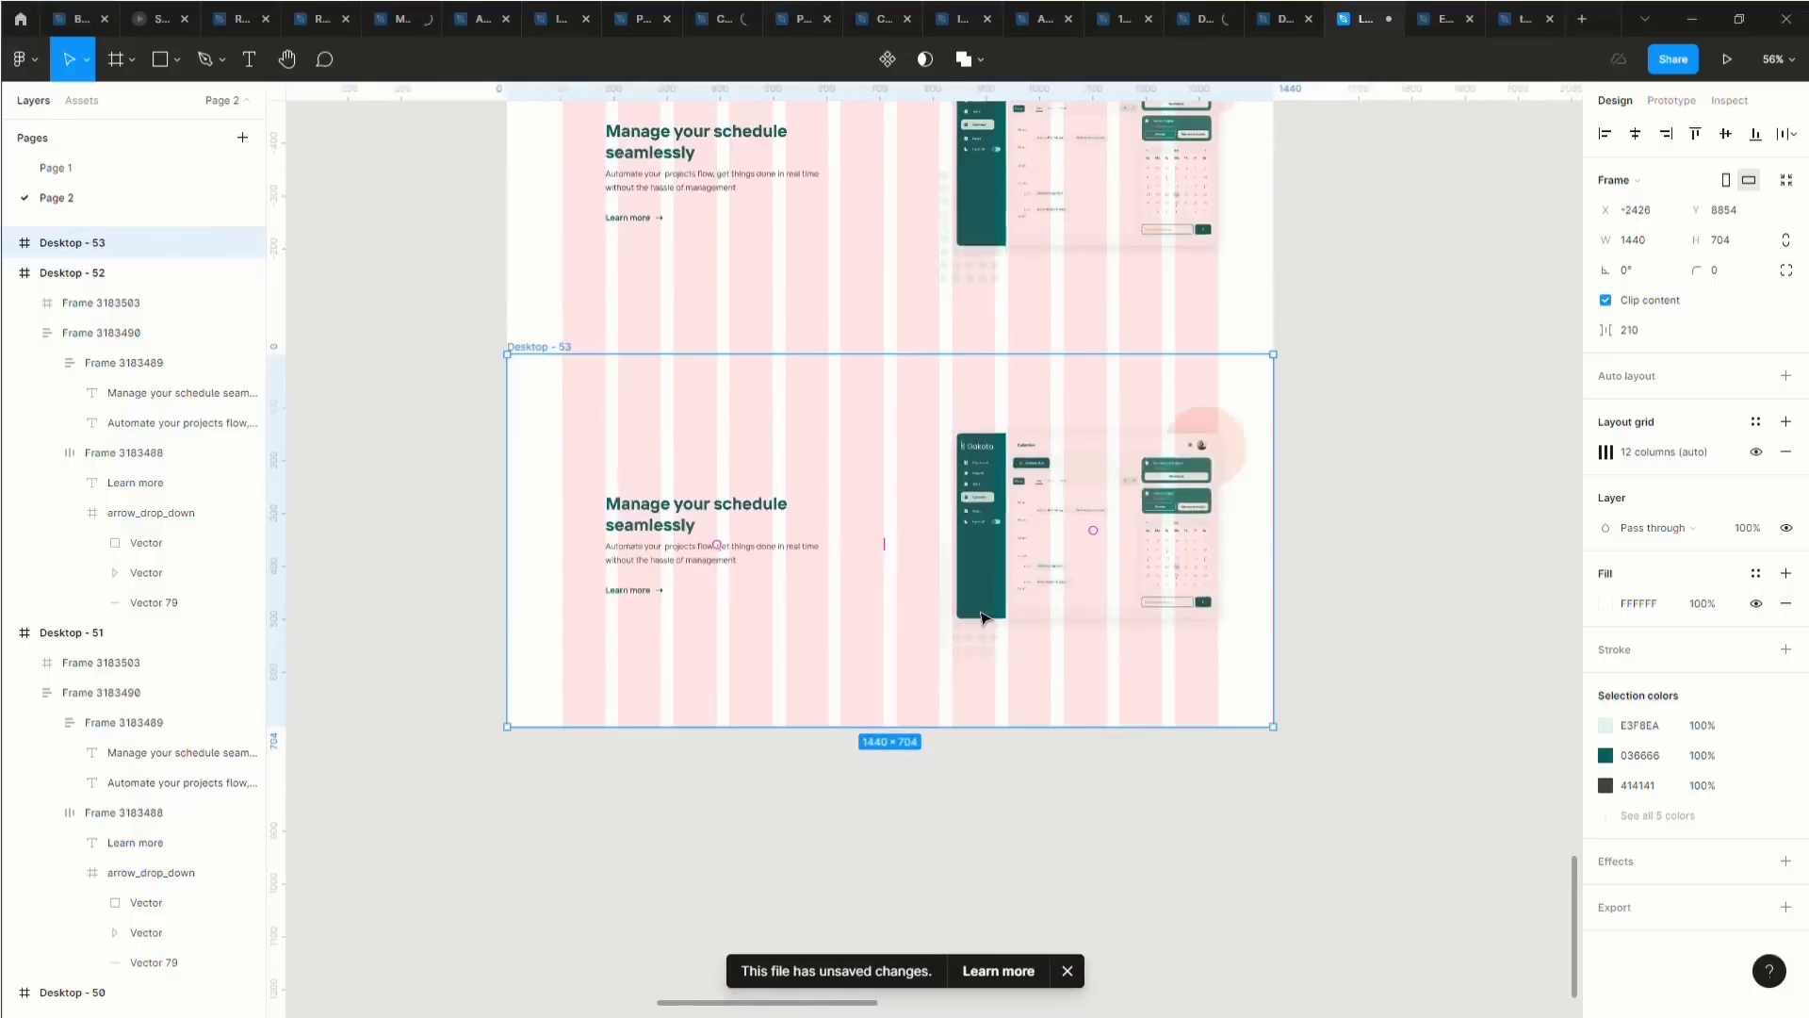
scroll(980, 617, left, 2)
scroll(980, 617, down, 5)
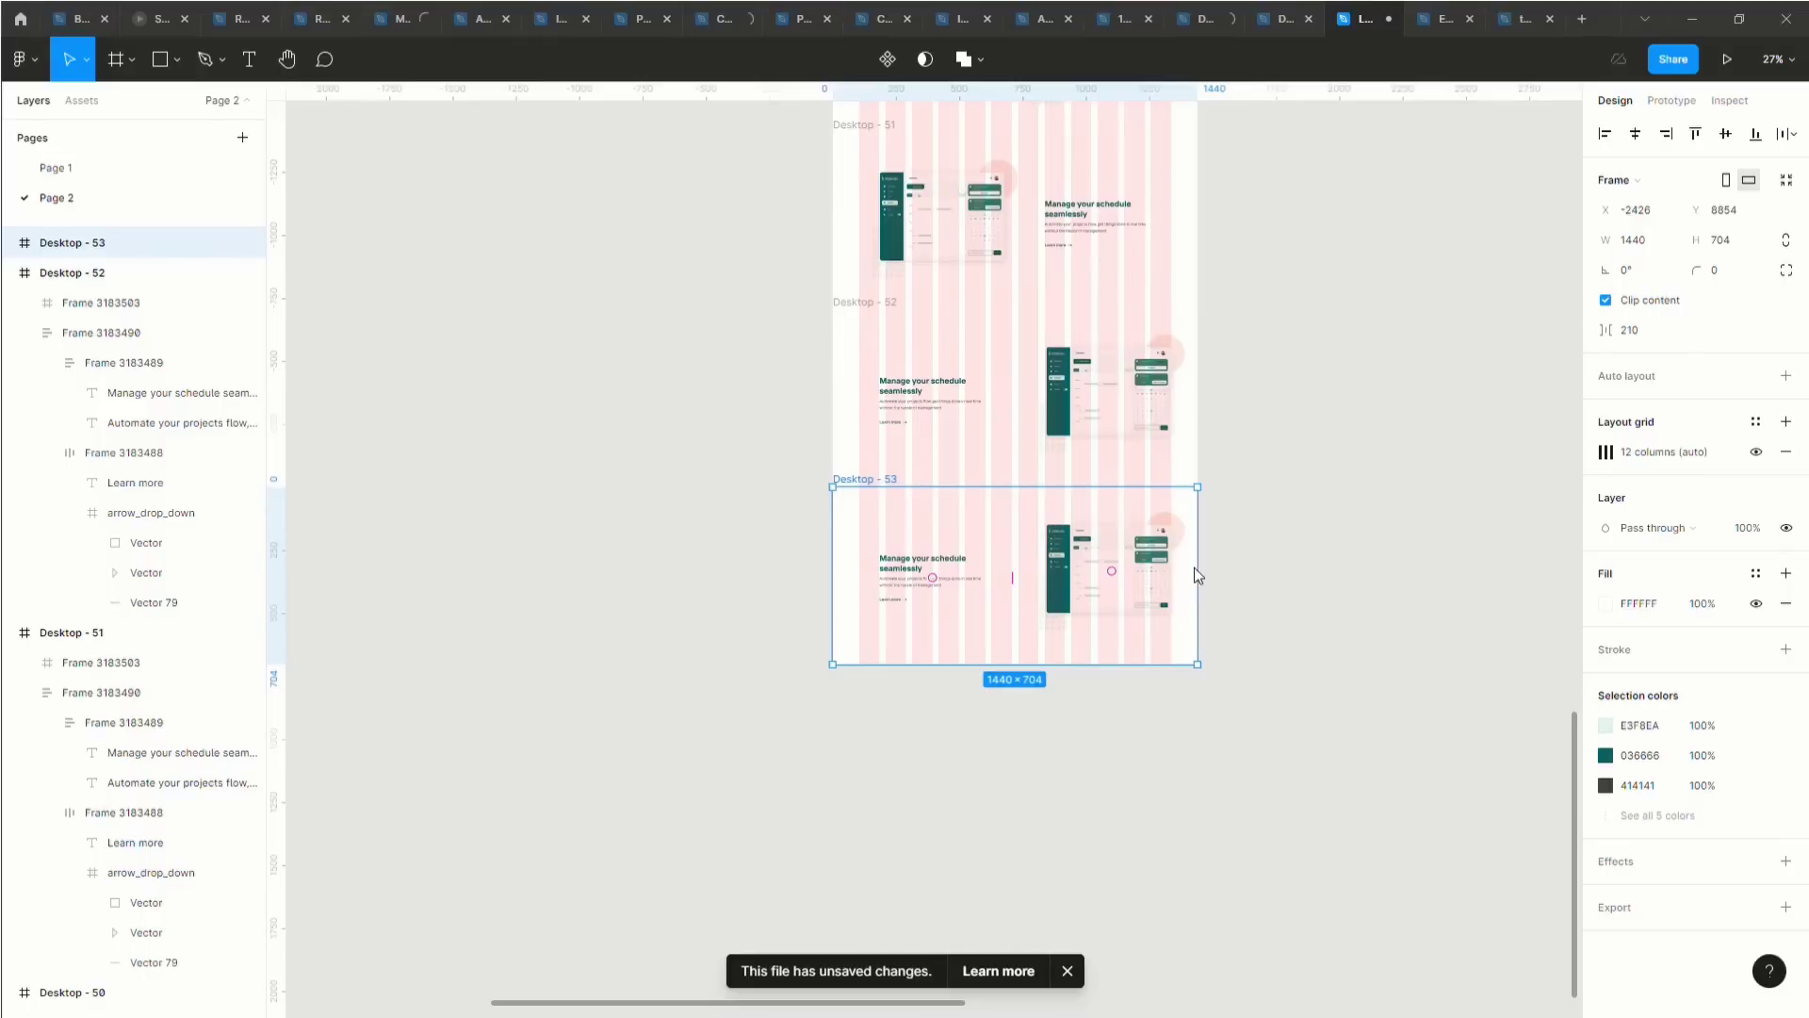
scroll(1032, 627, up, 3)
scroll(1030, 628, up, 5)
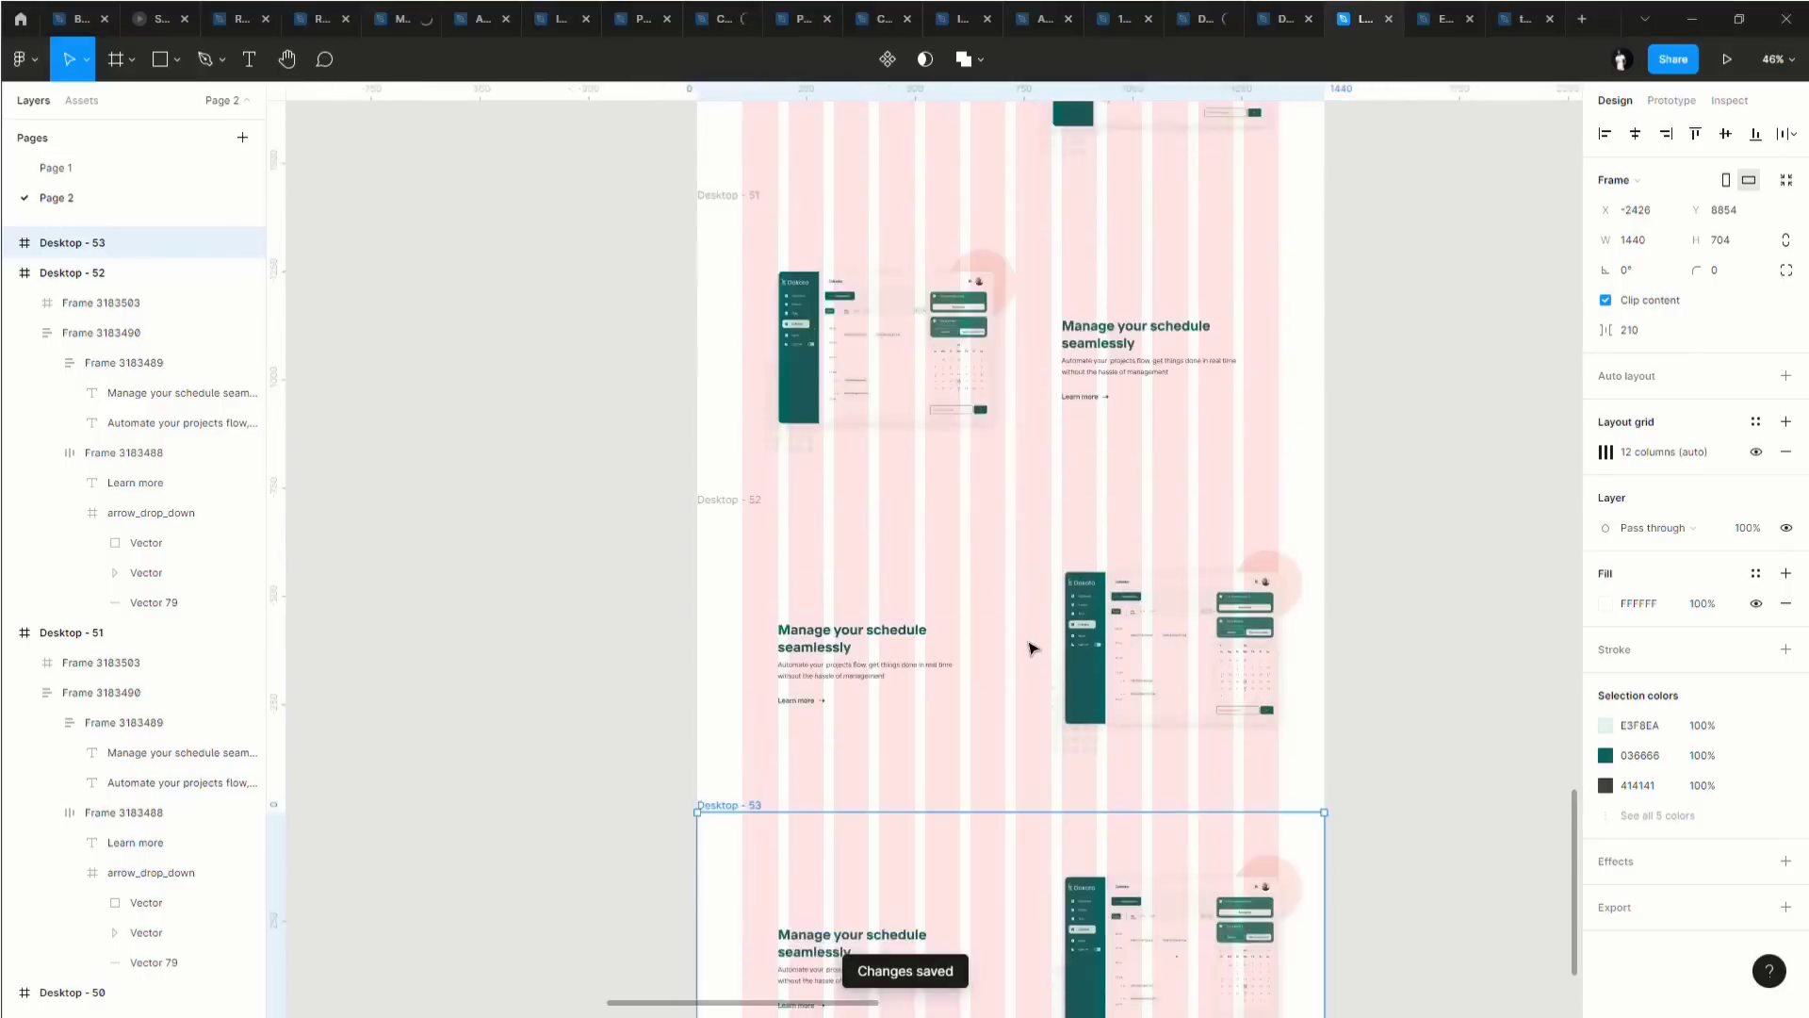
scroll(1032, 632, down, 3)
scroll(1034, 660, down, 4)
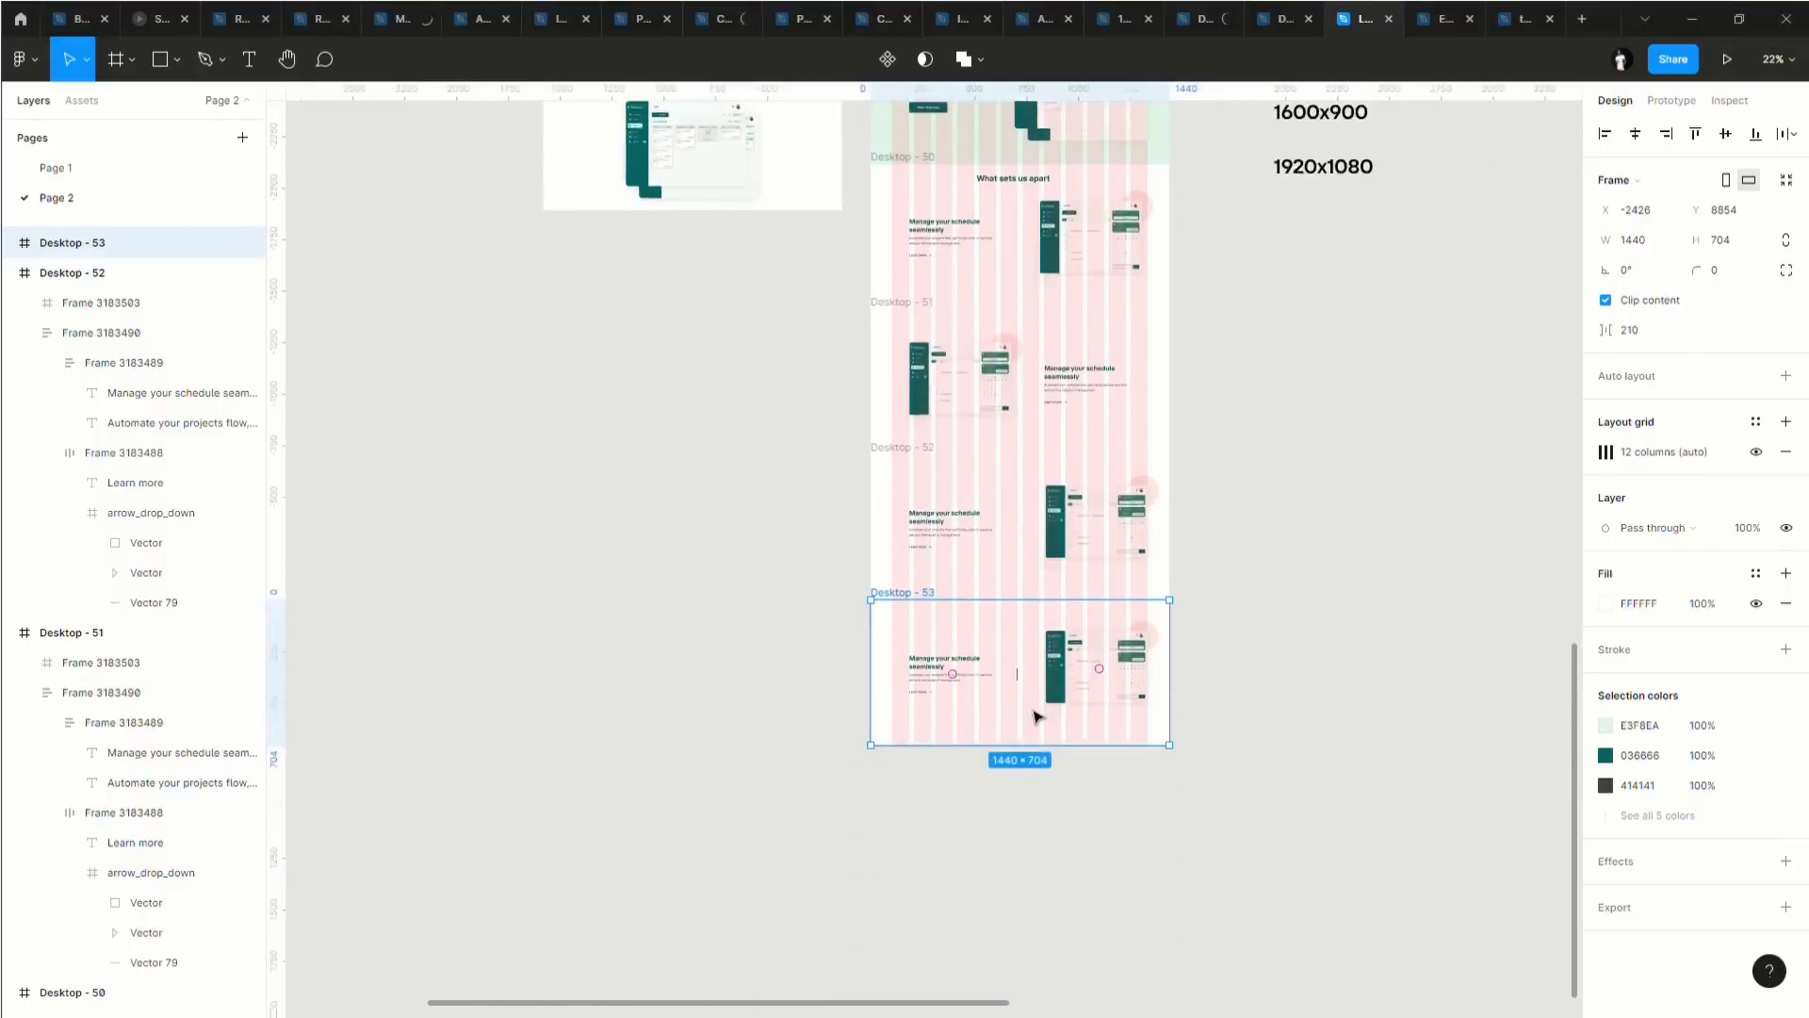
Delete the text block and dashboard image from Desktop - 53, leaving an empty section frame.
scroll(981, 647, up, 5)
click(966, 603)
shift+click(1244, 597)
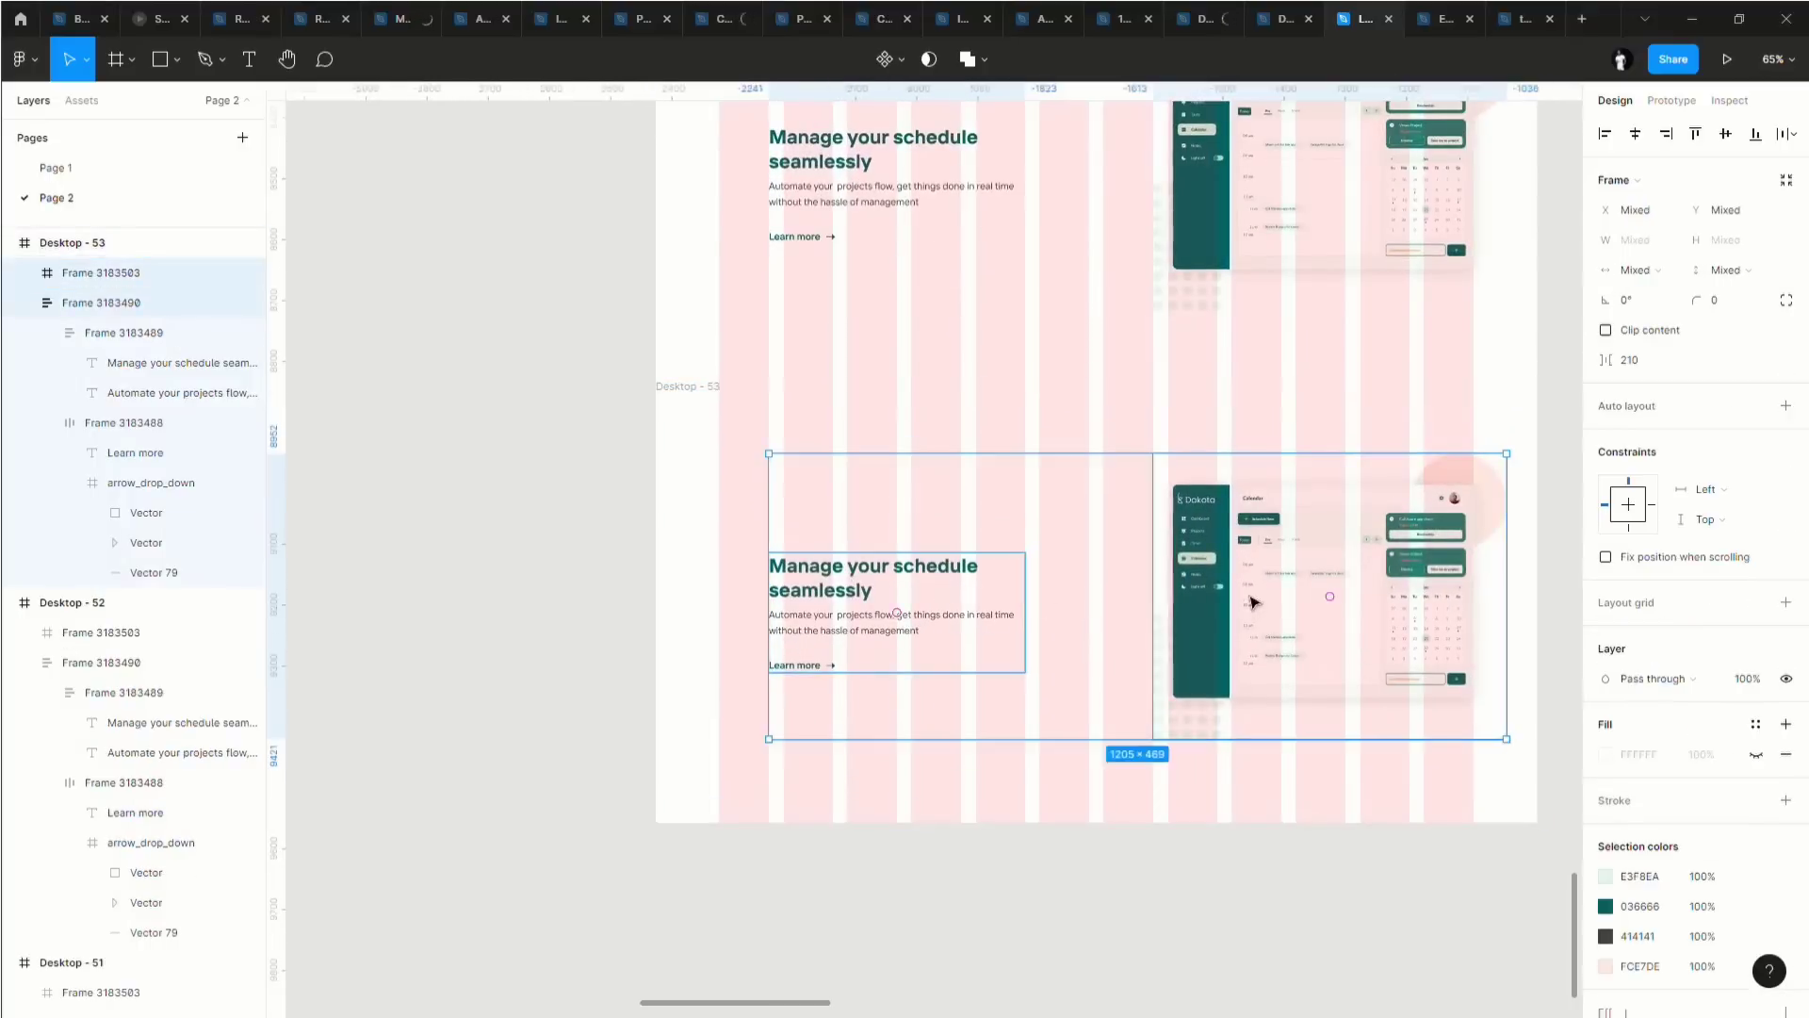
key(Delete)
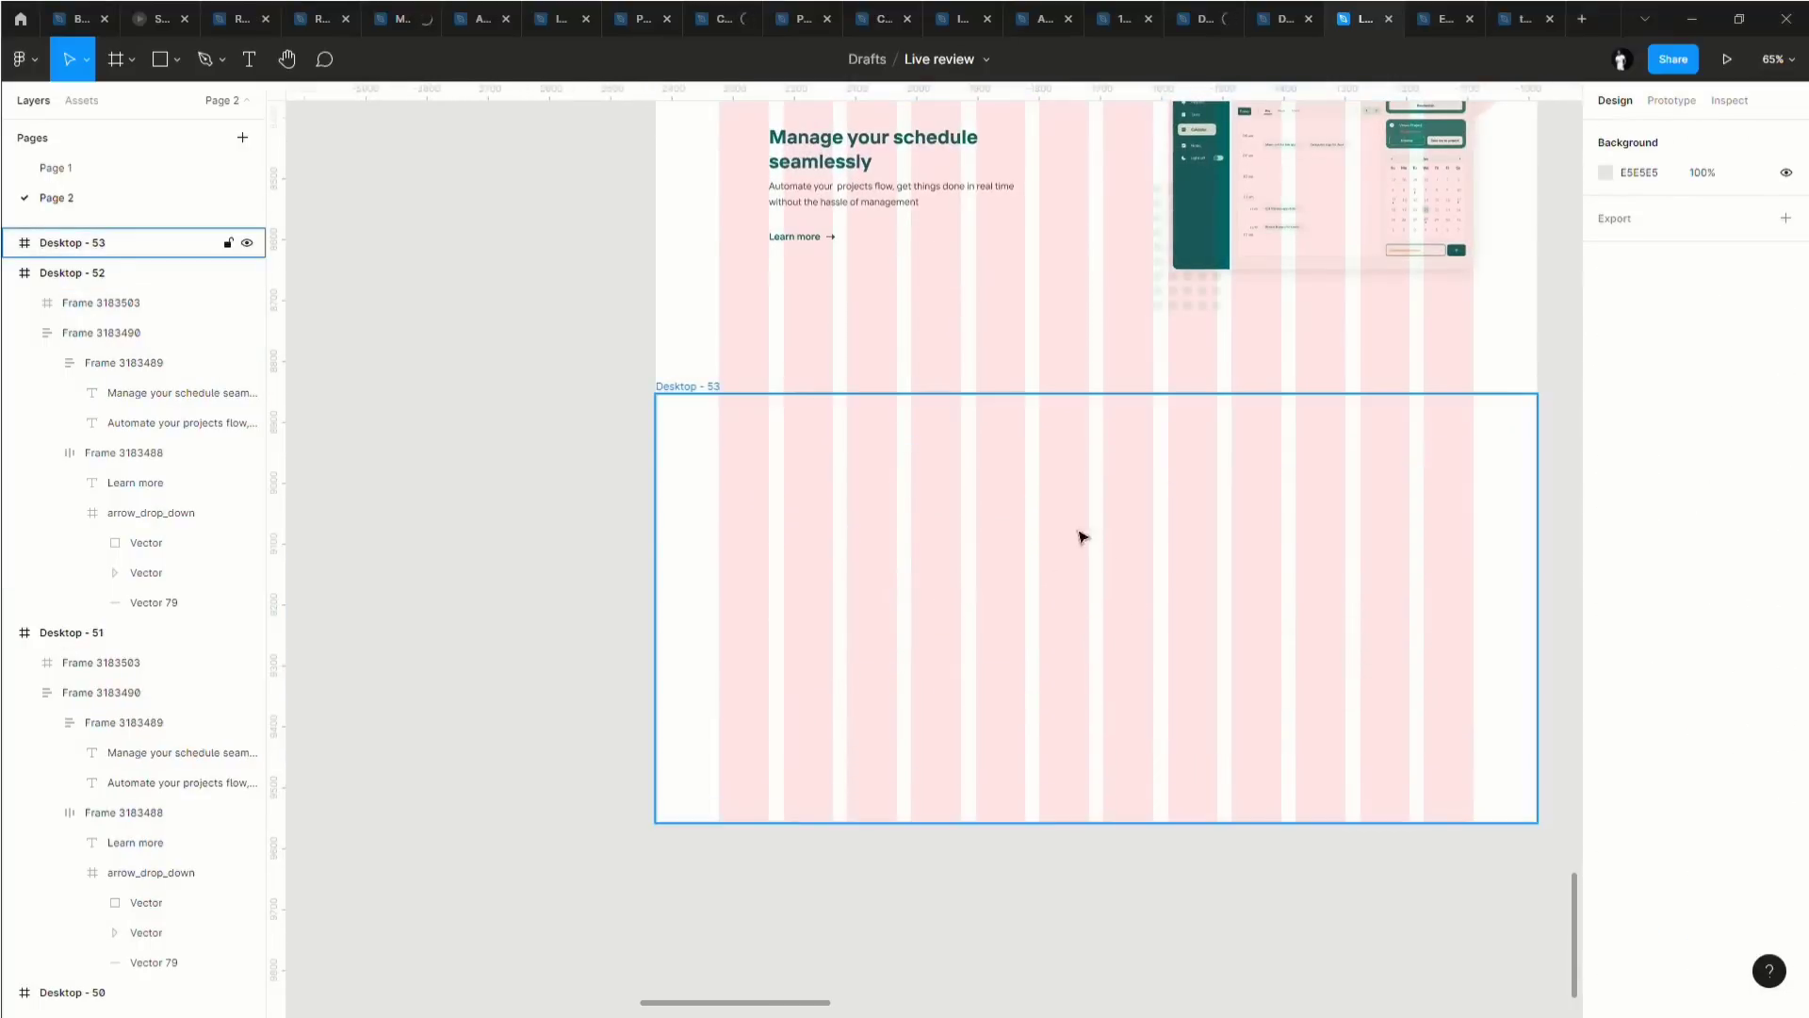
Draw a nested frame about 1046 × 386 inside Desktop - 53, starting at X 185 and Y 187.
scroll(1030, 546, up, 2)
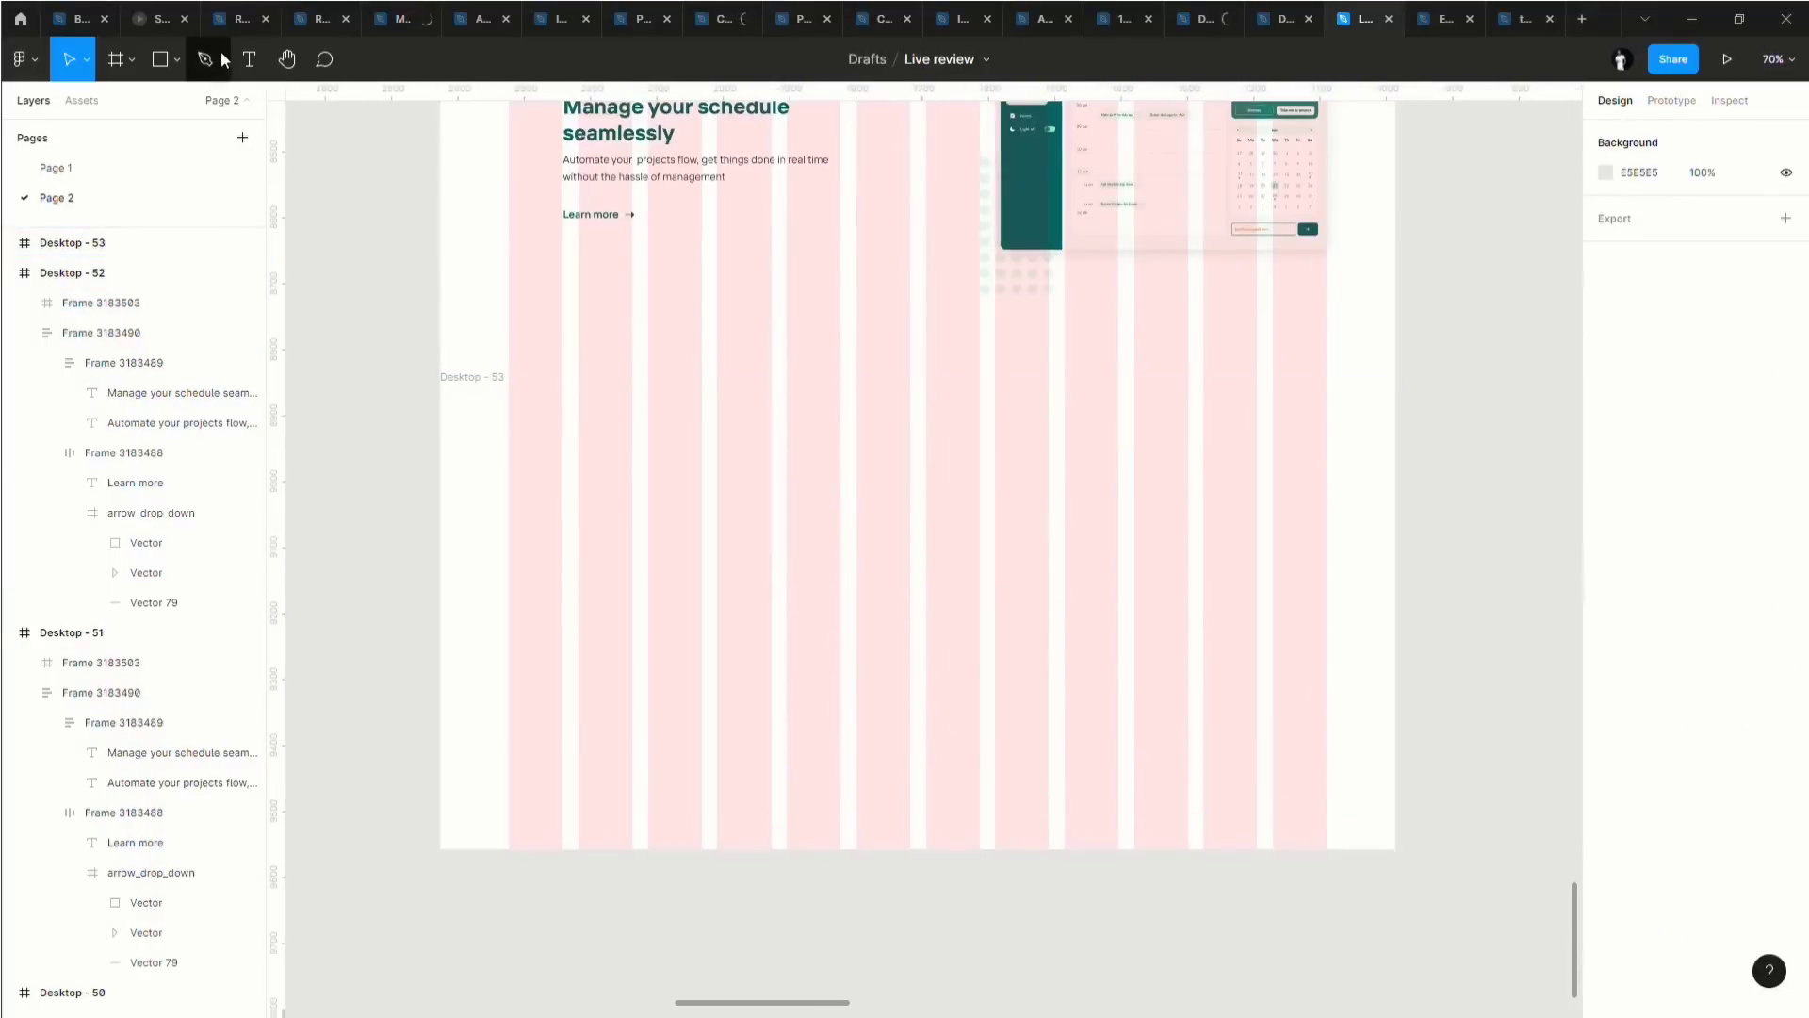
click(238, 59)
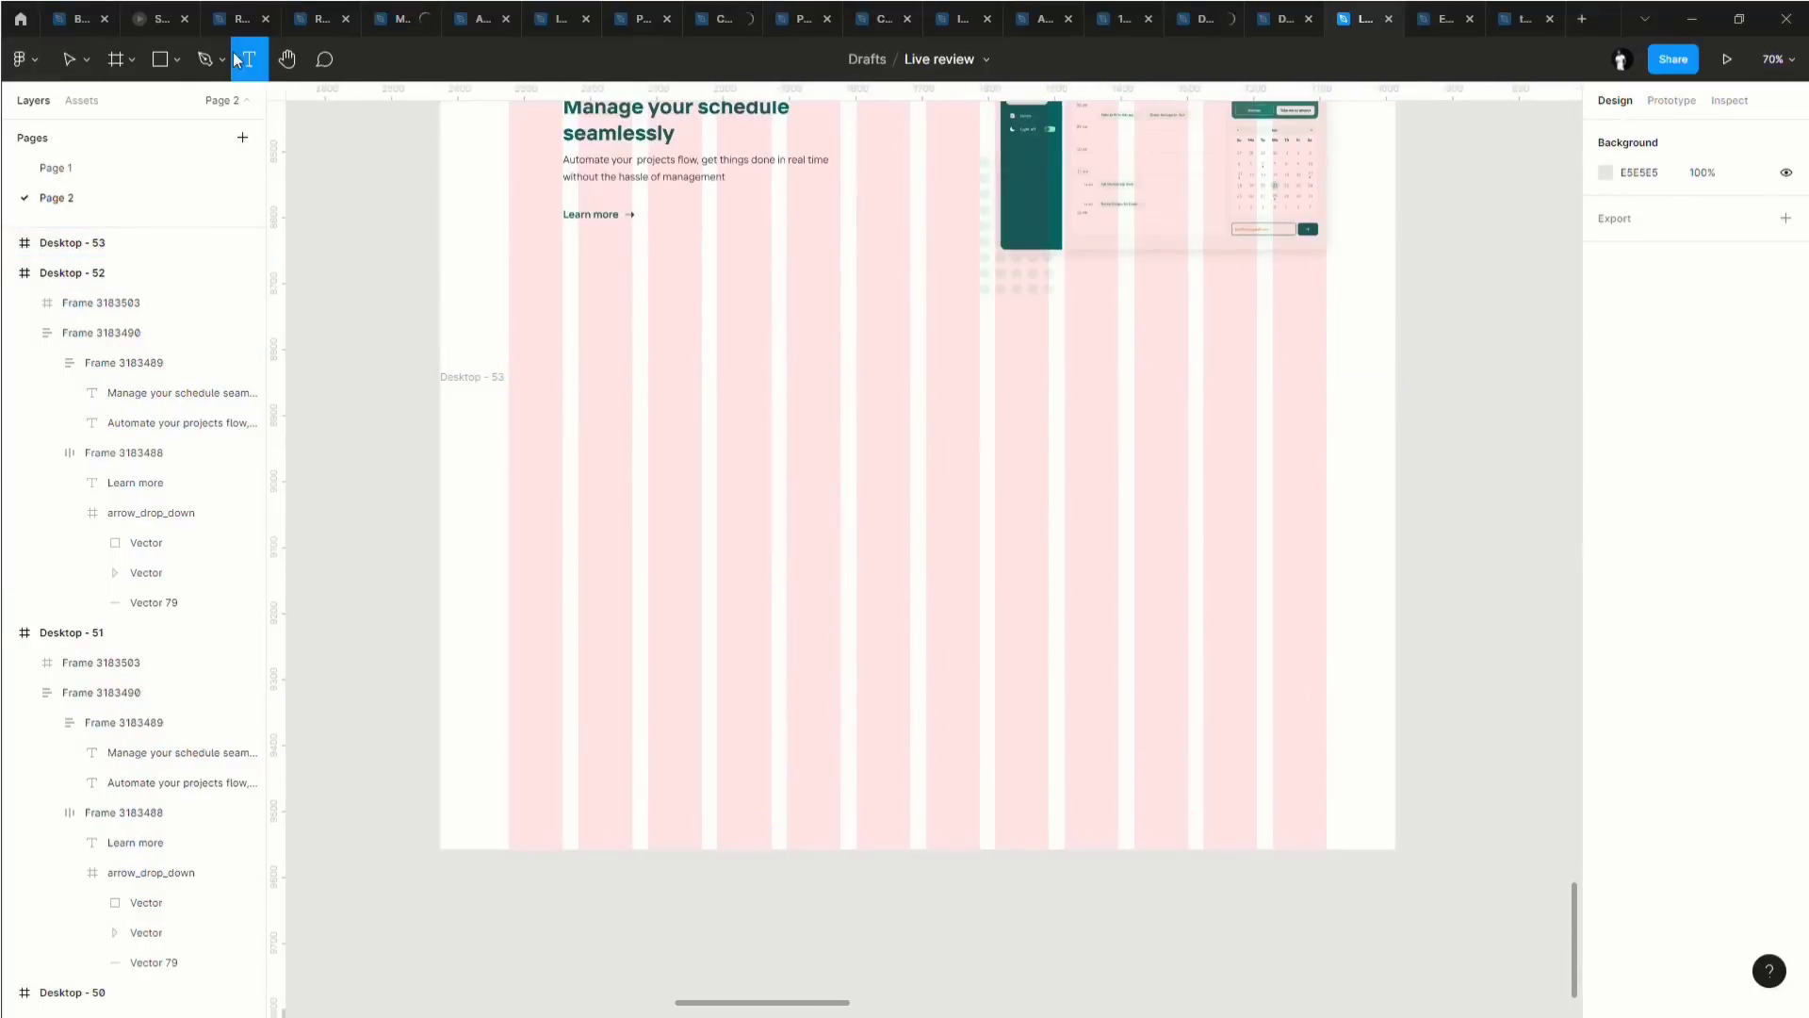
click(116, 60)
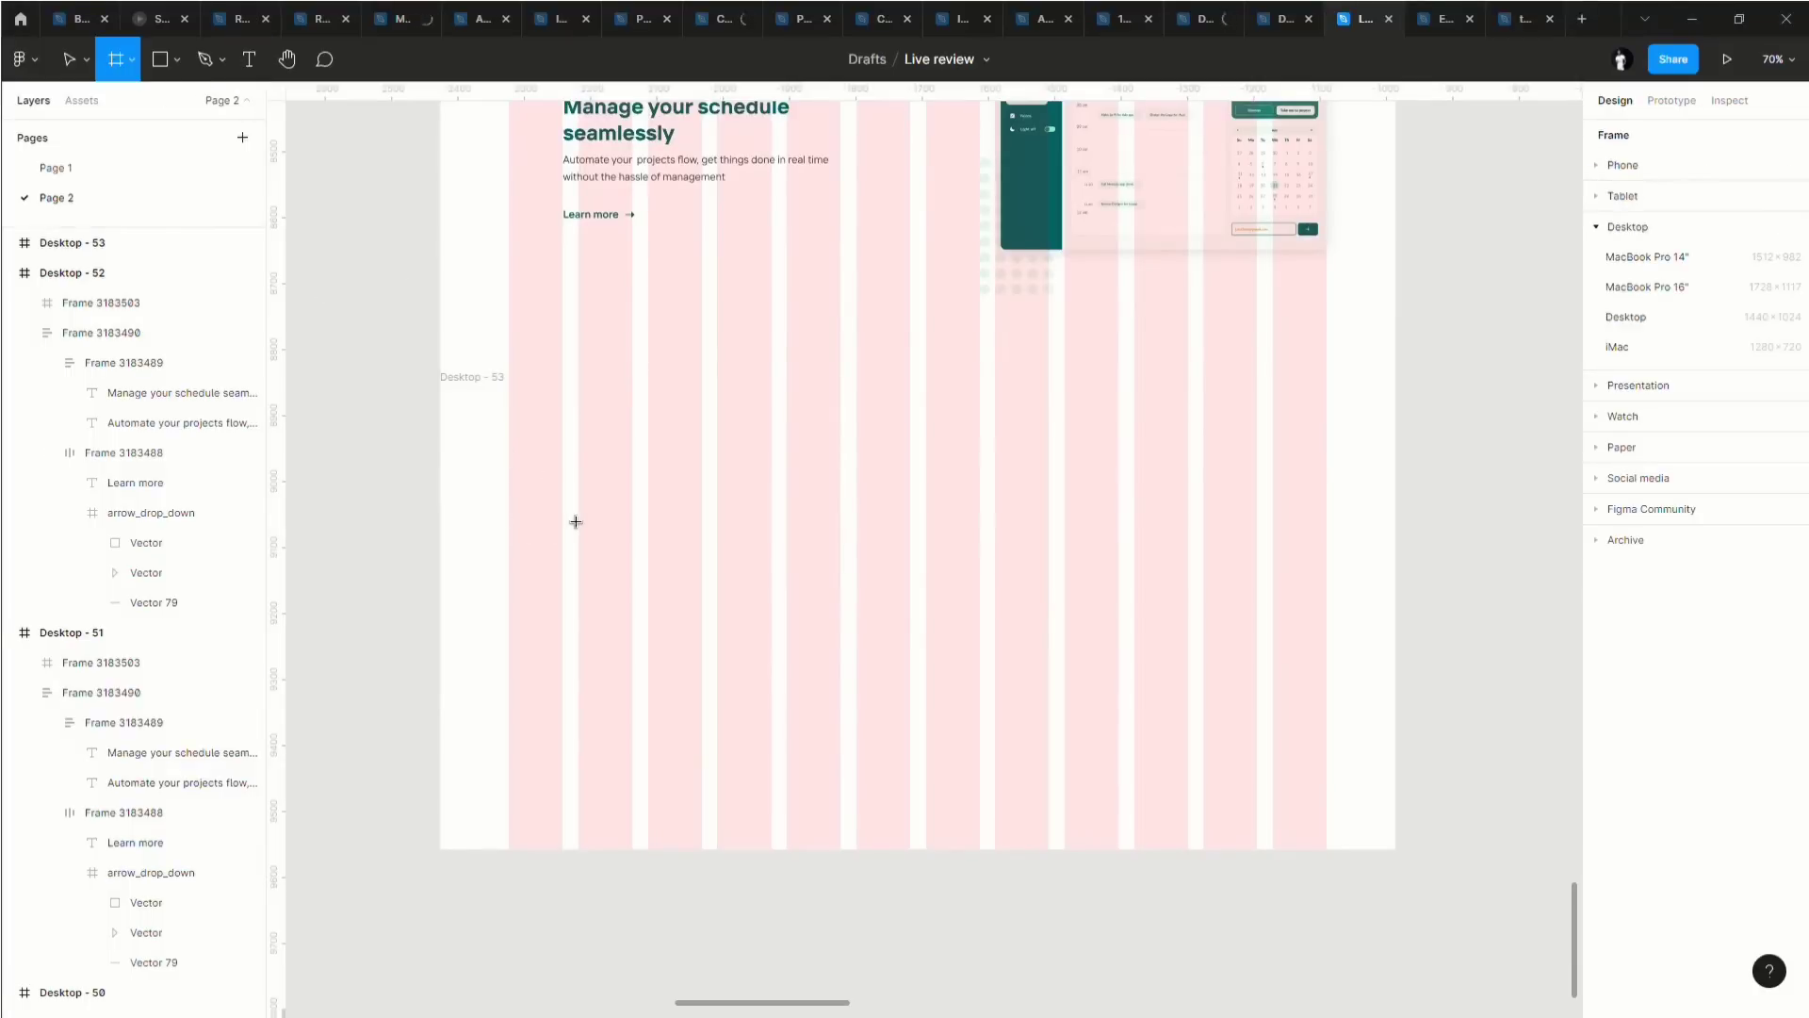
drag(562, 508, 1257, 763)
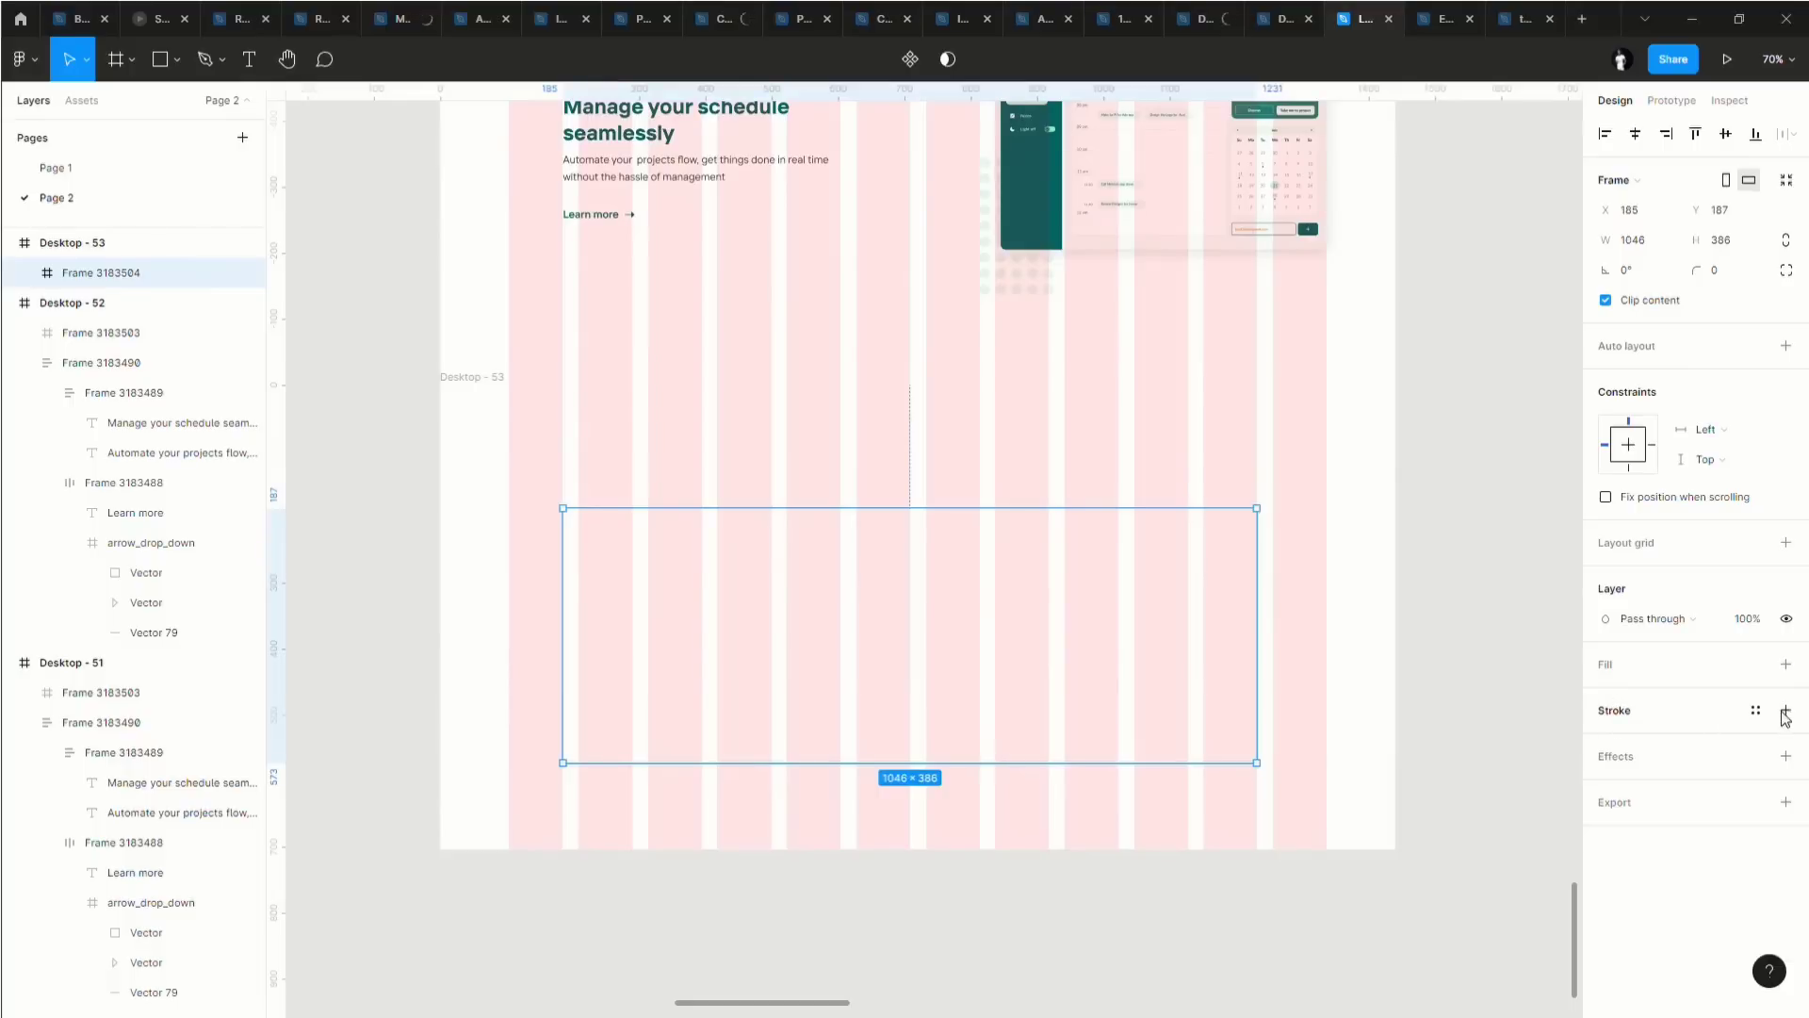
Give the nested frame a single 1 px inside stroke in 000000 at 100% and move it up to Y 133.
key(ctrl+alt+v)
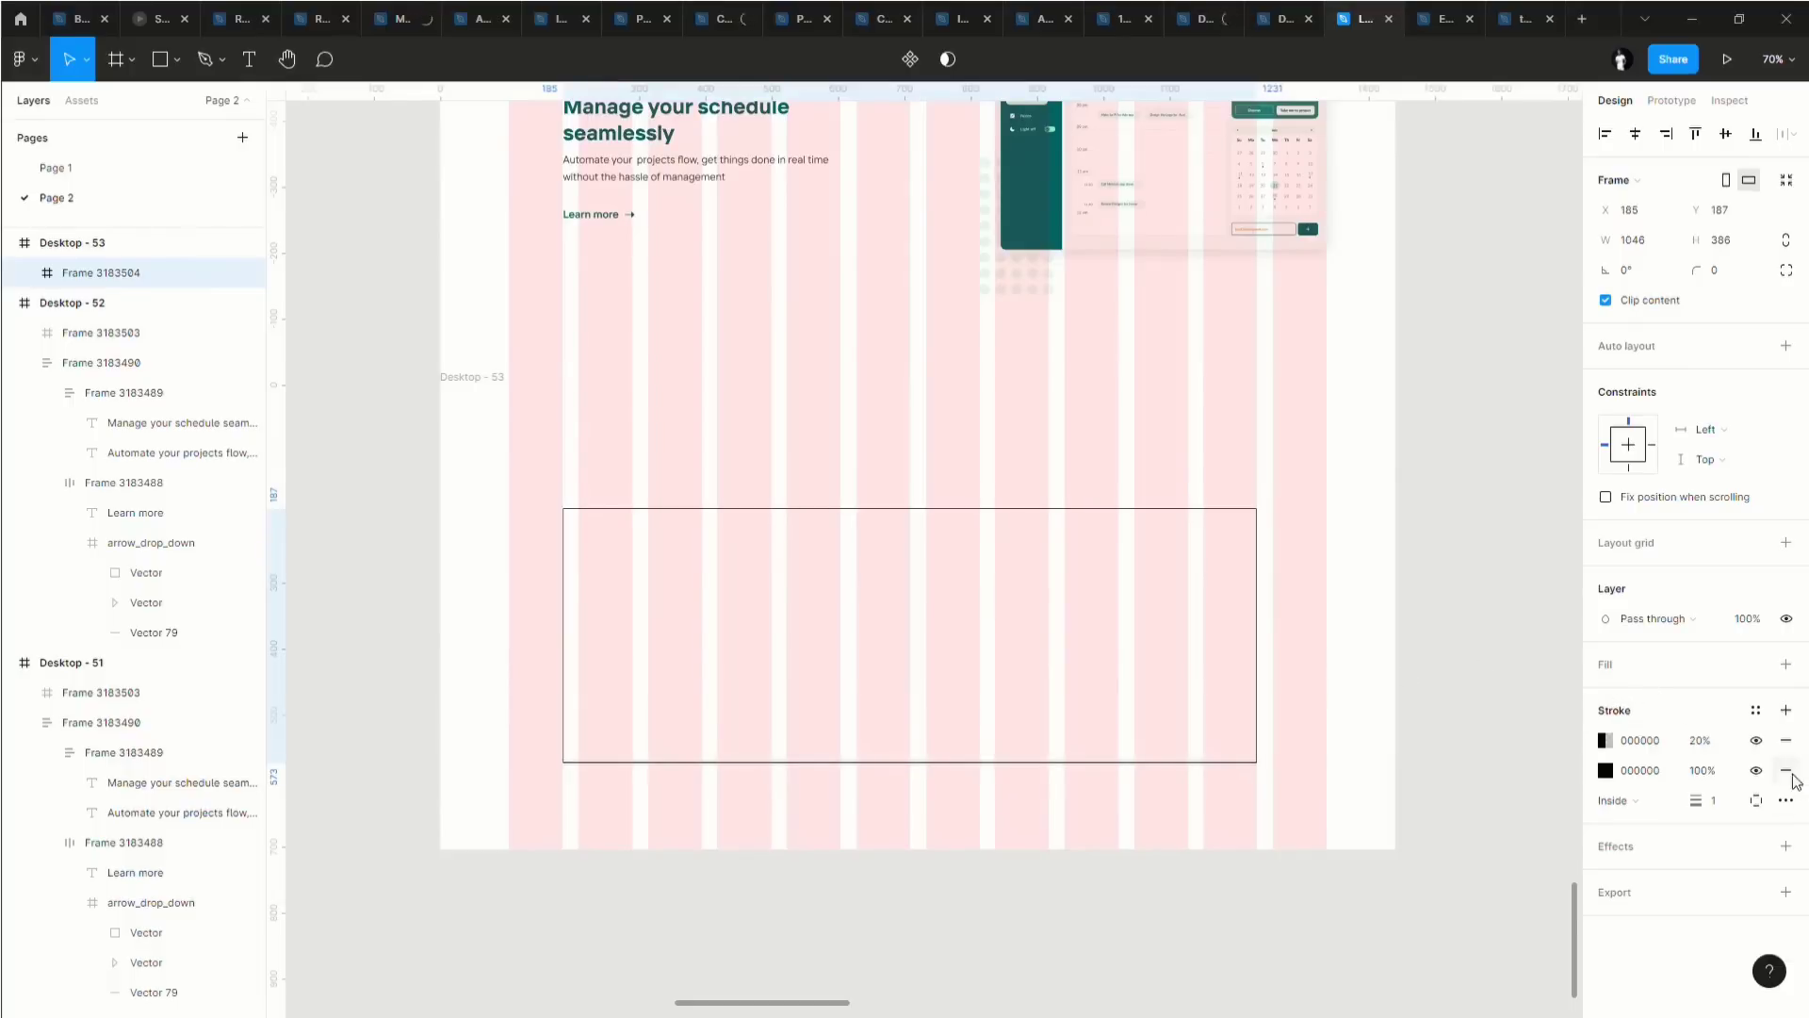
click(1785, 739)
drag(852, 597, 857, 563)
Draw a text box about 366 × 279 inside Desktop - 53's bordered frame, starting at X 97 and Y 67.
scroll(835, 577, up, 3)
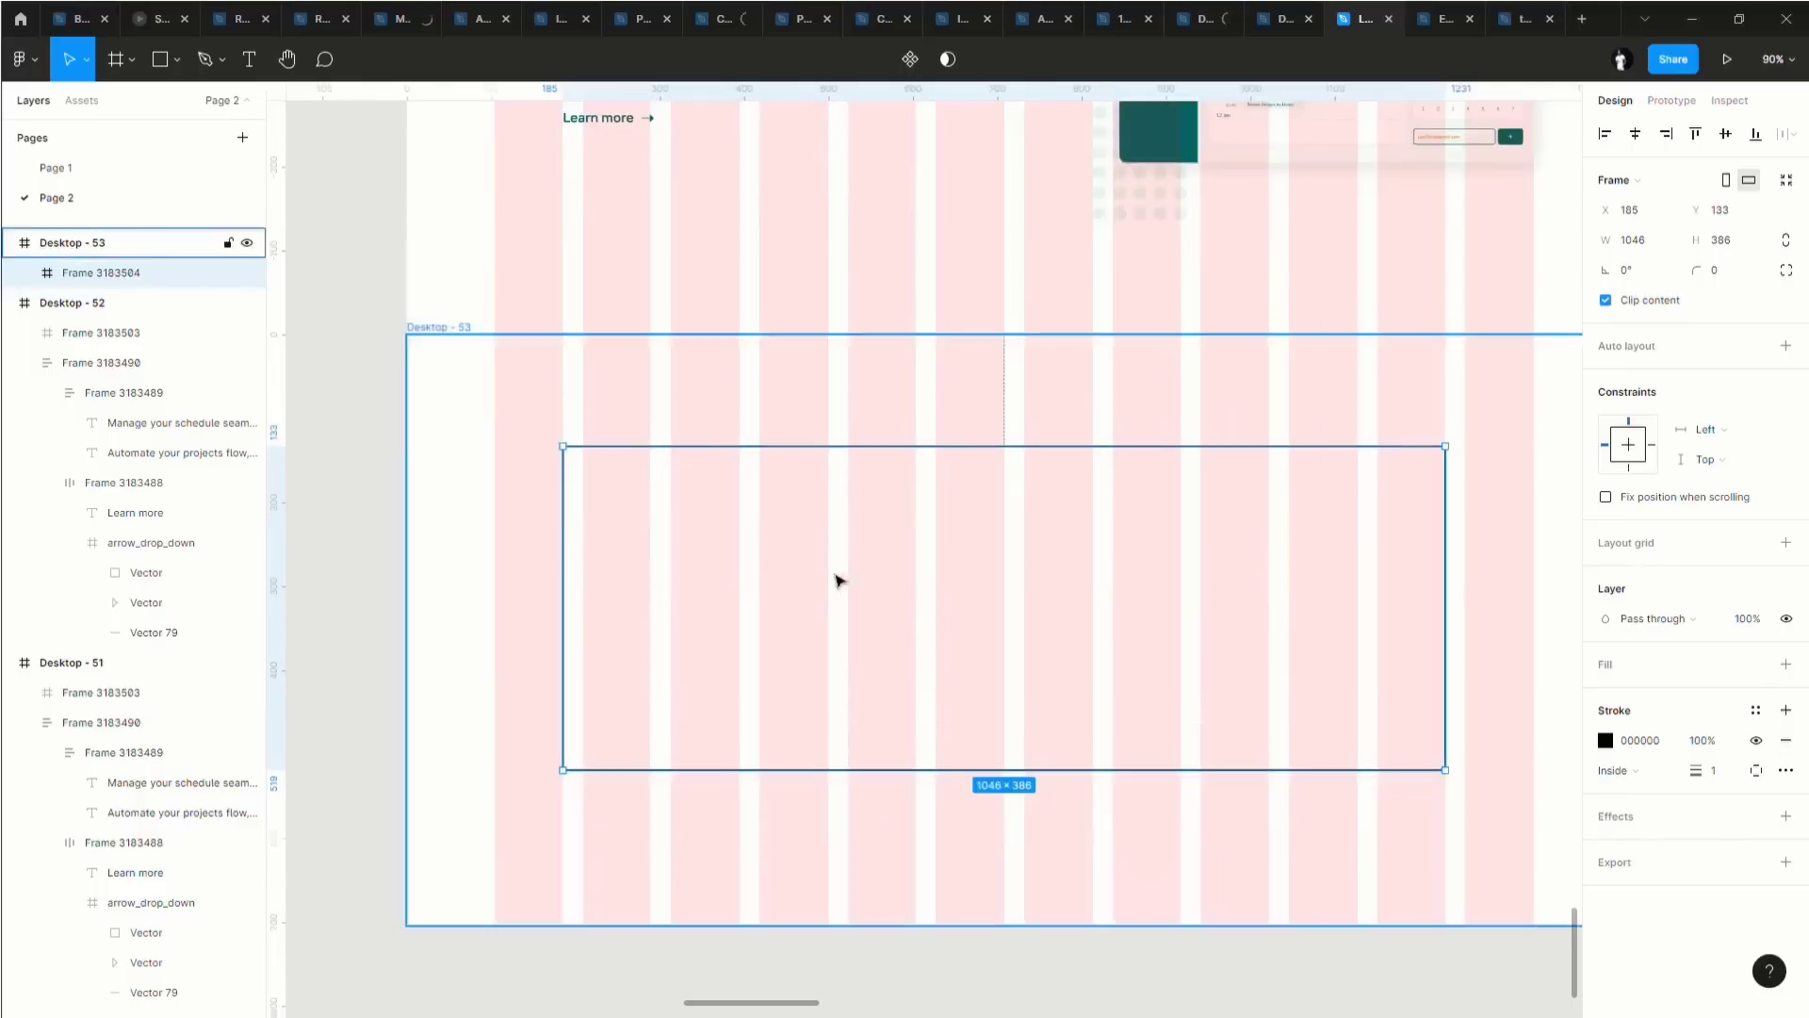
scroll(810, 565, down, 1)
scroll(801, 603, left, 2)
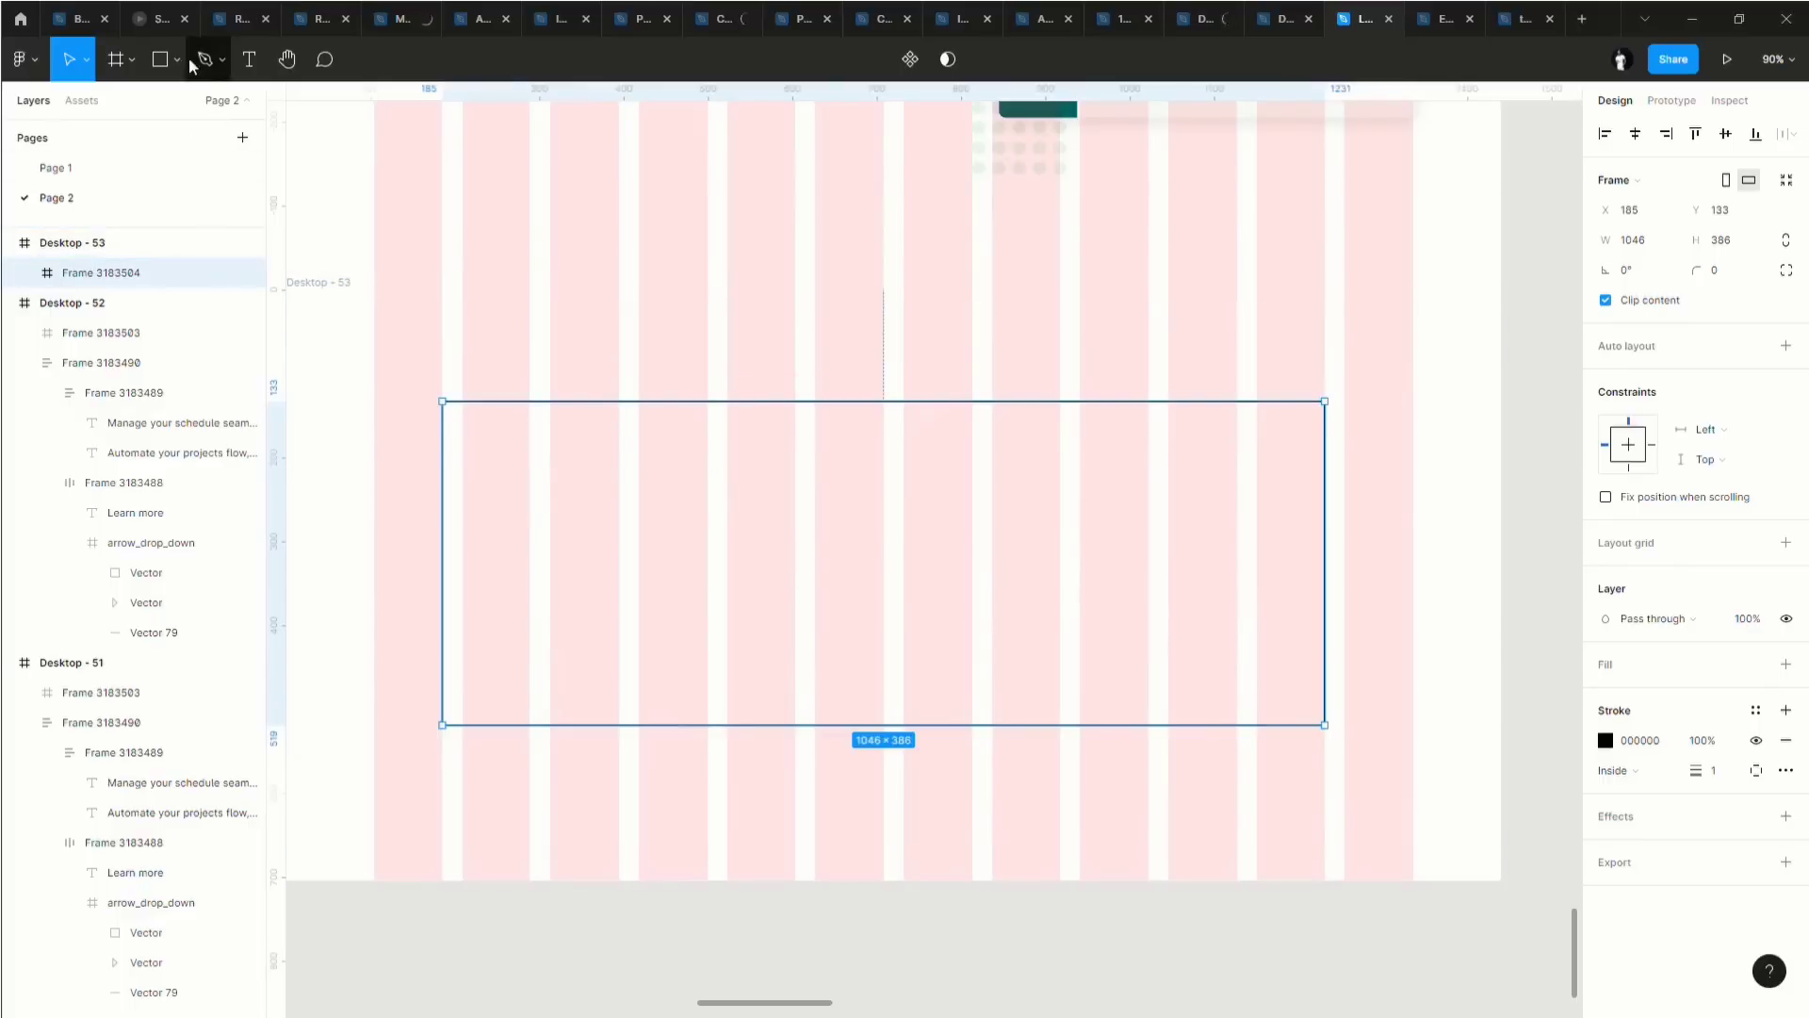
click(236, 62)
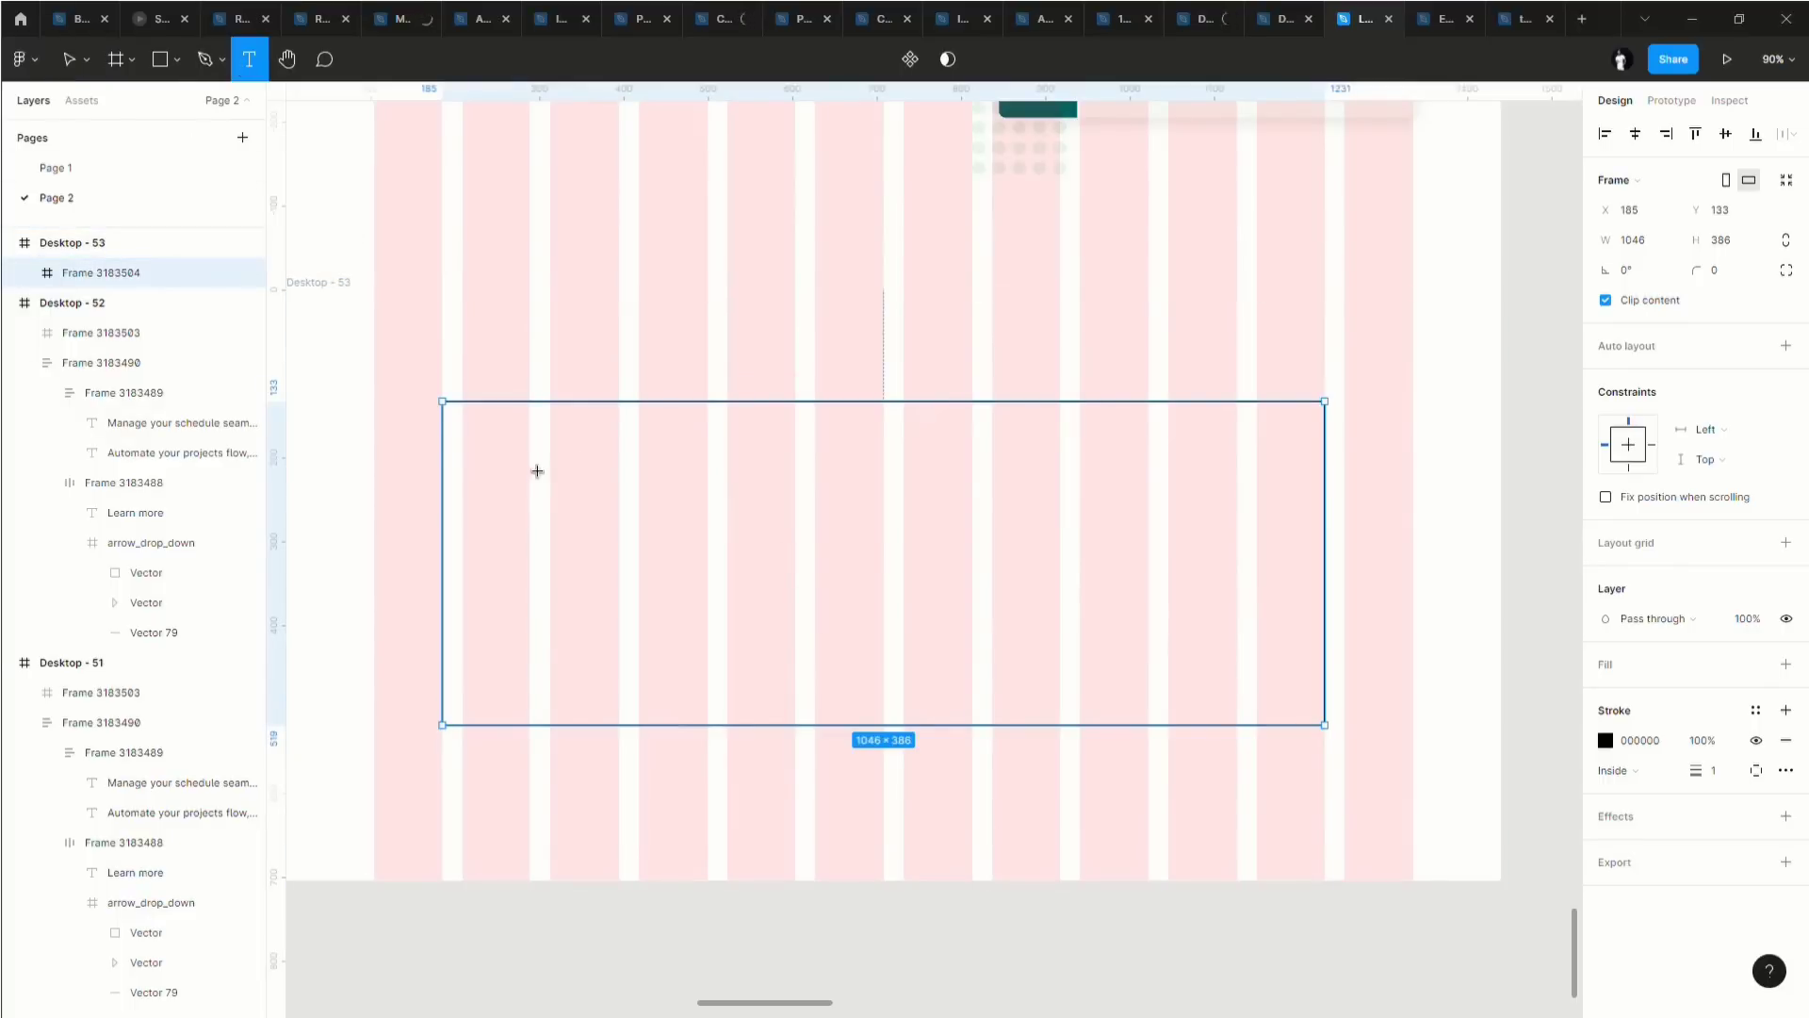
drag(524, 457, 834, 693)
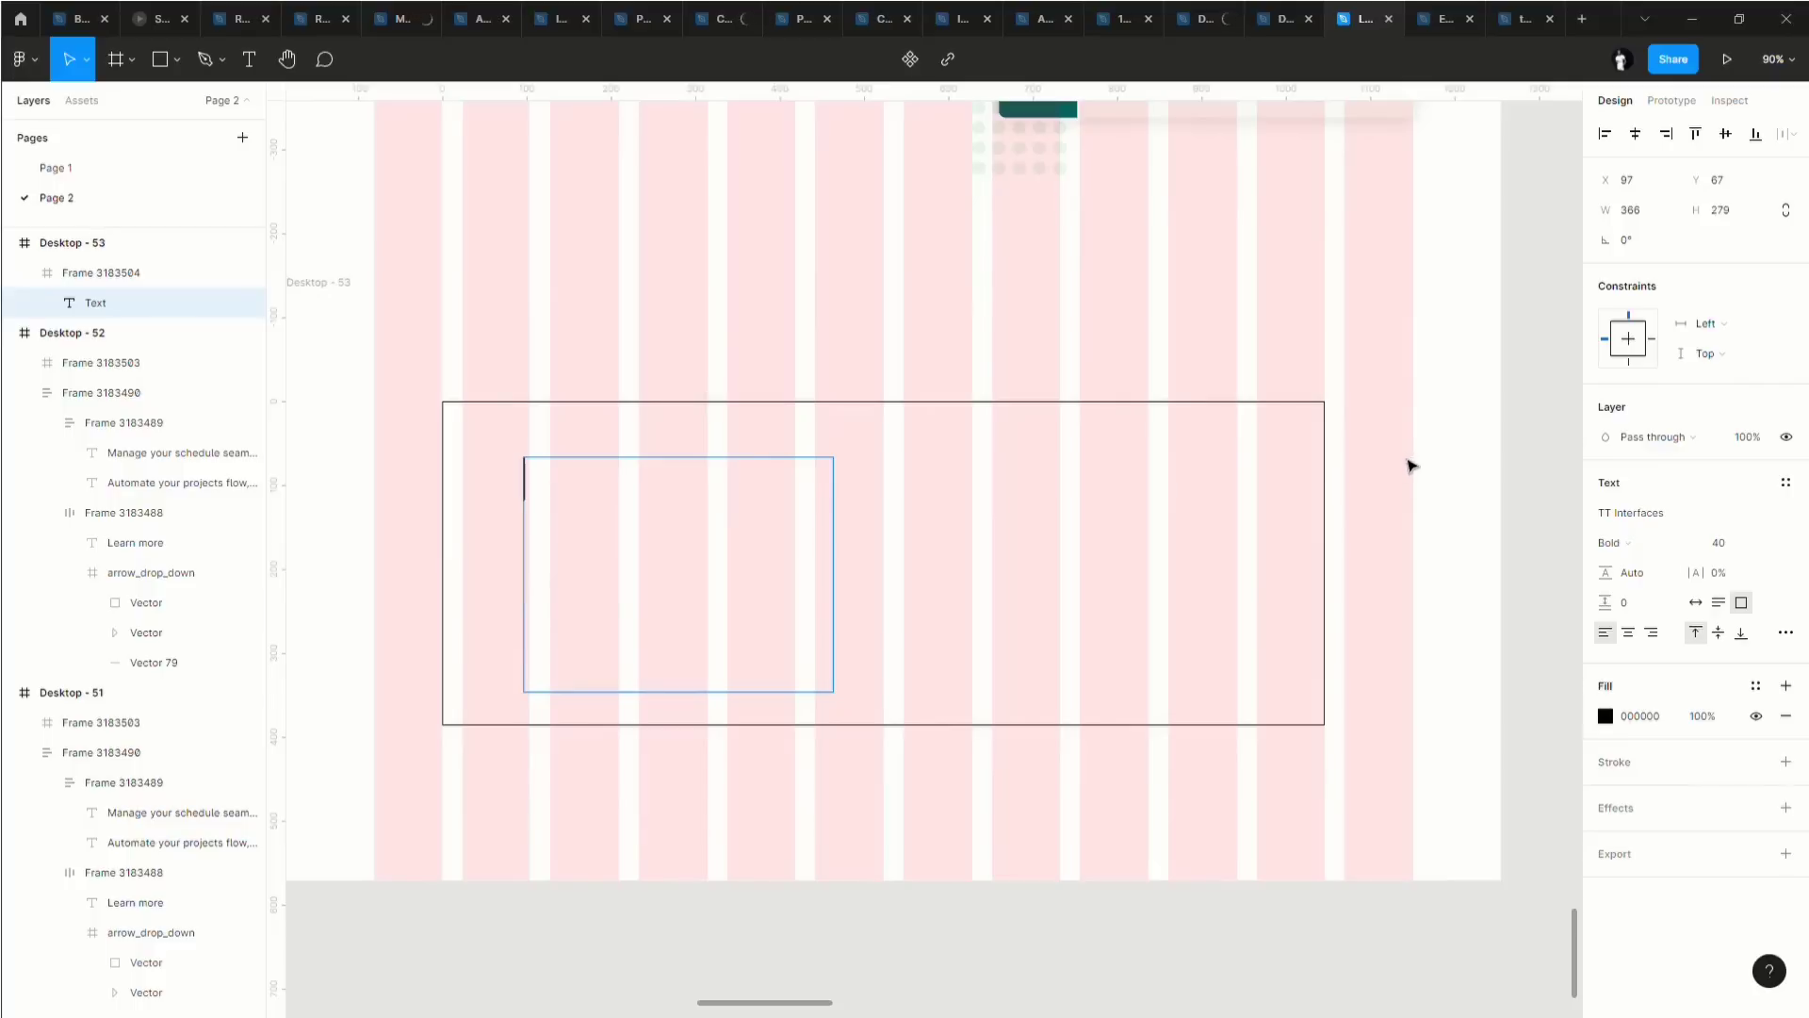
Enter the heading "Work smart with less stress," followed by a blank line and "Use Dakota".
text(Work )
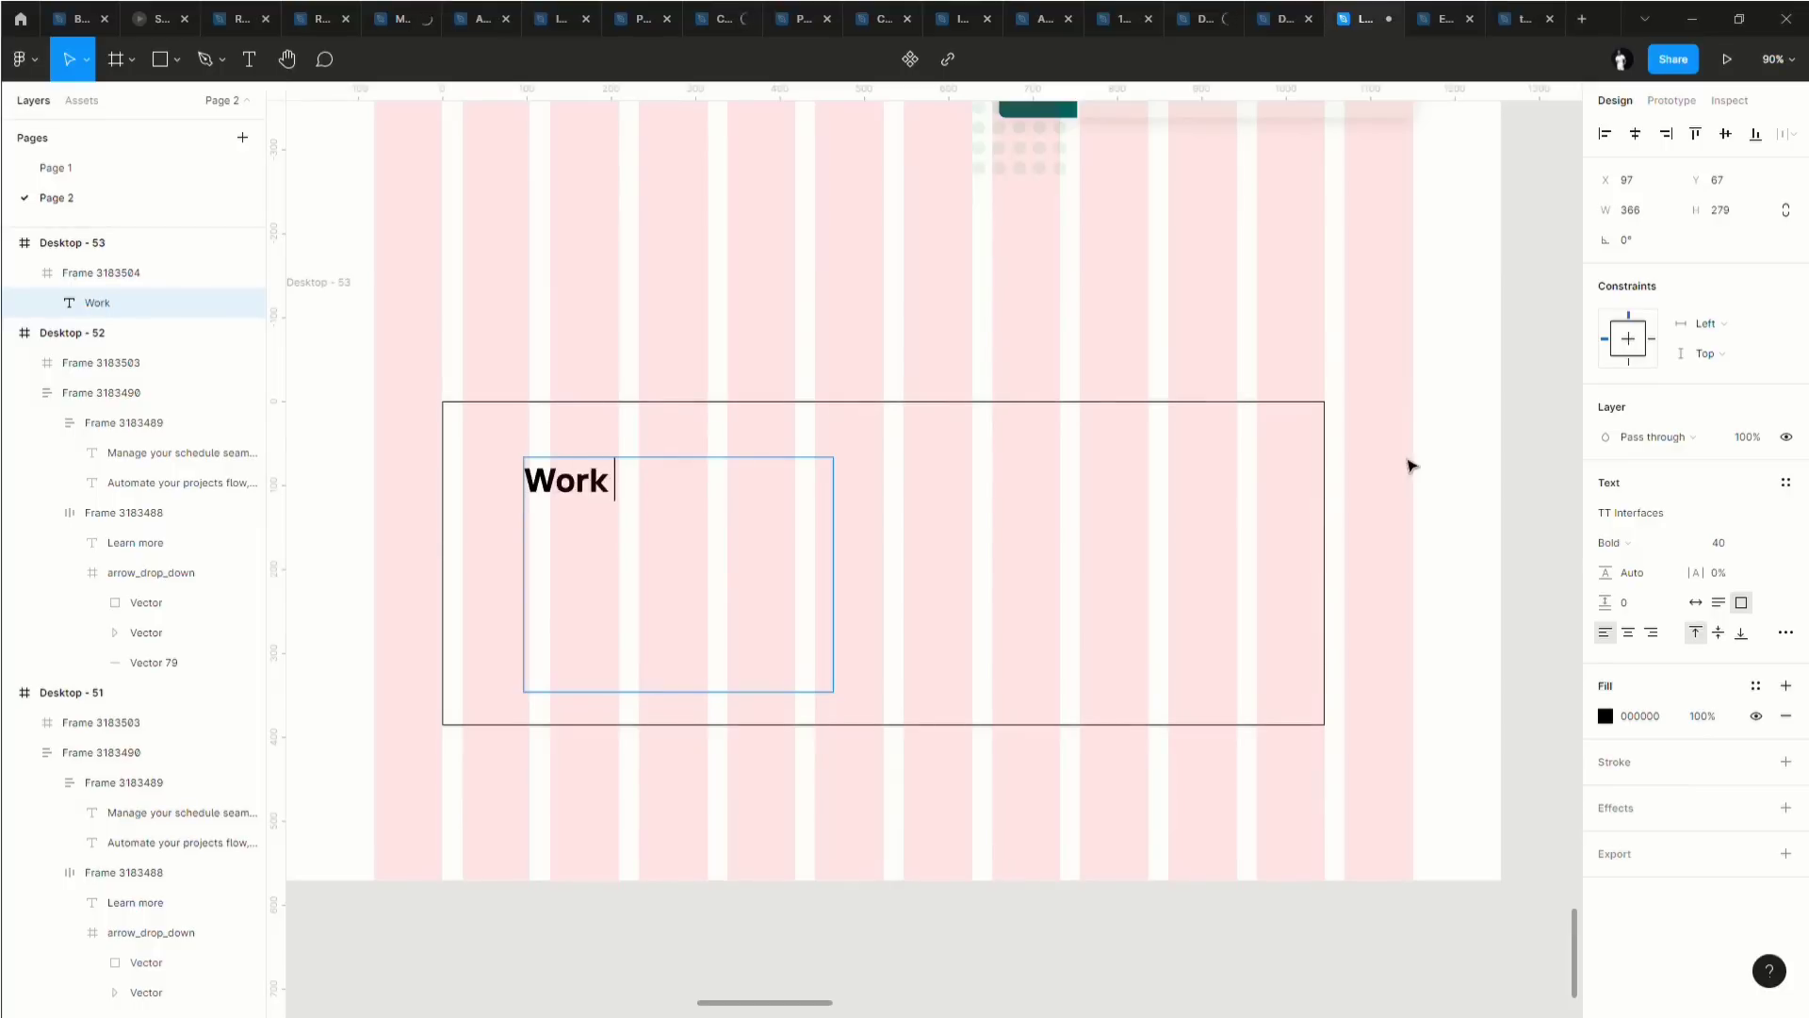
text(smartly)
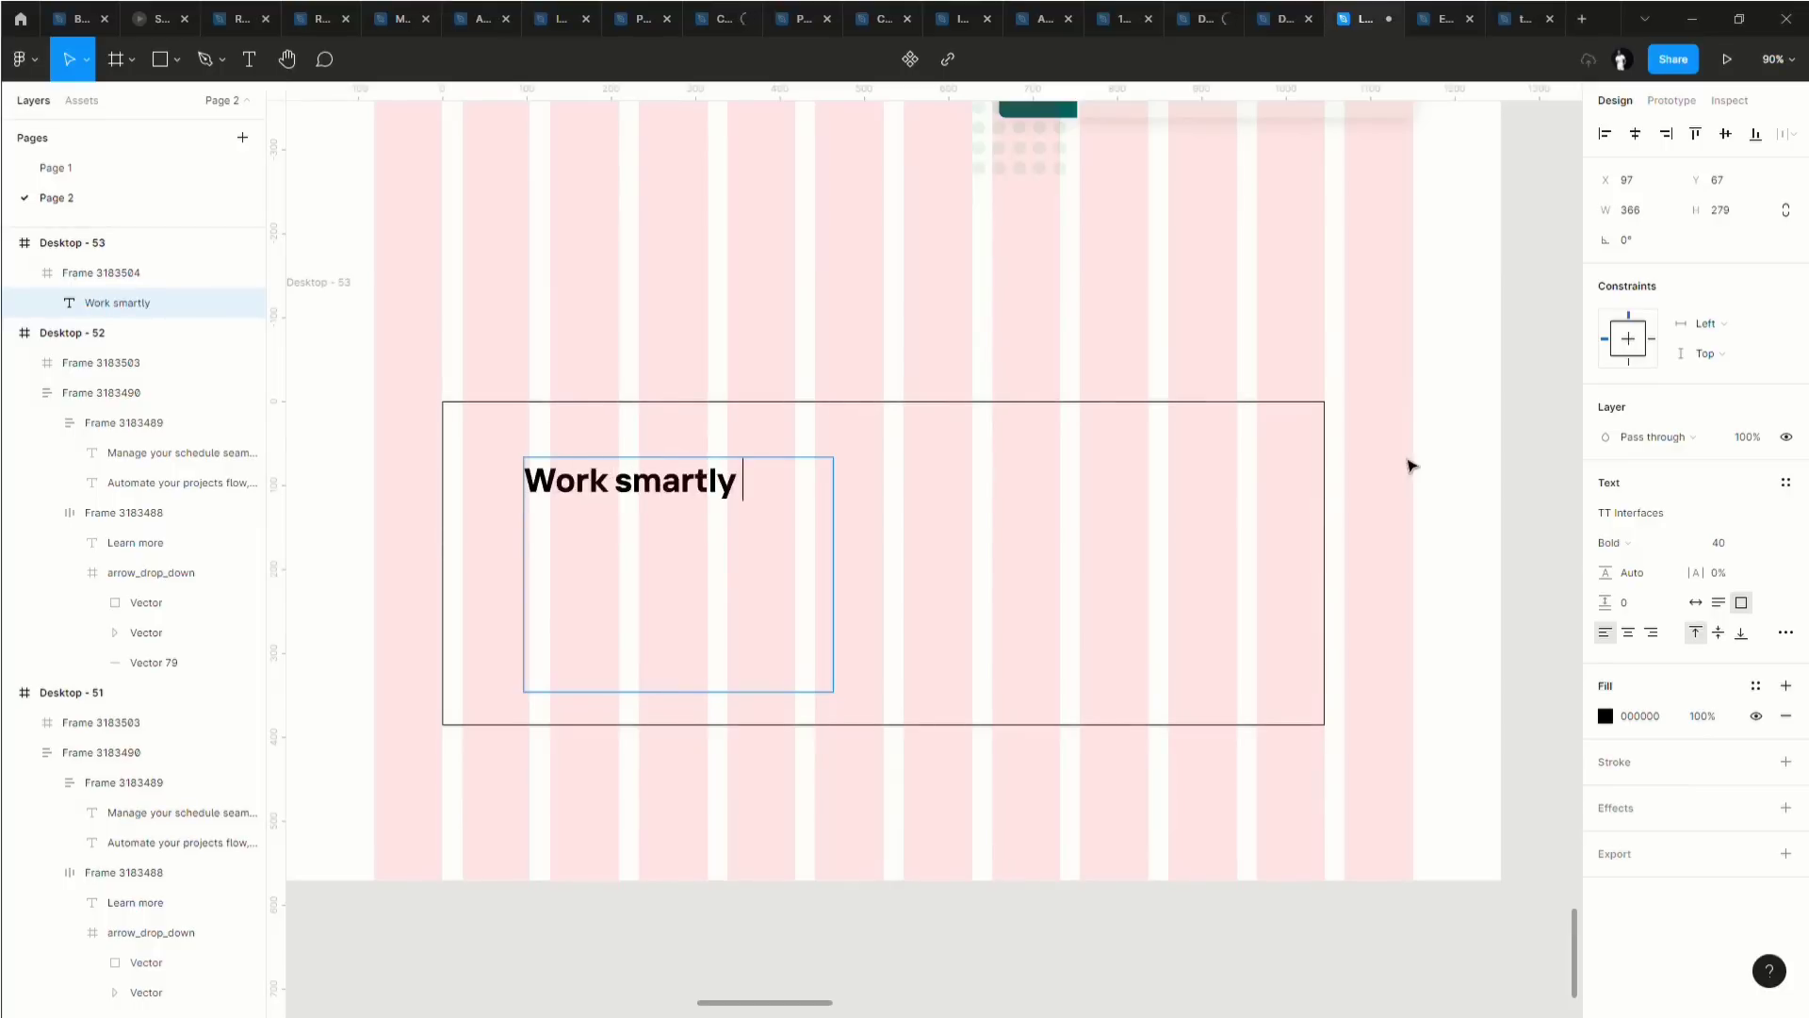
text( nor)
key(BackSpace)
key(BackSpace)
key(BackSpace)
key(BackSpace)
text(with les)
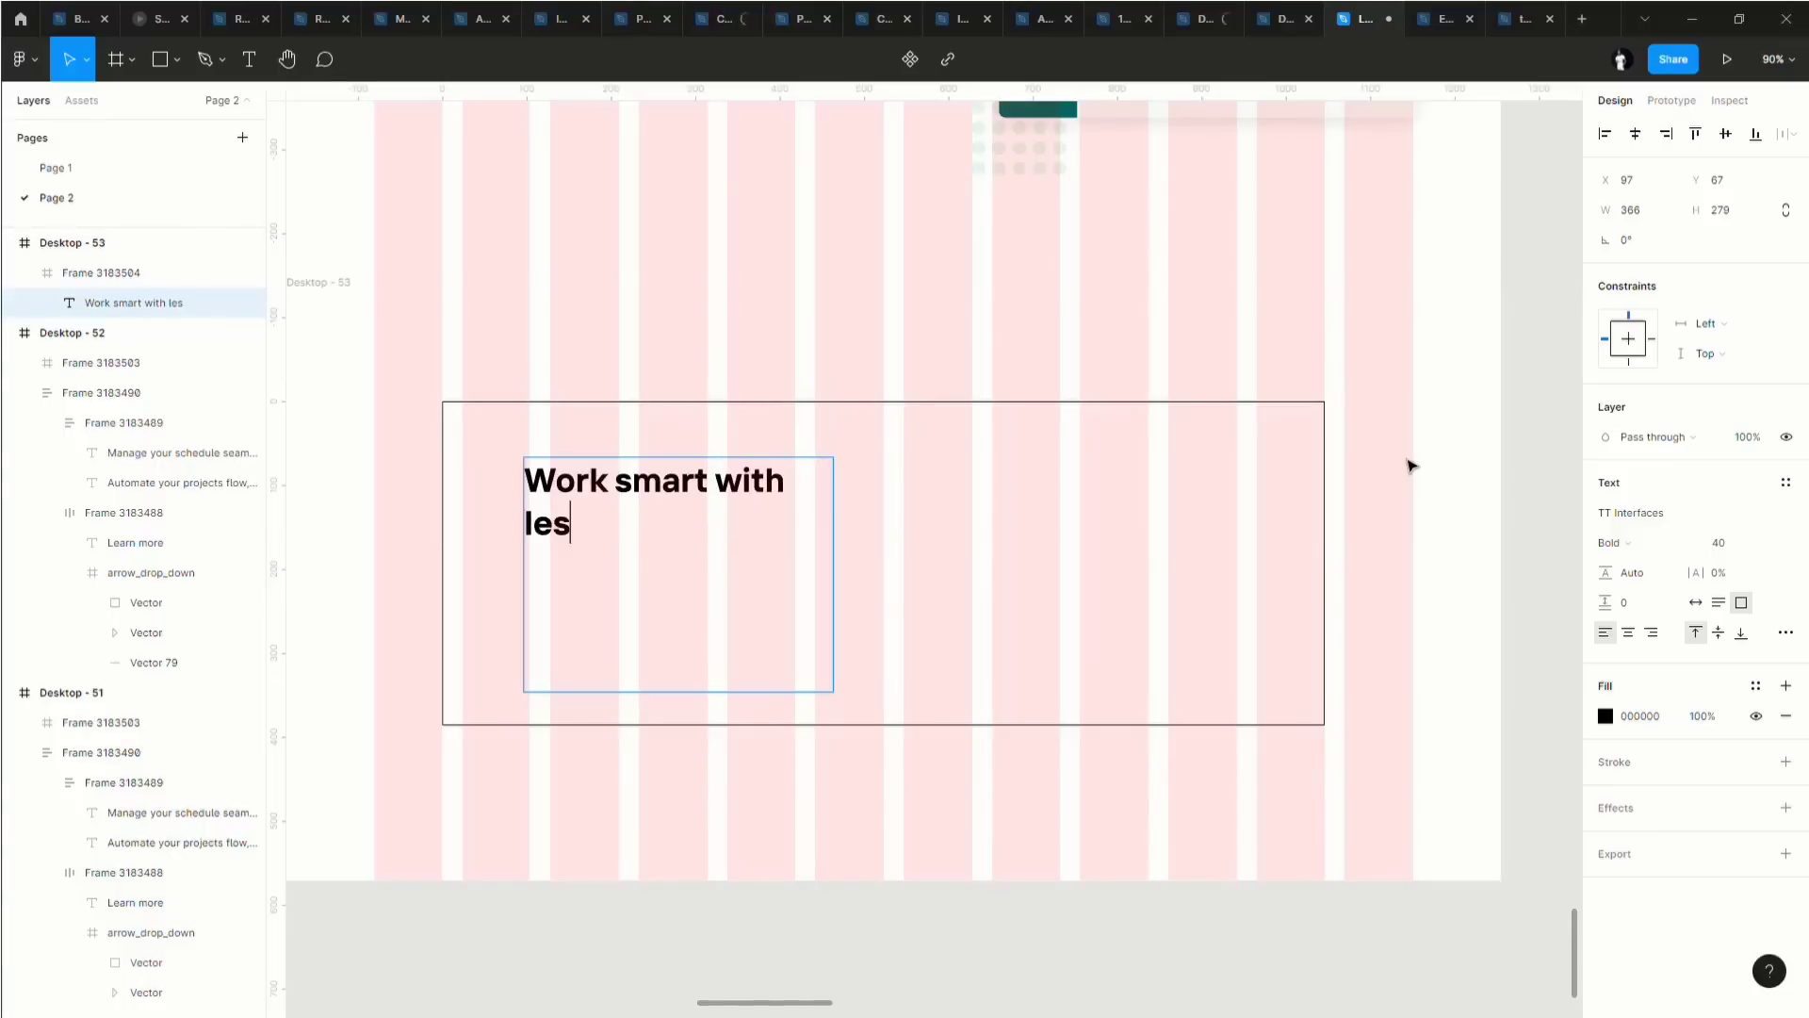
text(s stress,)
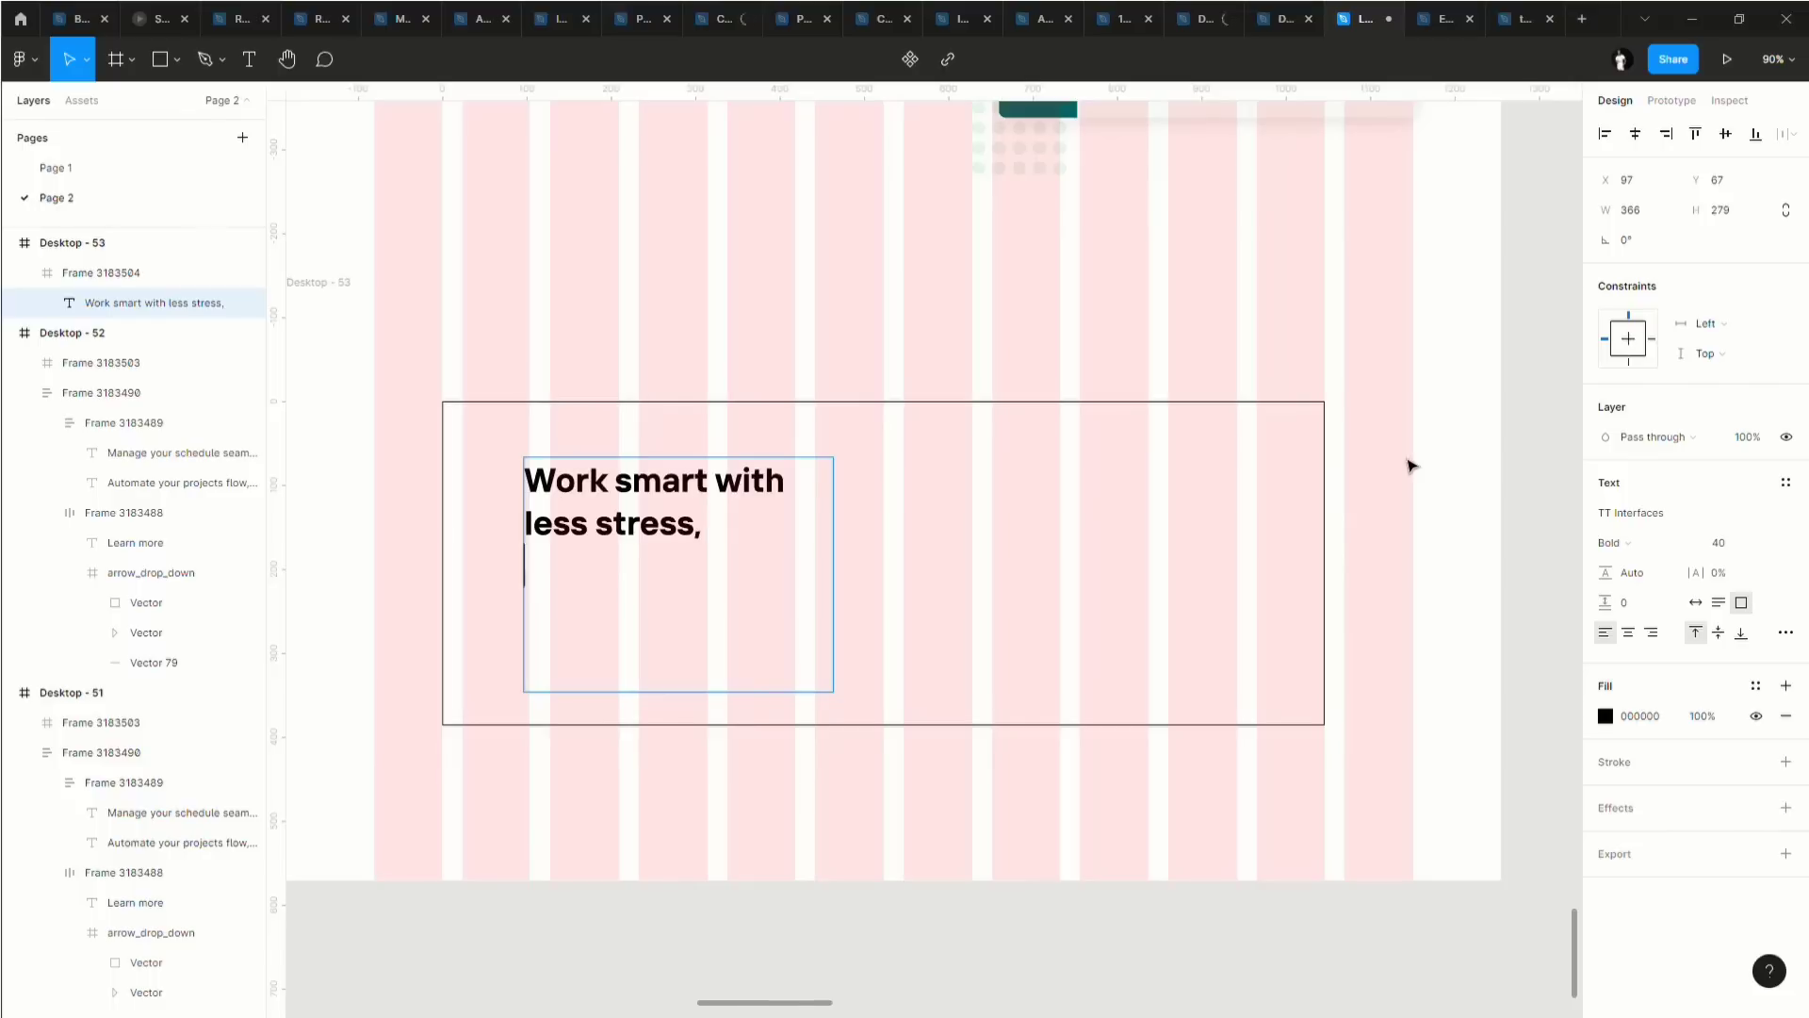
text(Use Dakota)
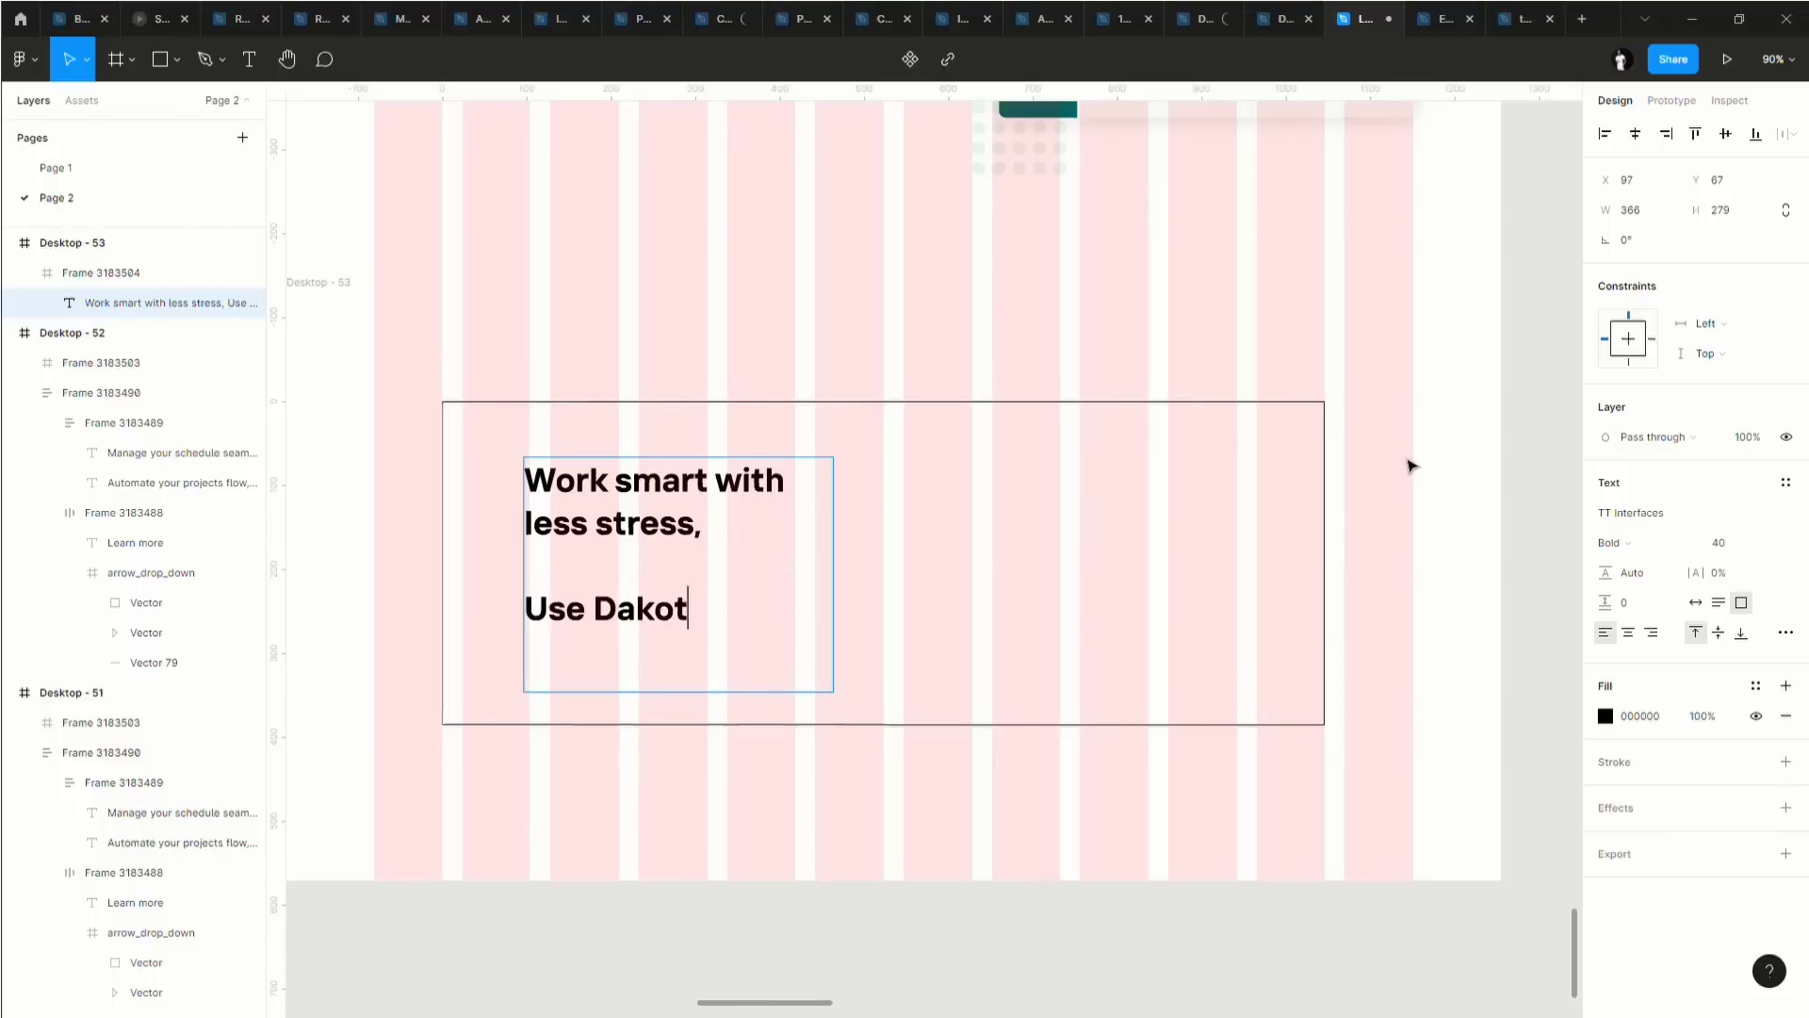
key(Escape)
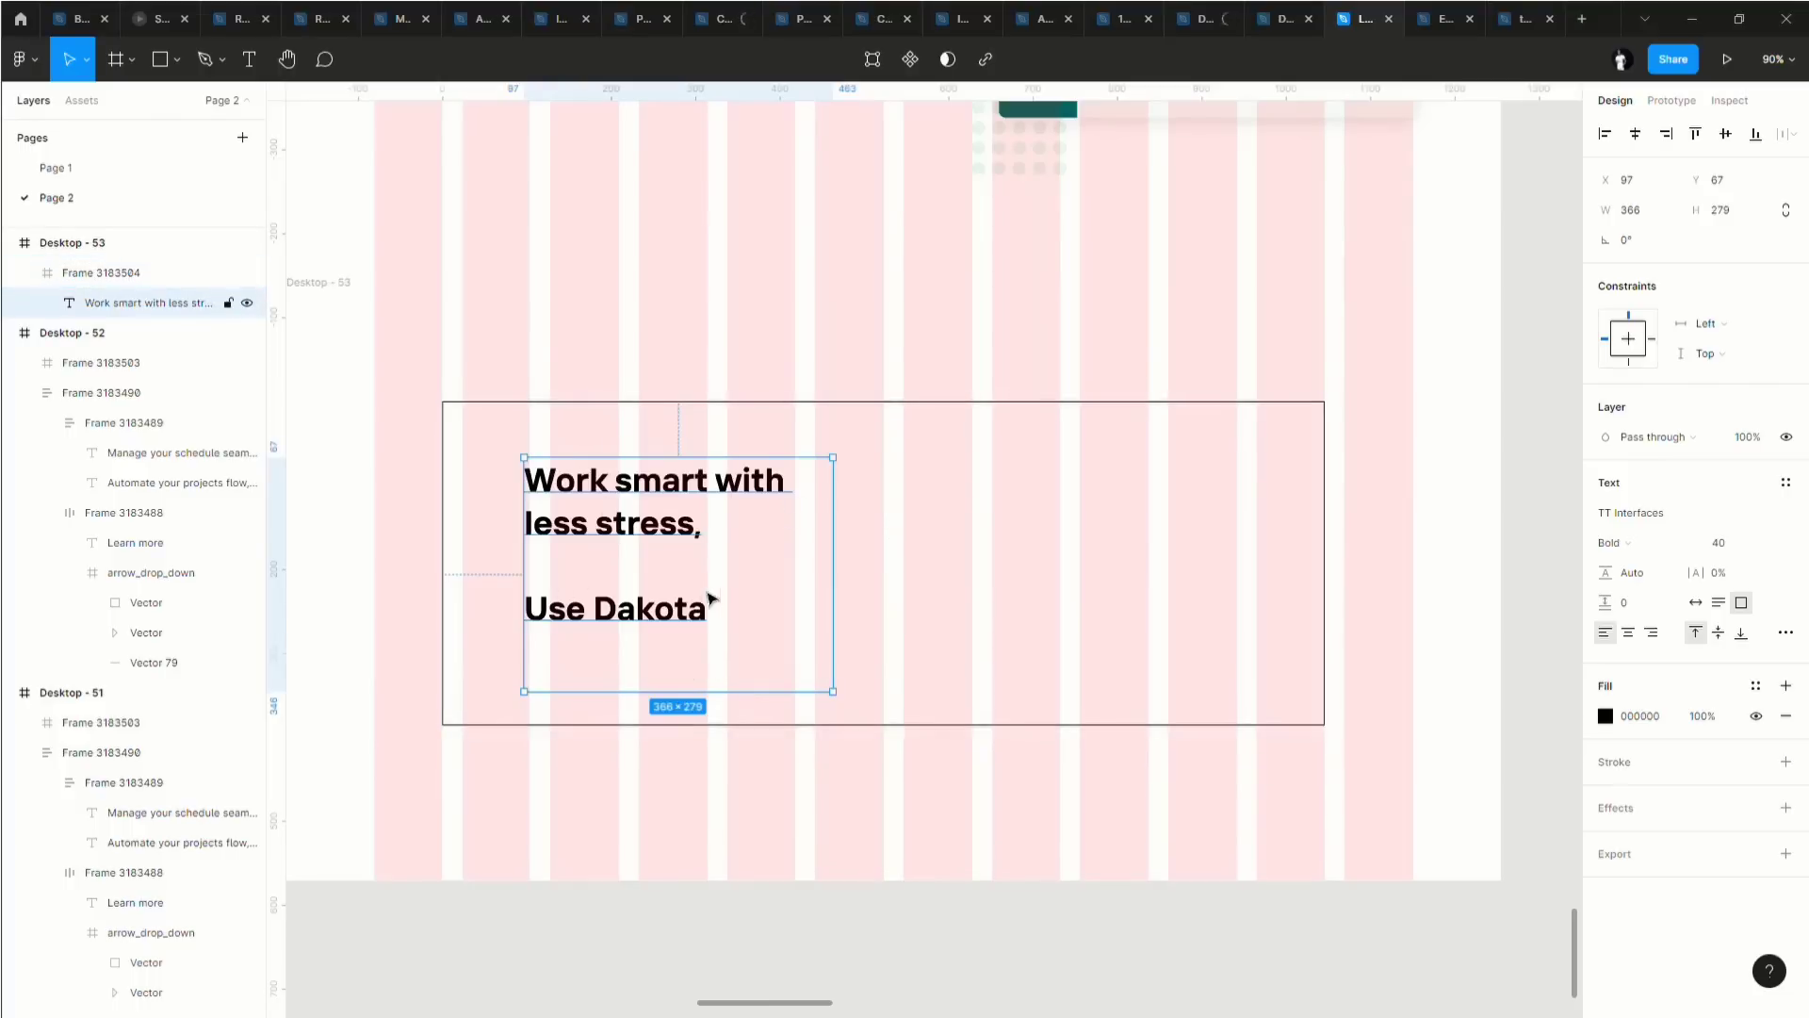
Fit the heading's text box to its content and narrow it to a width of about 319.
double_click(702, 618)
click(702, 618)
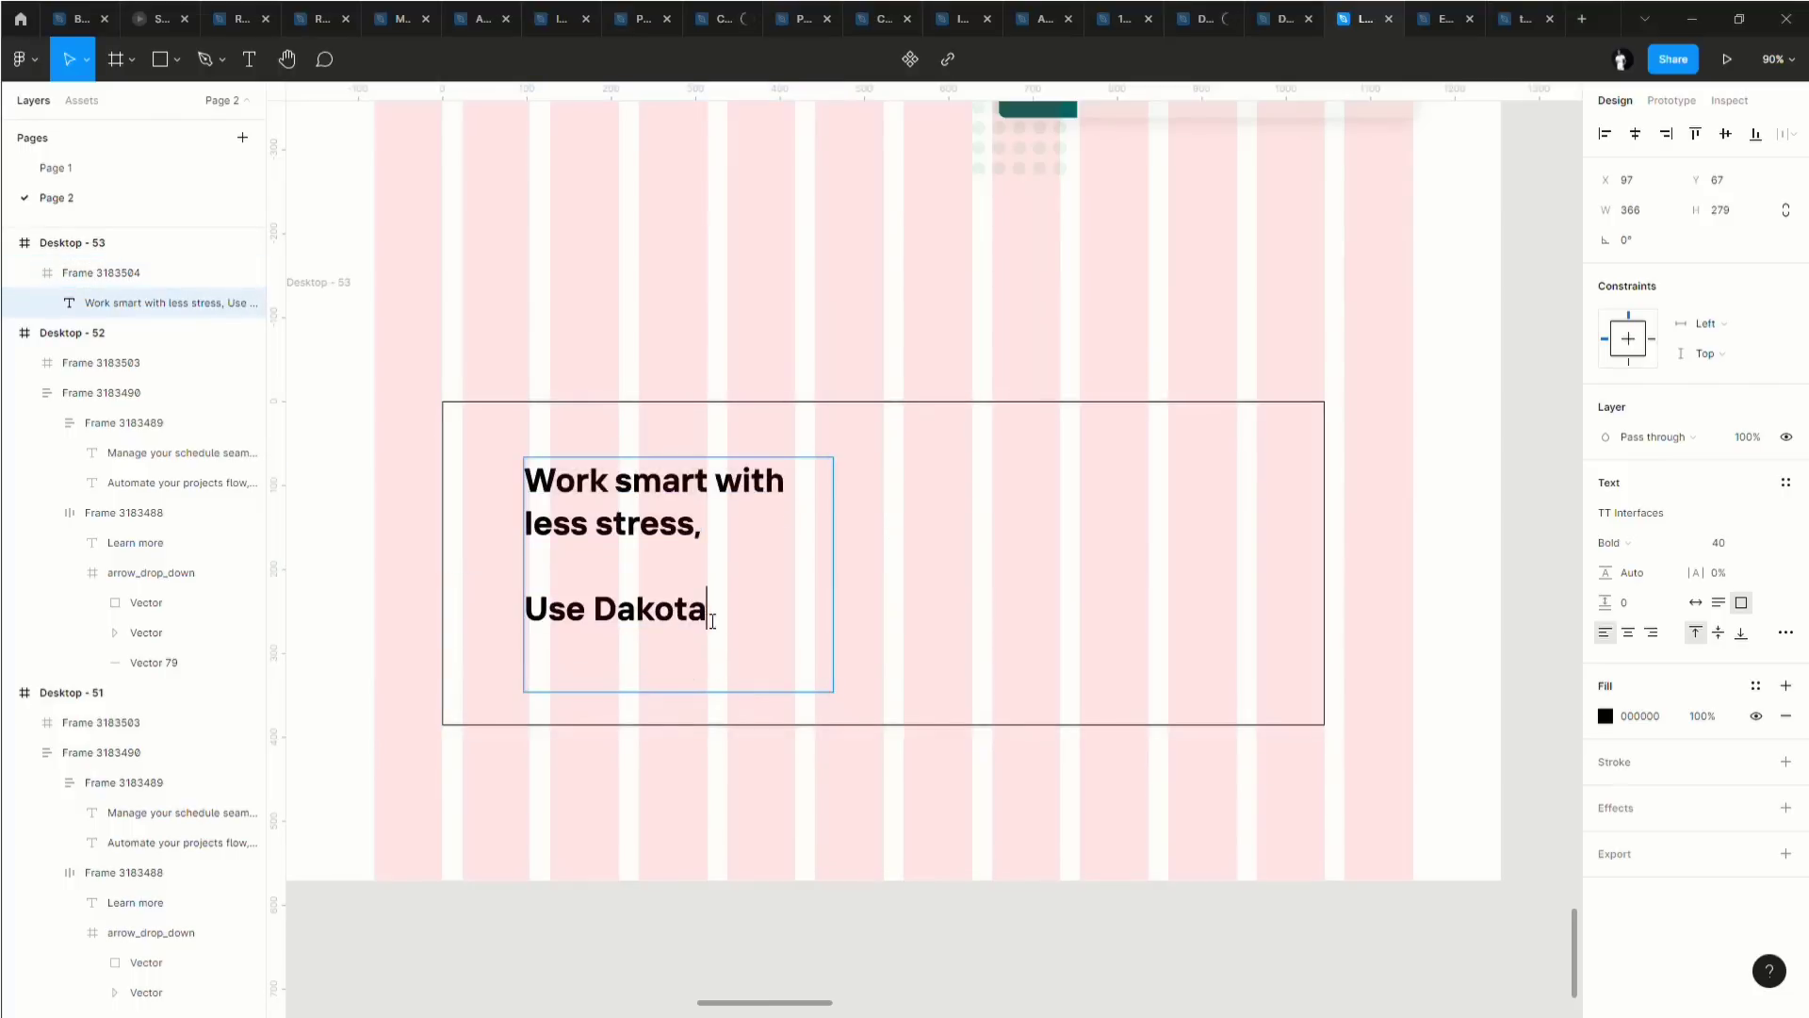
key(Escape)
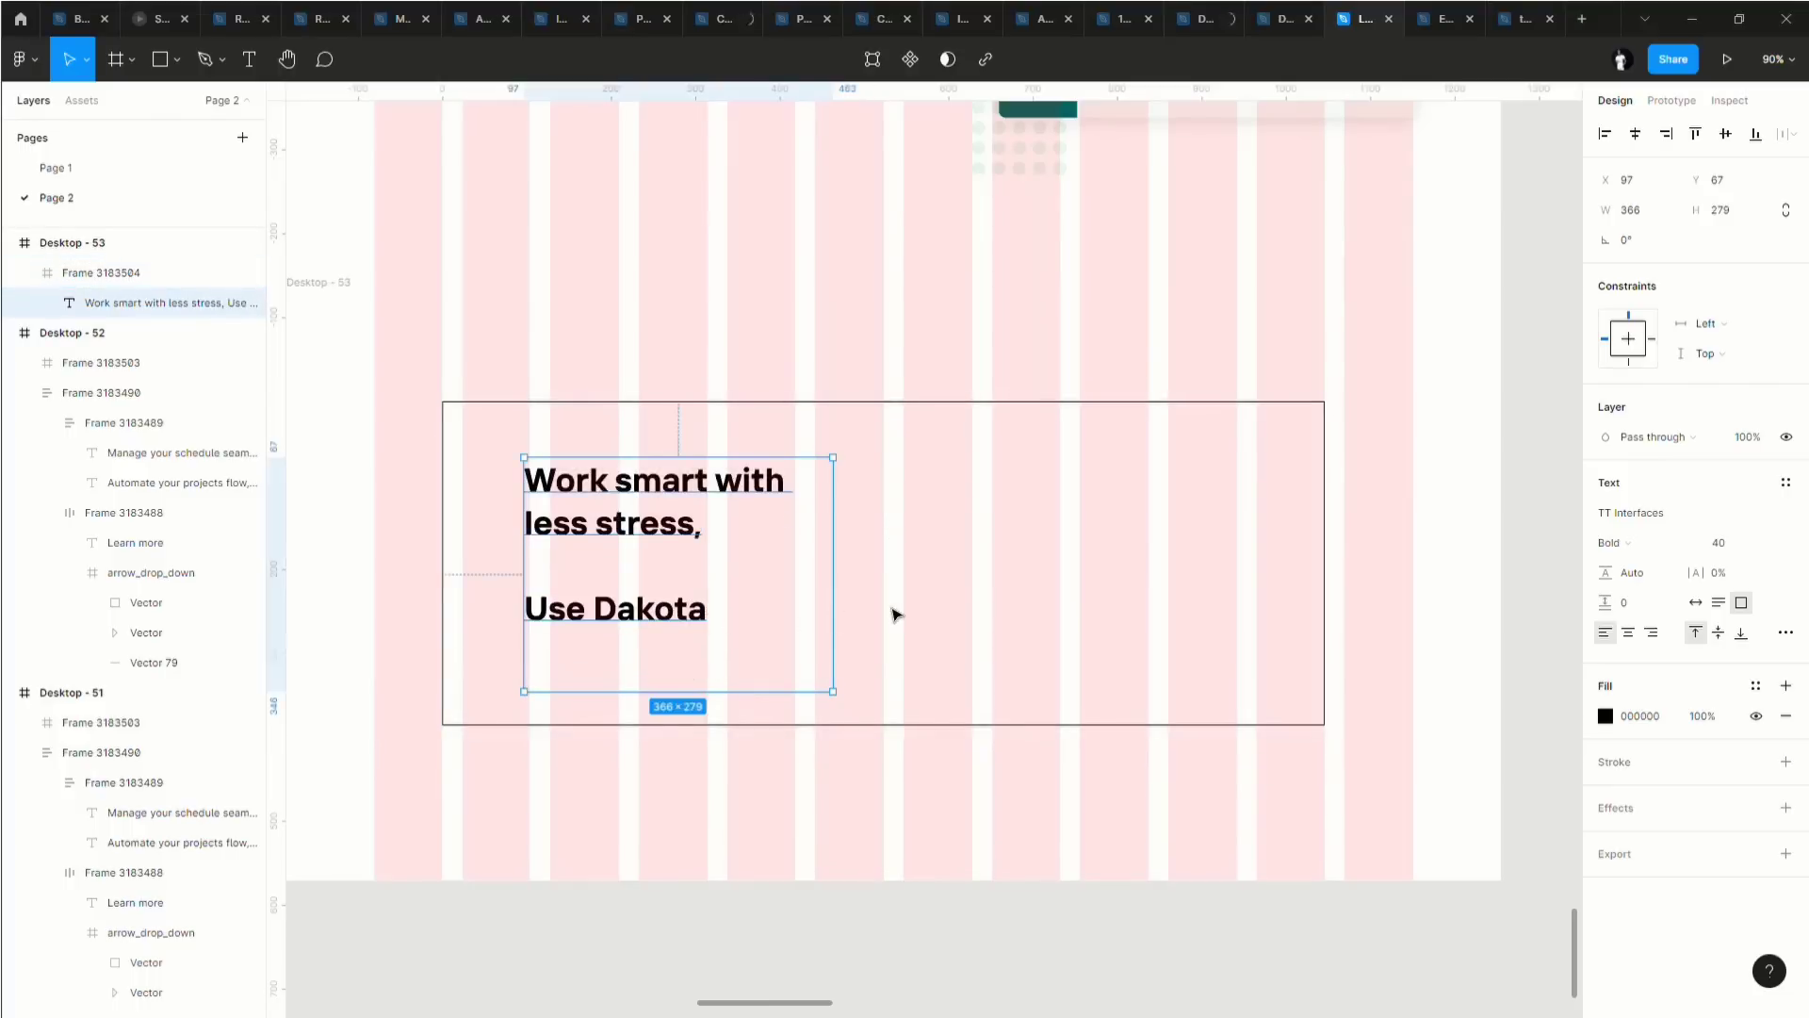
click(1698, 605)
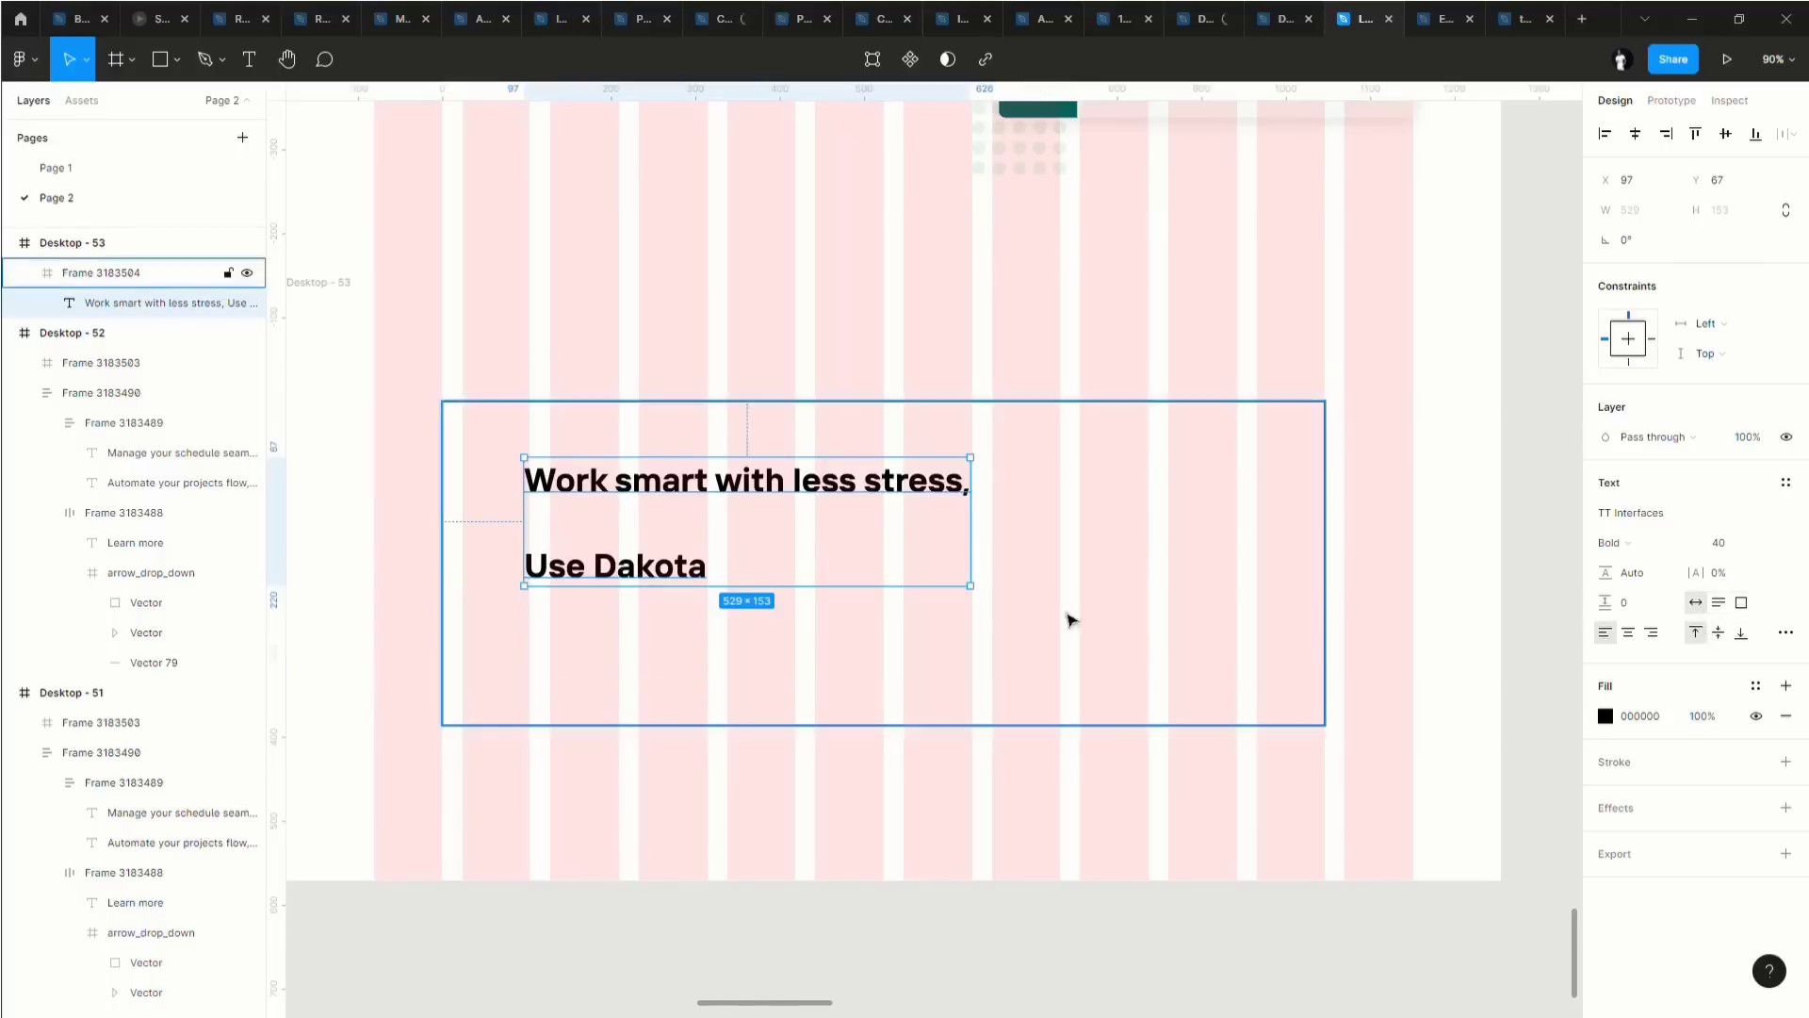
drag(983, 538, 807, 549)
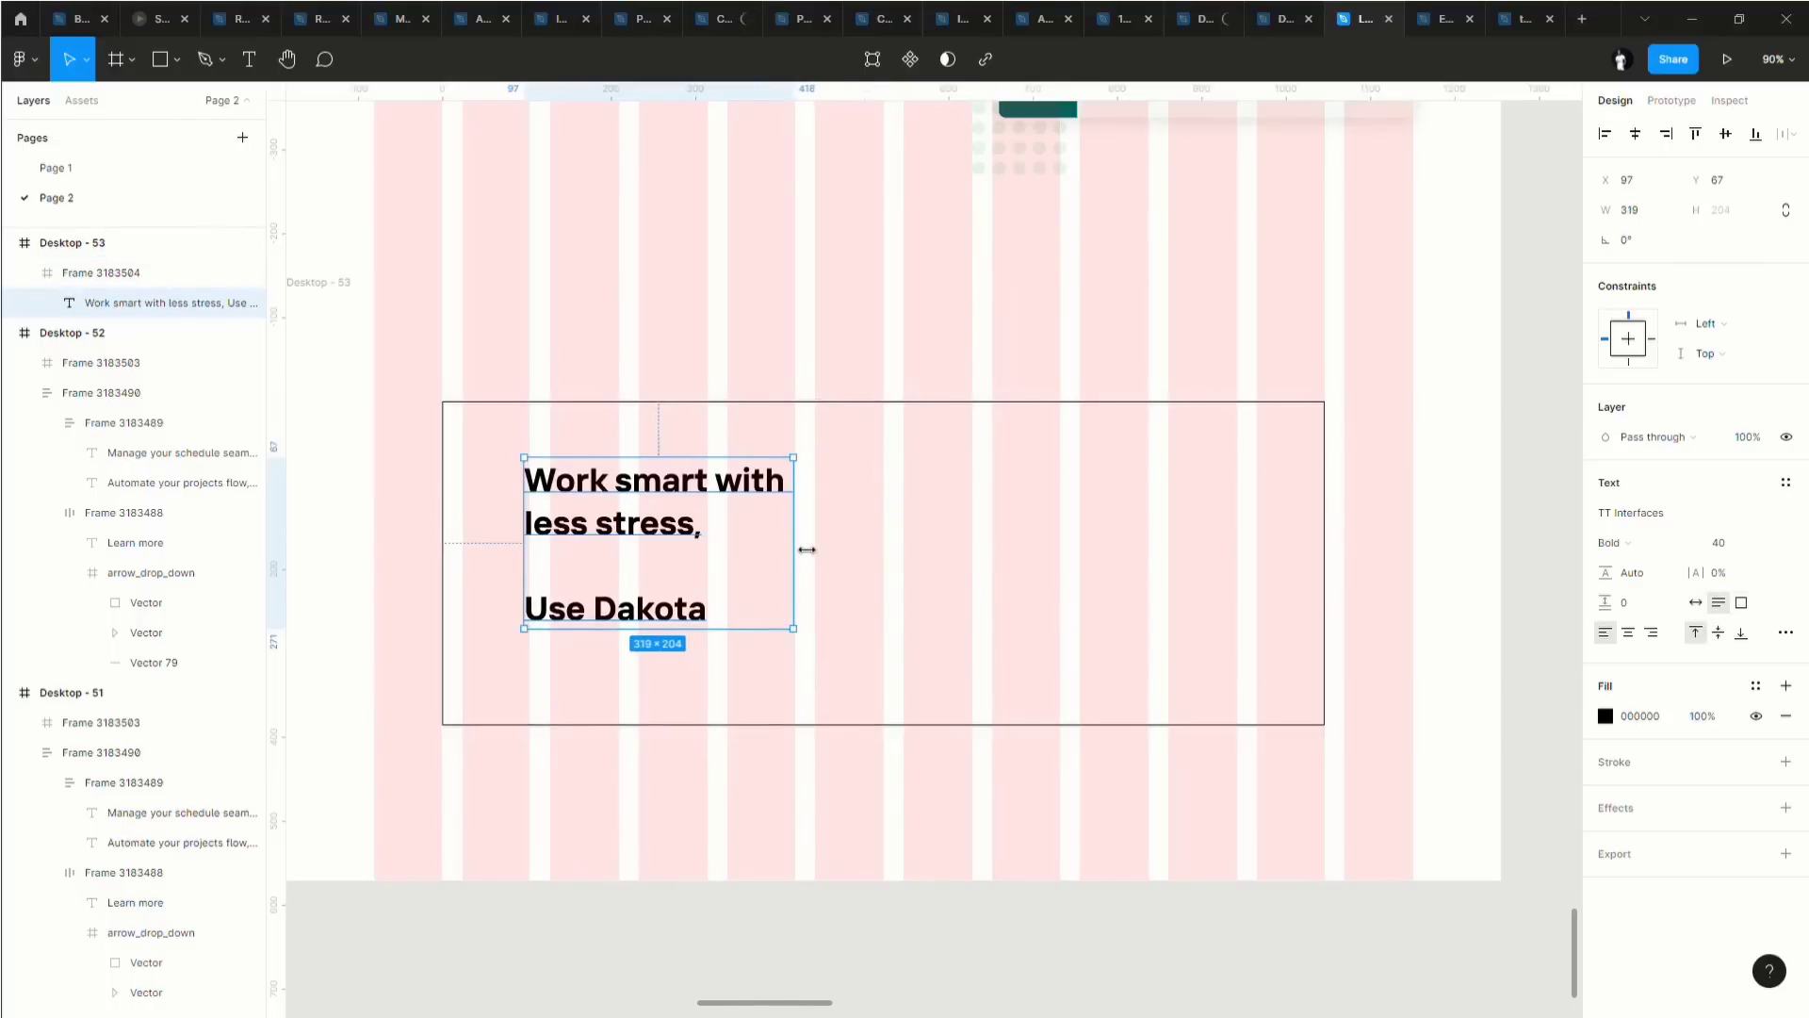
click(1605, 716)
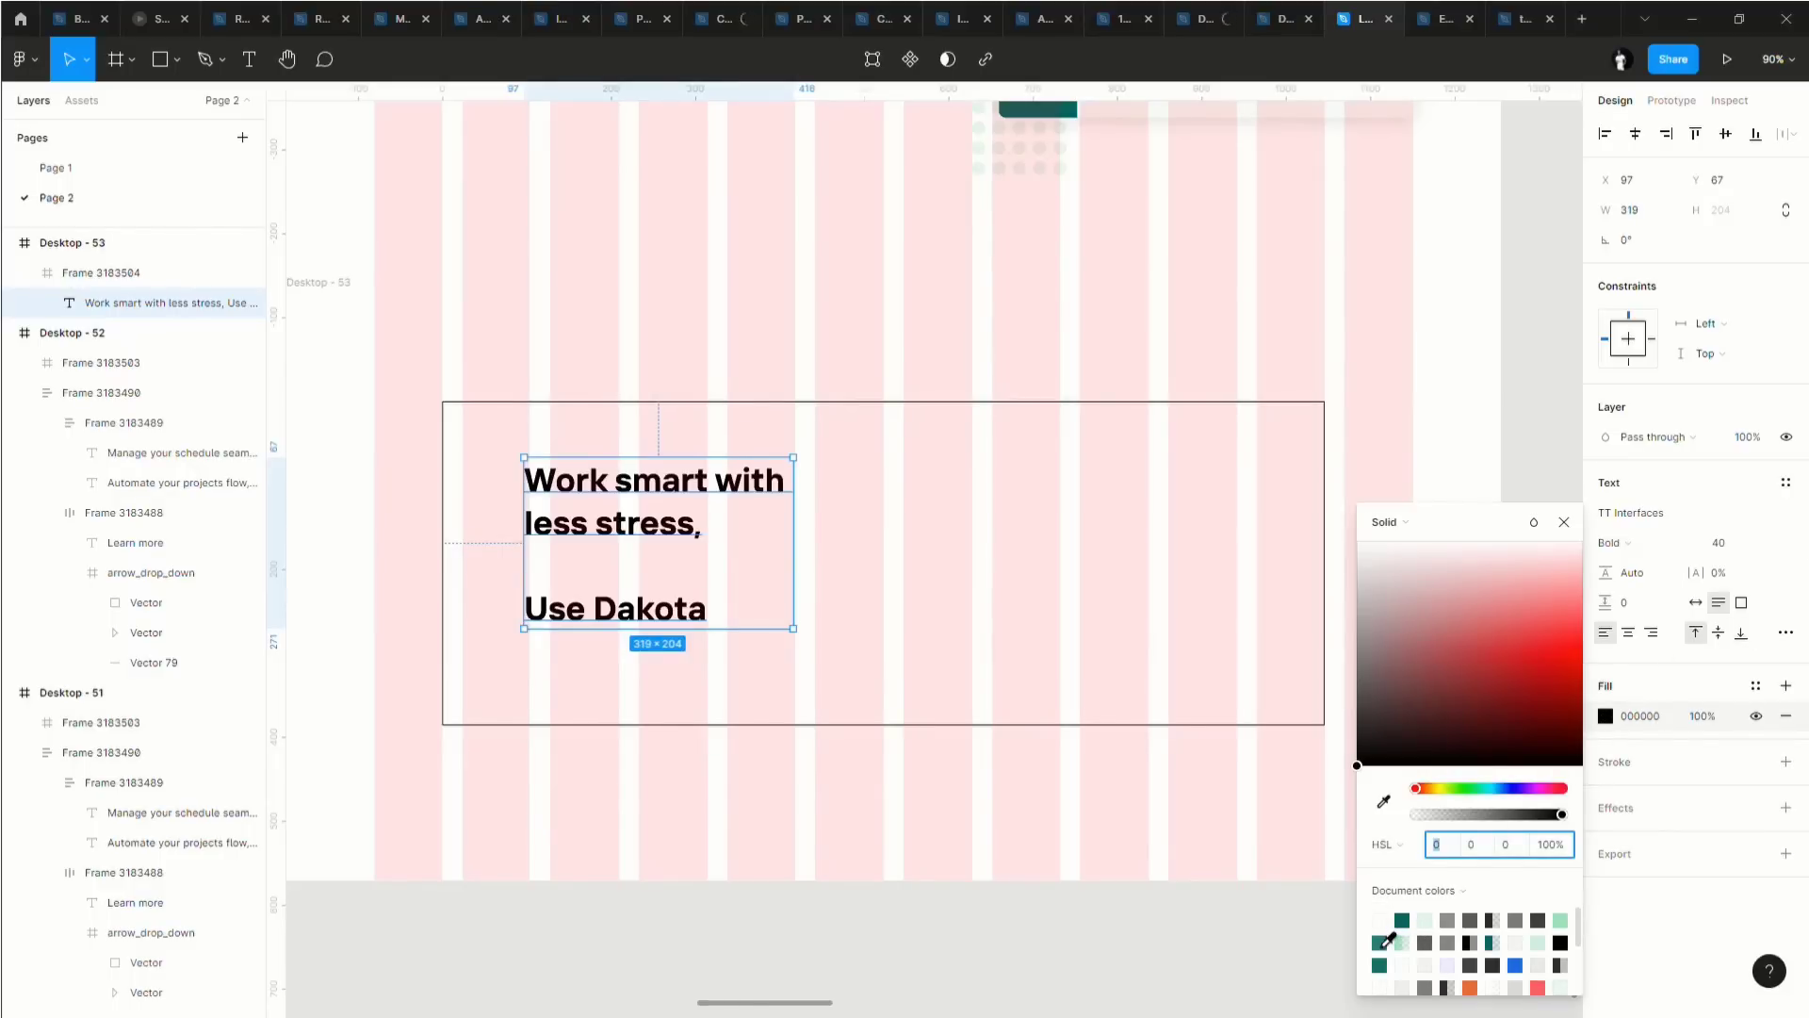
click(1494, 436)
click(706, 511)
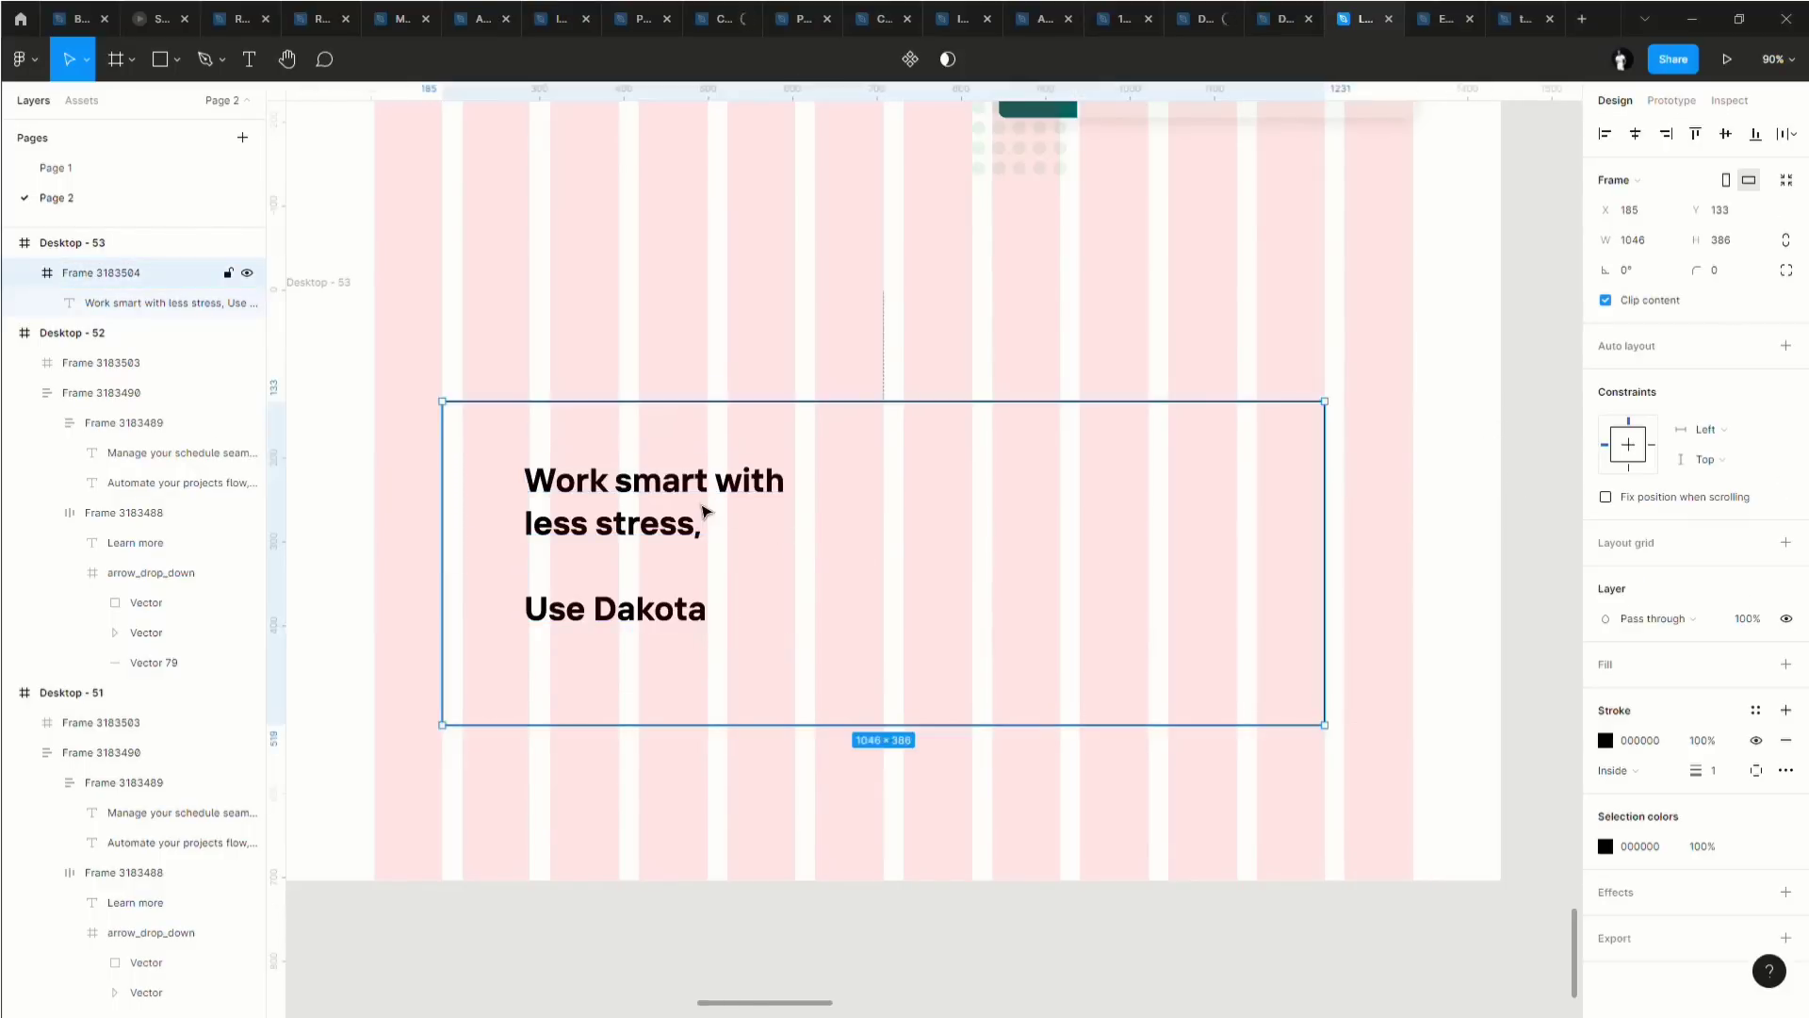
Copy the hero section's "Start free trial" button into Desktop - 53's bordered frame, beside the heading.
scroll(961, 529, up, 2)
scroll(962, 529, down, 10)
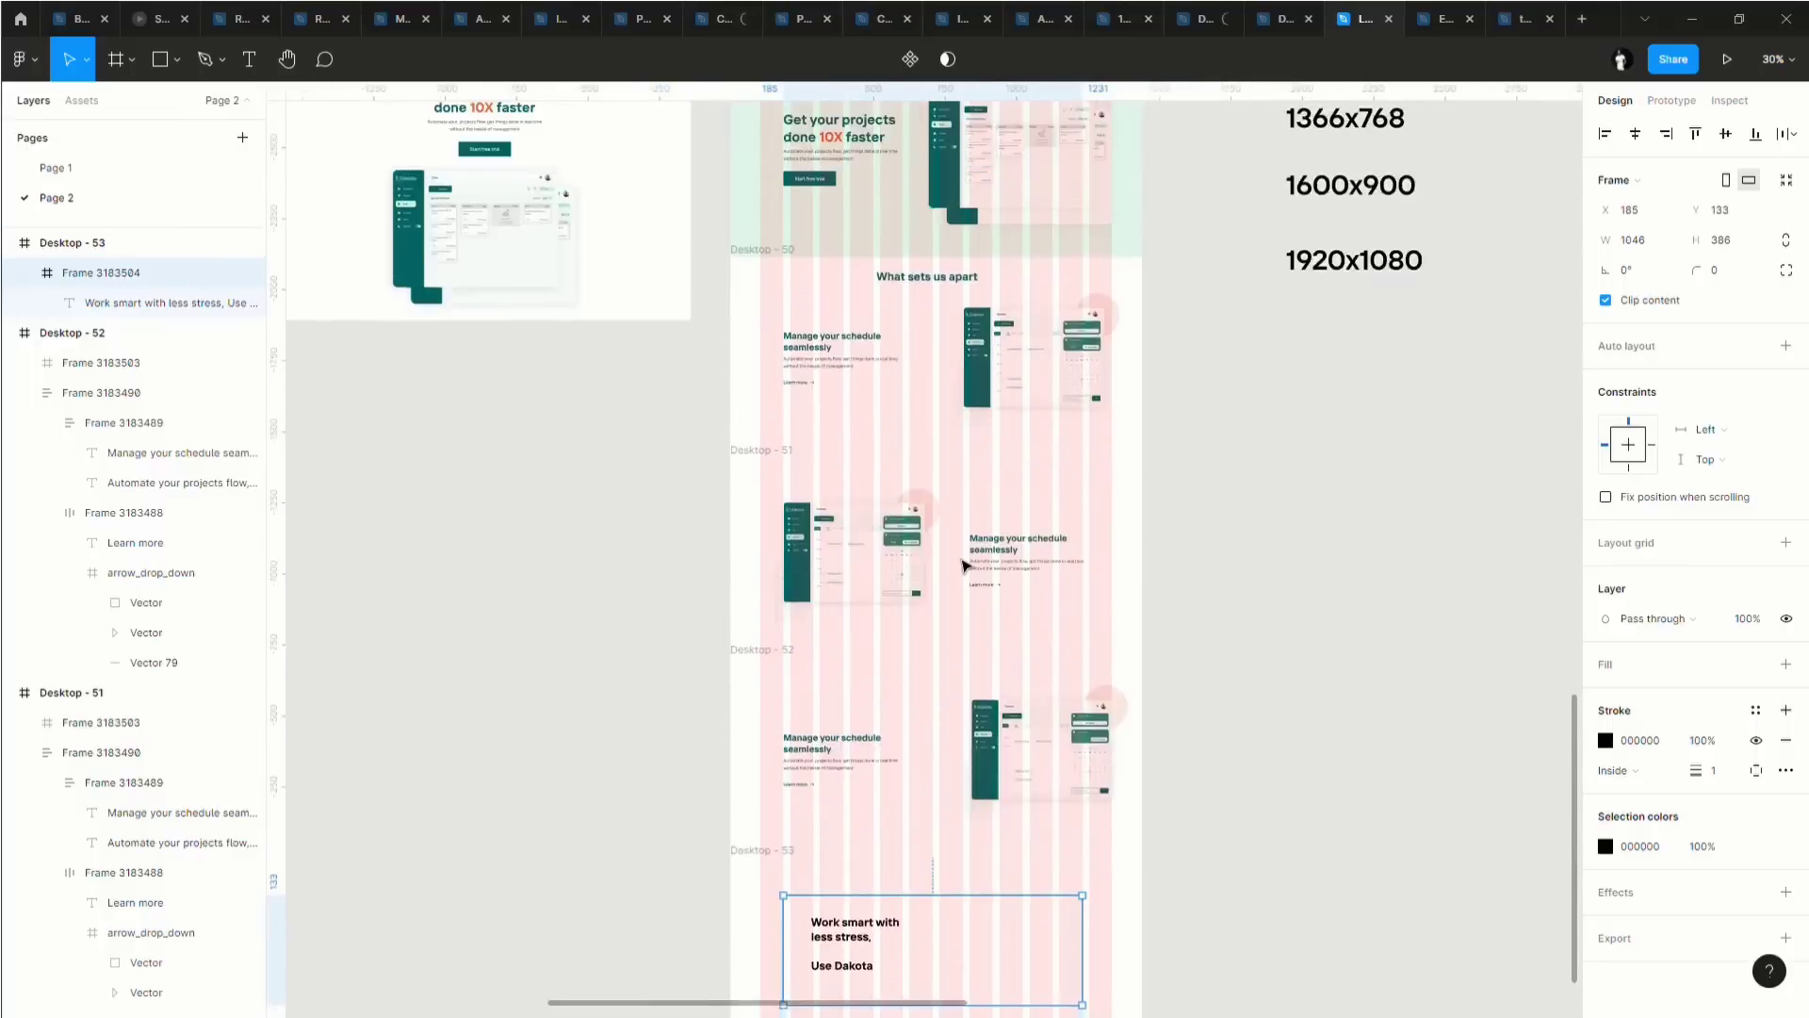
scroll(963, 566, up, 3)
scroll(800, 408, up, 5)
click(820, 342)
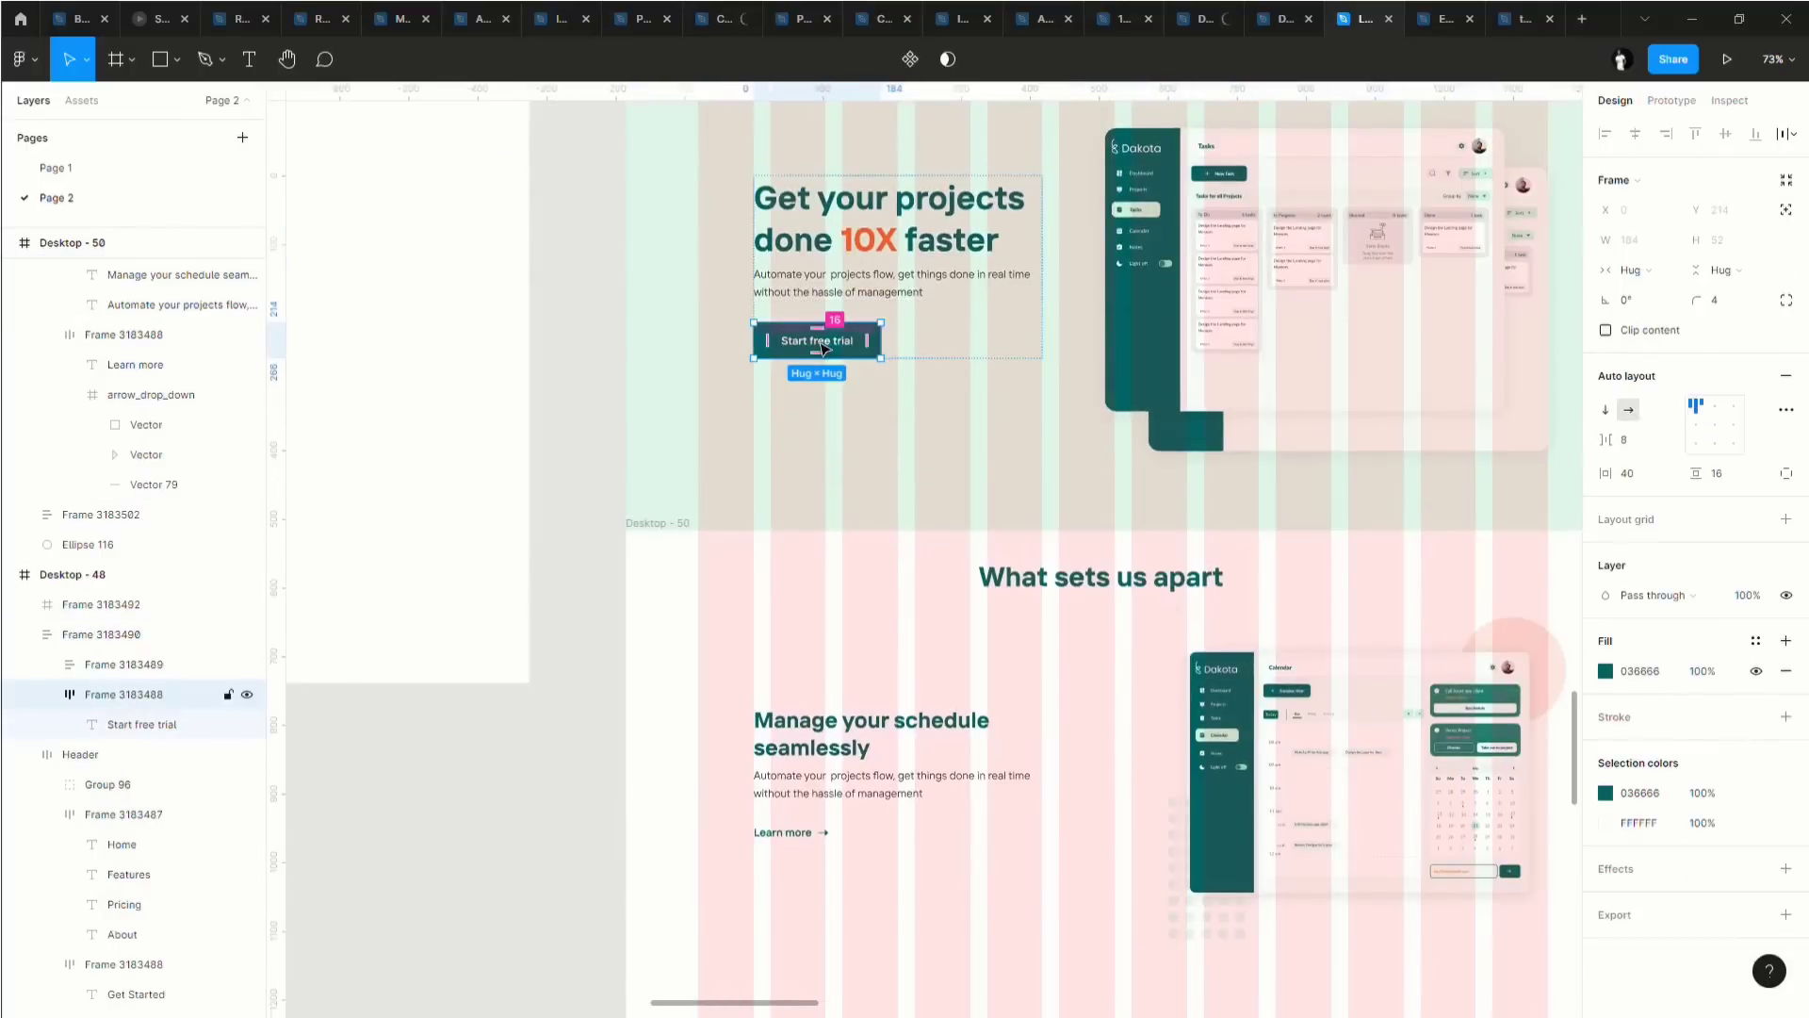
scroll(822, 349, down, 8)
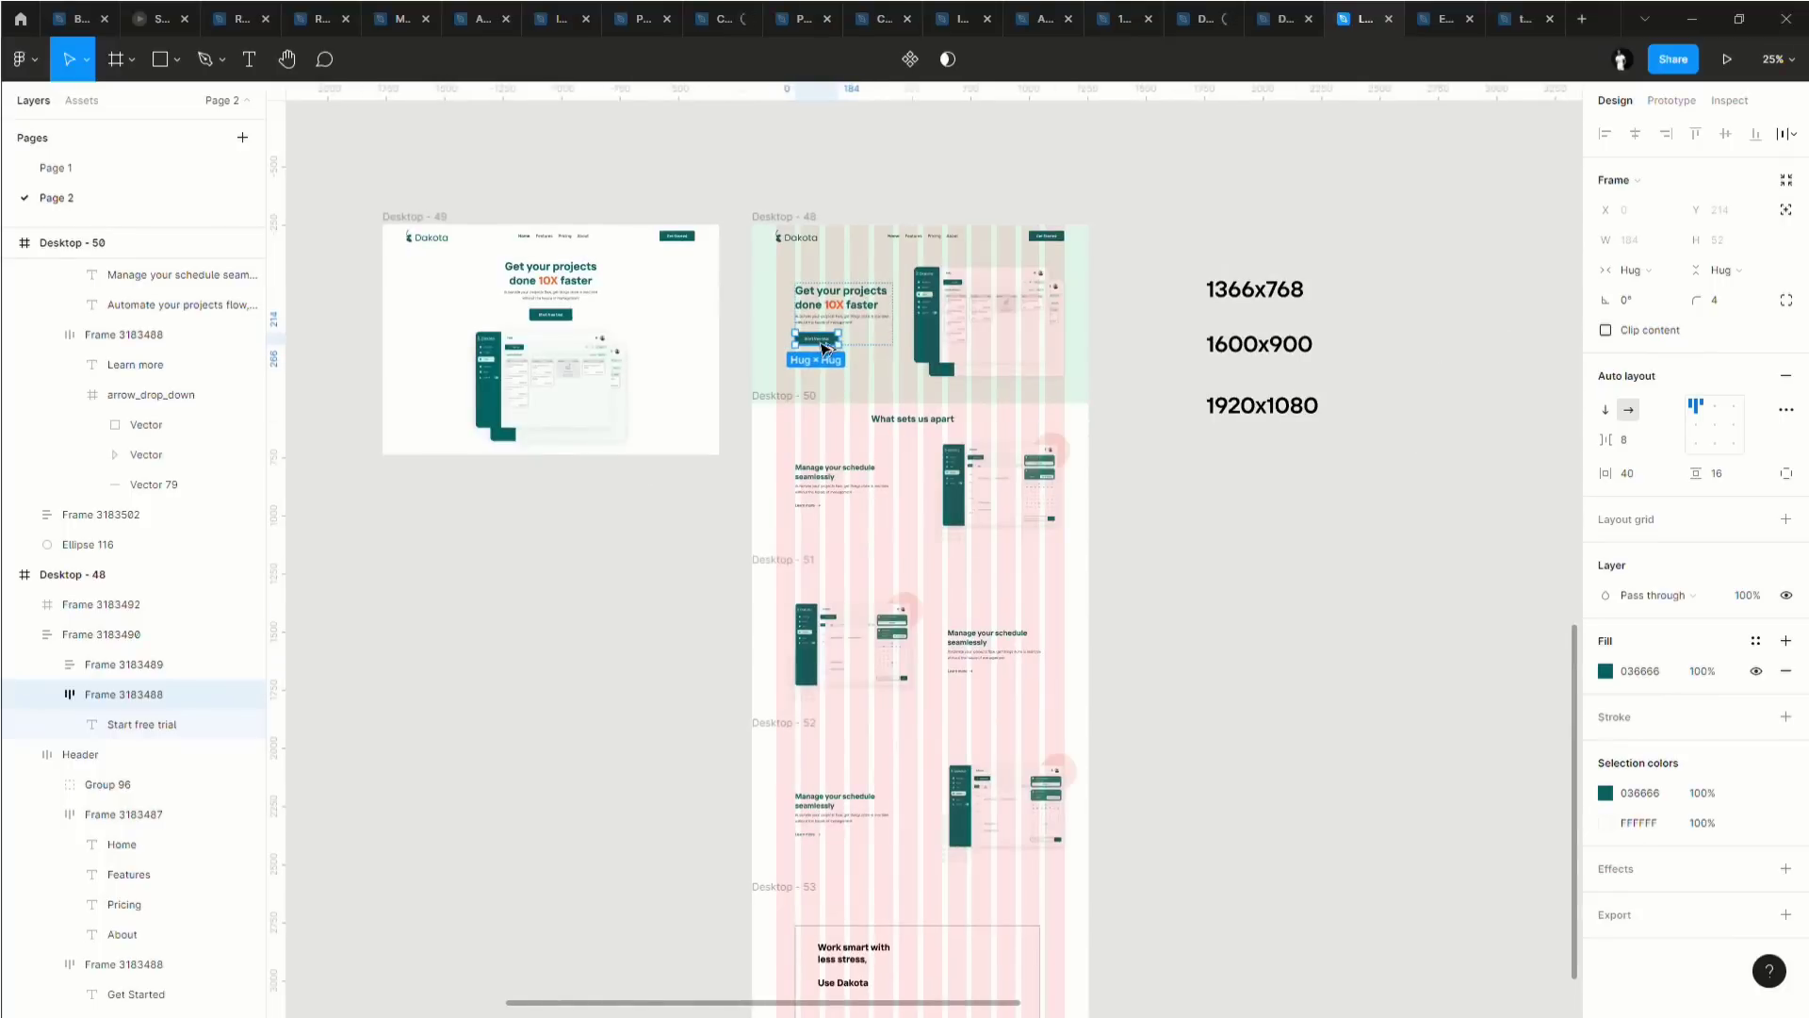
click(980, 969)
scroll(989, 956, down, 3)
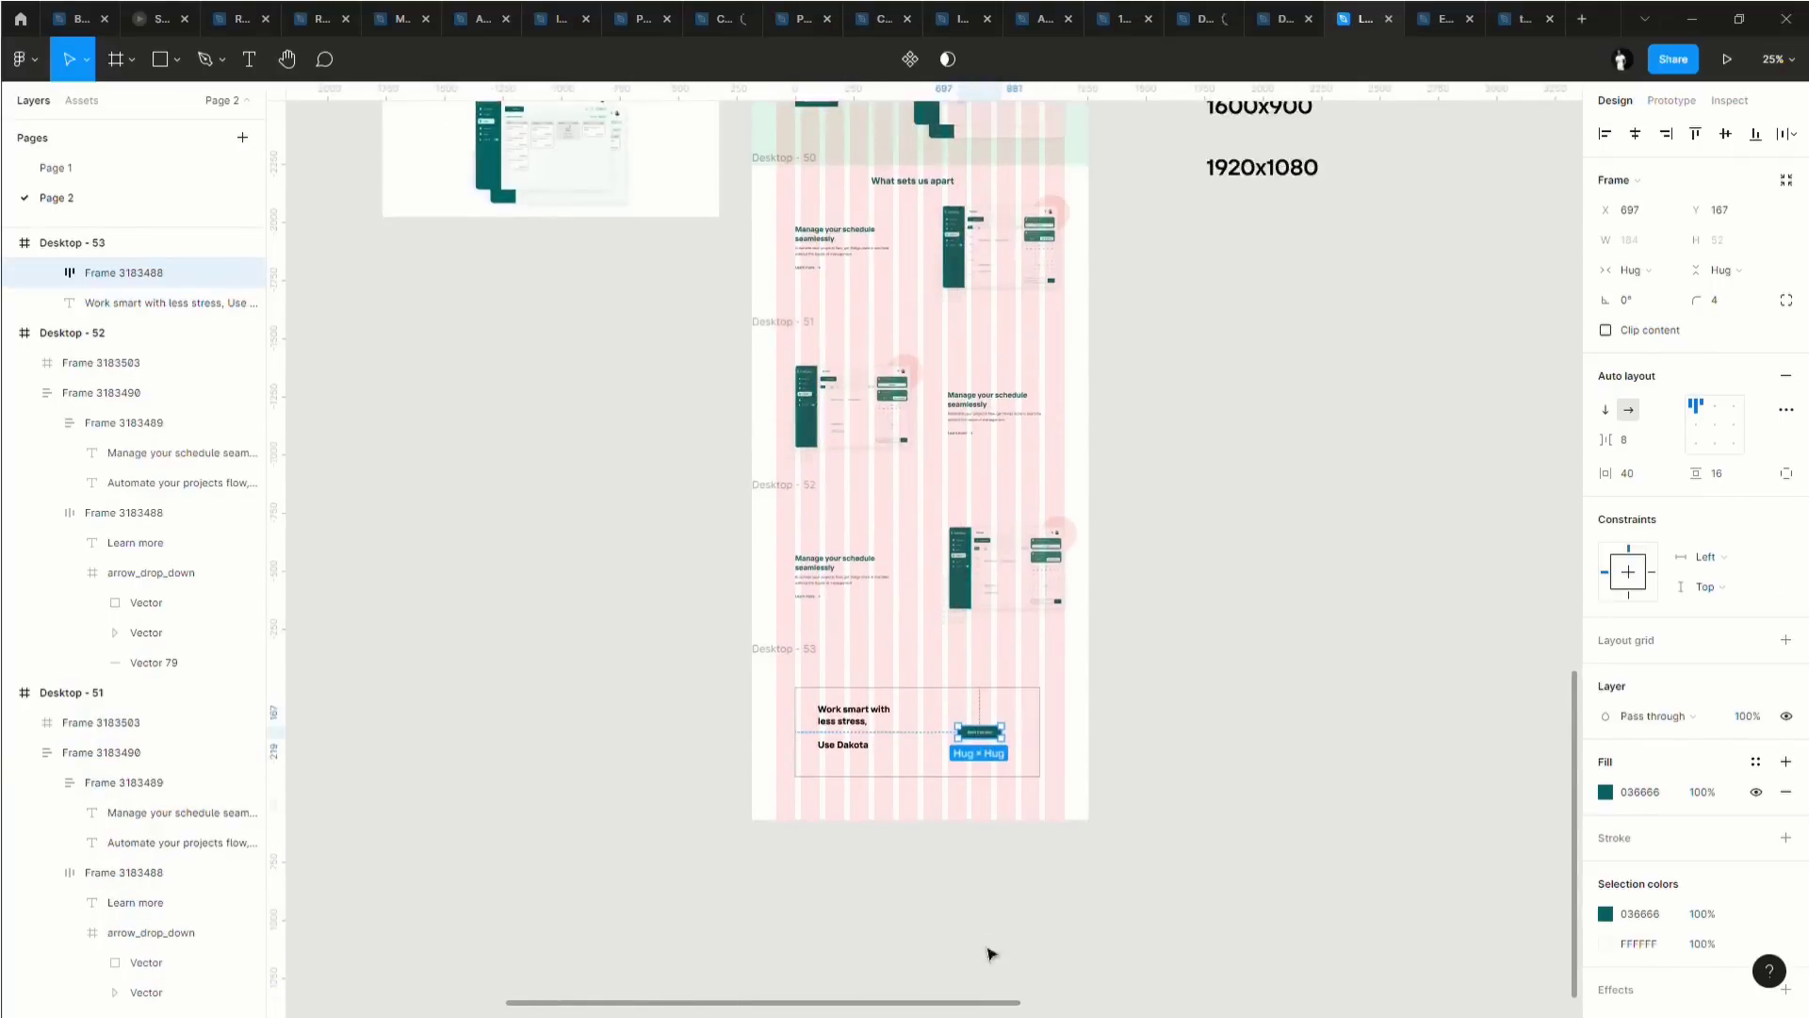
scroll(989, 954, down, 3)
scroll(973, 556, up, 8)
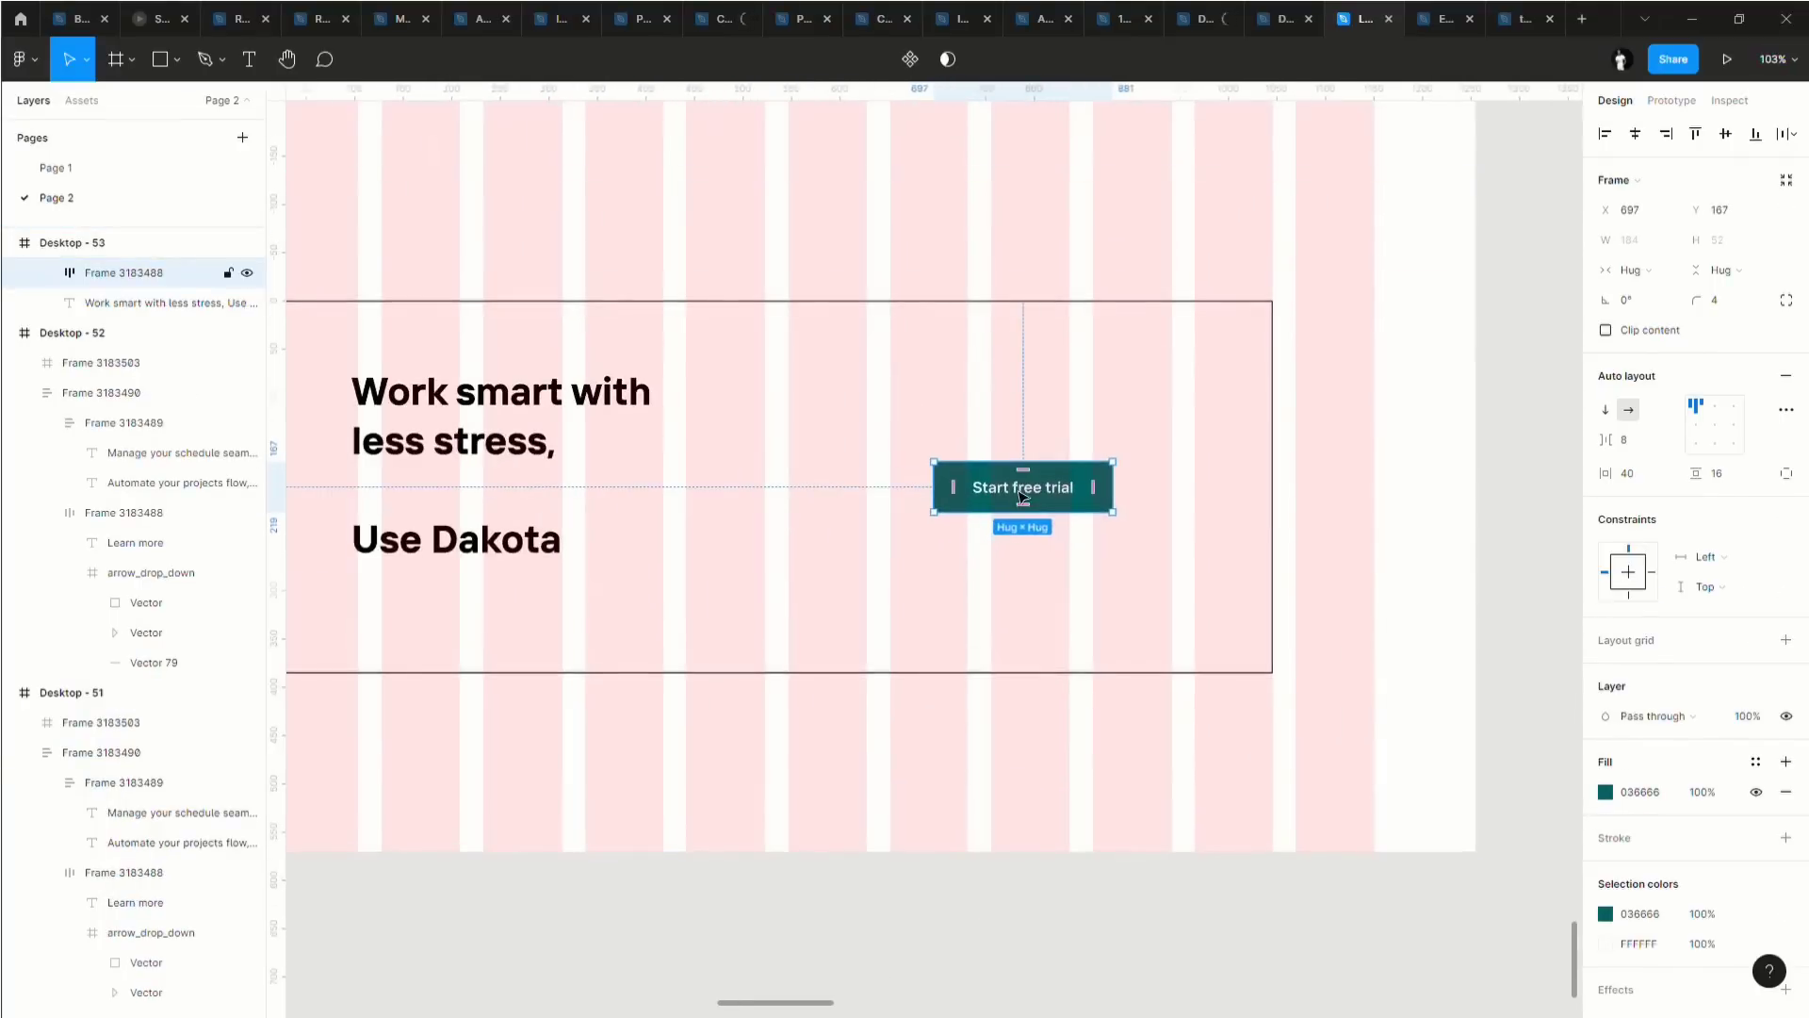
Move the copied button to about X 674, Y 159 and change its label to "Get started now".
drag(1027, 467, 1096, 484)
scroll(980, 481, left, 2)
double_click(1097, 484)
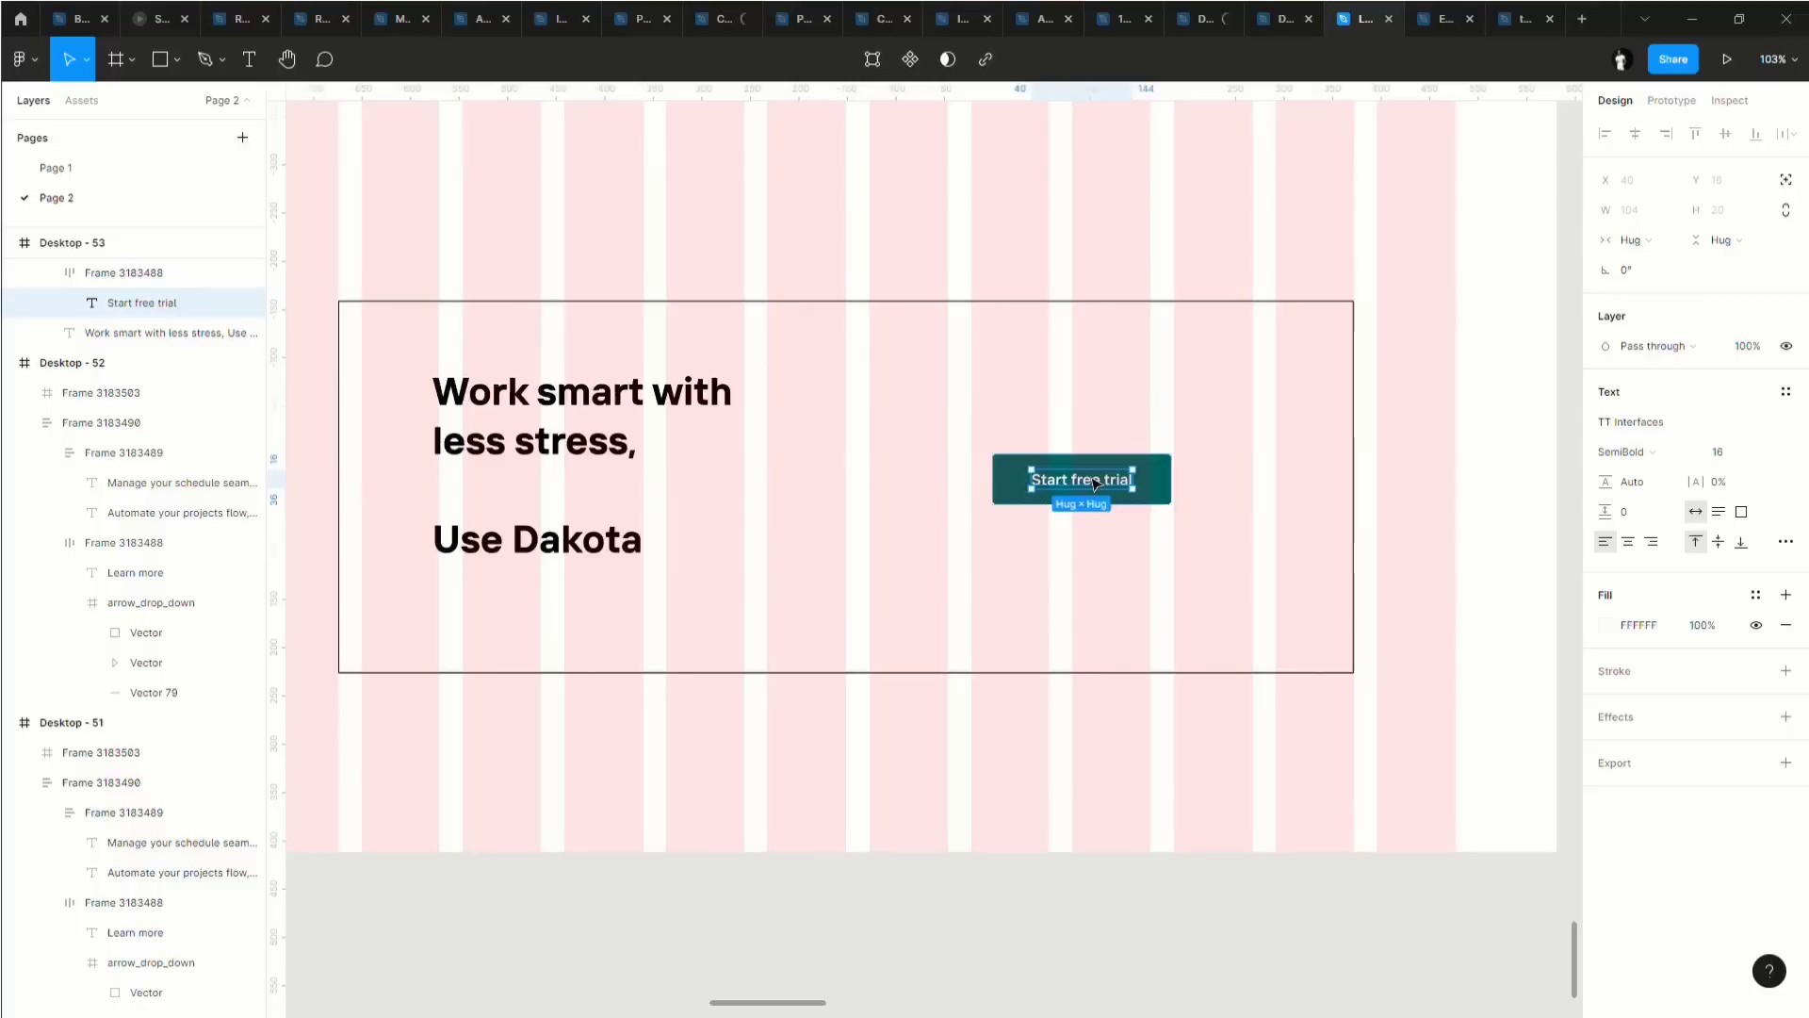
text(Get st)
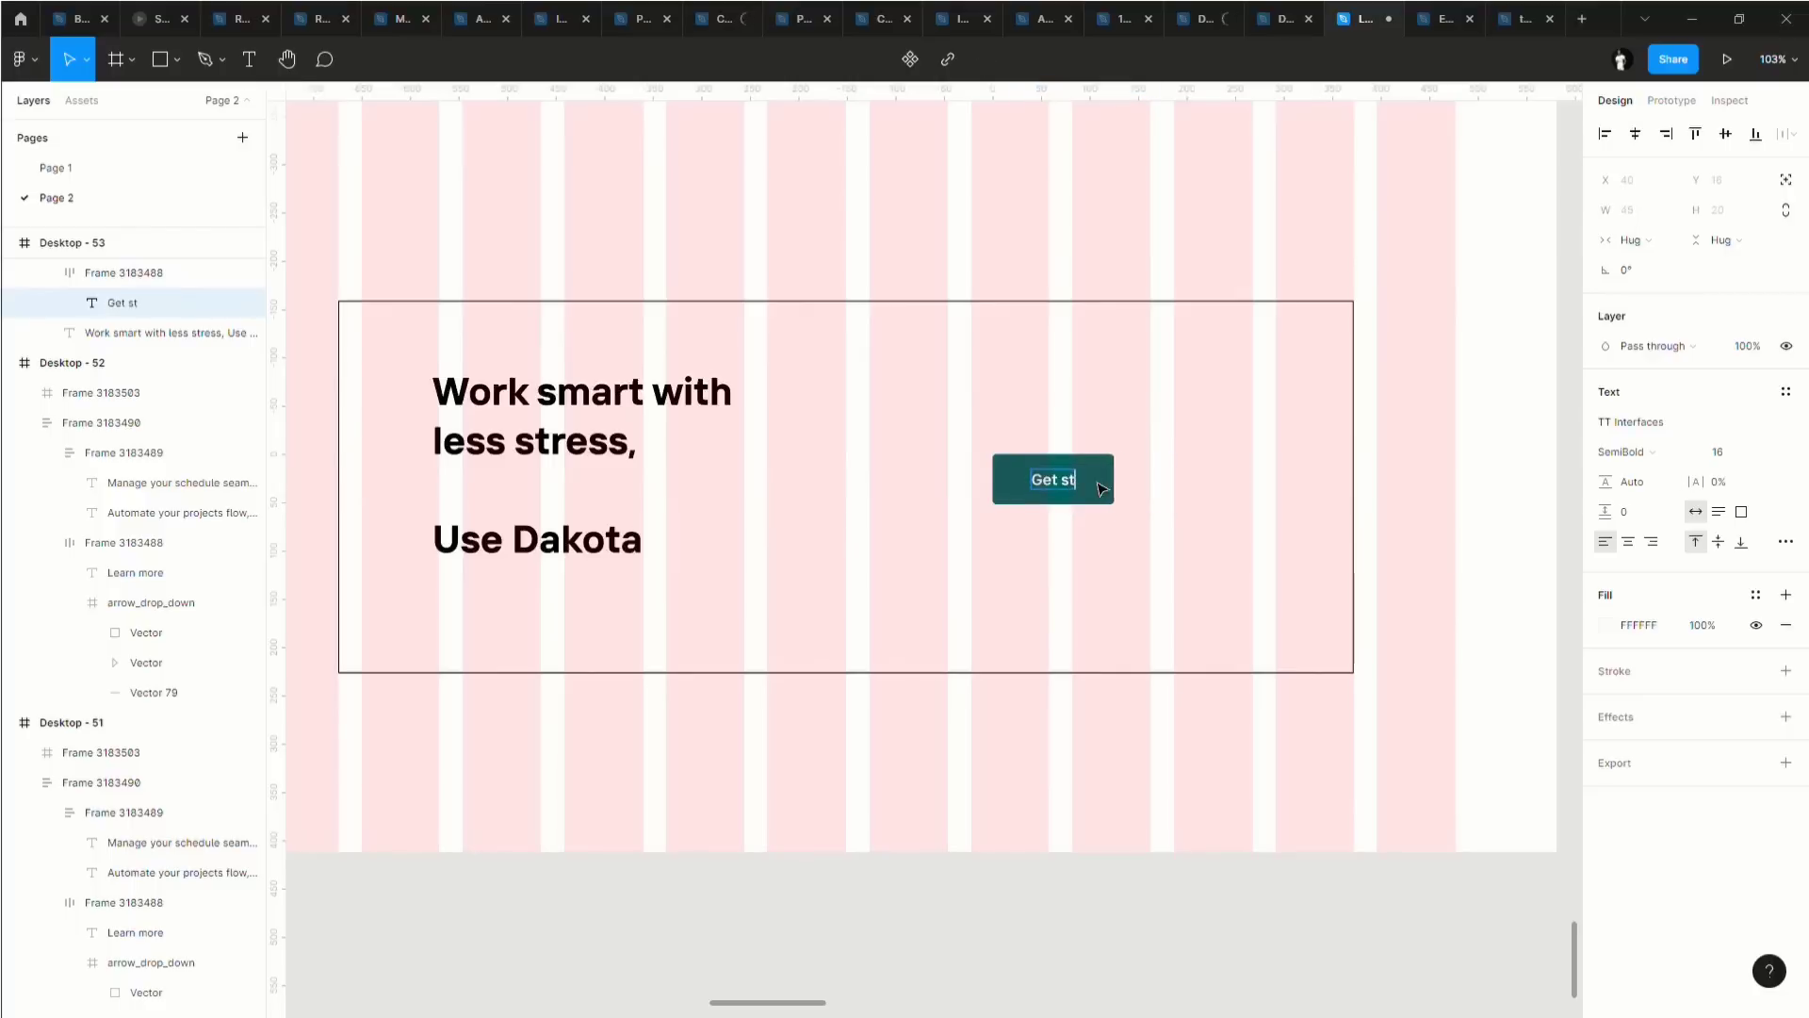
text(arted)
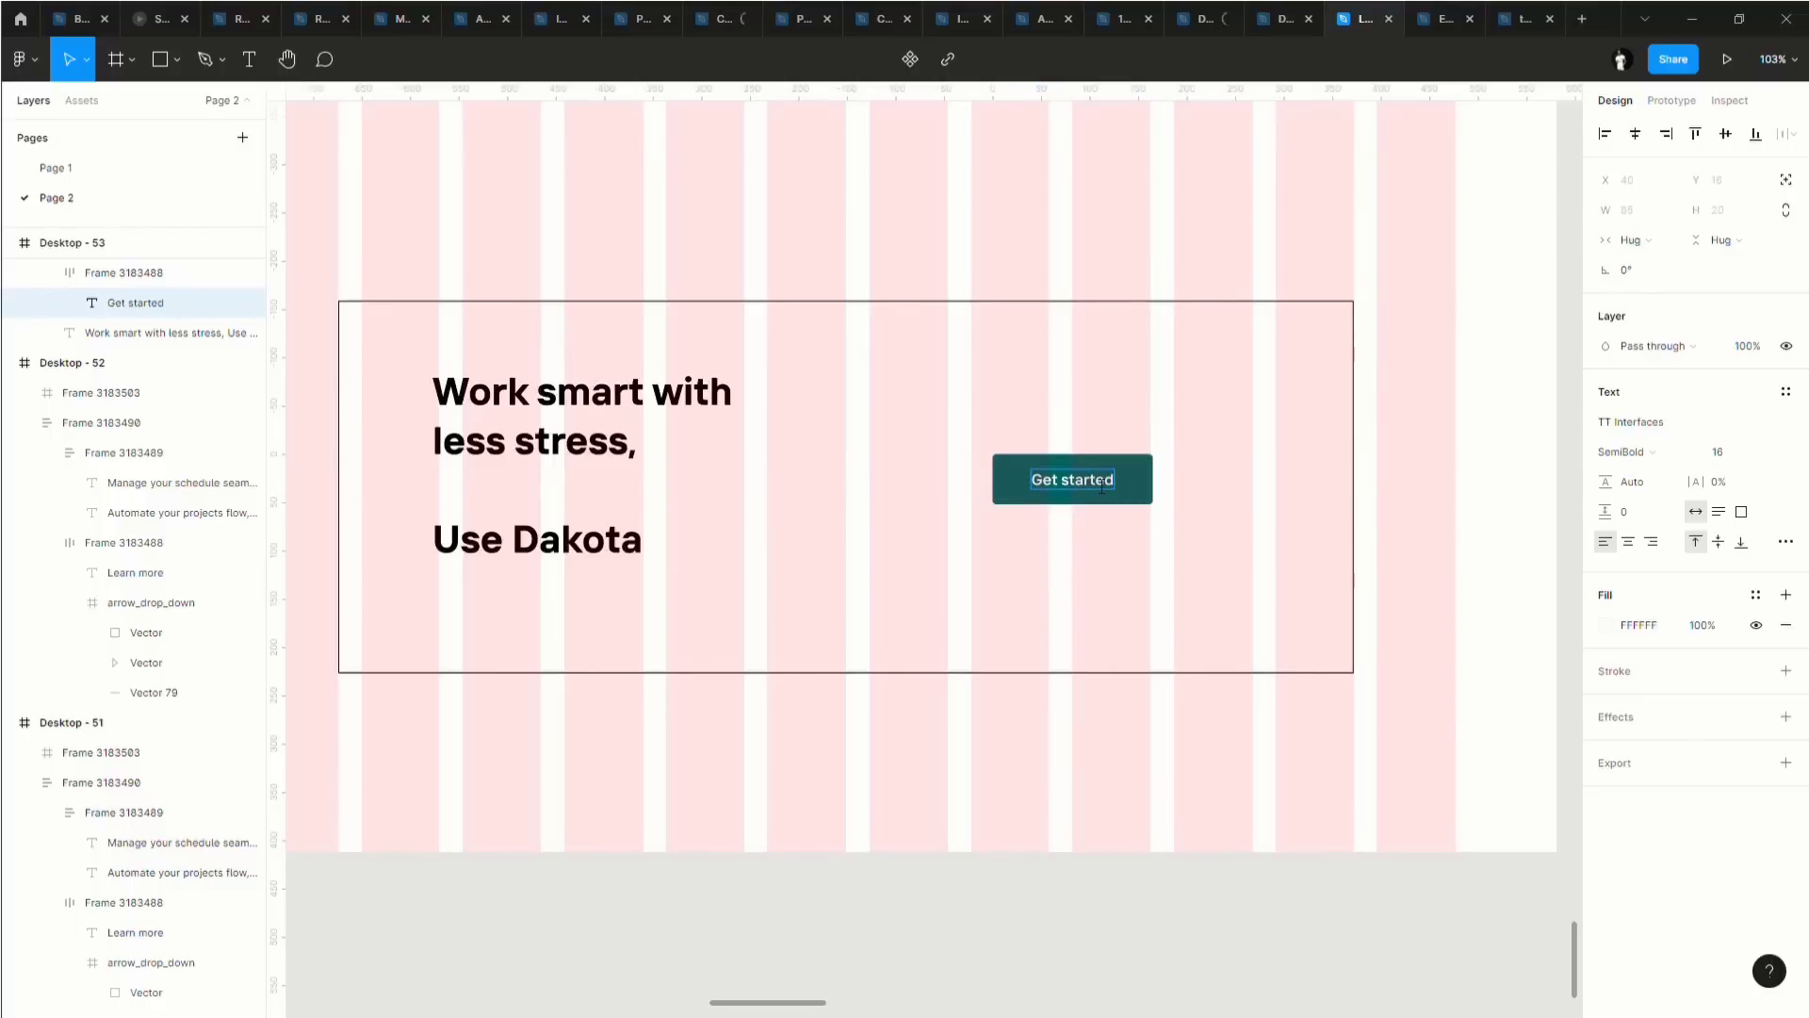
text( now)
key(Escape)
click(1037, 591)
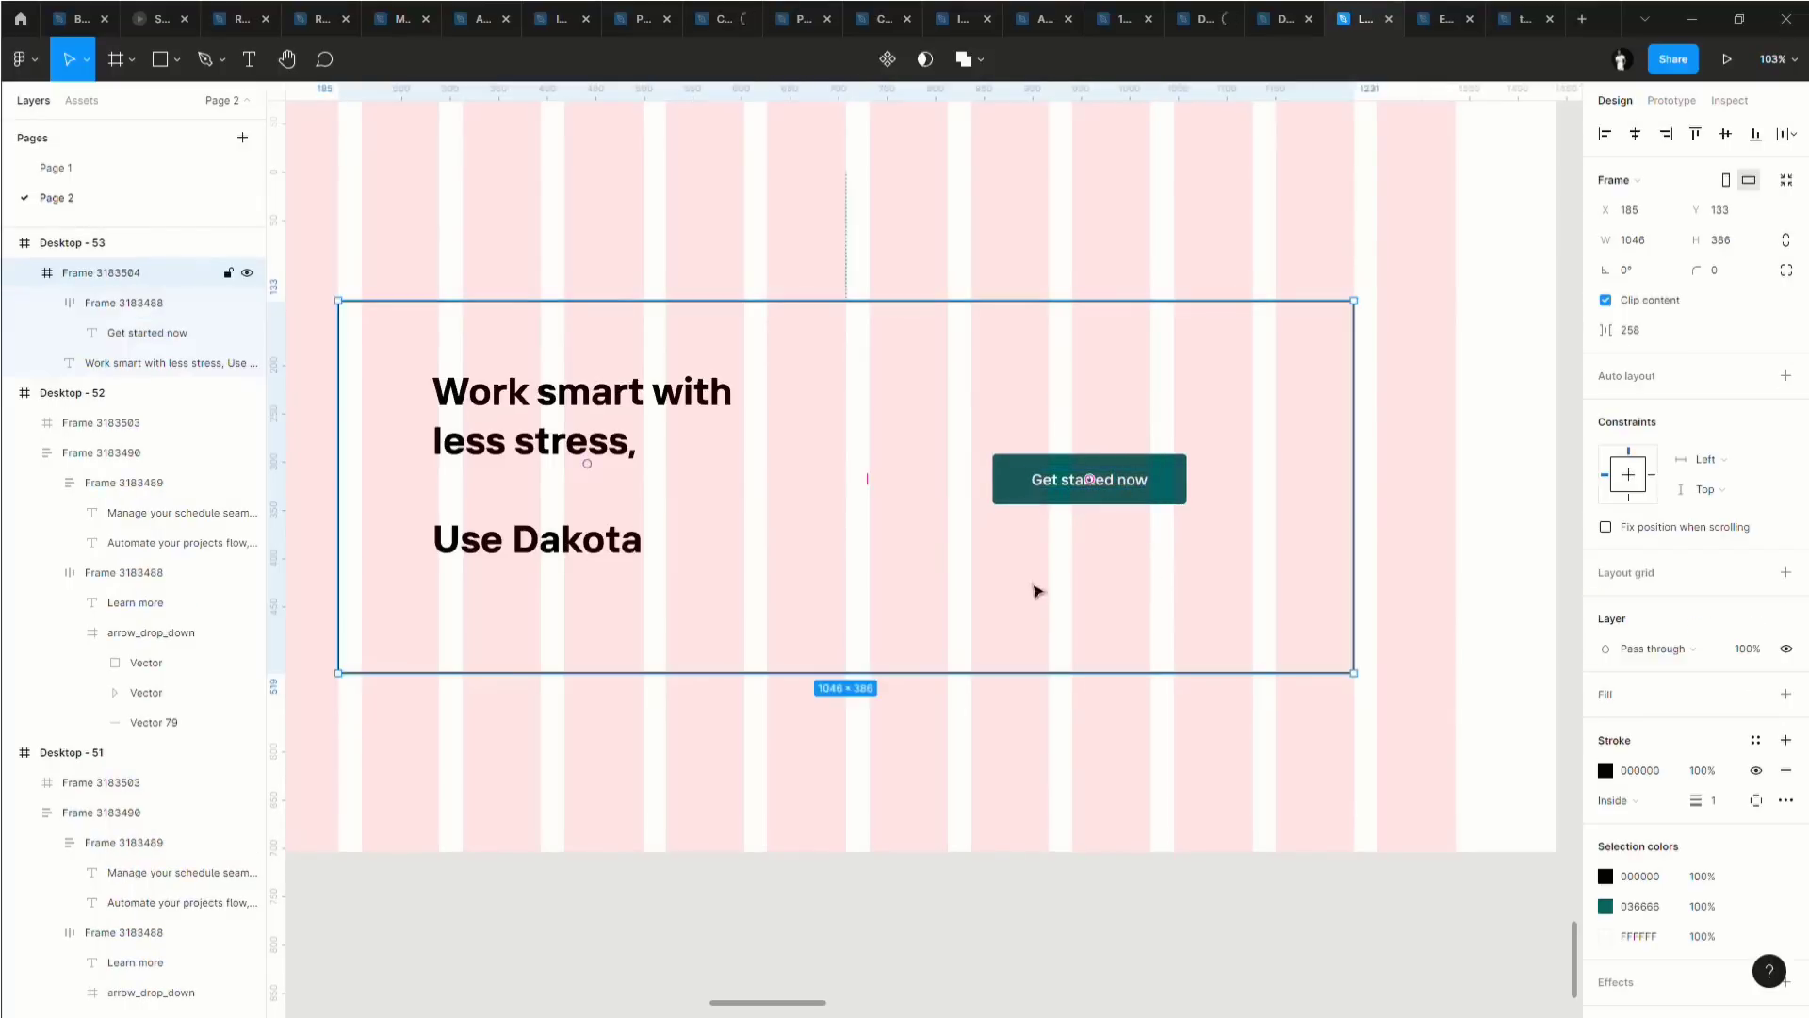
Set the "Work smart with less stress, Use Dakota" heading's fill to the dark green 036666.
click(585, 419)
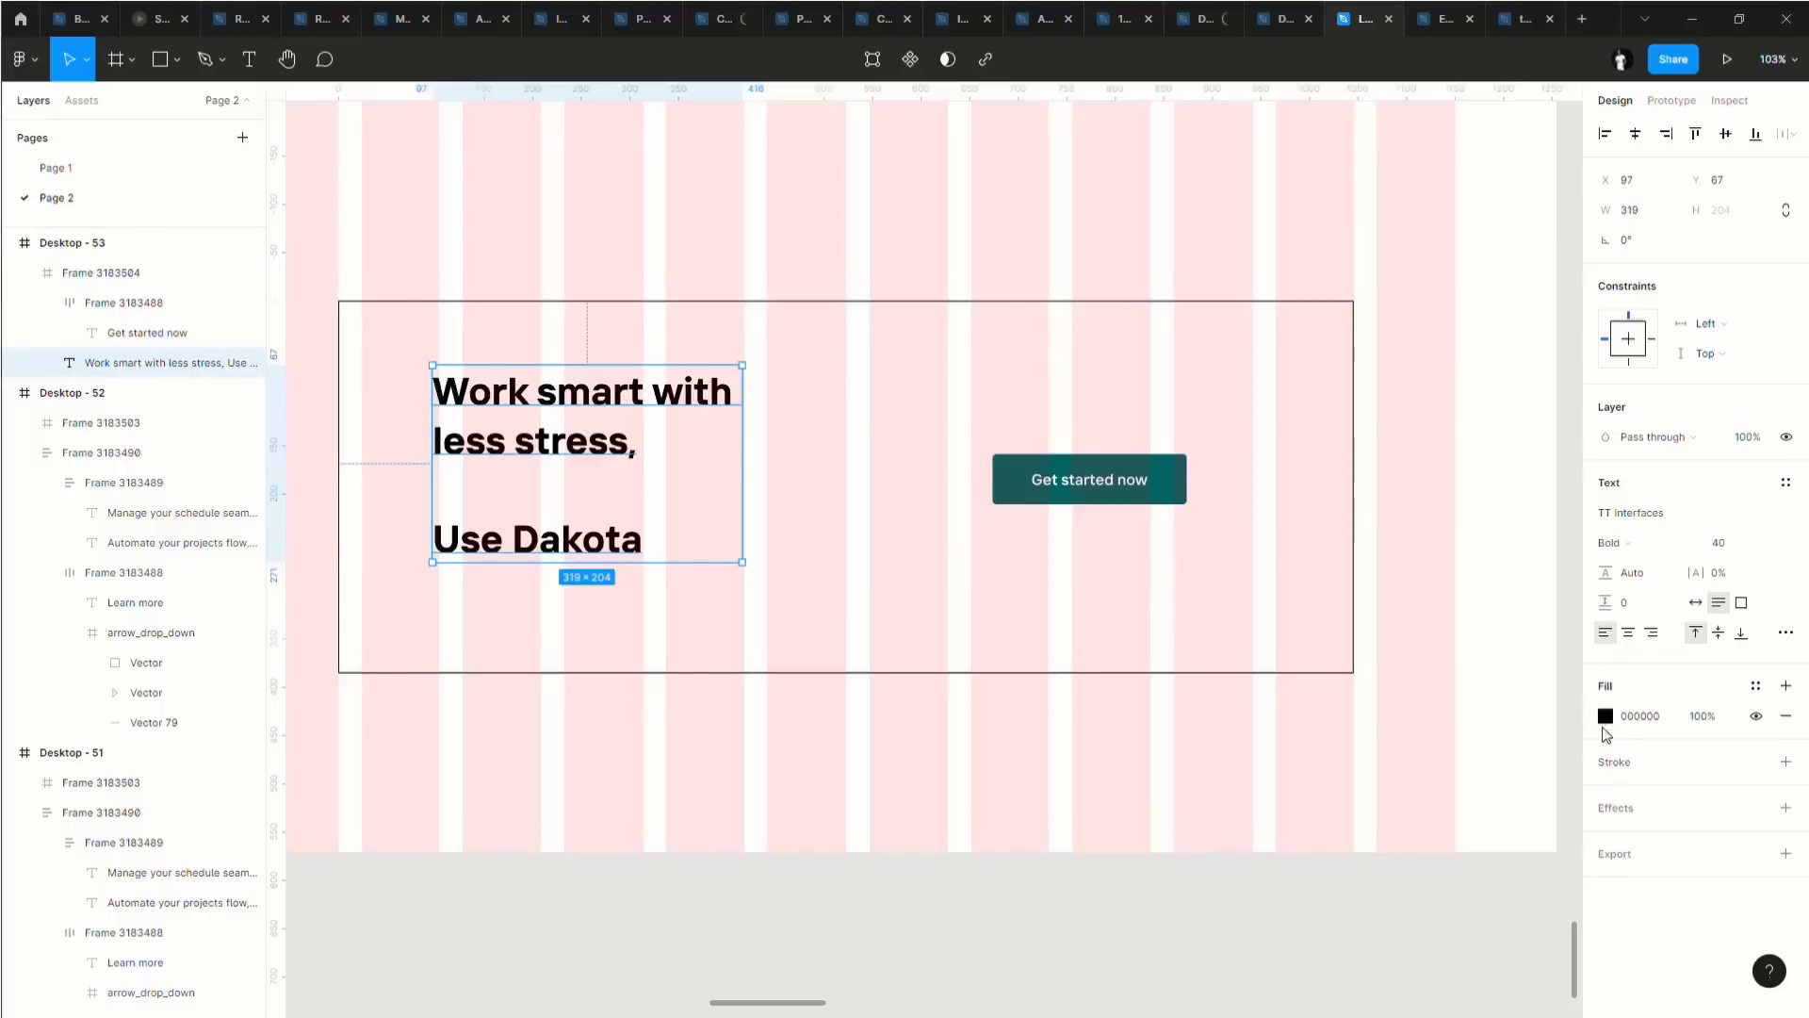
click(1606, 716)
click(1405, 921)
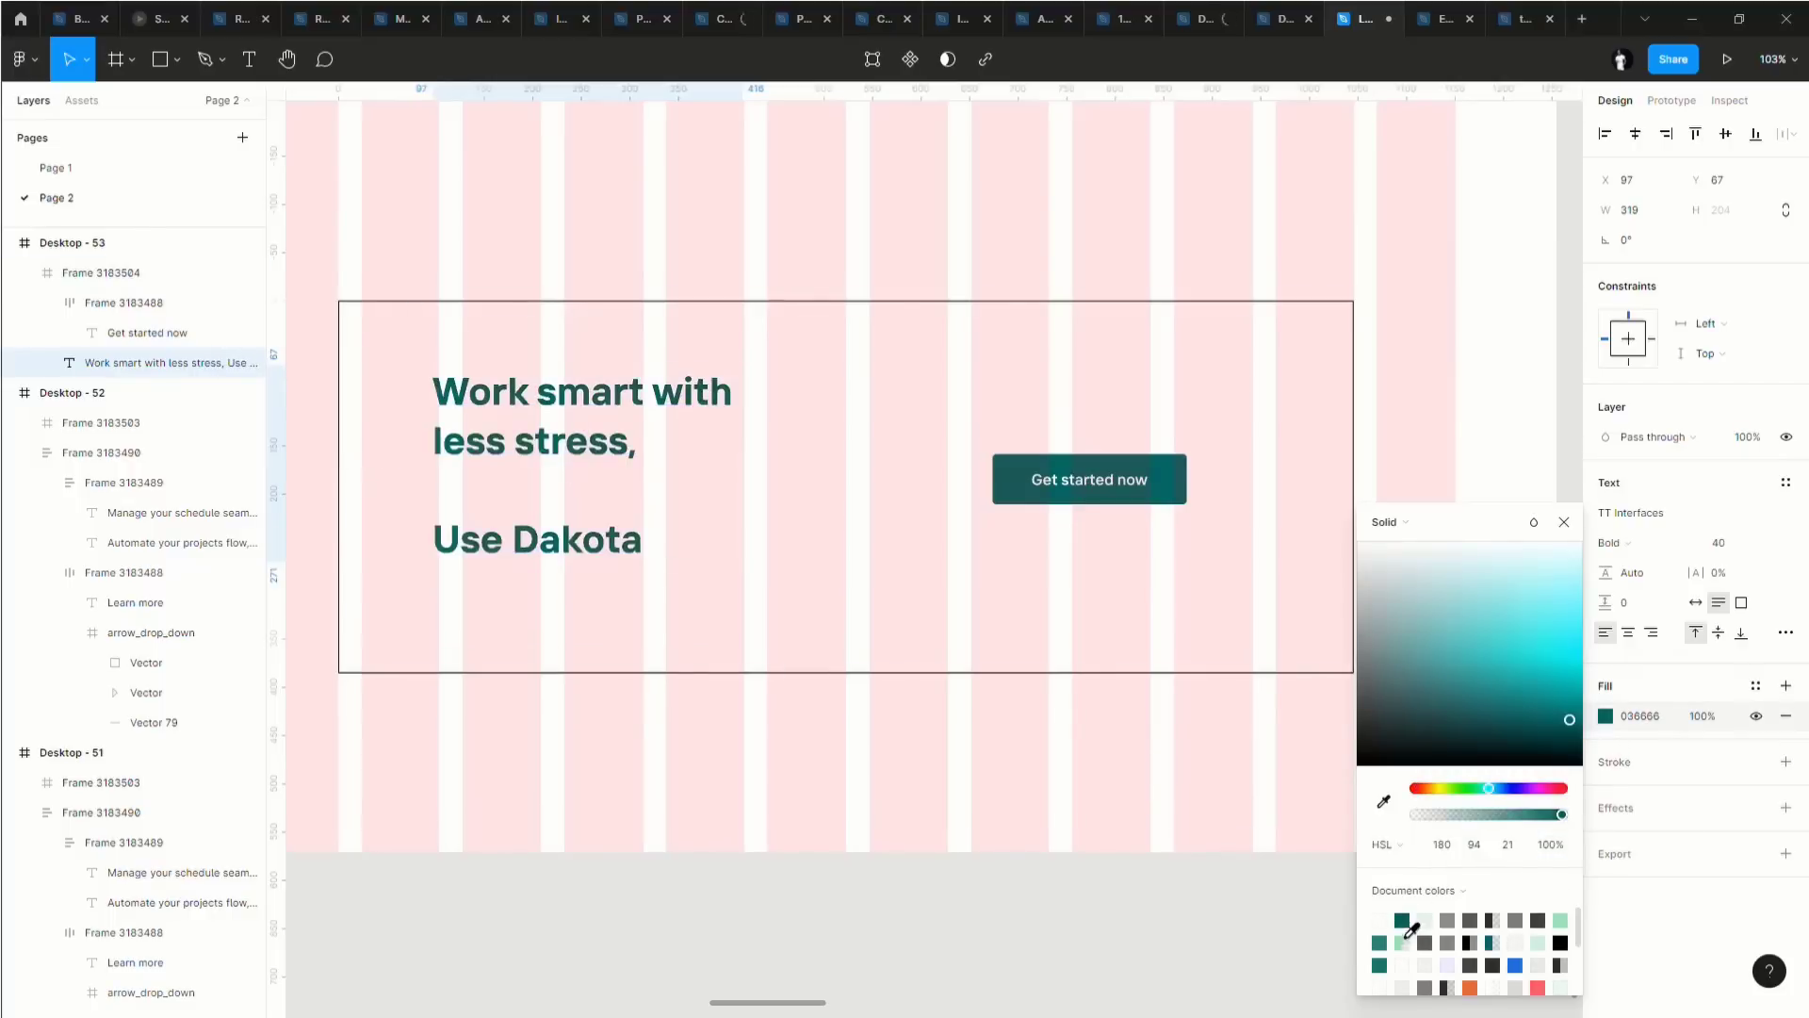
click(770, 626)
click(584, 442)
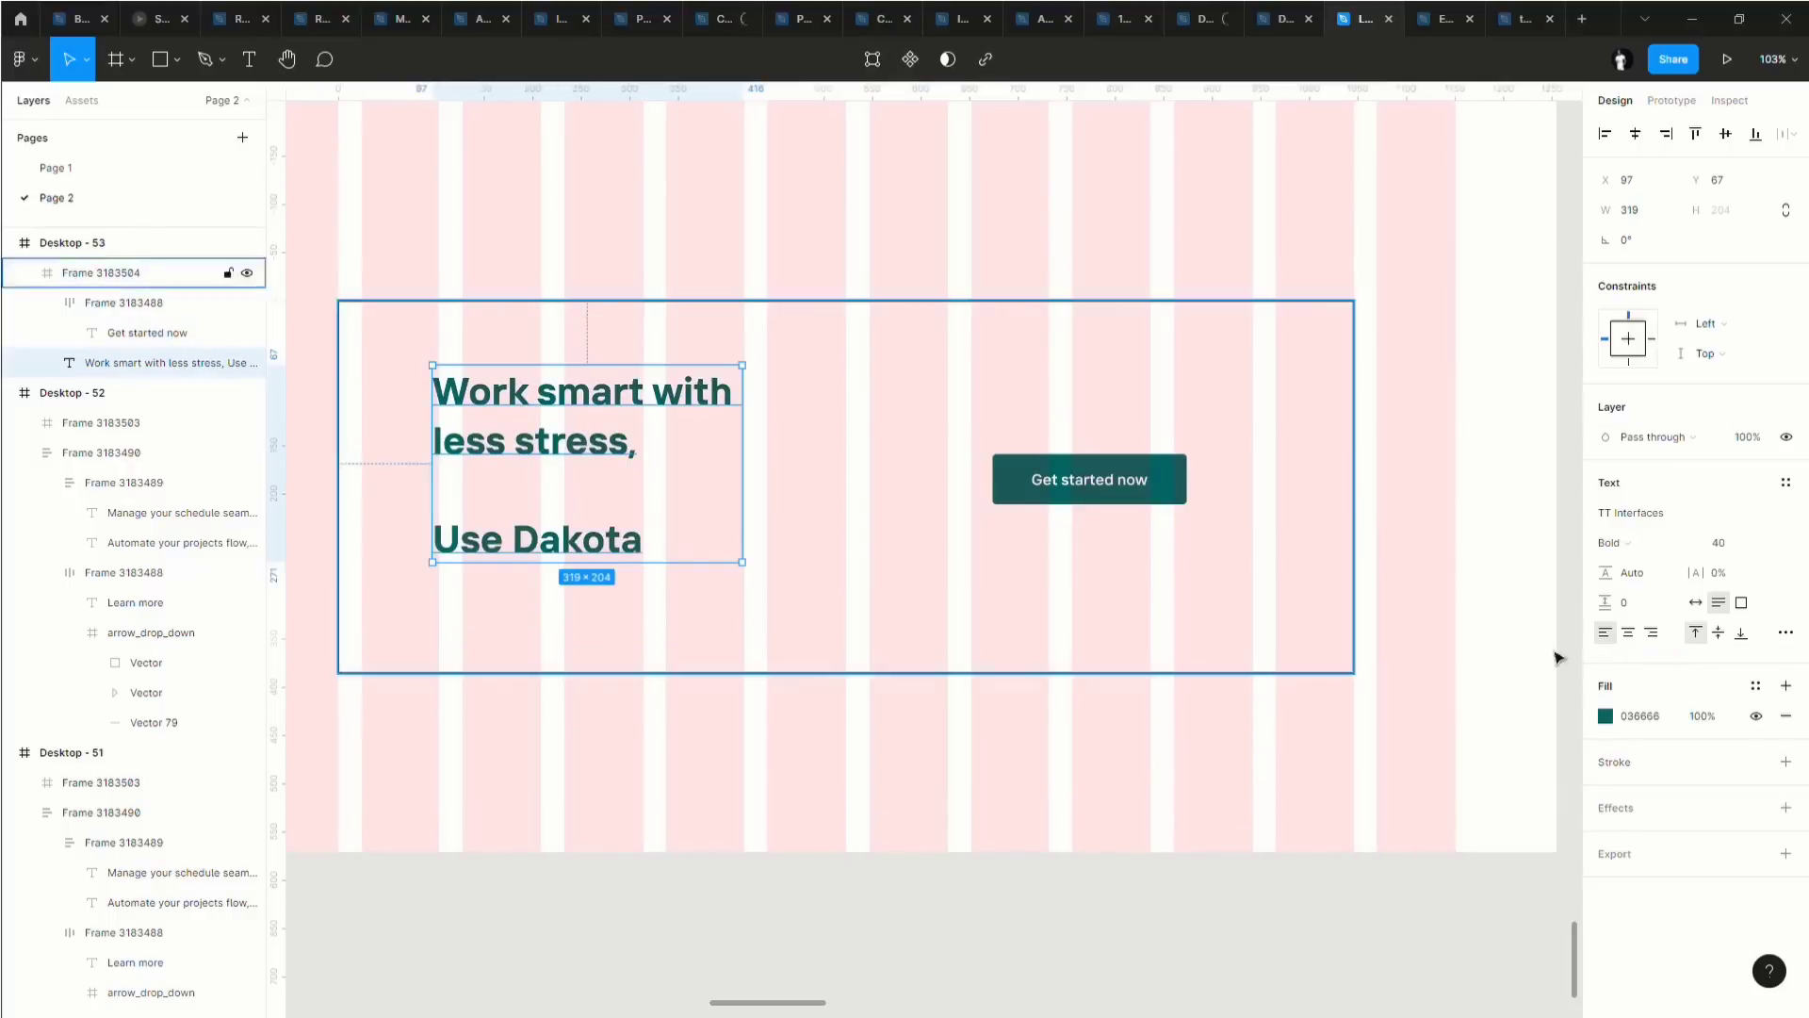
Add a solid fill to the bordered frame around the heading and button, and remove its black stroke.
click(189, 302)
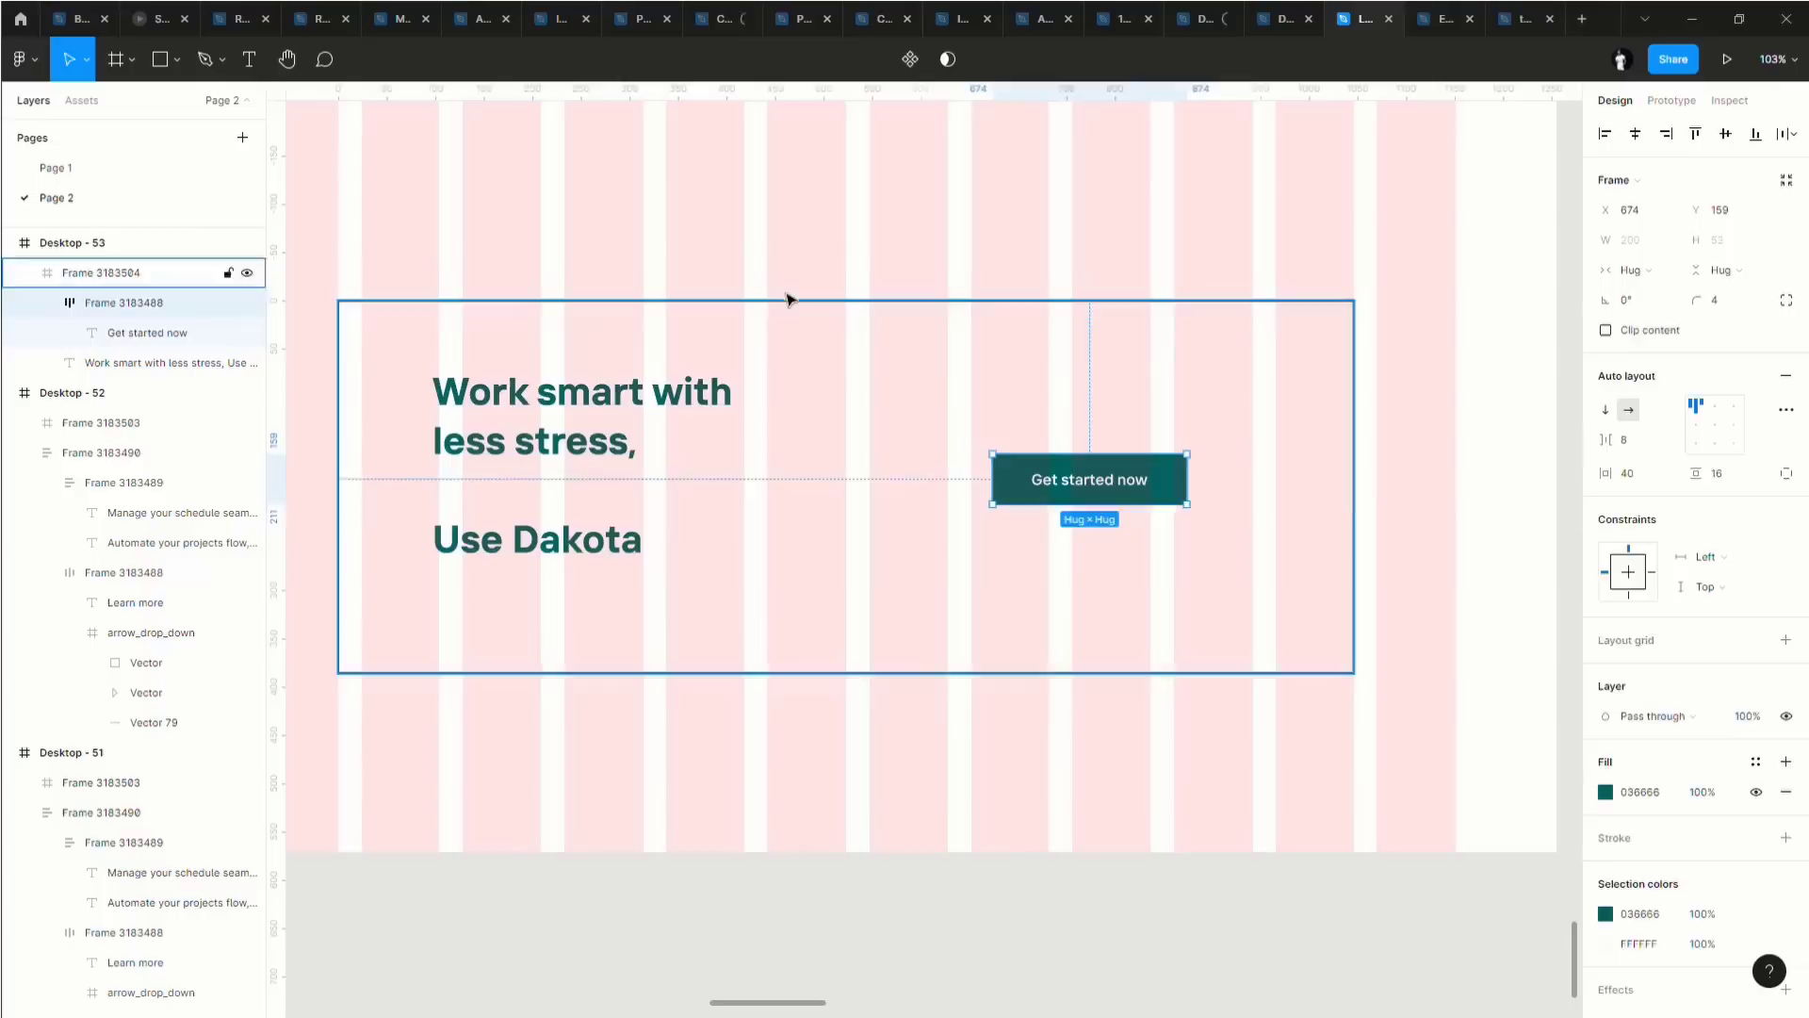
click(787, 295)
click(787, 302)
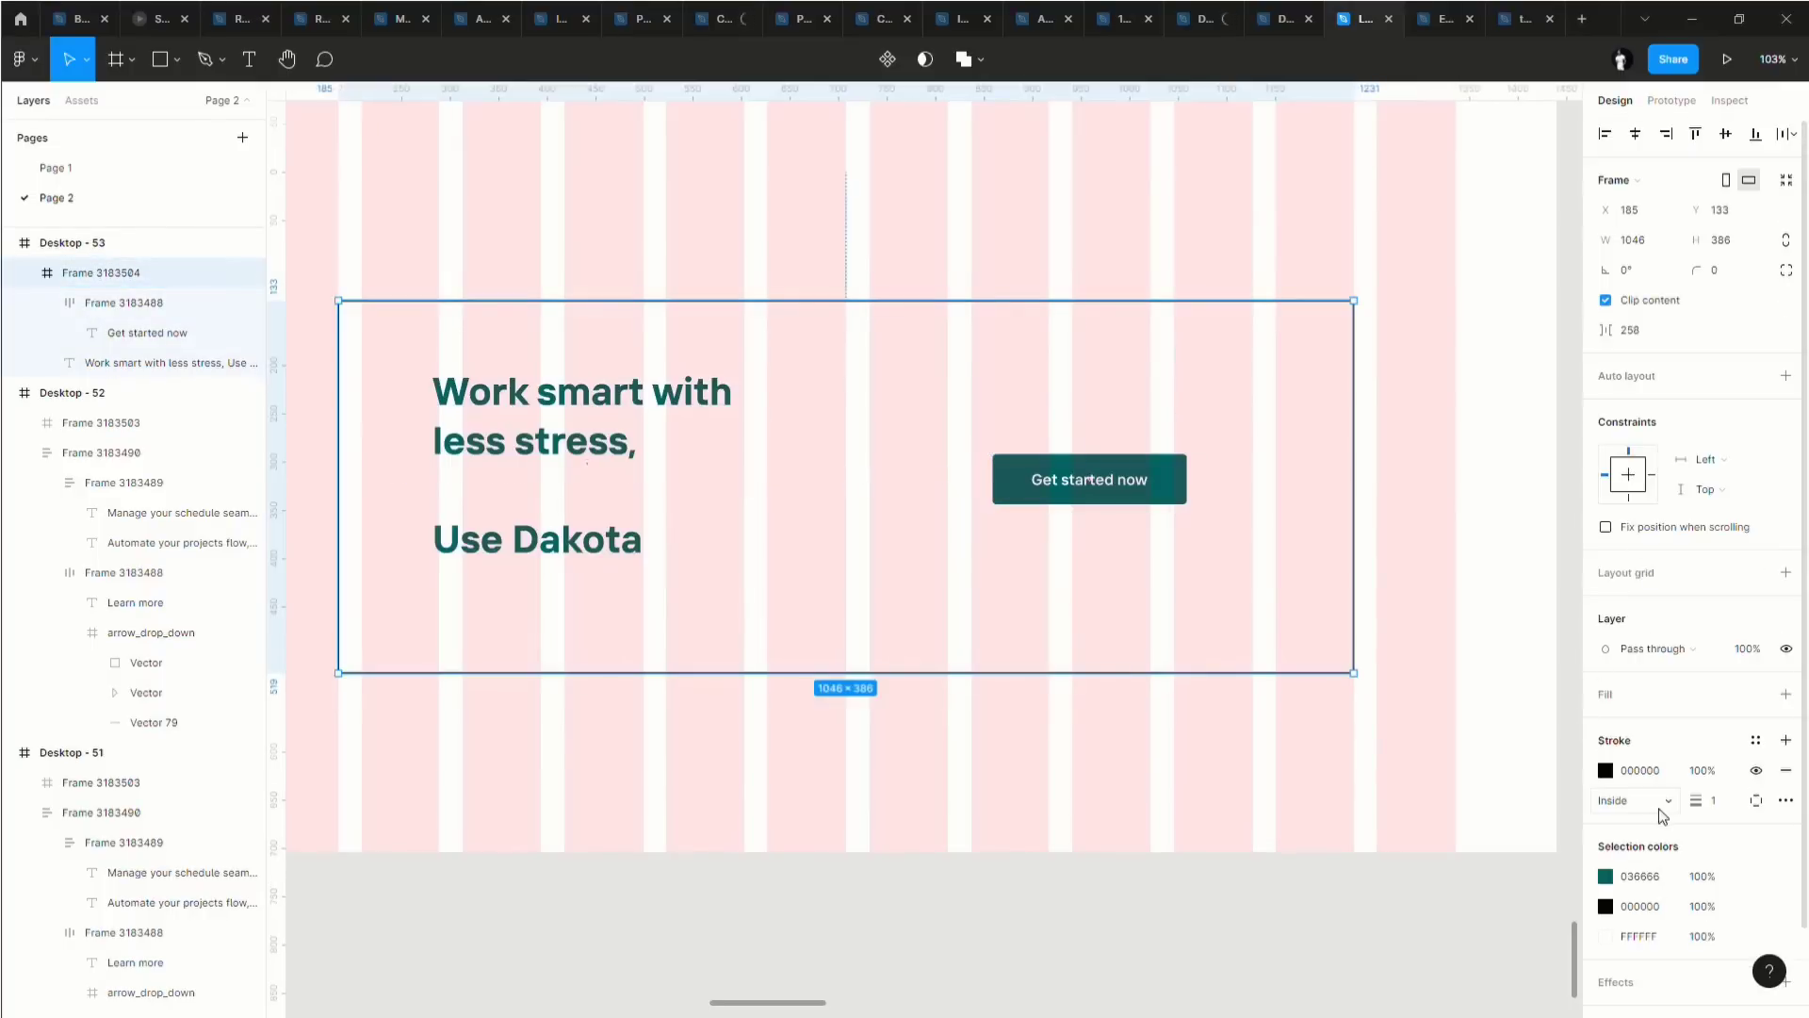
click(1649, 695)
click(1786, 800)
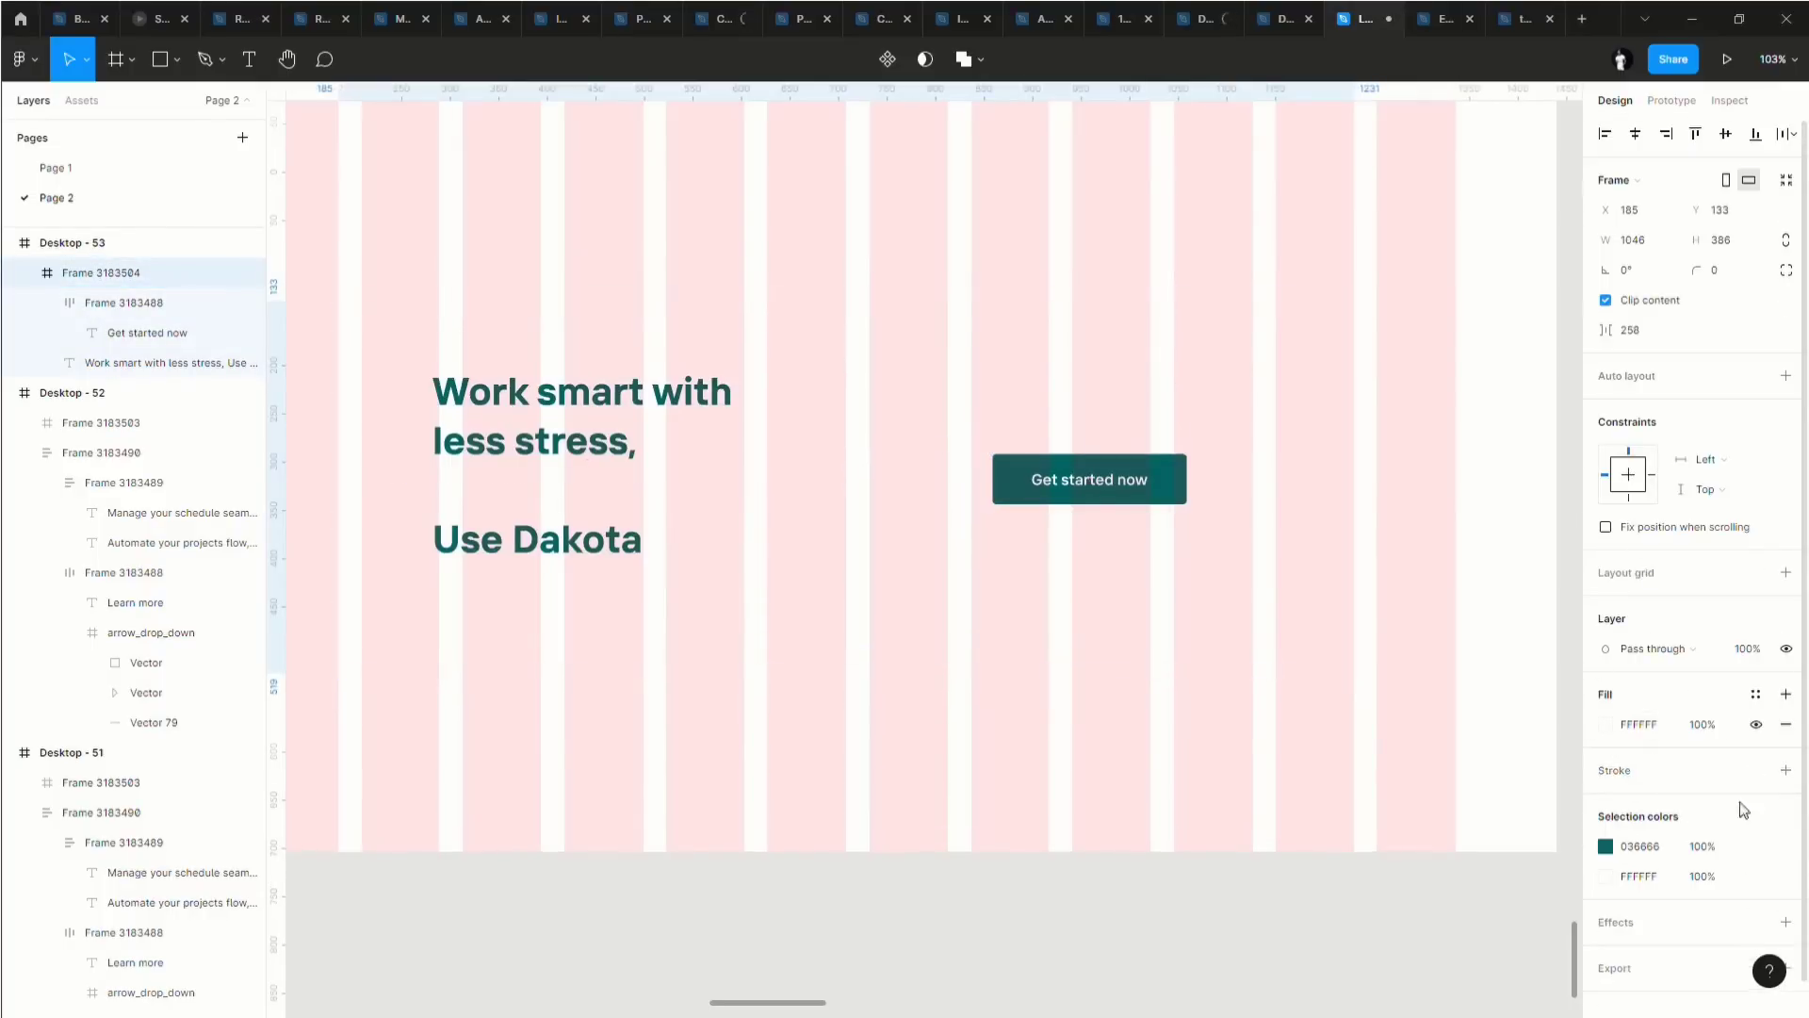
Set the call-to-action frame's fill to light green 99E2B4 and its corner radius to 16.
click(1603, 726)
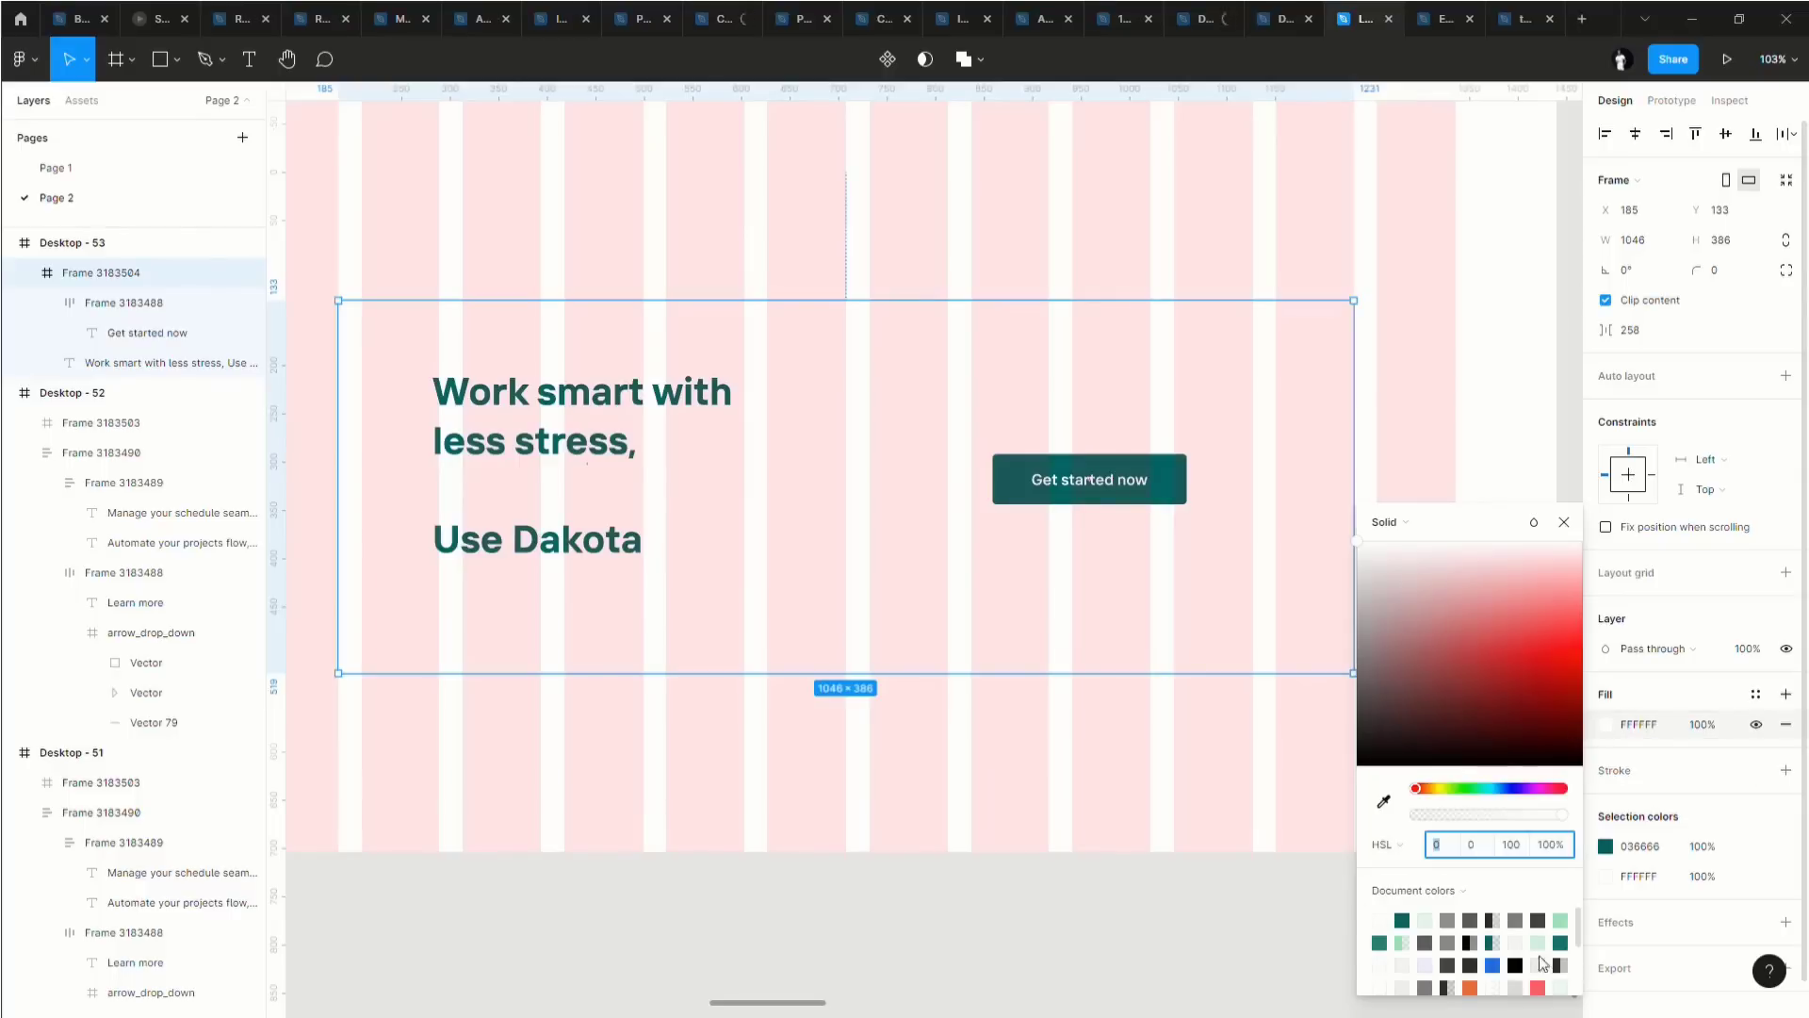
click(1560, 921)
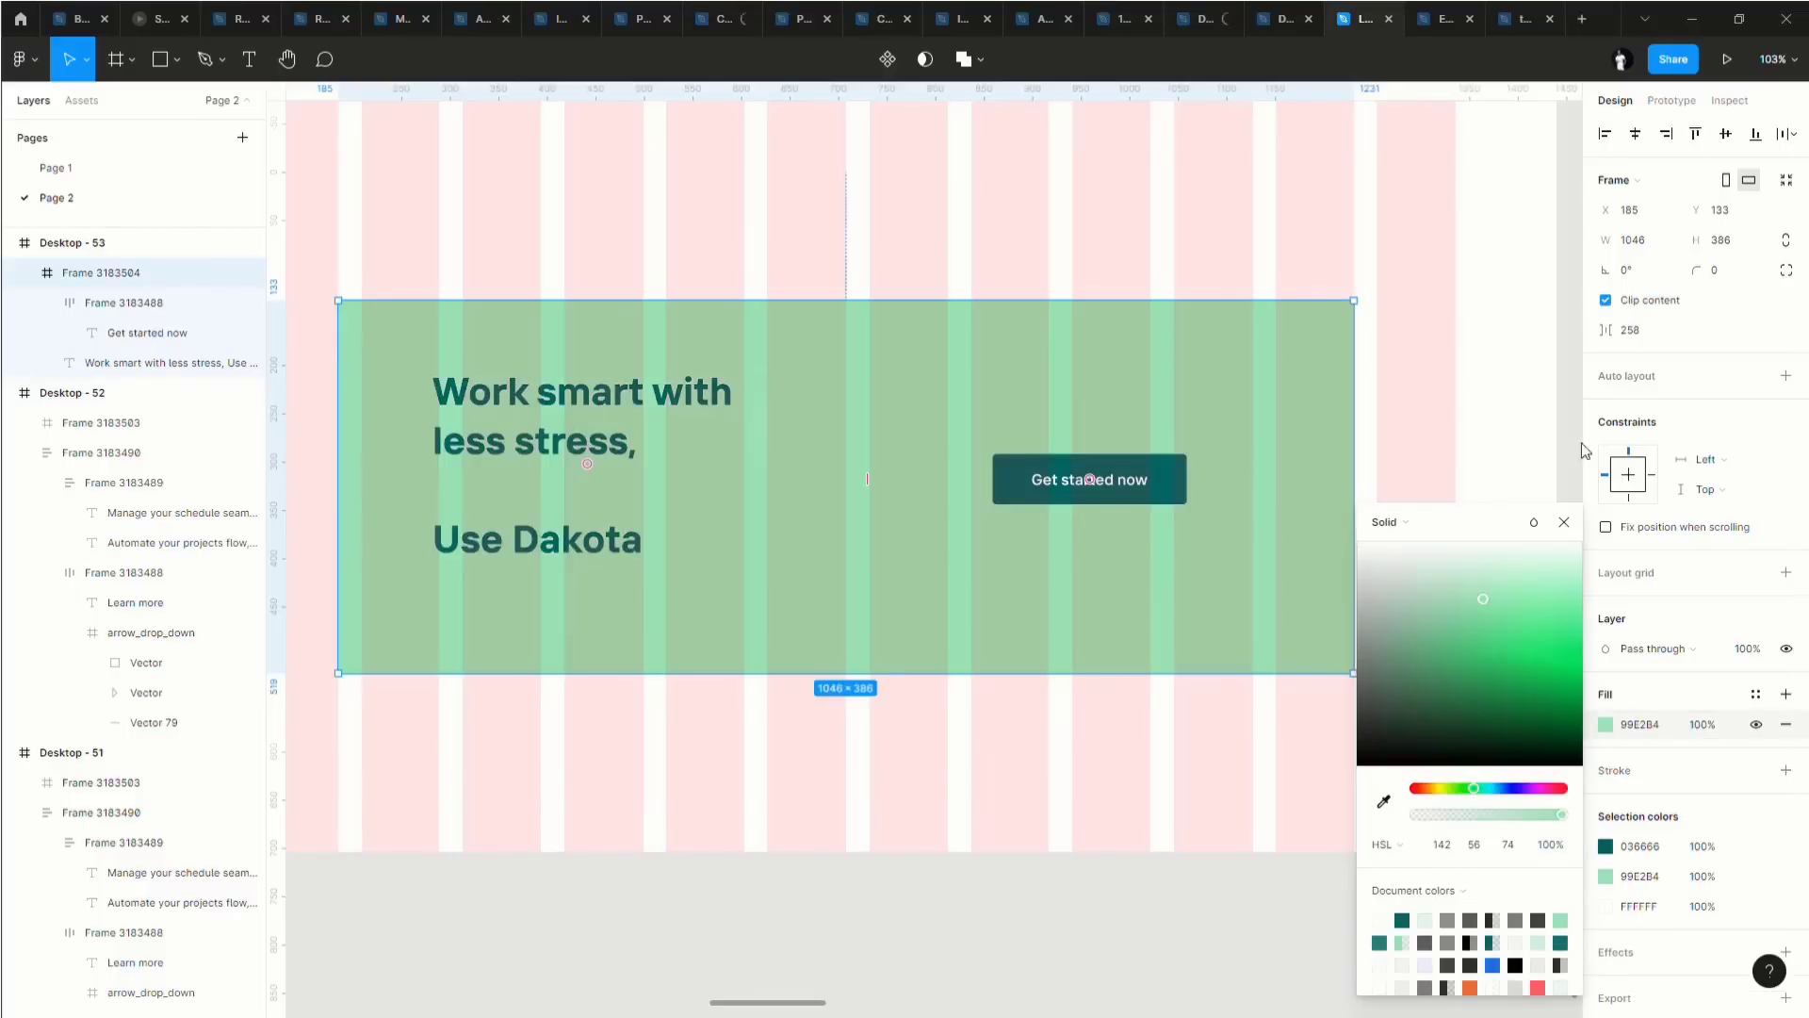
click(1551, 387)
click(1188, 498)
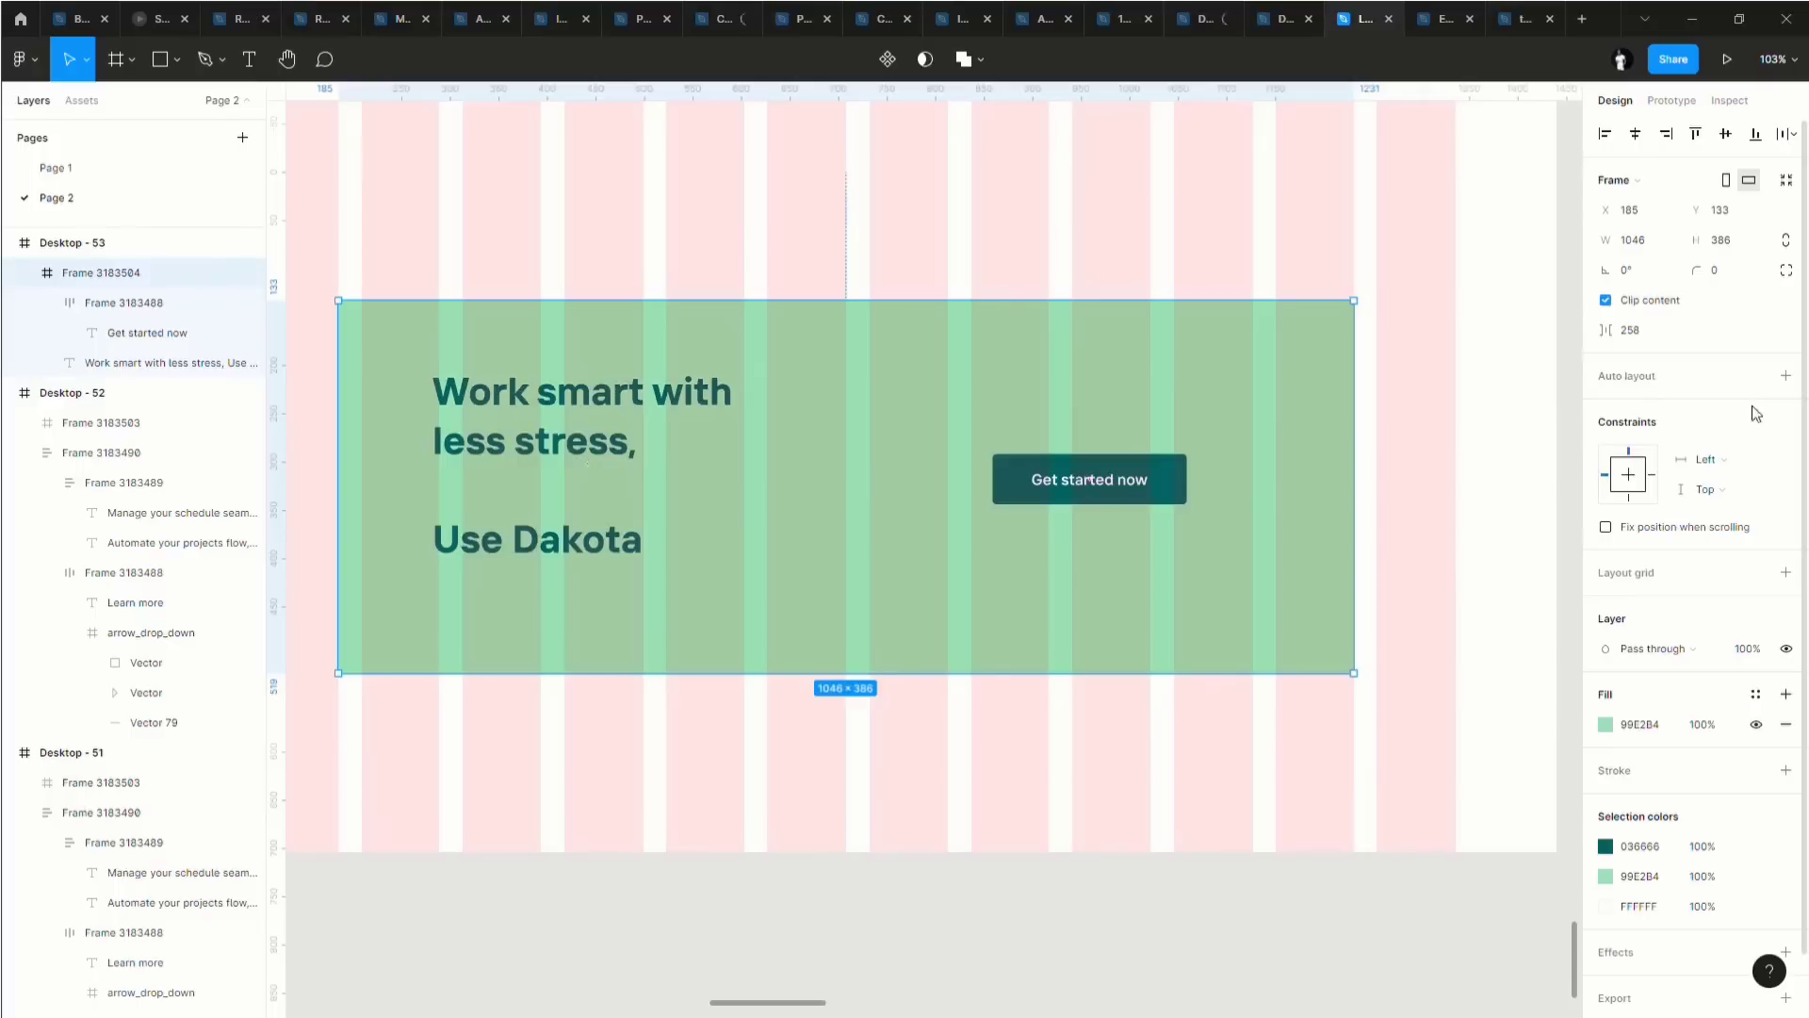
drag(1693, 270, 197, 301)
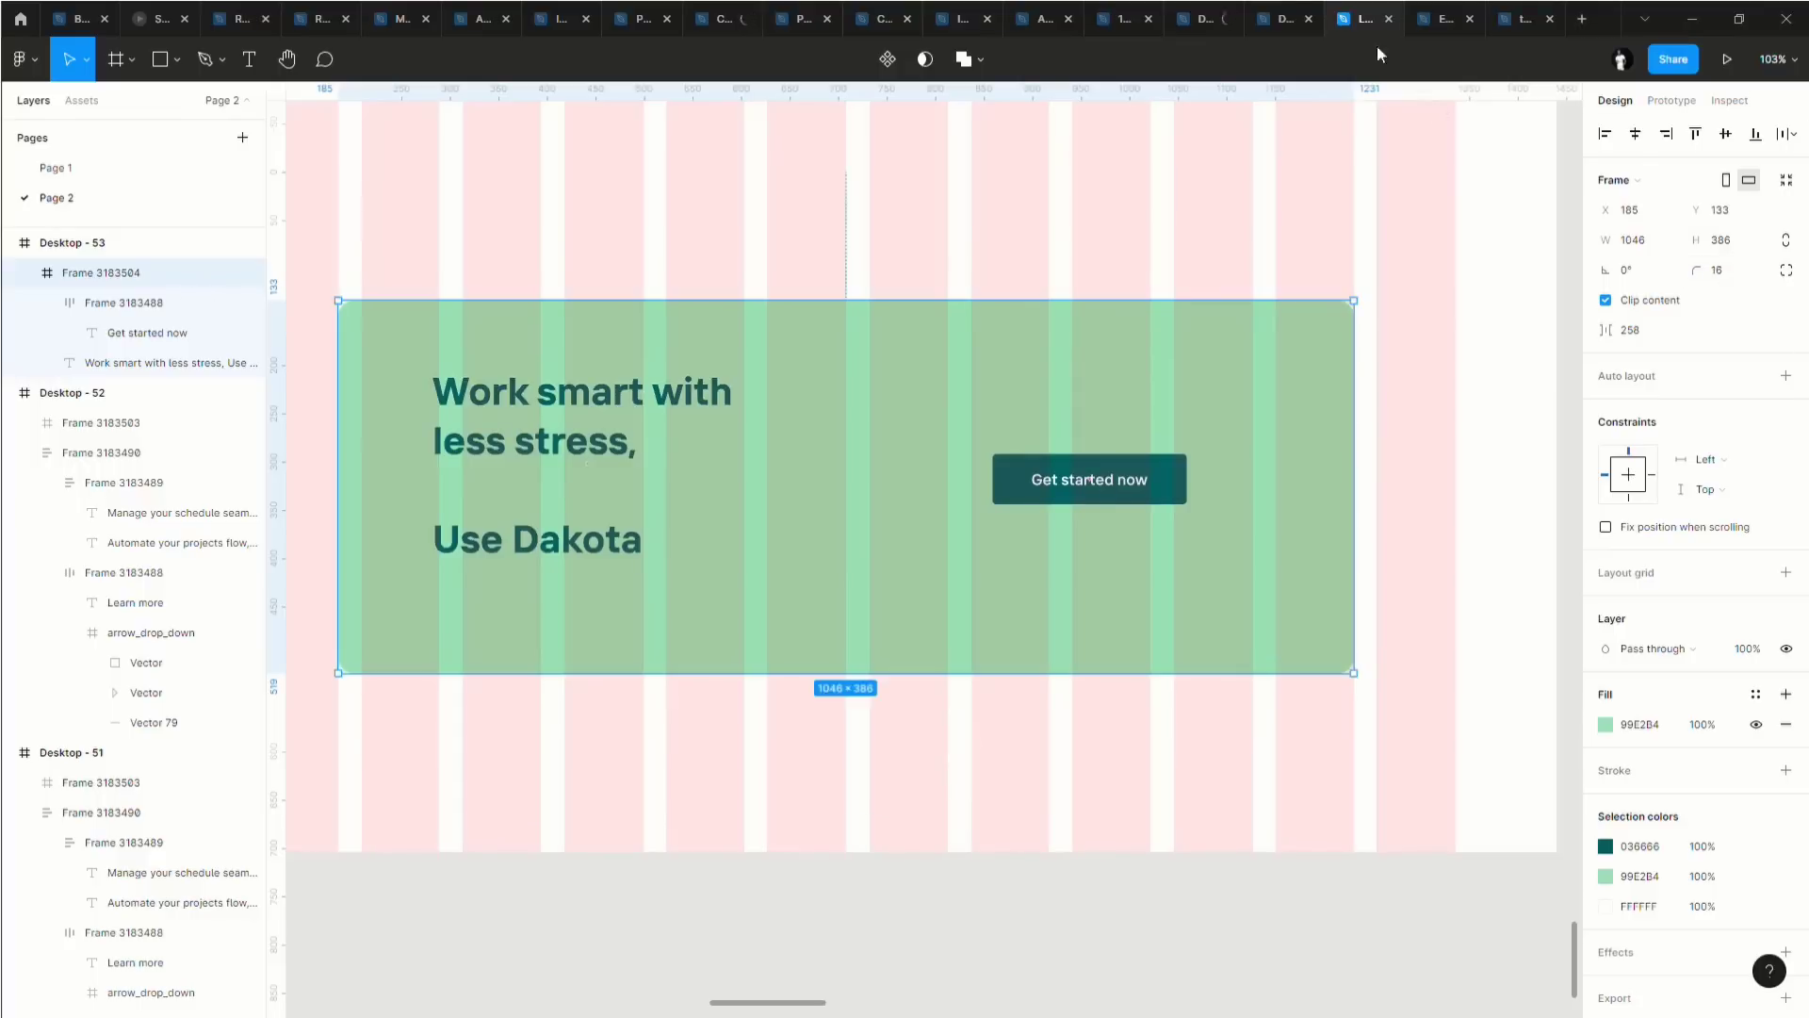
Set the fill of the word "smart" in the banner heading to the orange document color EB6931.
click(954, 274)
scroll(956, 274, down, 3)
double_click(654, 370)
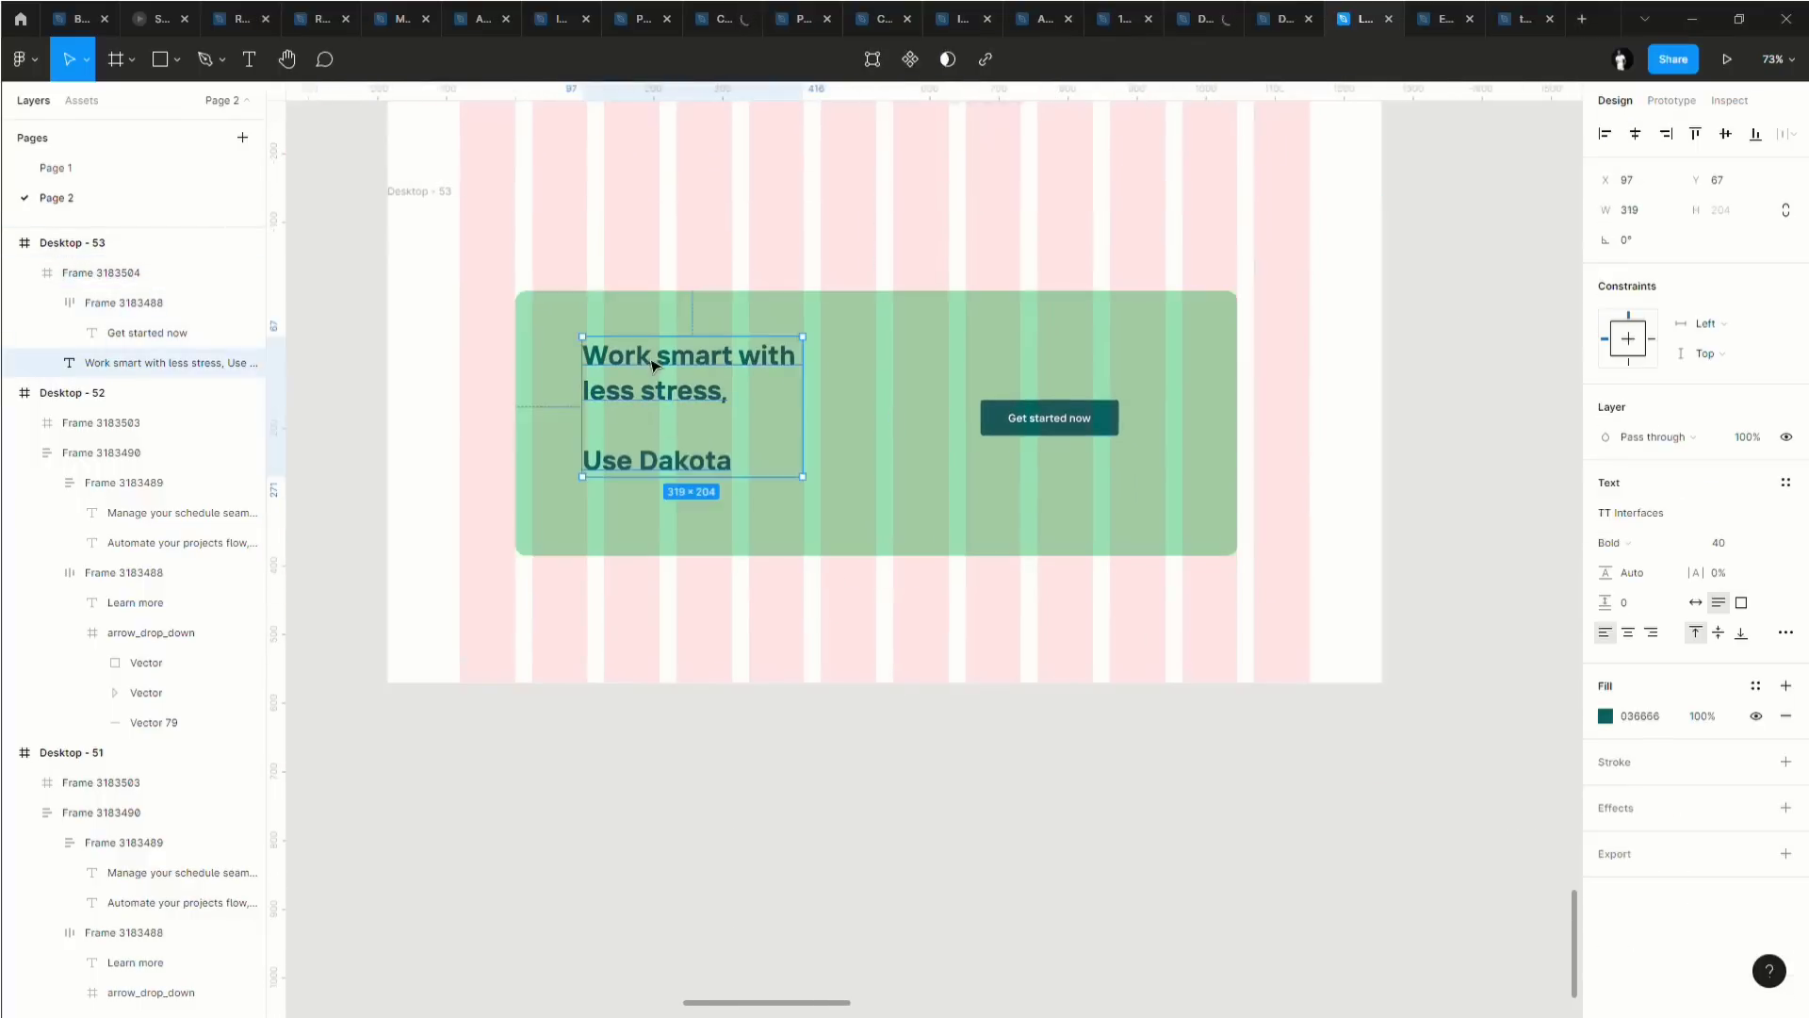
double_click(665, 466)
click(689, 460)
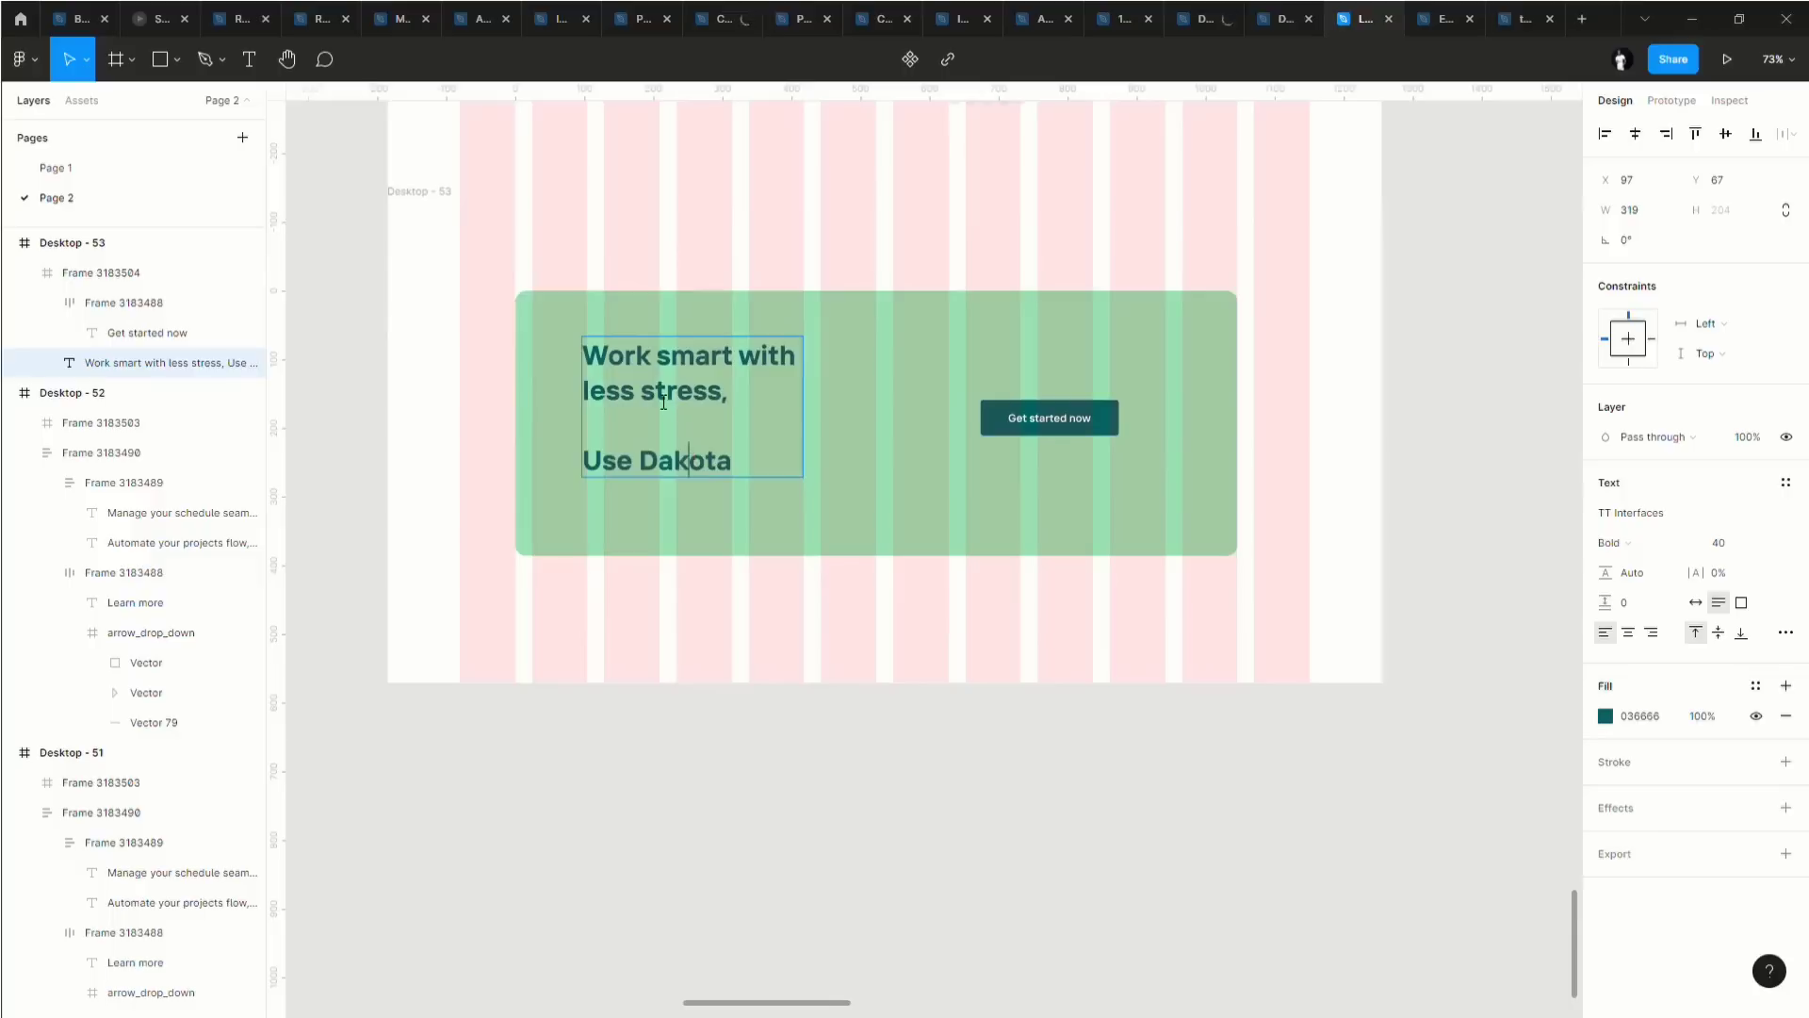
drag(659, 364, 737, 369)
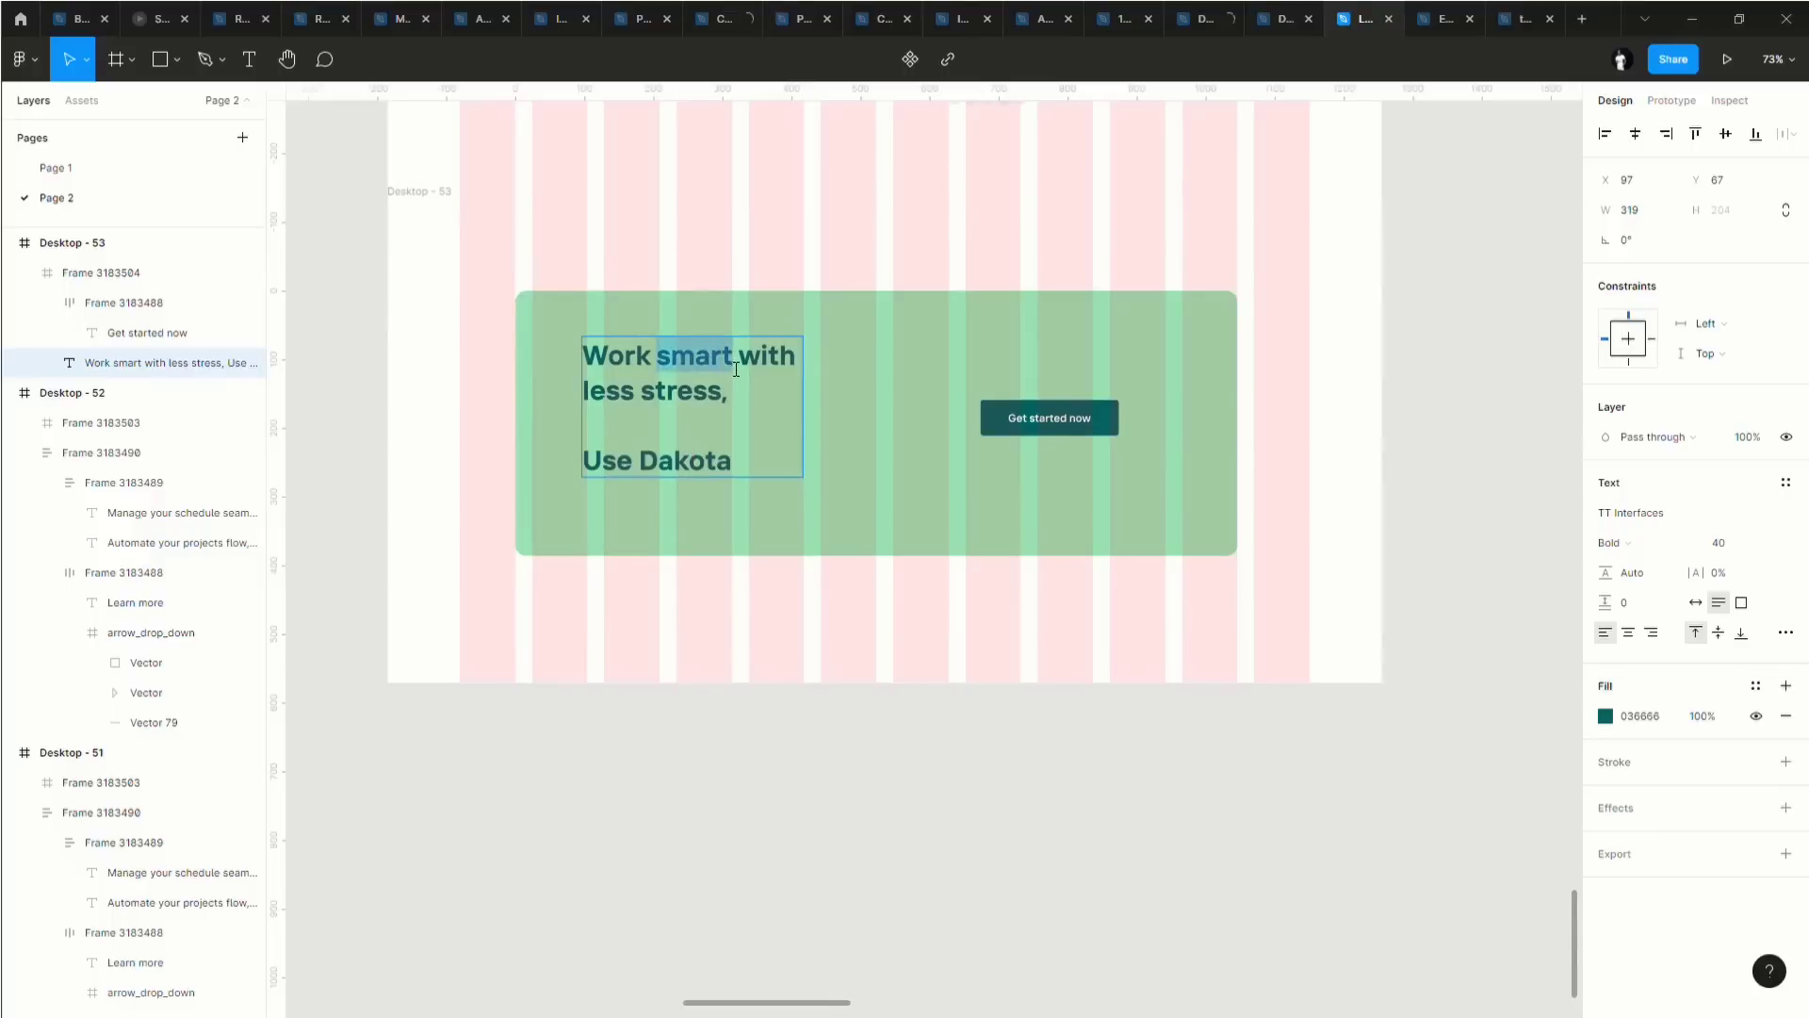
click(1607, 716)
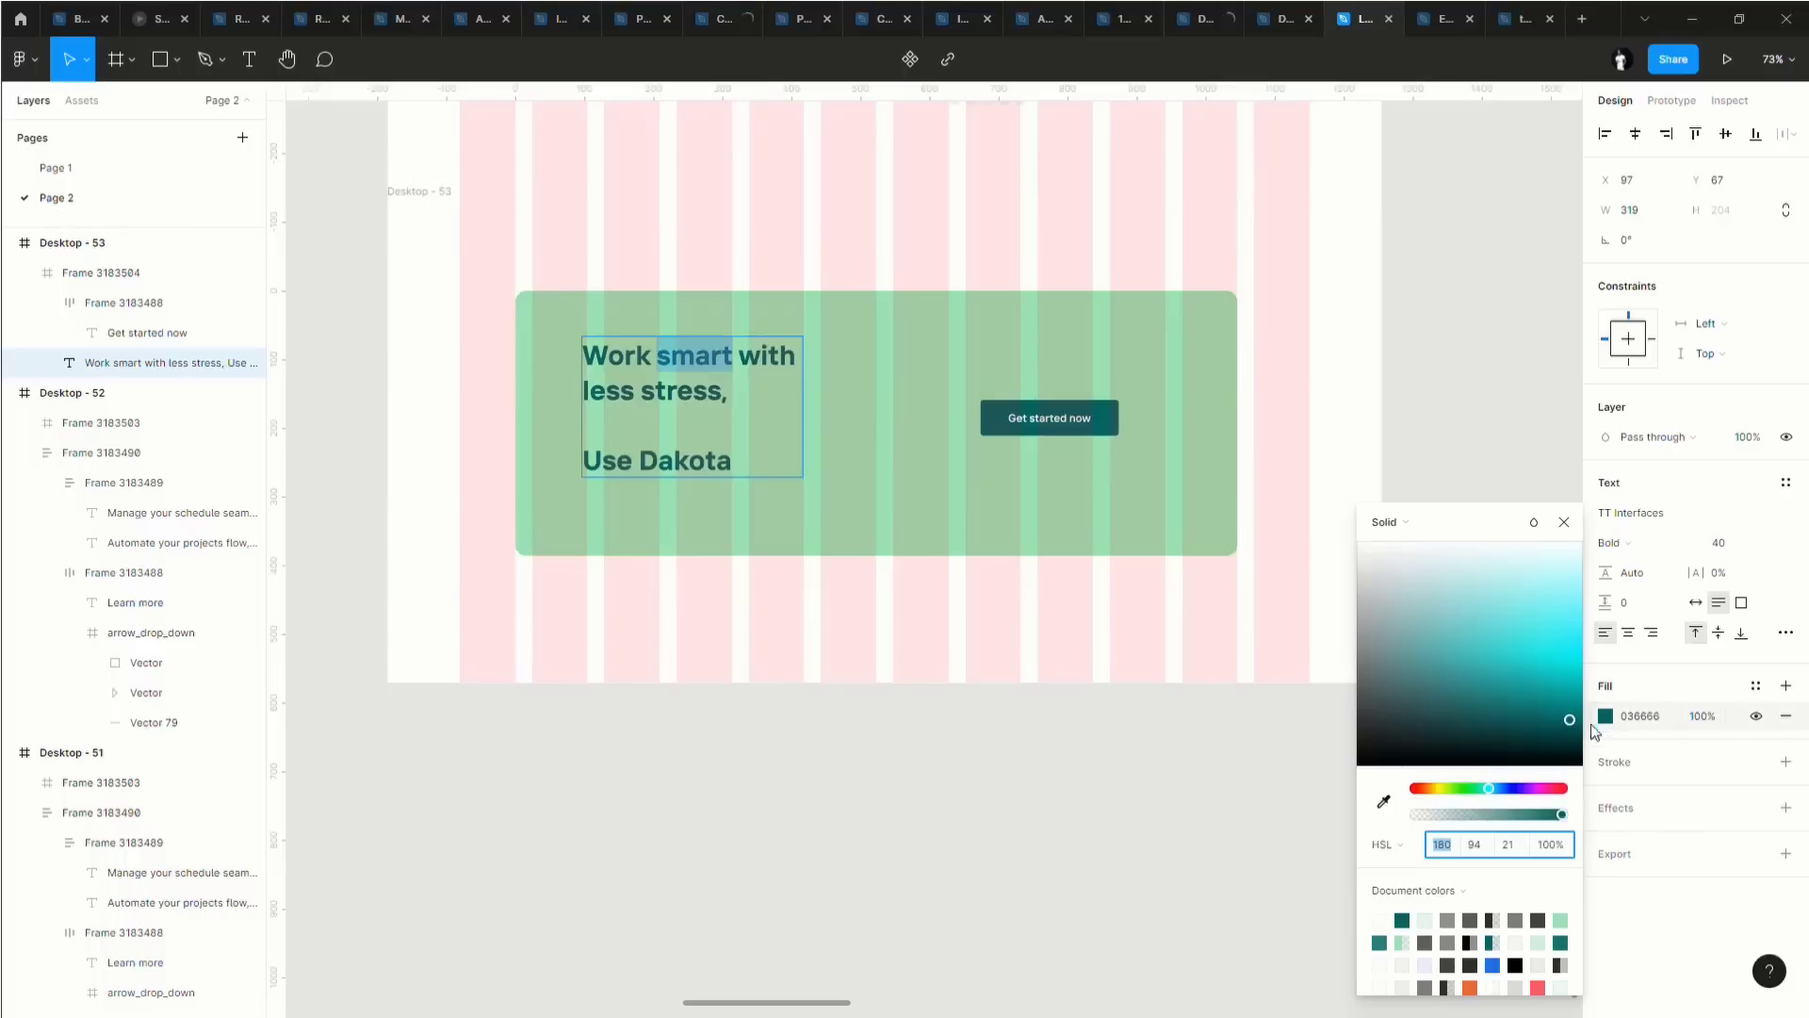
click(1470, 986)
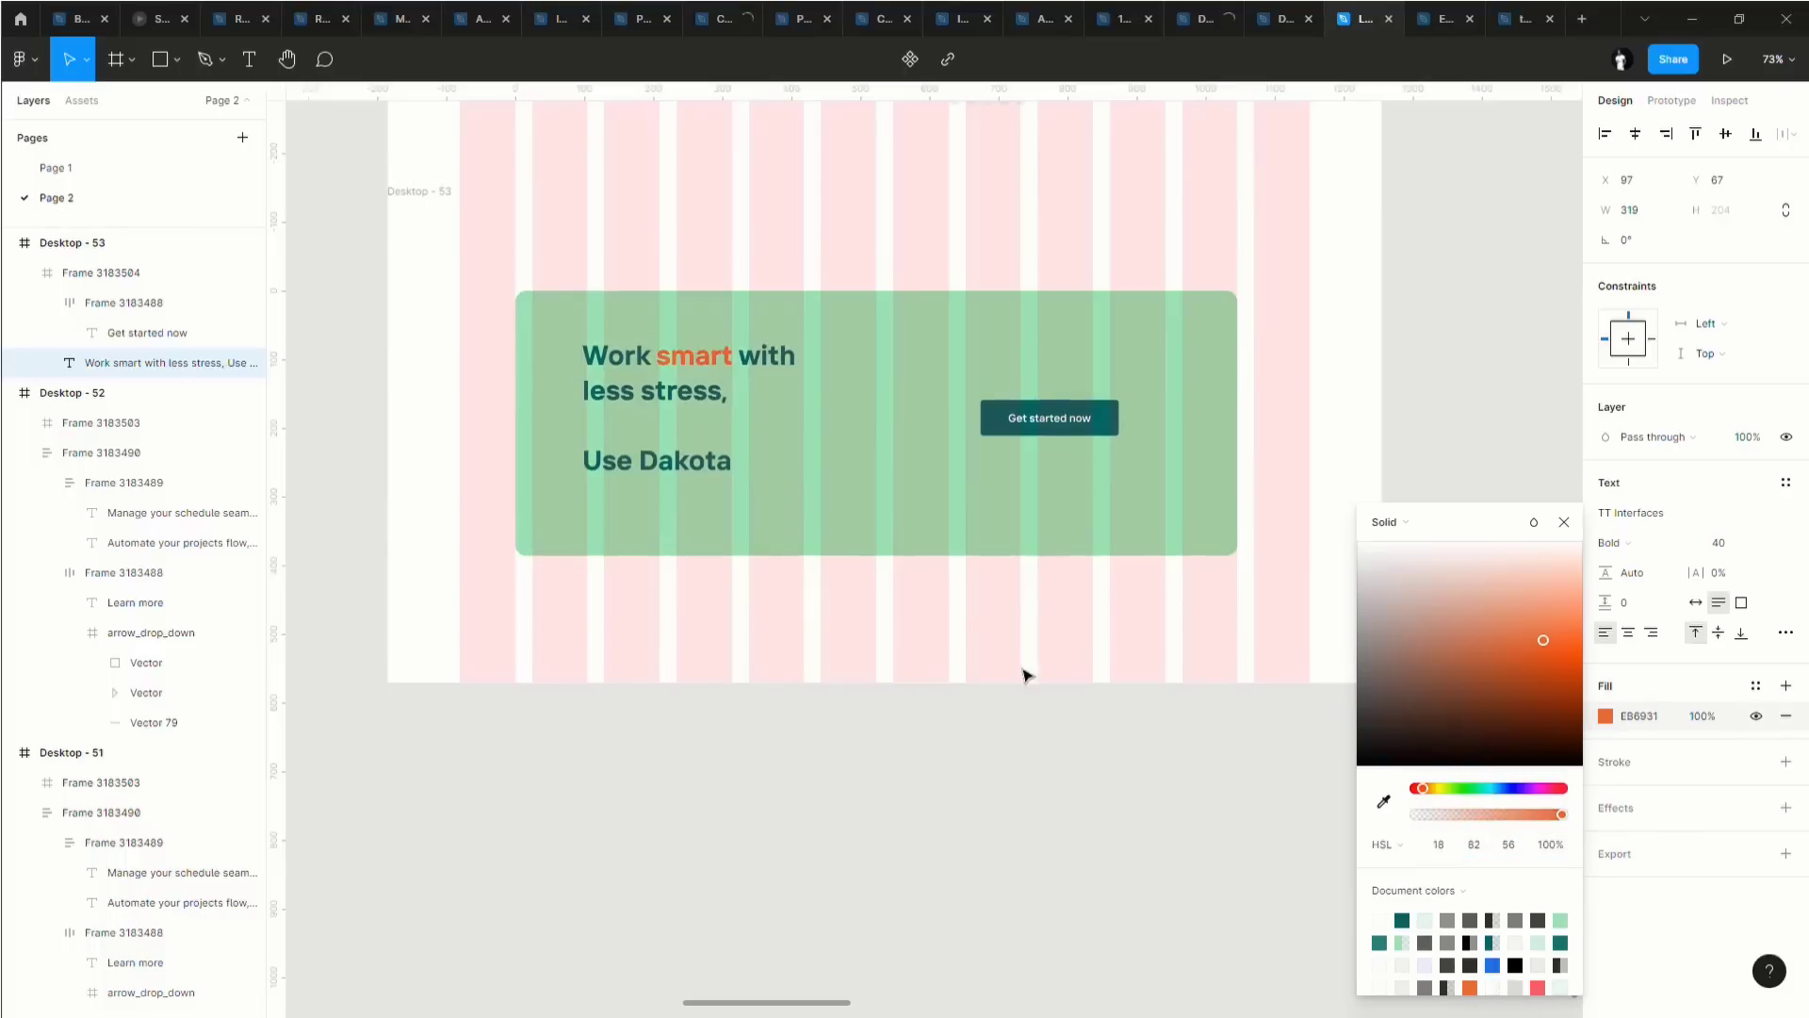
click(663, 401)
key(Escape)
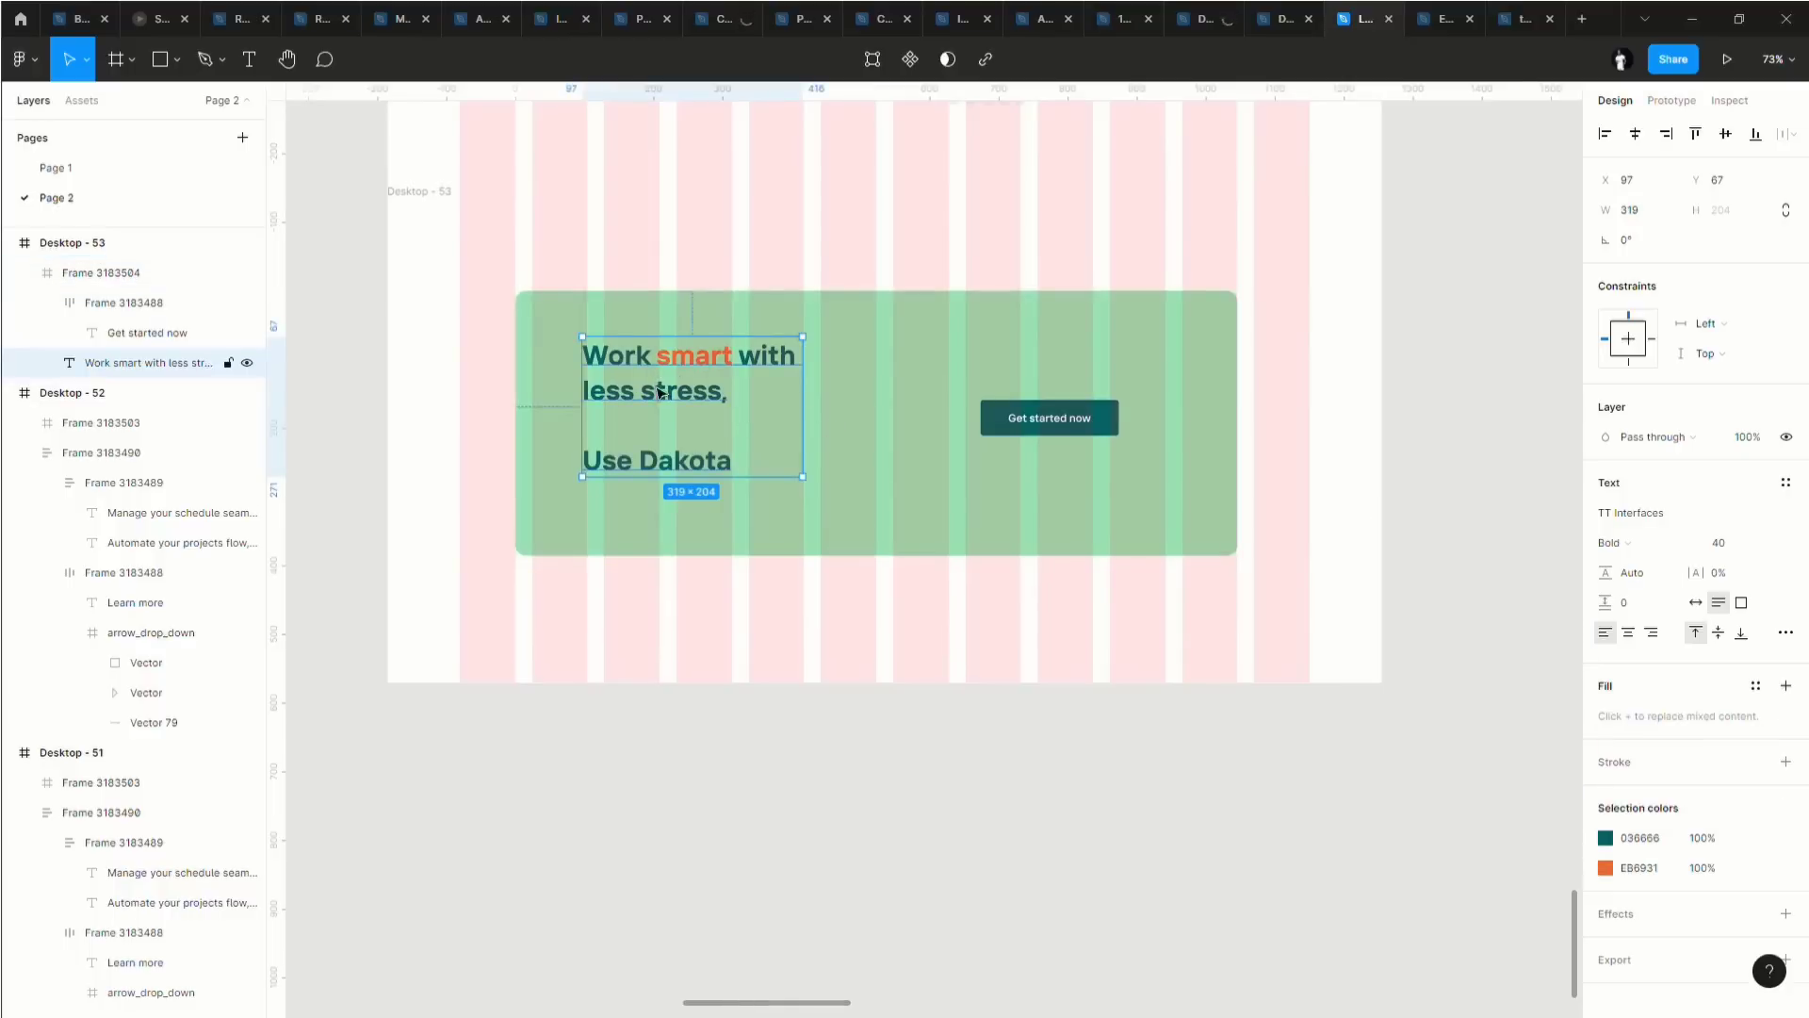
Replace the words "Work smart with" at the start of the banner heading with "Smartwork".
ctrl+scroll(660, 394, up, 5)
double_click(816, 337)
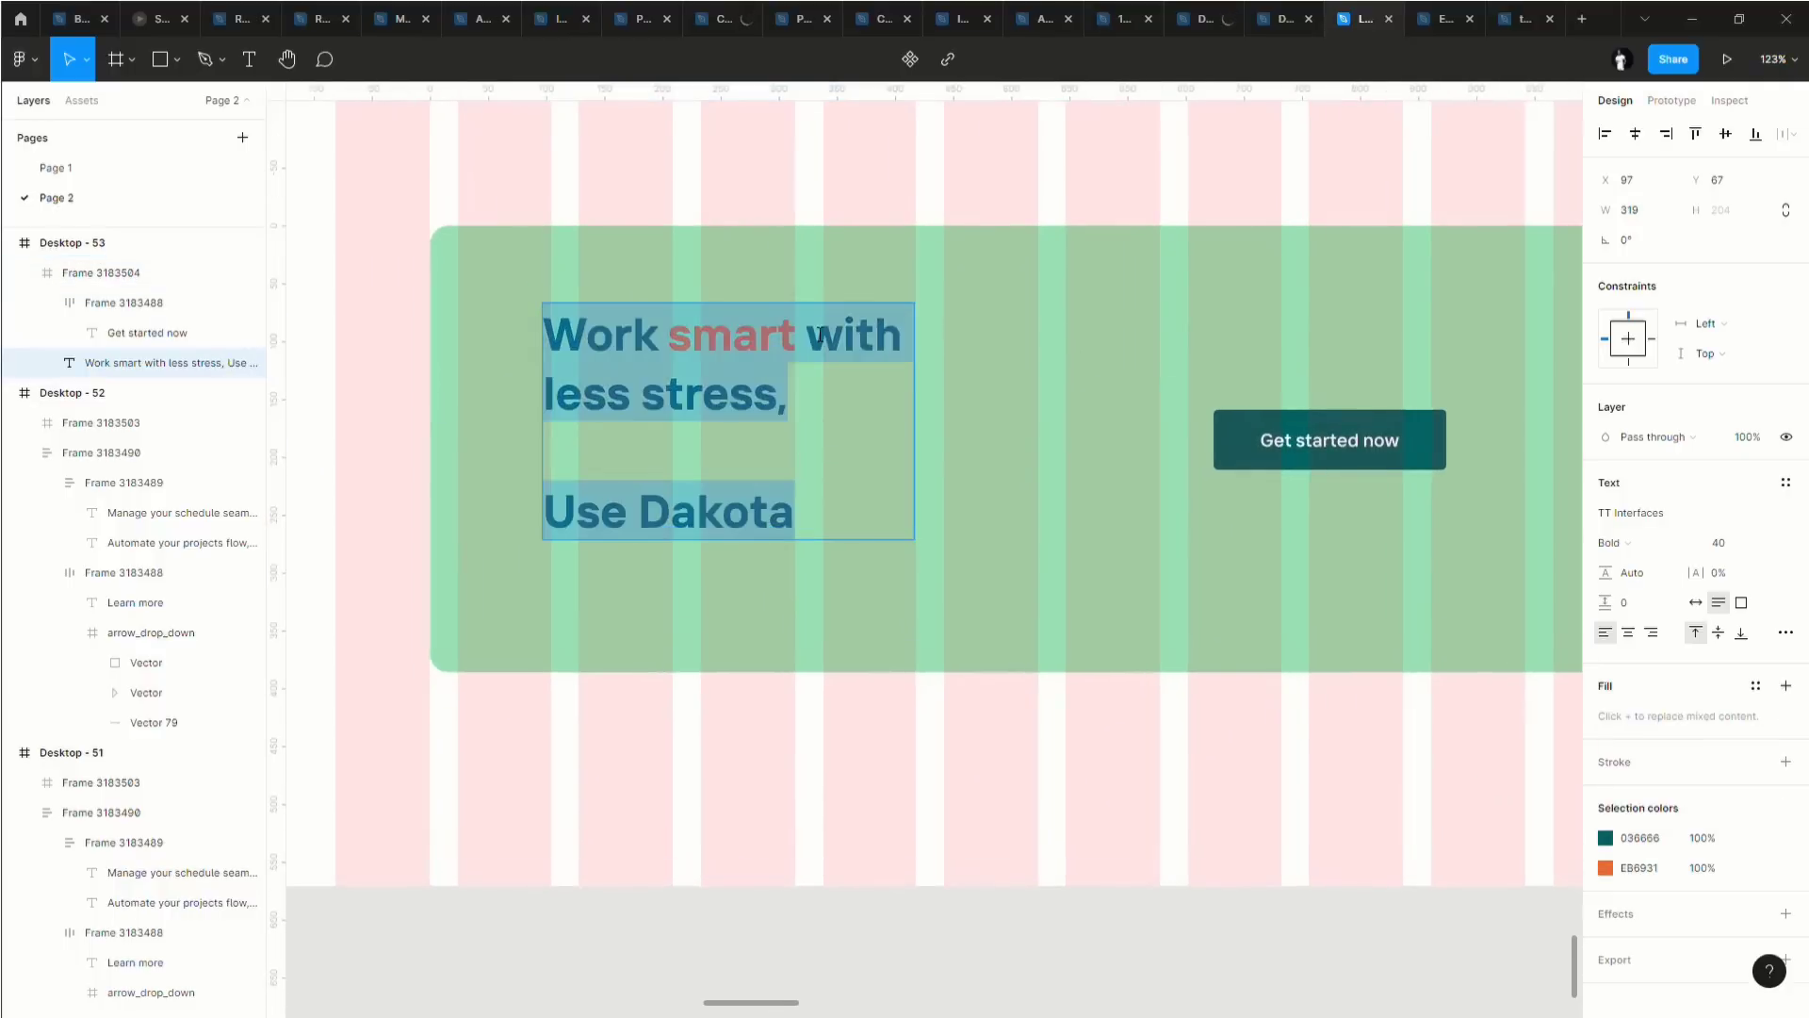
click(820, 347)
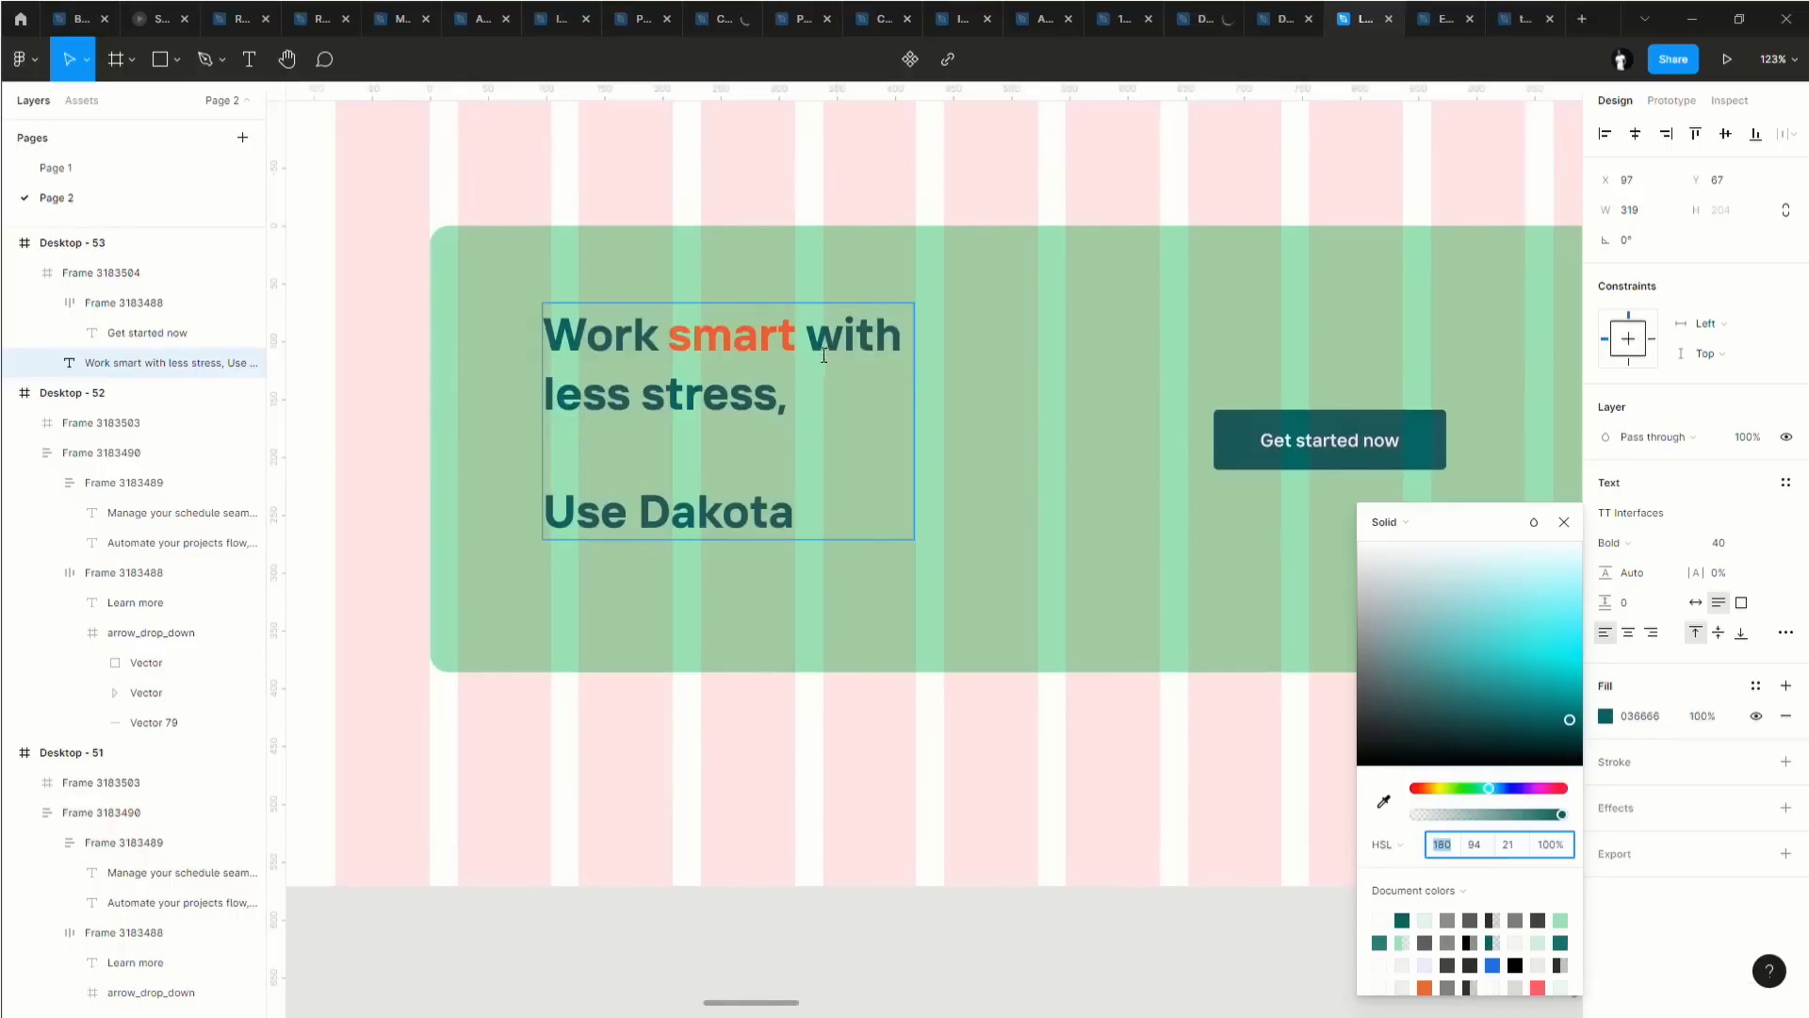
double_click(824, 349)
click(834, 344)
triple_click(854, 341)
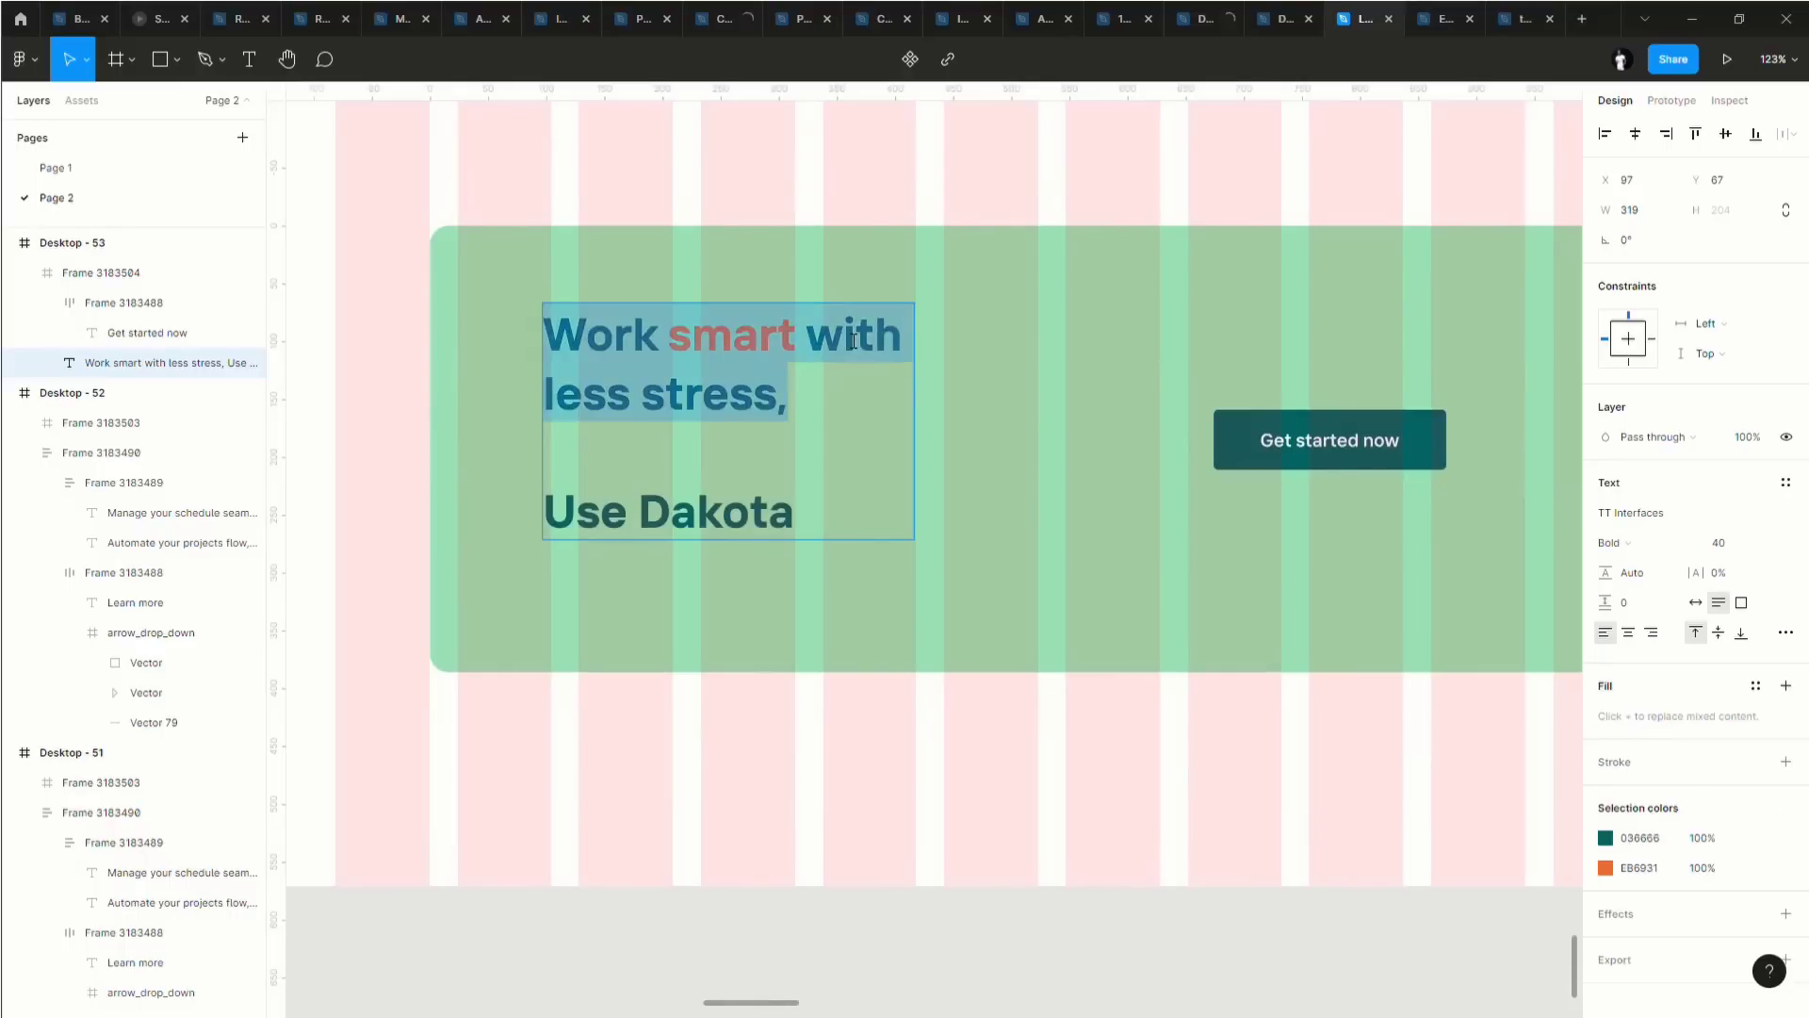
click(796, 354)
drag(903, 355, 544, 340)
text(Smar)
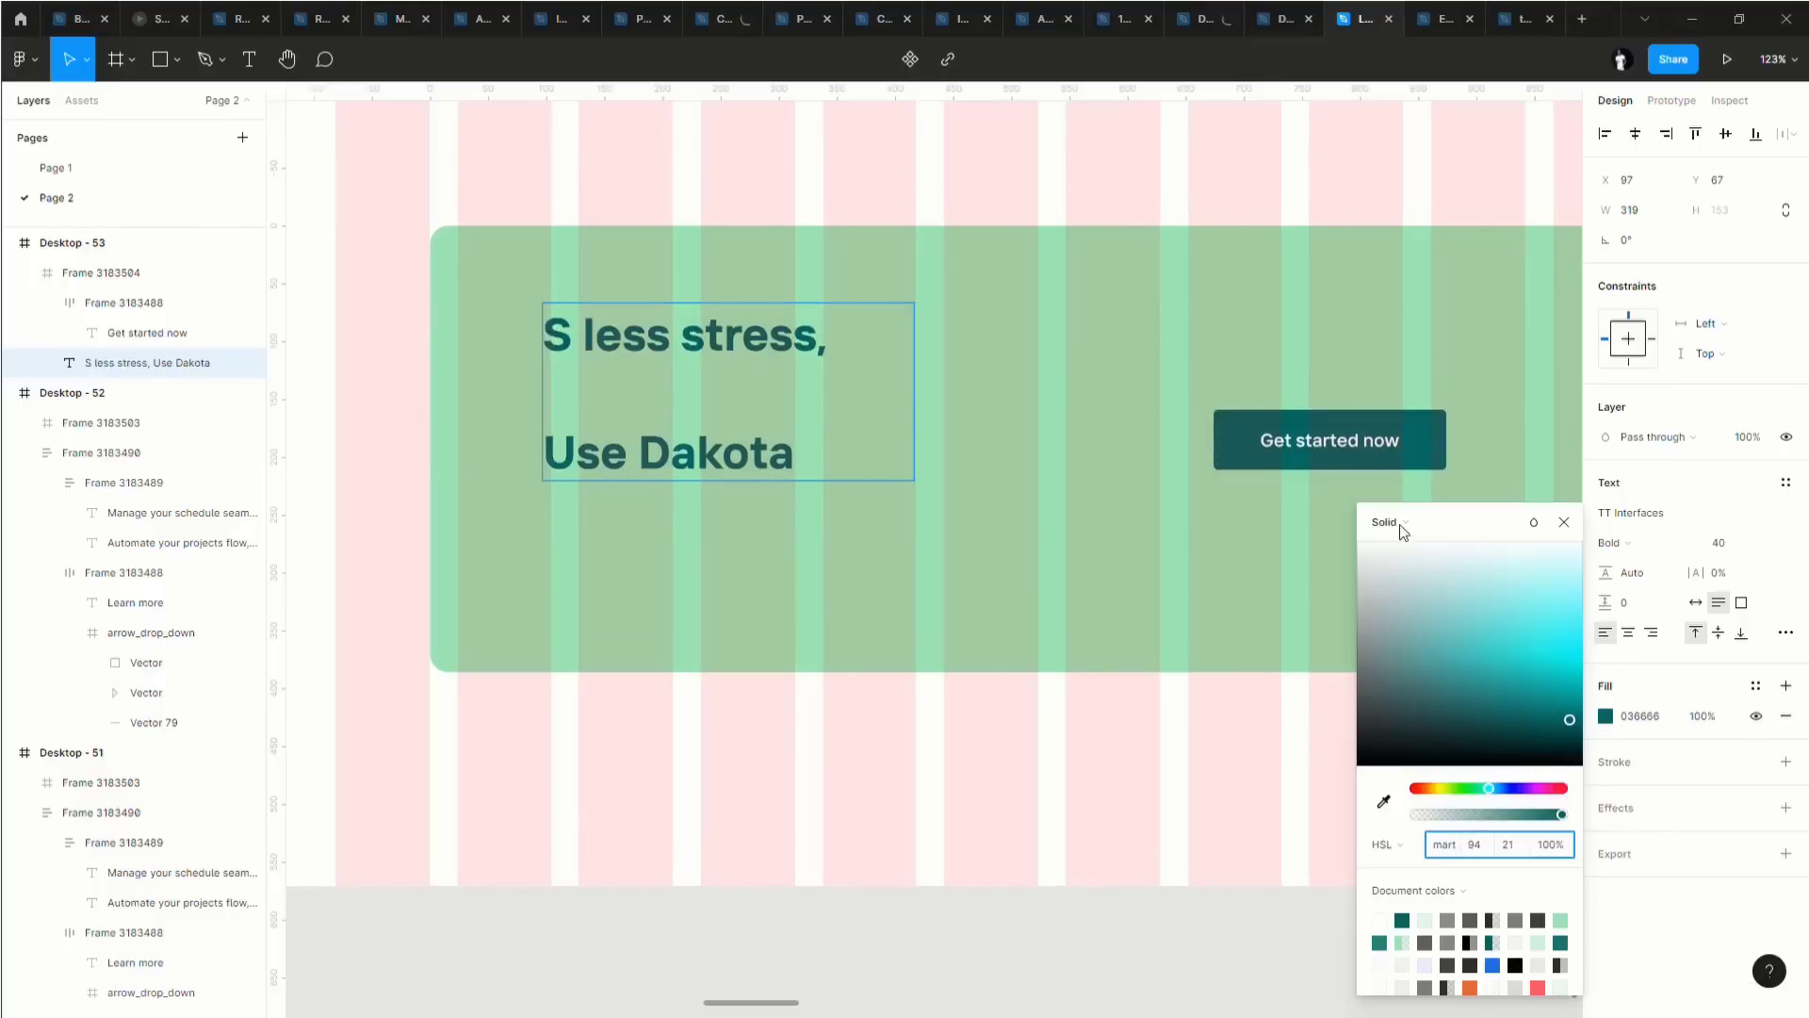
click(1564, 521)
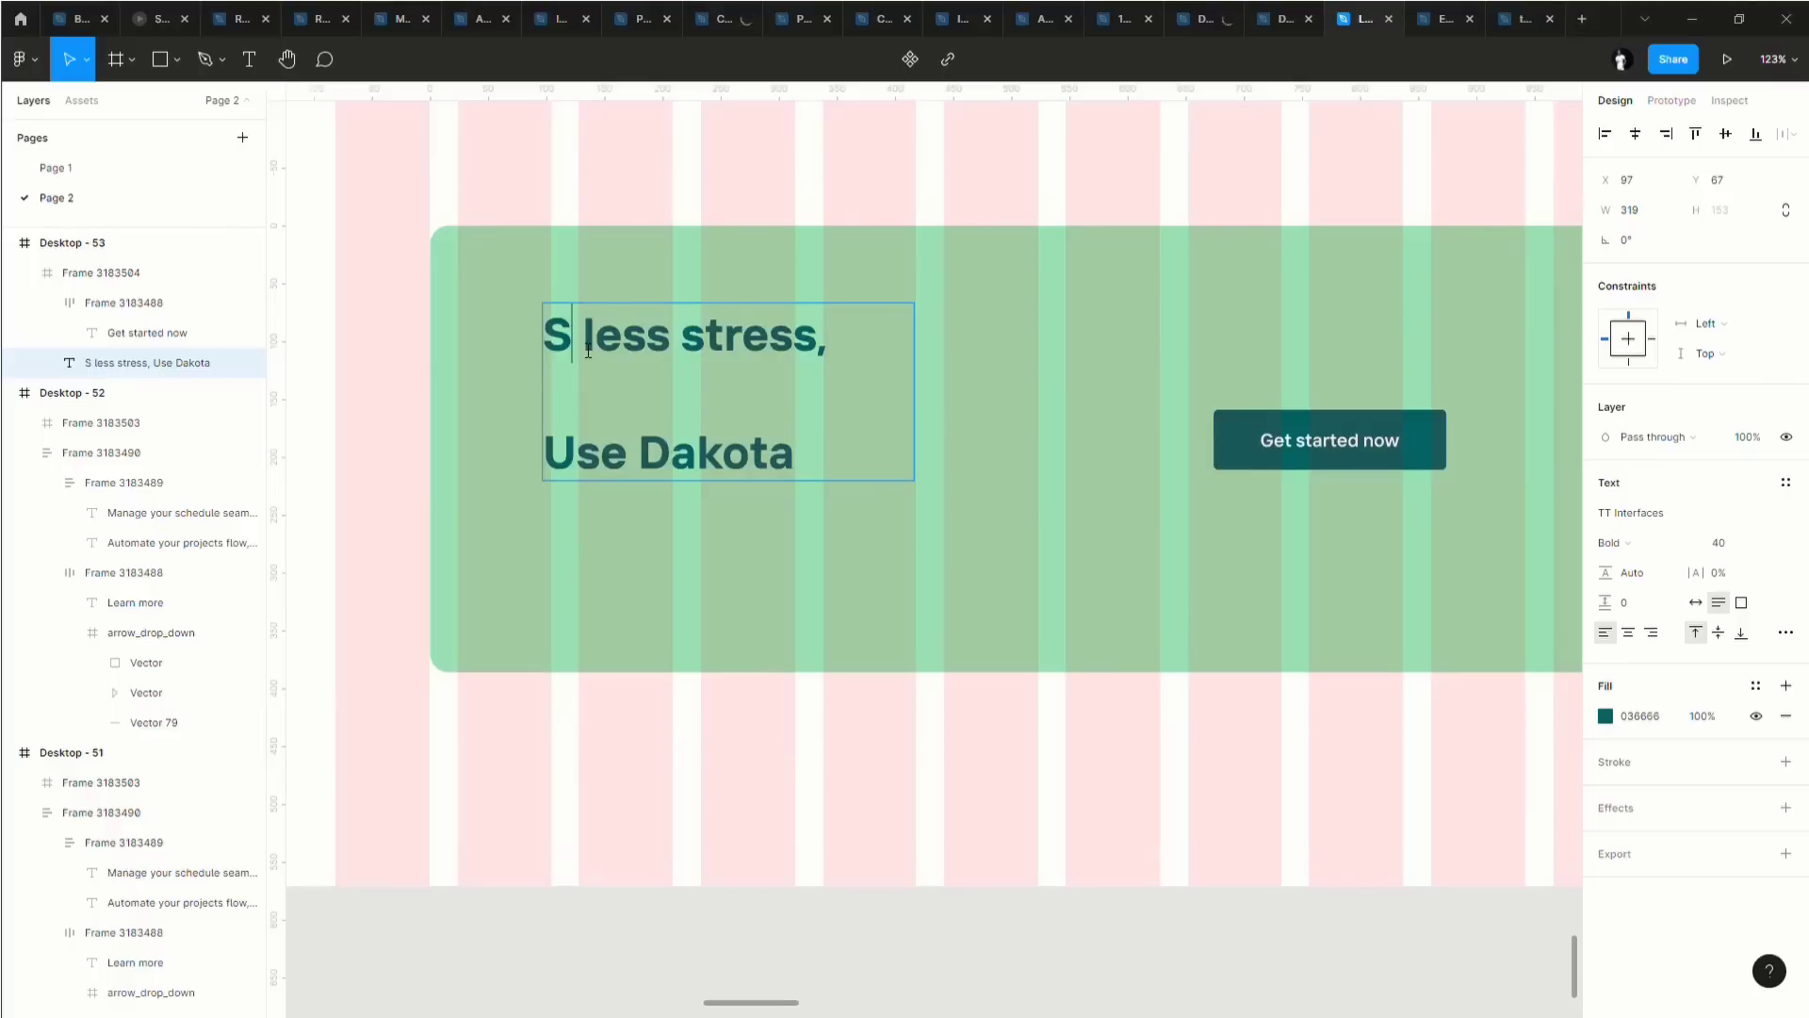
text(mart)
text(work)
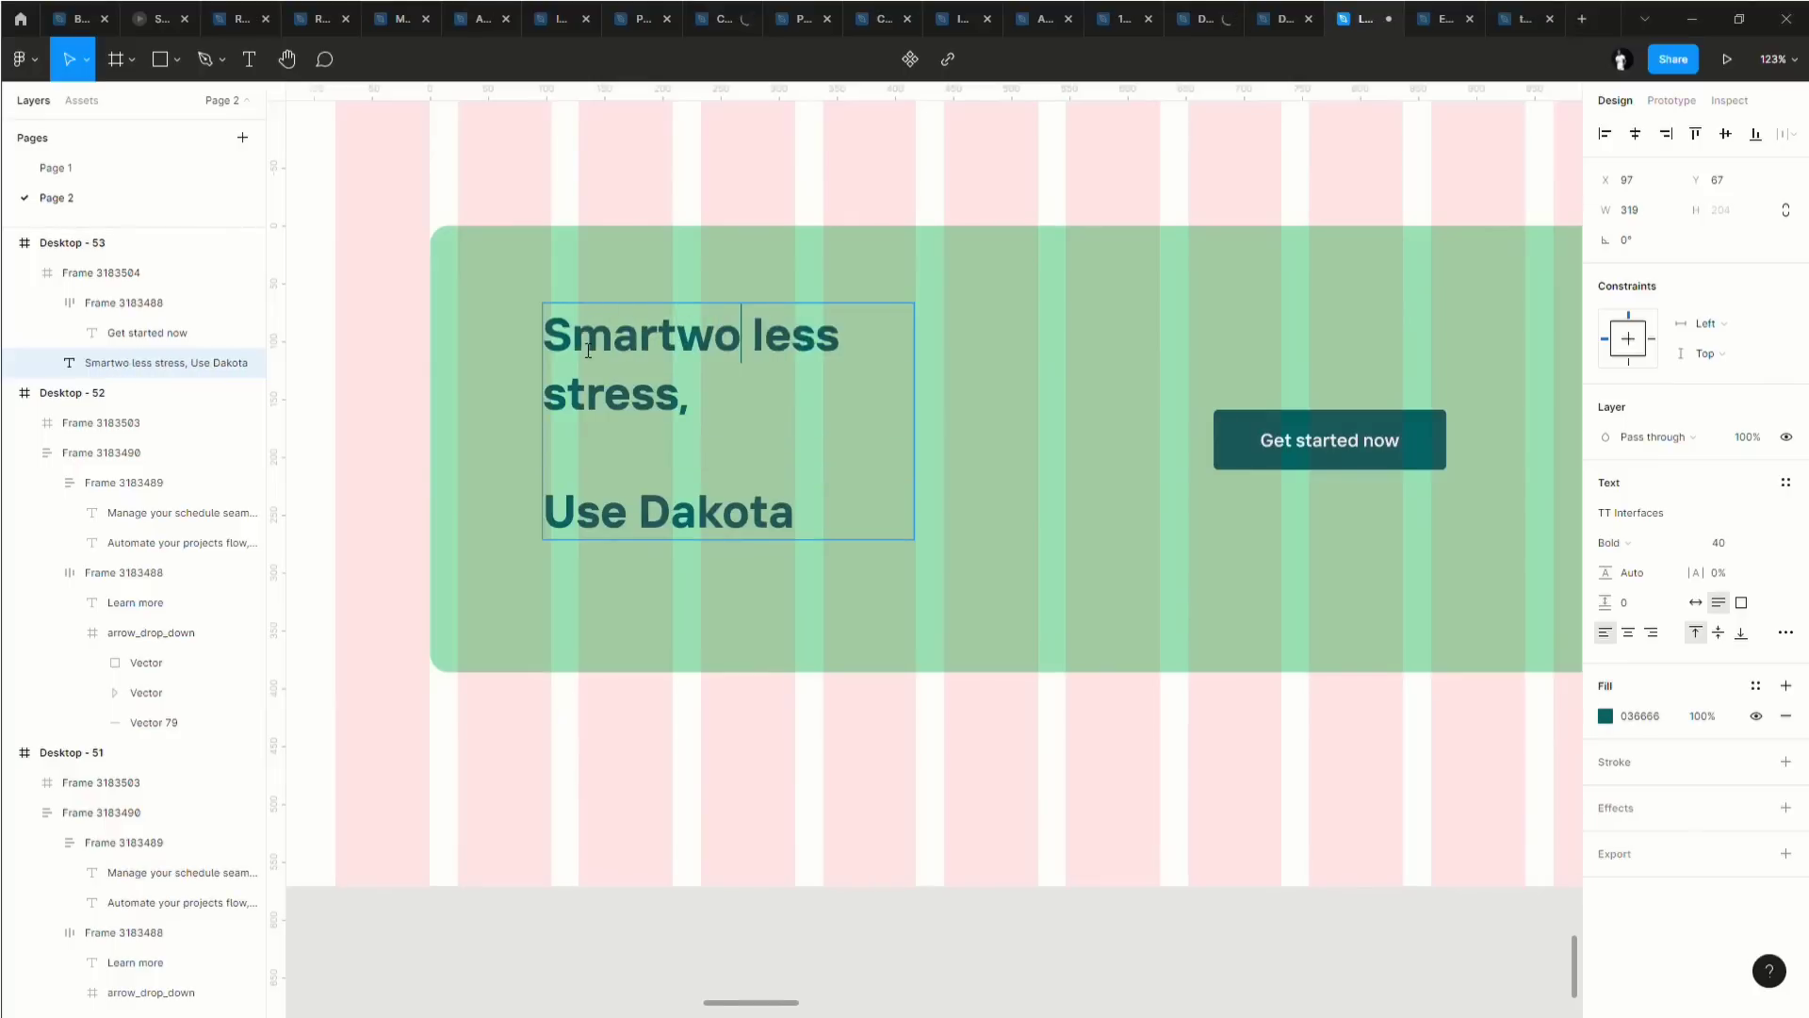
Correct the spacing and punctuation in the heading's first line so it reads "Smart work,".
key(Left)
key(Left)
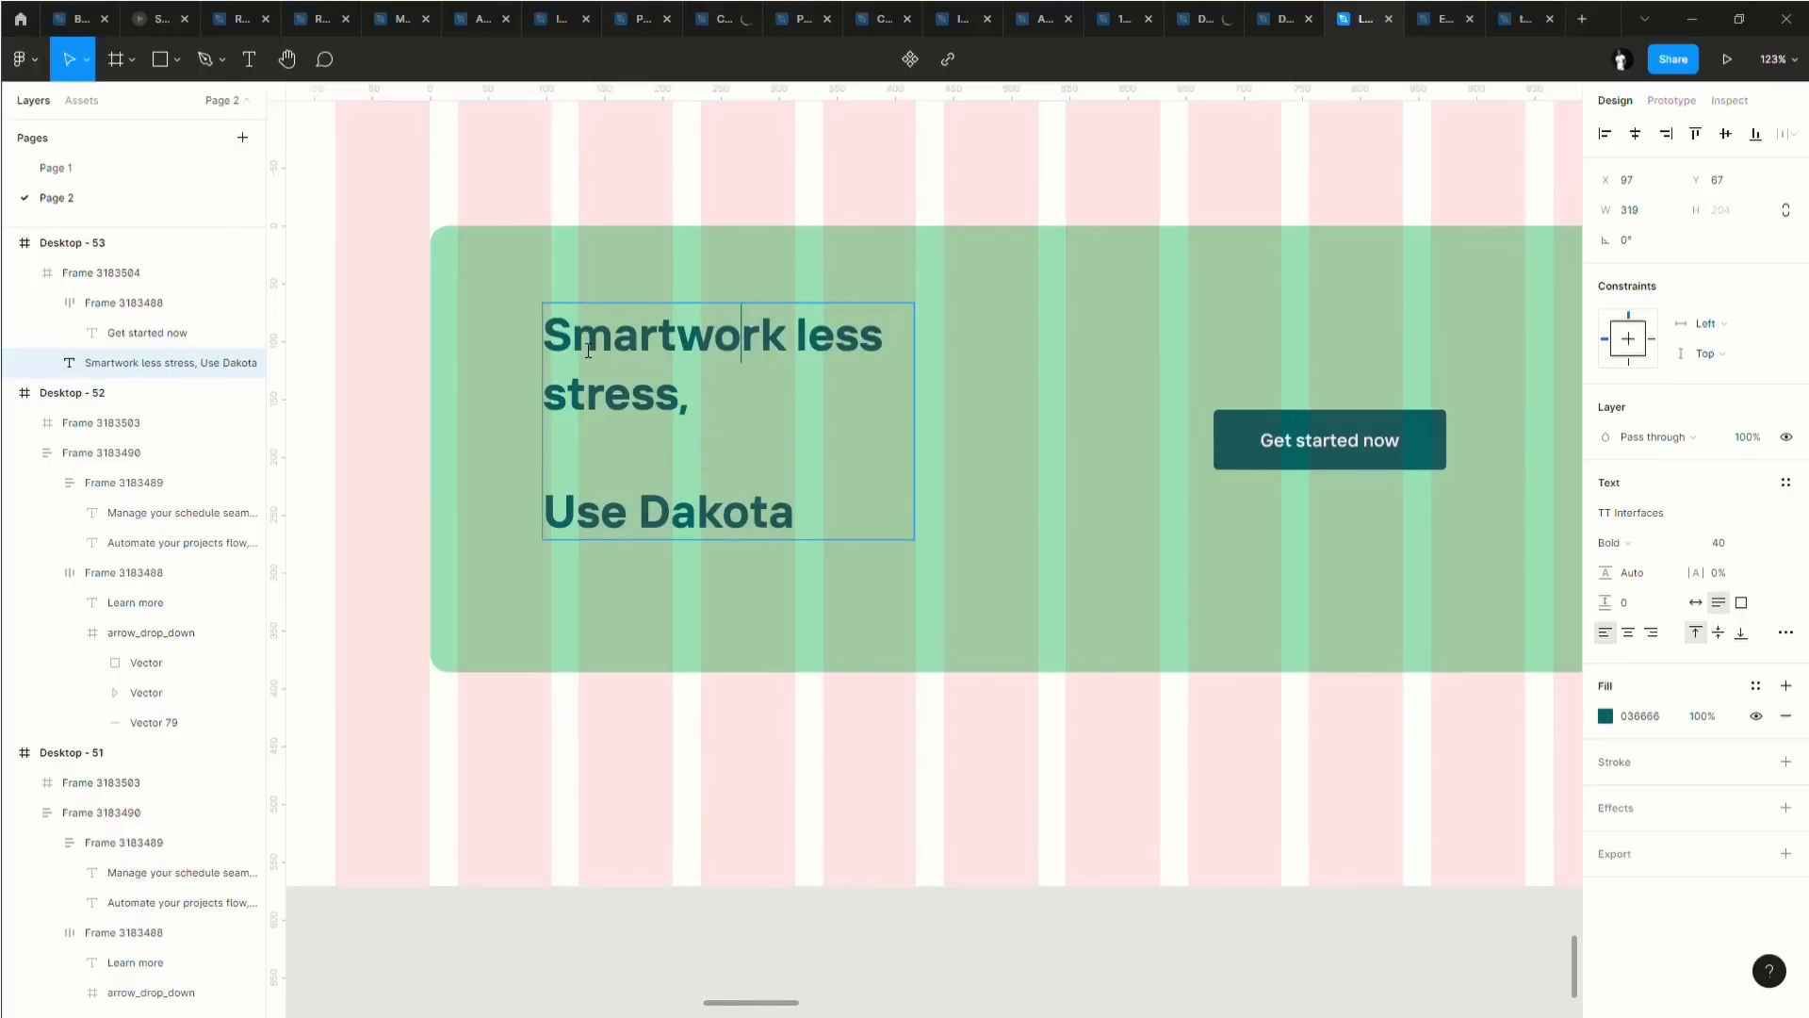
key(End)
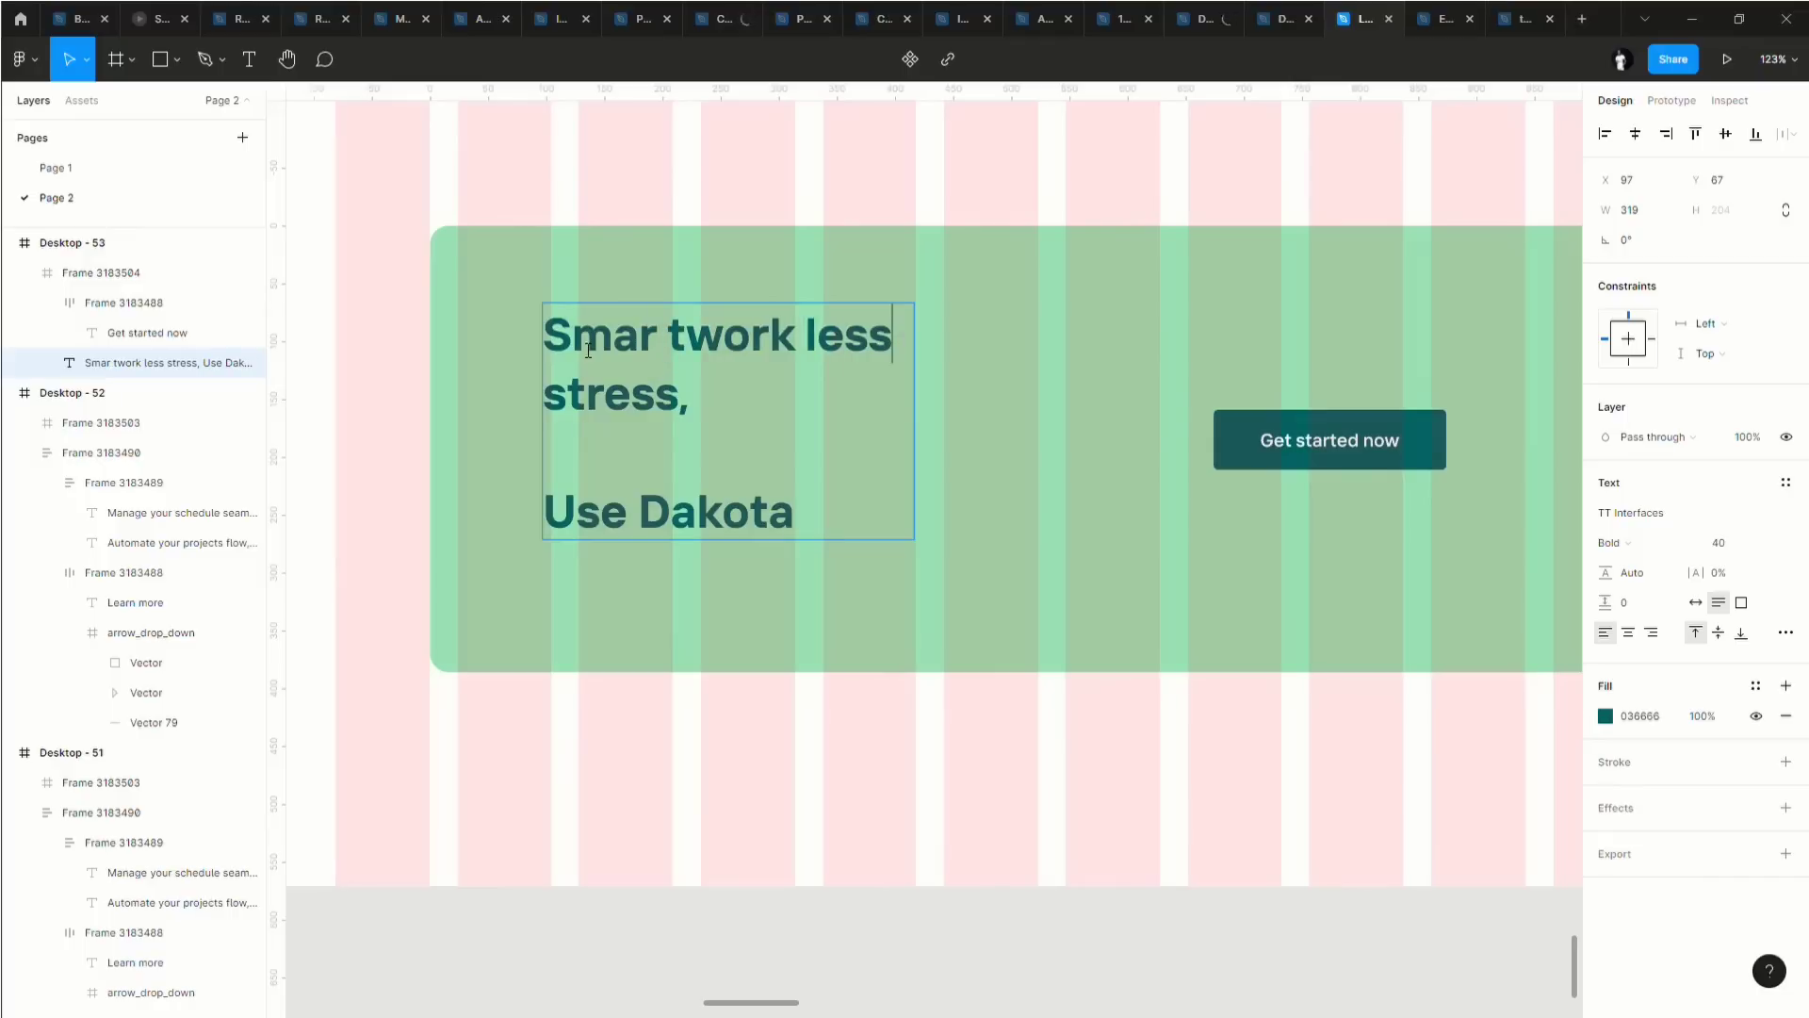
key(Left)
key(Left)
key(Left)
key(Left)
key(Left)
key(Left)
key(Left)
key(Left)
key(Left)
key(Left)
key(Left)
key(Right)
key(BackSpace)
key(Delete)
key(Delete)
key(Delete)
key(Delete)
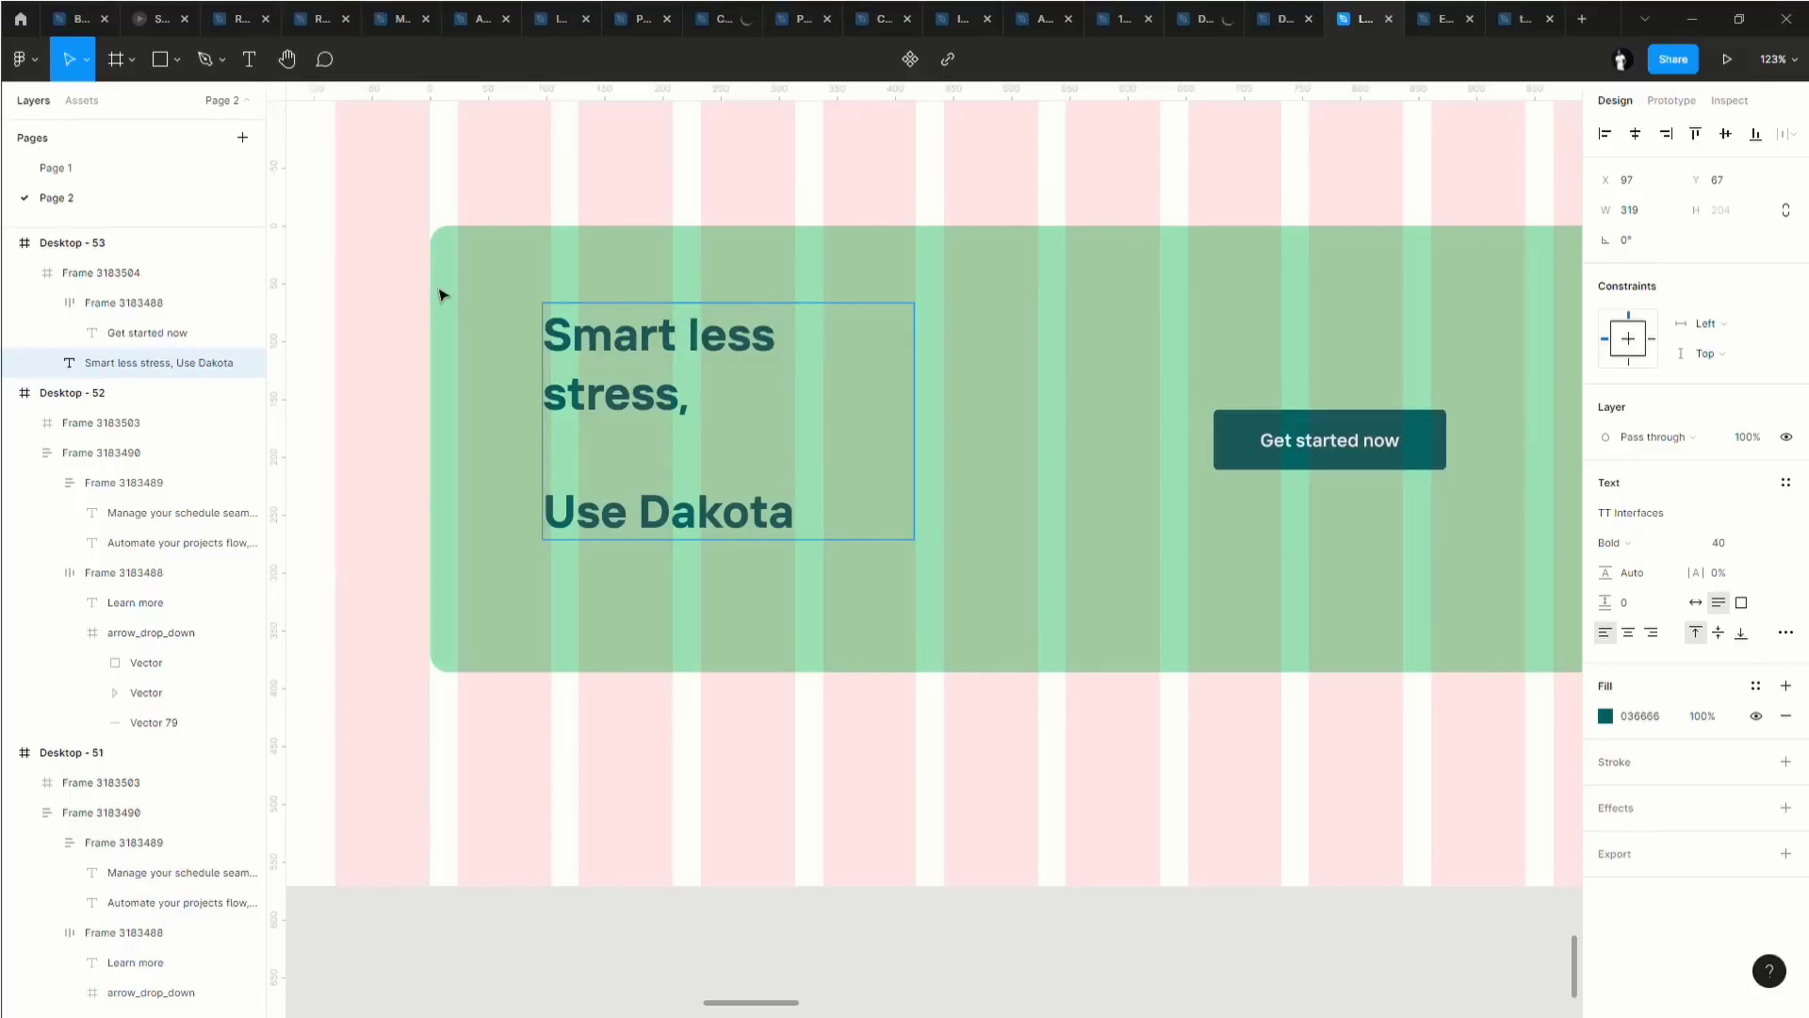
text(work)
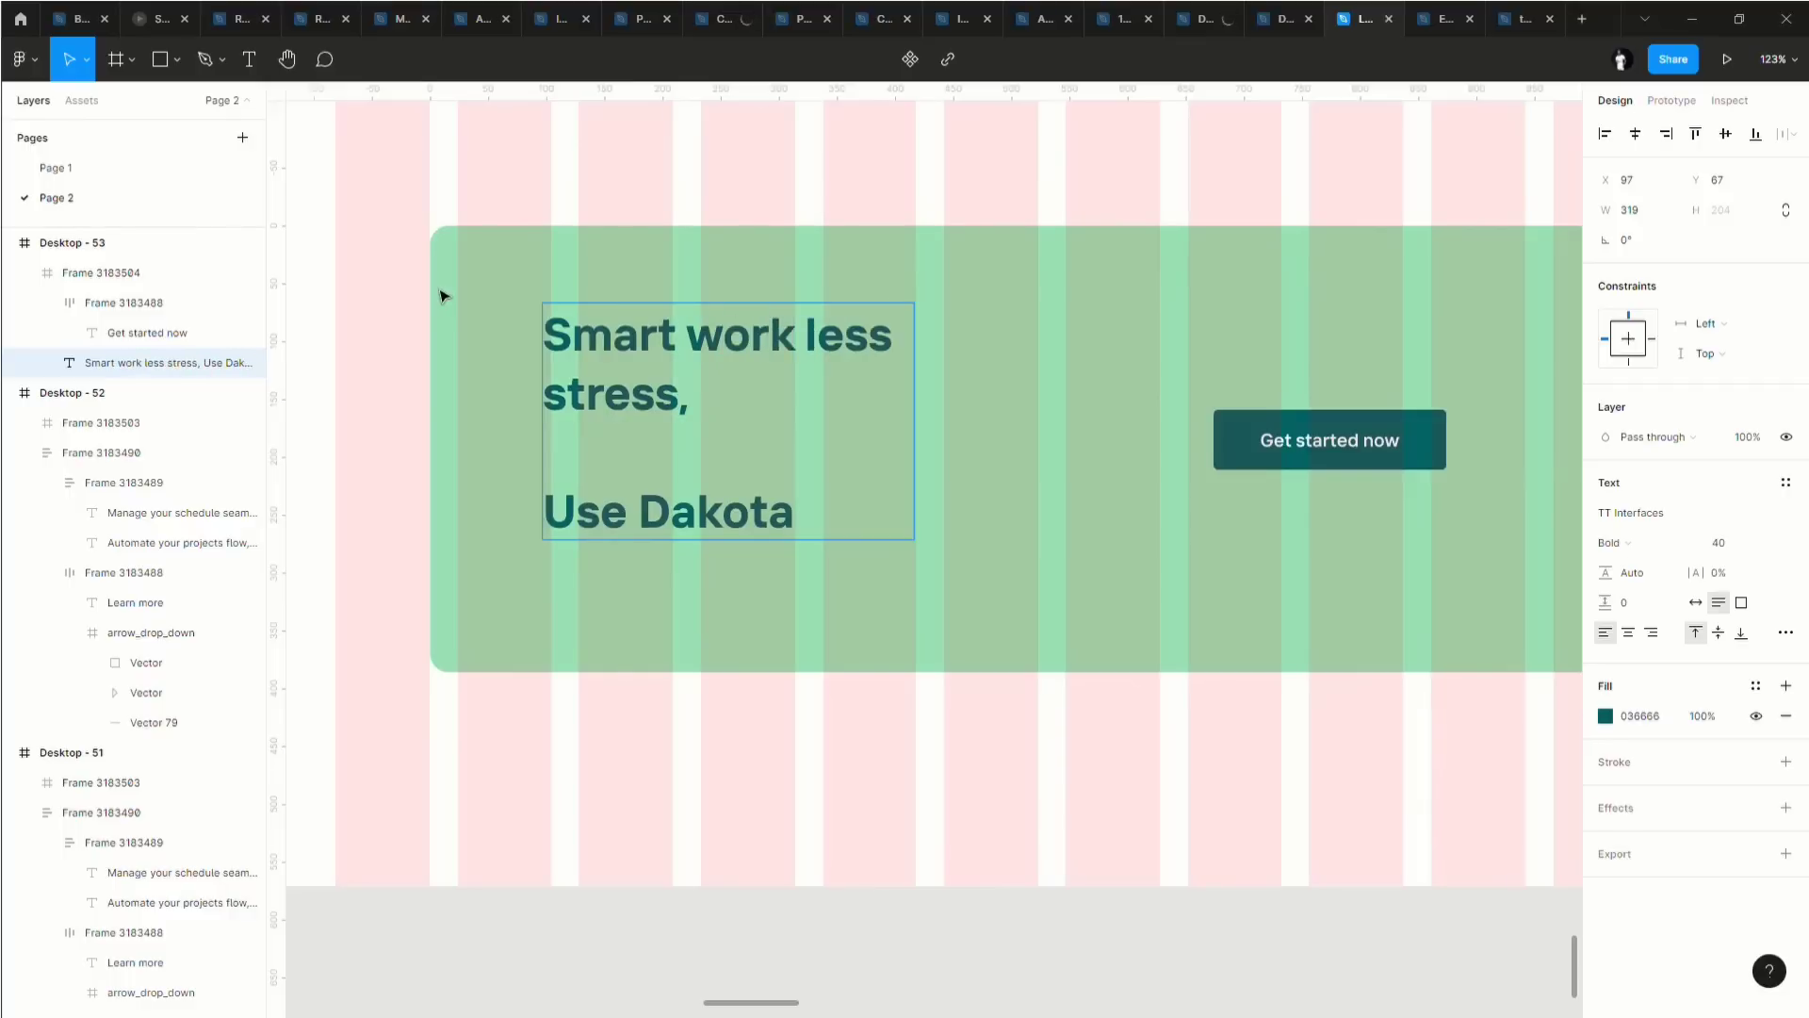
text(,)
scroll(440, 296, up, 1)
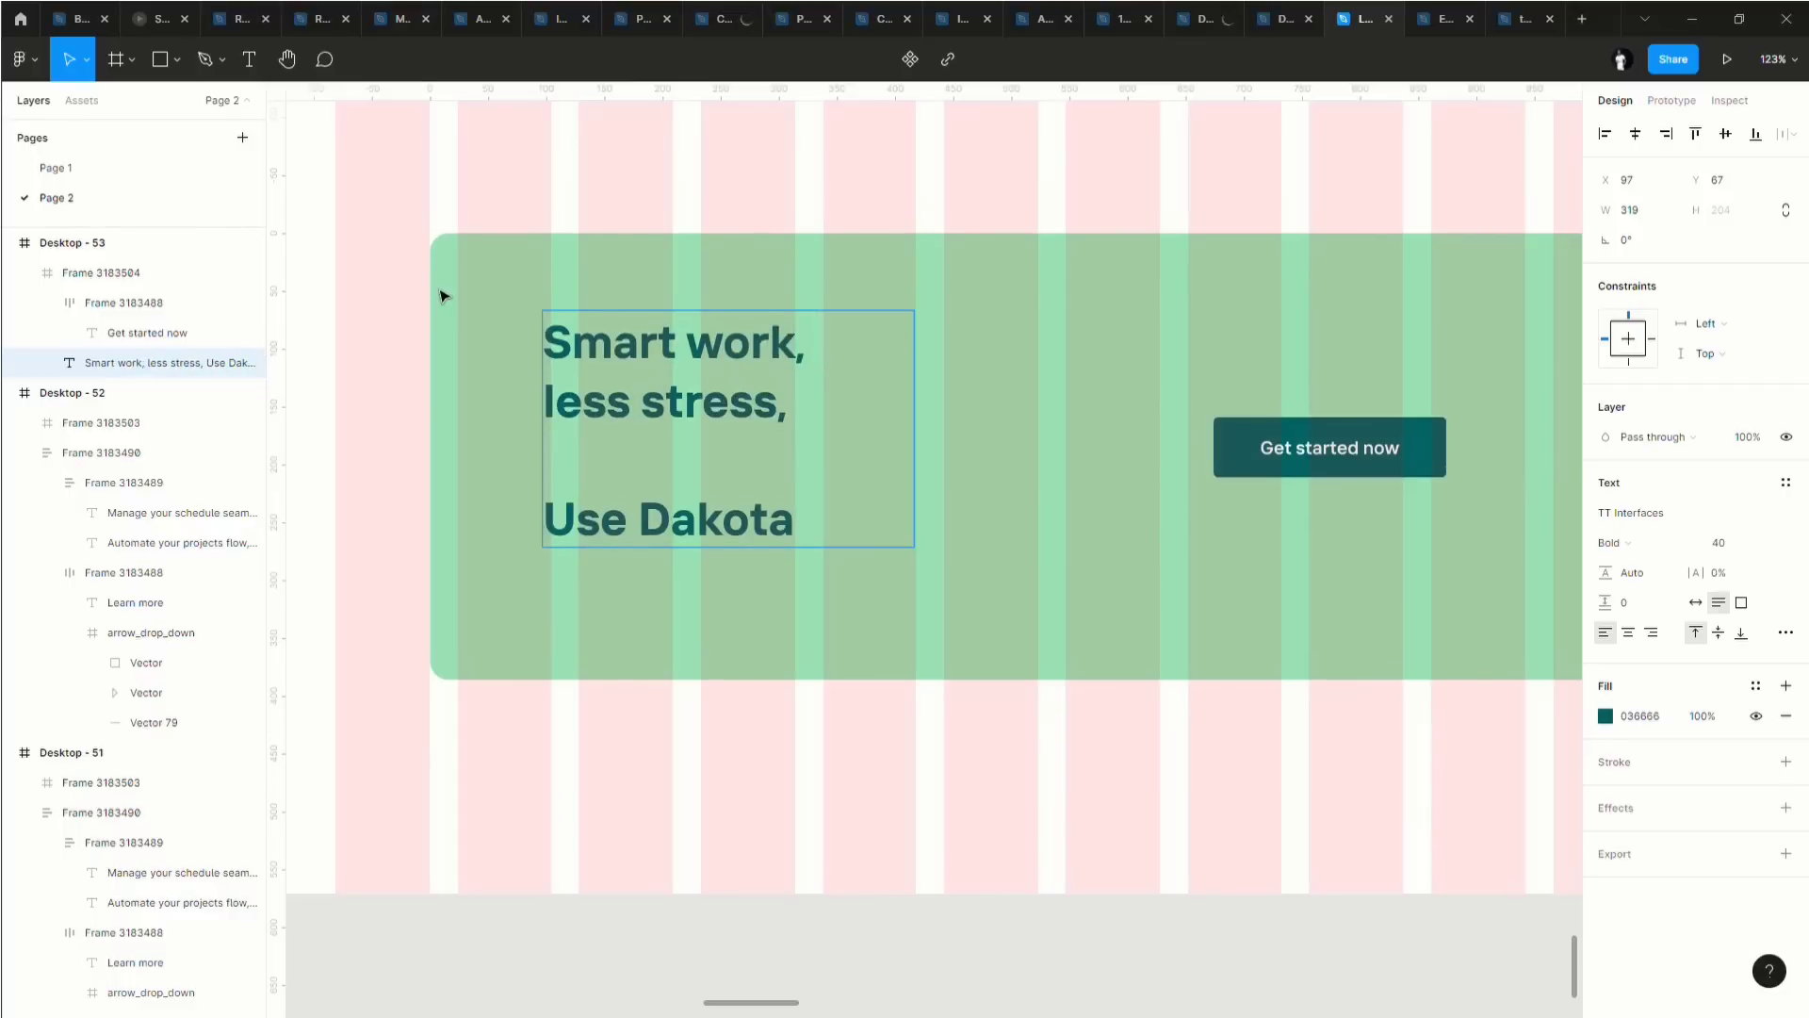
Replace "Use" with "It’s" in the heading's last line so it reads "It’s Dakota".
click(790, 409)
drag(789, 409, 786, 412)
drag(630, 523, 518, 528)
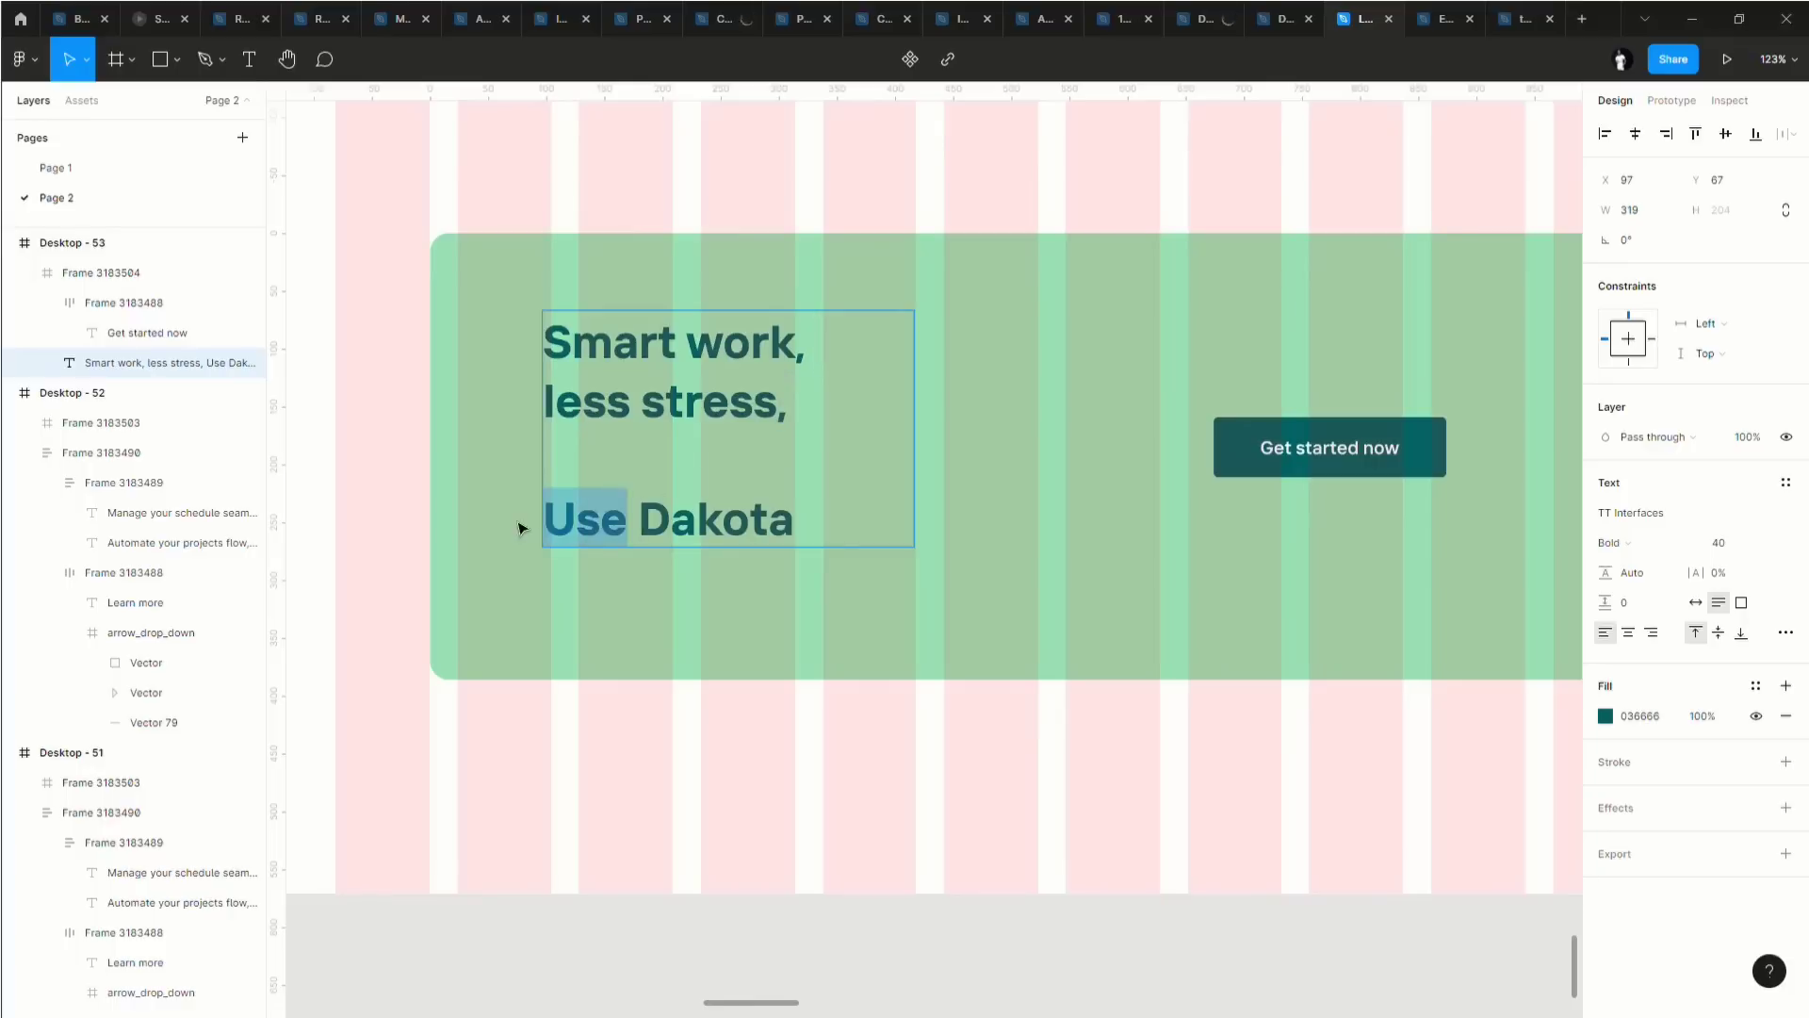
text(Its)
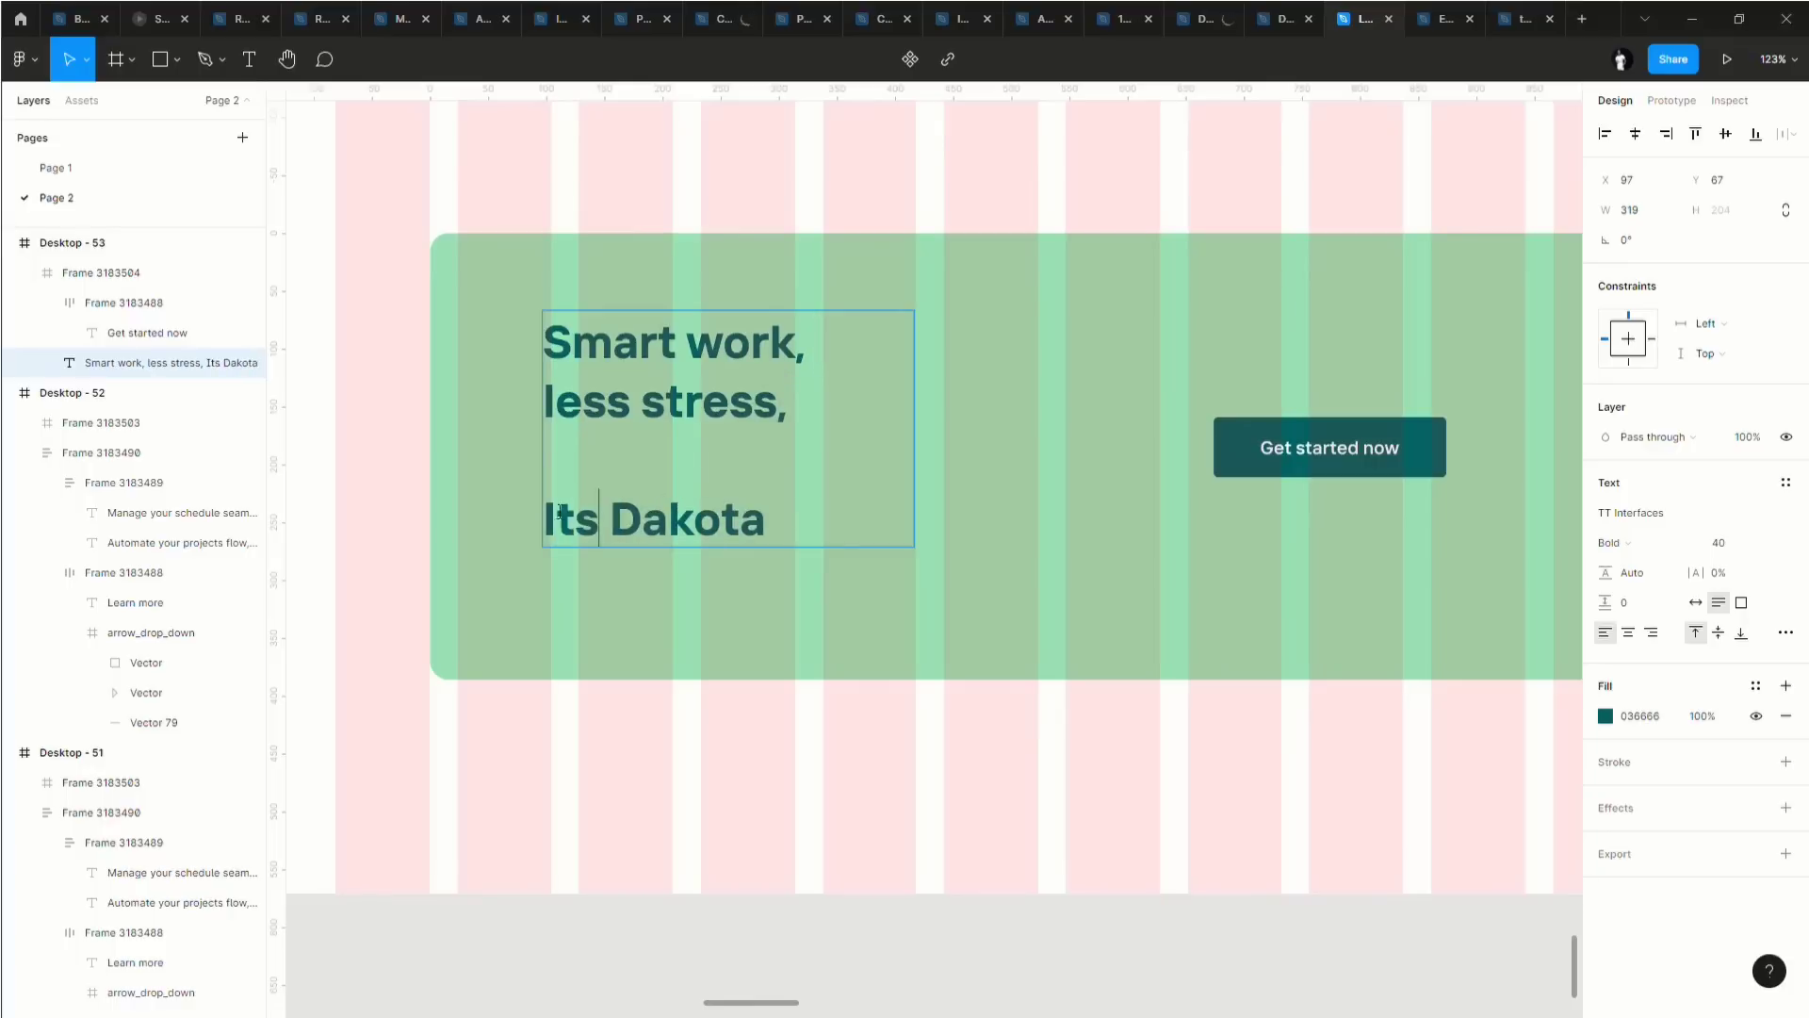
key(Left)
text(’)
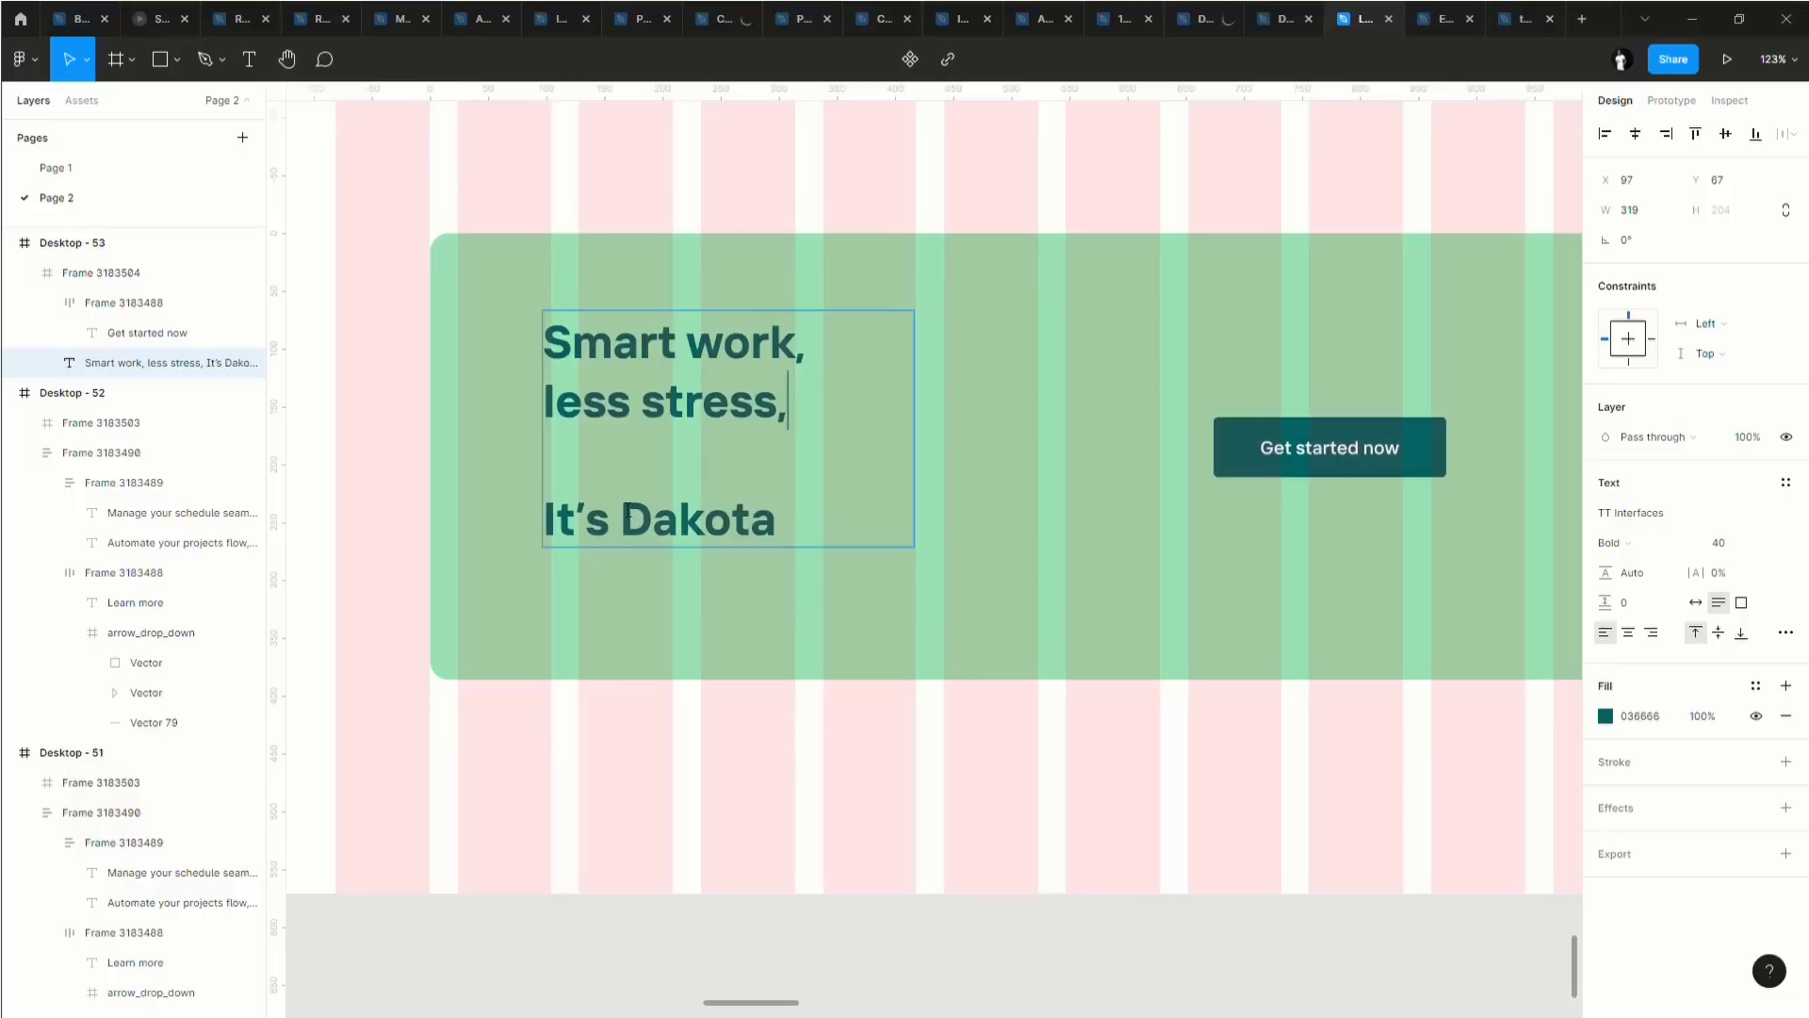
Narrow the banner heading's text box to a width of about 248.
click(574, 489)
click(876, 397)
key(Escape)
drag(913, 415, 833, 383)
key(Escape)
click(634, 524)
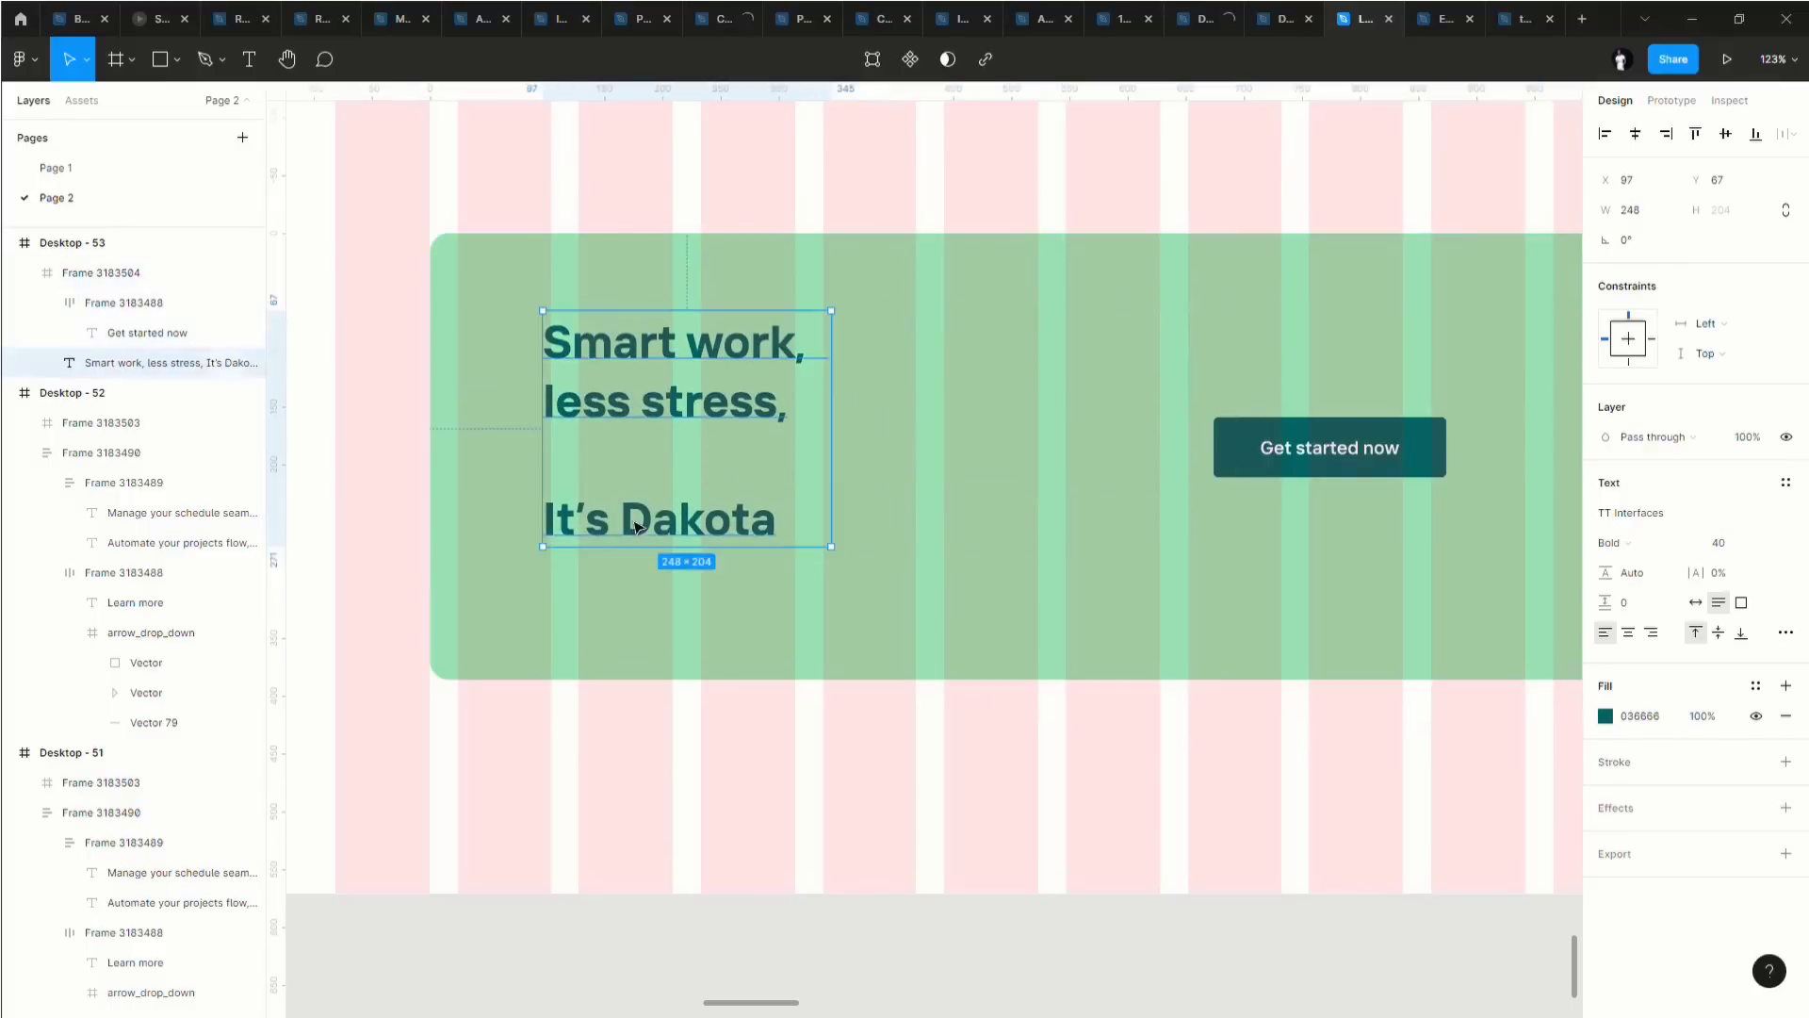
triple_click(561, 517)
key(Left)
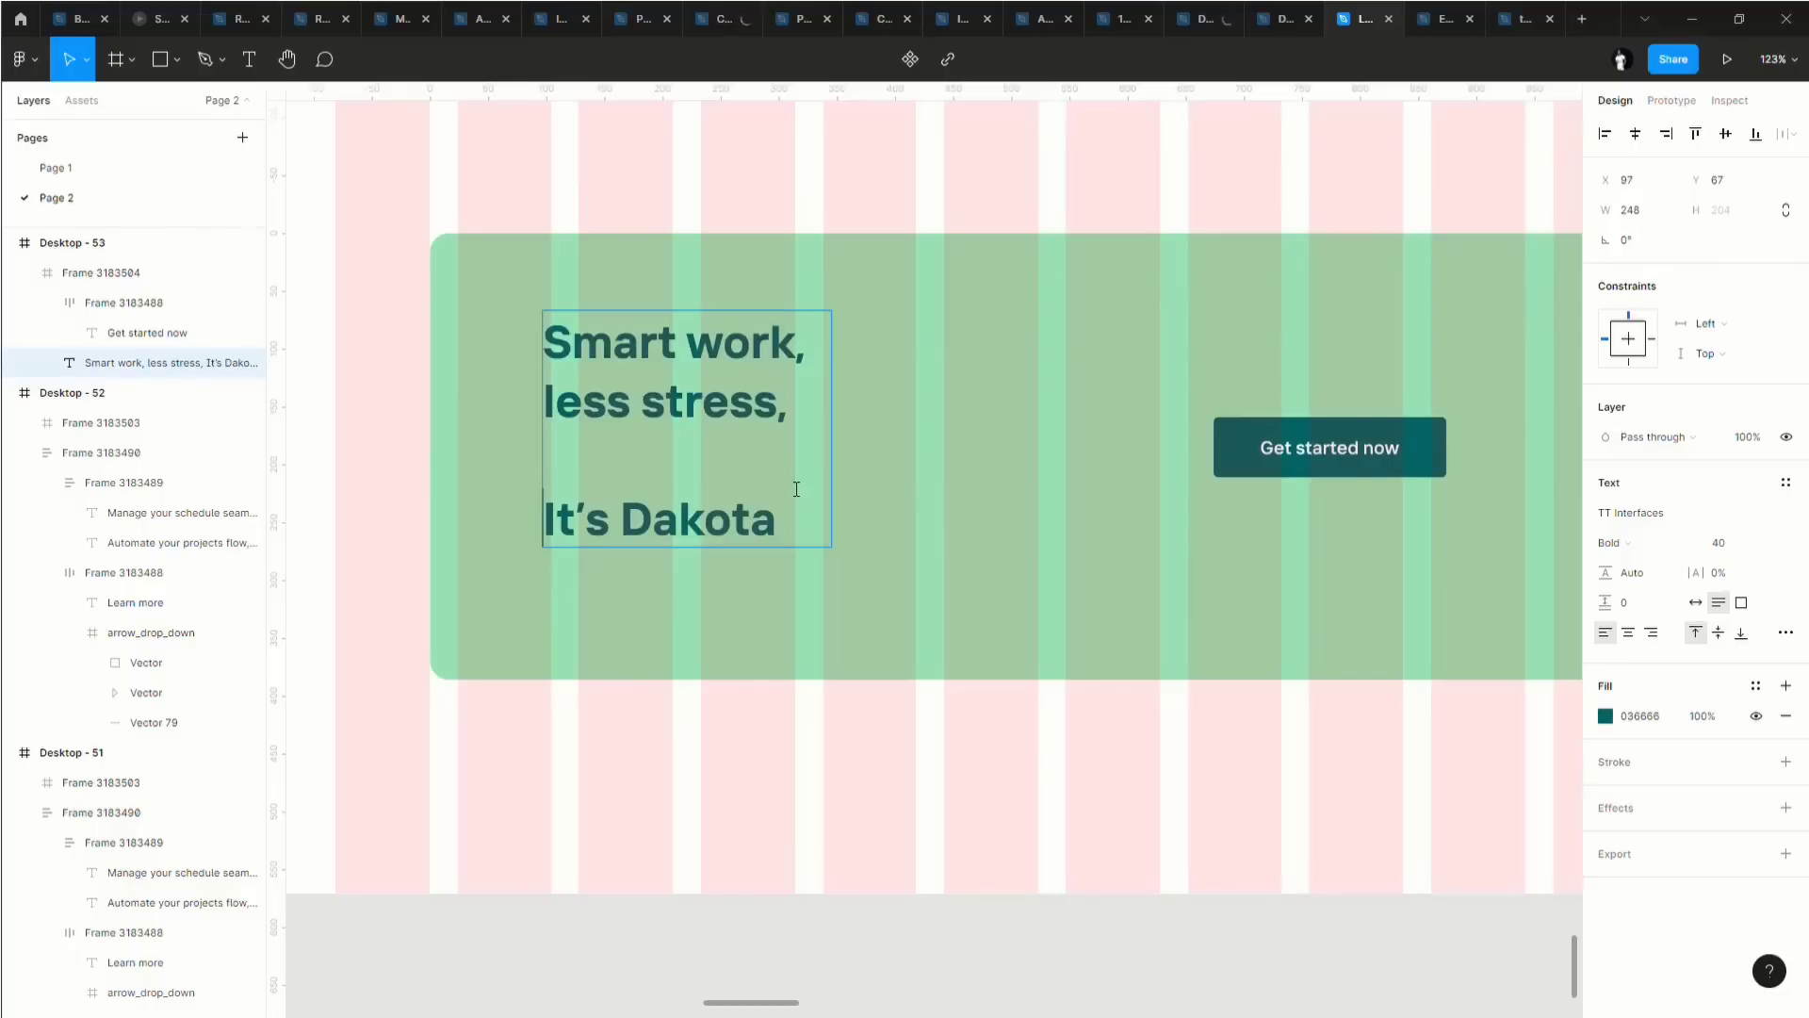
double_click(1276, 450)
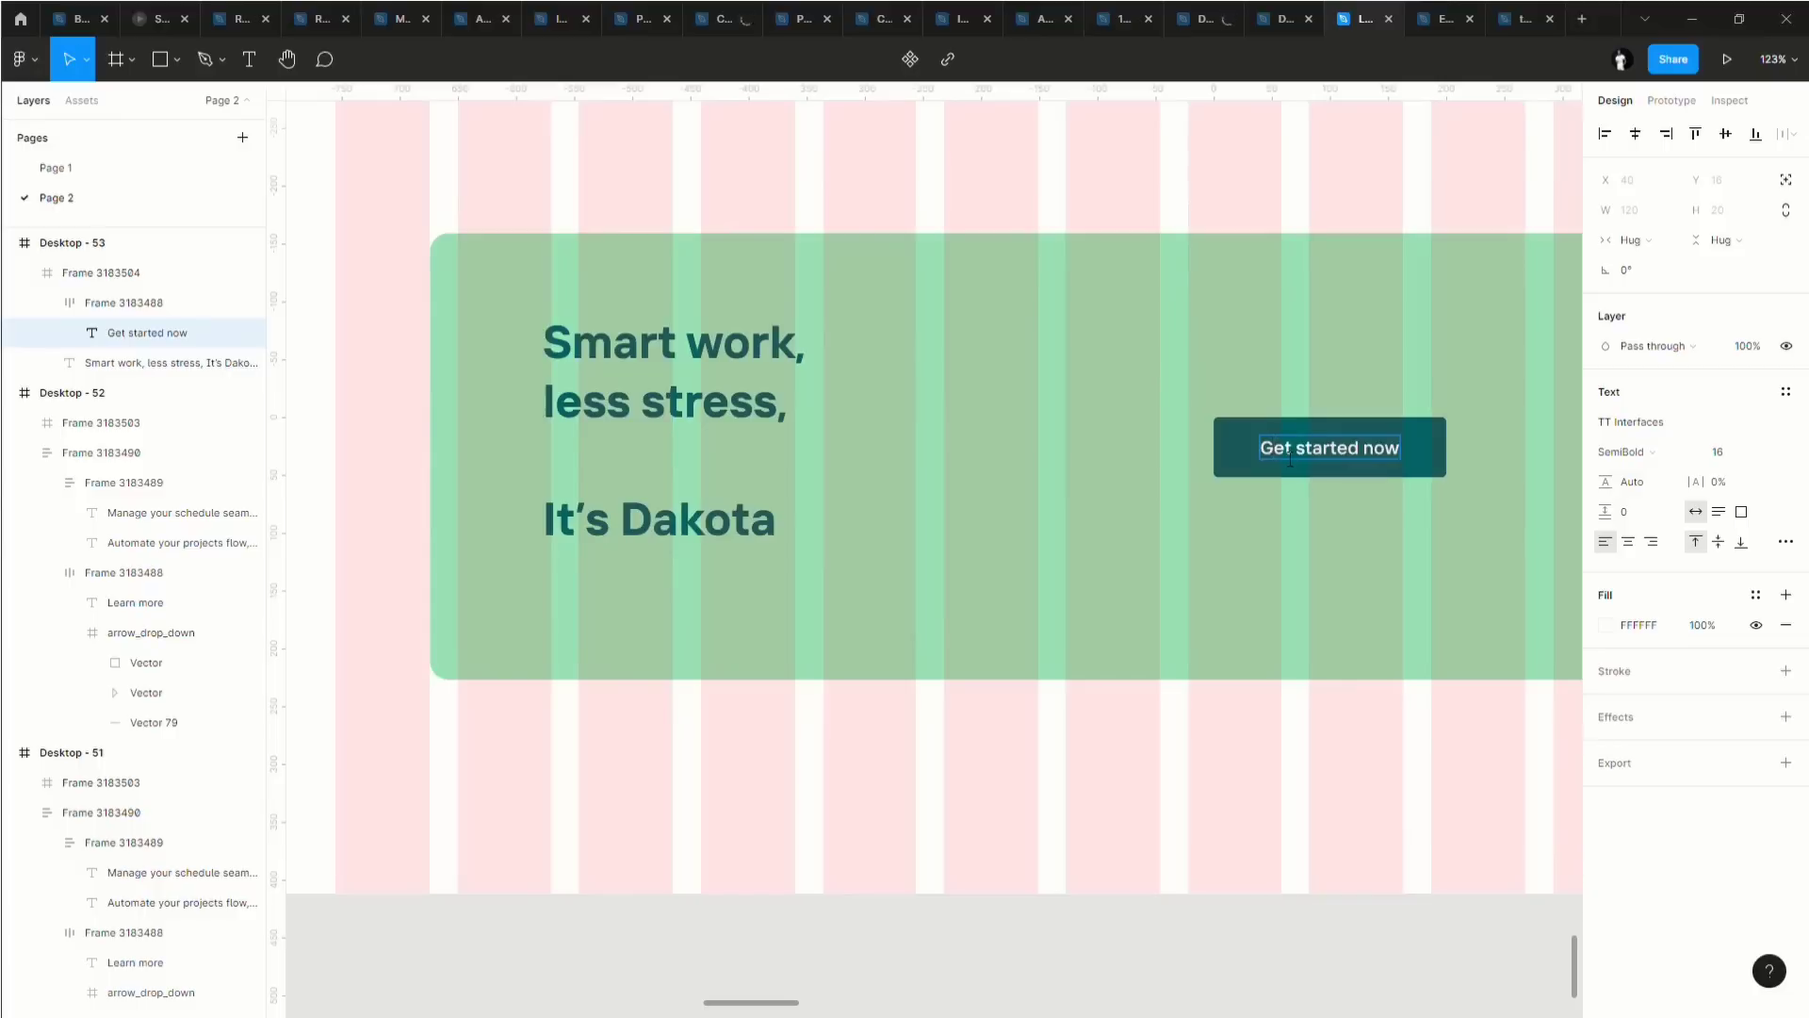
key(Escape)
Move the banner heading inward within the green frame to about X 132, Y 99.
click(707, 505)
click(707, 505)
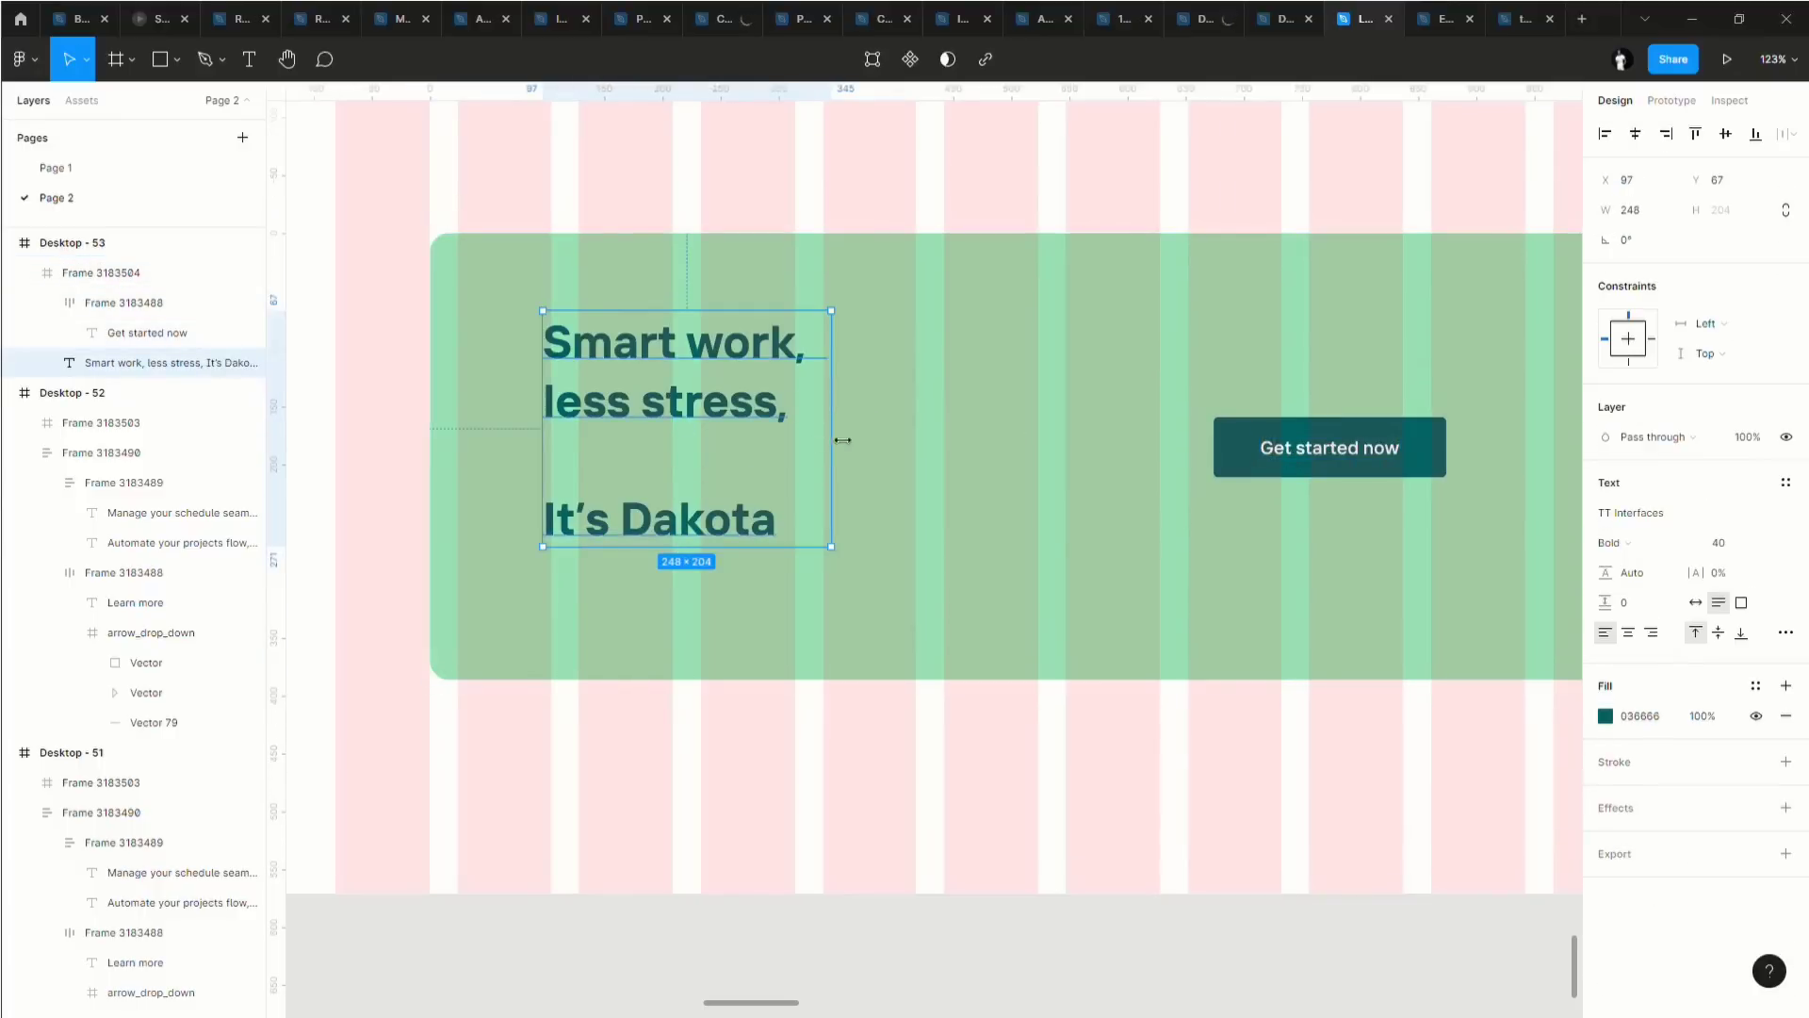
drag(737, 417, 771, 431)
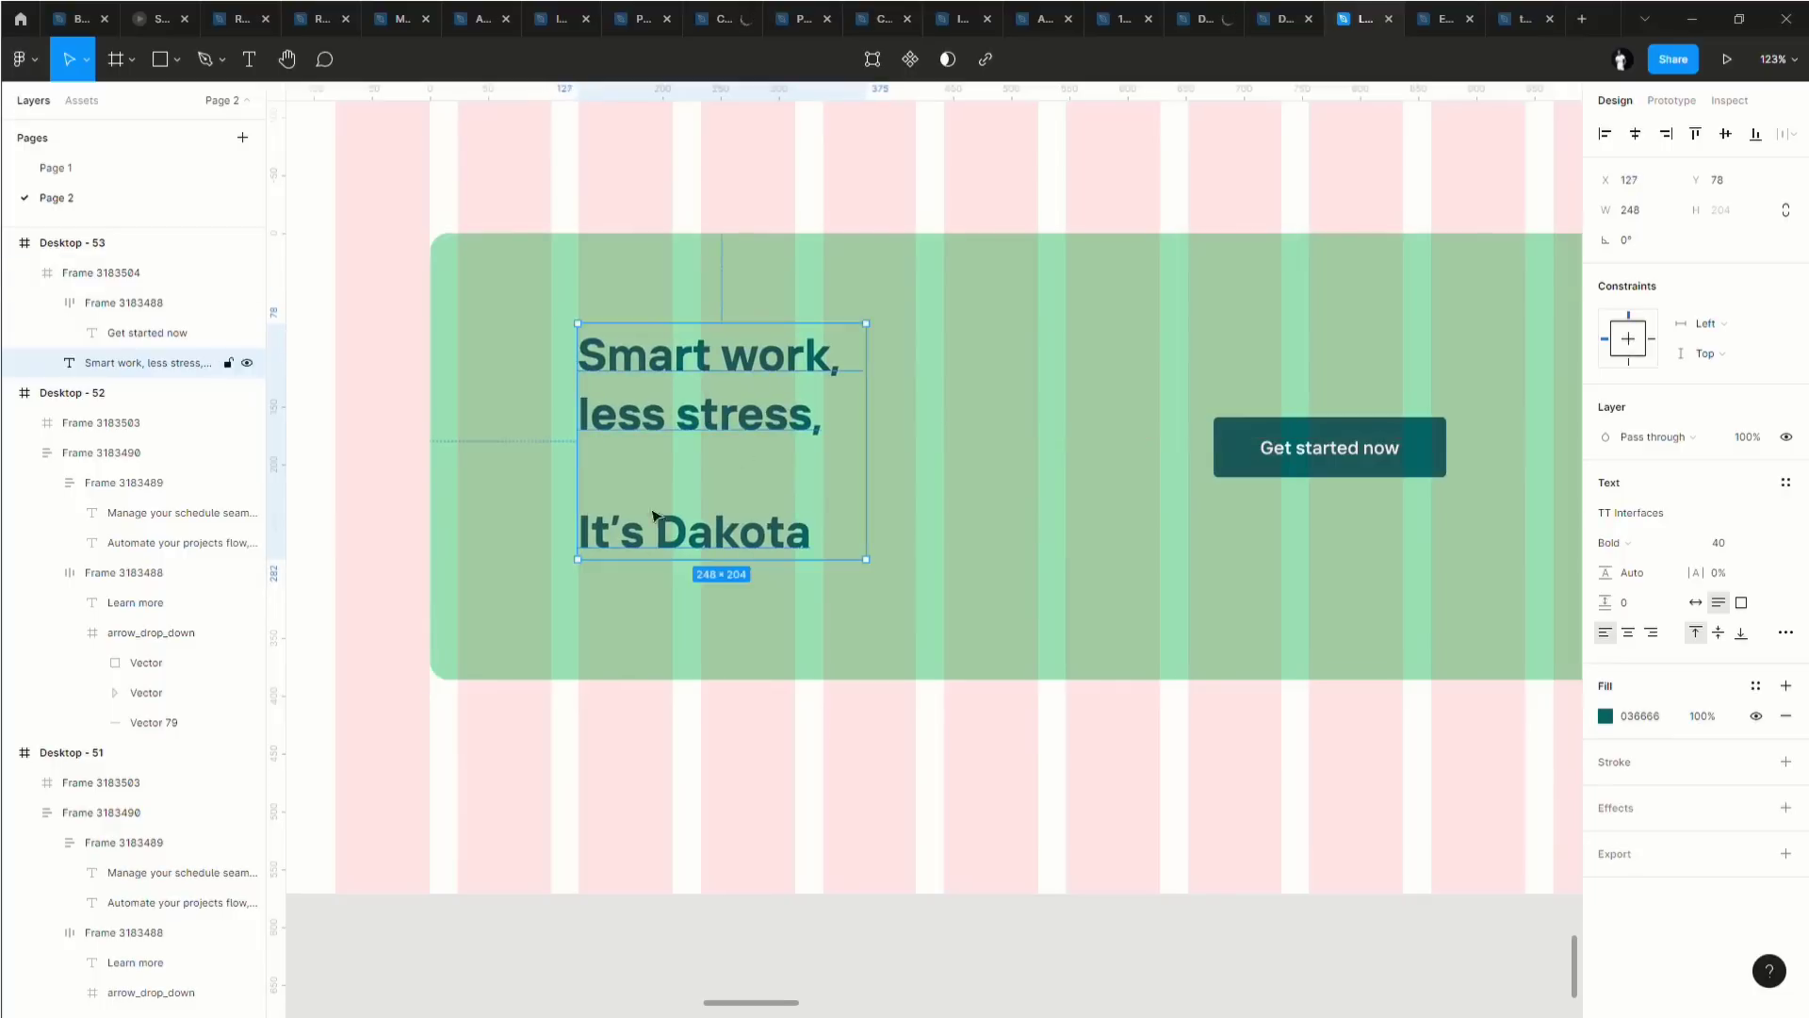
scroll(612, 432, up, 5)
drag(736, 266, 619, 364)
scroll(640, 367, up, 3)
scroll(618, 364, down, 5)
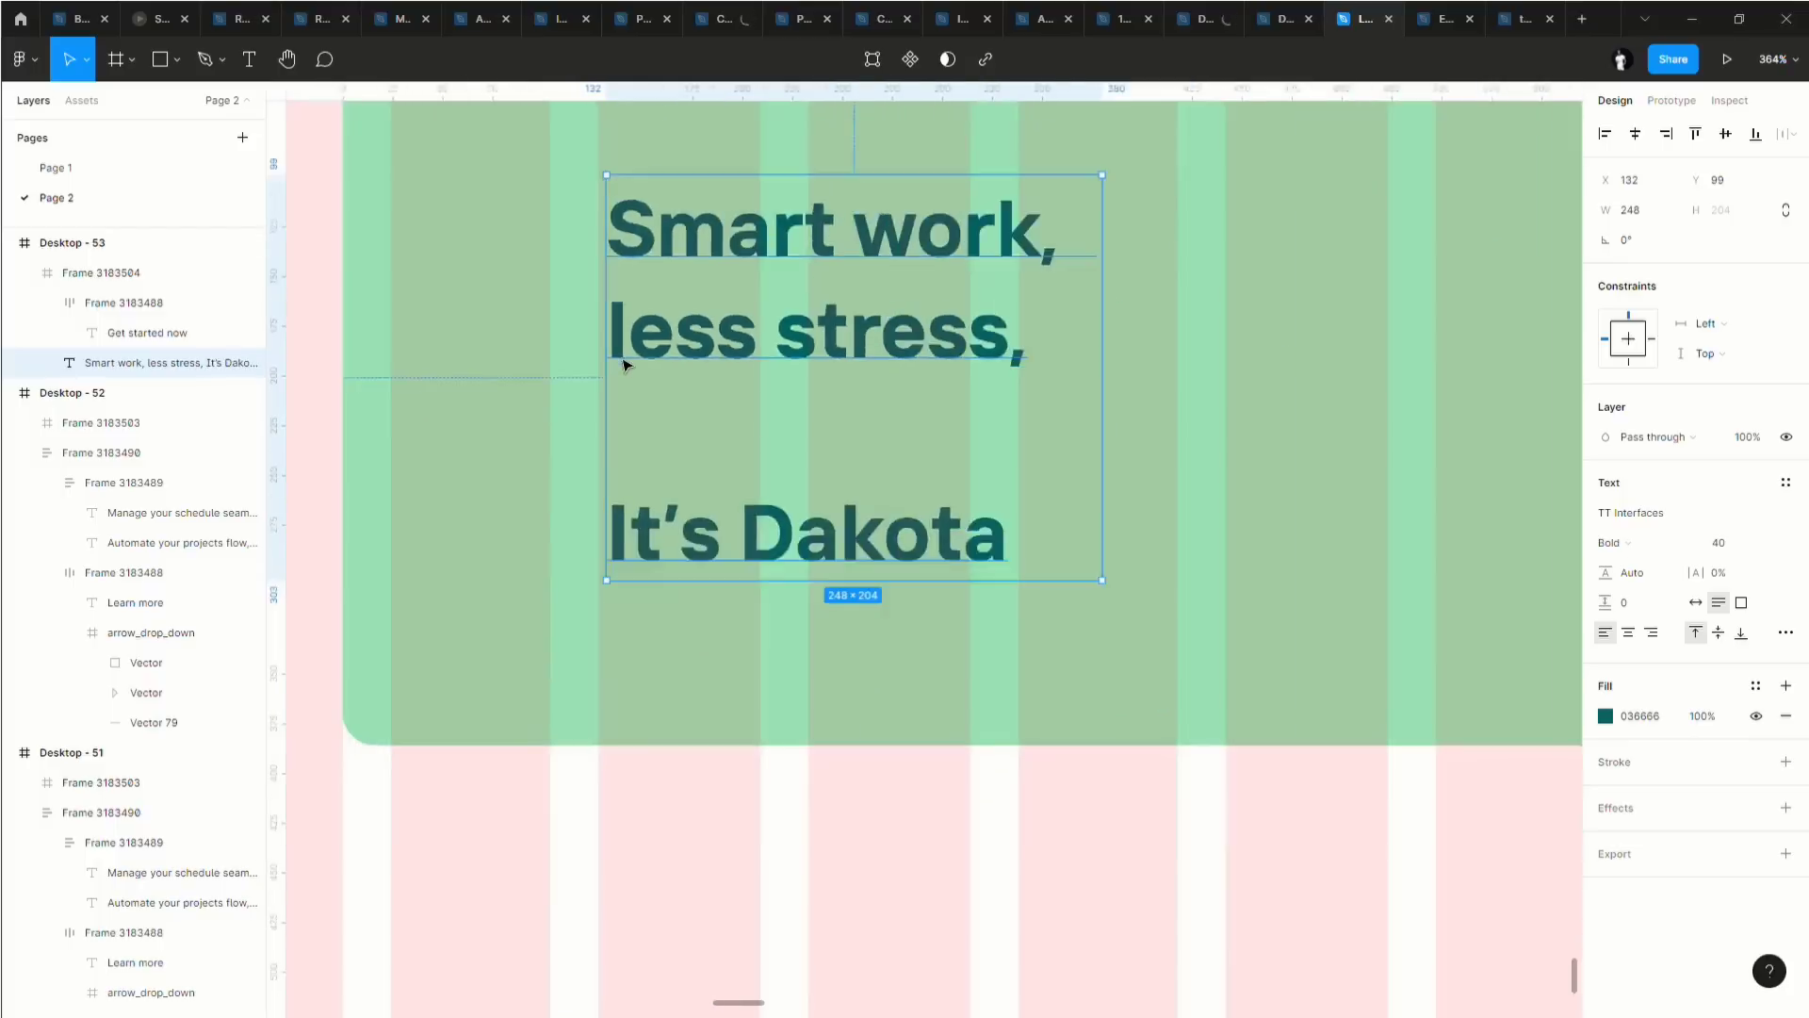
Align the heading's left edge with the start of the layout grid column at X 128.
scroll(603, 353, up, 5)
scroll(591, 338, up, 8)
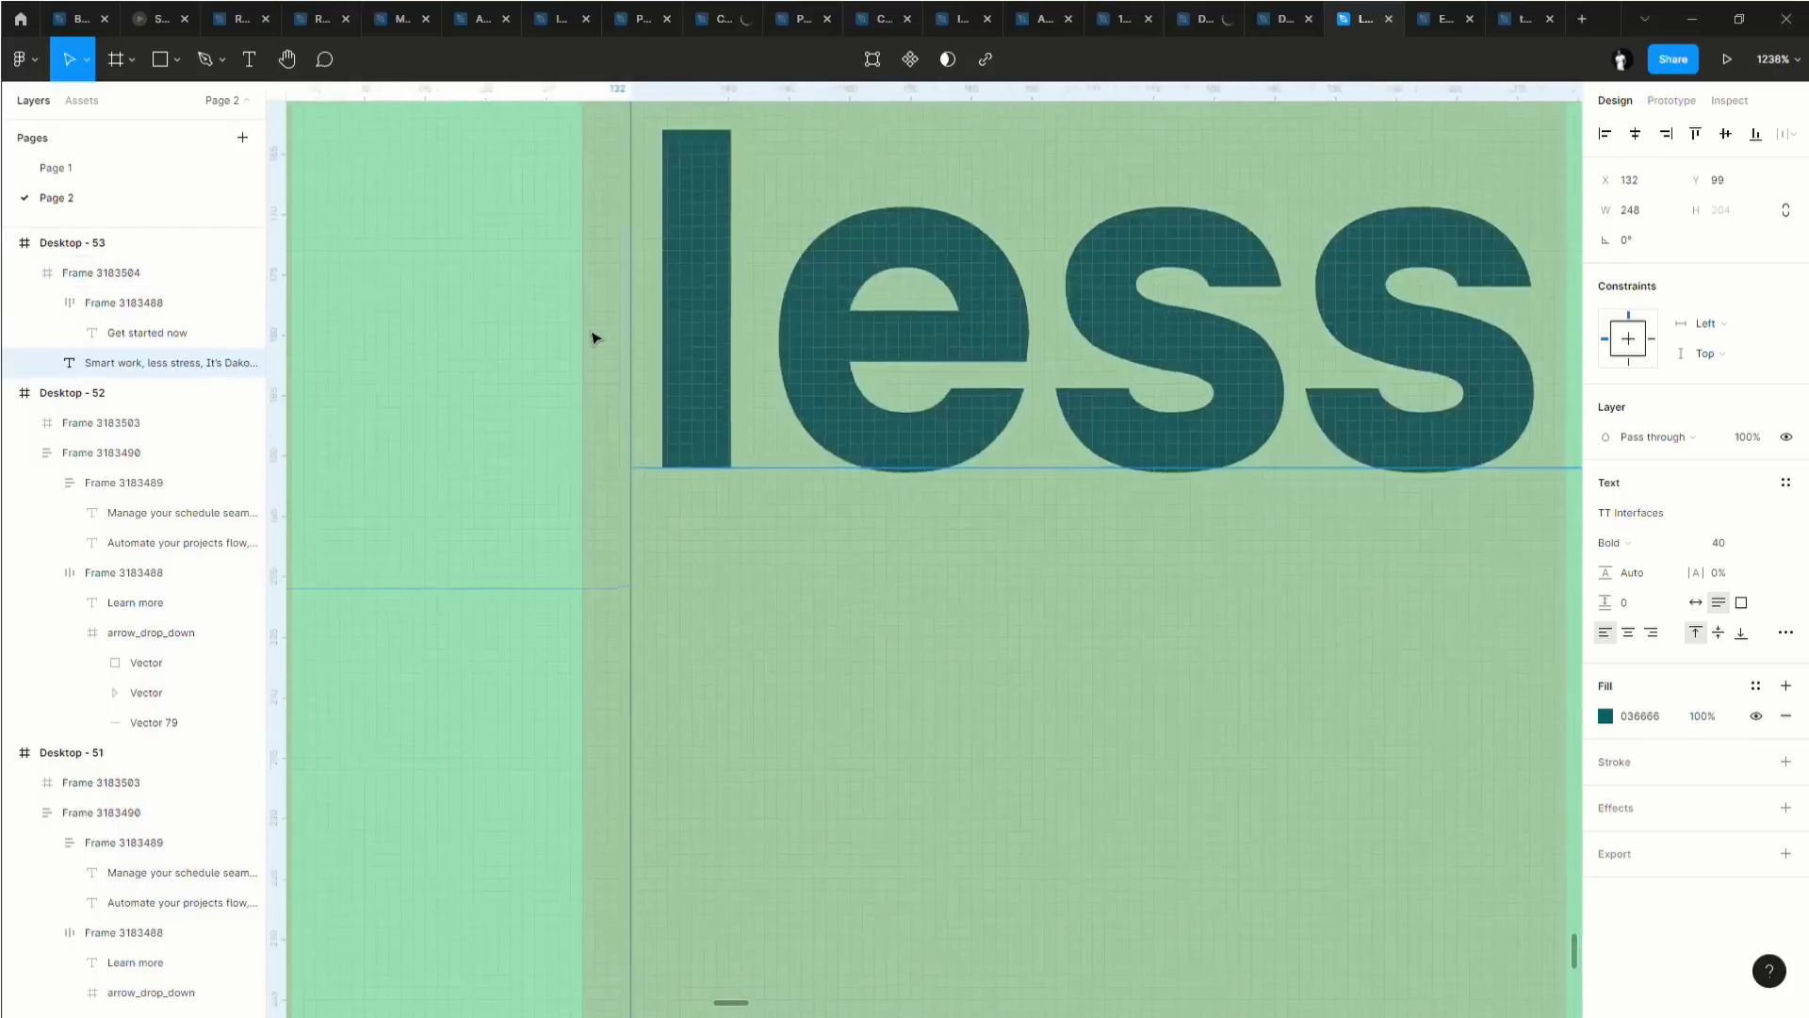
drag(820, 392, 707, 415)
scroll(719, 399, down, 2)
scroll(709, 411, down, 15)
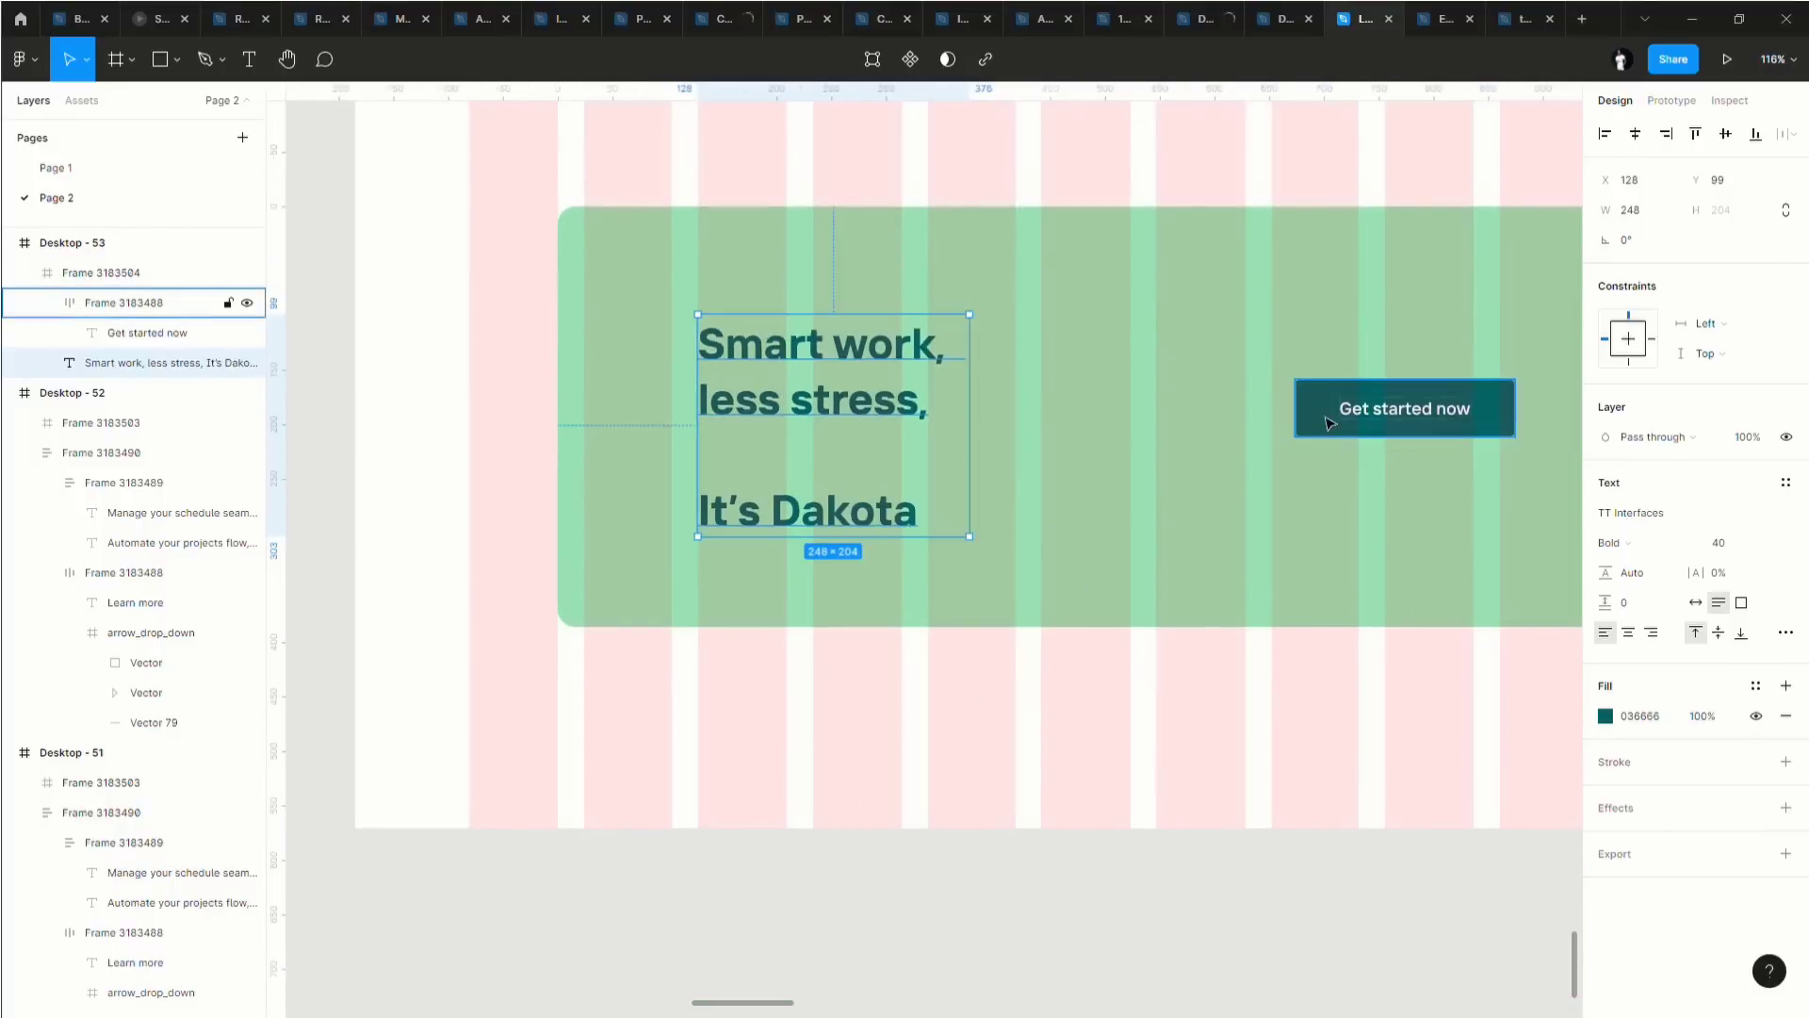
Select the heading and the "Get started now" button together, and try flipping them horizontally and aligning their horizontal centers.
shift+click(1329, 423)
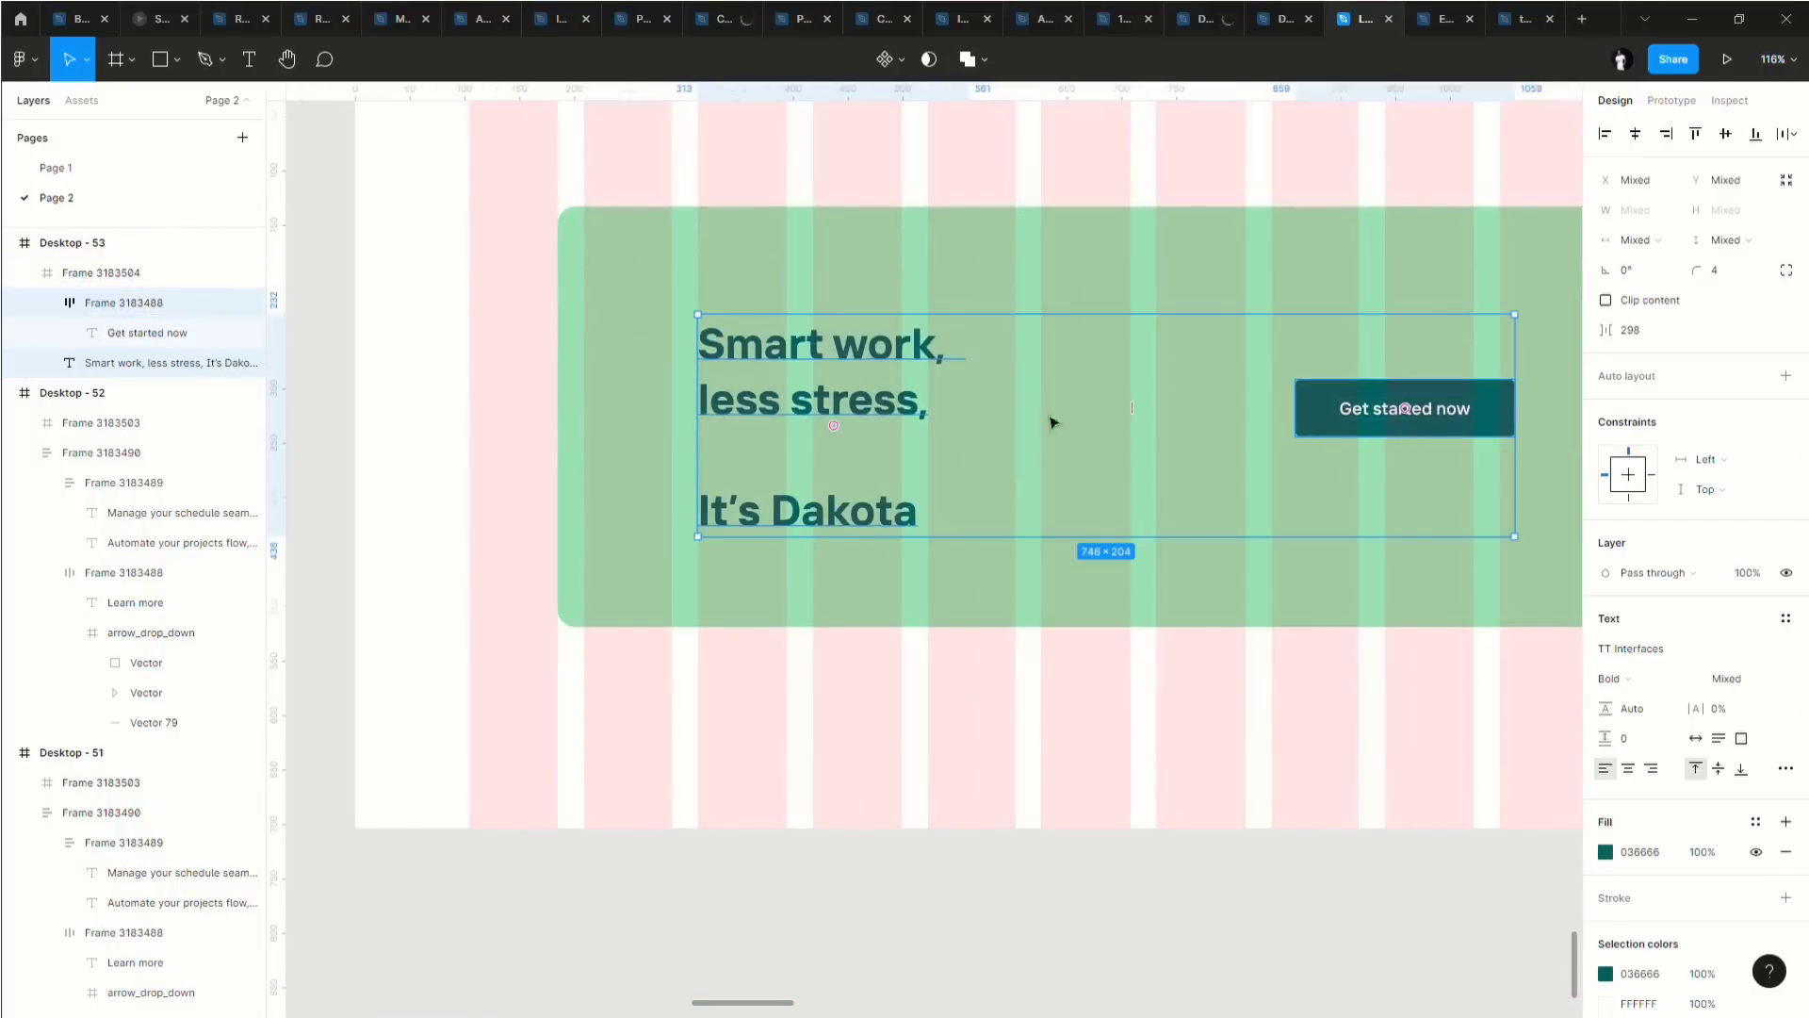
key(shift+h)
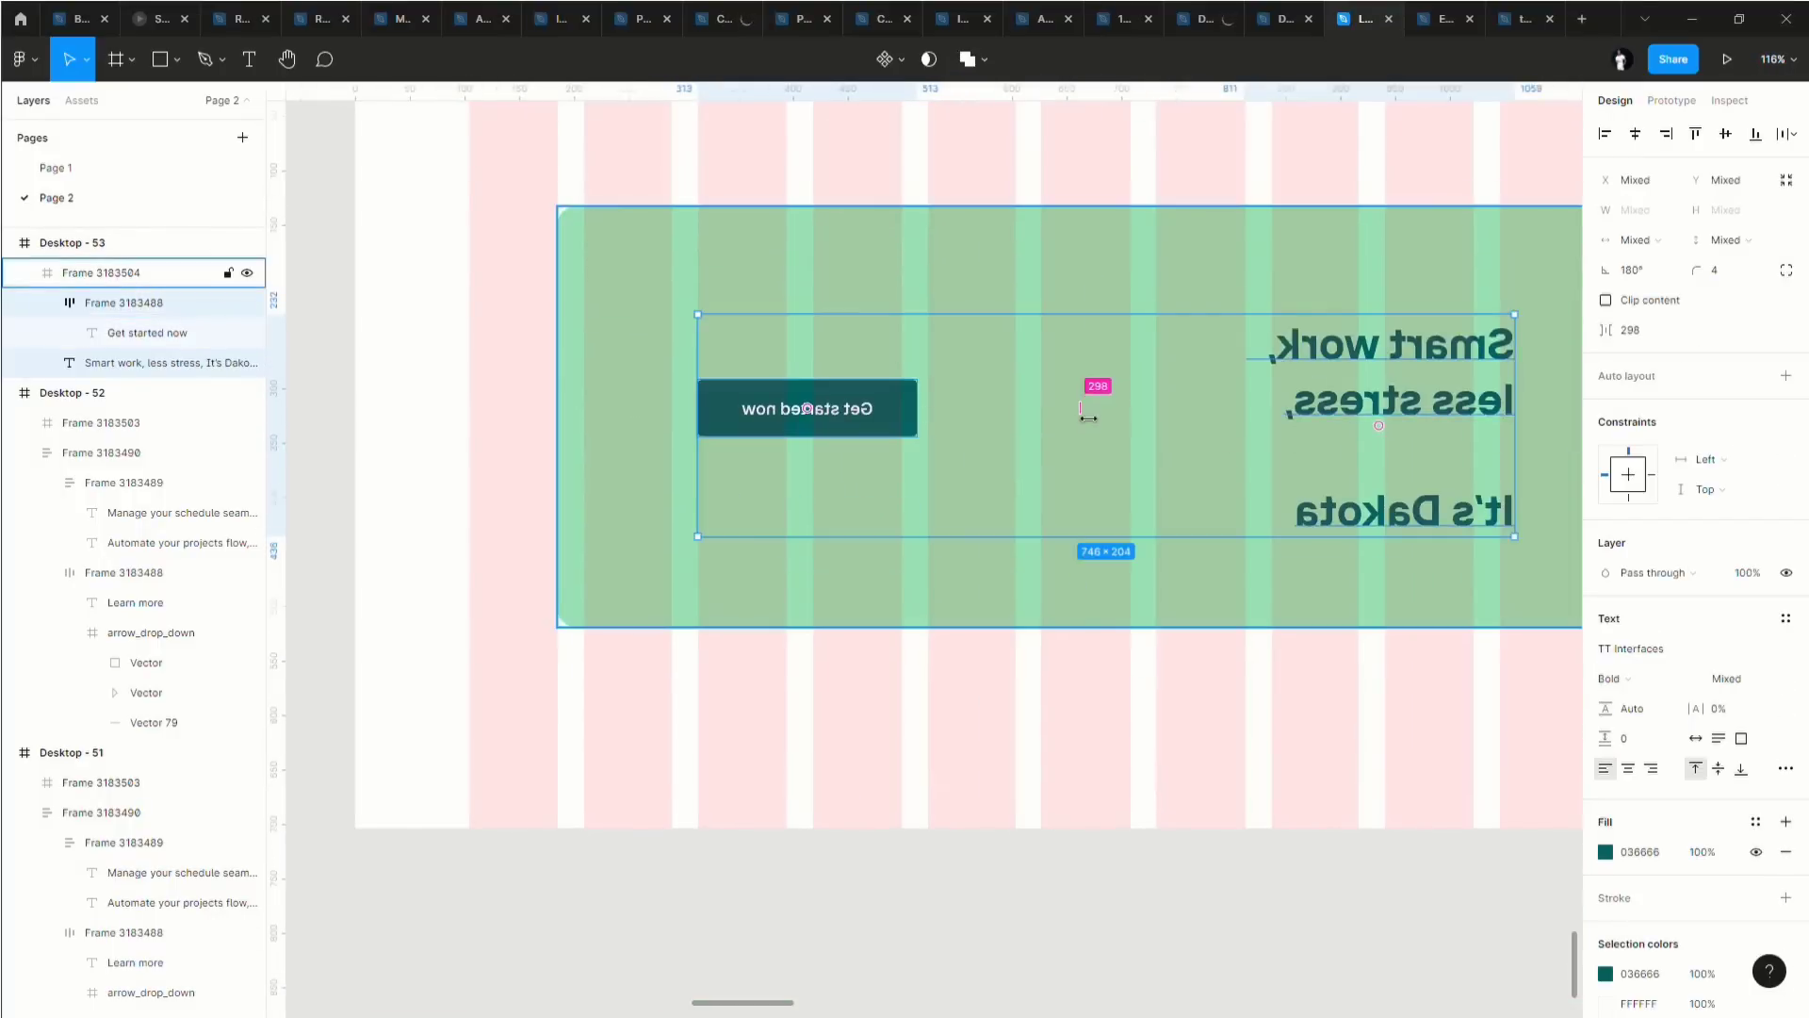
key(shift+h)
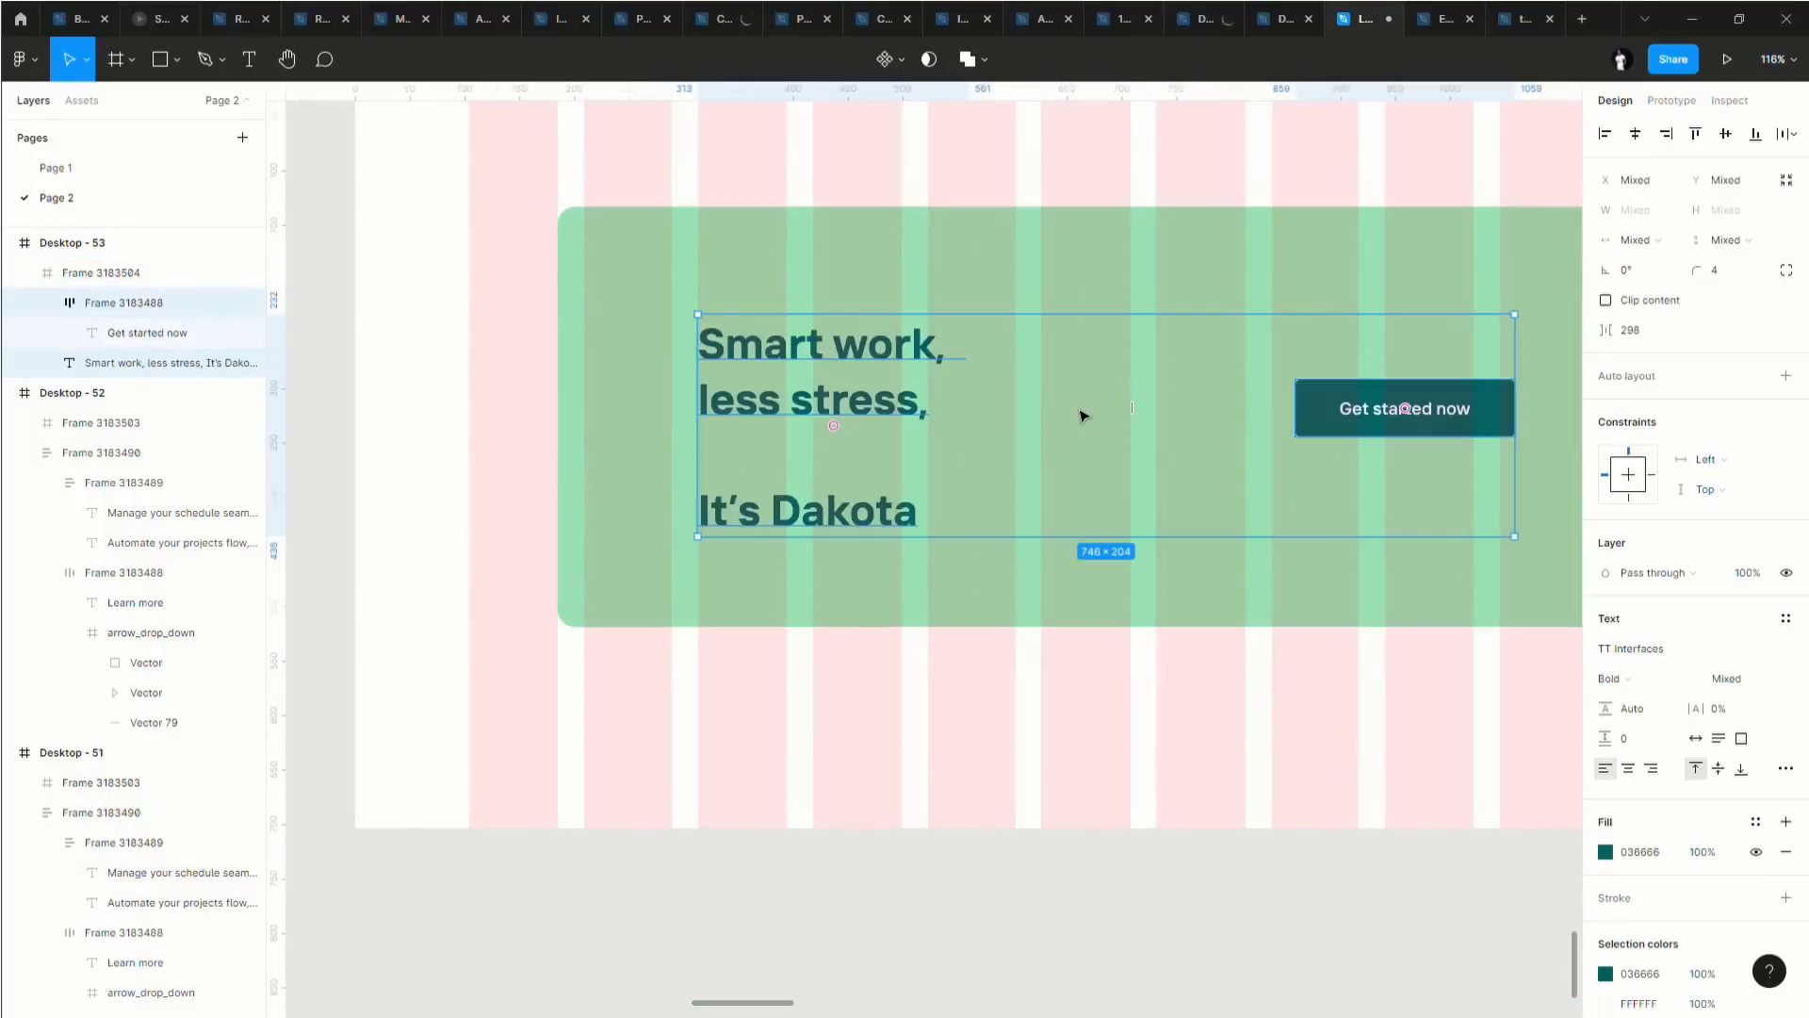
key(alt+h)
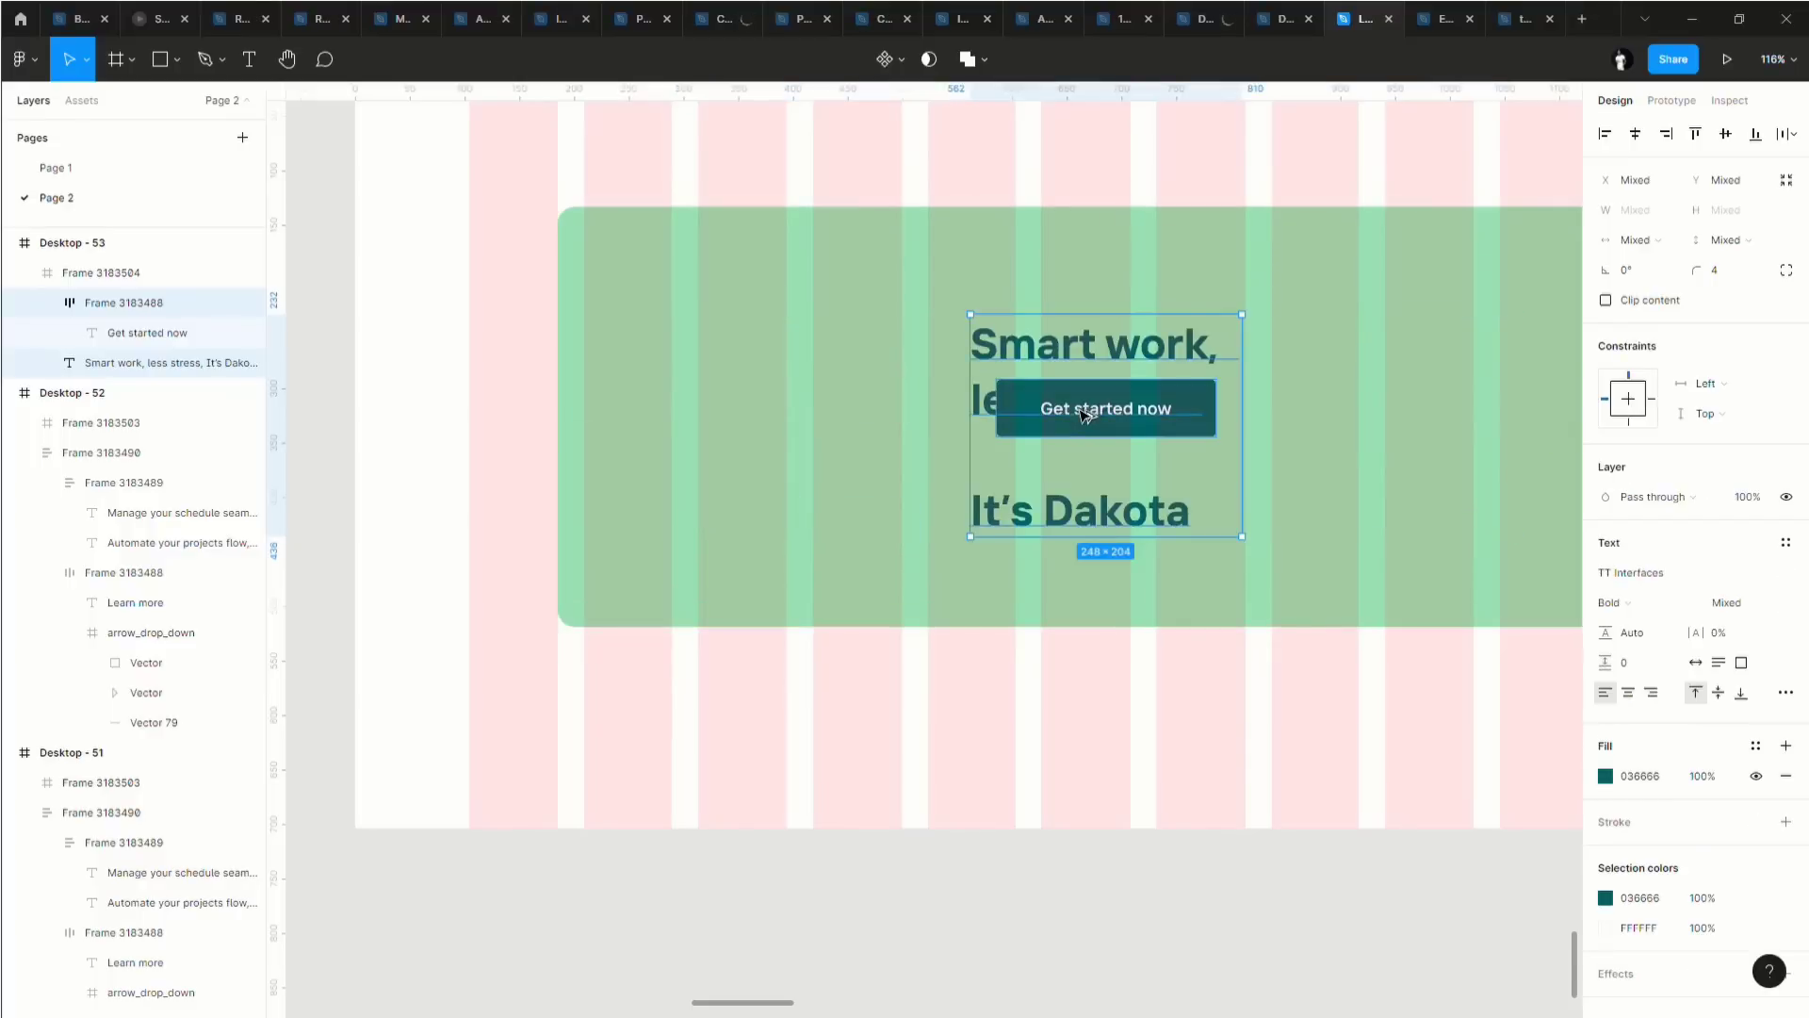
key(ctrl+z)
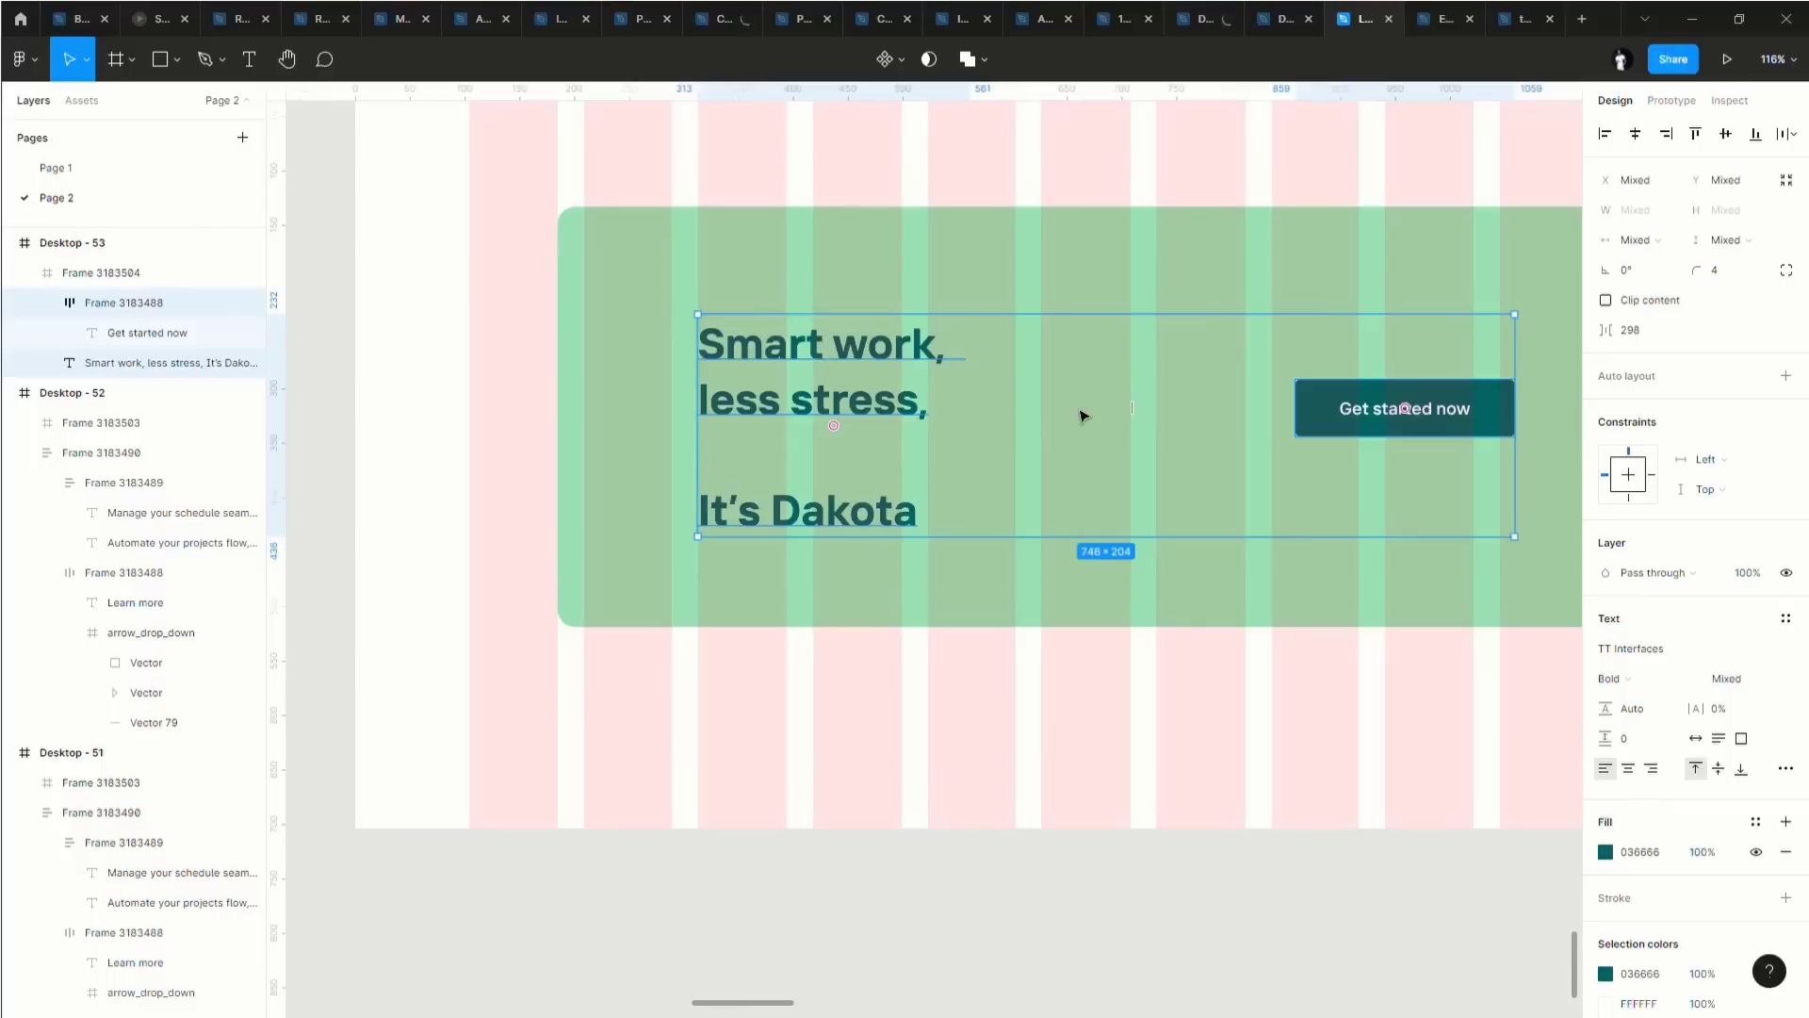
Align the selected heading and "Get started now" button by their vertical centers.
key(alt+v)
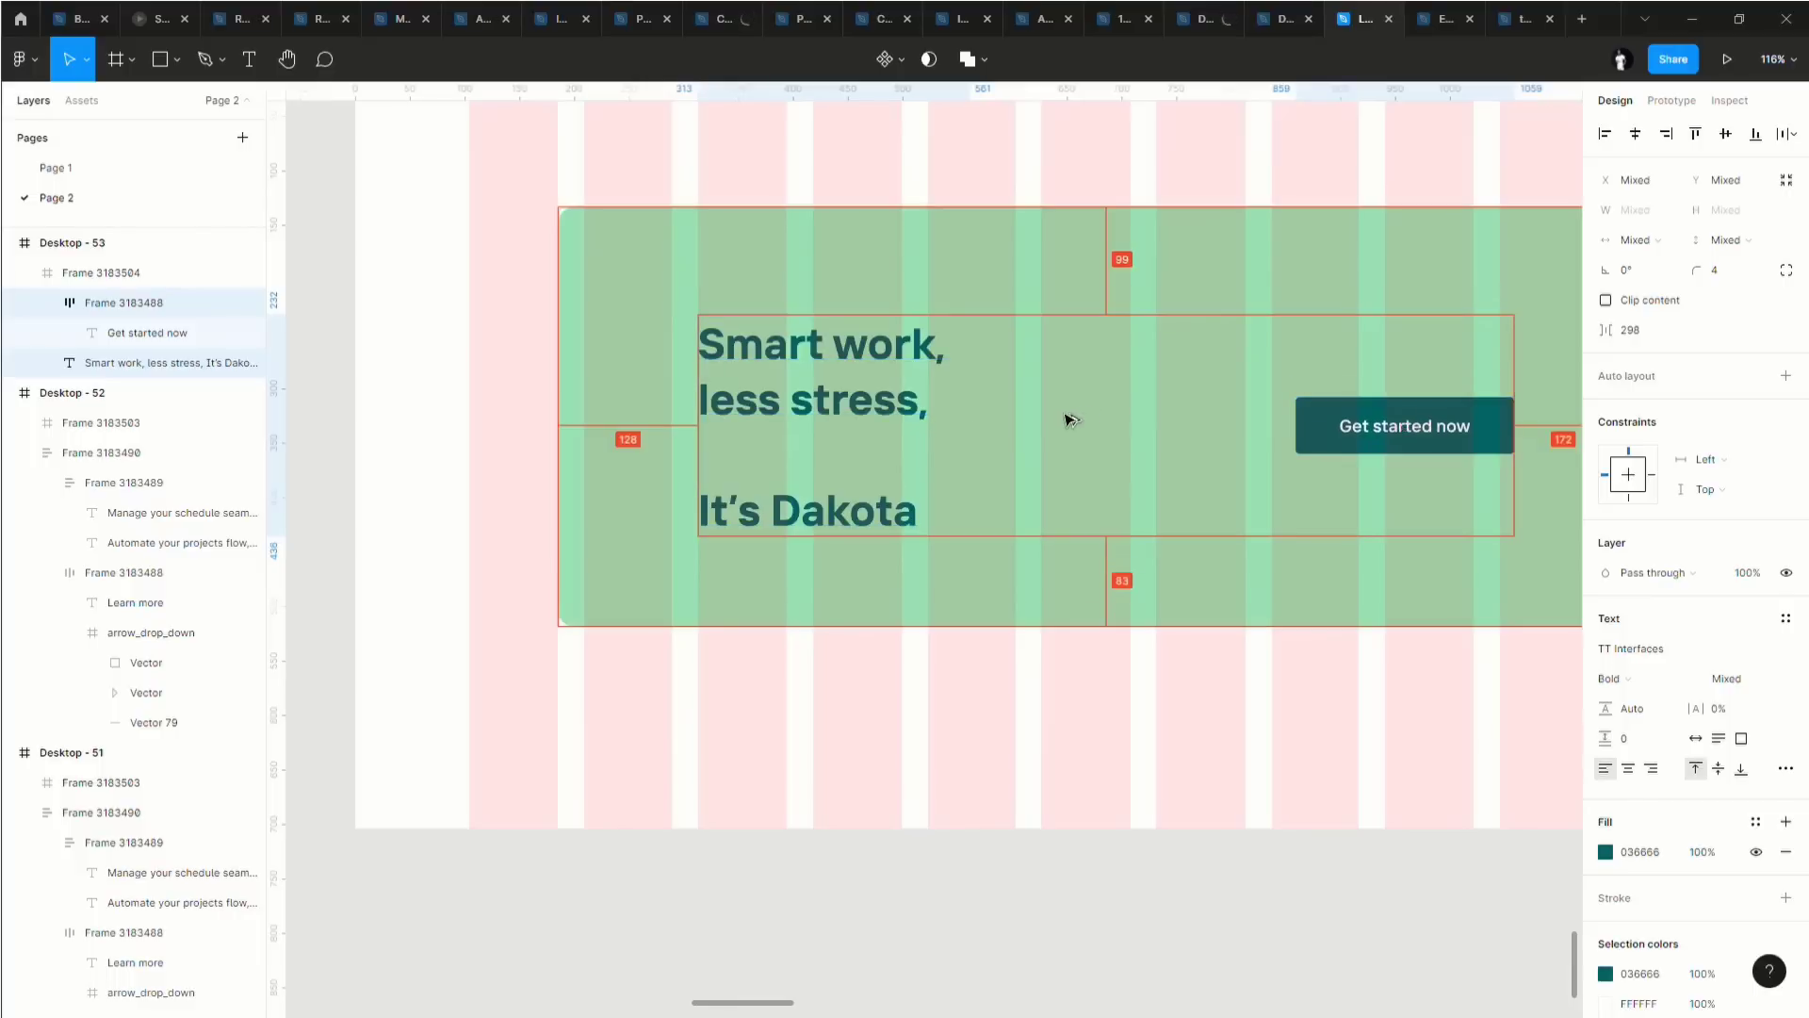
scroll(905, 424, right, 5)
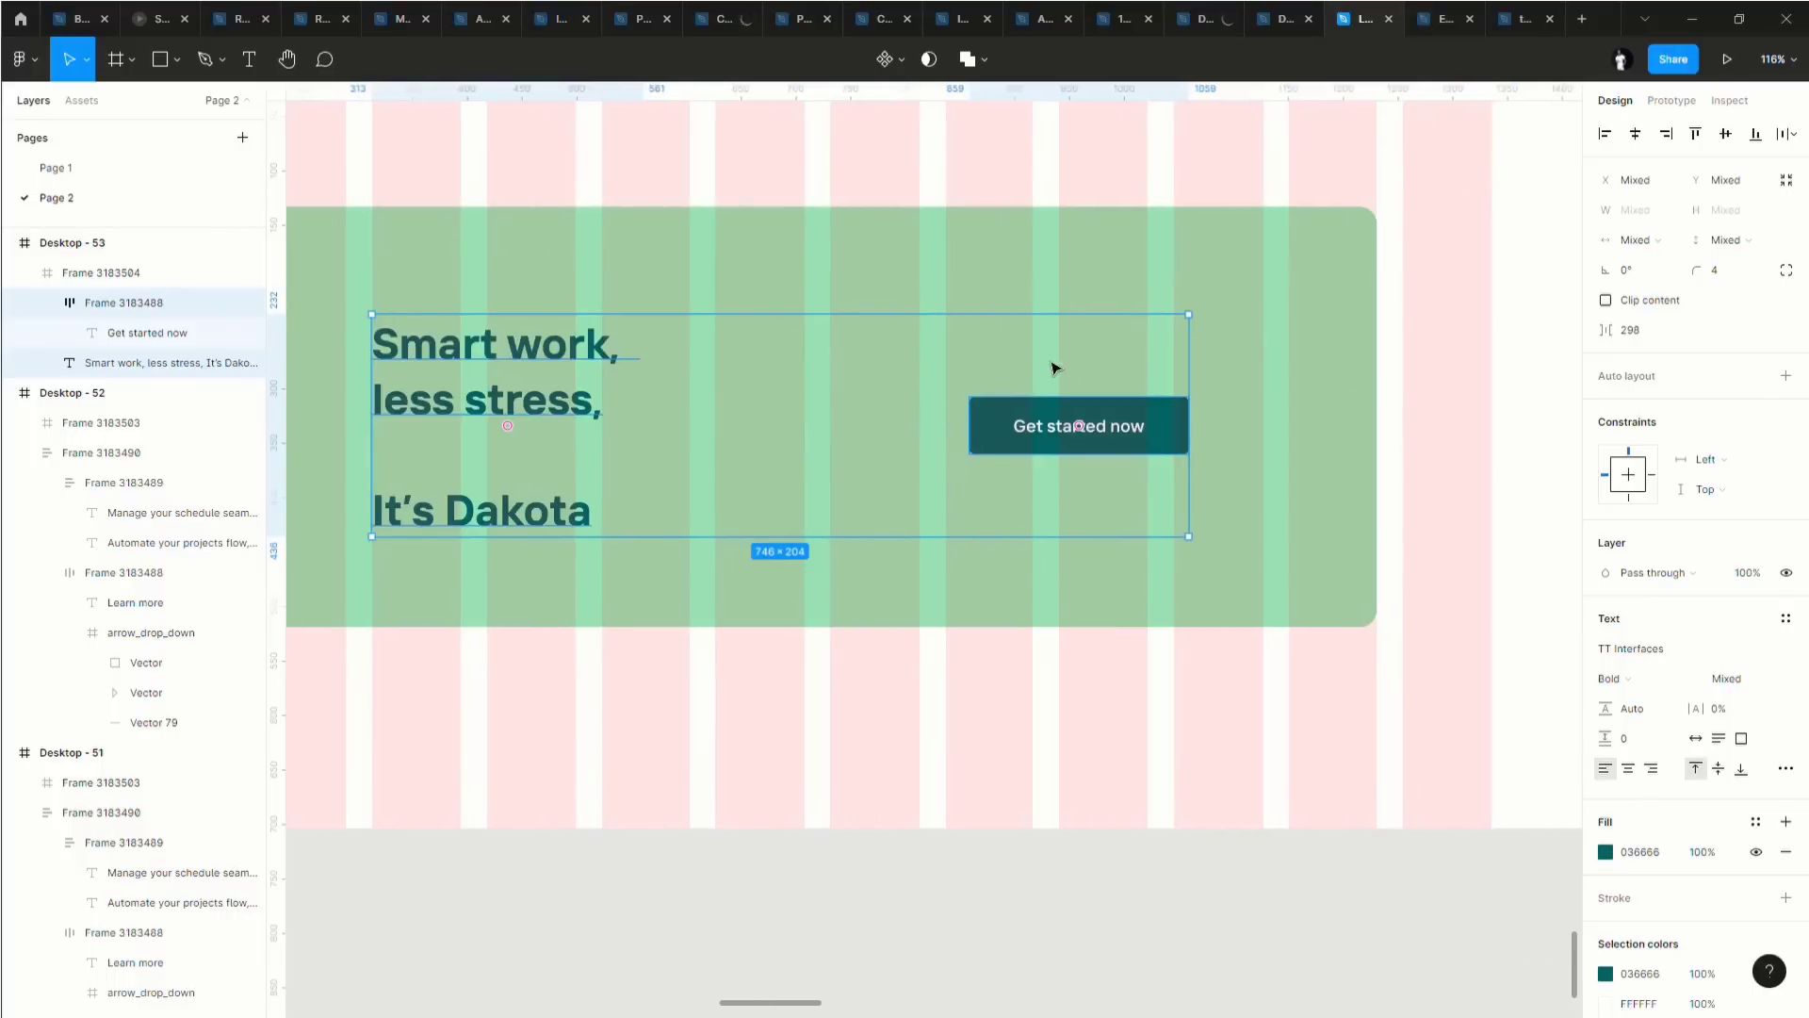
Add auto layout to the green banner frame and widen it to 1046 so it ends on the layout grid column.
drag(1054, 368, 1085, 355)
scroll(1091, 358, down, 10)
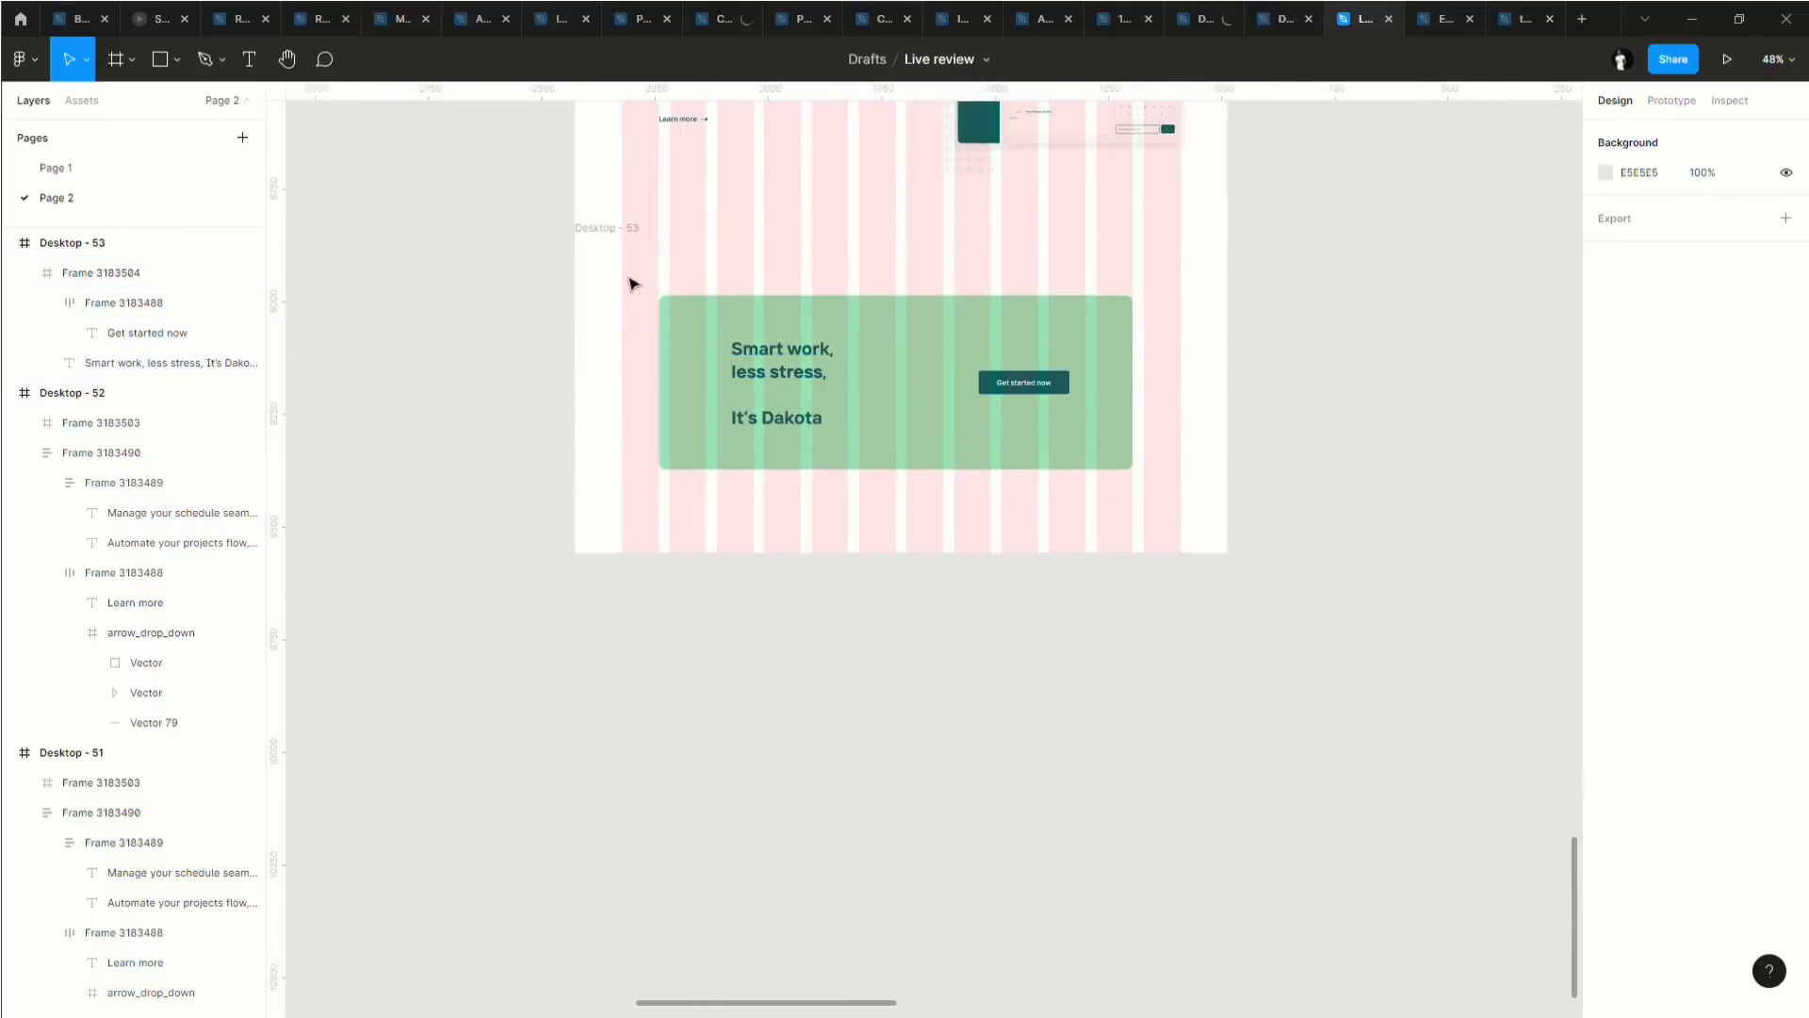
drag(625, 274, 1202, 537)
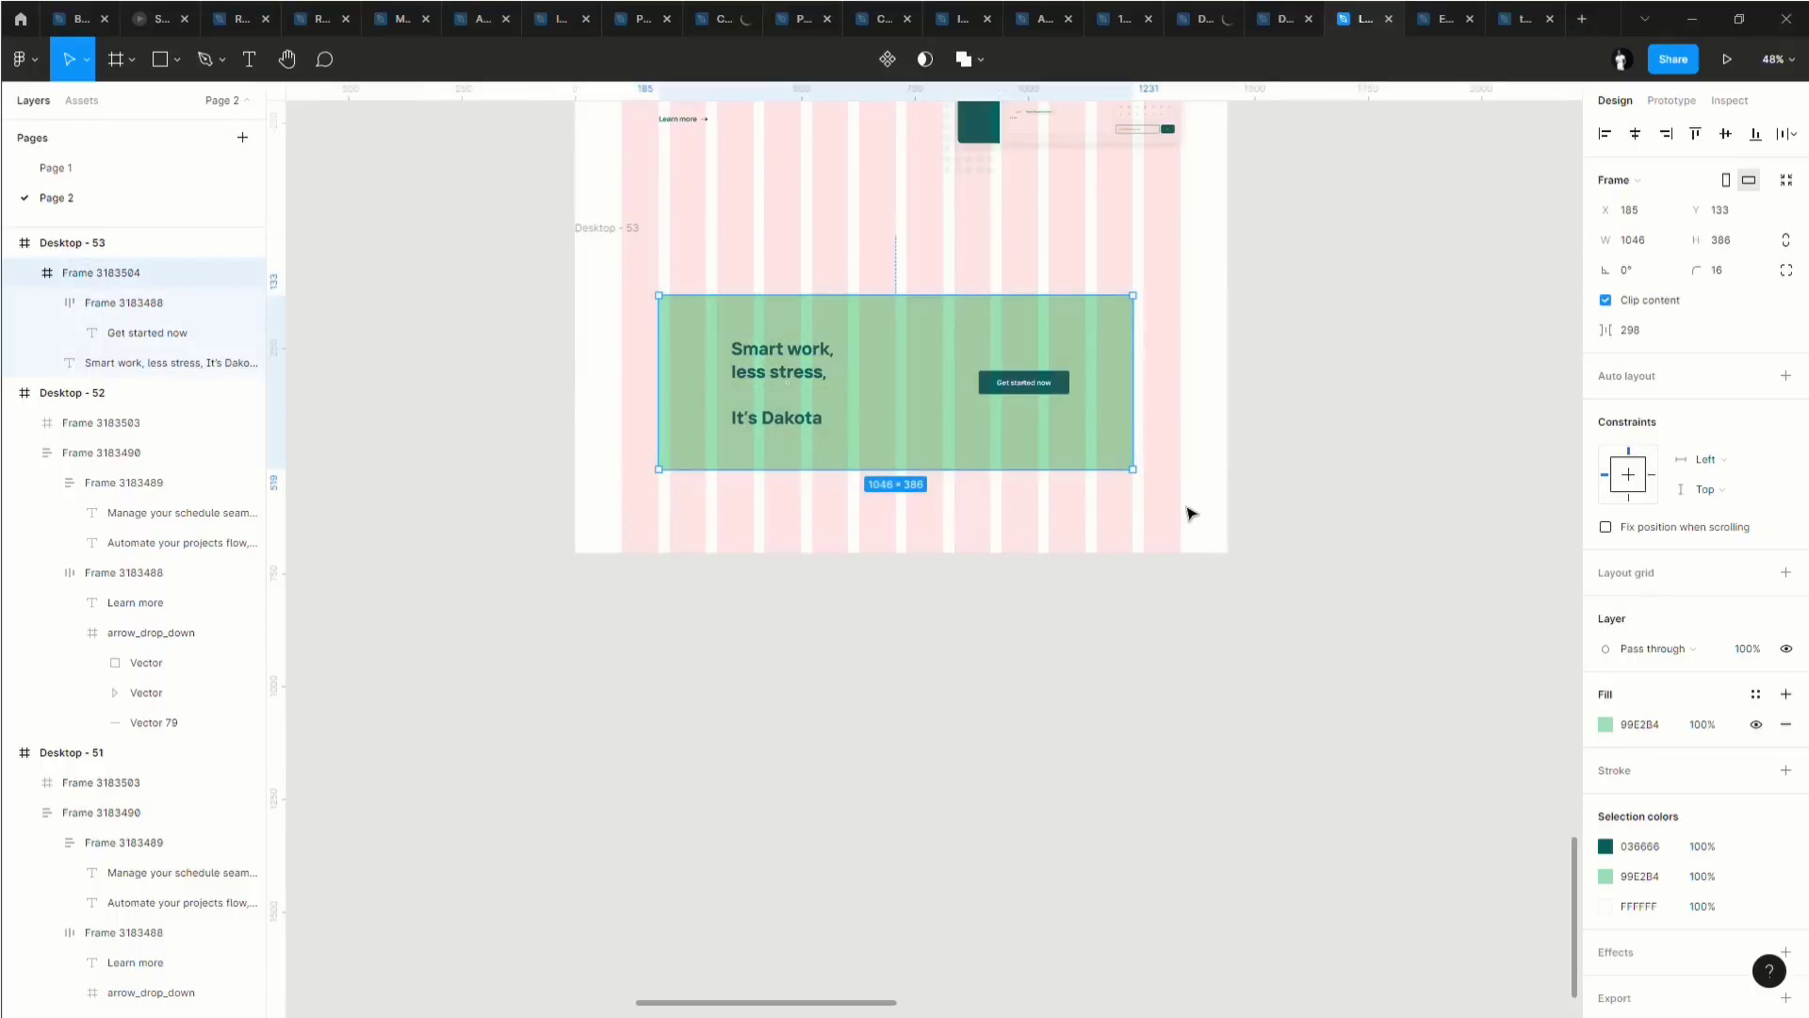
key(shift+a)
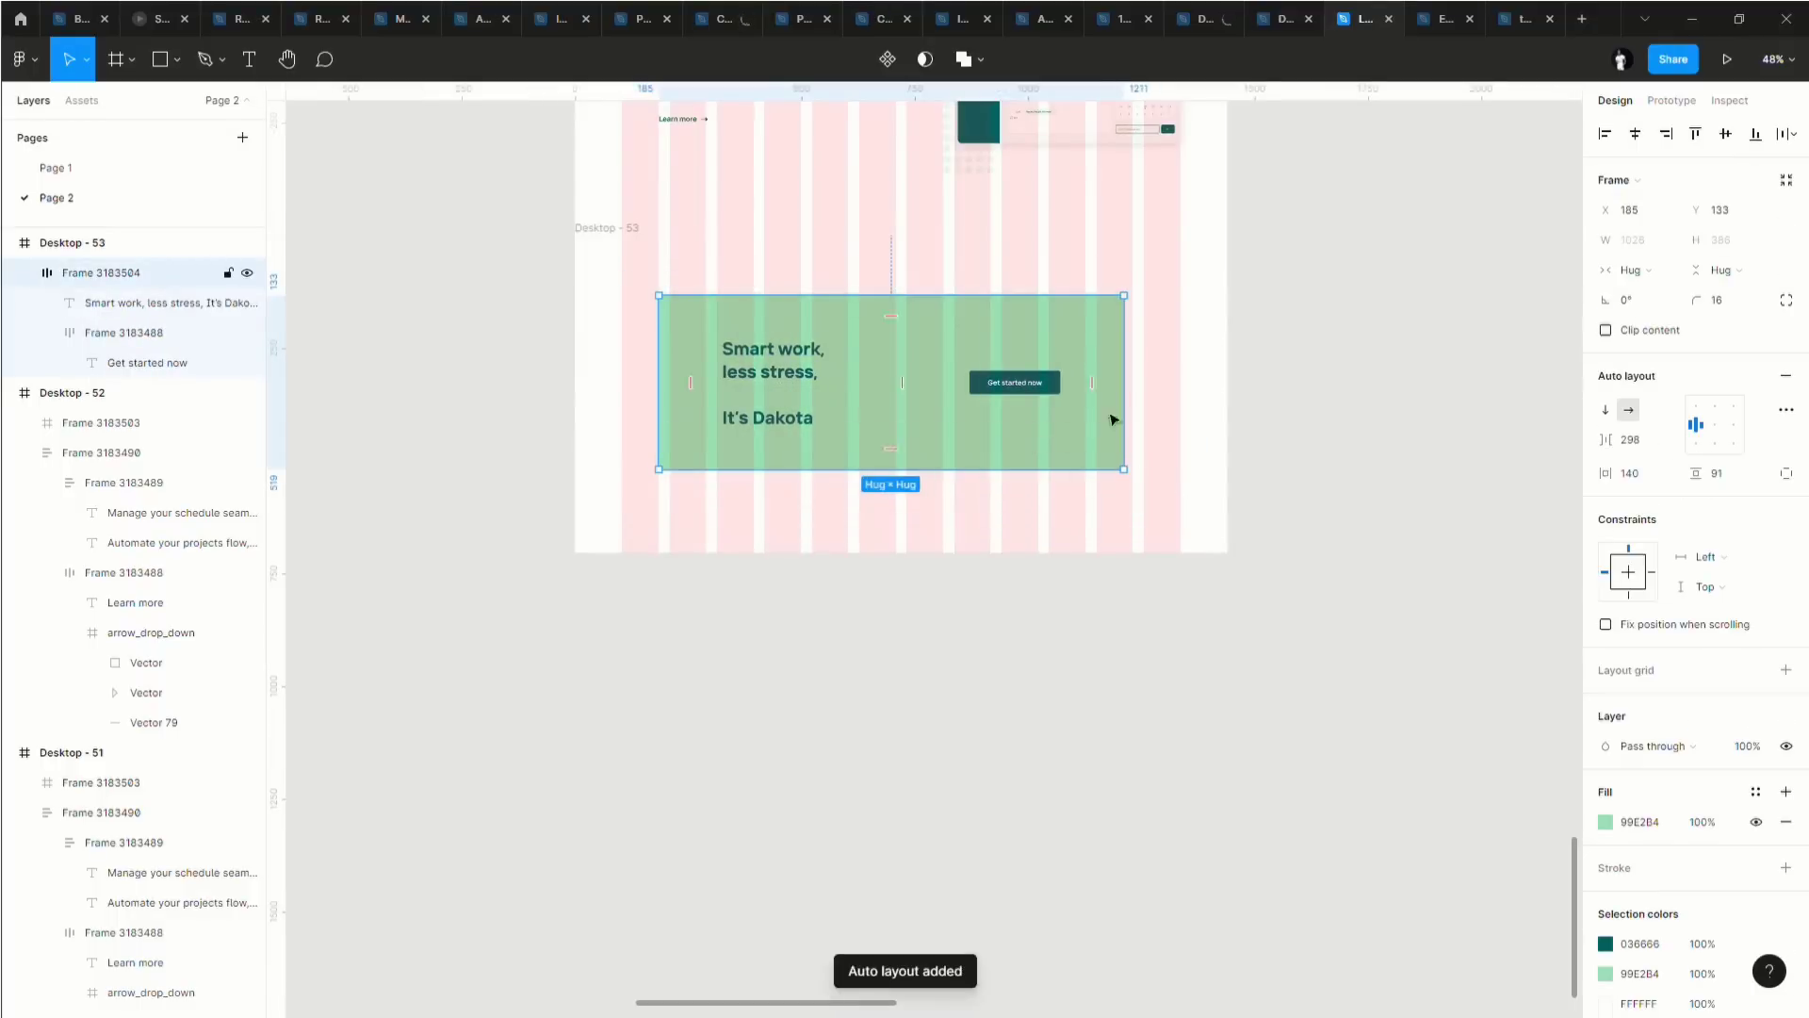
drag(1137, 382, 1138, 383)
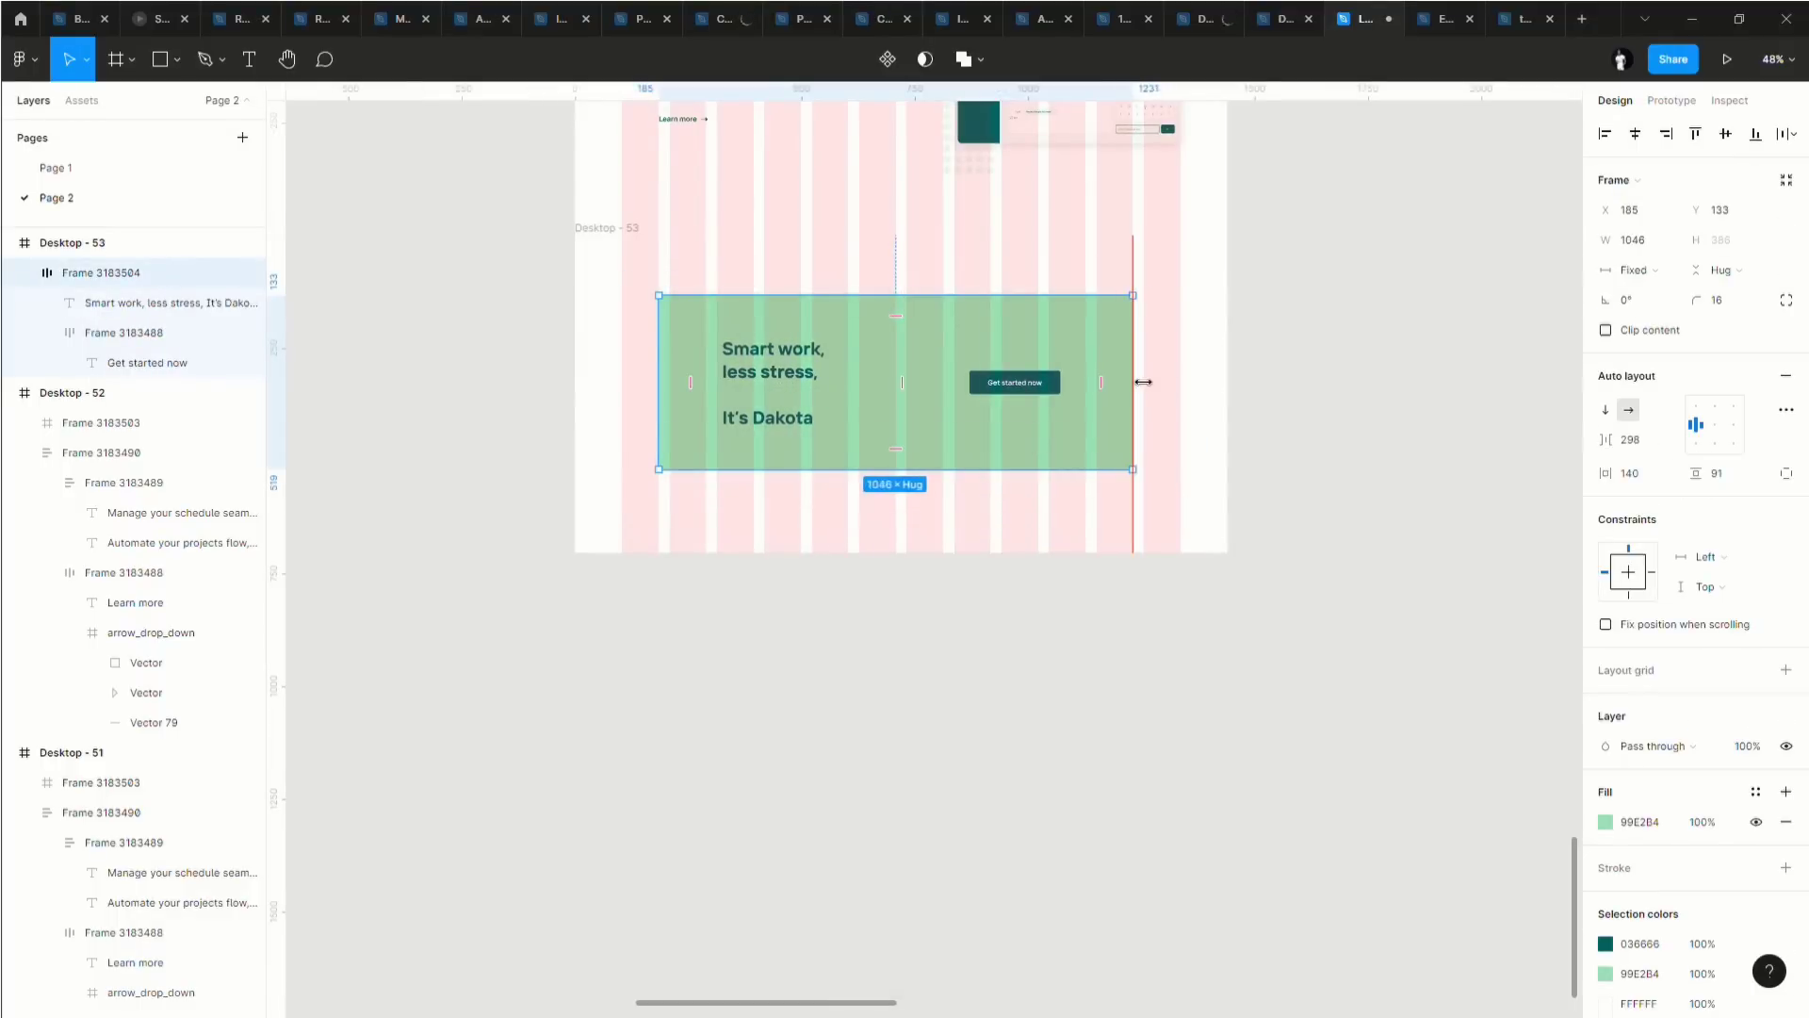
Set the banner's horizontal spacing between the heading and the "Get started now" button to Auto.
scroll(1081, 407, up, 5)
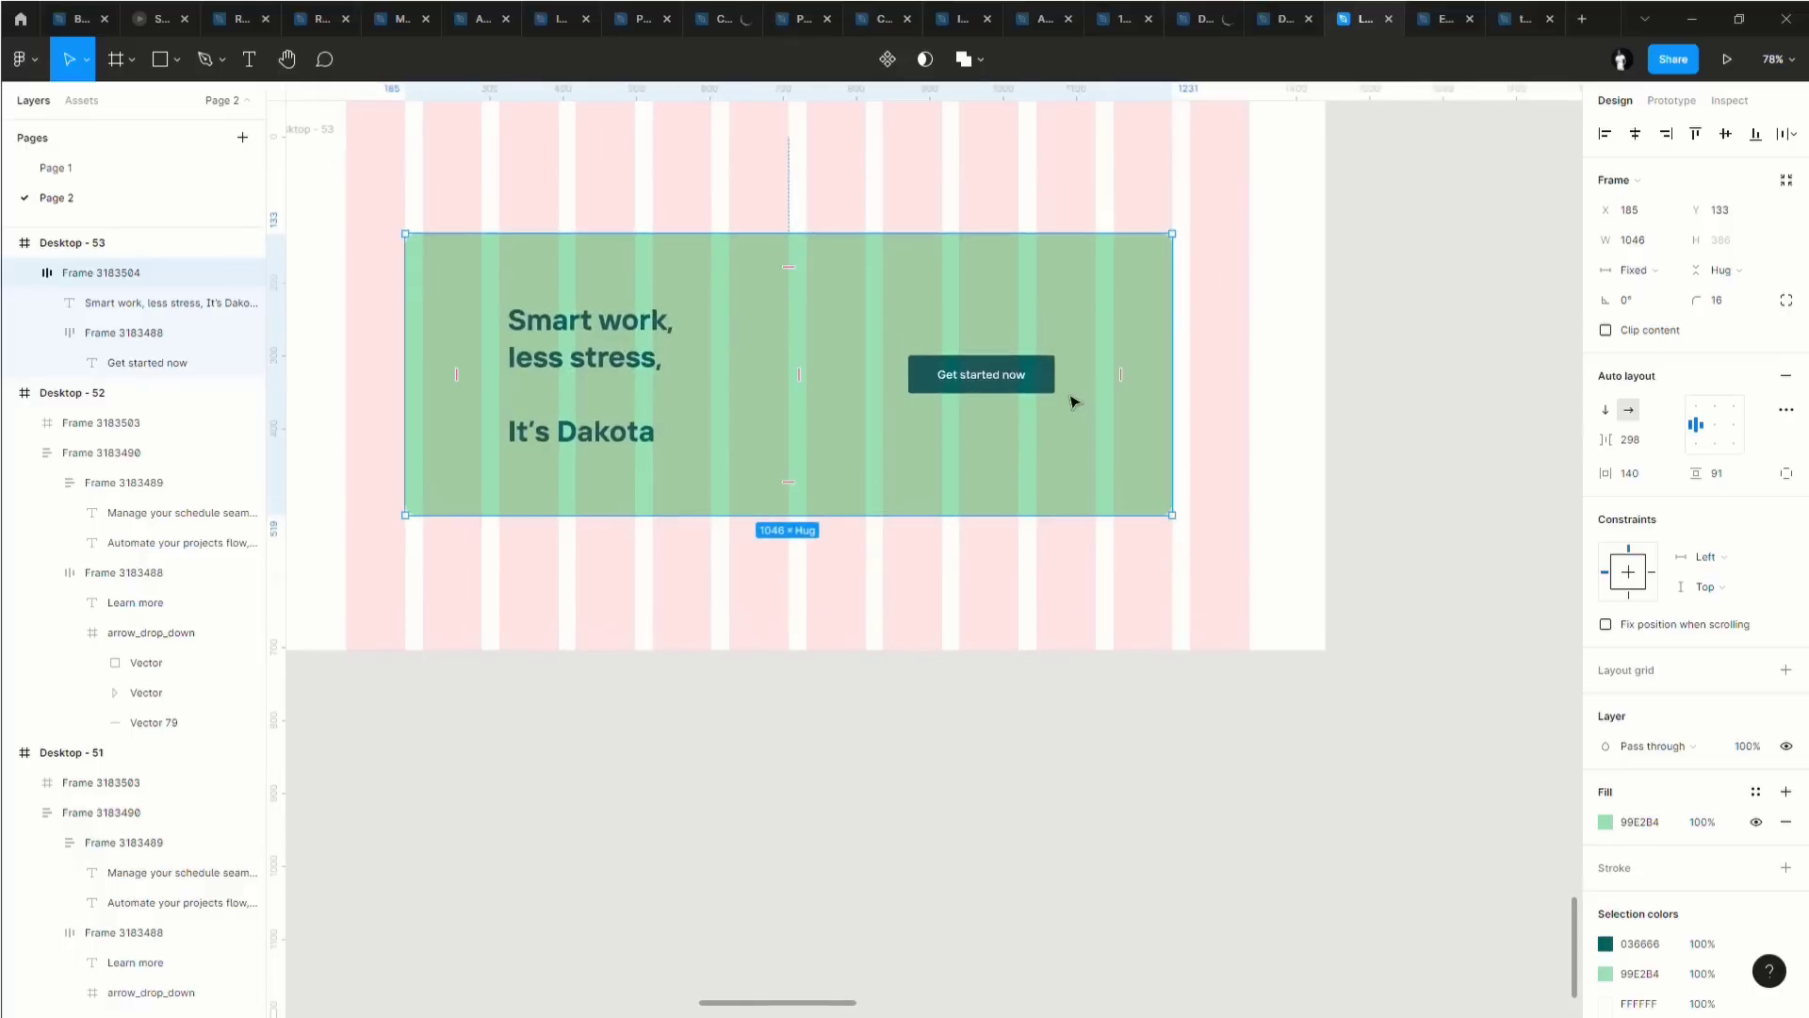
click(846, 377)
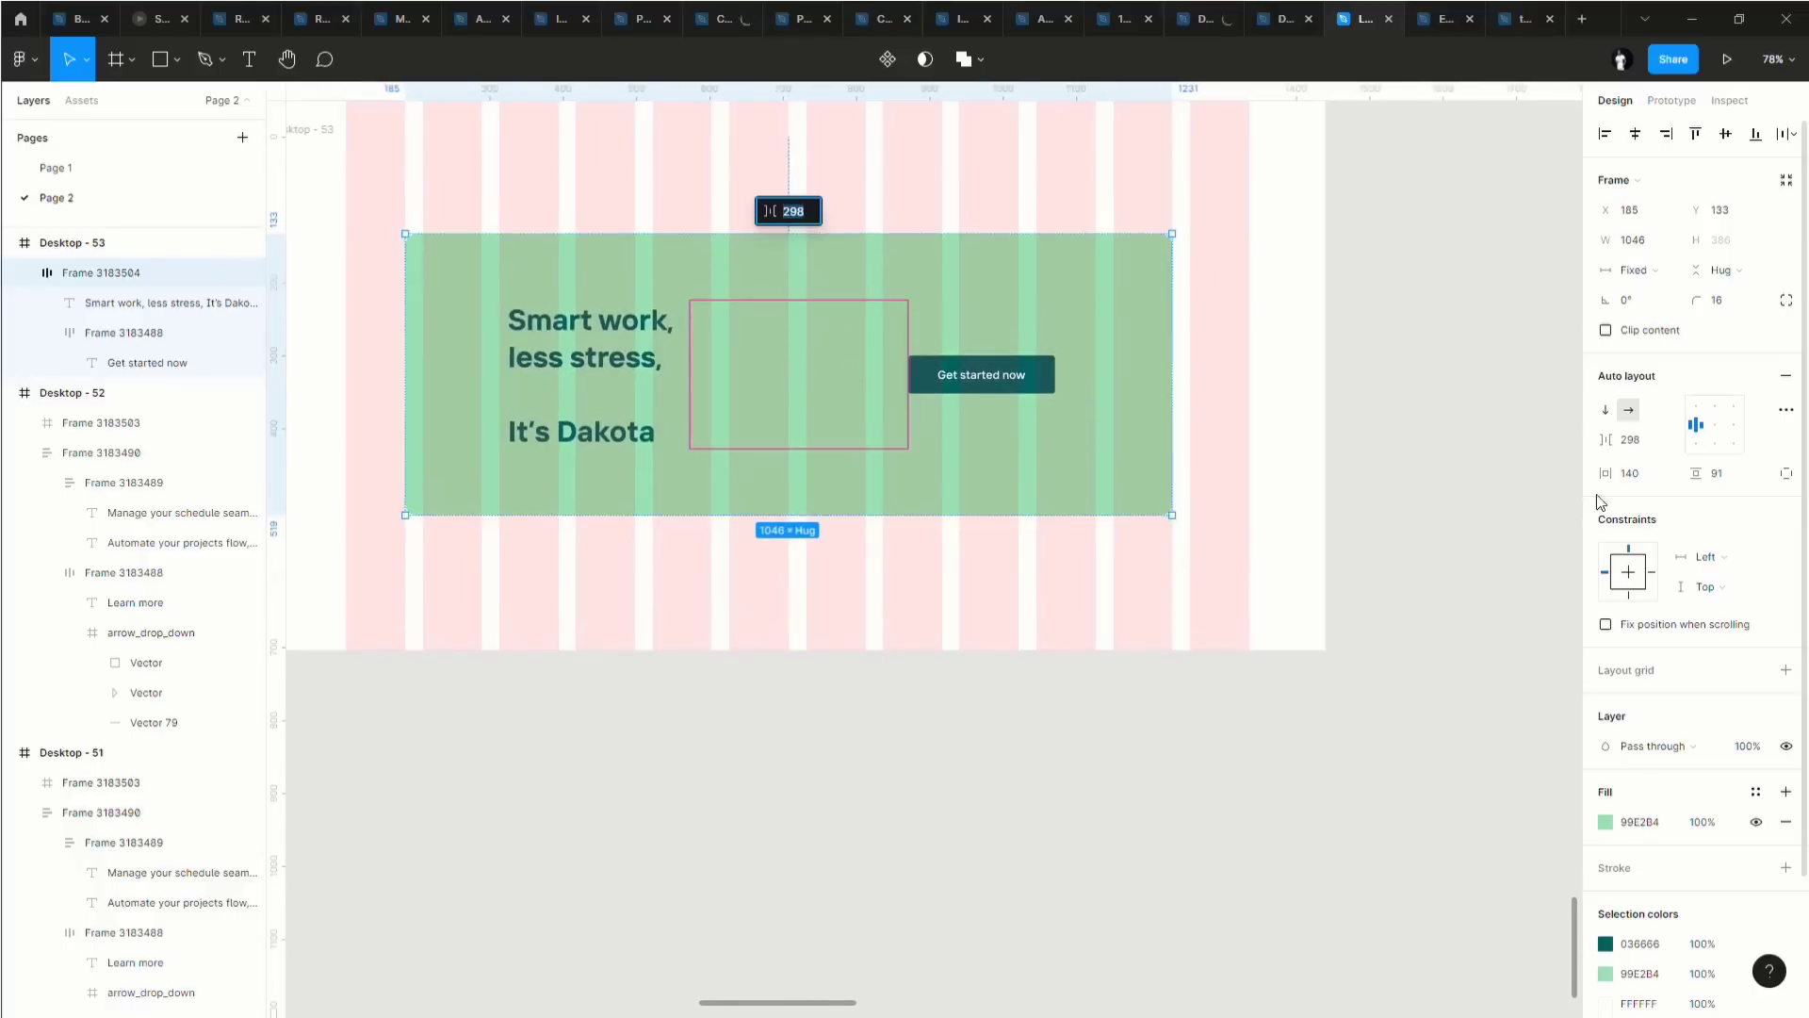
click(1626, 443)
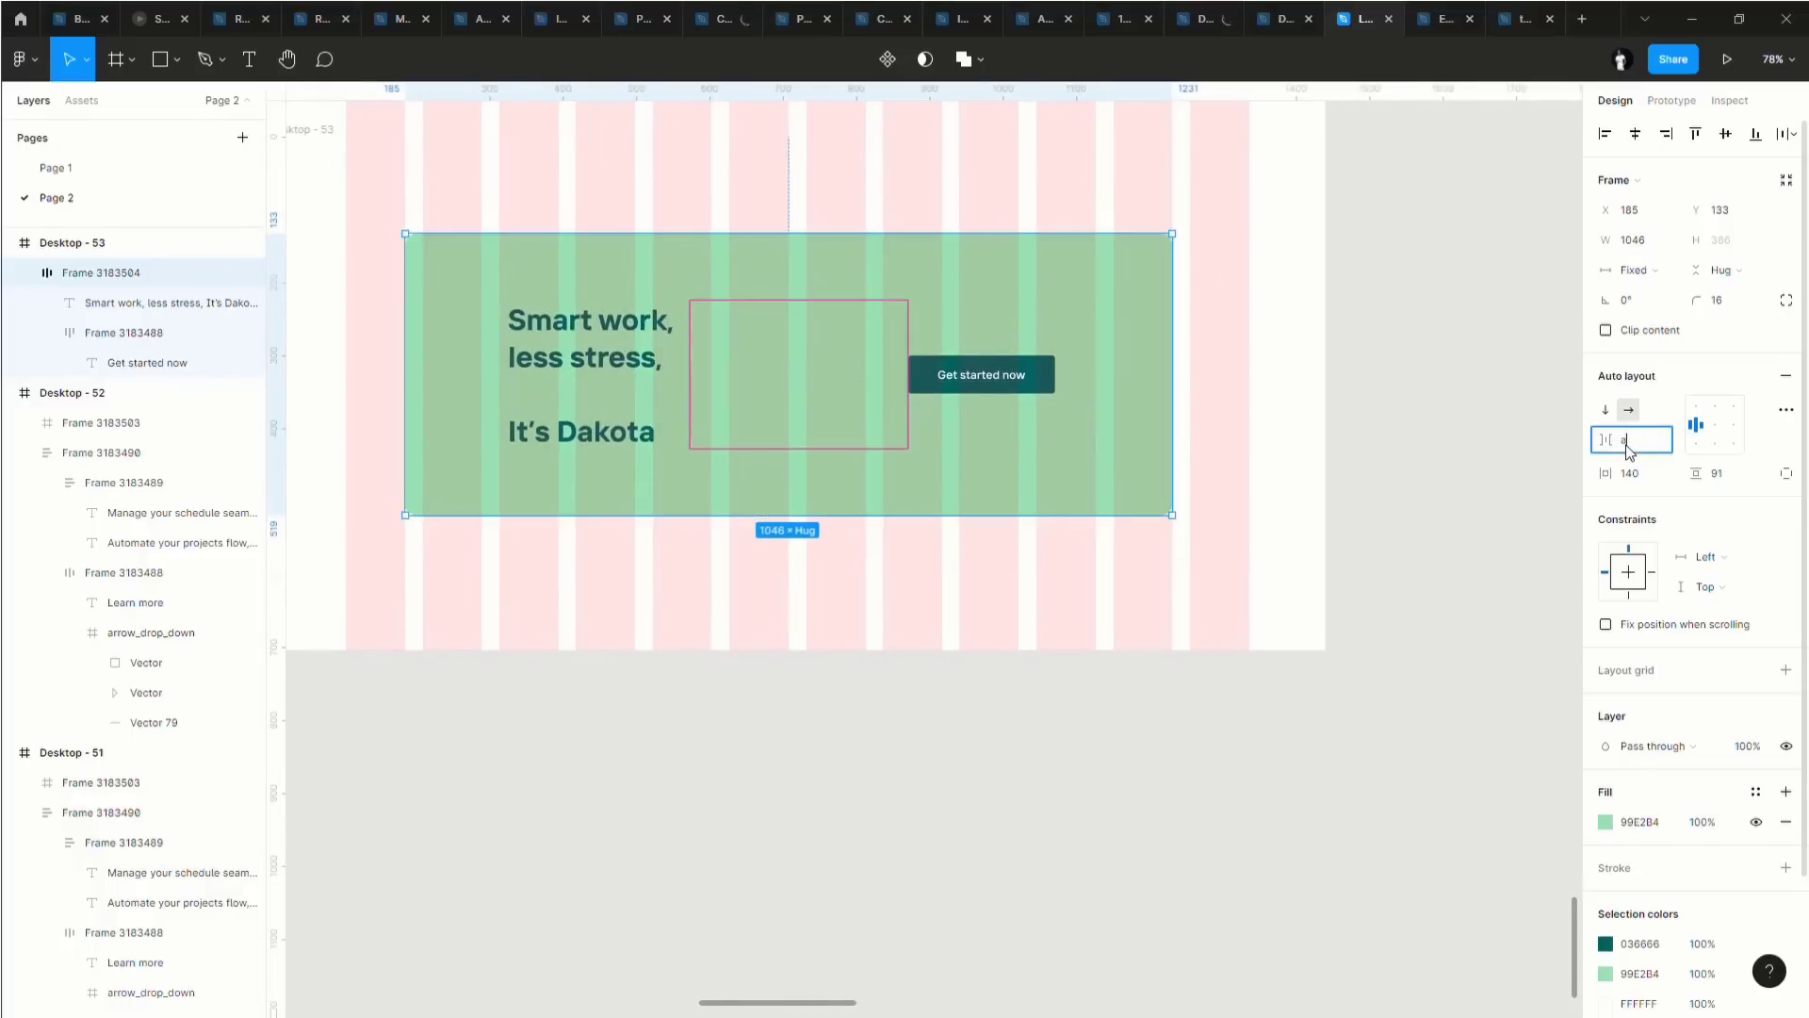
text(auto)
key(Return)
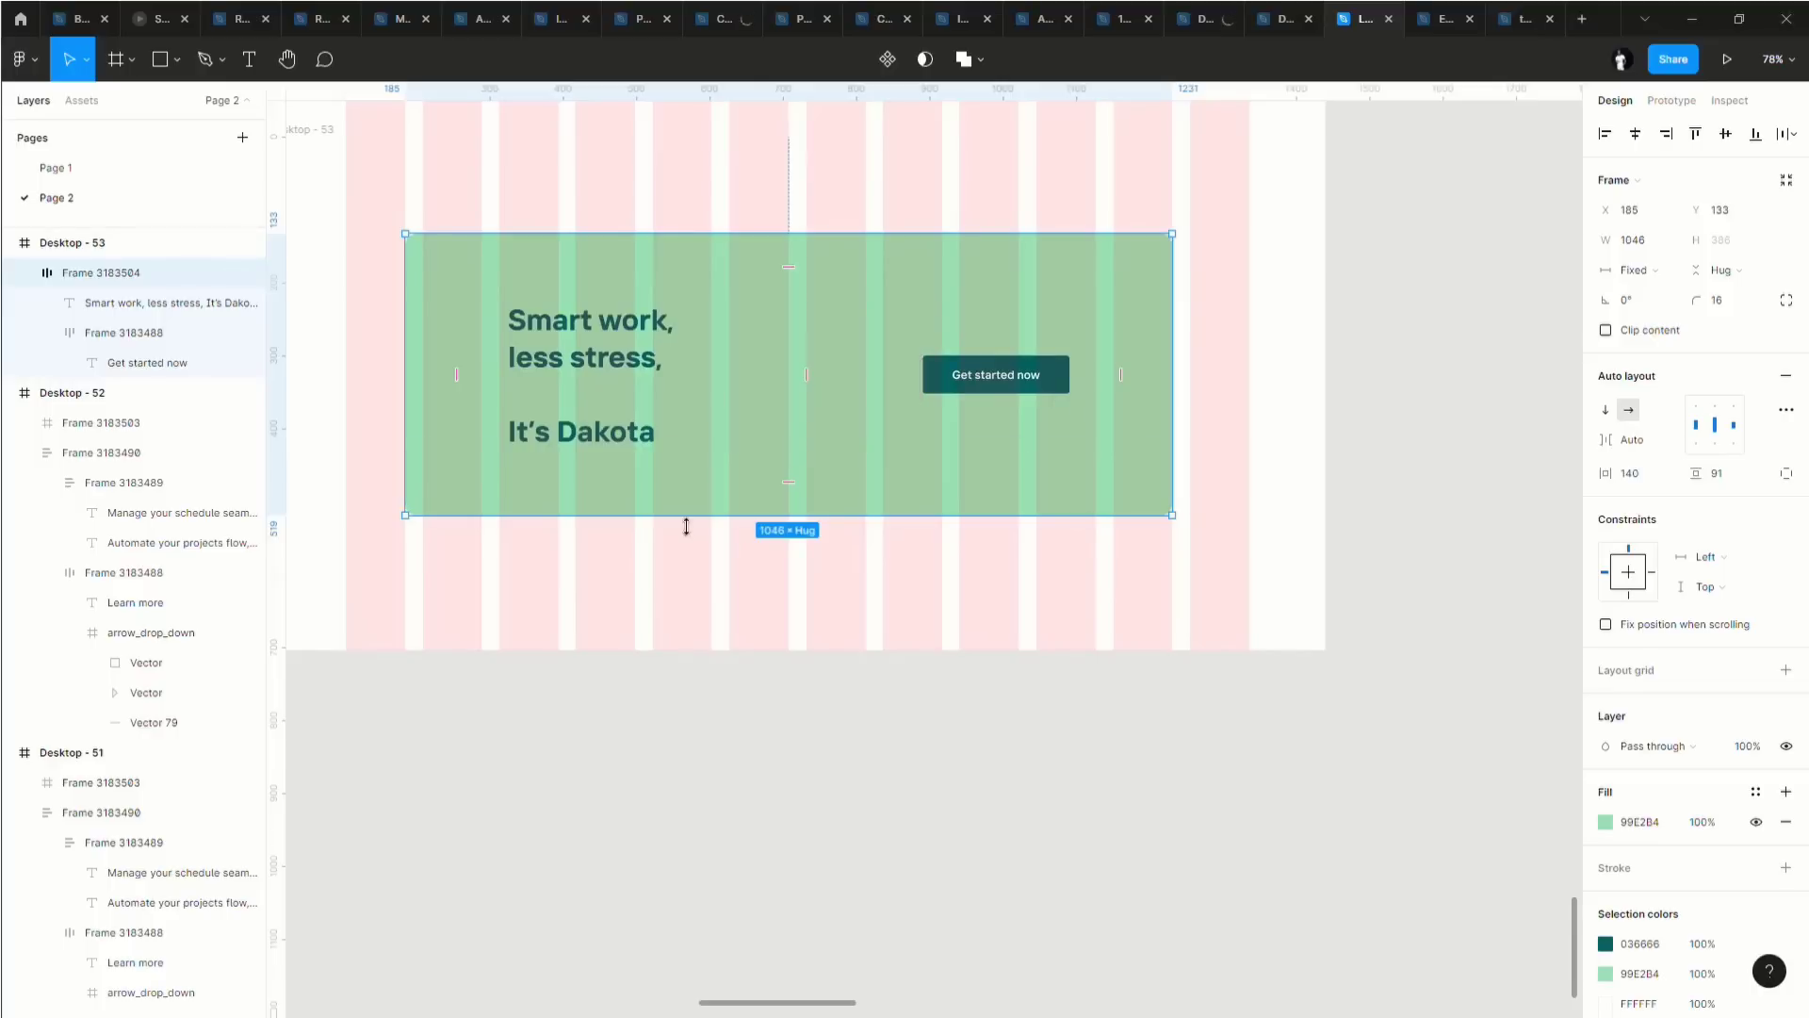
Recolor only the word "Smart" in the banner heading to the orange document color EB6931.
click(603, 448)
double_click(603, 449)
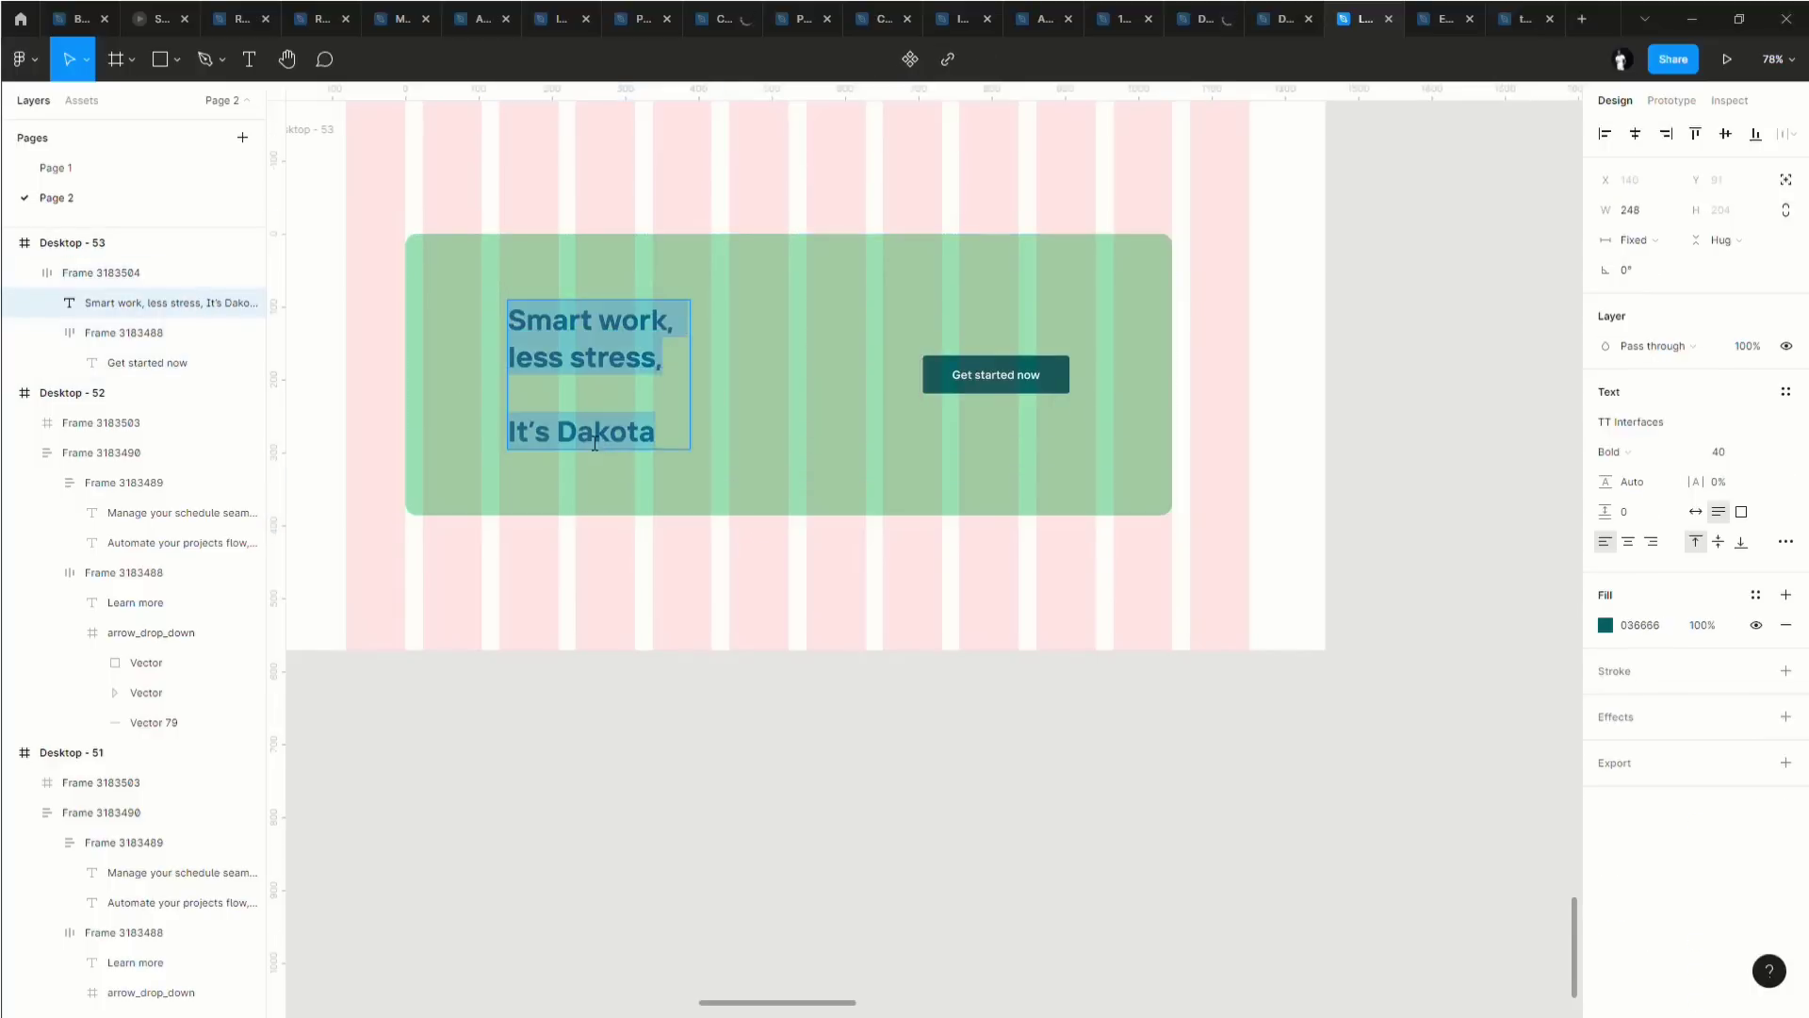
click(578, 436)
drag(597, 436, 640, 436)
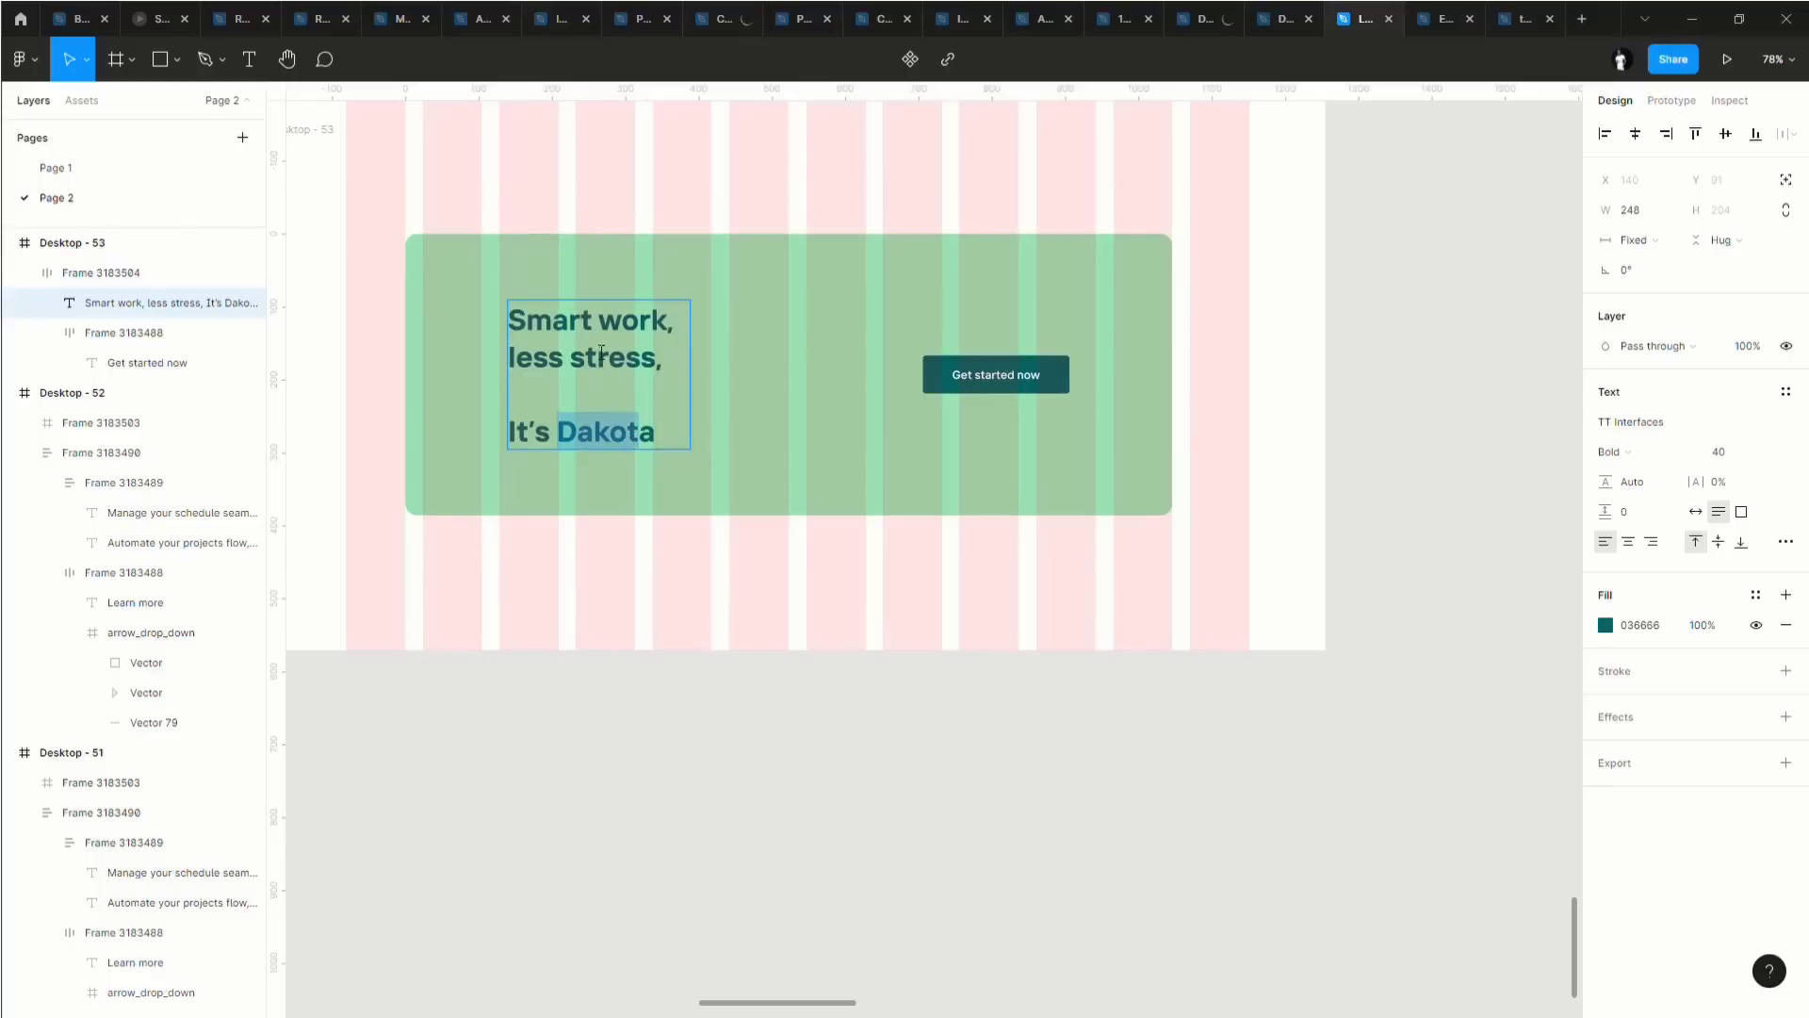
drag(603, 325, 509, 325)
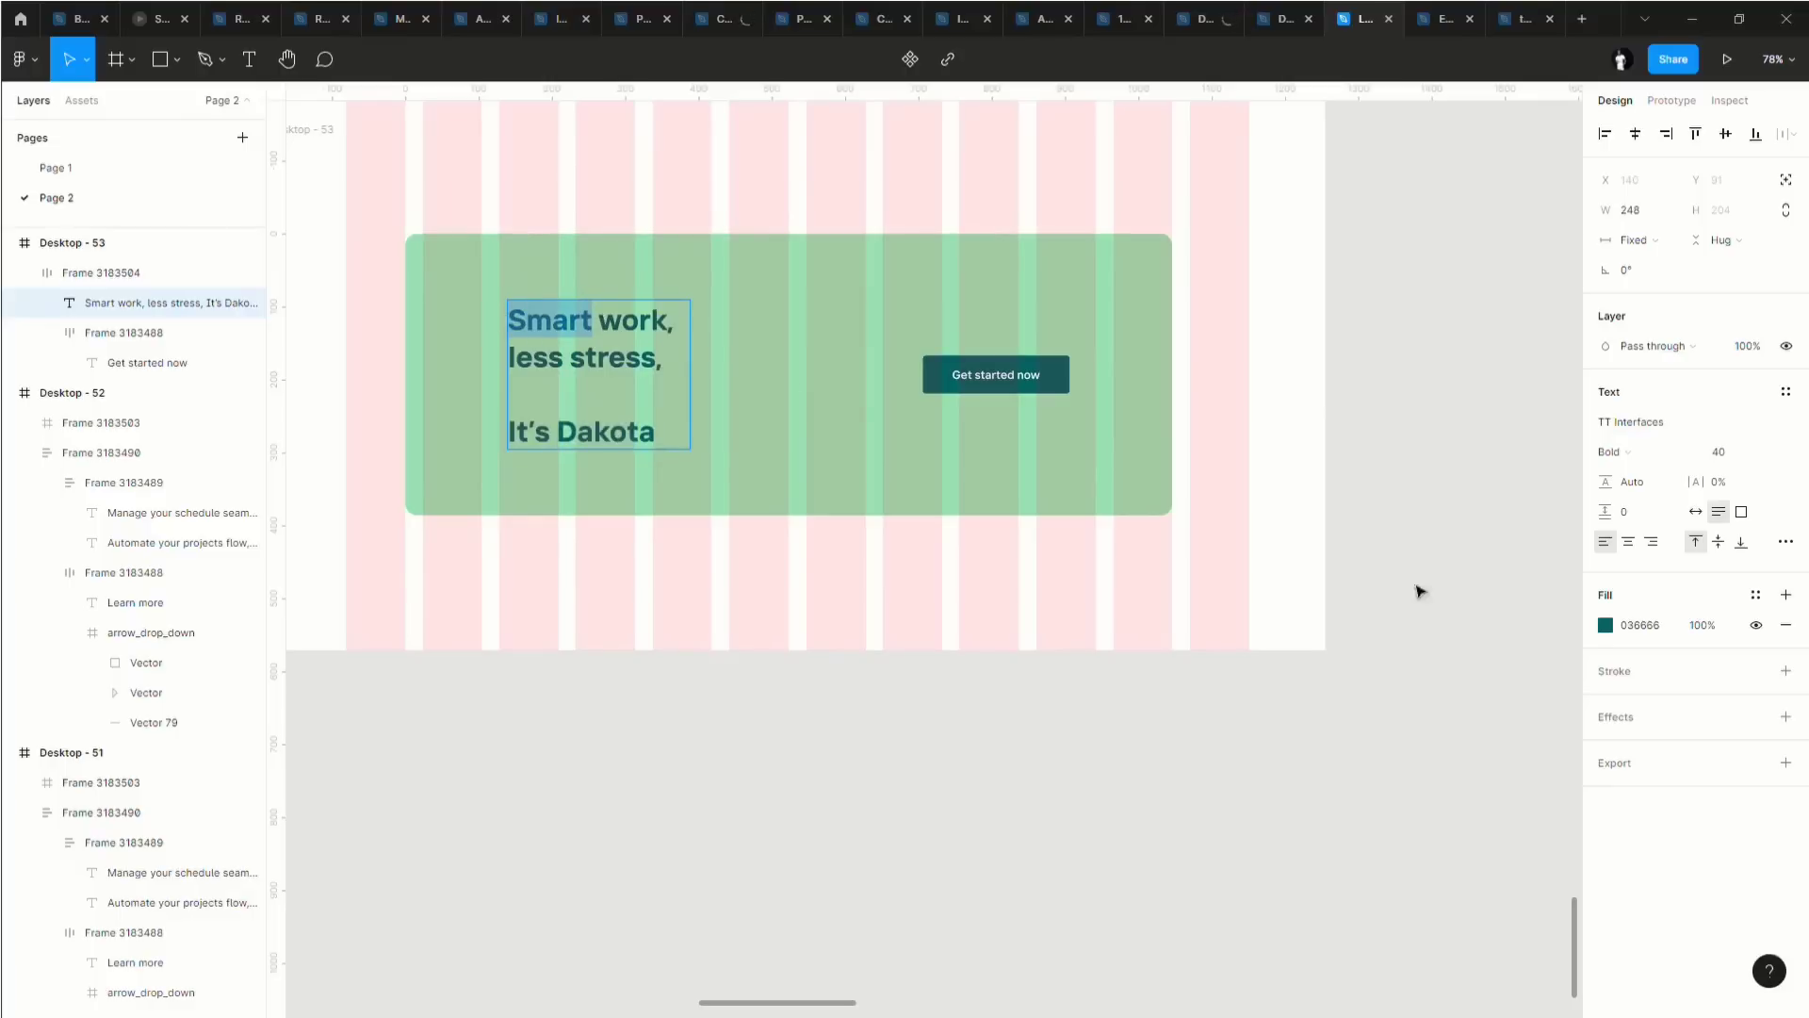
click(1606, 625)
click(1538, 988)
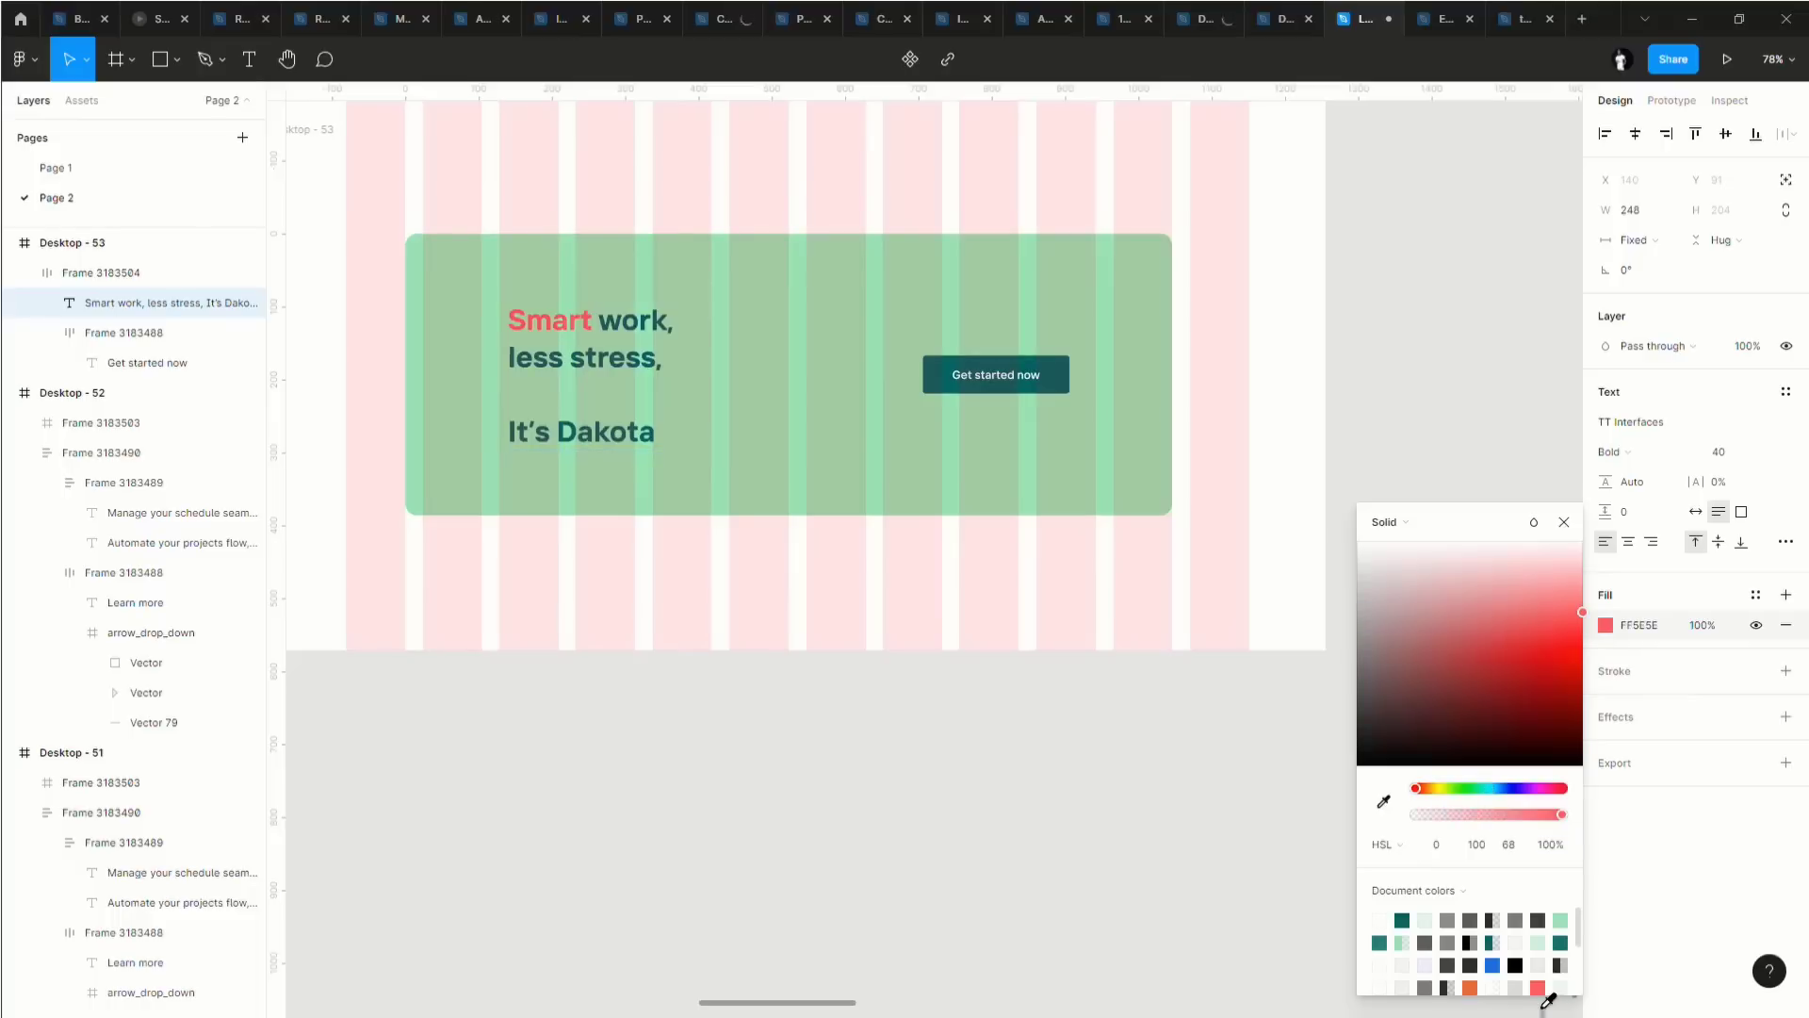
click(1474, 989)
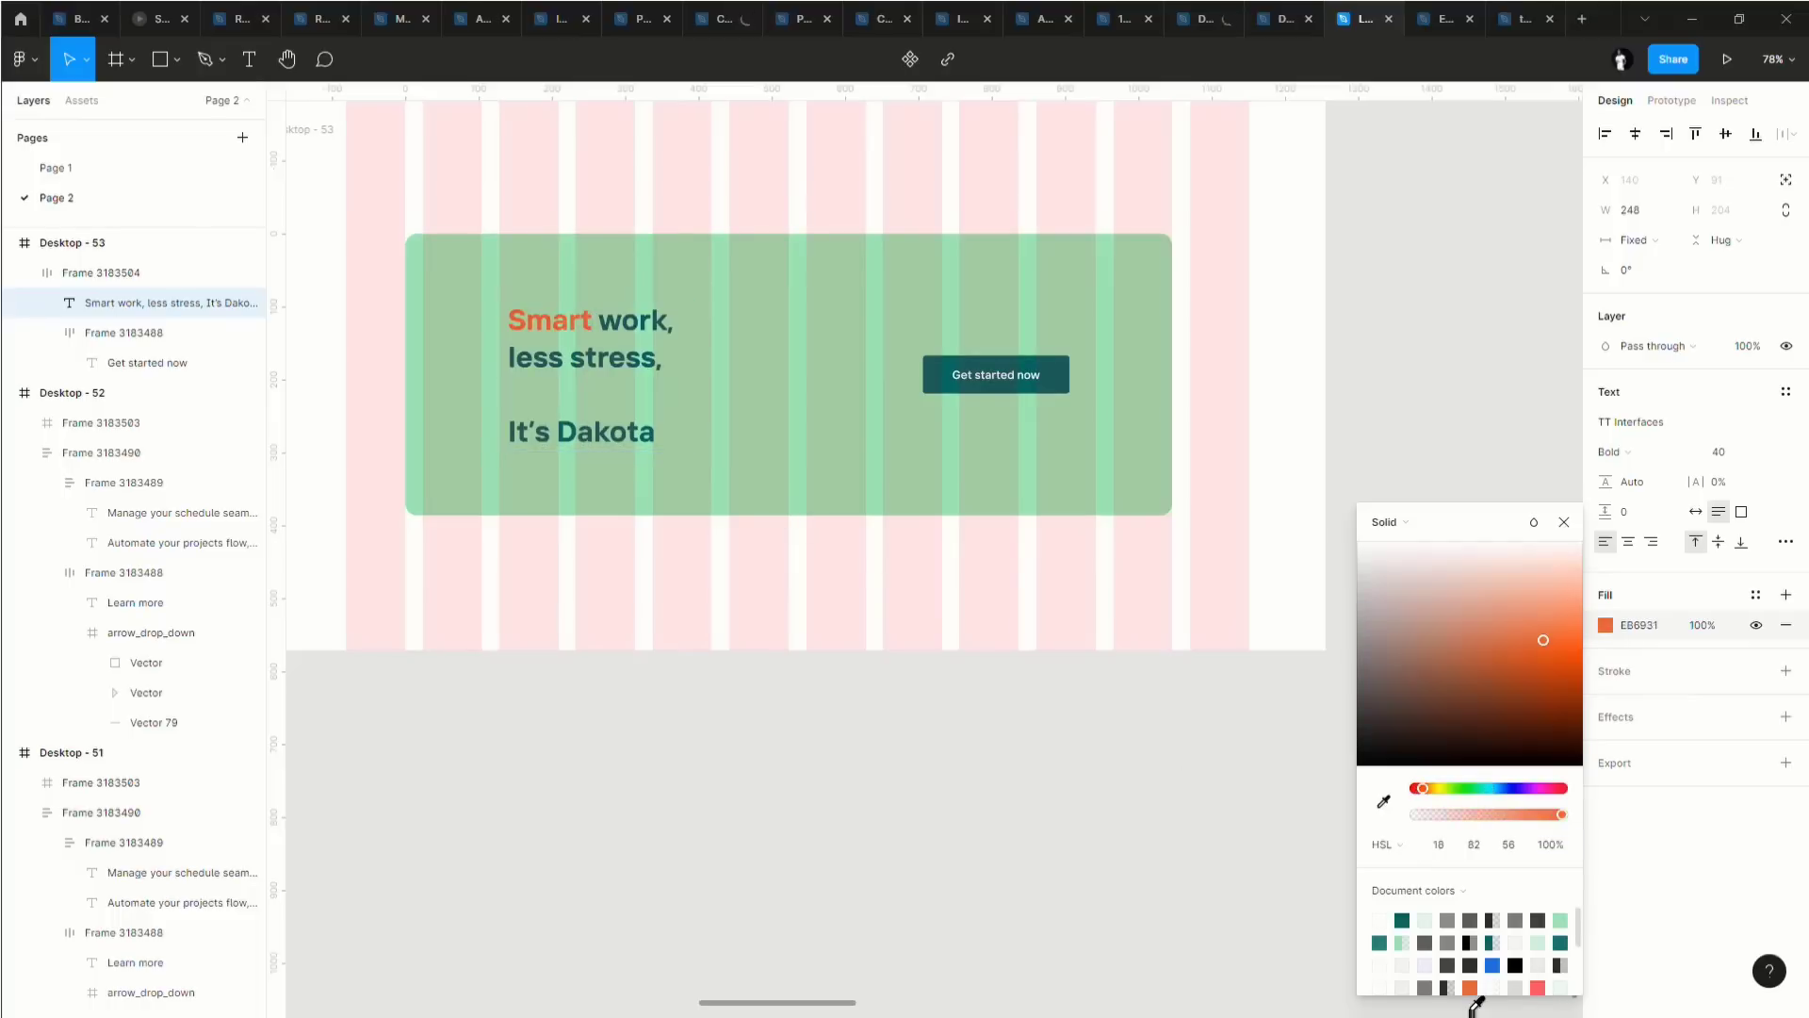
key(Escape)
Draw a circle of about 80 × 80 inside the green banner on Page 2, near the heading.
scroll(534, 382, left, 3)
scroll(535, 381, up, 10)
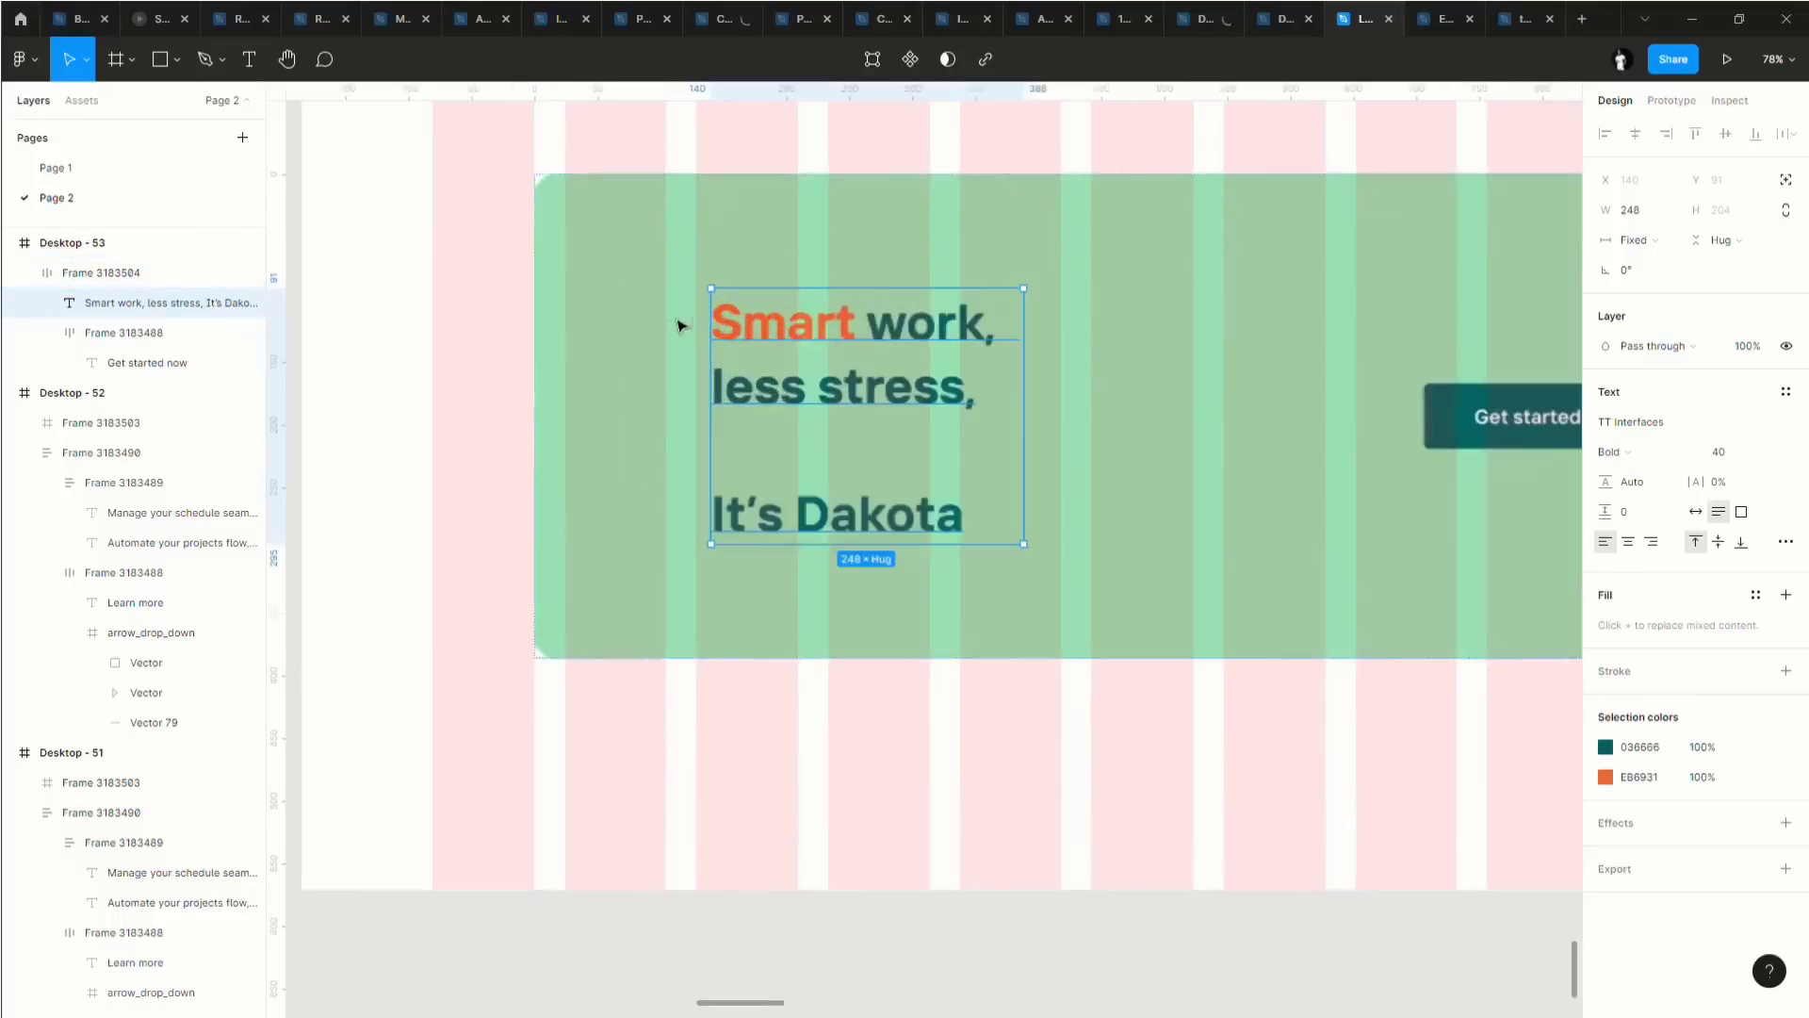
scroll(803, 422, up, 2)
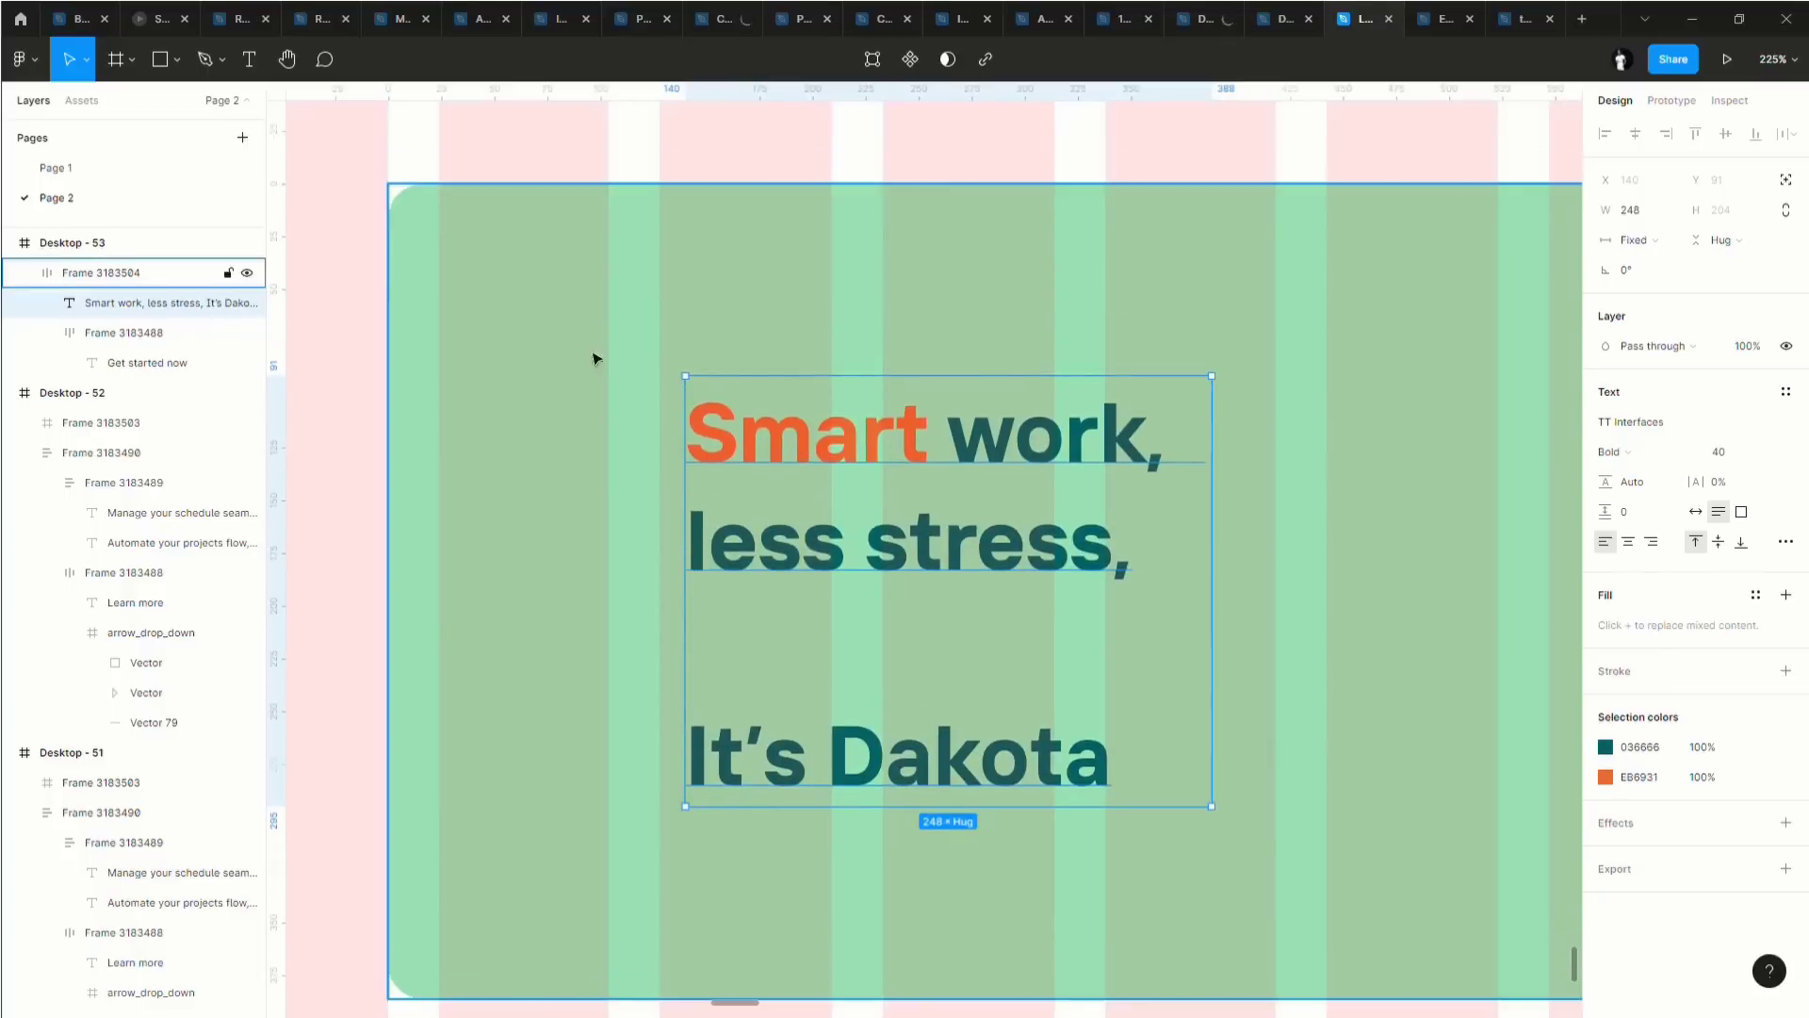
click(178, 60)
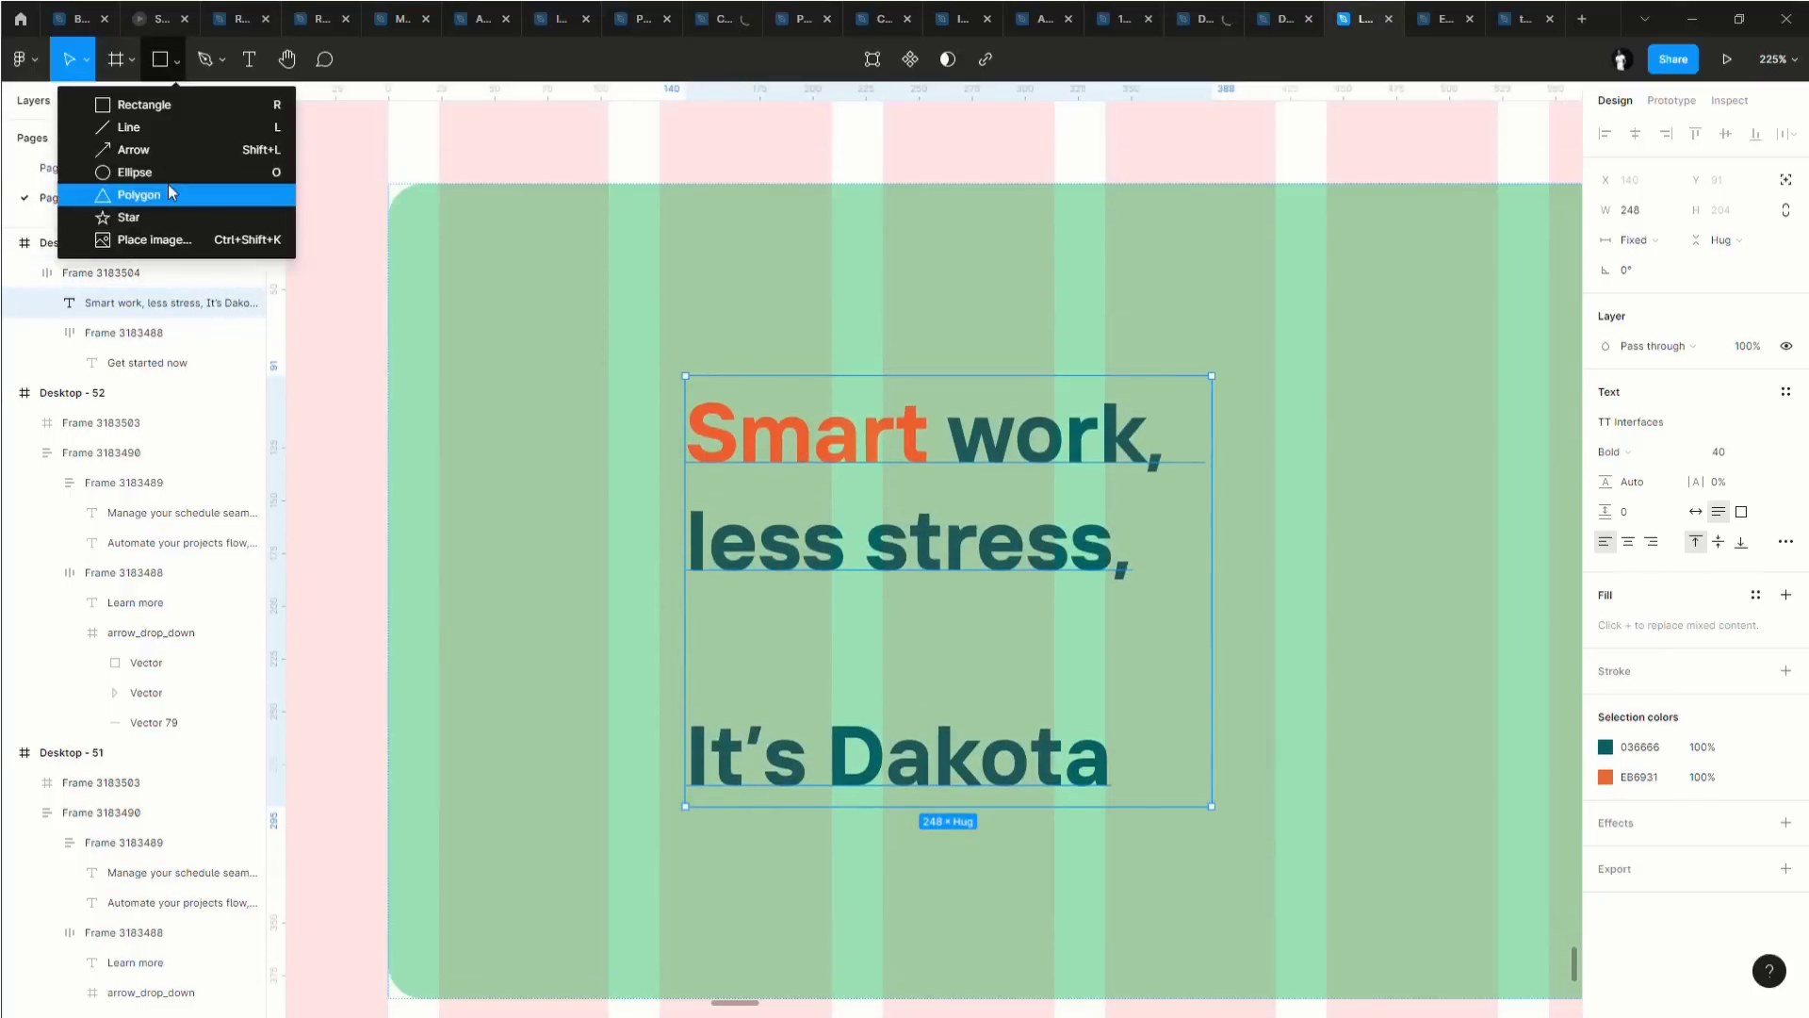
click(170, 192)
click(181, 59)
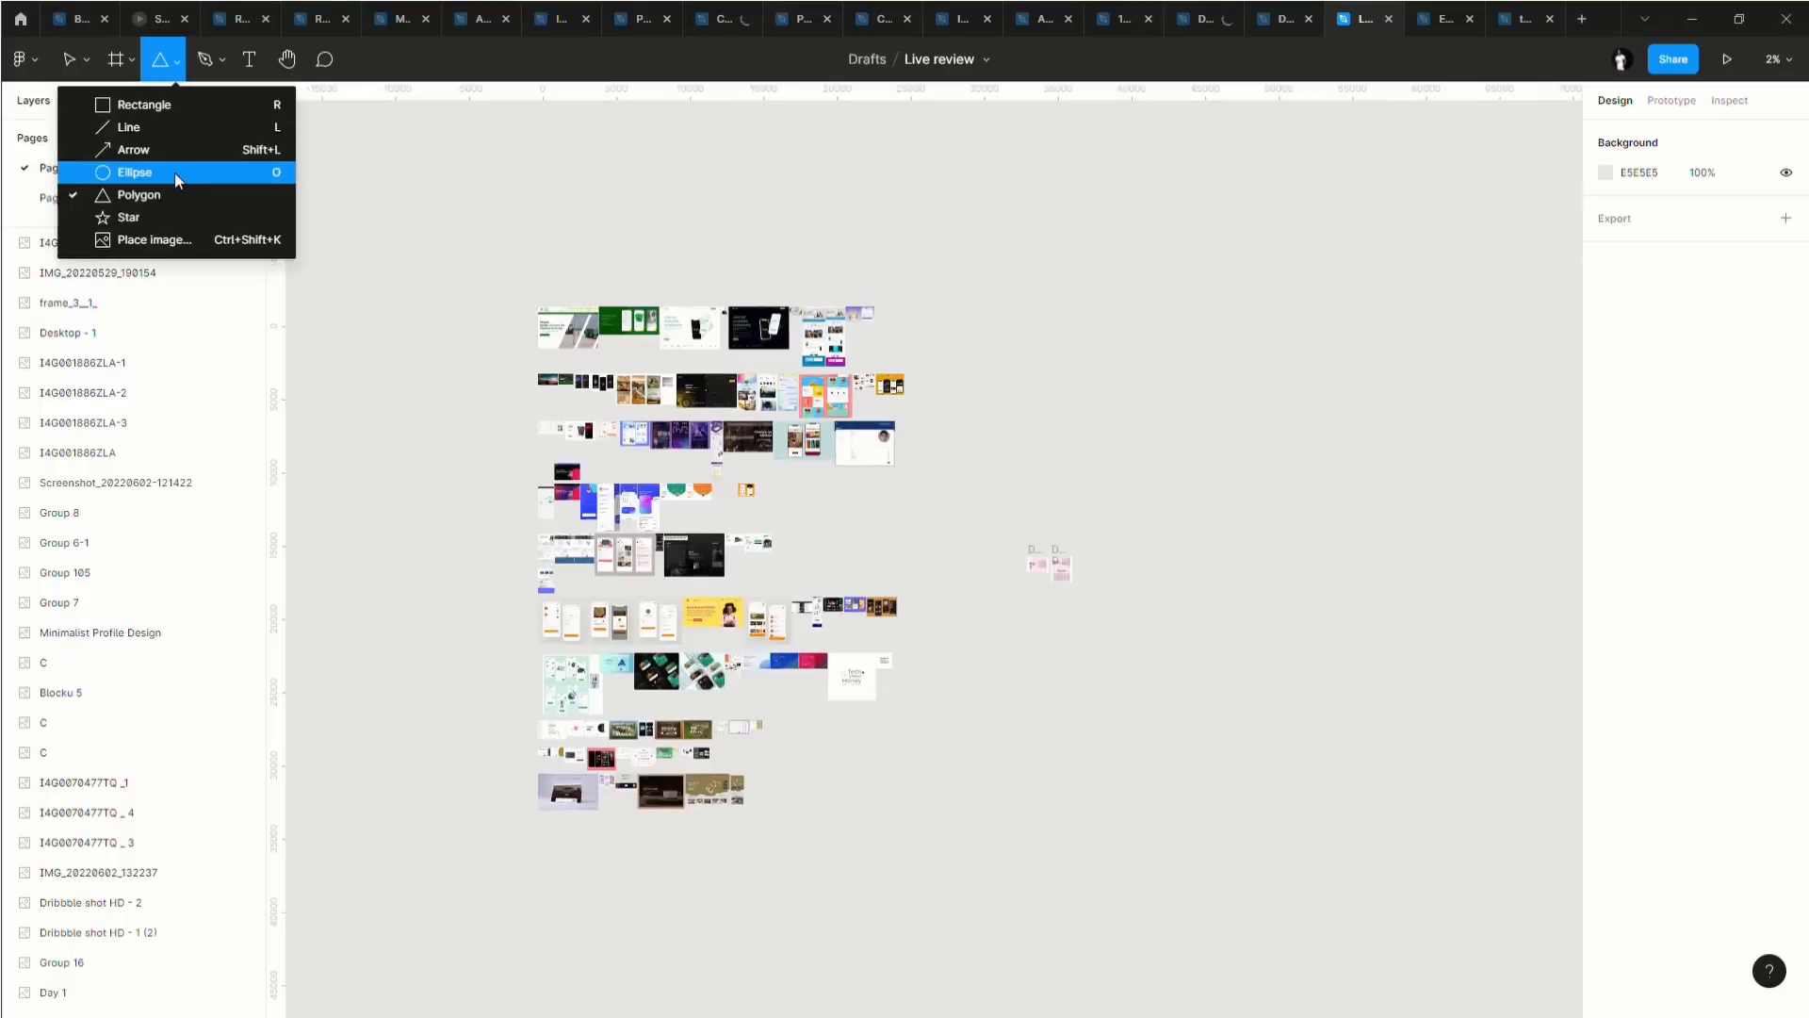
click(174, 171)
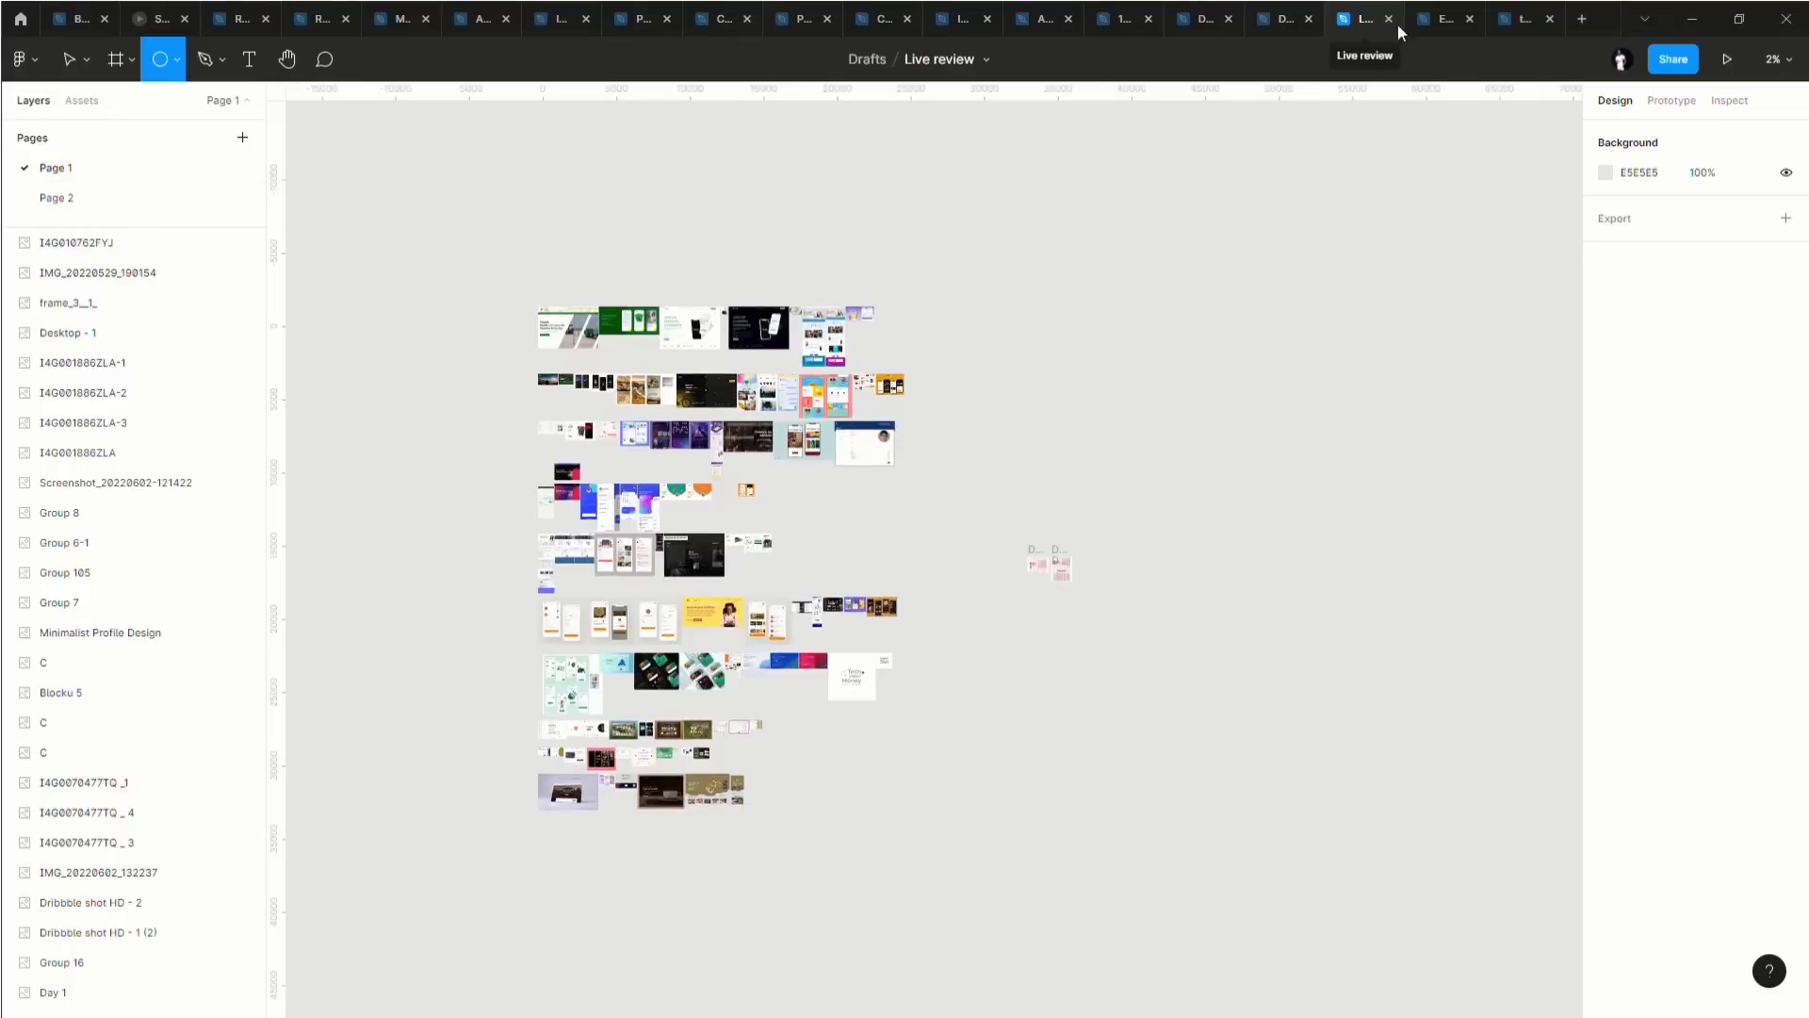
click(101, 200)
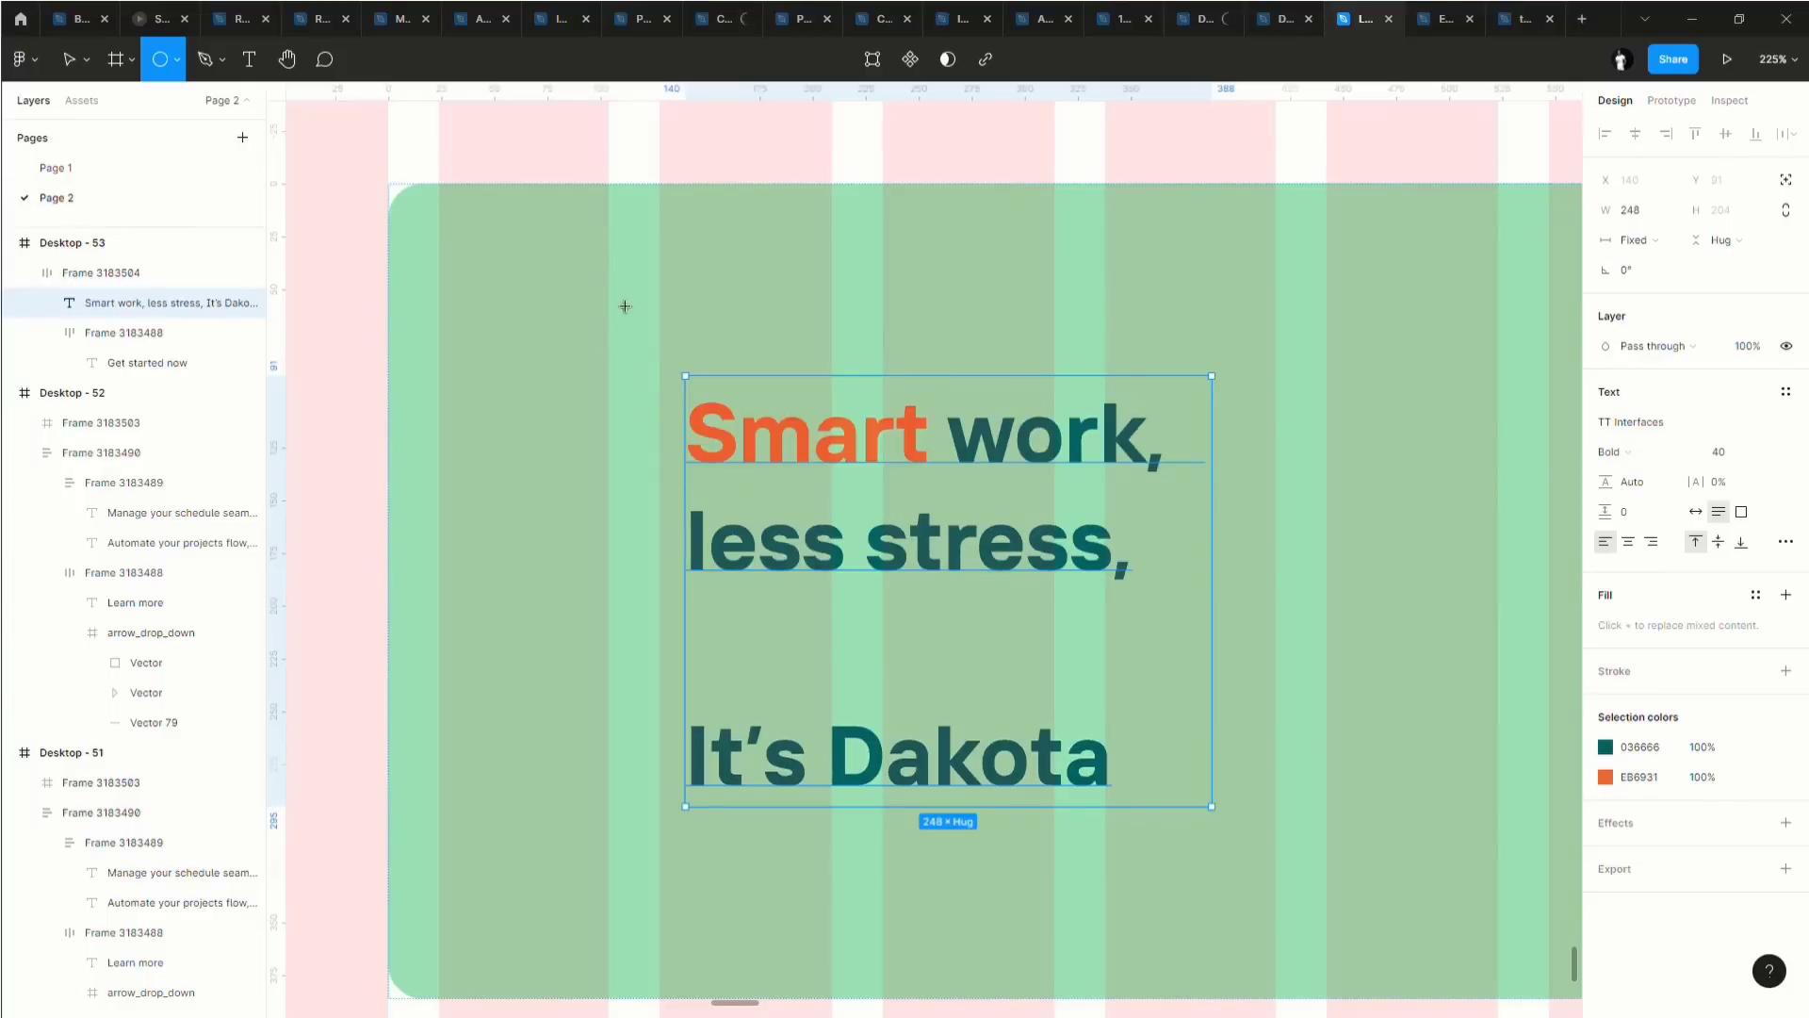
drag(625, 306, 780, 443)
mouse_move(763, 619)
mouse_down()
mouse_move(833, 439)
mouse_move(788, 537)
mouse_up()
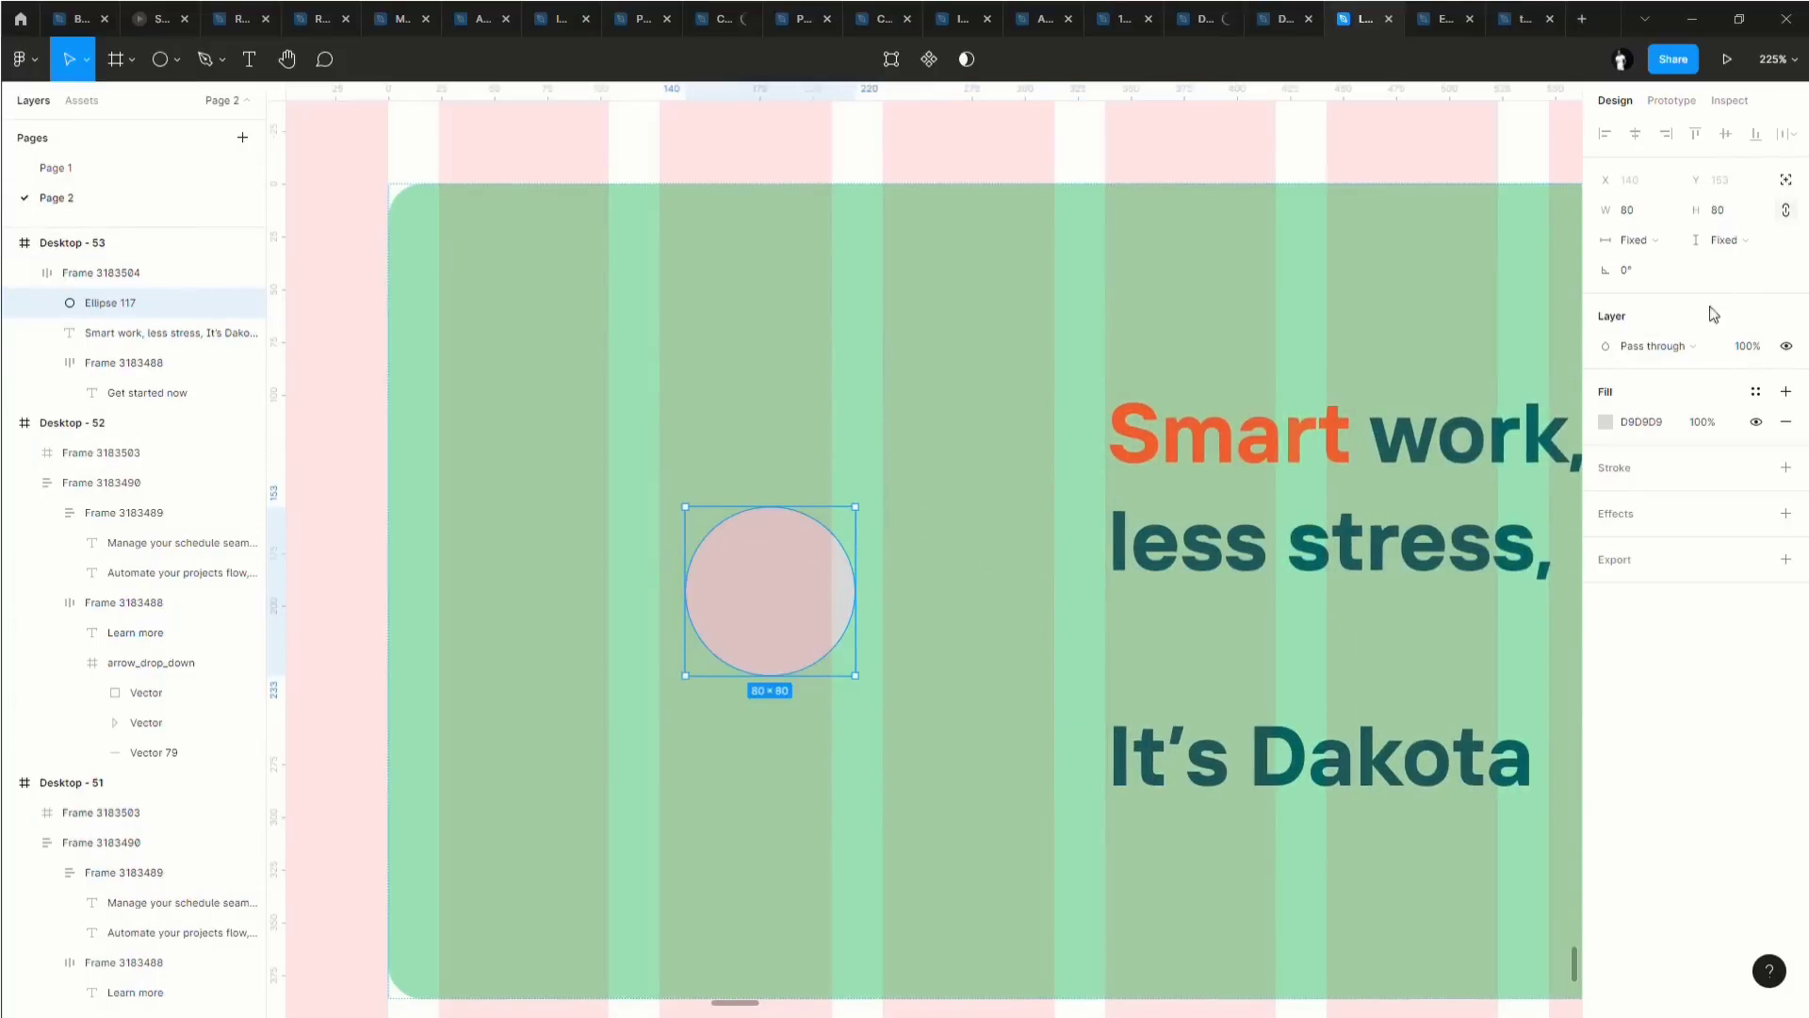
Give the circle absolute positioning, move it to about X 100, Y 60 over the start of "Smart", and send it behind the heading.
scroll(1471, 372, up, 1)
scroll(839, 295, right, 3)
scroll(848, 301, down, 5)
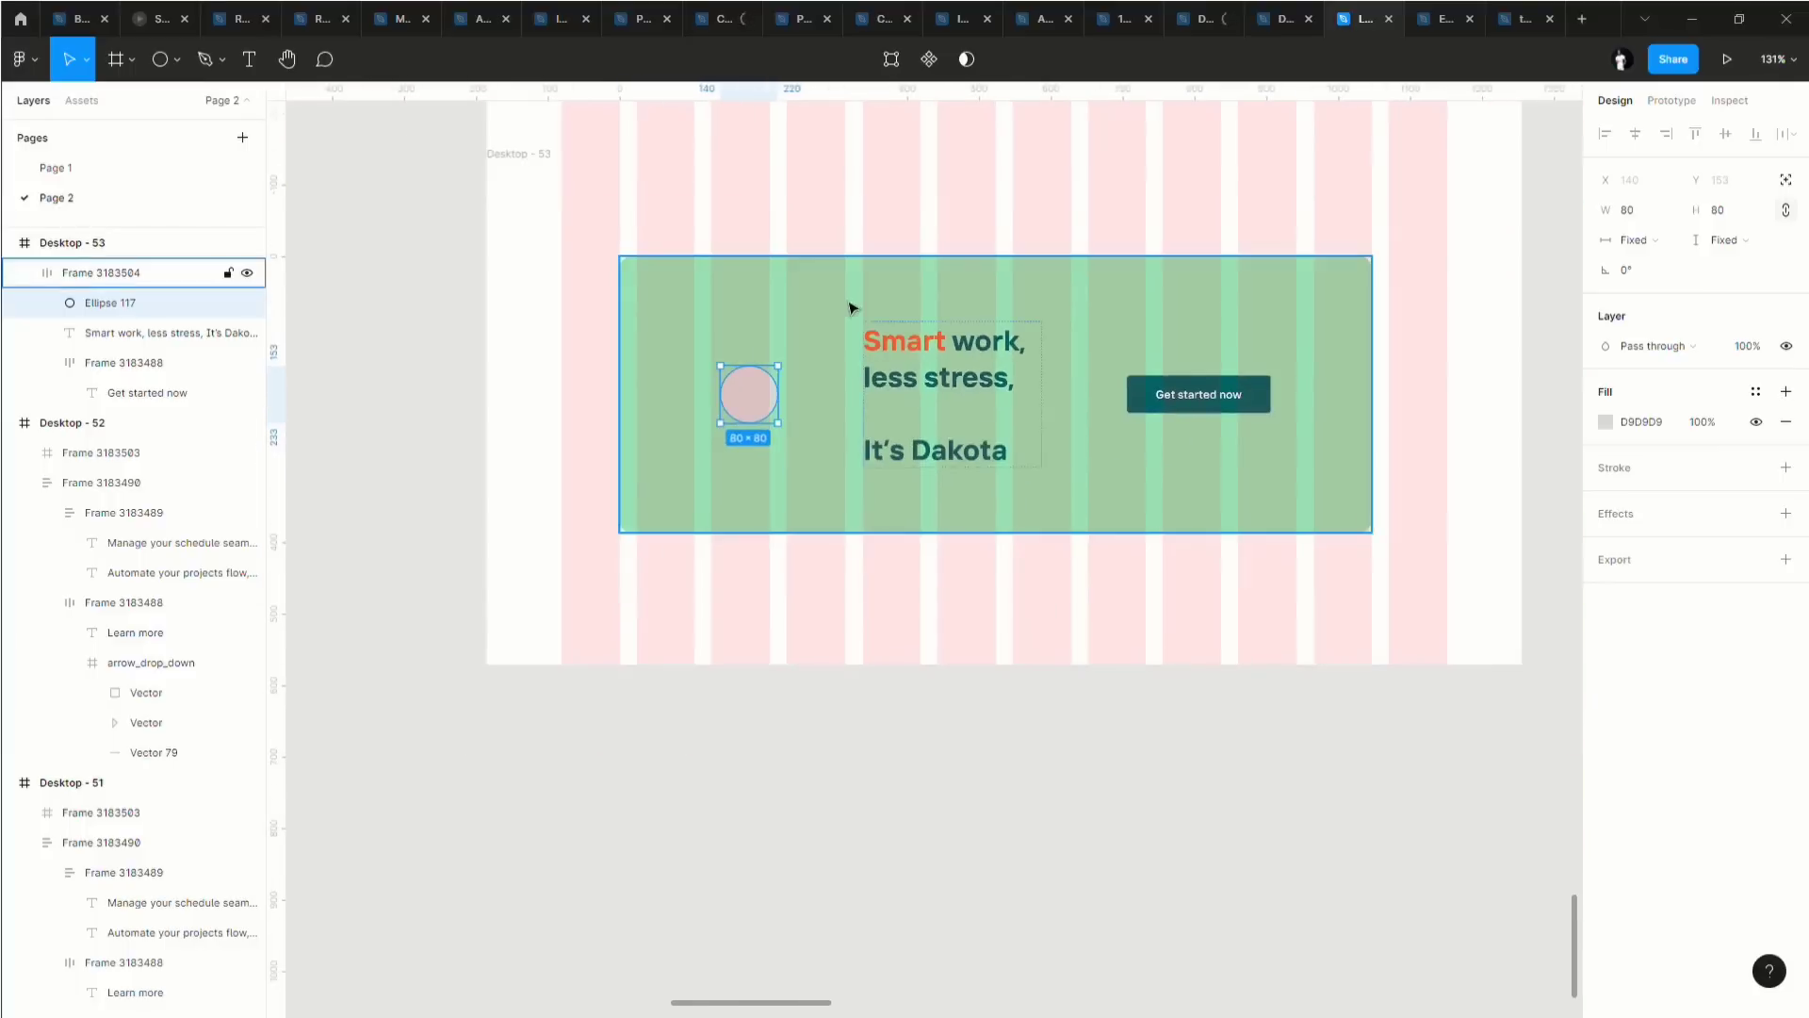
click(1788, 178)
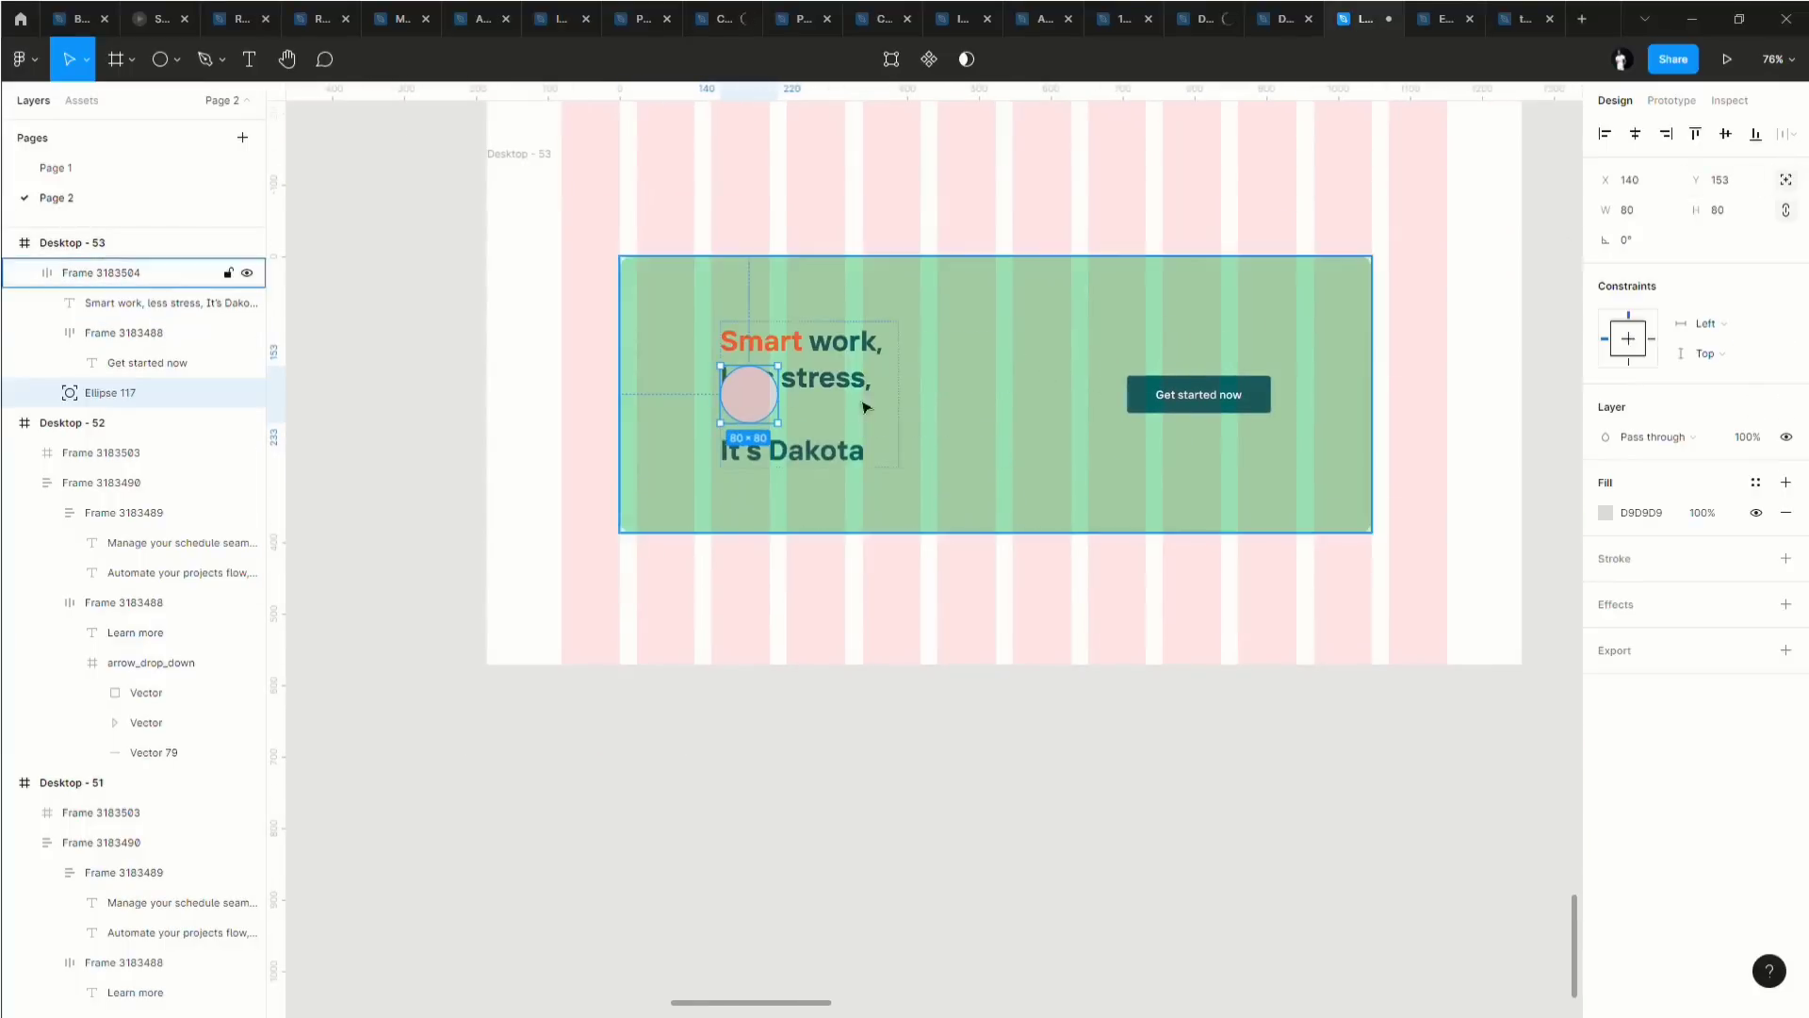
drag(742, 403, 716, 323)
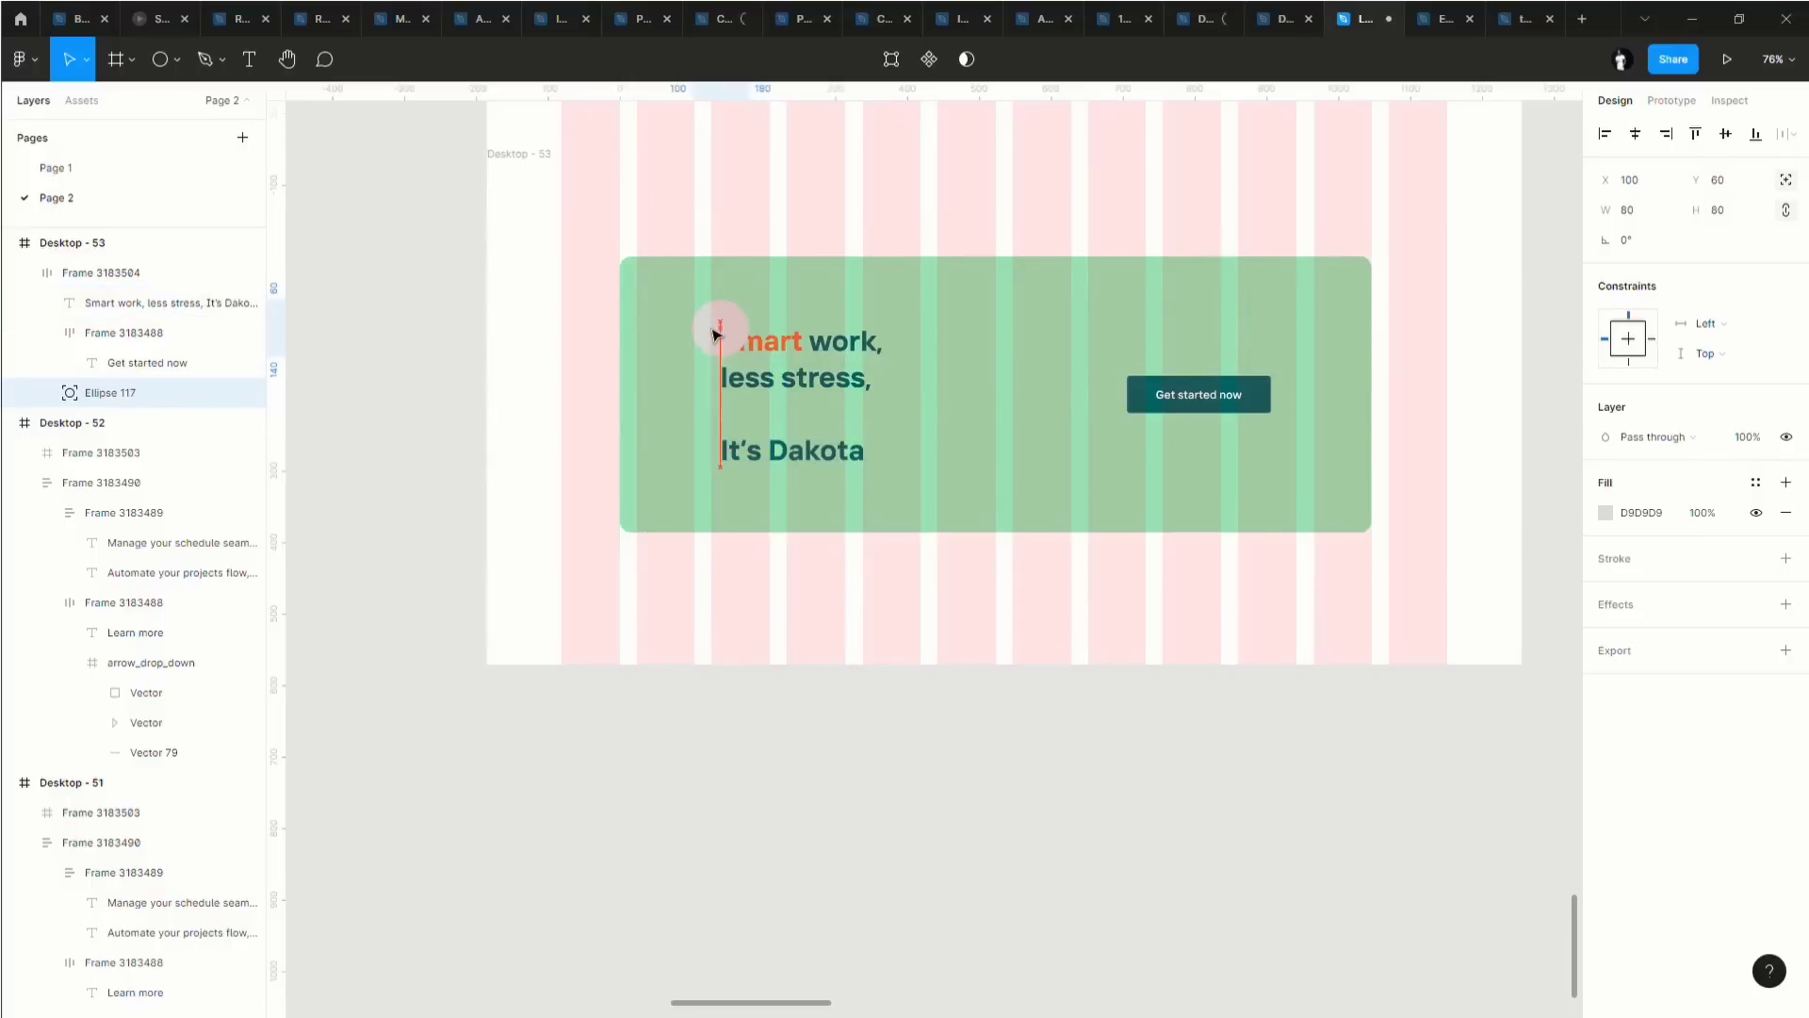
right_click(716, 323)
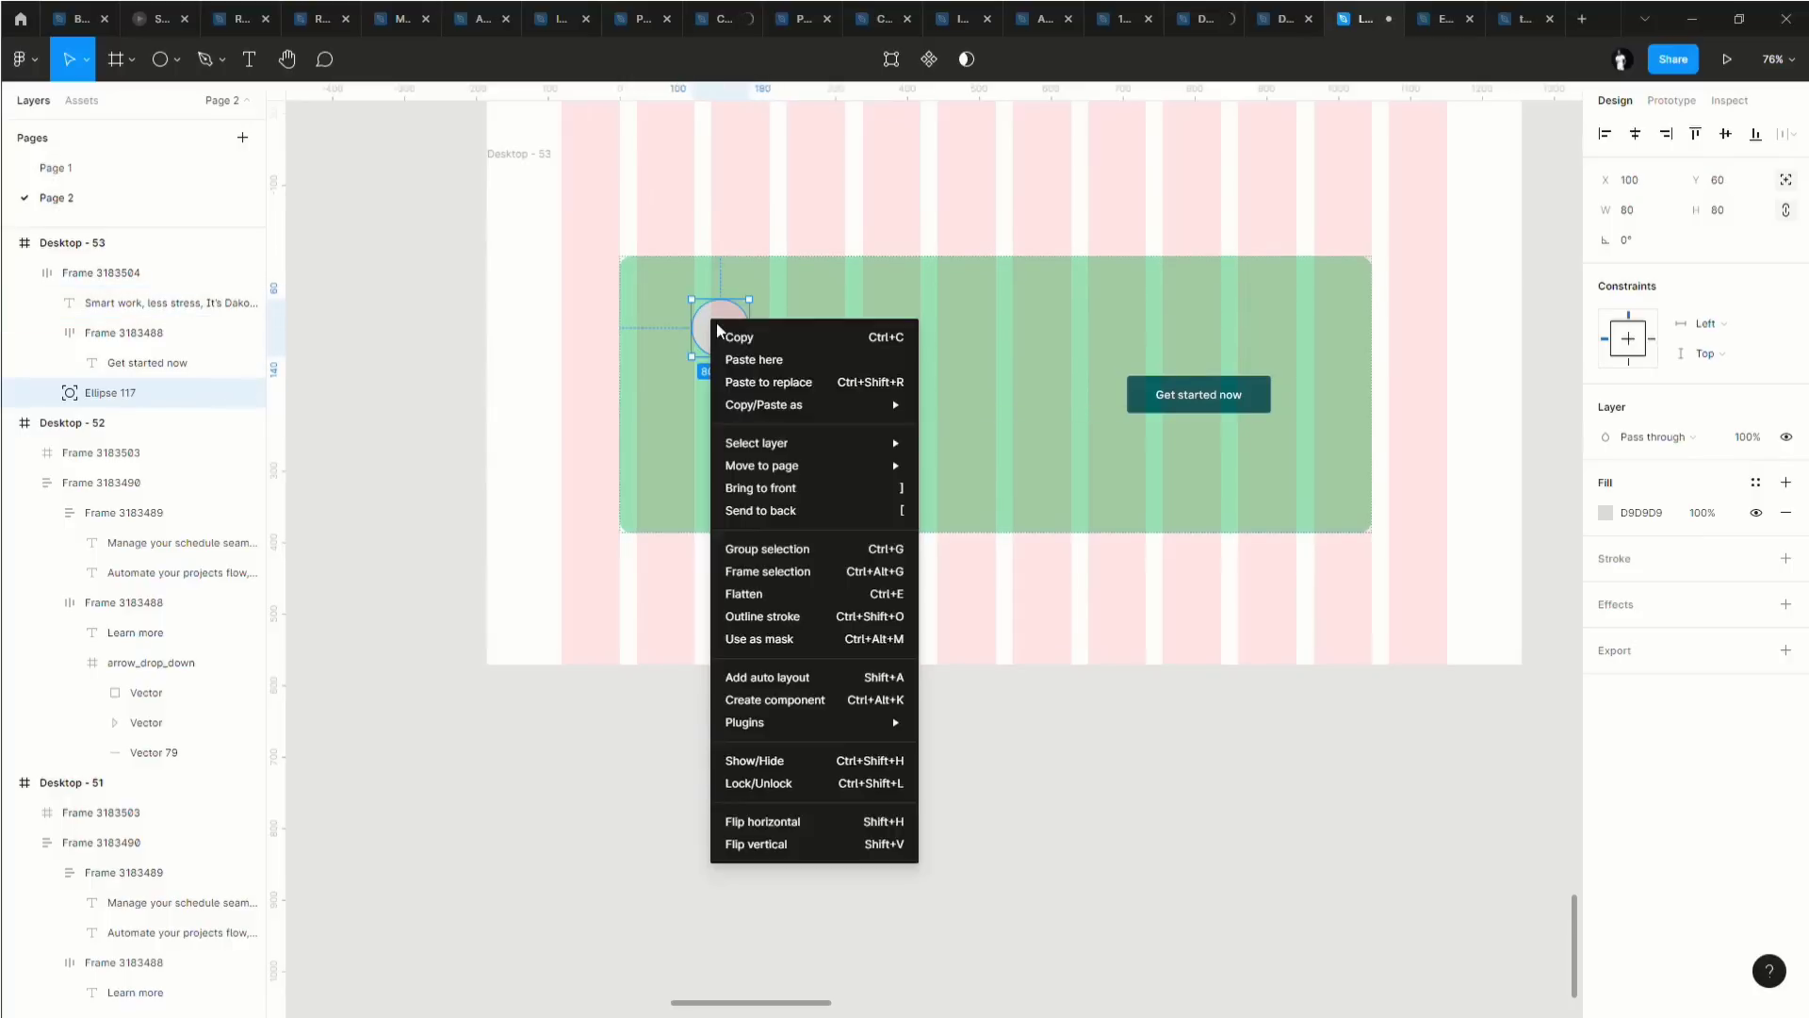
click(760, 487)
Shrink the circle to about 73 × 73 at X 113, Y 76 and change its fill to white.
ctrl+scroll(745, 325, up, 5)
mouse_move(757, 325)
mouse_down()
mouse_move(720, 292)
mouse_move(745, 320)
mouse_up()
click(1603, 513)
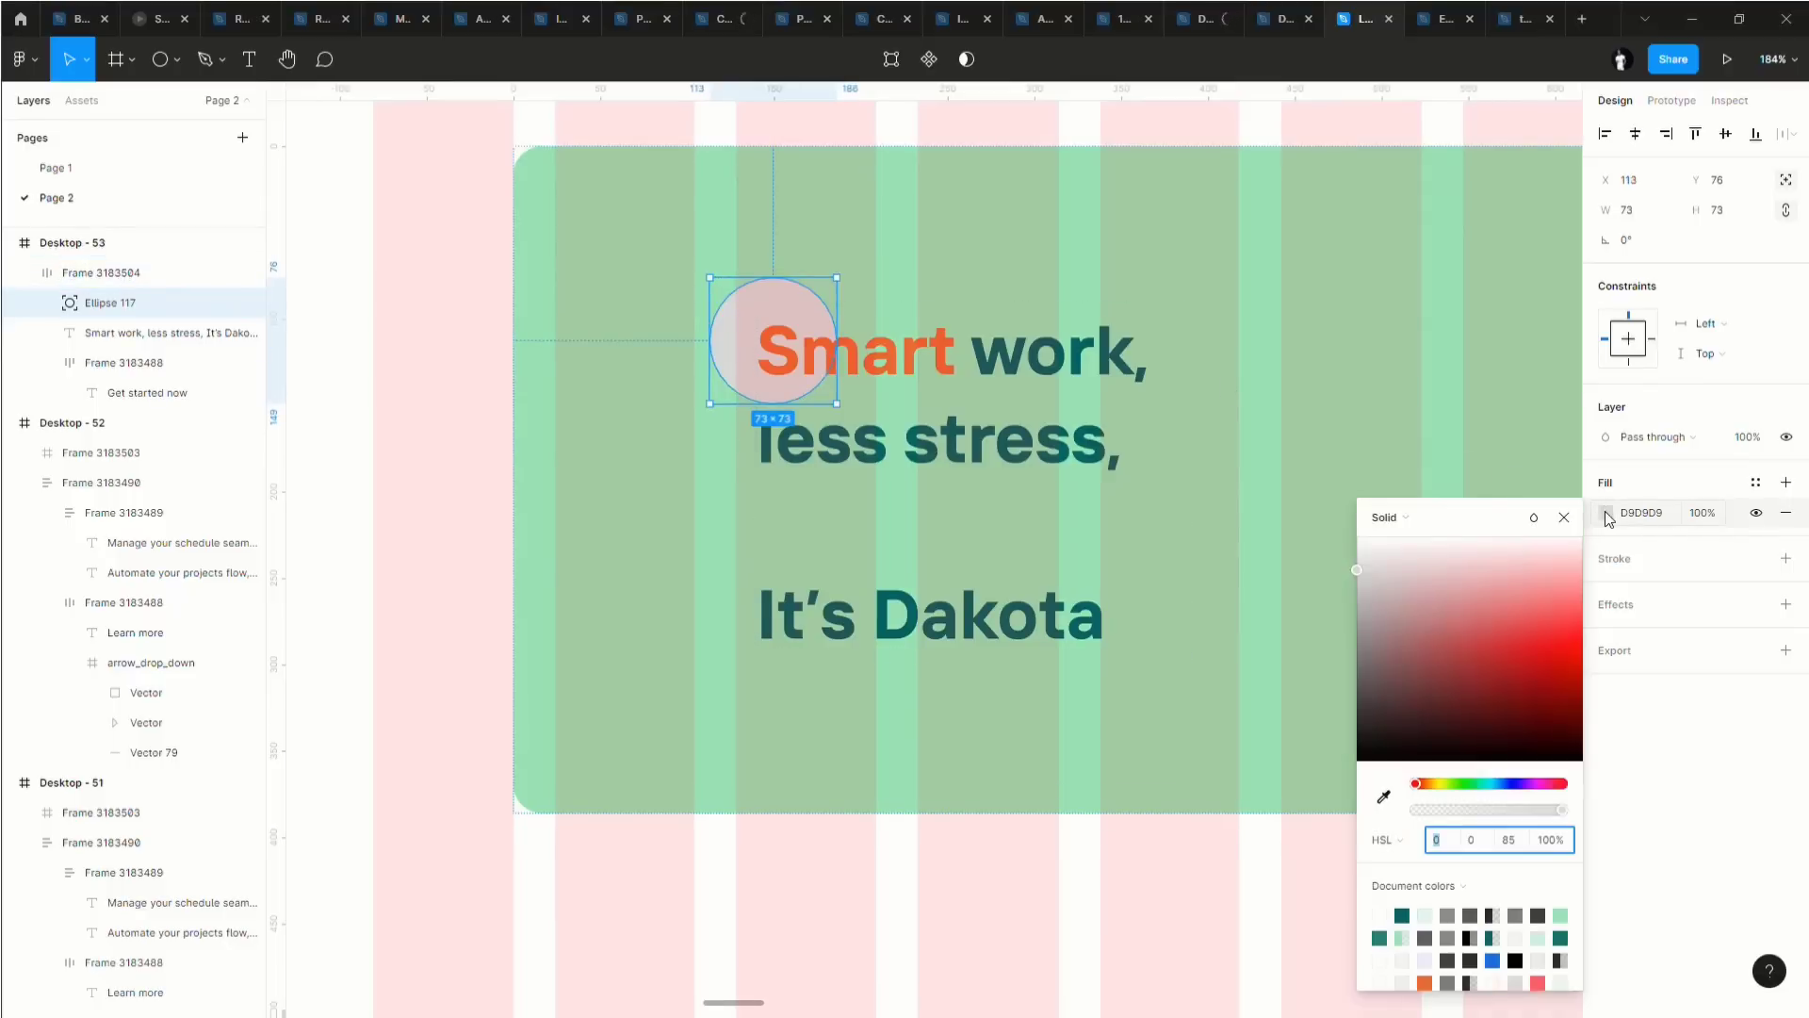
click(1400, 584)
click(1381, 280)
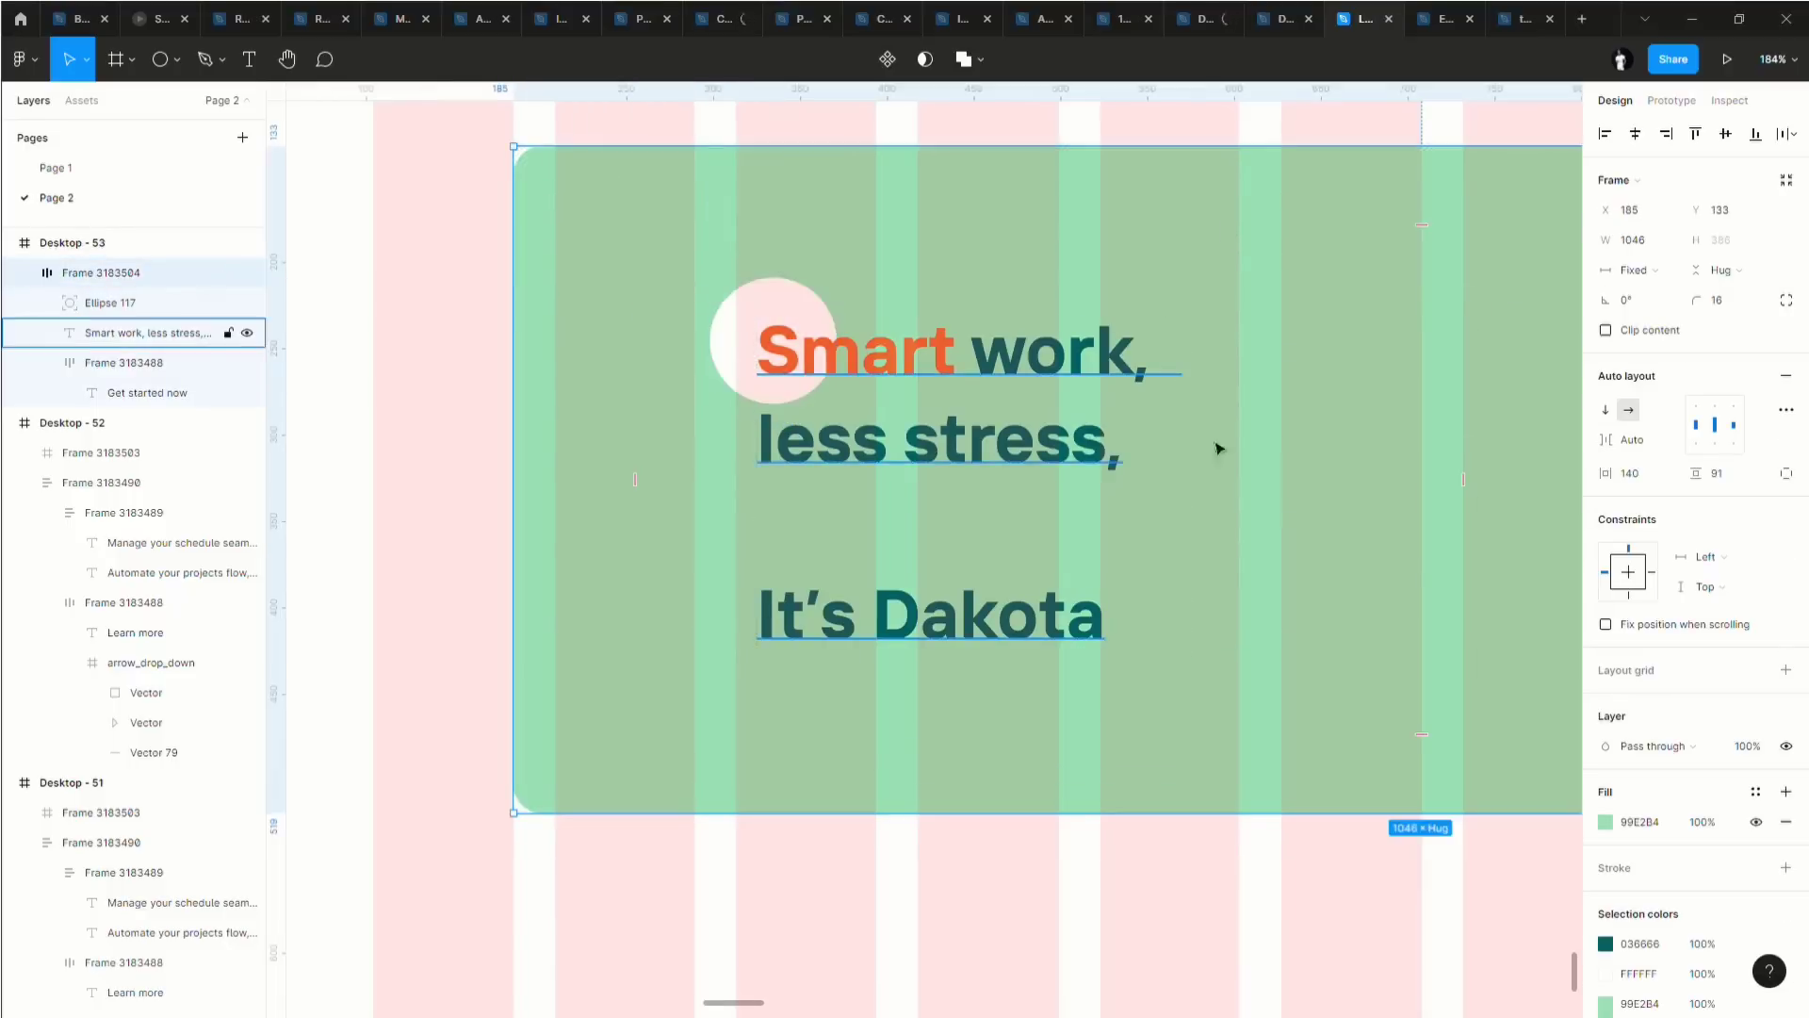
Hide the 12-column layout grid on the Desktop - 53 frame.
scroll(1221, 447, down, 10)
scroll(1155, 400, right, 2)
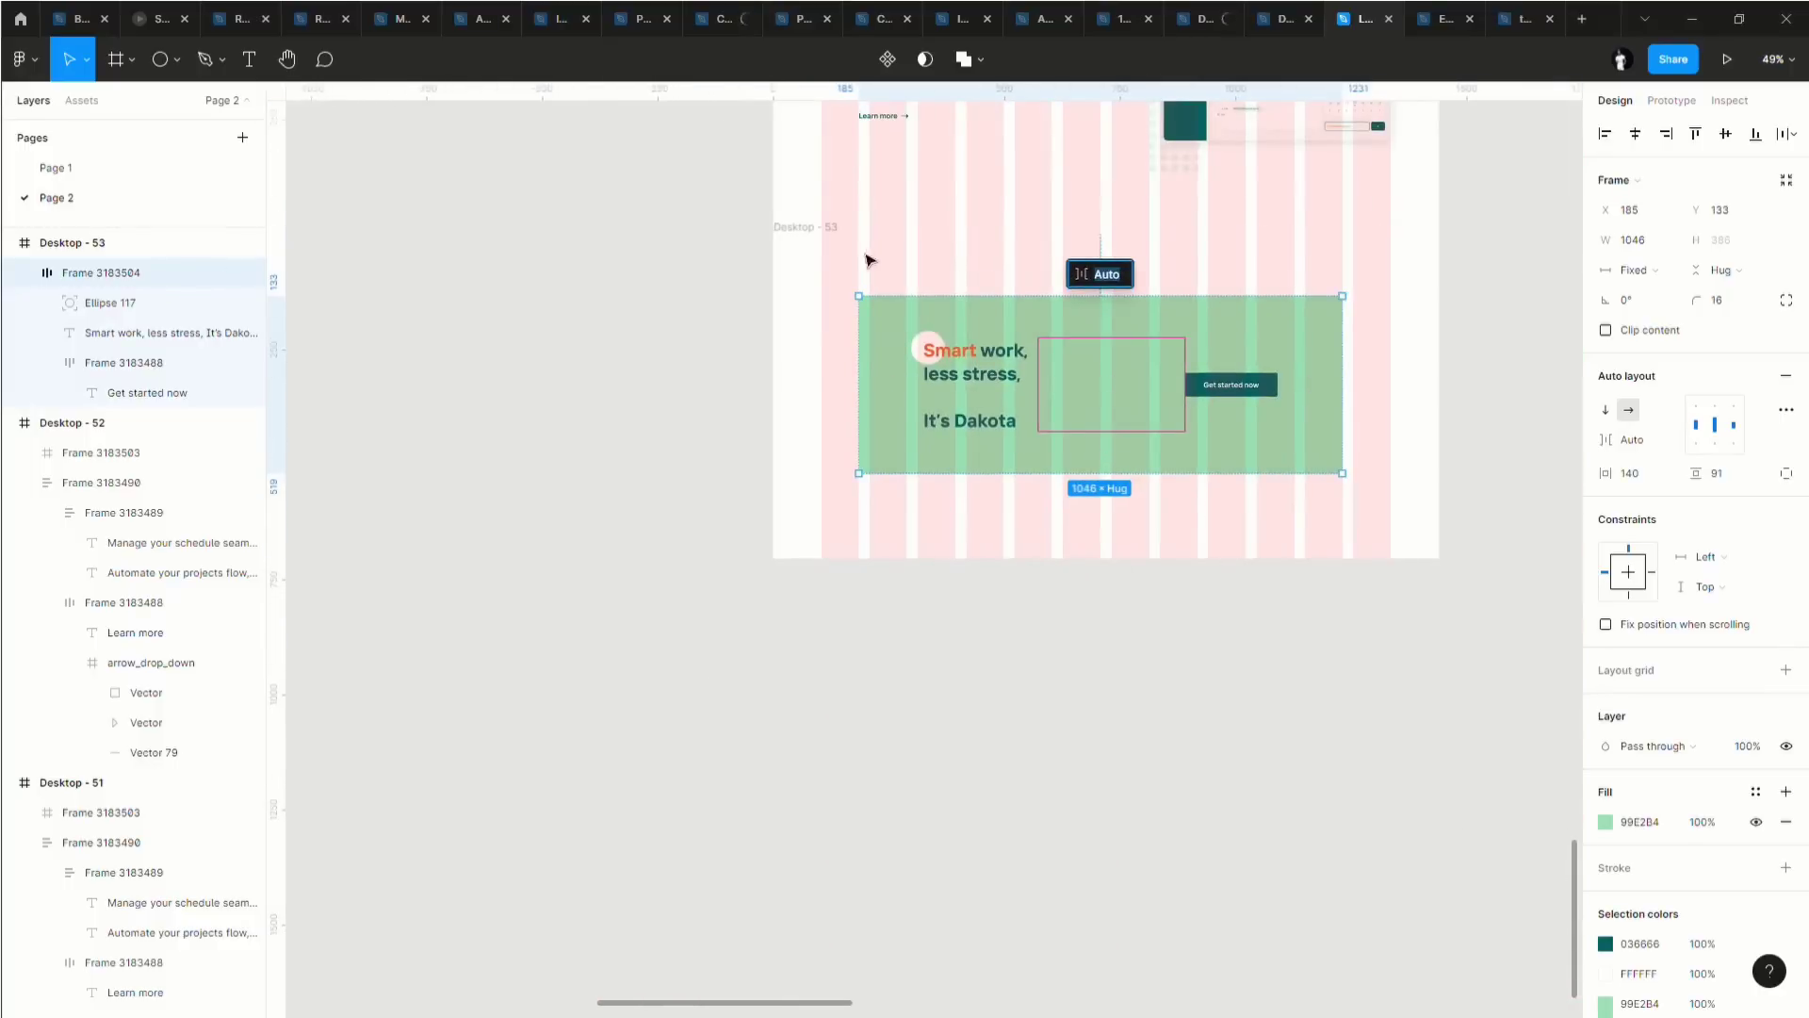
click(800, 229)
click(1753, 423)
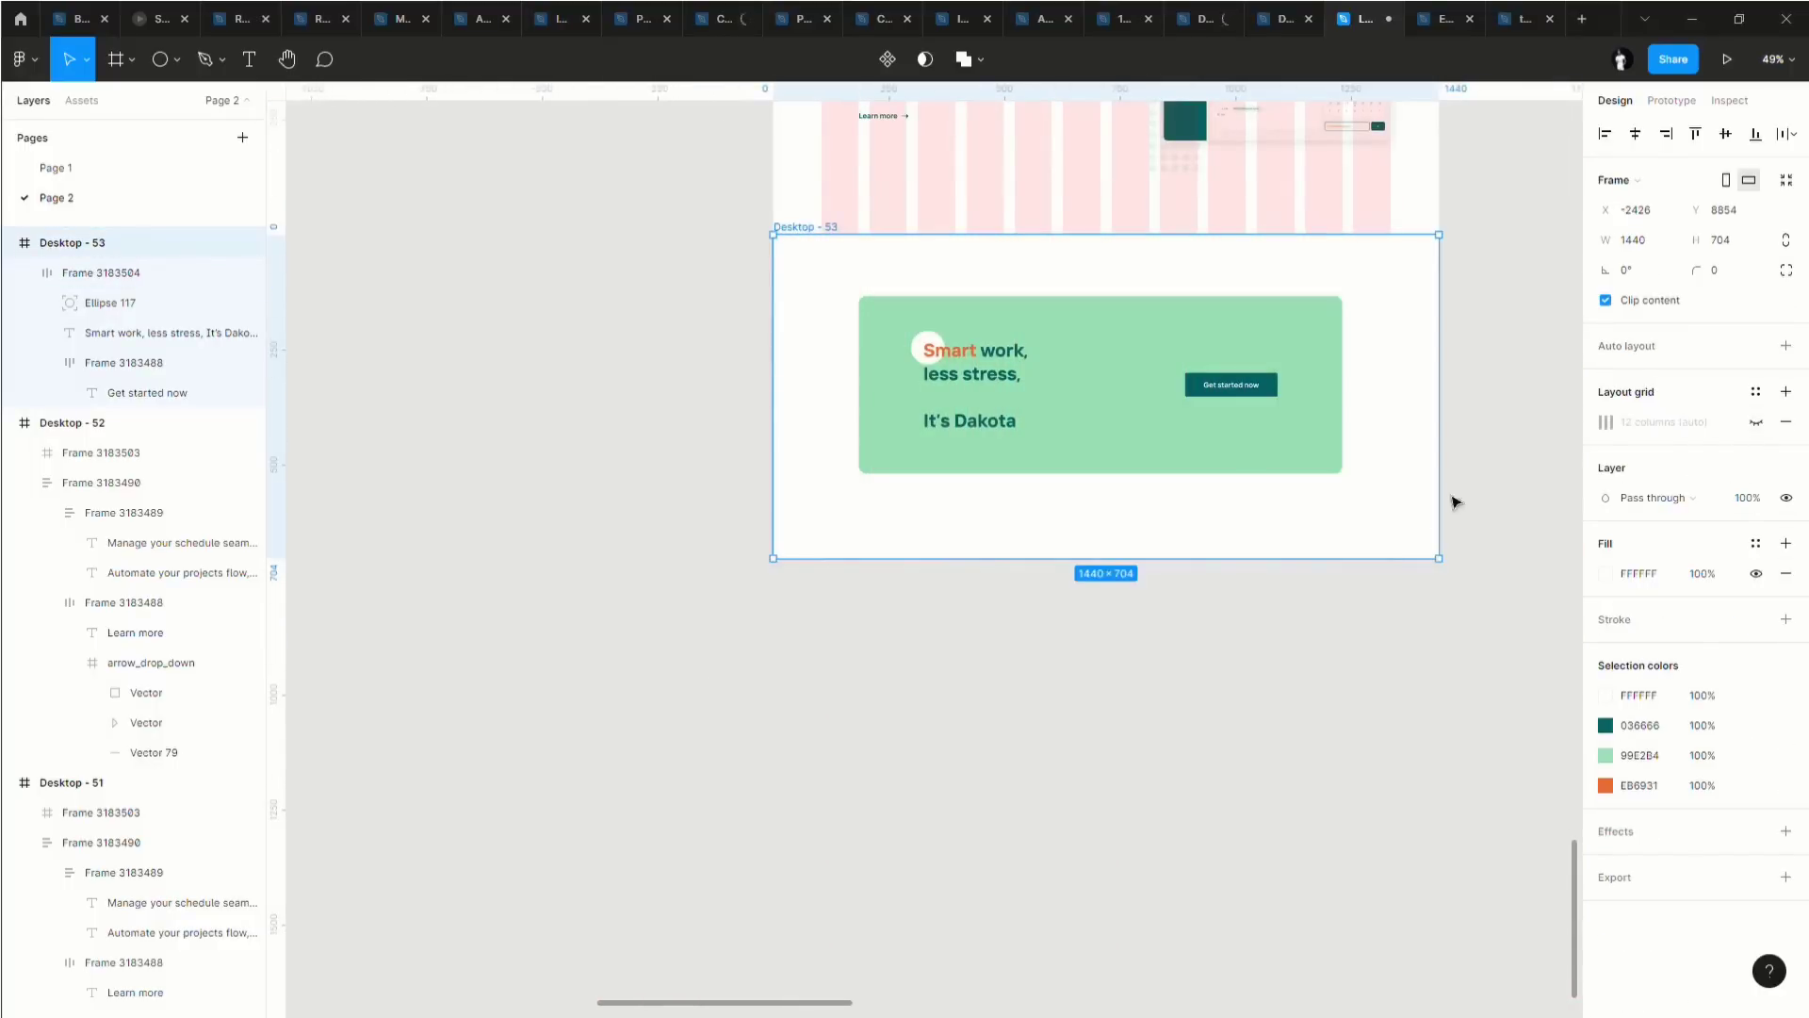
click(1196, 537)
Copy the dot pattern from the Desktop - 52 feature image onto the banner's lower right edge, at about X 1060, Y 372.
scroll(1058, 477, up, 2)
scroll(1055, 469, right, 3)
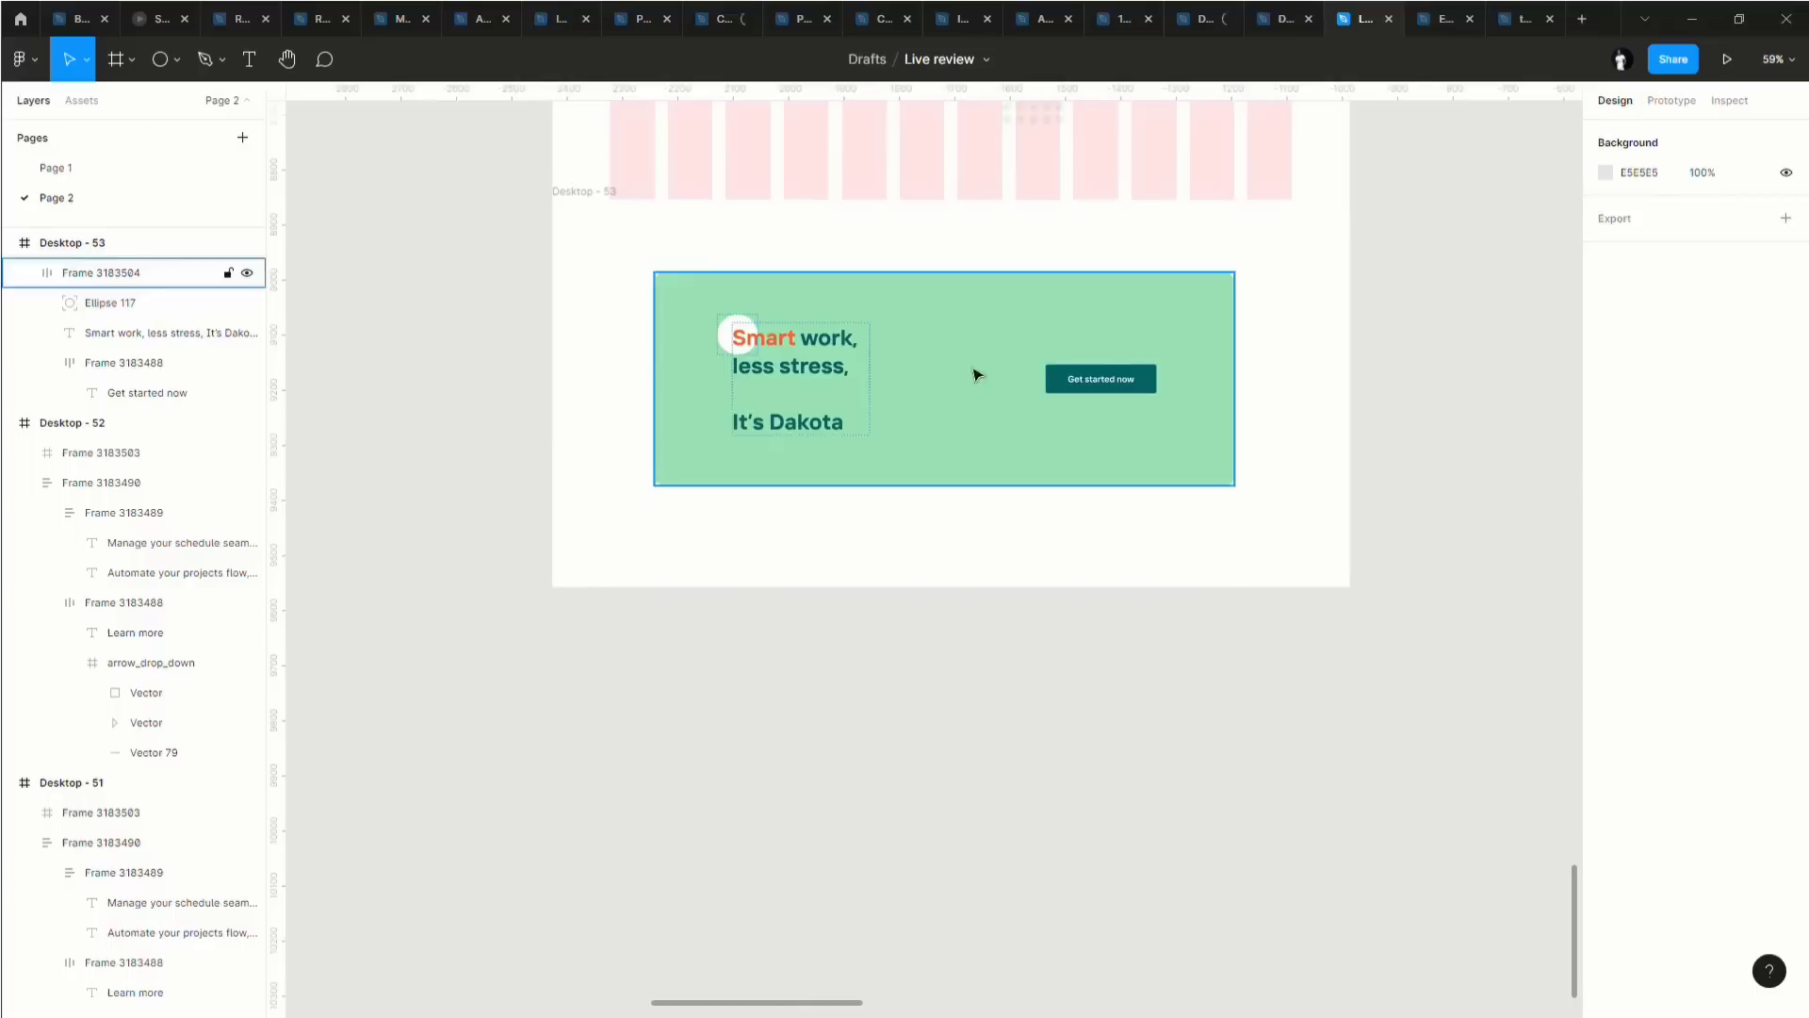
click(903, 364)
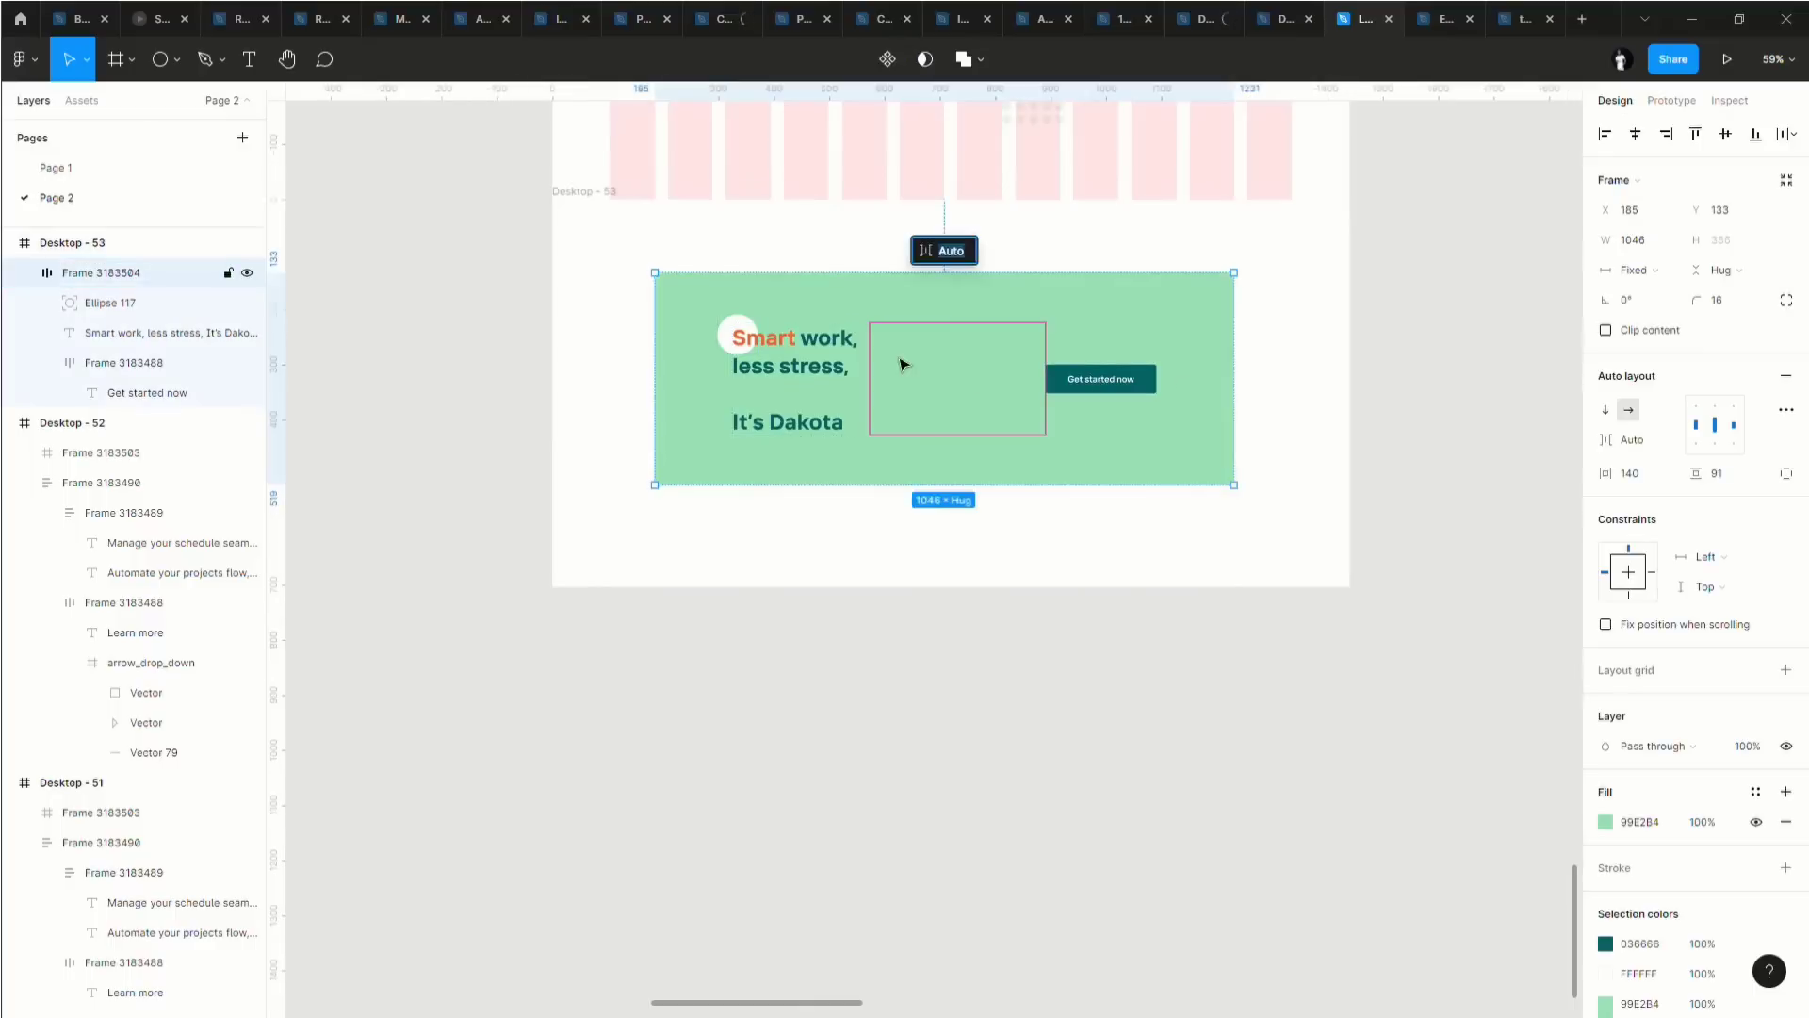
scroll(1205, 272, up, 2)
click(1038, 274)
double_click(1038, 303)
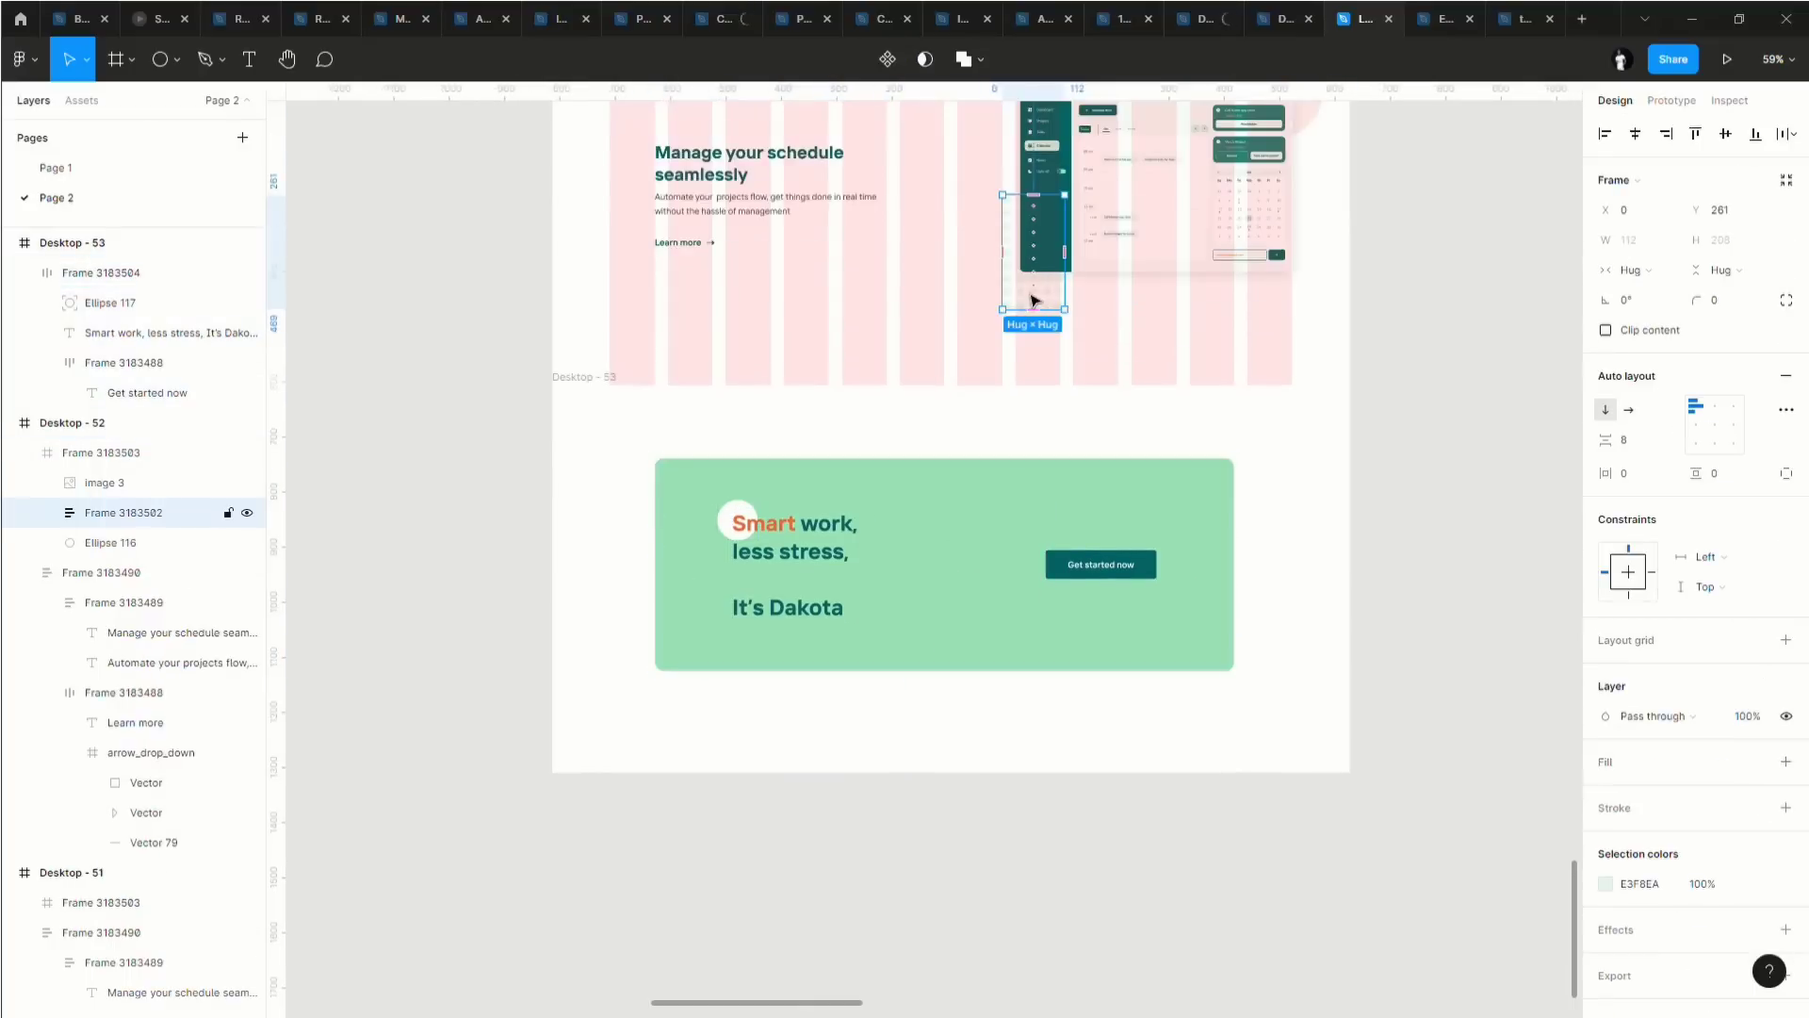
scroll(990, 456, up, 2)
scroll(987, 512, right, 1)
scroll(981, 506, down, 5)
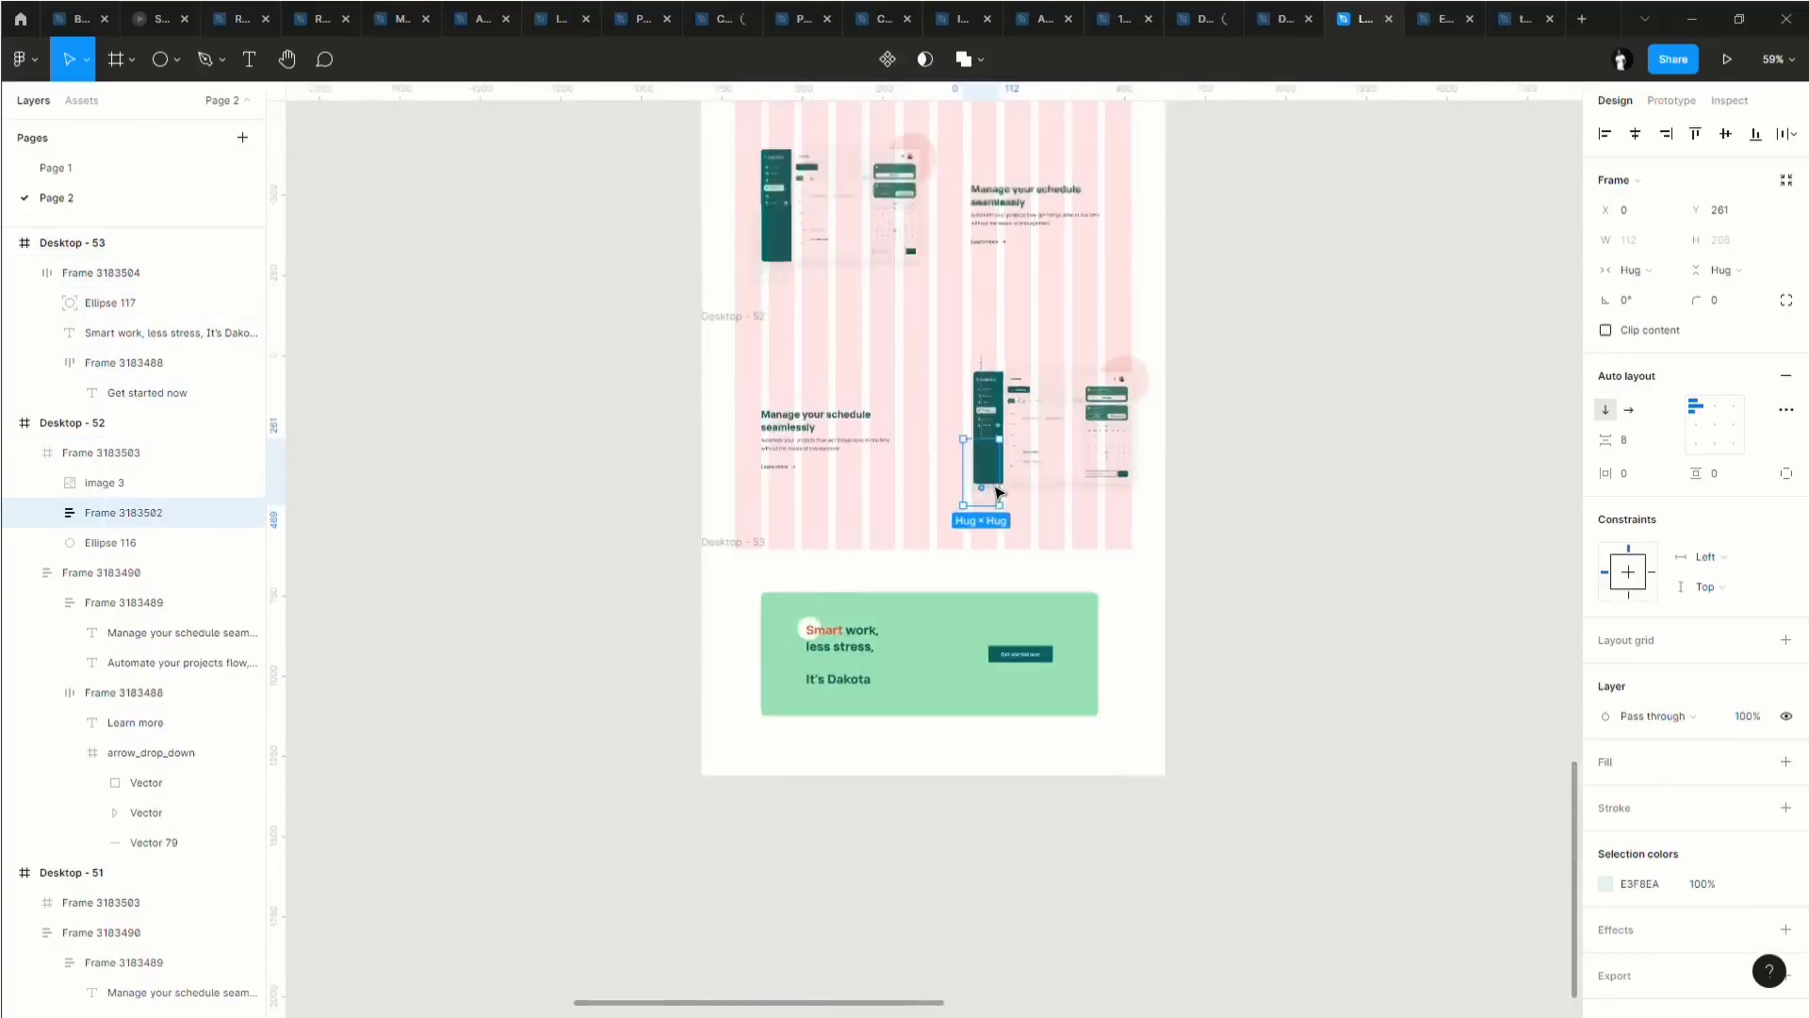
scroll(978, 494, up, 4)
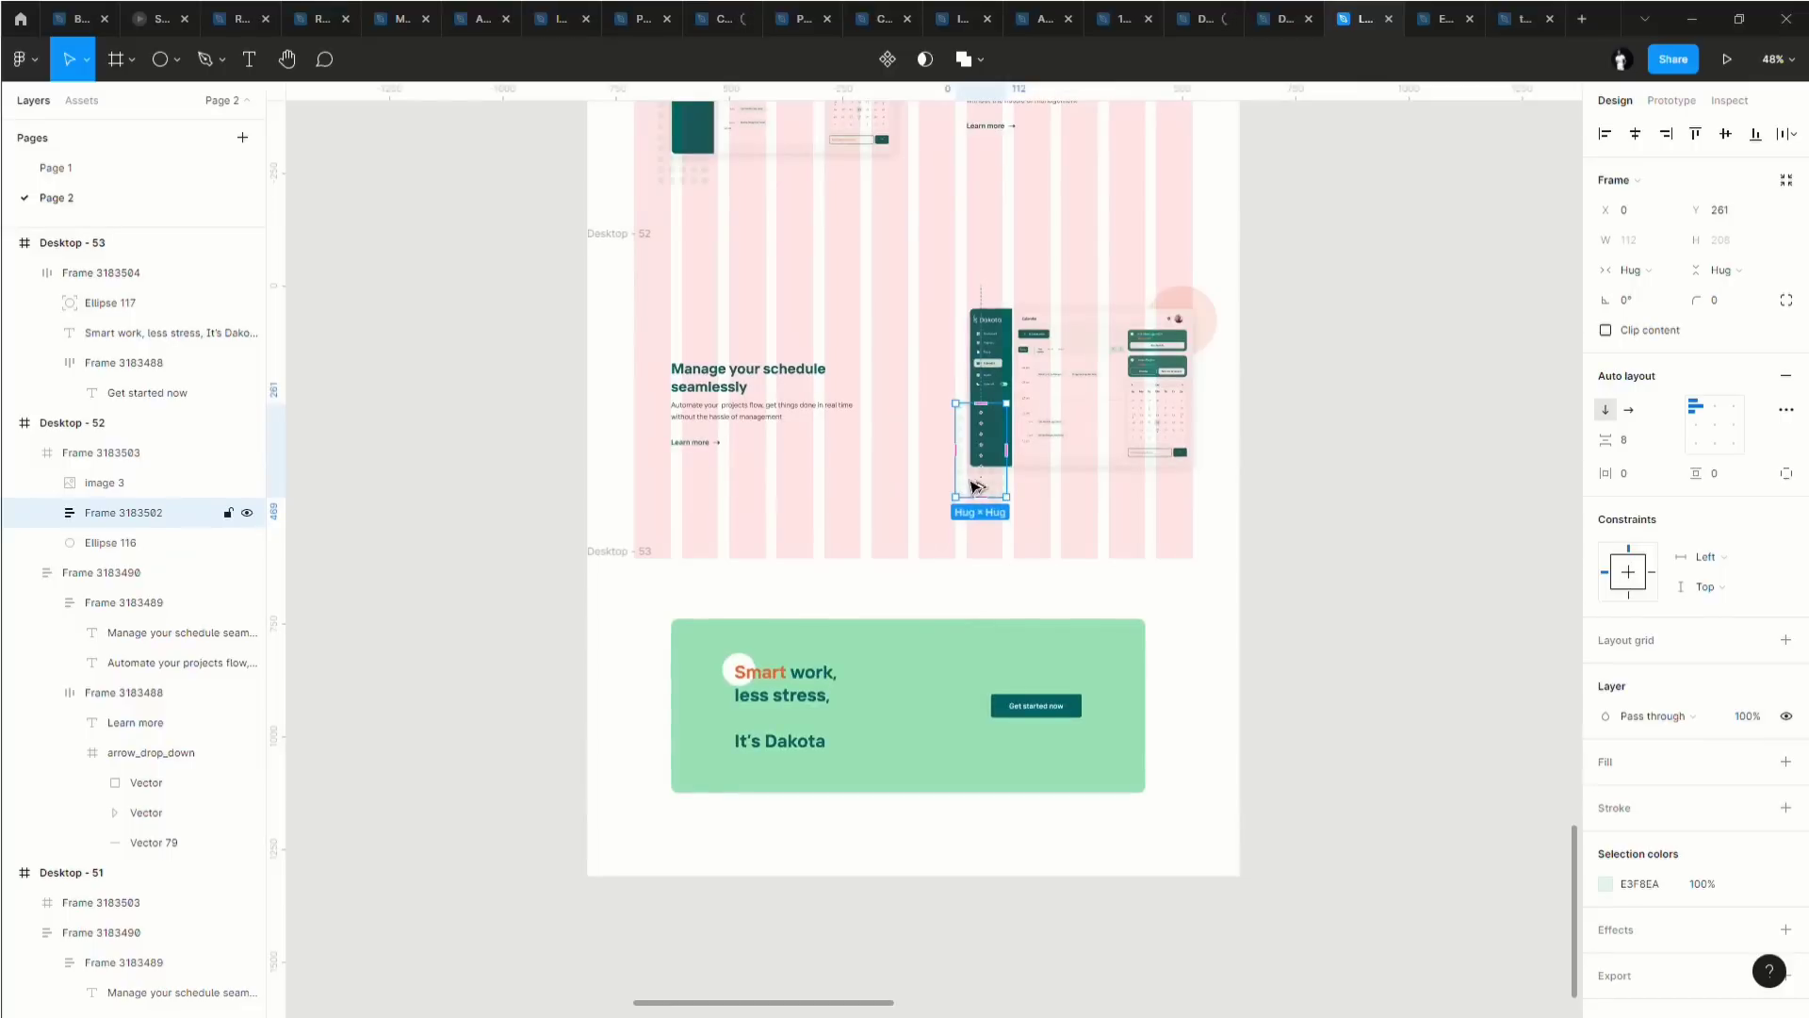
drag(975, 485, 1086, 797)
scroll(1086, 796, up, 1)
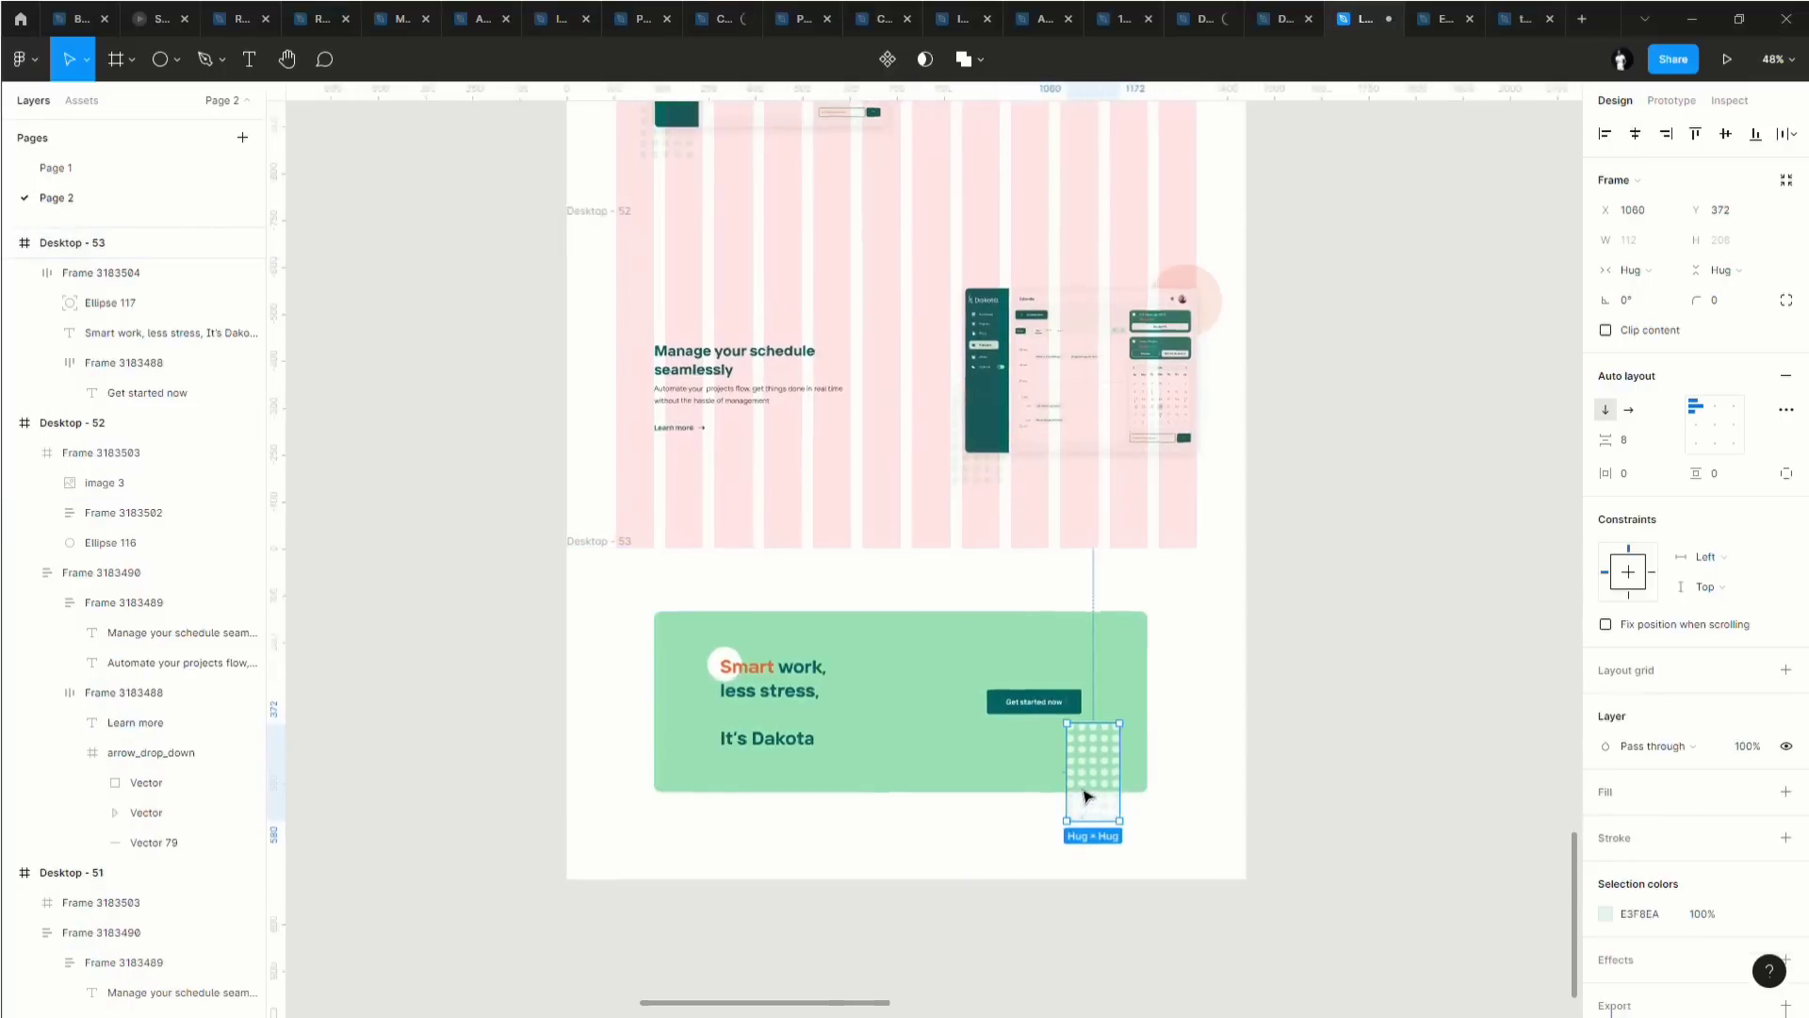
scroll(1085, 796, up, 6)
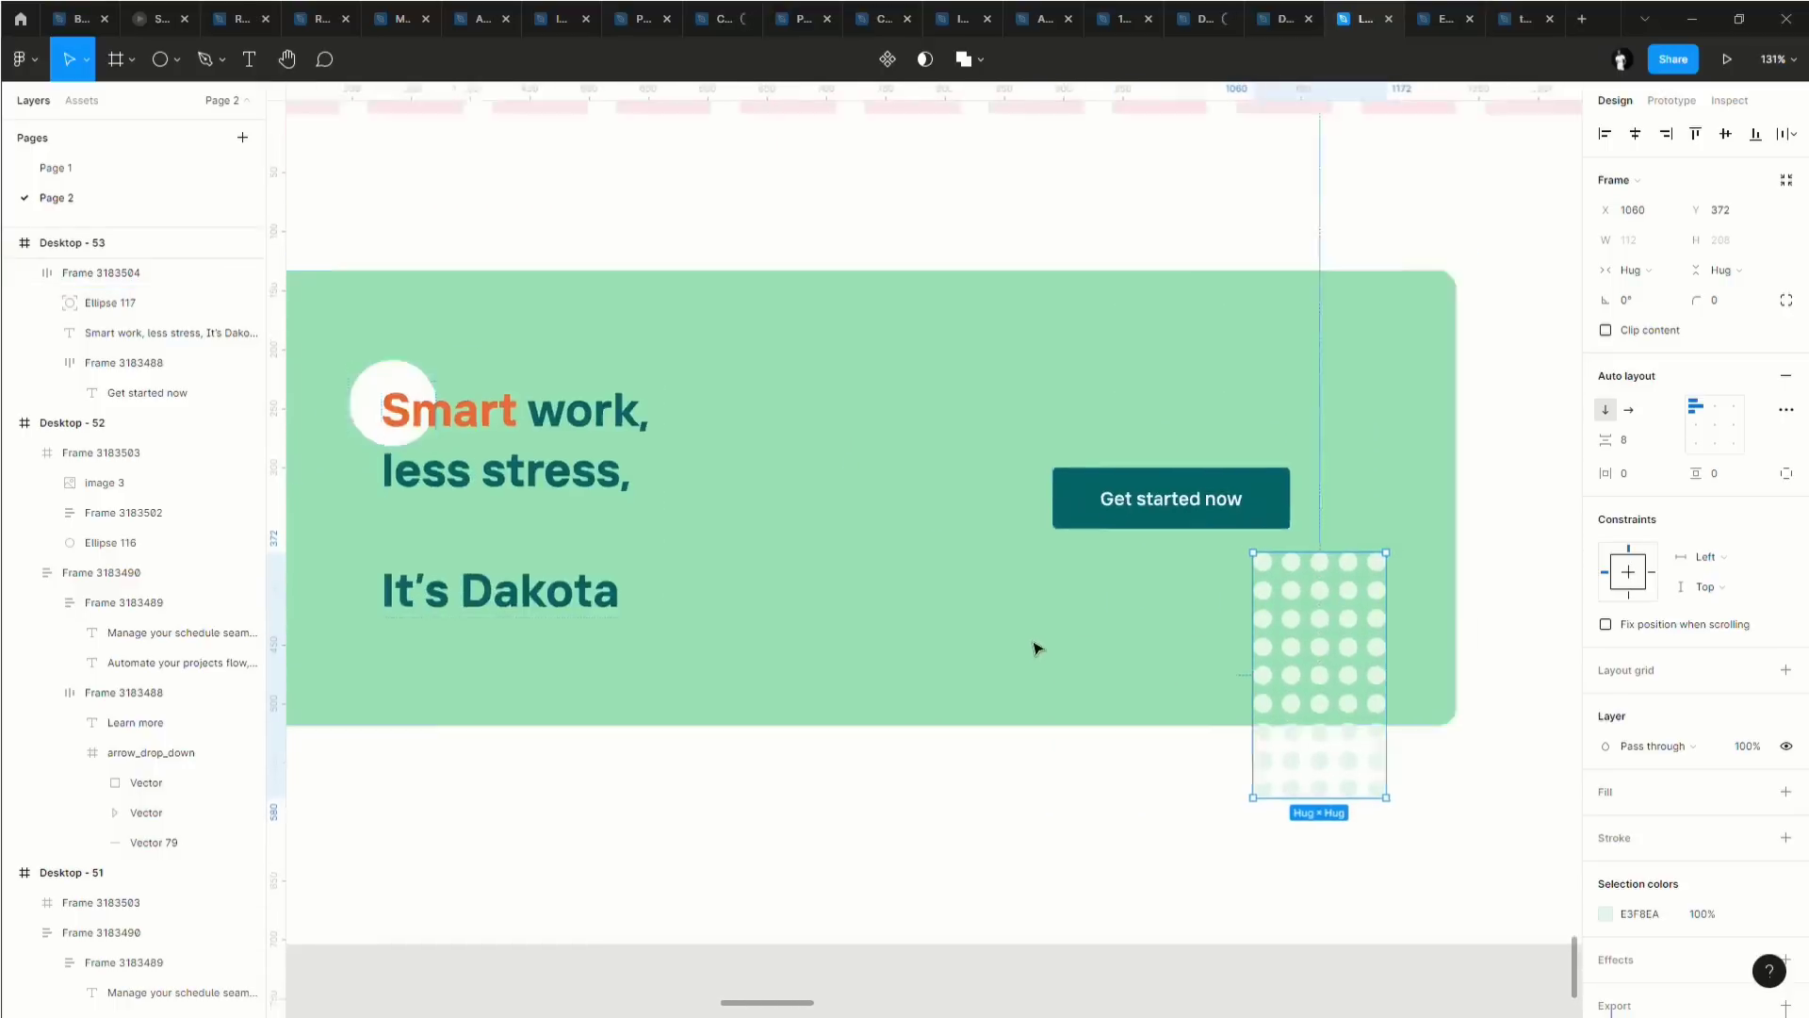
Remove the banner's auto layout and move the dot pattern over its upper right corner, at about X 1091, Y 74.
scroll(1037, 649, down, 5)
scroll(924, 606, up, 1)
click(941, 553)
scroll(941, 553, down, 3)
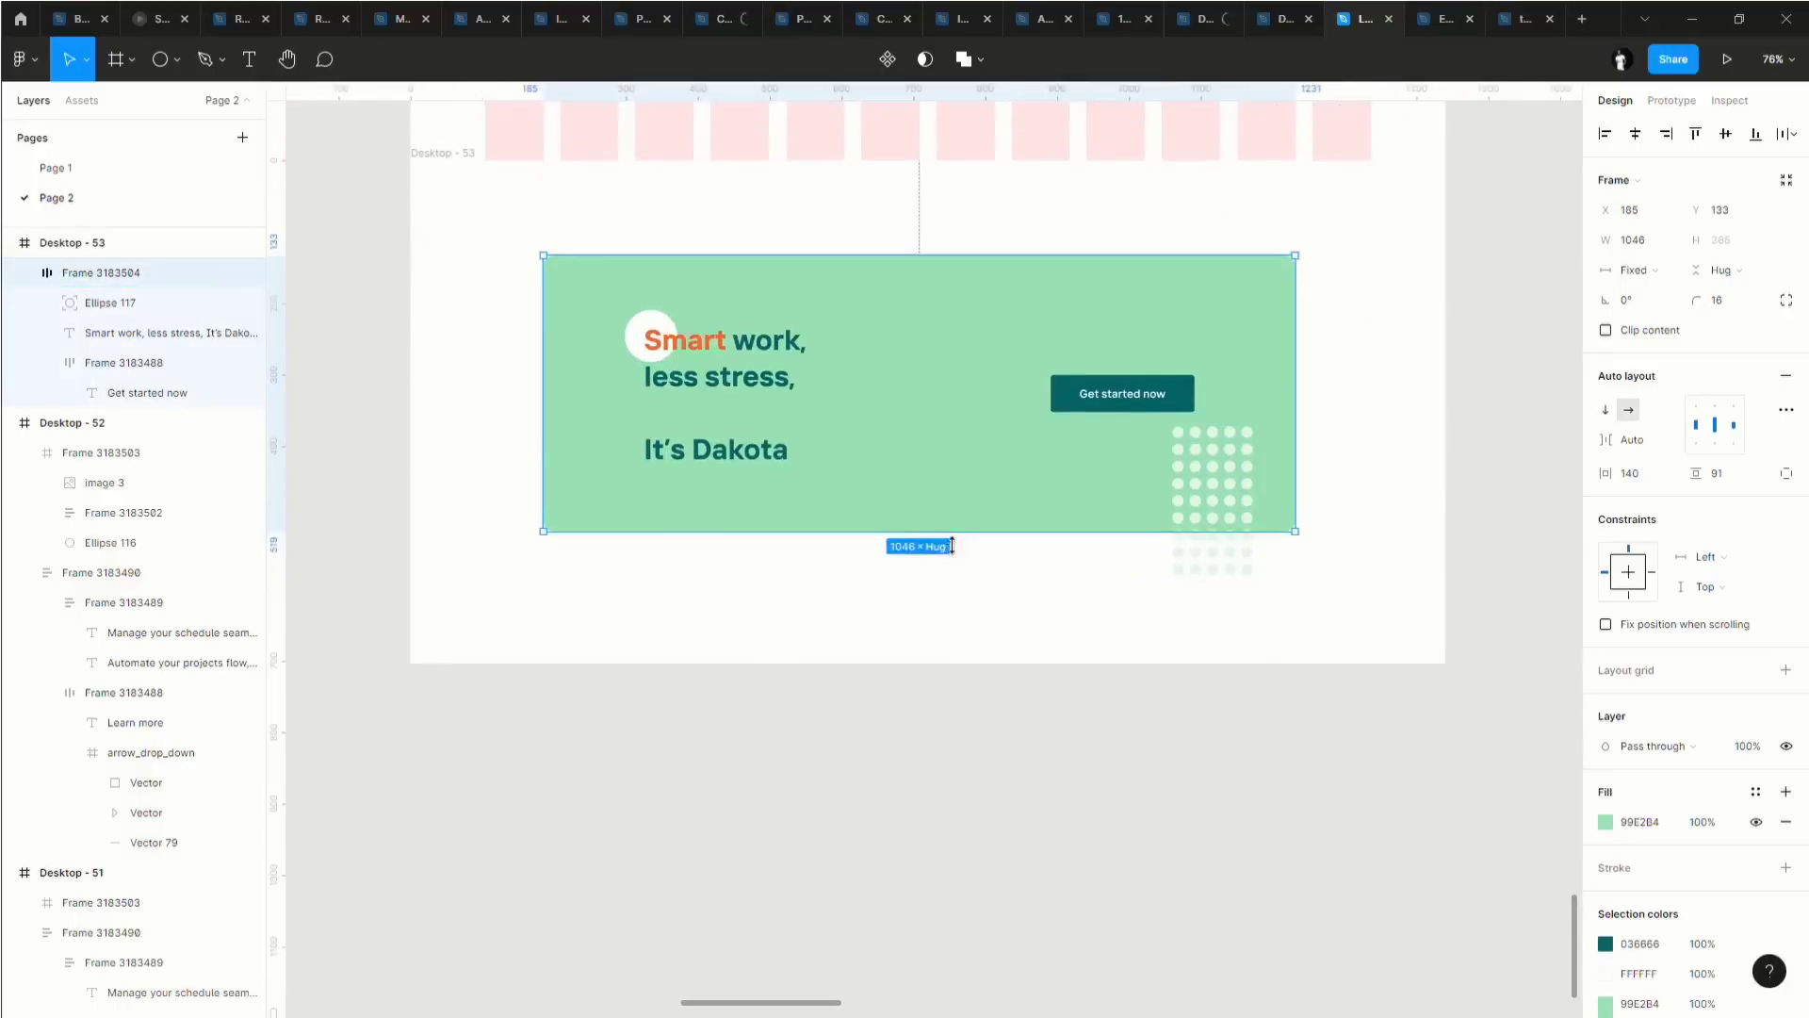
scroll(952, 527, down, 2)
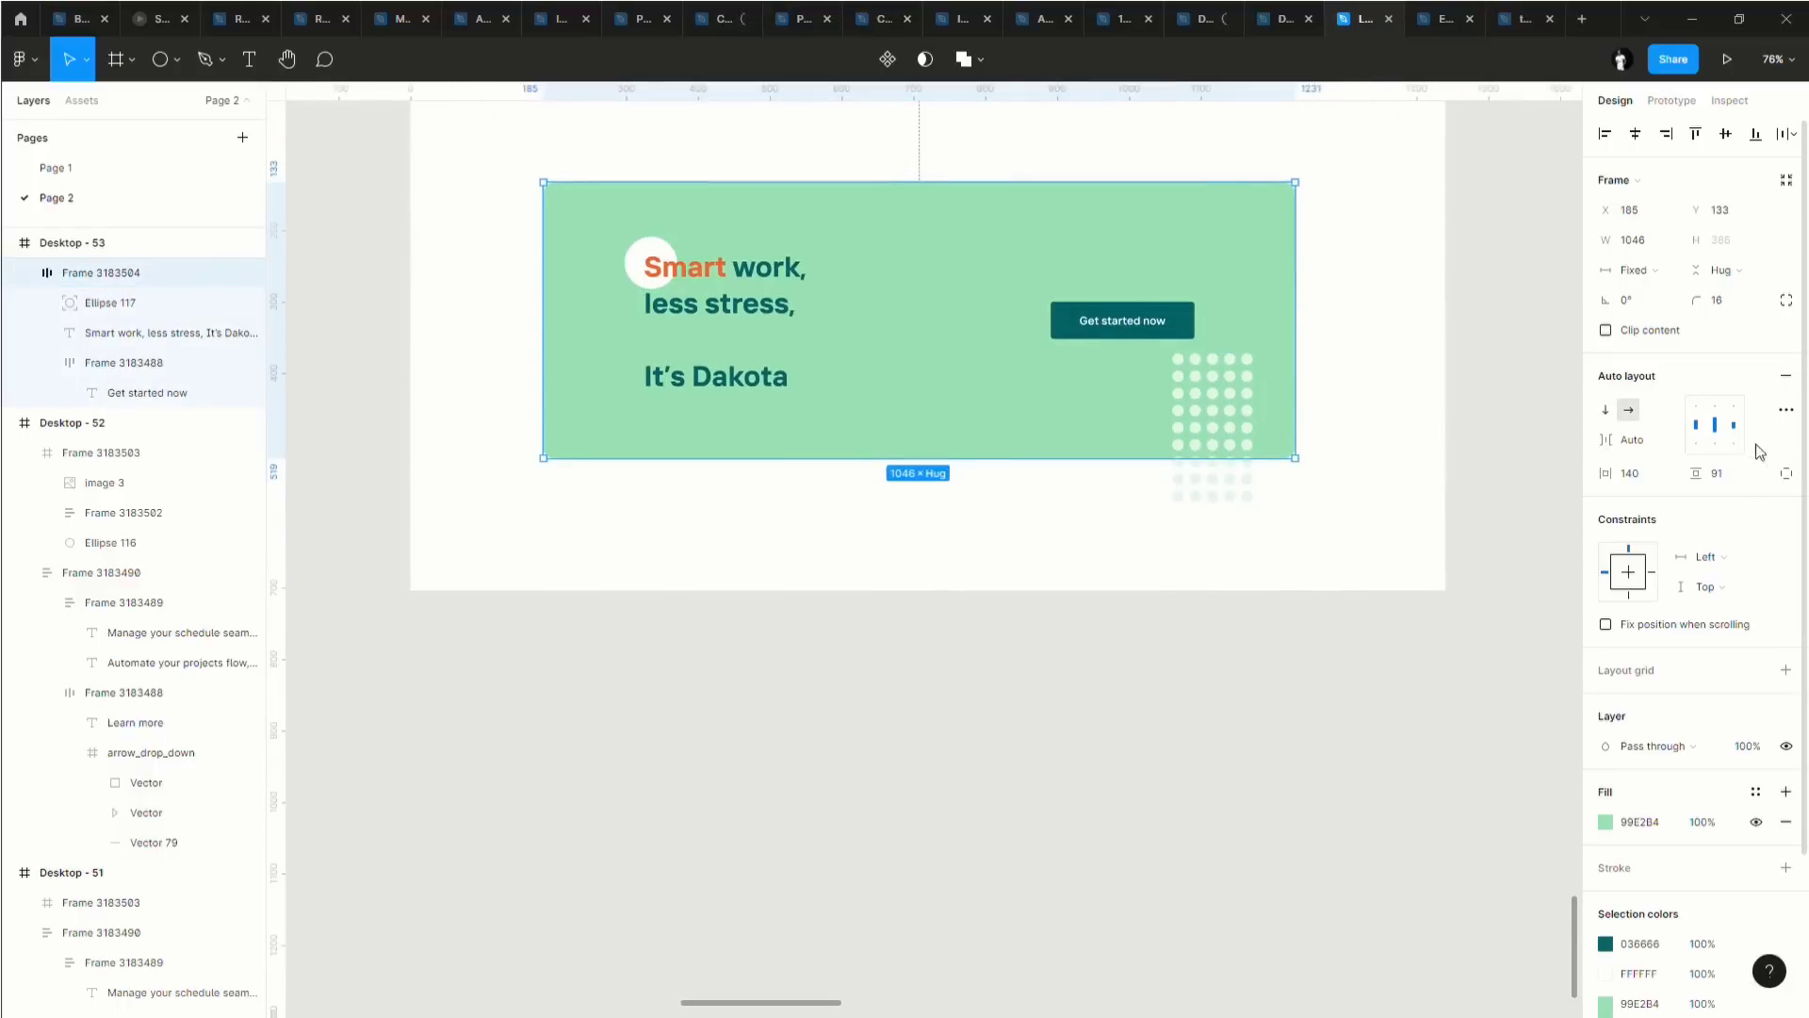
drag(1208, 416, 1233, 210)
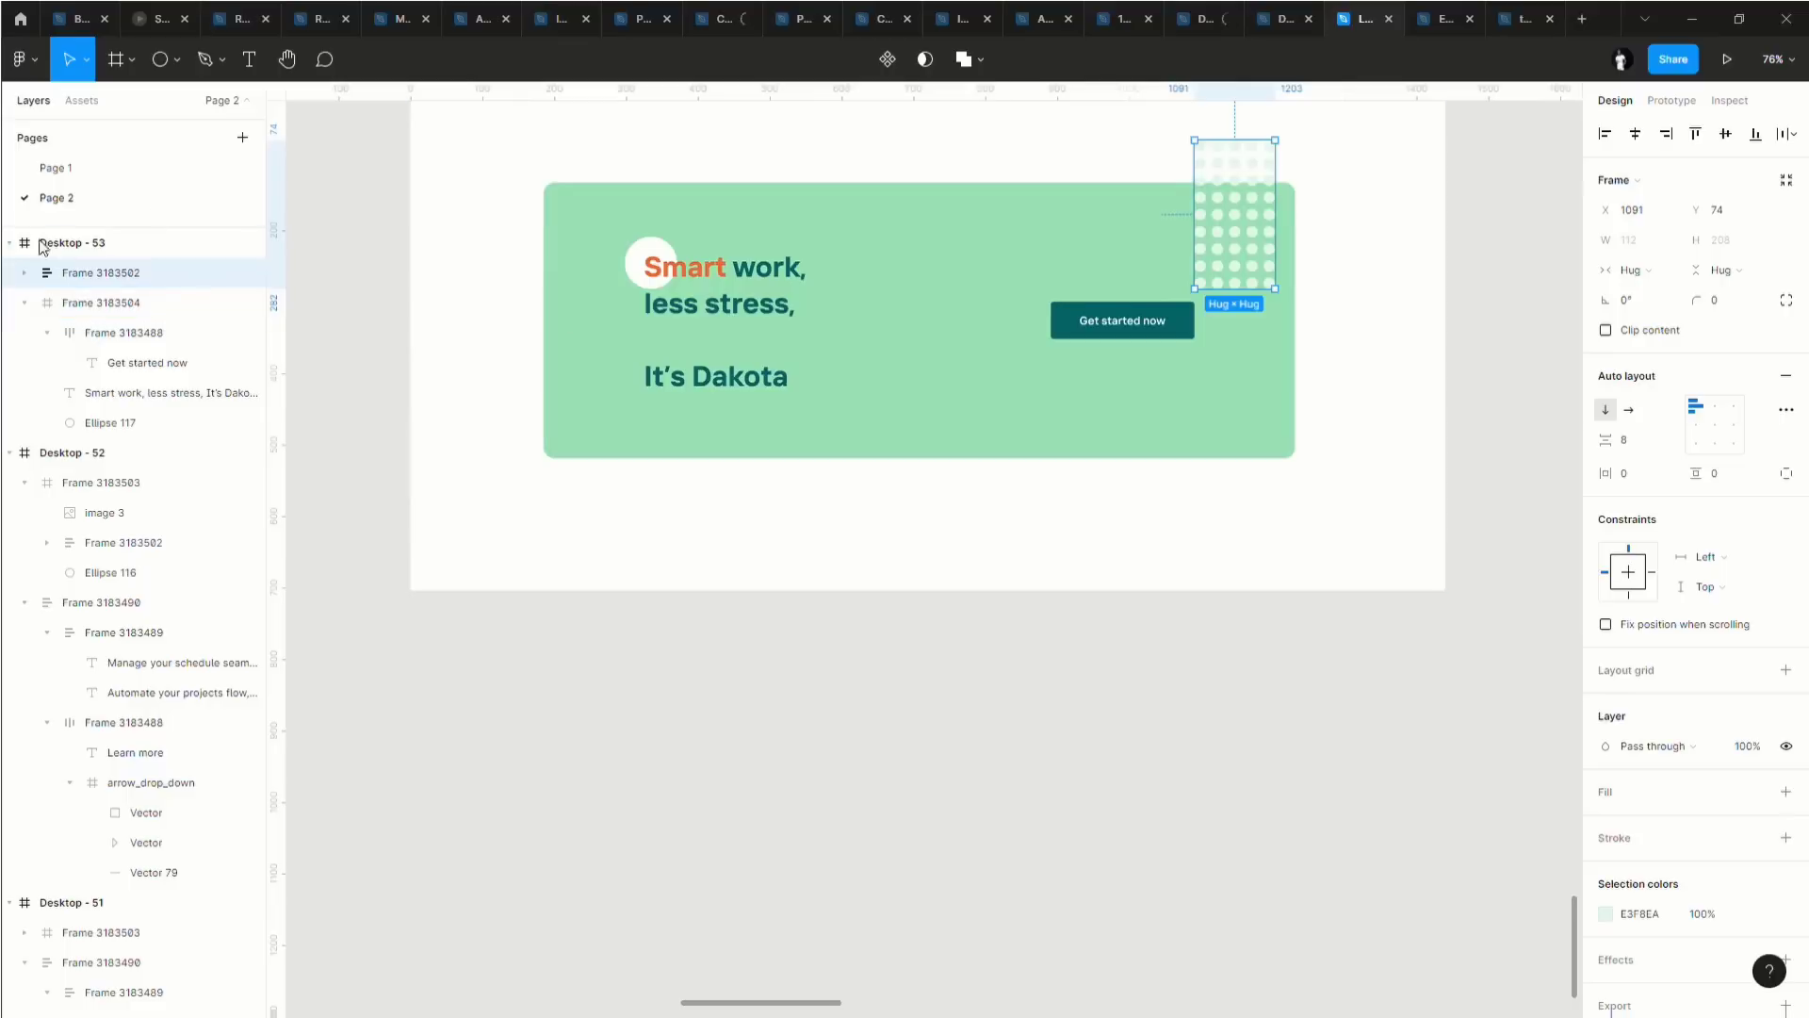
Nest the dot pattern inside the green banner frame and clip the banner's content.
drag(98, 285, 66, 303)
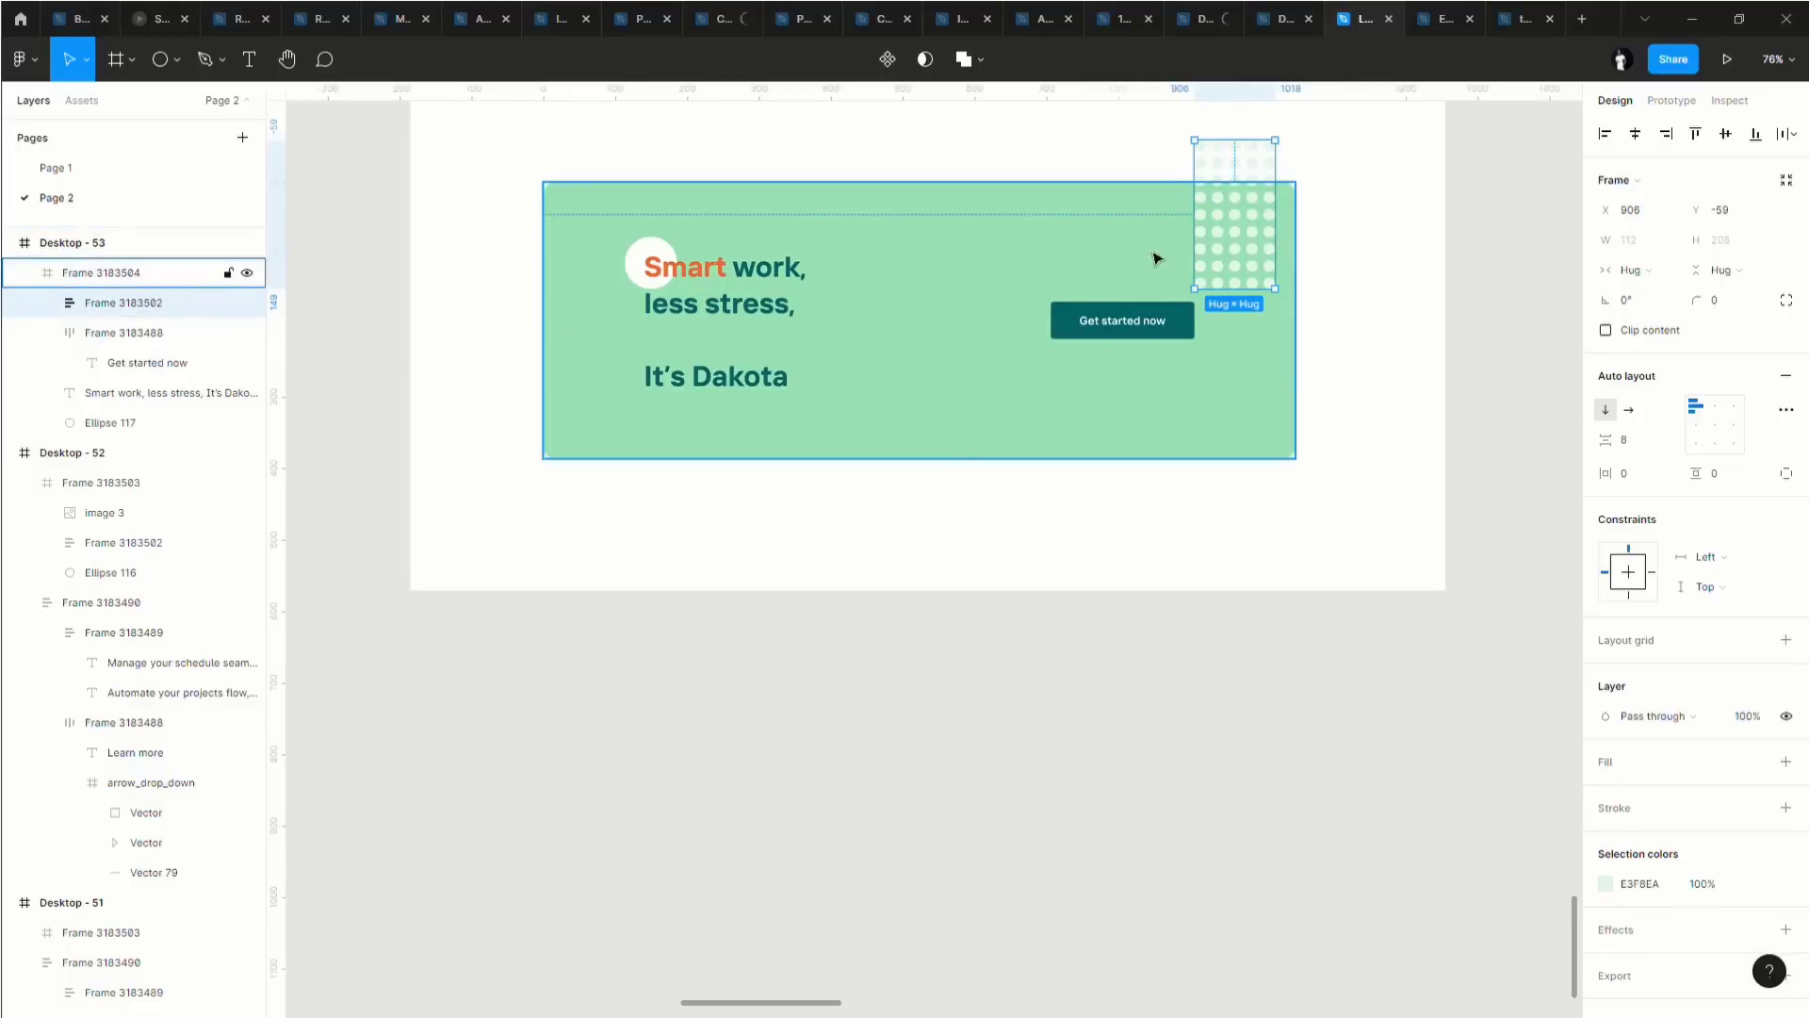
click(1077, 239)
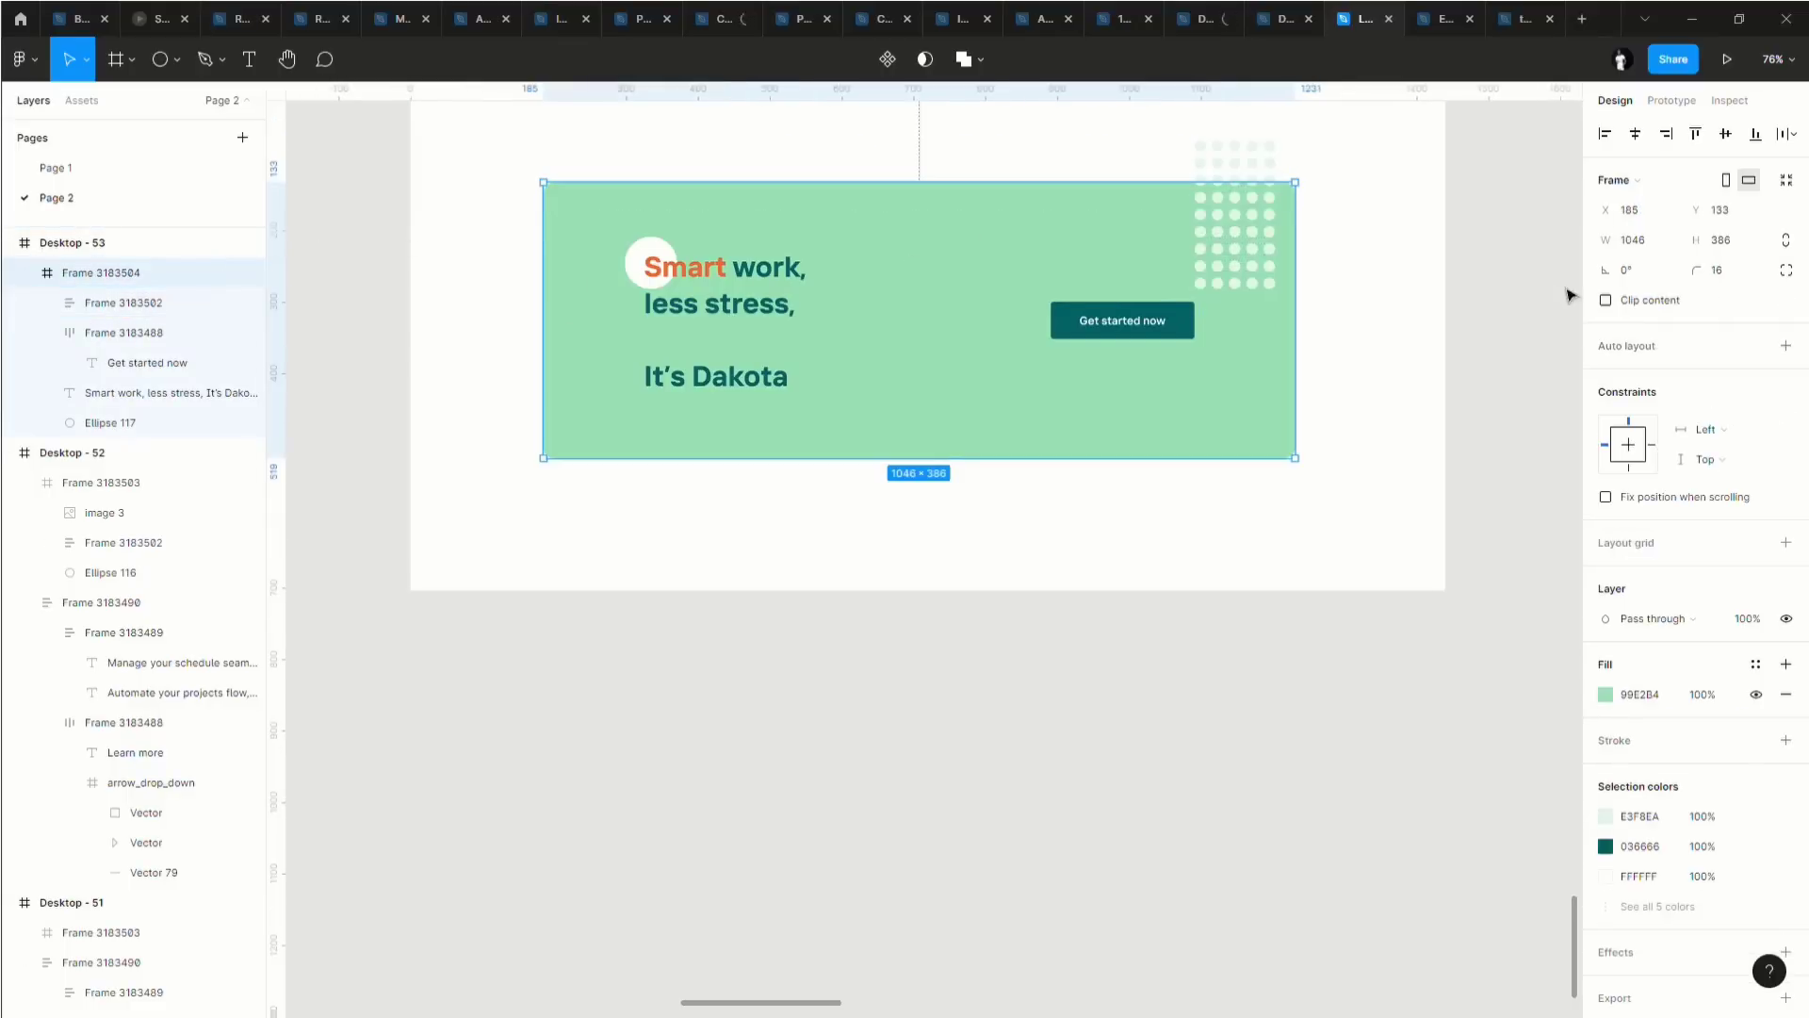
click(1606, 300)
Recolor the dot pattern to dark teal 036666 at 31% opacity.
click(1254, 224)
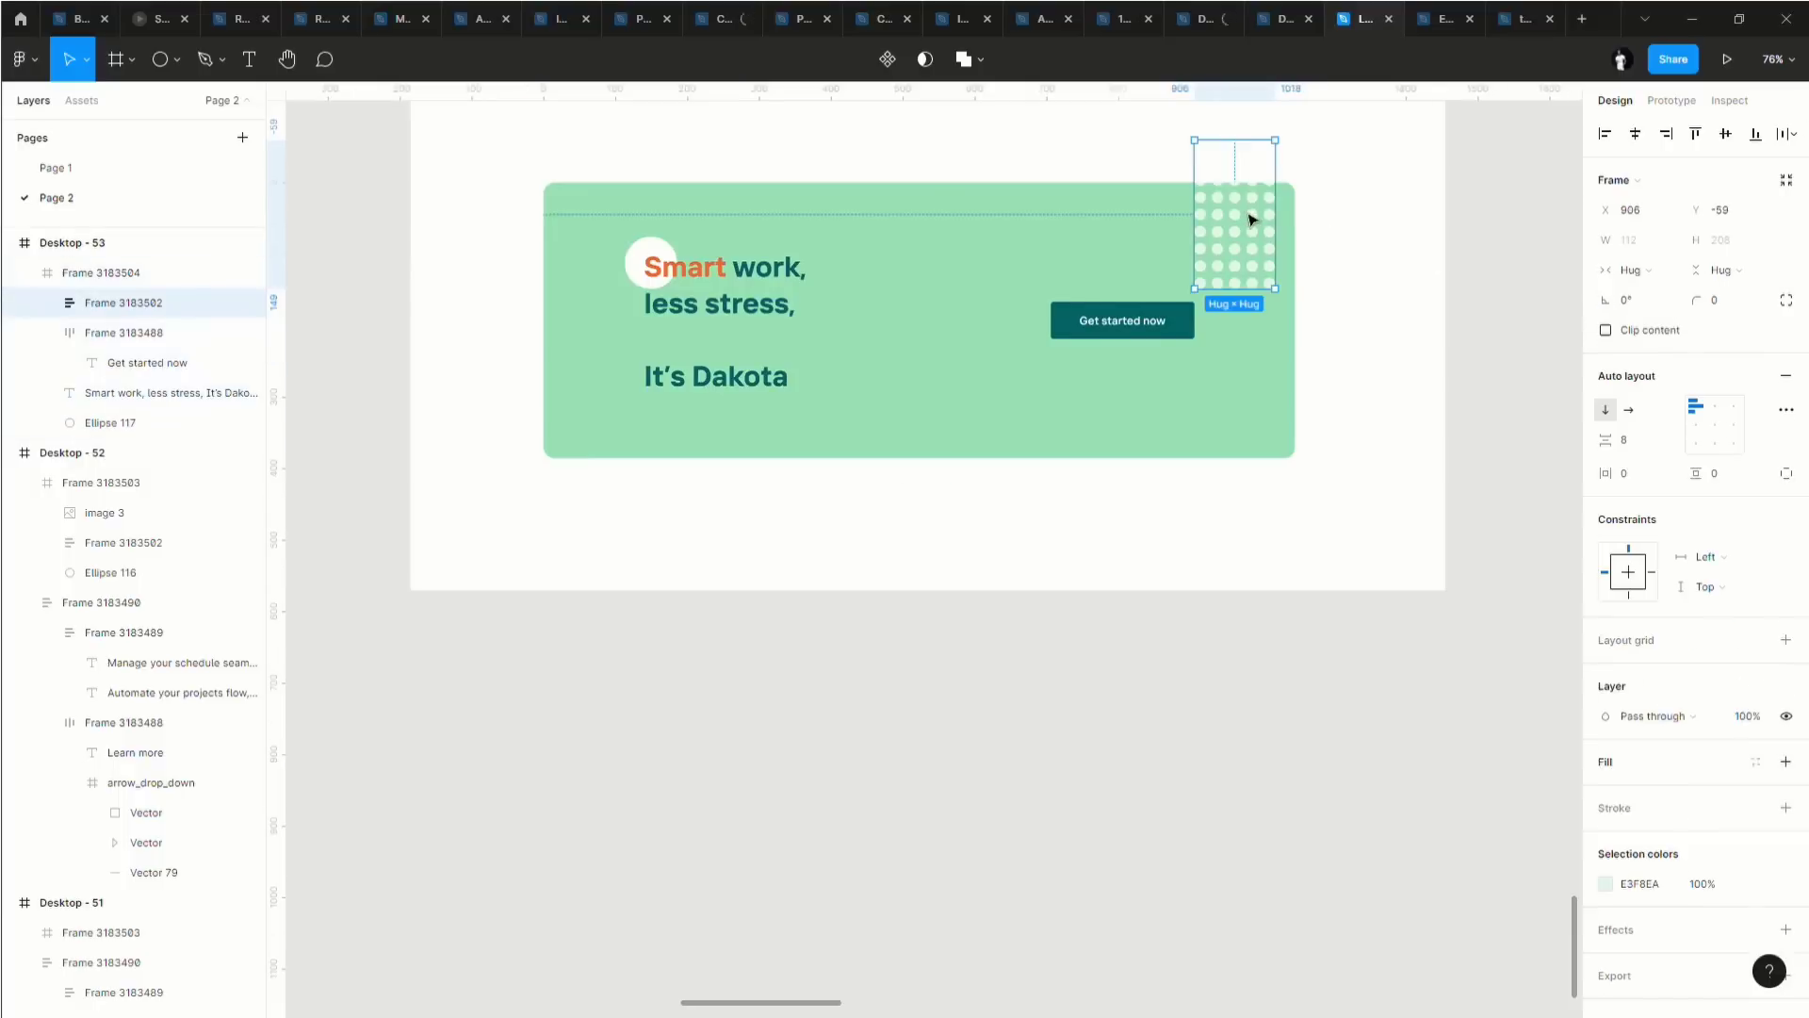
click(1604, 883)
click(1426, 924)
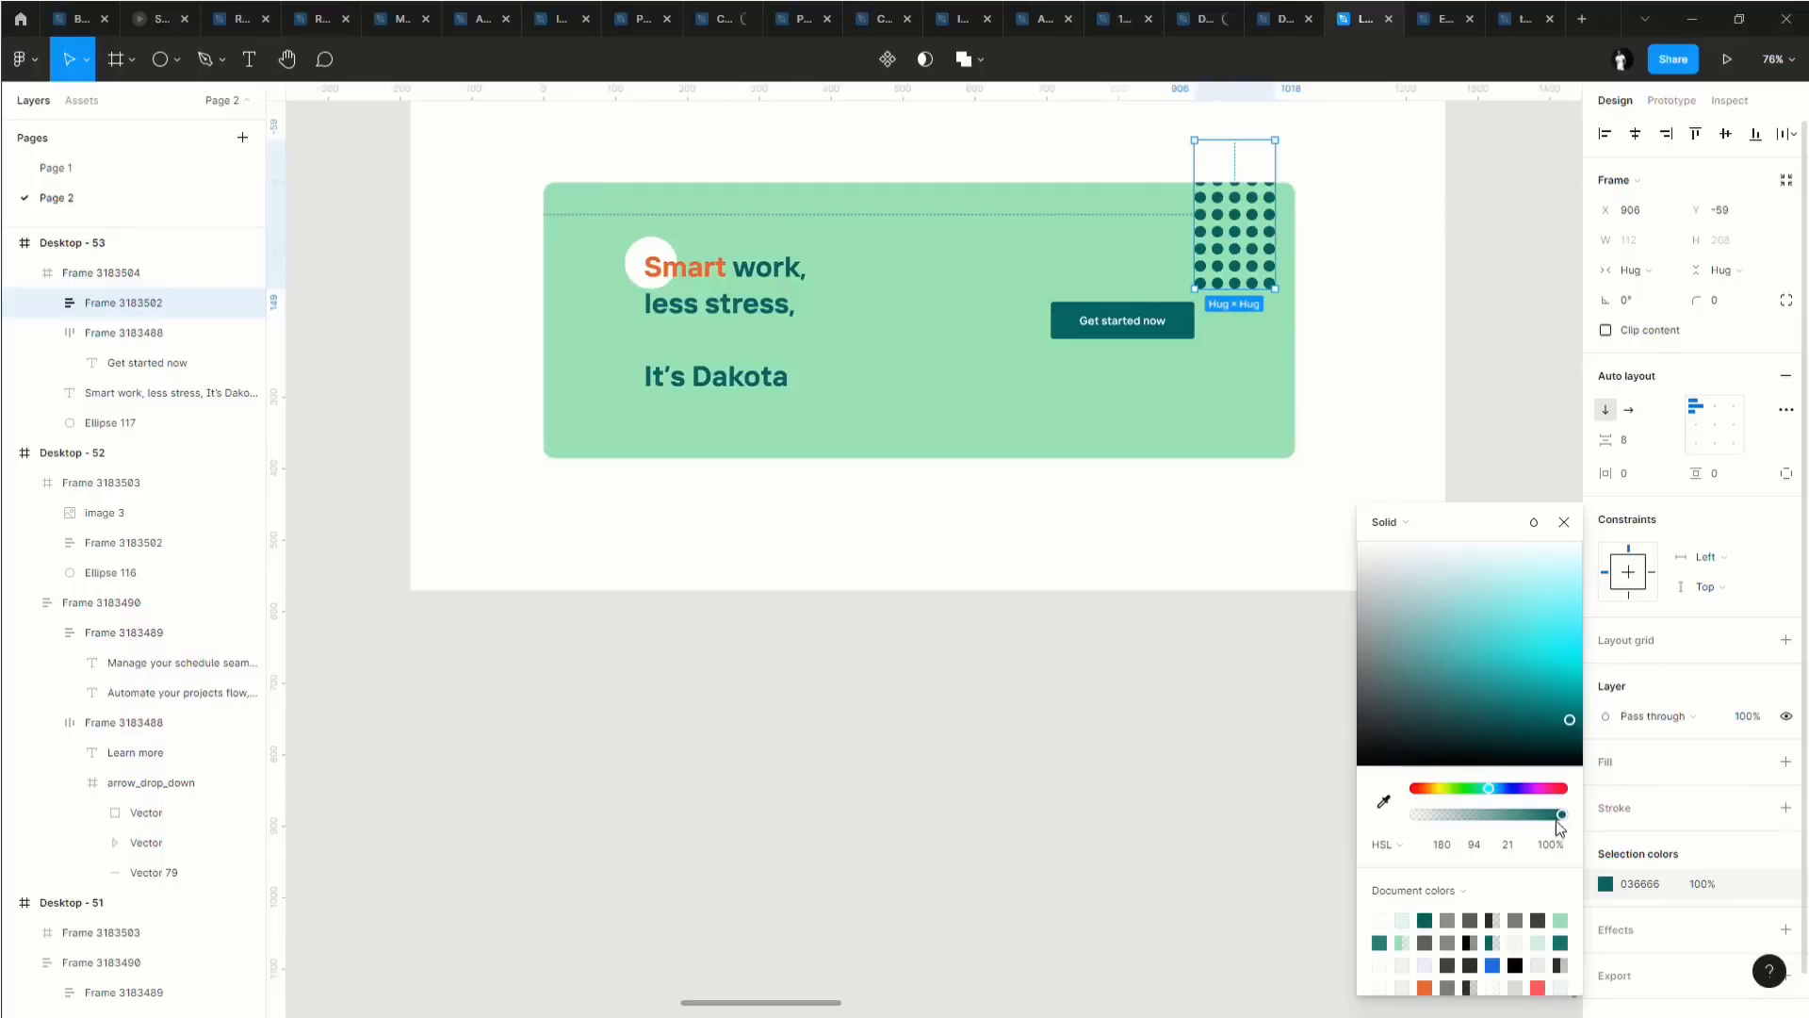
drag(1558, 817, 1461, 816)
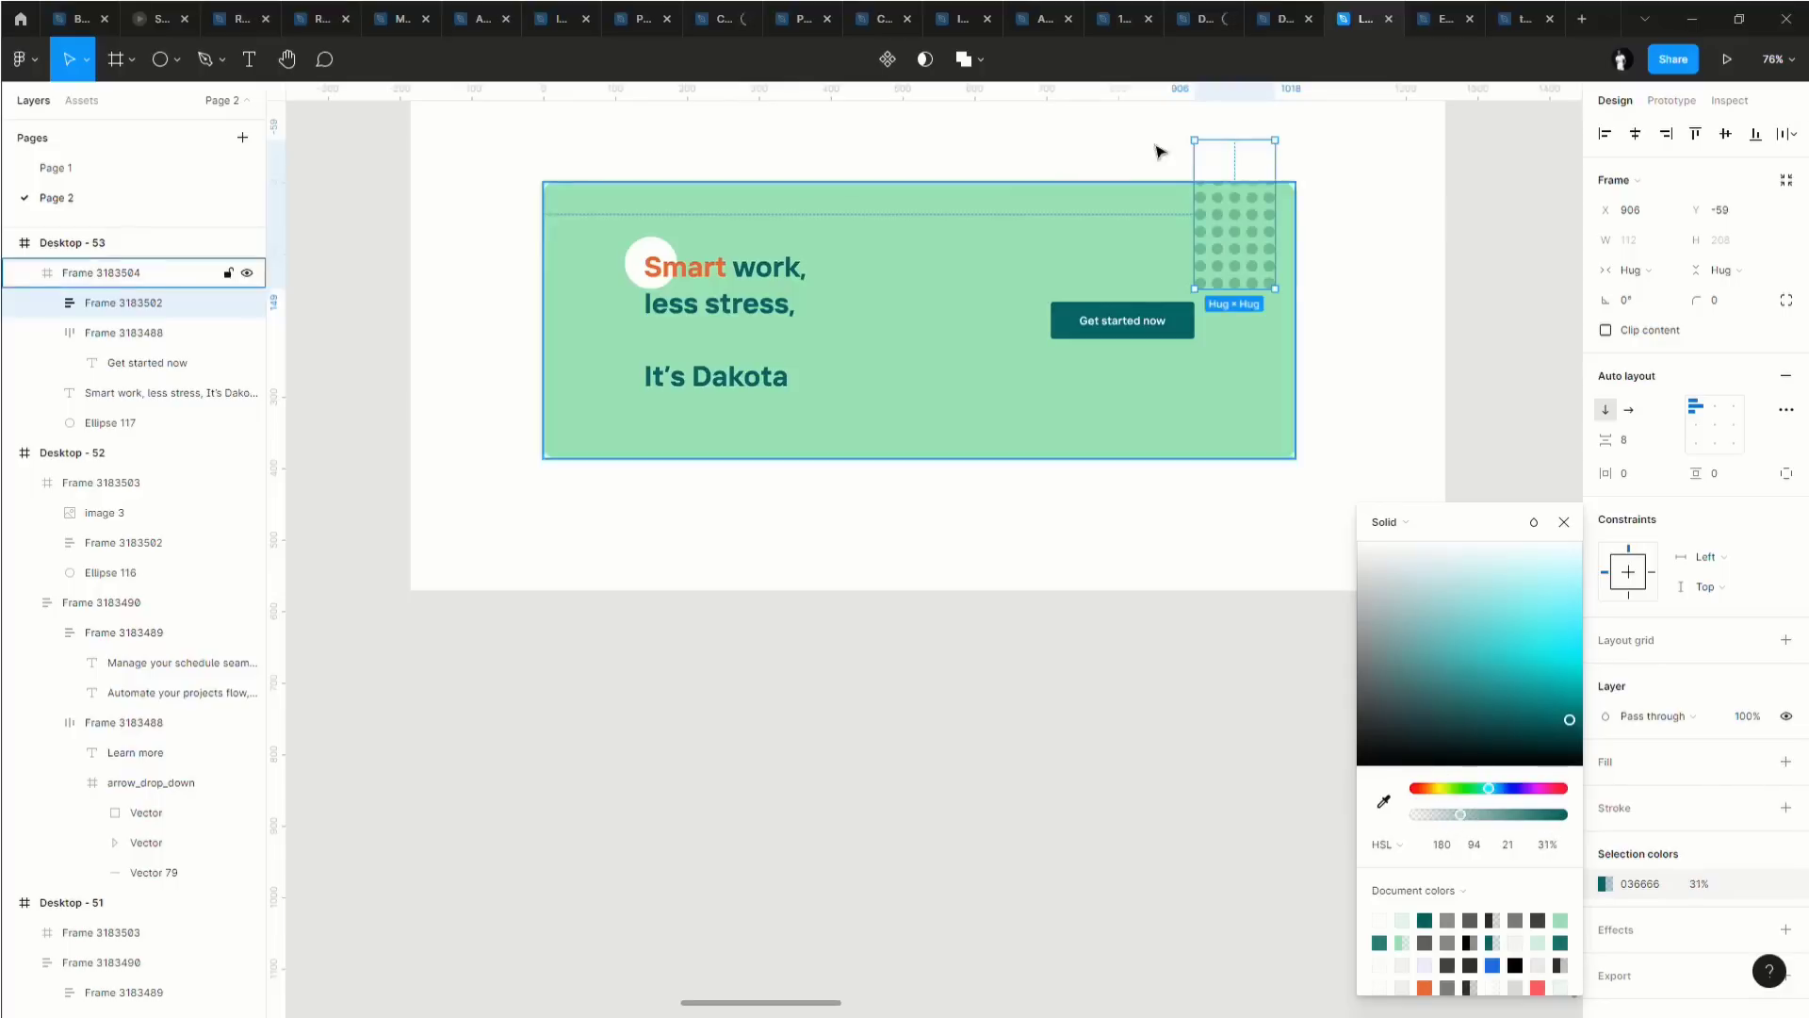
Rotate the dot pattern to about -62° and scale it up so large dots spread across the banner.
drag(1253, 263, 976, 325)
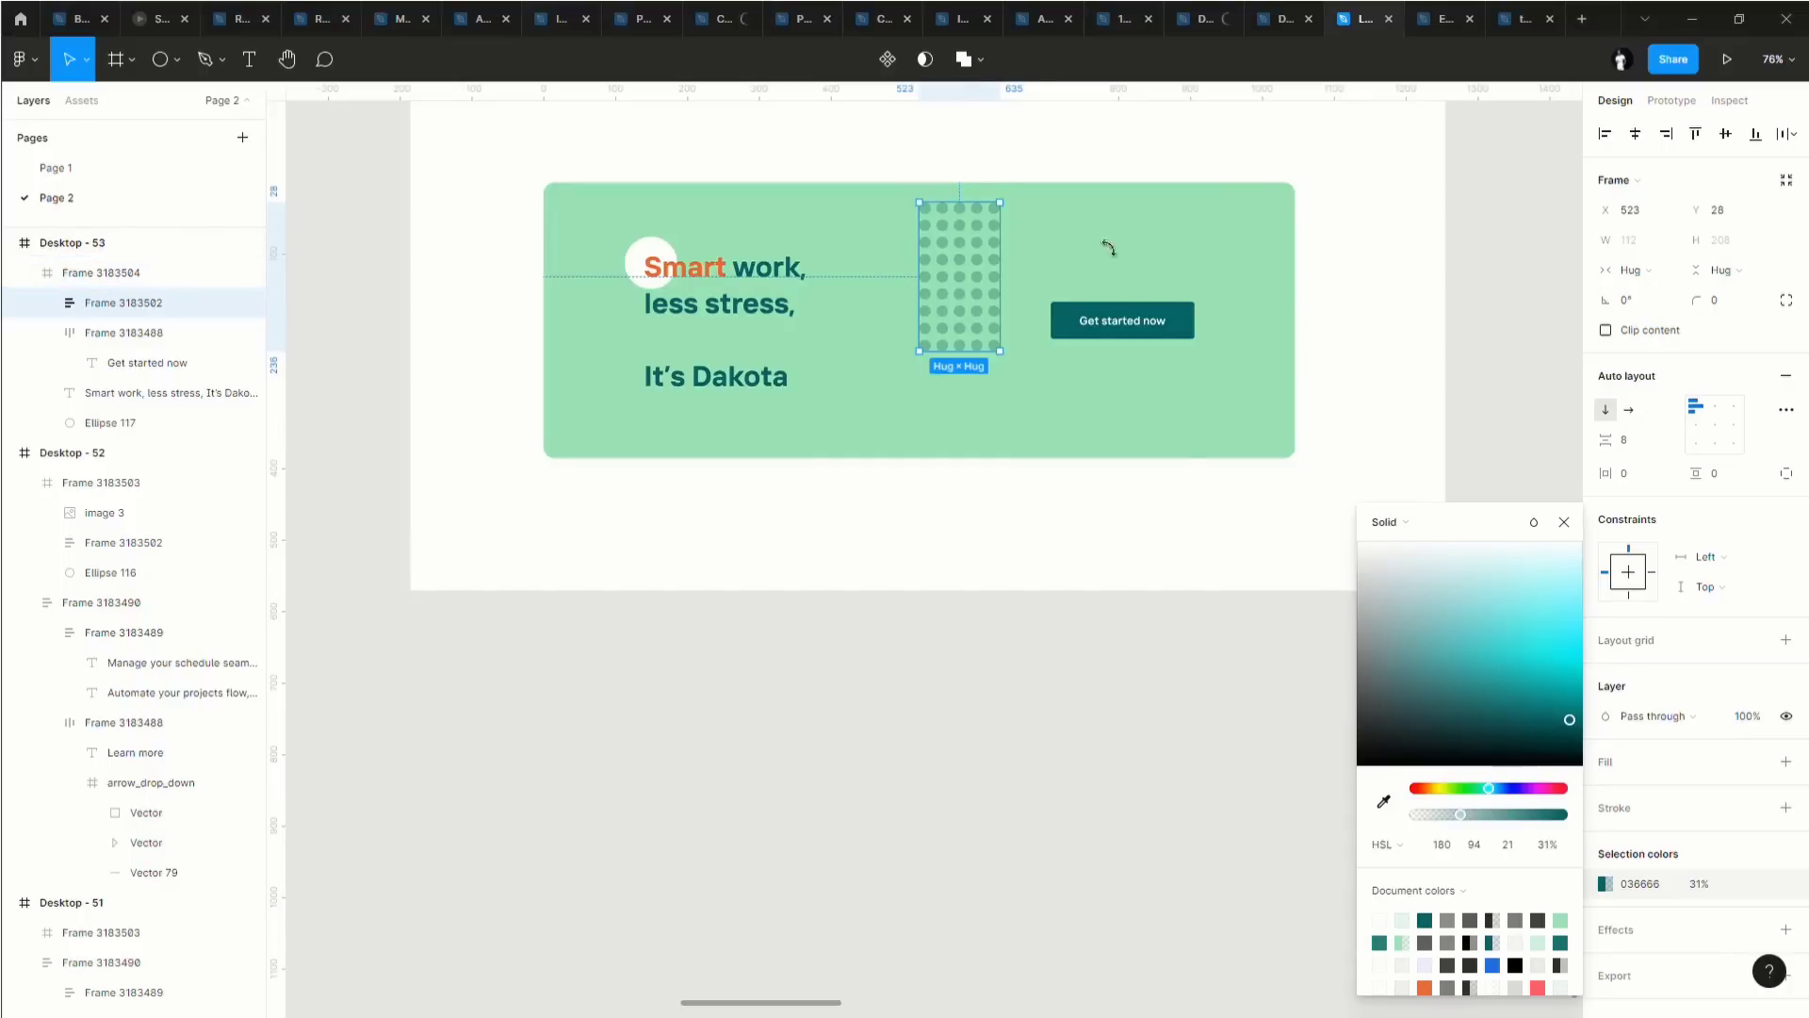
drag(1108, 247, 1051, 339)
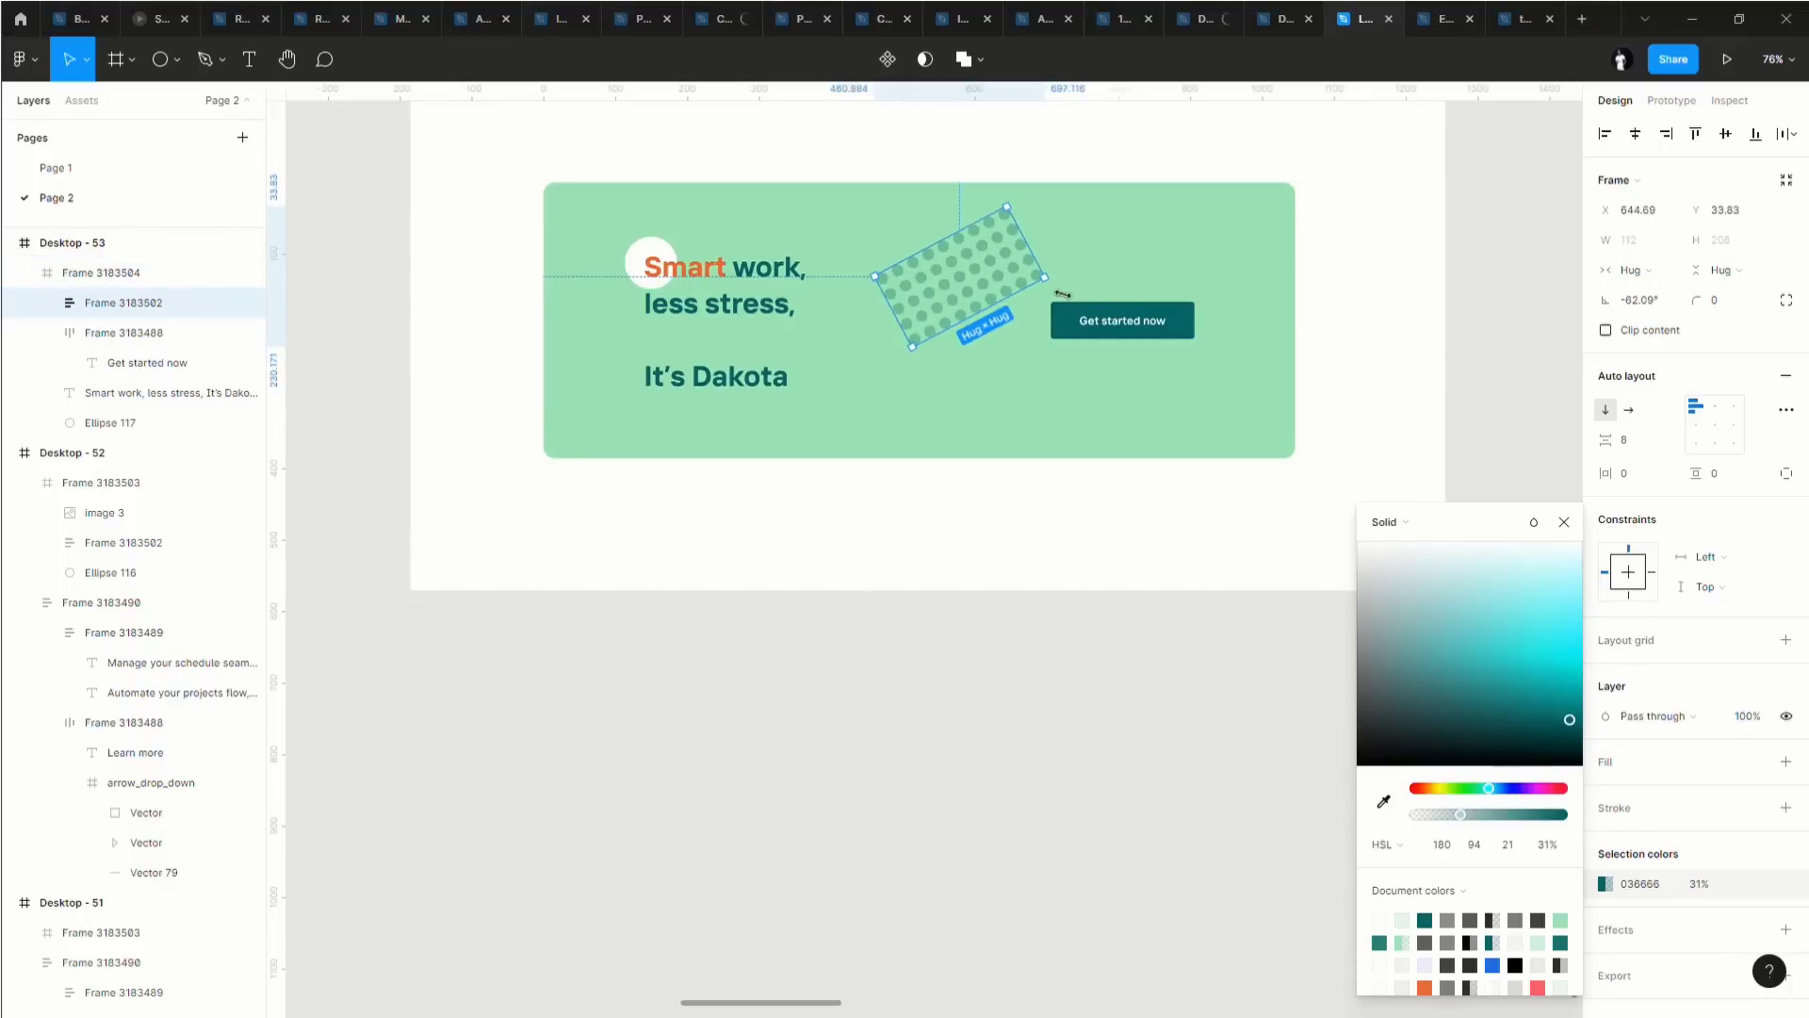
drag(1063, 296, 1366, 315)
drag(1231, 258, 864, 440)
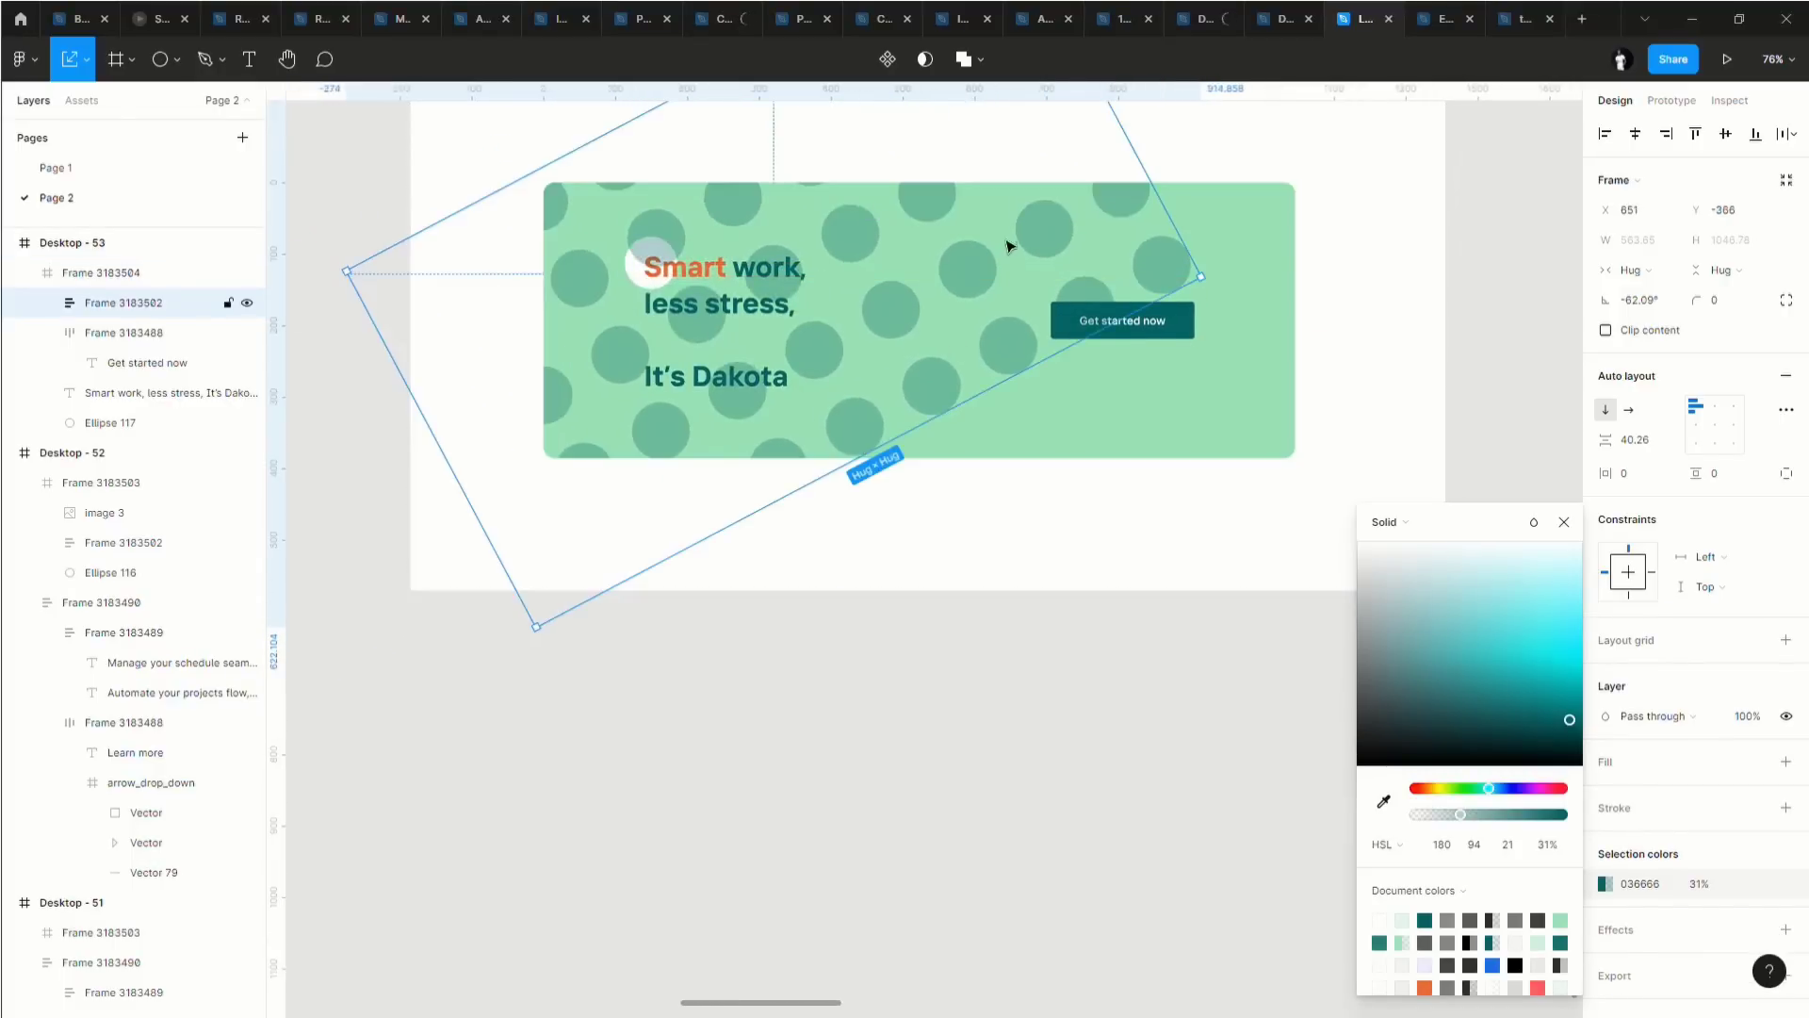
drag(993, 255, 1272, 336)
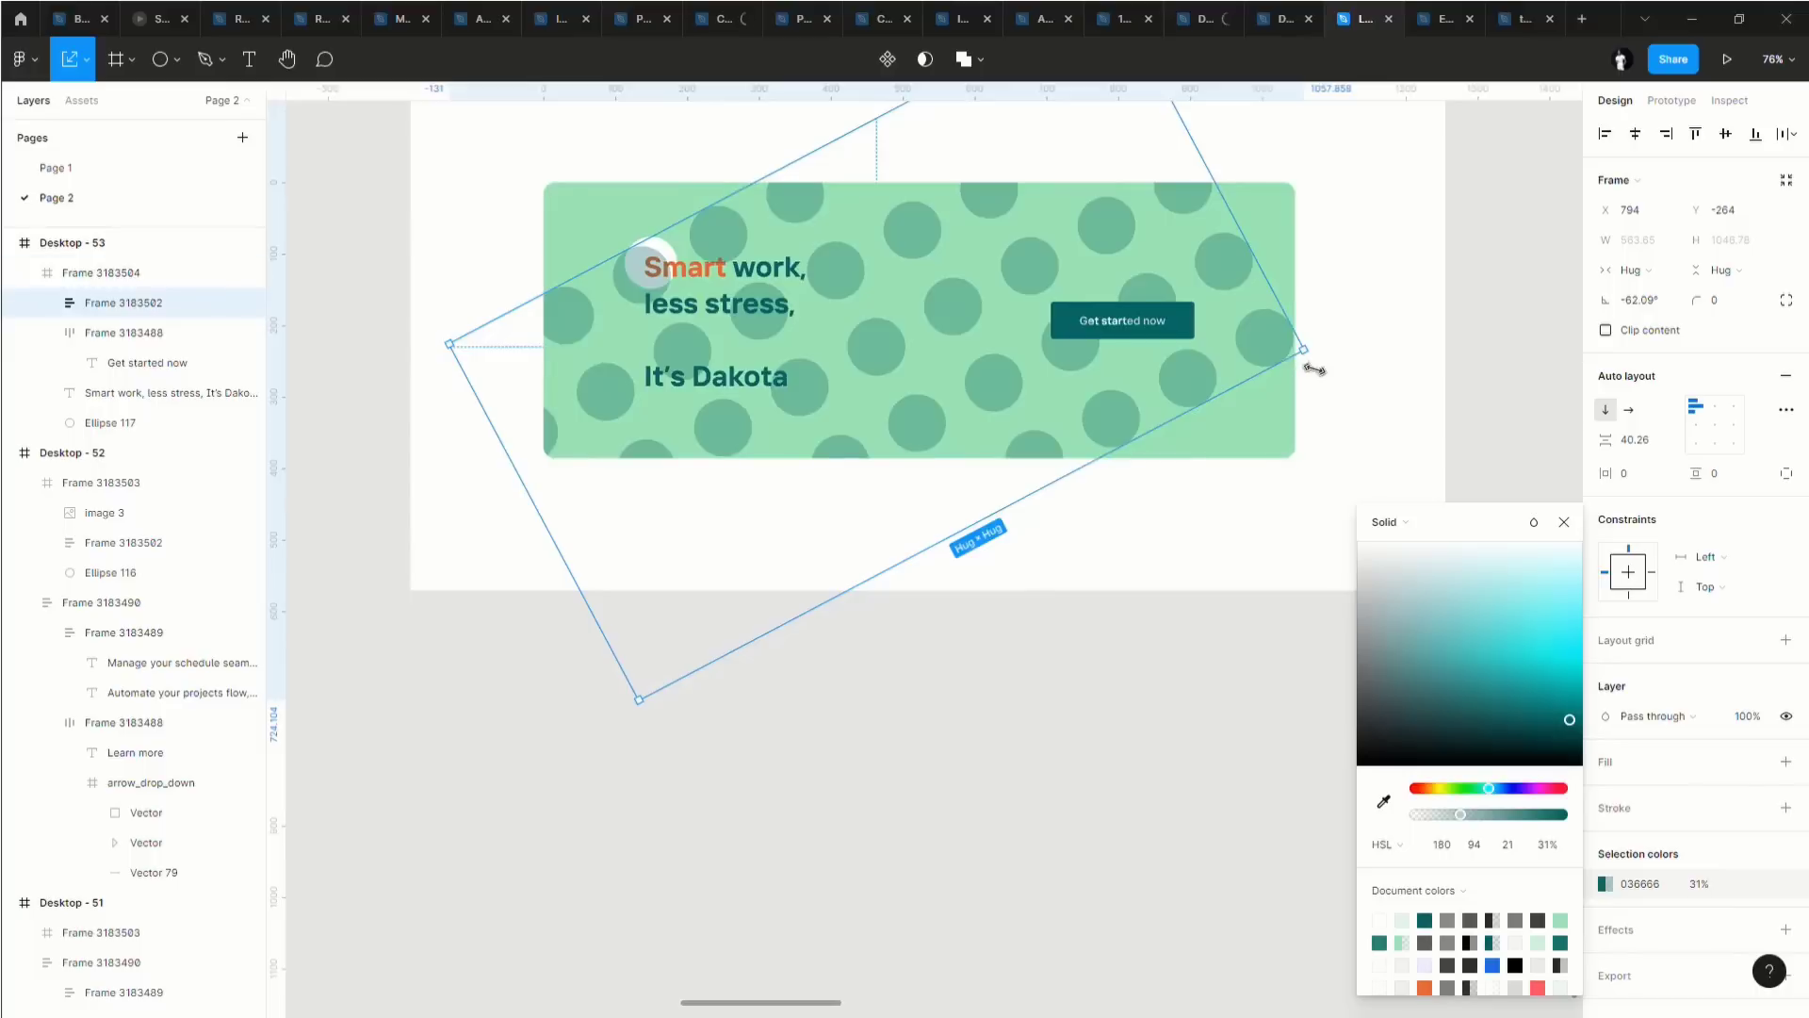
Rotate the enlarged dot pattern to about -77° and reposition it at about X 1036, Y -277 to cover the banner.
click(1263, 390)
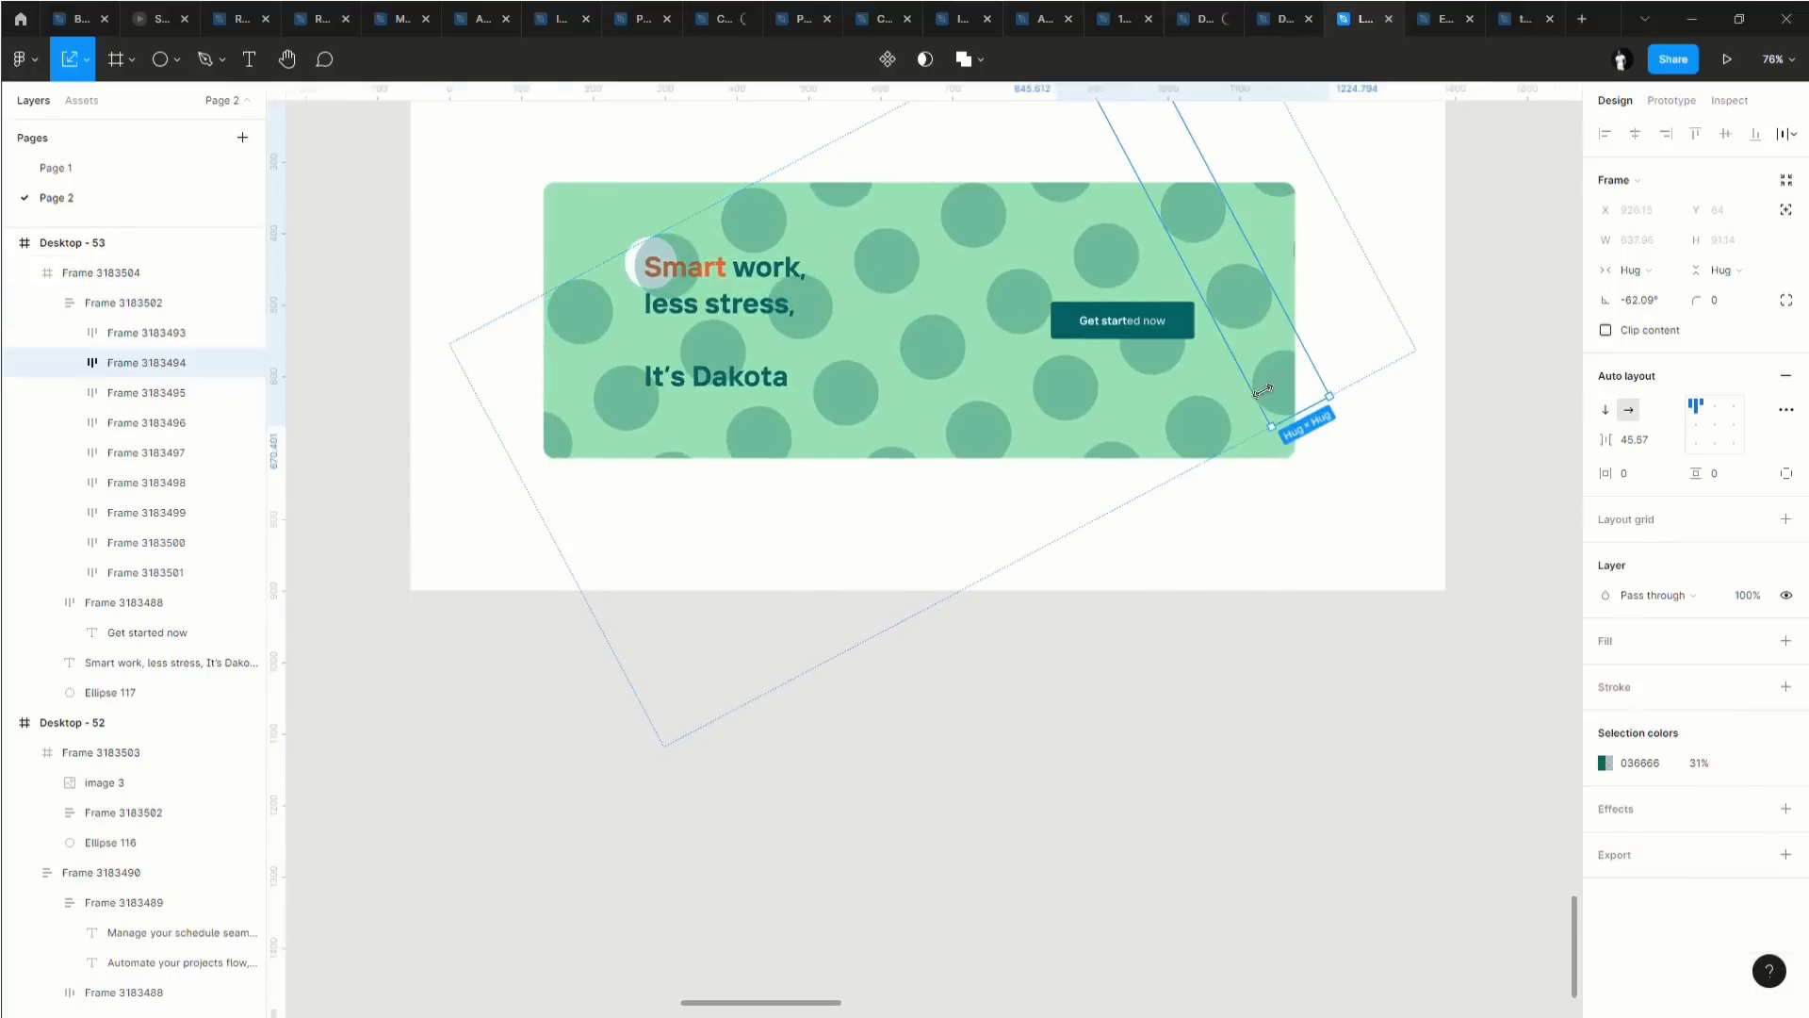
key(Escape)
click(1269, 393)
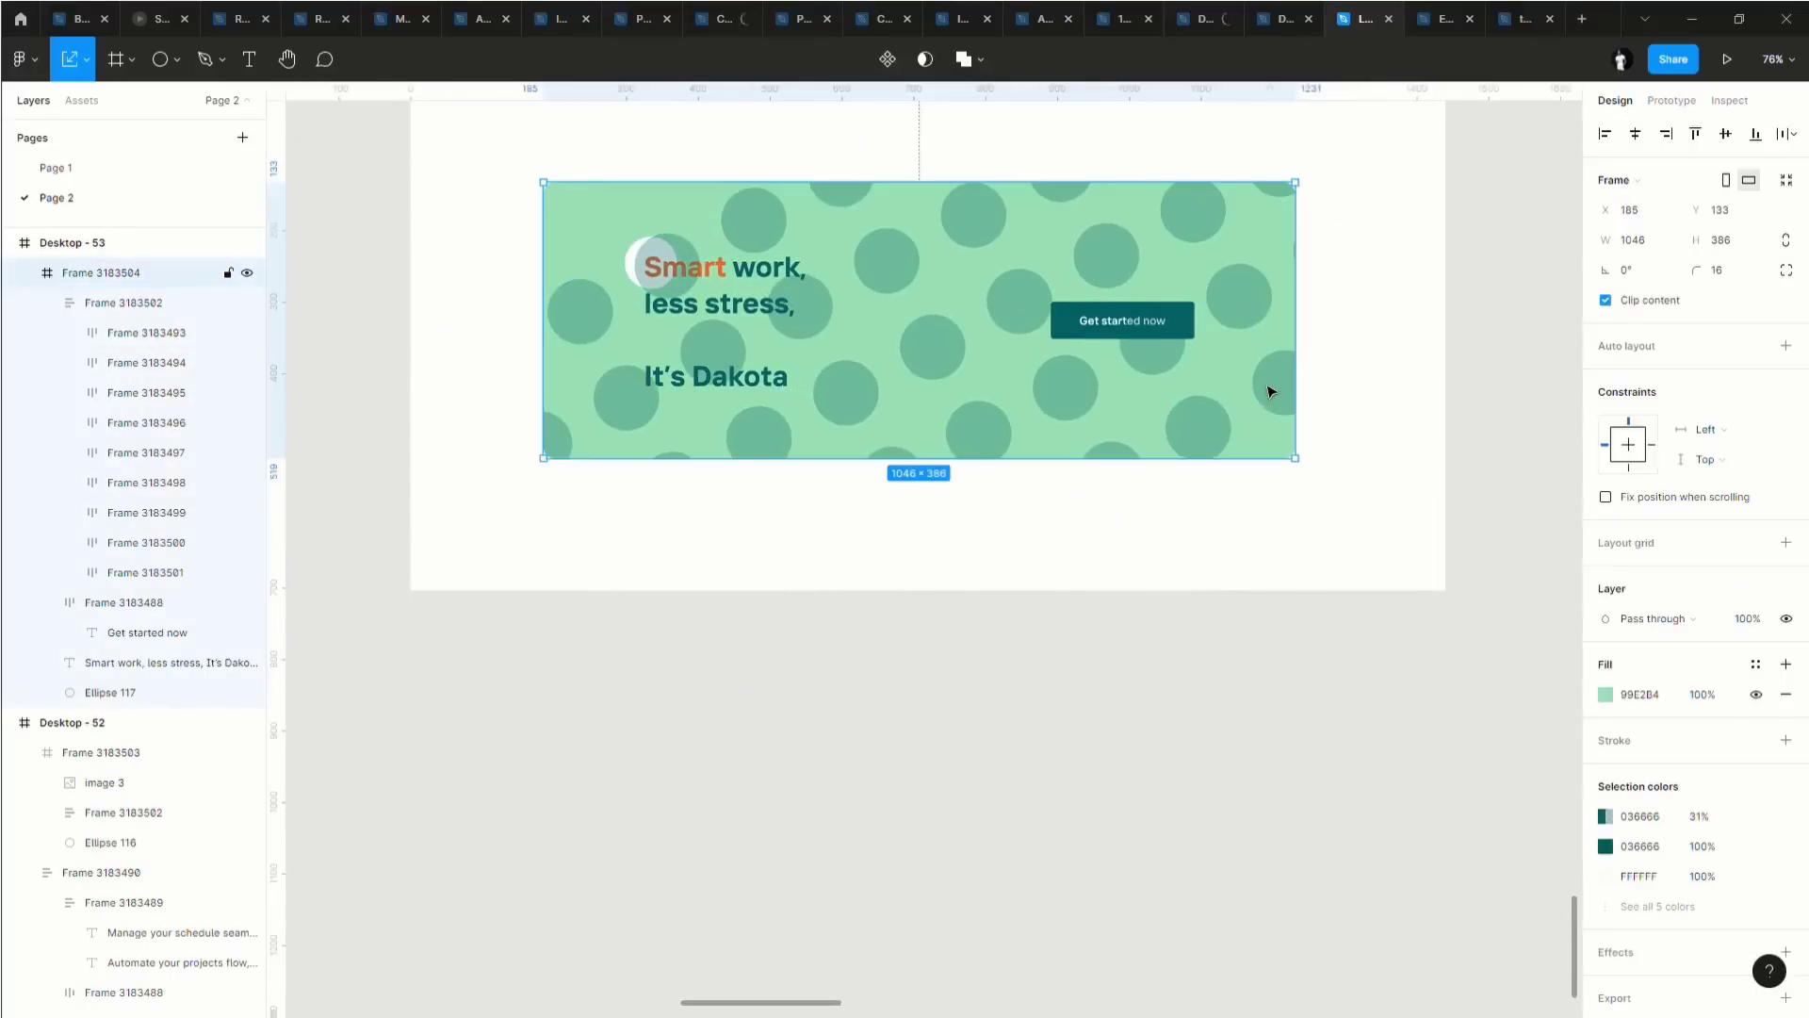
click(1274, 389)
click(1386, 421)
click(1159, 400)
click(1140, 396)
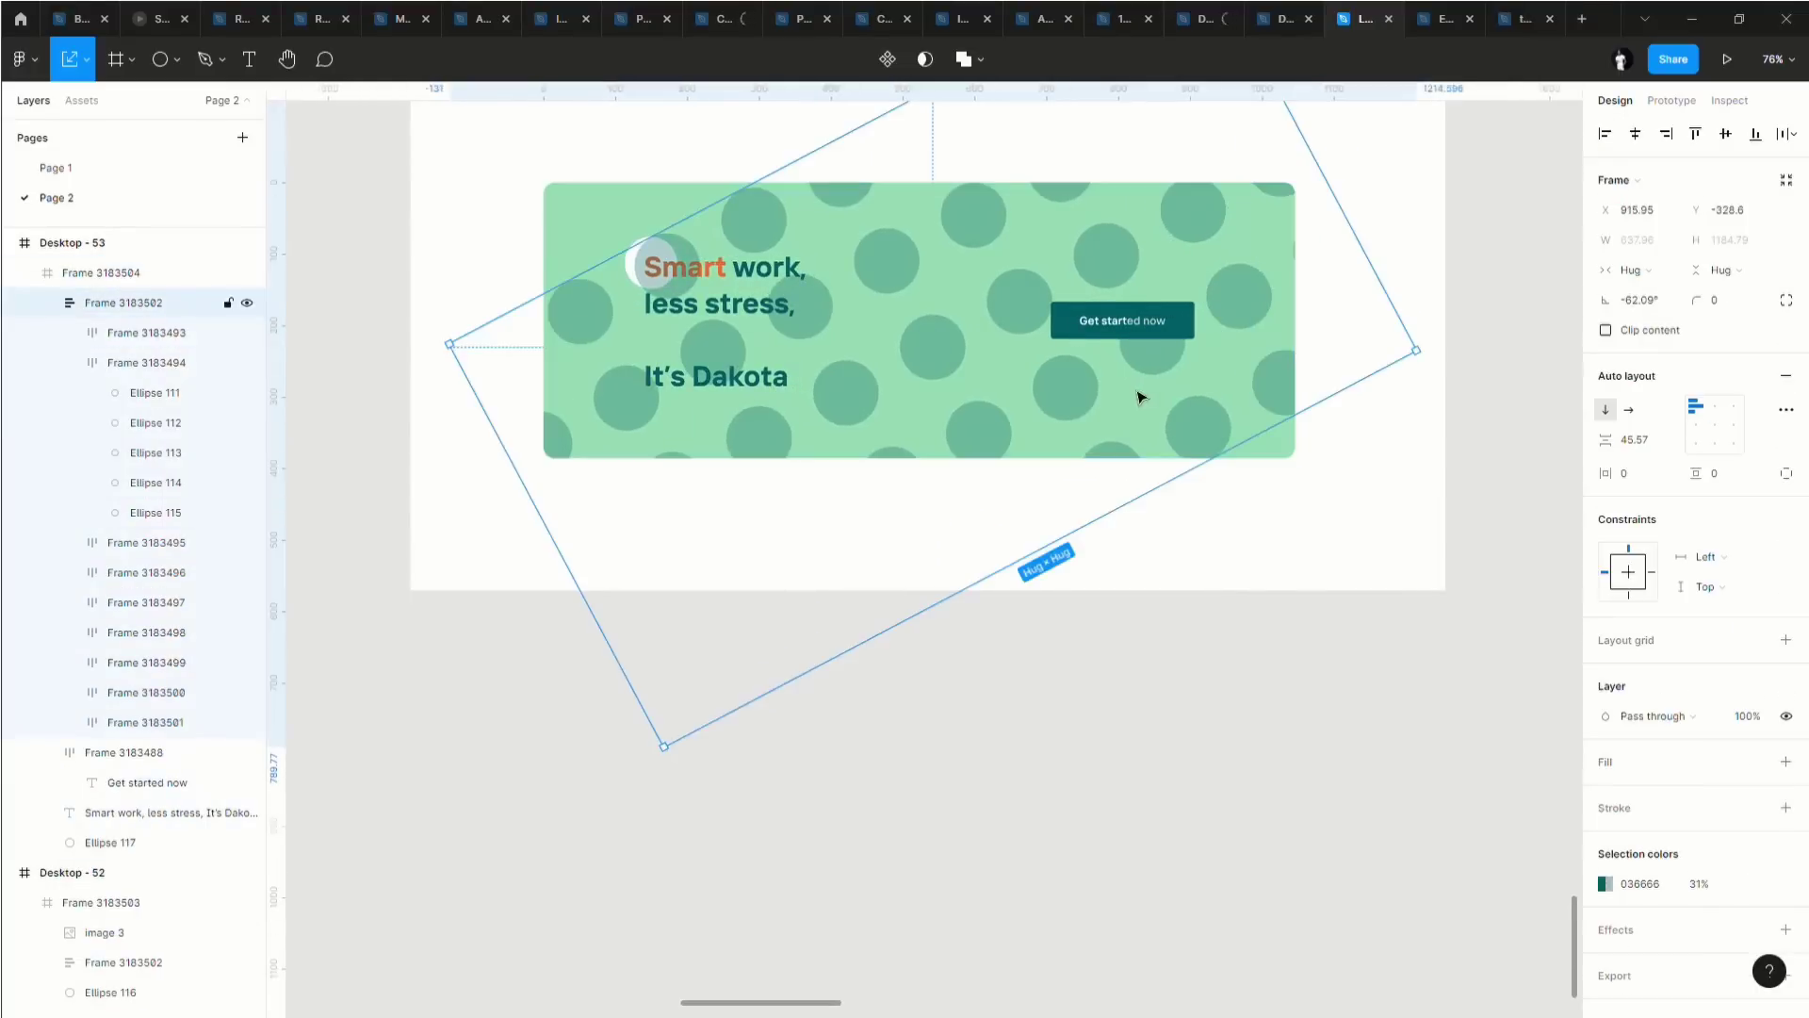
drag(1043, 401, 1015, 368)
drag(1357, 325, 1421, 467)
drag(1176, 436, 1255, 430)
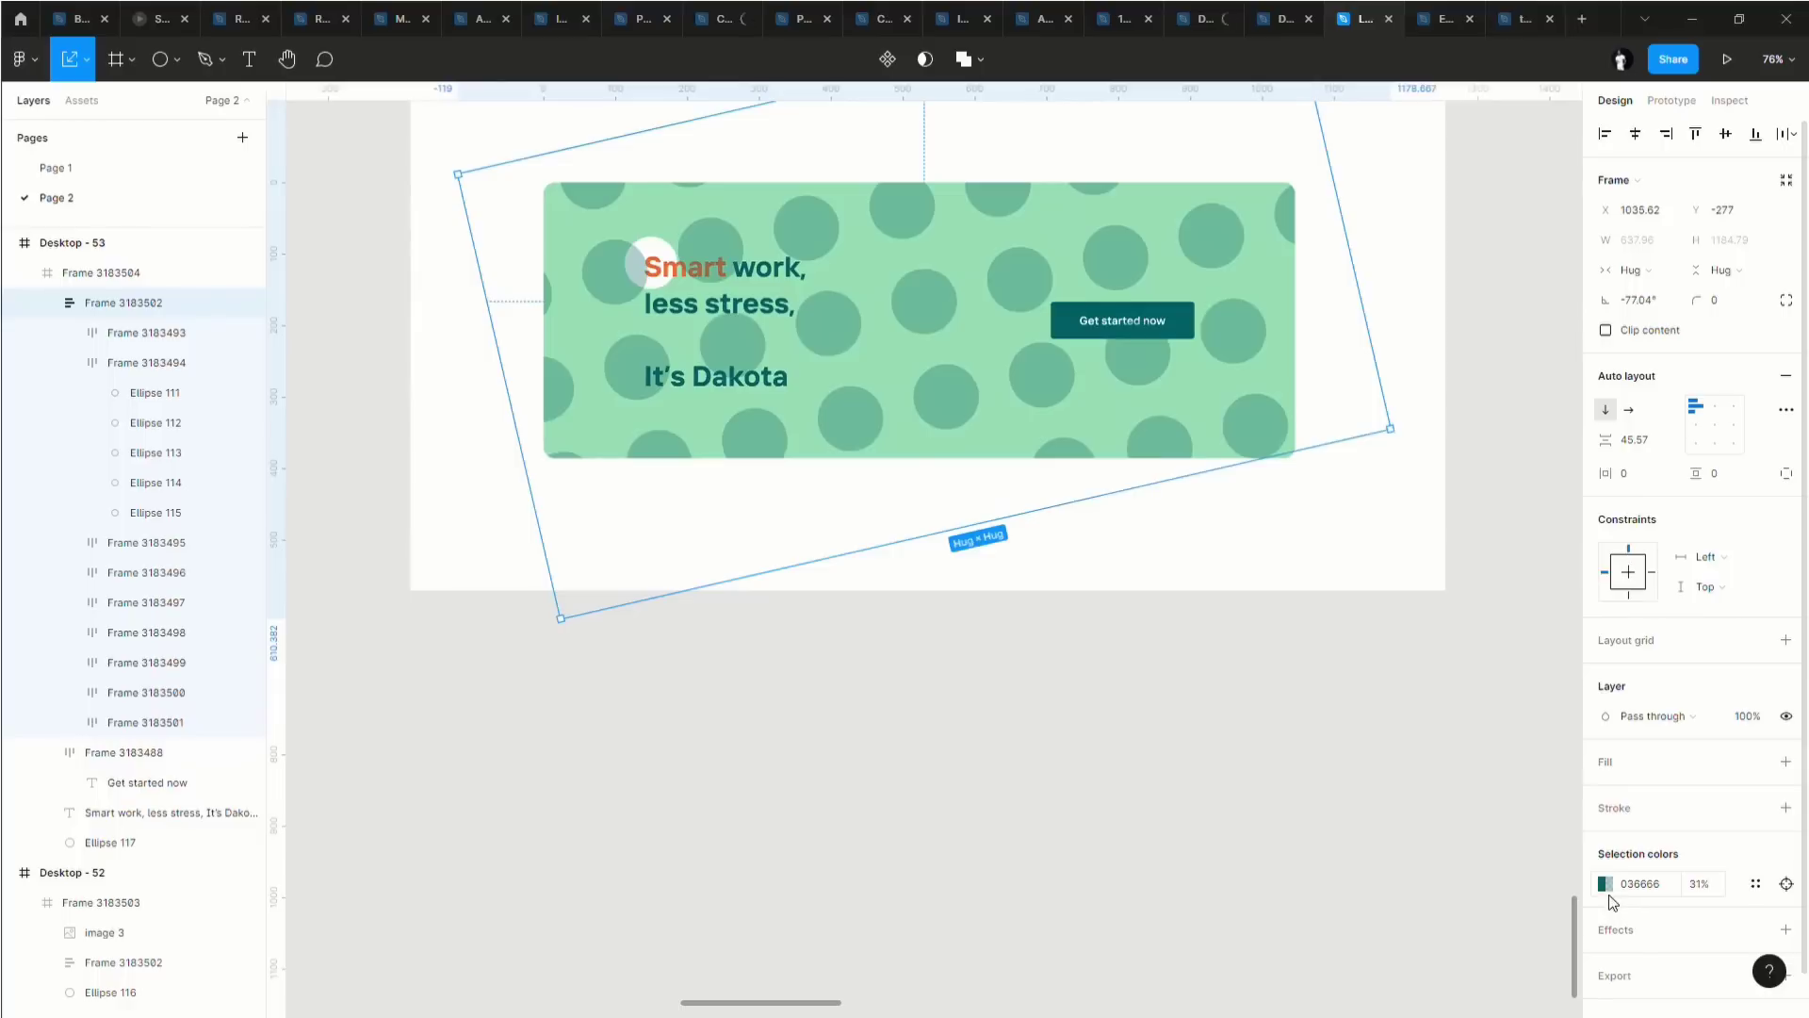
Lower the dot pattern's color opacity to 5%.
click(1605, 886)
drag(1461, 816, 1421, 813)
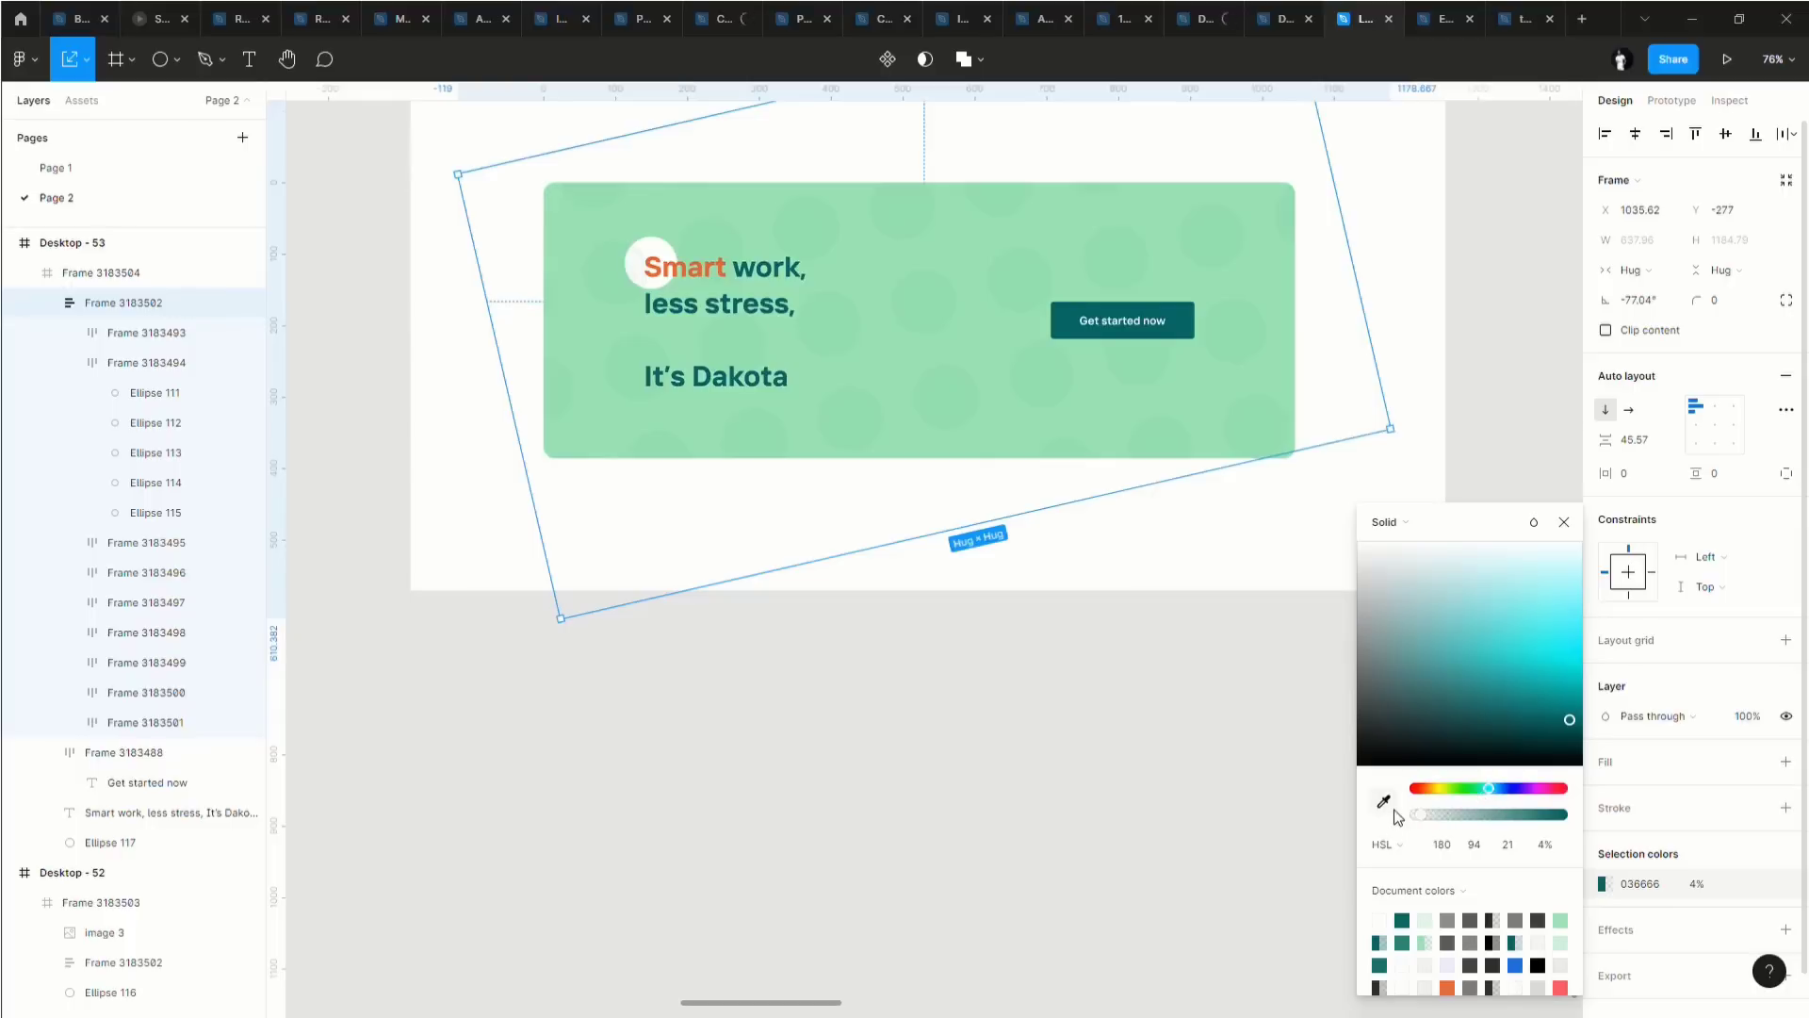
drag(1417, 813, 1421, 812)
drag(1421, 812, 1423, 817)
click(1056, 595)
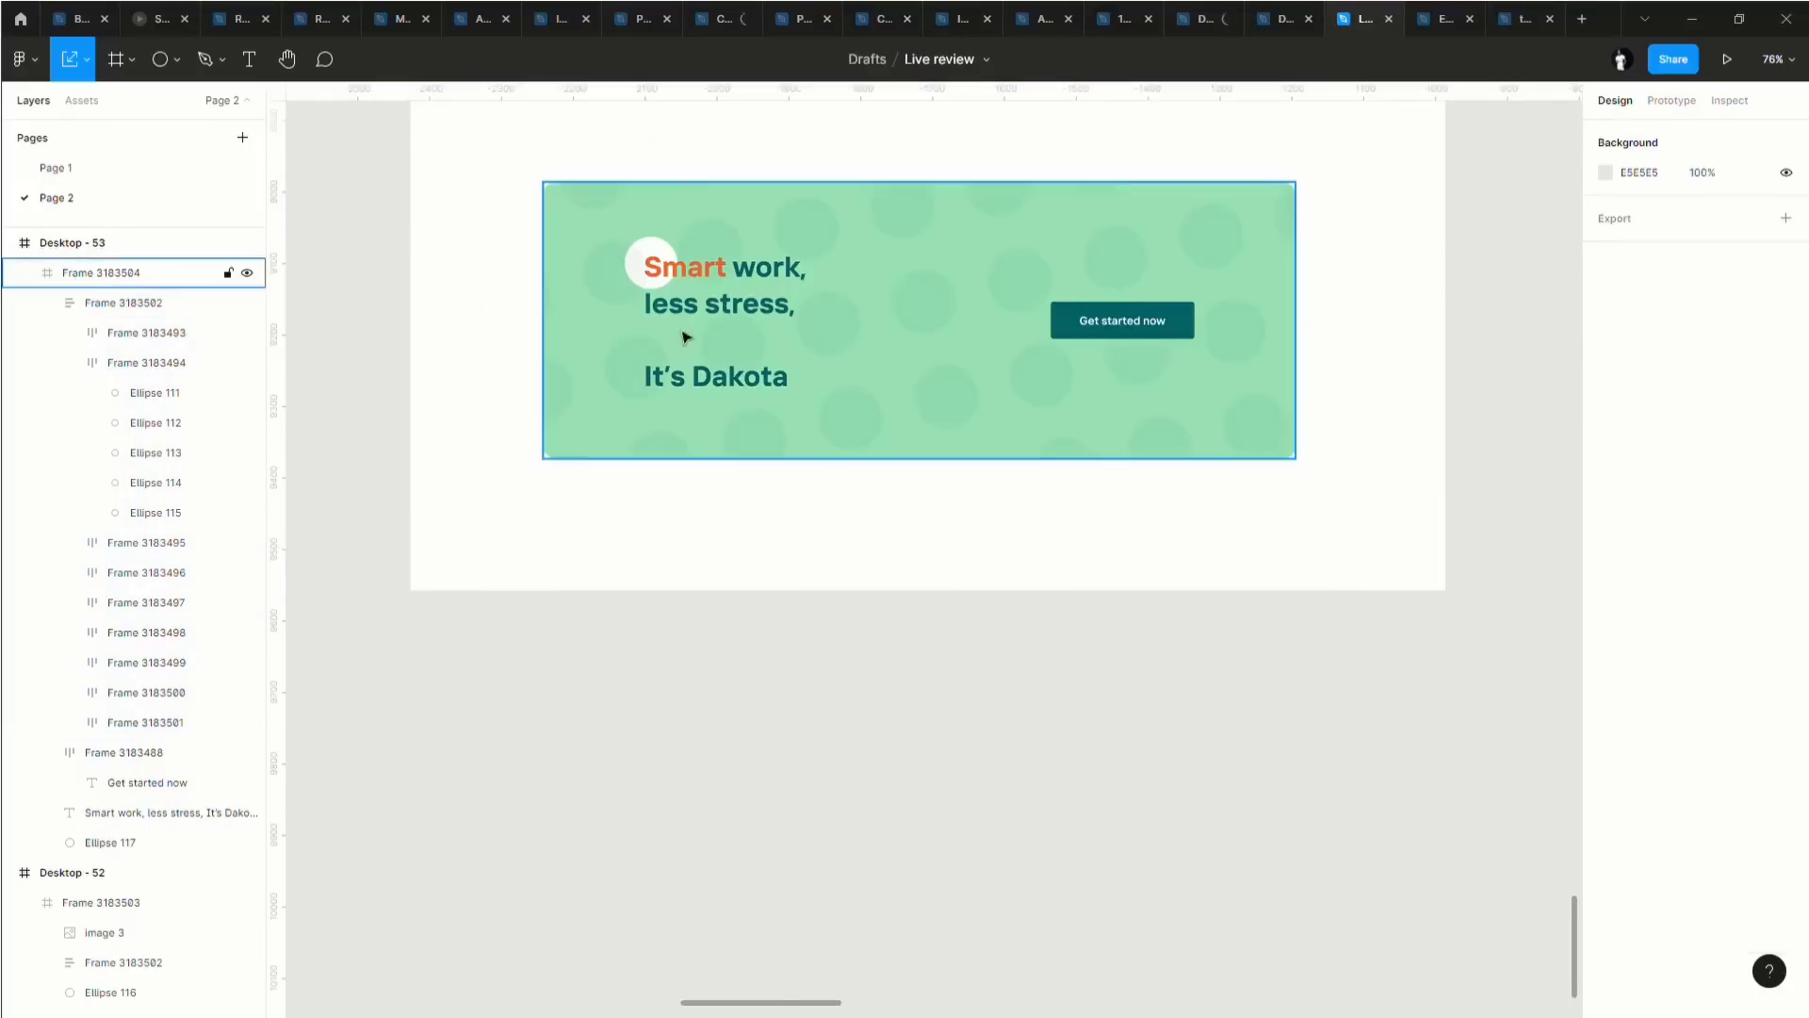
Lock the dot pattern frame inside the banner and collapse its layers.
click(689, 282)
double_click(689, 281)
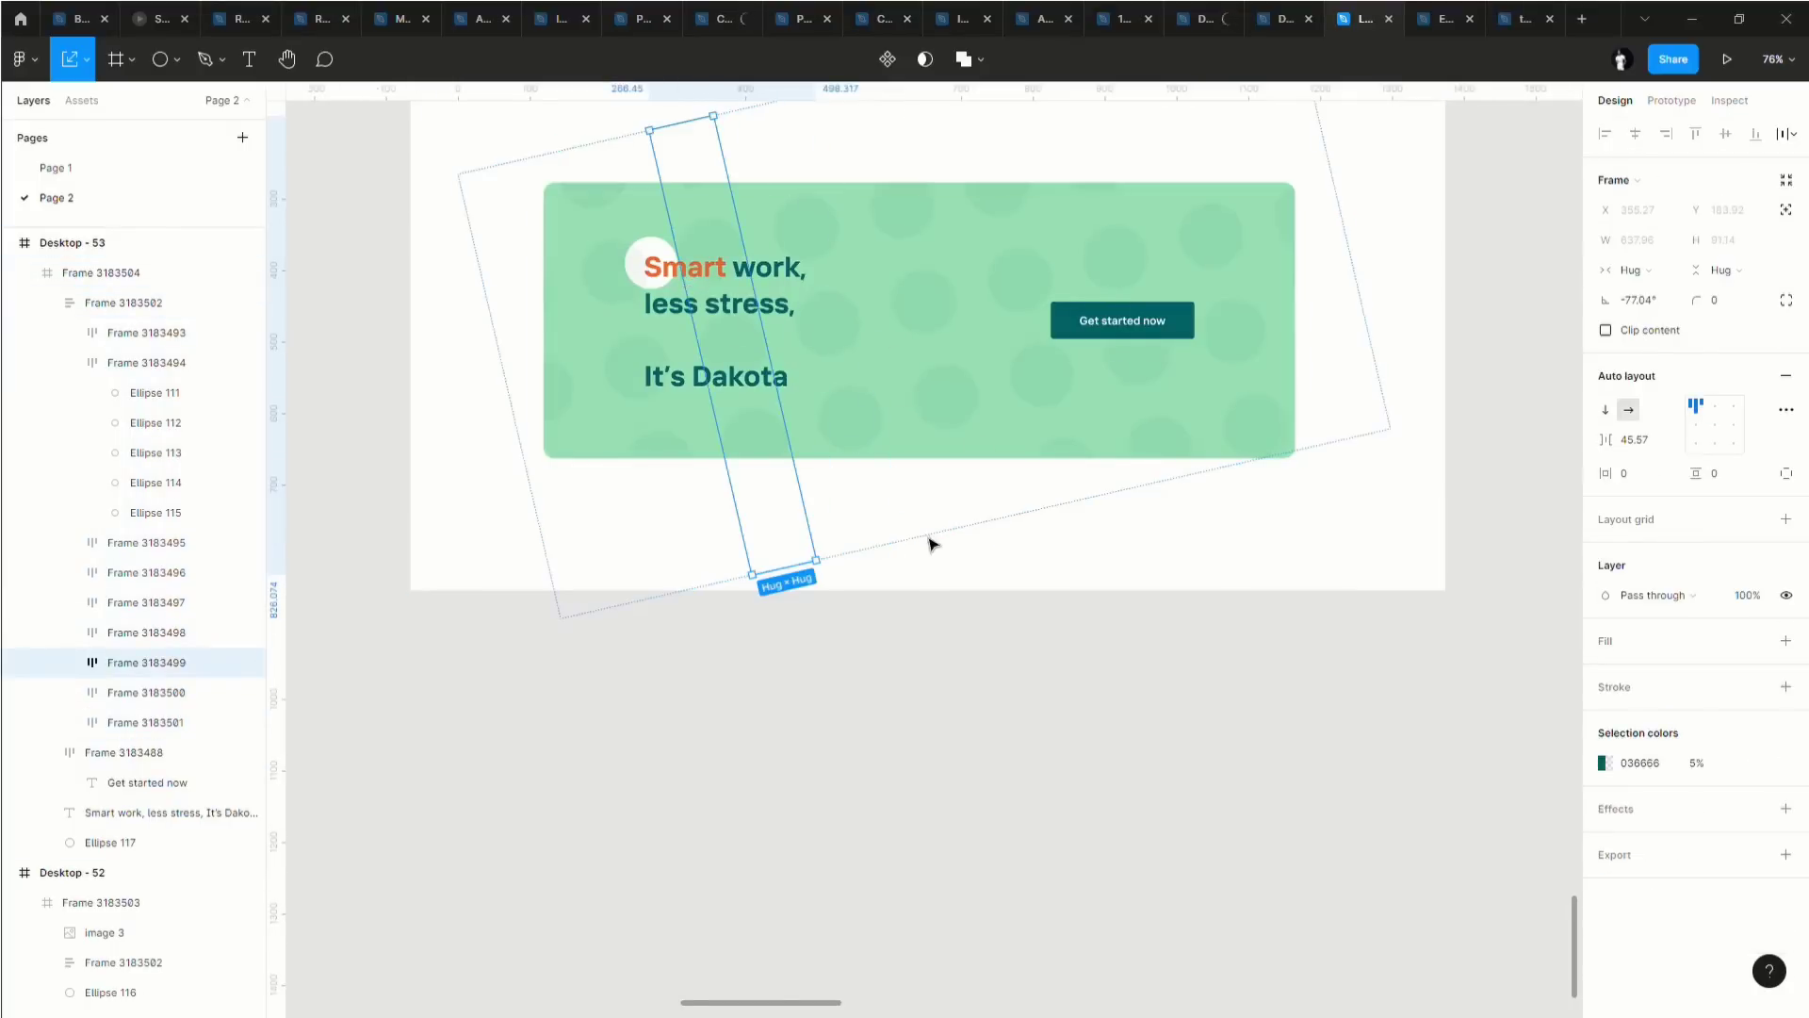
click(876, 574)
double_click(626, 431)
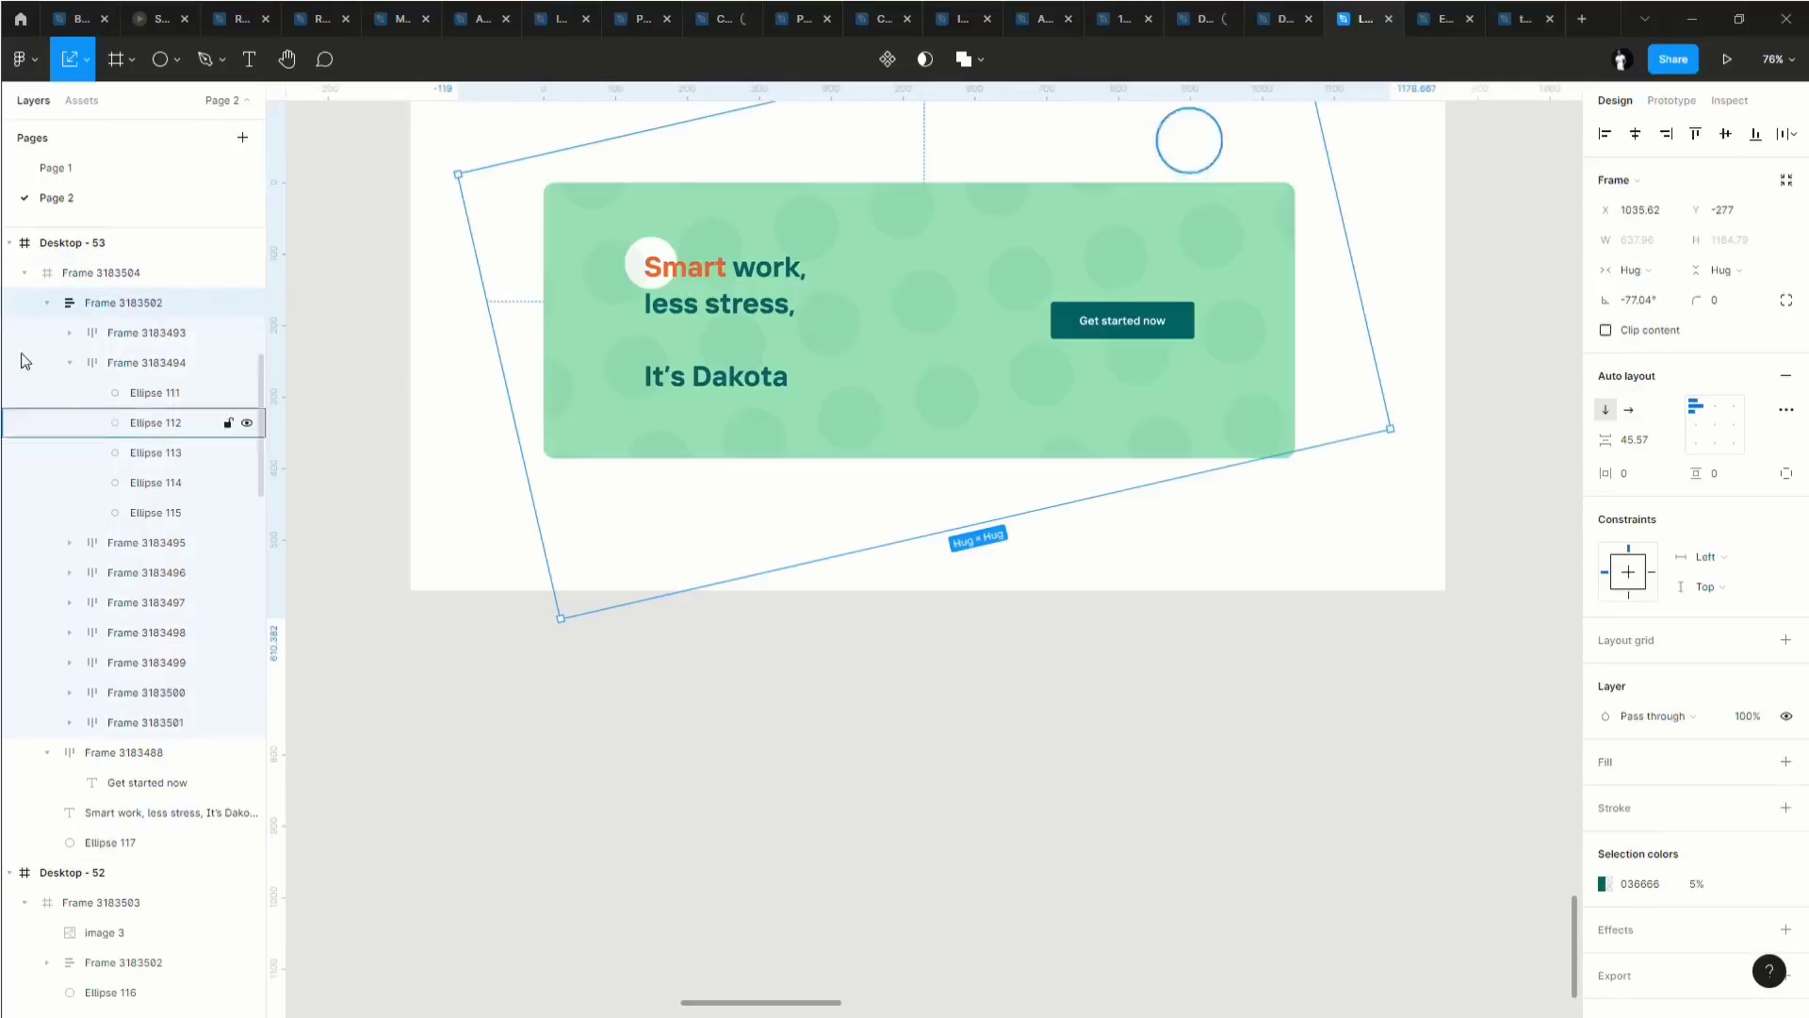
click(229, 303)
click(47, 303)
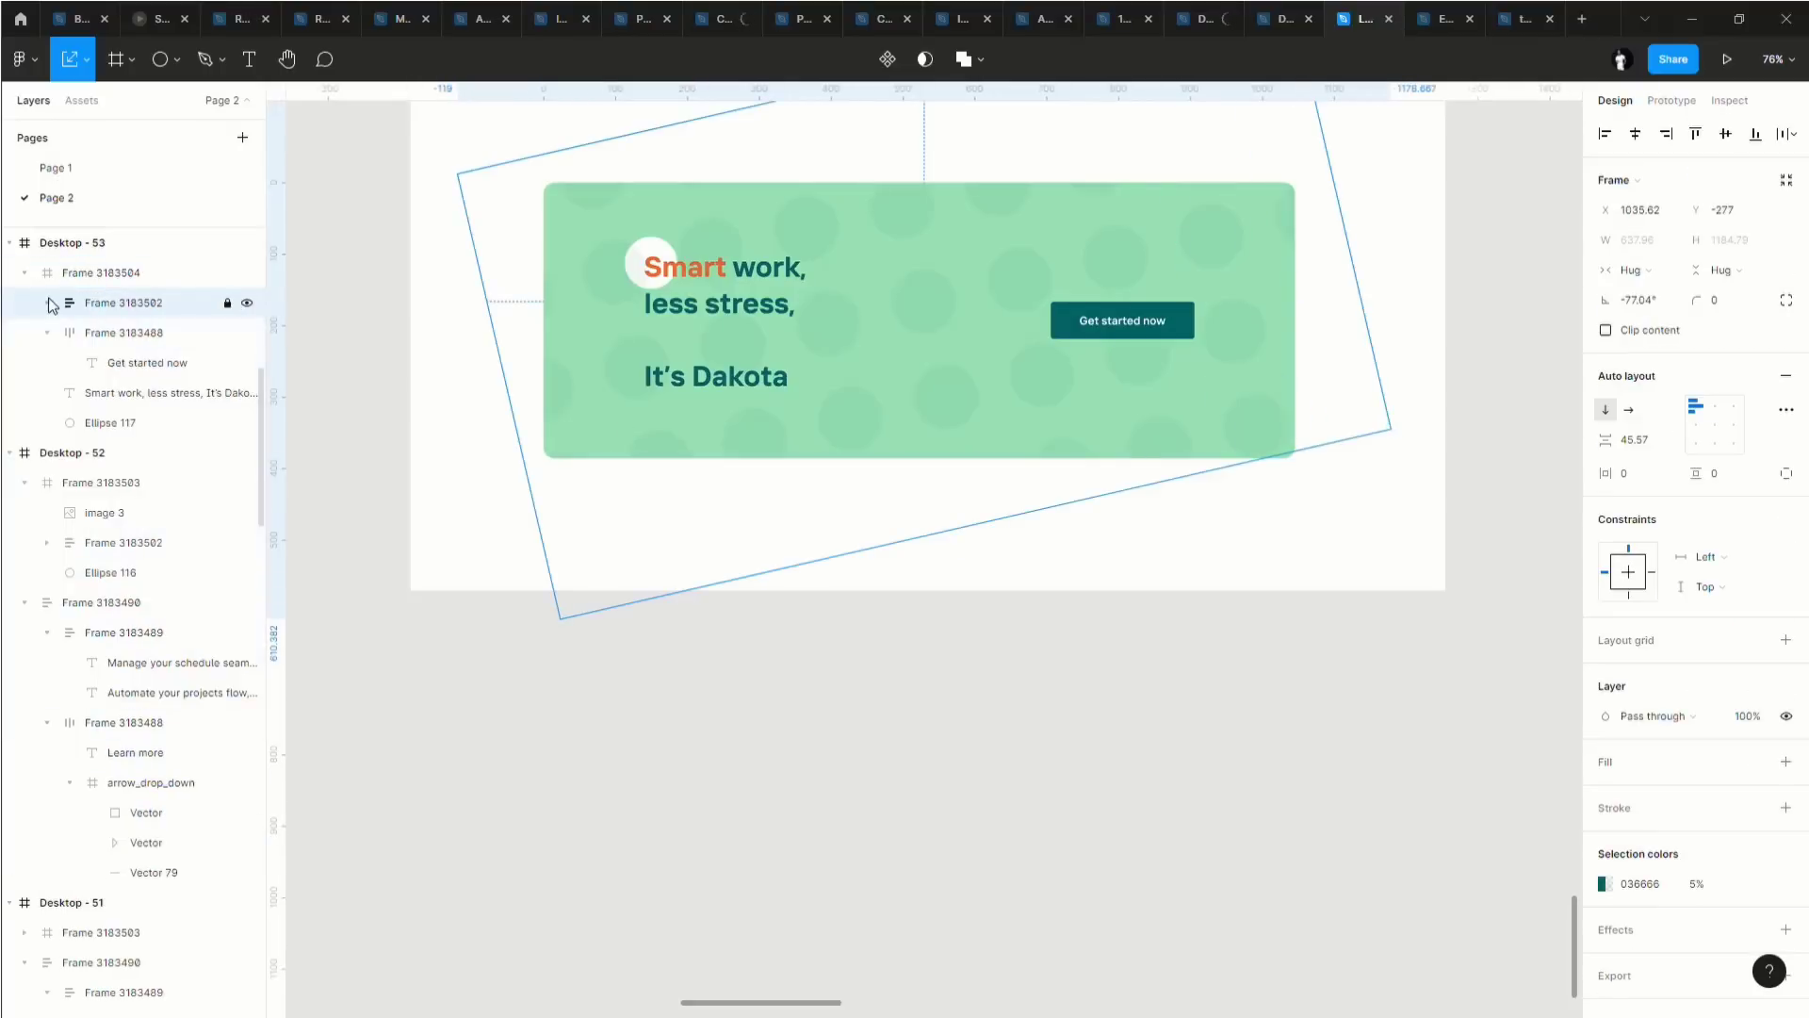
Check the selection of the banner's heading and "Get started now" button over the locked pattern.
click(160, 393)
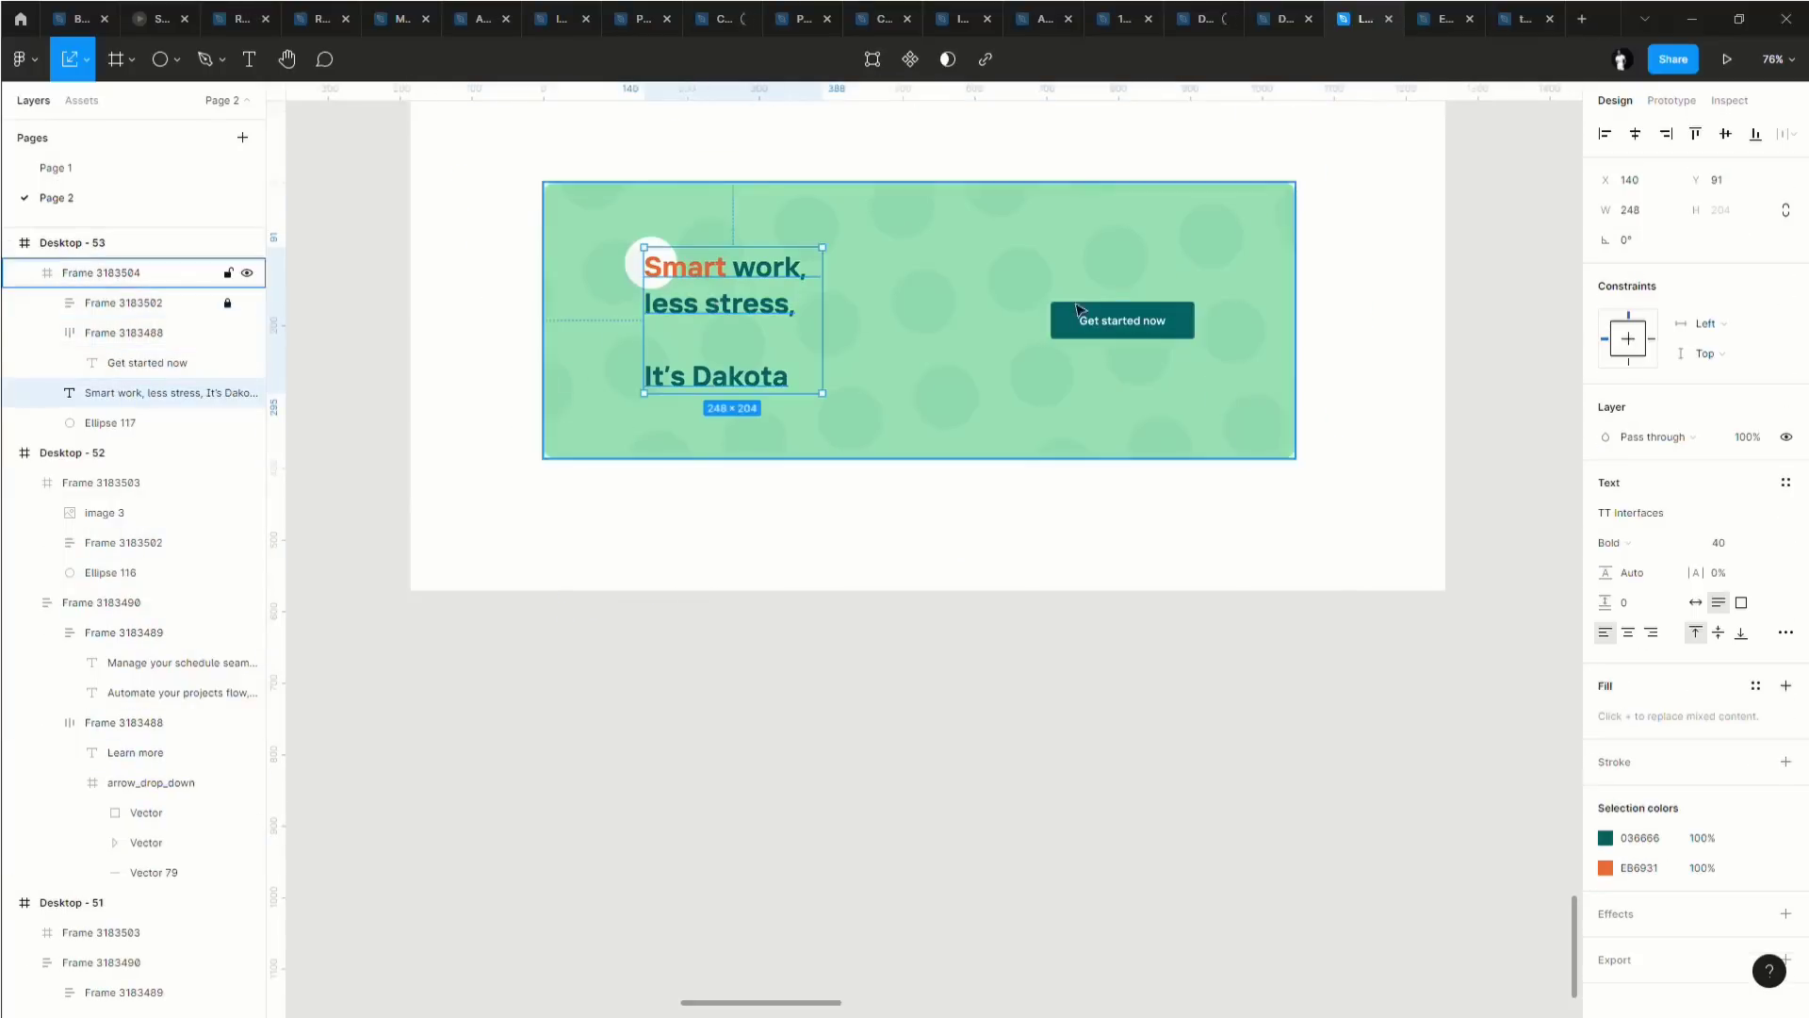
click(1100, 333)
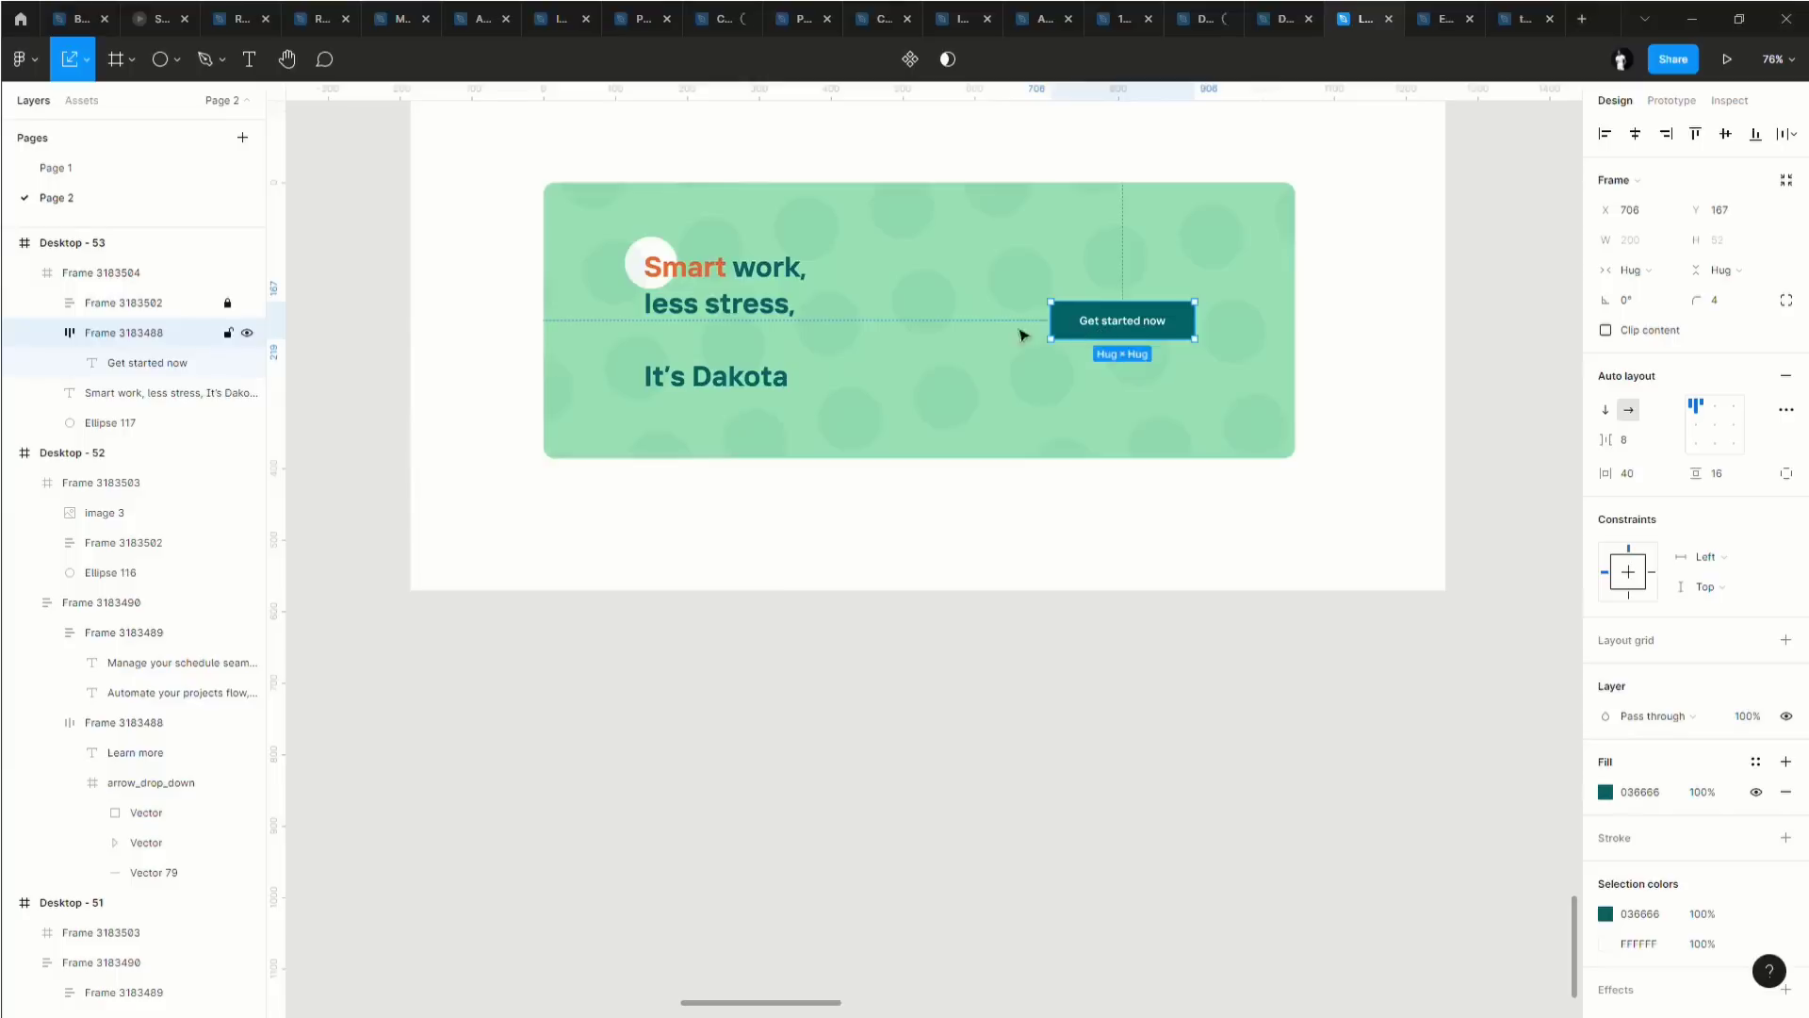
scroll(1065, 419, down, 3)
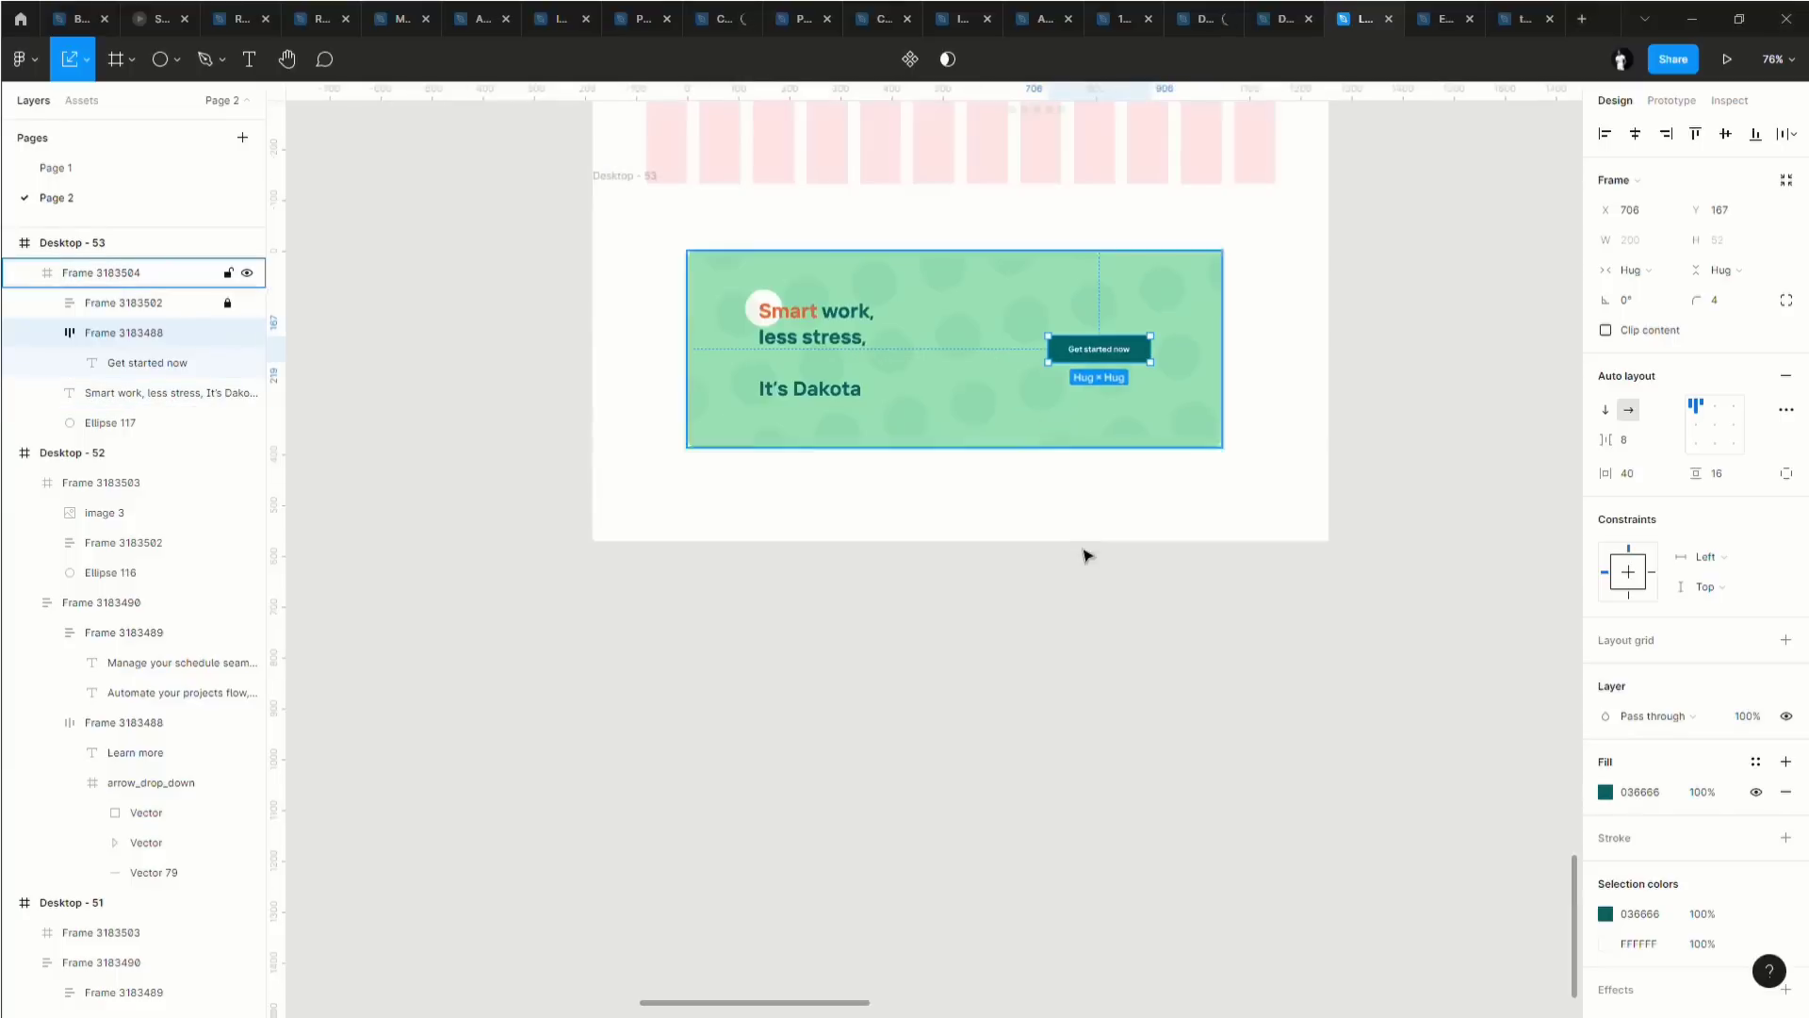
click(1083, 554)
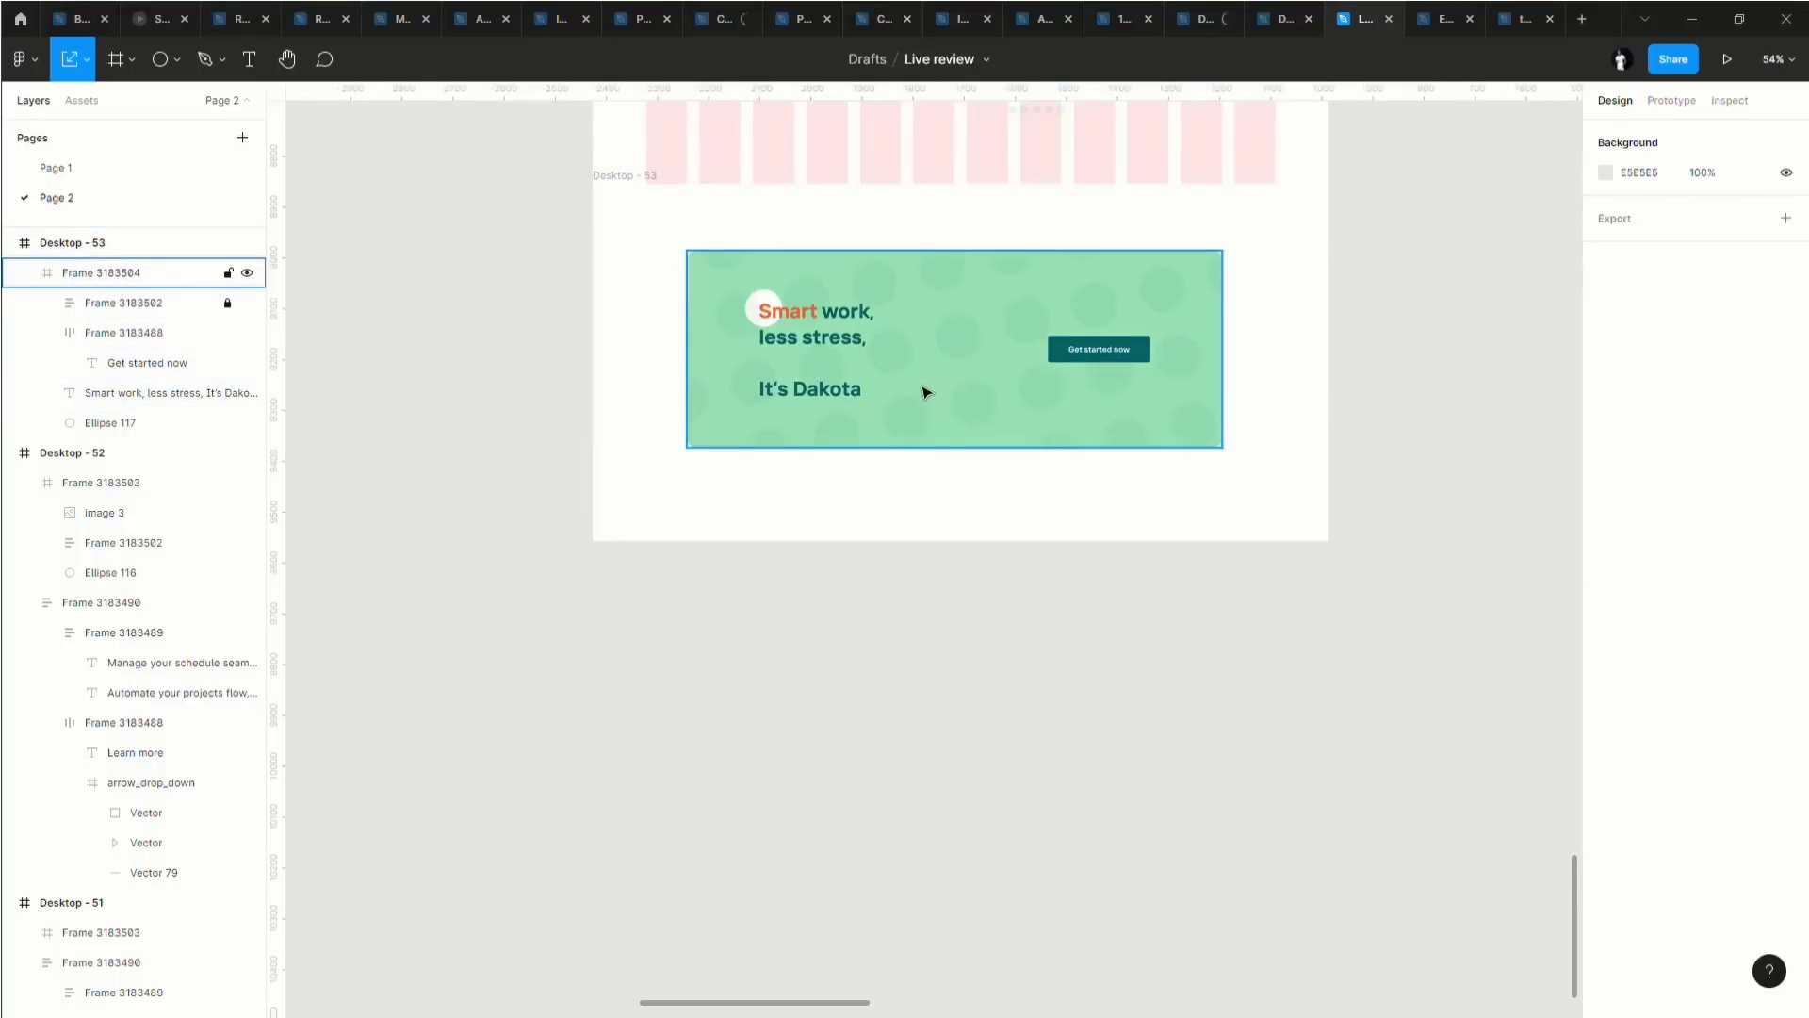
Try scaling the banner heading up to about 373 × 304, and undo the enlargement.
scroll(924, 392, up, 3)
click(833, 403)
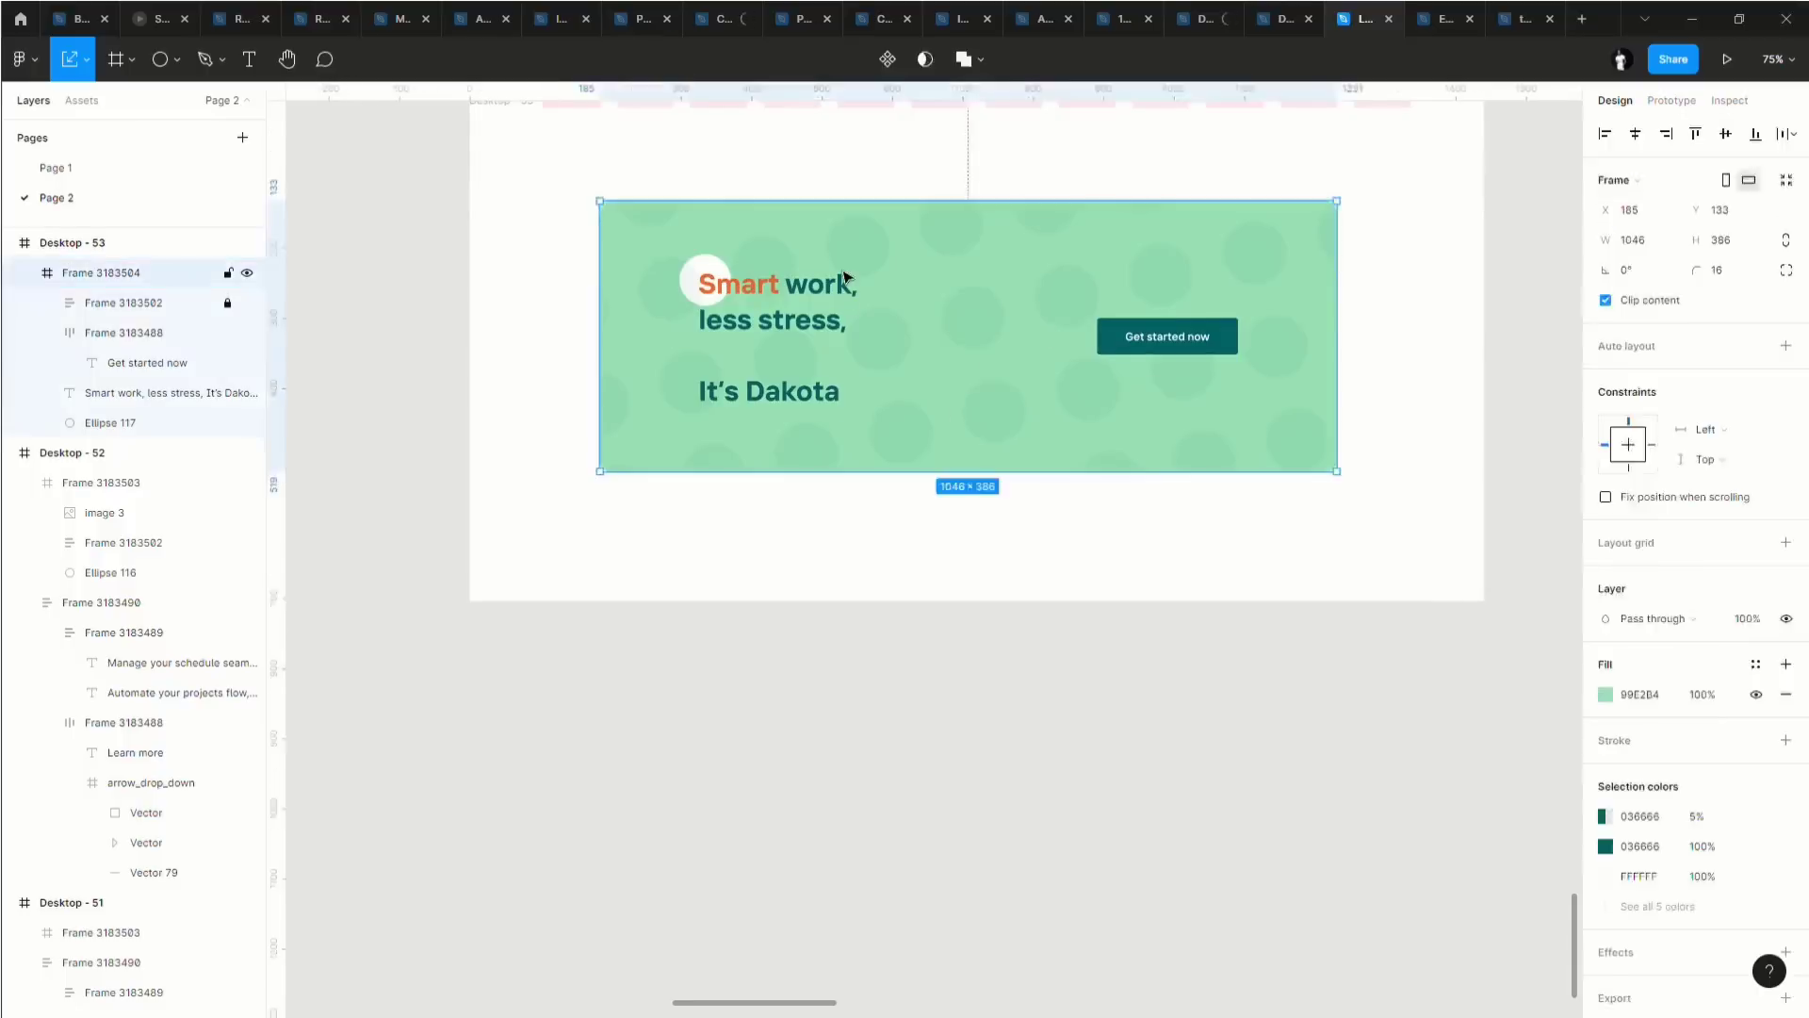
double_click(833, 403)
drag(890, 348, 977, 356)
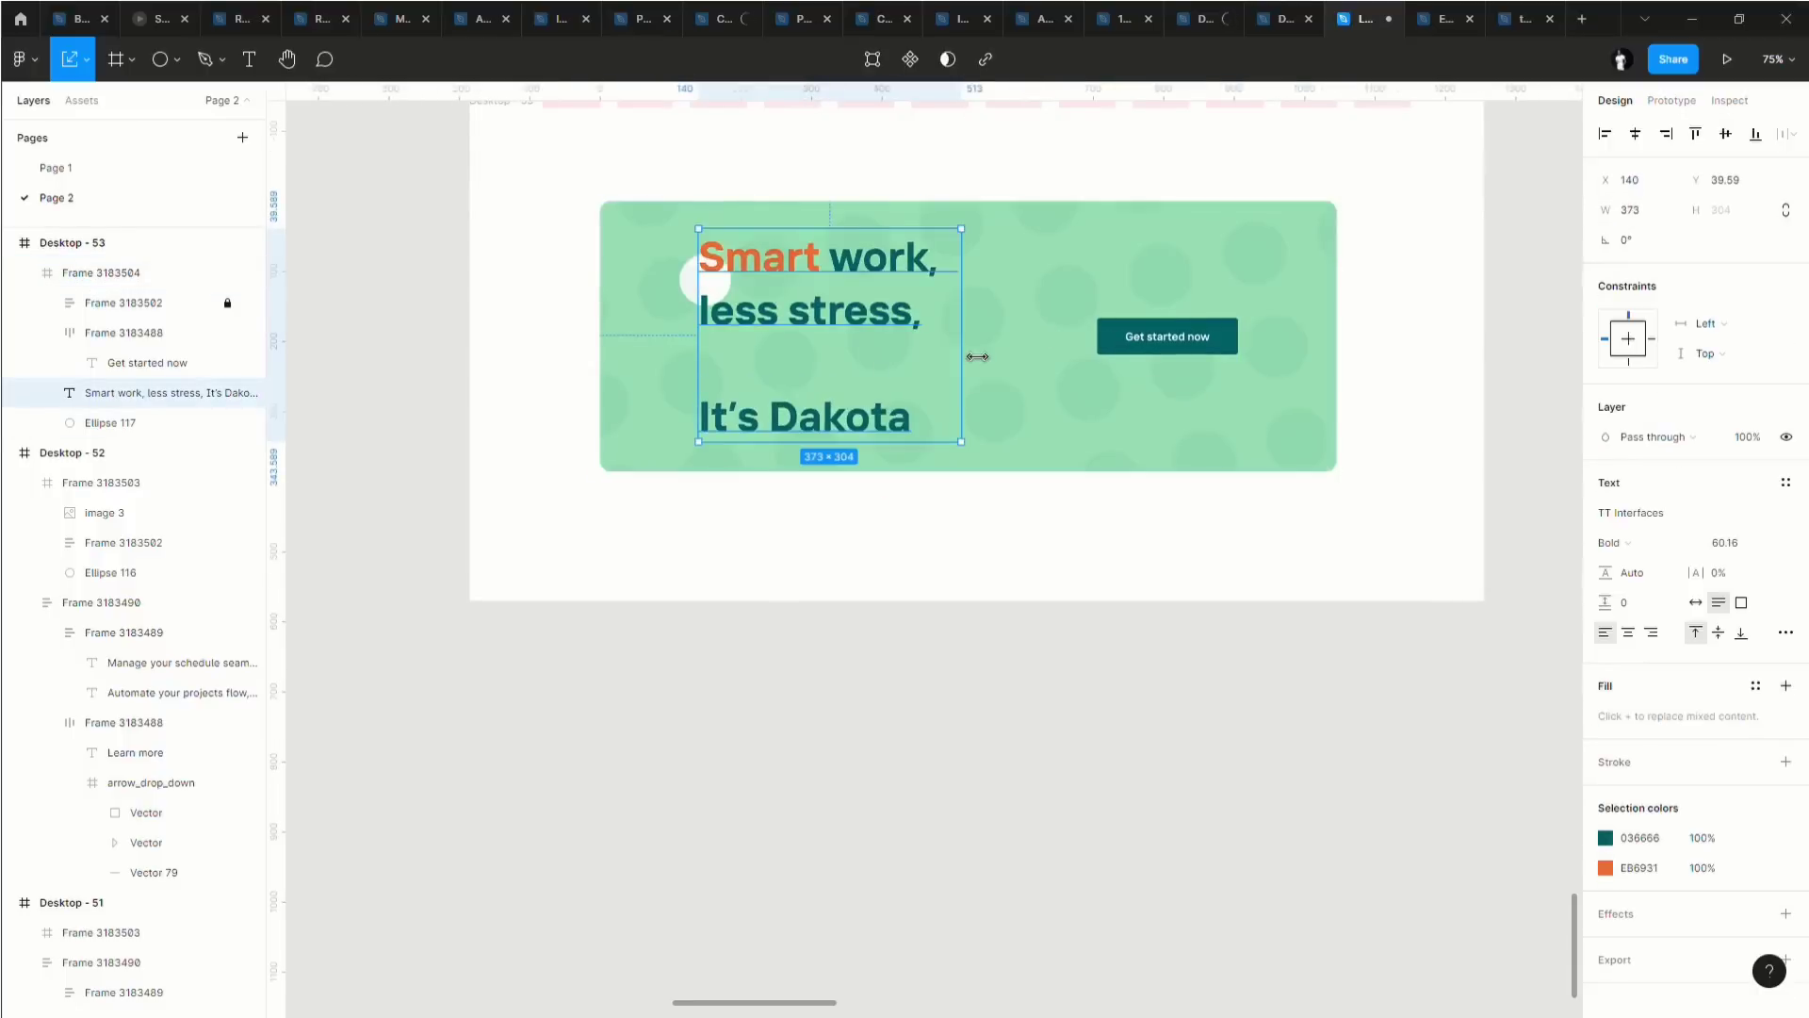
key(ctrl+z)
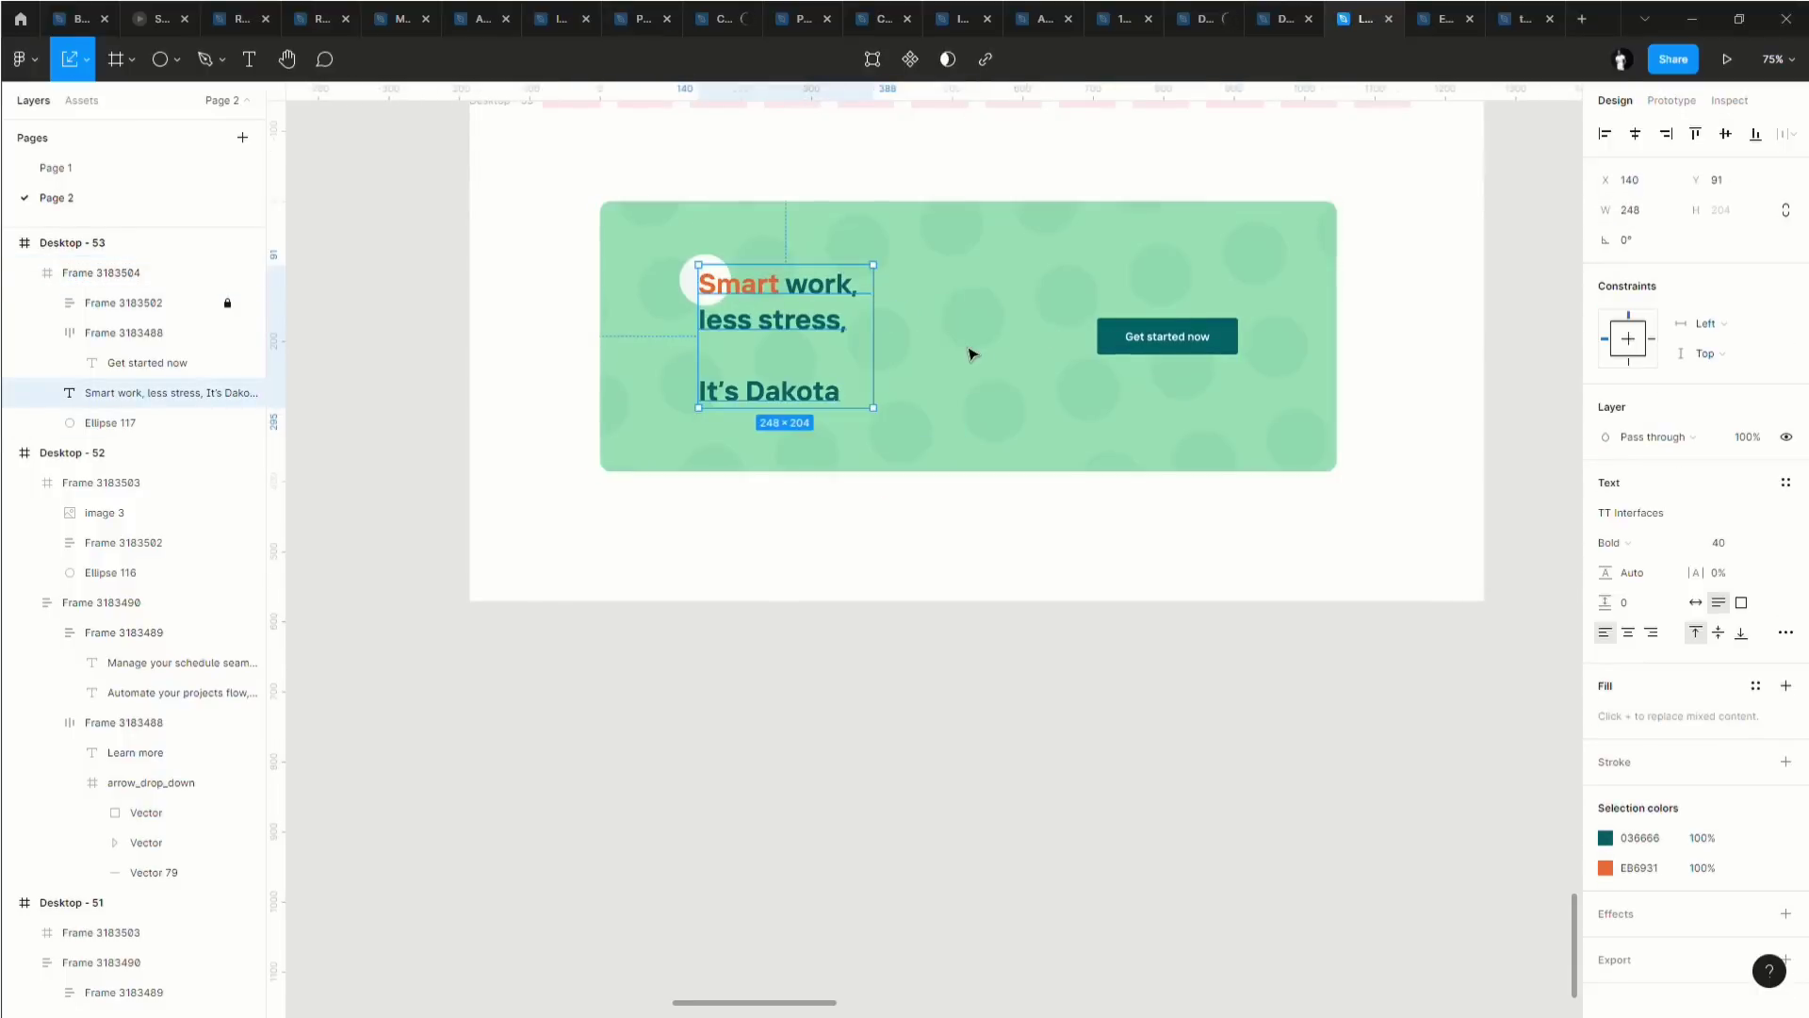
Try widening the heading's text box to about 485, and undo the change.
key(v)
drag(876, 335, 1053, 352)
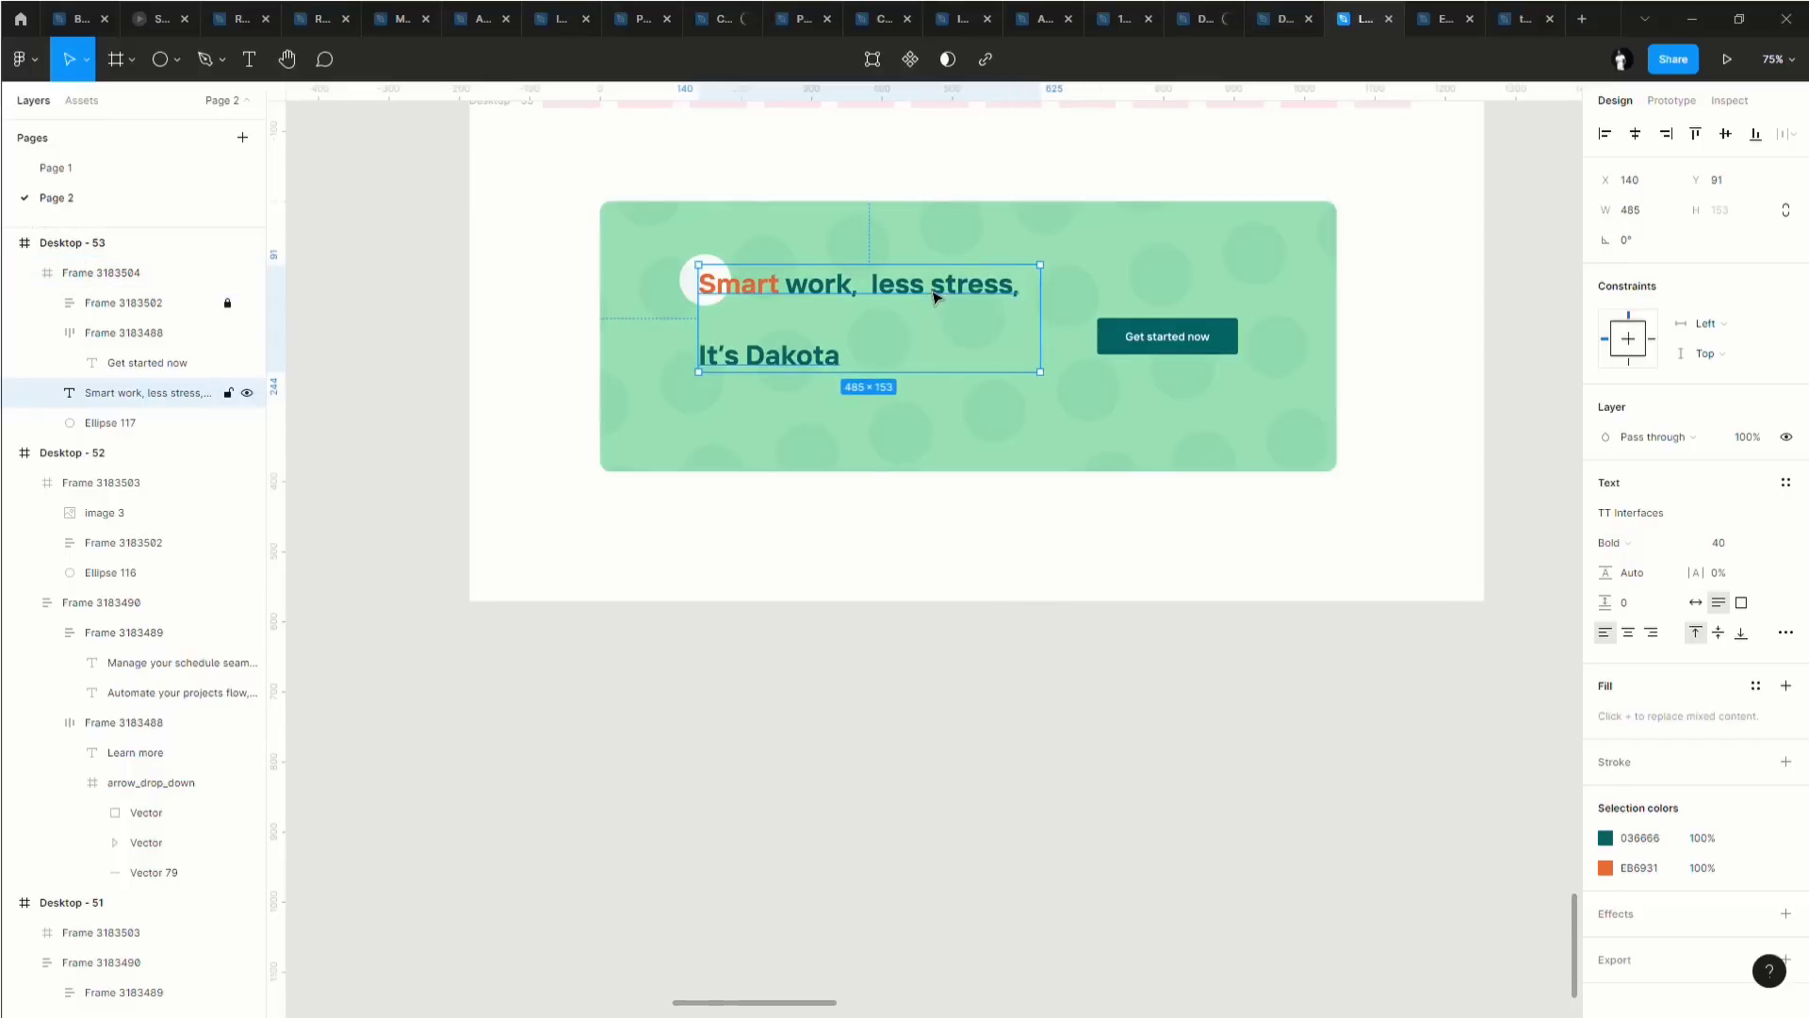
key(ctrl+z)
key(Escape)
key(Escape)
Duplicate the Desktop - 53 frame directly beneath the original and delete the banner from the copy.
scroll(969, 544, down, 5)
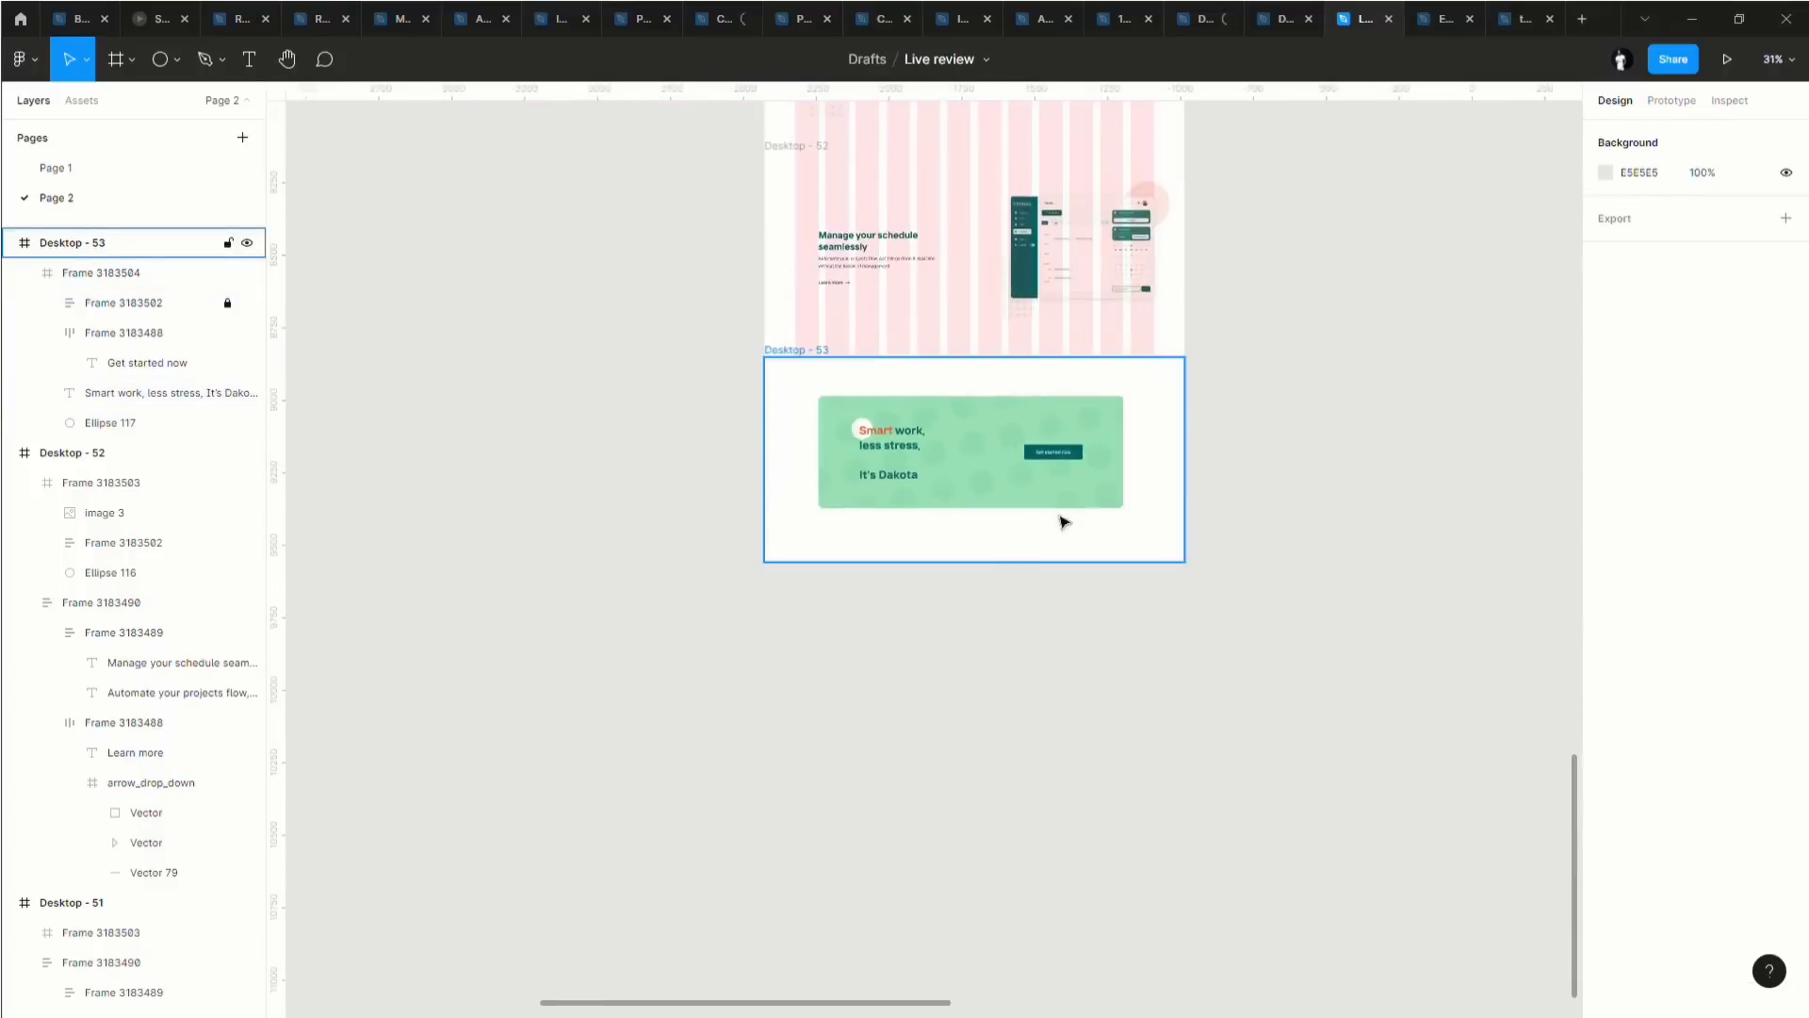
click(775, 377)
click(801, 390)
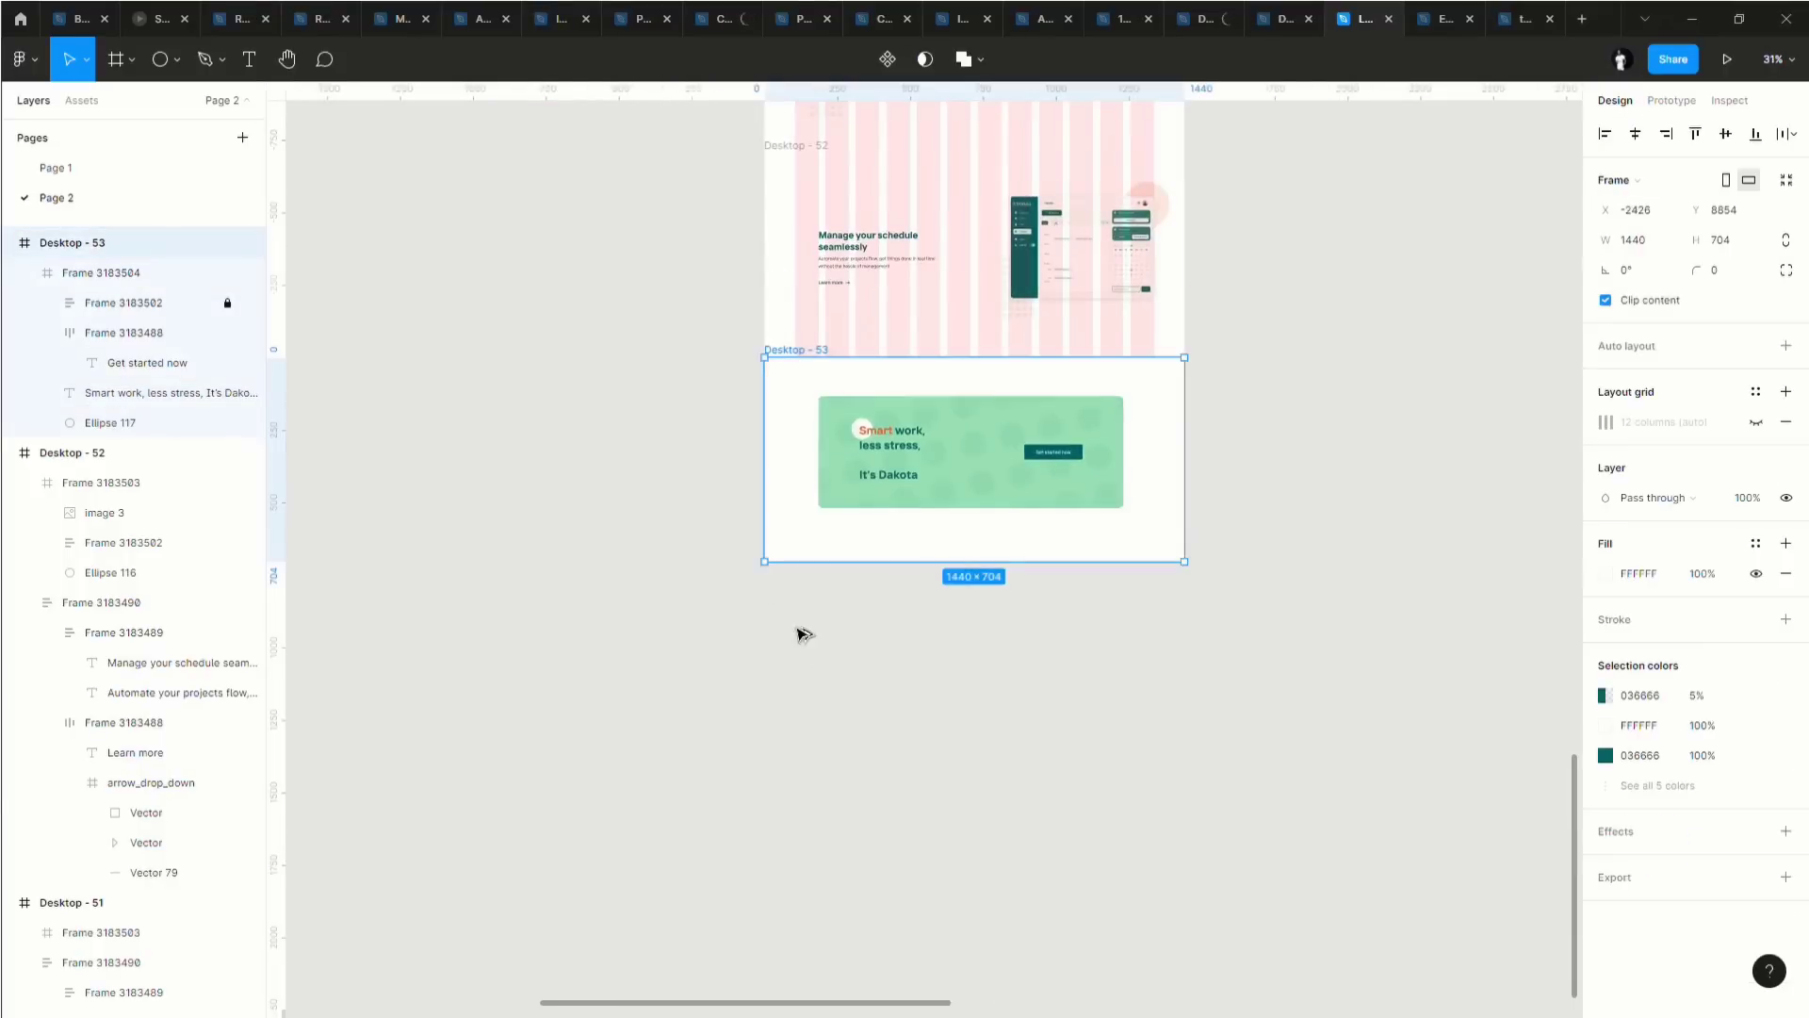
key(ctrl+d)
drag(803, 633, 800, 598)
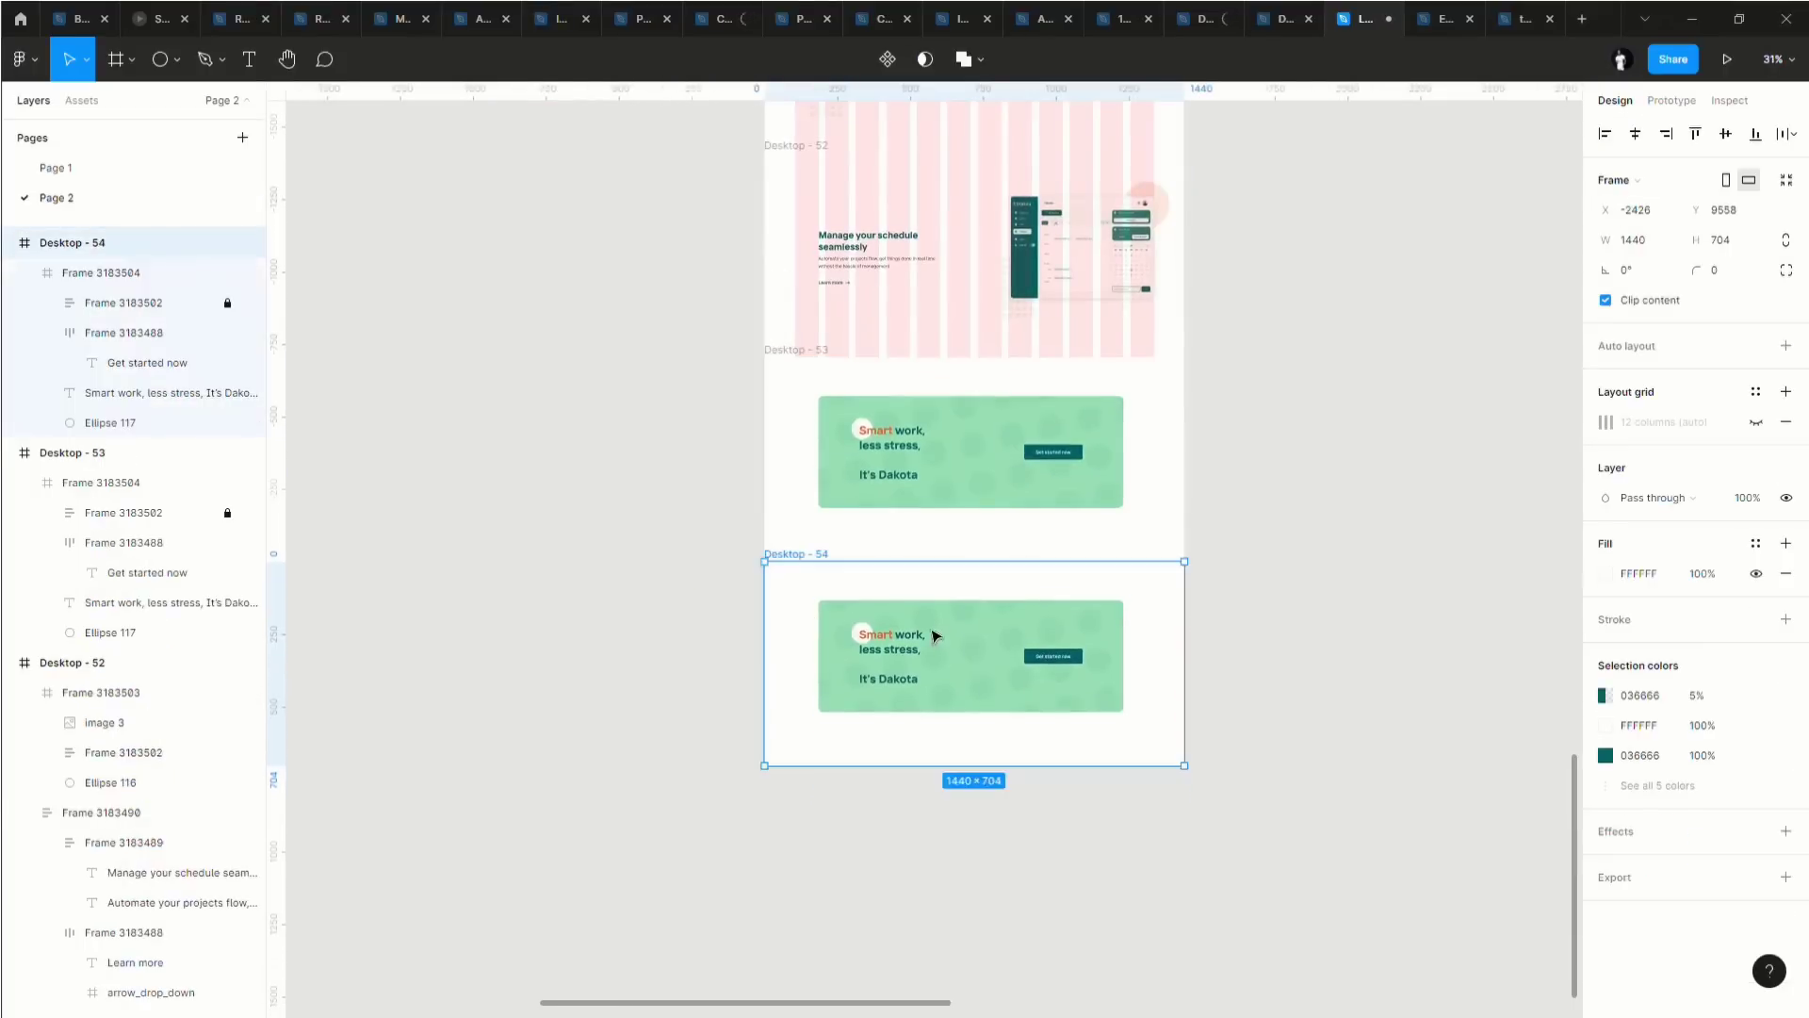
click(936, 636)
key(Delete)
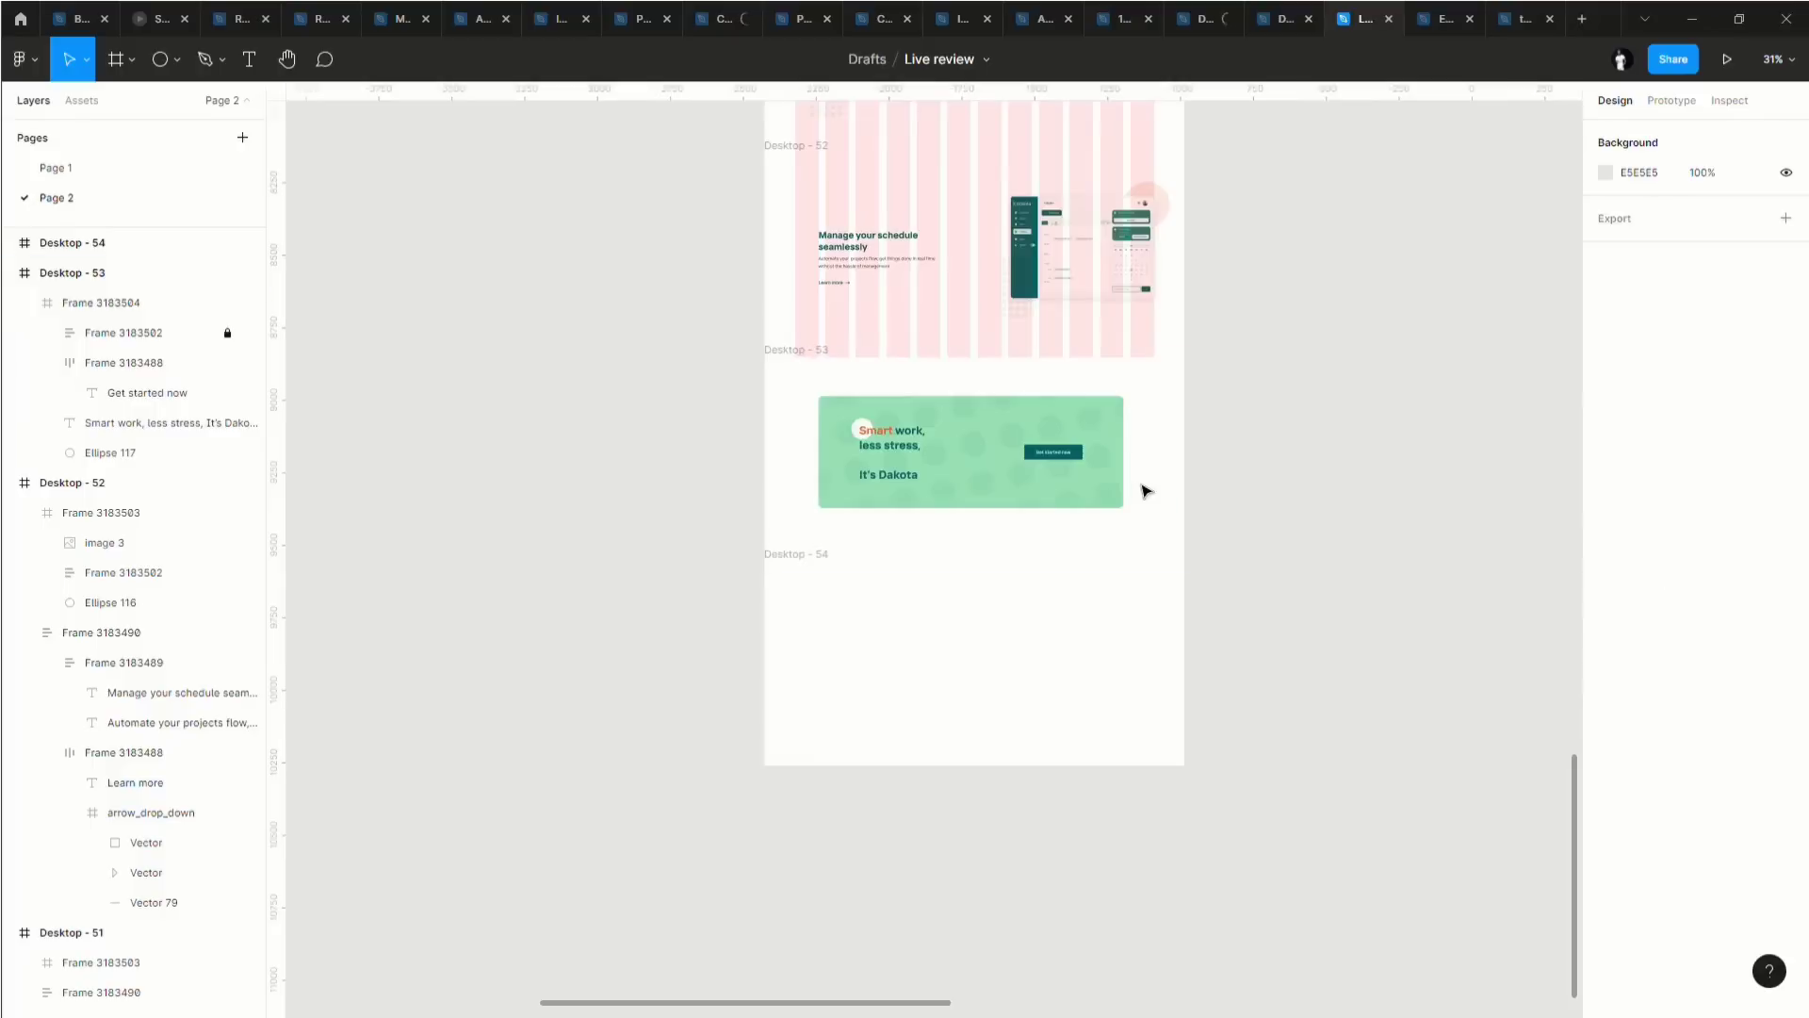
Copy the Dakota logo and the navigation links from the Desktop - 48 header into the empty Desktop - 54 frame.
scroll(1146, 491, down, 5)
scroll(1139, 505, up, 4)
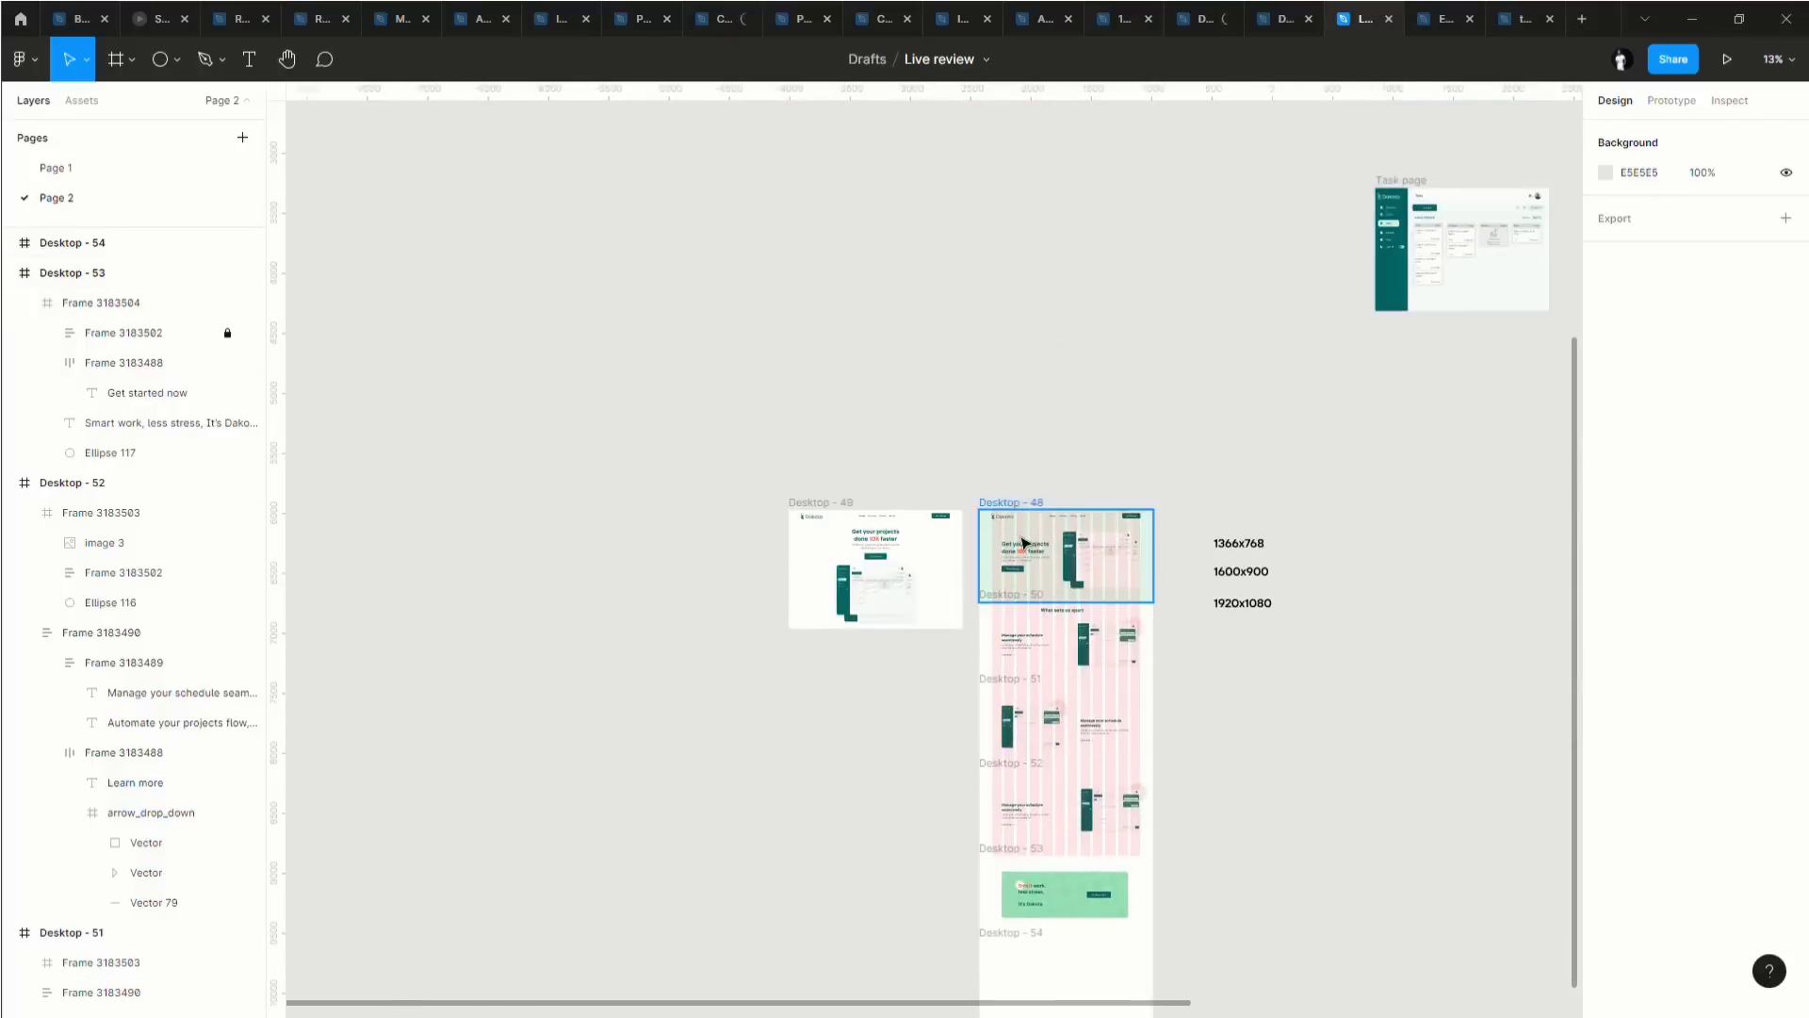
scroll(994, 530, up, 10)
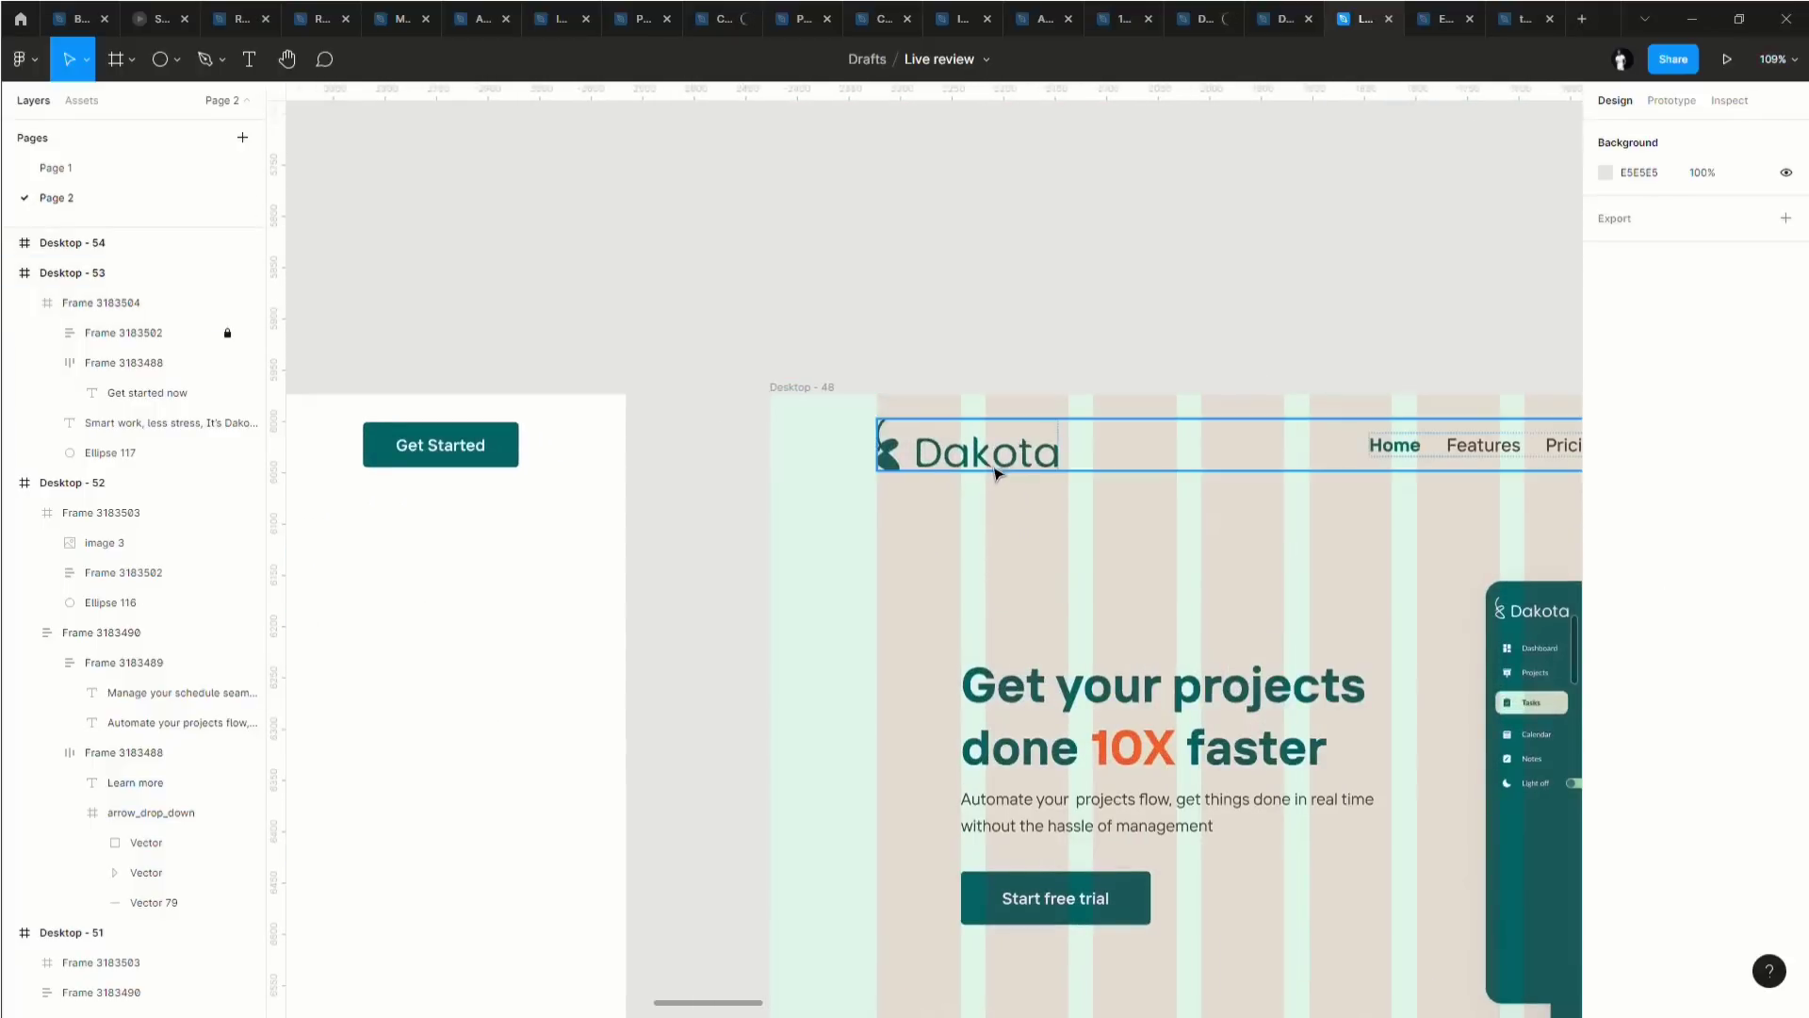
double_click(996, 471)
scroll(997, 471, down, 6)
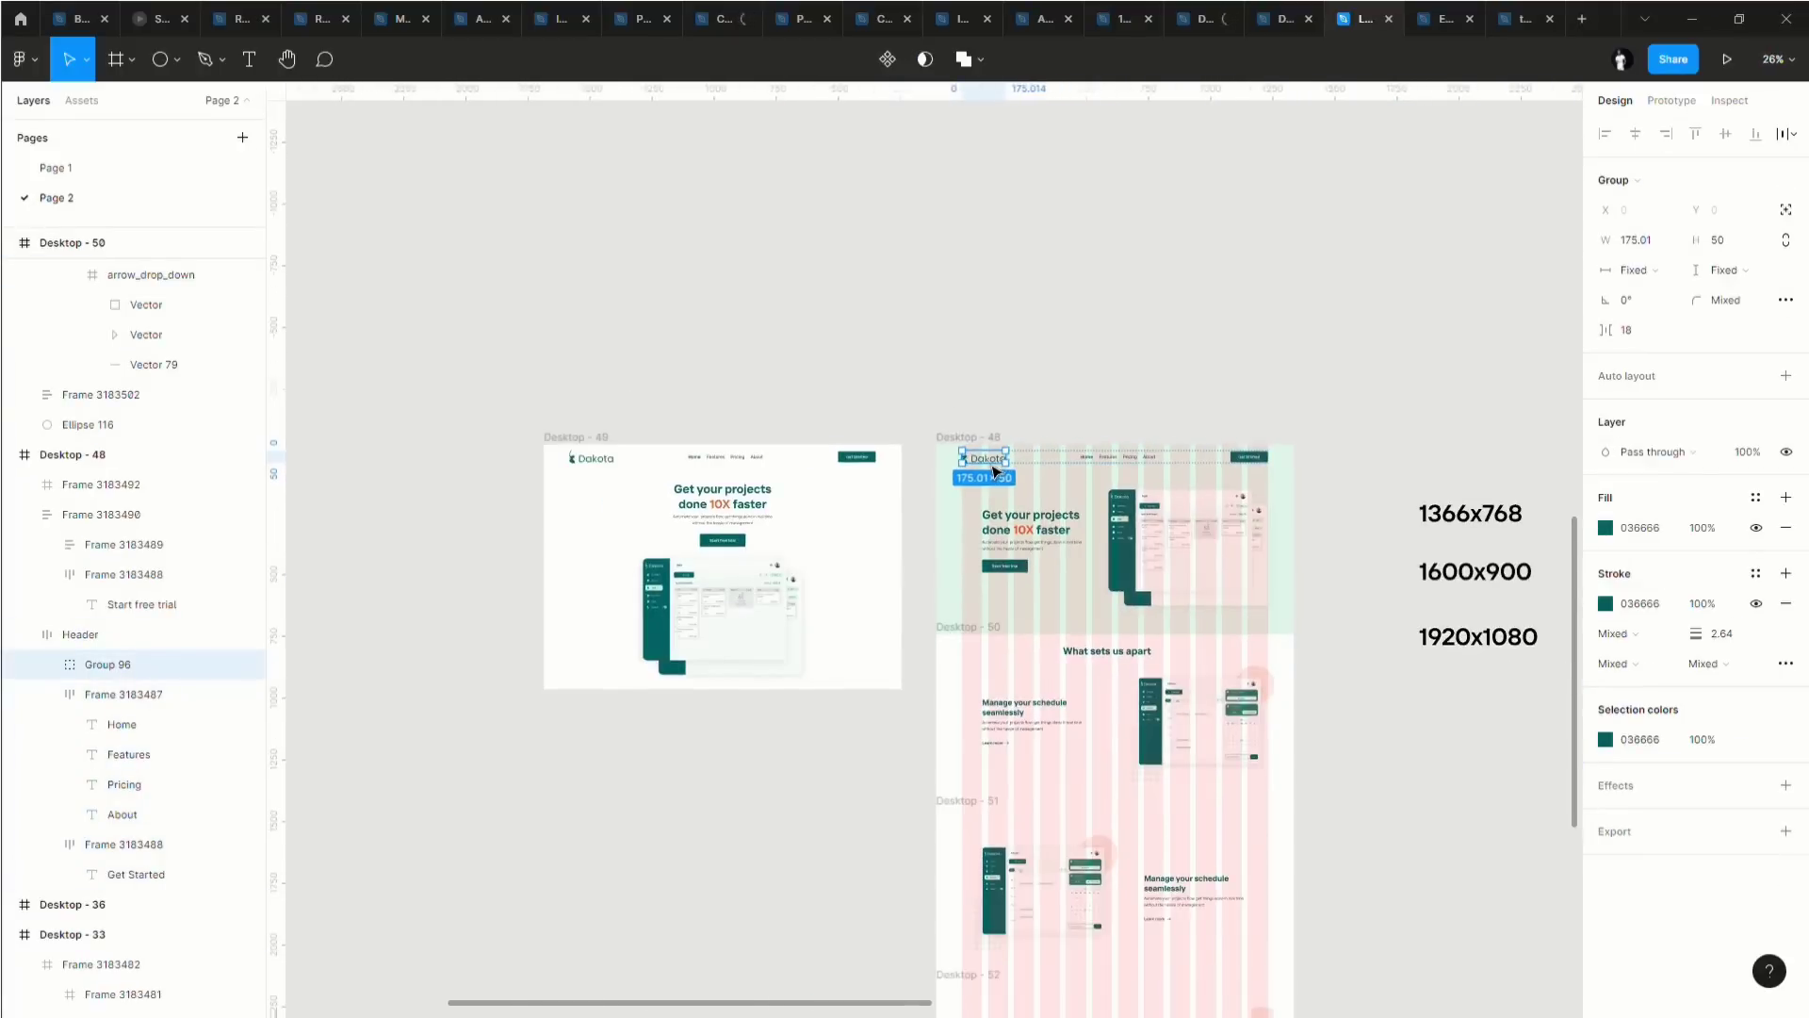
shift+click(1107, 466)
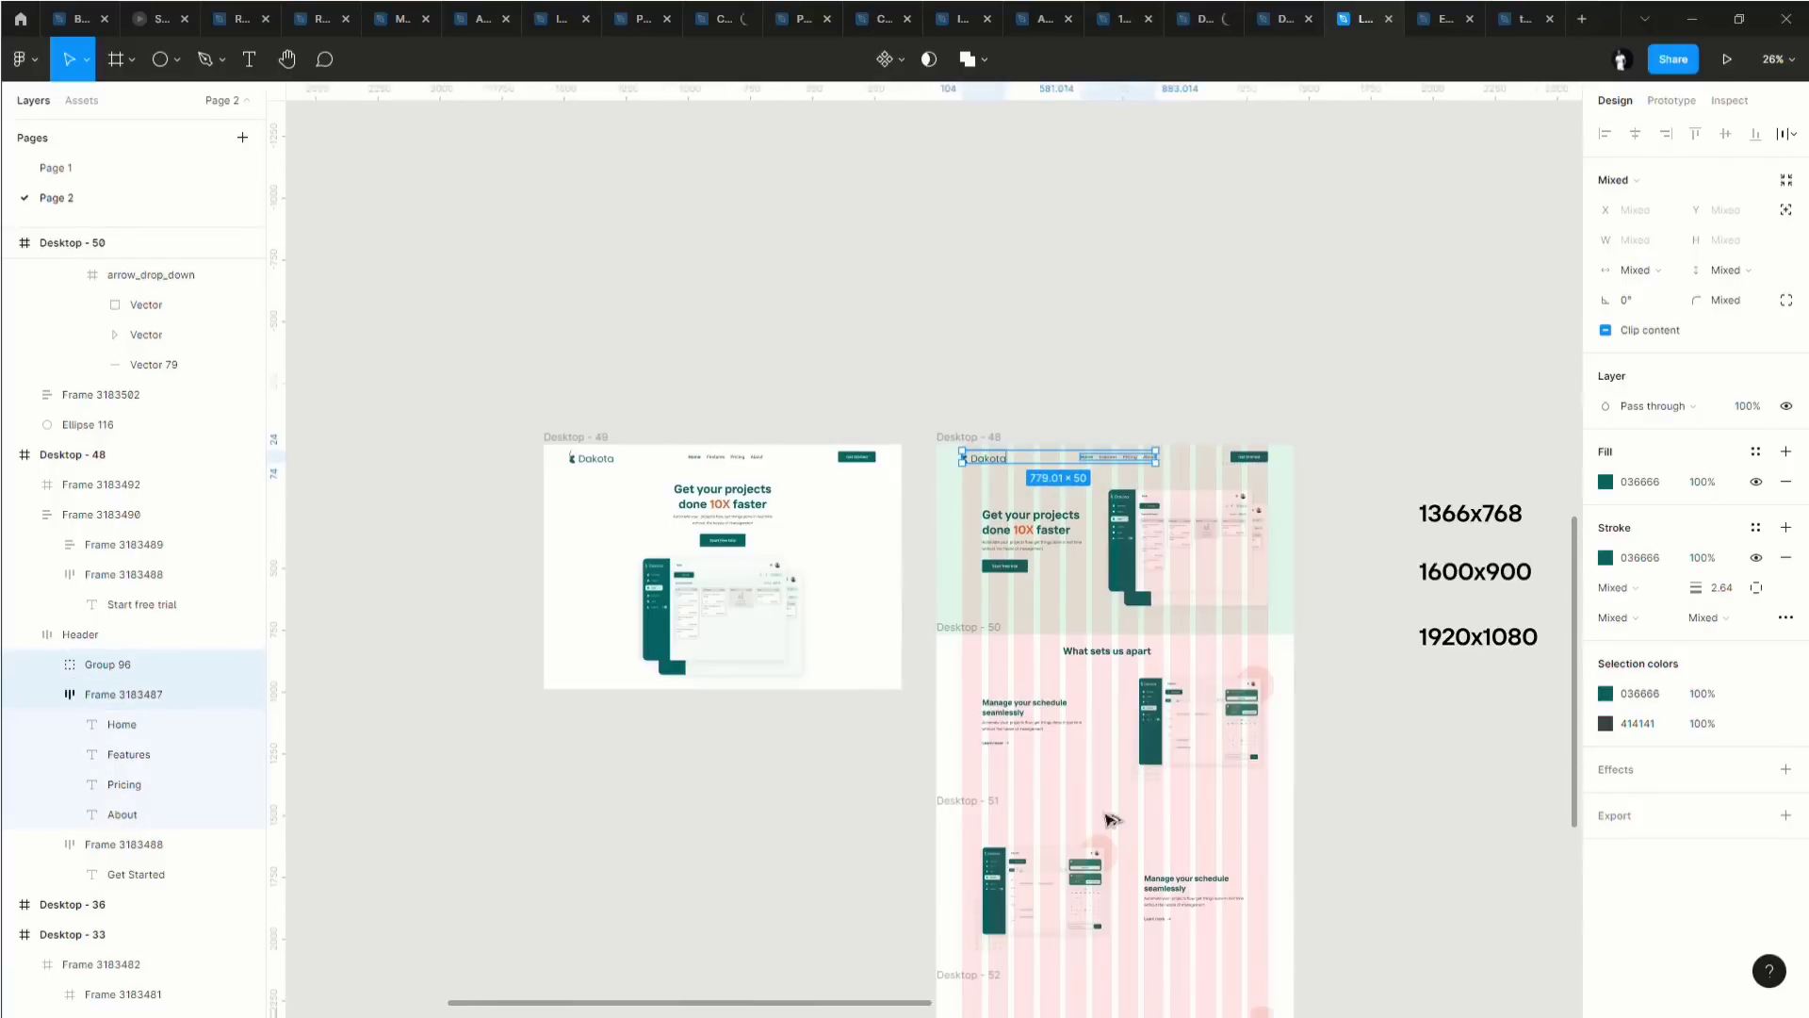
scroll(1112, 754, down, 5)
drag(1111, 819, 1134, 750)
click(1248, 766)
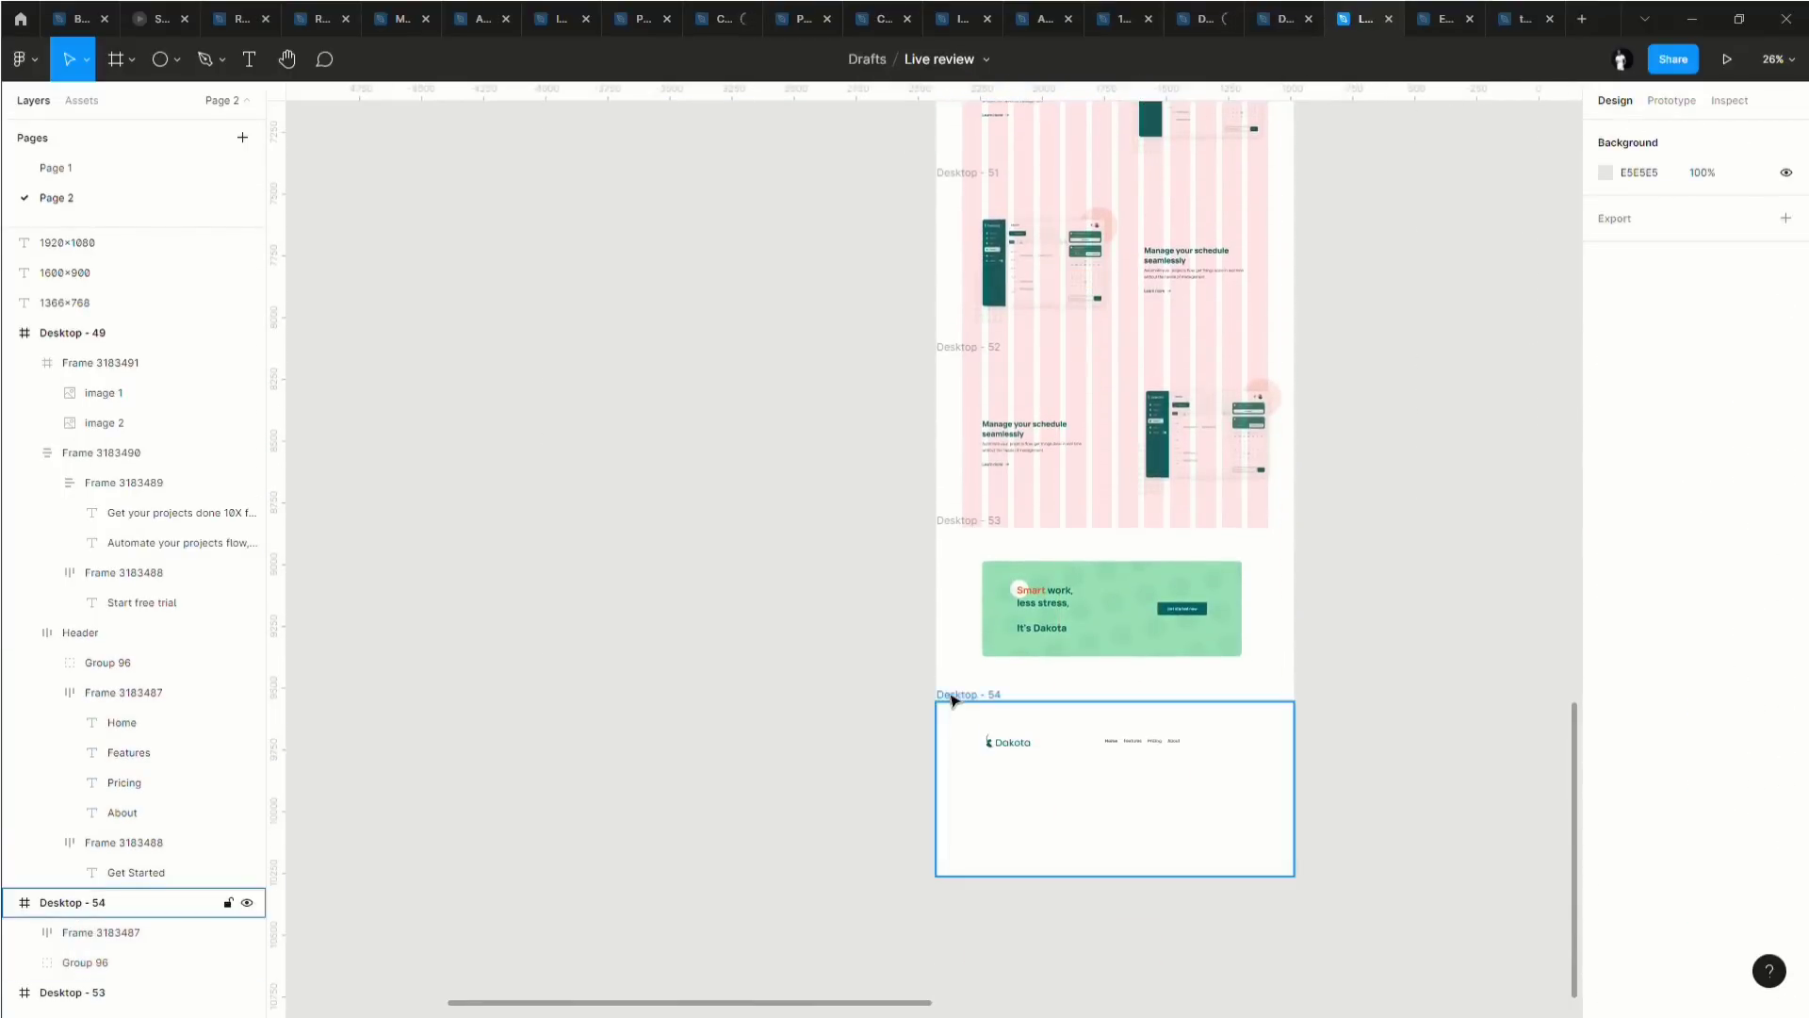
Change the Desktop - 54 frame's fill to the dark green 248277 from the document colors.
click(954, 695)
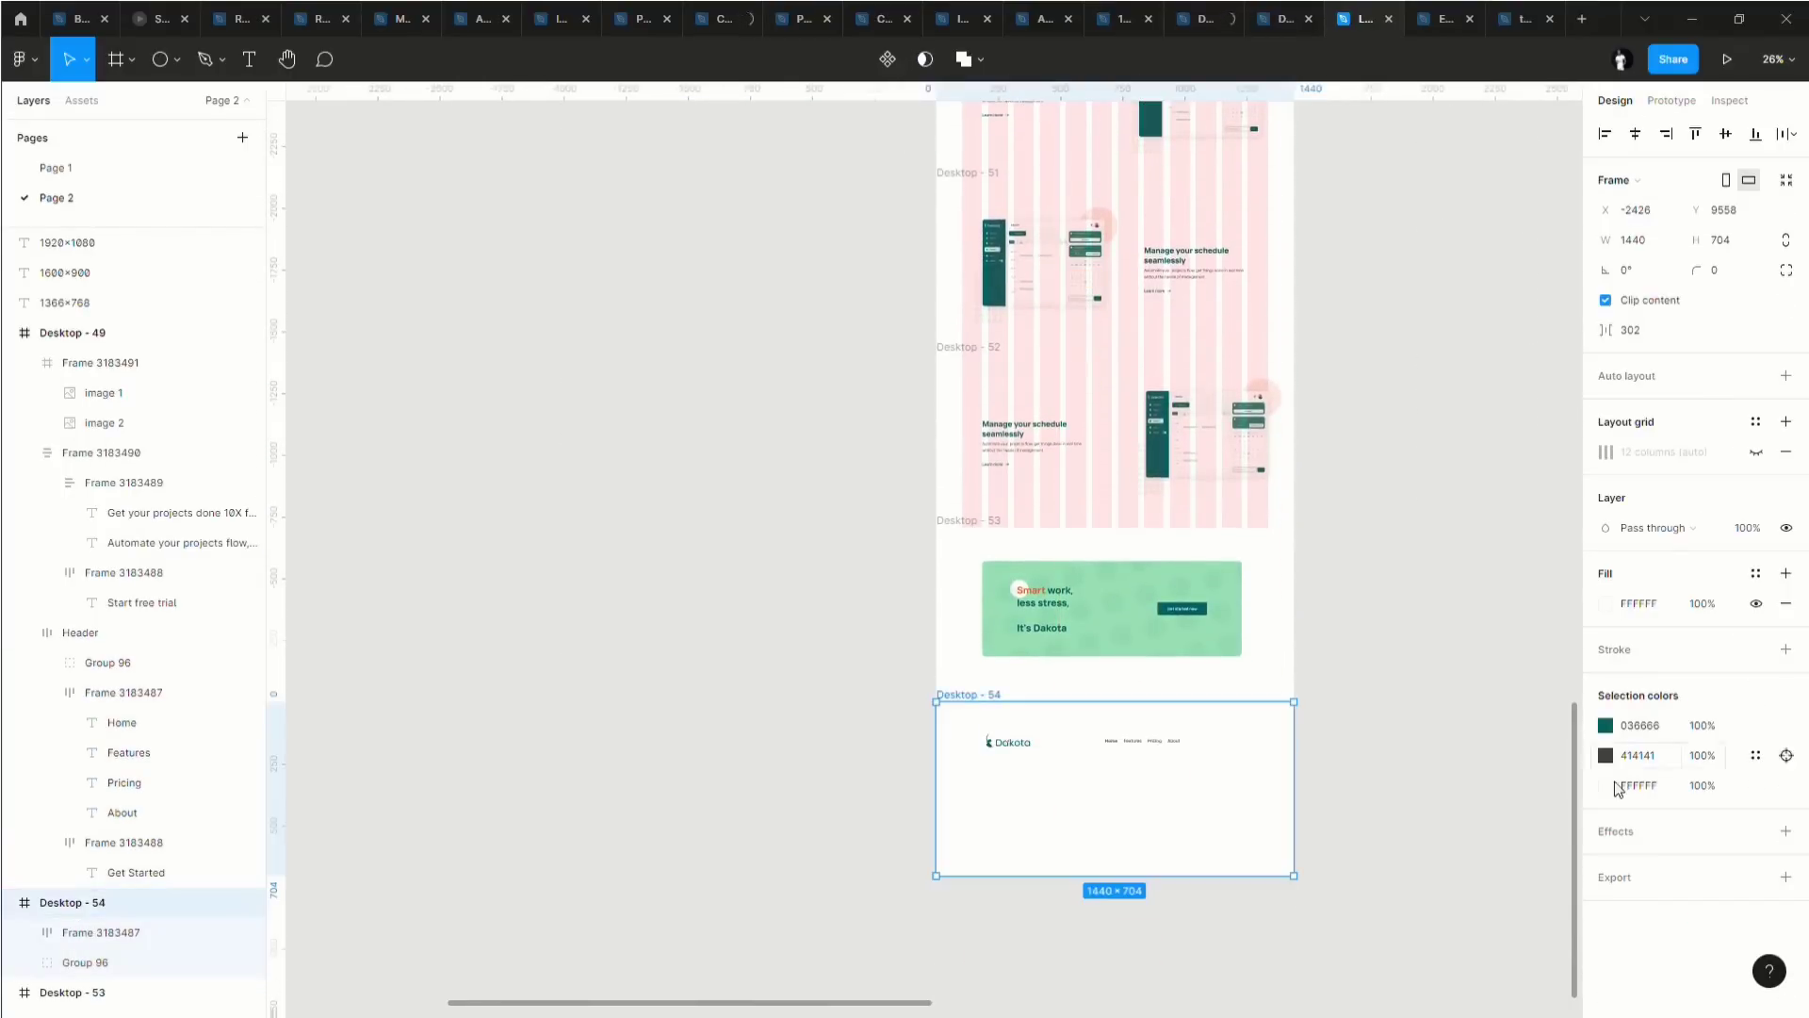
click(1758, 575)
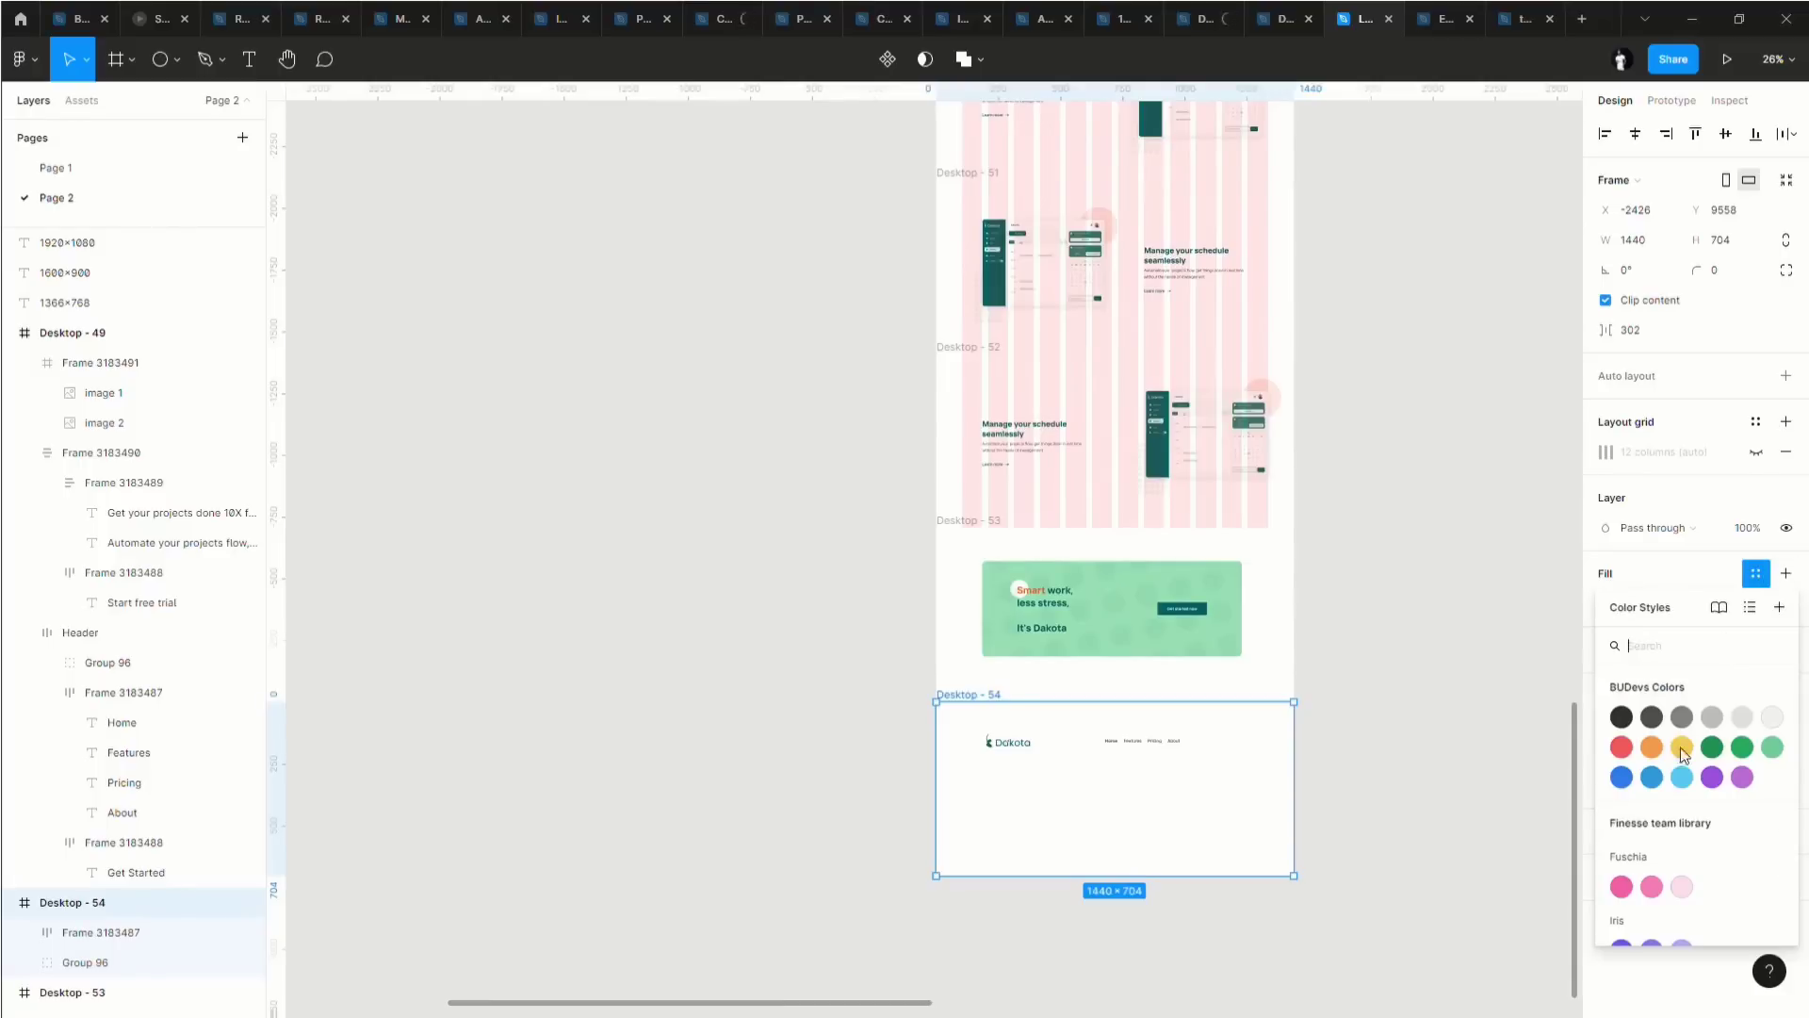
click(1671, 582)
click(1606, 604)
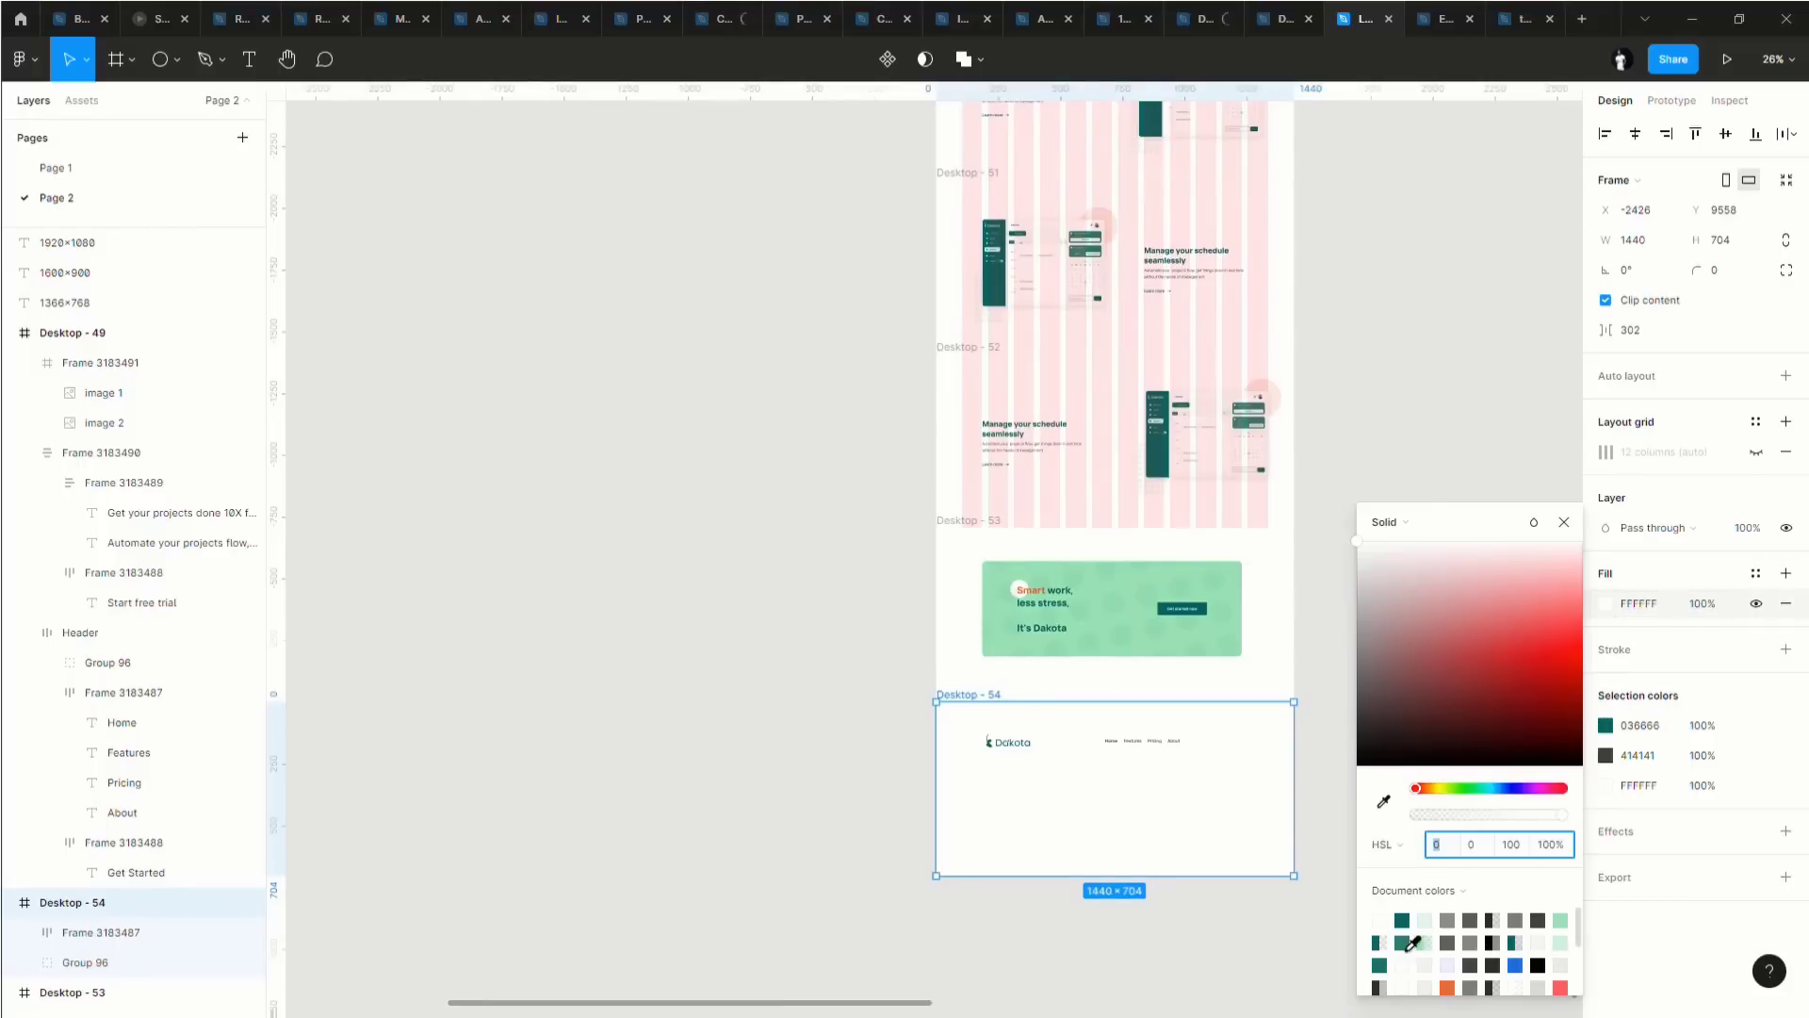
click(1404, 941)
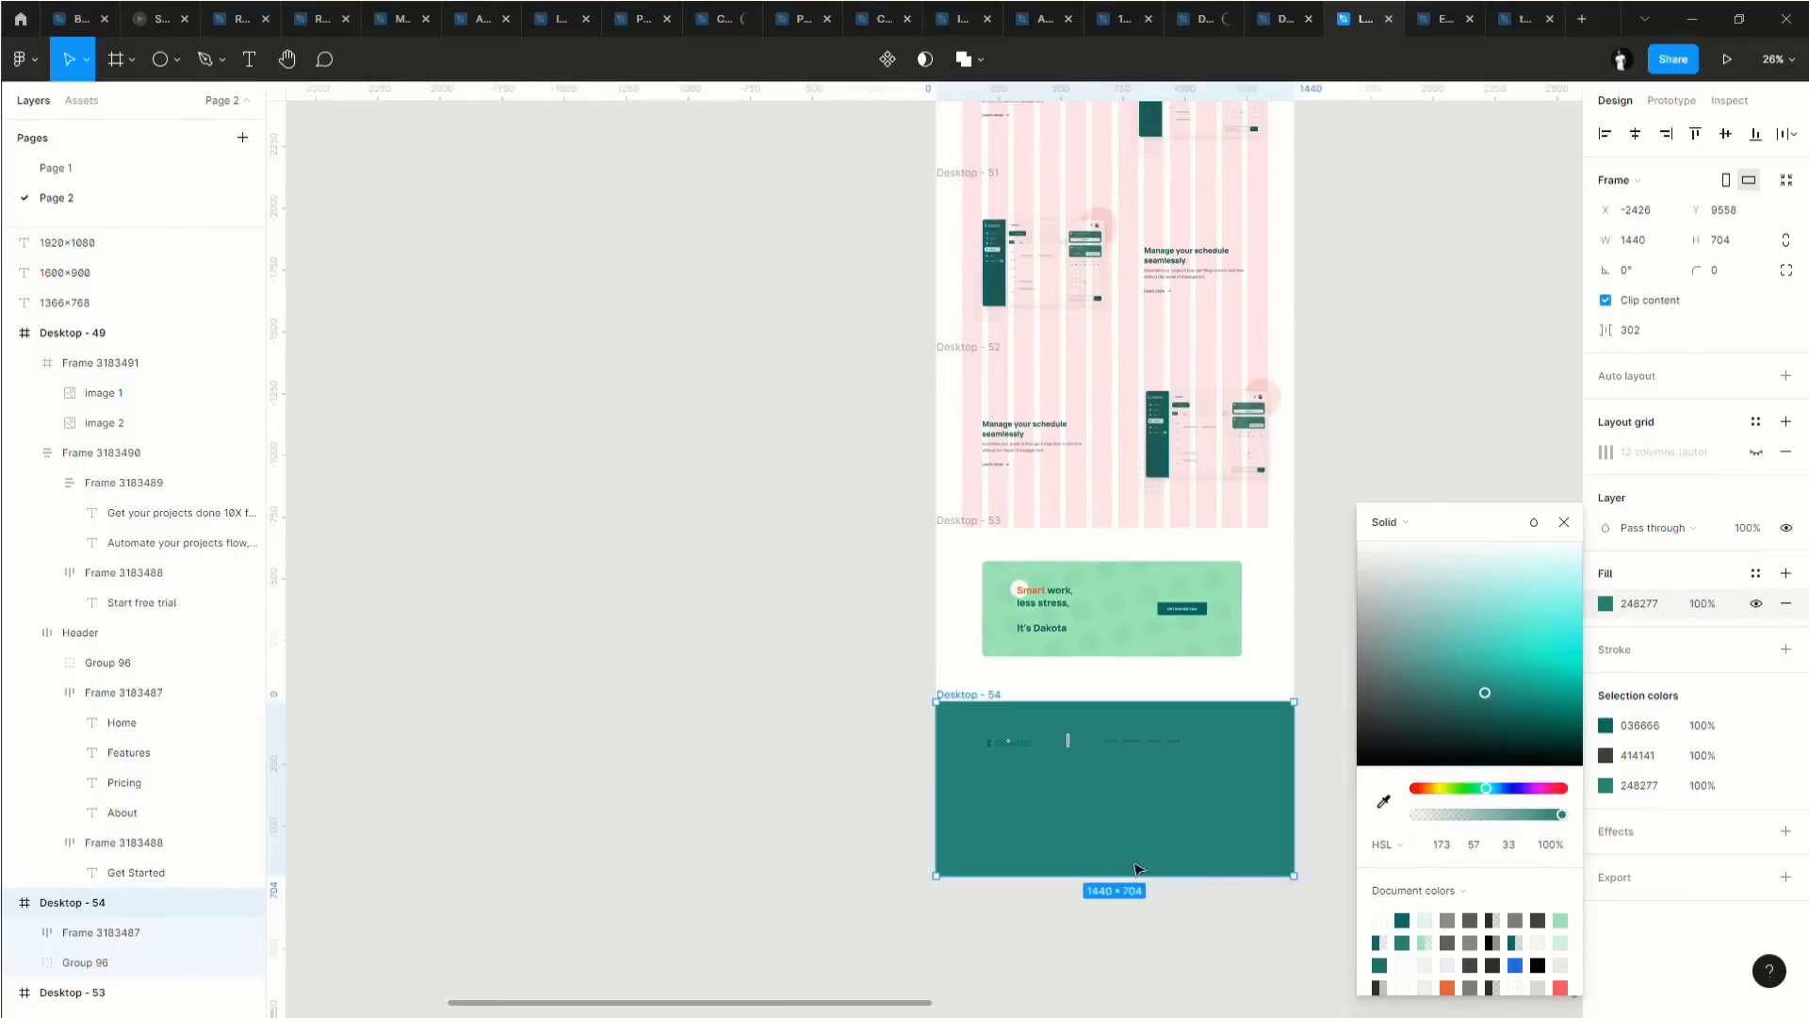
Recolor both the fill and the stroke of the Dakota logo in Desktop - 54 to white, FFFFFF.
scroll(1027, 768, up, 10)
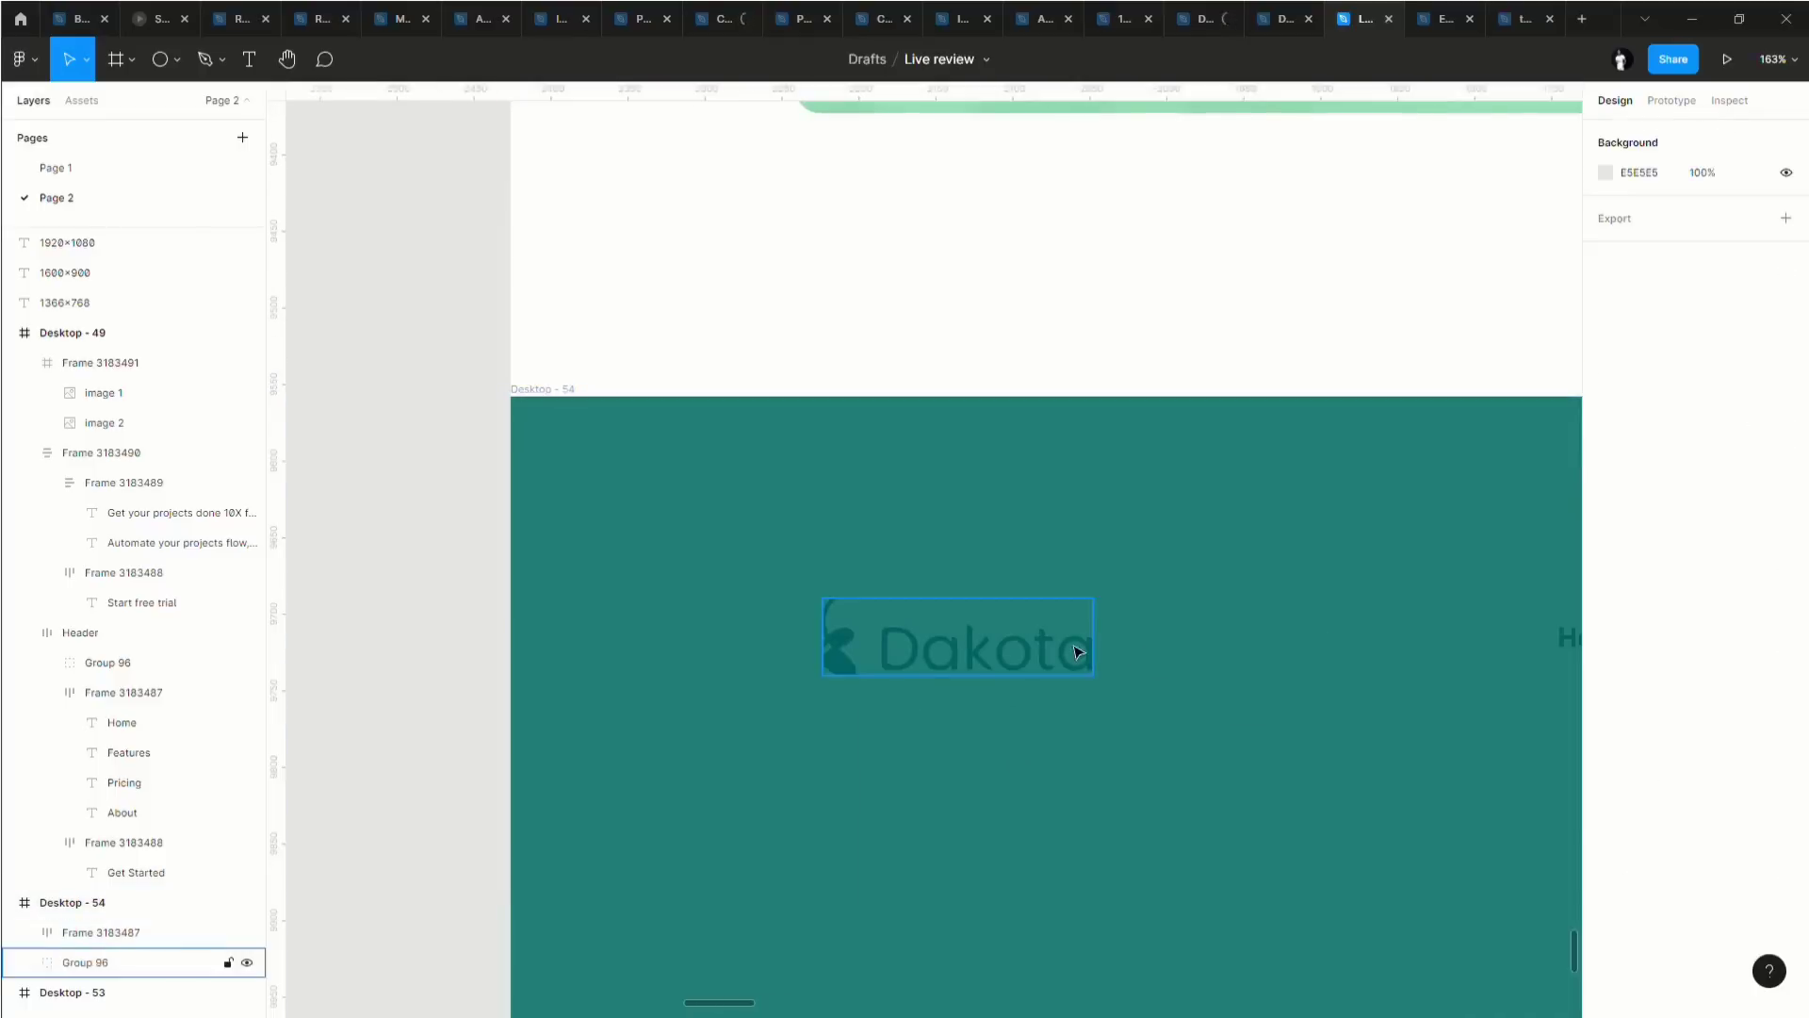
click(980, 641)
click(1606, 649)
drag(1399, 671, 1279, 478)
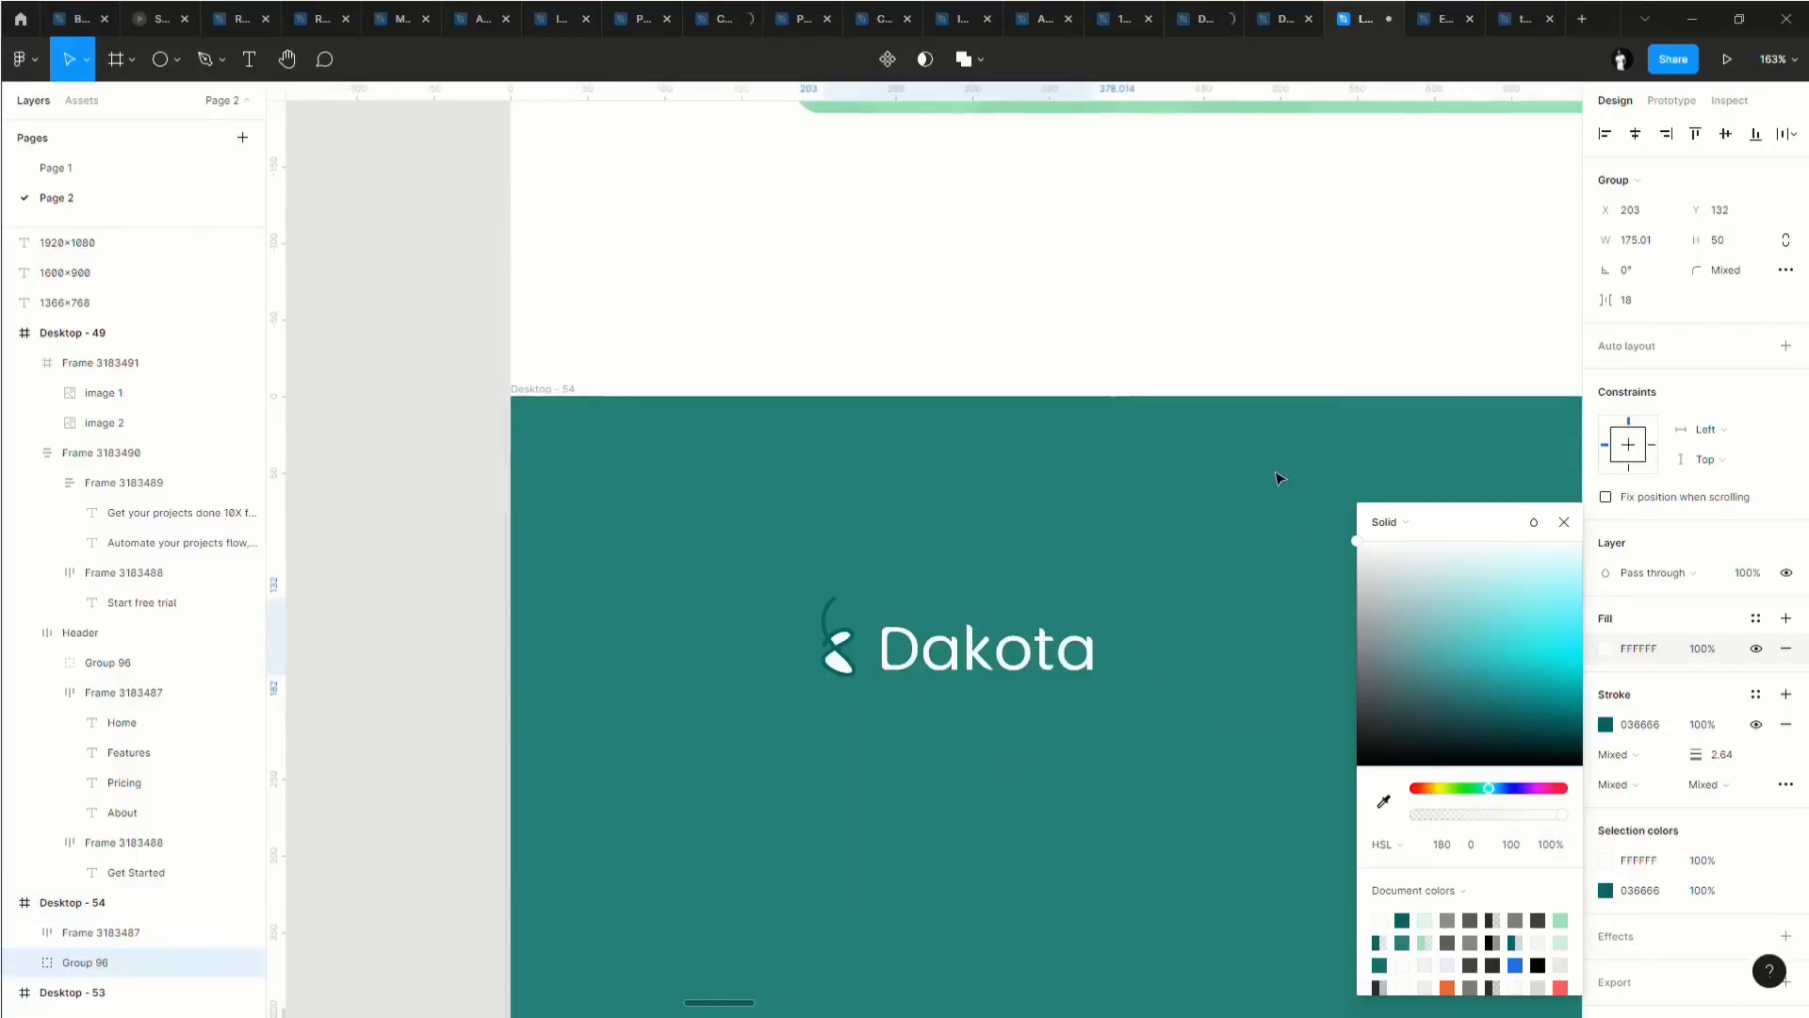
click(1605, 725)
drag(1504, 651, 1357, 542)
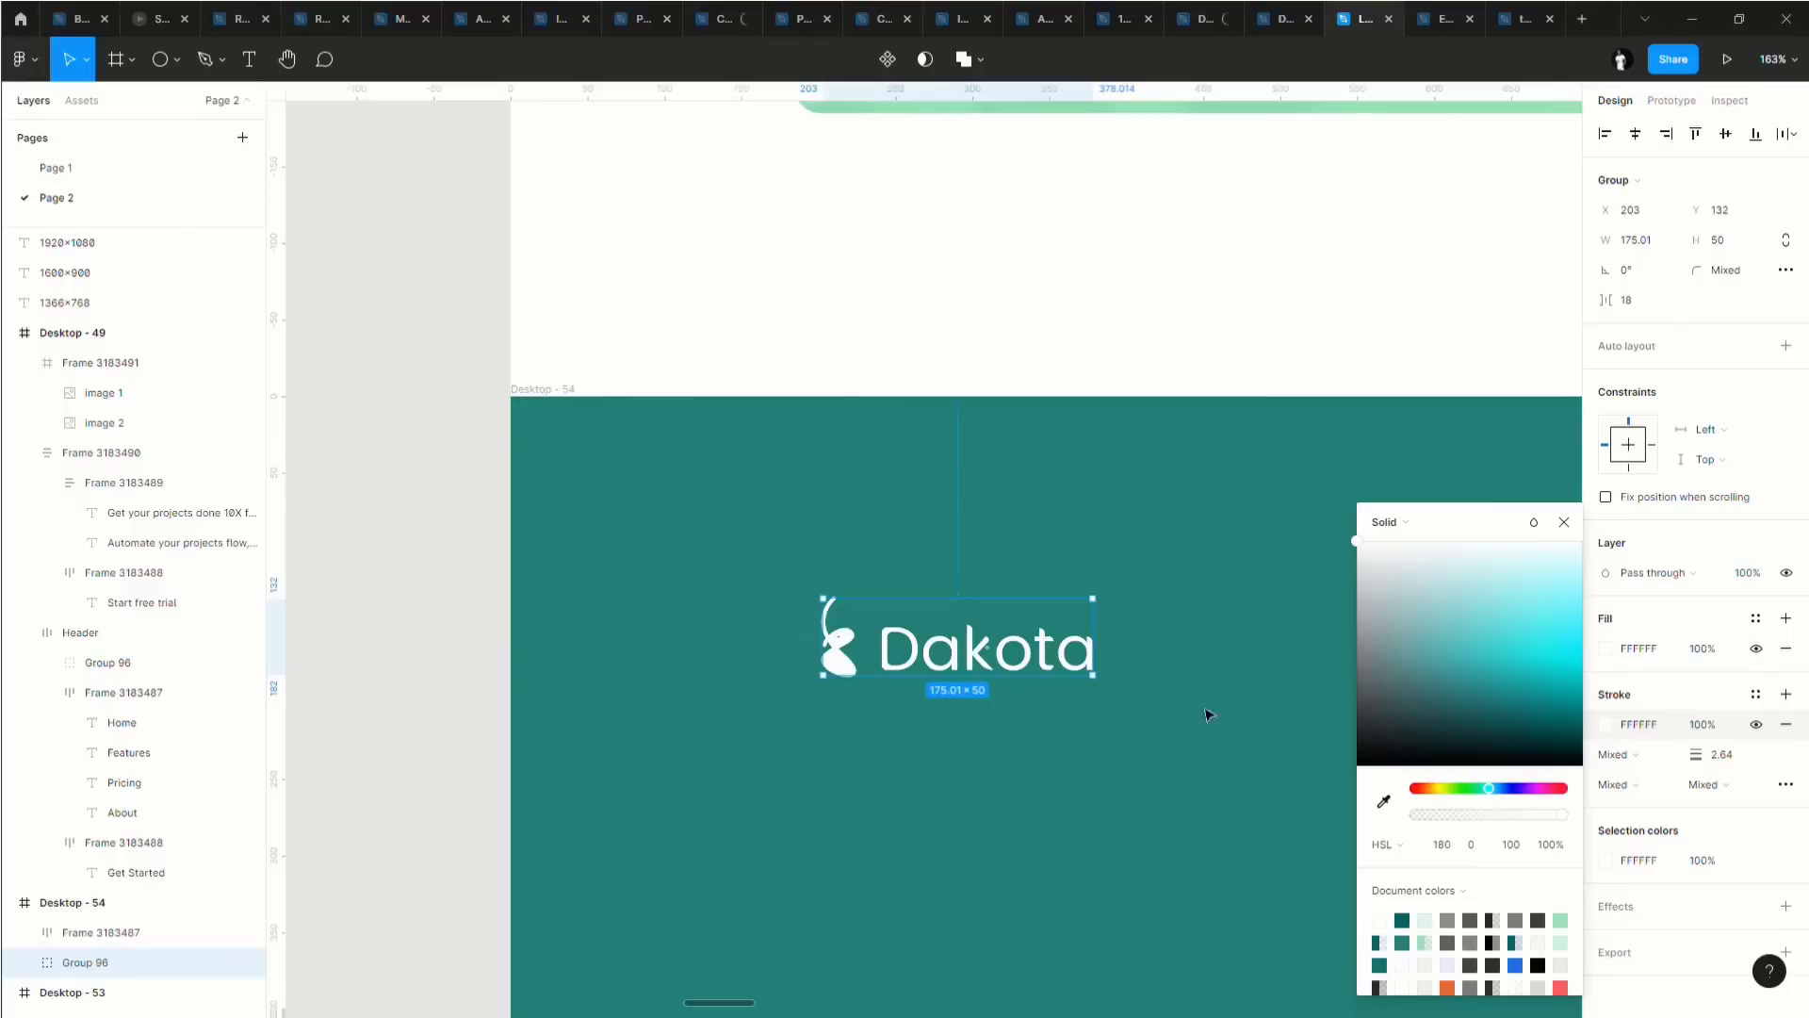
click(1052, 535)
Scale the white Dakota logo up proportionally to about 298 wide.
scroll(1053, 535, down, 5)
drag(1050, 640, 1079, 680)
scroll(1084, 690, right, 5)
Switch the copied navigation links' auto layout from a horizontal row to a vertical column.
click(1037, 627)
scroll(981, 618, up, 5)
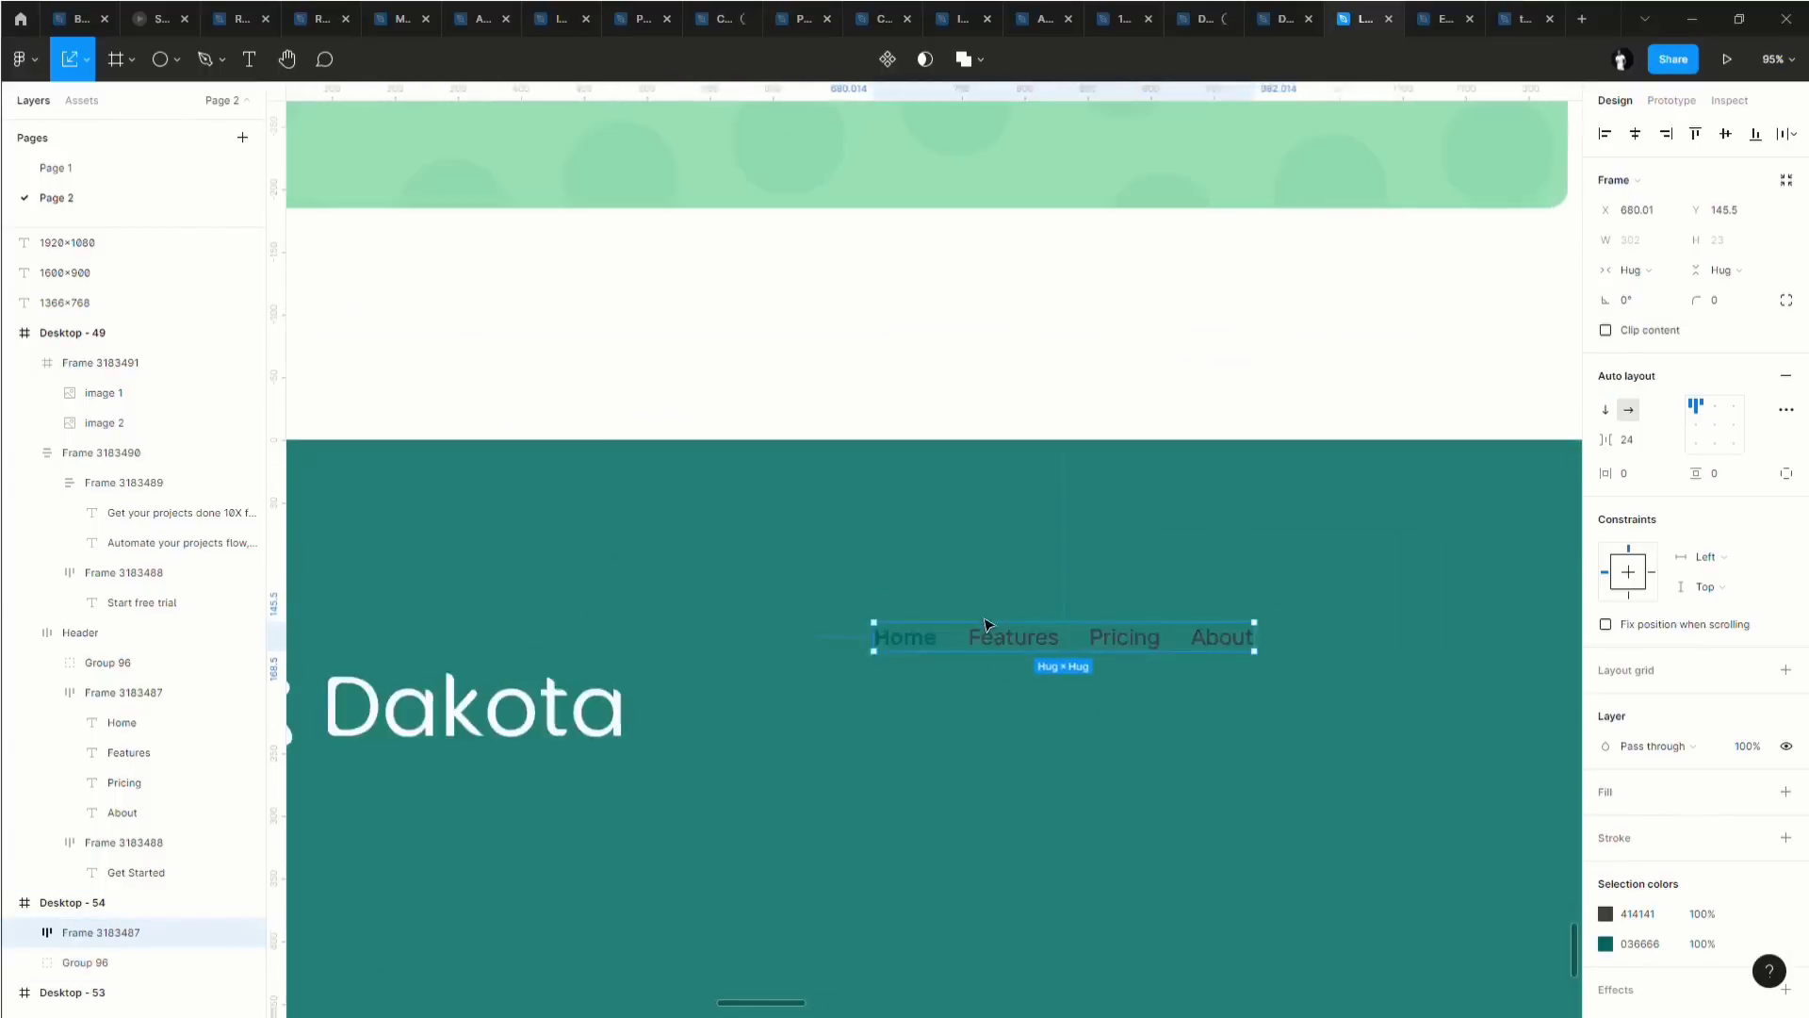
click(1606, 409)
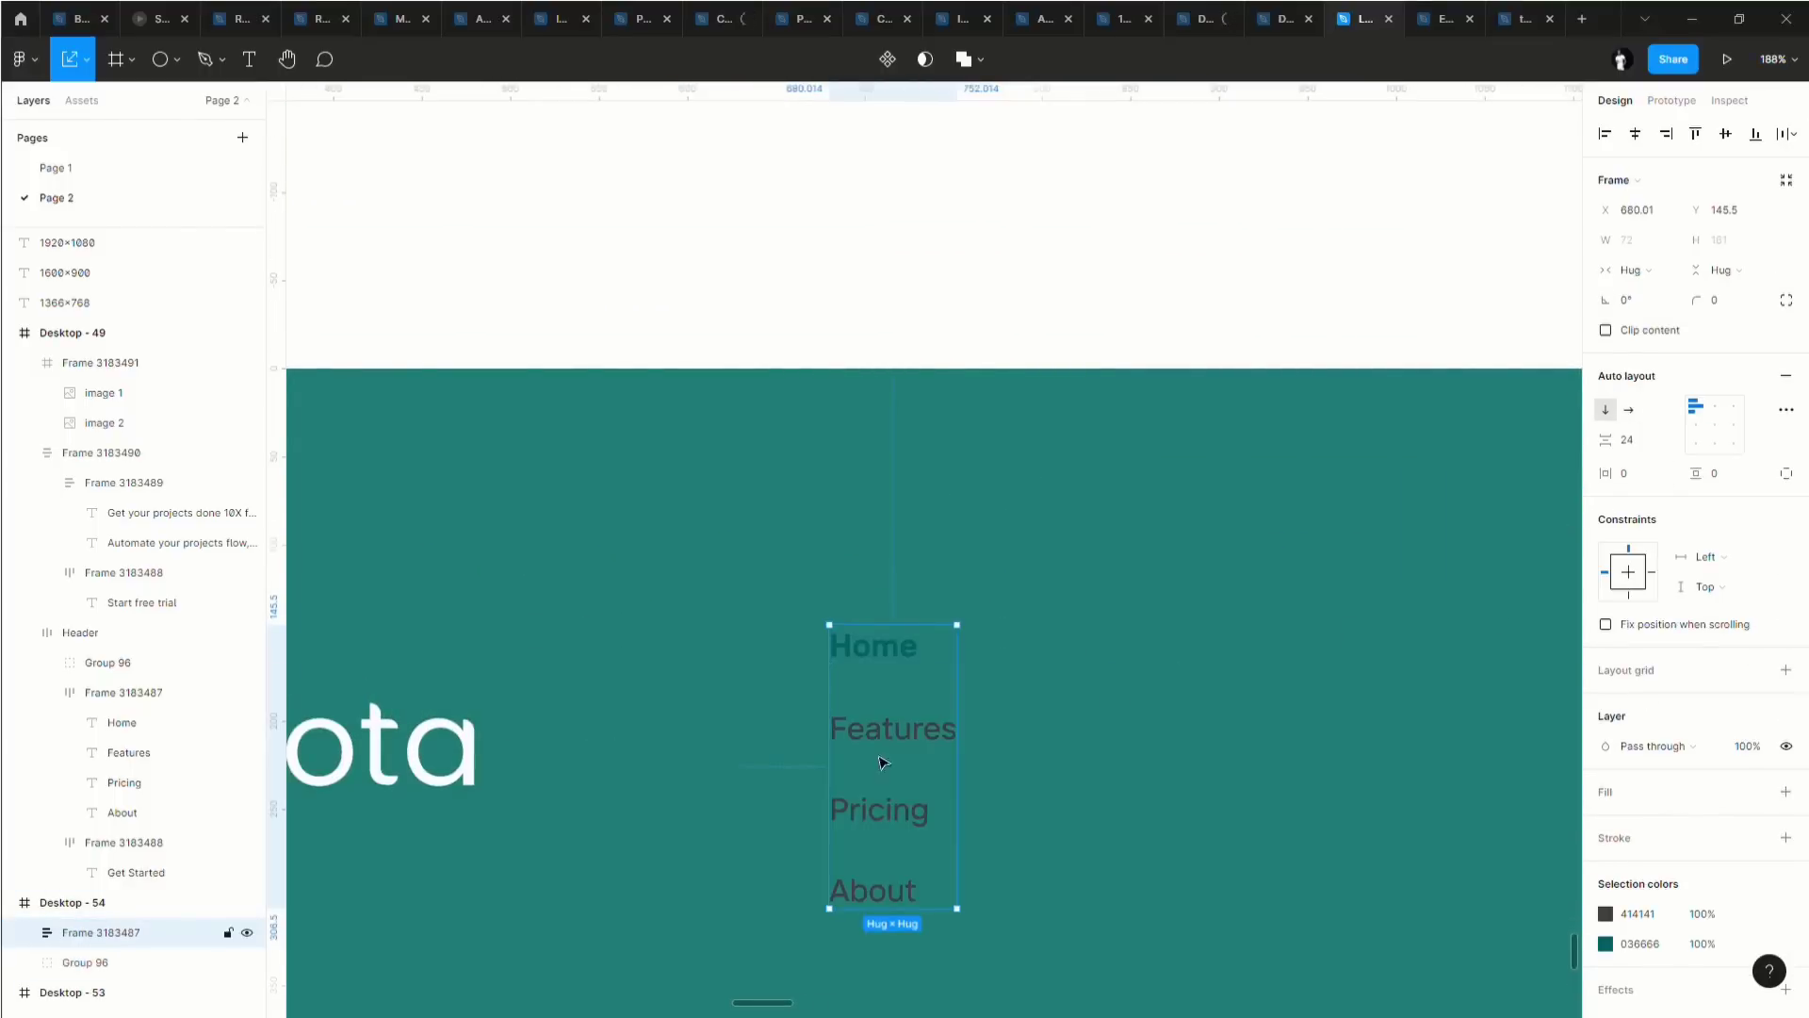
click(1628, 411)
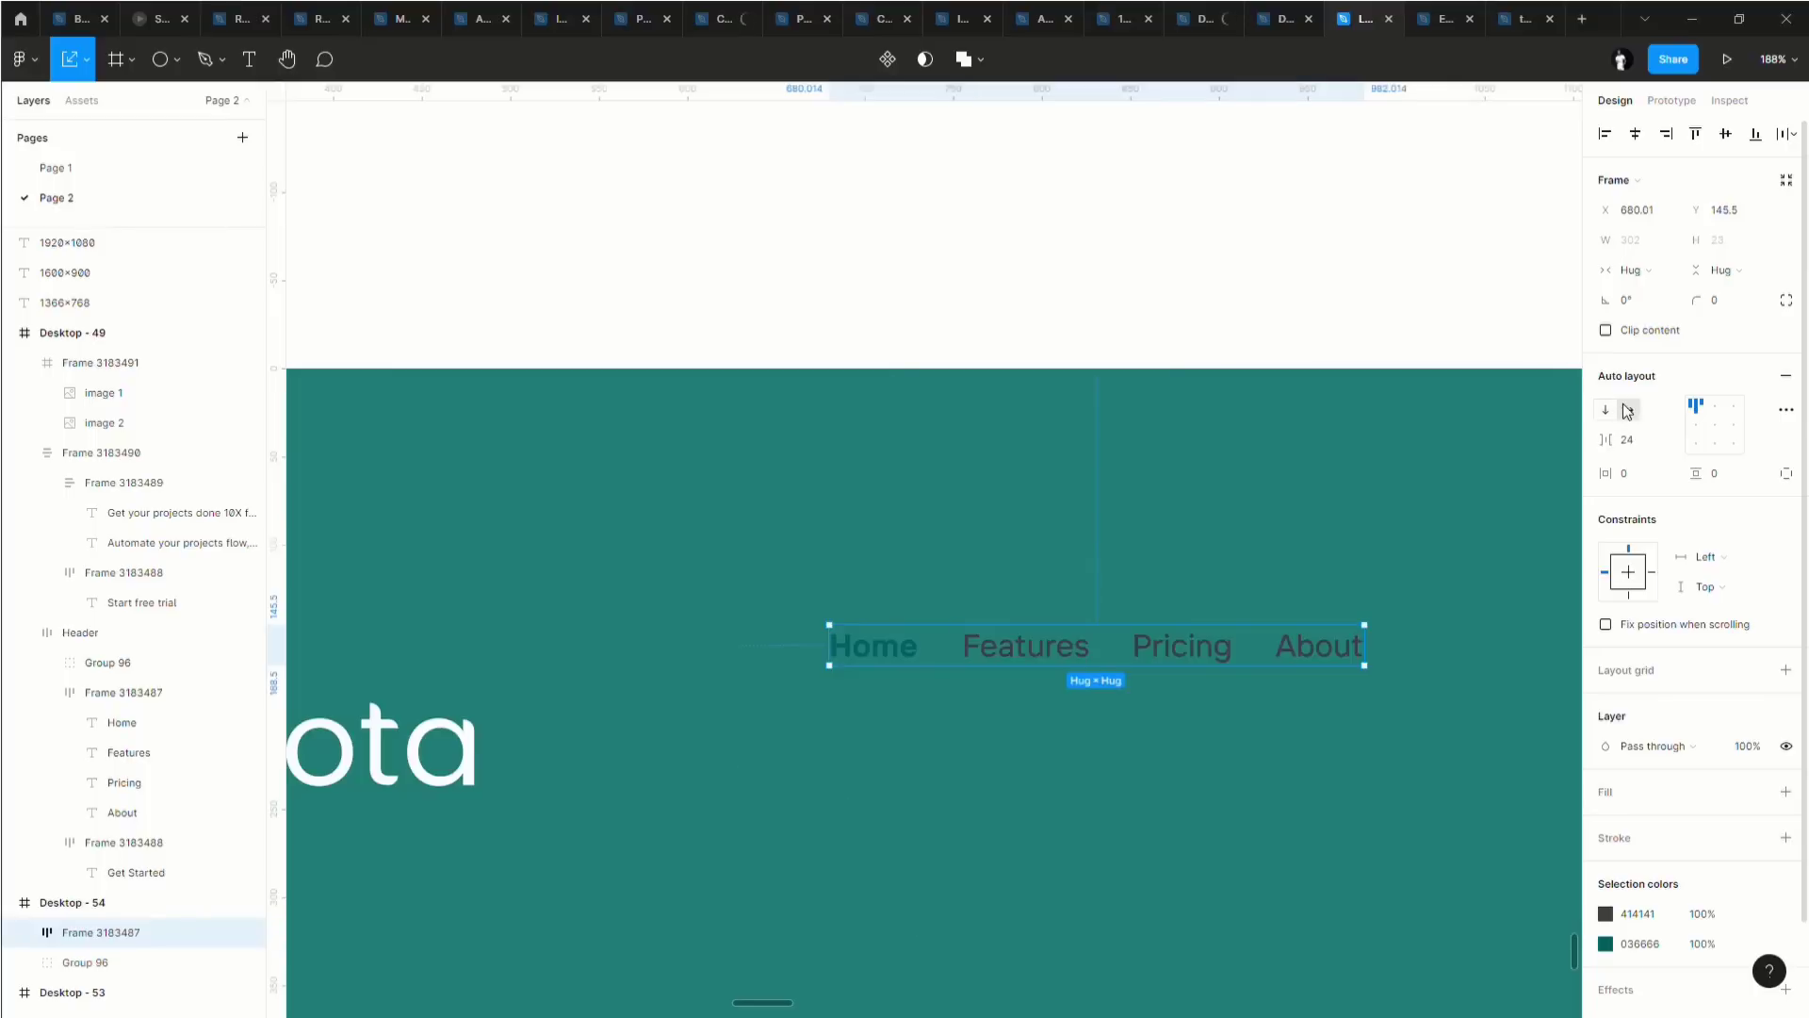
click(1606, 411)
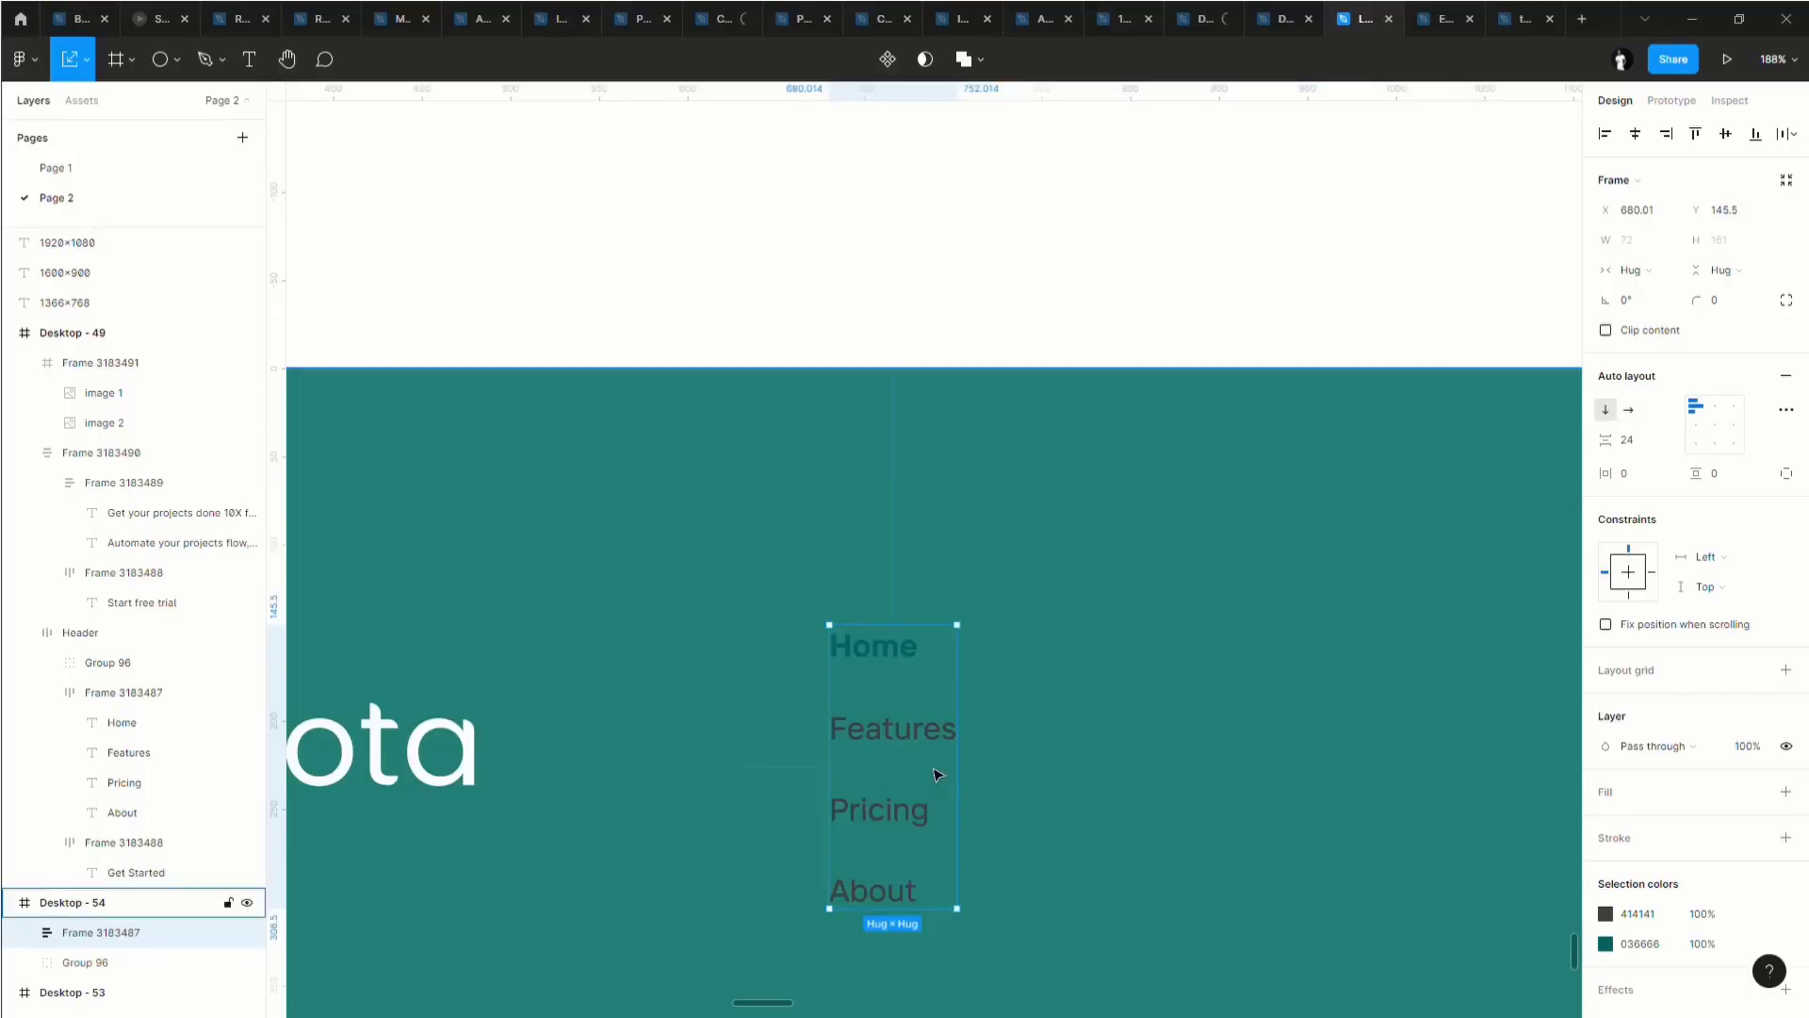
Duplicate the link column into three side-by-side columns beside the logo and recolor all their text white.
scroll(937, 767, down, 3)
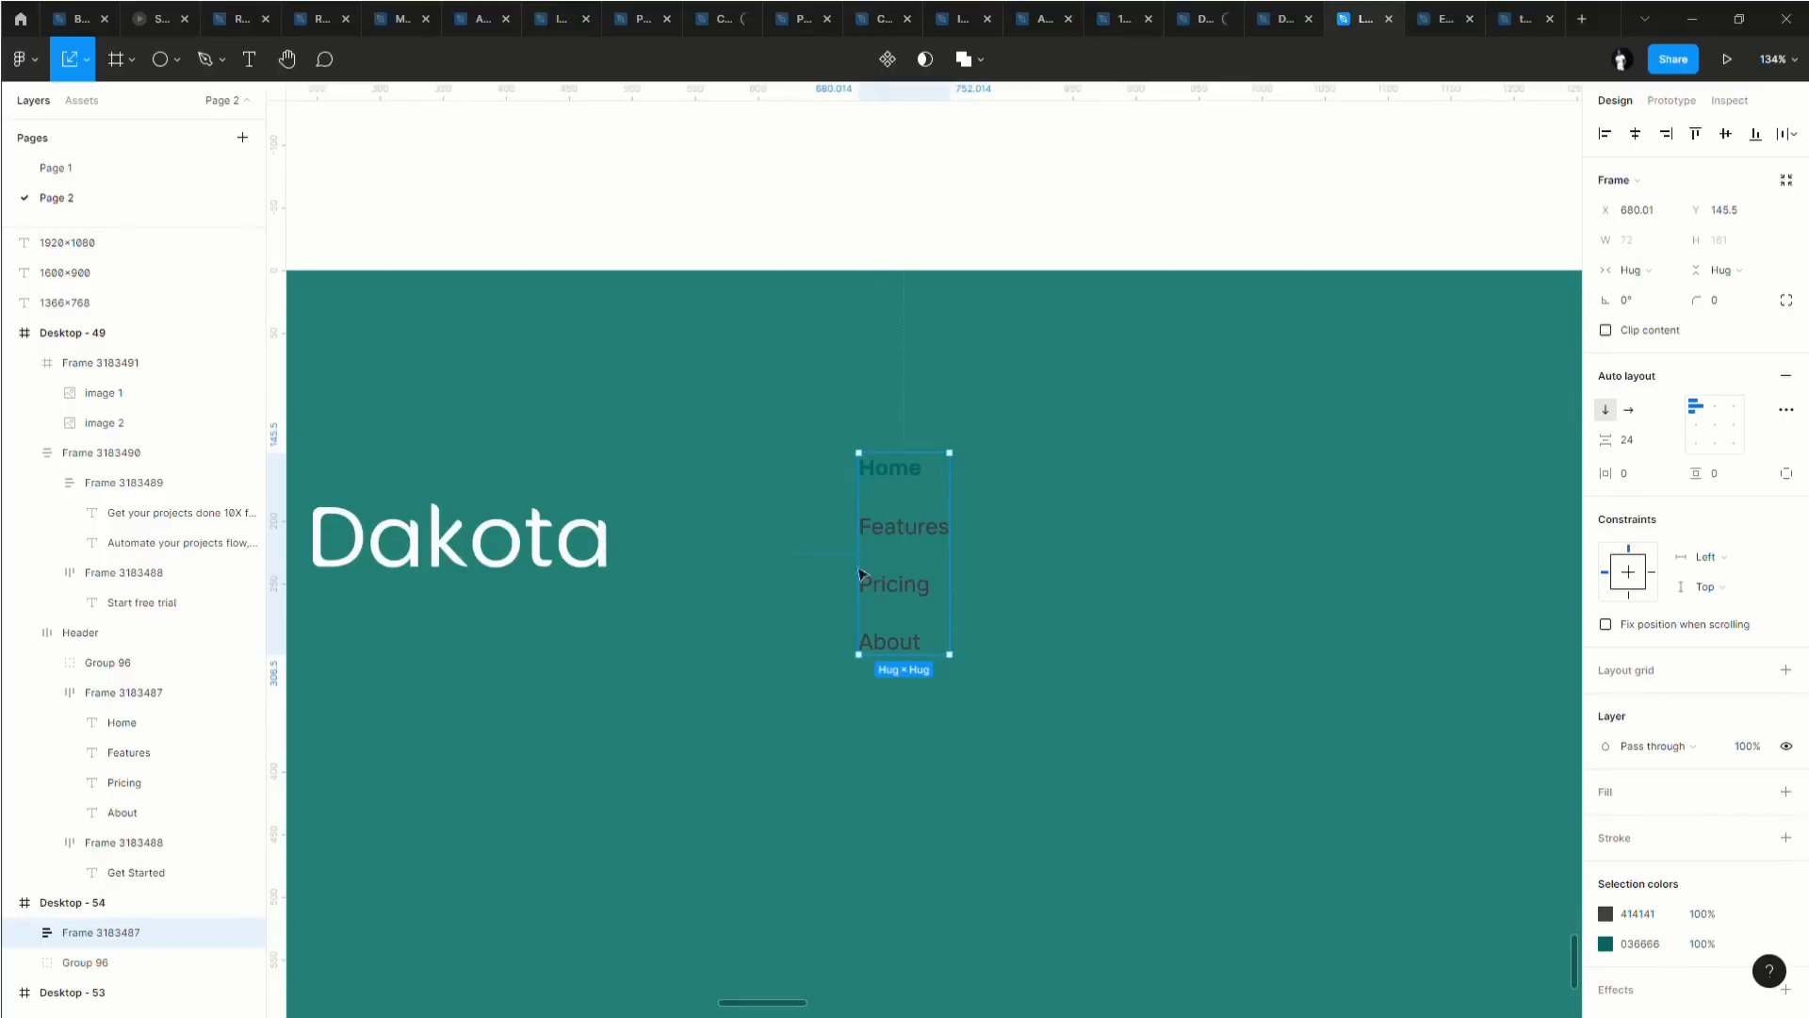
drag(936, 506, 1290, 566)
scroll(1150, 538, down, 4)
drag(950, 532, 1338, 528)
click(1607, 920)
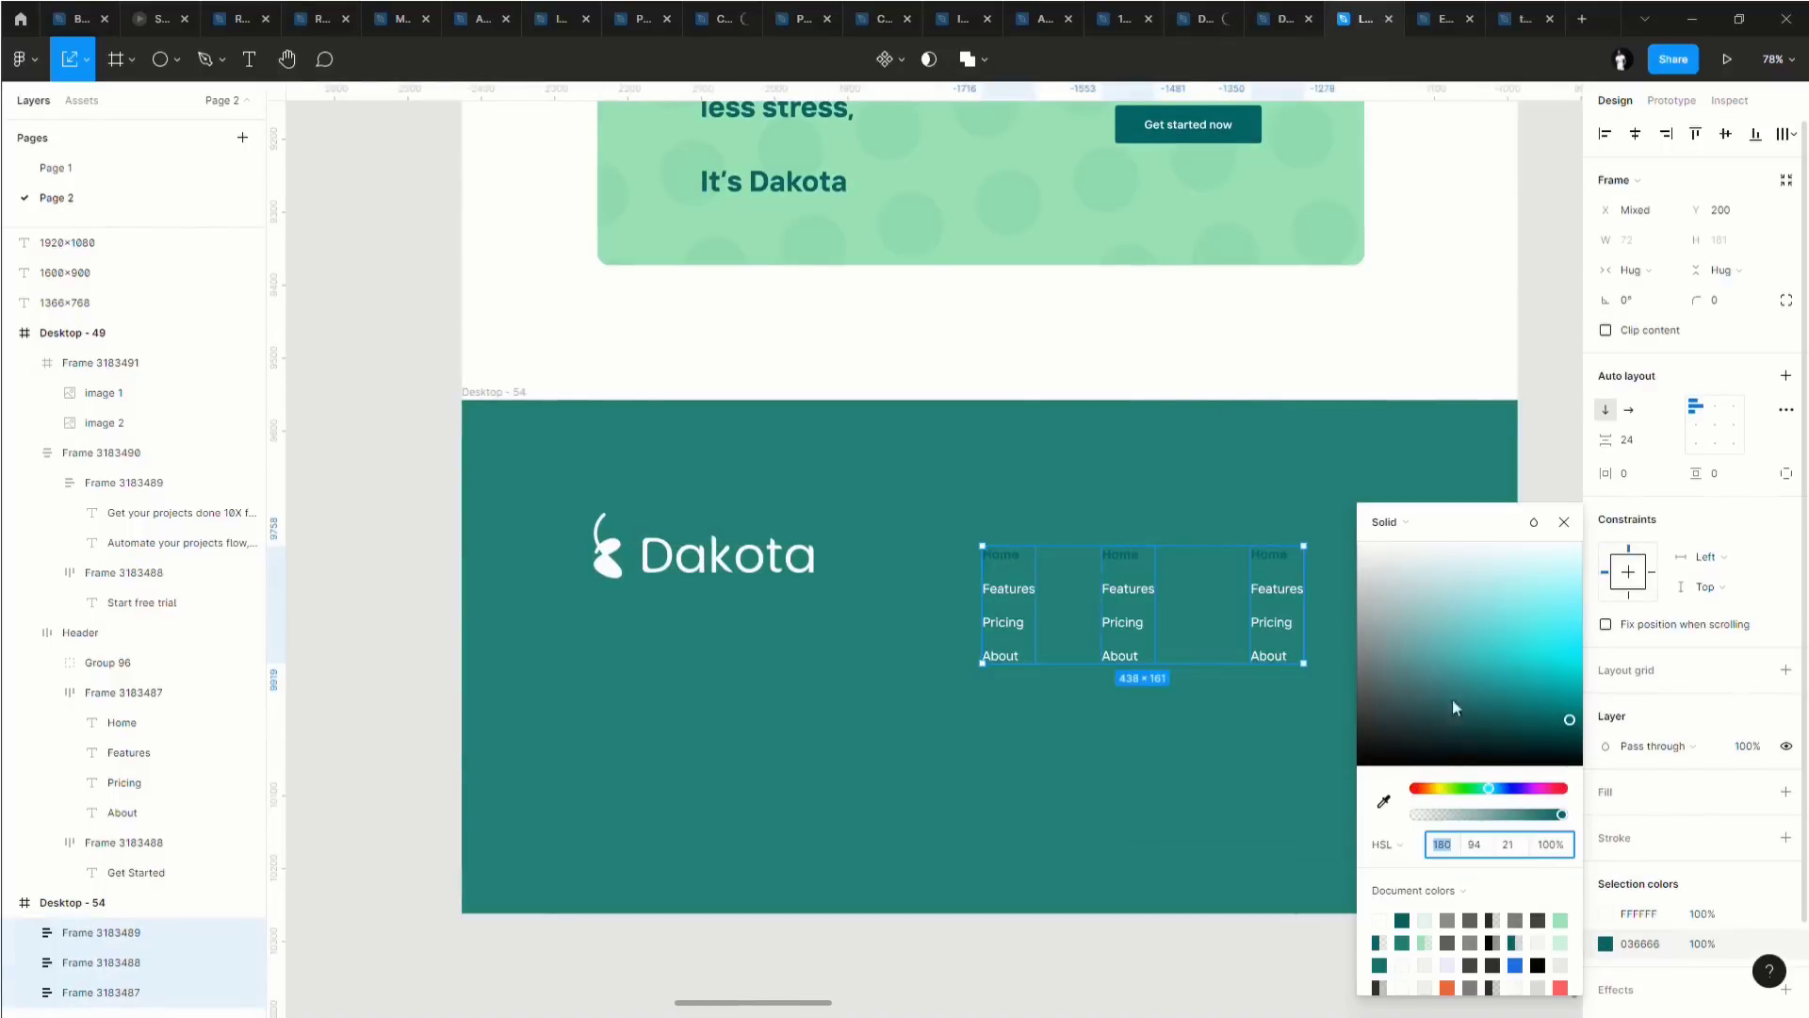
click(941, 546)
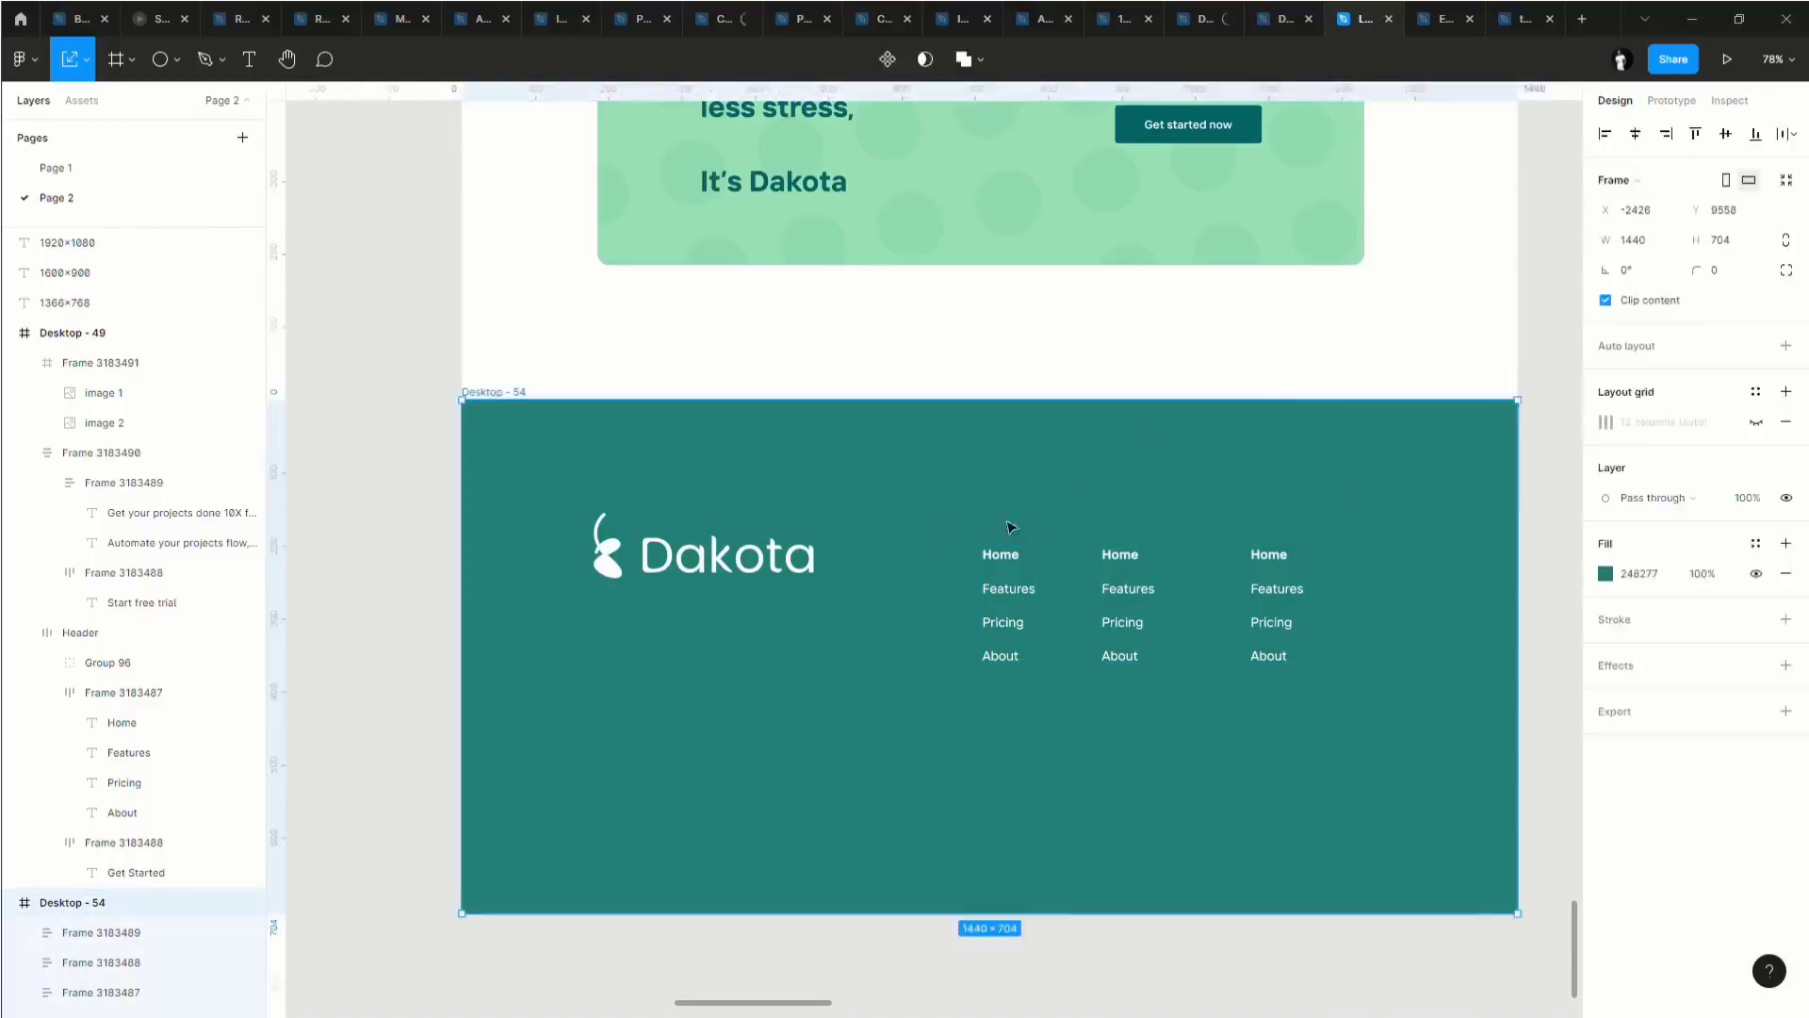
Recolor the text of the three link columns to the pale green CCF1DA.
drag(931, 517, 1385, 738)
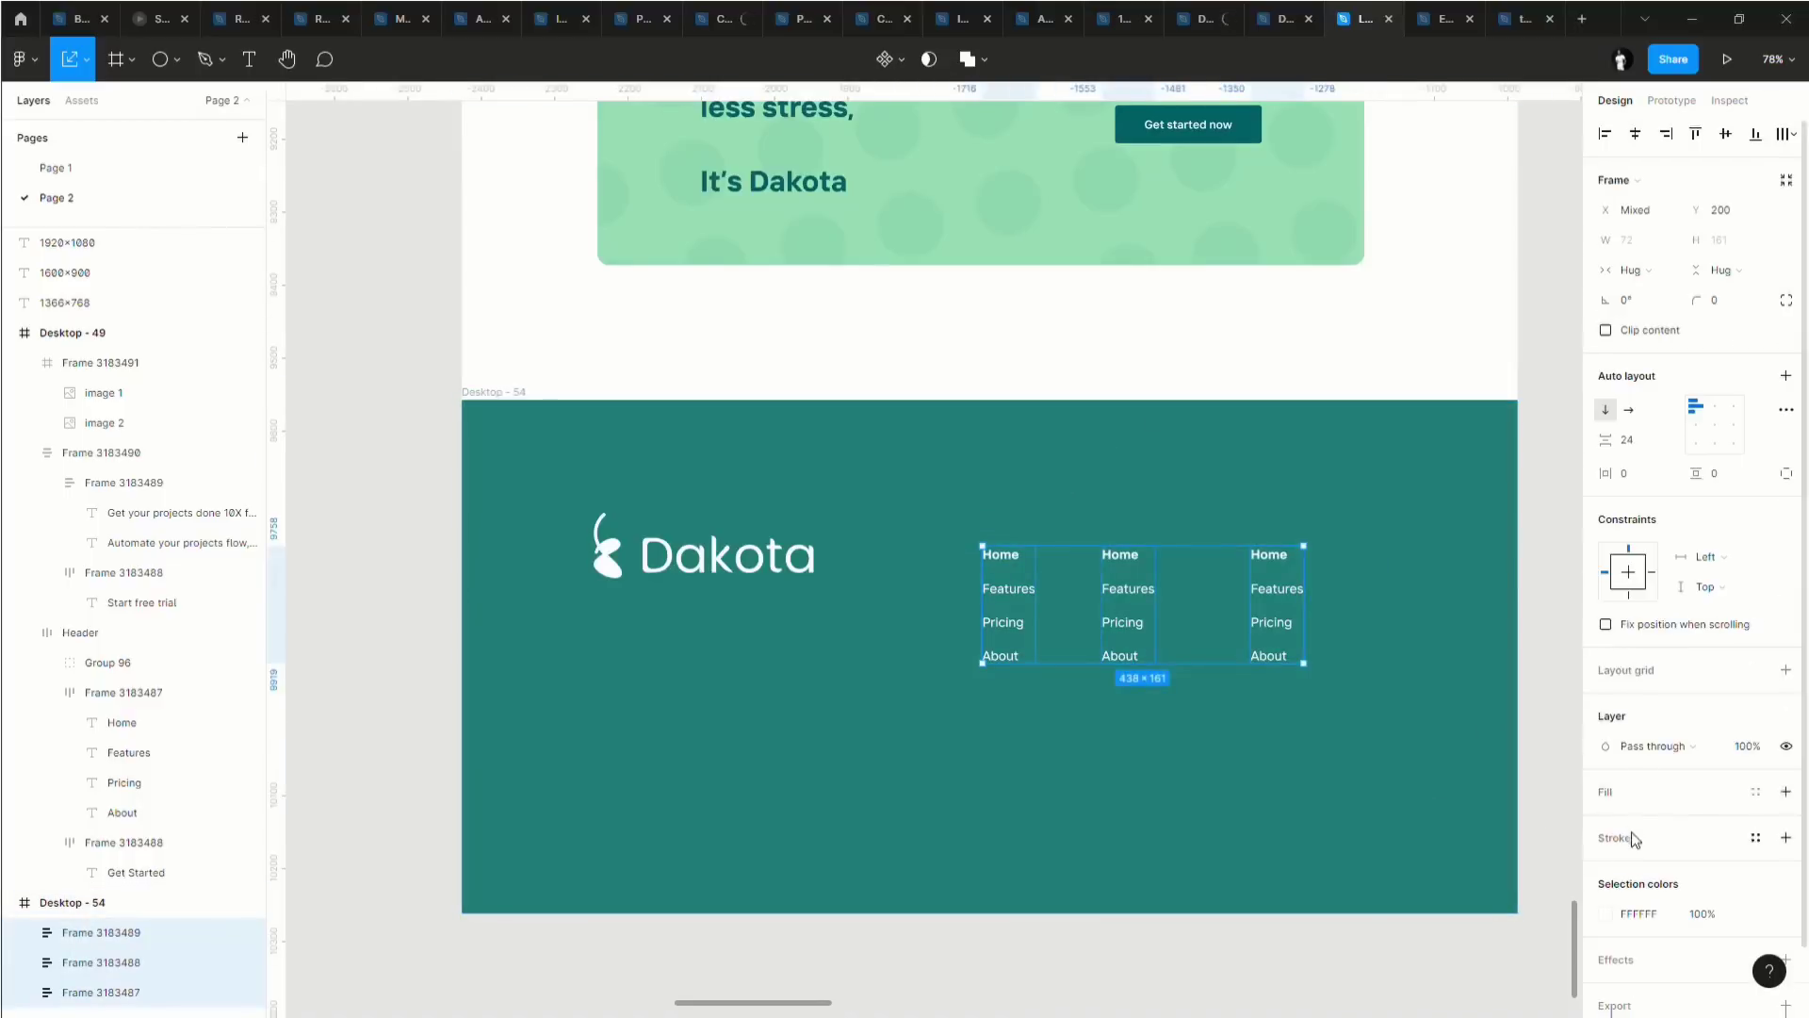
scroll(1618, 880, down, 1)
click(1606, 848)
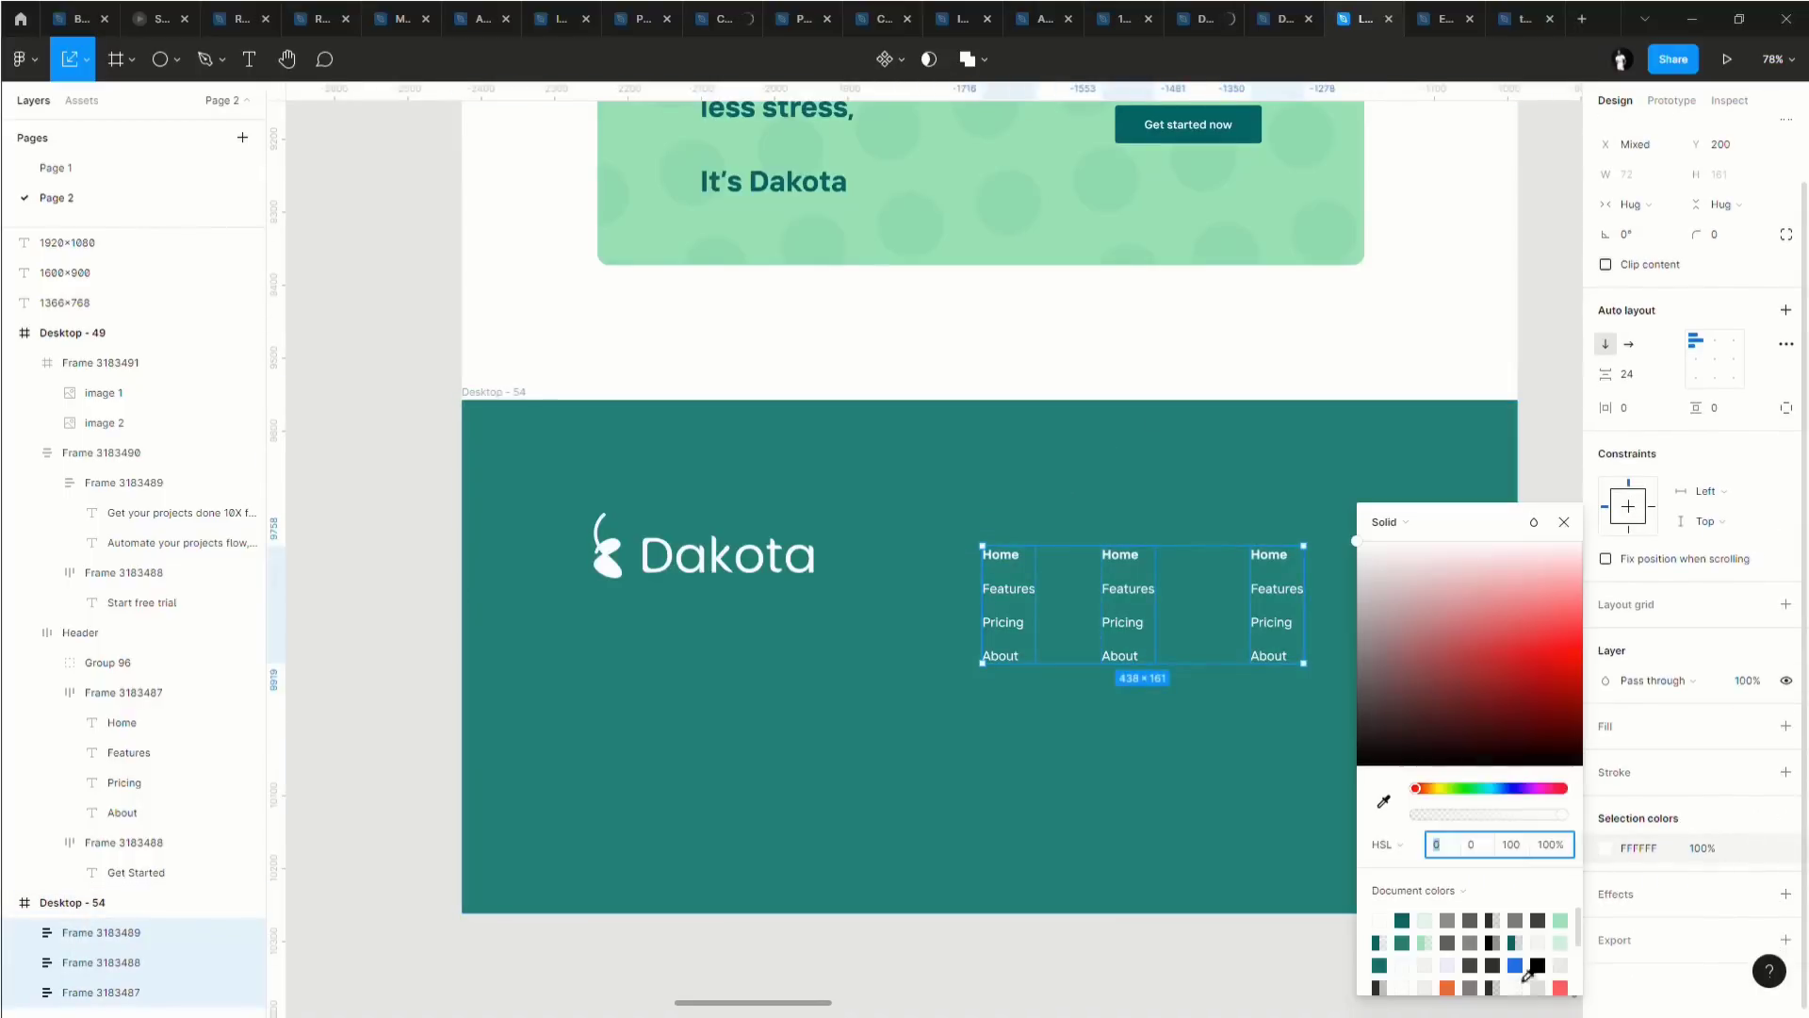
click(1559, 922)
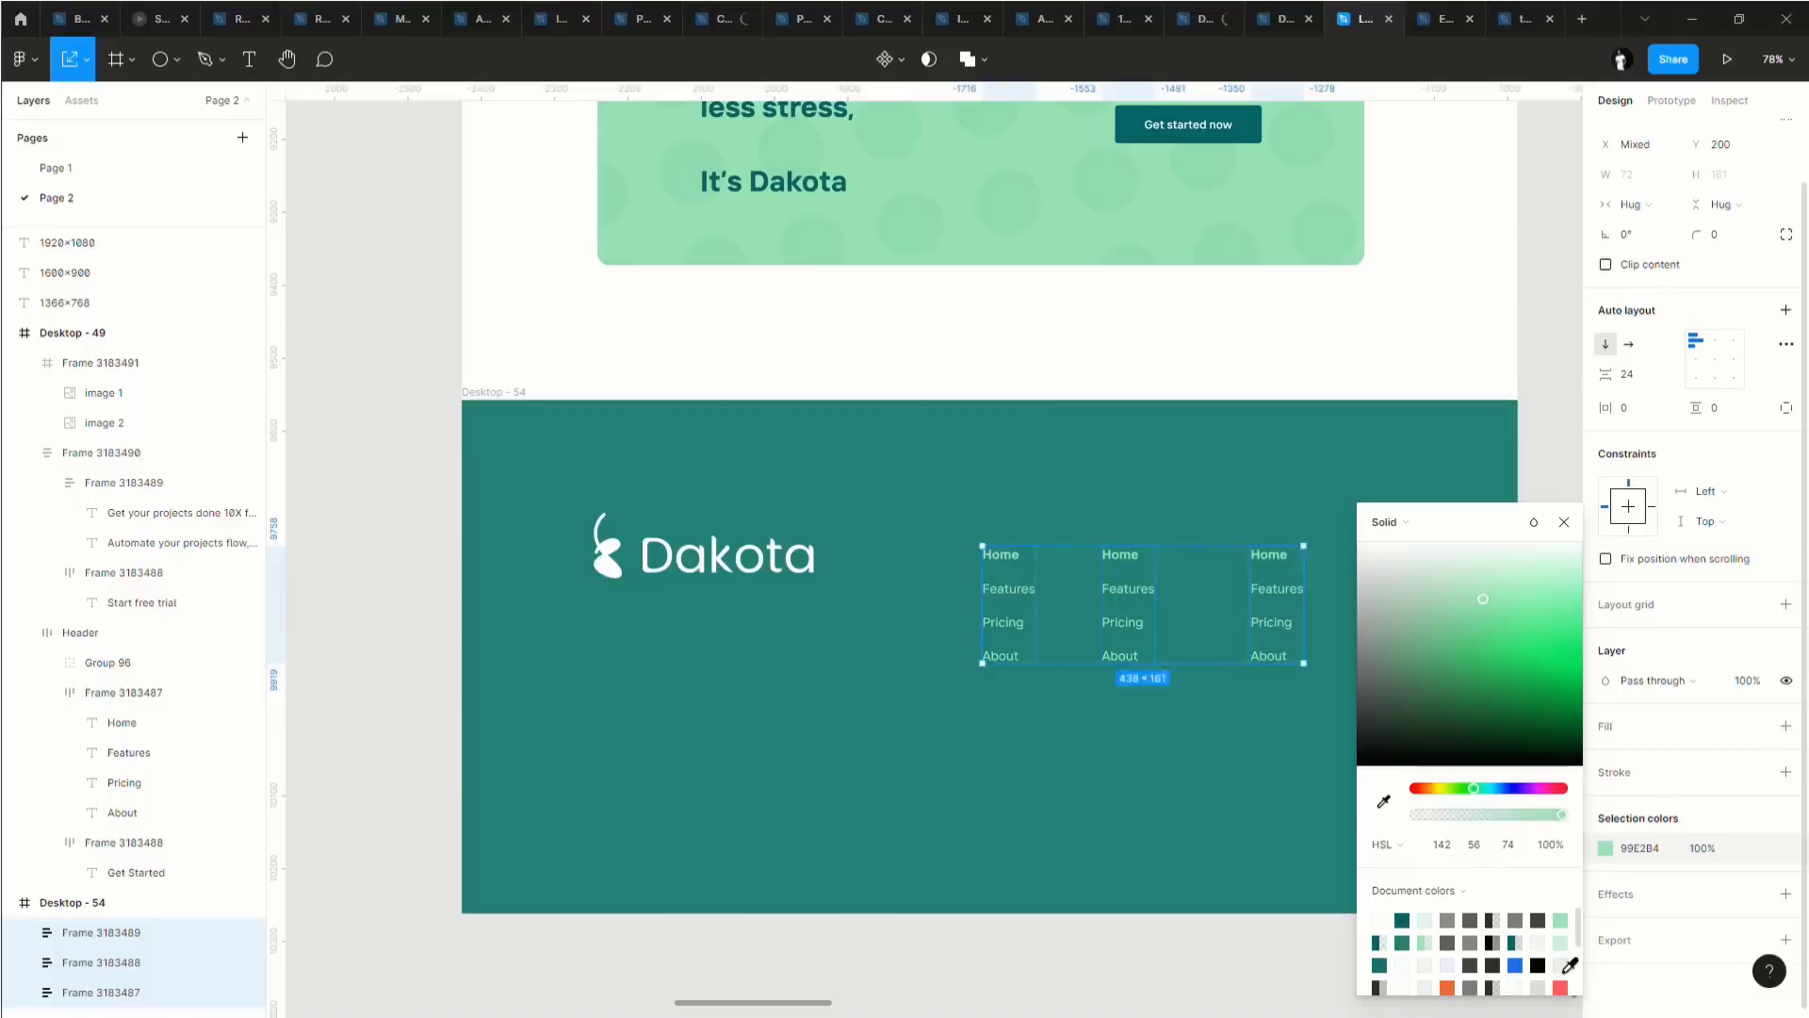
click(1162, 828)
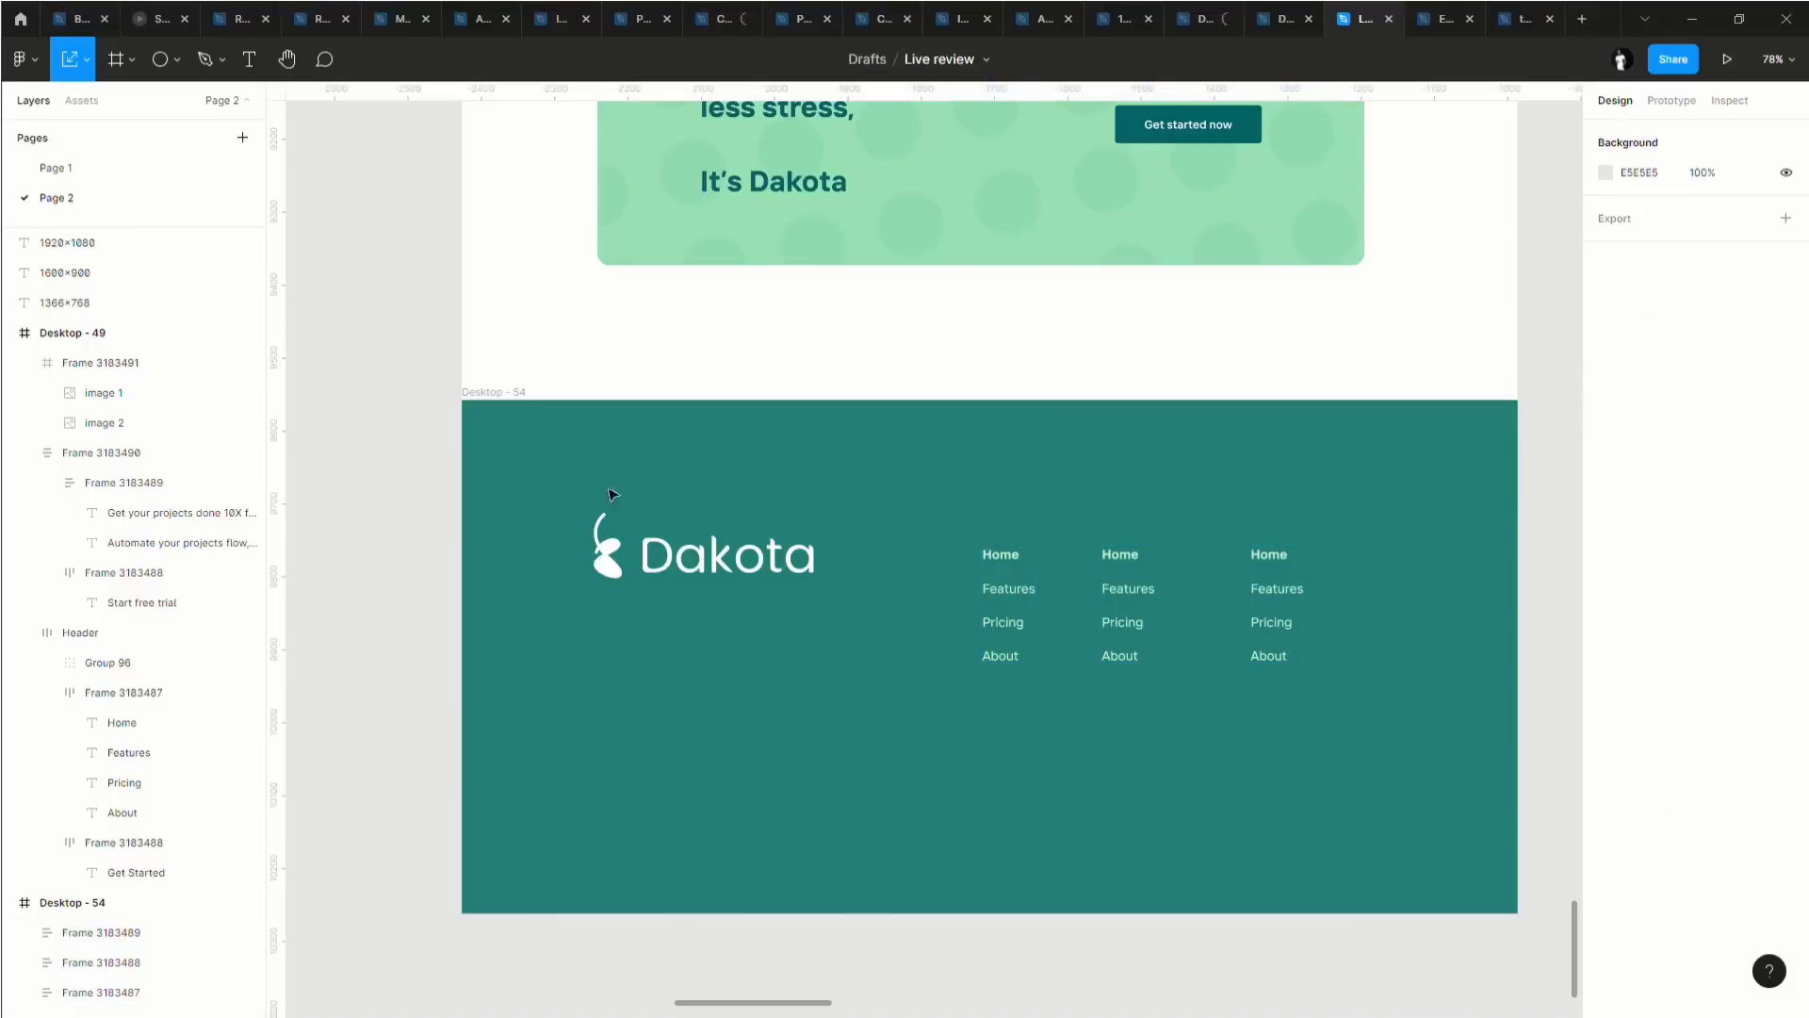
Align the three link columns with the logo's top edge, and shift them down together to Y 205.
drag(1239, 576, 1450, 807)
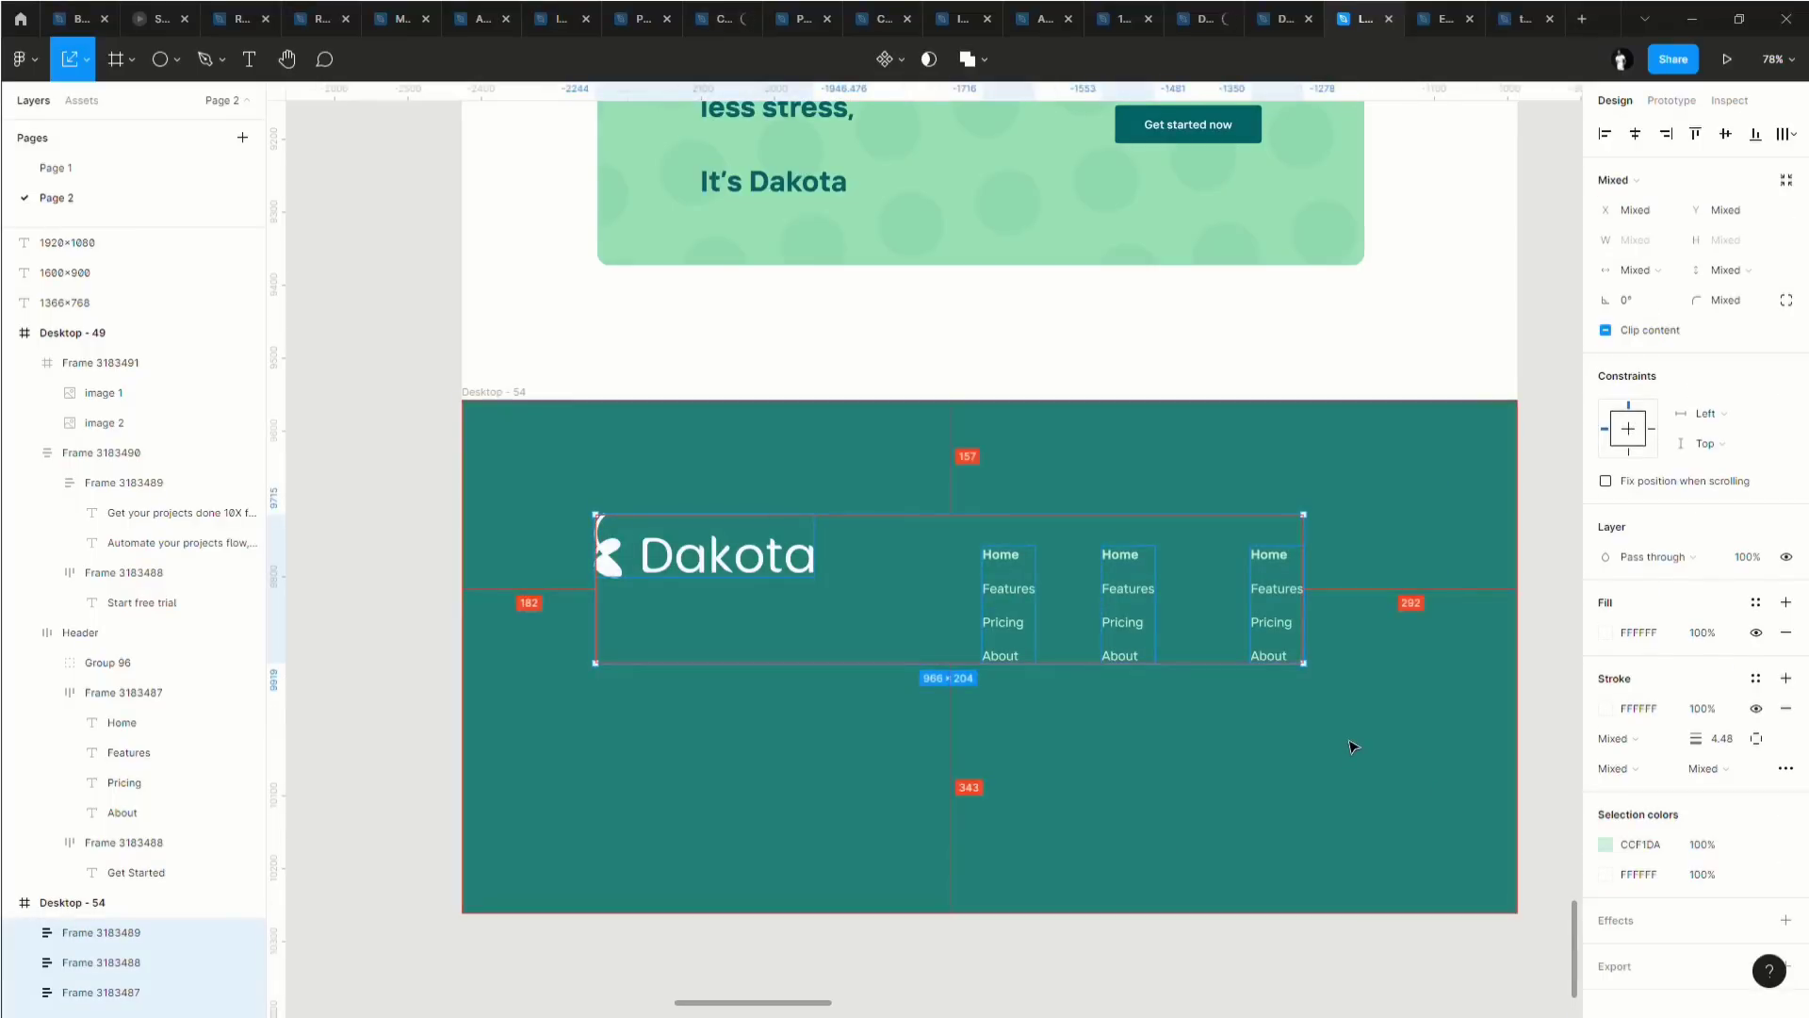
click(957, 760)
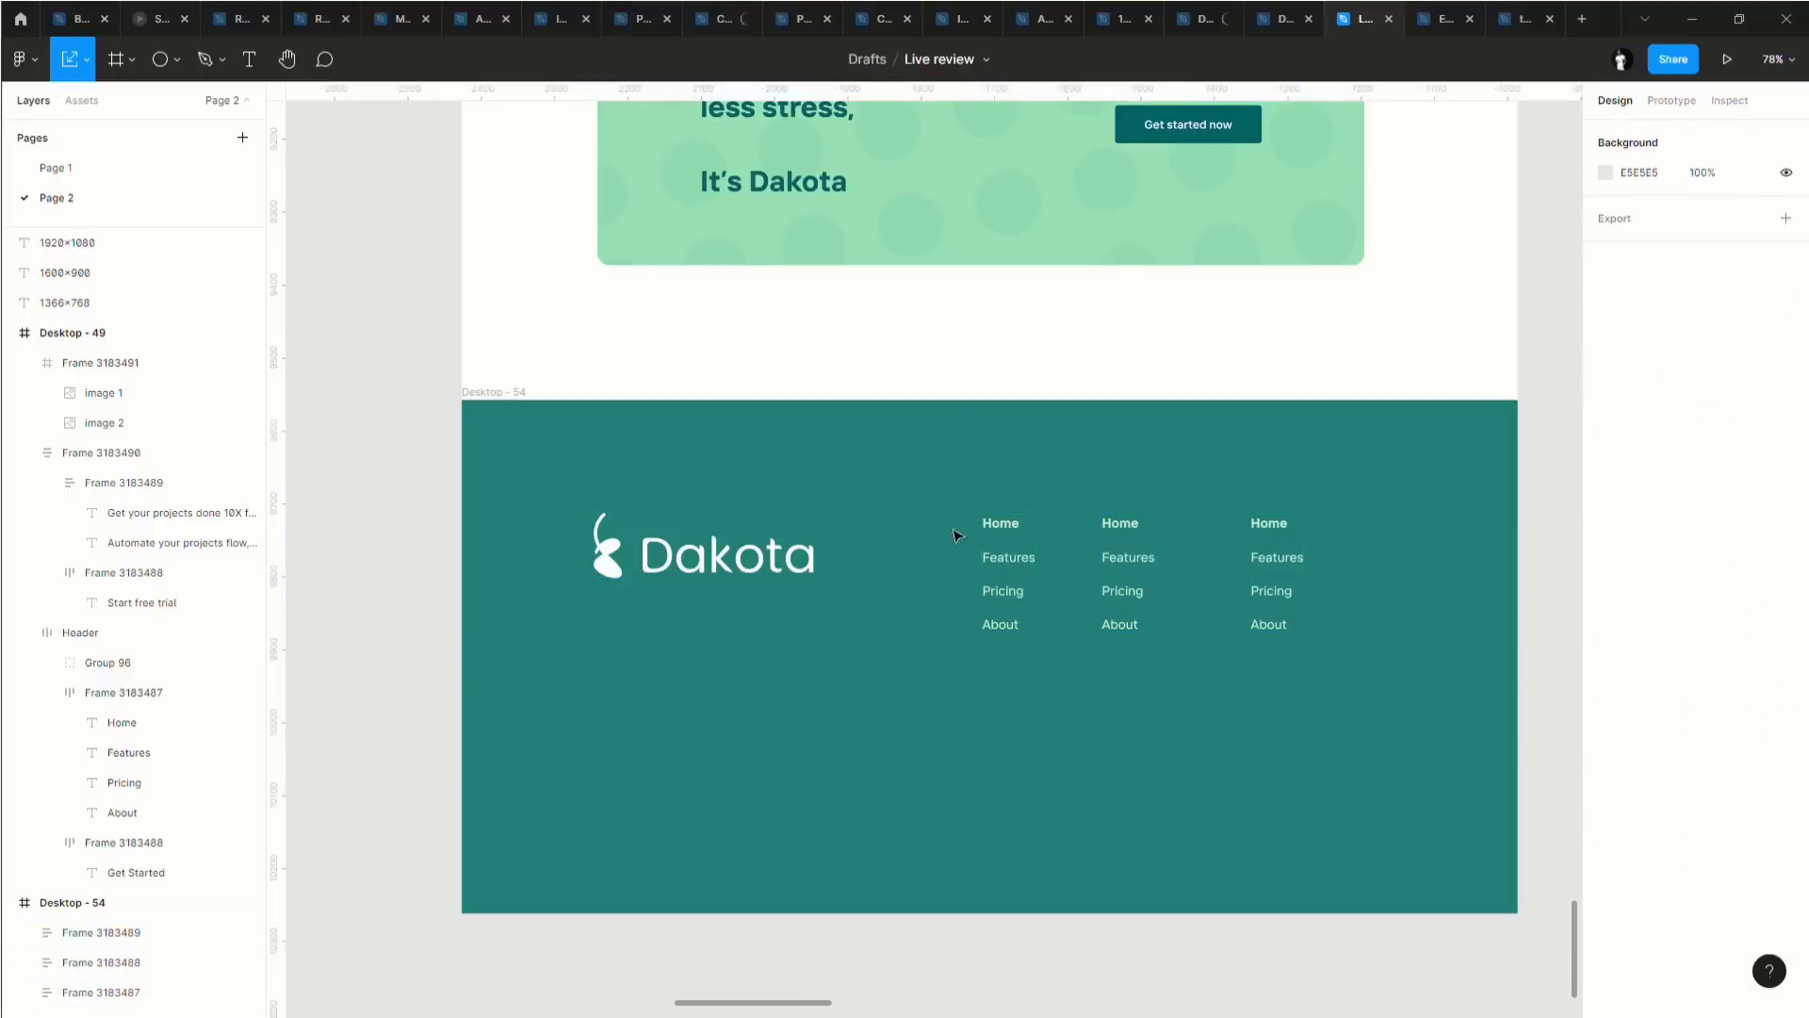
drag(1296, 526, 1405, 712)
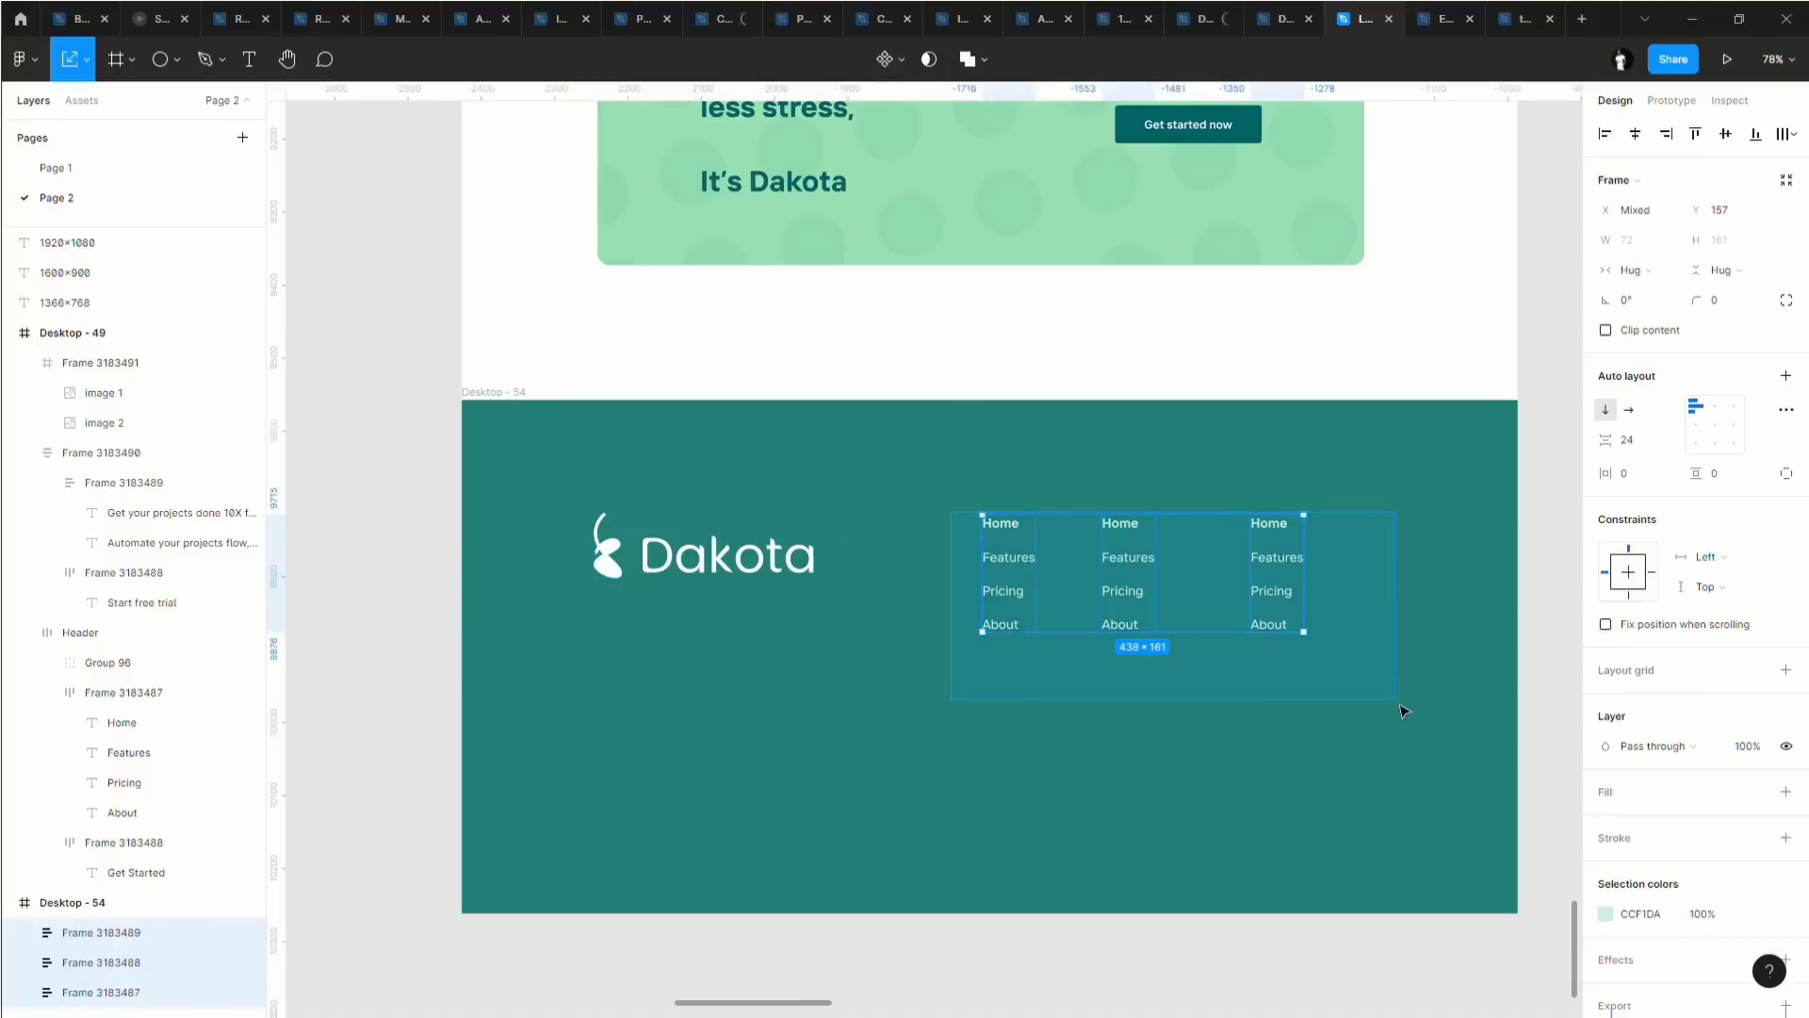
key(shift+Down)
key(shift+Down)
key(shift+Down)
key(shift+Down)
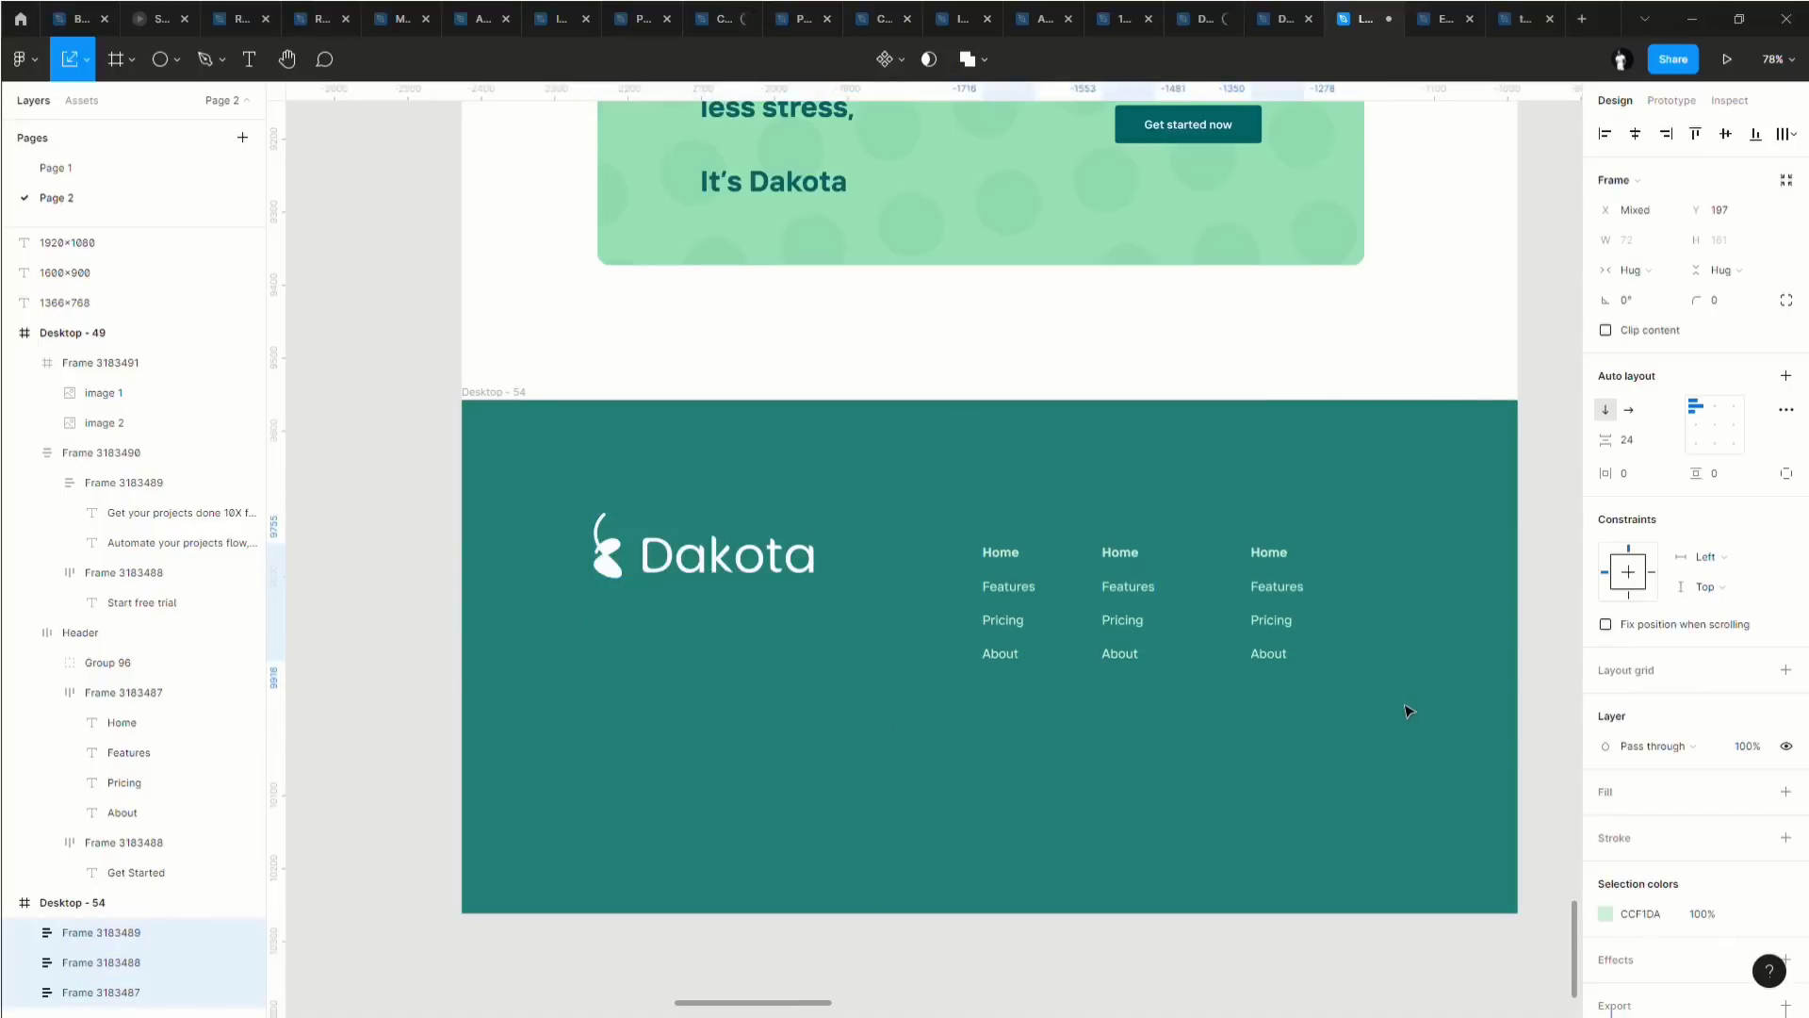
key(Down)
key(Down)
key(Down)
key(Down)
key(Down)
key(Down)
key(Down)
key(Down)
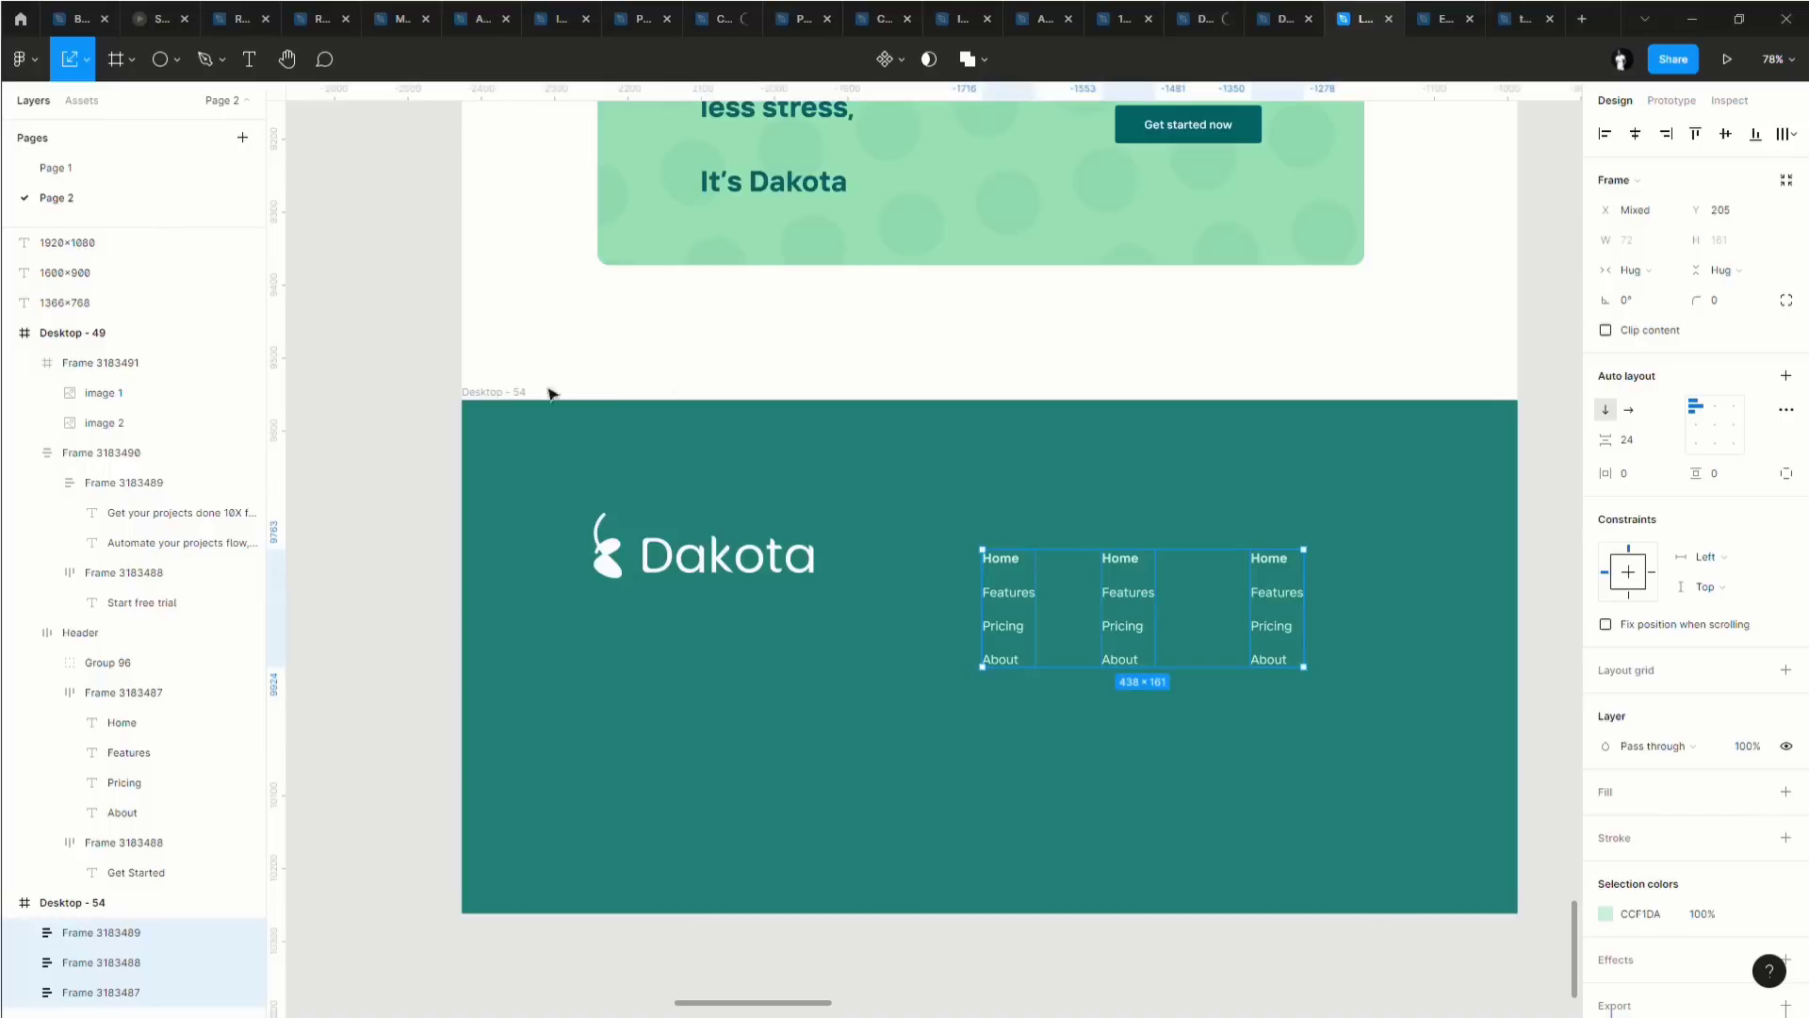
Shorten the Desktop - 54 footer frame to a height of about 423 without scaling its contents.
click(496, 416)
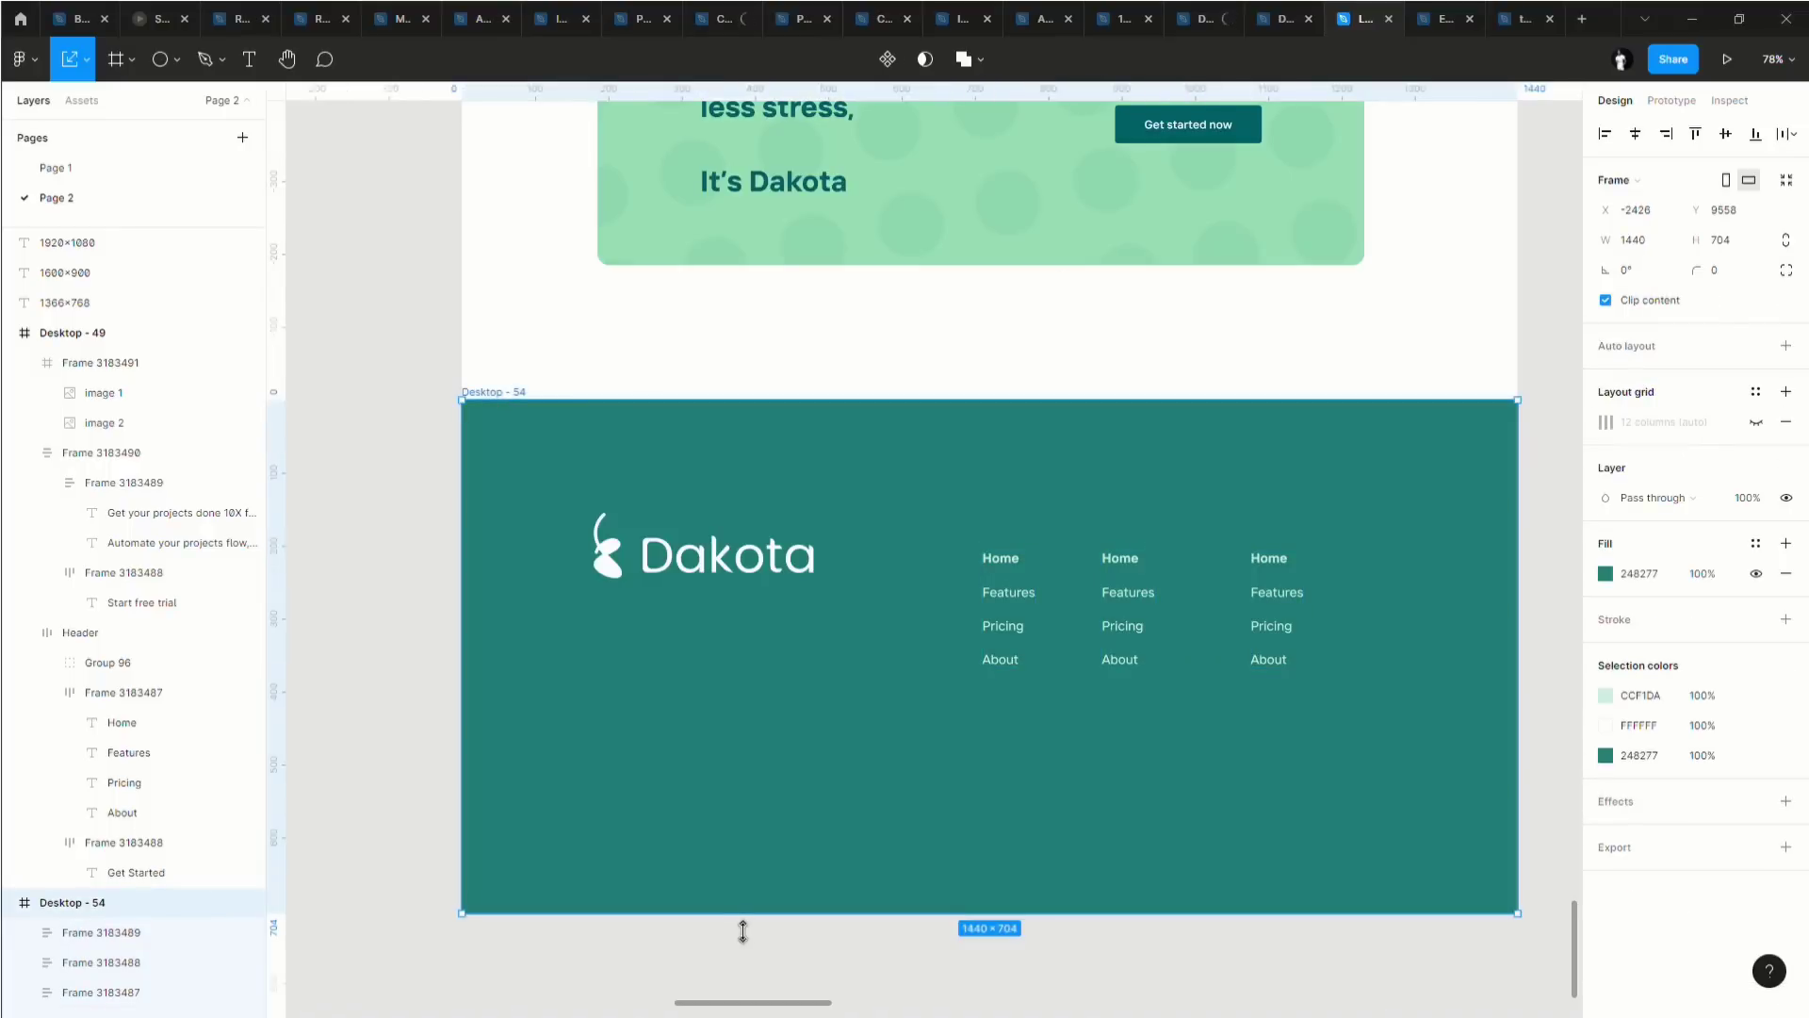
drag(742, 928, 807, 722)
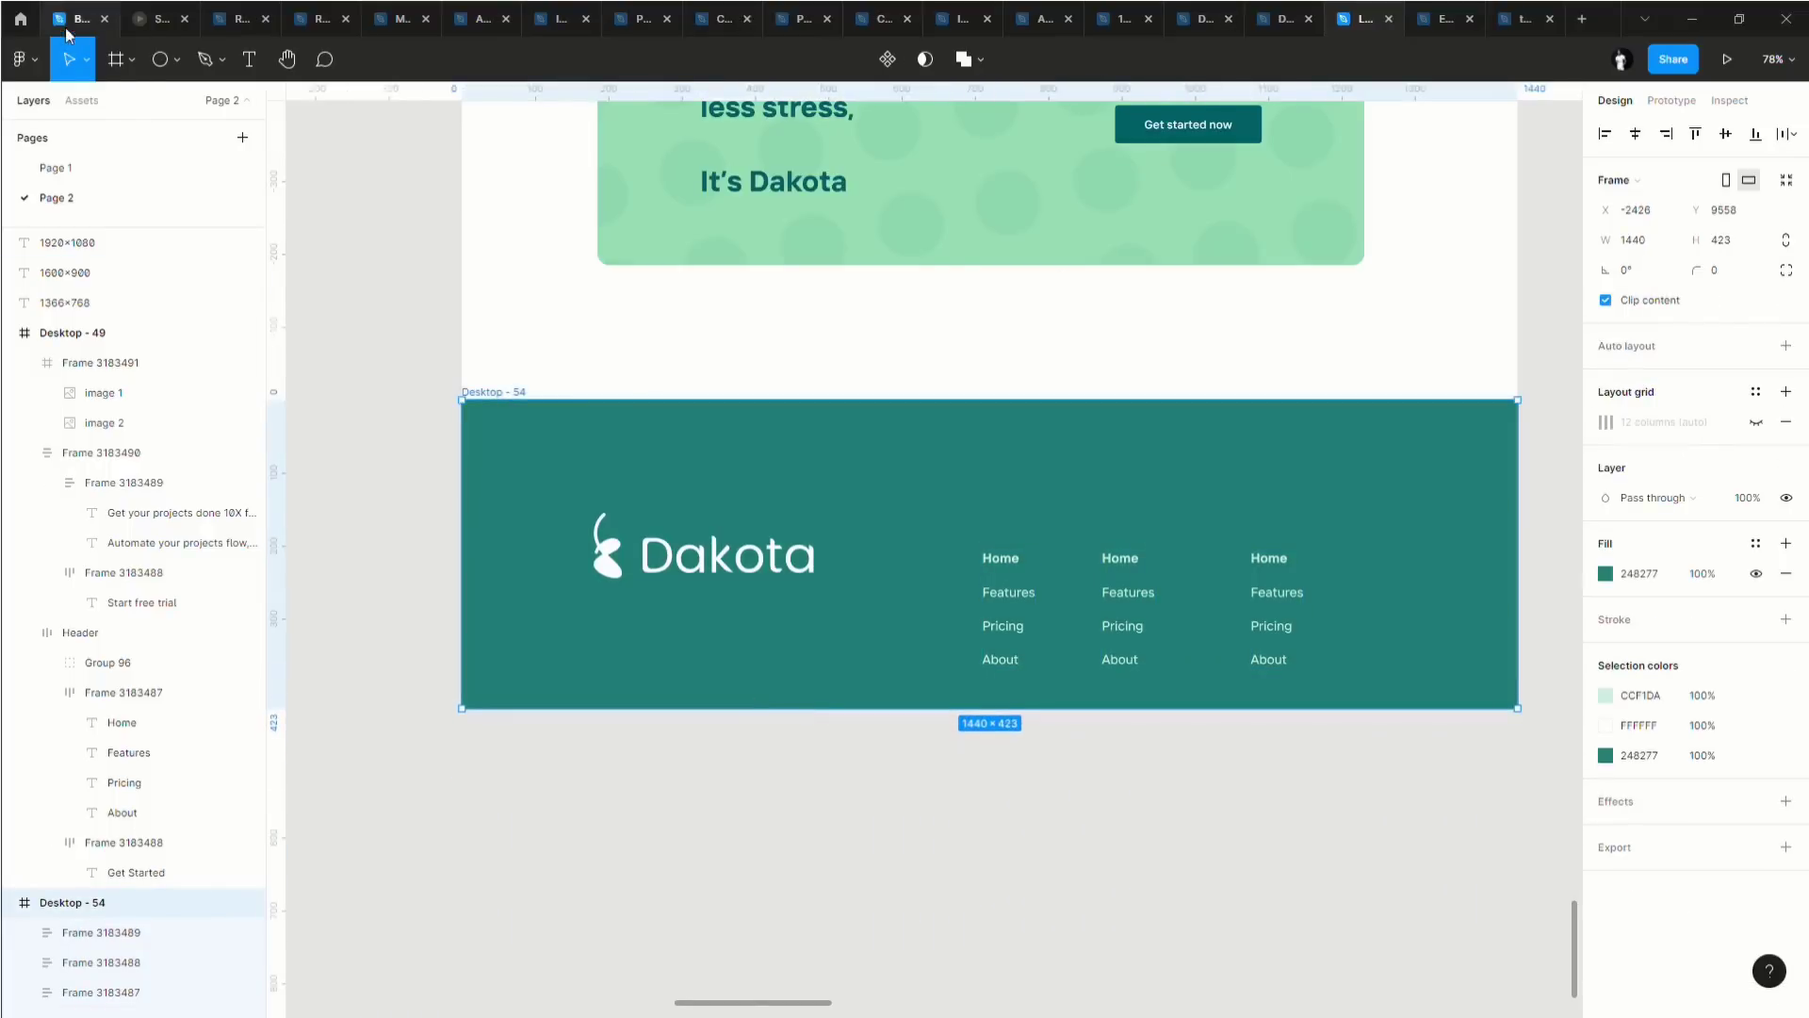
click(81, 61)
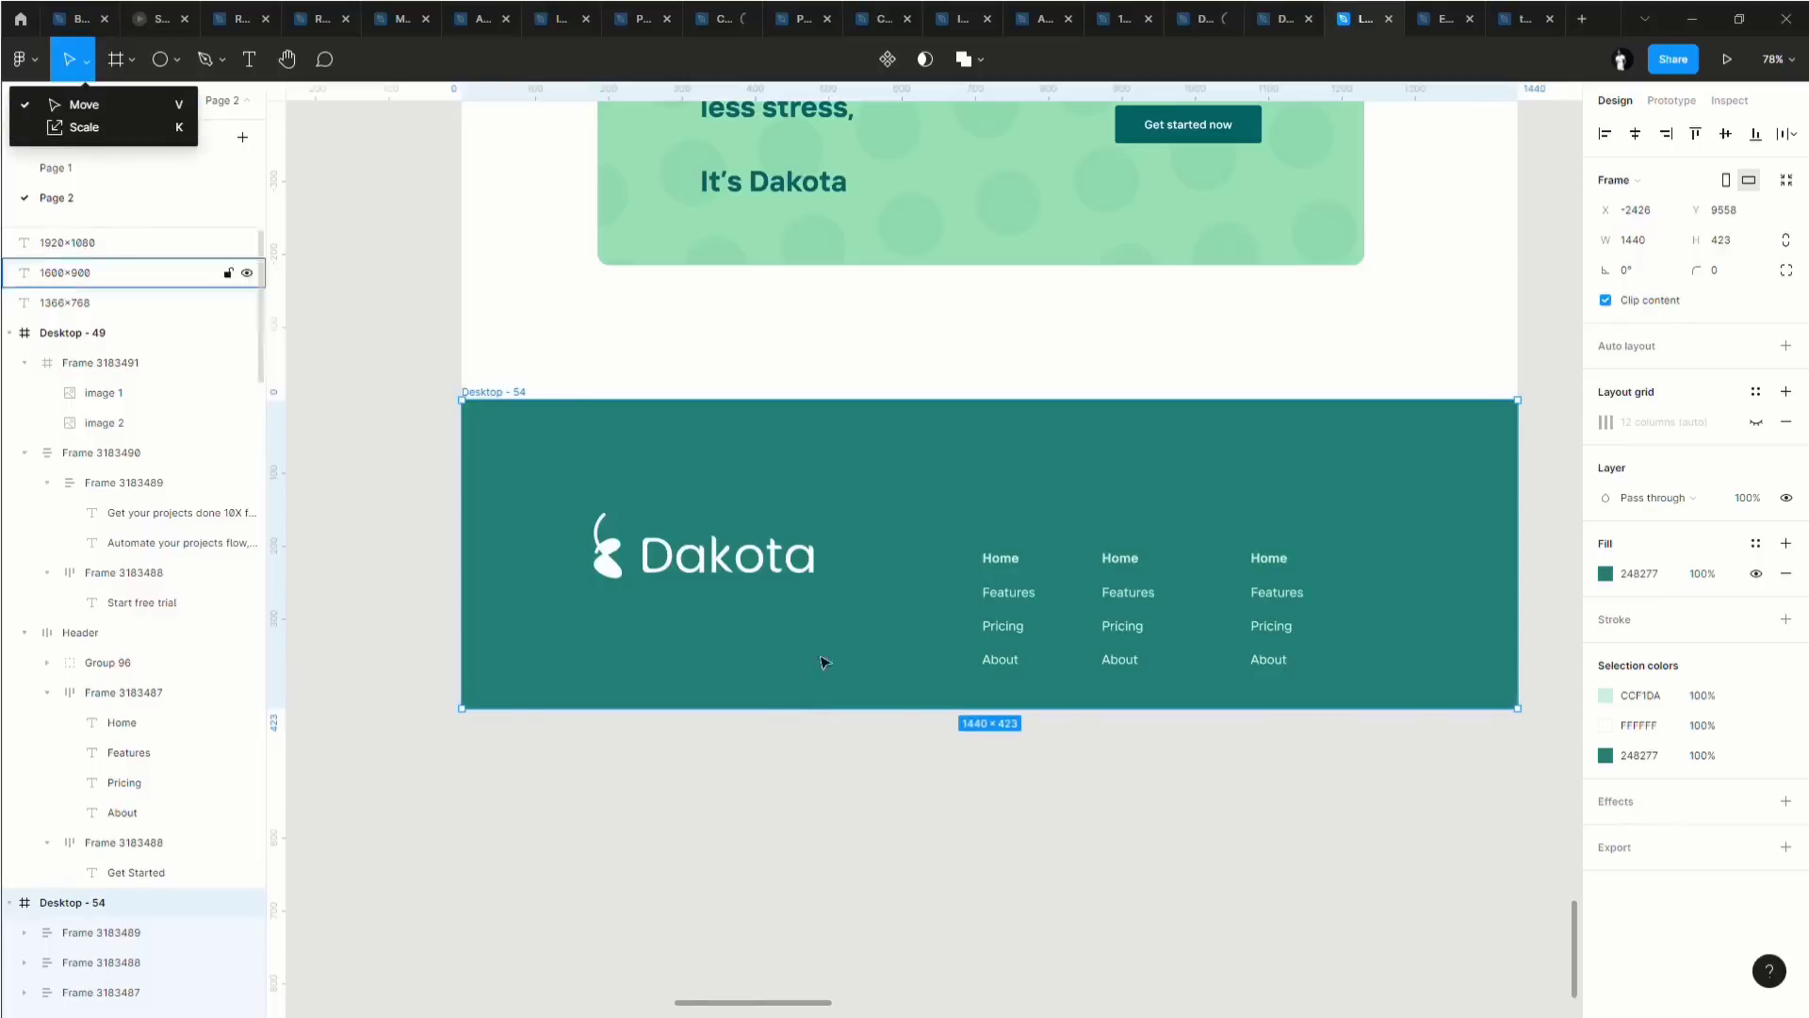
click(95, 100)
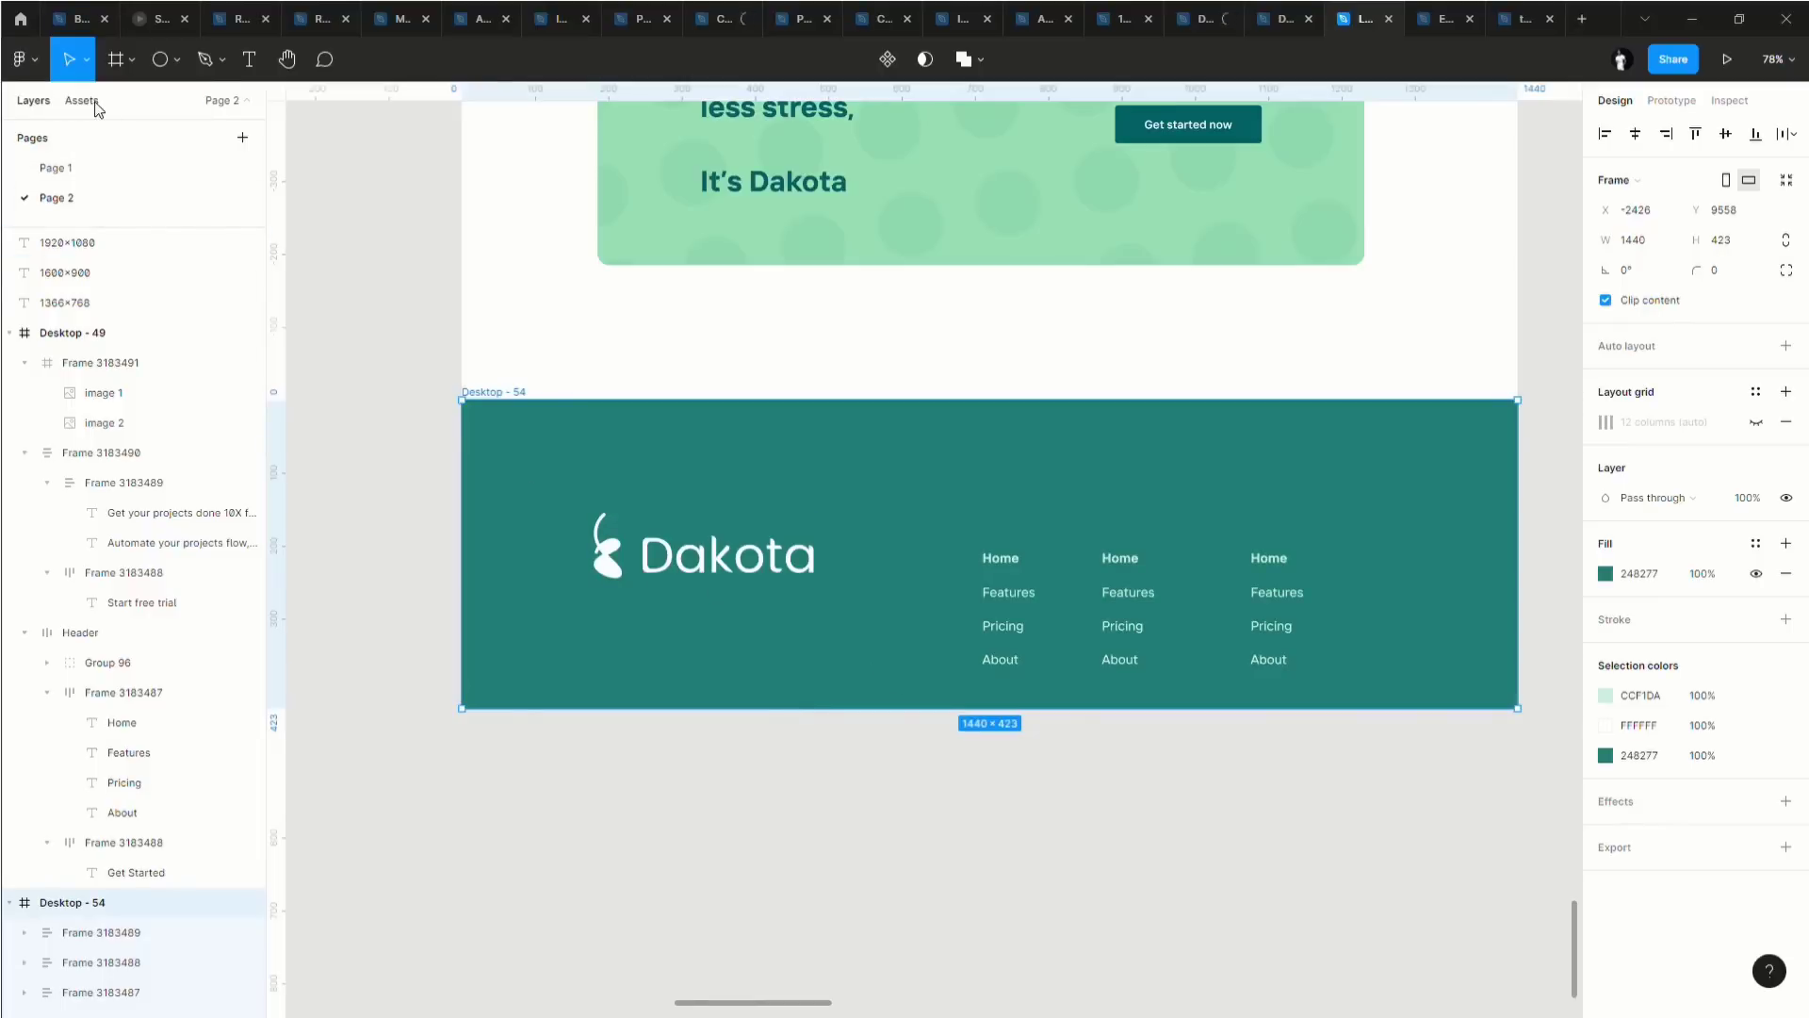
Try enlarging the footer frame to about 1597 × 469, and undo the resize.
scroll(1498, 728, right, 3)
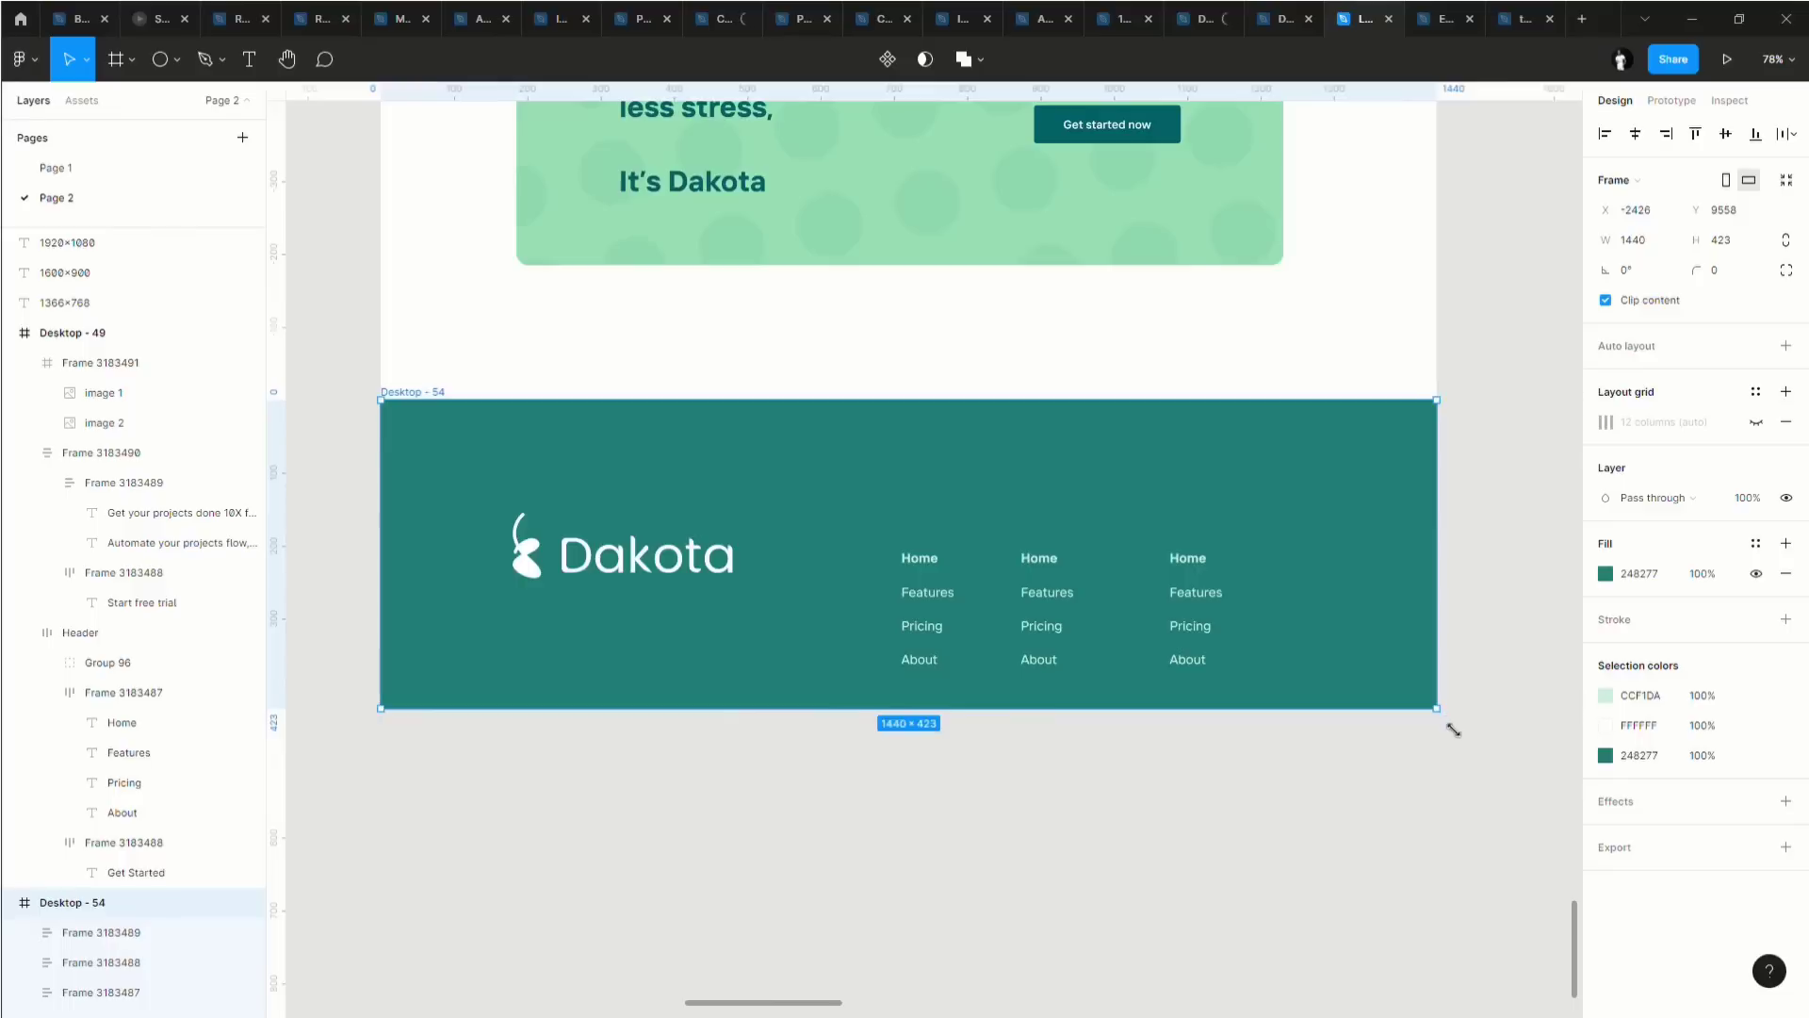
drag(1454, 730, 1298, 756)
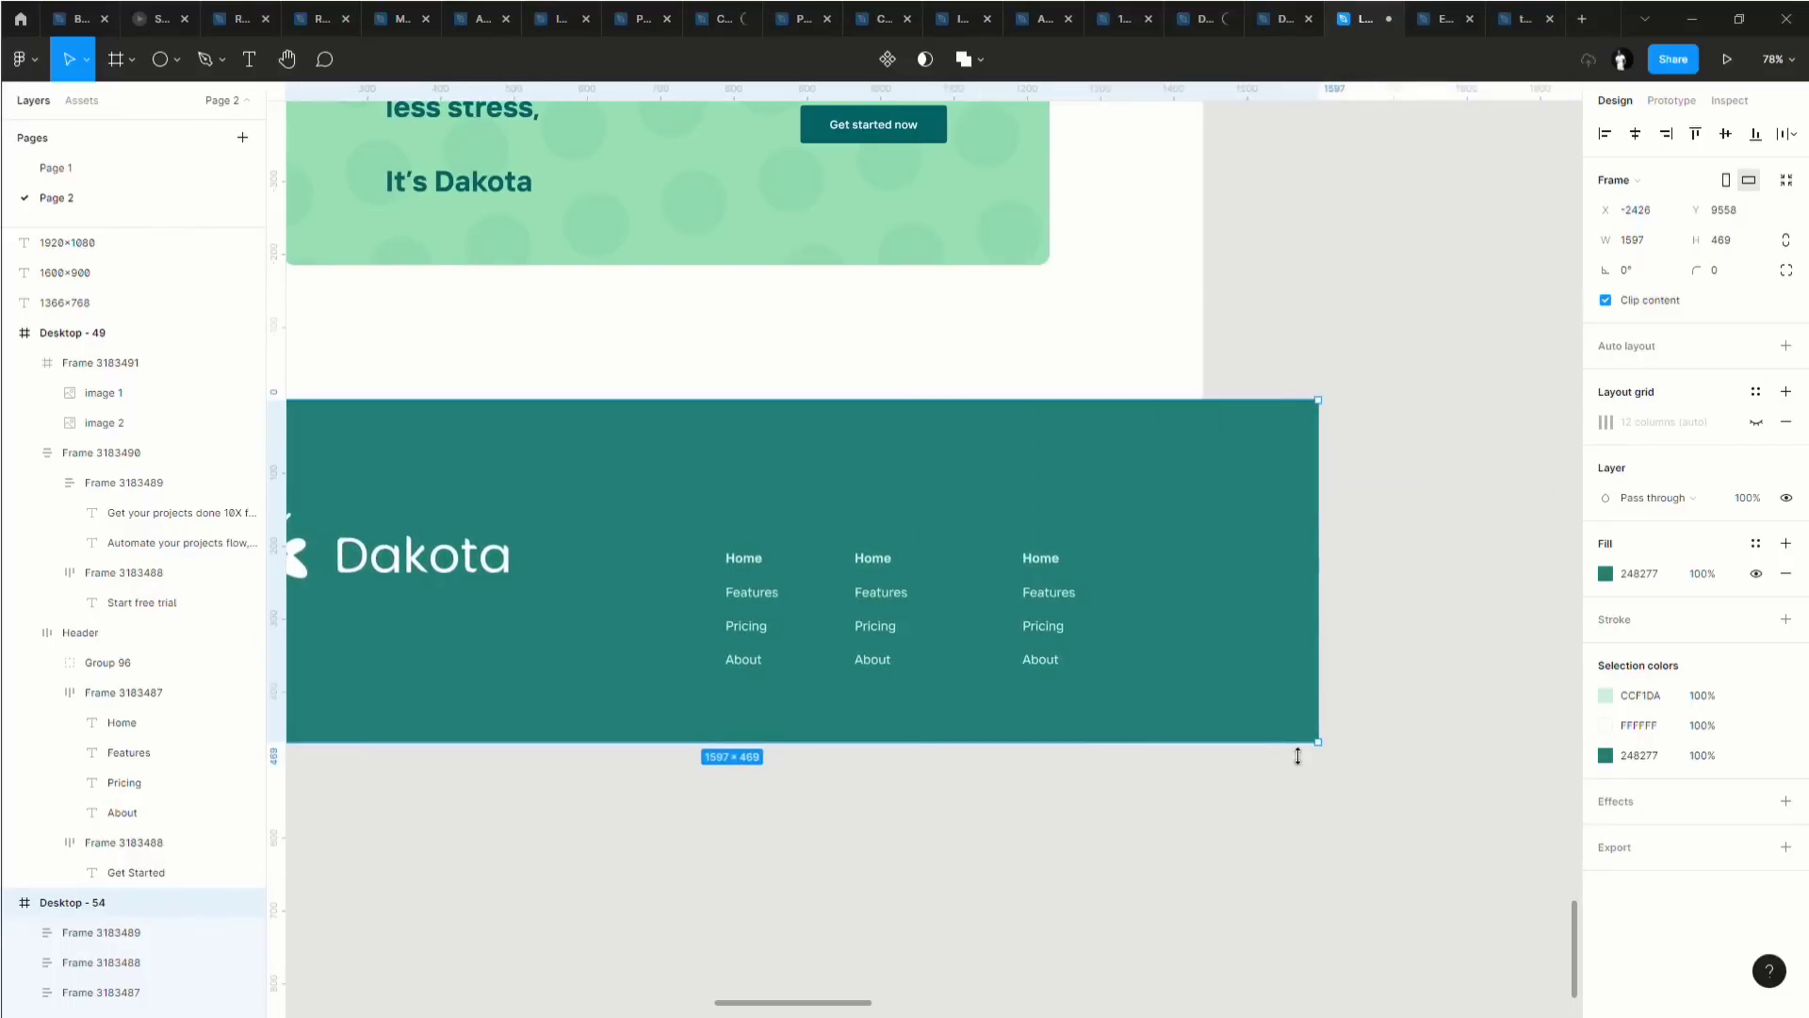
key(ctrl+z)
scroll(1276, 751, right, 3)
scroll(1207, 719, left, 14)
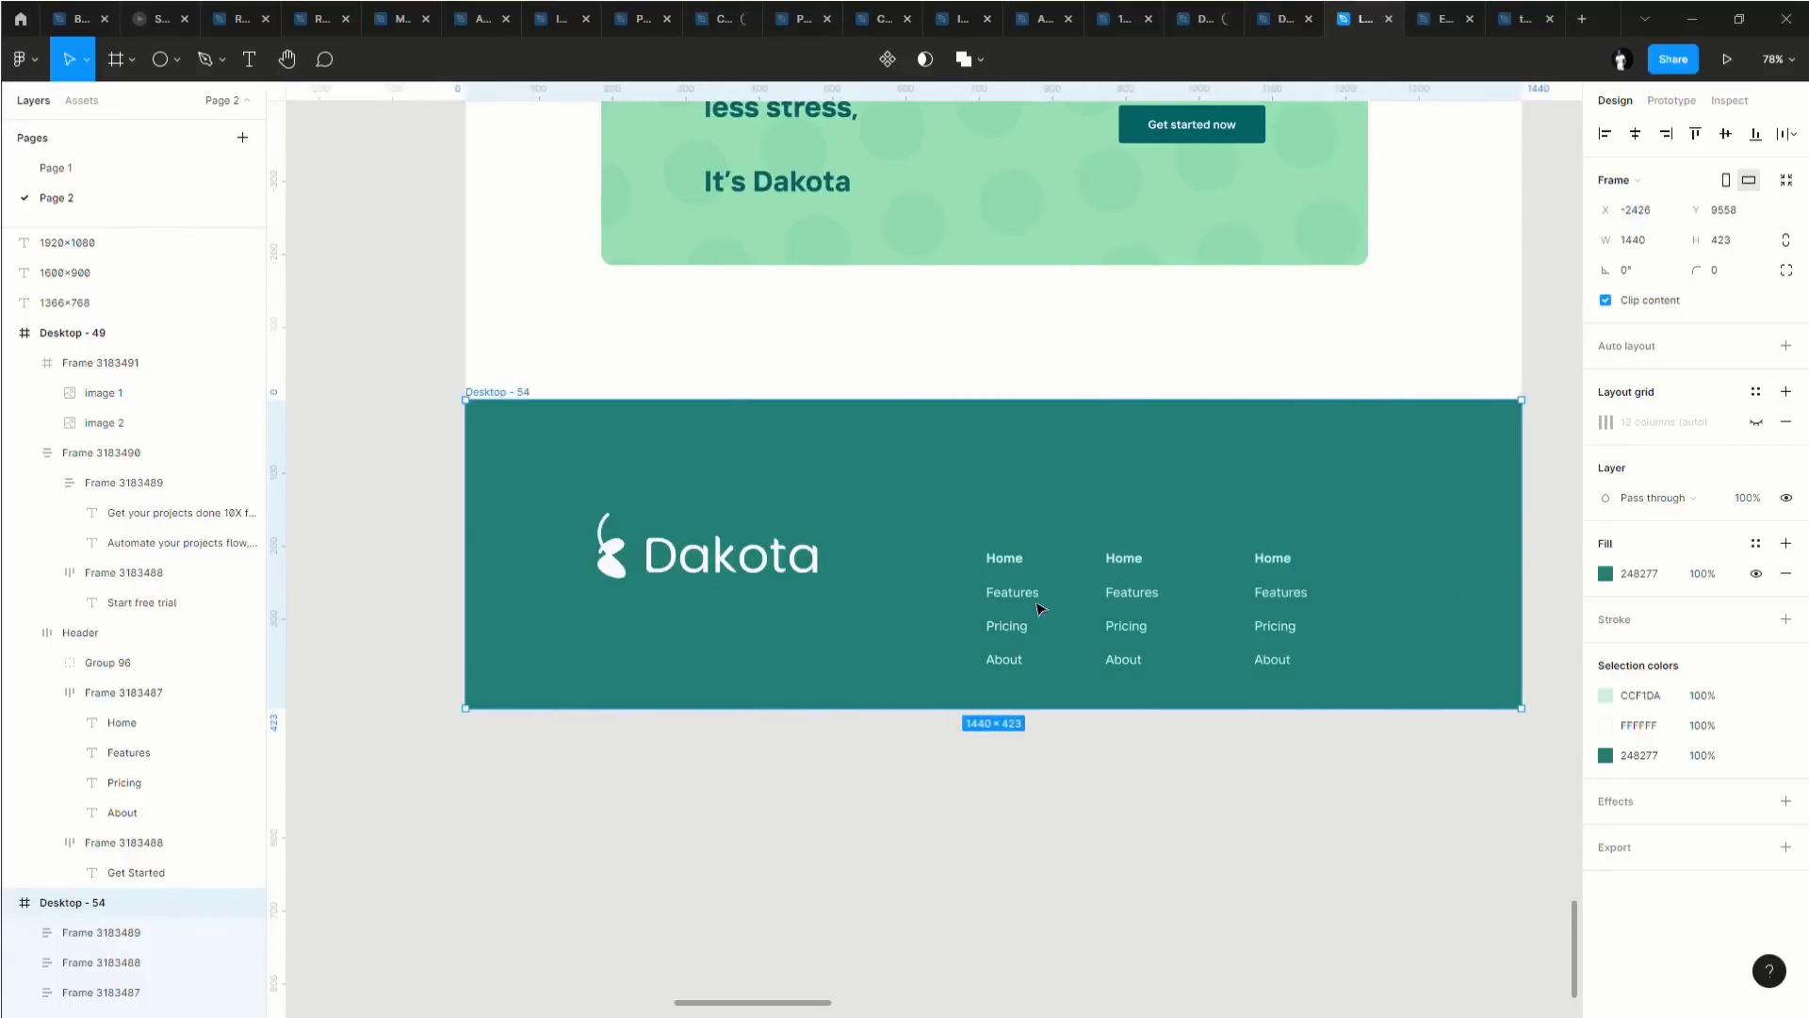
Try shrinking the footer frame and its contents together to about 1331 × 391 with the Scale tool, and restore its size.
scroll(1040, 608, right, 2)
click(86, 61)
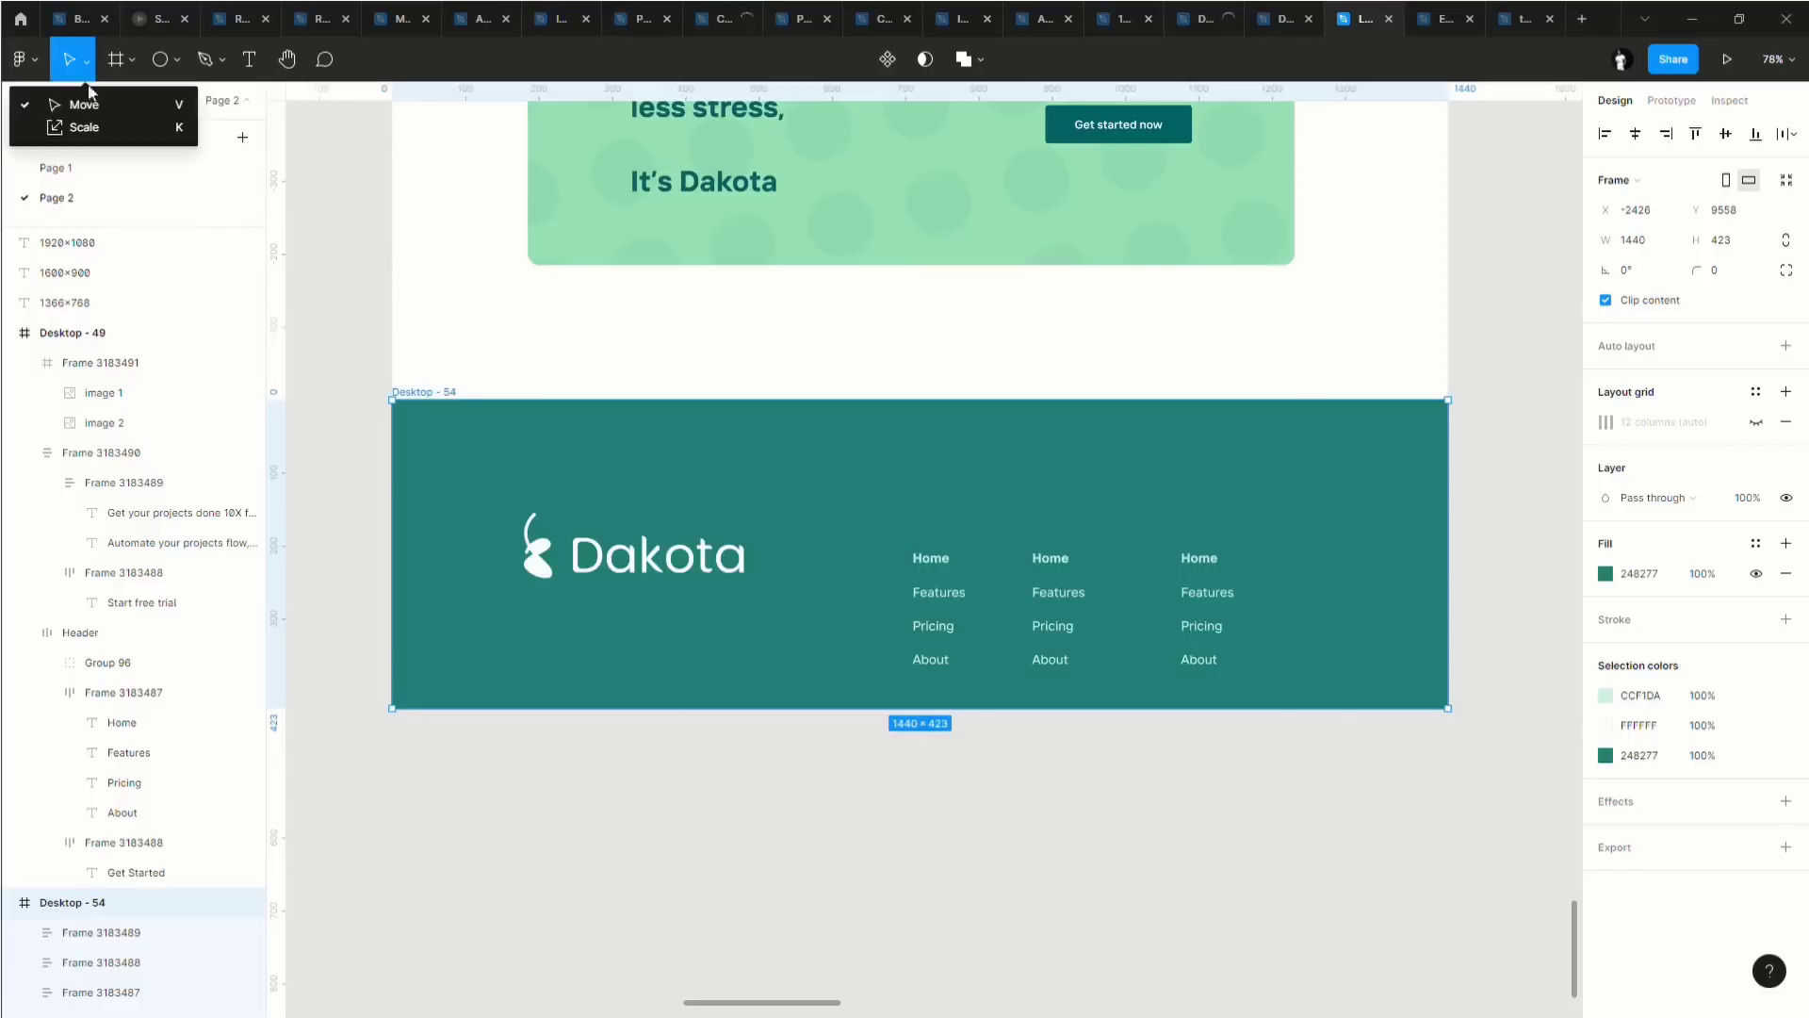
click(84, 127)
drag(1467, 724, 1013, 535)
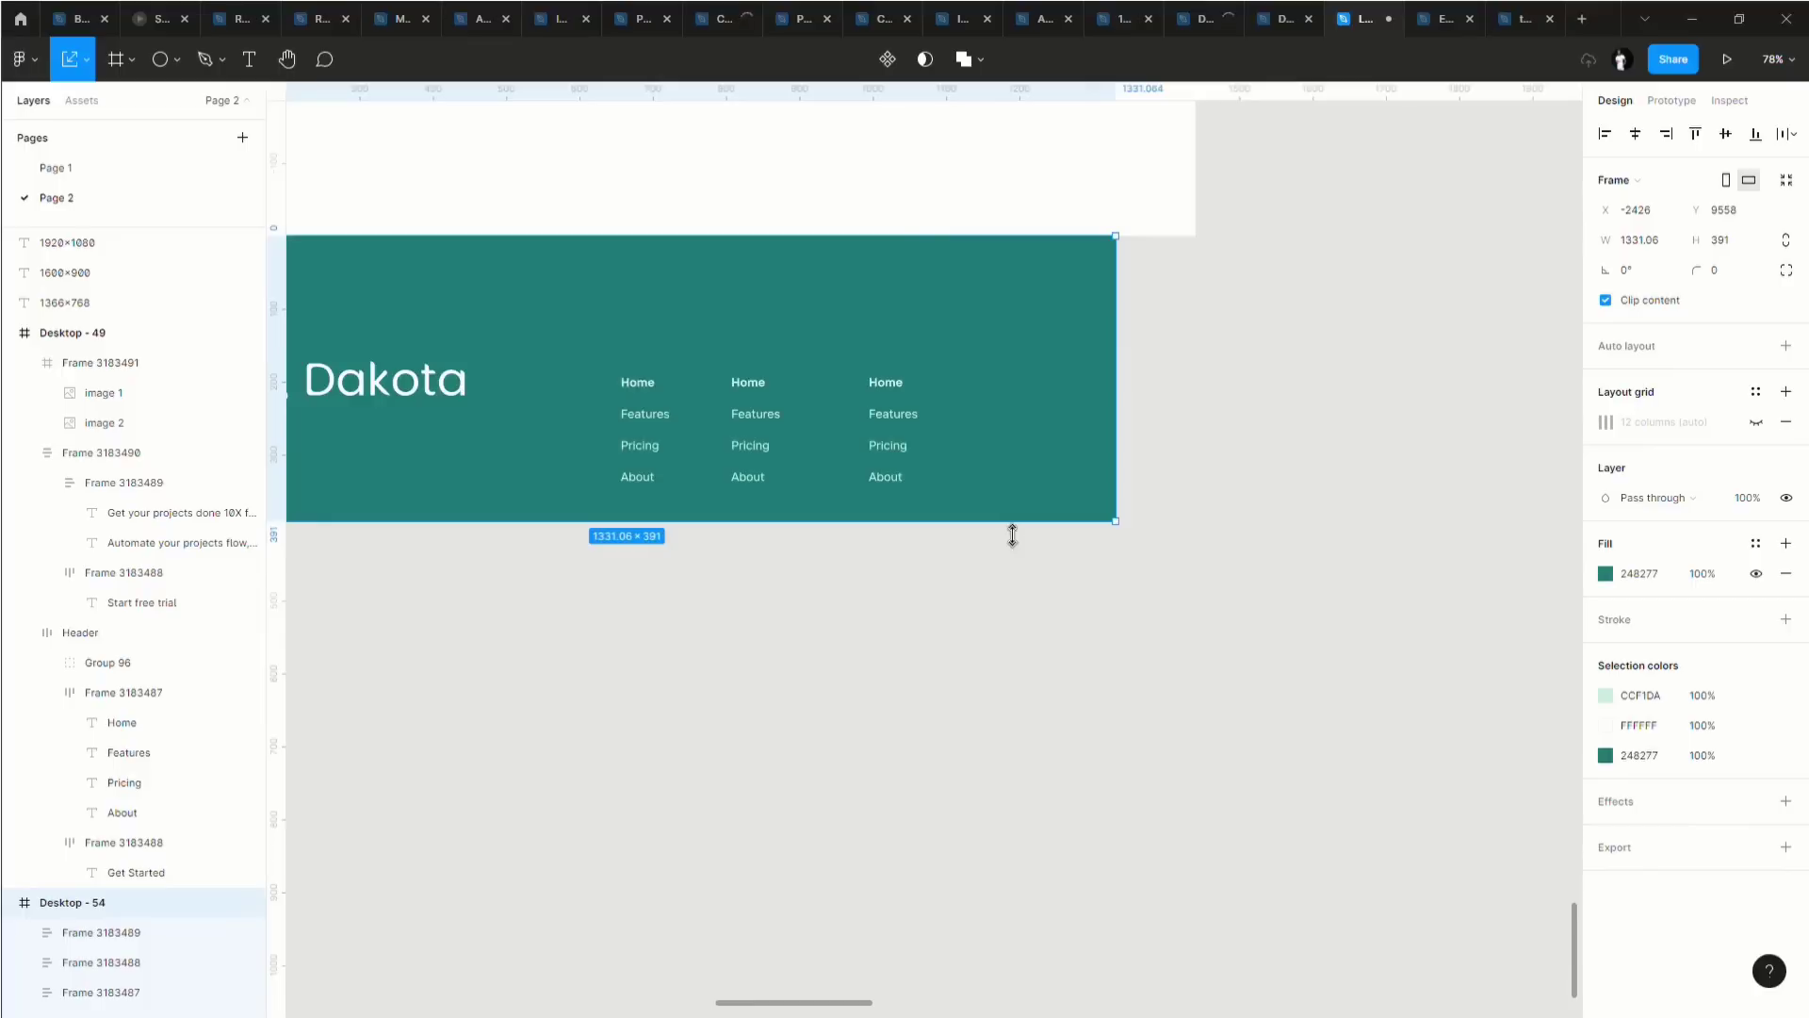
drag(1072, 604, 1083, 613)
scroll(1084, 597, down, 10)
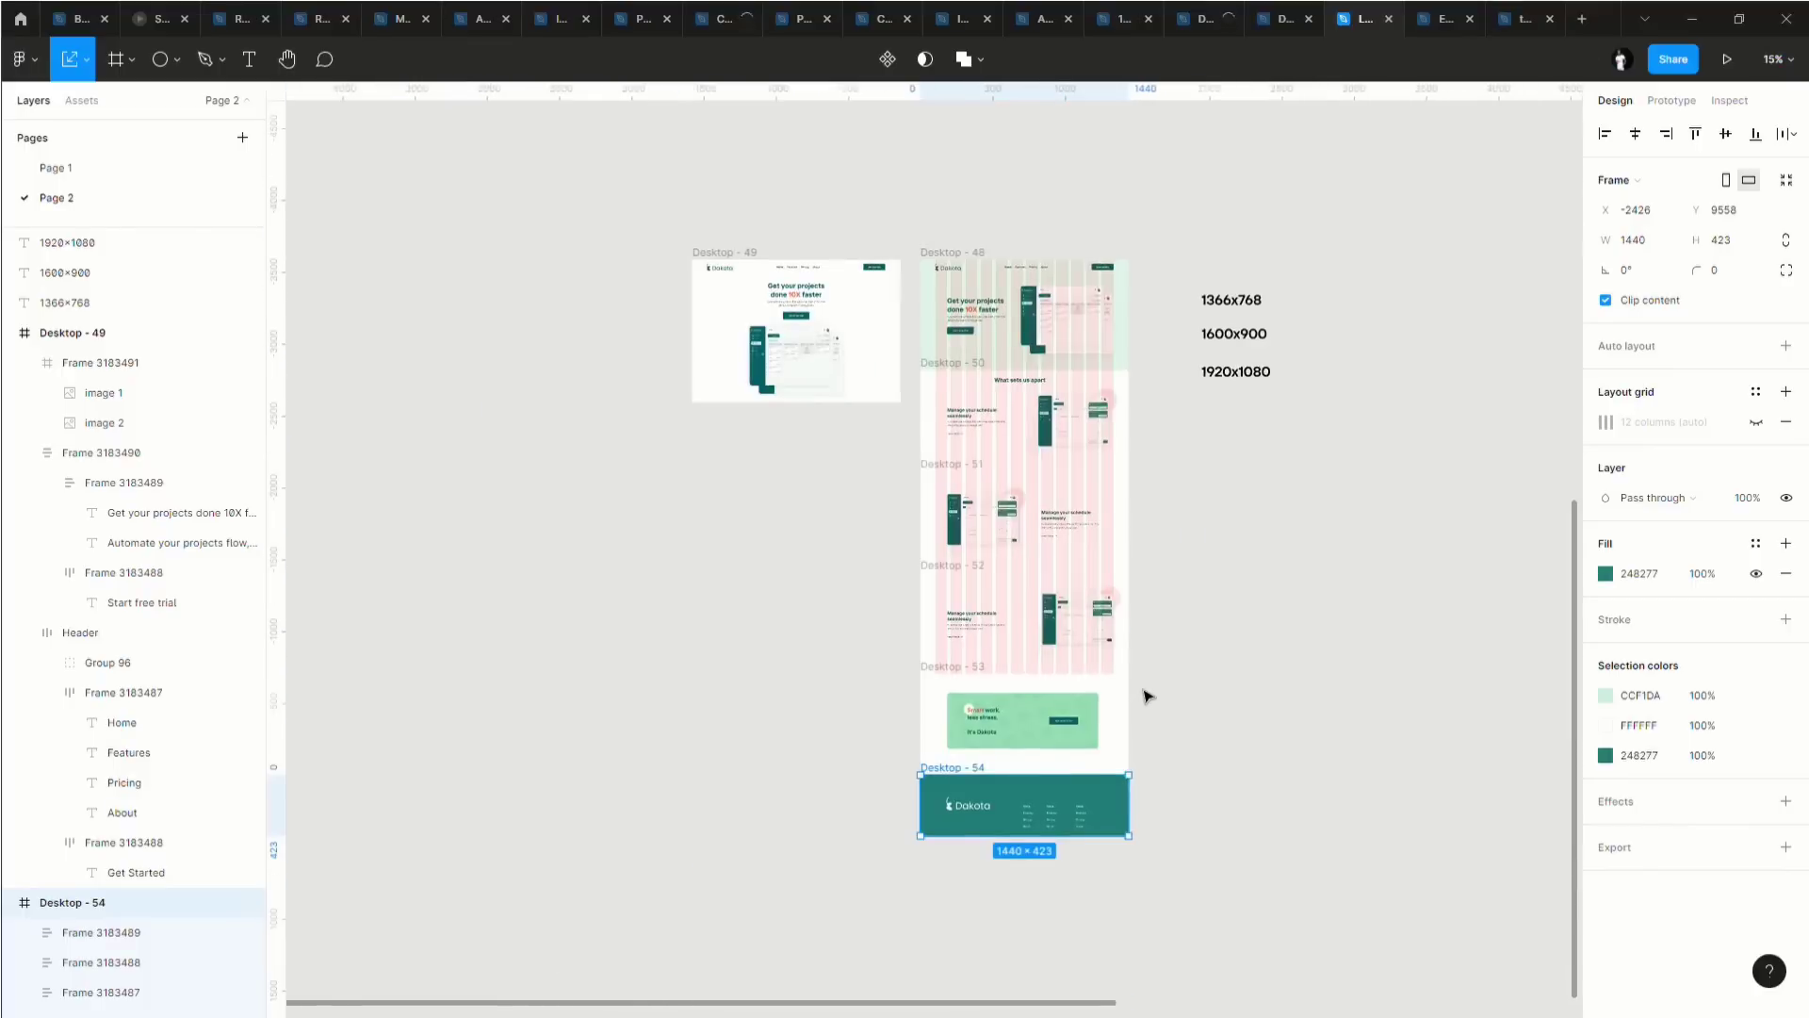
scroll(1150, 377, up, 2)
scroll(697, 337, up, 2)
scroll(697, 336, up, 2)
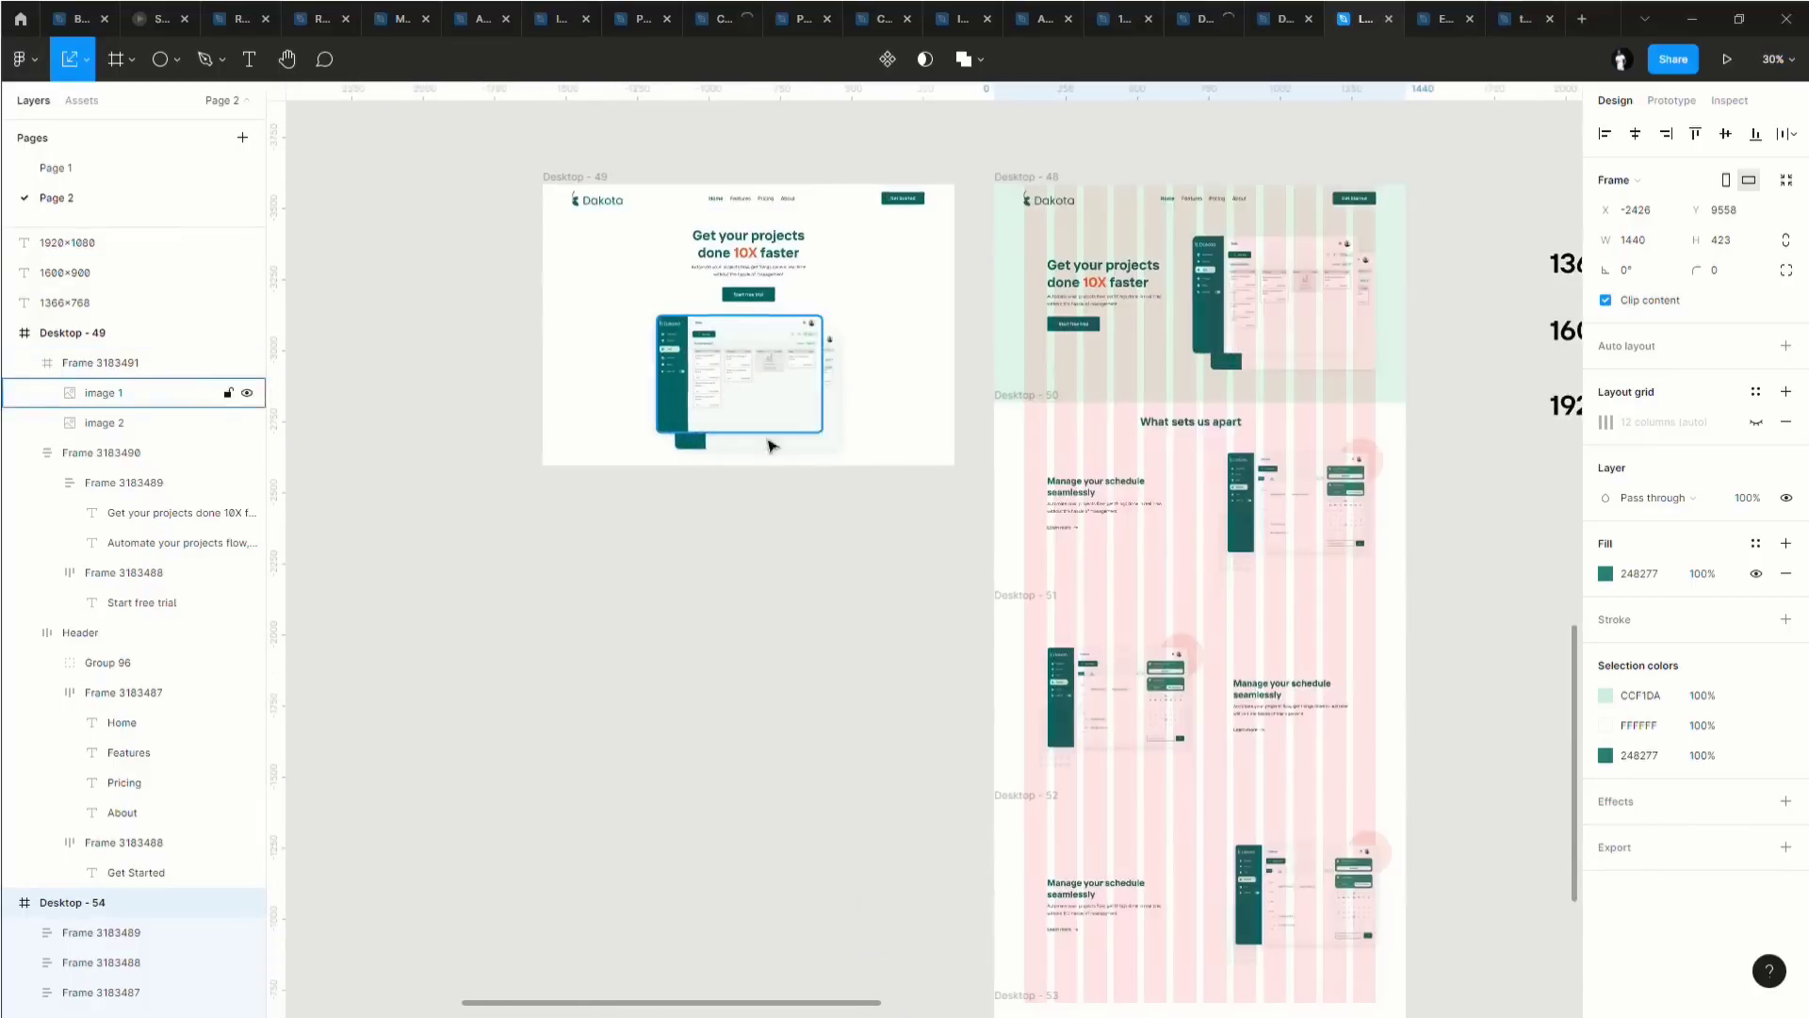
scroll(982, 615, down, 2)
scroll(942, 660, down, 2)
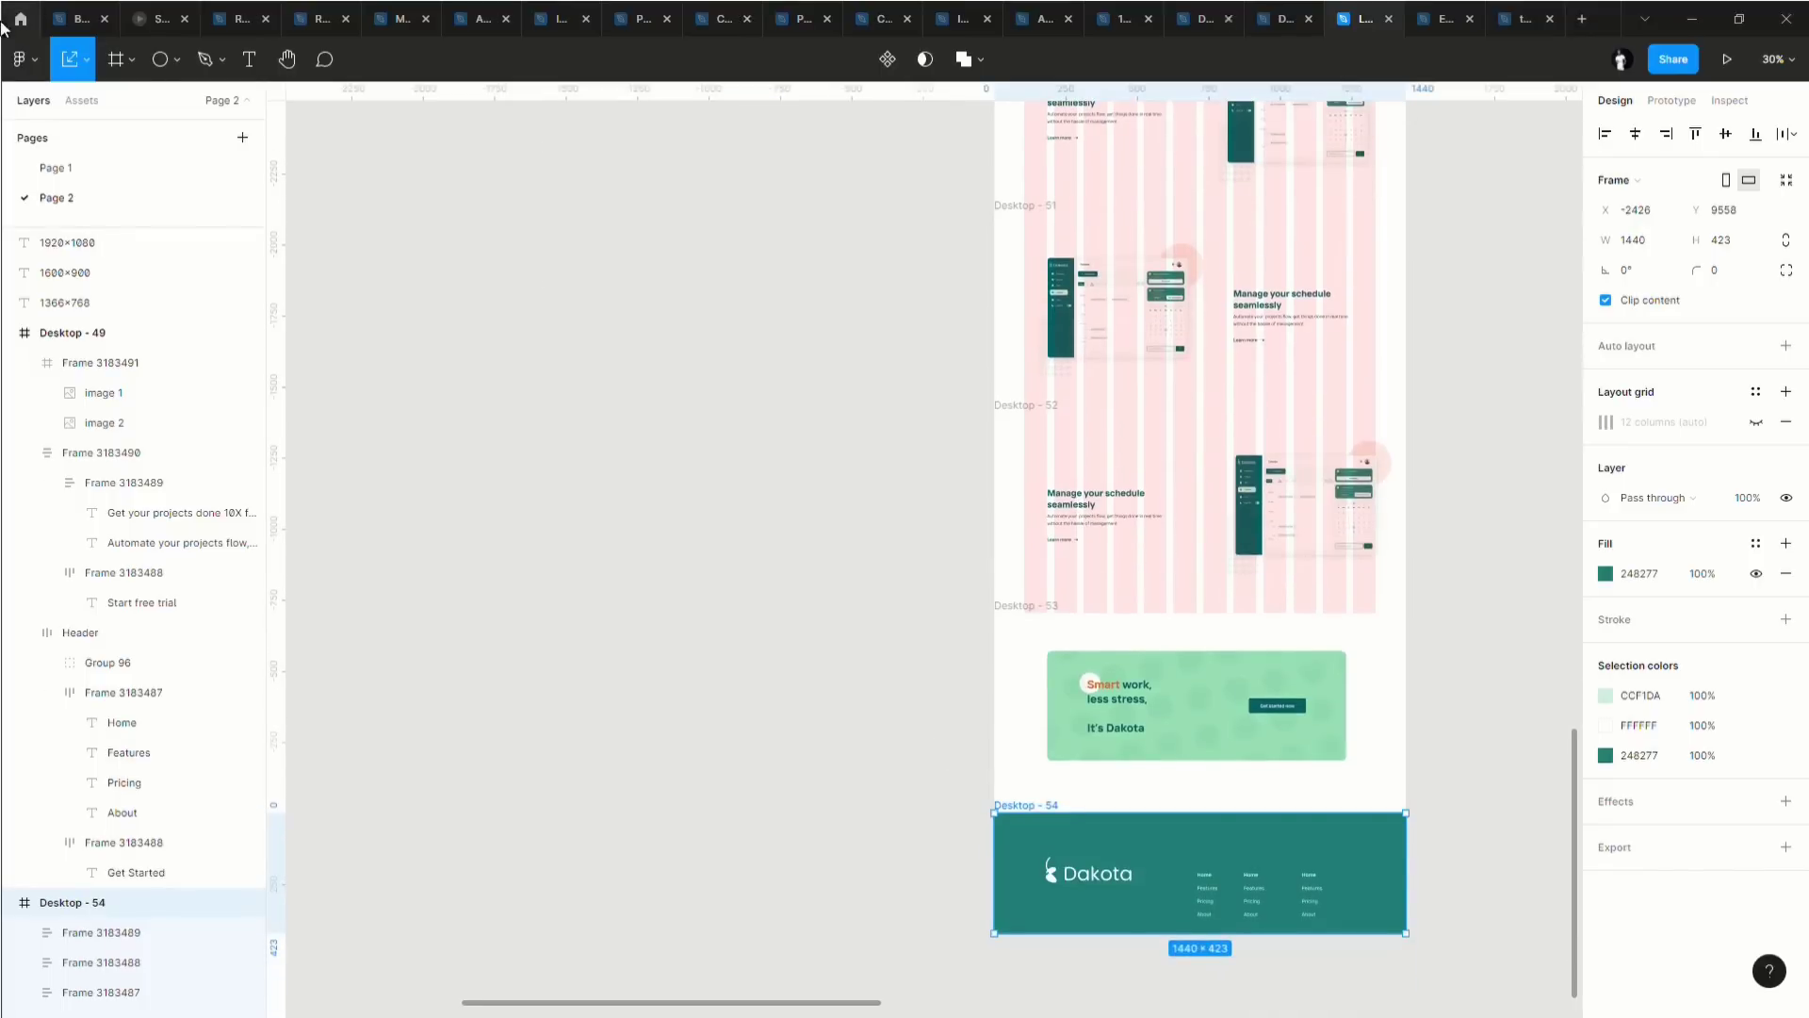
key(o)
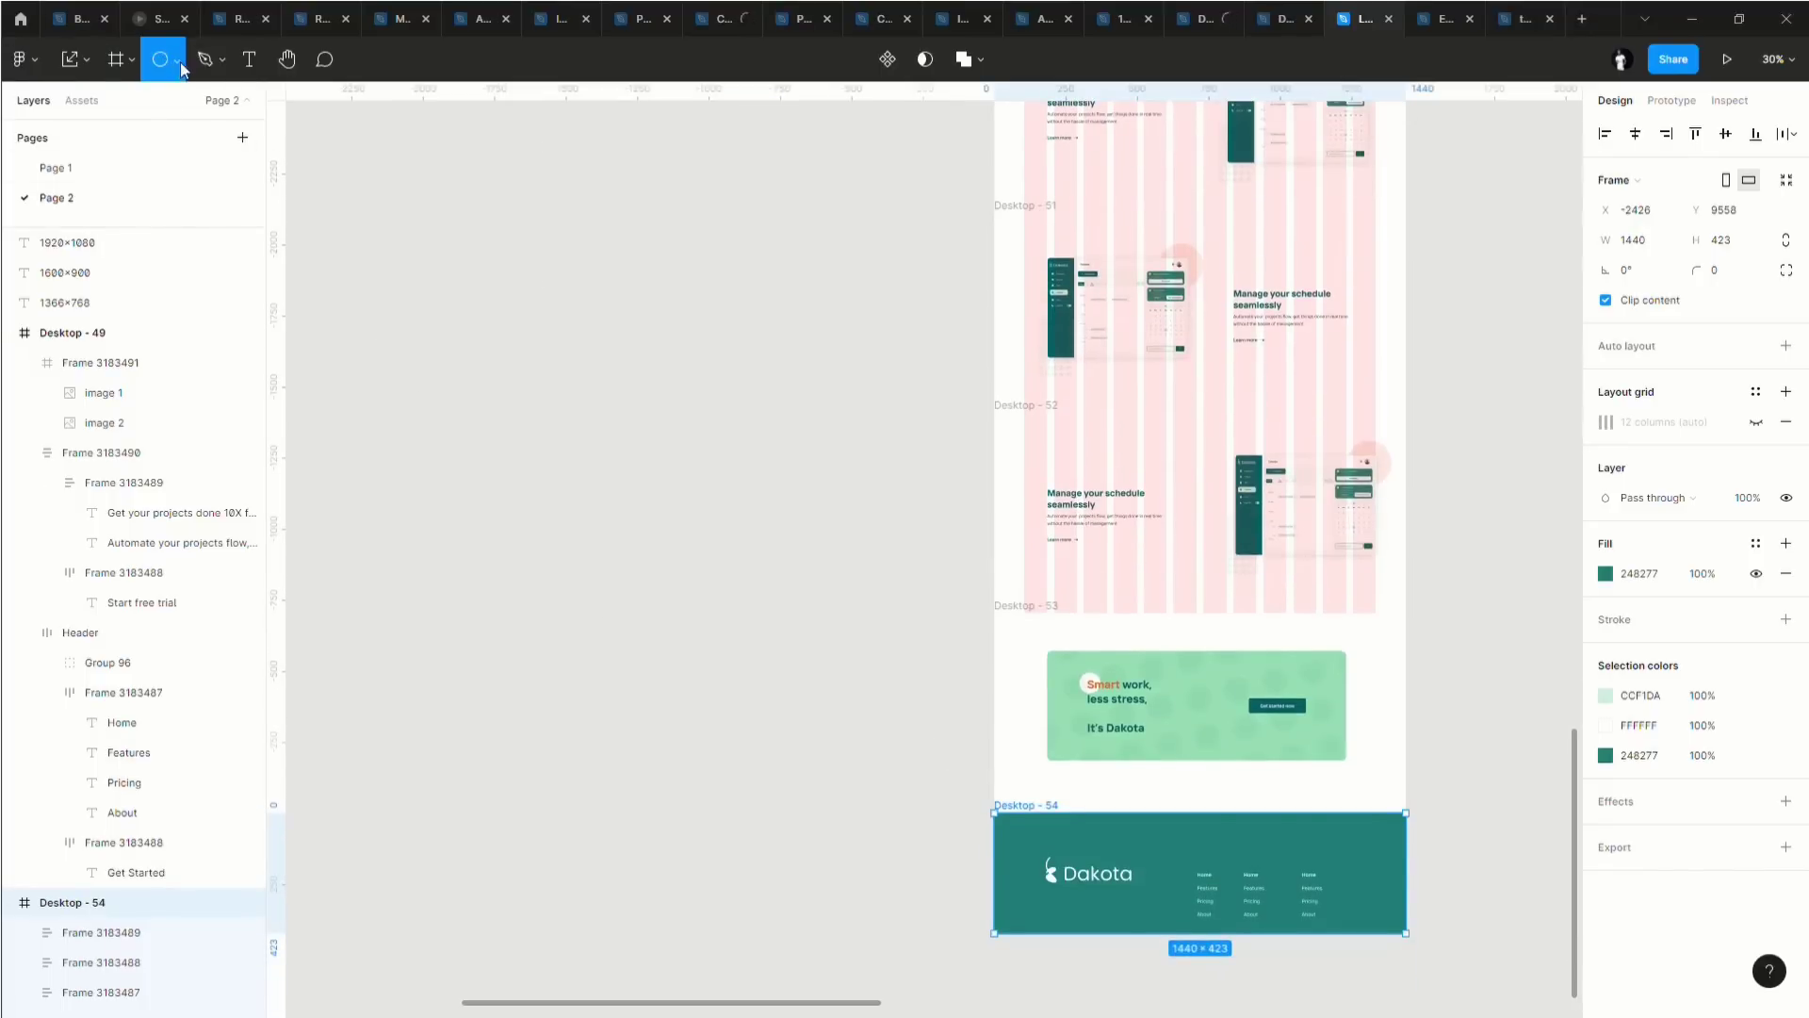
click(248, 58)
drag(454, 412, 622, 500)
key(Escape)
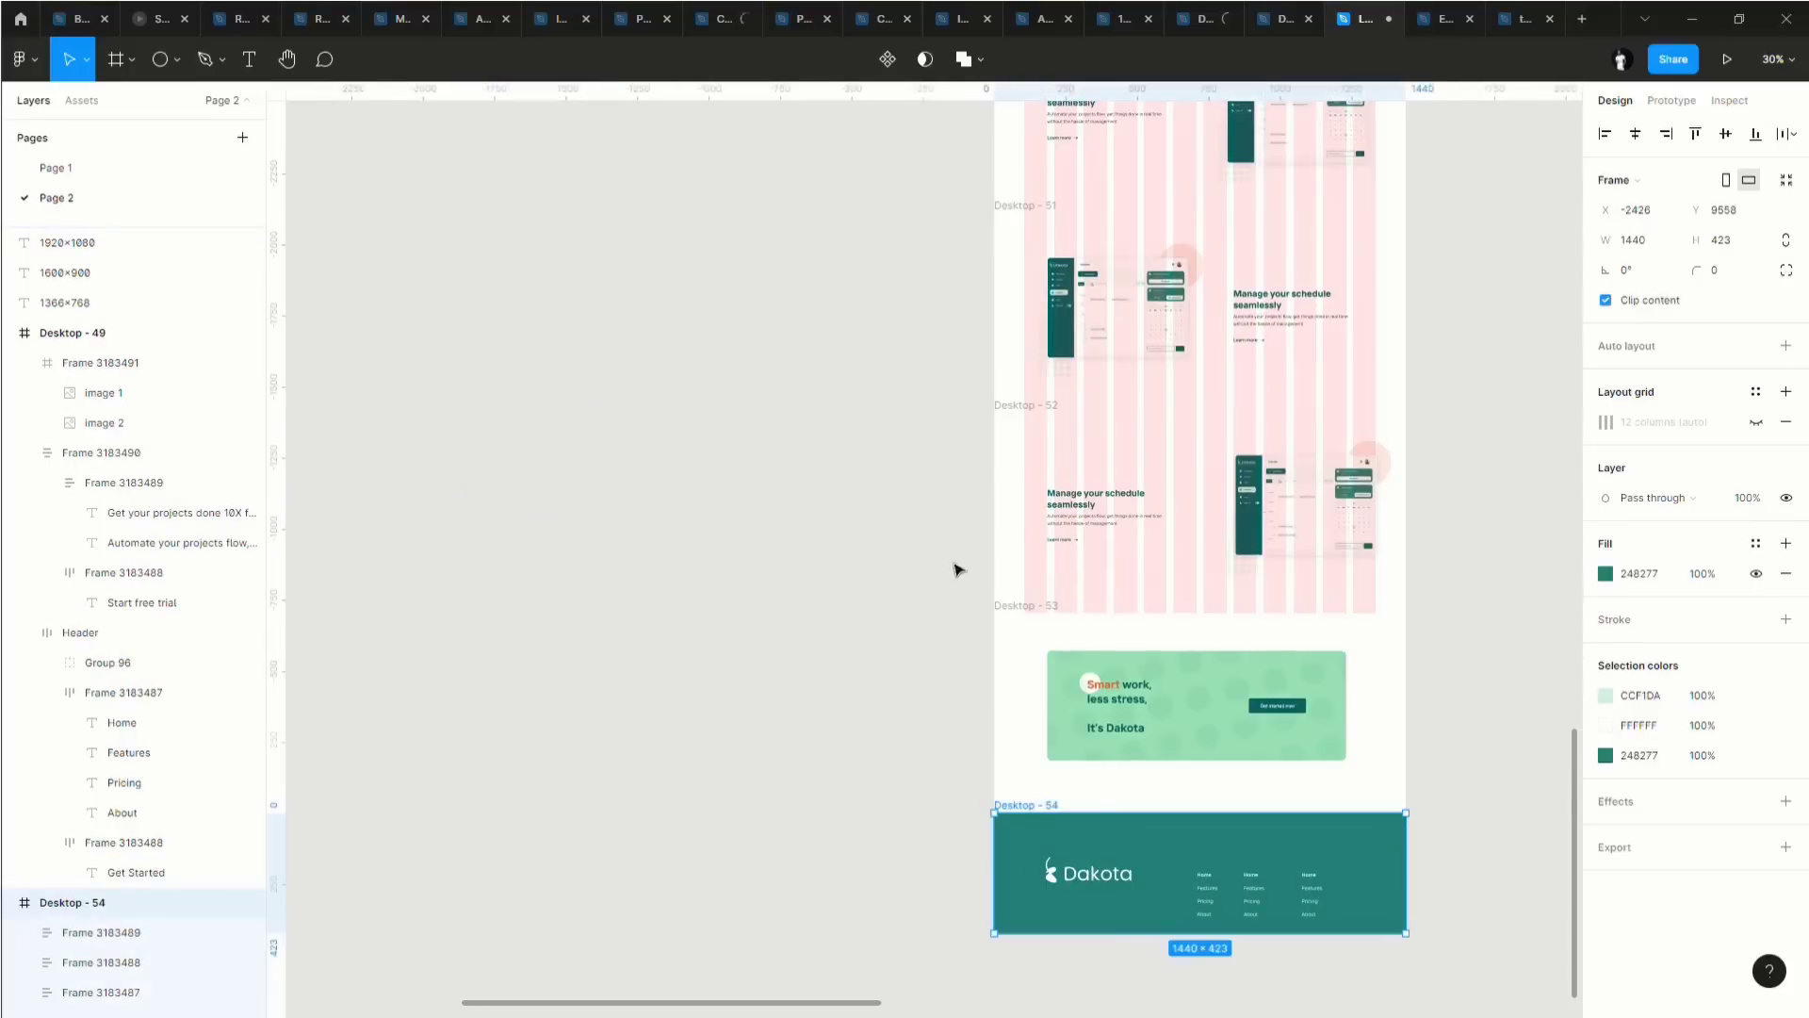
Duplicate the "Manage your schedule seamlessly" heading from Desktop - 52 onto the empty canvas beside the page.
click(1066, 507)
double_click(1077, 513)
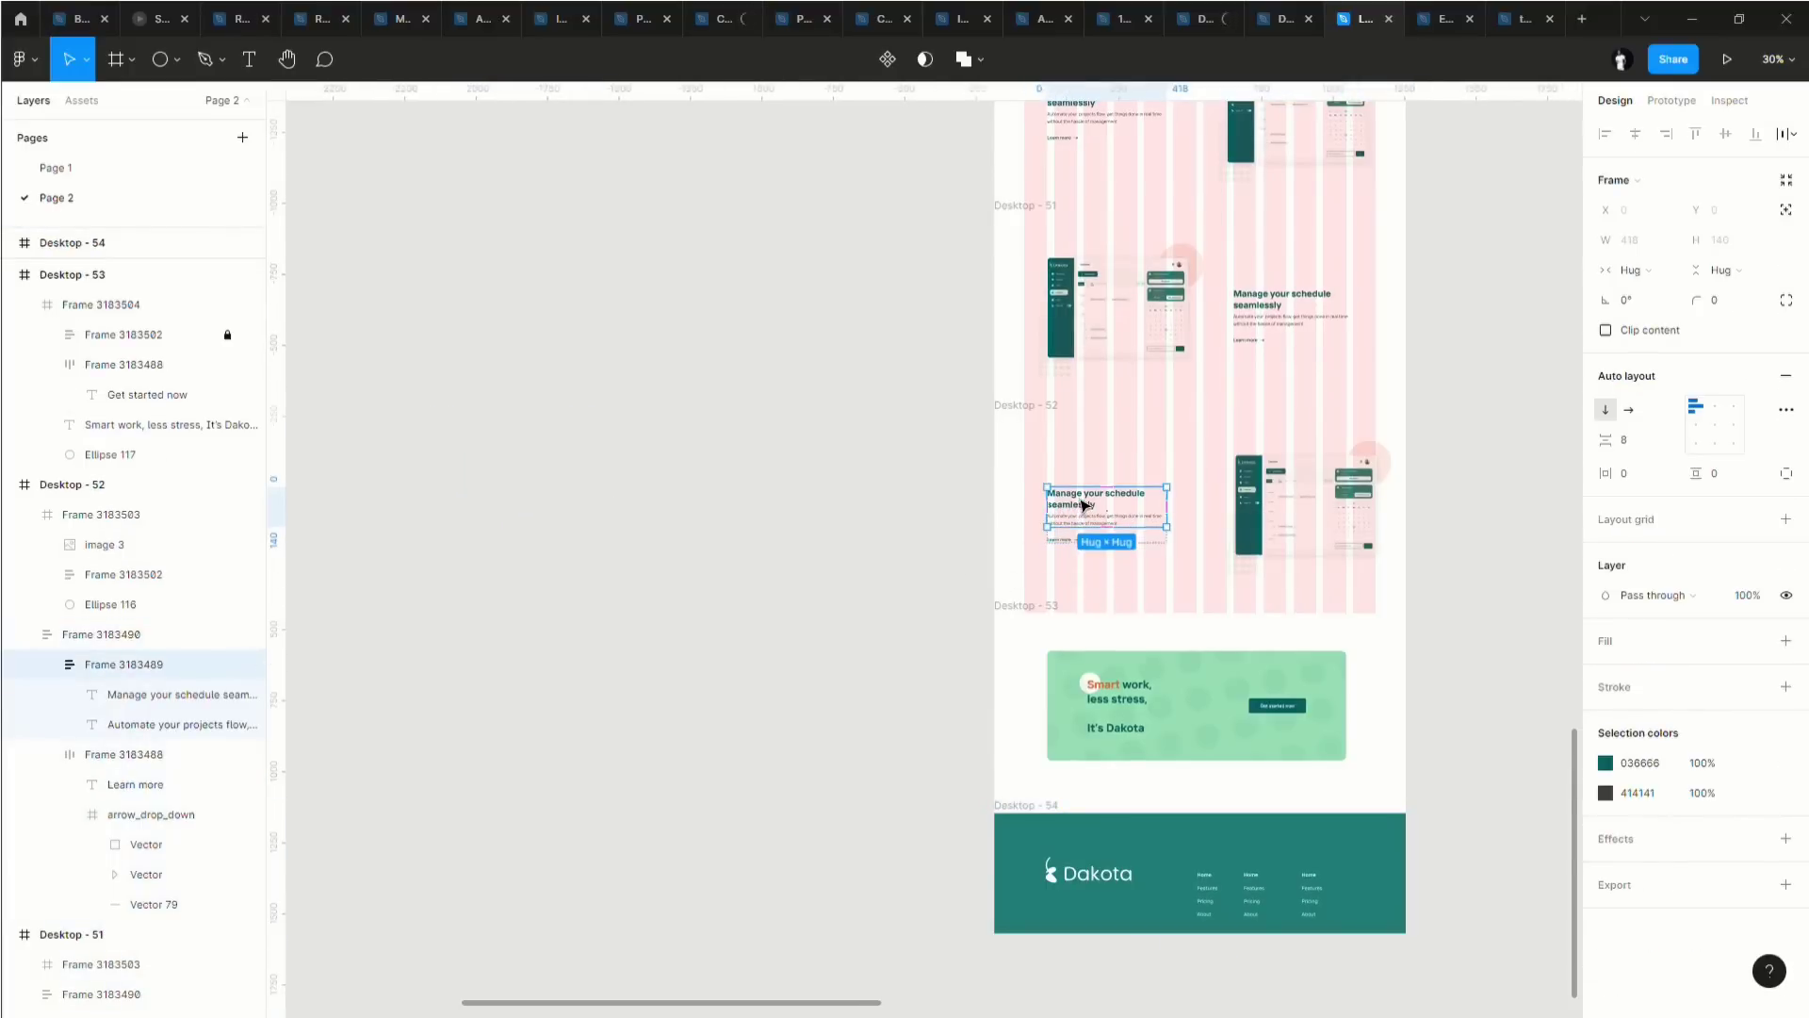
double_click(1078, 509)
drag(1077, 509, 626, 546)
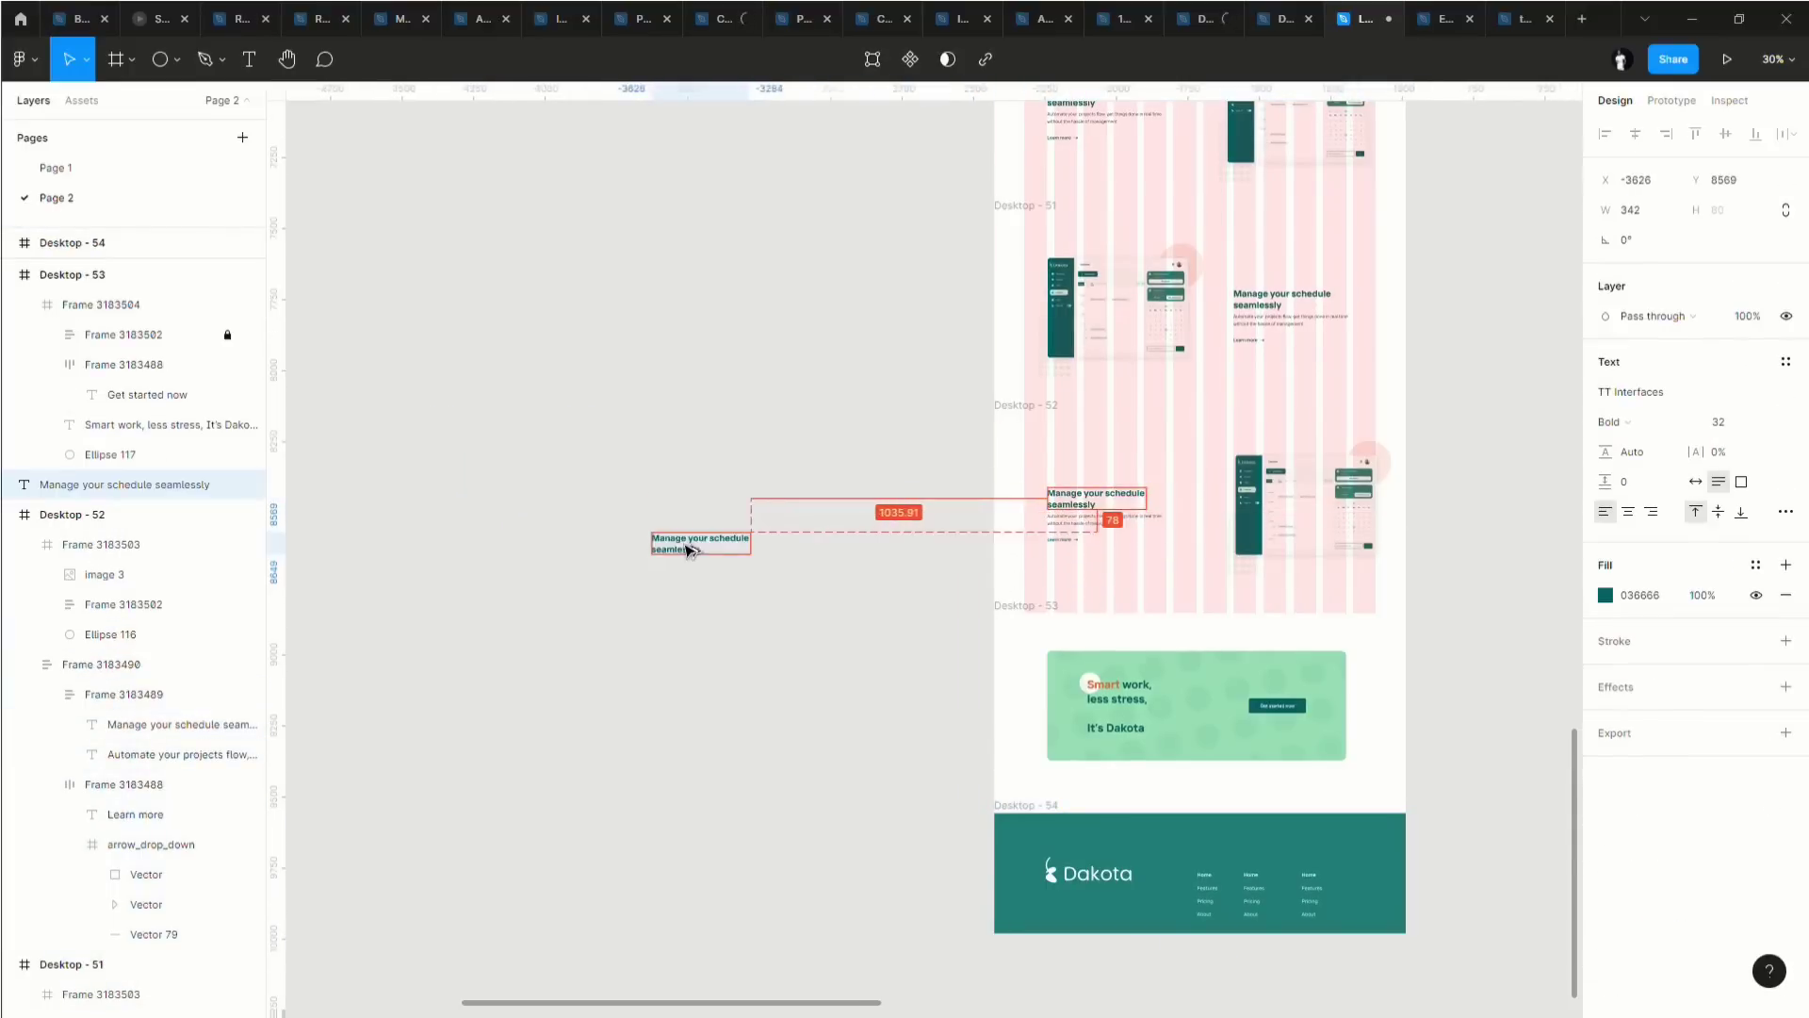
key(shift+2)
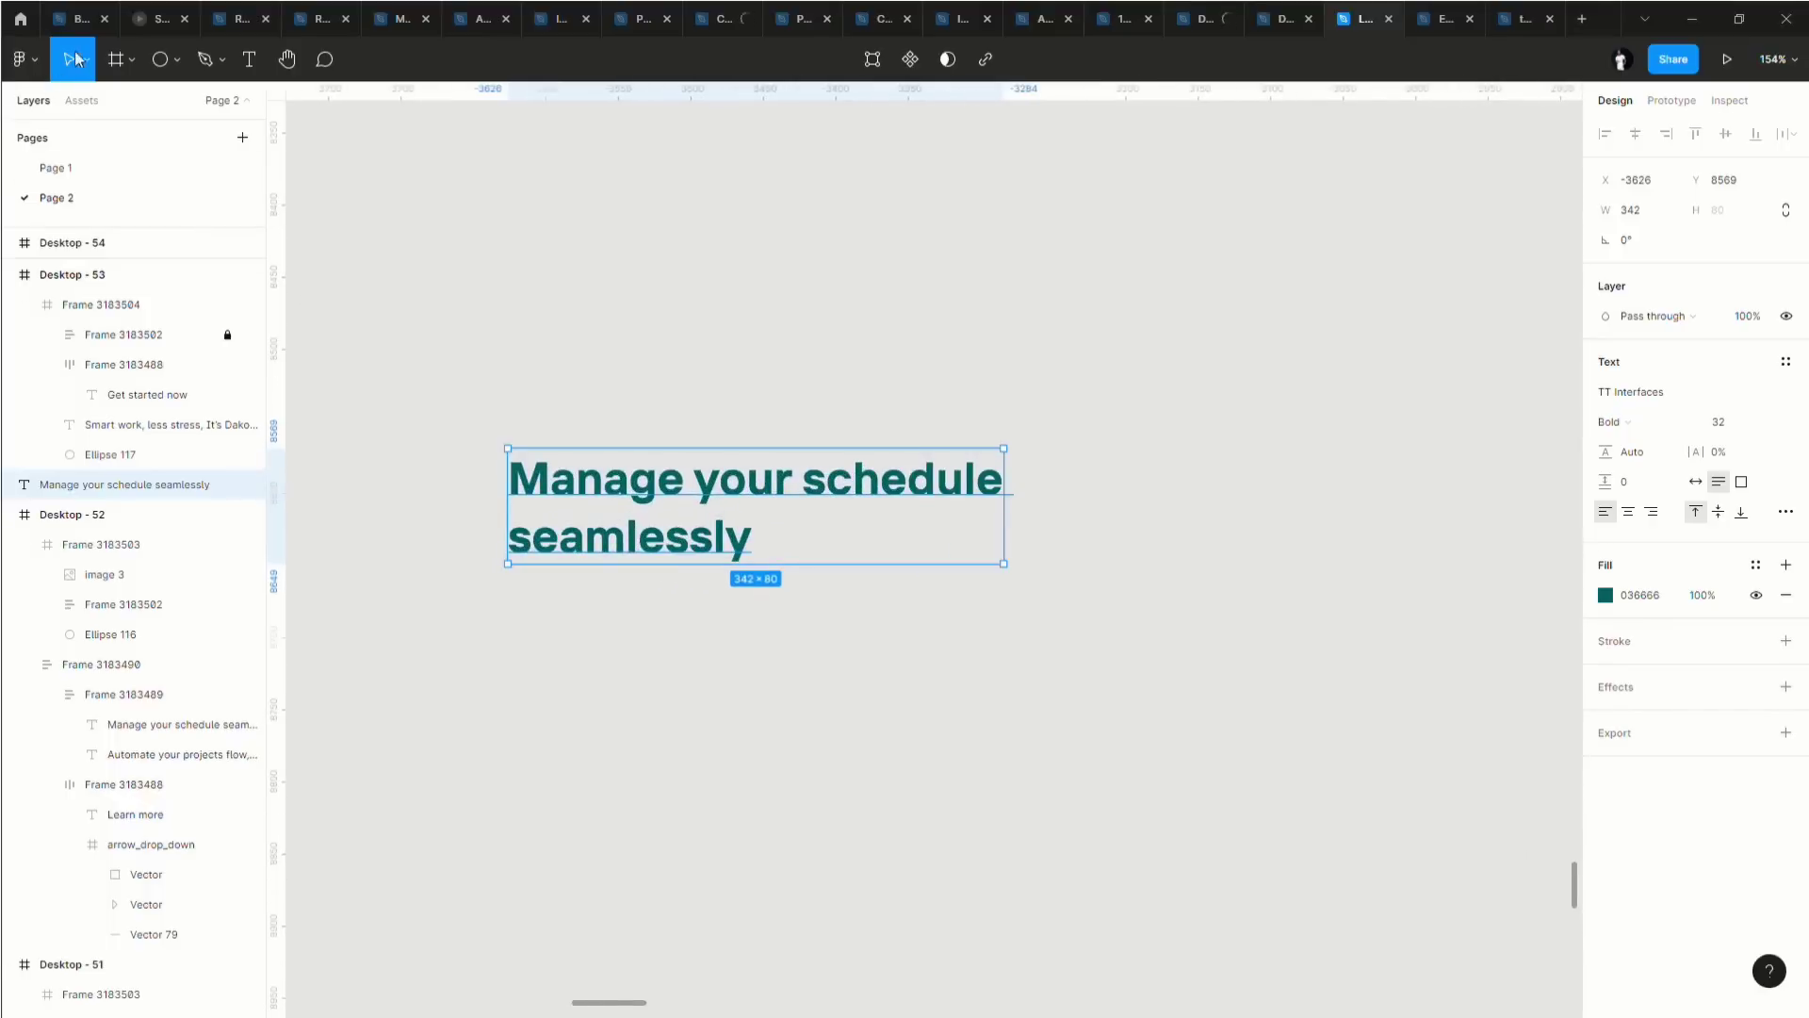
Try resizing the copied heading's text box with the Move tool, and undo the resize while keeping the copy.
click(83, 66)
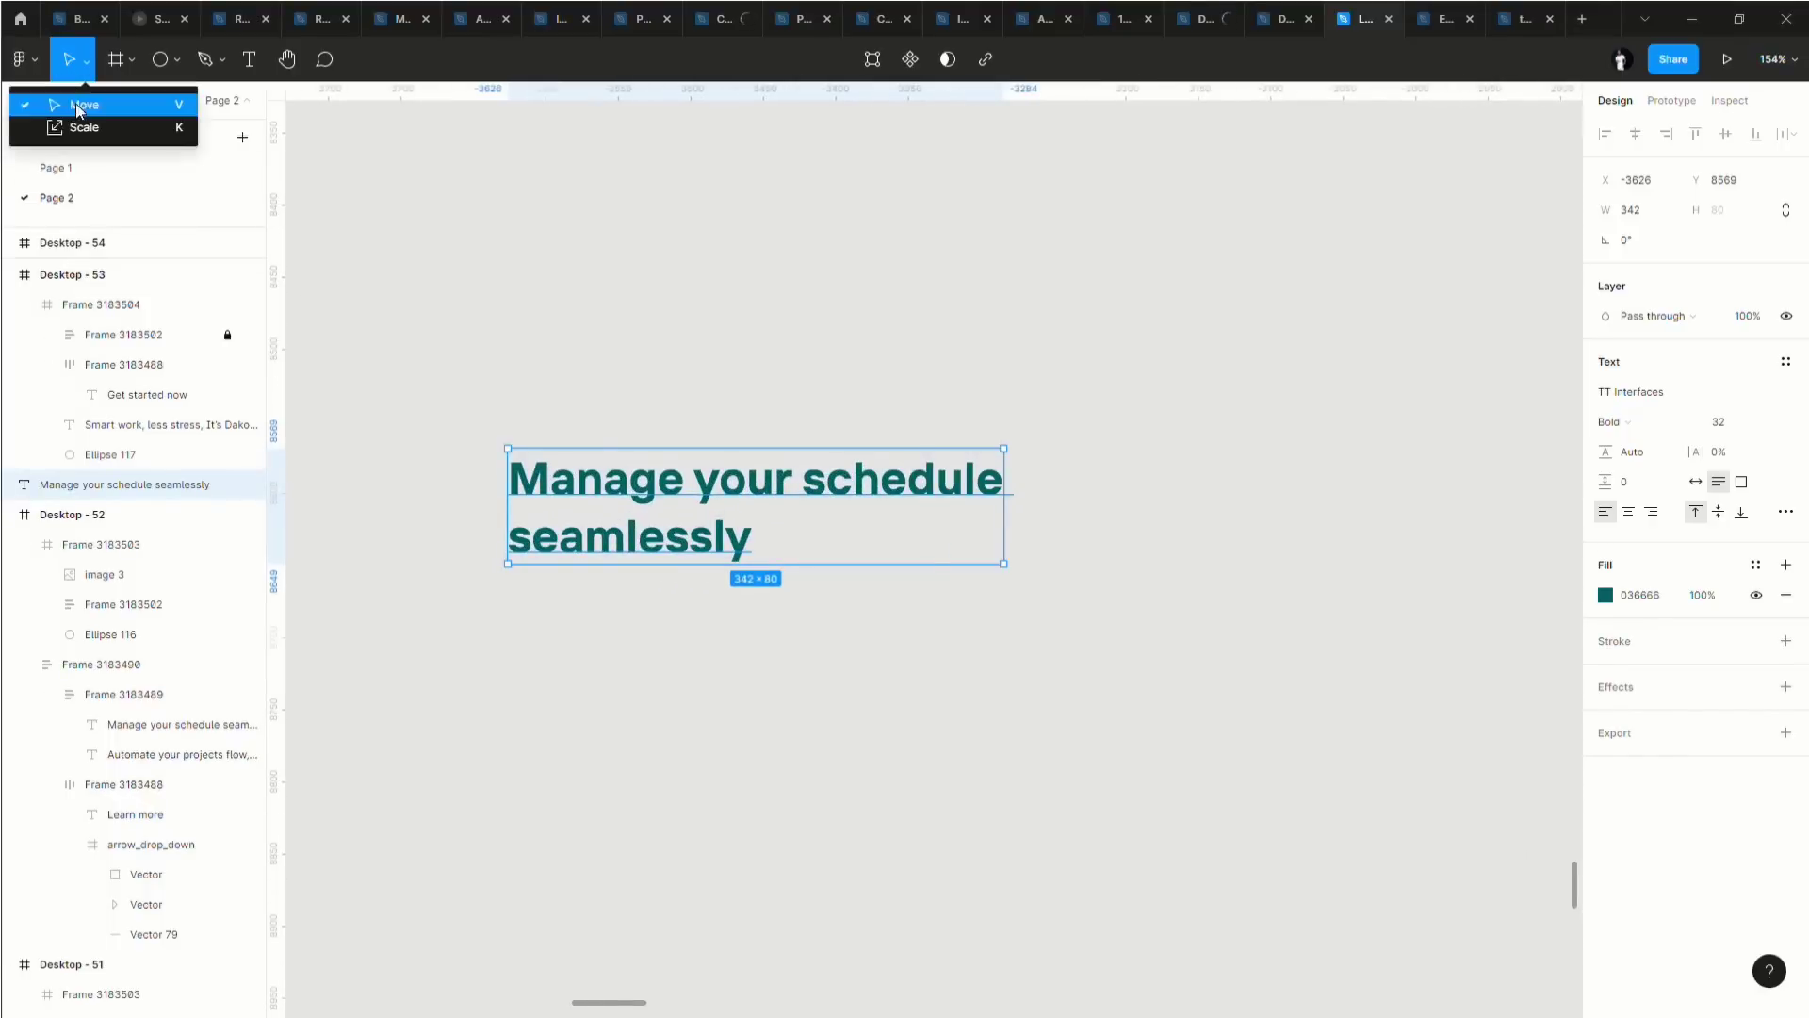
click(666, 415)
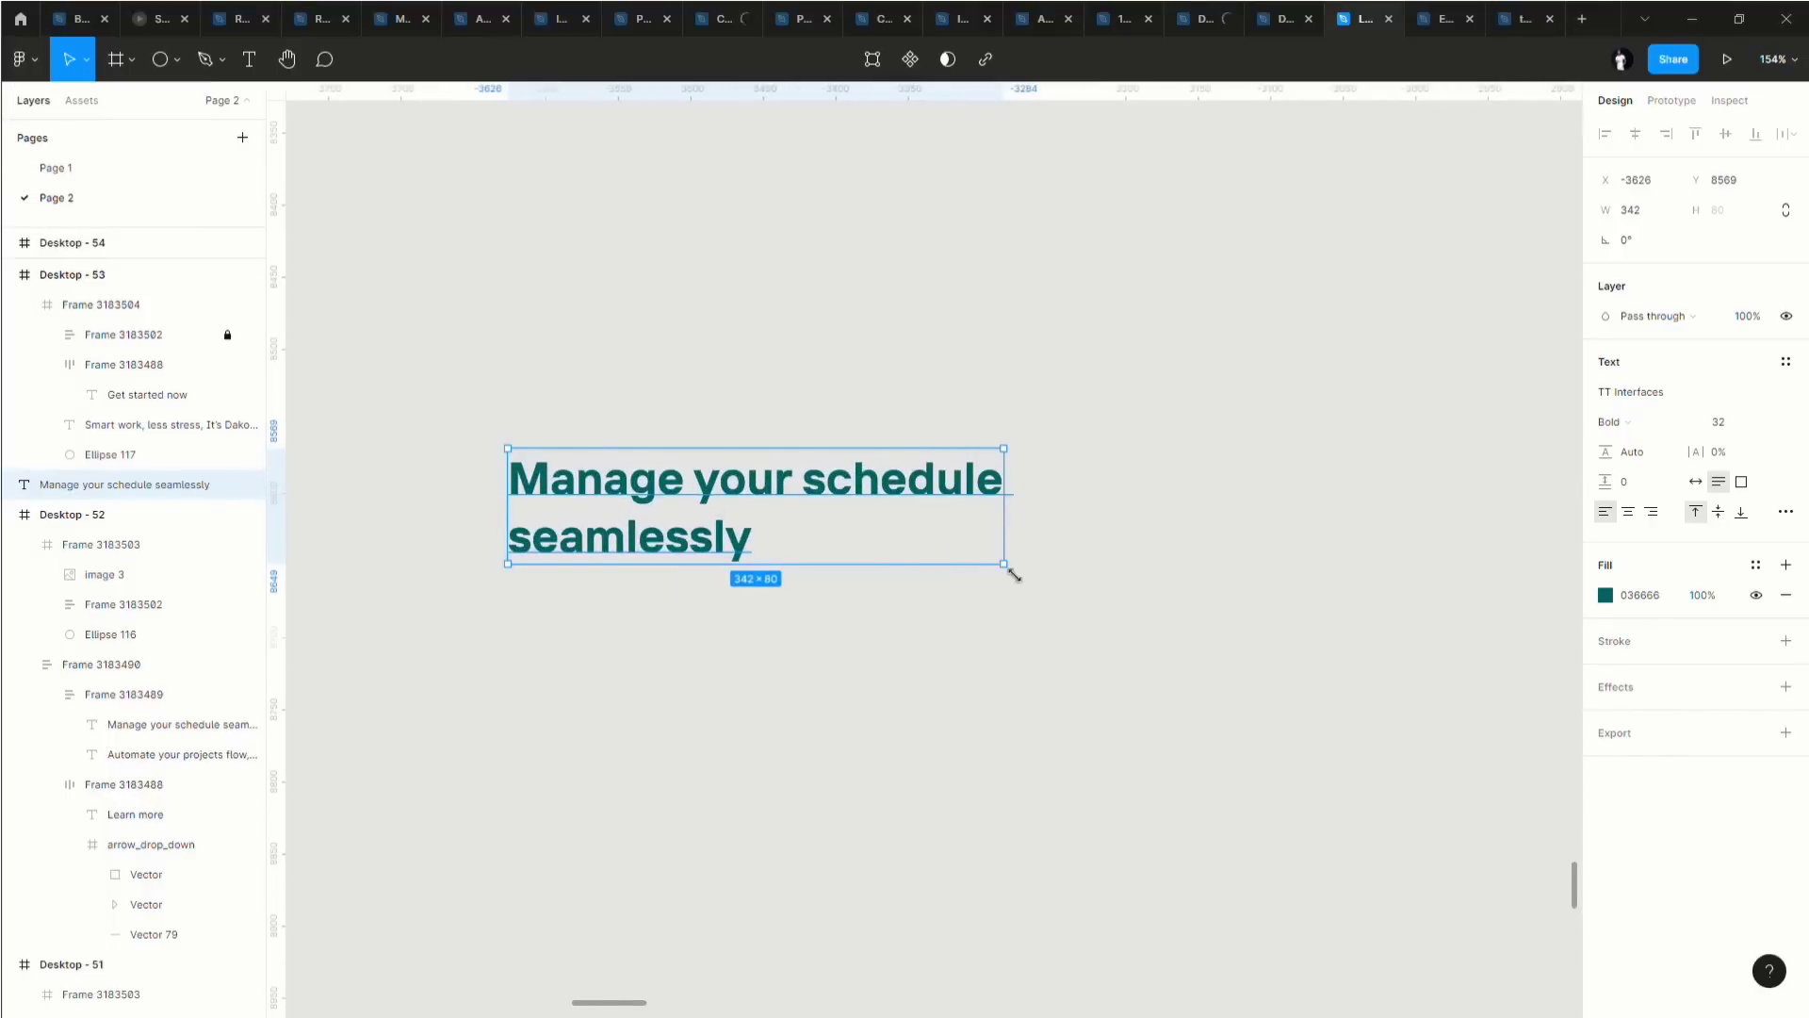
drag(1183, 693, 1099, 580)
key(ctrl+z)
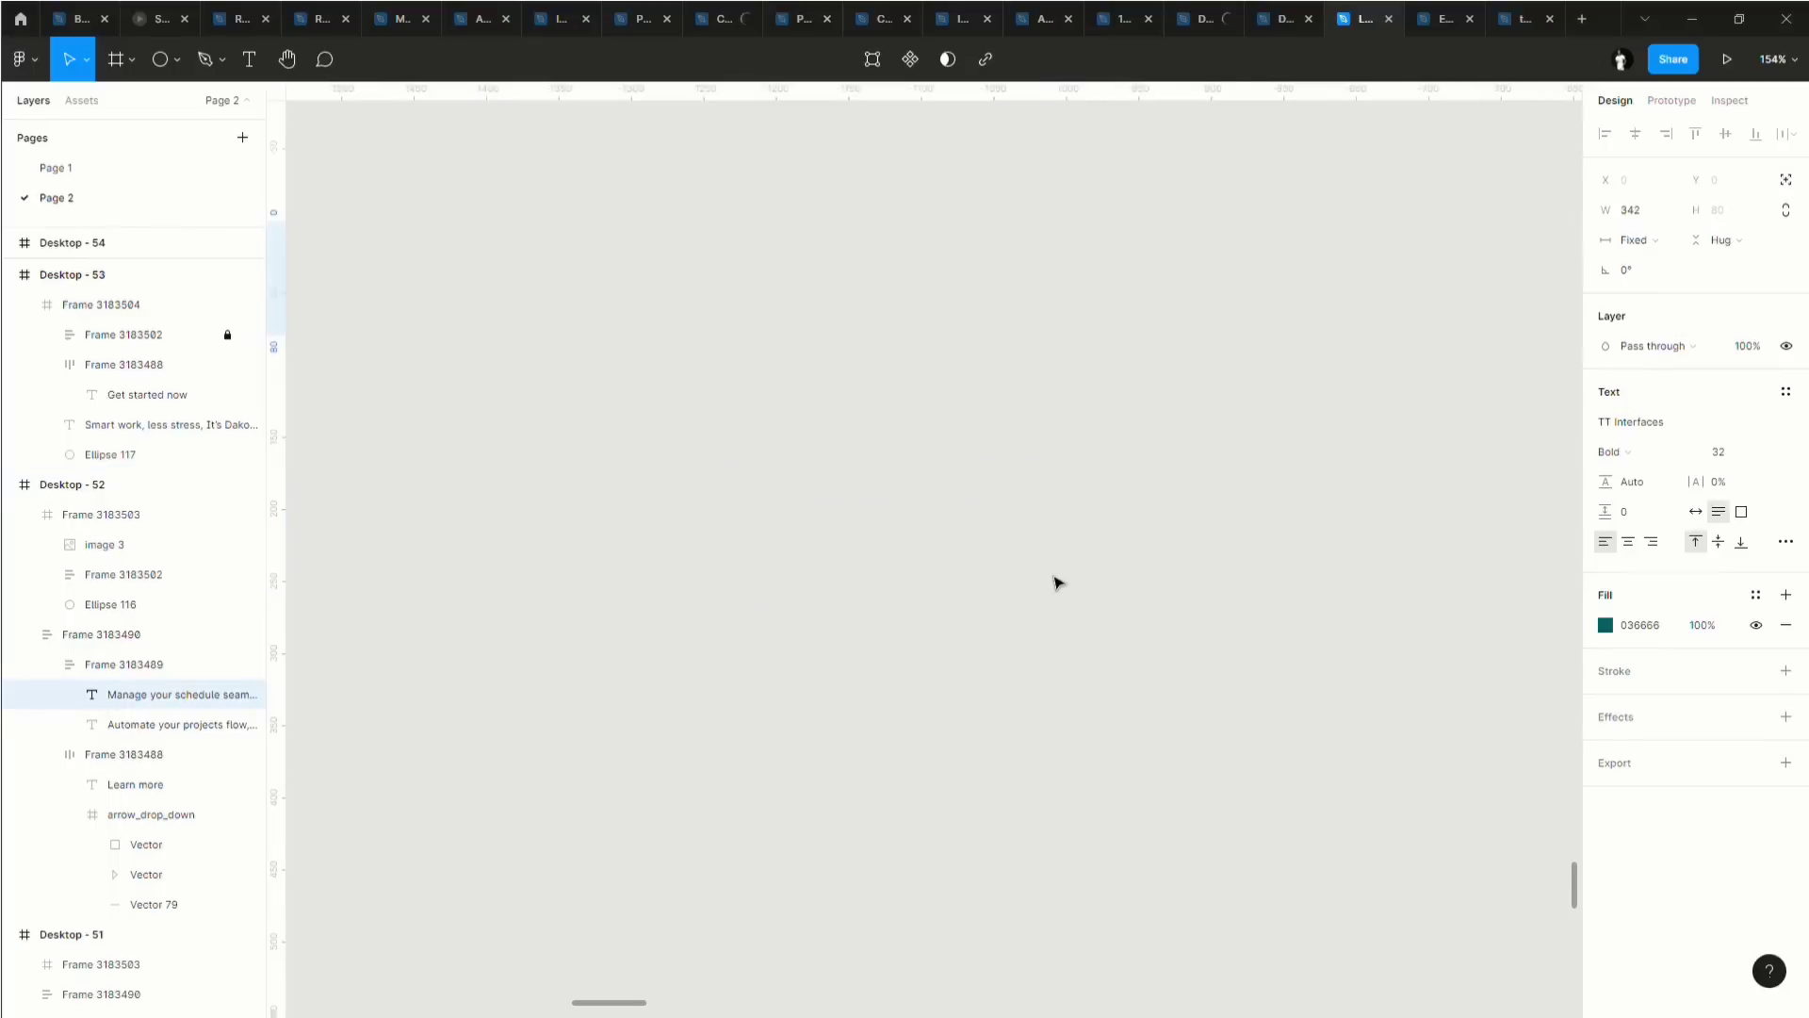
key(ctrl+shift+z)
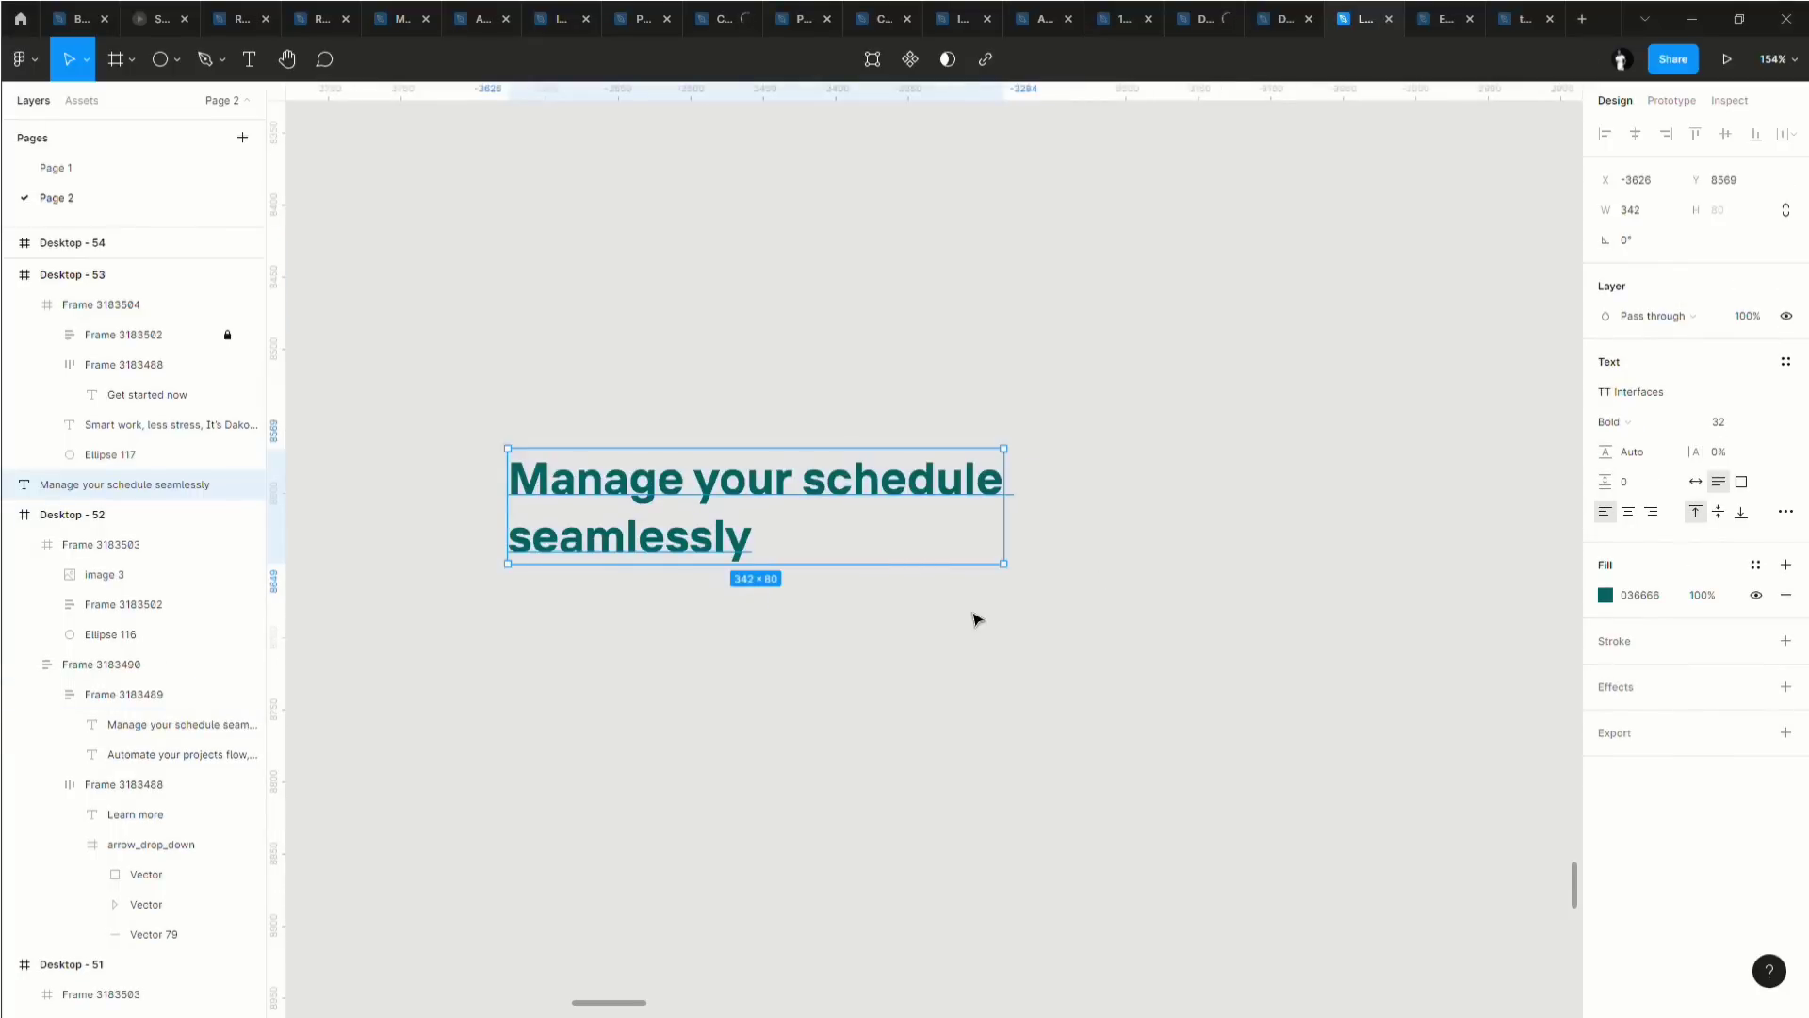
Enlarge the copied heading proportionally to about 1063 × 252 with the Scale tool, and shift it slightly on the canvas.
click(85, 60)
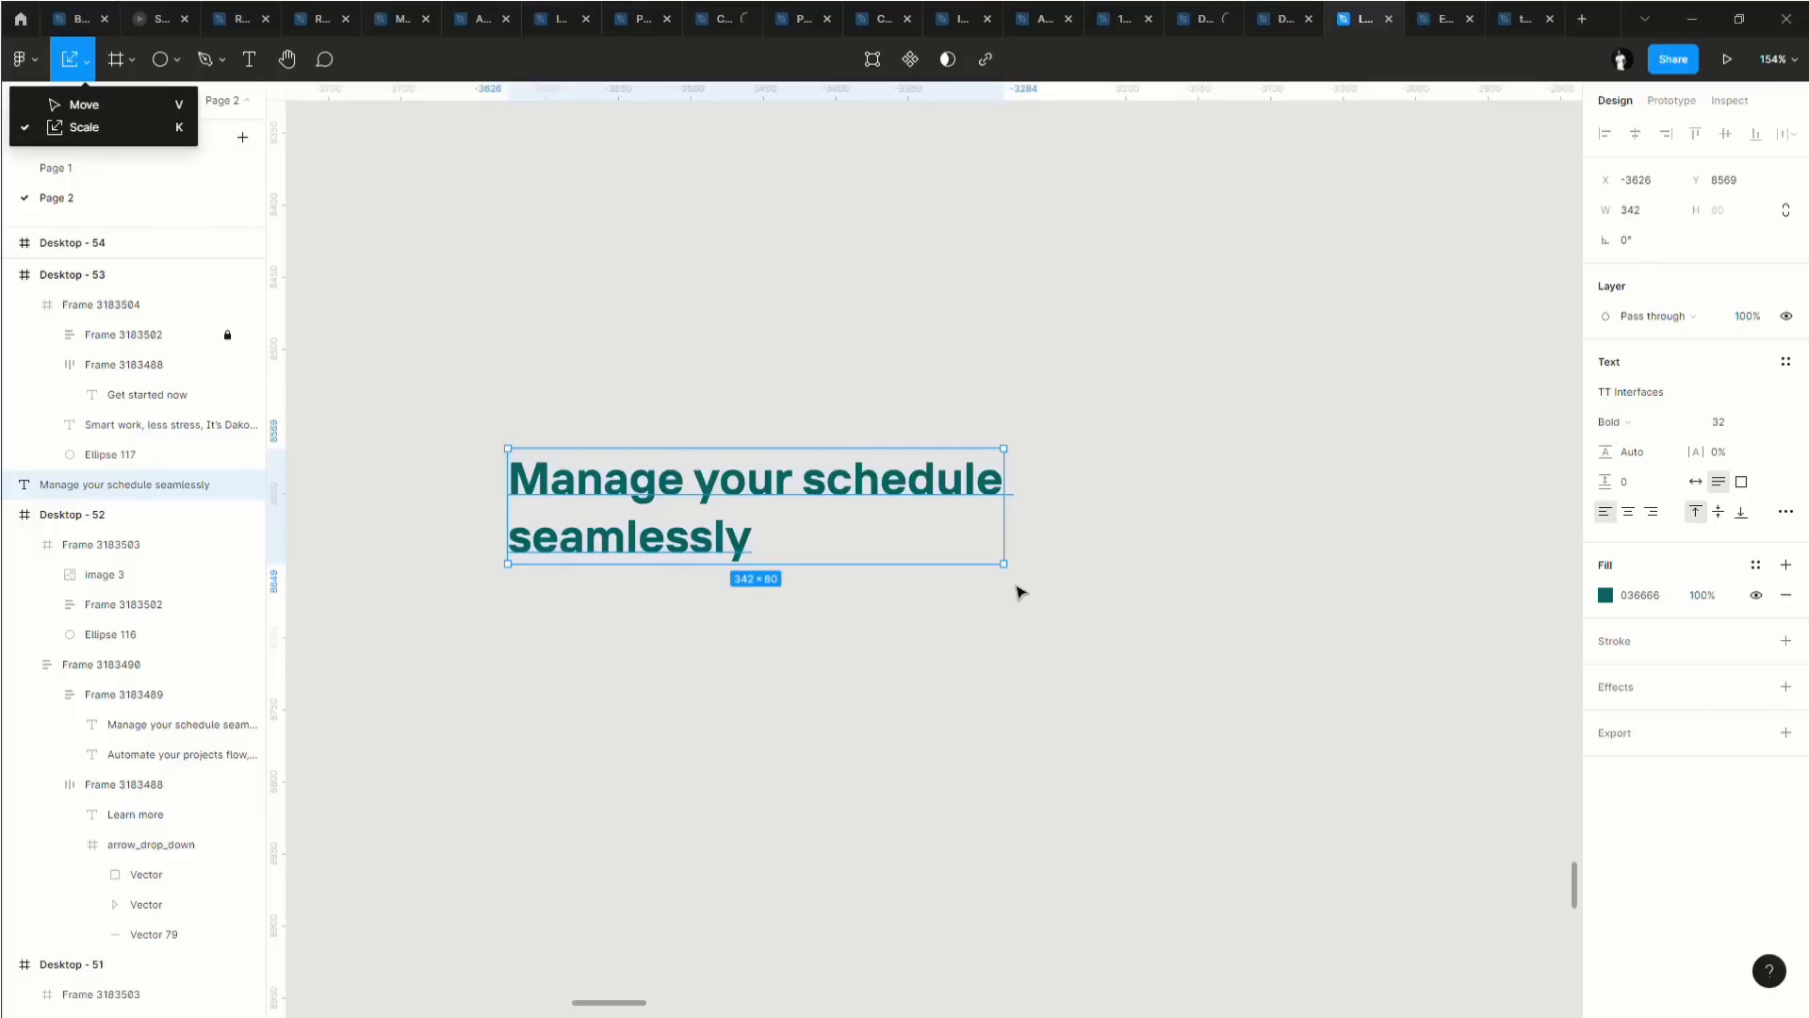
drag(1017, 592, 1196, 691)
key(minus)
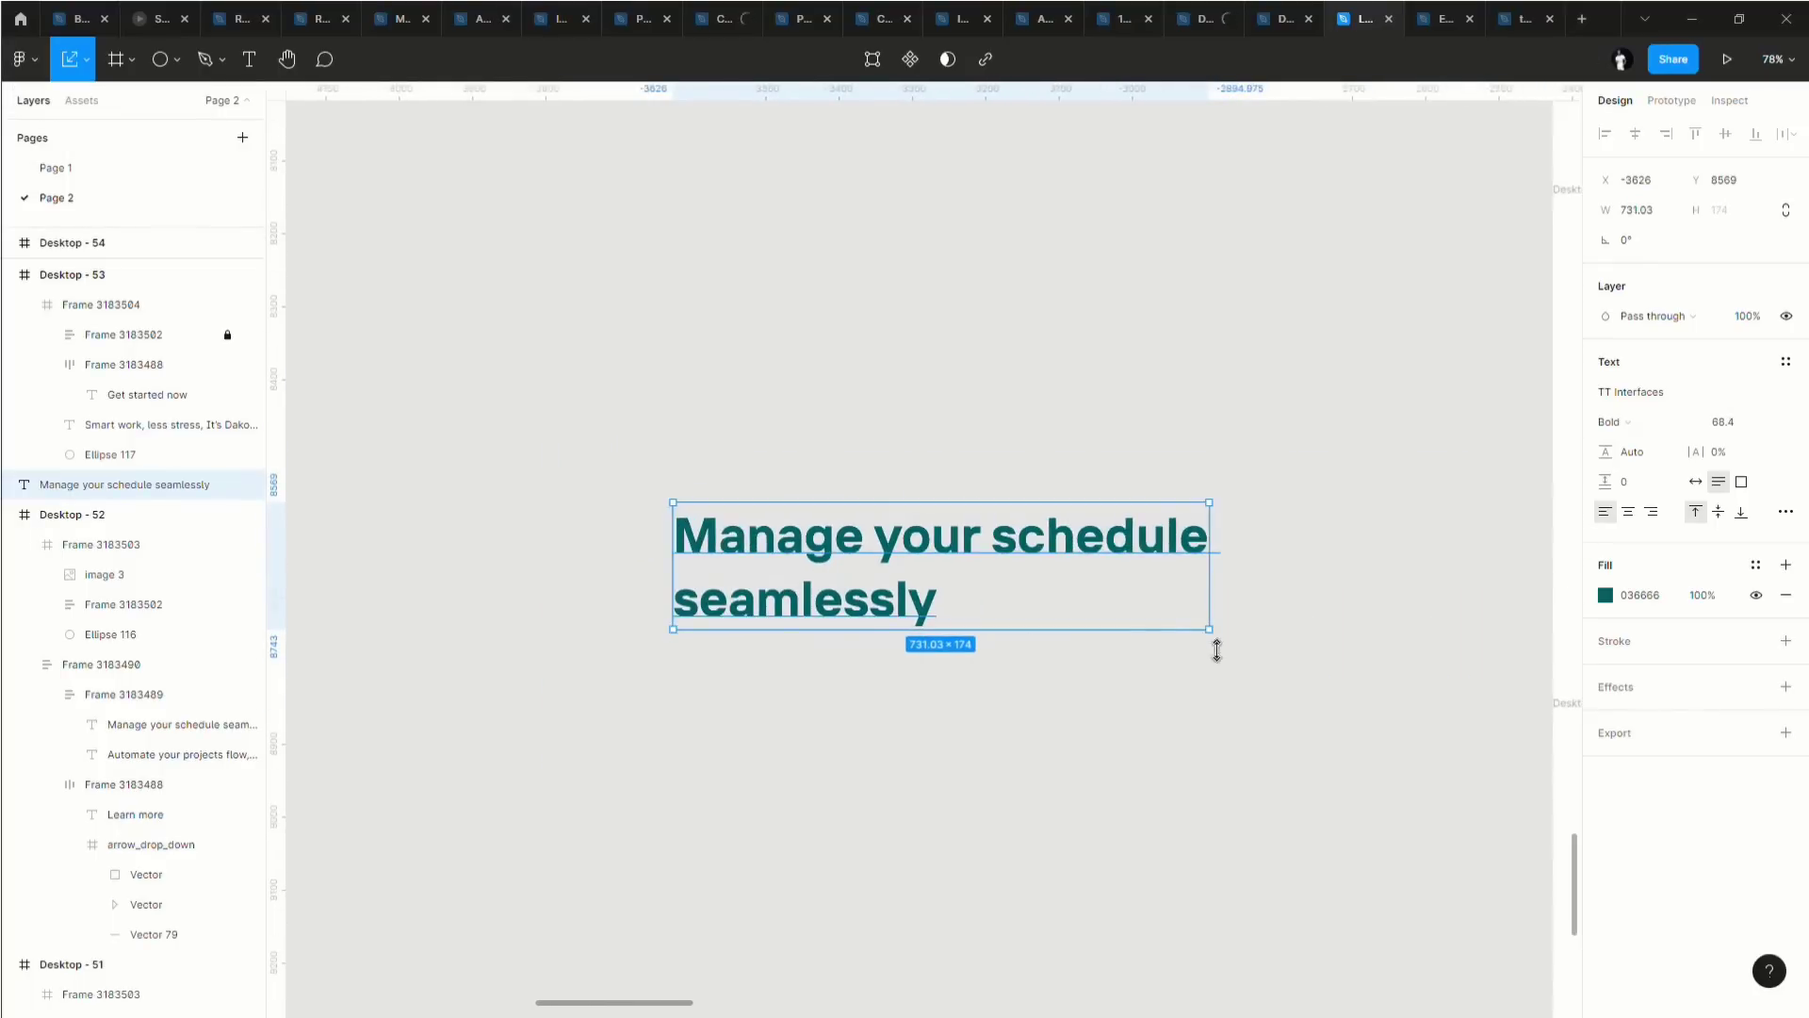
drag(1319, 727, 1207, 671)
drag(975, 483, 1452, 686)
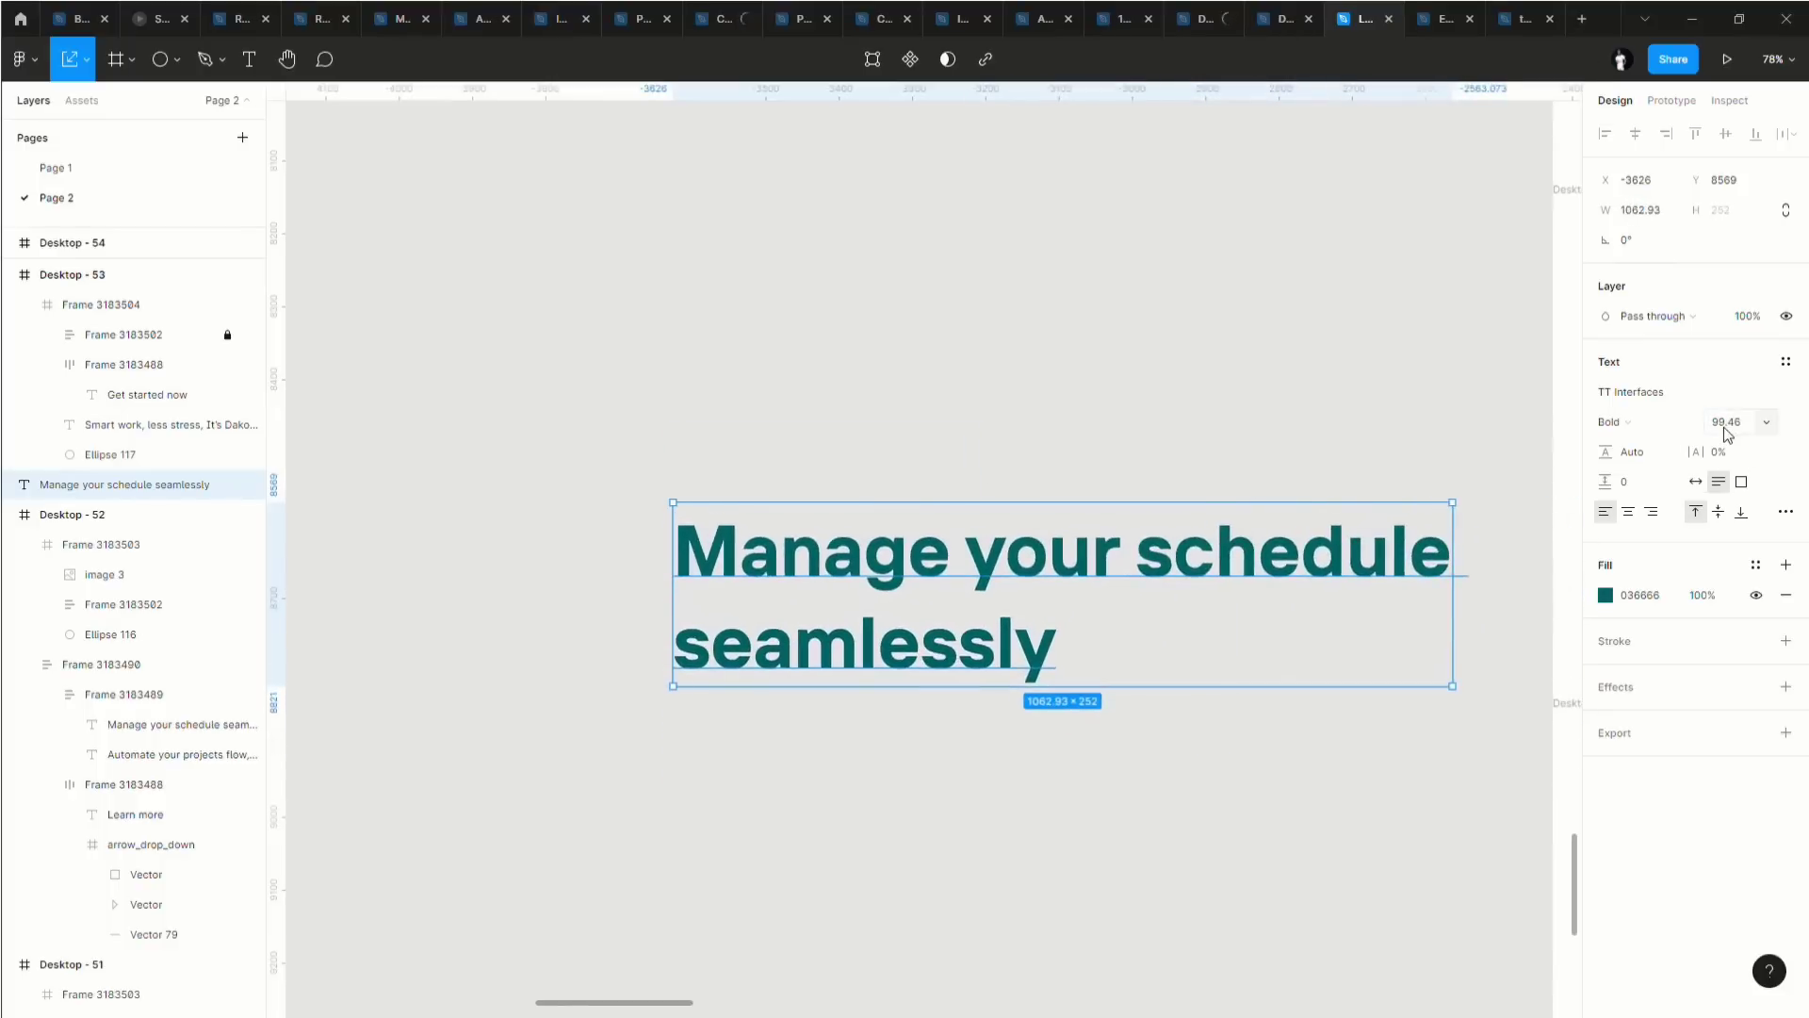
drag(967, 594, 810, 572)
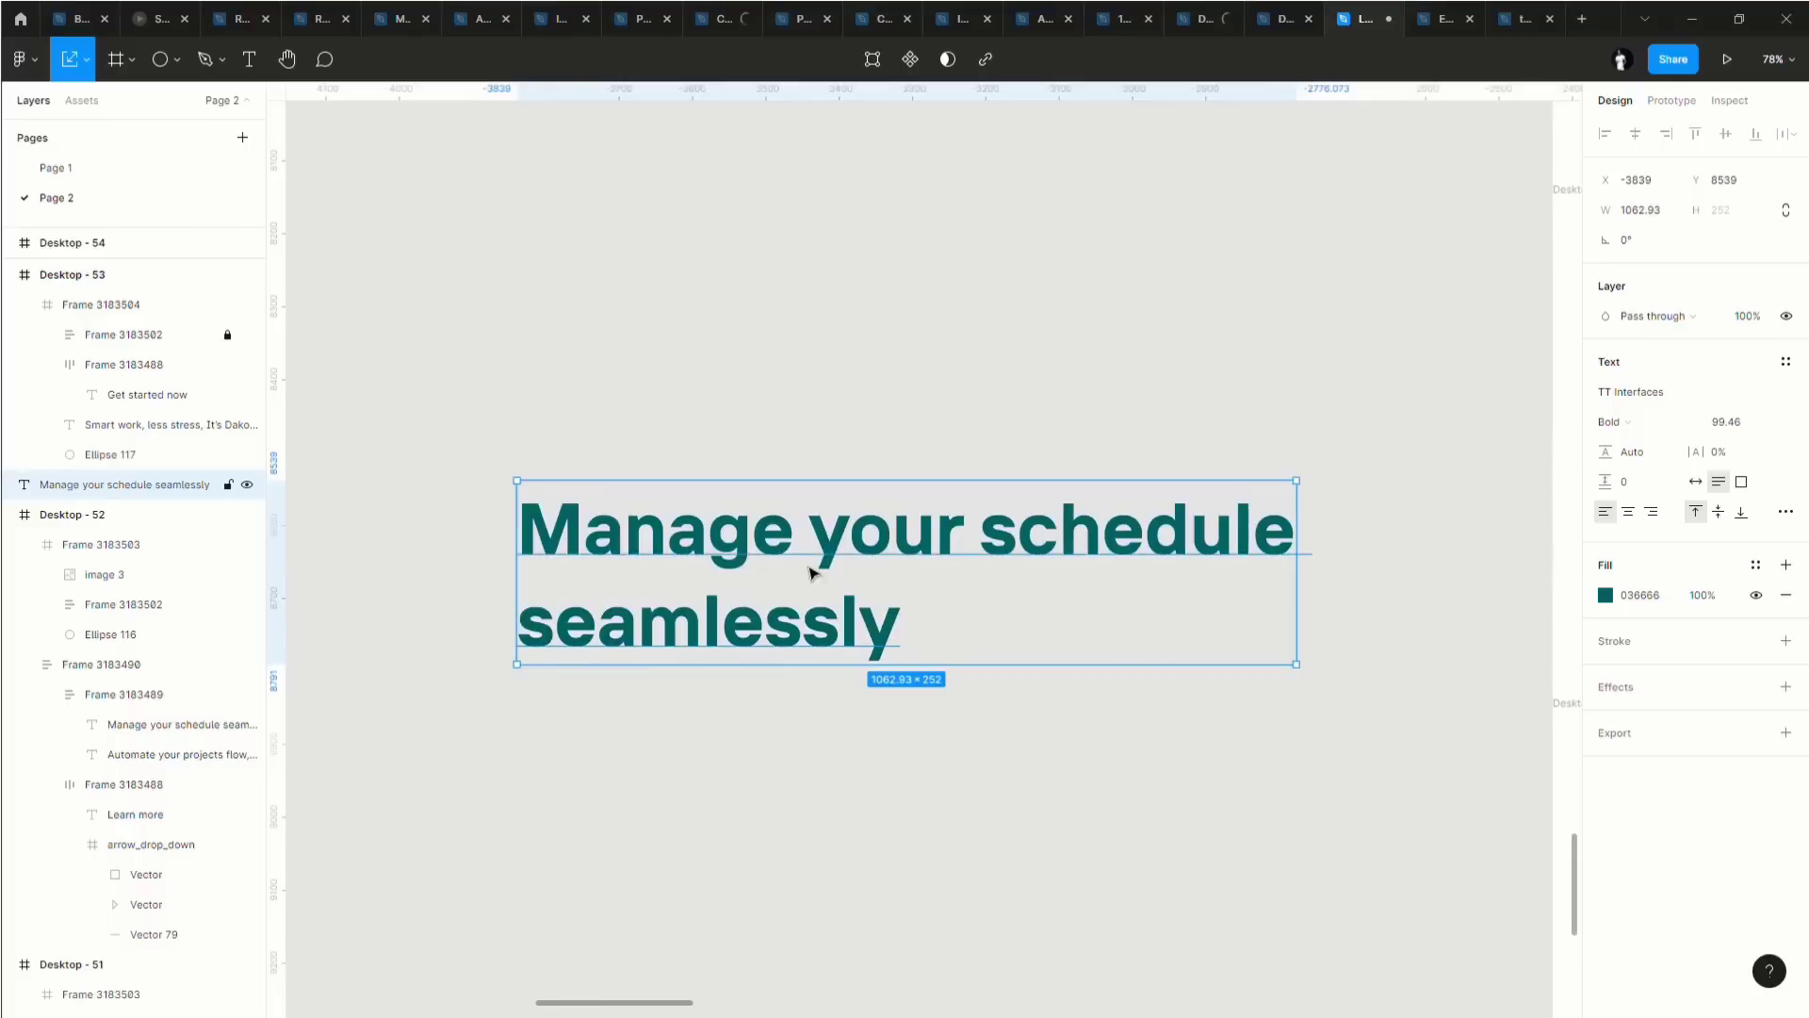
Delete the enlarged heading copy and return to the Move tool.
key(Delete)
scroll(824, 519, down, 10)
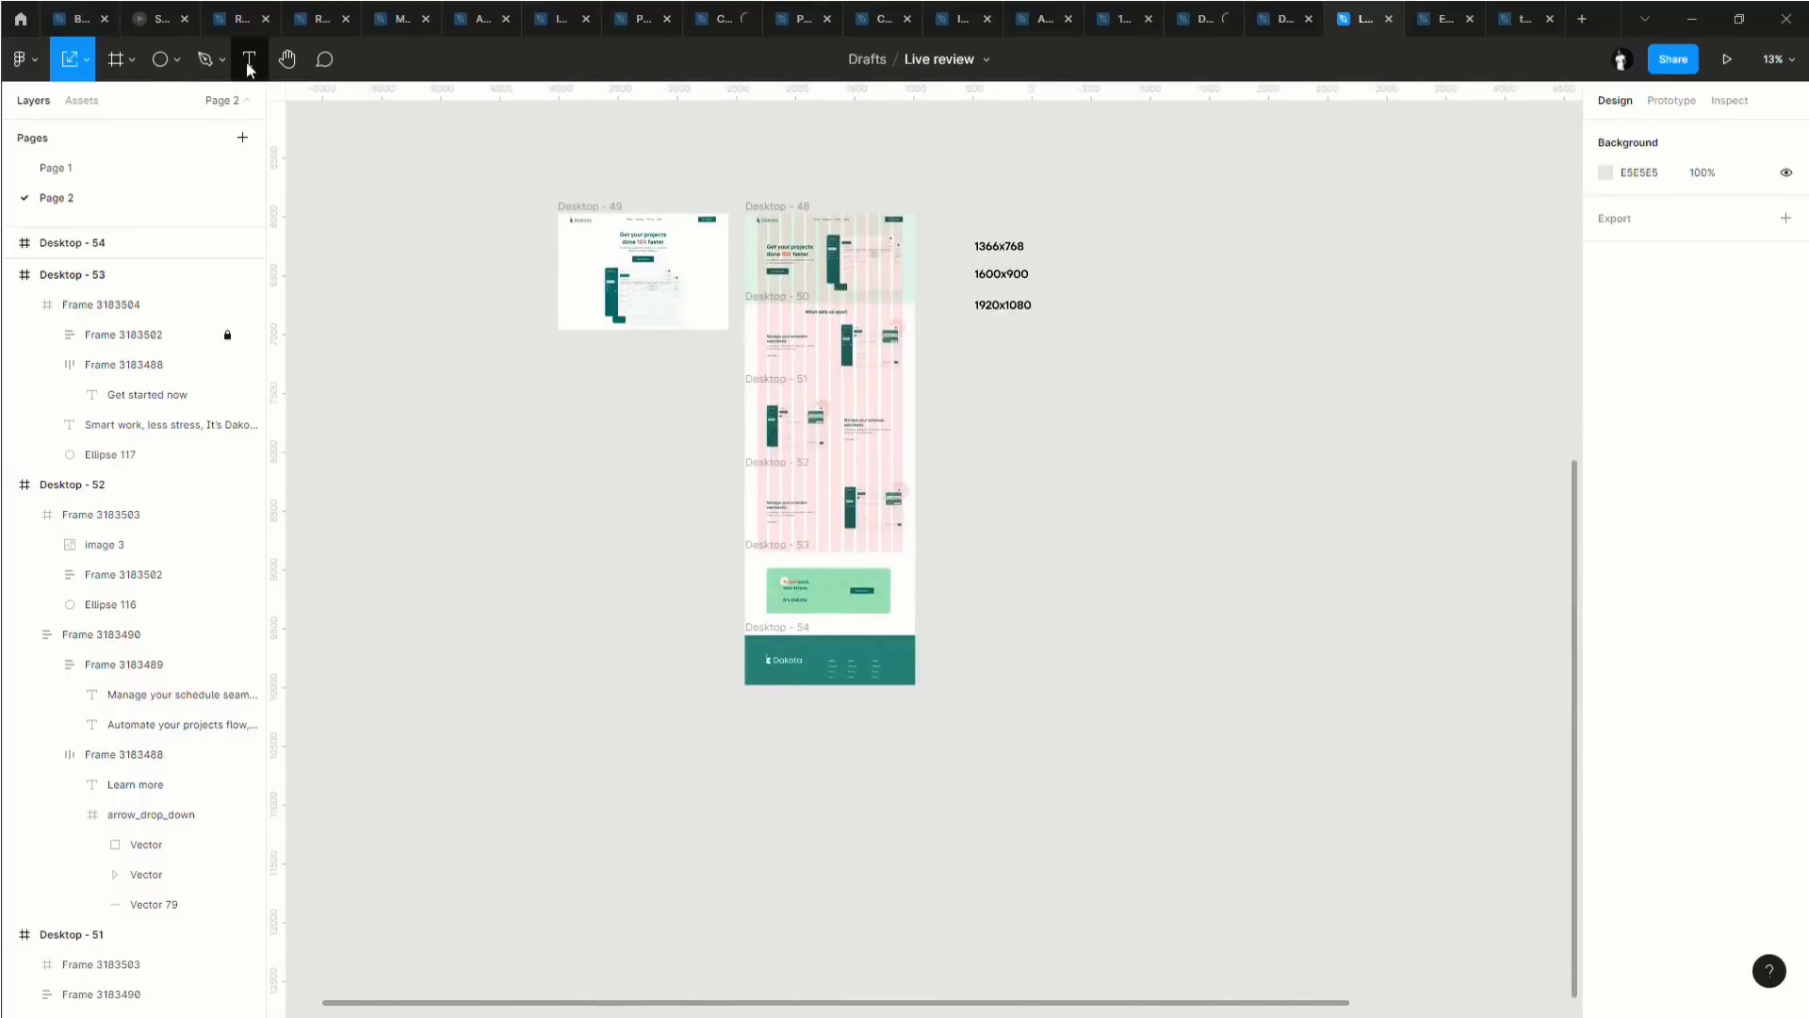
click(90, 61)
click(85, 104)
Hide the 12-column layout grid on the Desktop - 48, 50, 51 and 52 frames together.
scroll(848, 462, up, 3)
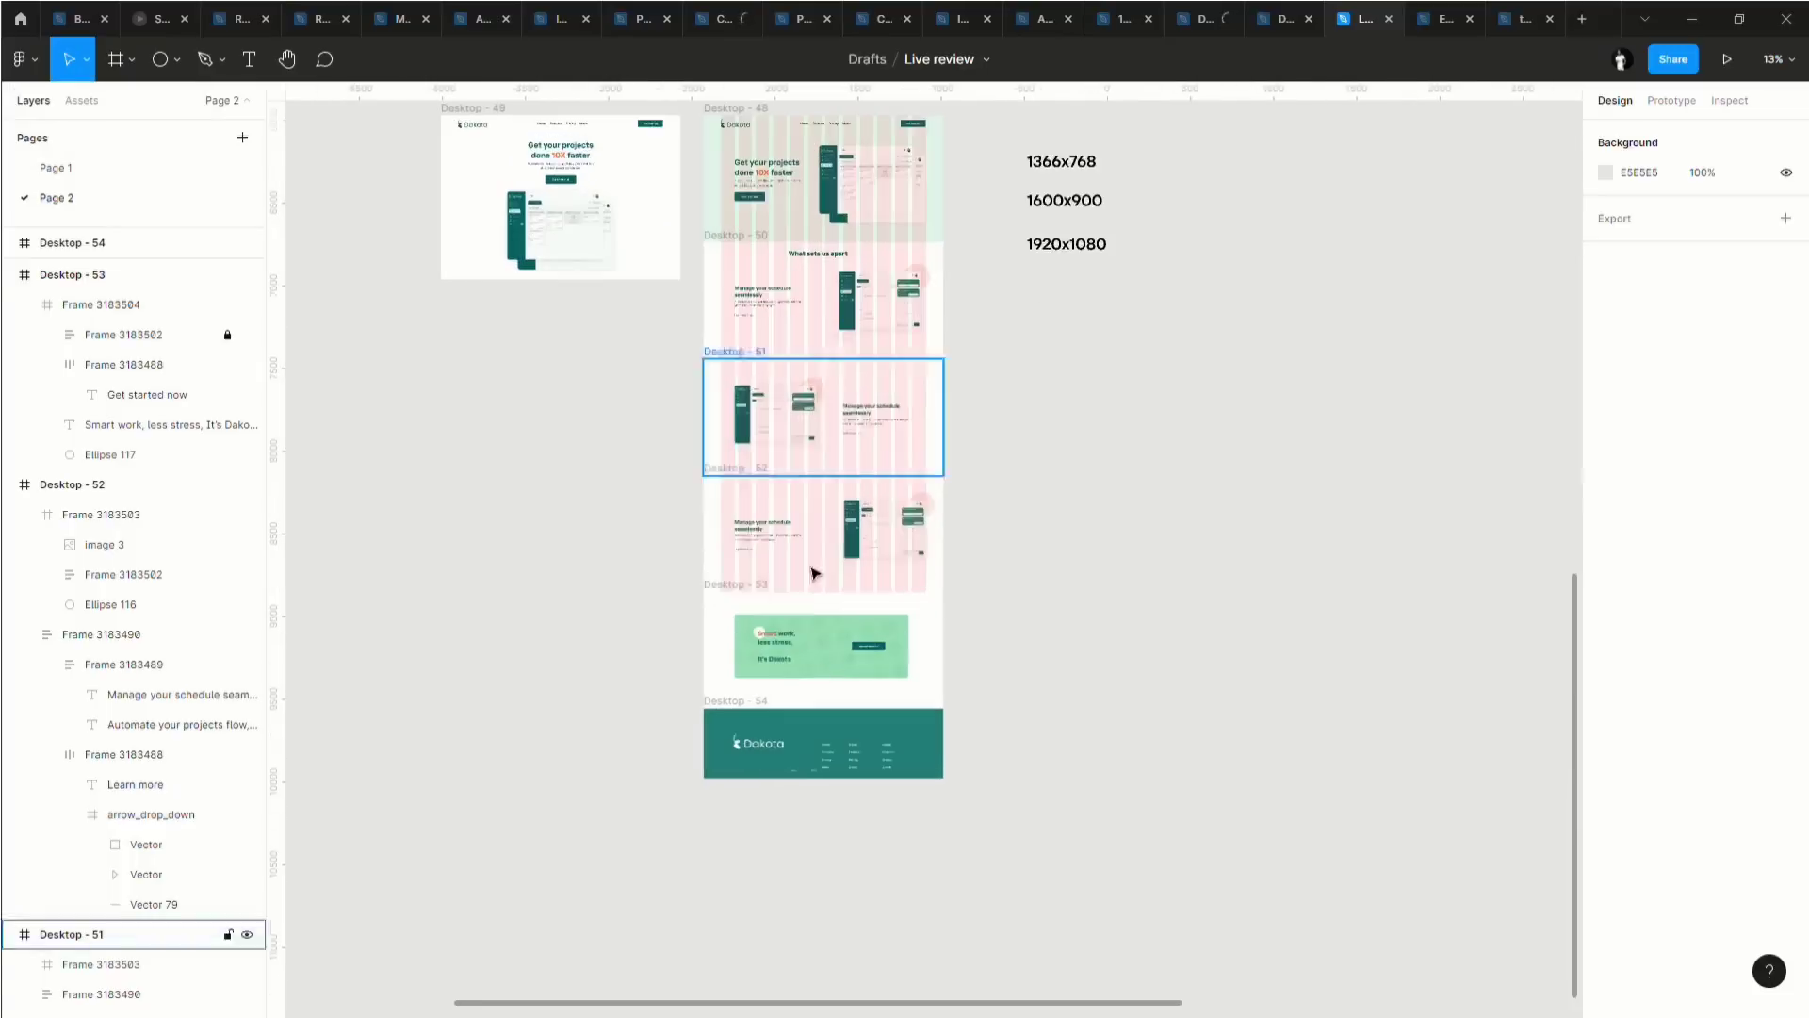
click(740, 707)
click(737, 585)
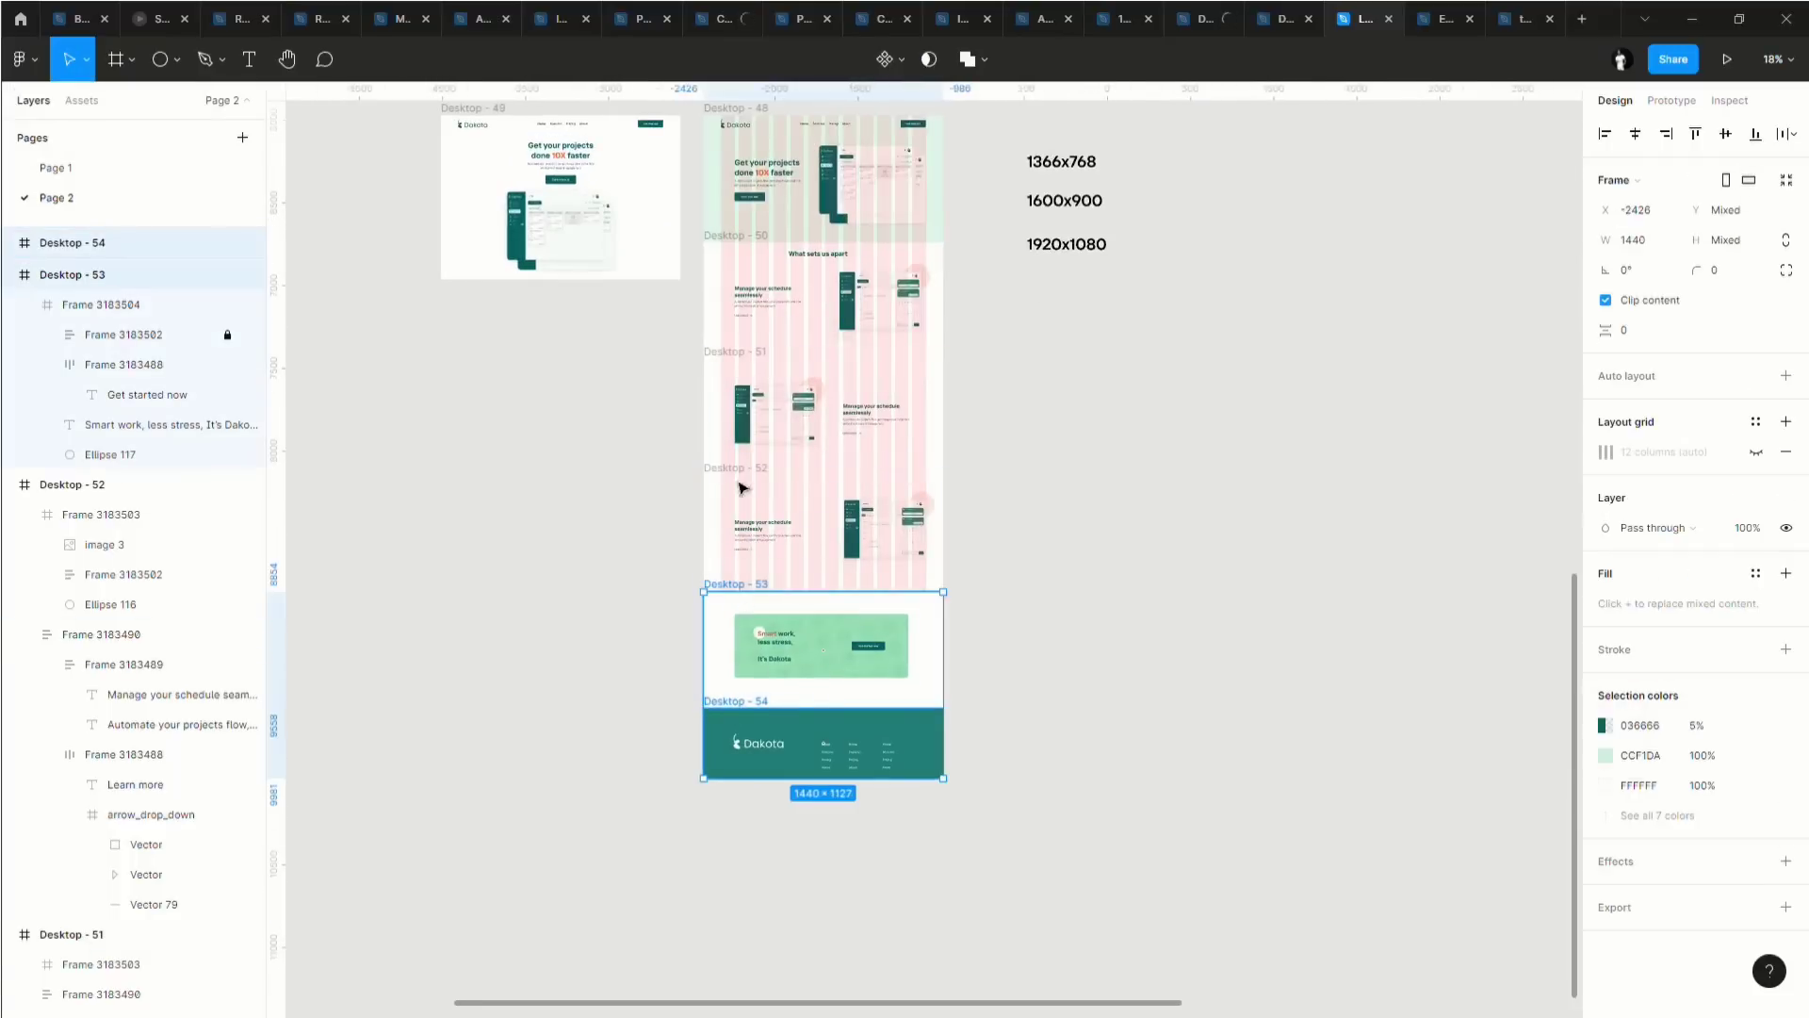
click(738, 474)
shift+click(732, 368)
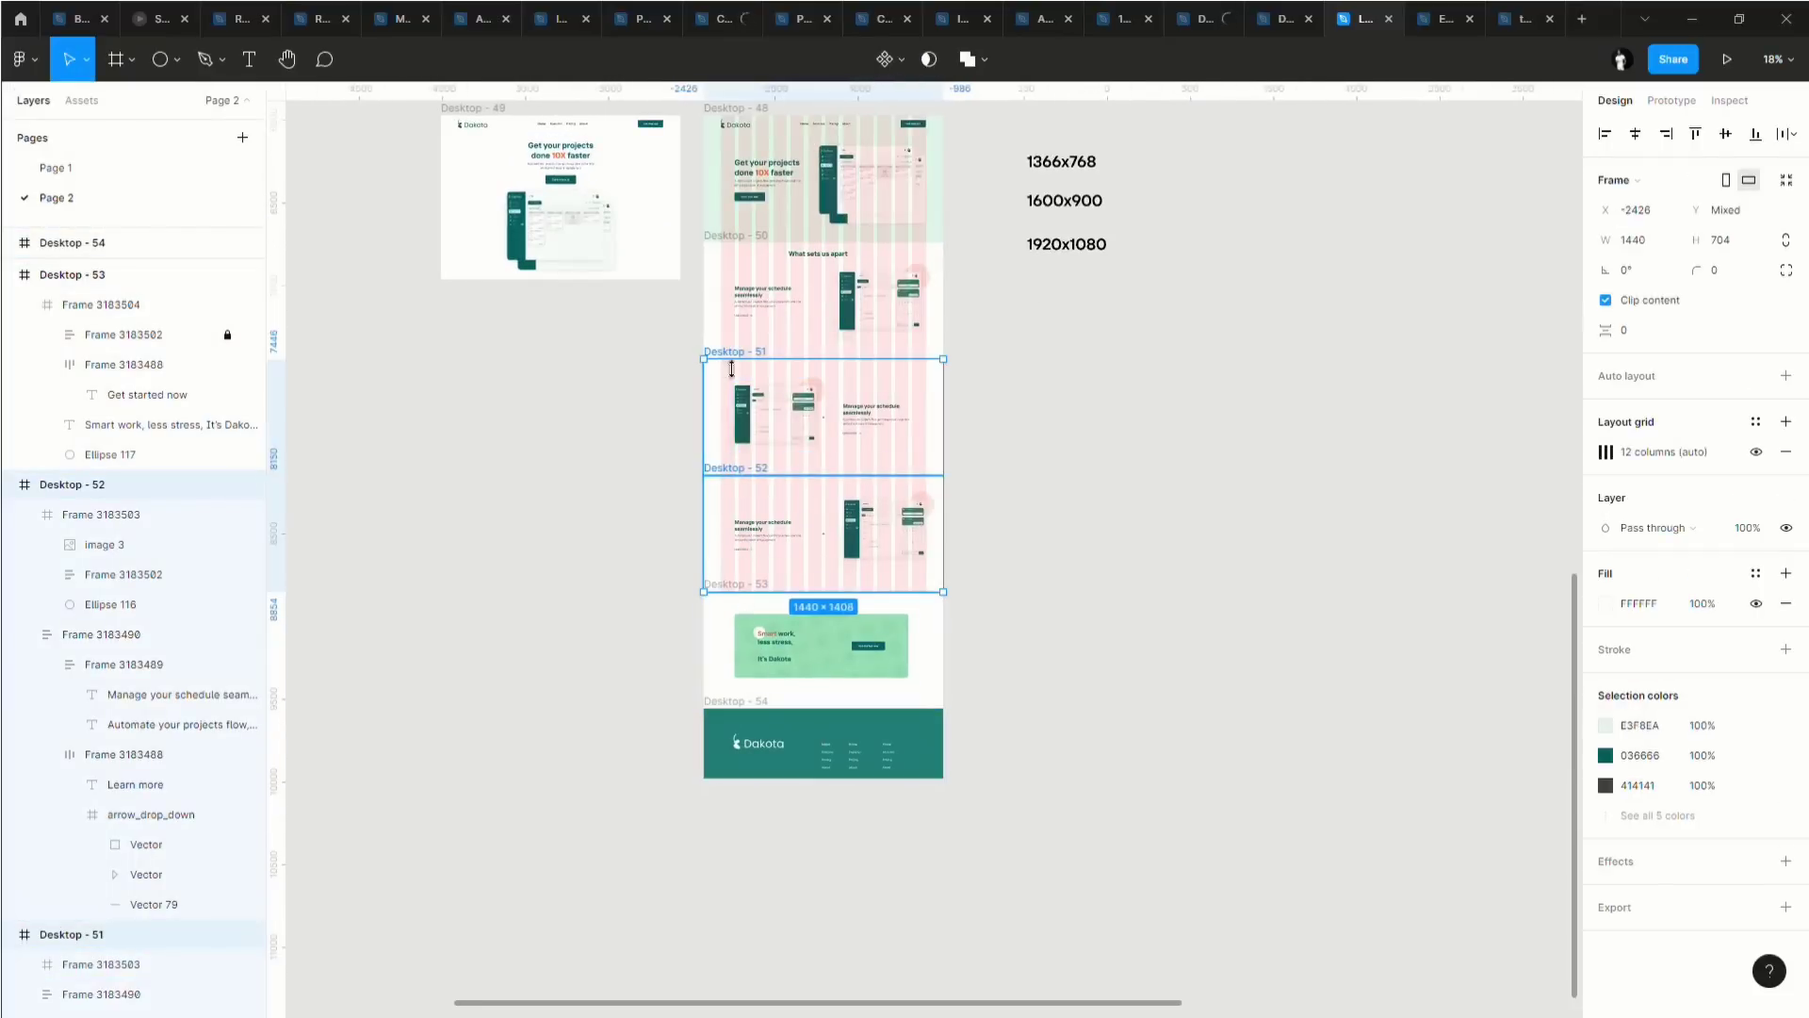
shift+click(743, 262)
shift+click(740, 124)
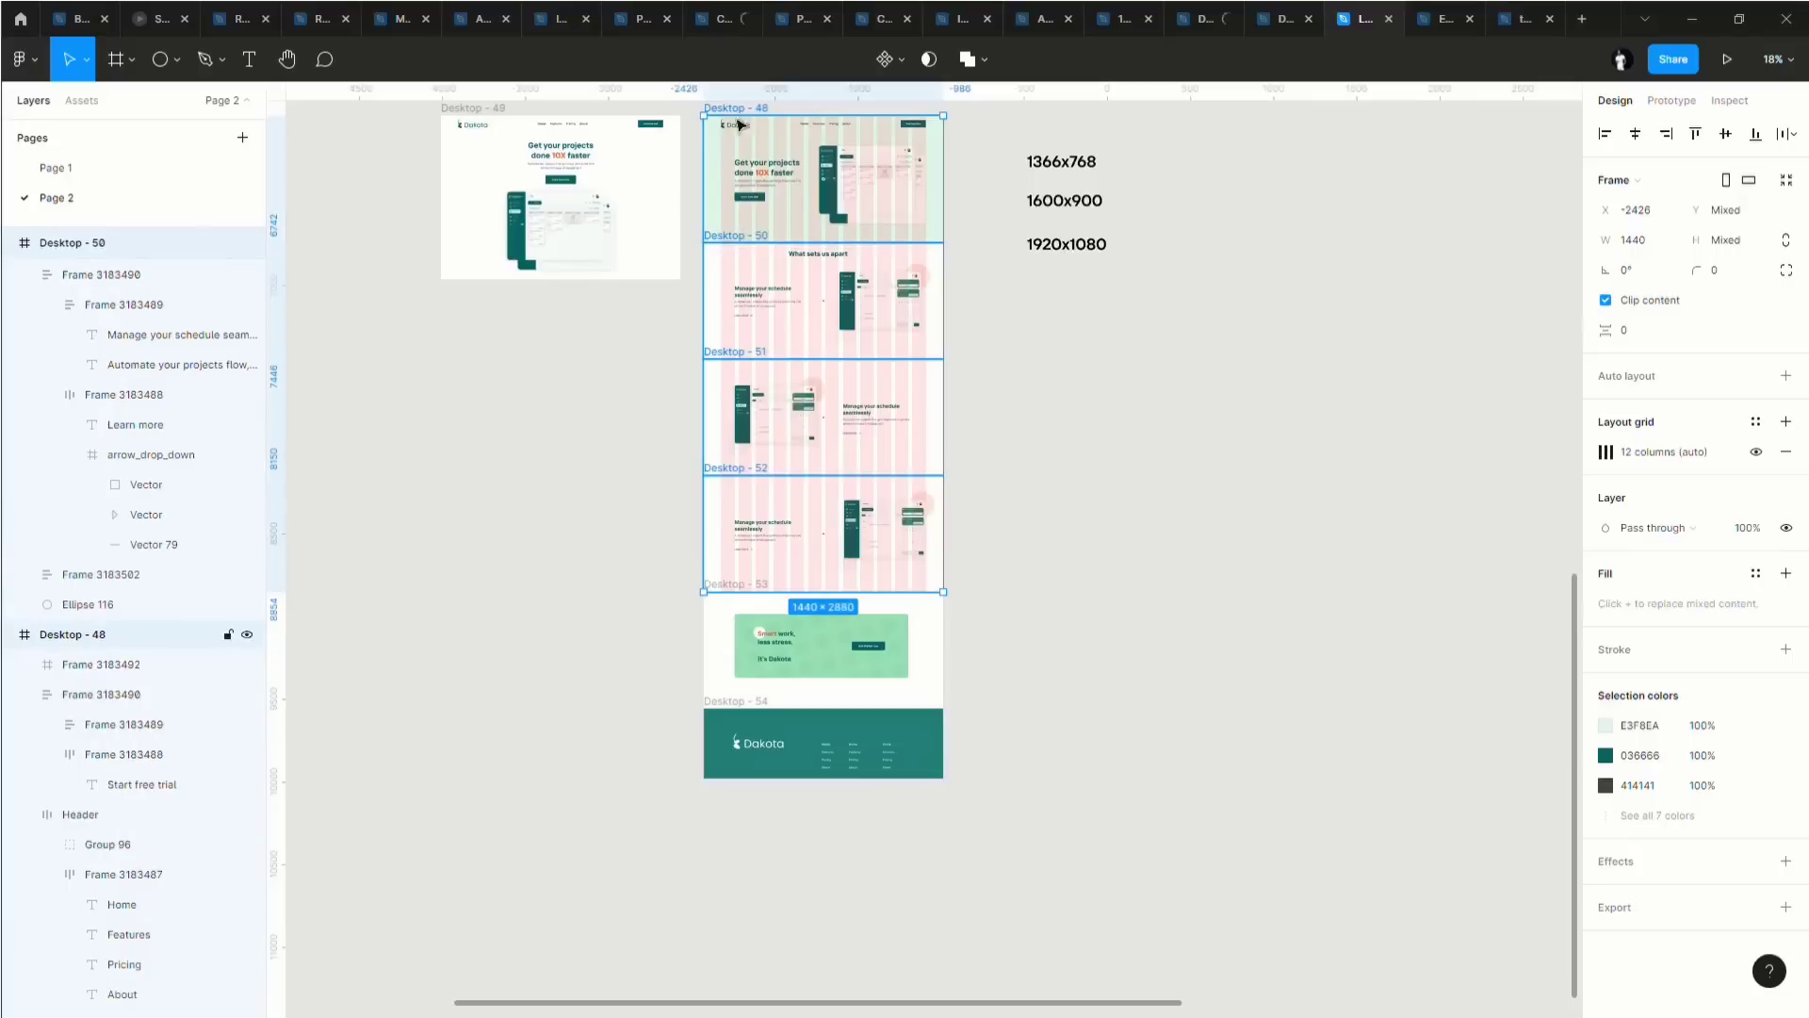
click(1757, 453)
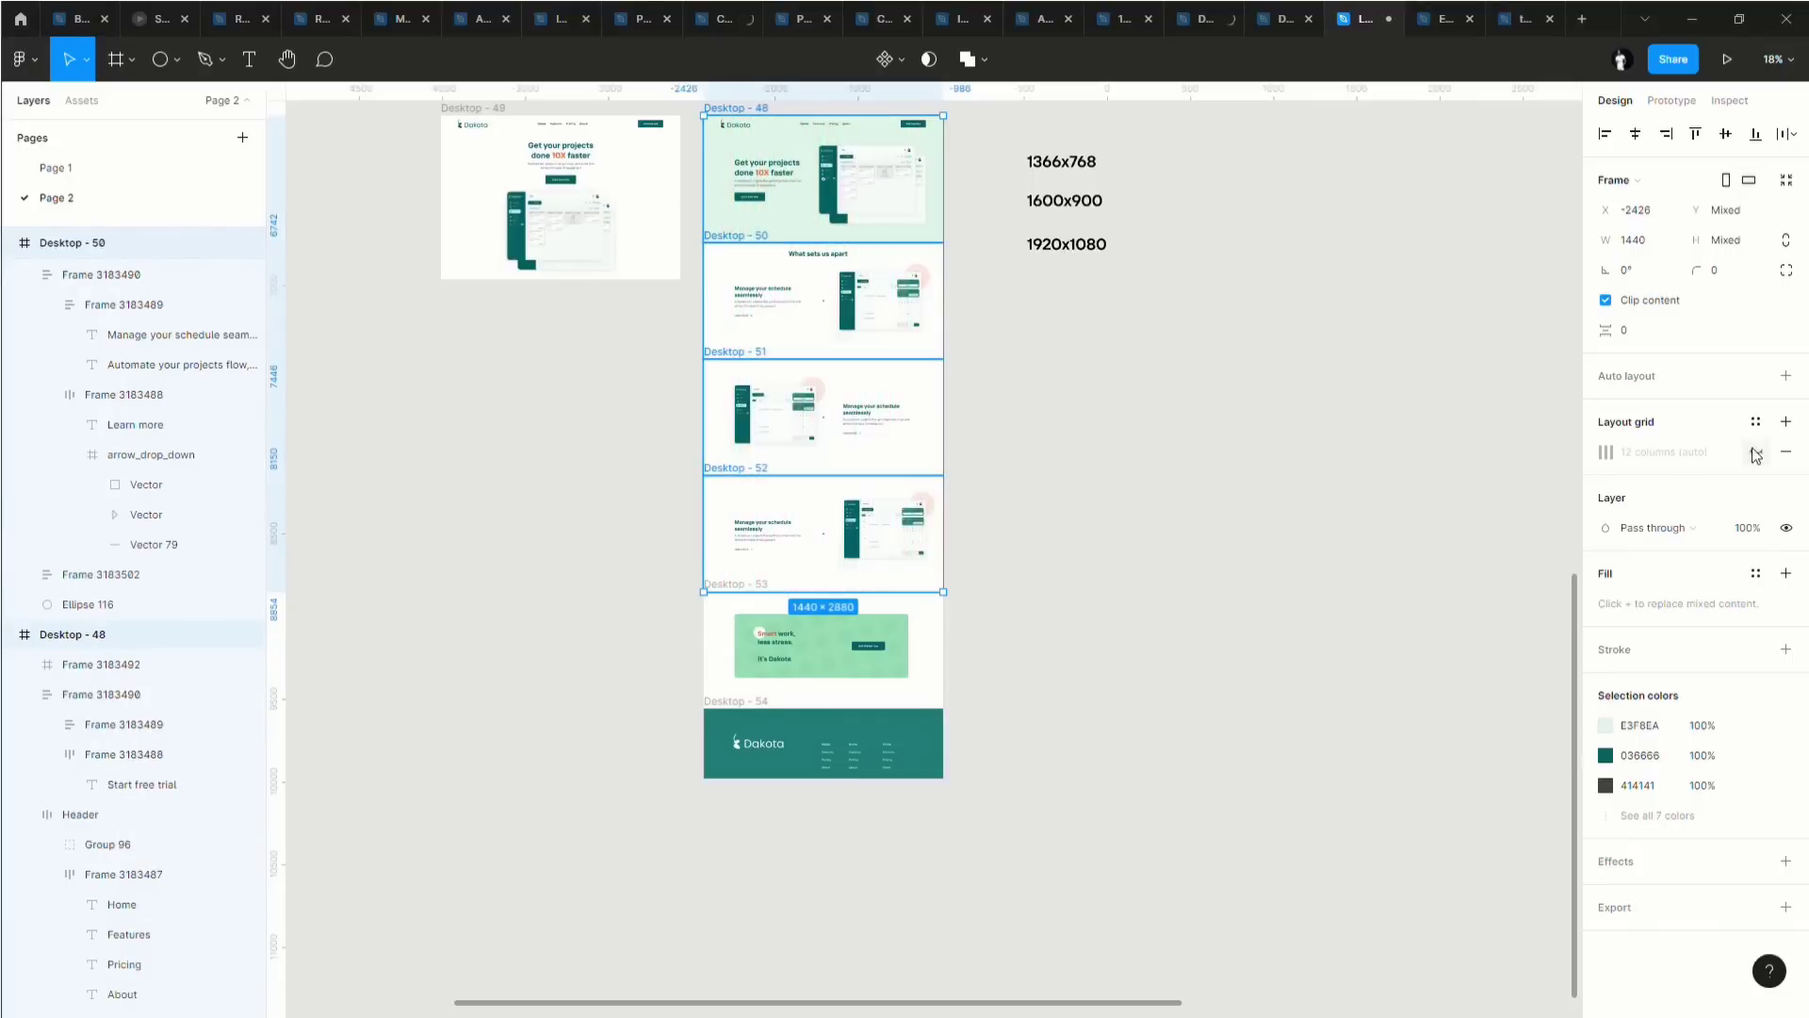
scroll(1077, 680, left, 2)
click(1078, 674)
Combine the six stacked page frames, from Desktop - 48 down to Desktop - 54, into one vertical auto layout frame.
scroll(803, 272, up, 2)
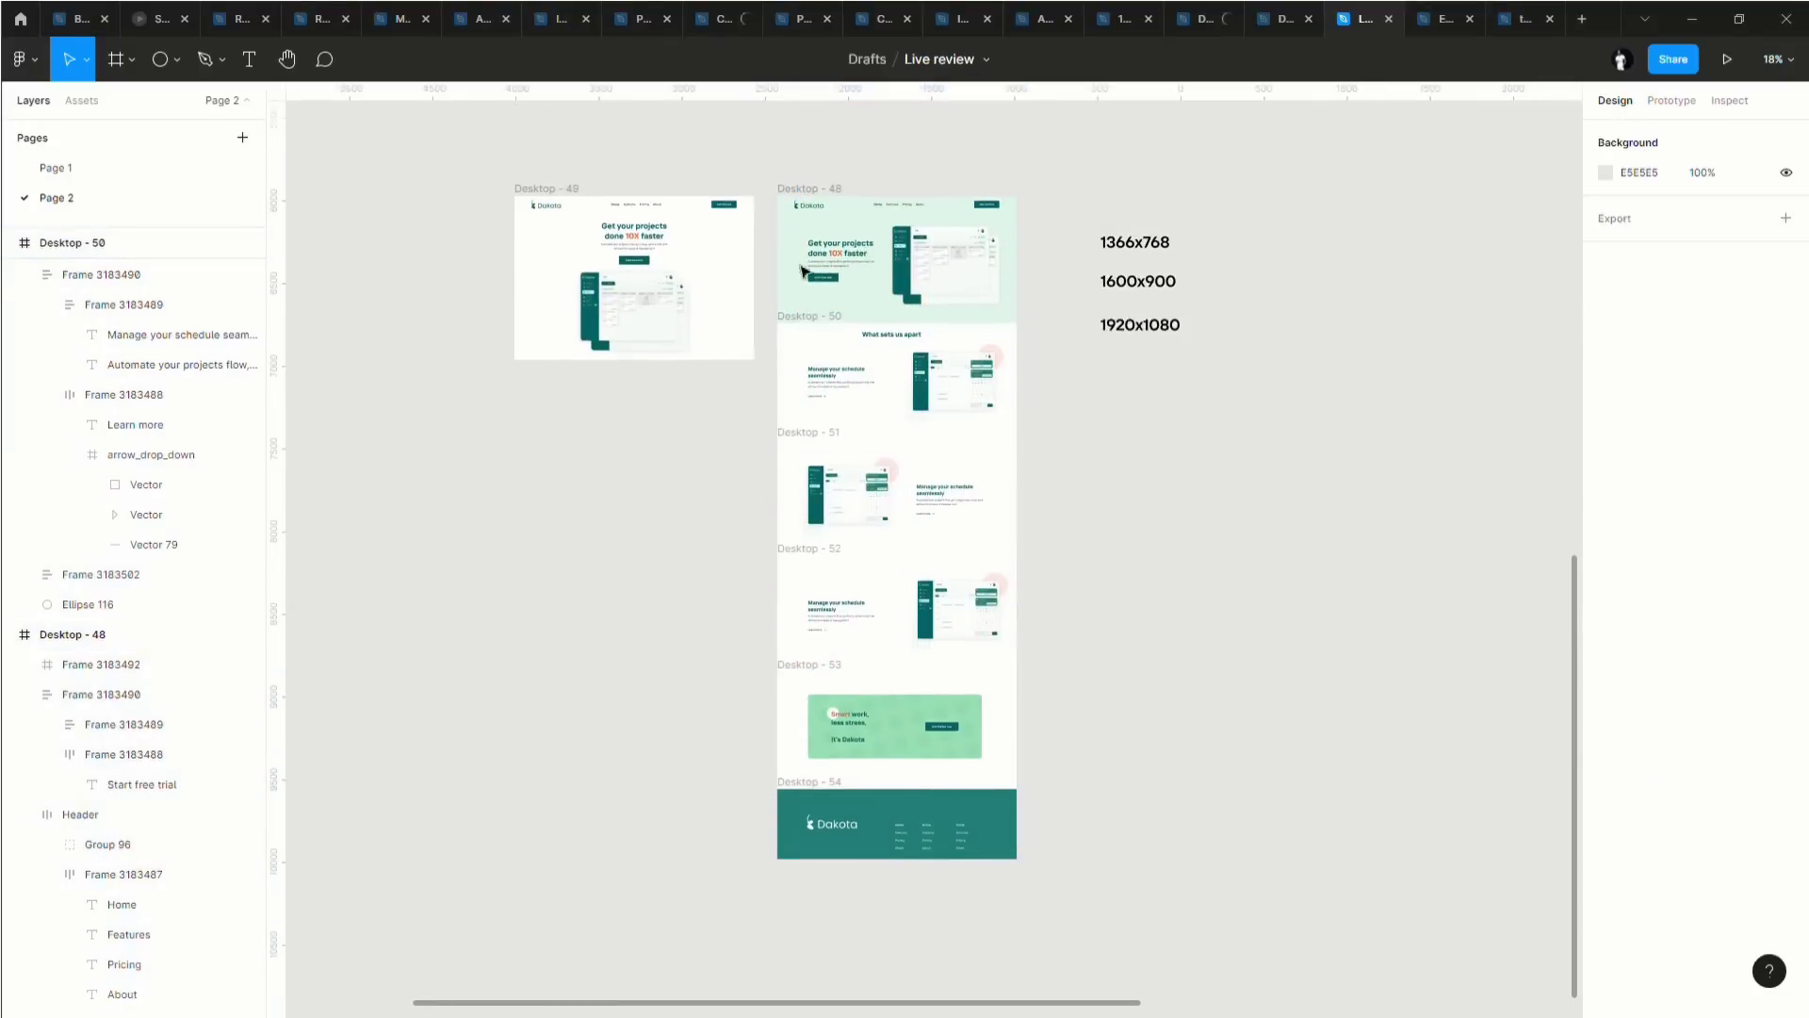
drag(768, 166, 1081, 965)
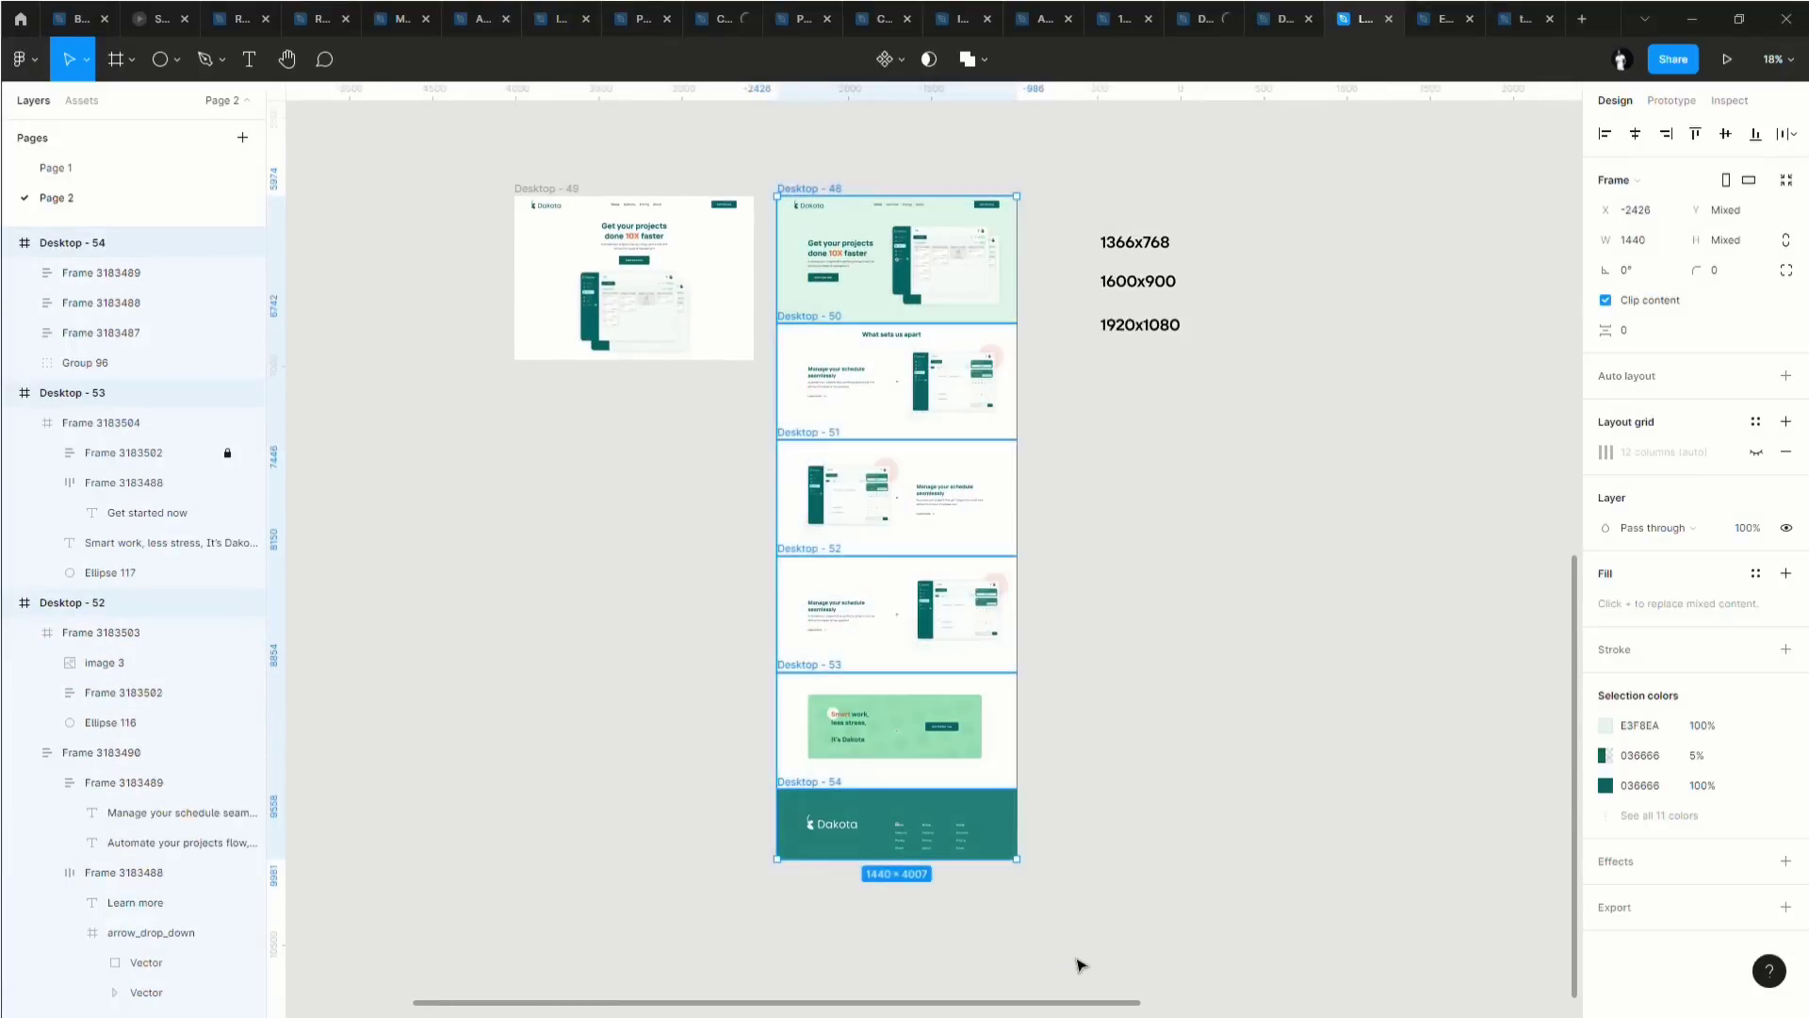
key(shift+a)
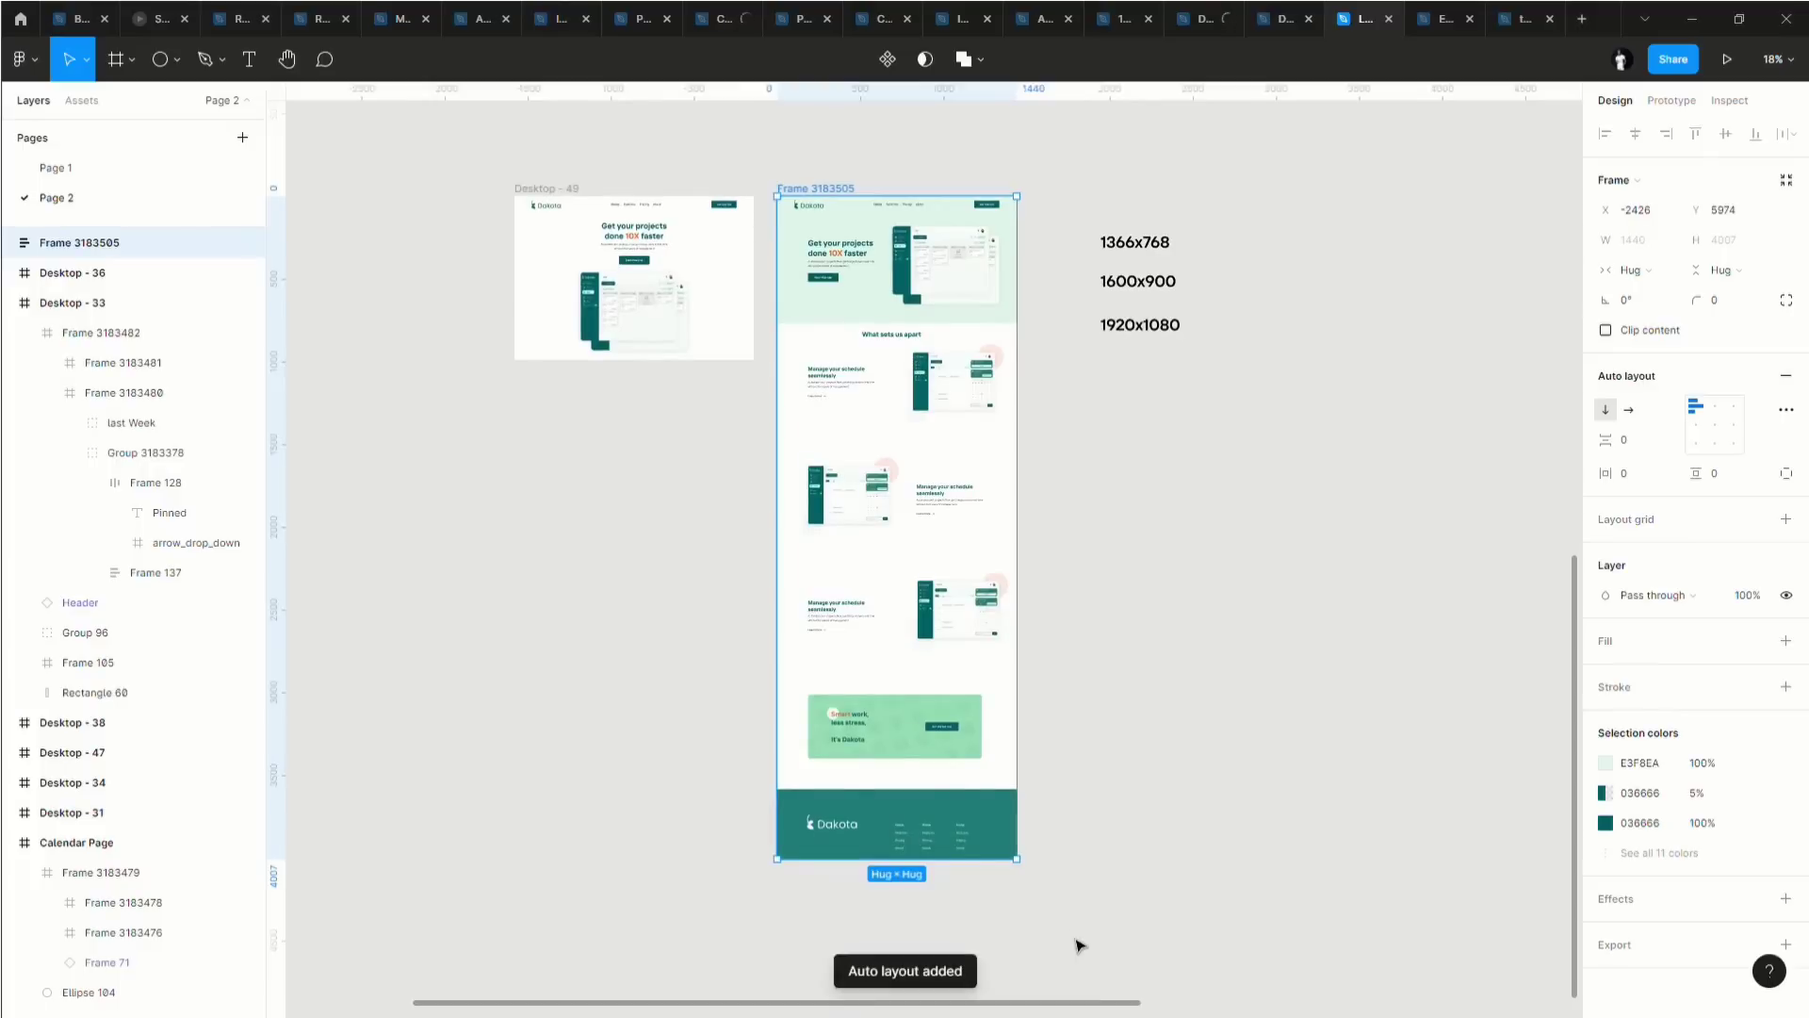
Change the background fill of the Desktop - 51 feature section to FAFAFA.
scroll(896, 590, up, 5)
click(1070, 497)
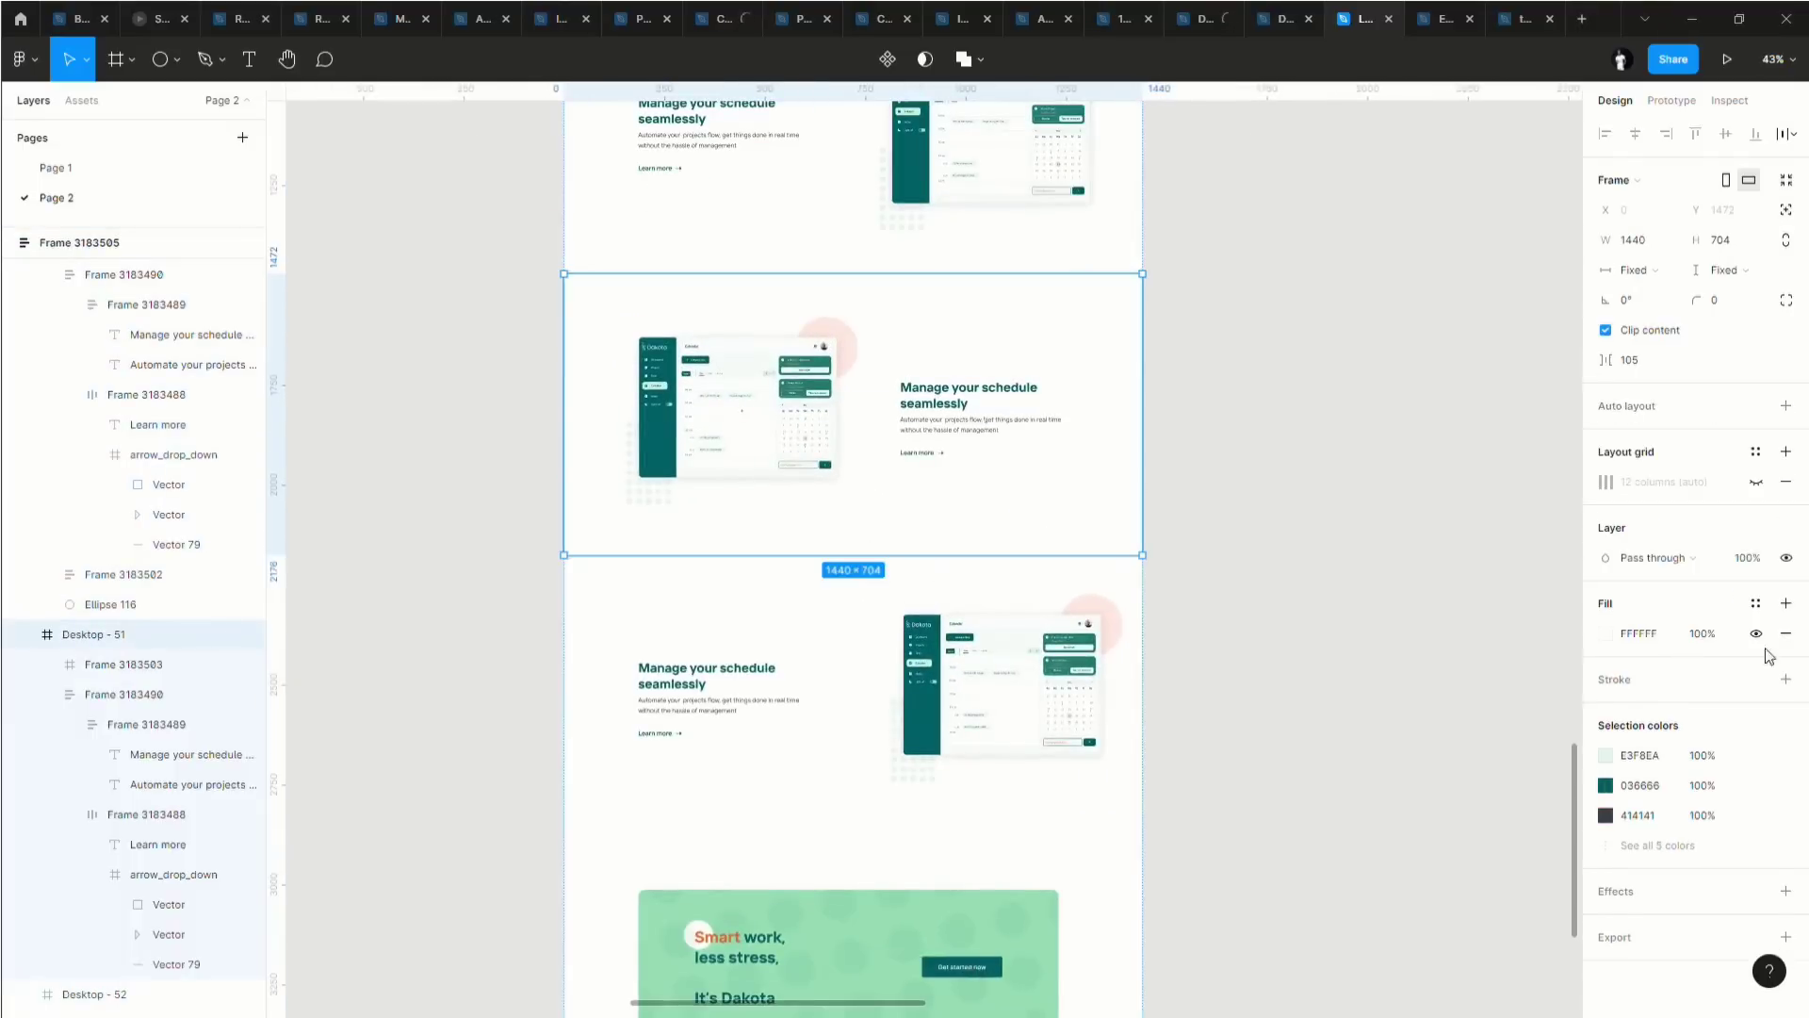
click(1631, 638)
text(fa)
key(Return)
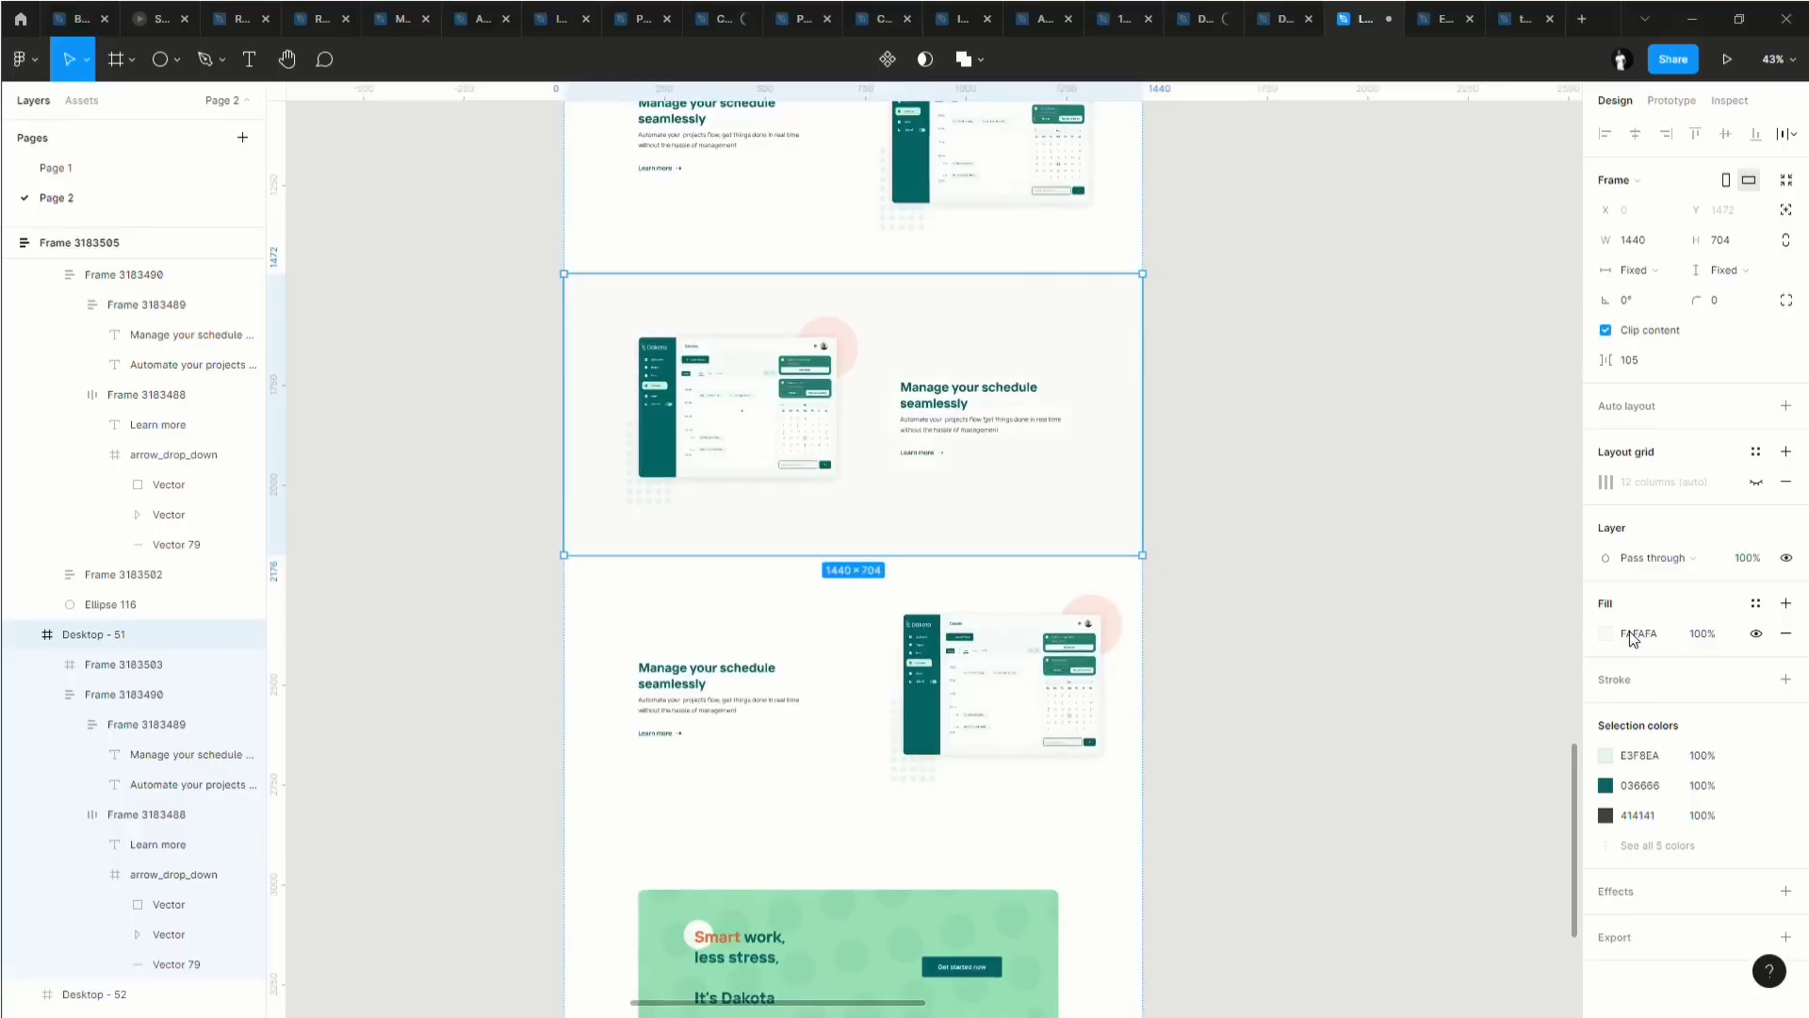
click(1264, 529)
Set the Desktop - 51 section's background fill to the light grey F5F5F5.
click(1127, 412)
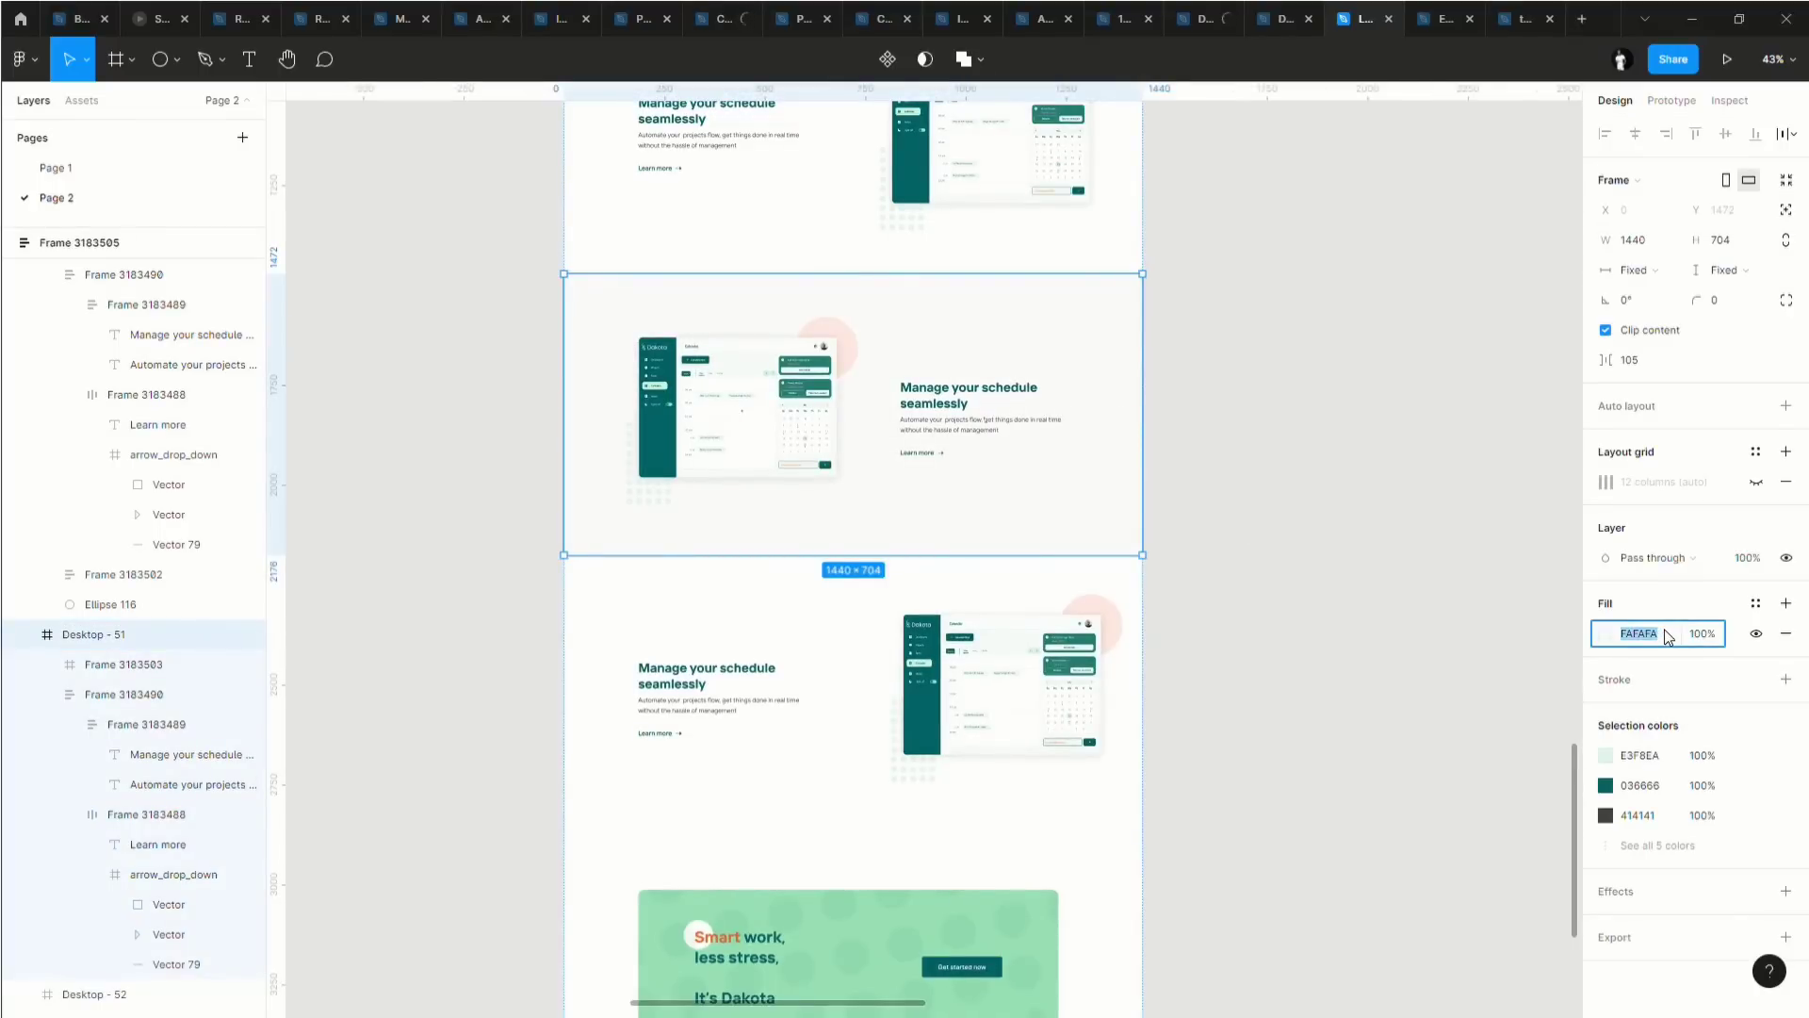
key(Return)
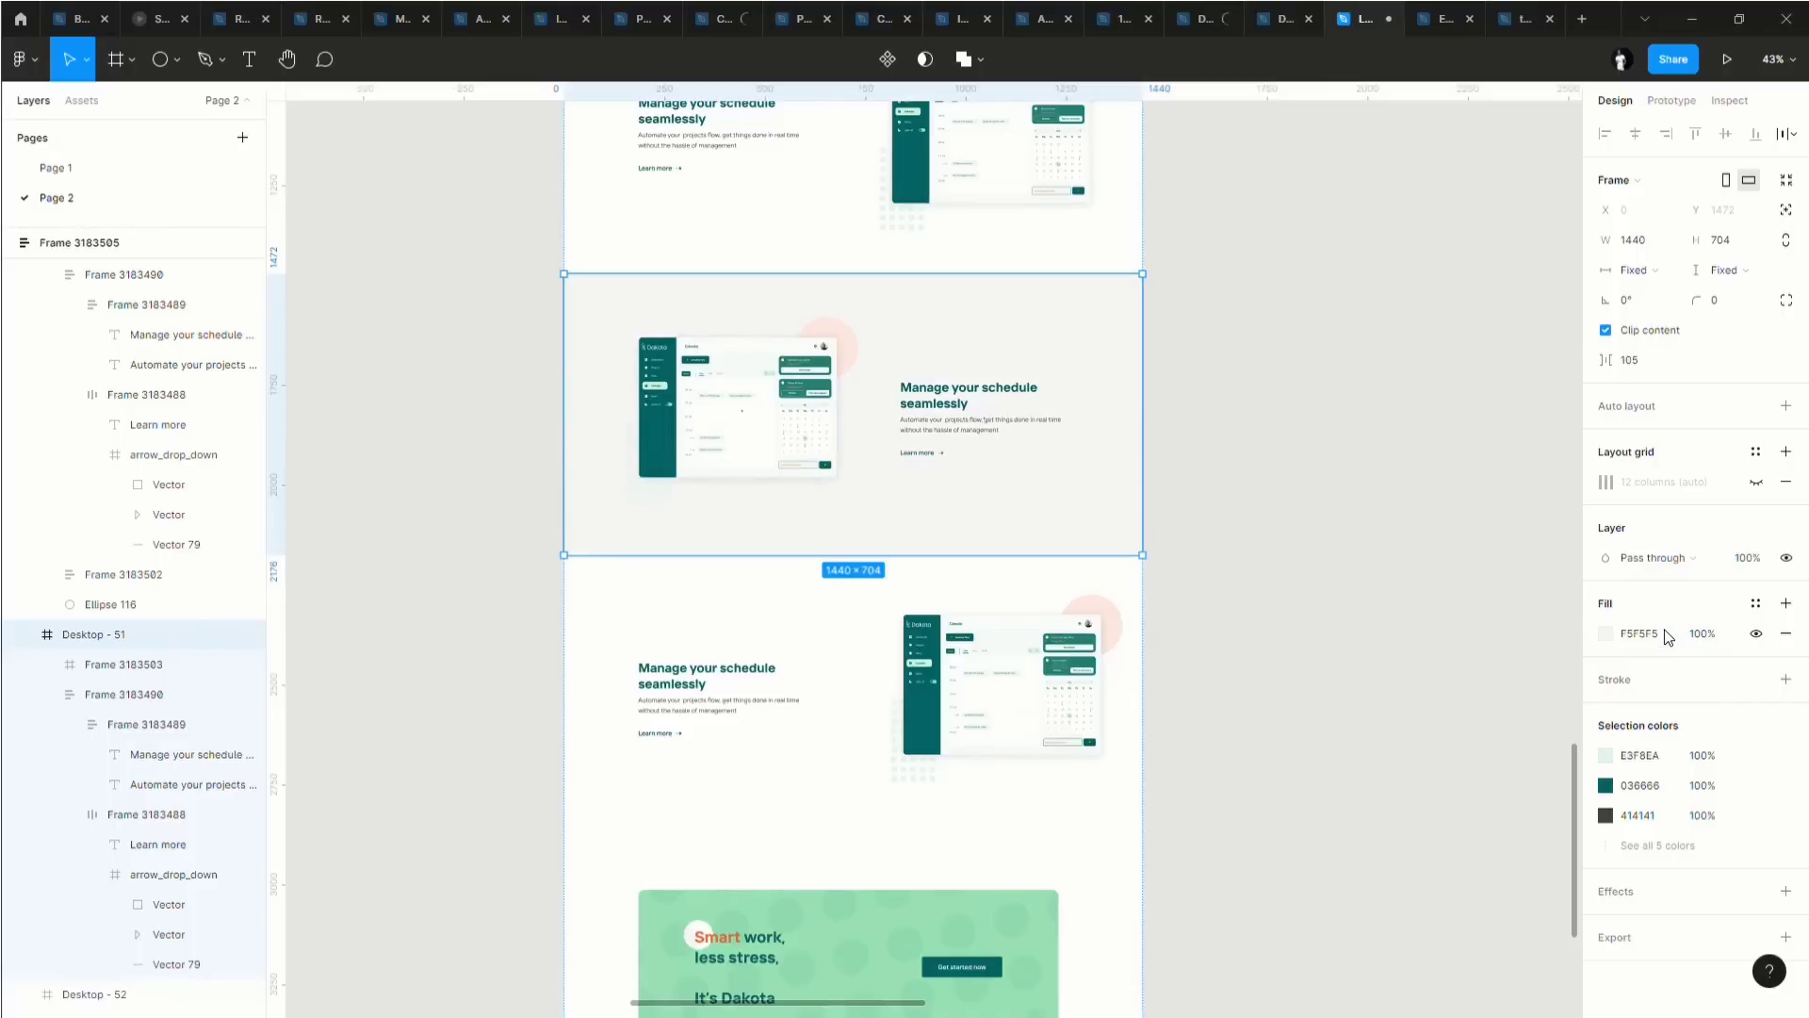
click(1370, 630)
Examine the assembled landing page from the hero down to the footer, checking how the section backgrounds alternate.
scroll(1370, 629, down, 1)
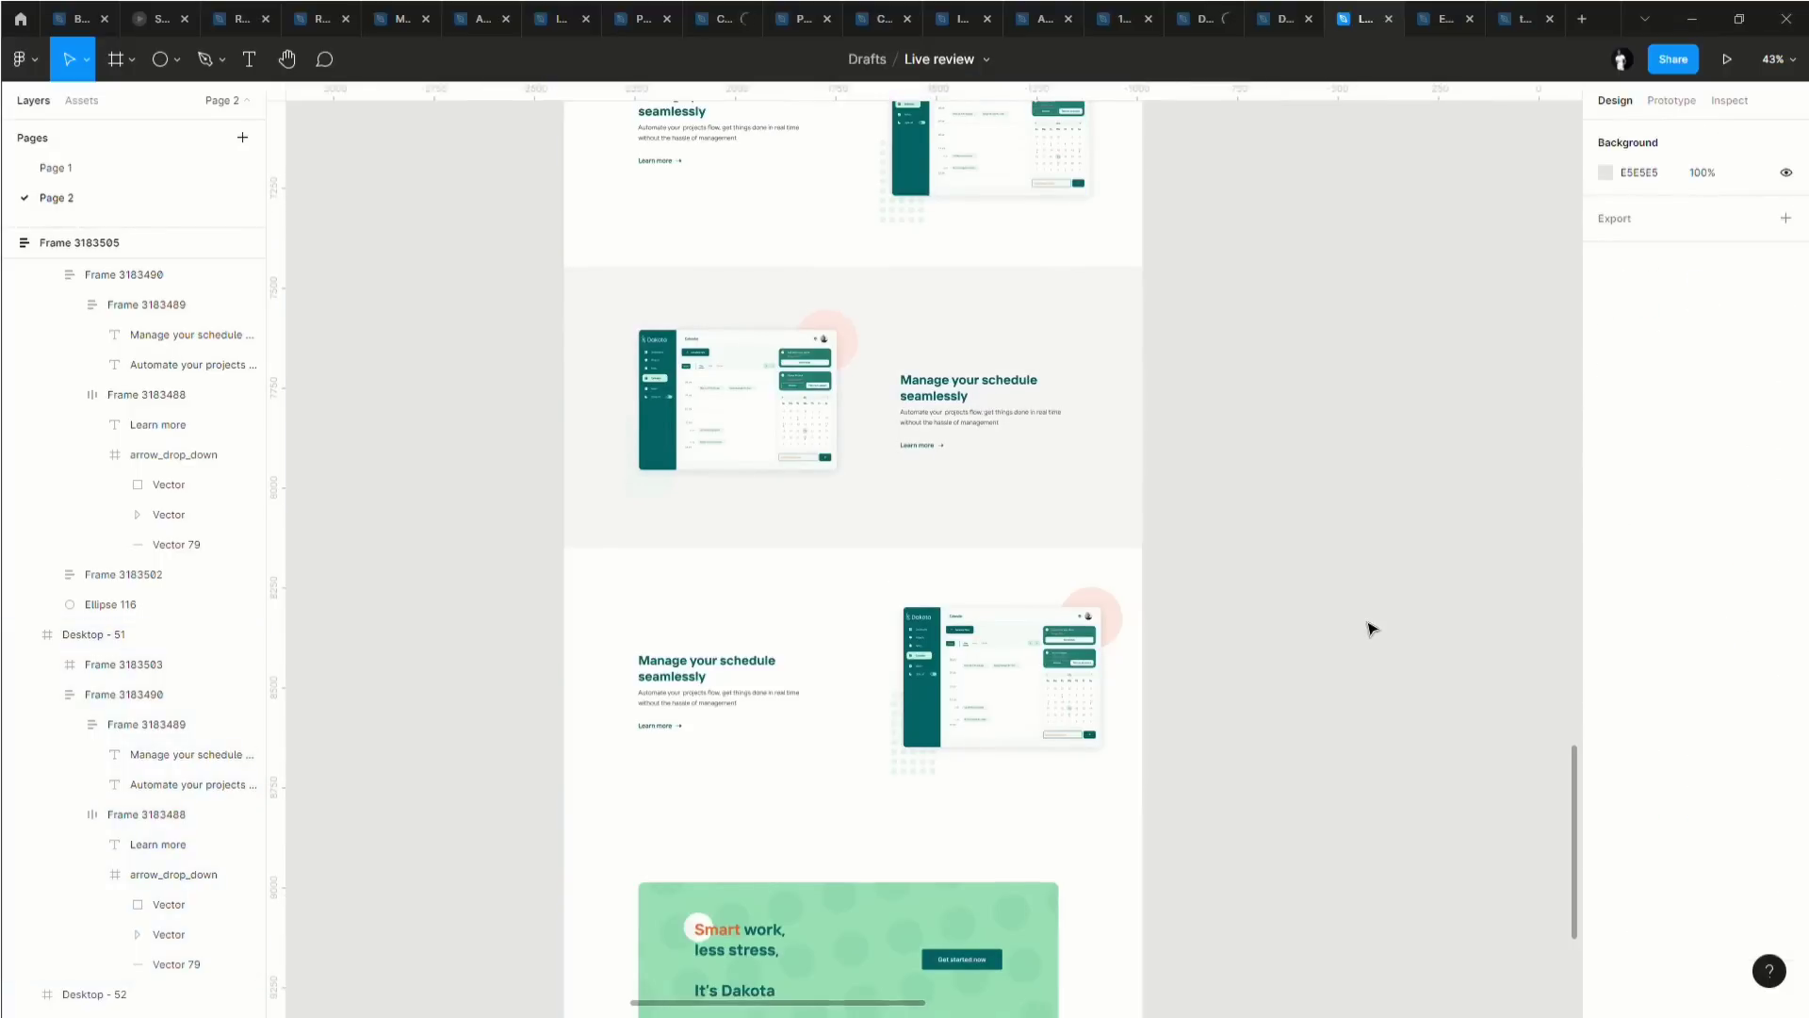
scroll(1370, 628, down, 3)
scroll(1370, 629, down, 1)
scroll(918, 434, up, 1)
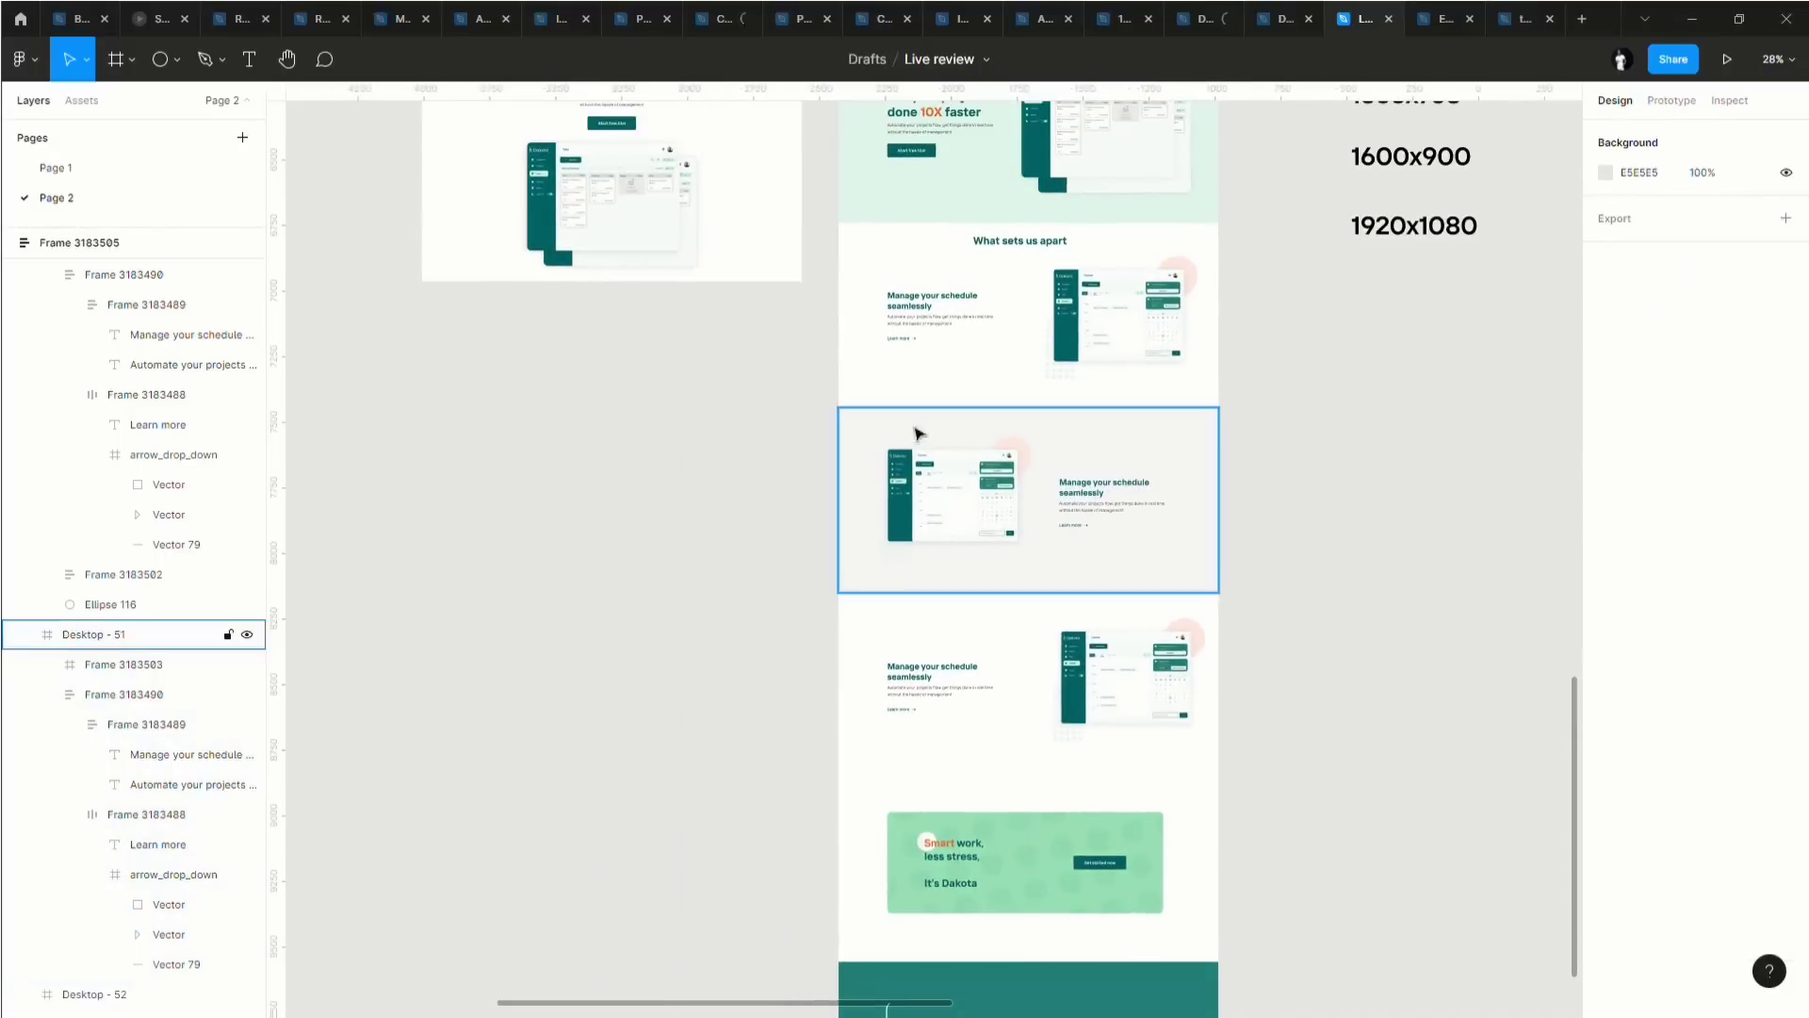
scroll(1075, 725, down, 1)
scroll(1049, 695, right, 1)
scroll(1058, 694, down, 2)
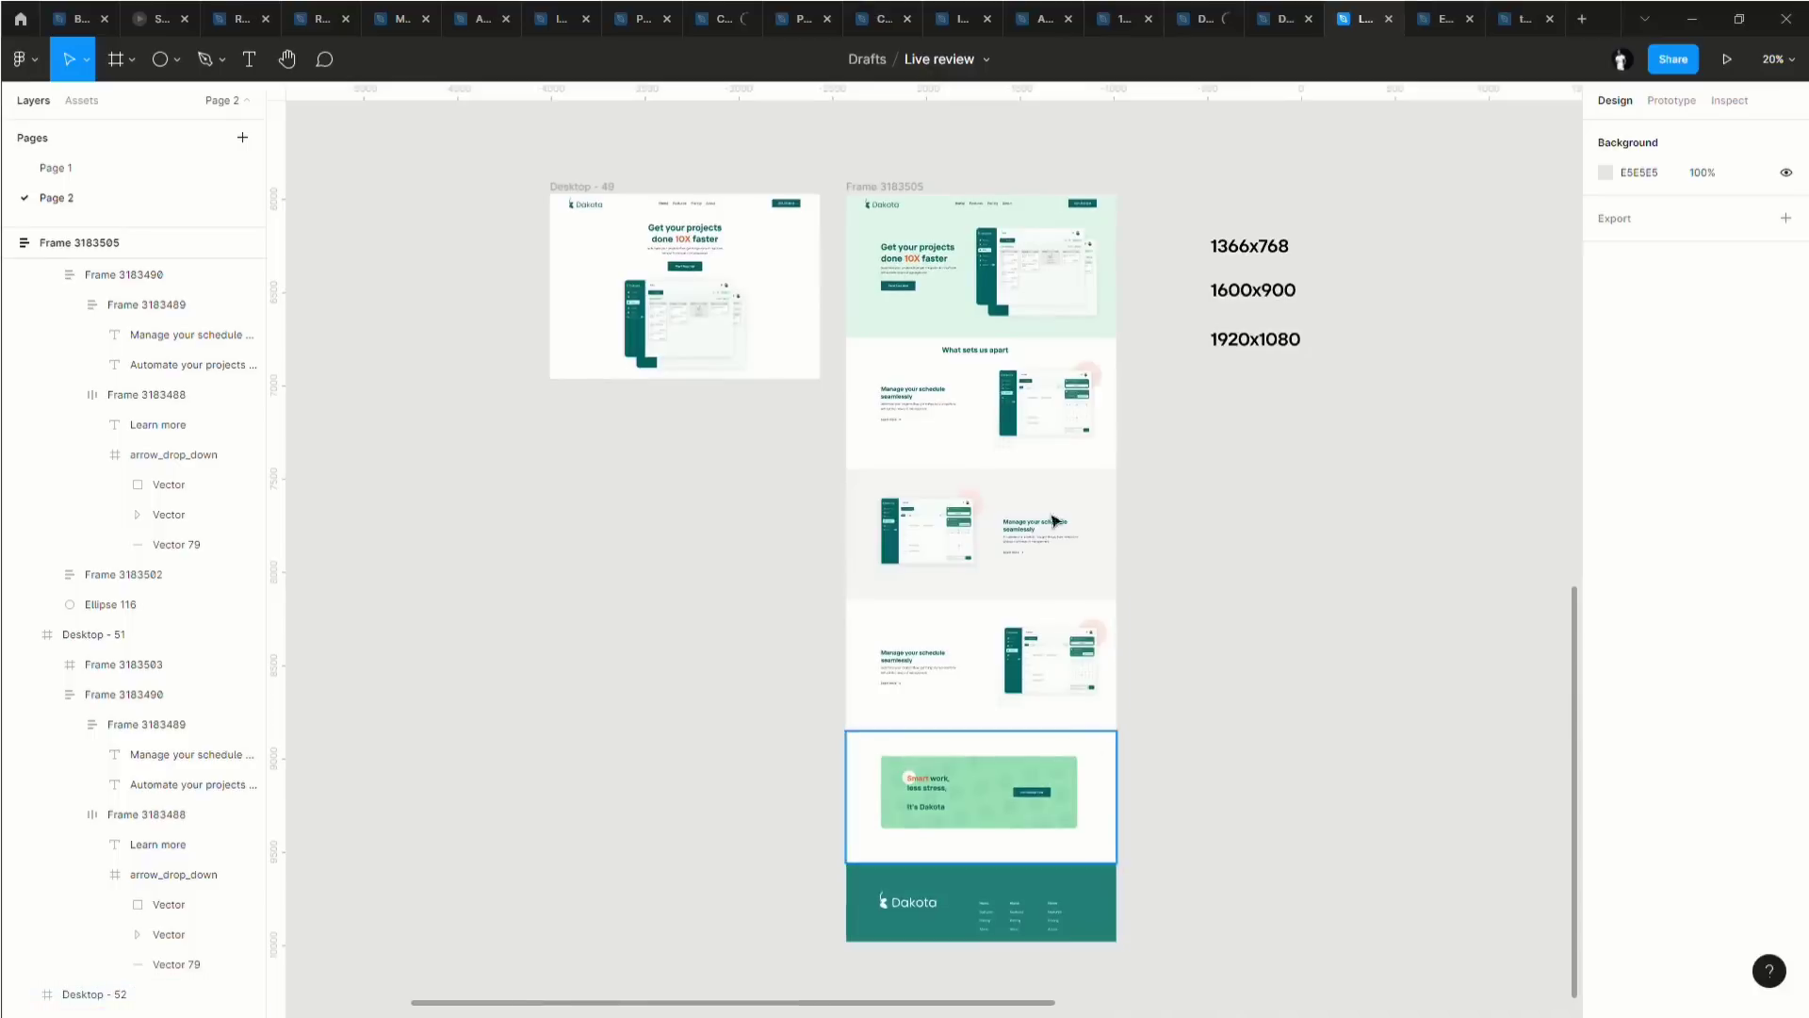
scroll(1003, 675, right, 2)
scroll(848, 518, up, 3)
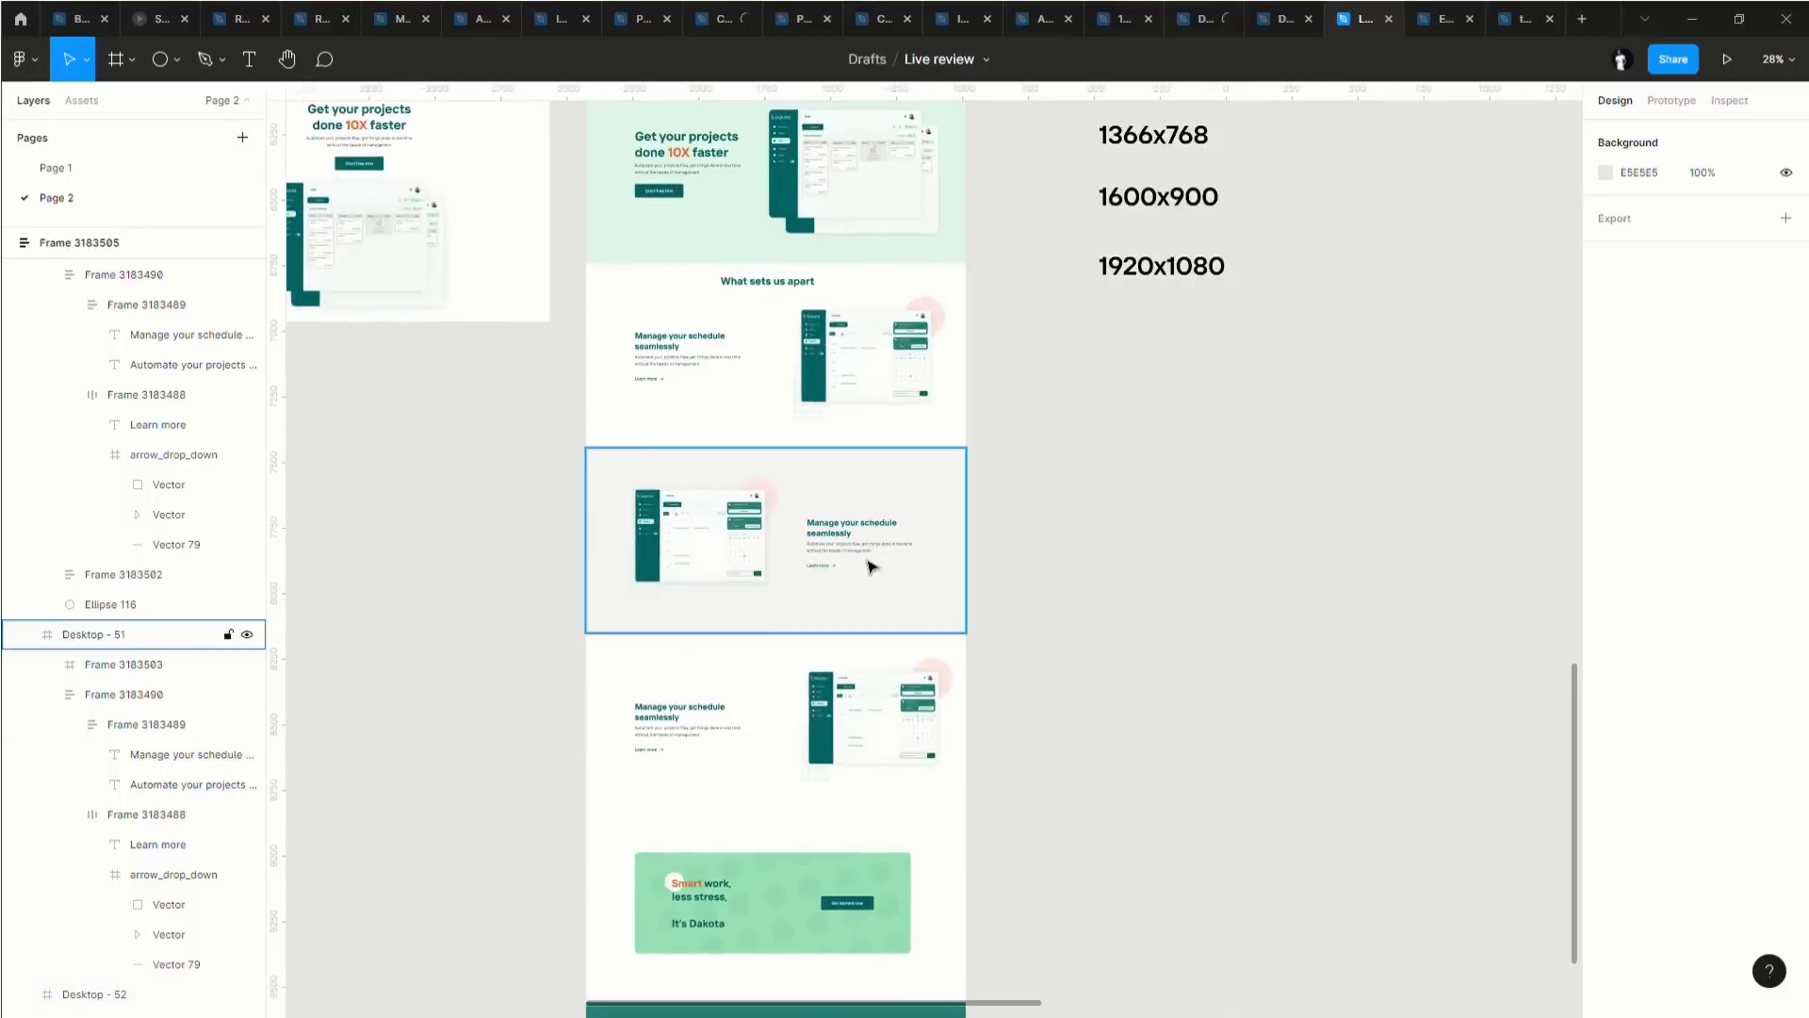
Move the three screen-size labels, 1366x768, 1600x900 and 1920x1080, directly above the assembled landing page frame.
scroll(869, 563, up, 2)
drag(1086, 175, 1301, 471)
scroll(1157, 302, up, 2)
drag(1157, 302, 638, 243)
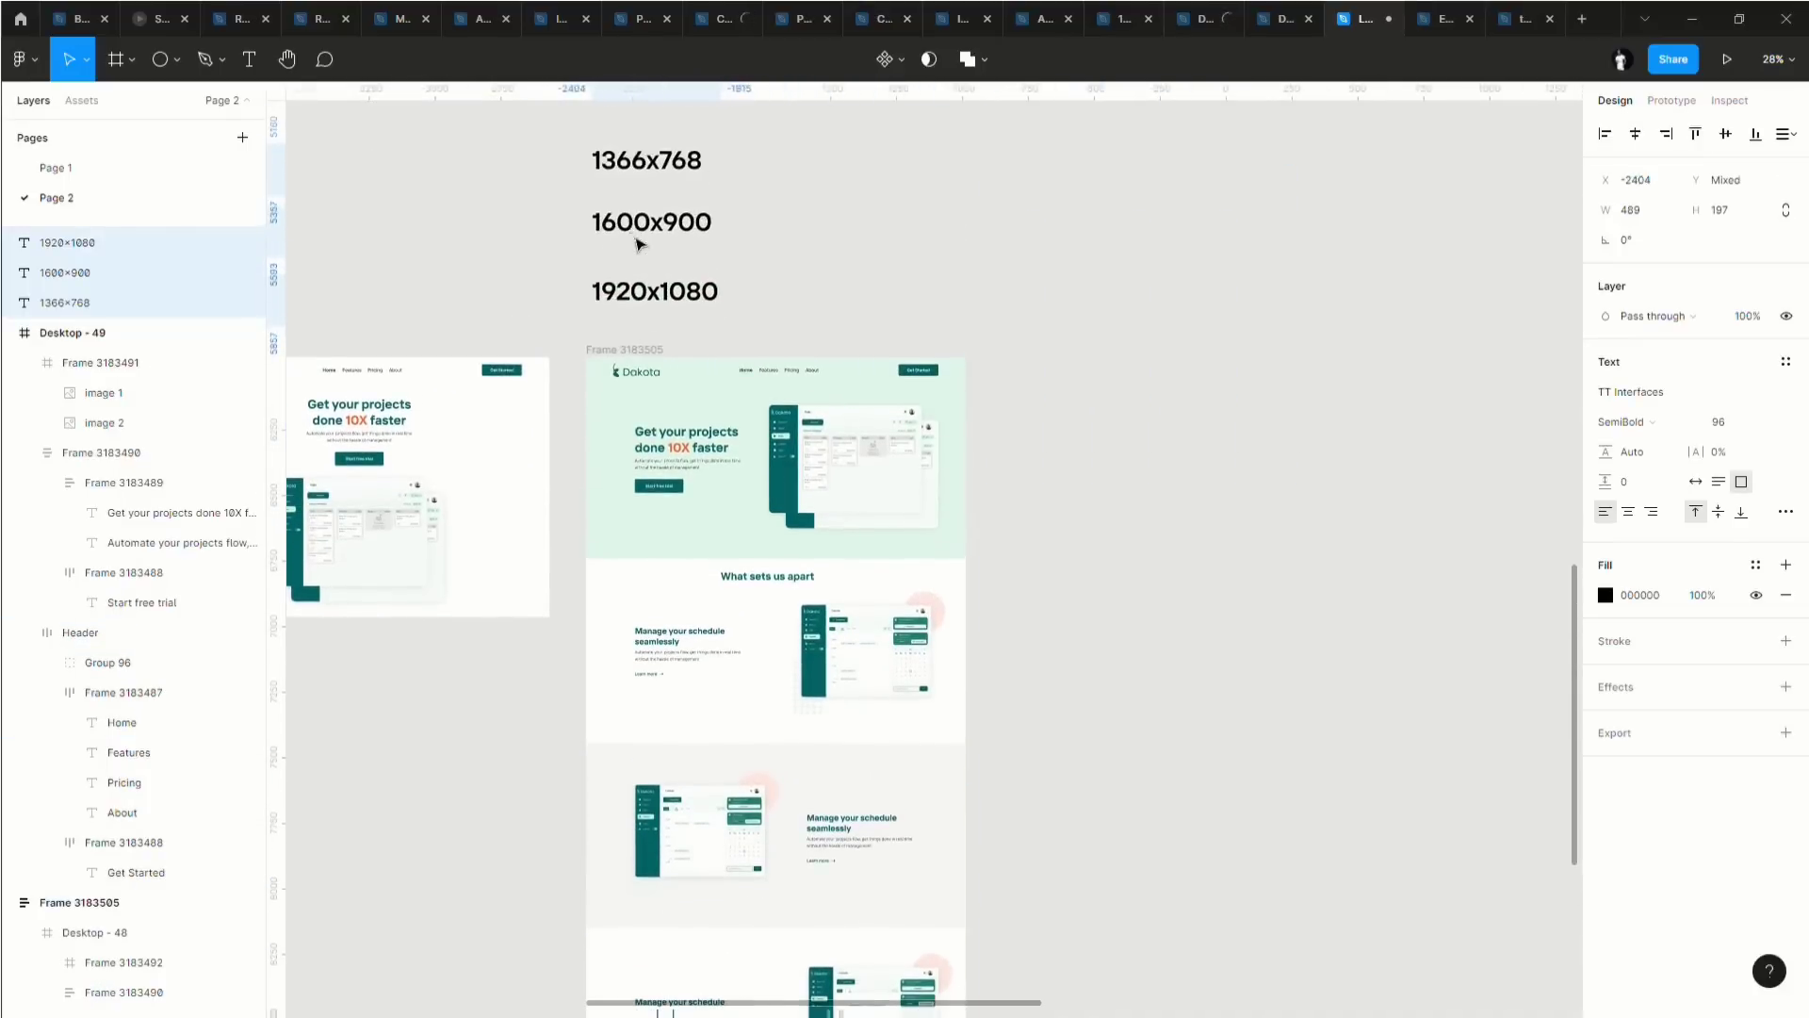
Duplicate the "What sets us apart" section, Desktop - 50, onto the empty canvas beside the assembled landing page.
scroll(877, 643, down, 2)
scroll(878, 643, down, 2)
click(715, 660)
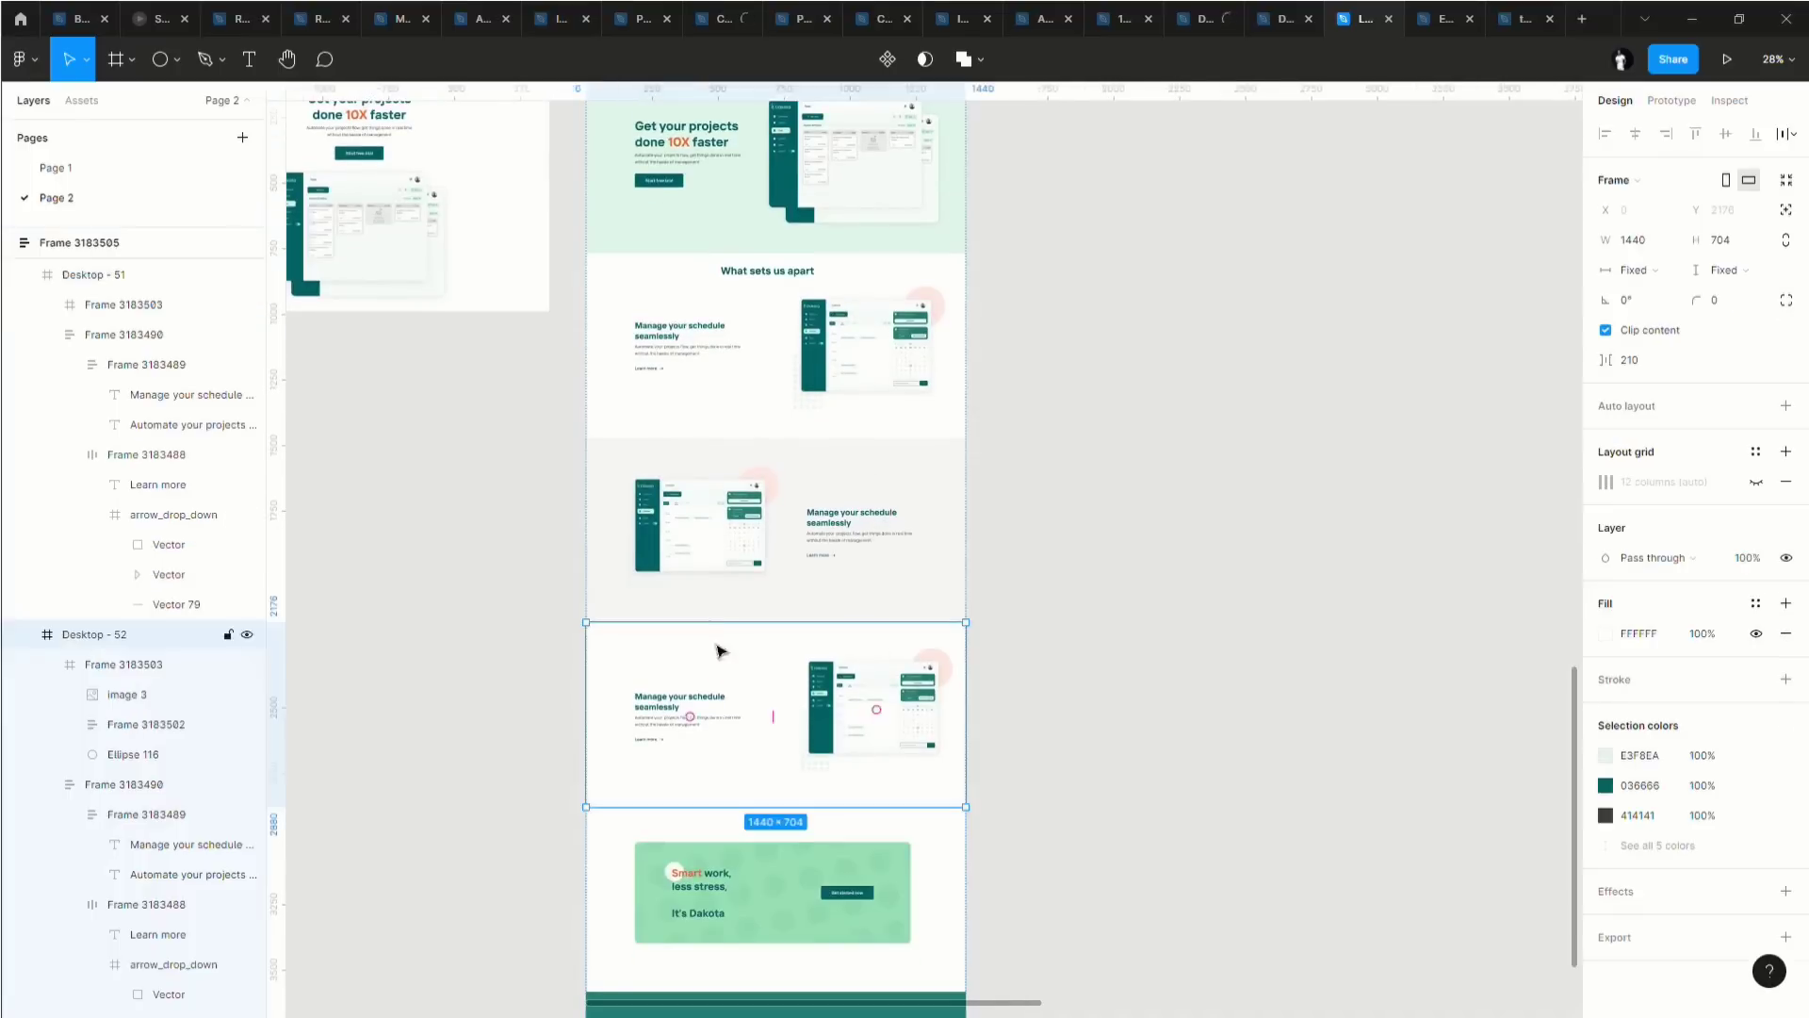
click(754, 358)
alt+drag(759, 361, 1167, 359)
ctrl+scroll(1236, 457, down, 2)
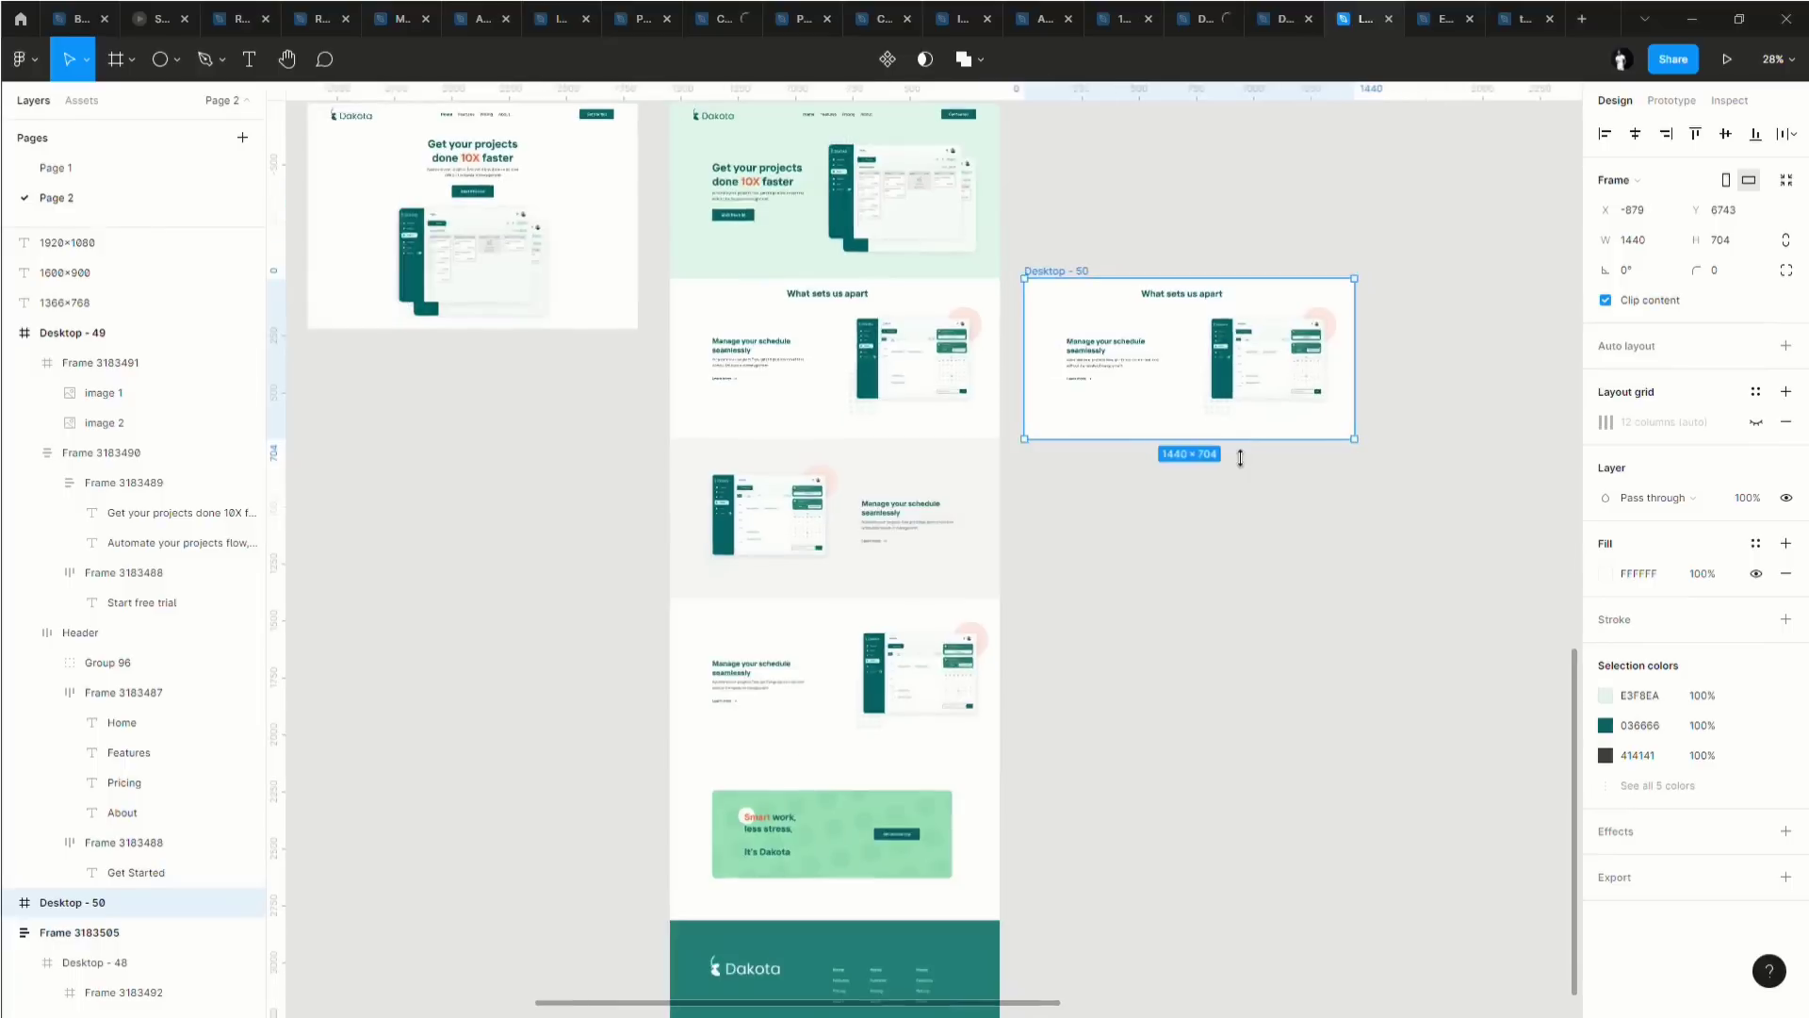
ctrl+scroll(1219, 461, up, 5)
ctrl+scroll(1218, 601, up, 2)
ctrl+scroll(1216, 596, down, 4)
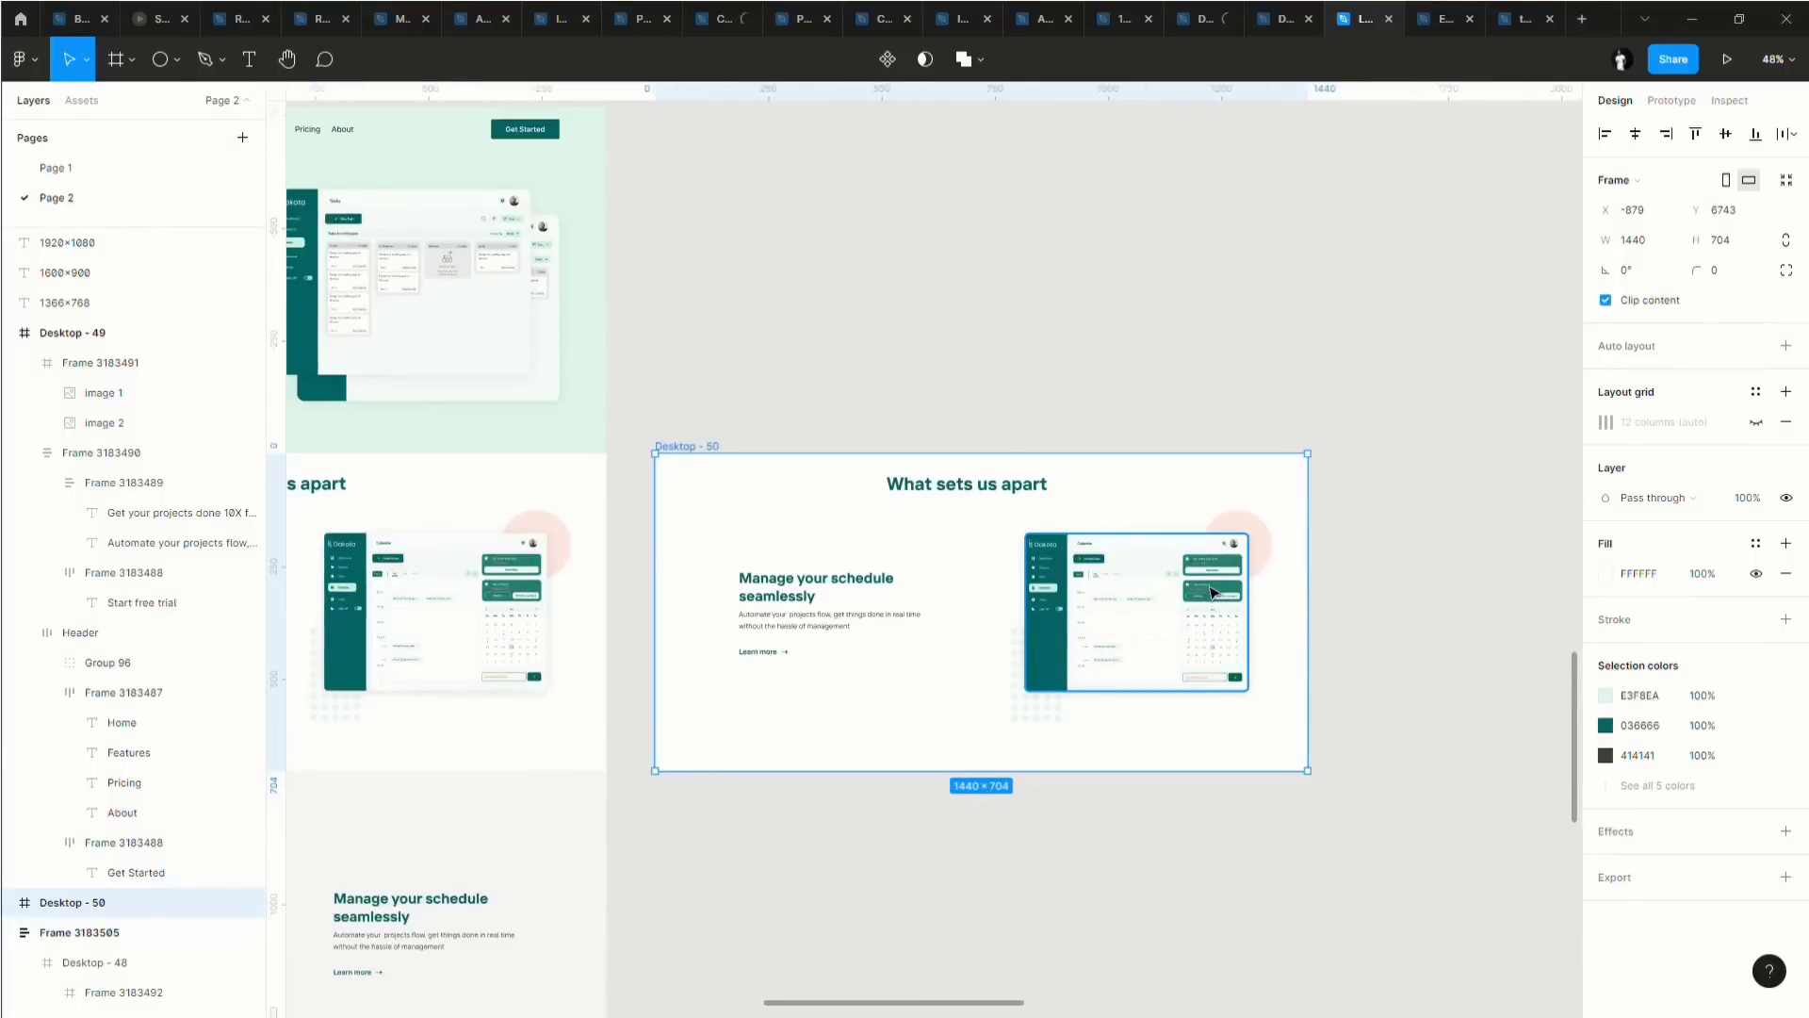
Narrow the description text below "Manage your schedule seamlessly" in the duplicated section to about 212 wide.
click(1096, 603)
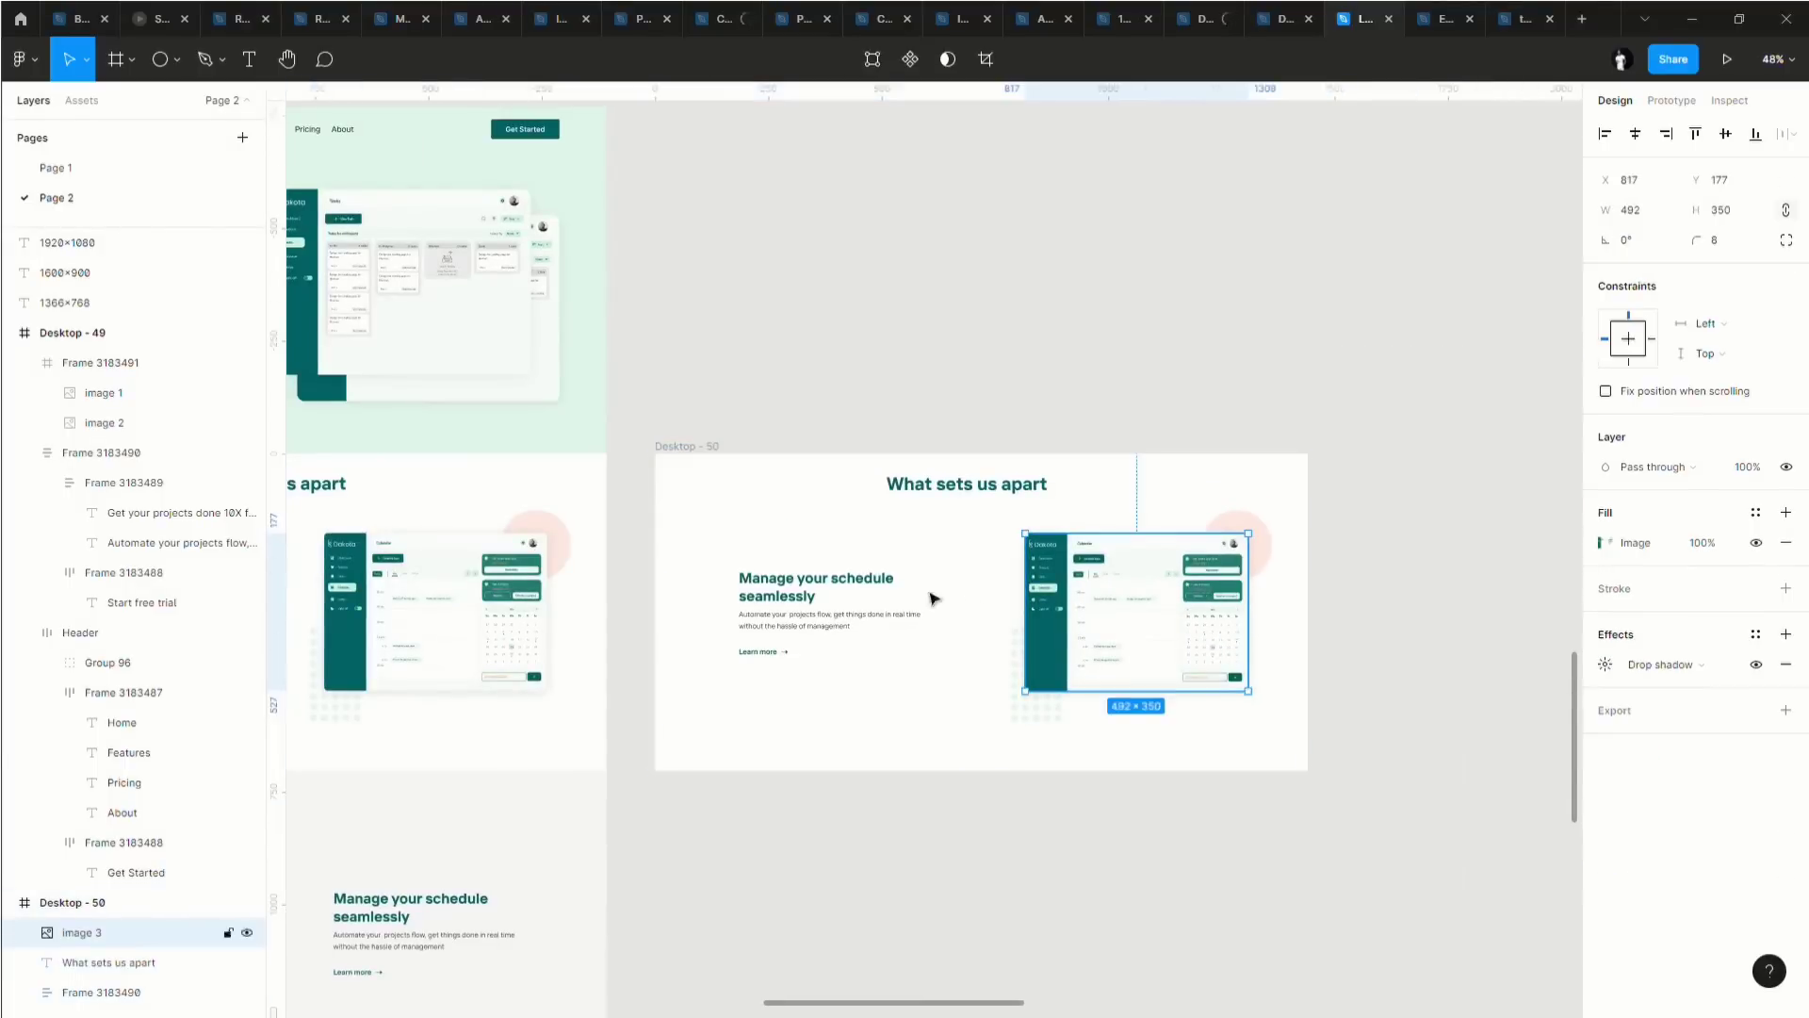
click(803, 594)
ctrl+scroll(793, 652, up, 5)
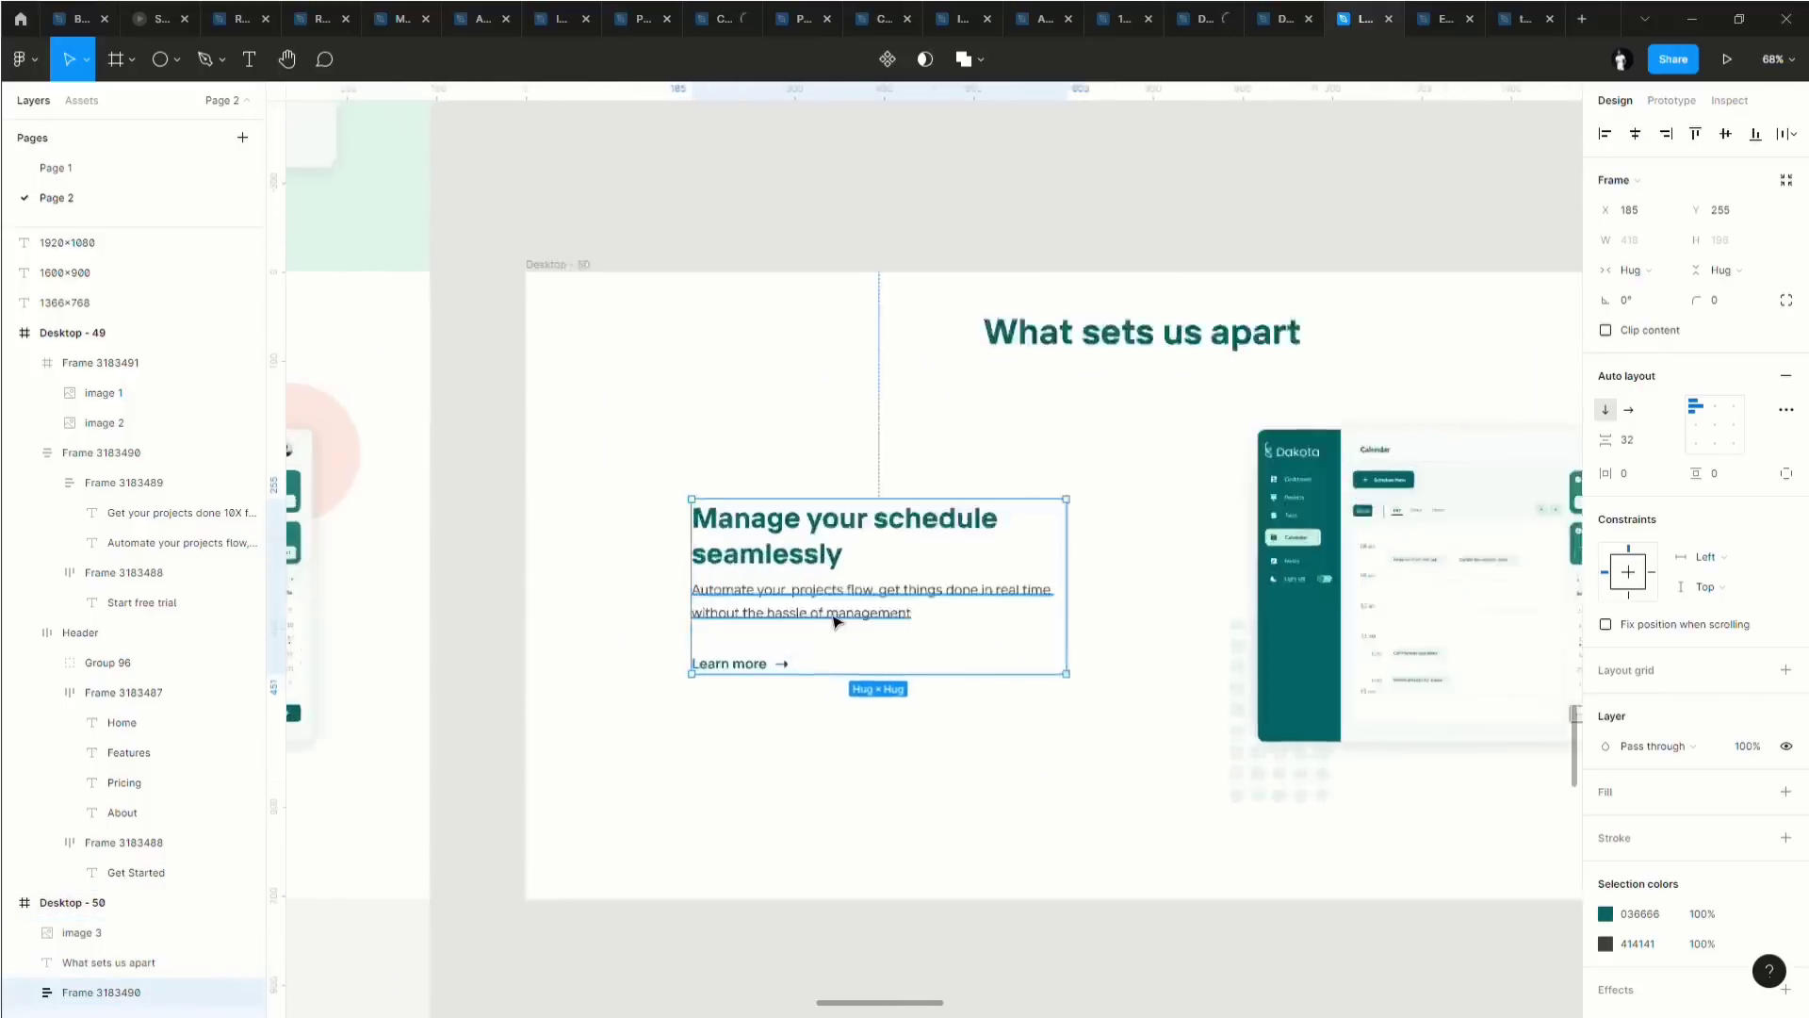
double_click(808, 629)
double_click(872, 628)
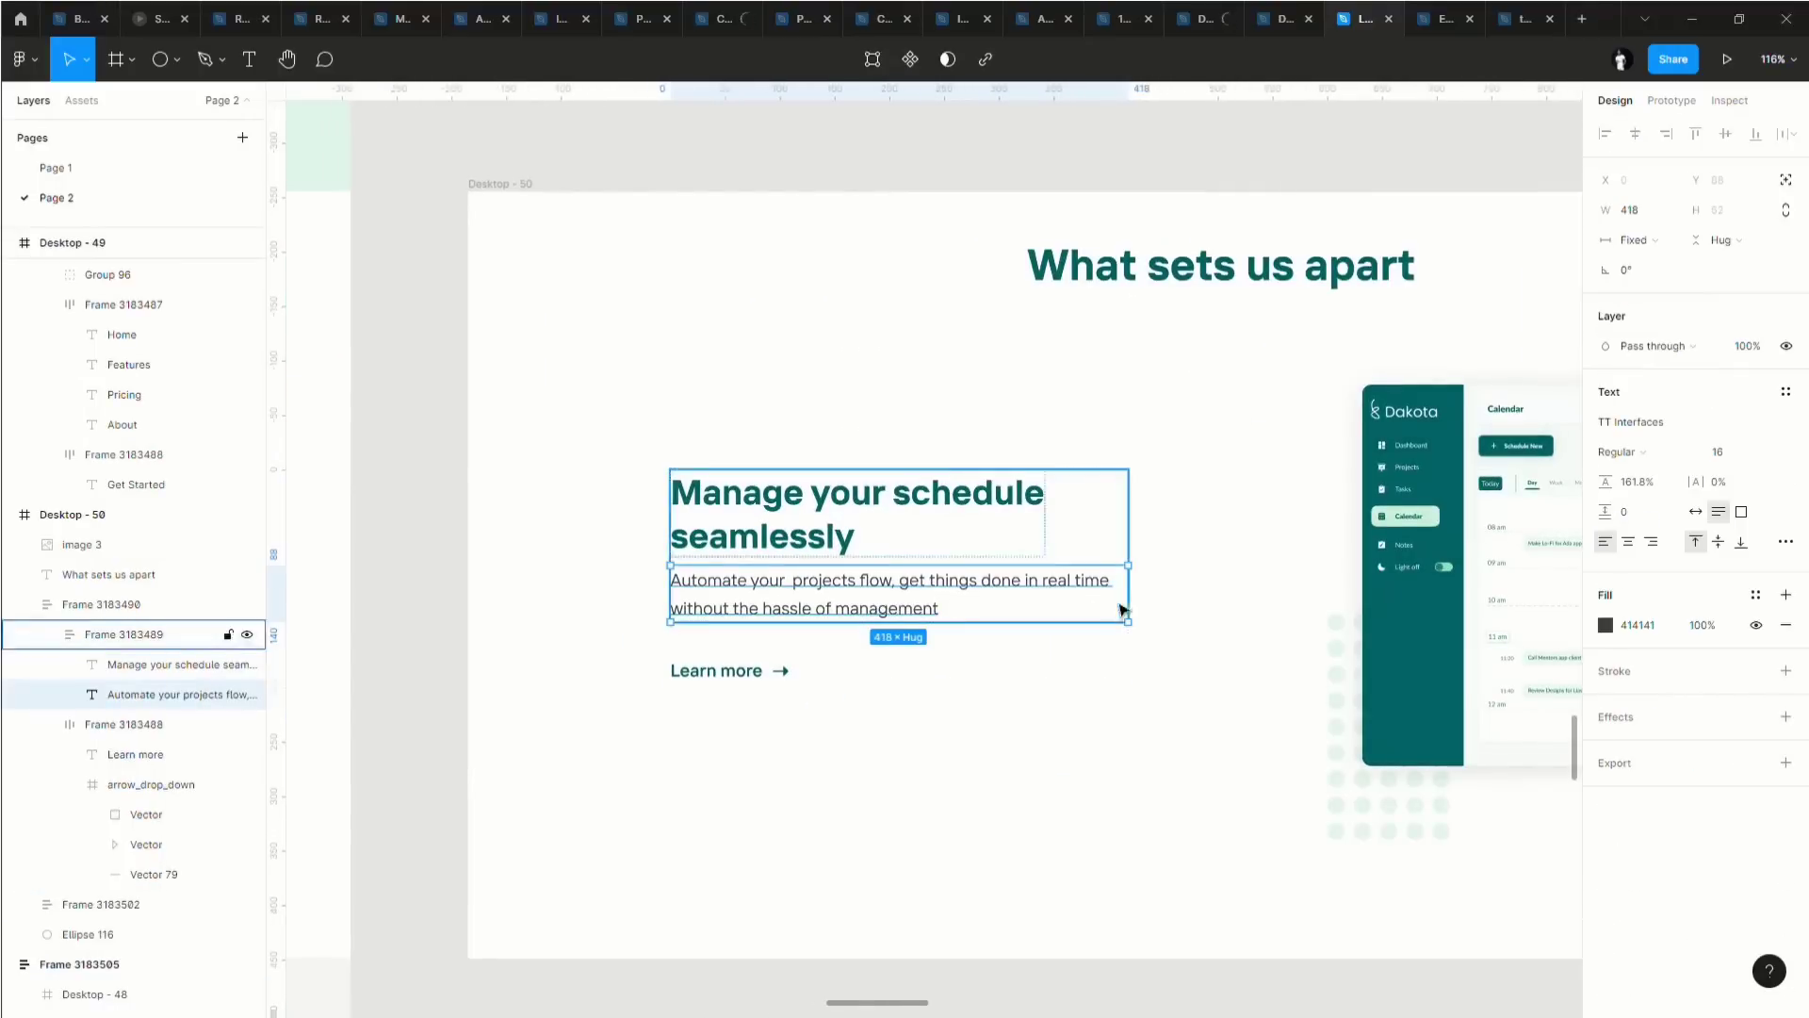
drag(1129, 603, 911, 613)
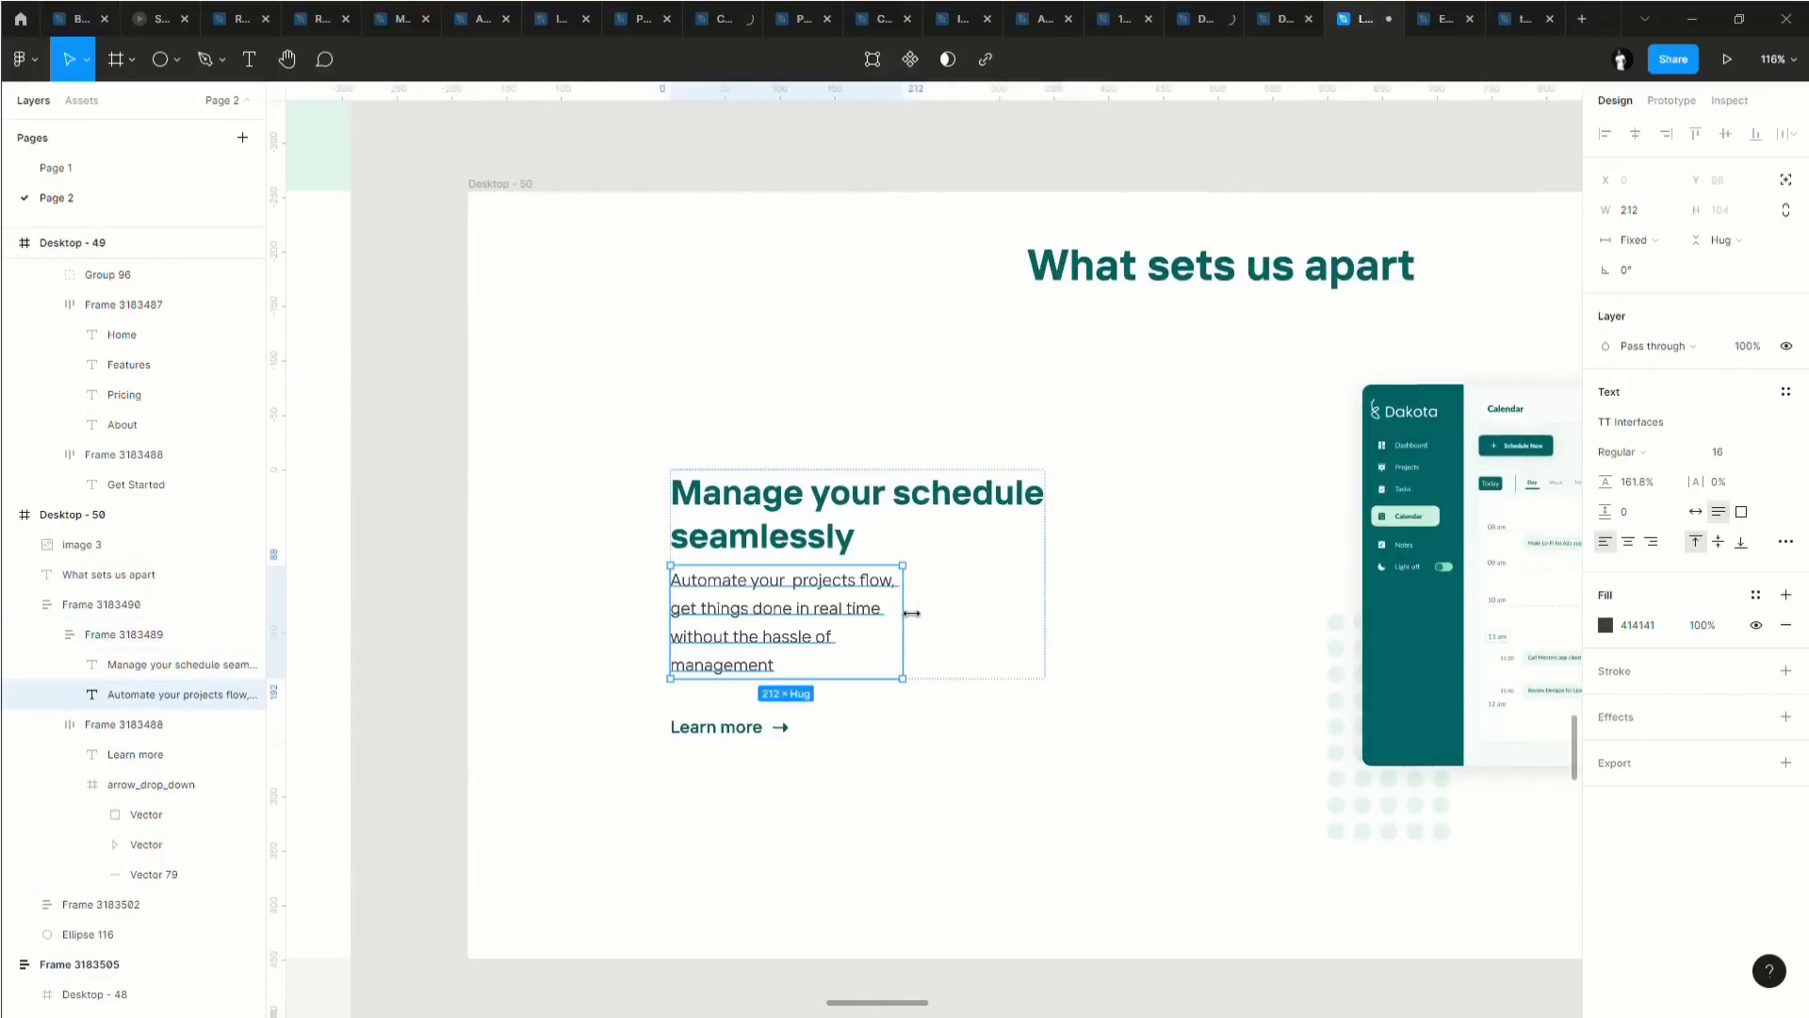
Set the "Manage your schedule seamlessly" heading's font size to 24 and narrow its text box to about 195.
click(844, 531)
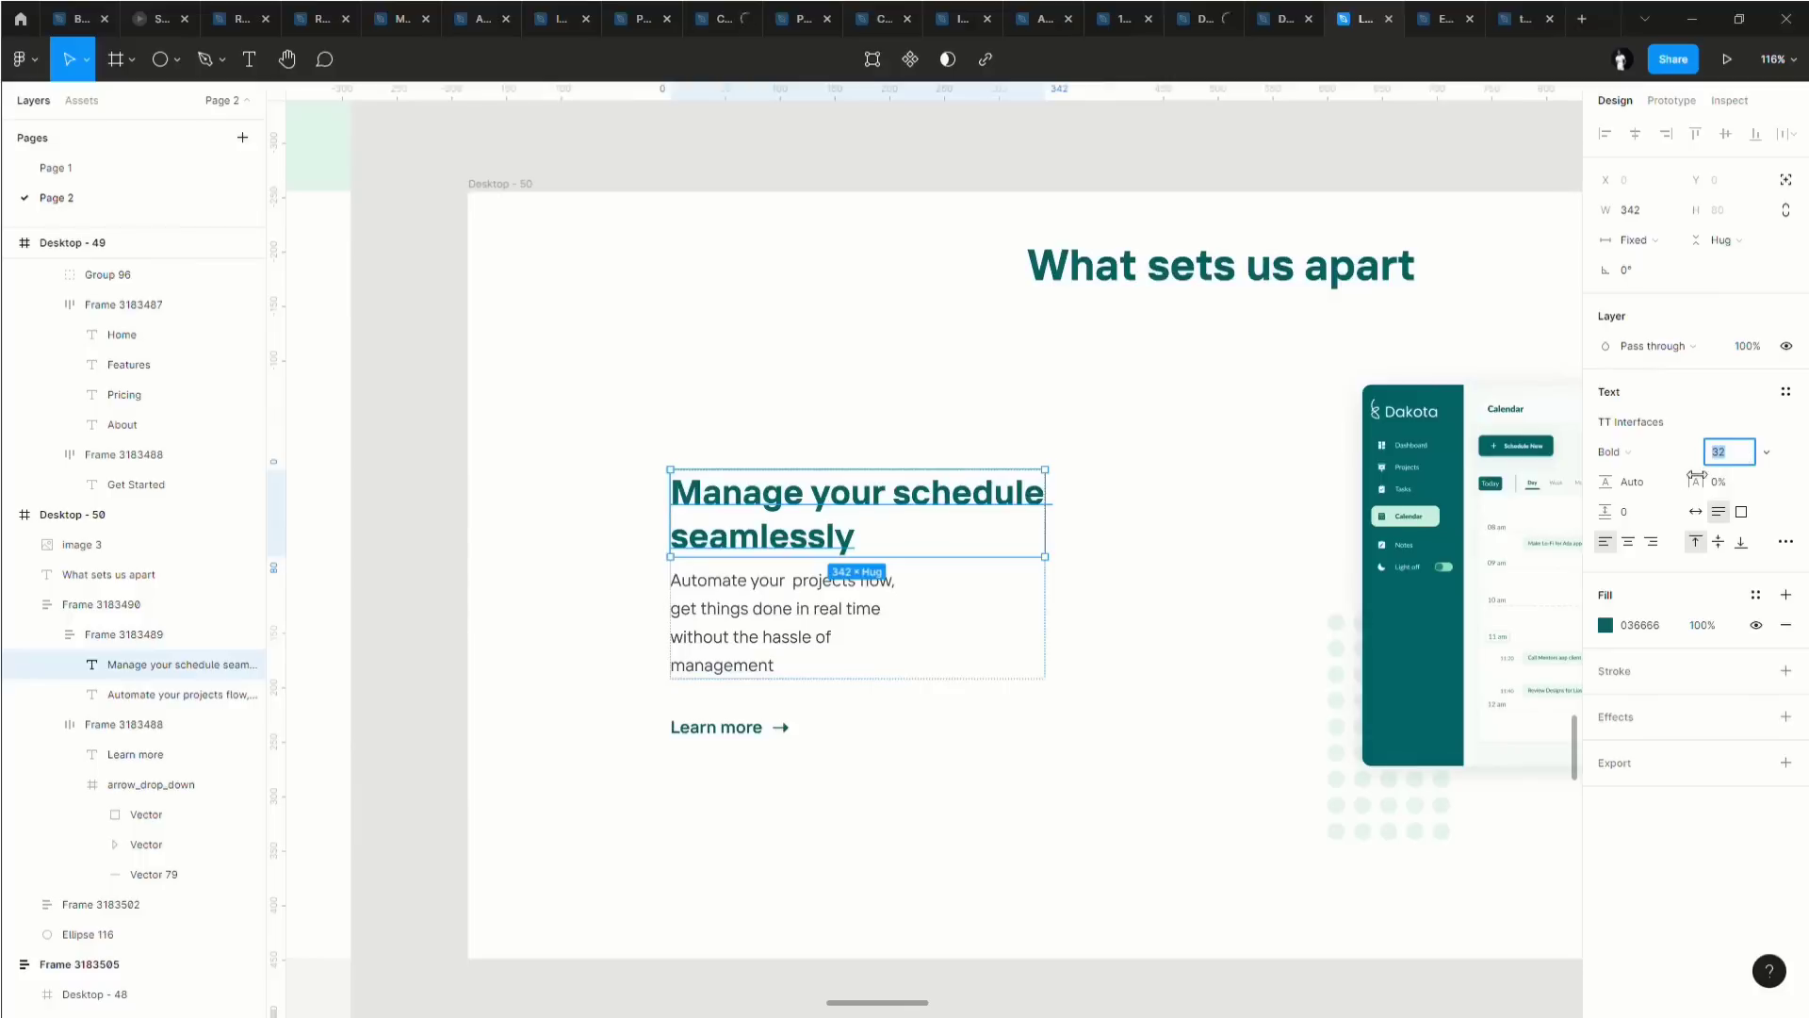
text(24)
key(Return)
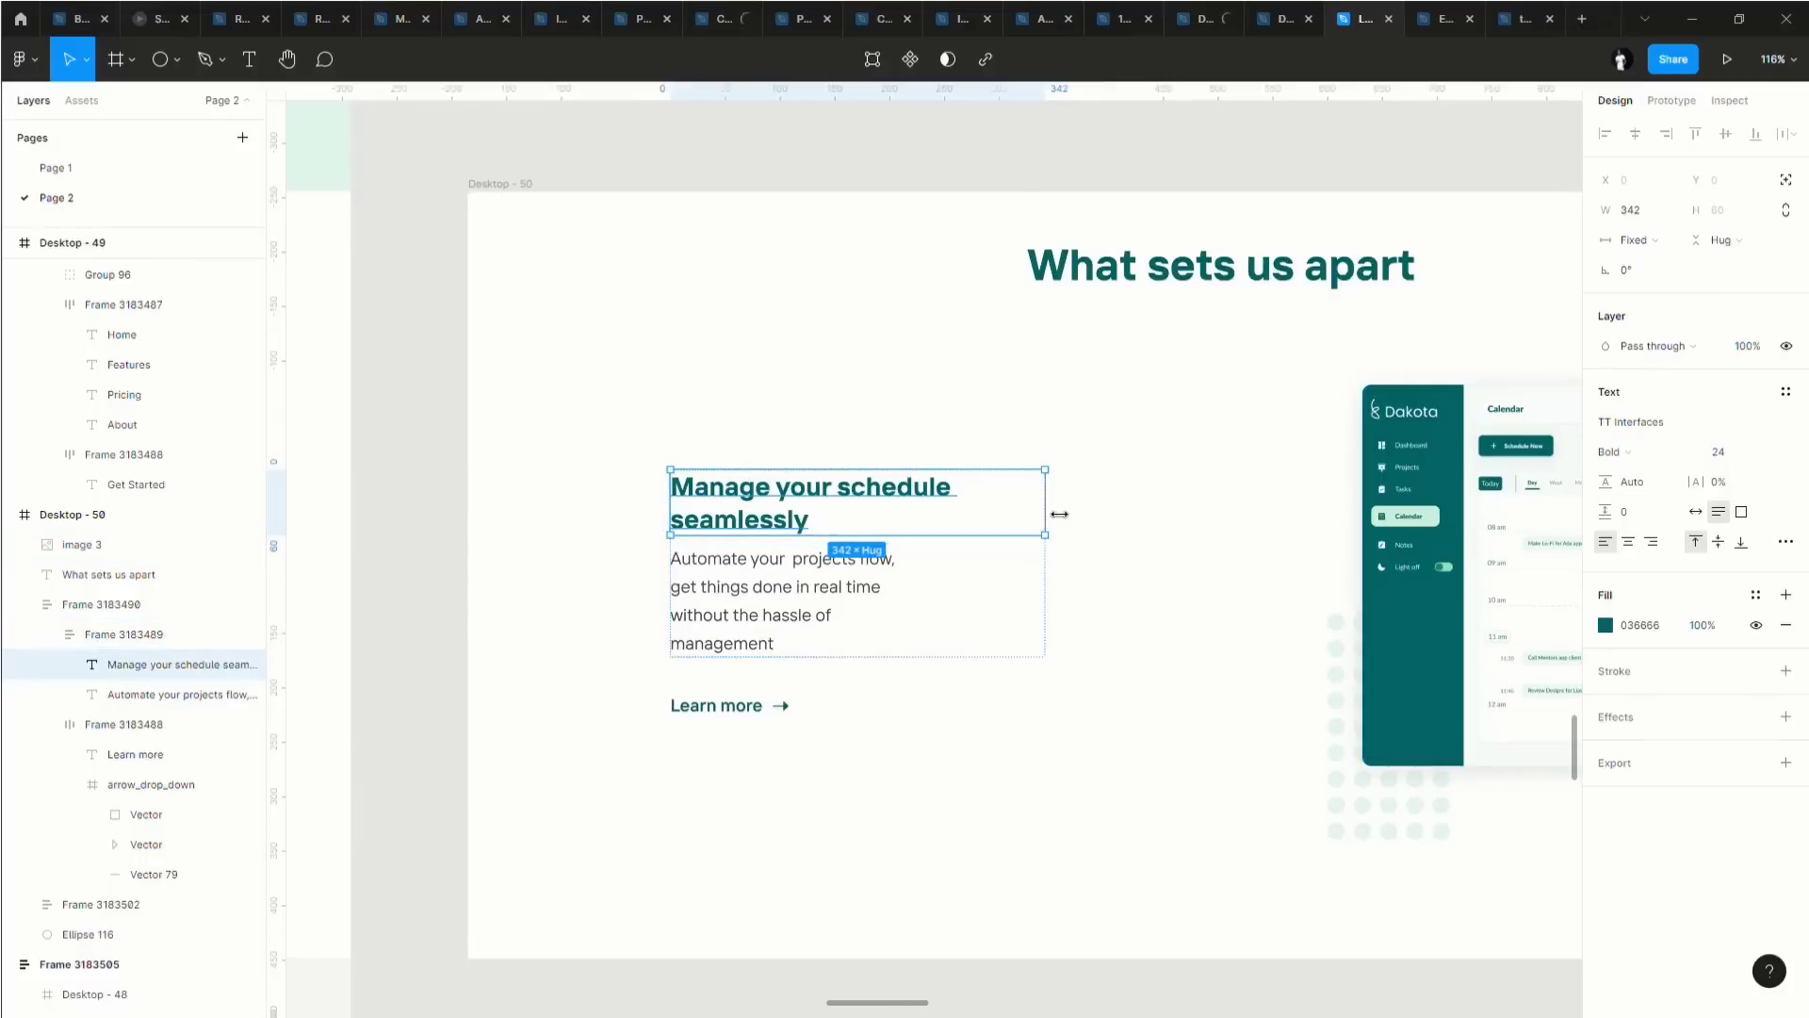
drag(1046, 514, 900, 510)
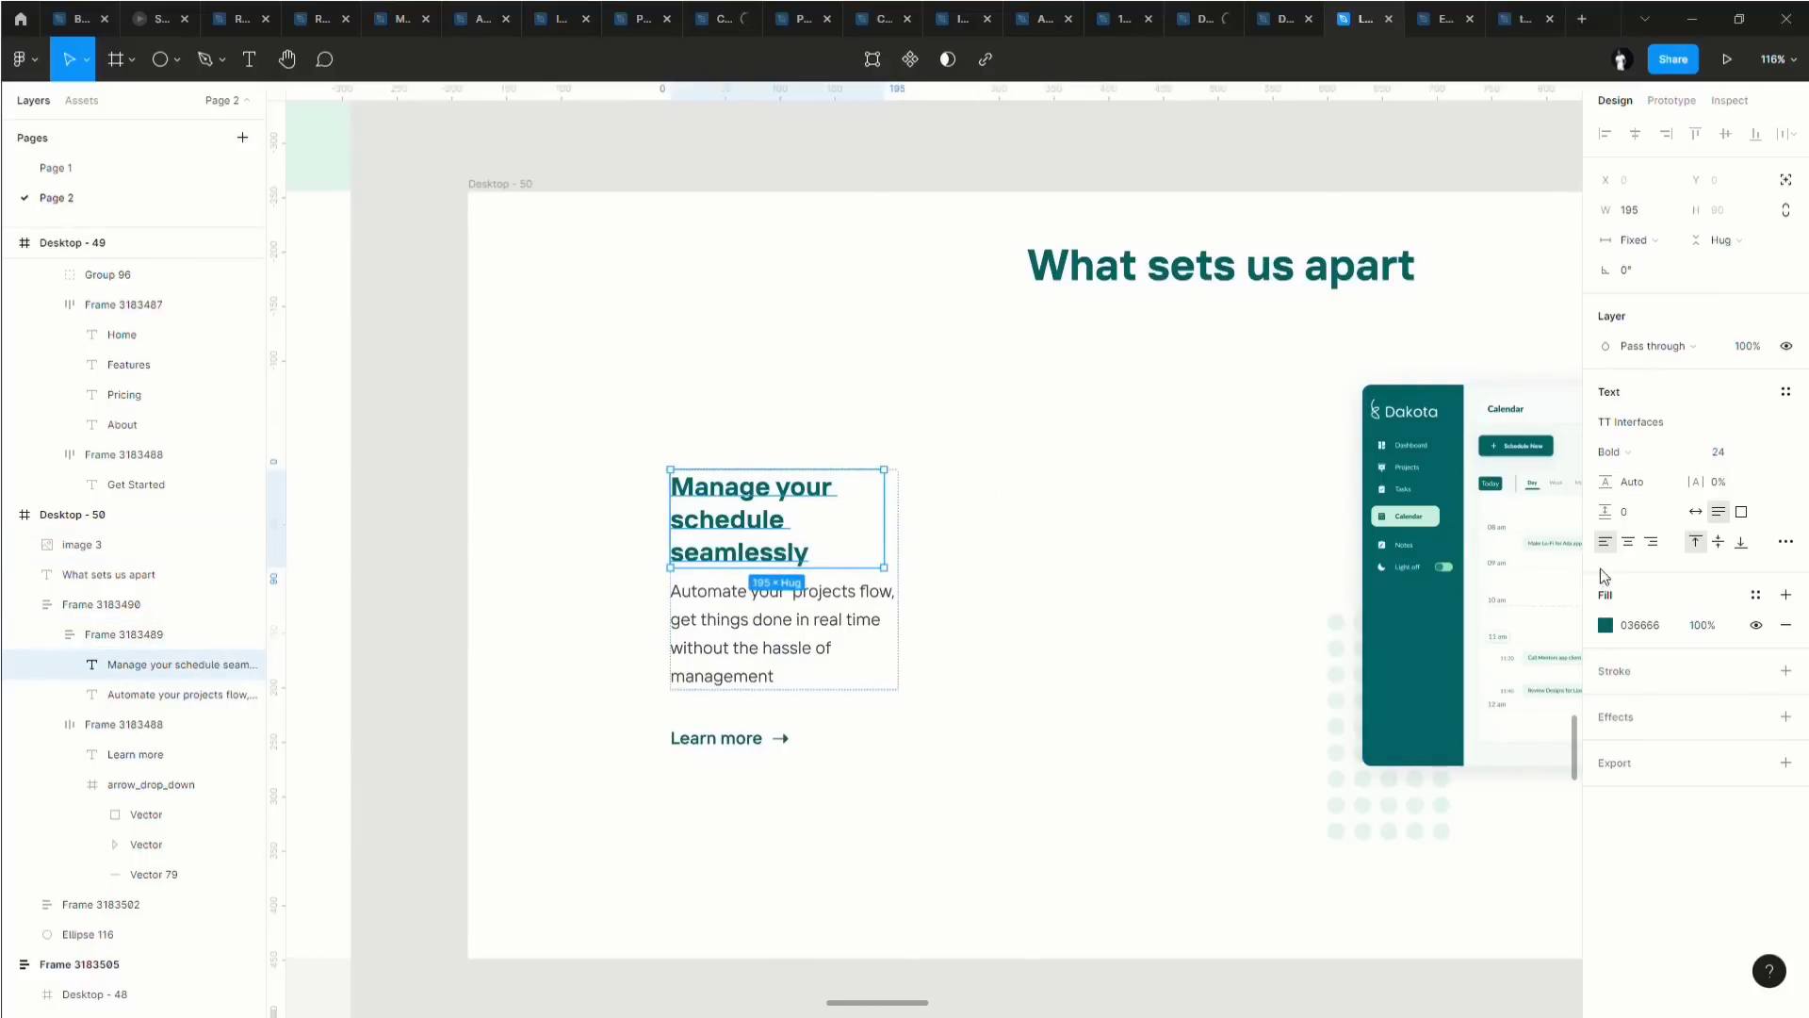
Try centred text on the heading while widening its text box to about 245, and return it to left alignment.
click(1629, 543)
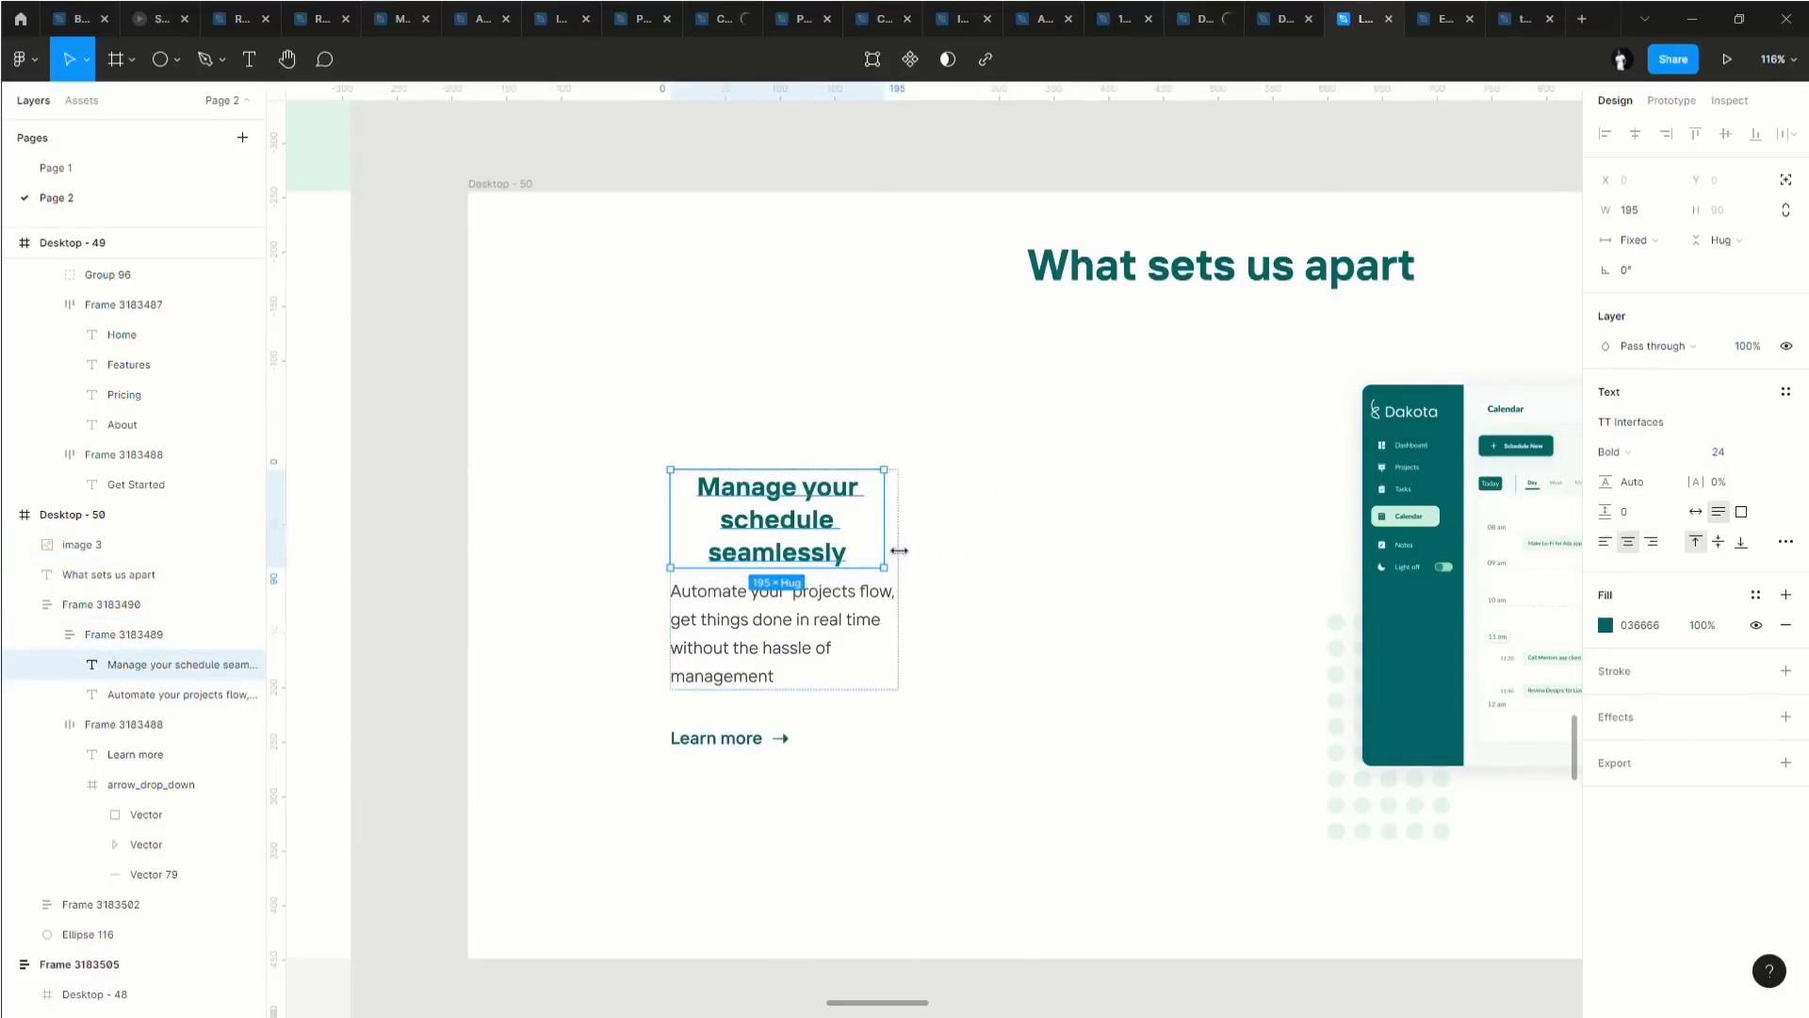
drag(900, 551, 951, 557)
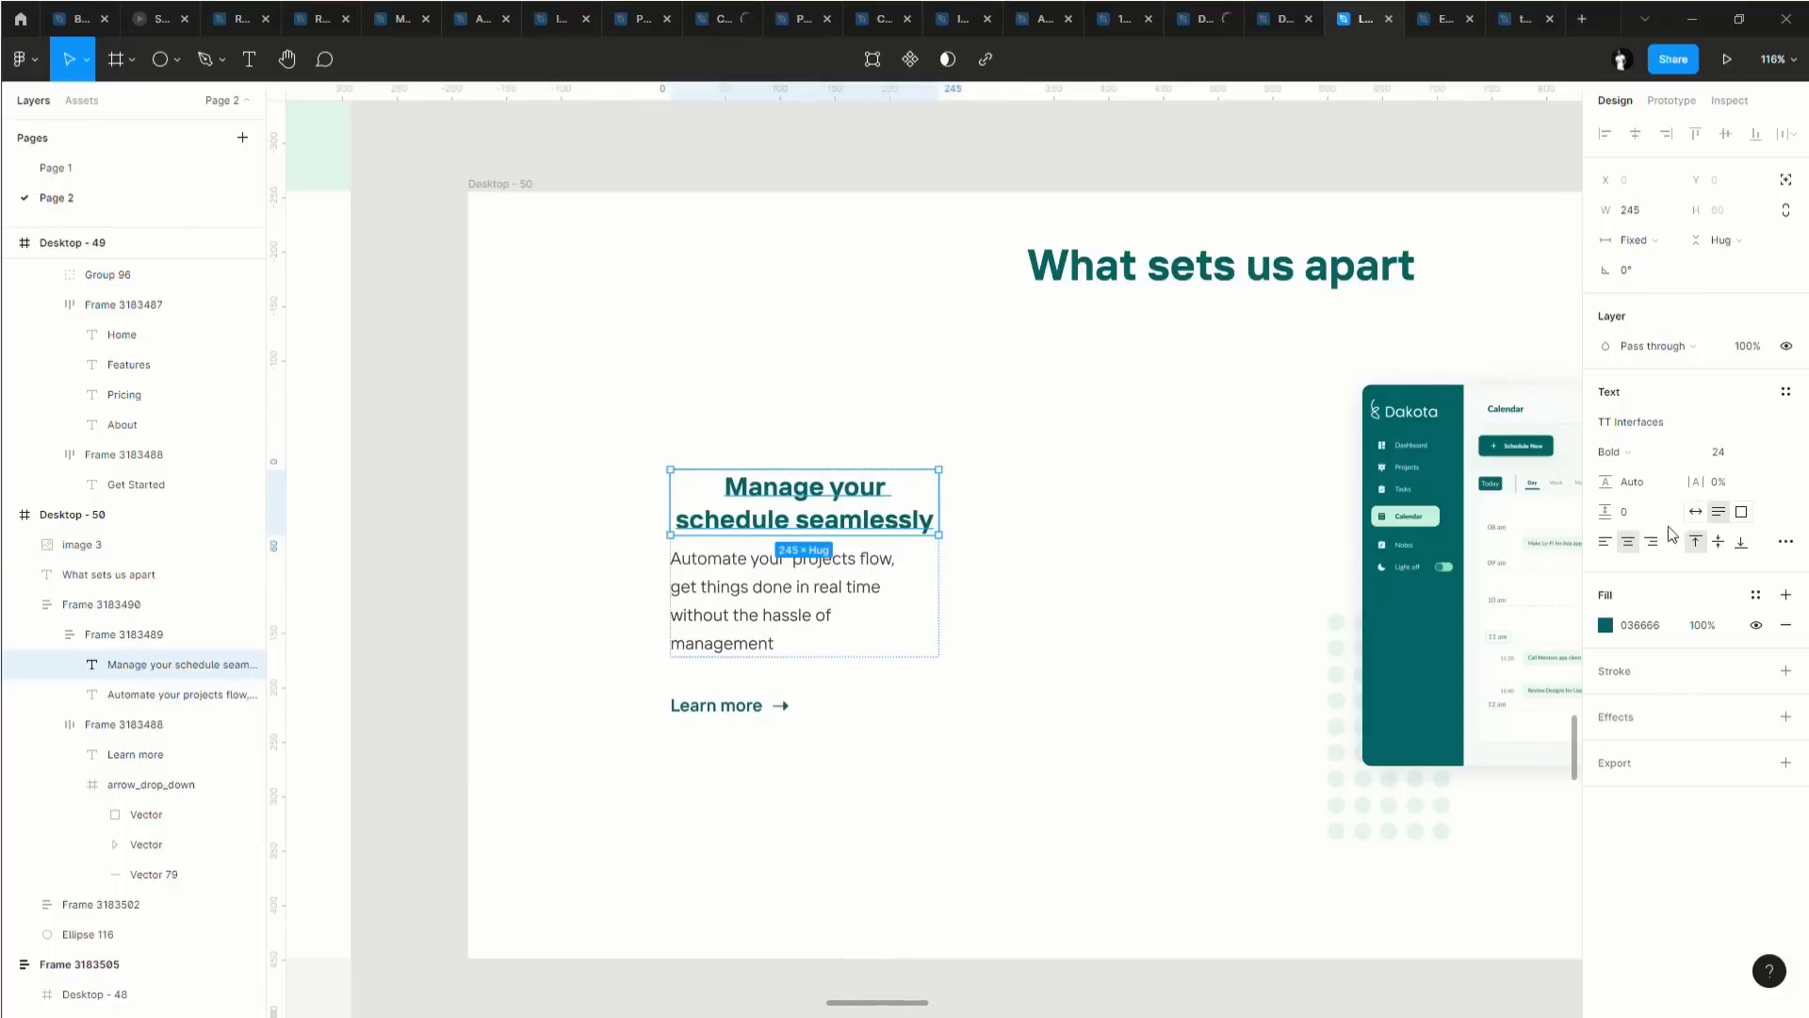
click(1606, 542)
click(823, 606)
click(963, 667)
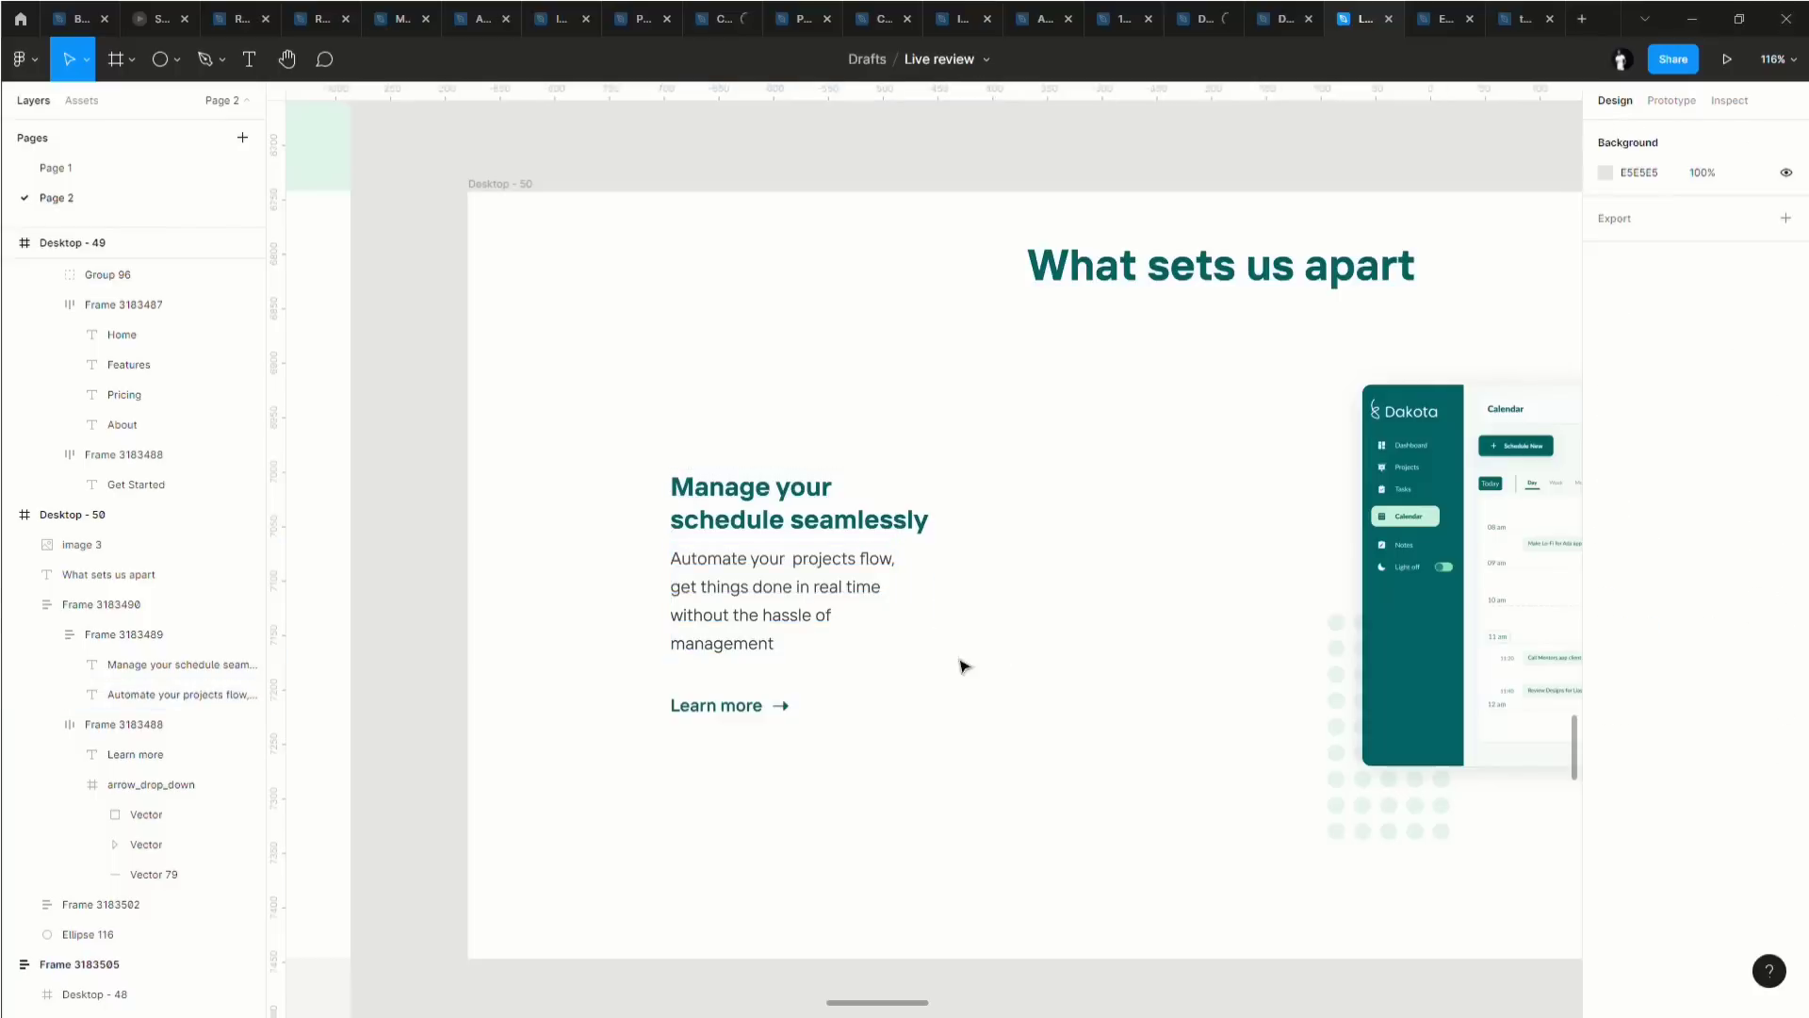
Give the text block with the heading, description and Learn more link a horizontal padding of 16 and a black 1 px inside stroke.
click(810, 692)
click(788, 707)
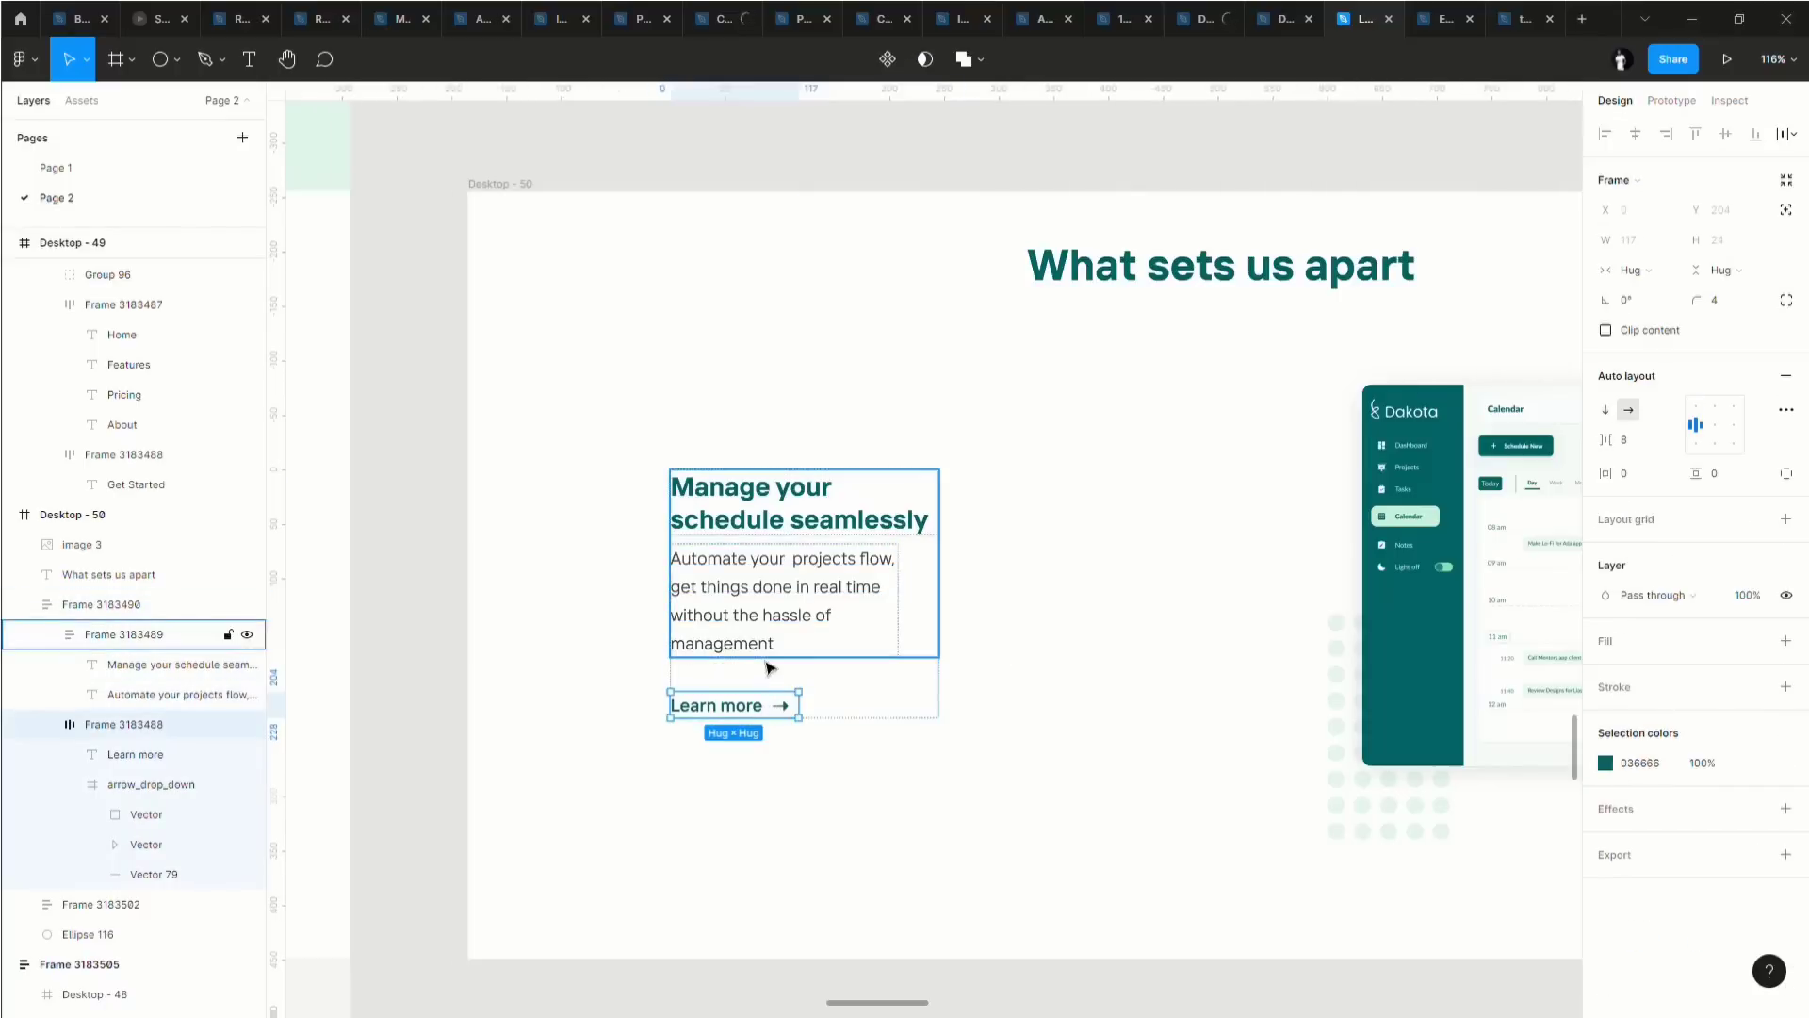
click(1151, 775)
click(919, 660)
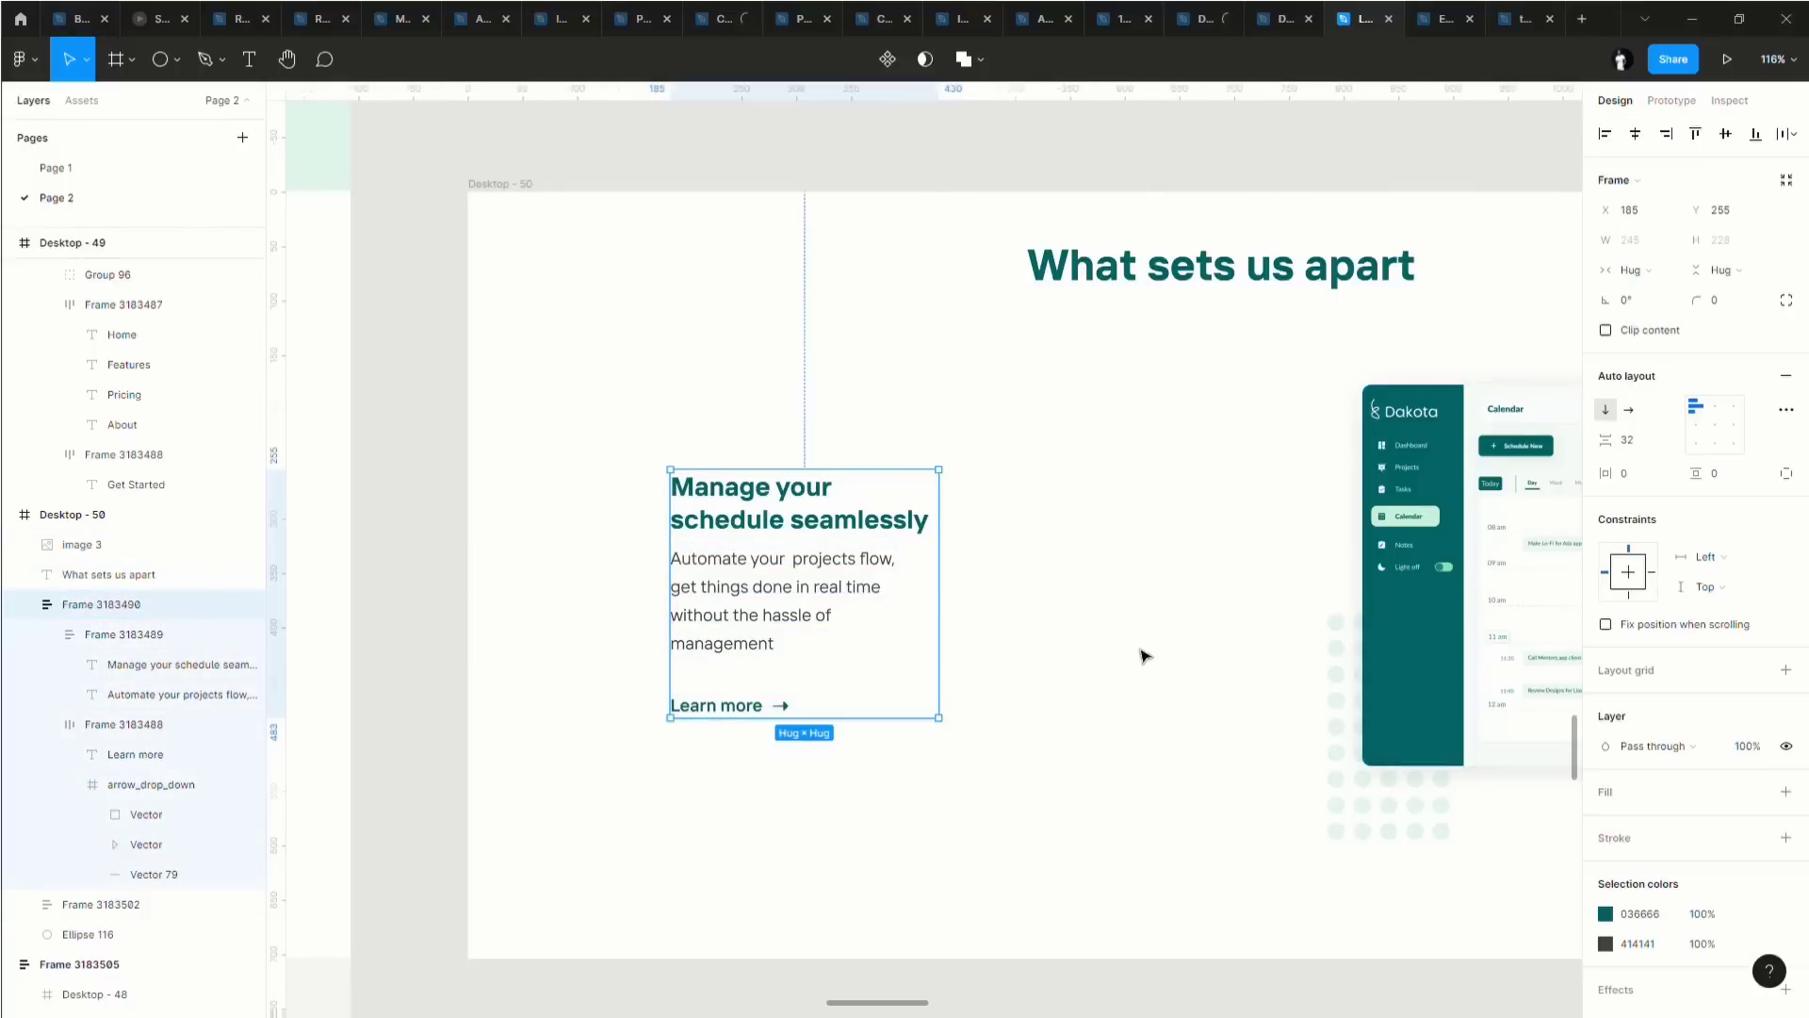
click(1630, 476)
text(16)
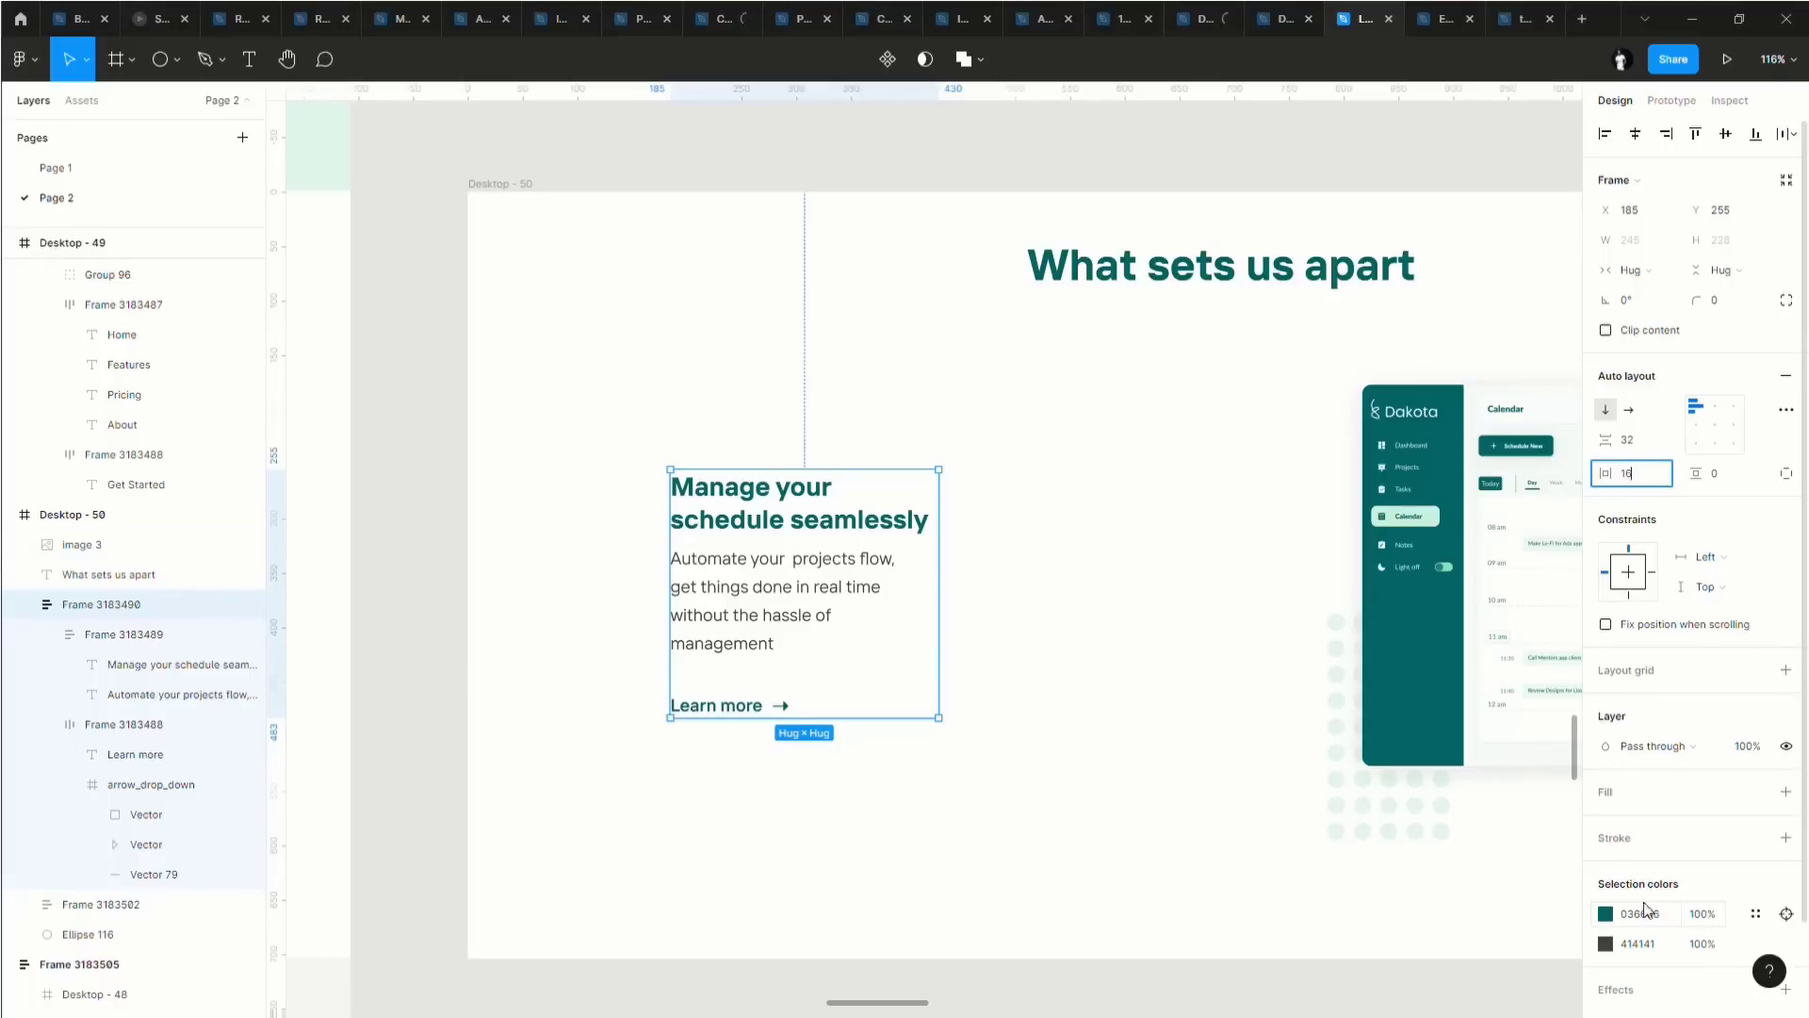
click(1617, 842)
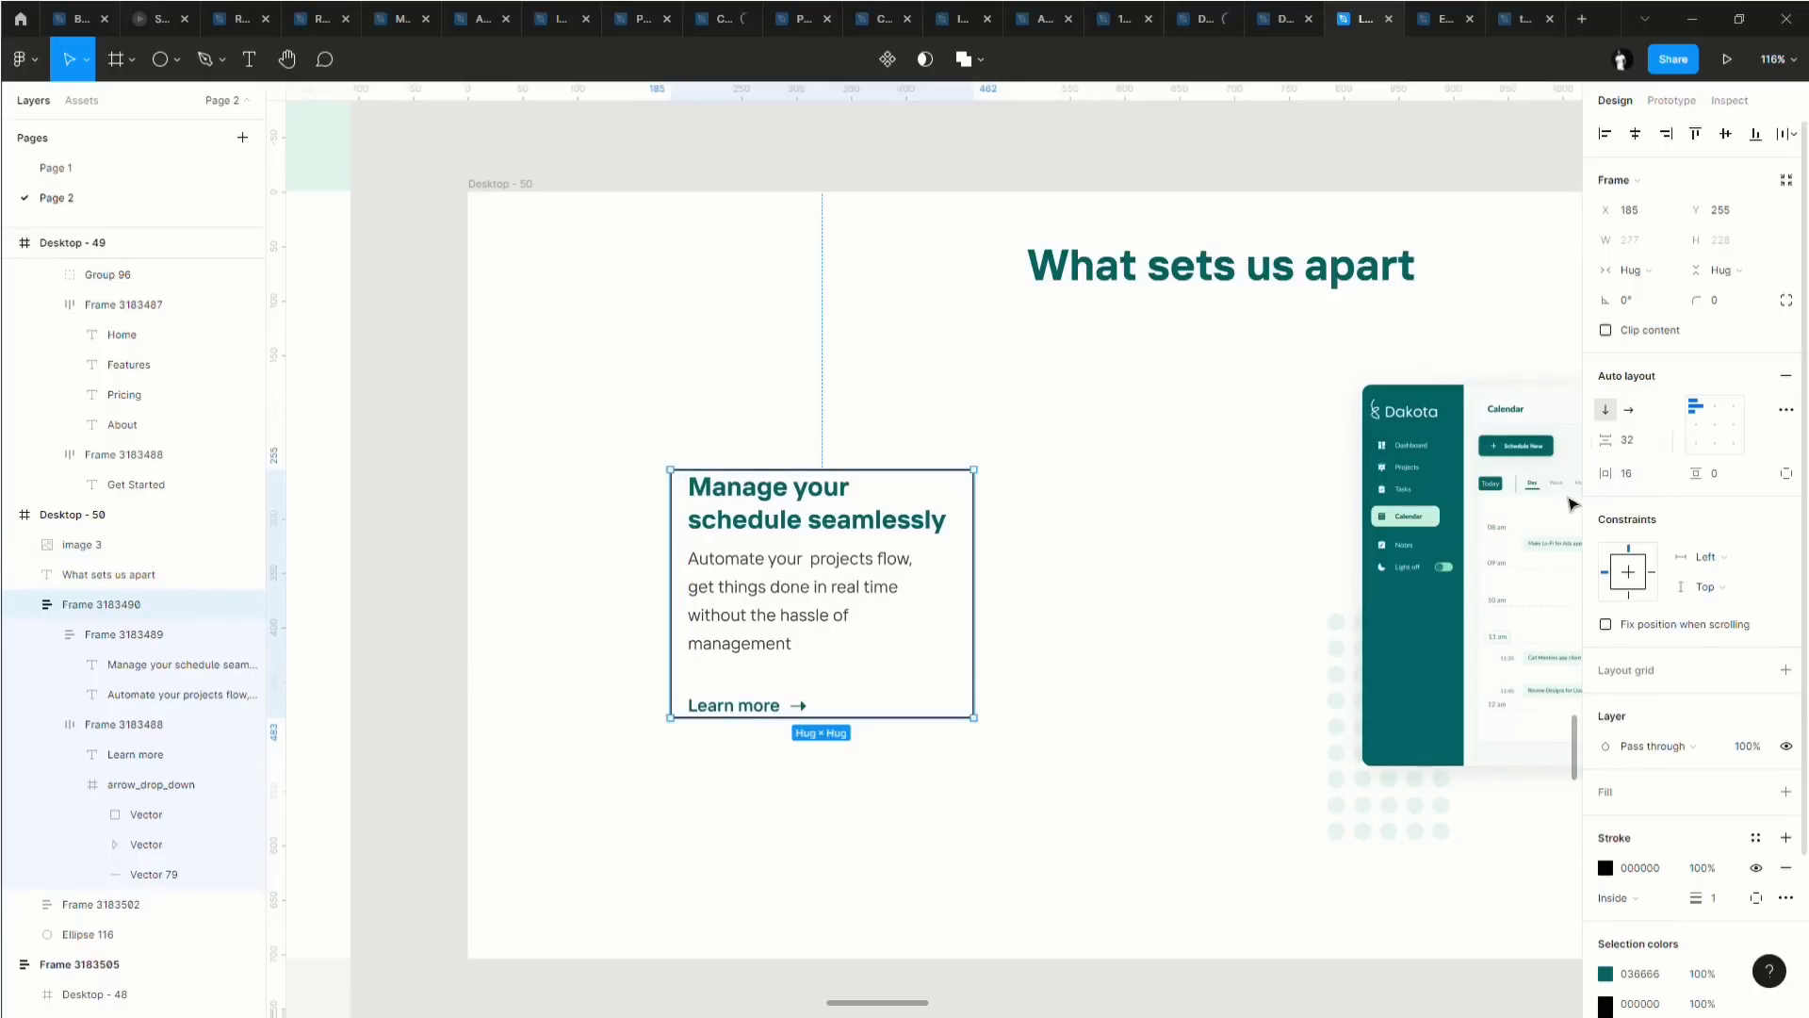
Reset the bordered text block's horizontal padding to 0.
click(1648, 481)
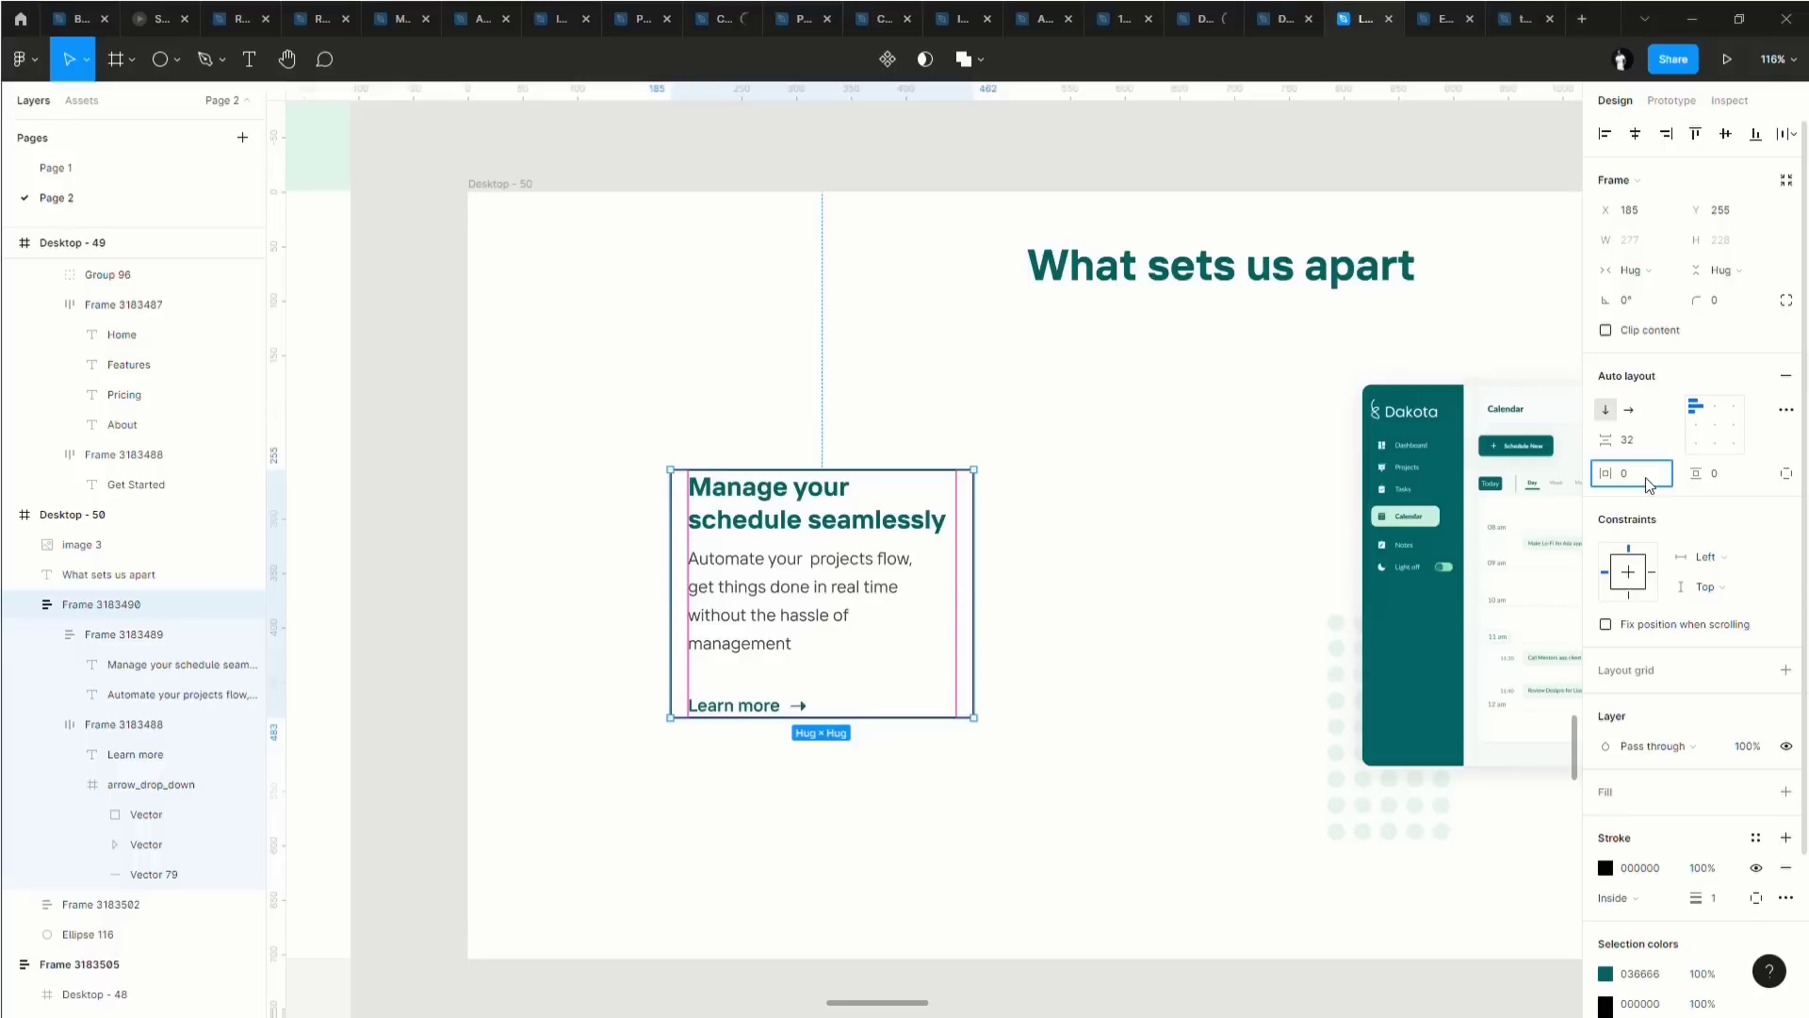
text(0)
key(Return)
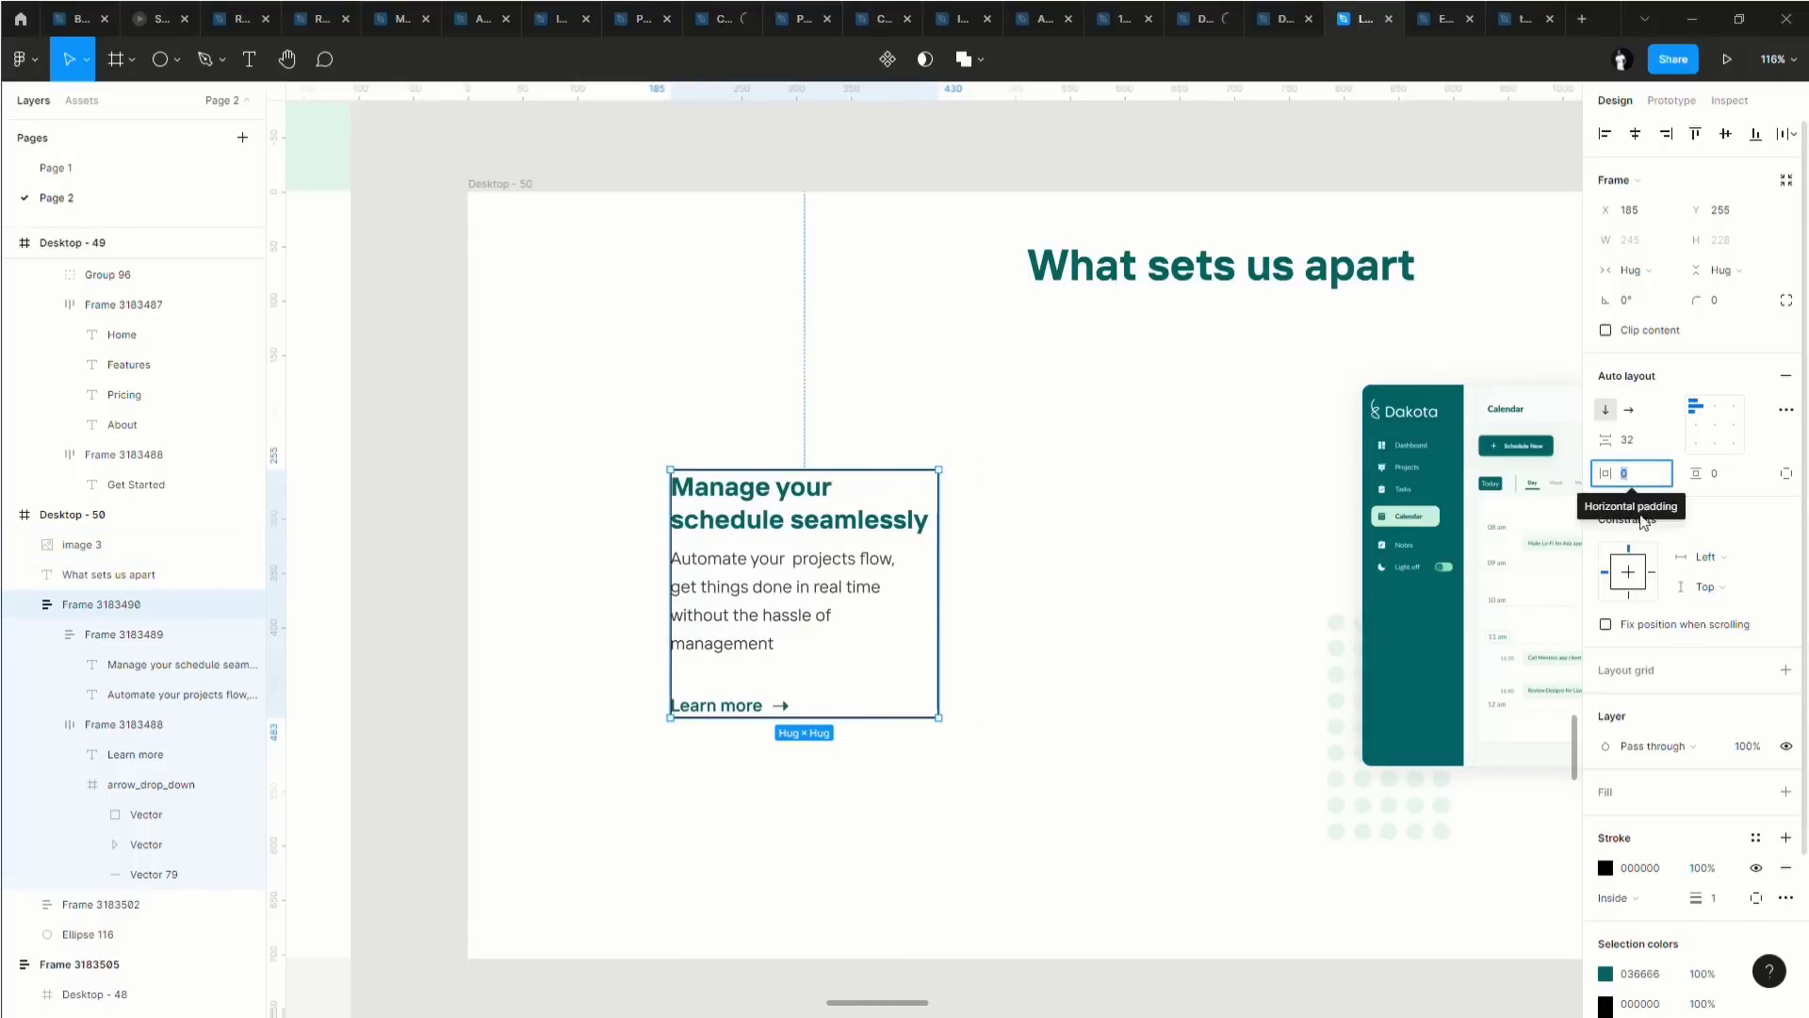
Set both the horizontal and the vertical padding of the bordered text block to 16.
text(16)
key(Return)
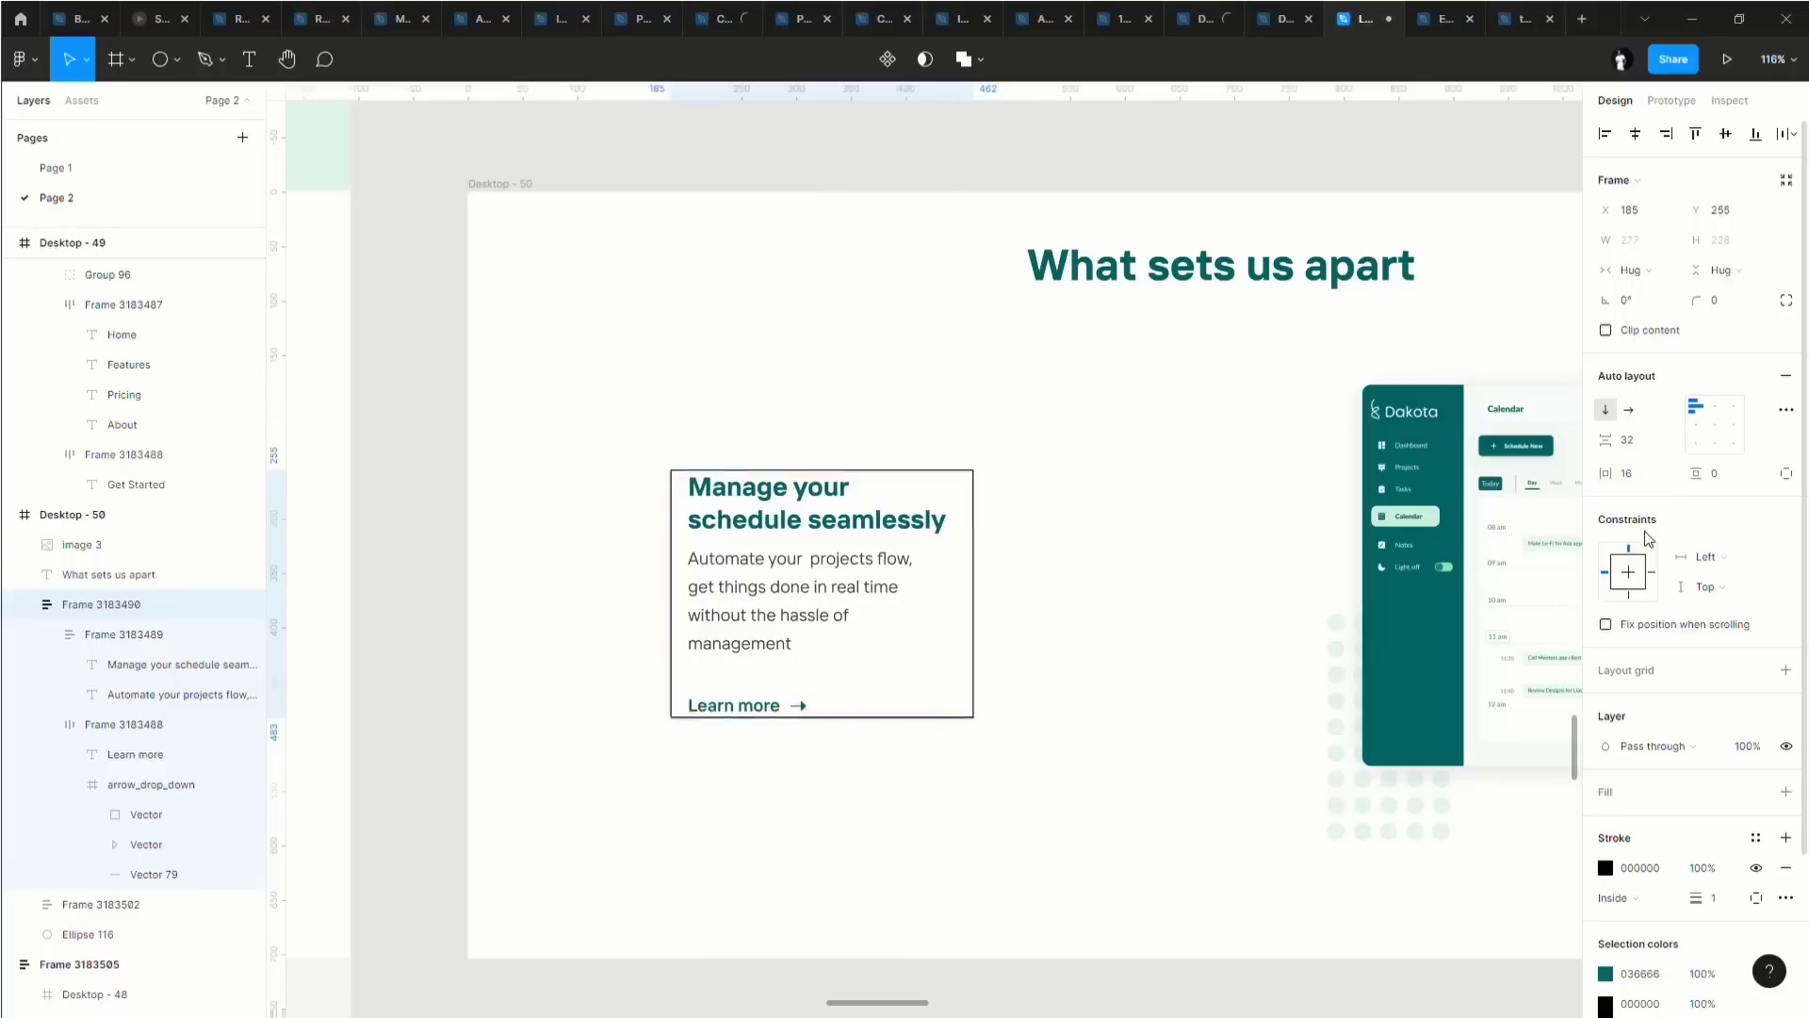
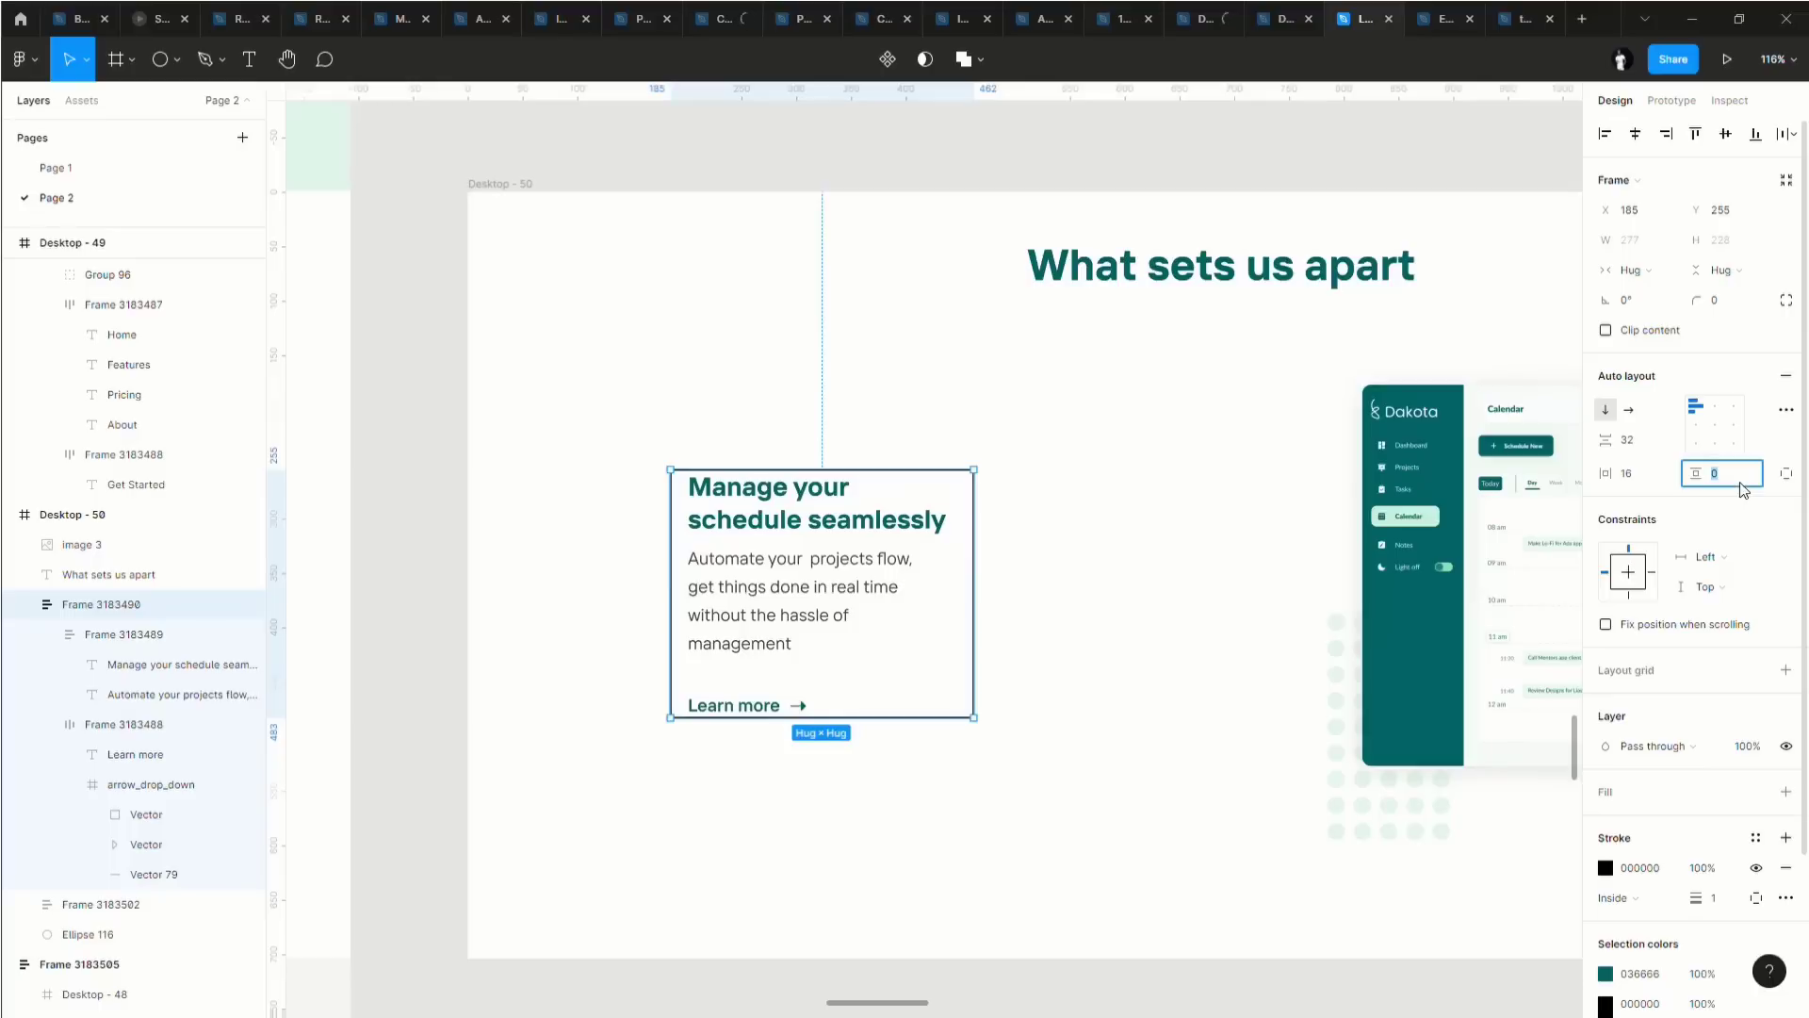
key(Return)
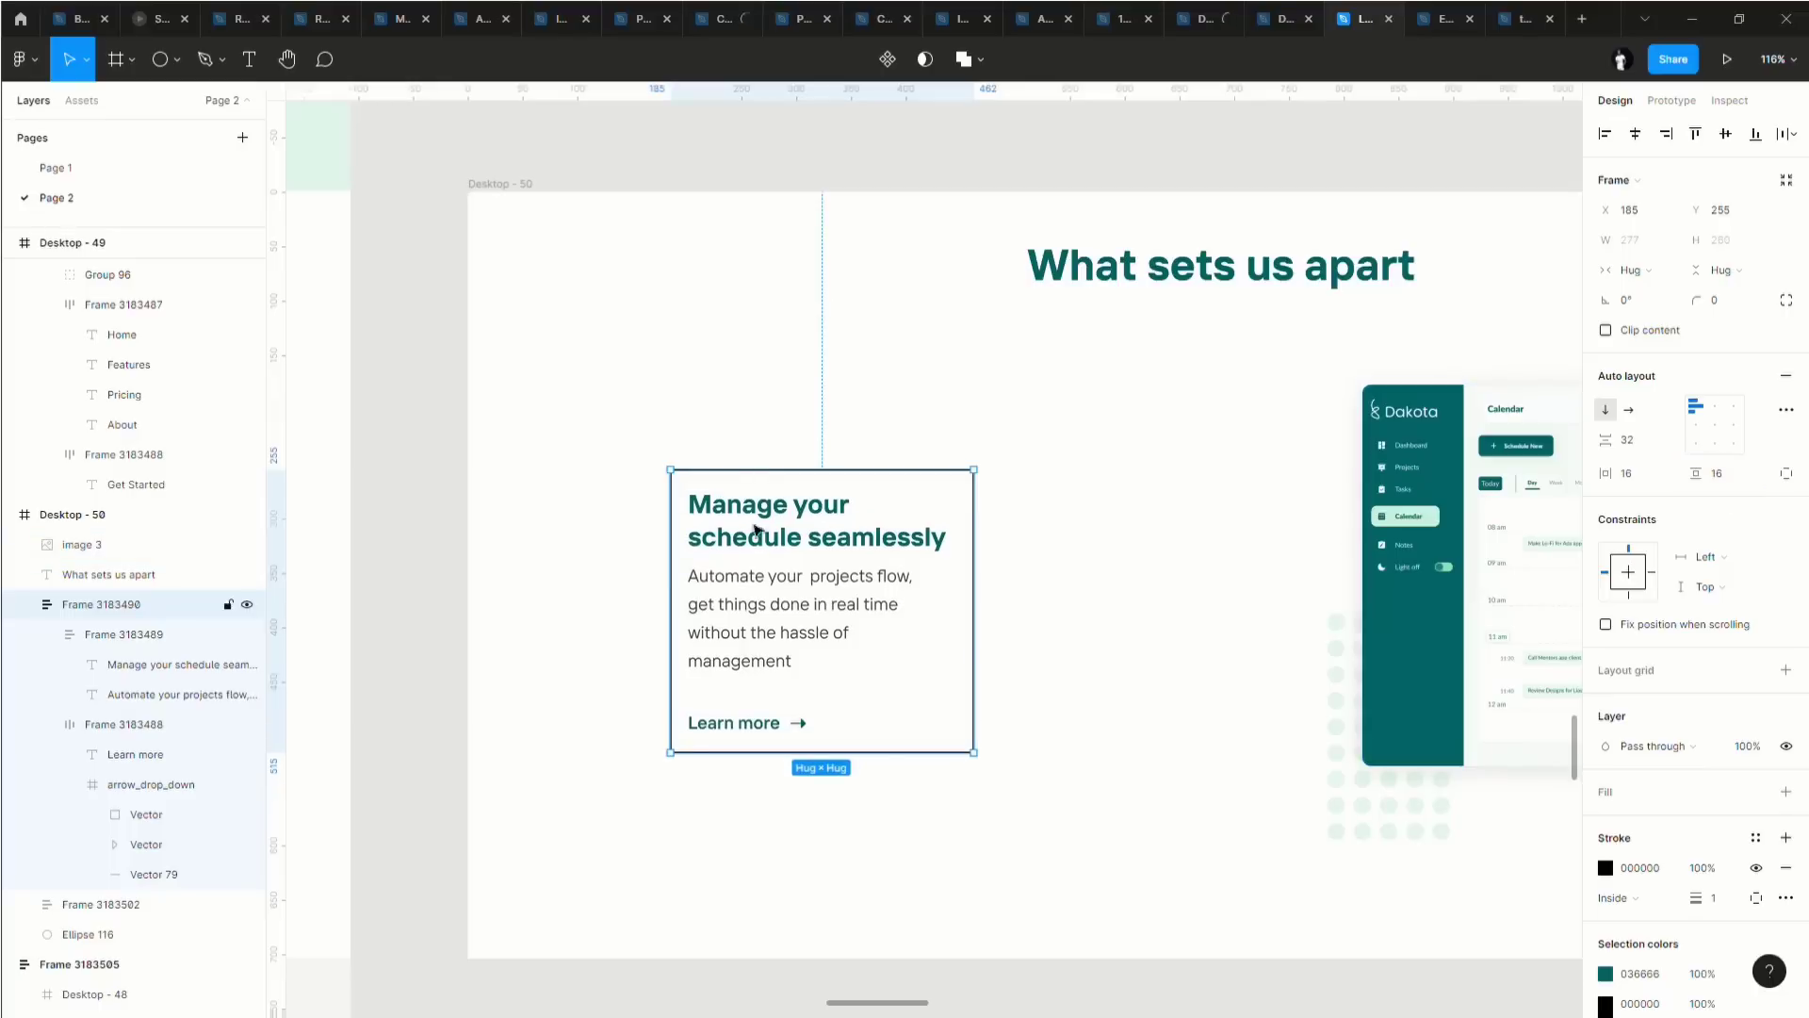
Move the calendar image, dotted pattern and pink circle out of the duplicated section onto the empty canvas beside it.
scroll(890, 471, down, 3)
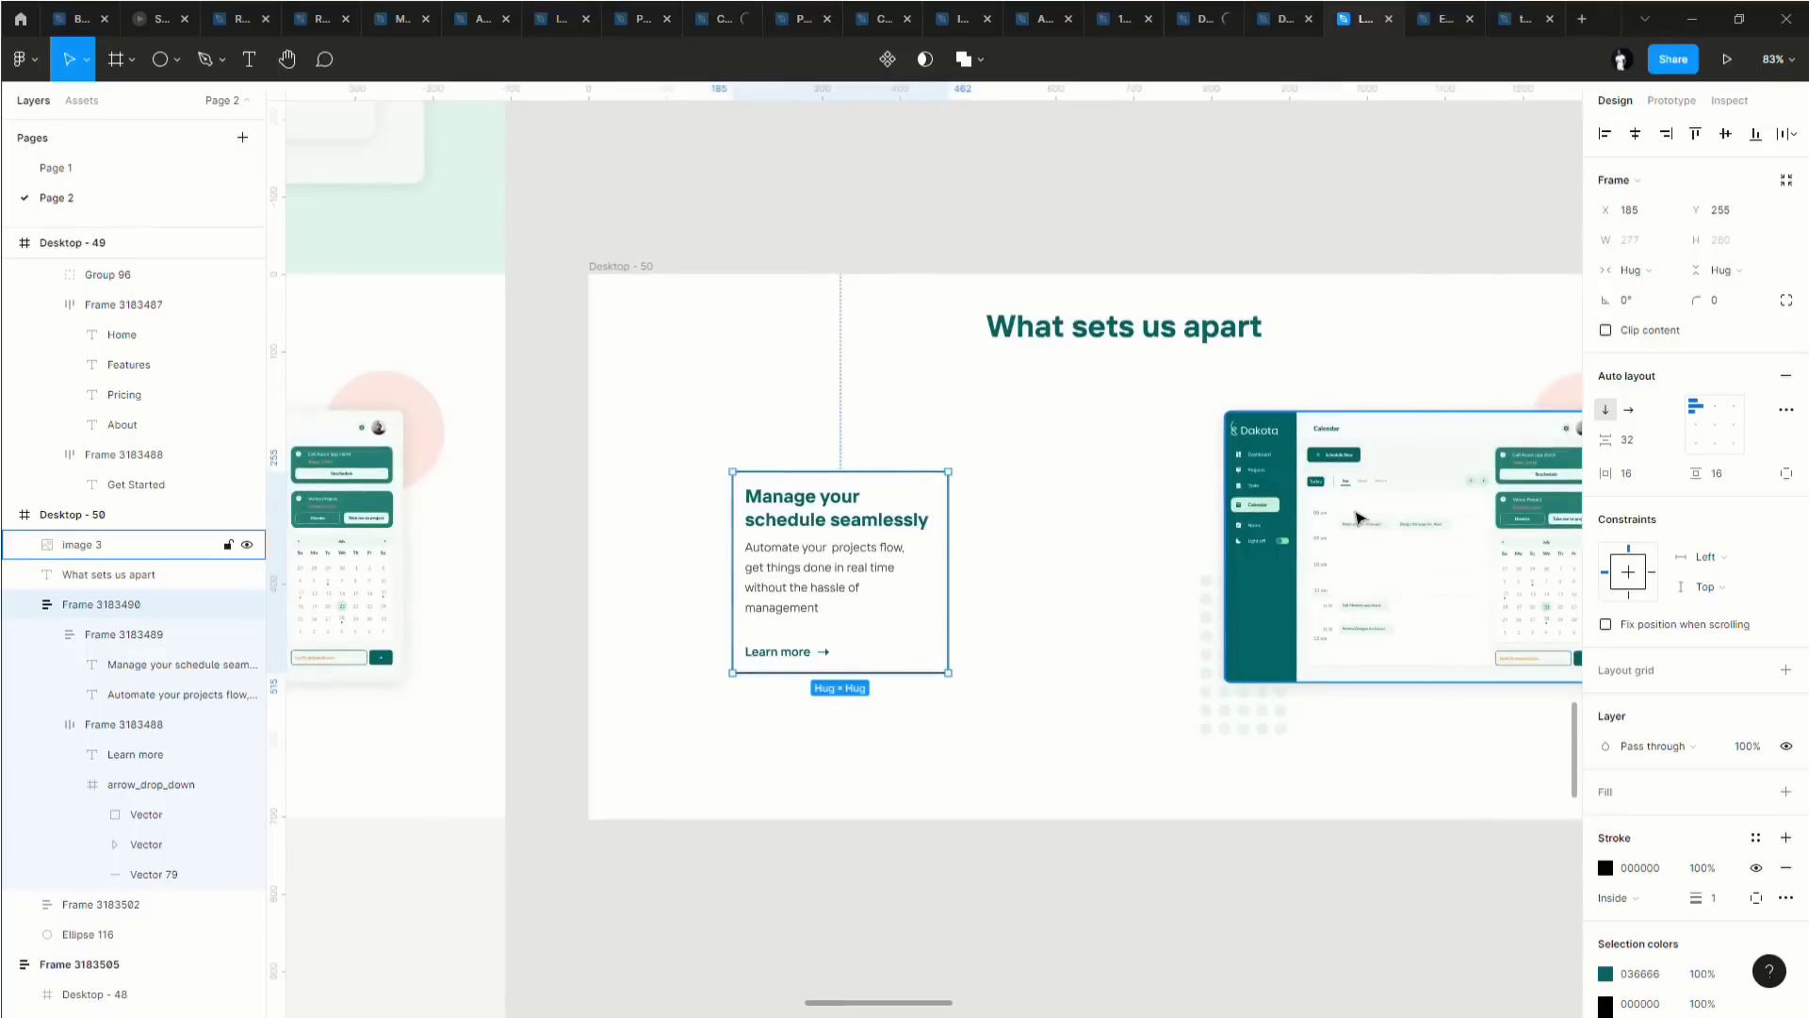
click(1169, 490)
scroll(1148, 485, down, 3)
drag(1148, 481, 1371, 705)
scroll(1474, 518, right, 2)
drag(1543, 627, 1564, 624)
scroll(1329, 613, down, 3)
scroll(1328, 614, right, 3)
scroll(1329, 614, down, 5)
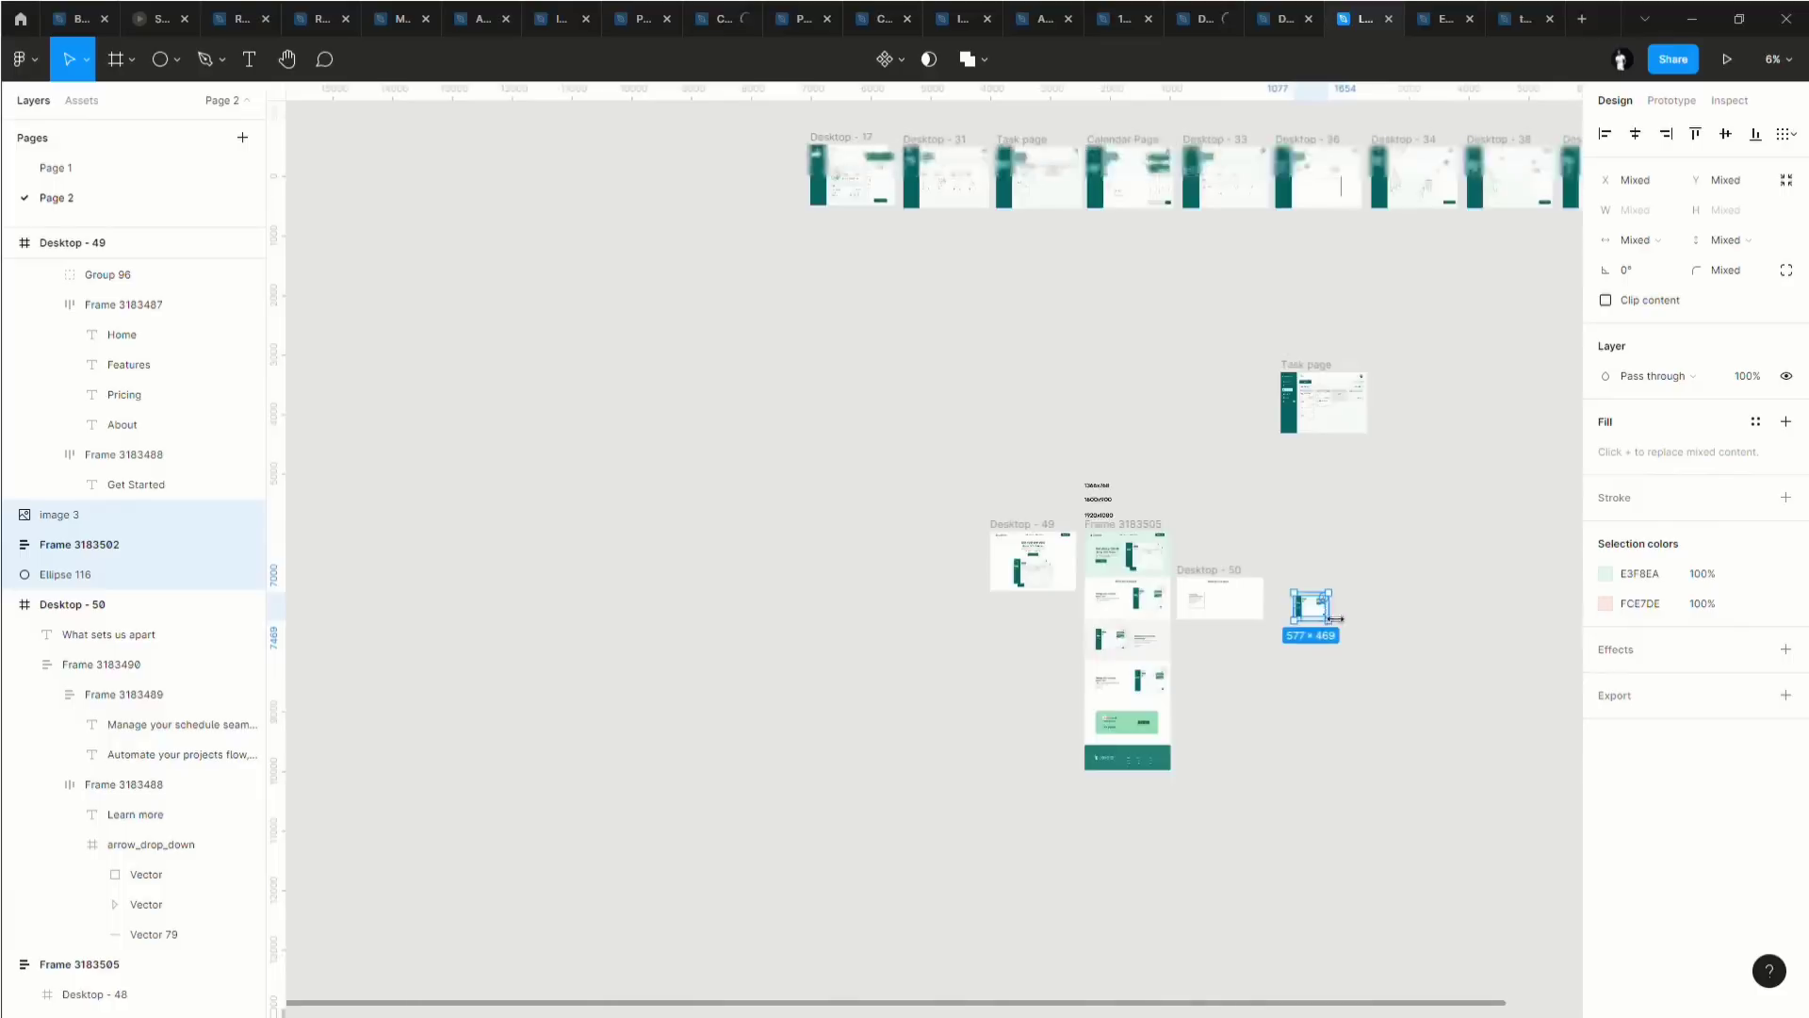
scroll(1329, 618, up, 3)
scroll(1329, 618, right, 6)
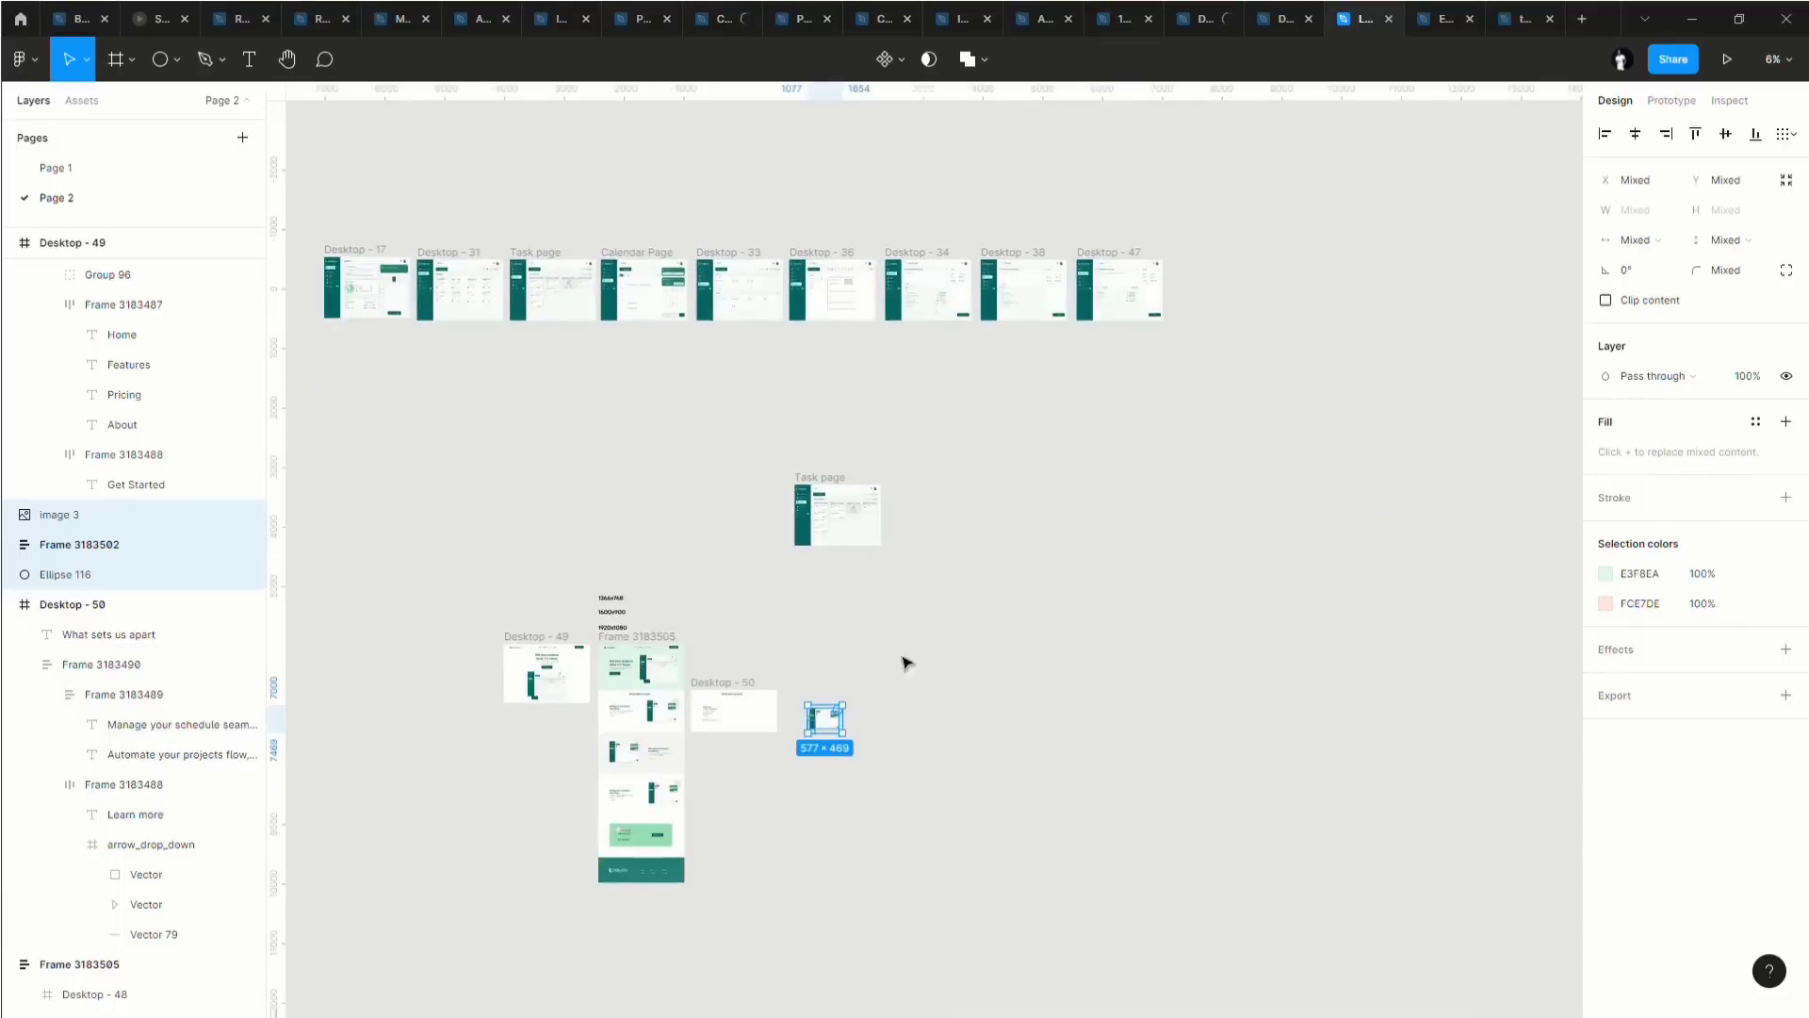
scroll(788, 732, up, 5)
scroll(942, 770, left, 4)
scroll(1069, 773, up, 3)
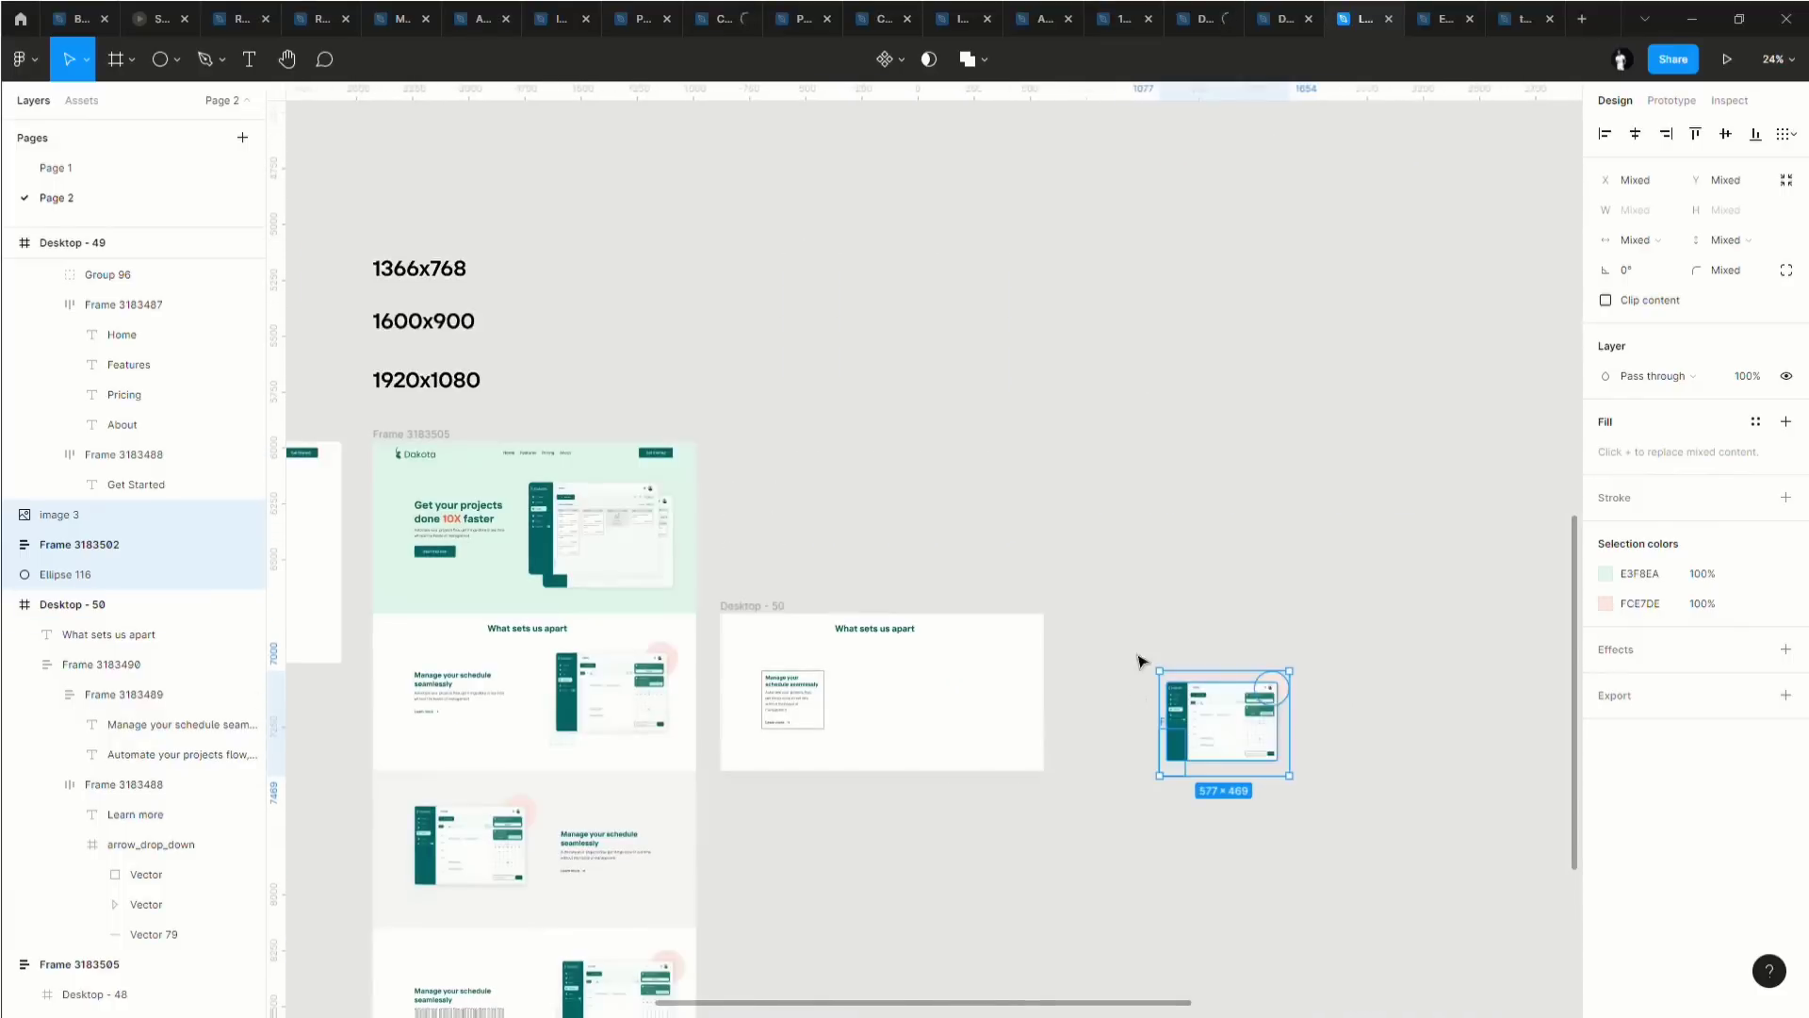
Move the pink circle back into the duplicated section, beside the bordered text card at about X 511, Y 247.
key(Escape)
drag(1131, 642, 1175, 814)
scroll(1236, 804, left, 2)
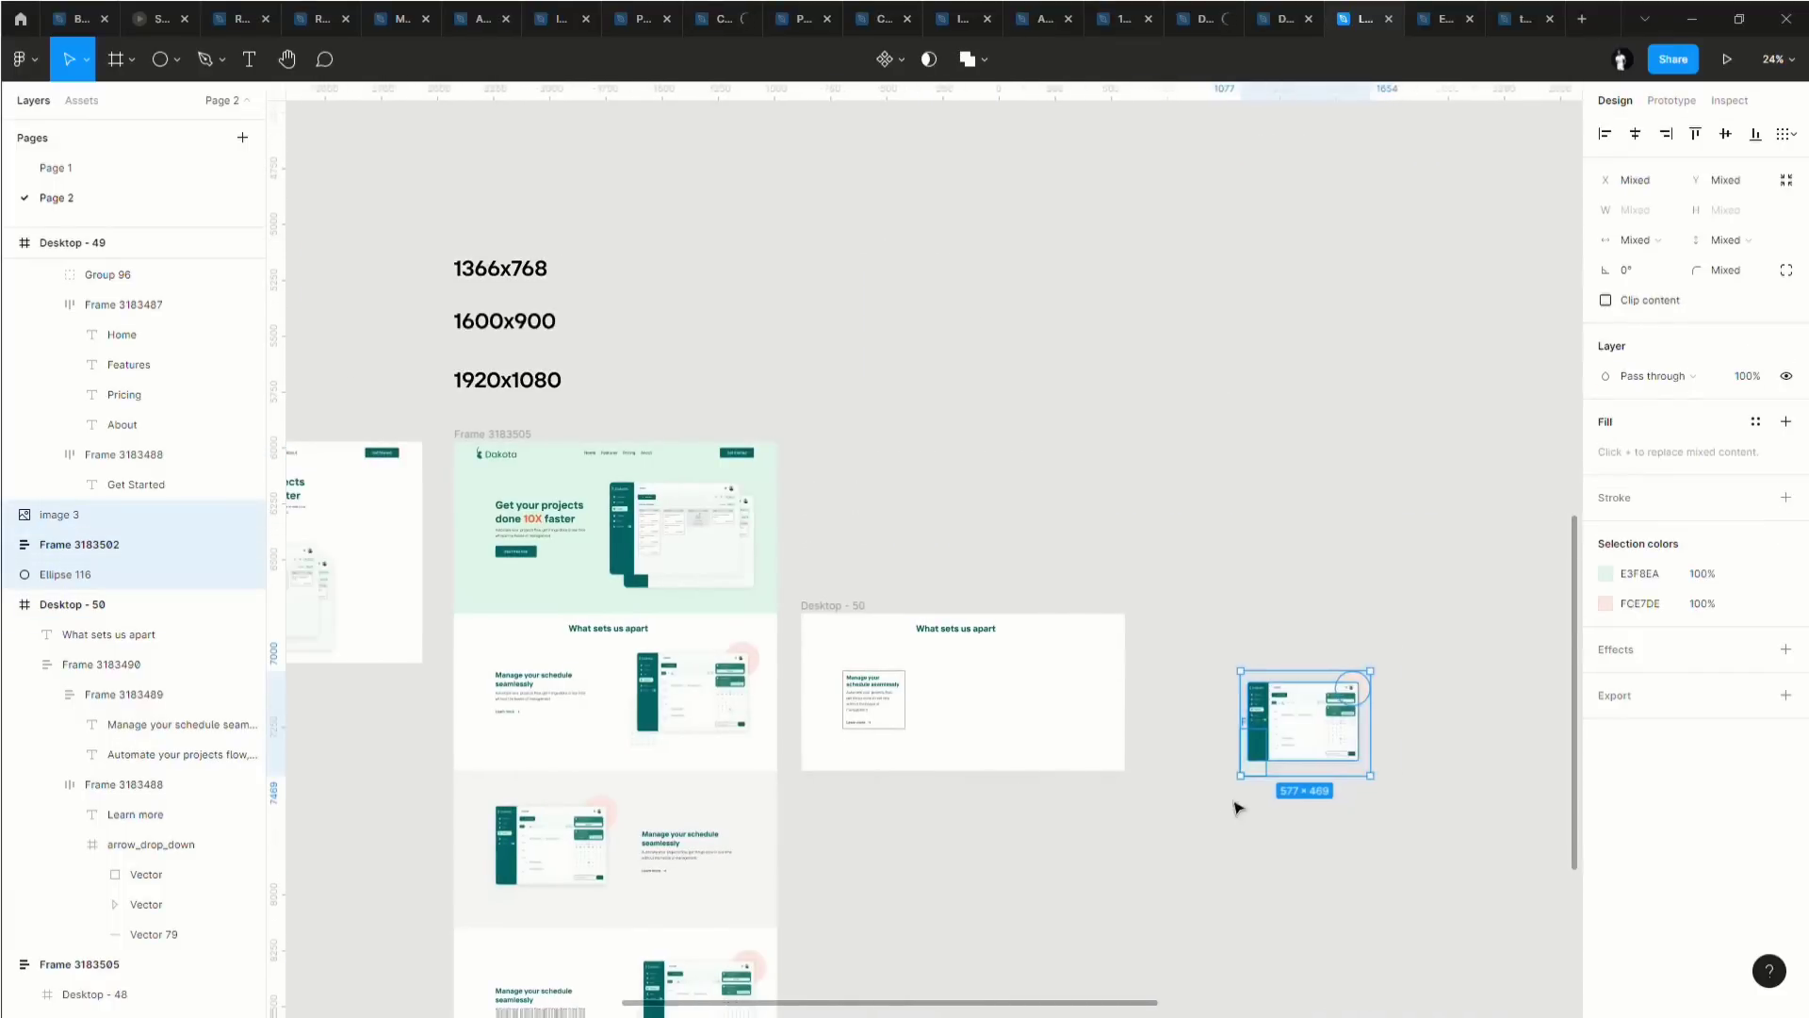
scroll(1244, 801, up, 5)
scroll(1256, 792, right, 2)
click(1236, 489)
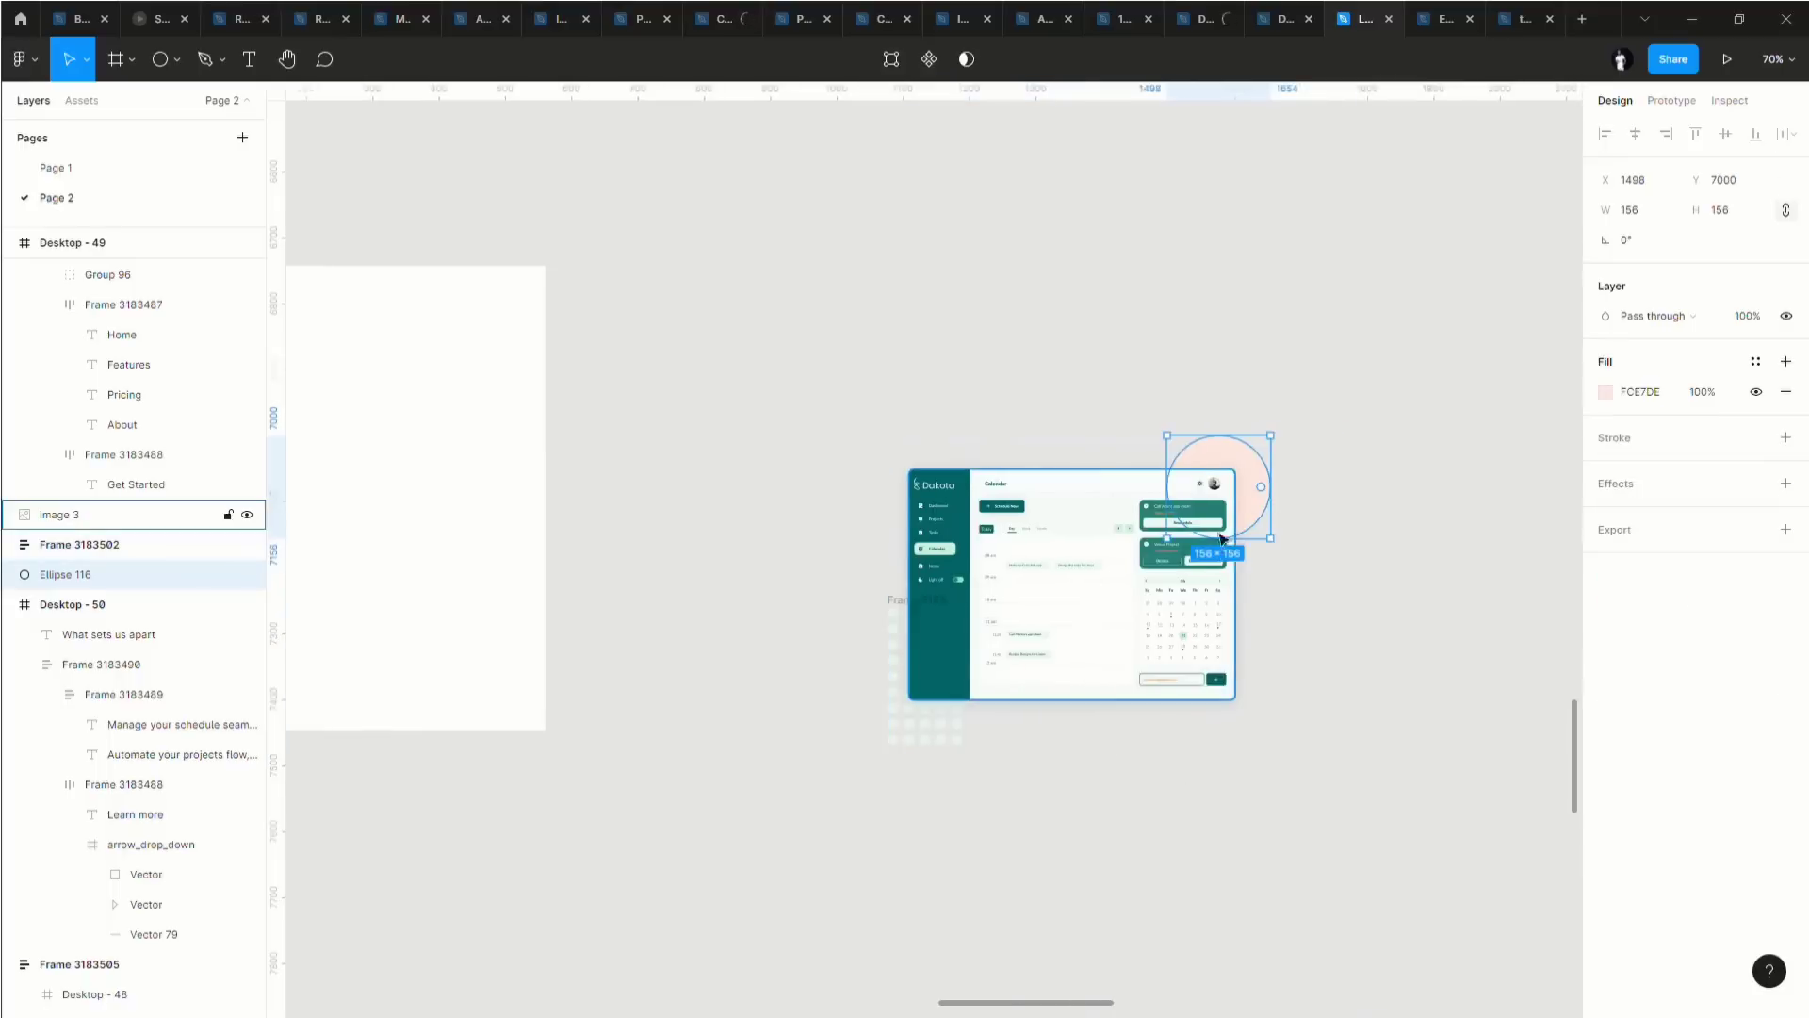
drag(877, 462, 476, 458)
scroll(566, 490, left, 6)
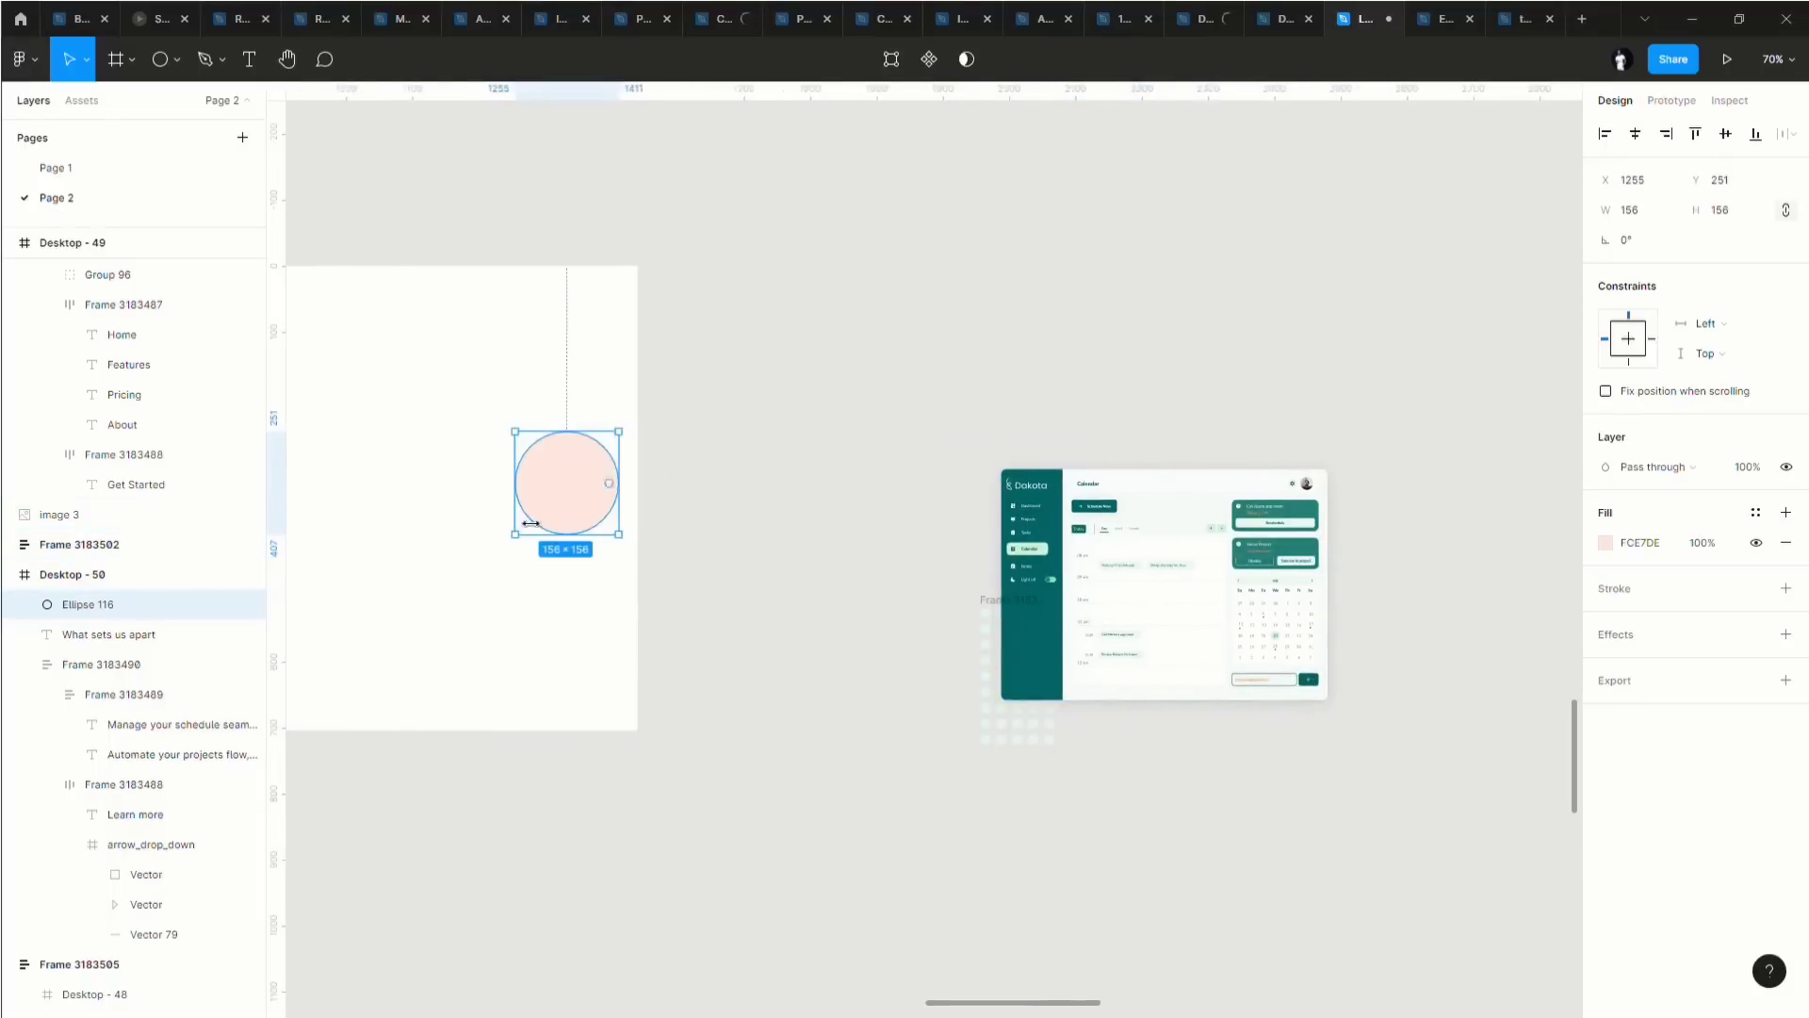
scroll(669, 544, down, 4)
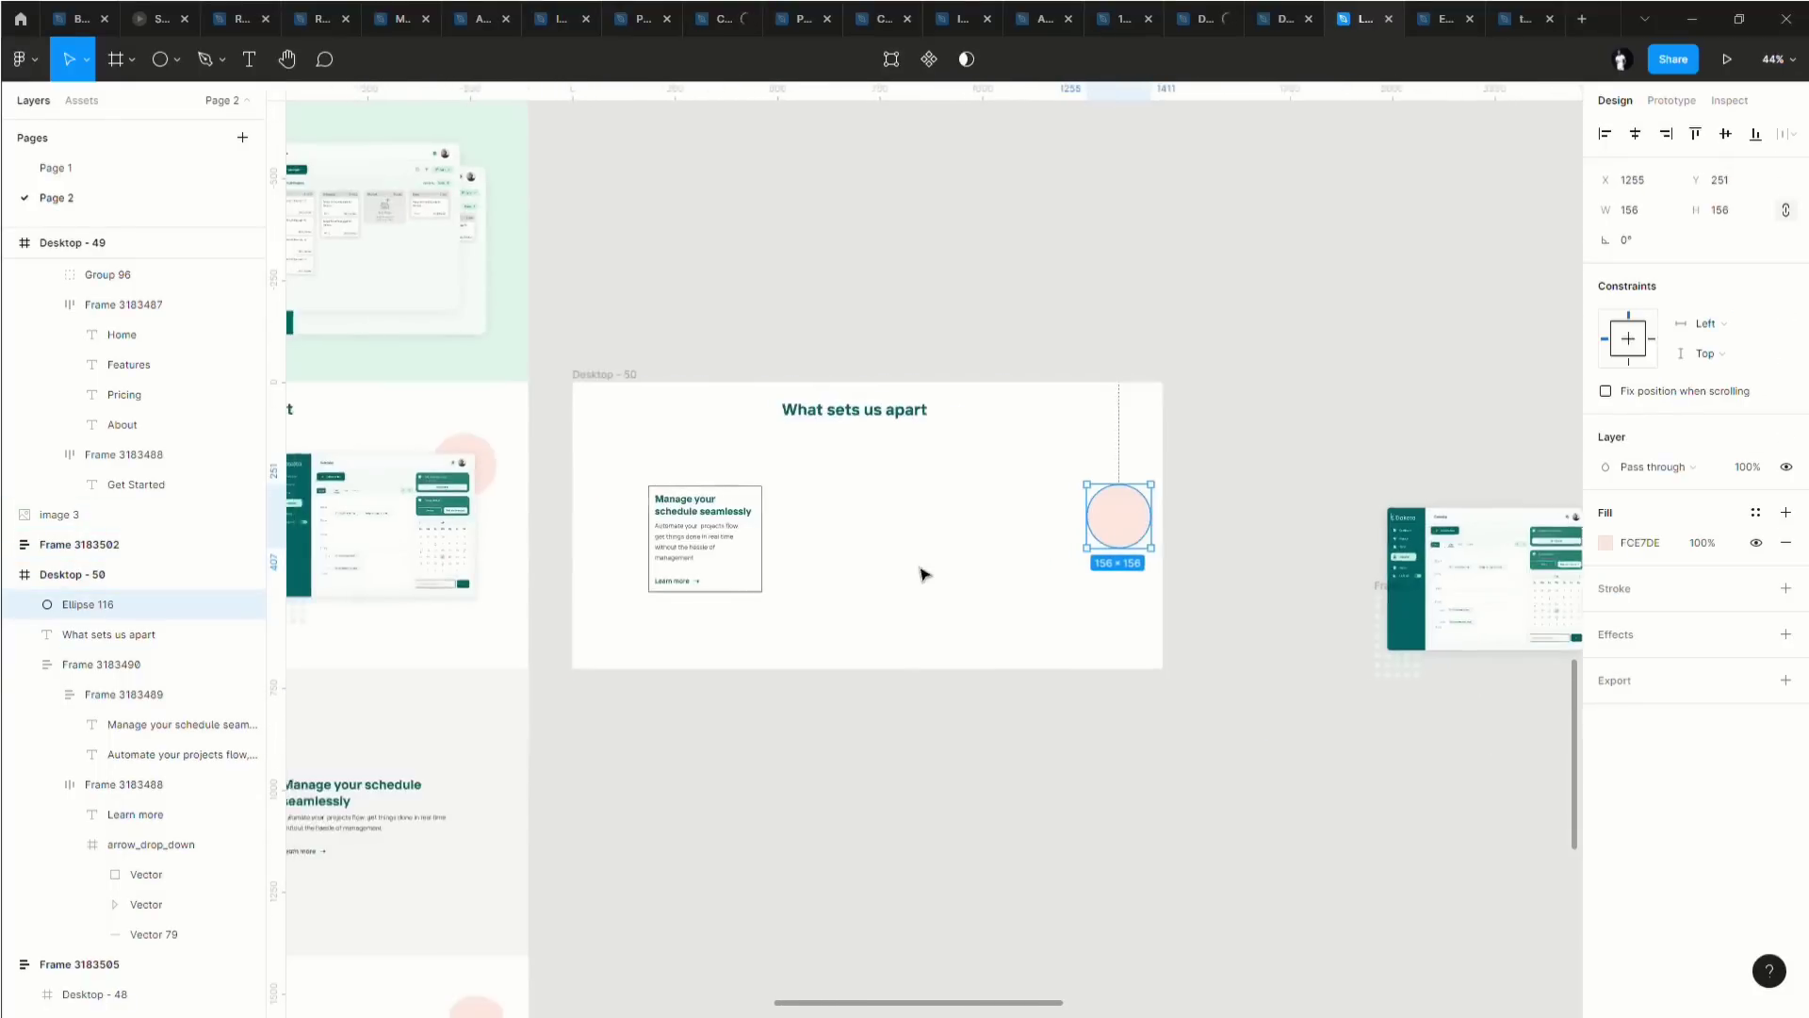
drag(1298, 515, 990, 513)
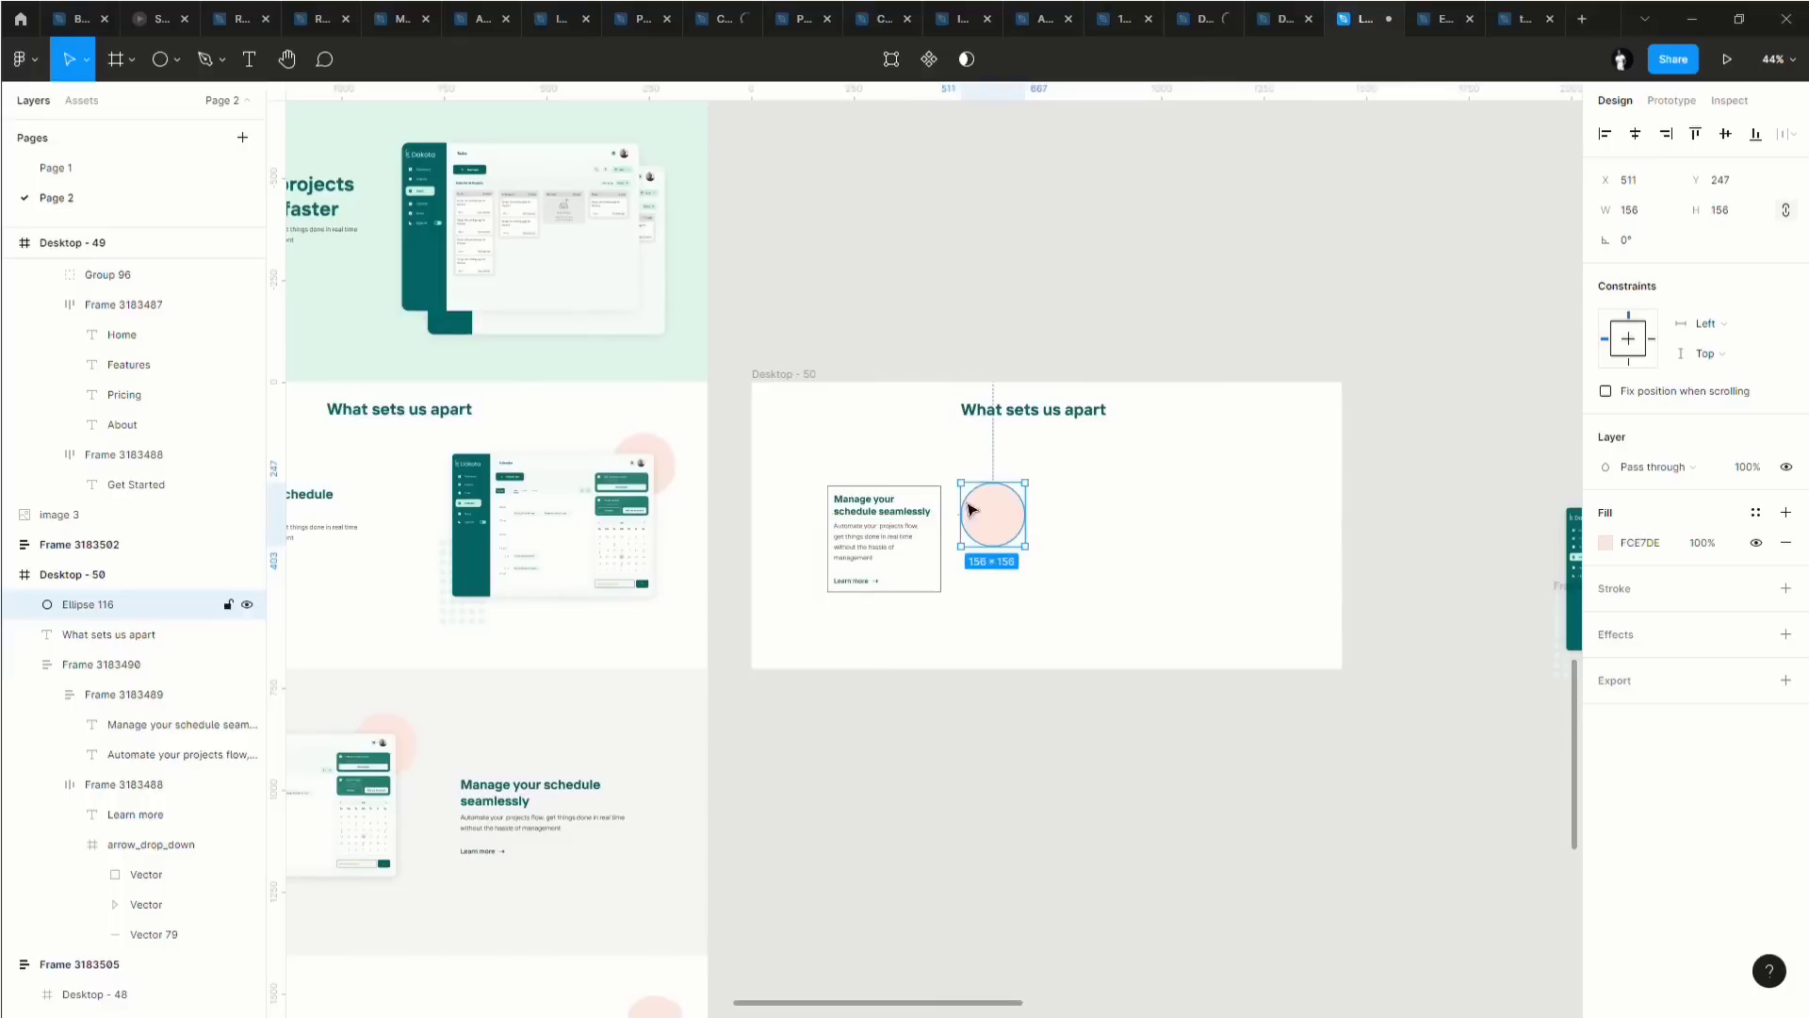
Draw a triangle polygon of about 181 × 181 beside the pink circle in the duplicated section.
scroll(989, 518, up, 5)
click(177, 60)
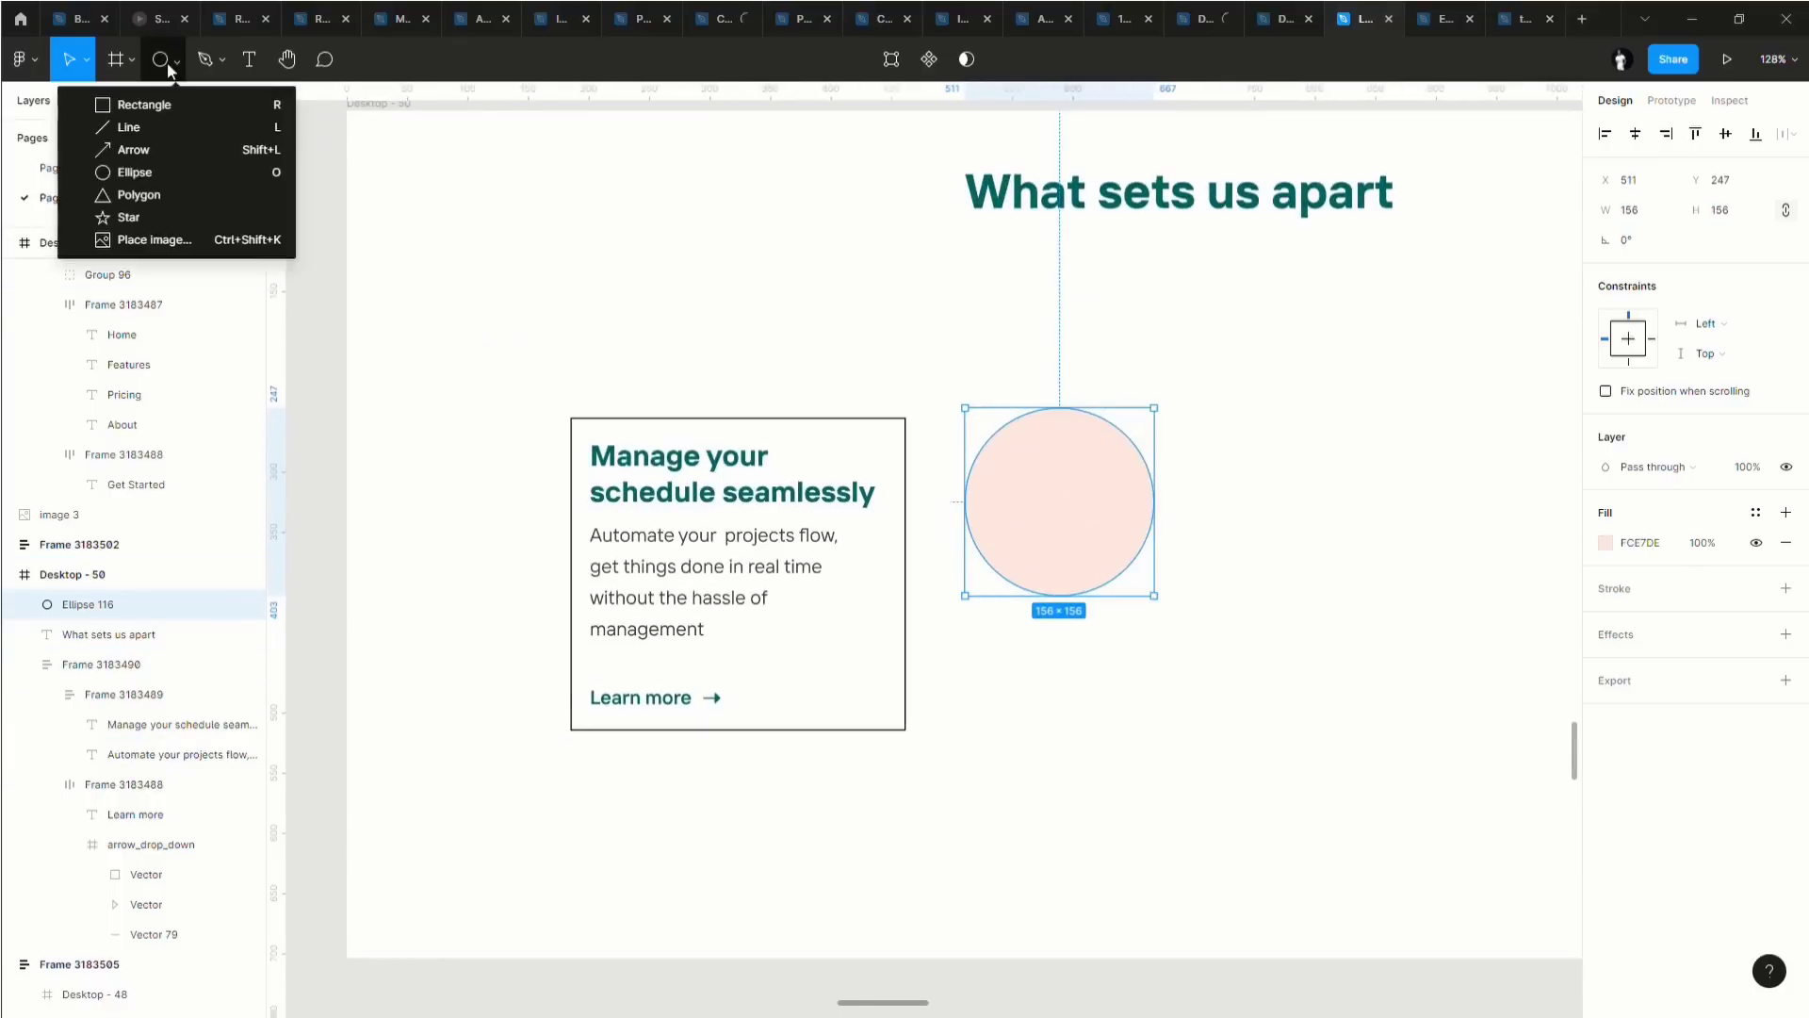
click(210, 198)
drag(1218, 441, 1437, 660)
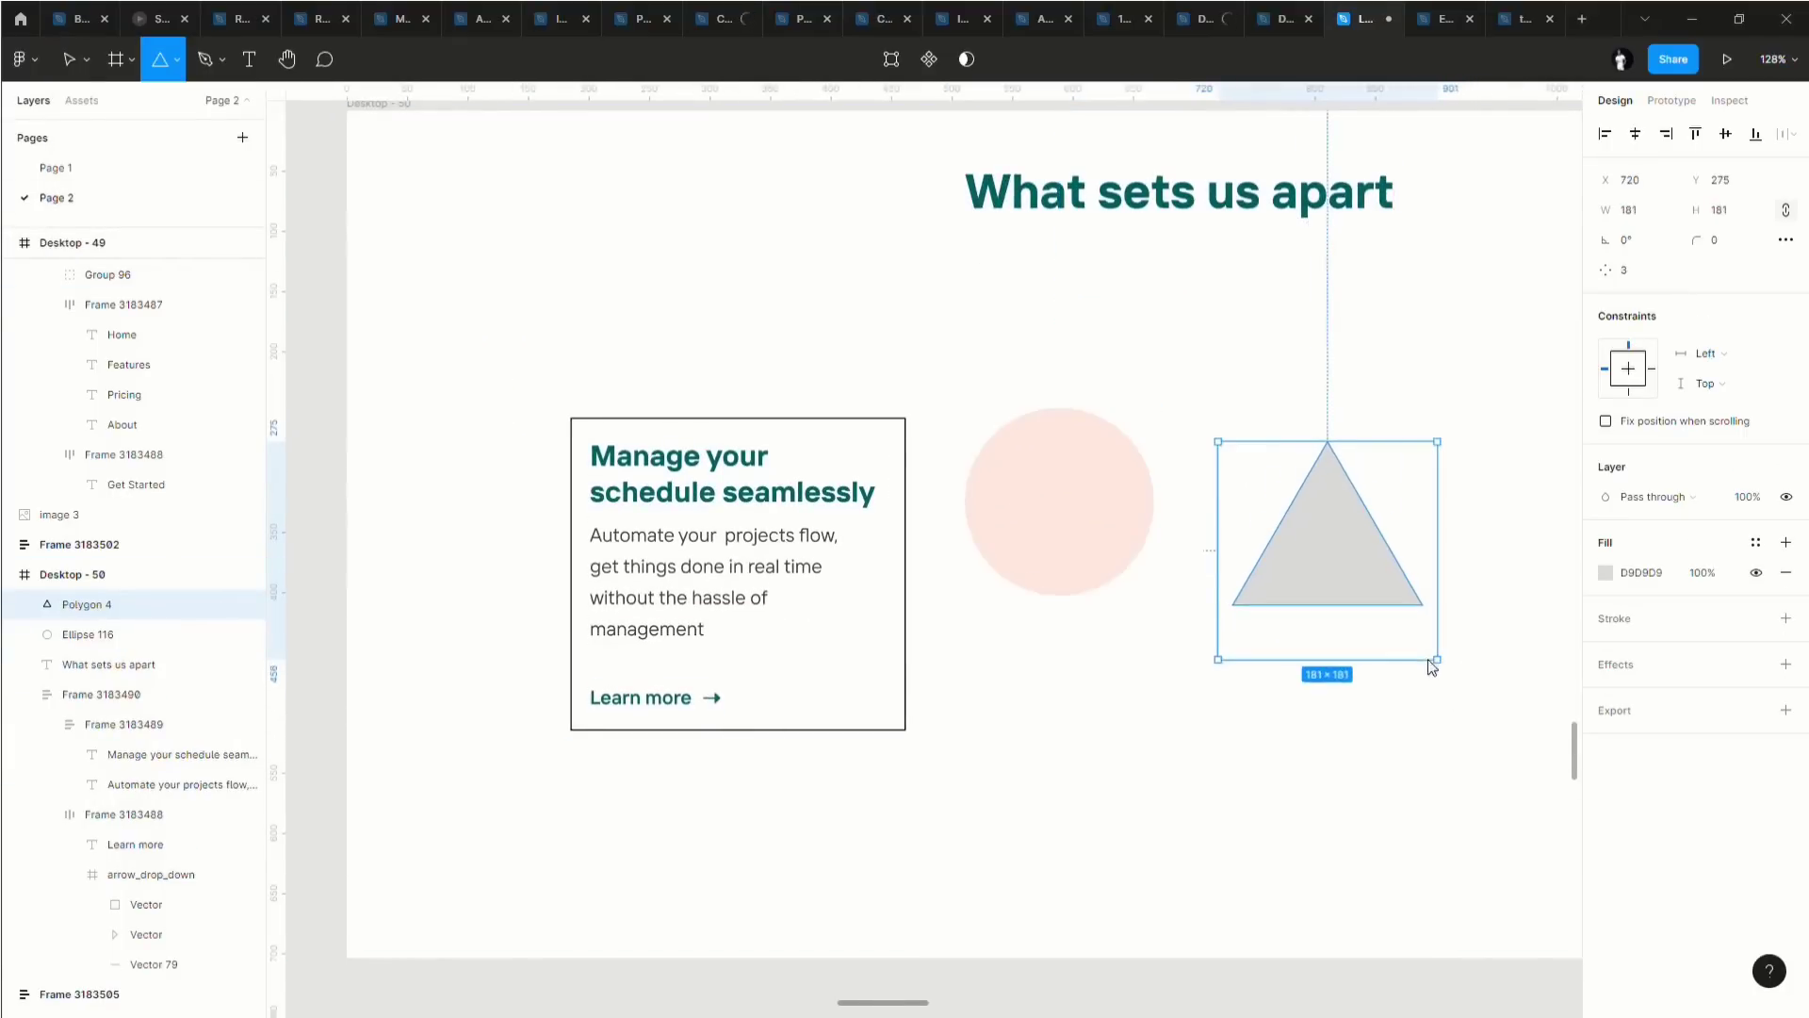
Draw a rectangle of about 355 × 152 below the circle and triangle, placed at about X 511, Y 436.
click(179, 60)
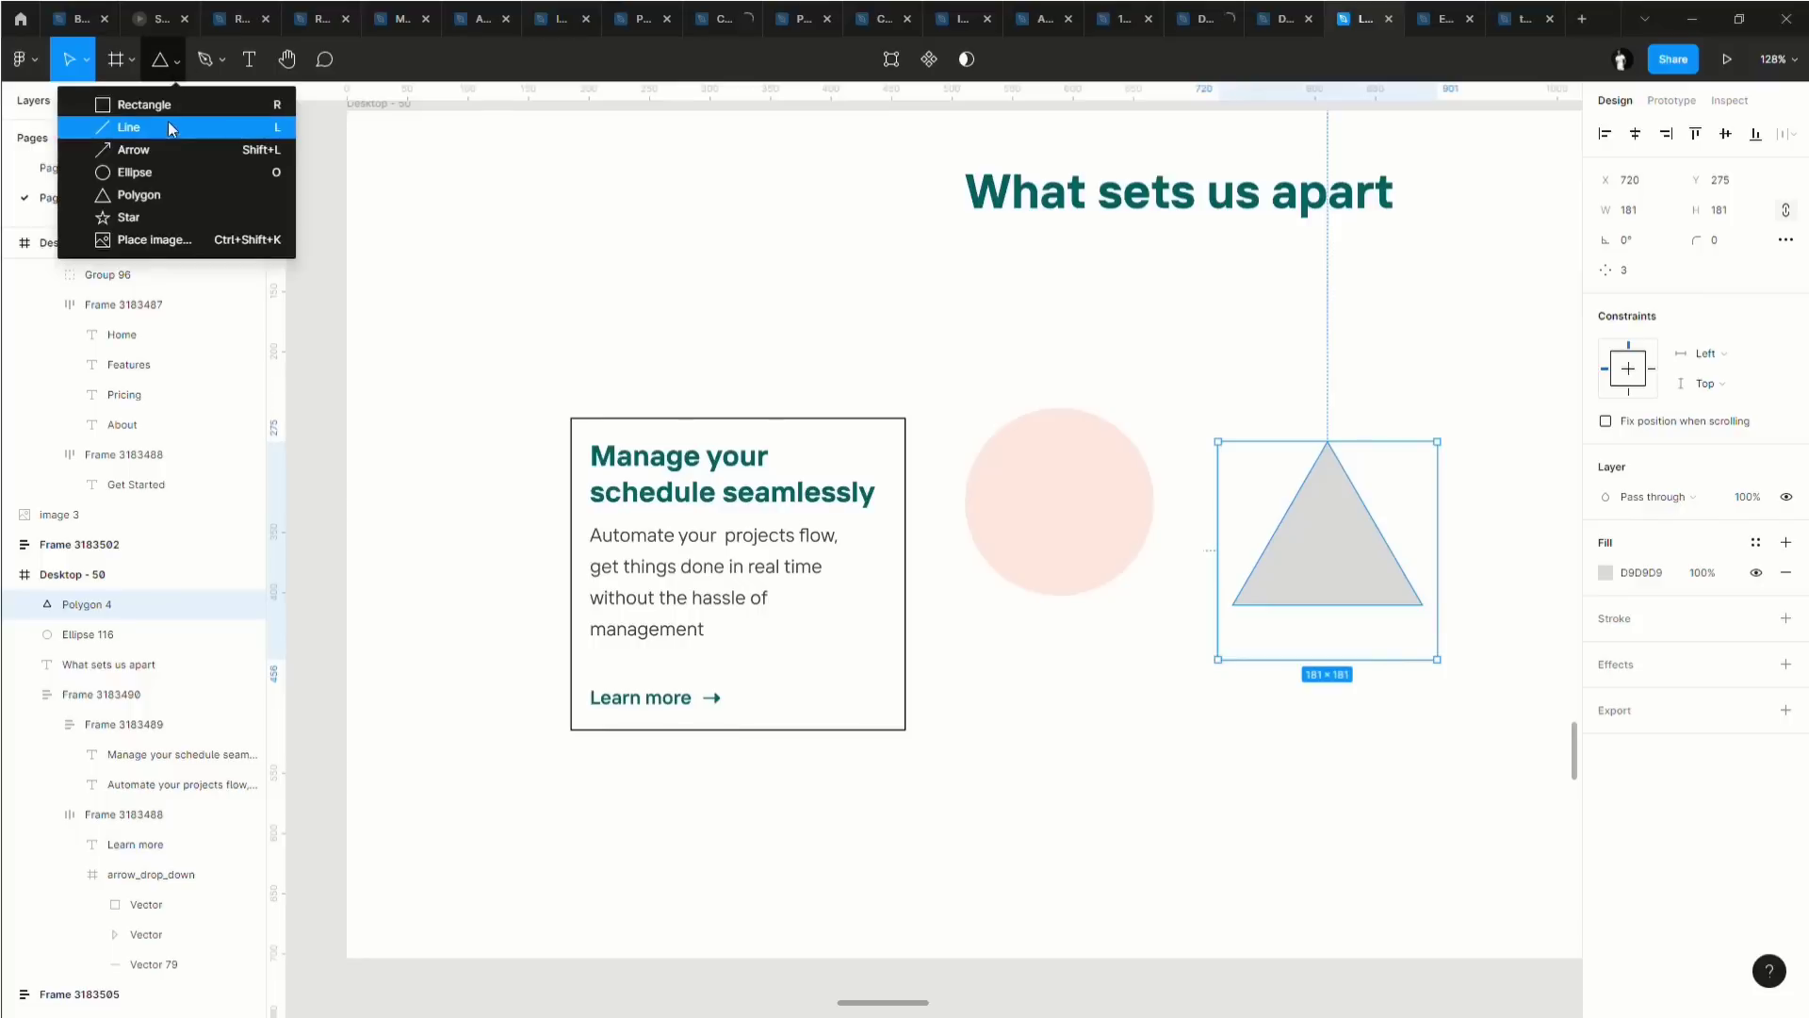
click(141, 101)
drag(974, 742, 1411, 938)
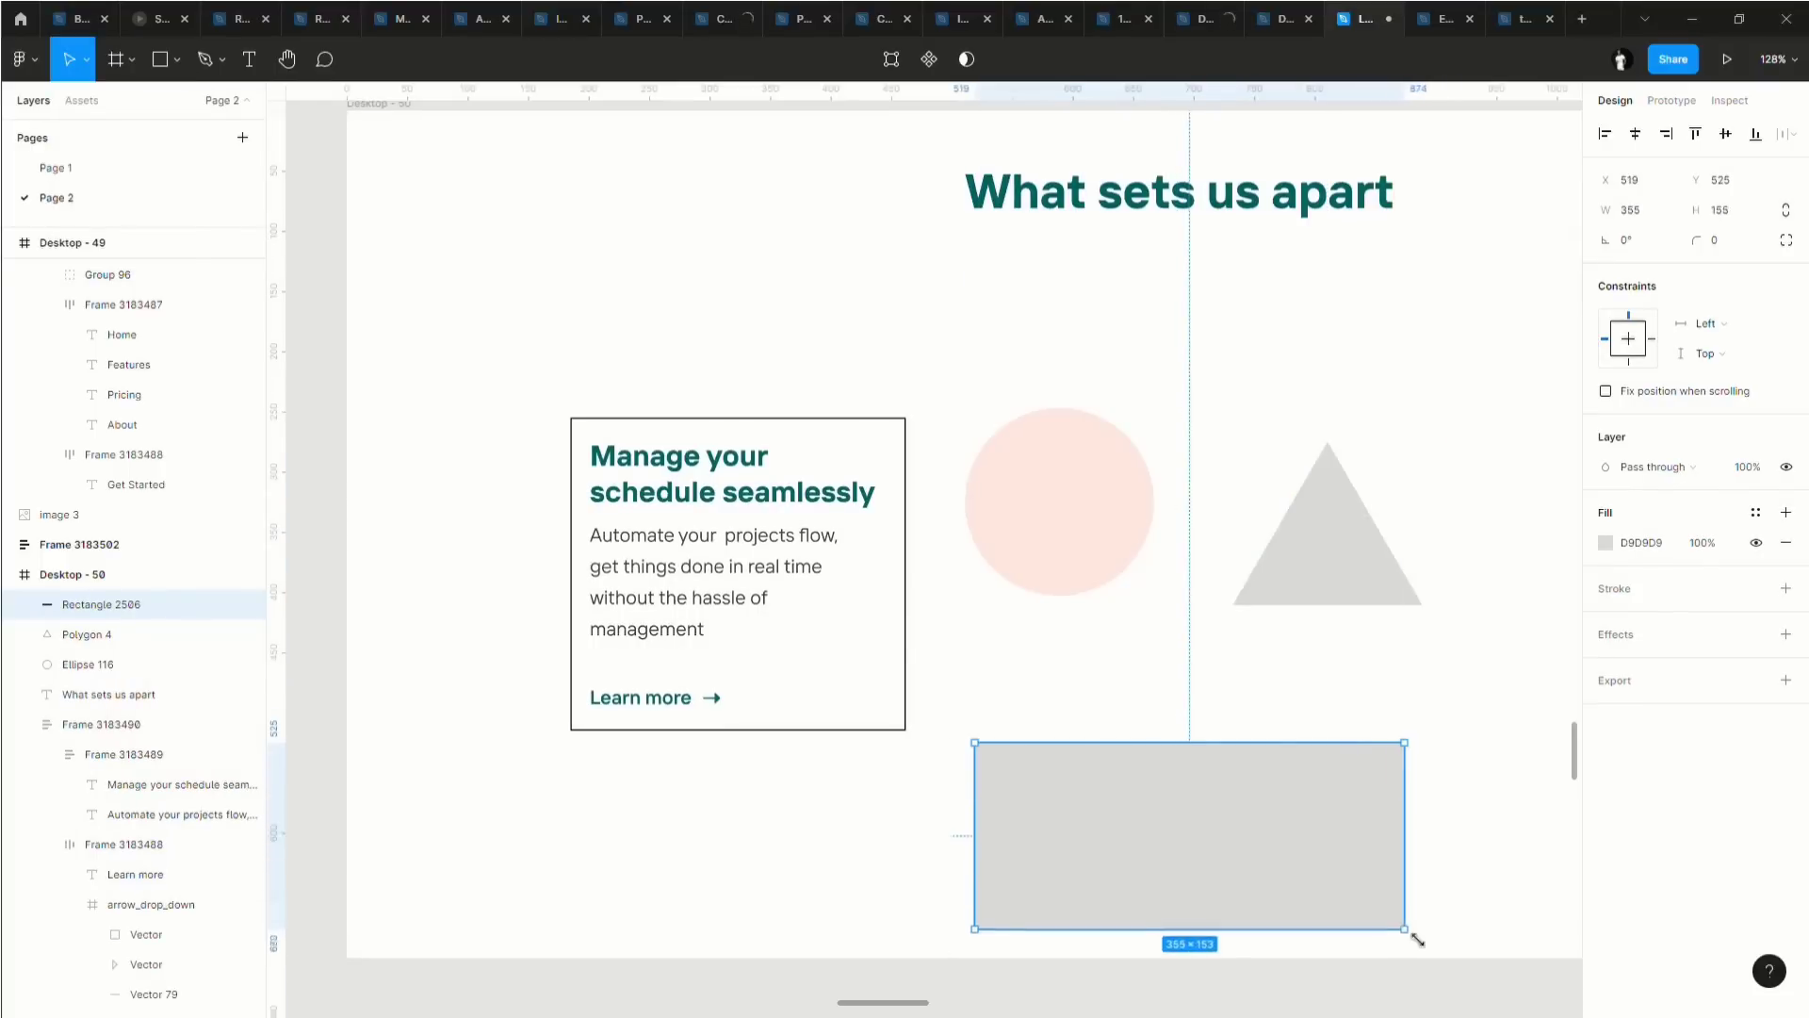
drag(1256, 816, 1251, 723)
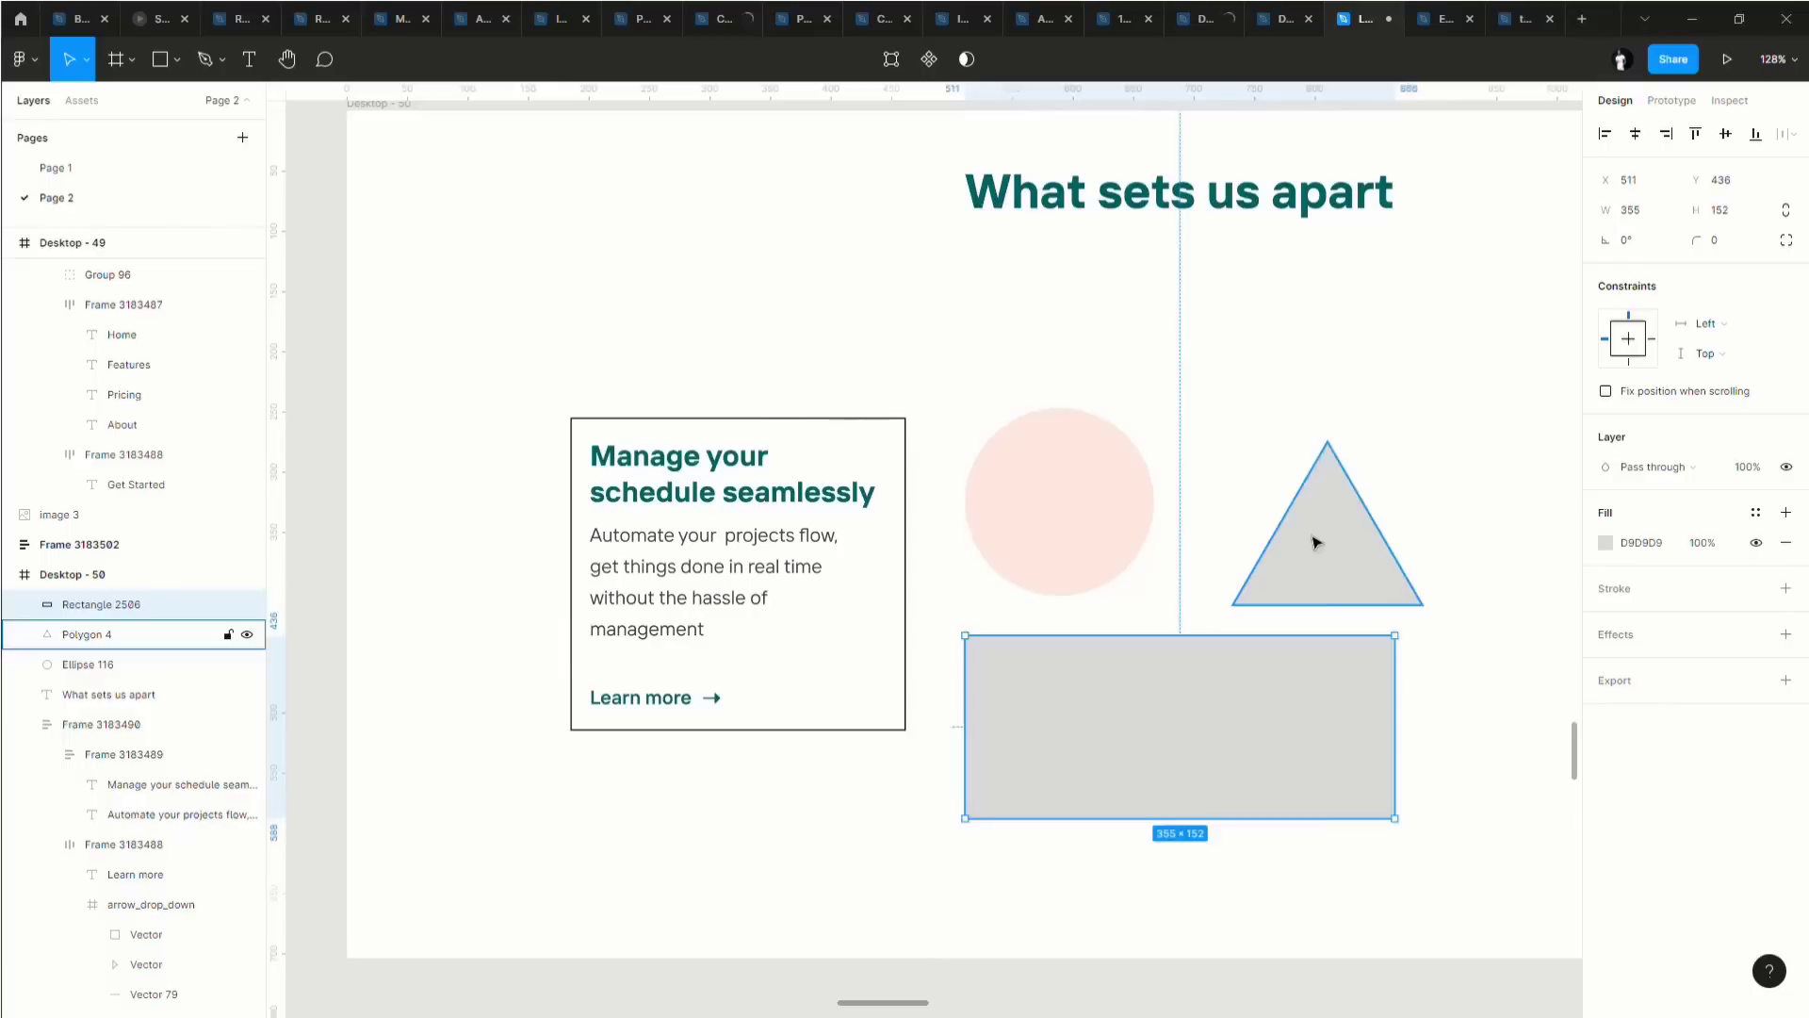
Move the triangle to about X 656, Y 334 so it overlaps the rectangle, and the pink circle to about X 547, Y 261.
drag(1318, 541, 1239, 624)
drag(1014, 518, 1058, 533)
drag(1272, 613, 1276, 600)
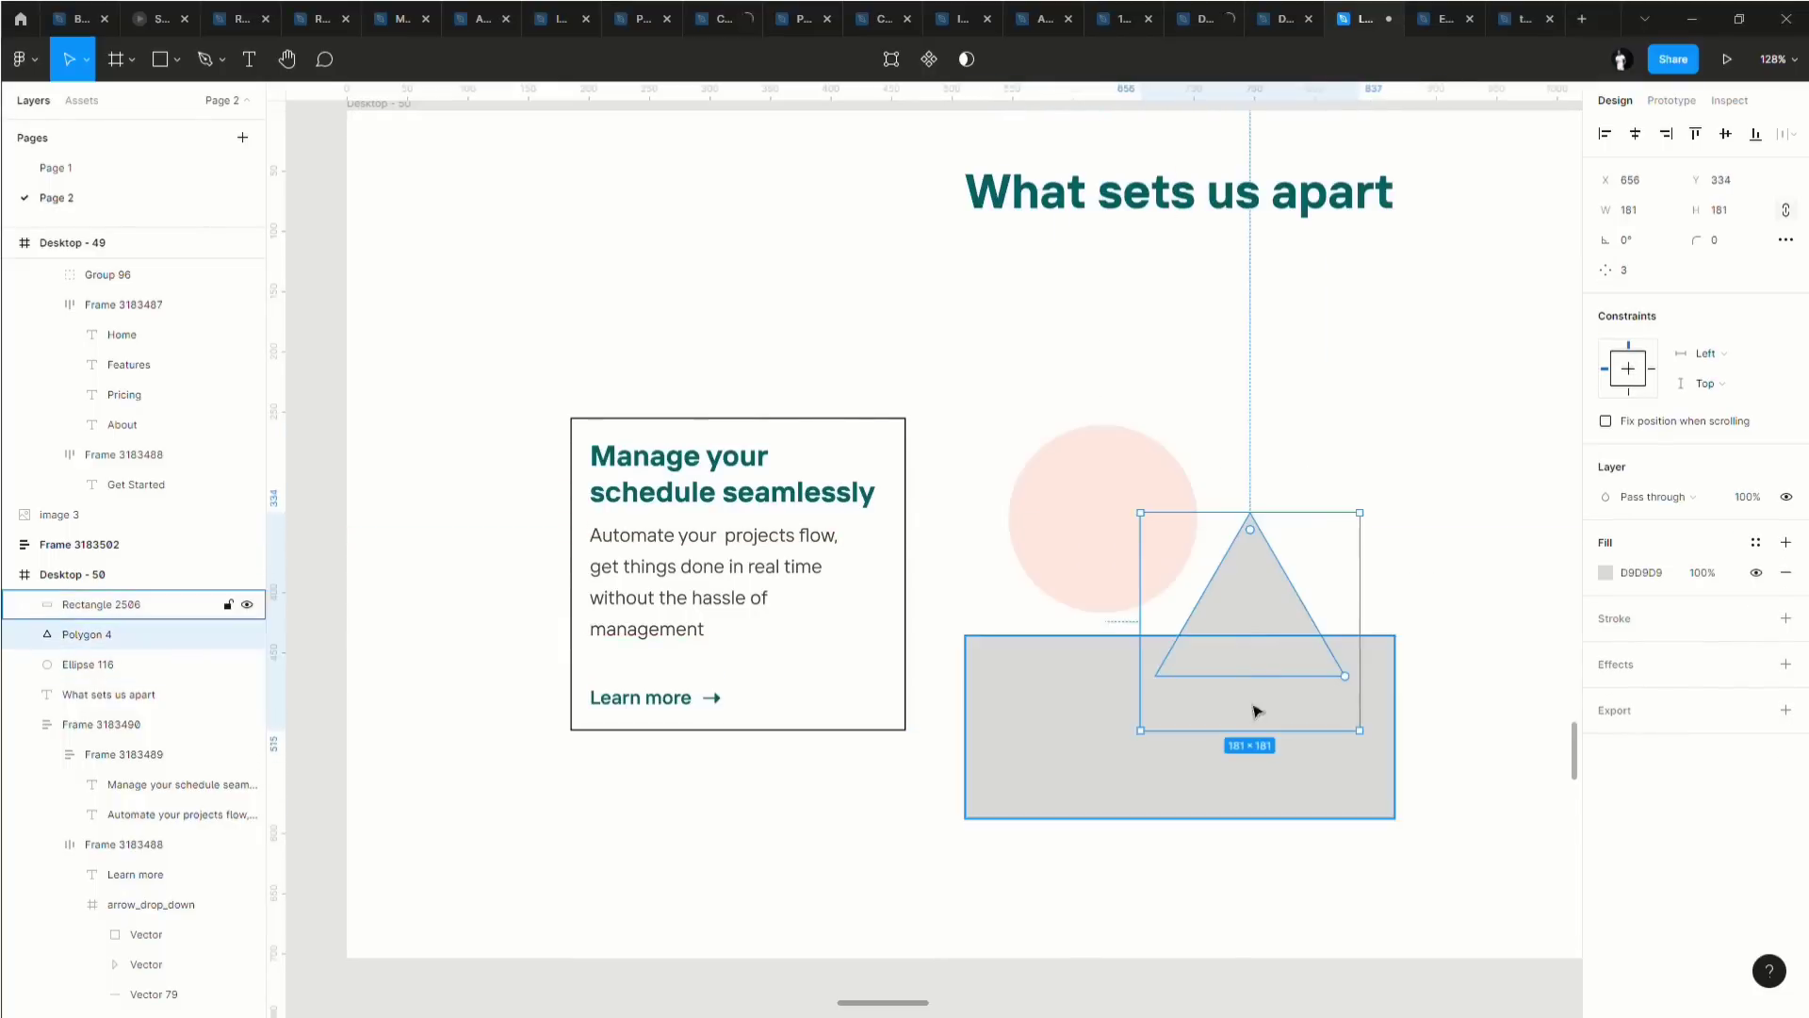
Fill the triangle with the dark teal 036666 and the rectangle with the light green CCF1DA from the document colors.
click(1606, 573)
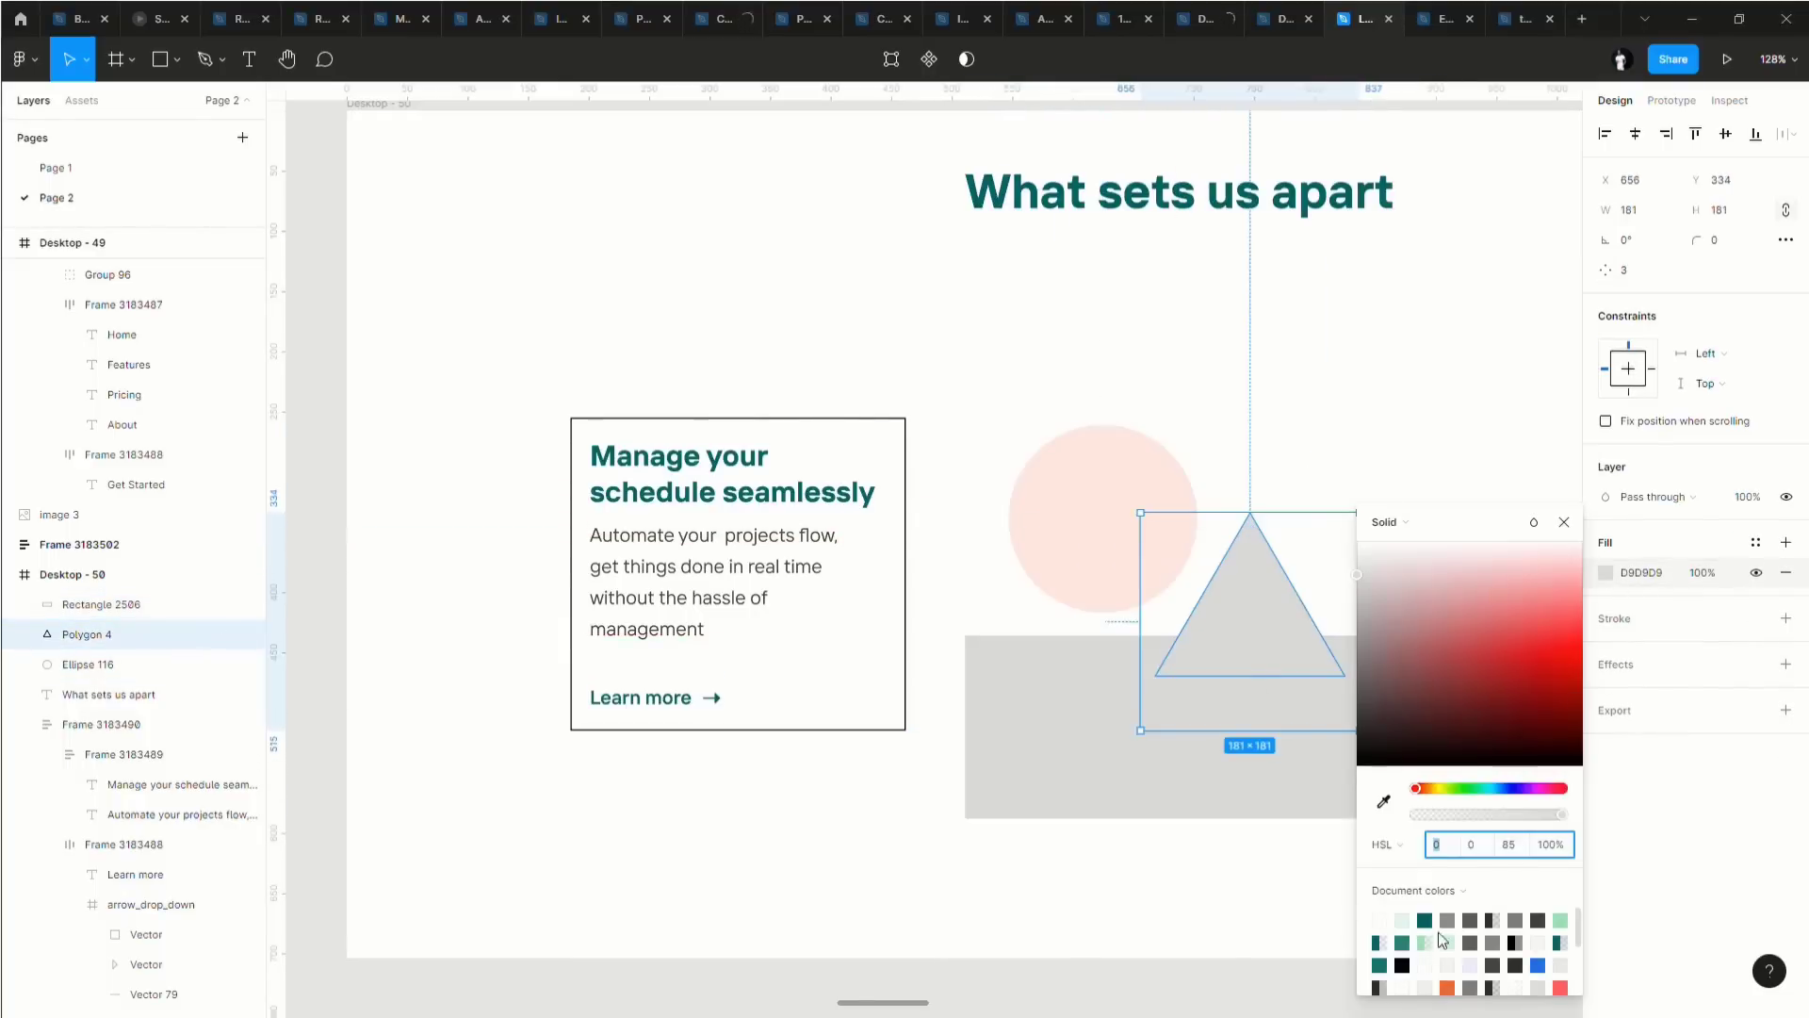
click(1425, 921)
click(1131, 572)
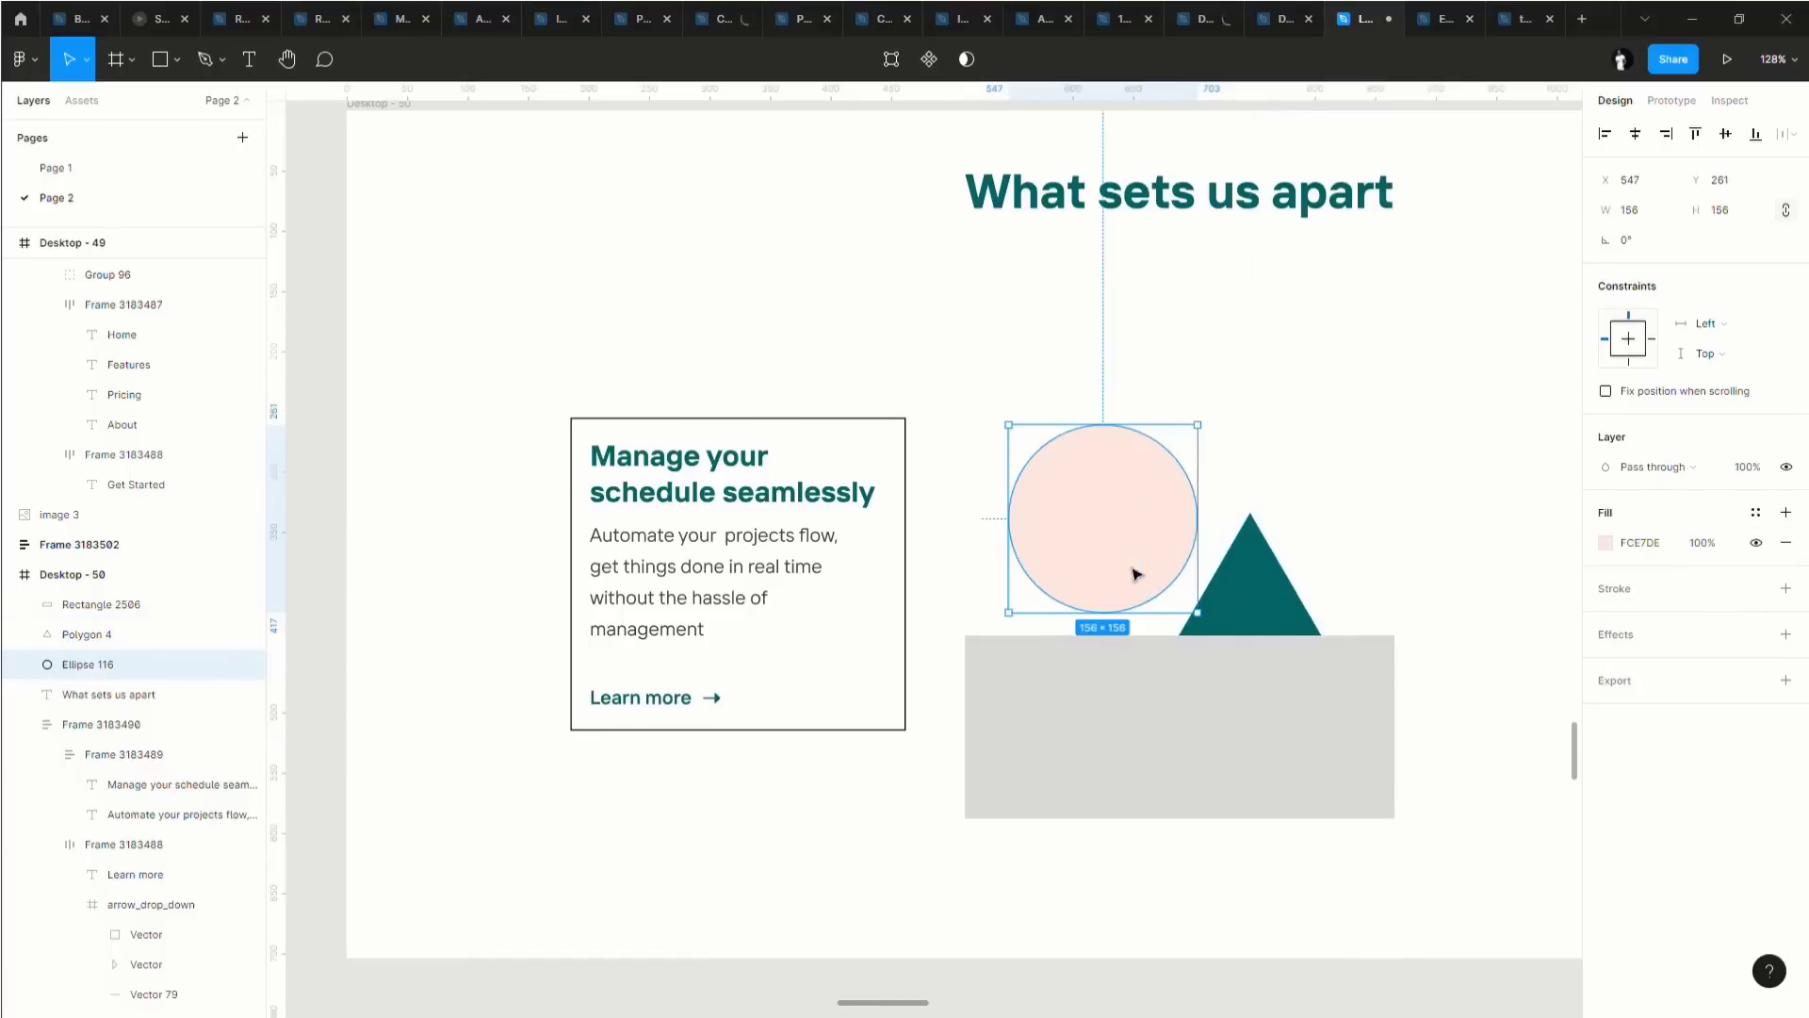
click(1209, 720)
click(1604, 544)
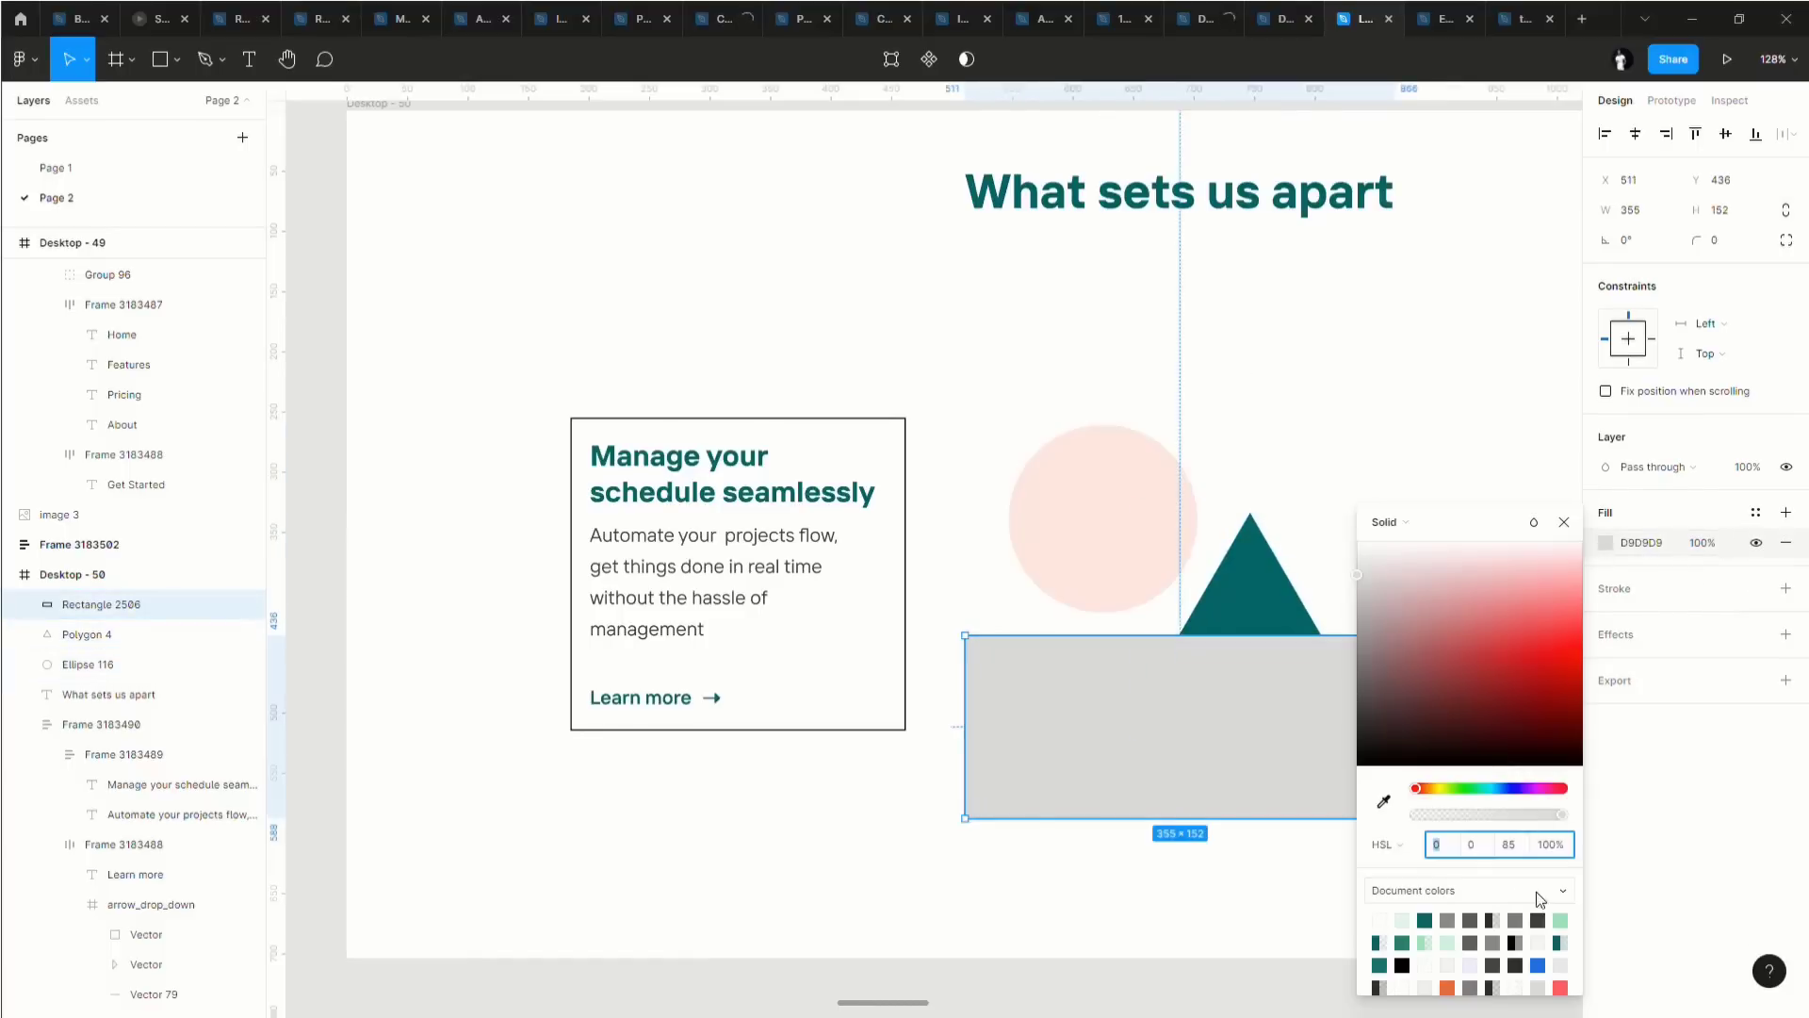
click(1462, 958)
click(1143, 525)
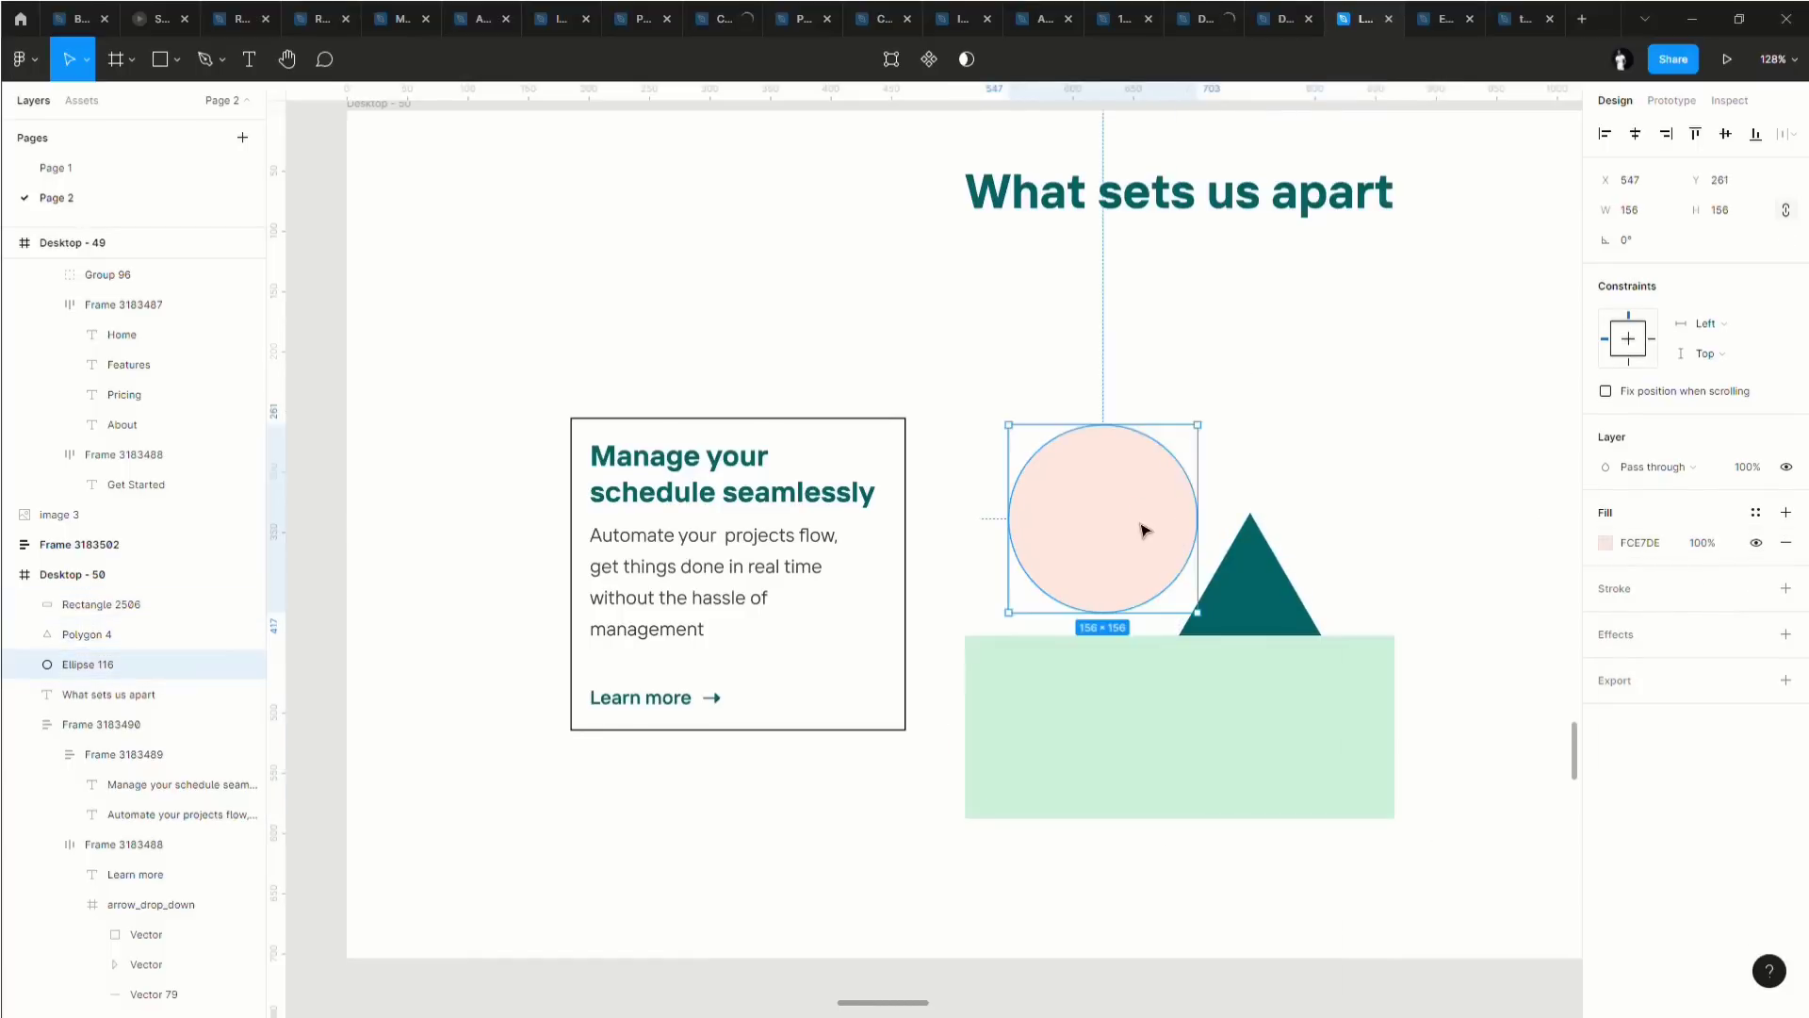
Raise the triangle to about X 688, Y 283 and tilt the light green rectangle slightly clockwise beneath the circle and triangle.
scroll(1115, 546, right, 2)
click(1216, 597)
drag(1216, 598, 1256, 556)
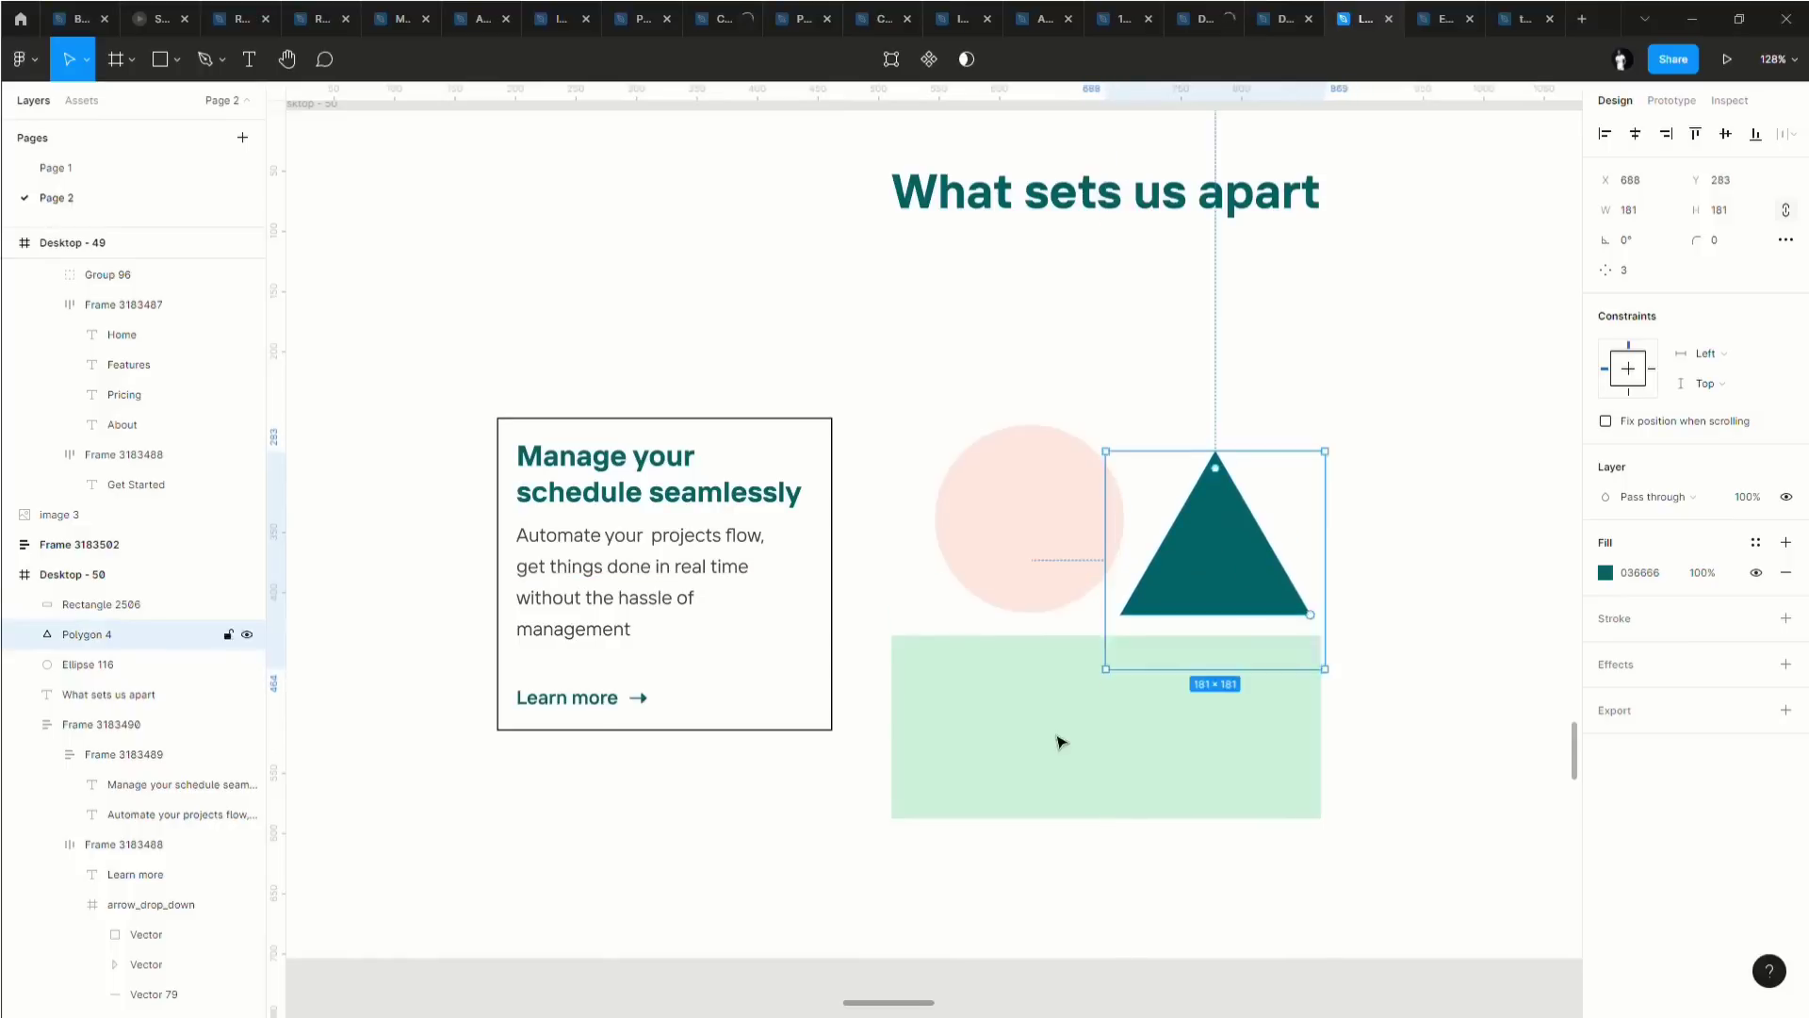
click(1059, 740)
drag(1095, 827, 1223, 758)
drag(1341, 637, 1333, 687)
drag(1131, 736, 1115, 754)
Move the triangle to about X 696, Y 319 and the circle to about X 592, Y 235, and tilt the green rectangle further clockwise.
drag(1246, 582, 1256, 626)
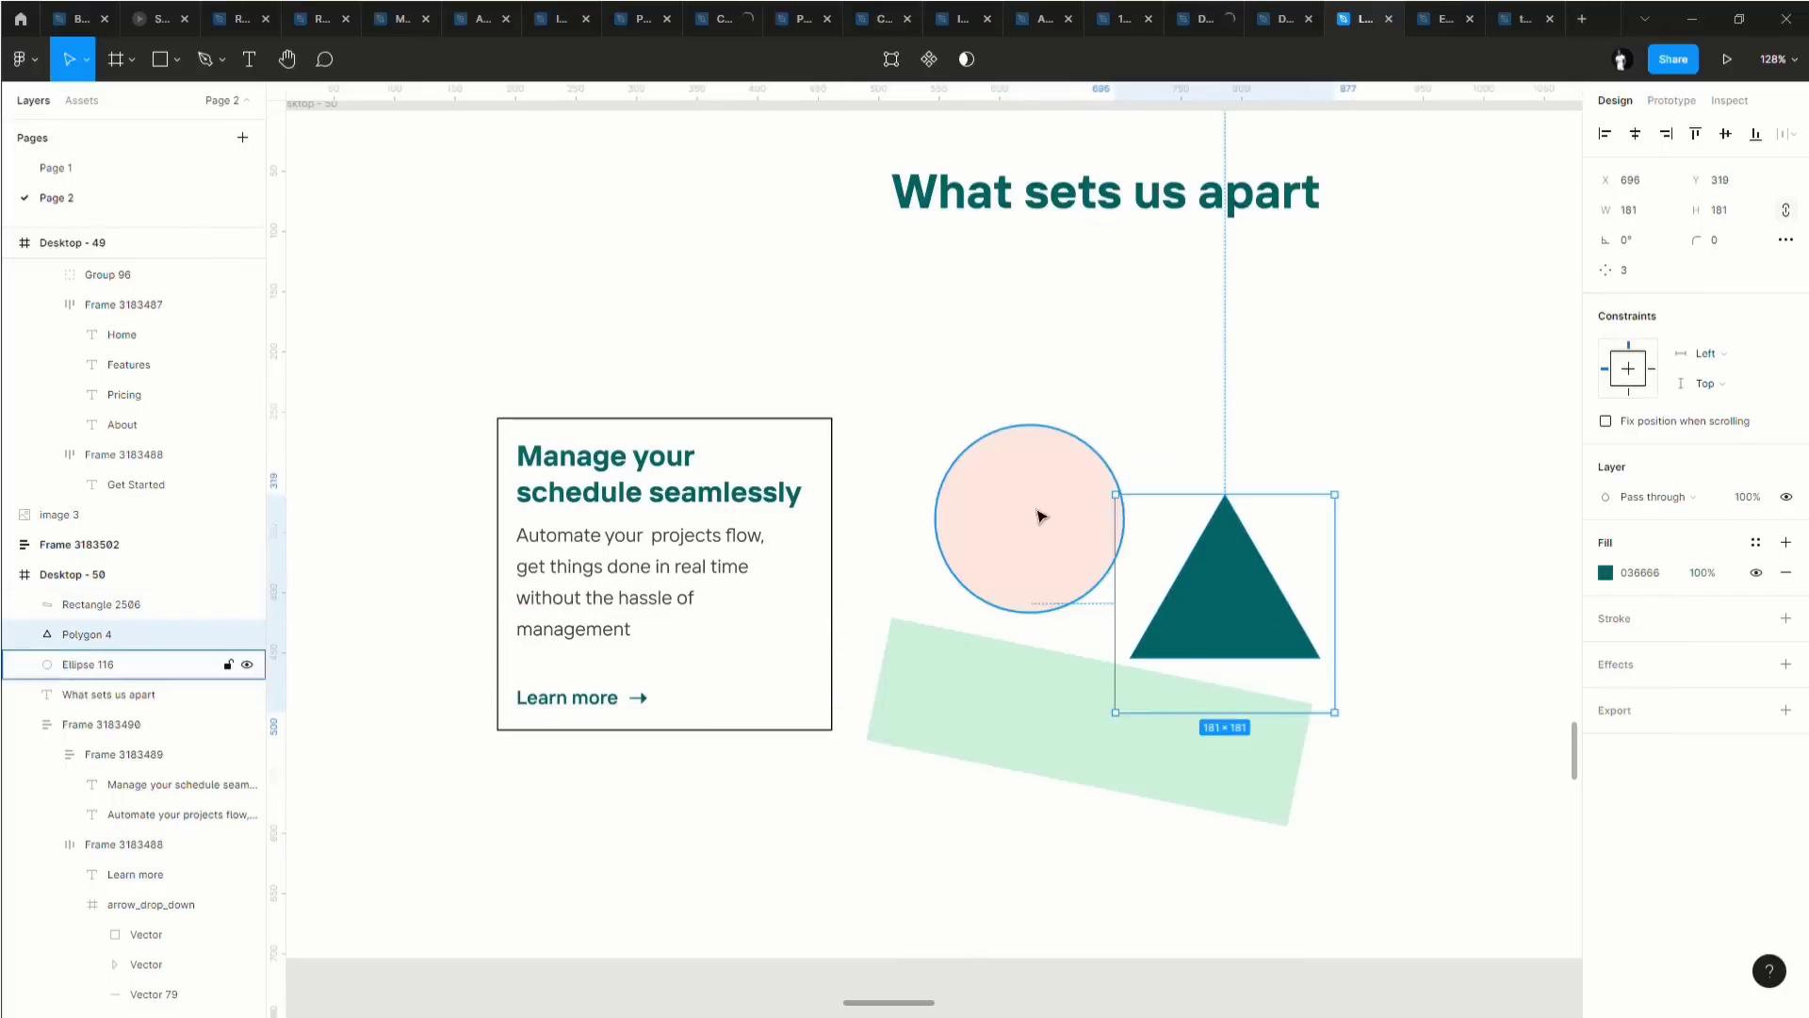
drag(1042, 513, 1101, 486)
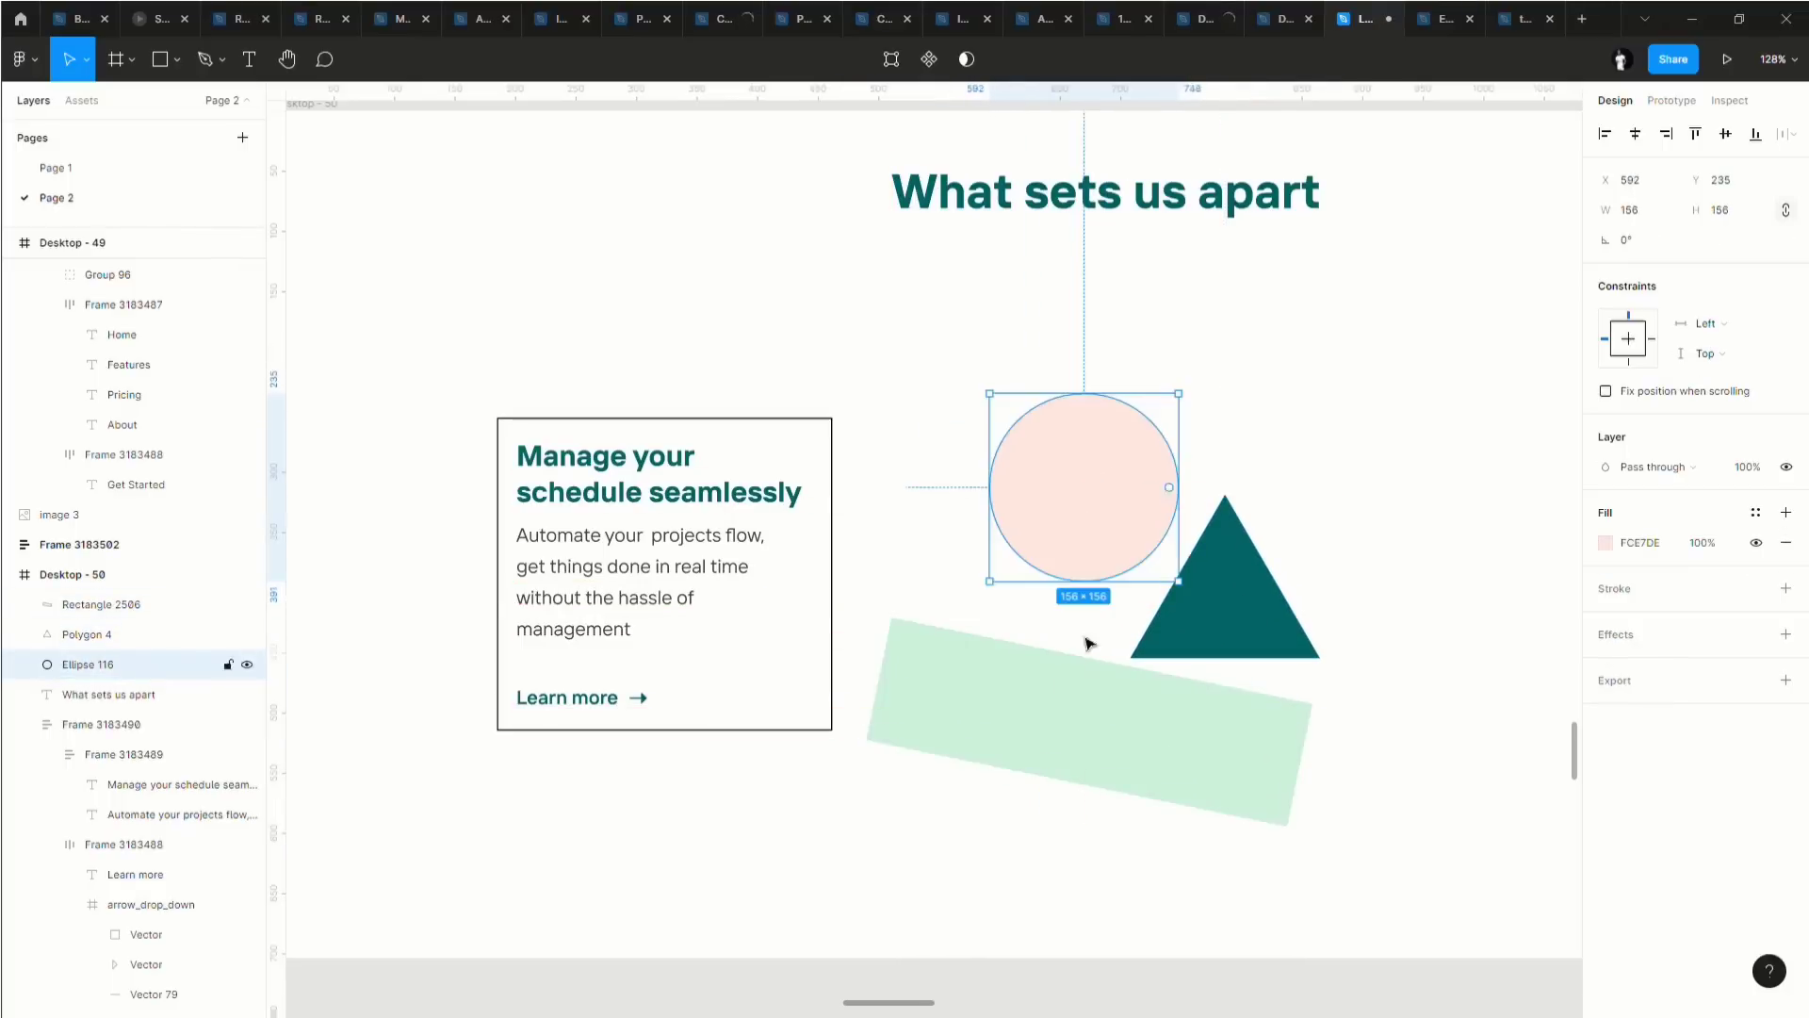
click(1324, 709)
drag(1335, 708, 1330, 770)
drag(1193, 732, 1144, 719)
Select the triangle, rectangle and circle together and wrap them in a single frame.
click(1195, 629)
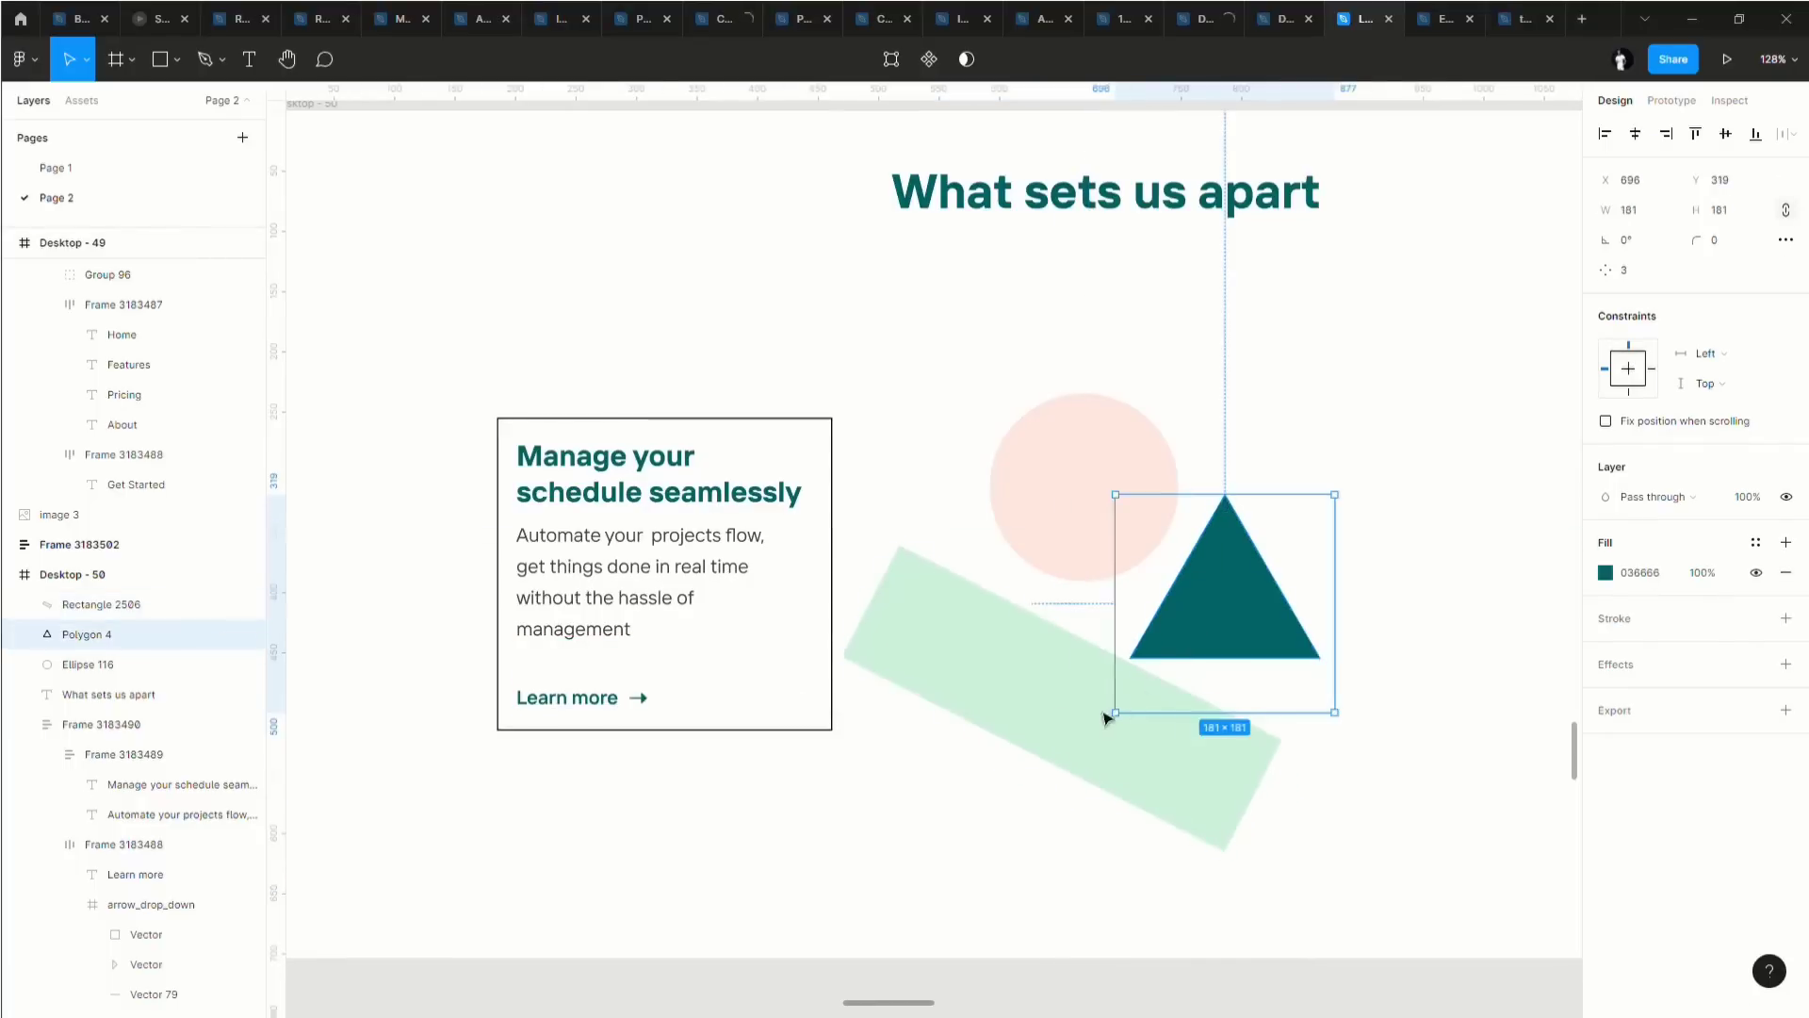
shift+click(1106, 716)
shift+click(1054, 506)
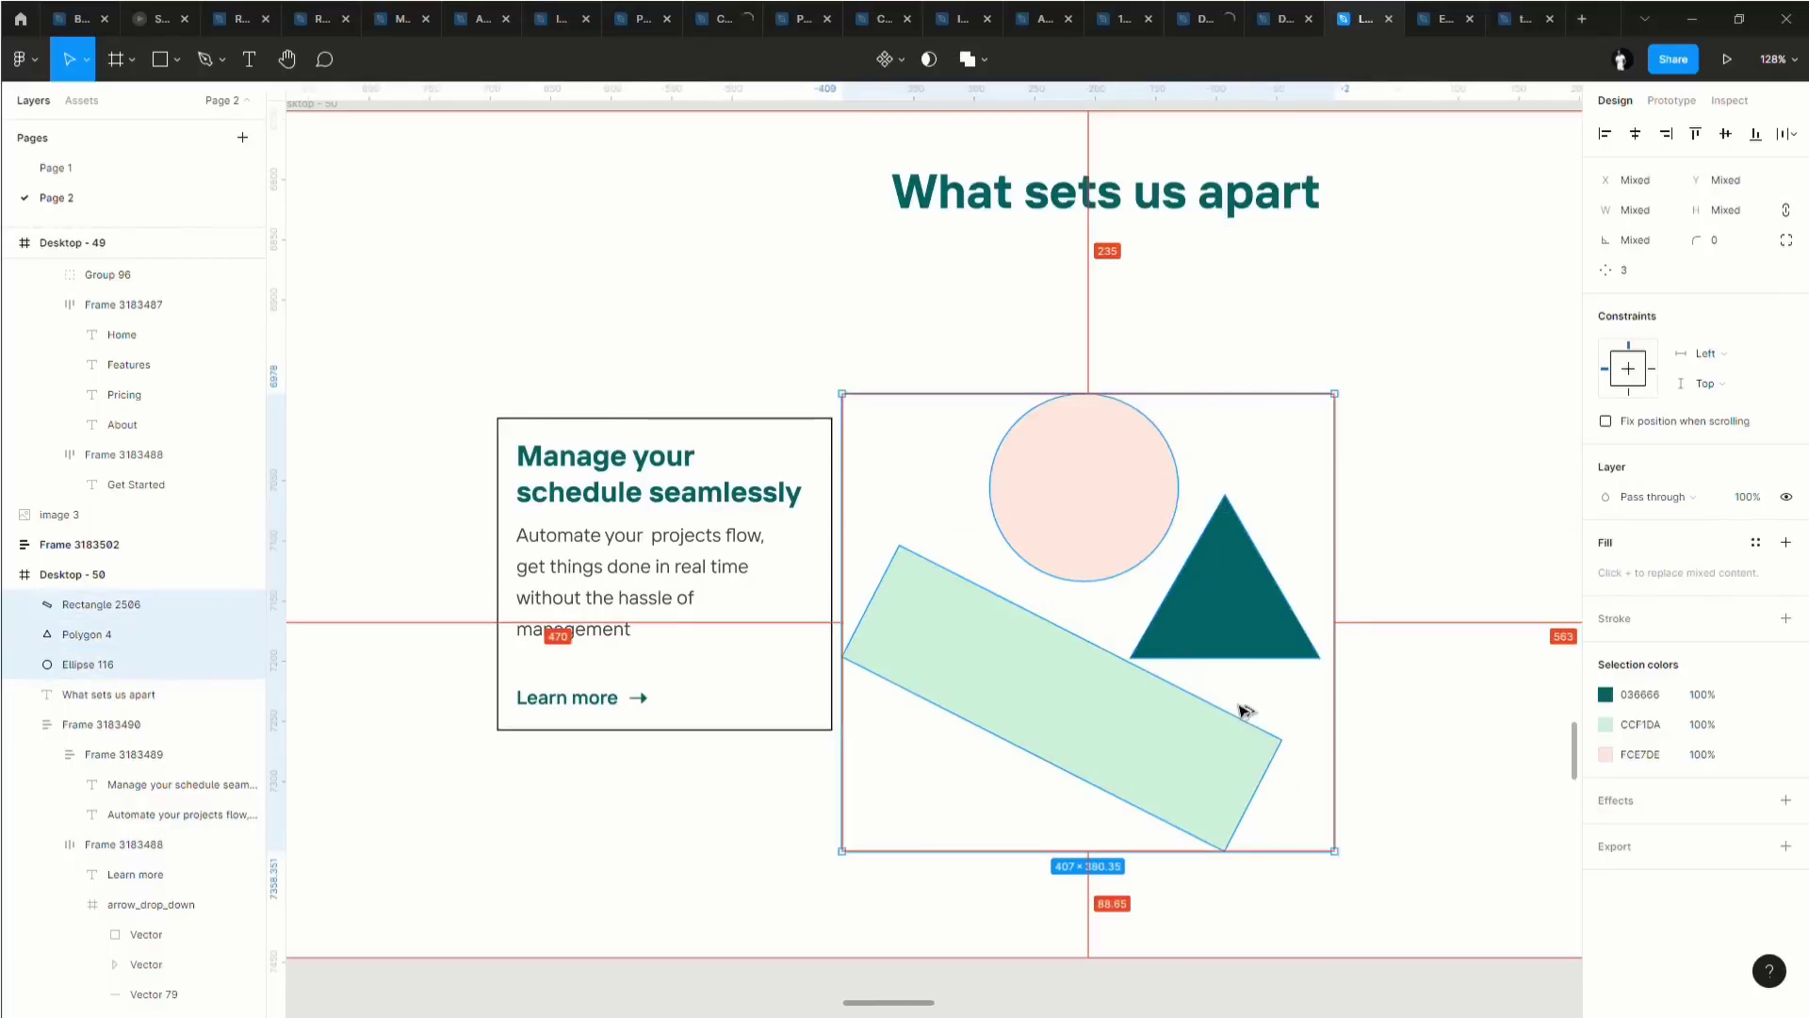
key(ctrl+alt+g)
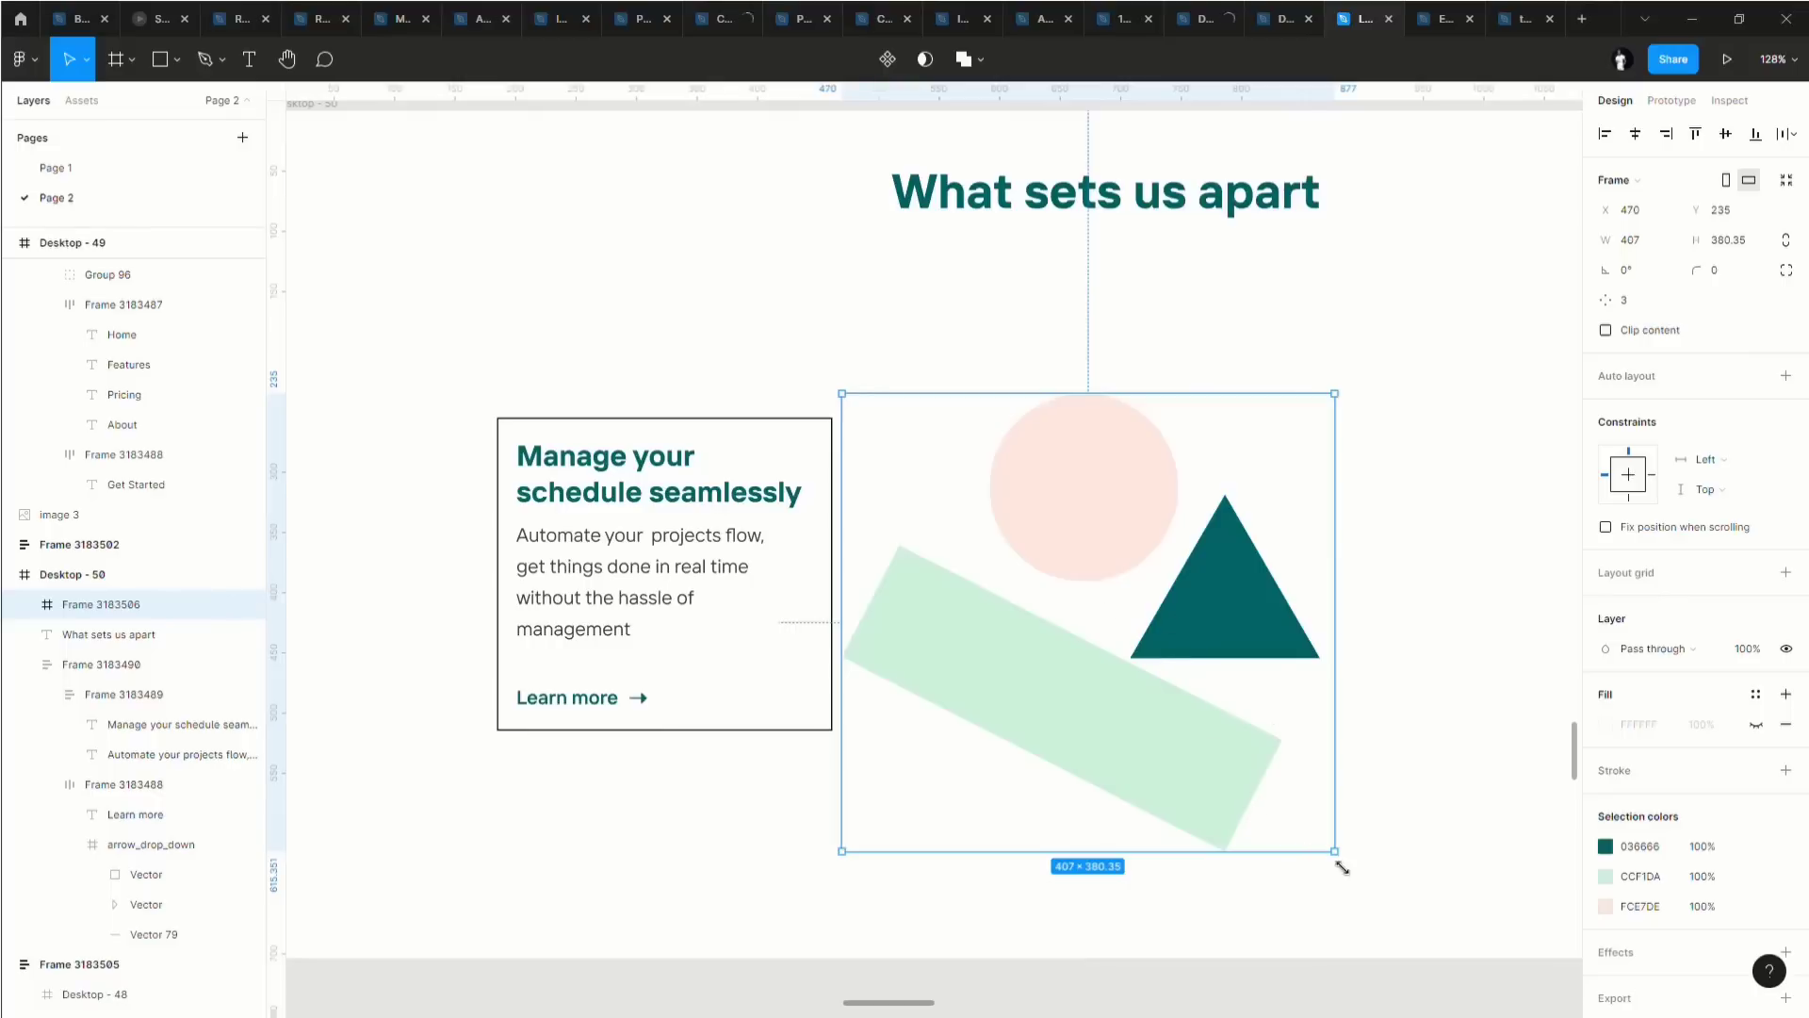
drag(1343, 868, 1378, 891)
click(85, 59)
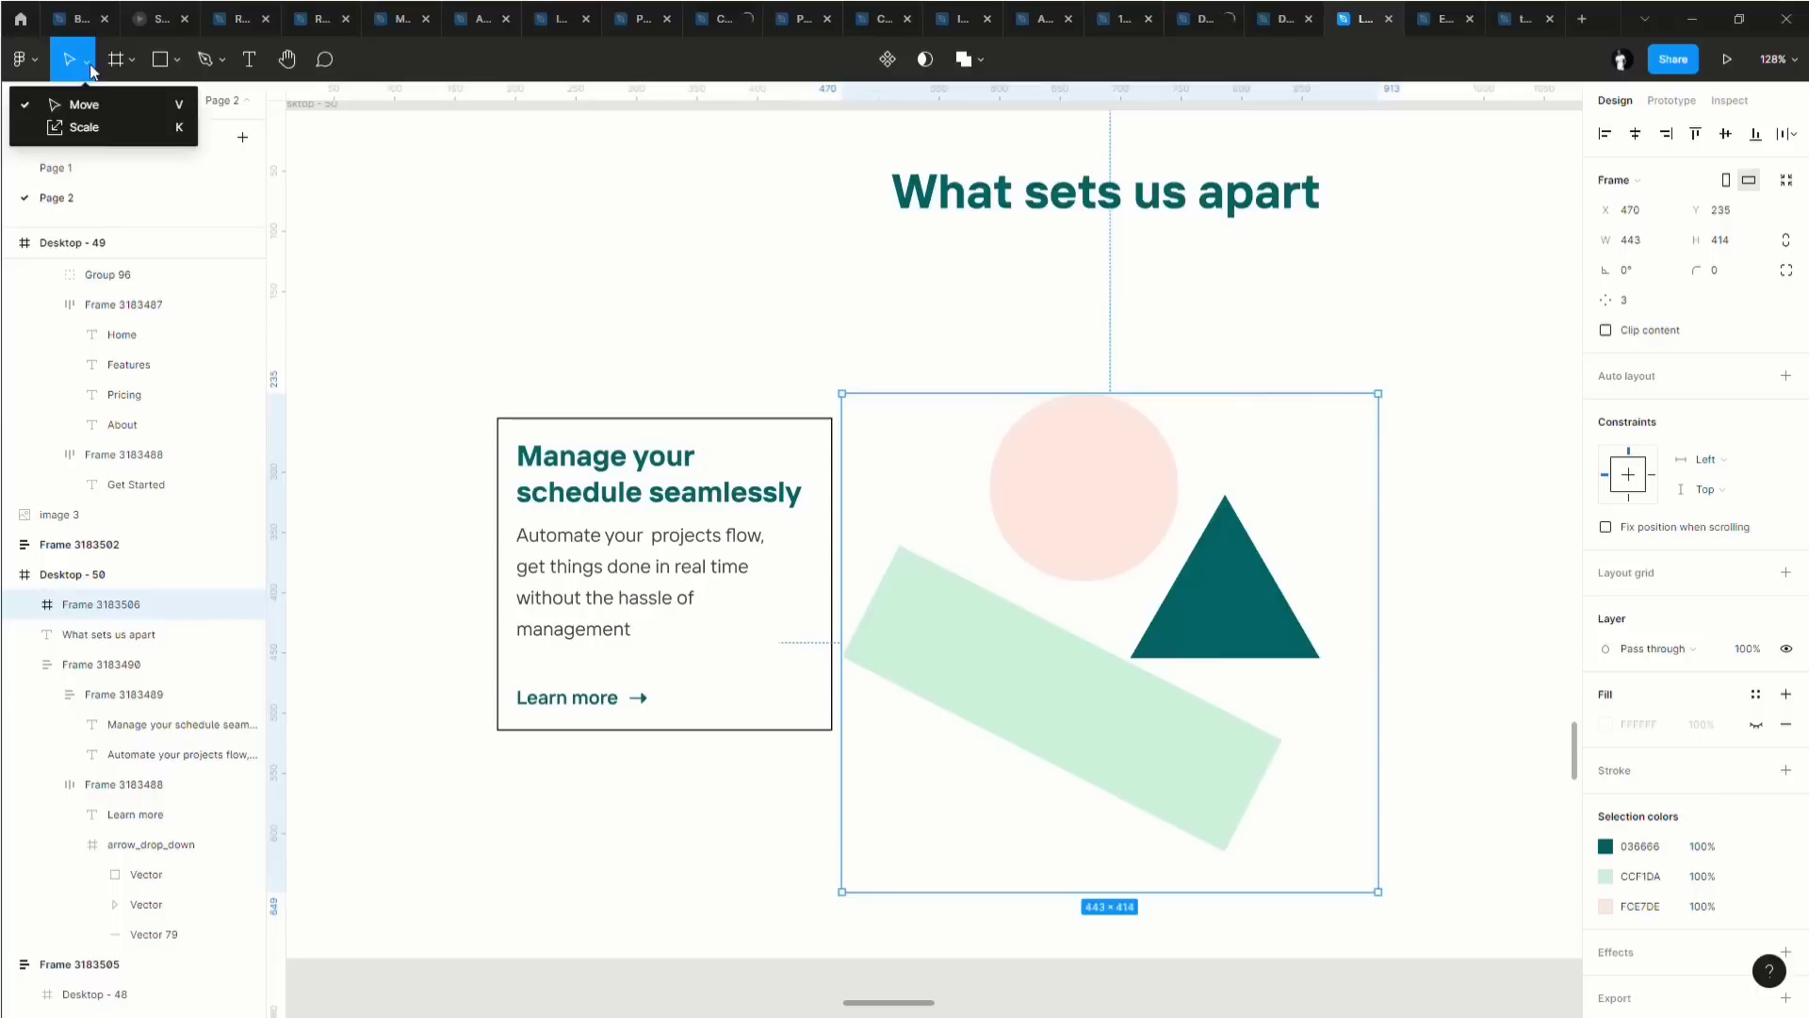
key(Escape)
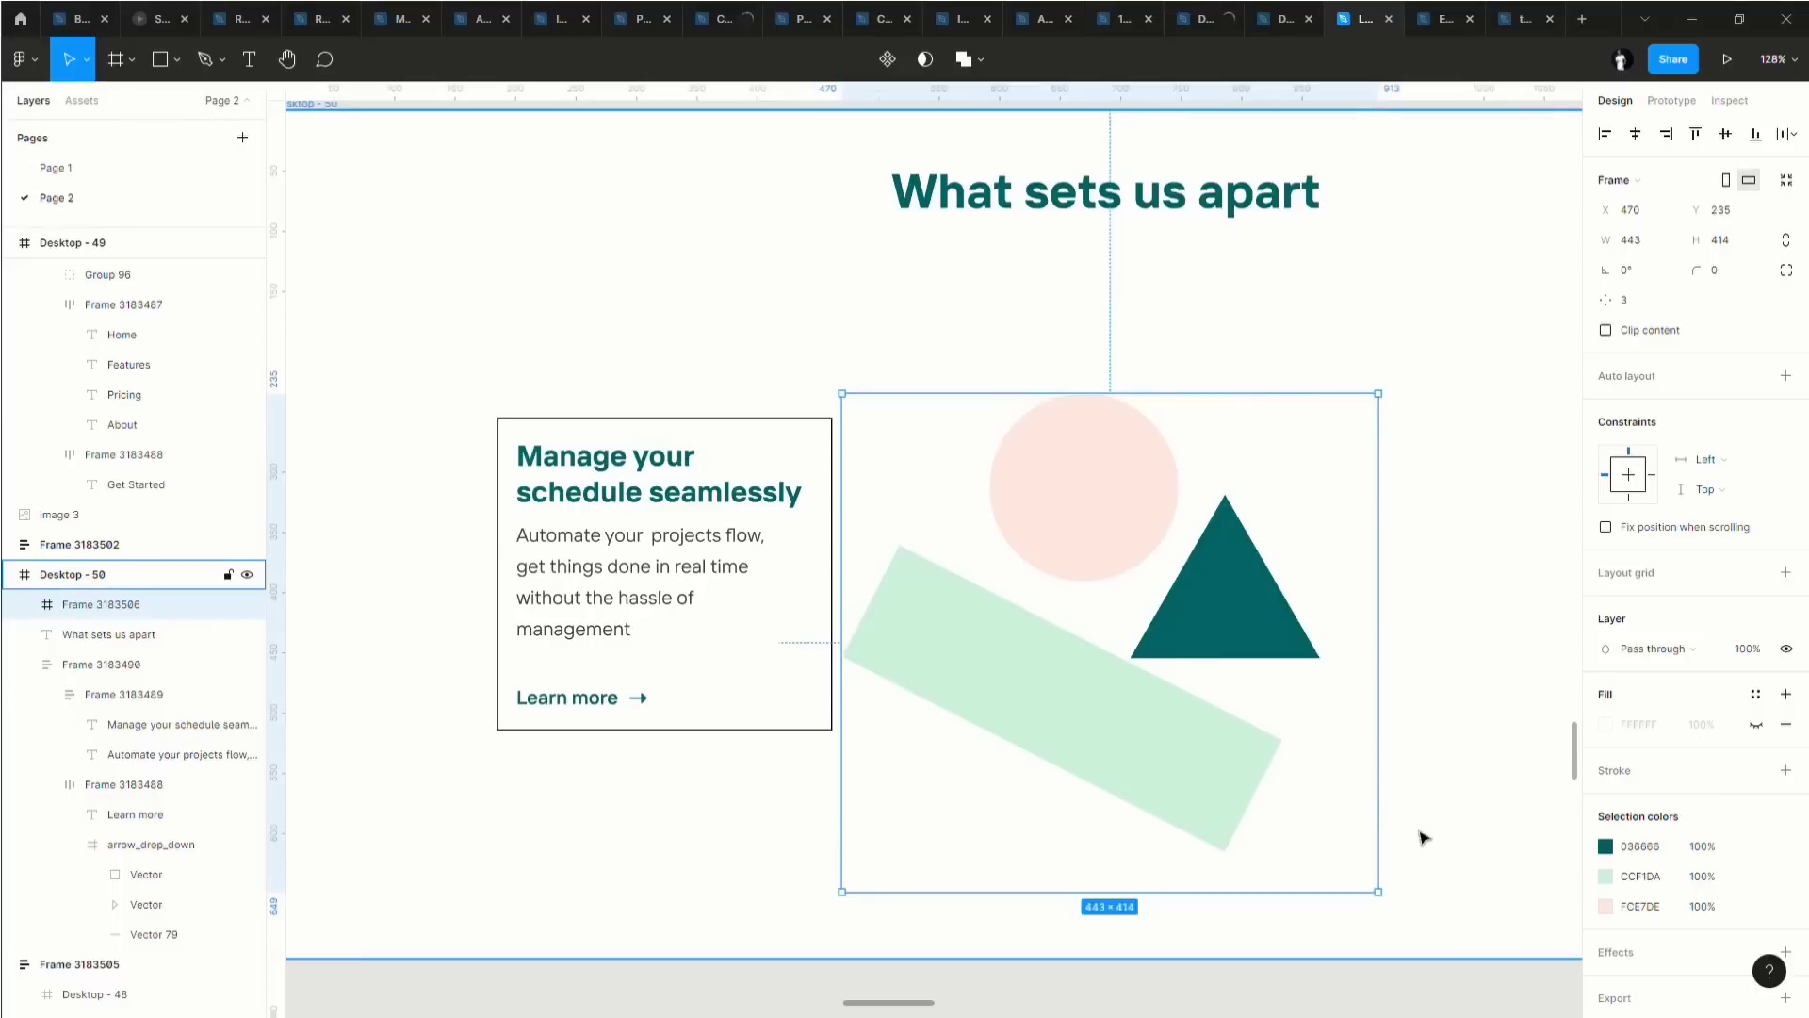
key(ctrl+z)
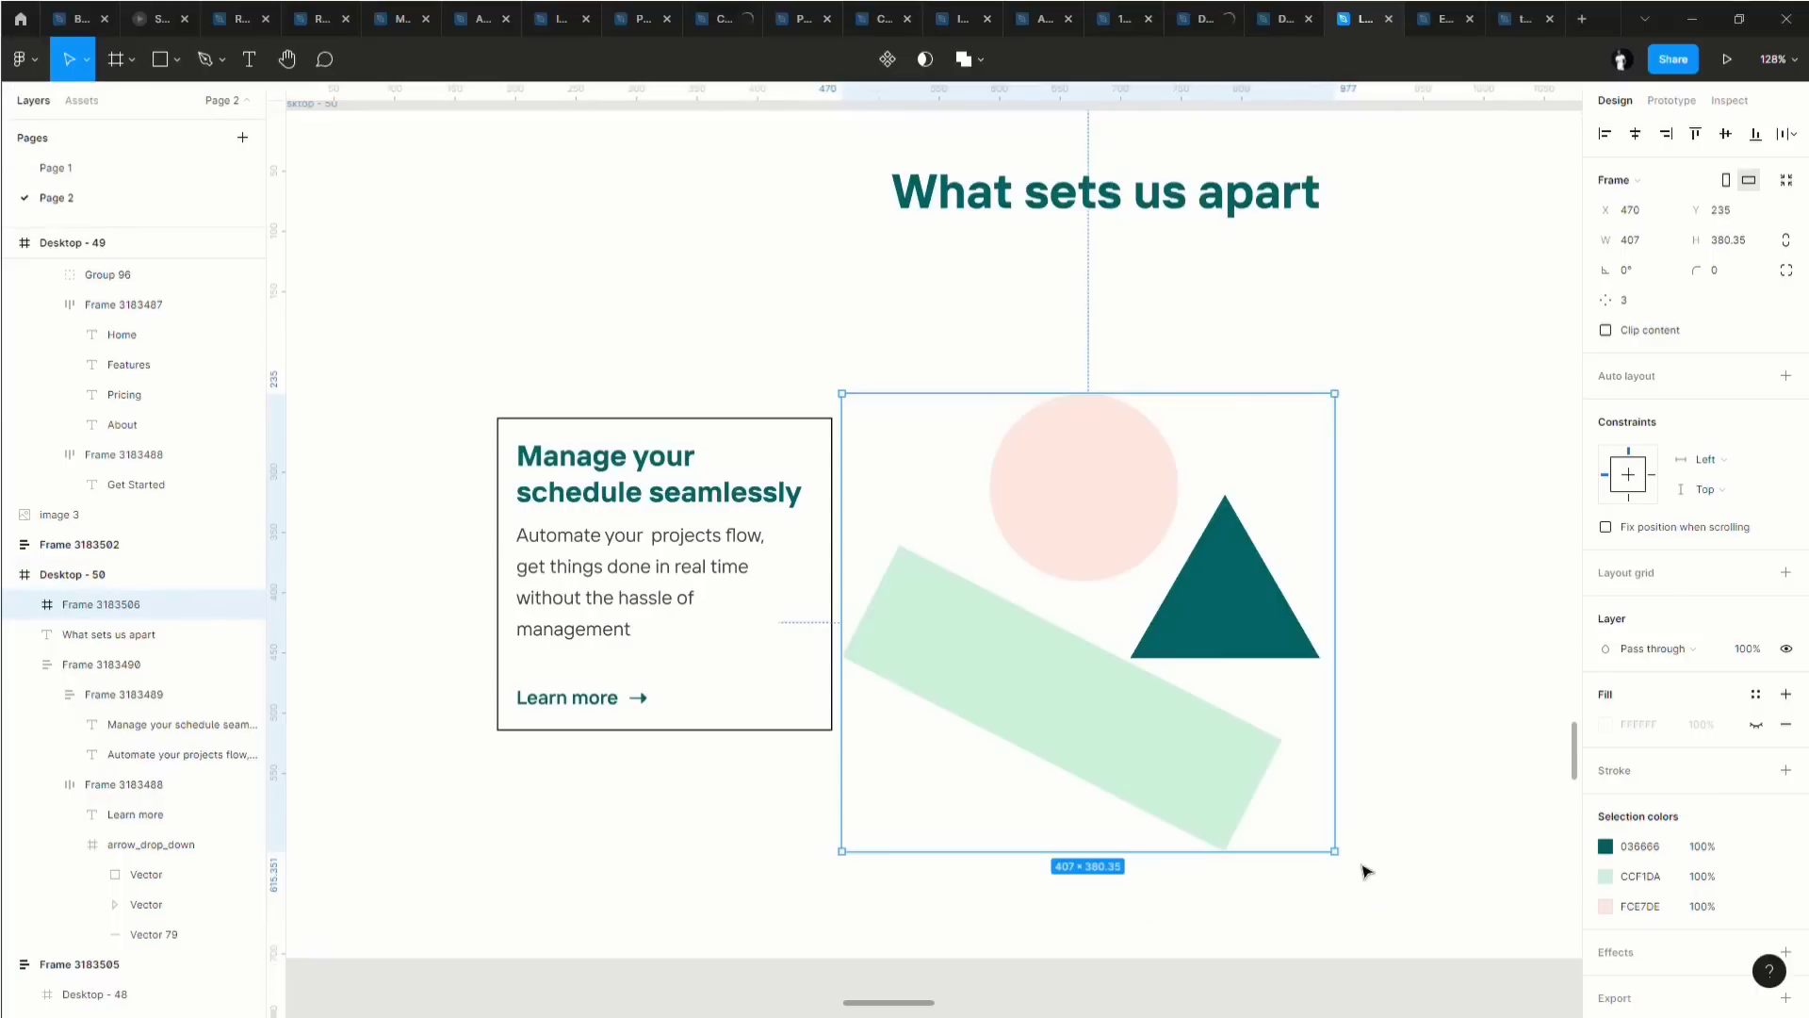
Scale the shapes frame together with its contents down to about 77 × 72 with the Scale tool.
key(k)
drag(1336, 853, 945, 471)
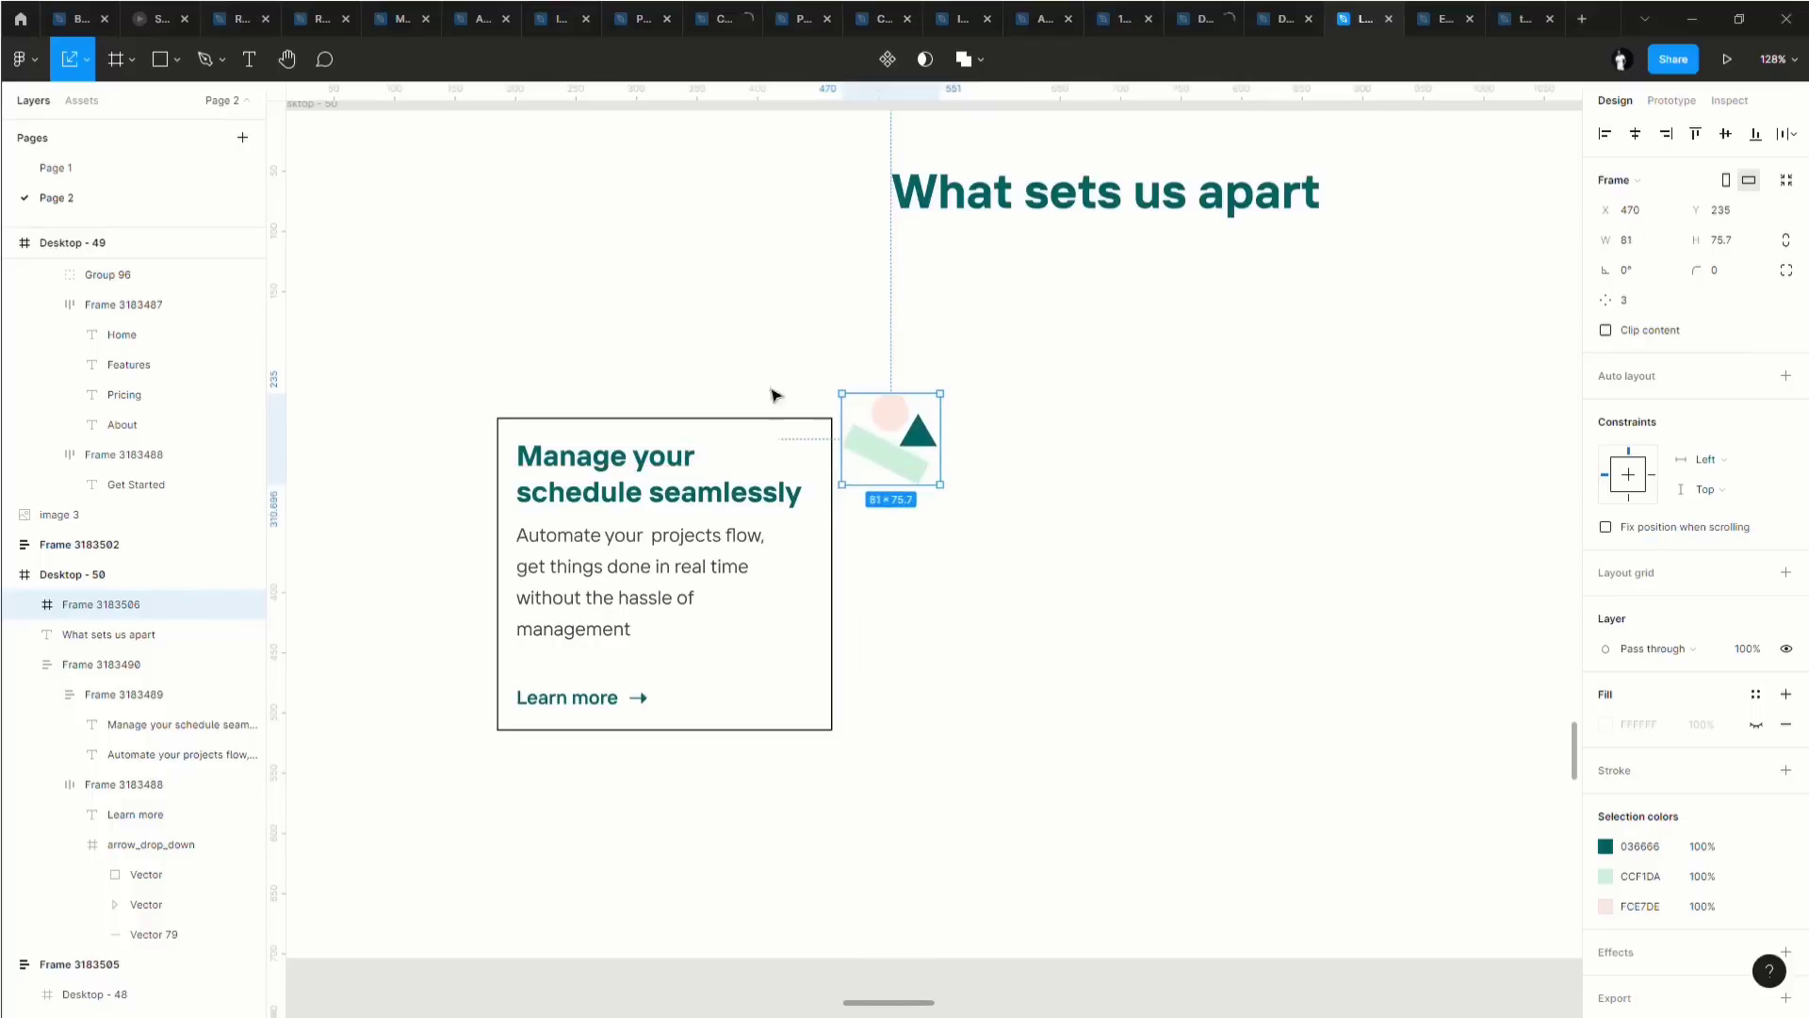
scroll(928, 523, up, 5)
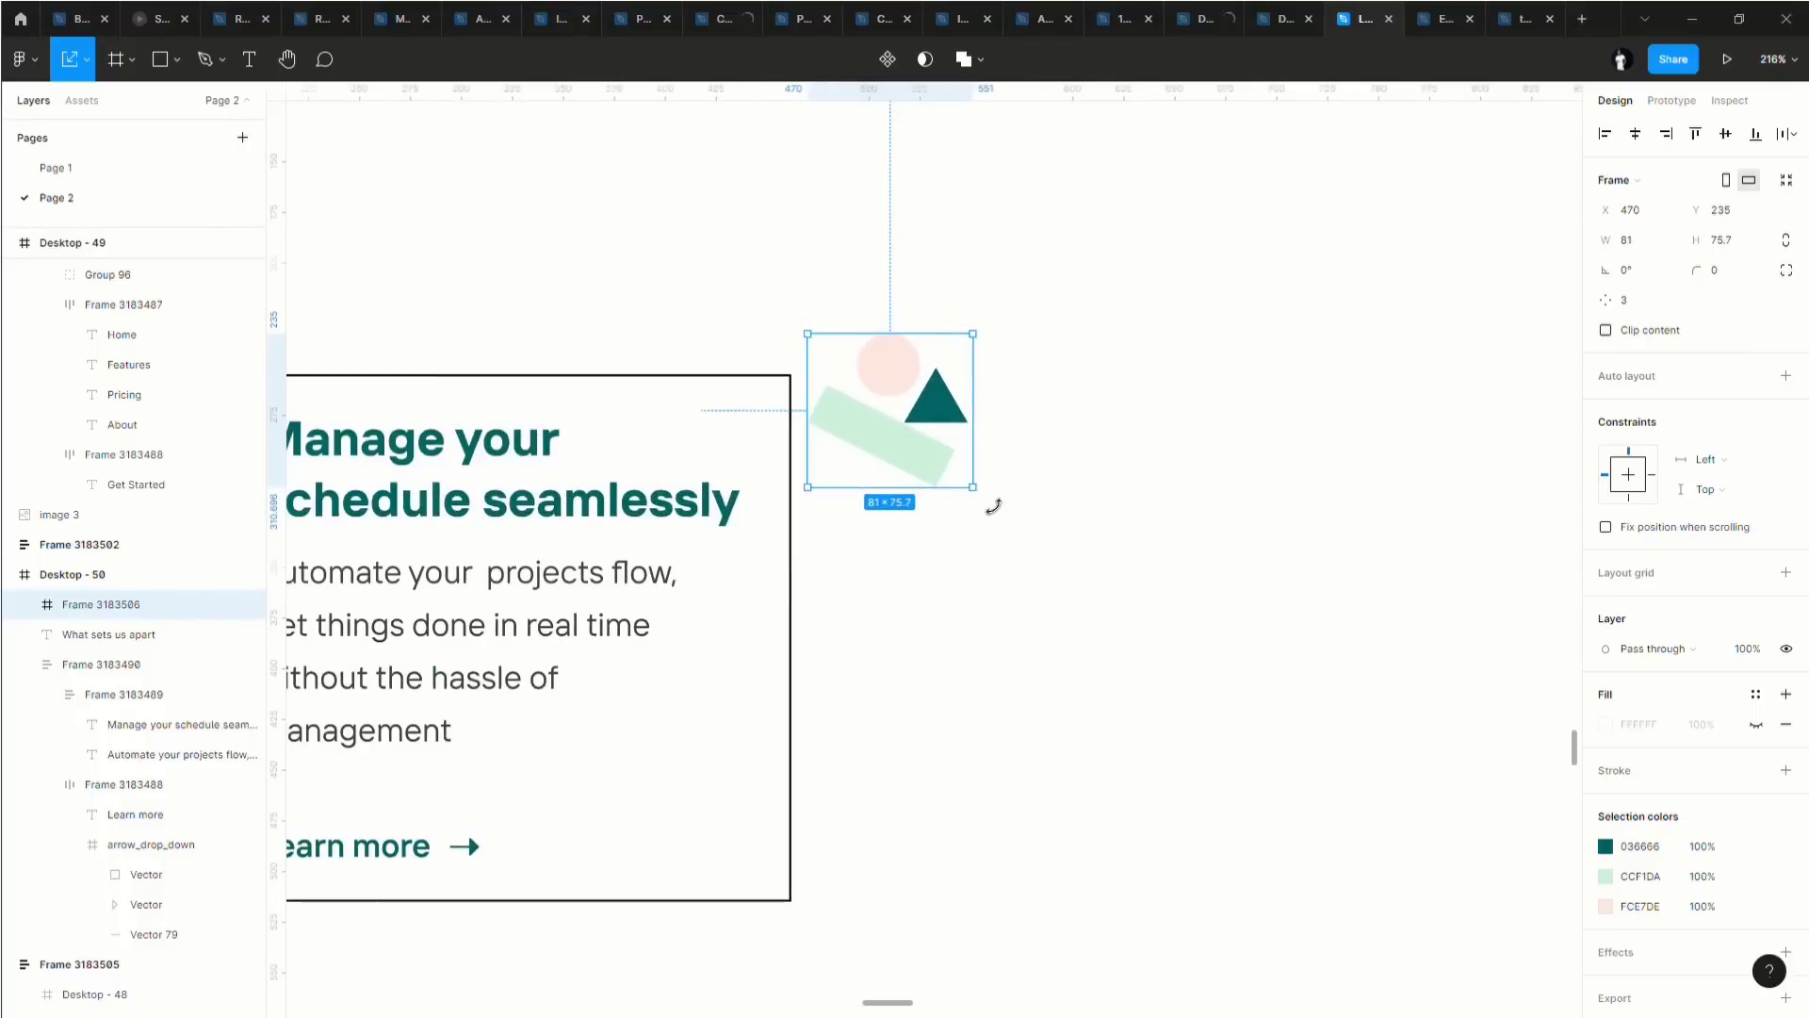
drag(975, 492, 969, 494)
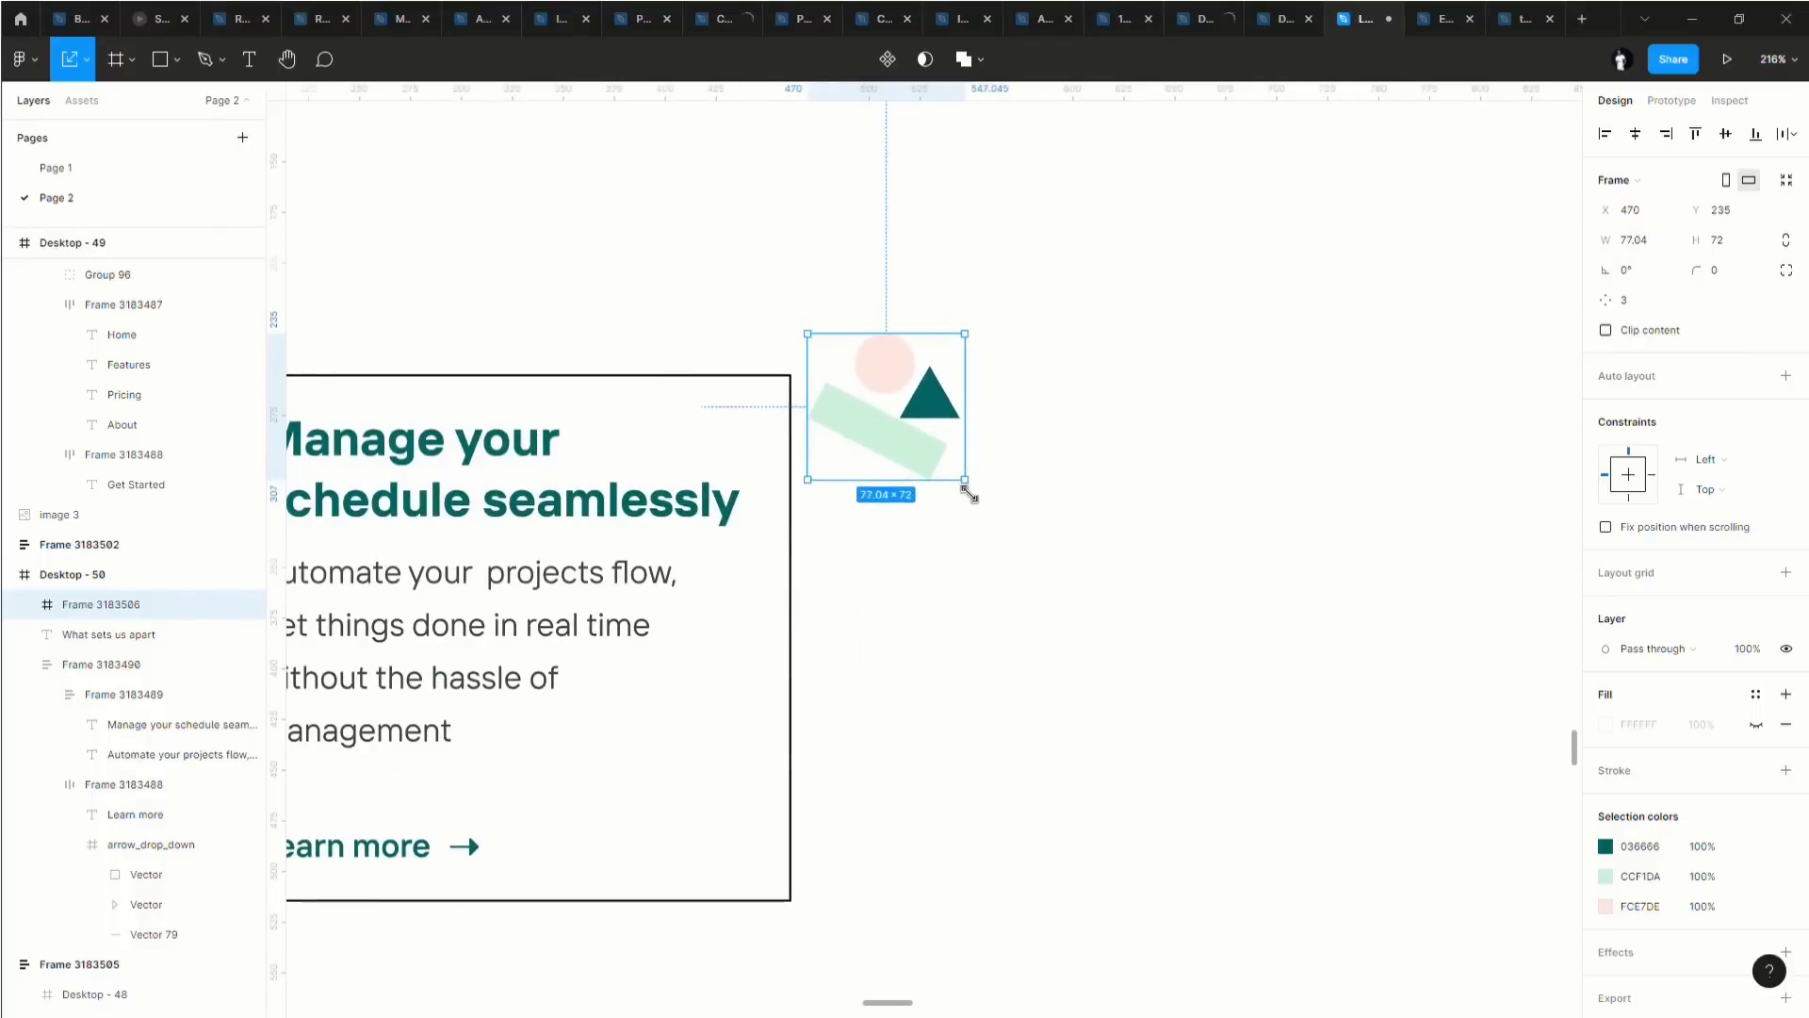
Place the scaled shapes frame inside the bordered text card, above the "Manage your schedule seamlessly" heading.
scroll(1021, 578, down, 5)
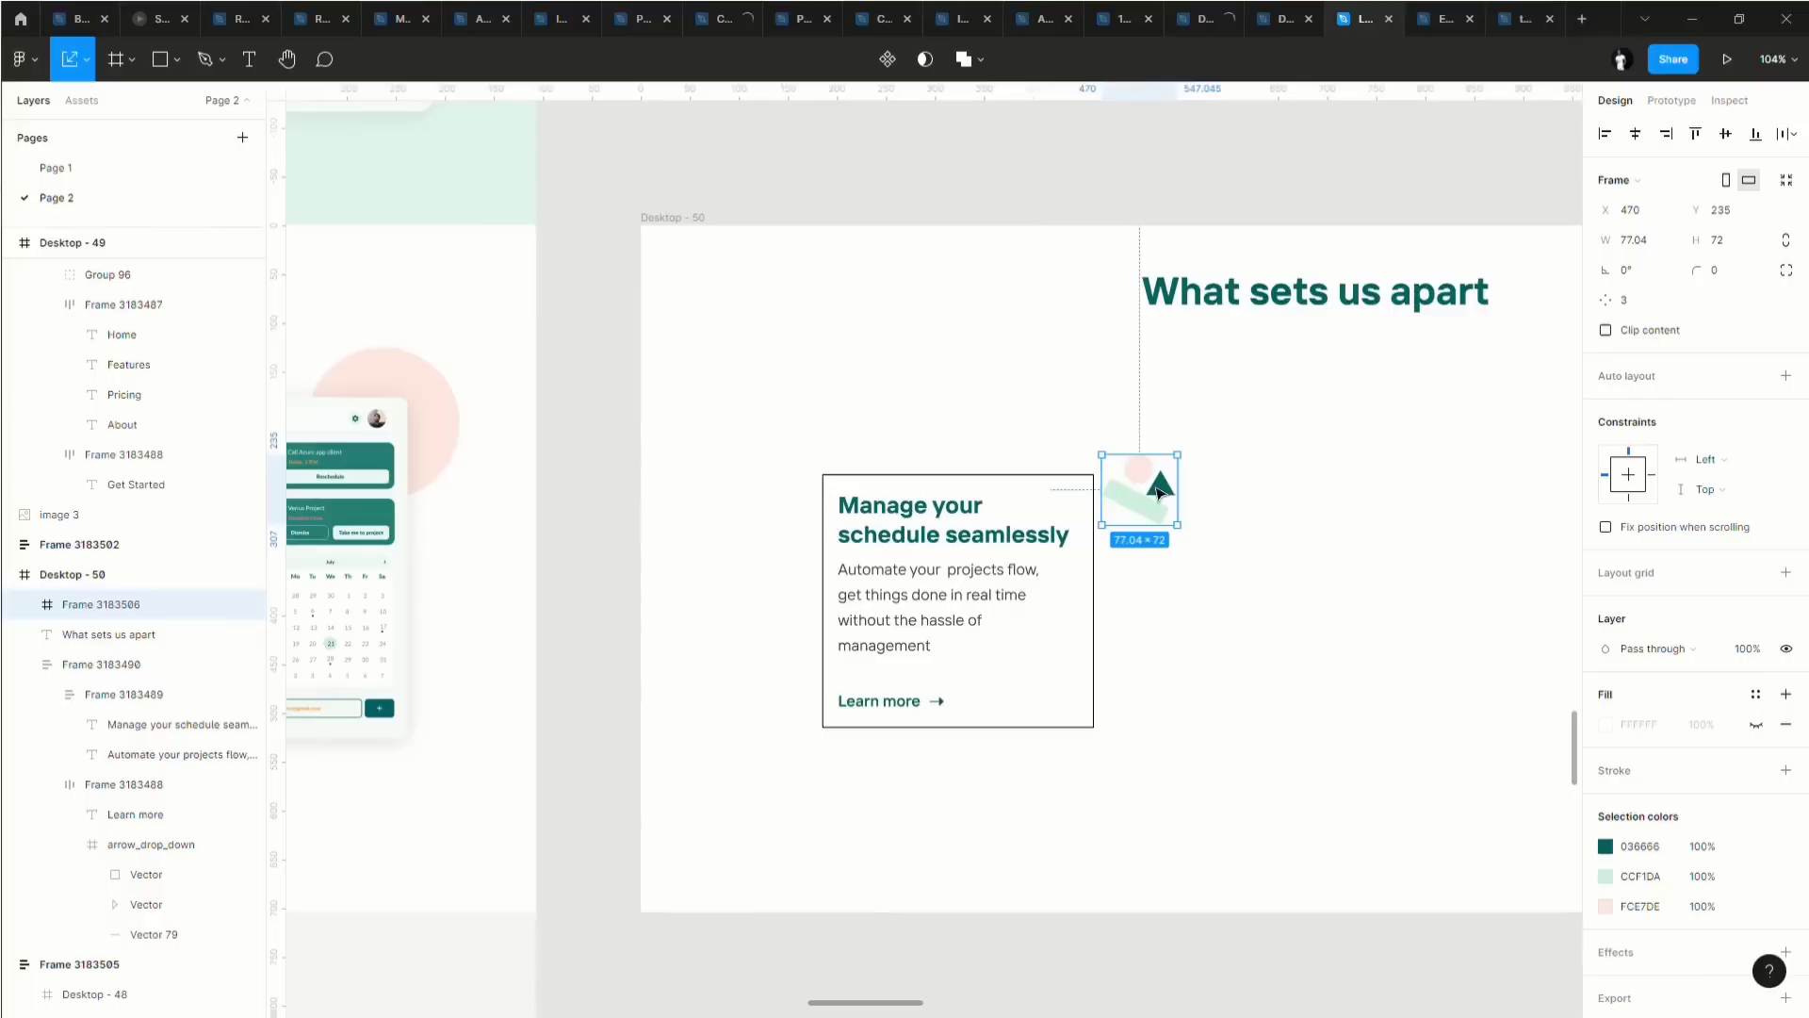
drag(1159, 489, 853, 482)
scroll(881, 524, up, 1)
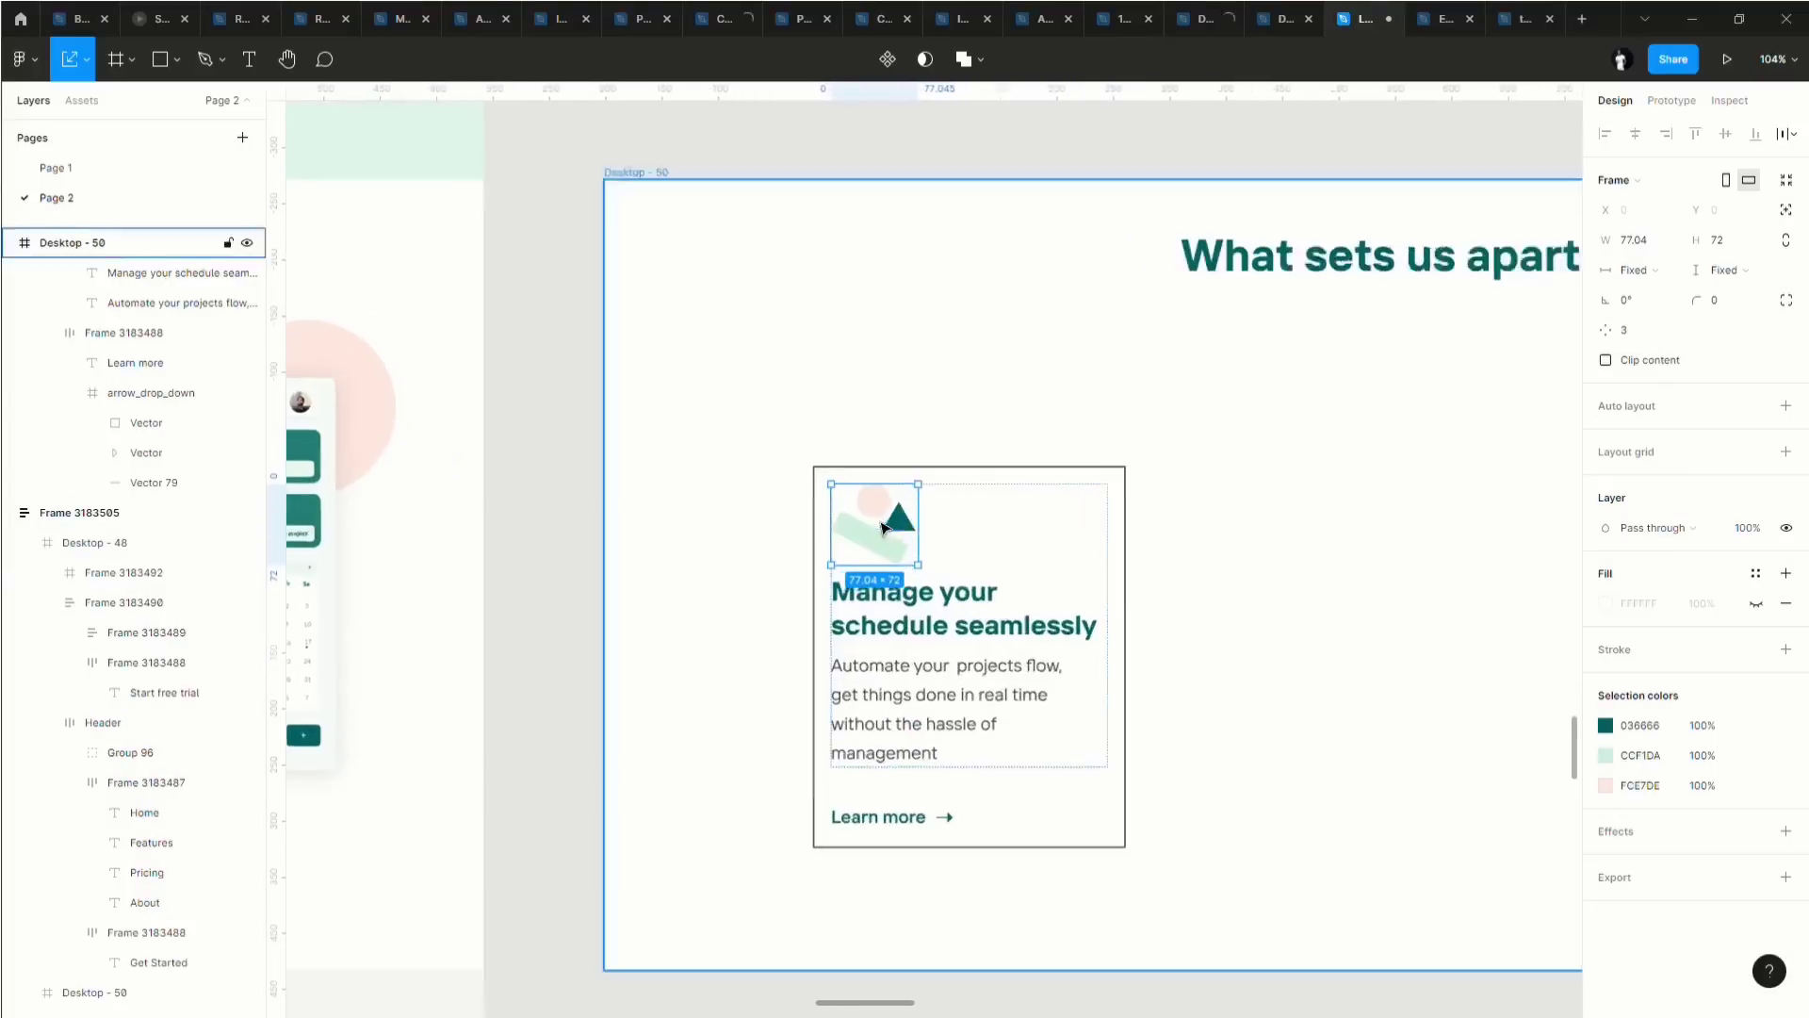
scroll(883, 526, up, 6)
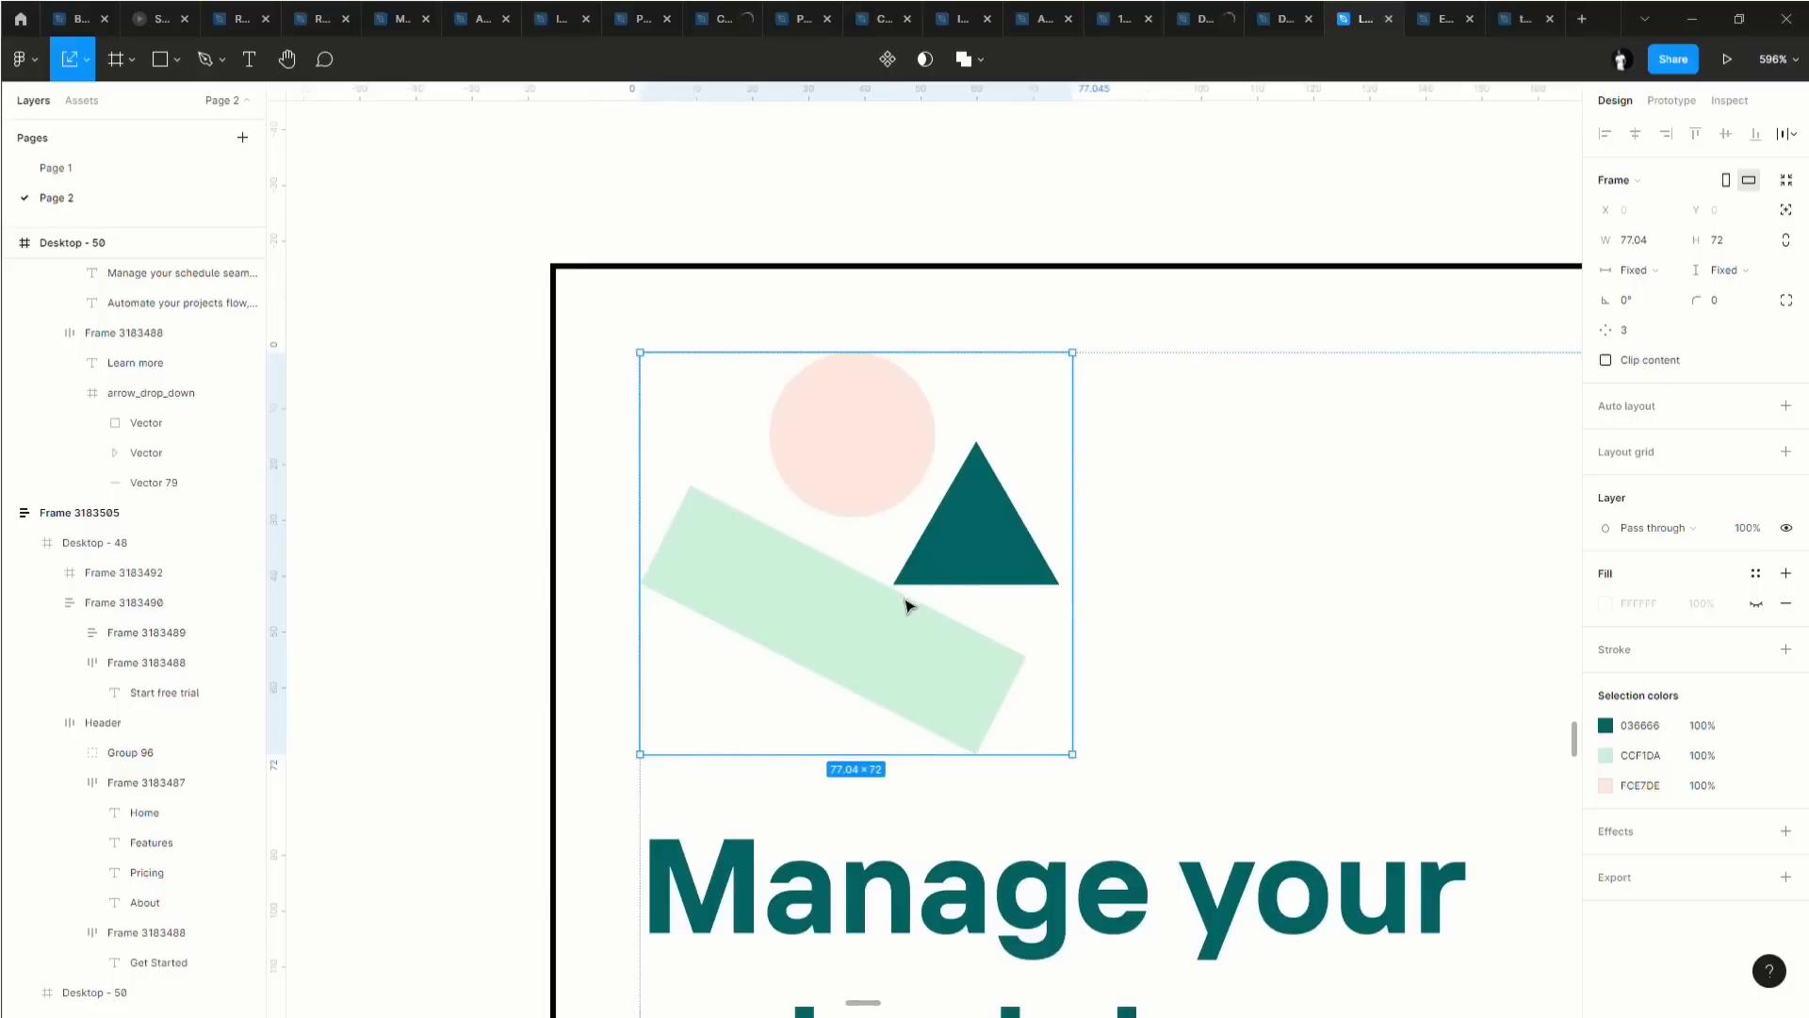
Try auto layout directly on the shapes frame inside the card and undo it.
click(917, 560)
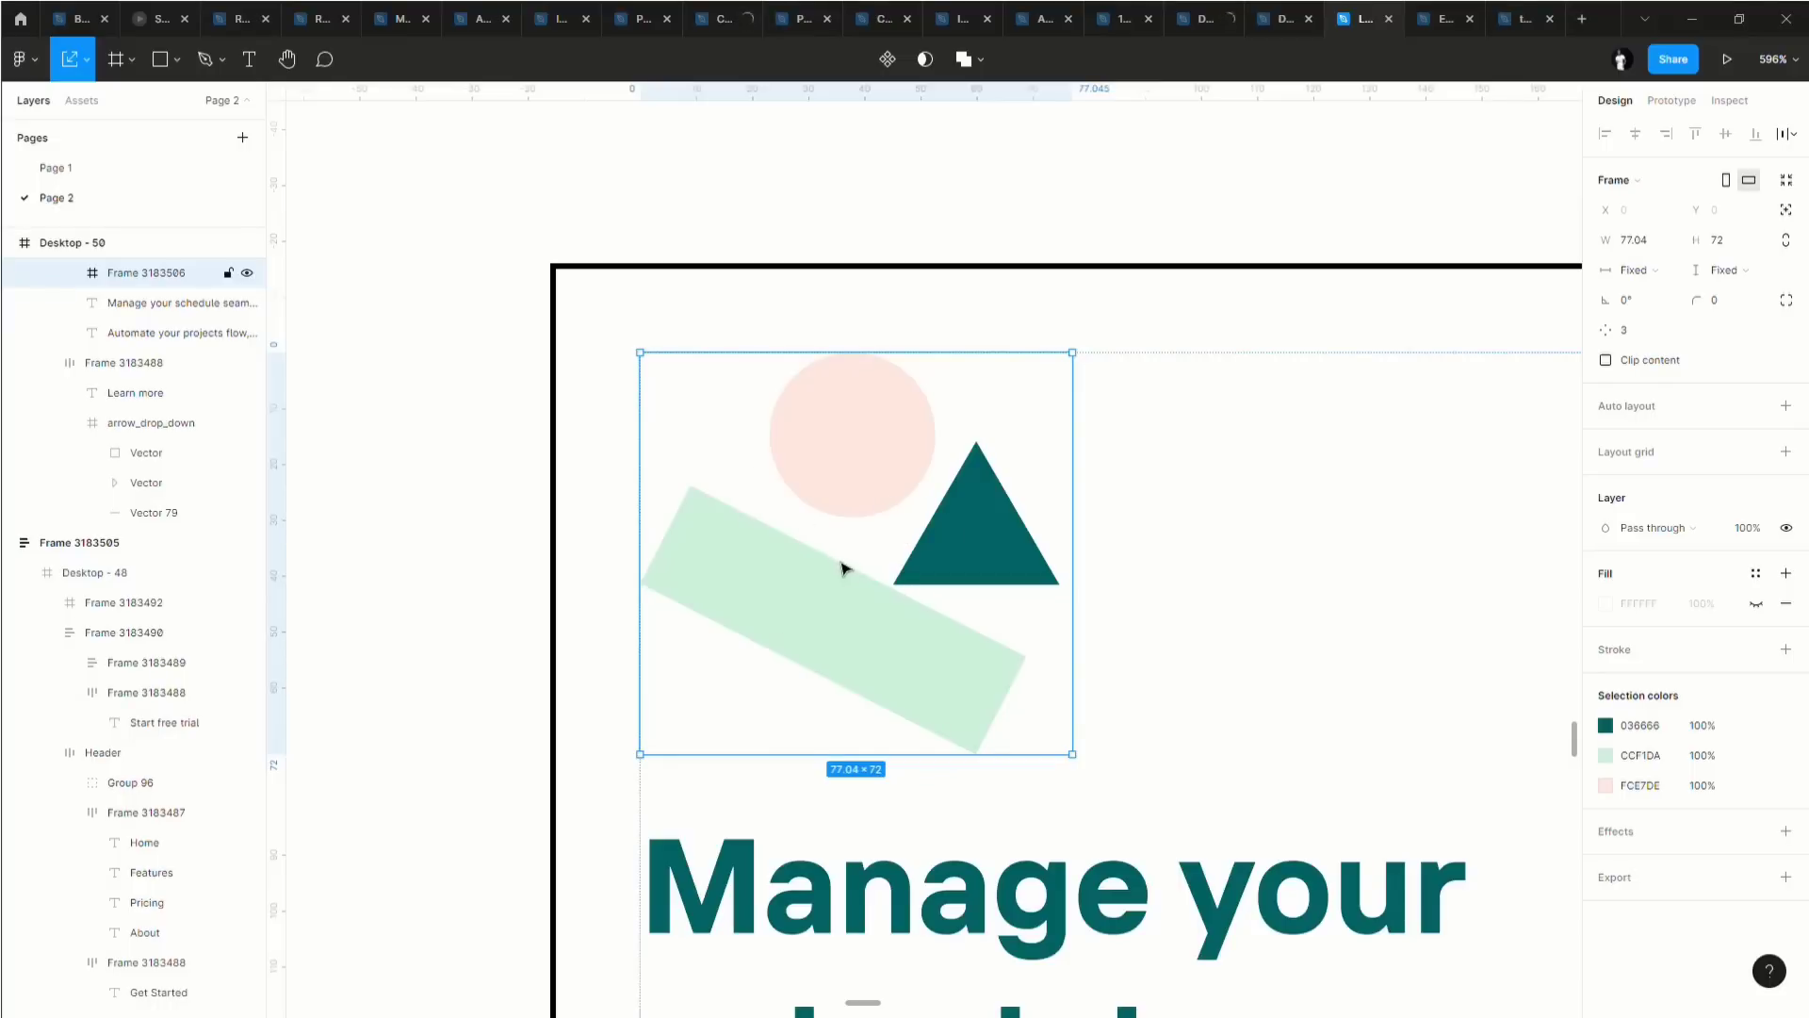
key(shift+a)
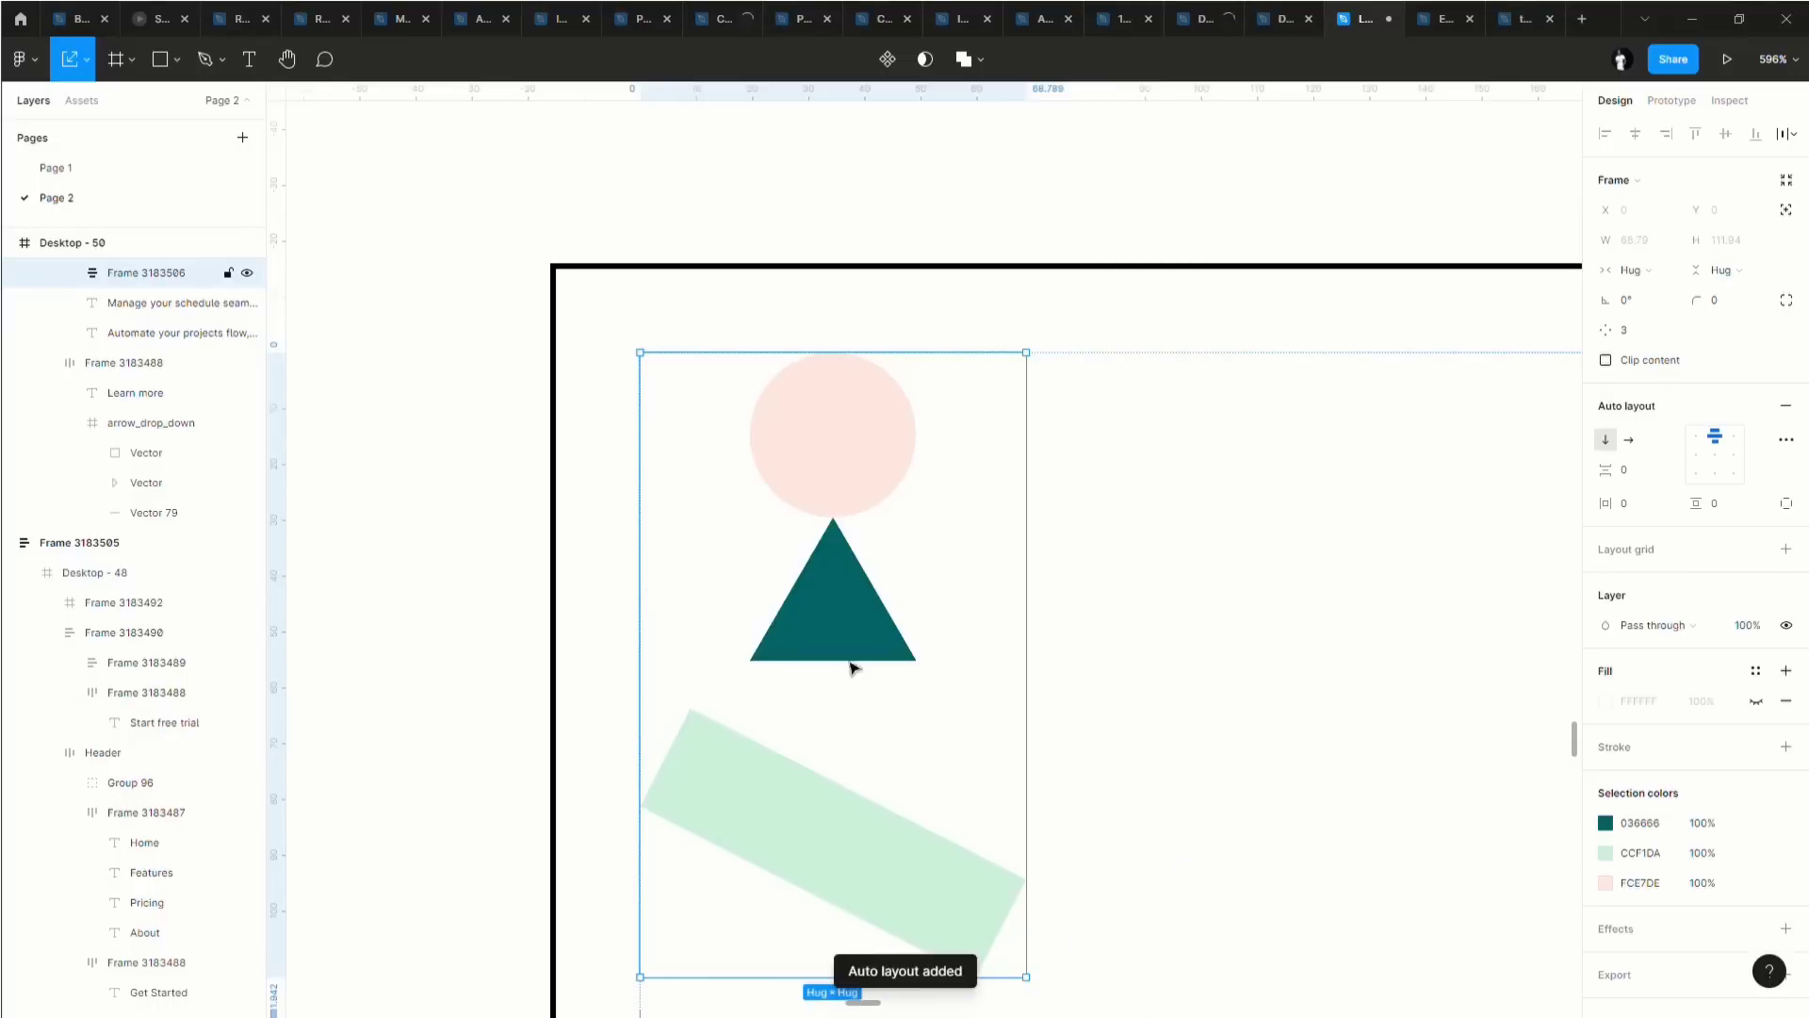
scroll(864, 723, down, 2)
scroll(876, 745, down, 1)
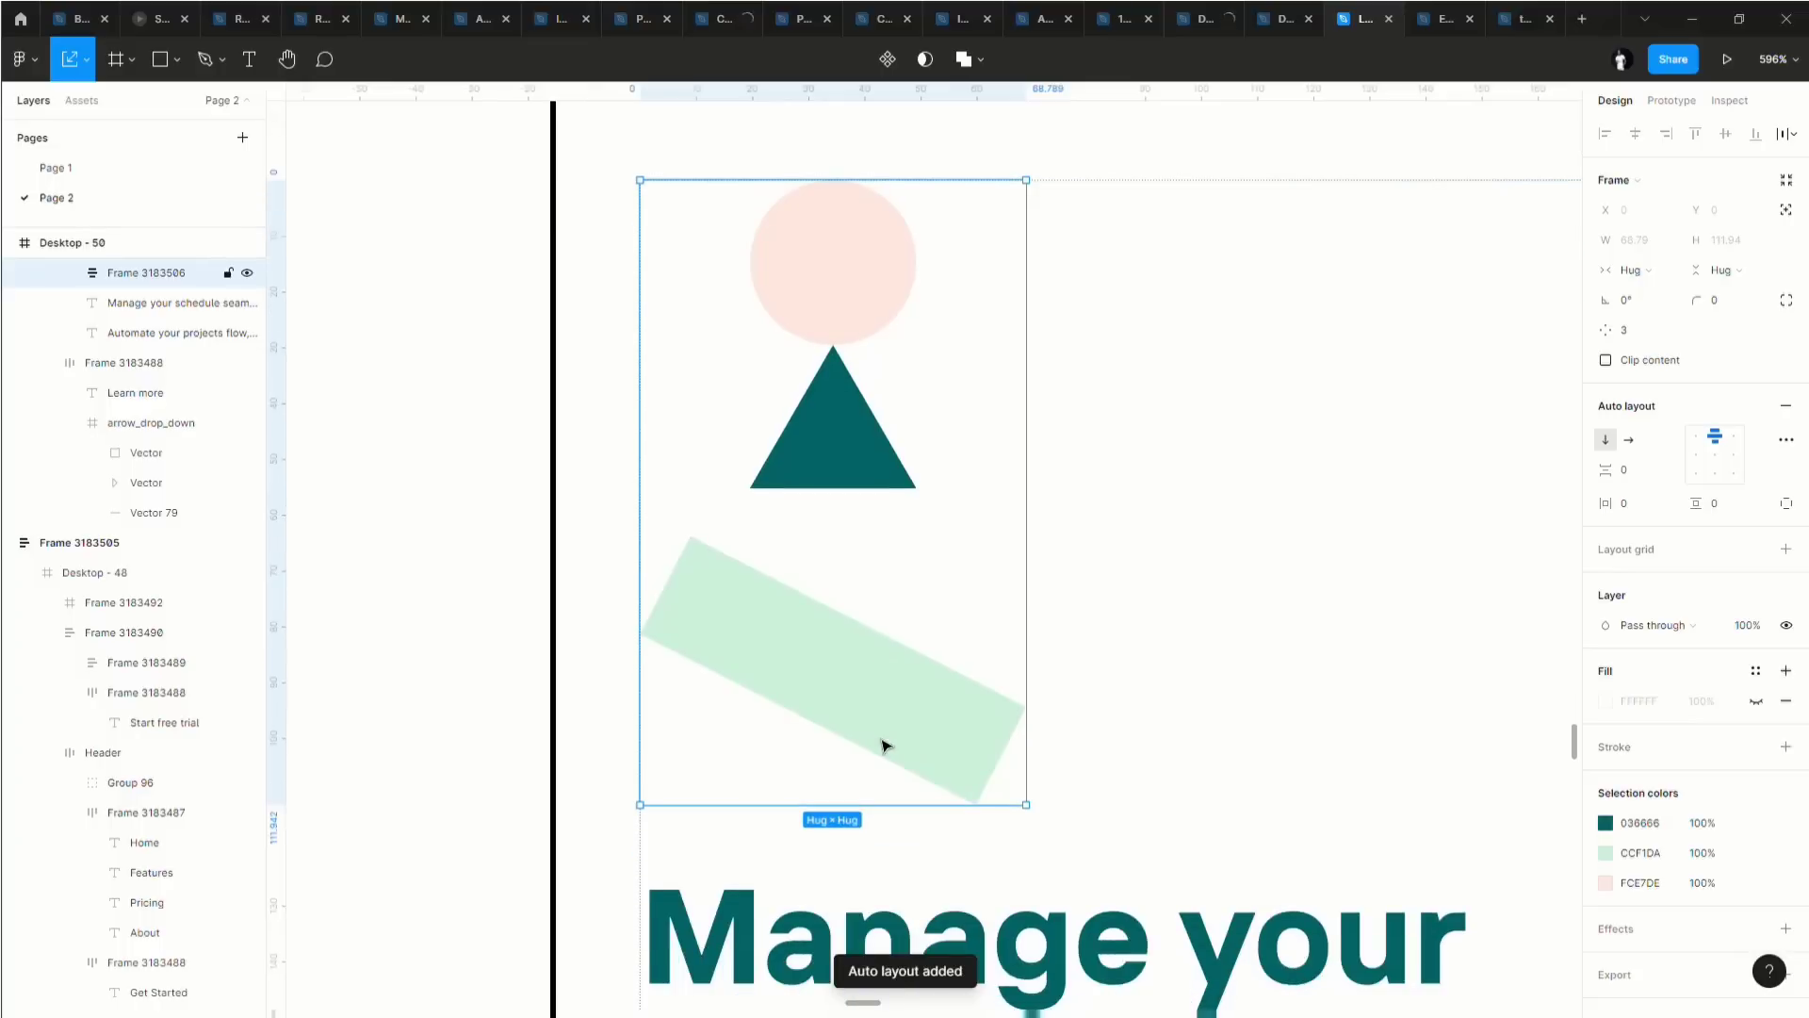
key(ctrl+z)
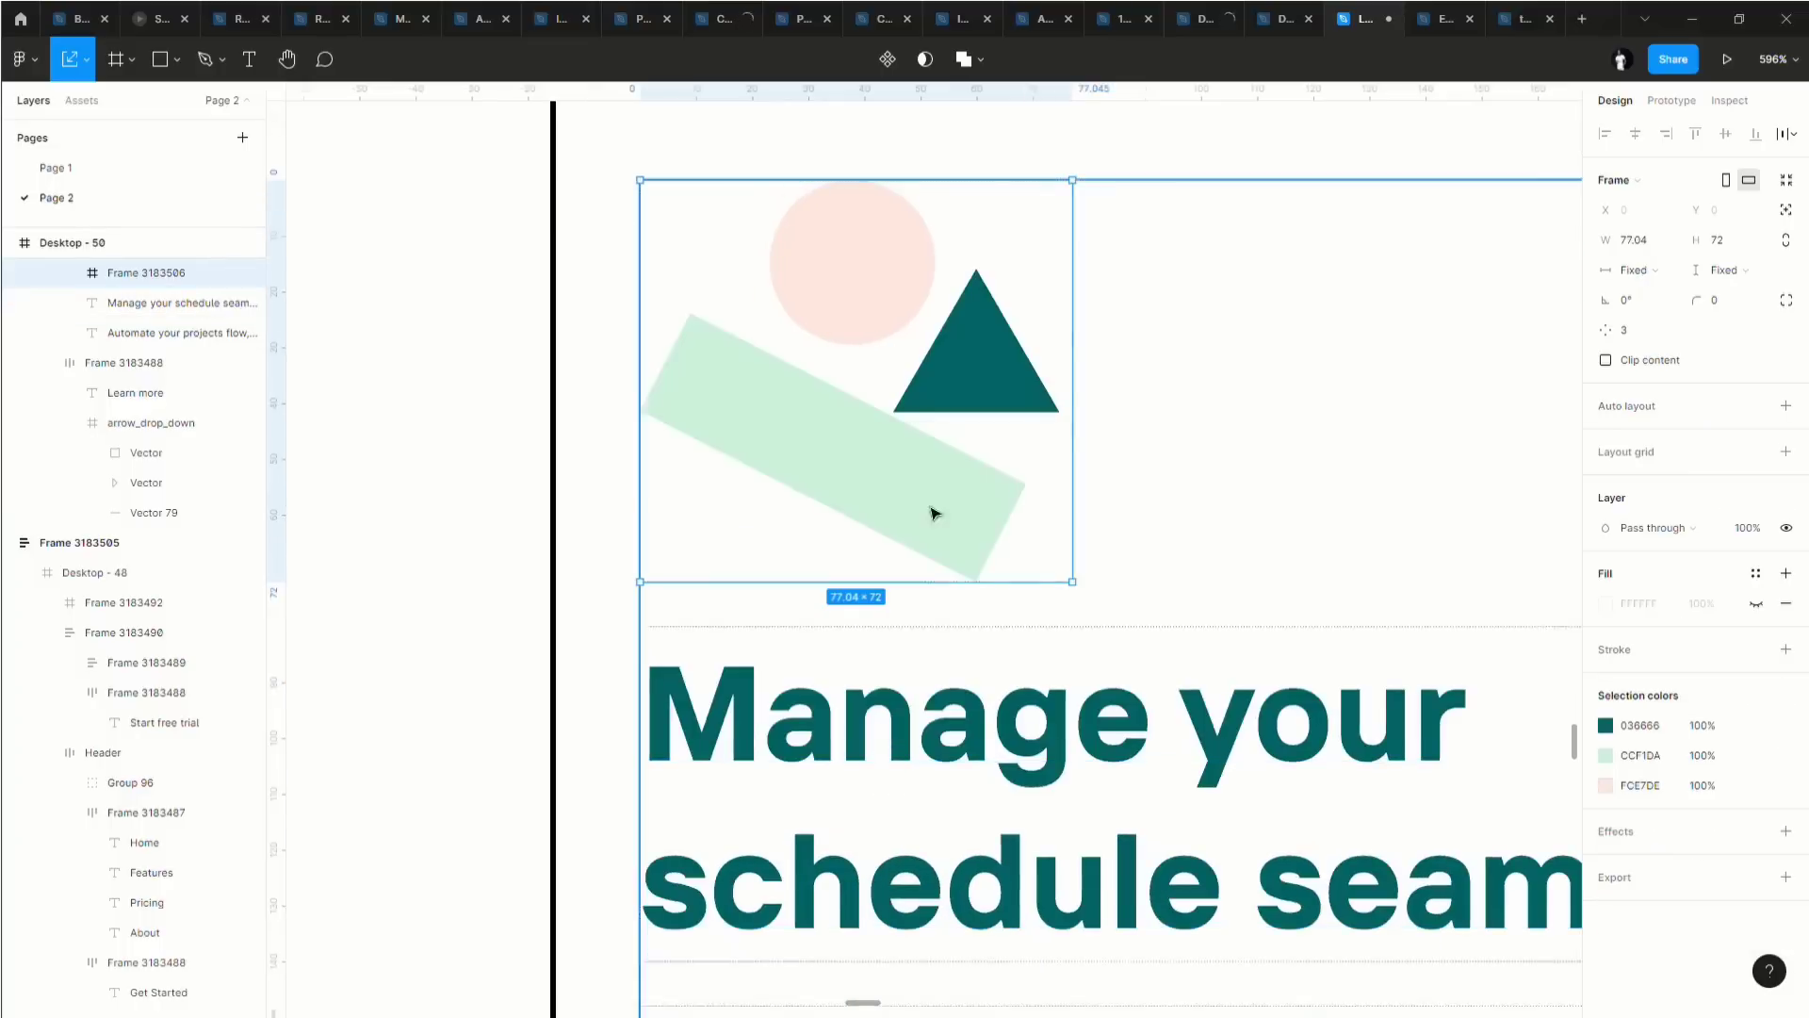
Turn the shapes into a group, wrap it in auto layout, and set its horizontal and vertical padding to 16.
key(ctrl+z)
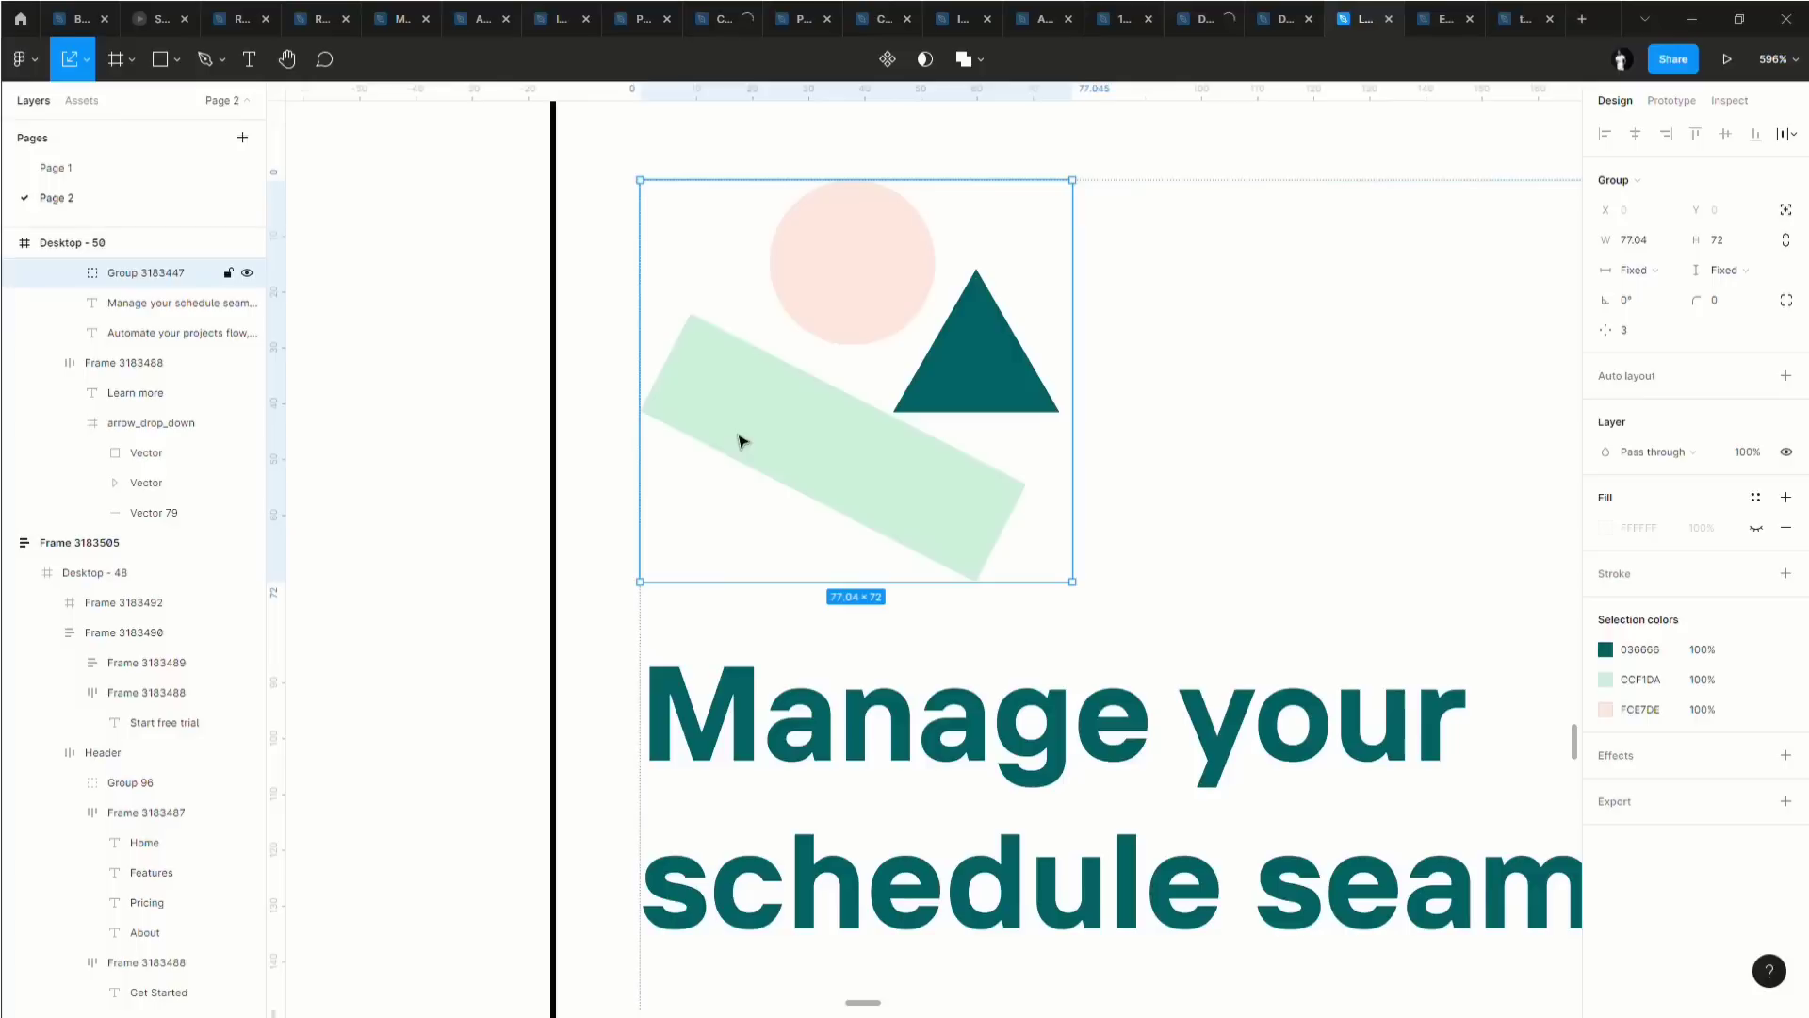
key(shift+a)
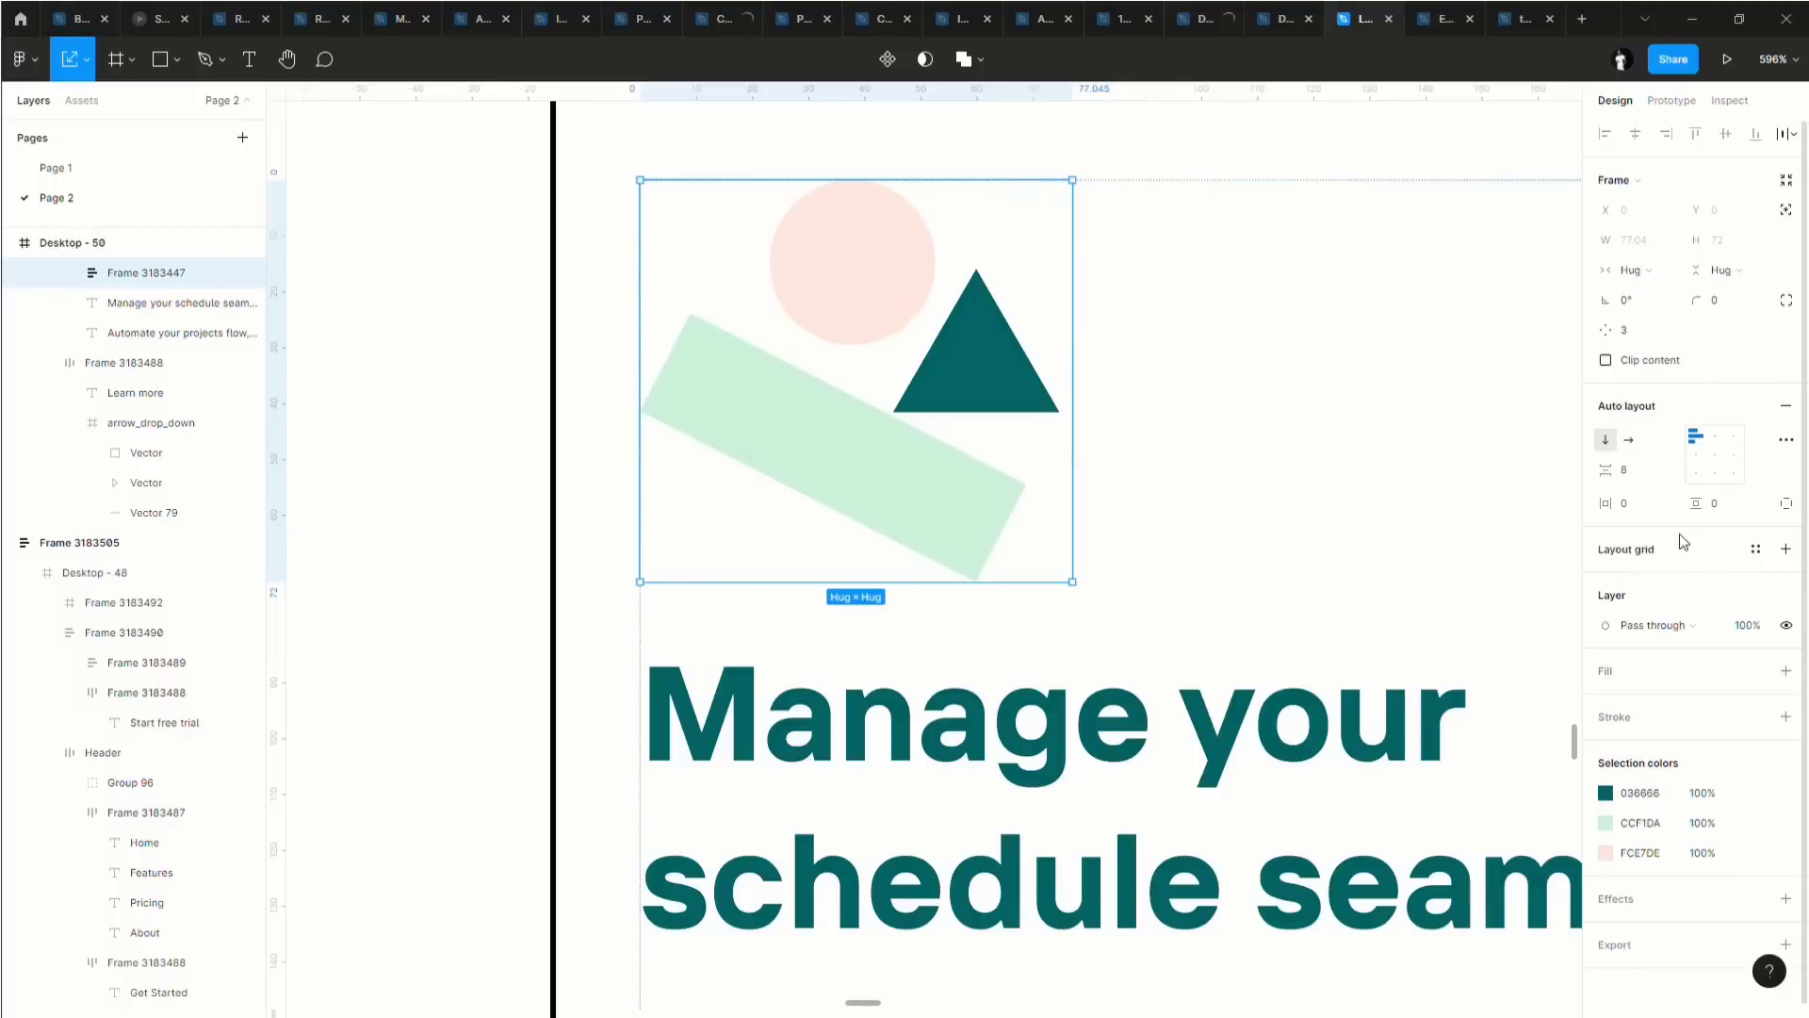
click(1635, 505)
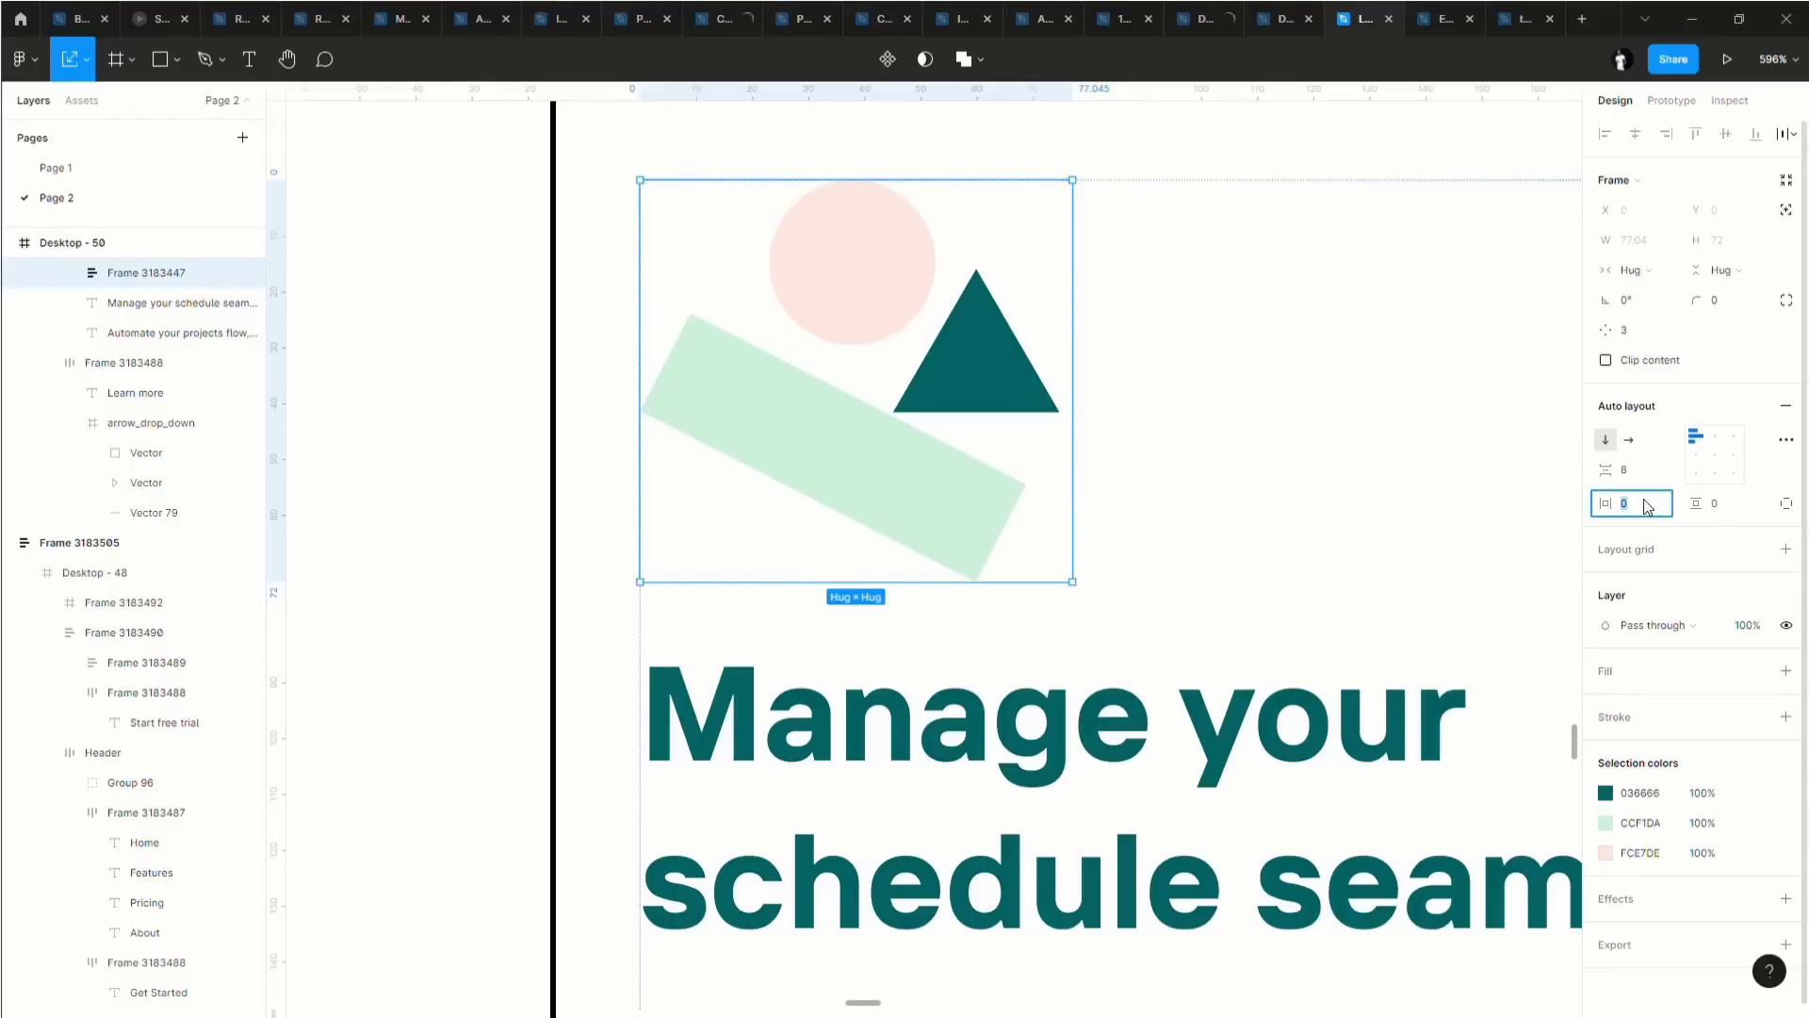
text(16)
key(Return)
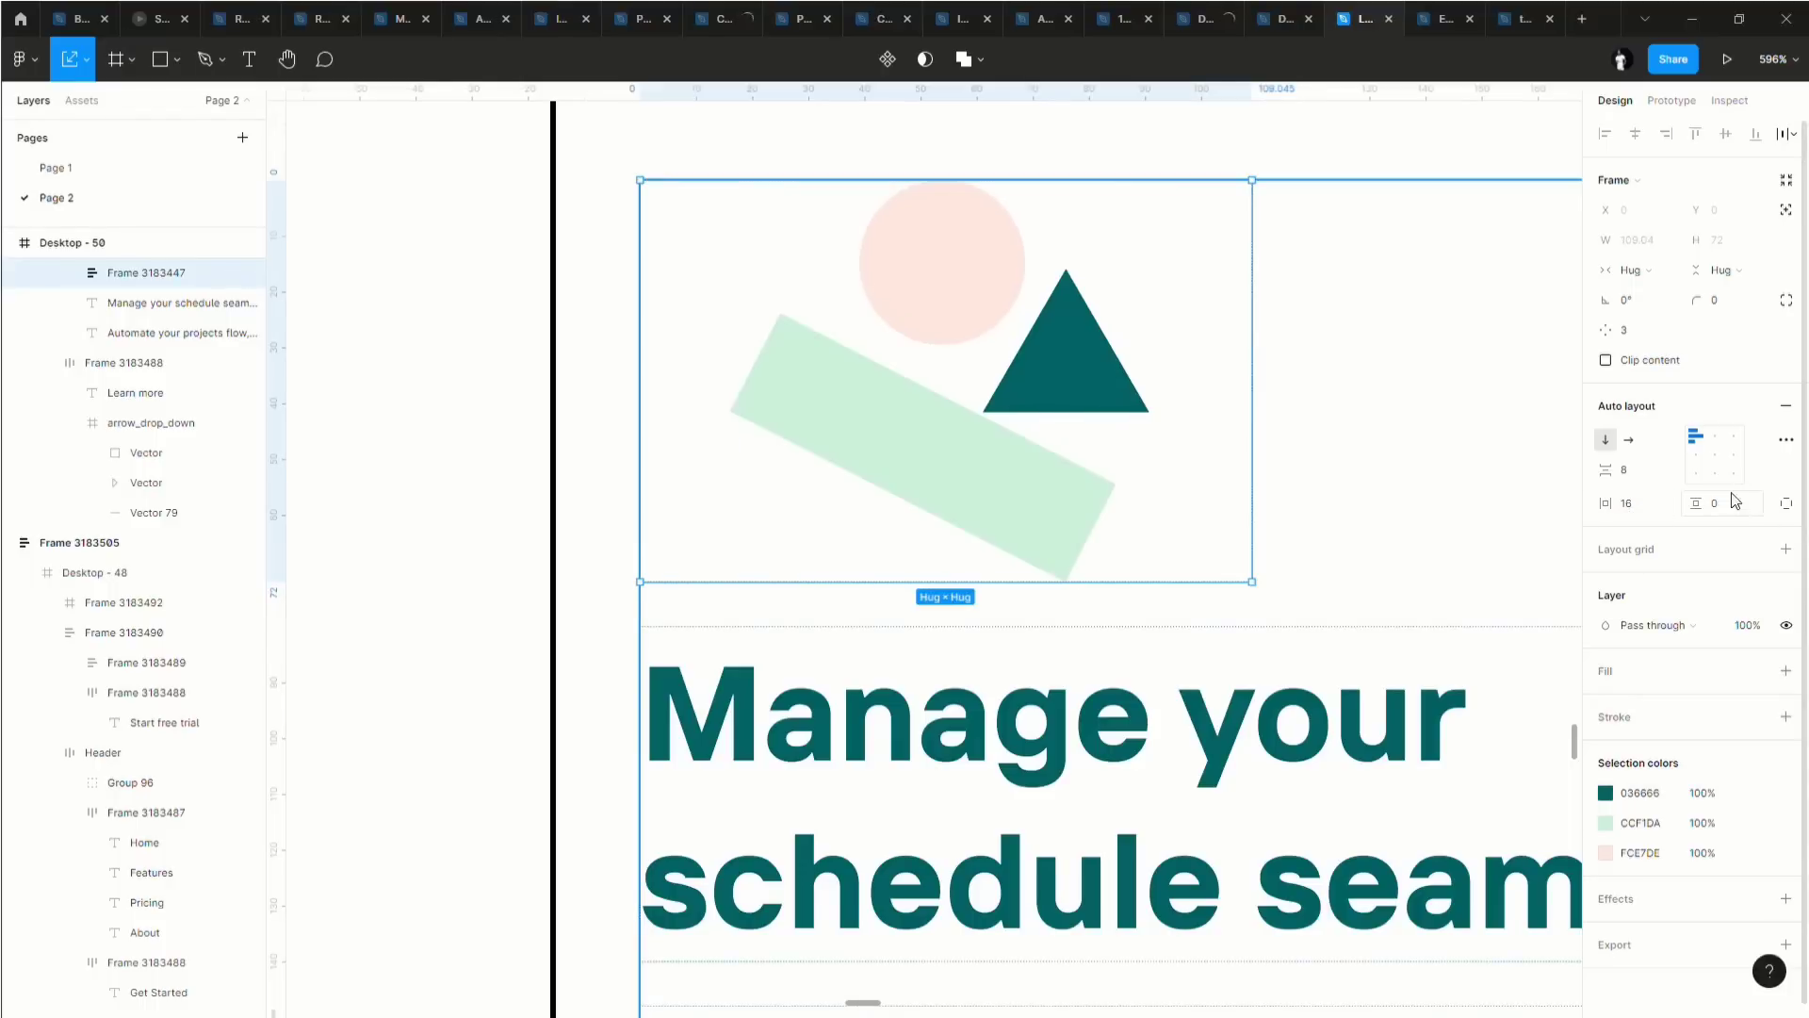
click(1714, 504)
text(16)
key(Return)
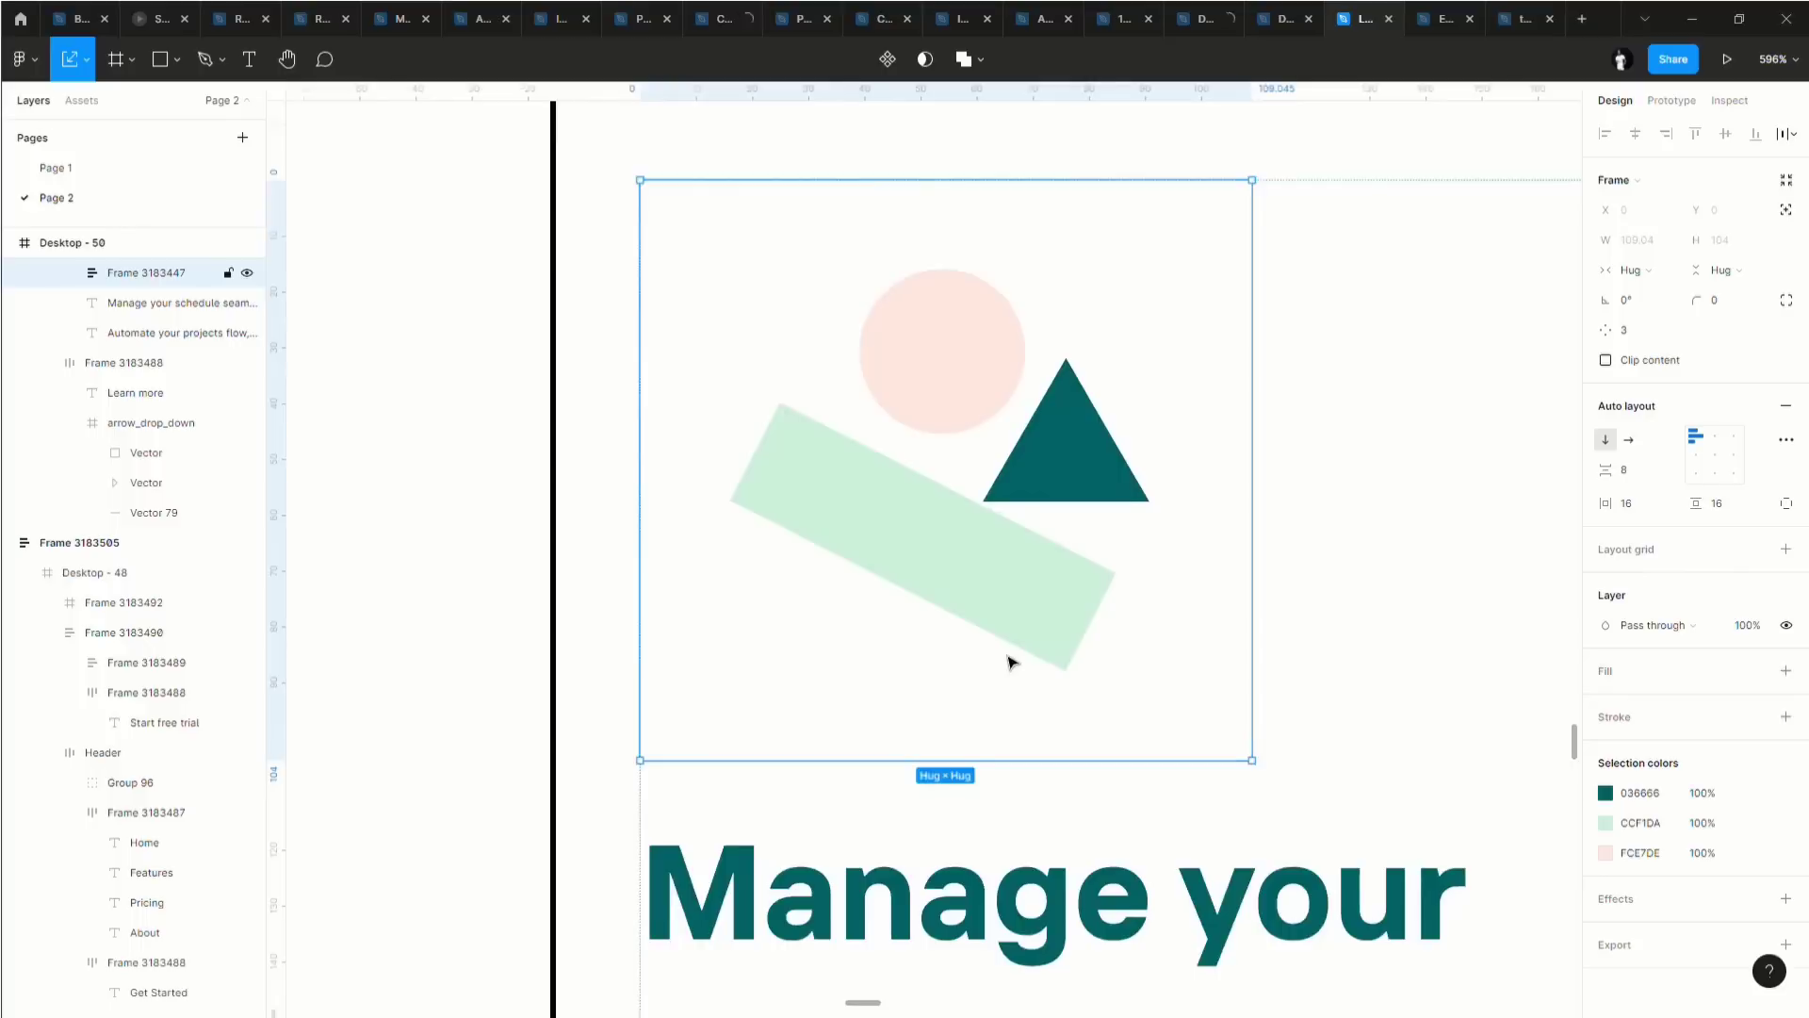
Move the padded shapes out to the empty area above the card, and undo back to the bare frame beside the card.
scroll(1011, 663, down, 6)
drag(998, 627, 929, 379)
scroll(962, 480, up, 3)
scroll(990, 595, up, 3)
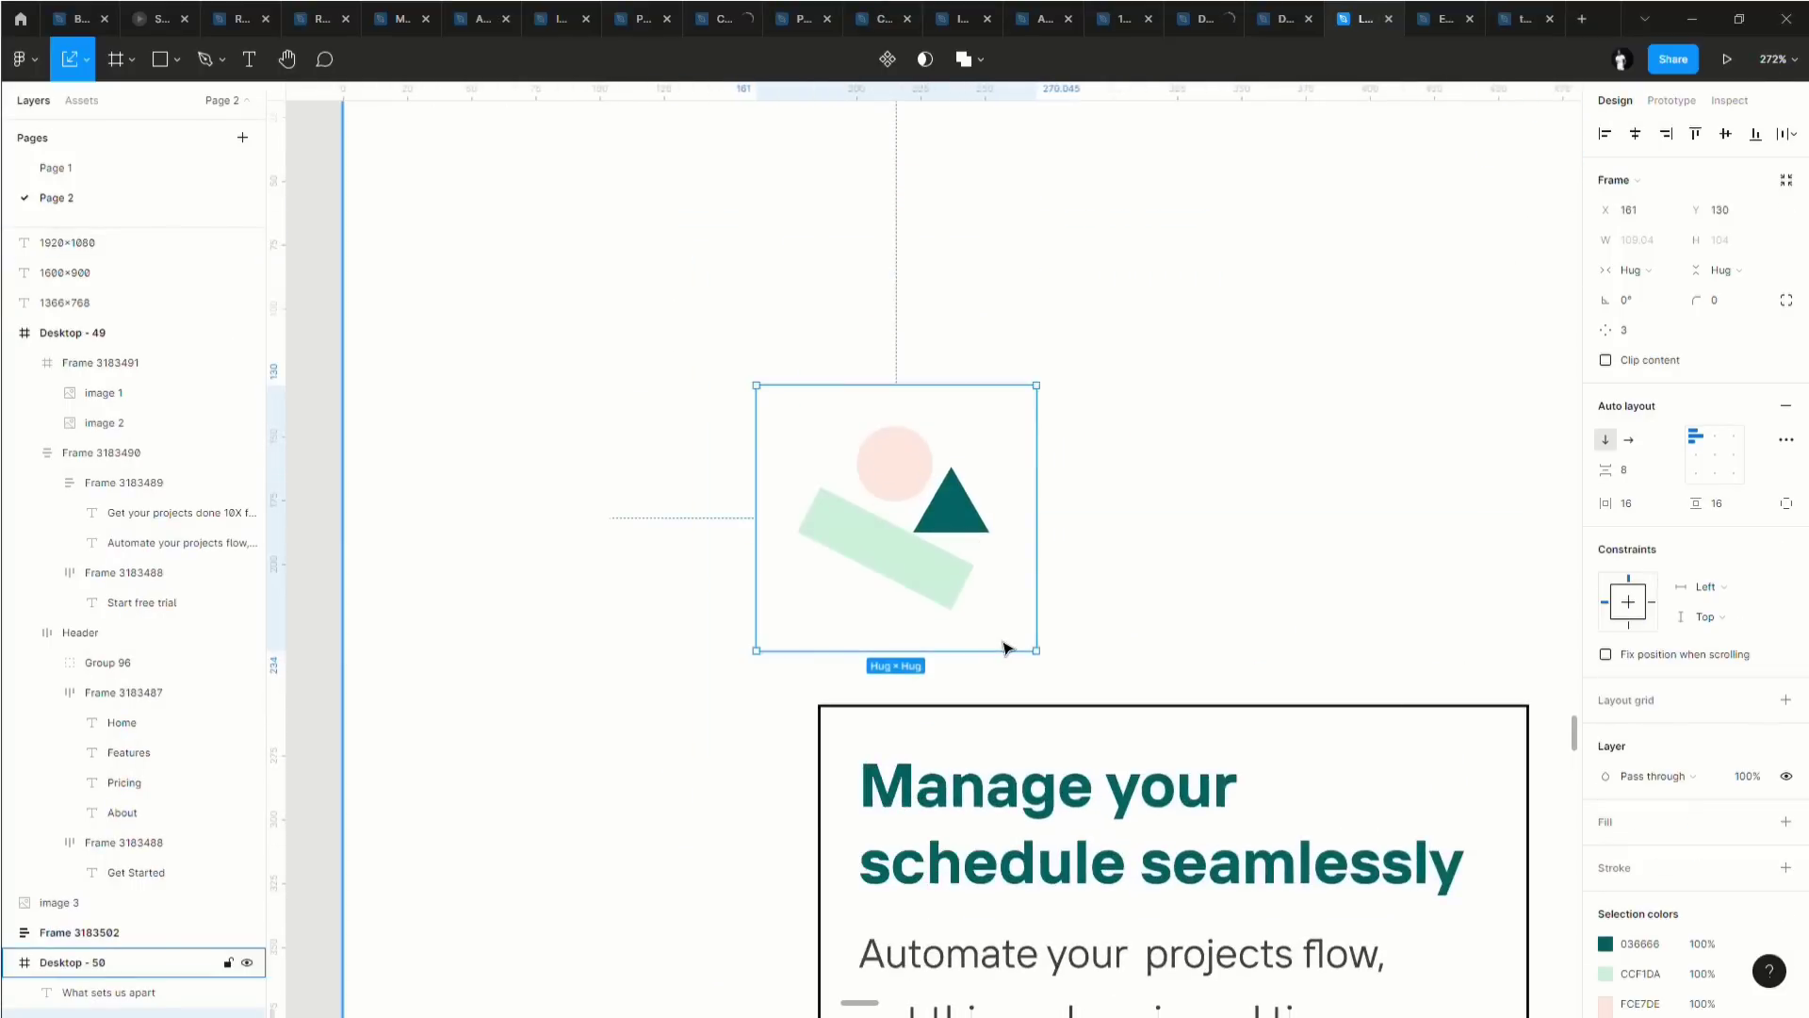
key(ctrl+z)
key(ctrl+z)
Move the small shapes frame to the empty area above the bordered text card, at about X 212, Y 79.
scroll(1165, 679, right, 4)
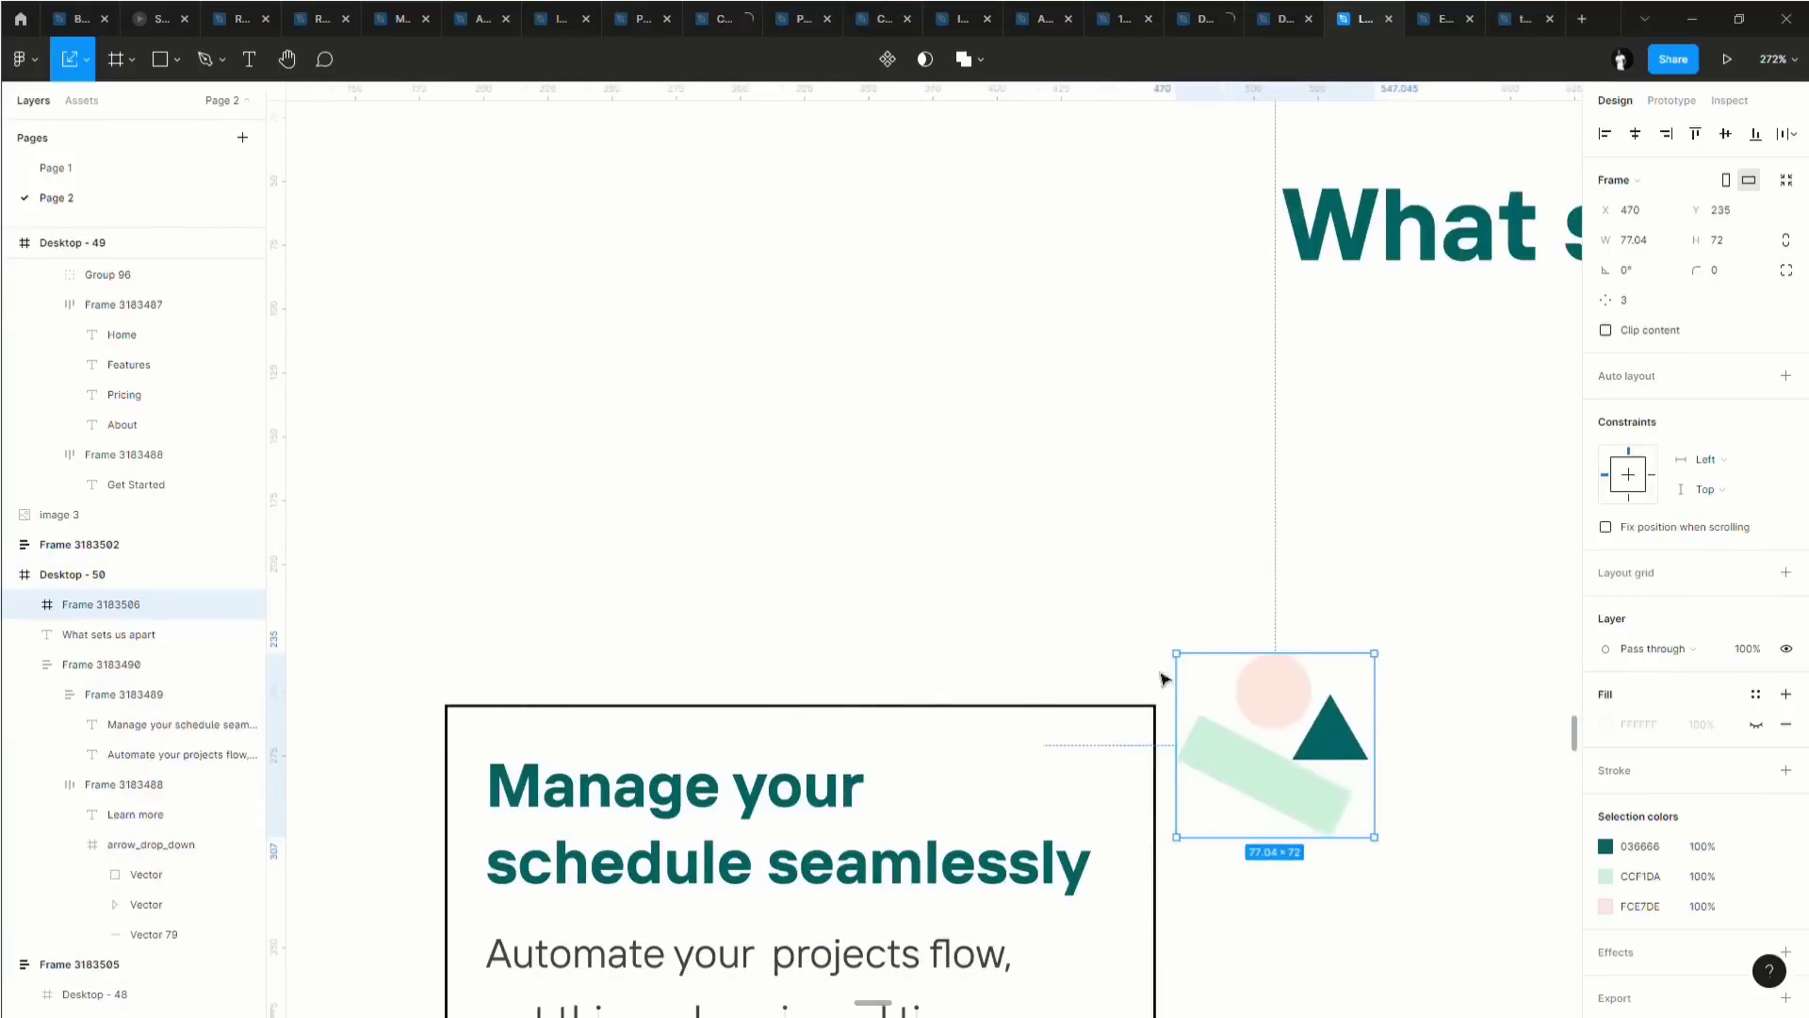
drag(1254, 684, 586, 284)
scroll(739, 509, left, 4)
scroll(859, 660, up, 4)
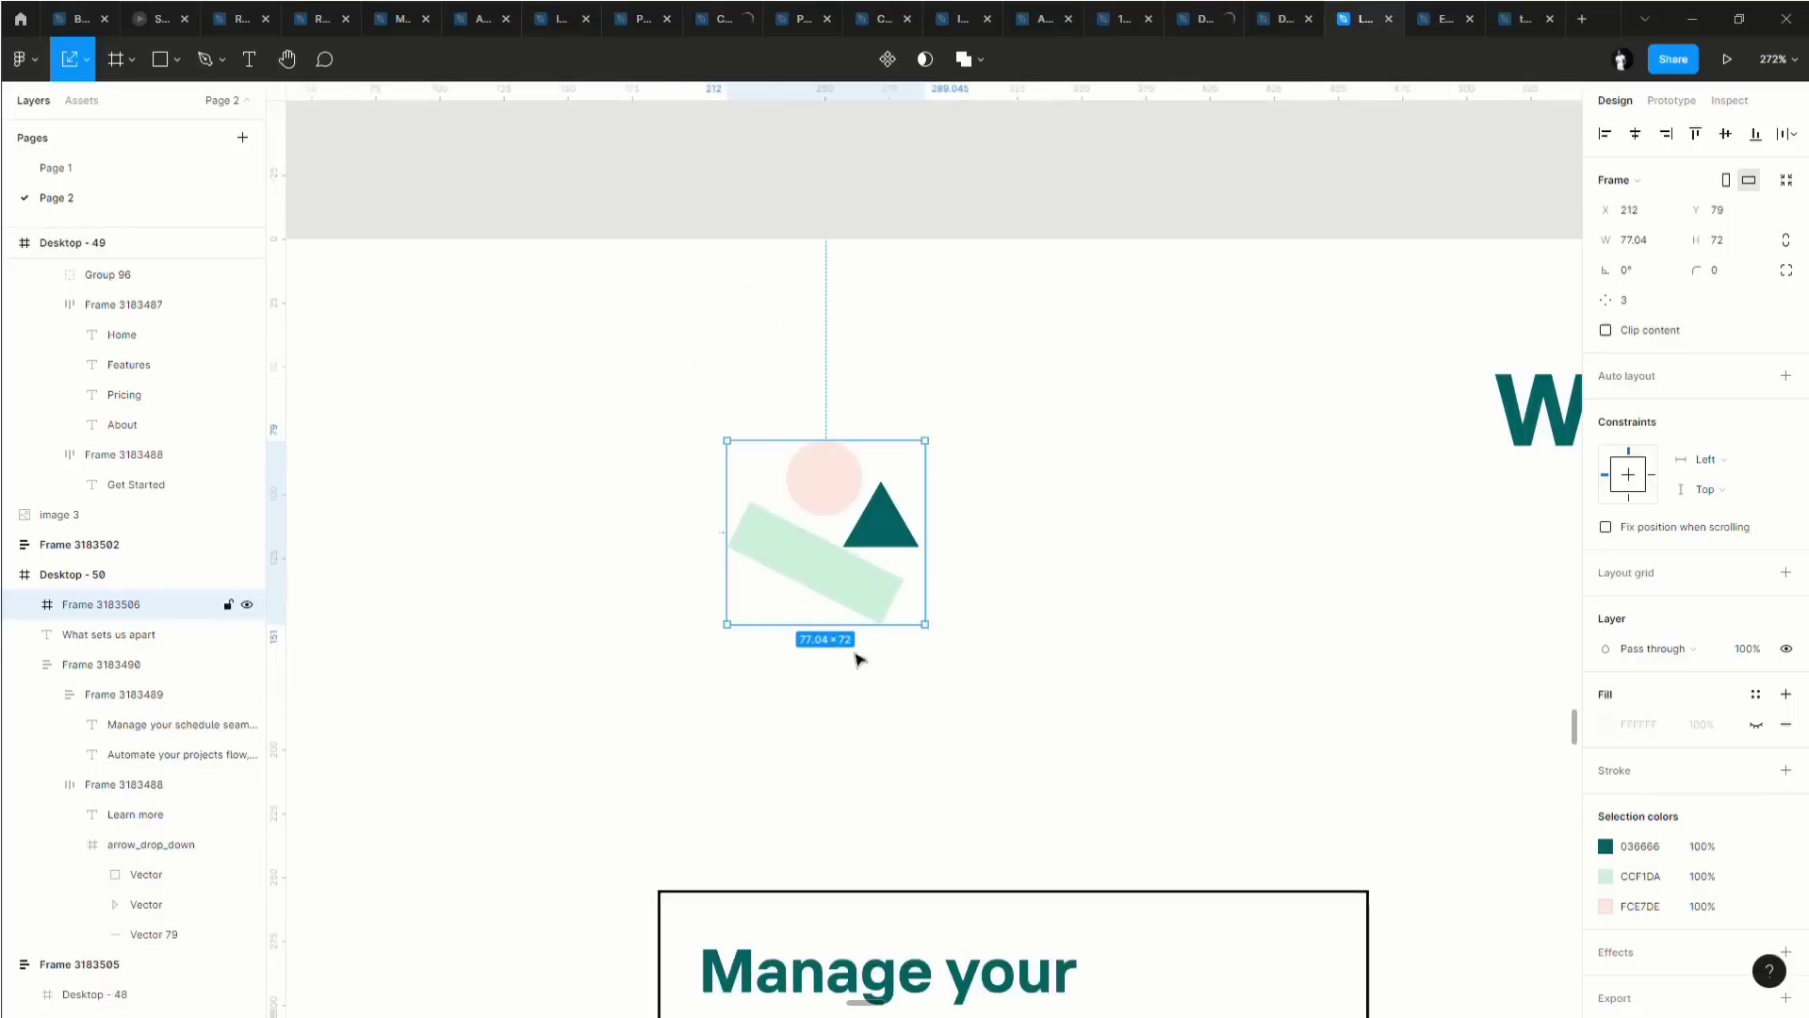
Try applying auto layout directly to the shapes frame above the card, and undo it.
scroll(829, 554, up, 5)
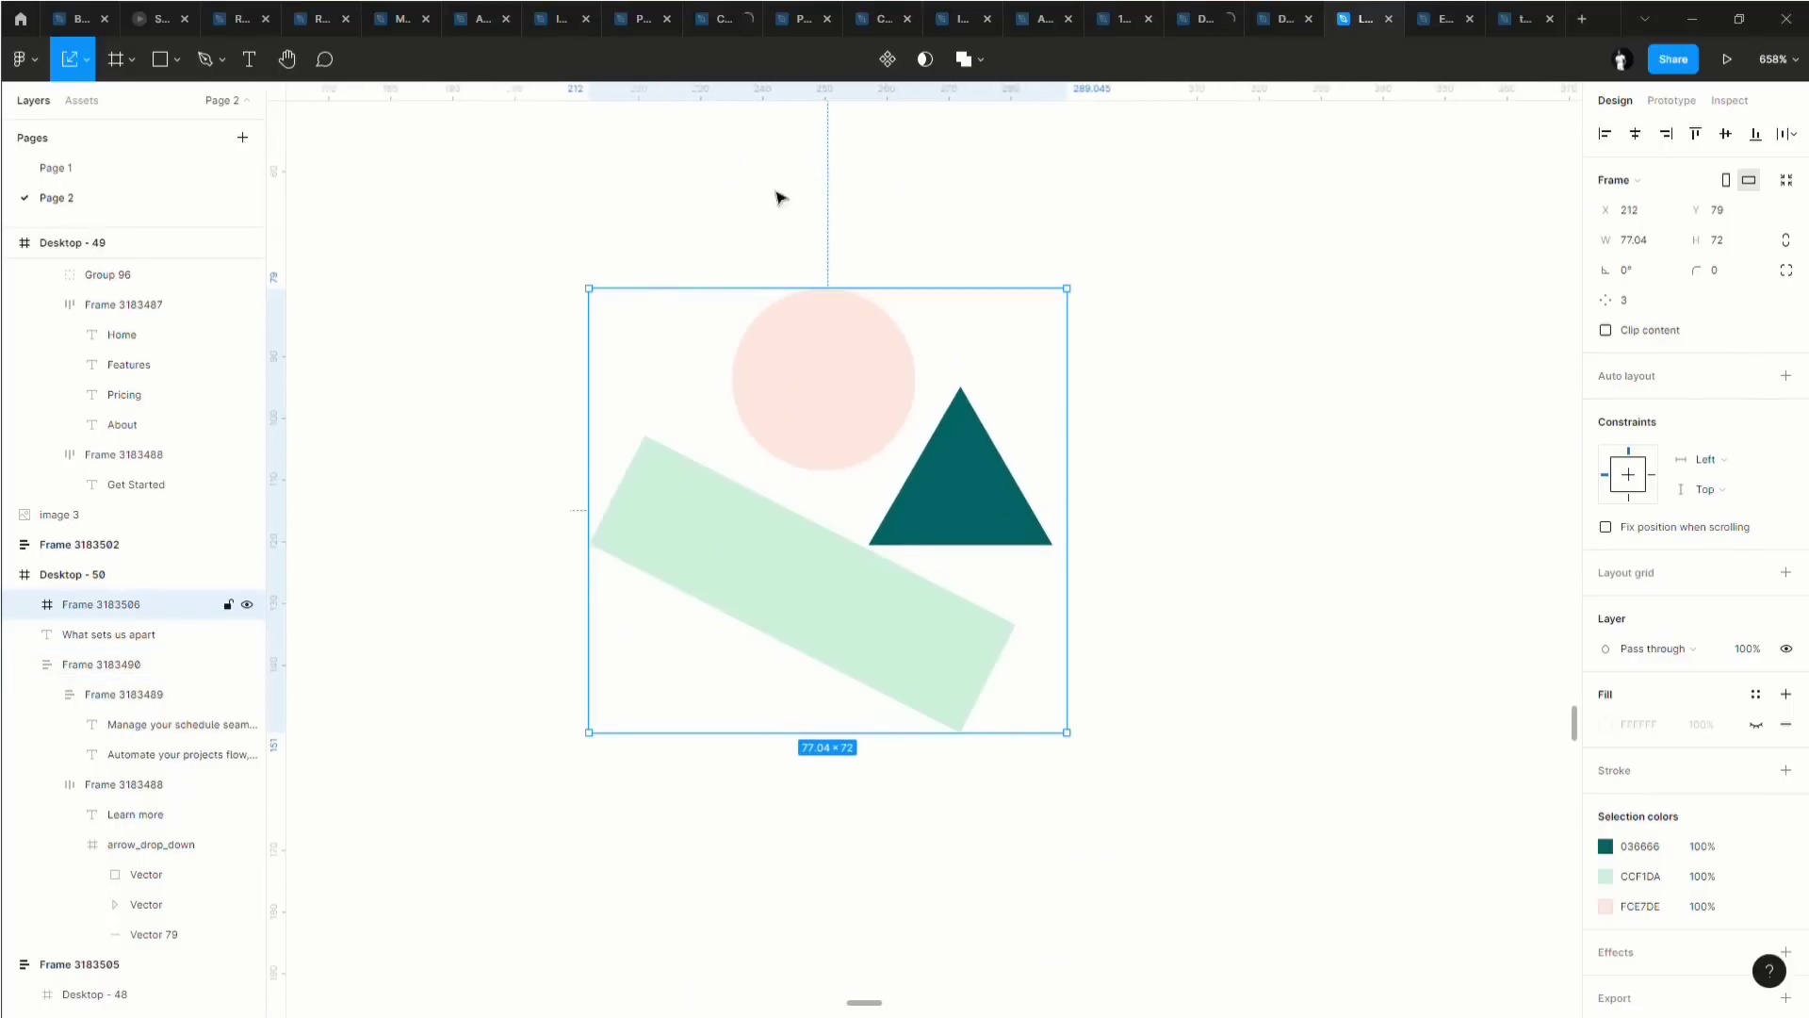
key(shift+a)
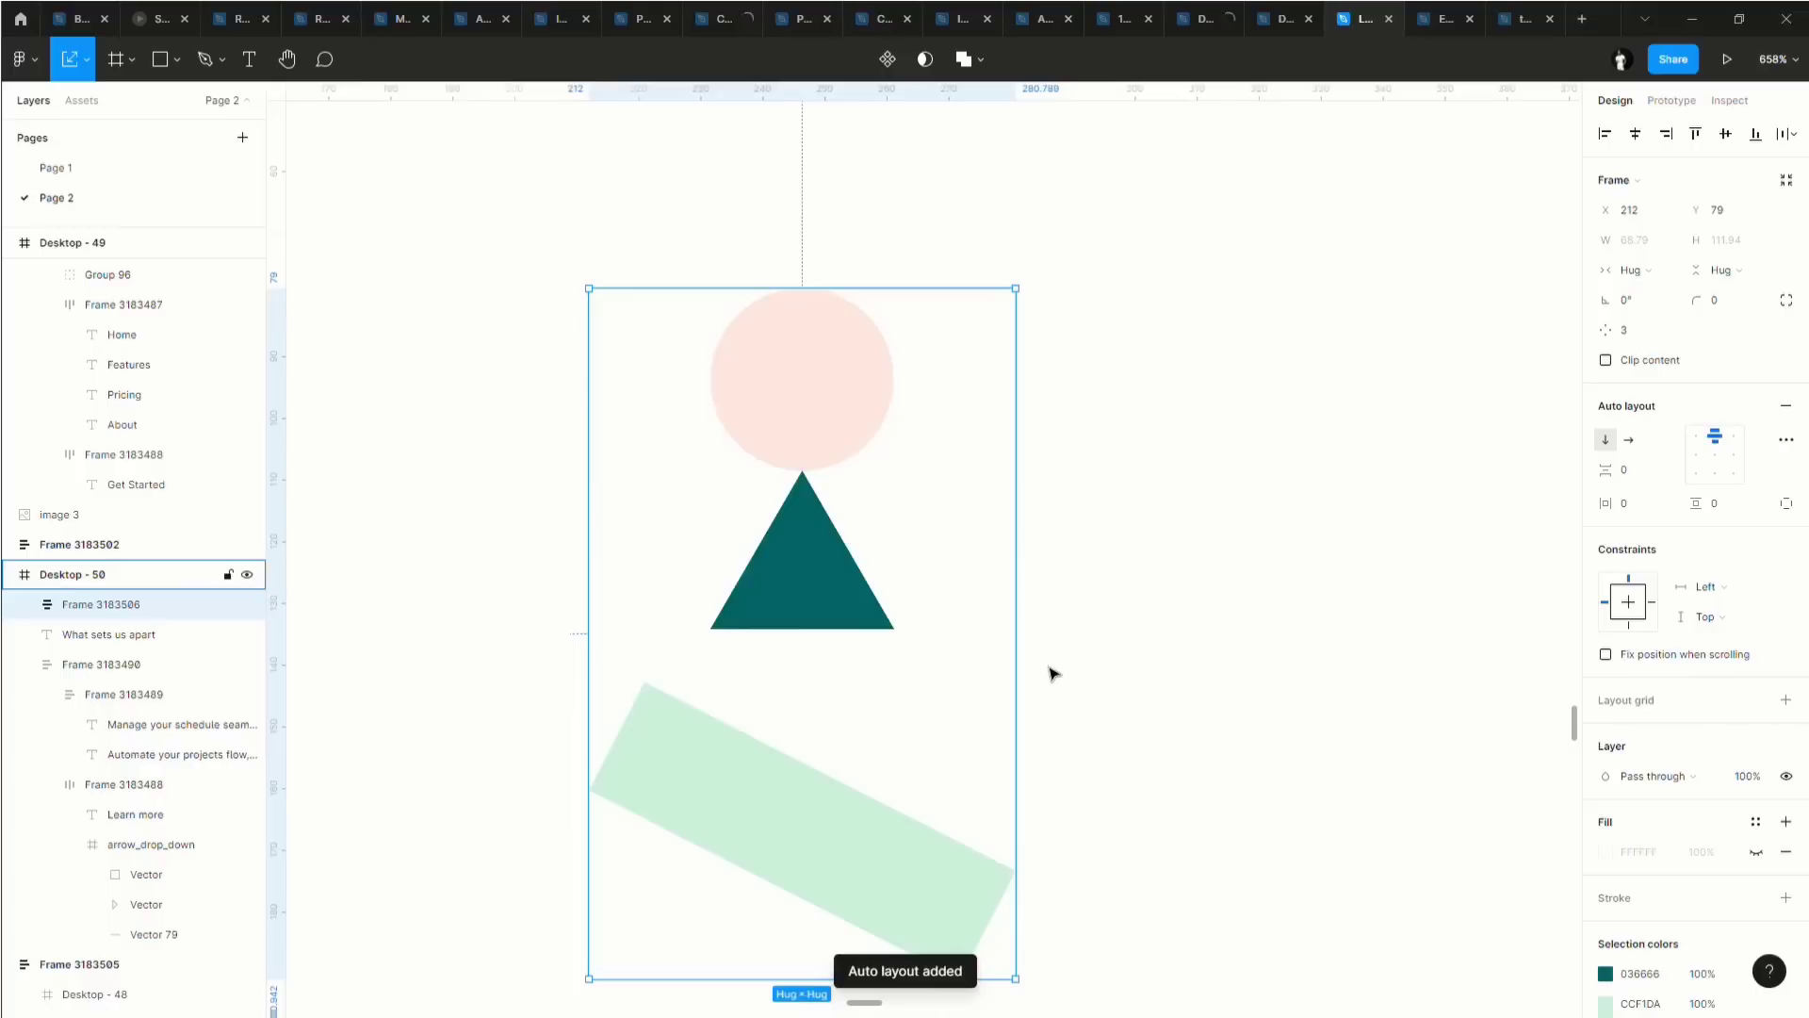
key(ctrl+z)
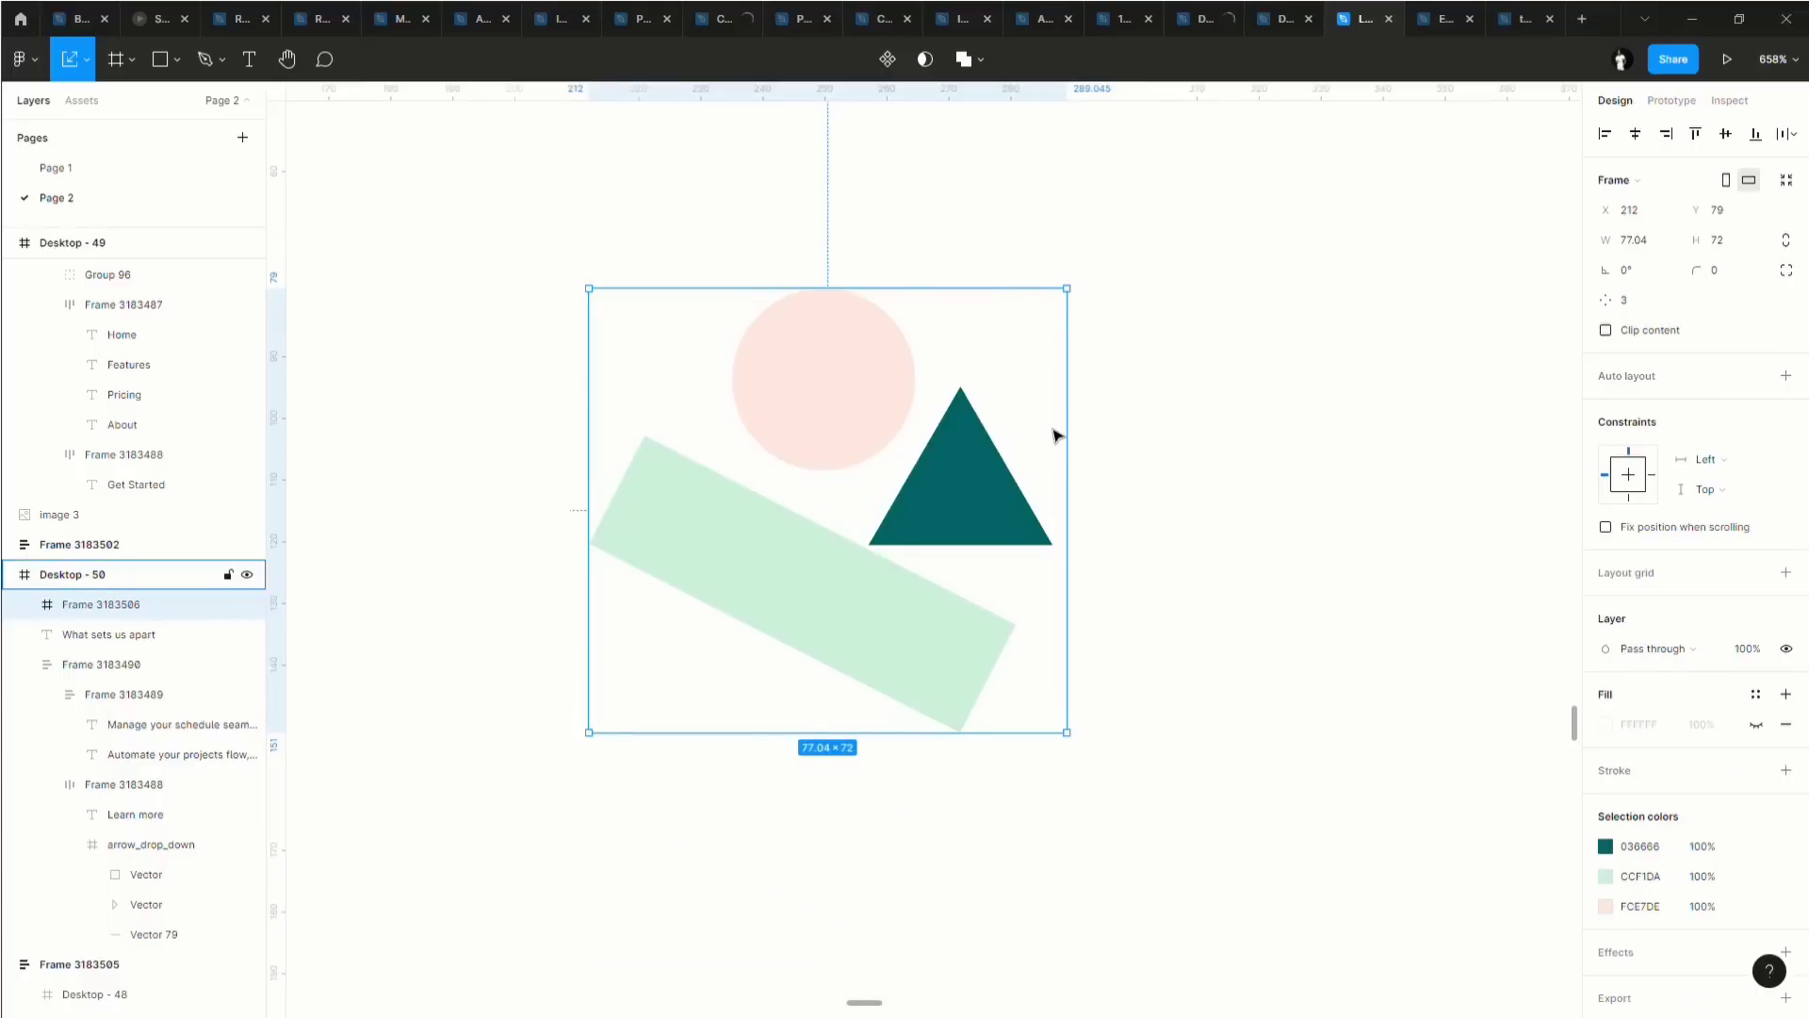
Revert the shapes frame to a group, apply auto layout to it, and set its horizontal and vertical padding to 16.
key(ctrl+z)
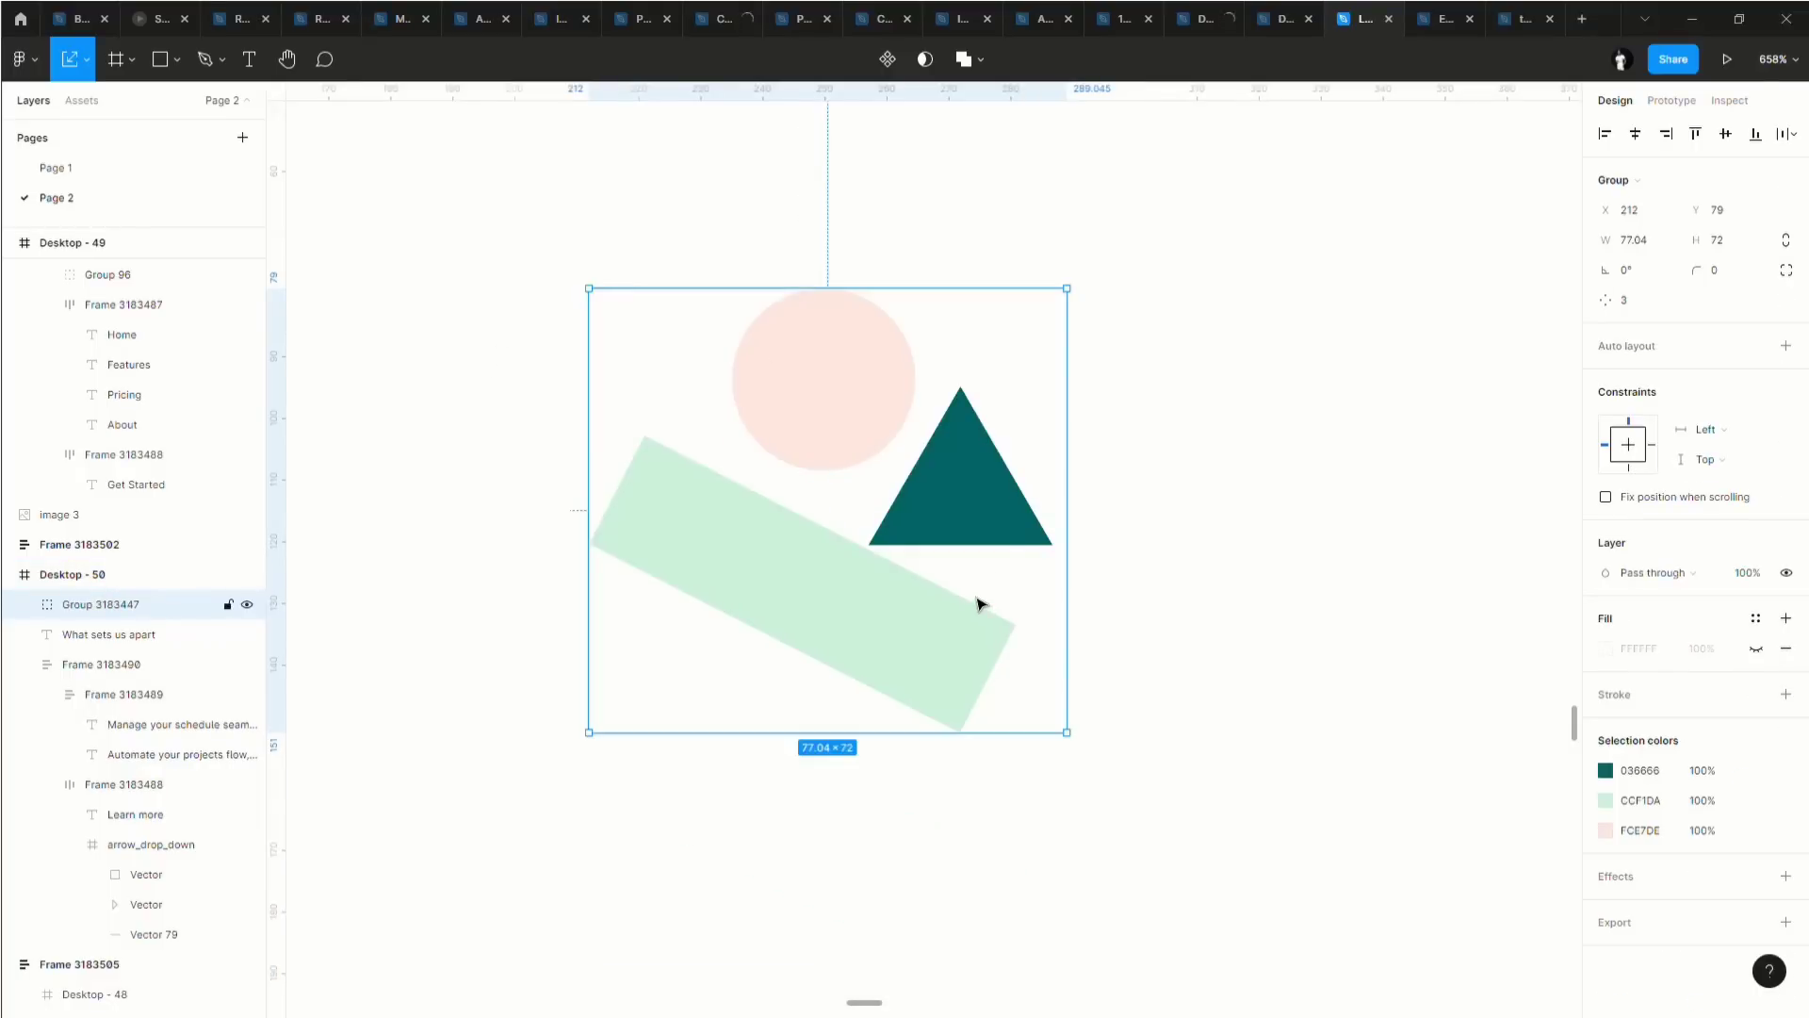
click(1786, 347)
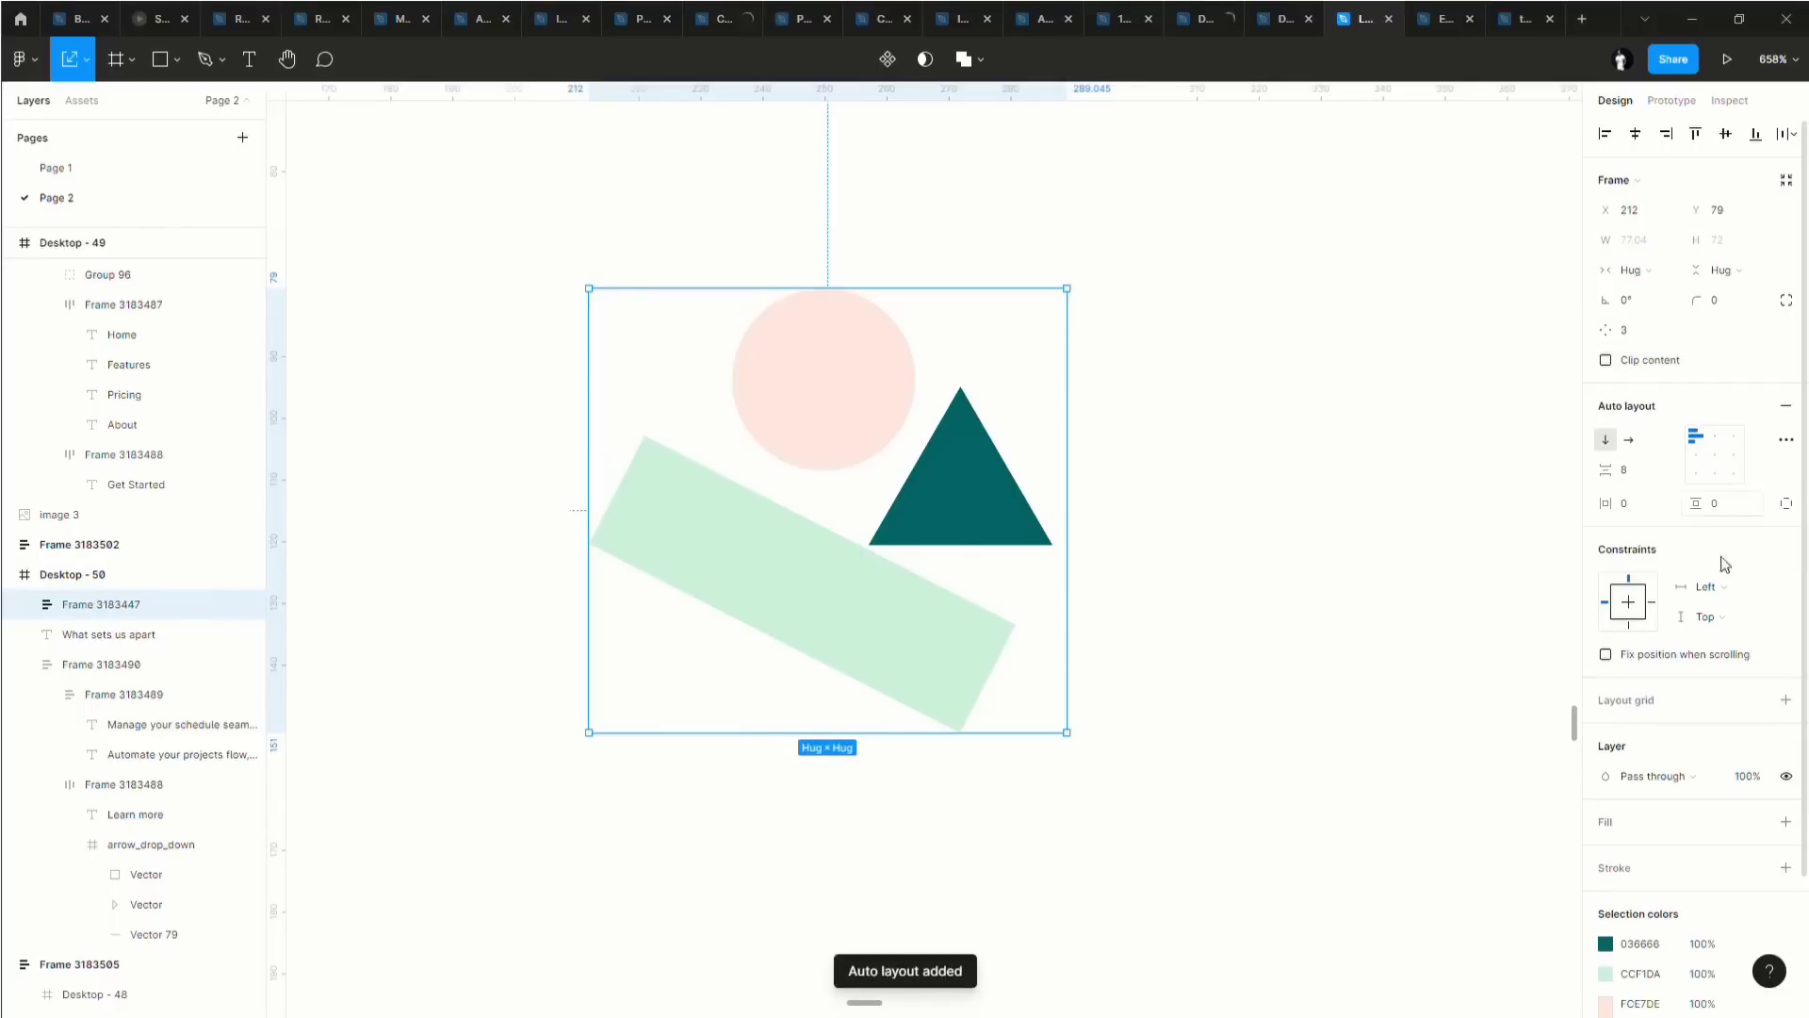
click(1643, 512)
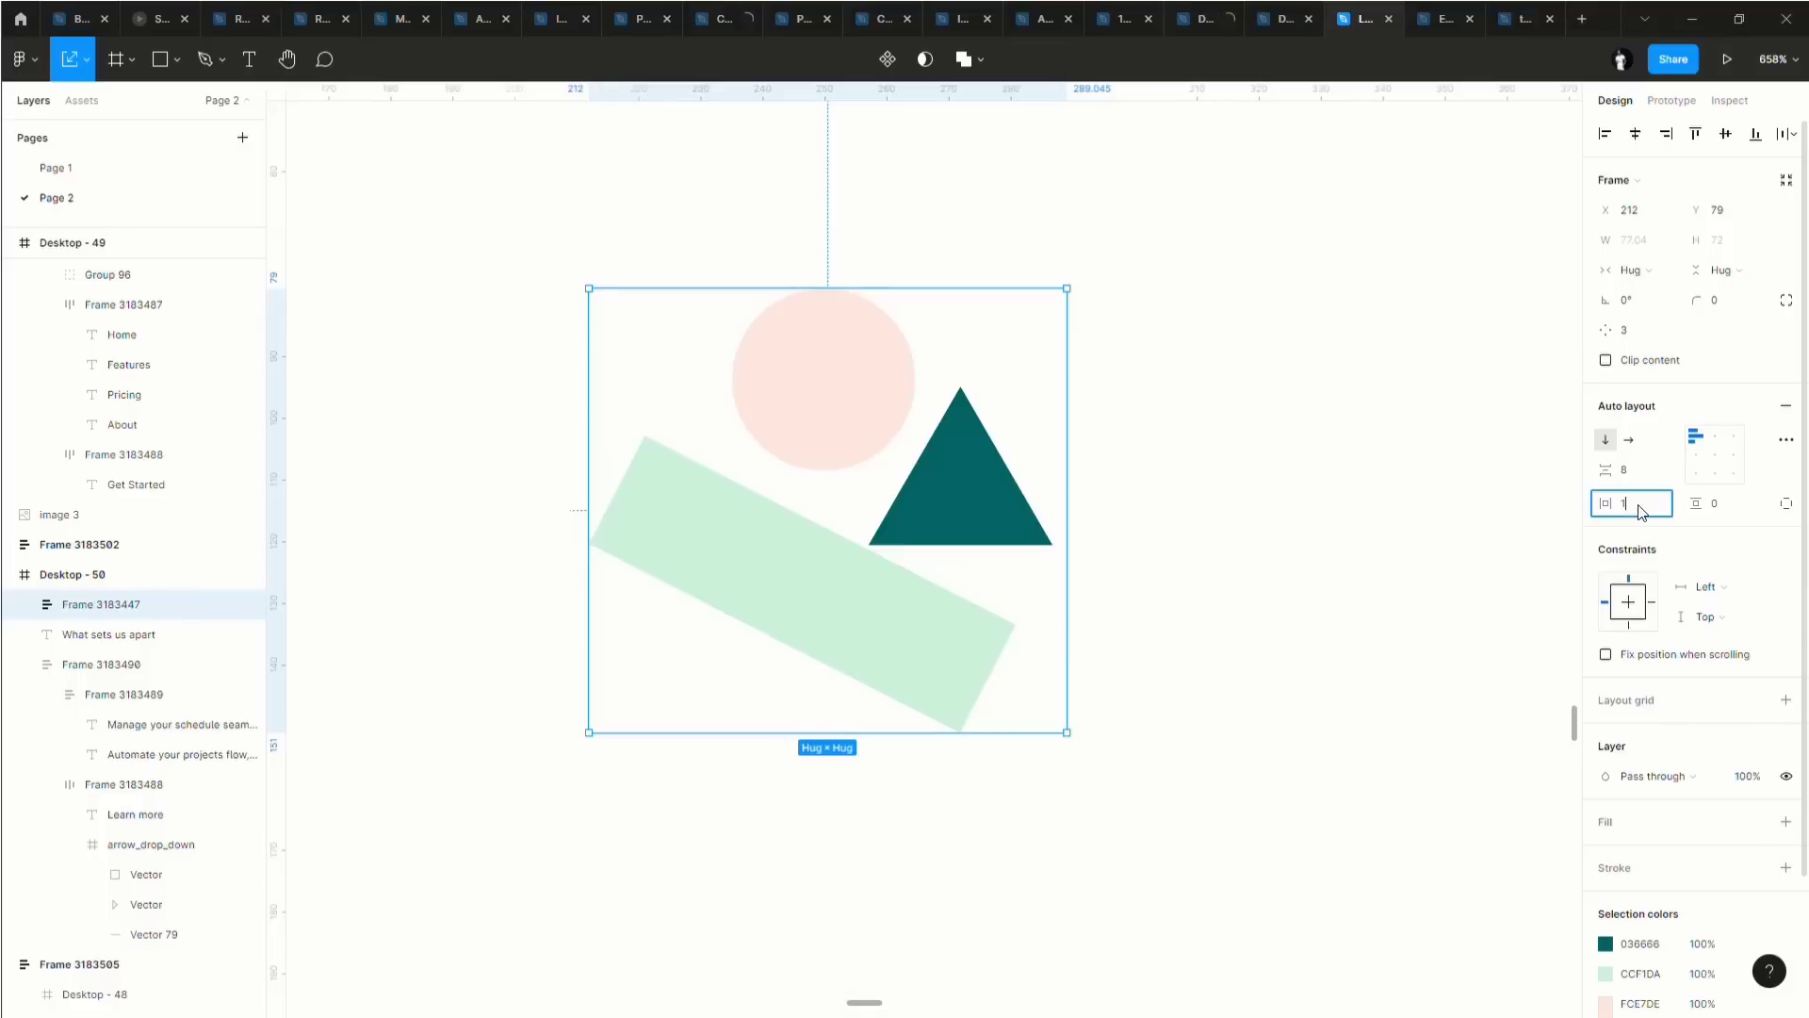
key(Return)
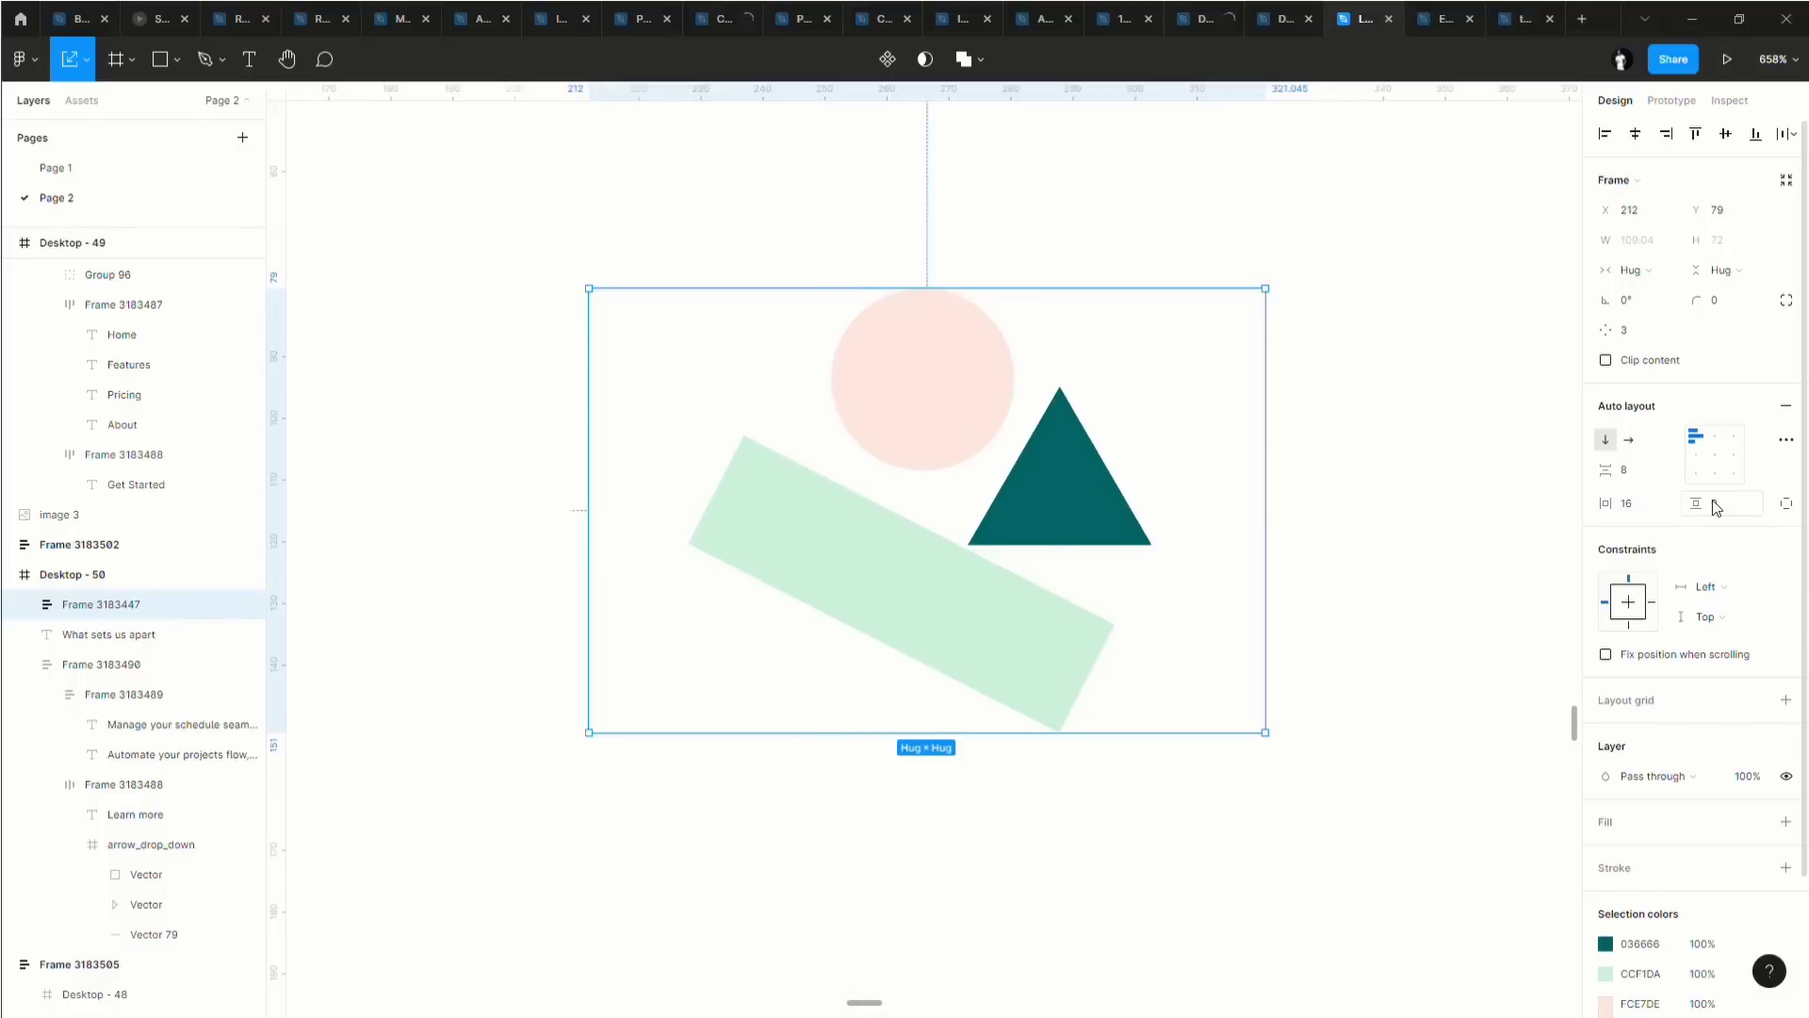
text(16)
key(Return)
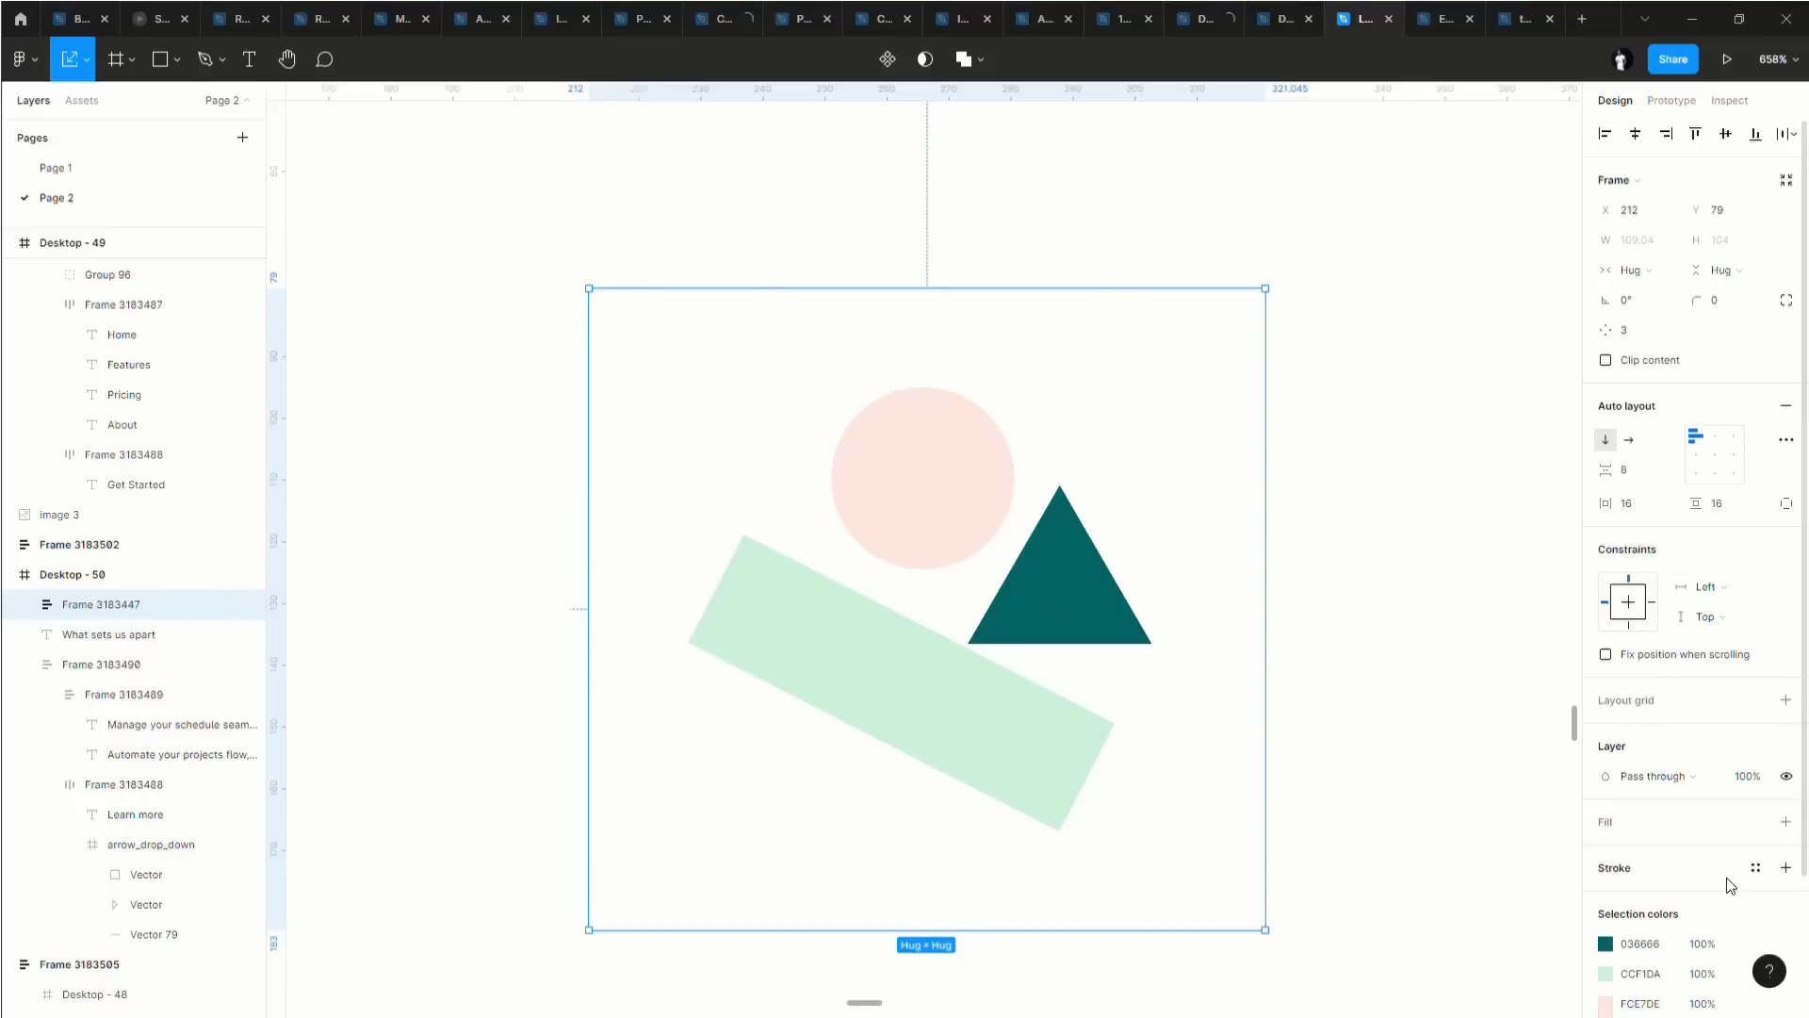
Add a black 1 px inside stroke to the padded shapes frame, toggling it off and on again.
click(1626, 874)
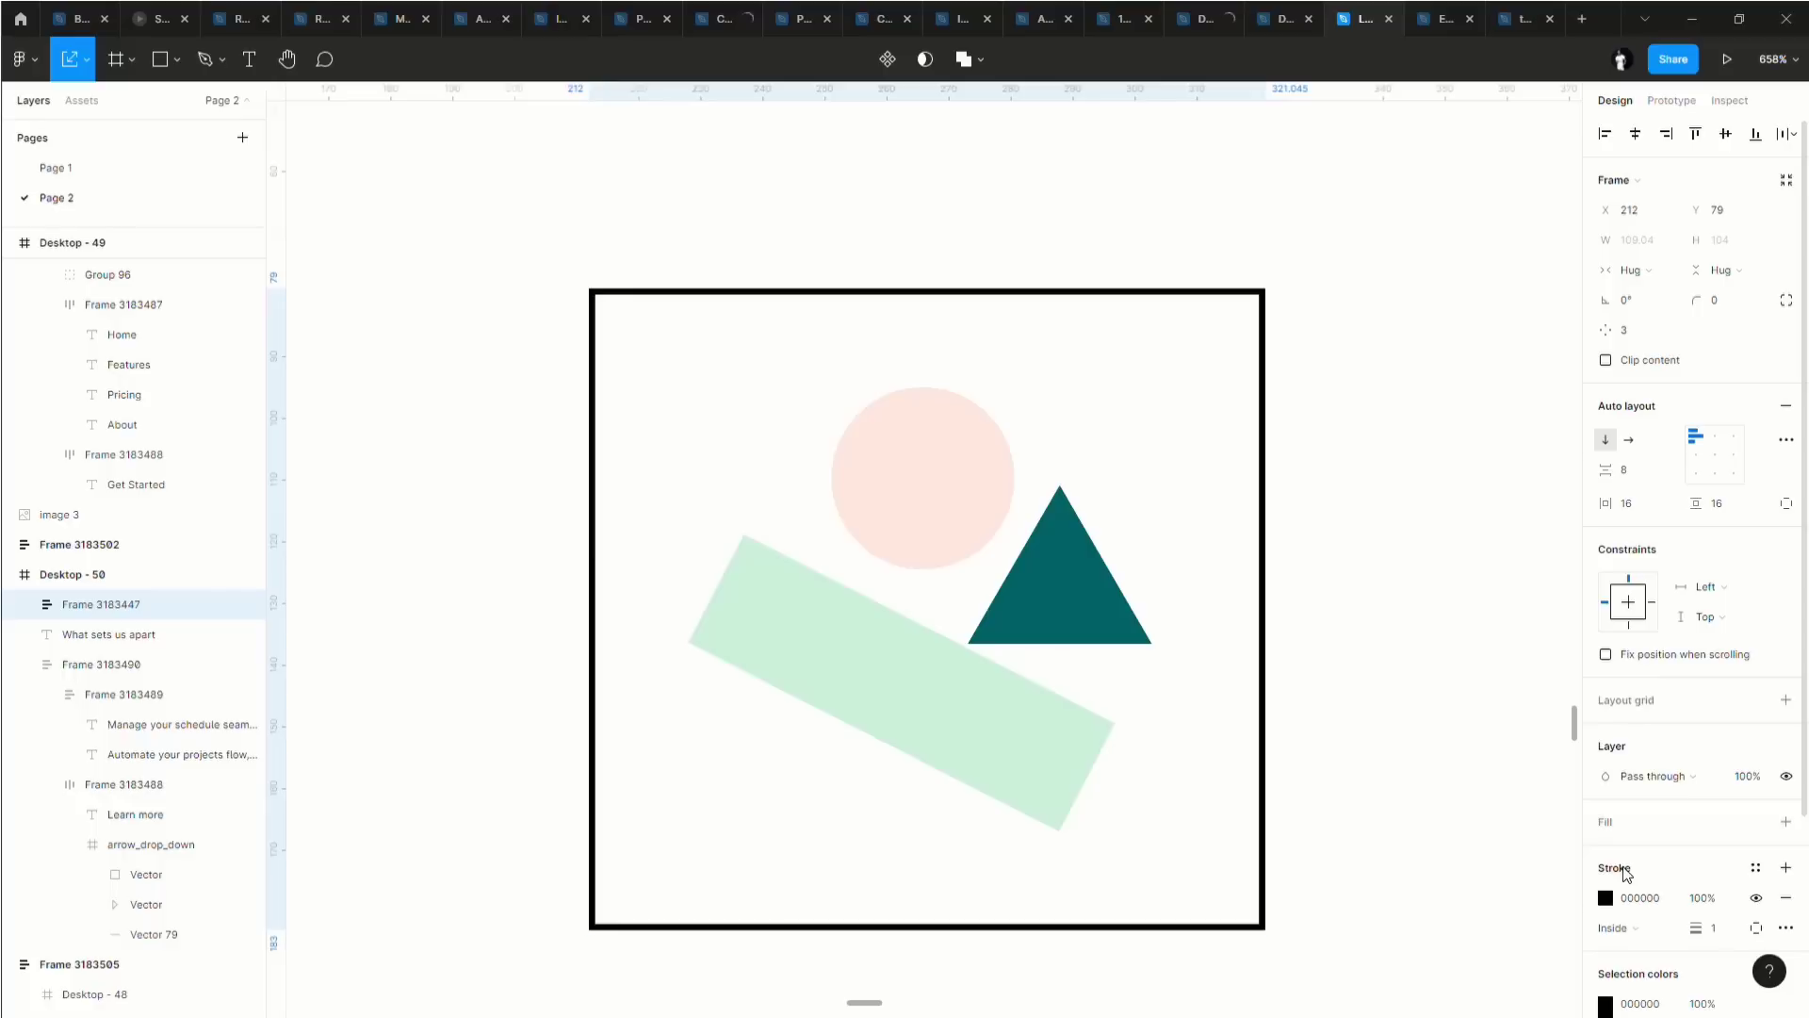
click(1786, 899)
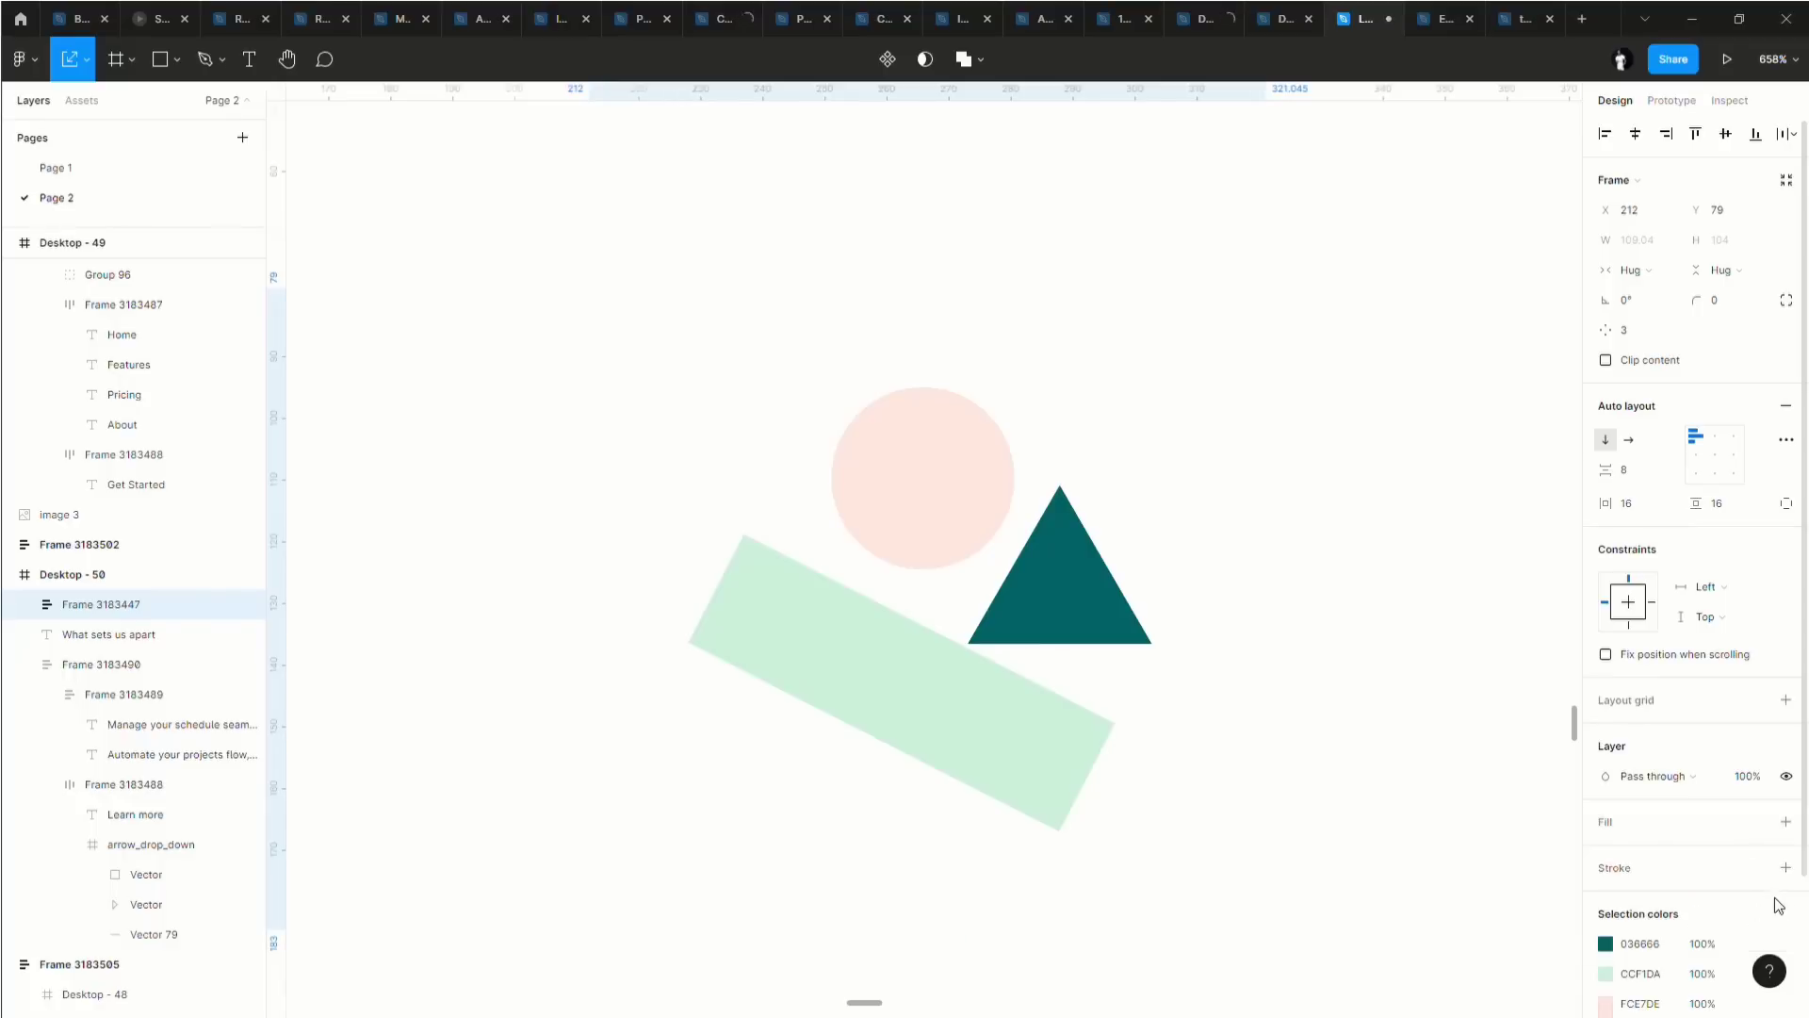
click(1650, 873)
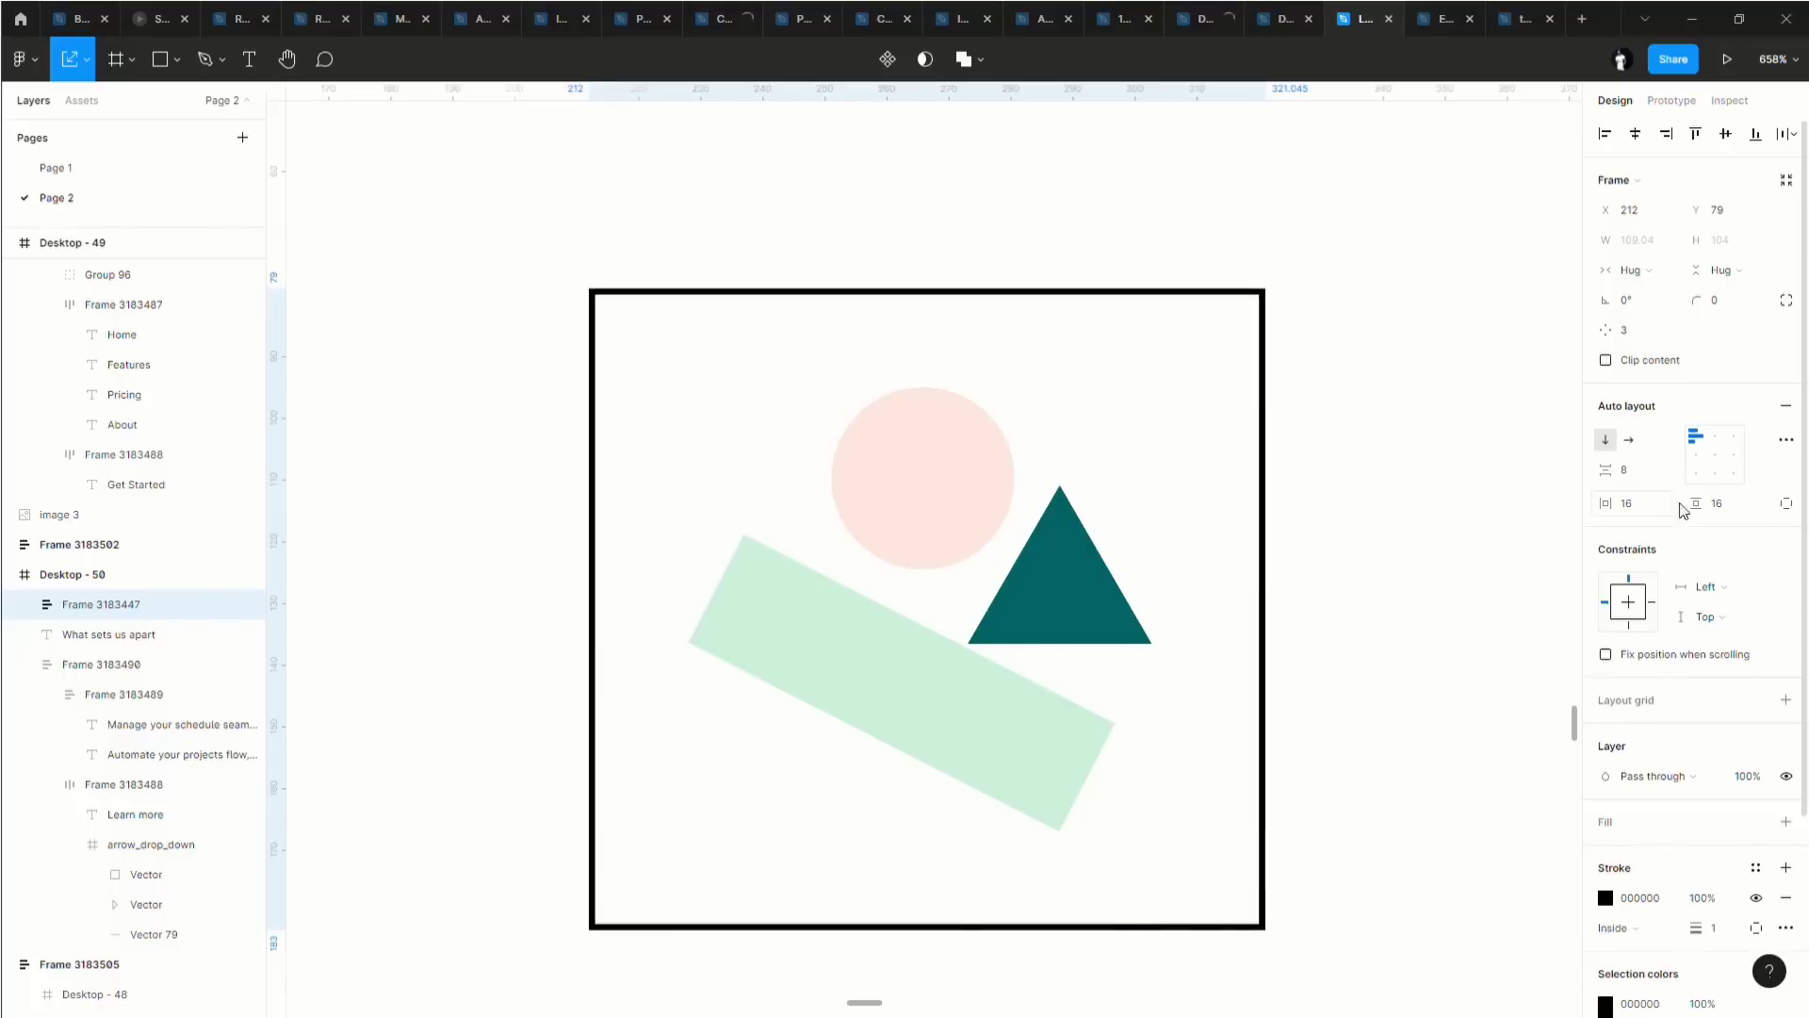
Set the shapes frame's vertical and horizontal padding to 0.
click(1732, 504)
text(0)
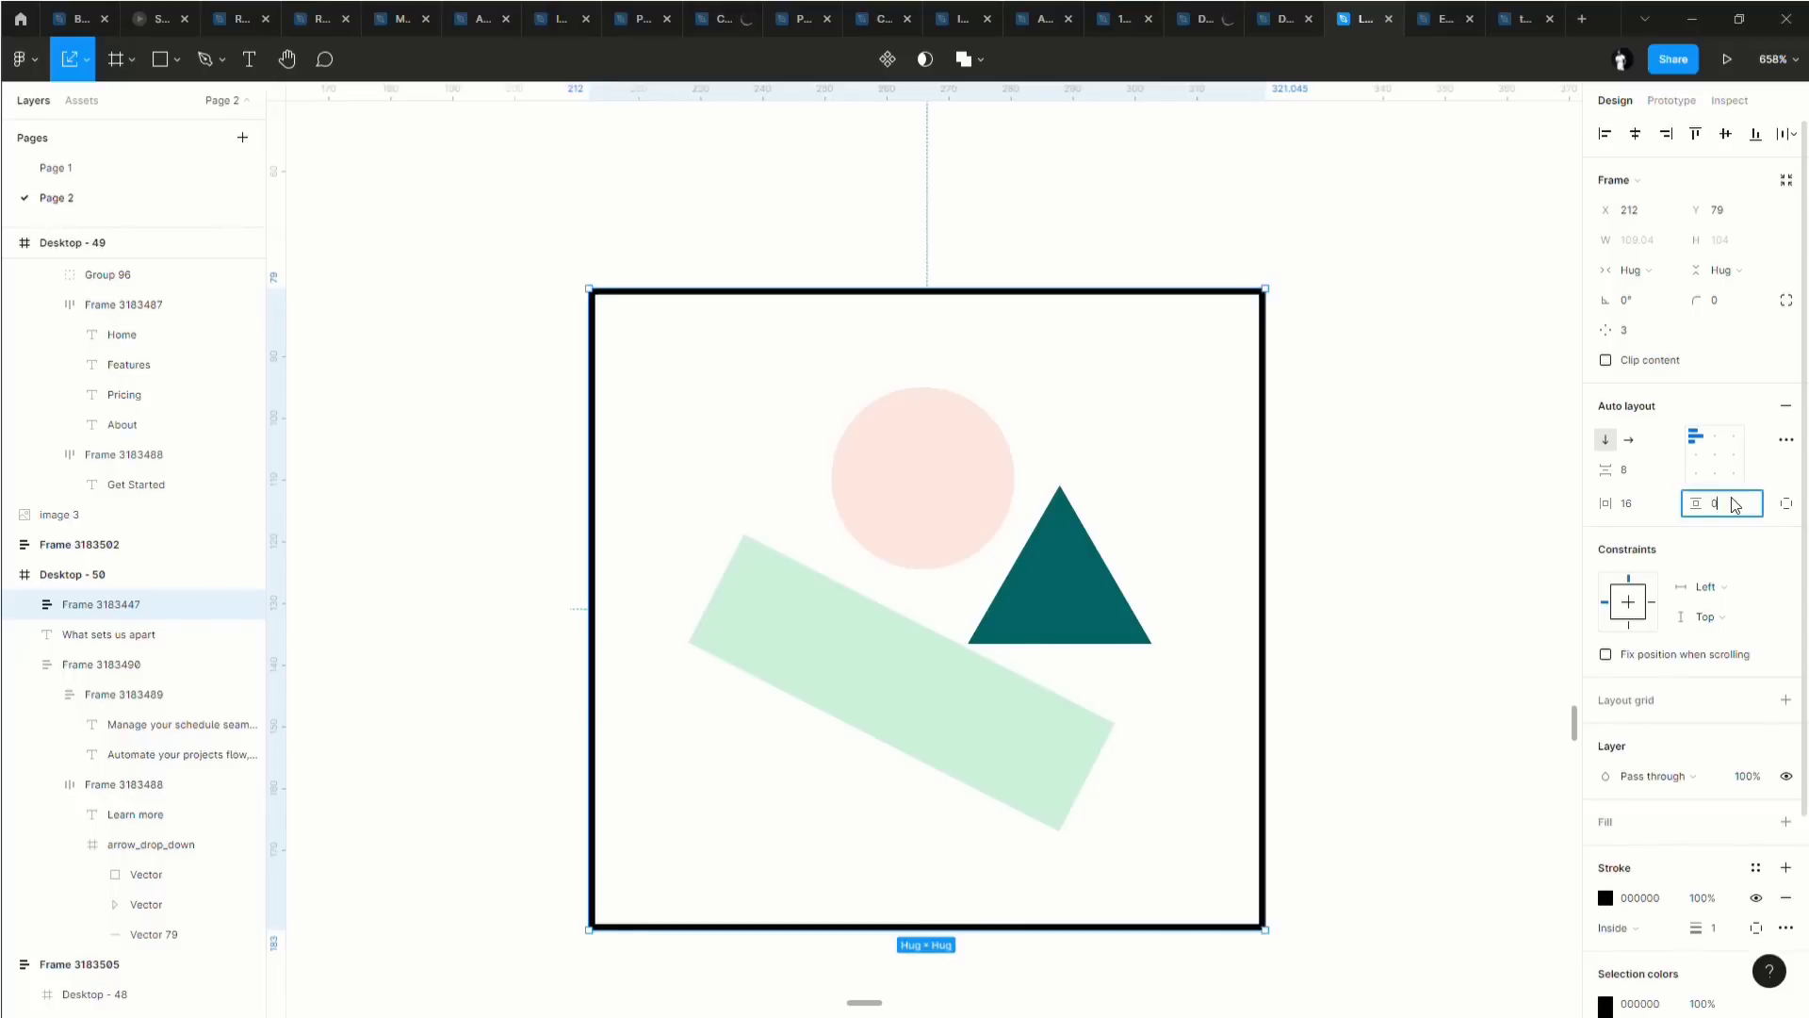
click(1625, 504)
text(0)
key(Return)
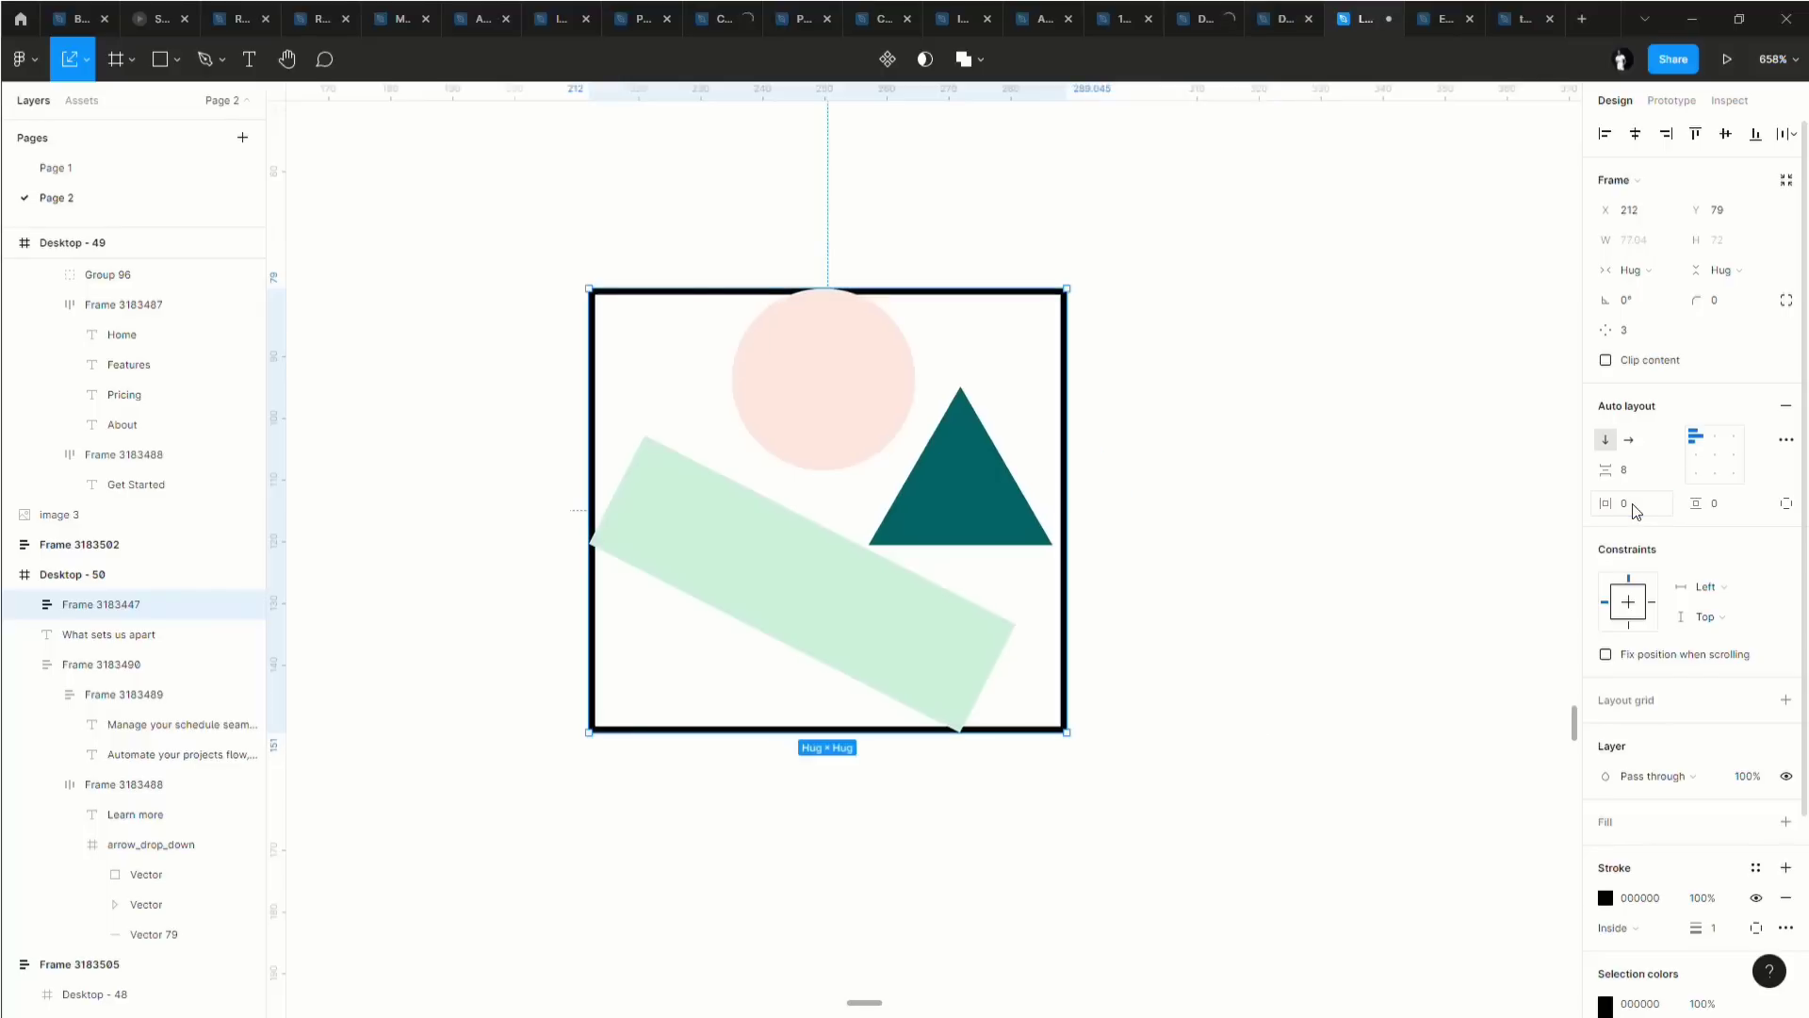
Set the shapes frame's vertical and horizontal padding to 16 and align its content to the center.
click(1737, 509)
click(1634, 512)
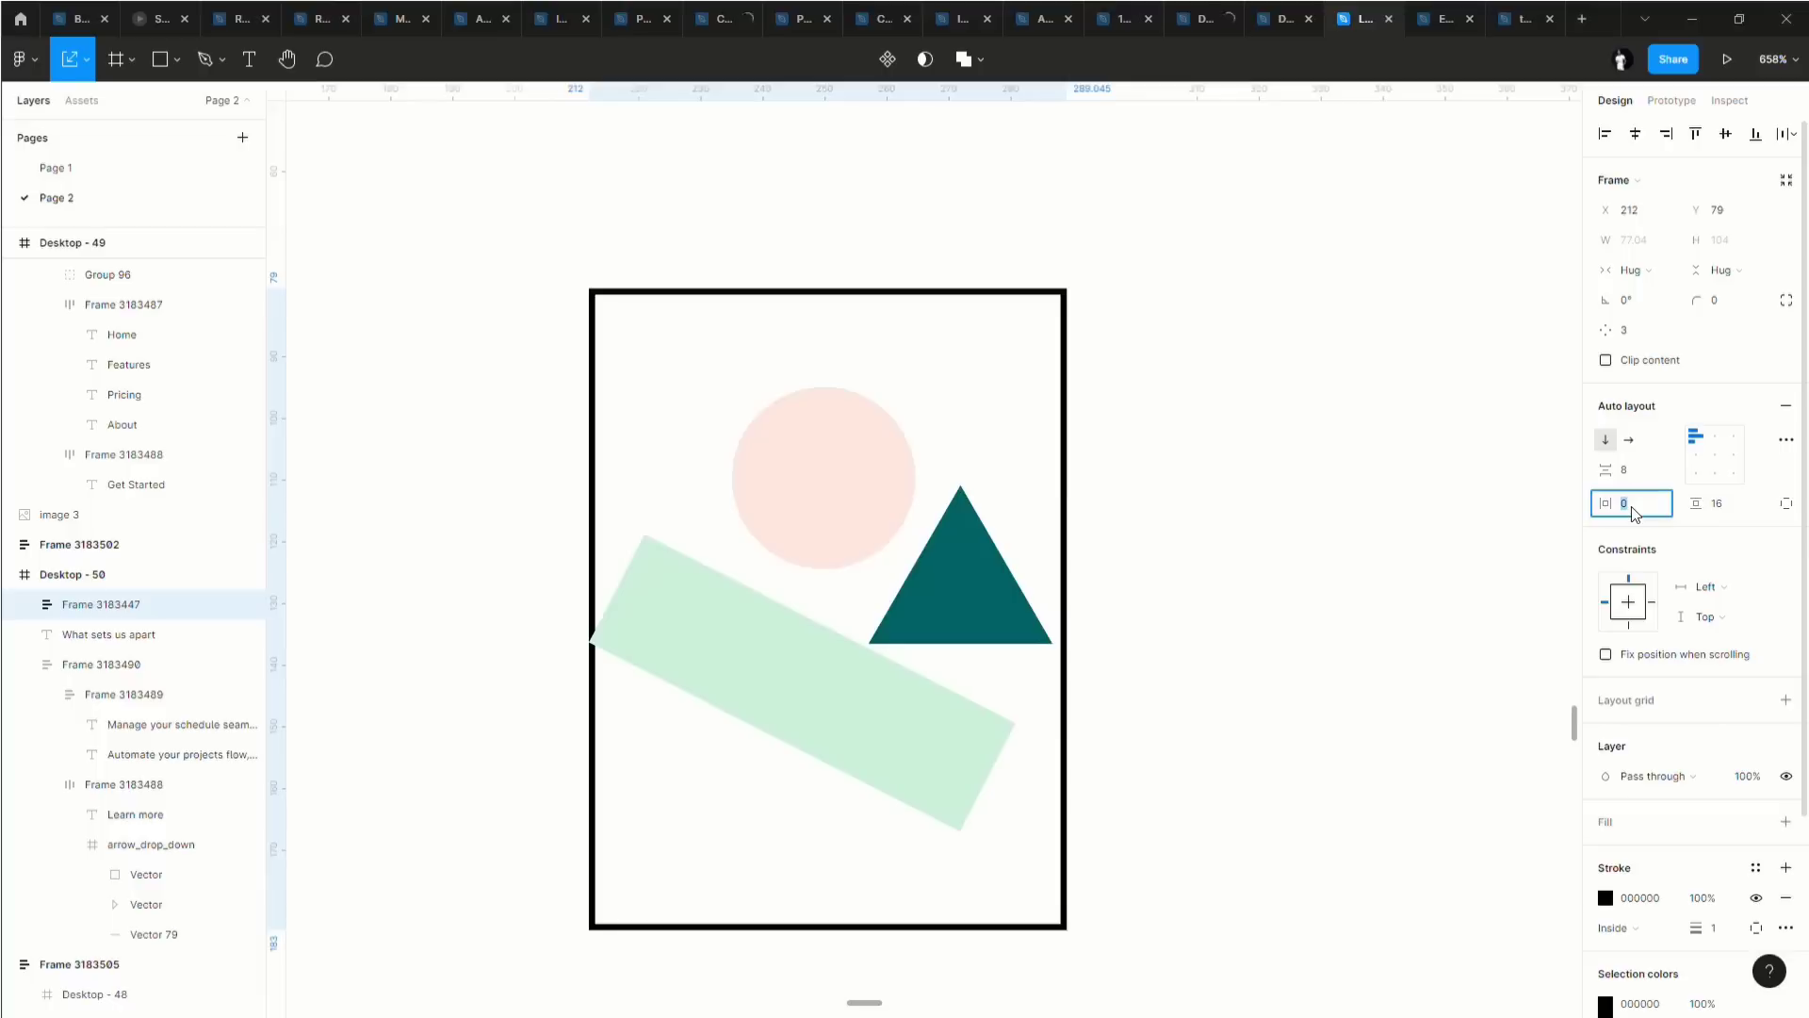
text(16)
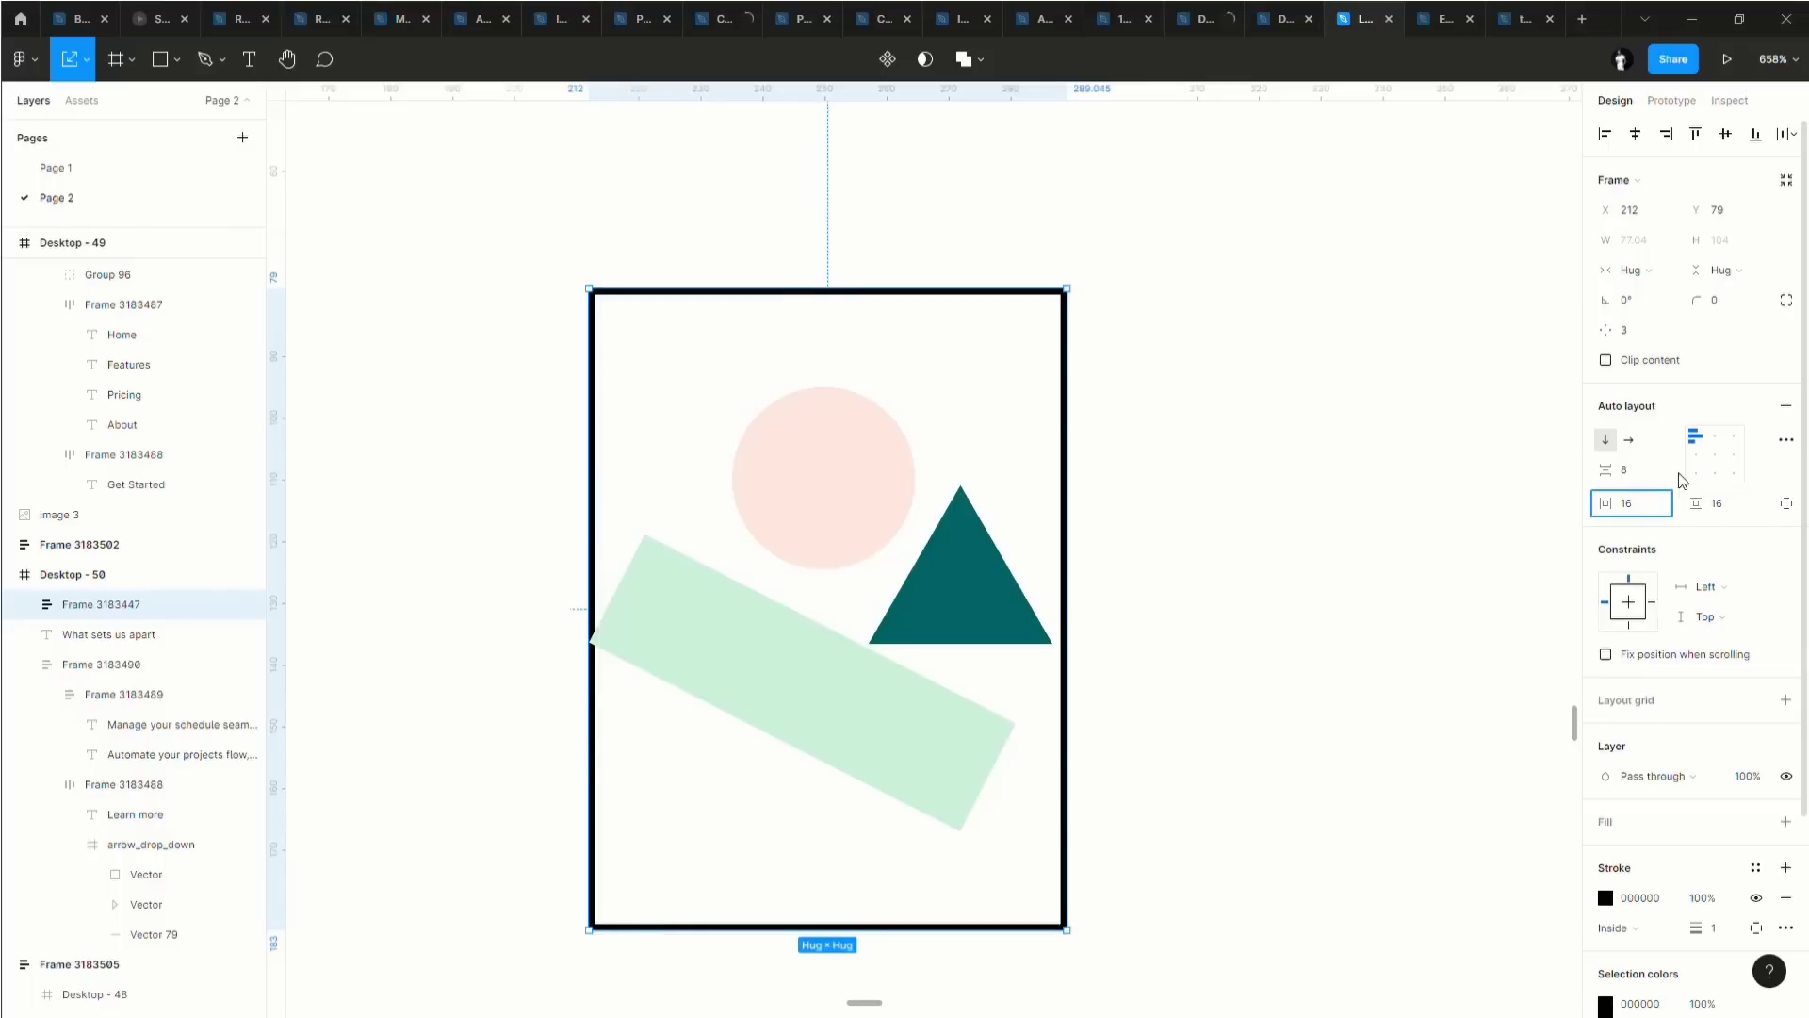
click(1715, 454)
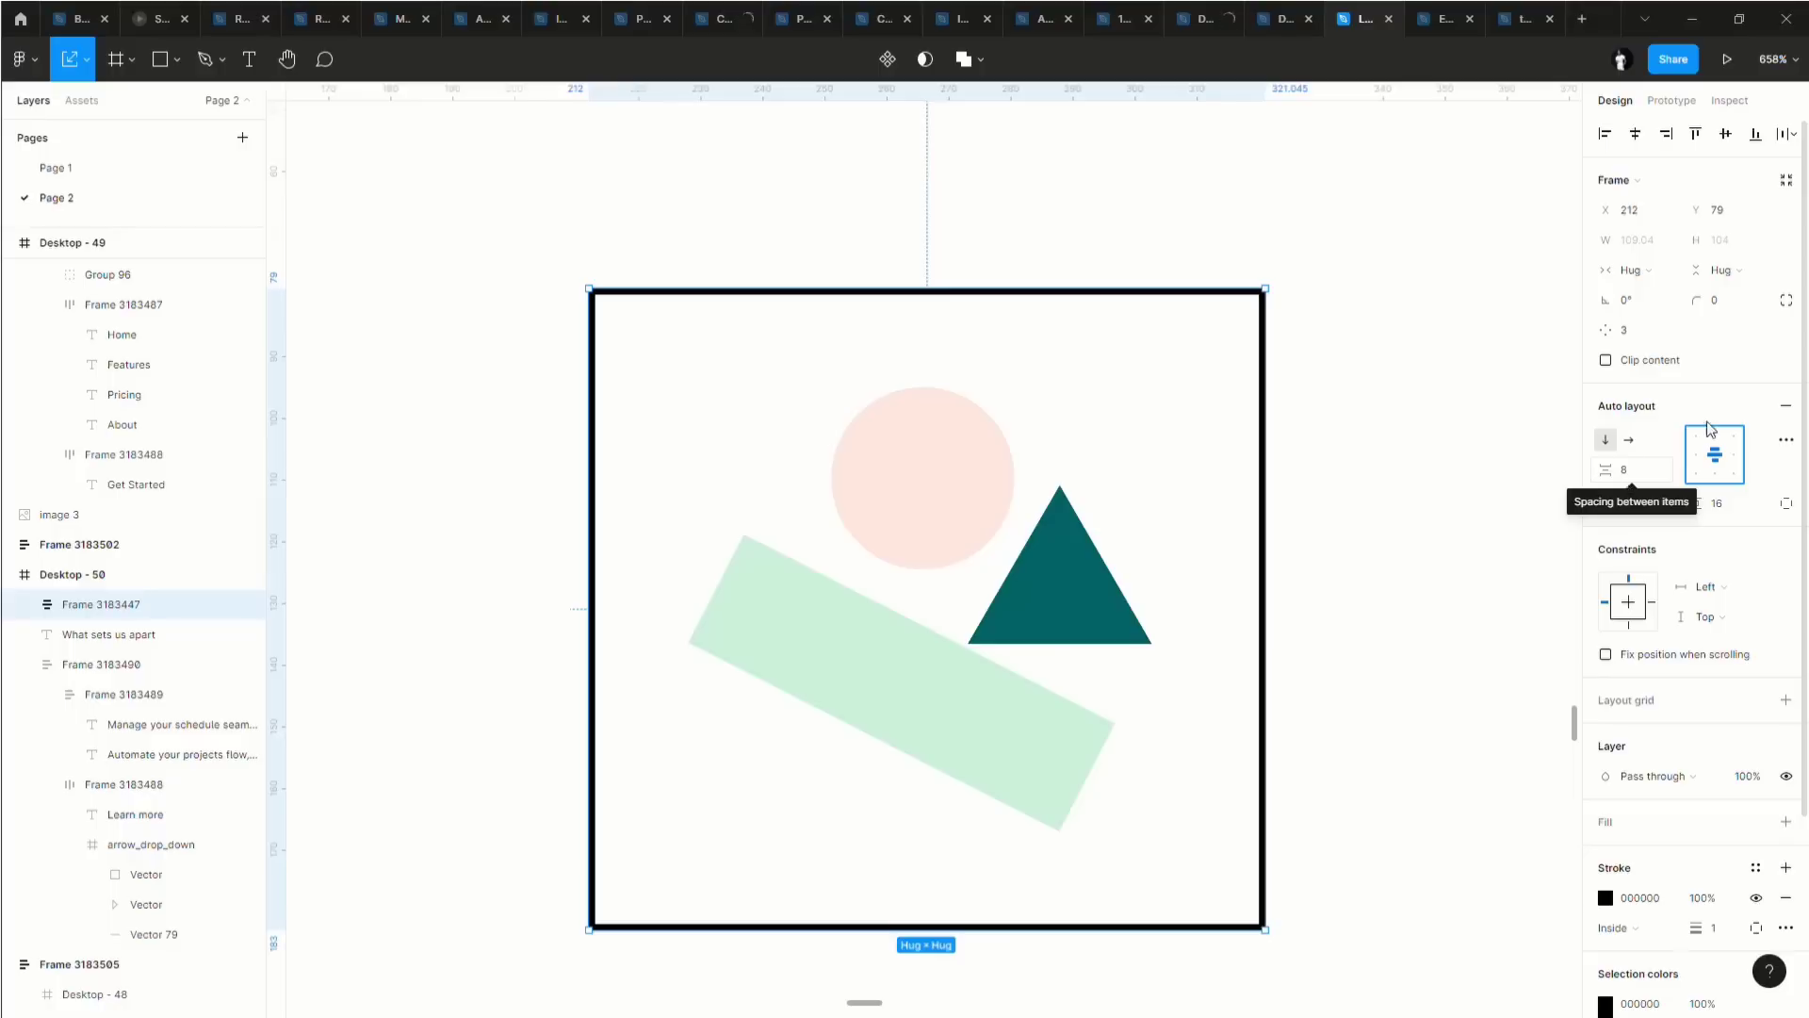
Fill the shapes frame with the pale green document color at 97 lightness (F3FCF6) and remove its black stroke.
click(1620, 829)
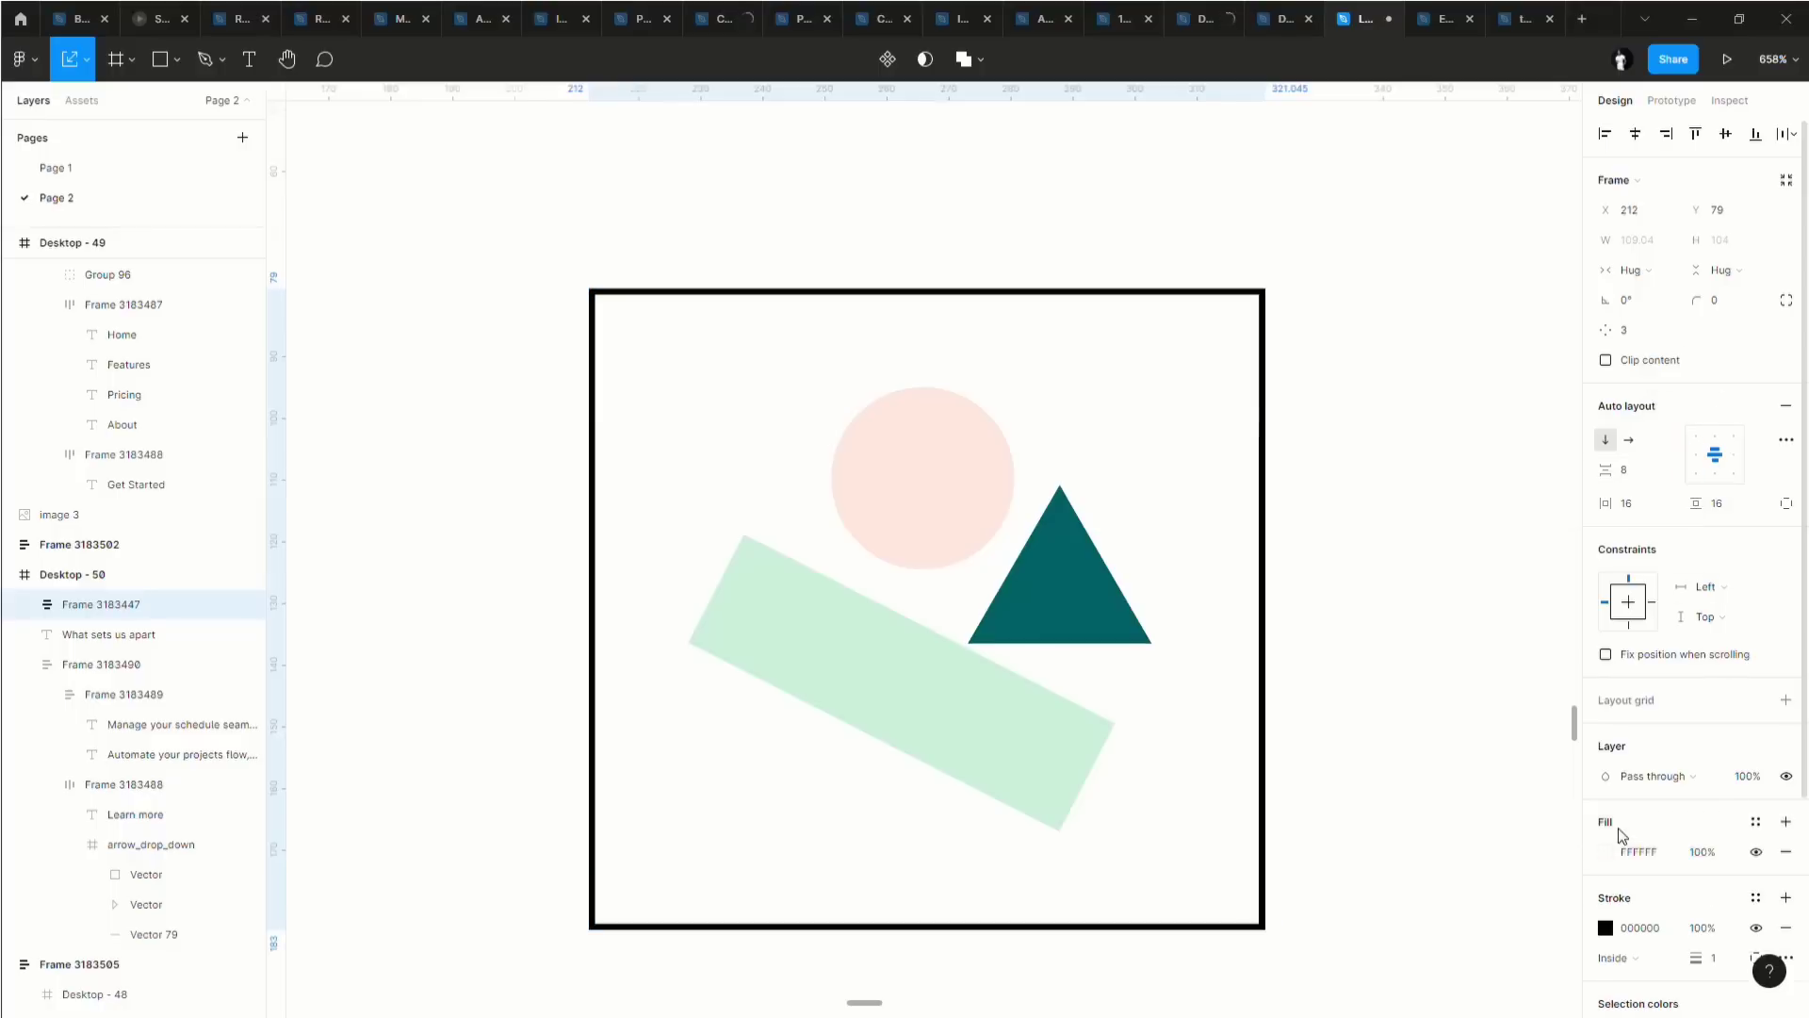
click(1611, 857)
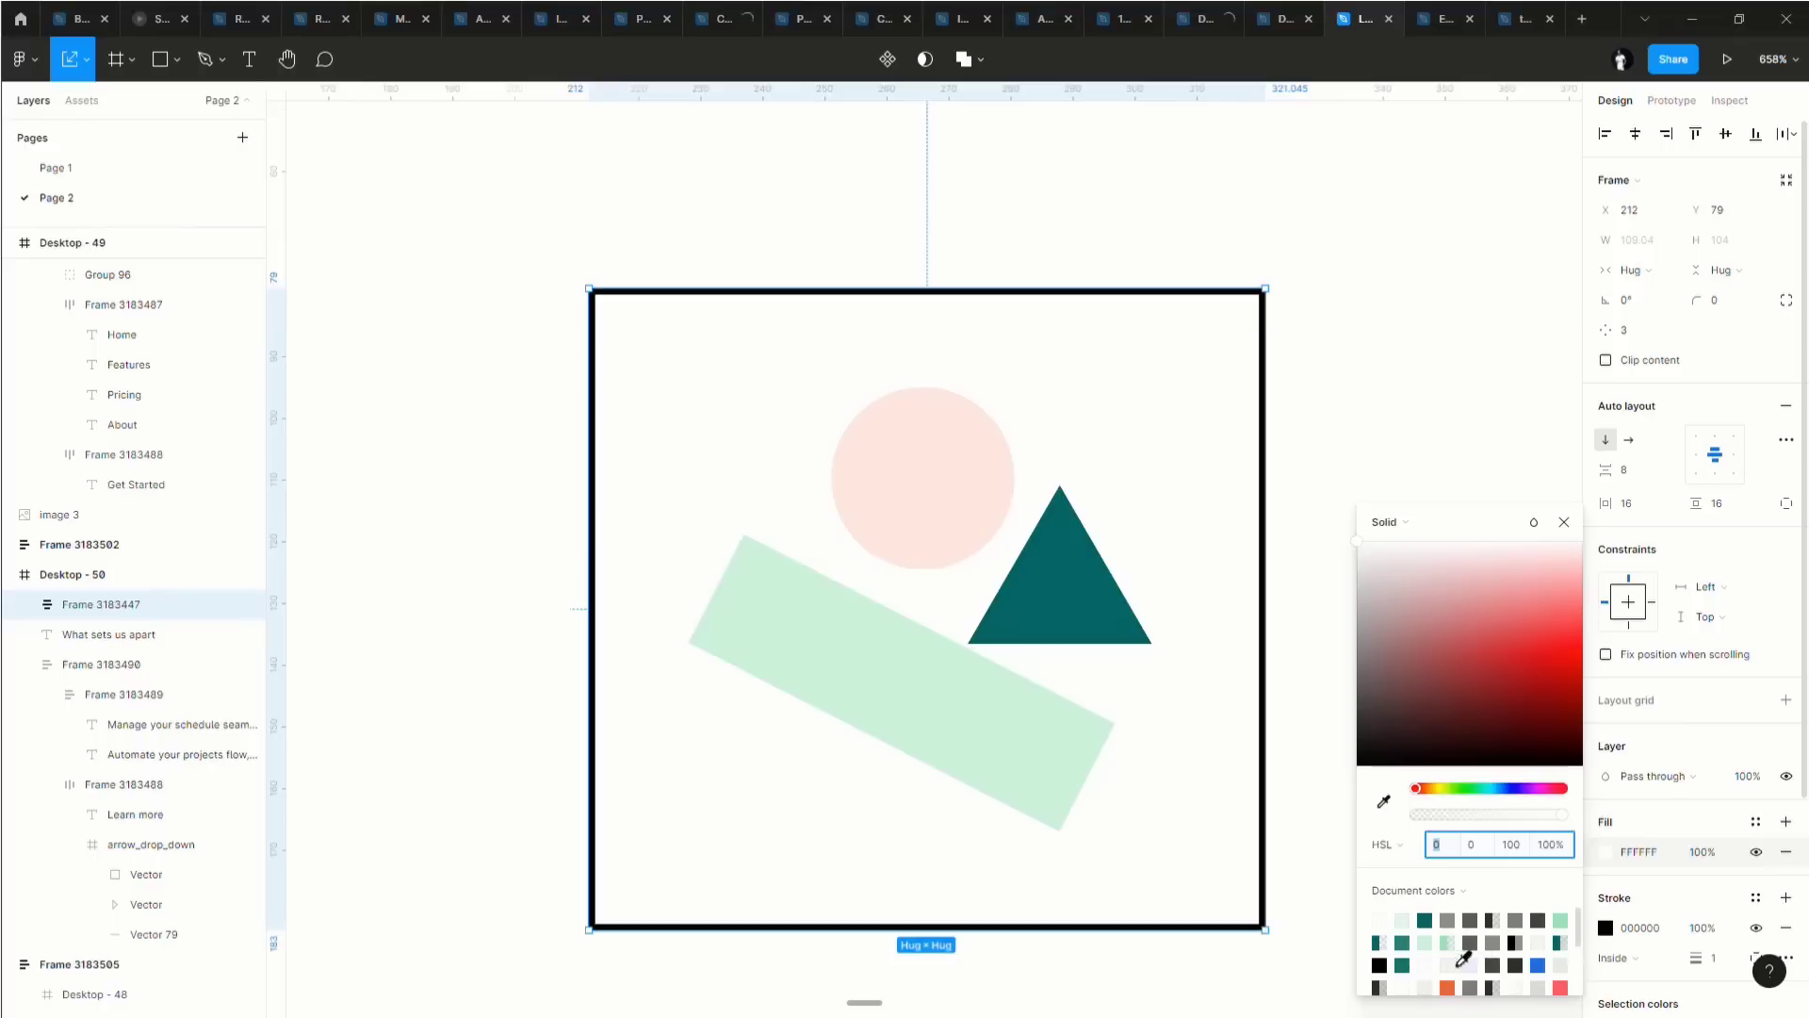
click(1404, 932)
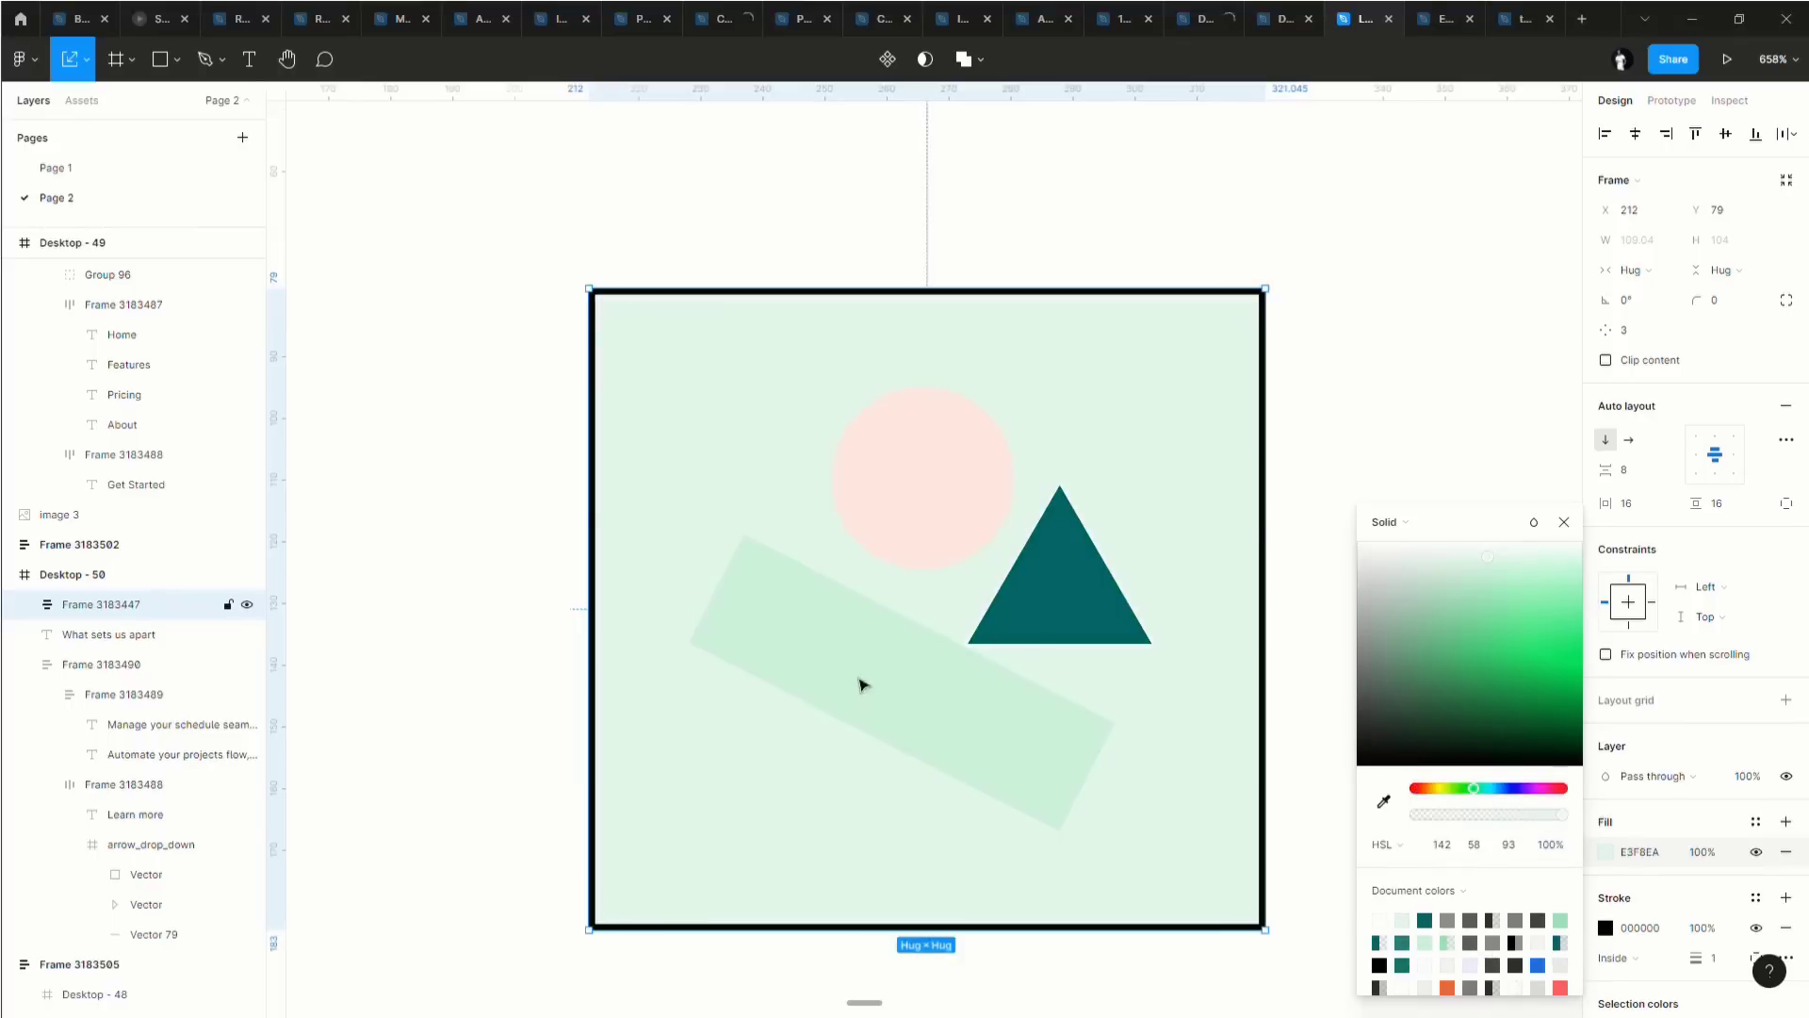
click(1508, 844)
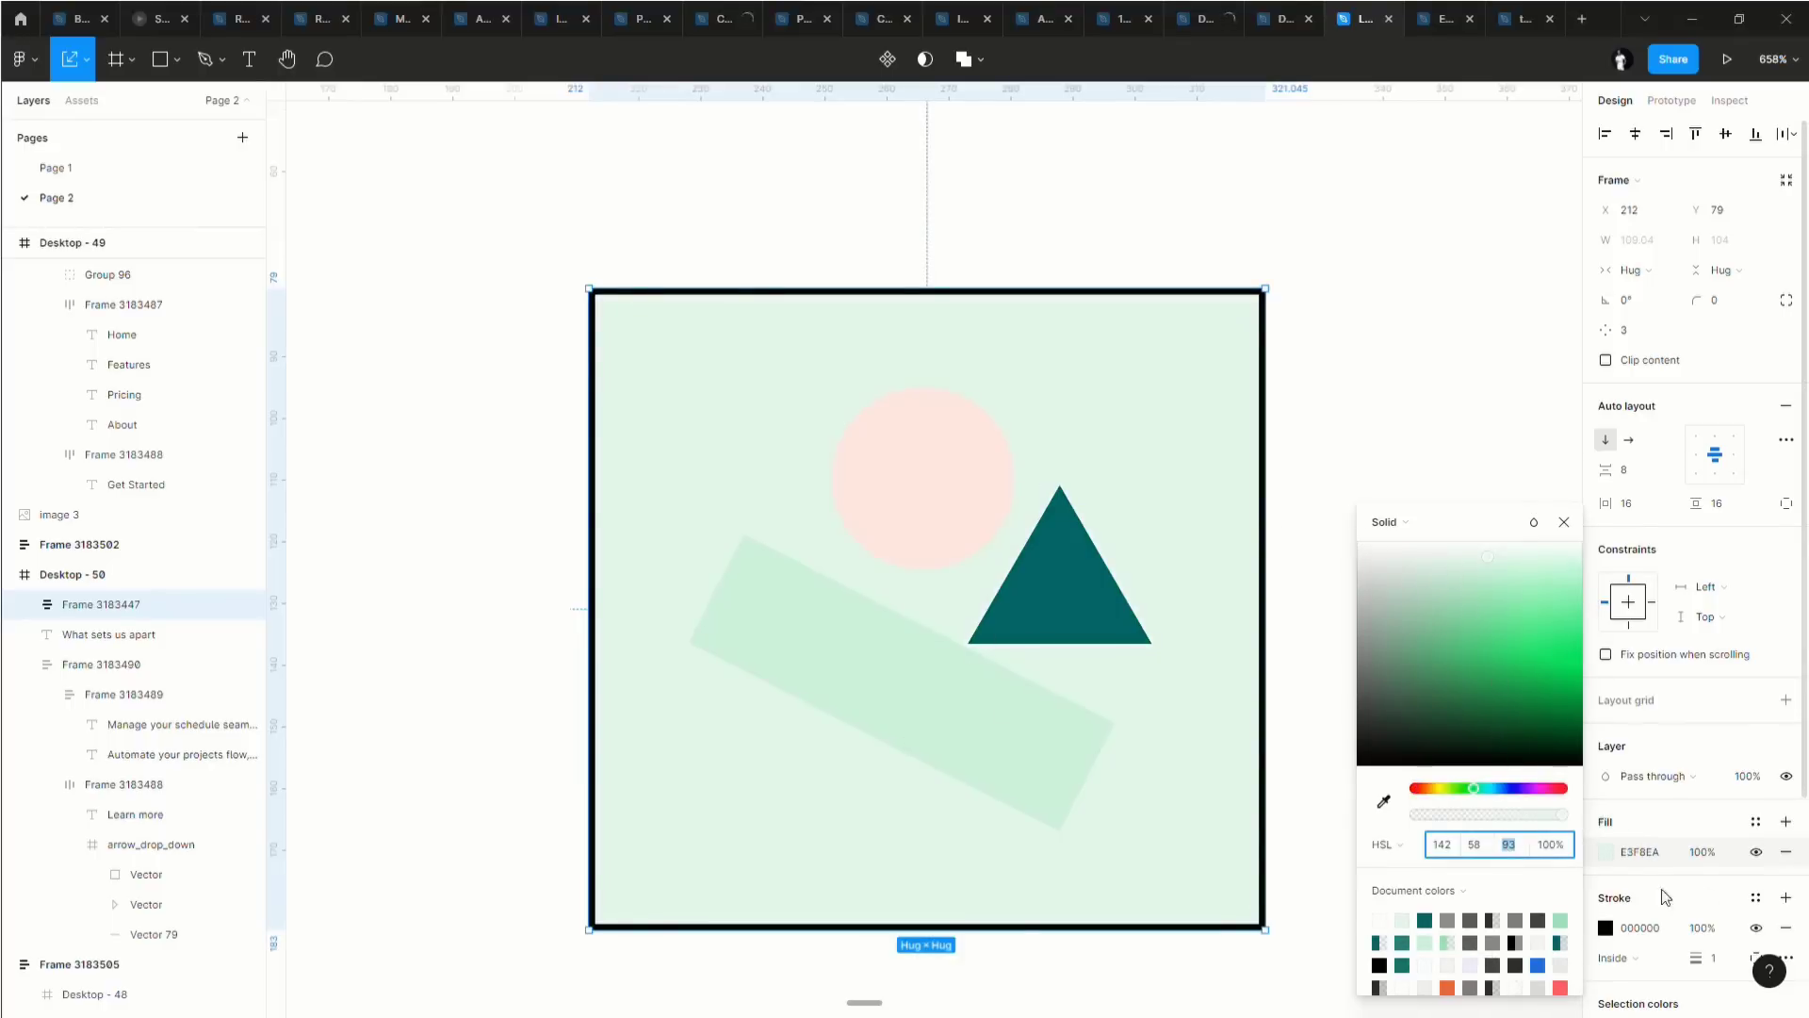
text(97)
key(Return)
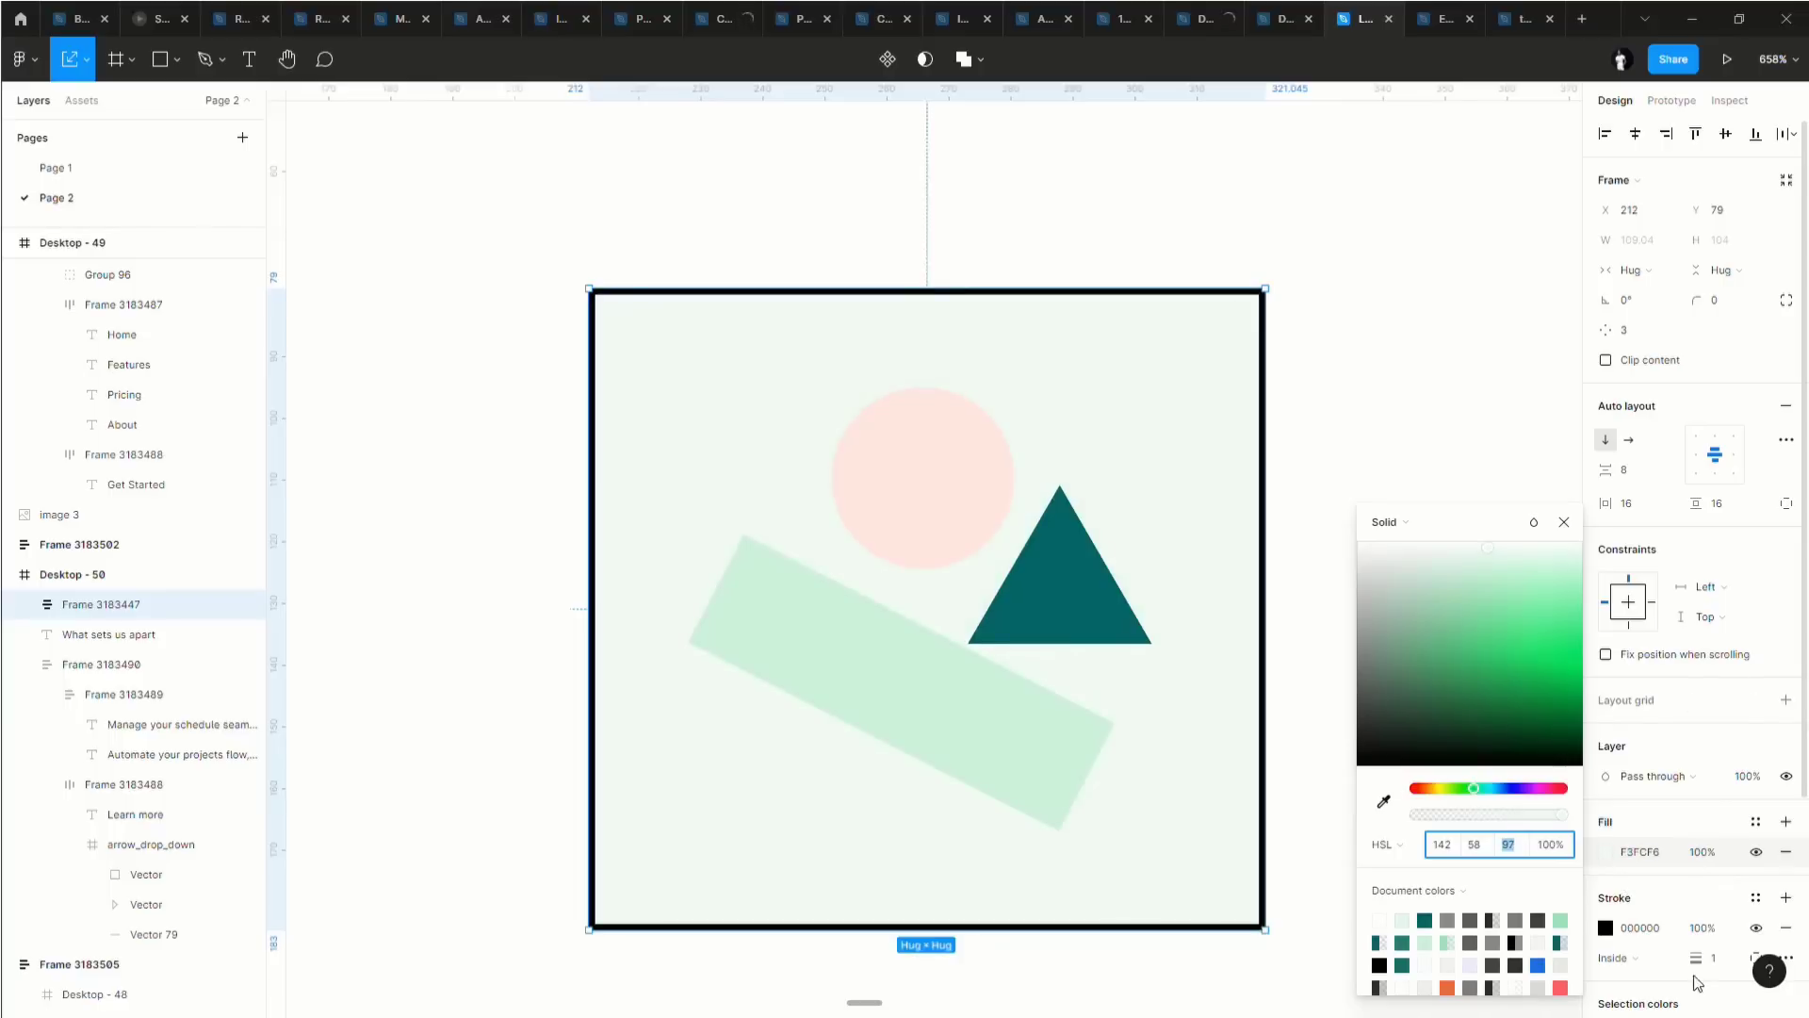
scroll(1678, 933, down, 4)
click(1788, 741)
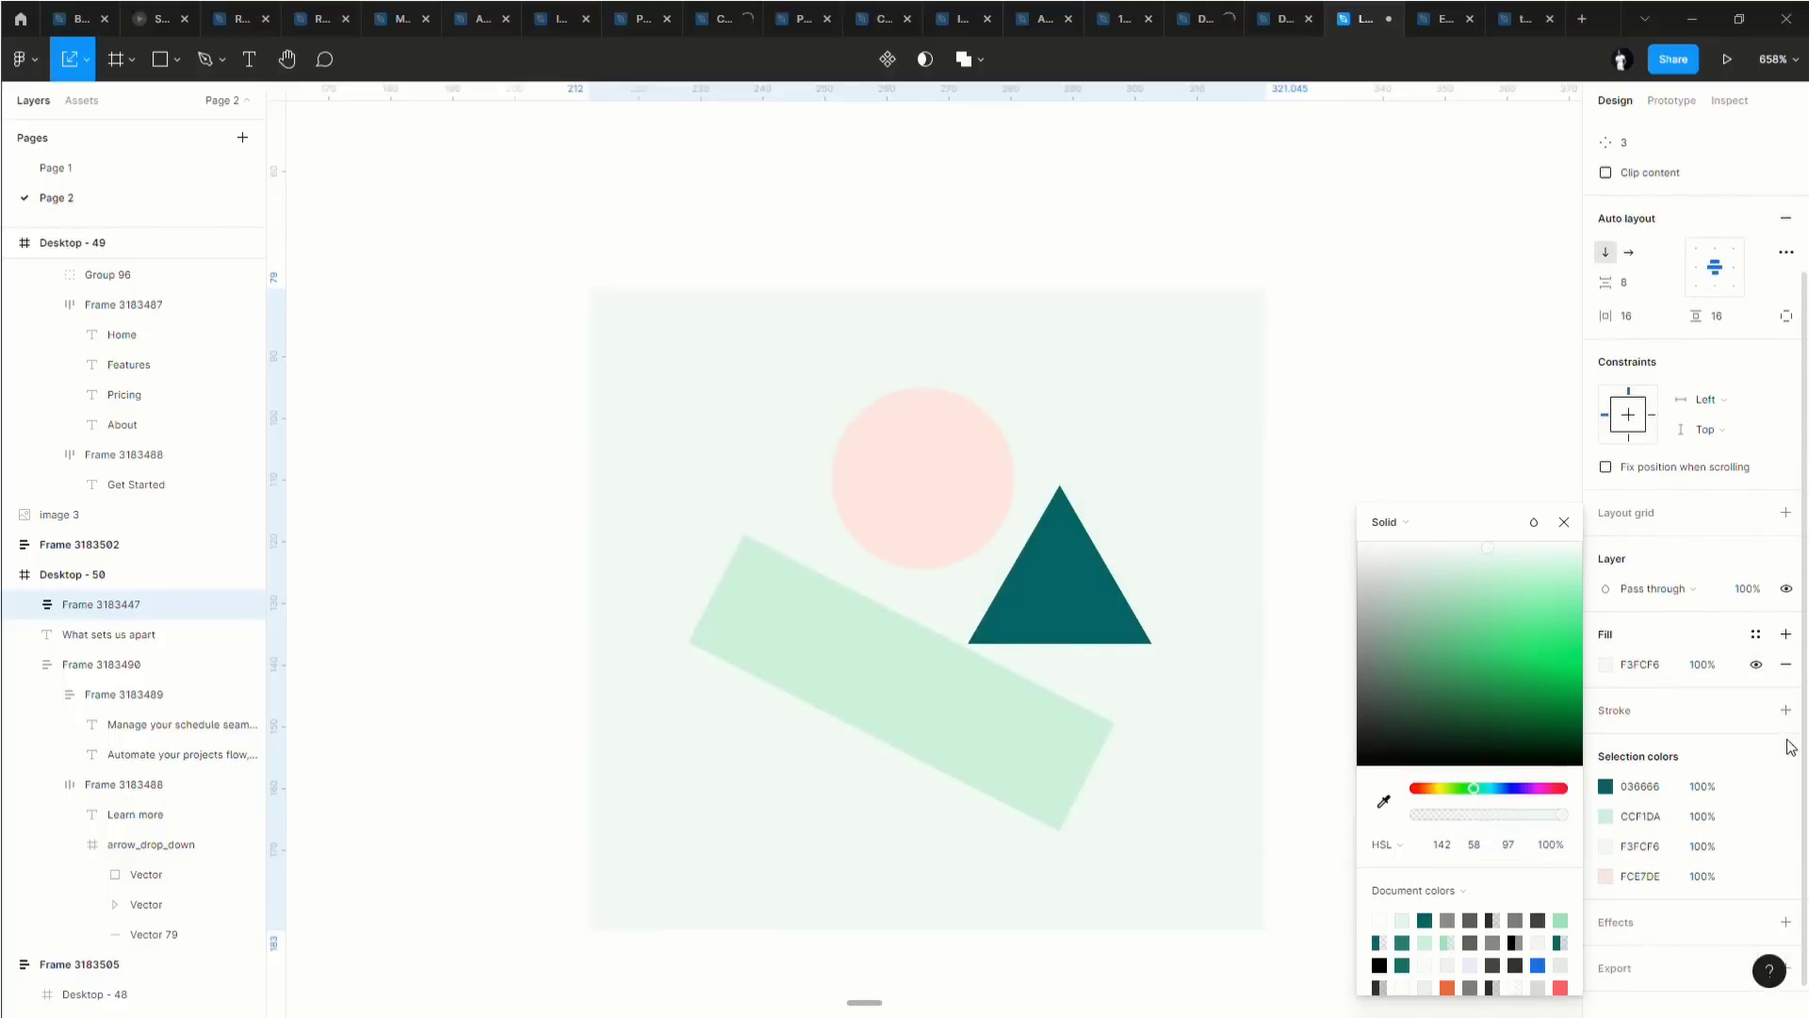
Round the shapes frame's corners to a radius of 61 so its background forms a circle.
drag(1695, 315, 48, 321)
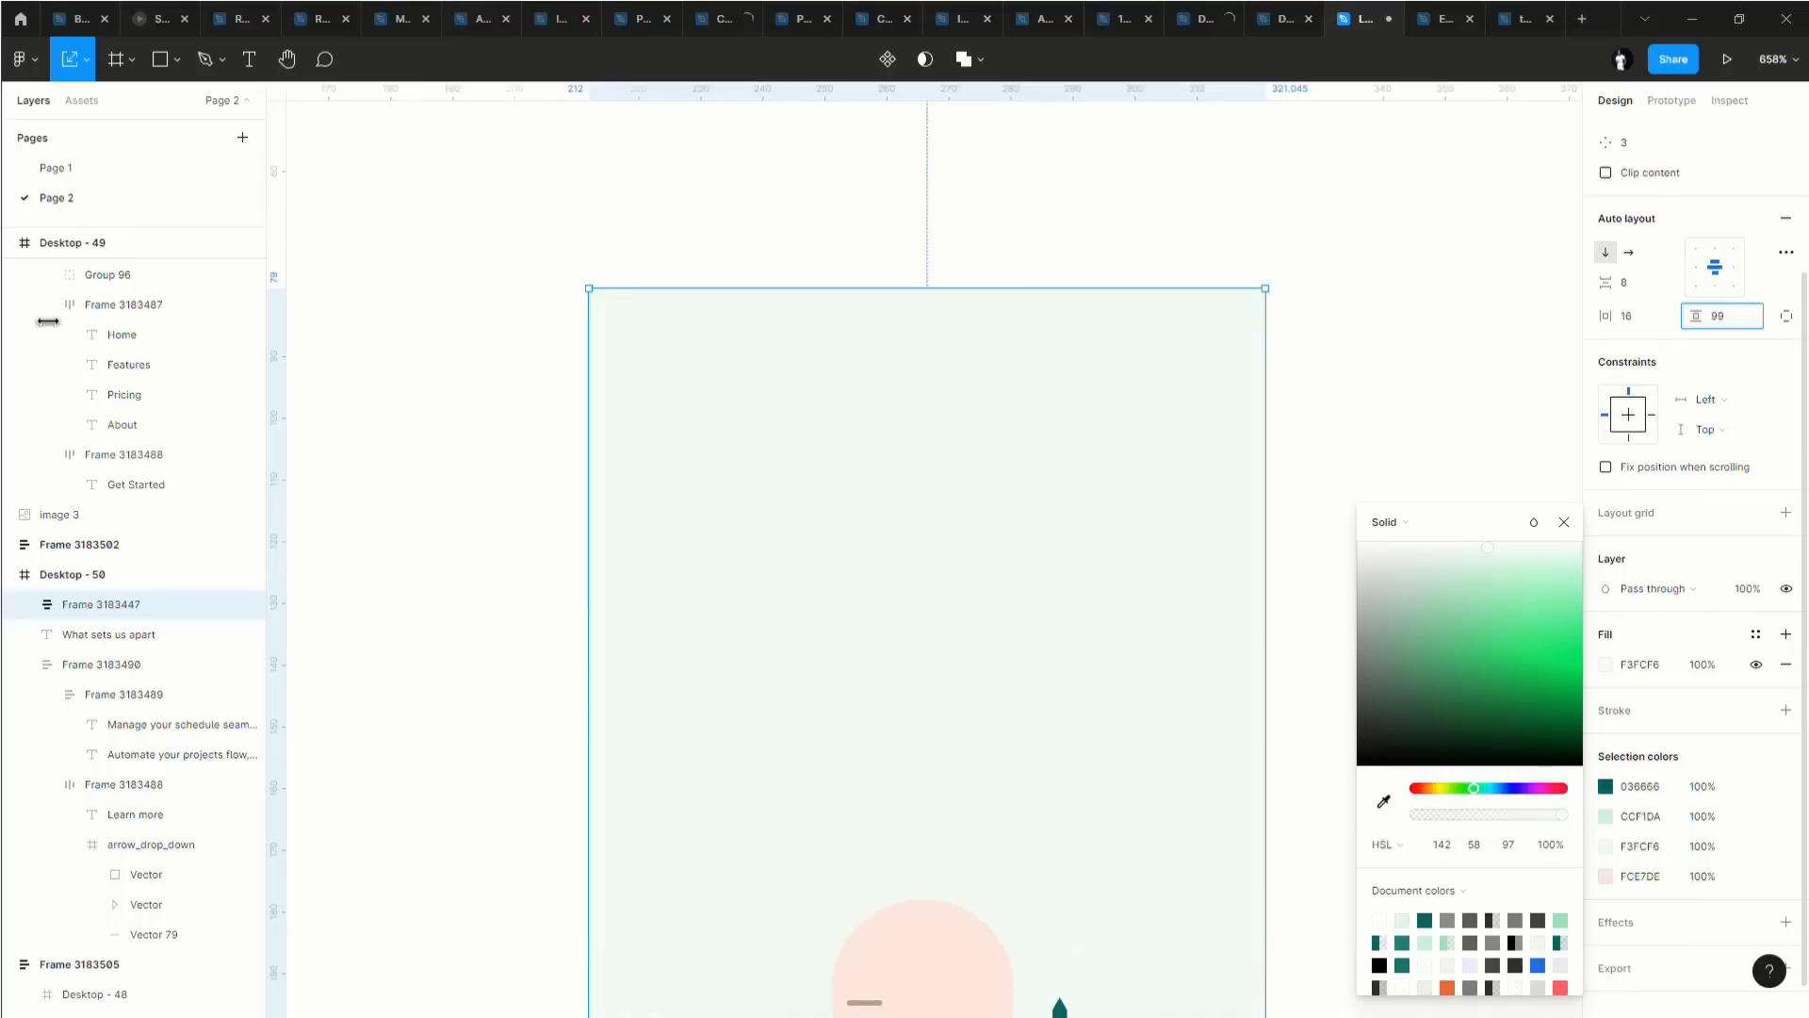
key(ctrl+z)
scroll(1696, 374, up, 2)
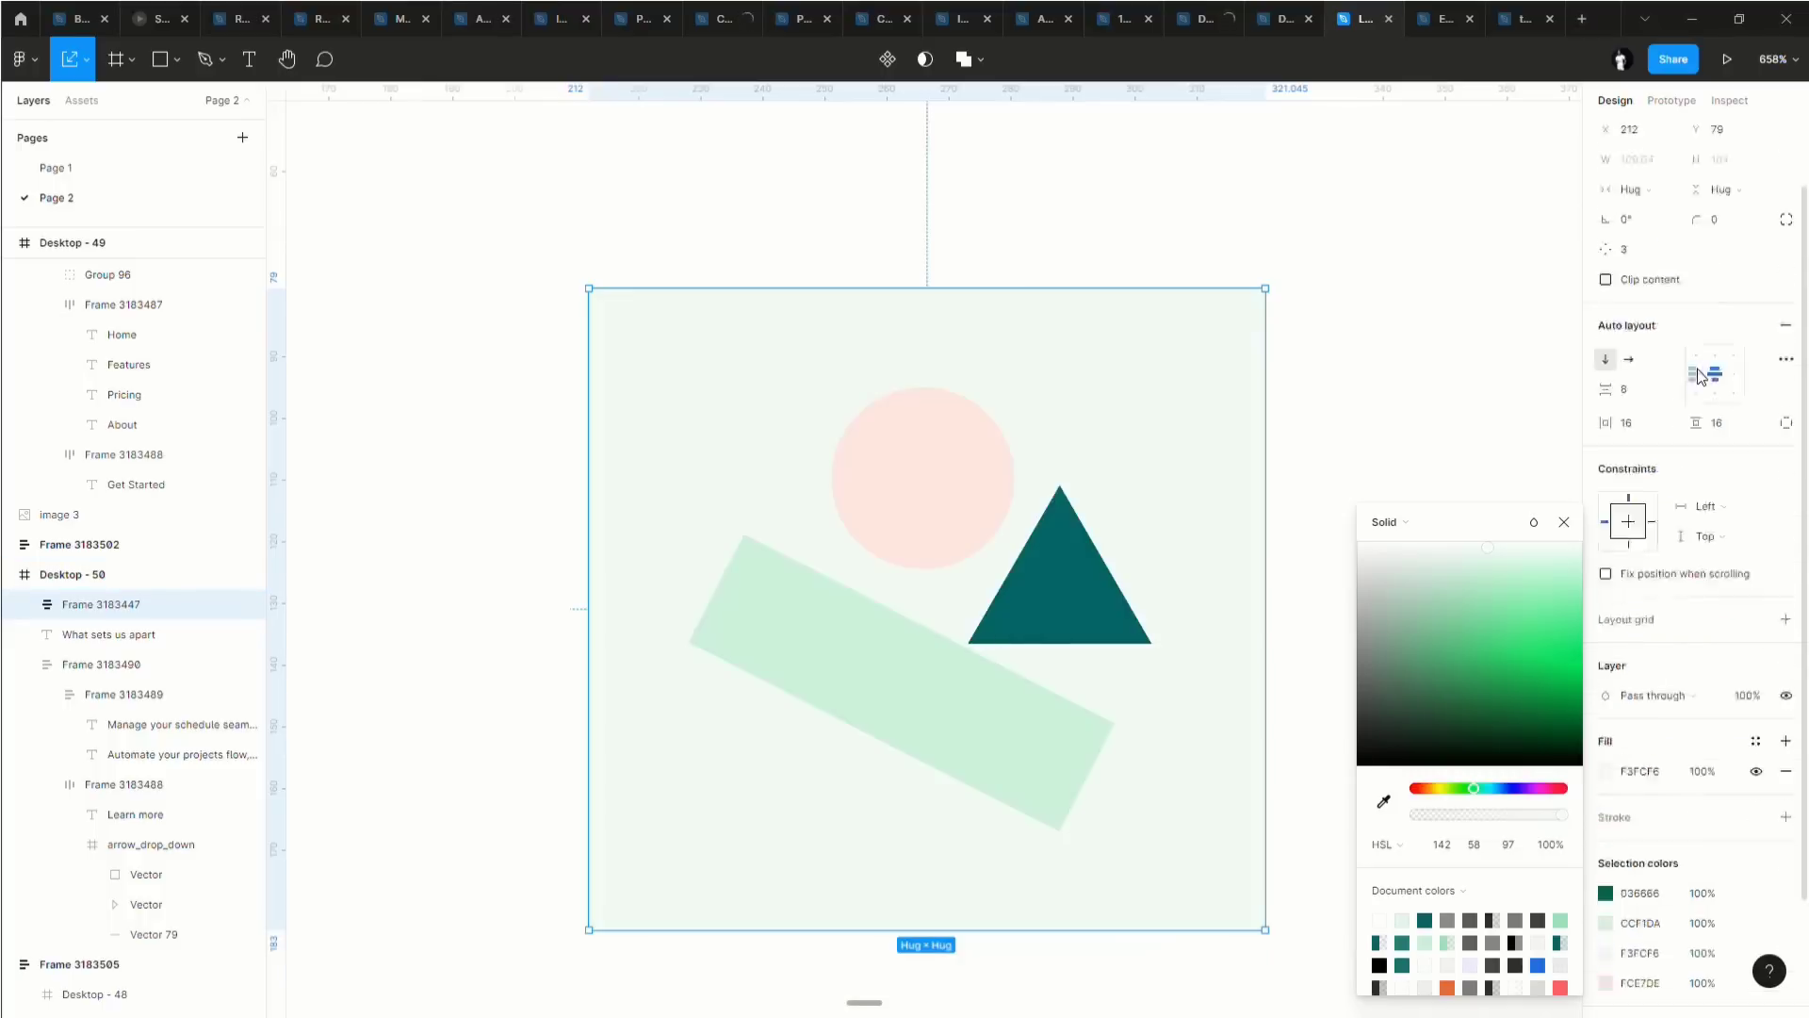
scroll(1701, 375, up, 2)
drag(1695, 299, 188, 302)
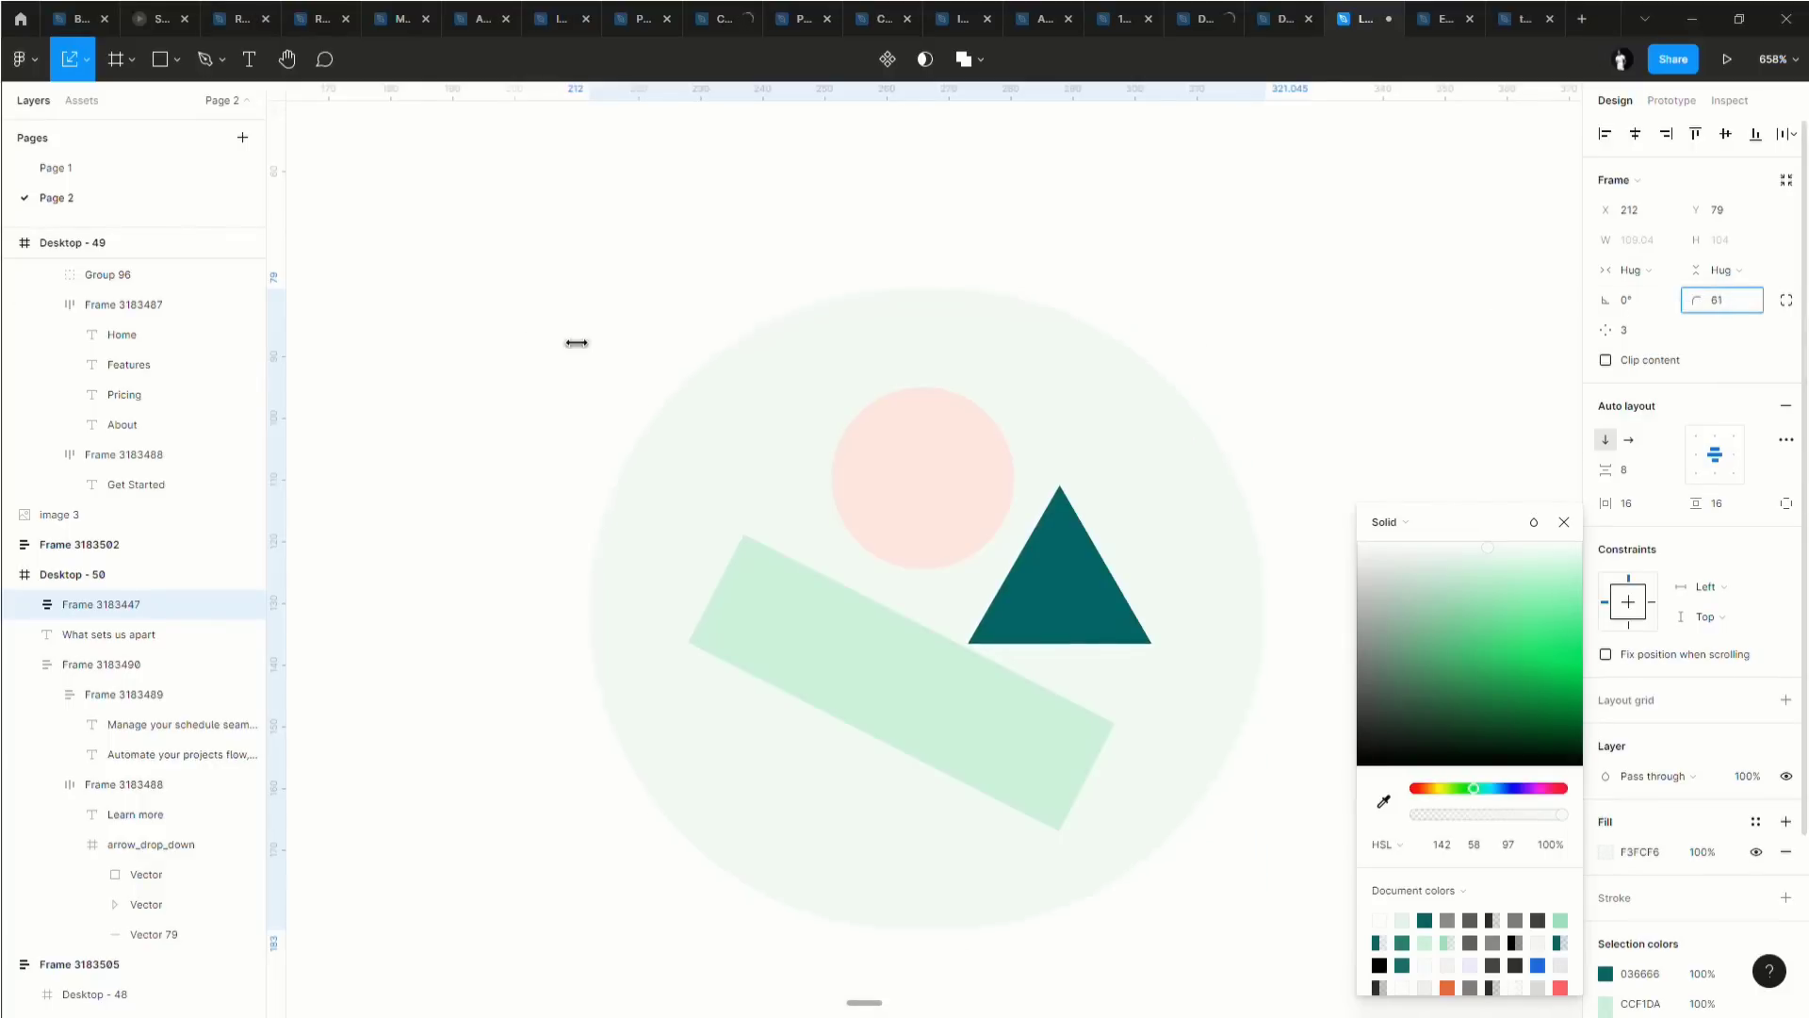
Move the round shapes illustration into the card's text stack, above the "Manage your schedule seamlessly" heading.
scroll(833, 381, down, 5)
scroll(833, 382, down, 3)
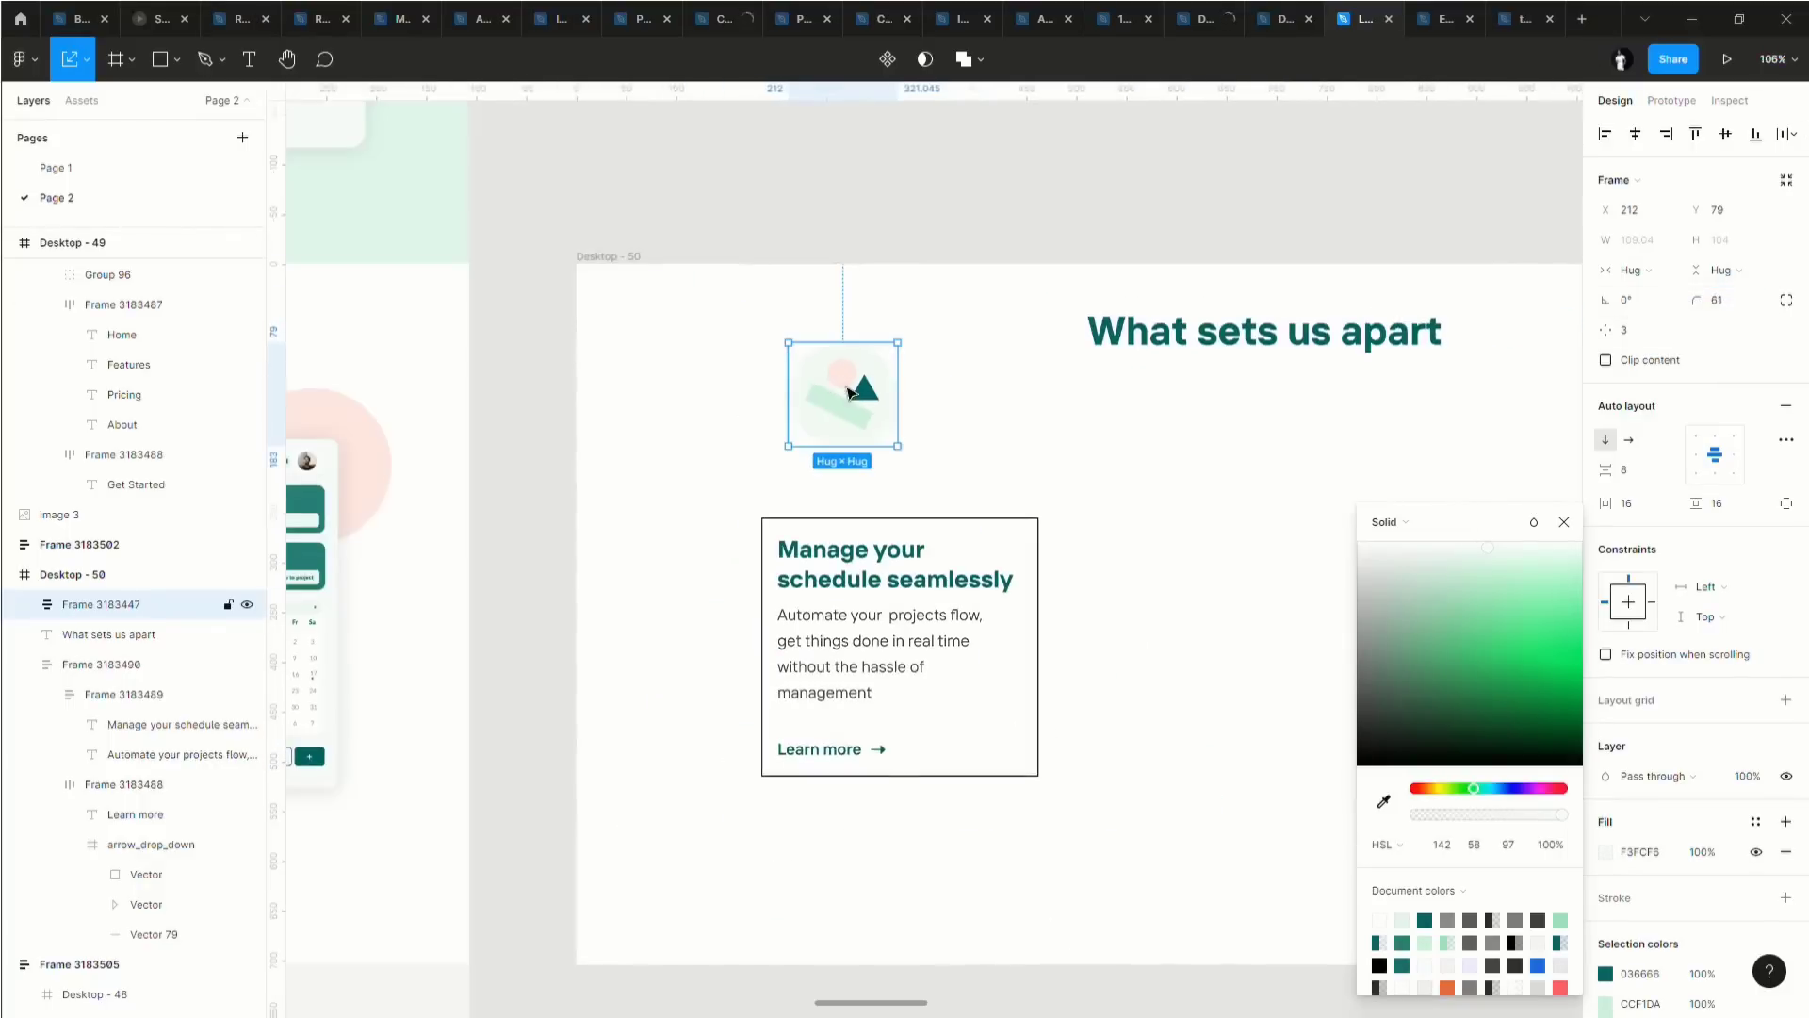
drag(839, 405, 822, 571)
click(1248, 517)
Try top-center alignment on the card's inner stack of illustration, heading and description, and return it to top-left.
scroll(1091, 614, down, 3)
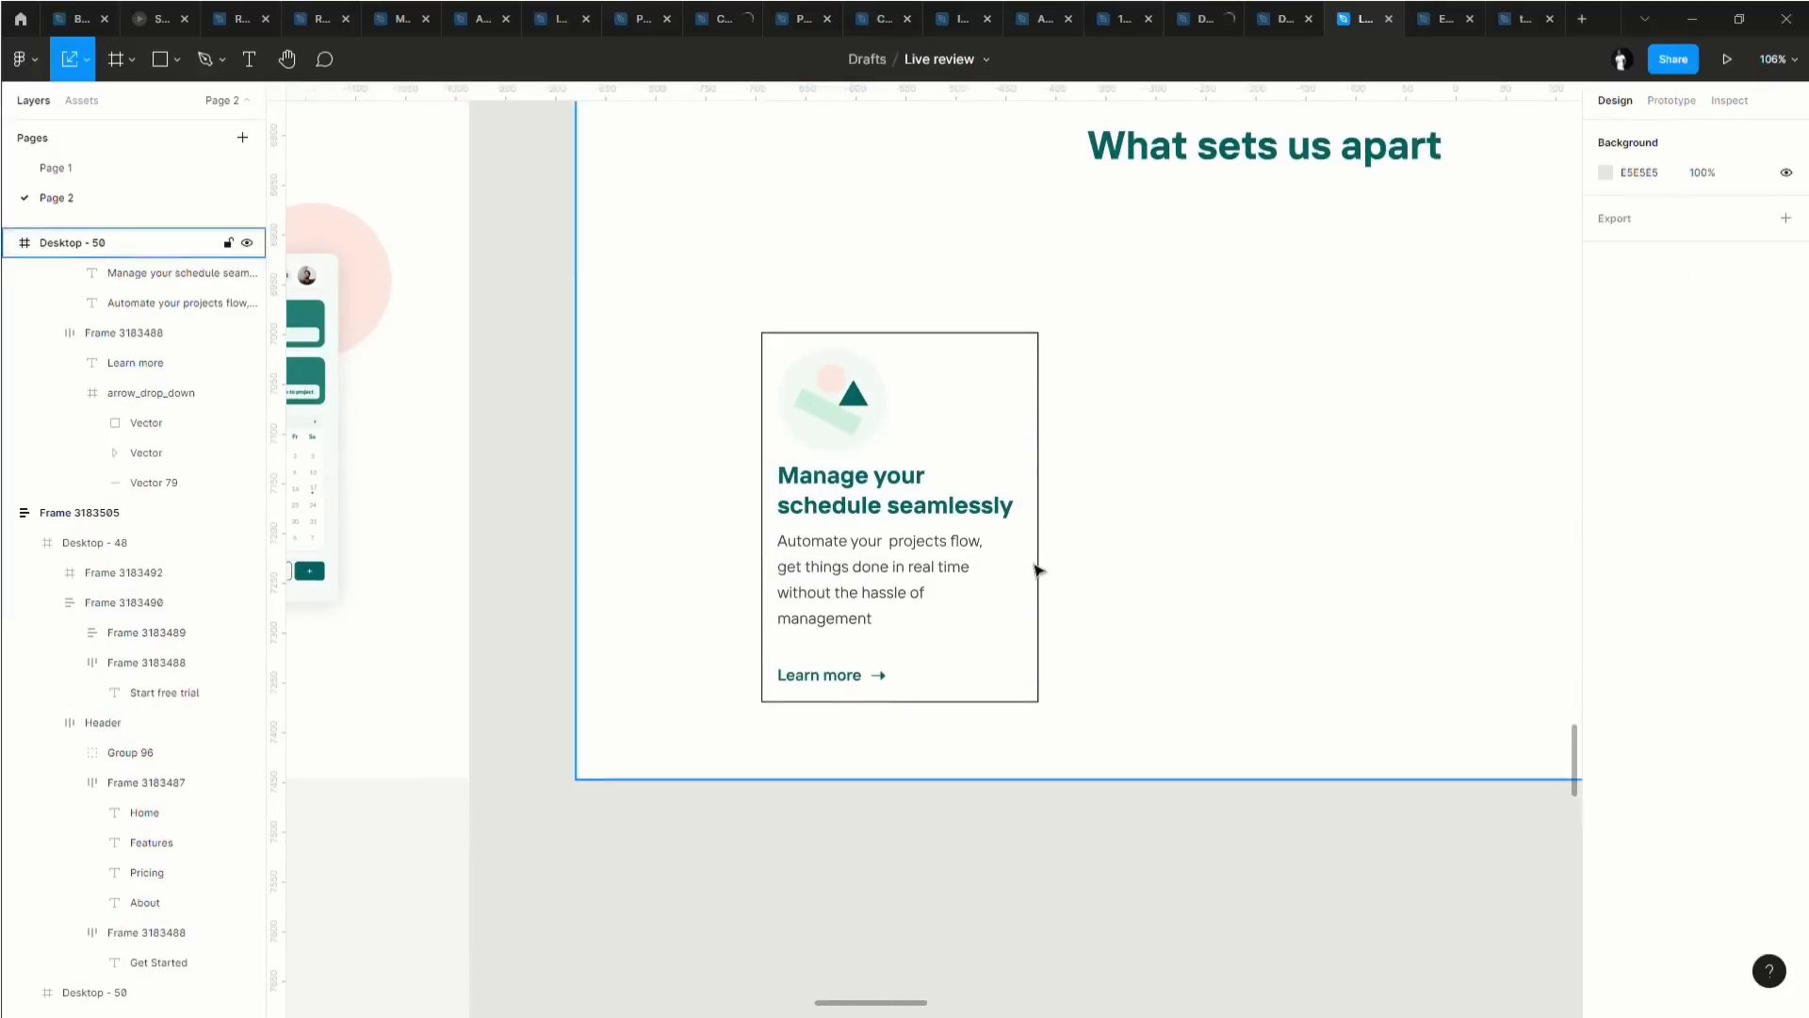
scroll(881, 472, up, 2)
scroll(1166, 428, up, 5)
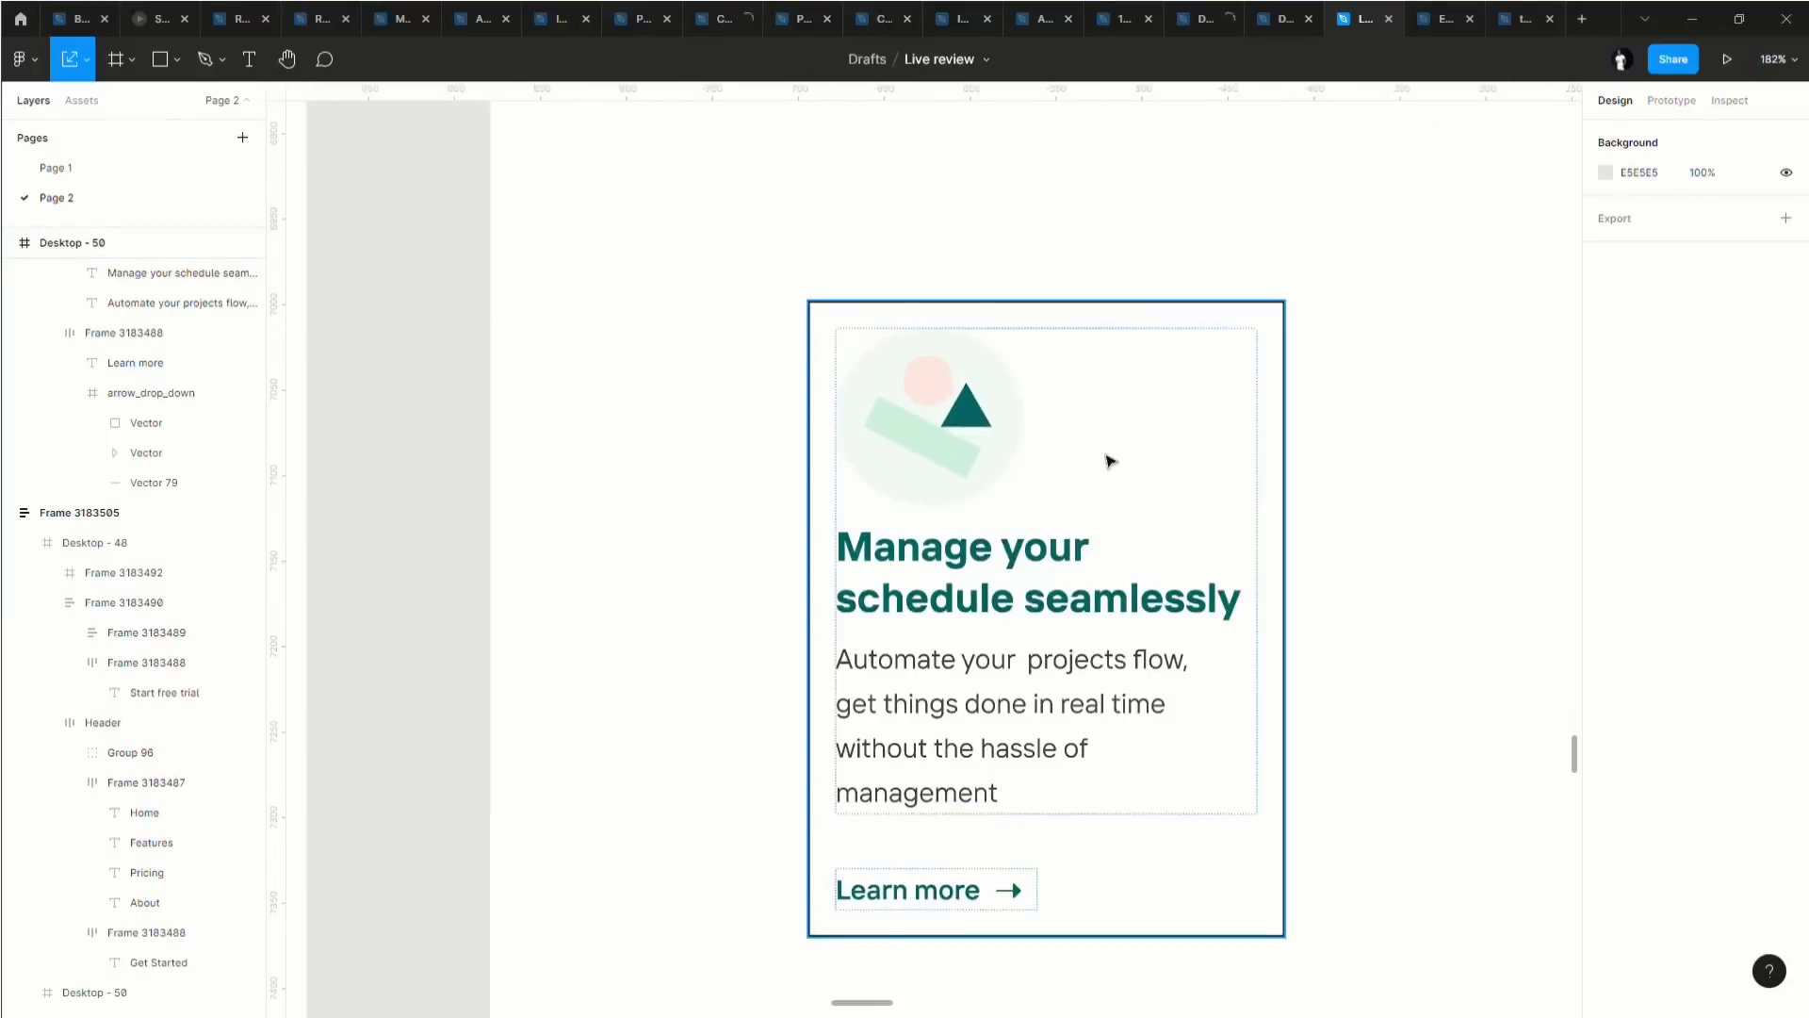
scroll(1065, 452, right, 1)
click(897, 415)
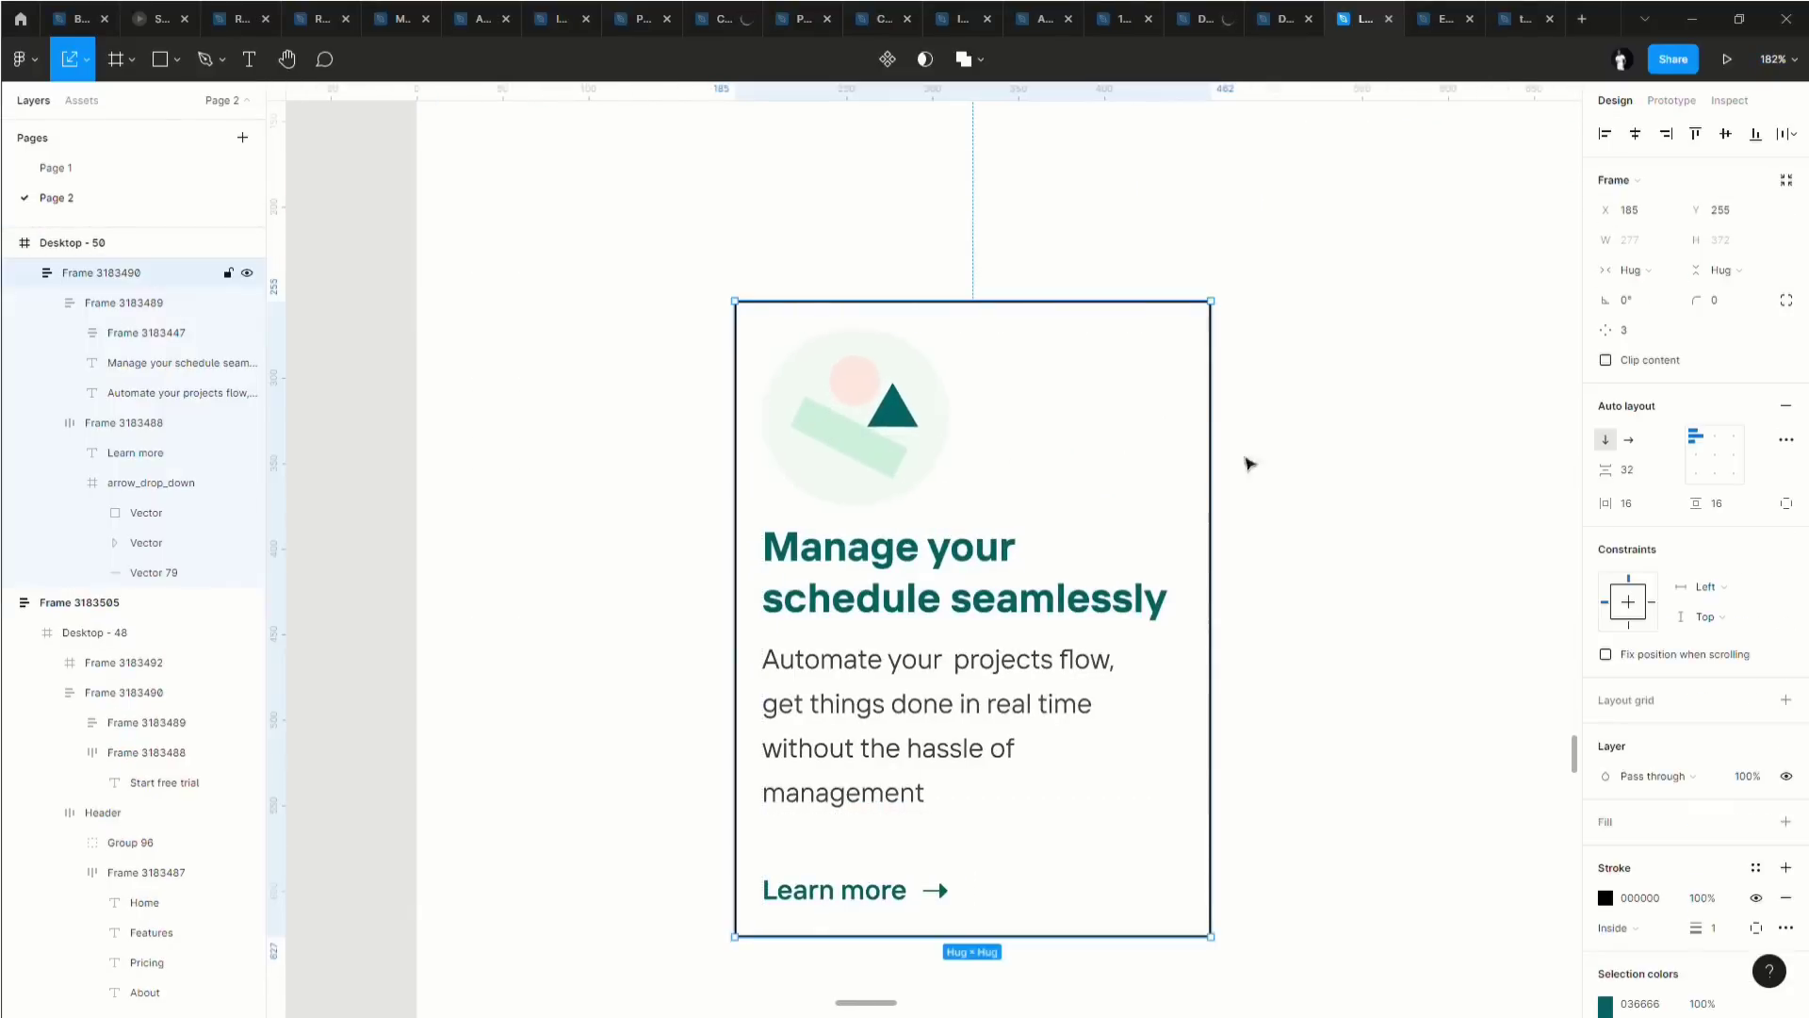
double_click(919, 440)
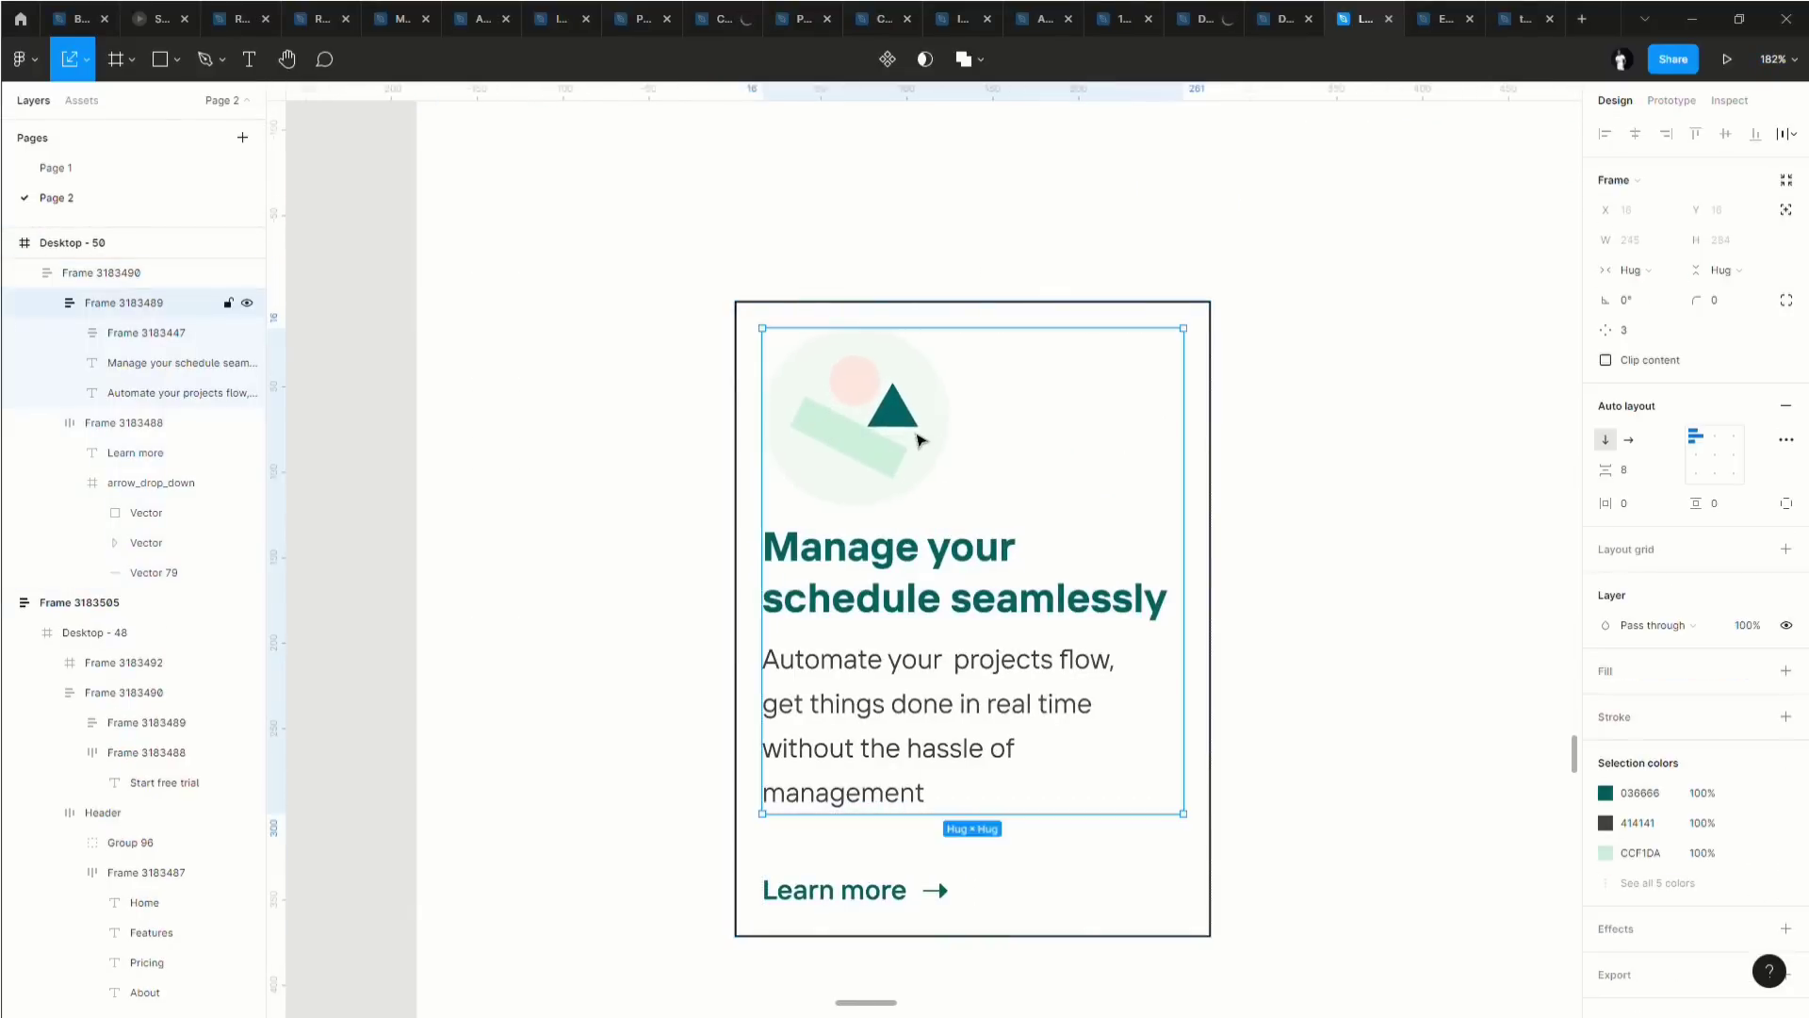
click(1716, 438)
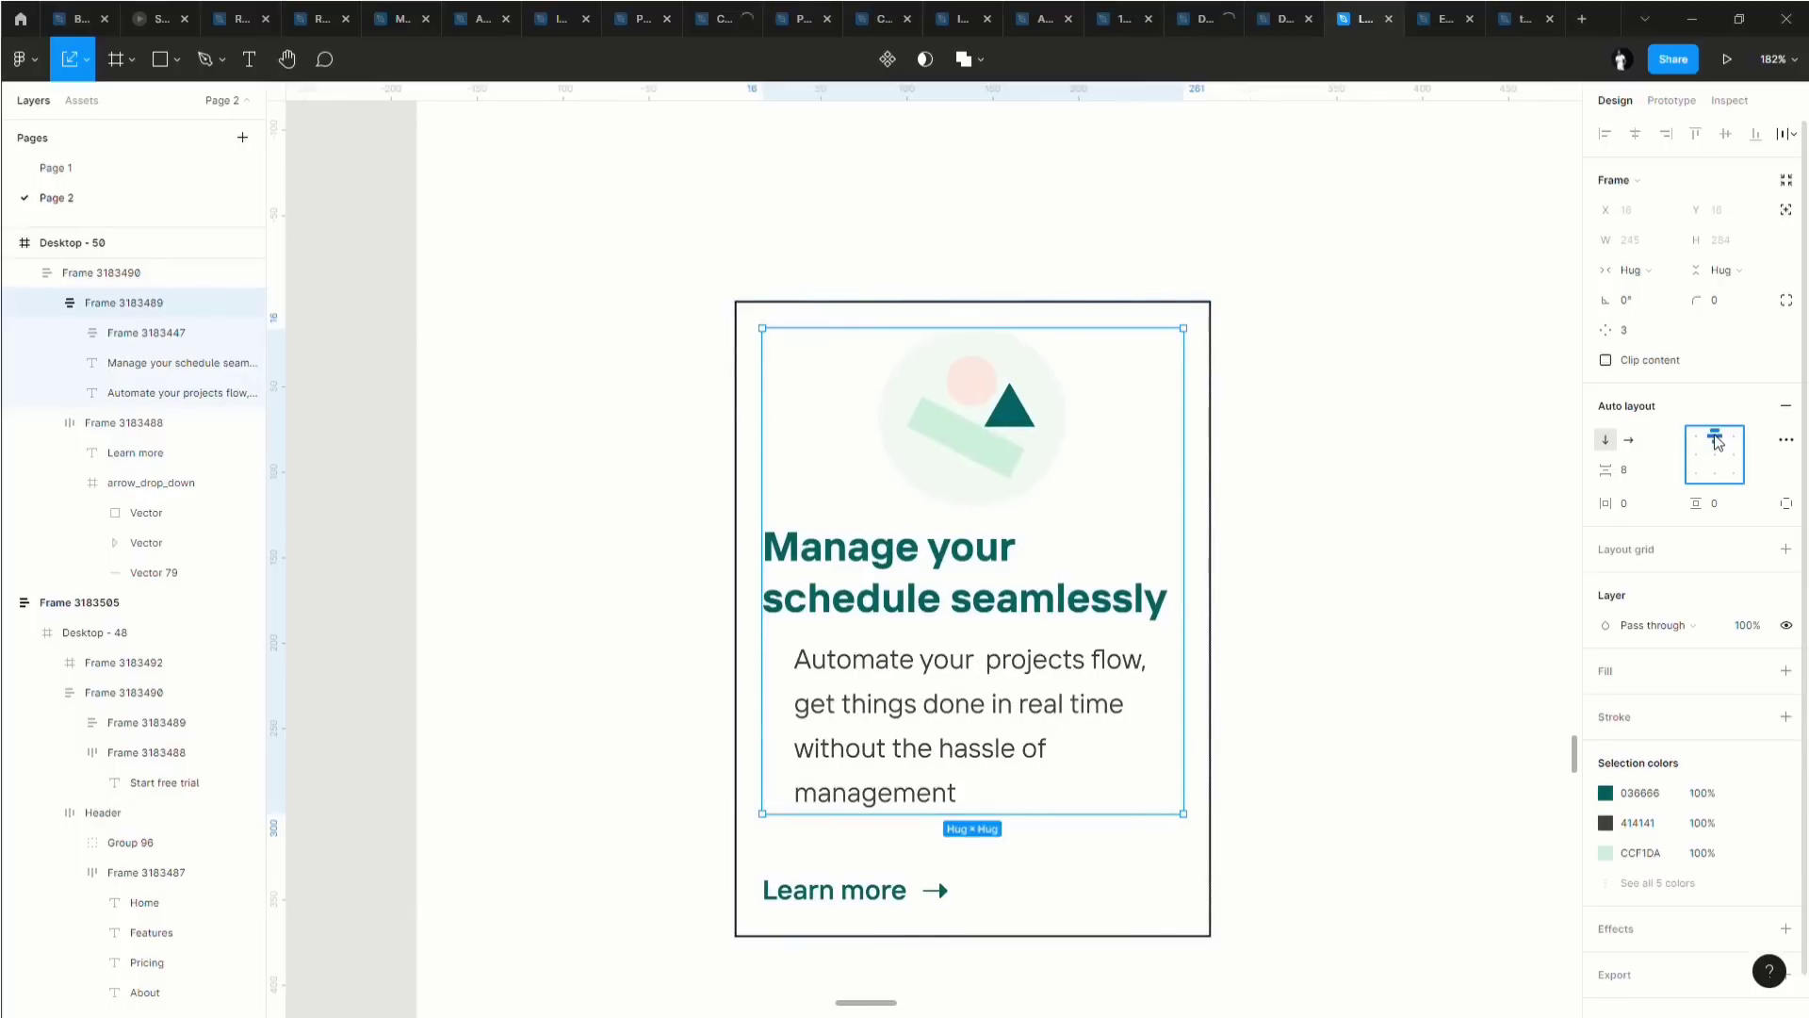
click(1696, 436)
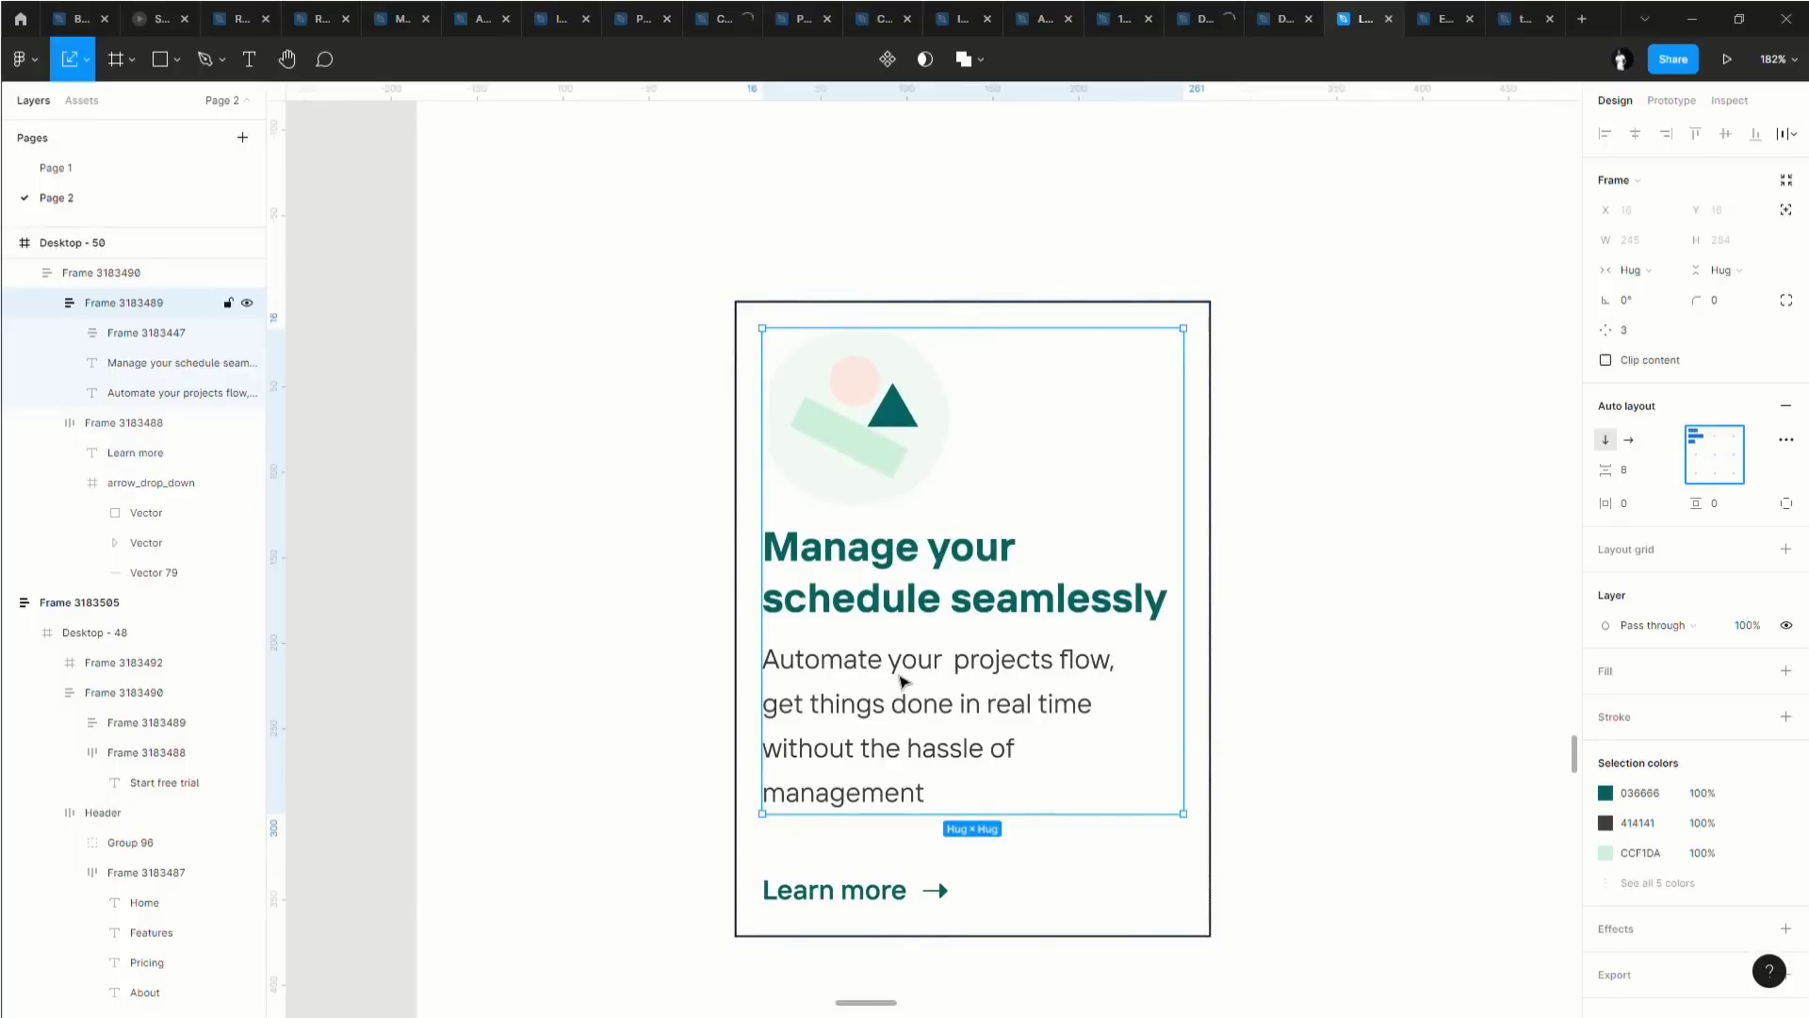
Set the card's description text to fill the width of its container, and select the shapes illustration.
click(903, 680)
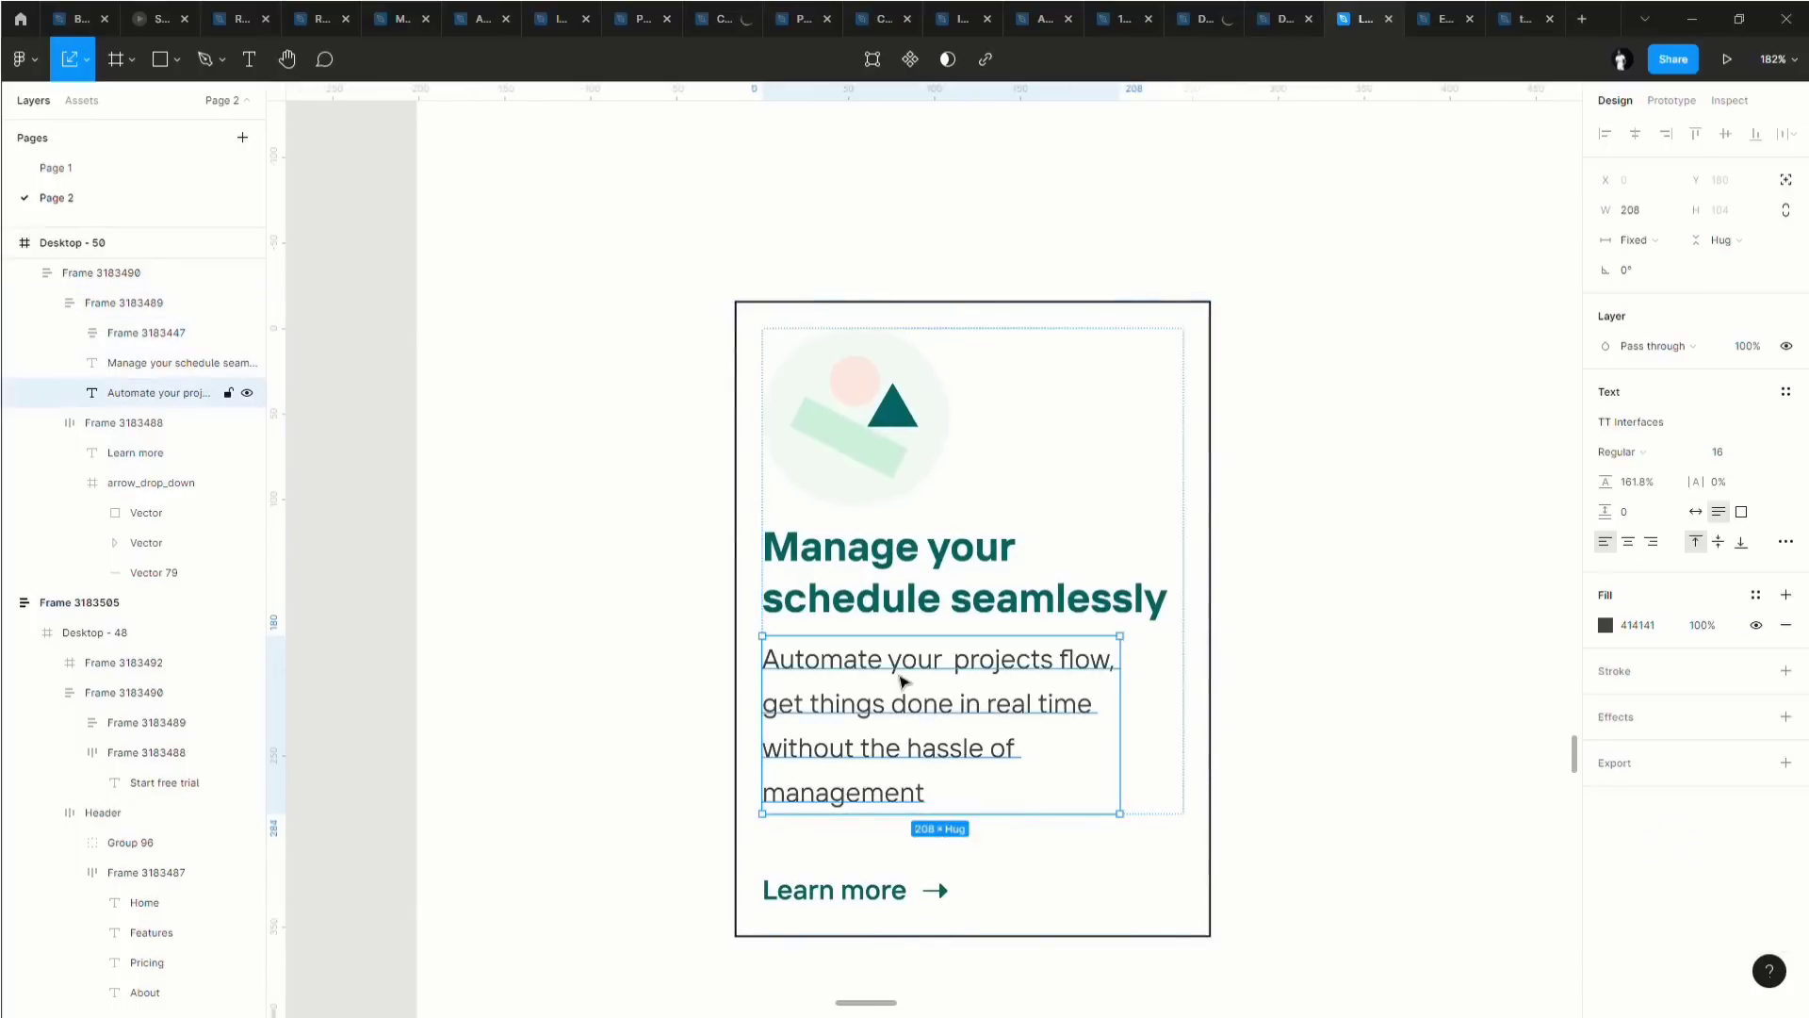
click(1640, 240)
click(1654, 282)
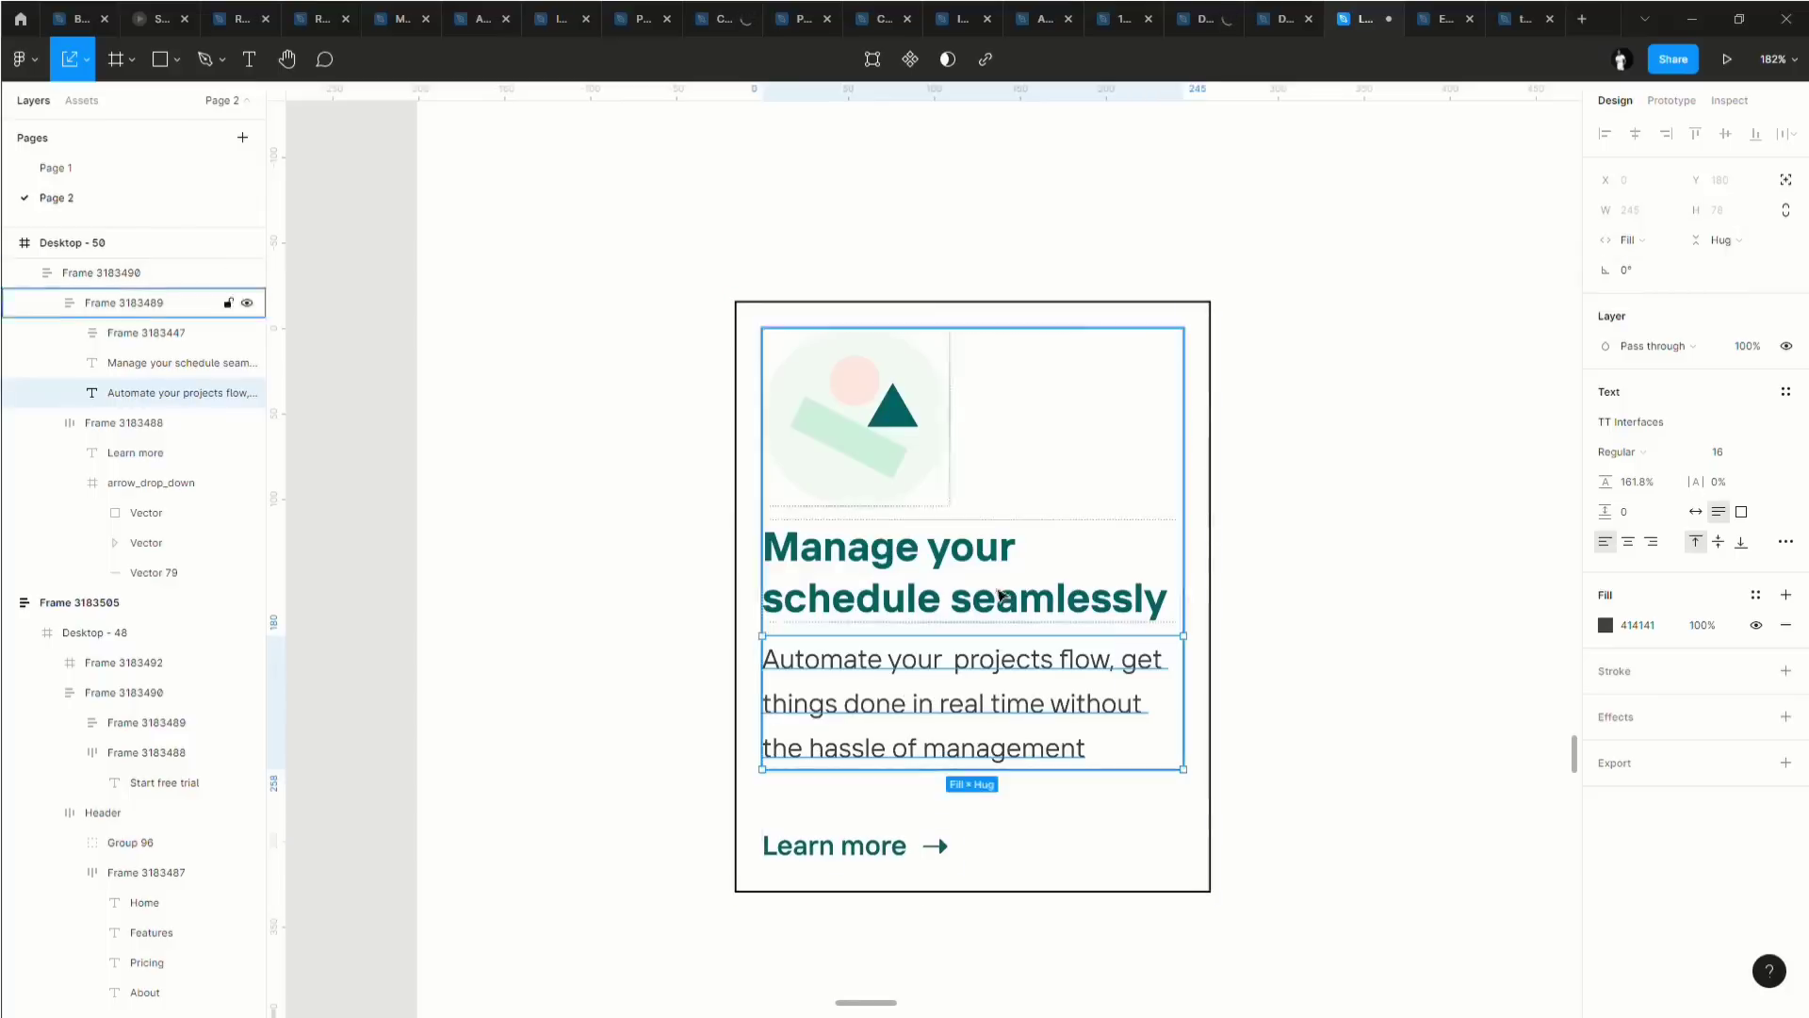
click(888, 462)
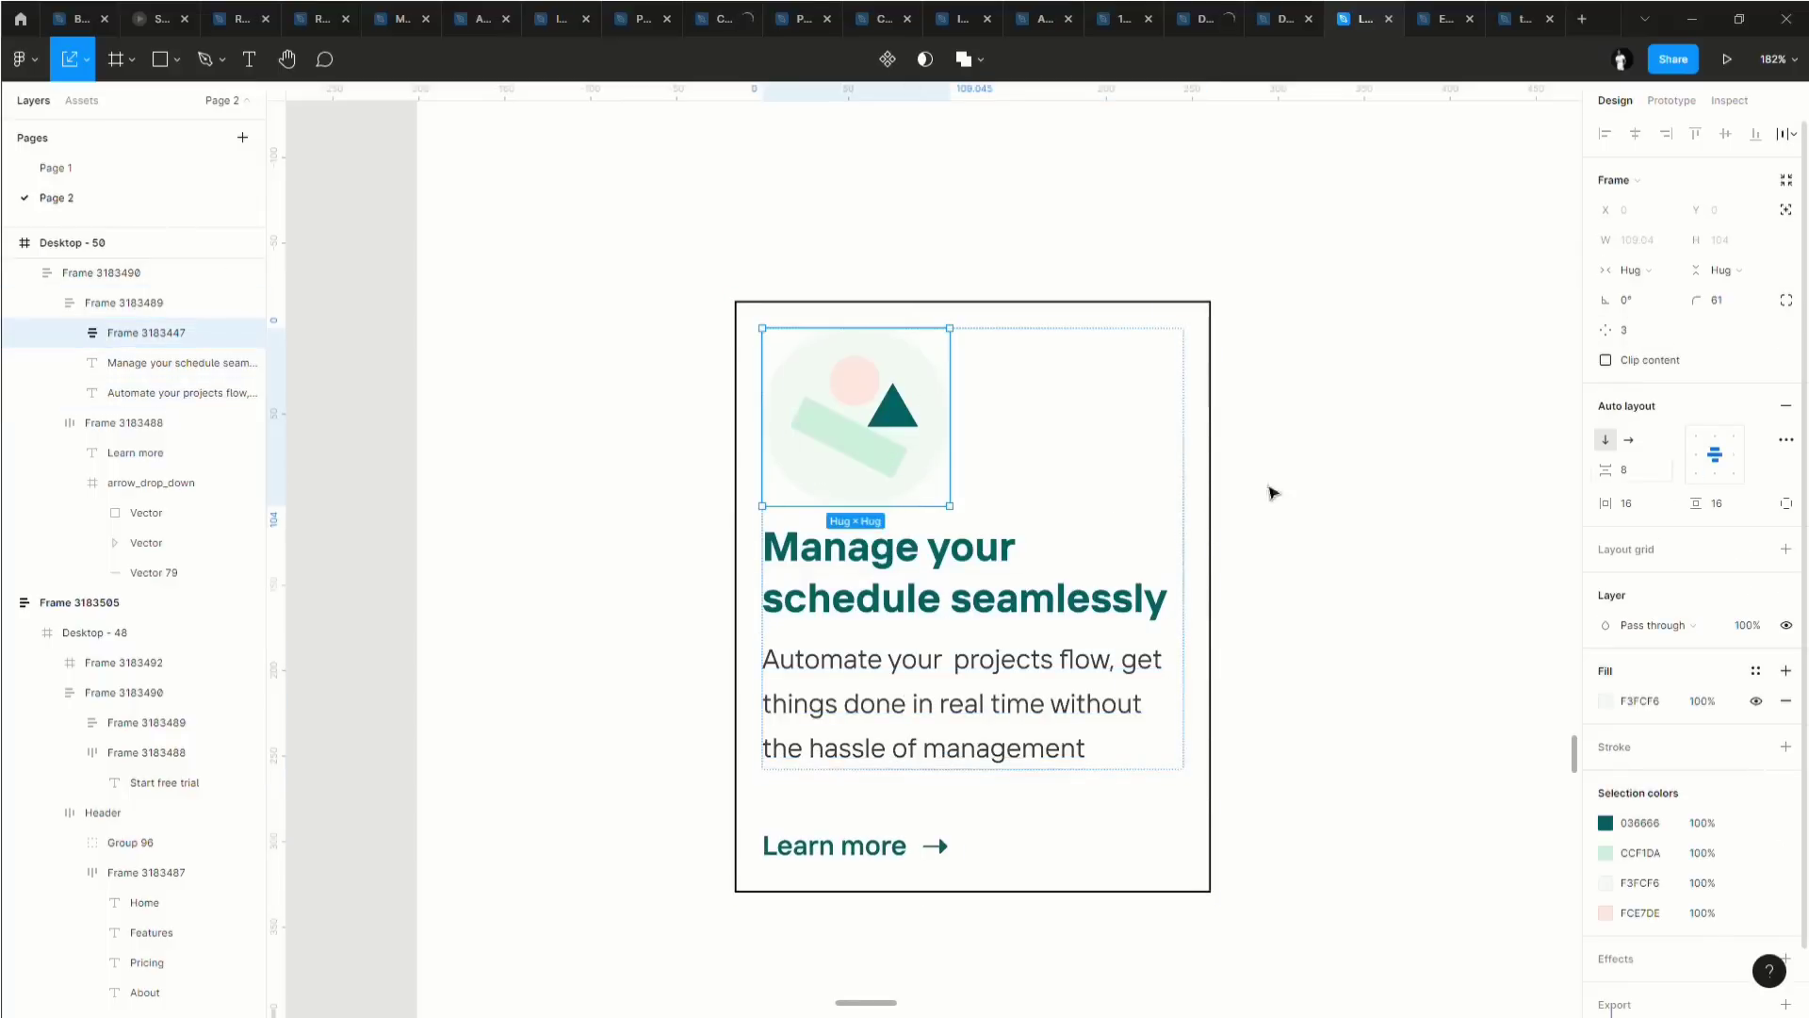
Scale the inner group of shapes in the card's round illustration down to about 57 × 53.
click(874, 433)
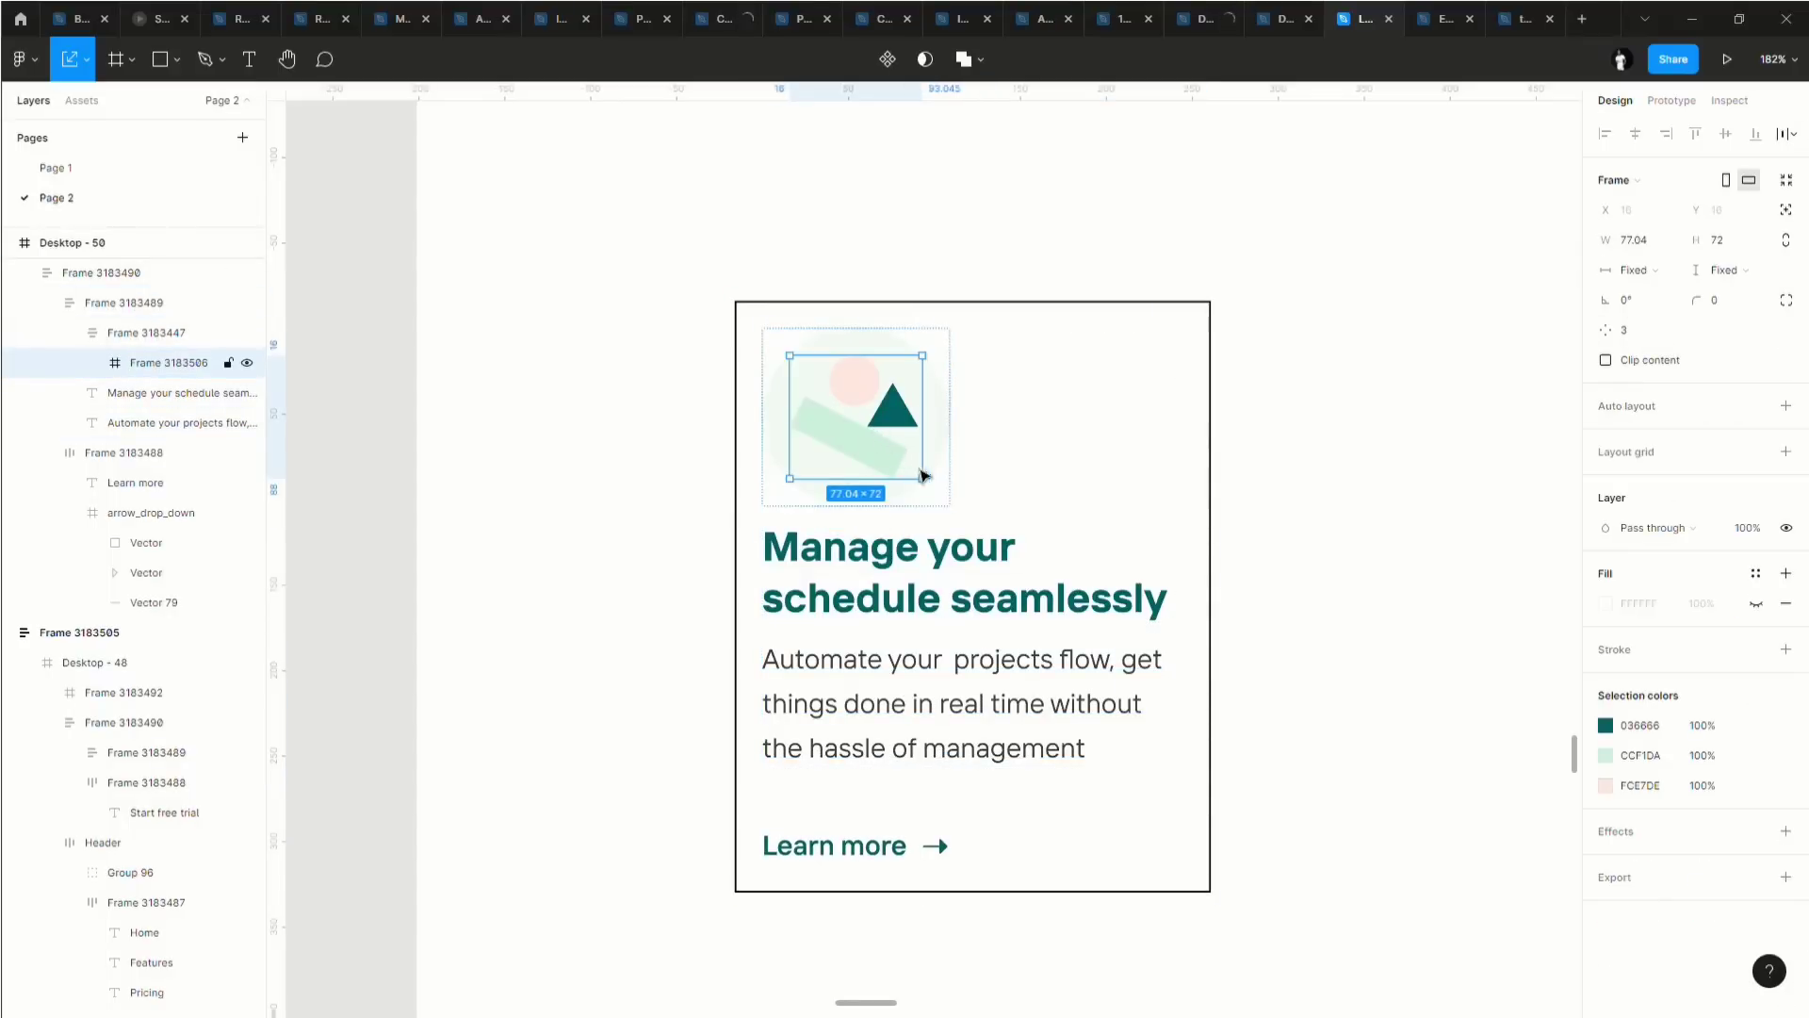
drag(938, 492, 897, 452)
click(1029, 438)
scroll(881, 424, up, 8)
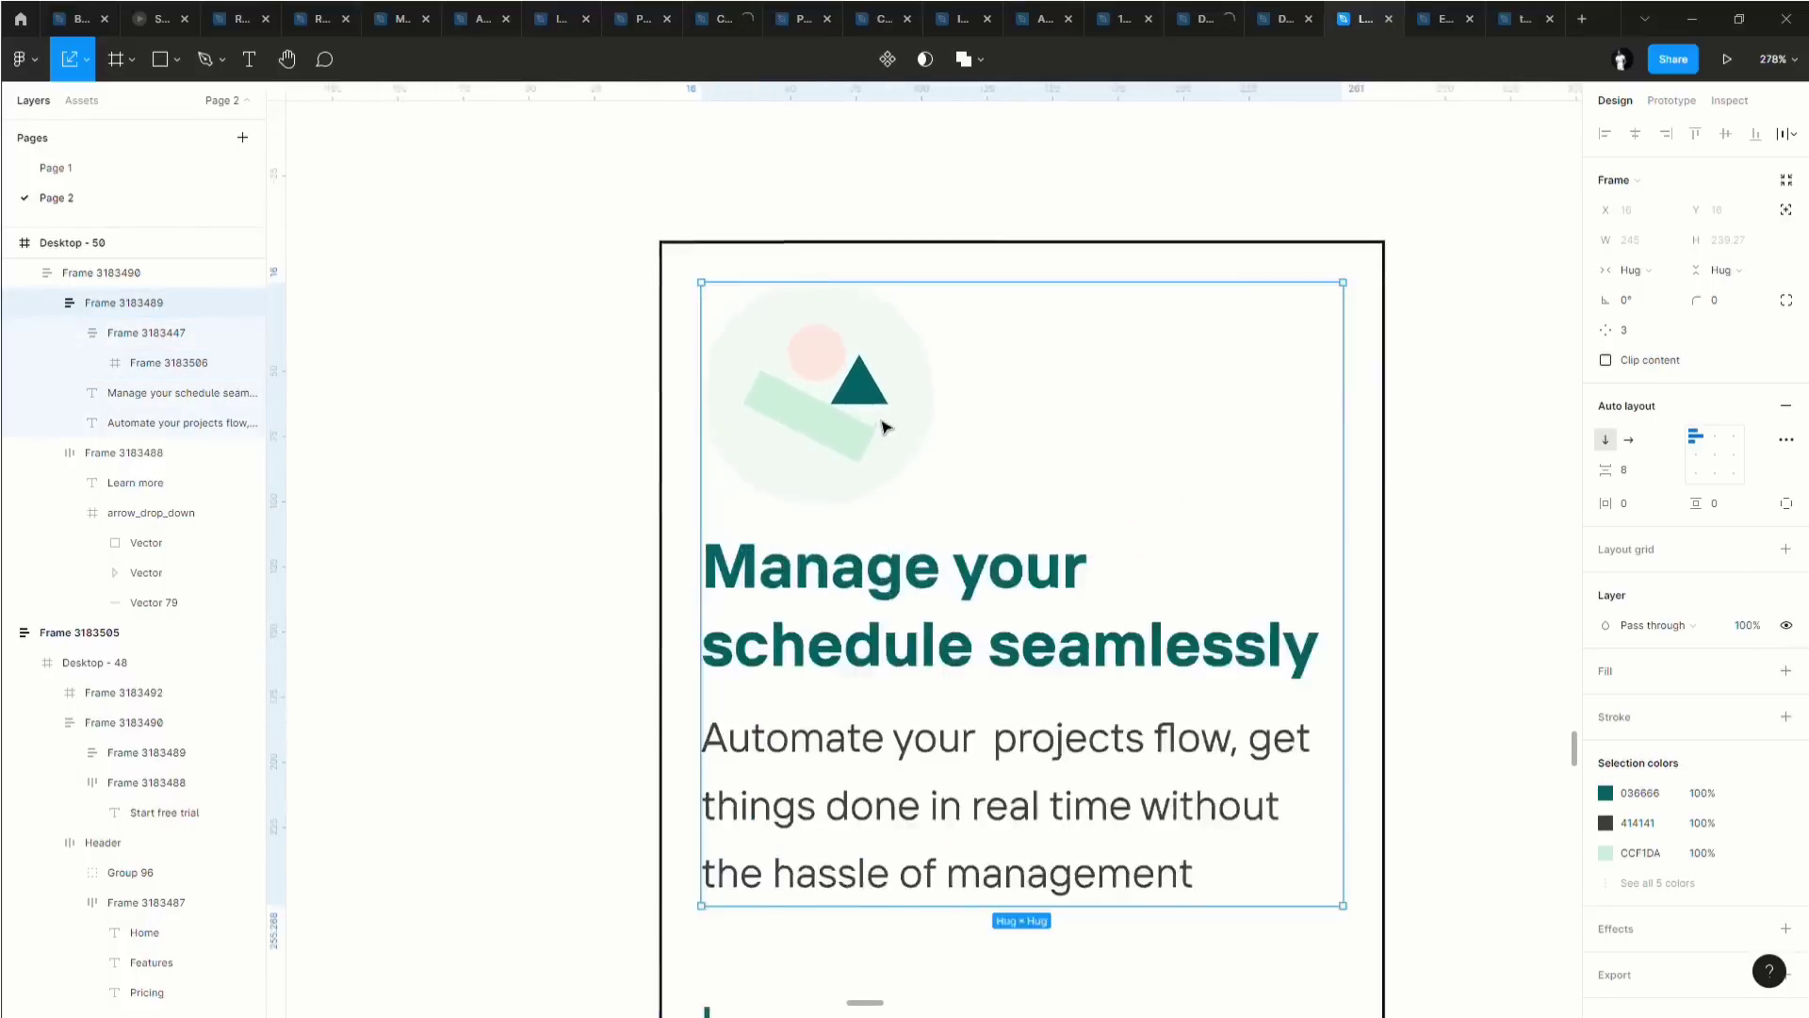
click(957, 323)
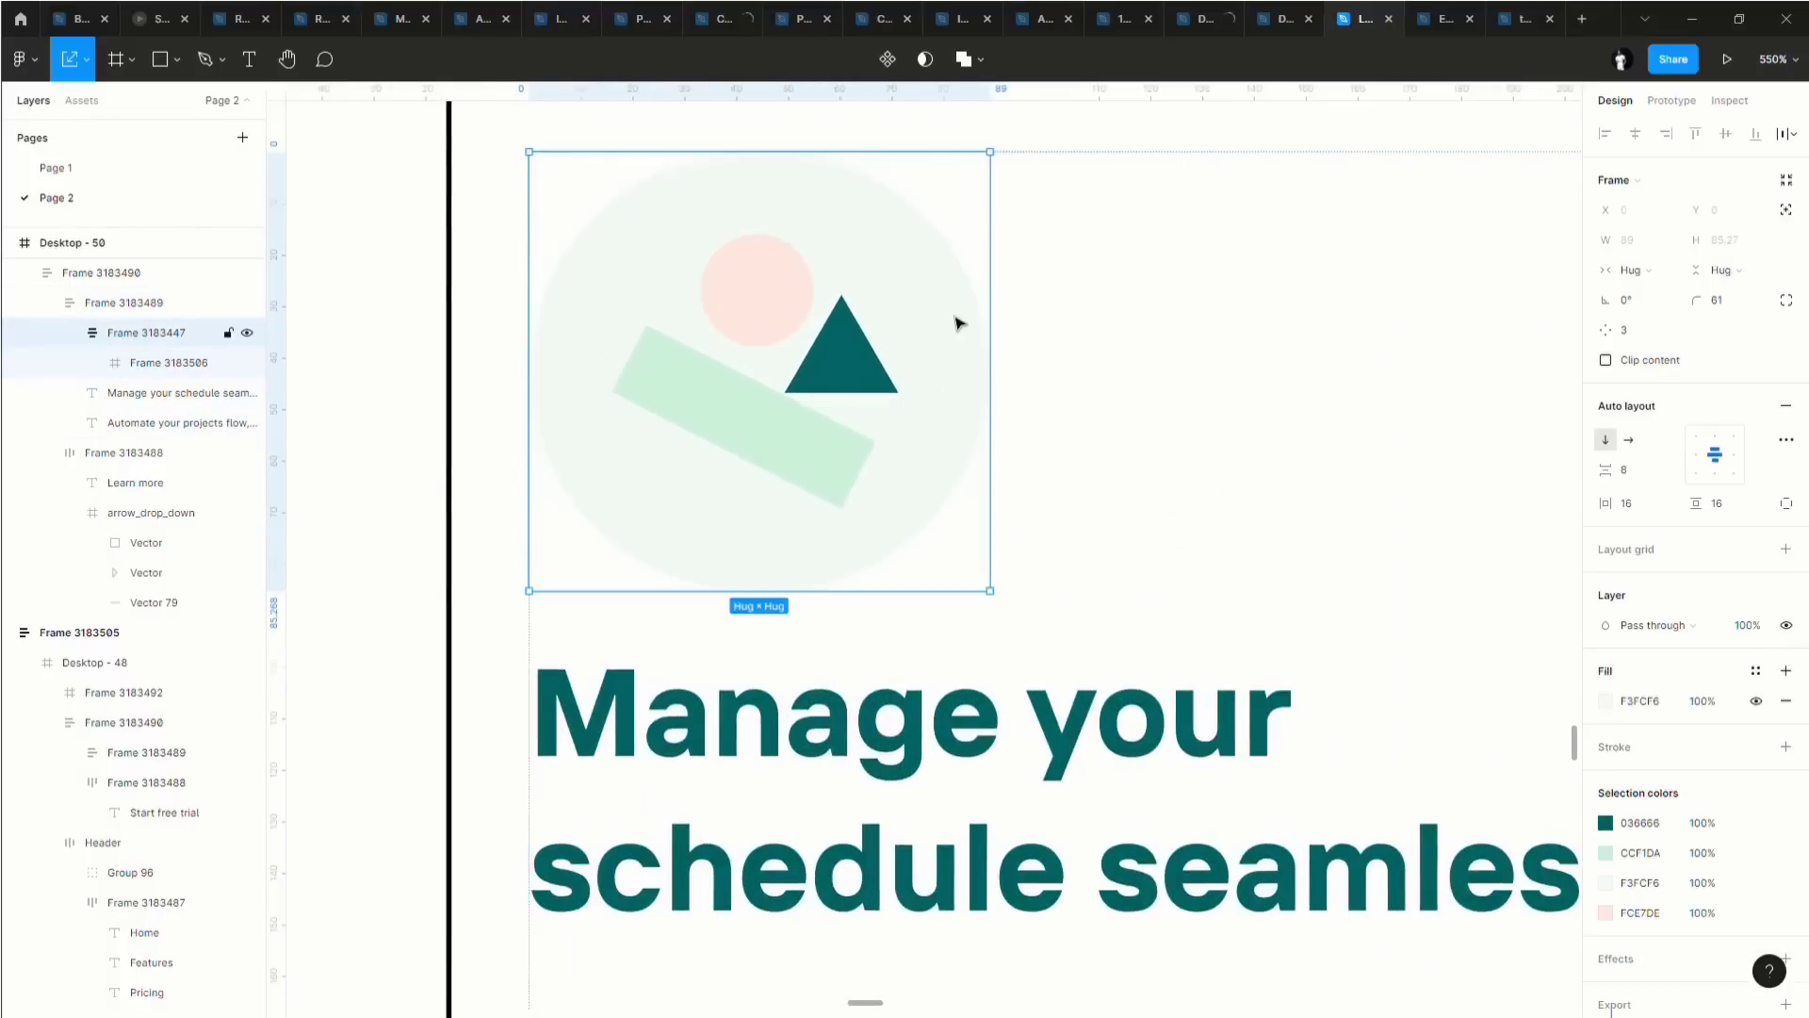
Darken the illustration's pink circle by lowering its fill's HSL lightness until the color is F6BFA7.
click(804, 462)
click(790, 325)
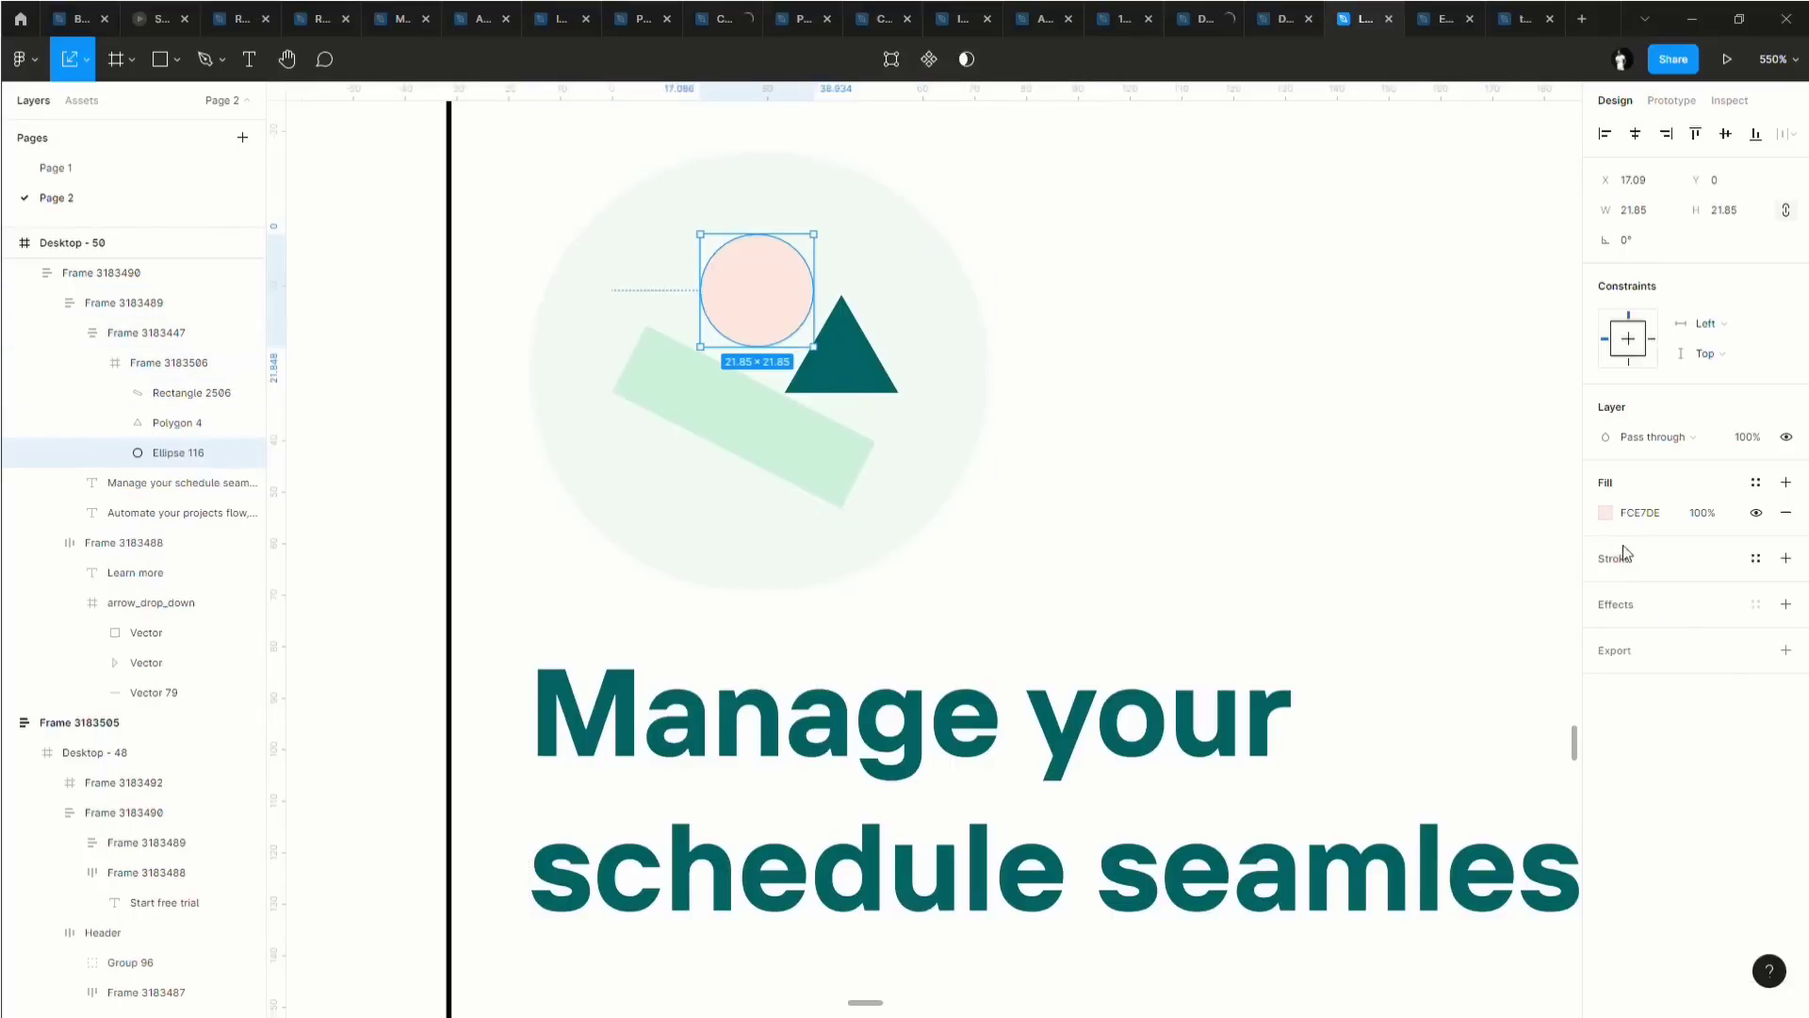
click(1605, 512)
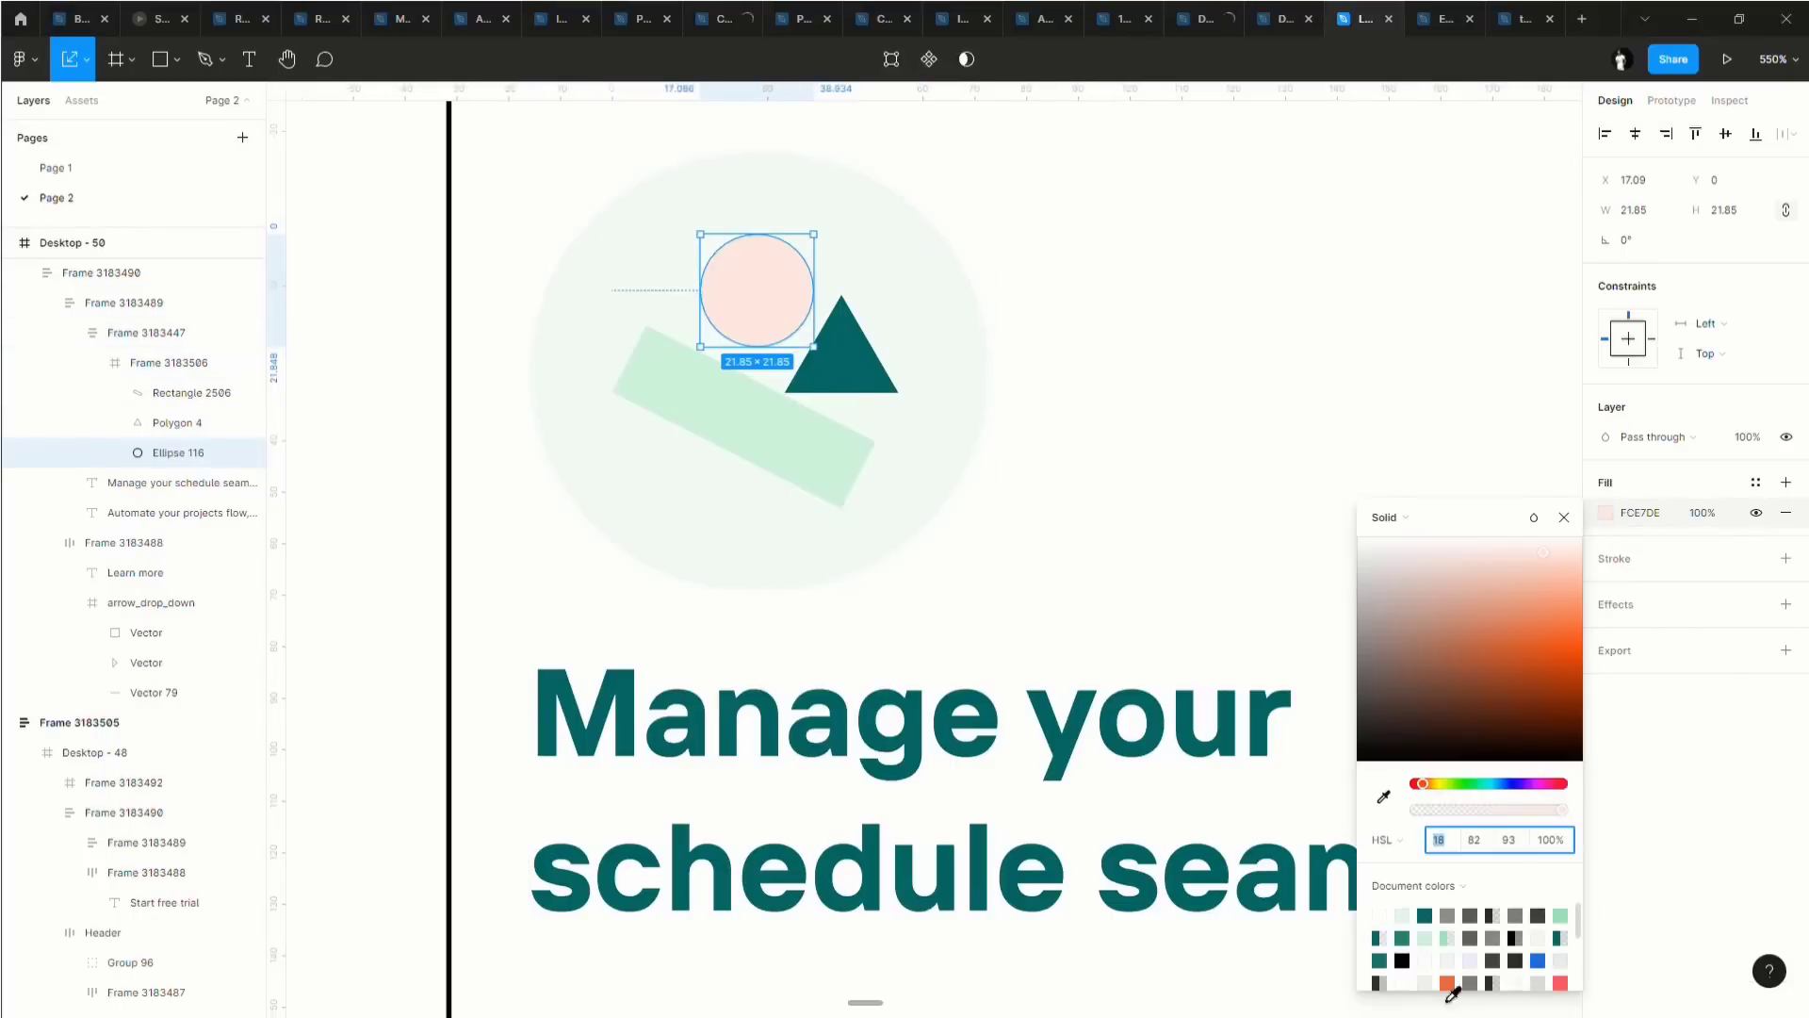
click(1520, 842)
text(90)
key(Return)
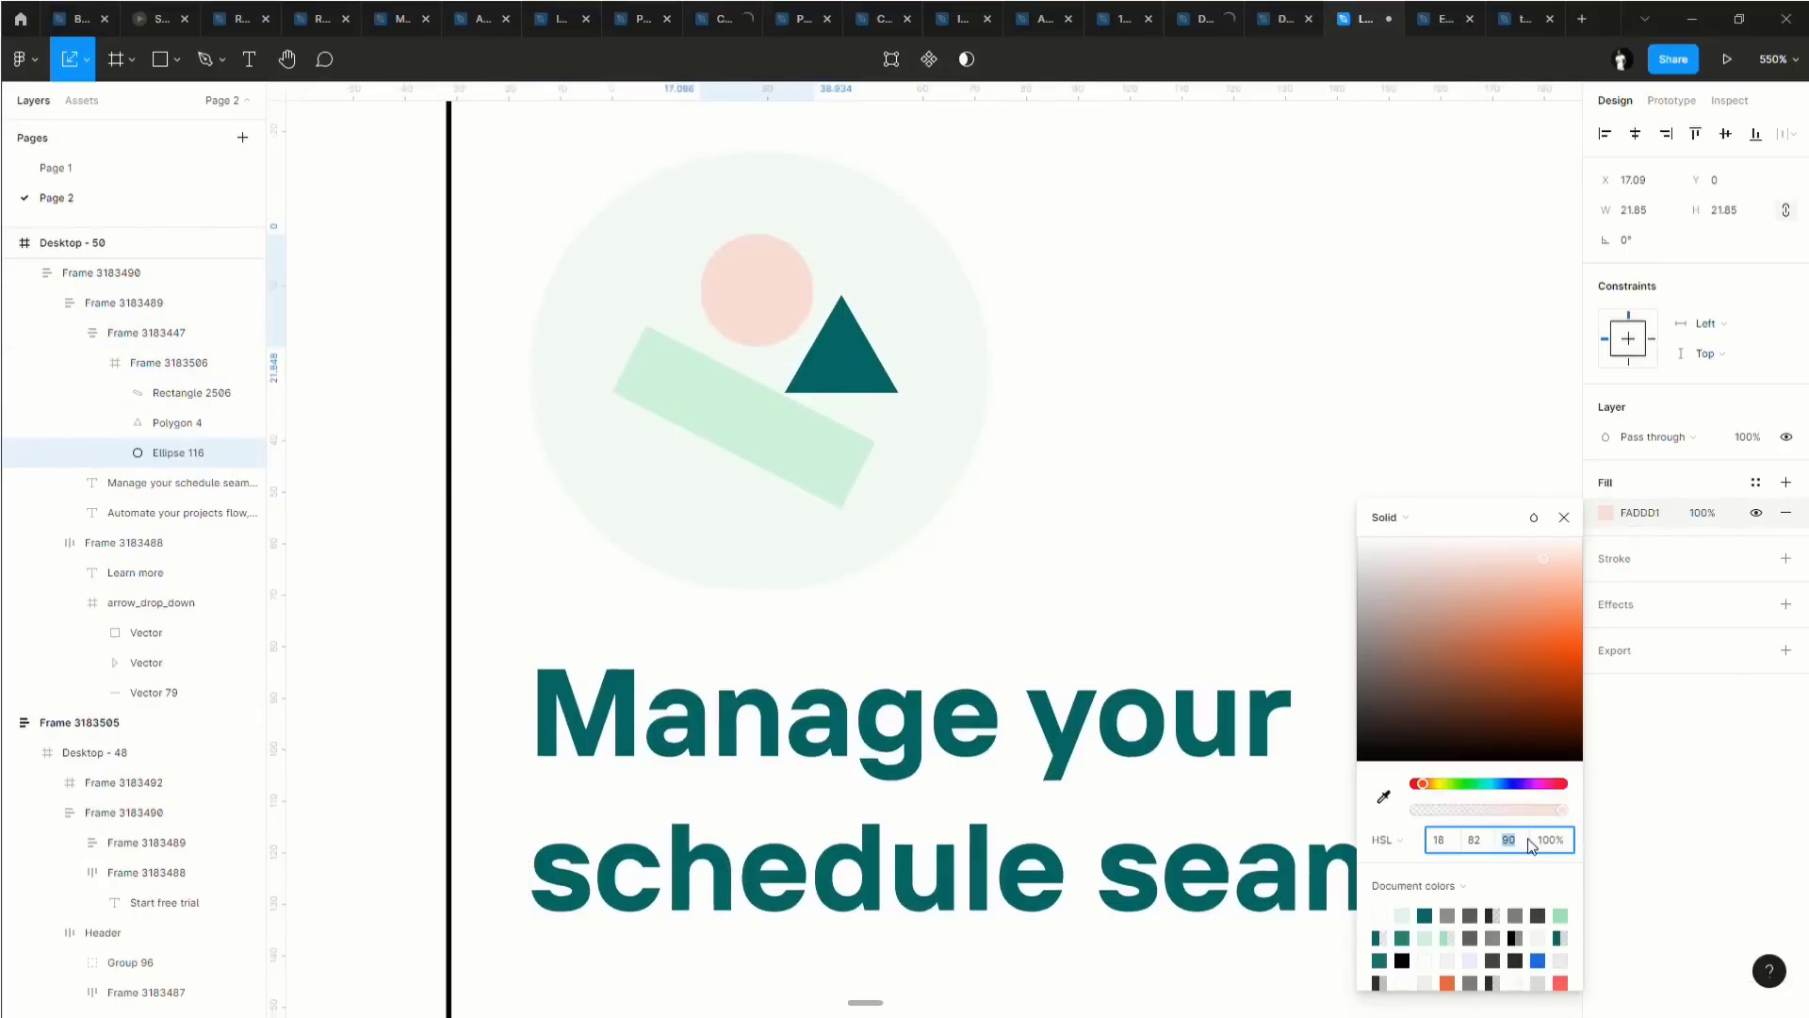
text(86)
key(Return)
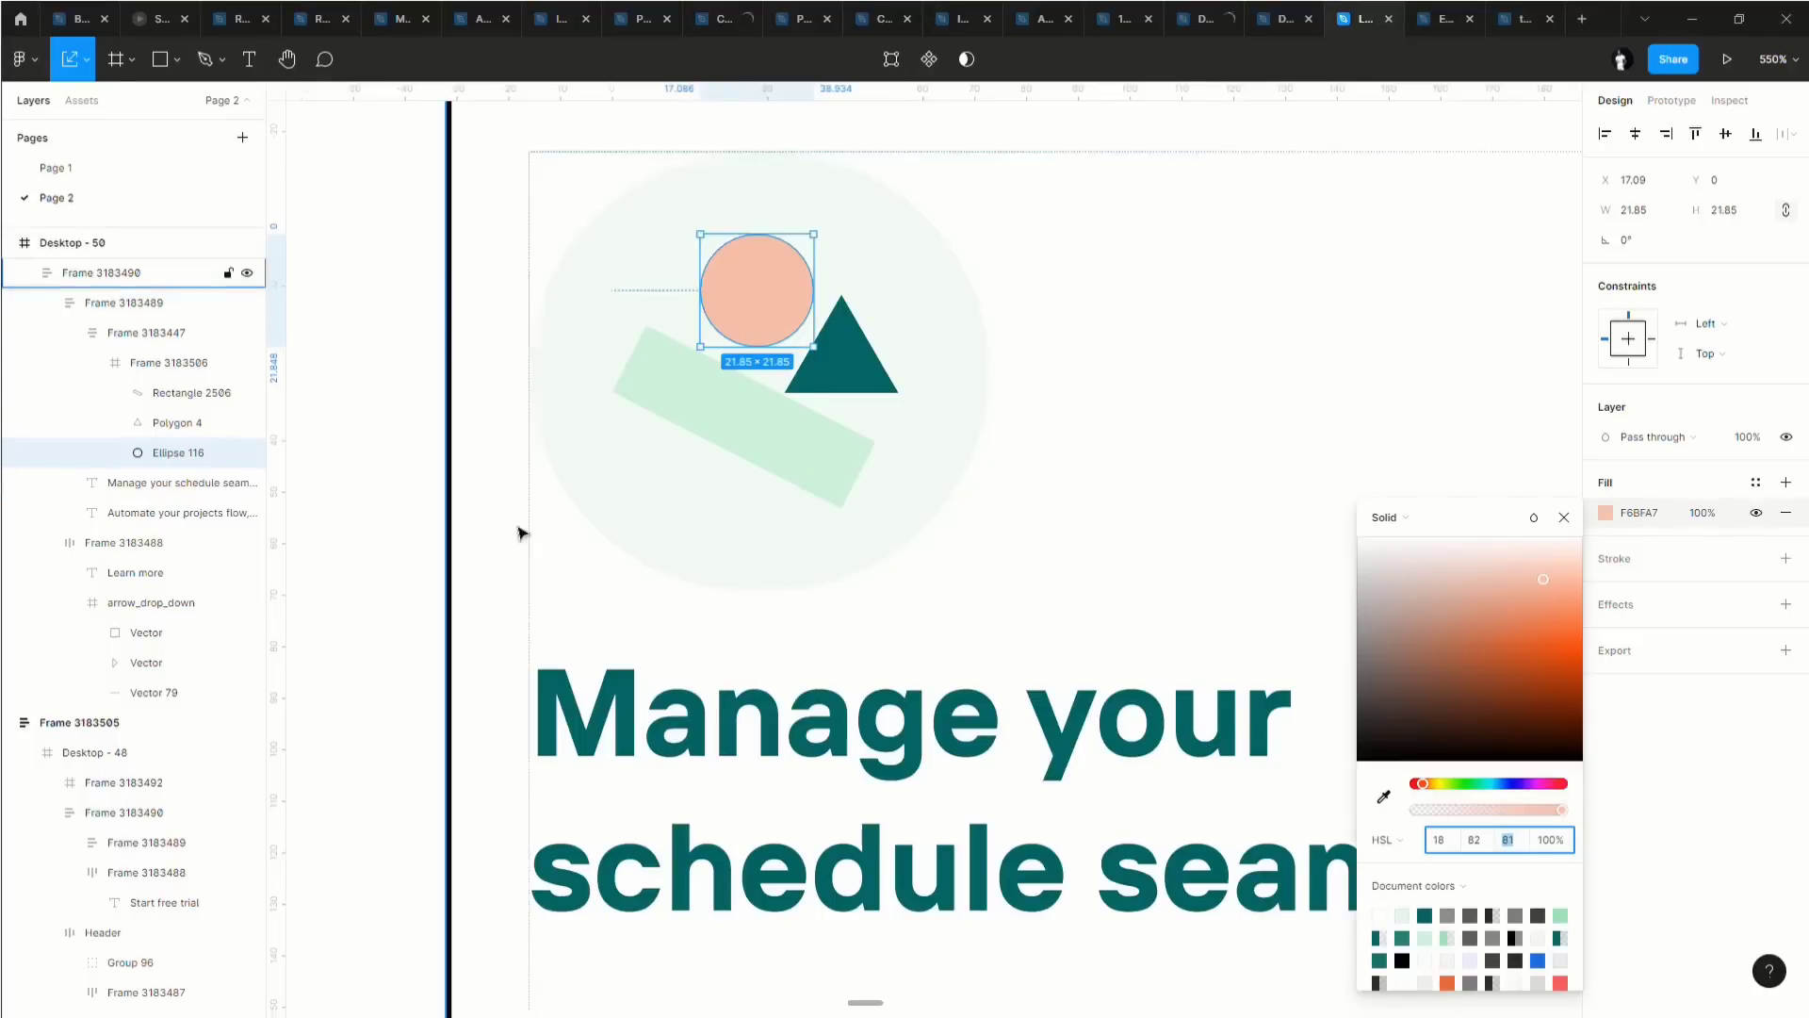
Darken the illustration's tilted green rectangle by adjusting its fill's HSL lightness until the color is AFE9C5.
click(767, 452)
click(1607, 513)
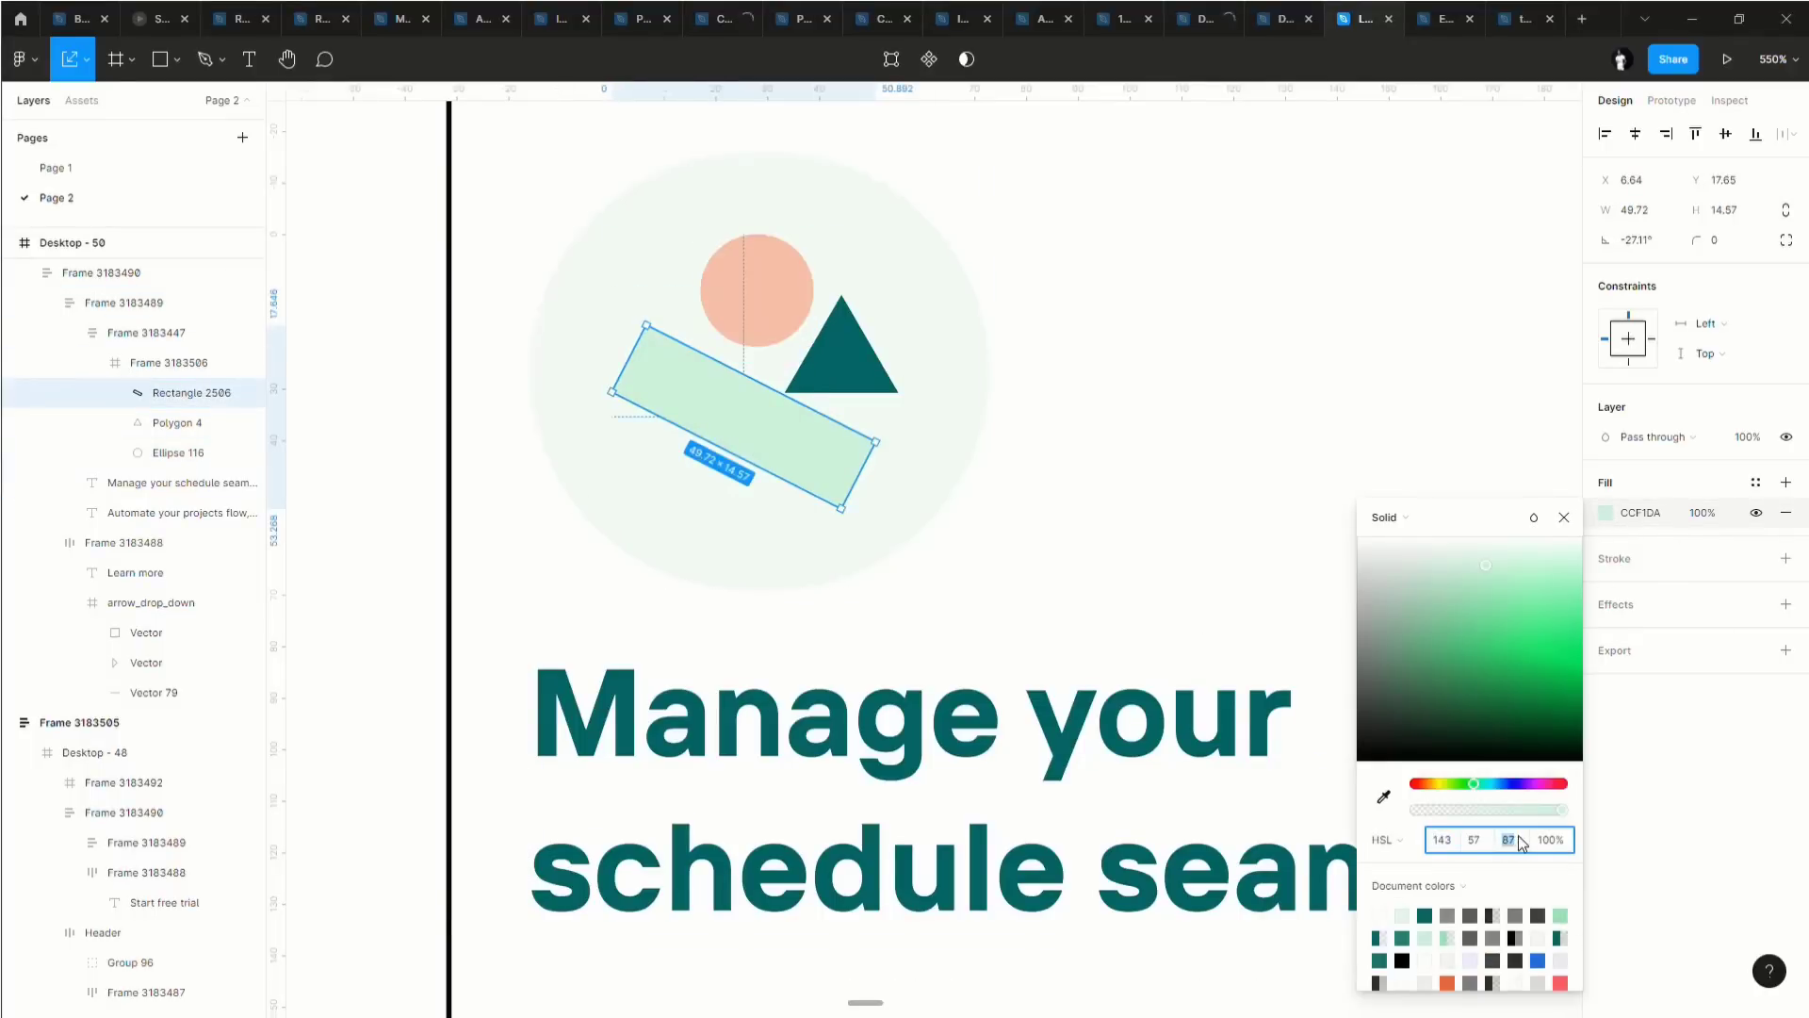
text(83)
key(Return)
key(Down)
key(Down)
key(Down)
key(Down)
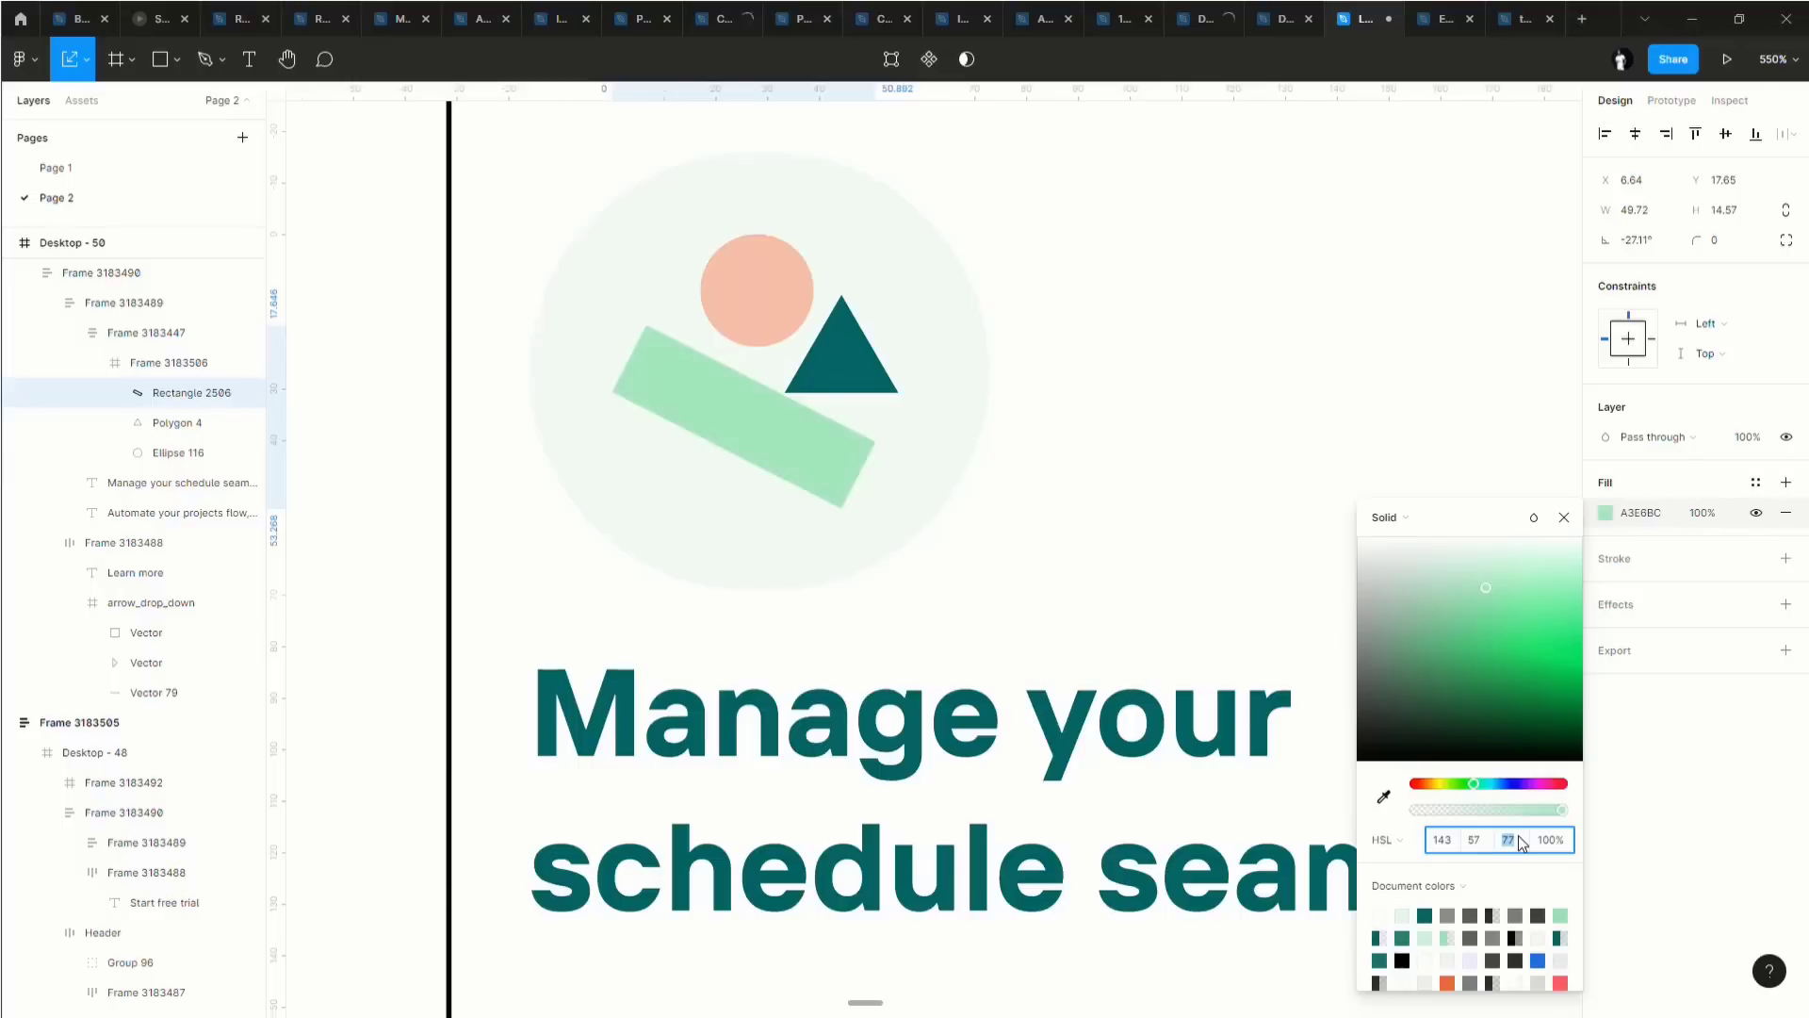
key(Up)
key(Up)
key(Up)
key(Up)
key(Up)
key(Escape)
Set the HSL lightness of the illustration's round background fill to 91.
key(Escape)
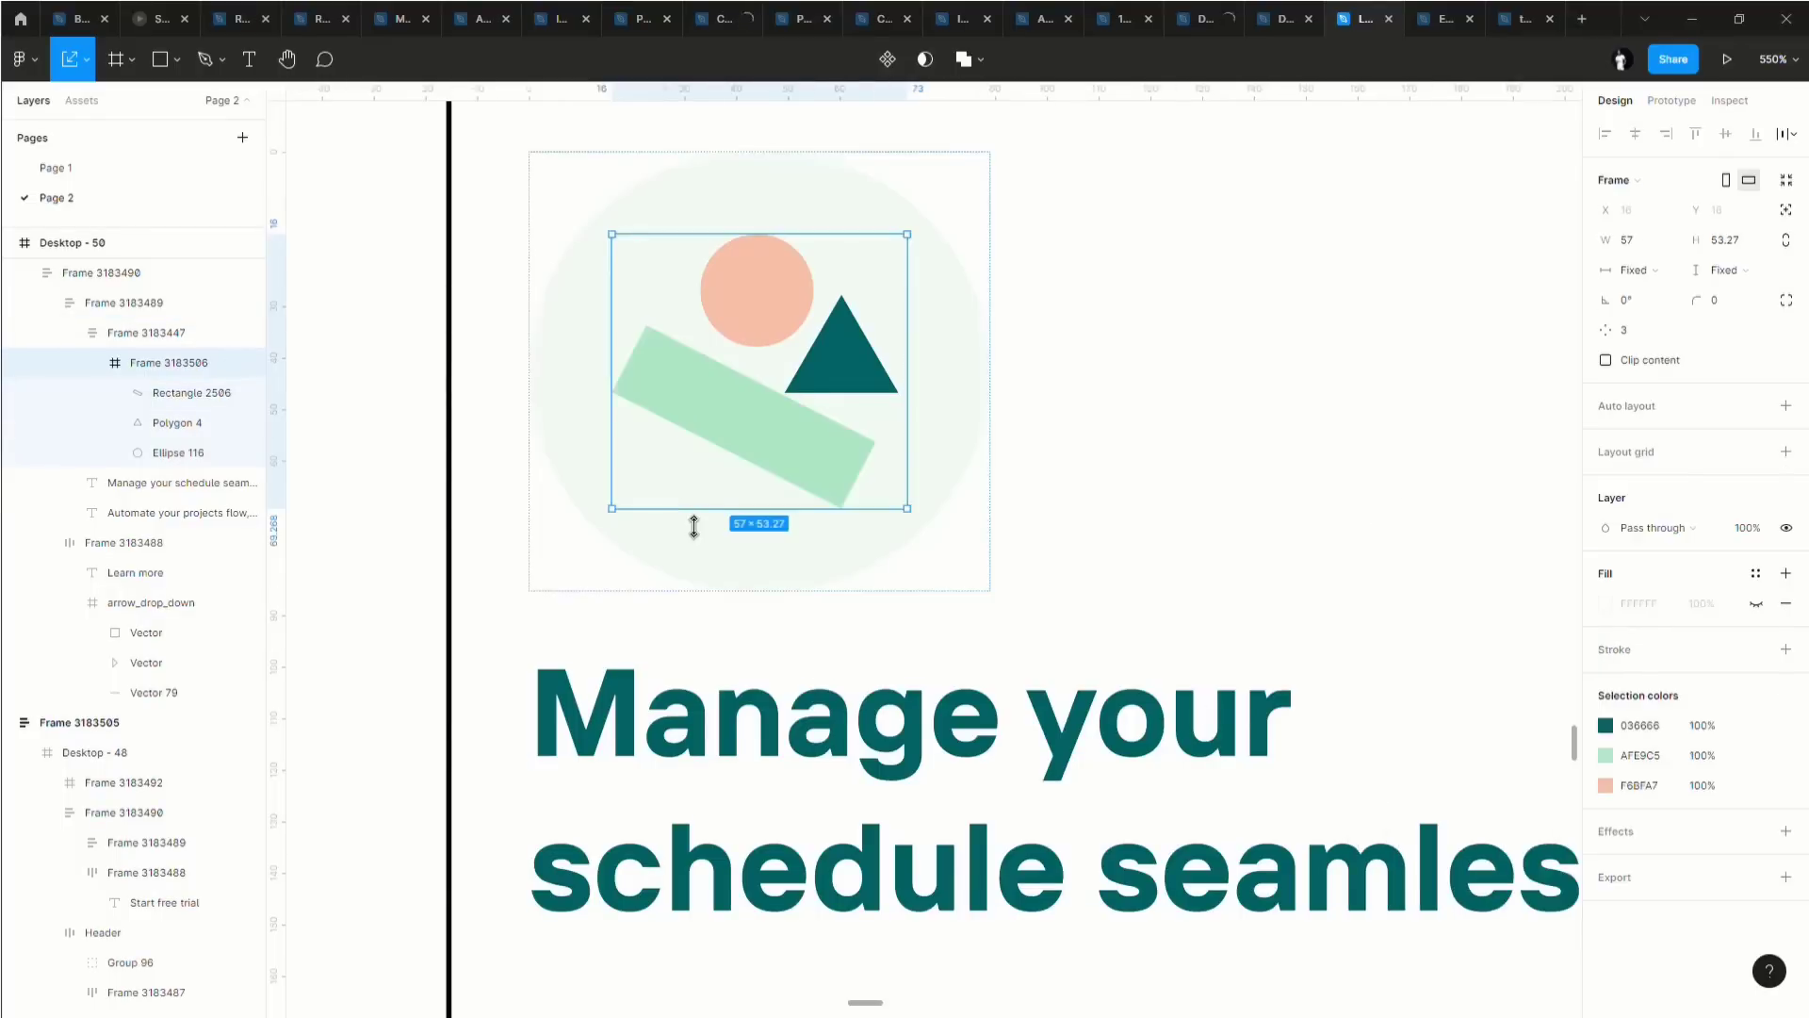
key(Escape)
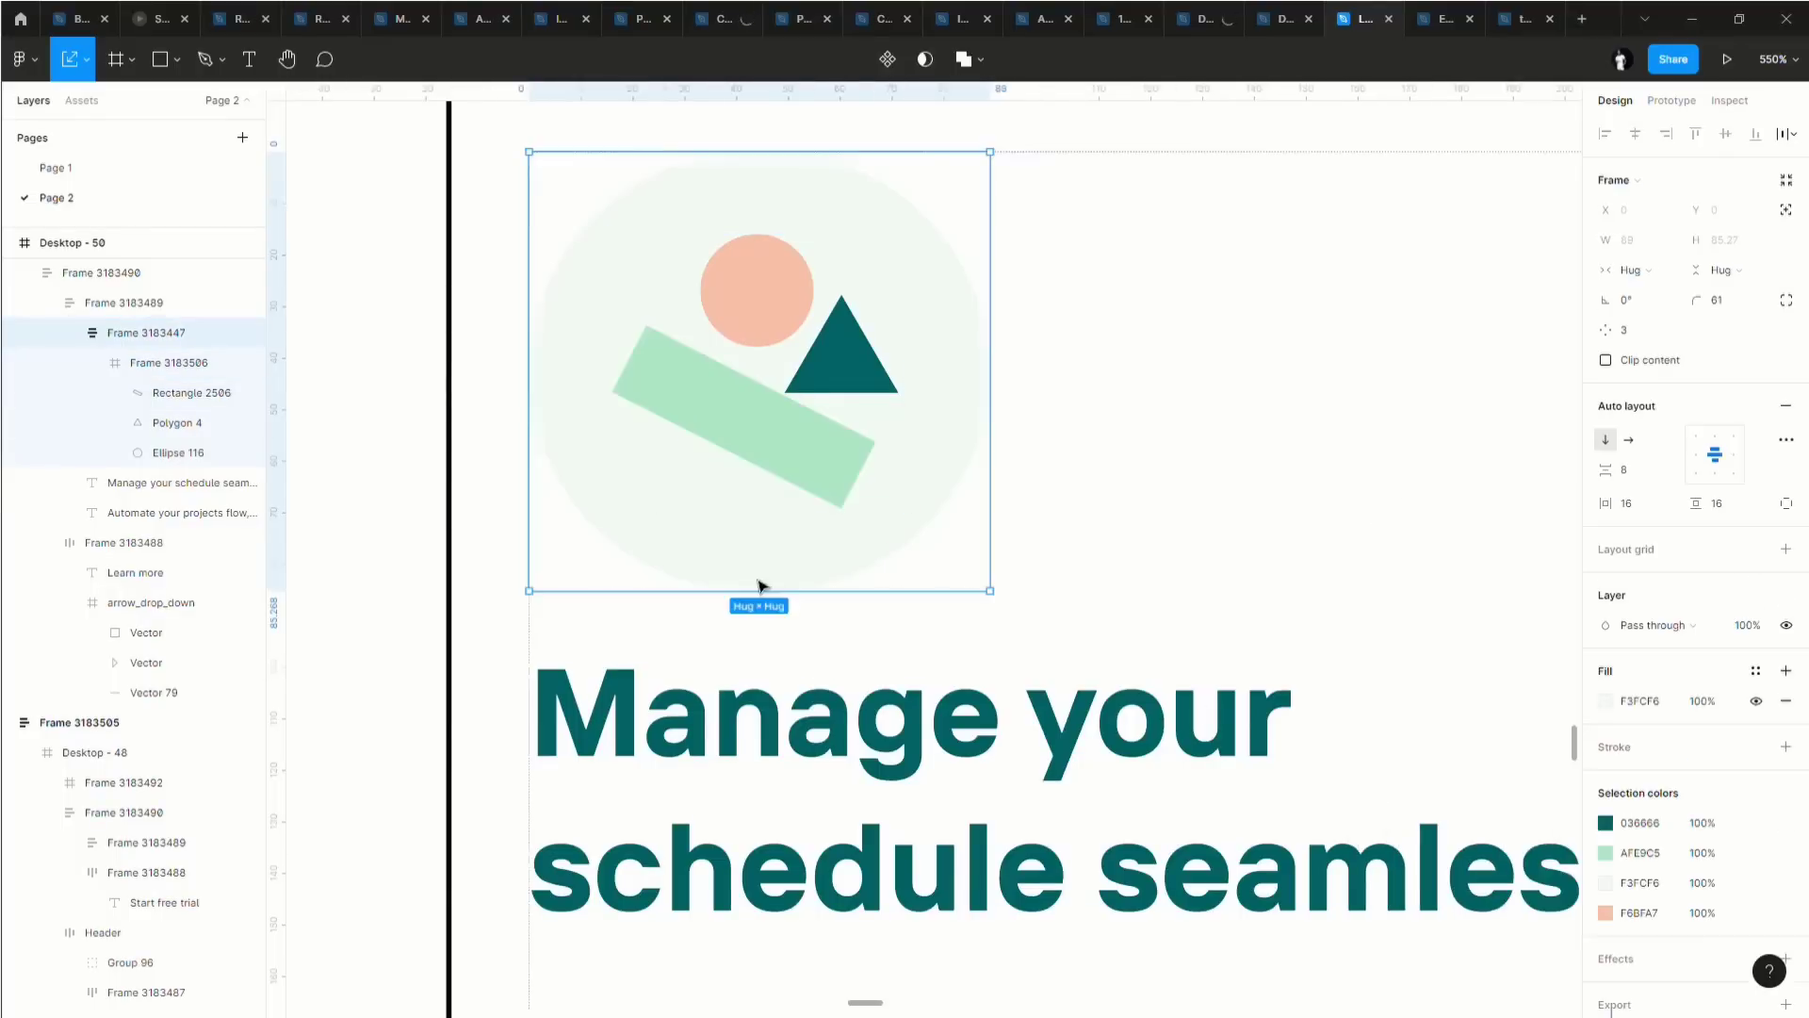
click(1606, 701)
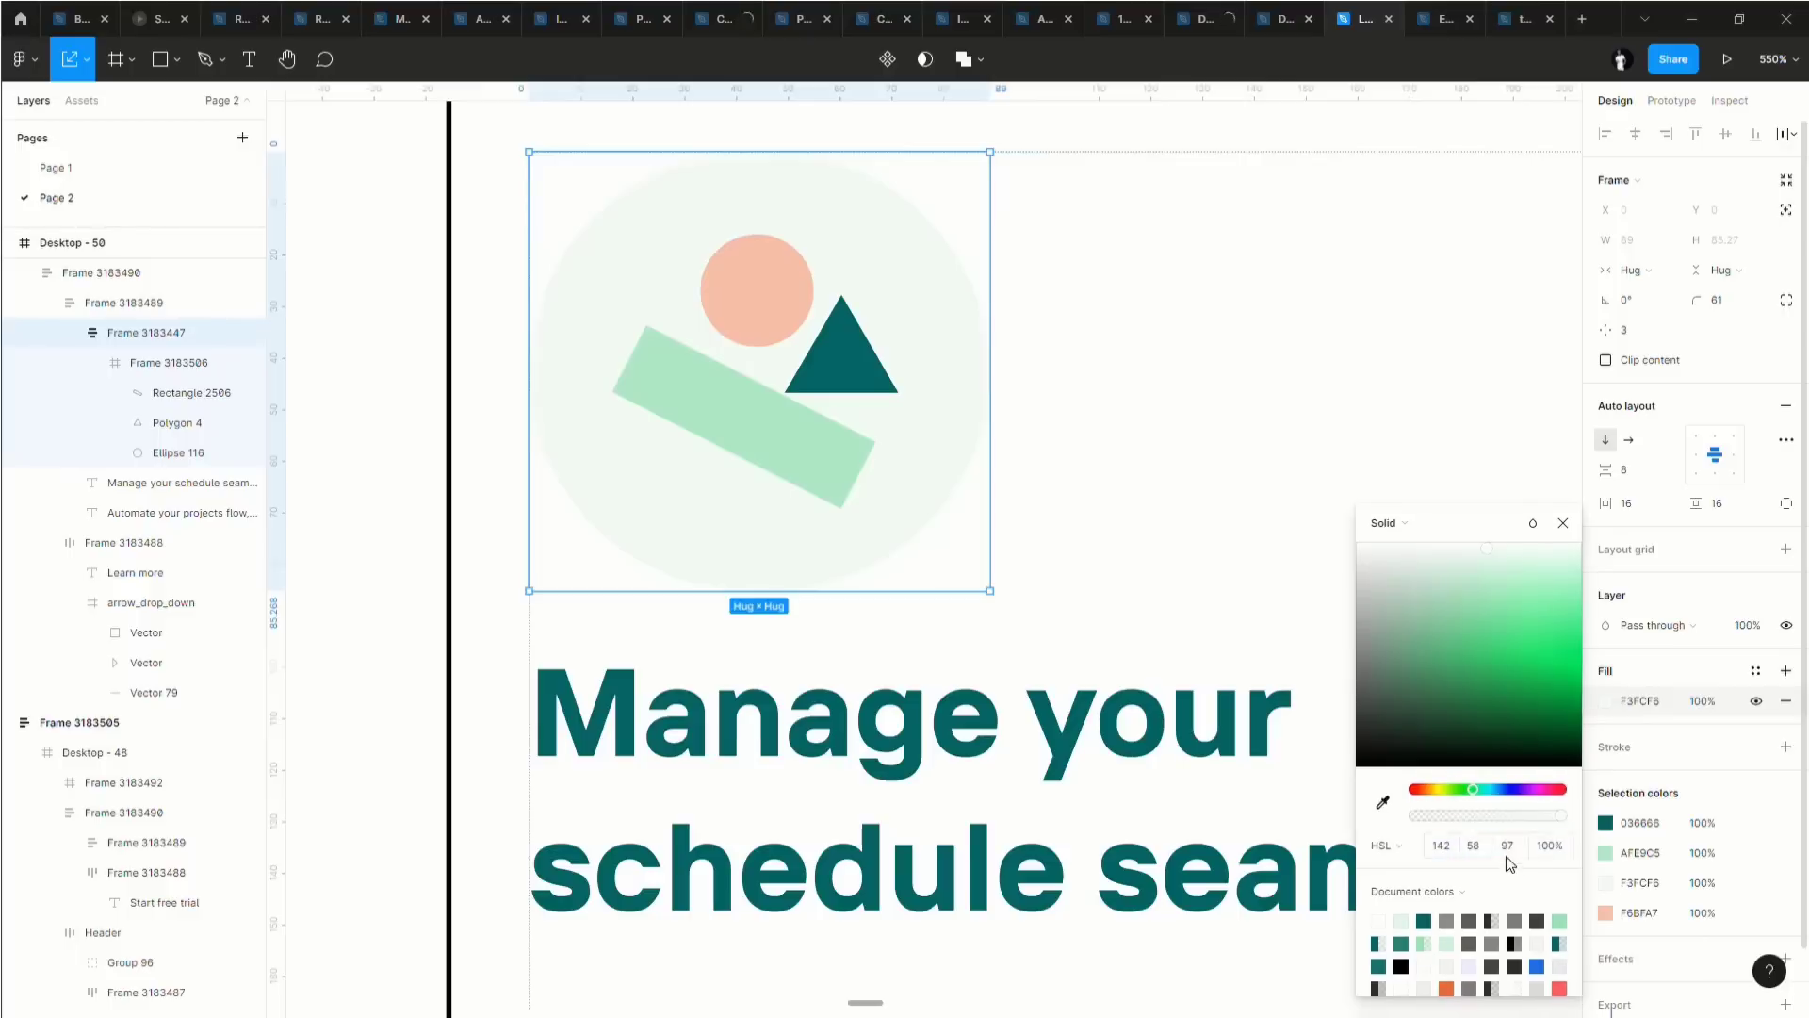
click(1514, 845)
text(91)
key(Return)
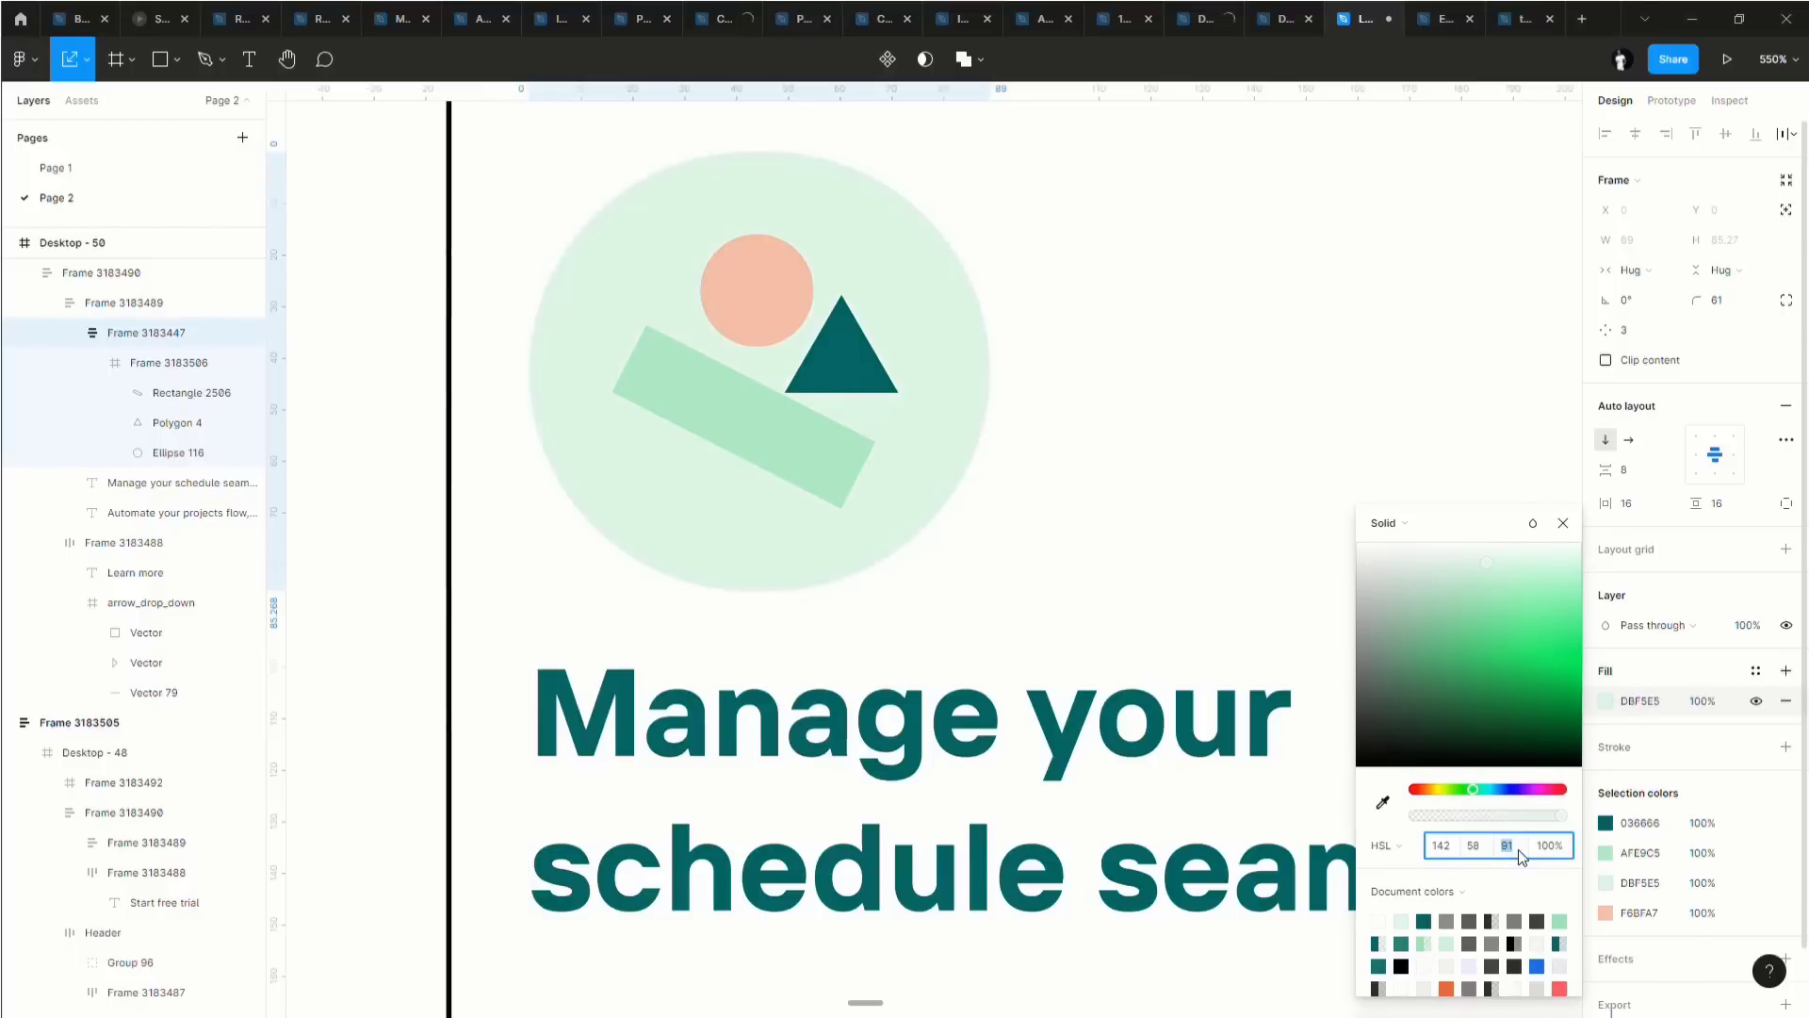
Add a fill to the outer bordered card frame and set its color to F5F5F5.
scroll(816, 388, down, 10)
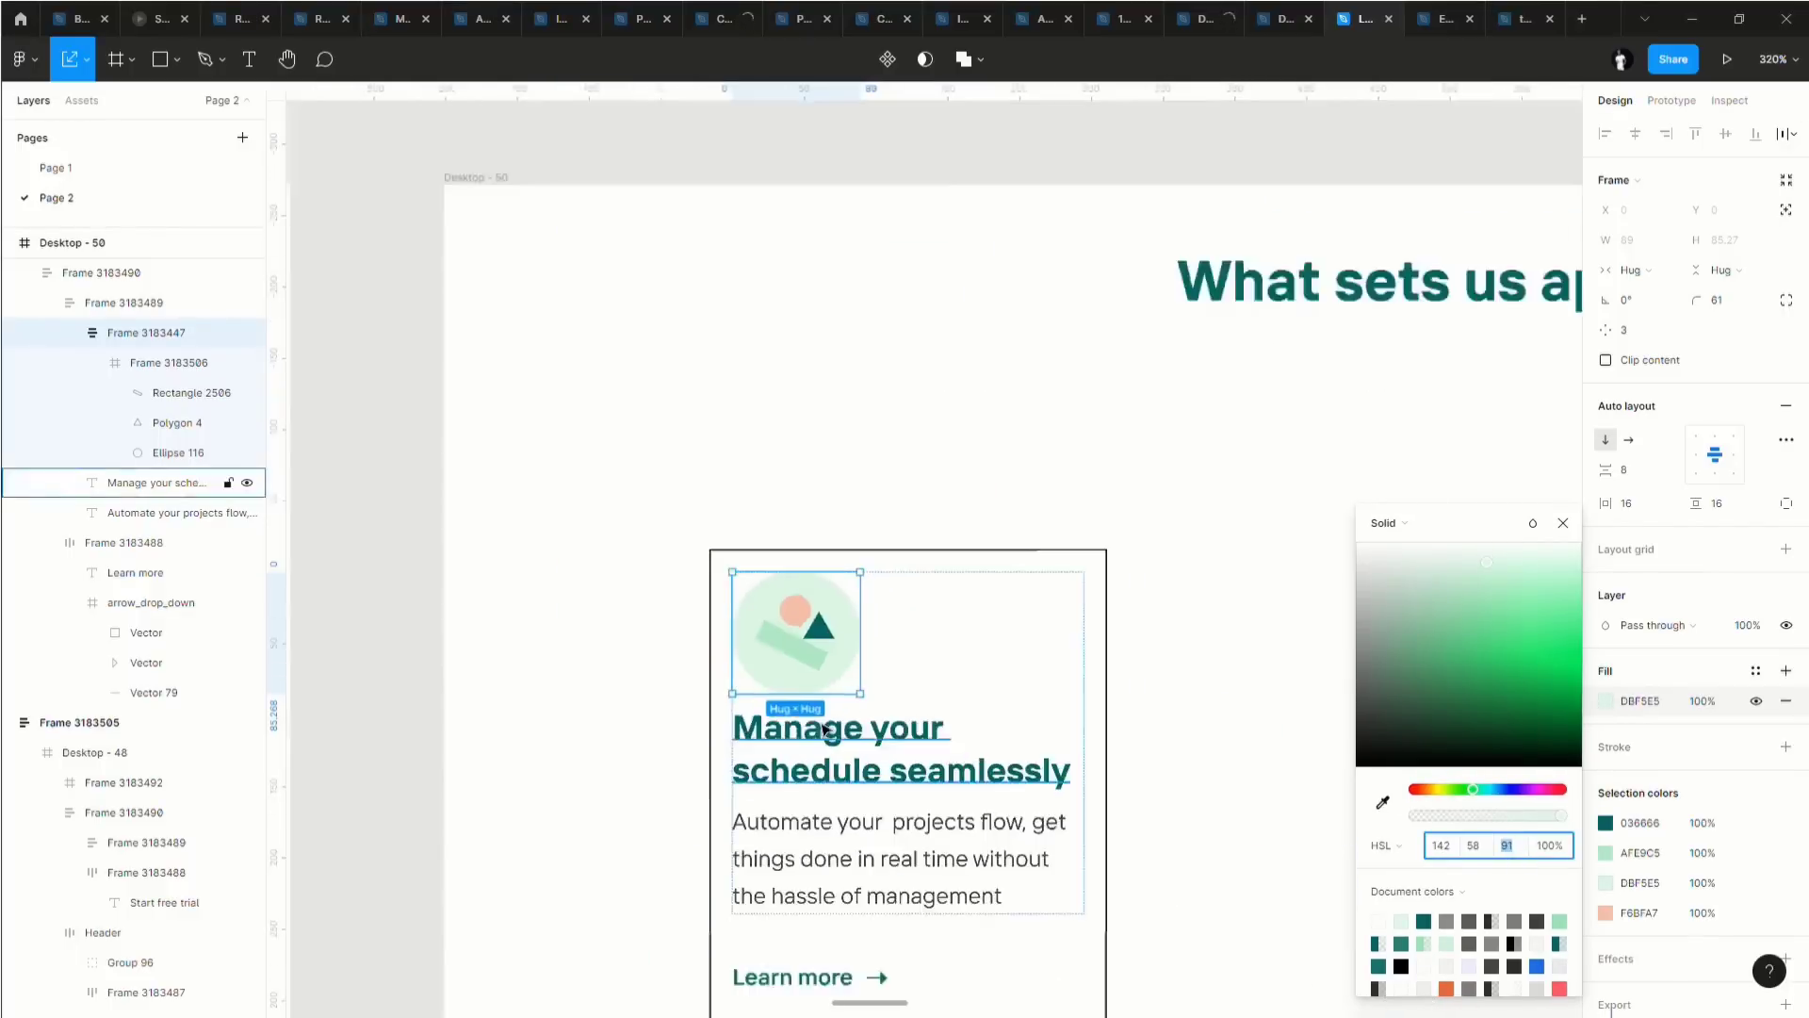
scroll(829, 476, up, 5)
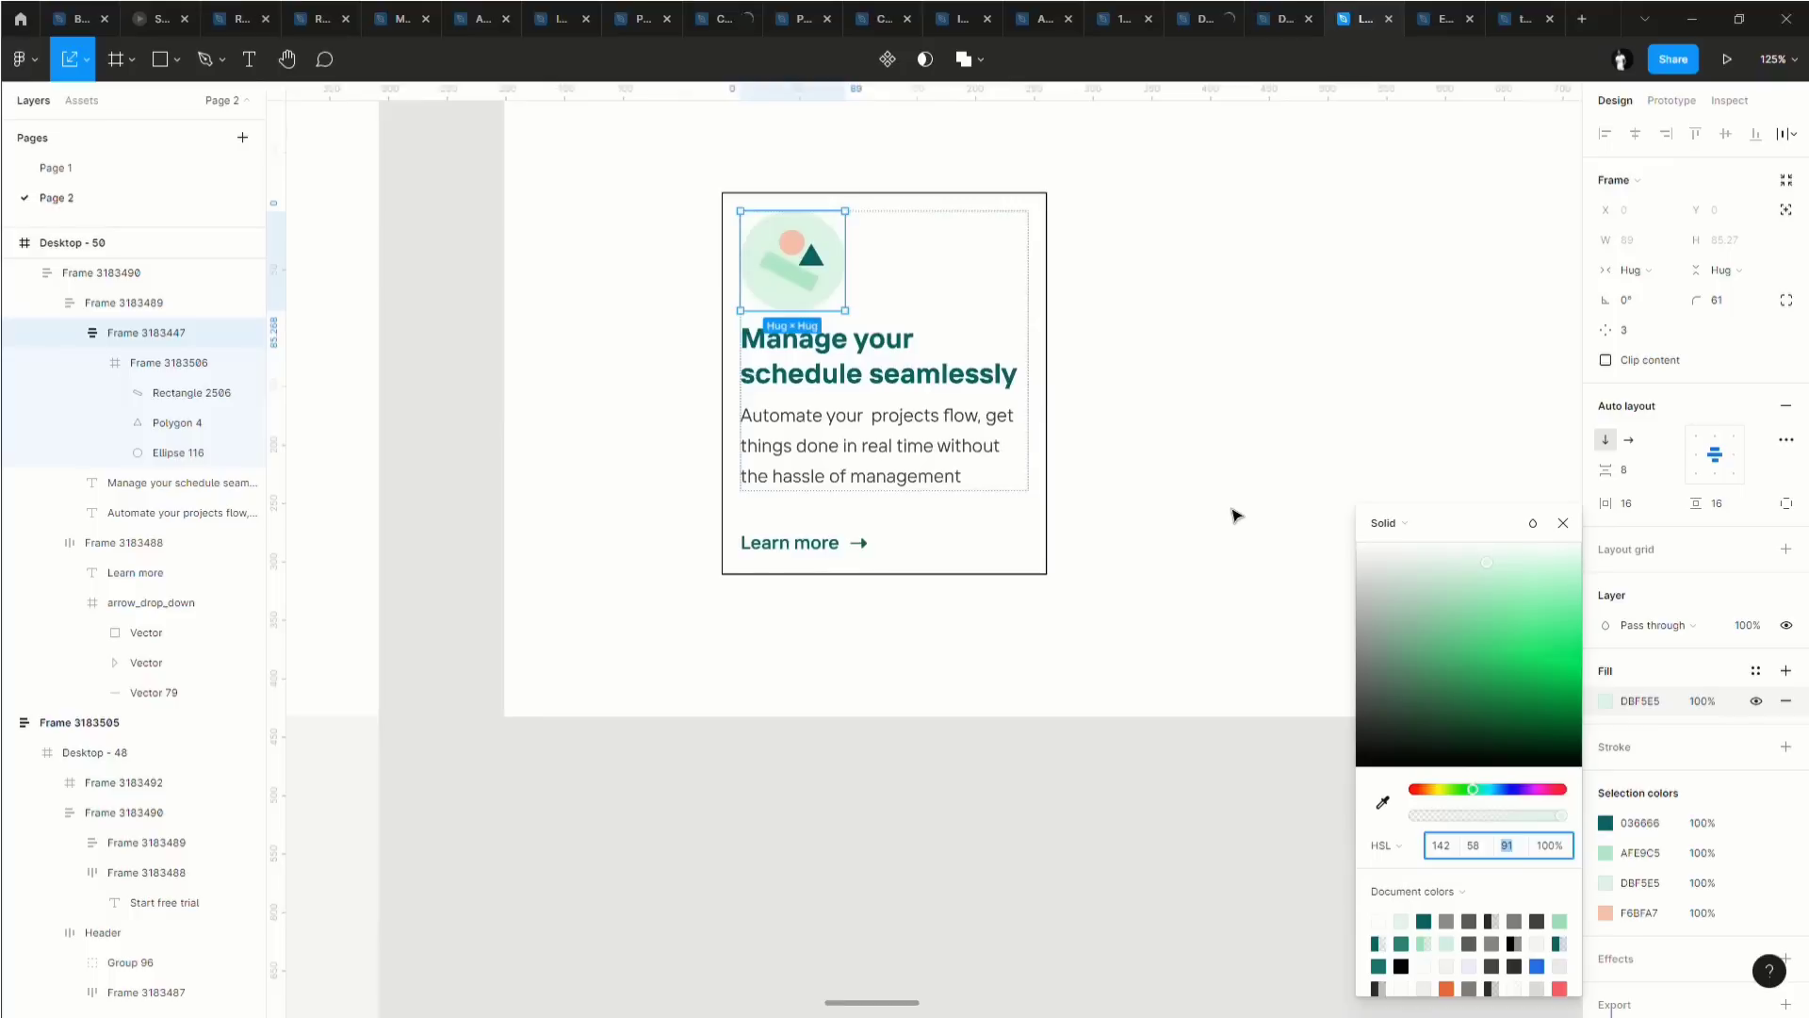
click(1071, 518)
click(1039, 522)
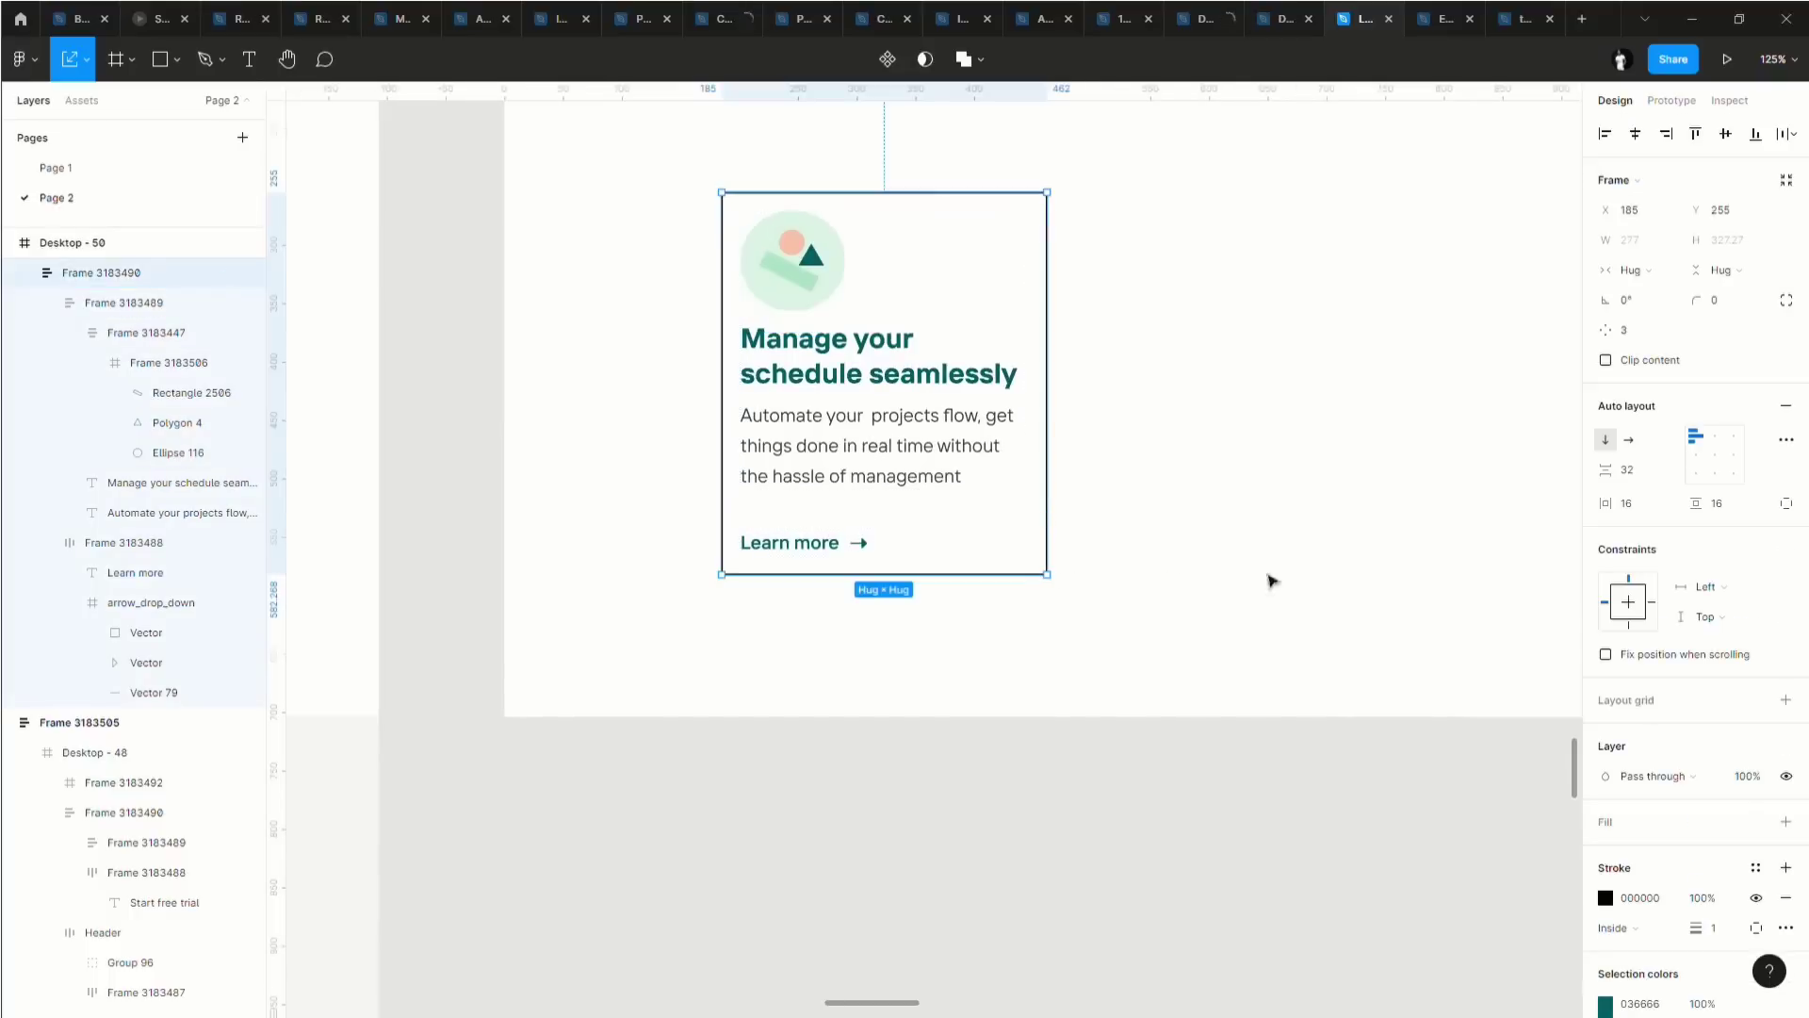
scroll(1696, 815, down, 2)
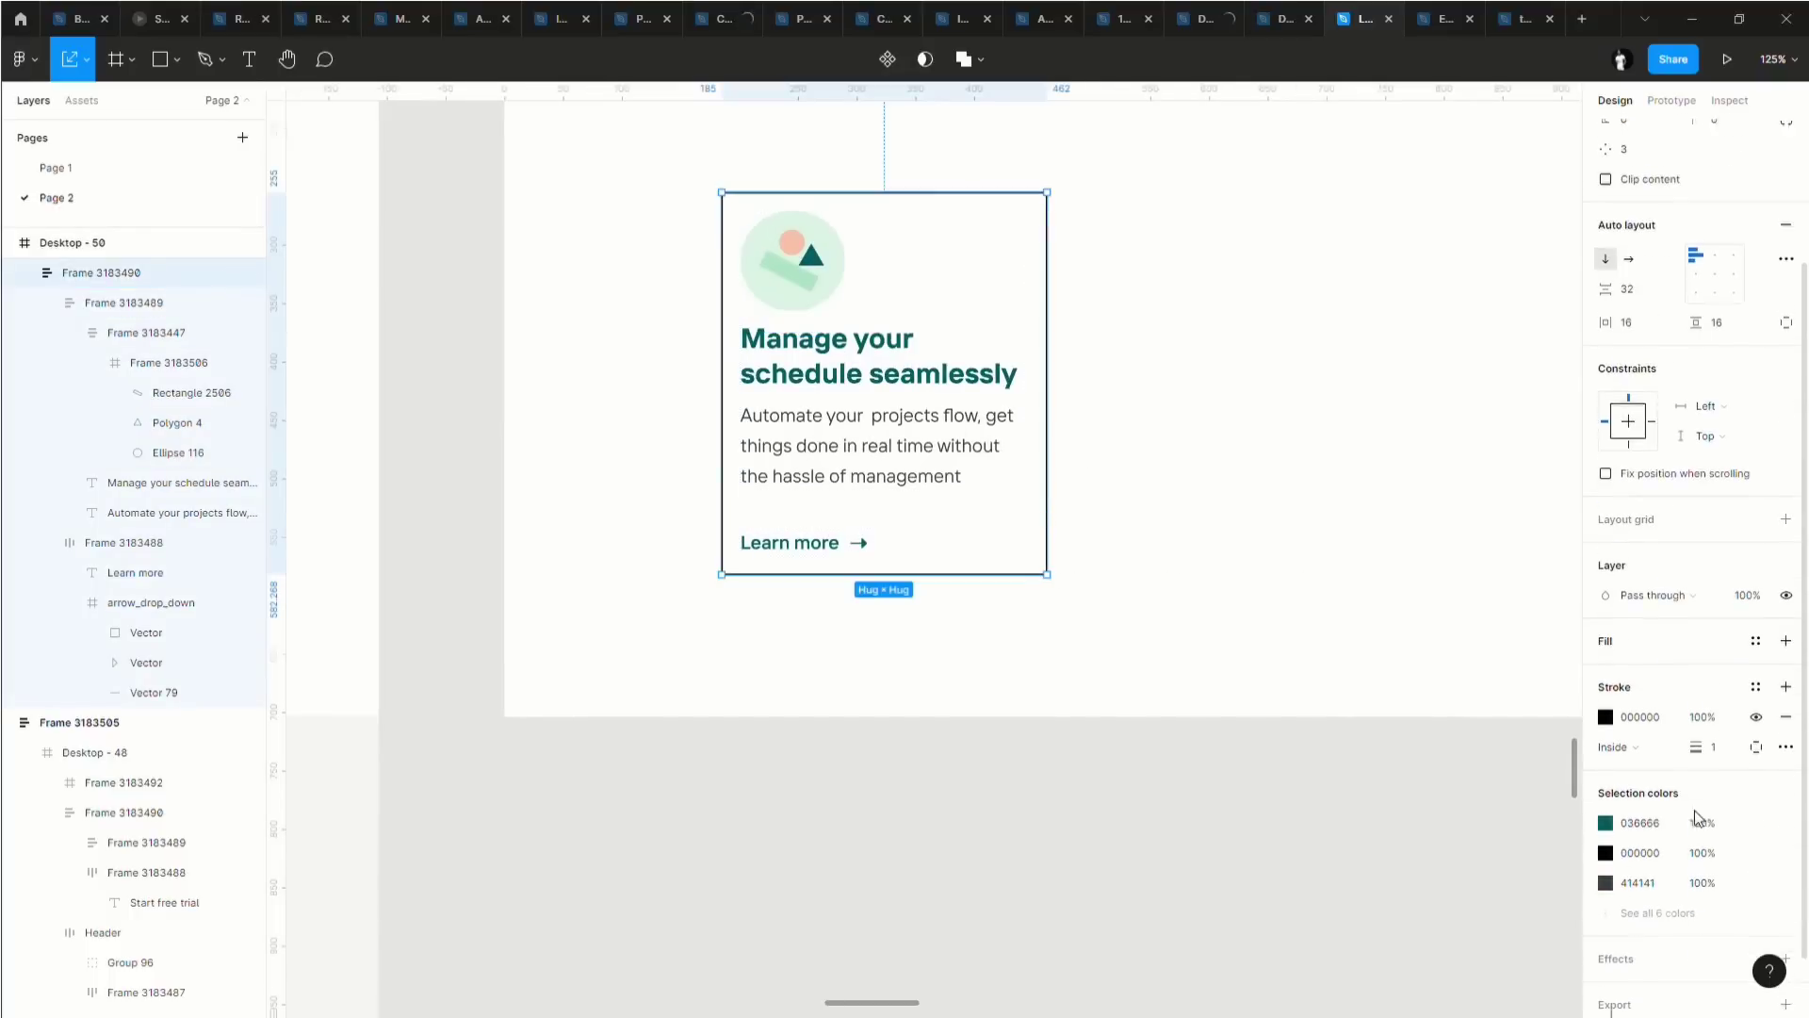
click(1615, 642)
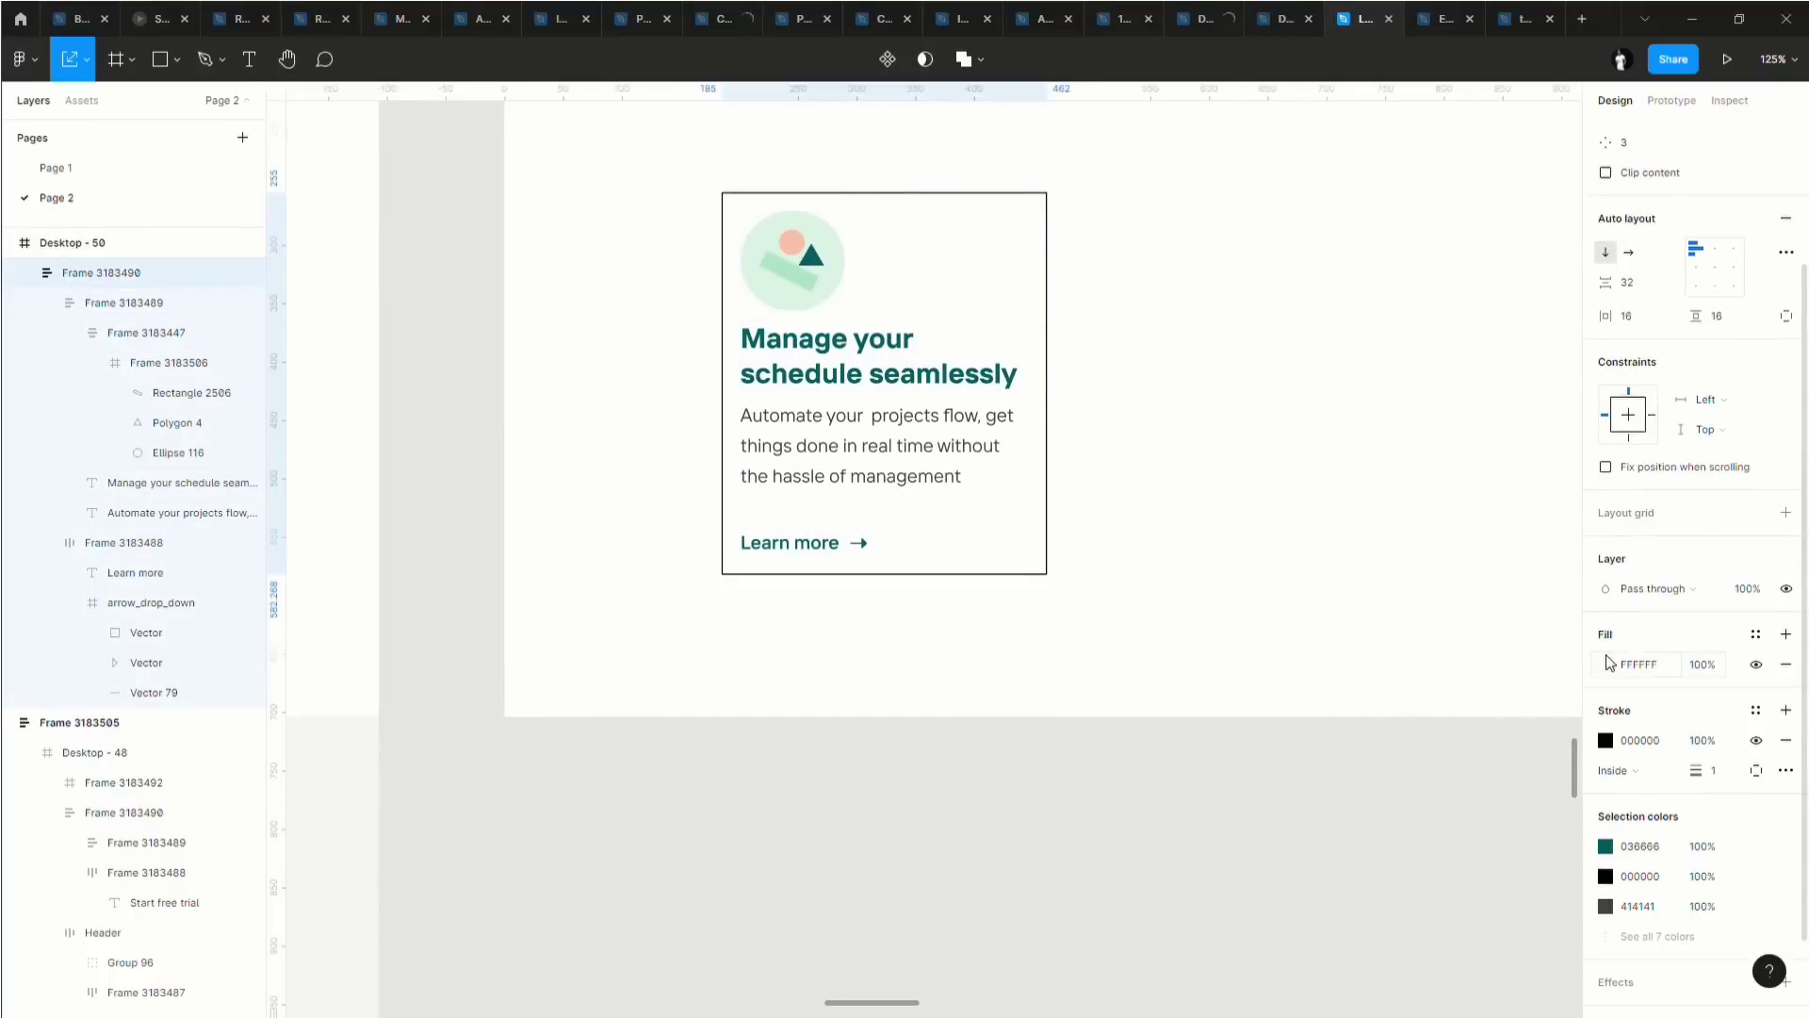
click(1639, 664)
text(F5F5F5)
key(Return)
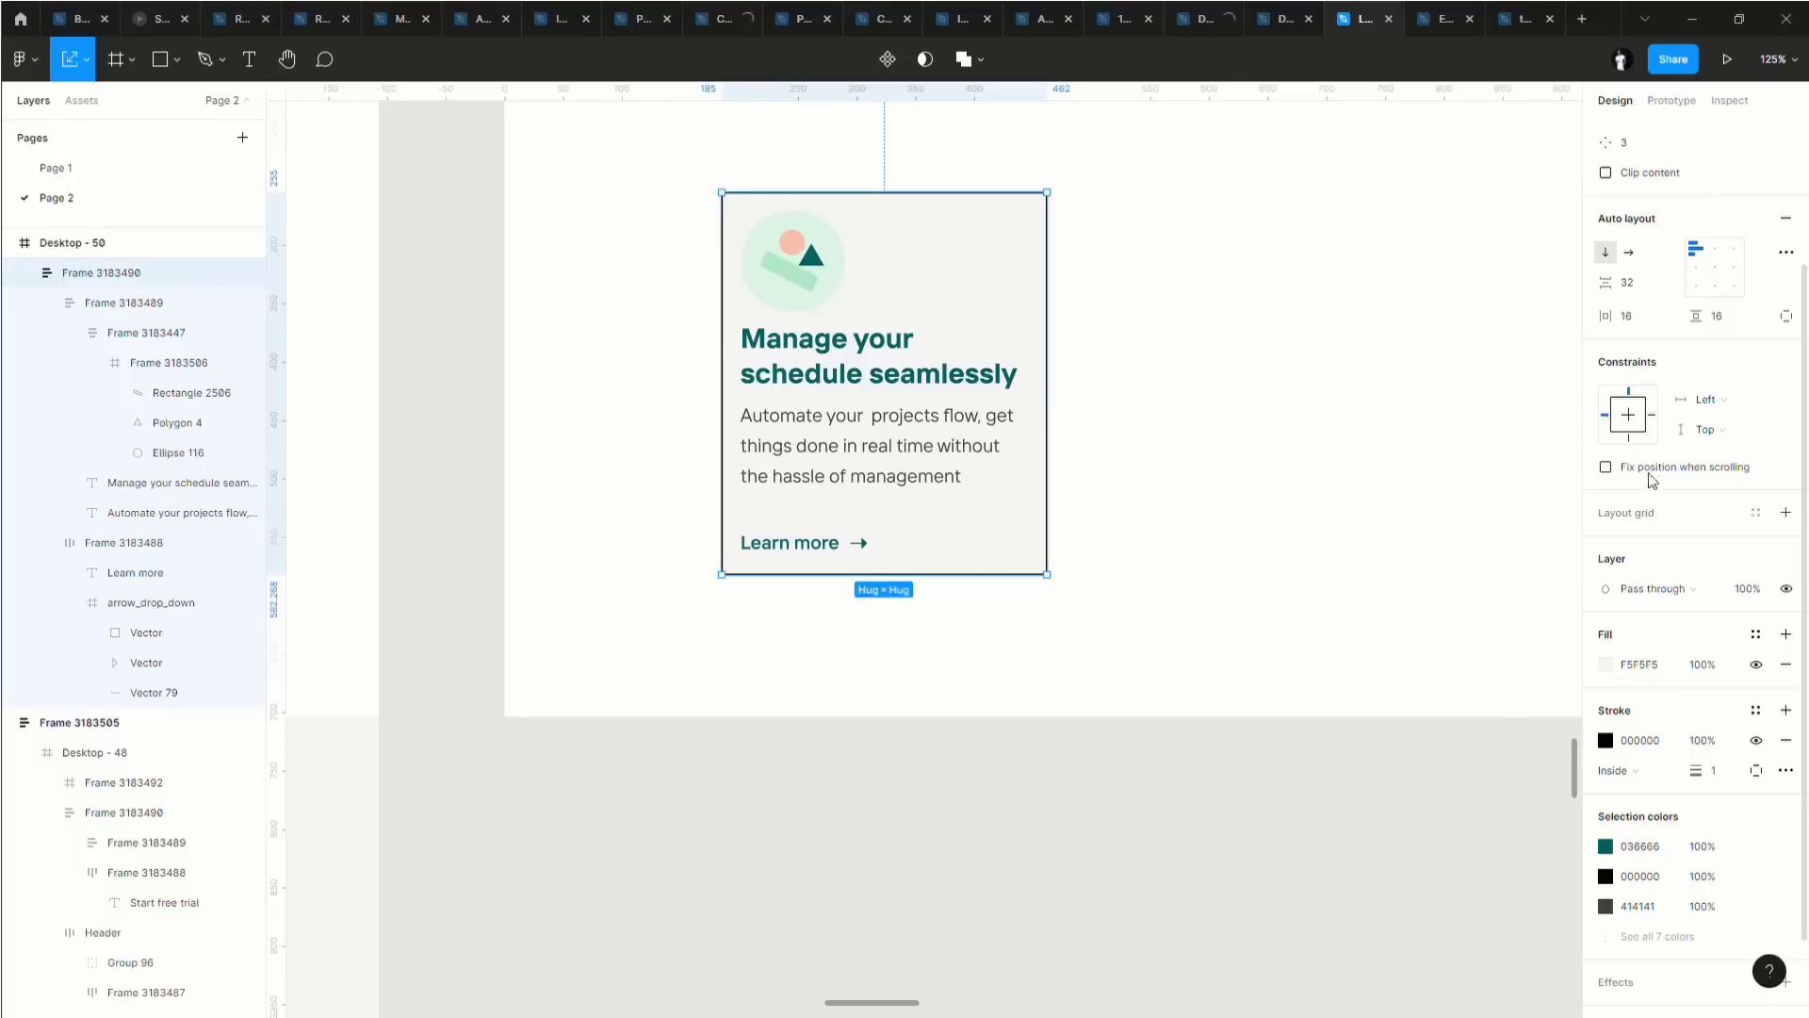
Try top-center alignment on the outer card frame and return it to top-left.
click(1715, 249)
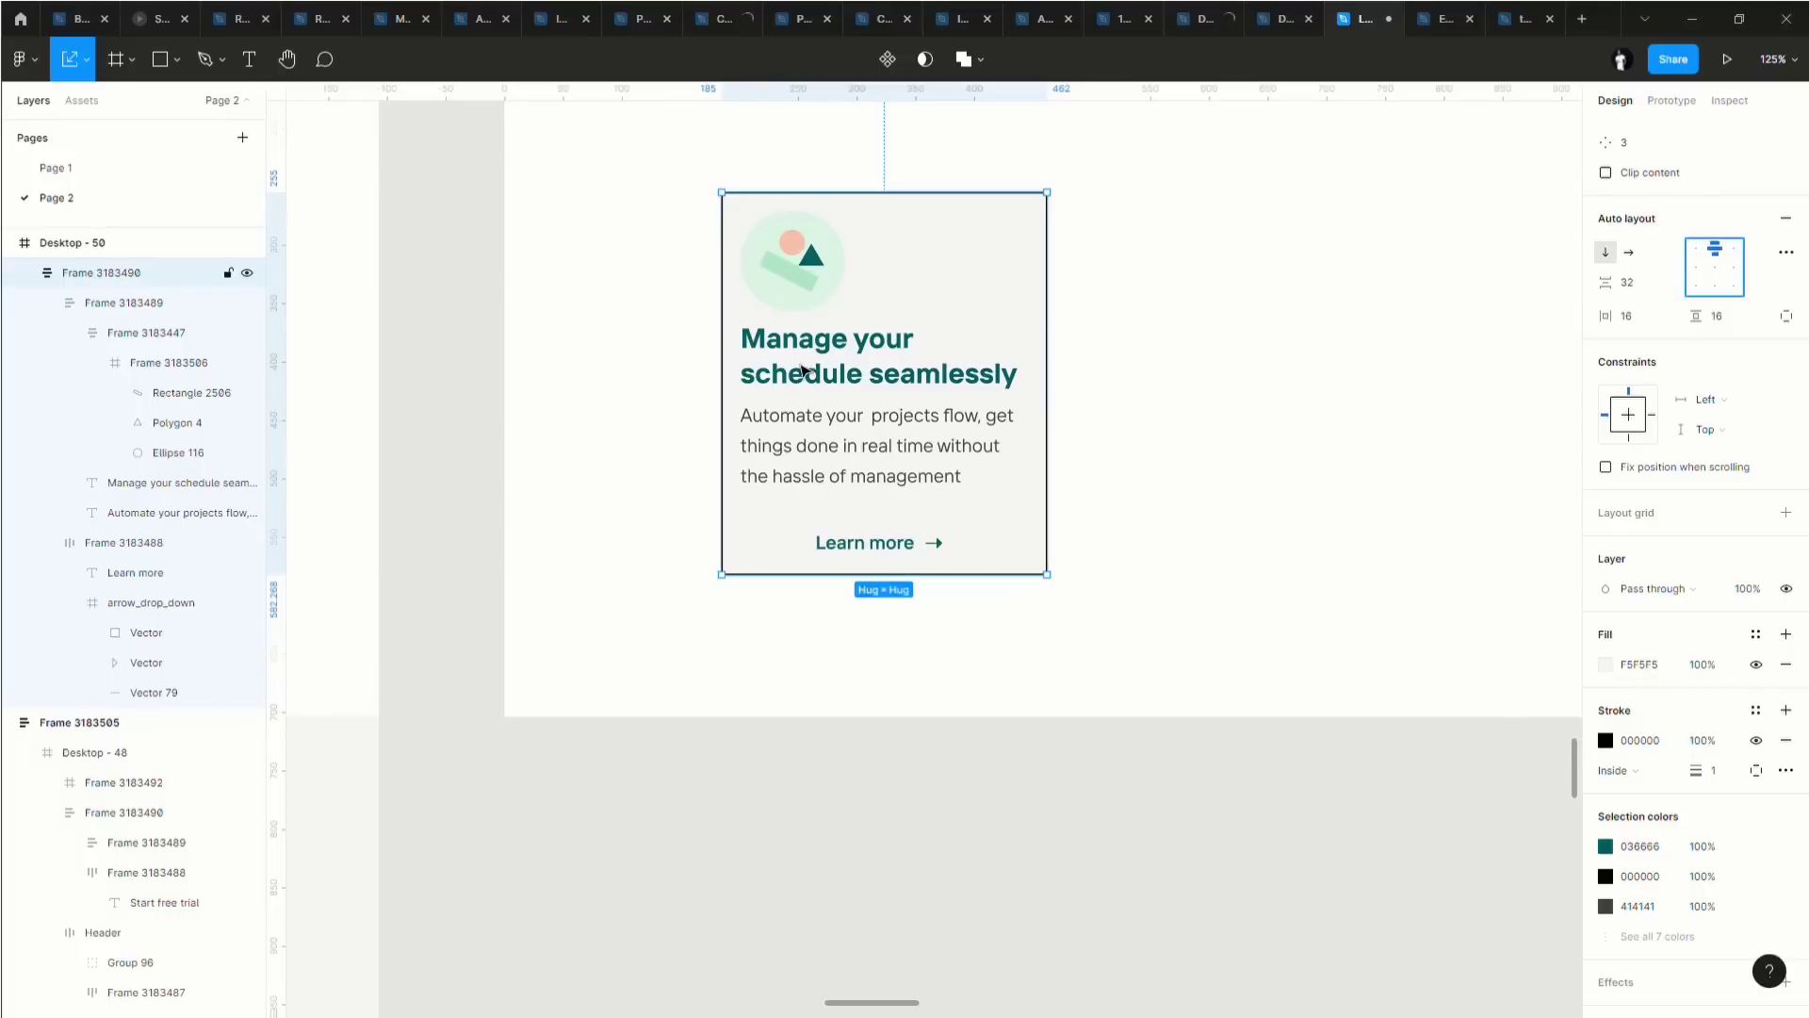
double_click(871, 543)
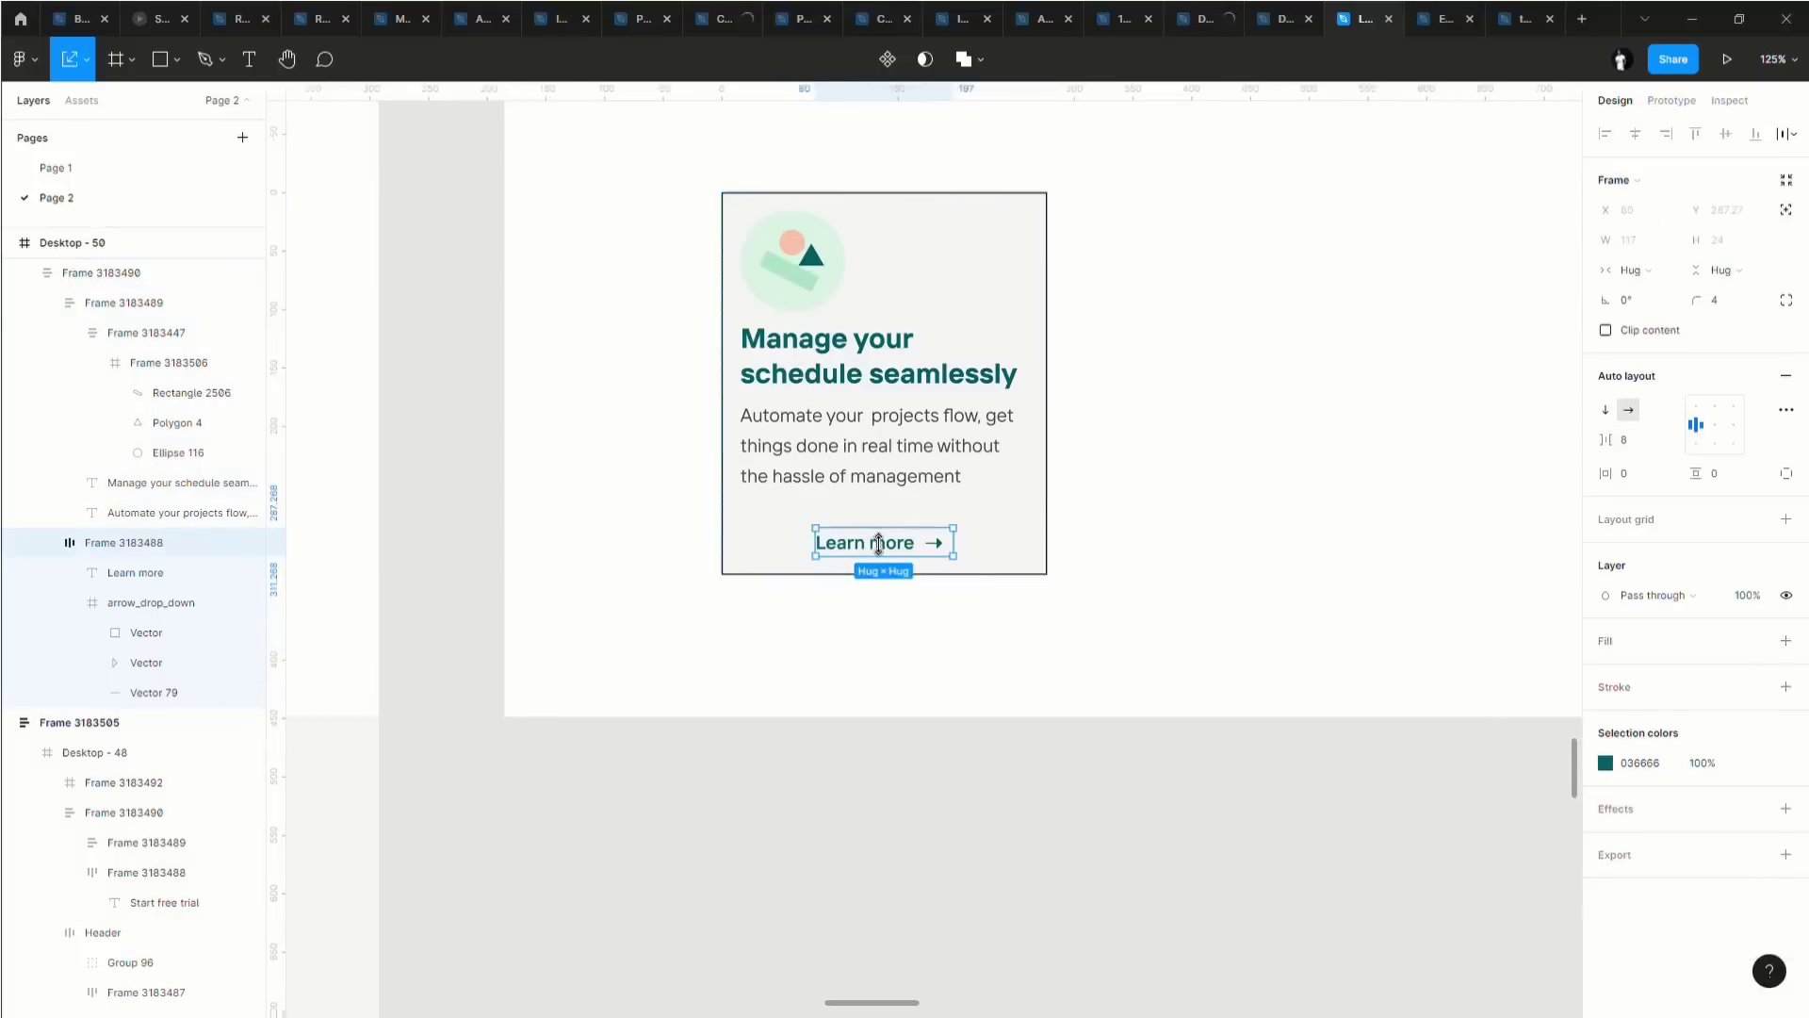
click(1030, 514)
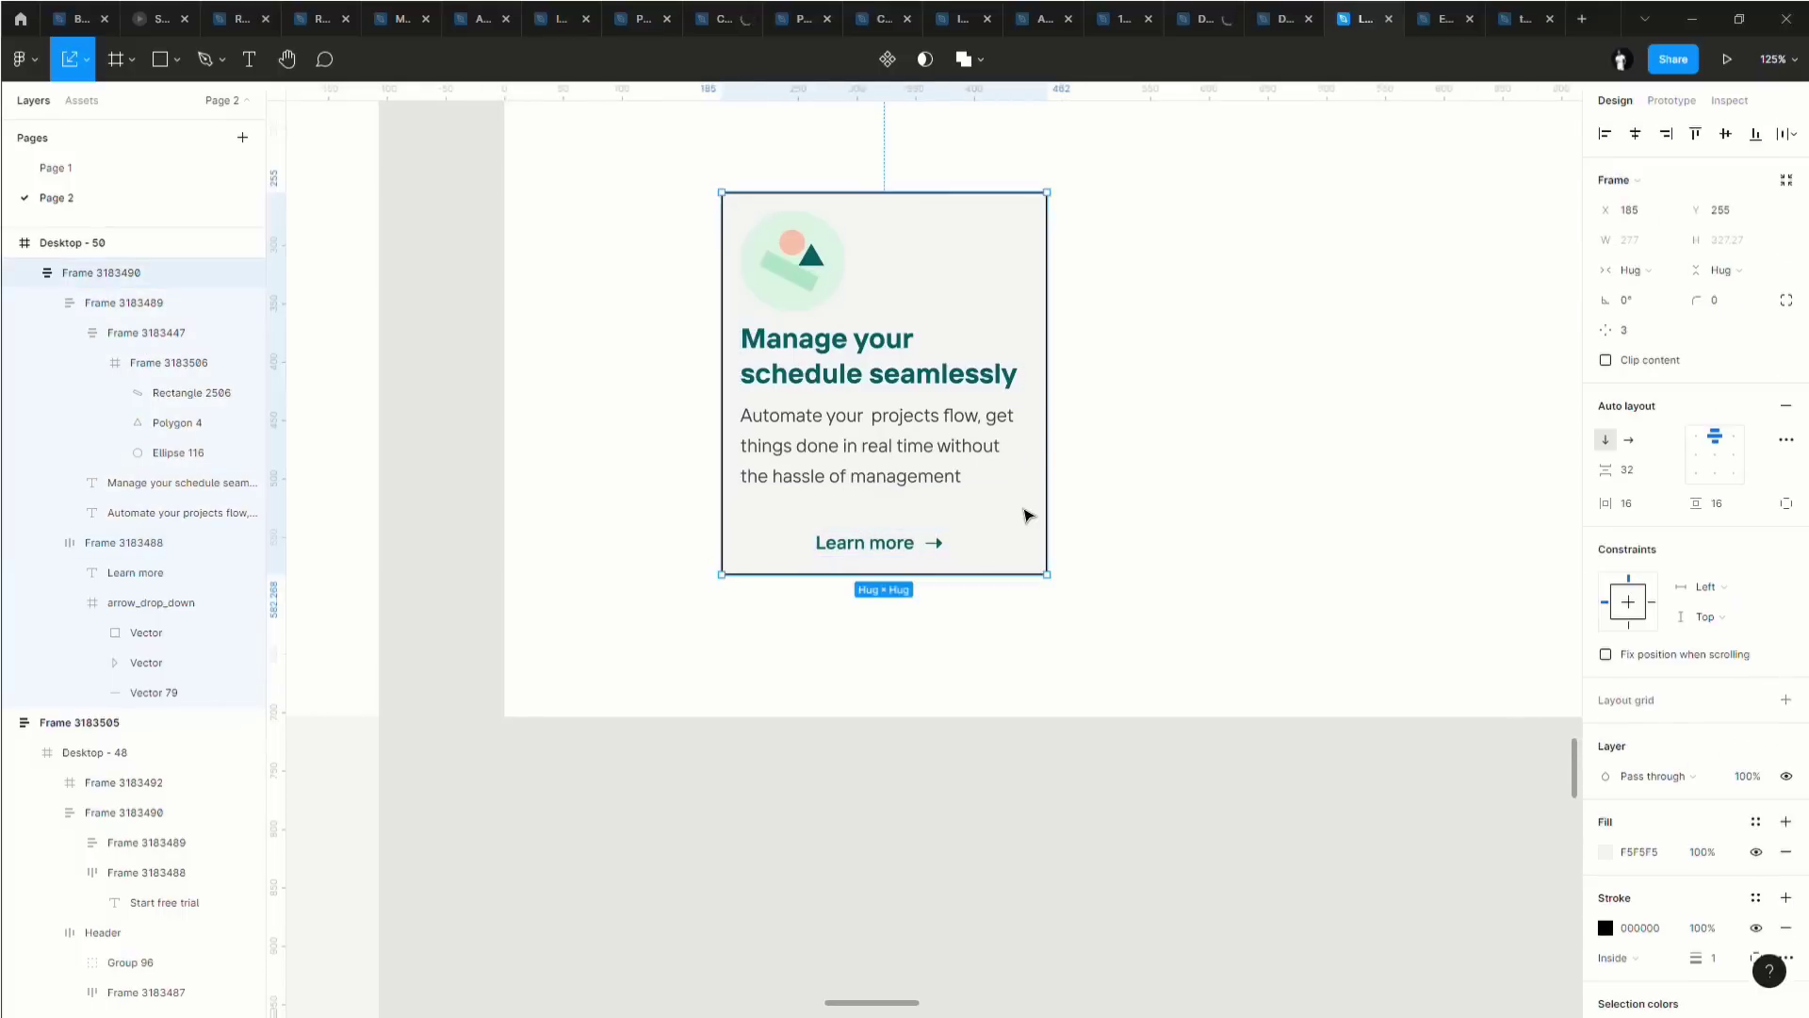
click(1697, 439)
Set the card's inner stack of illustration, heading and description to top-center alignment.
double_click(850, 266)
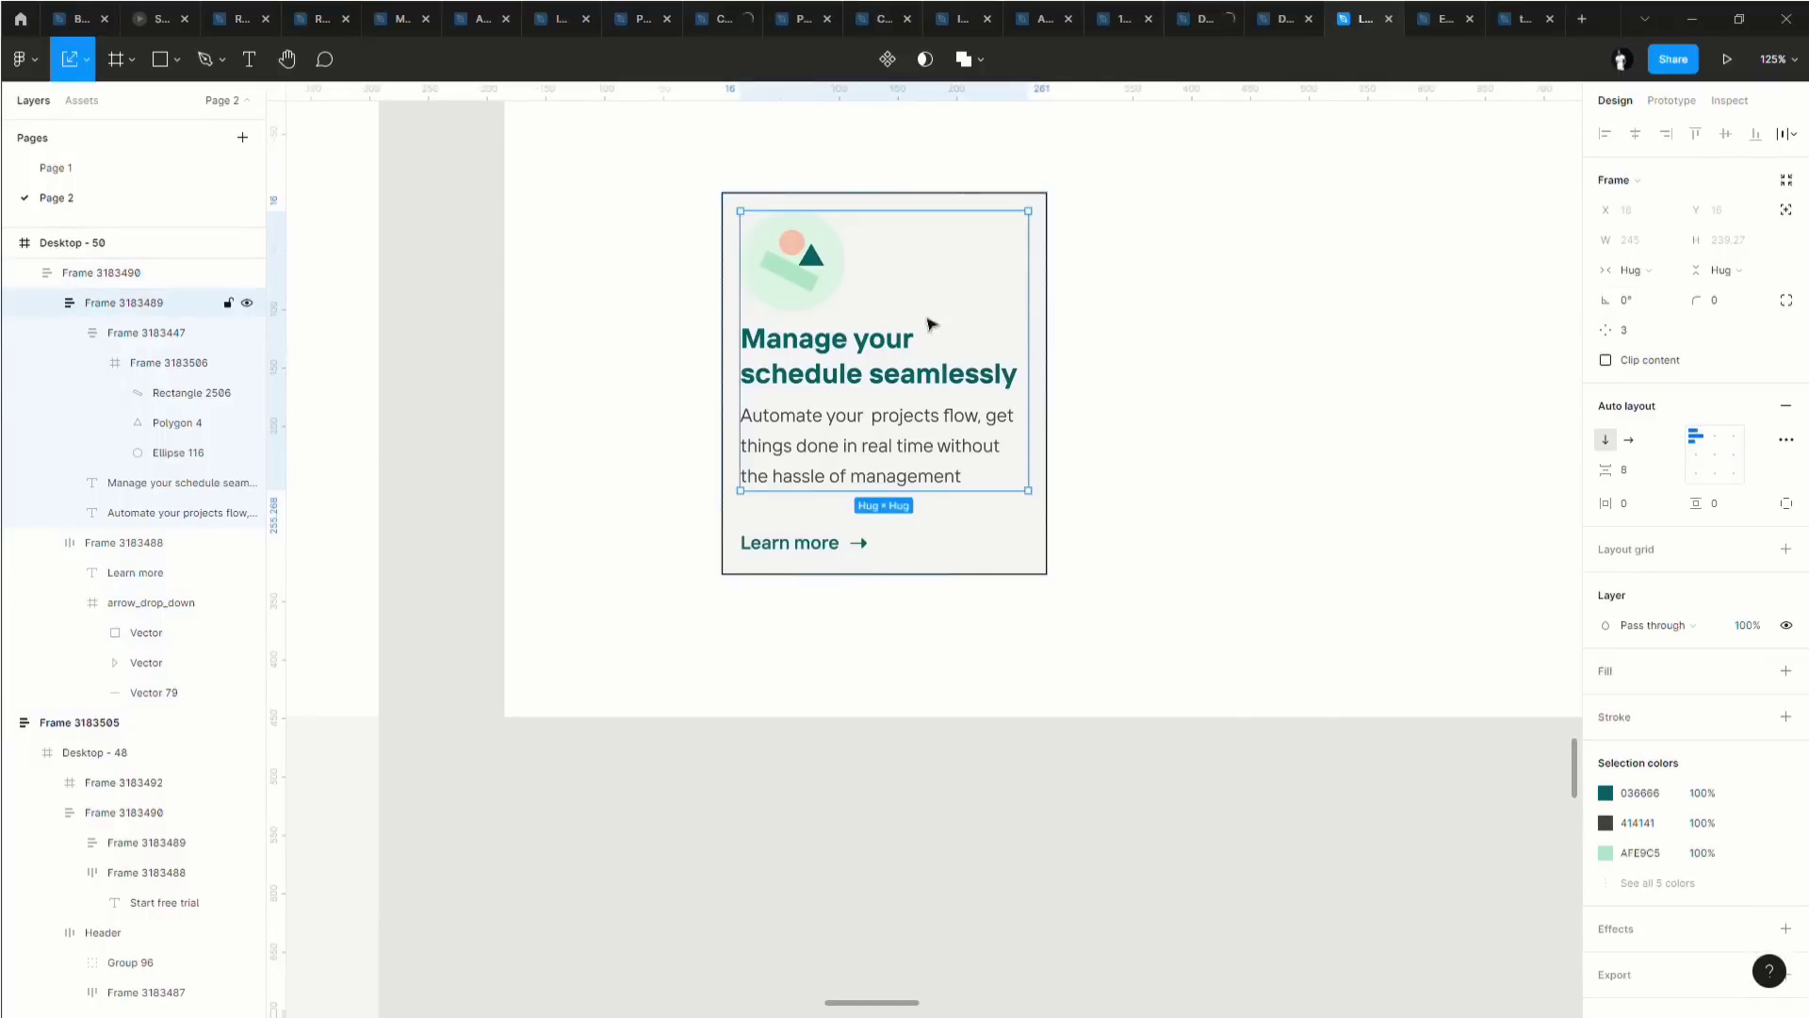
click(1714, 438)
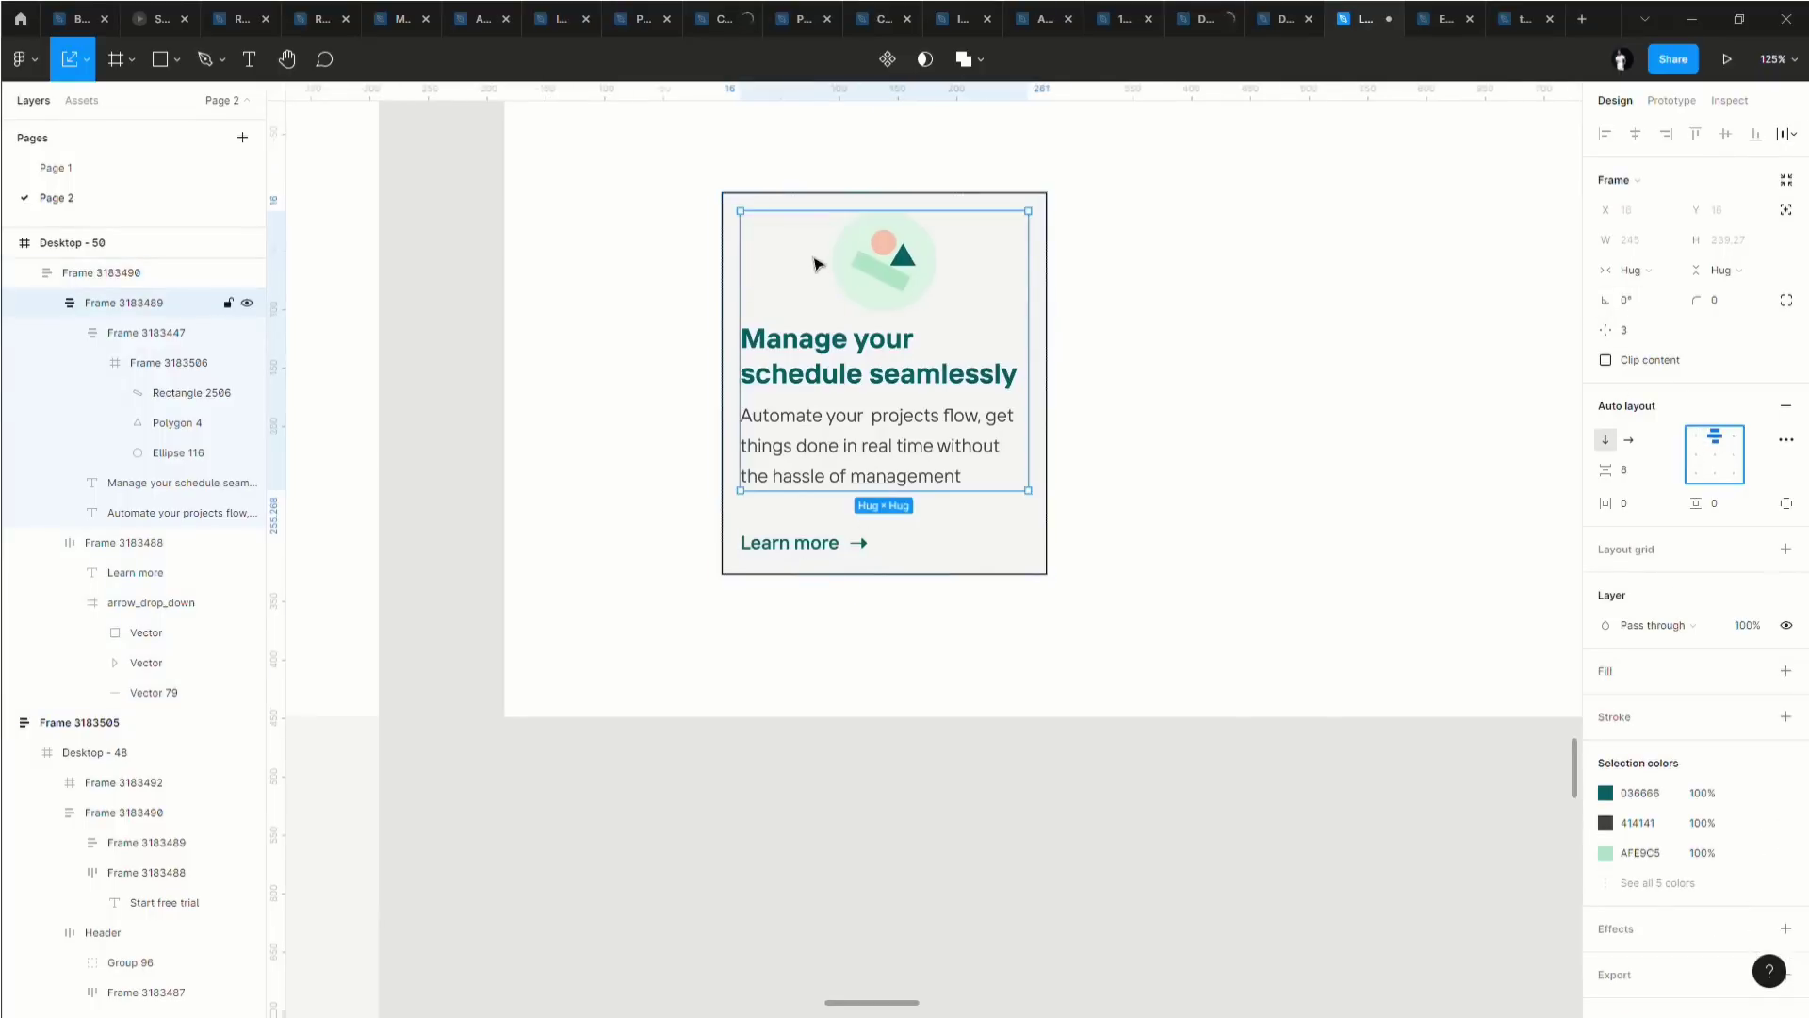
Centre-align the text of the card's heading and of the description below it.
click(1254, 283)
double_click(876, 336)
double_click(876, 345)
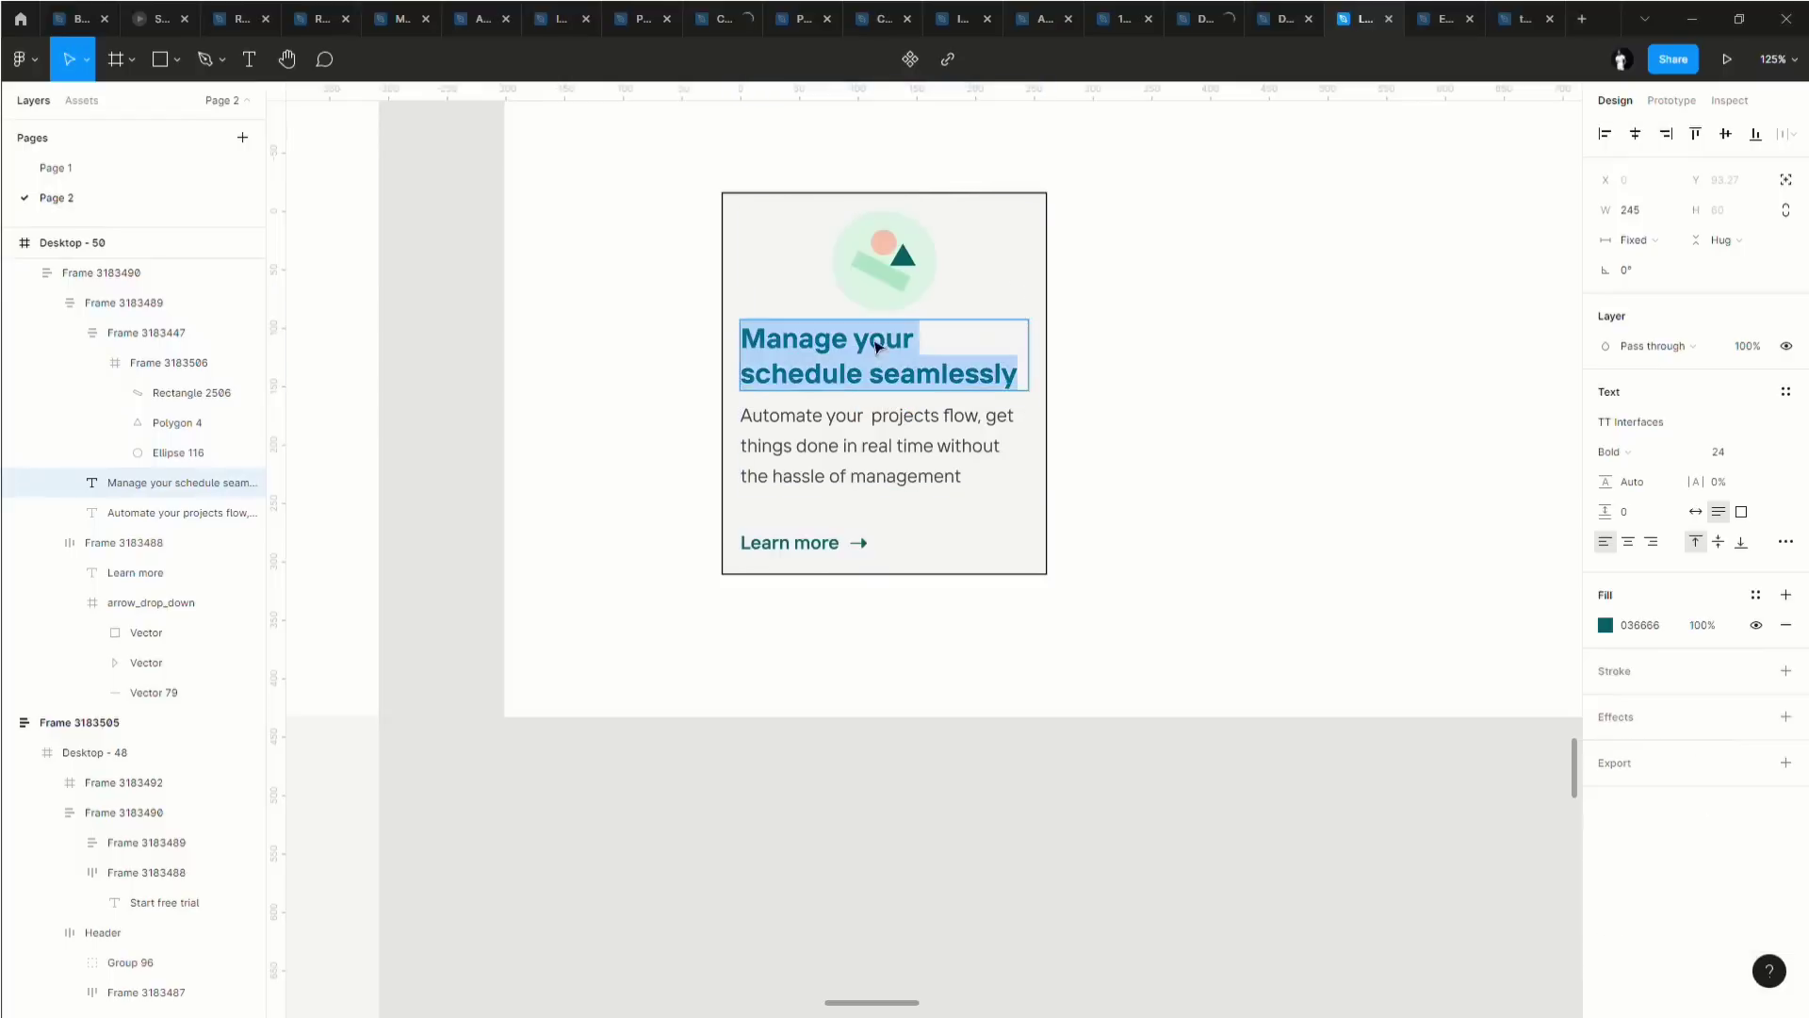
key(Escape)
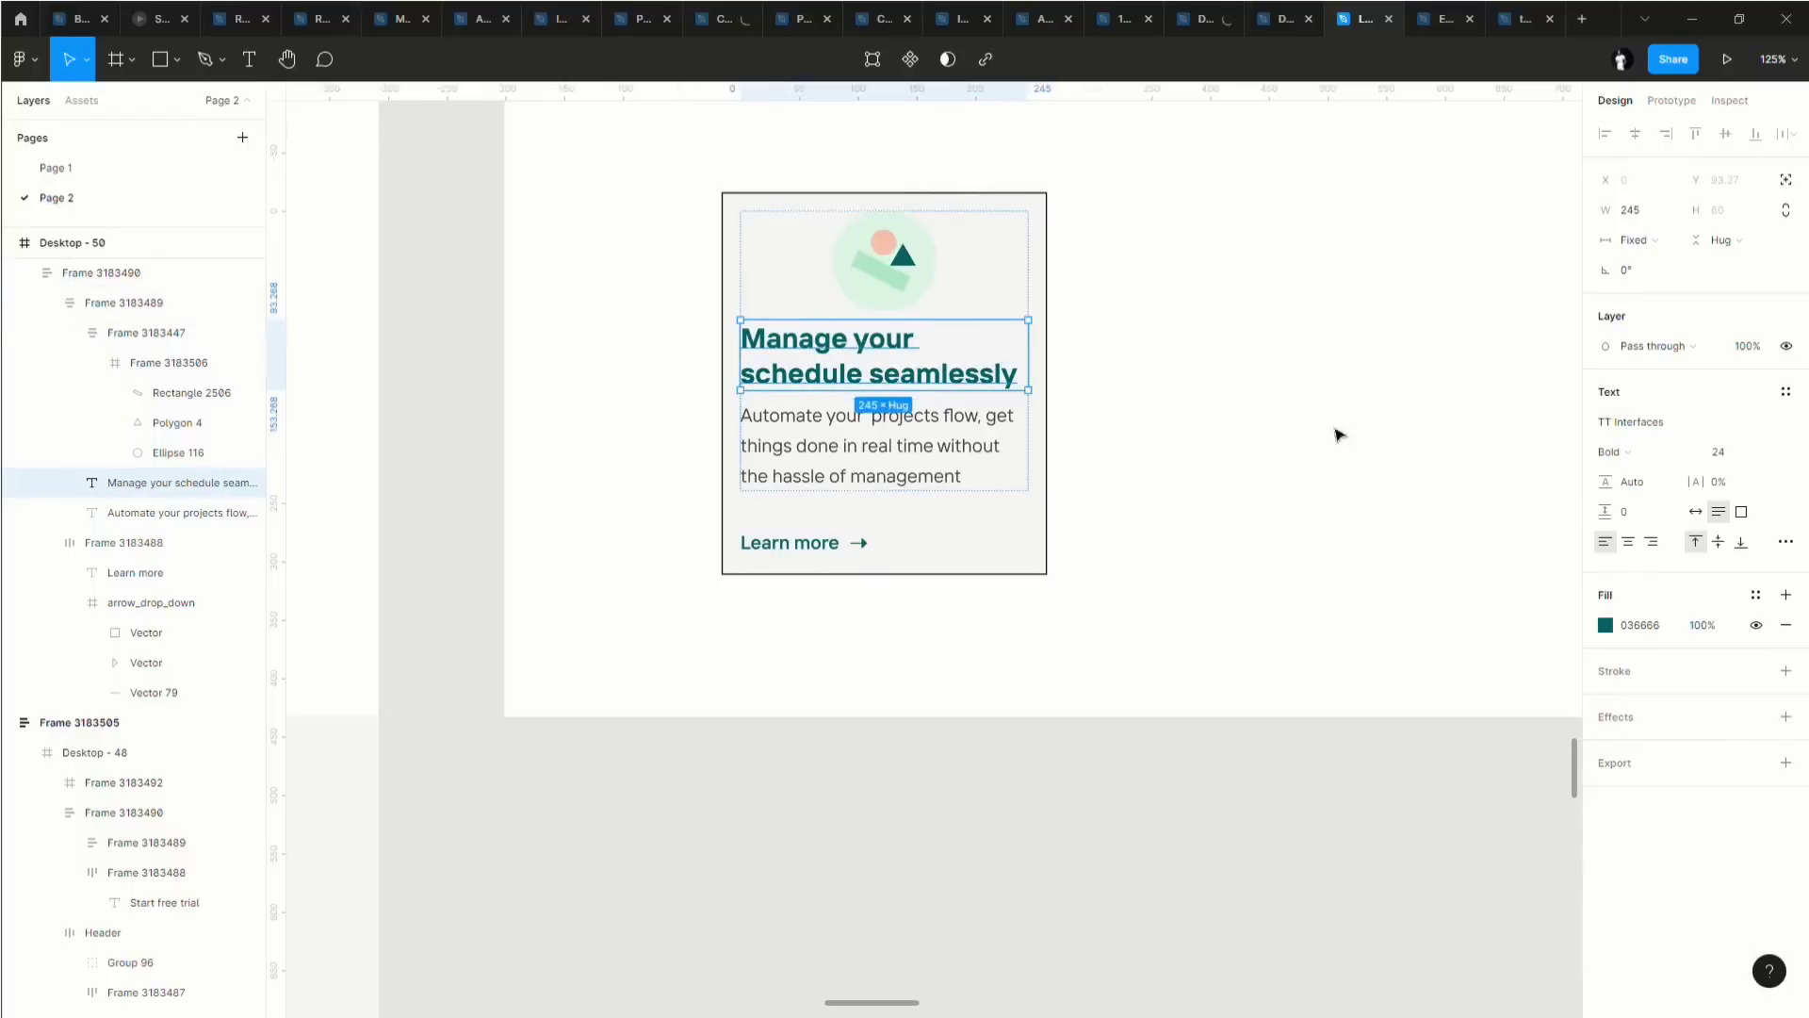
click(1627, 541)
click(179, 513)
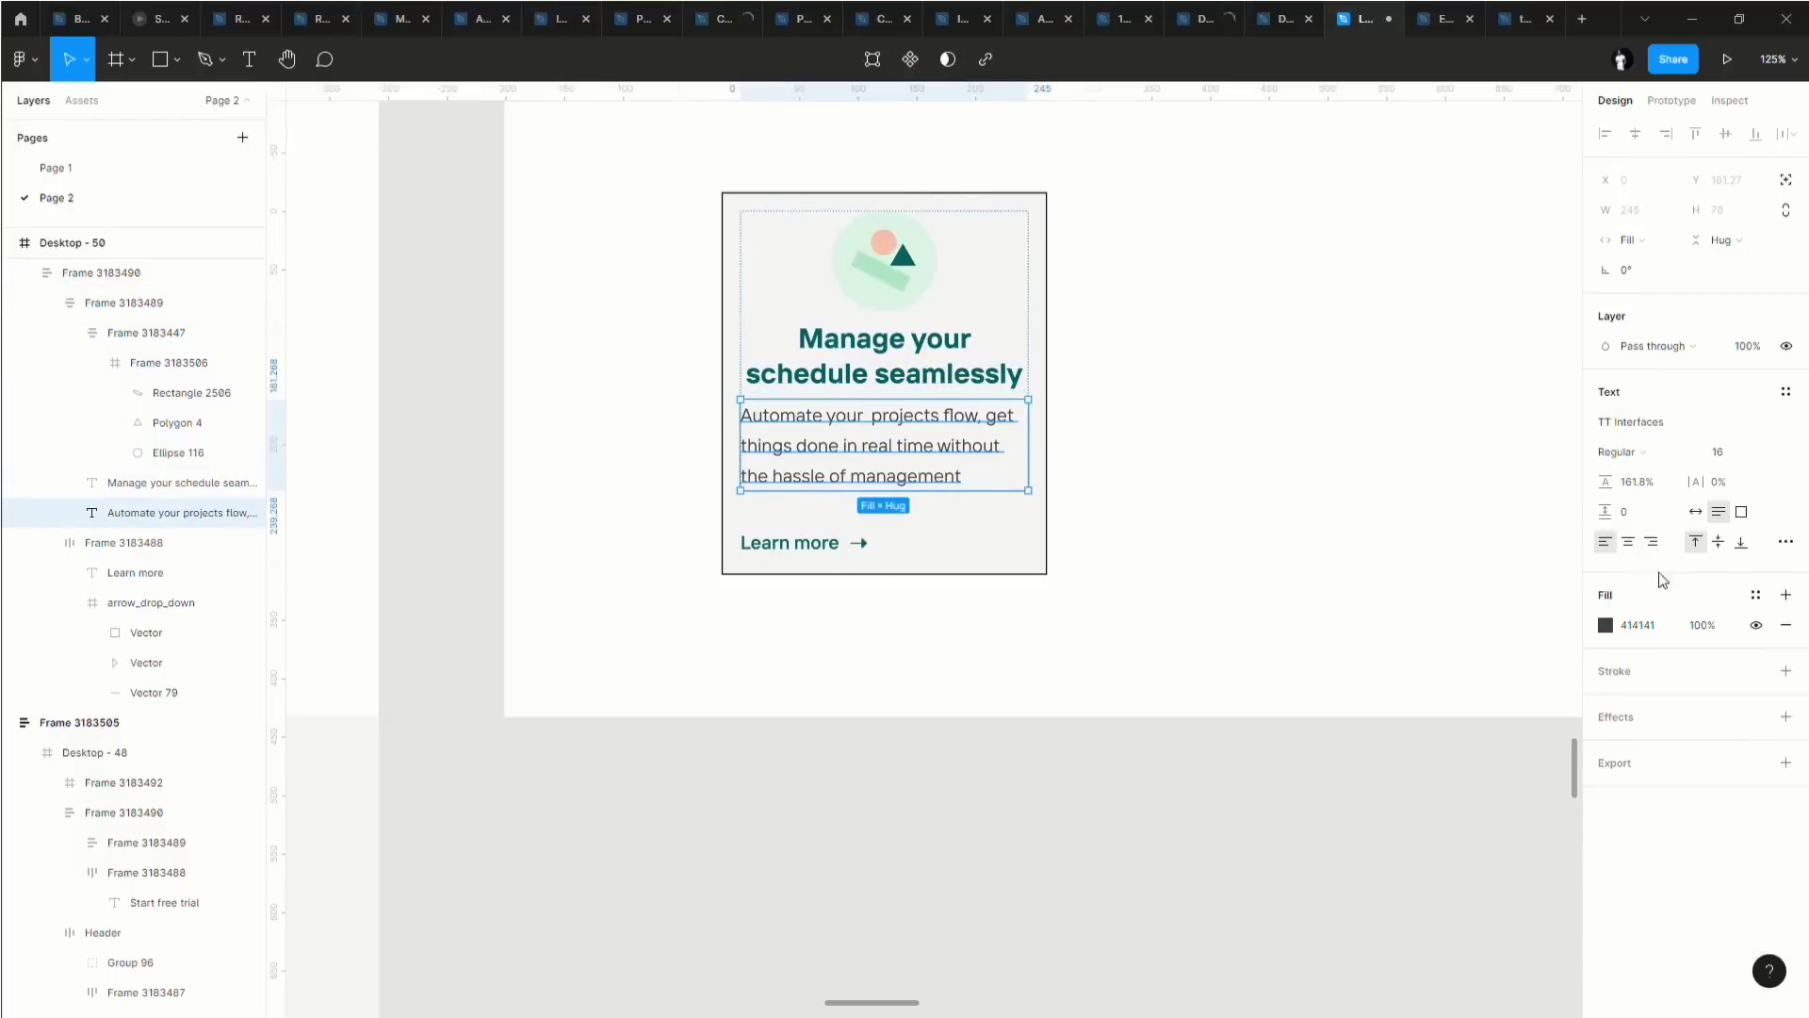
click(1629, 542)
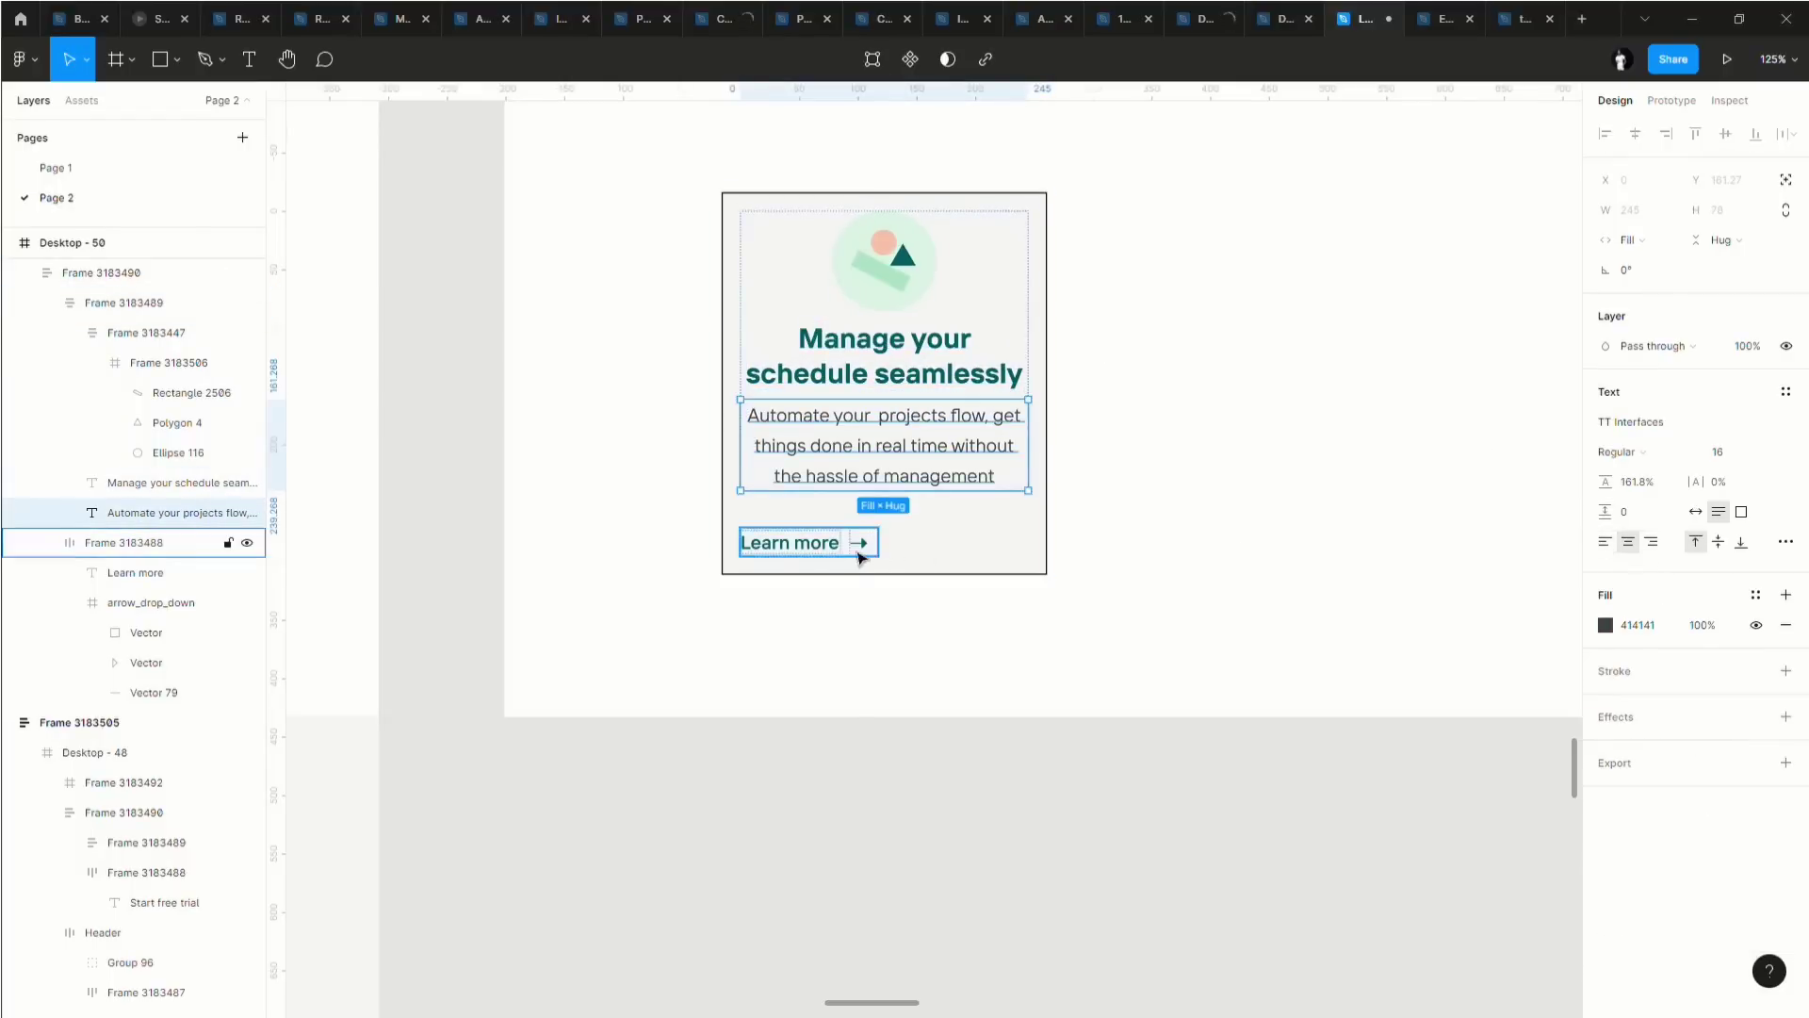
click(1163, 521)
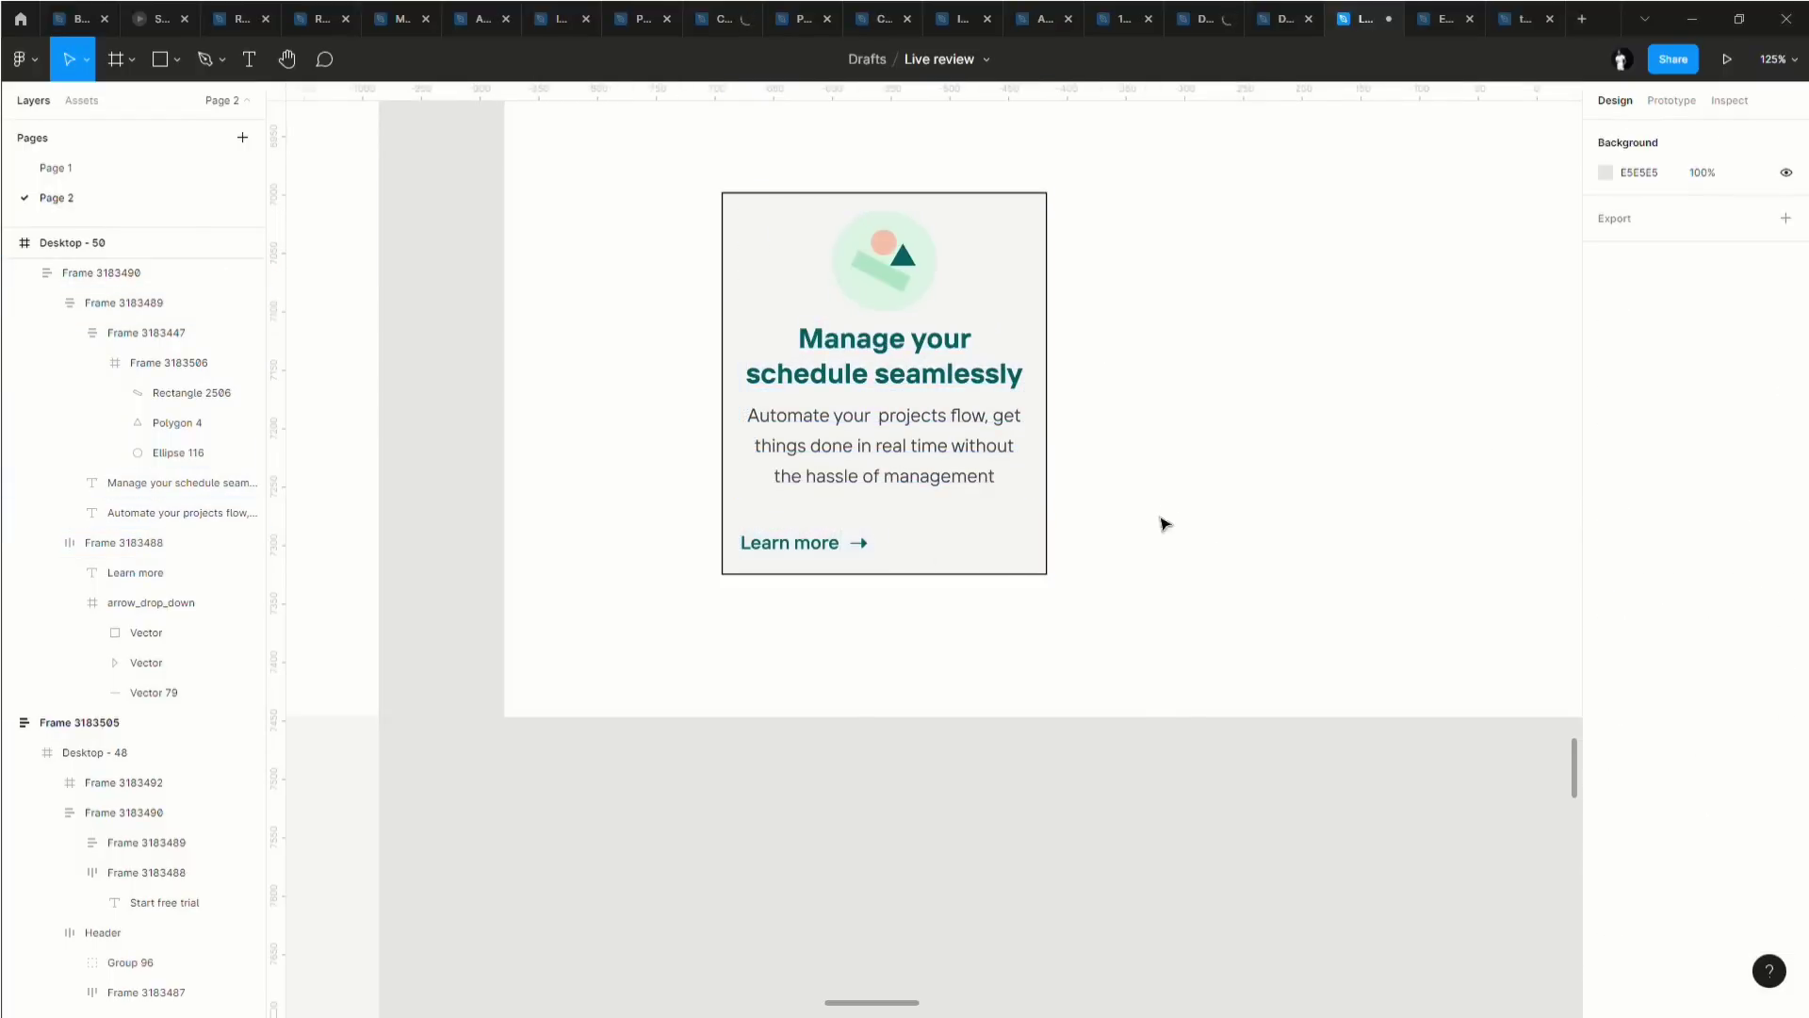
Take the "Learn more" link with its arrow out of the card and delete it.
click(818, 542)
drag(877, 543, 944, 779)
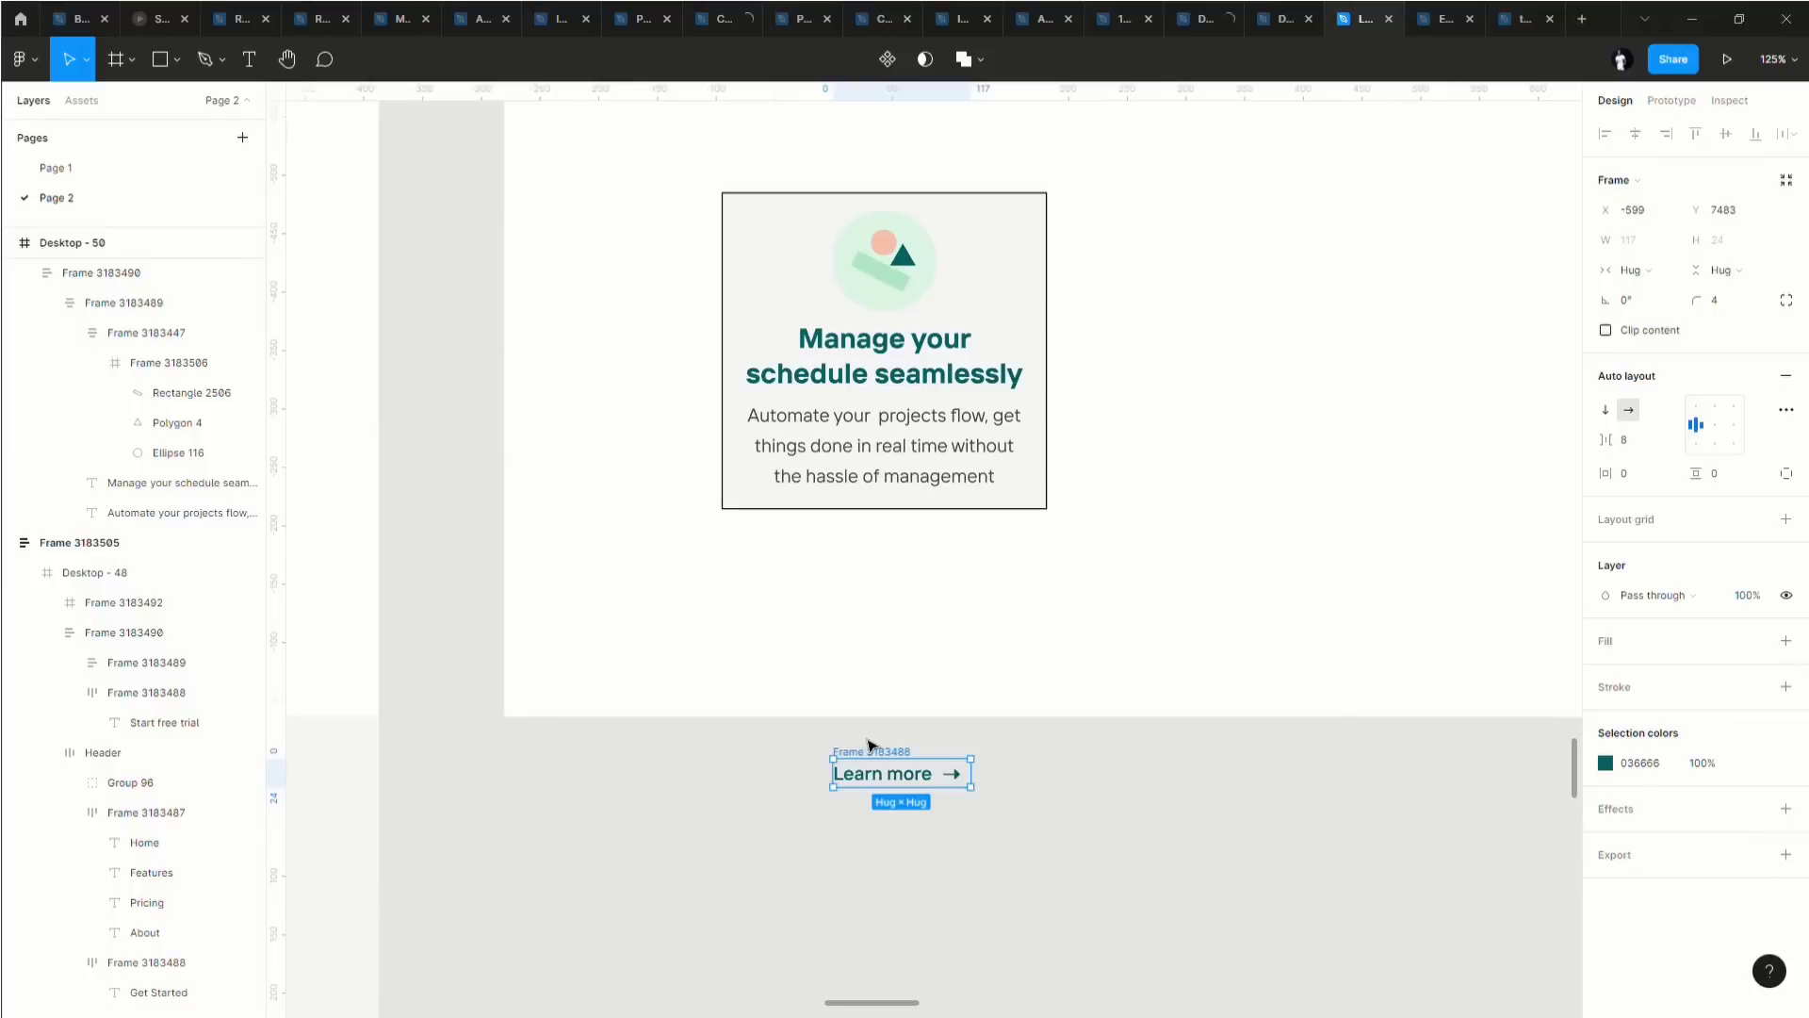
key(Delete)
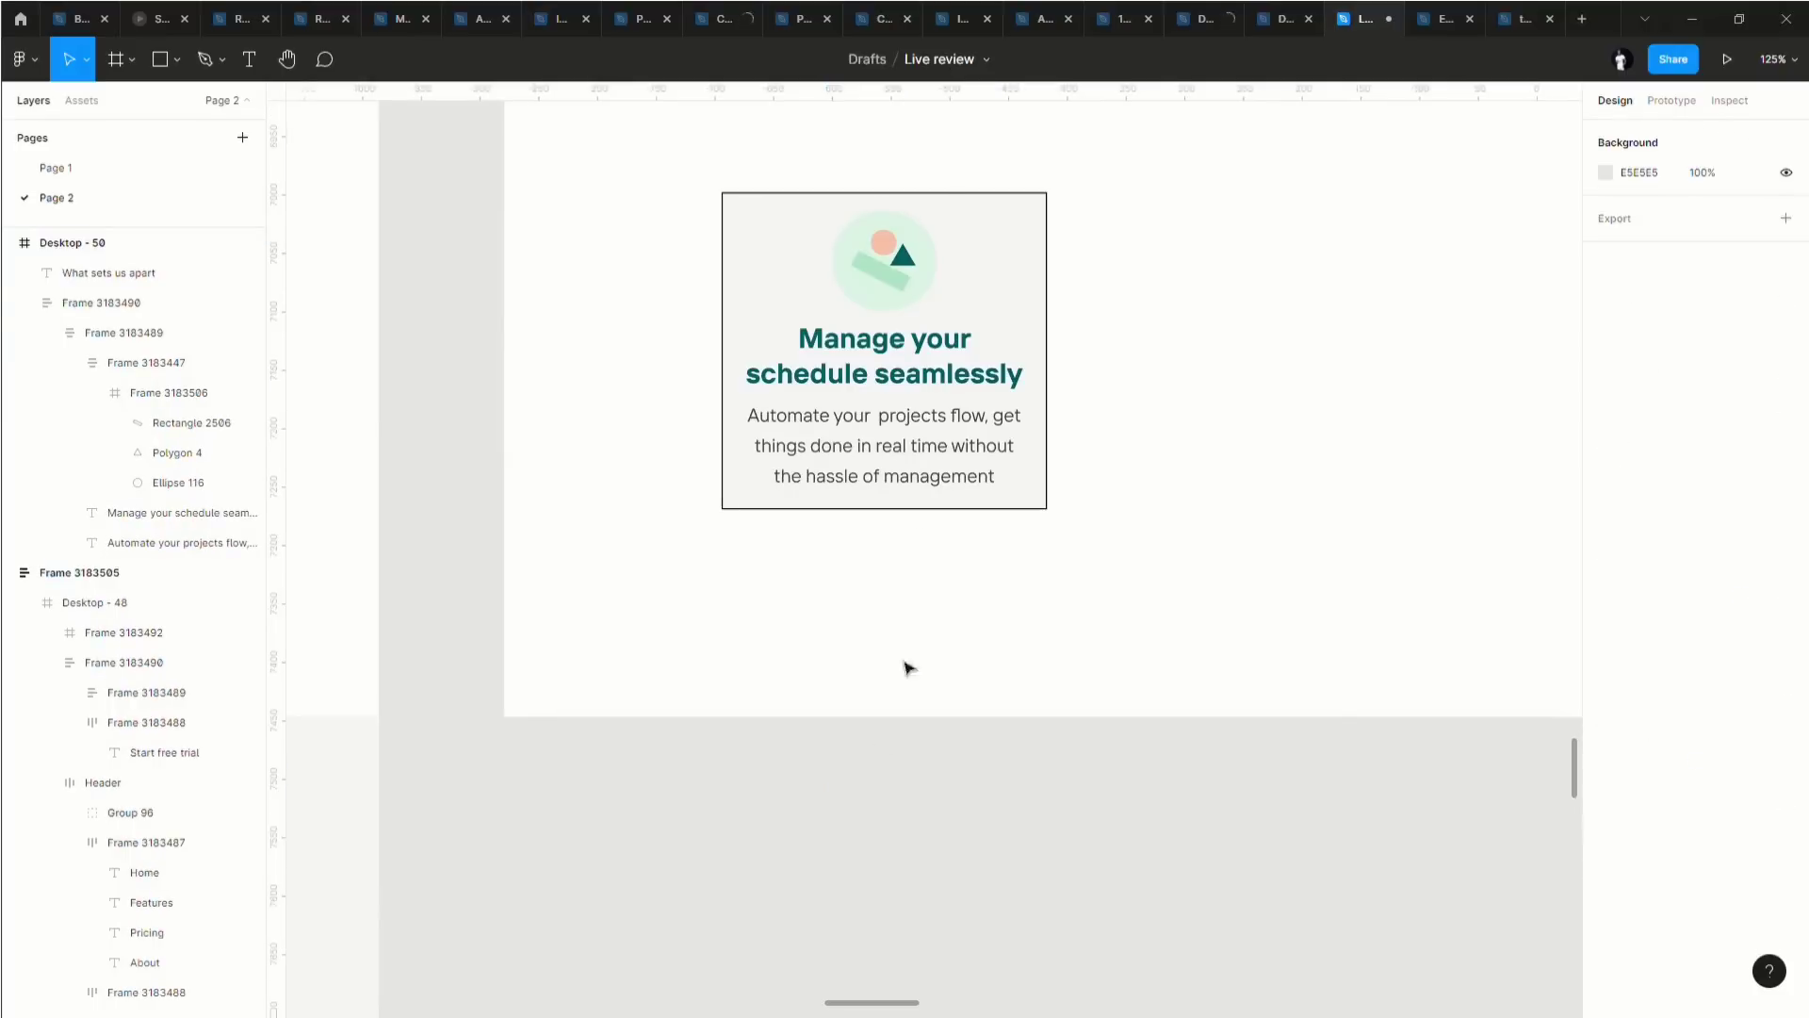
Copy the card's heading and description text into the empty space beside the card, with the description under the heading.
scroll(881, 469, down, 5)
click(822, 408)
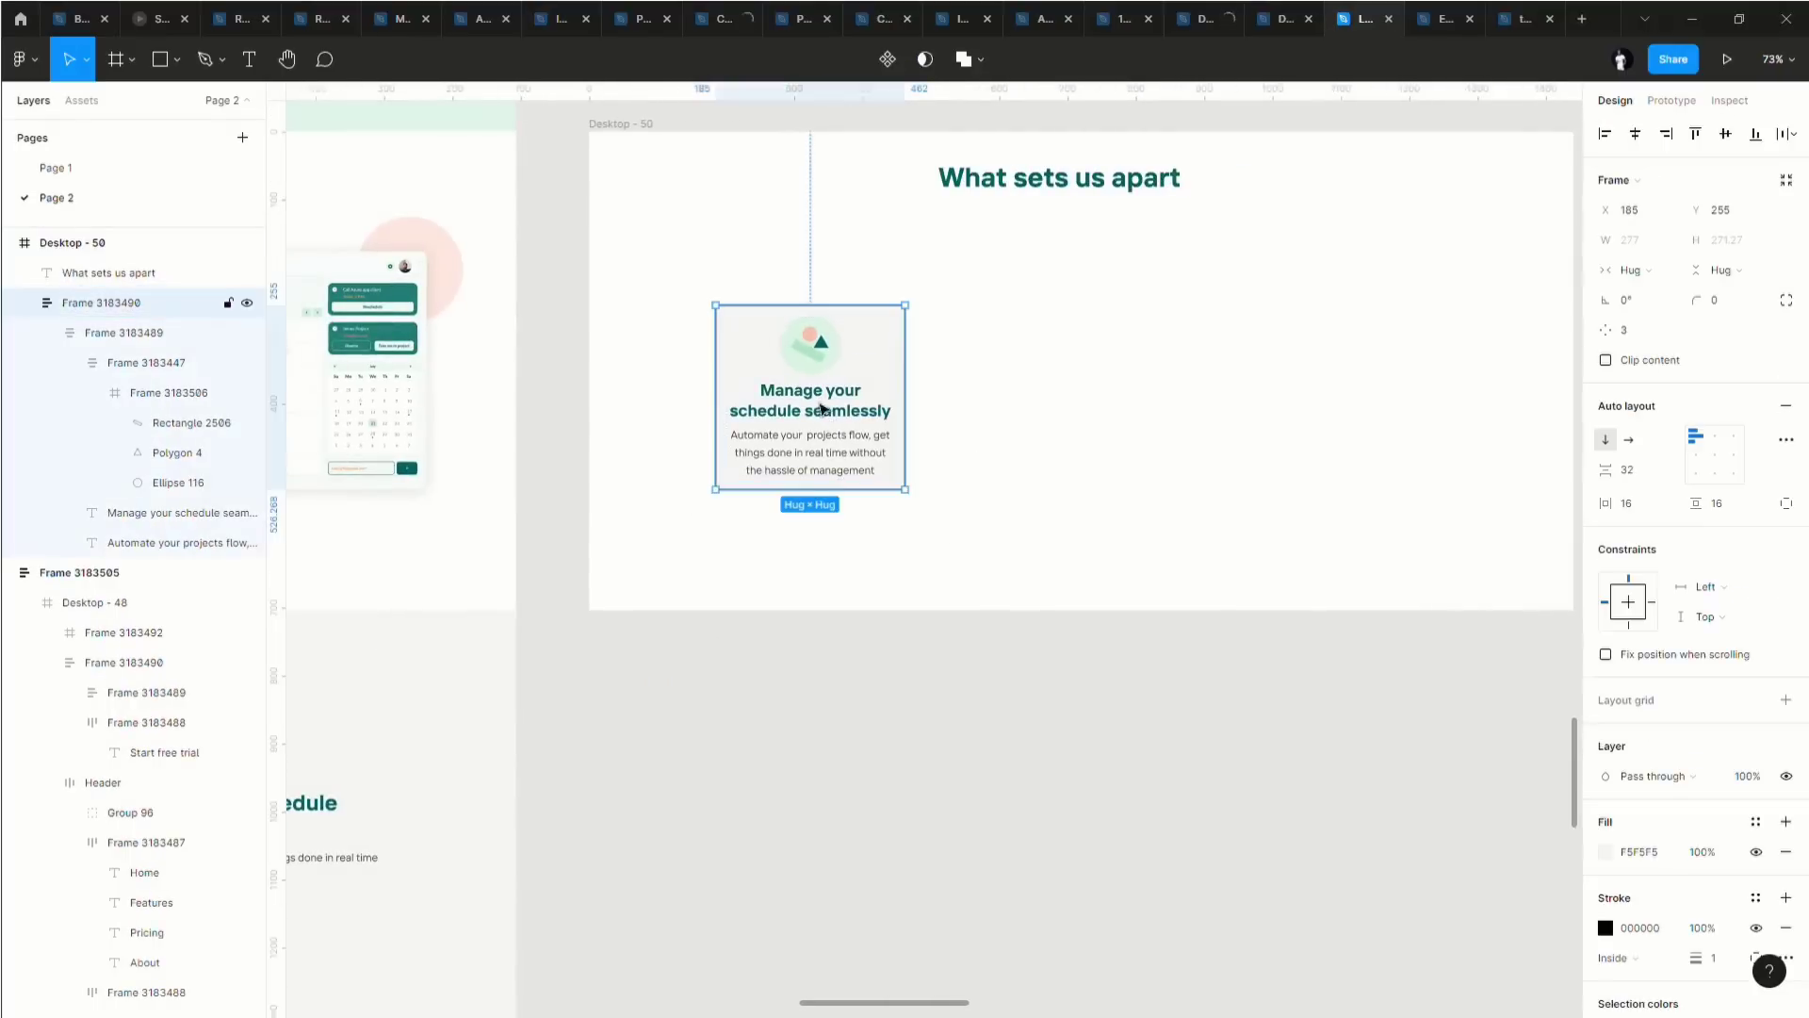
scroll(872, 443, up, 5)
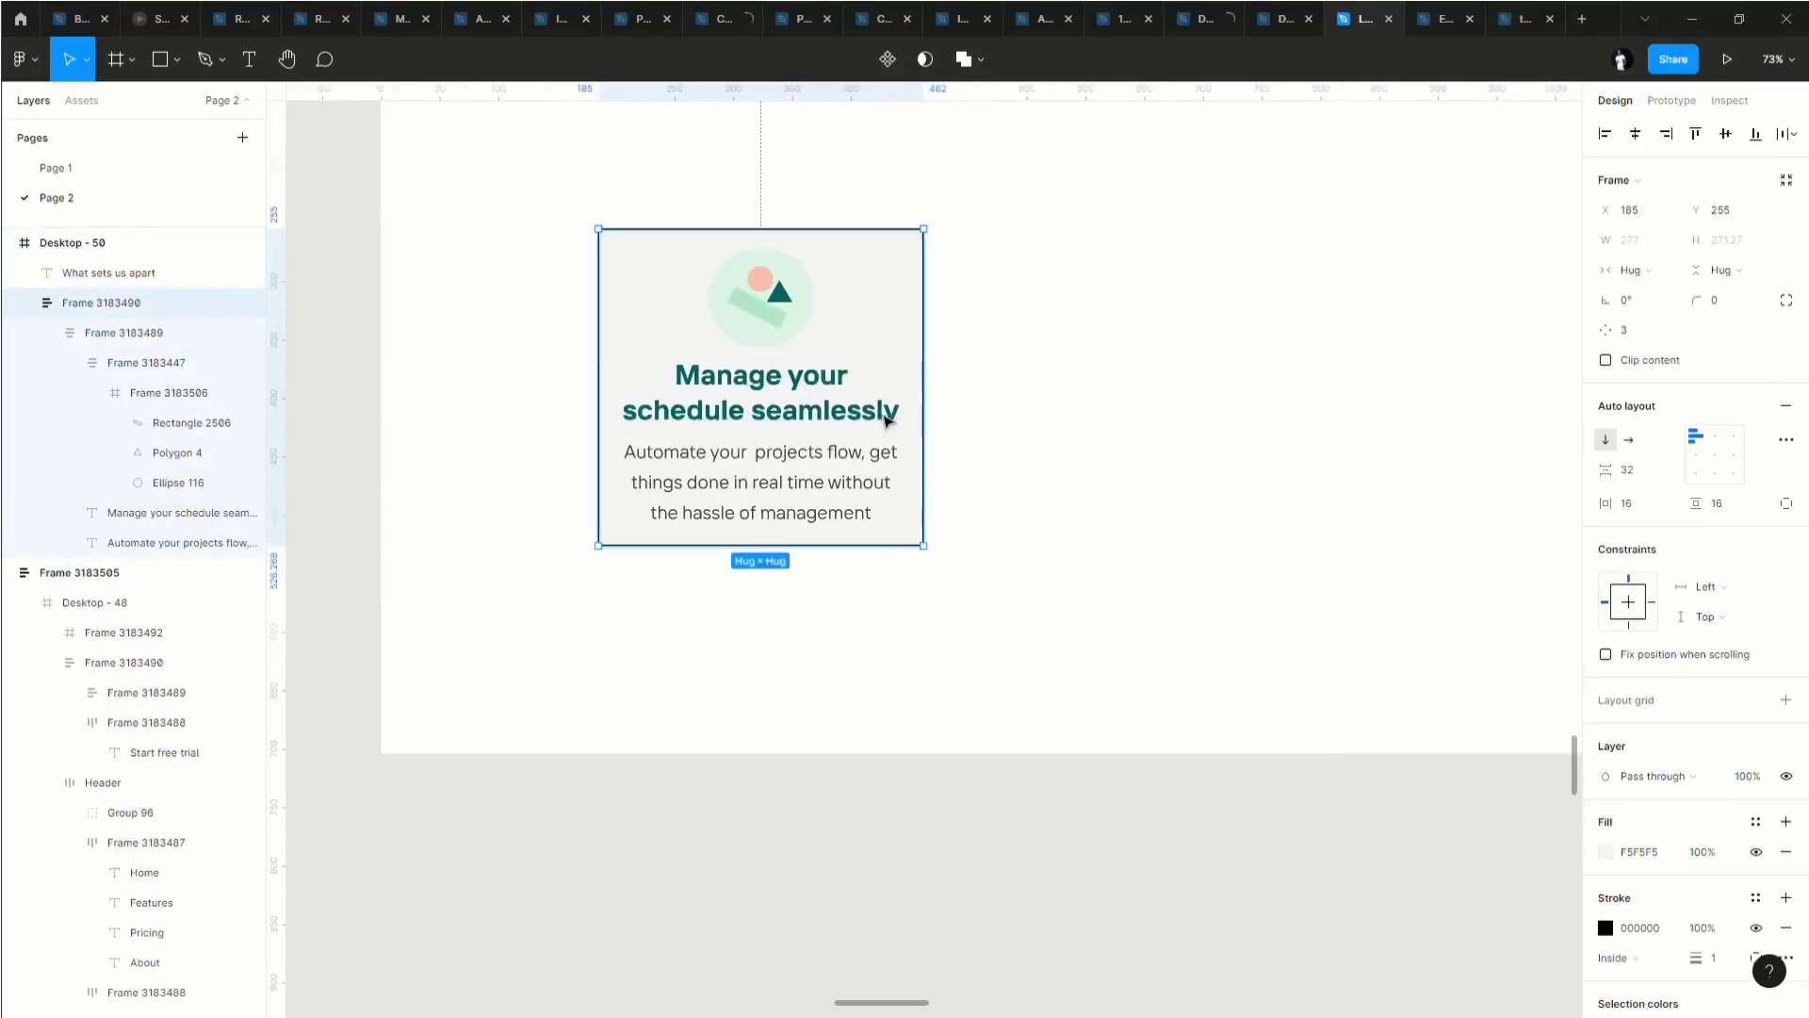
double_click(749, 391)
double_click(749, 391)
key(Escape)
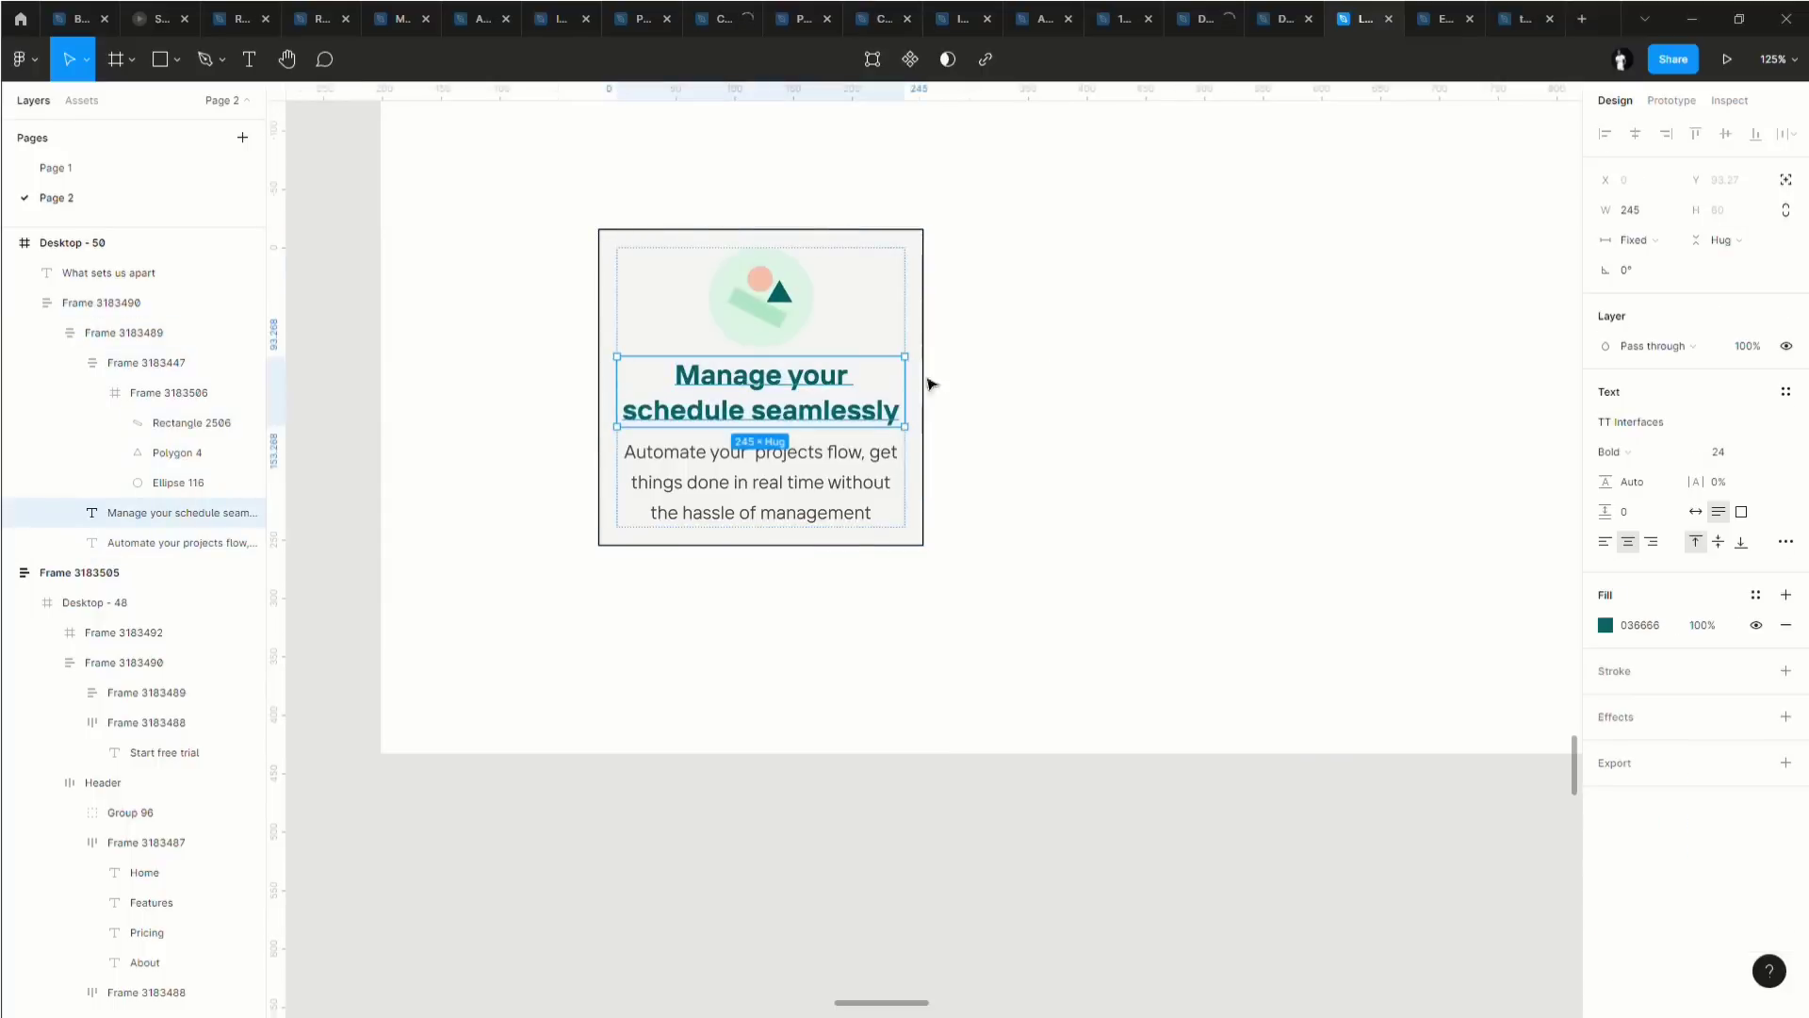
drag(787, 403, 1342, 405)
click(780, 479)
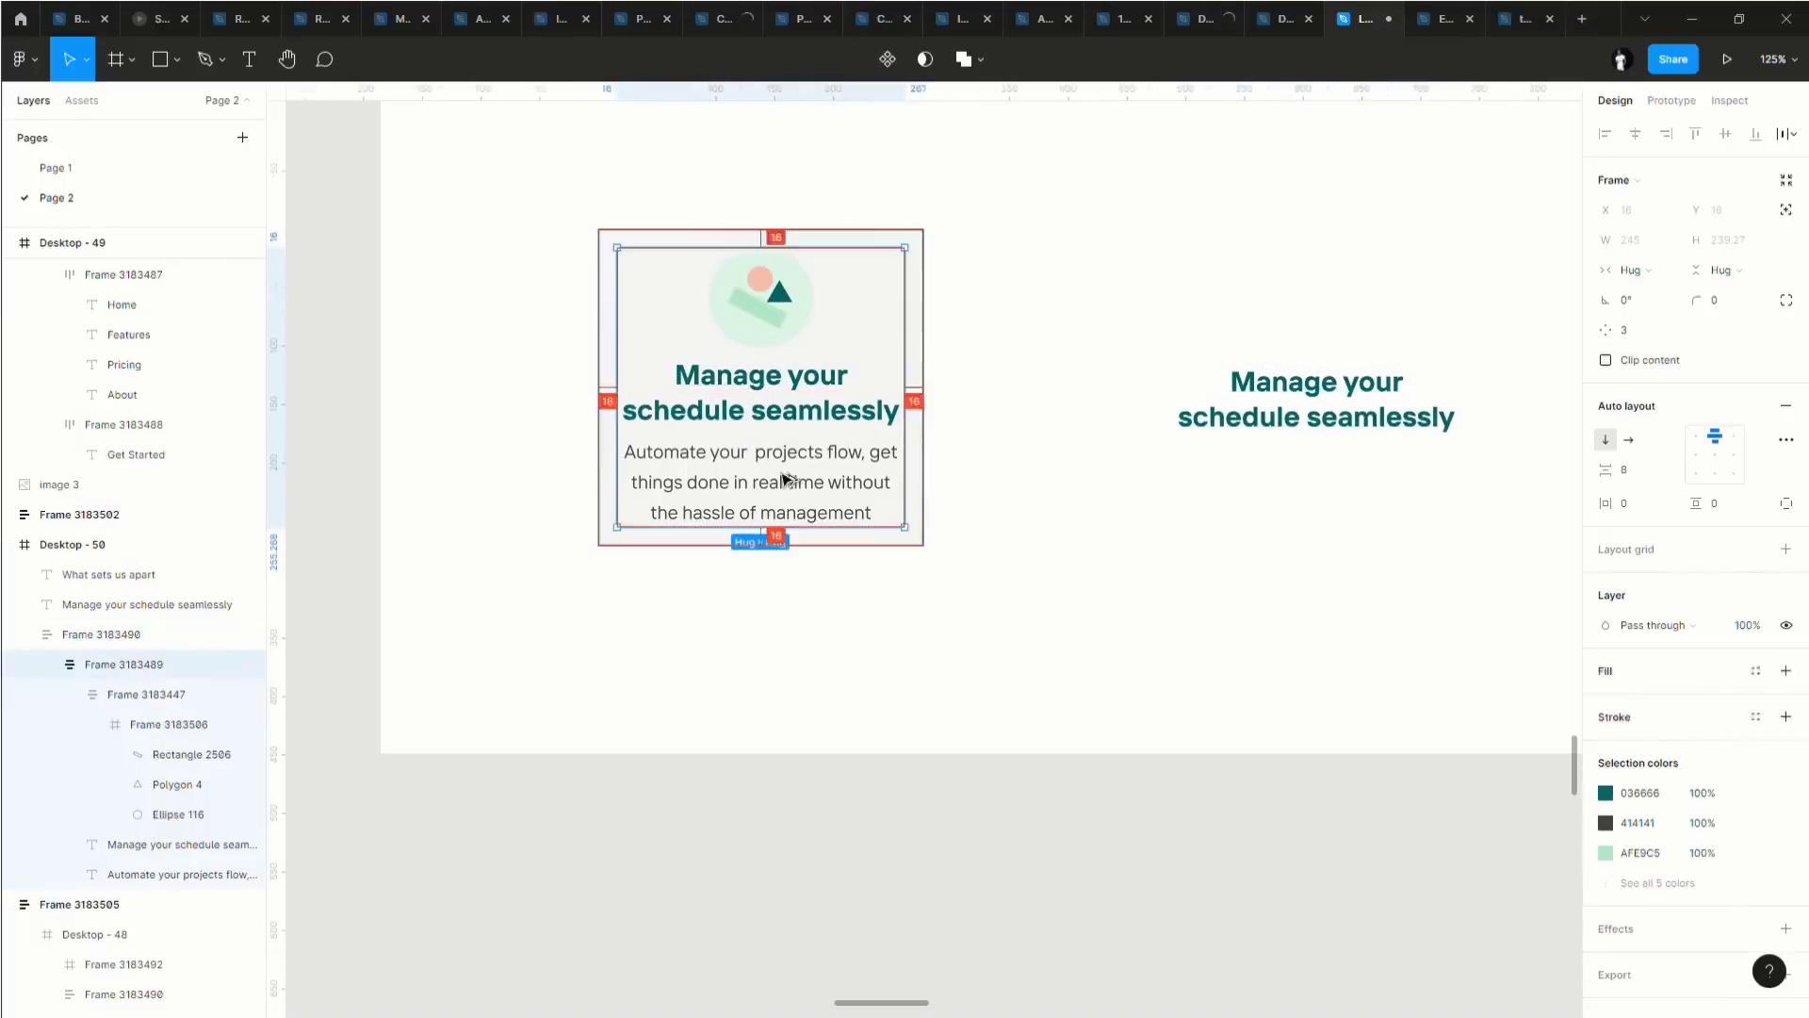
double_click(779, 480)
drag(778, 480, 1340, 490)
Copy the card's circular illustration and place the copy above the copied heading.
click(744, 311)
double_click(742, 311)
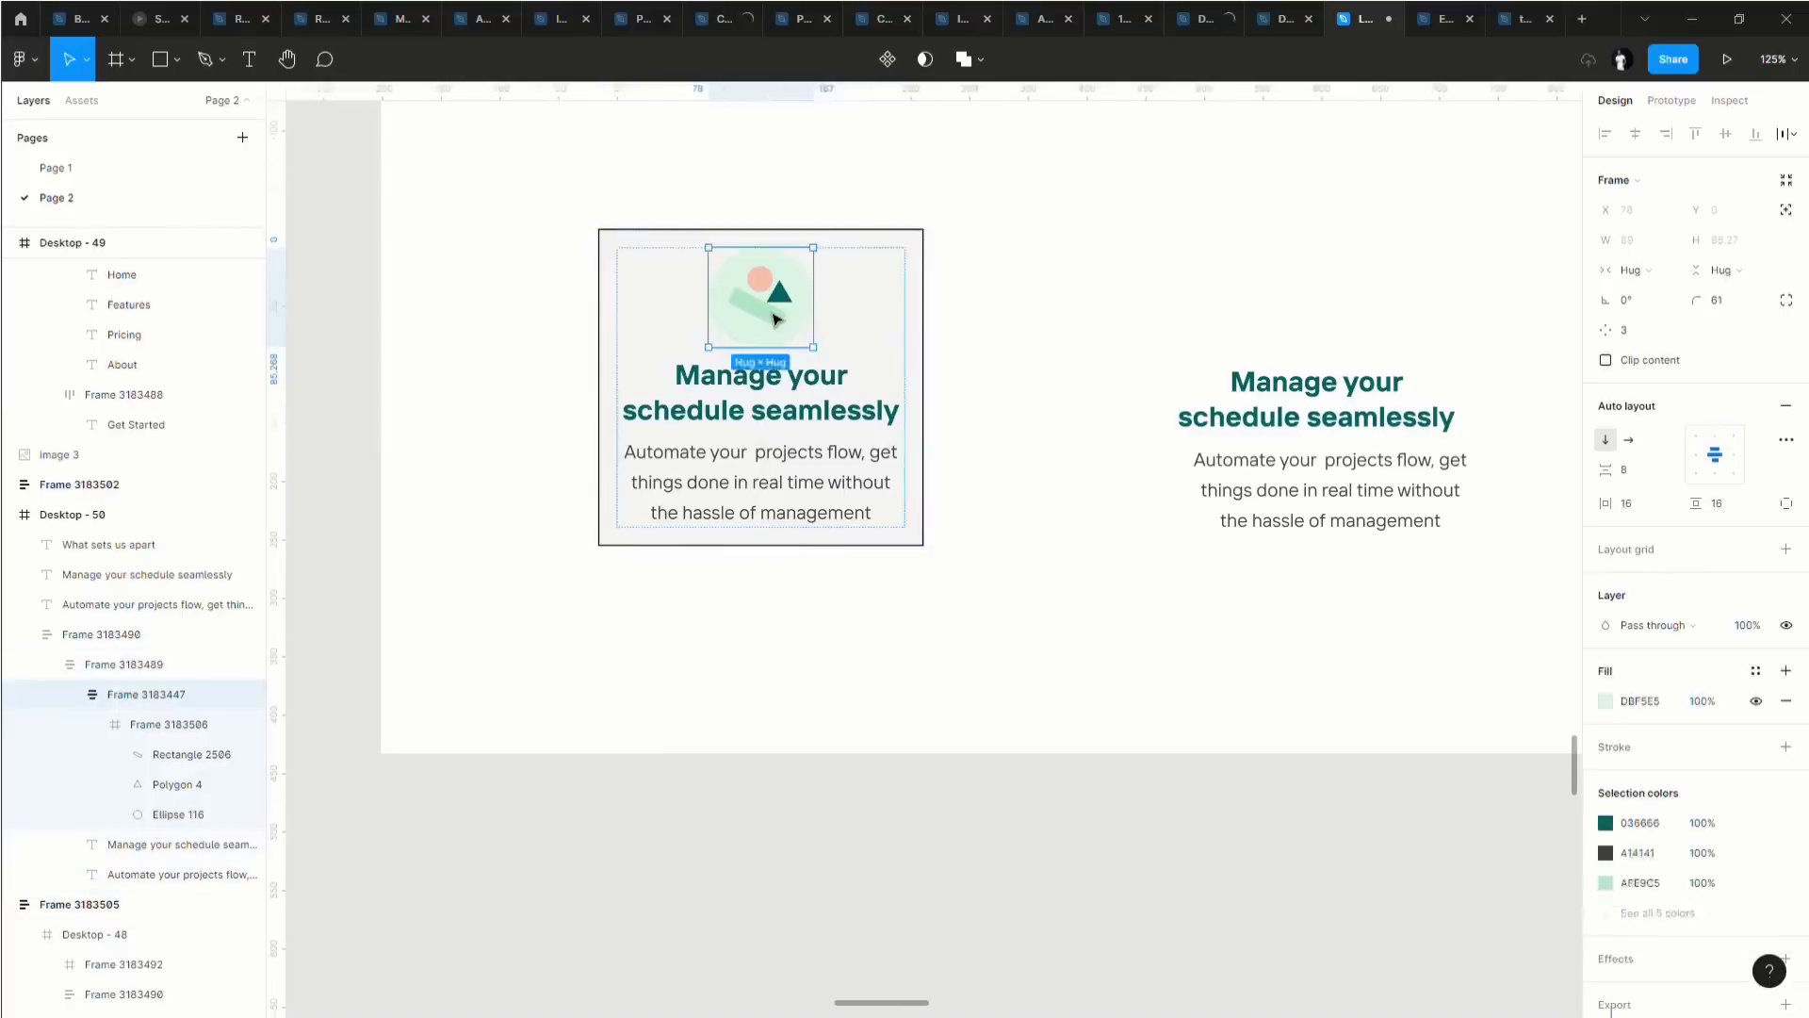
key(shift+Return)
click(742, 311)
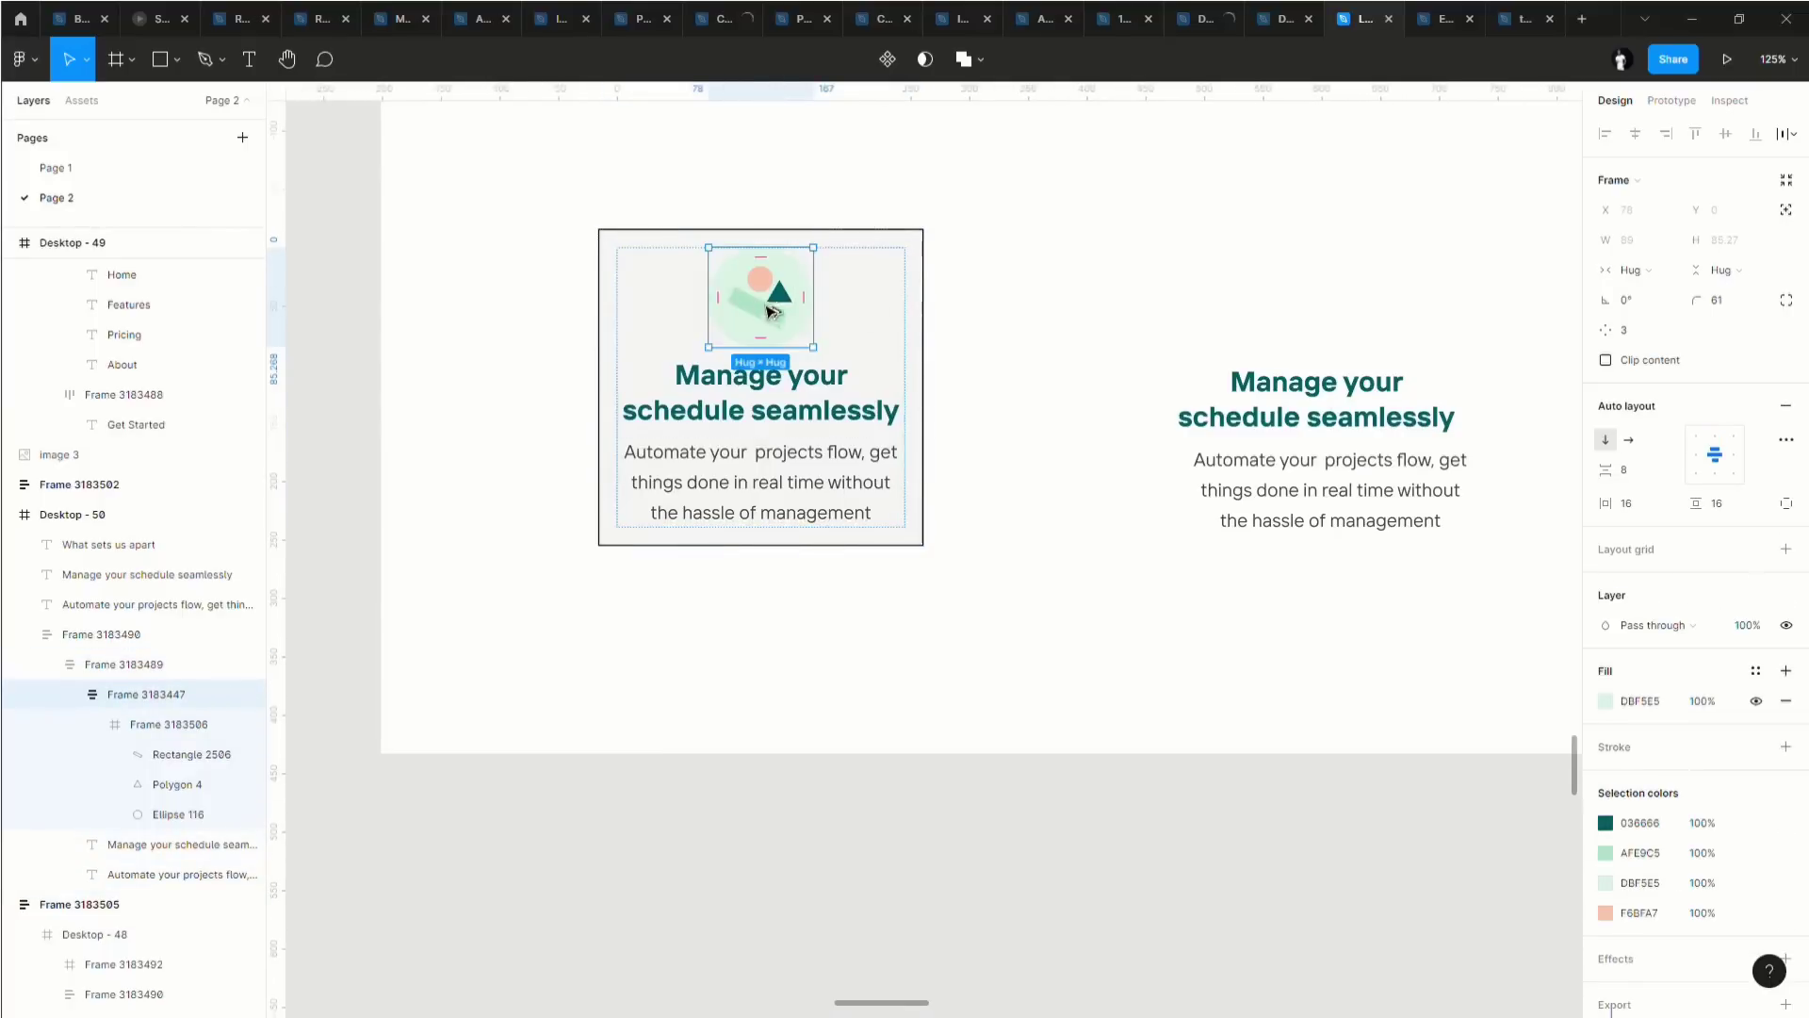
drag(768, 306, 1315, 300)
Wrap the copied illustration, heading and description in one frame and check its individual elements.
scroll(1273, 351, right, 3)
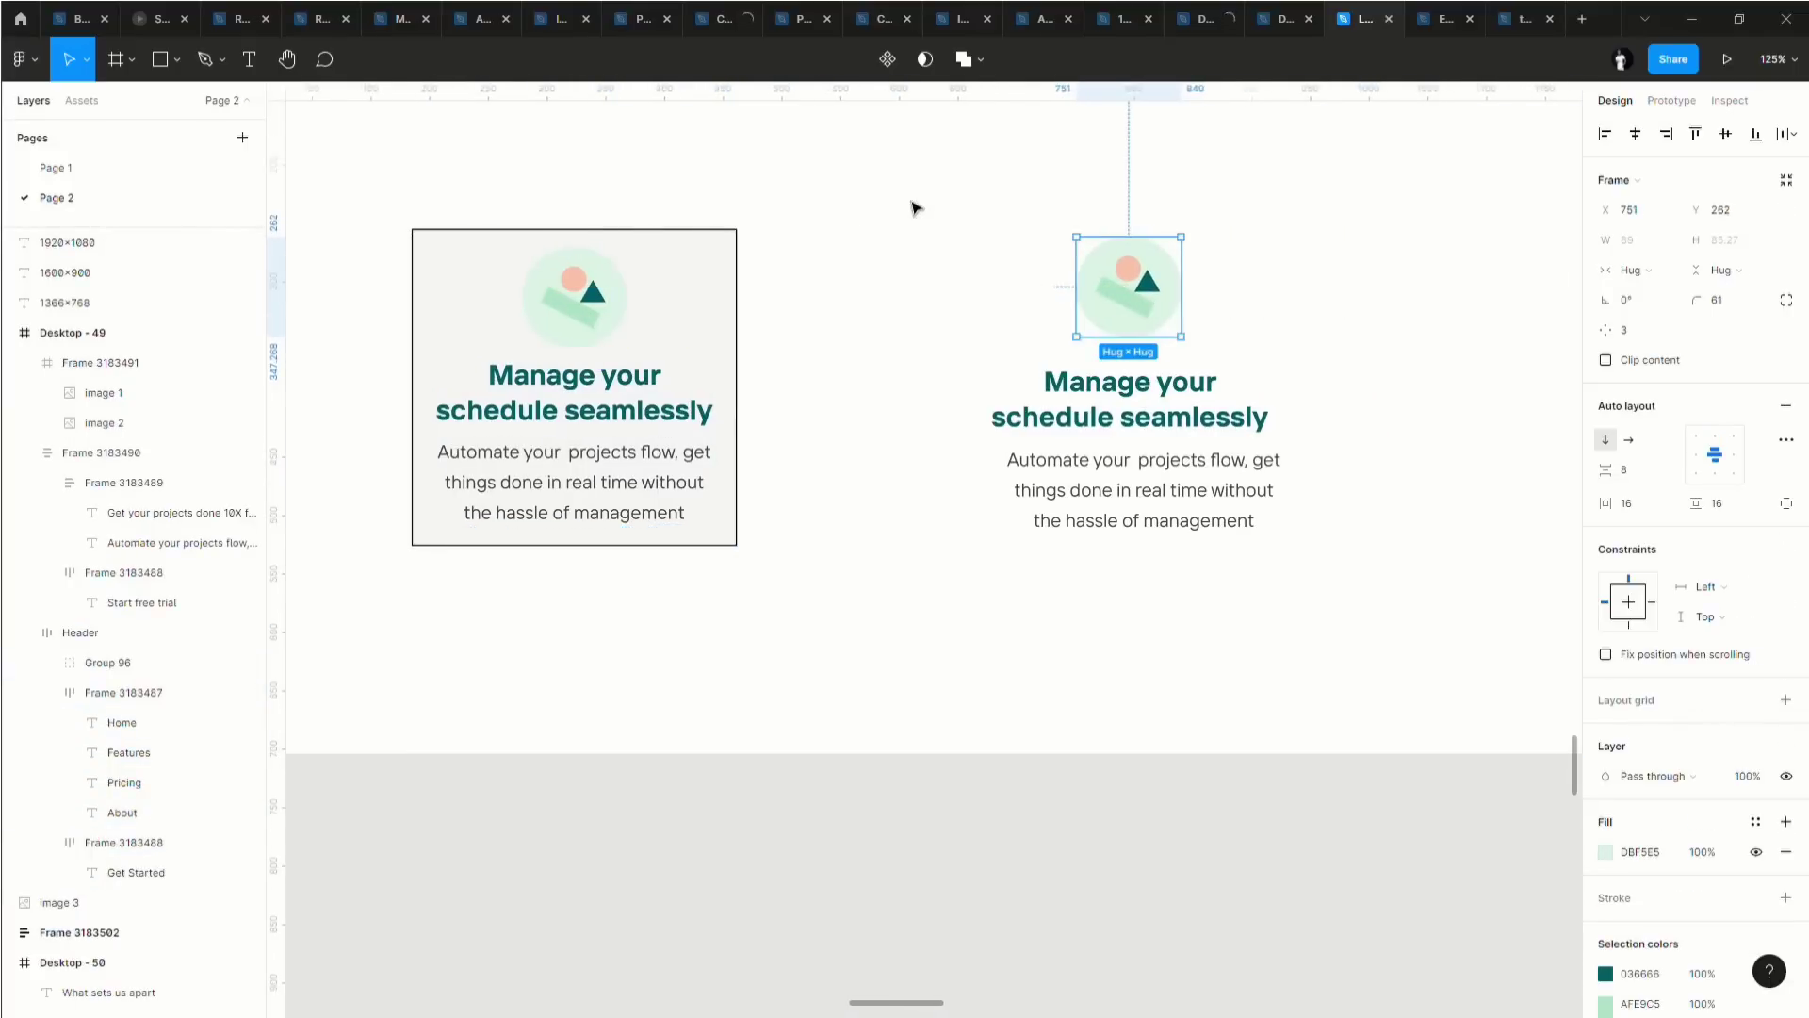
drag(911, 200, 1389, 591)
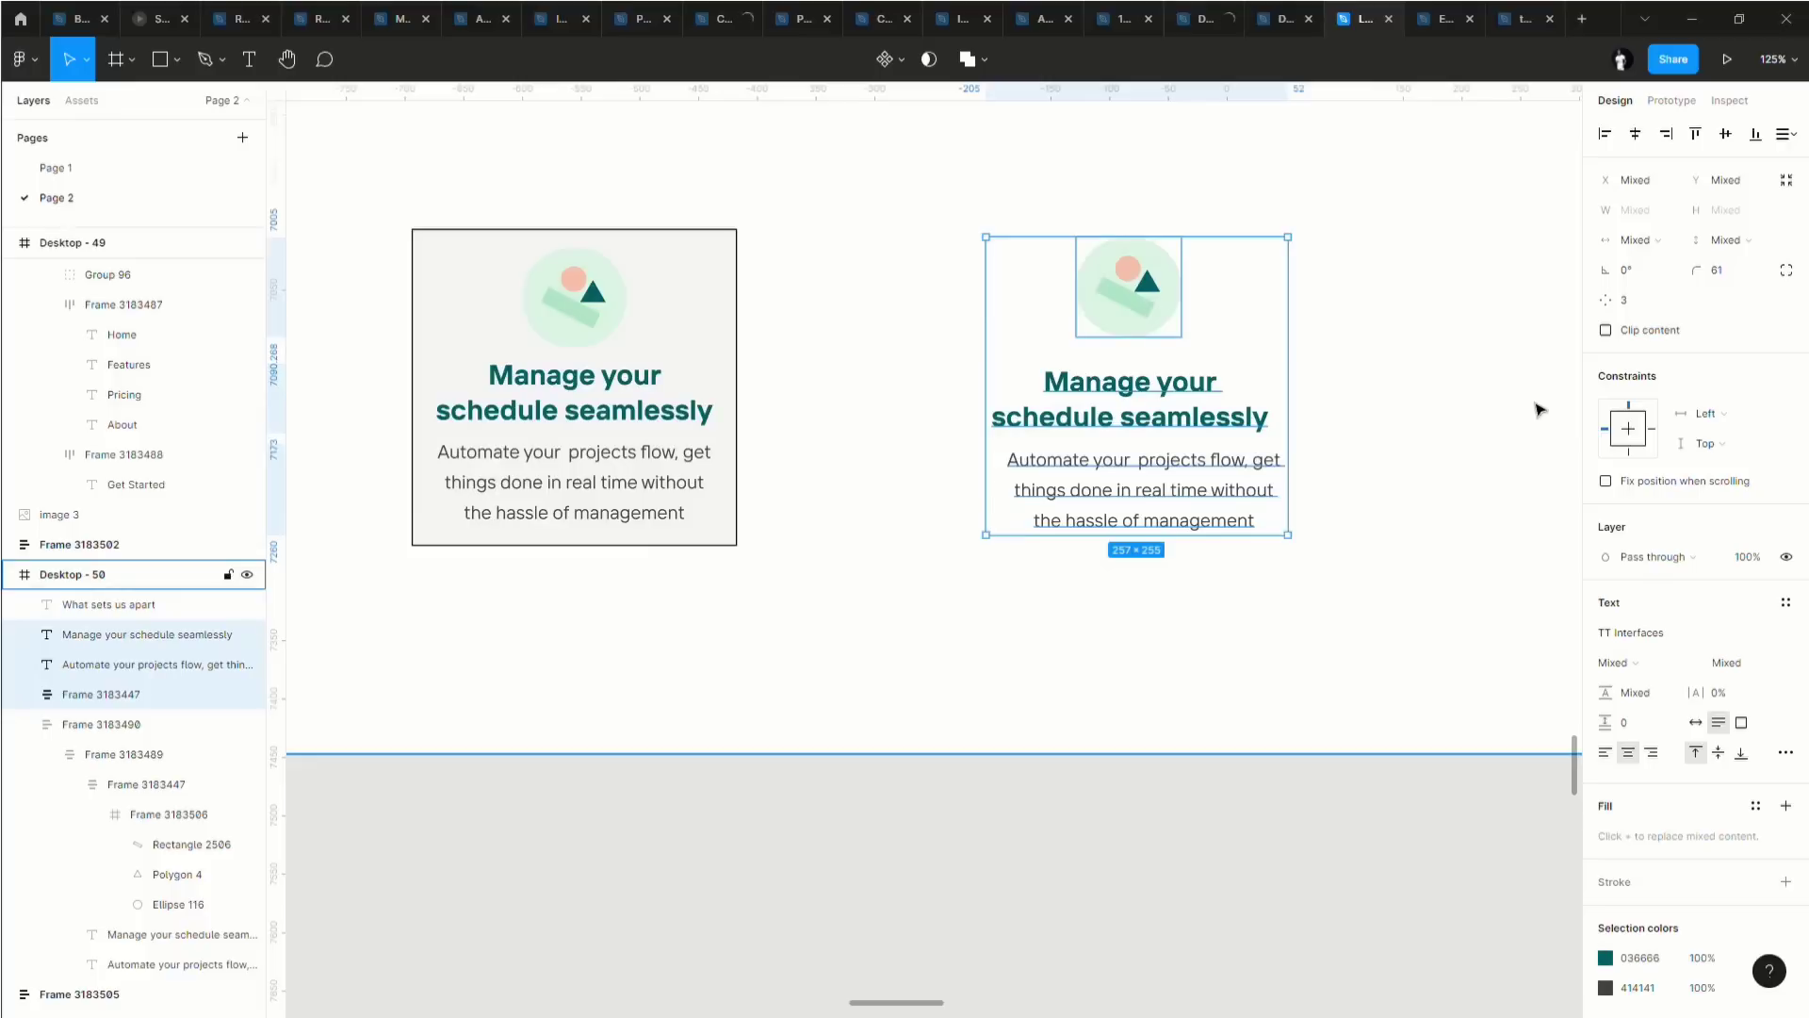
key(ctrl+alt+g)
click(1110, 304)
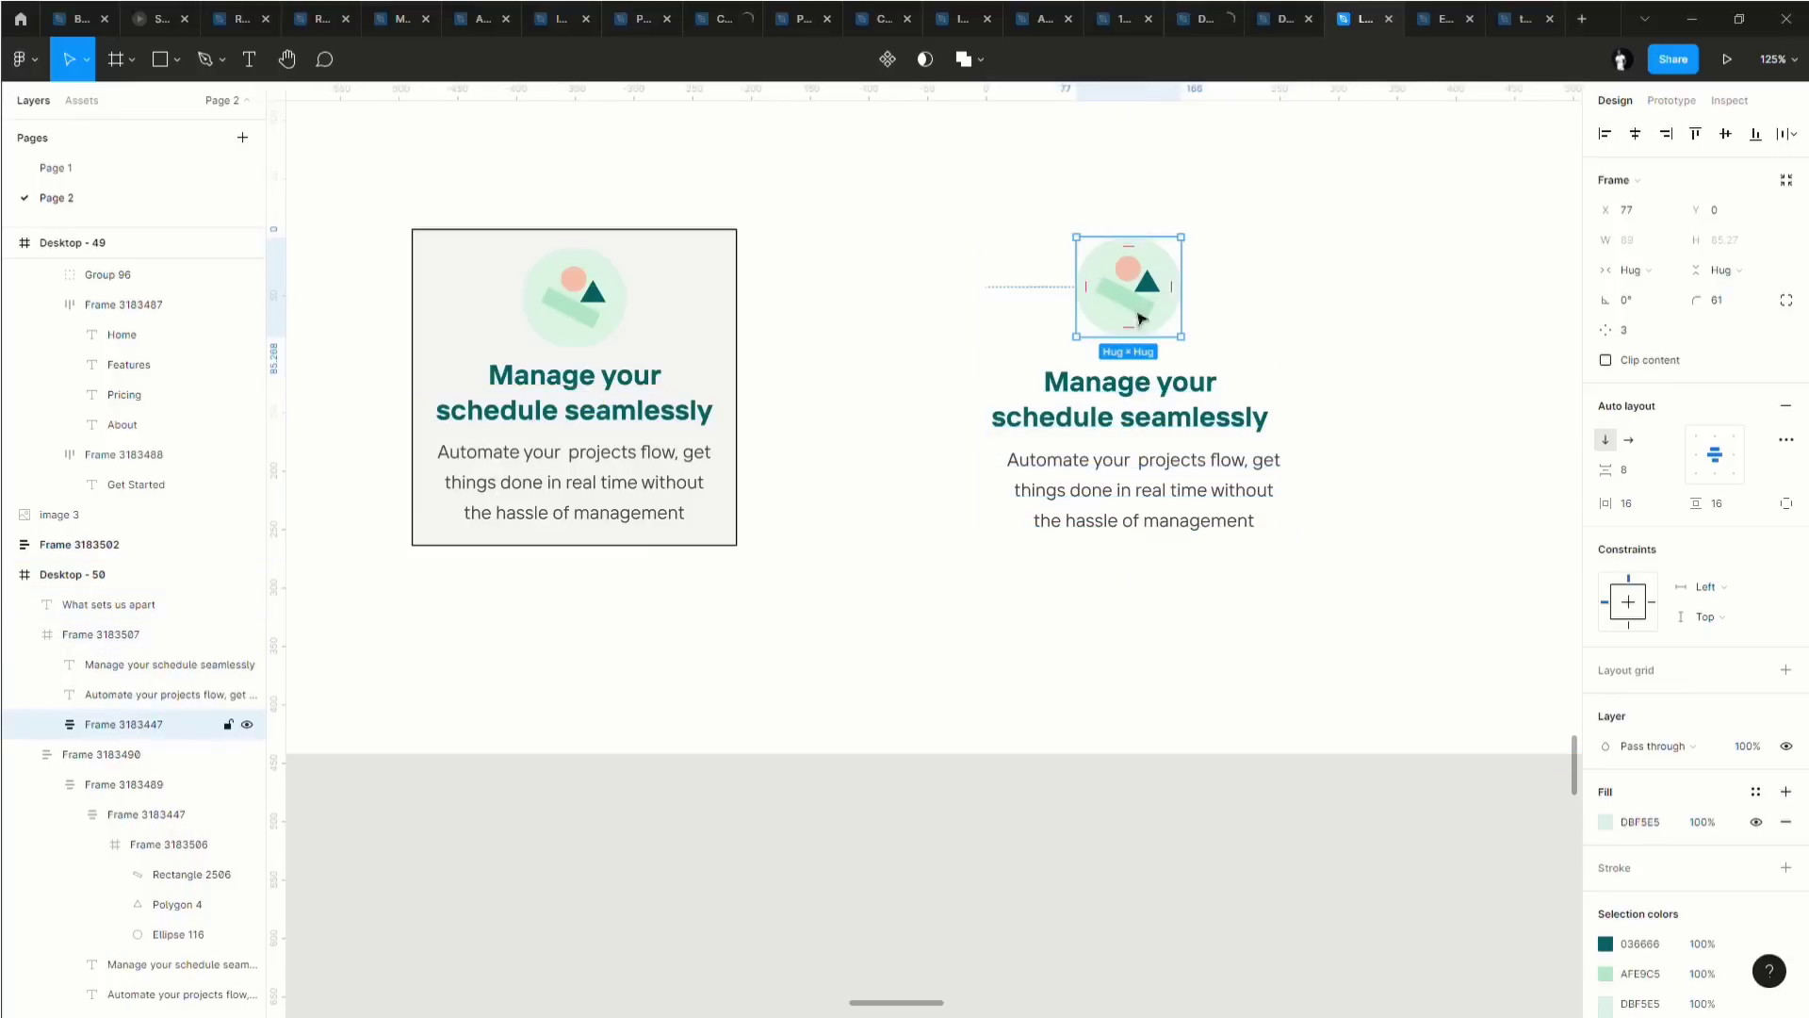
click(1121, 490)
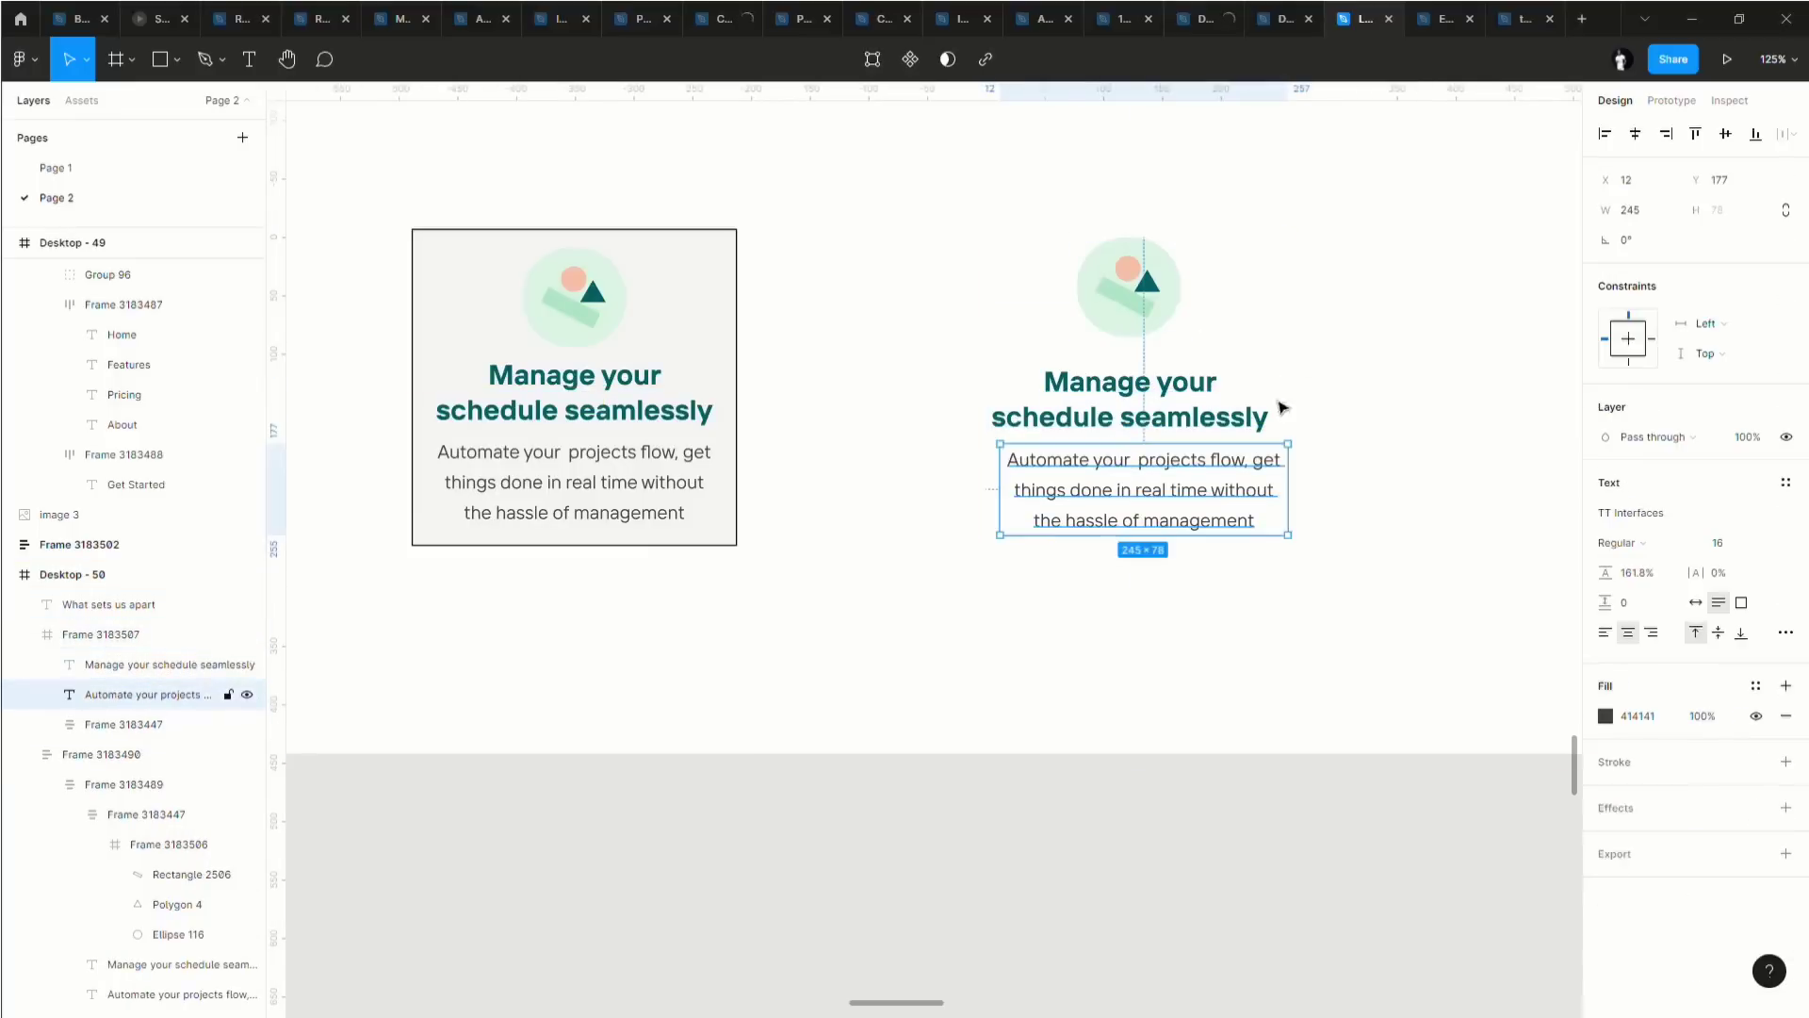
key(Escape)
click(1240, 367)
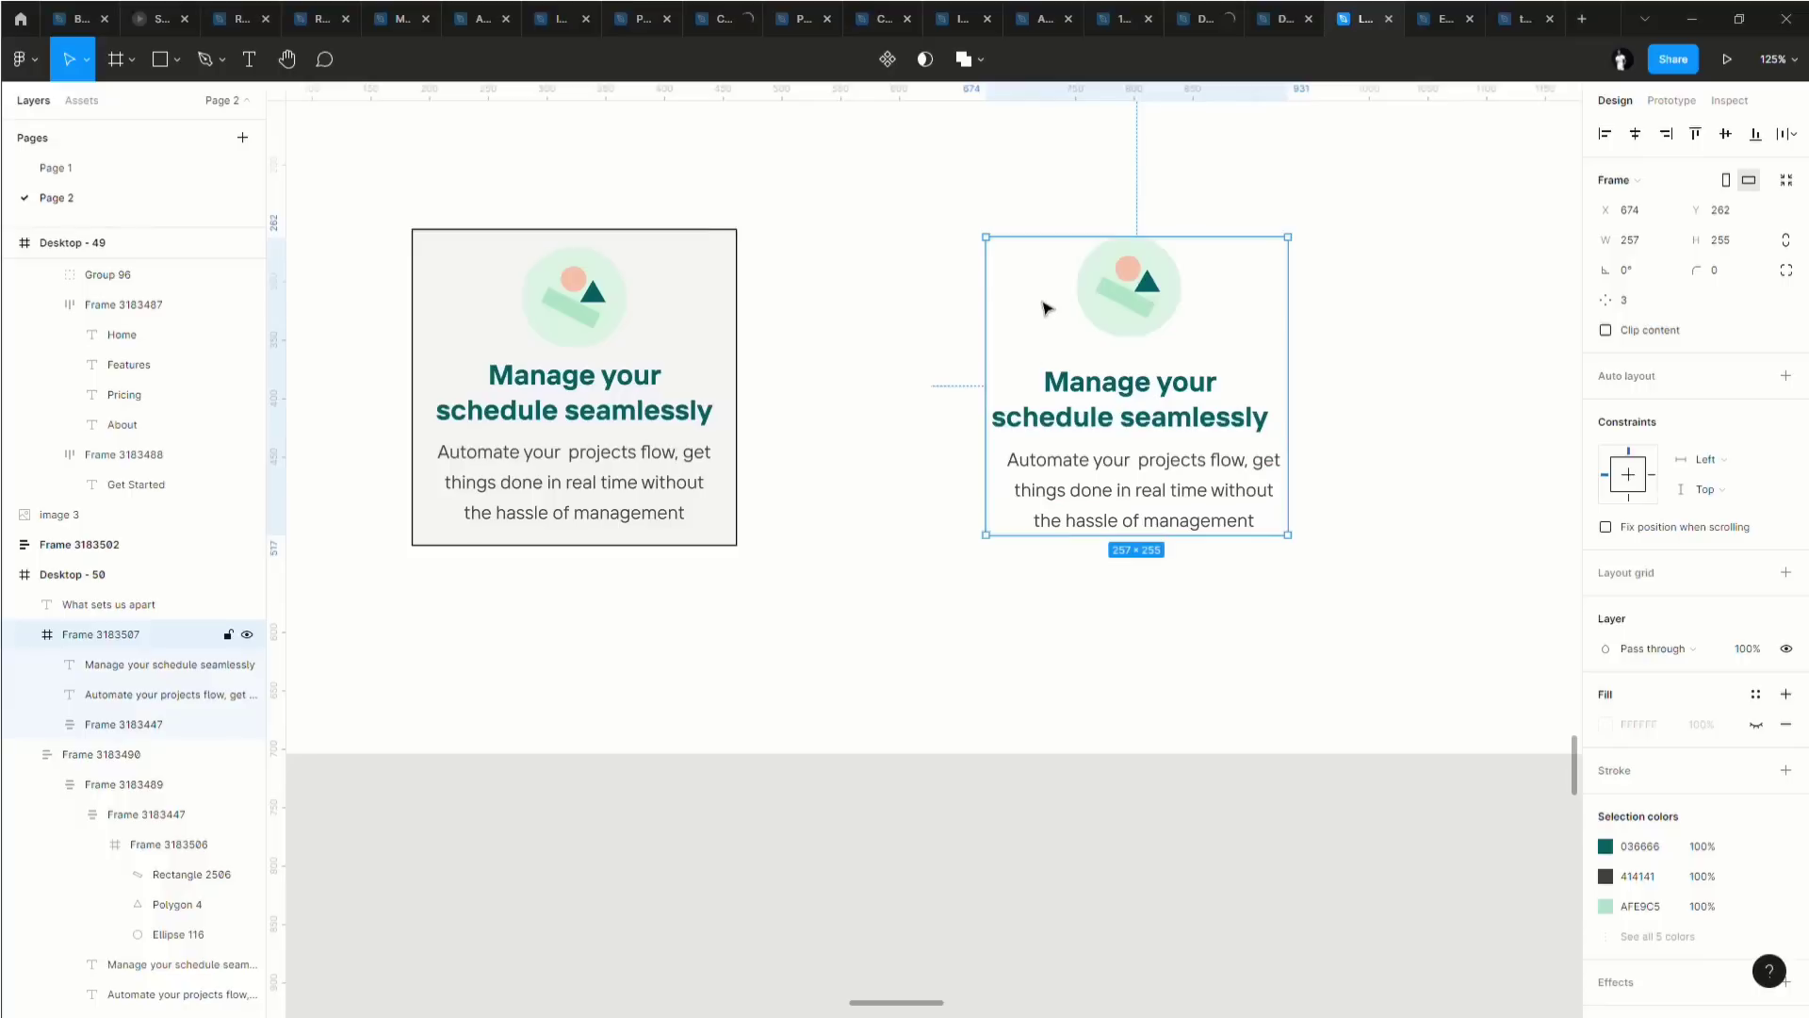
Draw a rectangle about 347 × 349 over the copied content and send it to the back.
click(178, 56)
click(185, 107)
drag(890, 187, 1298, 597)
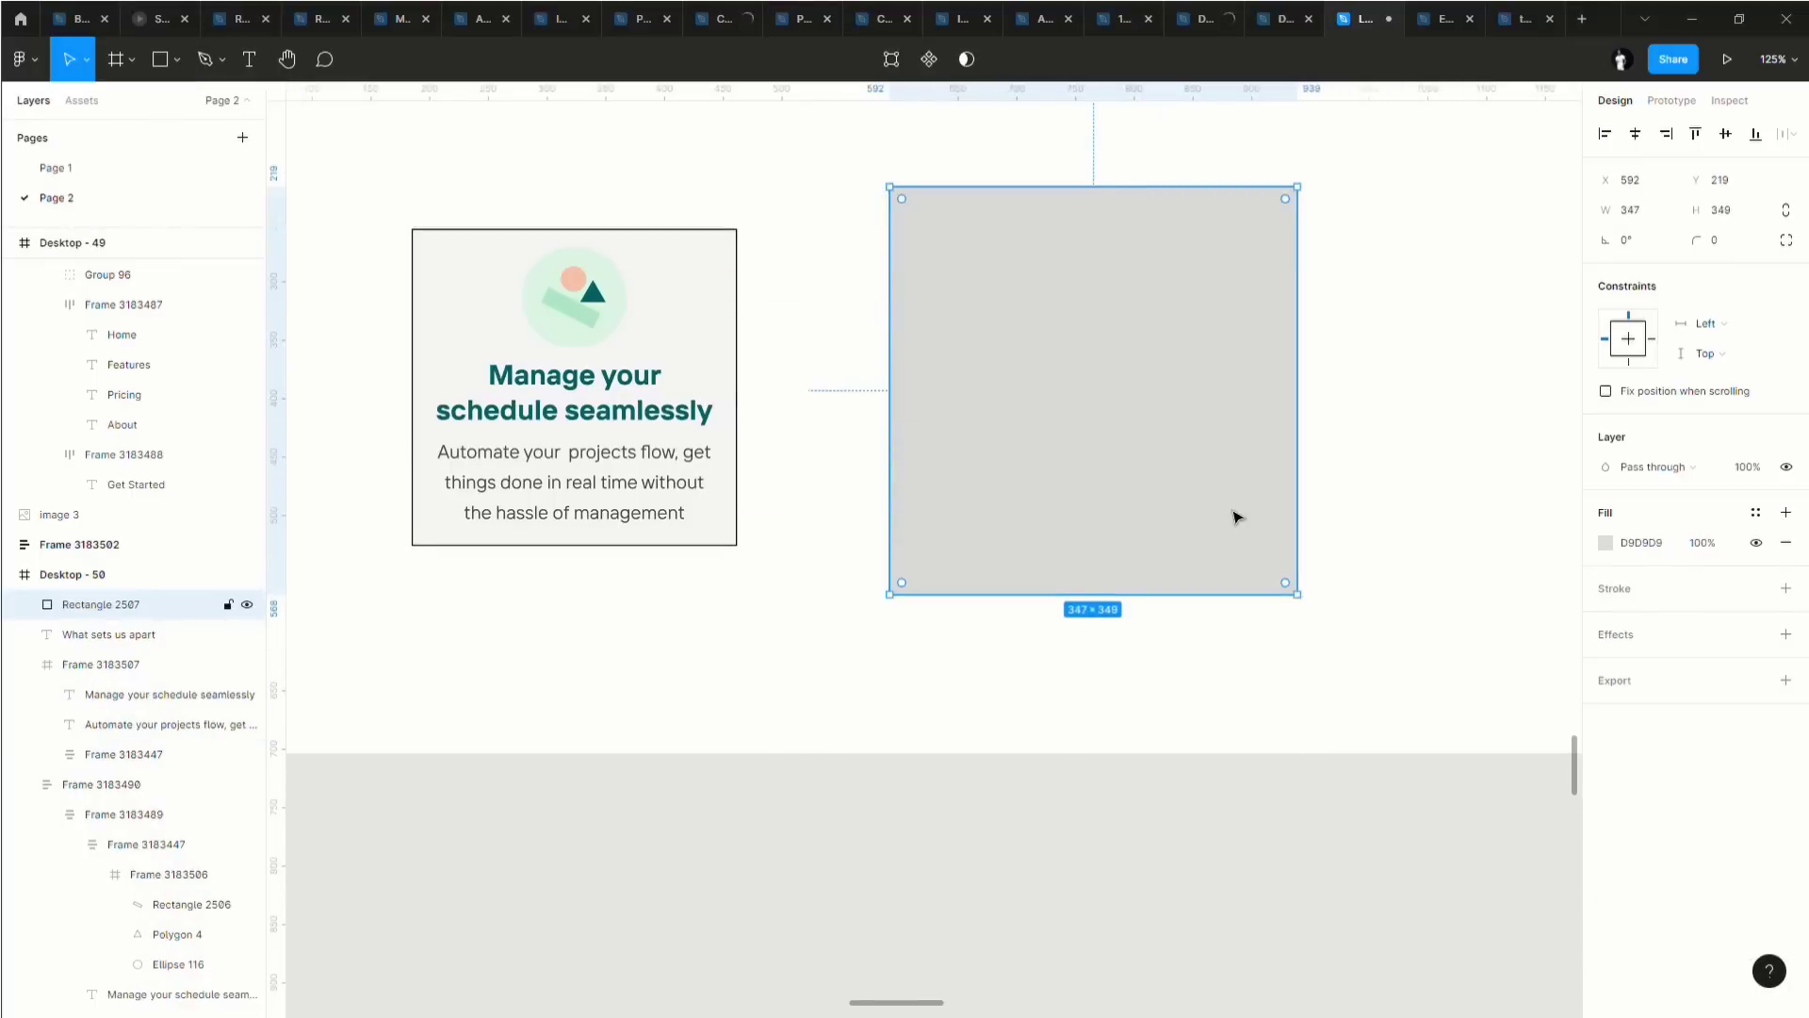
right_click(1230, 518)
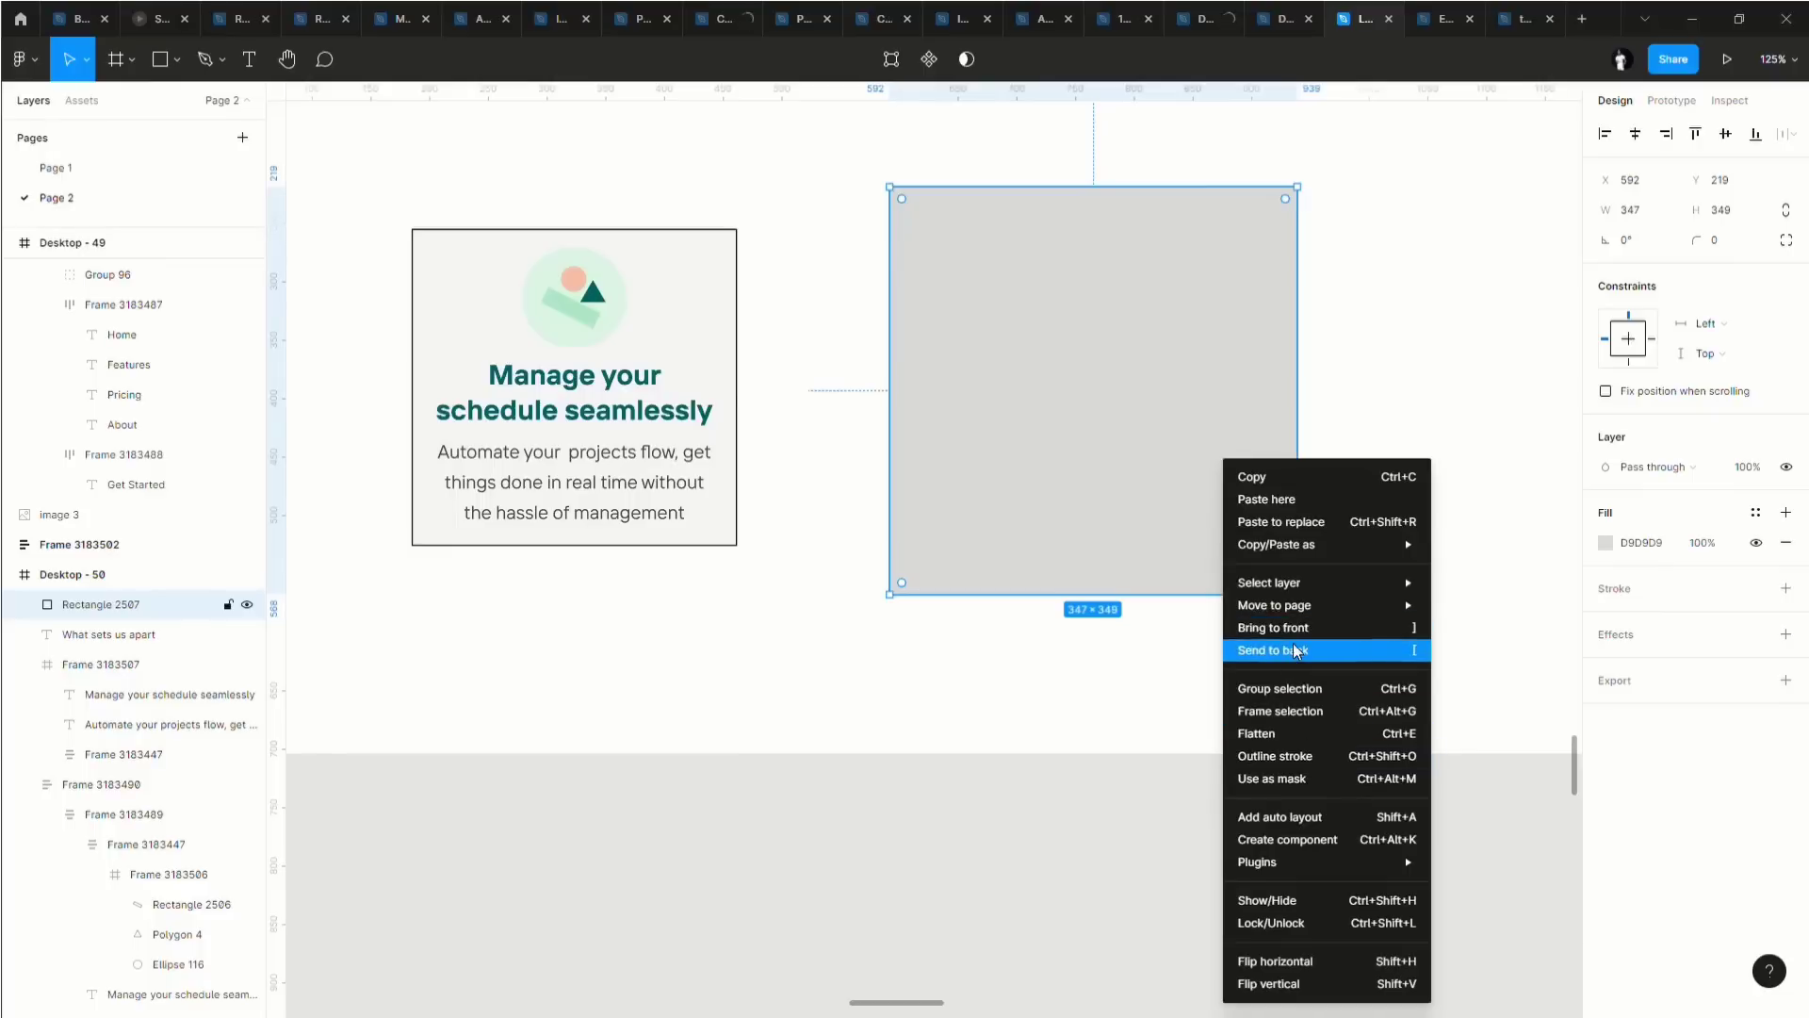
click(1298, 650)
Reposition the grey rectangle around the copied content and shrink it to about 294 × 295.
drag(1131, 471, 1176, 476)
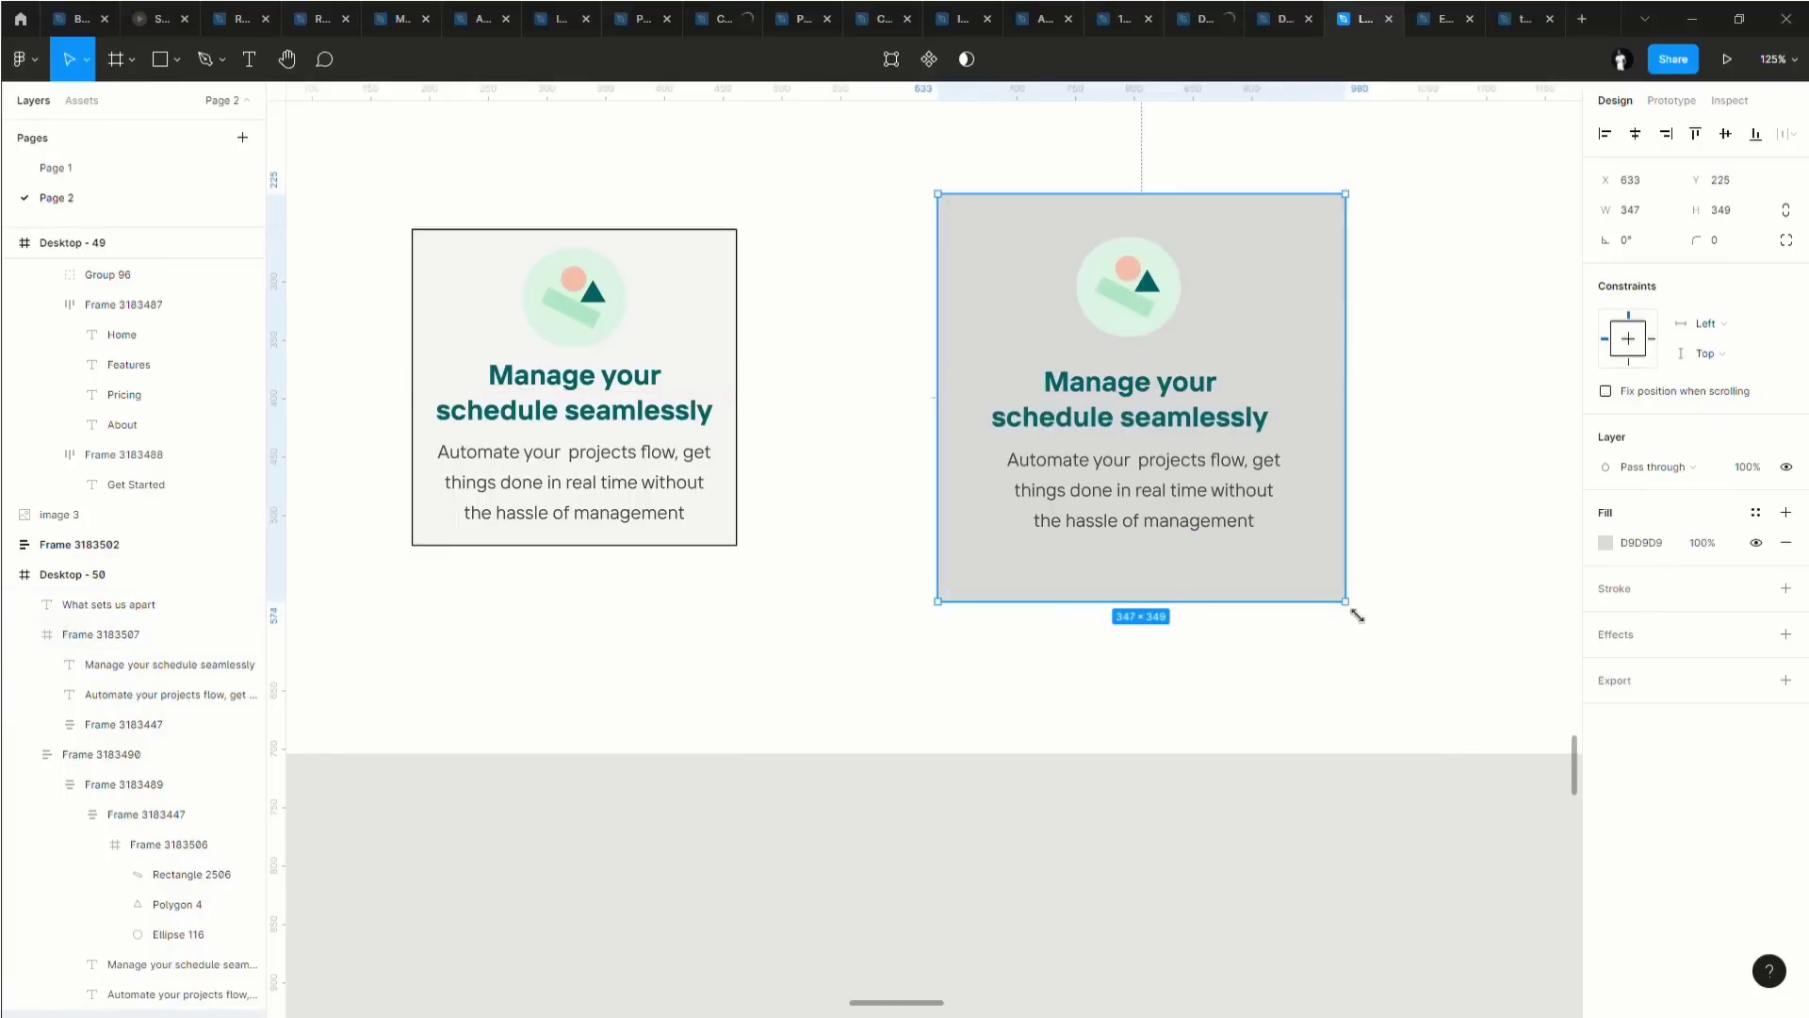
drag(1357, 616, 1319, 575)
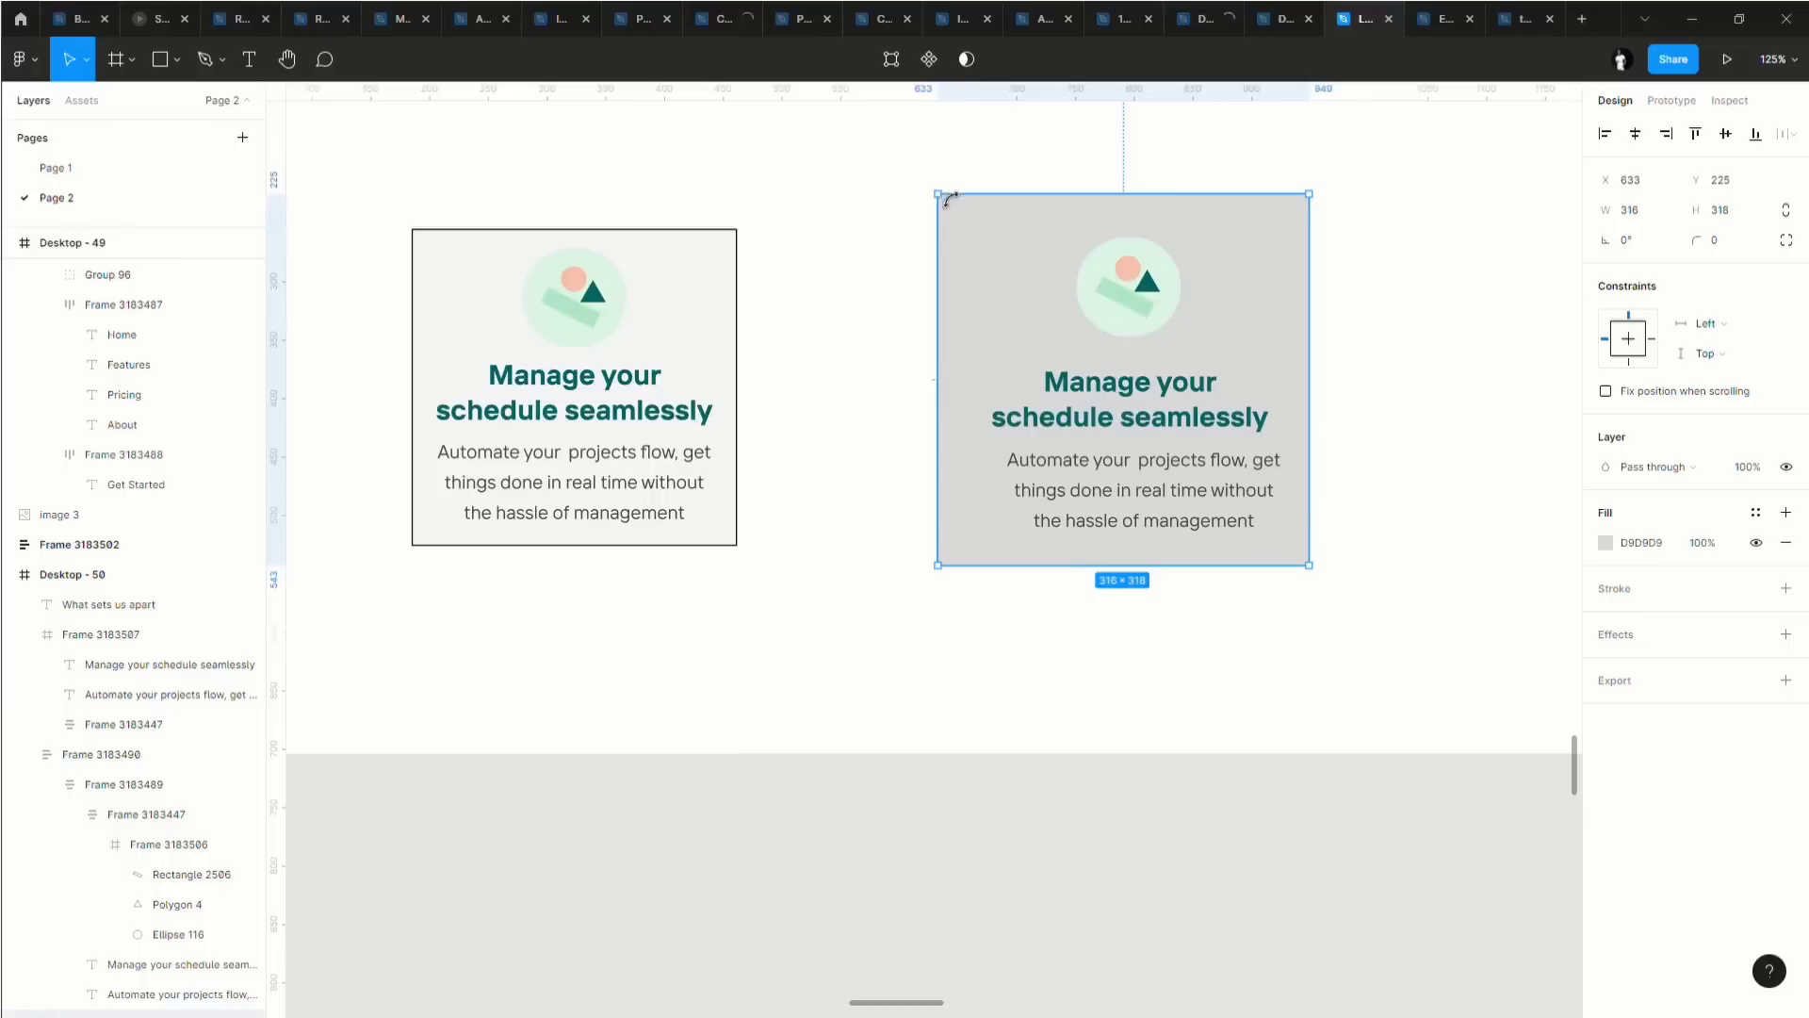
drag(952, 198, 976, 234)
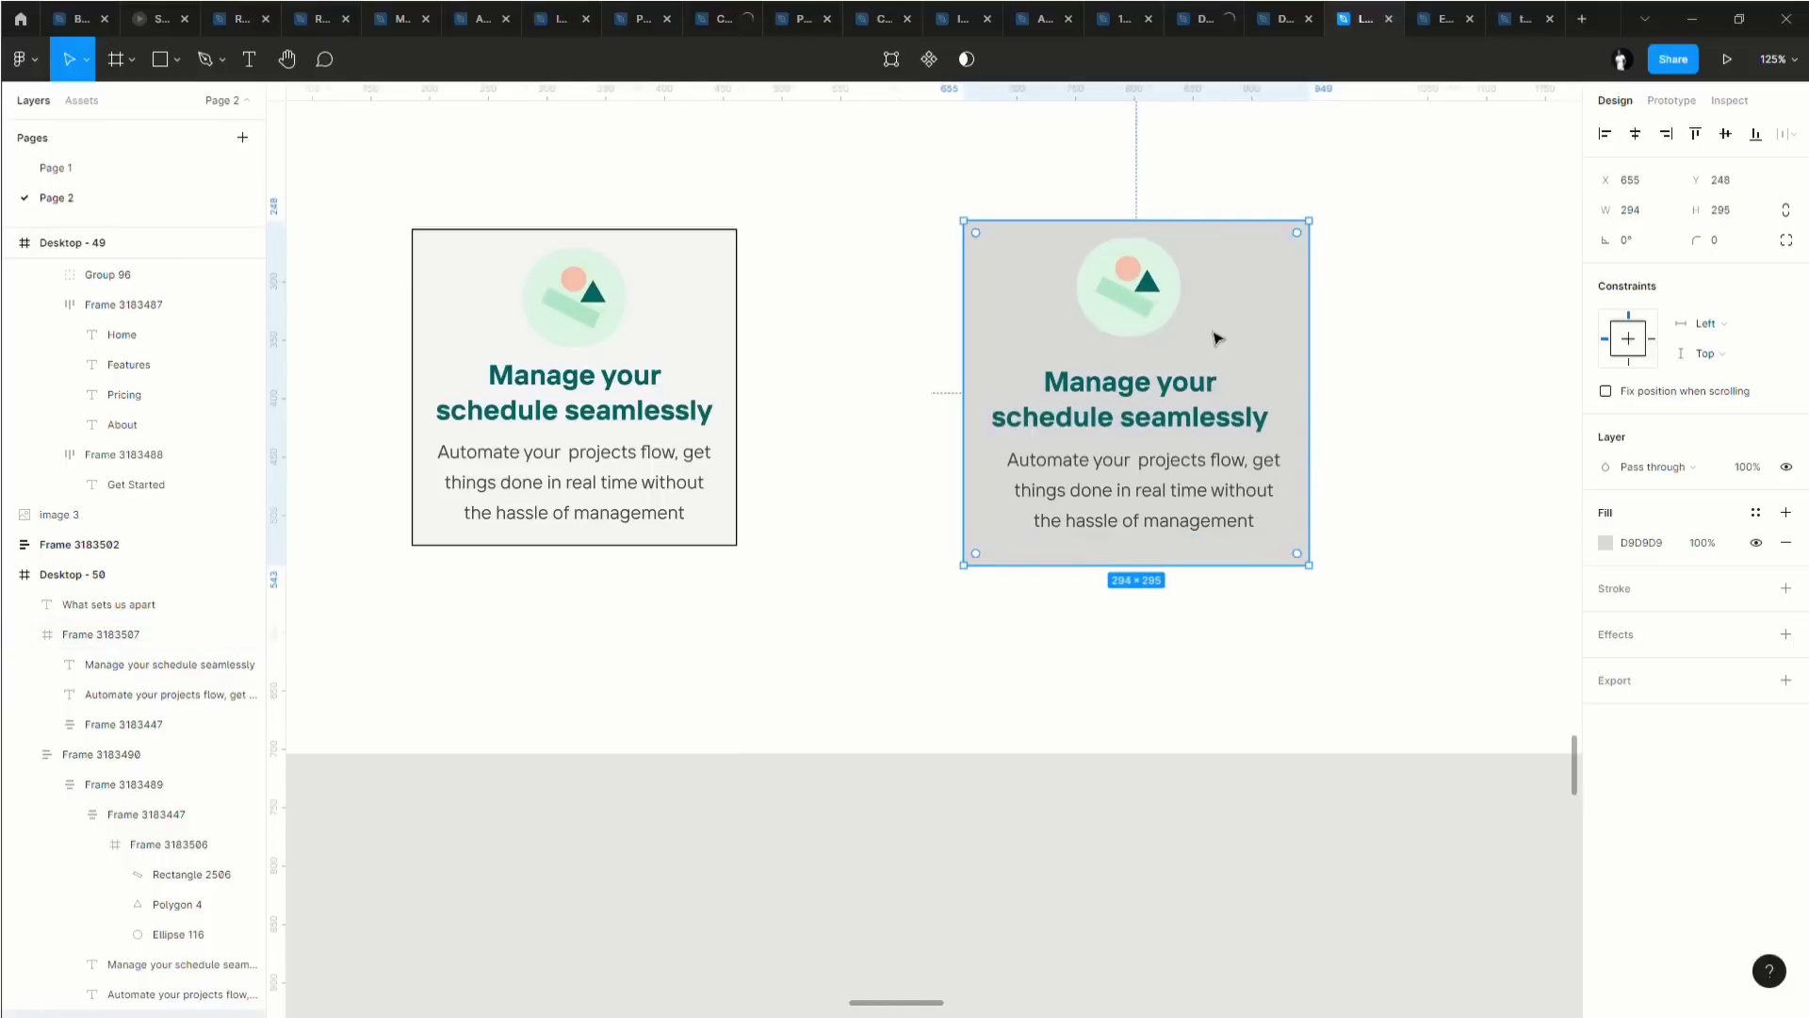
Delete the copied content together with its grey background rectangle.
scroll(1212, 334, down, 5)
click(1185, 376)
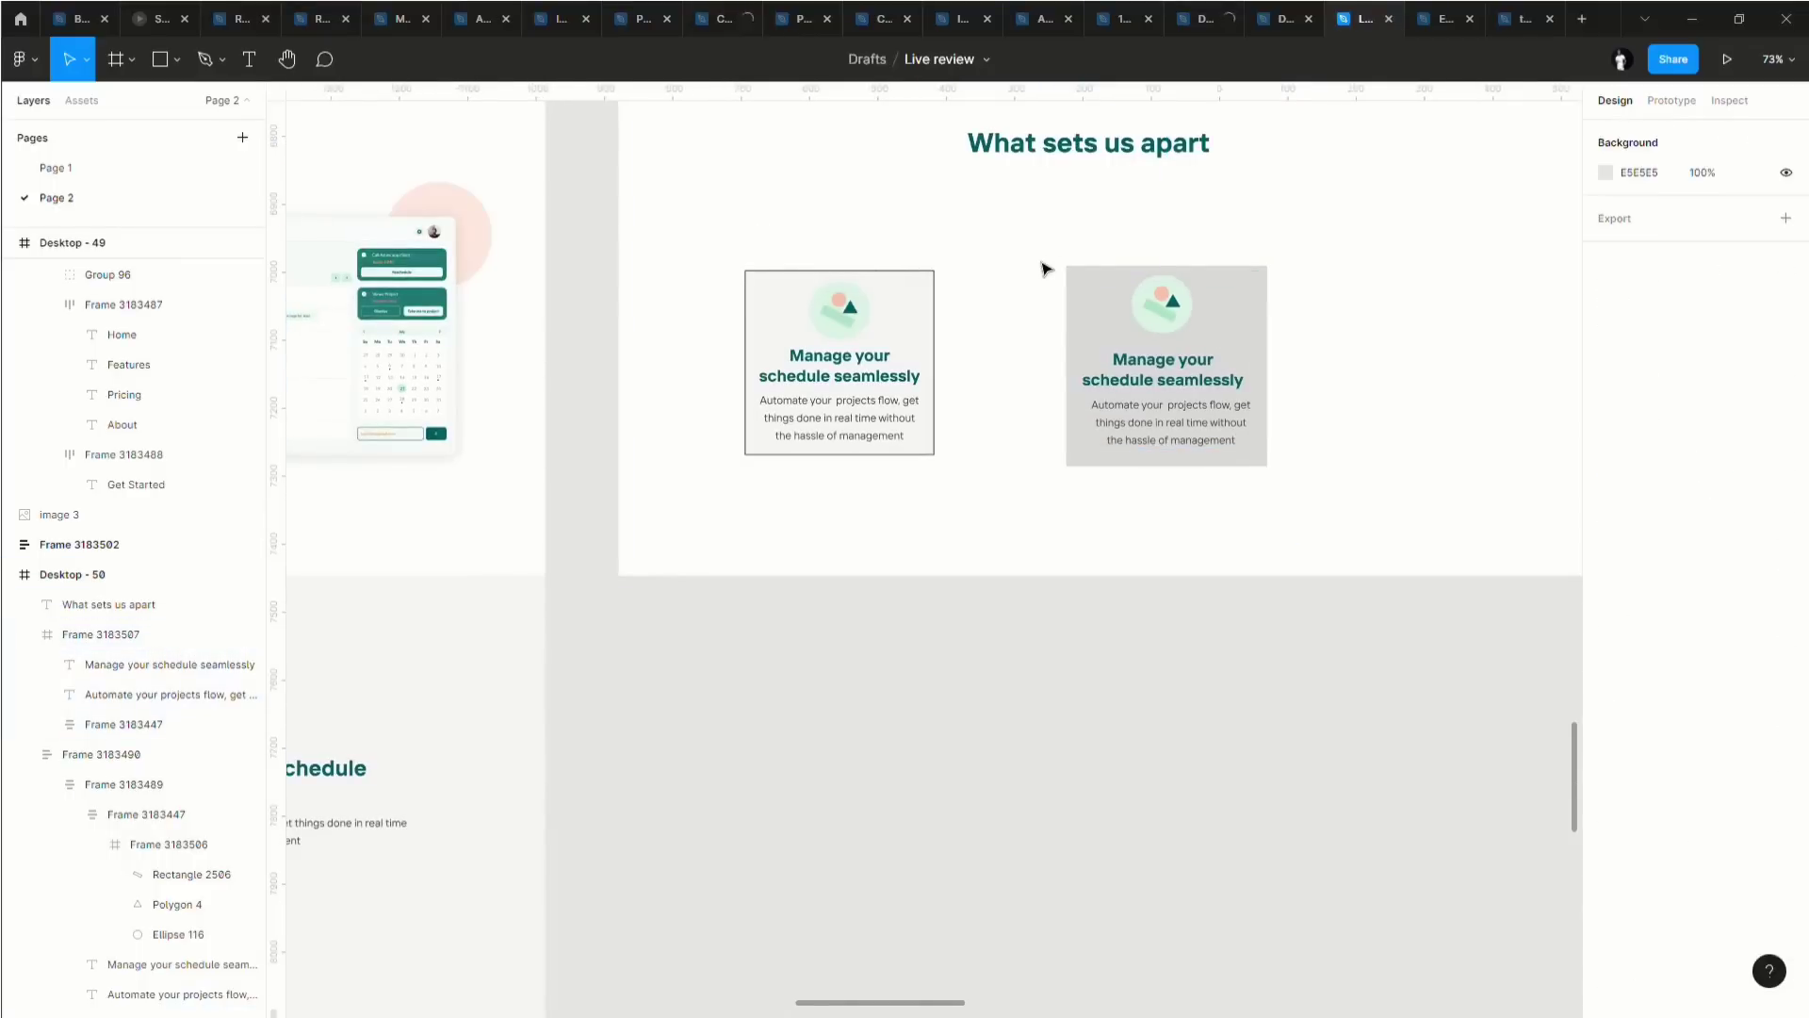
drag(1038, 237, 1357, 542)
key(Delete)
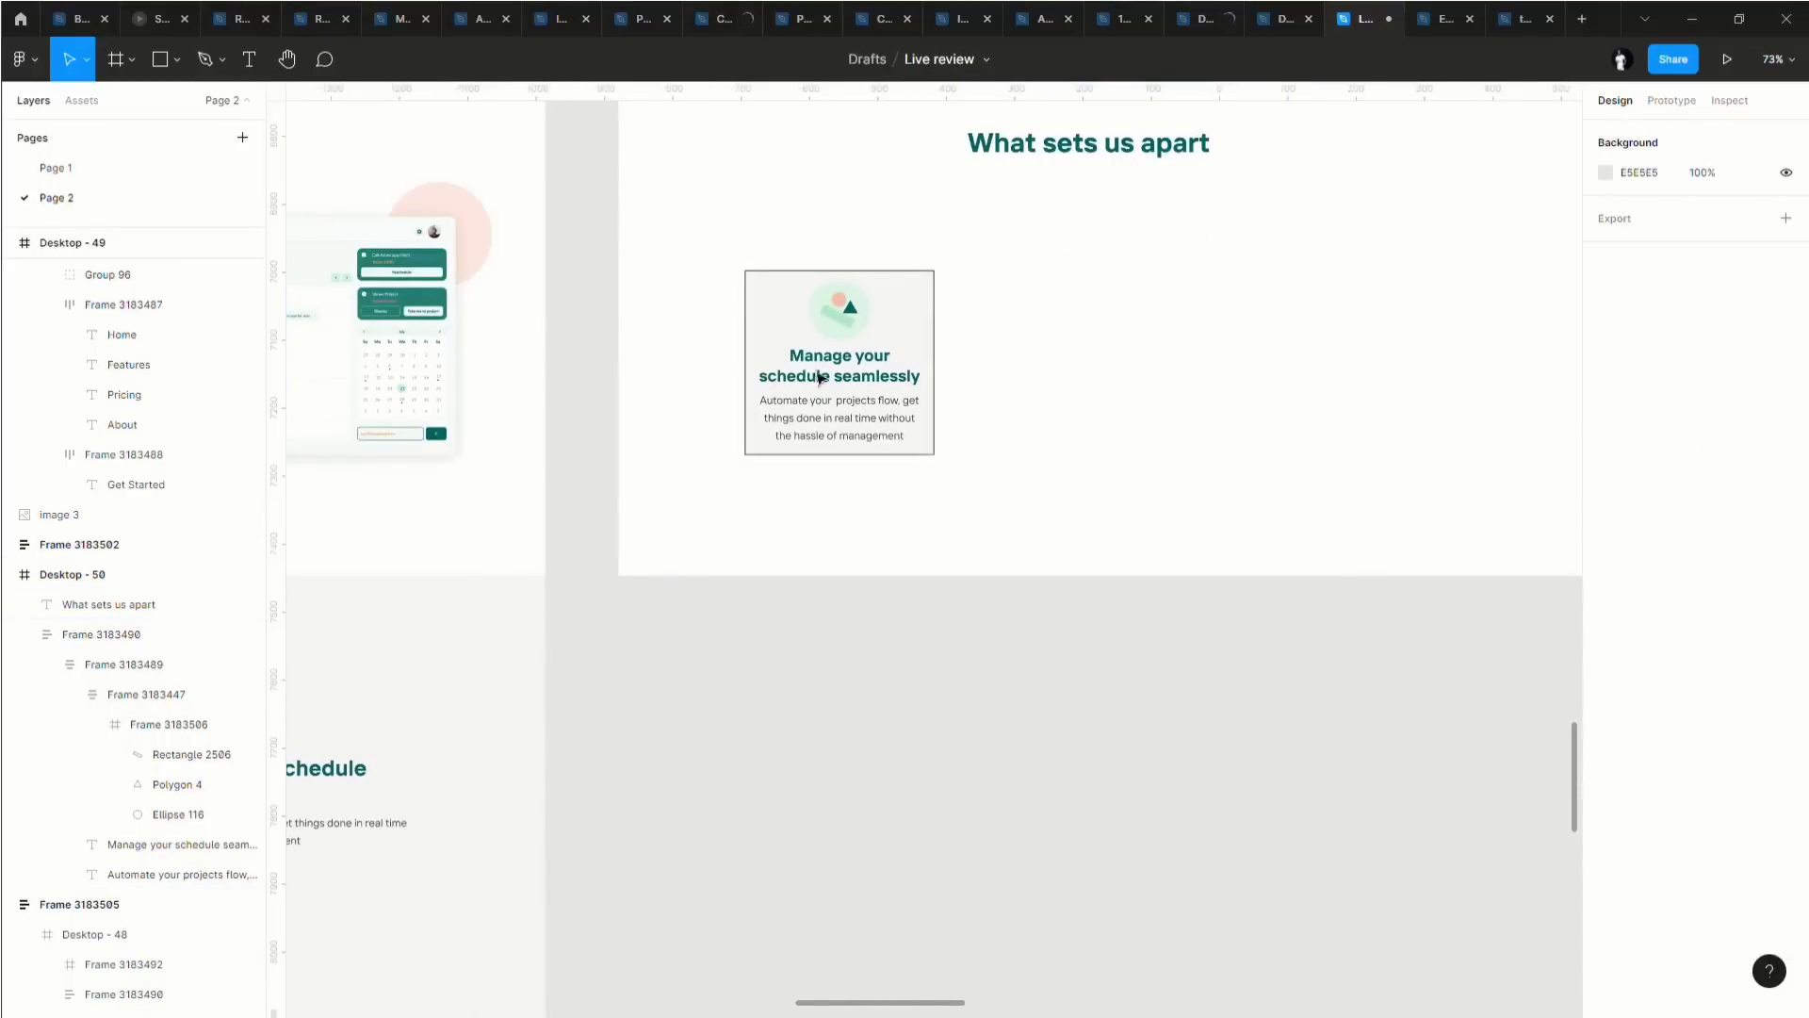
Remove the black stroke from the "Manage your schedule seamlessly" card.
click(928, 310)
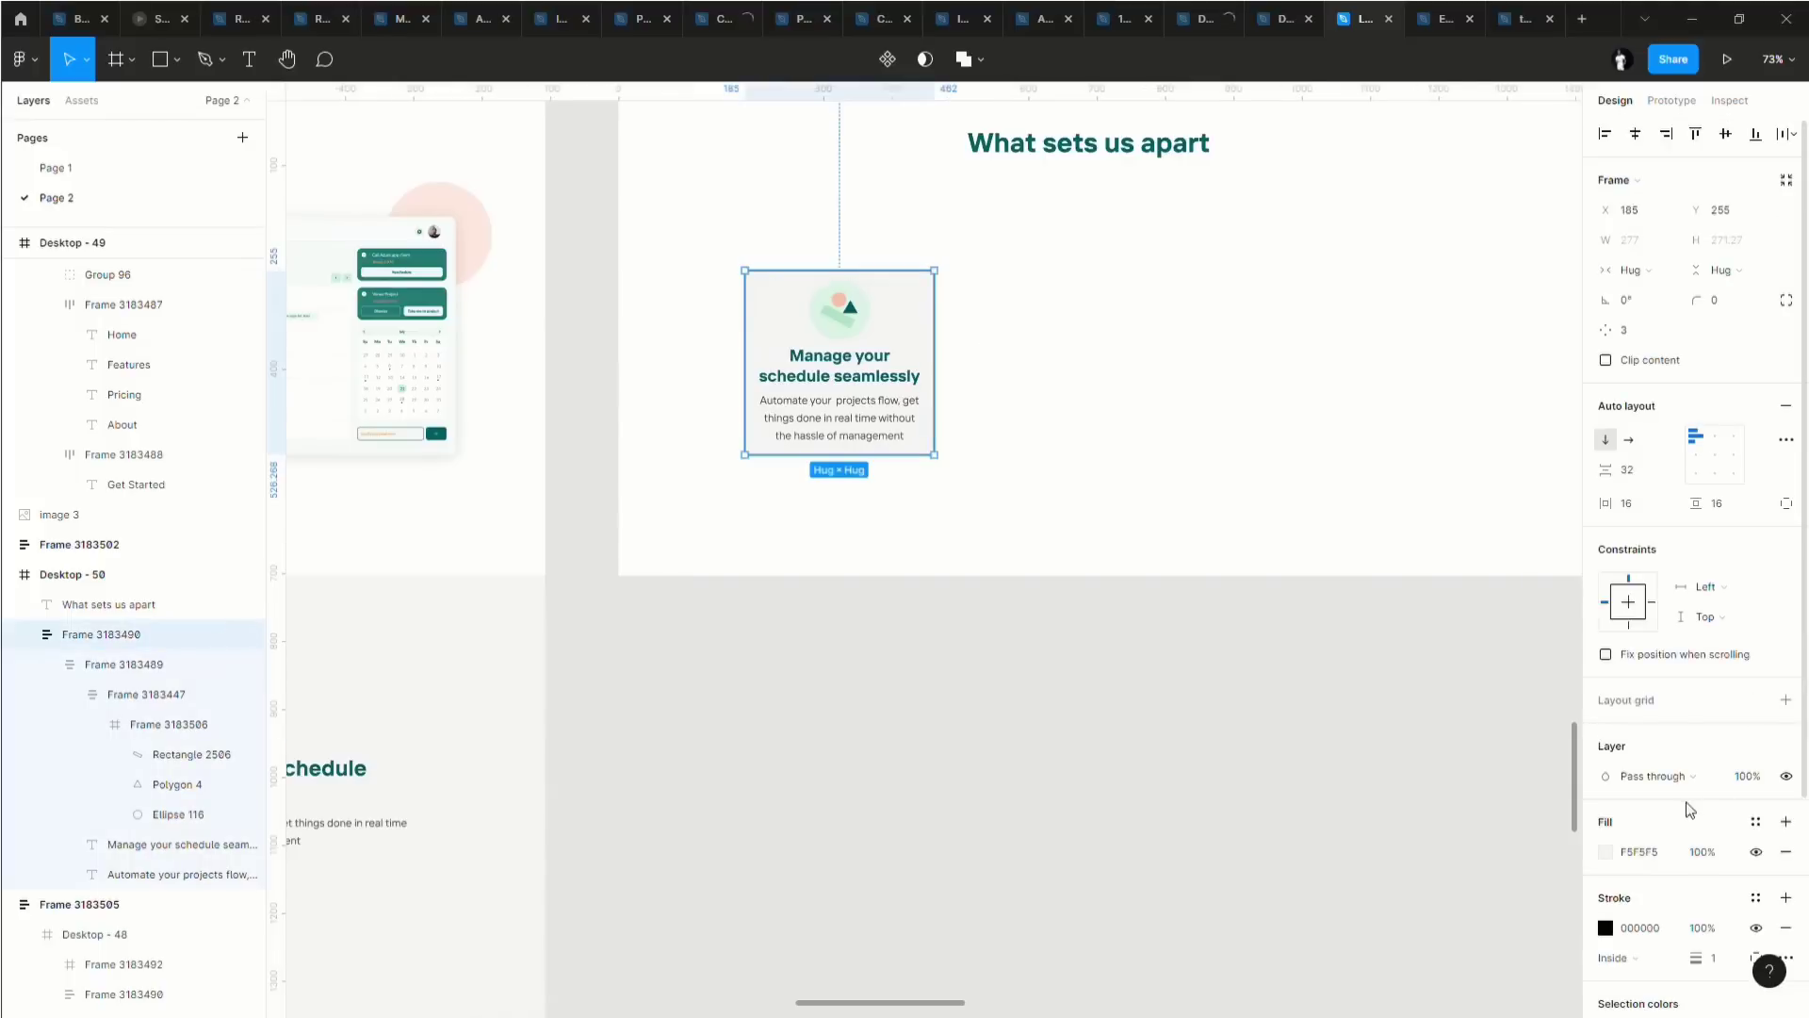
scroll(1728, 811, down, 3)
click(1786, 652)
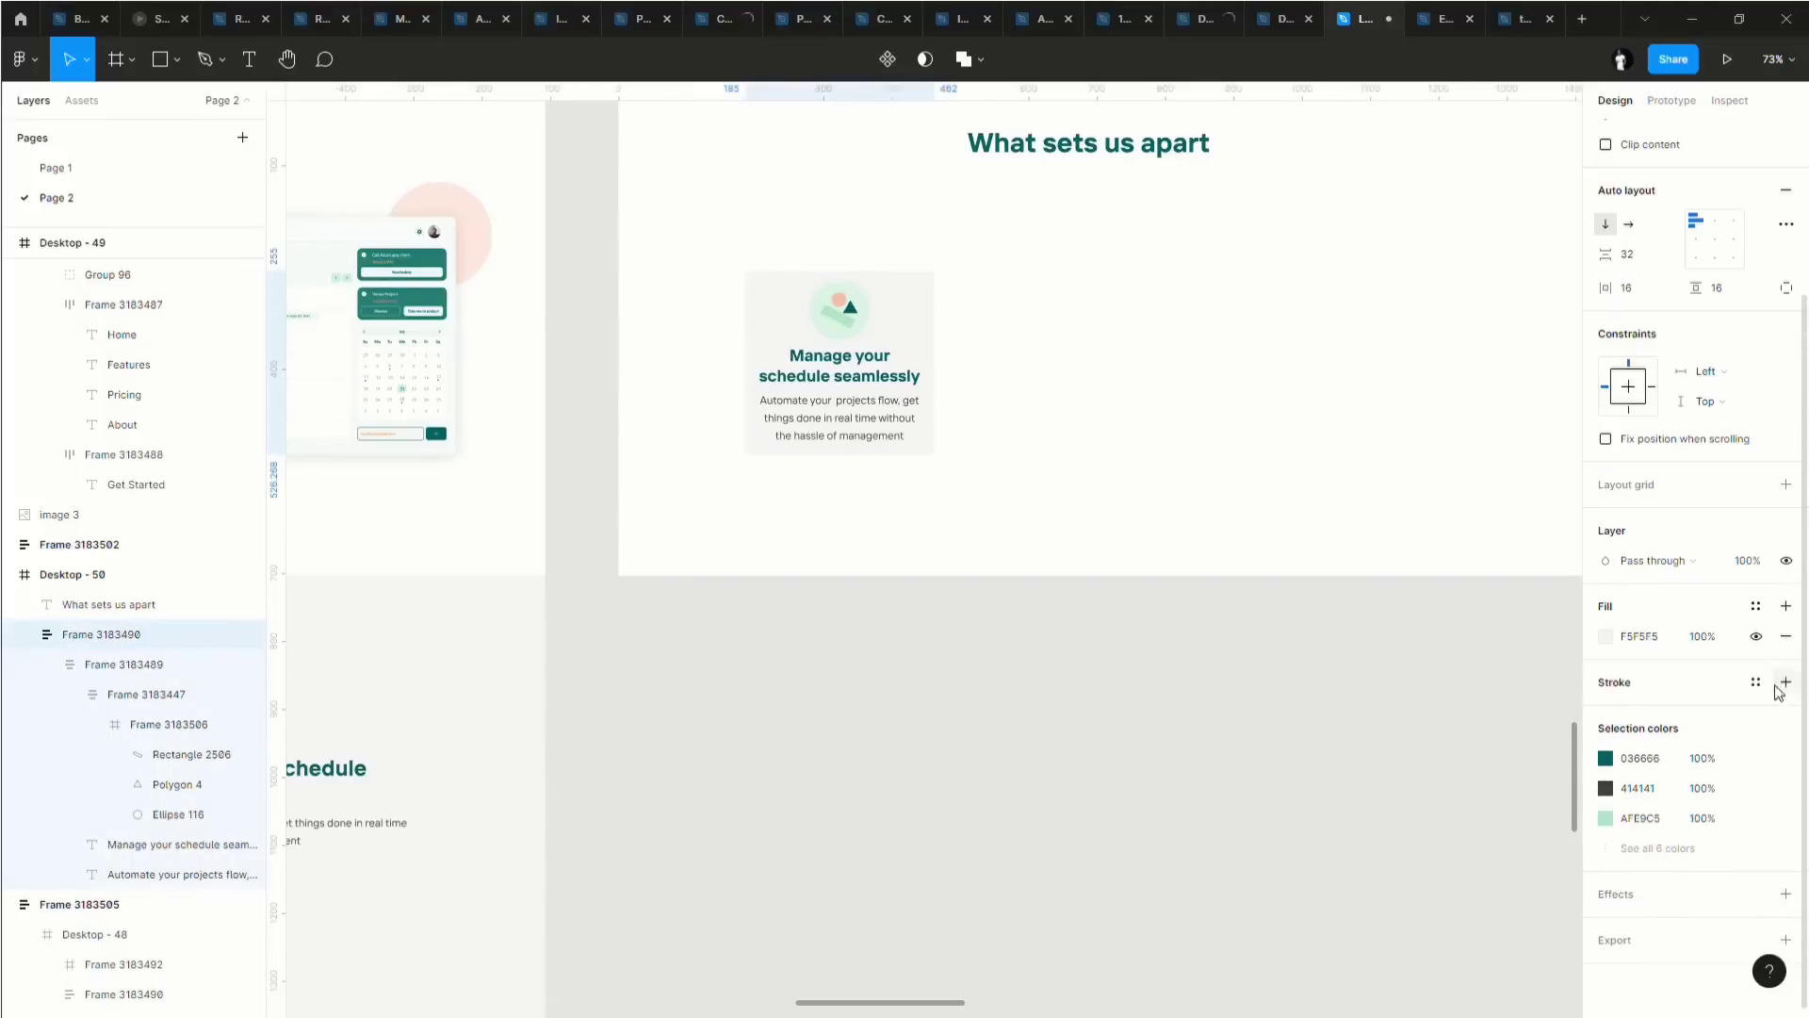
Add a drop shadow to the card with colour 212121 at 15% opacity.
click(1626, 895)
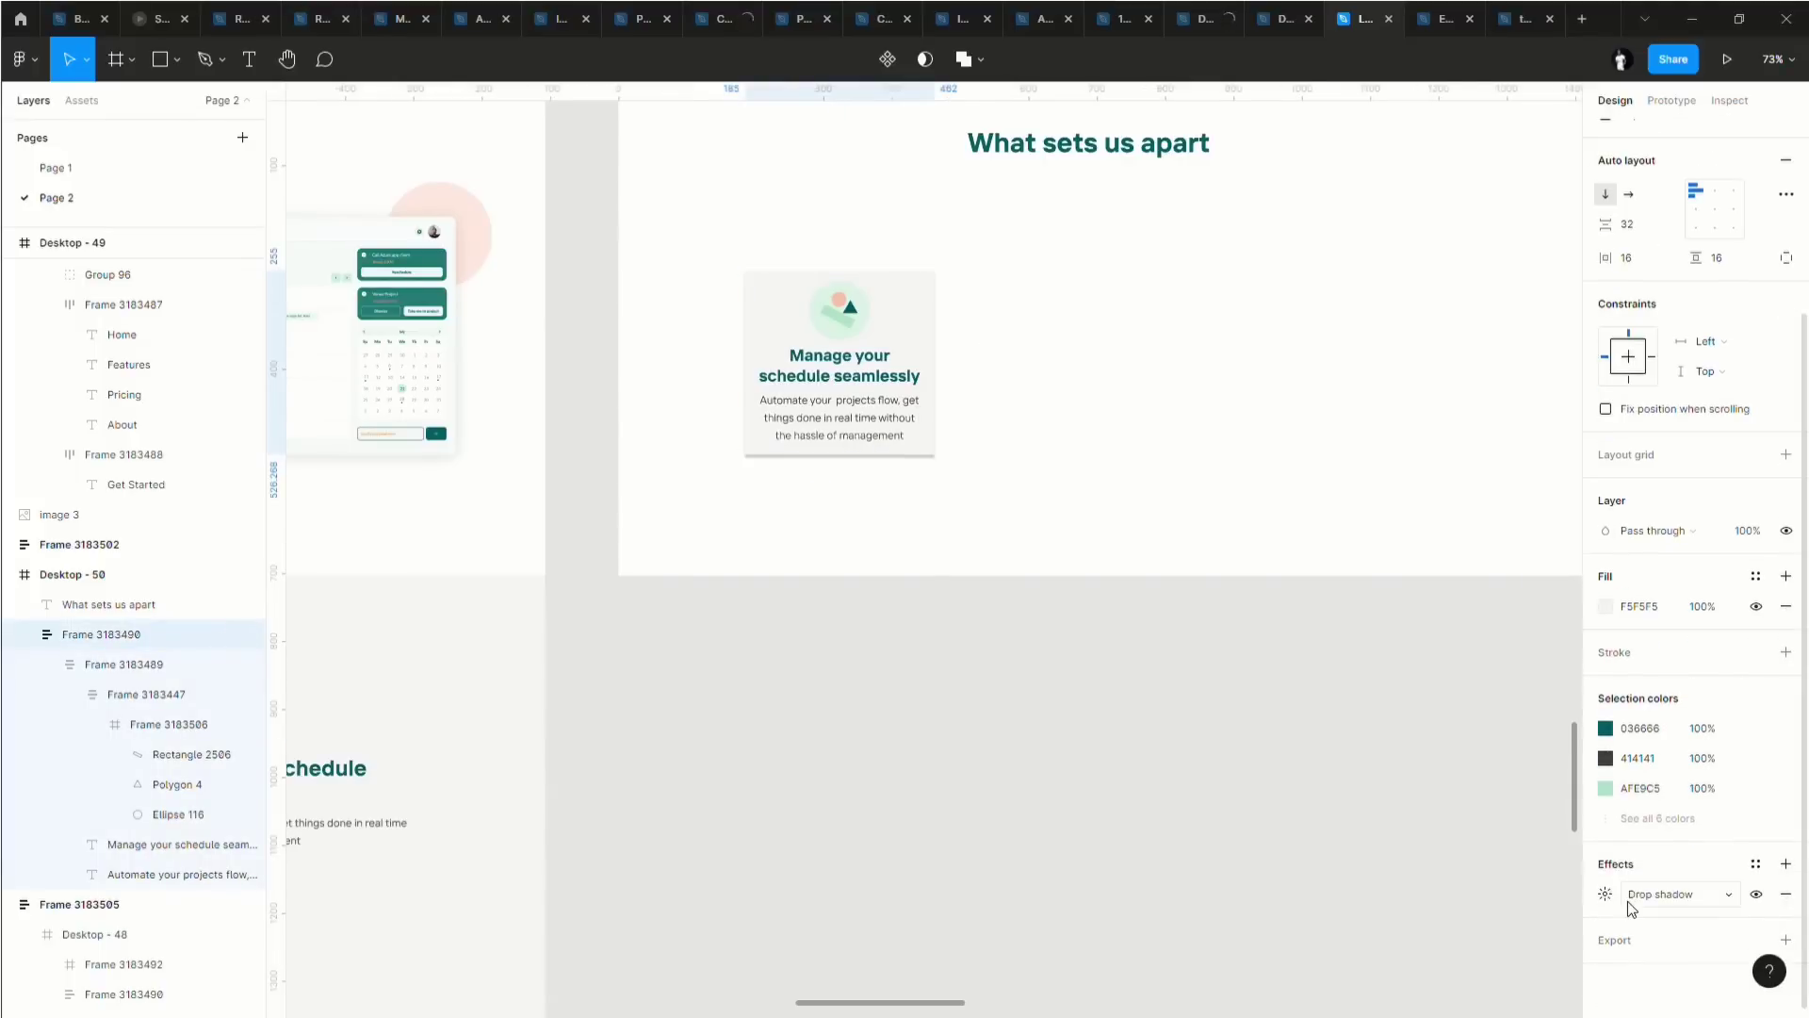
click(1606, 893)
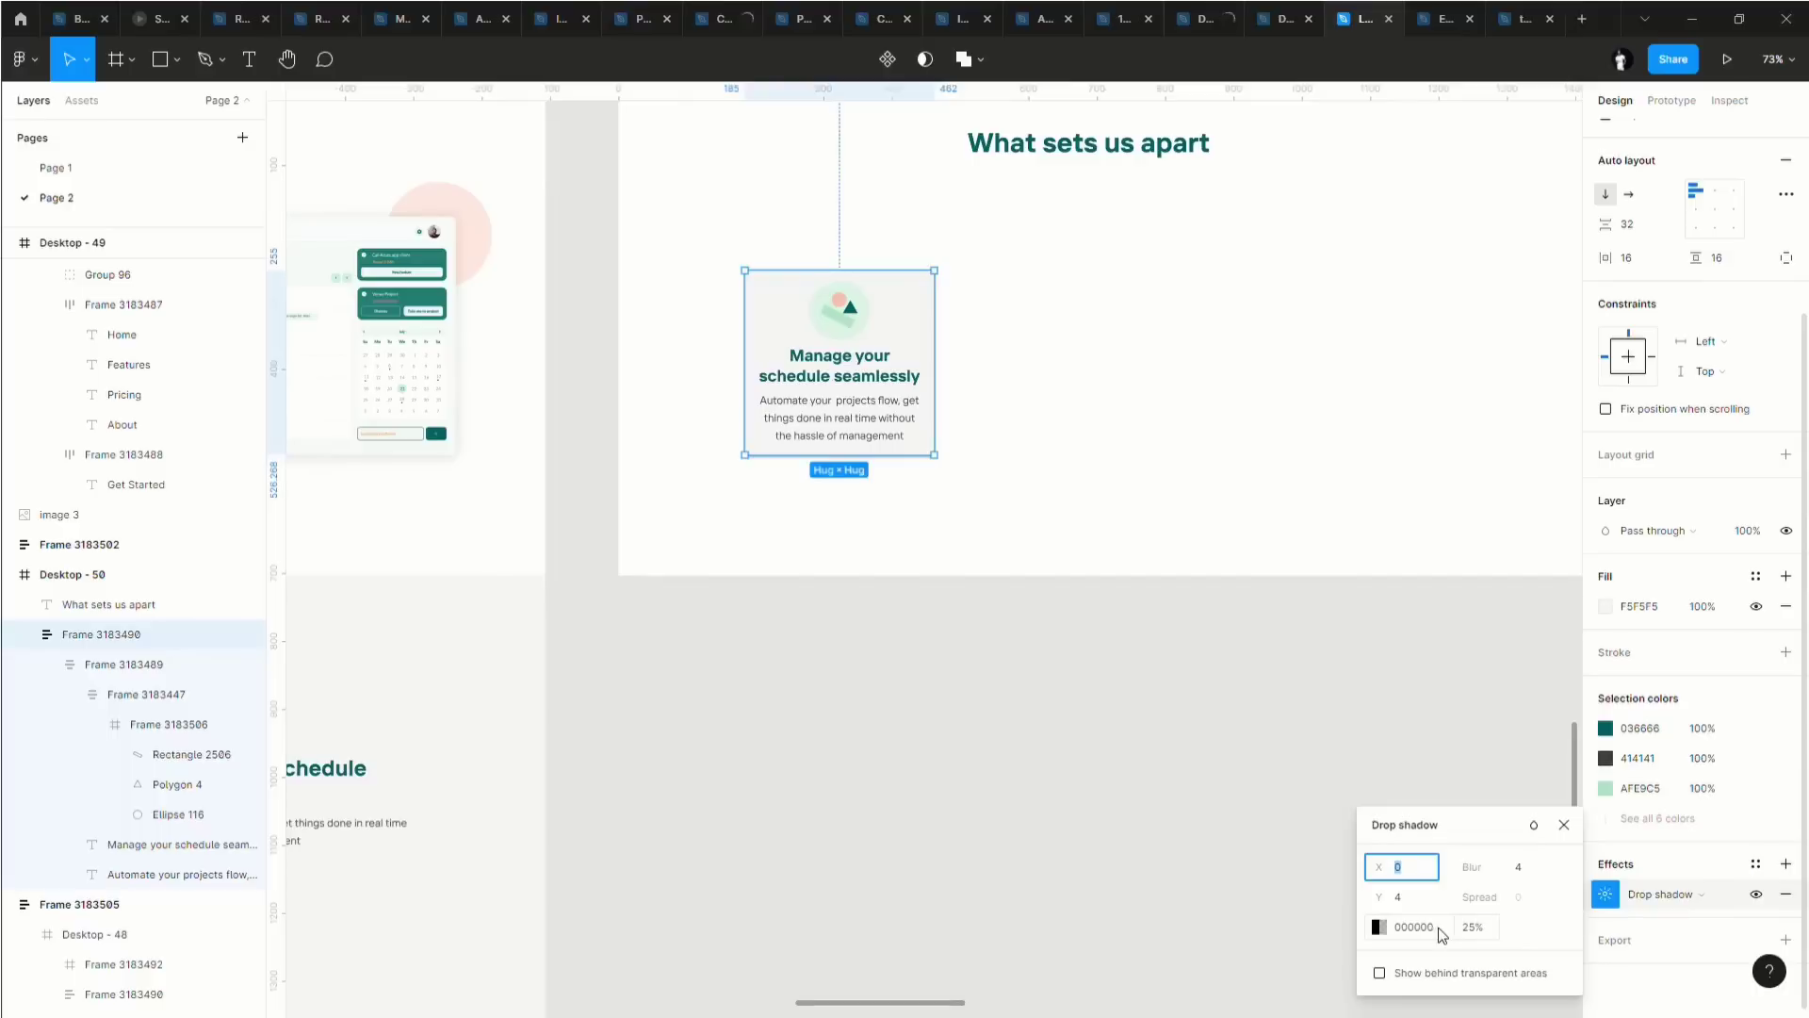
click(1437, 929)
text(21)
click(1485, 928)
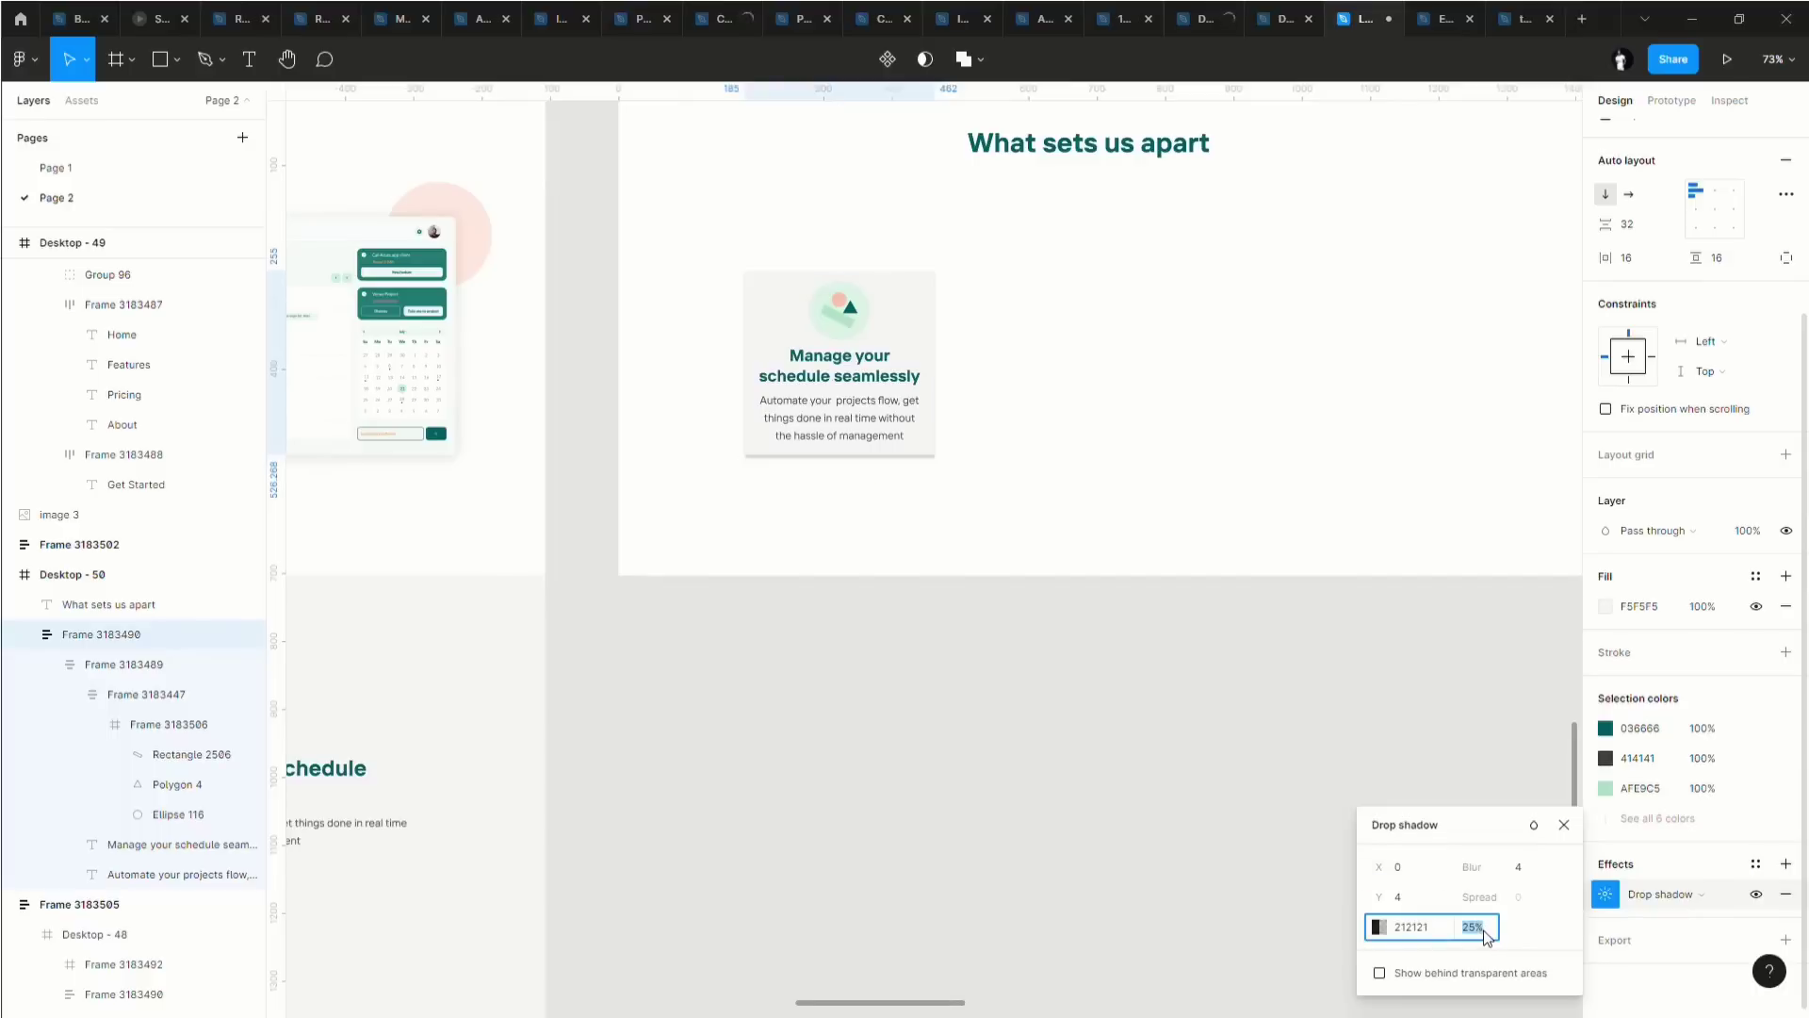
text(15)
key(Return)
Set the drop shadow's Y offset to 3 and its blur to 15.
click(1423, 903)
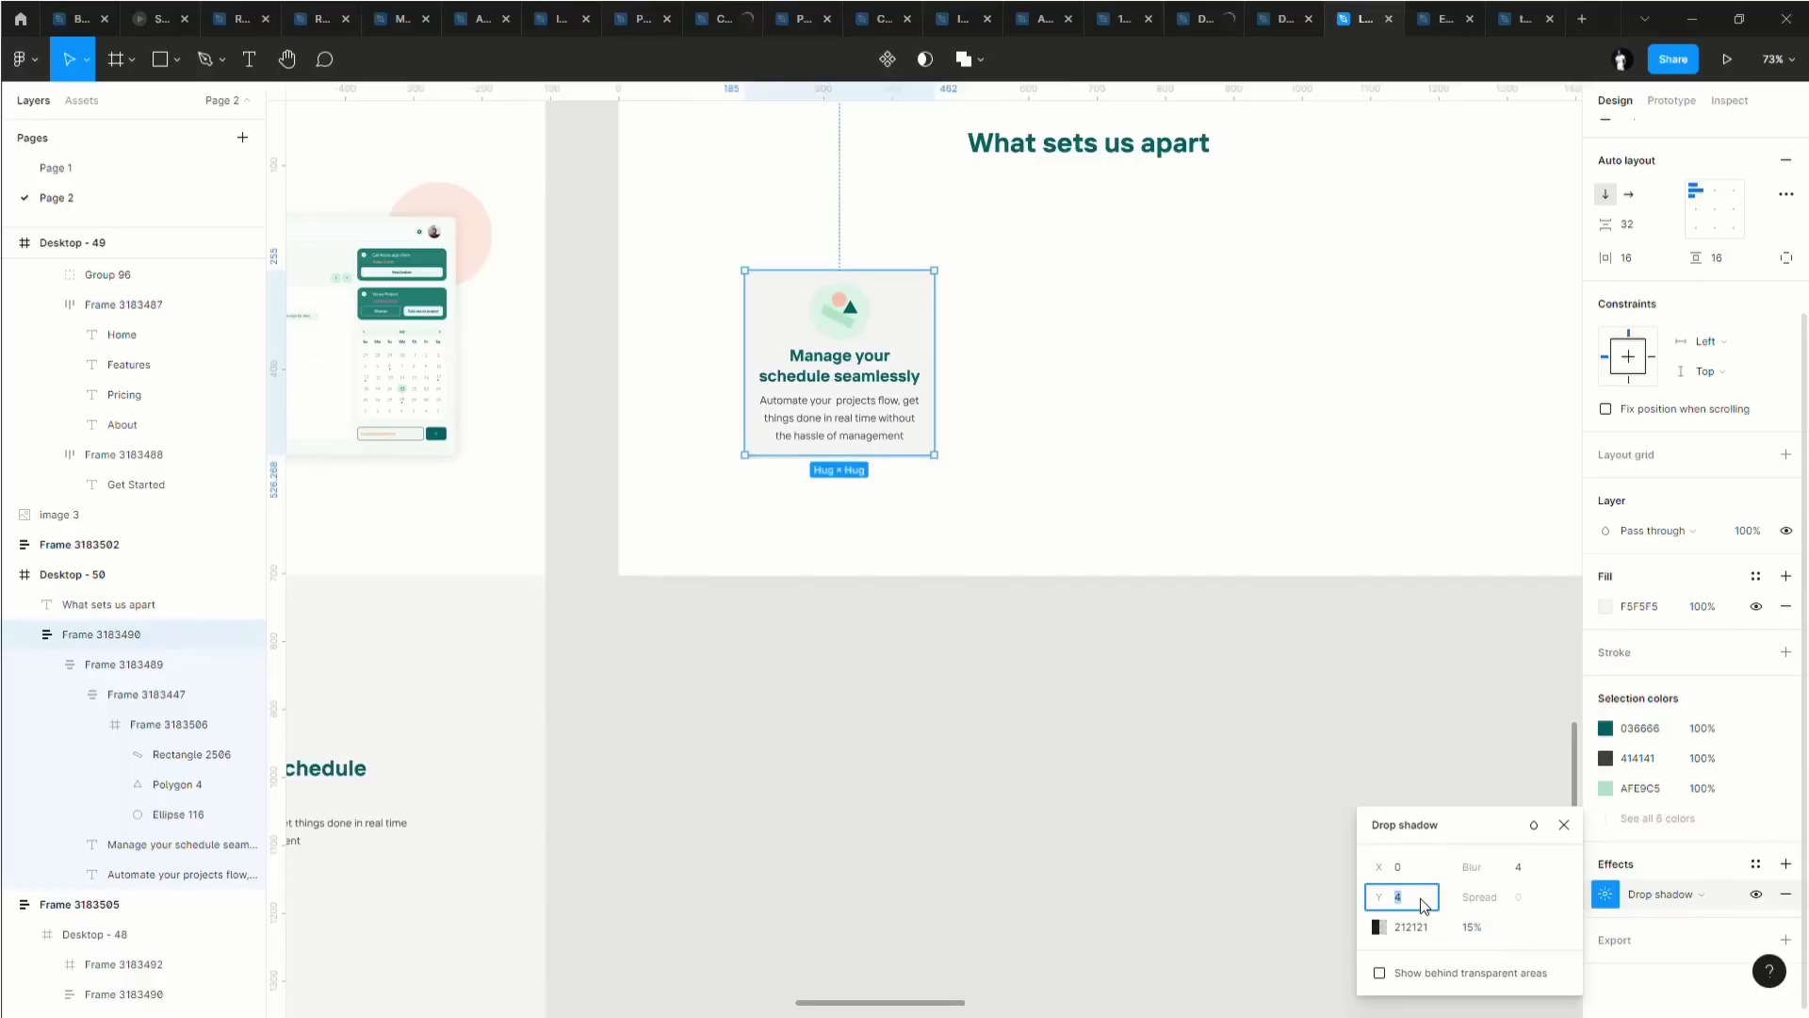
text(3)
click(1527, 878)
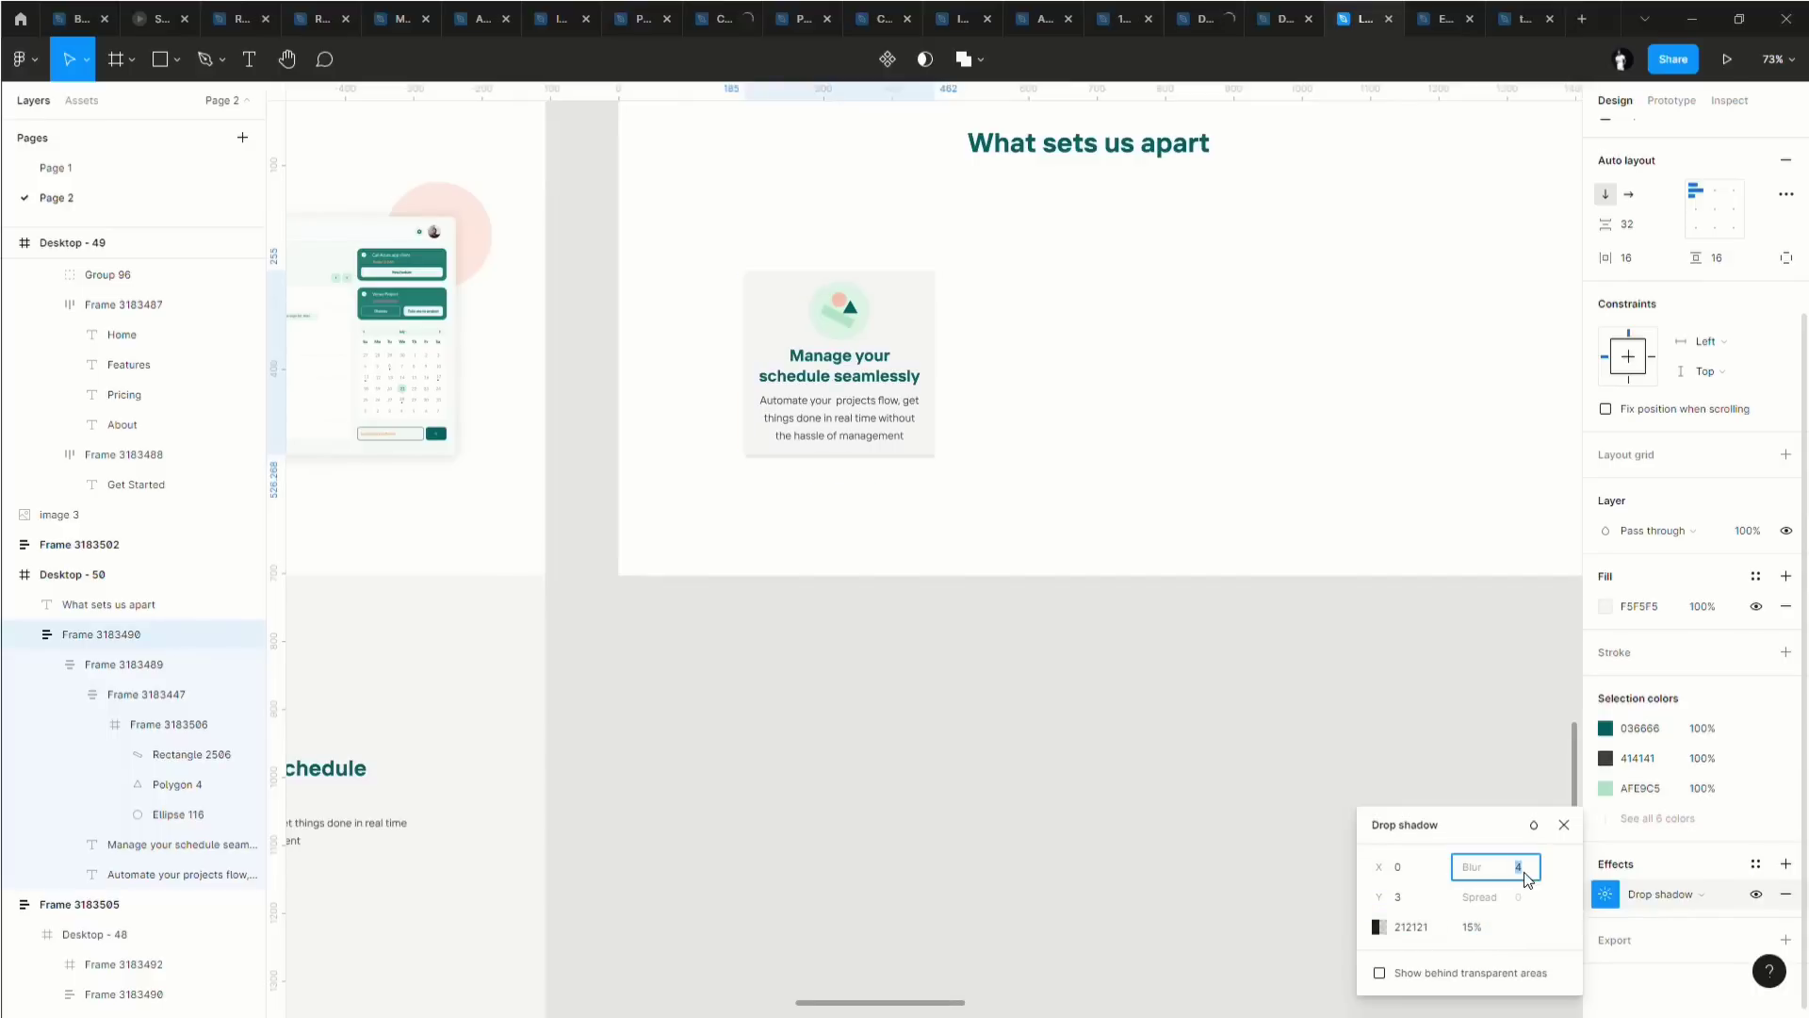
text(156)
key(Return)
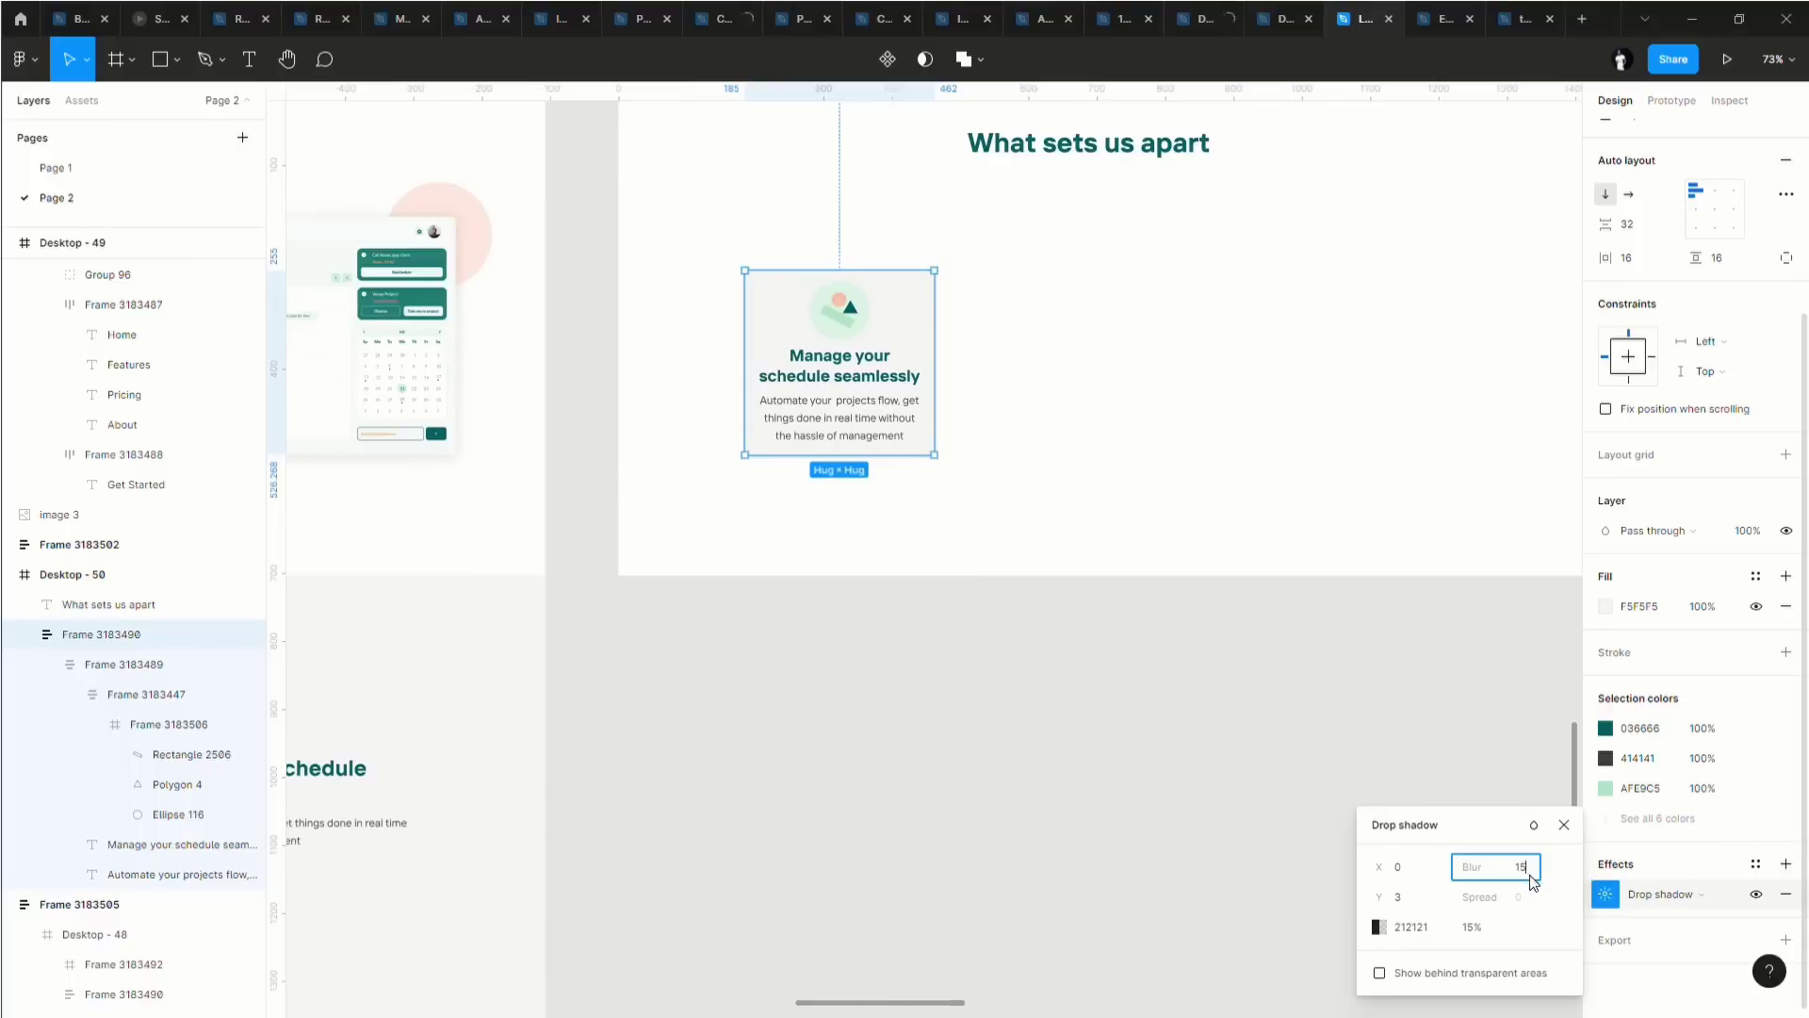
key(Return)
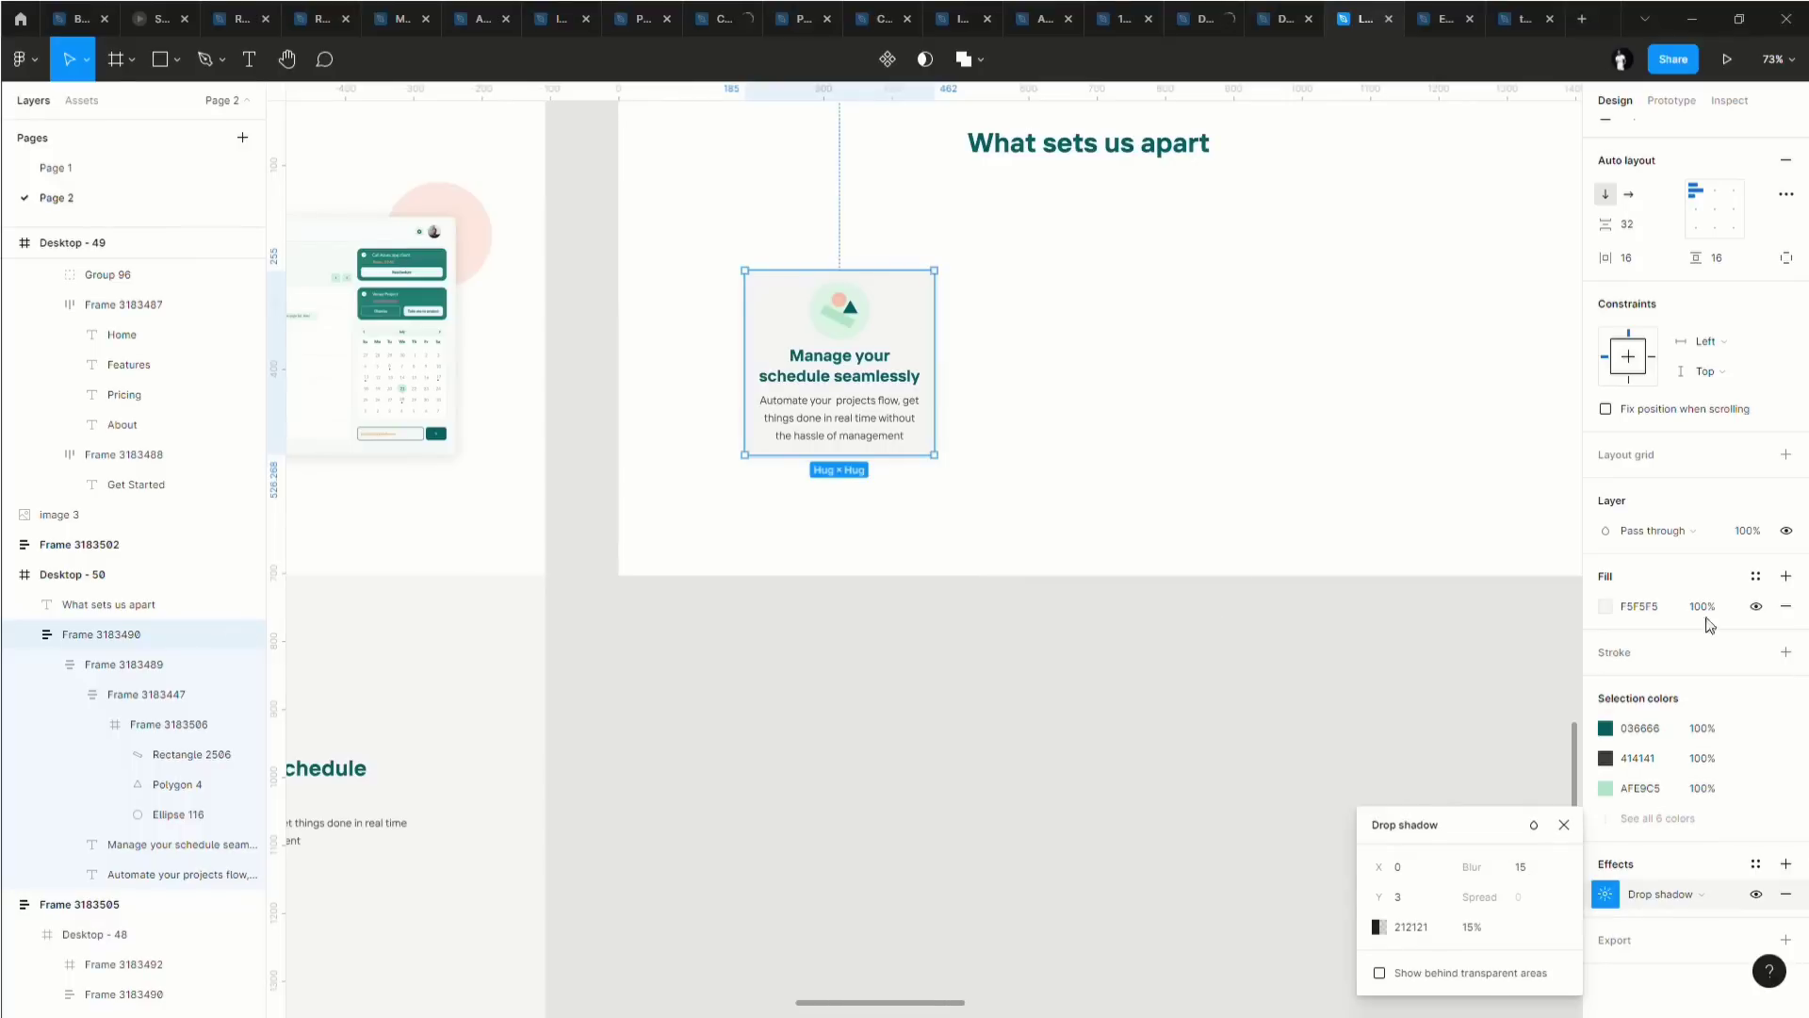
Change the "Manage your schedule seamlessly" card's fill to FFFFFF and set its drop shadow opacity to 18%.
click(1607, 610)
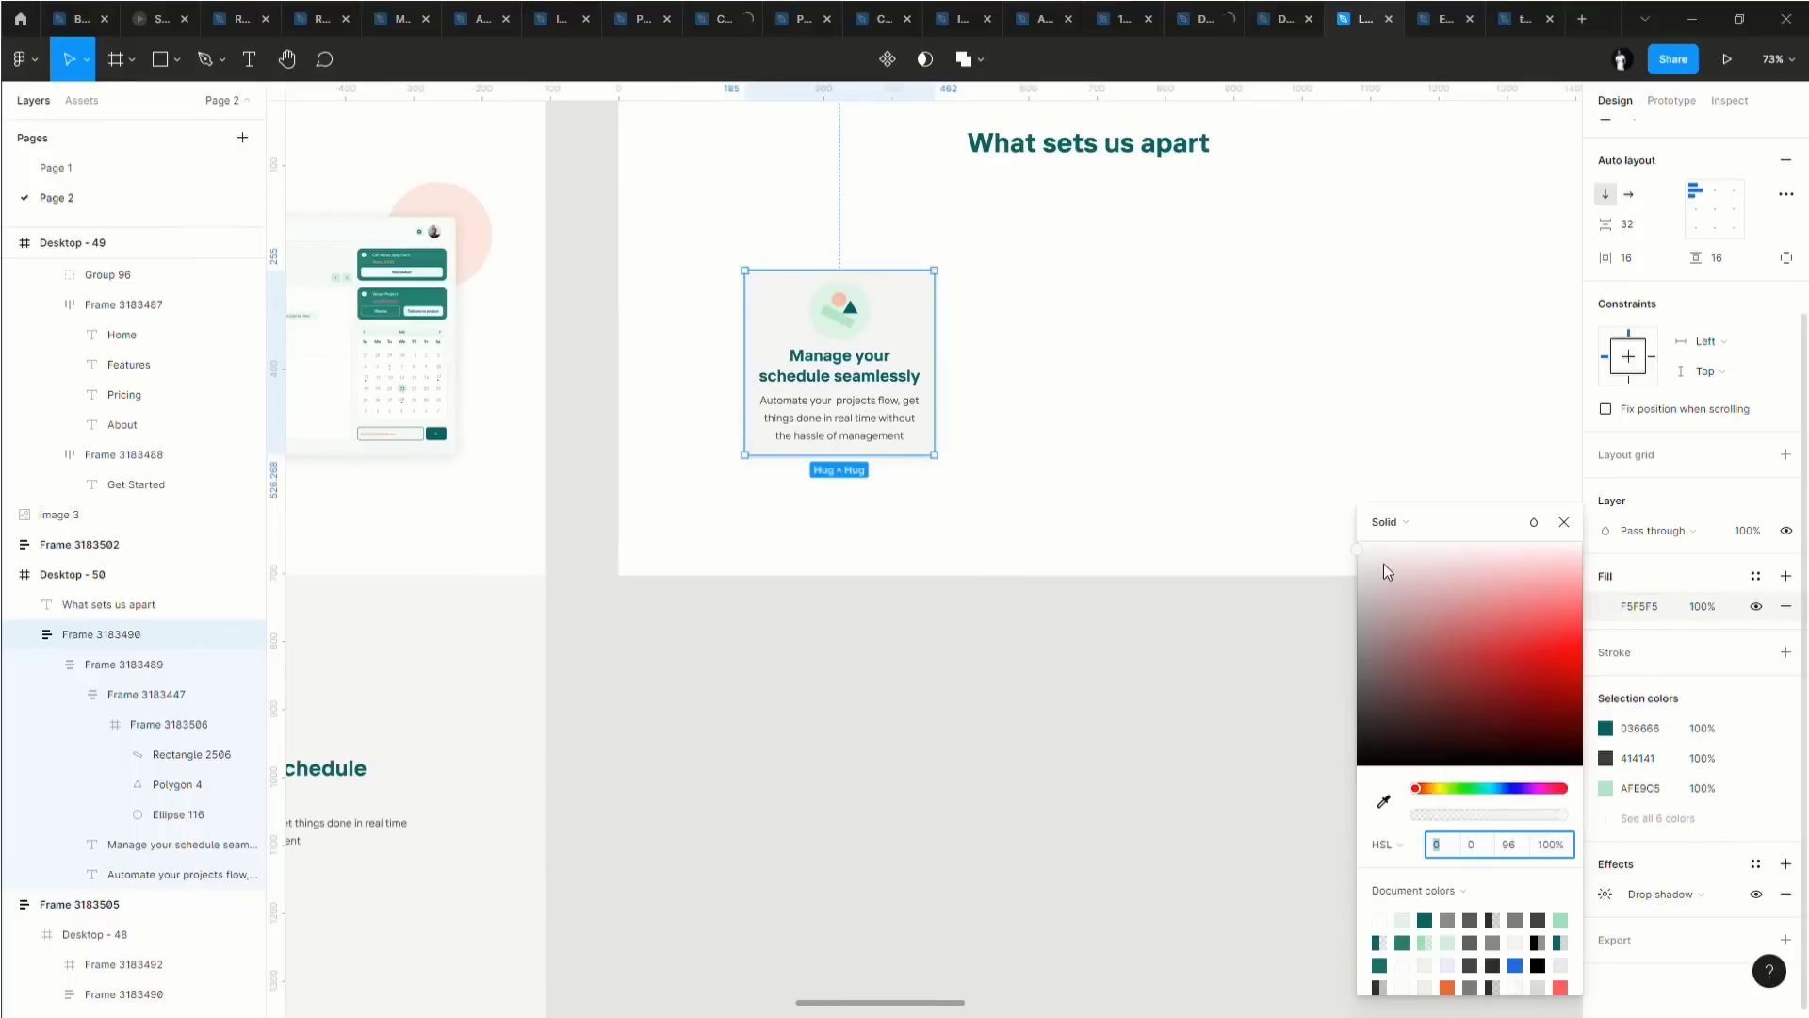
drag(1387, 572, 1357, 542)
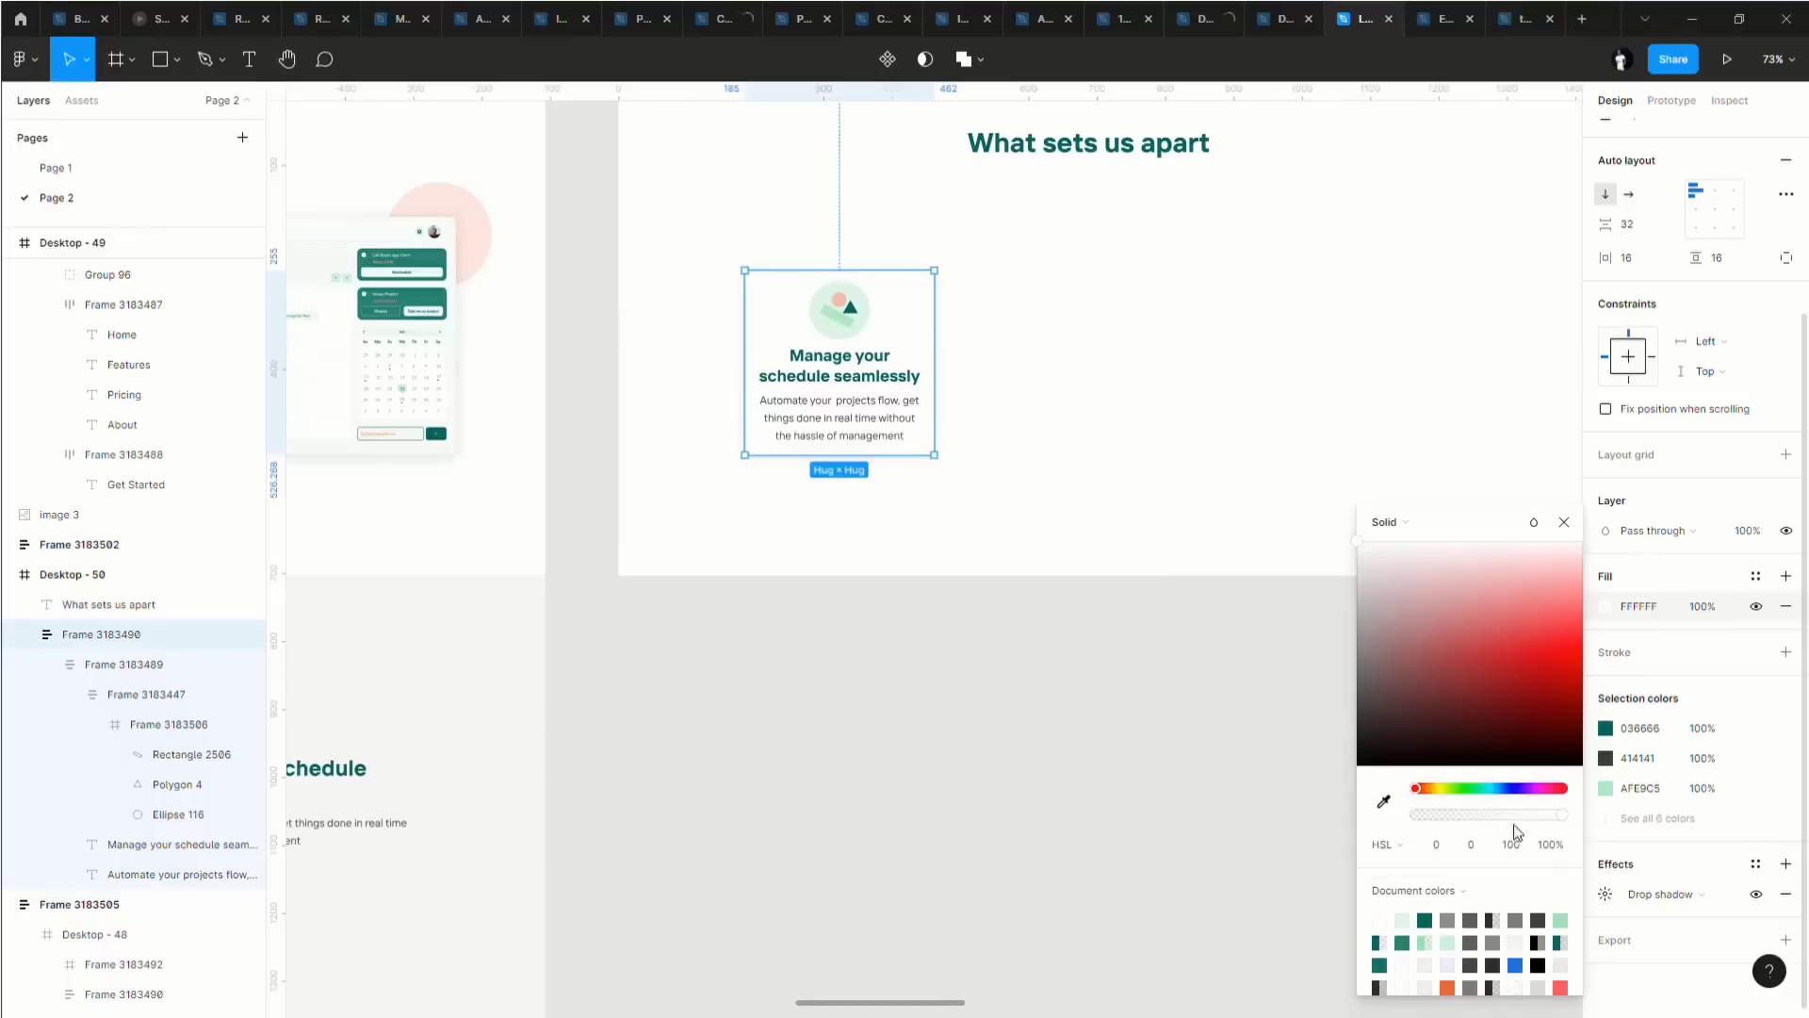
click(1606, 894)
click(1487, 928)
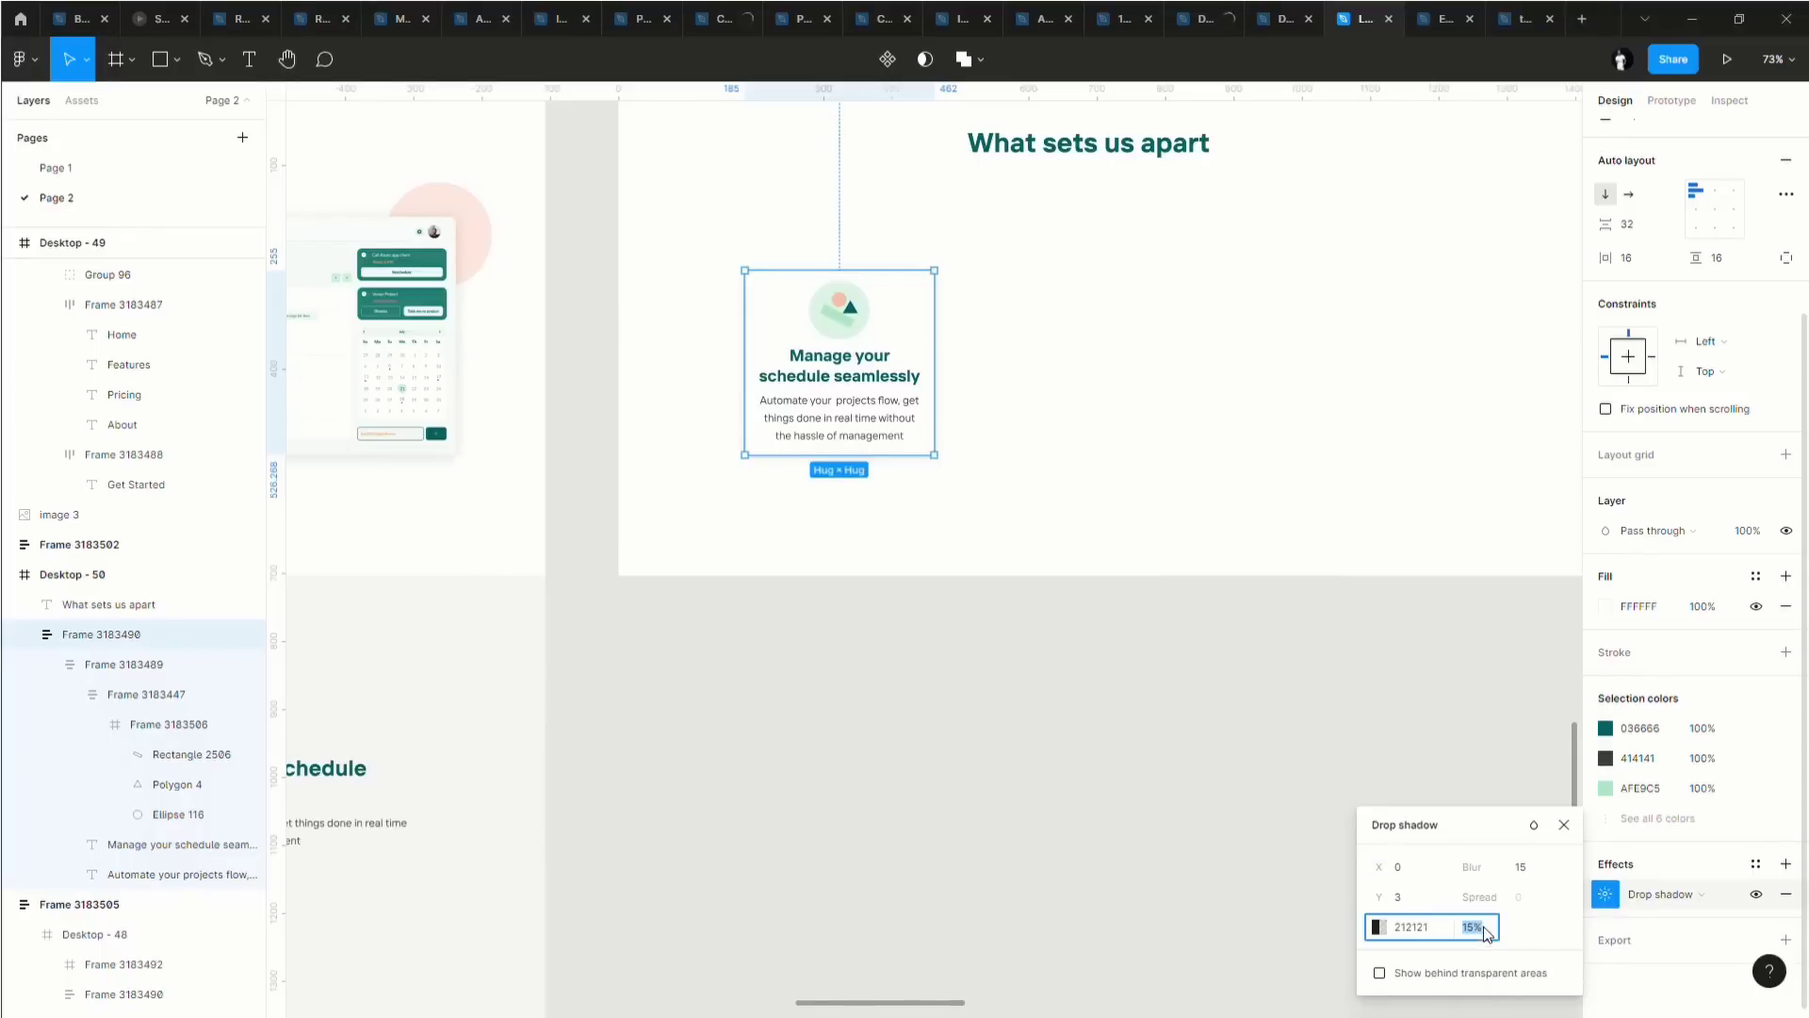
key(Return)
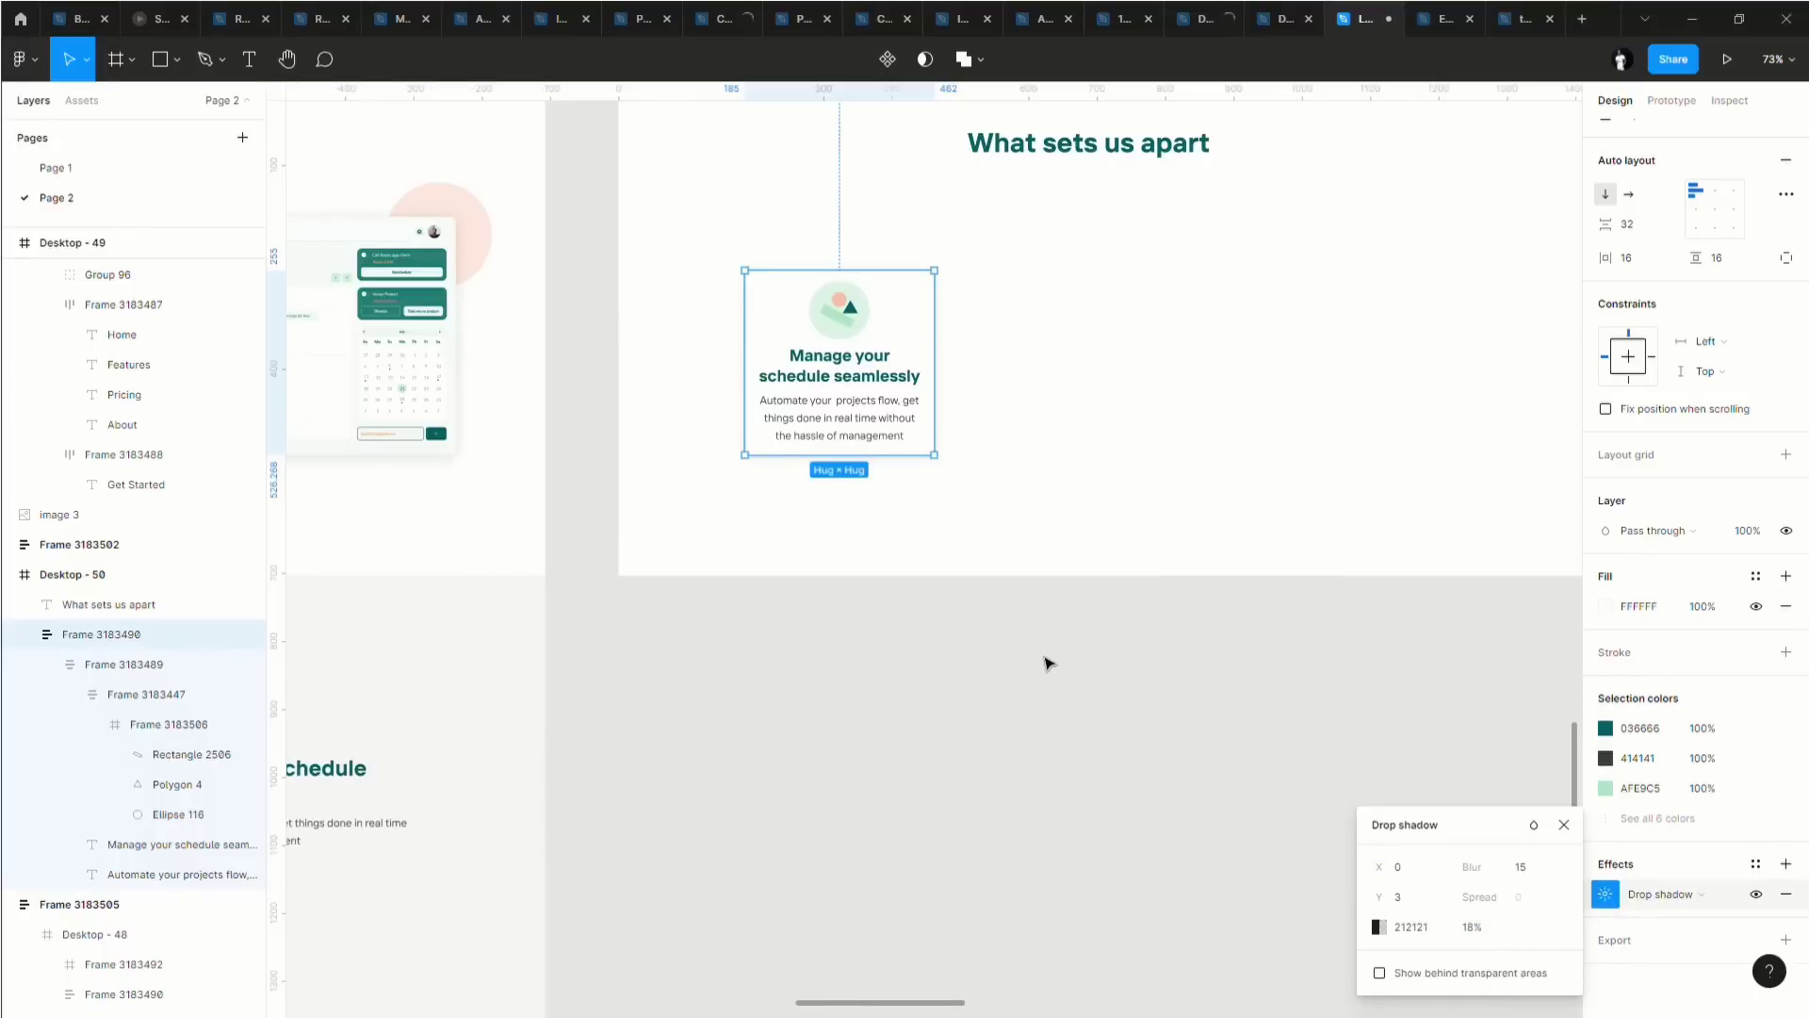
click(1055, 476)
Reduce the opacity of the card's drop shadow to 8%.
click(857, 429)
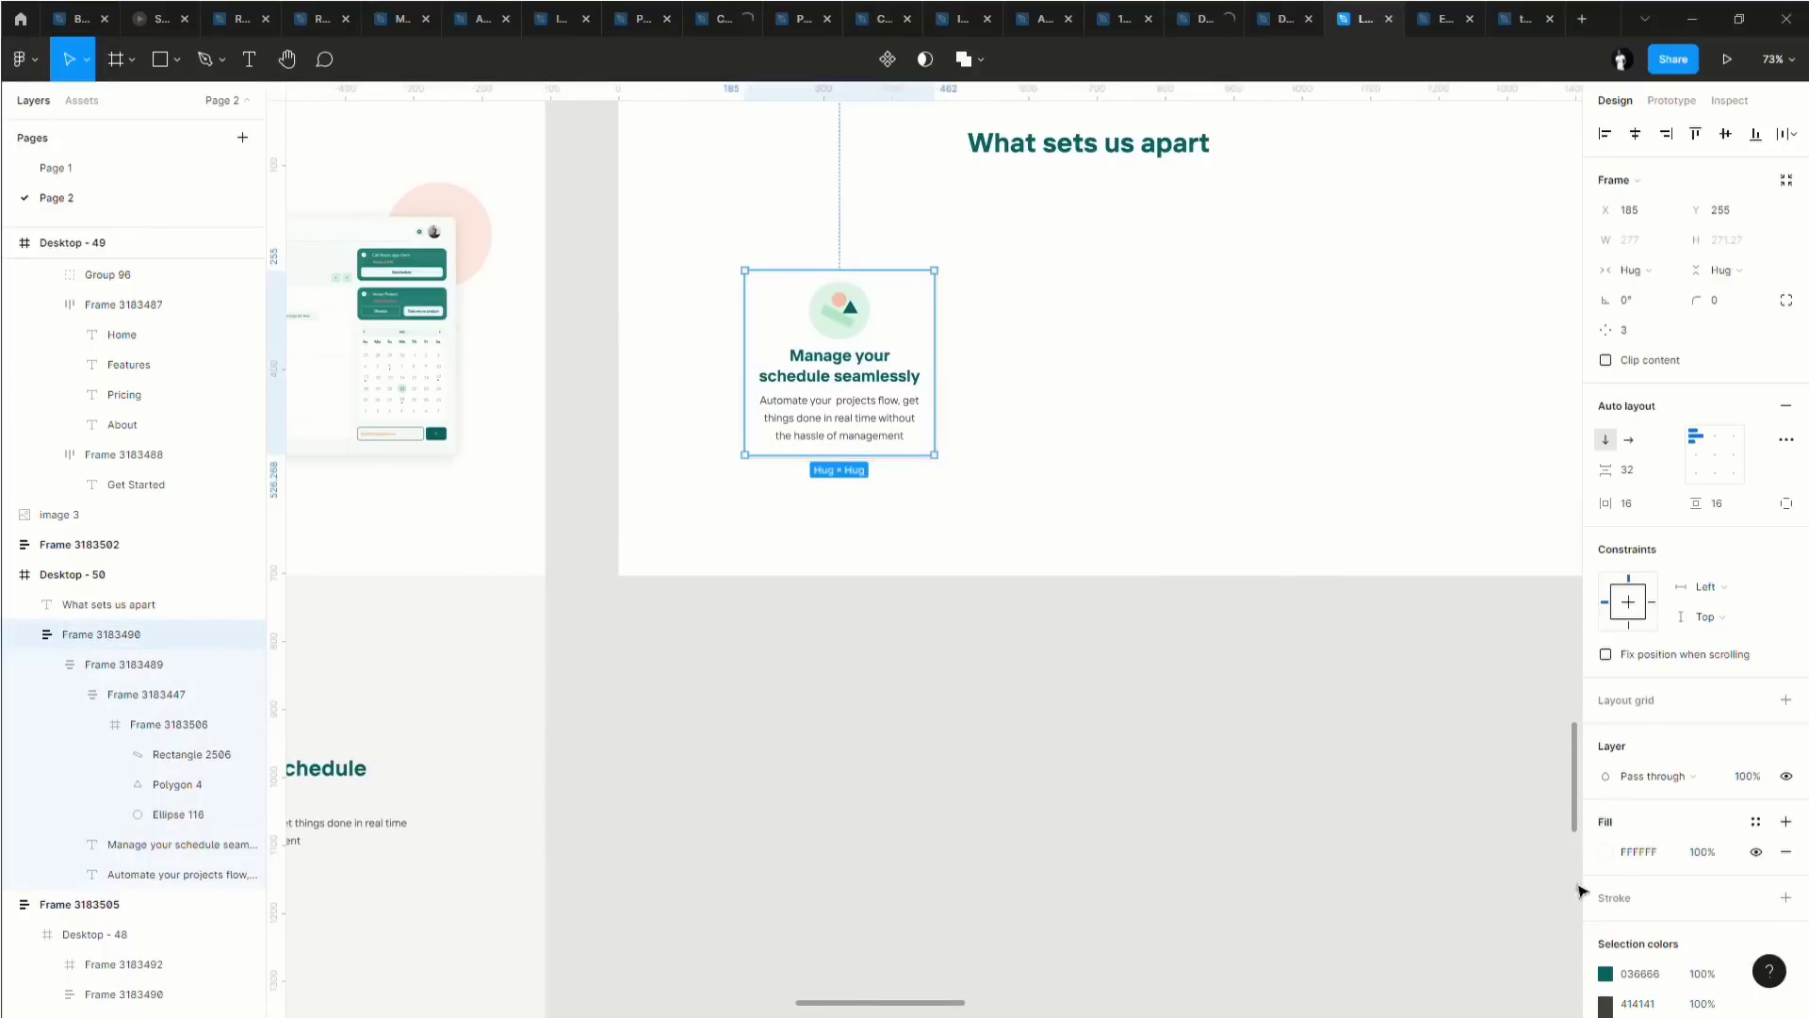
scroll(1637, 931, down, 2)
scroll(1637, 931, down, 2)
click(1606, 894)
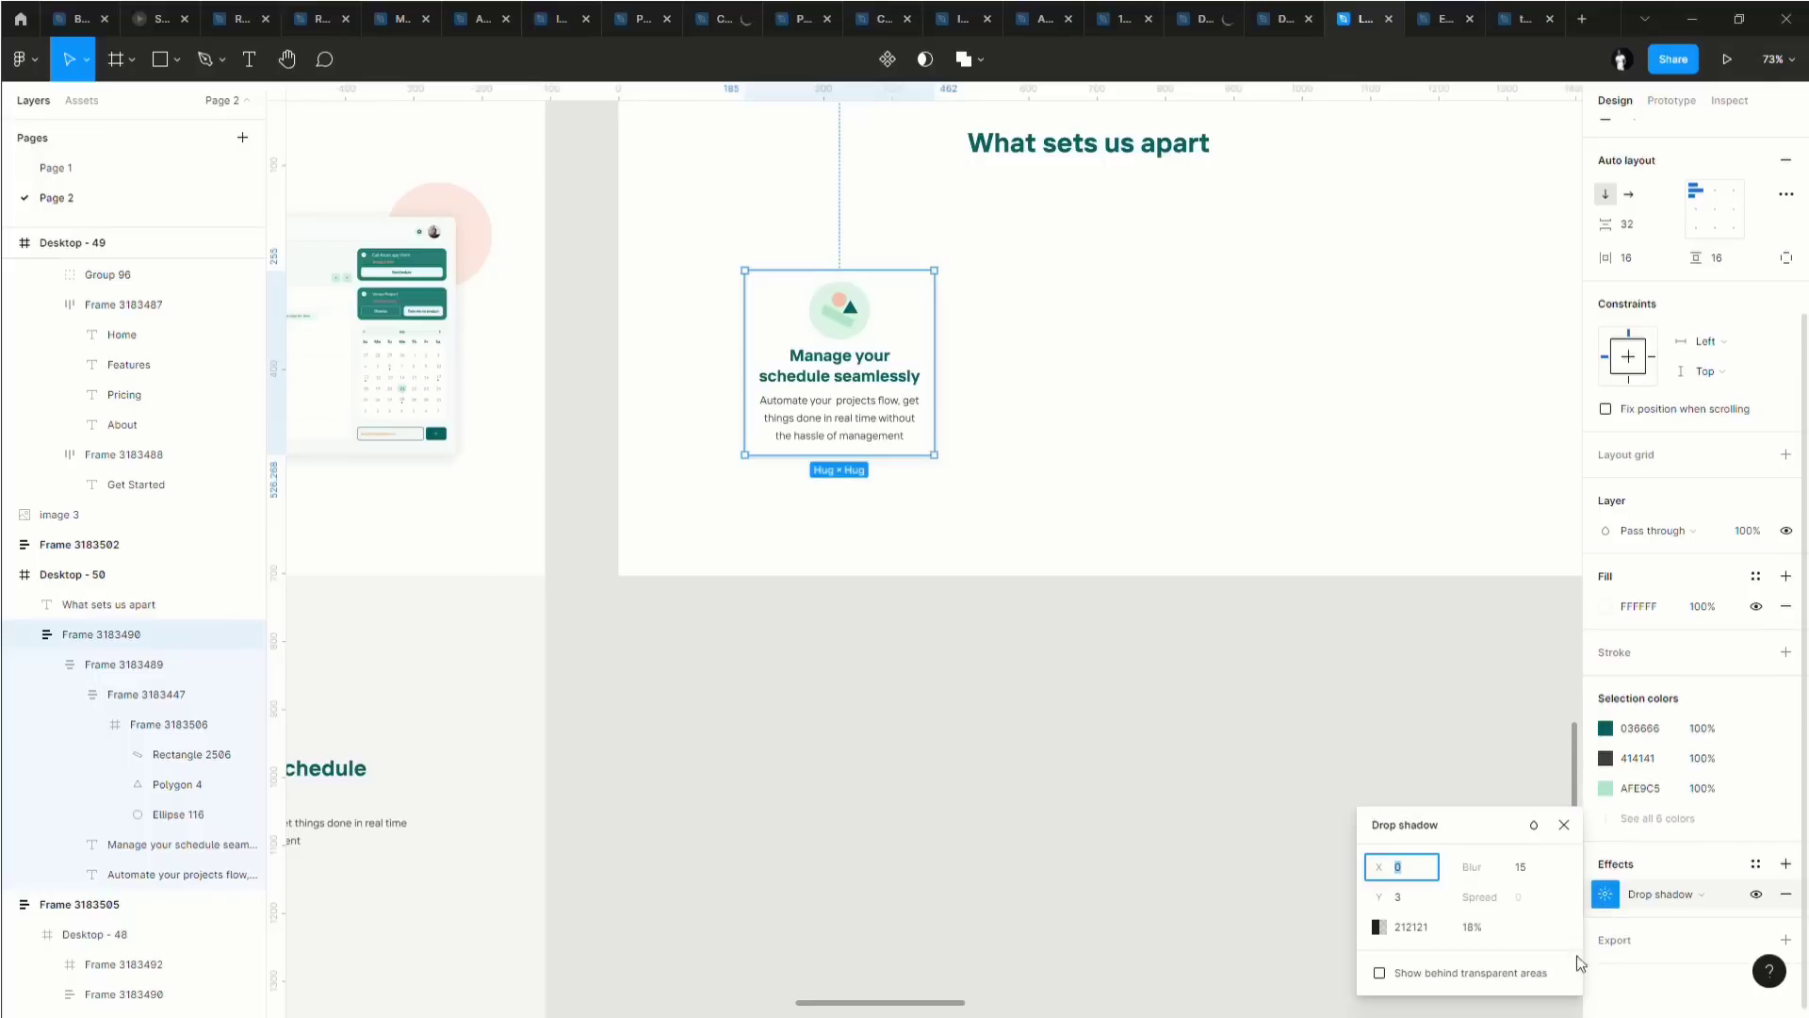
click(1473, 928)
text(8)
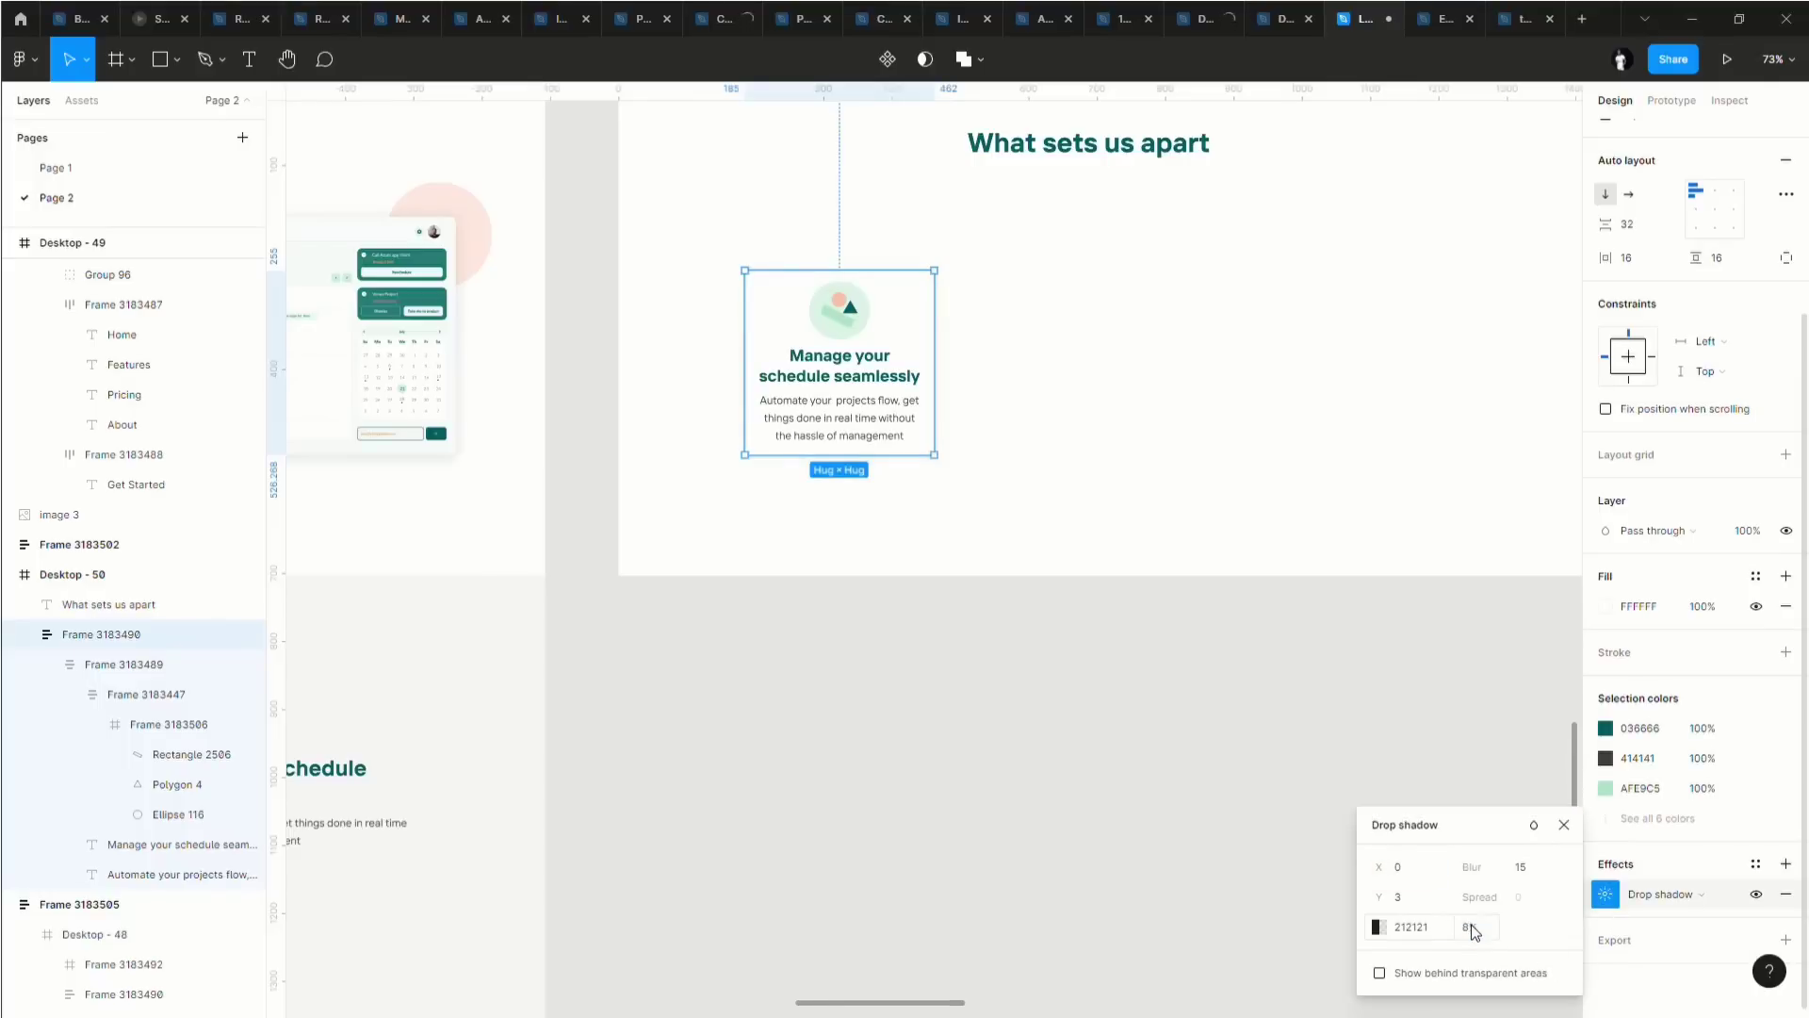
click(1131, 403)
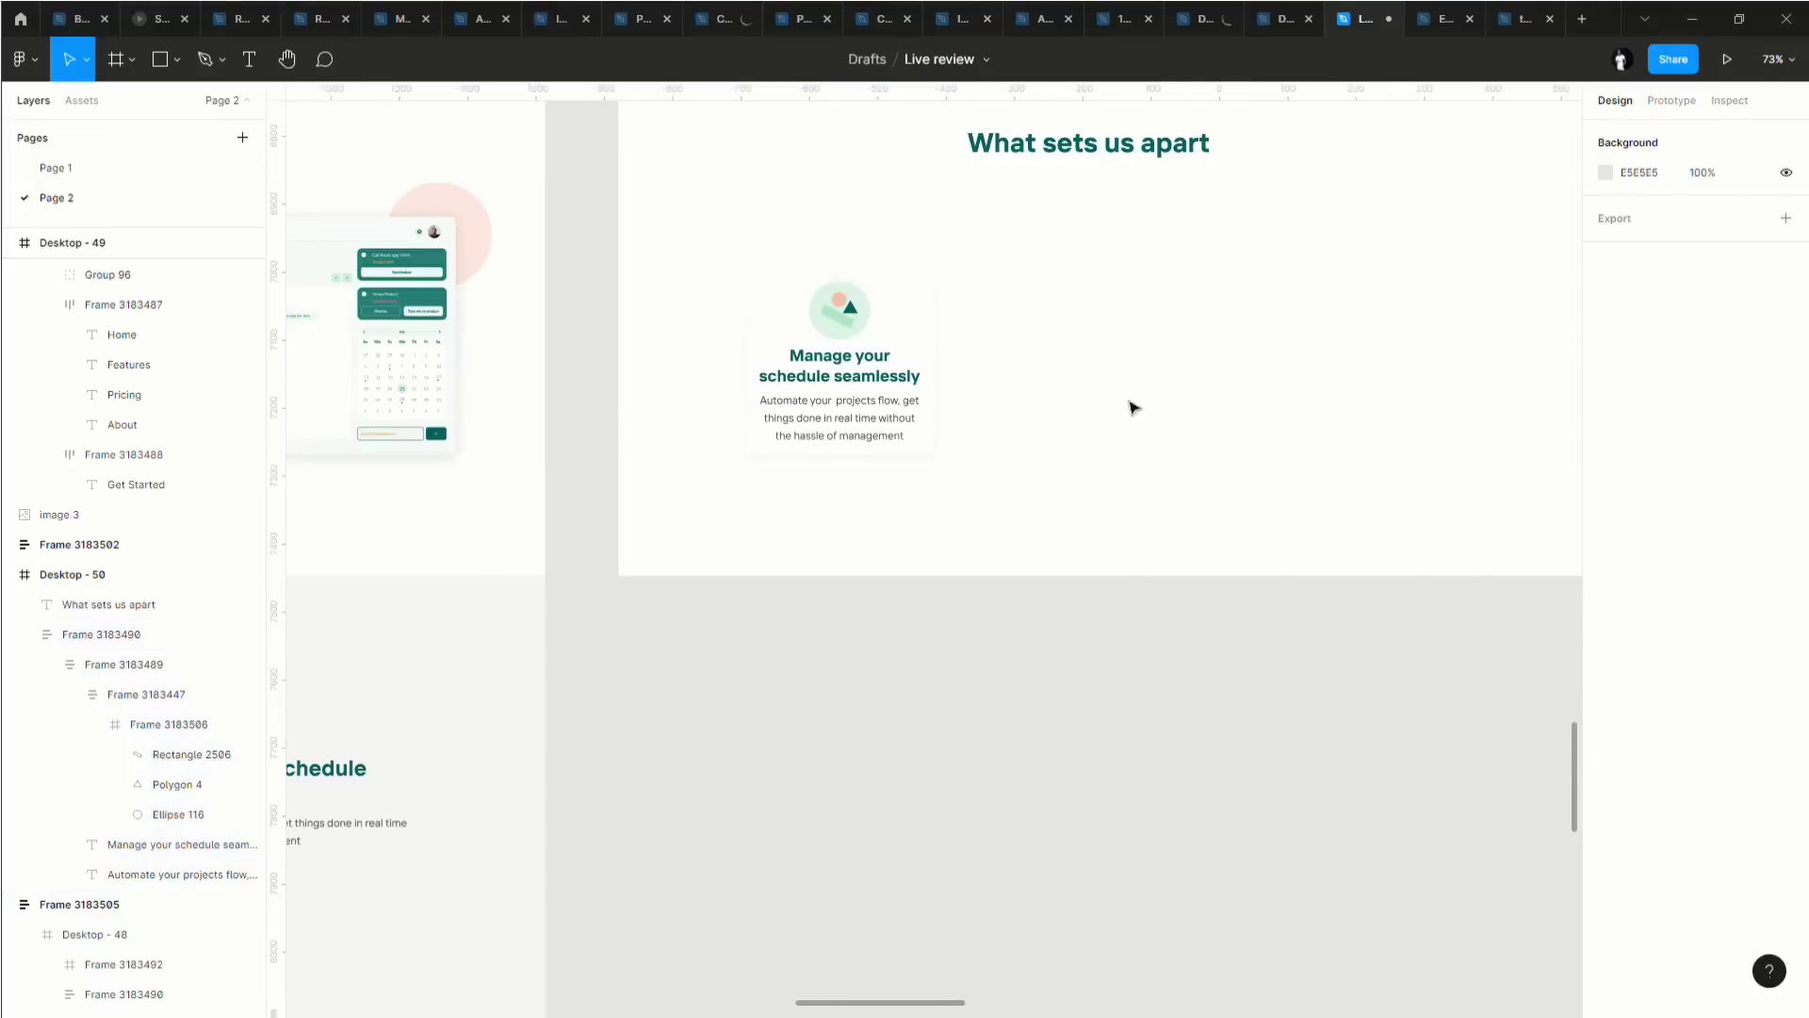
Set the card's drop shadow to 10% opacity with a blur of 10.
click(868, 448)
scroll(1611, 900, down, 3)
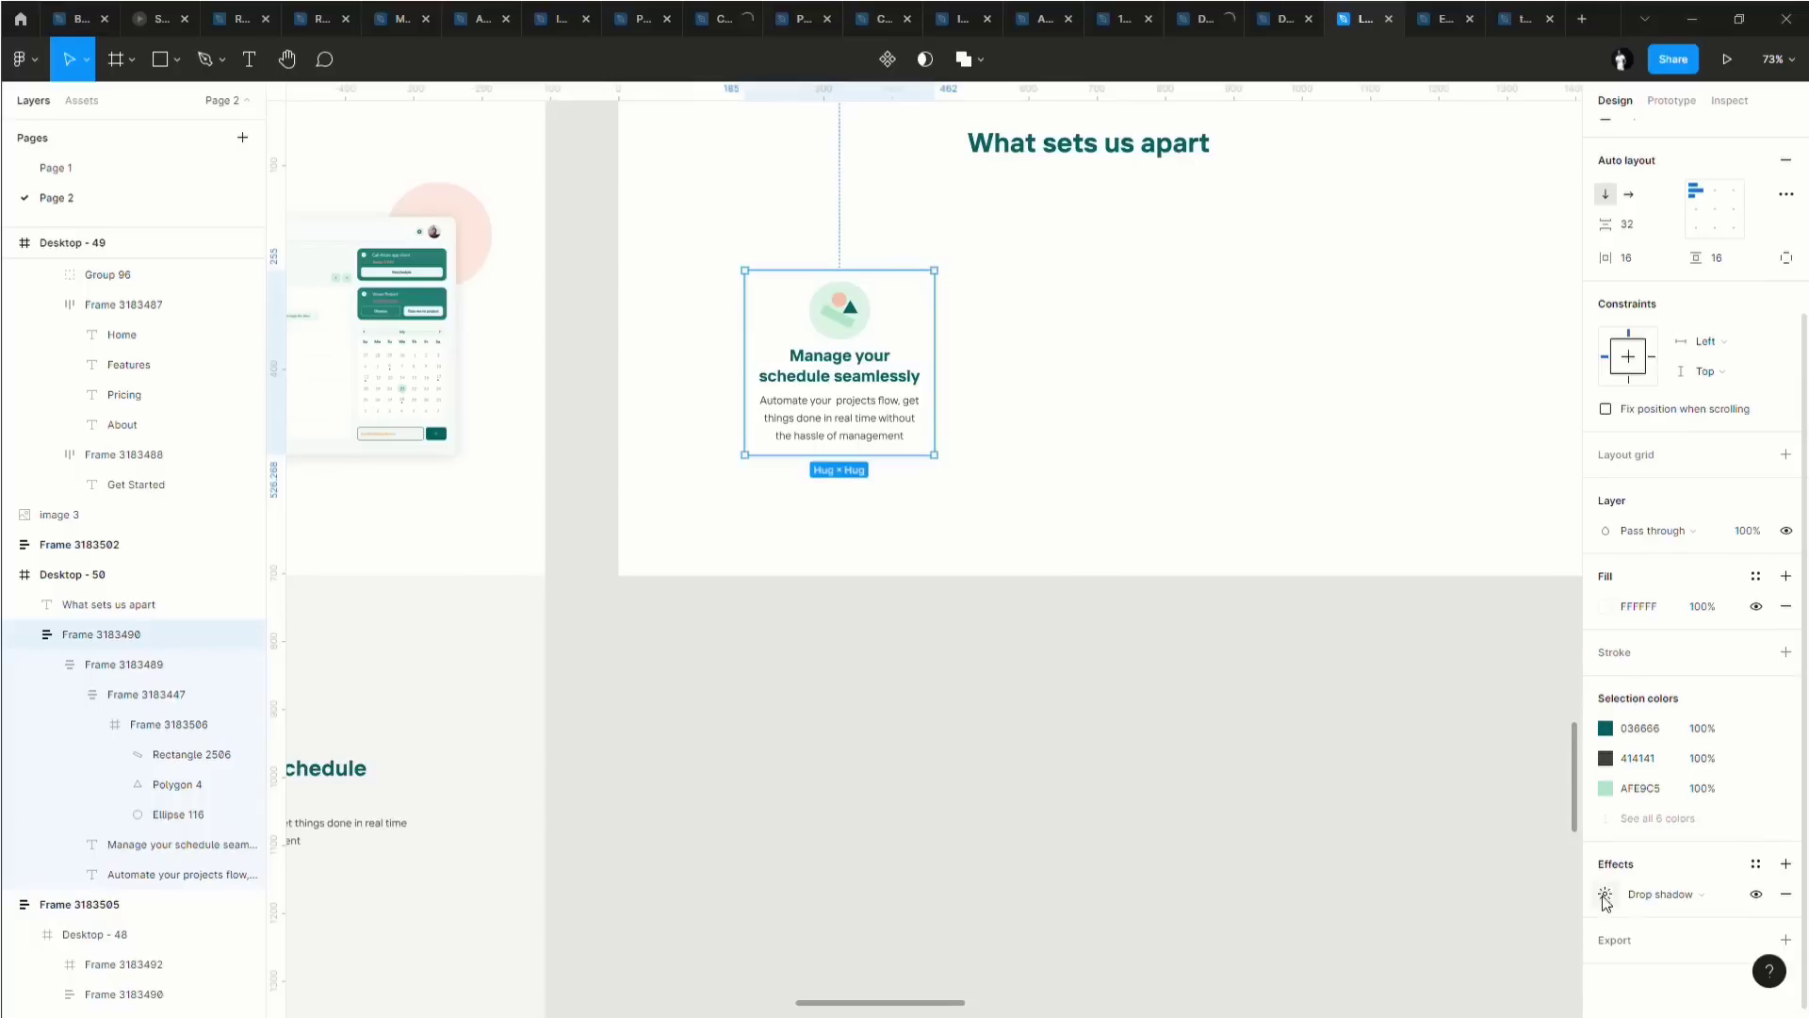
click(1606, 897)
click(1468, 933)
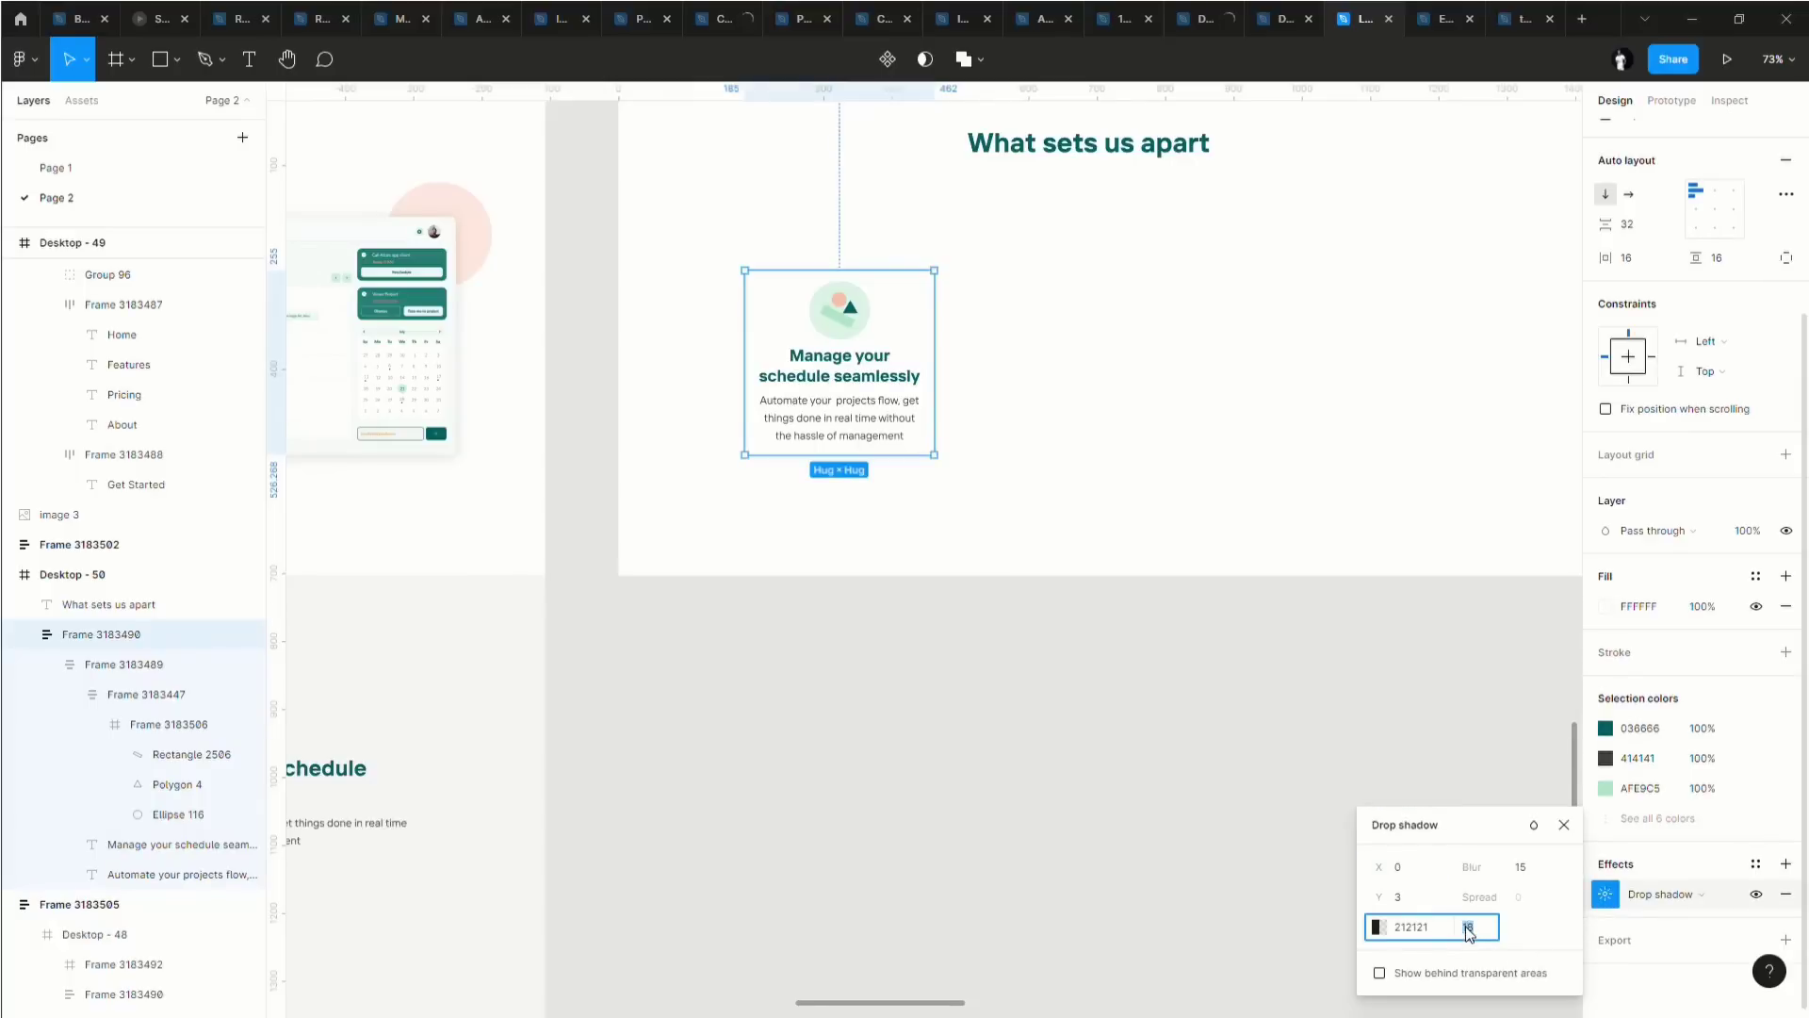
text(10)
click(1524, 876)
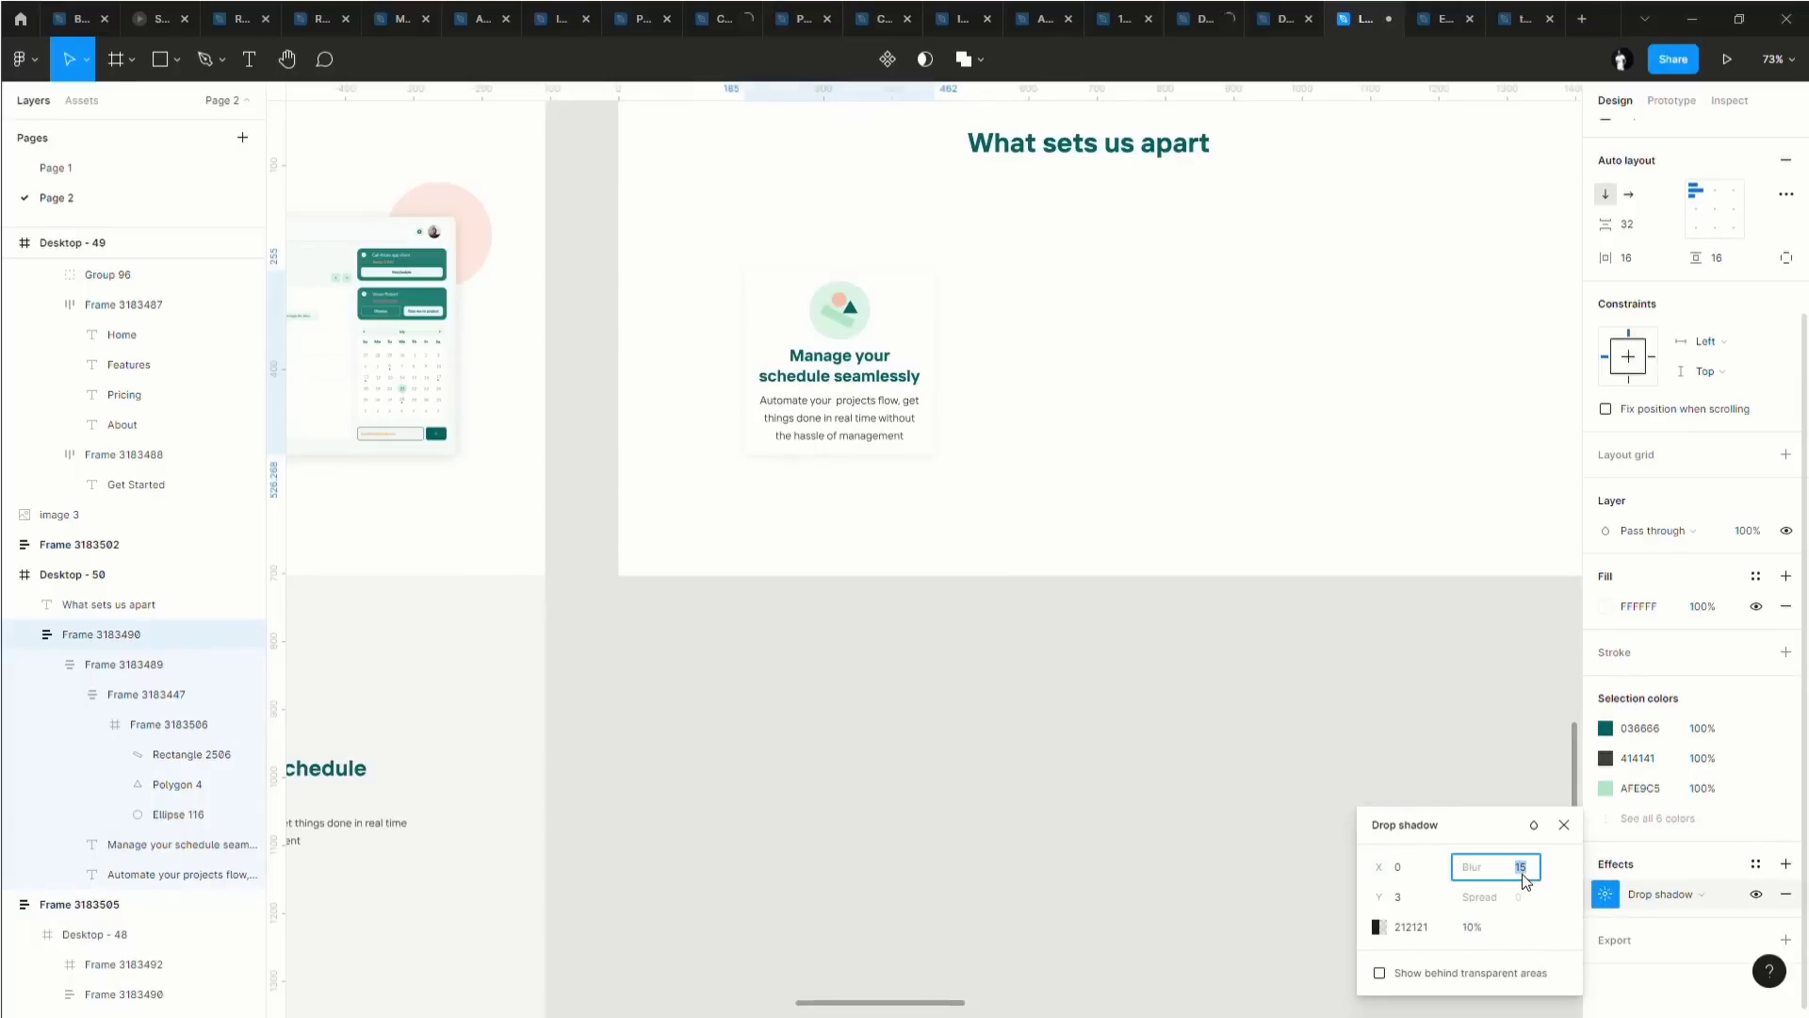
key(Return)
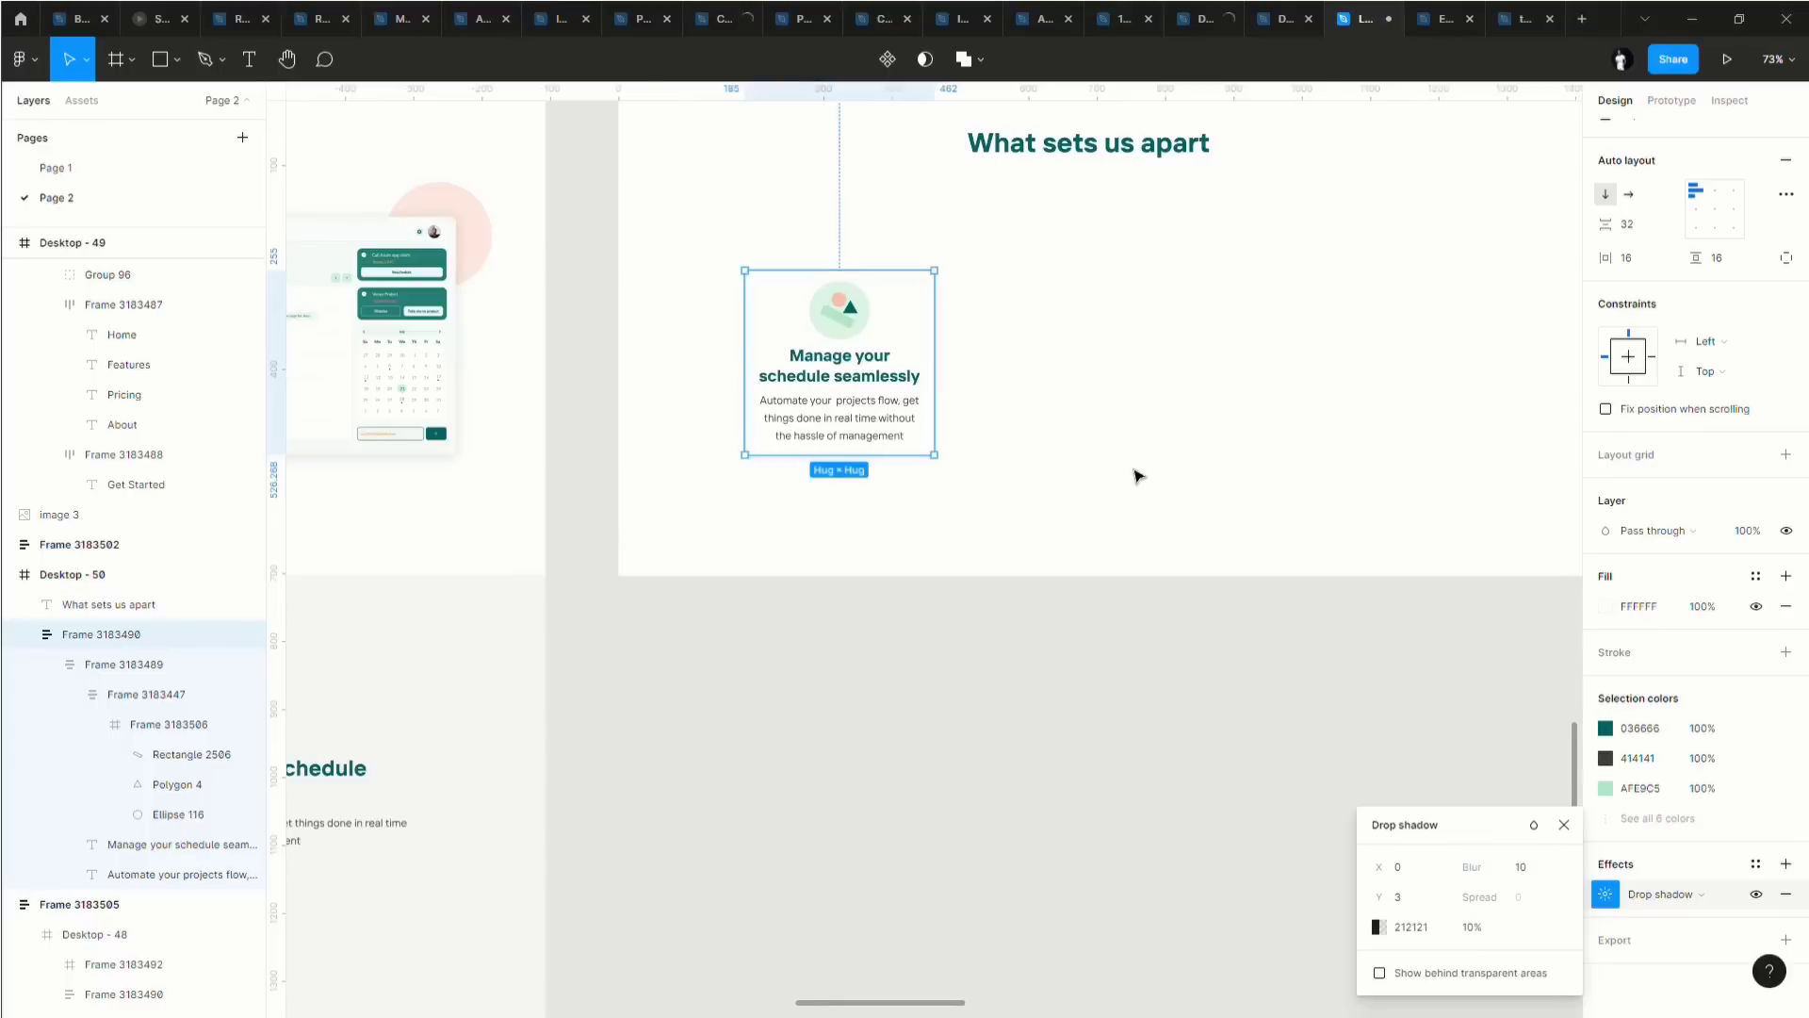
click(1168, 603)
Set the blur of the card's drop shadow to 8.
click(912, 345)
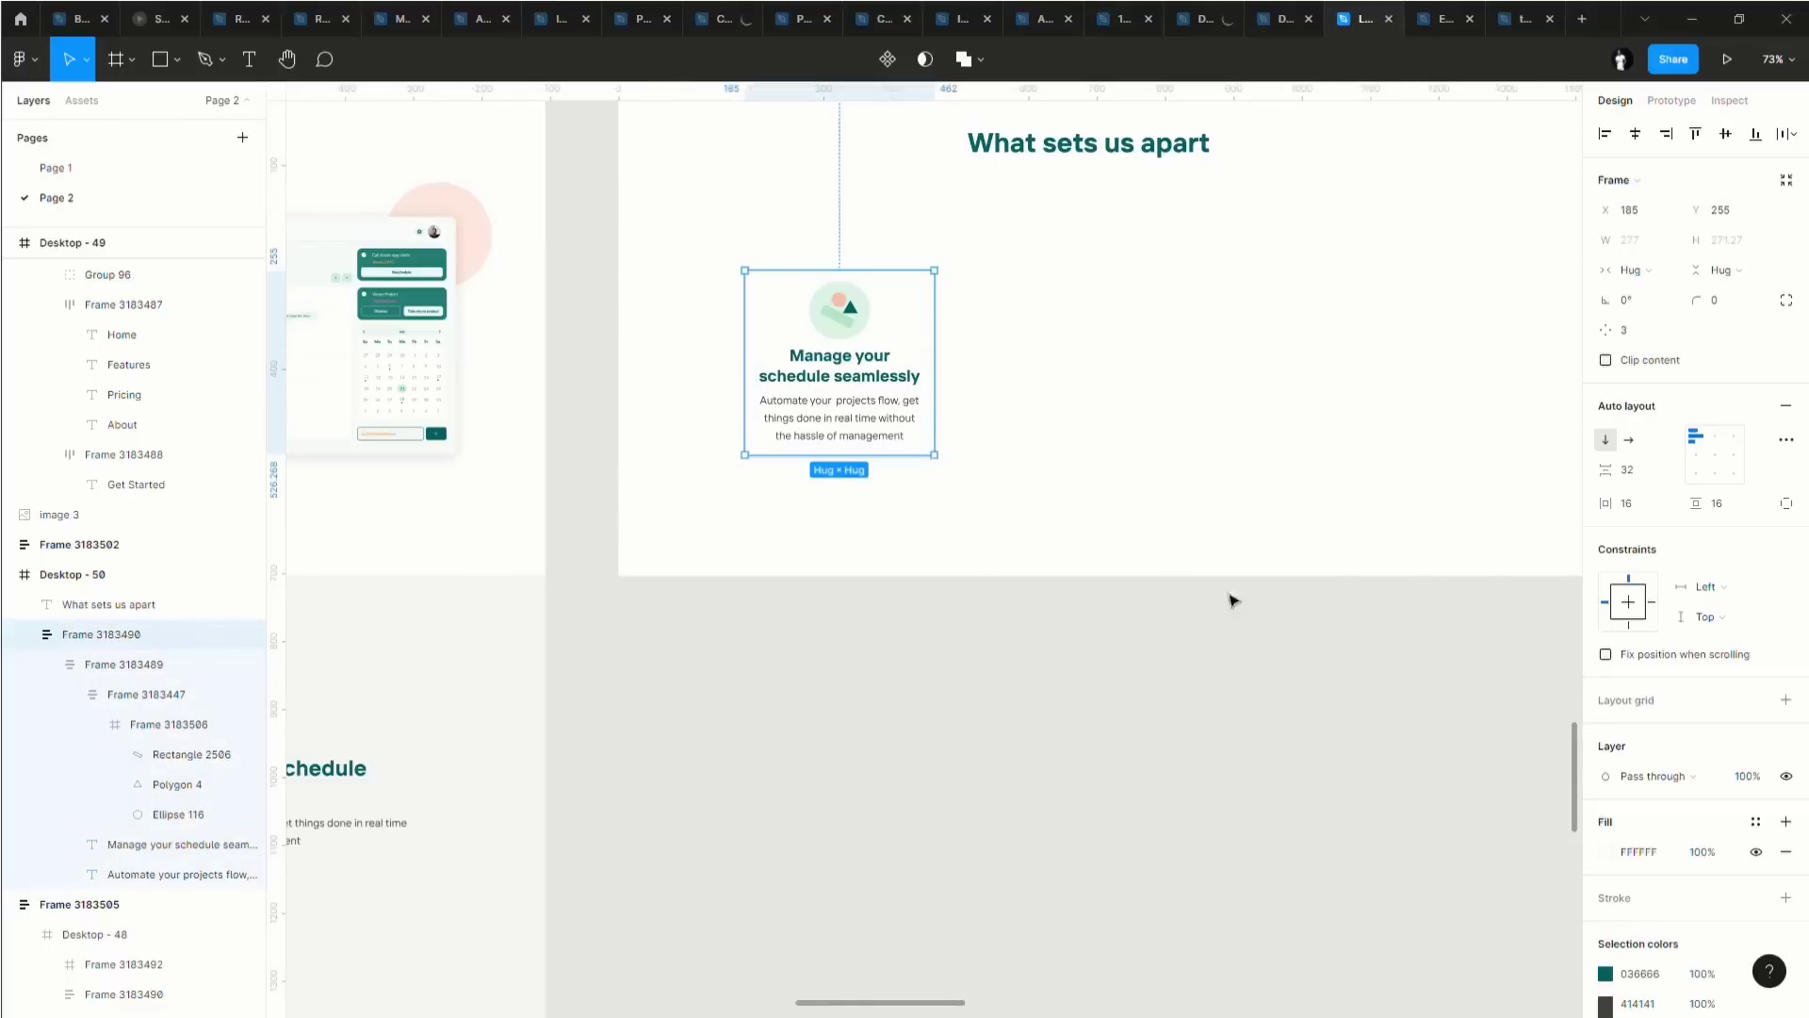
scroll(1633, 900, down, 3)
click(1604, 895)
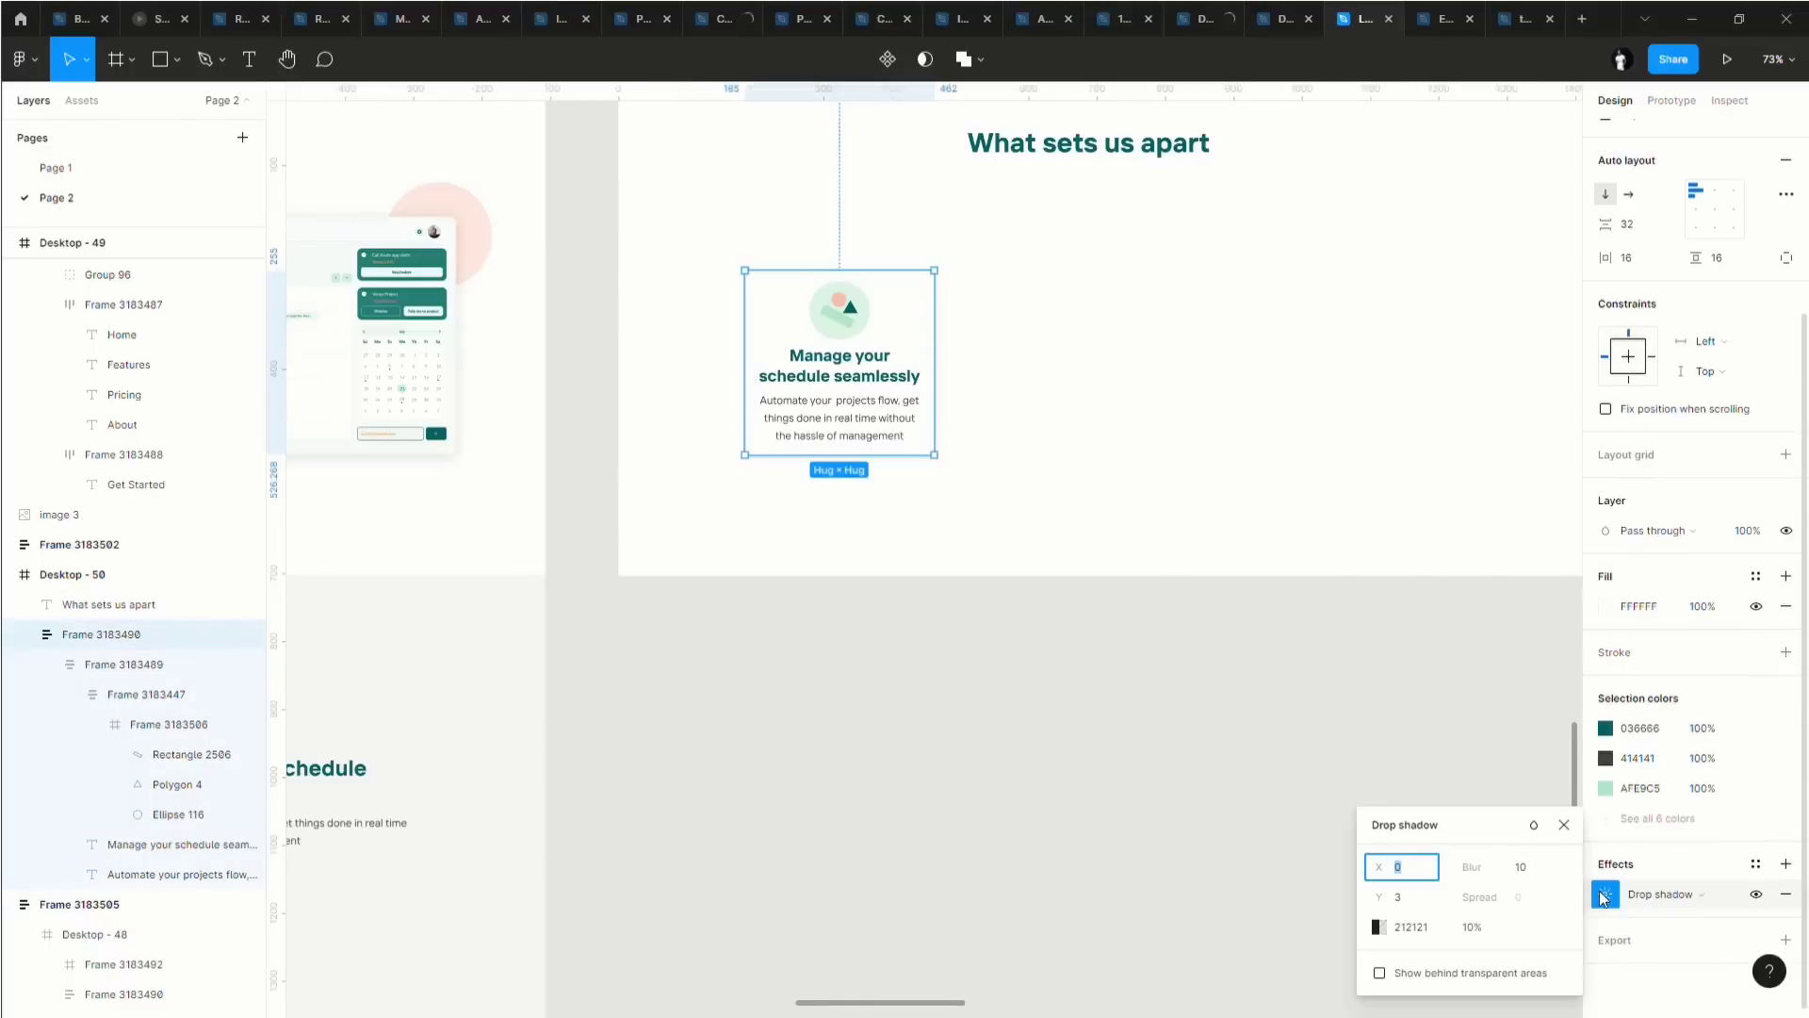
click(1515, 876)
text(8)
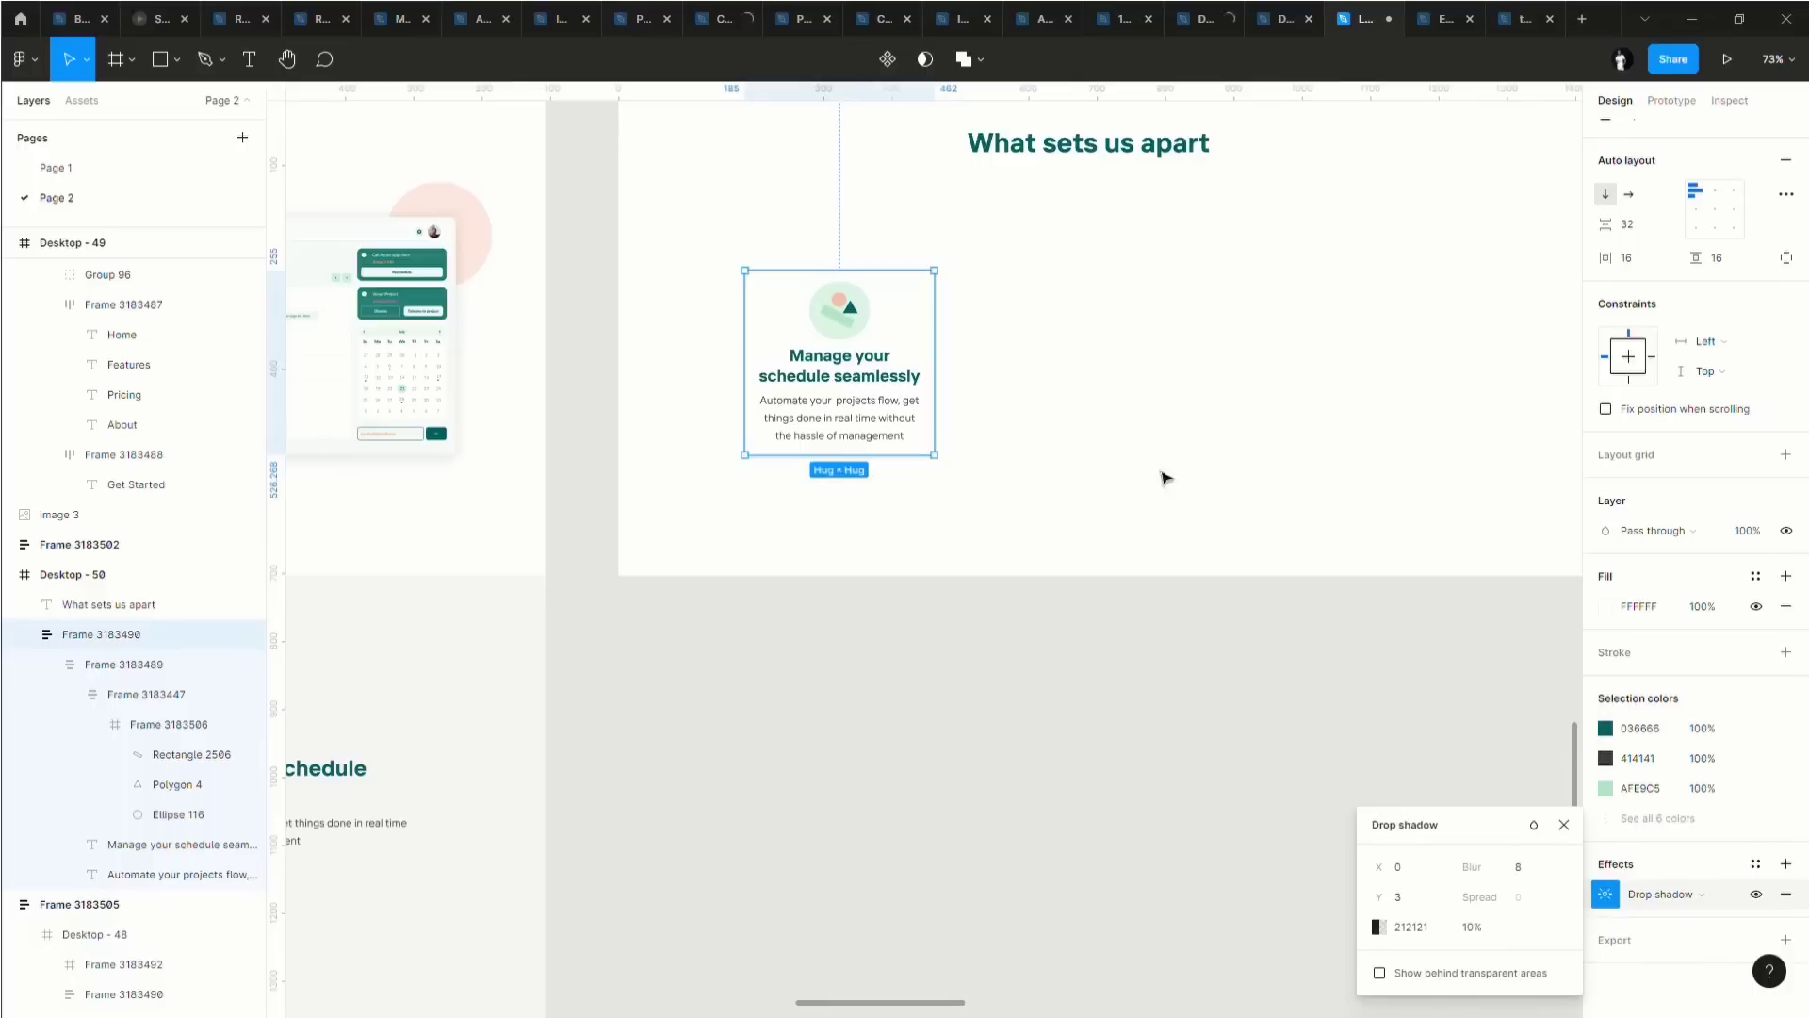
click(1163, 477)
Round the corners of the feature card with a radius of 8.
scroll(886, 331, up, 5)
scroll(1130, 509, up, 1)
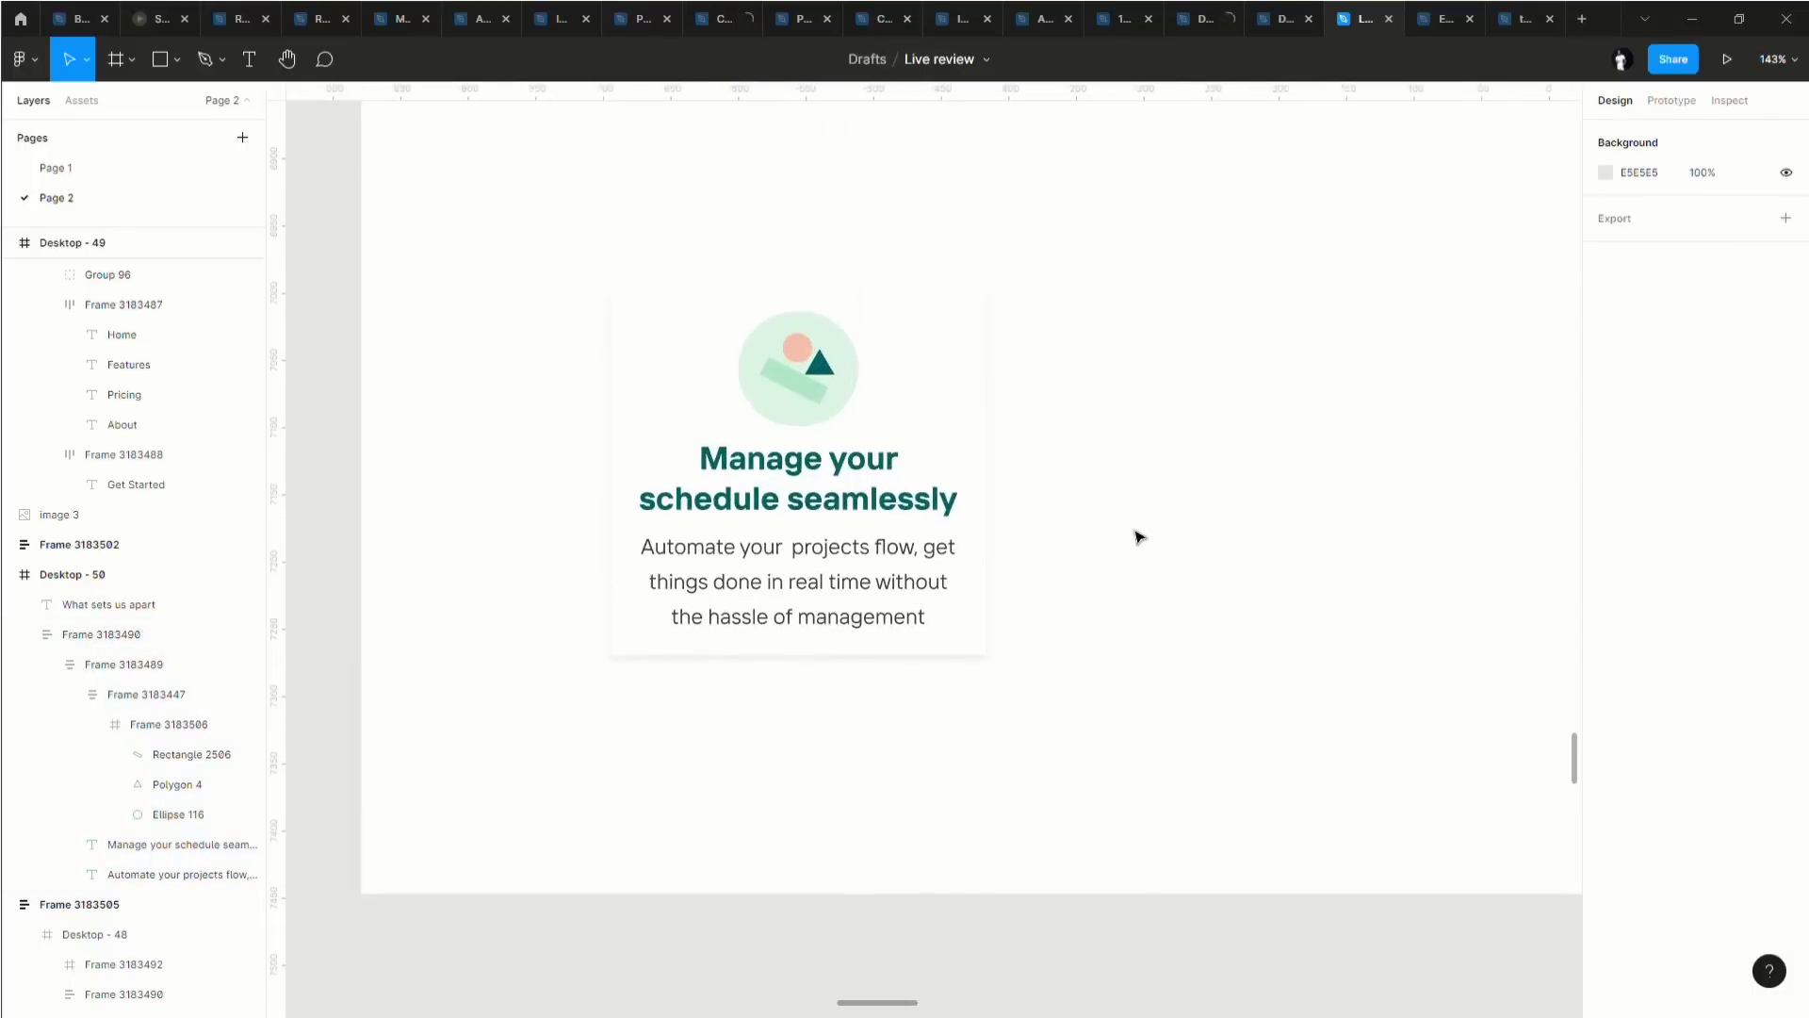
click(911, 577)
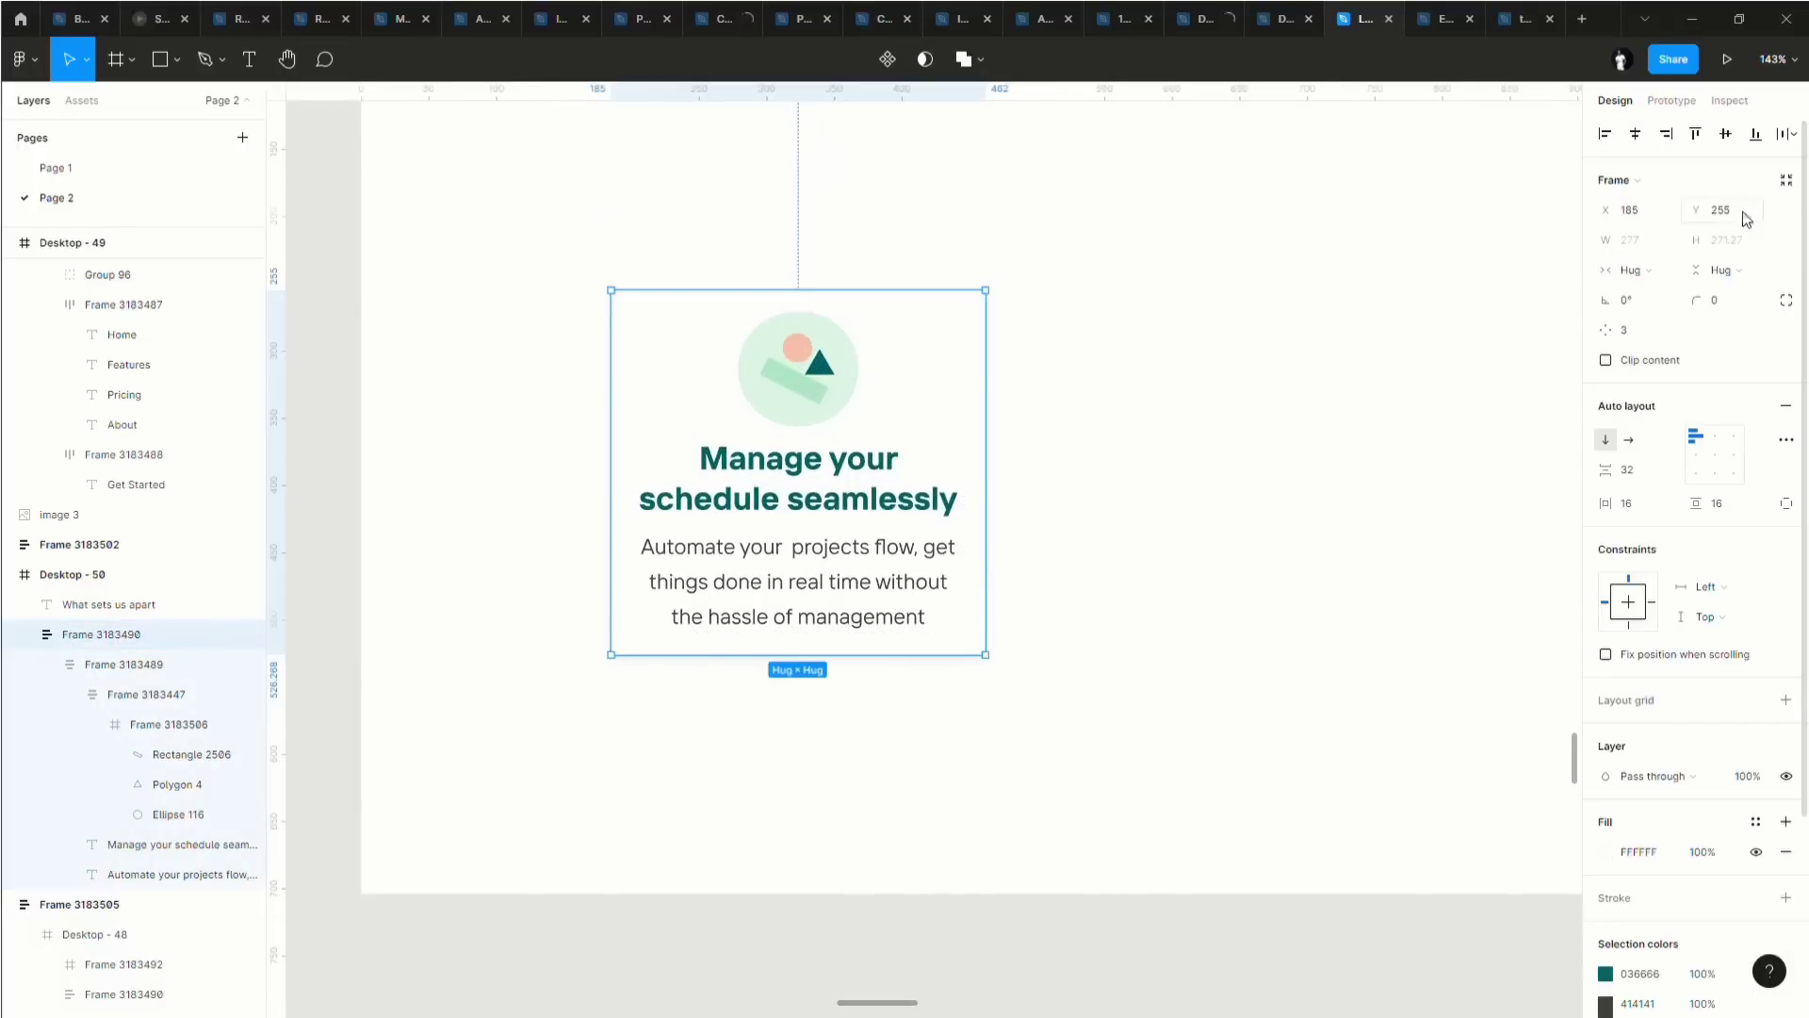
click(1714, 300)
text(8)
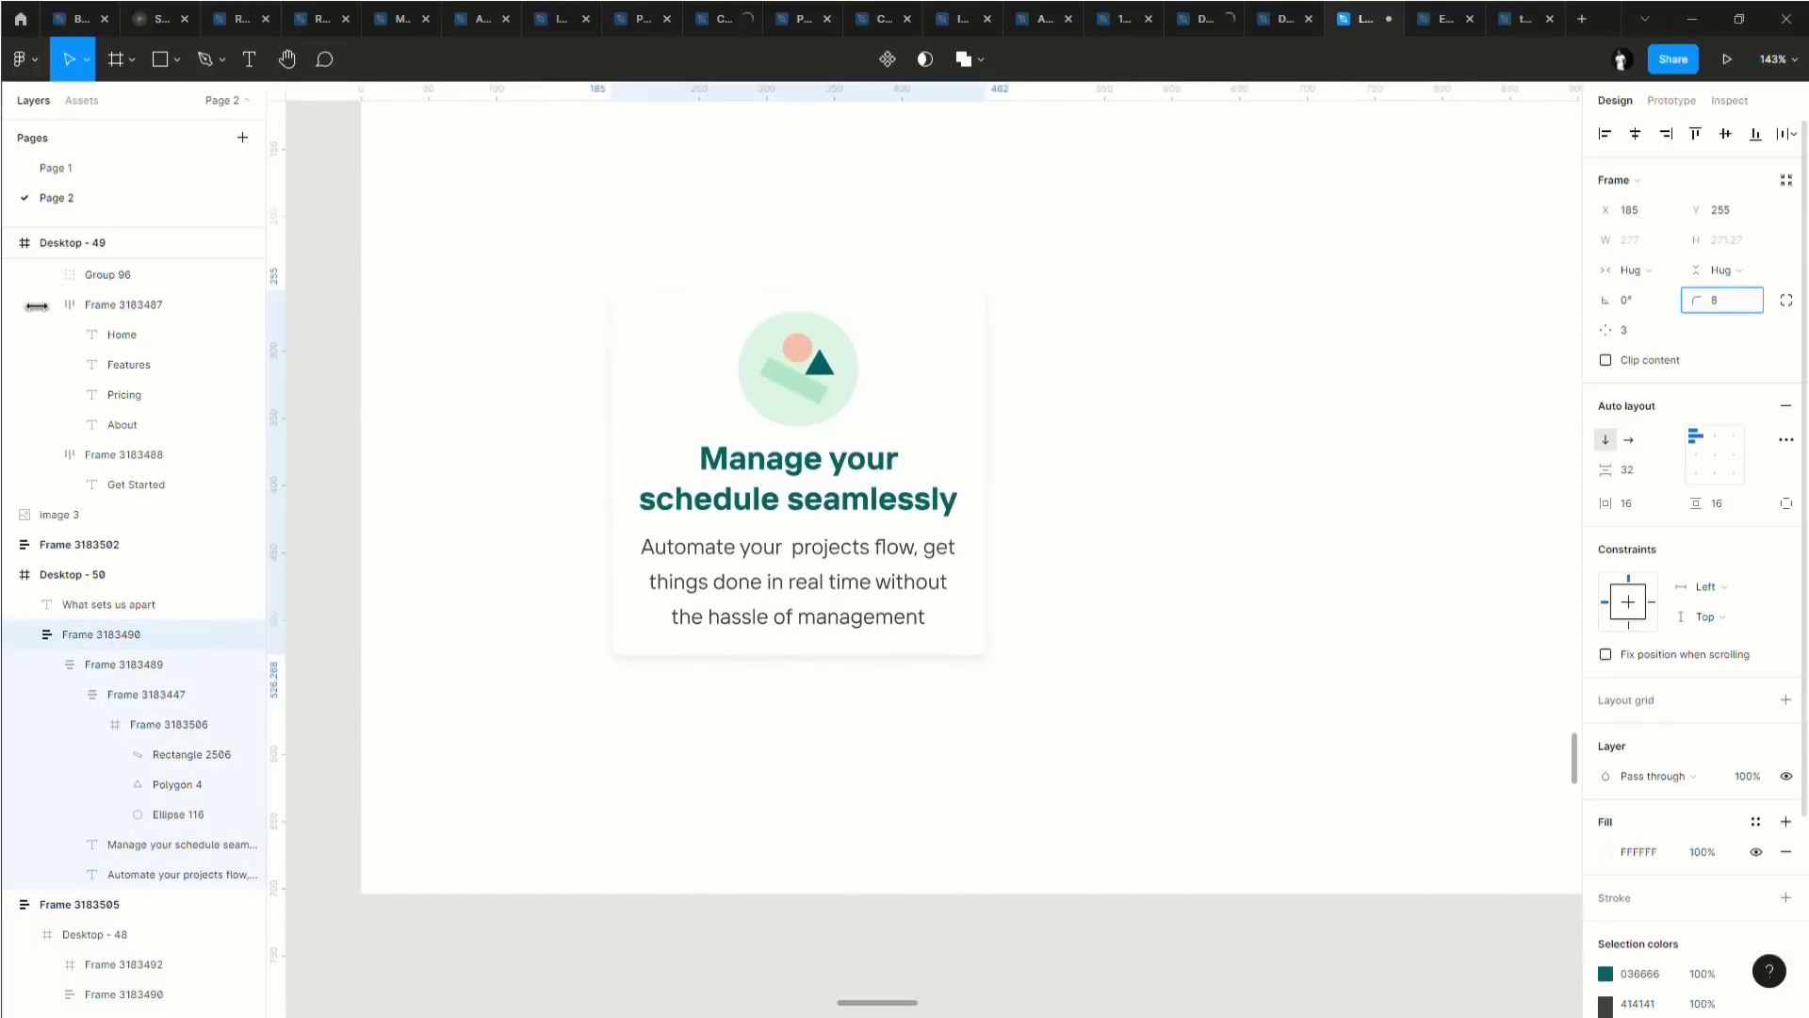
key(Return)
scroll(1162, 553, down, 3)
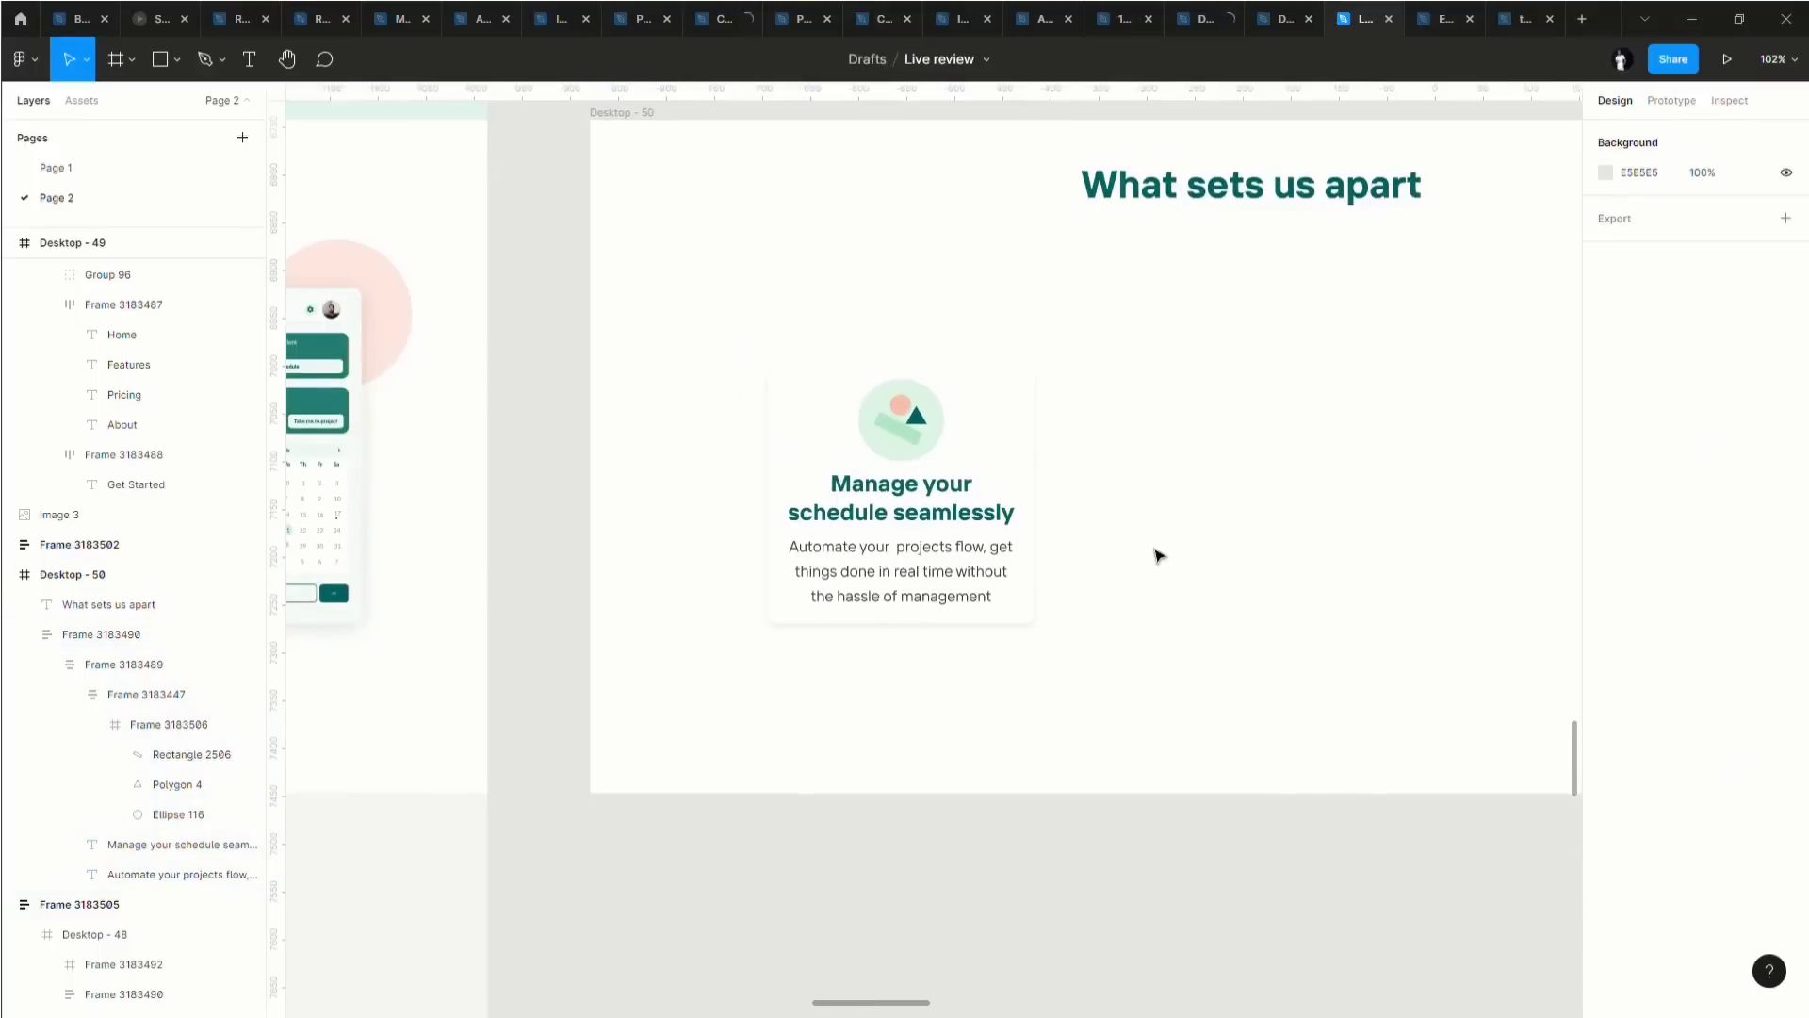
Add a 1-pixel inside stroke to the card and colour it light grey DADADA from the document colours.
scroll(1602, 727, down, 2)
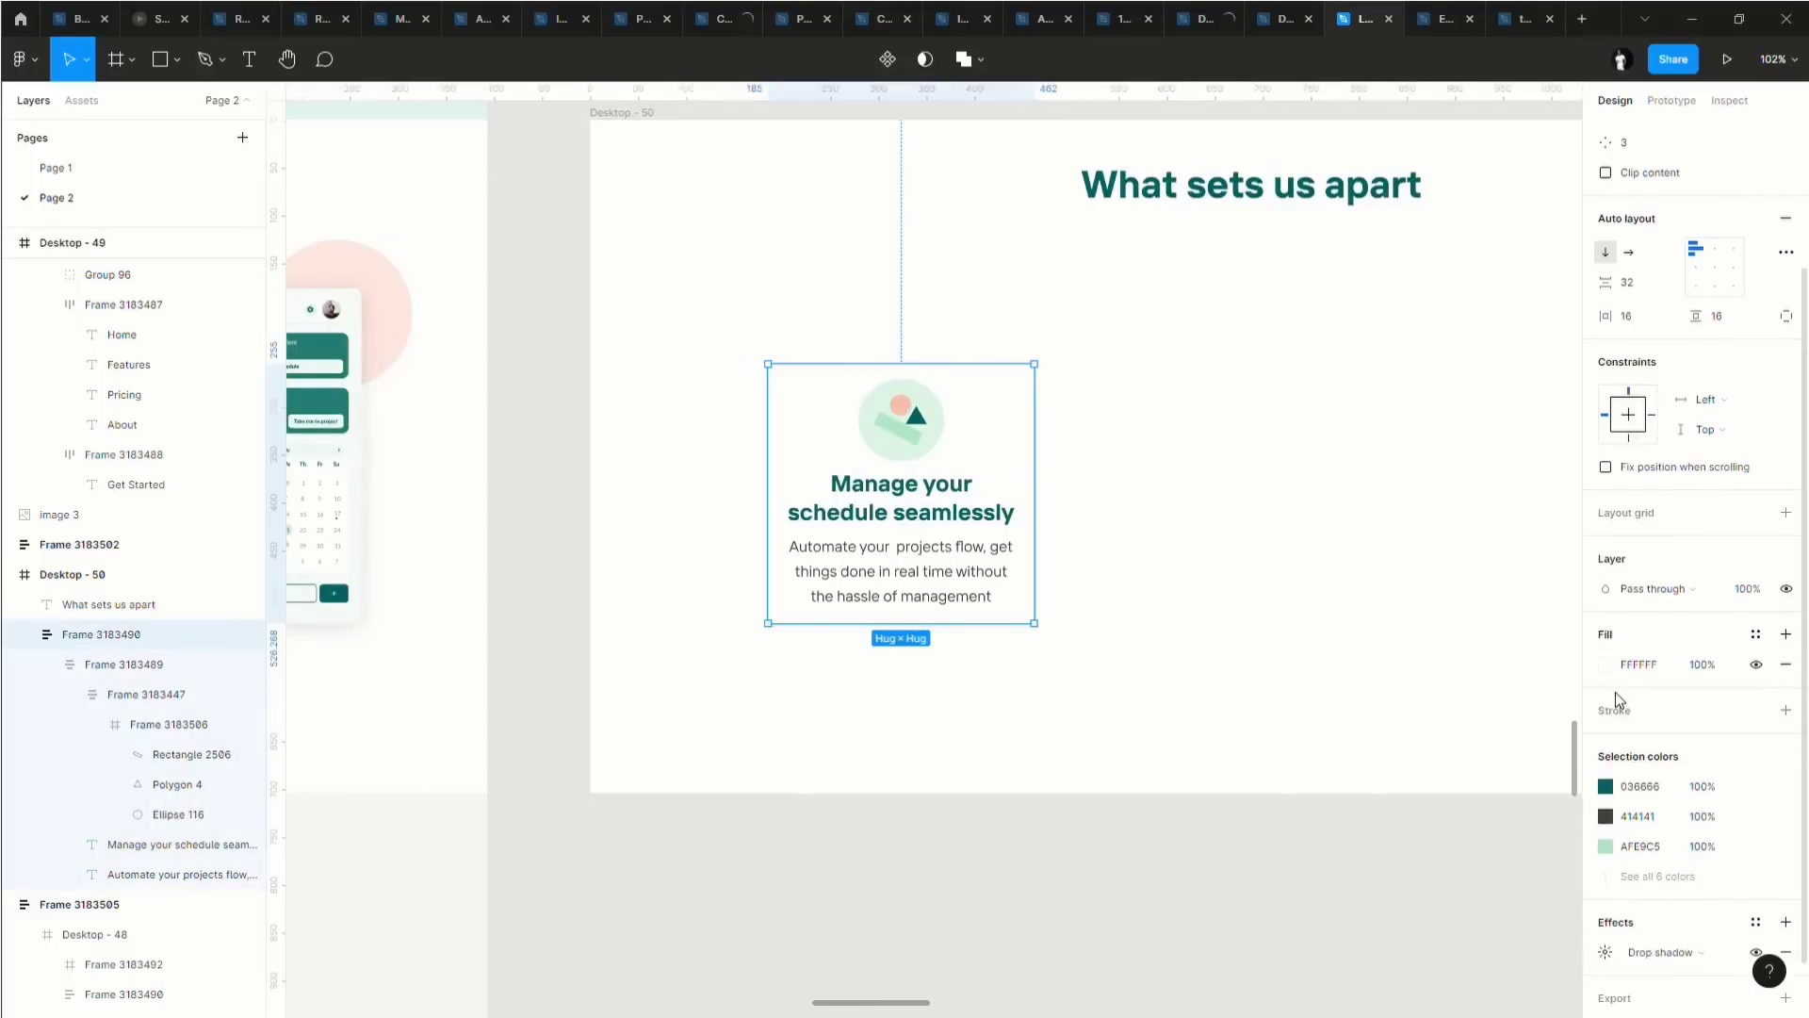
click(1615, 694)
click(1606, 741)
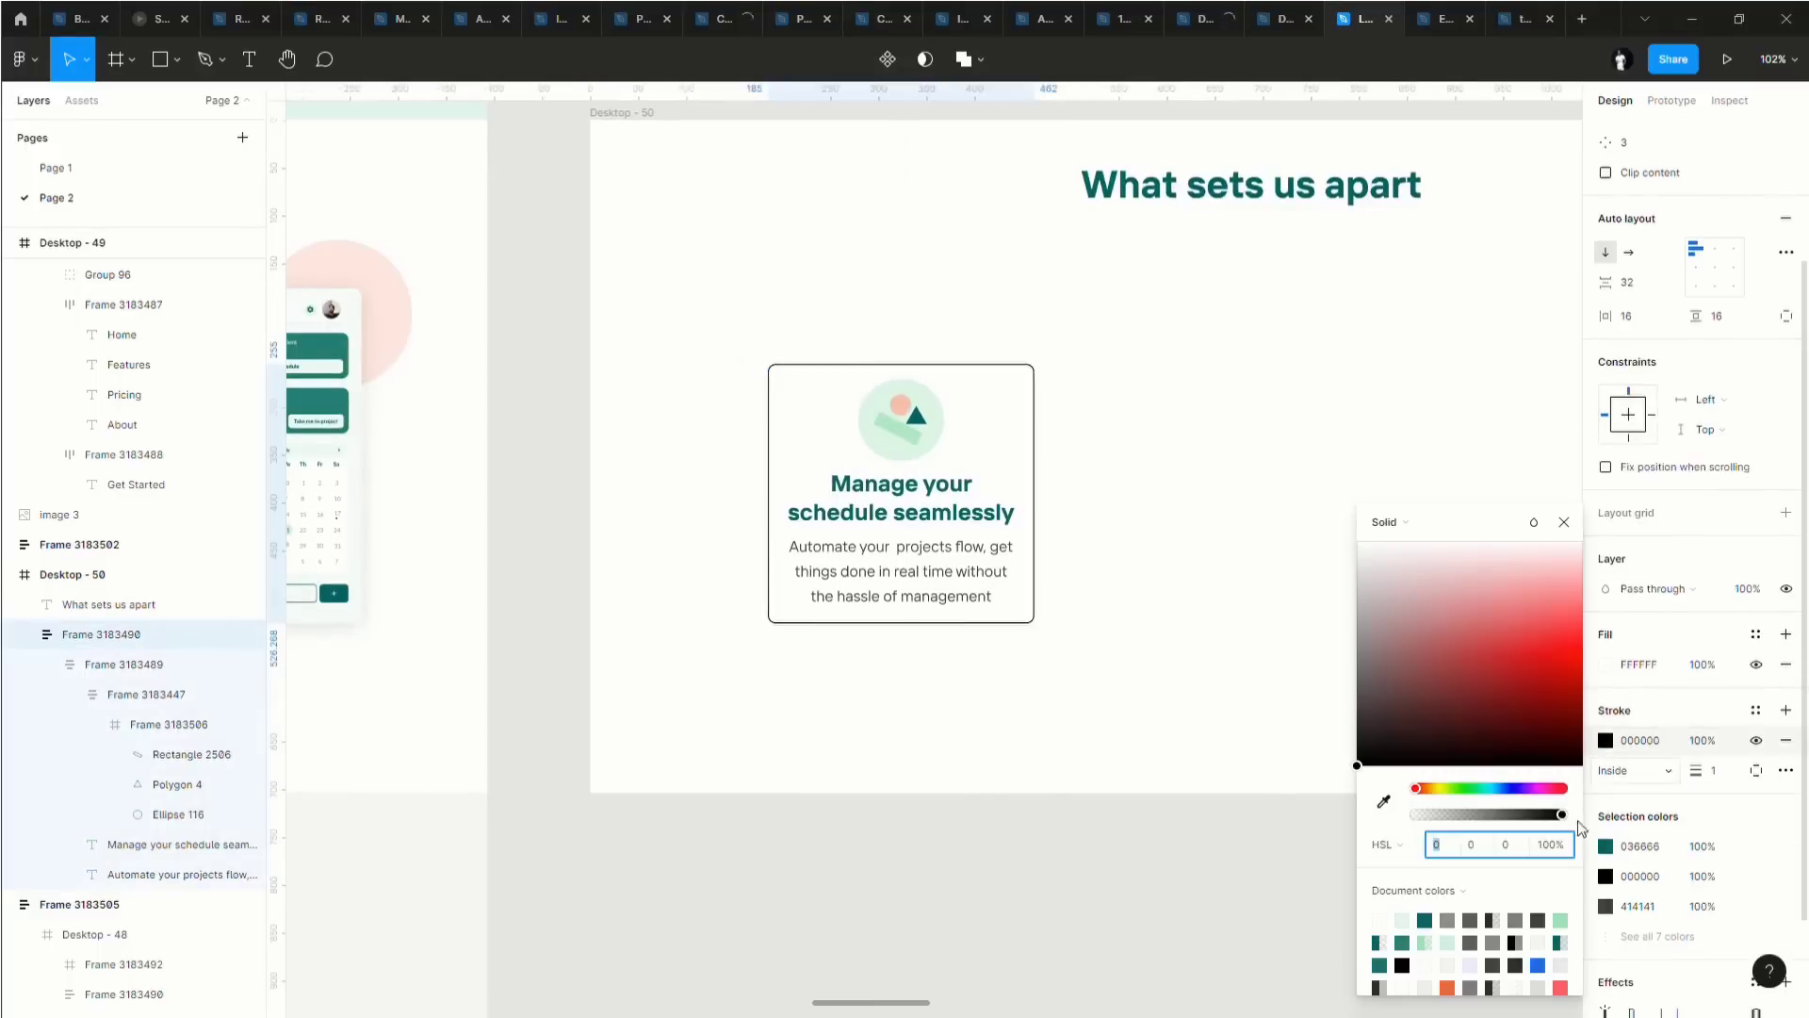
click(1538, 986)
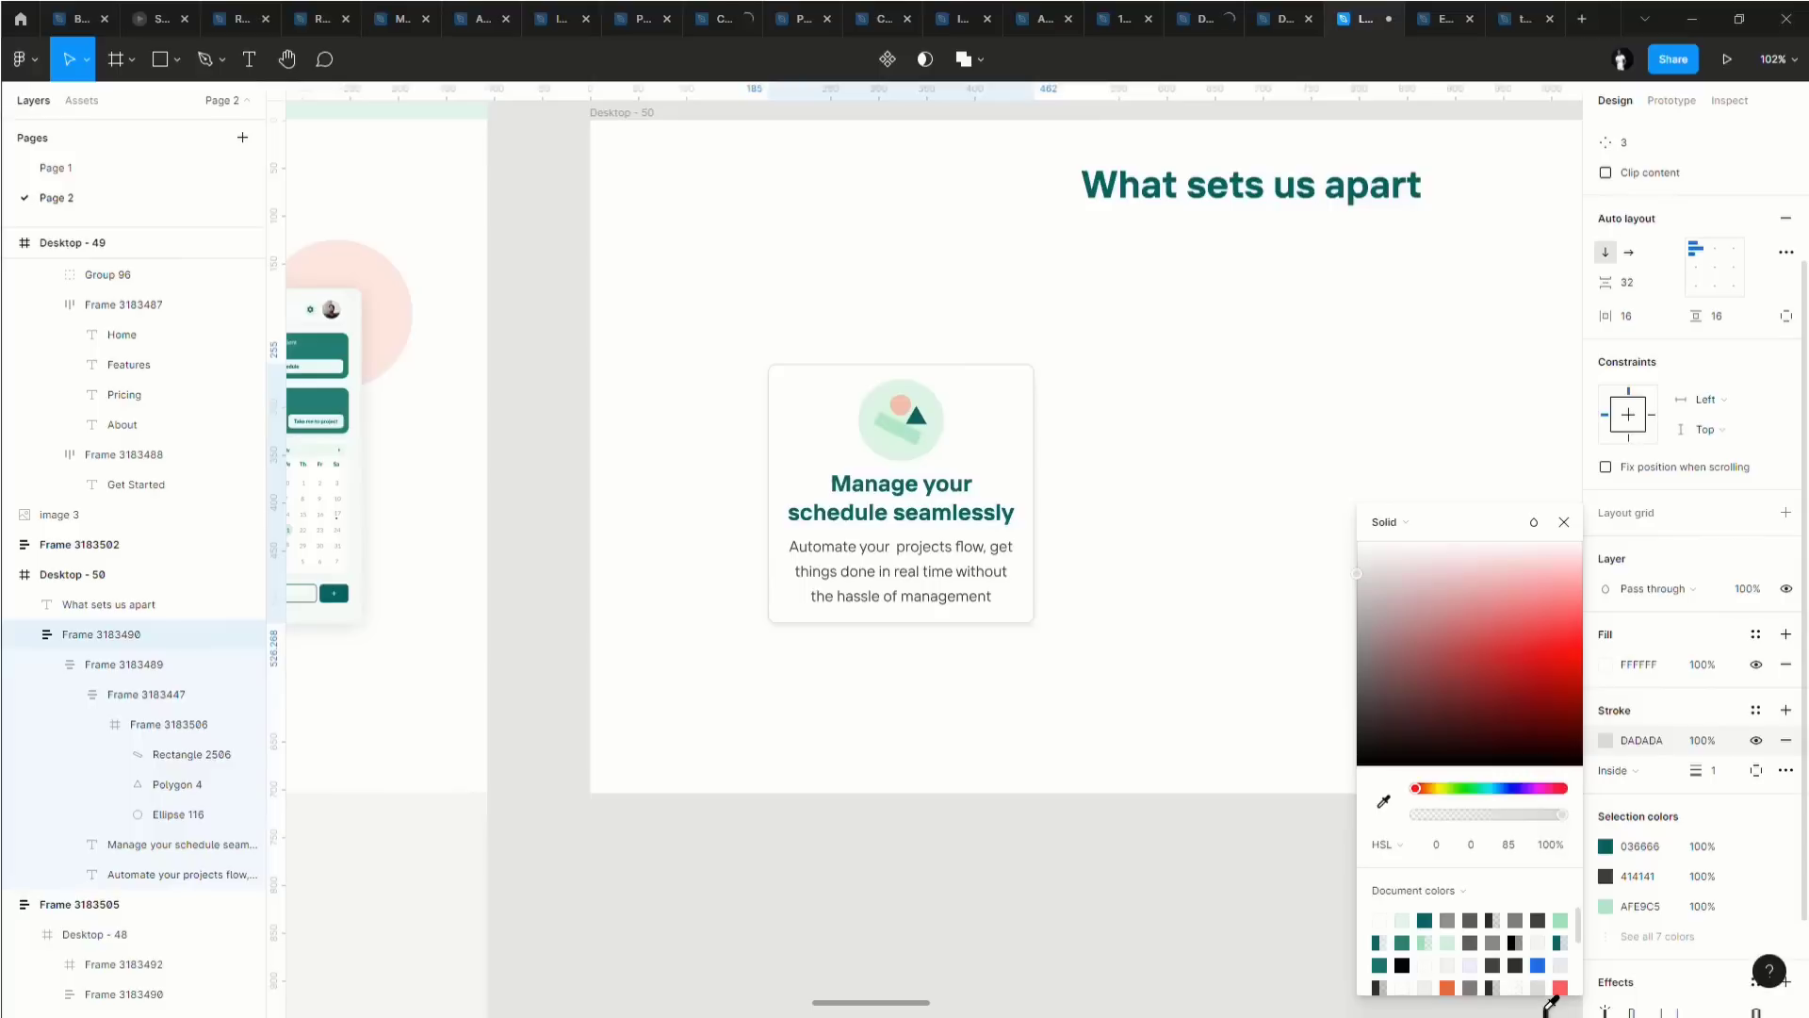
Lighten the card's stroke colour gradually to F2F2F2.
click(1640, 745)
key(Up)
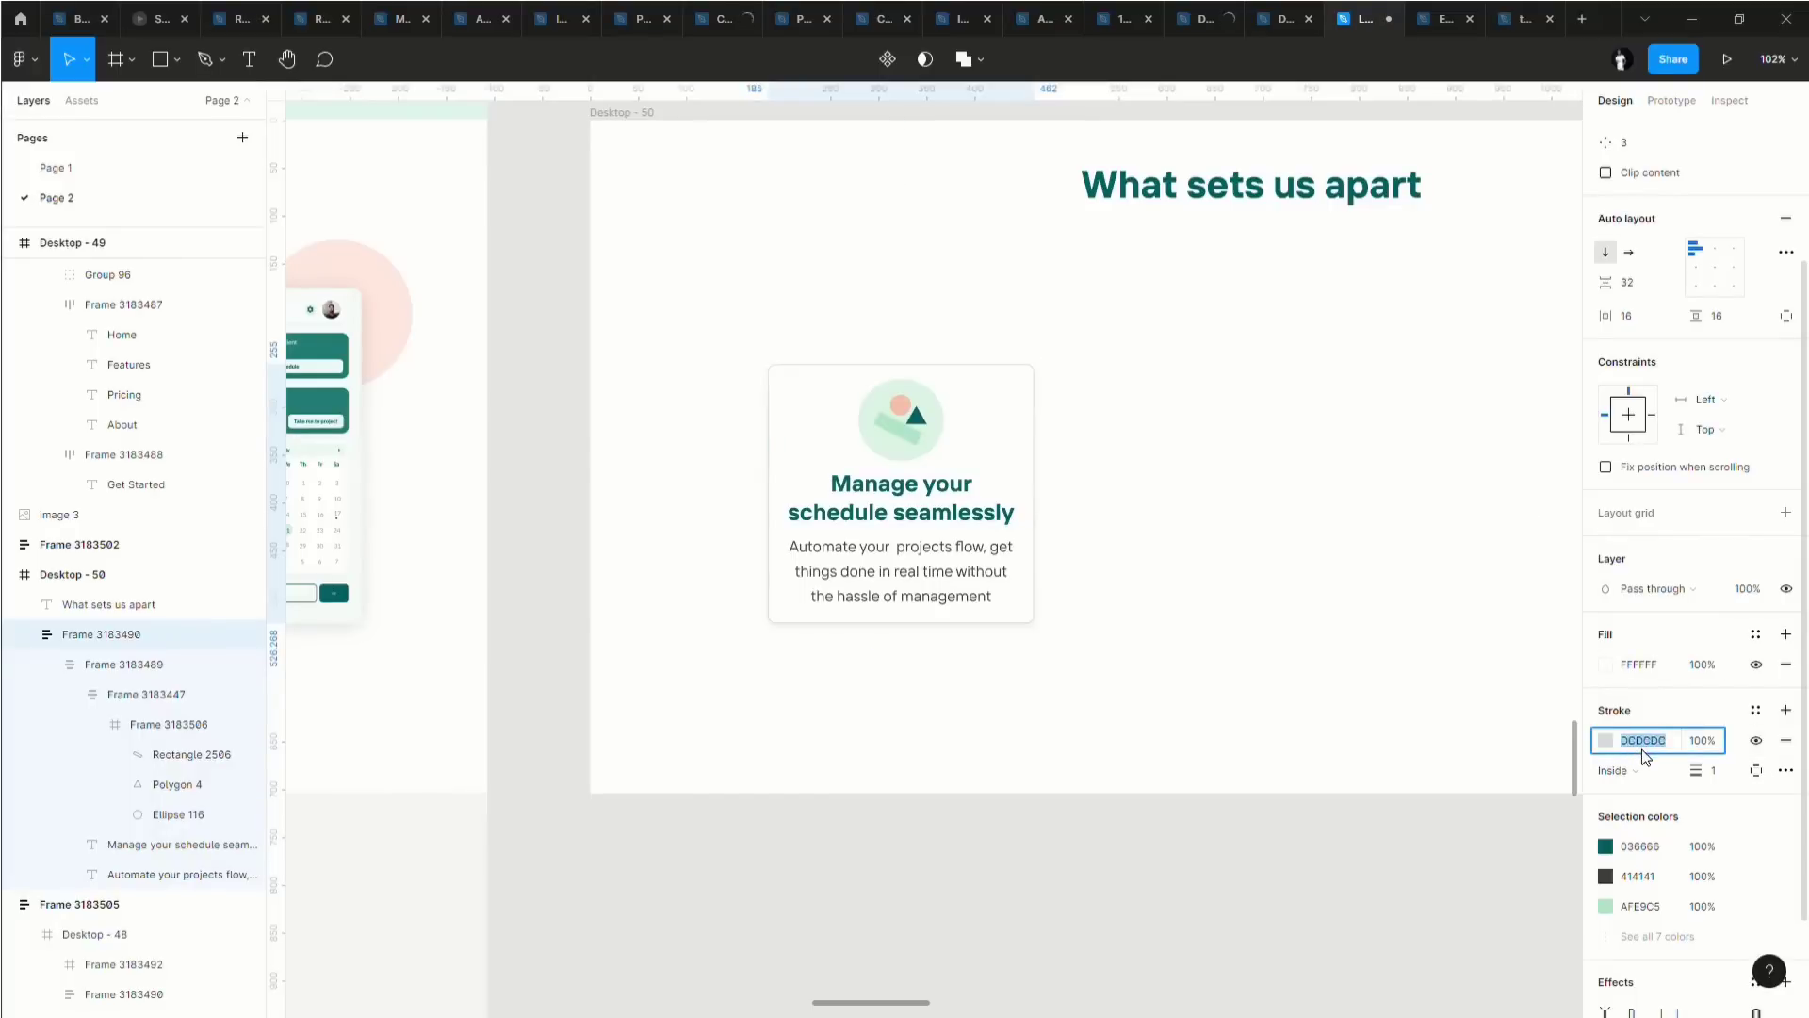
key(Up)
key(Up)
key(Up)
key(Up)
key(Up)
key(Up)
key(Up)
key(Up)
key(Up)
key(Up)
key(Up)
key(Up)
key(Up)
key(Up)
key(Up)
key(Up)
Set the opacity of the stroked card's drop shadow to 8%.
click(1029, 466)
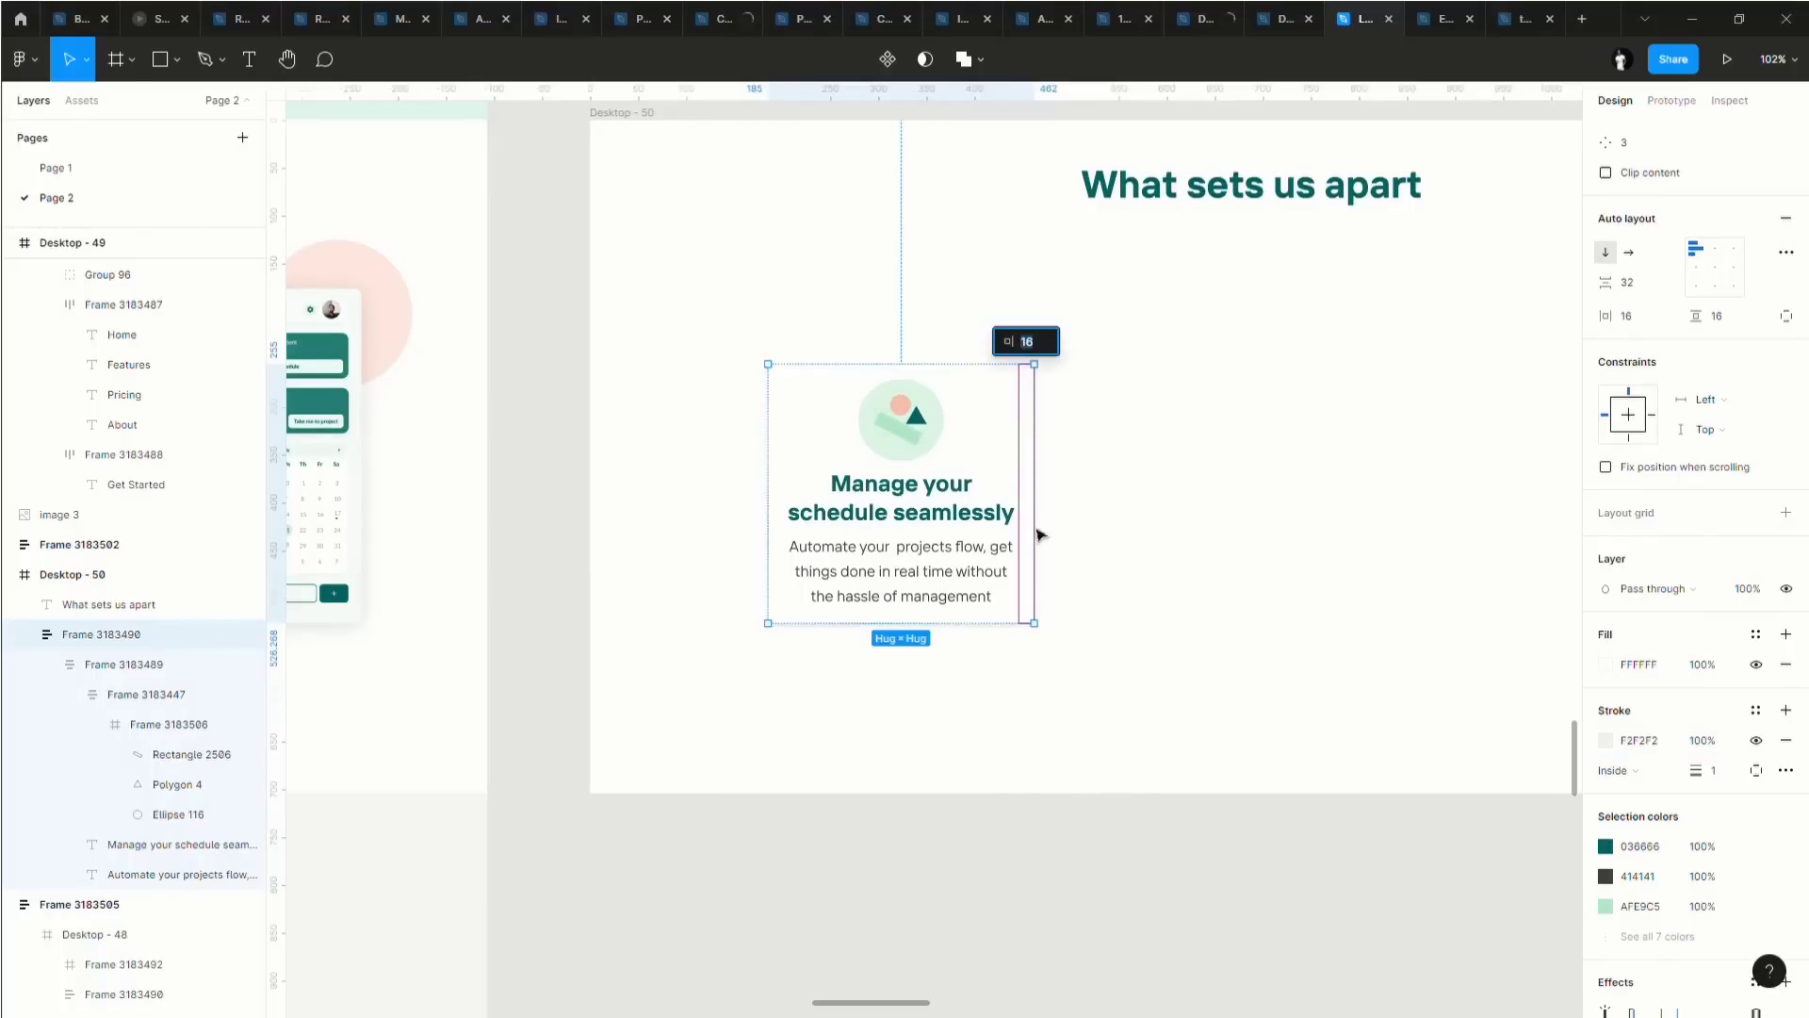
scroll(1744, 942, down, 2)
click(1786, 863)
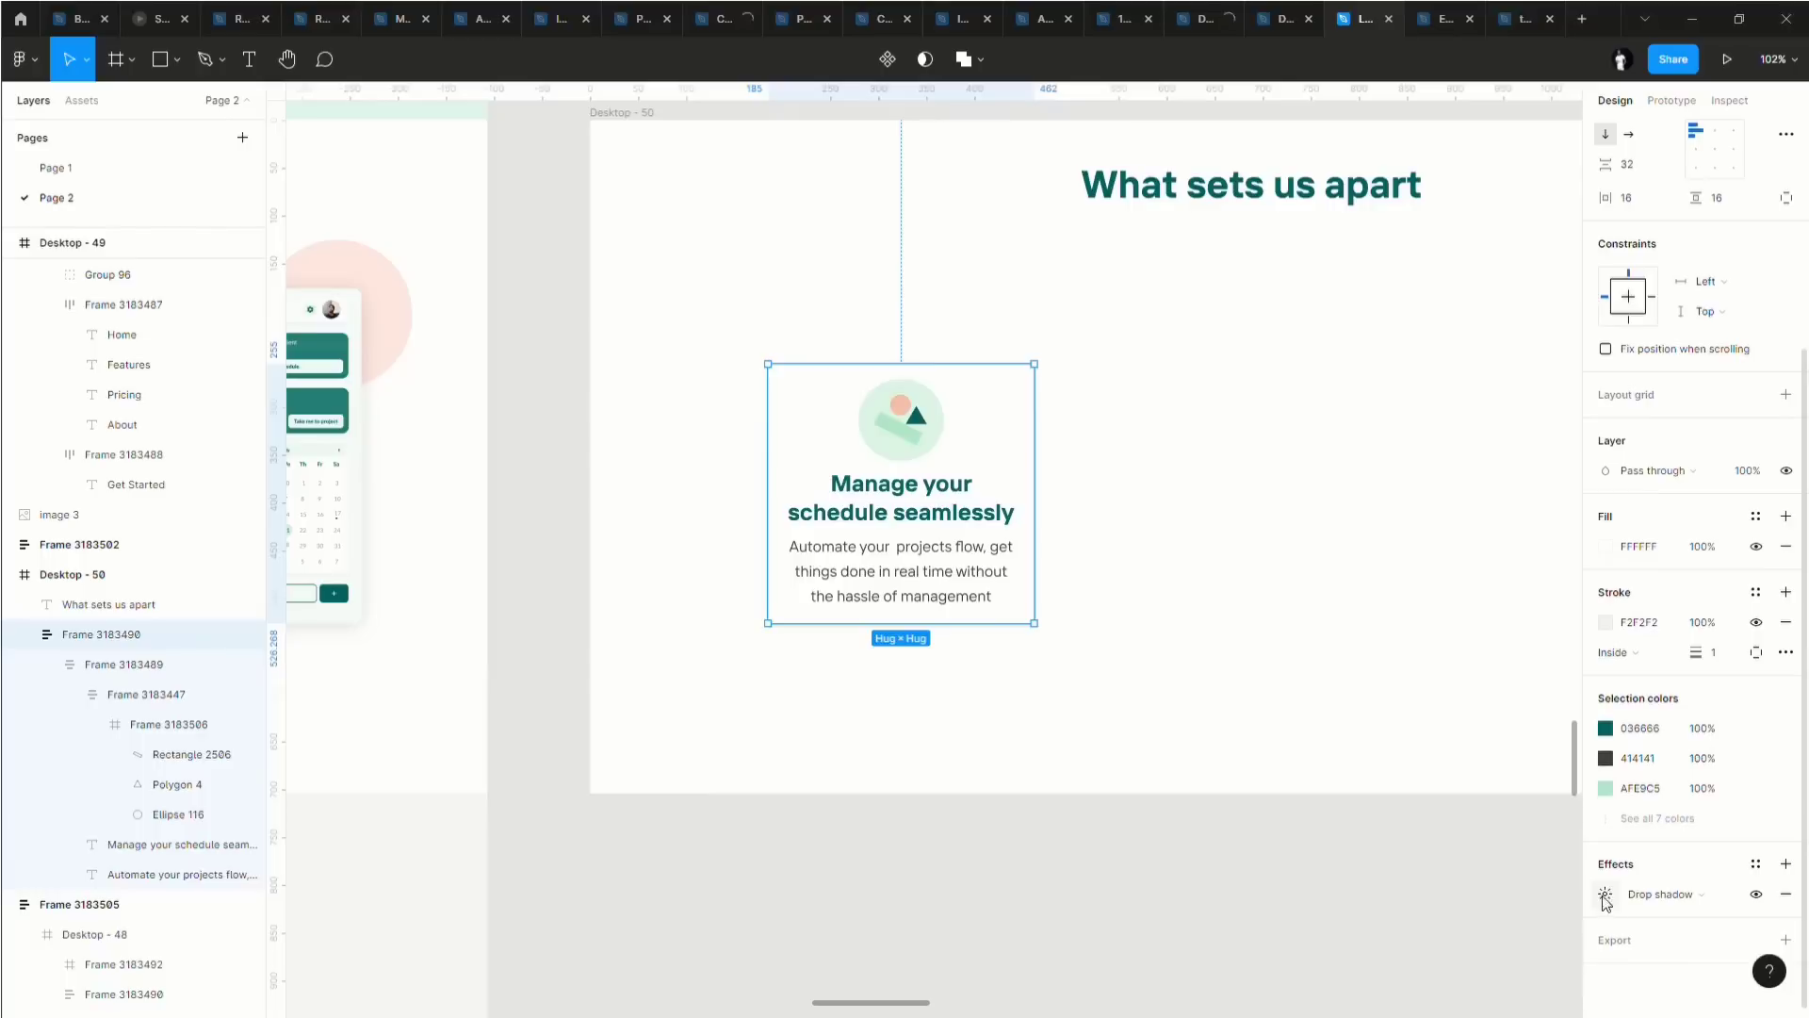
click(1605, 895)
click(1475, 927)
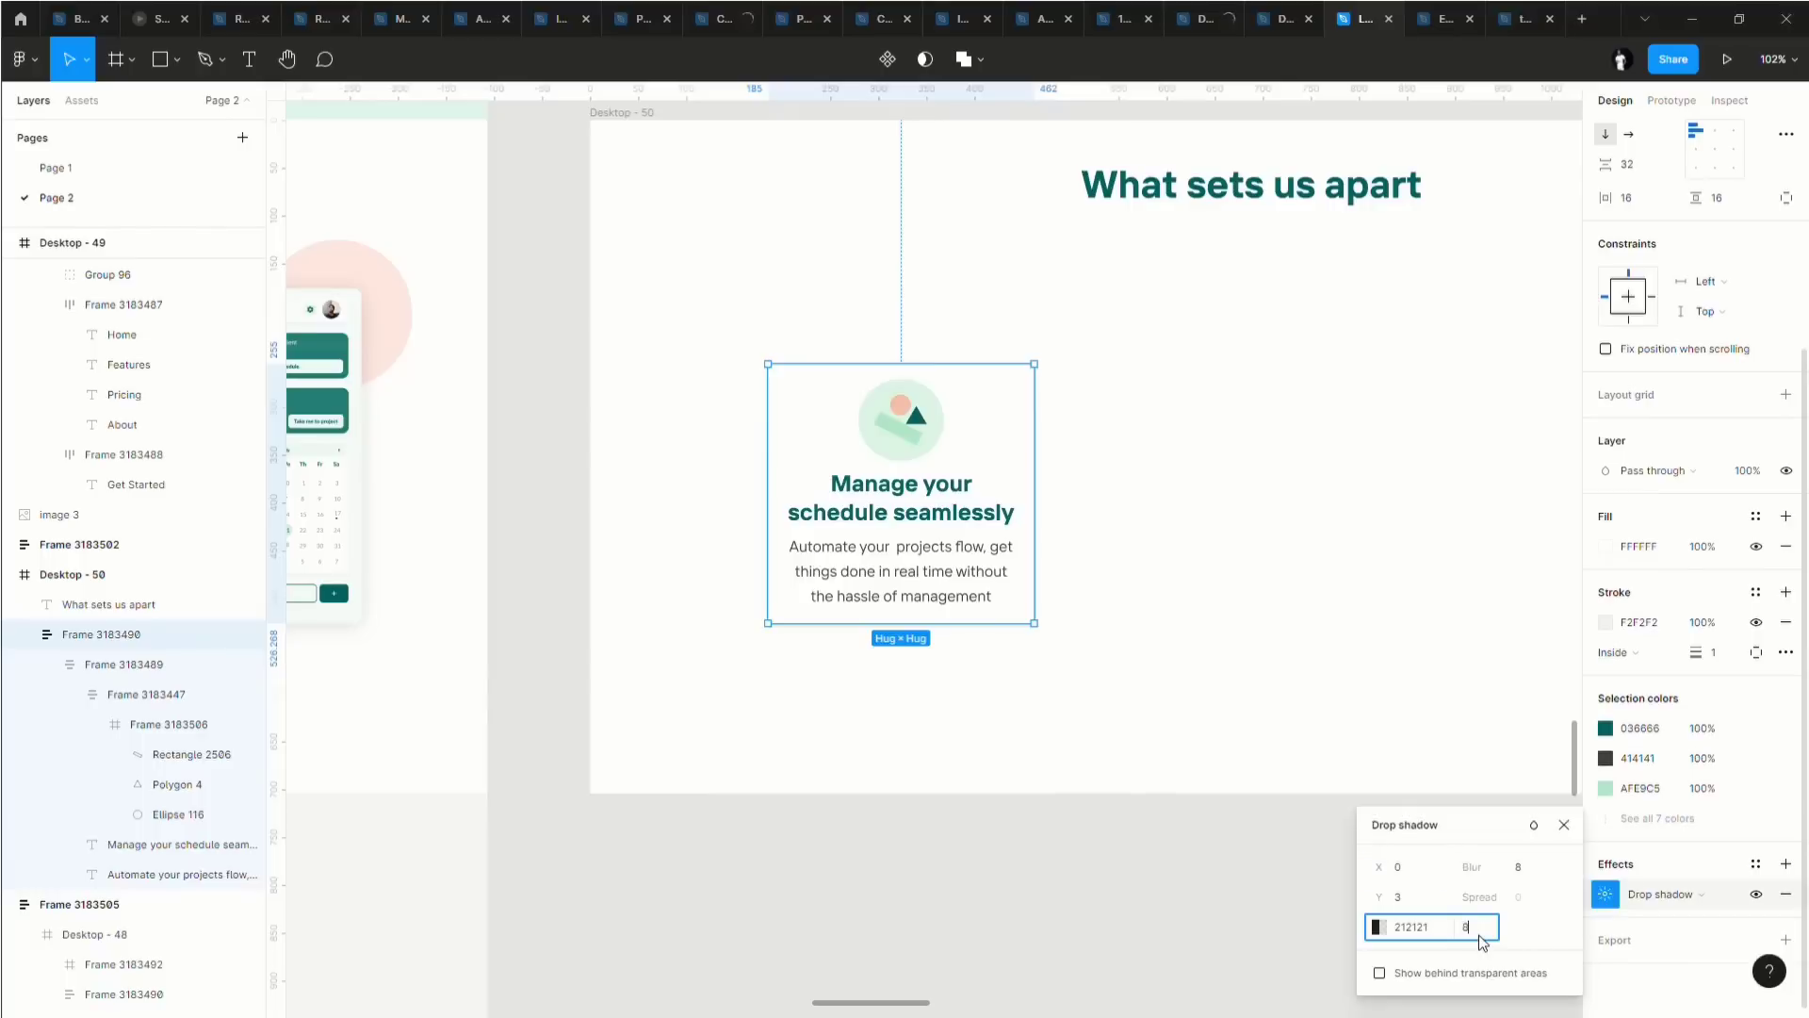
key(Return)
click(1381, 775)
Duplicate the card twice to the right to form a row of three cards with equal 91-pixel gaps.
click(1006, 466)
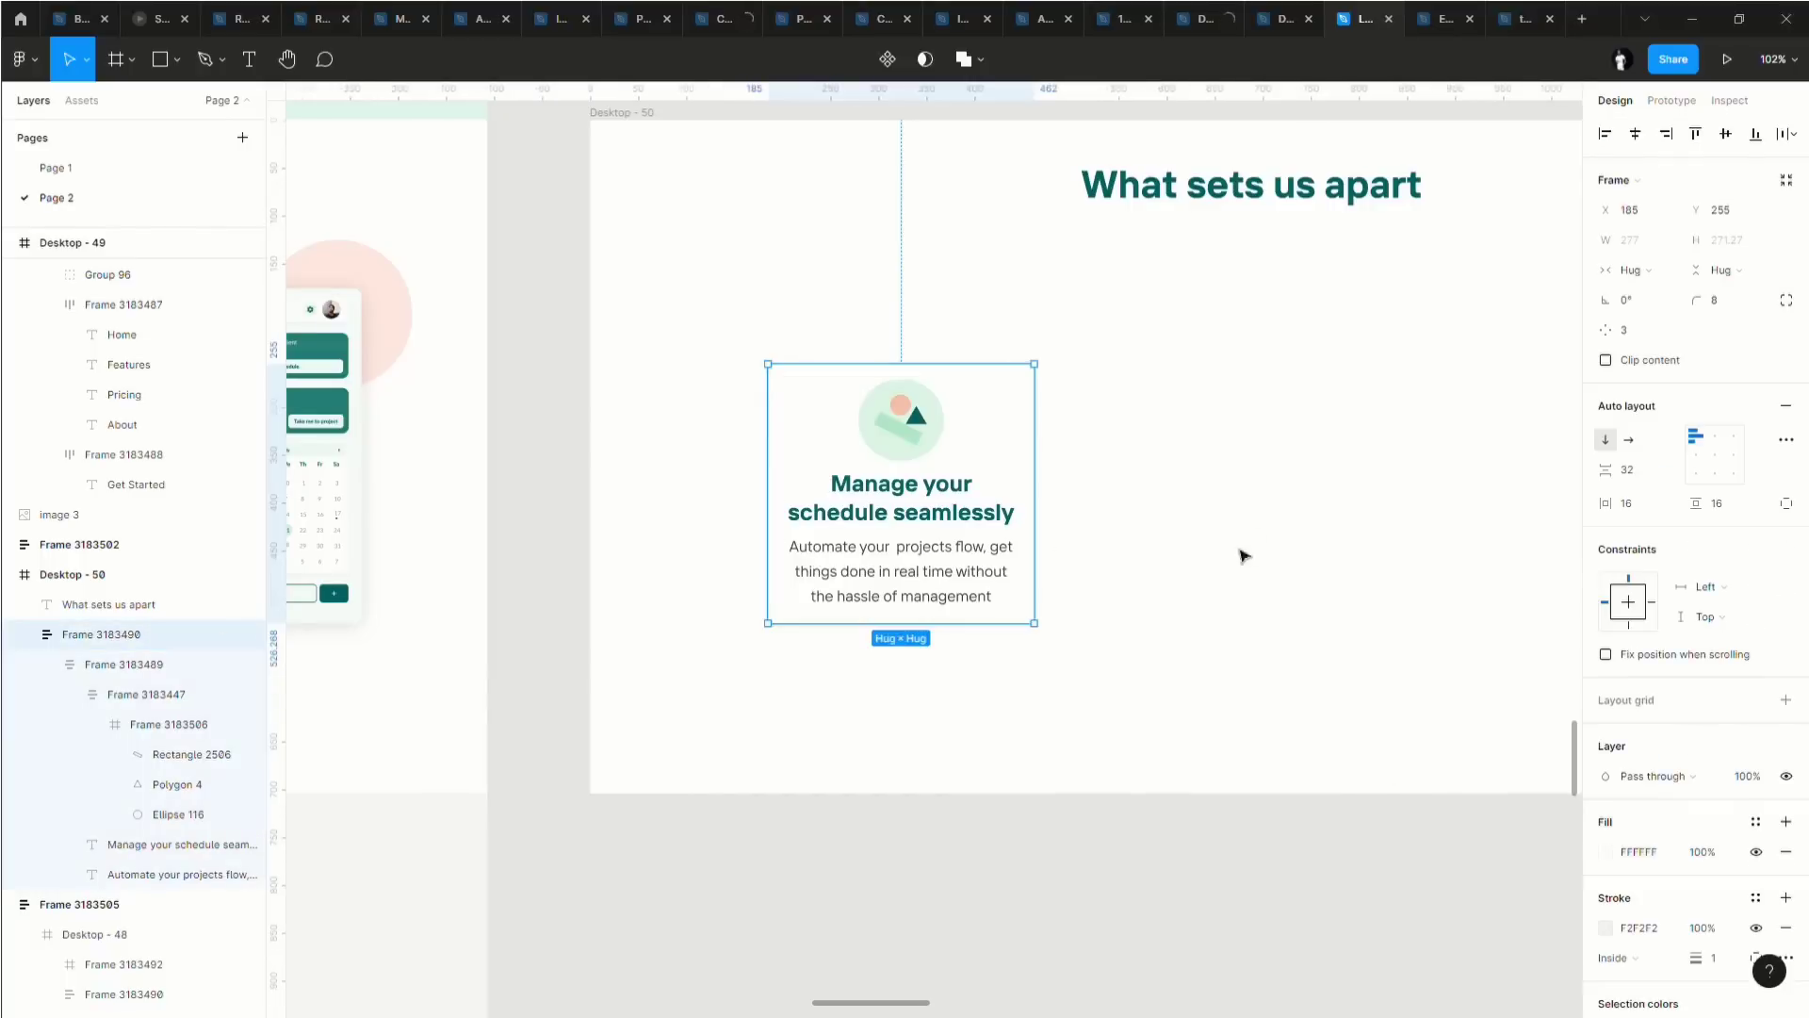
scroll(1224, 513, down, 3)
click(1156, 541)
click(816, 528)
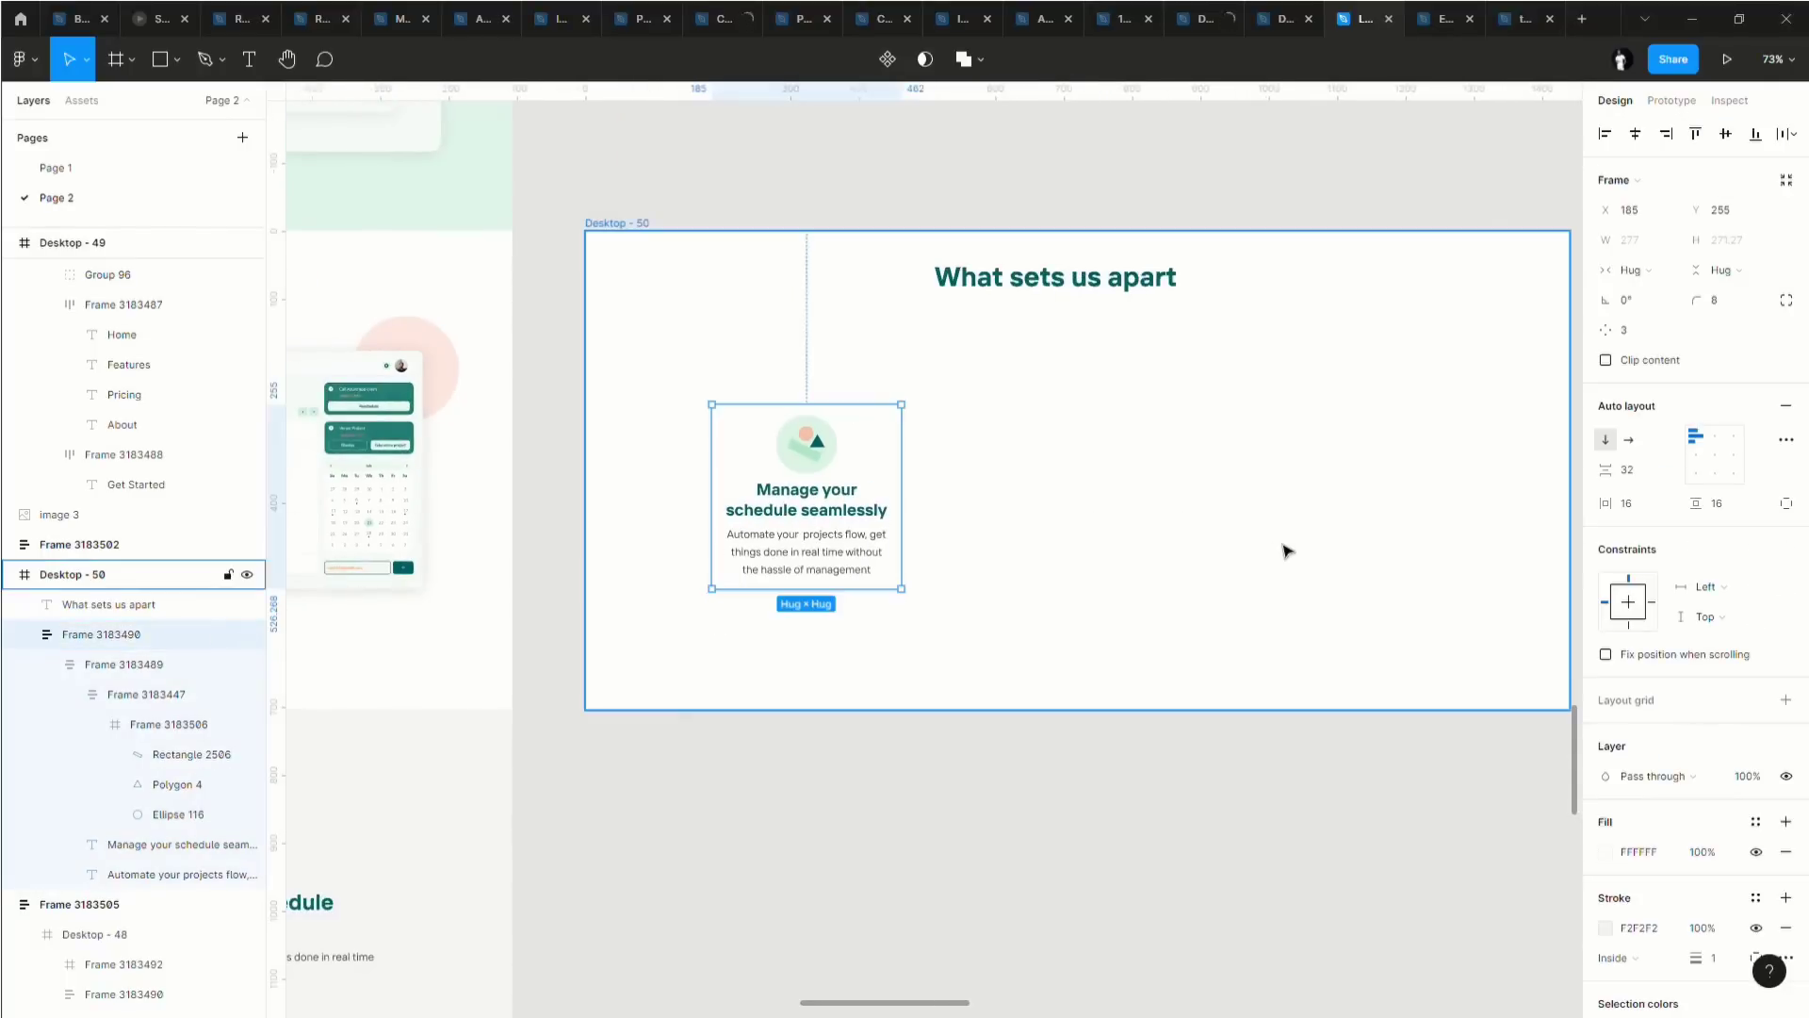
key(ctrl+d)
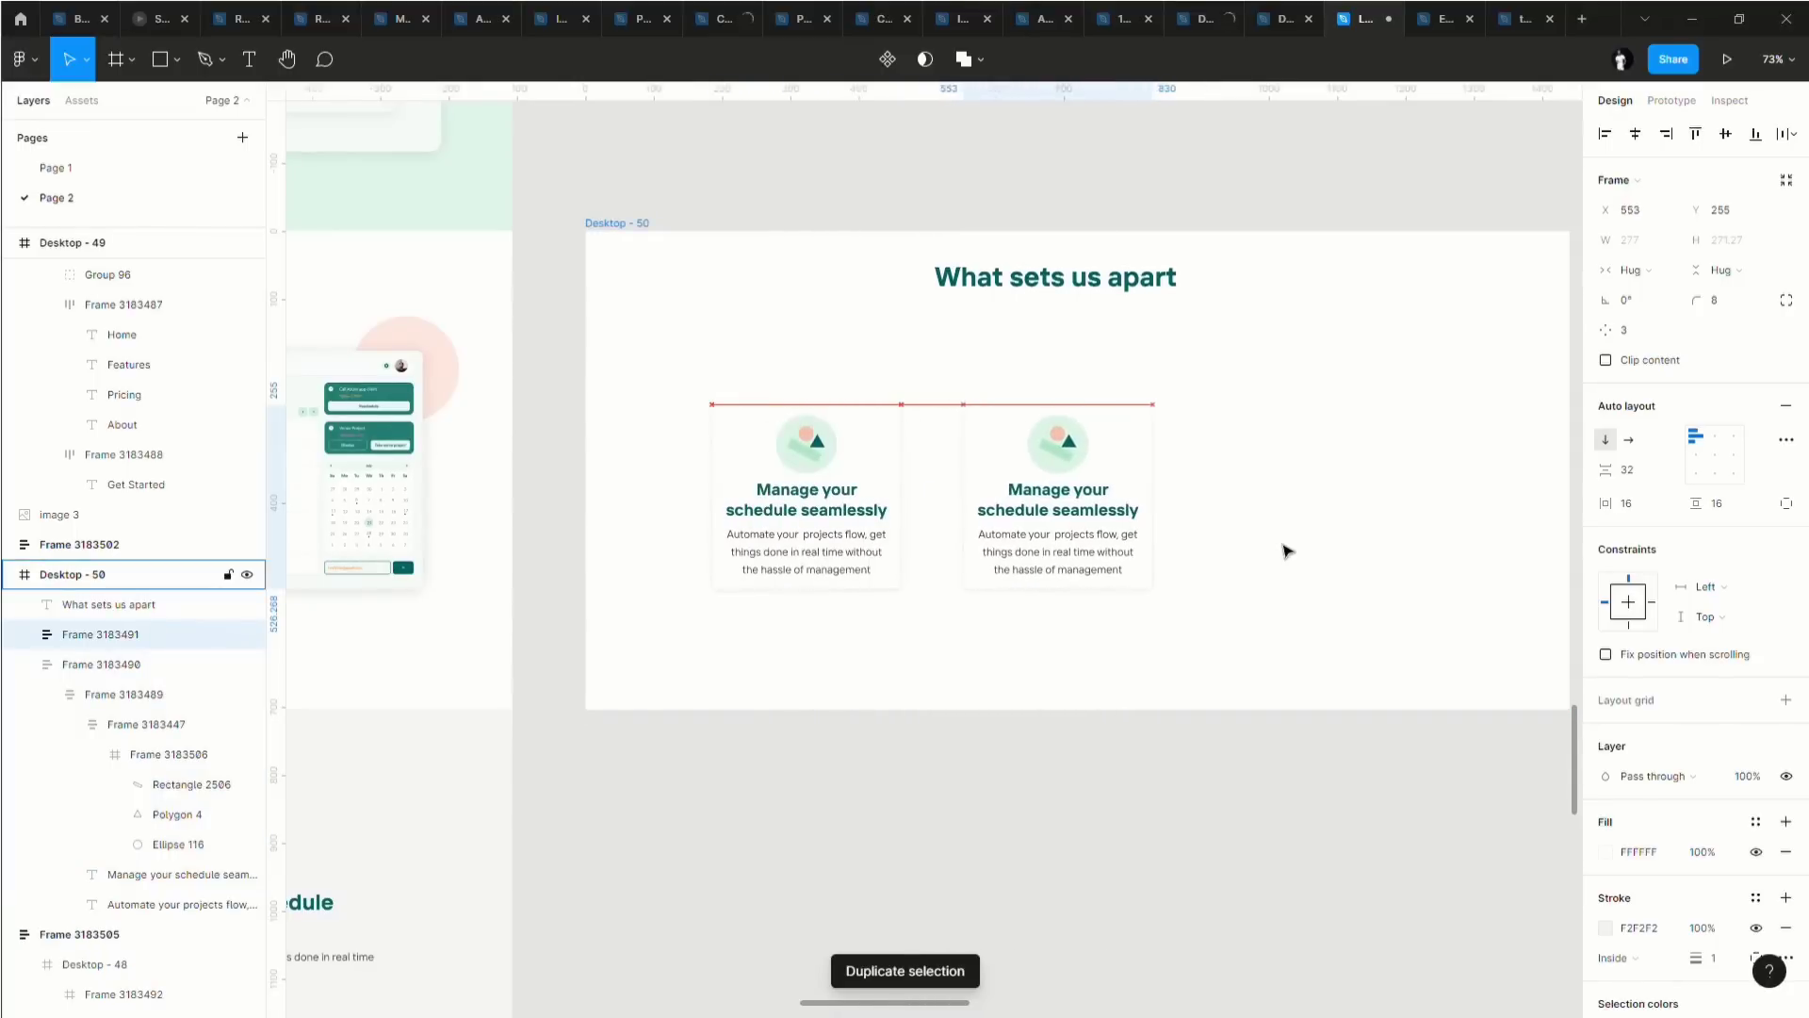
key(ctrl+d)
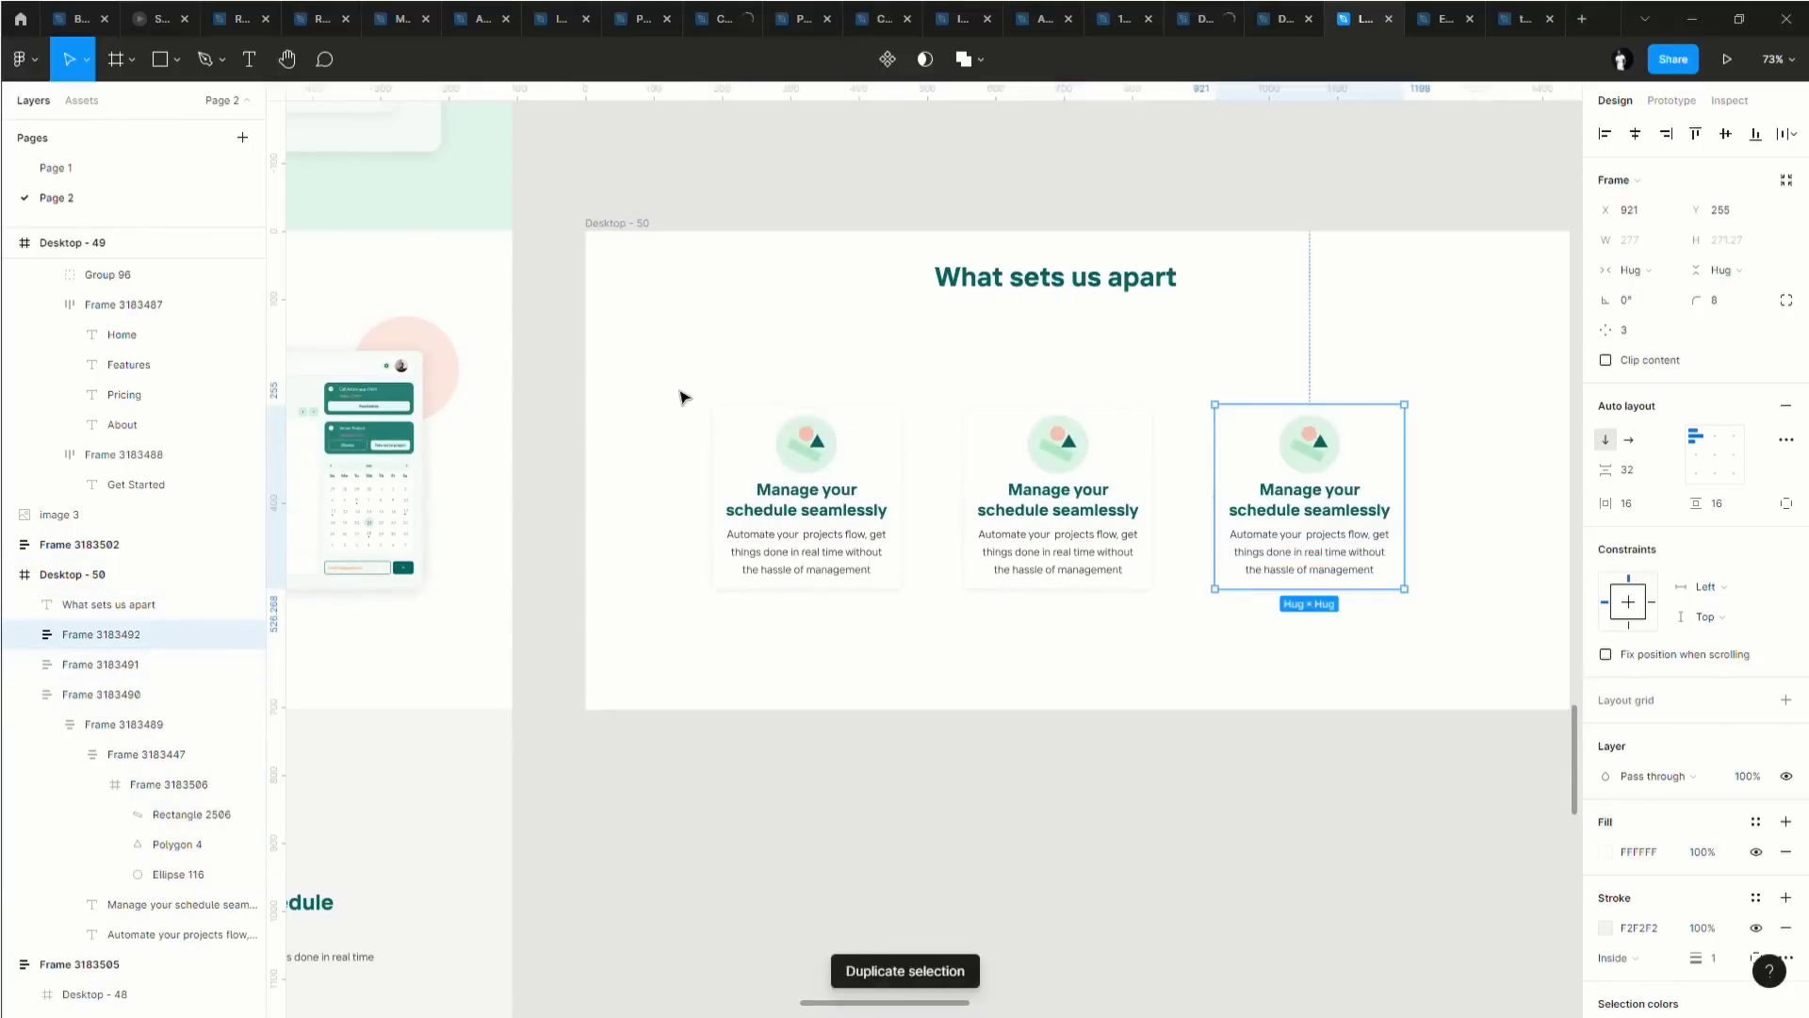
drag(676, 385, 1357, 694)
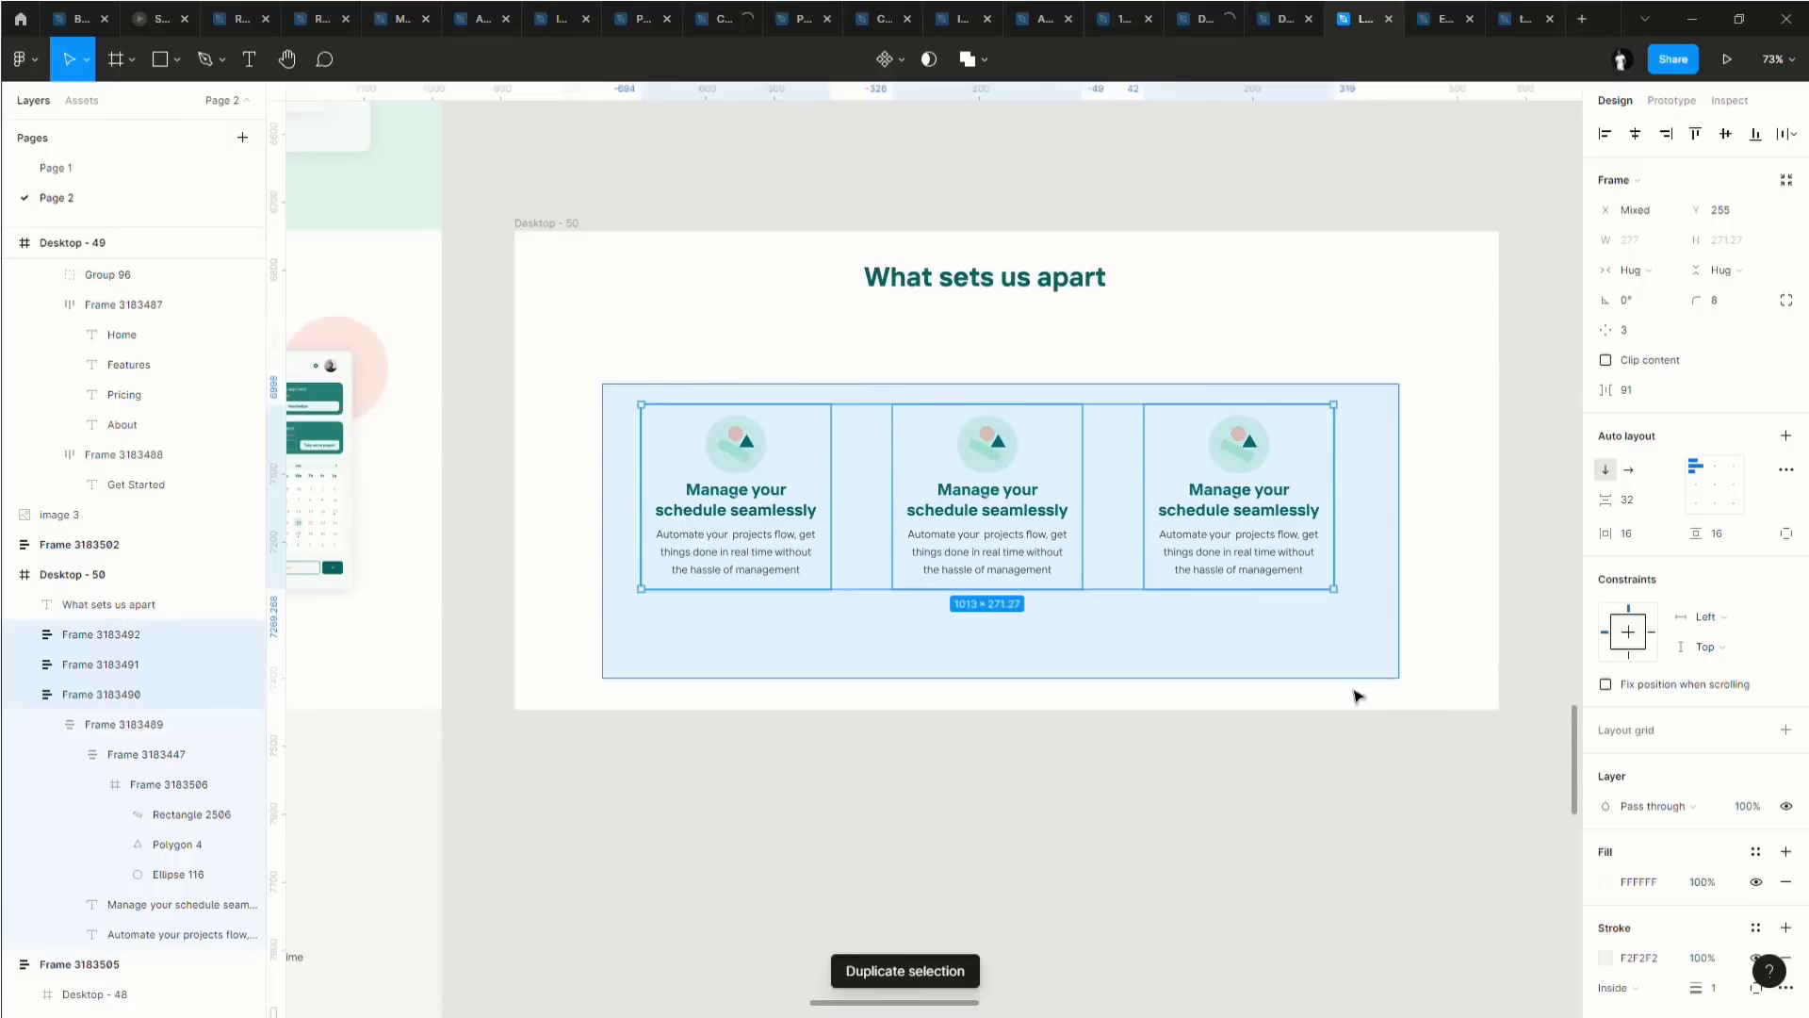
scroll(1376, 557, down, 5)
key(Escape)
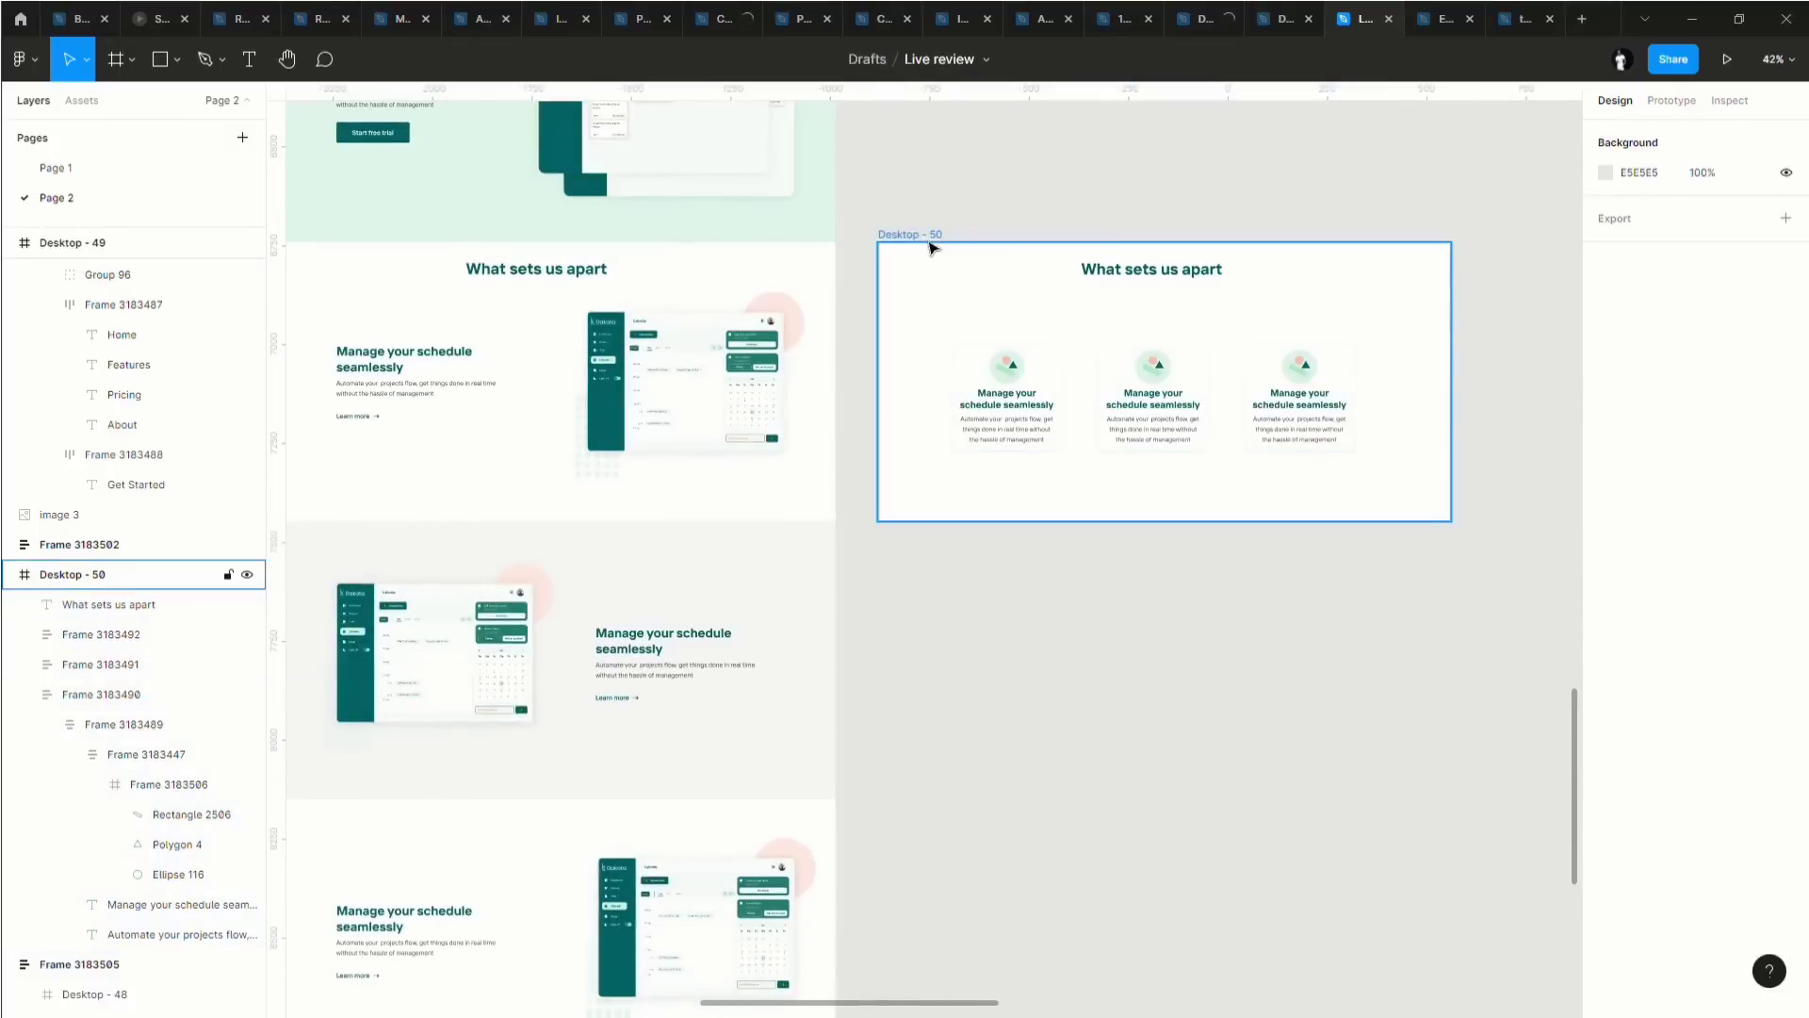
Duplicate the "Desktop - 50" frame and place the copy directly below the original.
drag(933, 247, 939, 533)
scroll(1037, 528, down, 3)
Fill all three cards in the Desktop - 51 frame with the light green CCF1DA.
click(1052, 525)
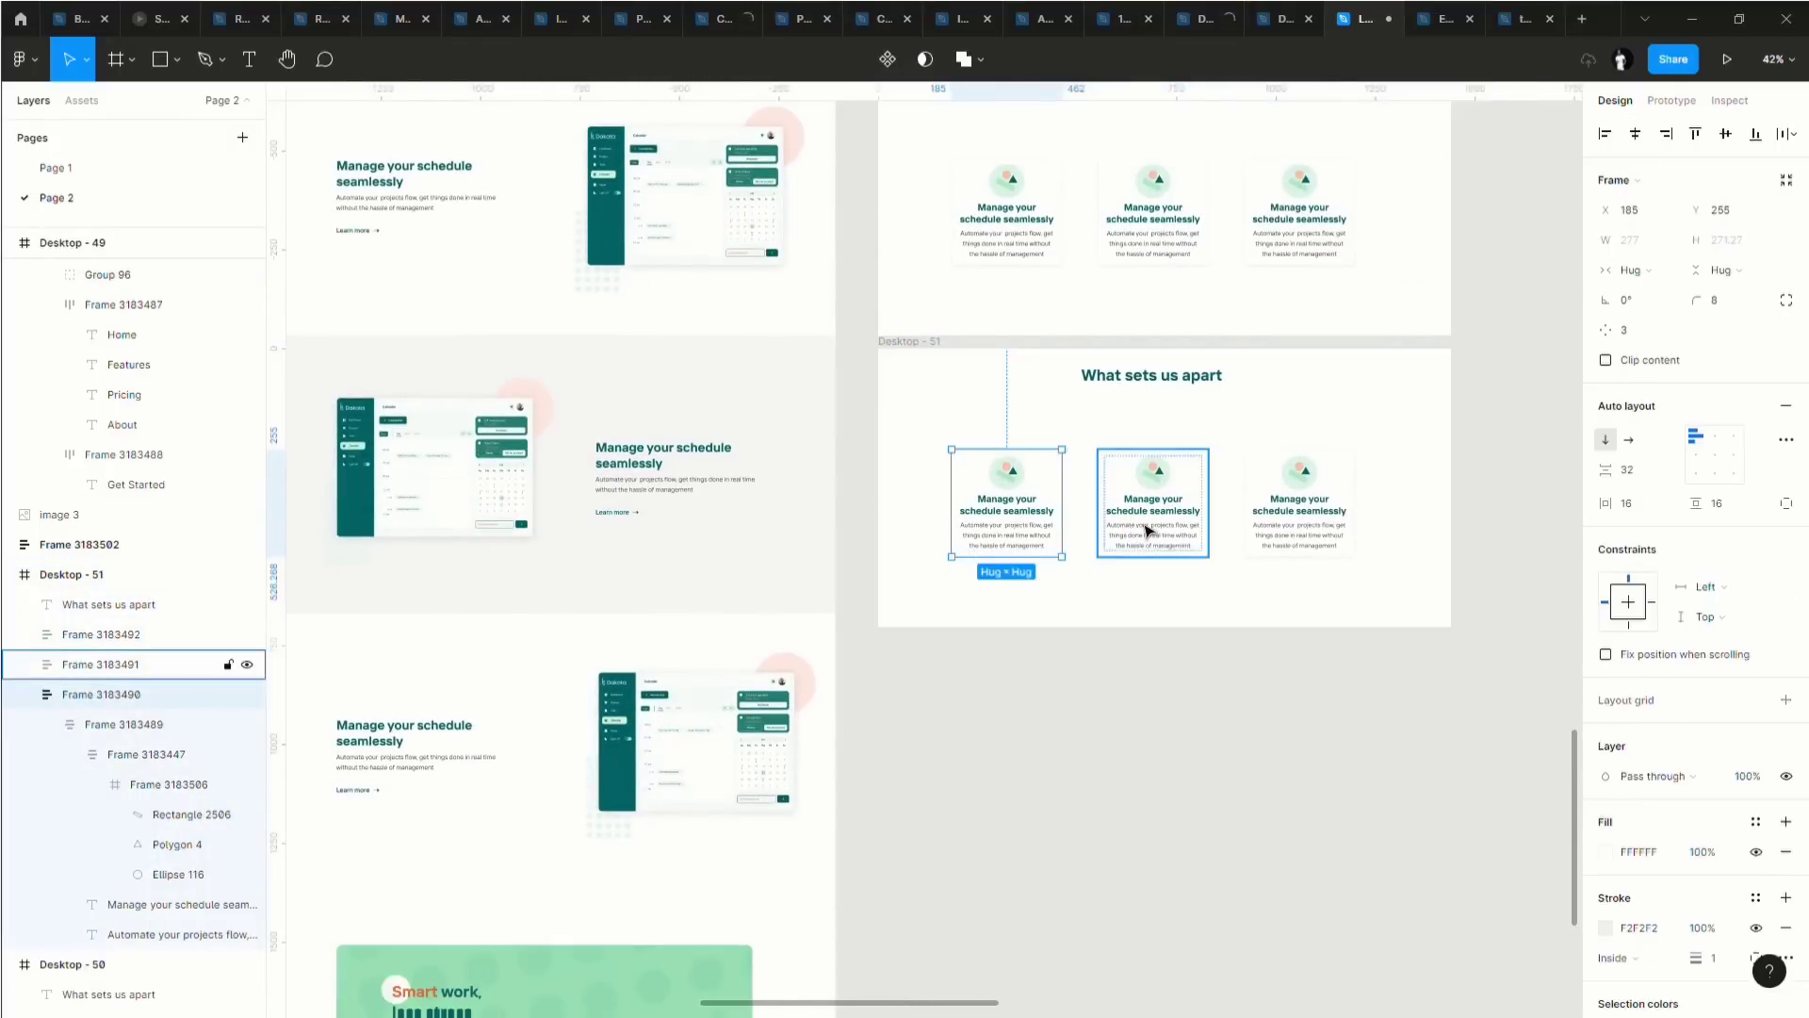
shift+click(1151, 513)
shift+click(1285, 513)
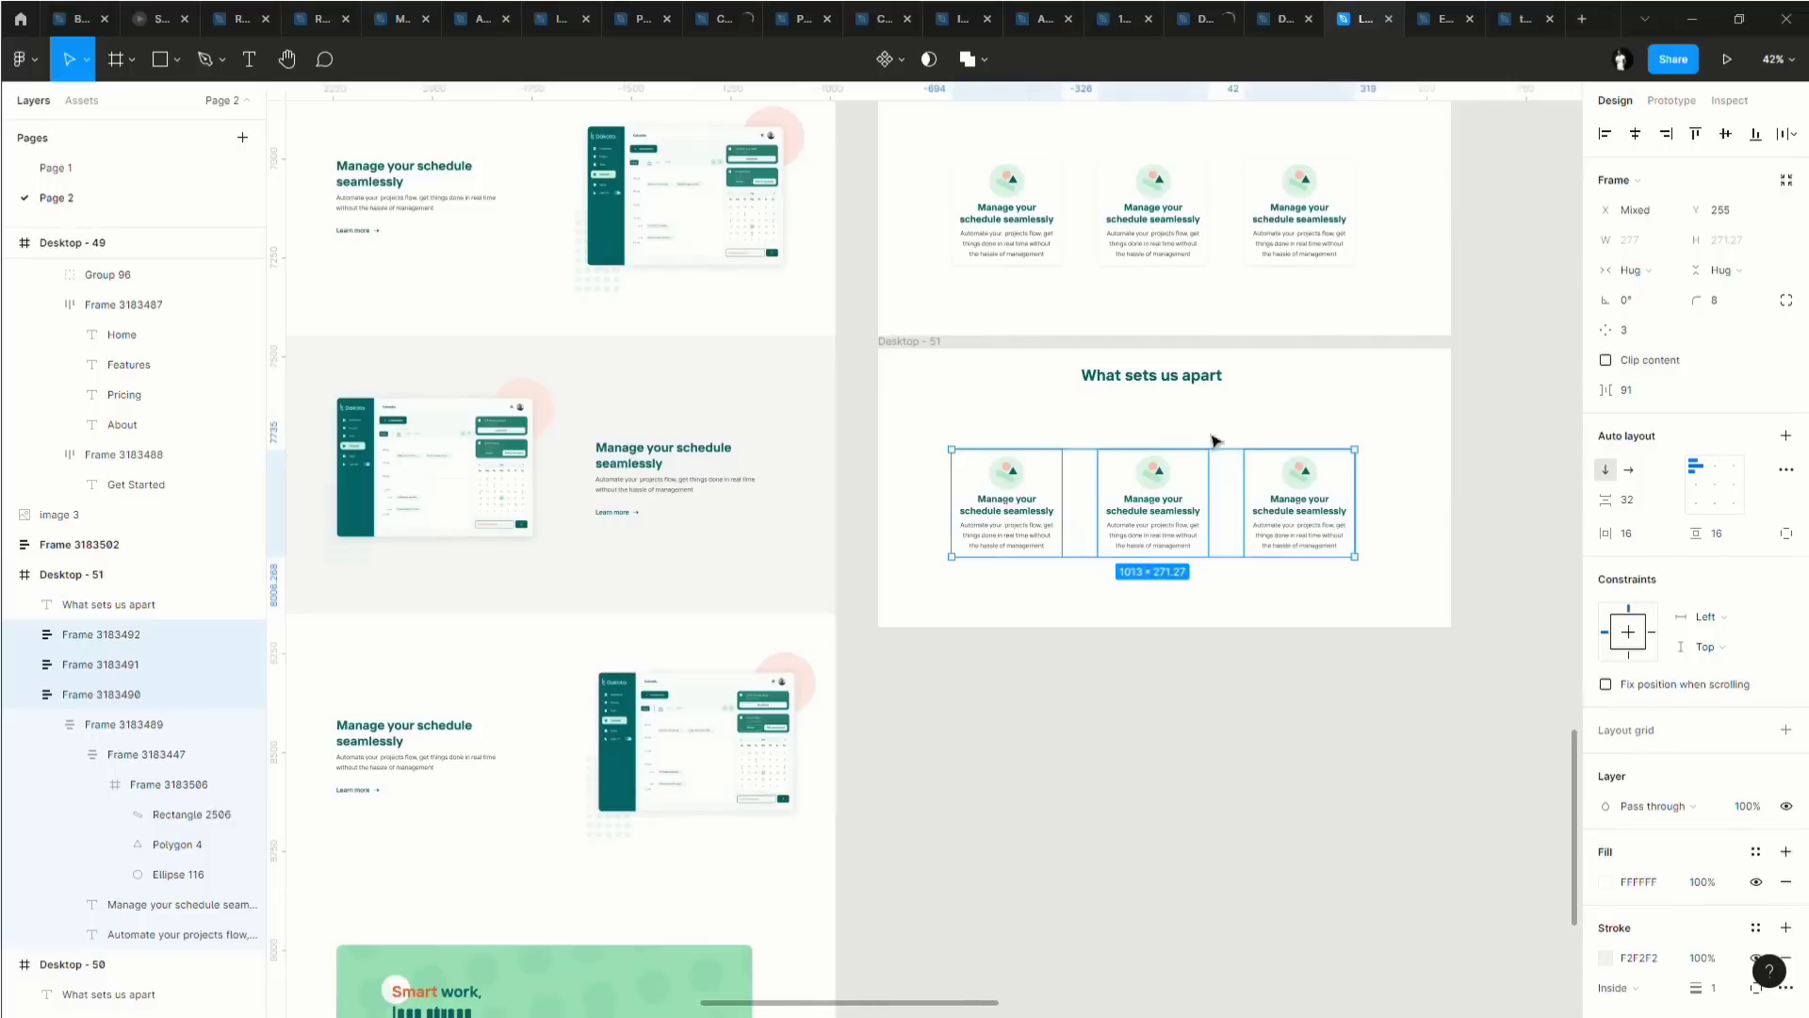
scroll(1611, 888, down, 4)
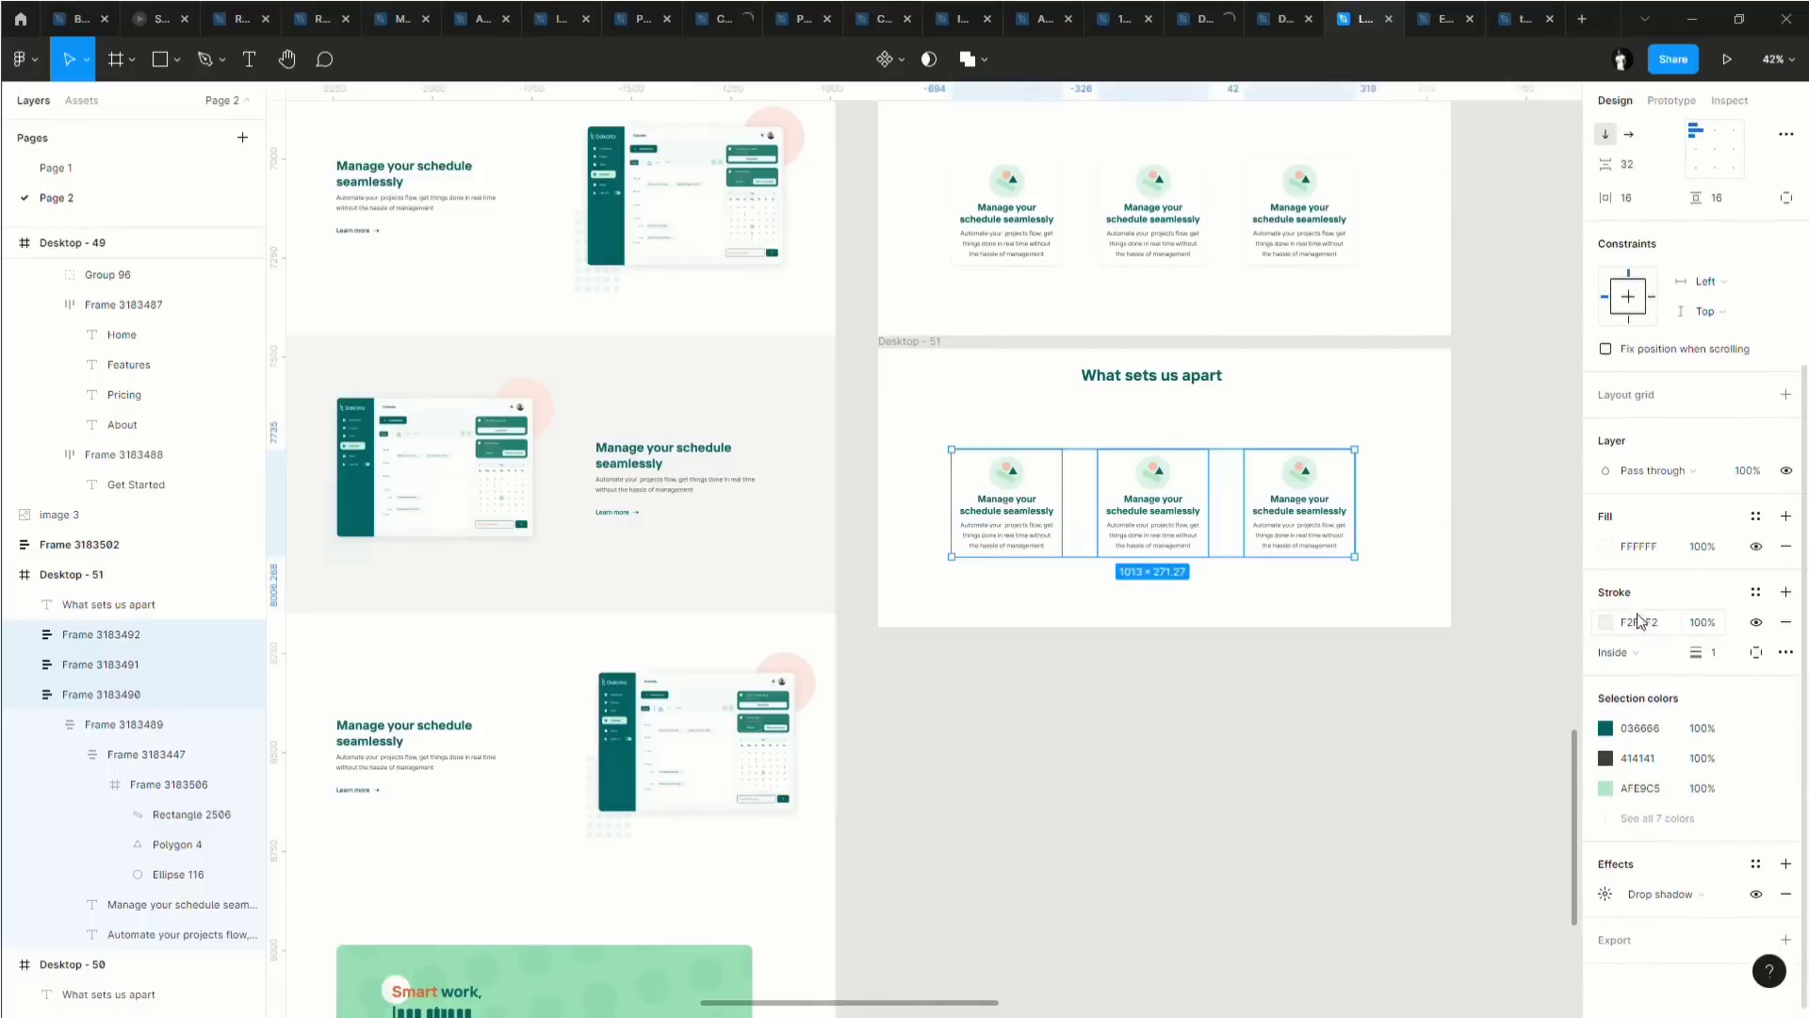
click(1605, 546)
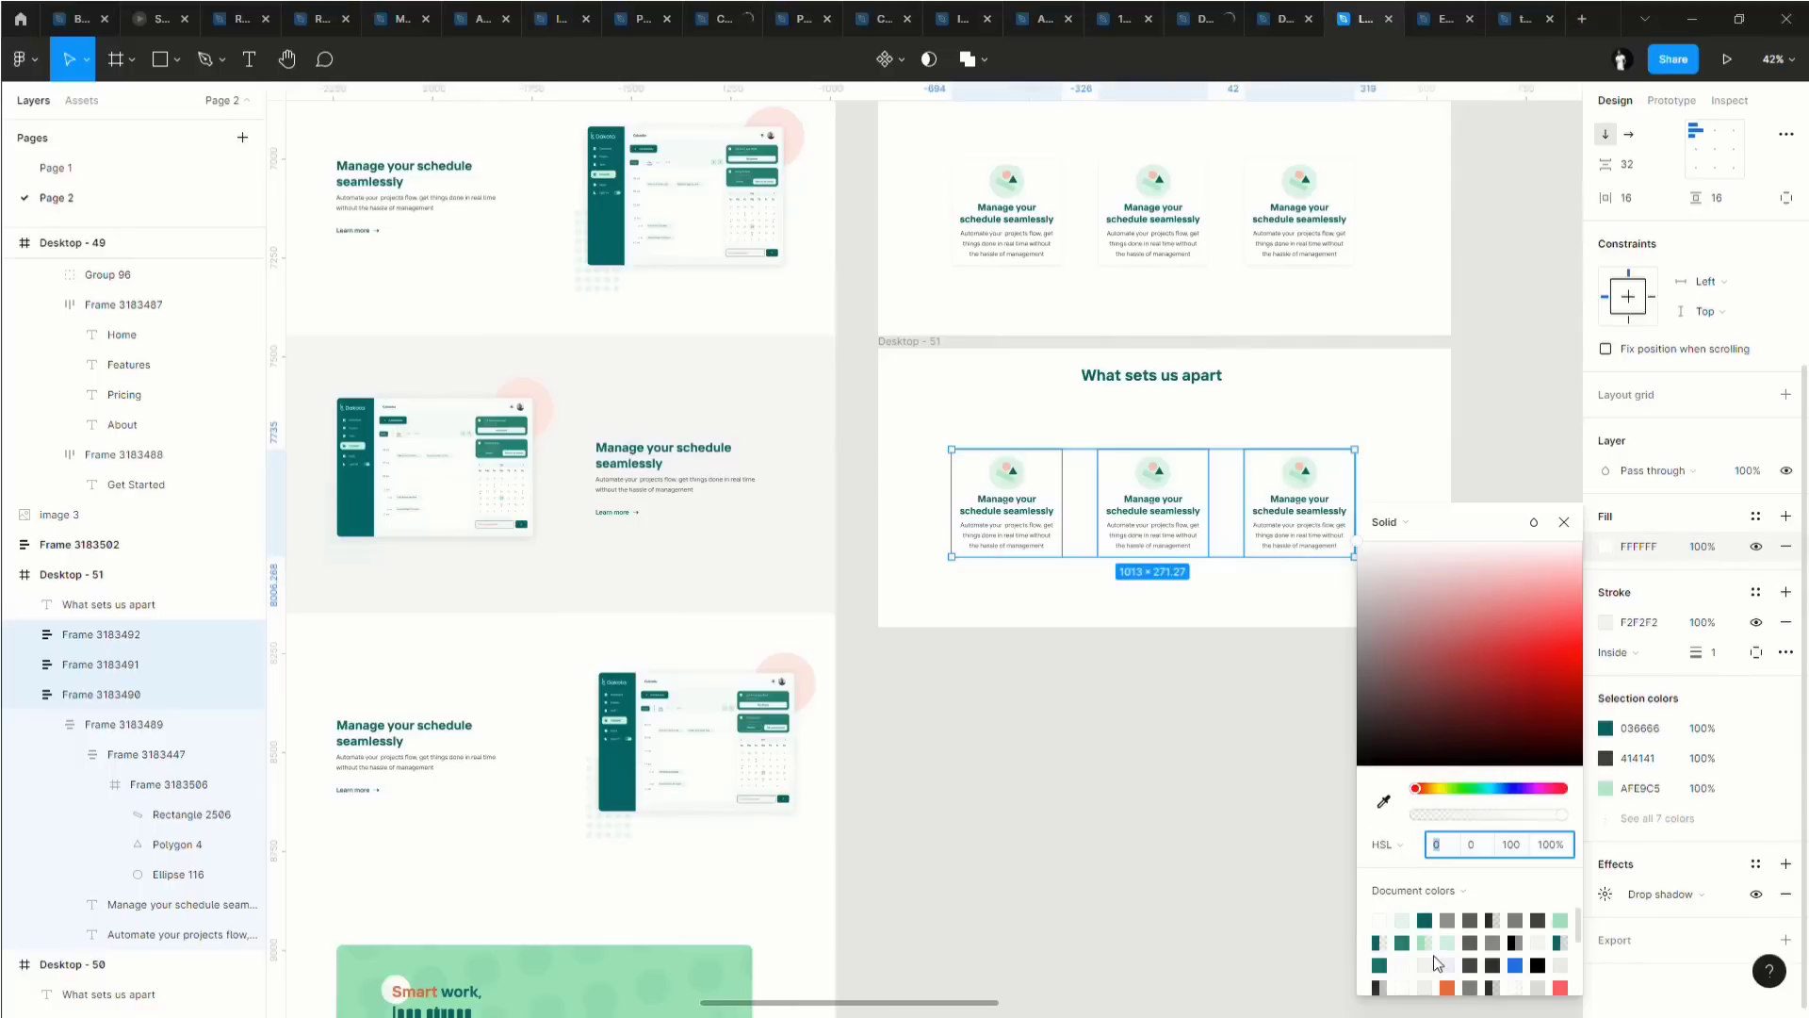
click(1460, 961)
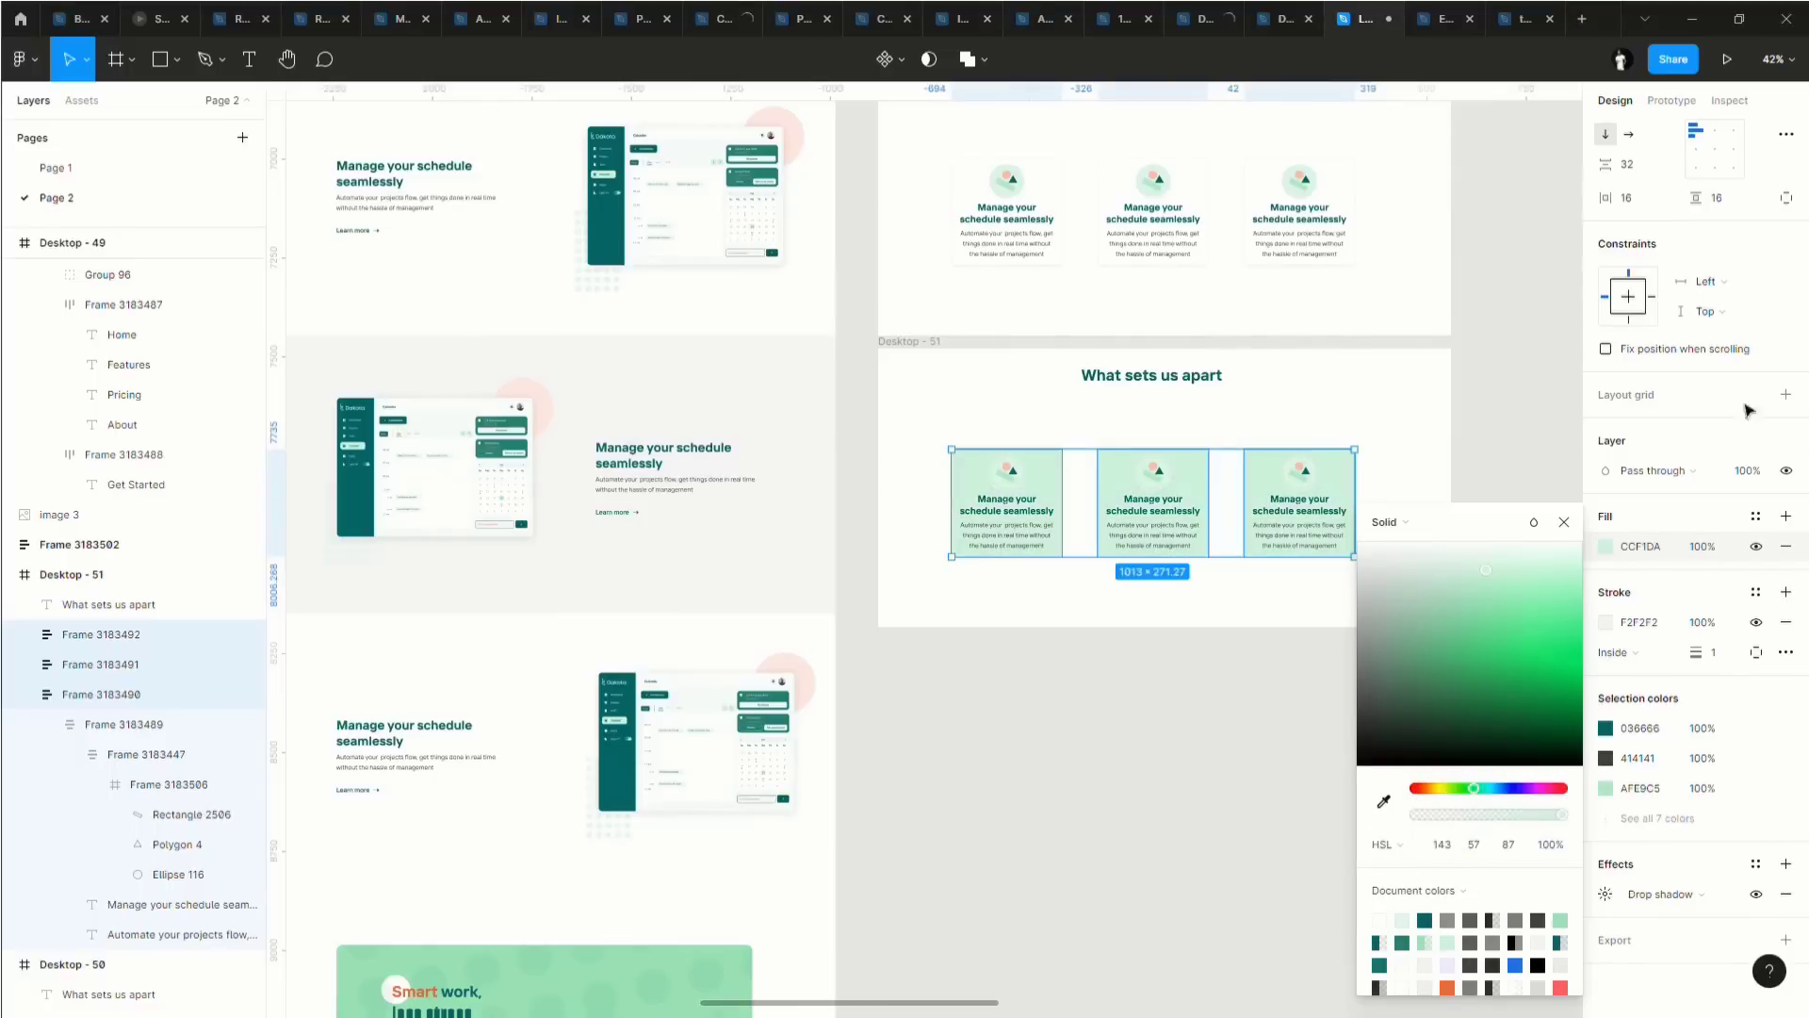
scroll(1313, 566, up, 3)
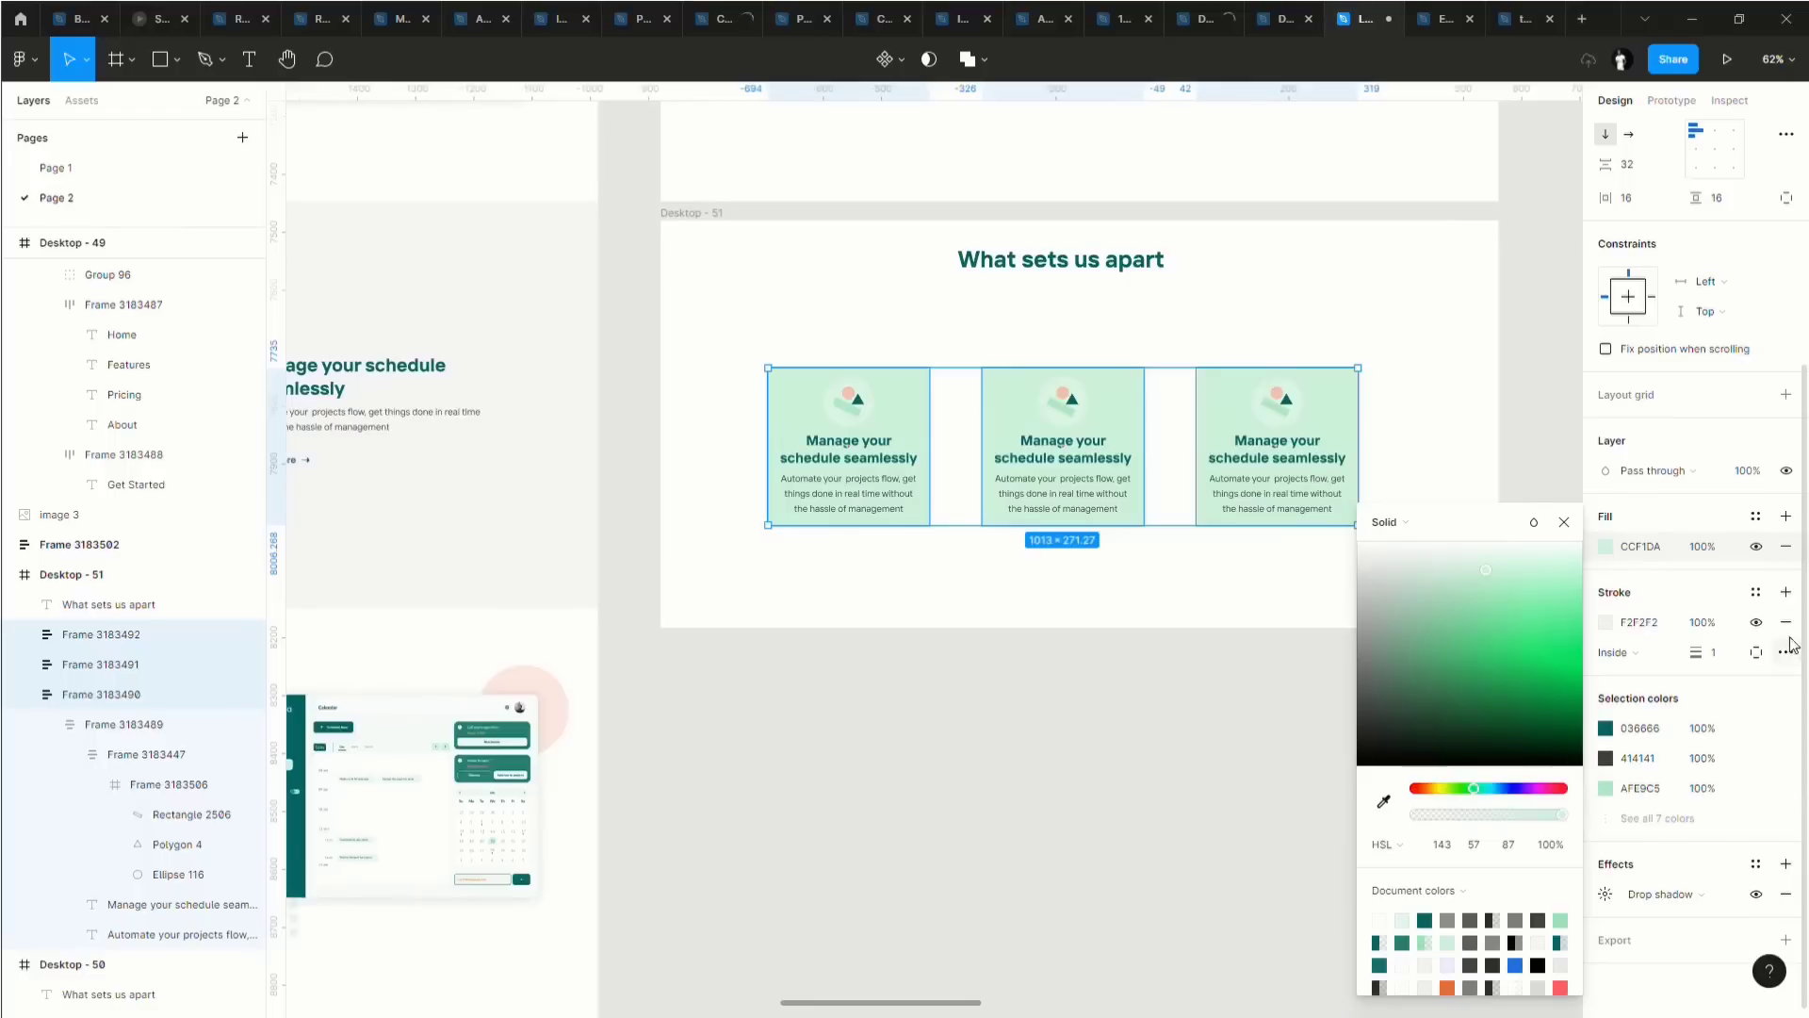
Remove the stroke and the drop shadow from the three green cards.
click(1784, 622)
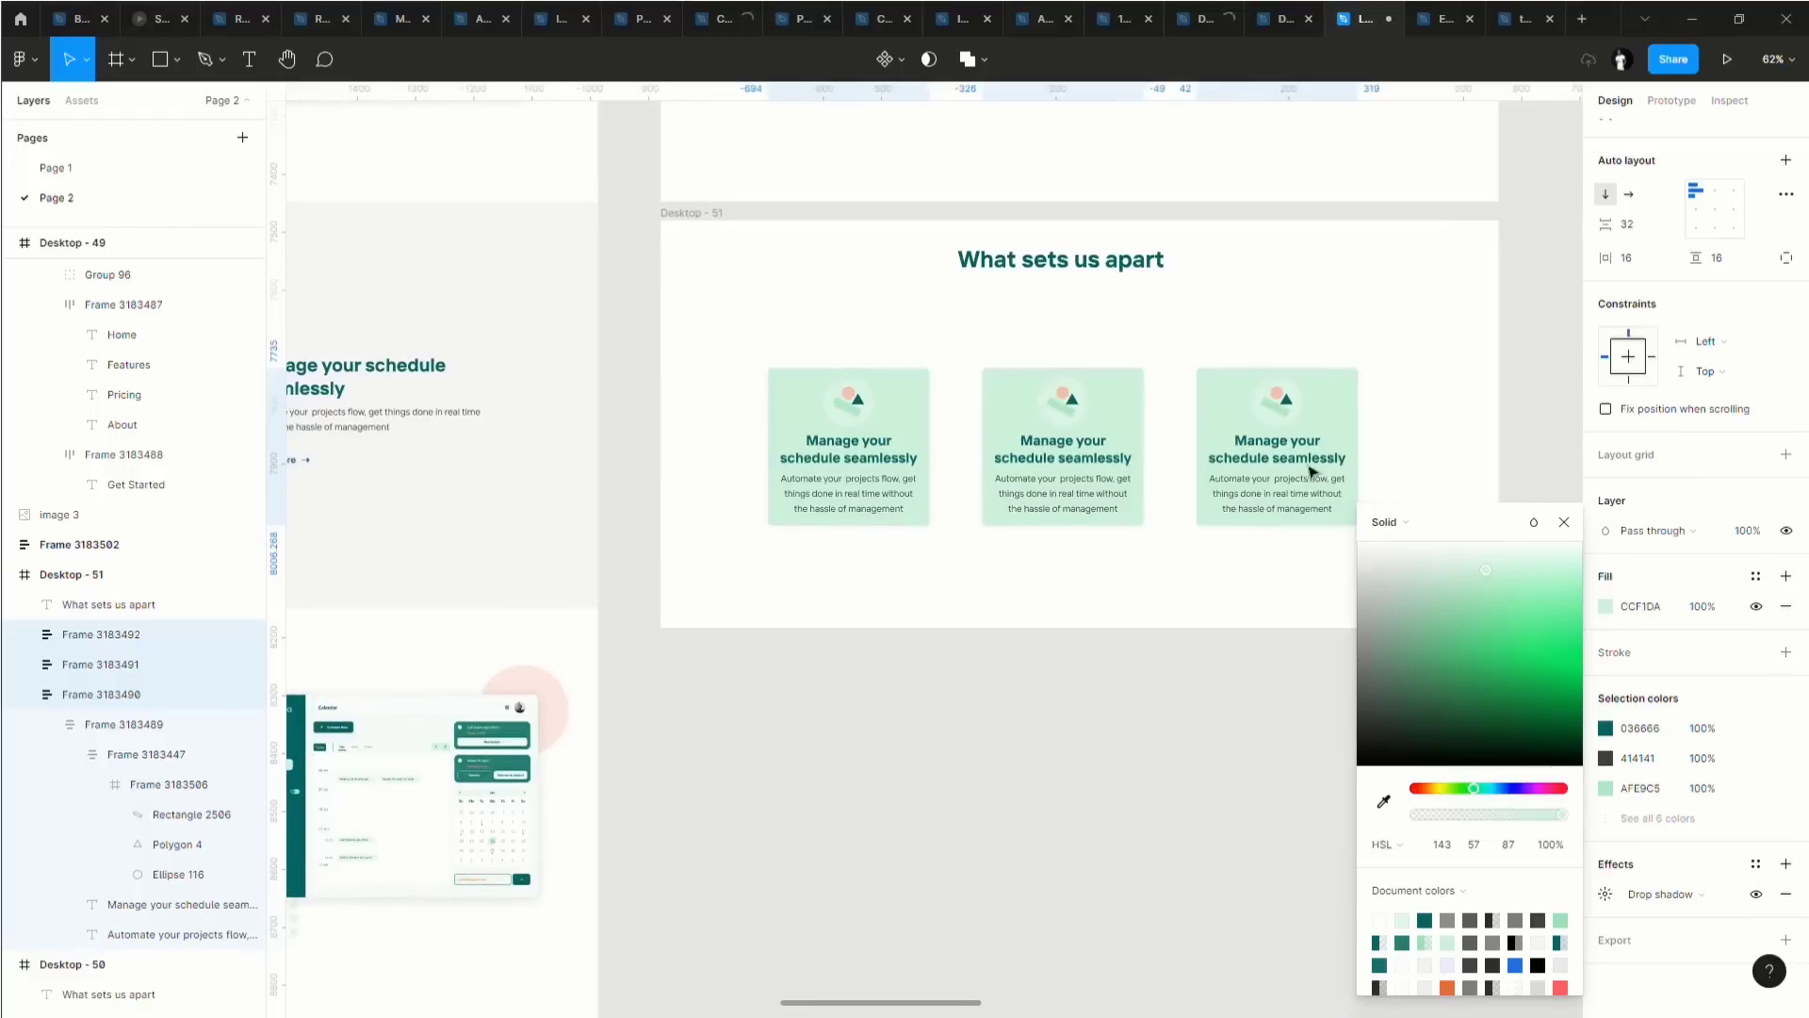
scroll(1140, 590, up, 5)
click(1220, 567)
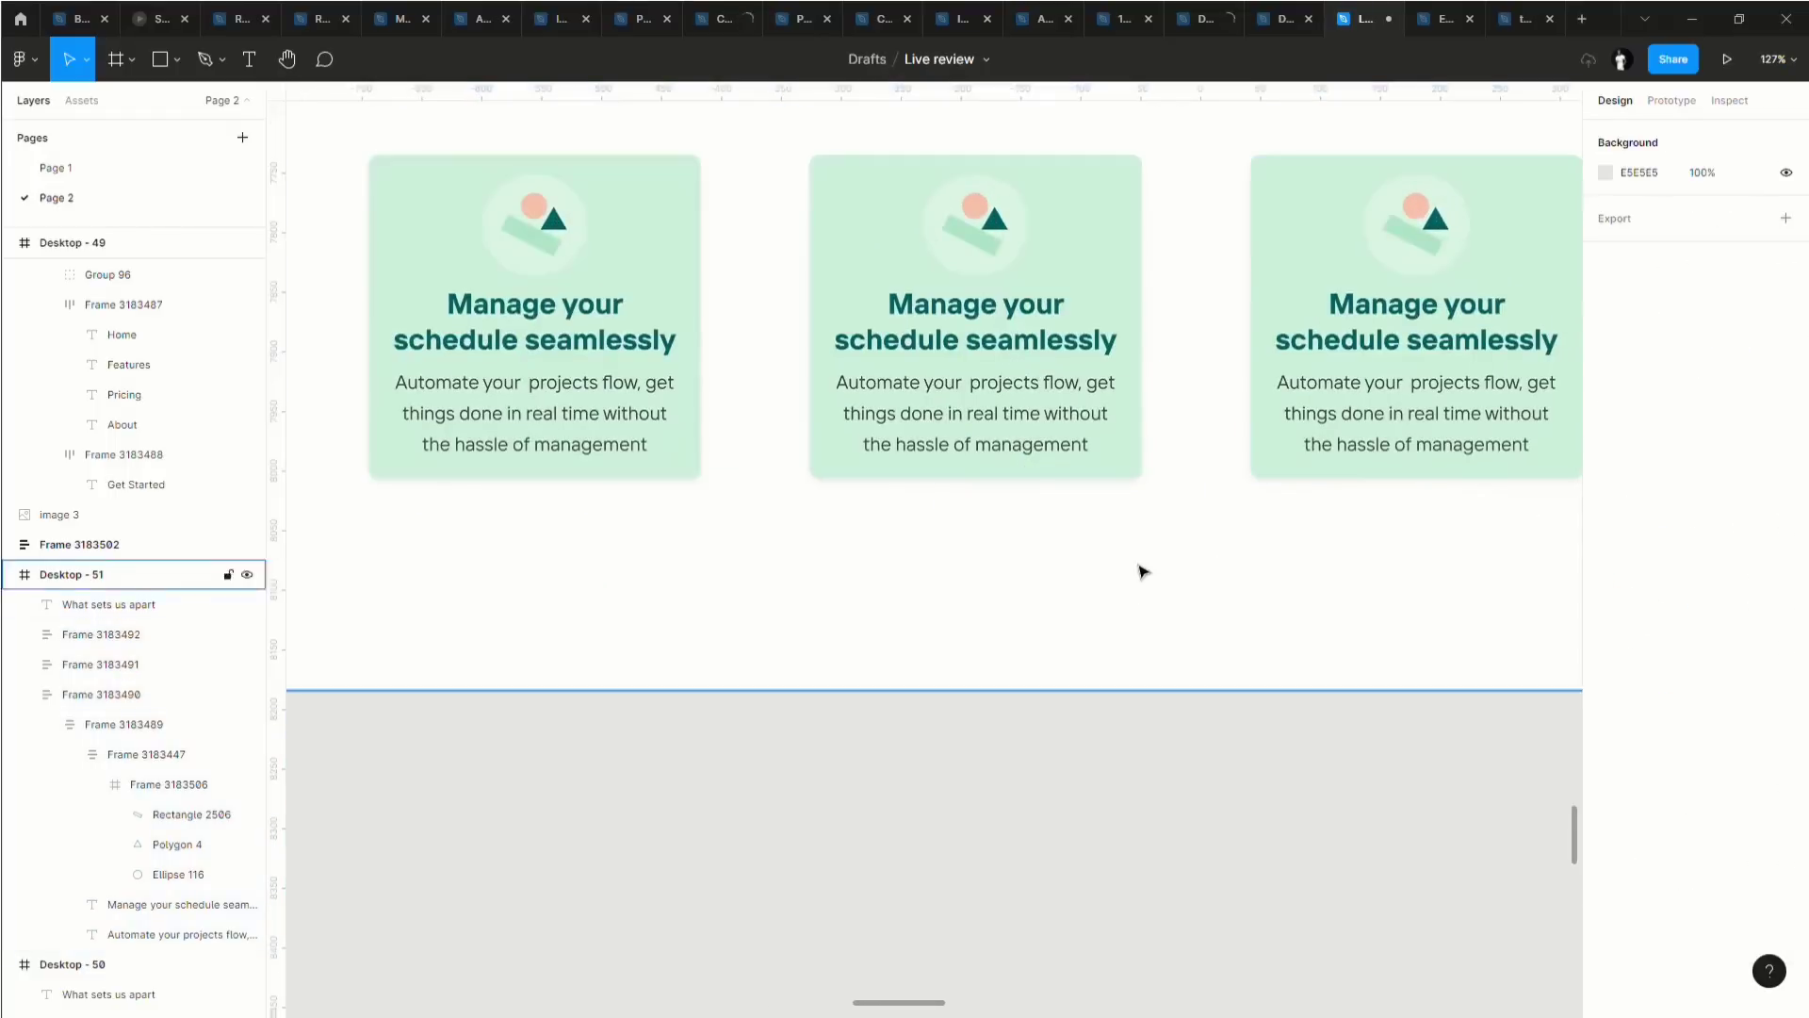
scroll(1142, 569, down, 2)
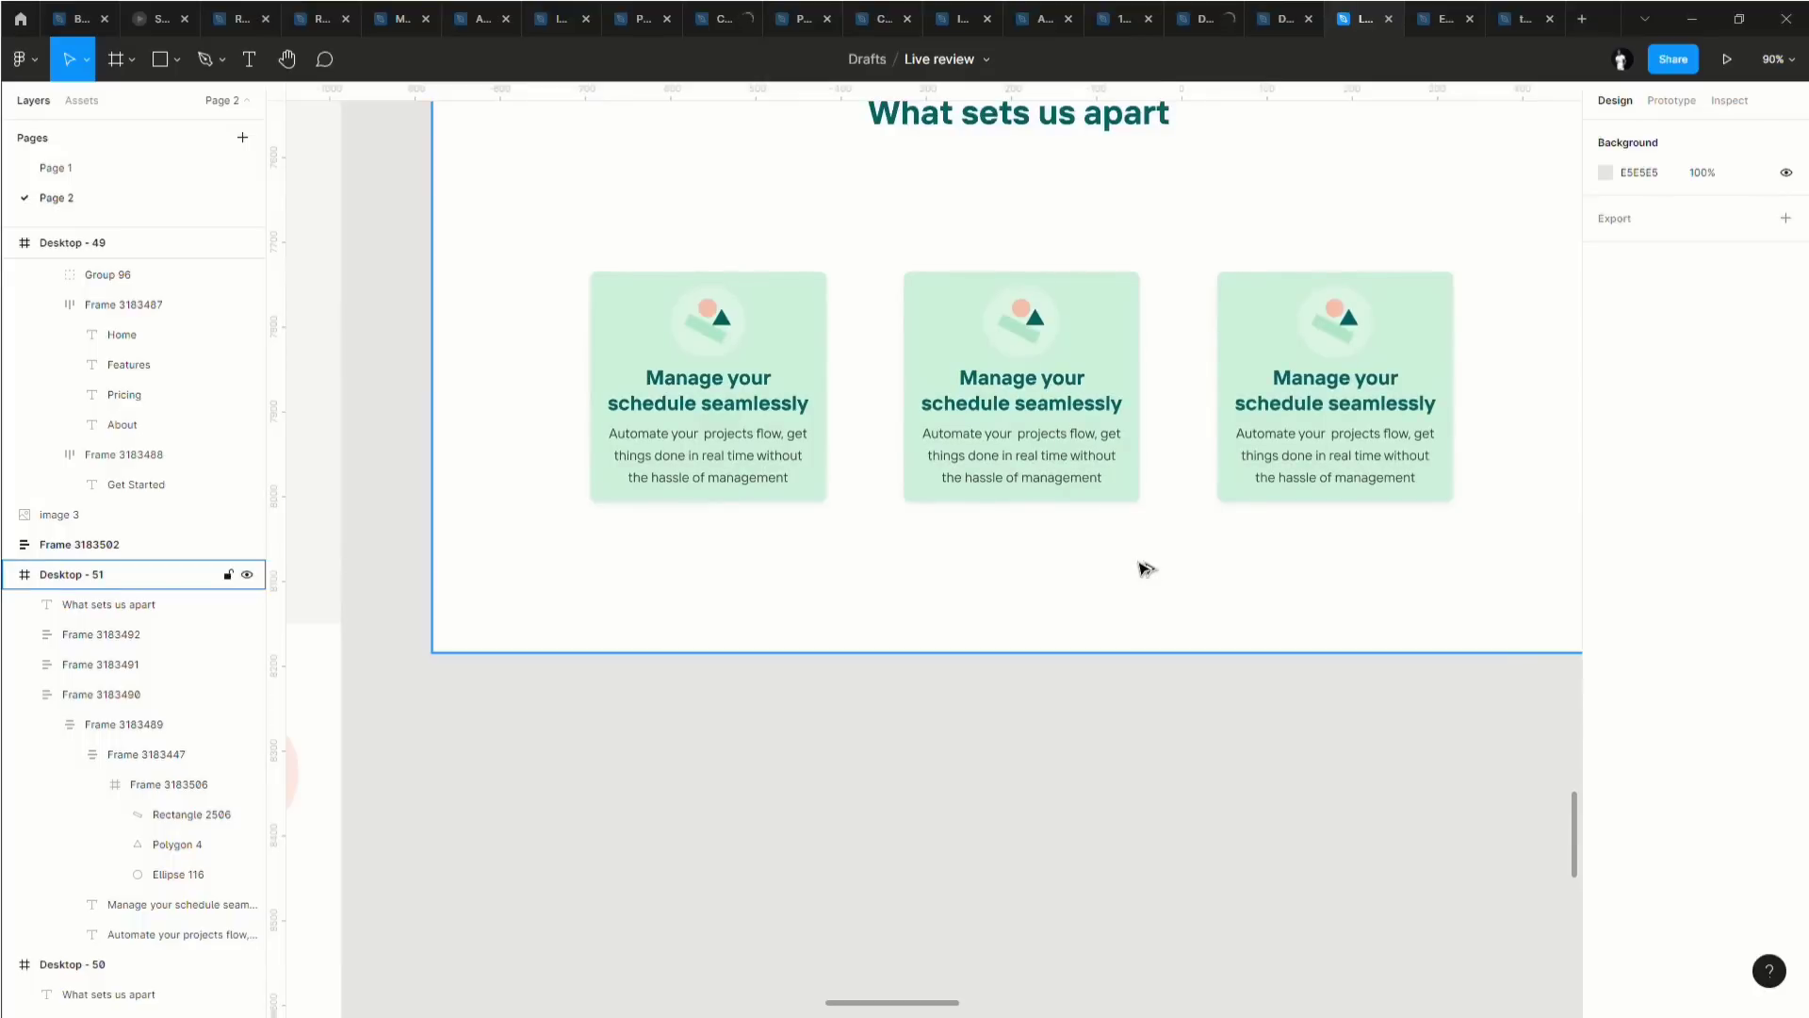
key(ctrl+z)
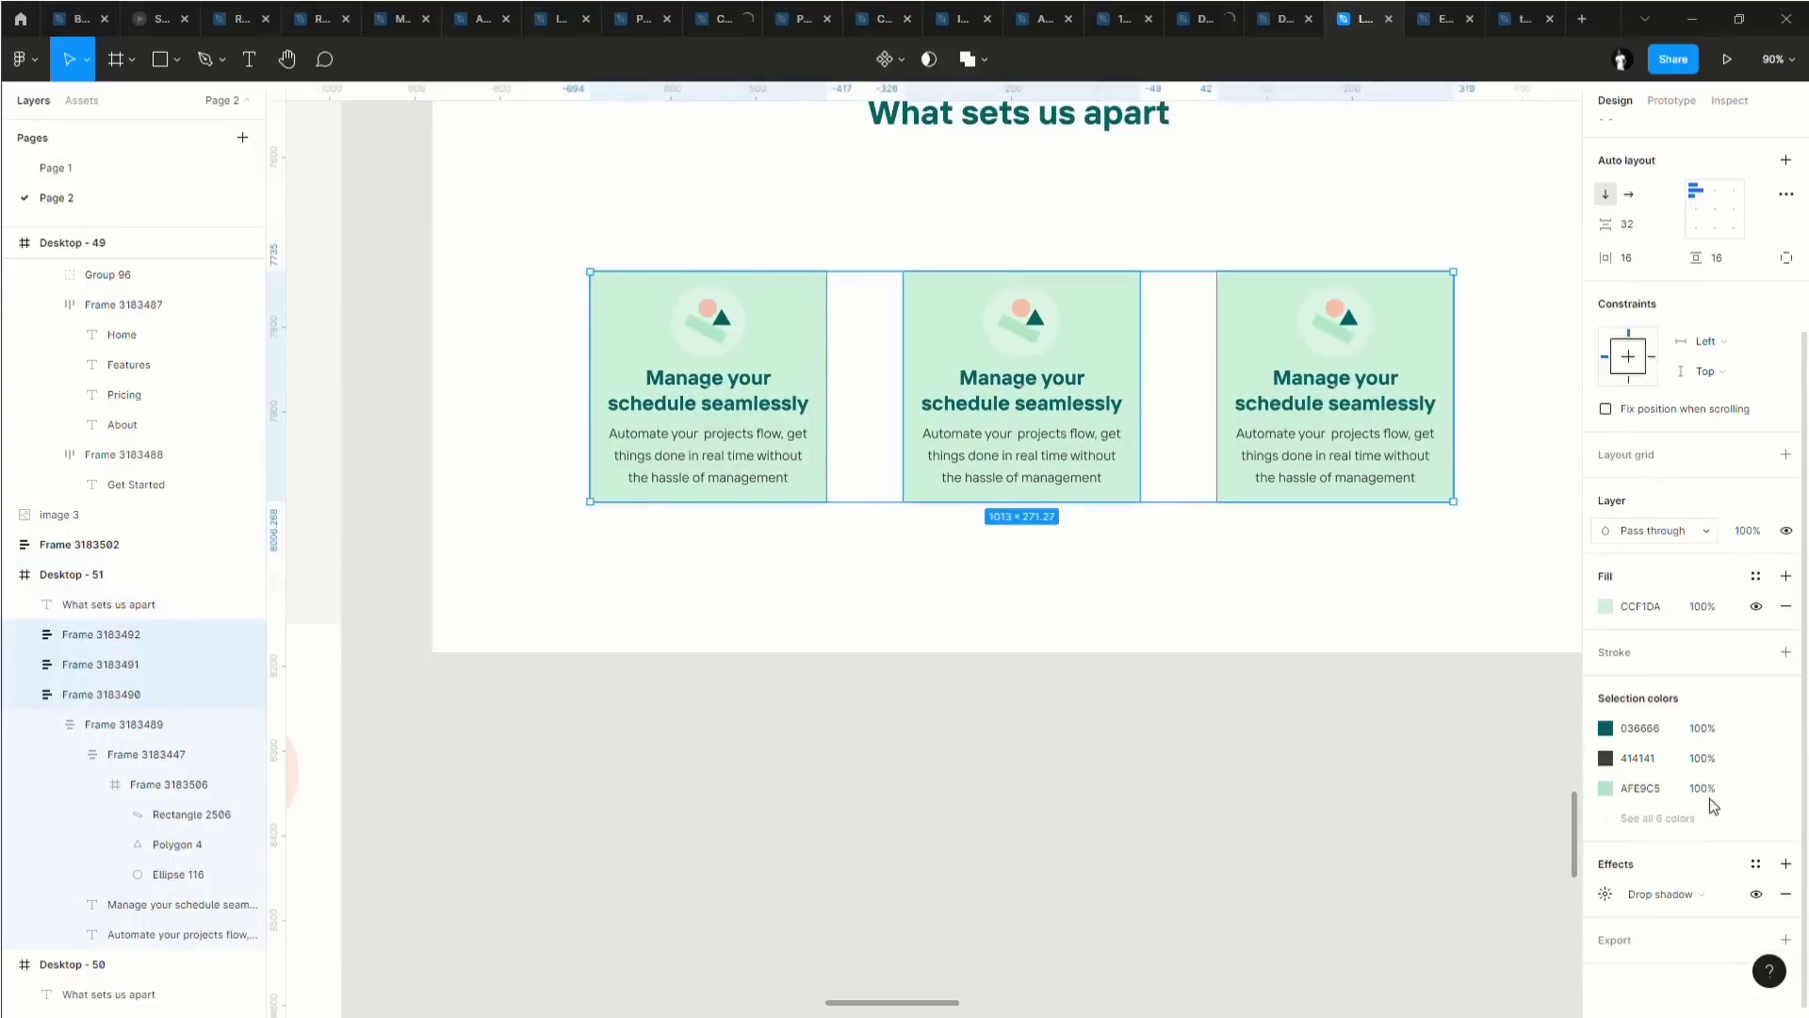
click(1260, 619)
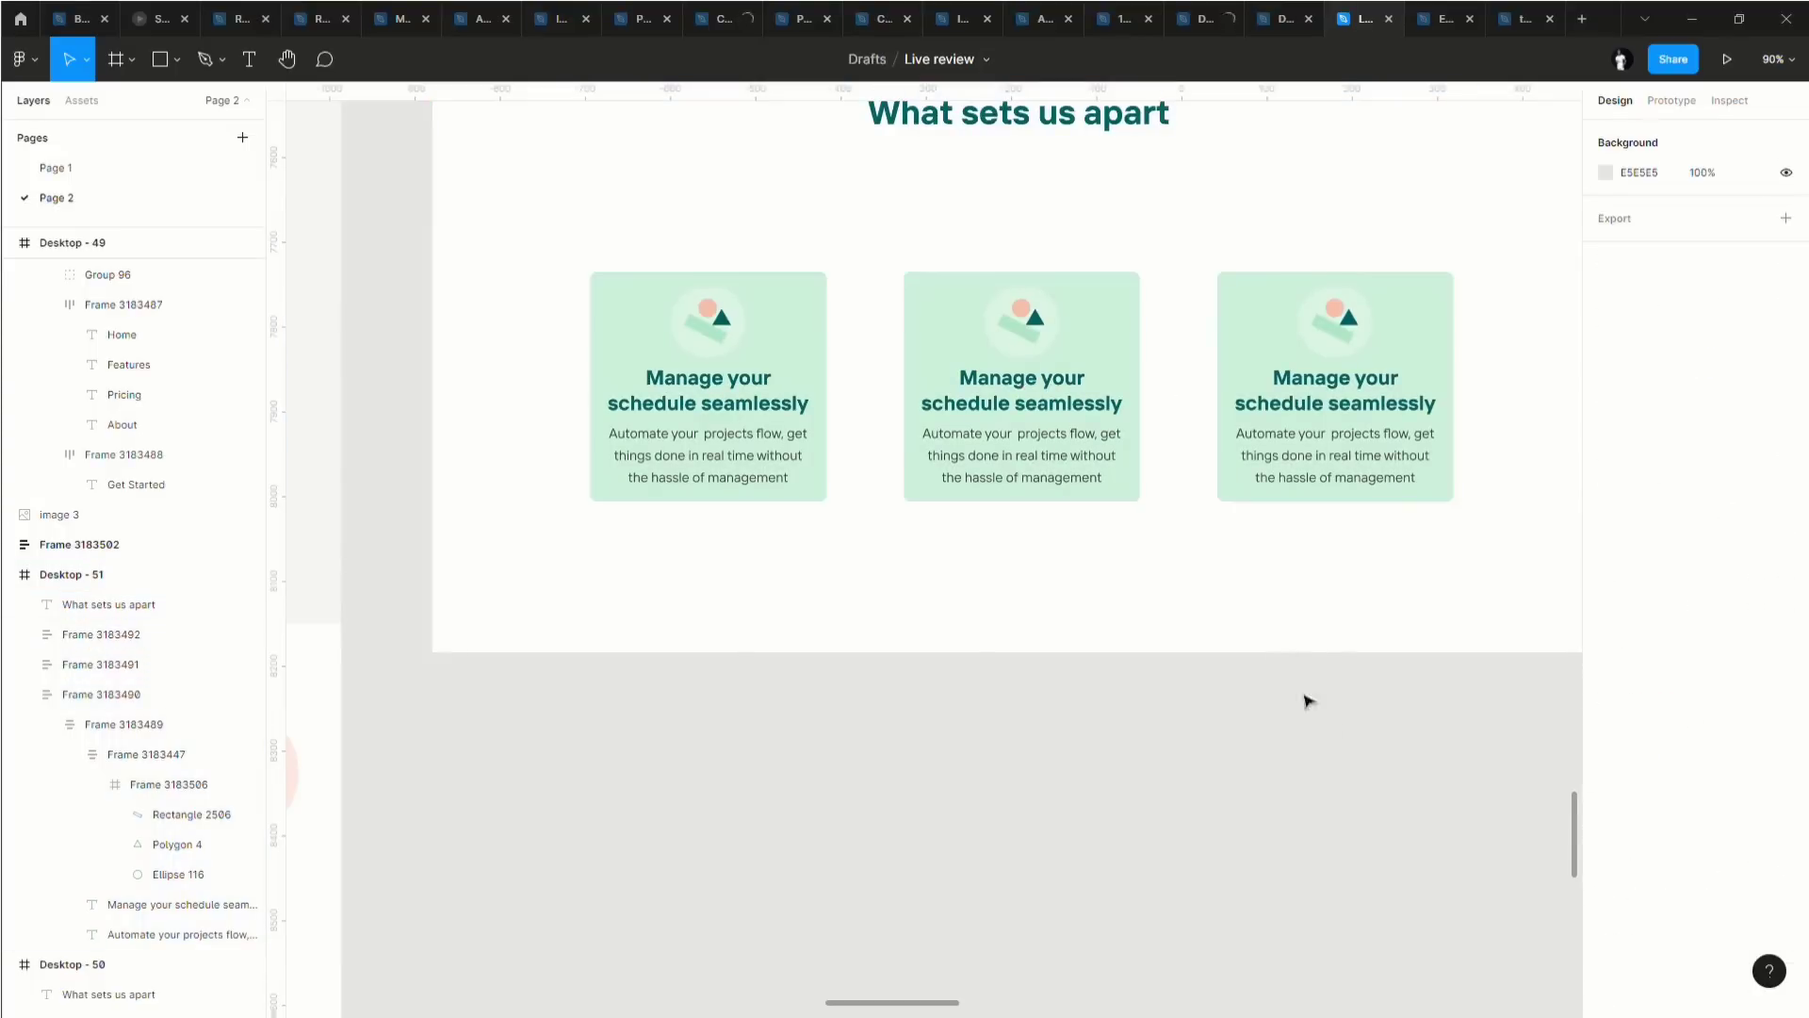
Set the auto layout item spacing of the three green cards to 40.
scroll(1238, 601, down, 3)
click(1155, 472)
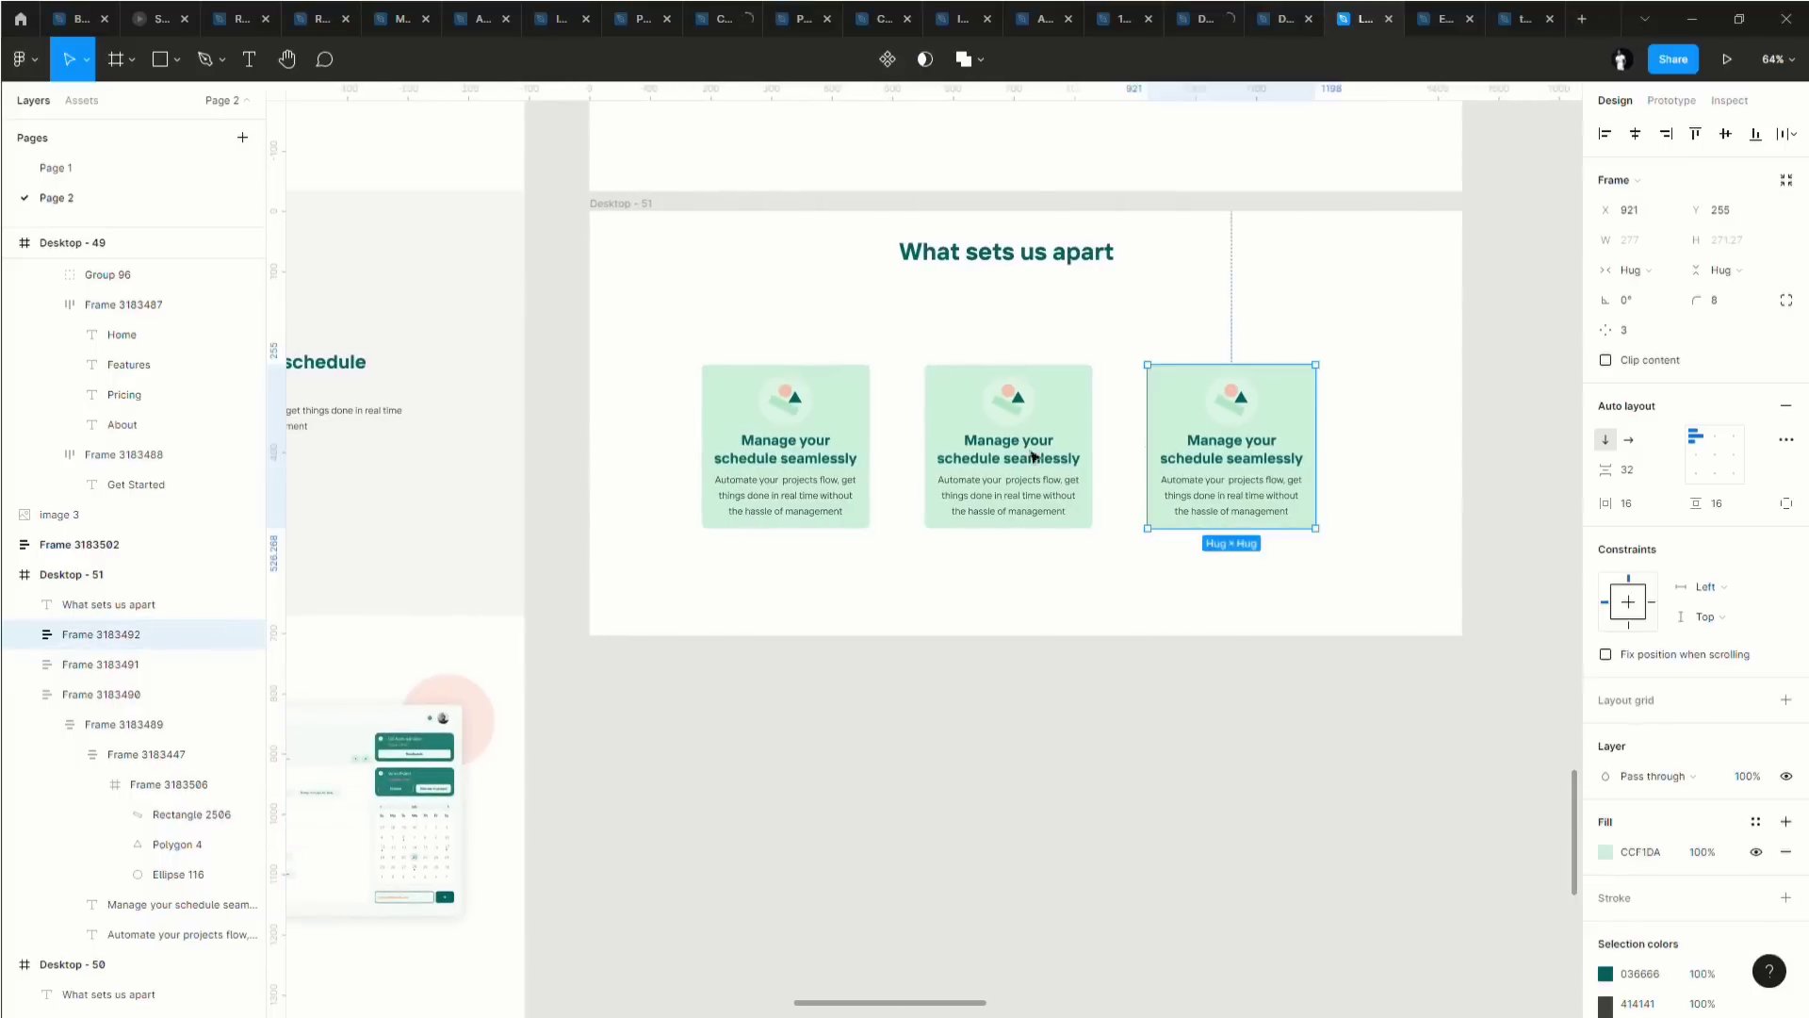
shift+click(1042, 464)
shift+click(767, 456)
click(1635, 506)
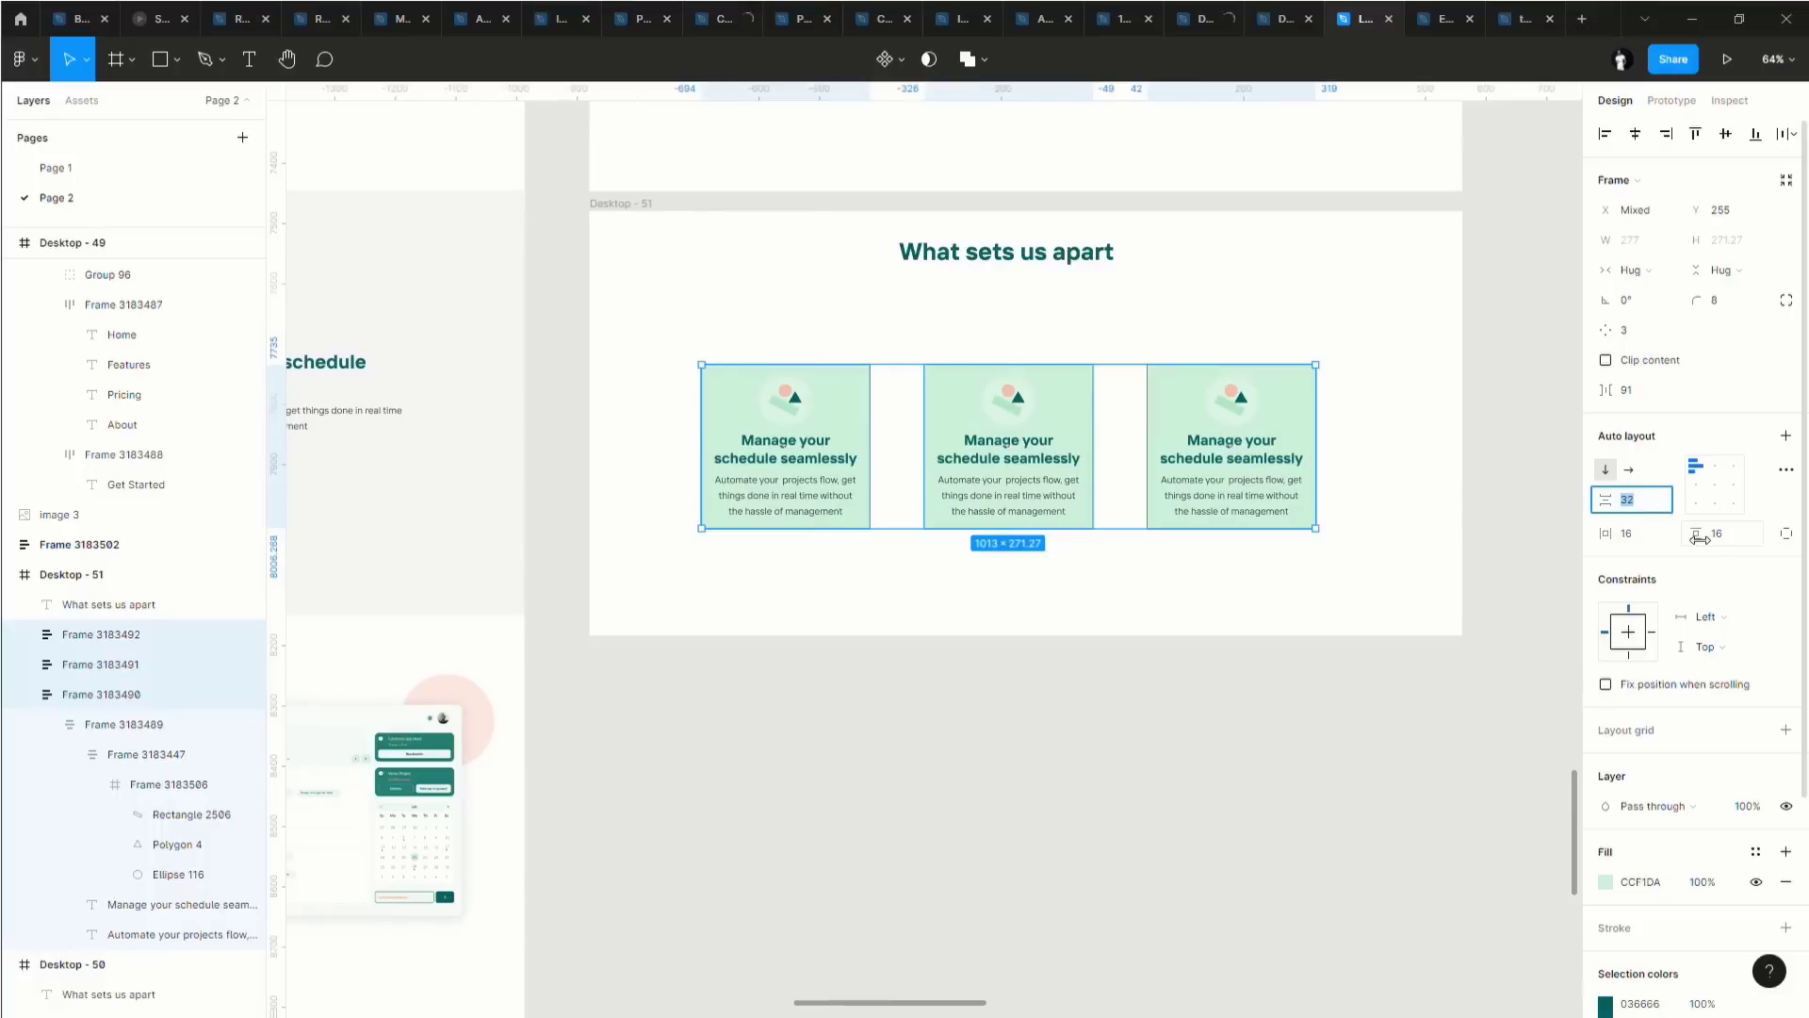
key(Return)
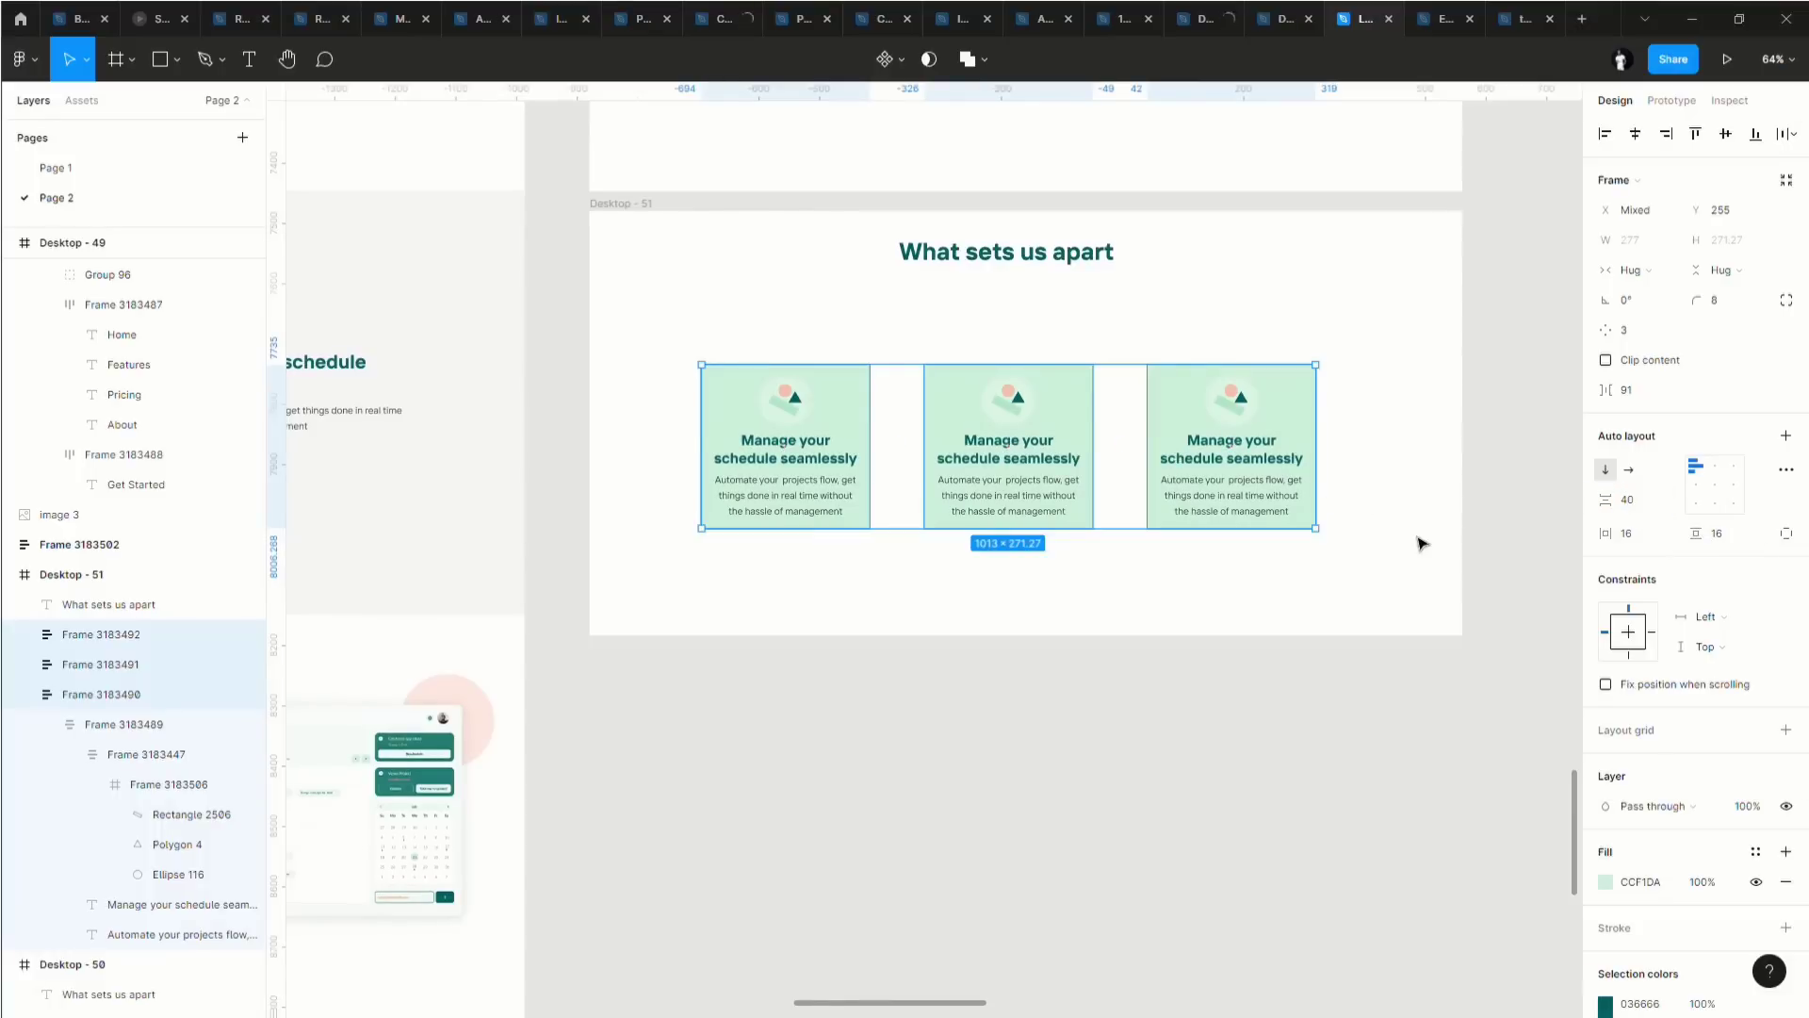
Set the item spacing of the inner content frames in all three green cards to 24.
key(Return)
click(1639, 479)
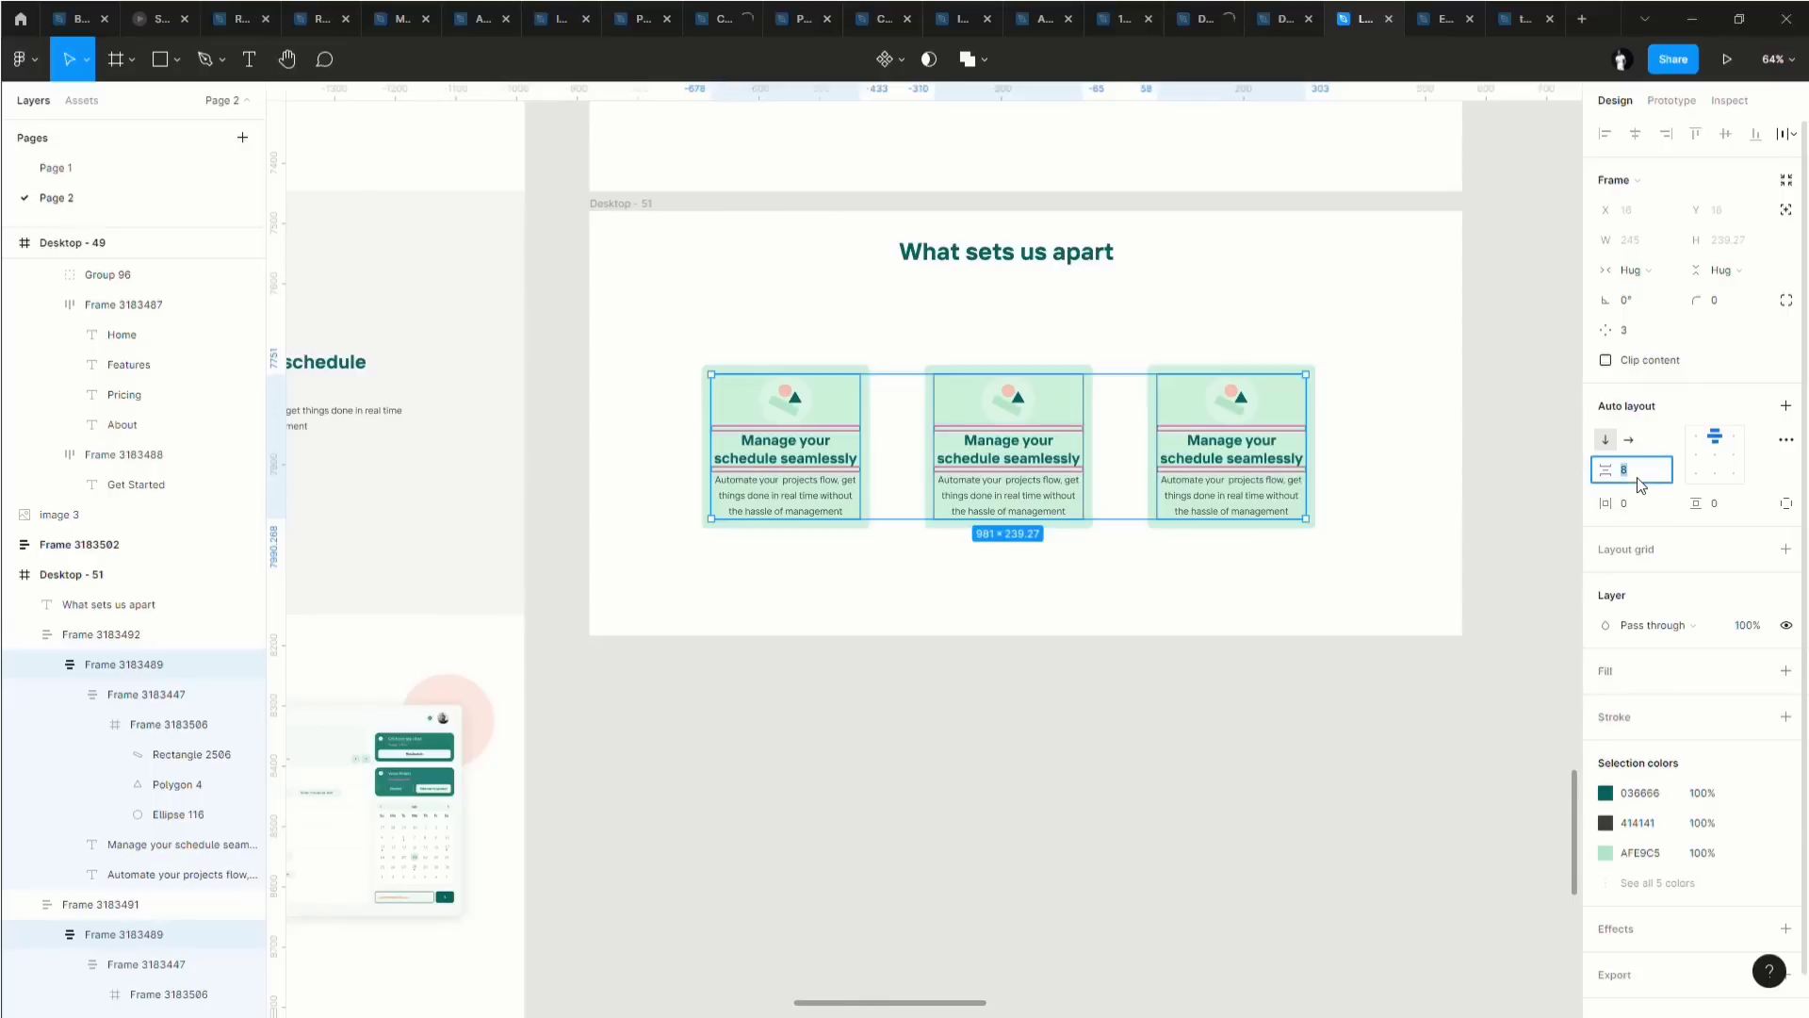
key(Return)
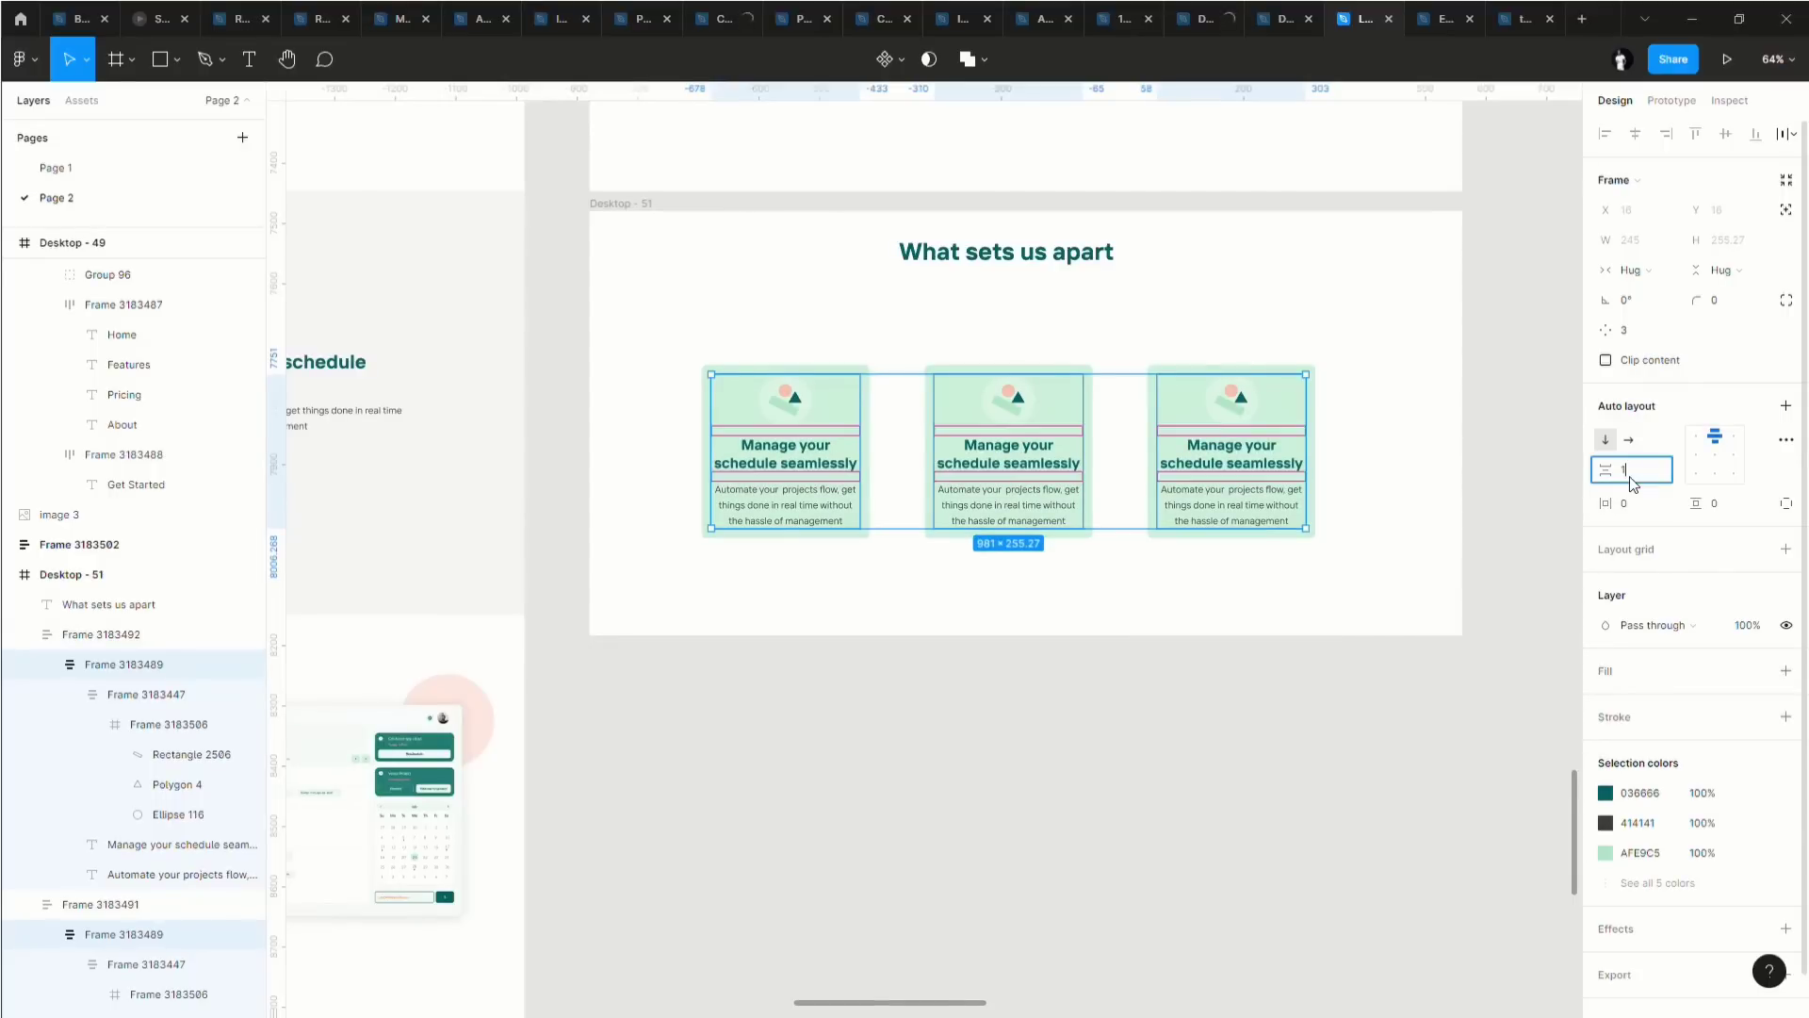
text(24)
key(Return)
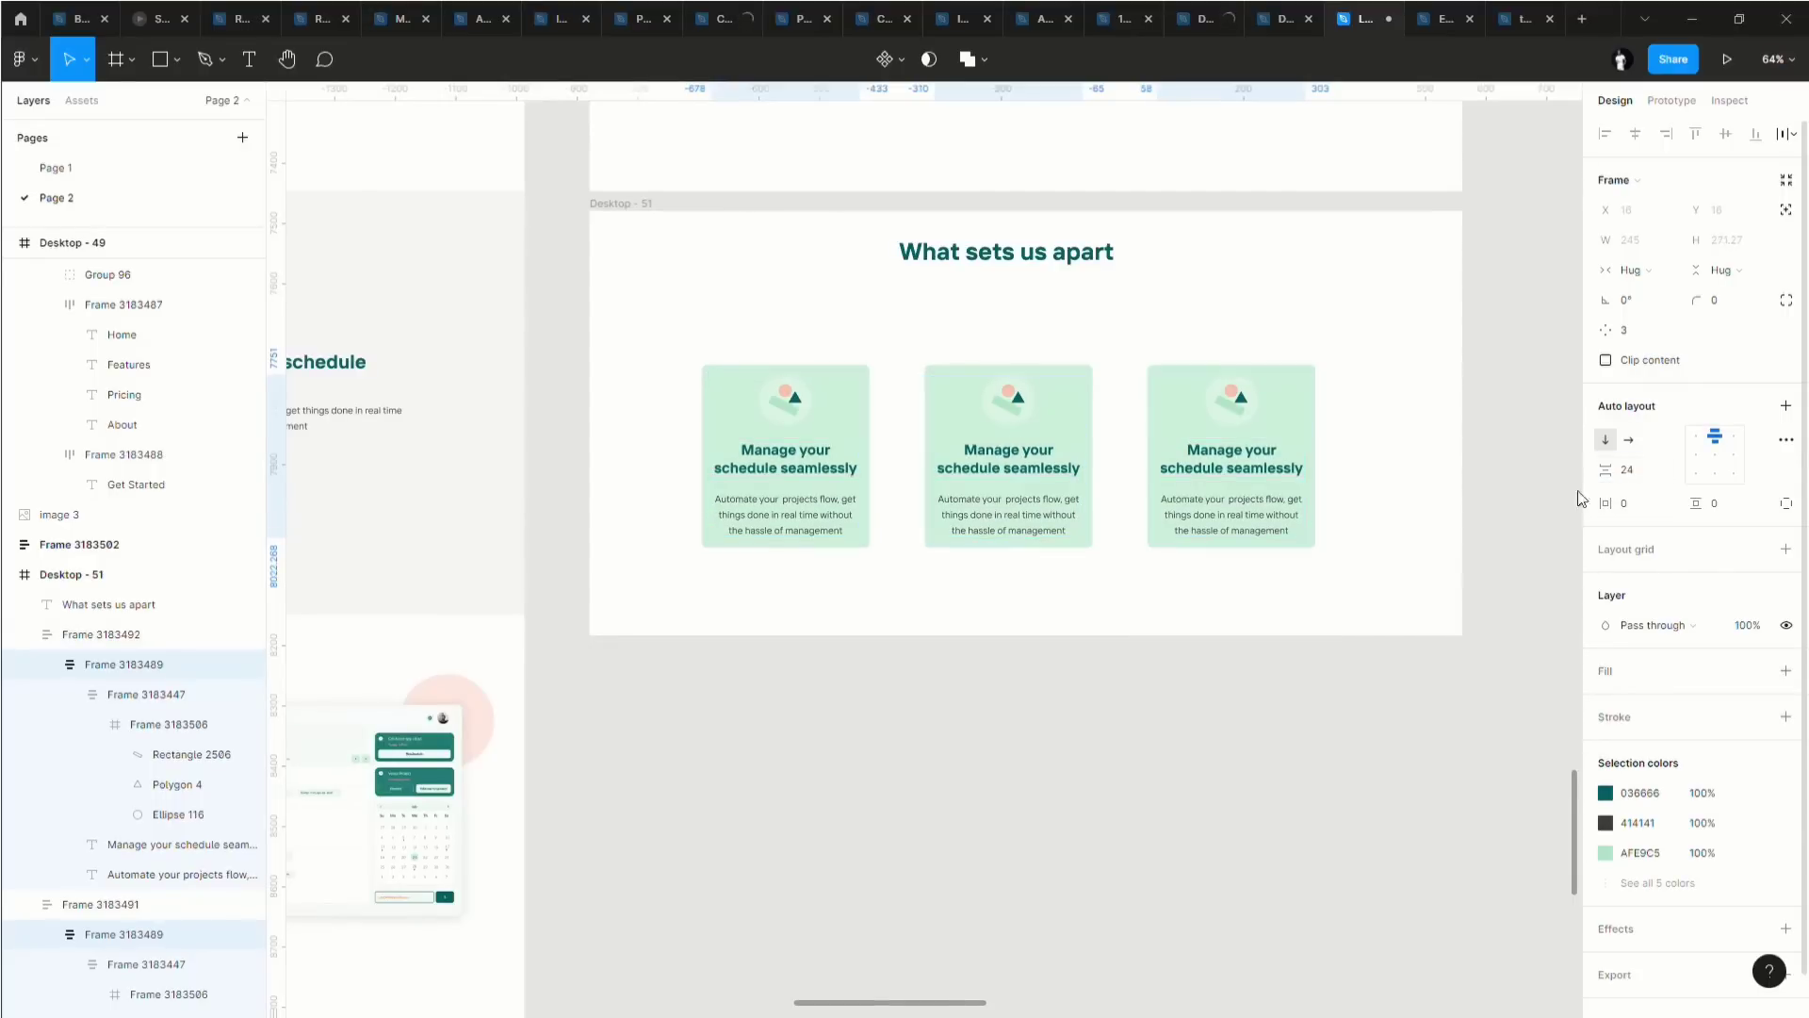
click(1387, 594)
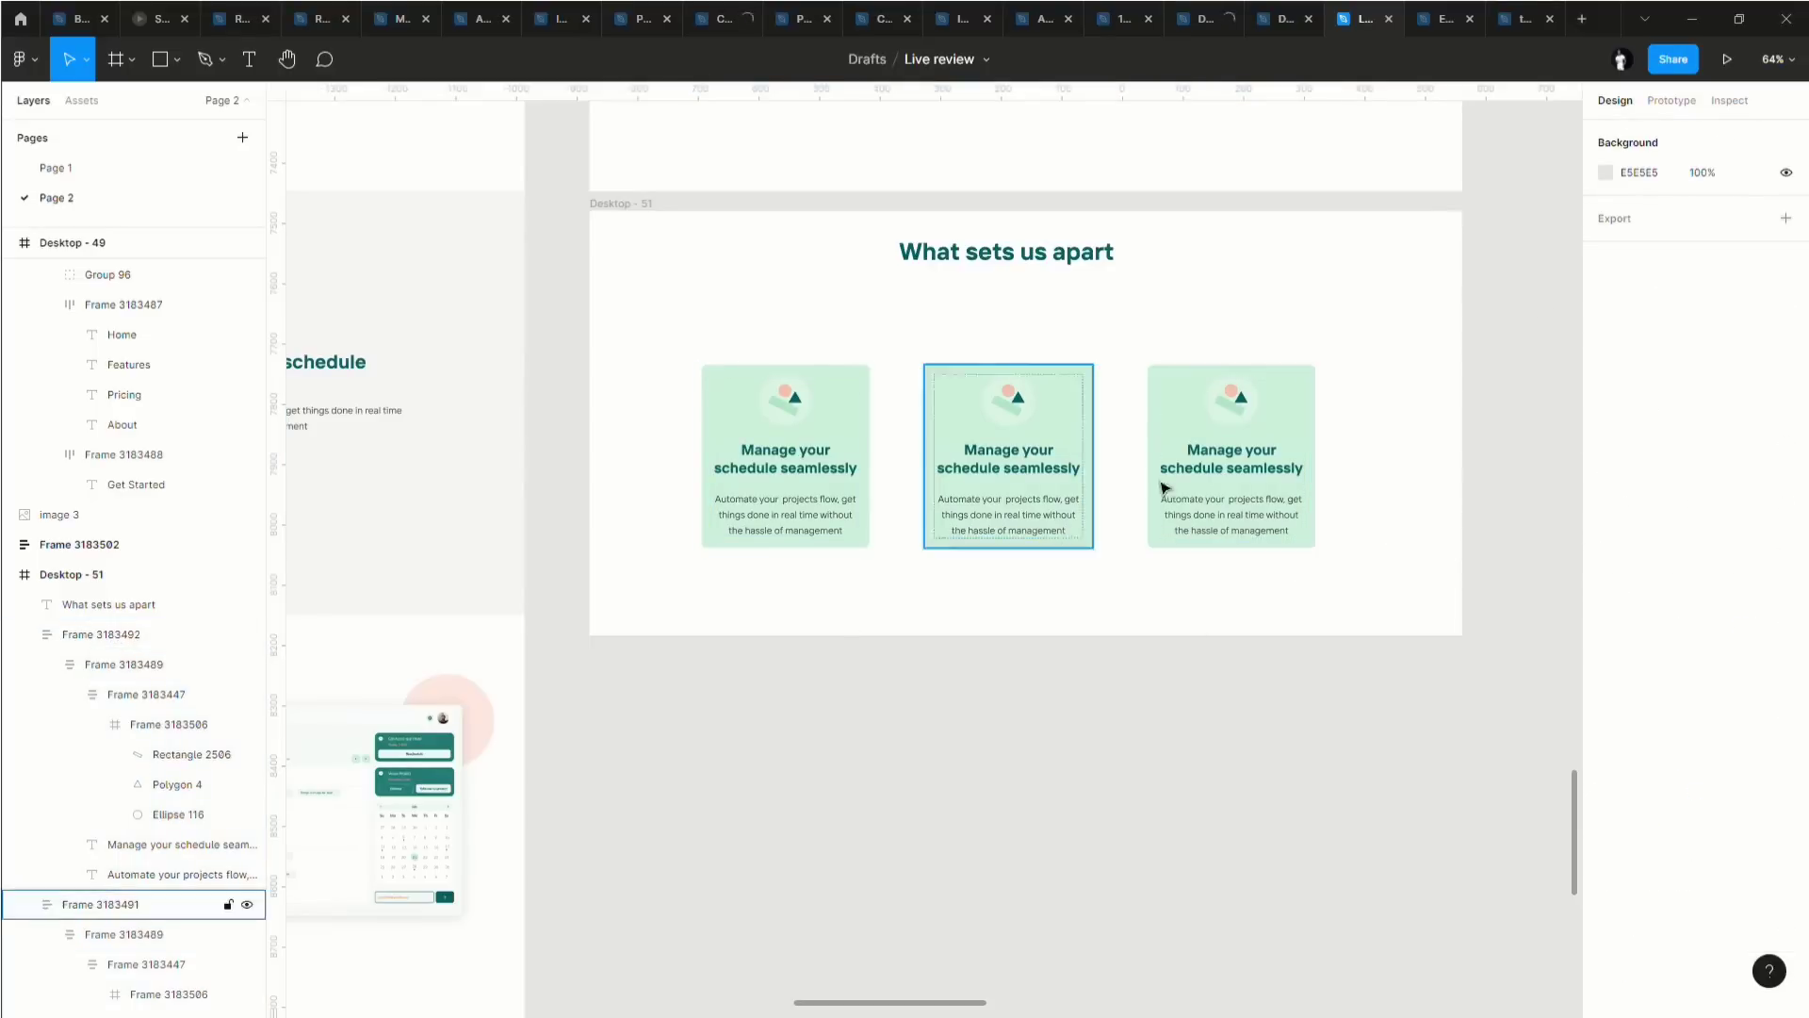
Fill the middle card in Desktop - 51 with the document orange EB6931.
click(1071, 478)
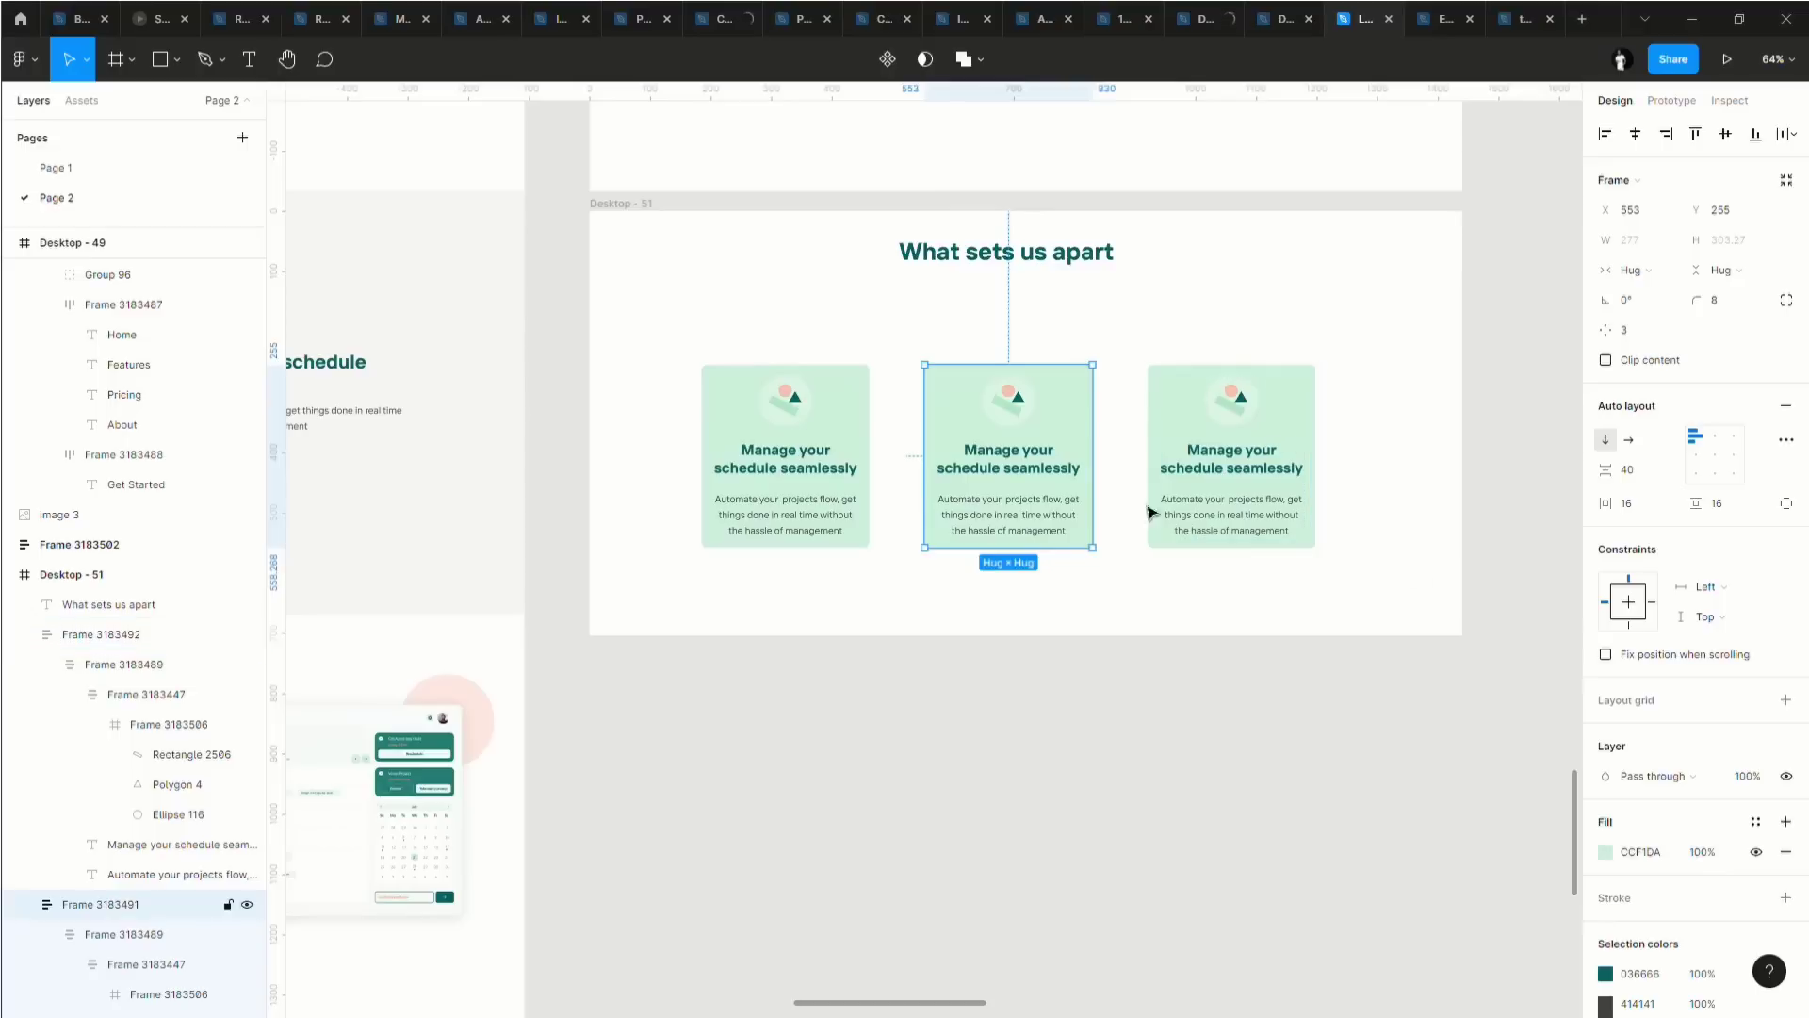
click(1606, 852)
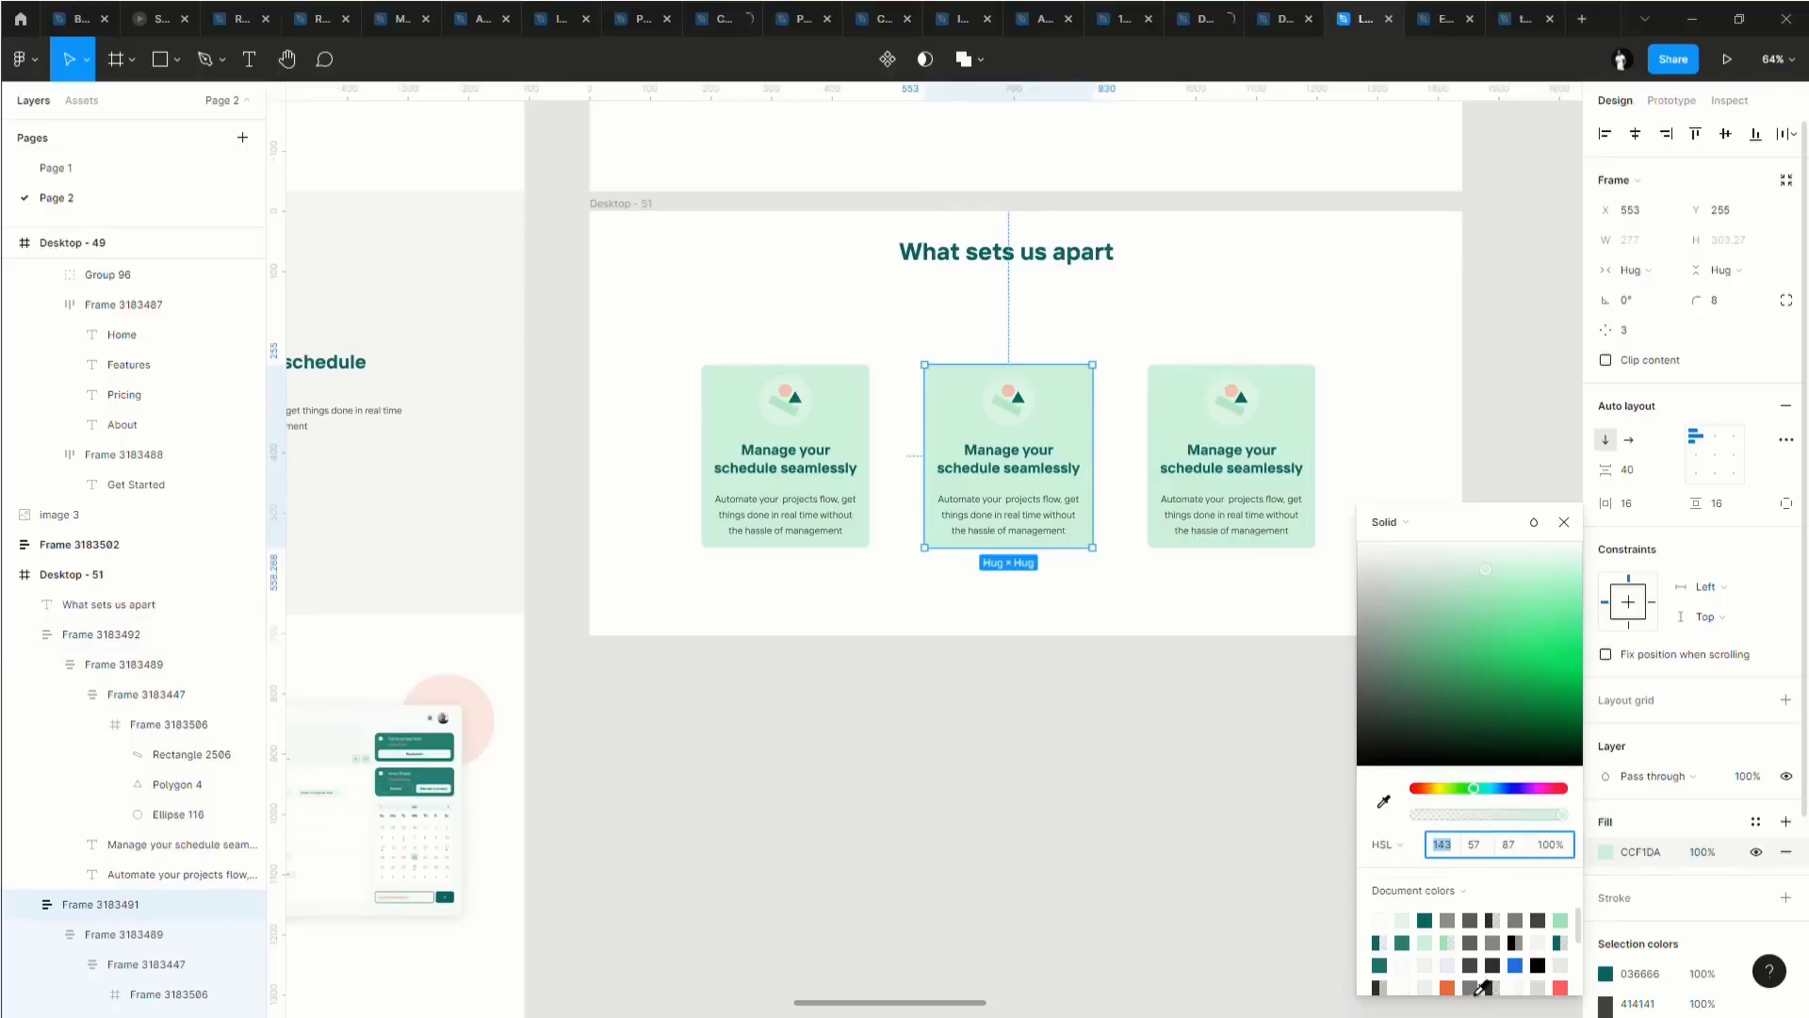
click(1457, 982)
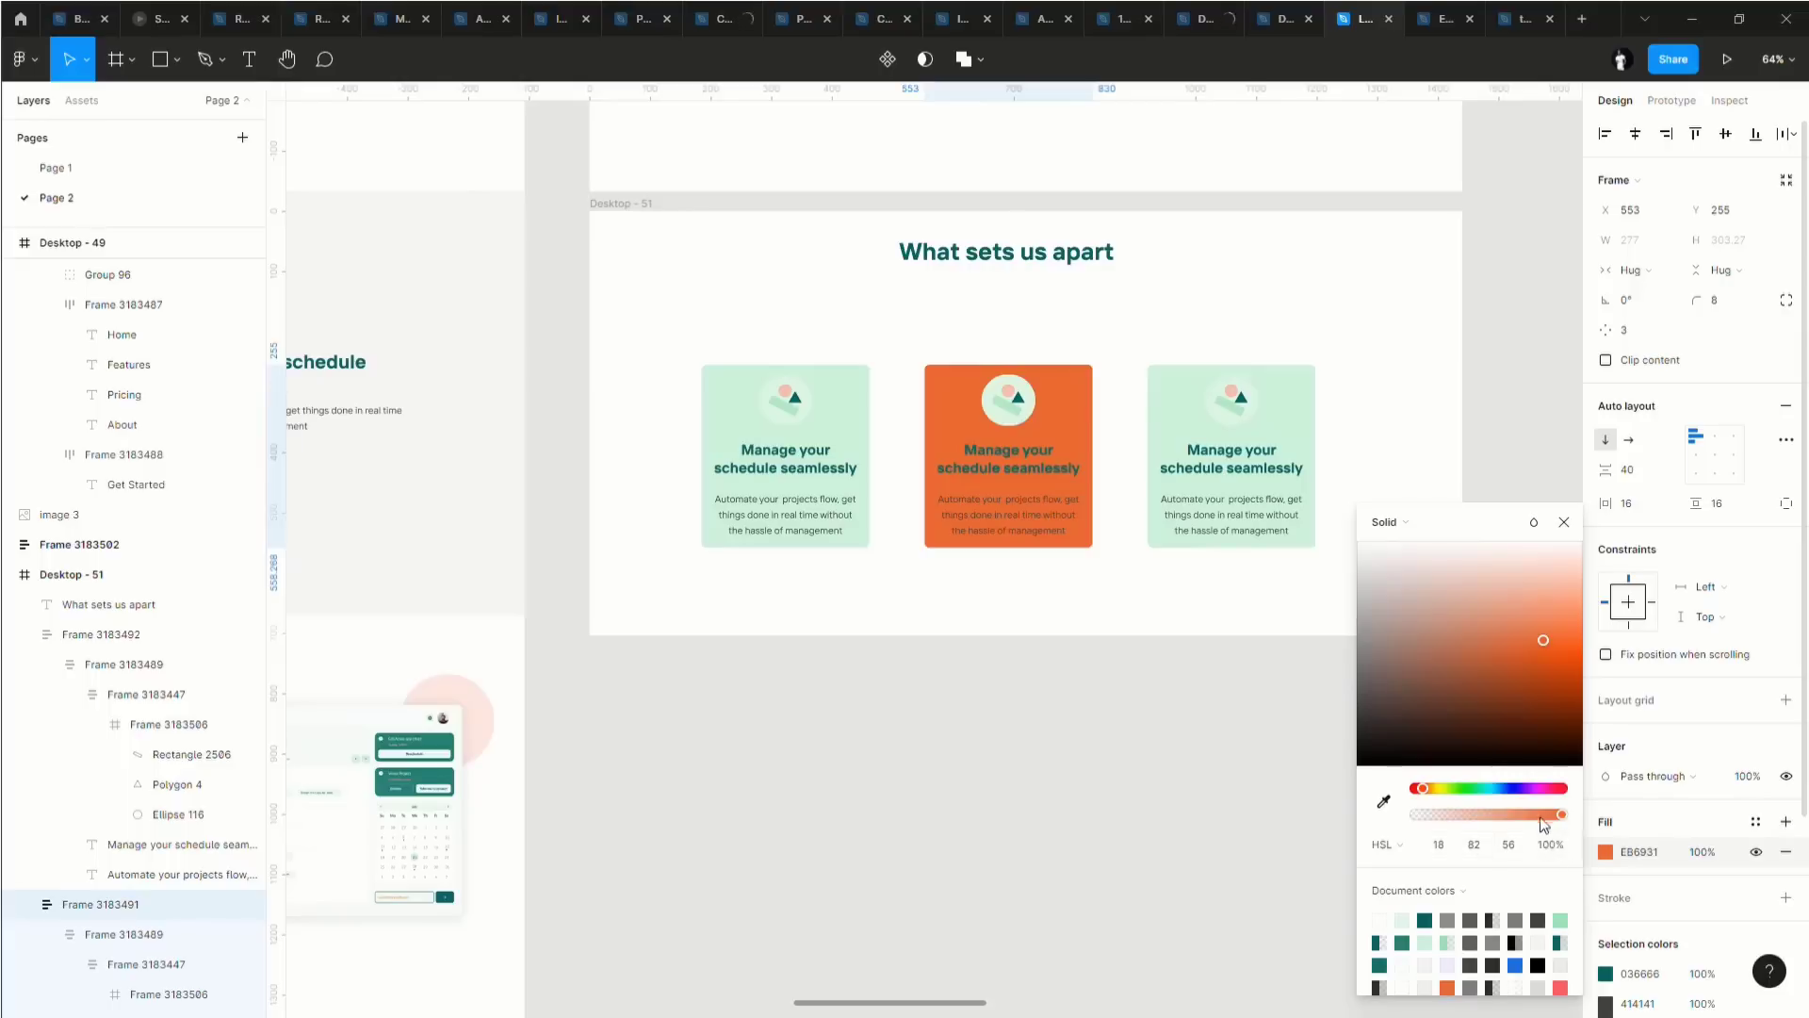
Raise the HSL lightness of the middle card's orange fill until it is a very pale pink.
click(1510, 845)
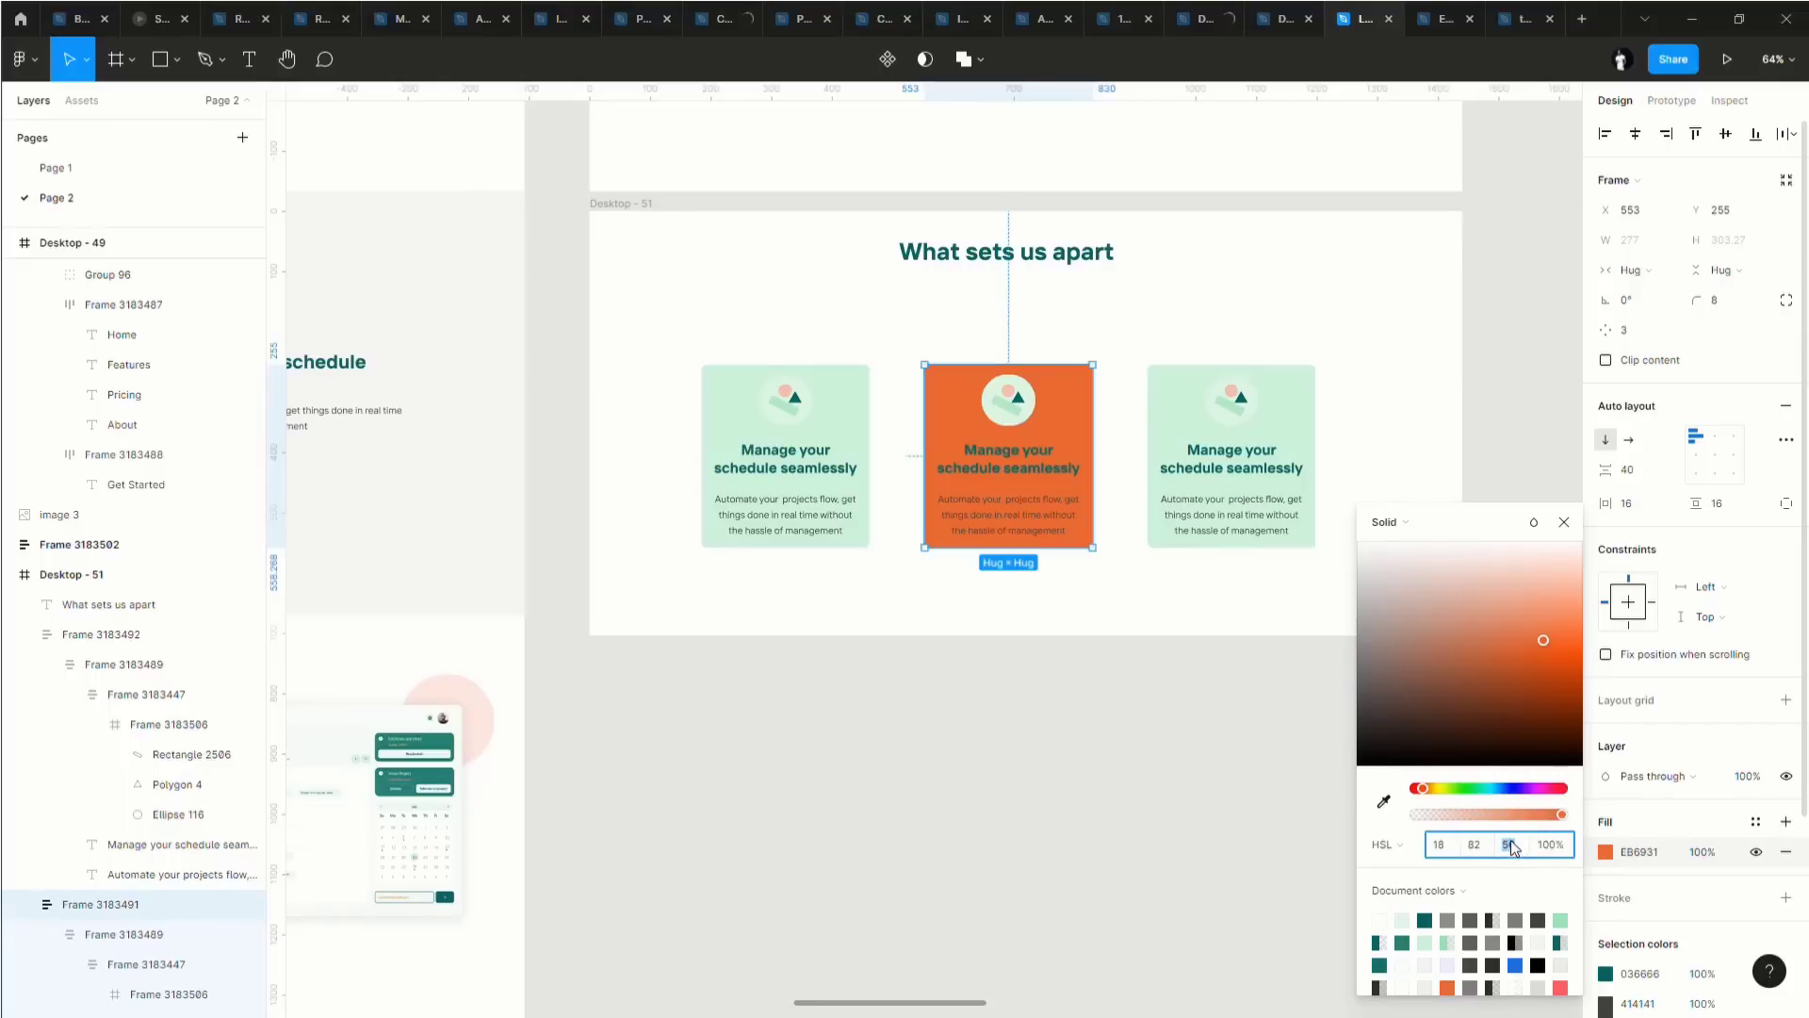
key(Up)
key(Up)
key(Up)
key(Up)
key(Up)
key(Up)
key(Up)
key(Up)
key(Up)
key(Up)
key(Up)
key(Up)
key(Up)
key(Up)
key(Up)
key(Up)
key(Up)
key(Up)
key(Up)
key(Up)
key(Up)
key(Up)
key(Up)
key(Up)
key(Up)
key(Up)
key(Up)
key(Up)
key(Up)
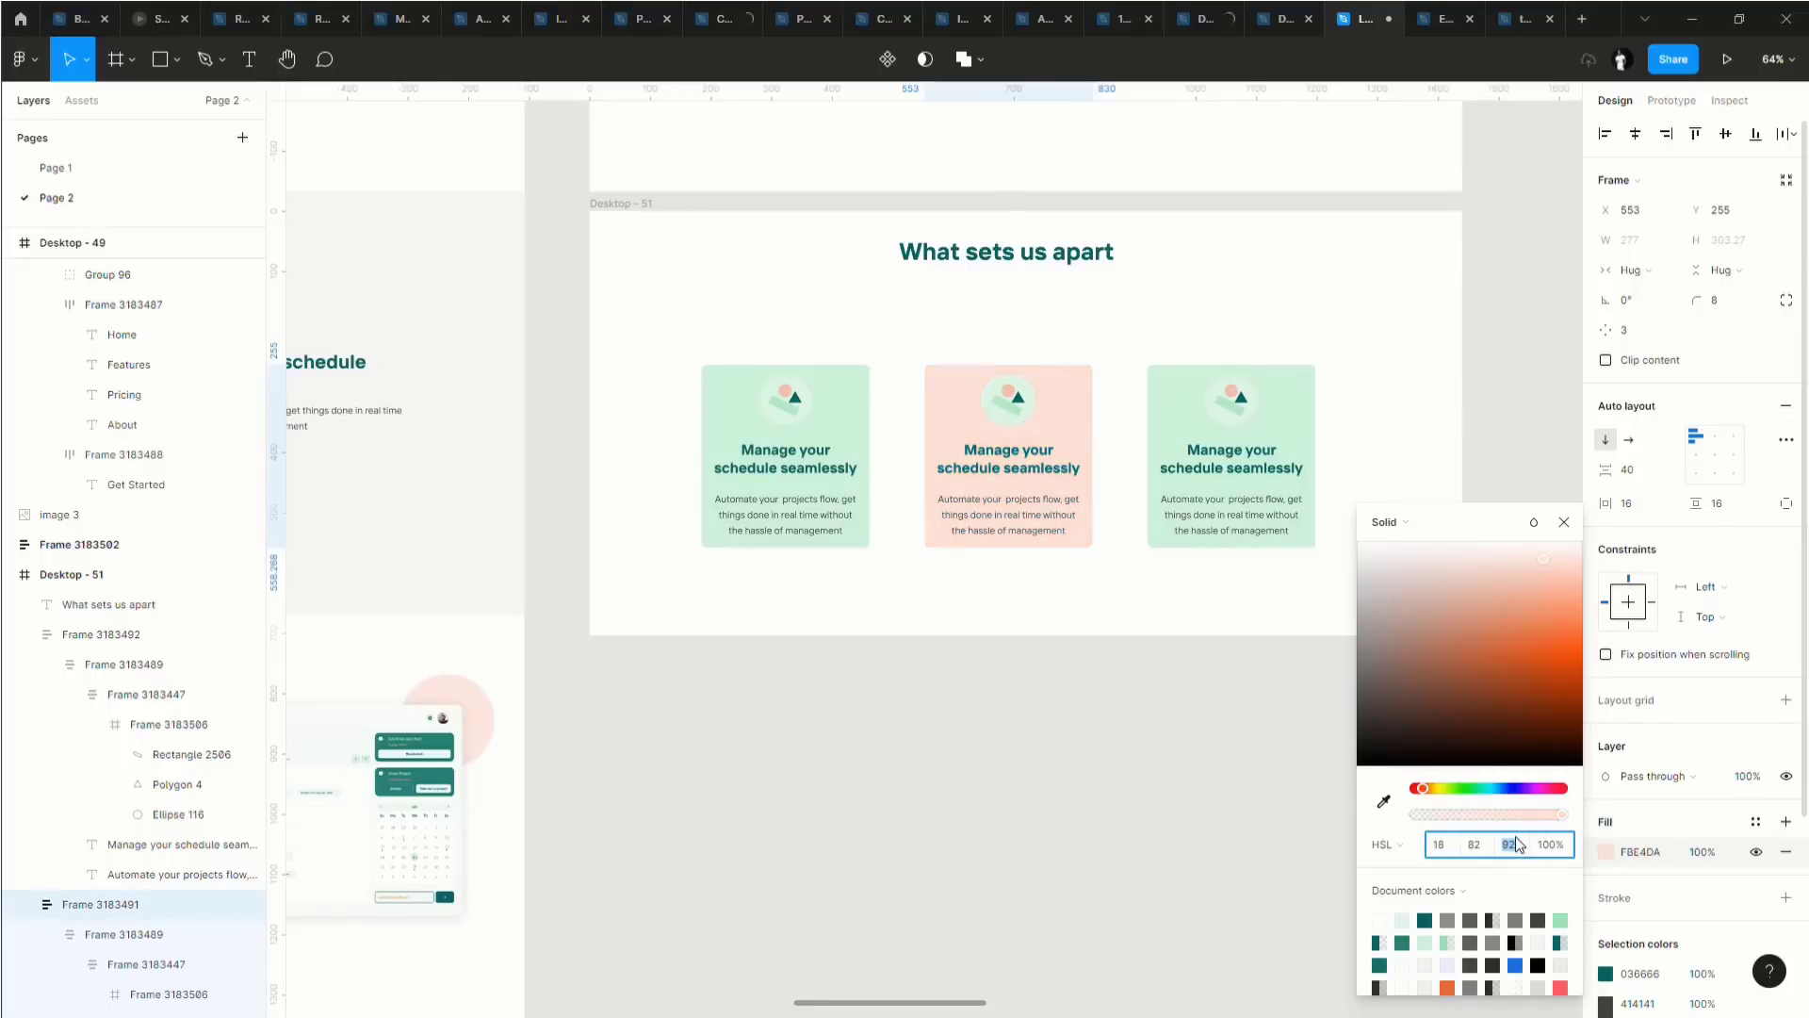
key(Up)
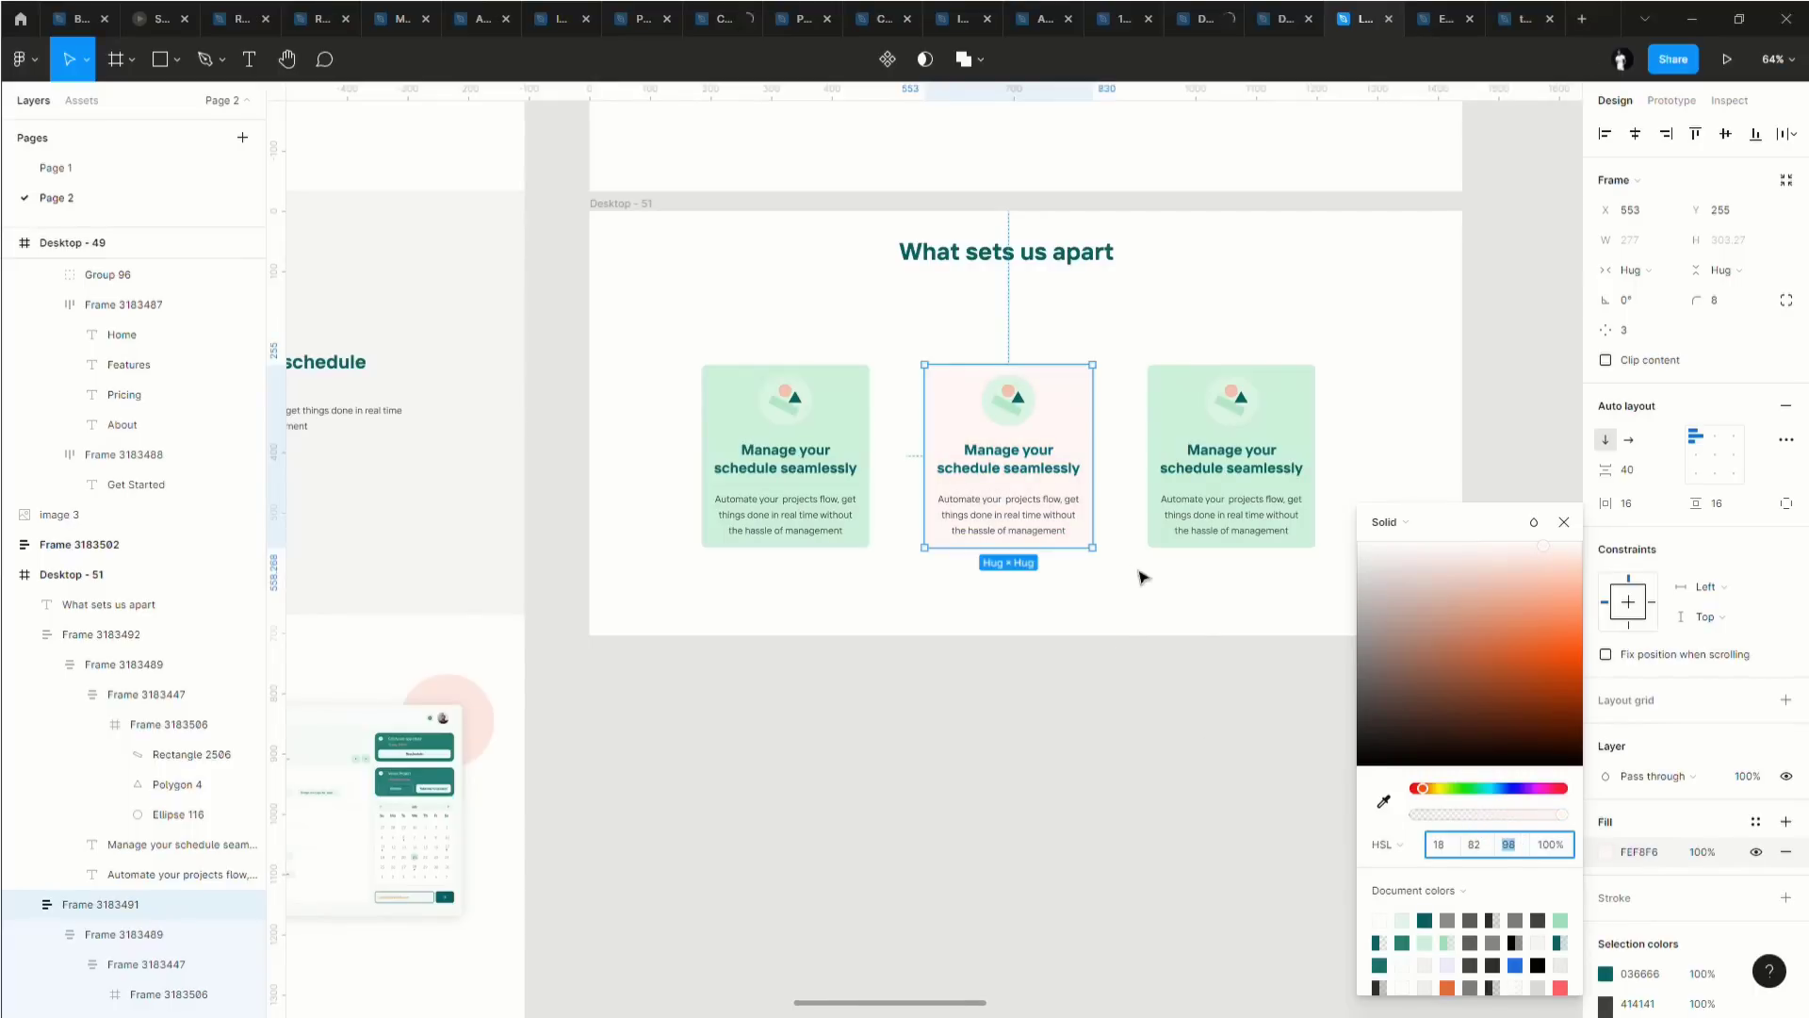
key(Down)
click(1210, 650)
Shift the hue of the middle card's icon circle fill to 29, giving the pale peach F5E8DB.
scroll(1204, 602, down, 3)
scroll(1137, 542, up, 2)
ctrl+scroll(1073, 497, up, 5)
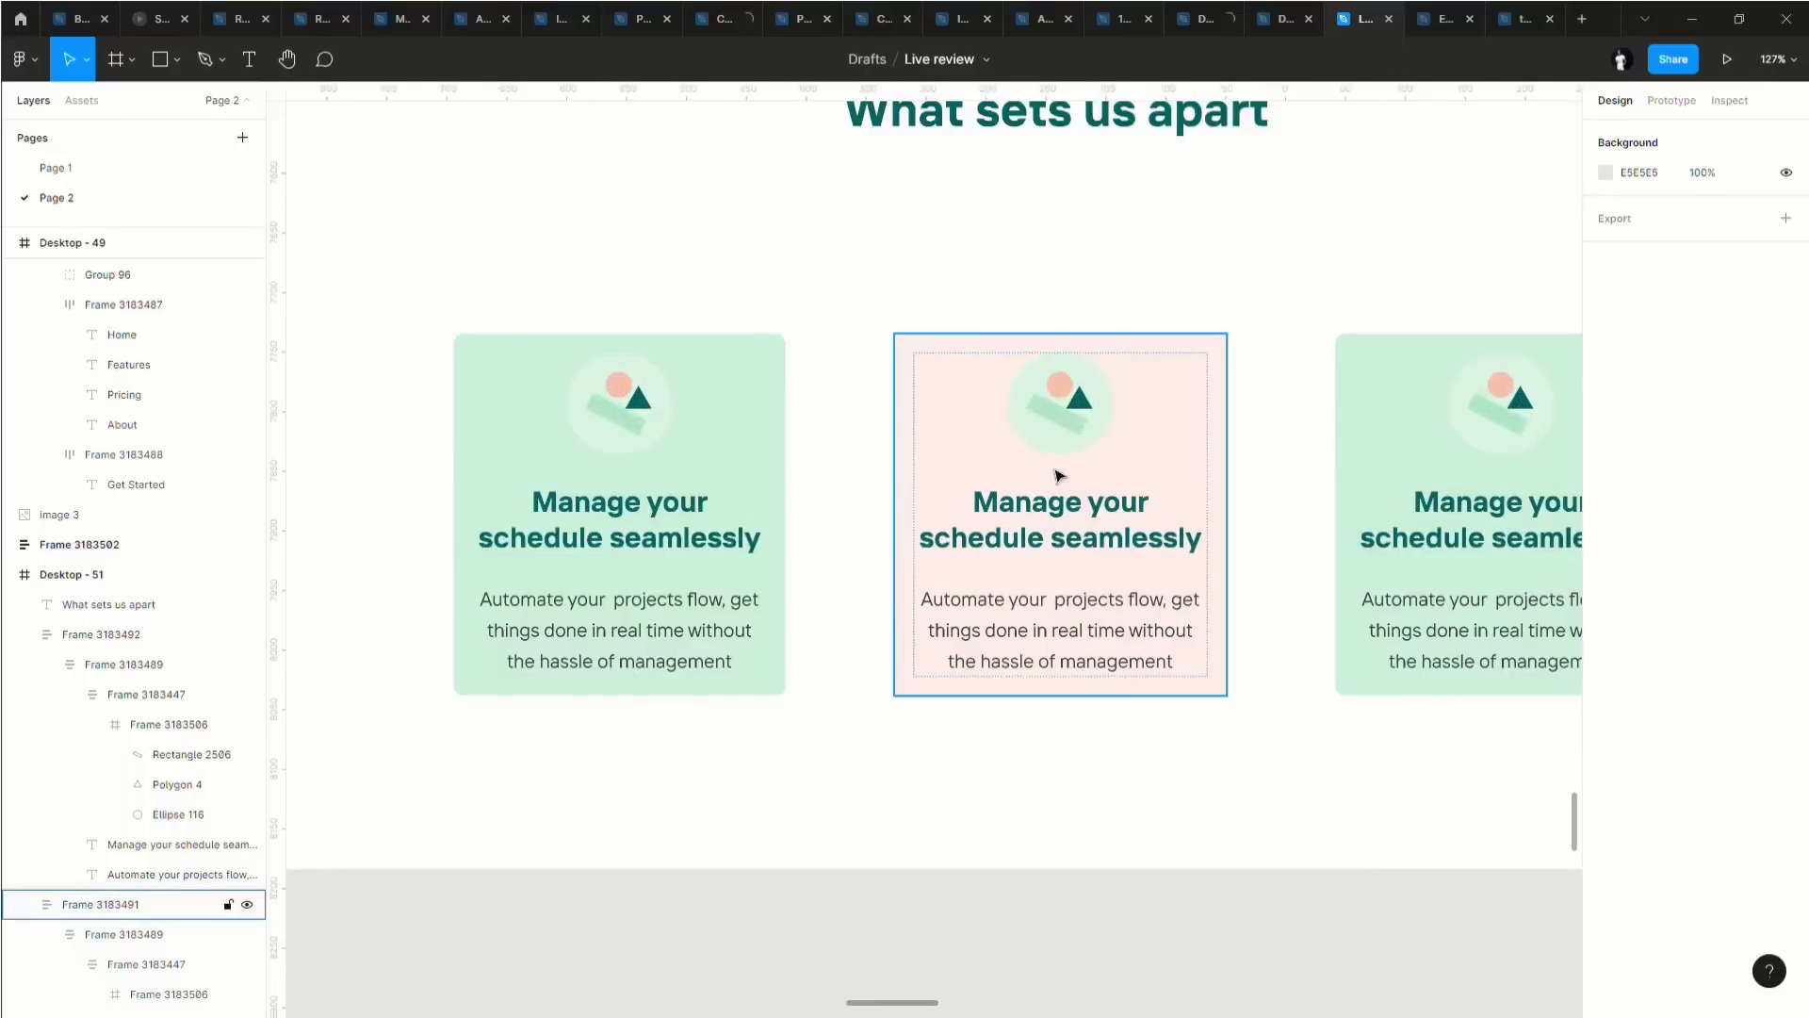
click(1050, 437)
double_click(1050, 436)
key(shift+Return)
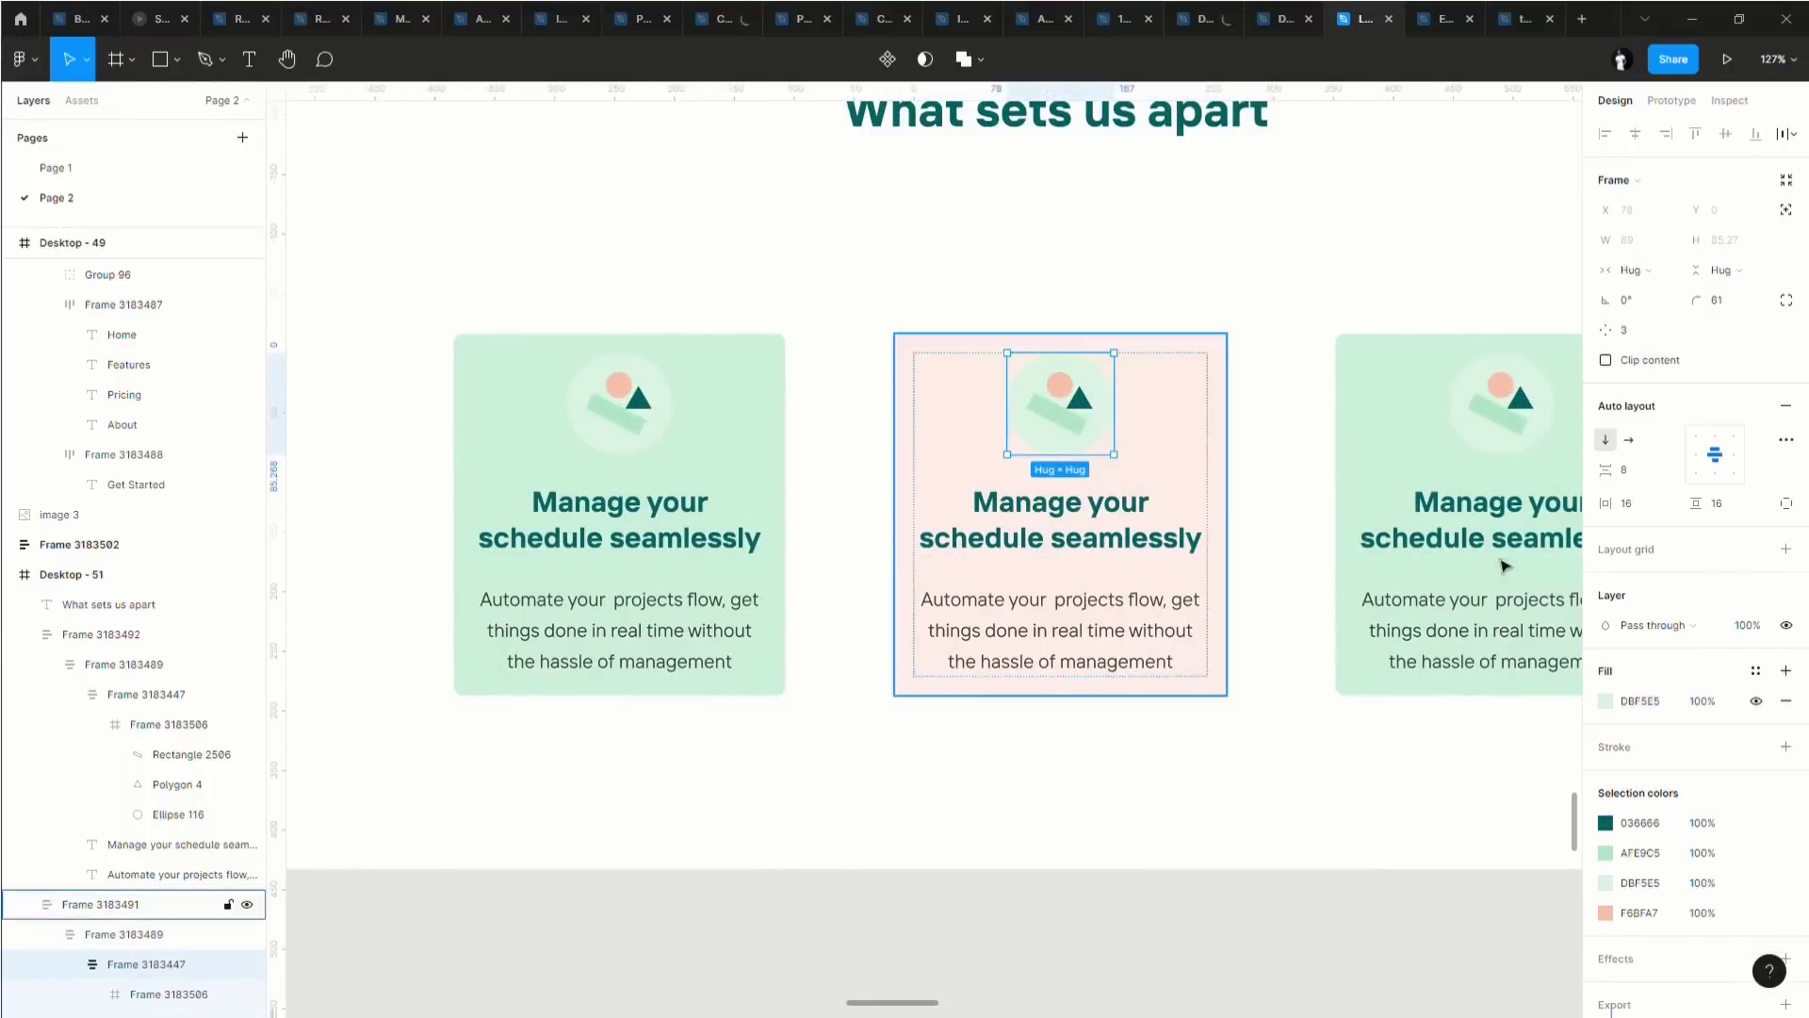
click(1606, 702)
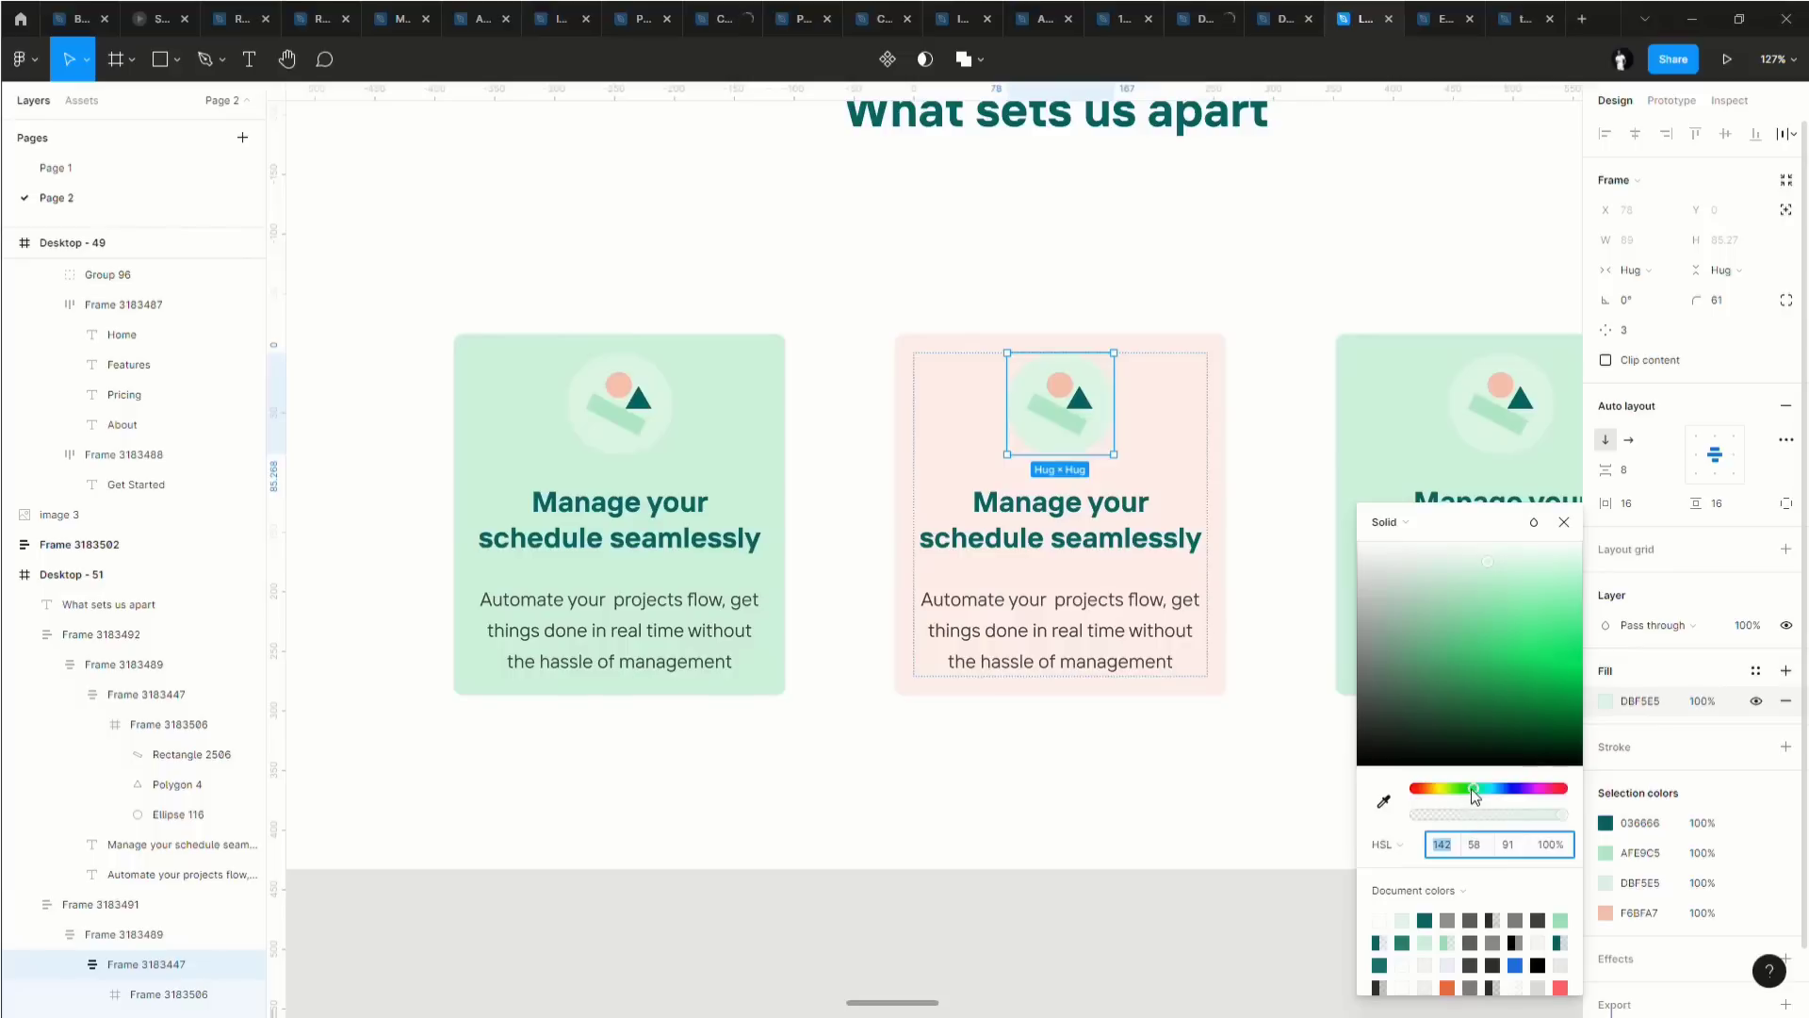
drag(1472, 788, 1429, 797)
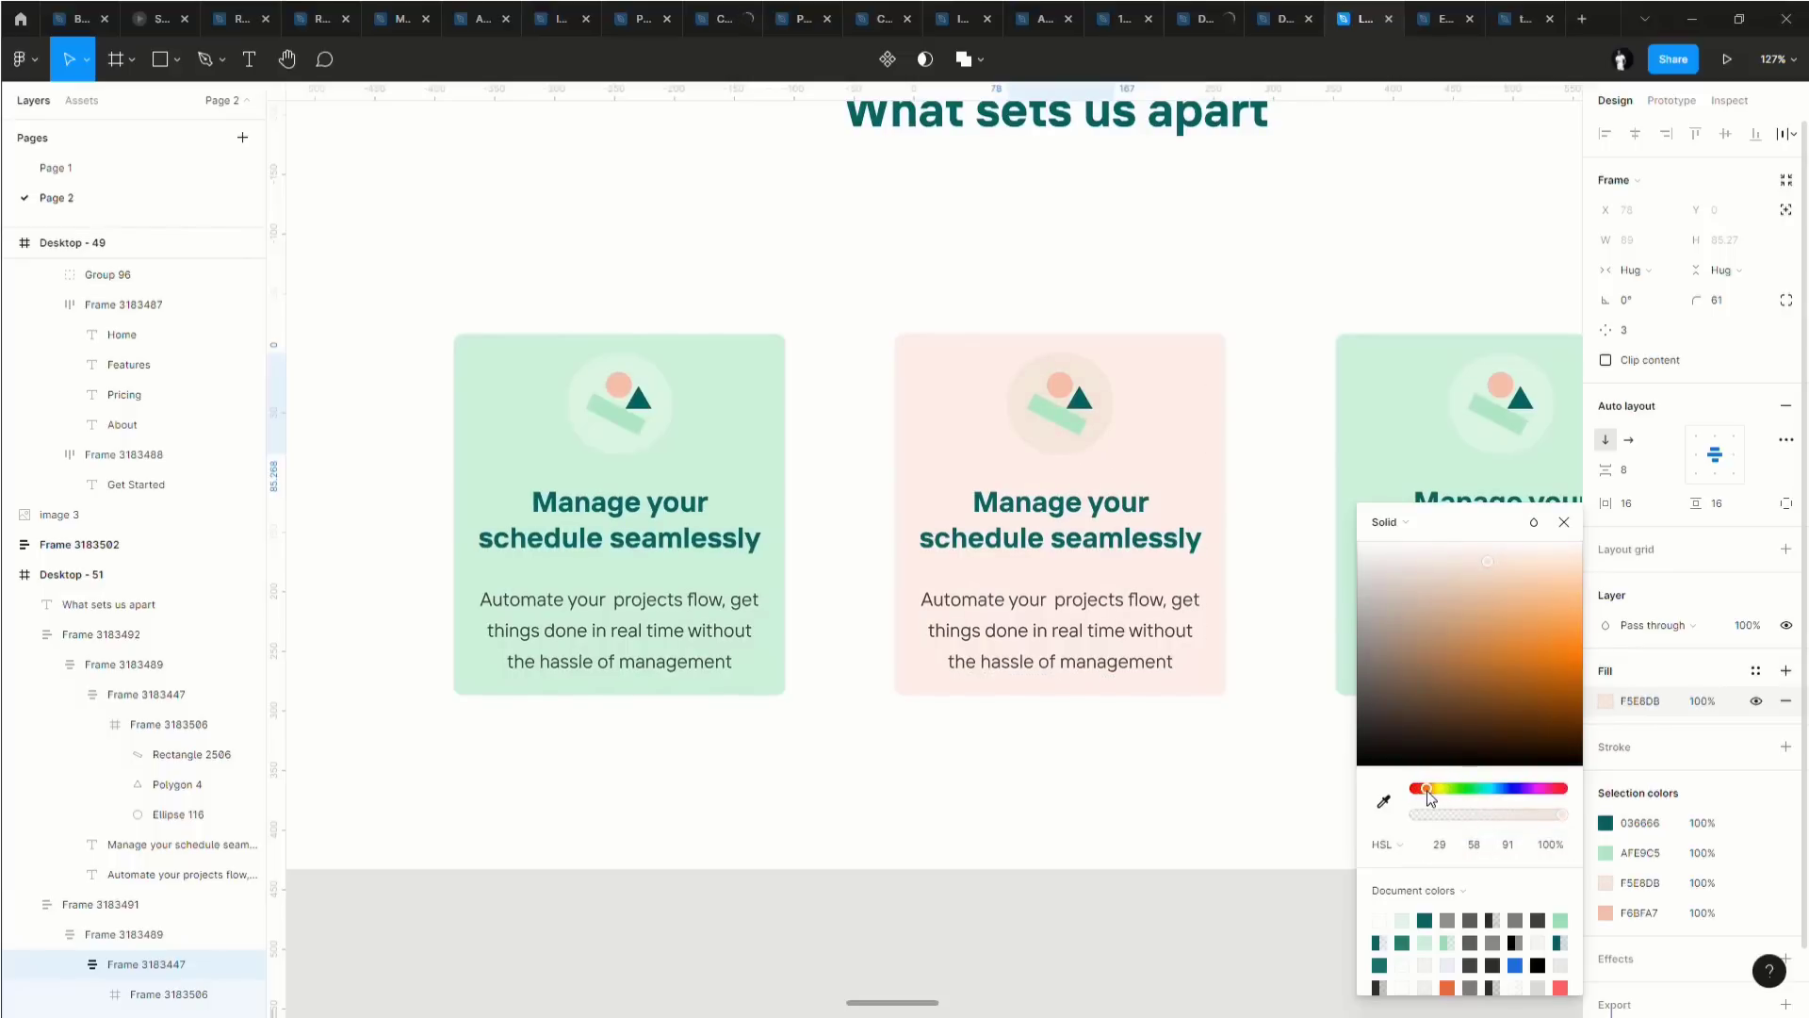
key(Escape)
Delete the stray dashboard mockup lying beside the Desktop - 50 frame.
ctrl+scroll(1168, 787, down, 10)
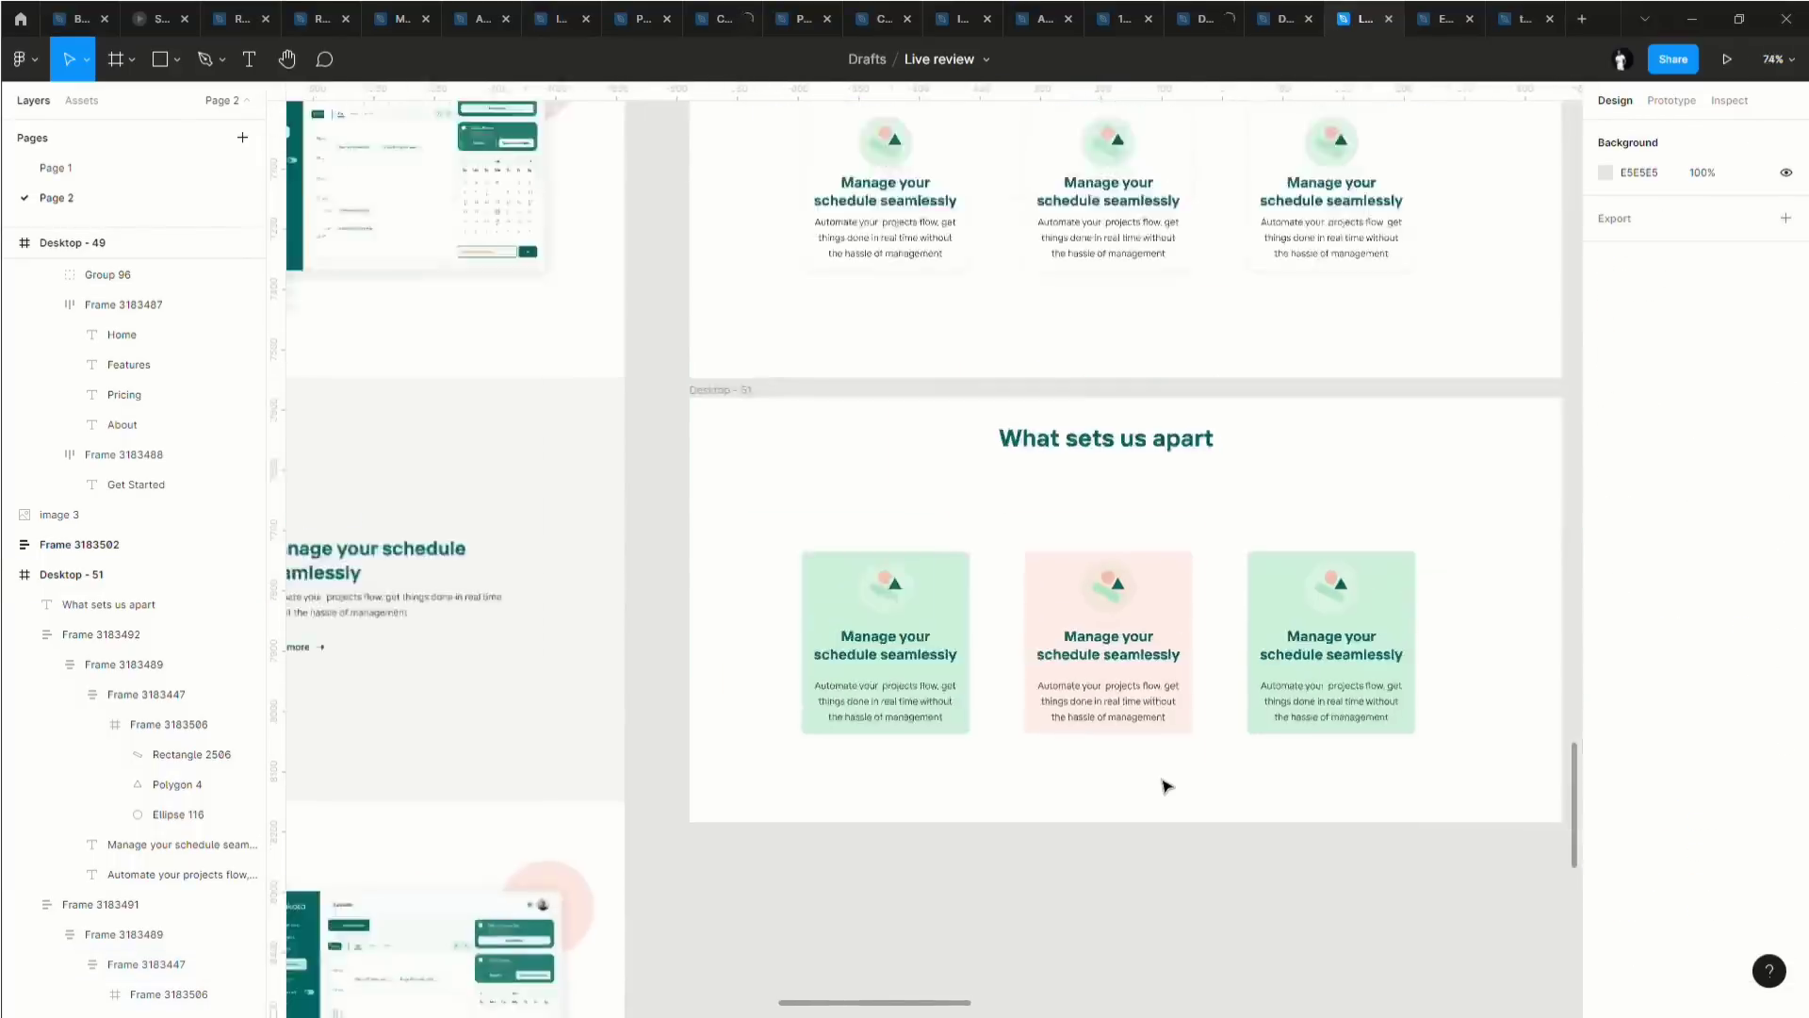
scroll(1169, 787, down, 4)
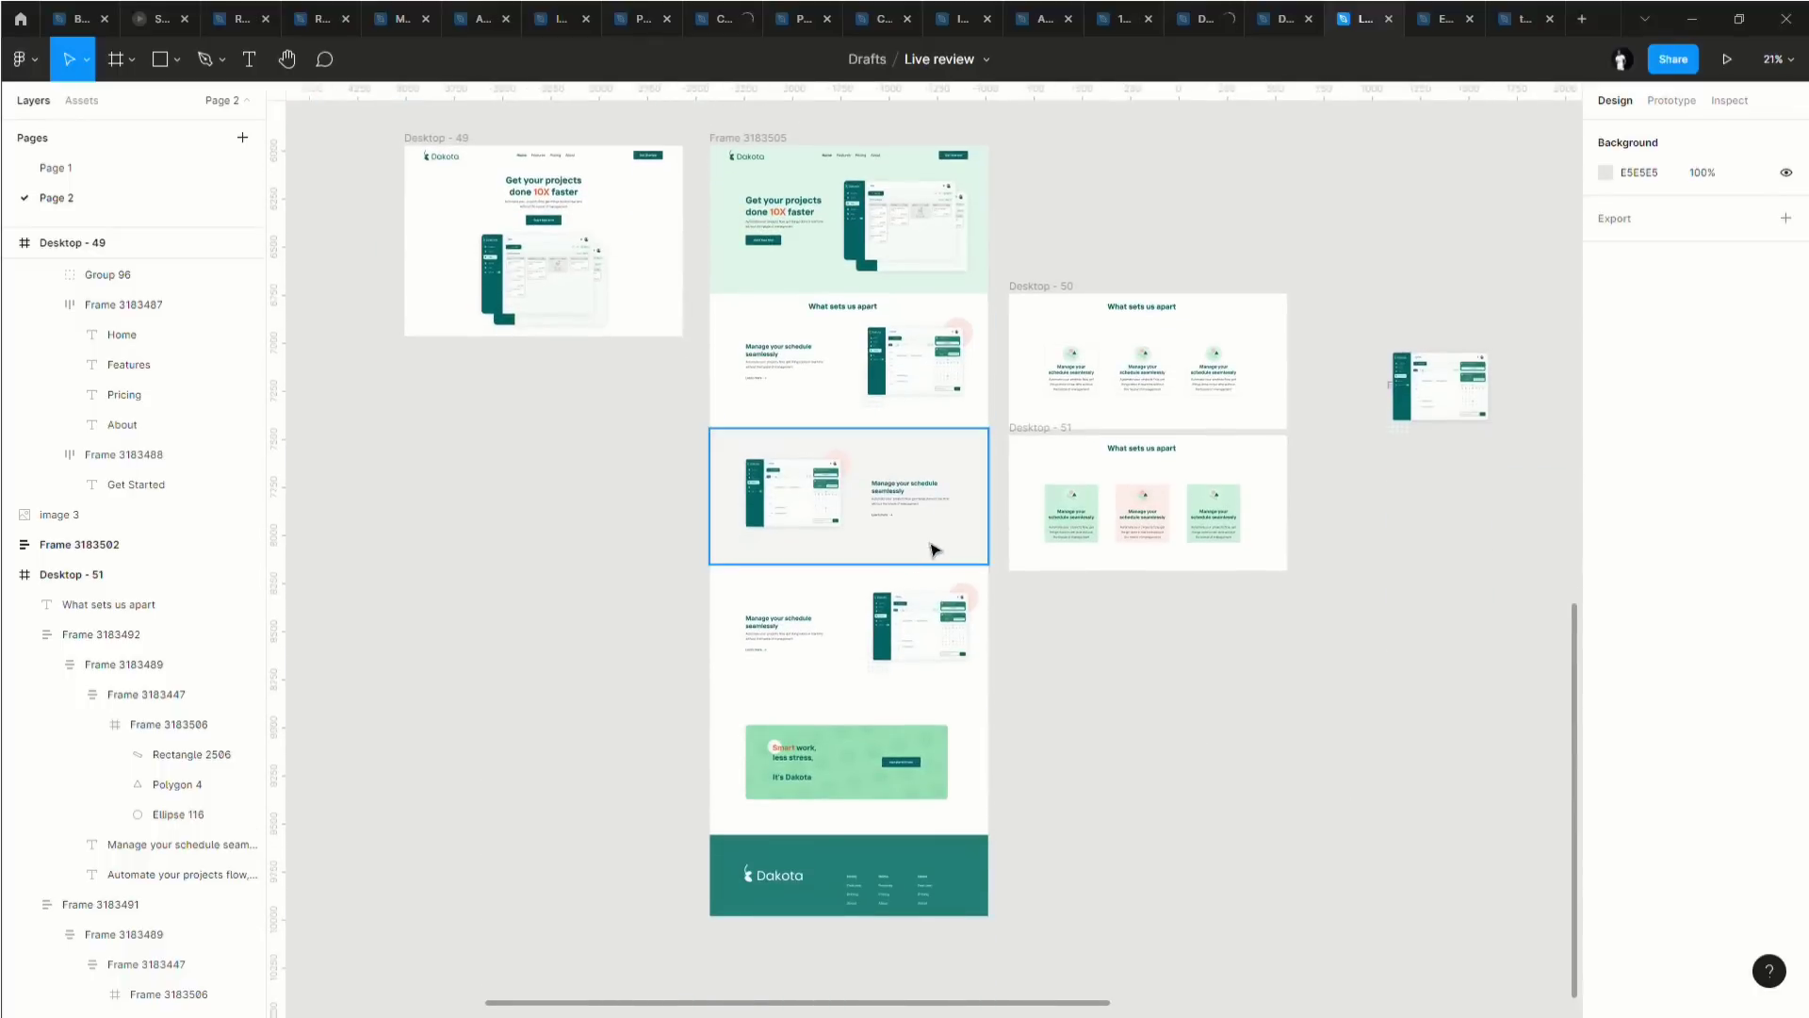
ctrl+scroll(935, 540, down, 3)
drag(1190, 413, 1322, 552)
key(Delete)
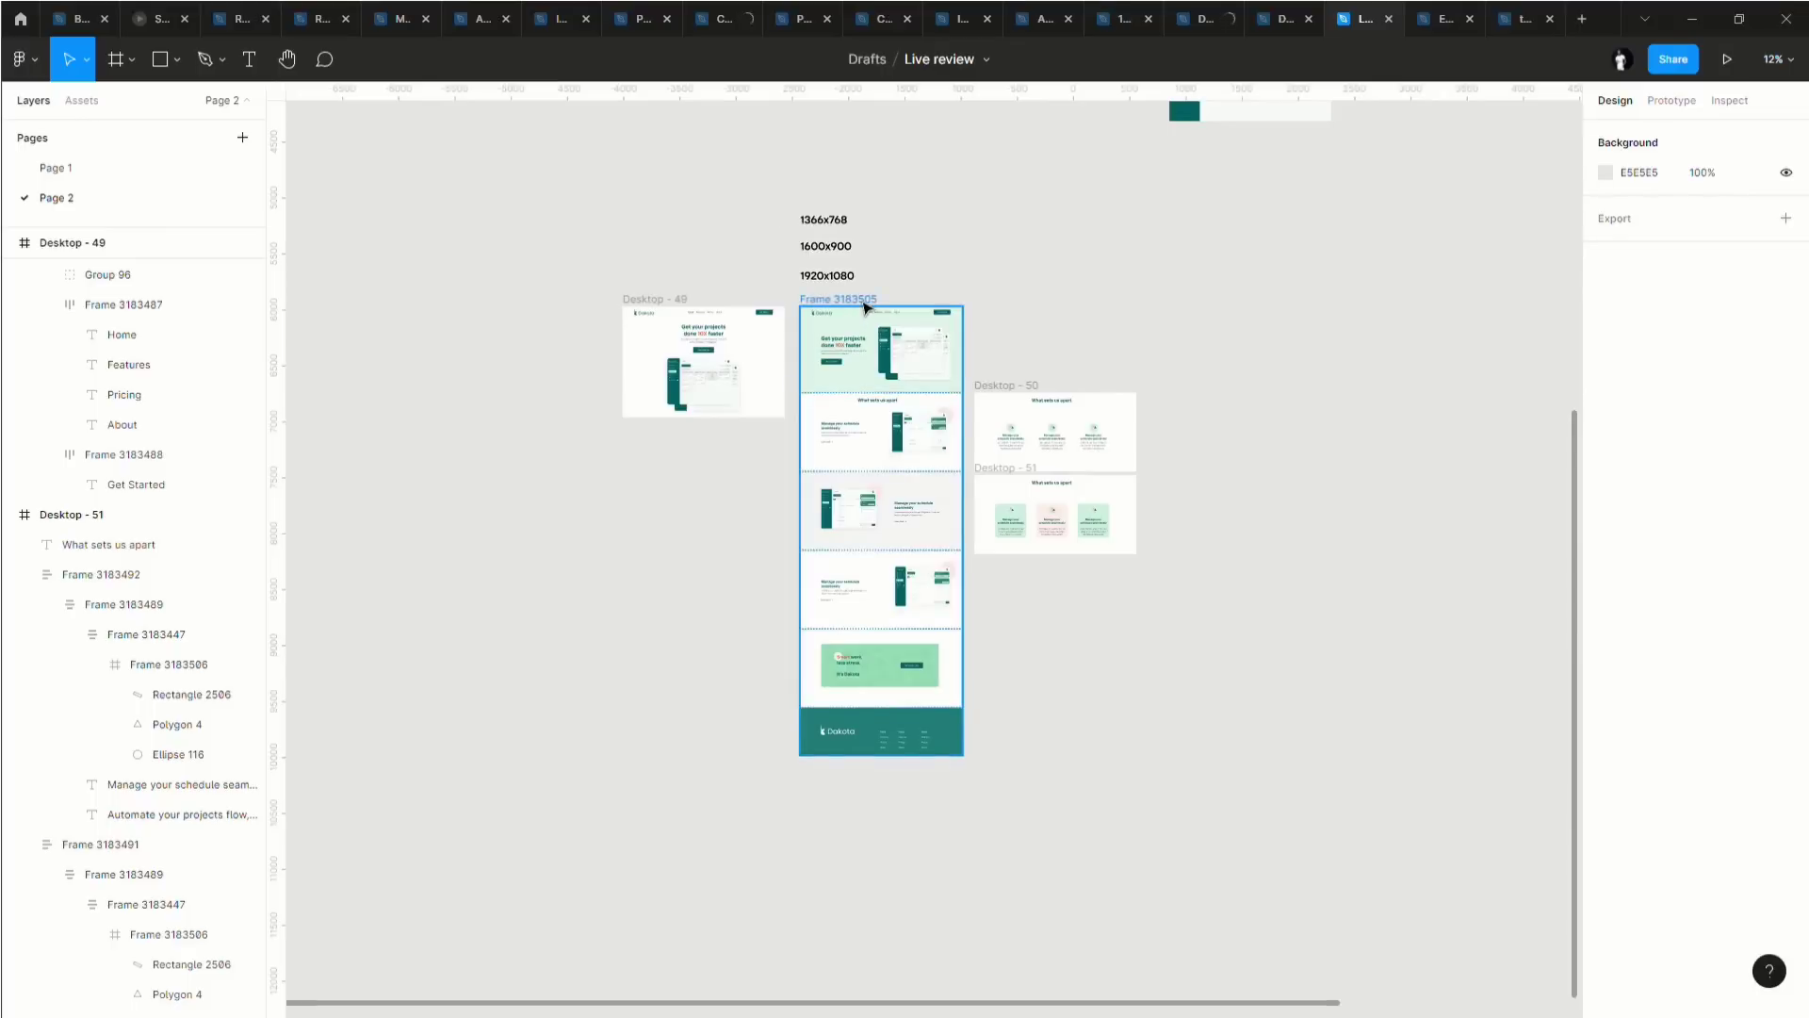
Move the full landing page frame, Frame 3183505, to the free canvas area right of Desktop - 50 and Desktop - 51.
drag(864, 304, 1319, 299)
scroll(1158, 269, right, 3)
scroll(1158, 269, up, 10)
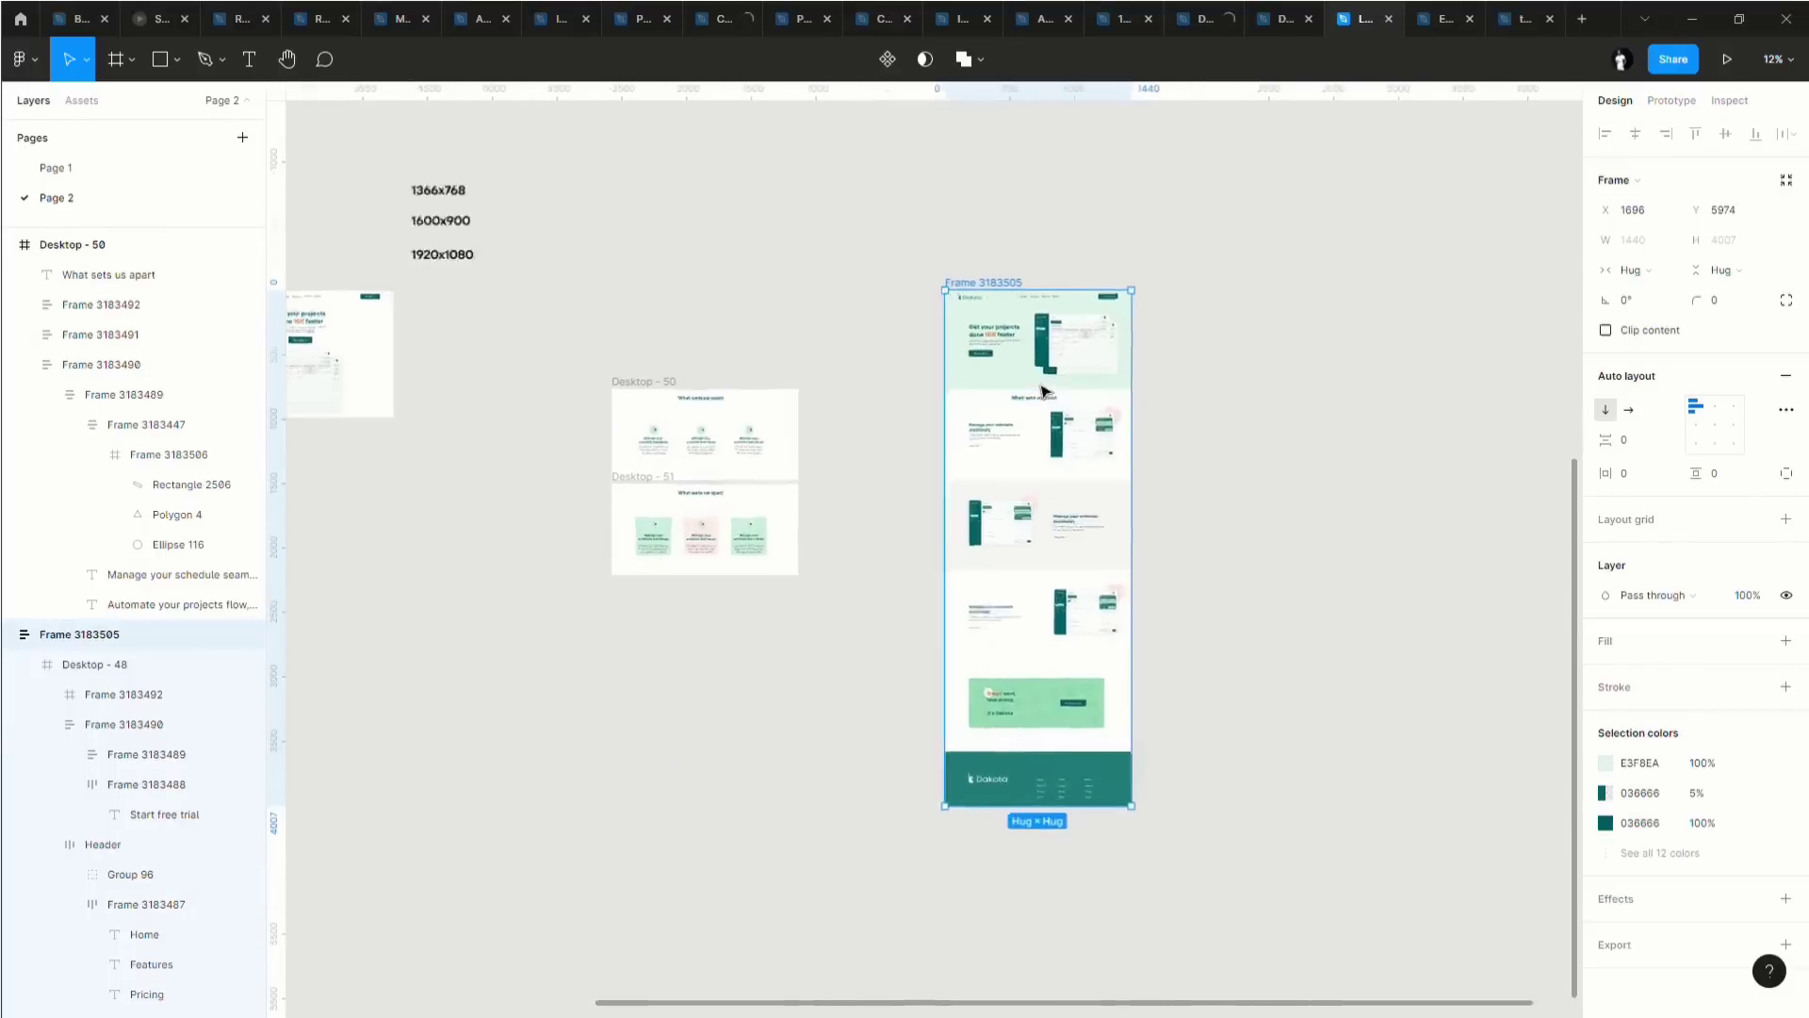
scroll(1178, 421, right, 1)
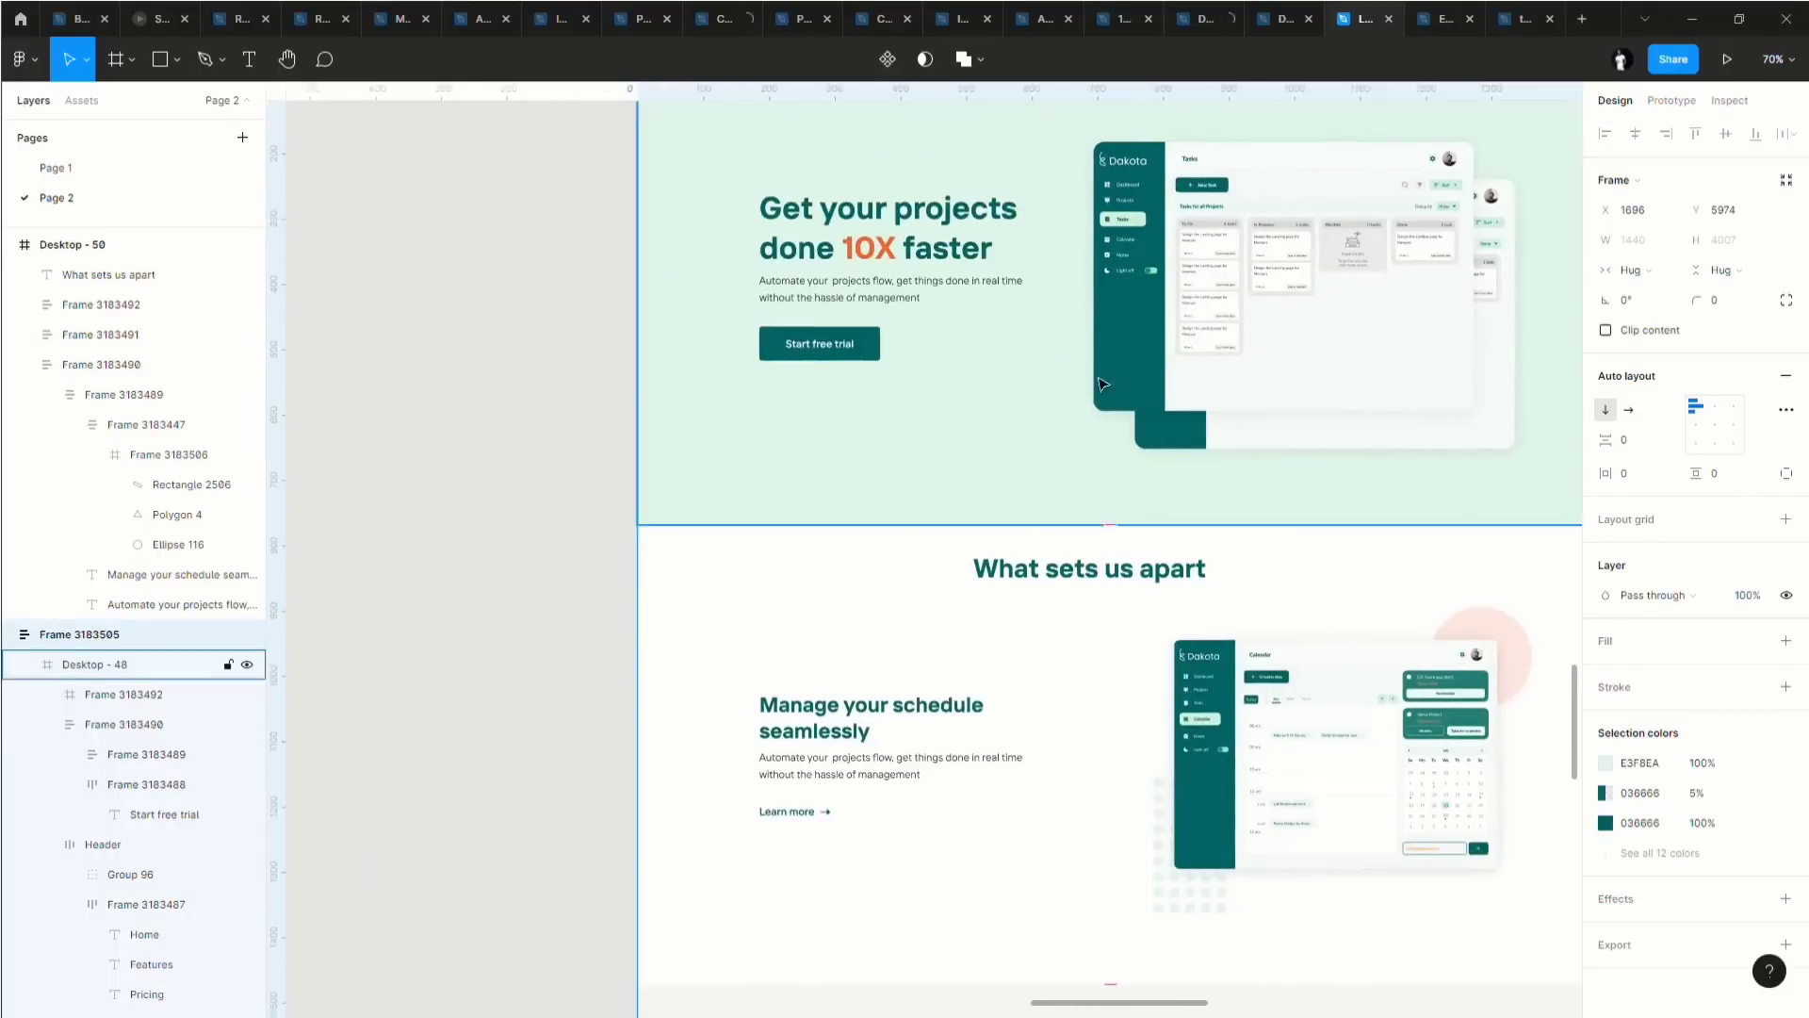
scroll(1112, 405, down, 6)
scroll(1060, 396, down, 8)
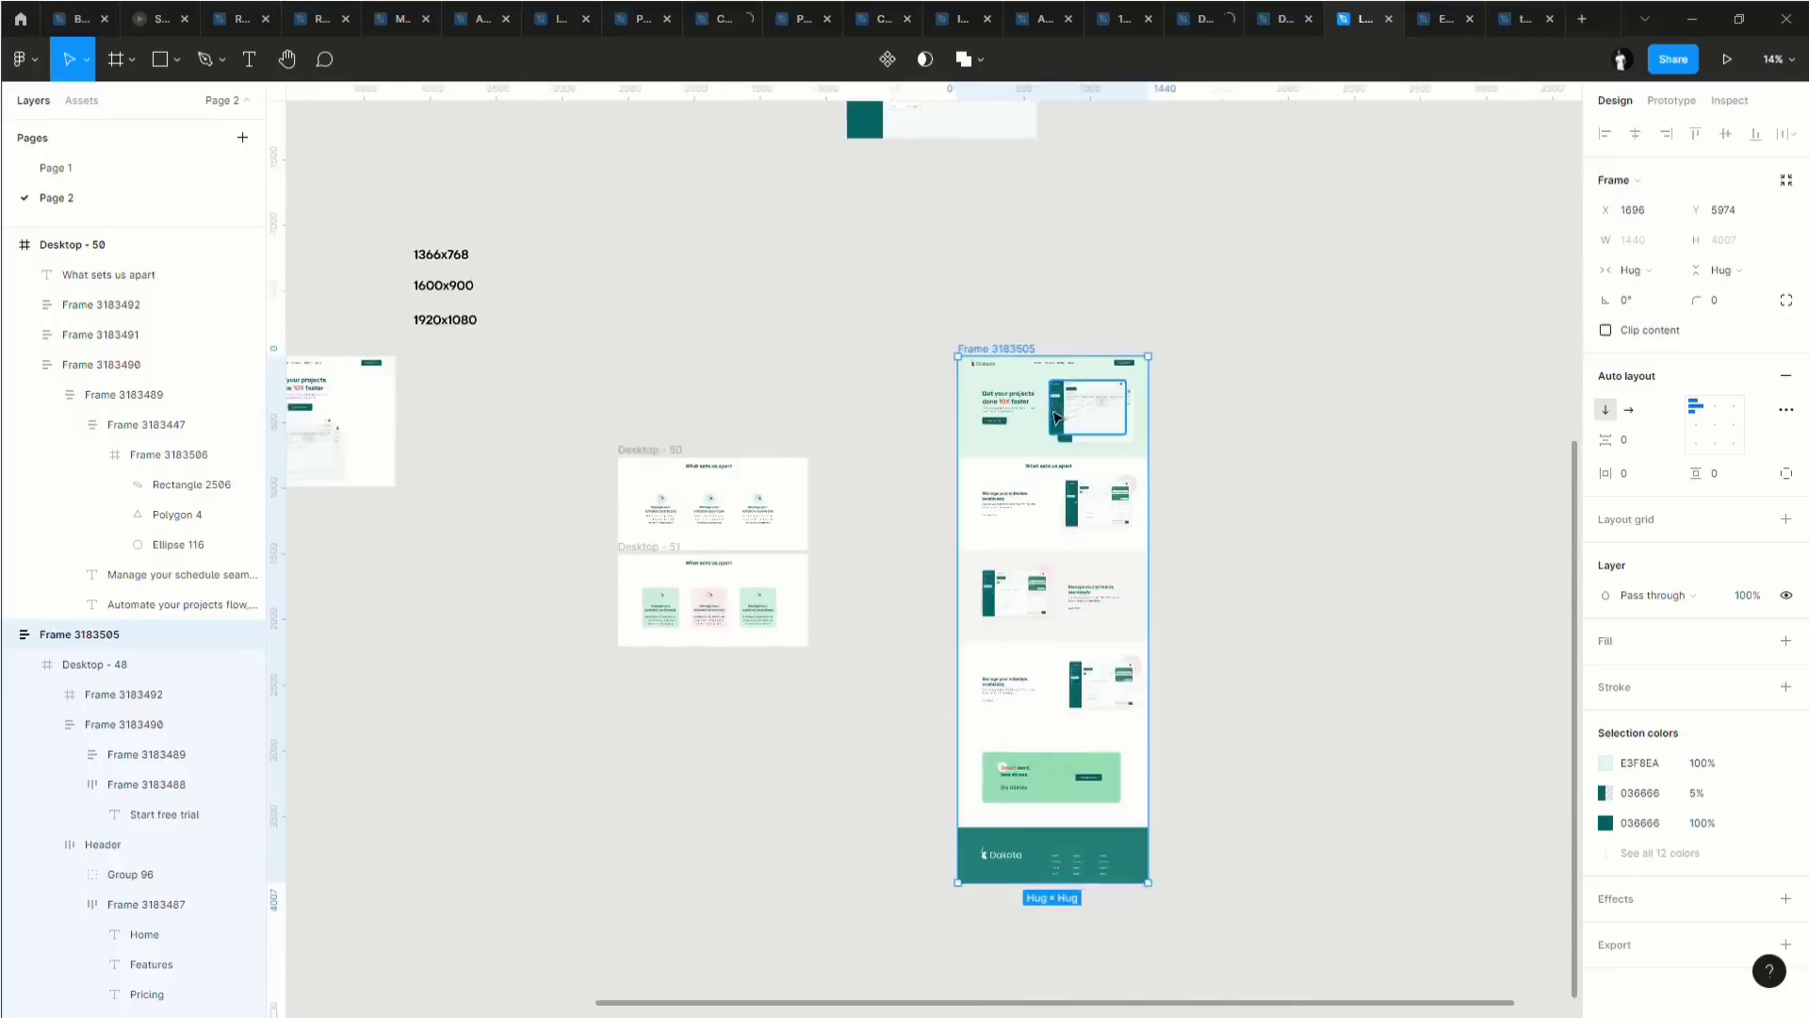
Swap the hero section of Frame 3183505 for Desktop - 49 and place Desktop - 48 outside, above the Desktop - 50 frame.
scroll(596, 385, up, 6)
drag(596, 384, 563, 407)
click(1159, 510)
scroll(563, 406, down, 2)
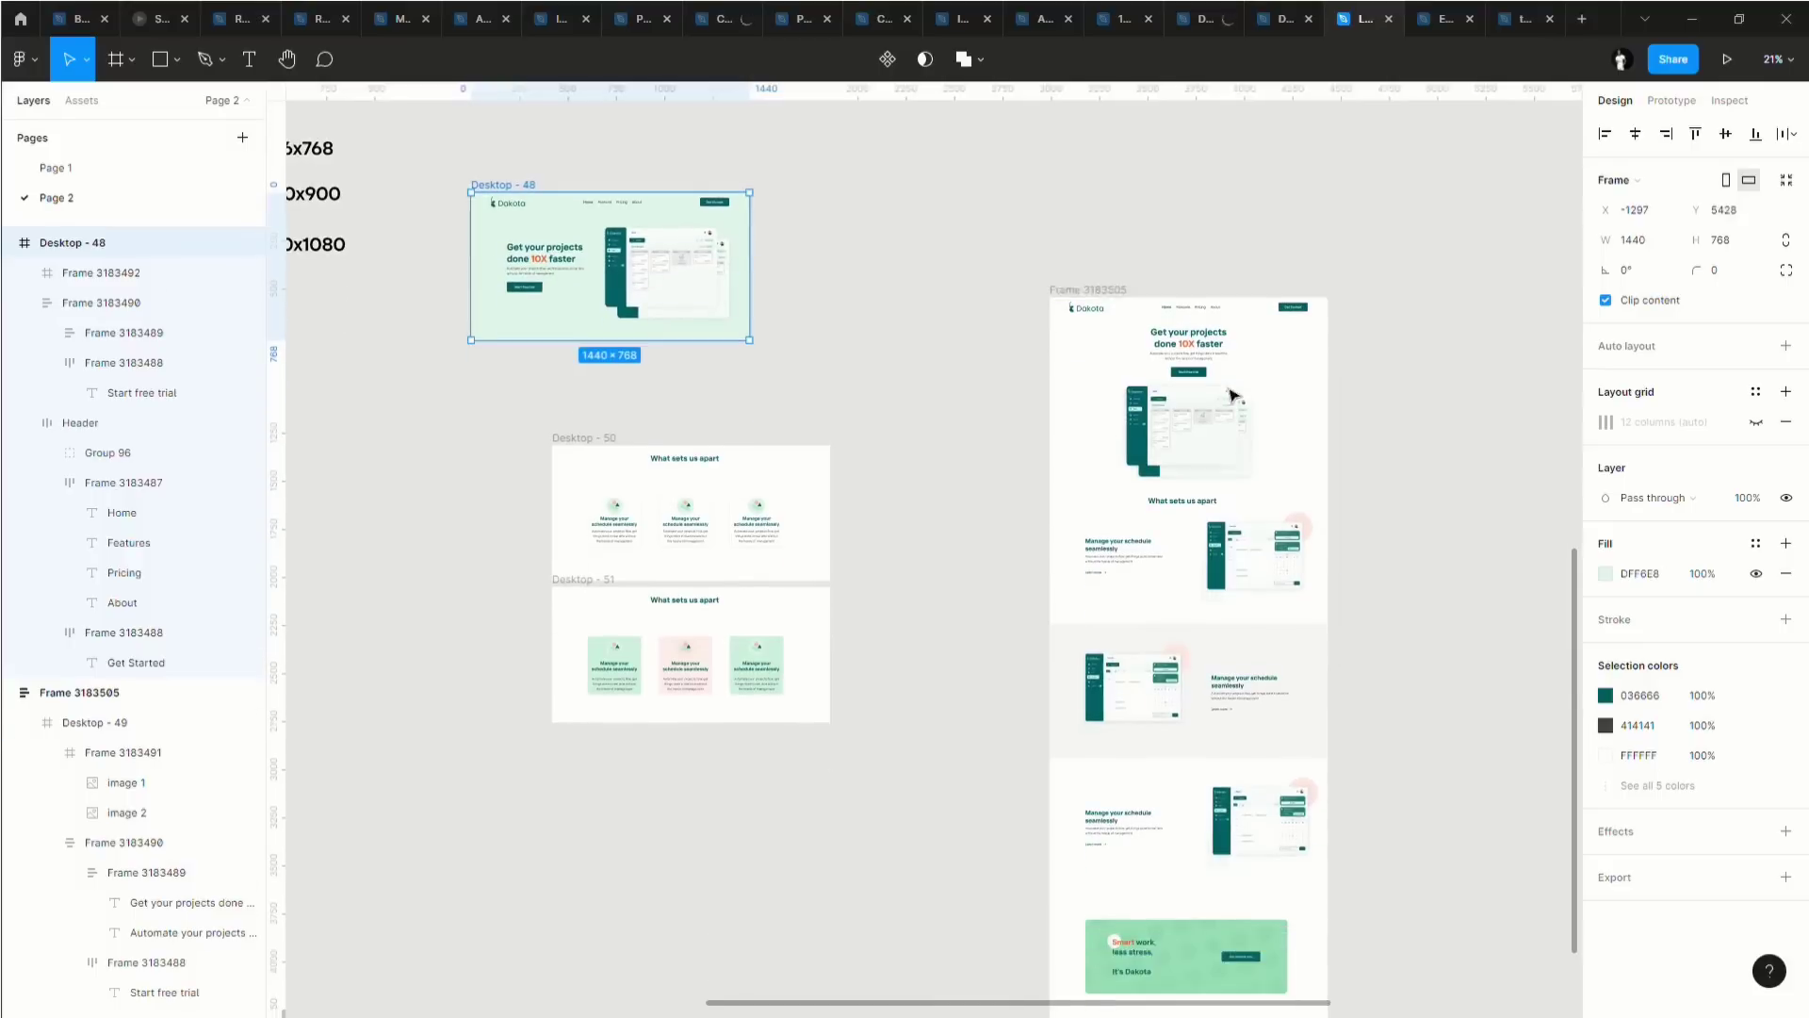
Set the fill of the "What sets us apart" section in Frame 3183505 to FAFAFA.
click(1291, 518)
scroll(1298, 509, up, 3)
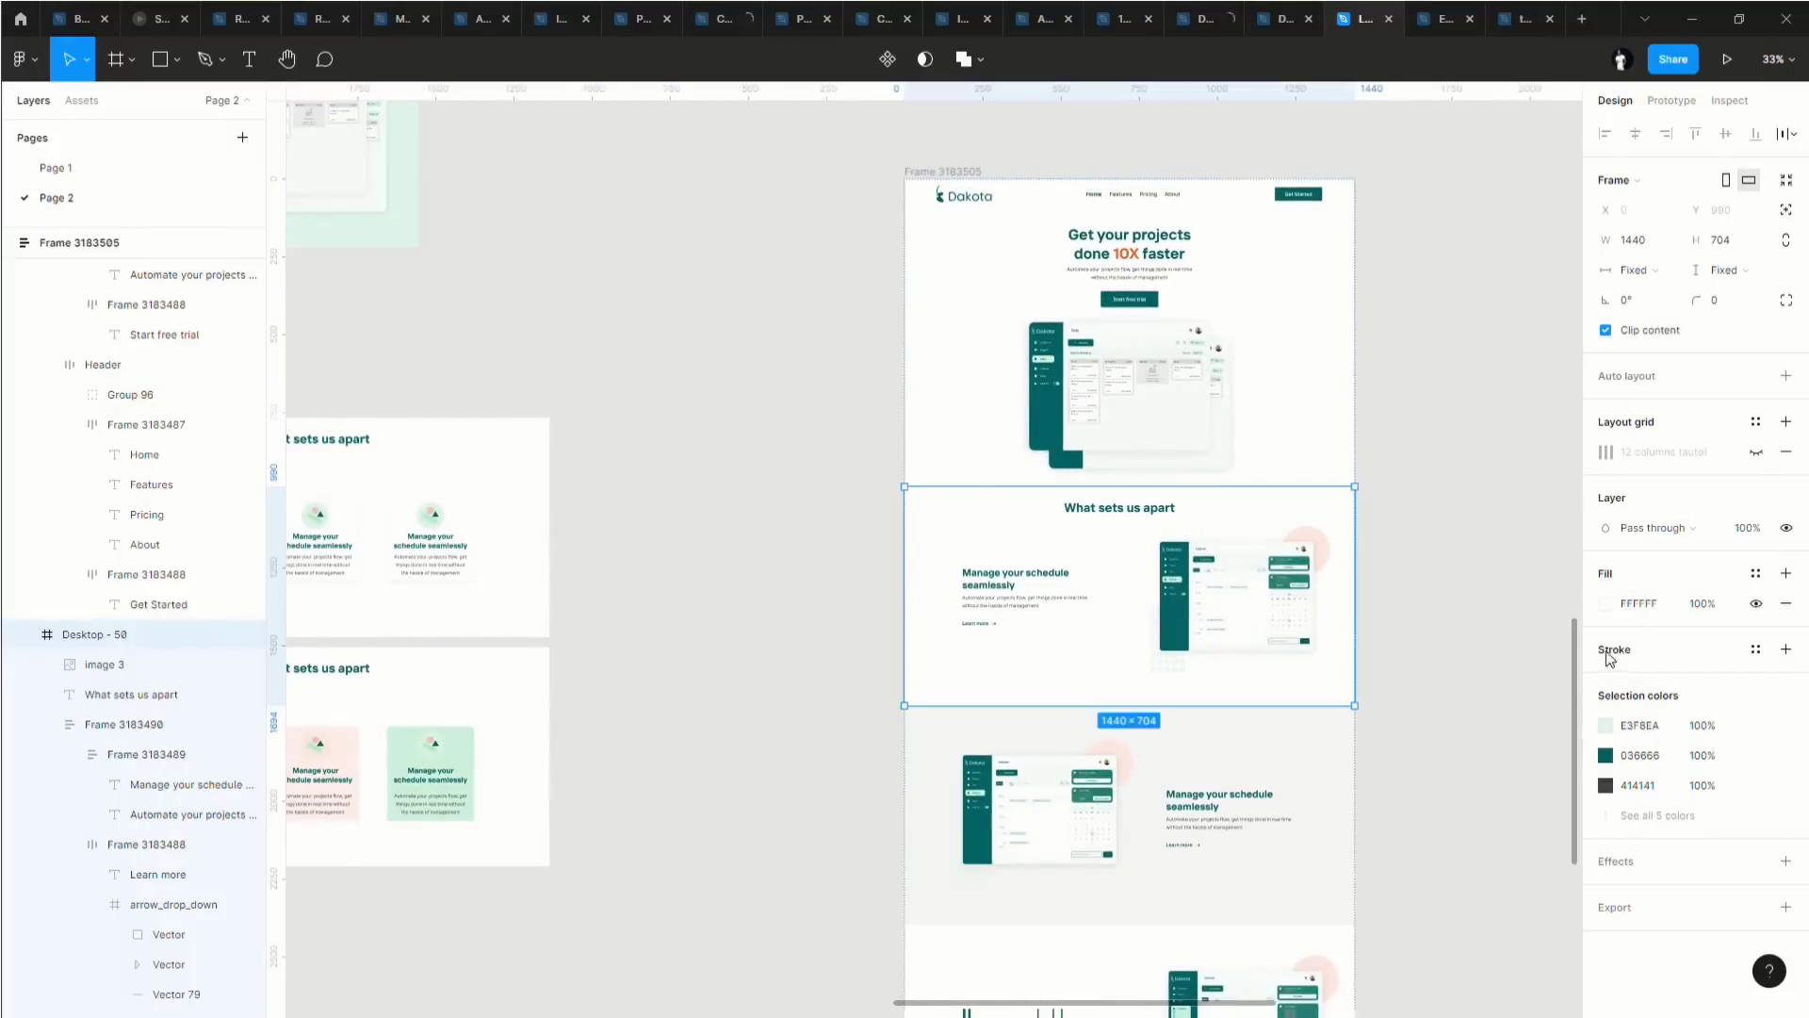
click(1641, 608)
text(fa)
key(Return)
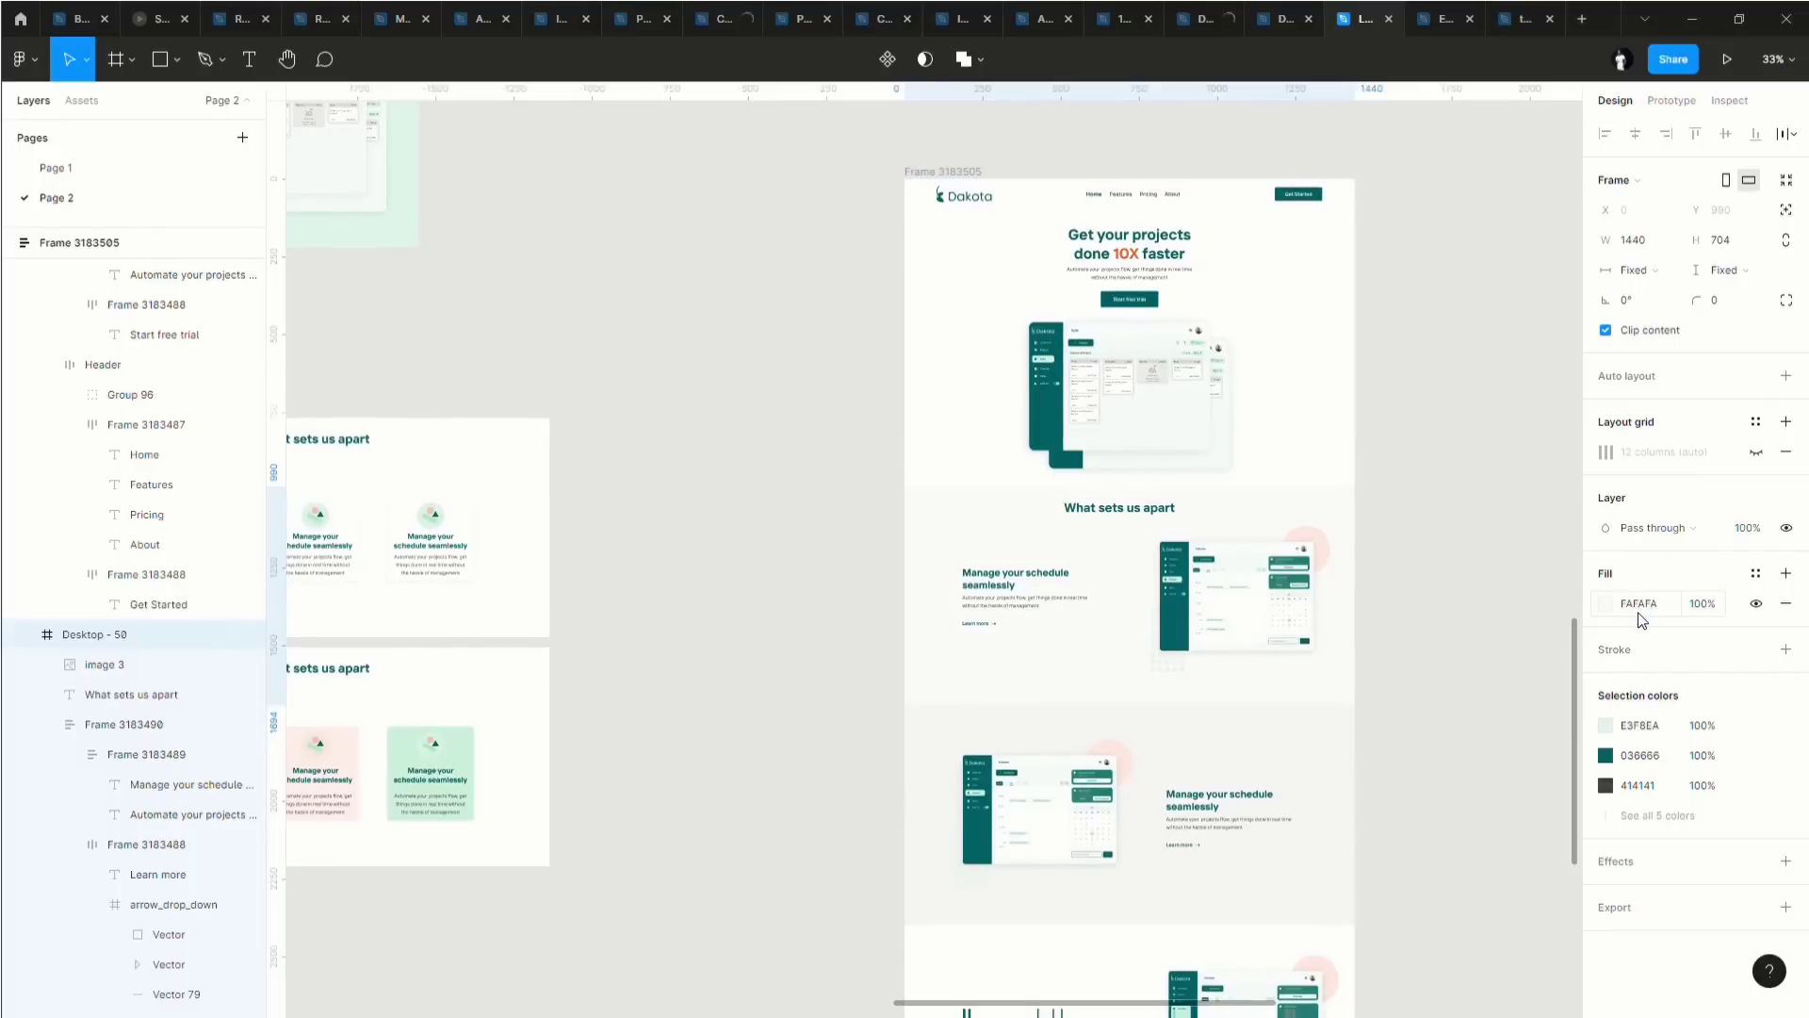
Recolour the background fill of the "What sets us apart" section to the light green document colour E3F8EA.
click(1607, 605)
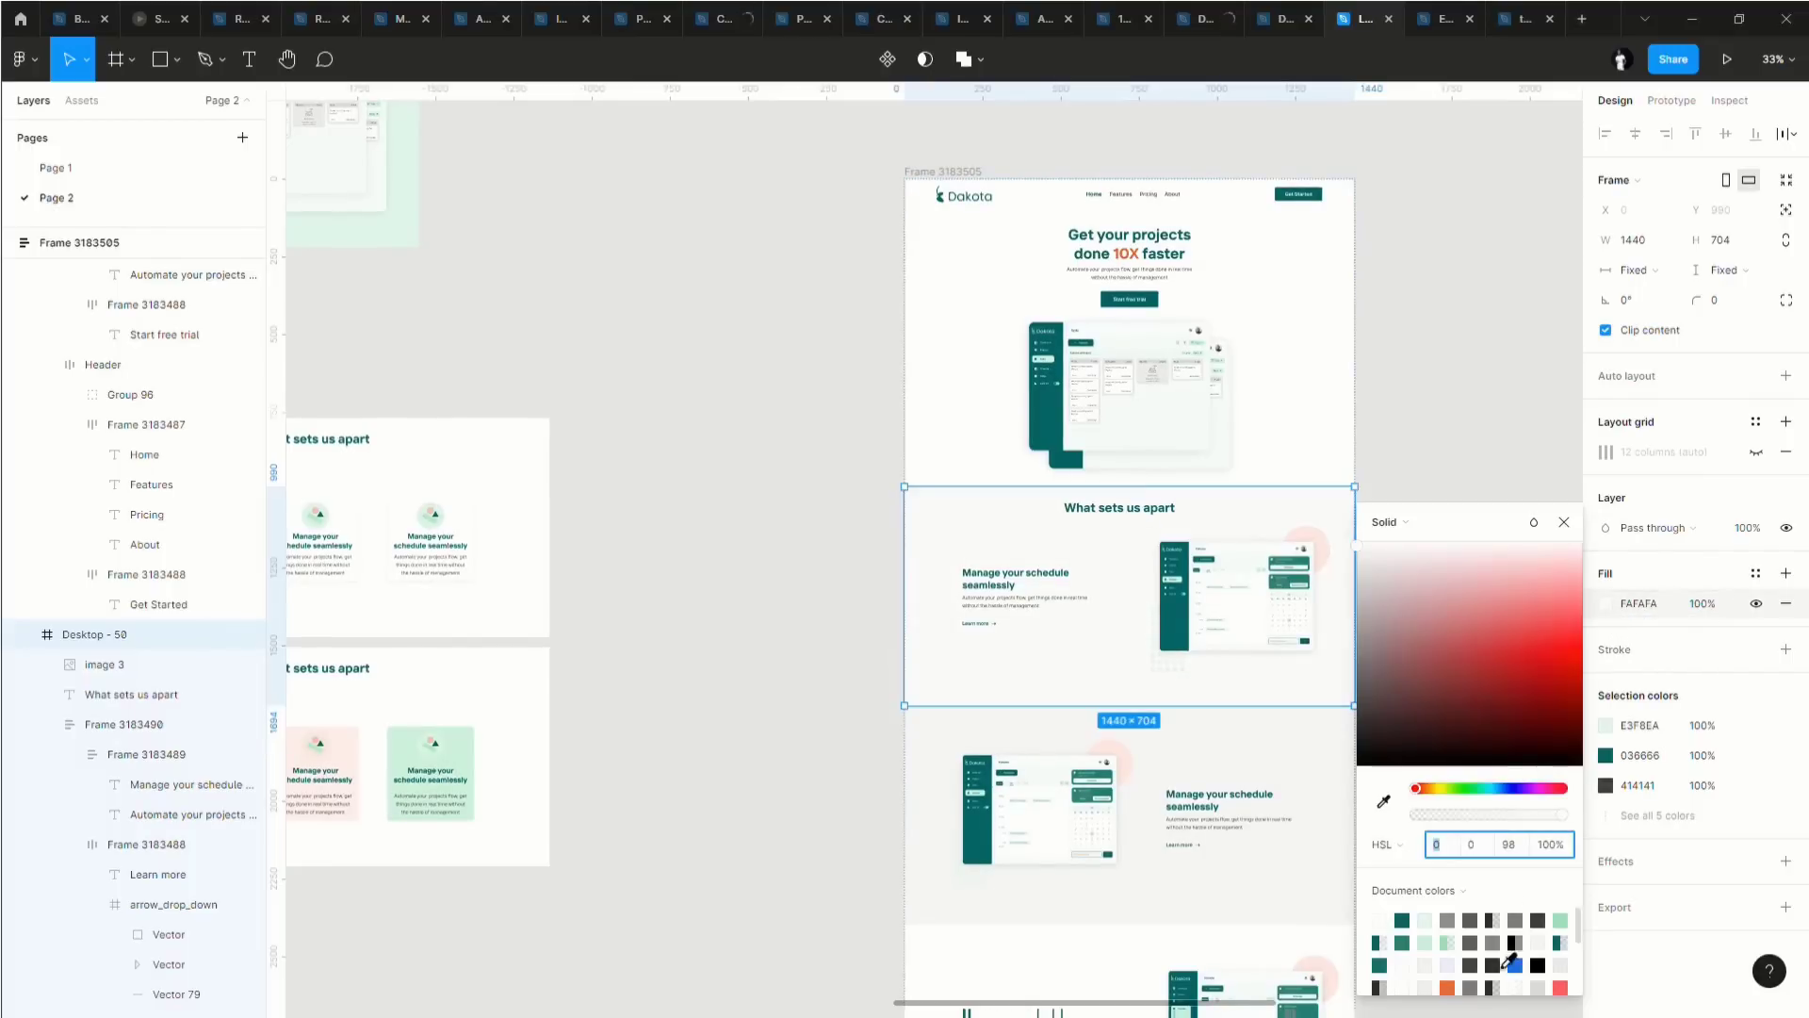
click(1430, 943)
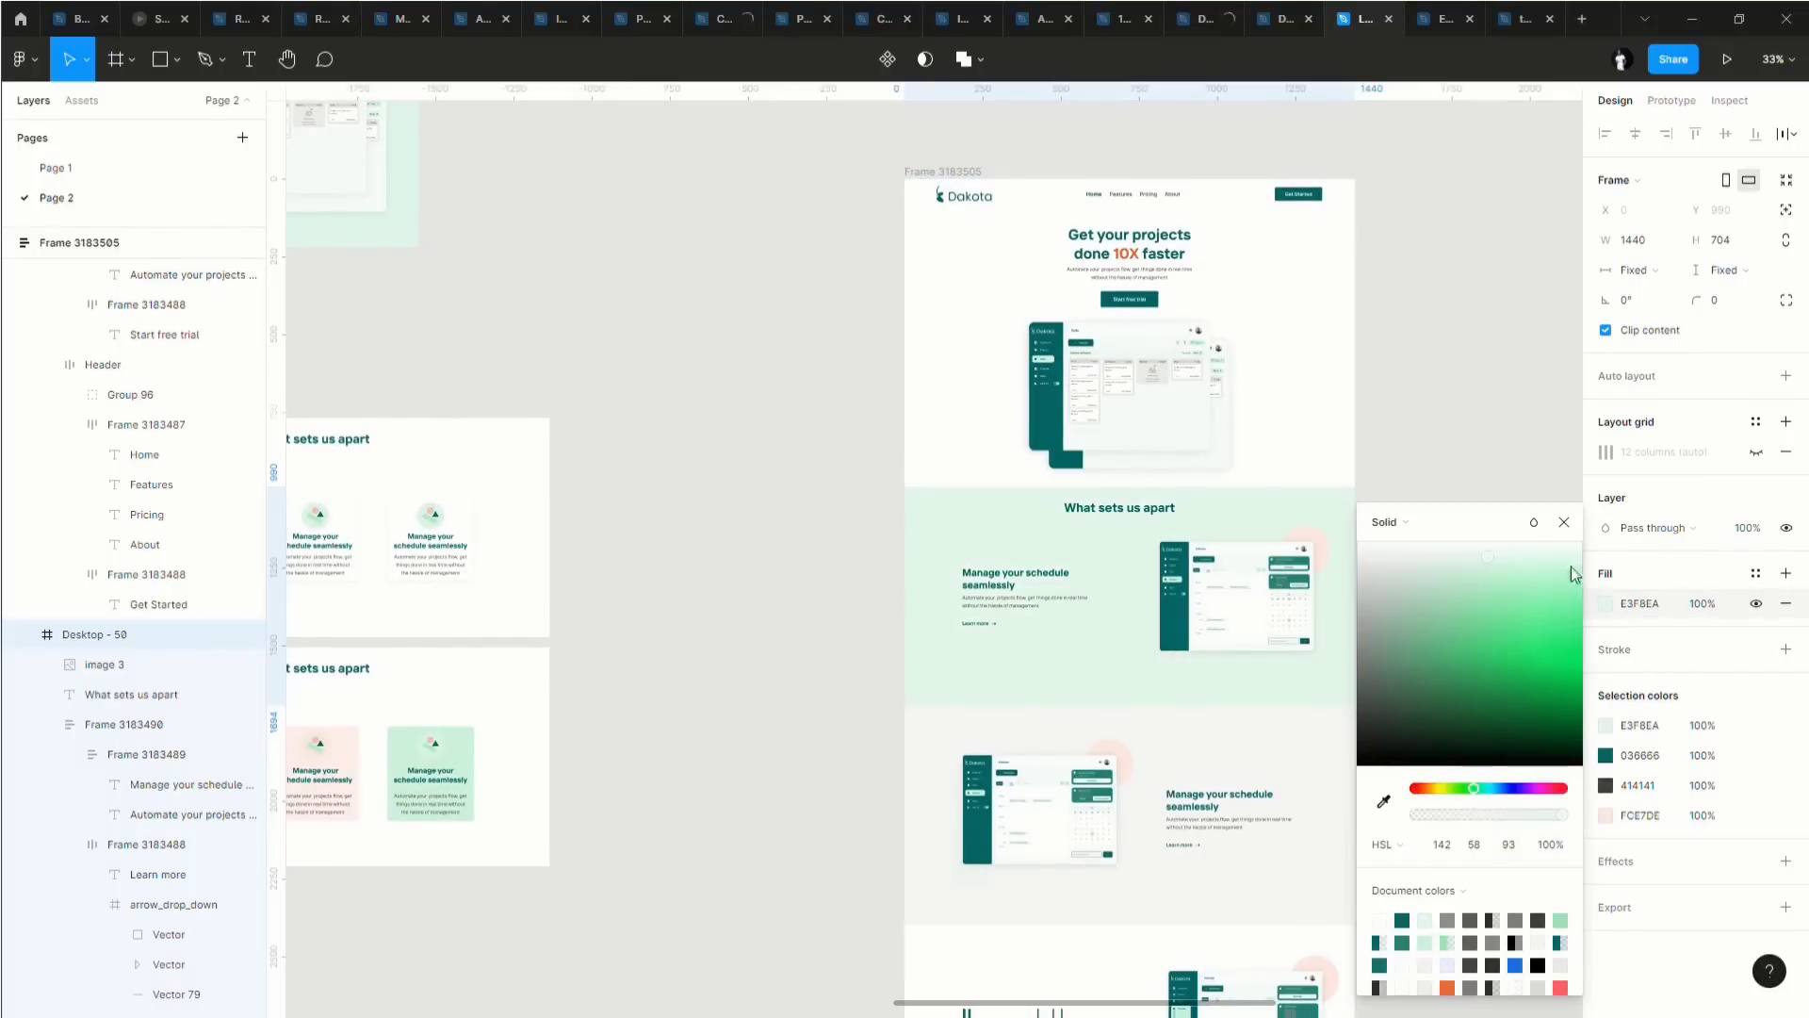
click(1442, 282)
Review the assembled landing page from hero to footer, checking how the green section sits among its neighbours.
scroll(1504, 423, up, 2)
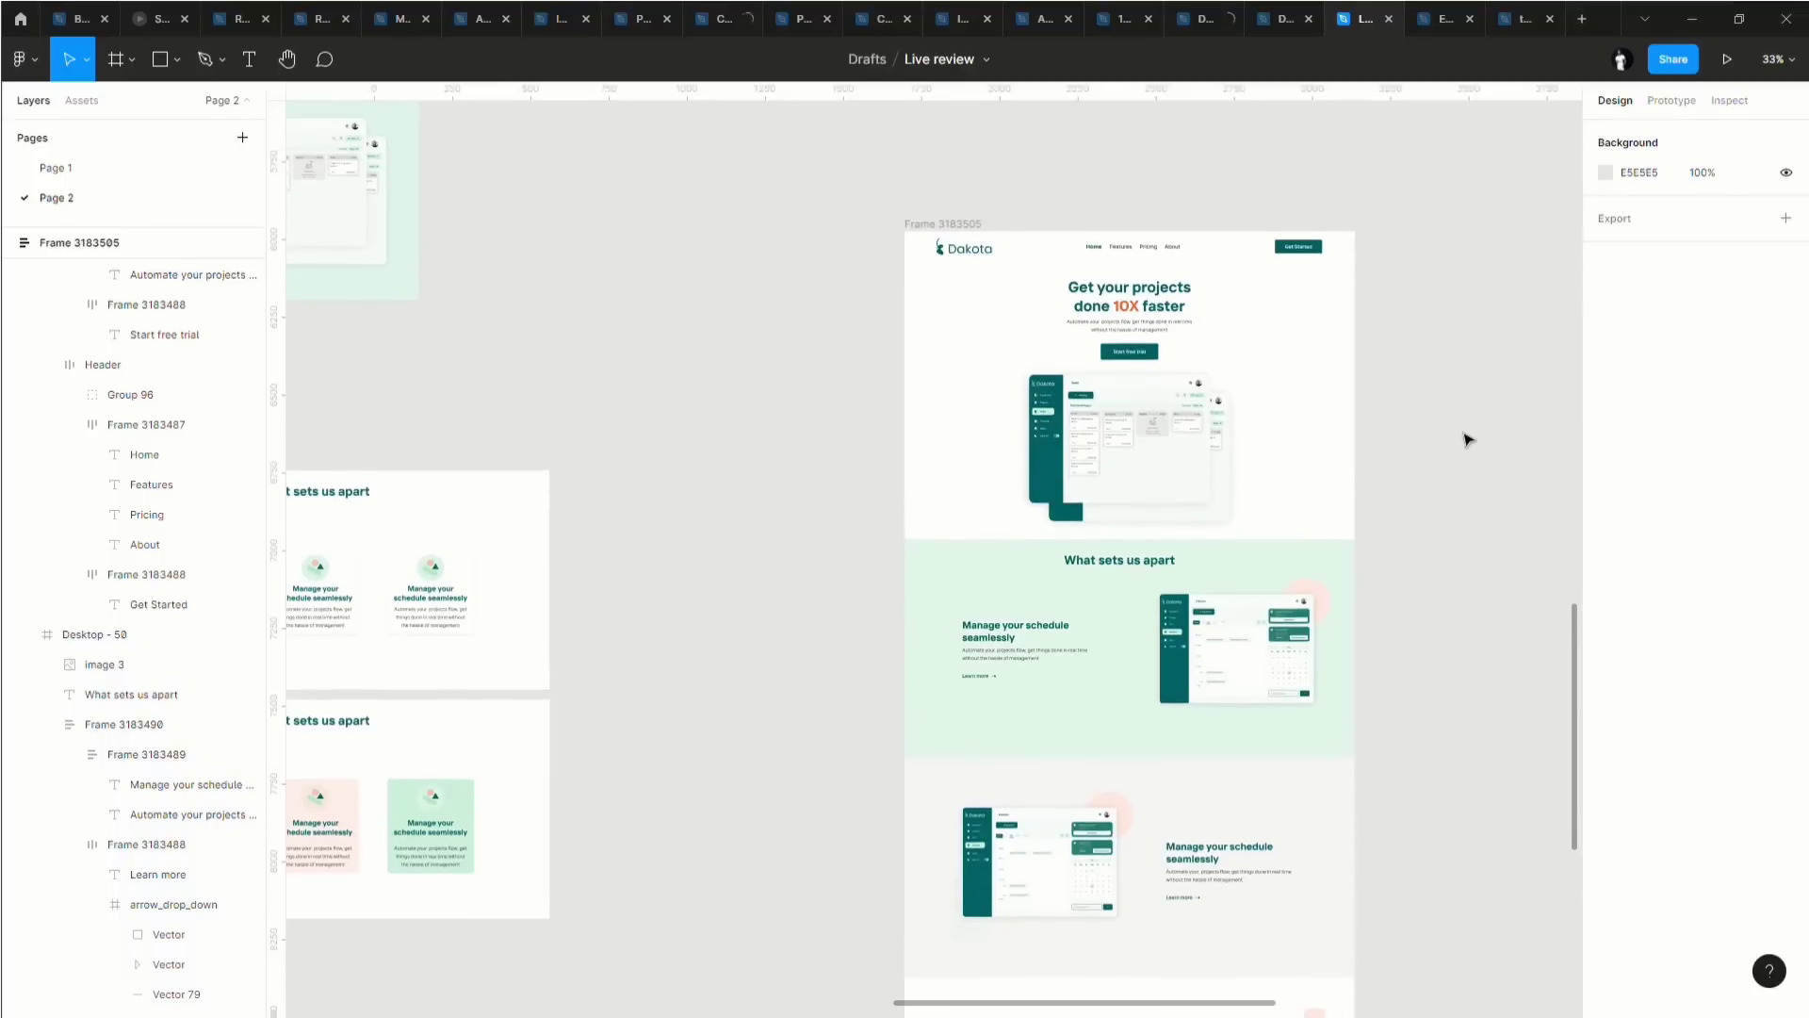
scroll(1225, 584, down, 3)
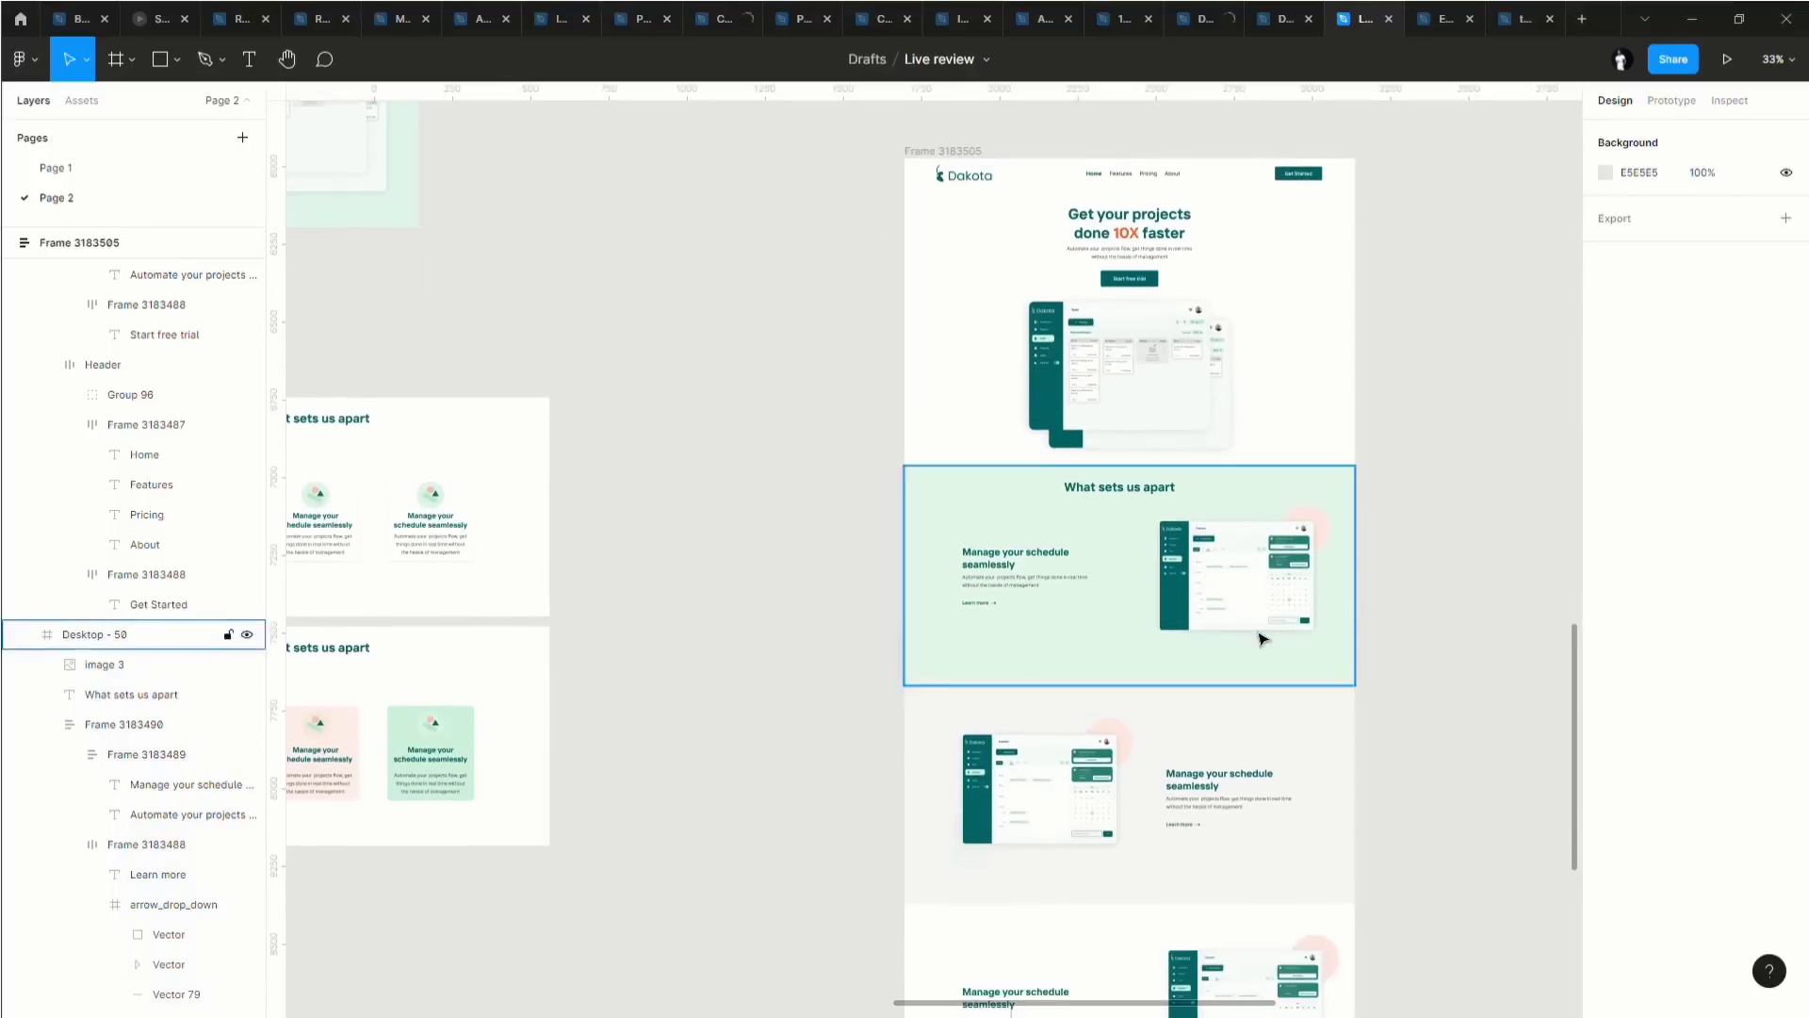
scroll(1260, 634, up, 7)
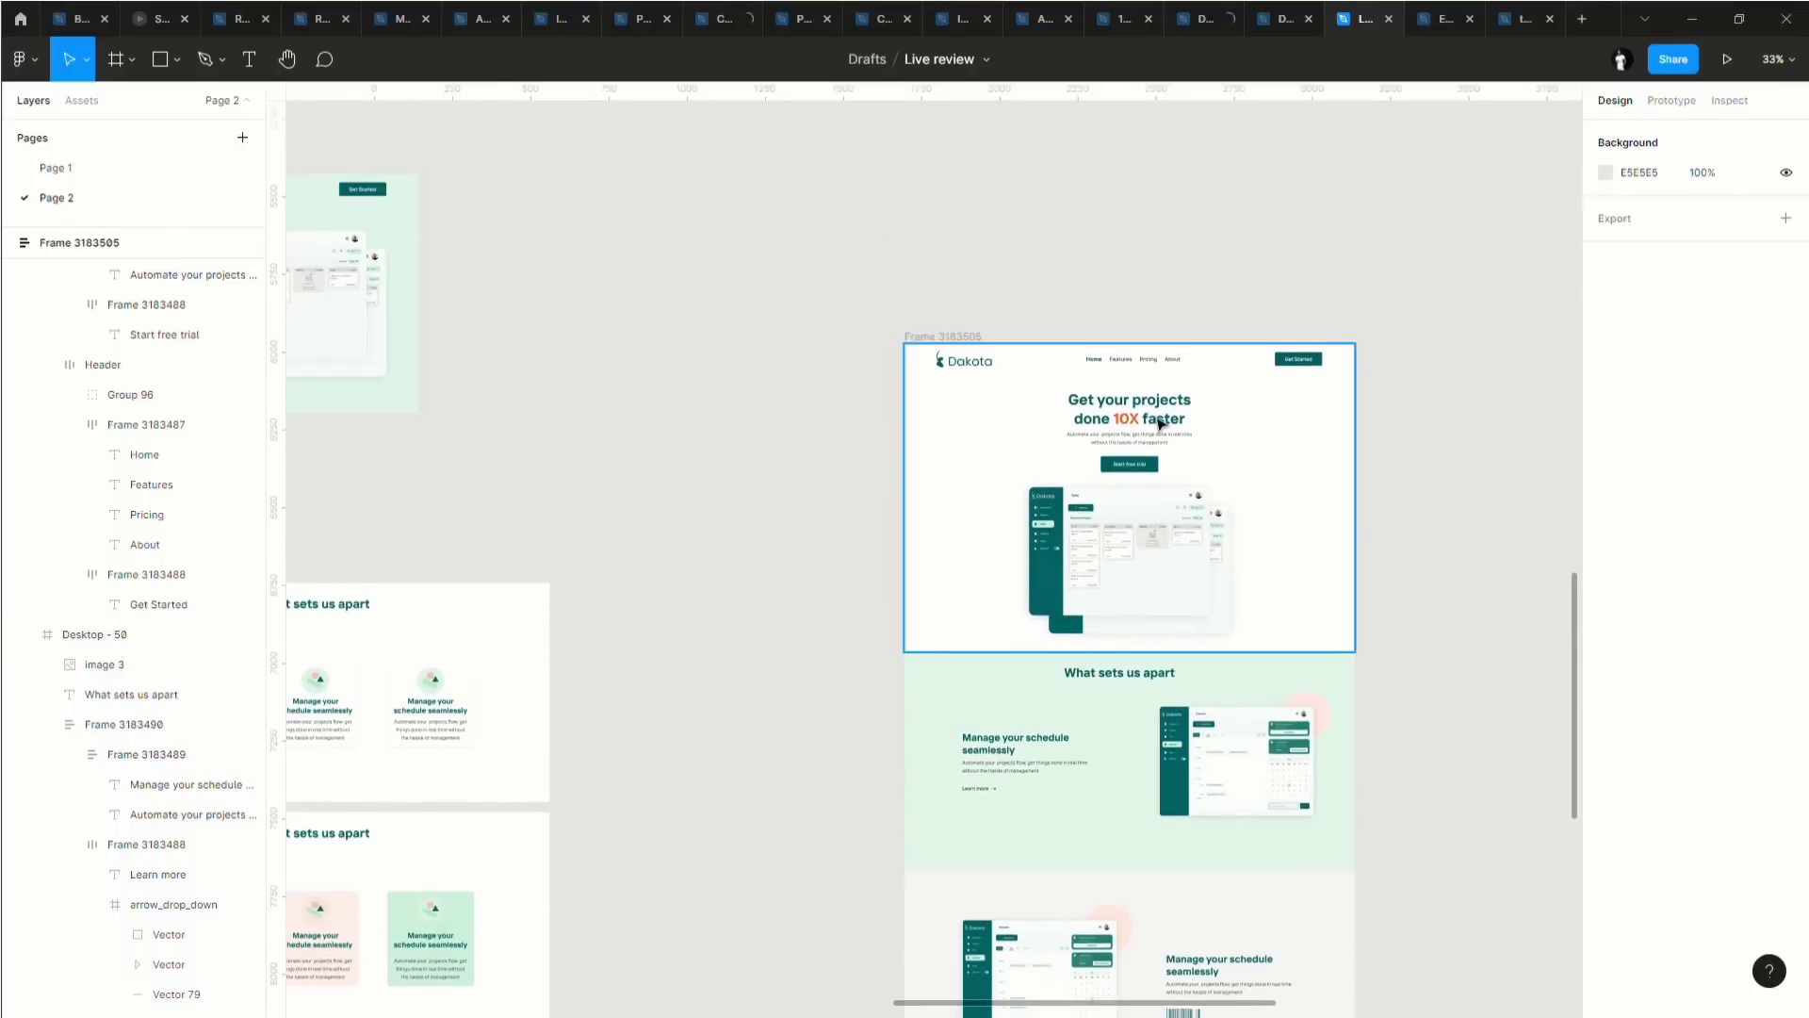
scroll(1161, 423, down, 3)
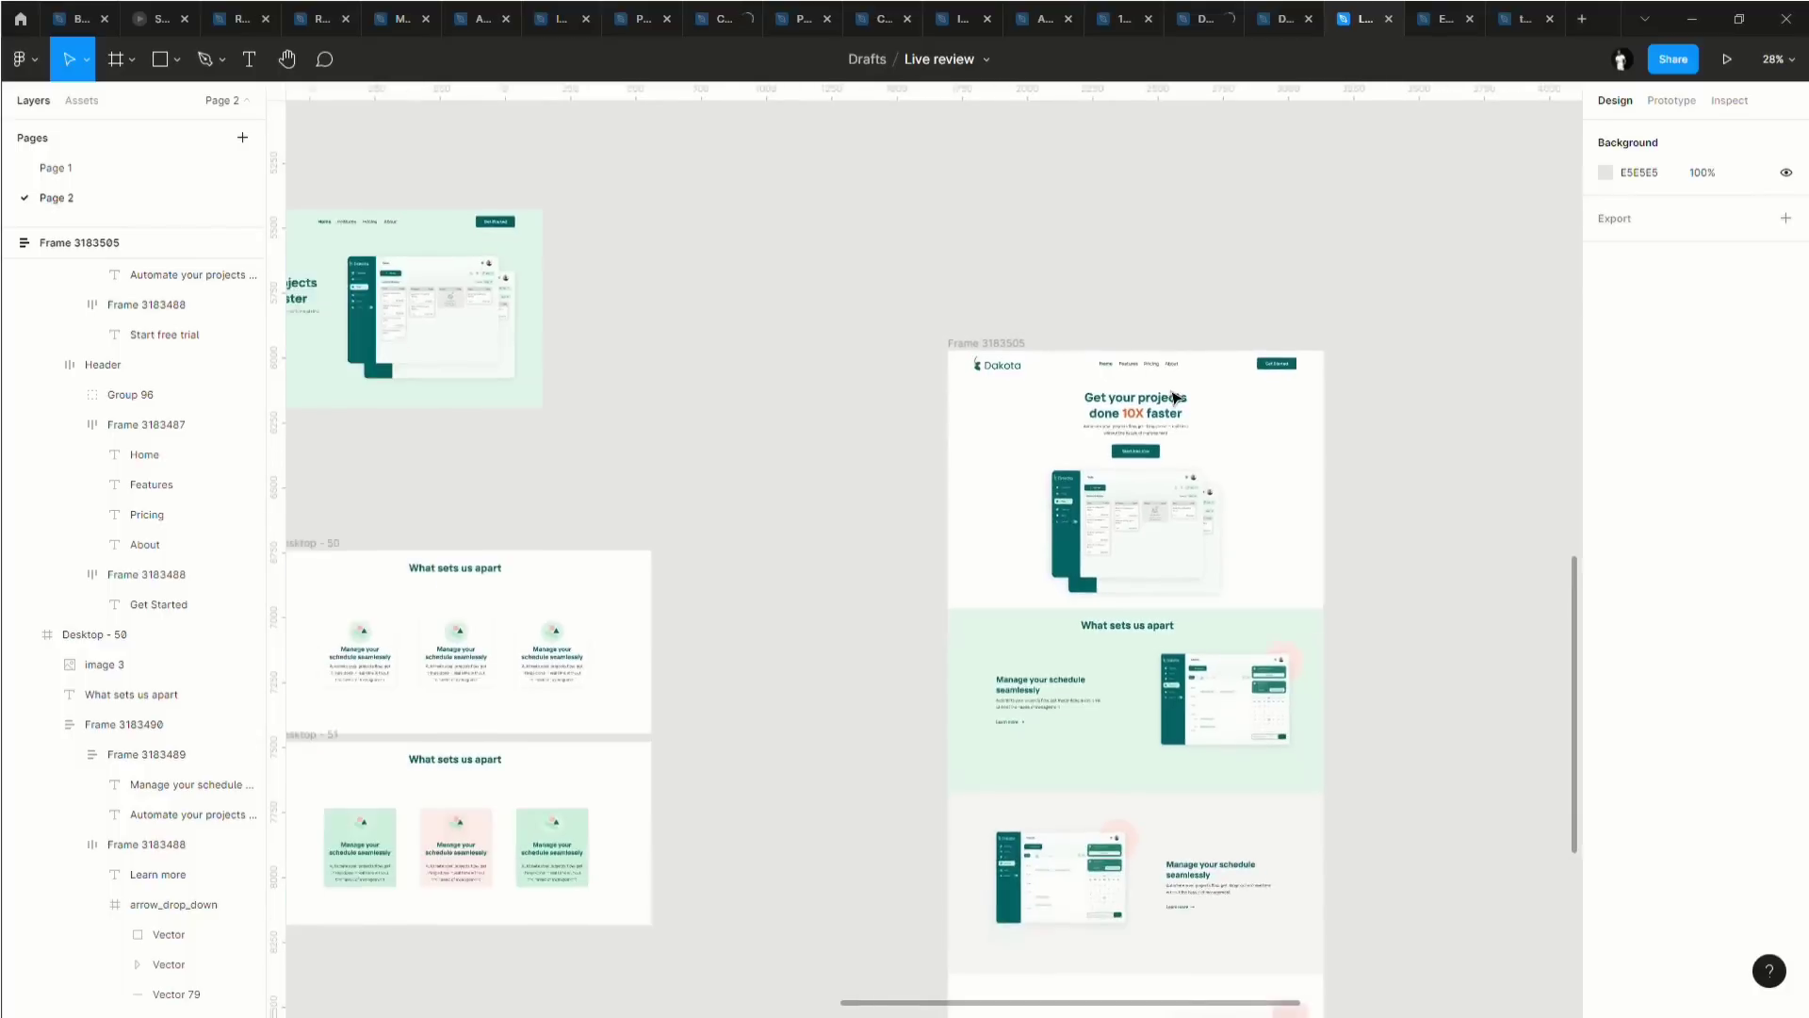
scroll(1175, 394, down, 3)
scroll(1168, 452, down, 6)
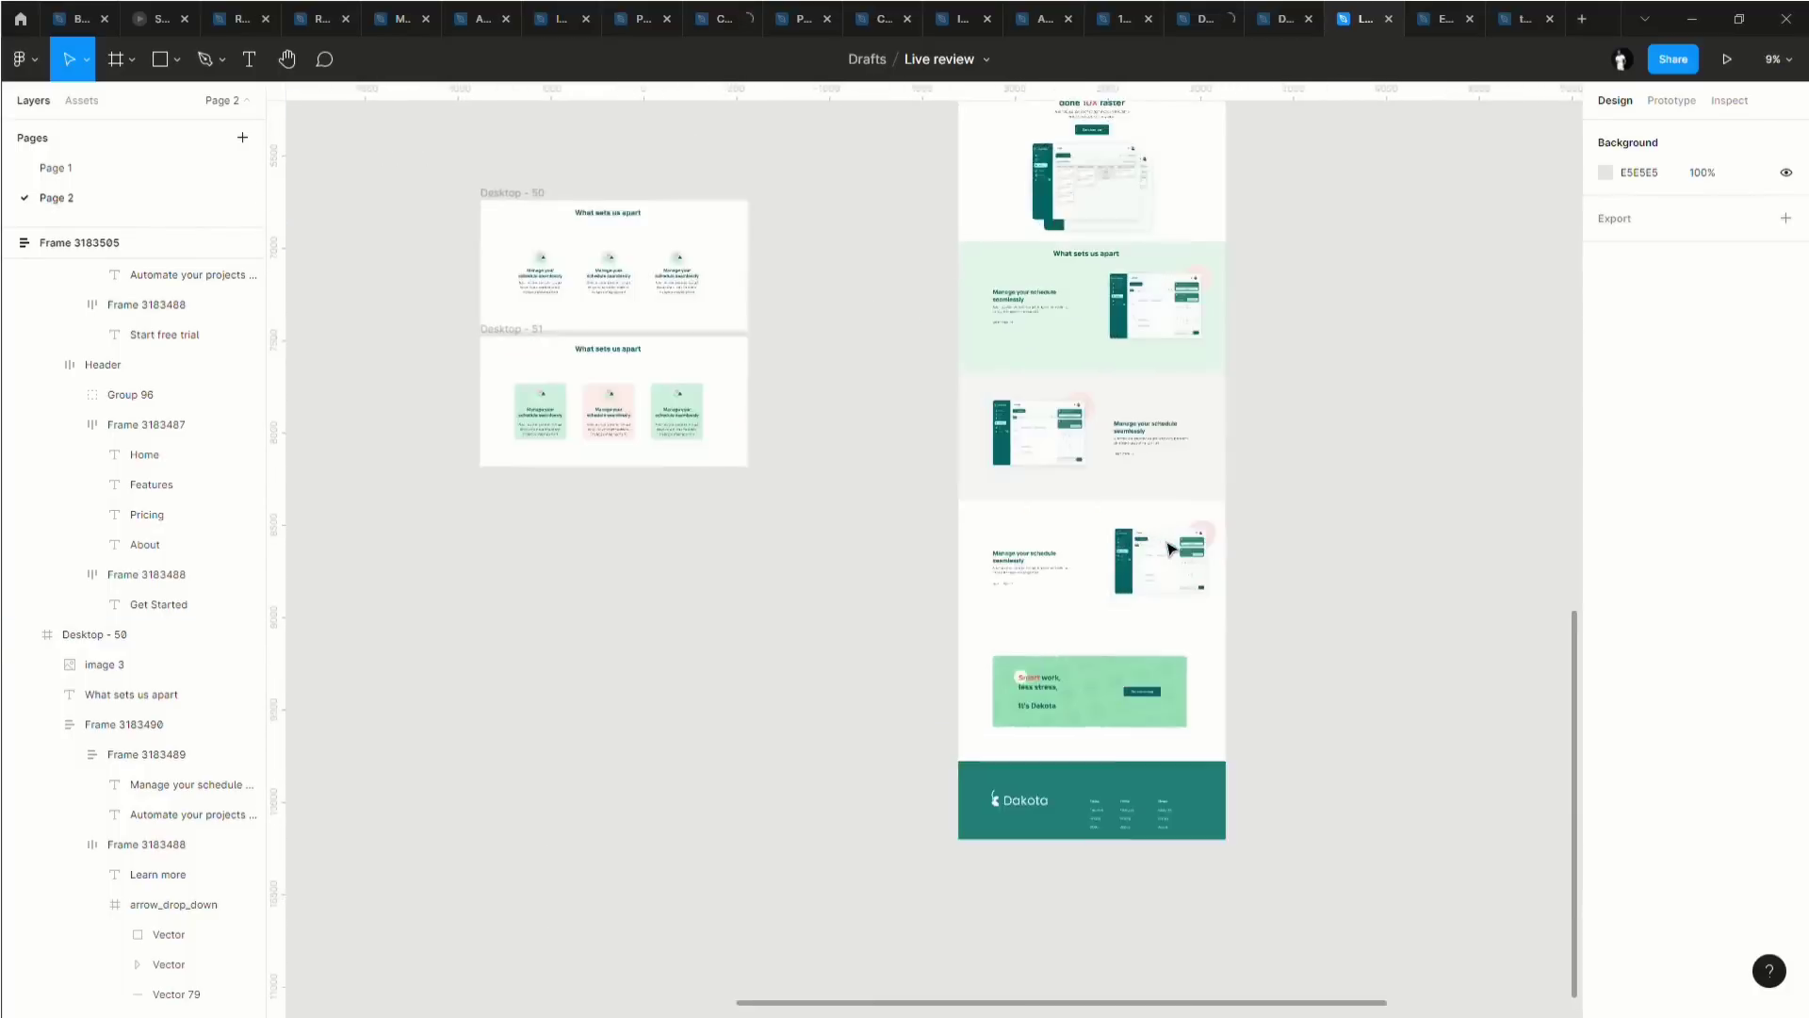
scroll(1203, 562, up, 8)
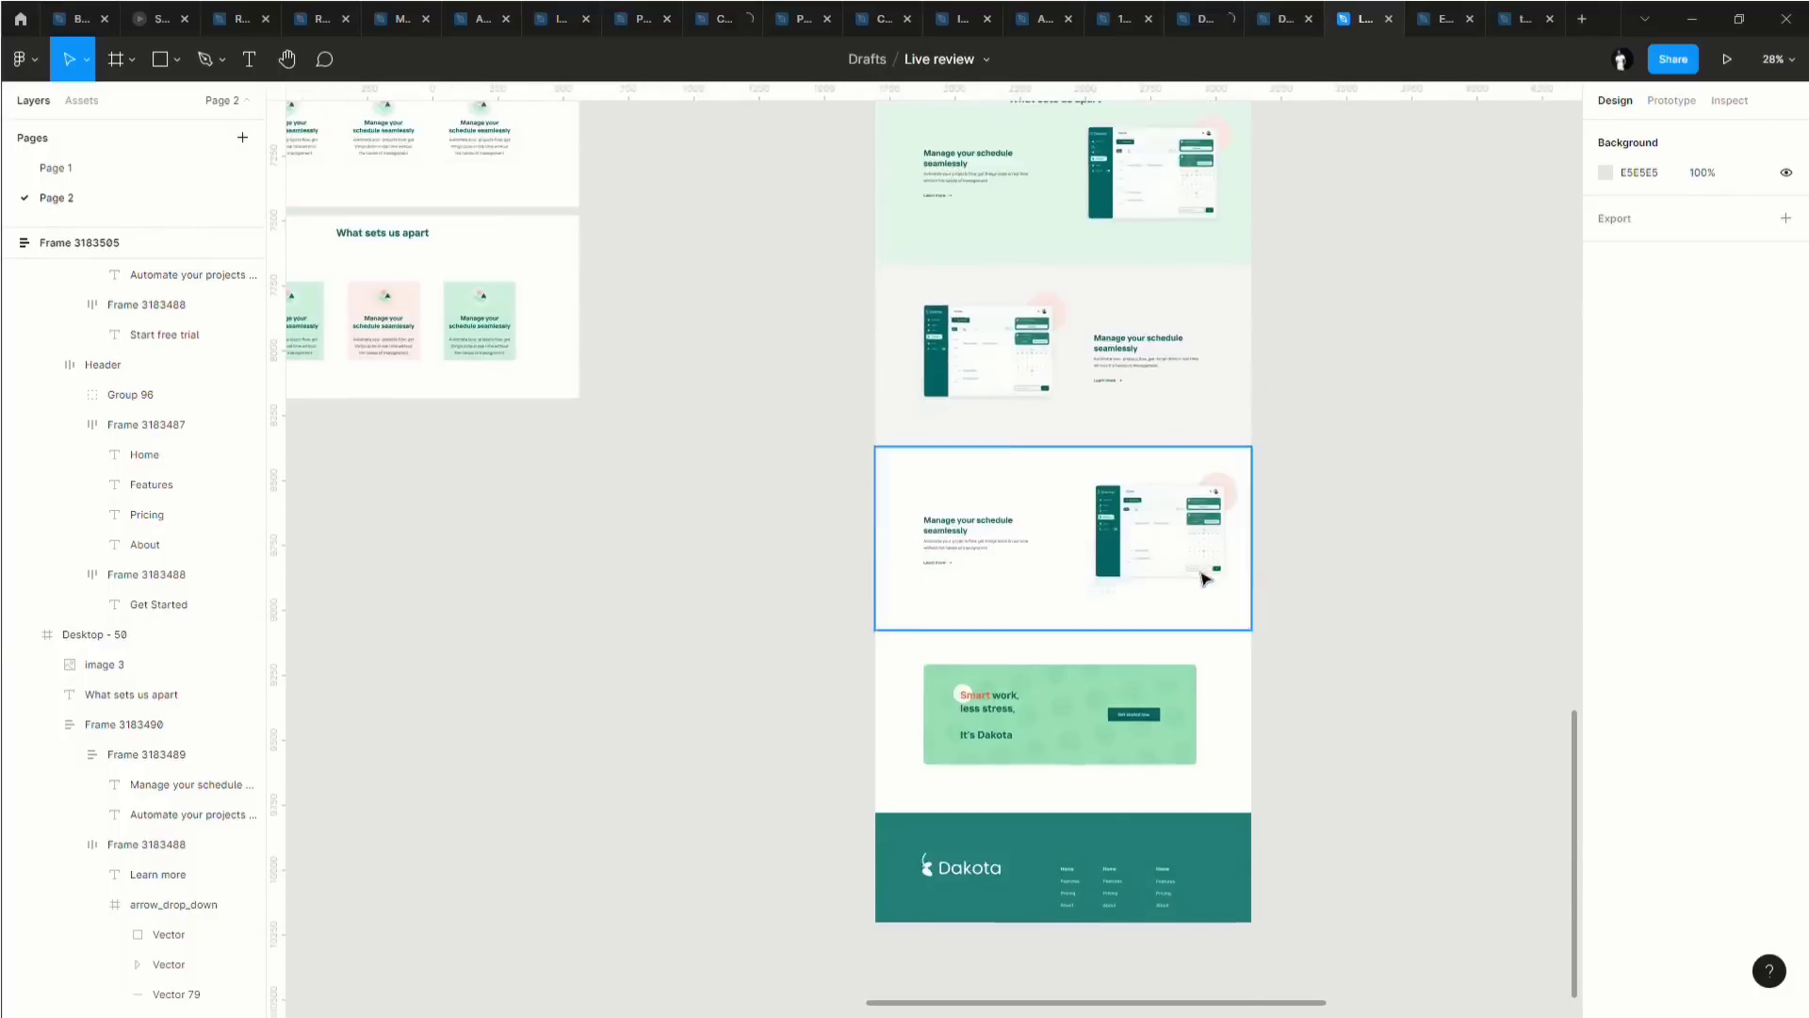
scroll(1204, 577, down, 3)
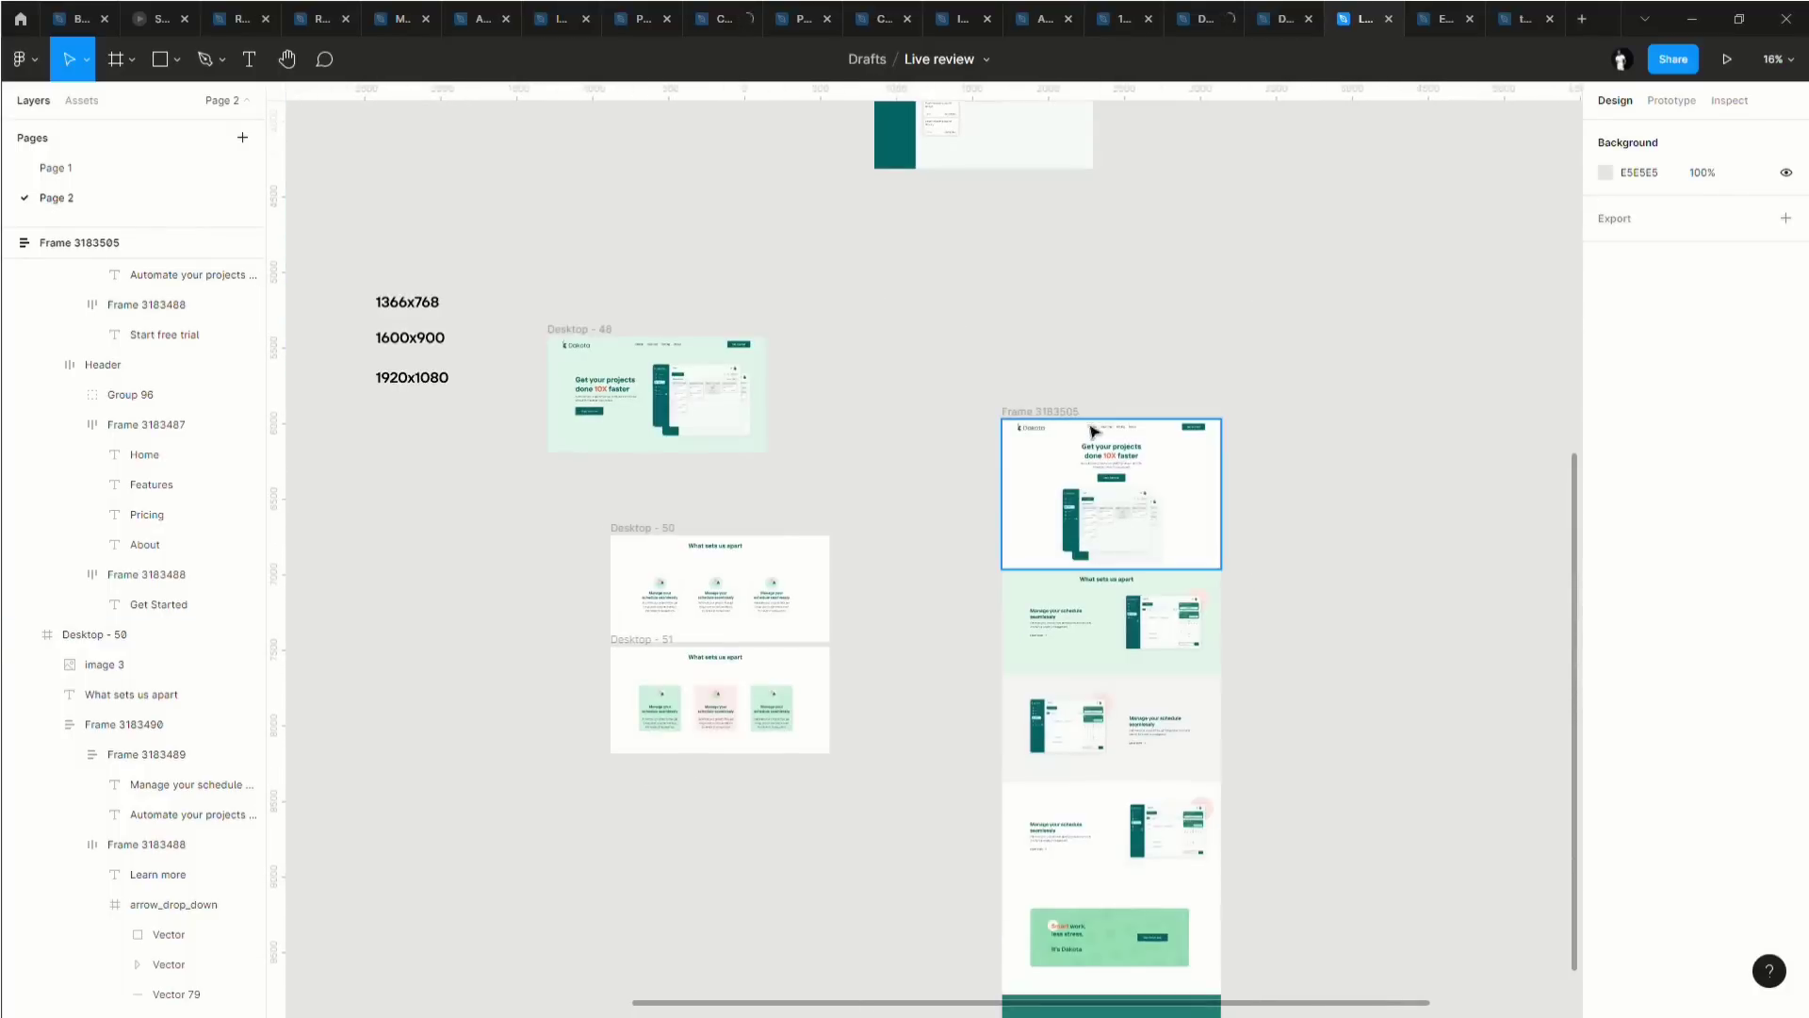
Move the landing page frame, Frame 3183505, up and to the left, closer to the Desktop - 48 hero.
drag(1073, 411, 931, 301)
scroll(933, 321, right, 5)
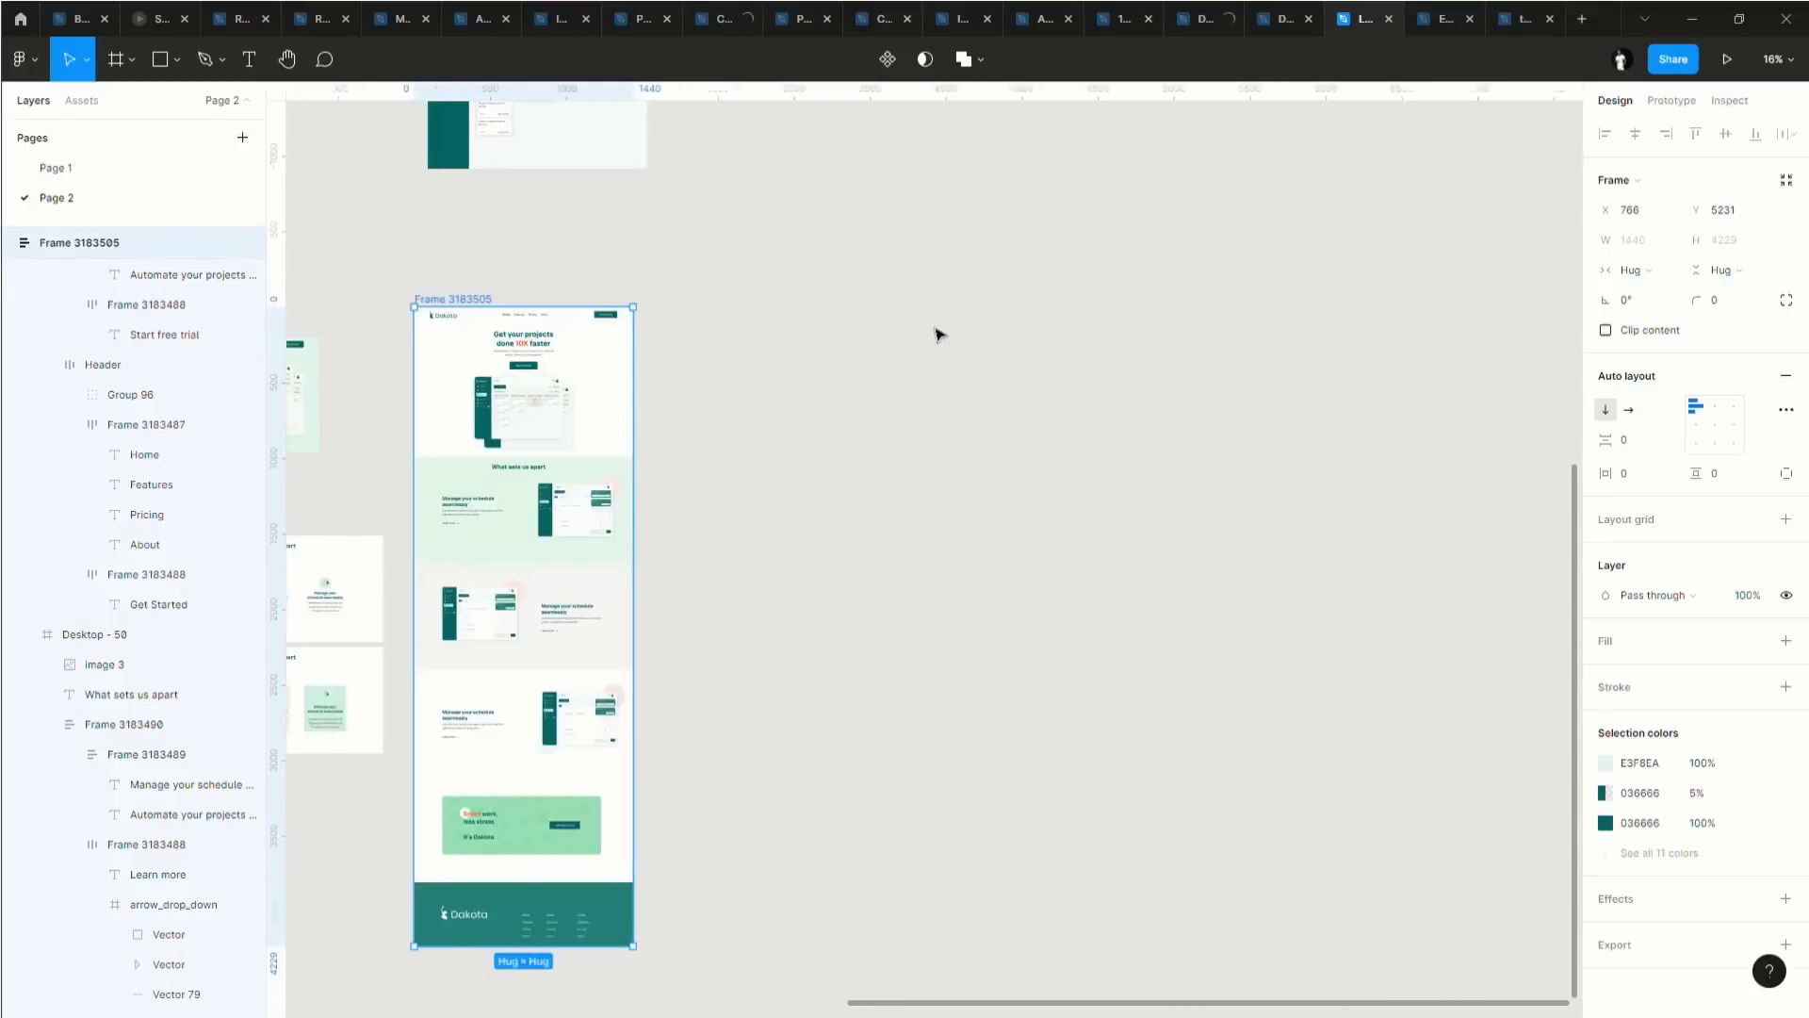
Add a 1440-wide Desktop preset frame on the empty canvas right of the landing page and set its height to 800.
click(177, 59)
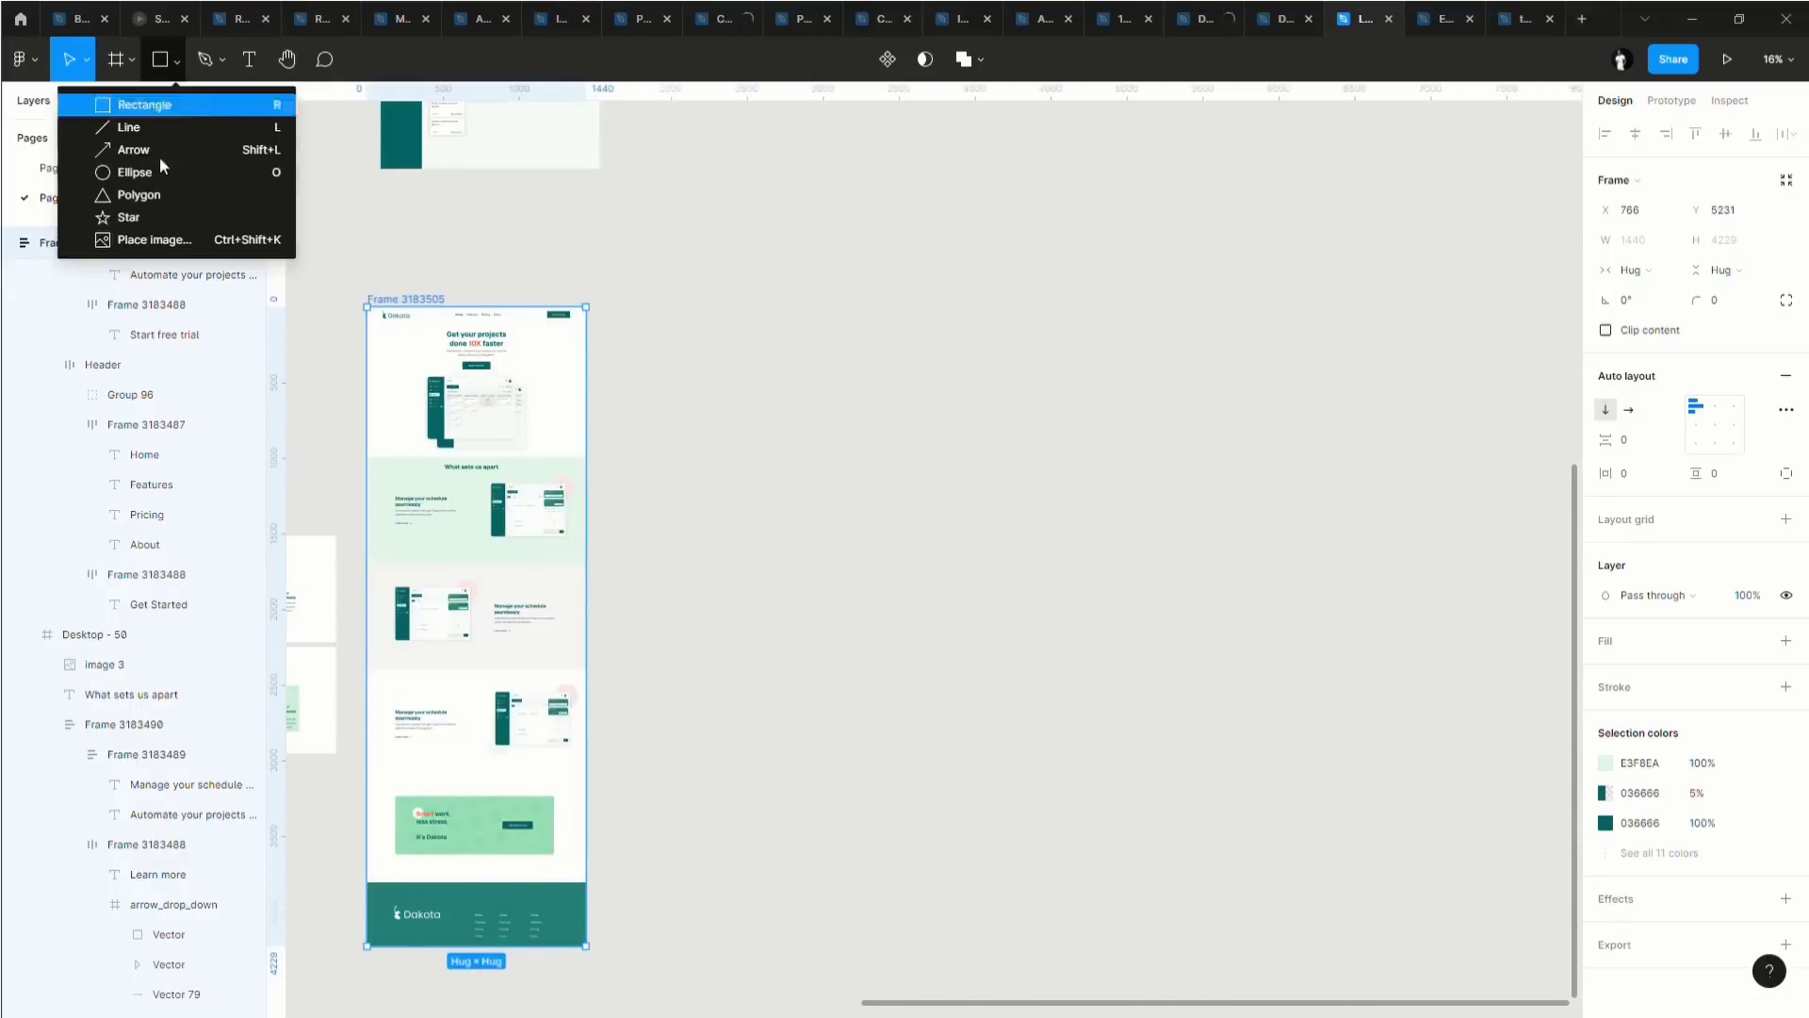
click(116, 59)
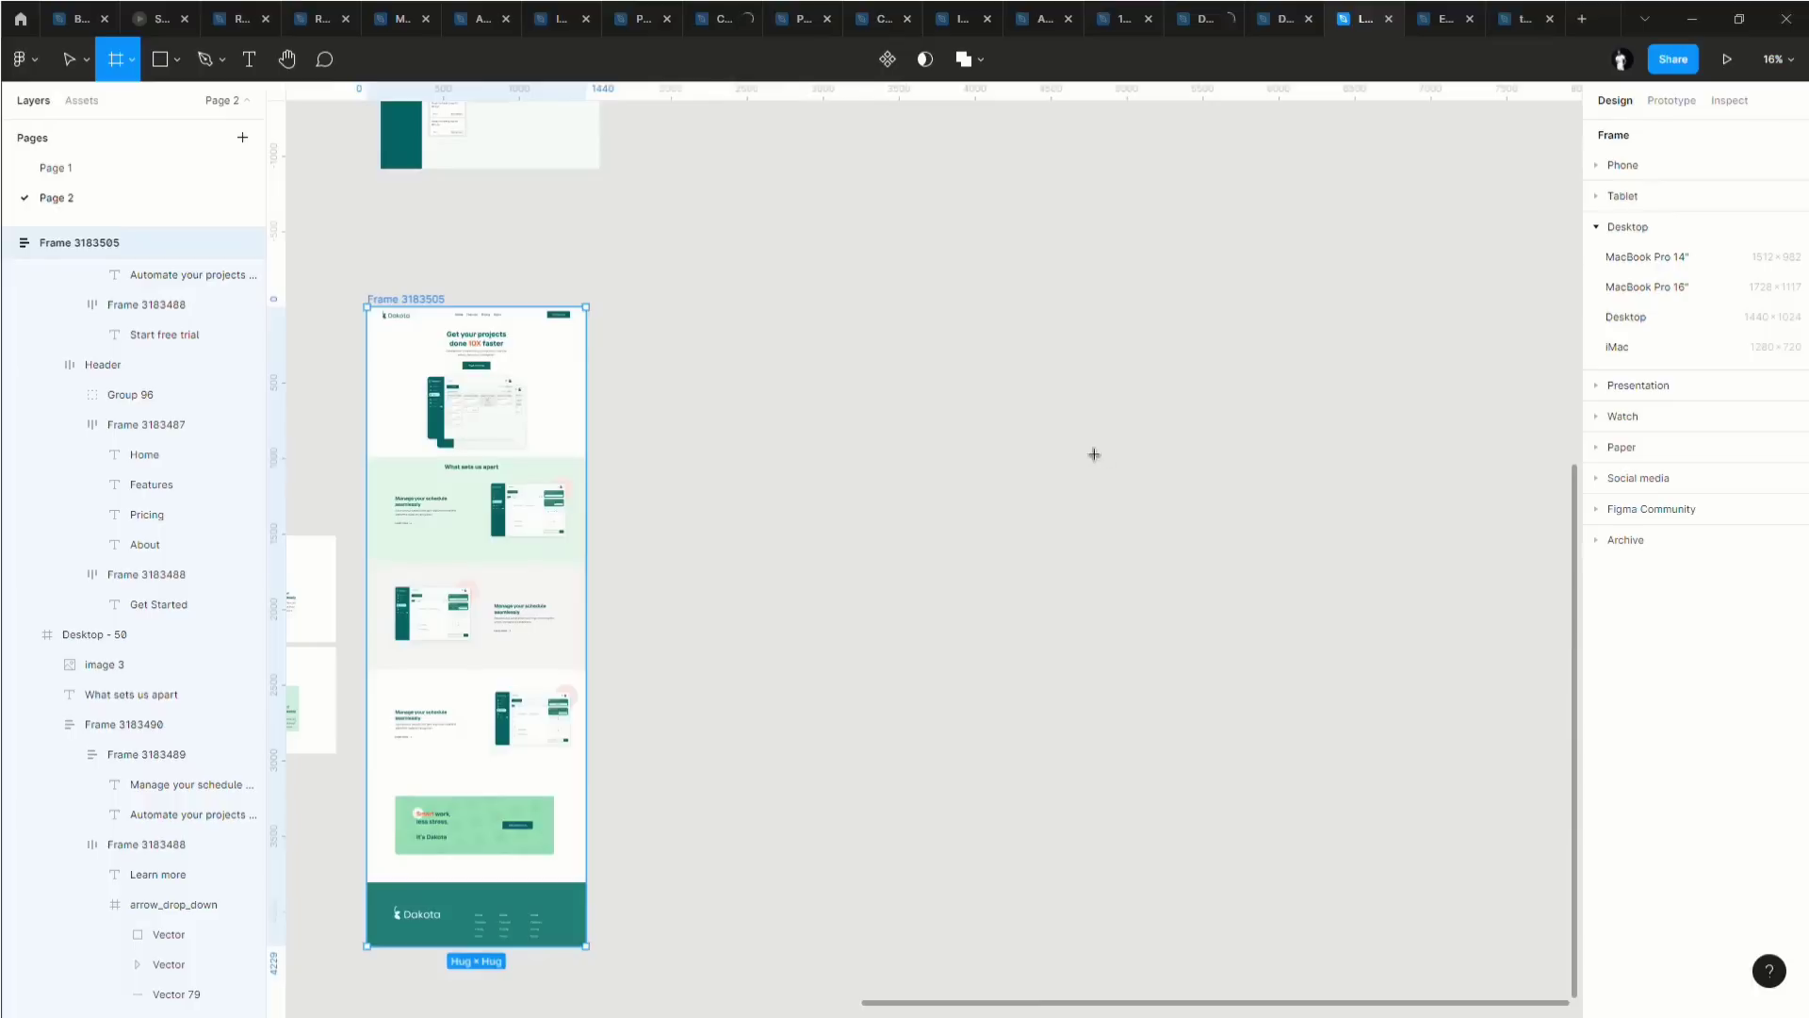
scroll(1308, 434, right, 4)
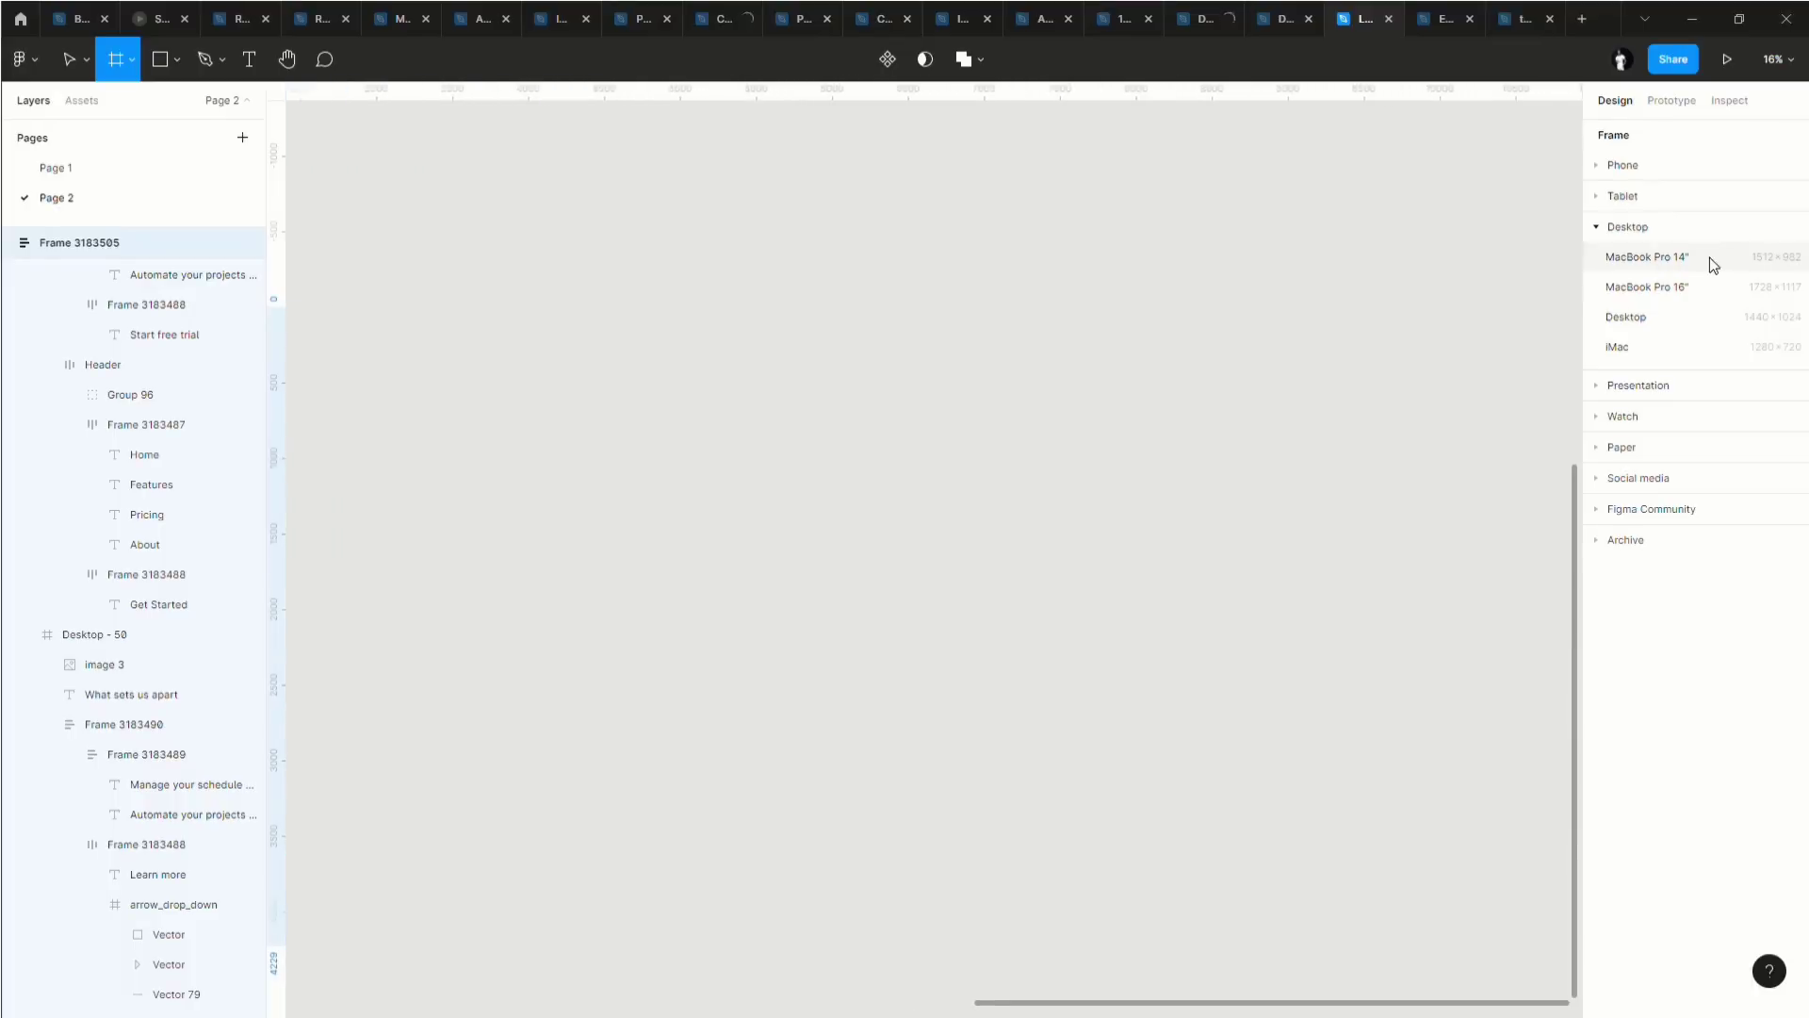
click(1631, 316)
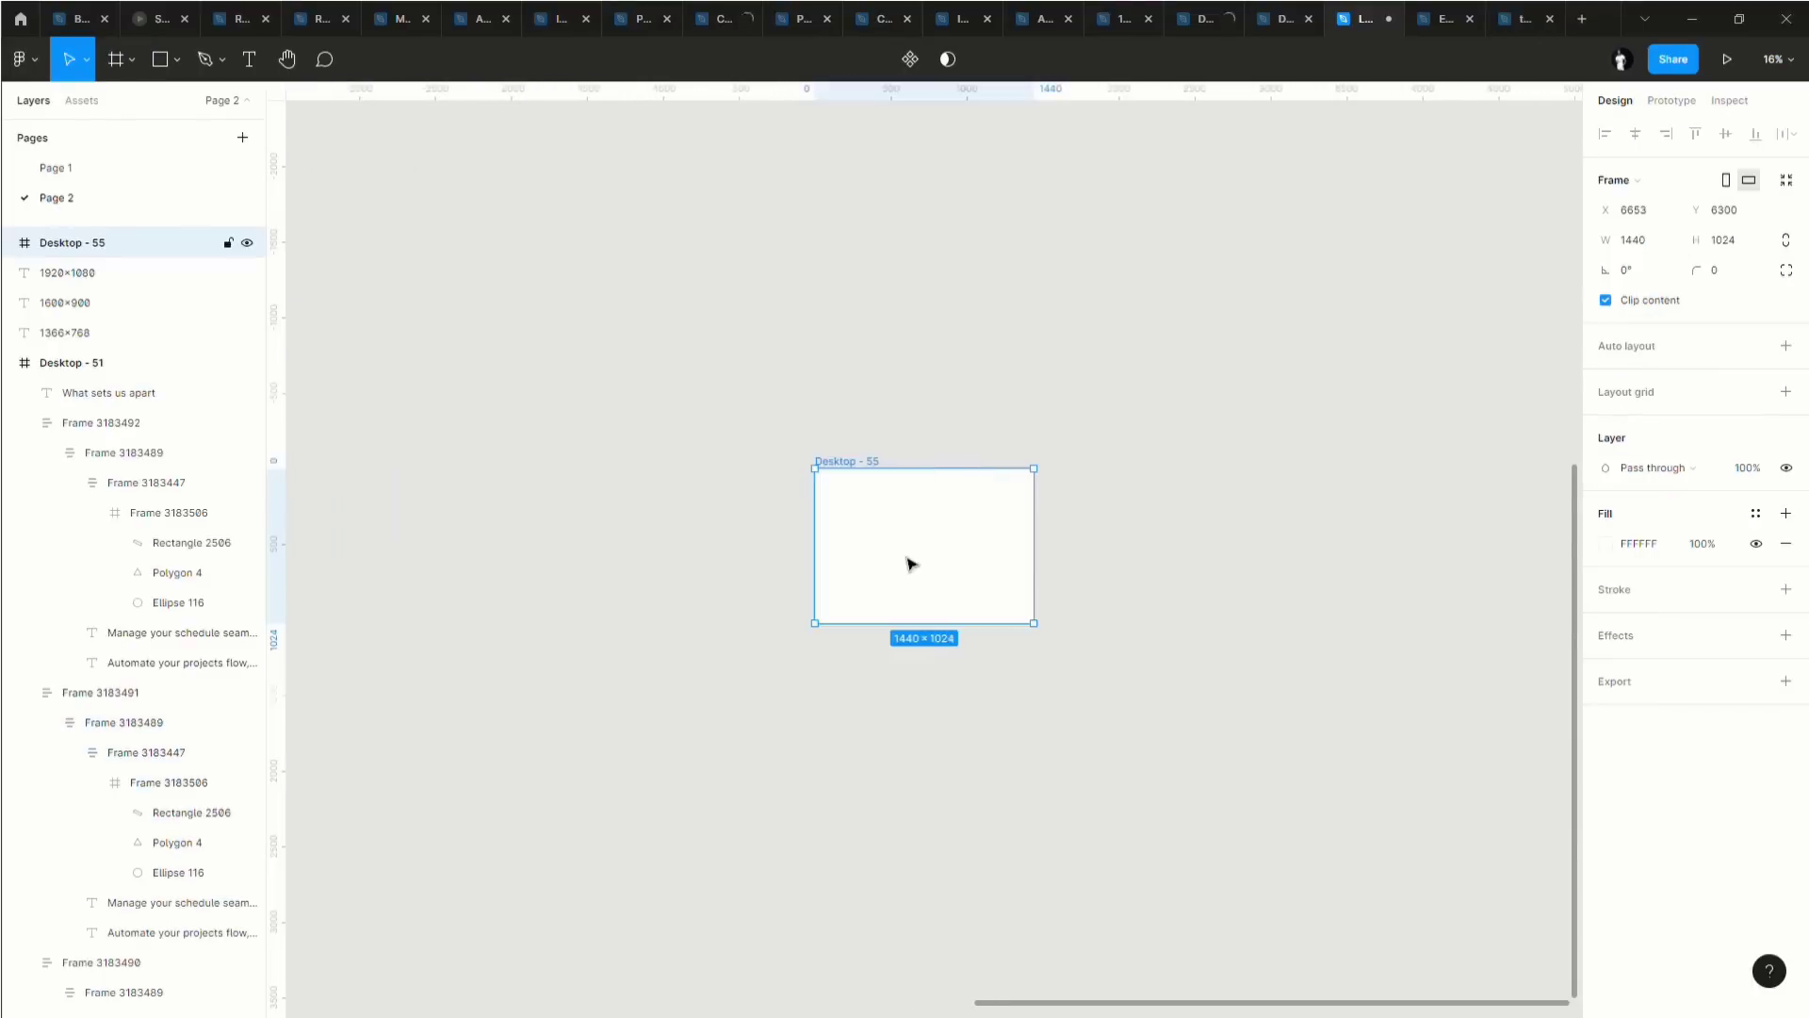
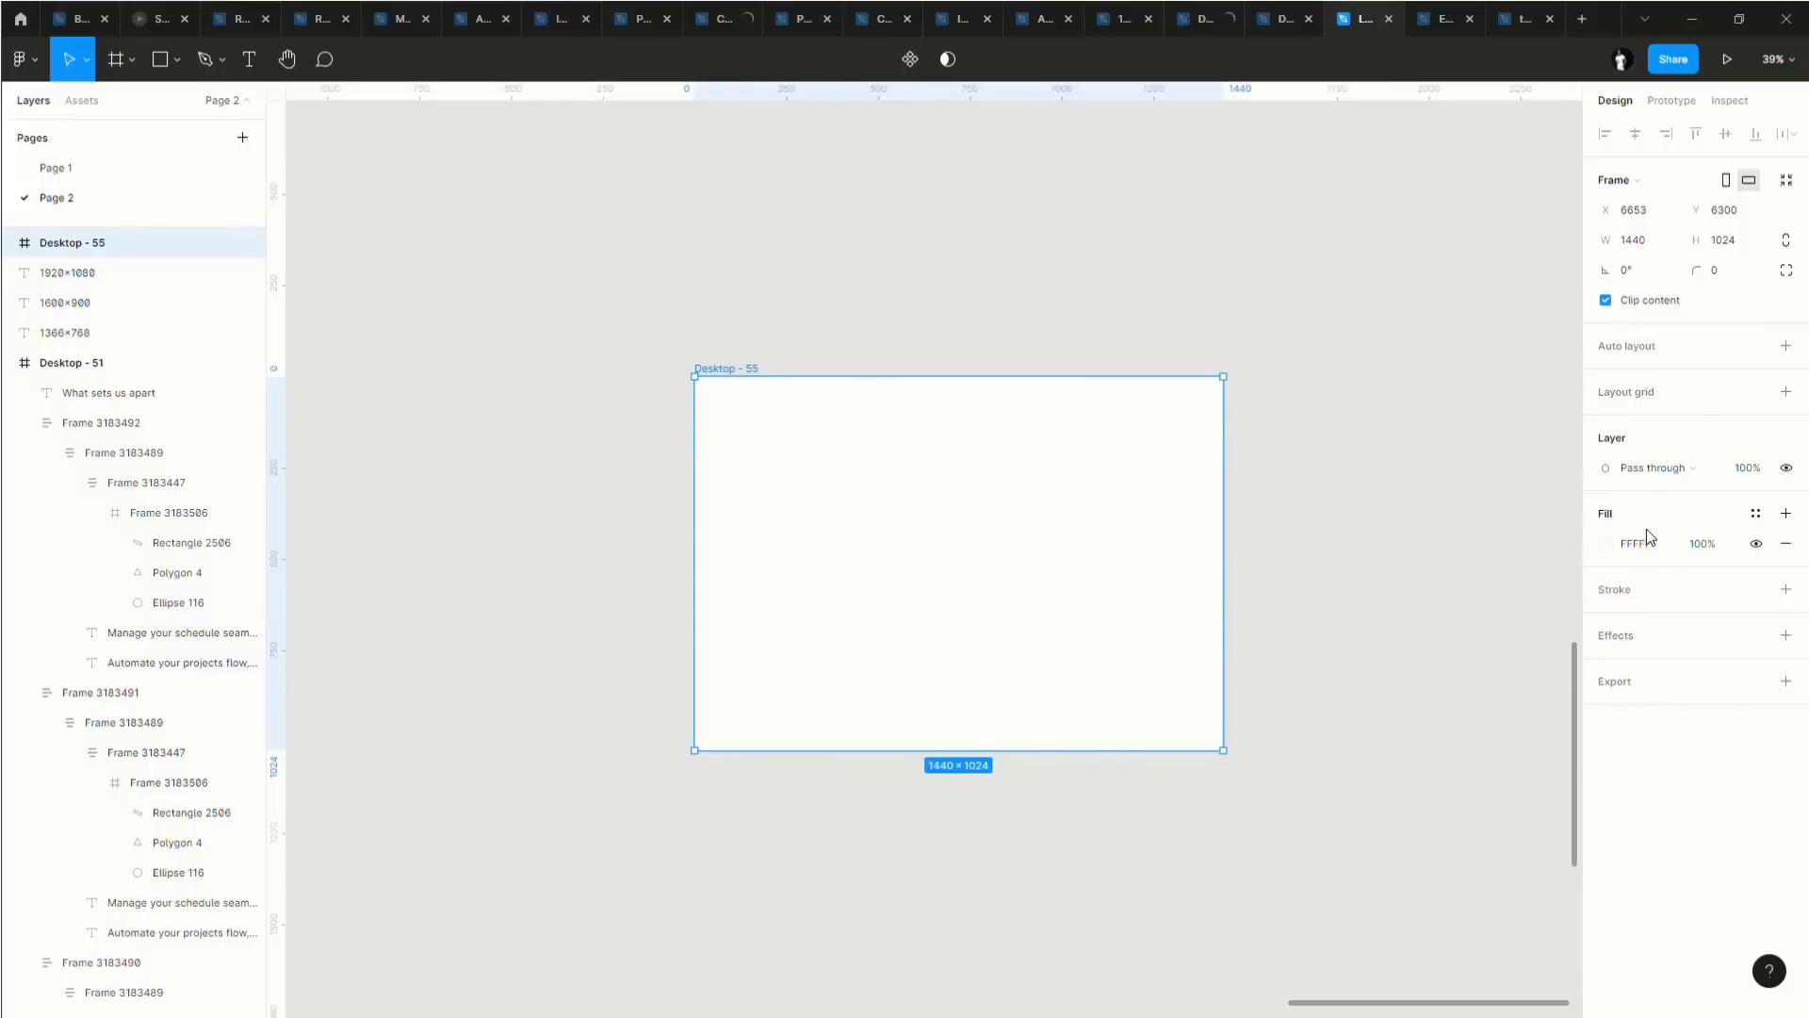
click(1736, 242)
text(800)
key(Return)
click(1004, 326)
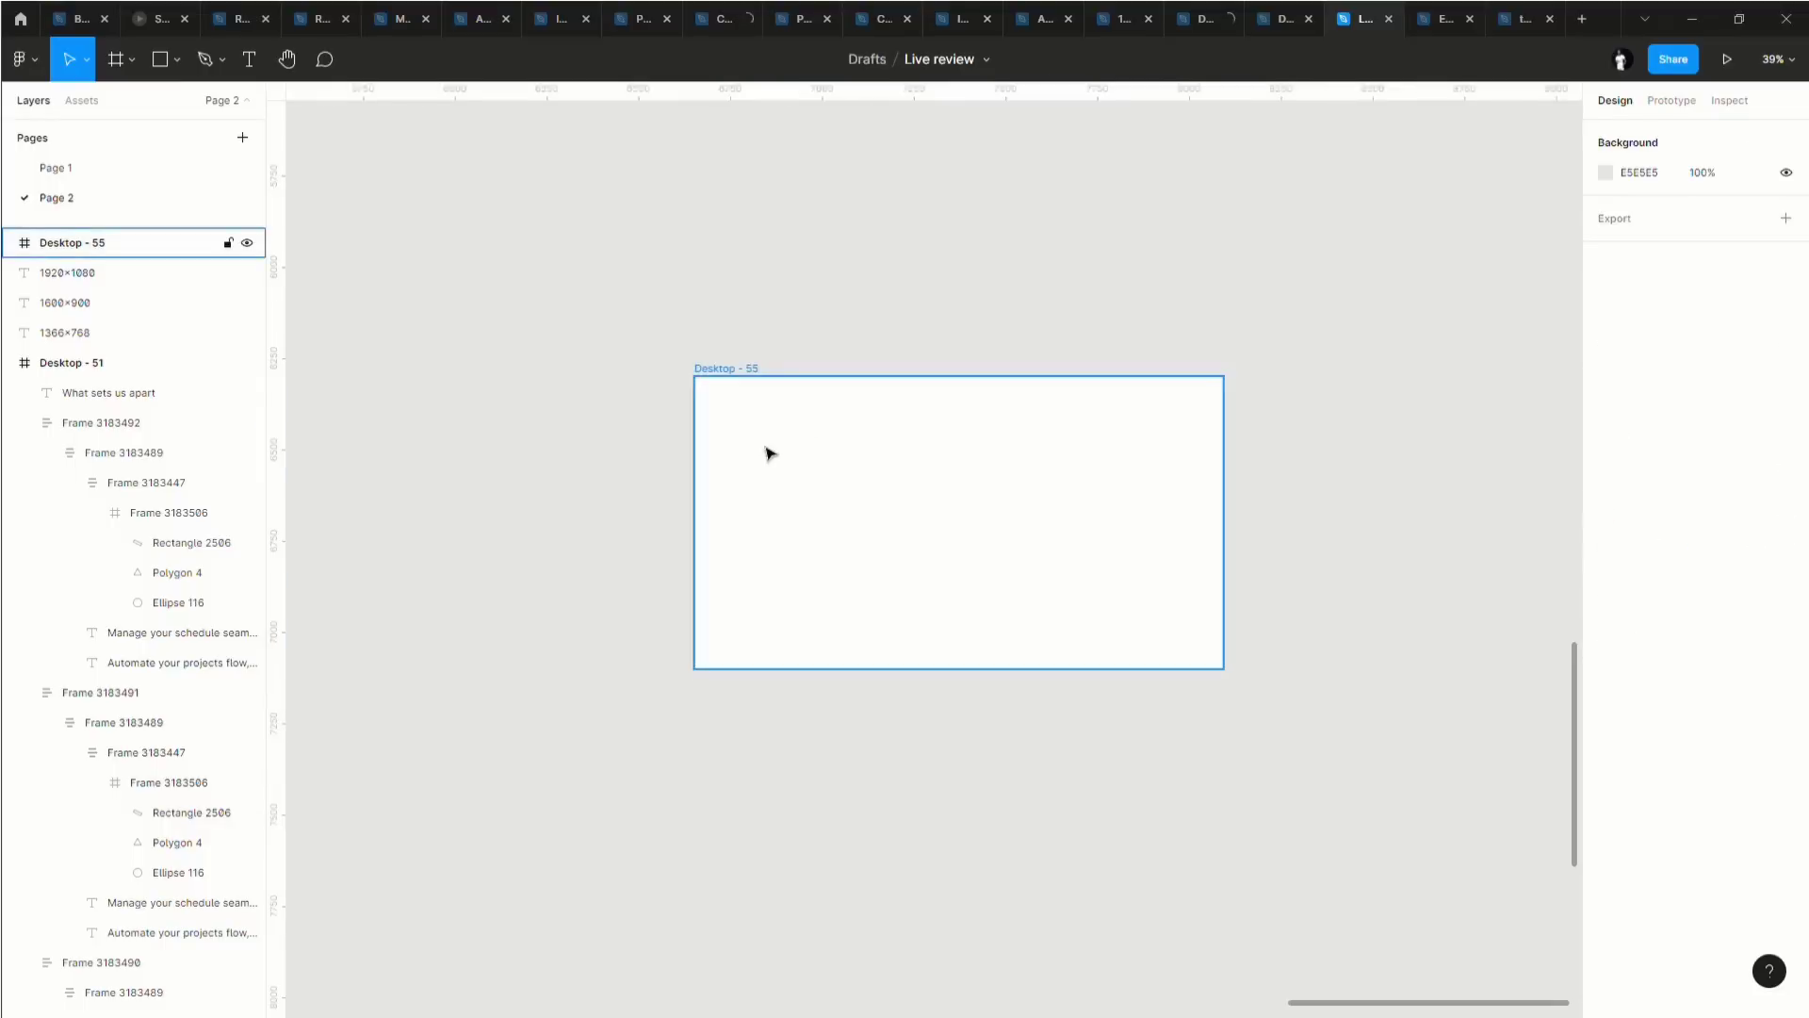
Draw a full-height sidebar frame about 238 × 800 along the left edge inside Desktop - 55.
scroll(762, 443, up, 5)
scroll(744, 396, right, 2)
scroll(783, 411, left, 1)
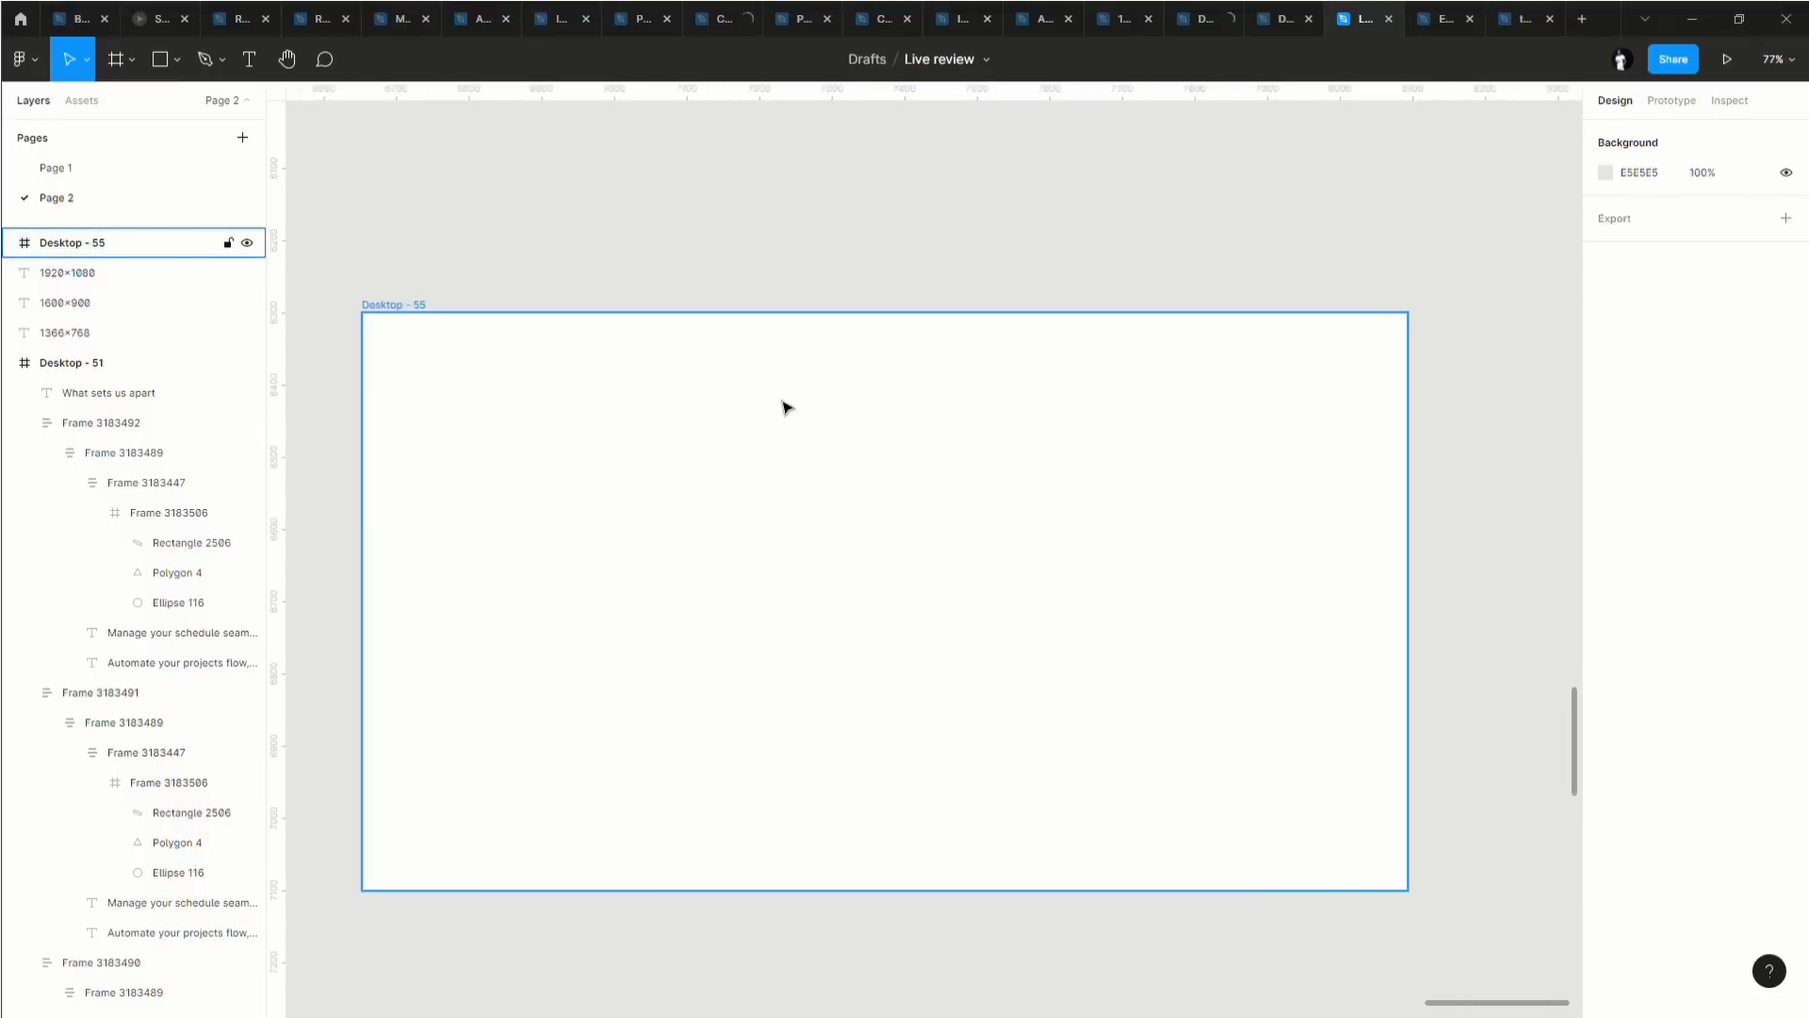
click(723, 432)
scroll(721, 424, up, 3)
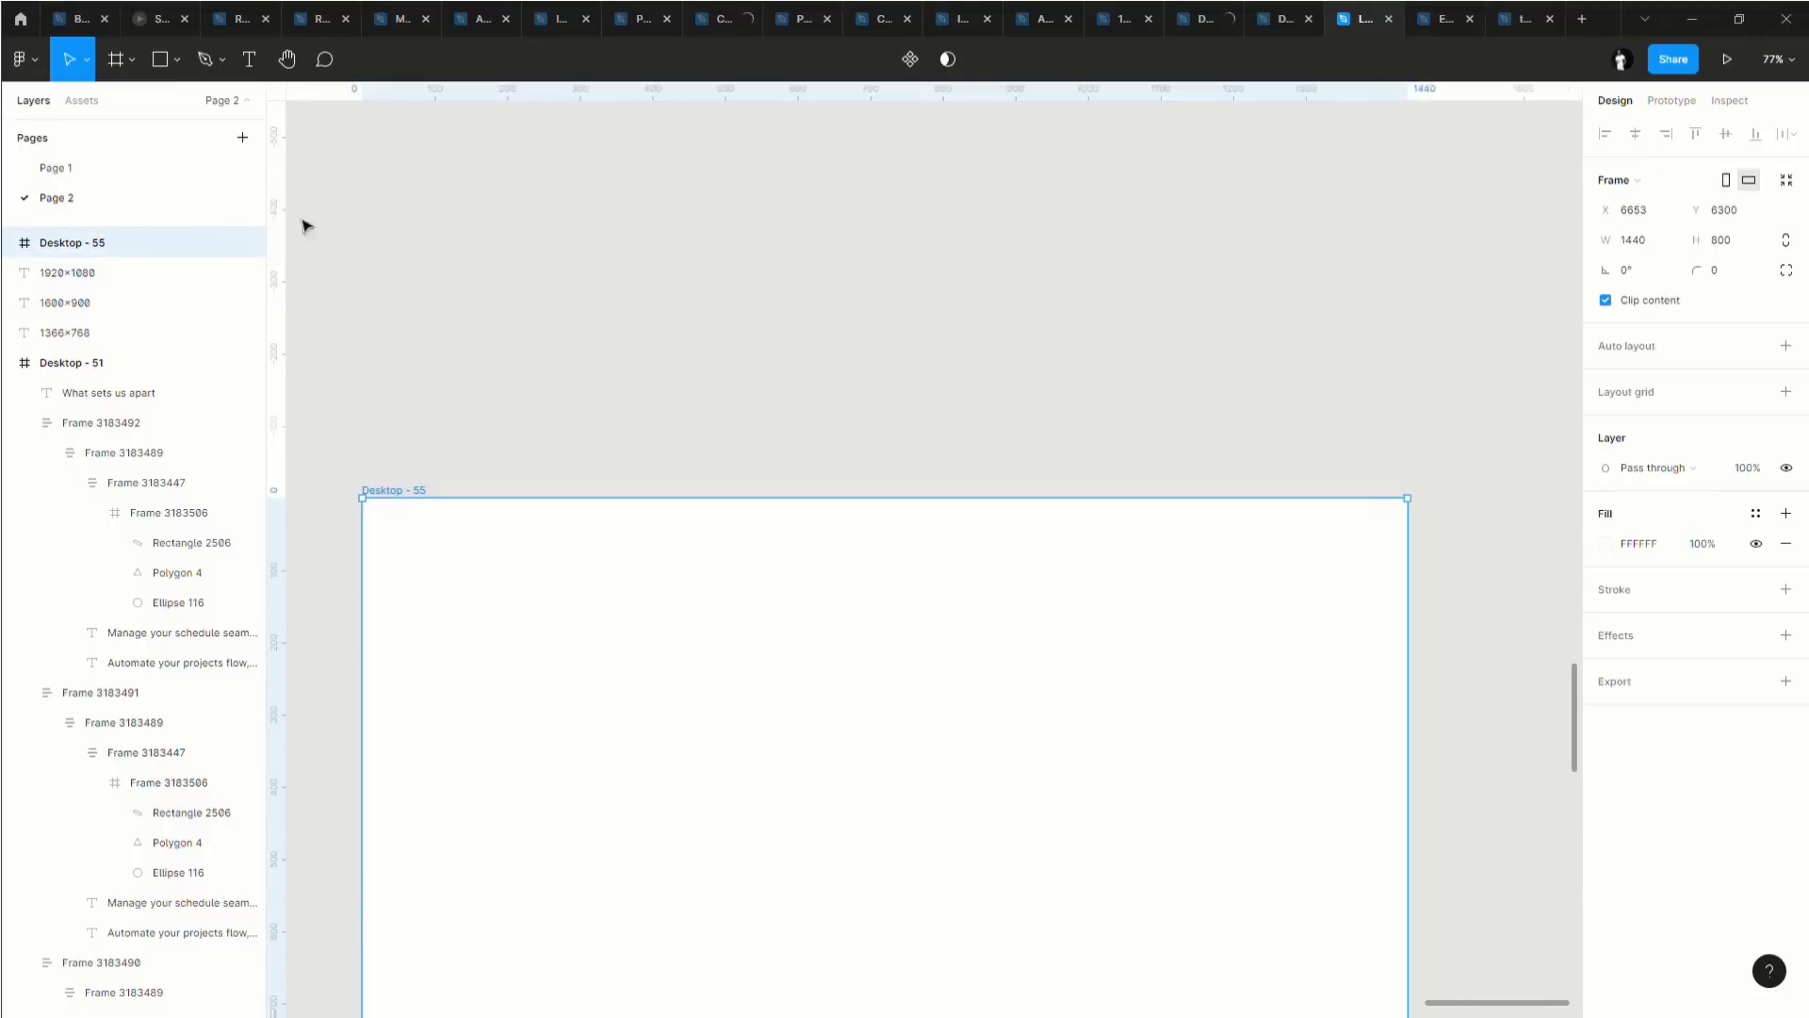
click(177, 59)
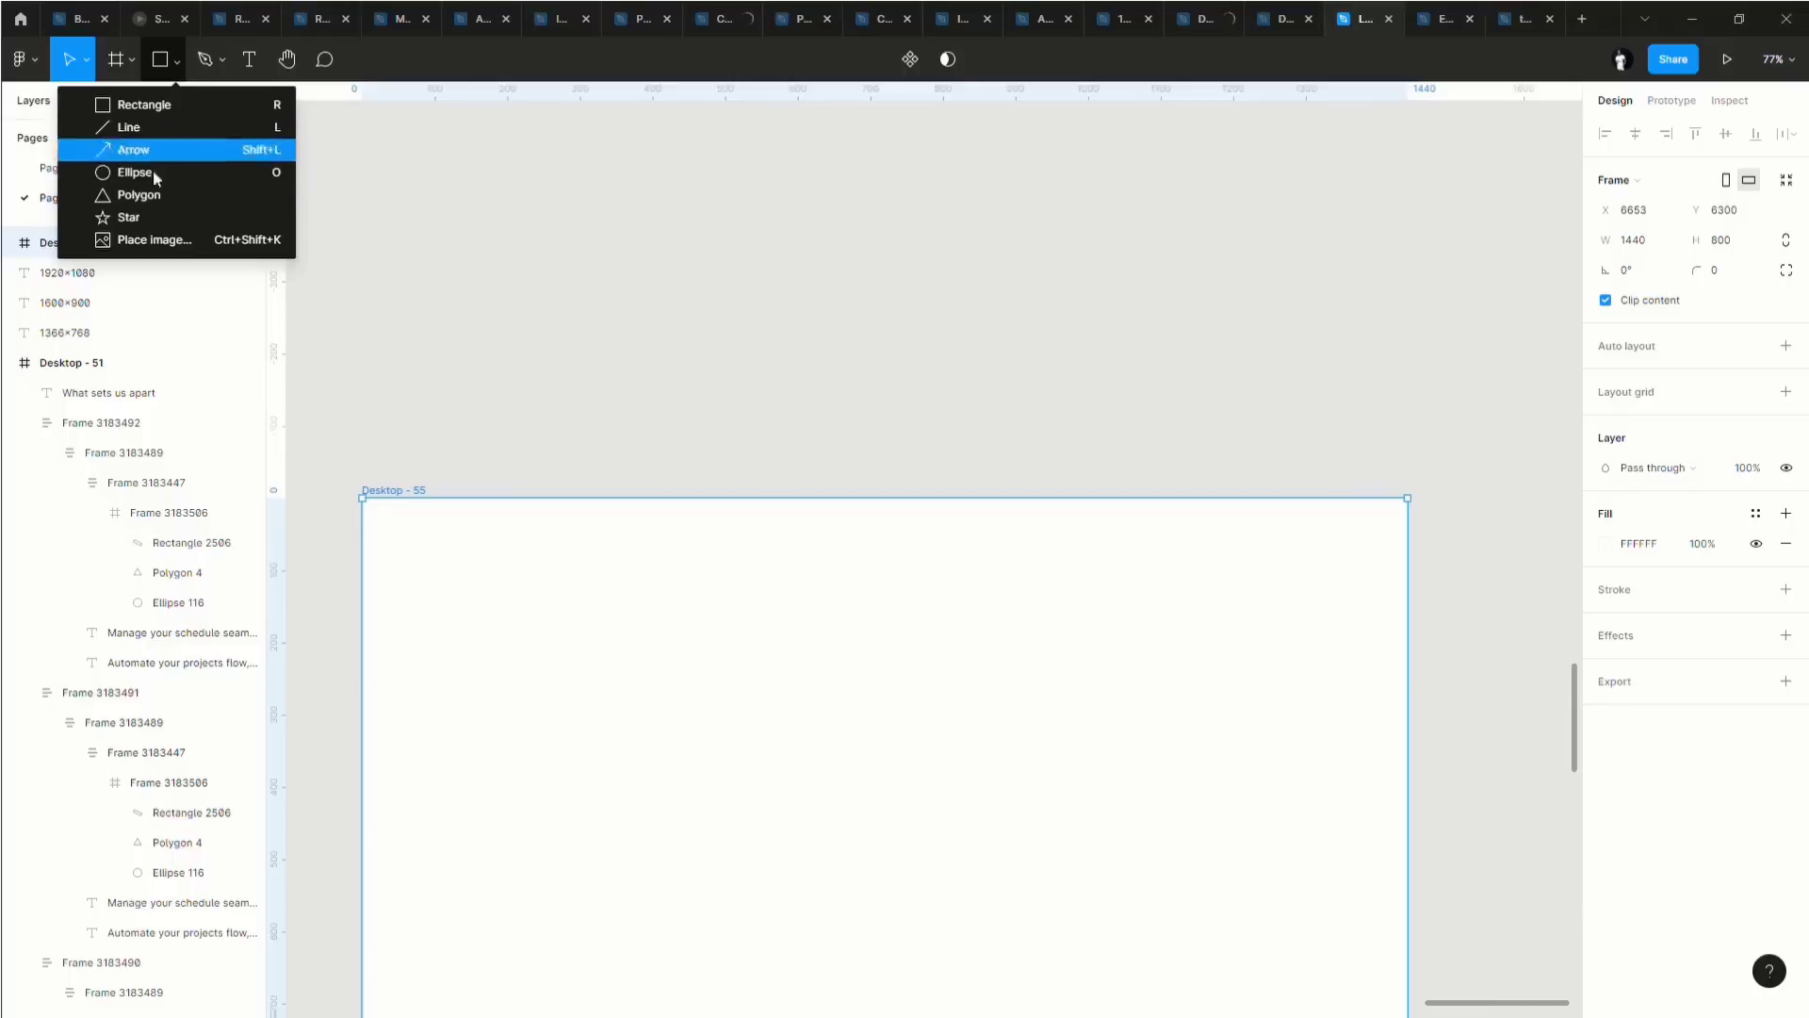
click(132, 59)
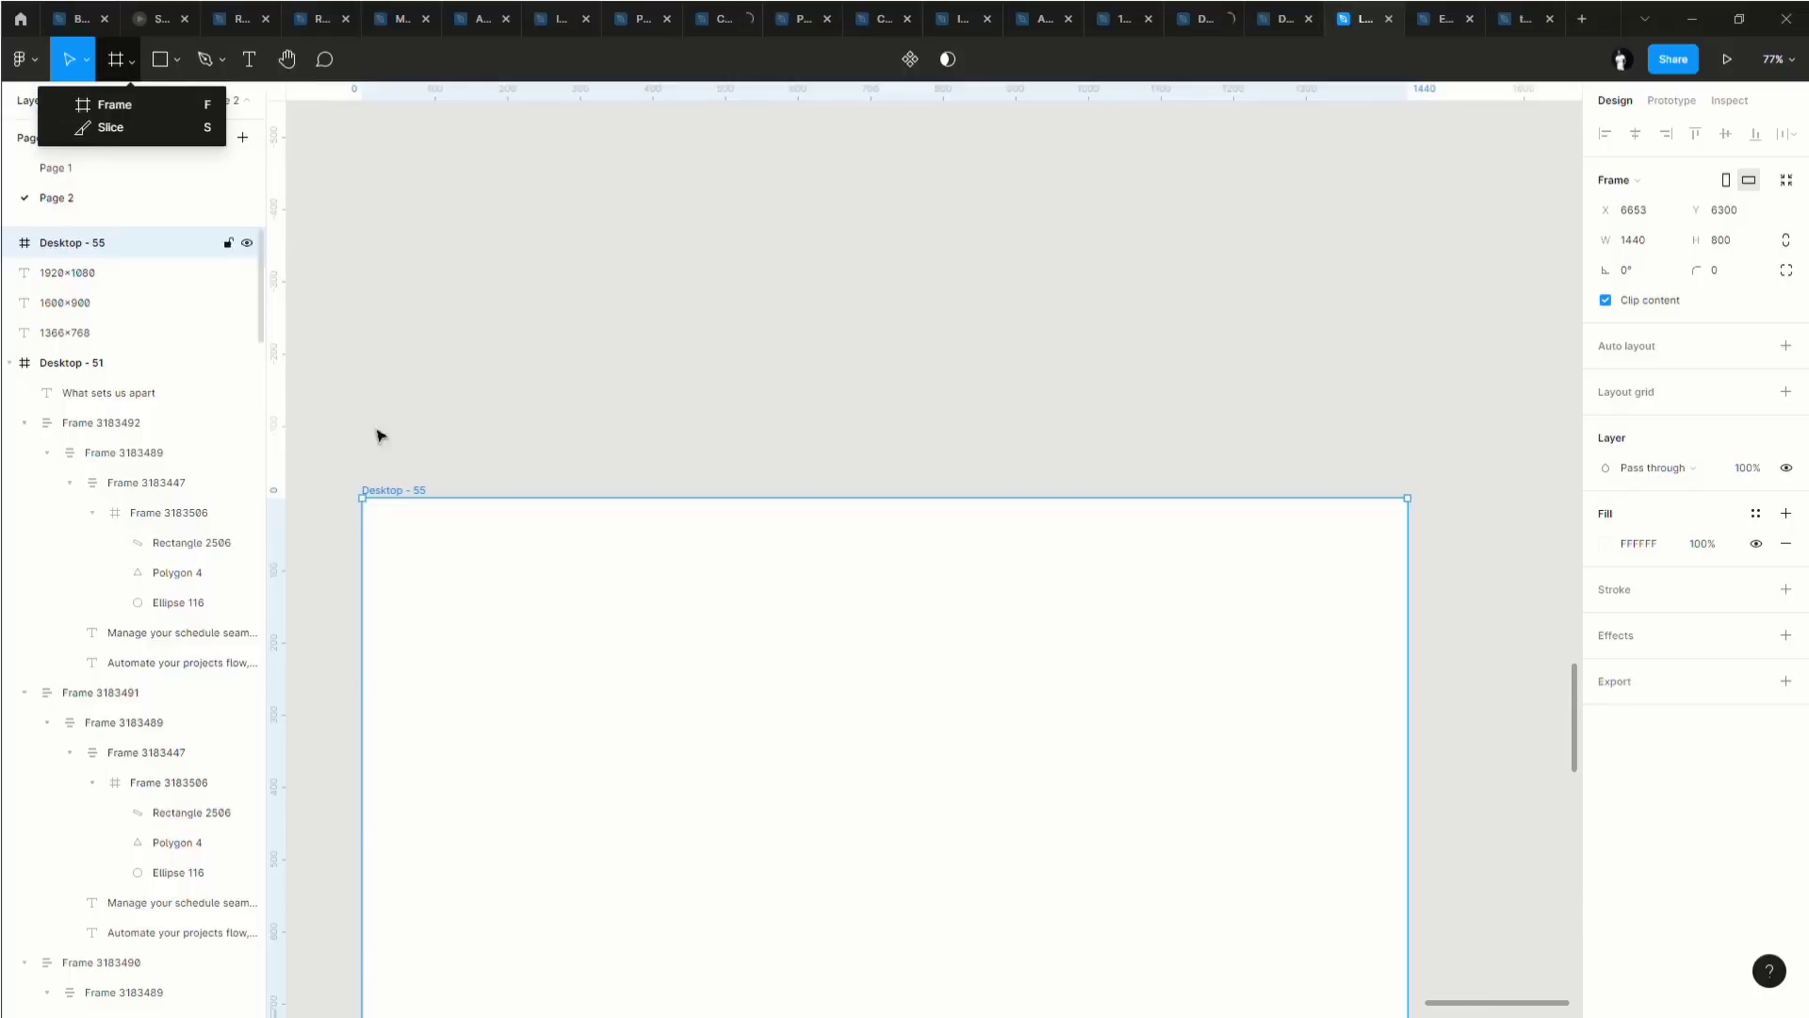
scroll(457, 449, down, 2)
scroll(436, 421, left, 2)
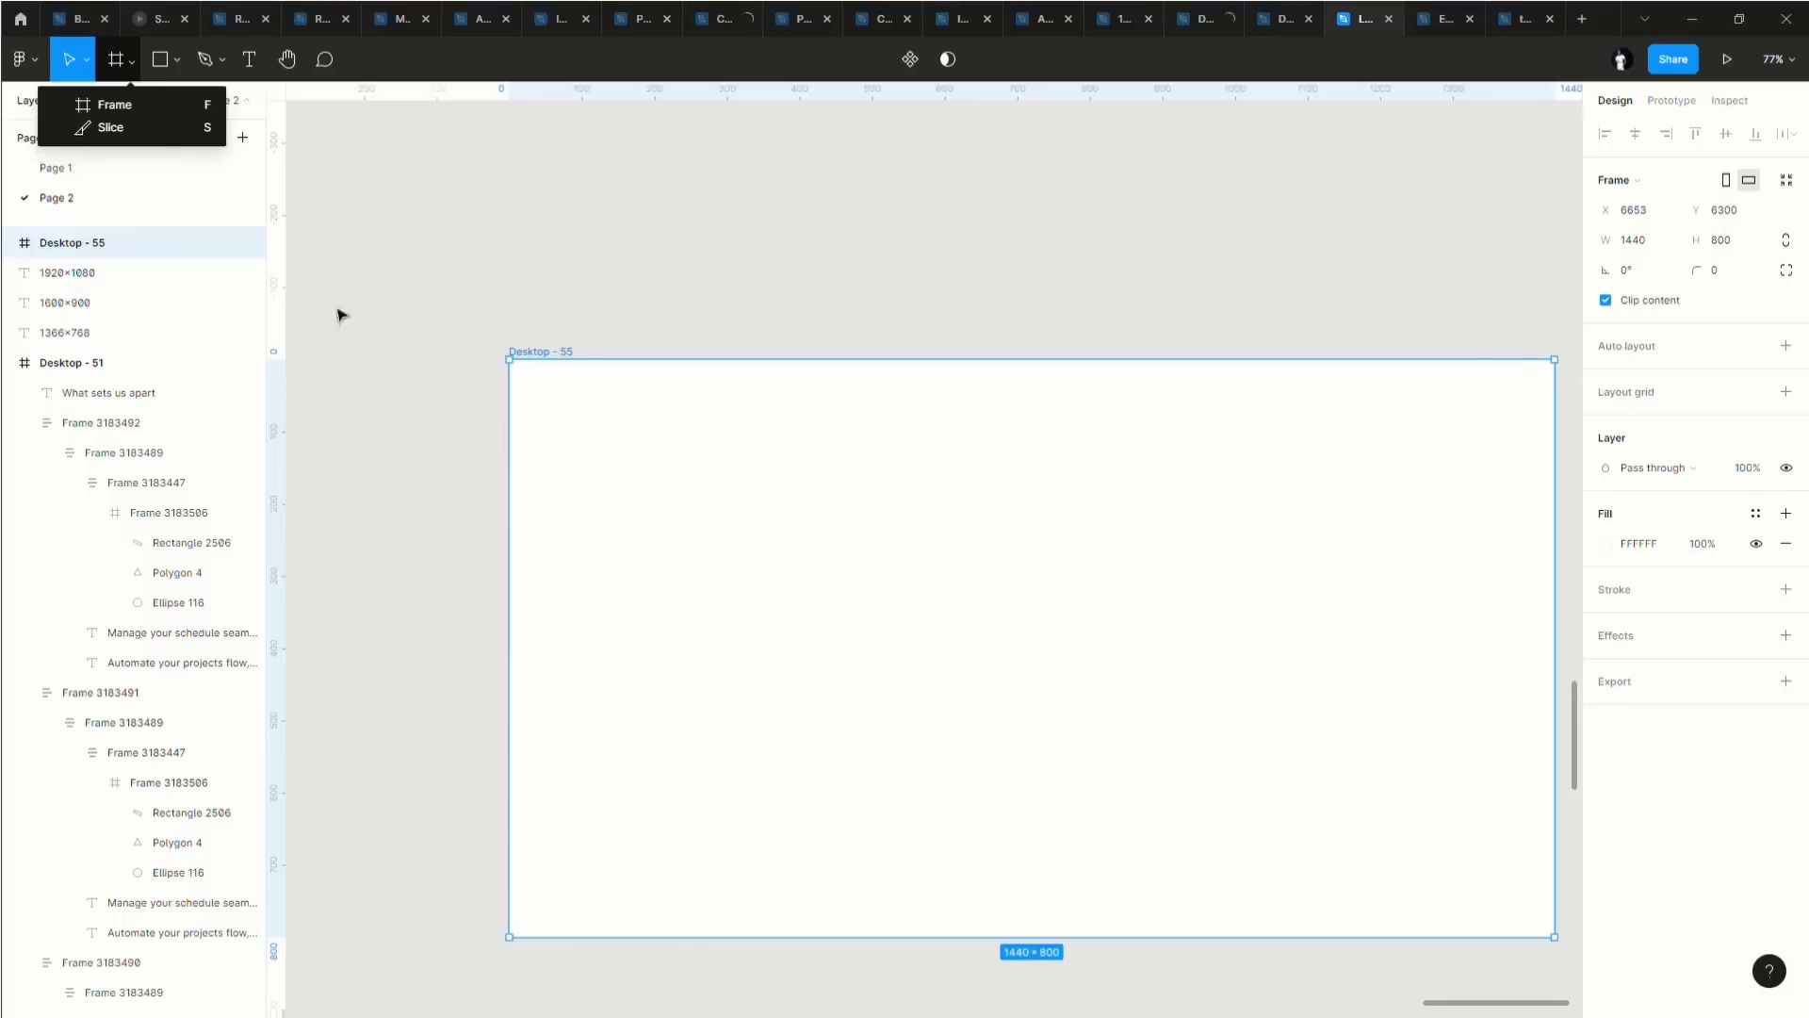
click(108, 105)
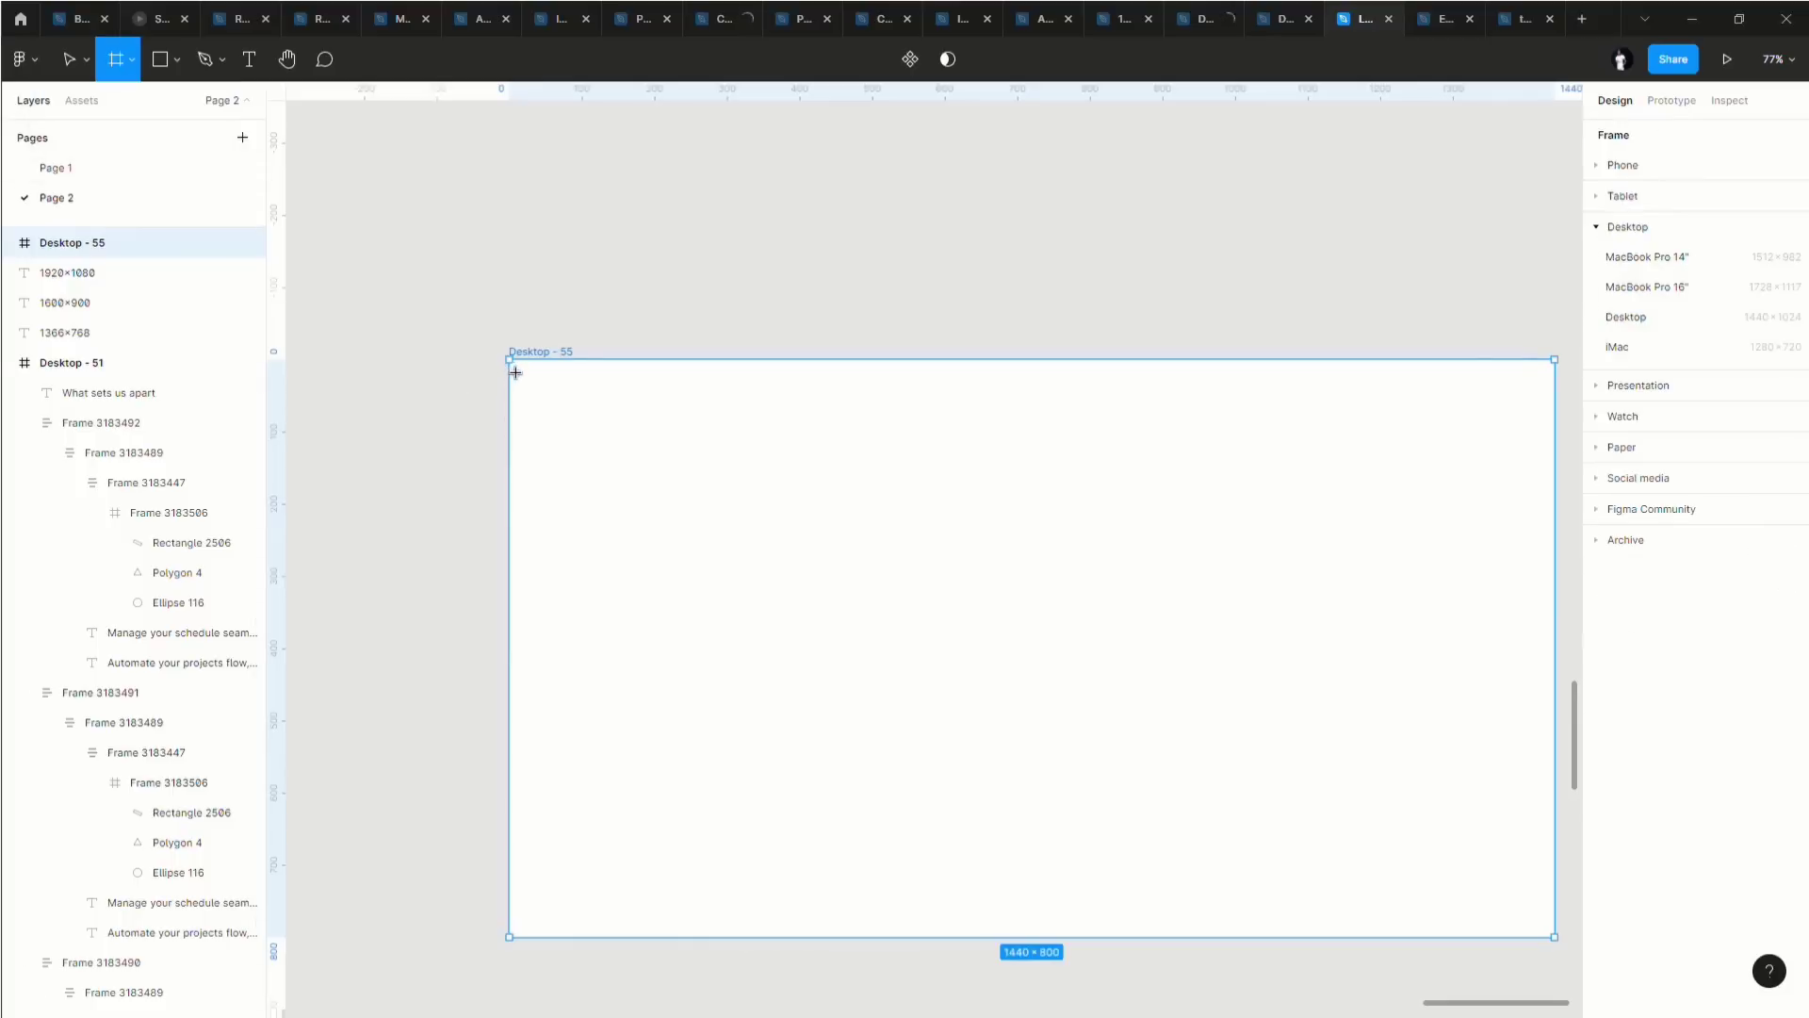
mouse_move(658, 763)
mouse_down()
mouse_move(708, 948)
mouse_move(682, 940)
mouse_up()
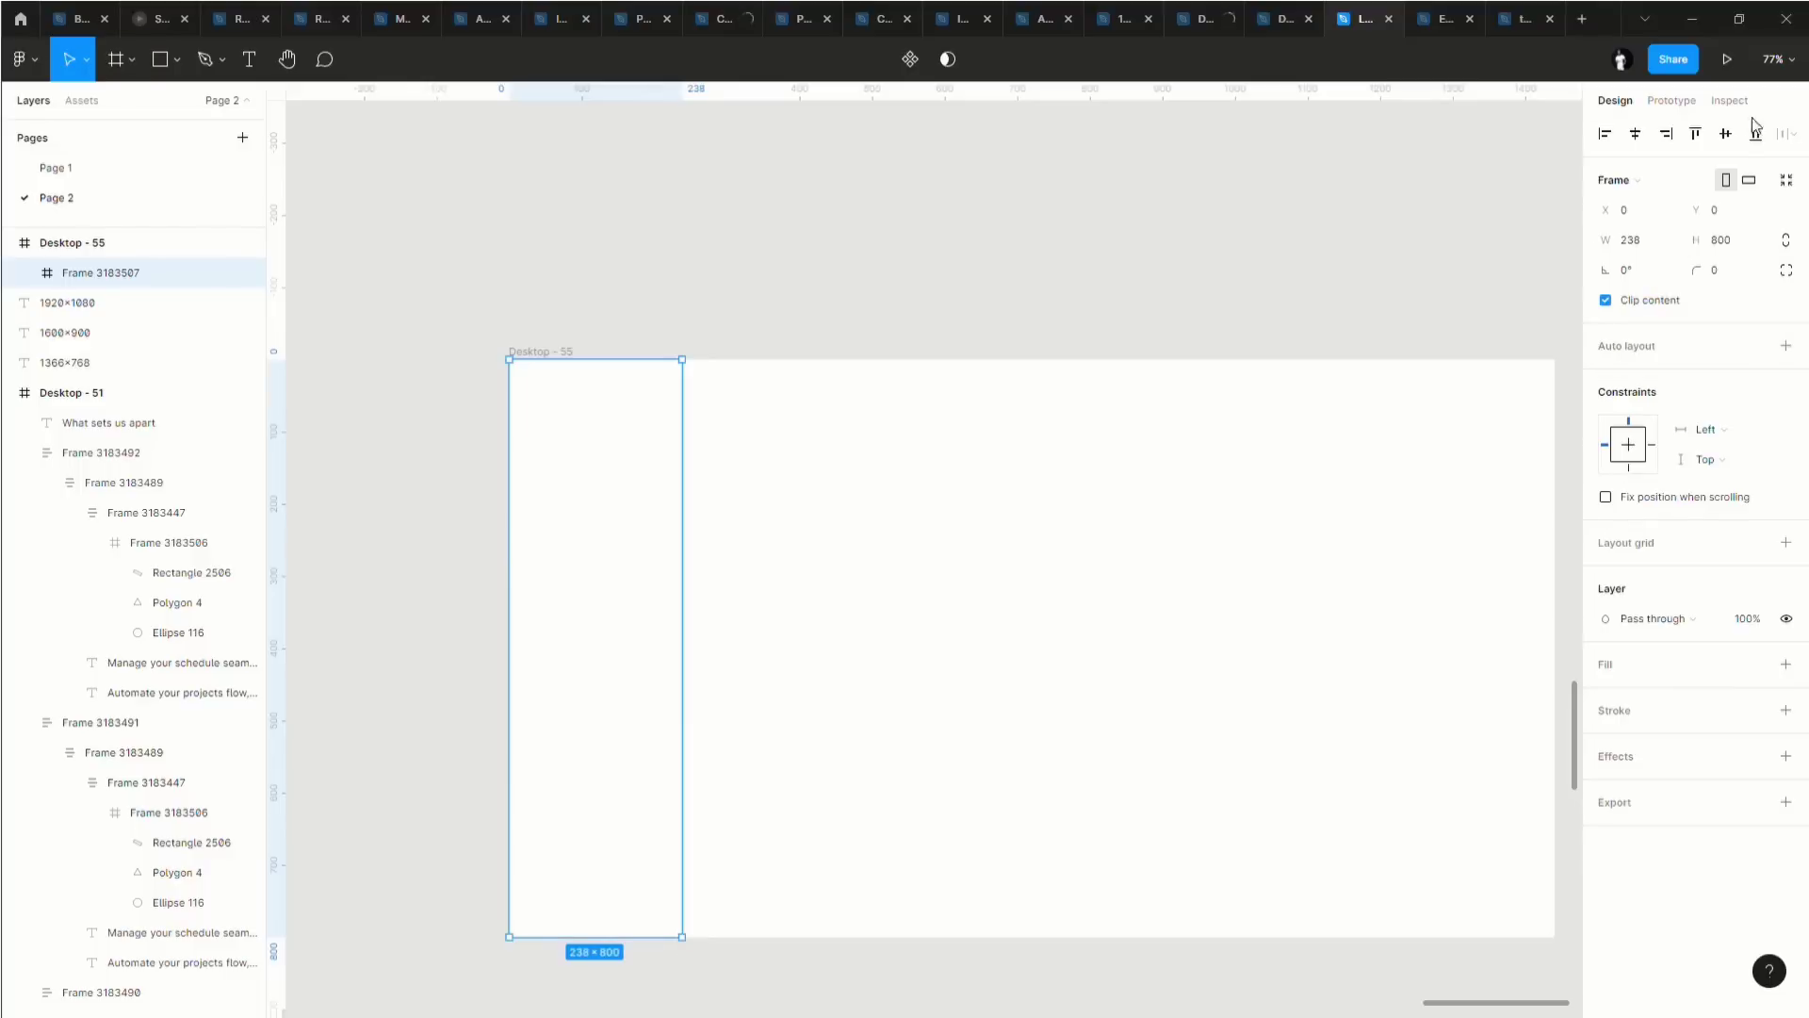
Set the sidebar frame's width to 240.
click(1656, 247)
text(240)
key(Return)
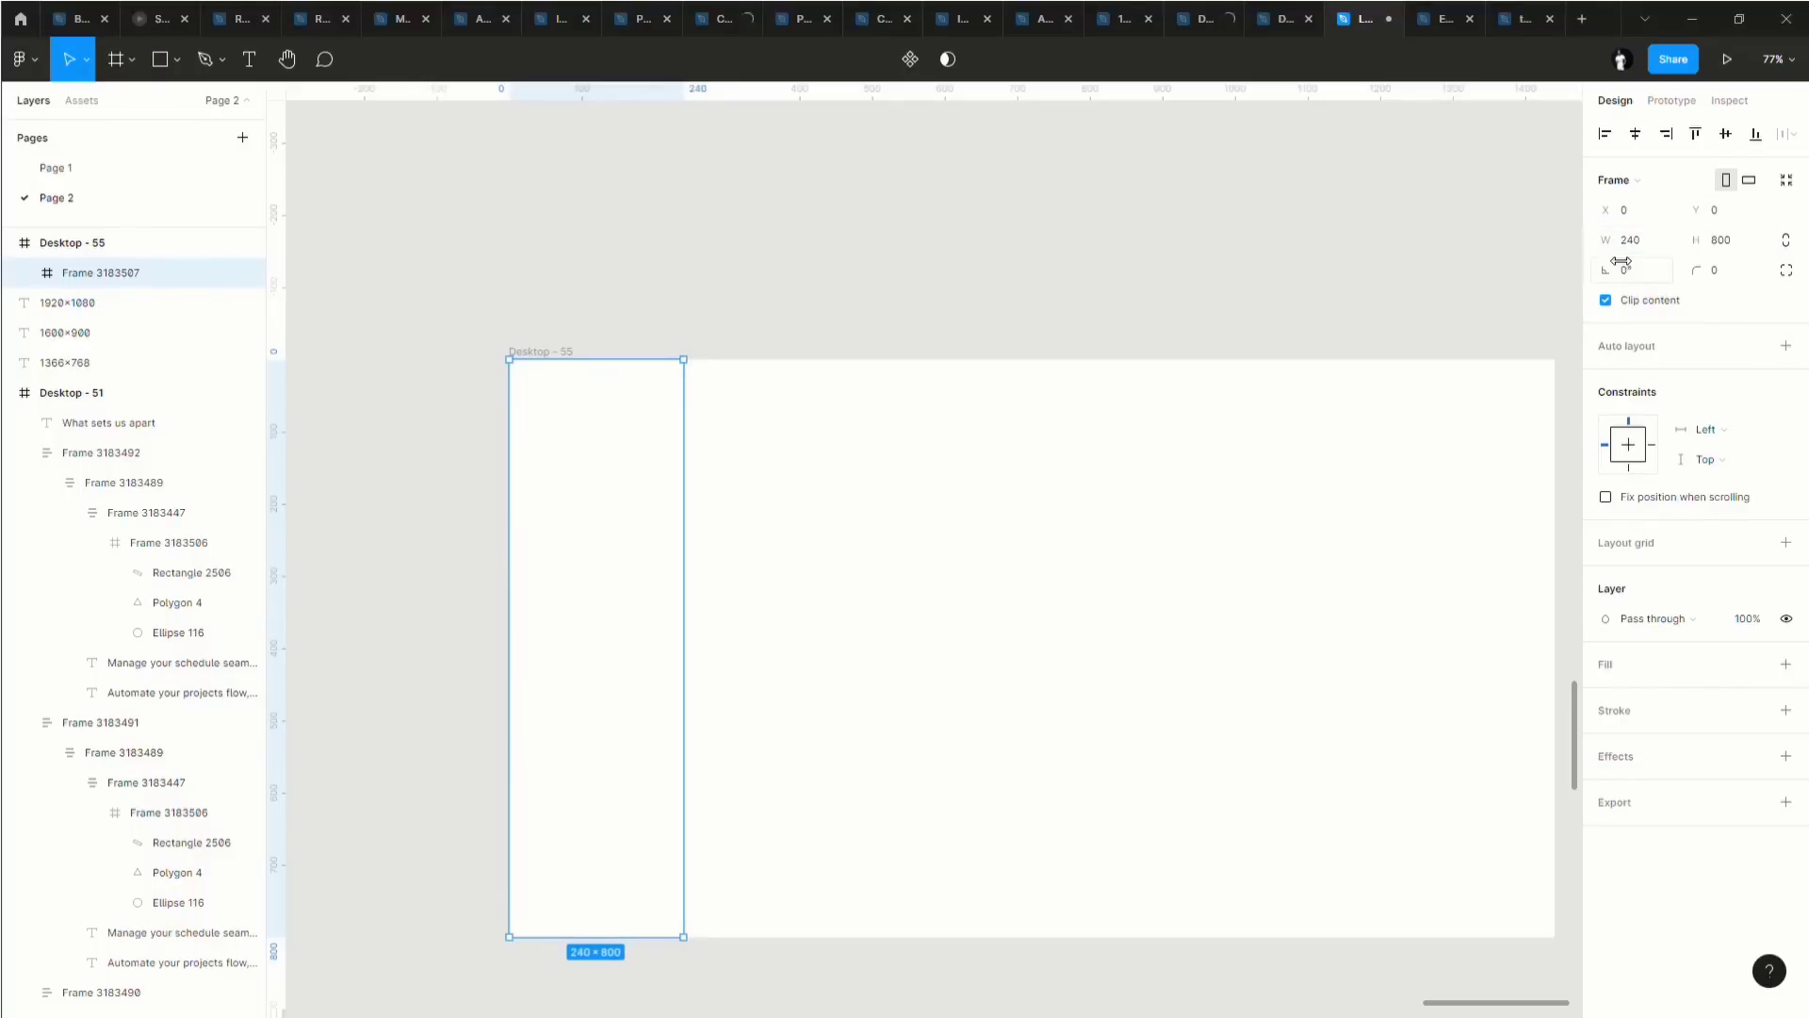
Add a solid fill to the sidebar frame and make it light grey ECECEC.
scroll(933, 295, down, 3)
scroll(941, 348, right, 3)
scroll(963, 386, up, 3)
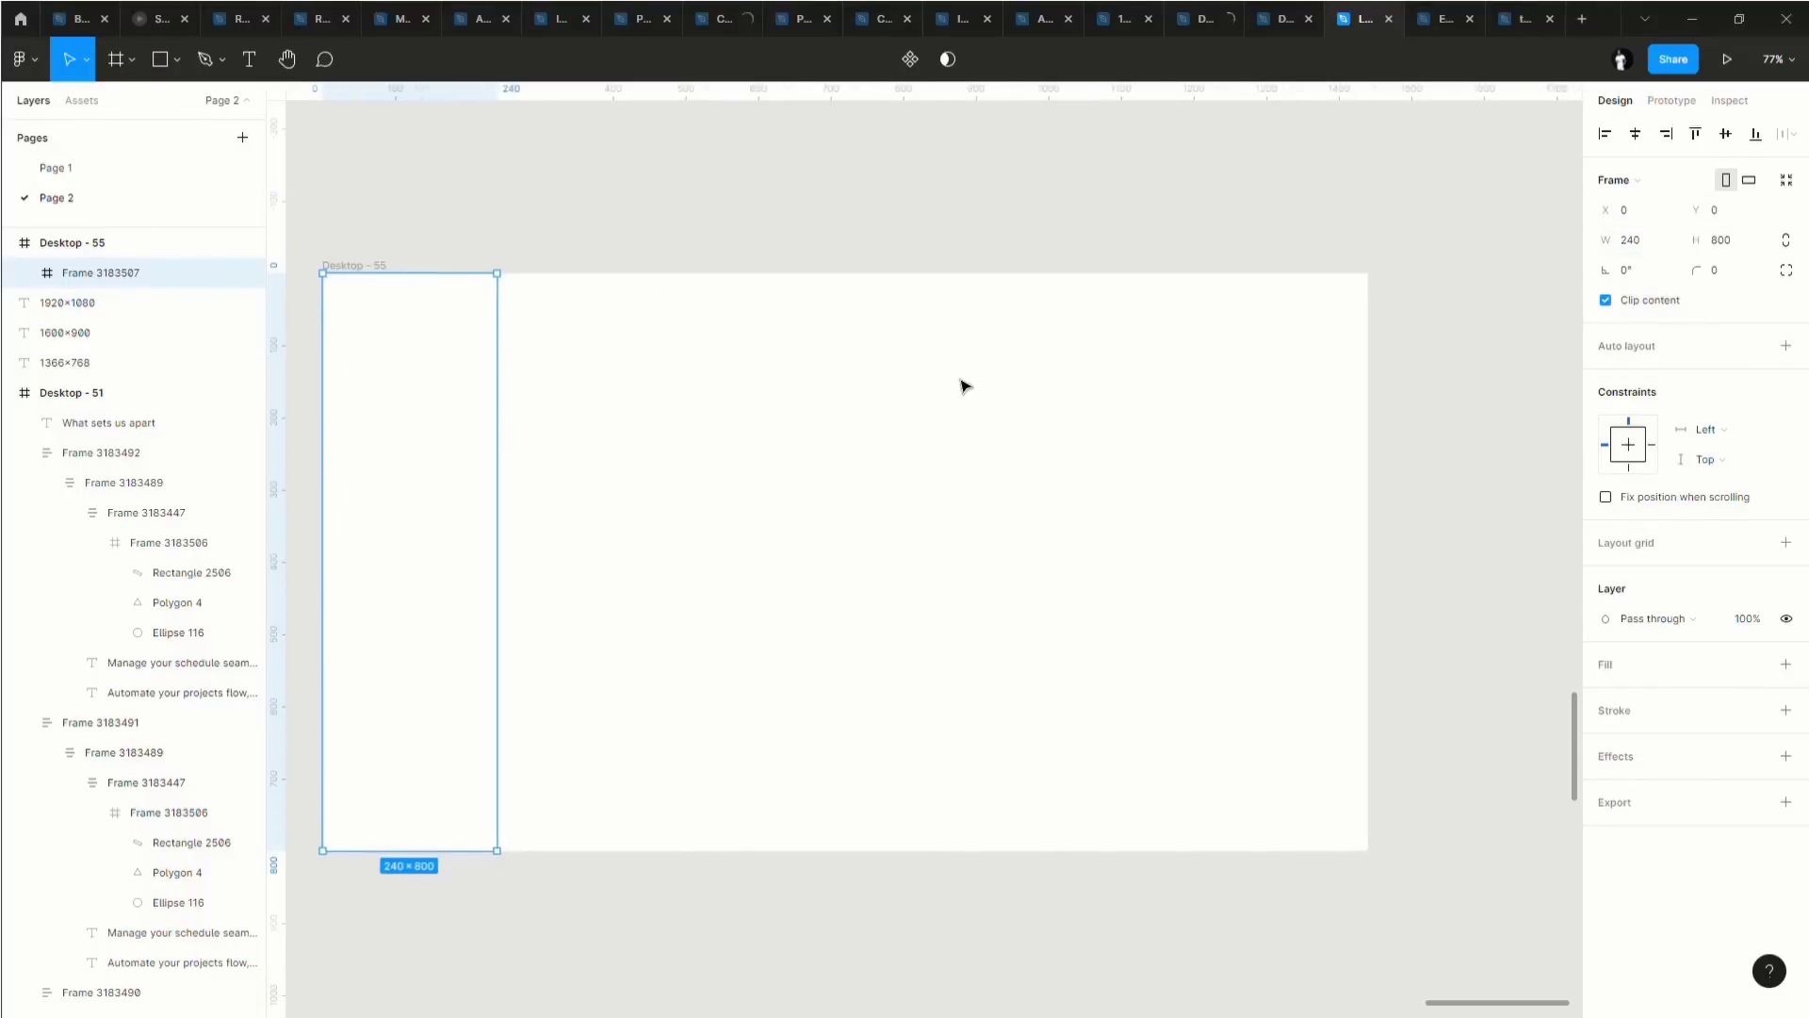
scroll(963, 386, left, 3)
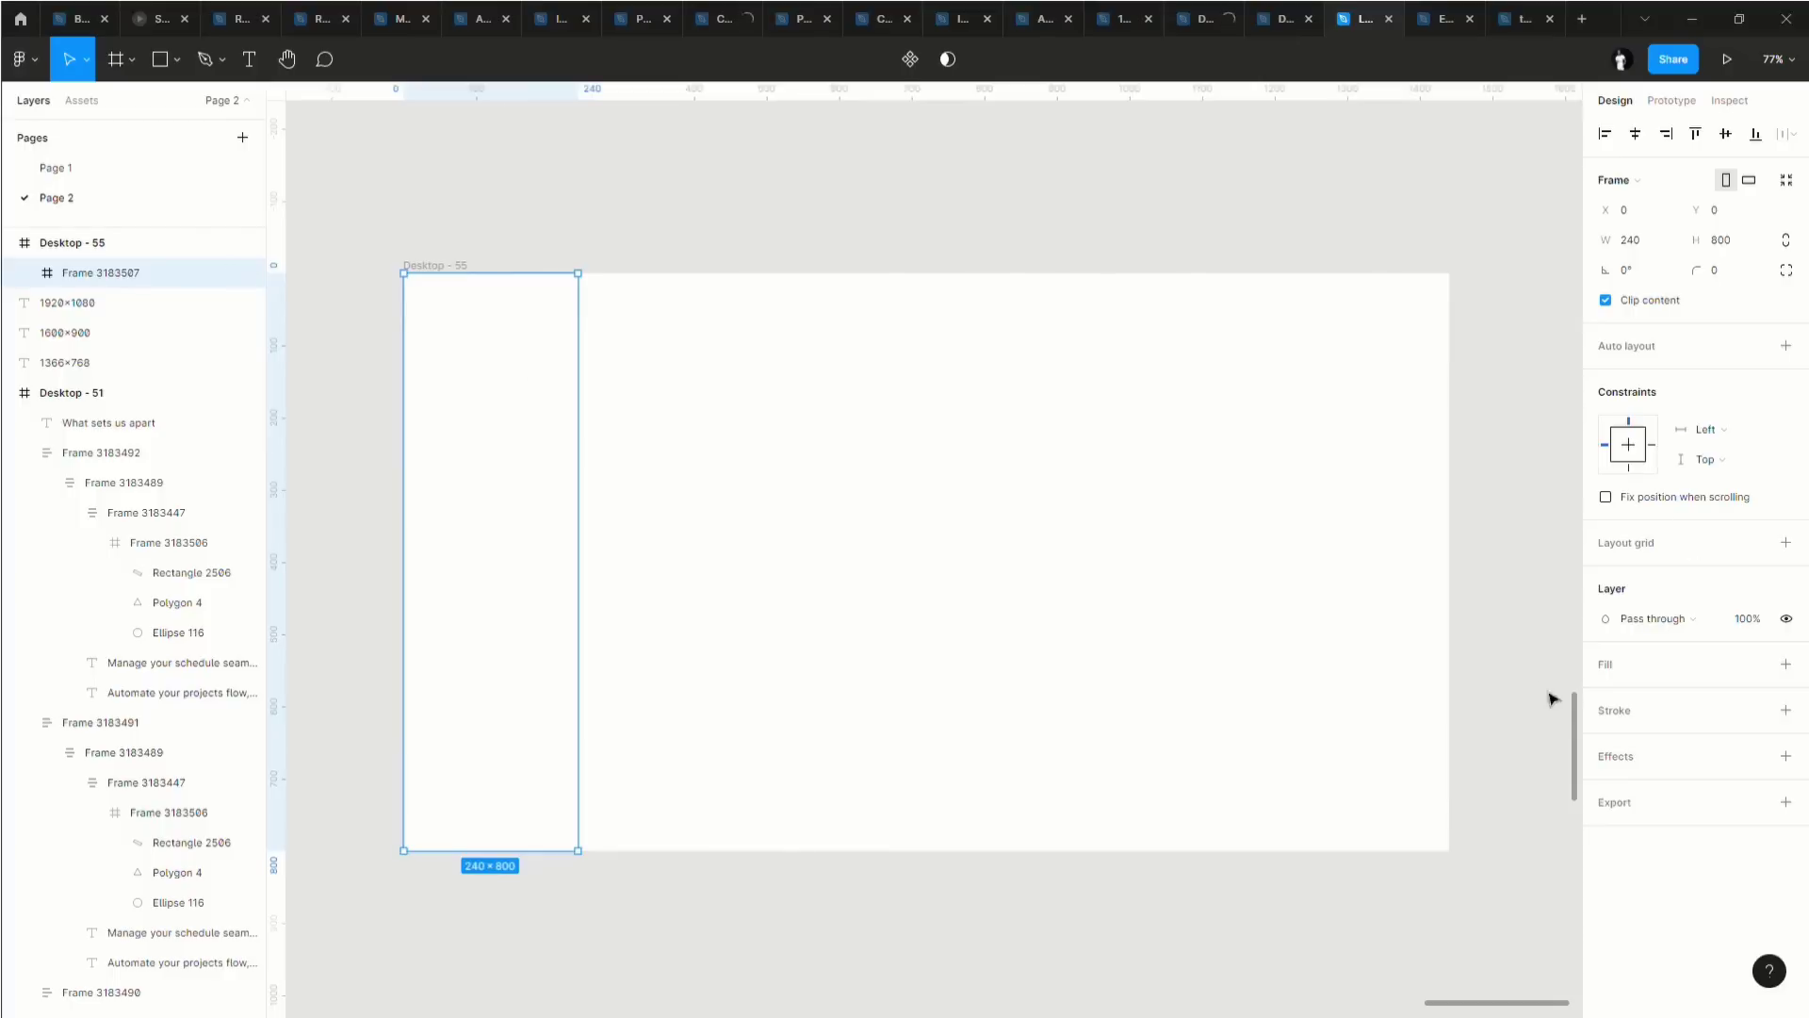
click(1608, 671)
click(1610, 694)
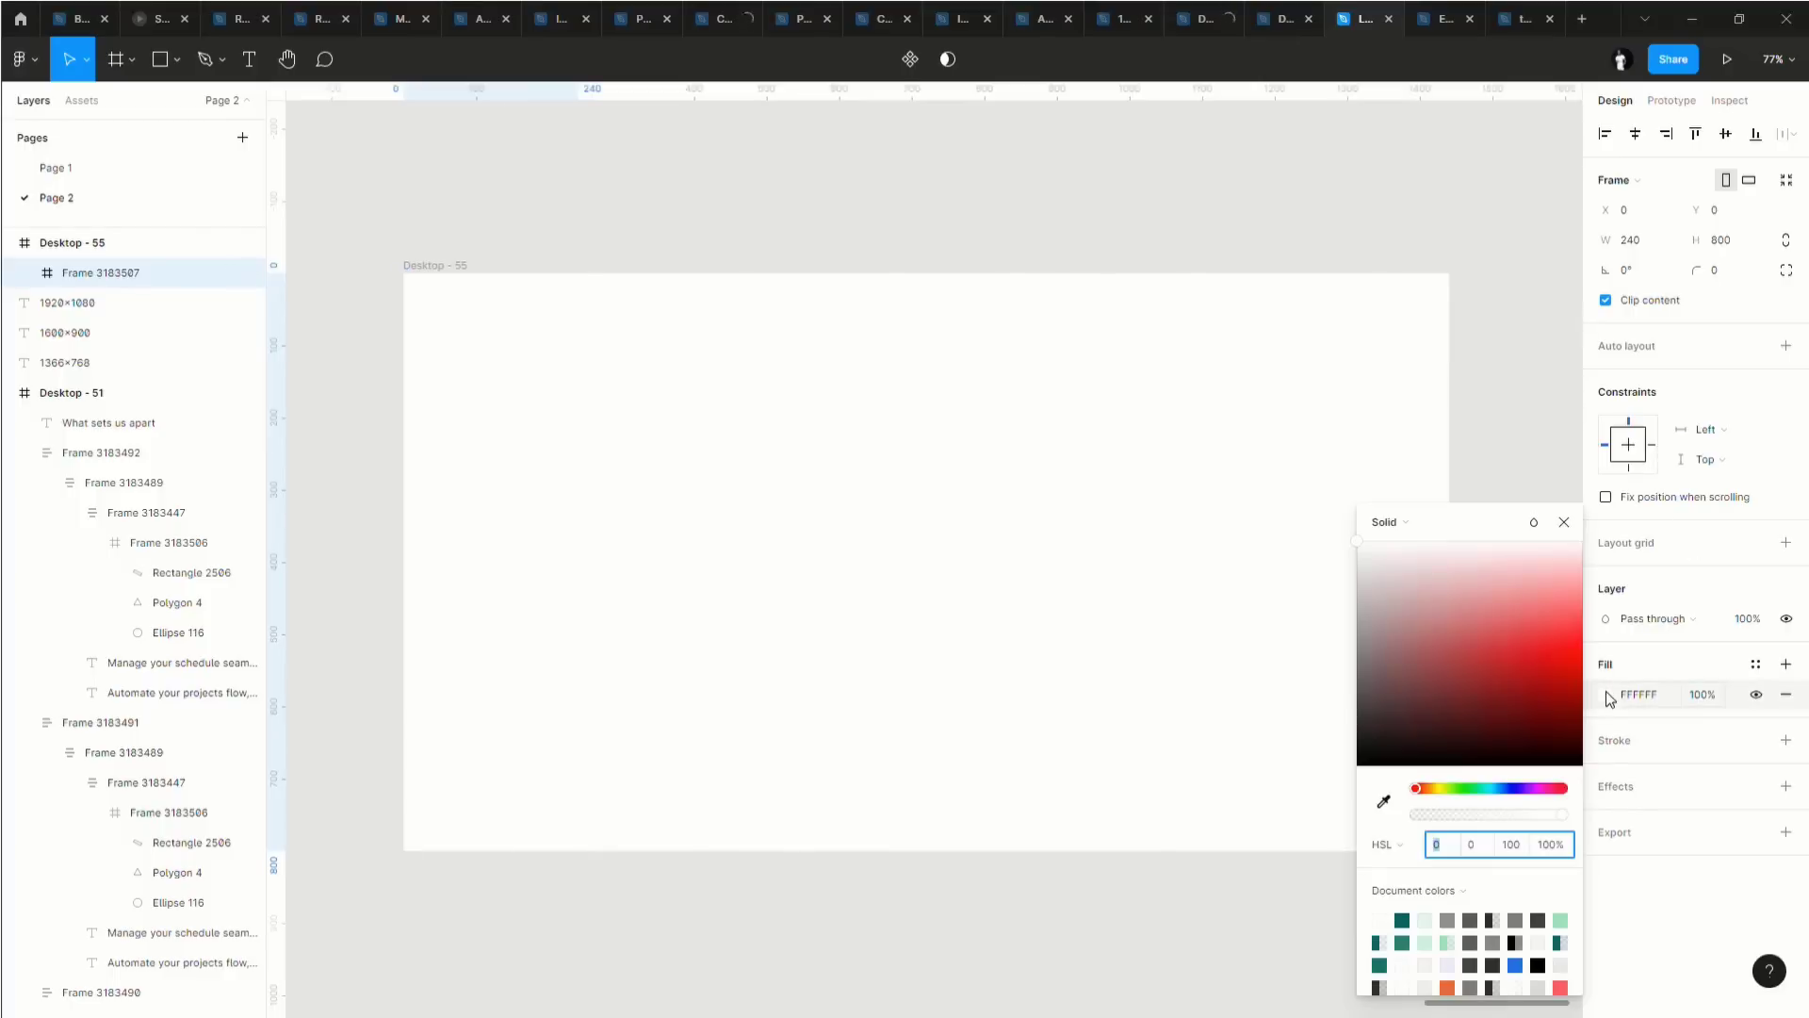
click(1366, 556)
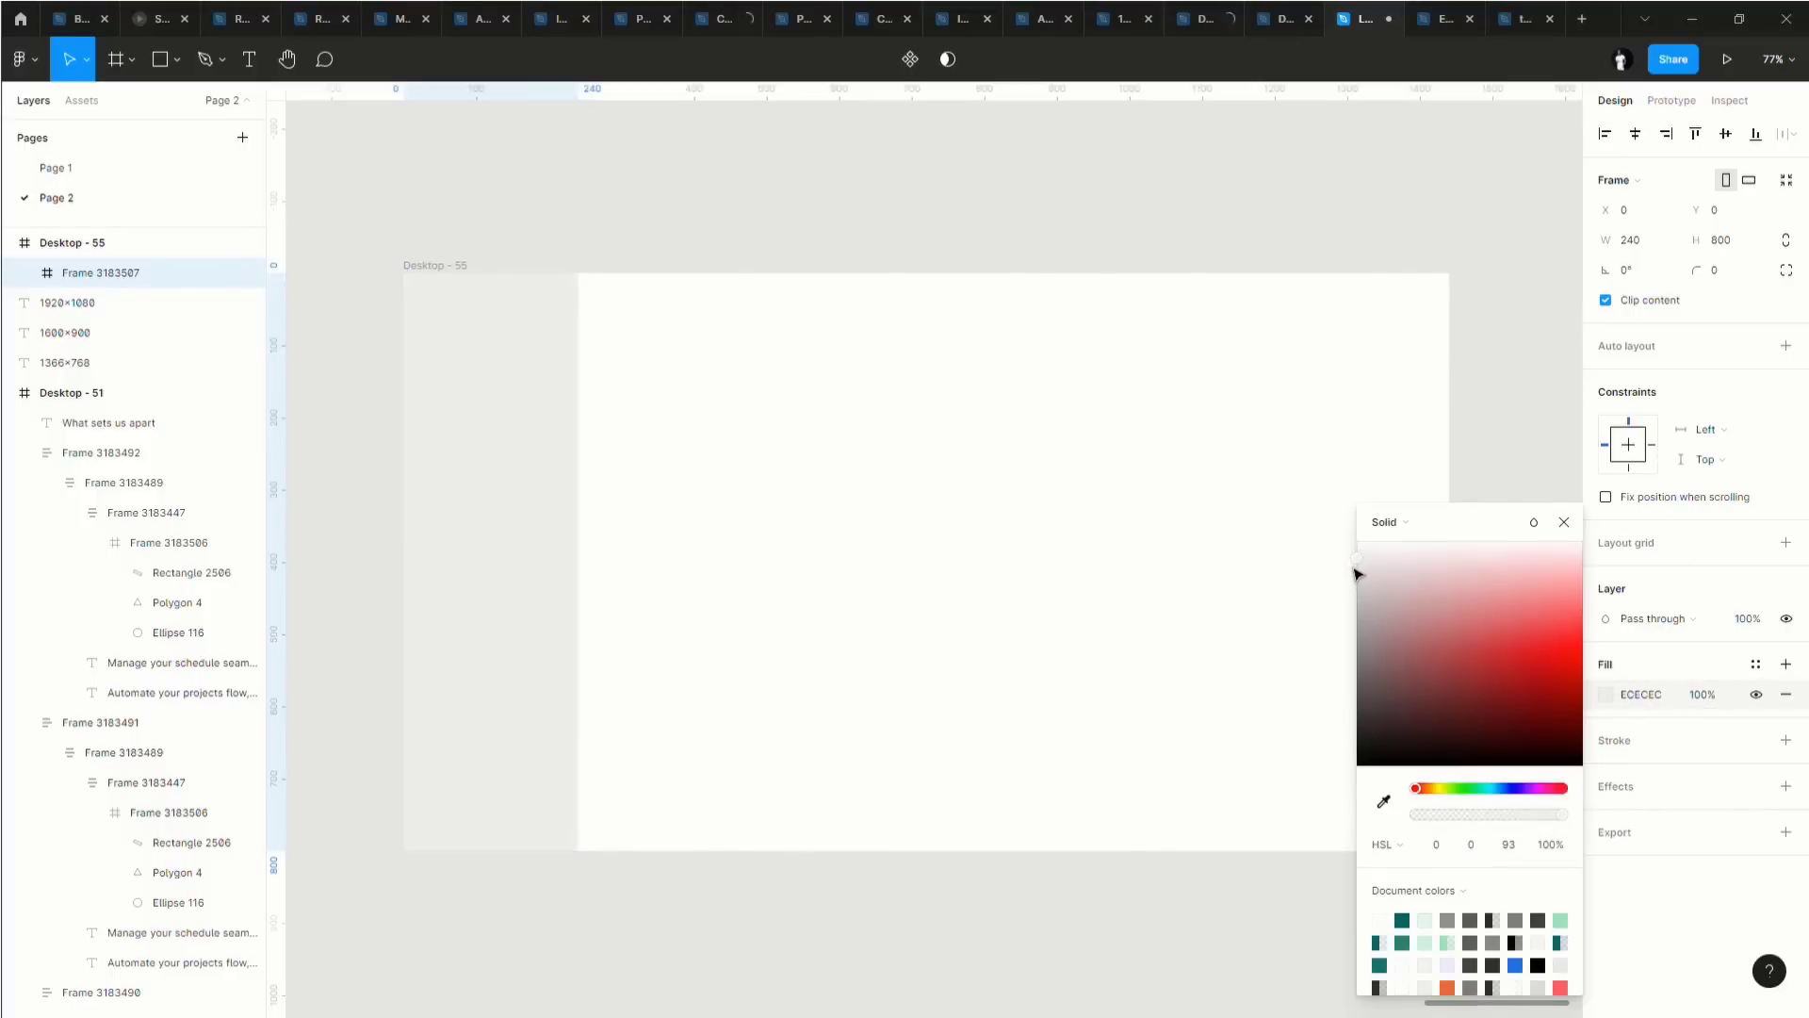
click(1101, 460)
Duplicate the grey sidebar frame directly to its right and widen the copy to 1200 to cover the rest of Desktop - 55.
scroll(848, 395, left, 3)
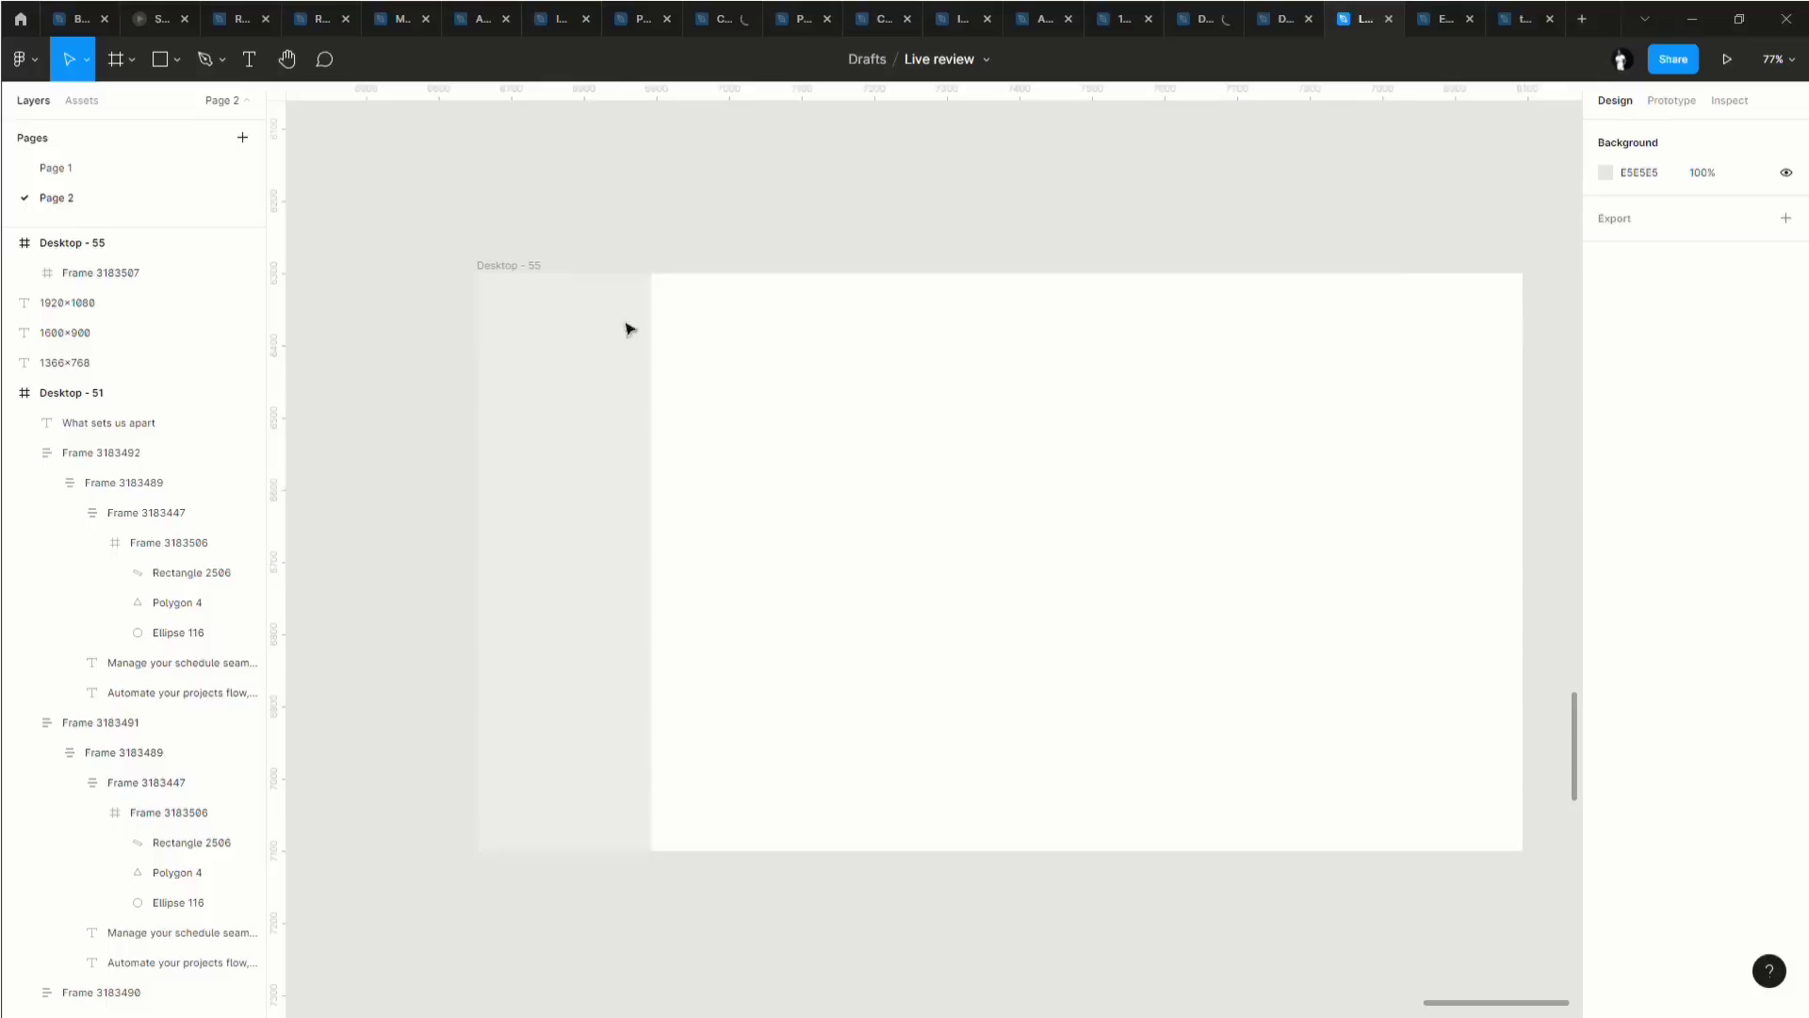
click(551, 275)
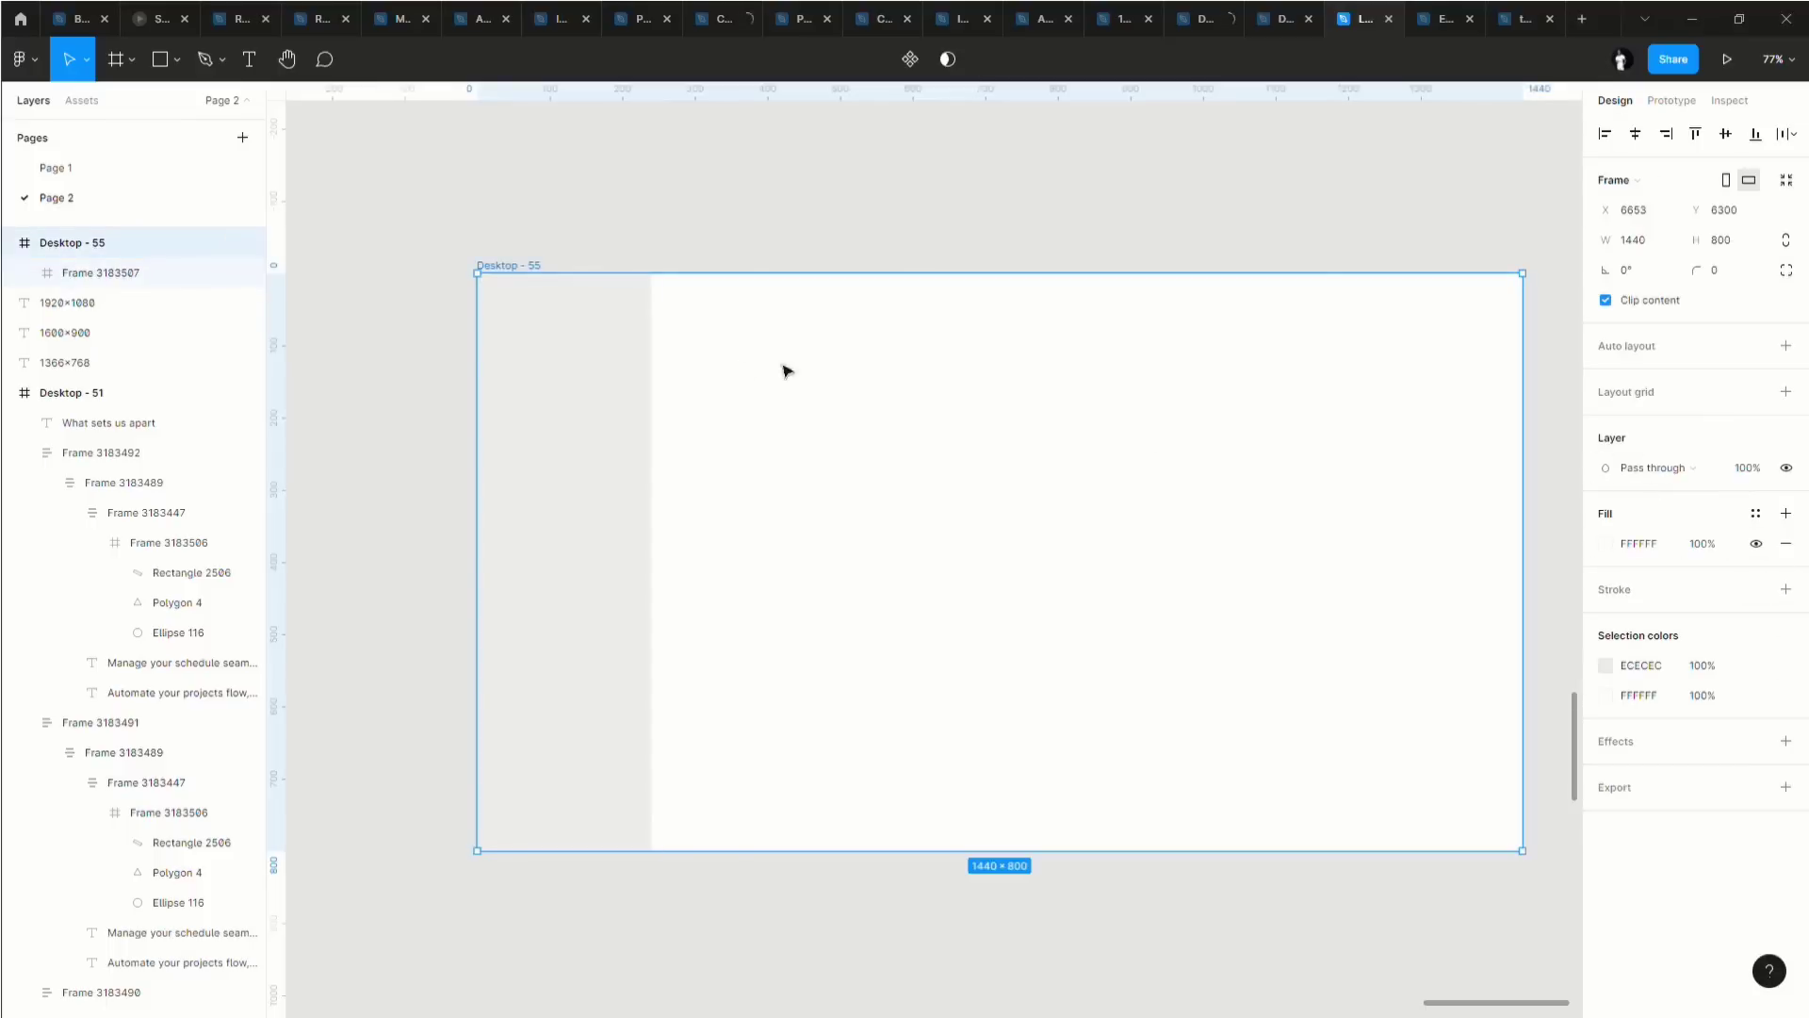
click(622, 350)
drag(583, 376, 756, 377)
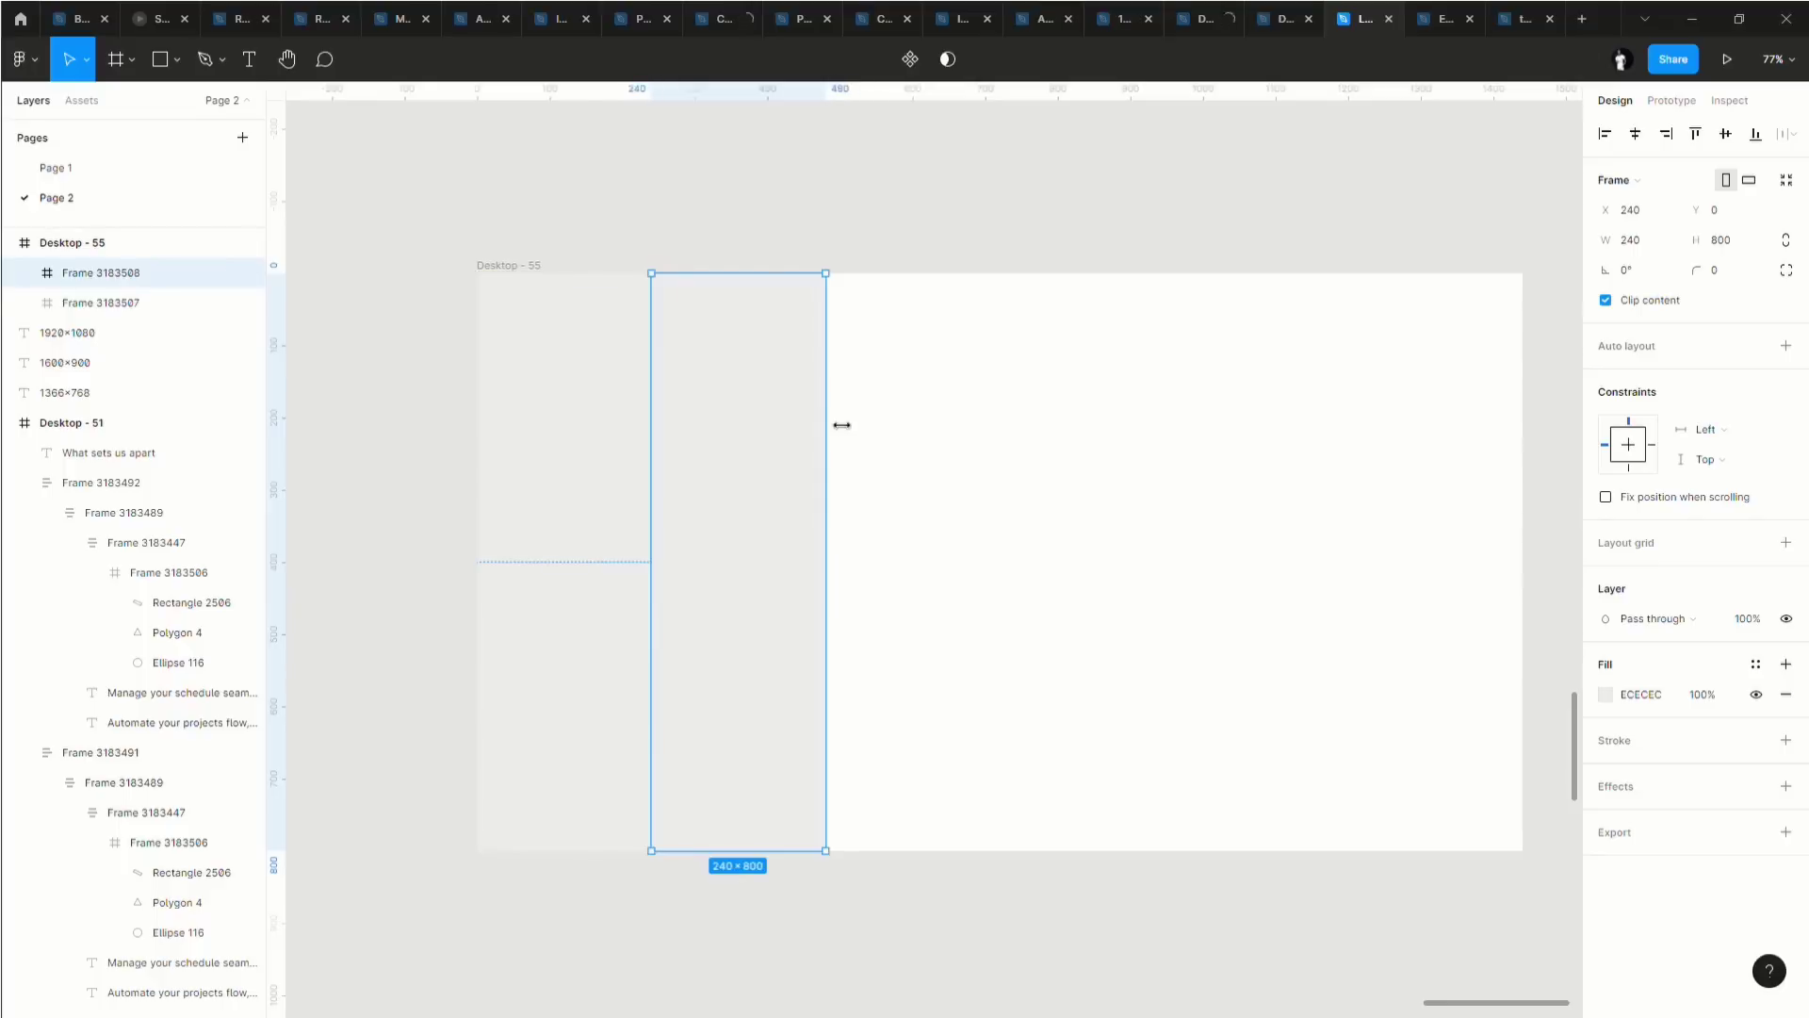
drag(841, 425, 1535, 491)
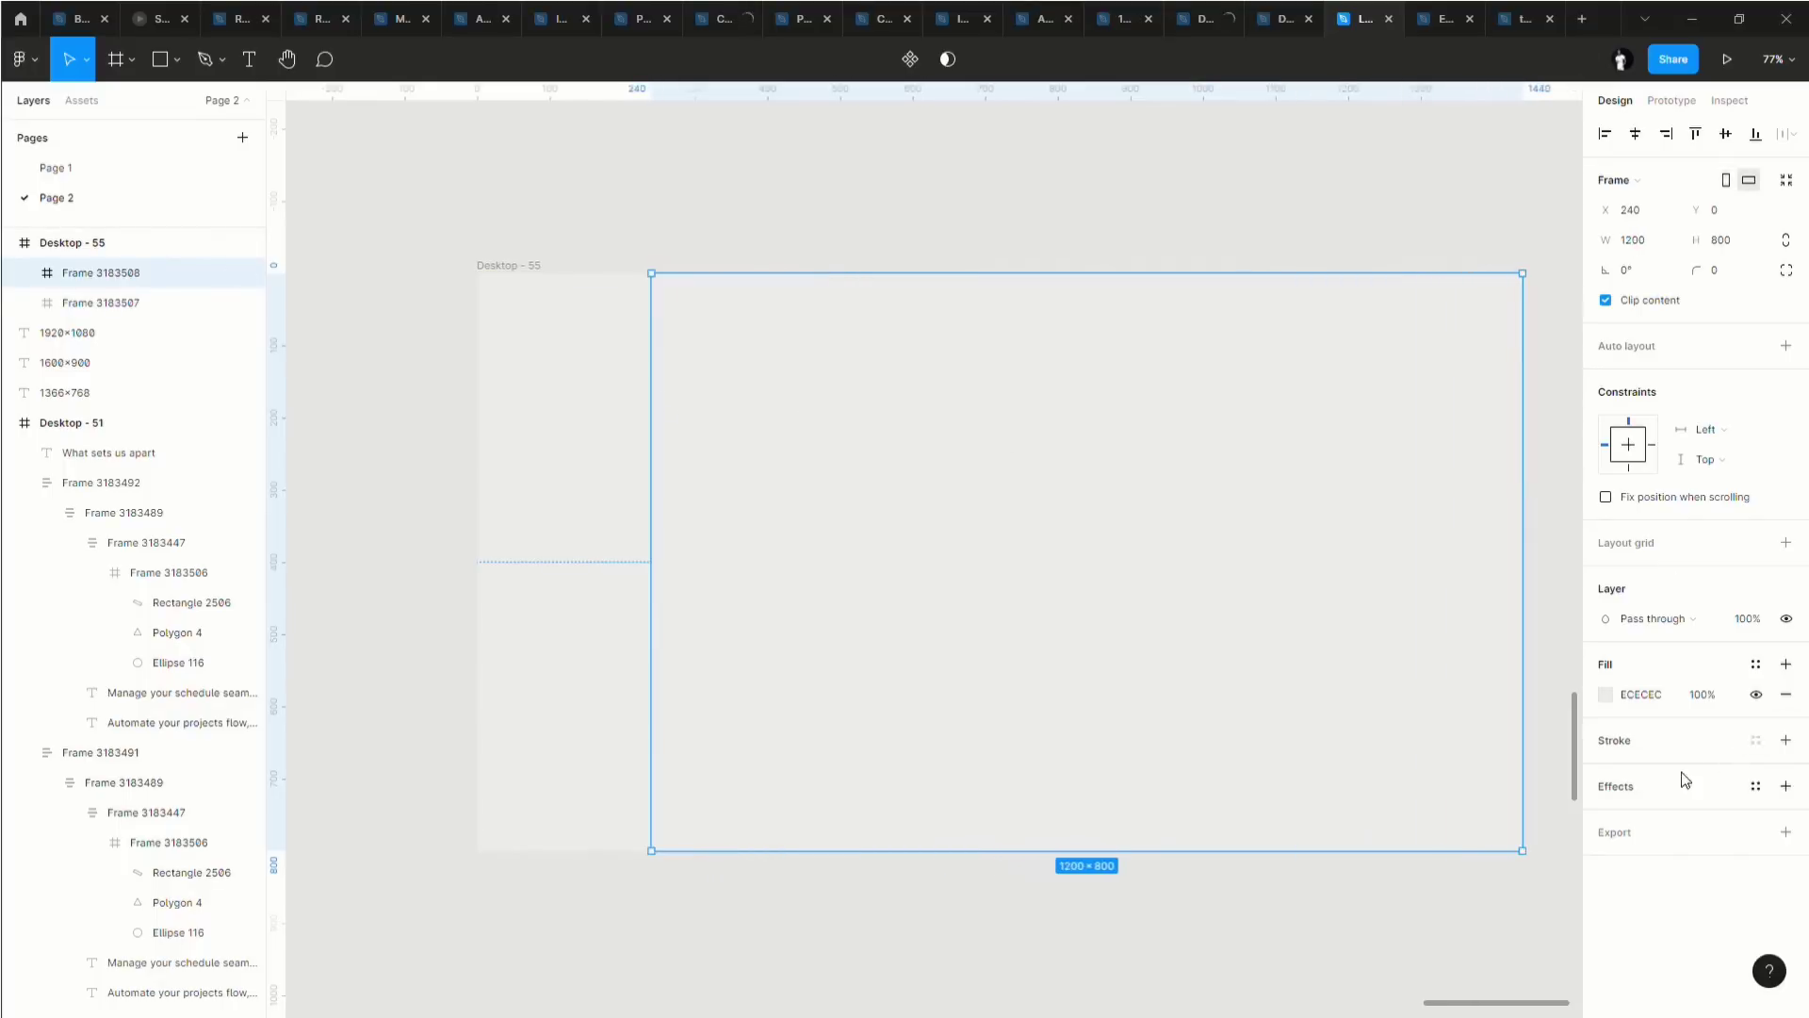
Change the 1200-wide content frame's fill to the darker grey C4C4C4.
click(1605, 695)
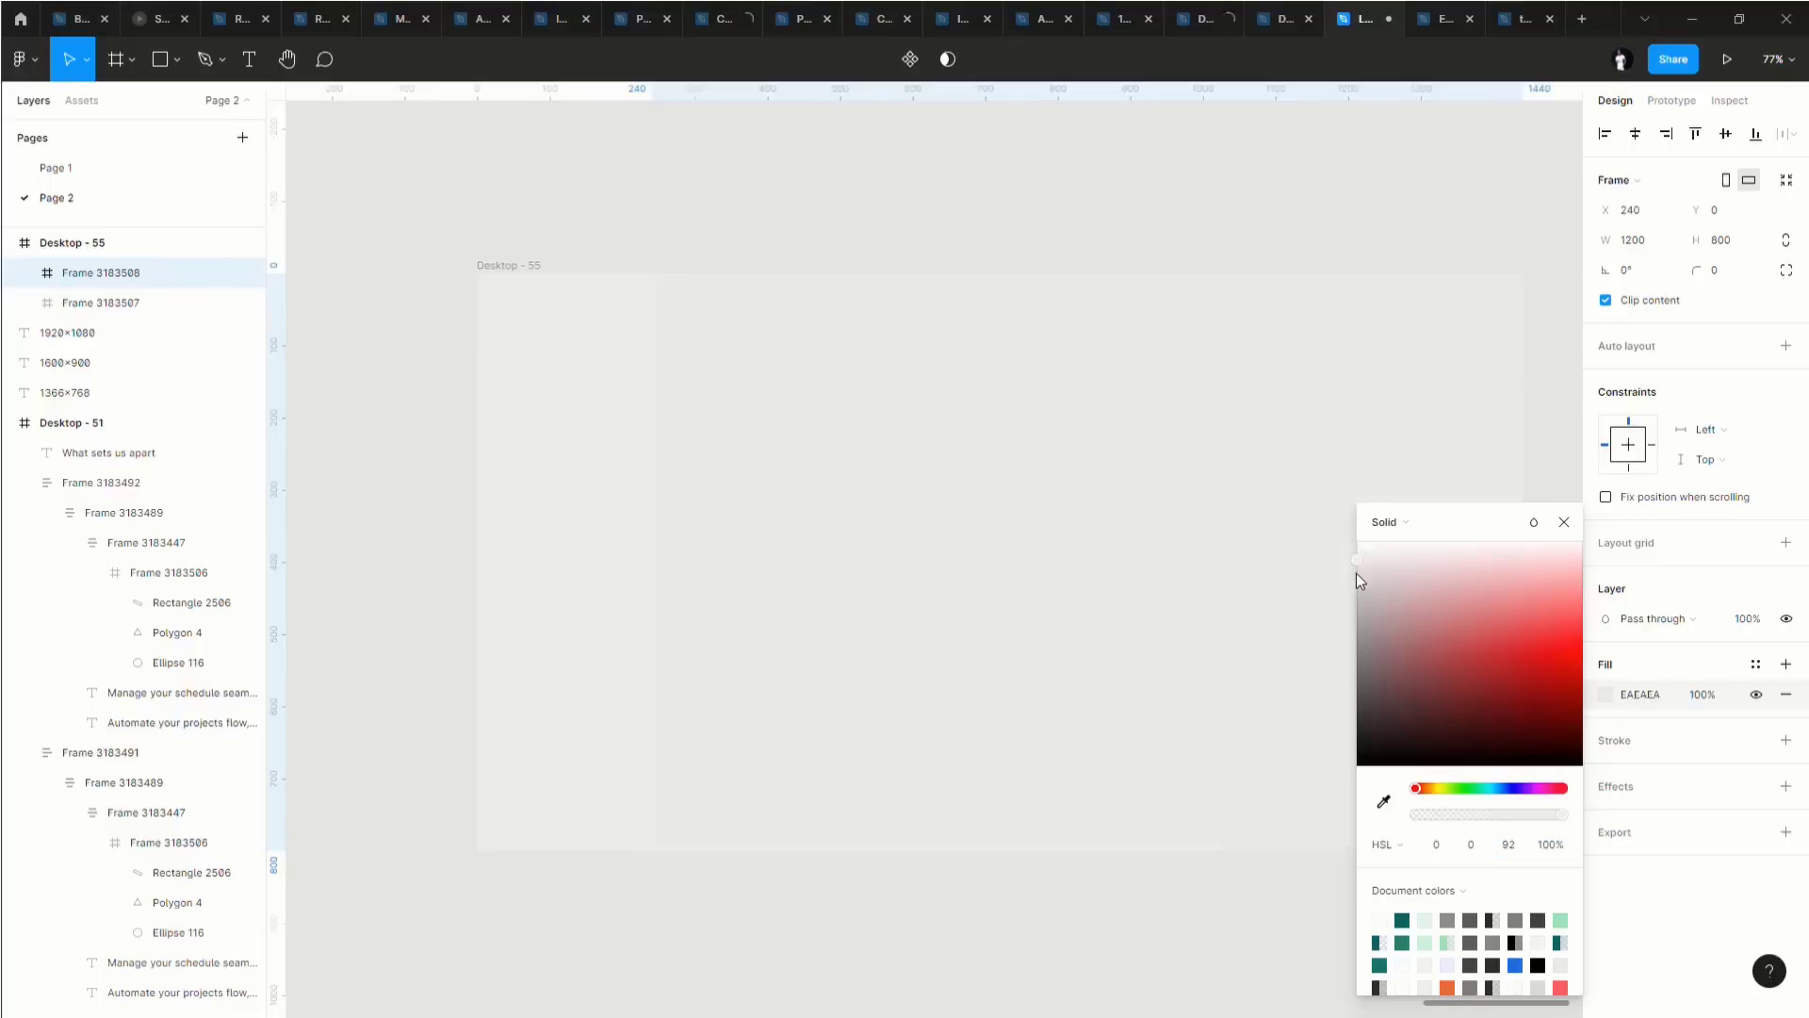
drag(1356, 573, 1353, 540)
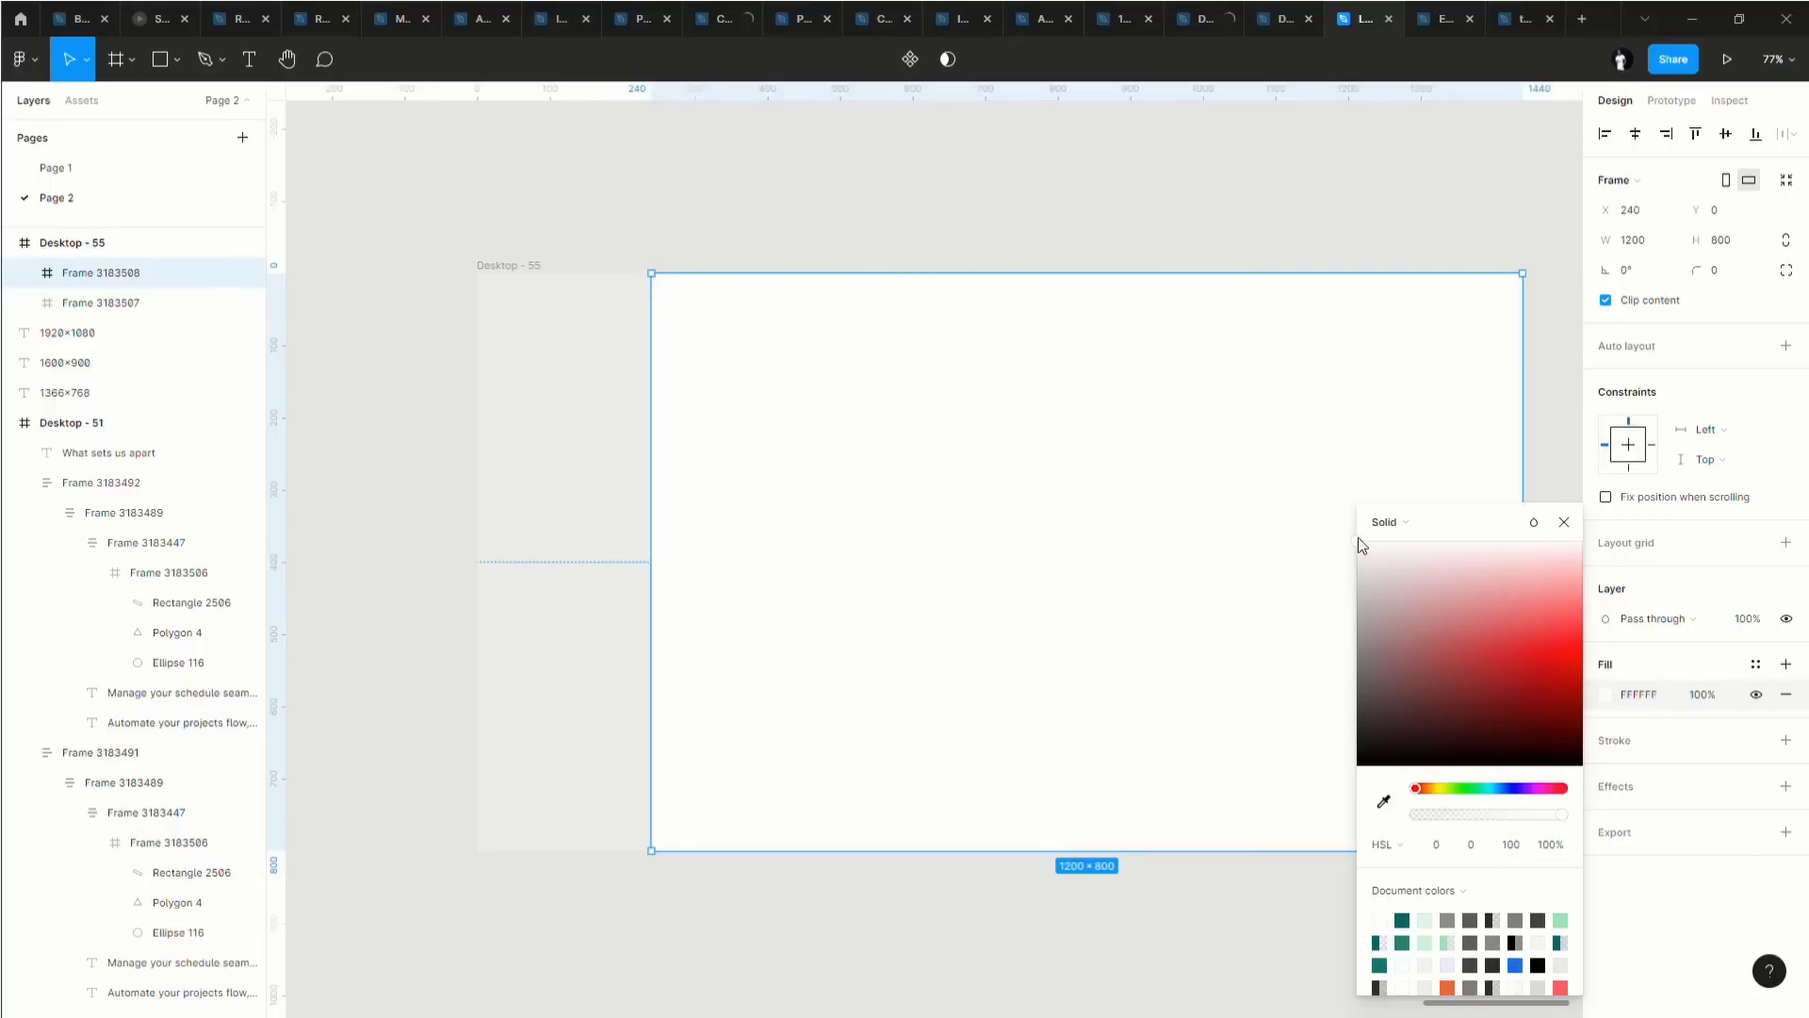
drag(1355, 544, 1359, 609)
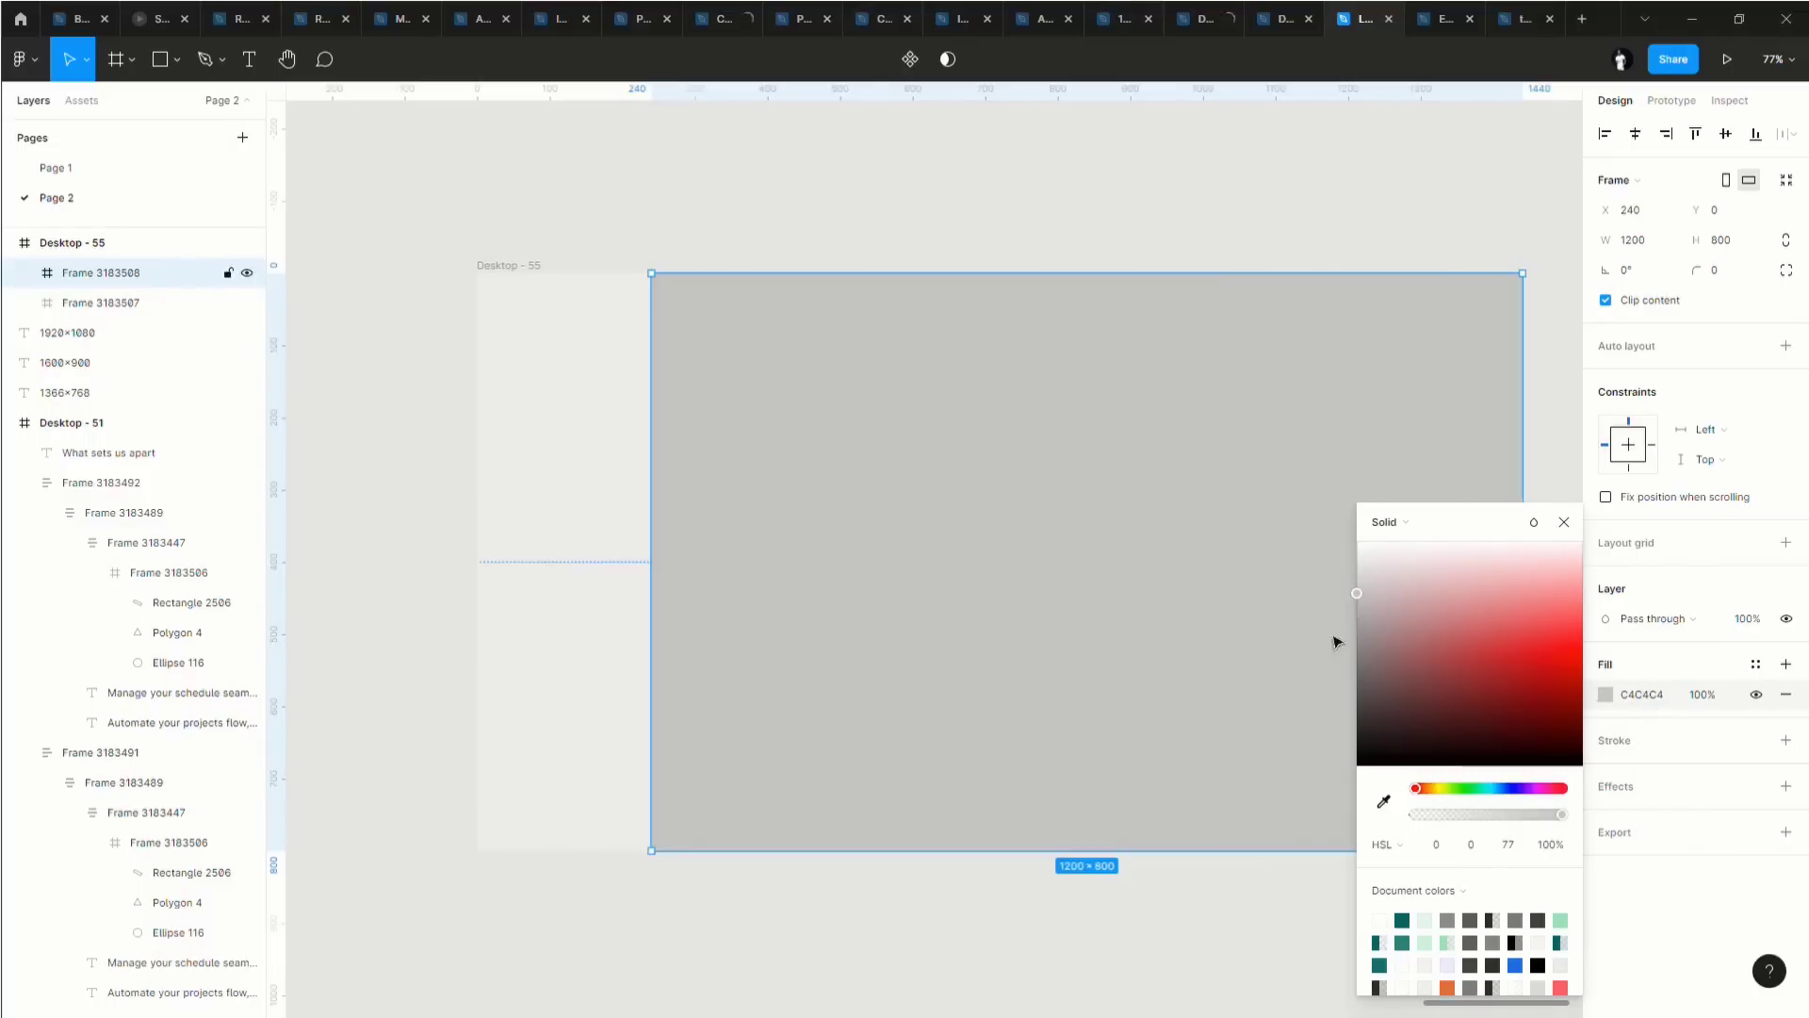
scroll(1213, 504, right, 3)
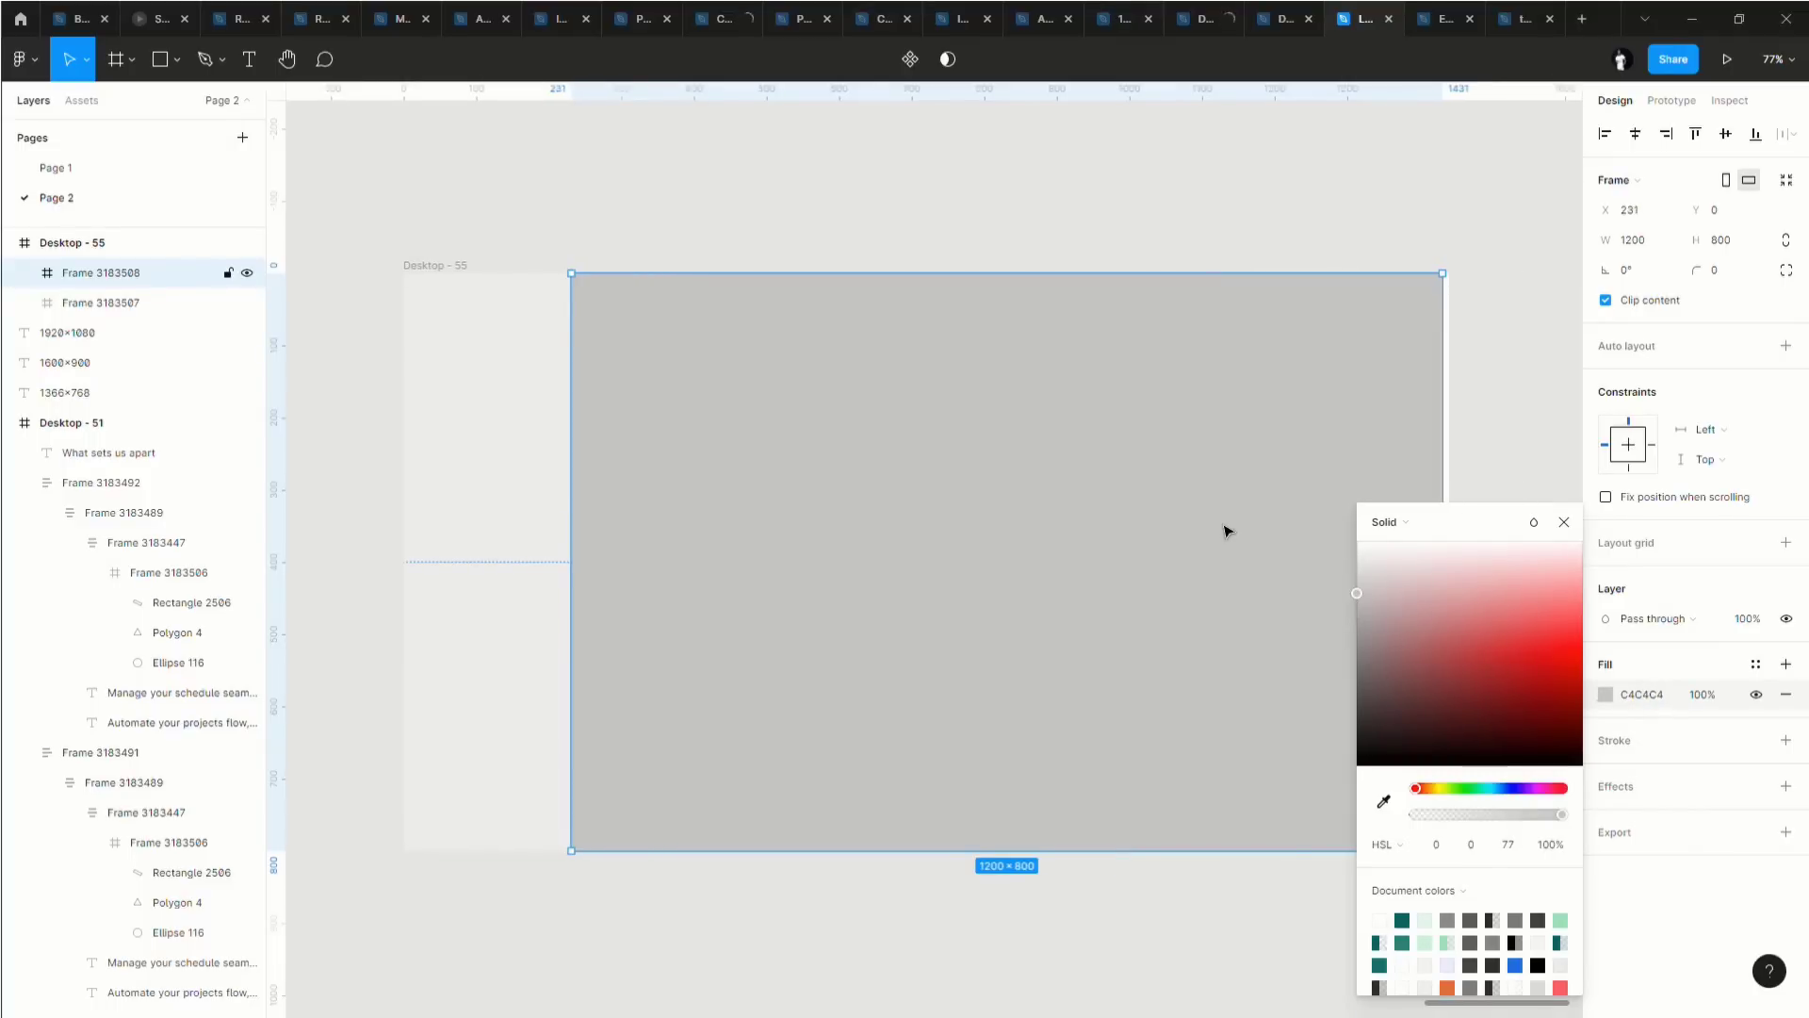
key(ctrl+z)
click(227, 275)
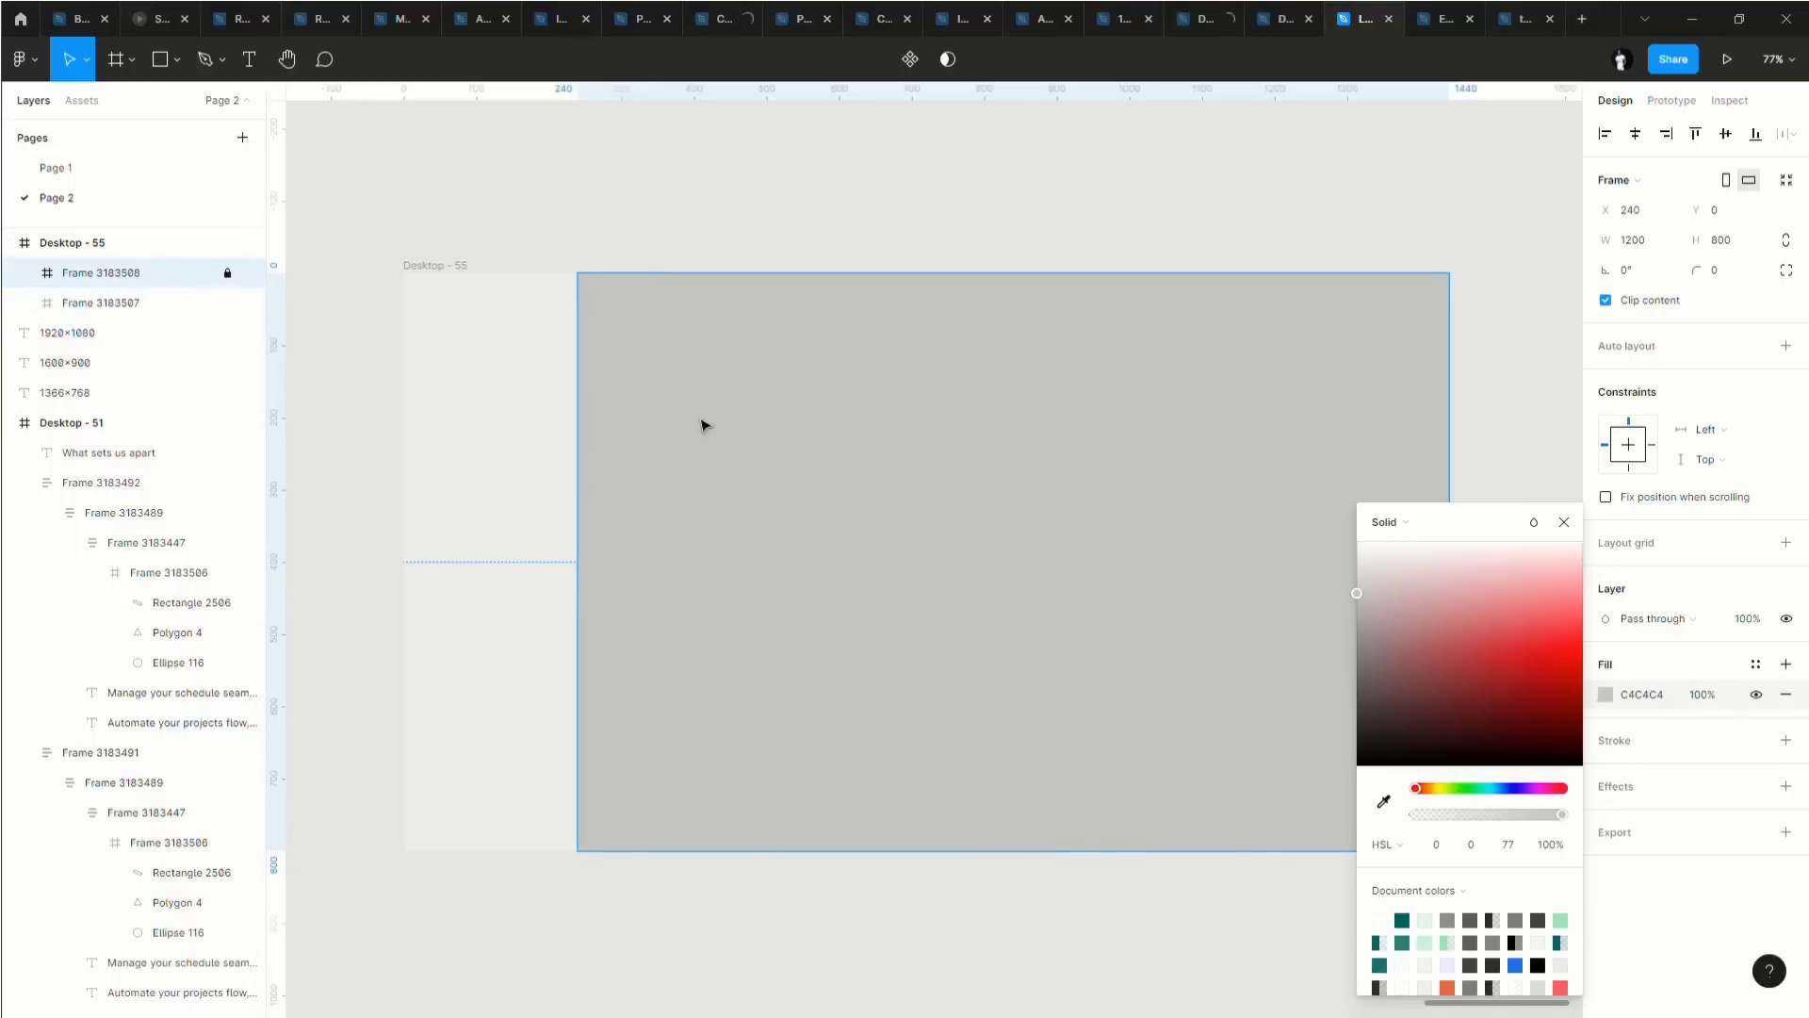
click(391, 396)
click(229, 275)
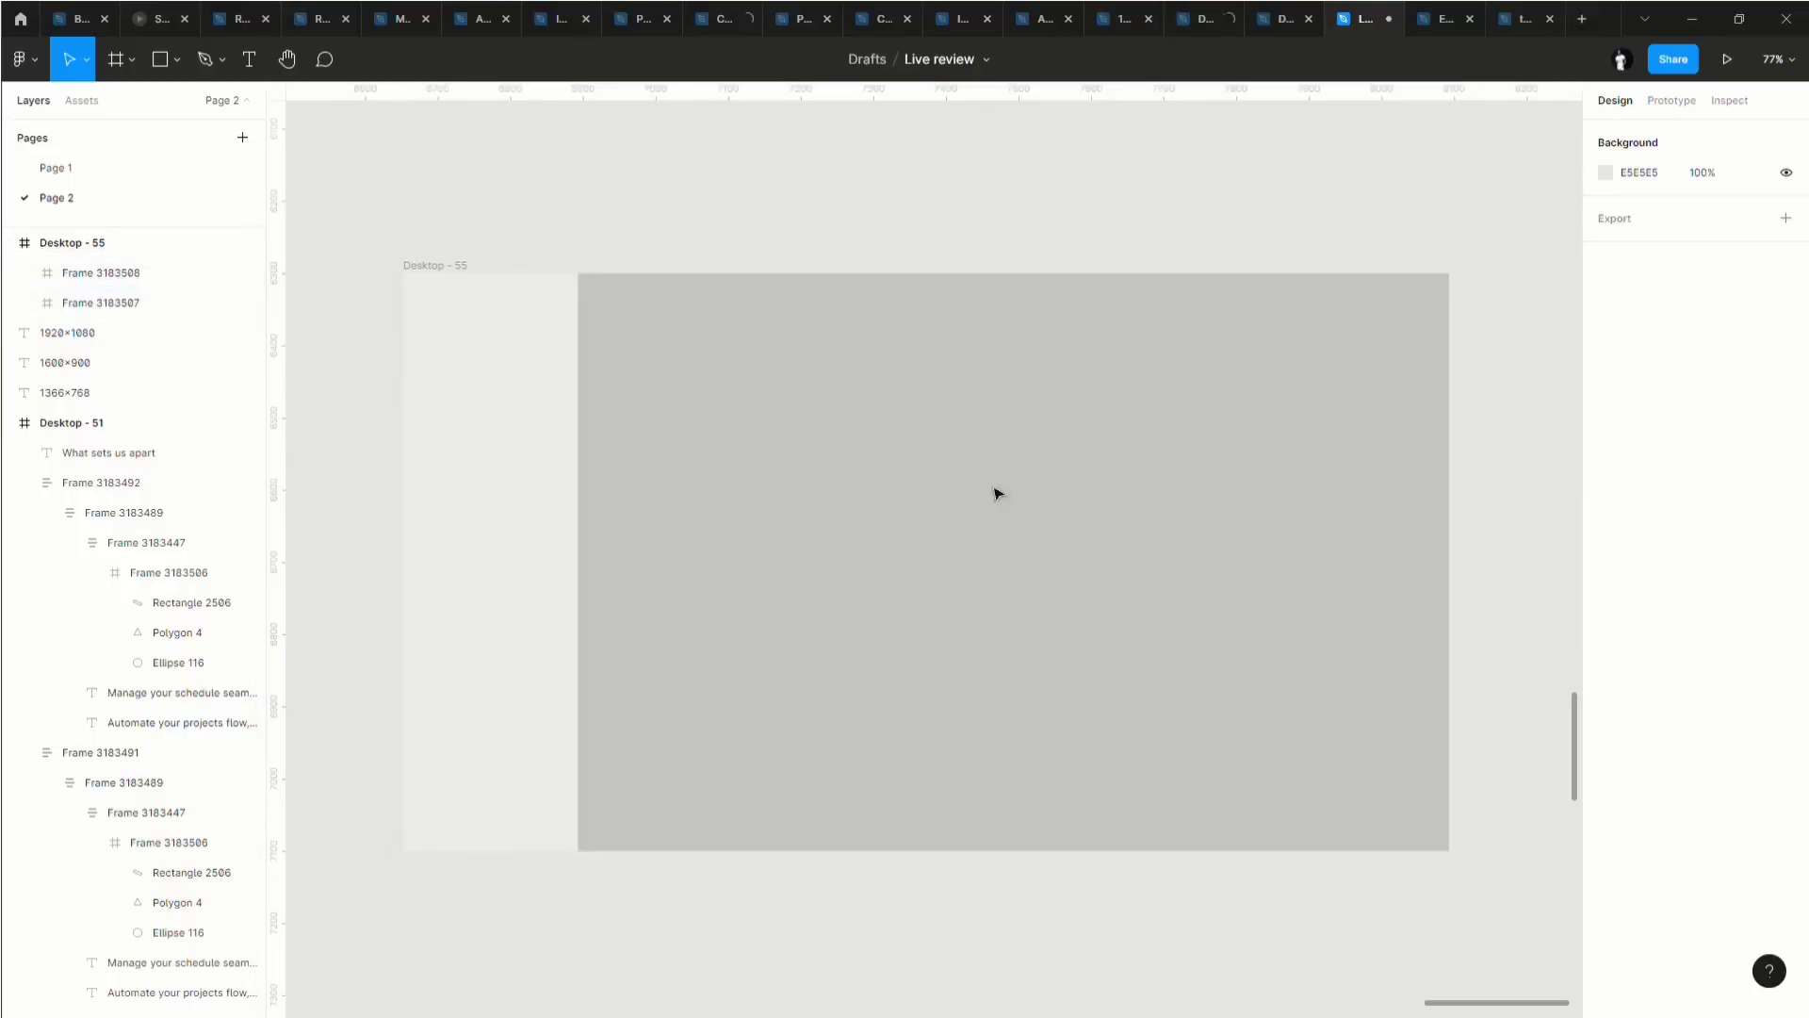
drag(997, 492, 554, 534)
drag(1093, 499, 1244, 477)
key(ctrl+z)
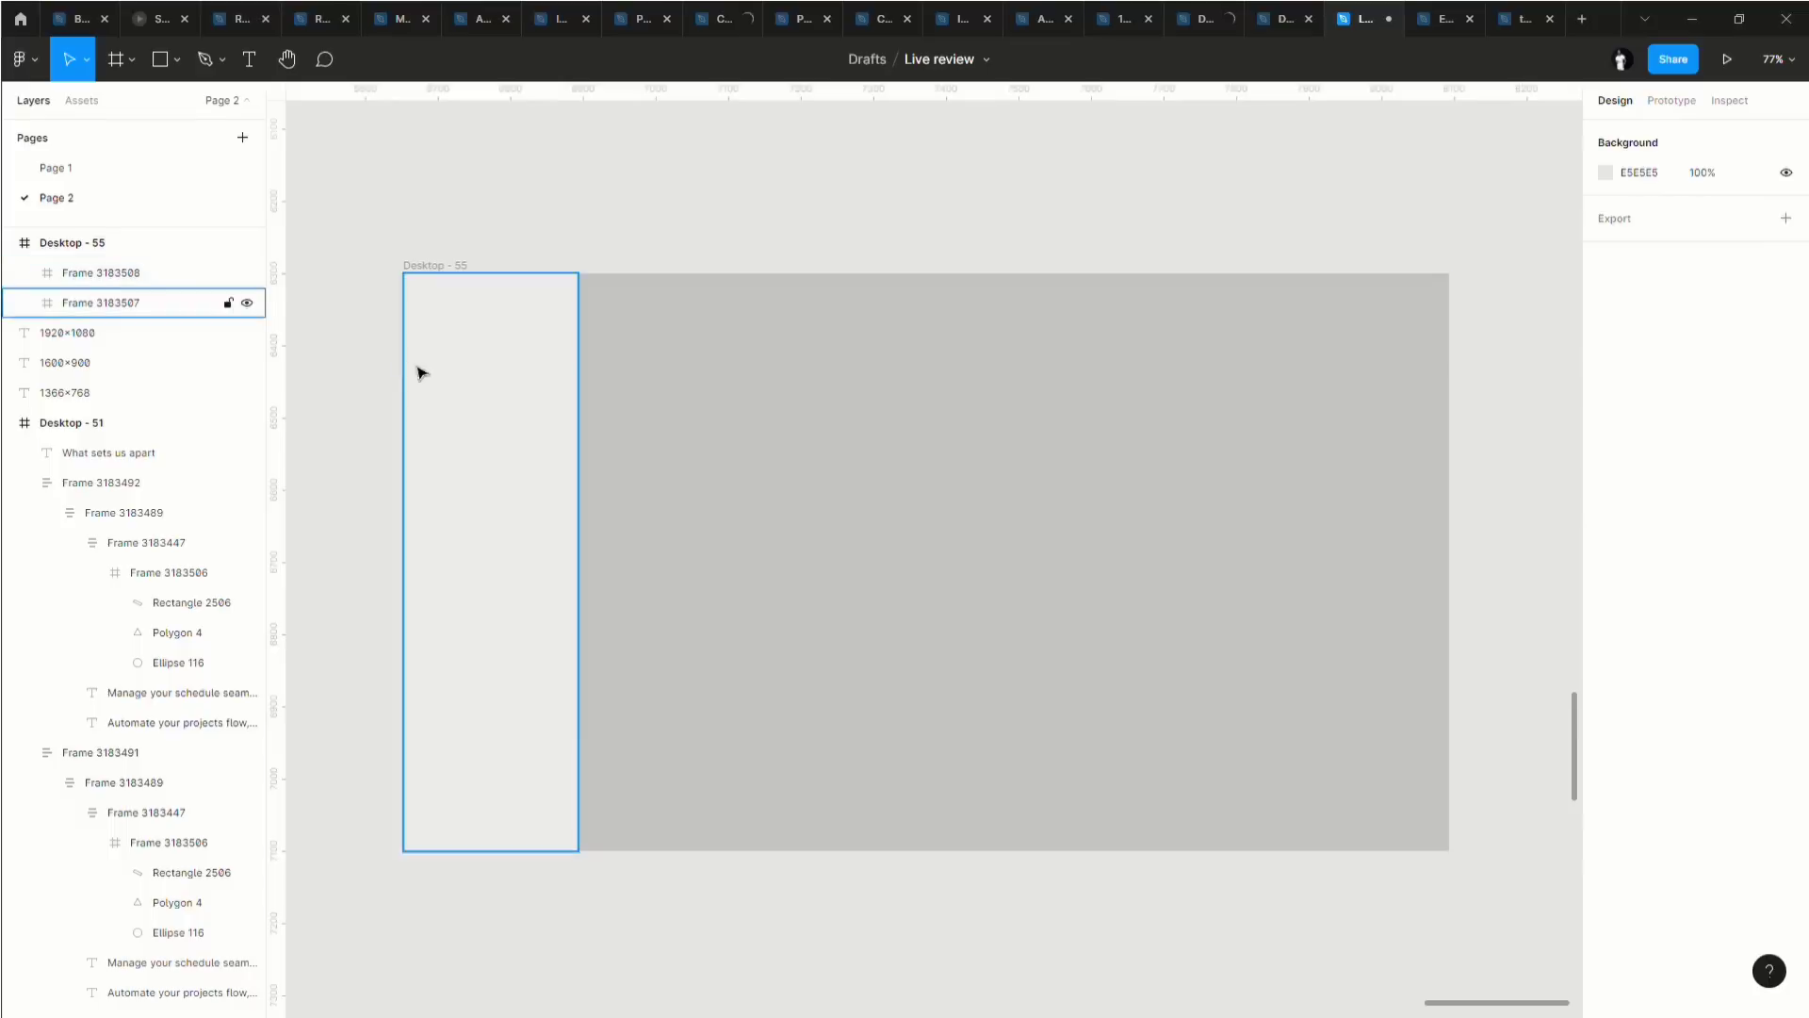
Lock both the content frame and the sidebar frame inside Desktop - 55.
click(228, 273)
click(486, 407)
click(228, 303)
Copy the Dakota logo group from the header of the landing page in Frame 3183505.
scroll(485, 469, left, 4)
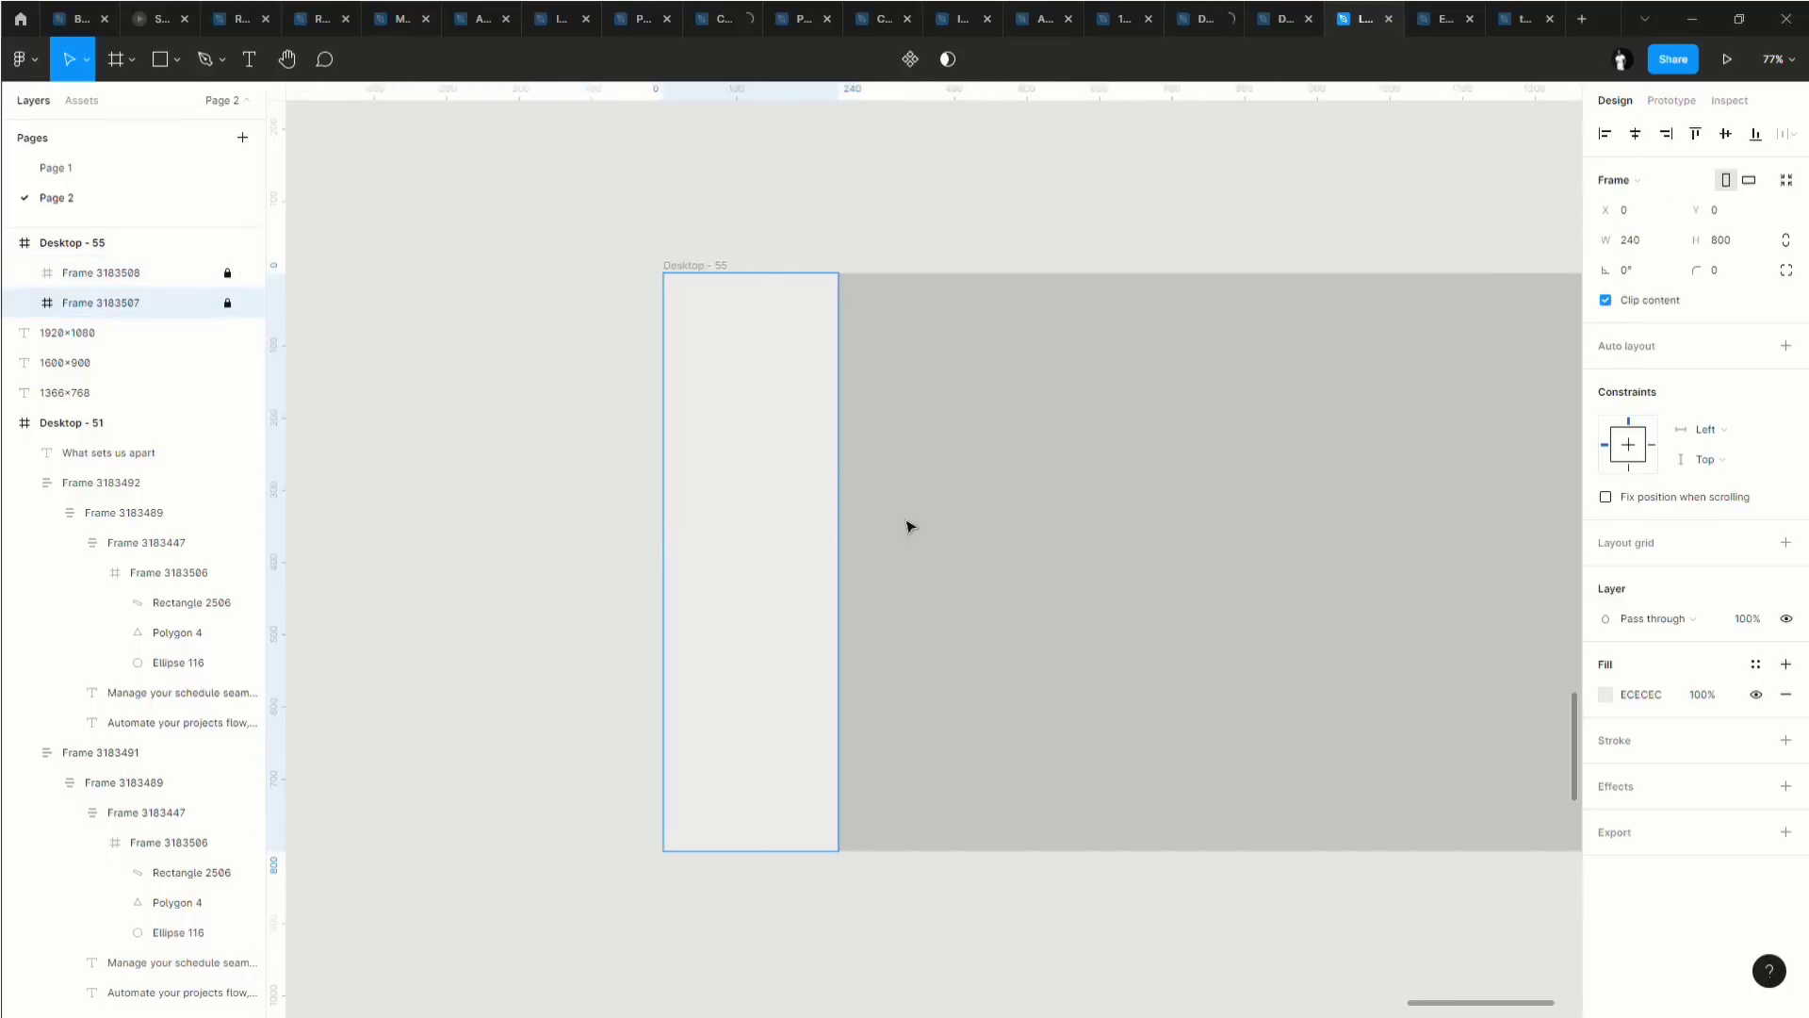
scroll(762, 433, up, 3)
scroll(612, 368, down, 5)
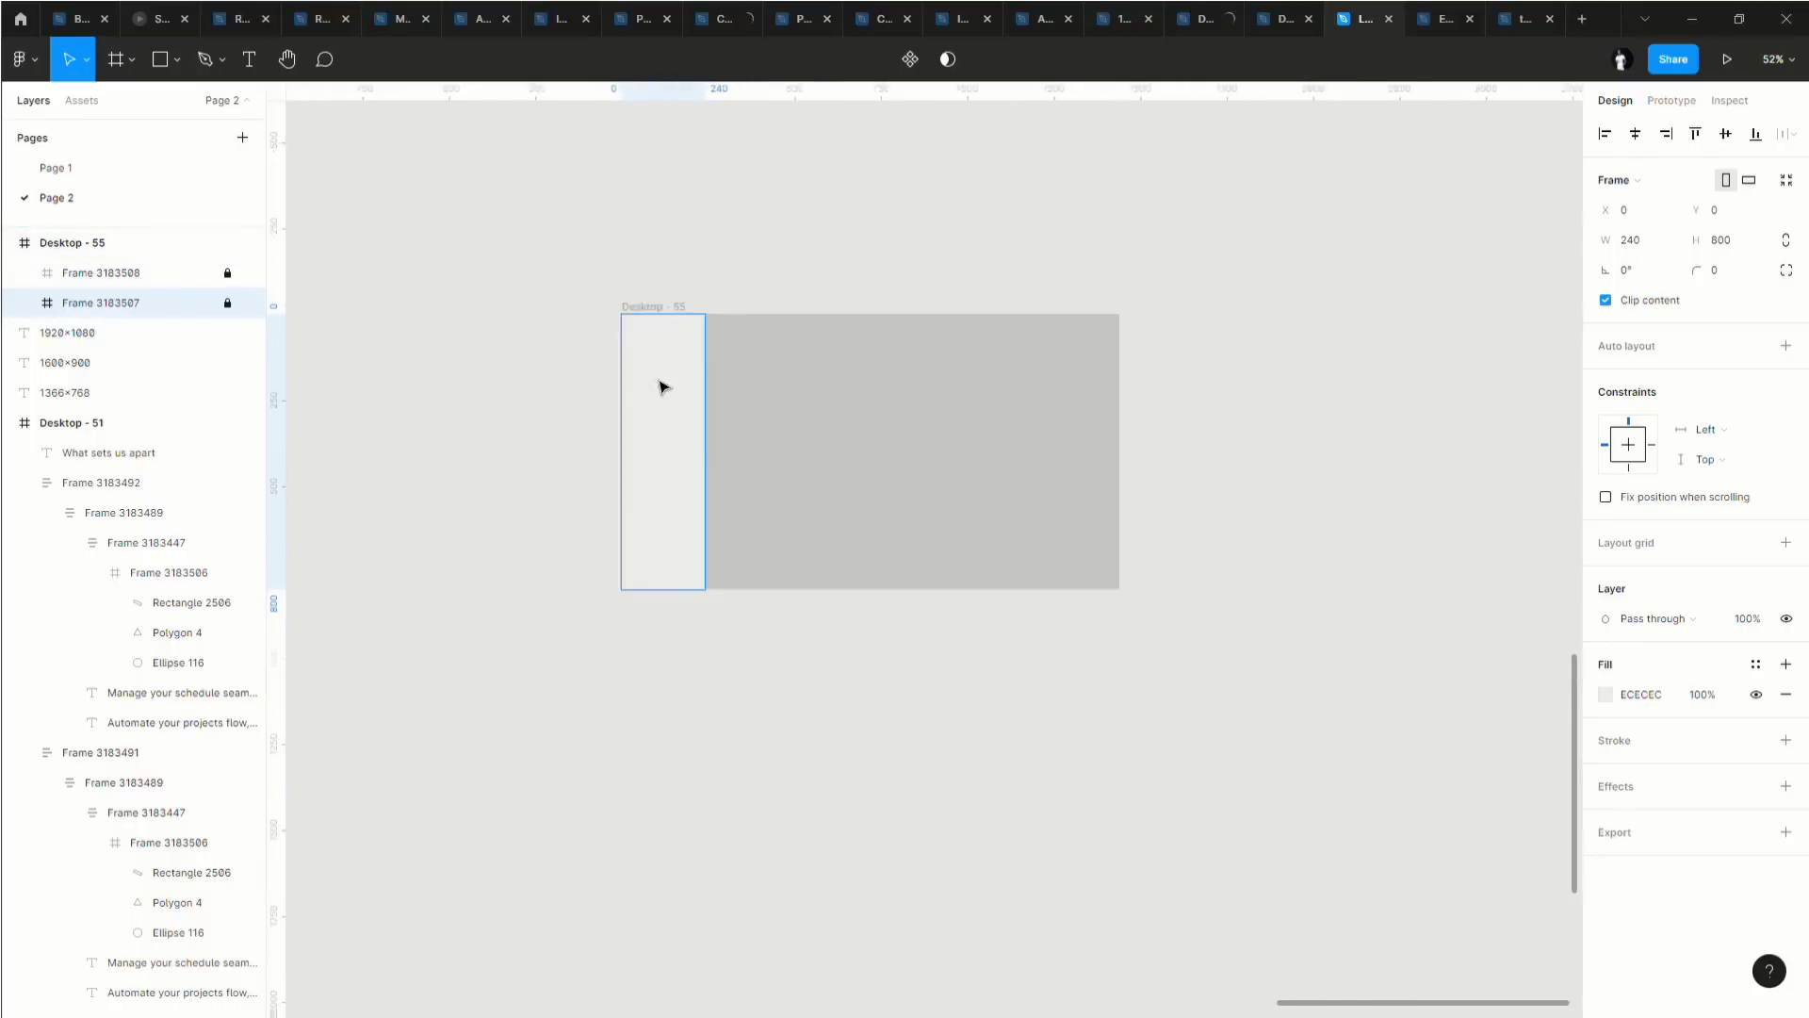
scroll(678, 424, left, 3)
scroll(705, 461, down, 5)
scroll(569, 468, left, 3)
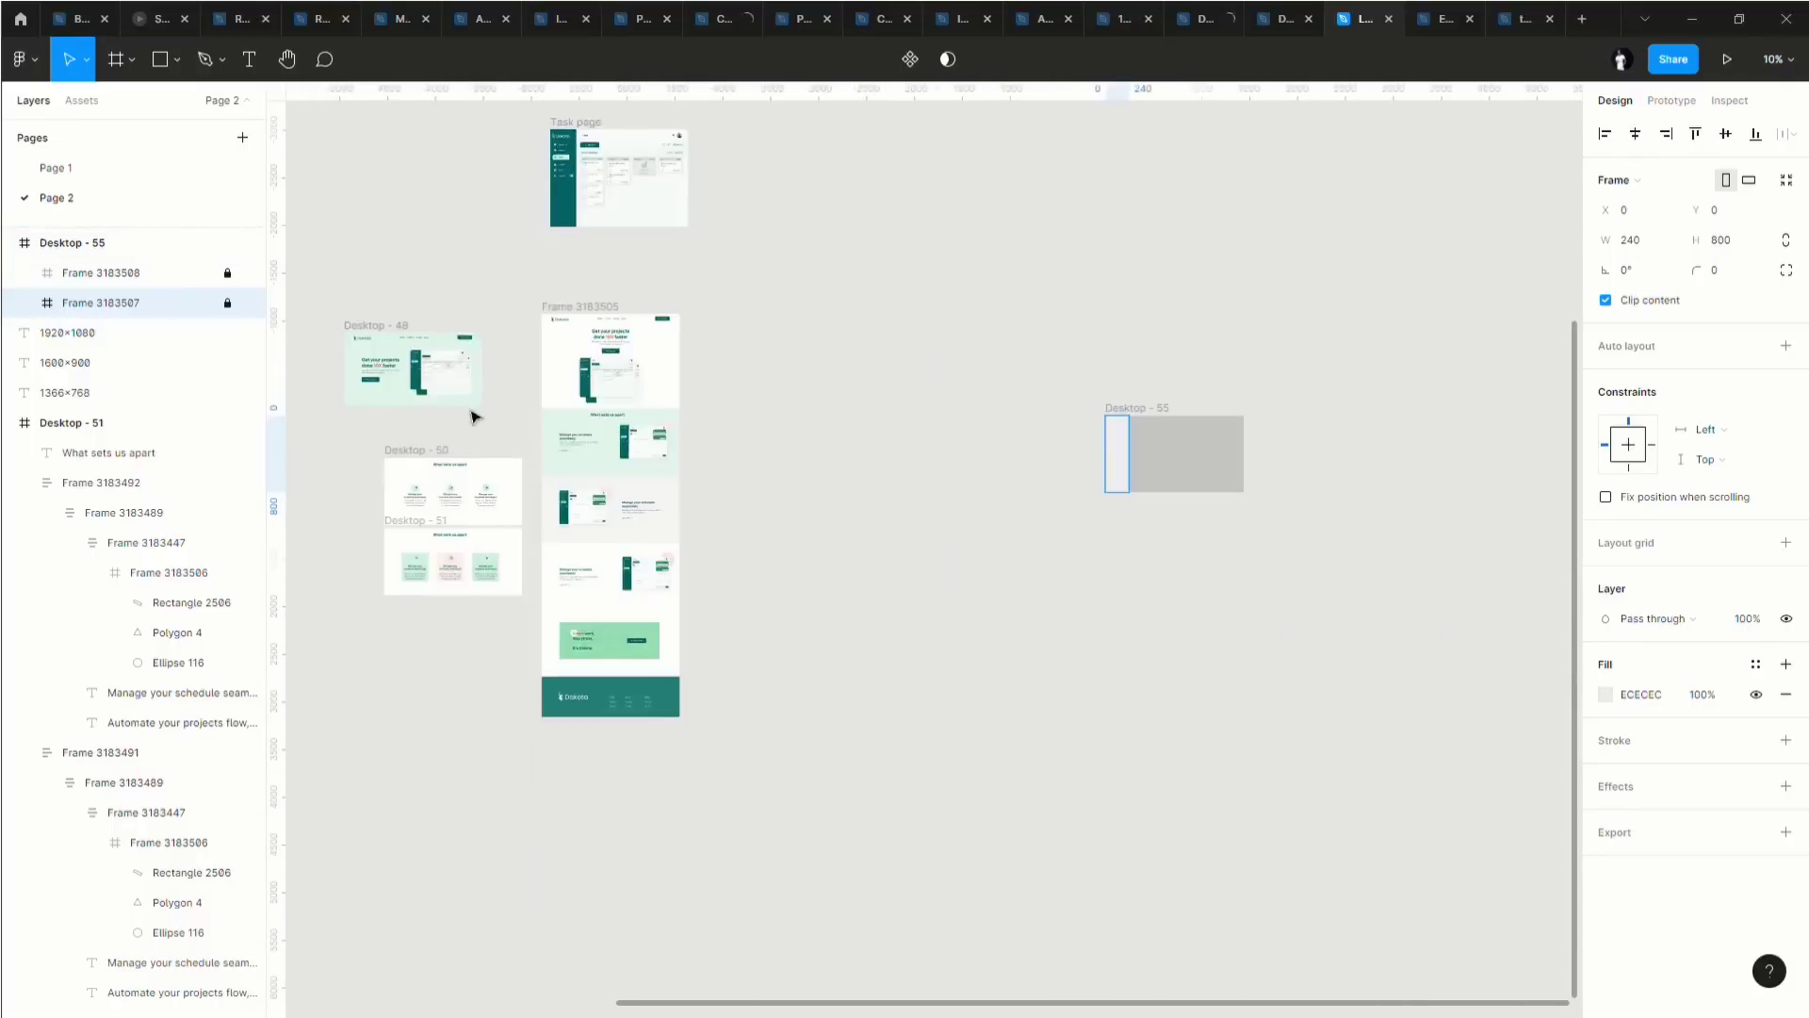
scroll(547, 377, up, 3)
scroll(596, 324, up, 5)
click(554, 316)
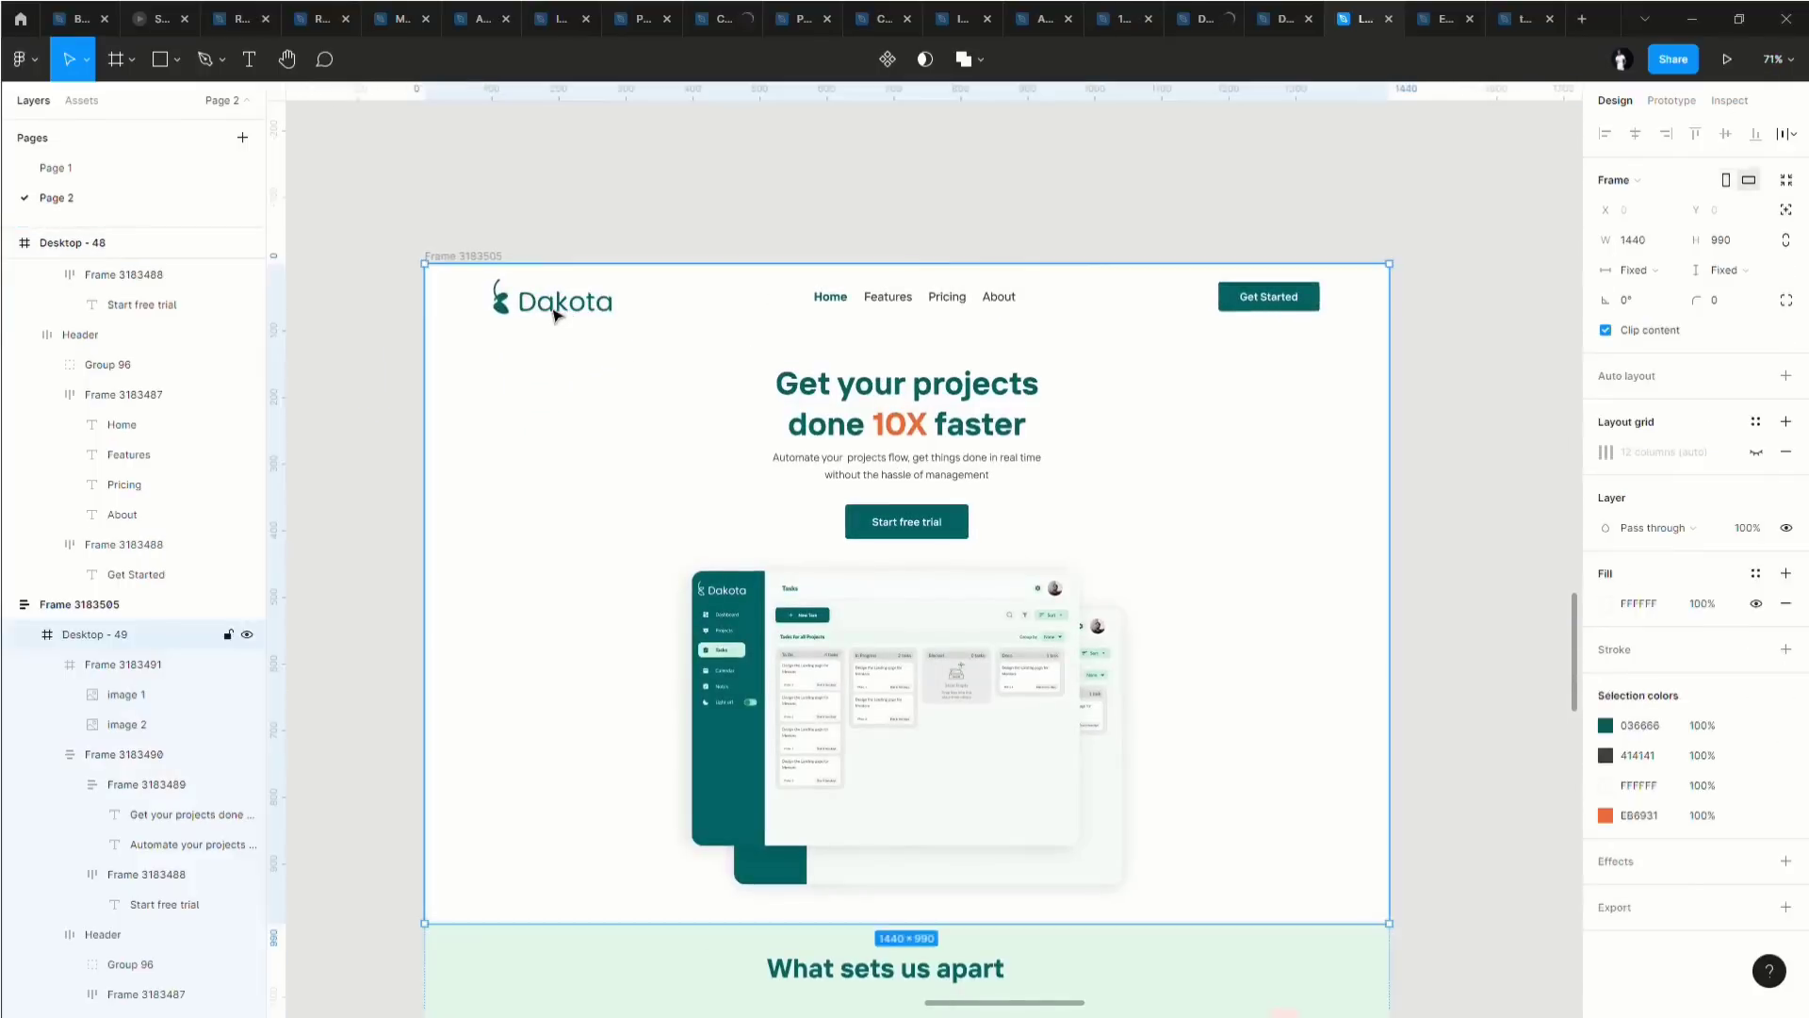
click(554, 316)
click(554, 316)
scroll(578, 348, down, 3)
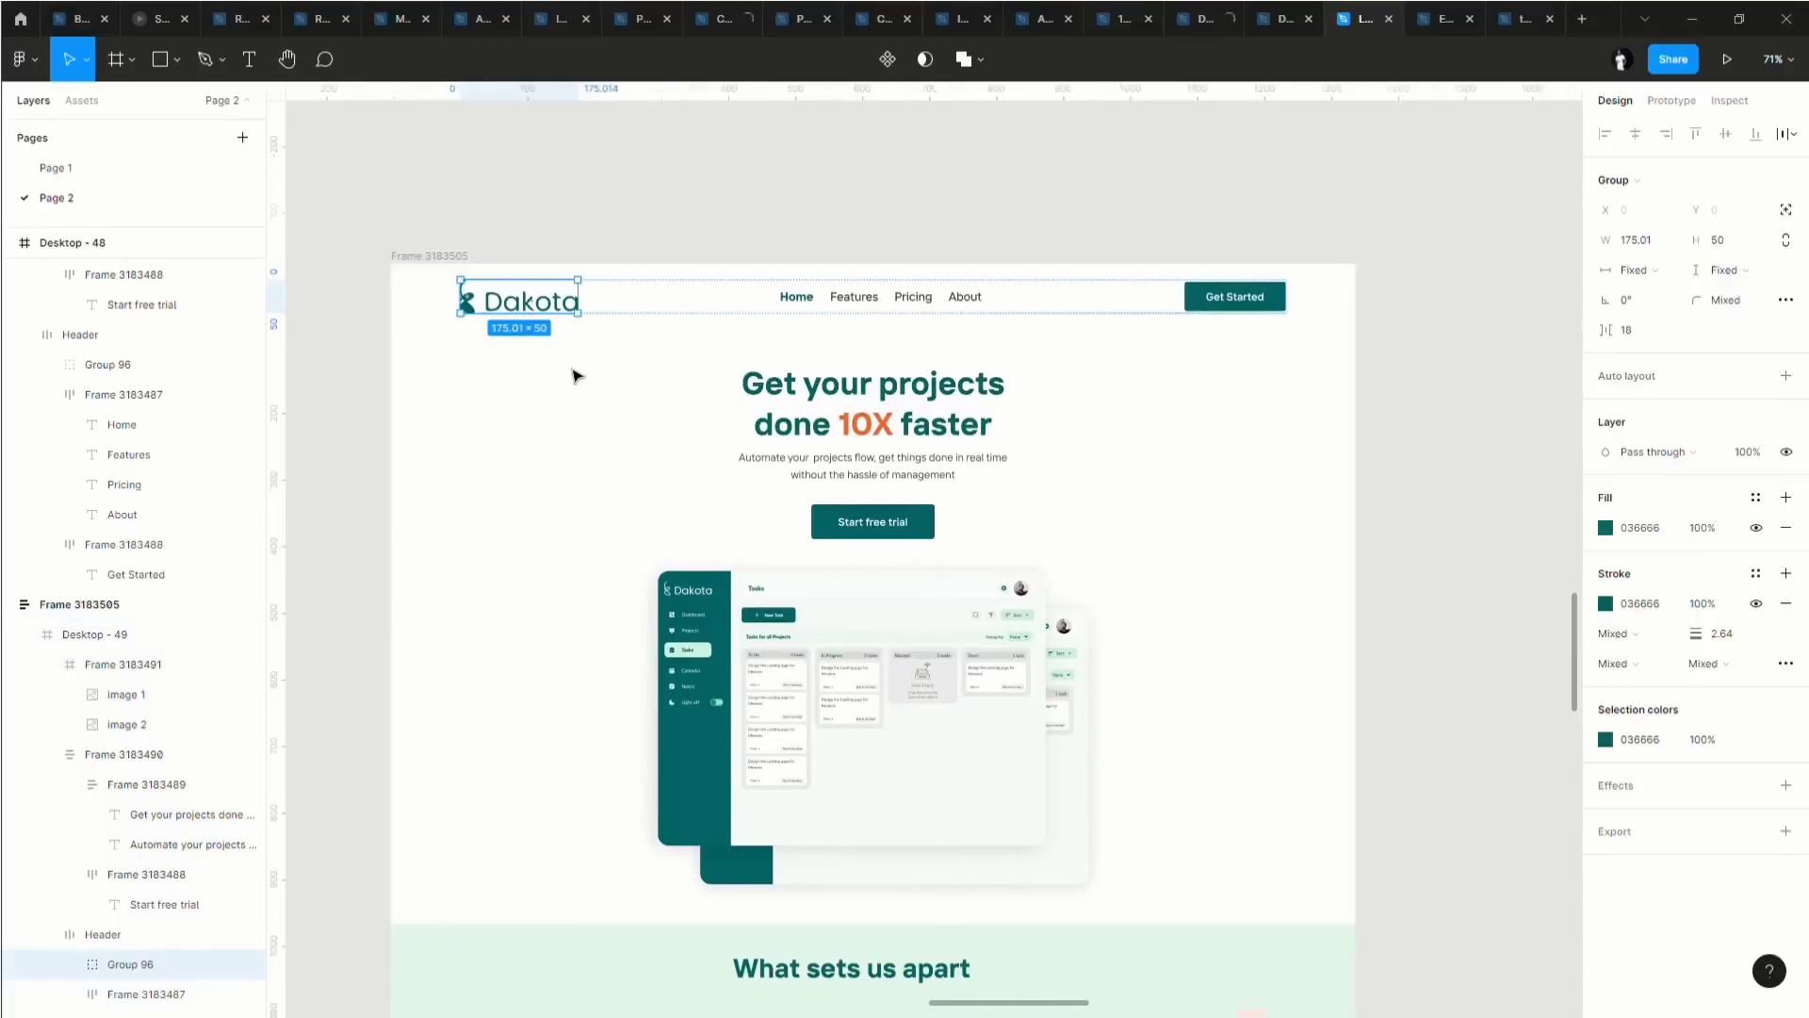
Paste the copied Dakota logo at the top of the light grey sidebar in Desktop - 55.
scroll(591, 396, down, 3)
scroll(638, 424, right, 10)
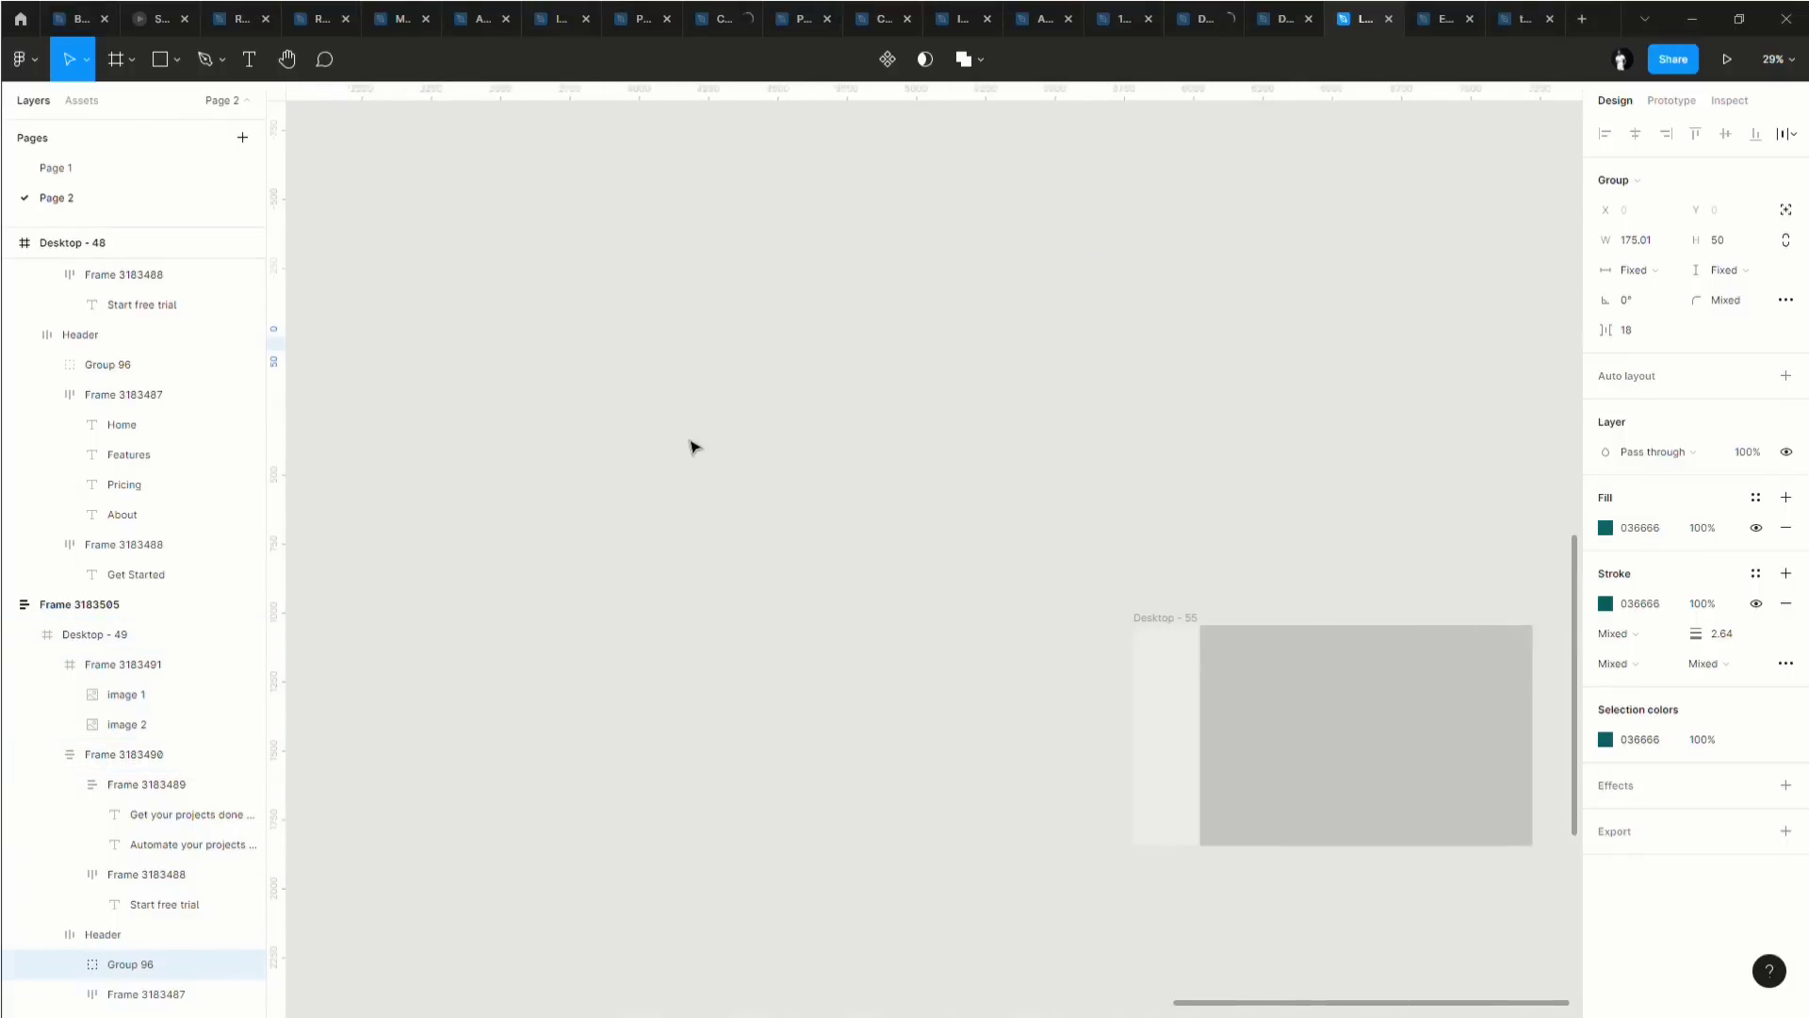
scroll(1120, 702, up, 3)
scroll(1078, 646, down, 5)
scroll(1050, 618, right, 4)
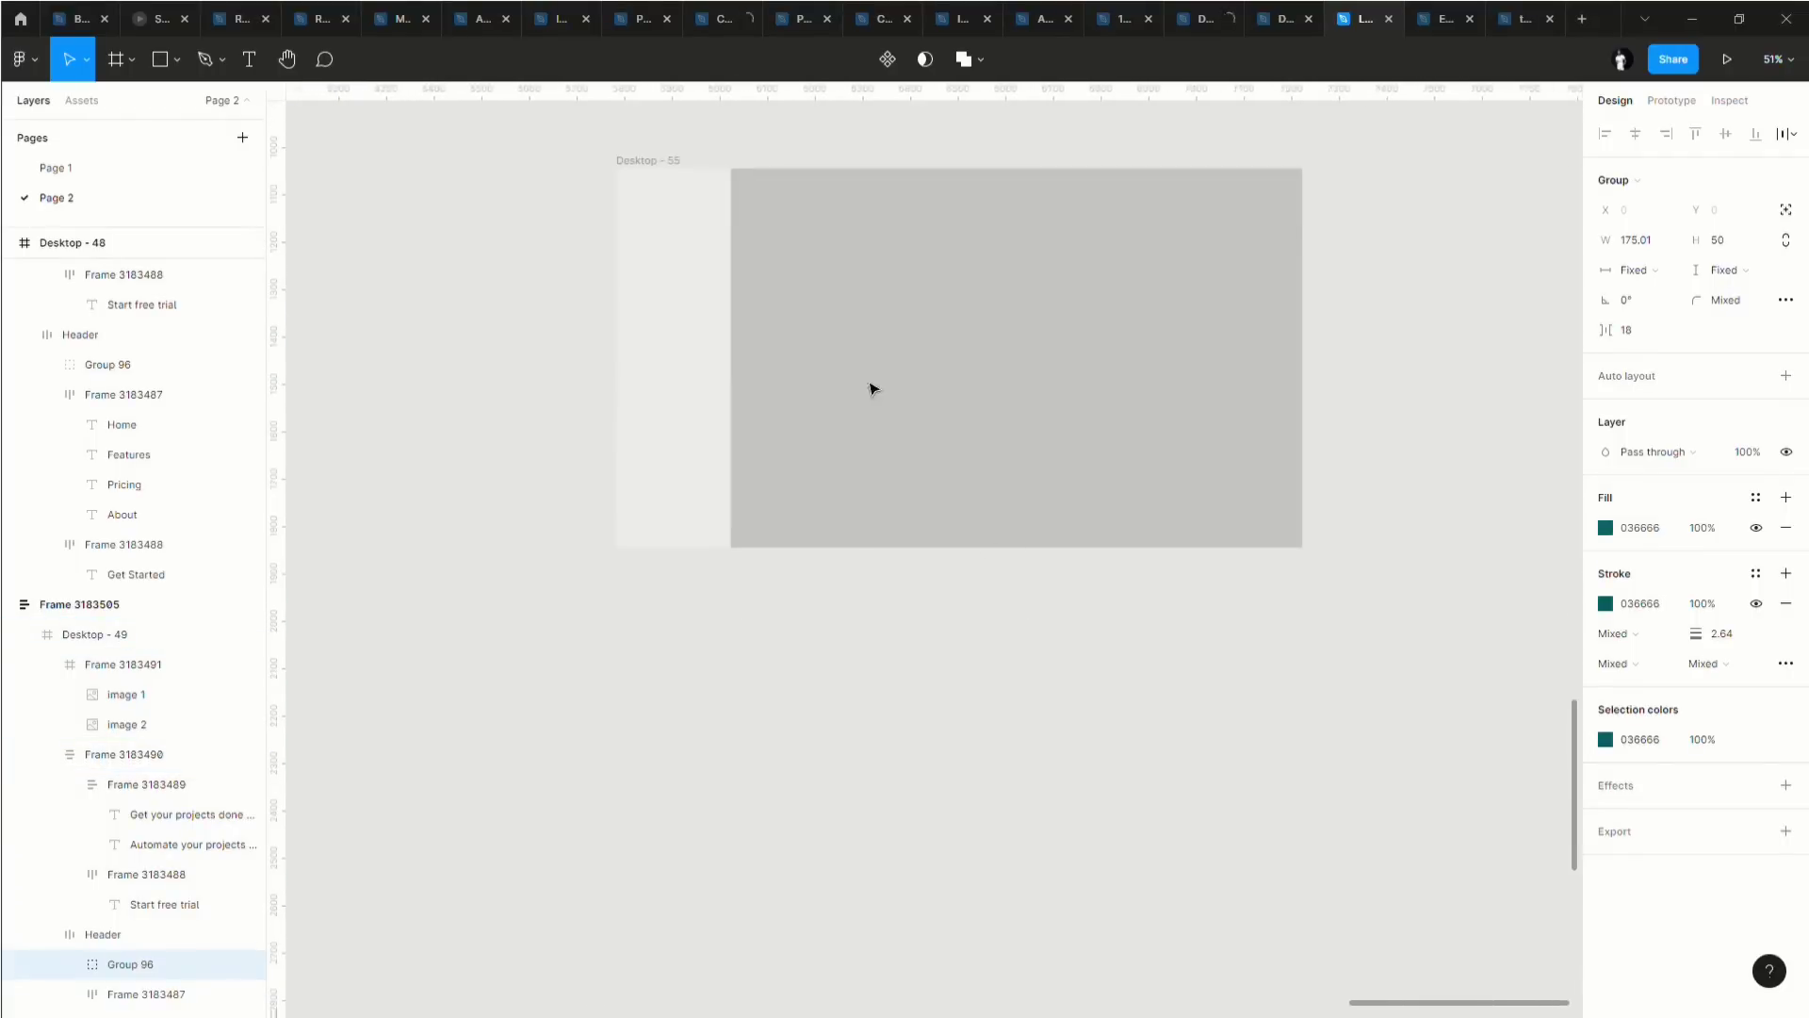
scroll(868, 387, up, 2)
scroll(604, 368, up, 3)
scroll(720, 392, right, 4)
scroll(717, 390, down, 4)
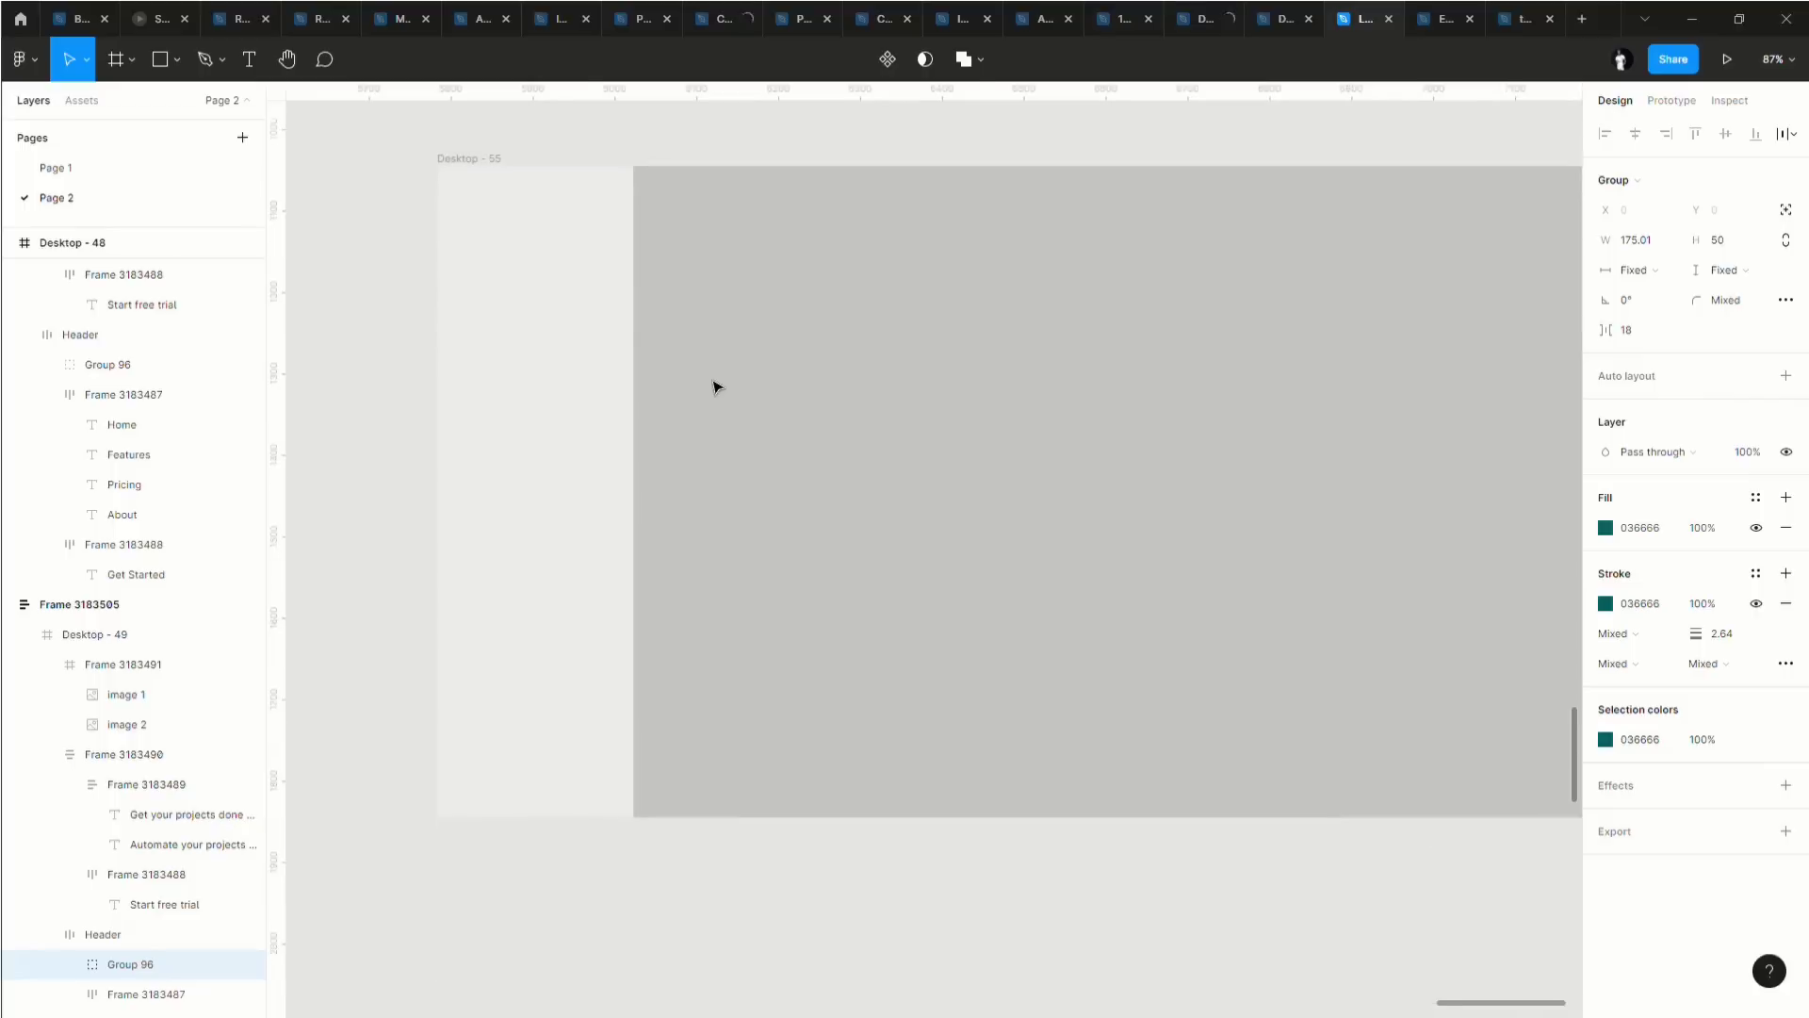
click(491, 232)
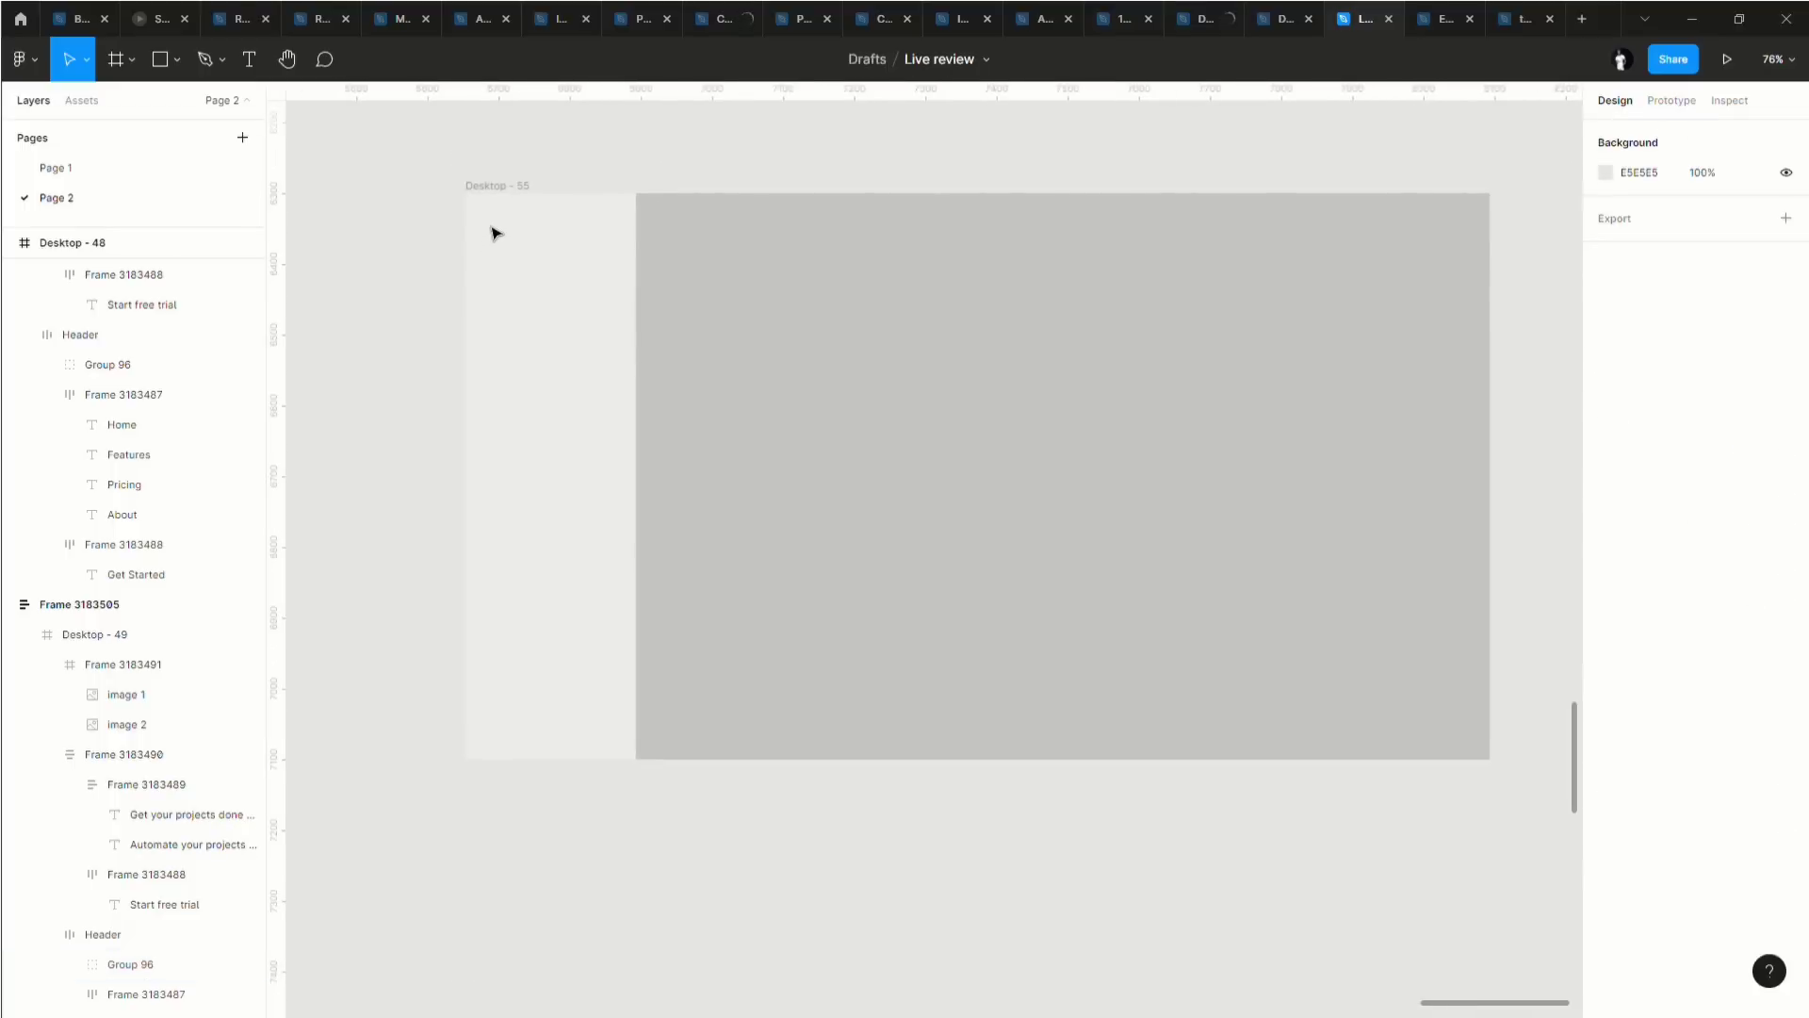
click(492, 186)
click(606, 270)
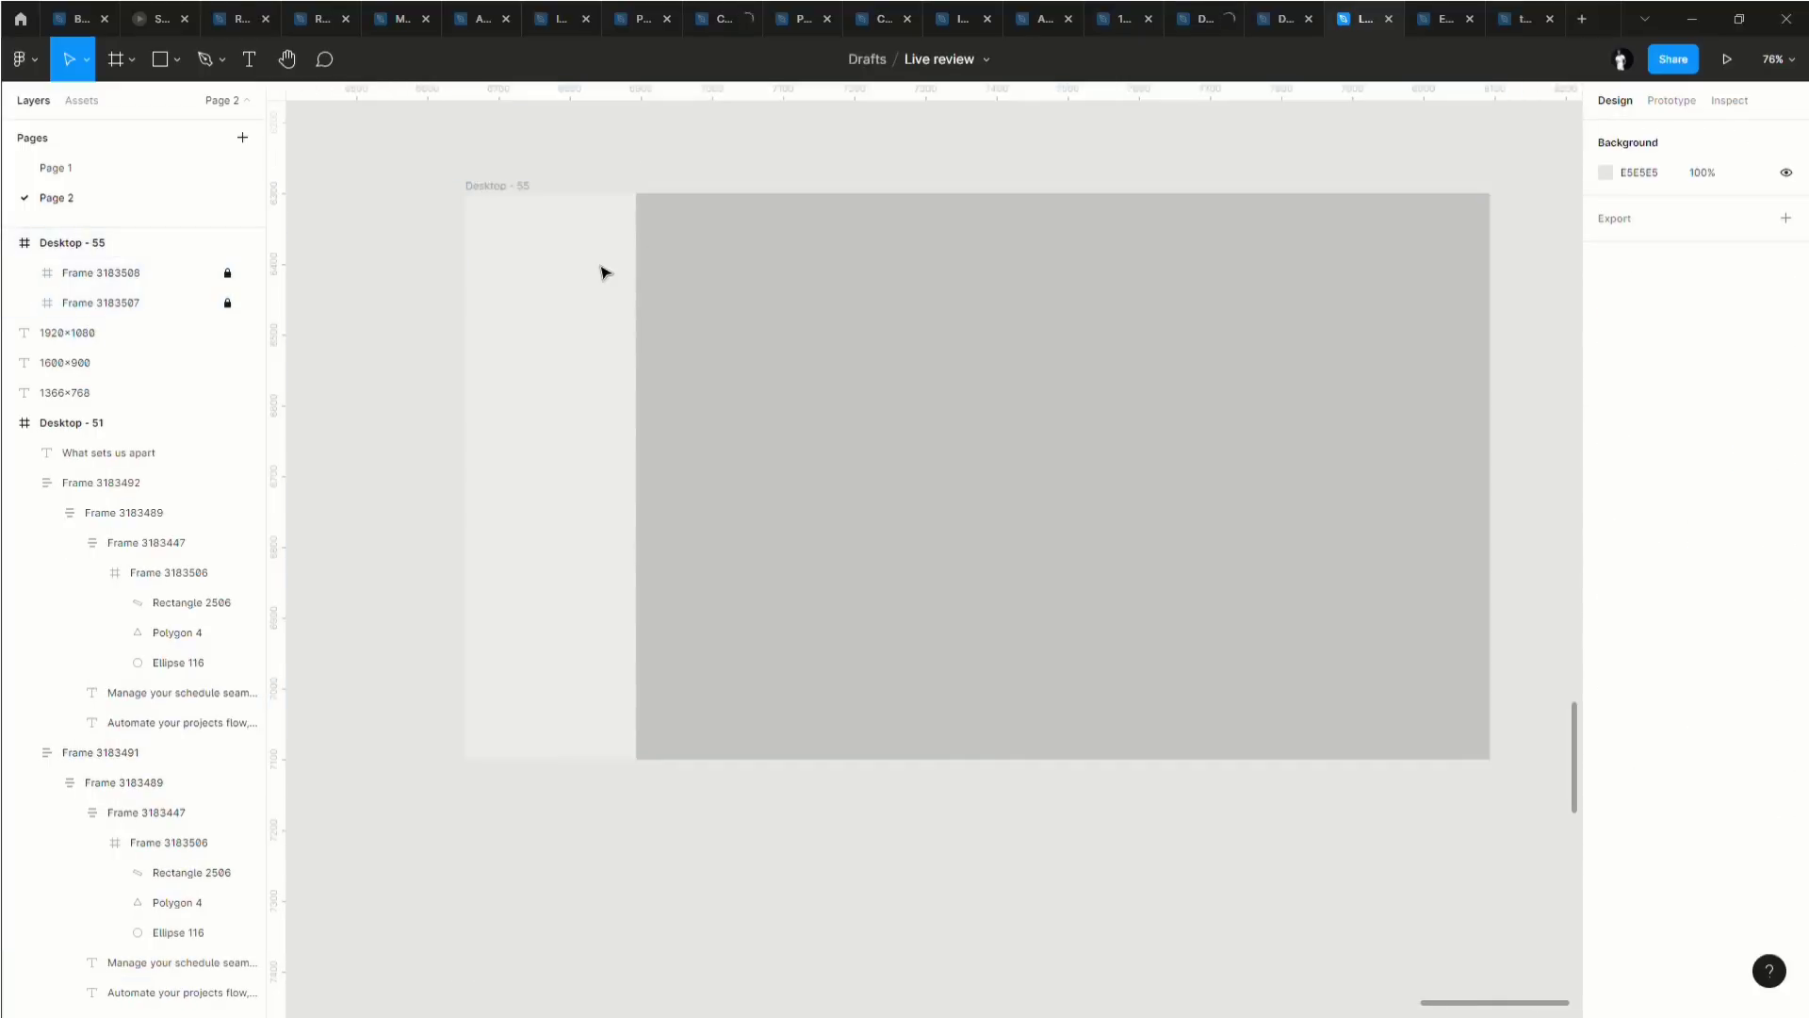
click(604, 272)
click(217, 272)
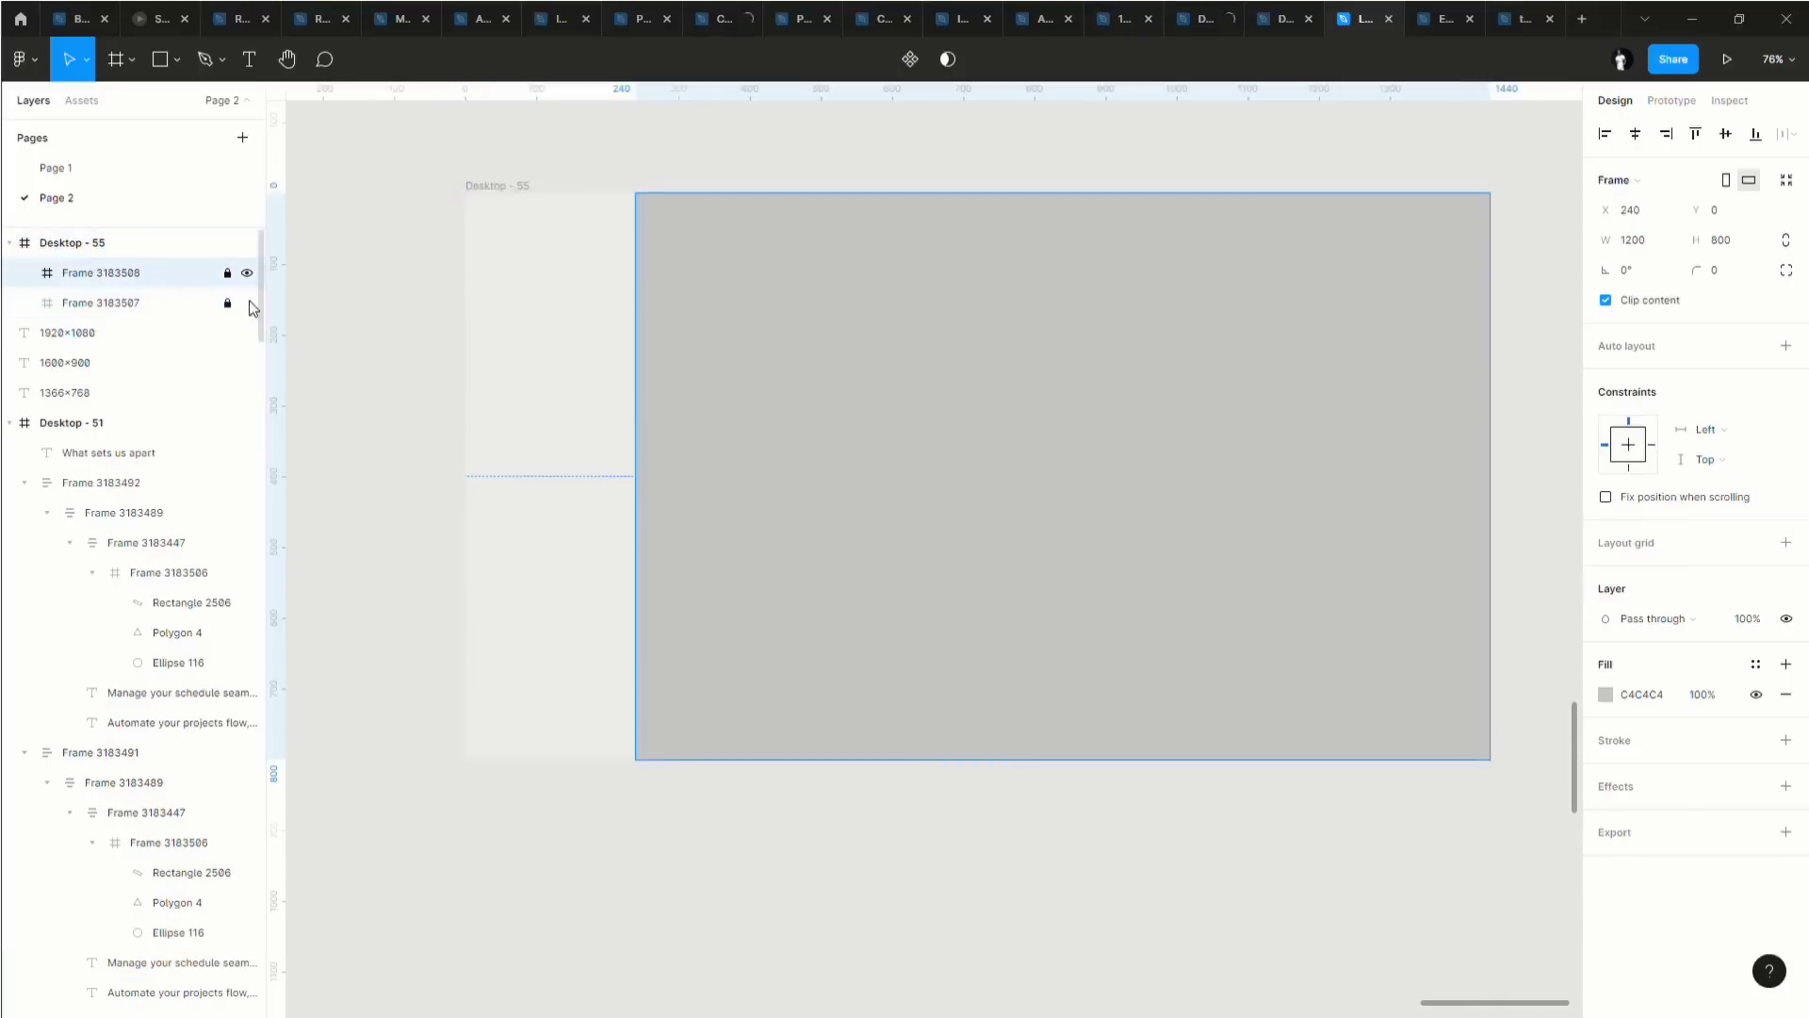
click(162, 301)
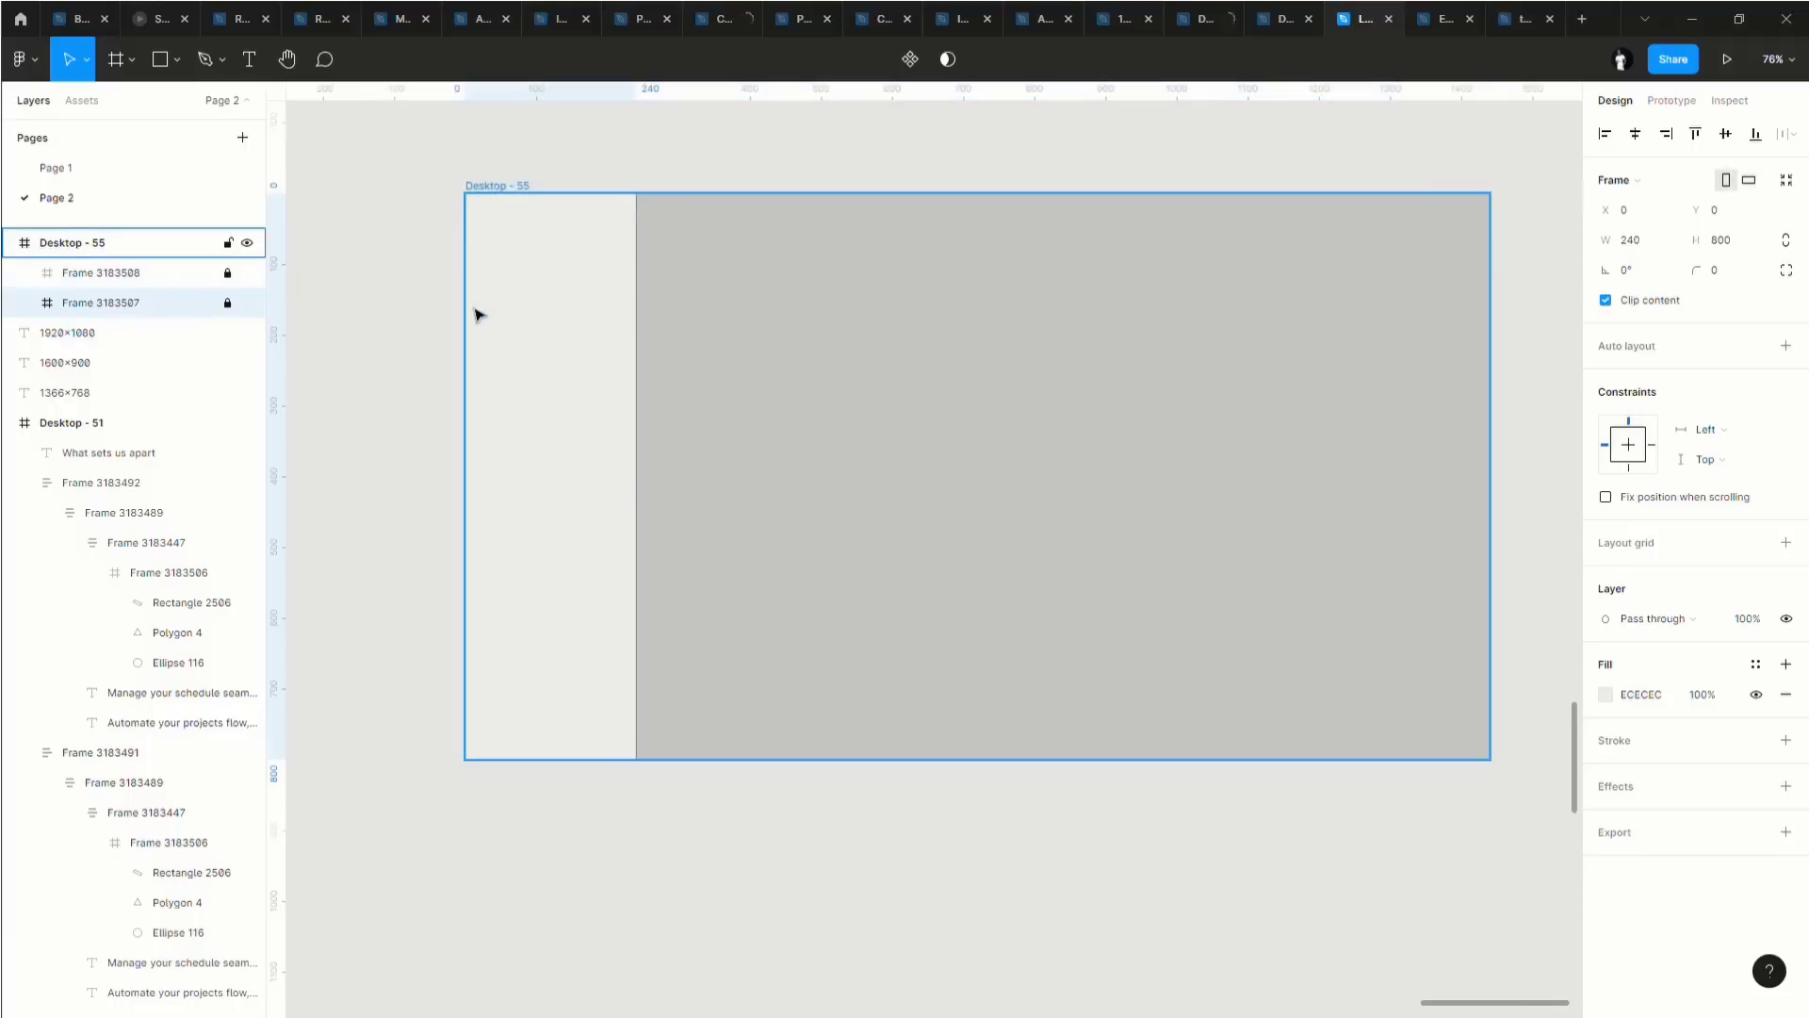
key(ctrl+v)
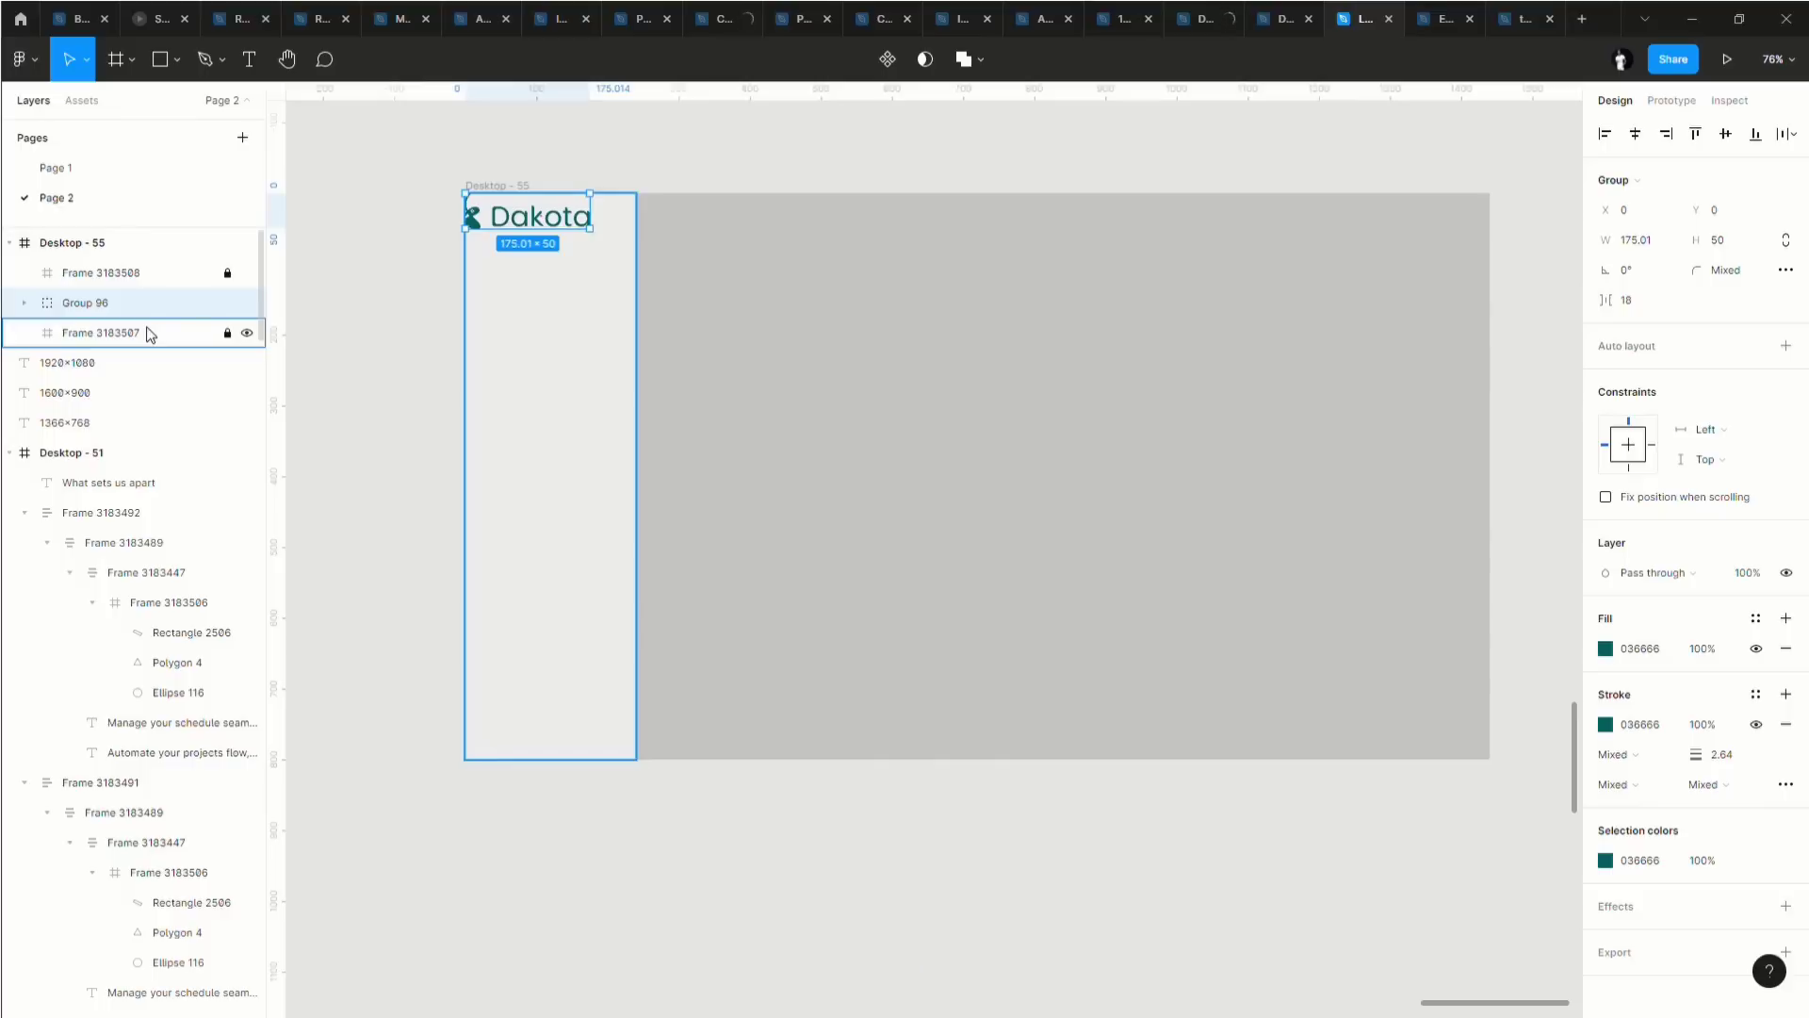
Unlock the sidebar frame, nest the logo group inside it, and position the logo at X 24, Y 24.
click(228, 335)
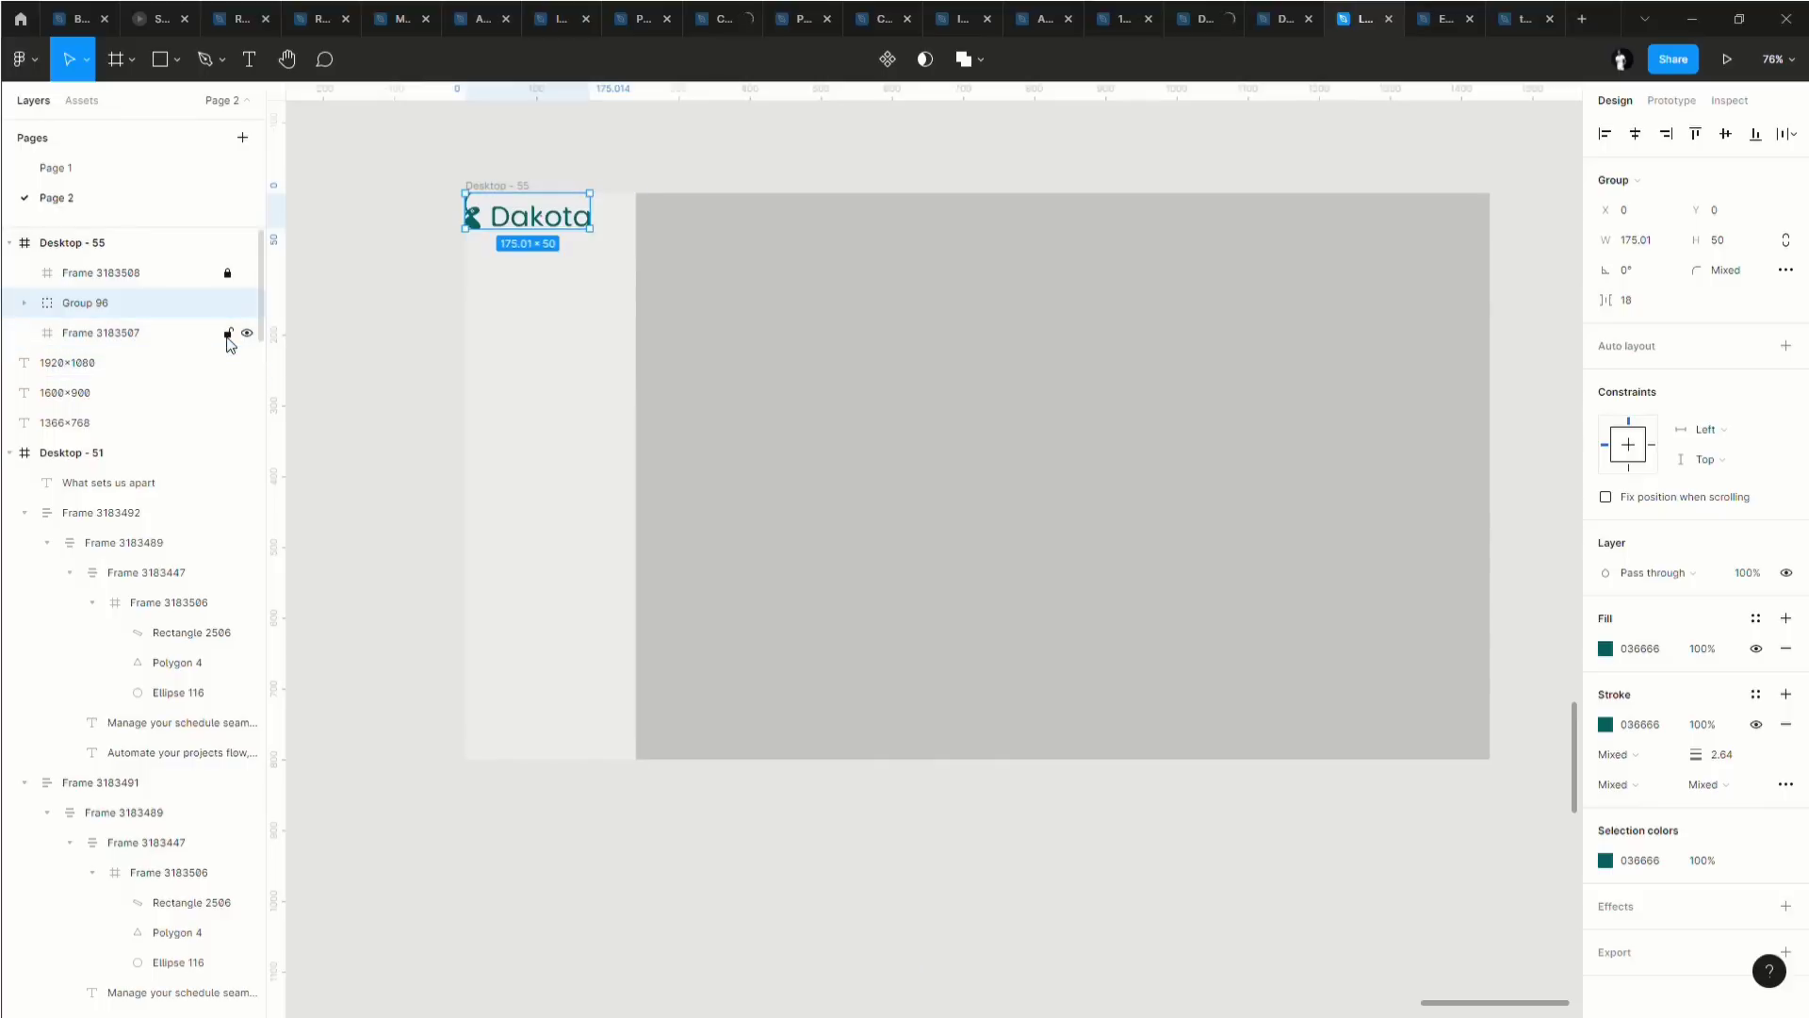
drag(195, 308, 202, 337)
drag(524, 220, 541, 238)
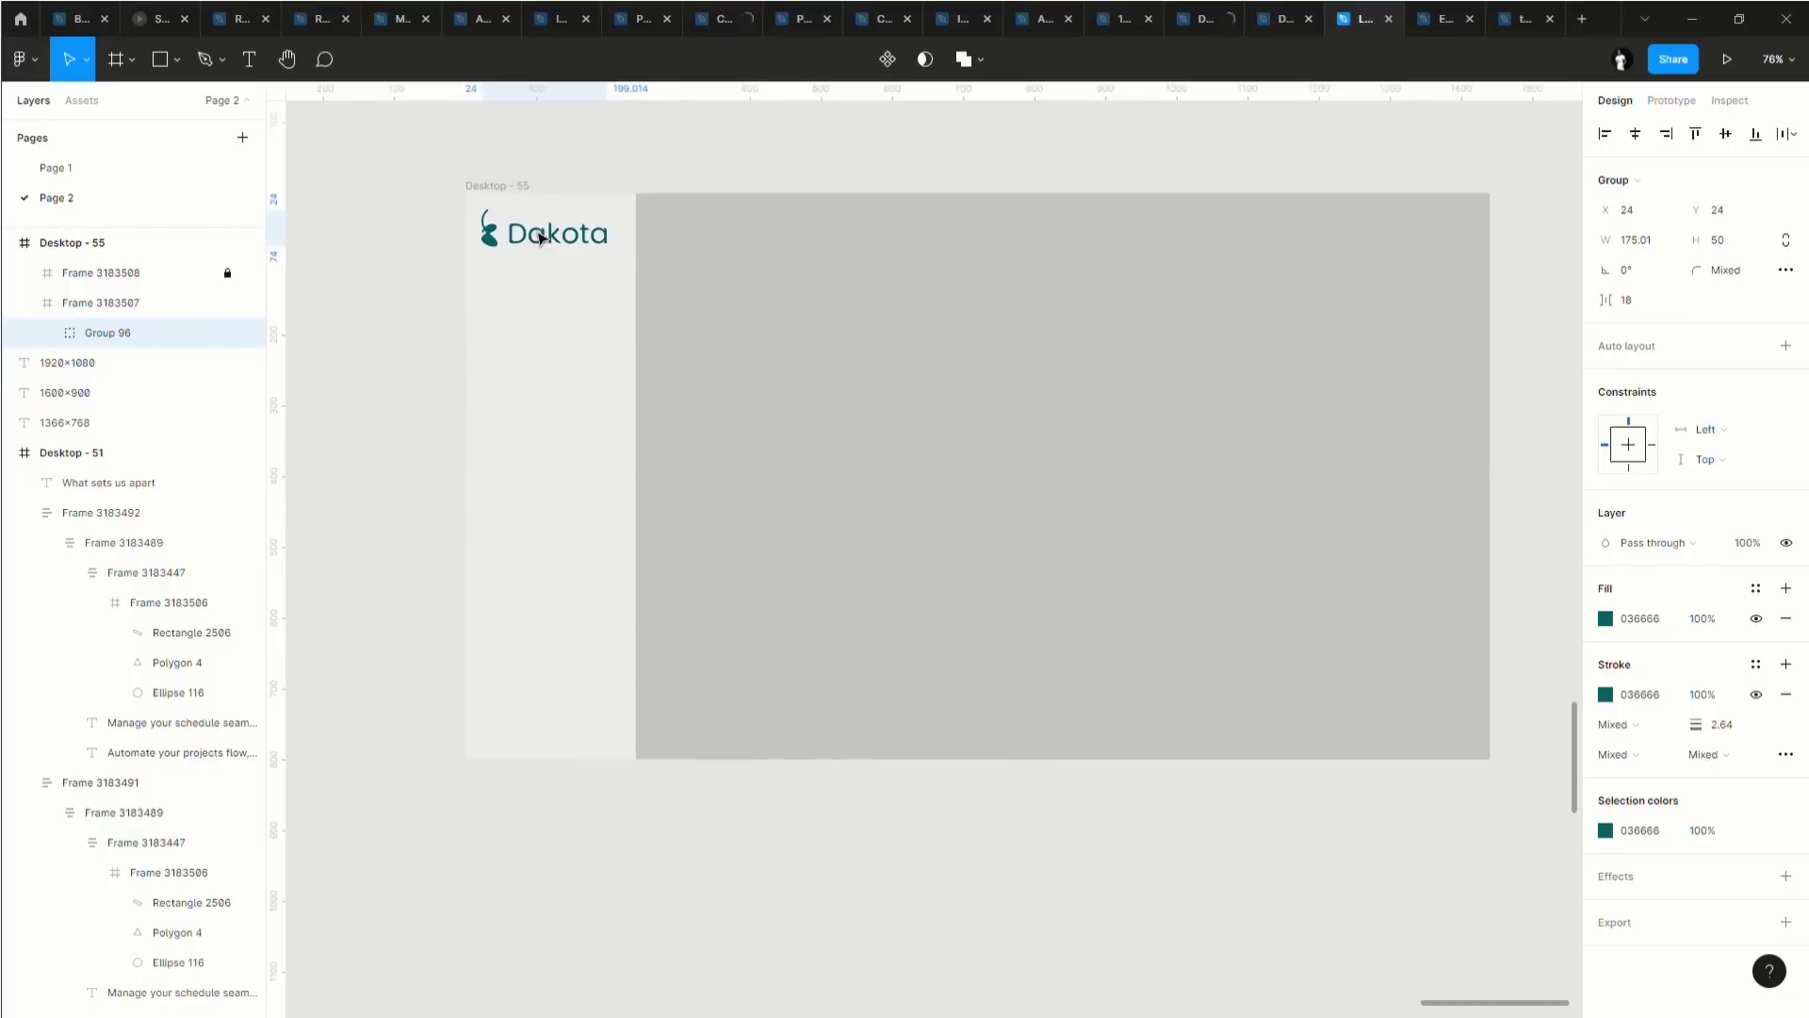
click(541, 237)
Scale the logo proportionally to 120 wide and place it 24 from the sidebar's left edge and 16 from its top.
scroll(549, 247, up, 5)
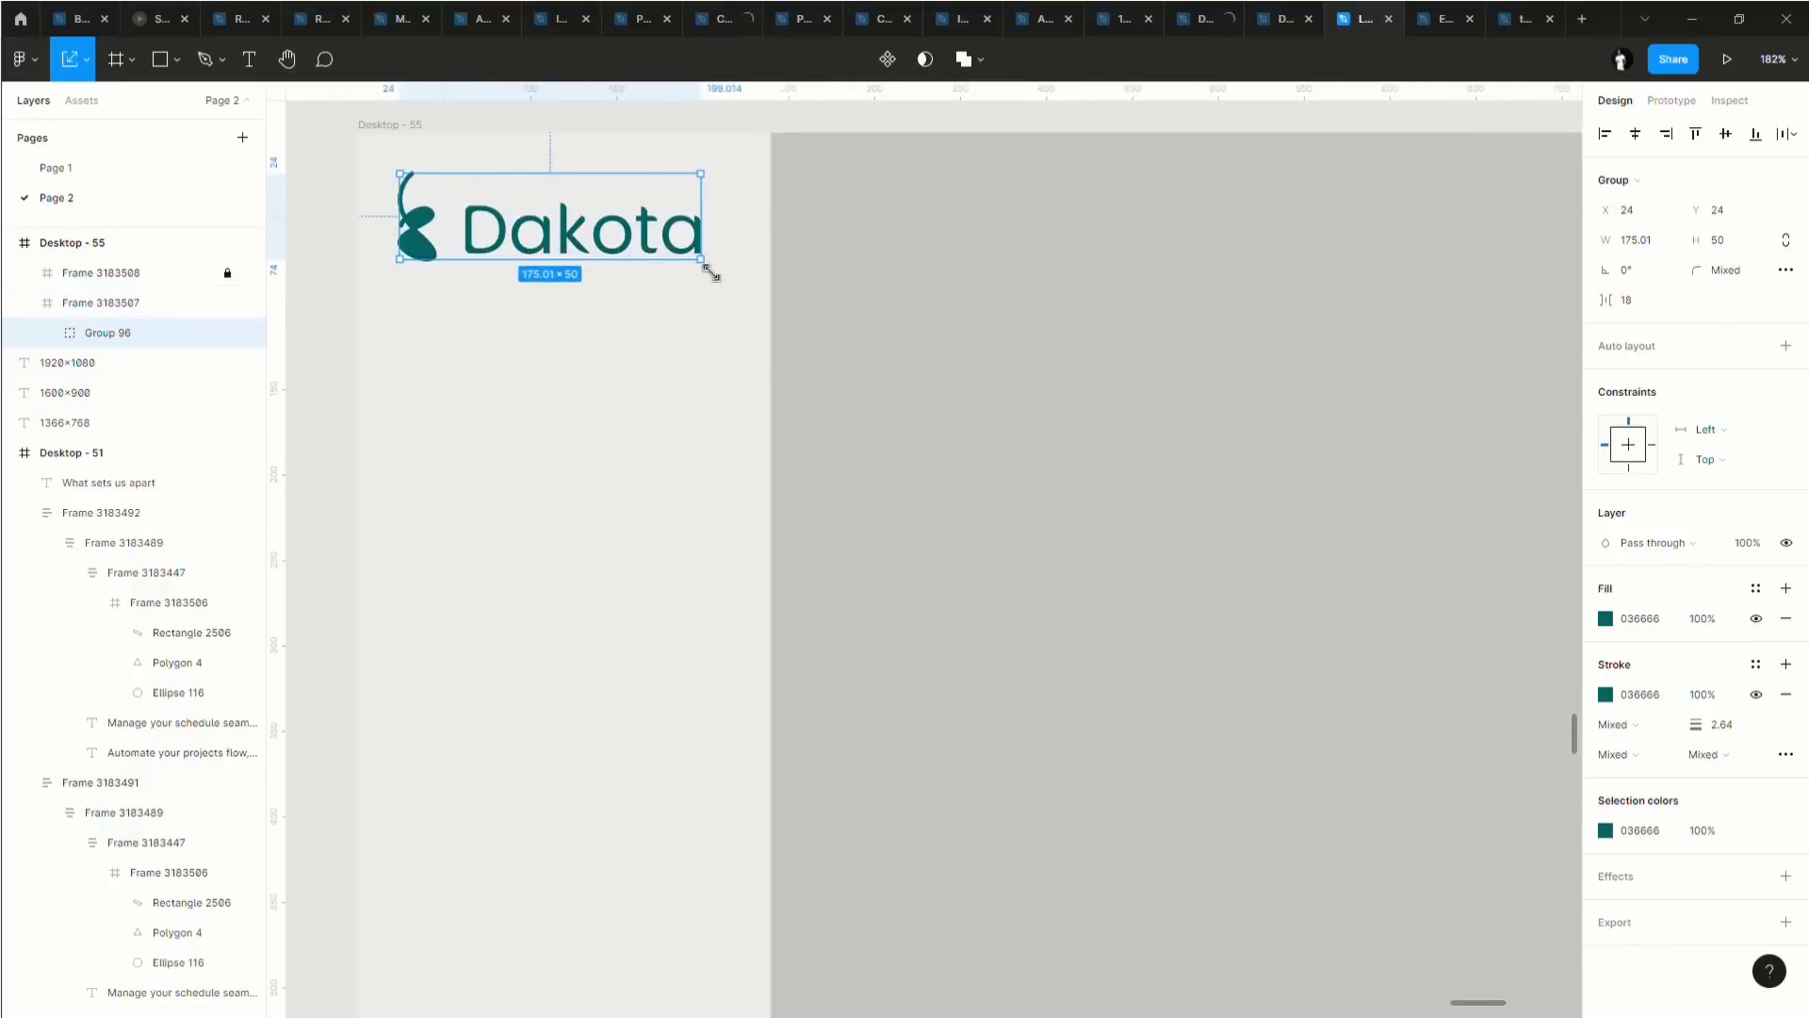
drag(679, 263, 556, 205)
key(alt)
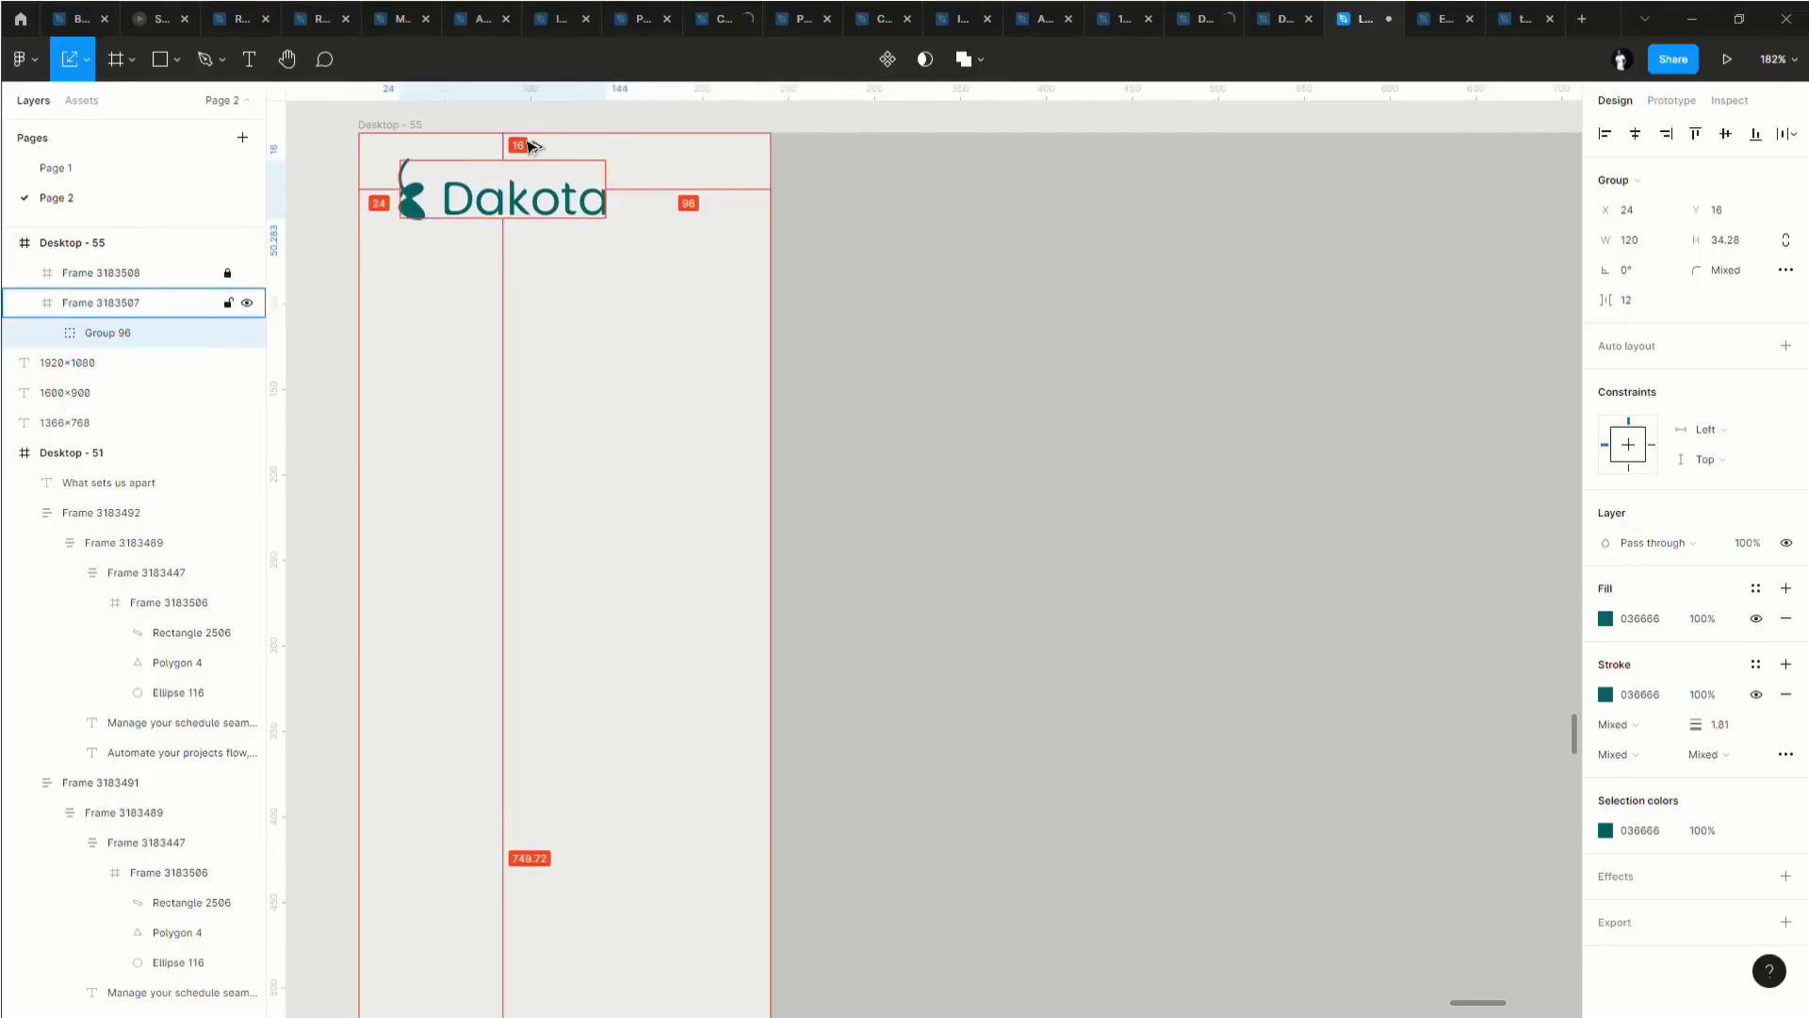
Add a layout grid to the sidebar frame and change its type to columns.
click(664, 255)
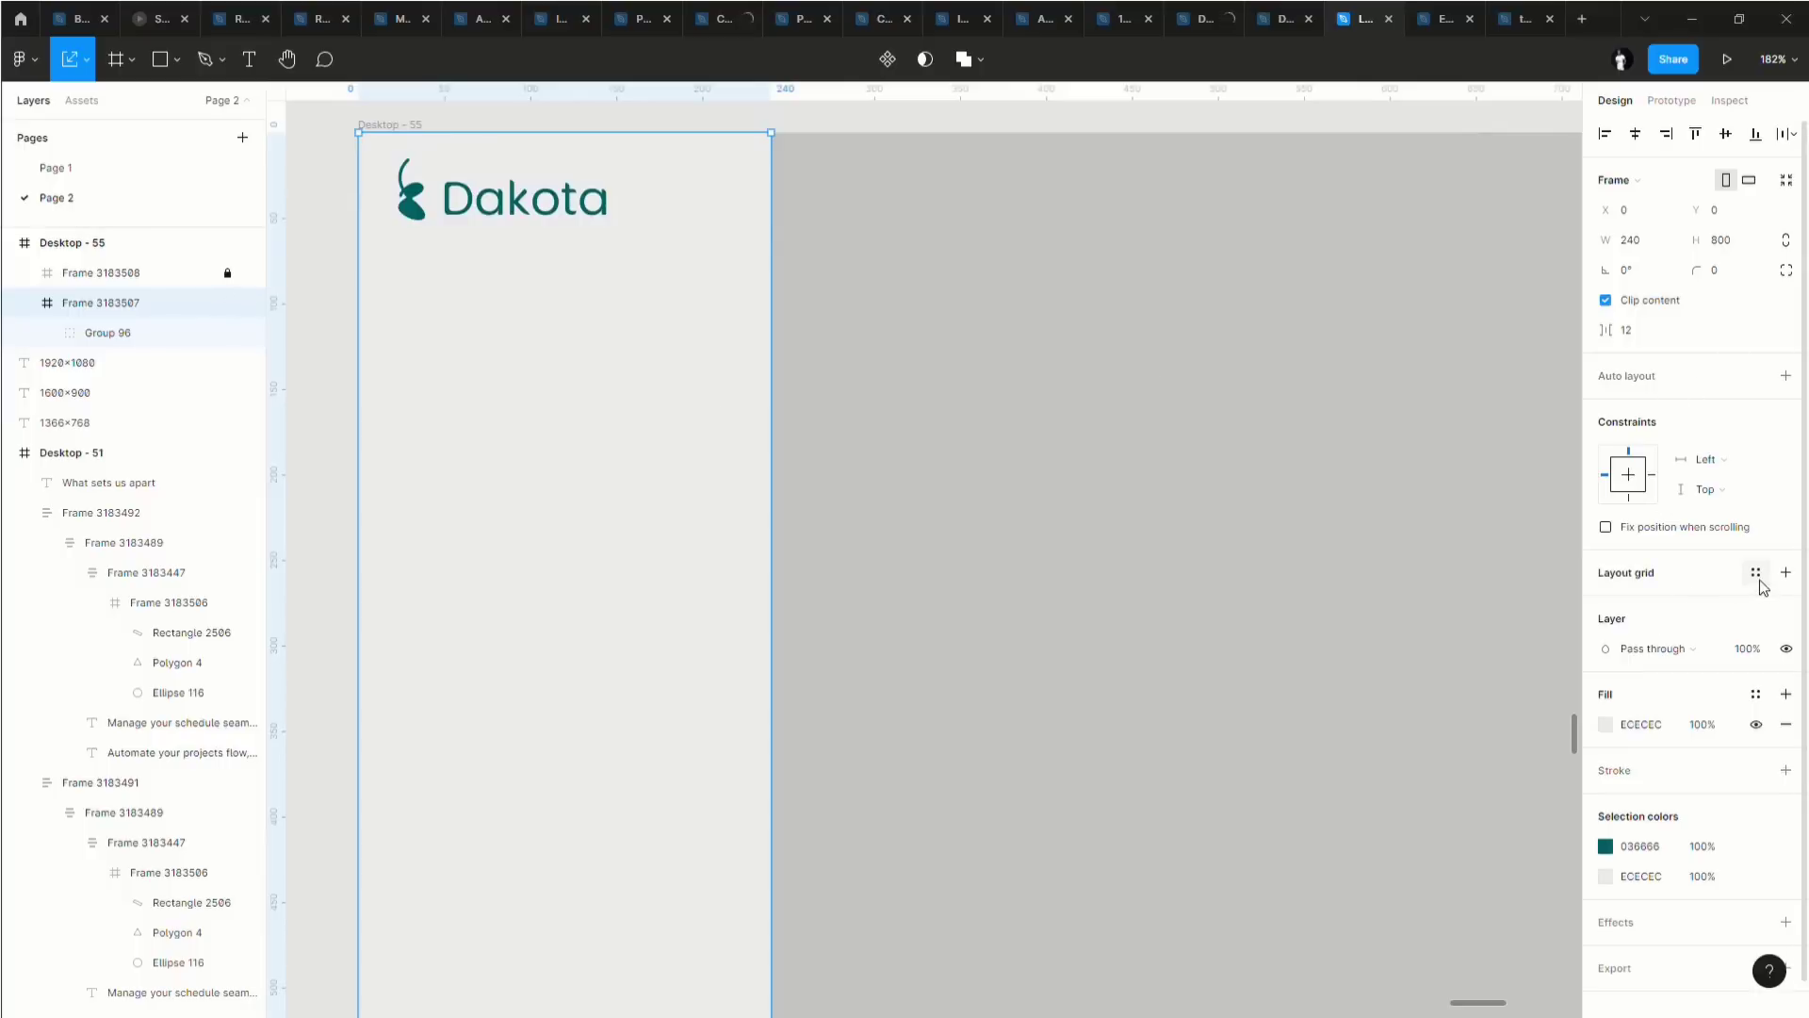
click(1755, 572)
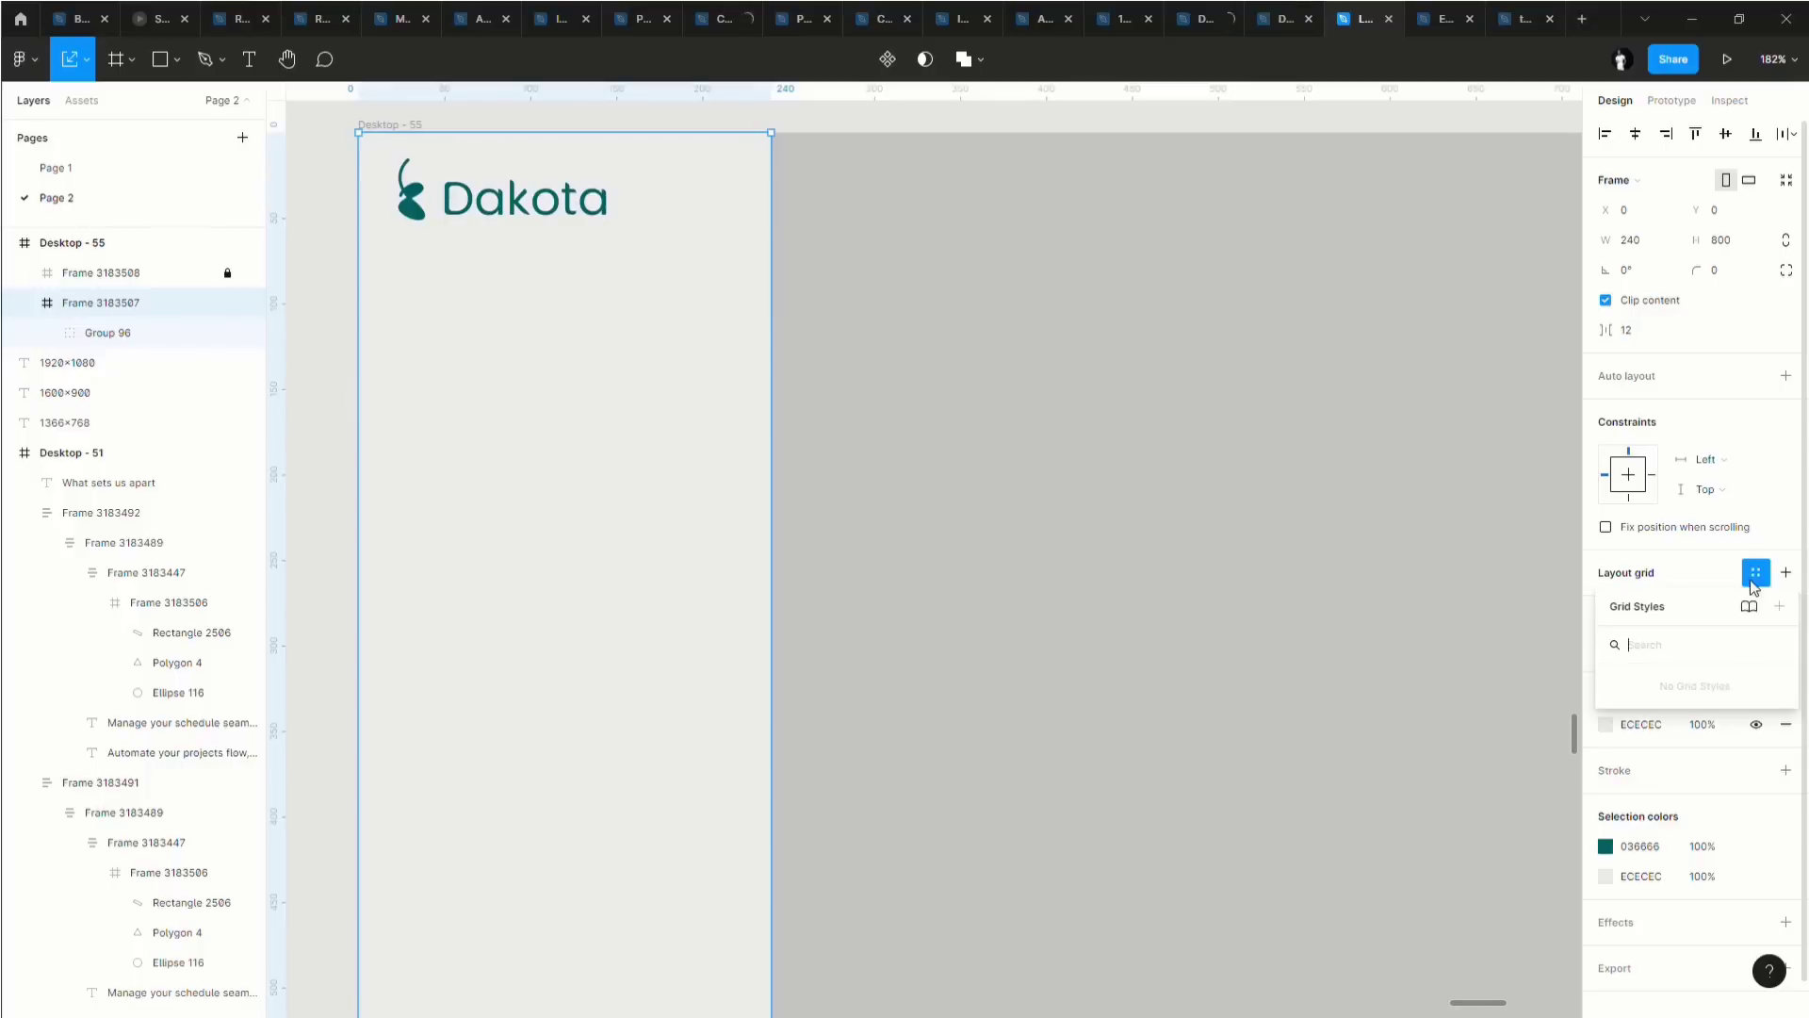
click(1626, 641)
click(1607, 606)
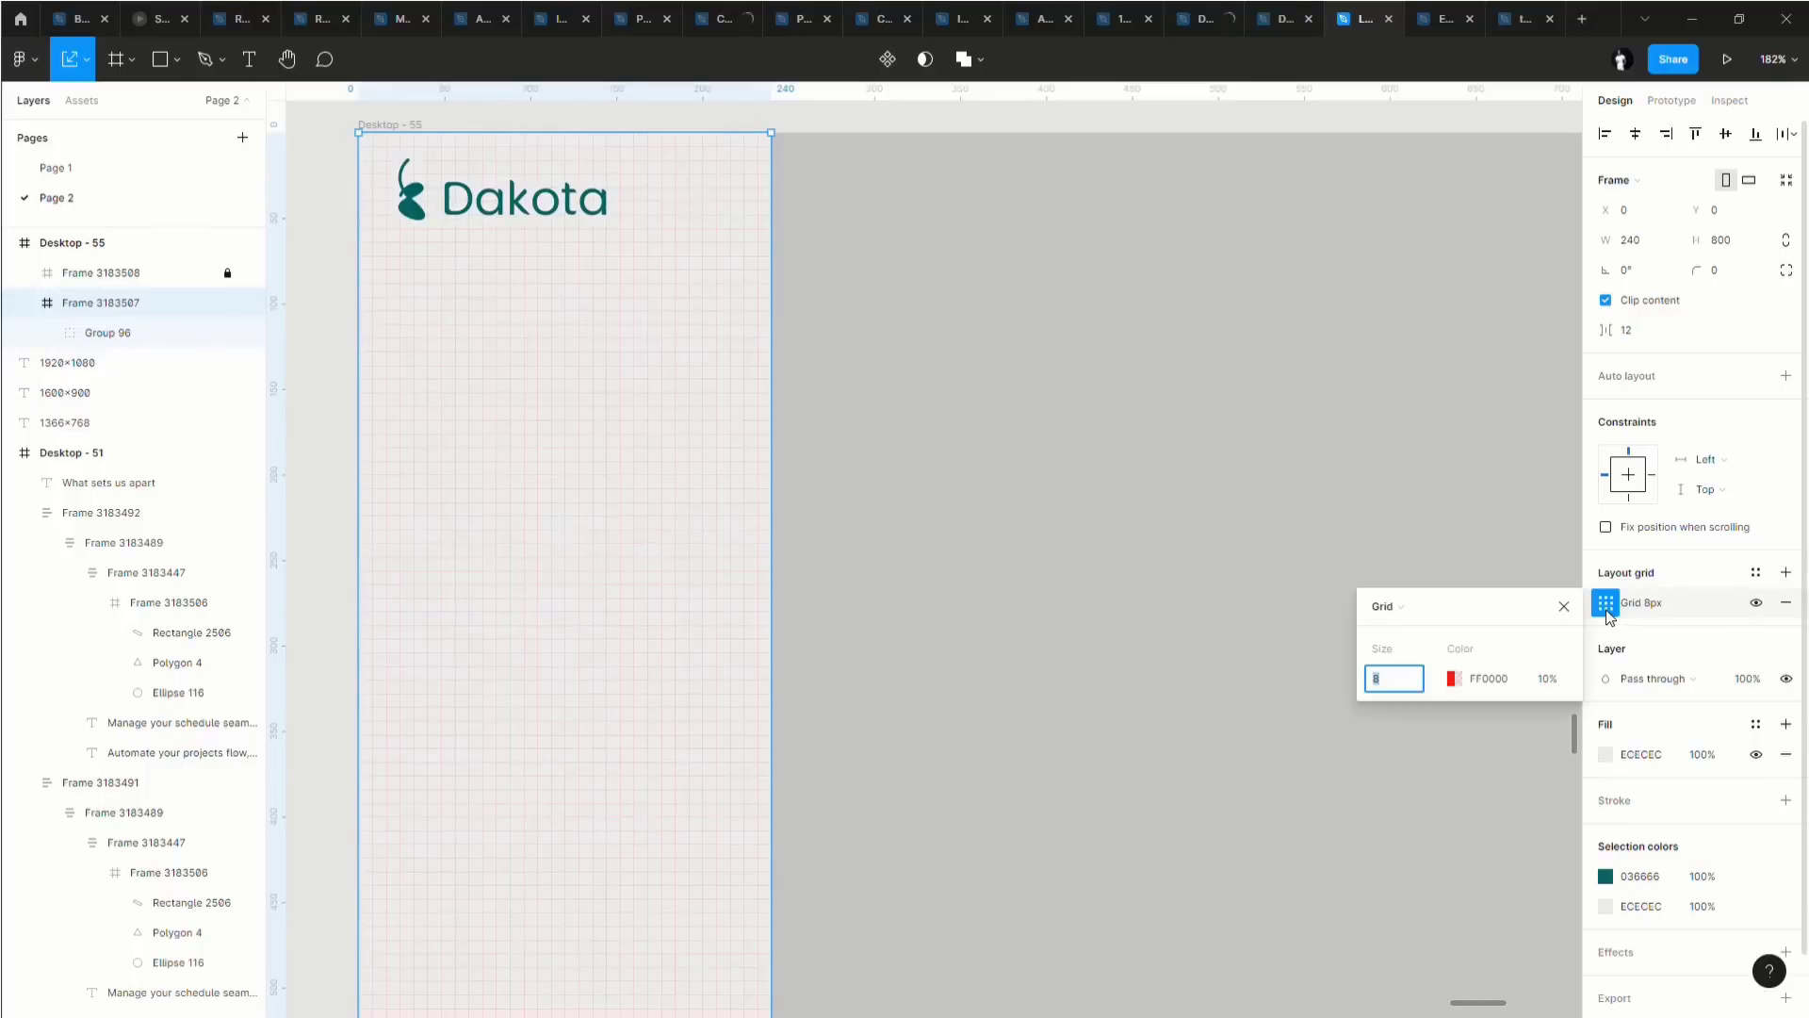
click(1391, 613)
click(1396, 628)
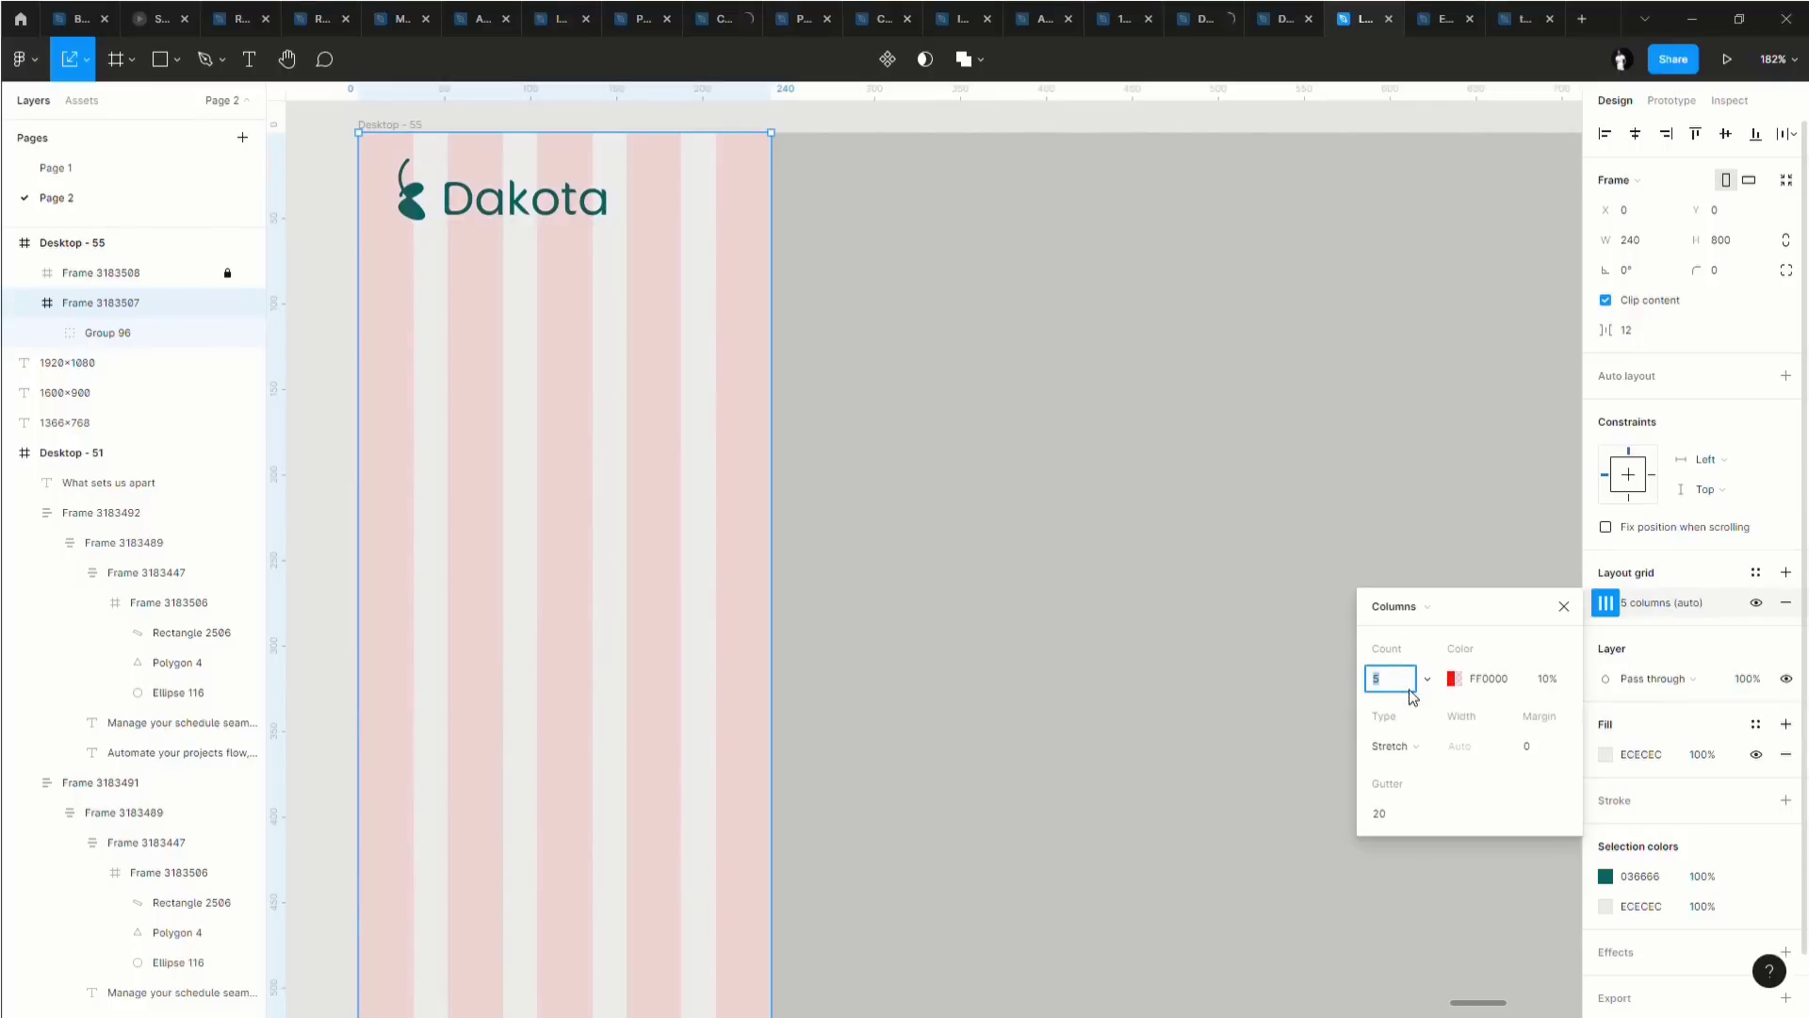
Set the sidebar's column grid to 2 columns with a gutter of 16 and a margin of 32.
click(1410, 688)
text(2)
key(Return)
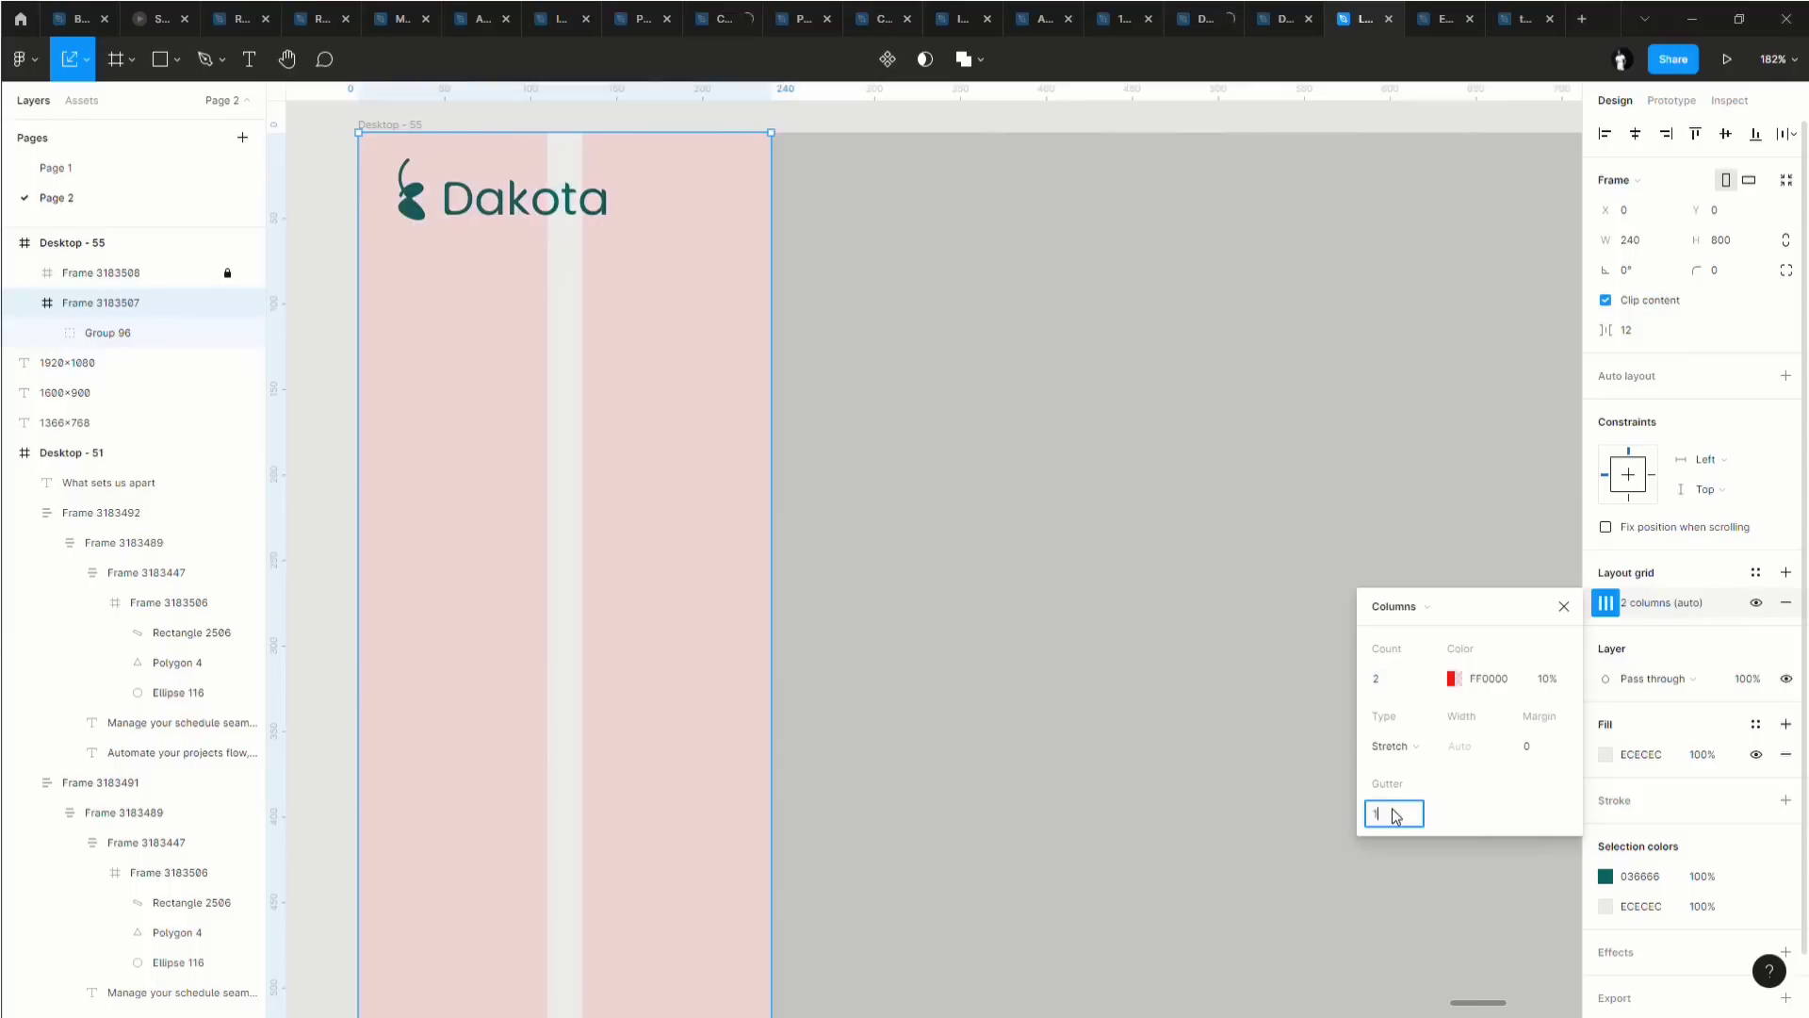
key(Return)
click(1568, 746)
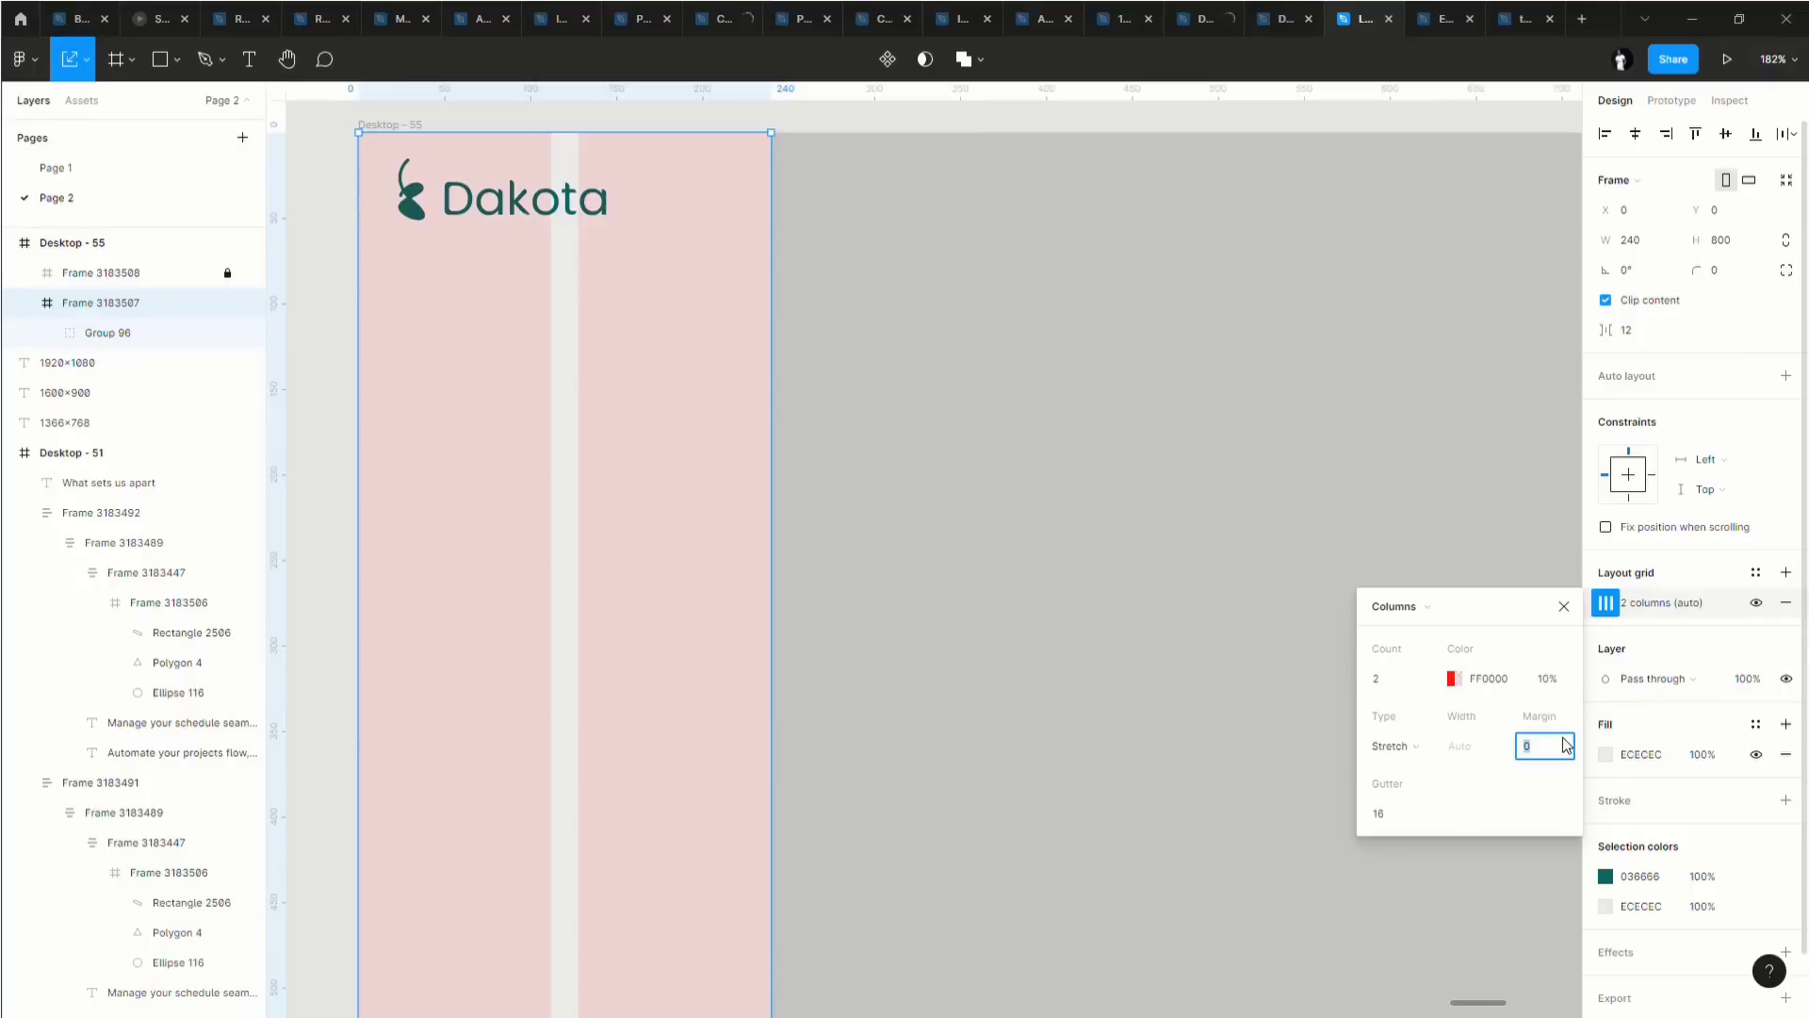
key(Return)
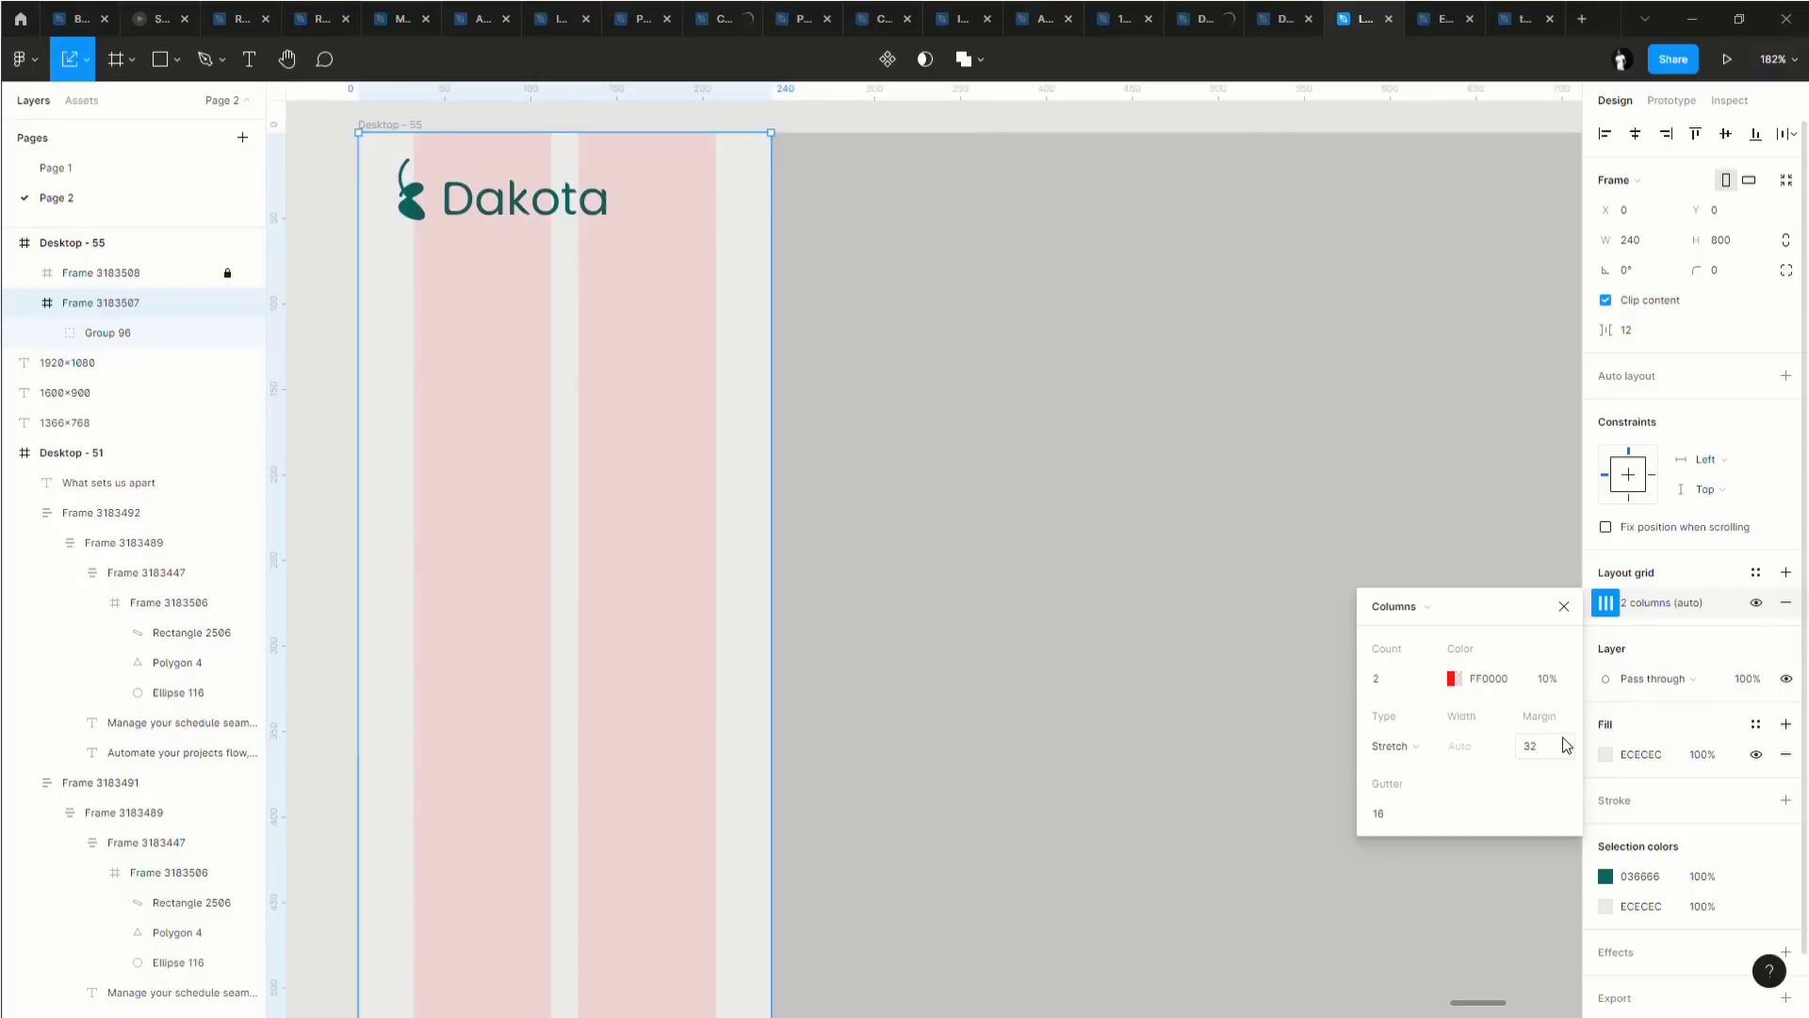
Nudge the Dakota logo to X 33 so its leaf lines up with the left edge of the first grid column.
click(555, 218)
key(Right)
key(Right)
key(Right)
key(Right)
key(Right)
key(Right)
key(Right)
key(Right)
key(Right)
key(Right)
key(Right)
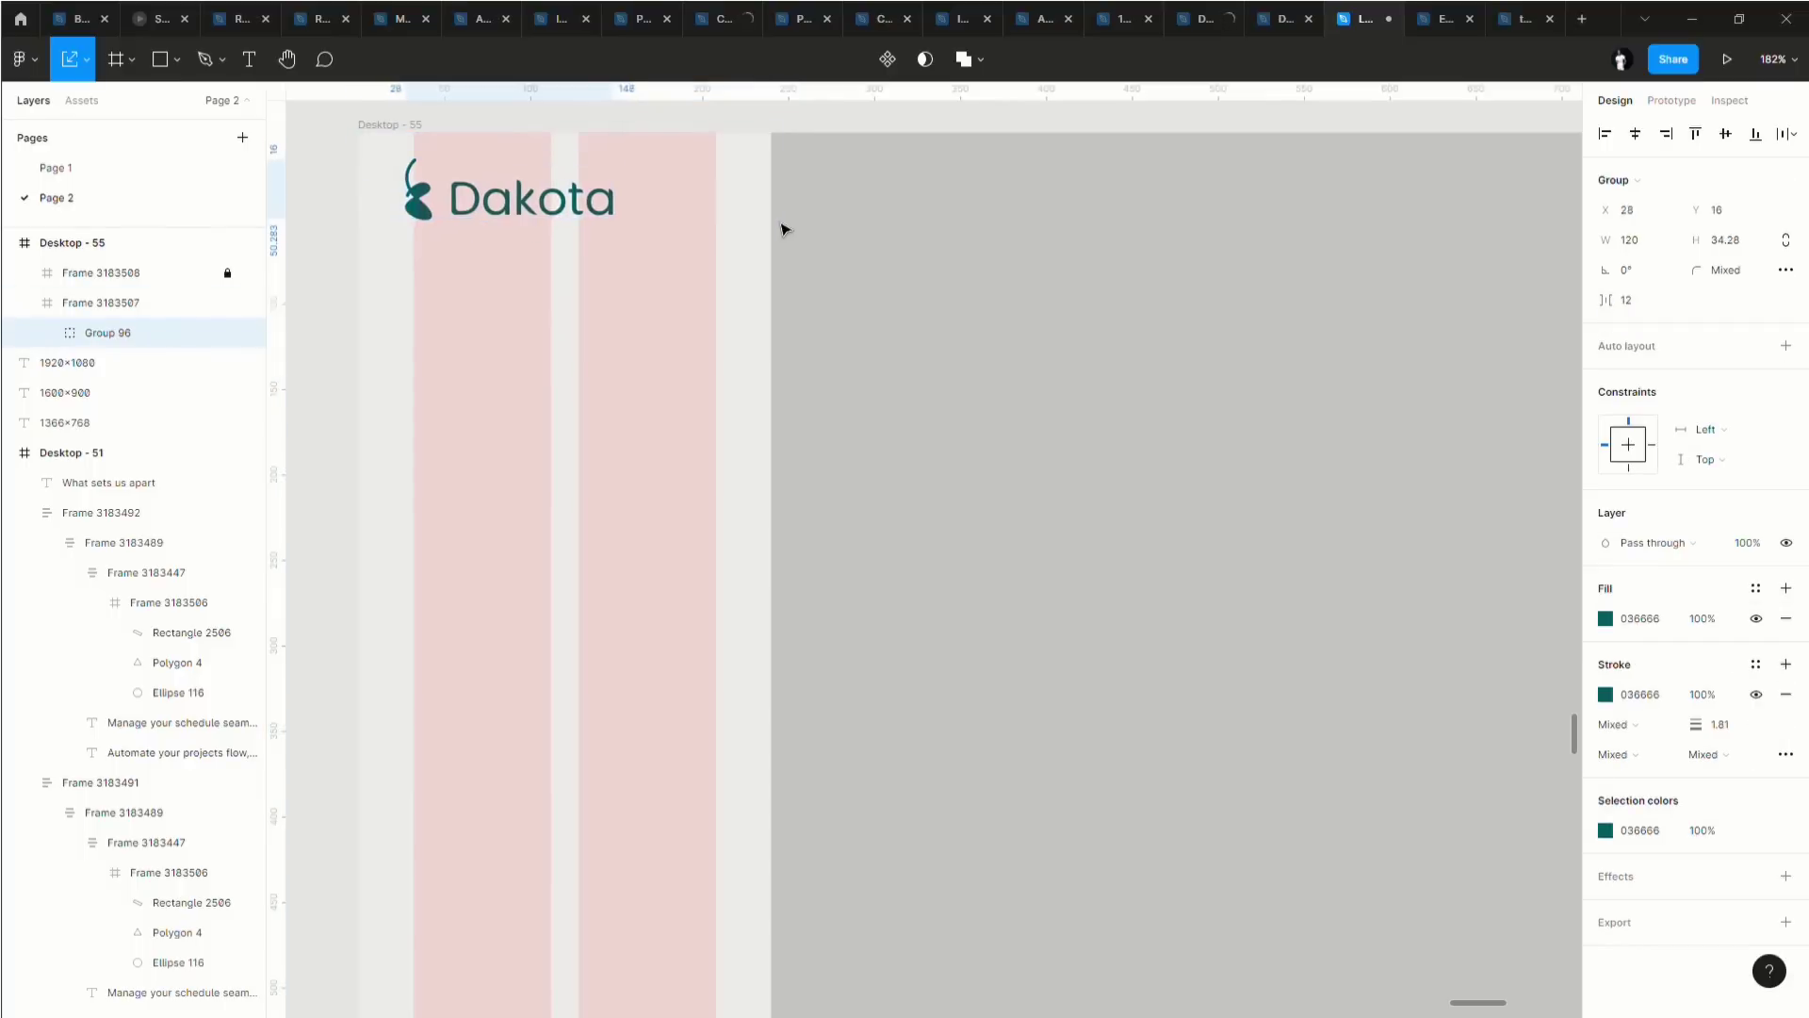
key(Right)
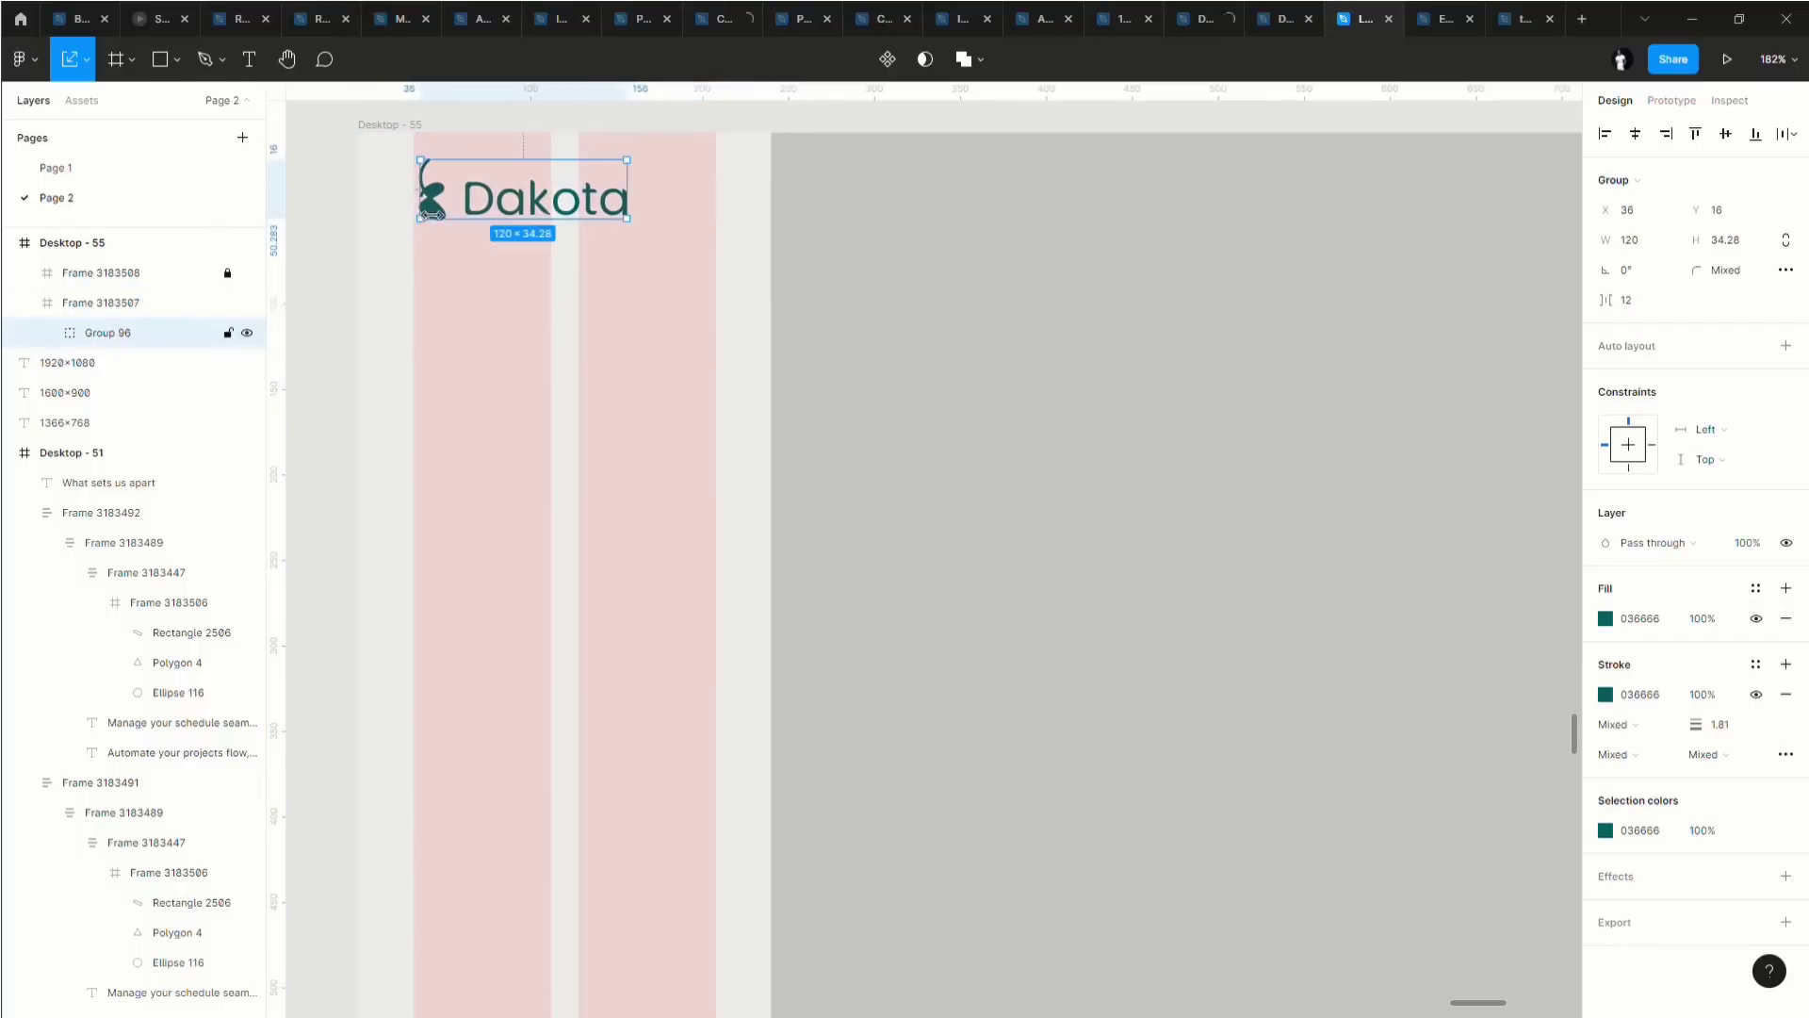
scroll(411, 189, up, 5)
scroll(420, 196, up, 4)
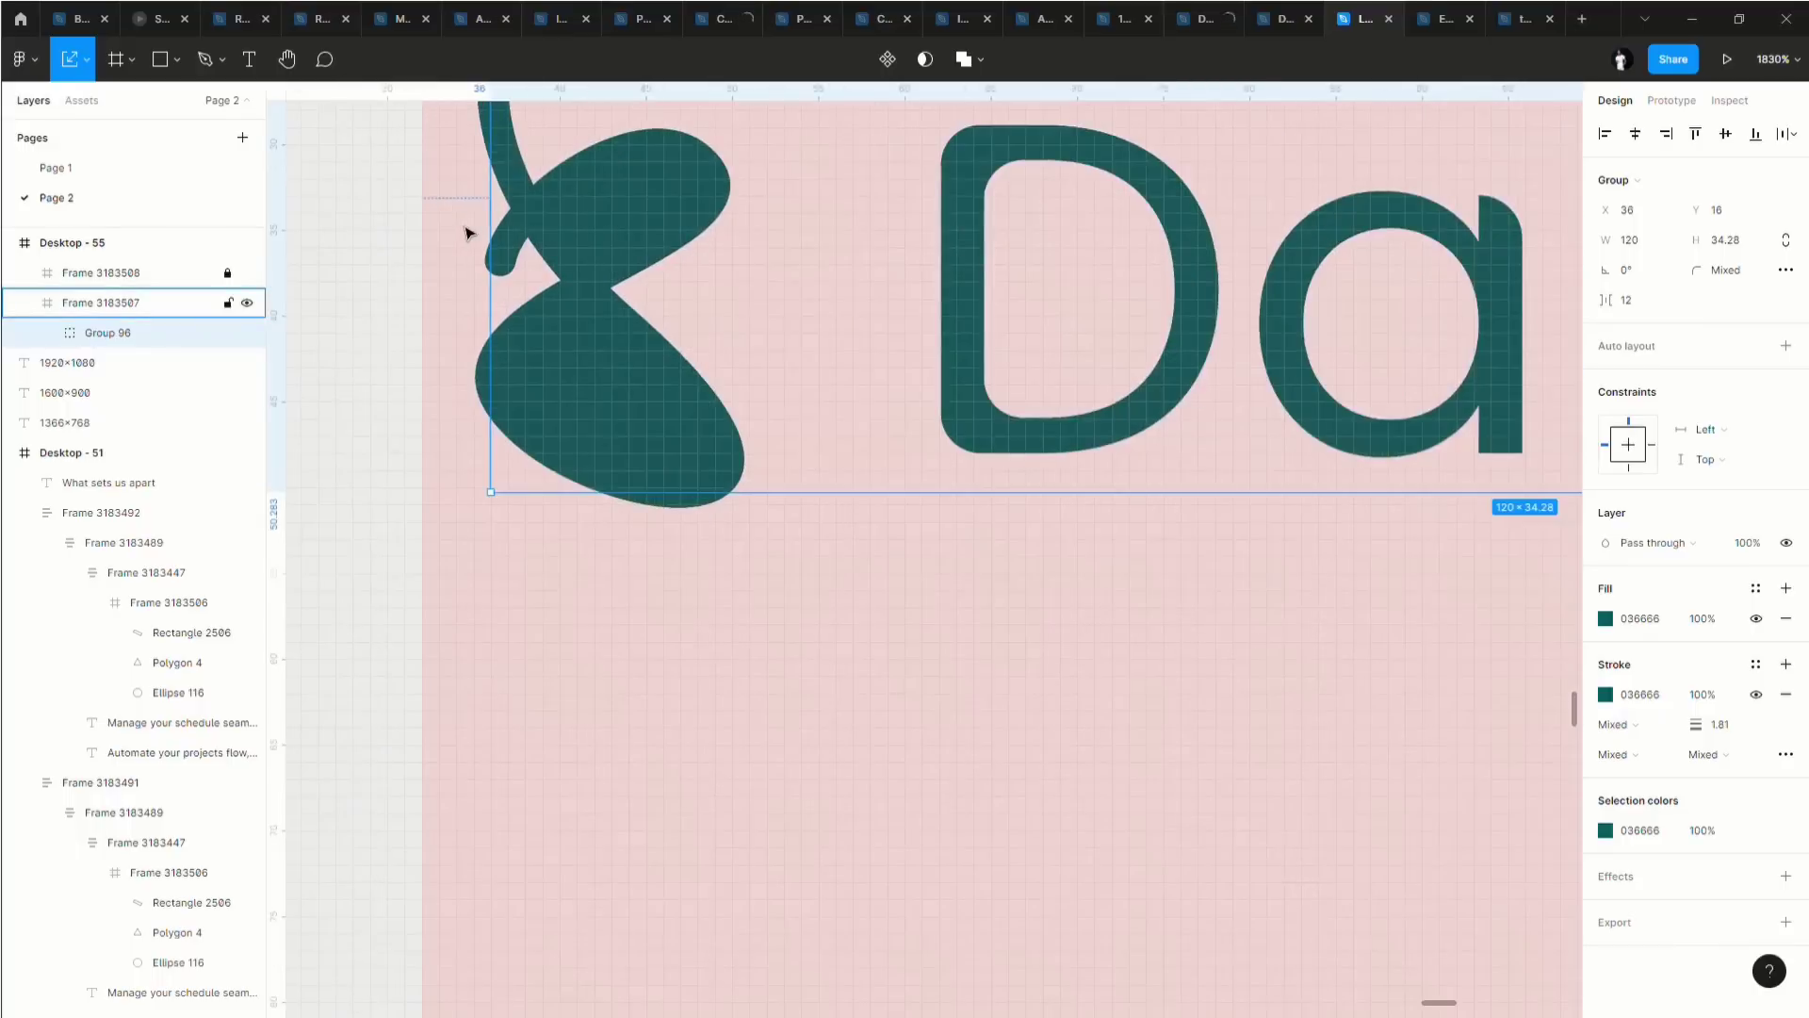
key(Left)
key(Left)
key(Left)
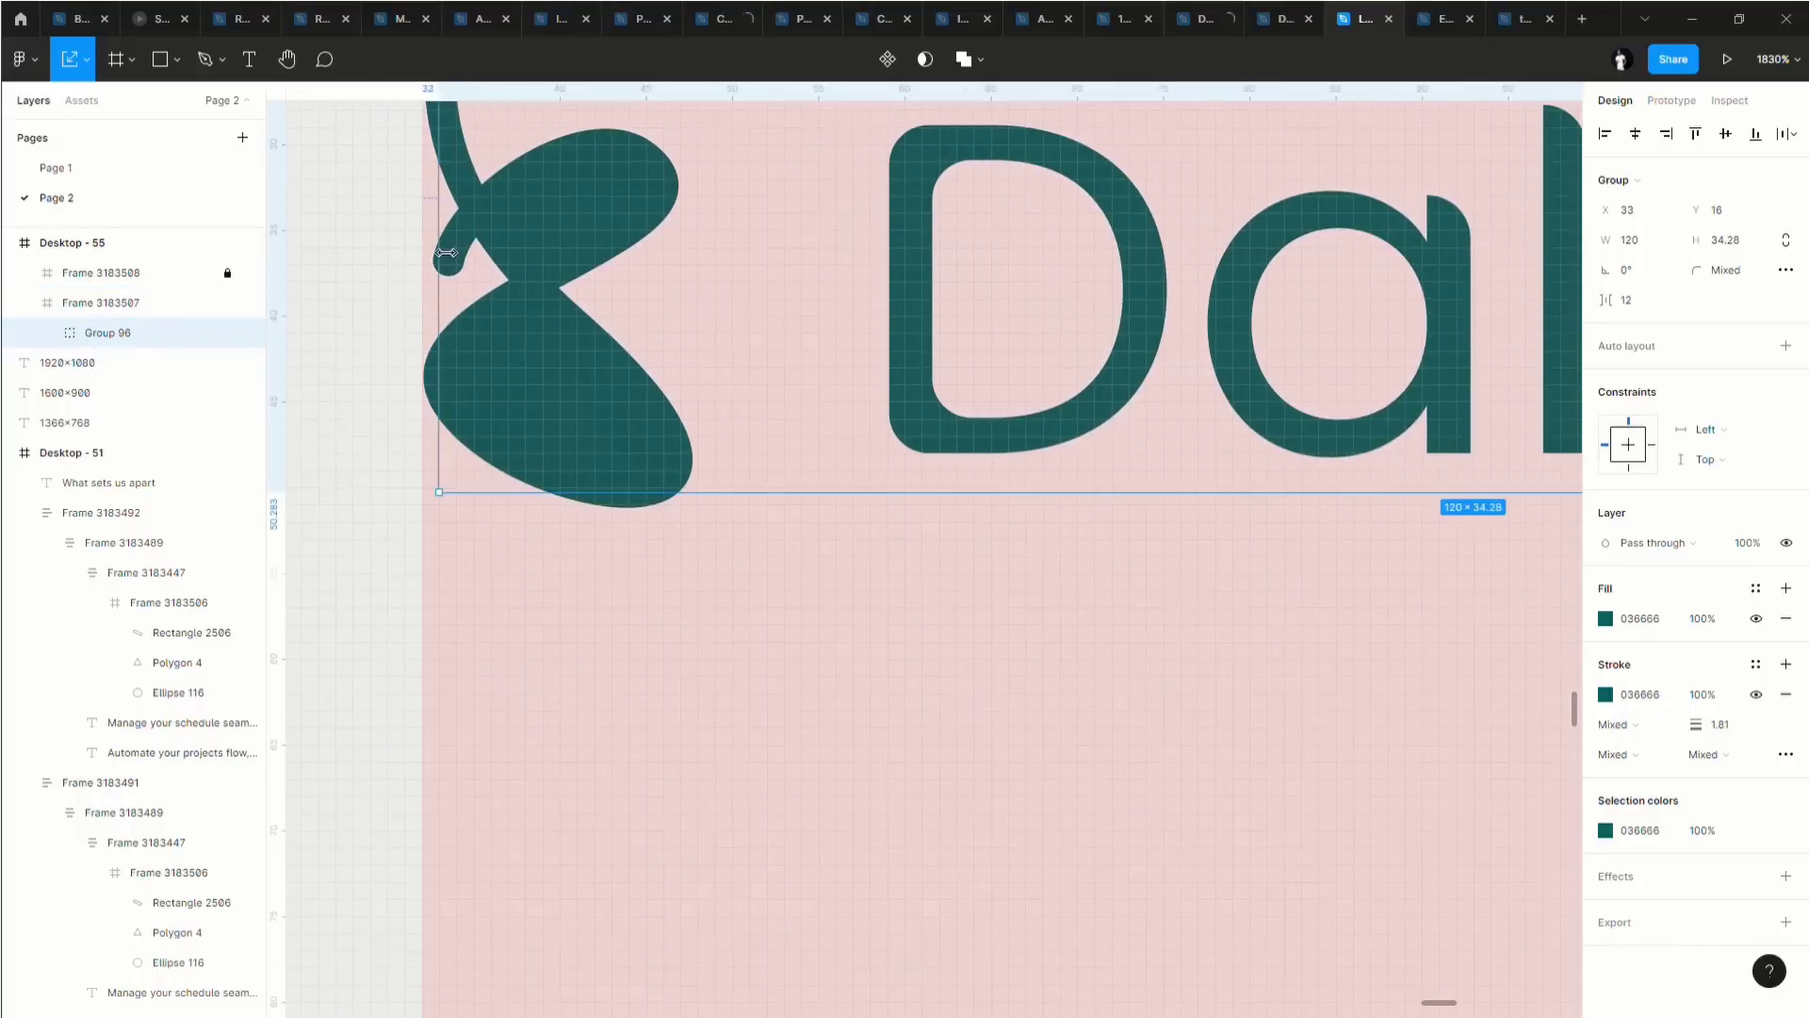
Nudge the Dakota logo to X 32 in the sidebar and select the sidebar frame.
key(Left)
scroll(438, 255, down, 8)
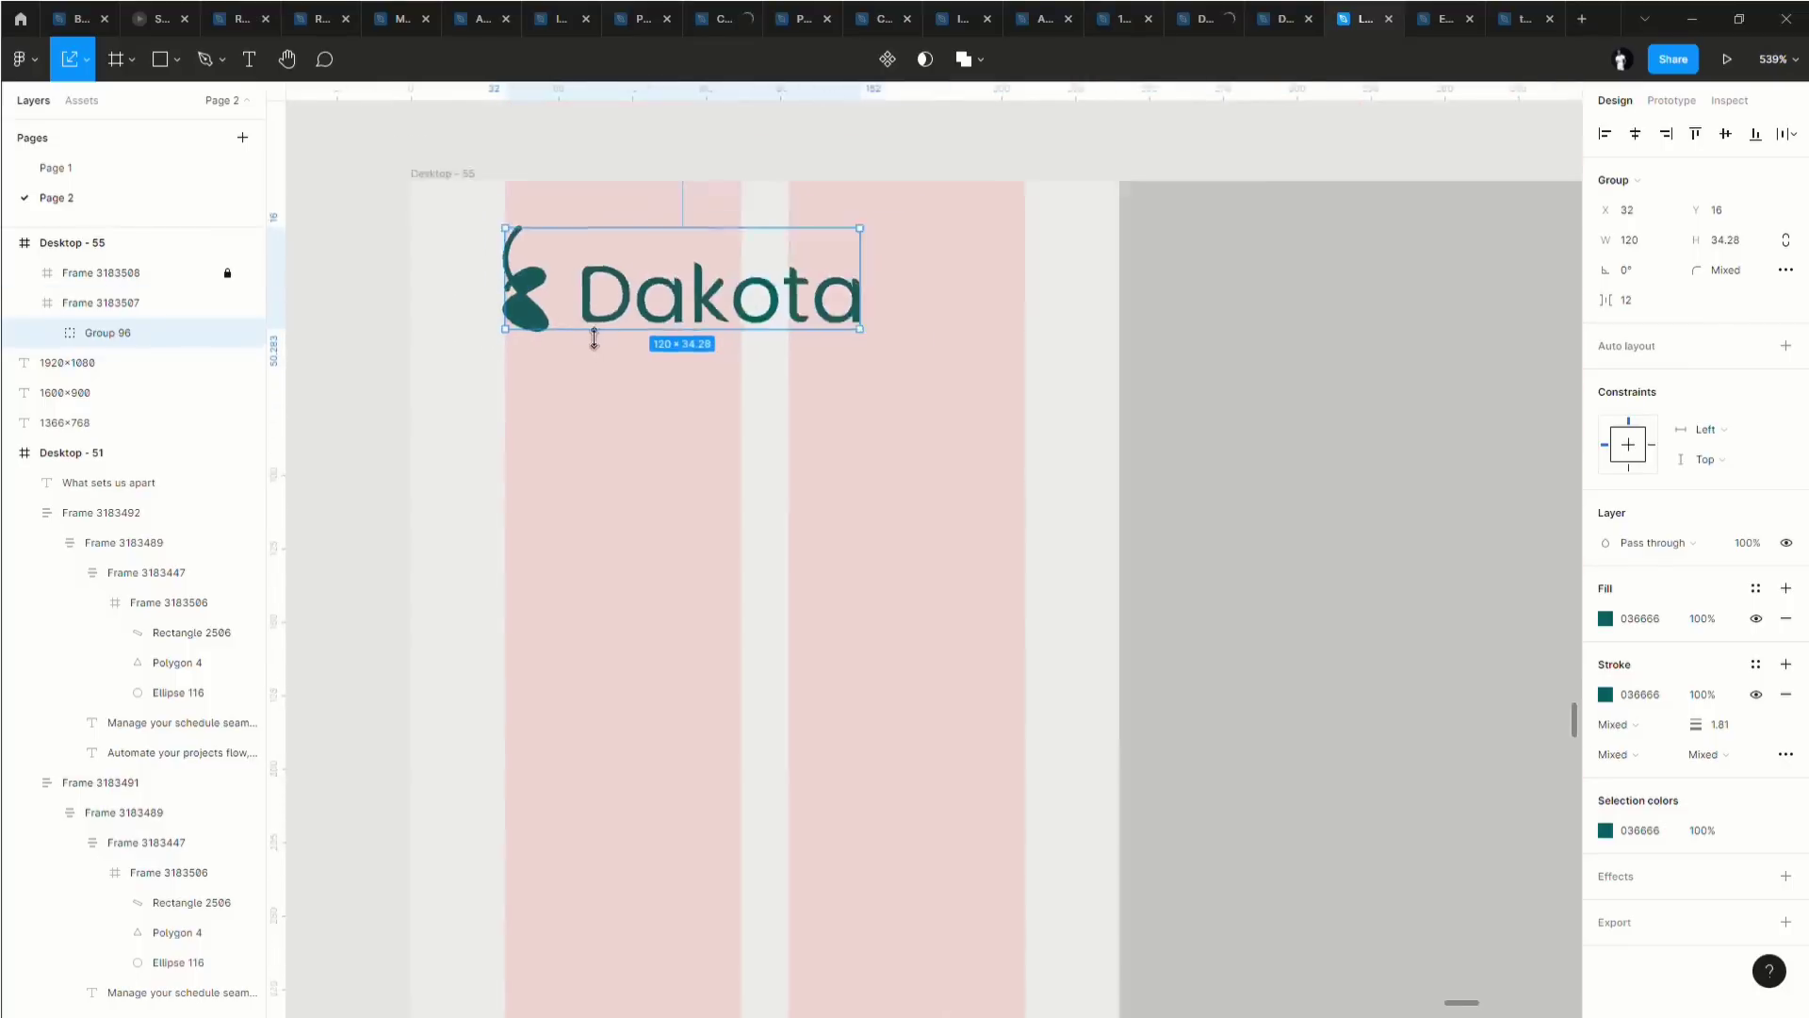
scroll(697, 410, down, 3)
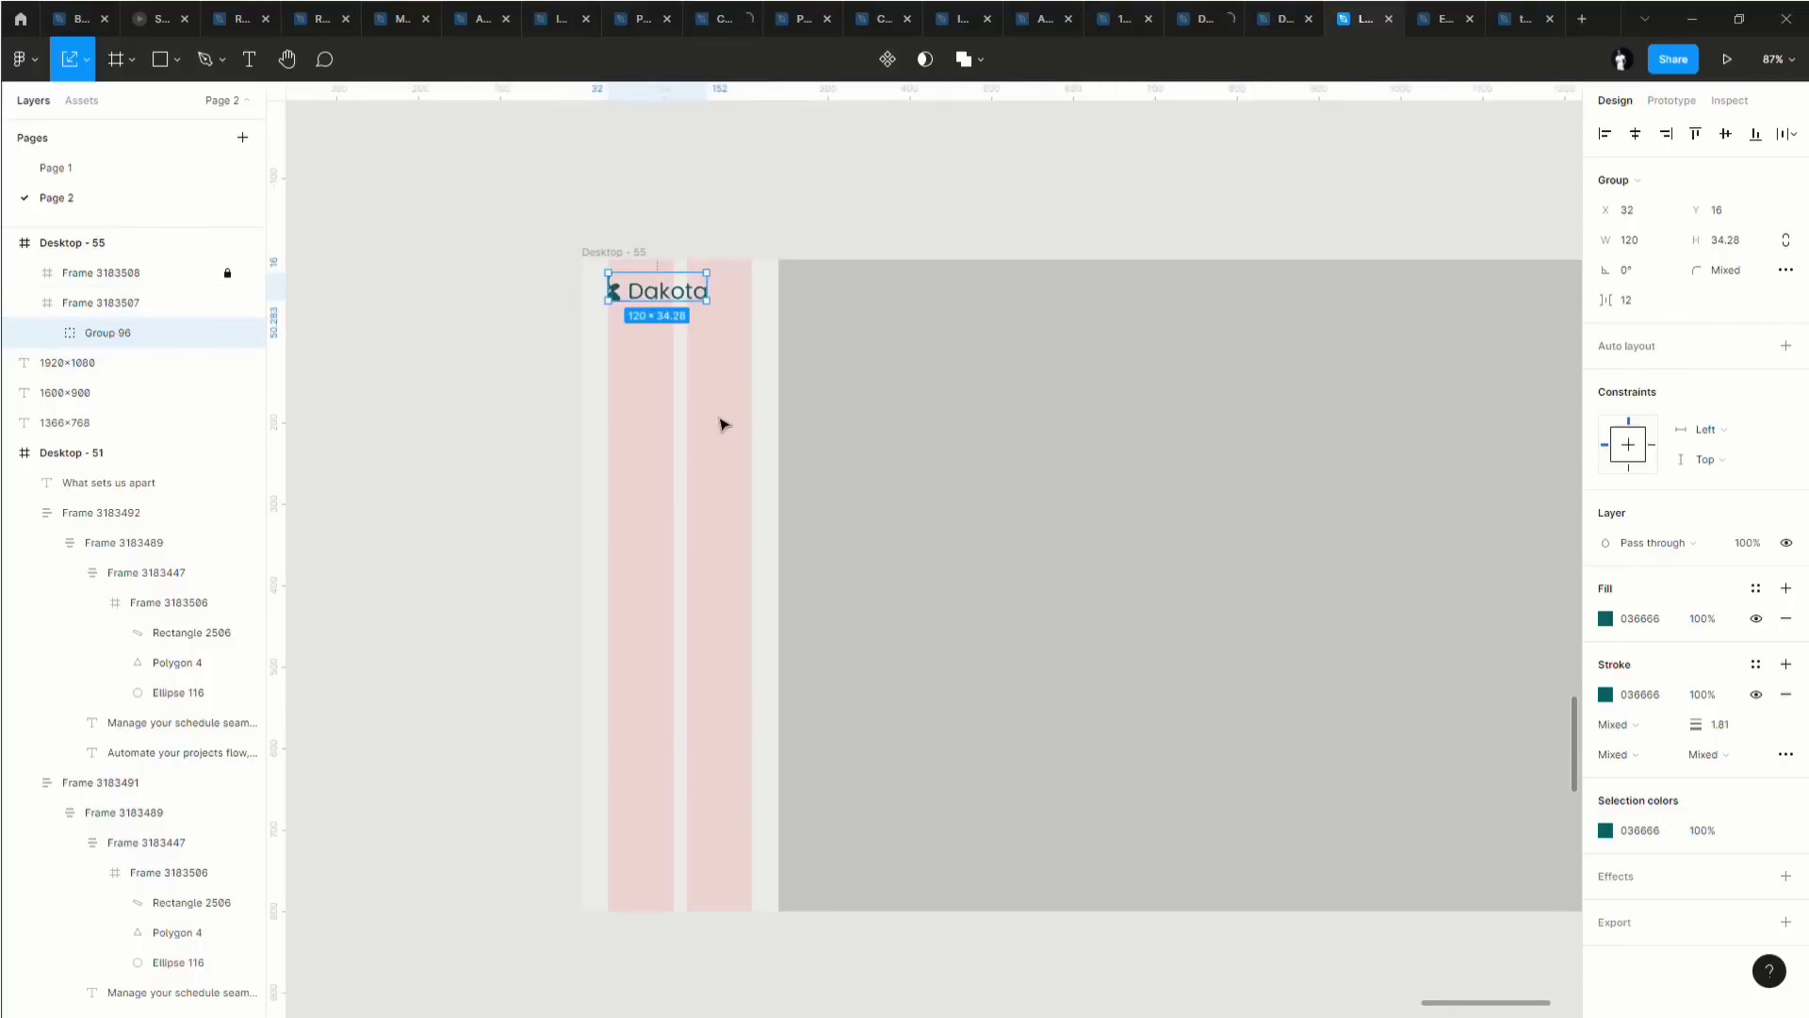
click(687, 431)
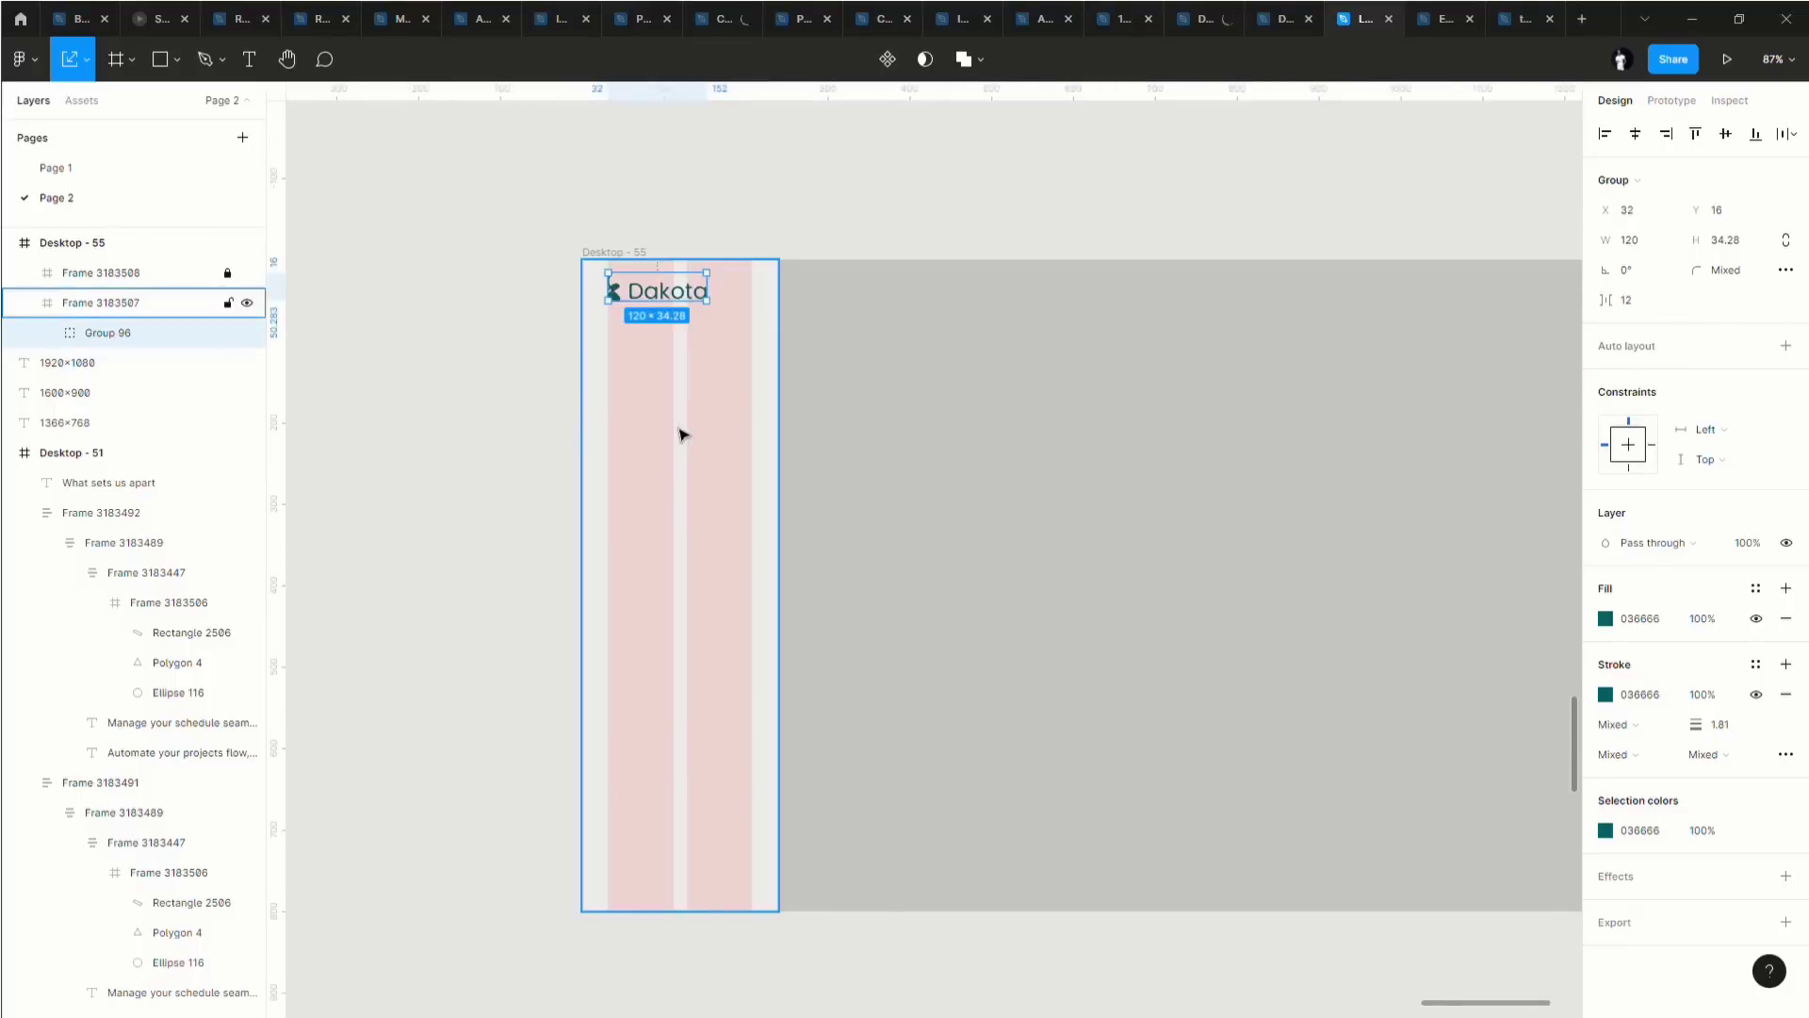
Switch to the system icons library file and look through its alphabetical sets for a suitable dashboard icon.
click(397, 22)
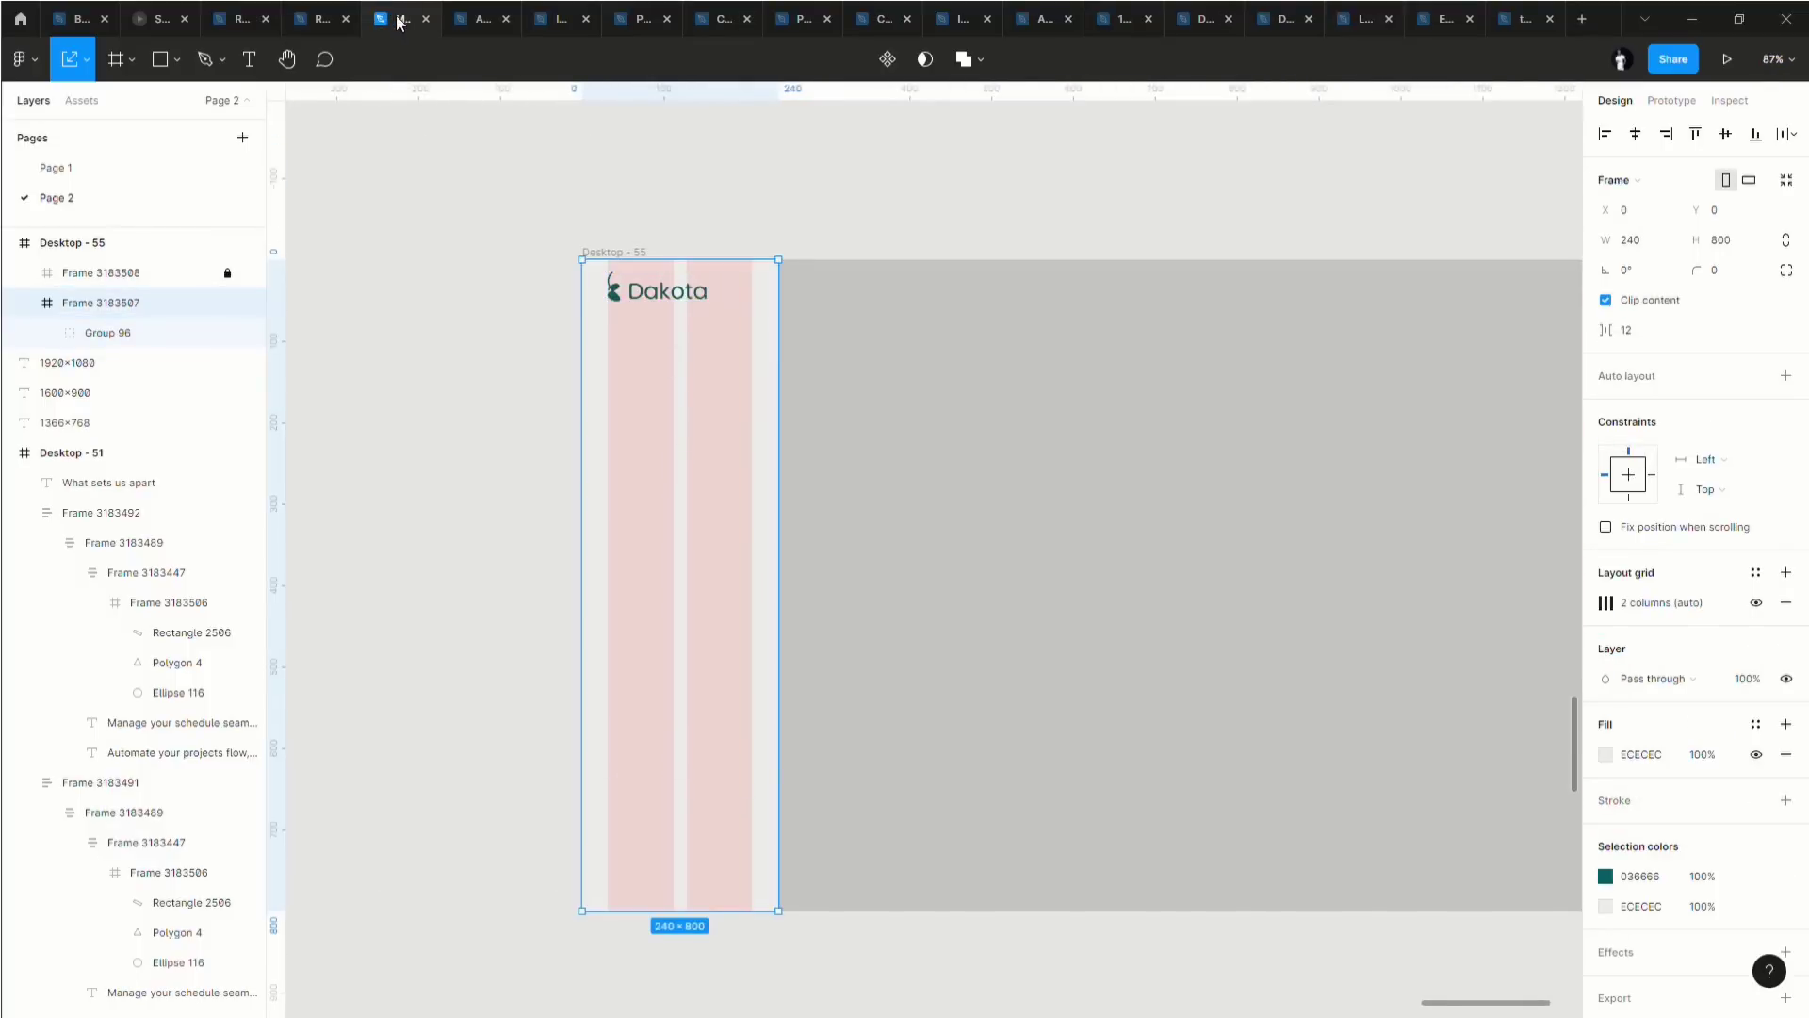
scroll(669, 377, down, 6)
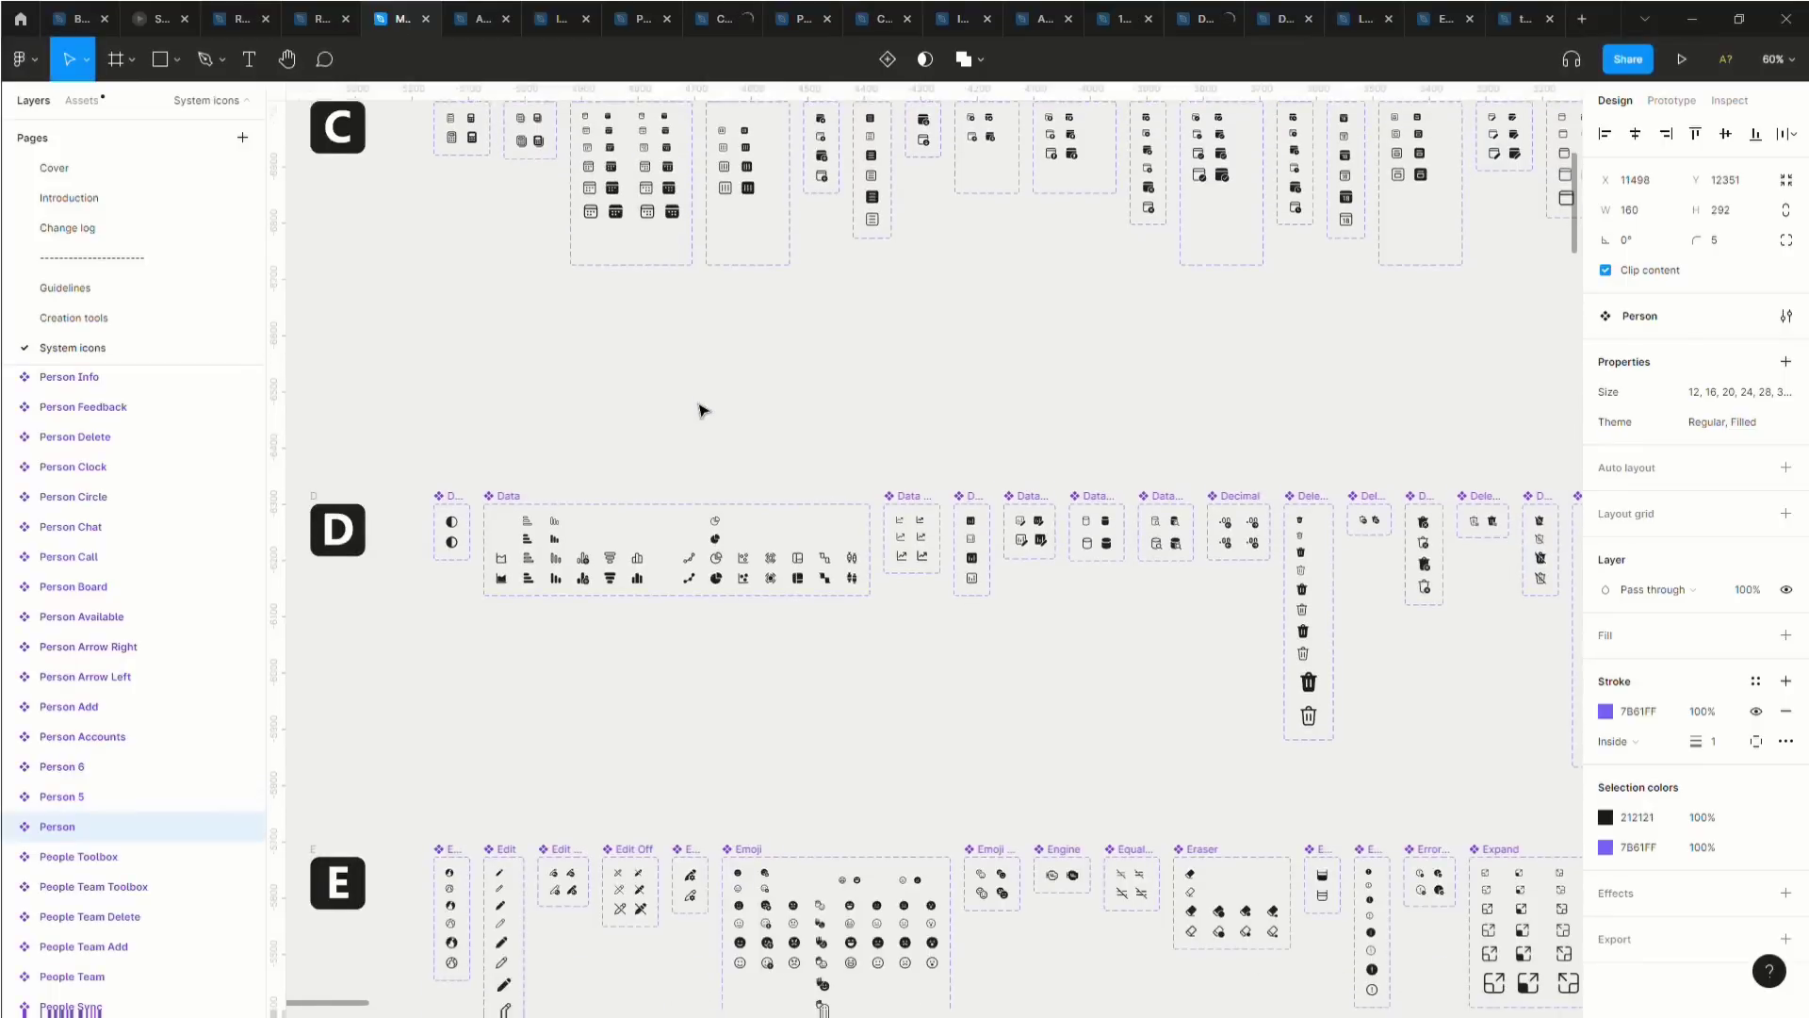
scroll(928, 460, down, 5)
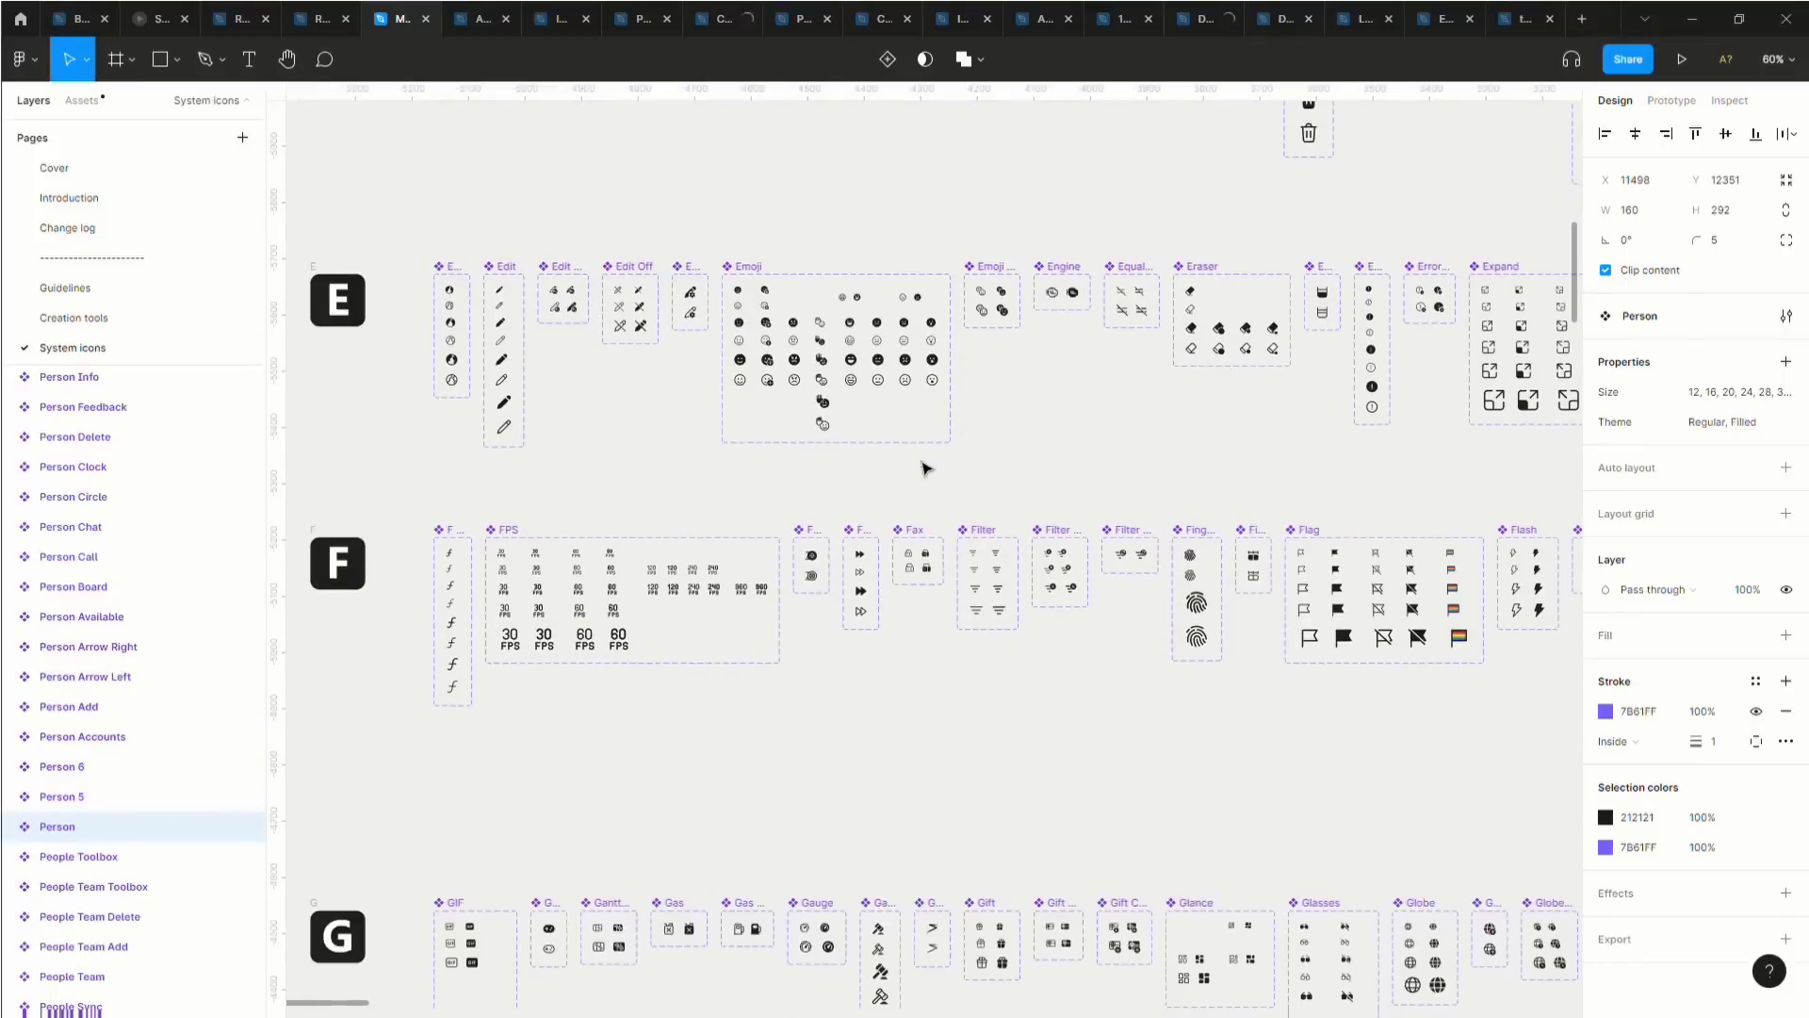
scroll(959, 542, up, 2)
scroll(970, 598, right, 9)
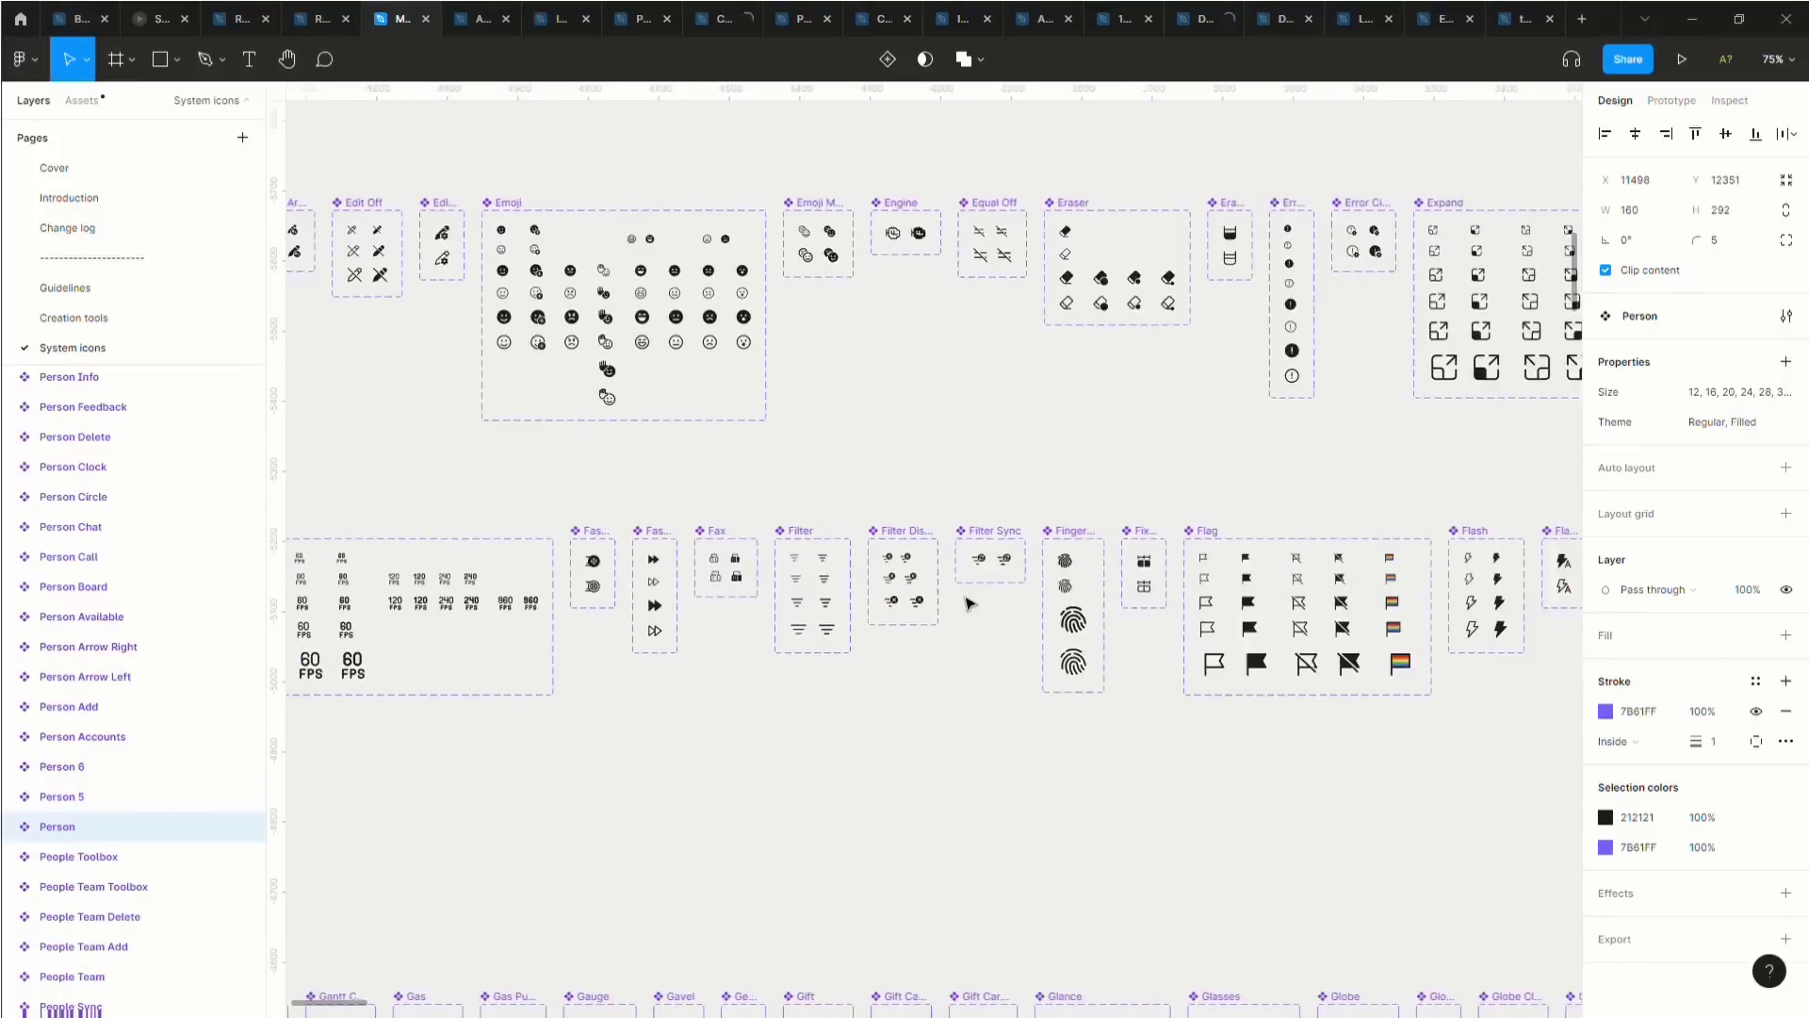
scroll(1300, 564, right, 4)
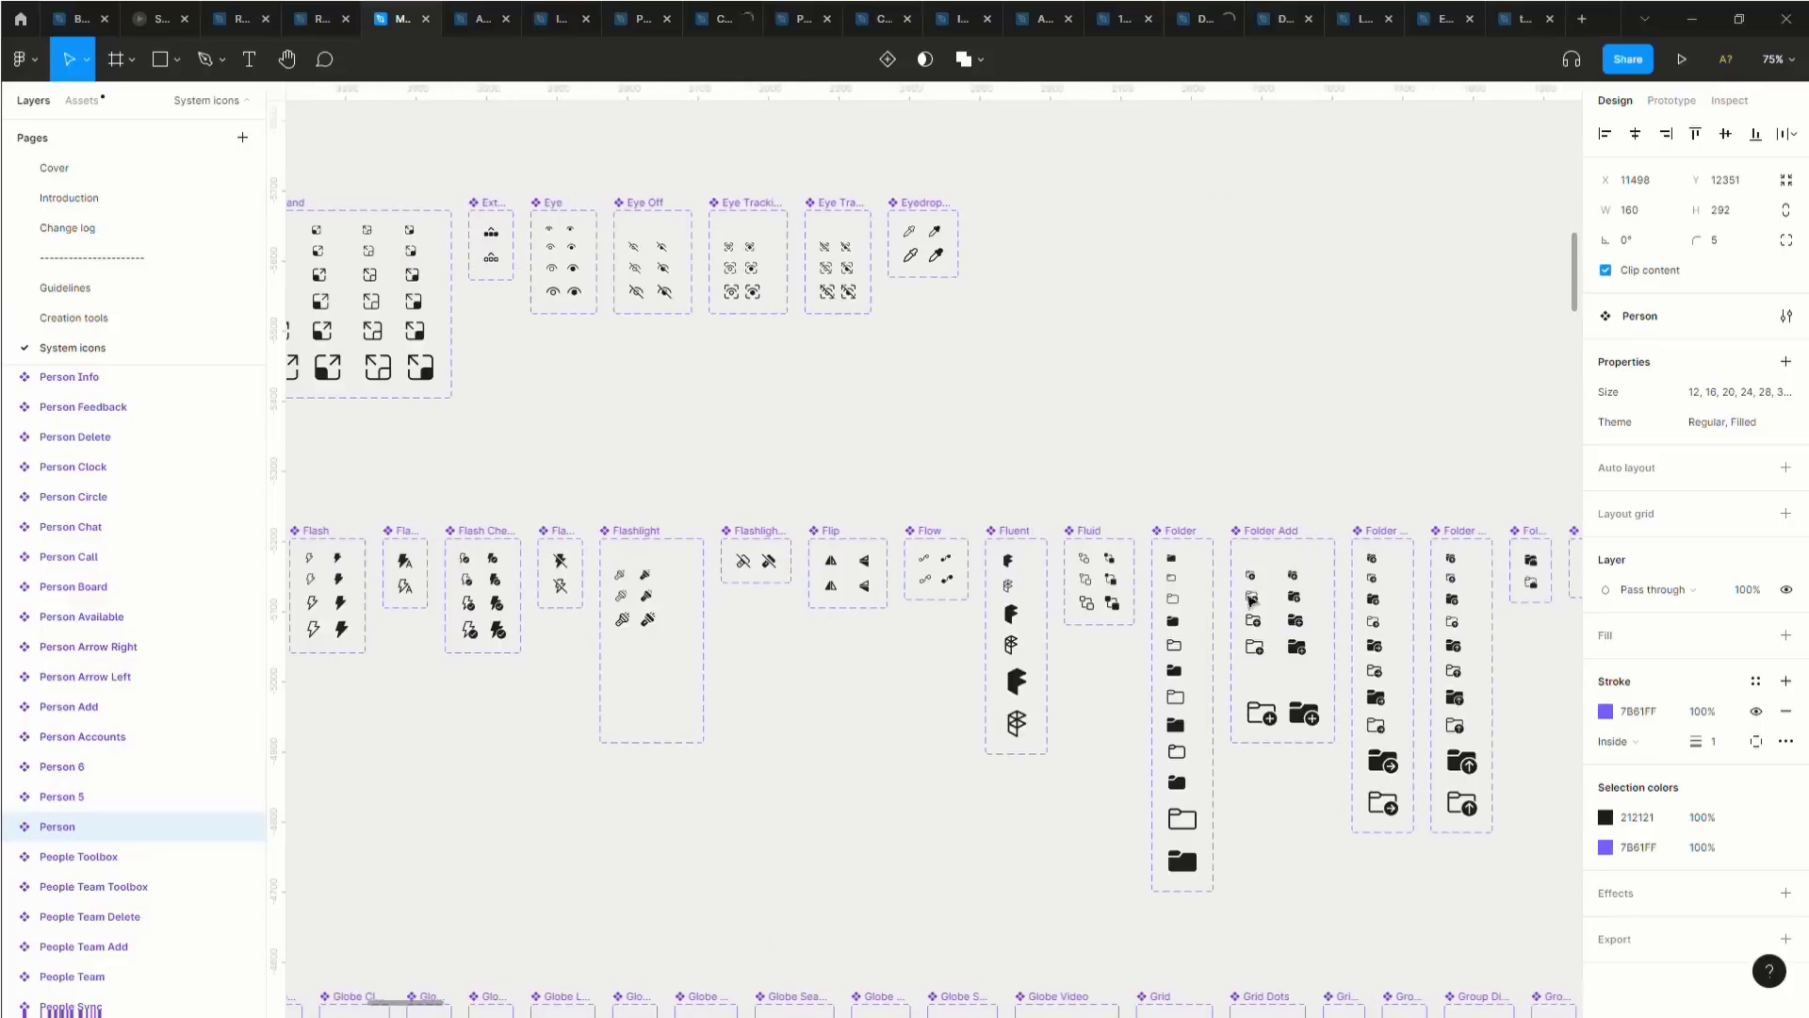
scroll(1037, 596, down, 5)
scroll(1037, 596, up, 3)
scroll(1018, 606, up, 2)
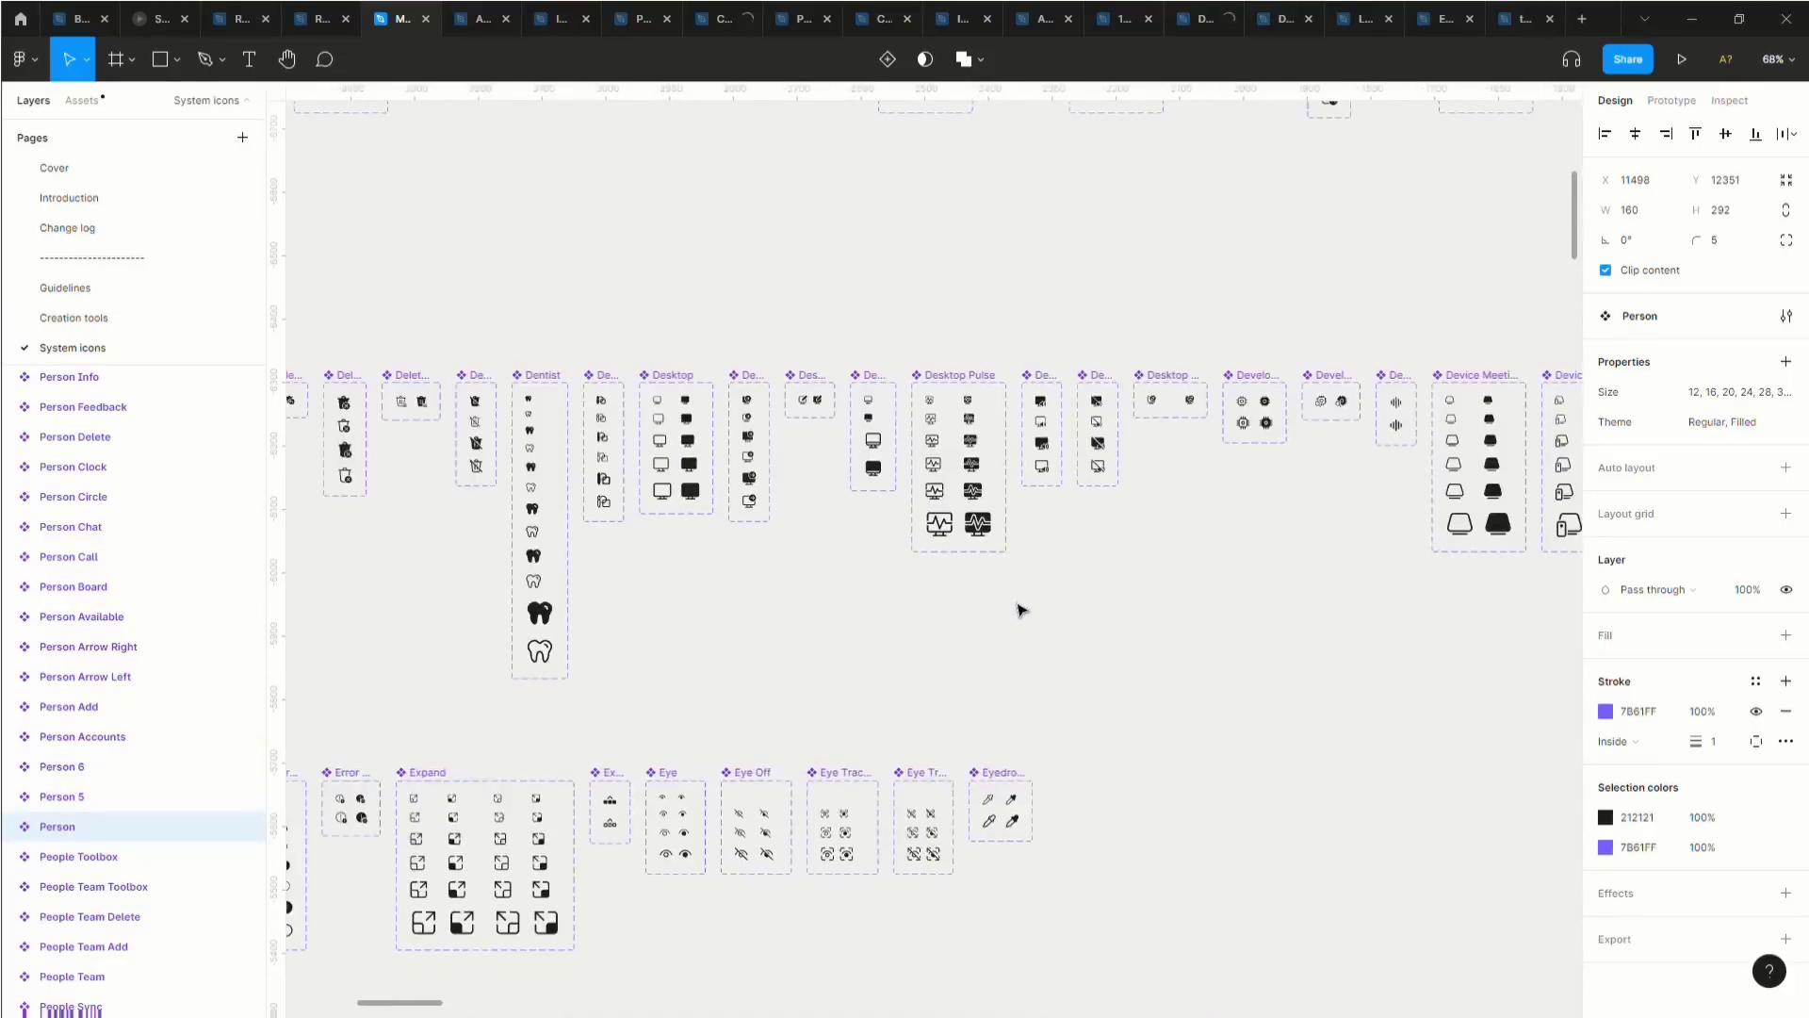
scroll(719, 574, left, 6)
scroll(714, 573, left, 9)
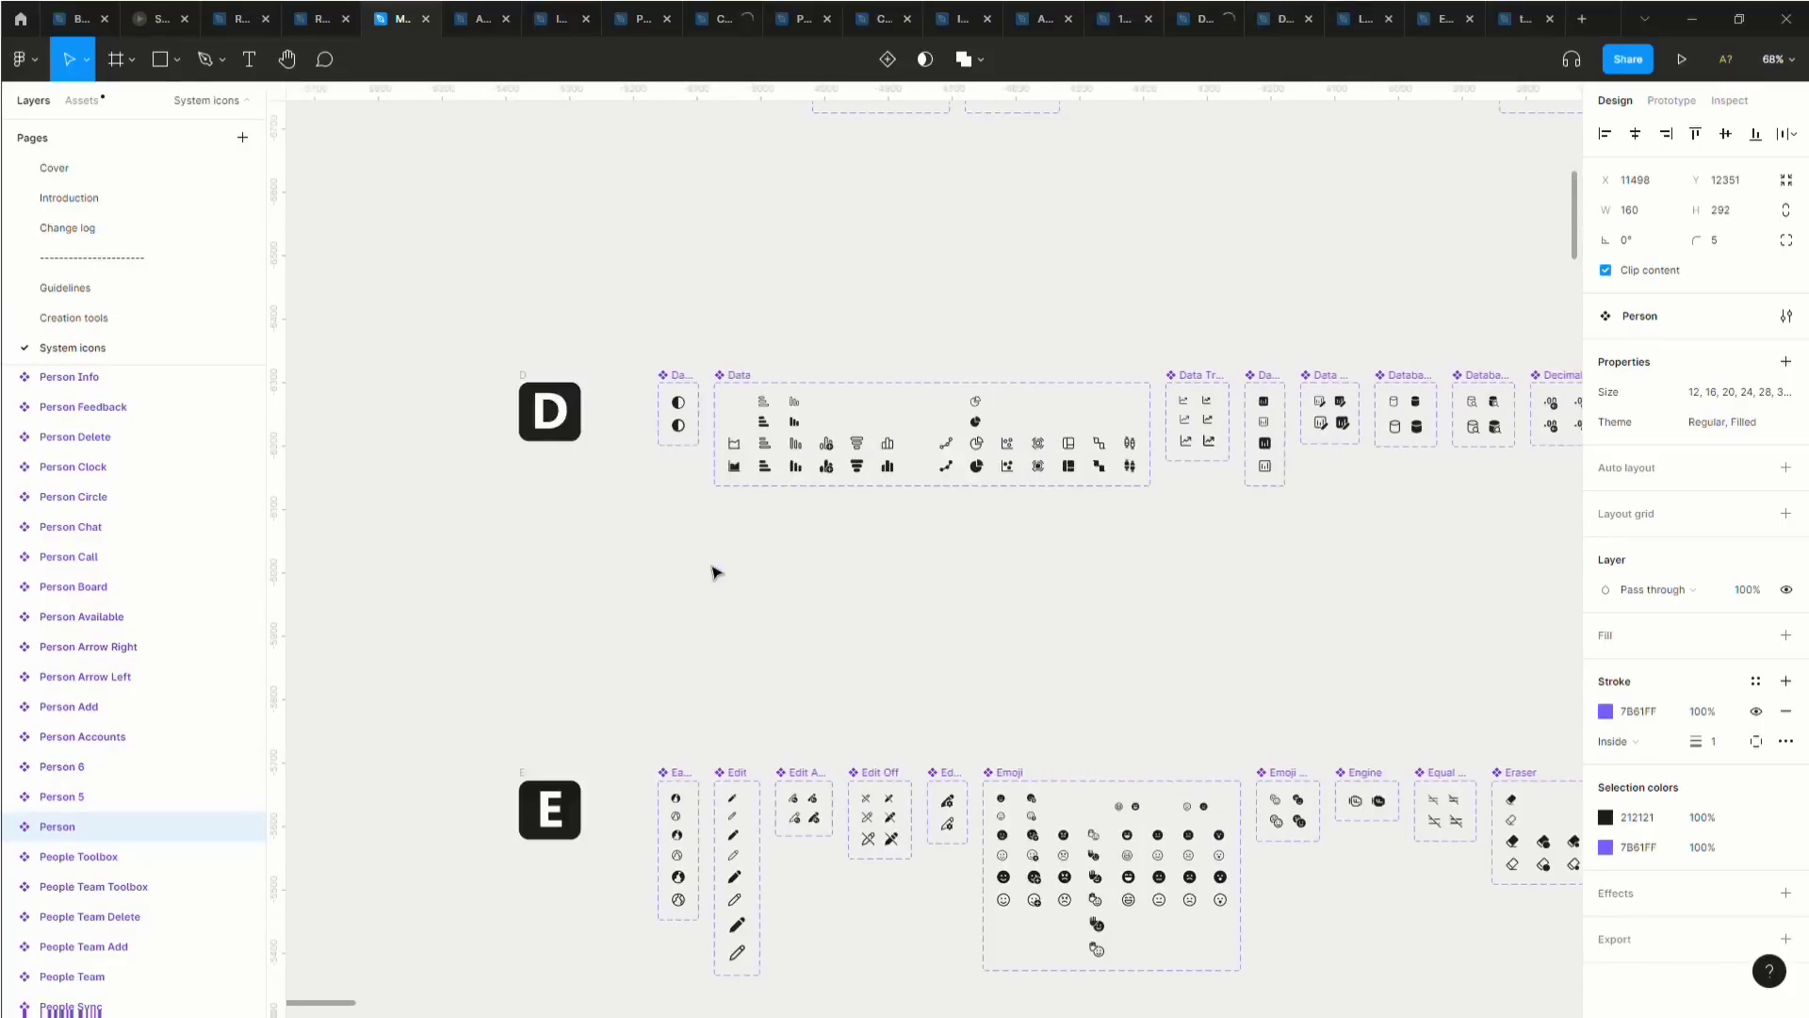
scroll(711, 570, up, 3)
scroll(933, 292, up, 3)
scroll(877, 432, up, 5)
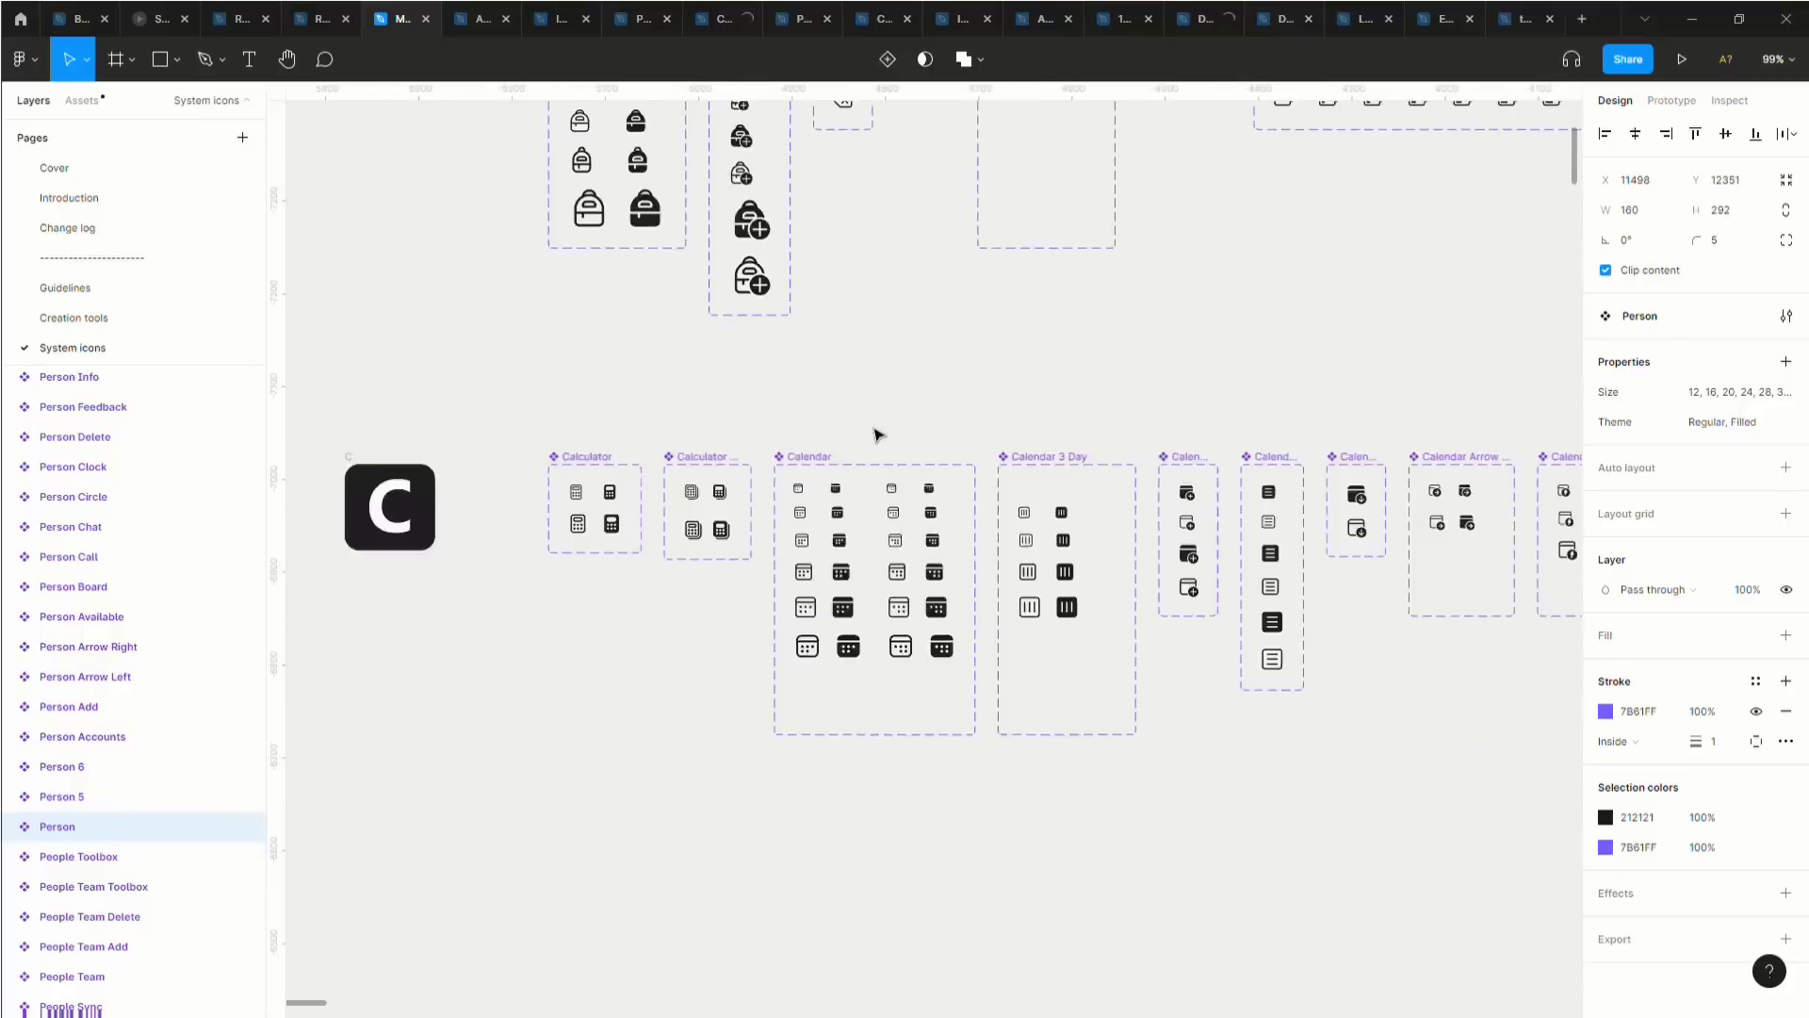
scroll(832, 469, right, 2)
scroll(834, 471, up, 3)
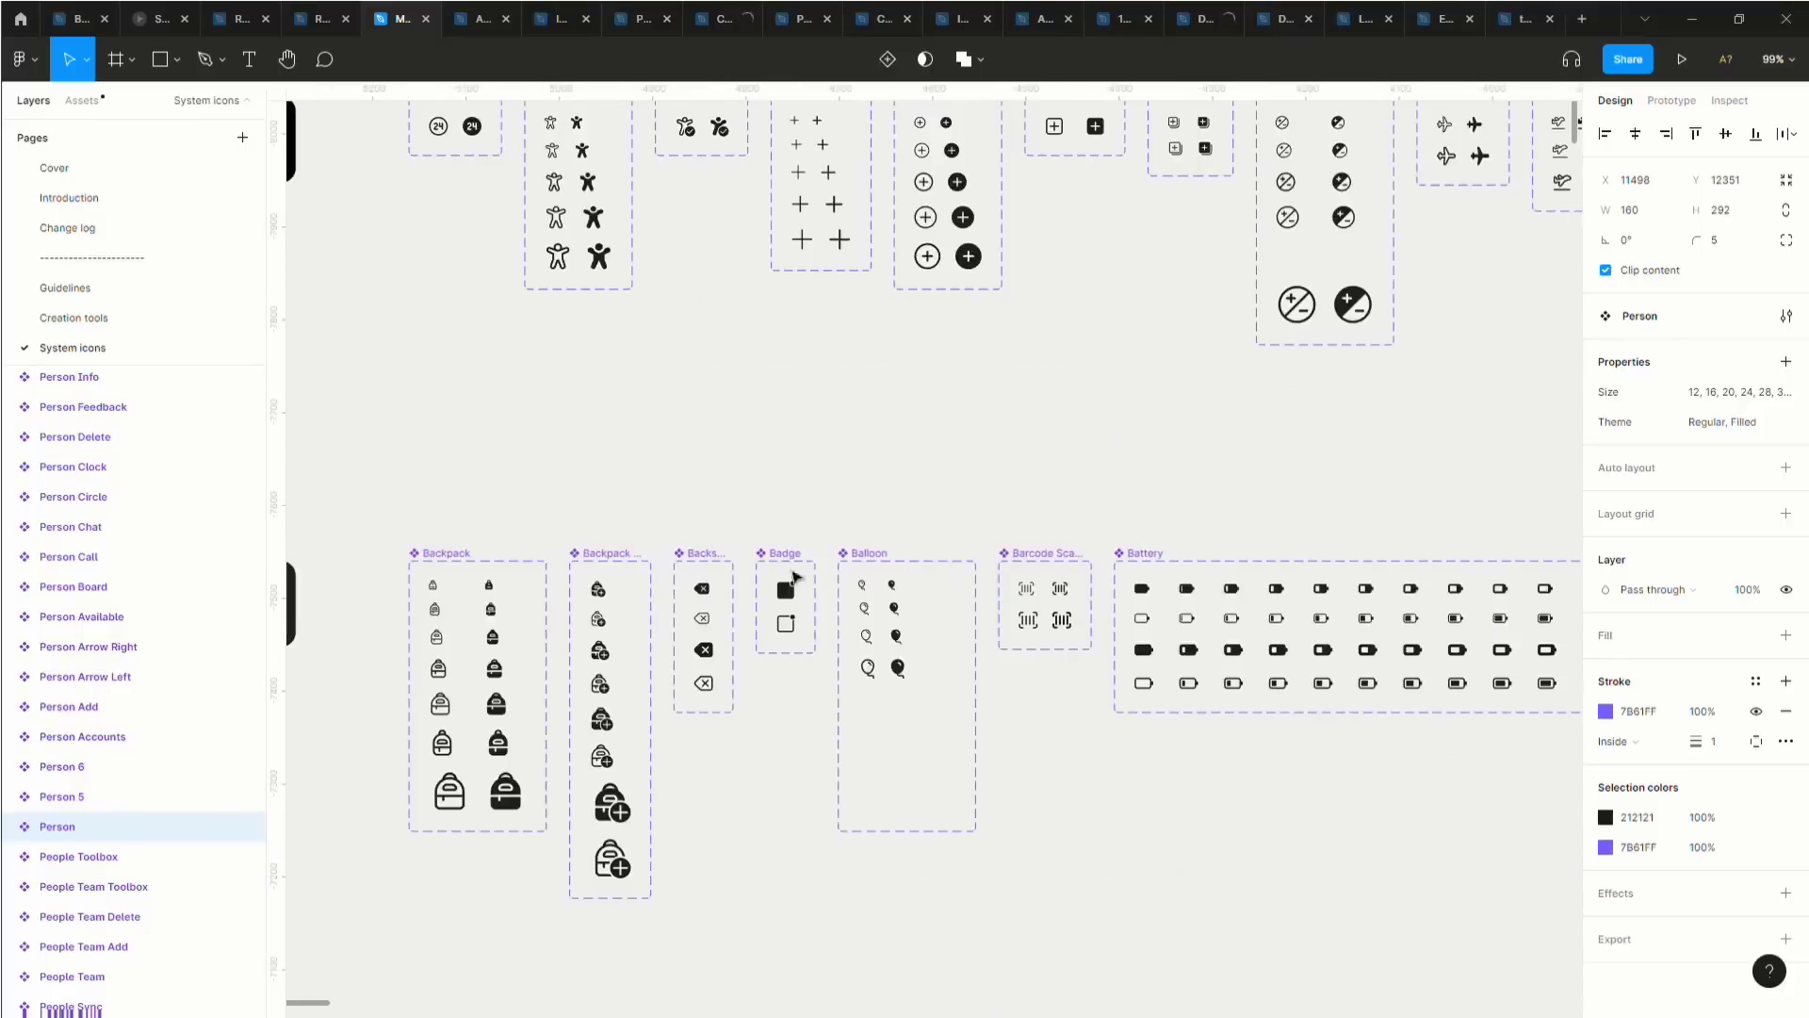
scroll(895, 547, up, 5)
scroll(911, 527, down, 1)
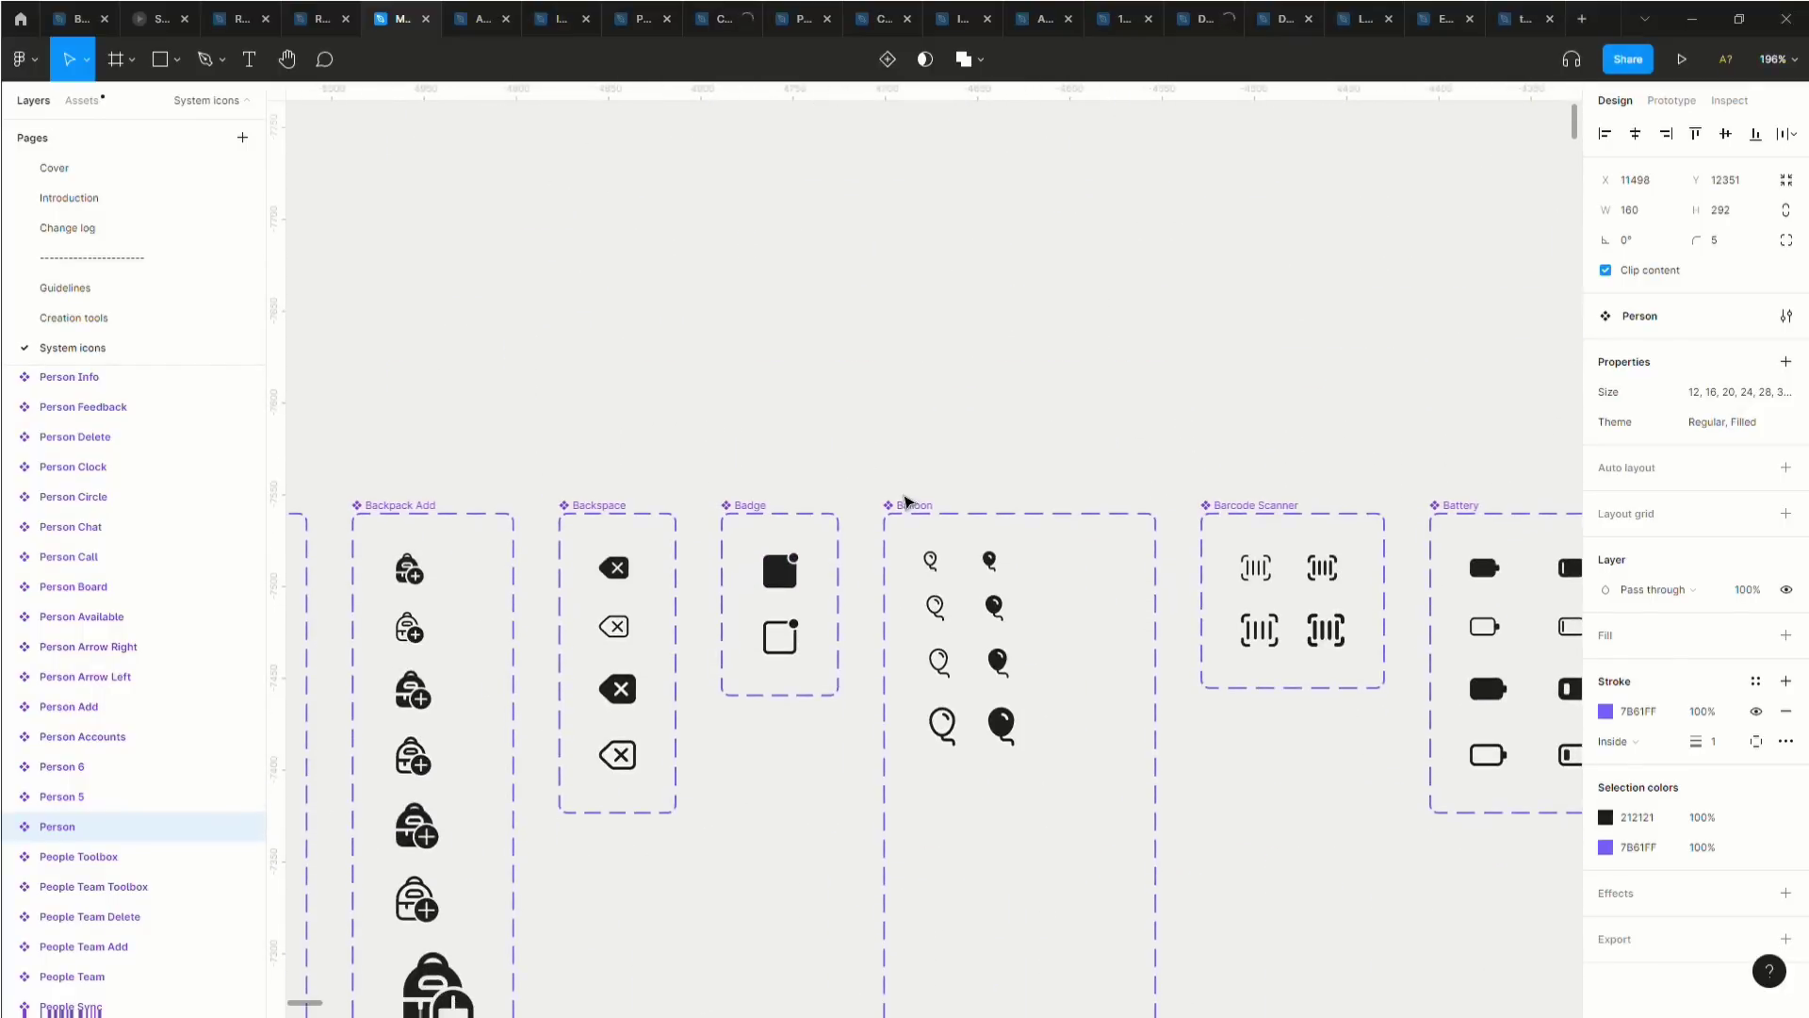
scroll(803, 581, down, 5)
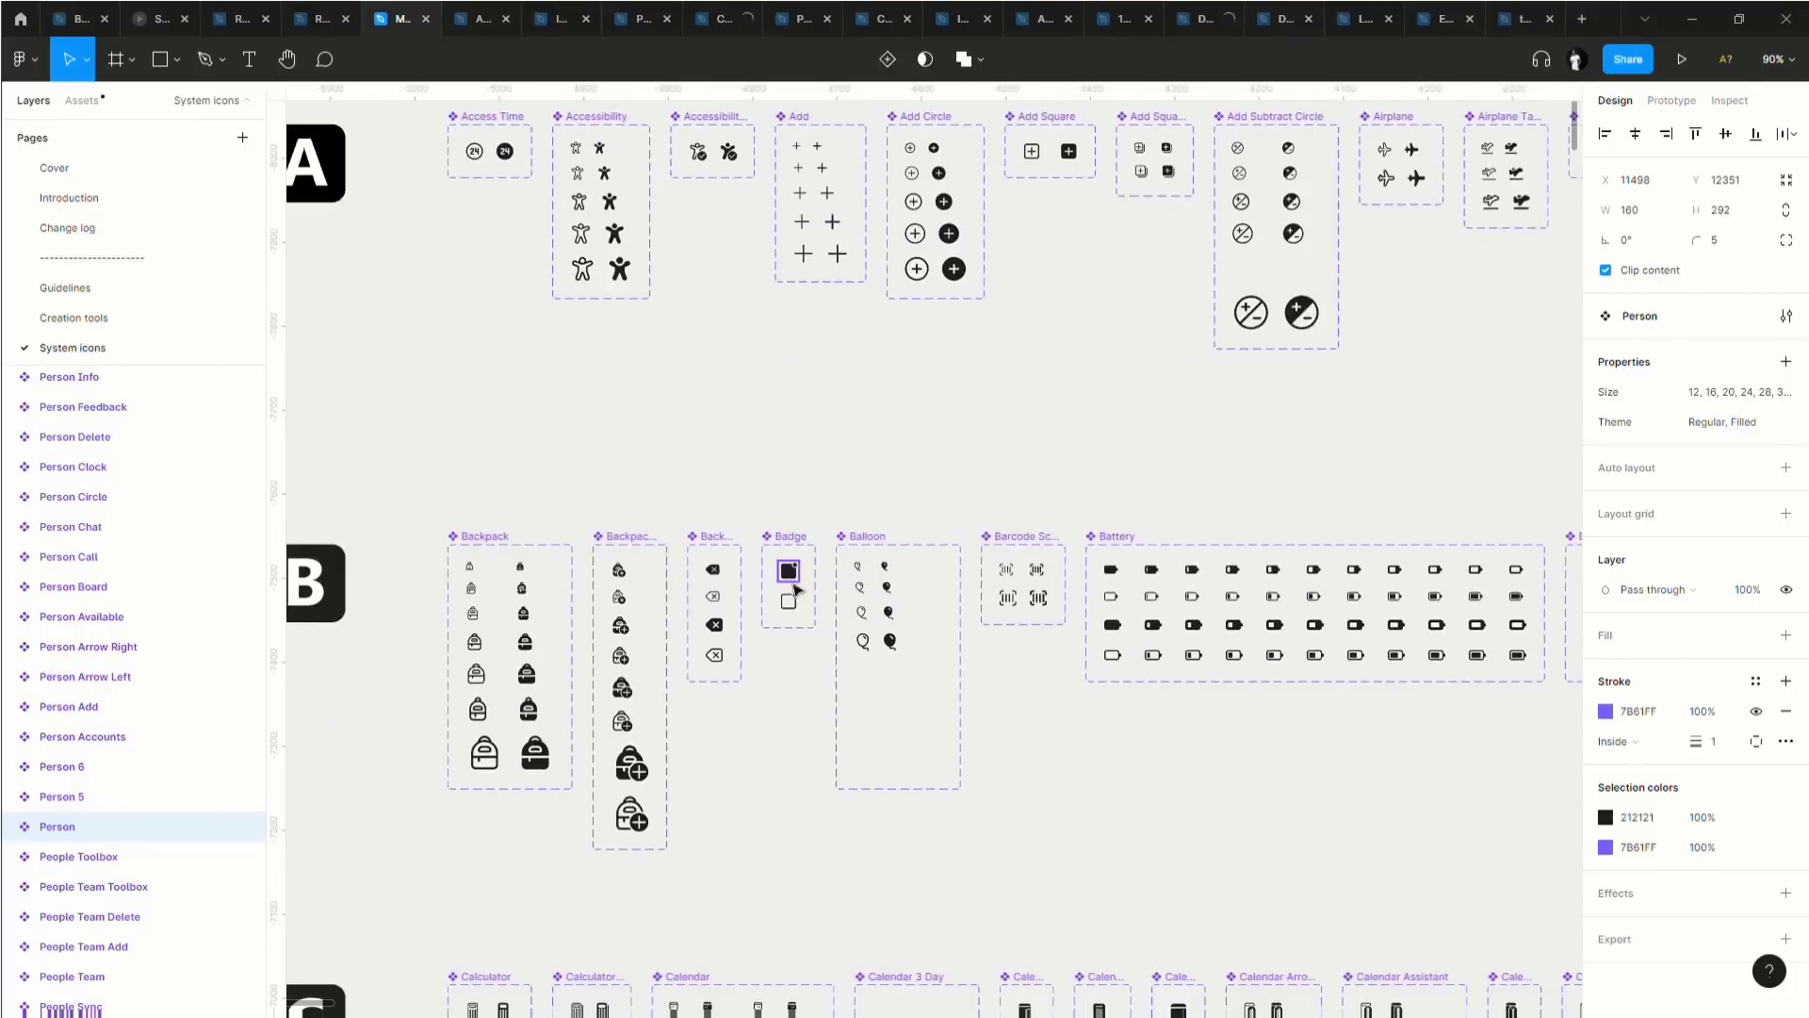
scroll(796, 594, right, 5)
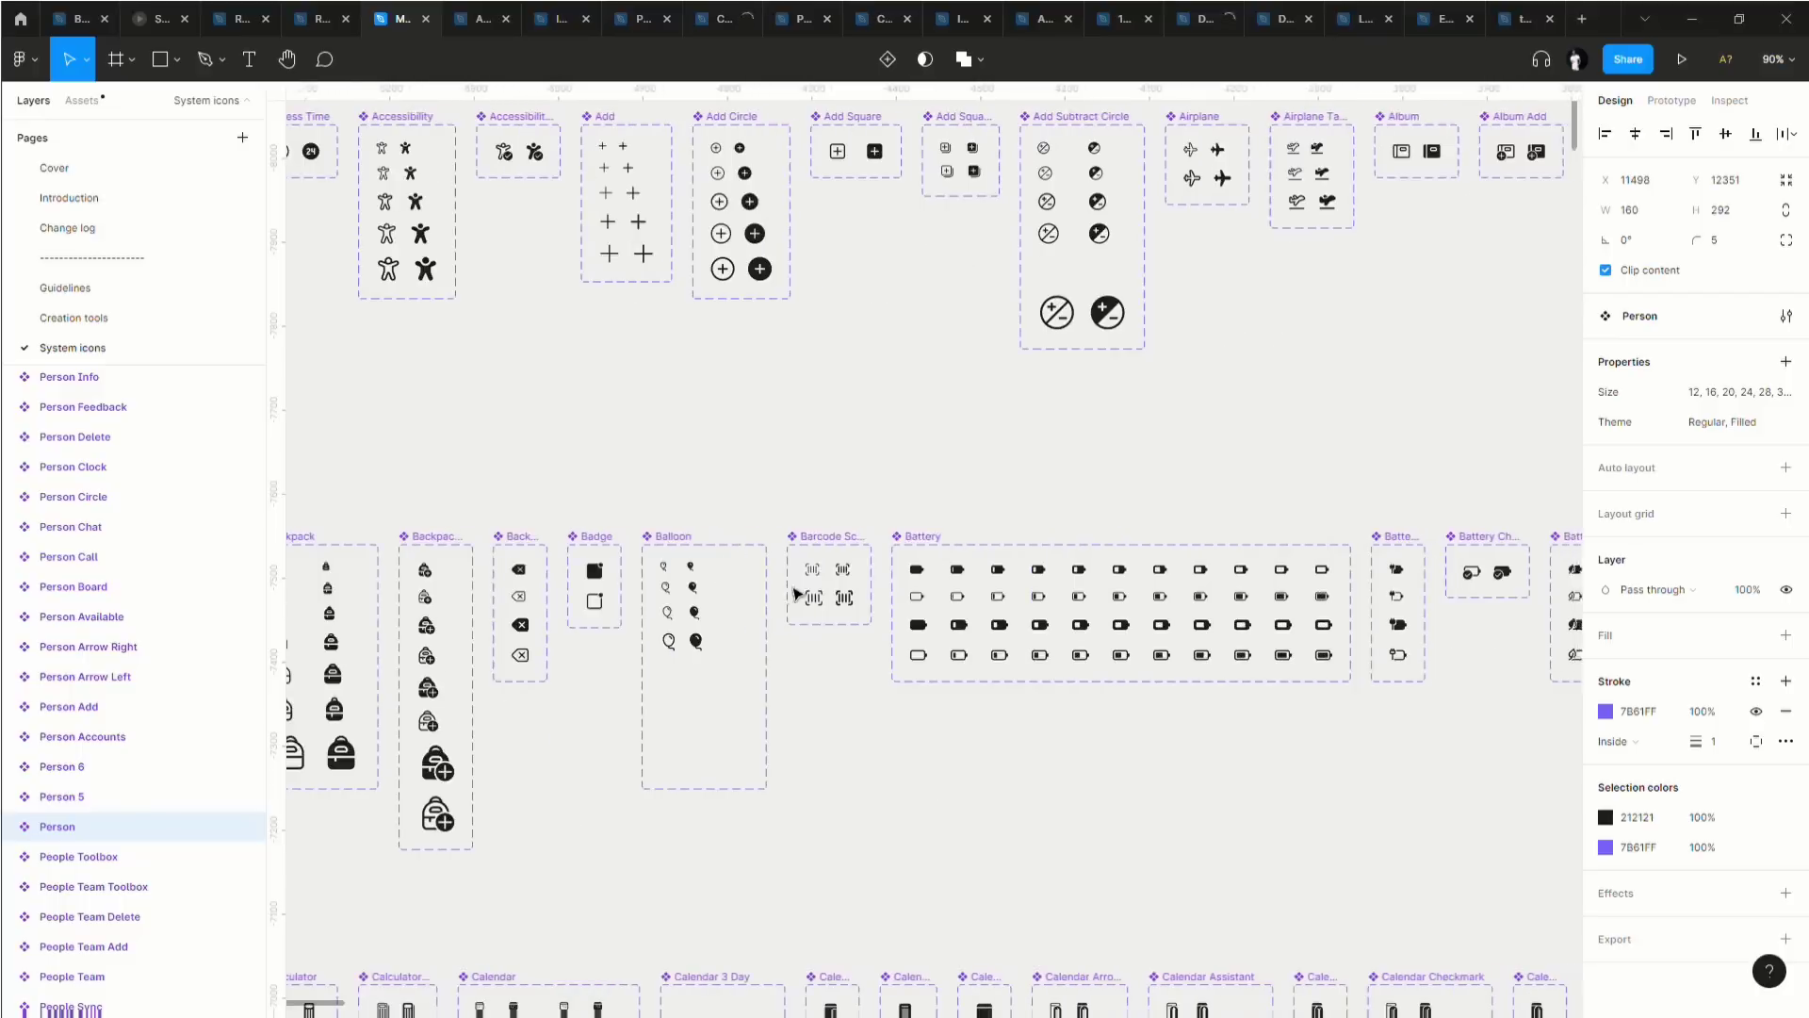
scroll(797, 594, up, 5)
scroll(1164, 551, right, 5)
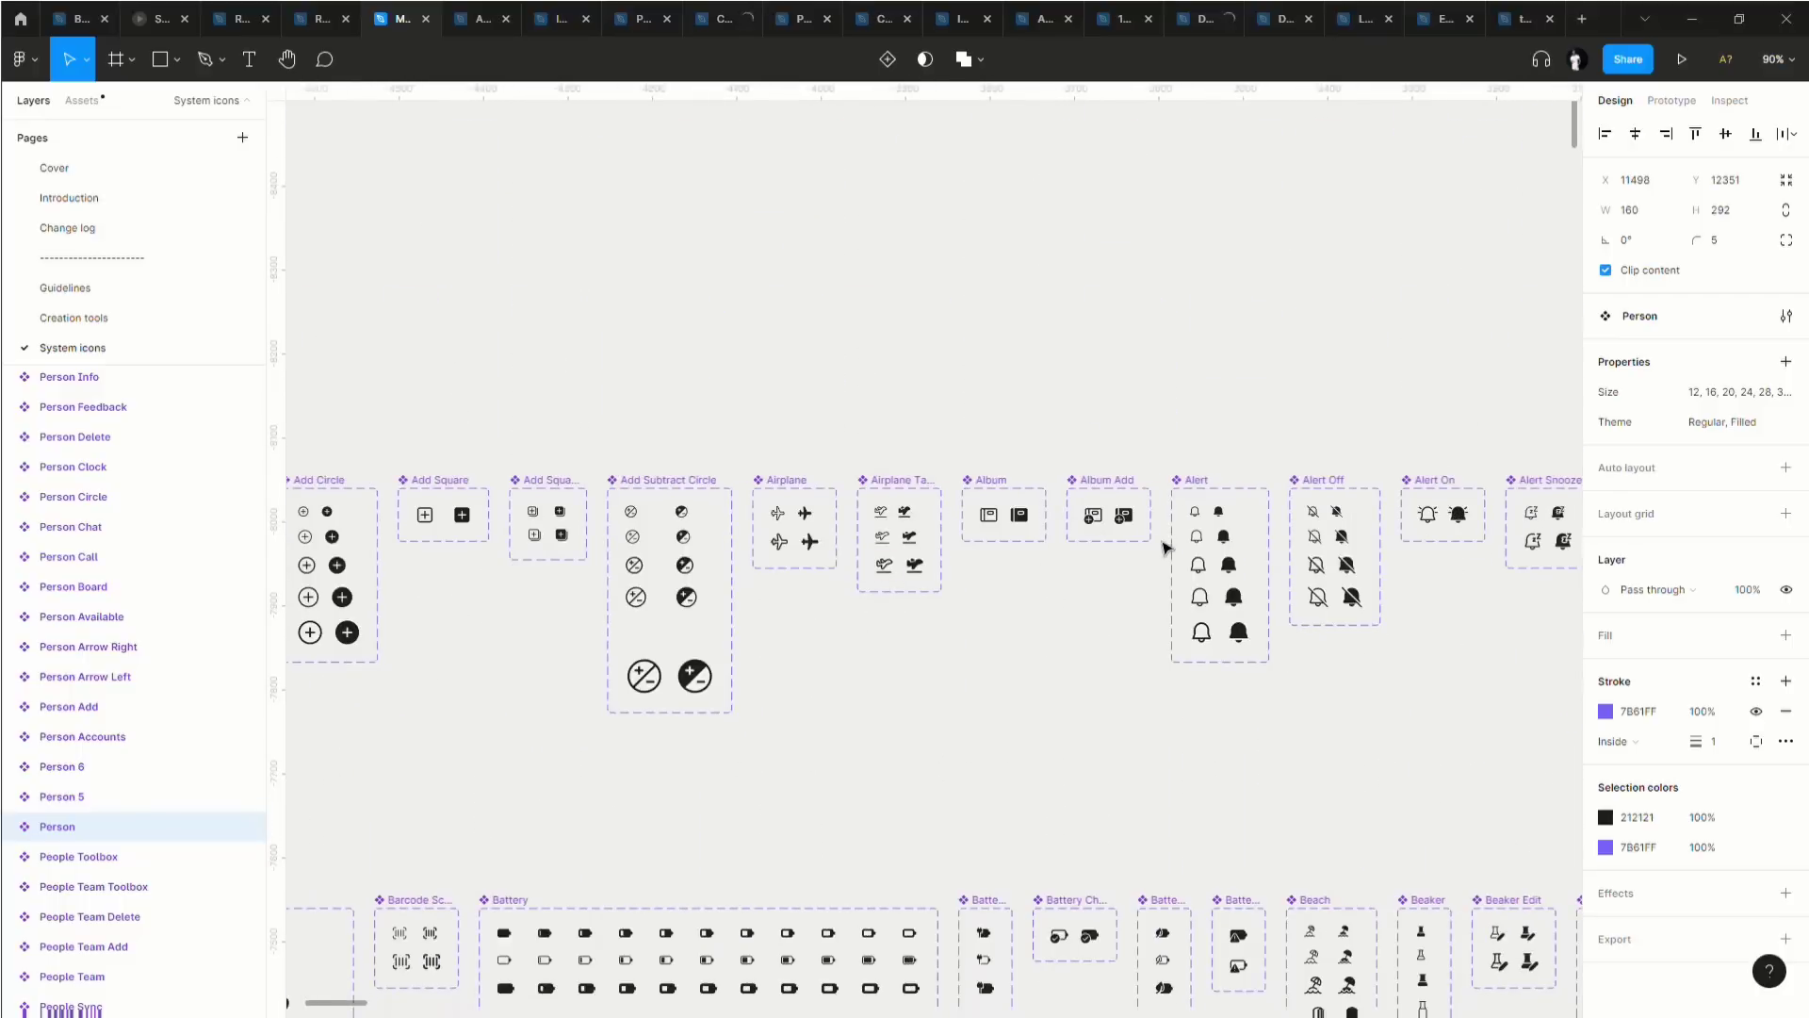
scroll(1275, 554, right, 8)
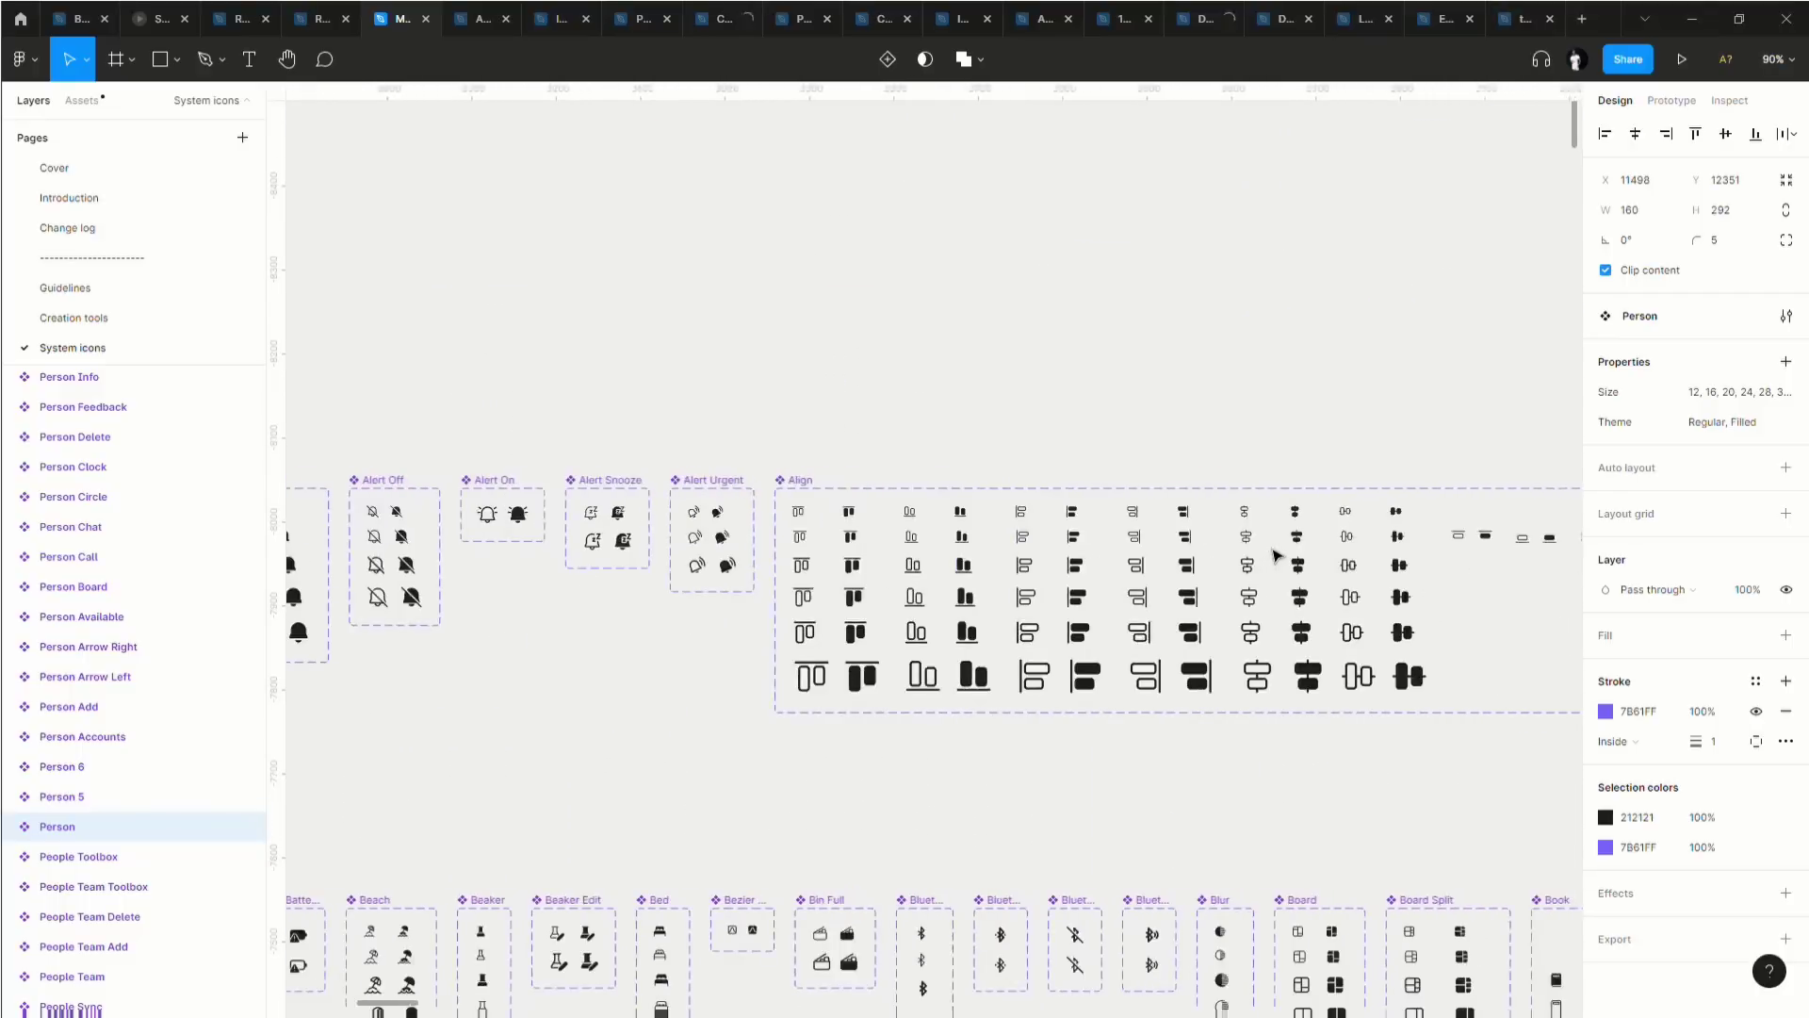
scroll(1275, 554, down, 2)
scroll(1162, 566, down, 4)
scroll(1189, 674, up, 9)
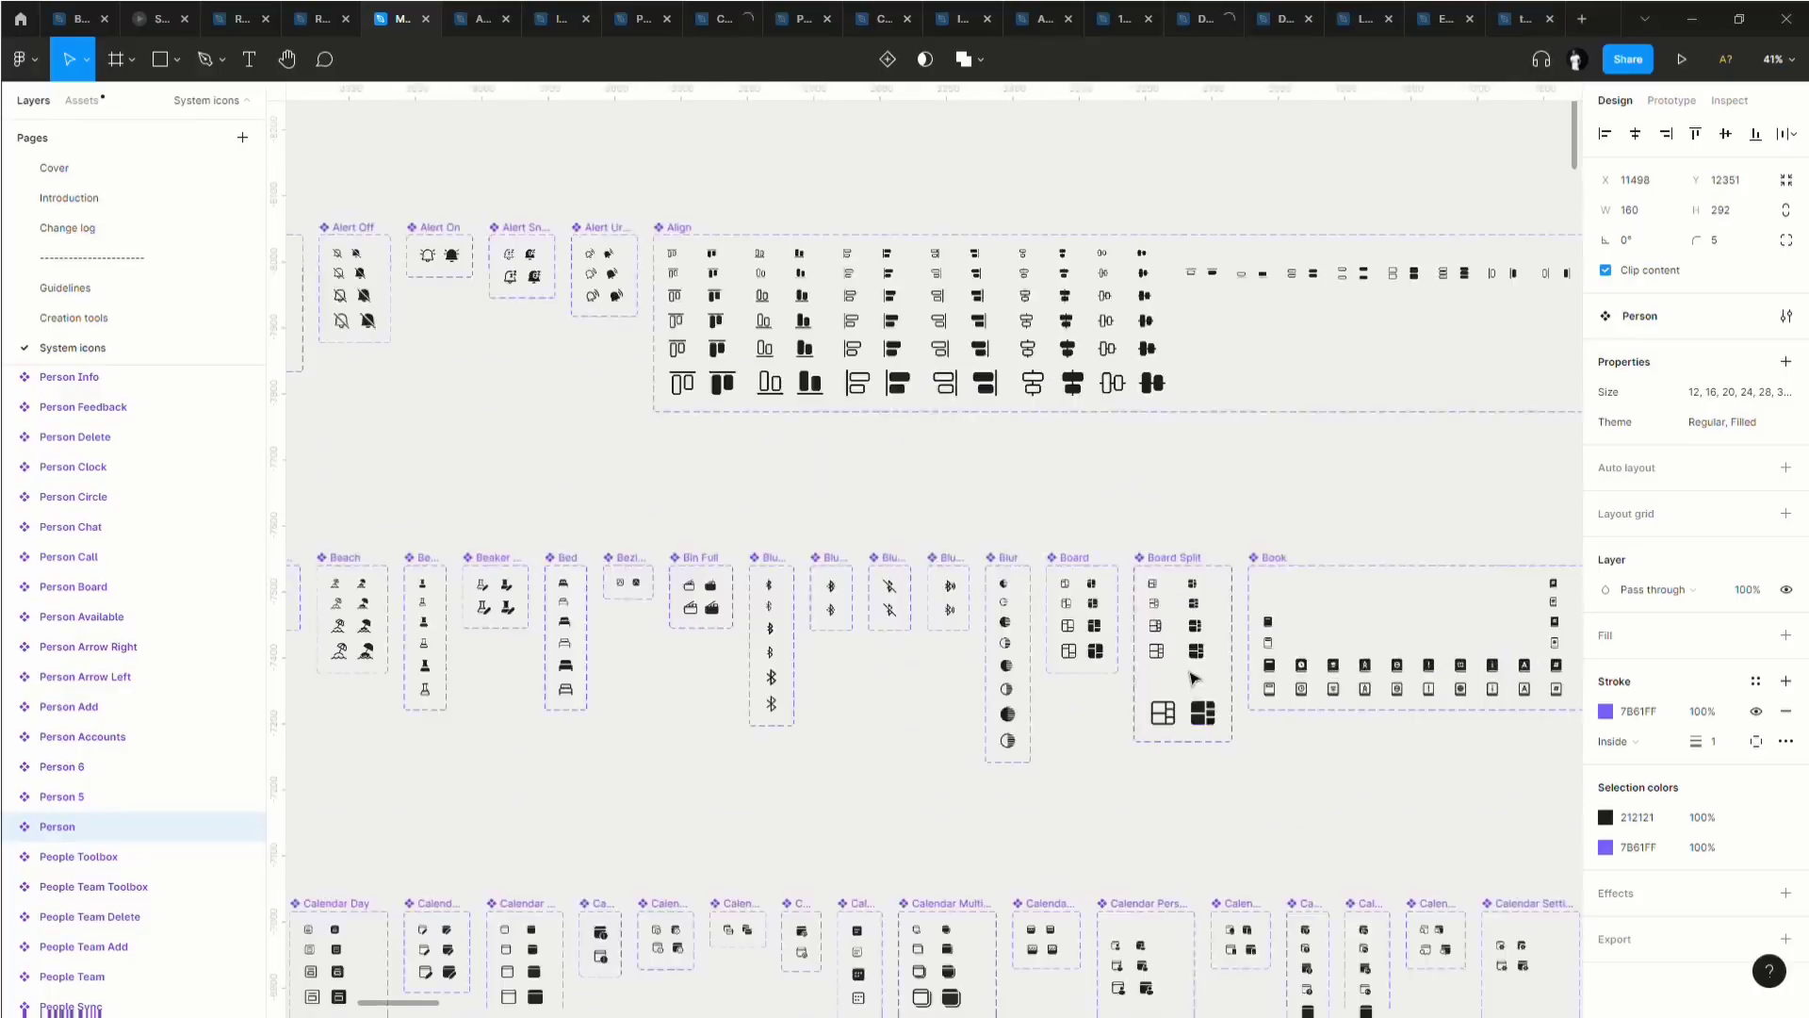
scroll(1189, 674, up, 5)
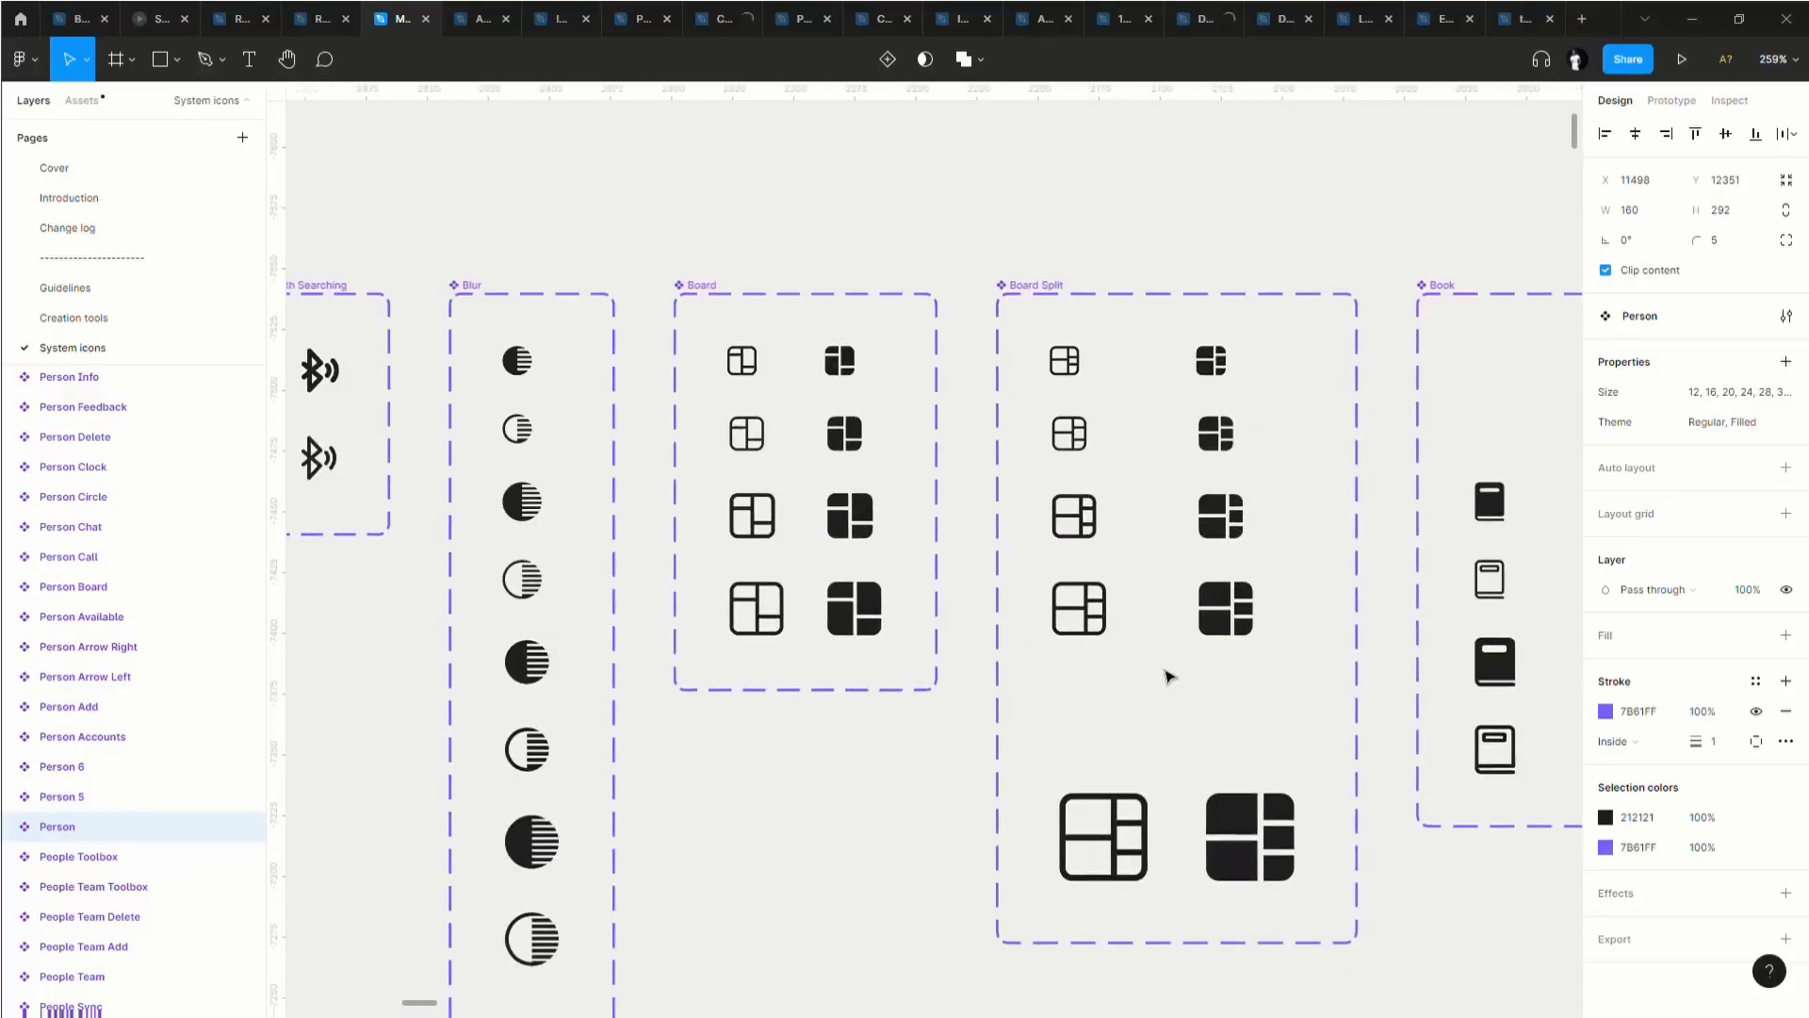
Copy the filled 24 px variant of the Board icon from the icon library.
scroll(1121, 660, down, 3)
click(846, 421)
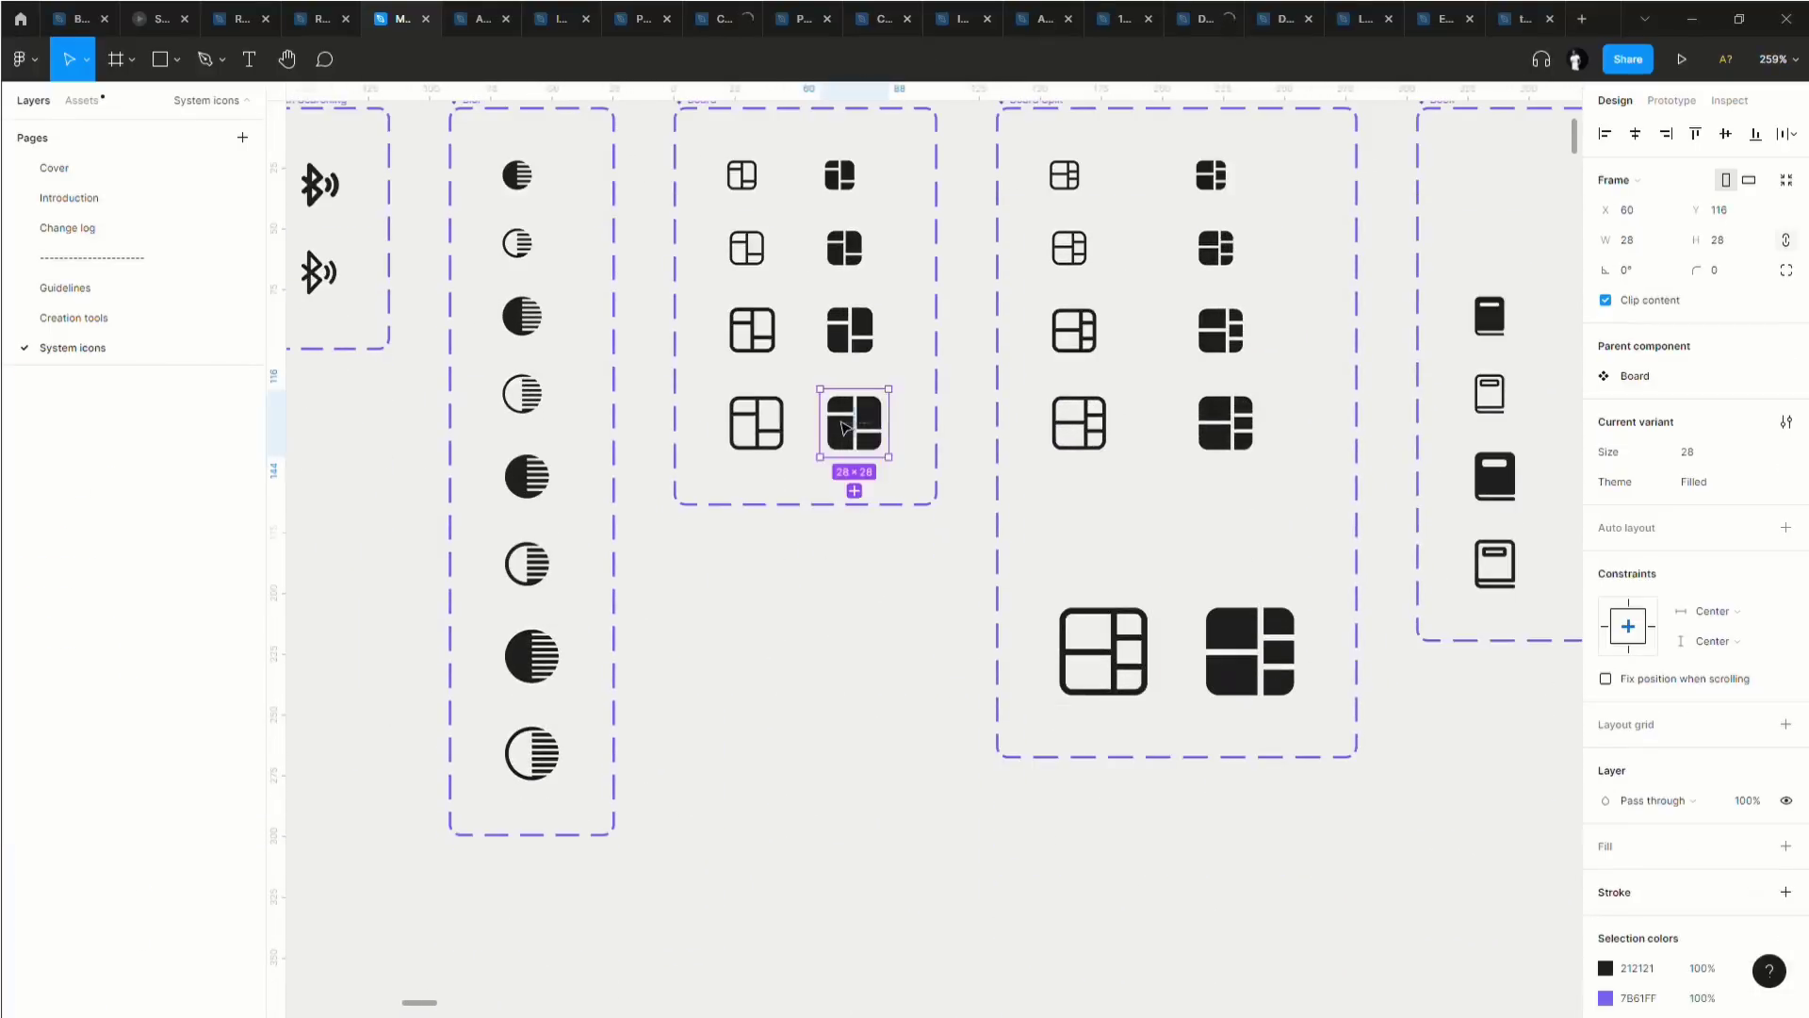
scroll(846, 421, down, 5)
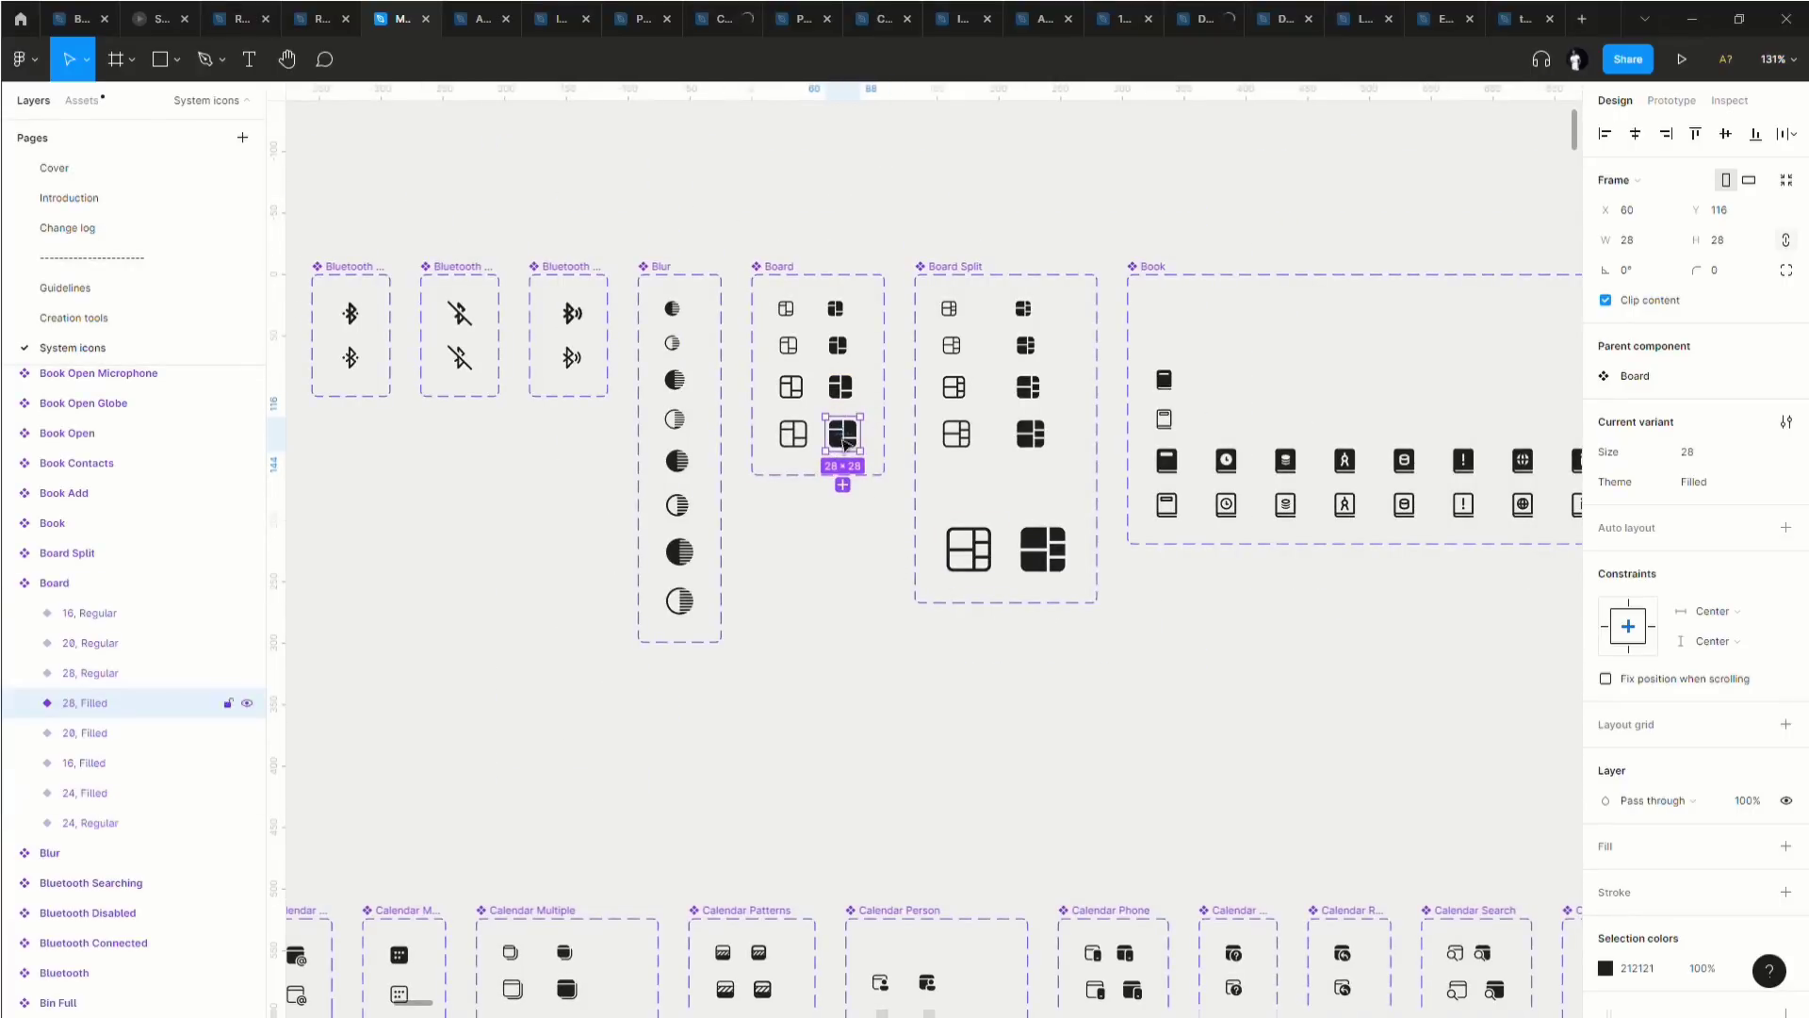
click(840, 388)
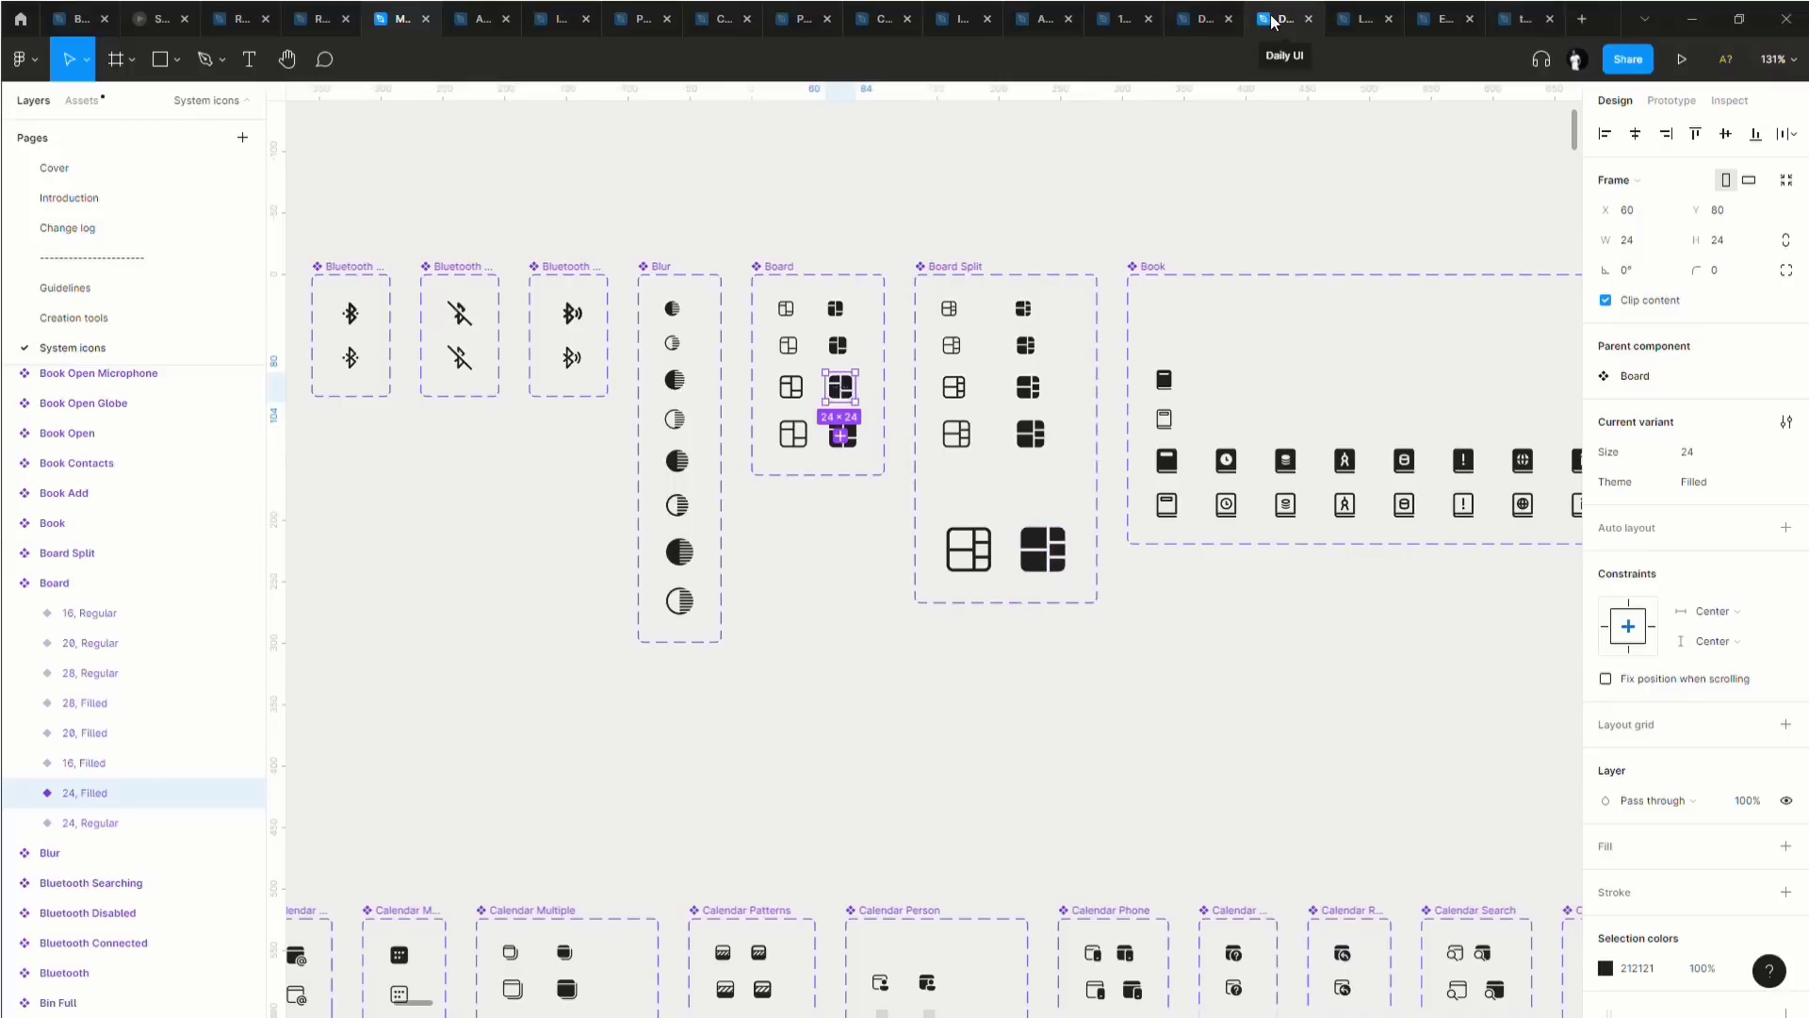
Return to the dashboard design file and paste the Board icon into the sidebar below the logo at X 32, Y 118.
click(1358, 19)
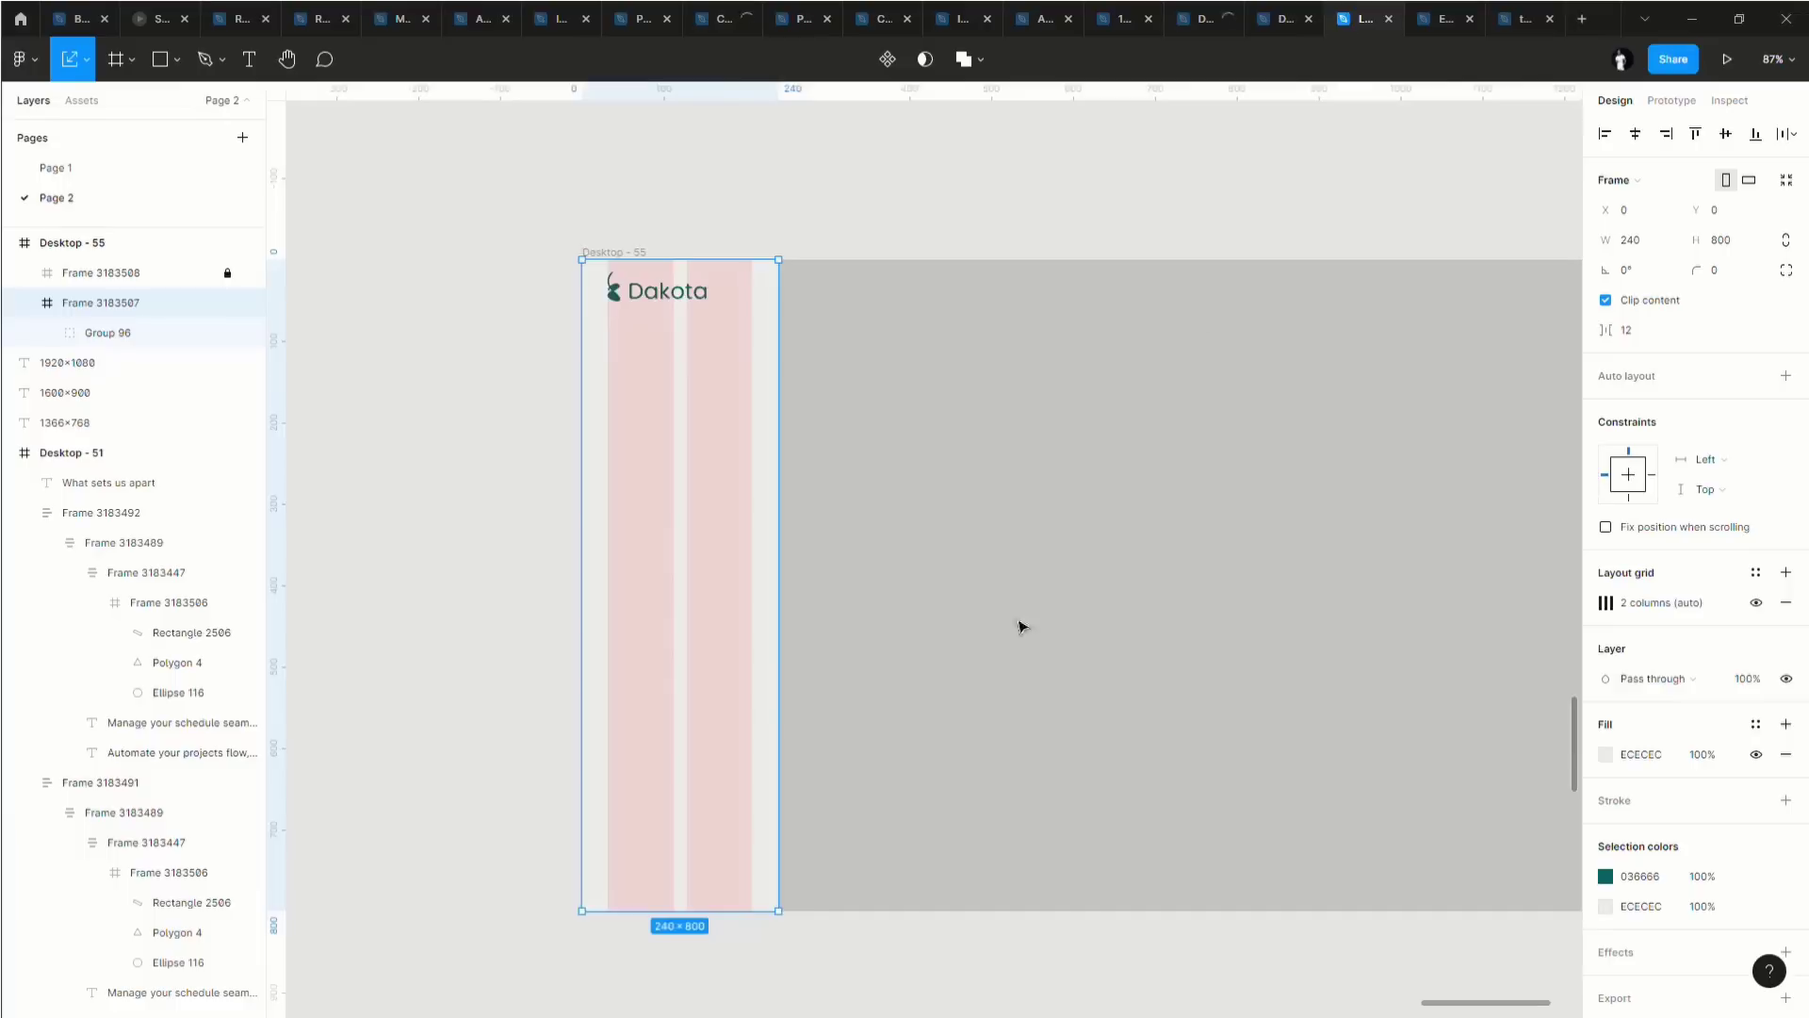
scroll(603, 325, up, 3)
scroll(569, 400, up, 2)
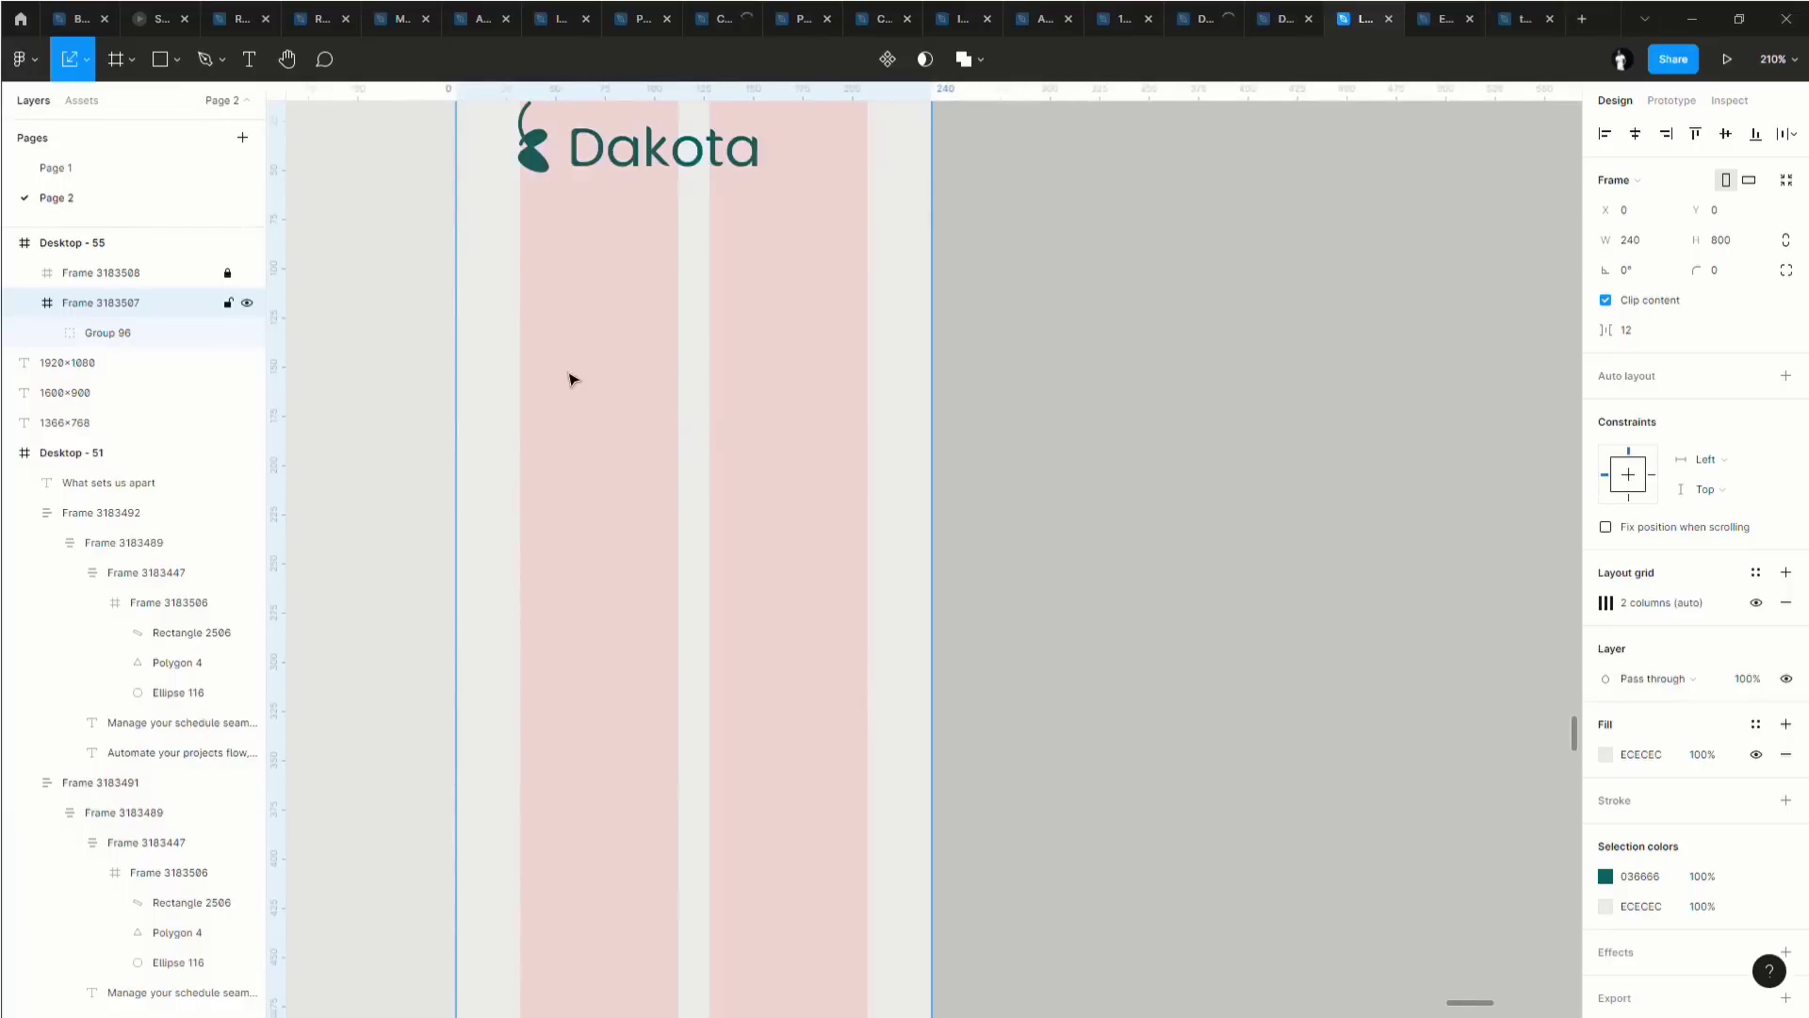
key(ctrl+v)
drag(600, 260, 544, 338)
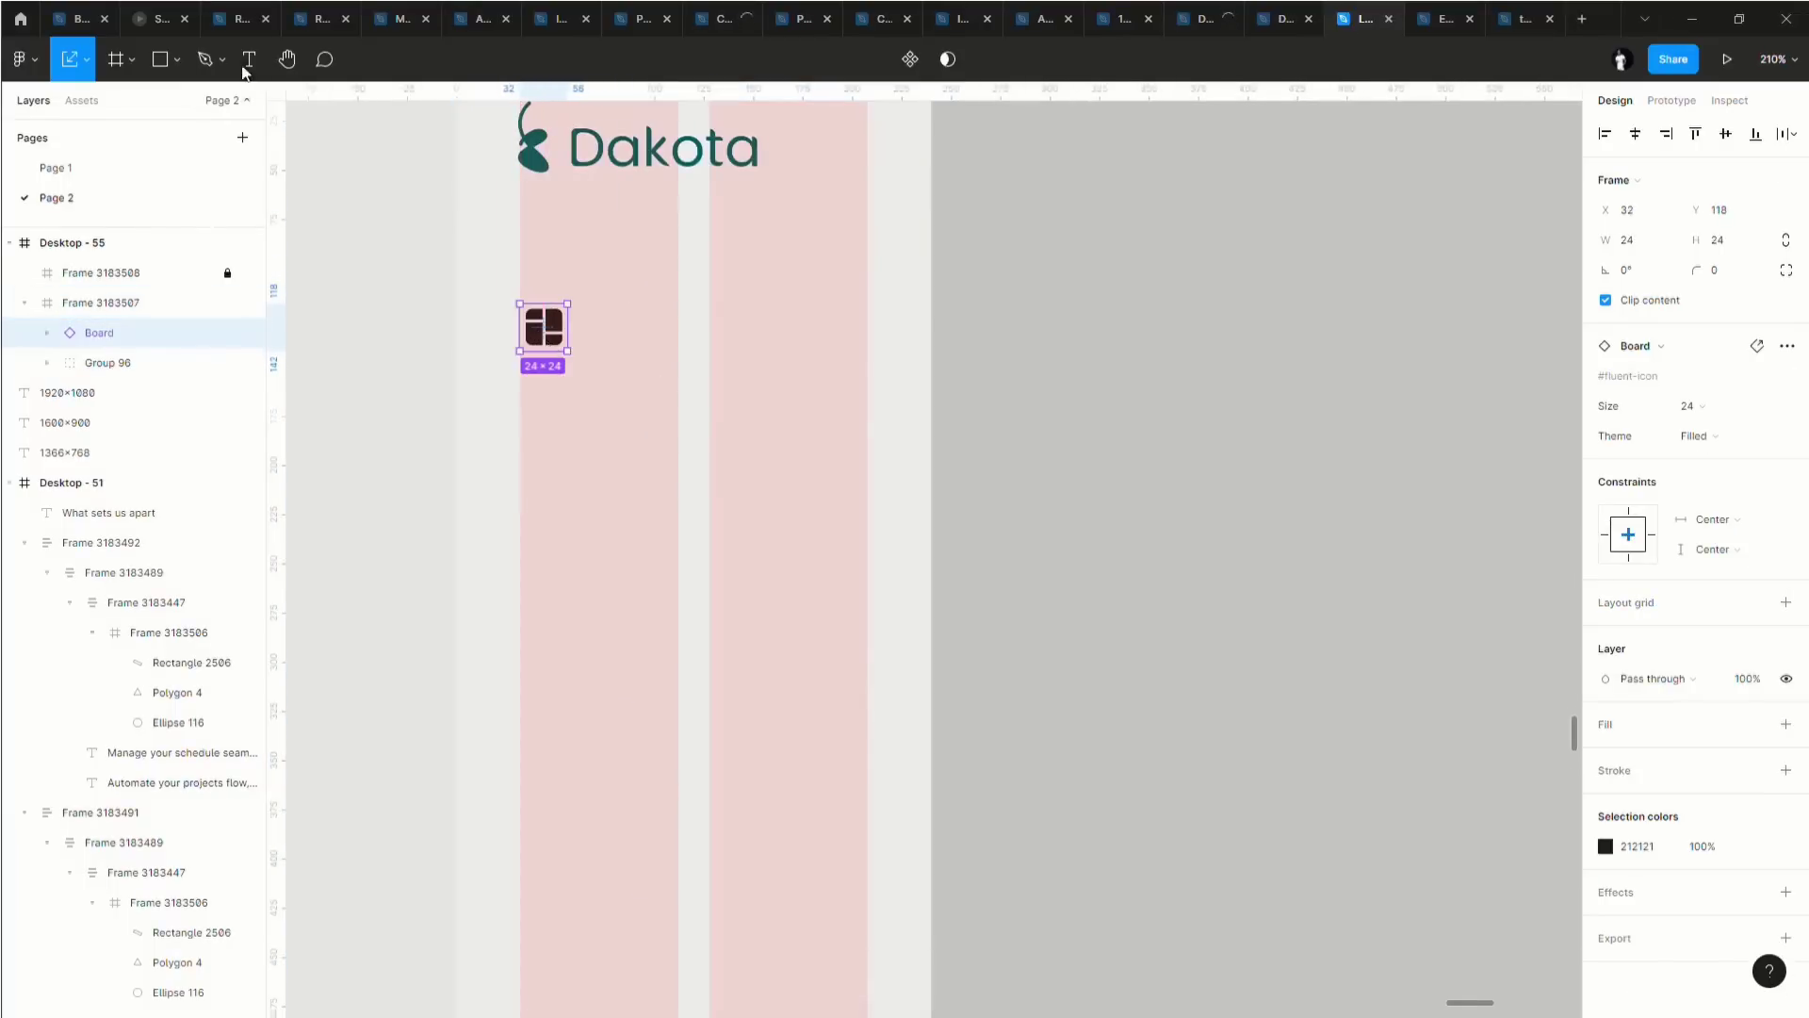
Add a "Dashboard" text label beside the Board icon and set its resizing to auto width.
key(t)
drag(593, 320, 775, 345)
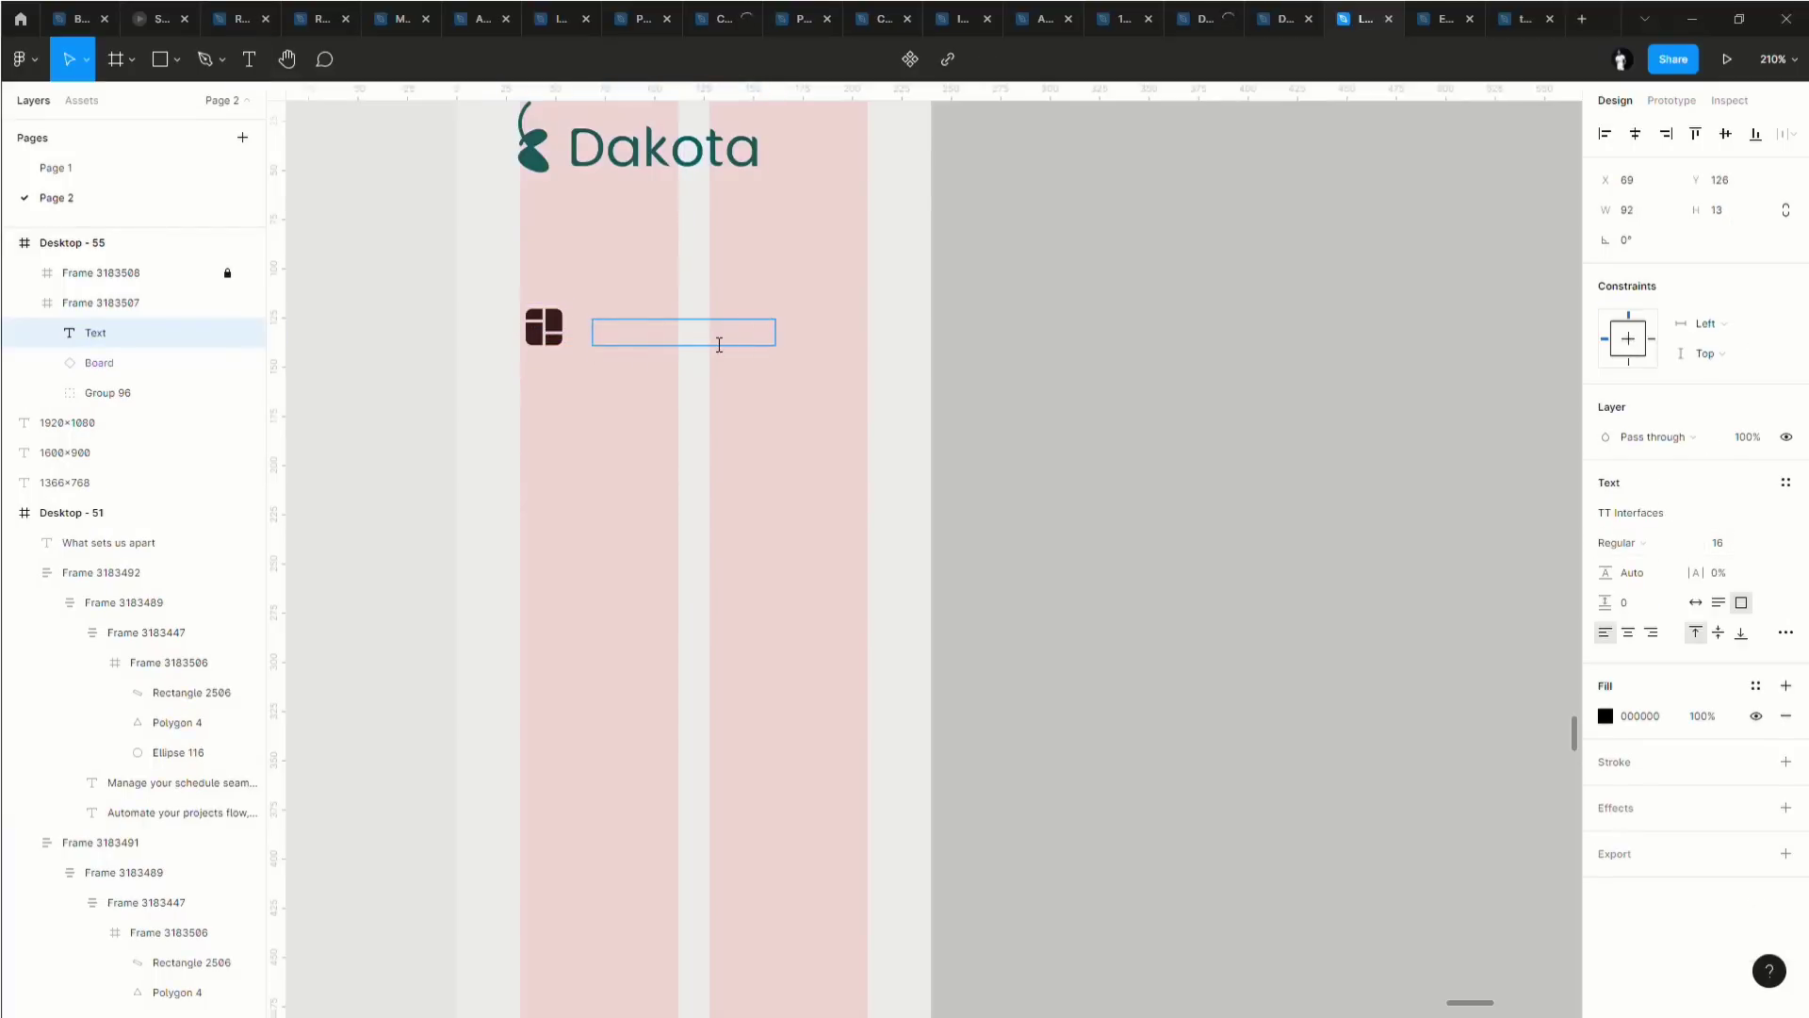
text(Dashboard)
key(Escape)
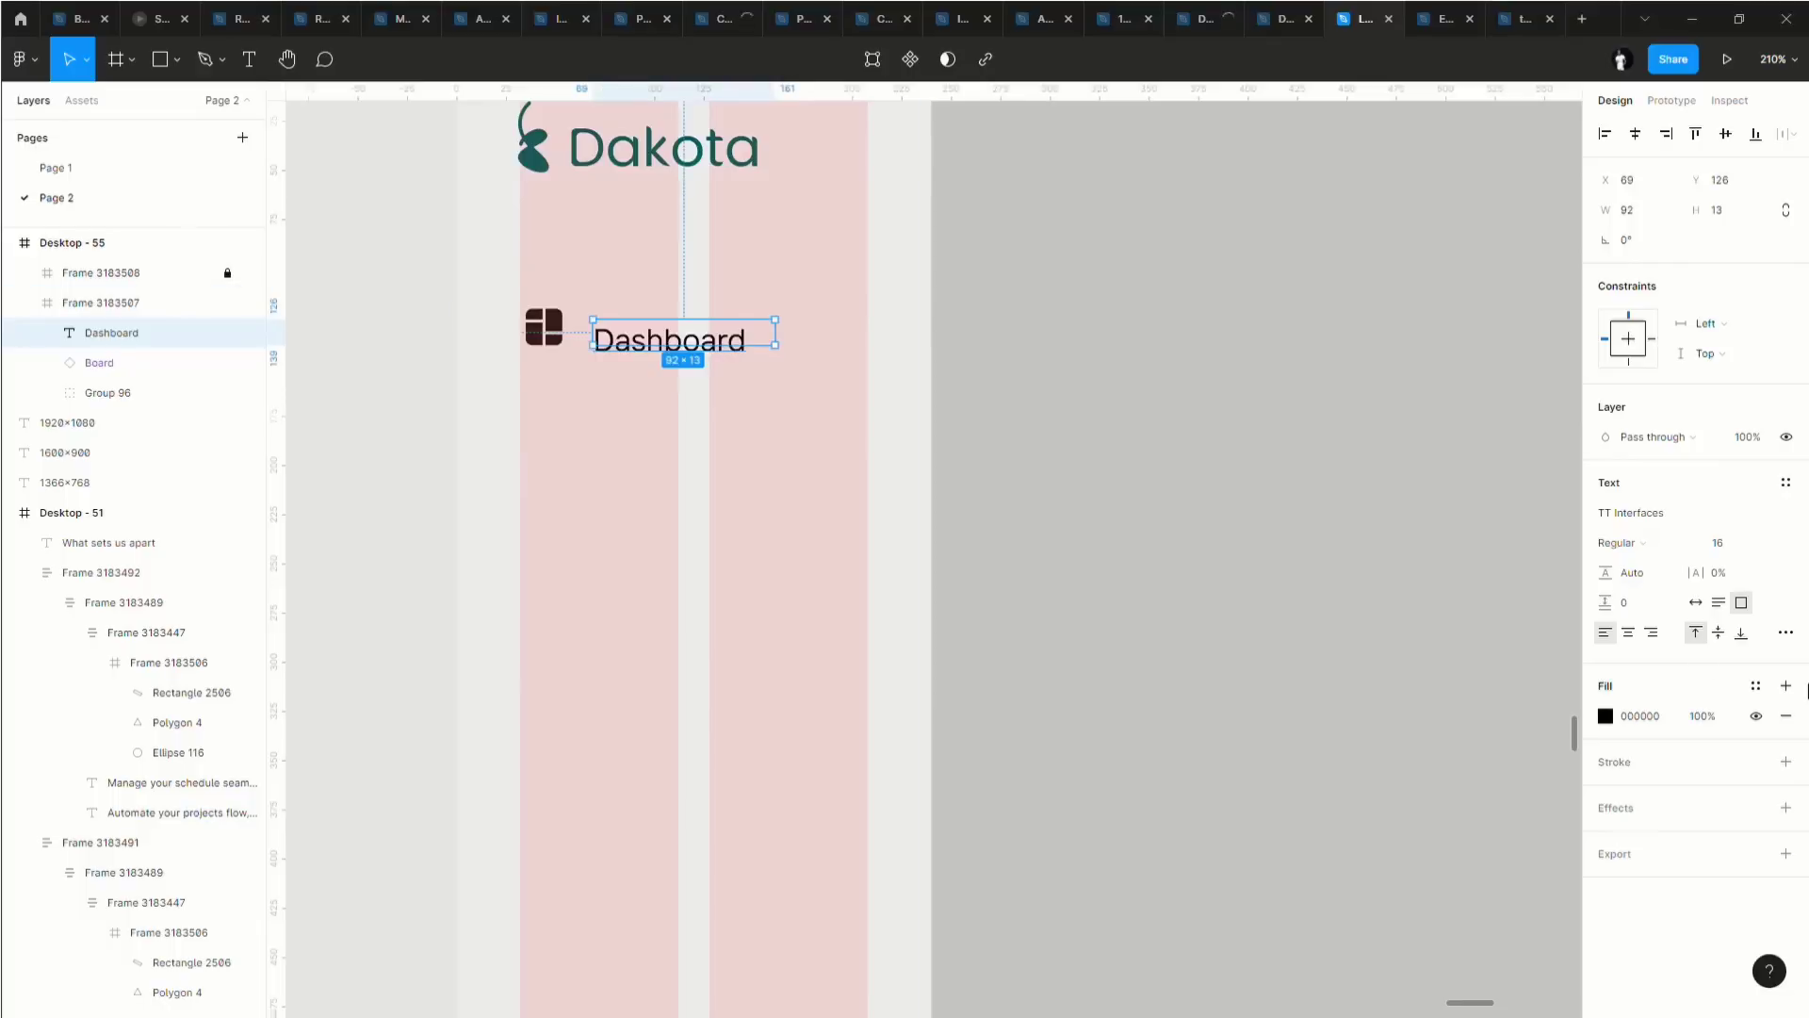
click(1696, 602)
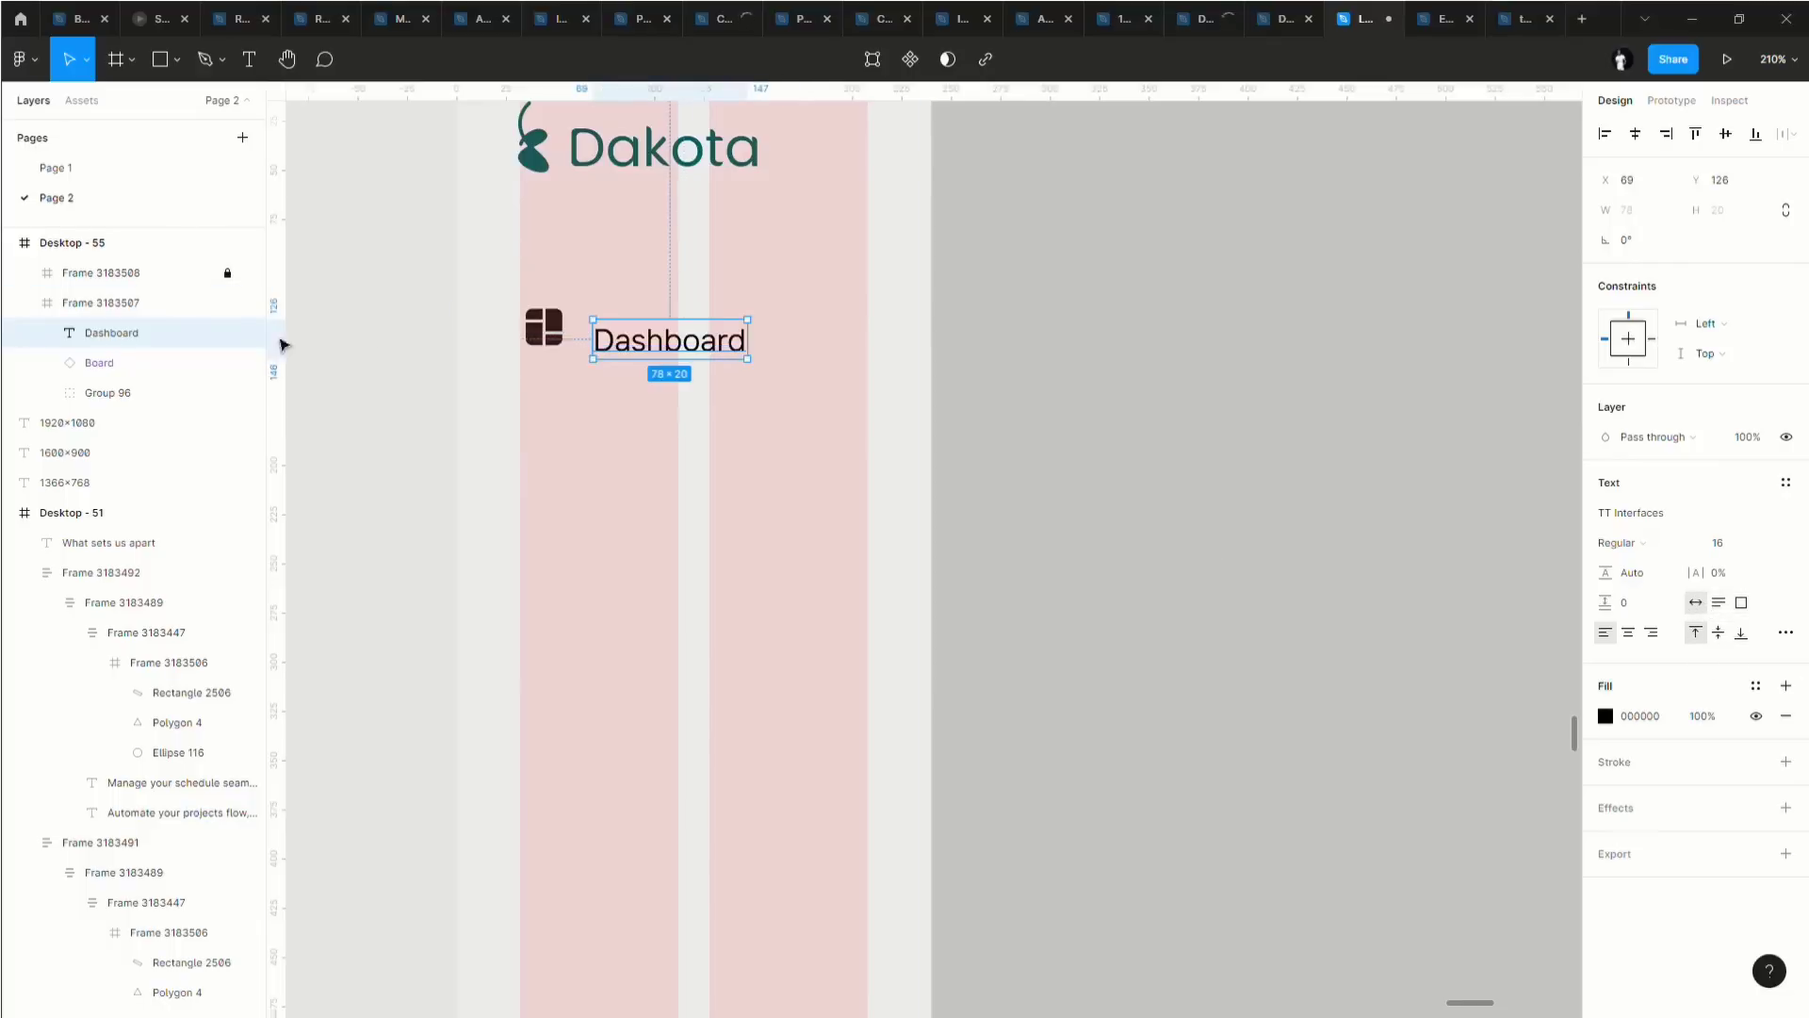
Combine the Board icon and Dashboard label in a horizontal auto layout with an item spacing of 16.
shift+click(544, 327)
key(shift+a)
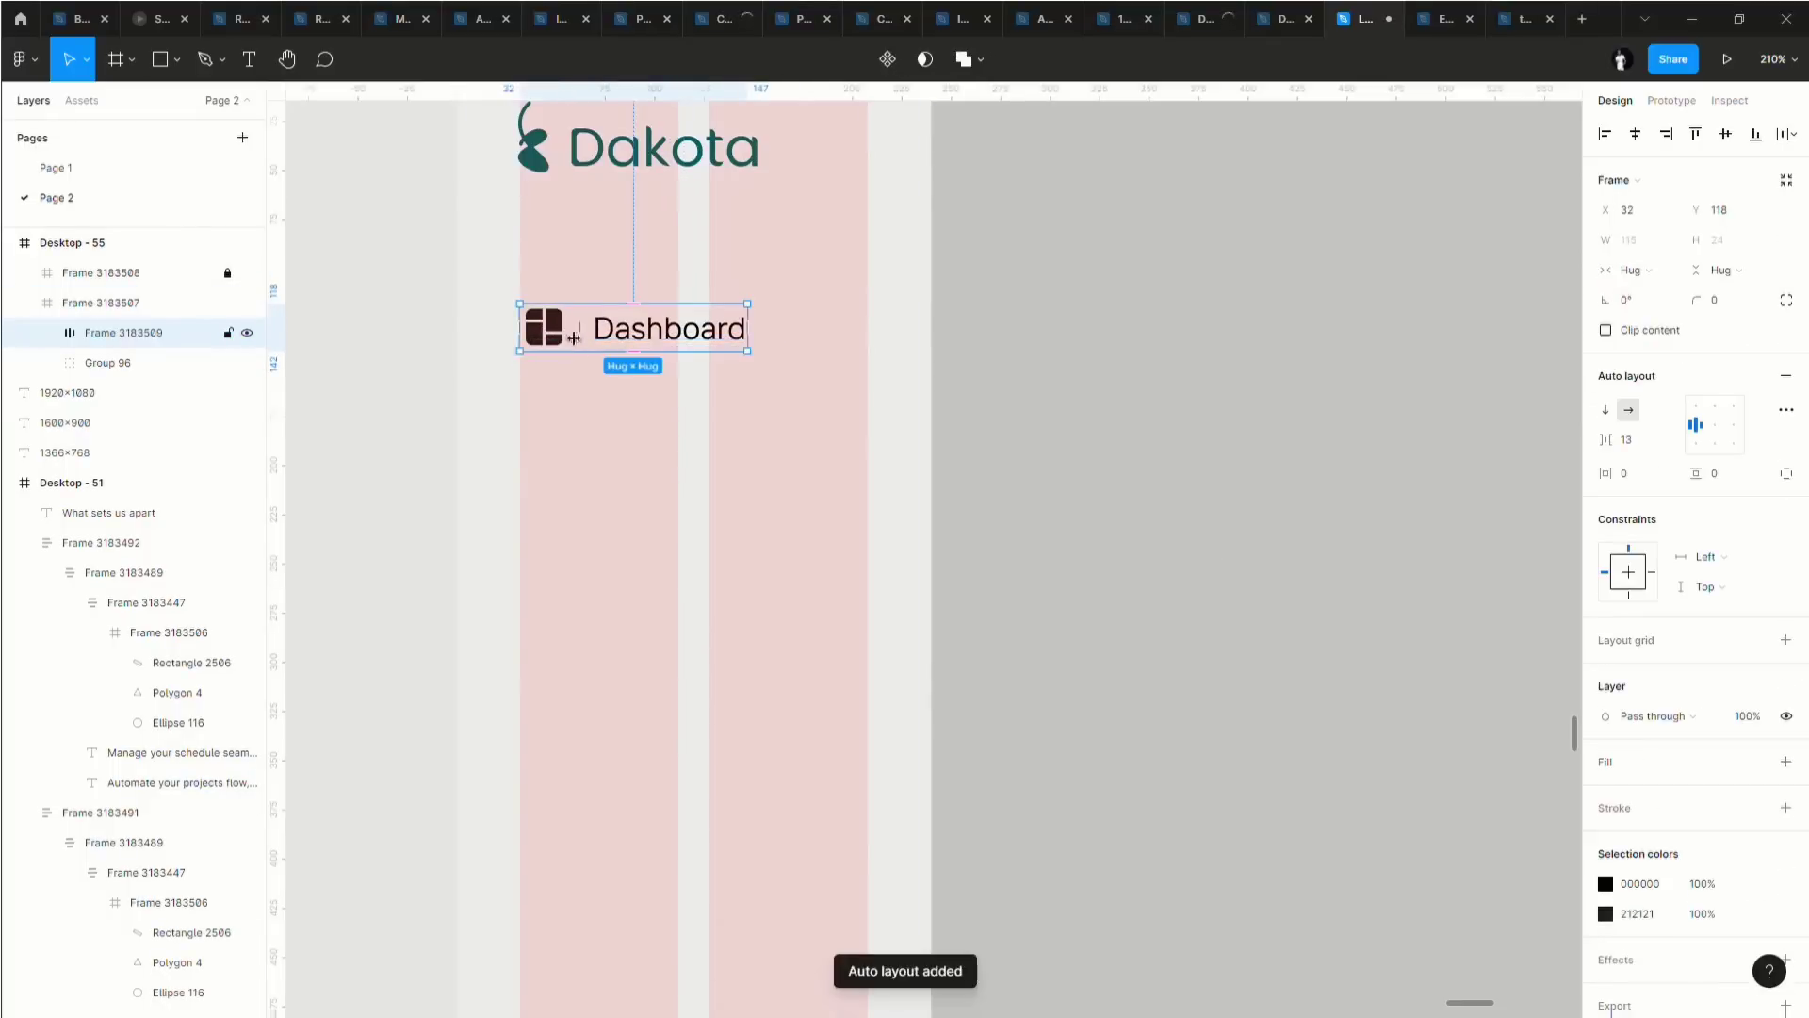
click(1638, 447)
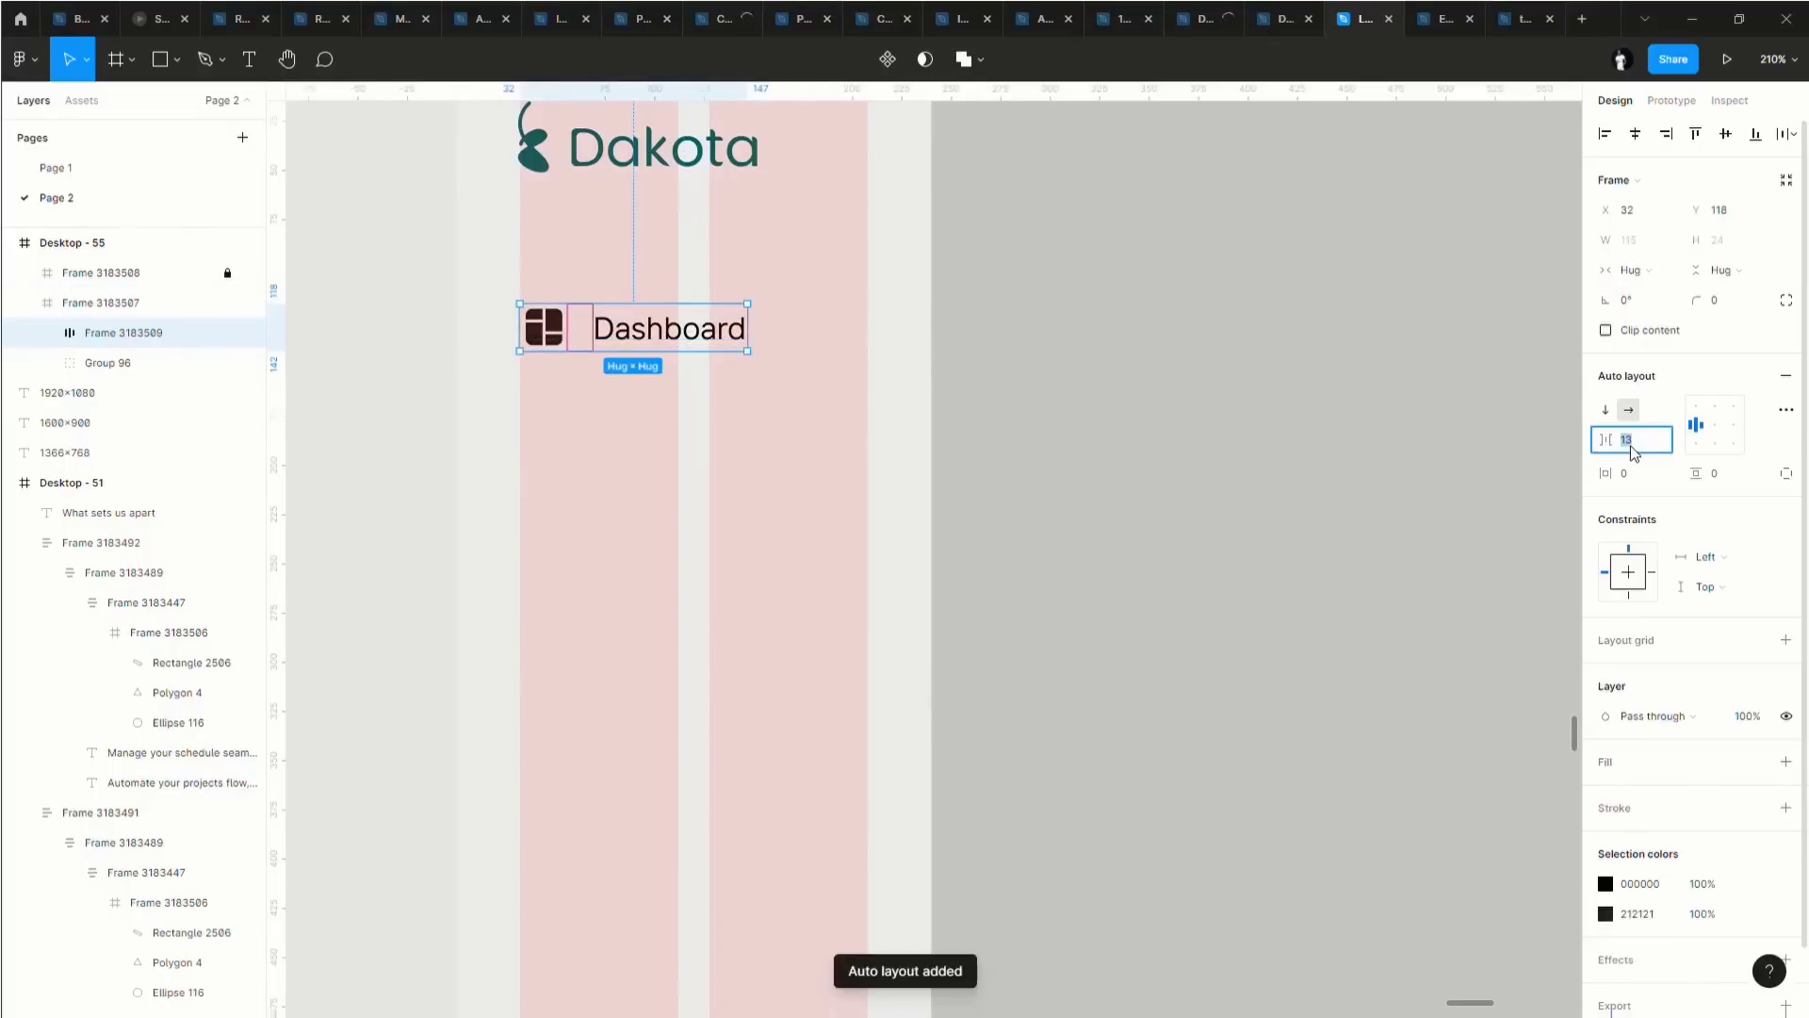
text(1)
key(Return)
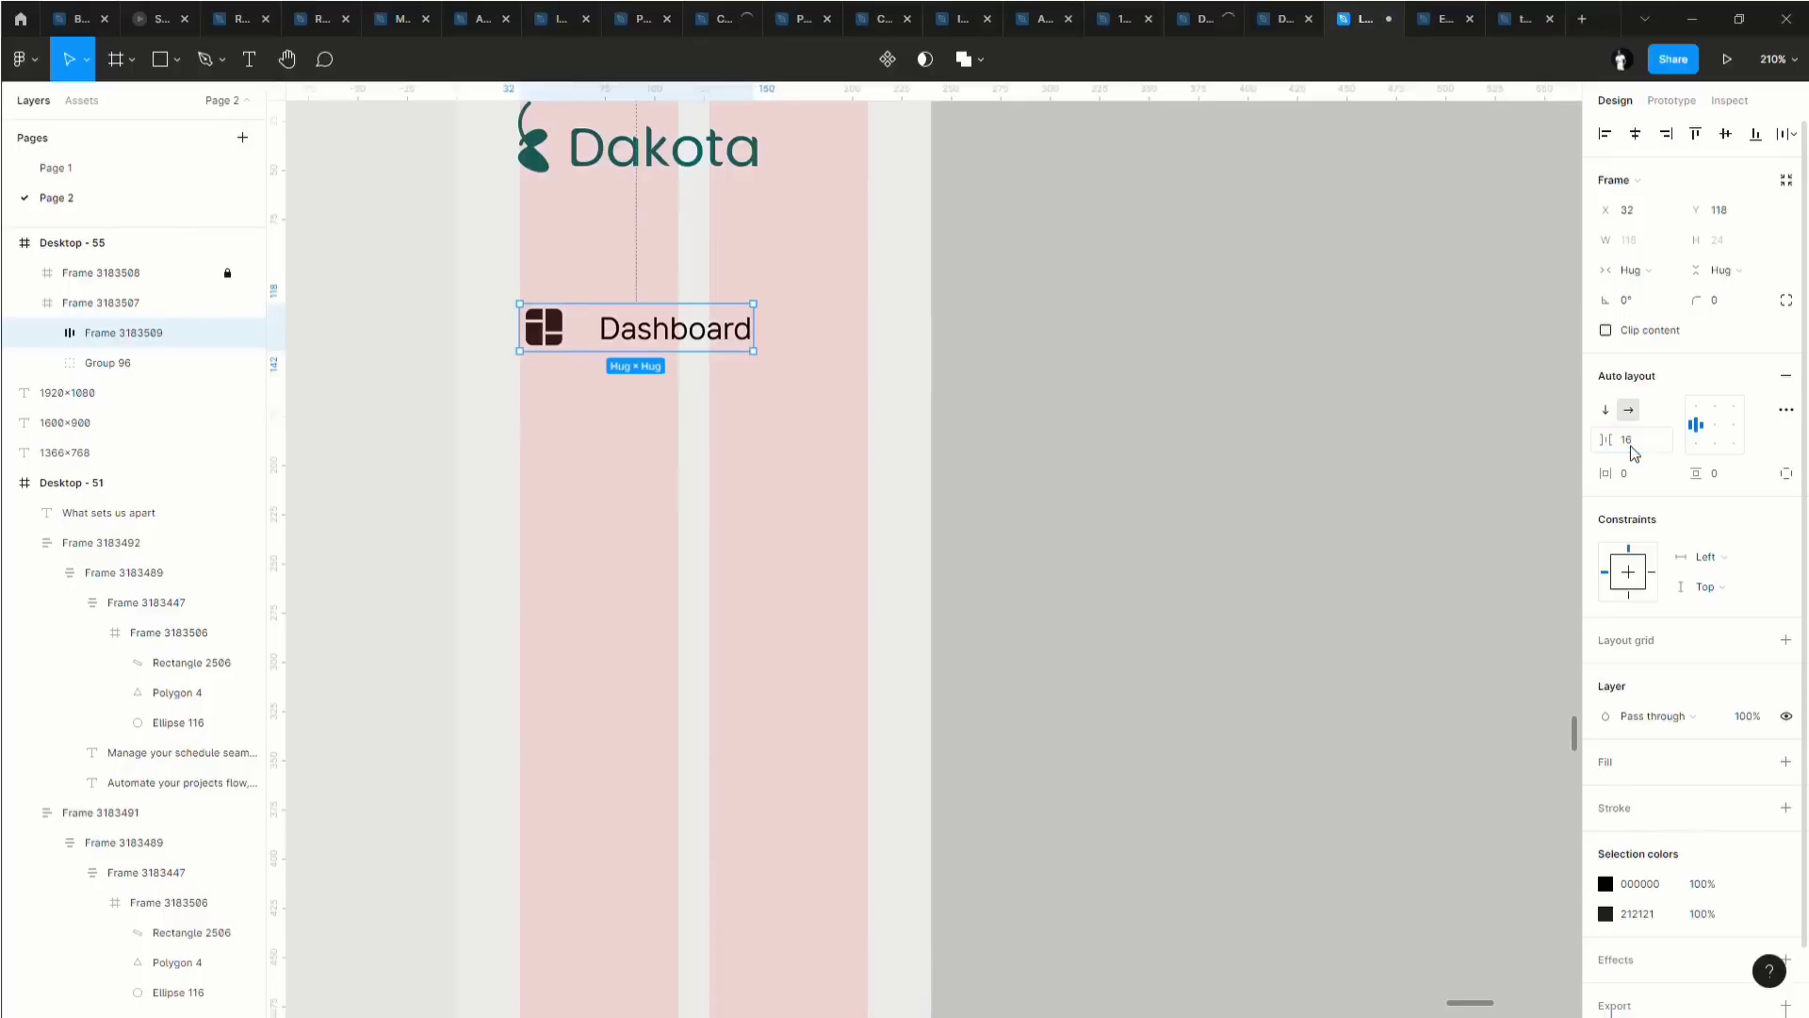
Duplicate the Dashboard menu row just below the original and change the copy's label to "Community".
drag(622, 340, 653, 389)
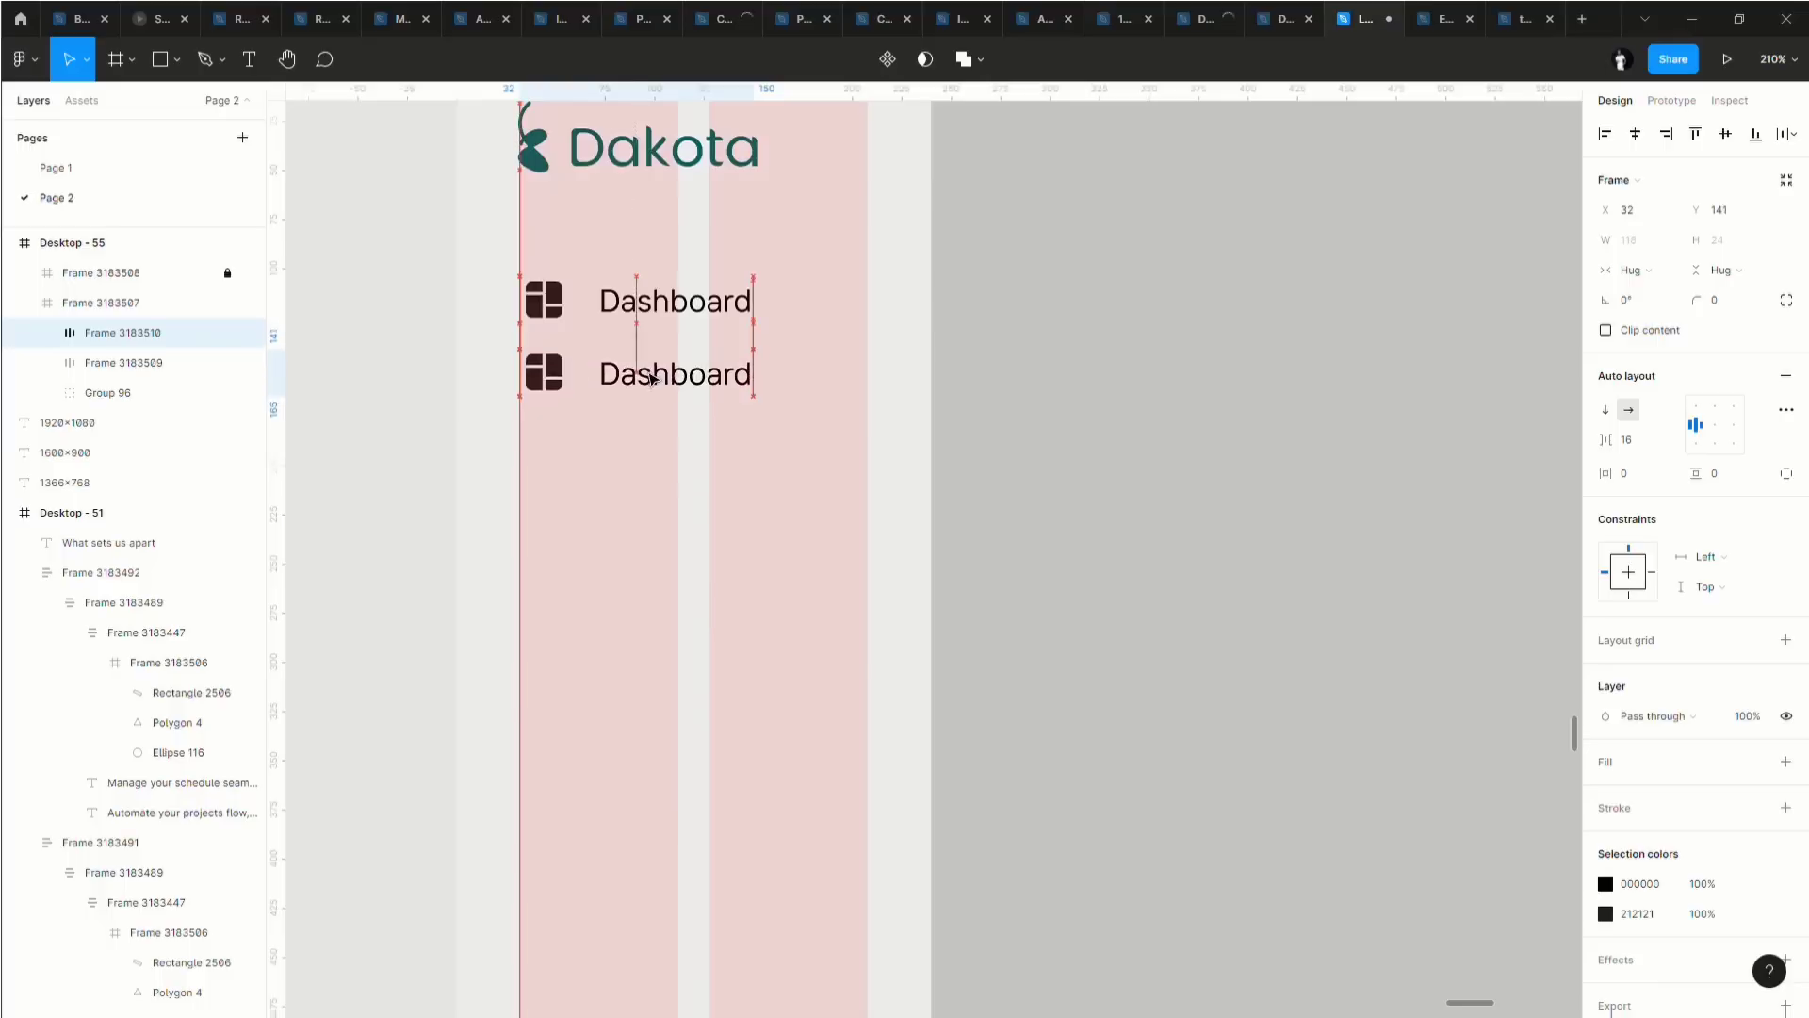
double_click(566, 380)
click(671, 374)
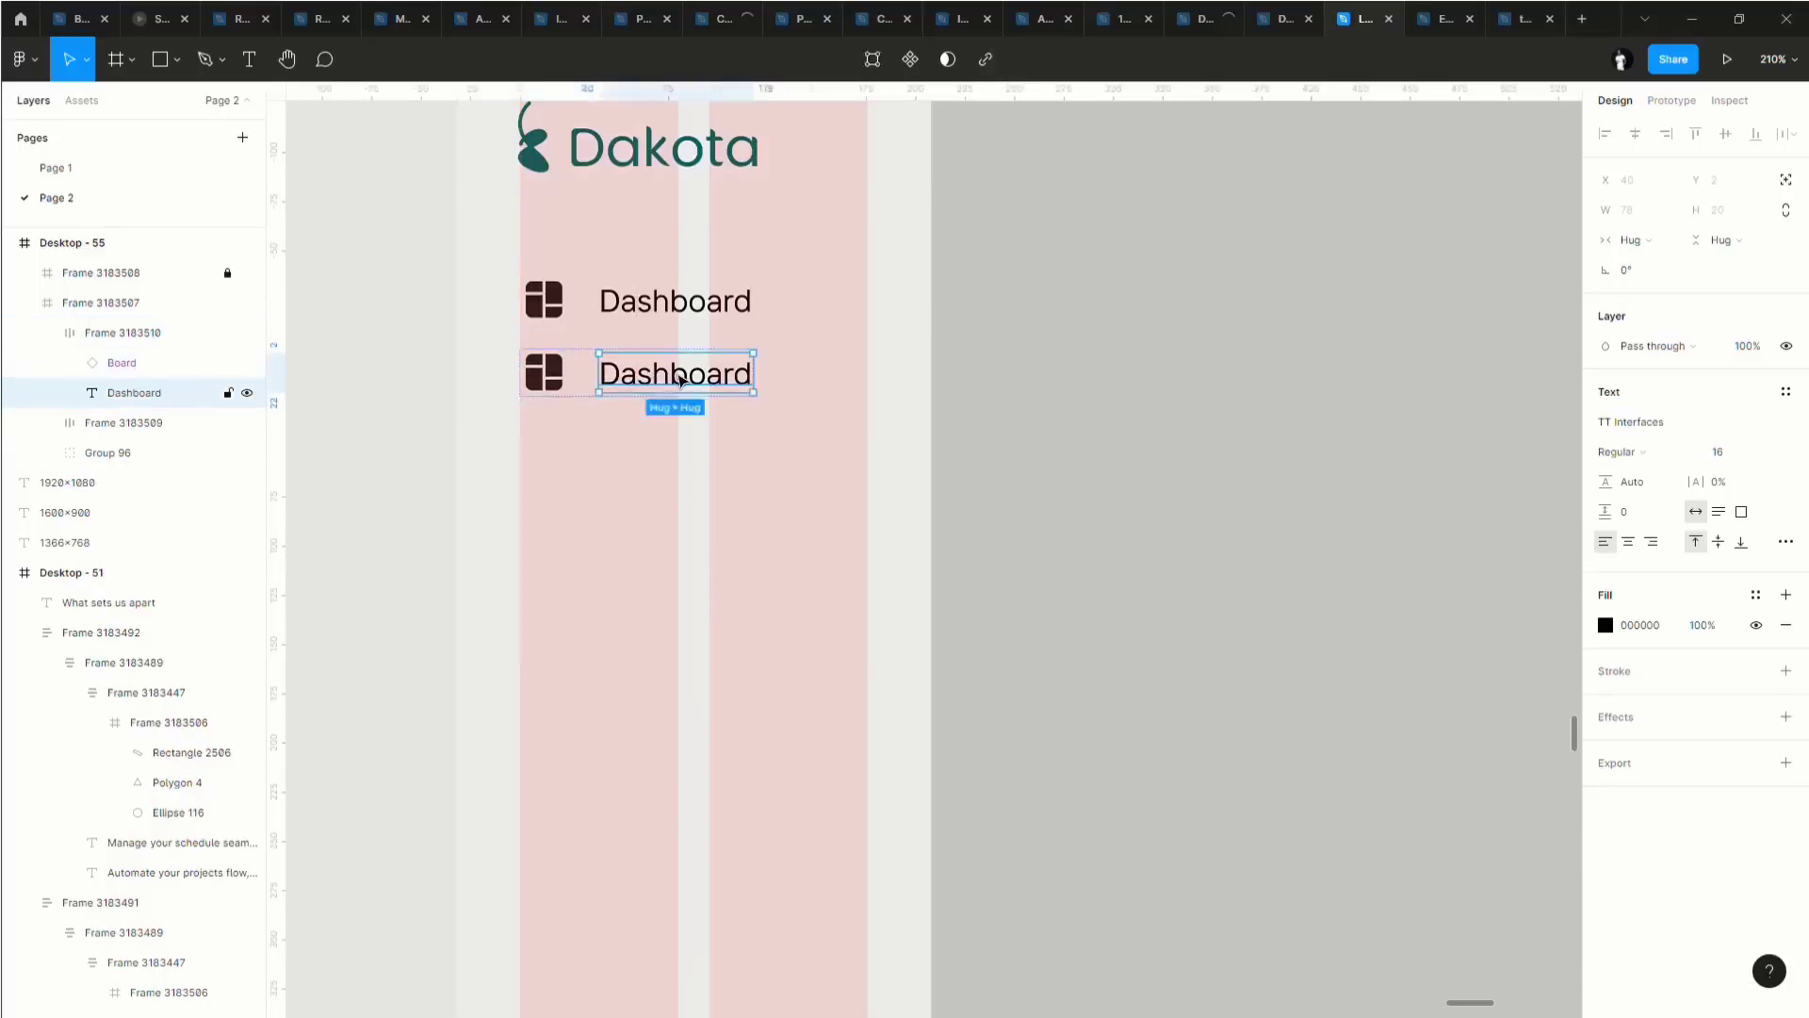
double_click(675, 375)
text(Commun)
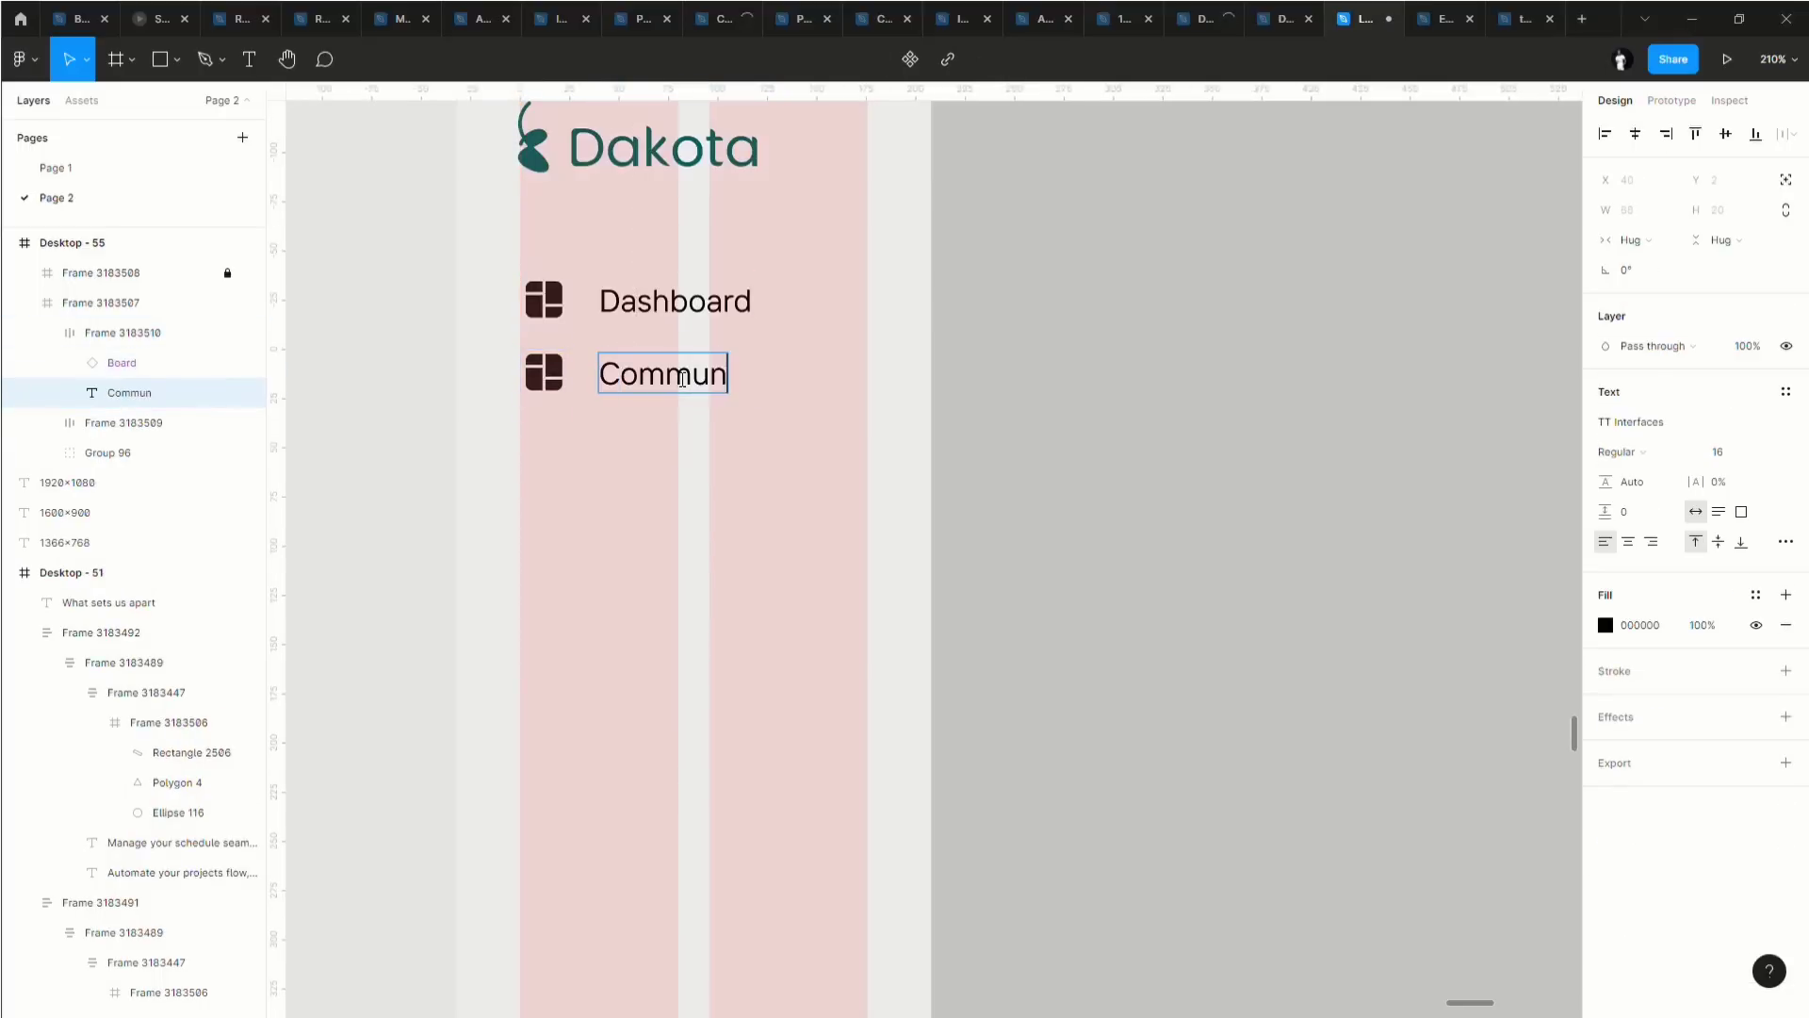
text(itry)
key(BackSpace)
key(BackSpace)
text(ty)
key(BackSpace)
key(BackSpace)
text(y)
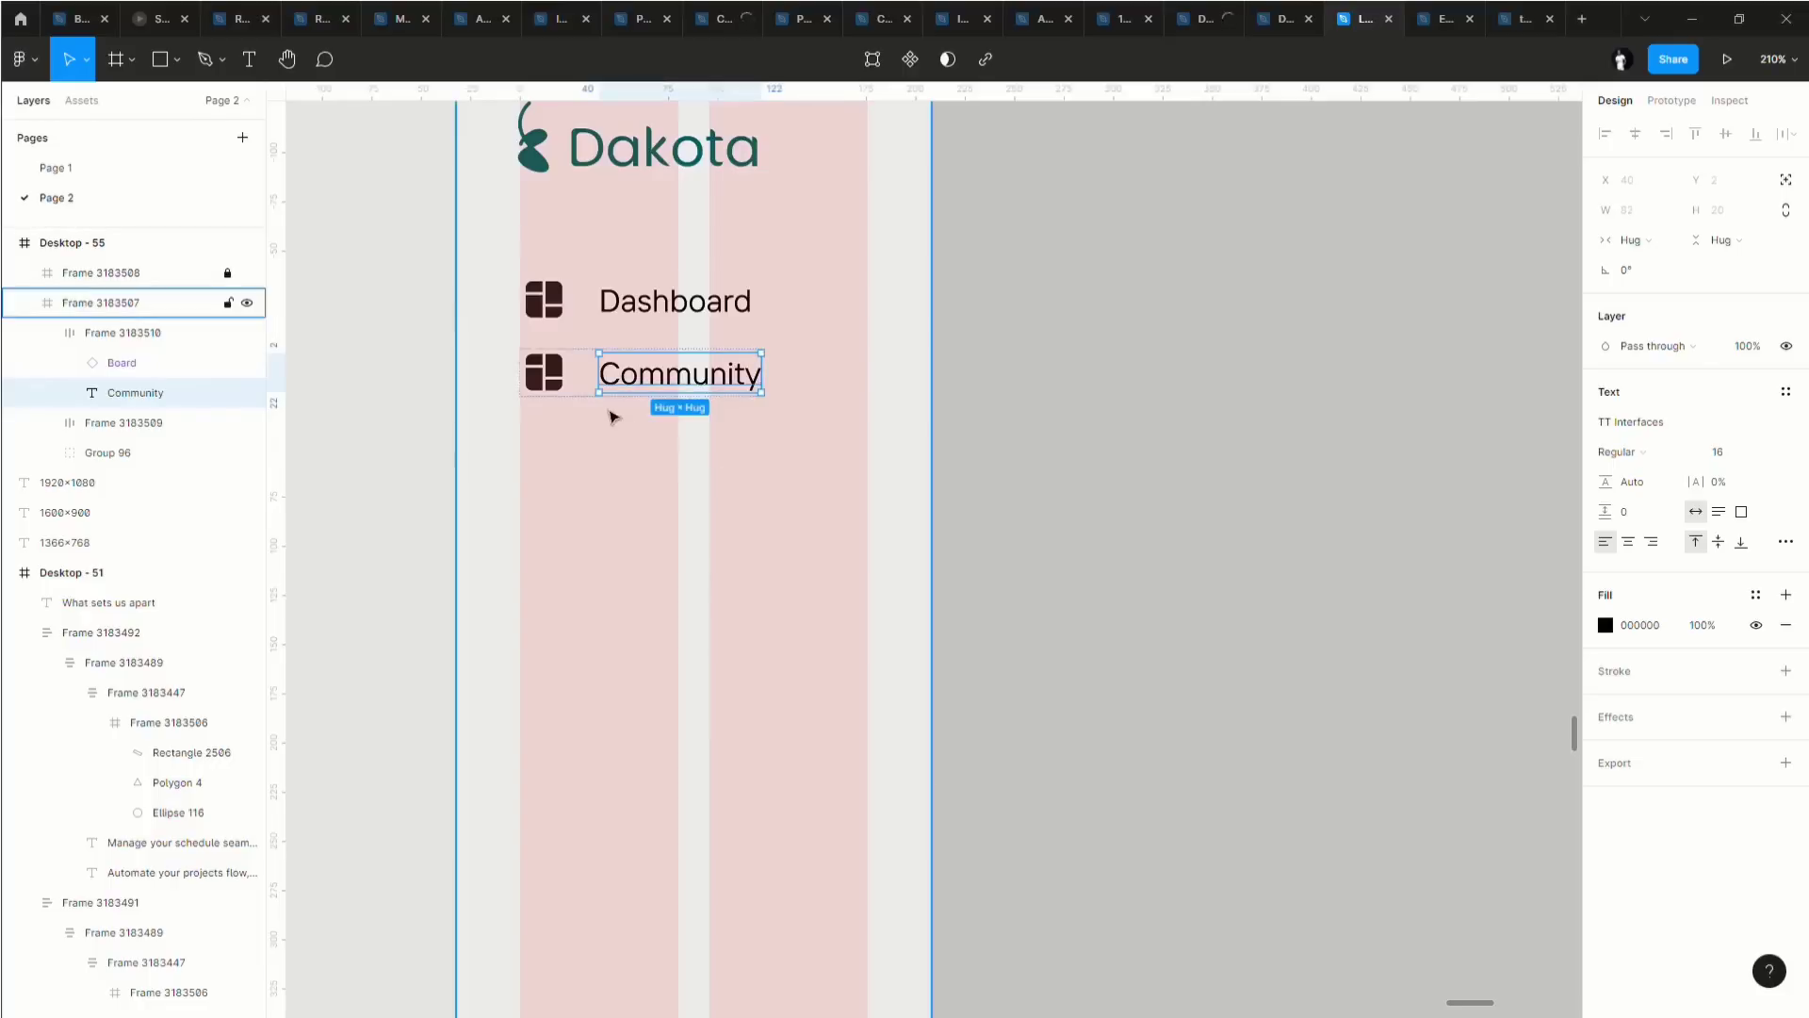
click(542, 374)
click(1678, 383)
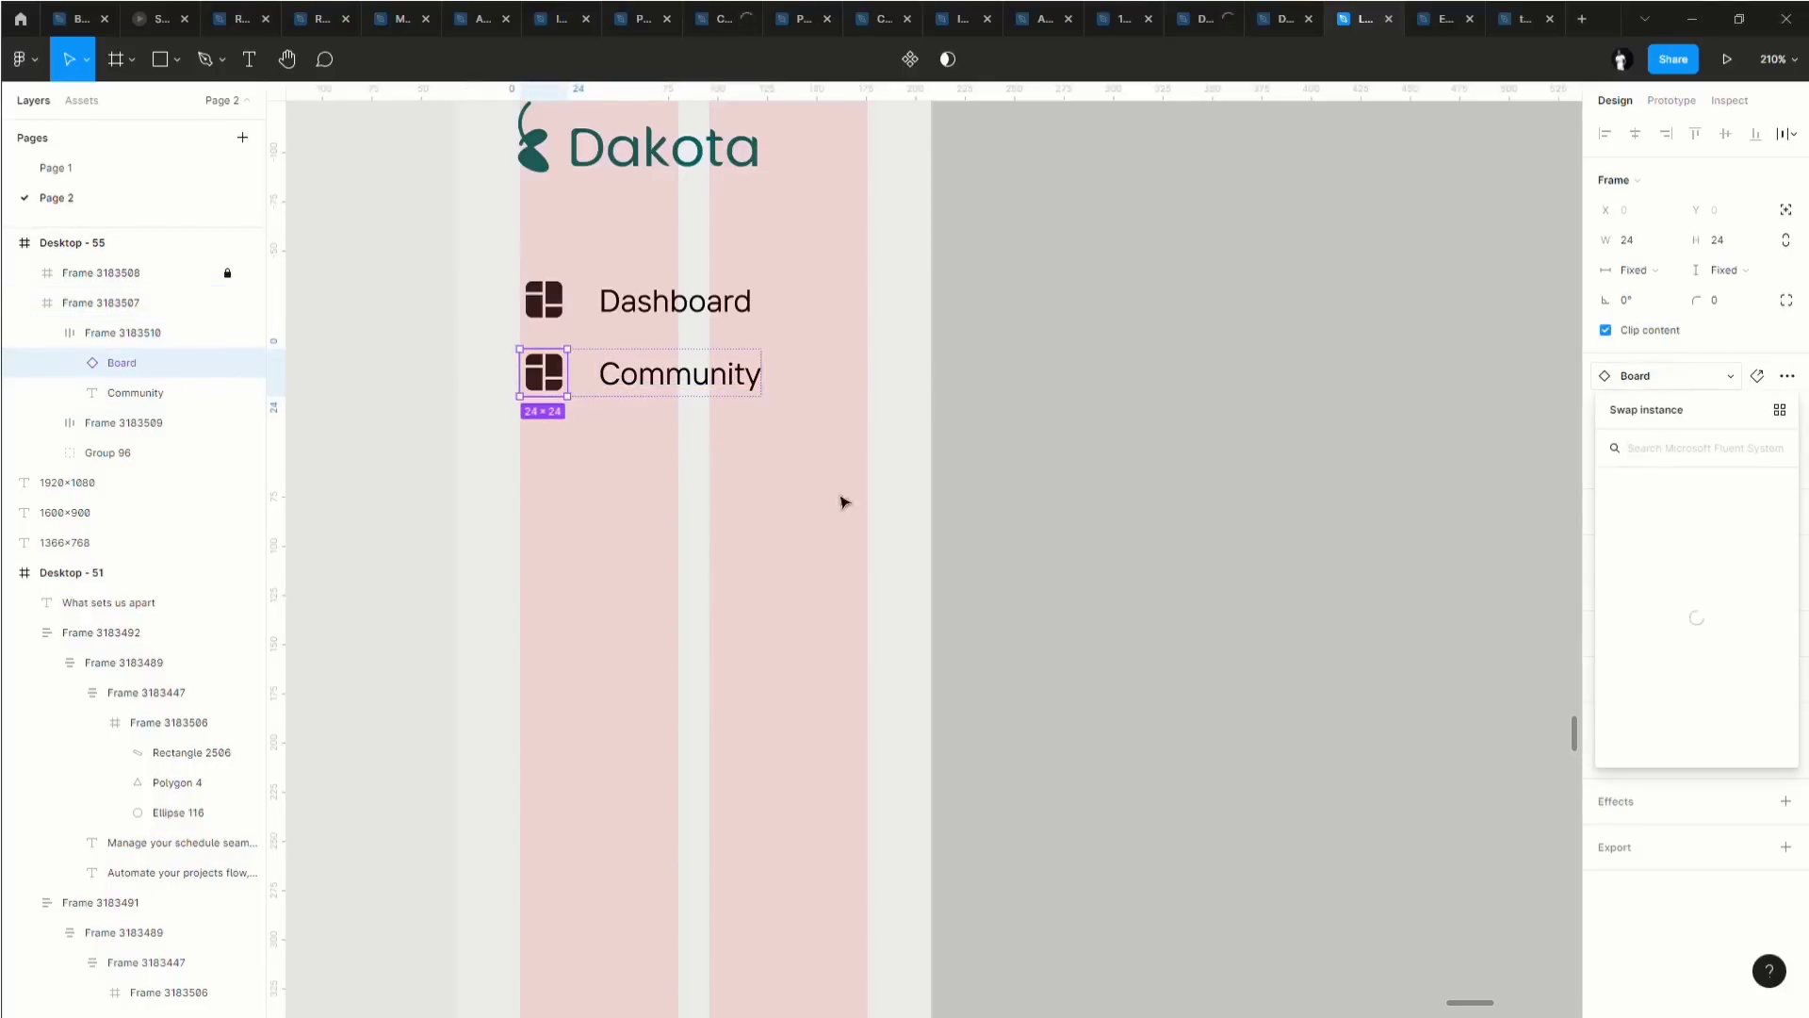
click(583, 416)
click(545, 386)
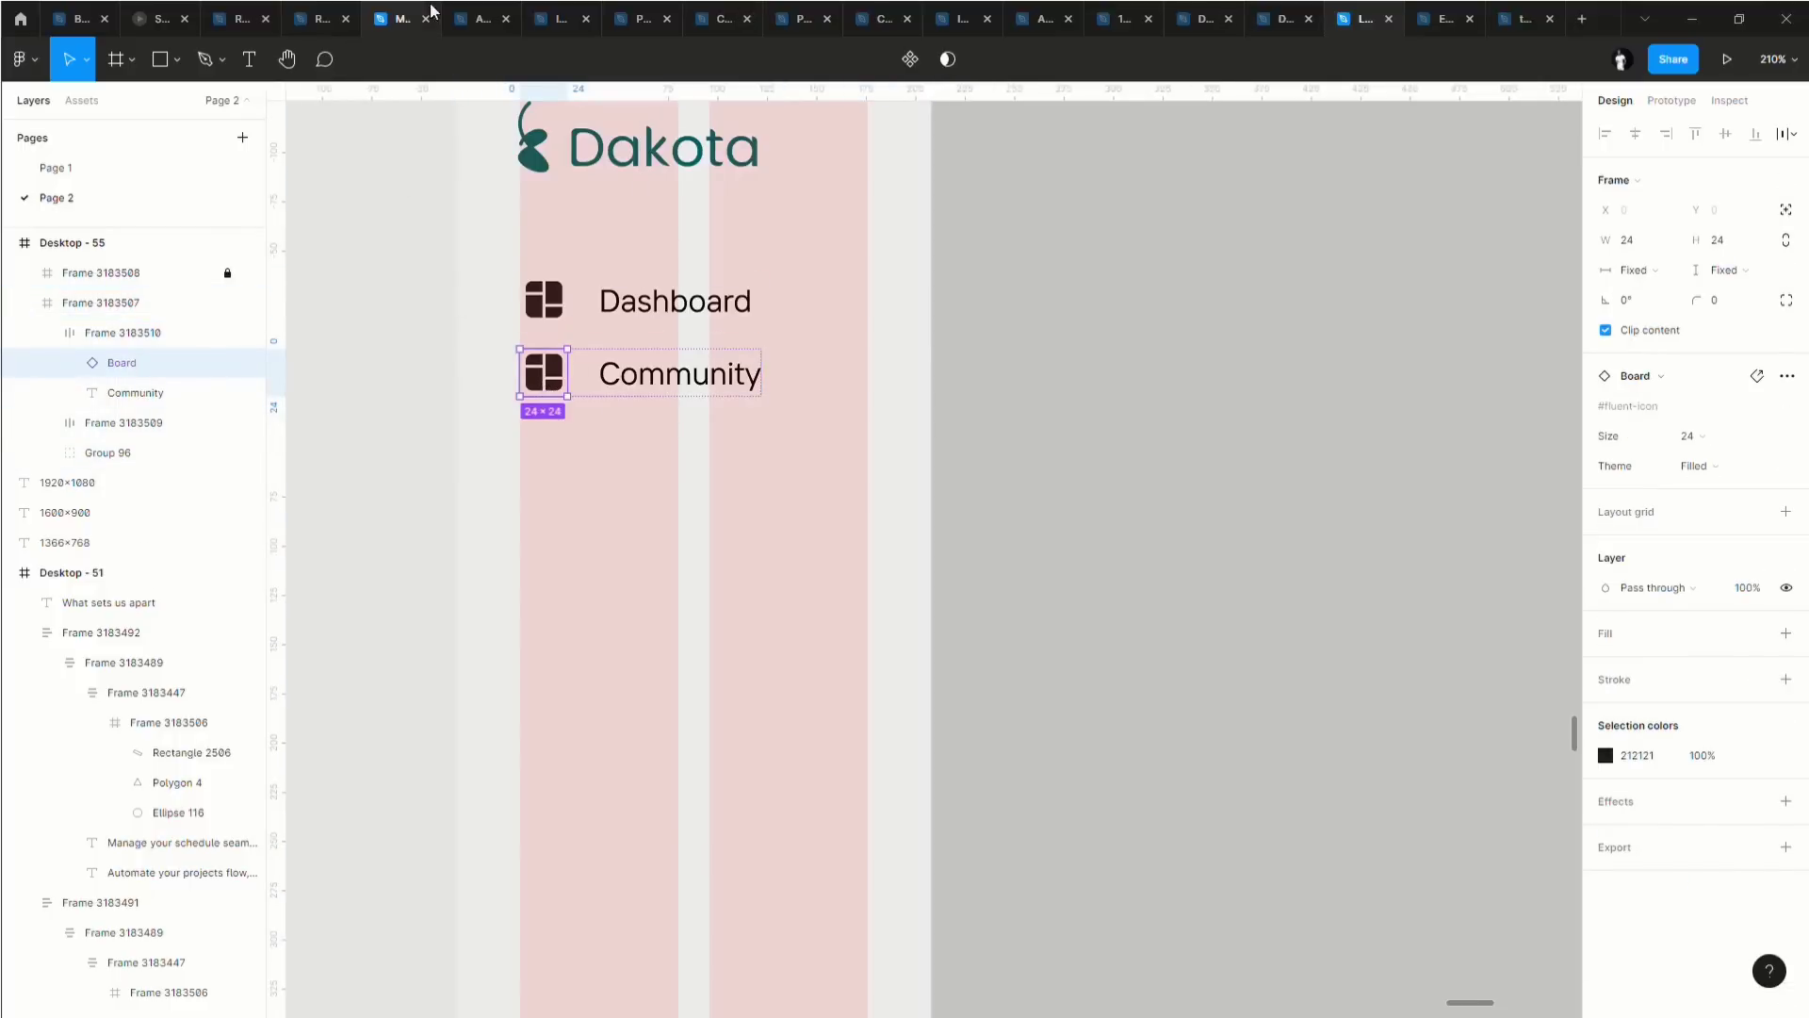
click(388, 22)
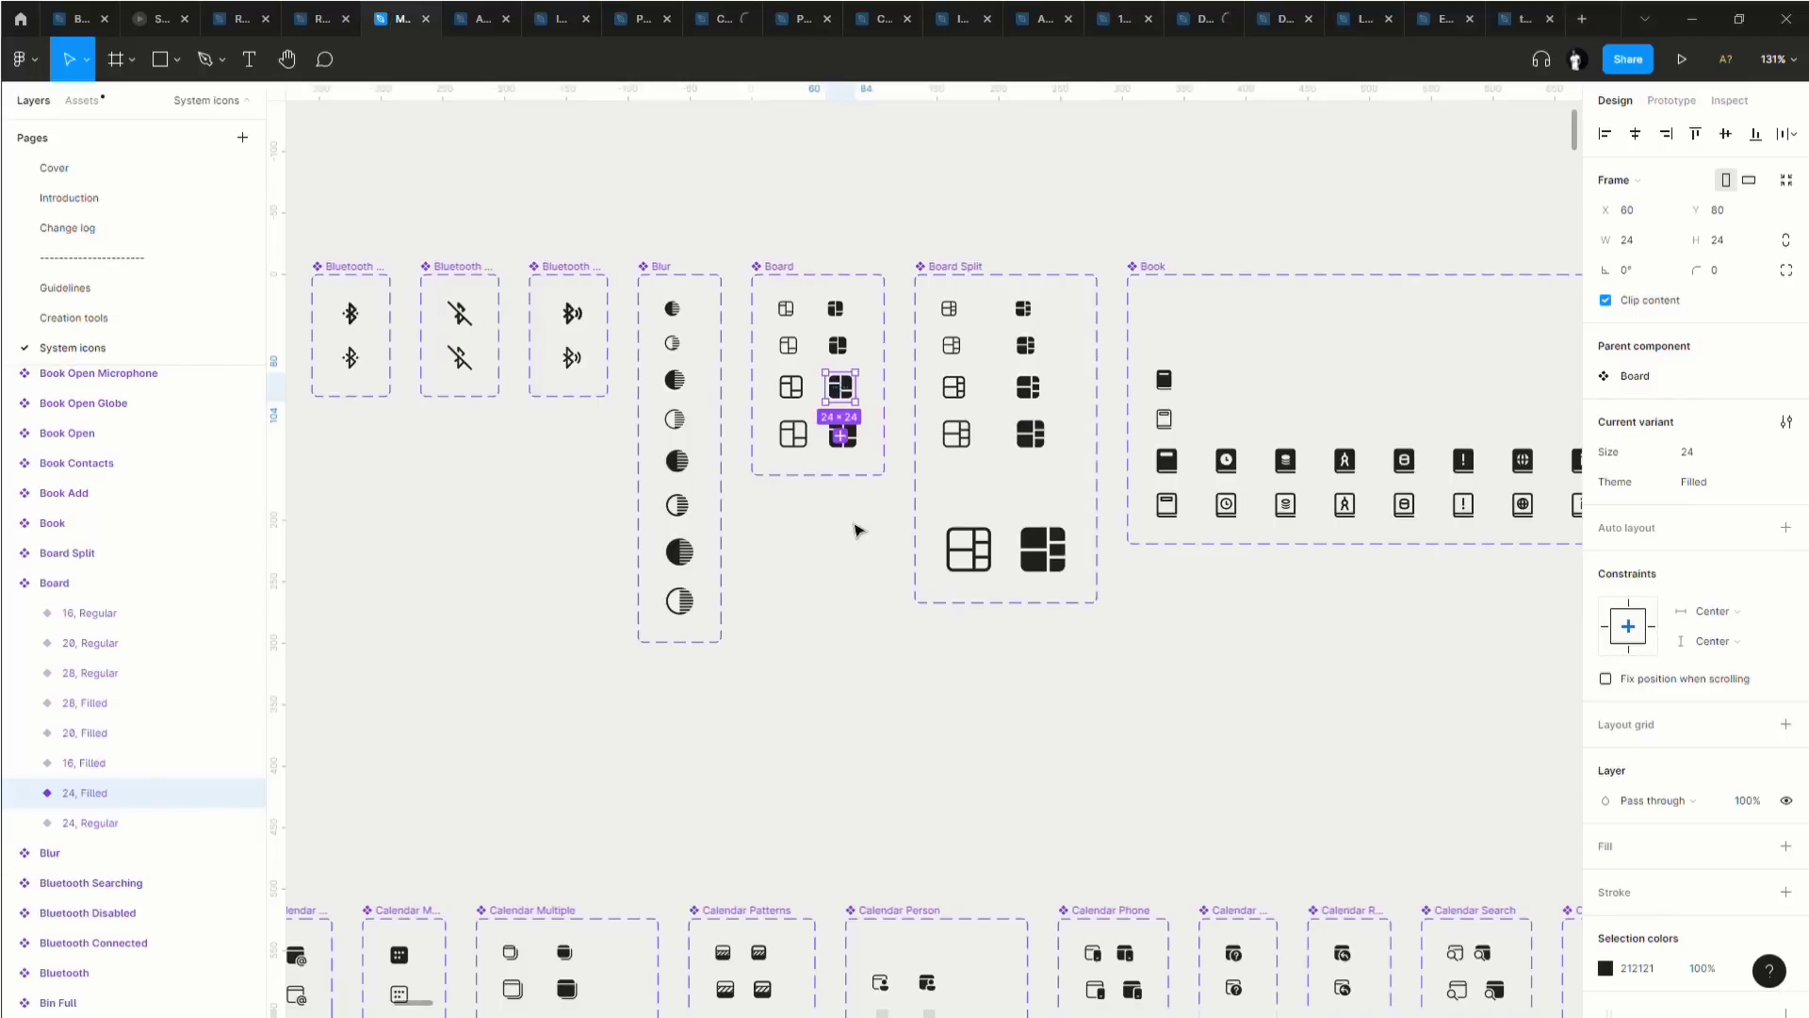
click(856, 525)
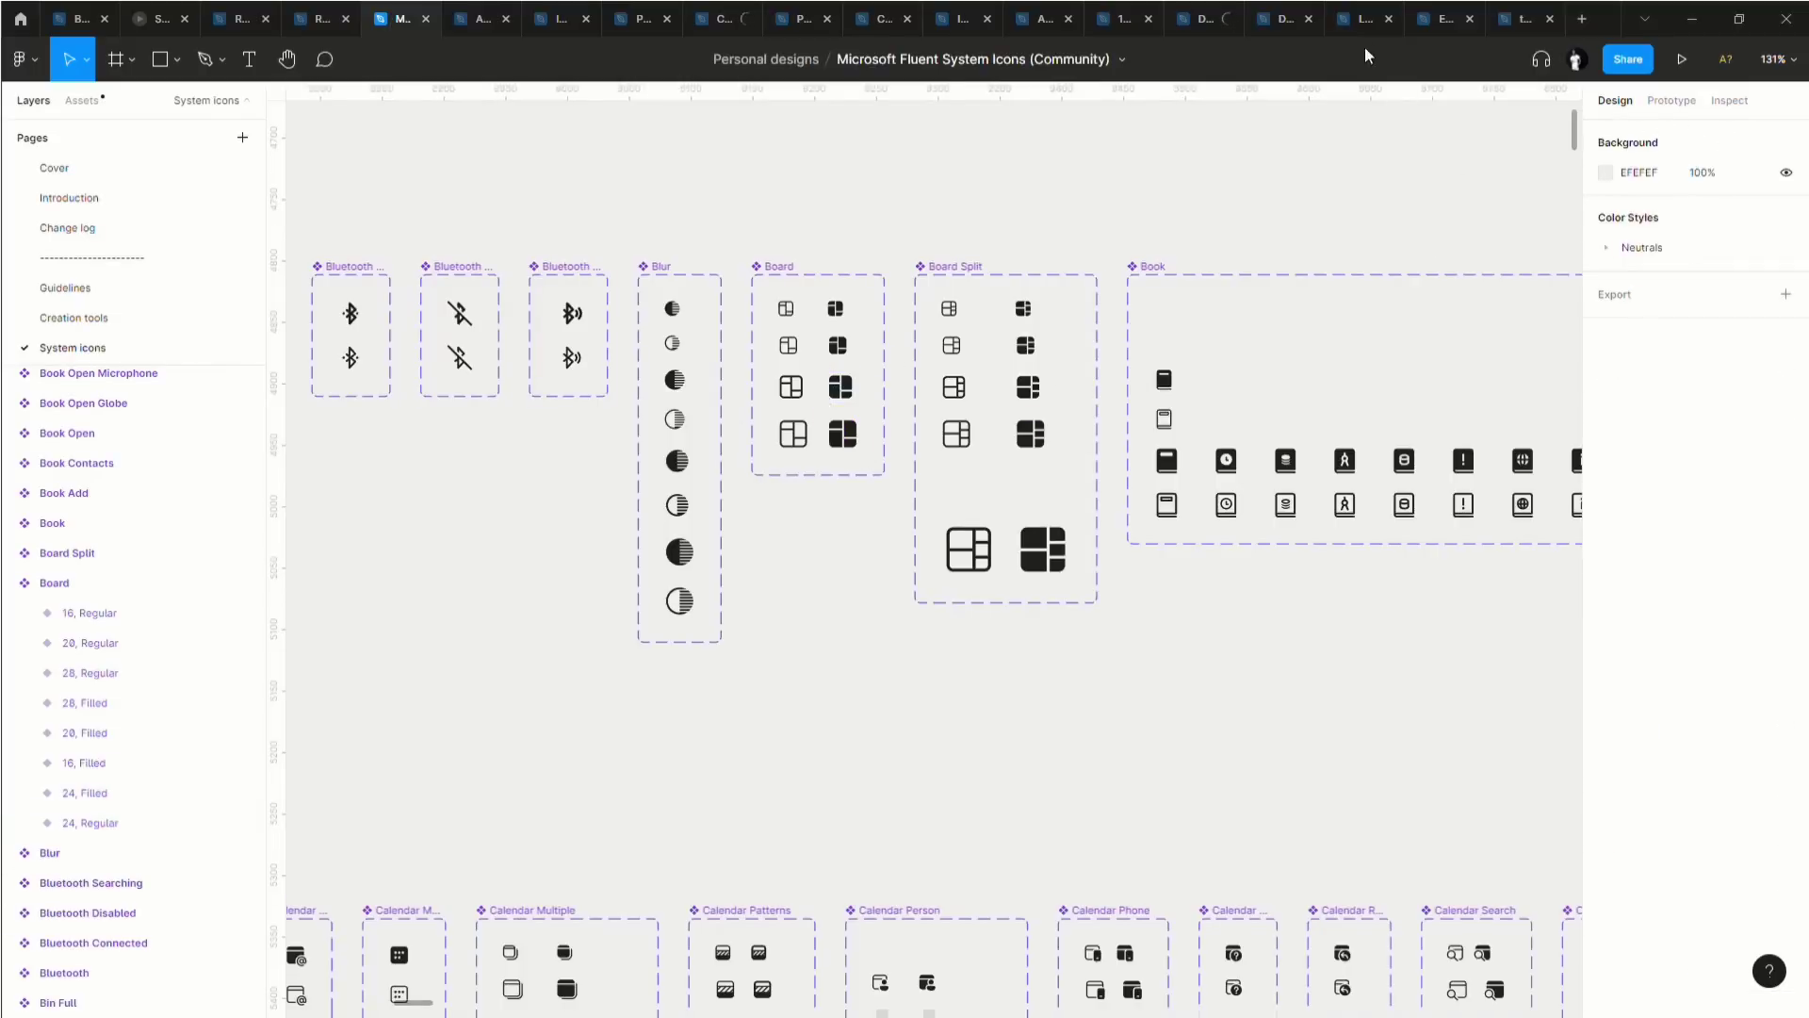
click(1365, 21)
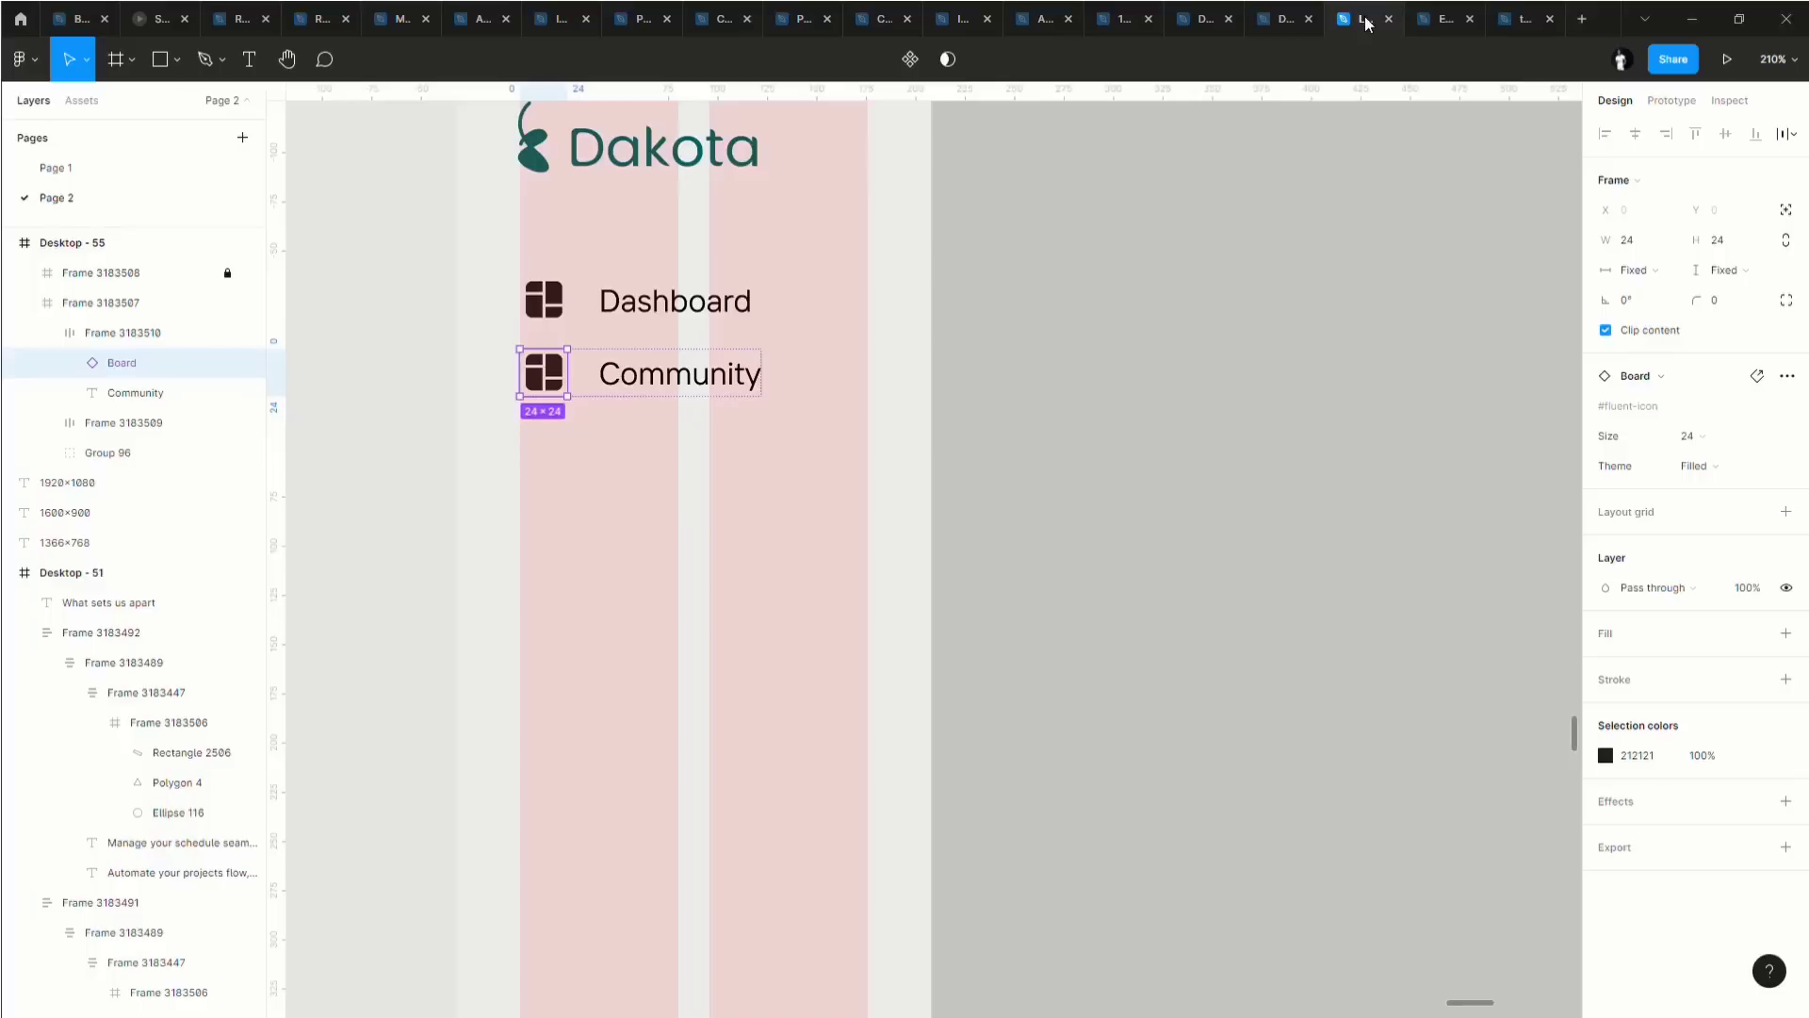
Swap the Board icon in the Community menu row for the People Community icon, searching with "commun".
click(1661, 377)
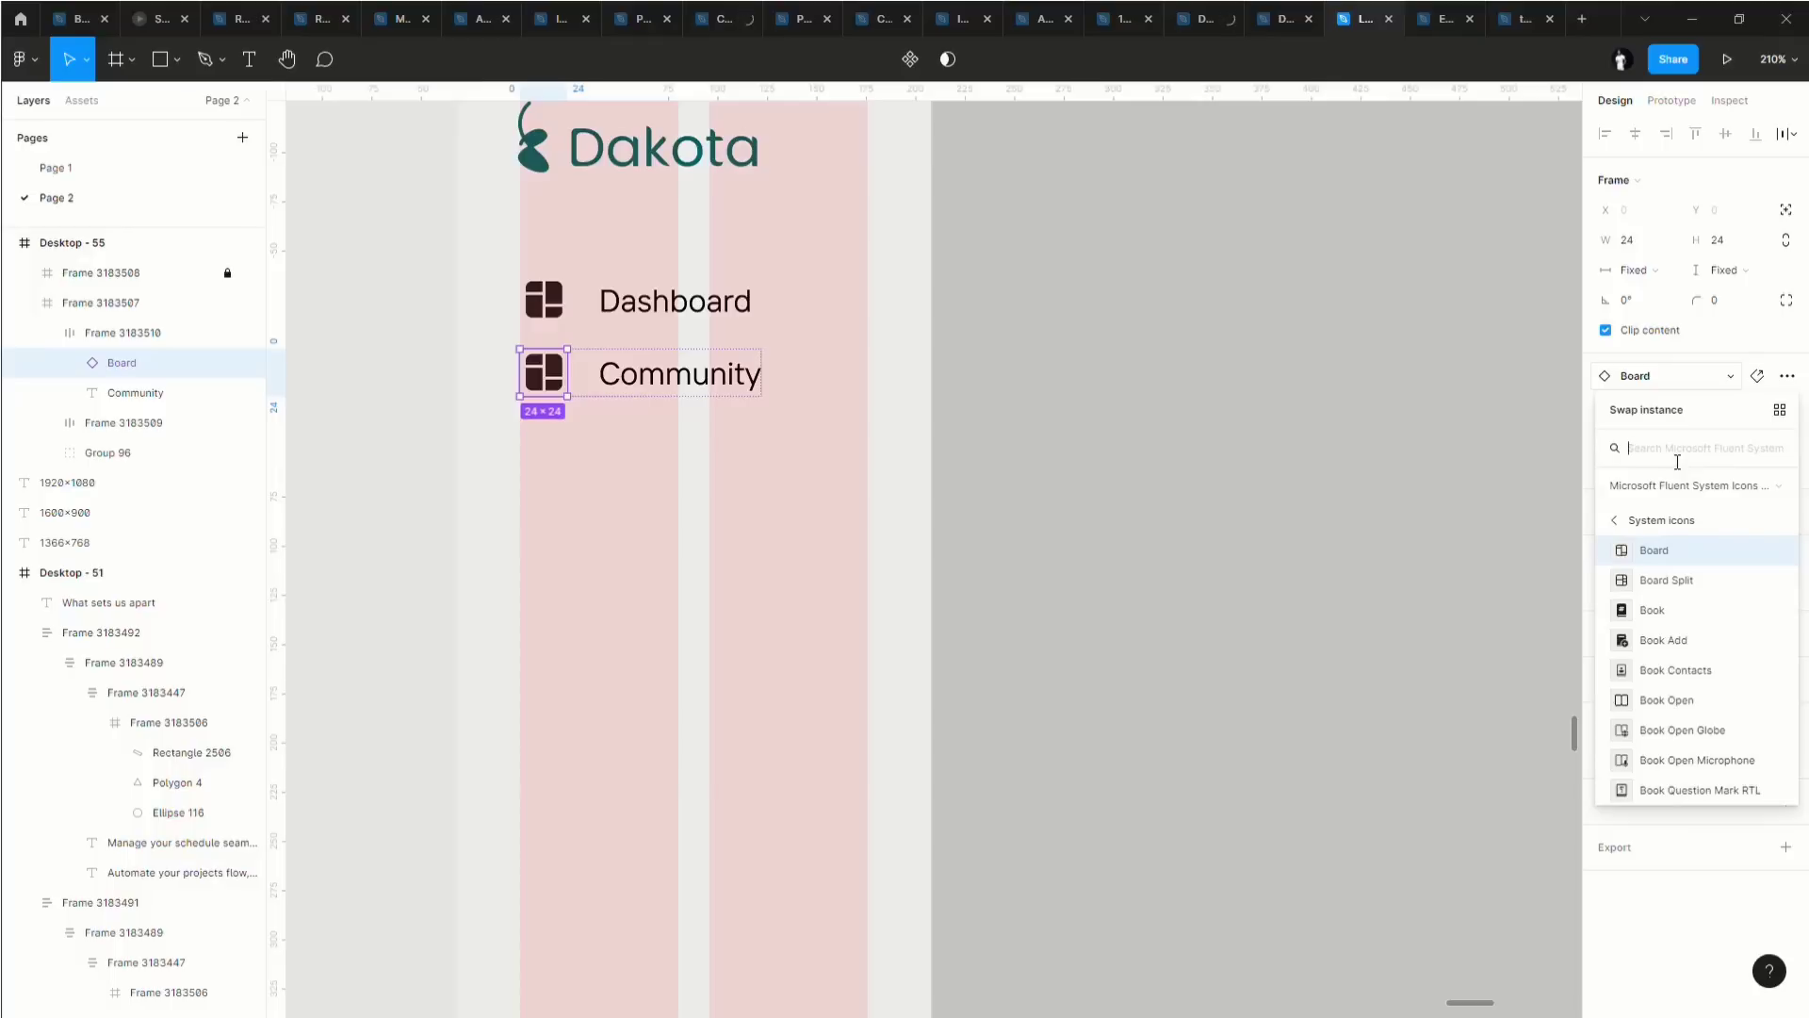
text(co)
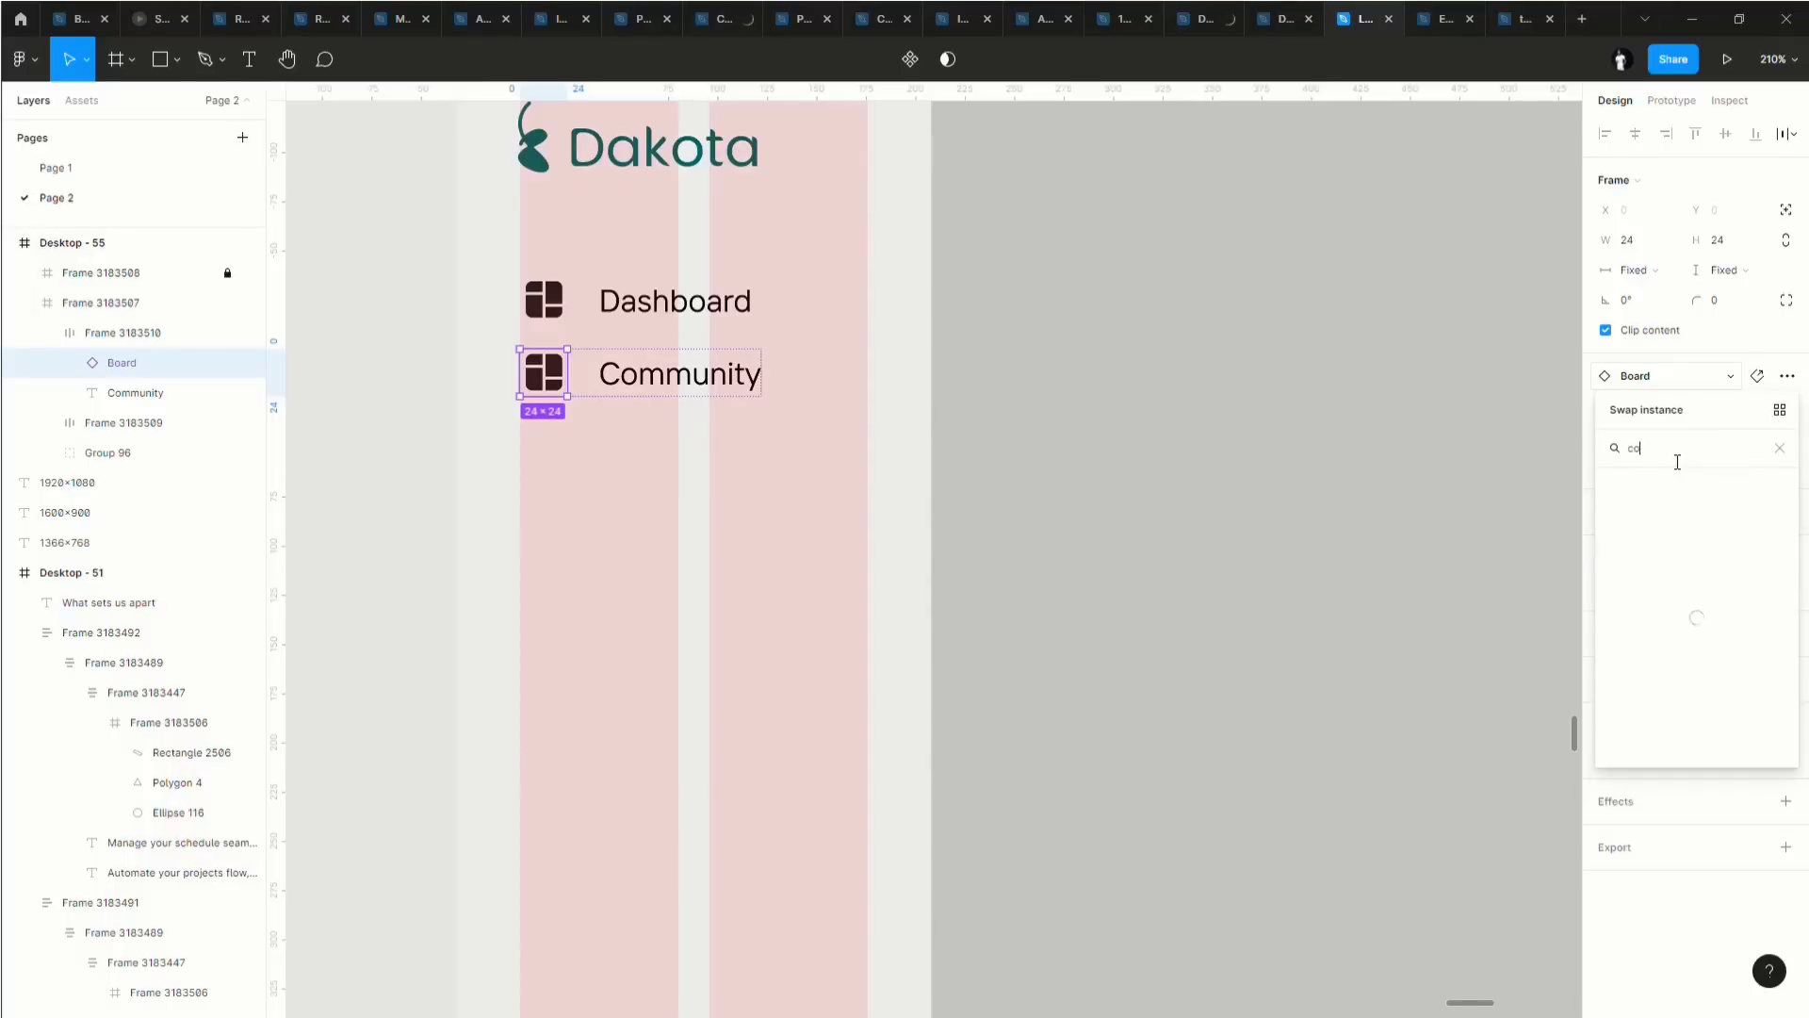
text(mmun)
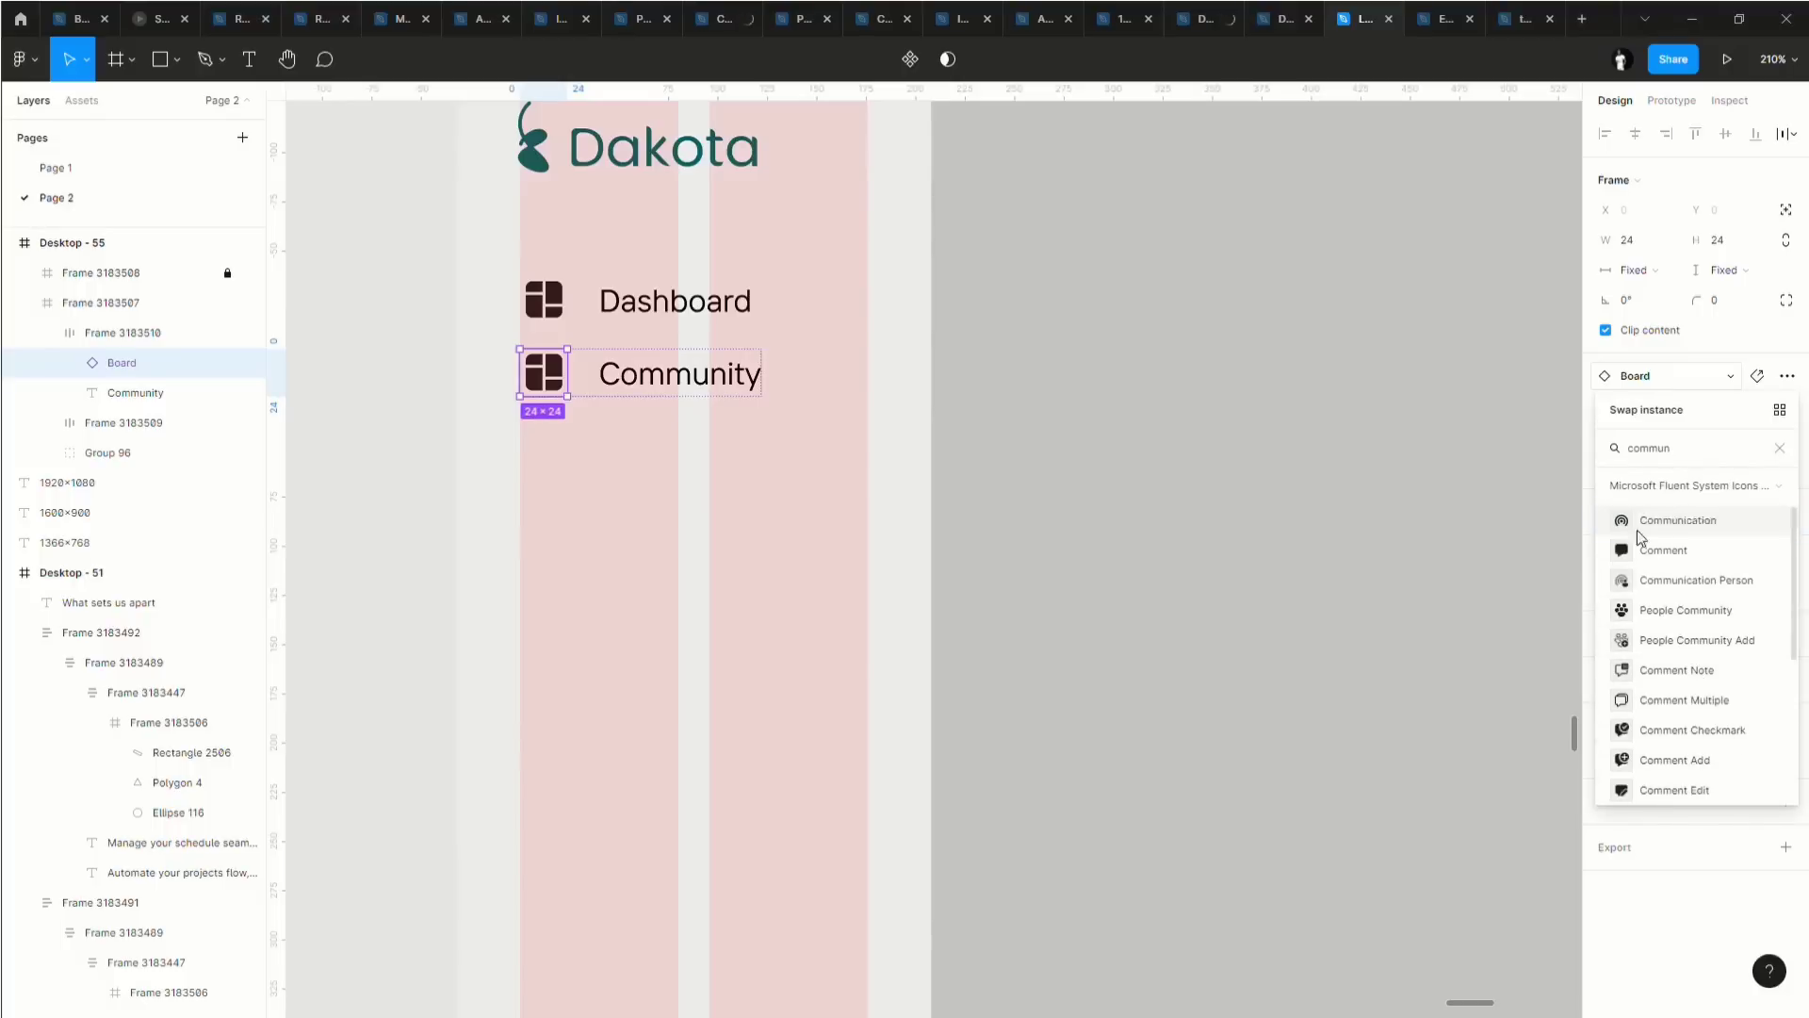
click(1682, 611)
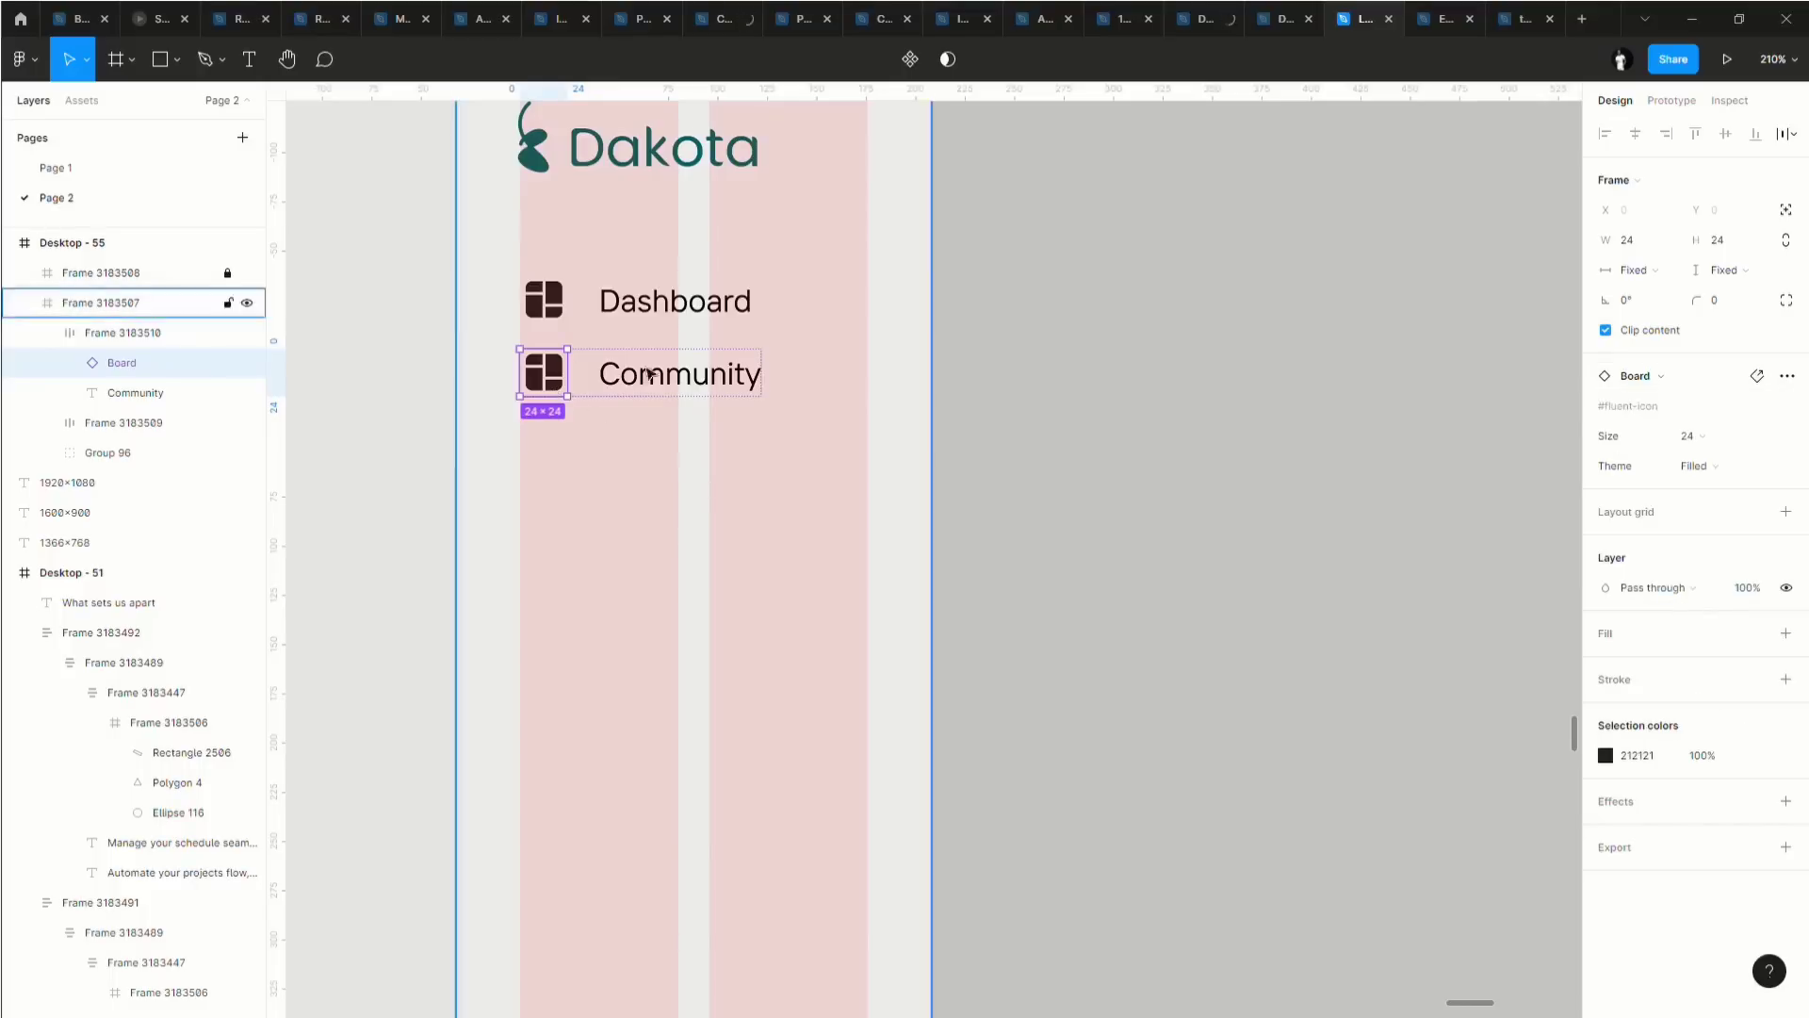
scroll(545, 391, up, 3)
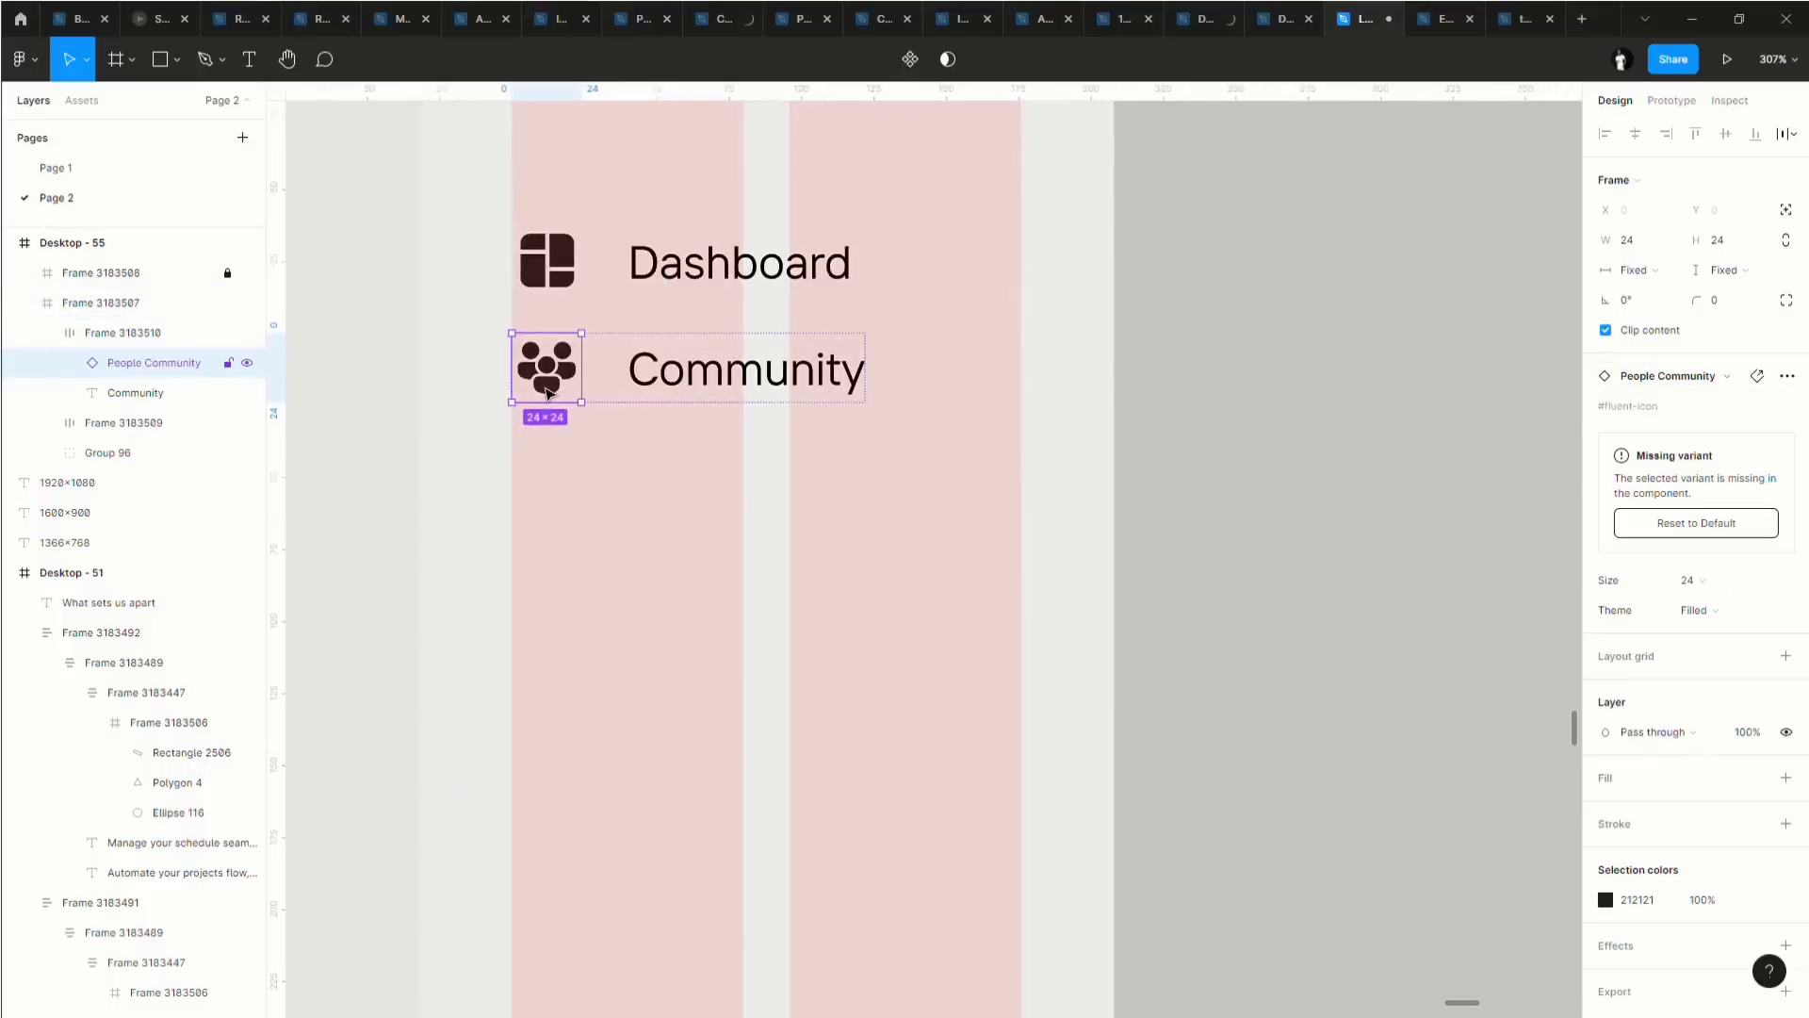
click(684, 489)
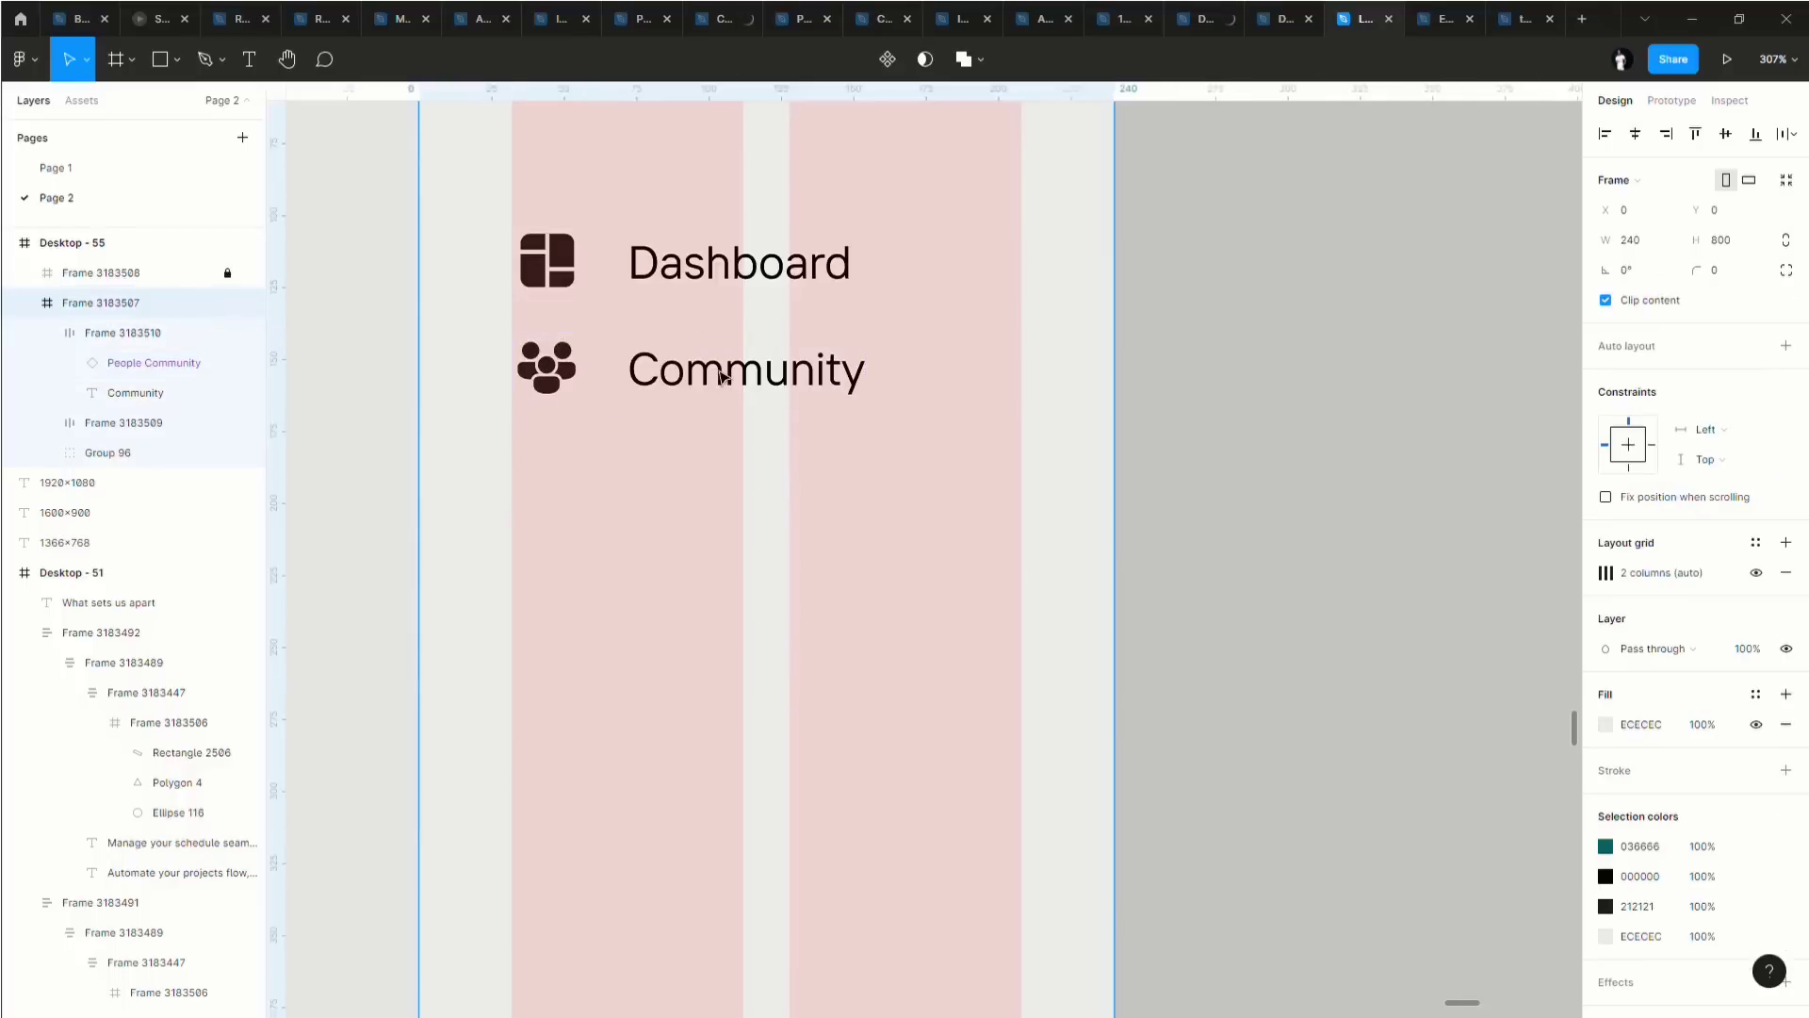
Duplicate the Community menu row 40 px below the original and change the copy's label to "Reports".
click(721, 376)
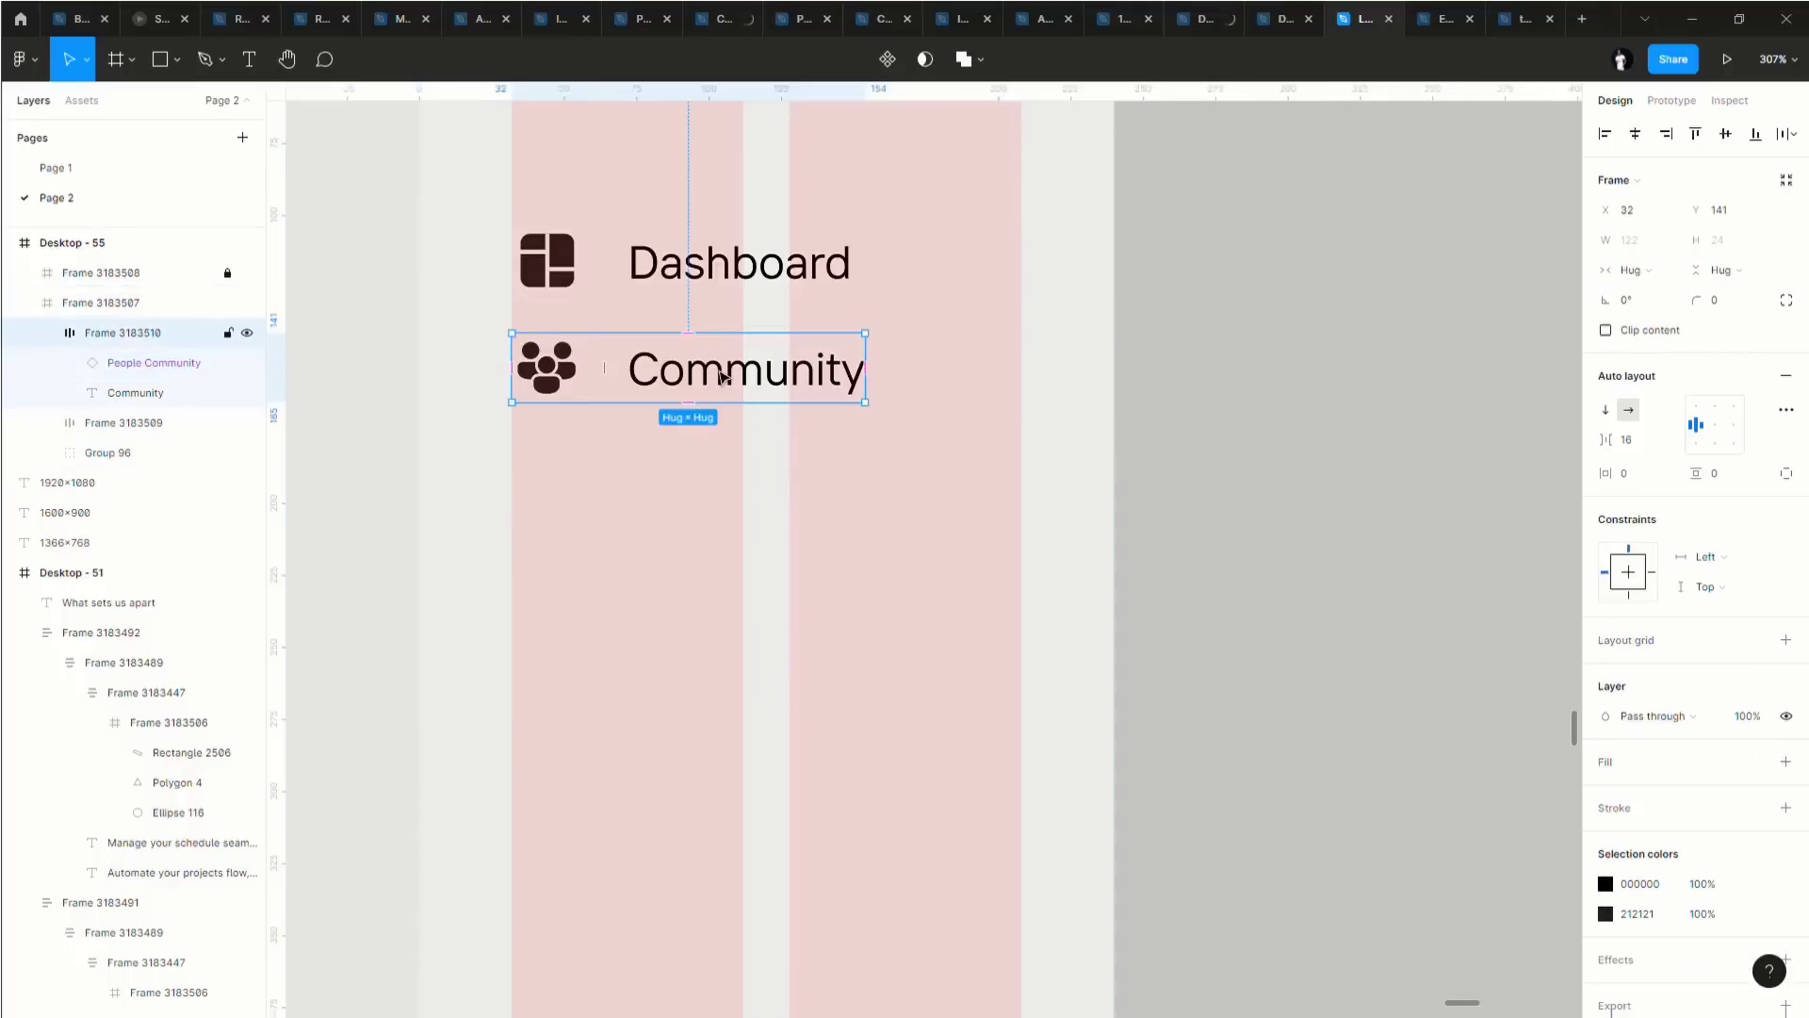
key(ctrl+d)
key(shift+Down)
key(shift+Down)
key(shift+Down)
key(shift+Down)
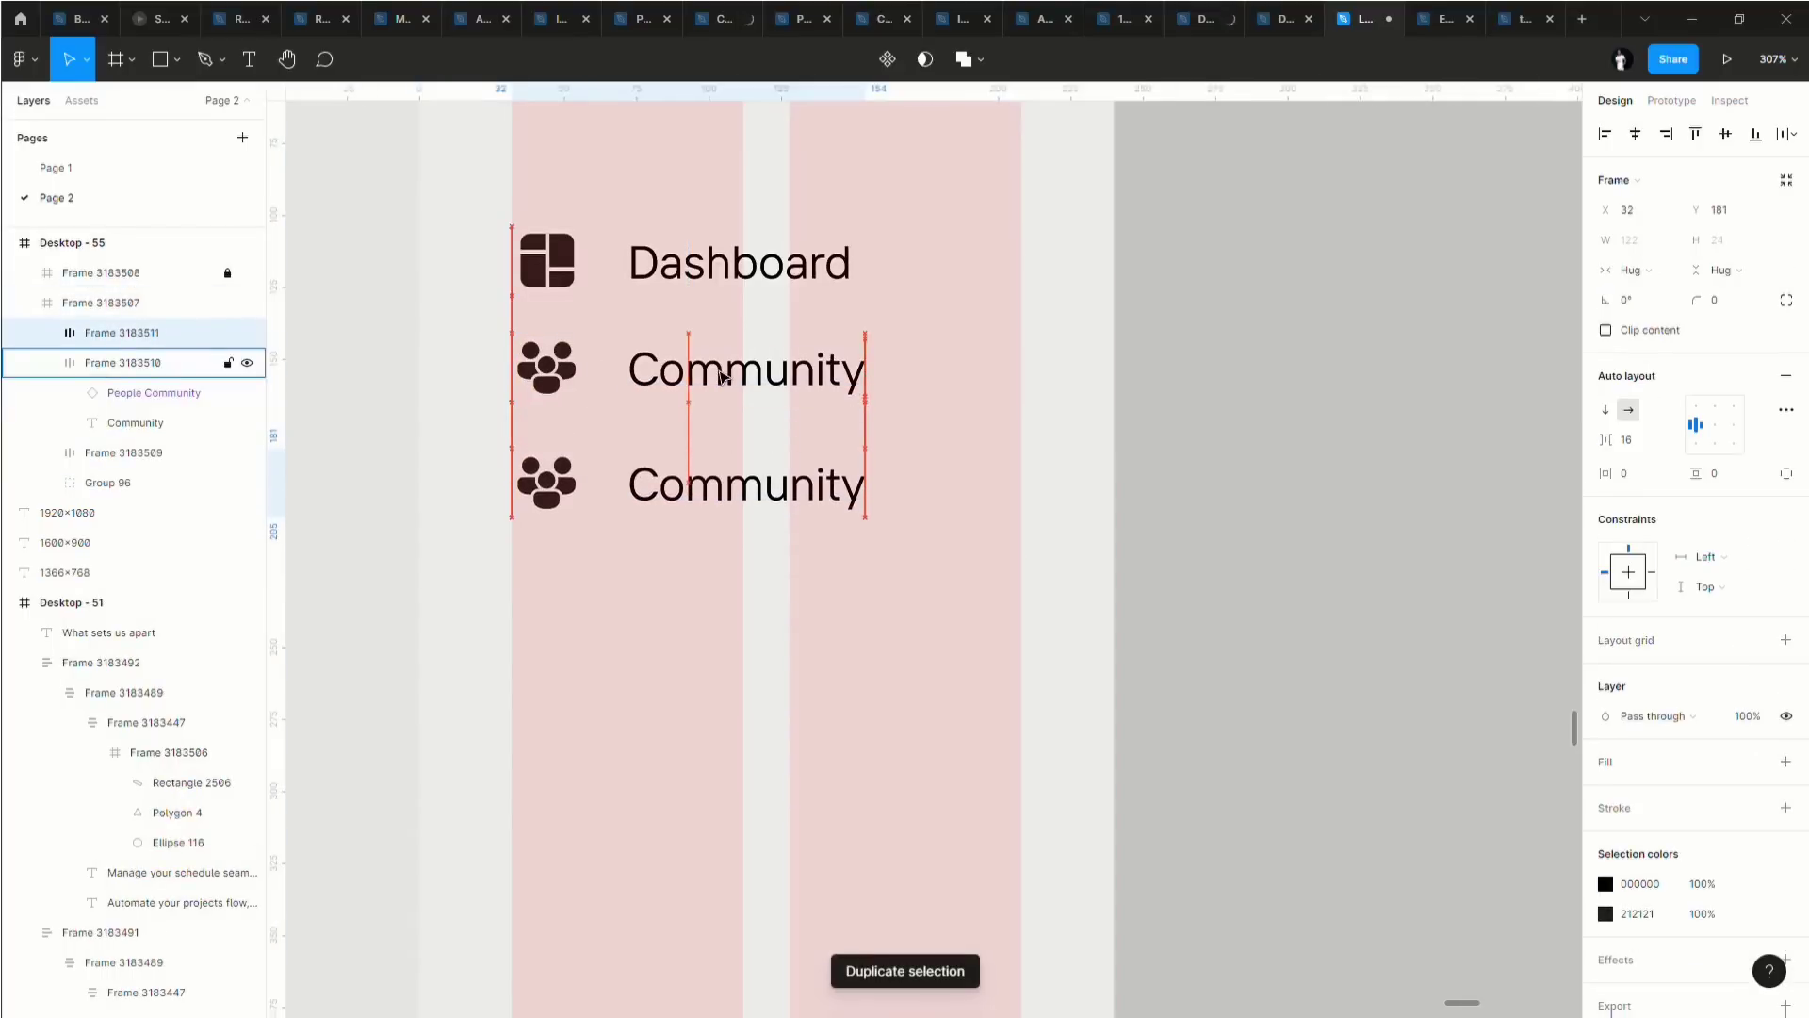
double_click(714, 485)
double_click(720, 501)
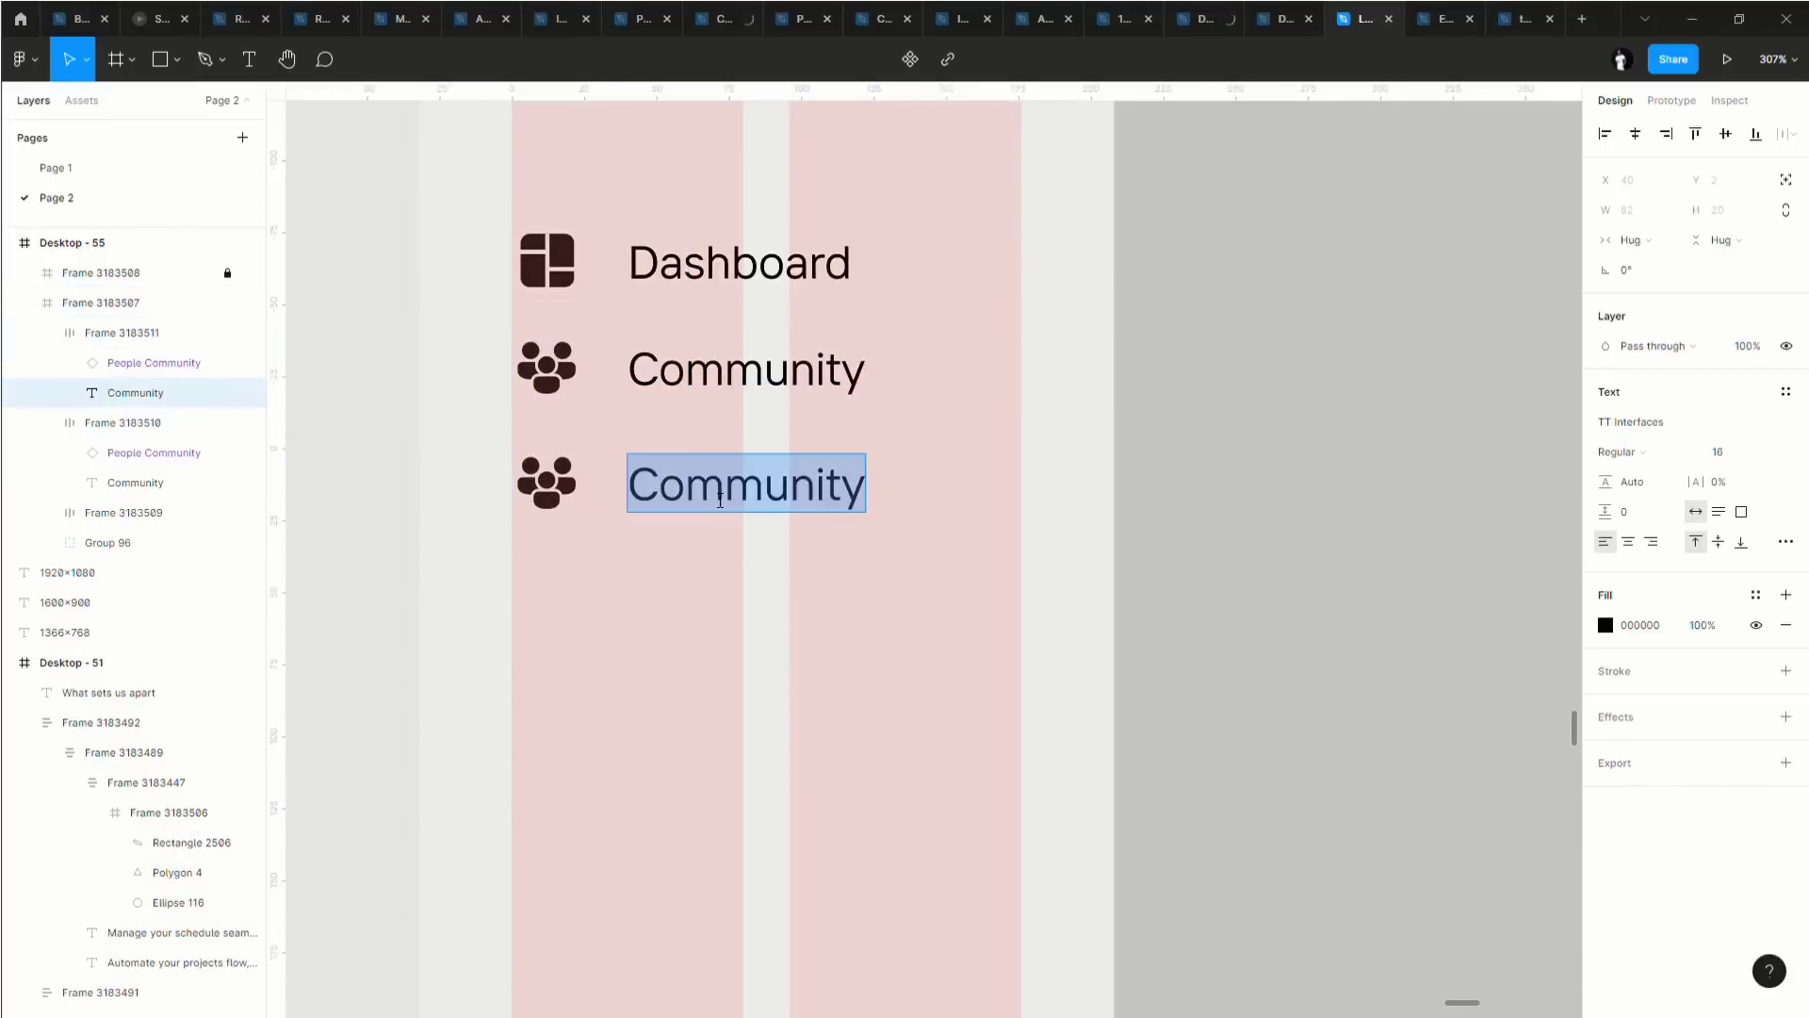
text(Reports)
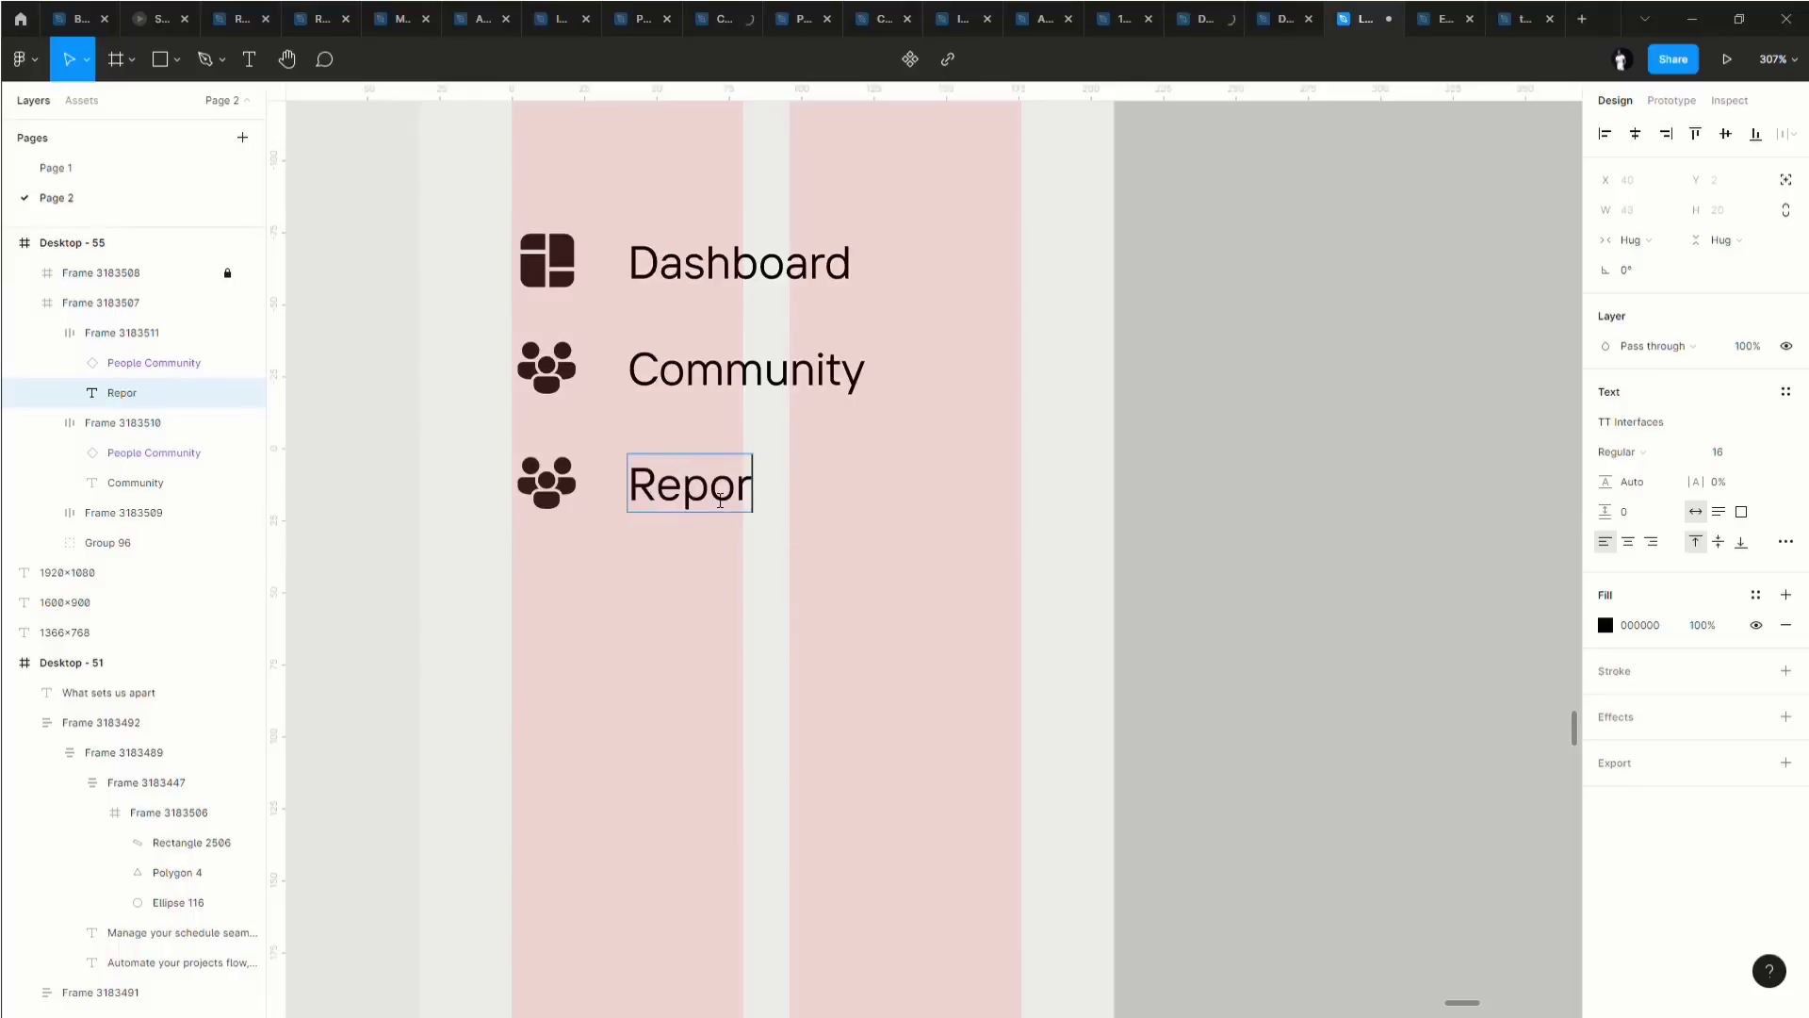
Look up replacement icons for the Reports row's icon instance with the search term "repor", clearing the term at the end.
click(519, 486)
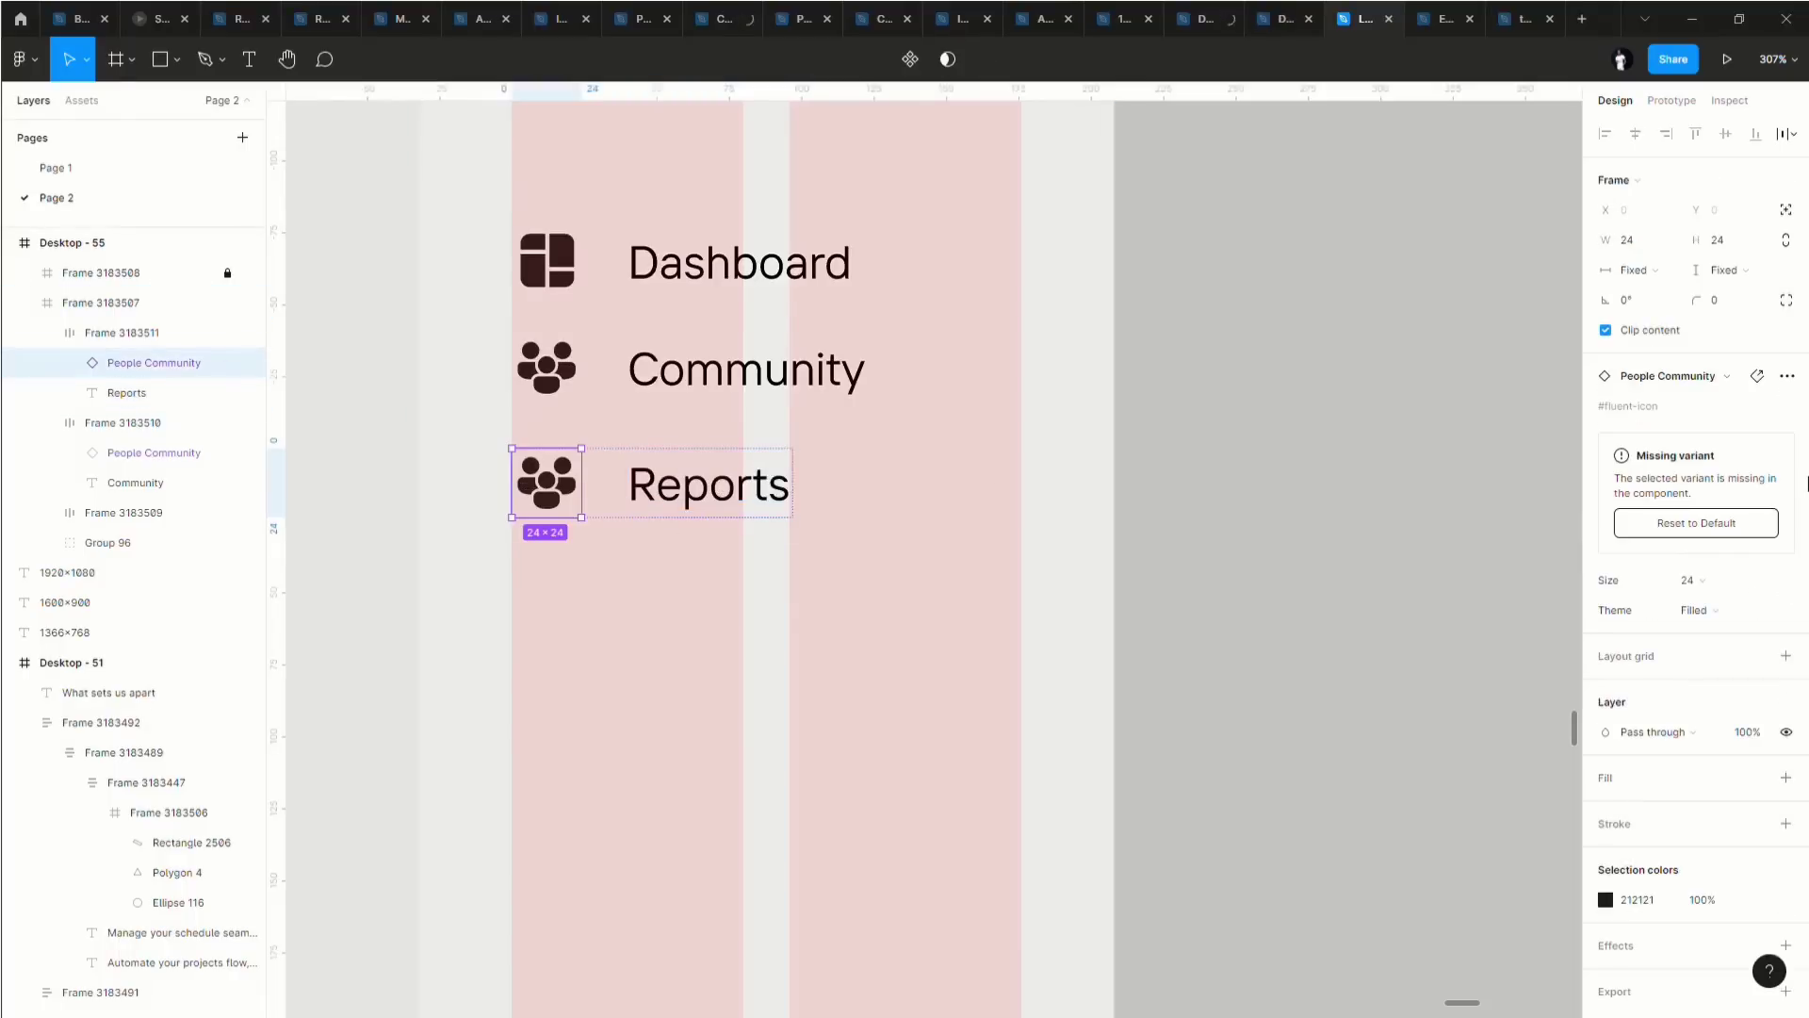
click(545, 534)
click(545, 484)
click(546, 485)
click(1682, 524)
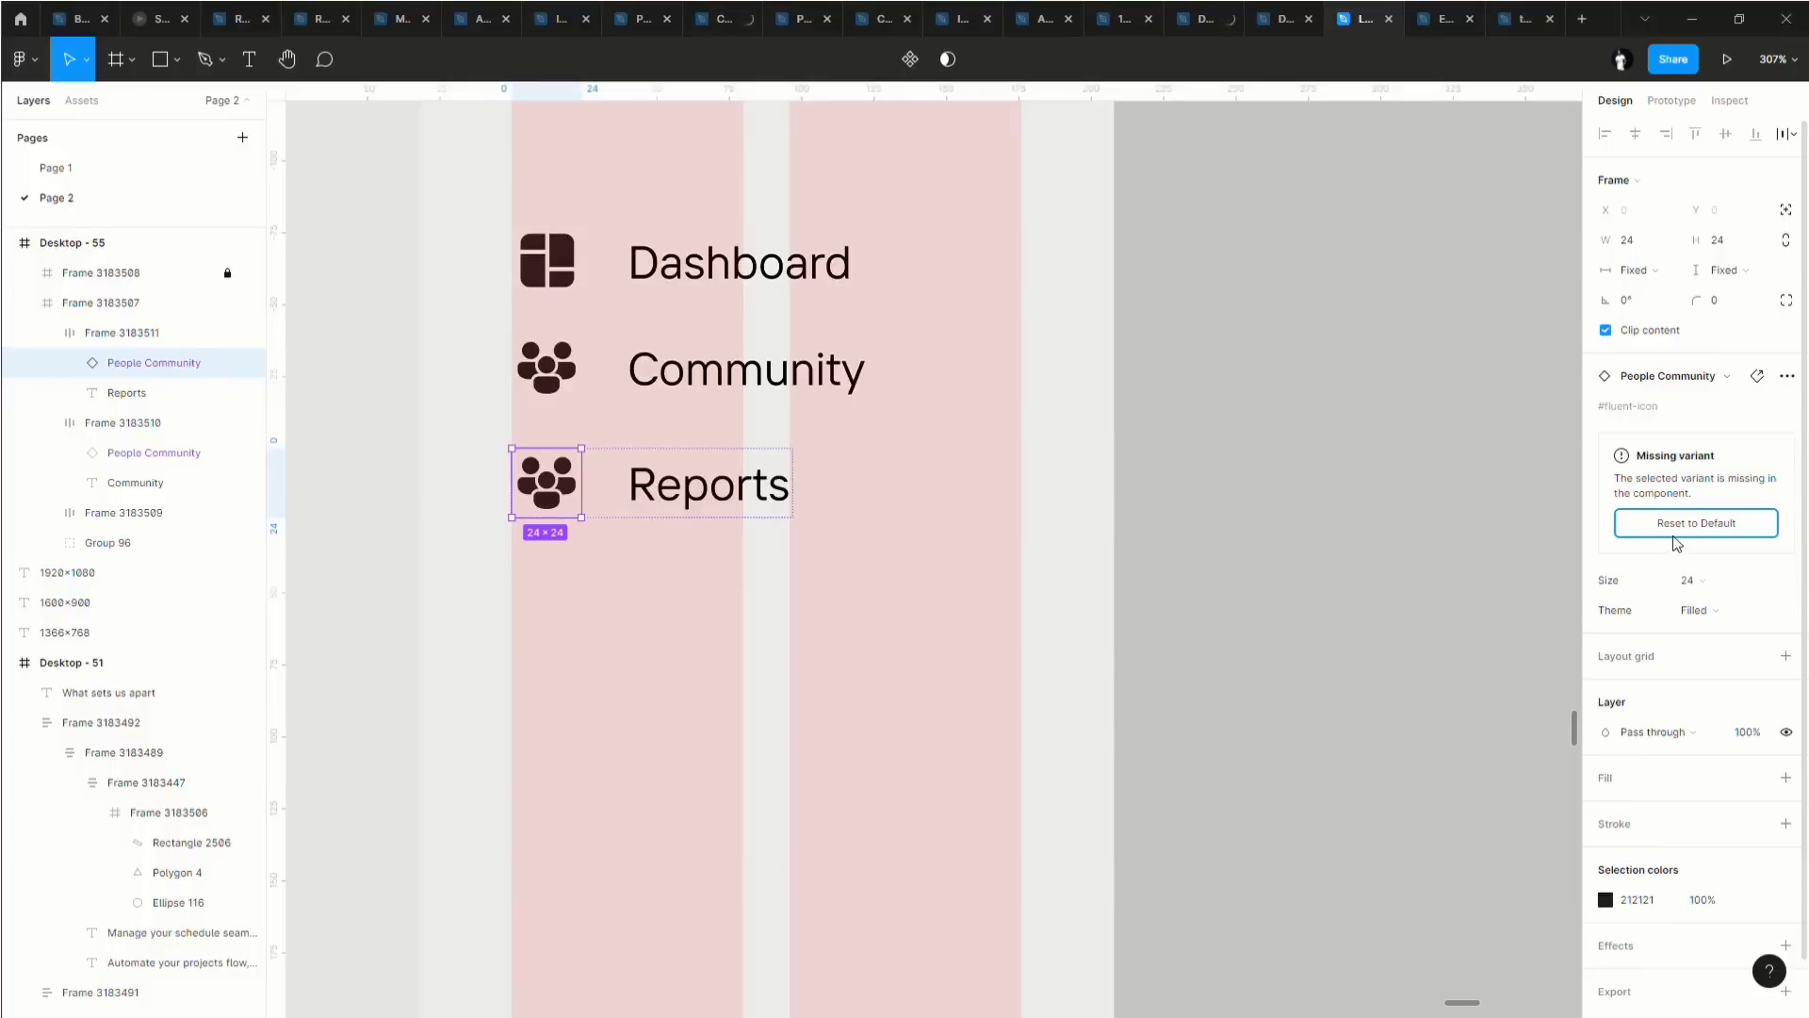
click(1685, 378)
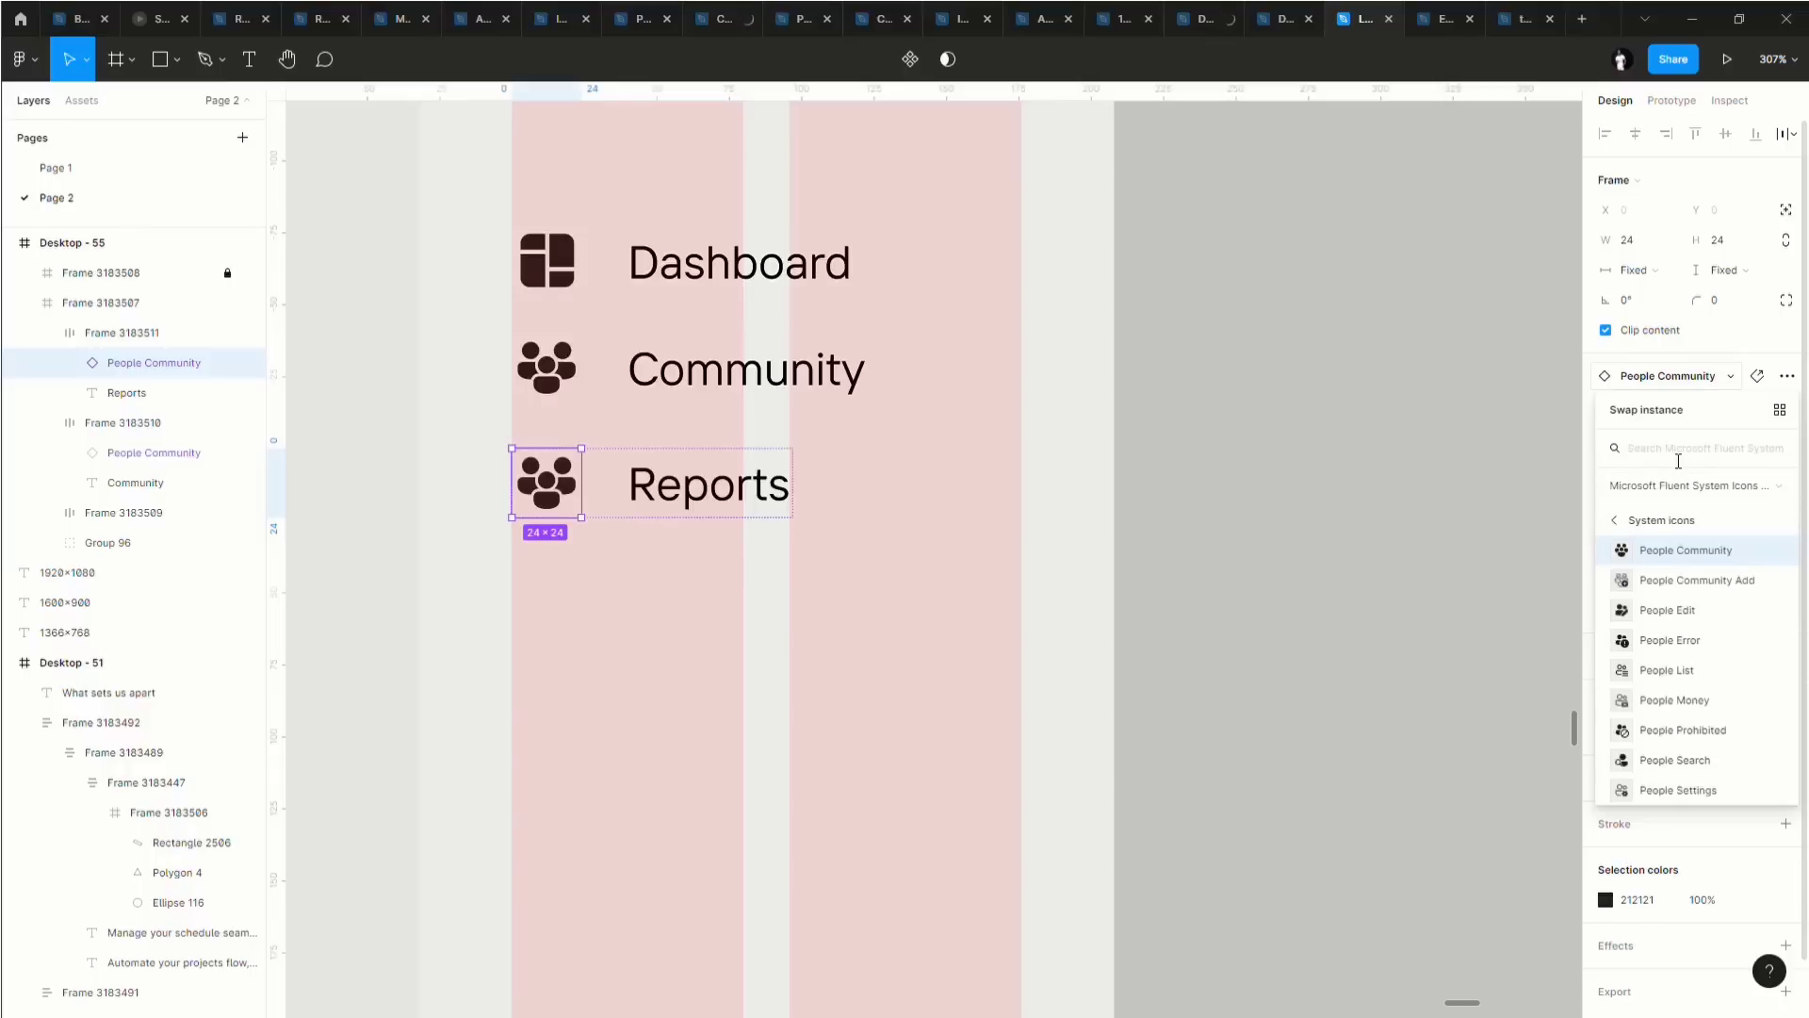
text(repor)
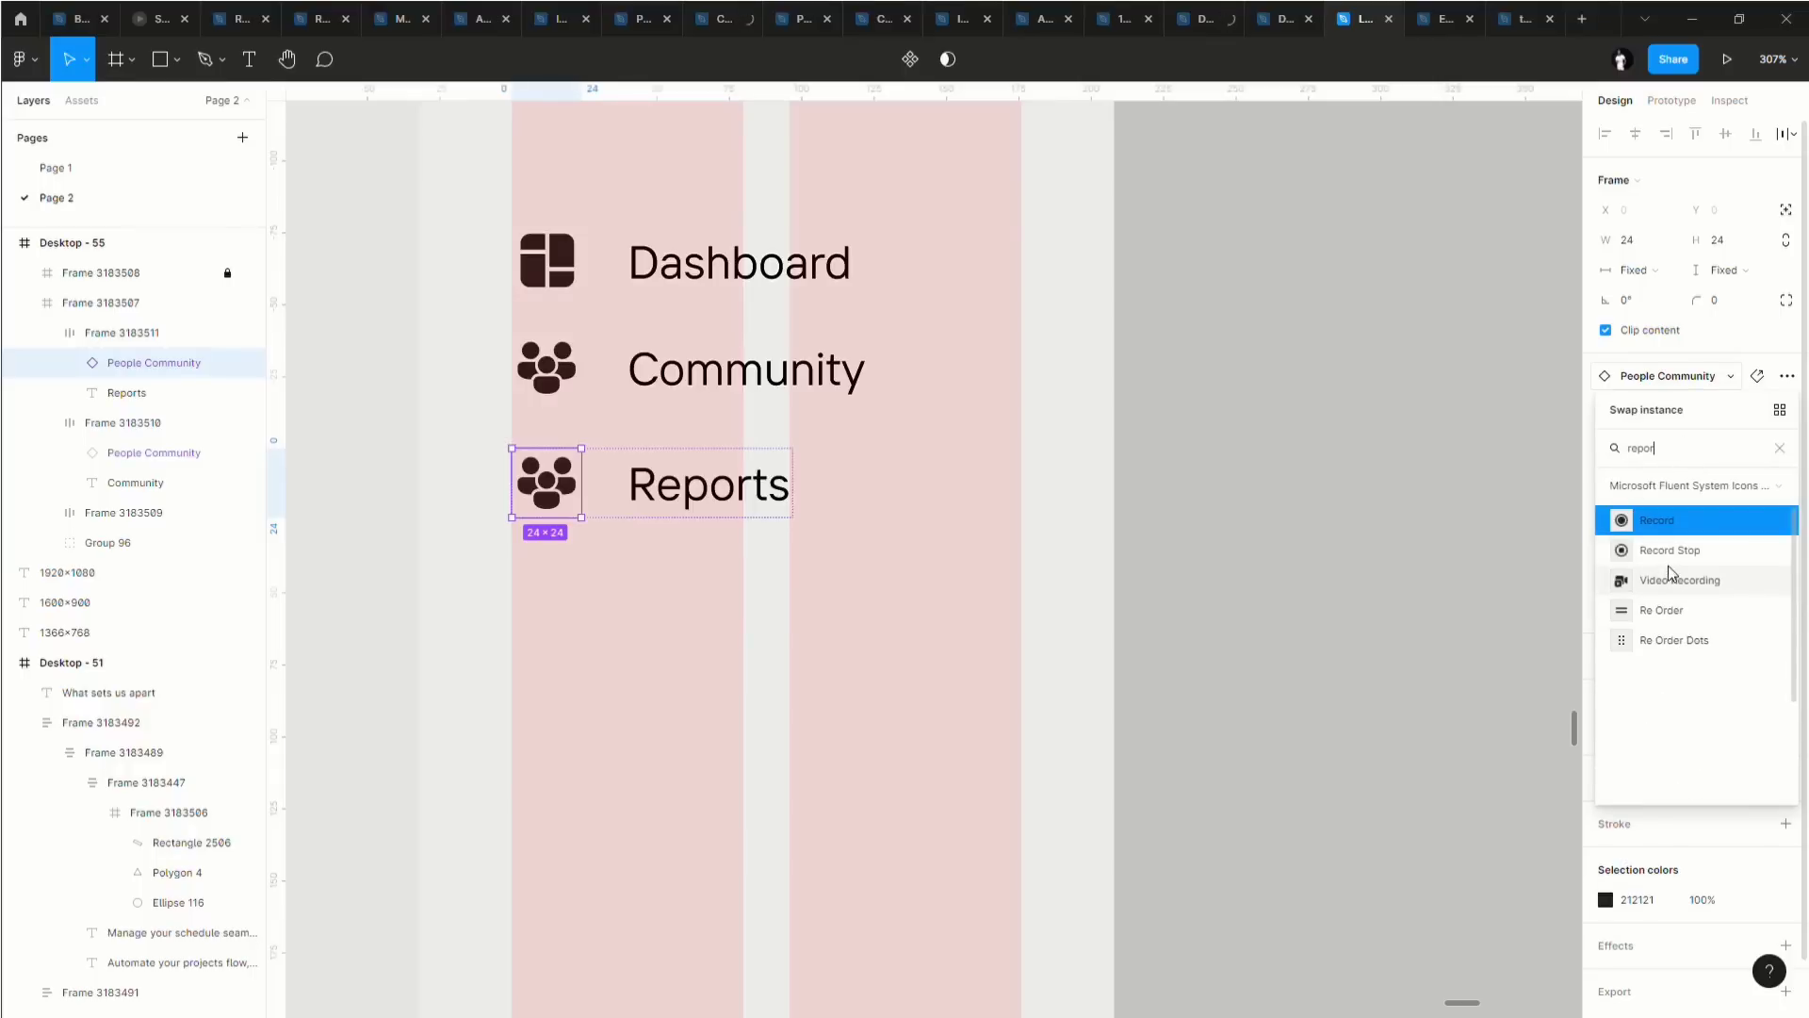
key(BackSpace)
key(BackSpace)
key(BackSpace)
key(BackSpace)
key(BackSpace)
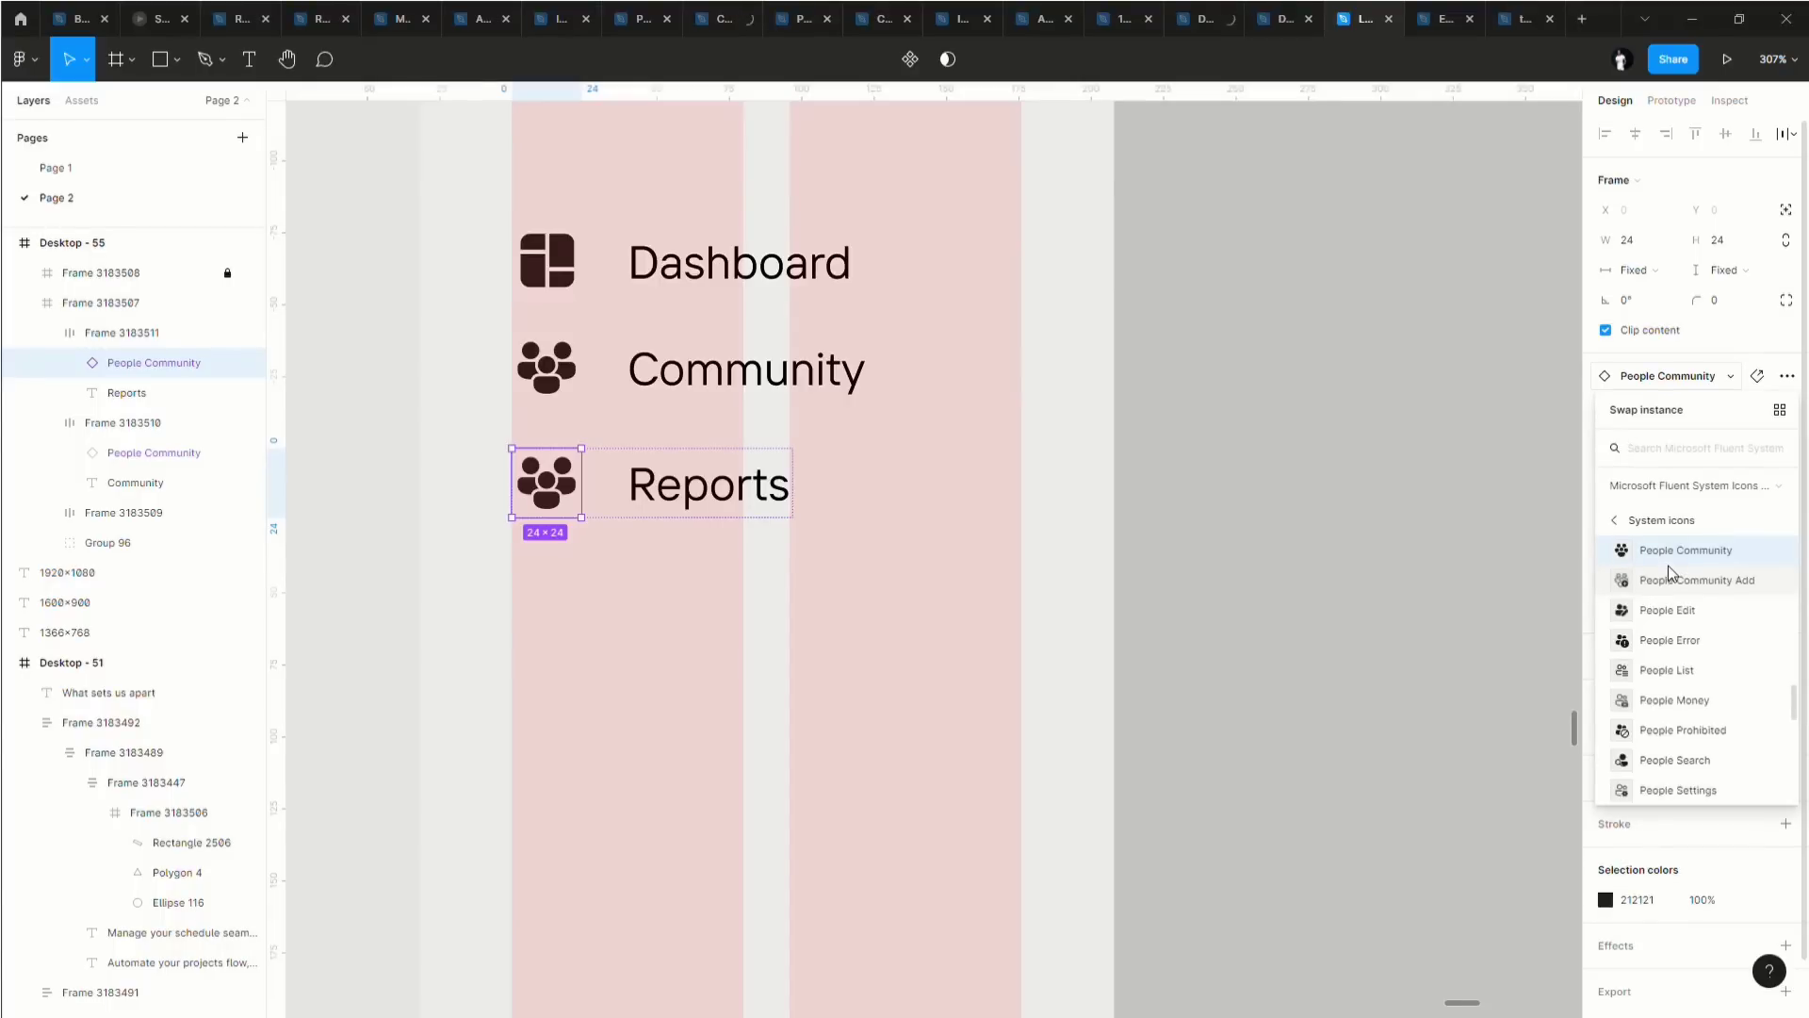
Search the replacement icons for "chart" and "bar" to find one suited to the Reports row.
text(chart)
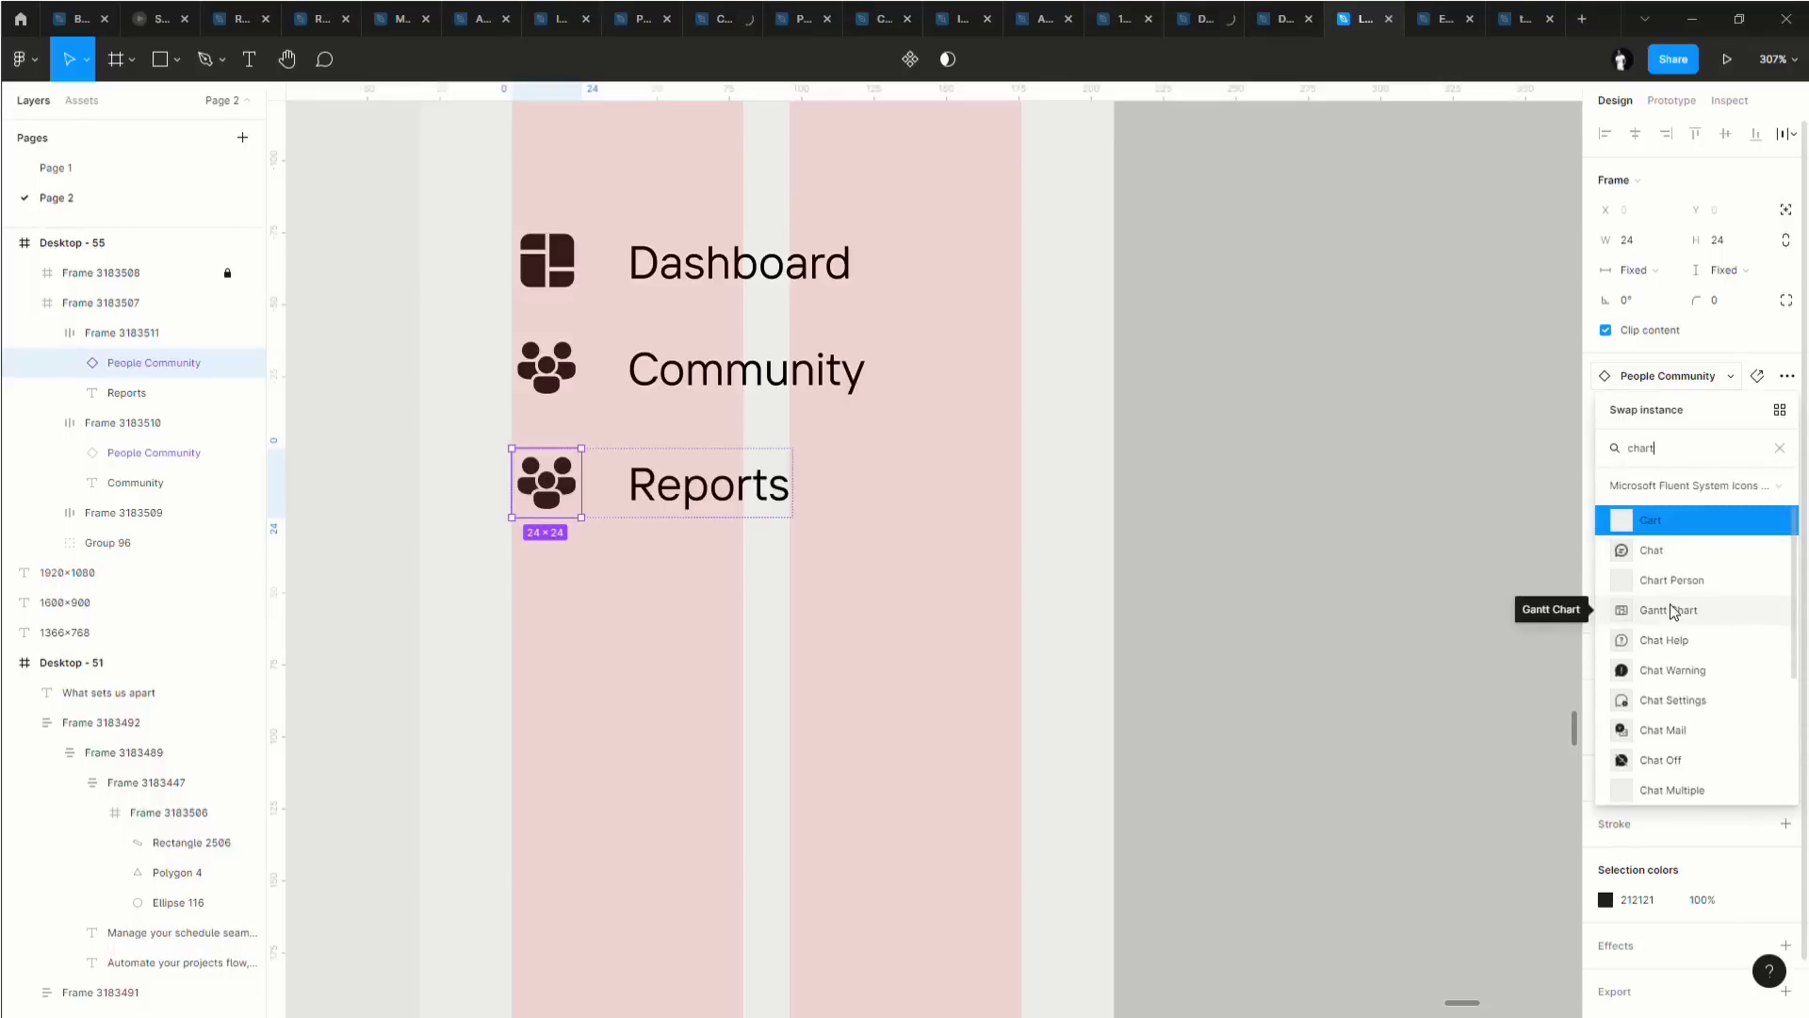
scroll(1696, 652, down, 3)
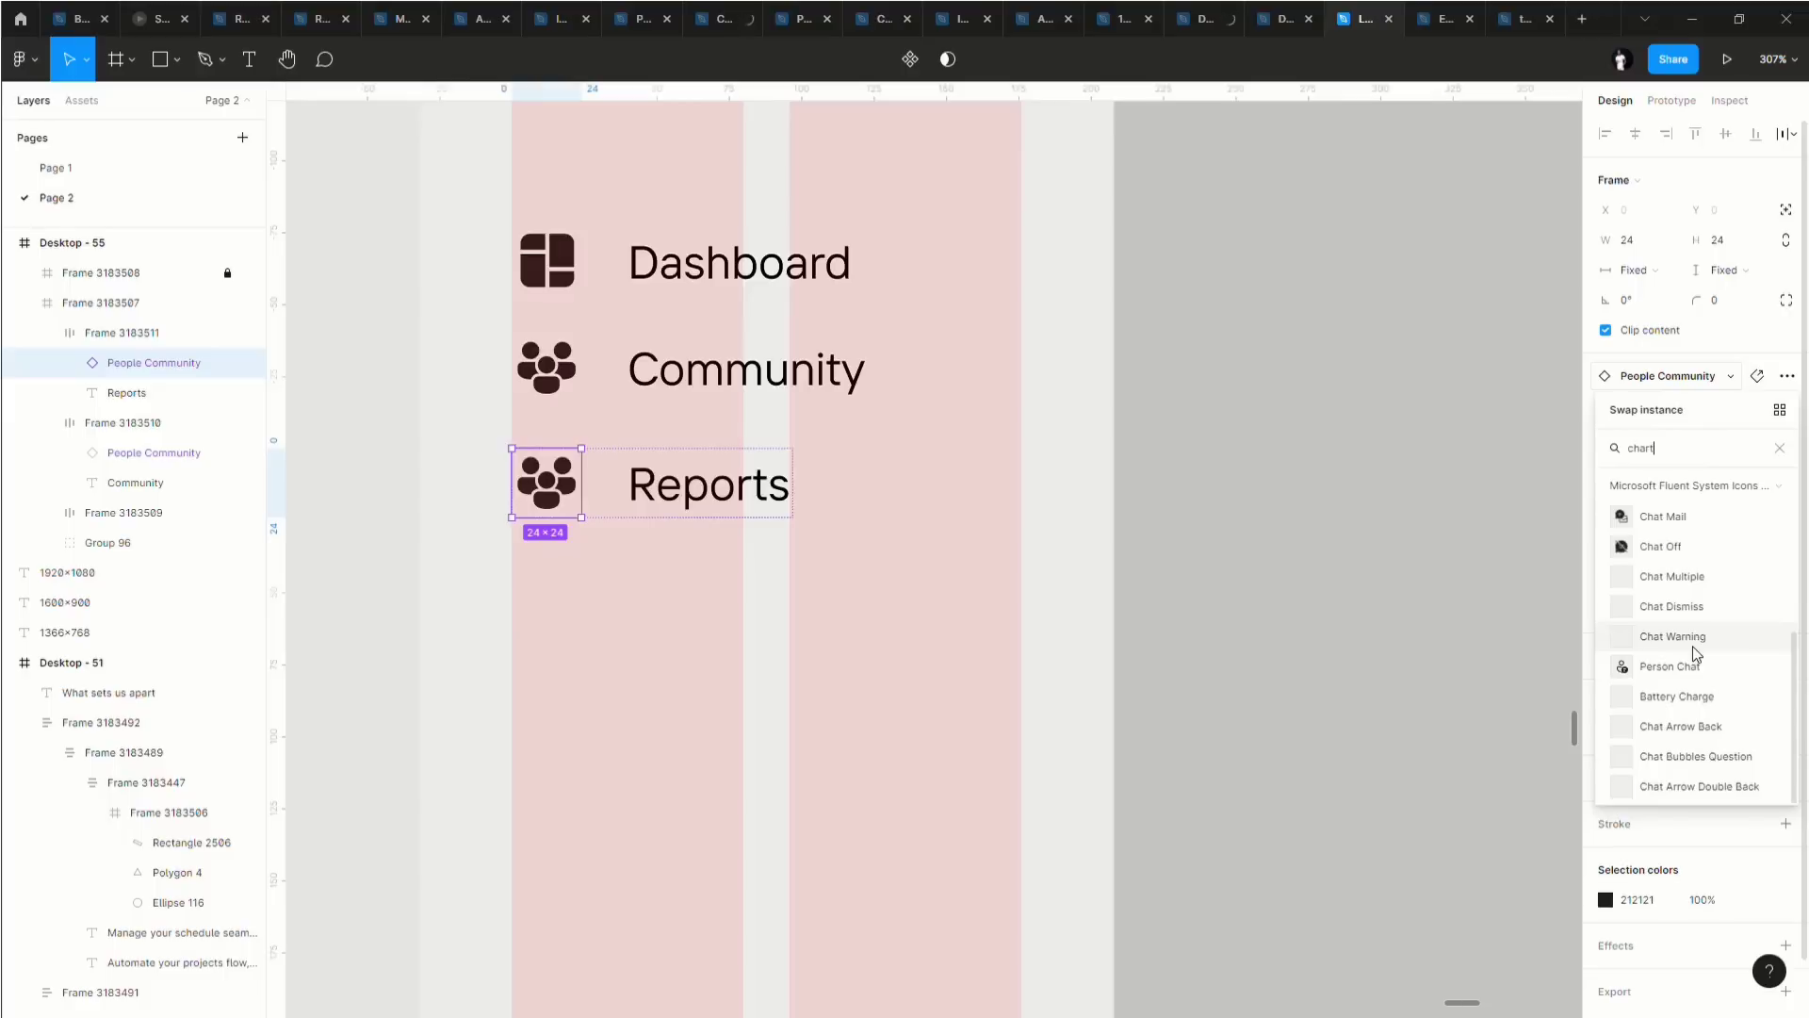
scroll(1696, 652, up, 3)
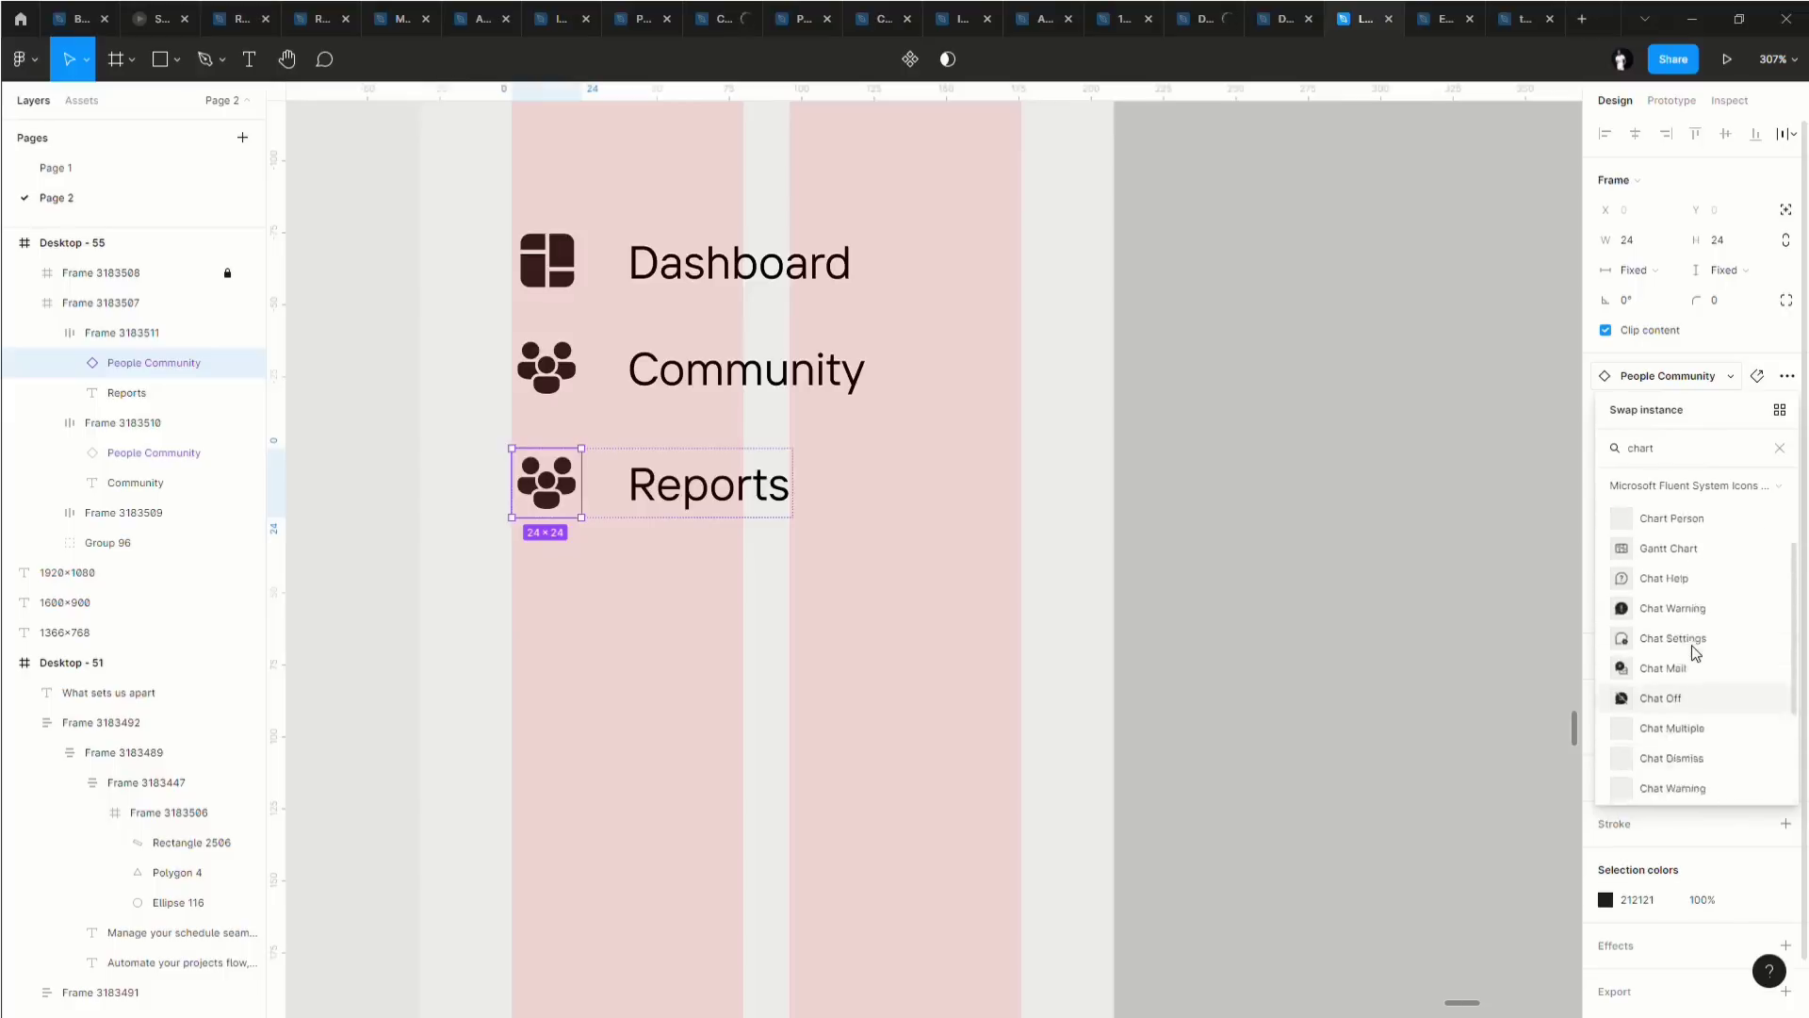
double_click(1675, 463)
text(bar)
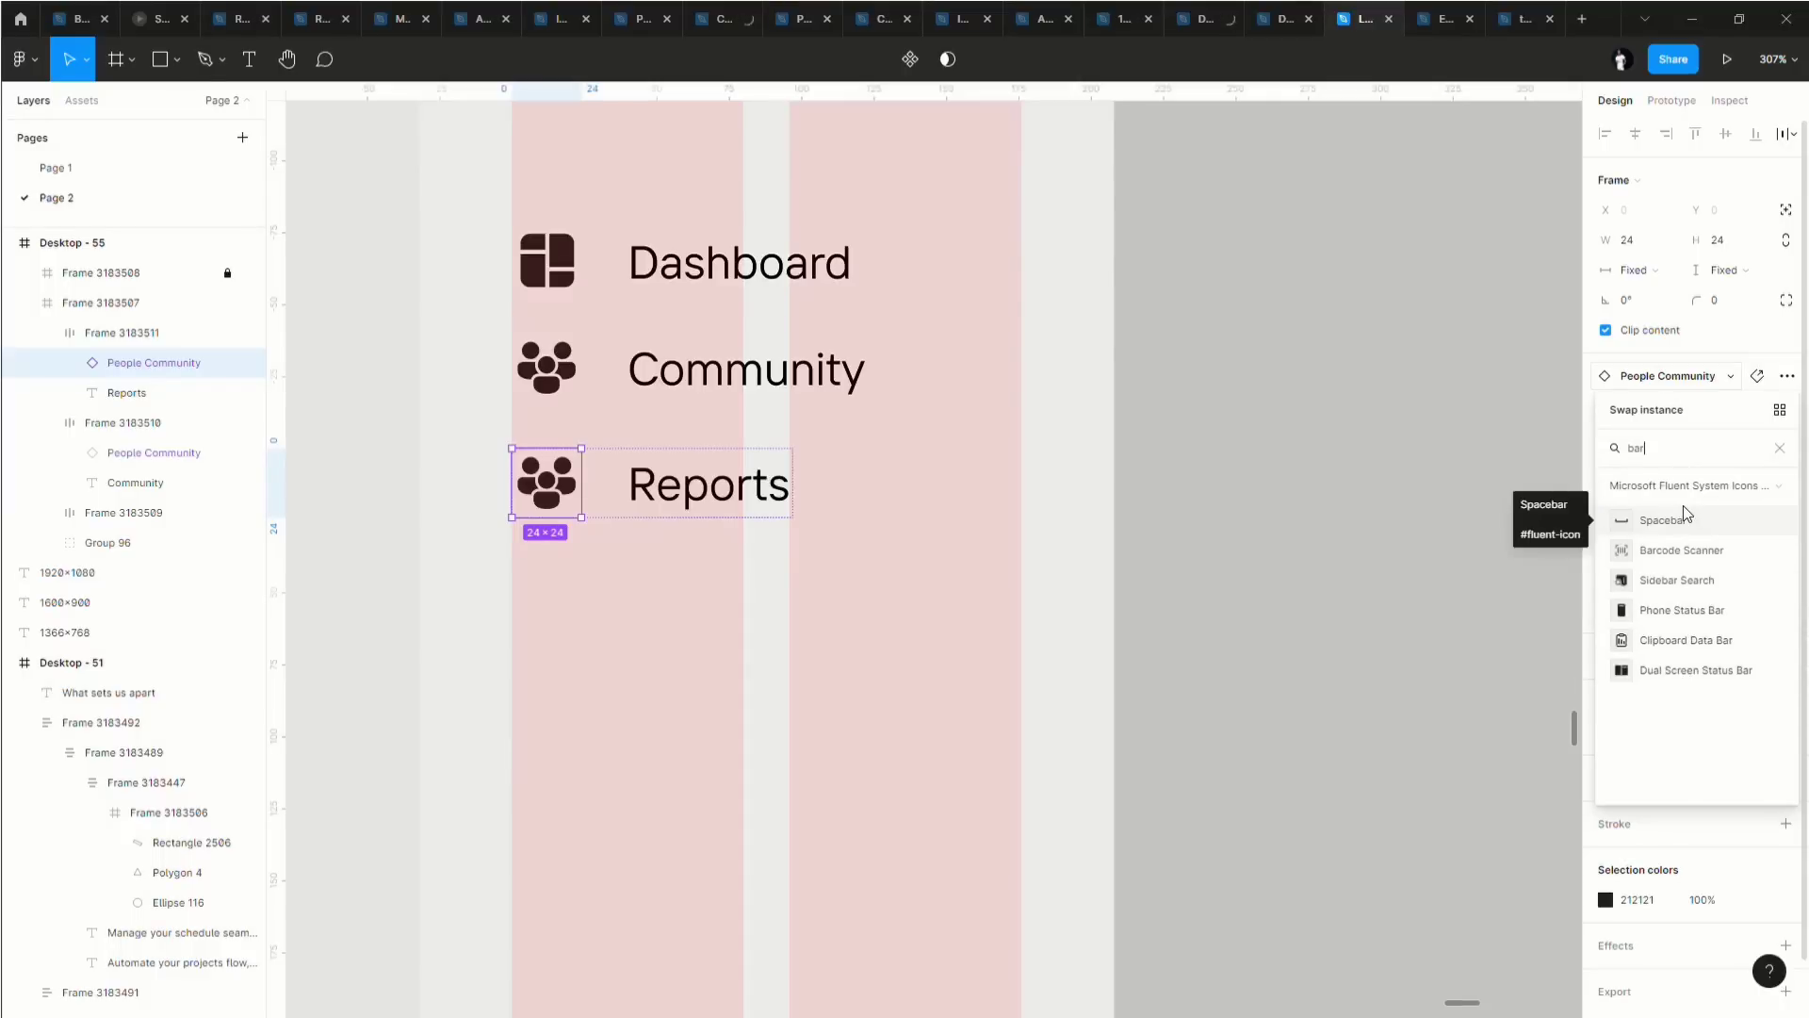
key(BackSpace)
key(BackSpace)
key(BackSpace)
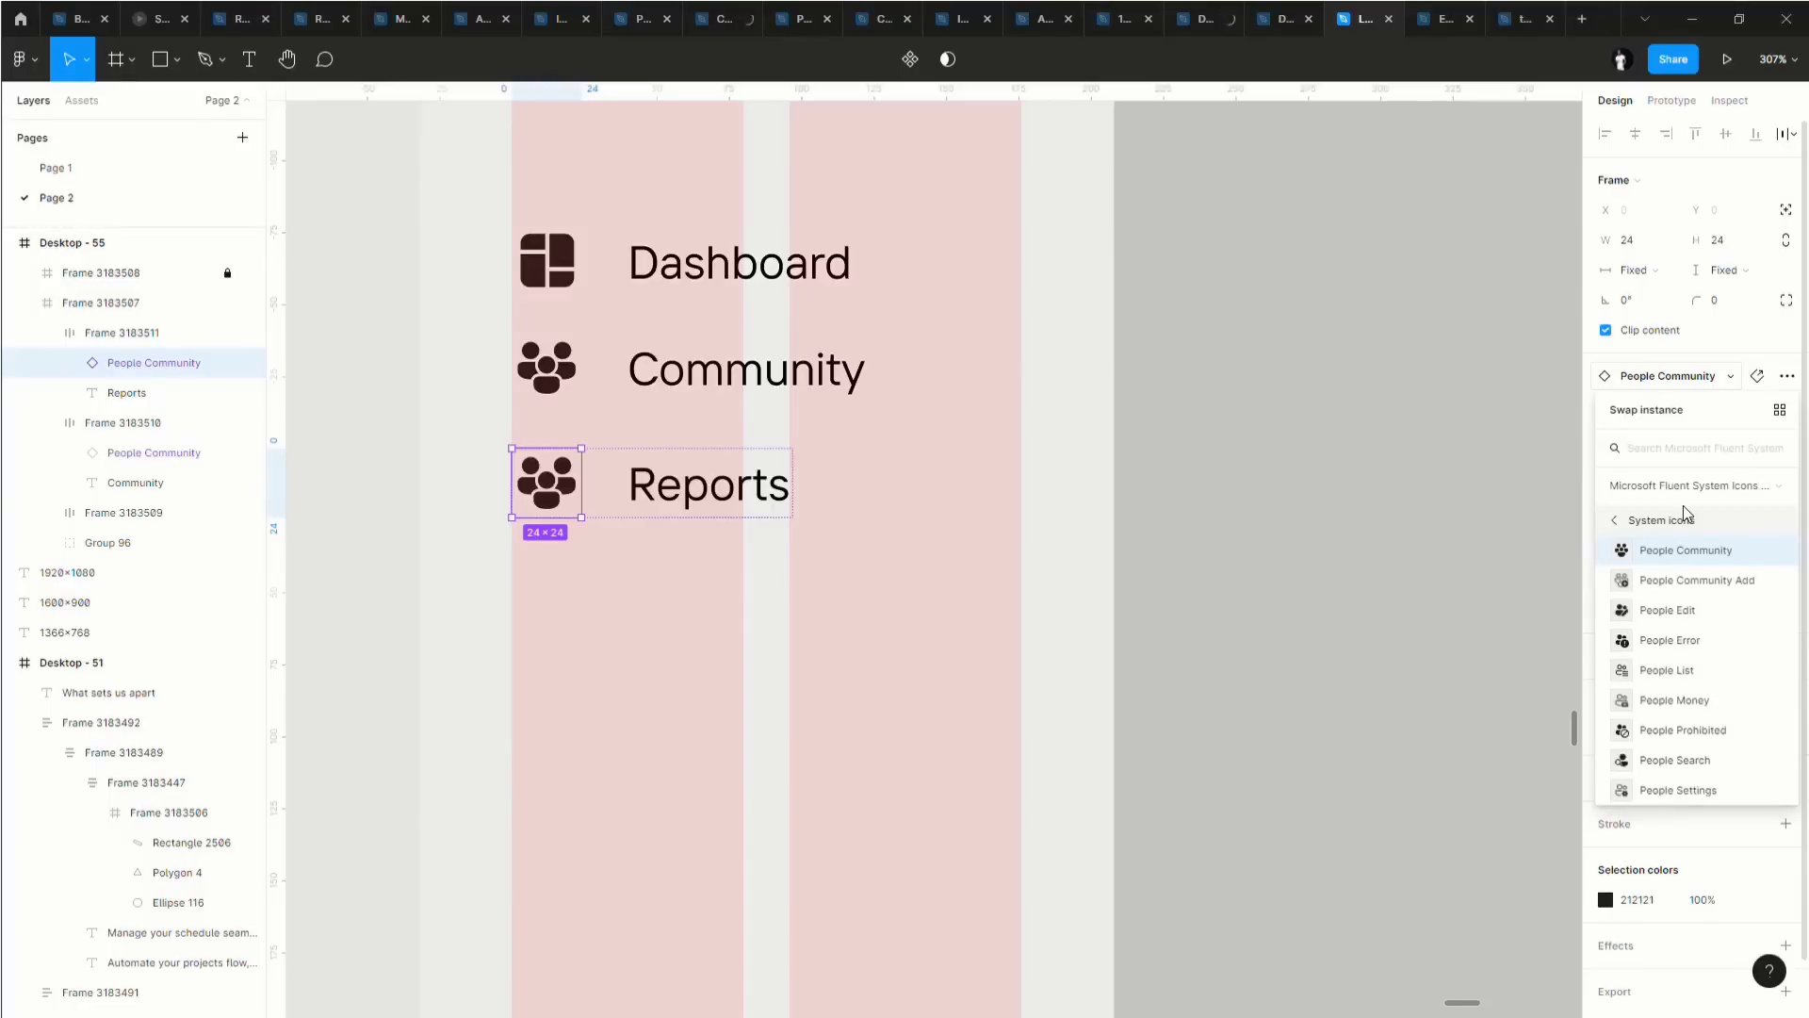
Try the search terms "pie", "repo", "c" and "sc" among the replacement icons for the Reports row.
text(pie)
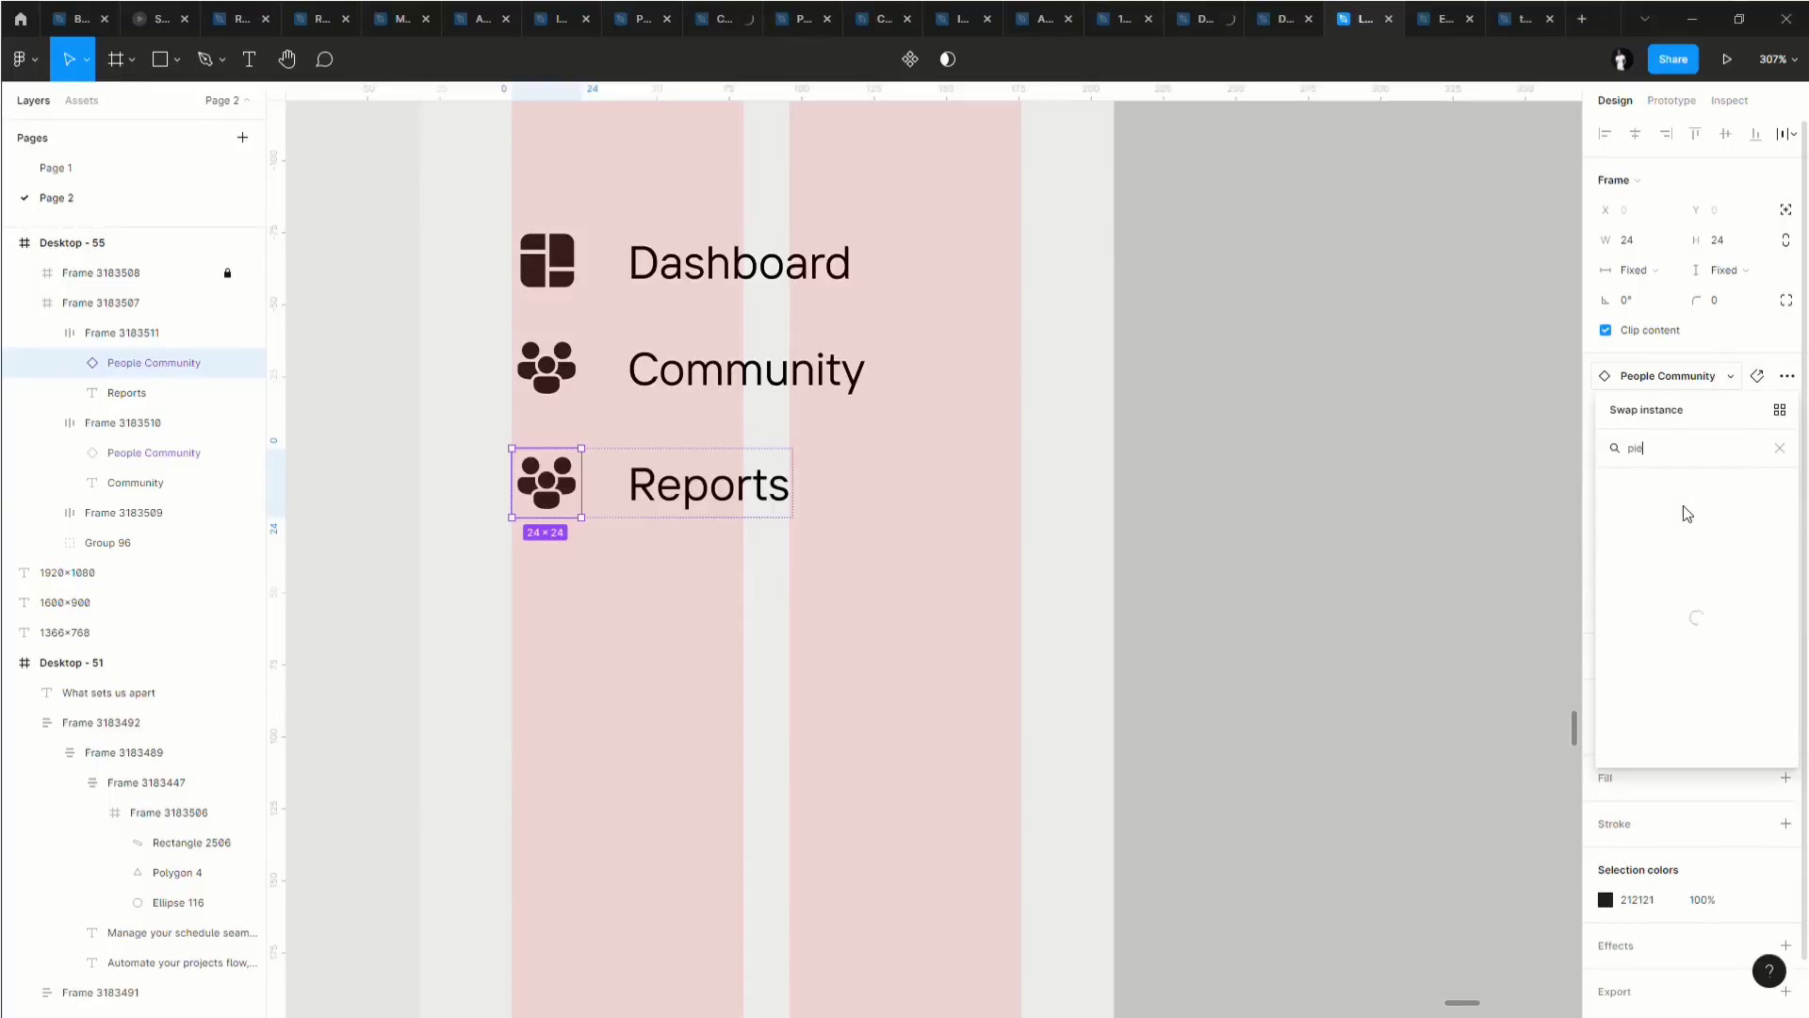
click(1683, 505)
key(BackSpace)
key(BackSpace)
key(BackSpace)
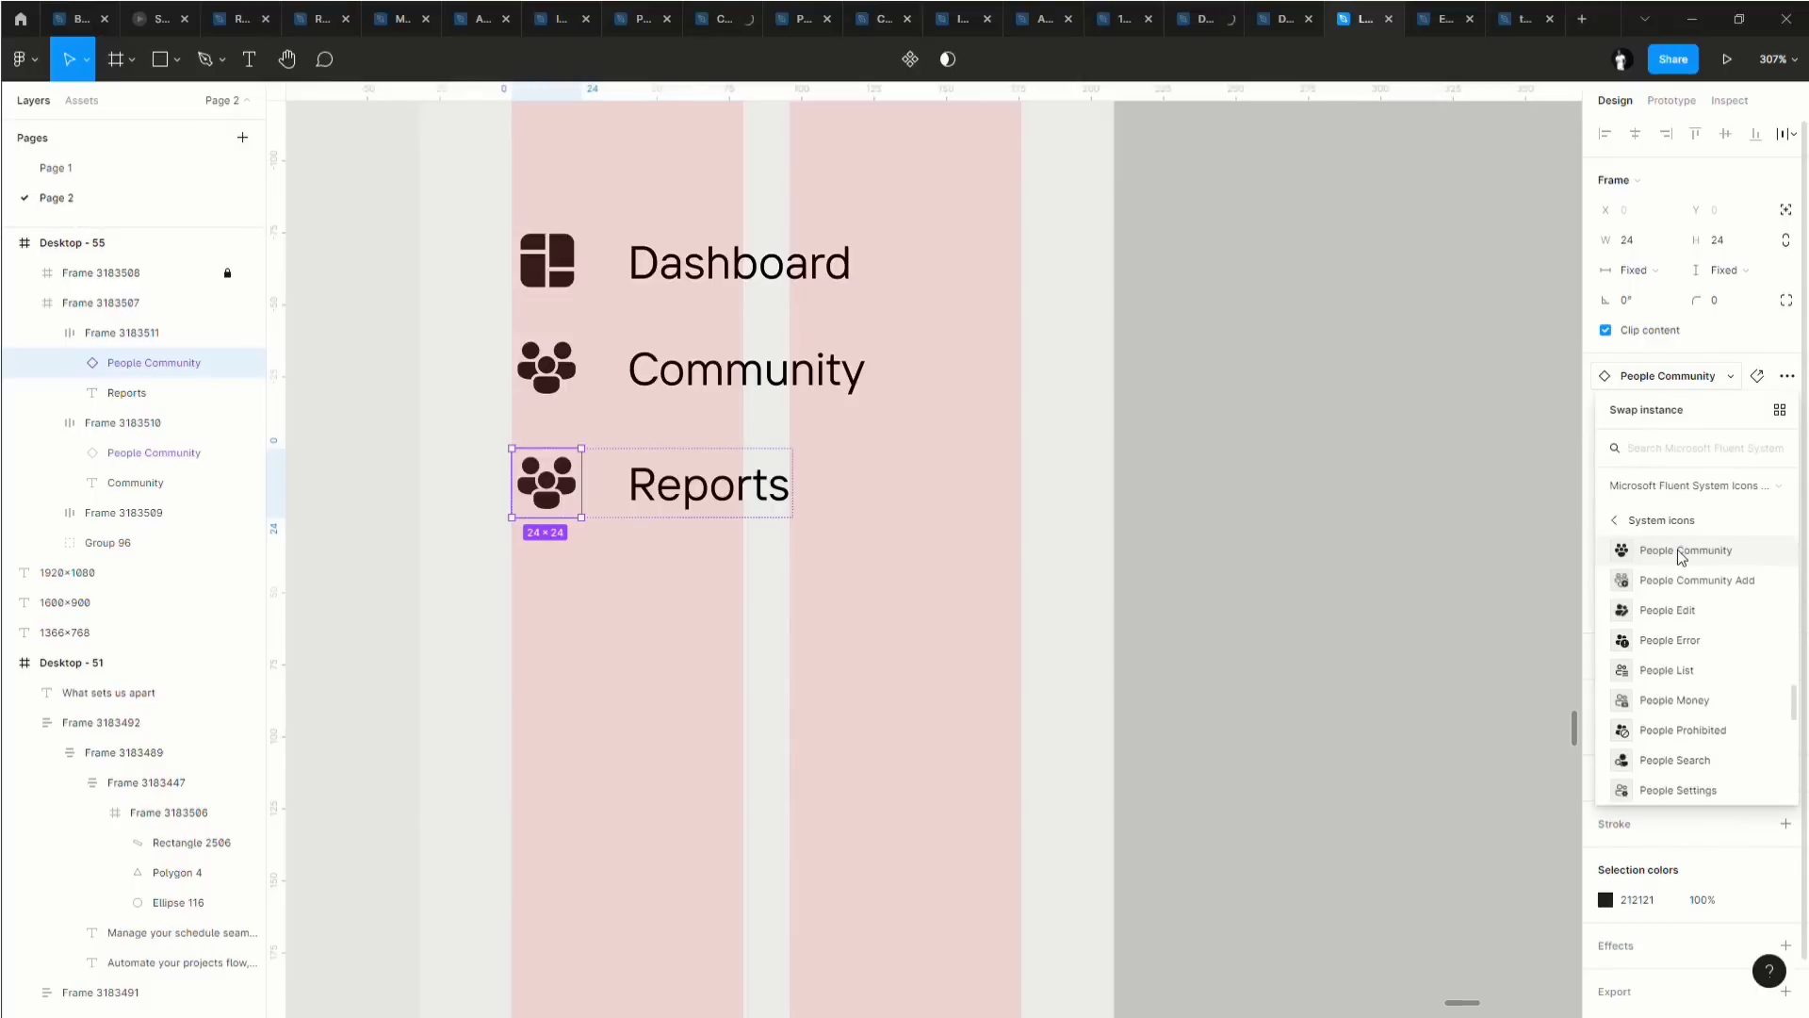
text(repo)
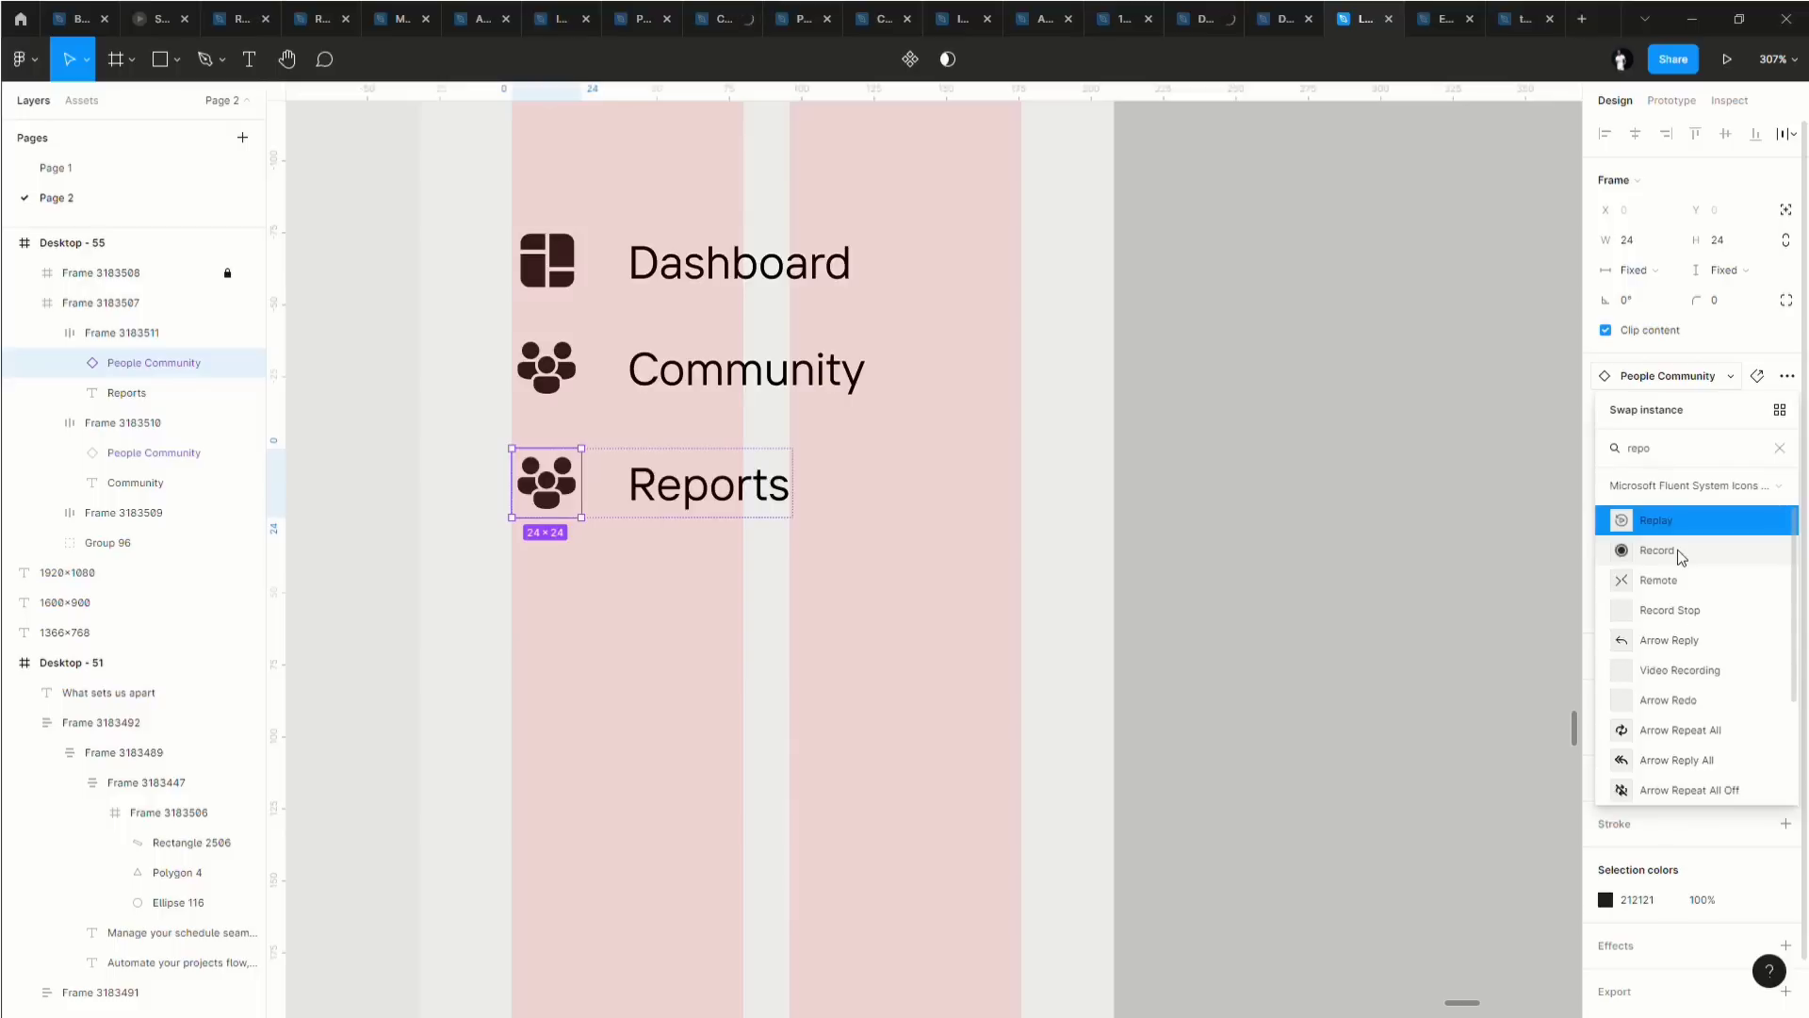
key(BackSpace)
key(BackSpace)
key(BackSpace)
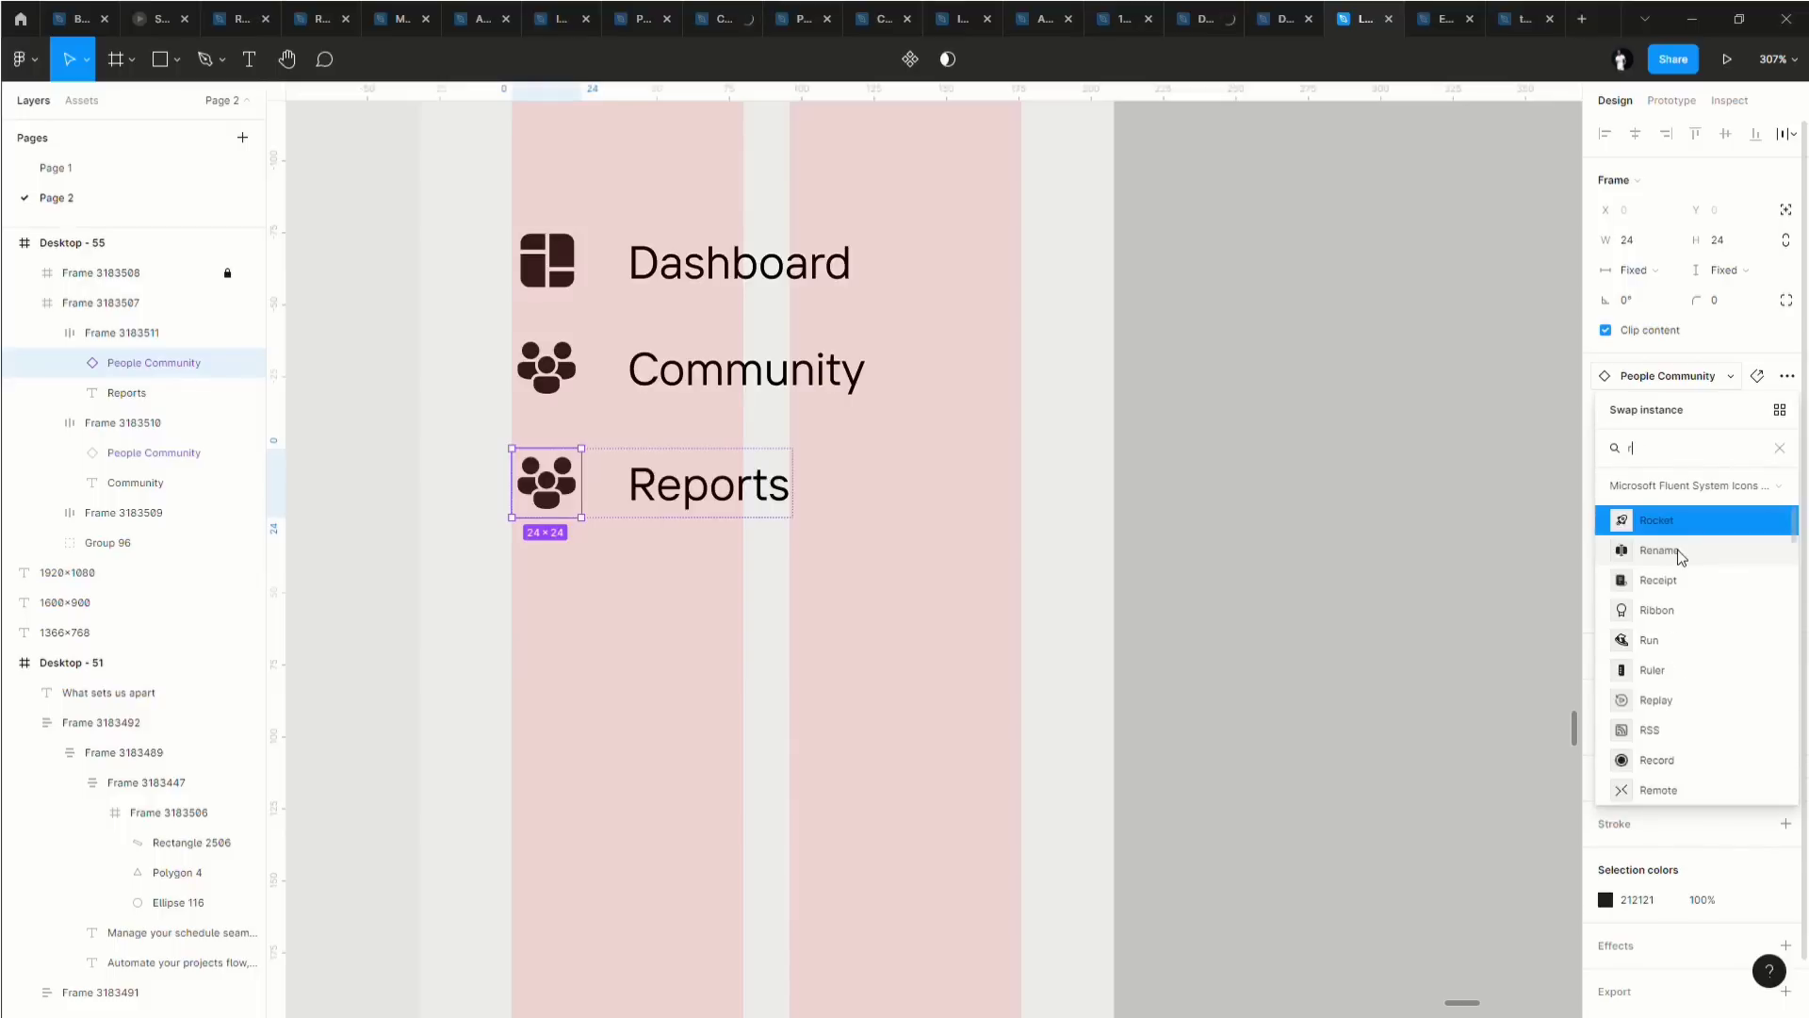
key(BackSpace)
text(c)
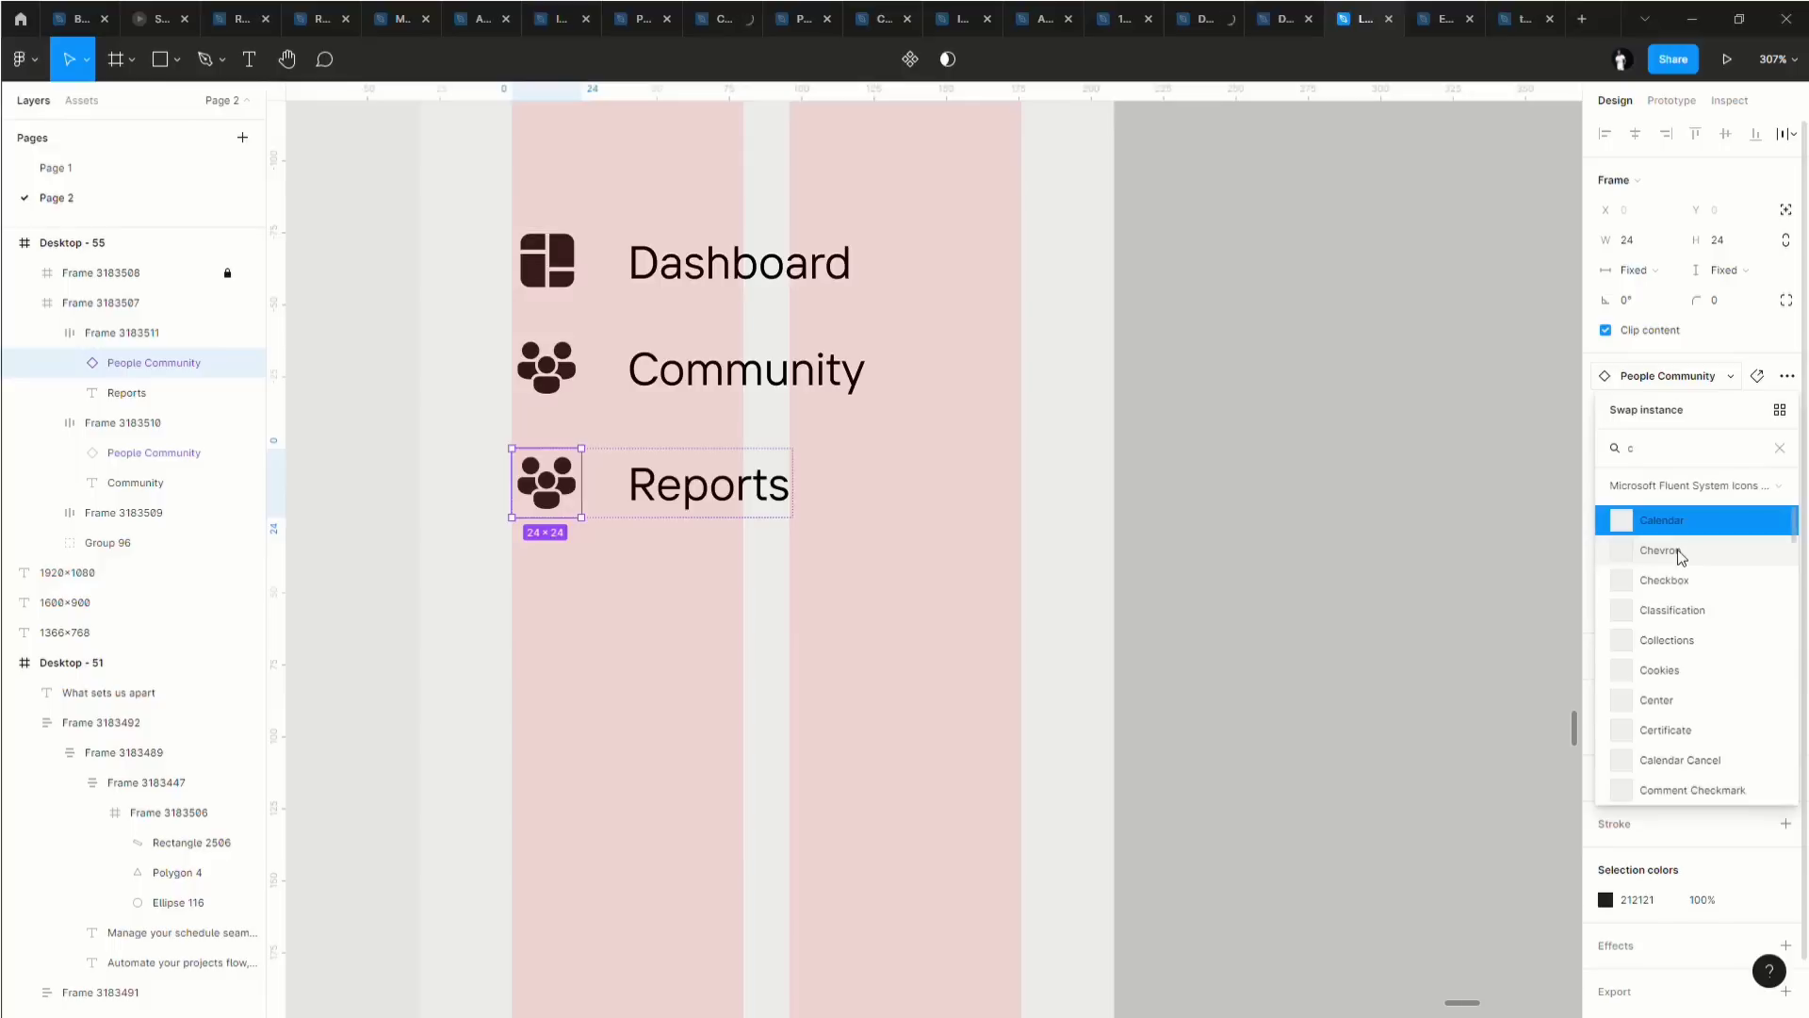
key(BackSpace)
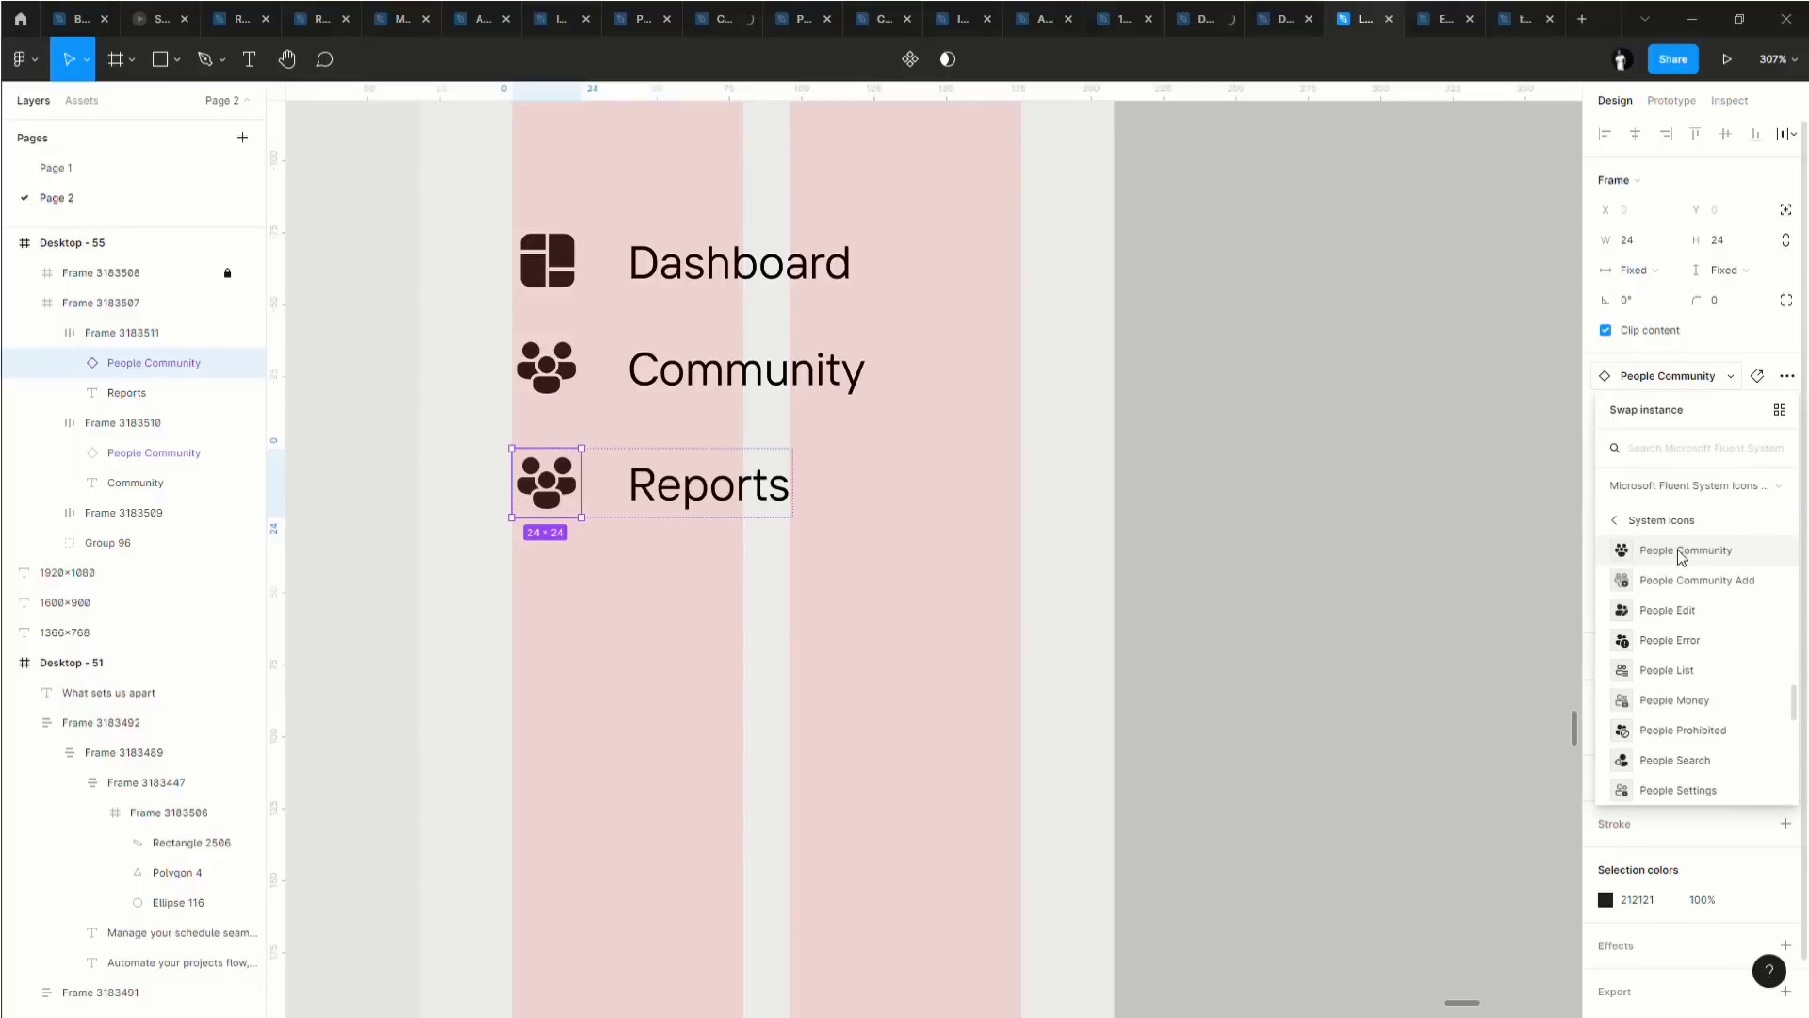
text(sc)
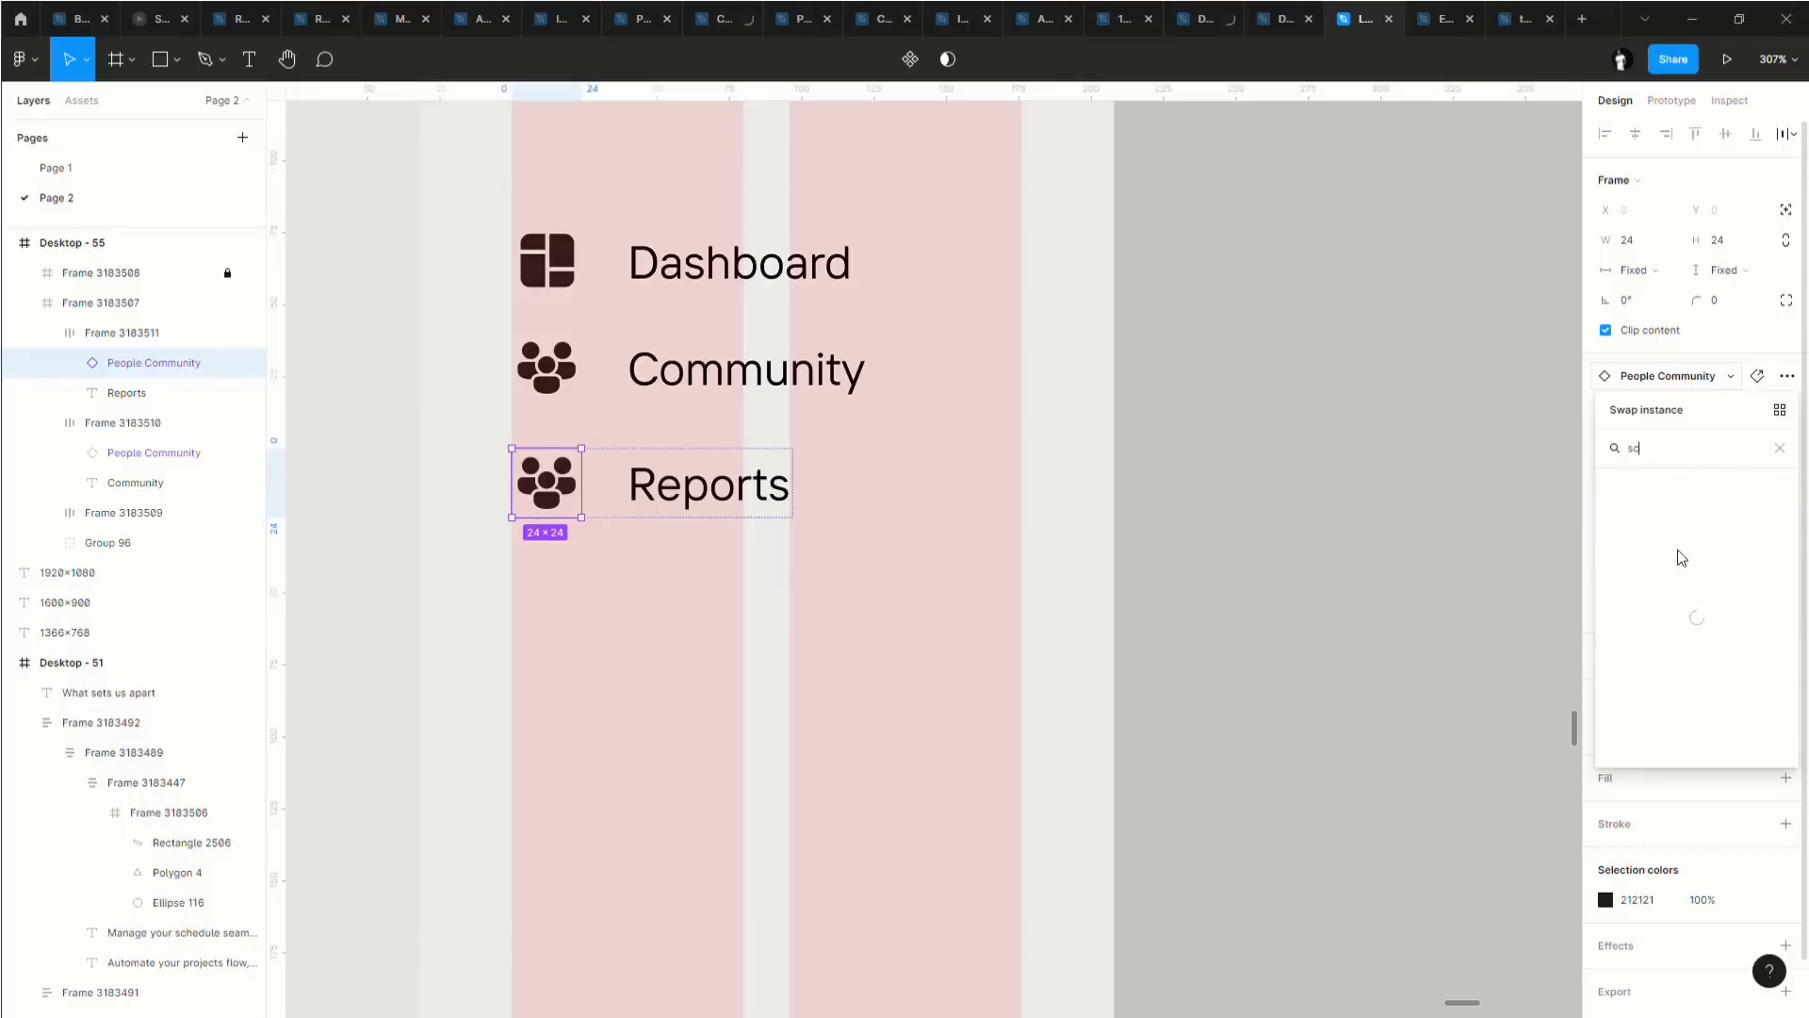
key(BackSpace)
key(BackSpace)
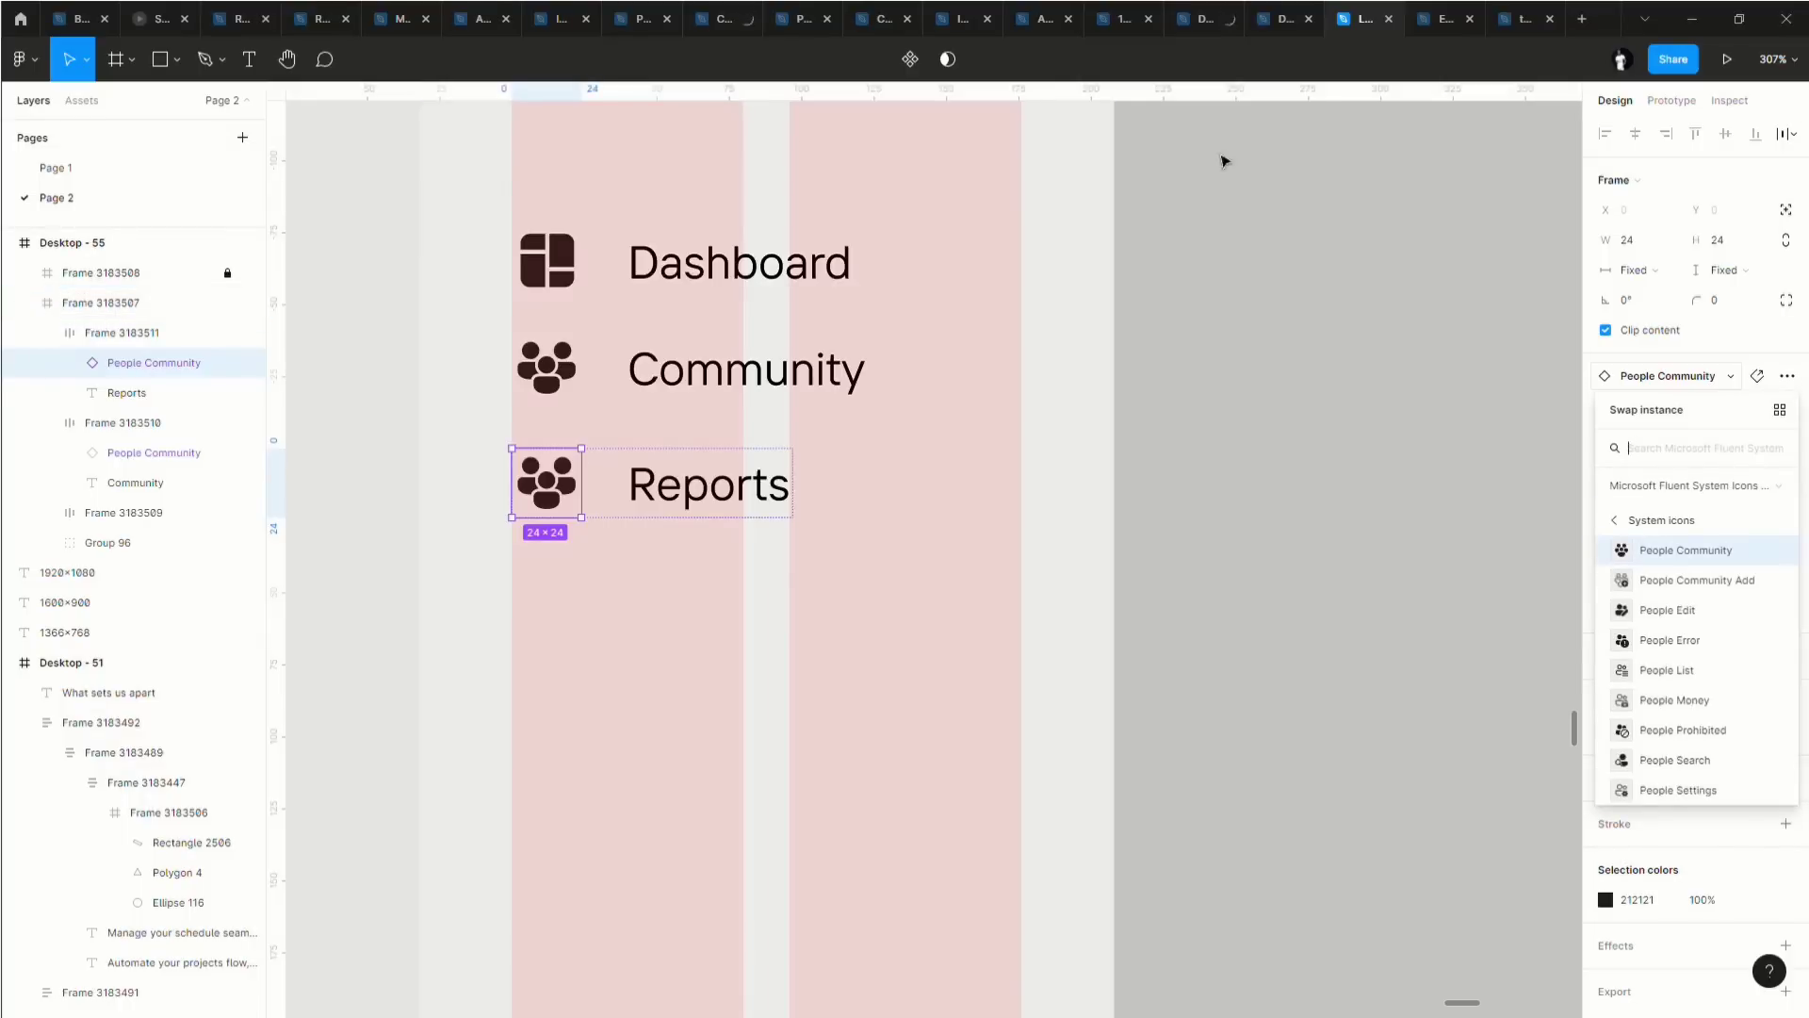
Switch to the Microsoft Fluent System Icons file and look through its B to L icon rows for a Reports icon.
click(378, 27)
ctrl+scroll(896, 96, down, 8)
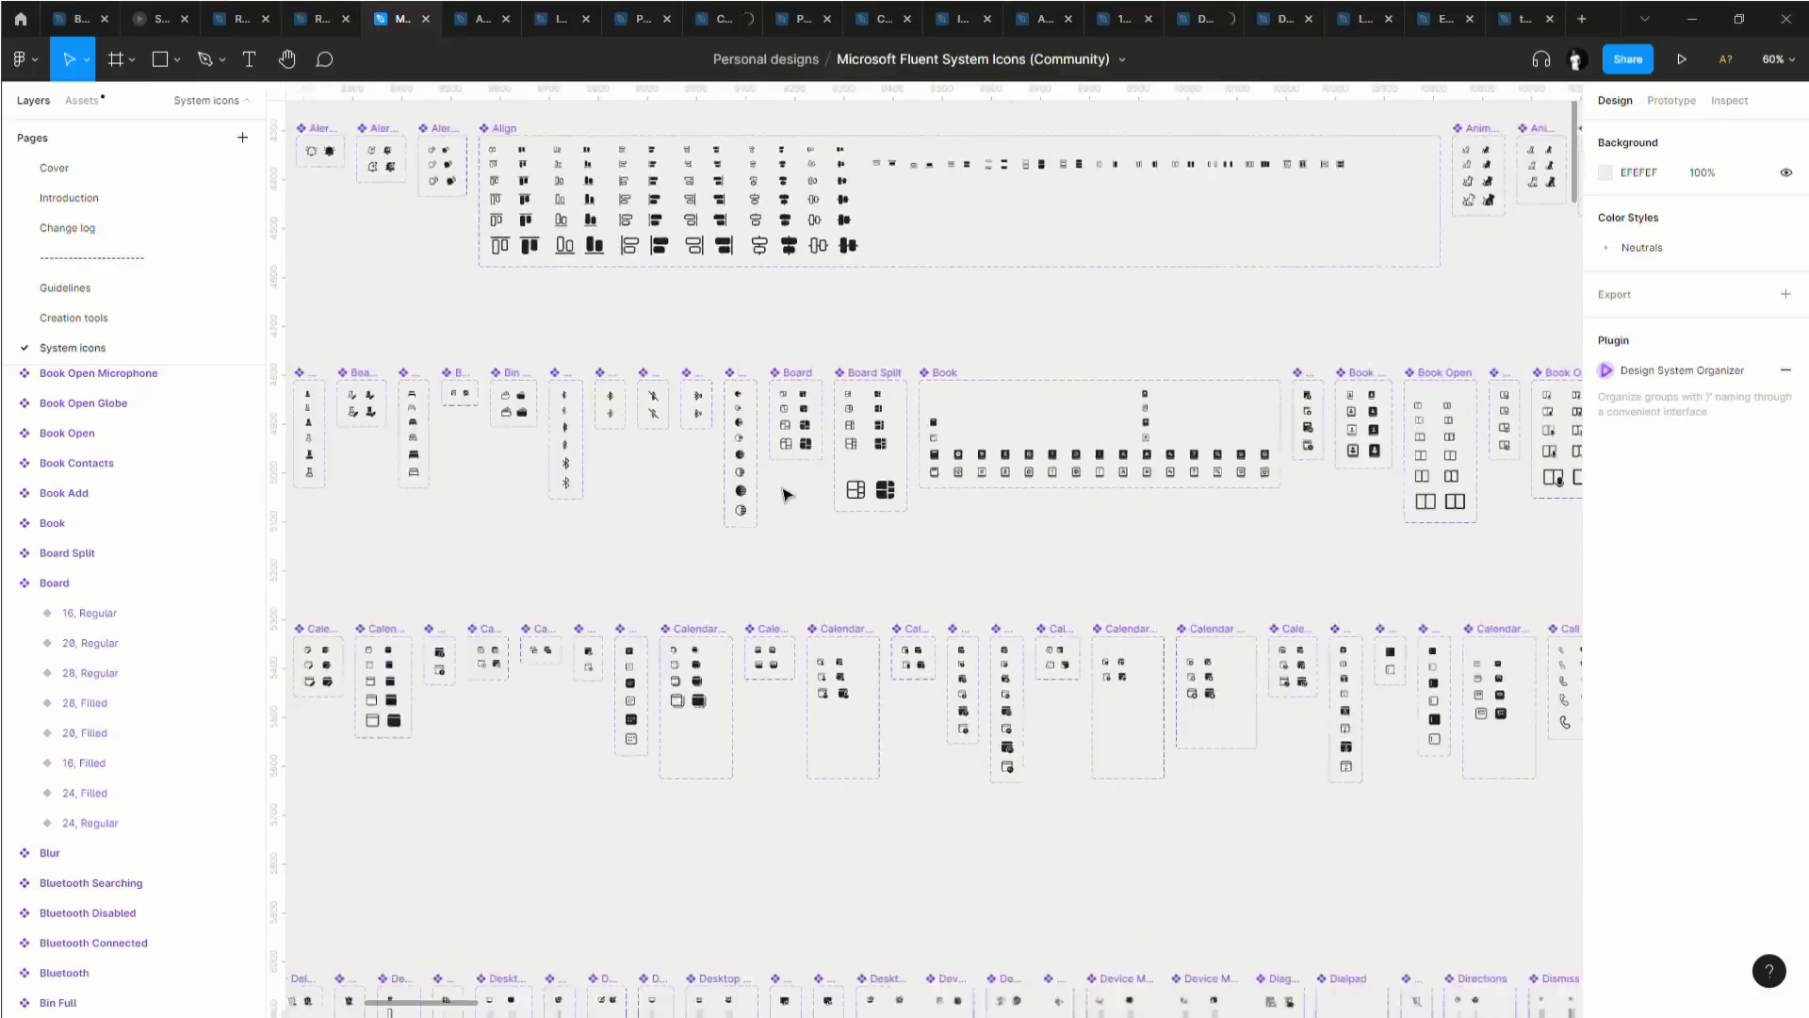
scroll(778, 502, up, 2)
ctrl+scroll(778, 502, down, 8)
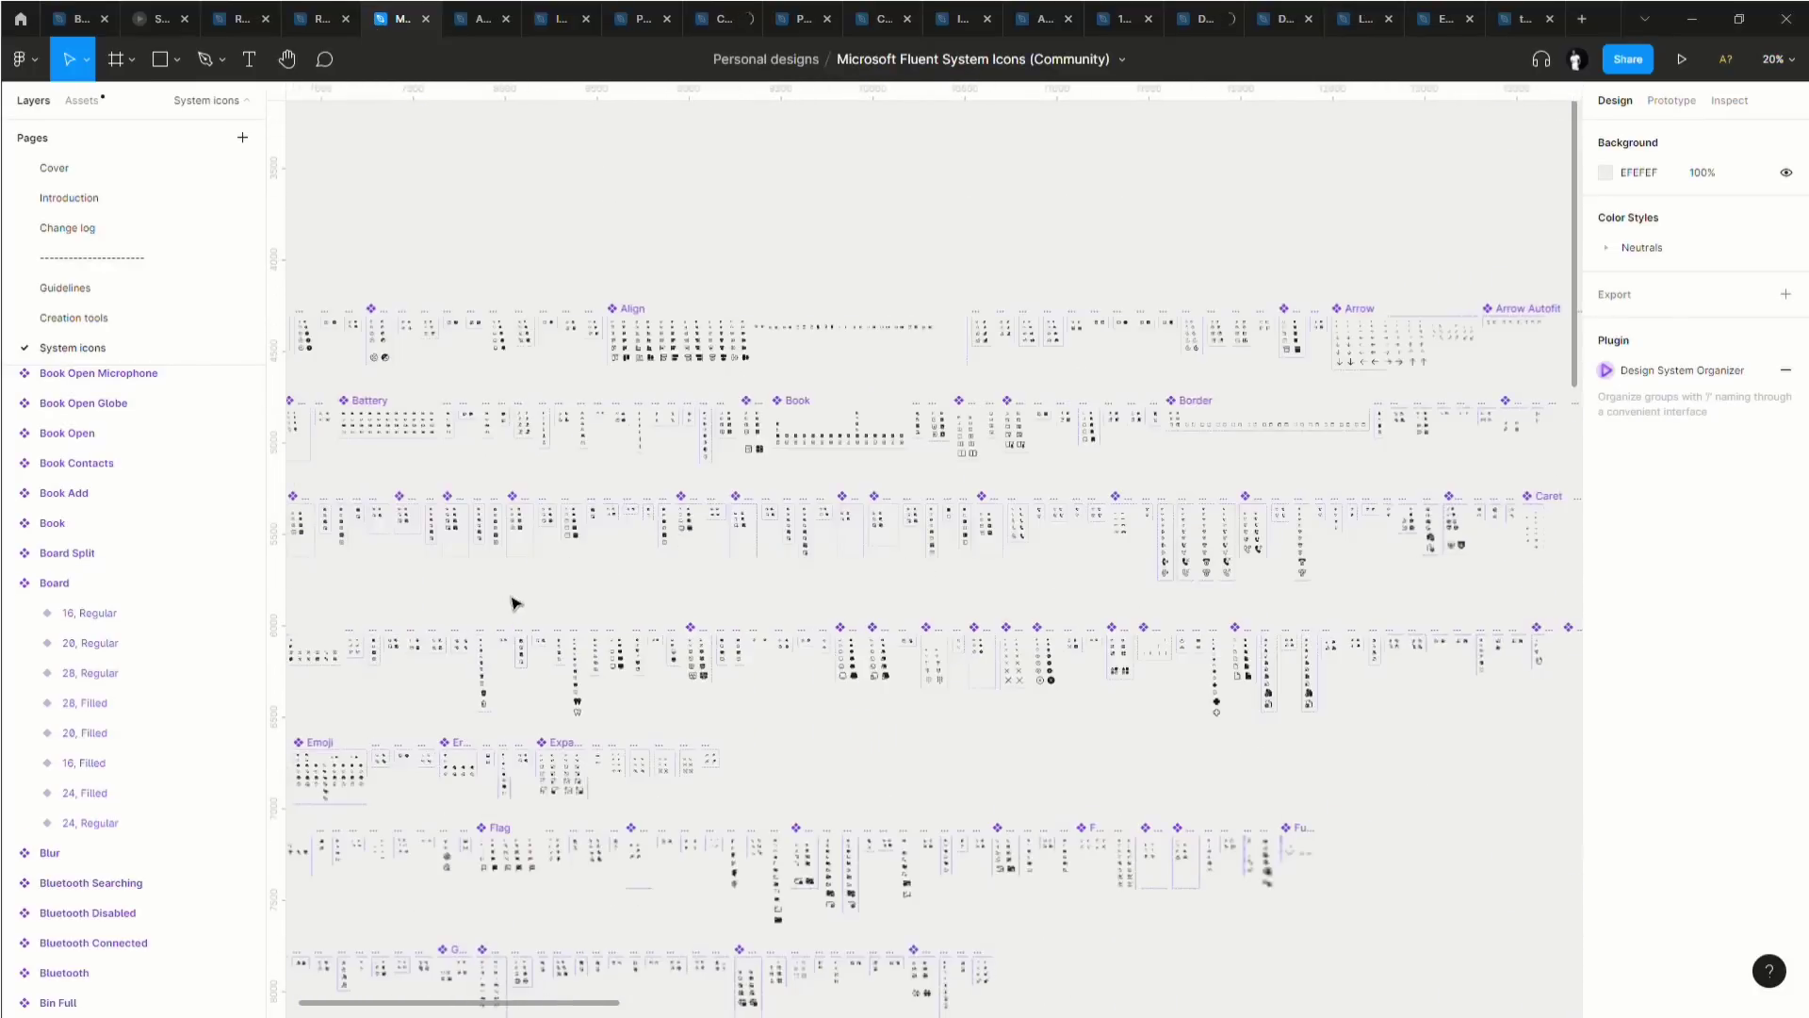
ctrl+scroll(633, 586, up, 10)
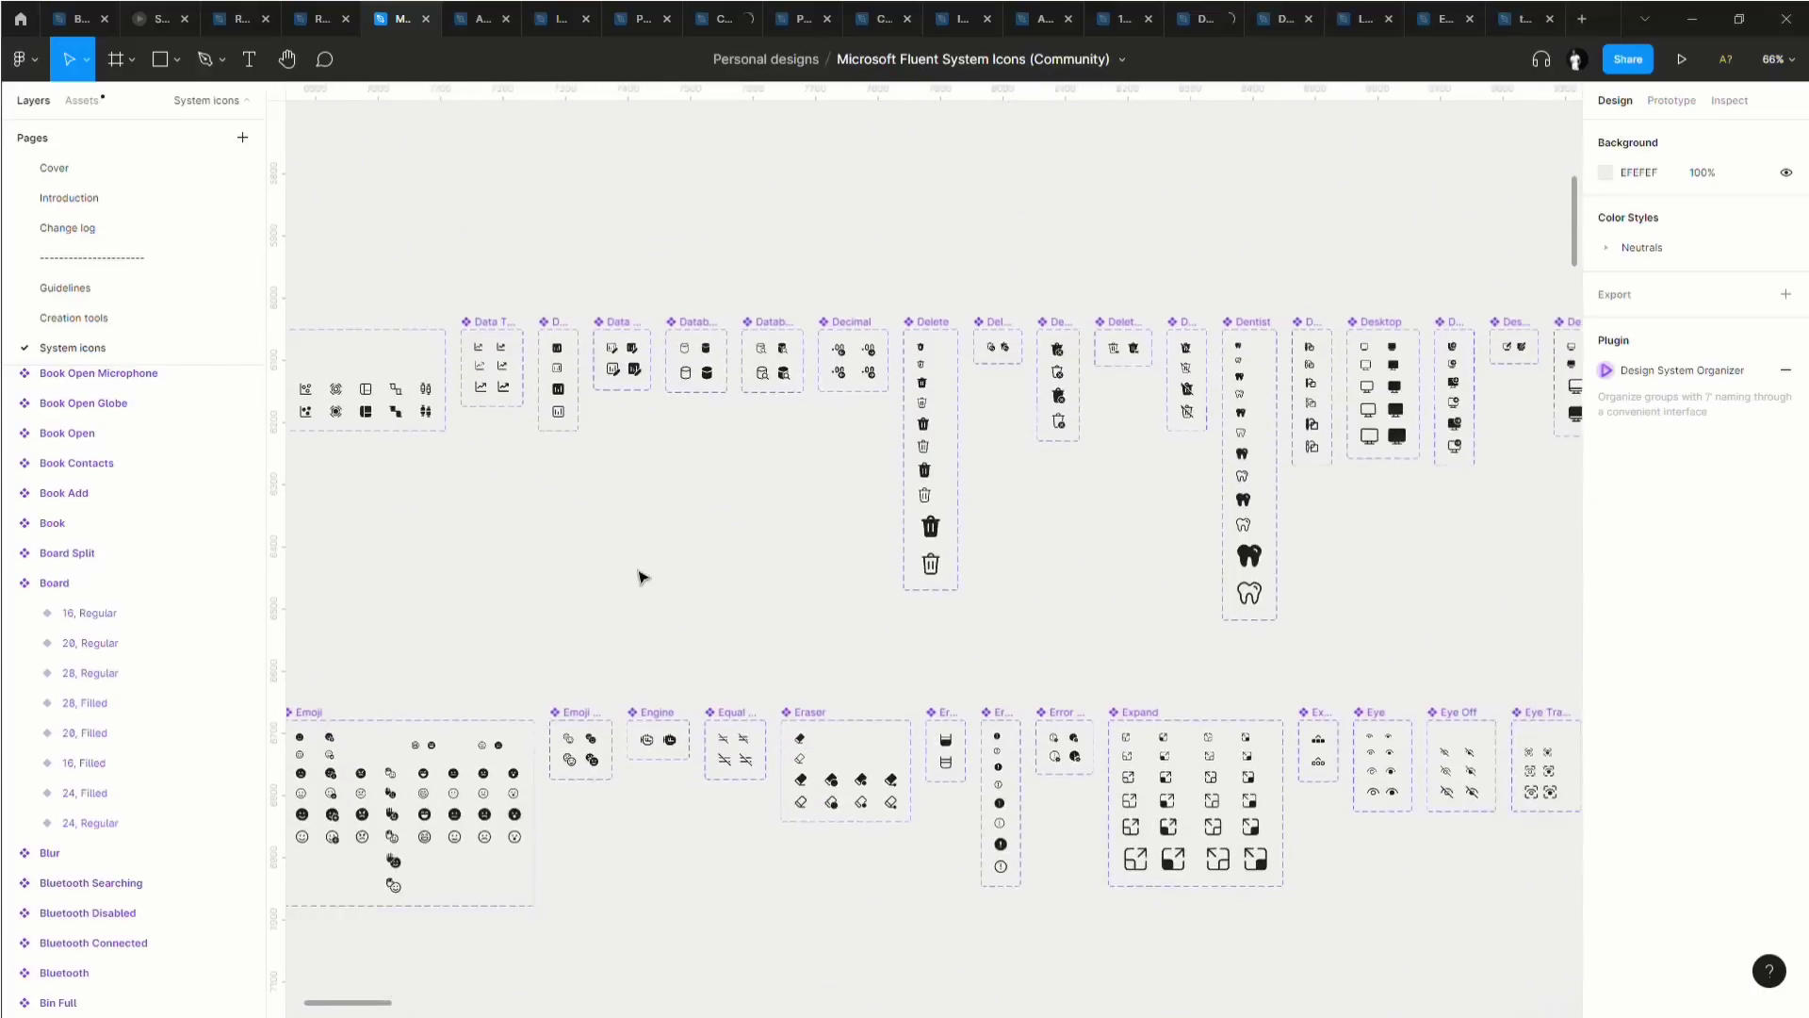
scroll(638, 577, down, 2)
scroll(638, 577, down, 3)
ctrl+scroll(650, 575, down, 4)
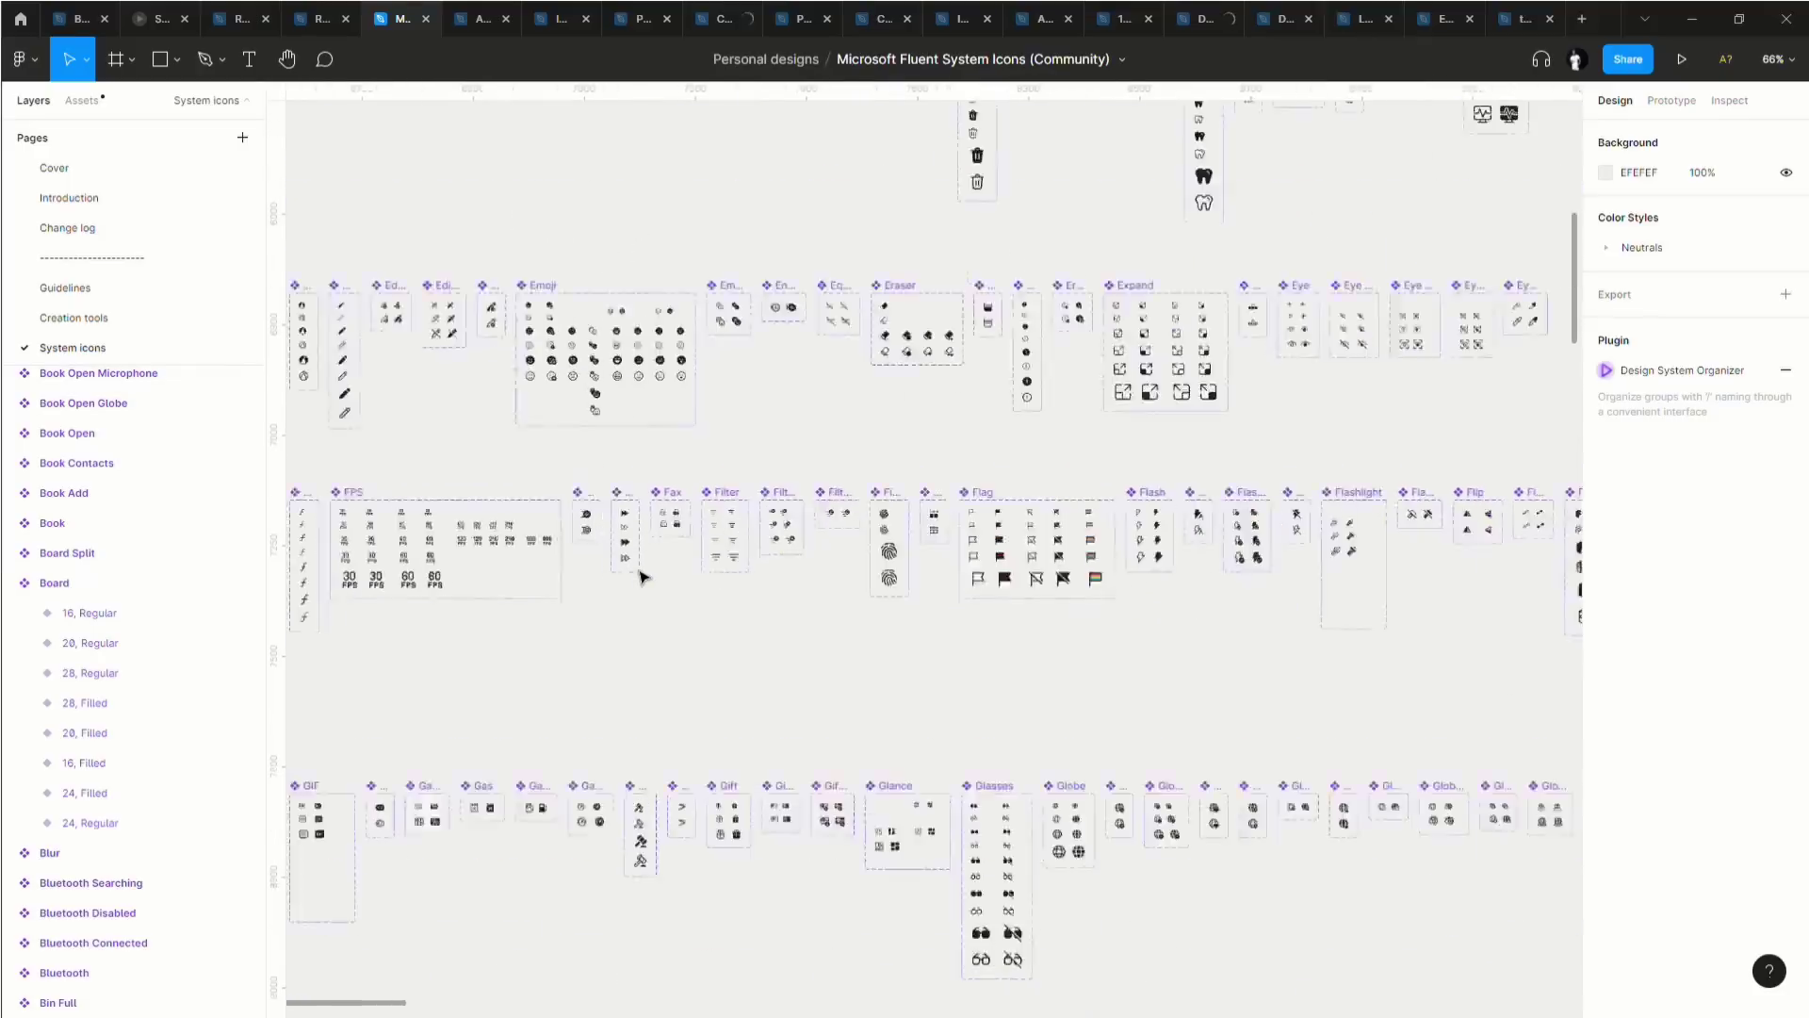
scroll(657, 574, down, 1)
scroll(657, 574, up, 5)
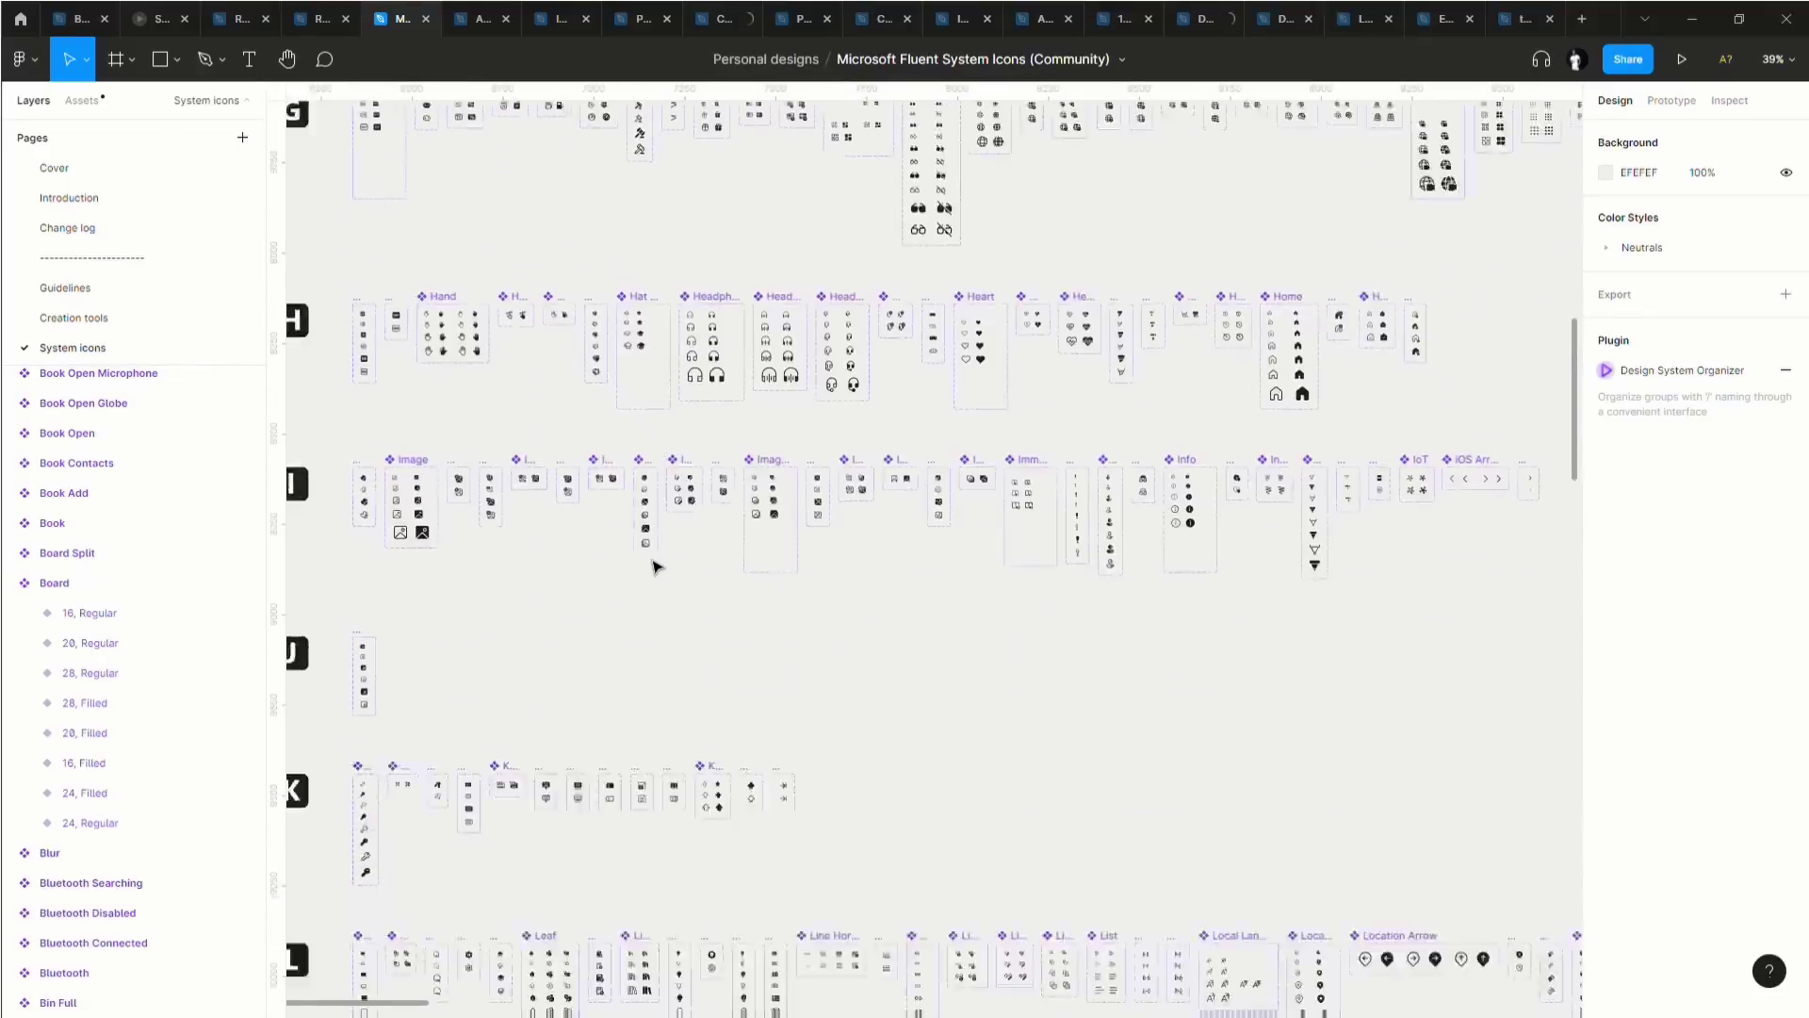
scroll(666, 566, up, 4)
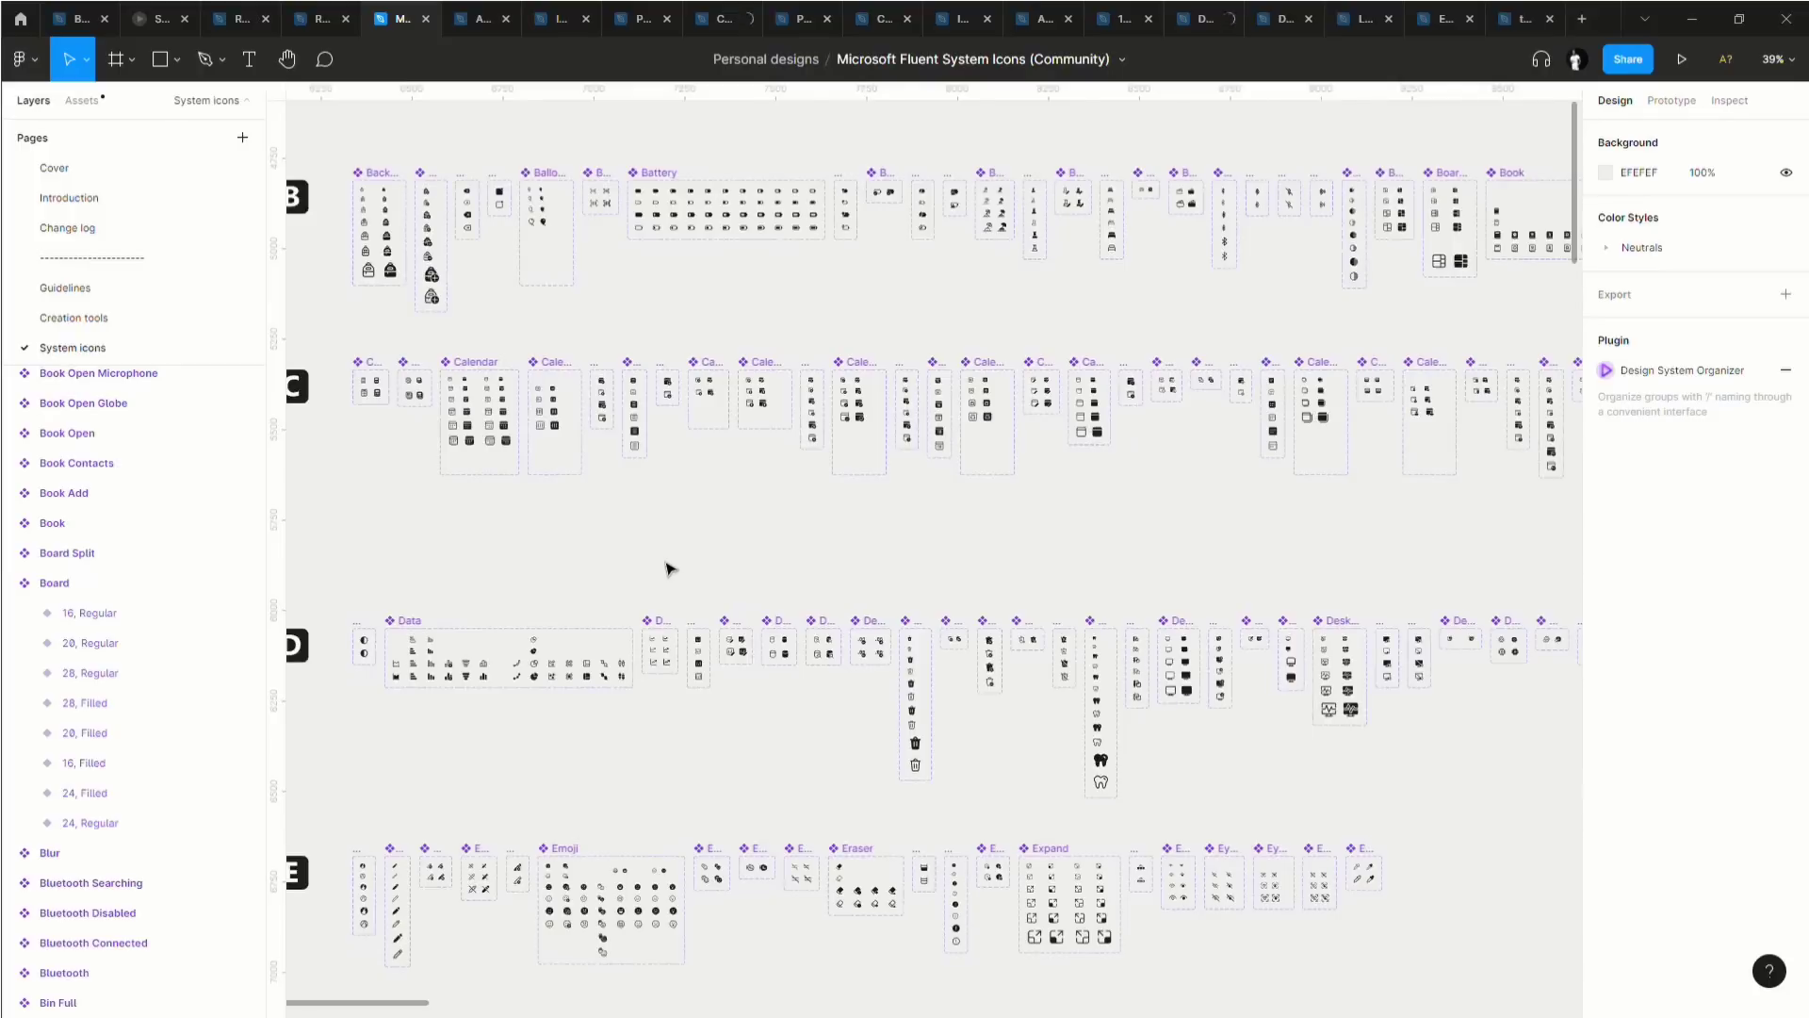
scroll(666, 567, left, 2)
scroll(505, 274, up, 5)
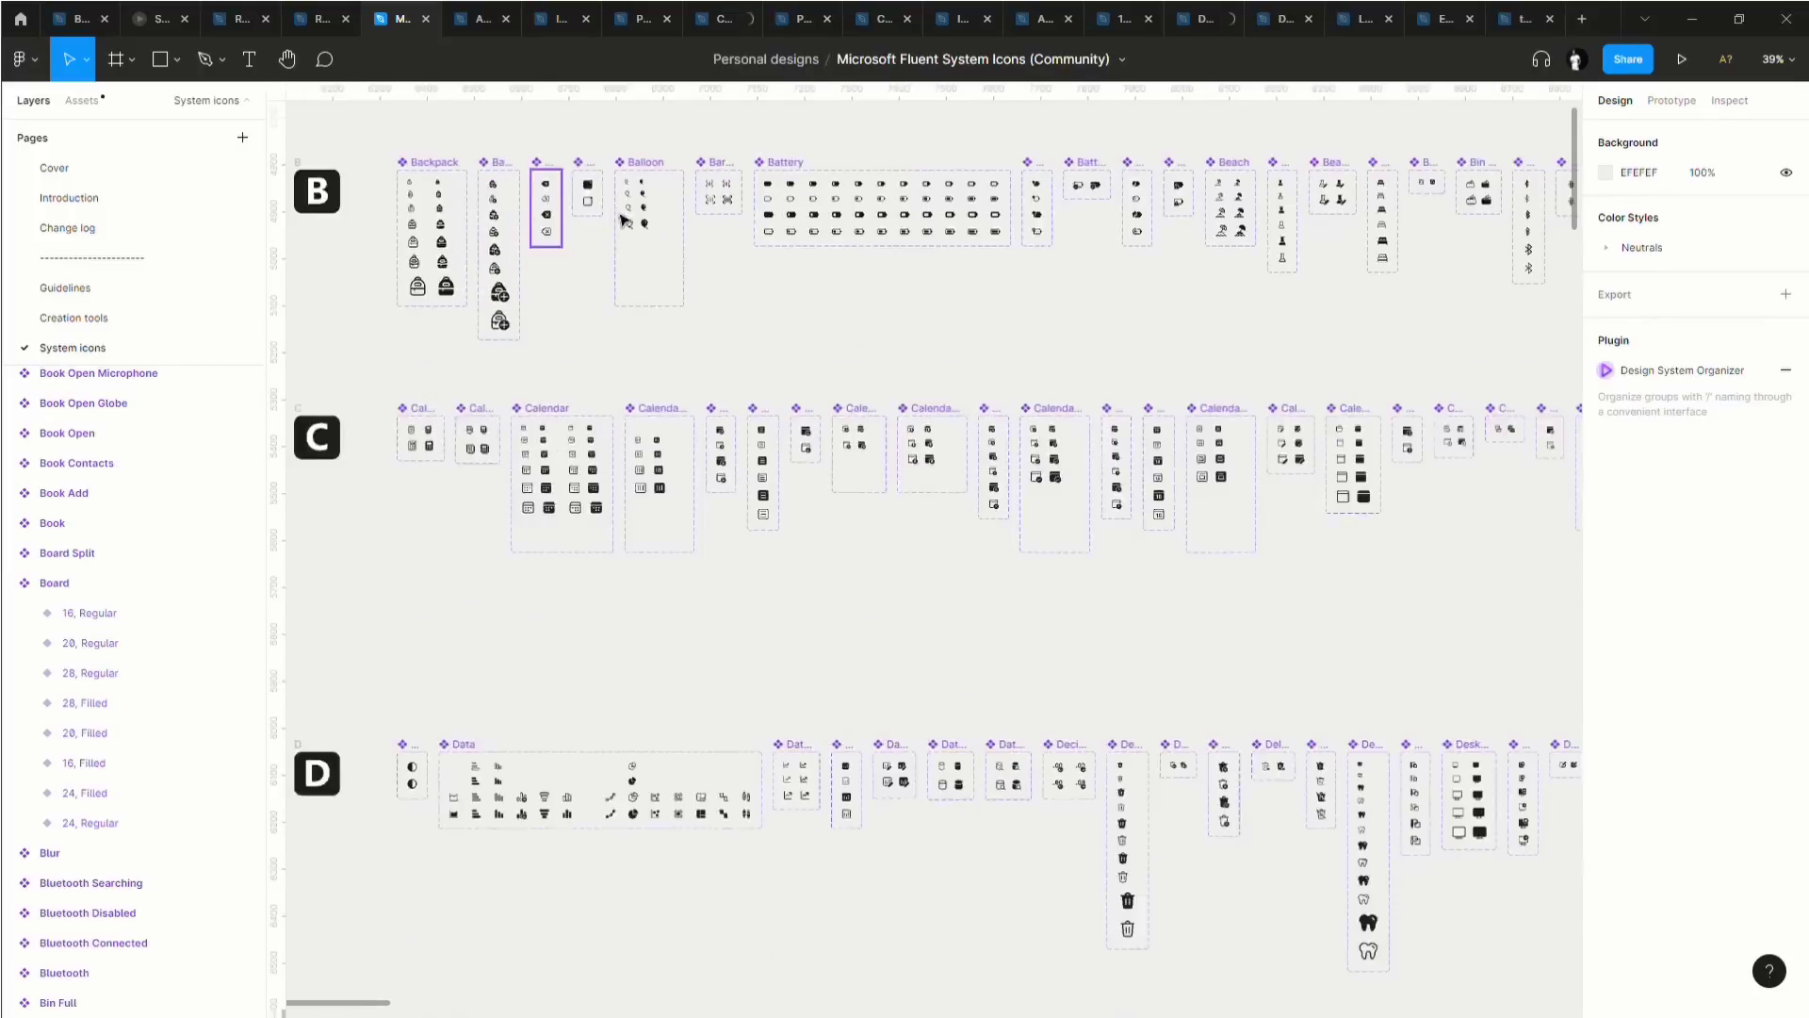
Examine the Book, Calendar, Call, Document and Folder icon sets along the B to G rows for a Reports icon.
scroll(820, 287, right, 10)
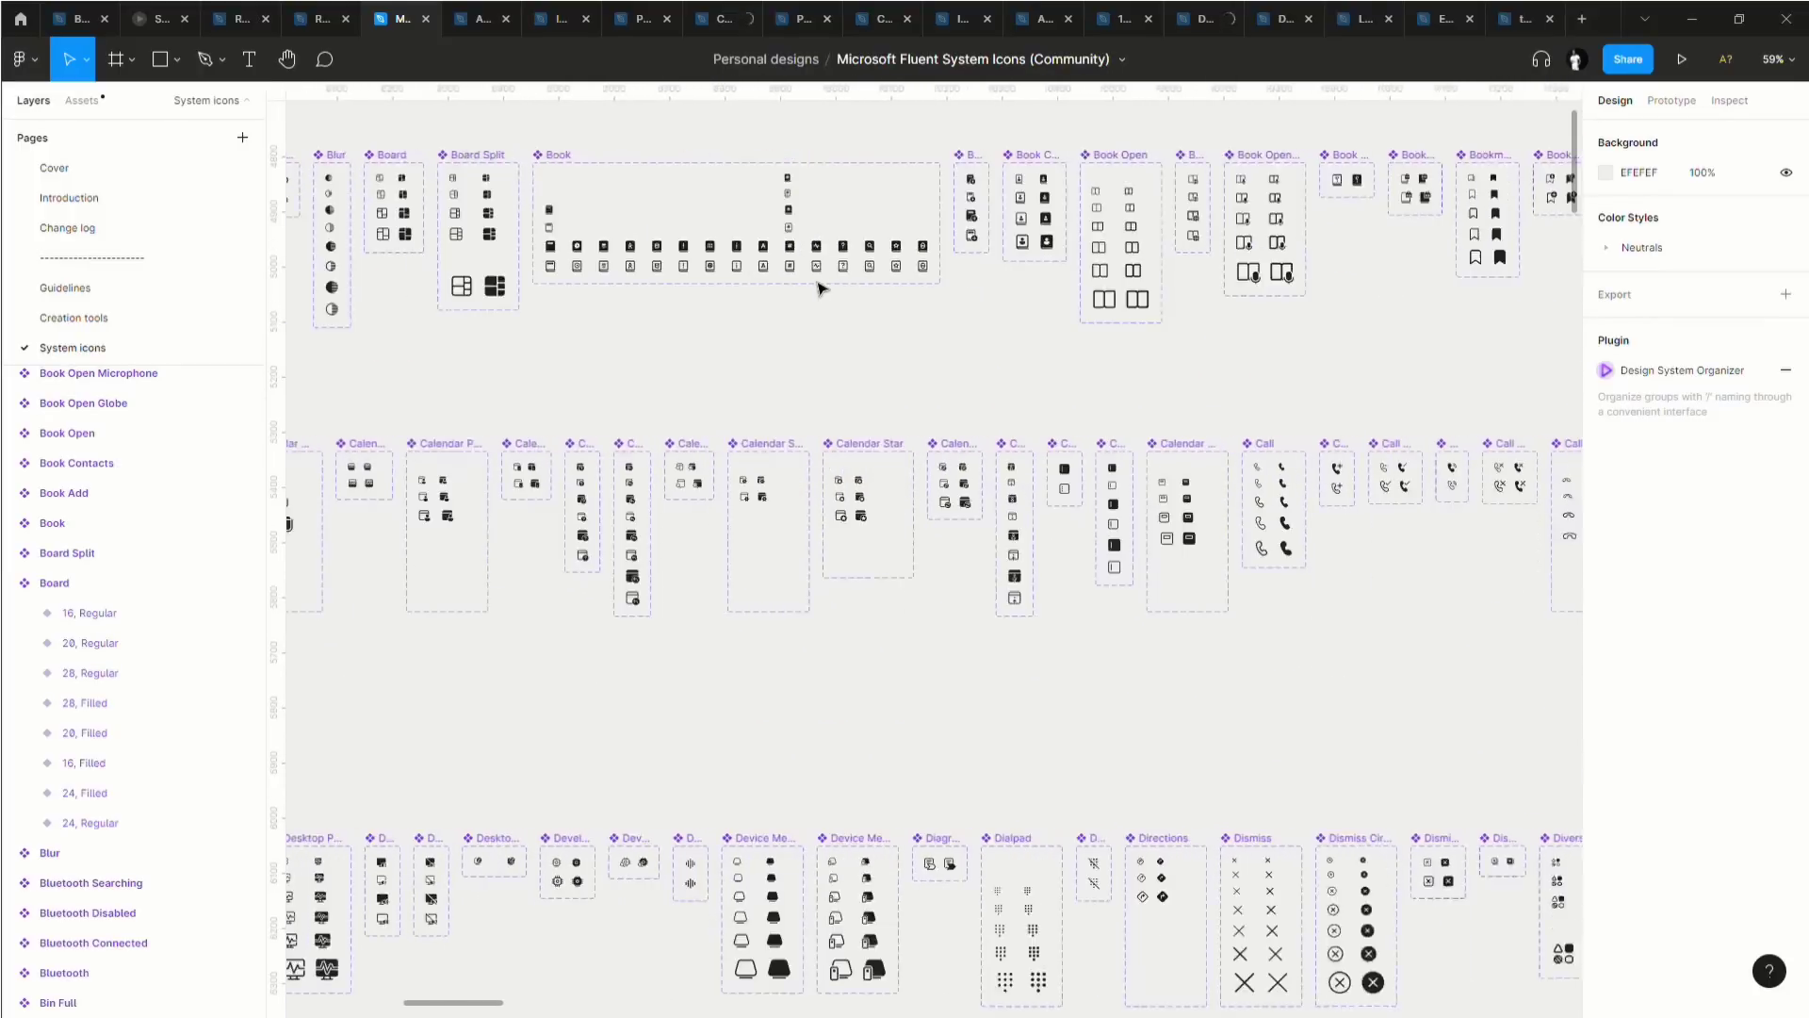
scroll(1001, 309, right, 3)
scroll(1001, 424, down, 3)
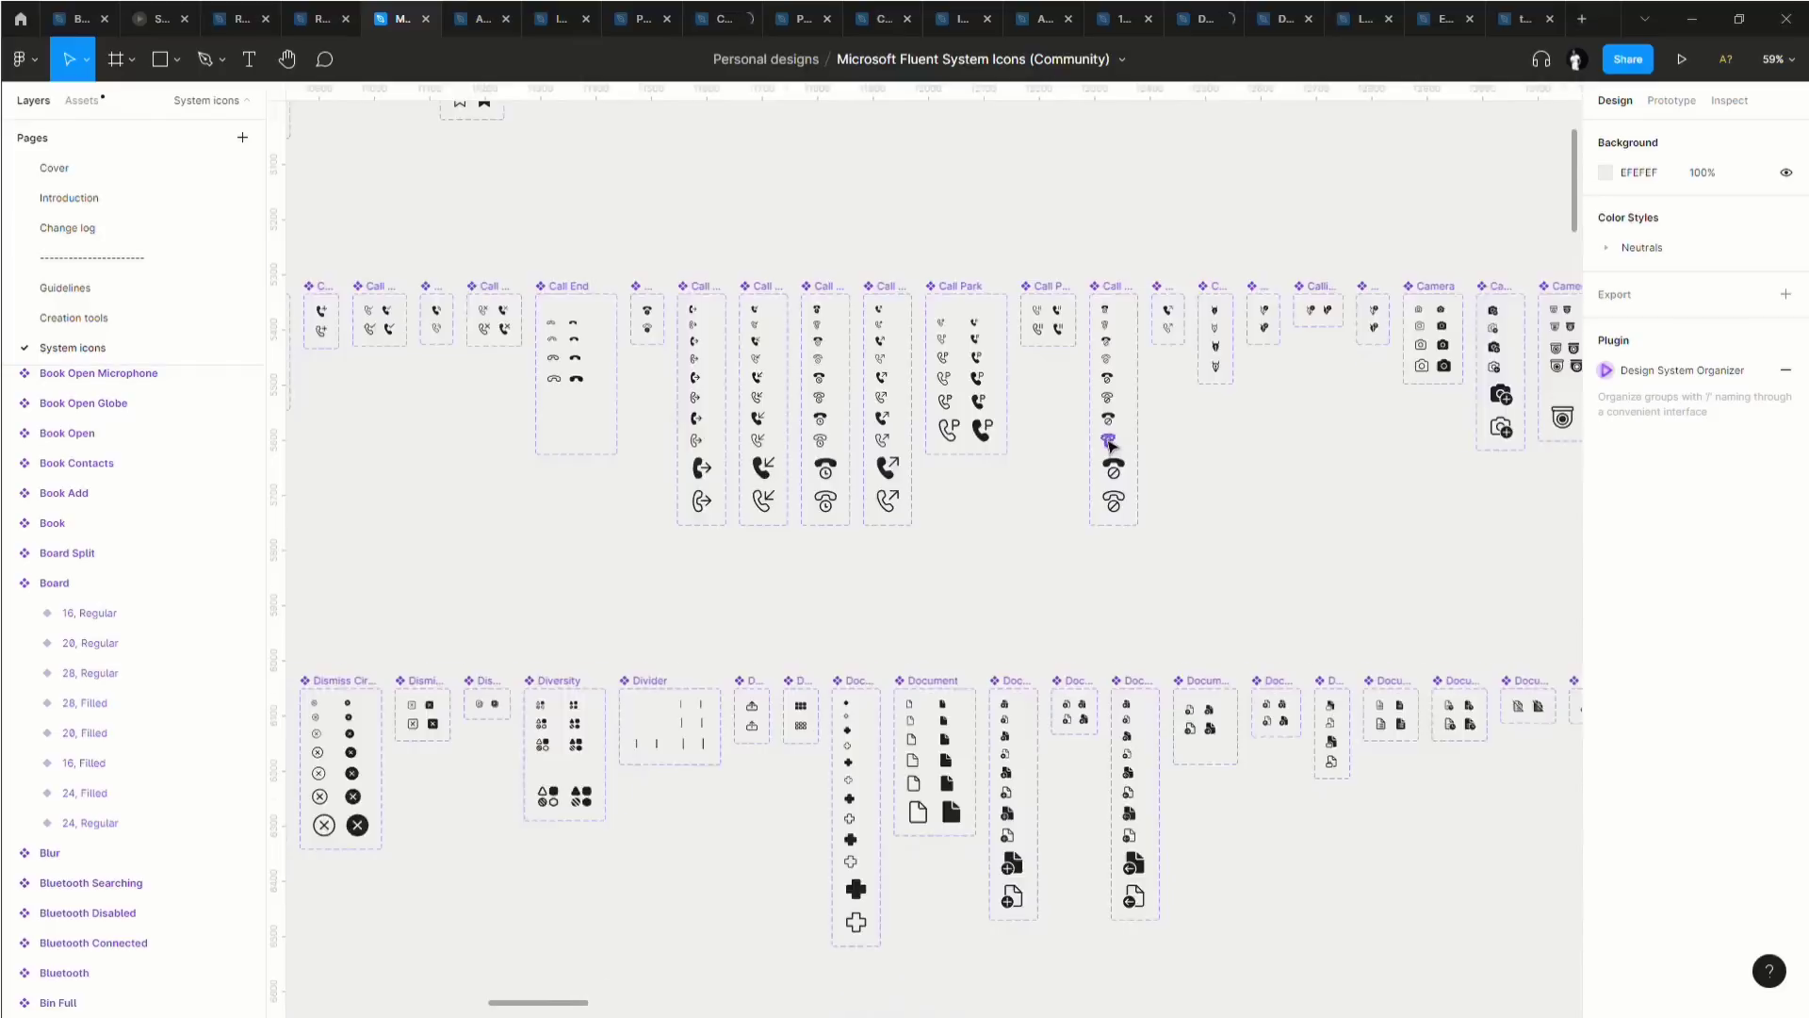
scroll(1002, 596, down, 4)
scroll(674, 314, left, 8)
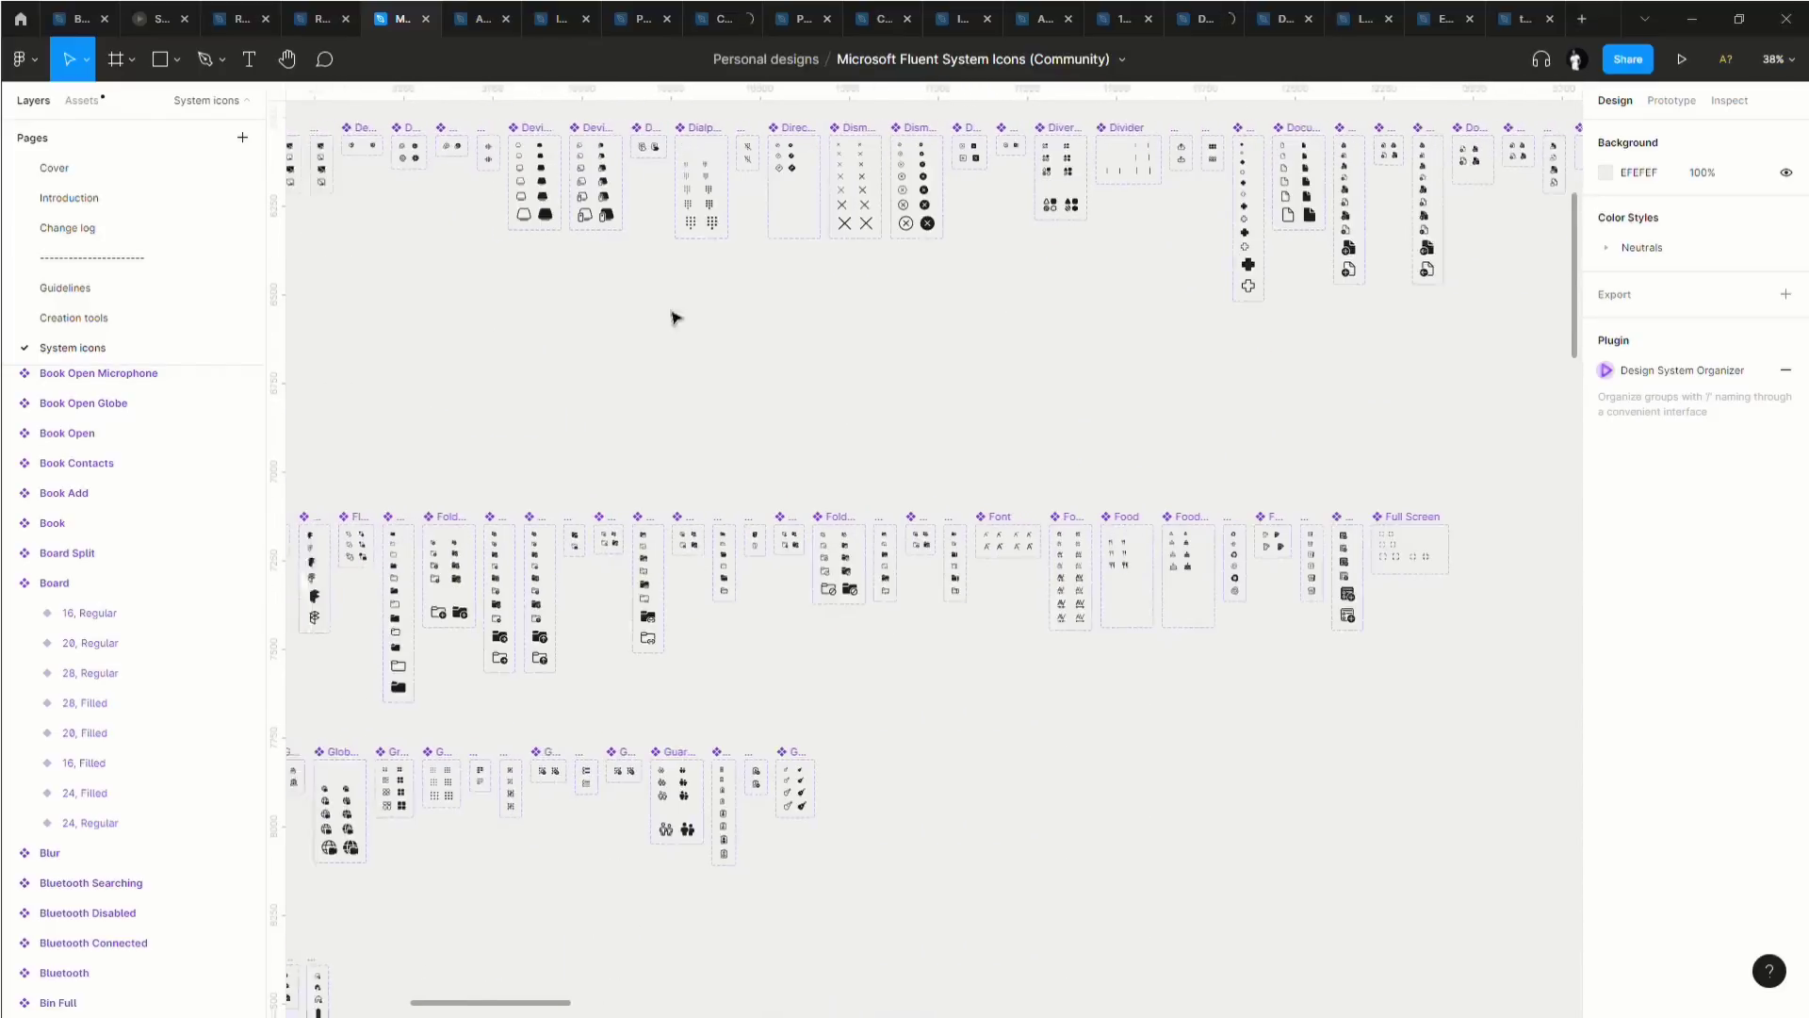
scroll(913, 590, left, 2)
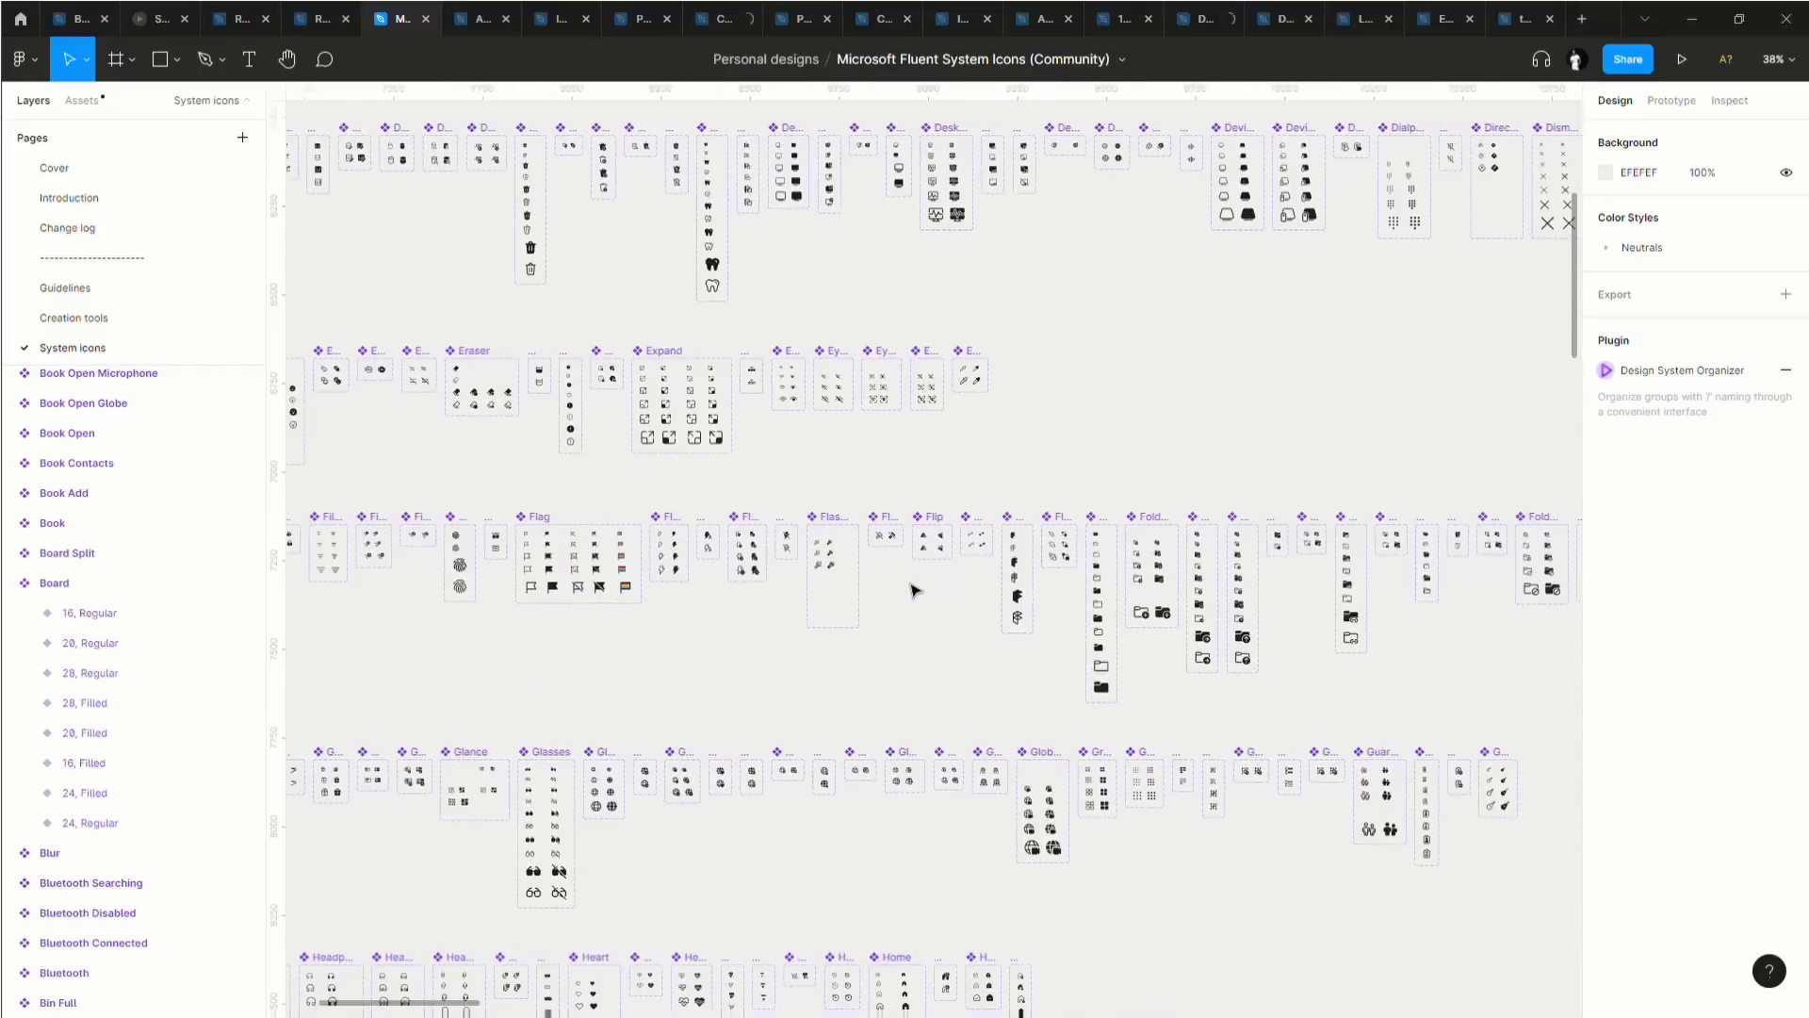
scroll(908, 578, down, 3)
scroll(910, 578, left, 5)
scroll(749, 566, left, 1)
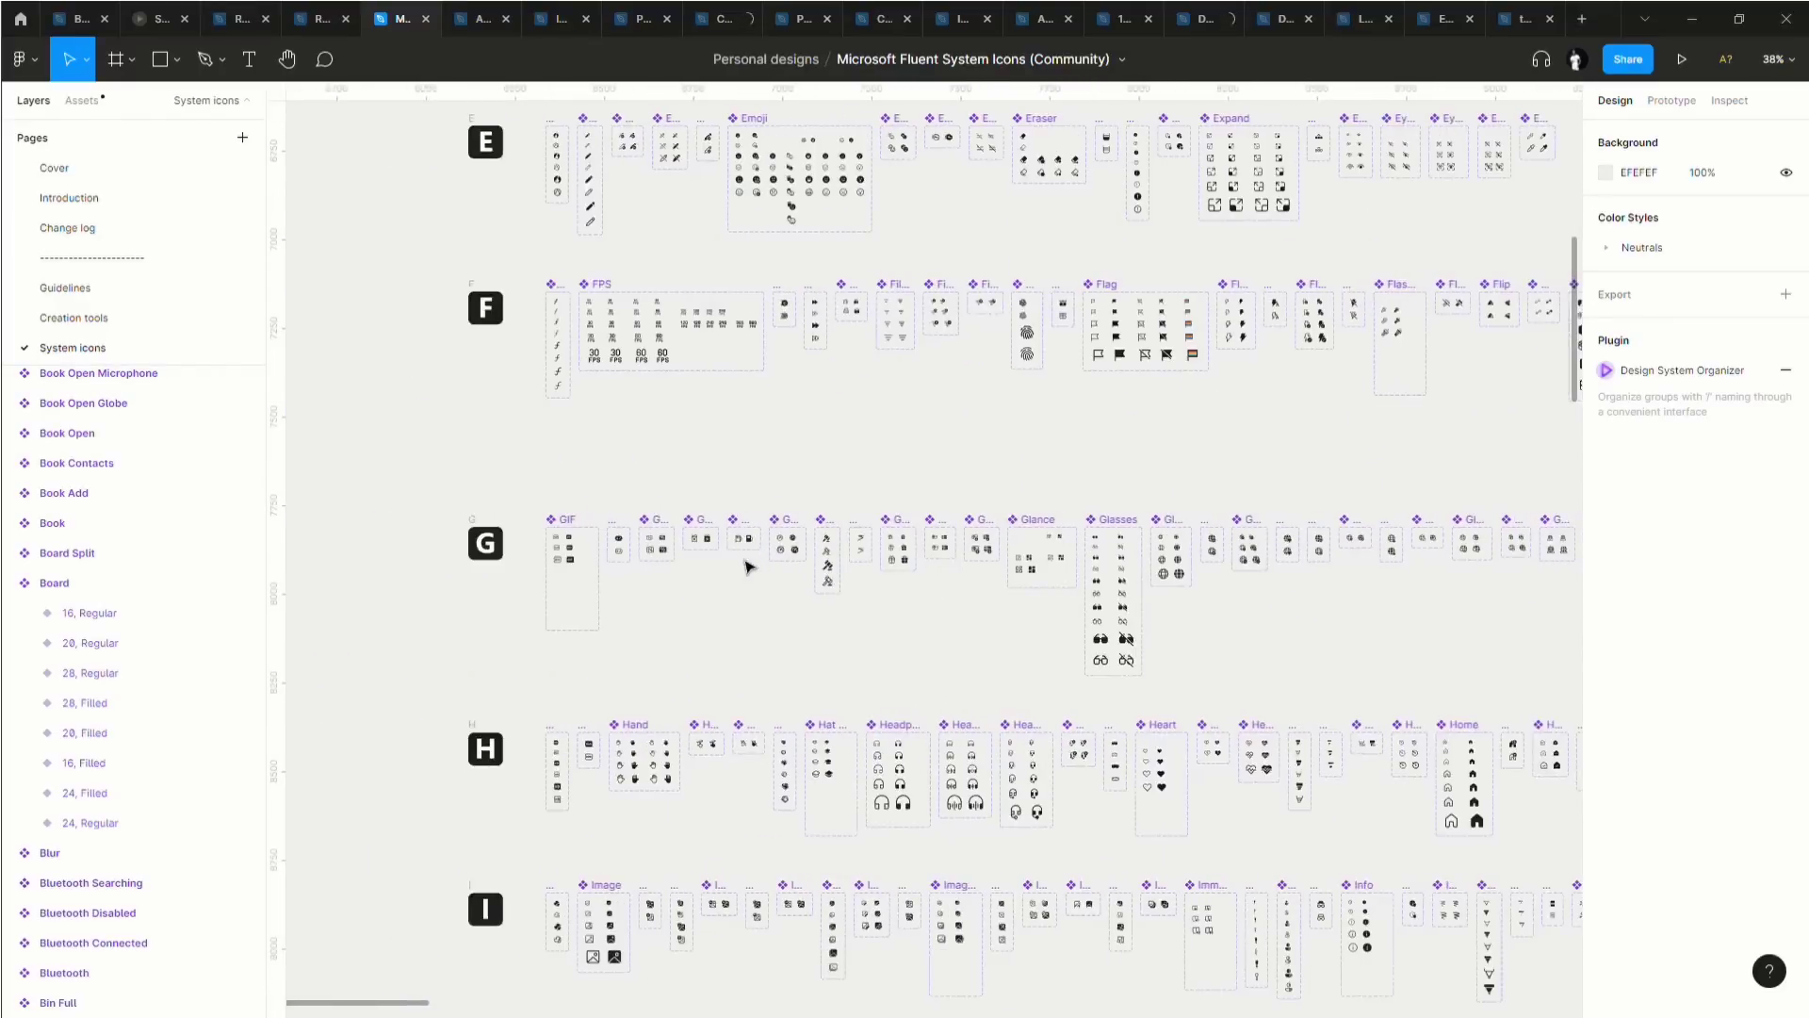
Look through the remaining alphabetical icon rows from K to Z for an icon suited to Reports.
scroll(749, 566, down, 10)
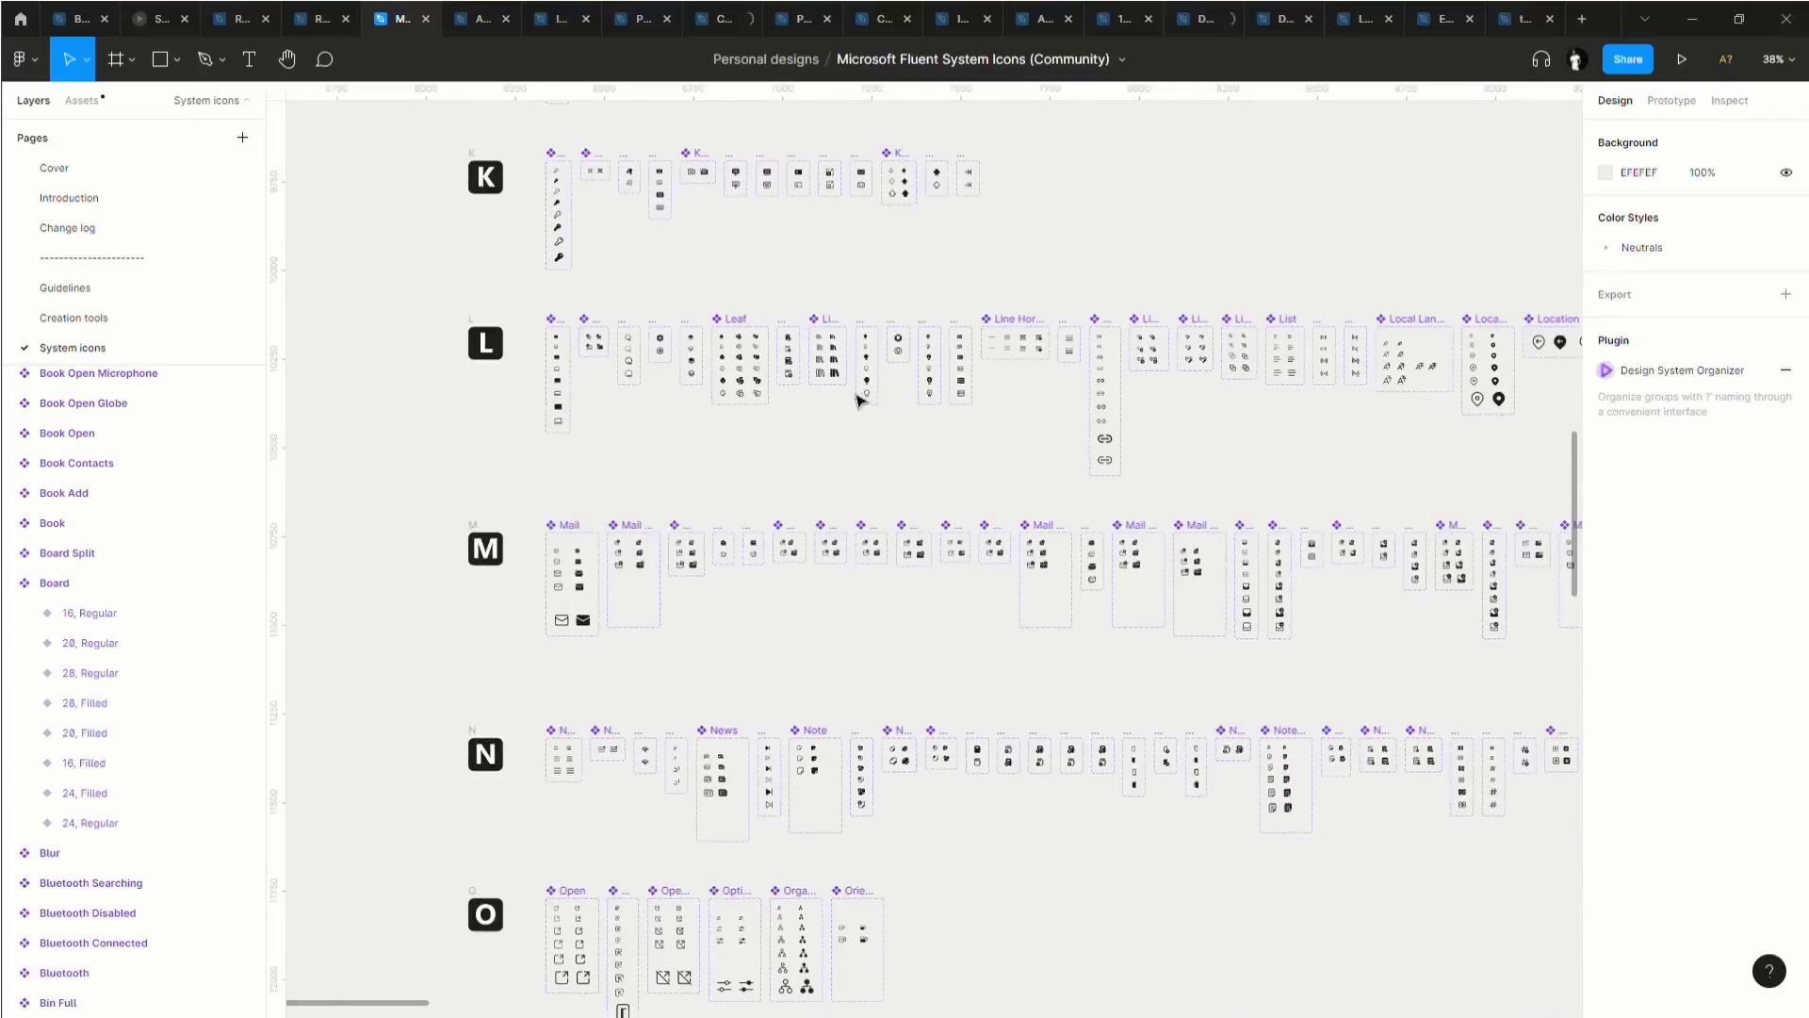
scroll(770, 546, down, 1)
scroll(805, 678, up, 8)
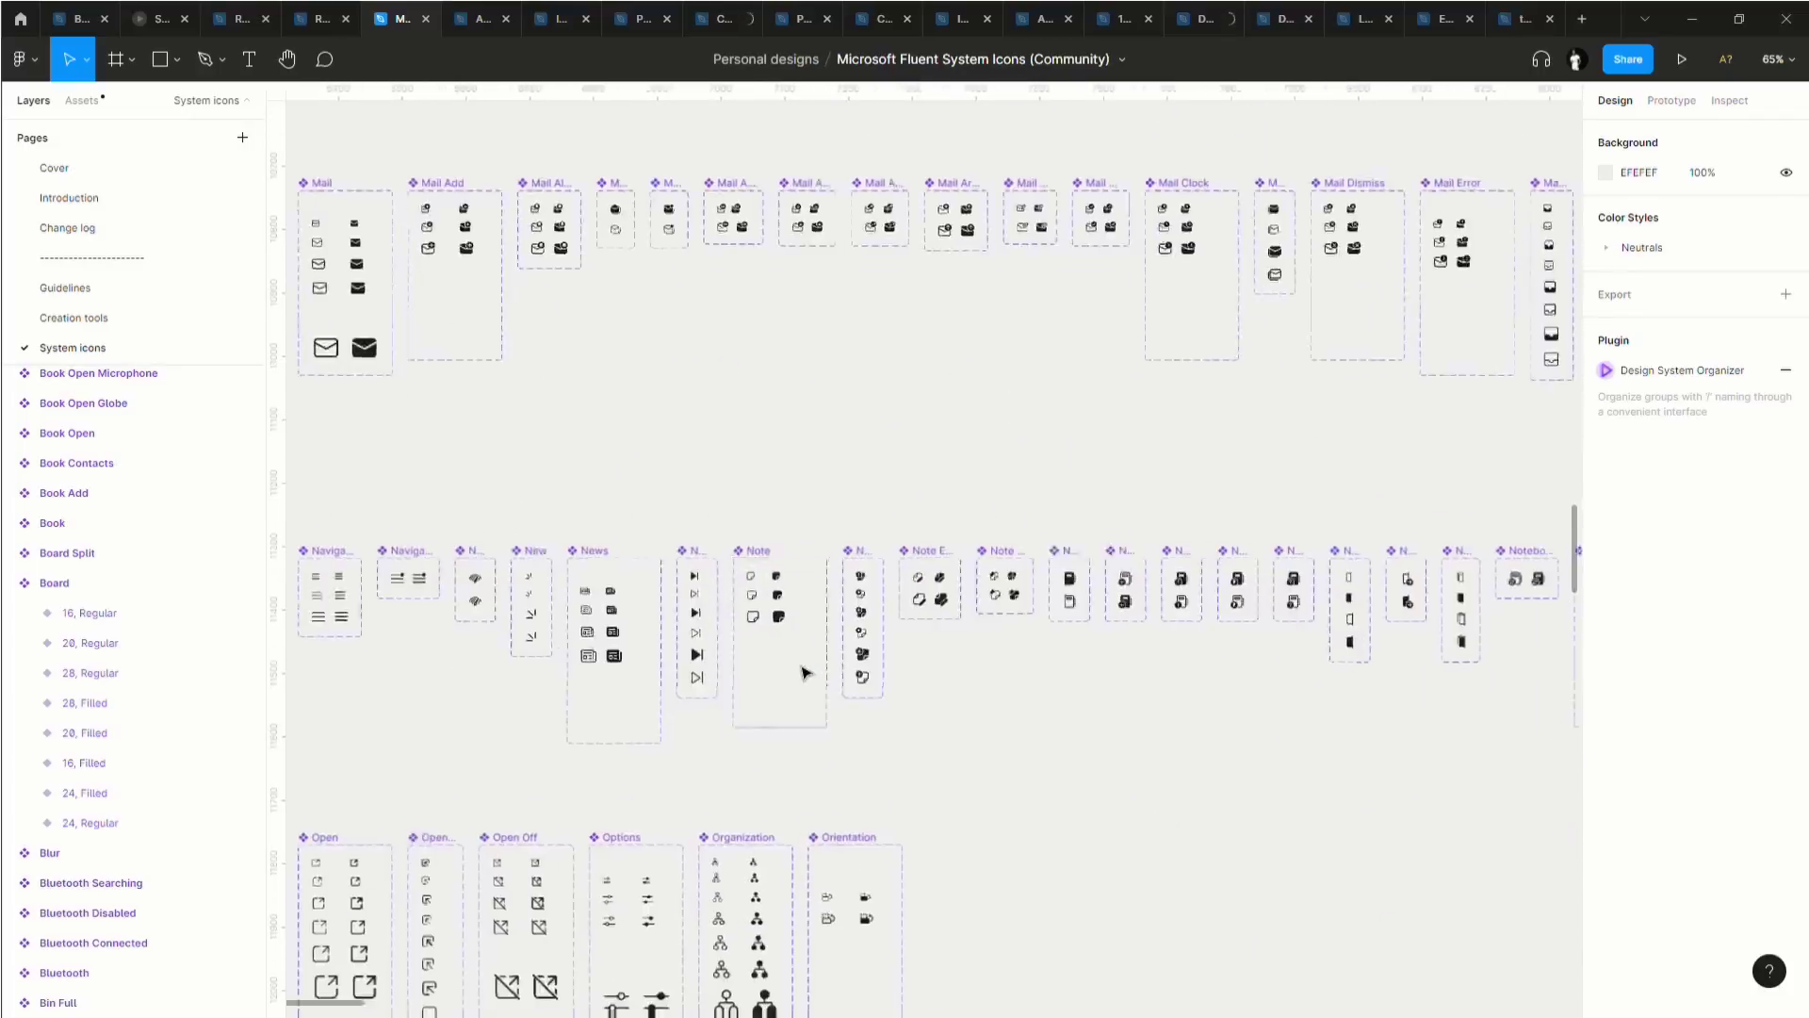
scroll(757, 646, down, 5)
scroll(757, 636, down, 5)
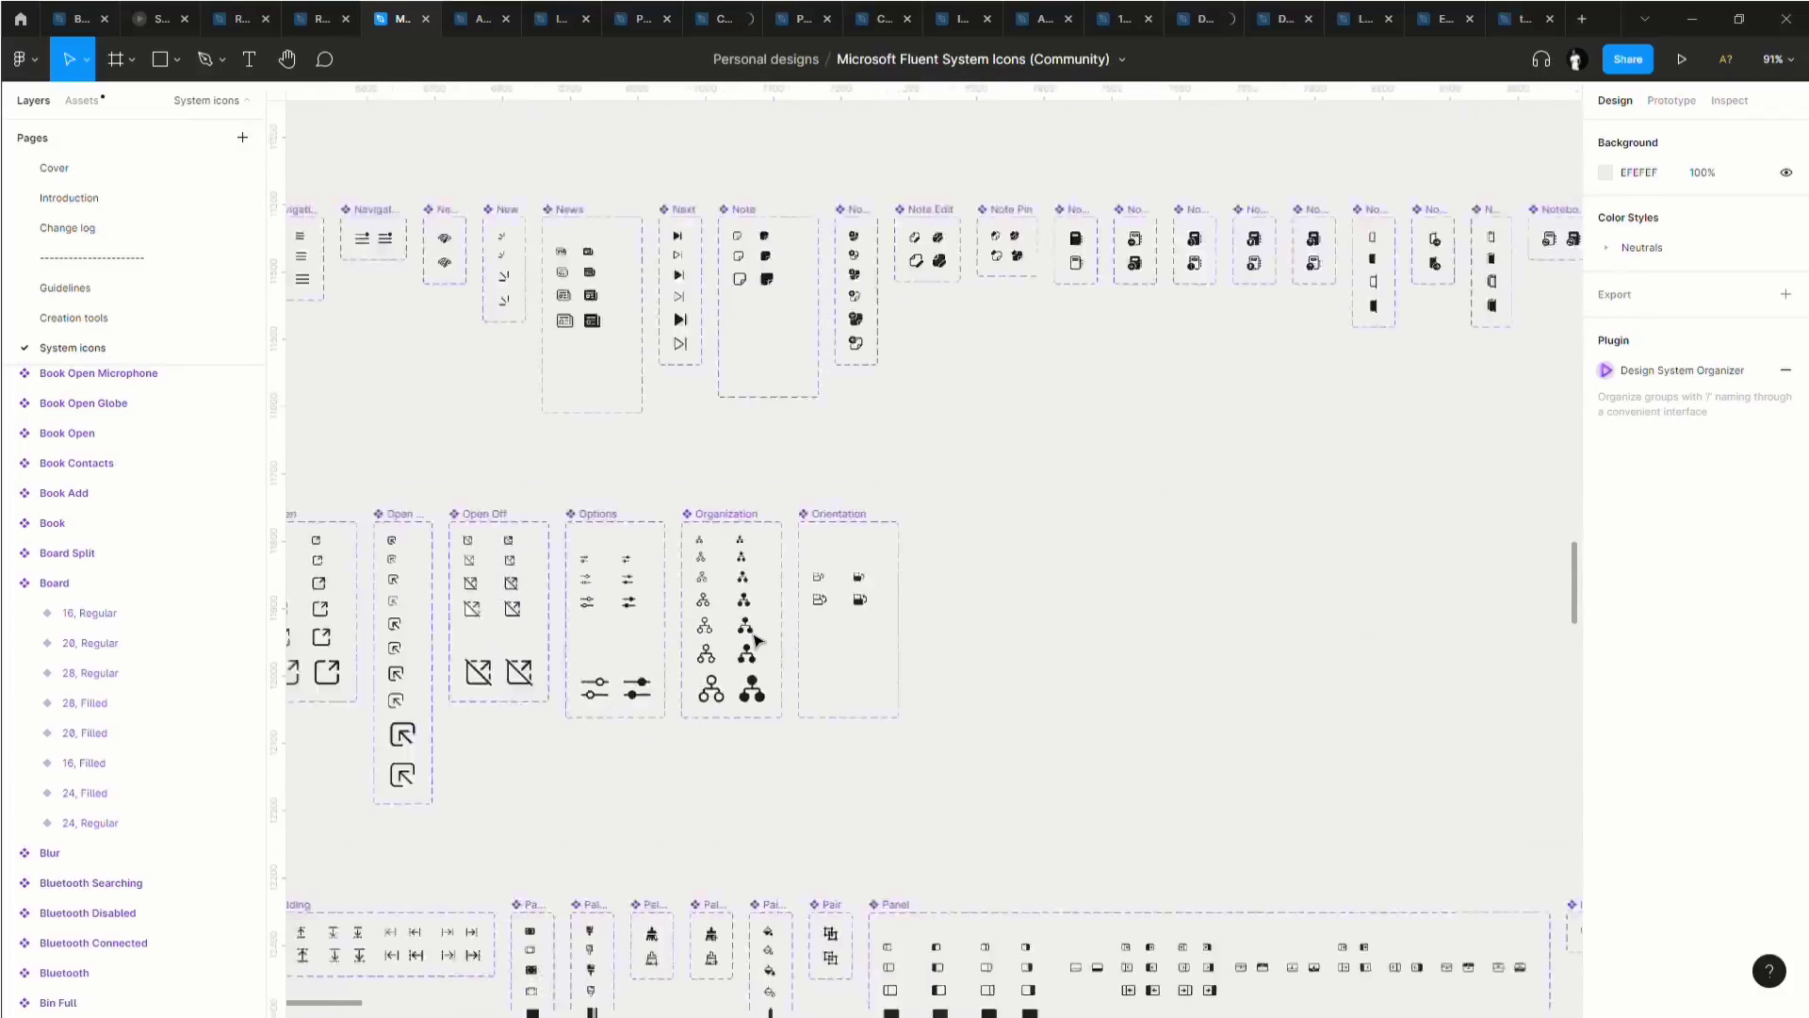
scroll(756, 636, down, 8)
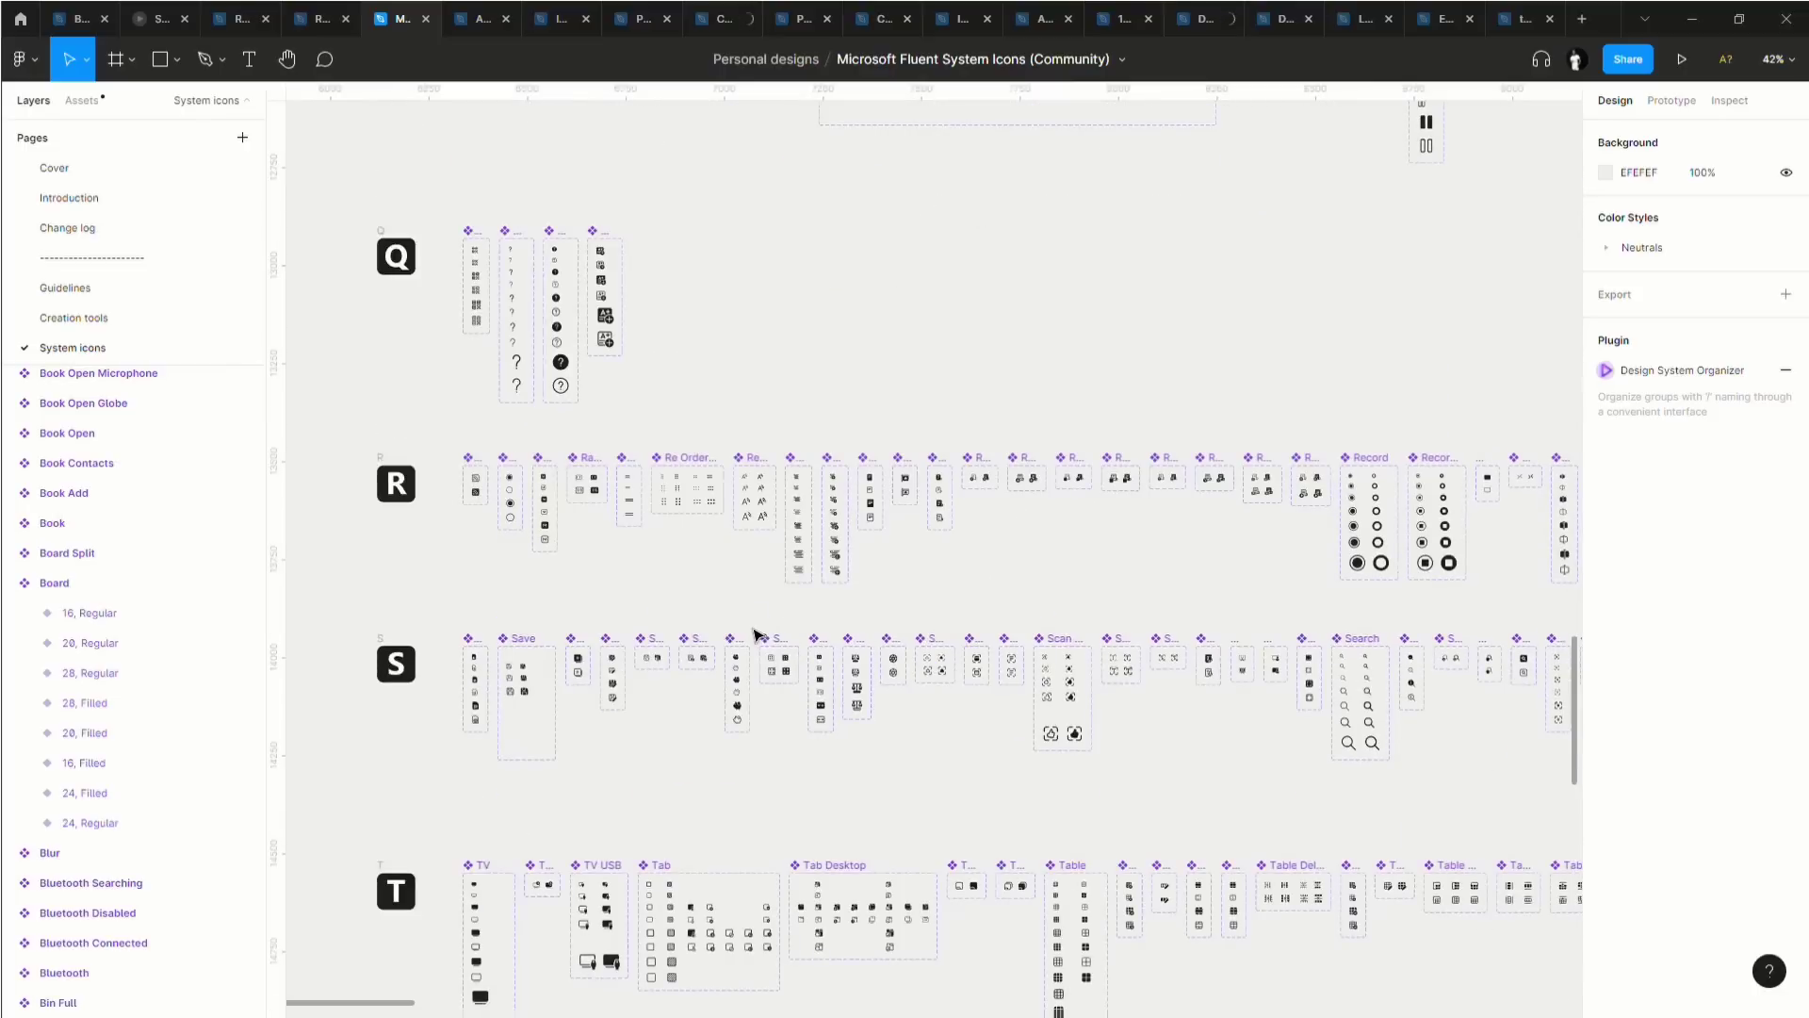
scroll(754, 617, down, 8)
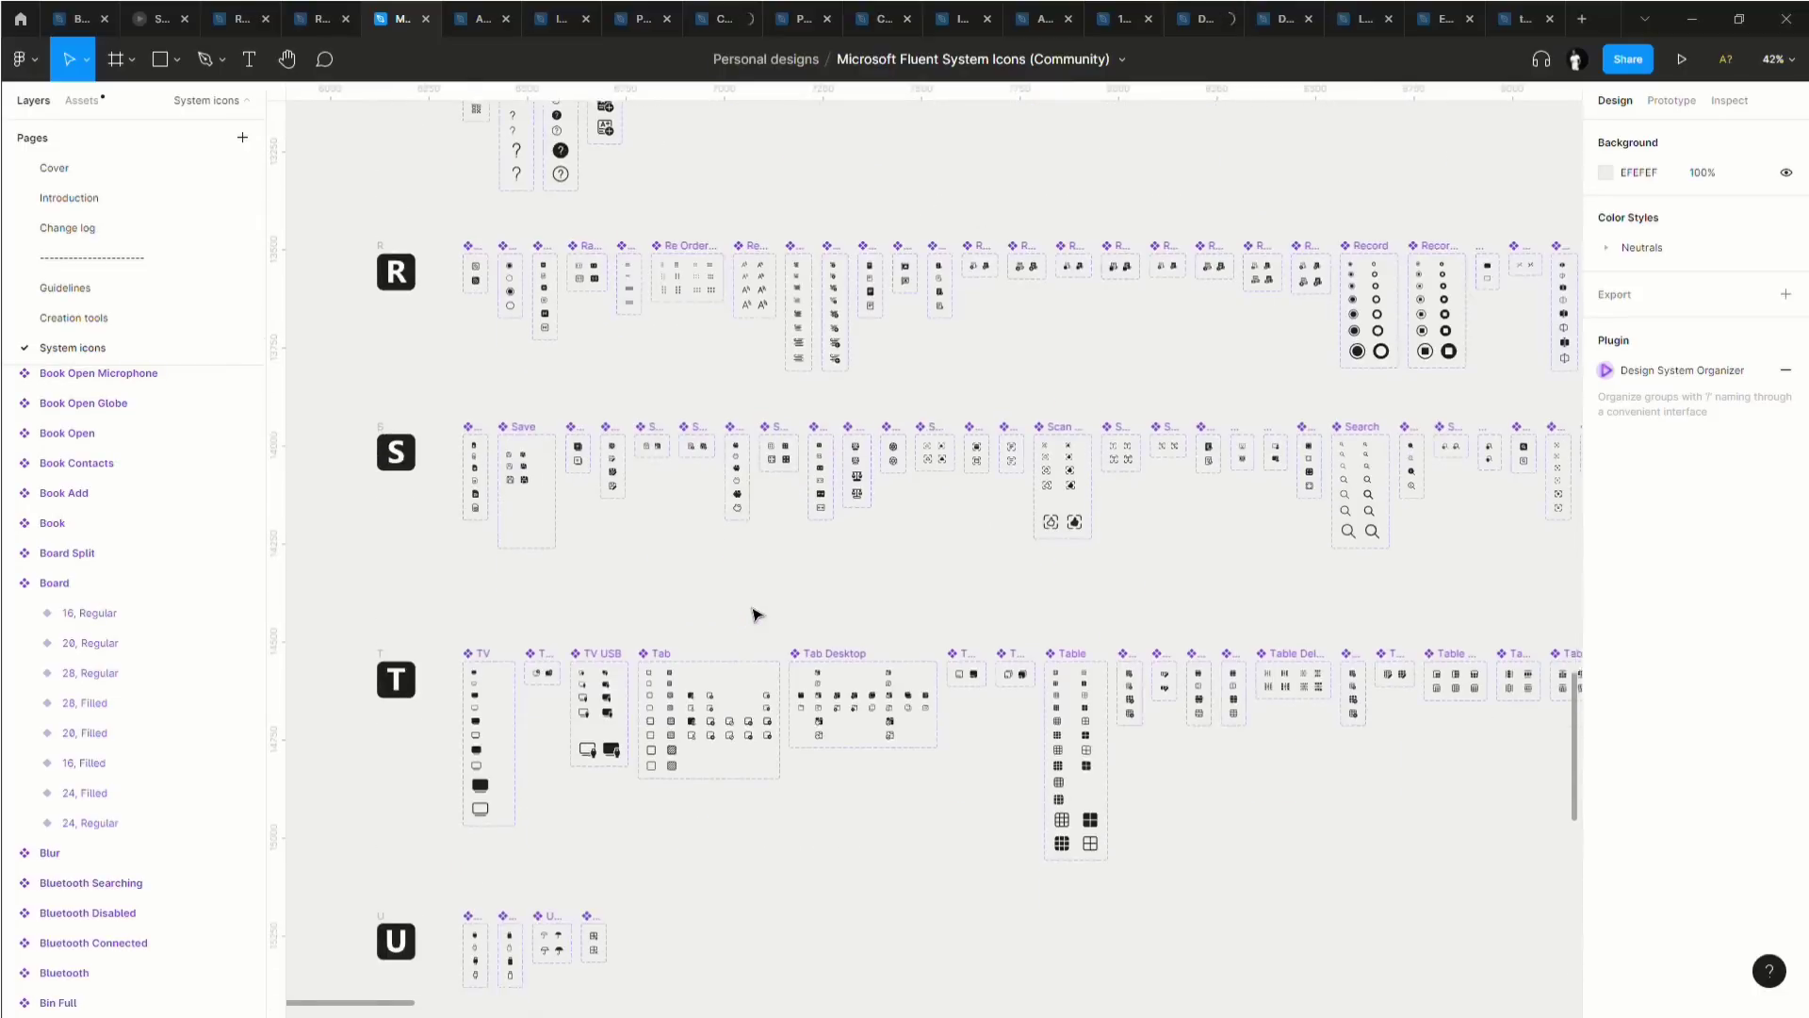
scroll(773, 486, up, 5)
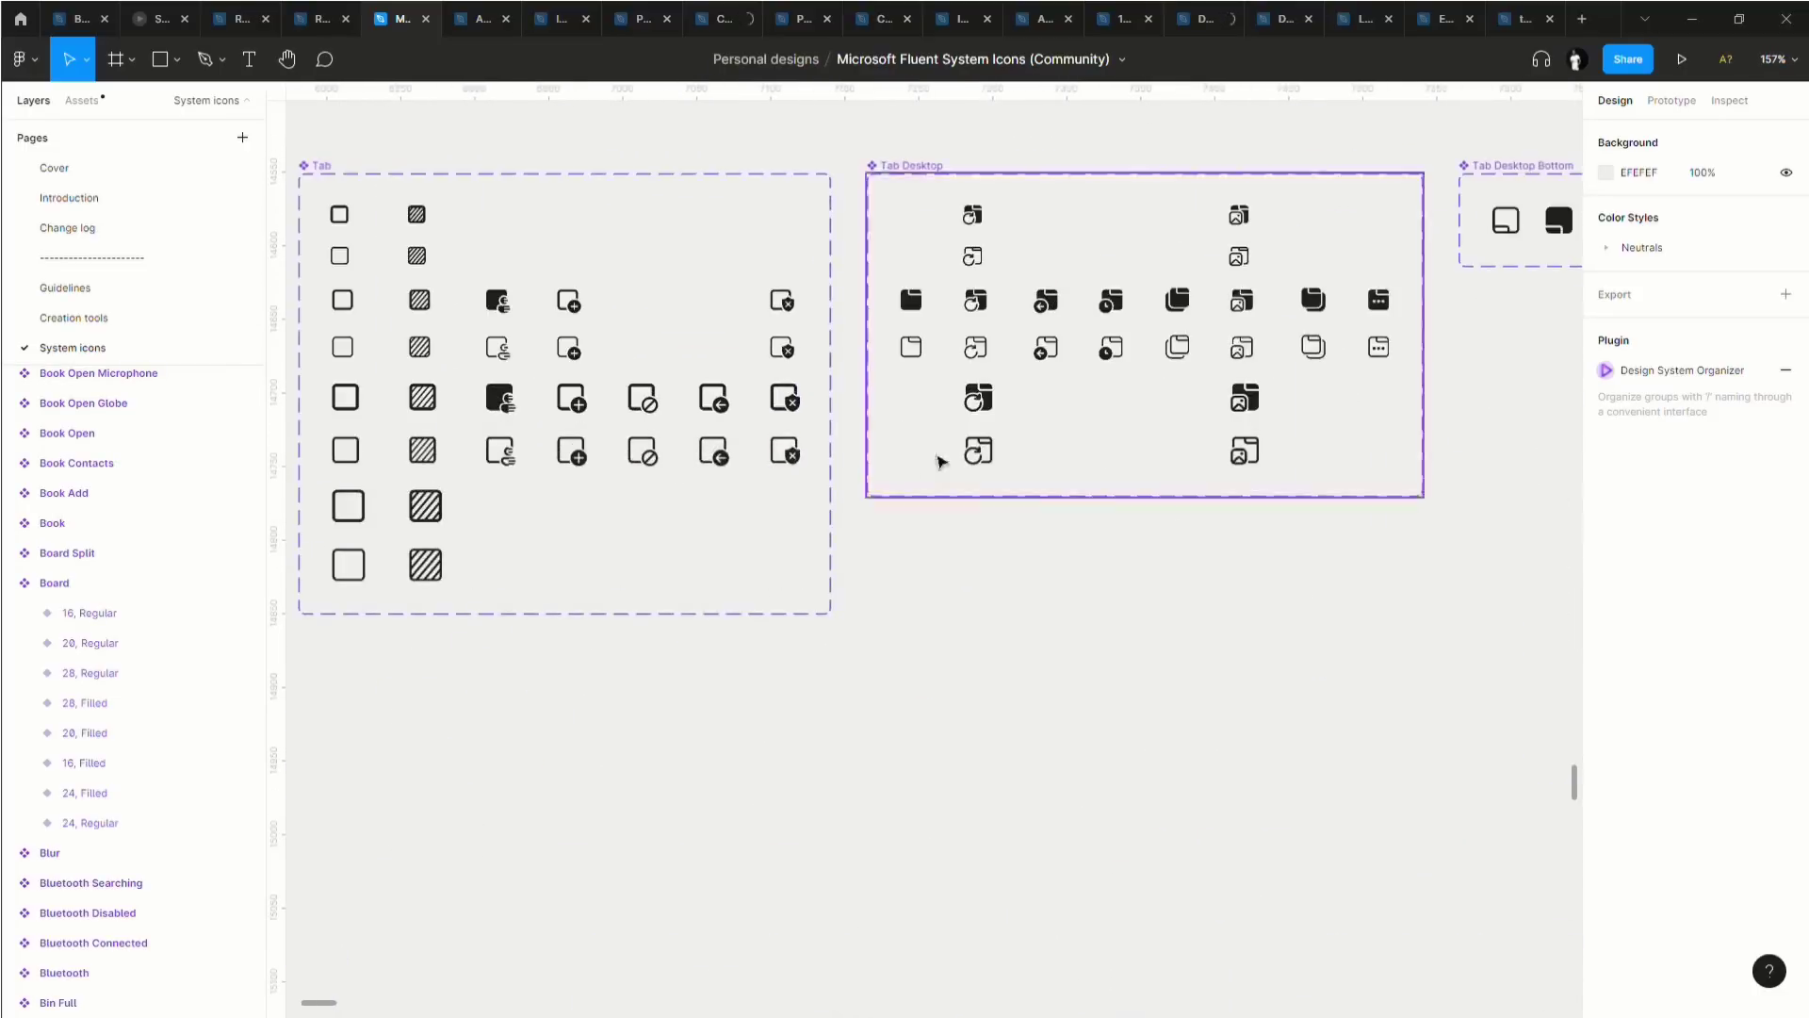
scroll(973, 420, down, 5)
scroll(940, 489, down, 5)
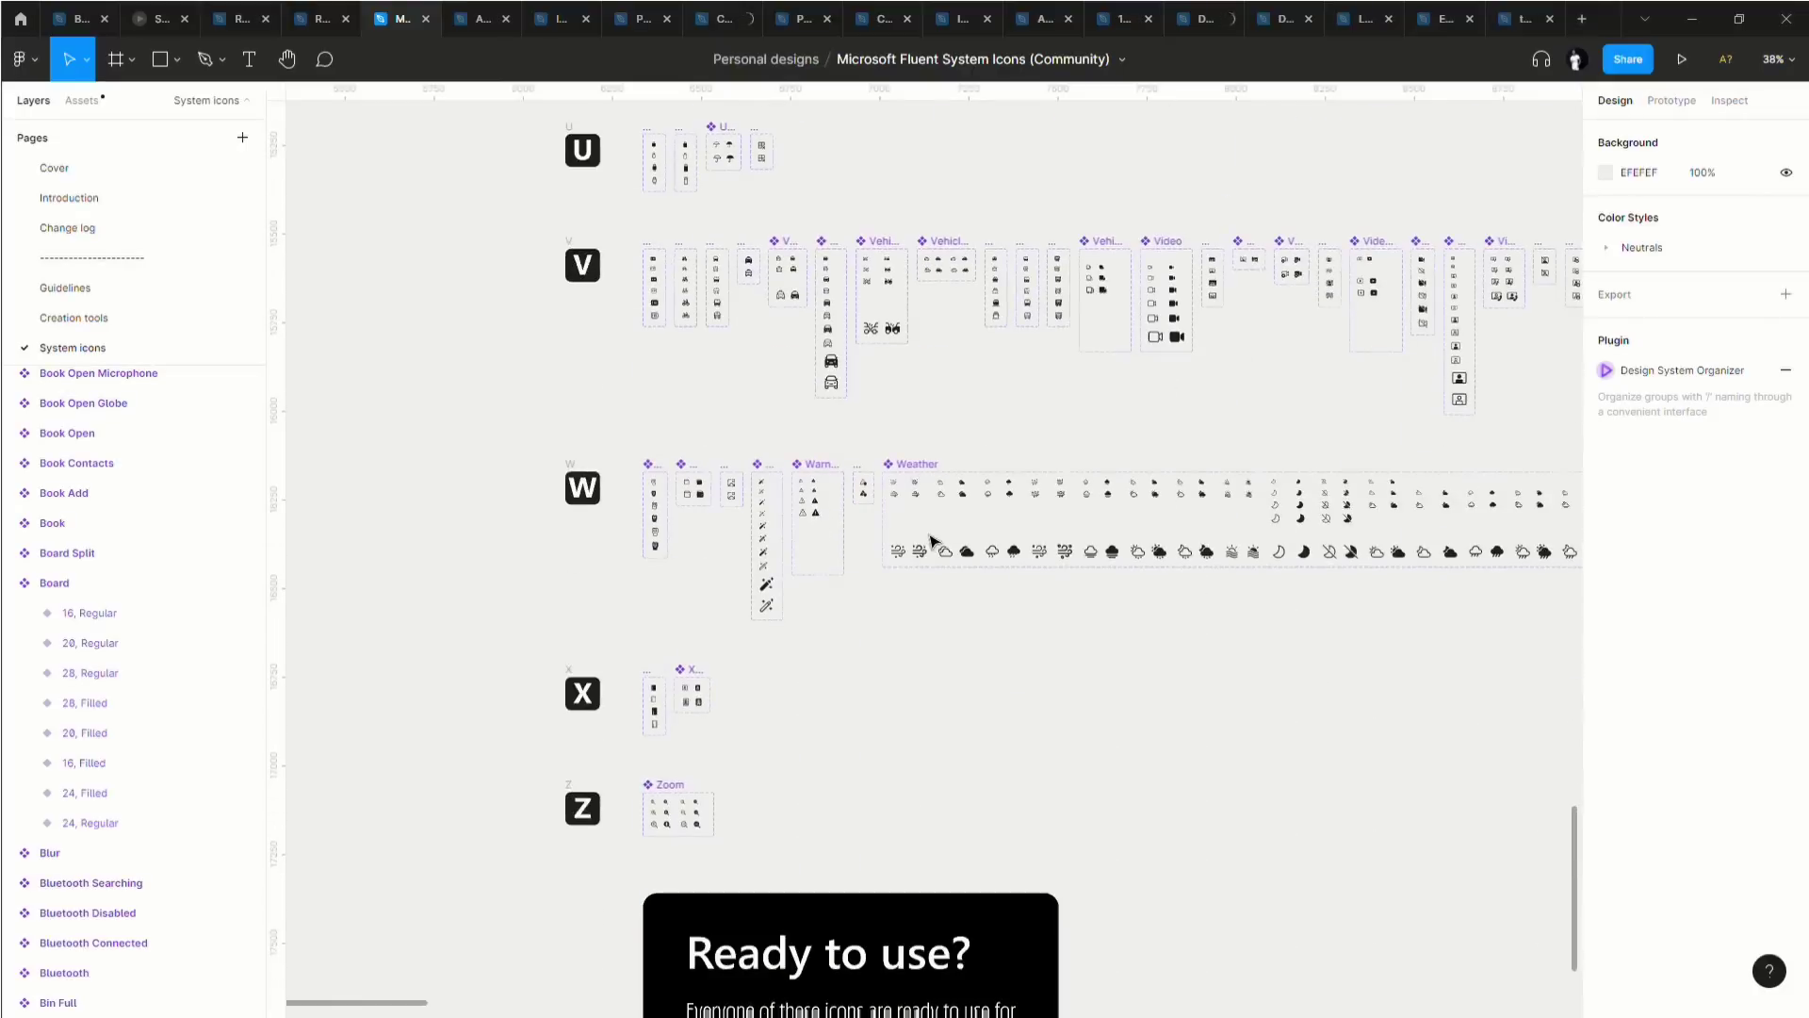
Recheck the icon rows in reverse from T back to A, including the Folder, Desktop and Battery sets.
scroll(965, 521, up, 15)
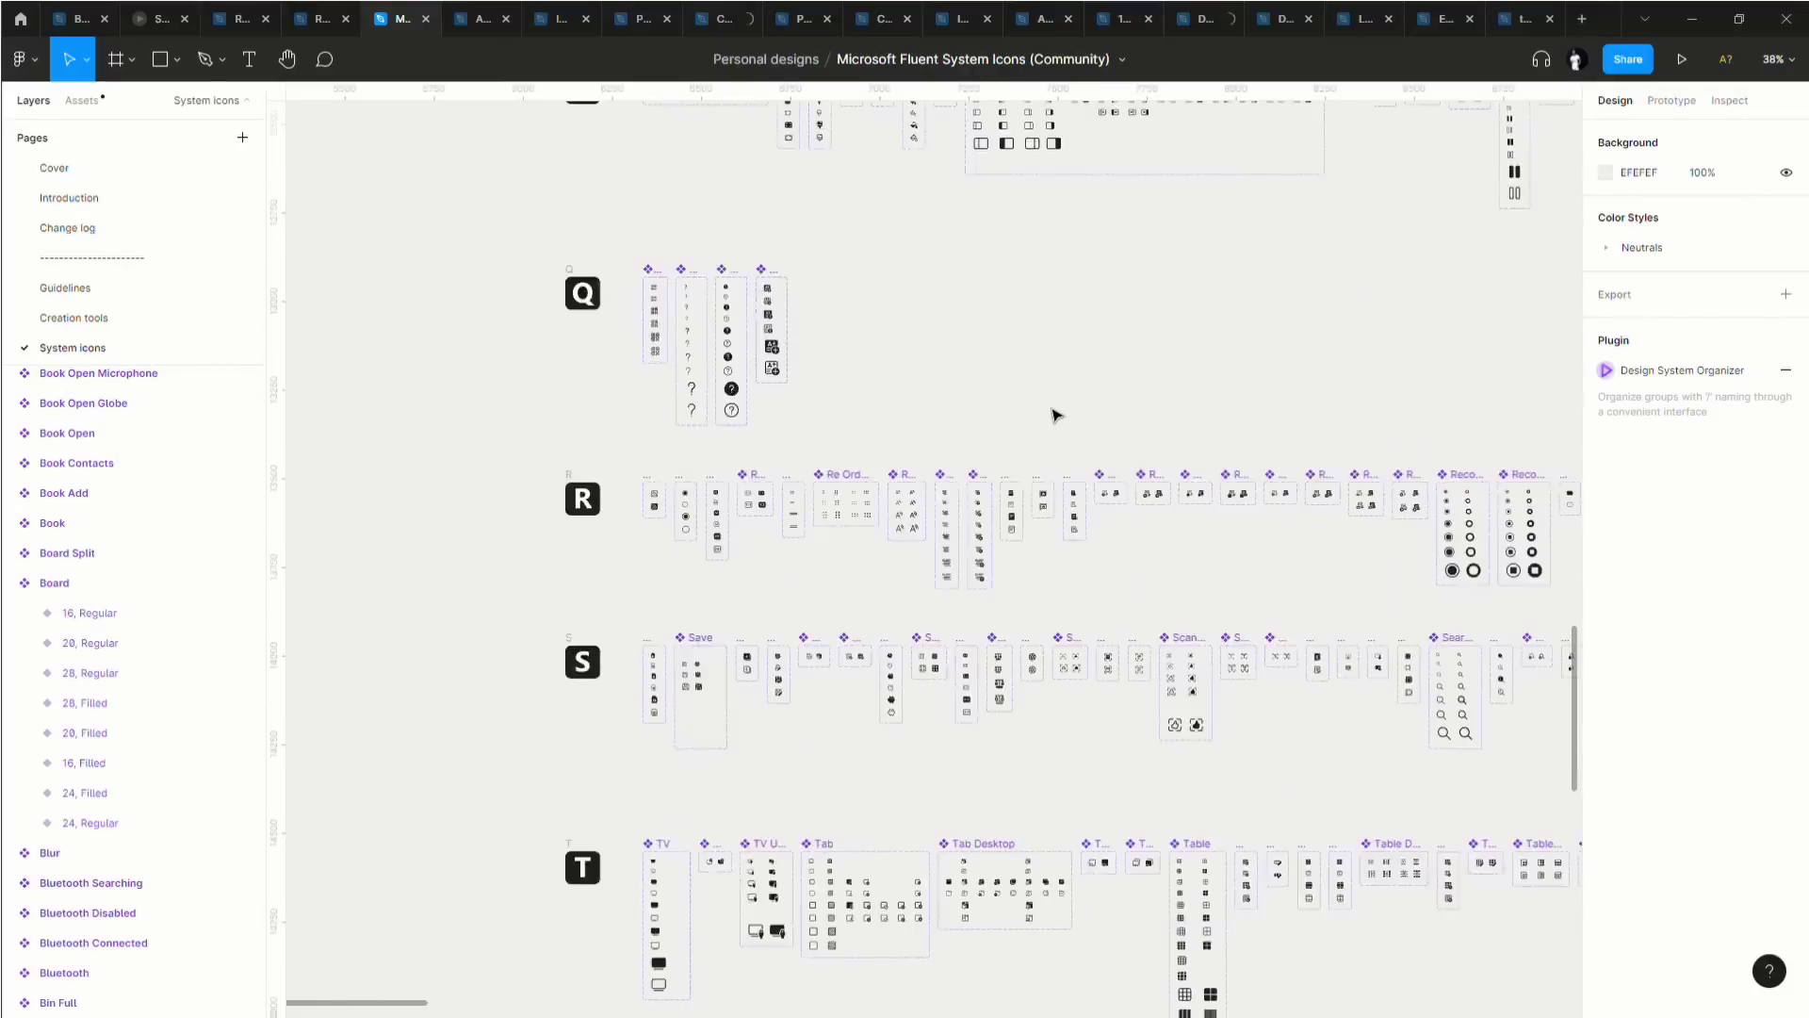
scroll(1052, 413, up, 4)
scroll(1046, 411, up, 8)
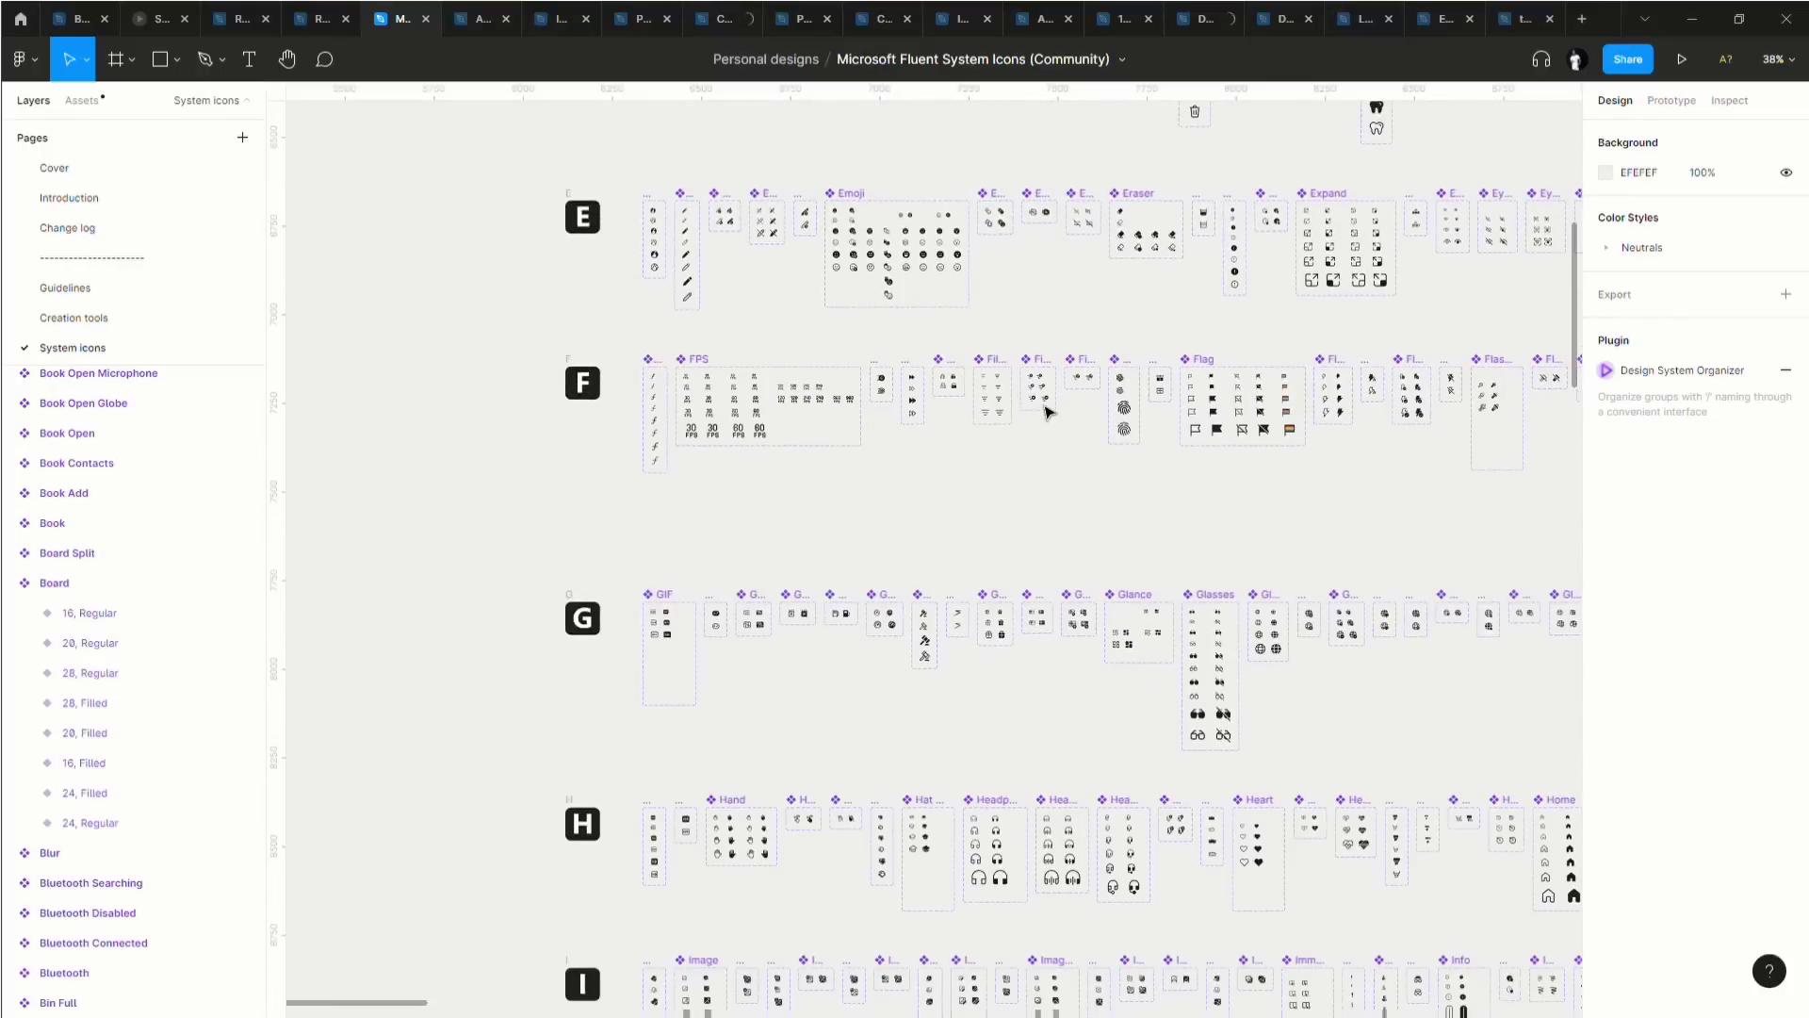
scroll(1046, 412, right, 10)
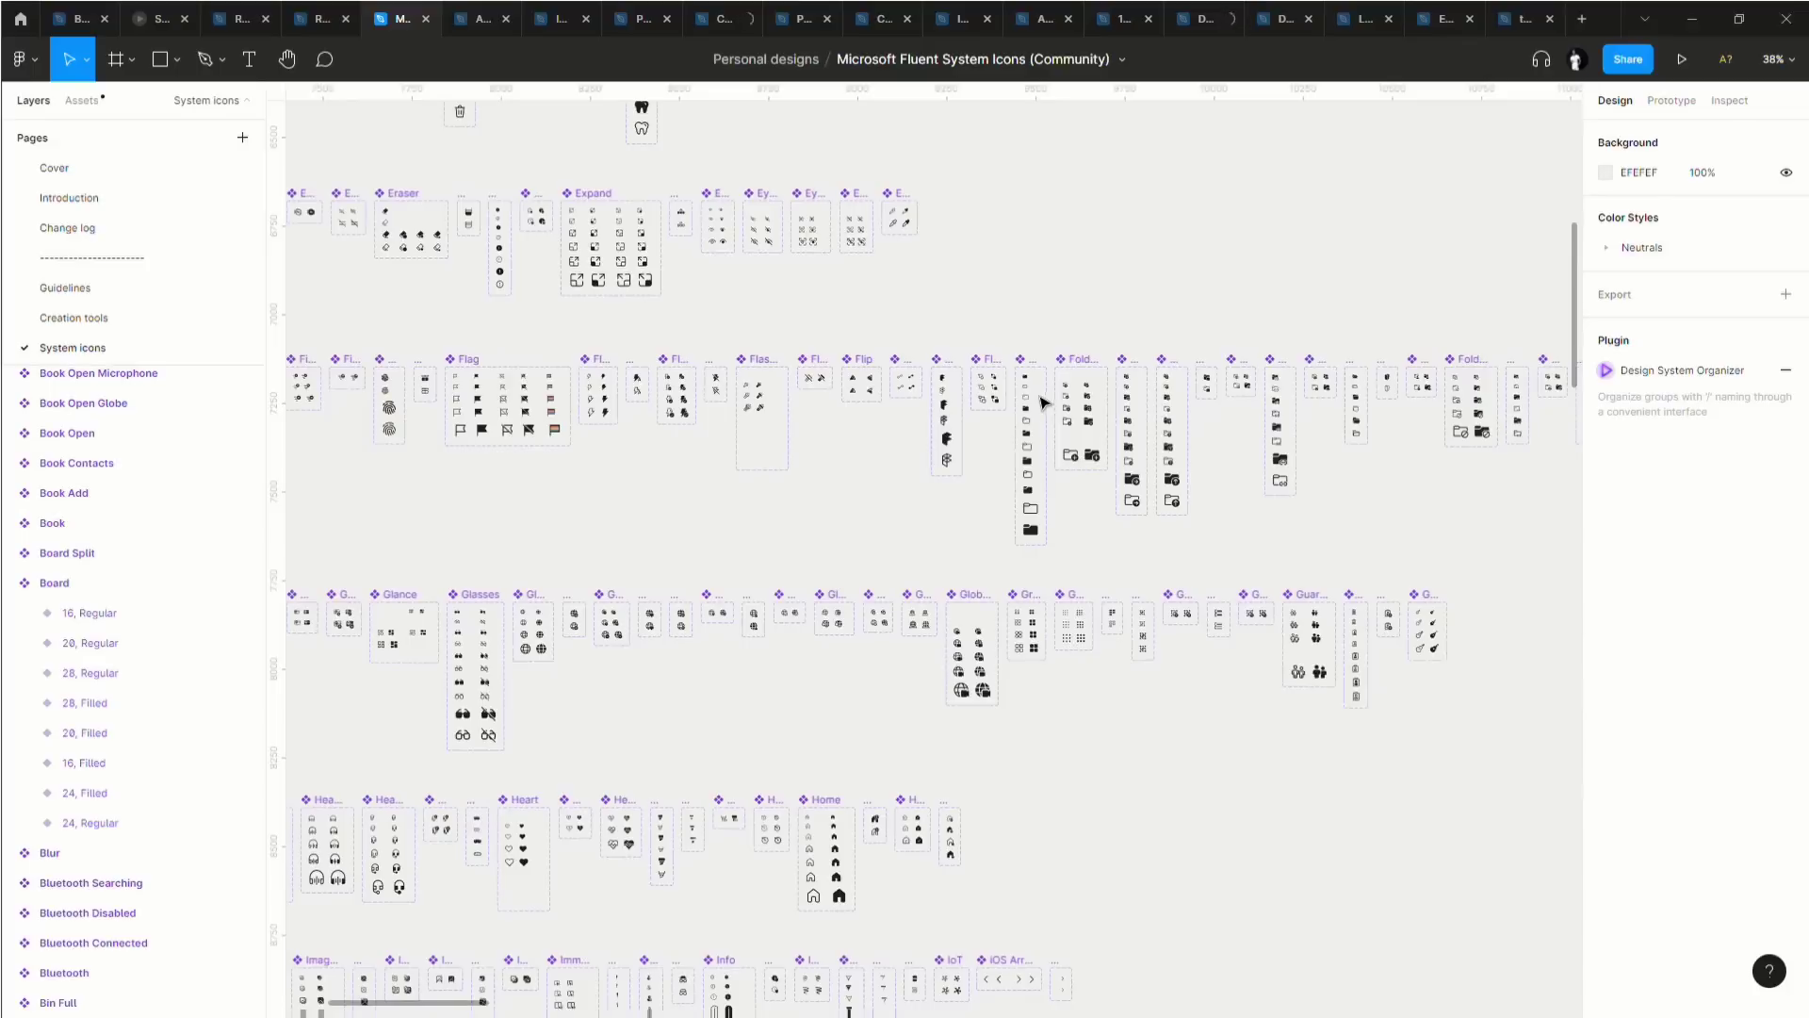
scroll(928, 499, up, 5)
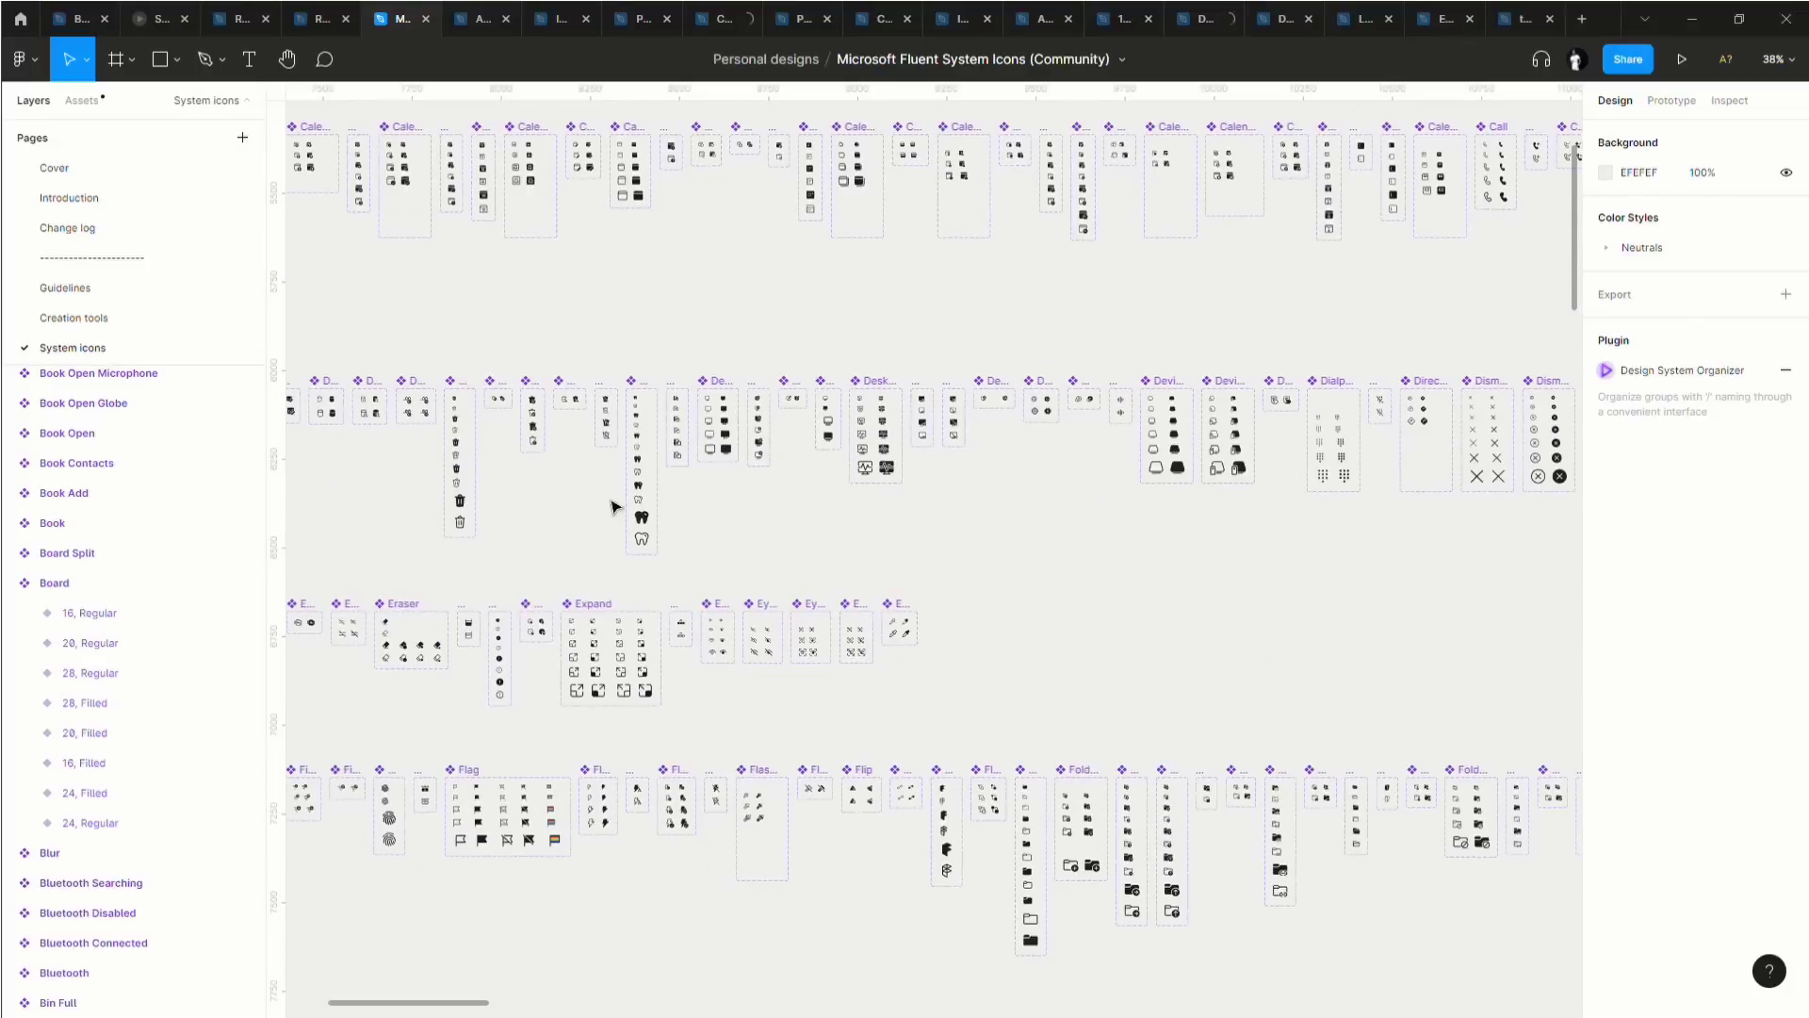
scroll(489, 446, up, 3)
scroll(566, 490, up, 6)
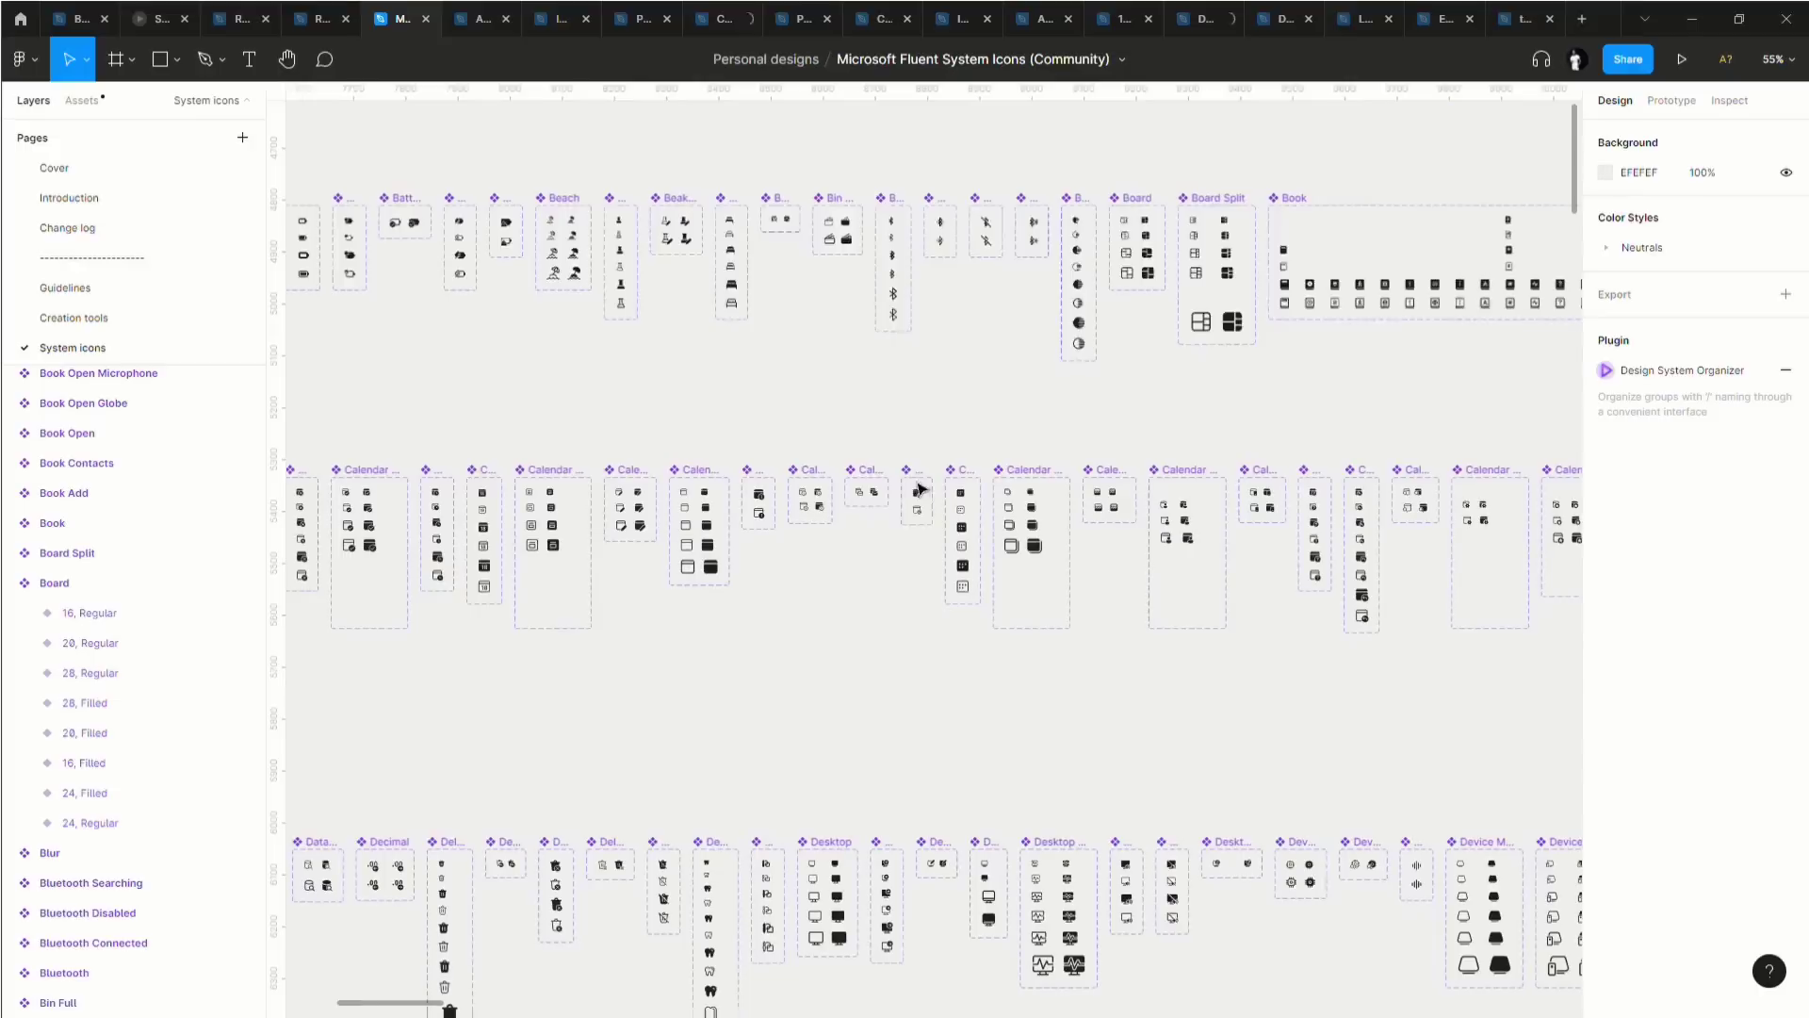
scroll(617, 525, left, 5)
scroll(822, 496, up, 2)
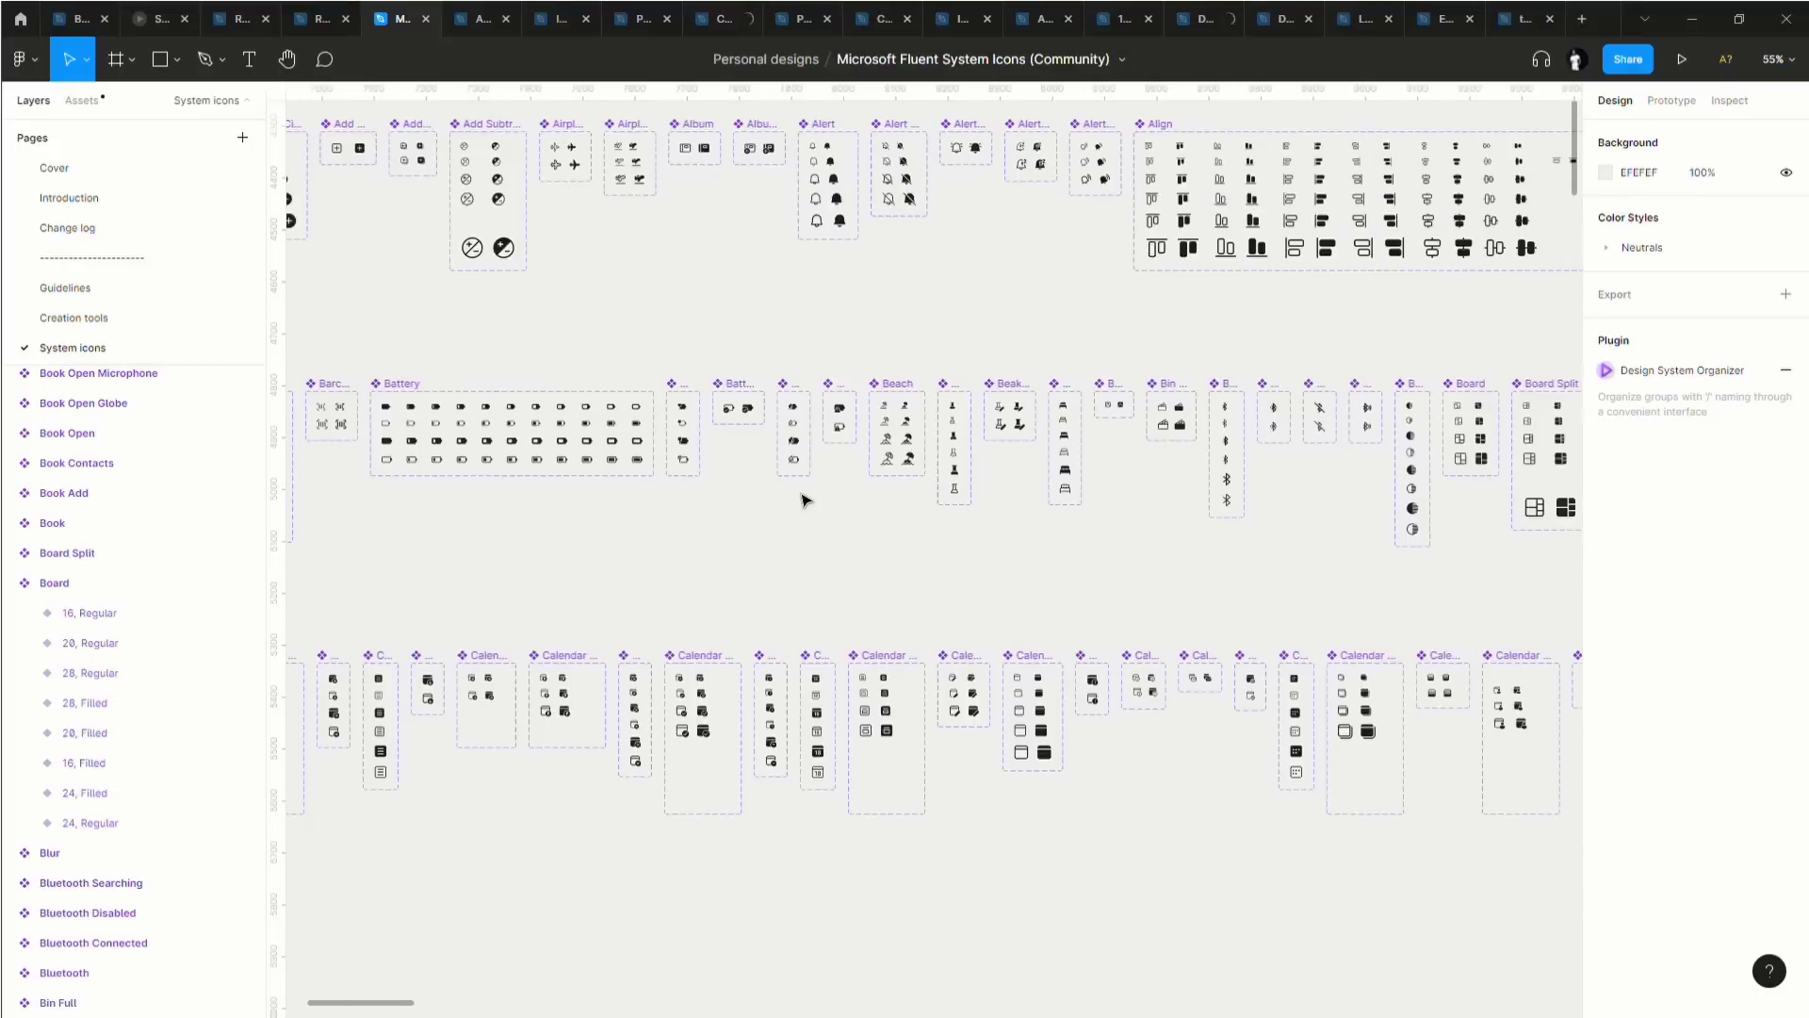
scroll(820, 497, up, 2)
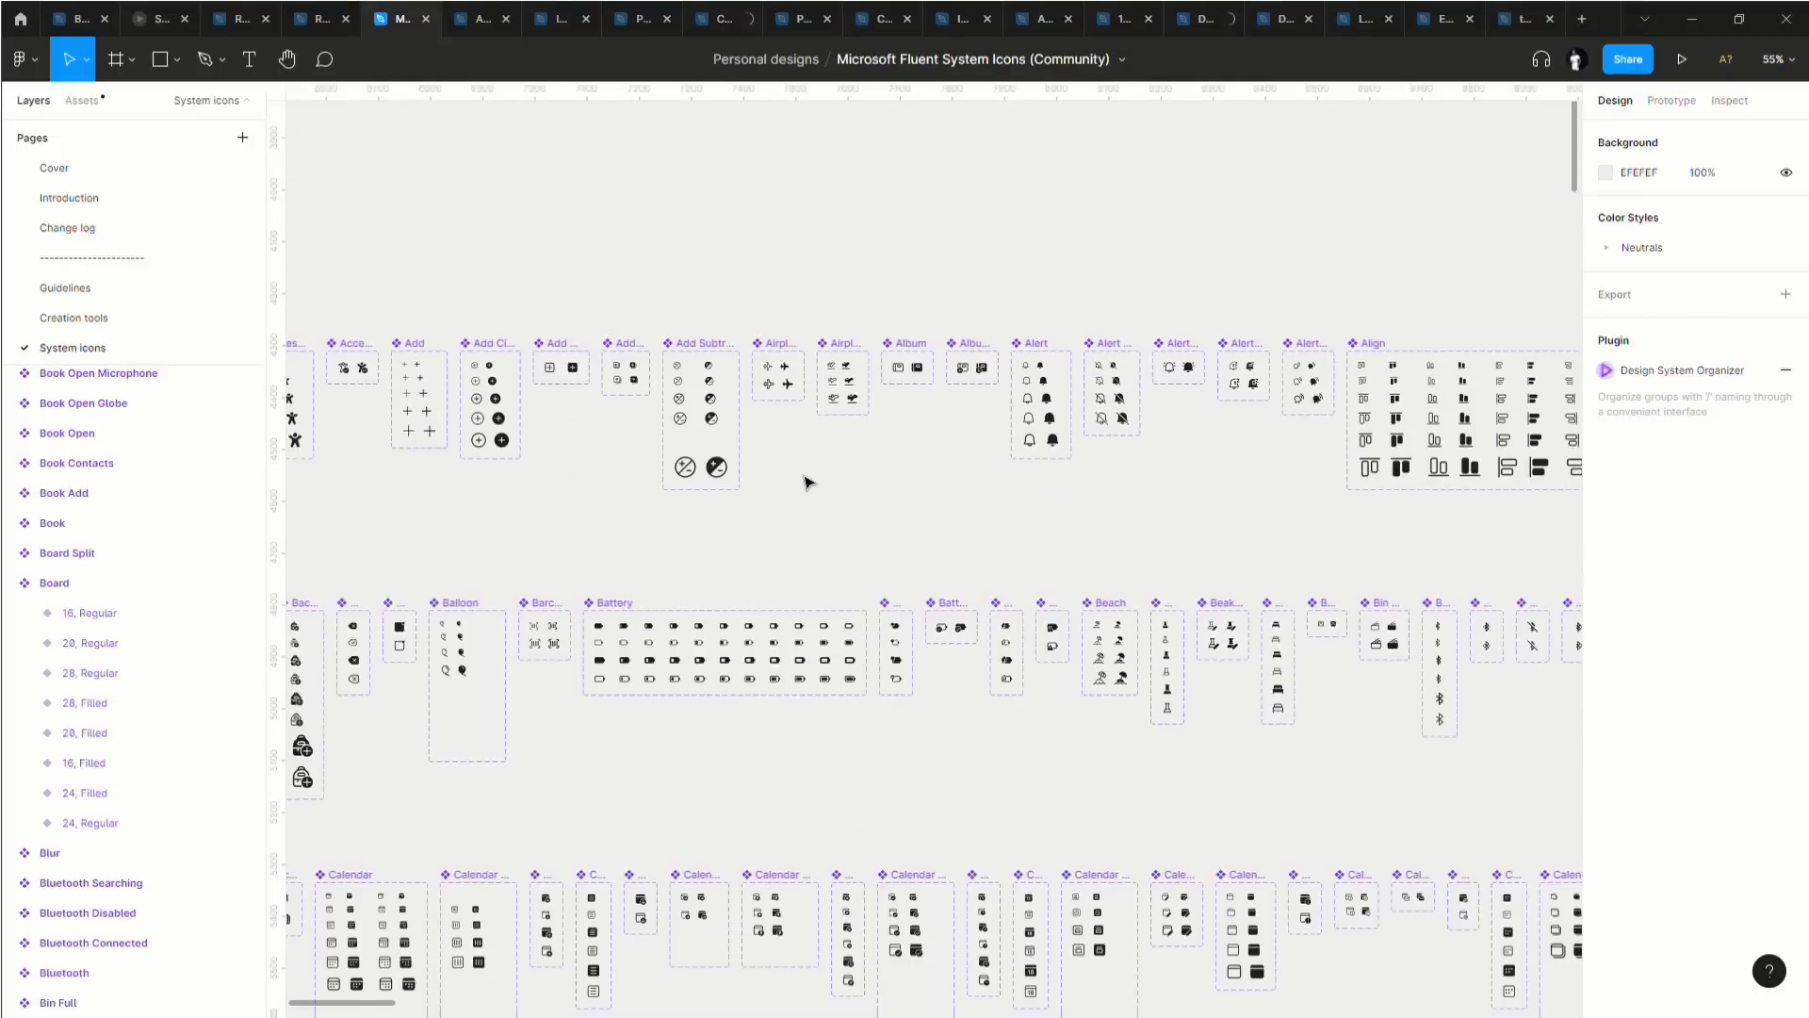
Examine the A to D icon rows, including the Alert, Calendar, Call, Chat, Checkbox and Document sets, for a Reports icon.
scroll(807, 482, right, 15)
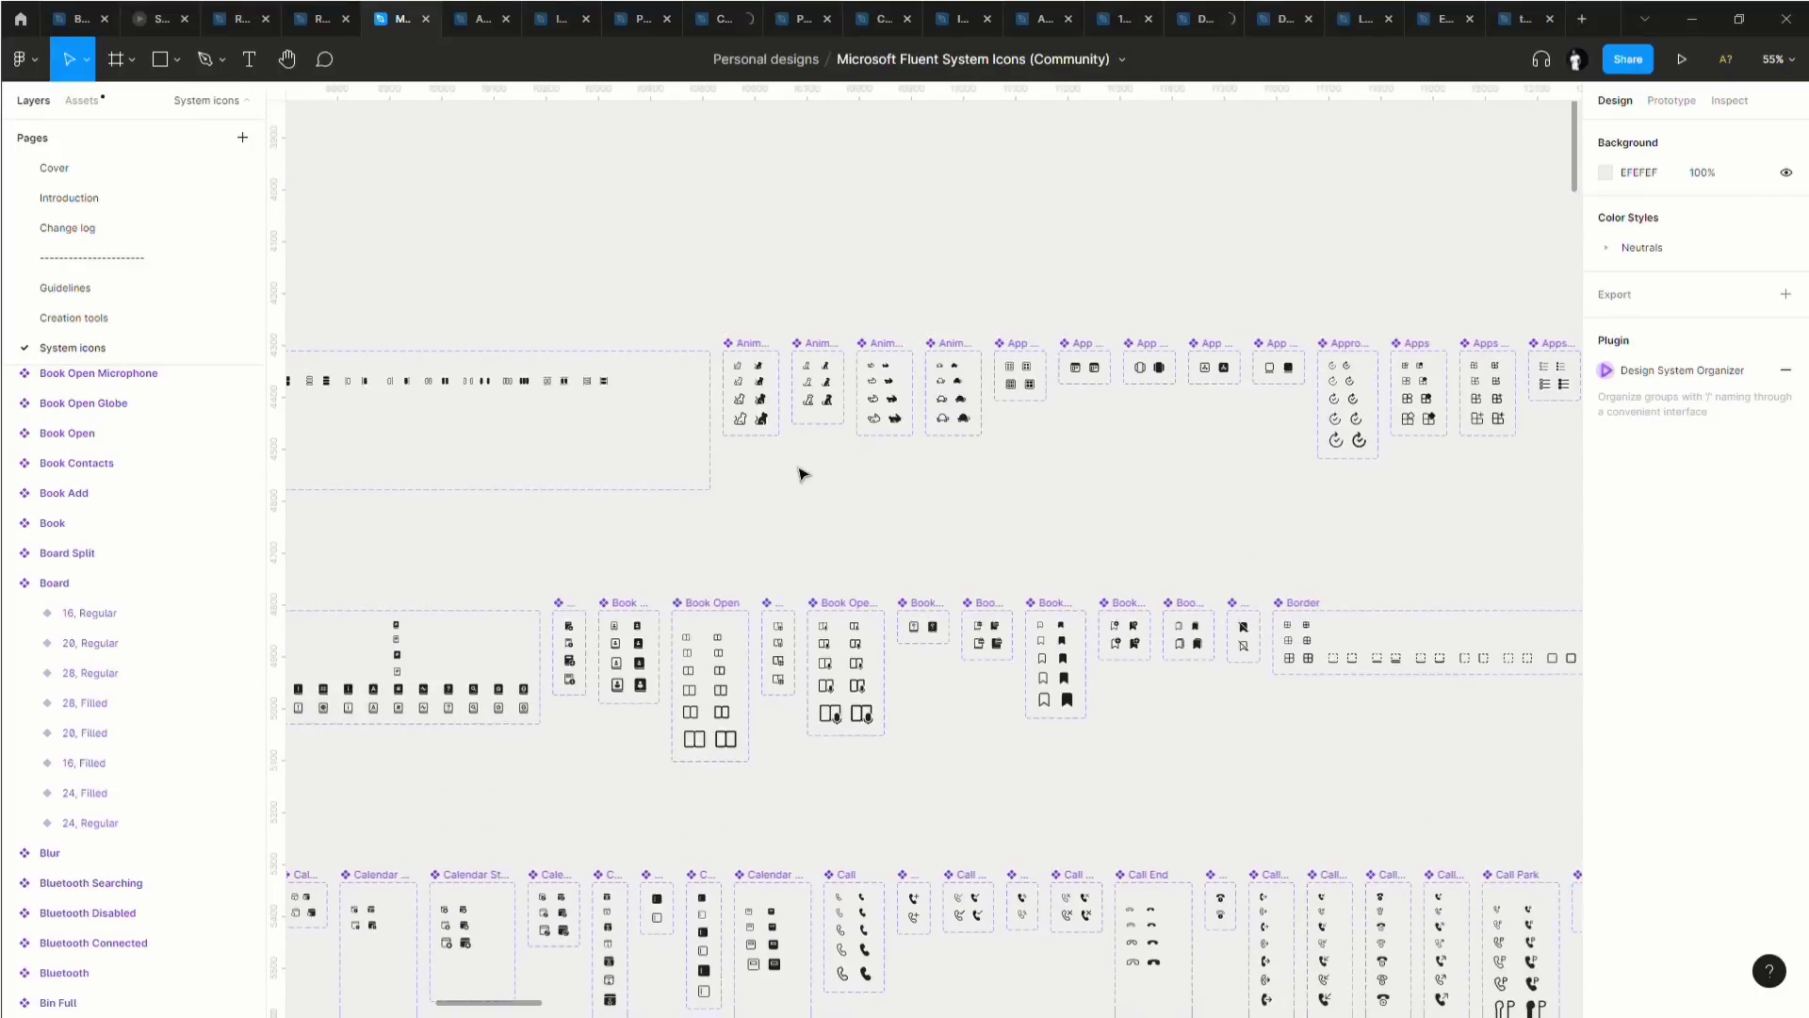
scroll(804, 474, left, 10)
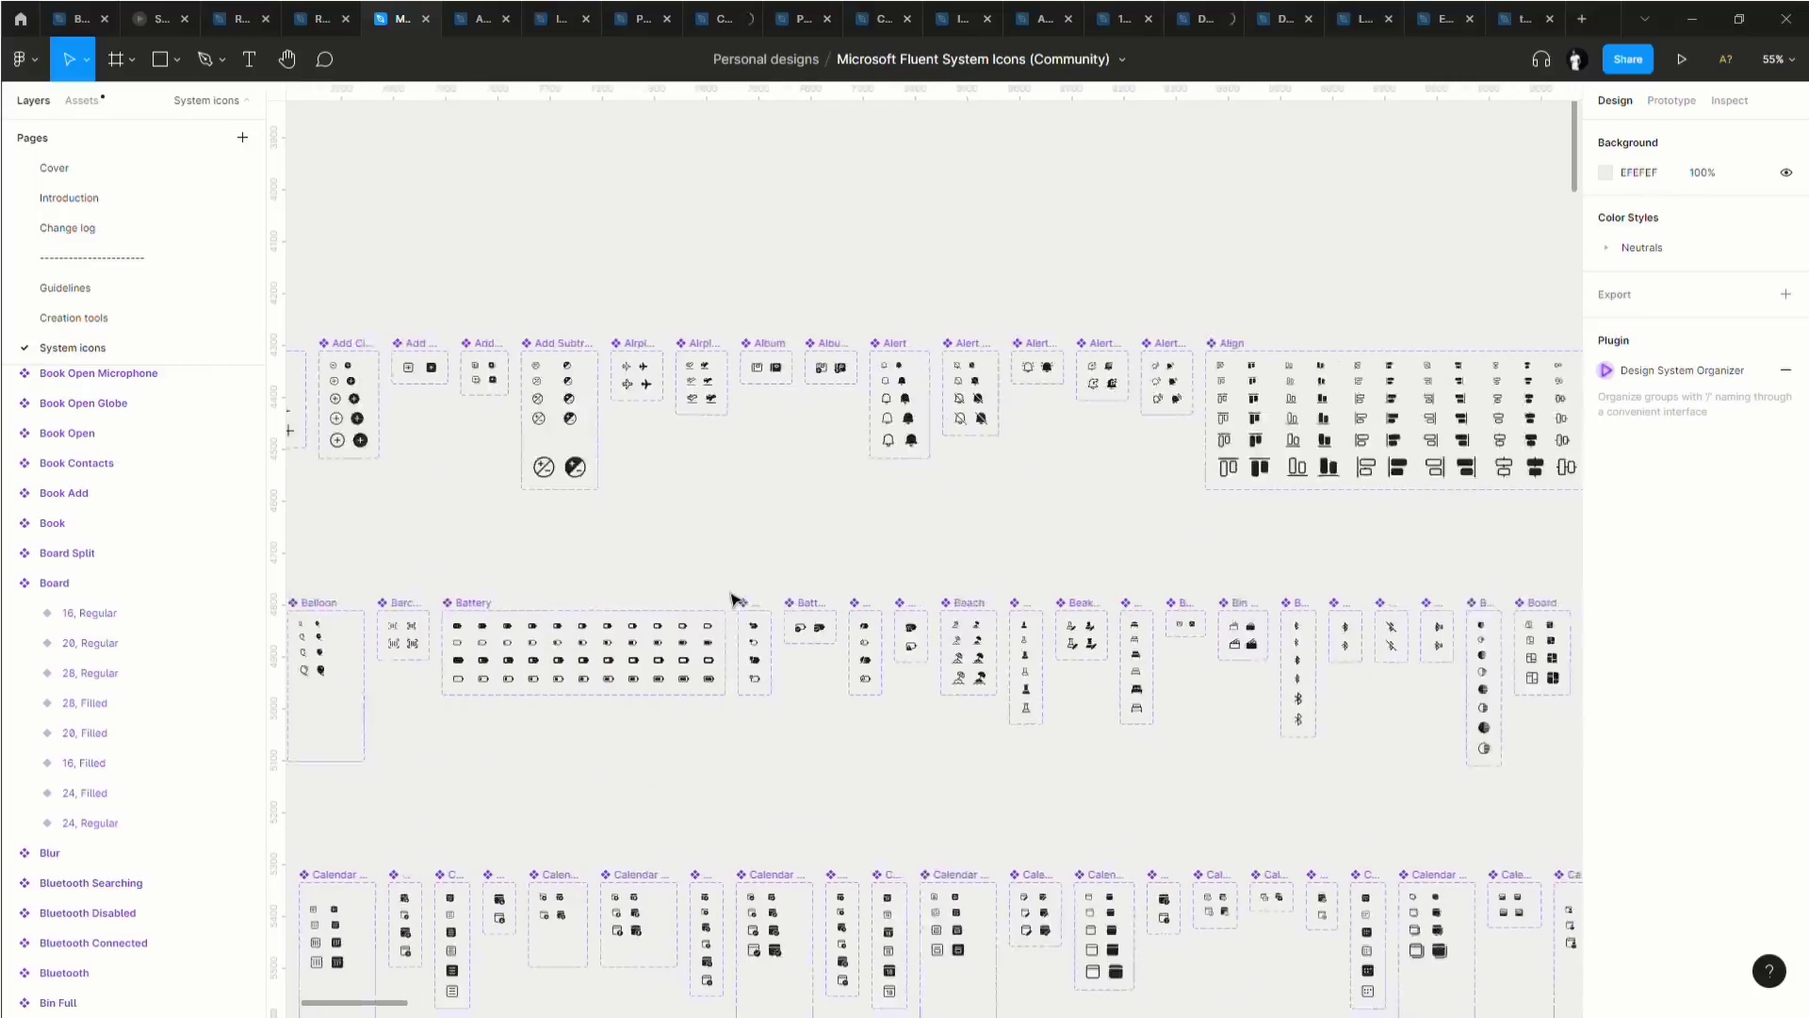
scroll(735, 594, down, 6)
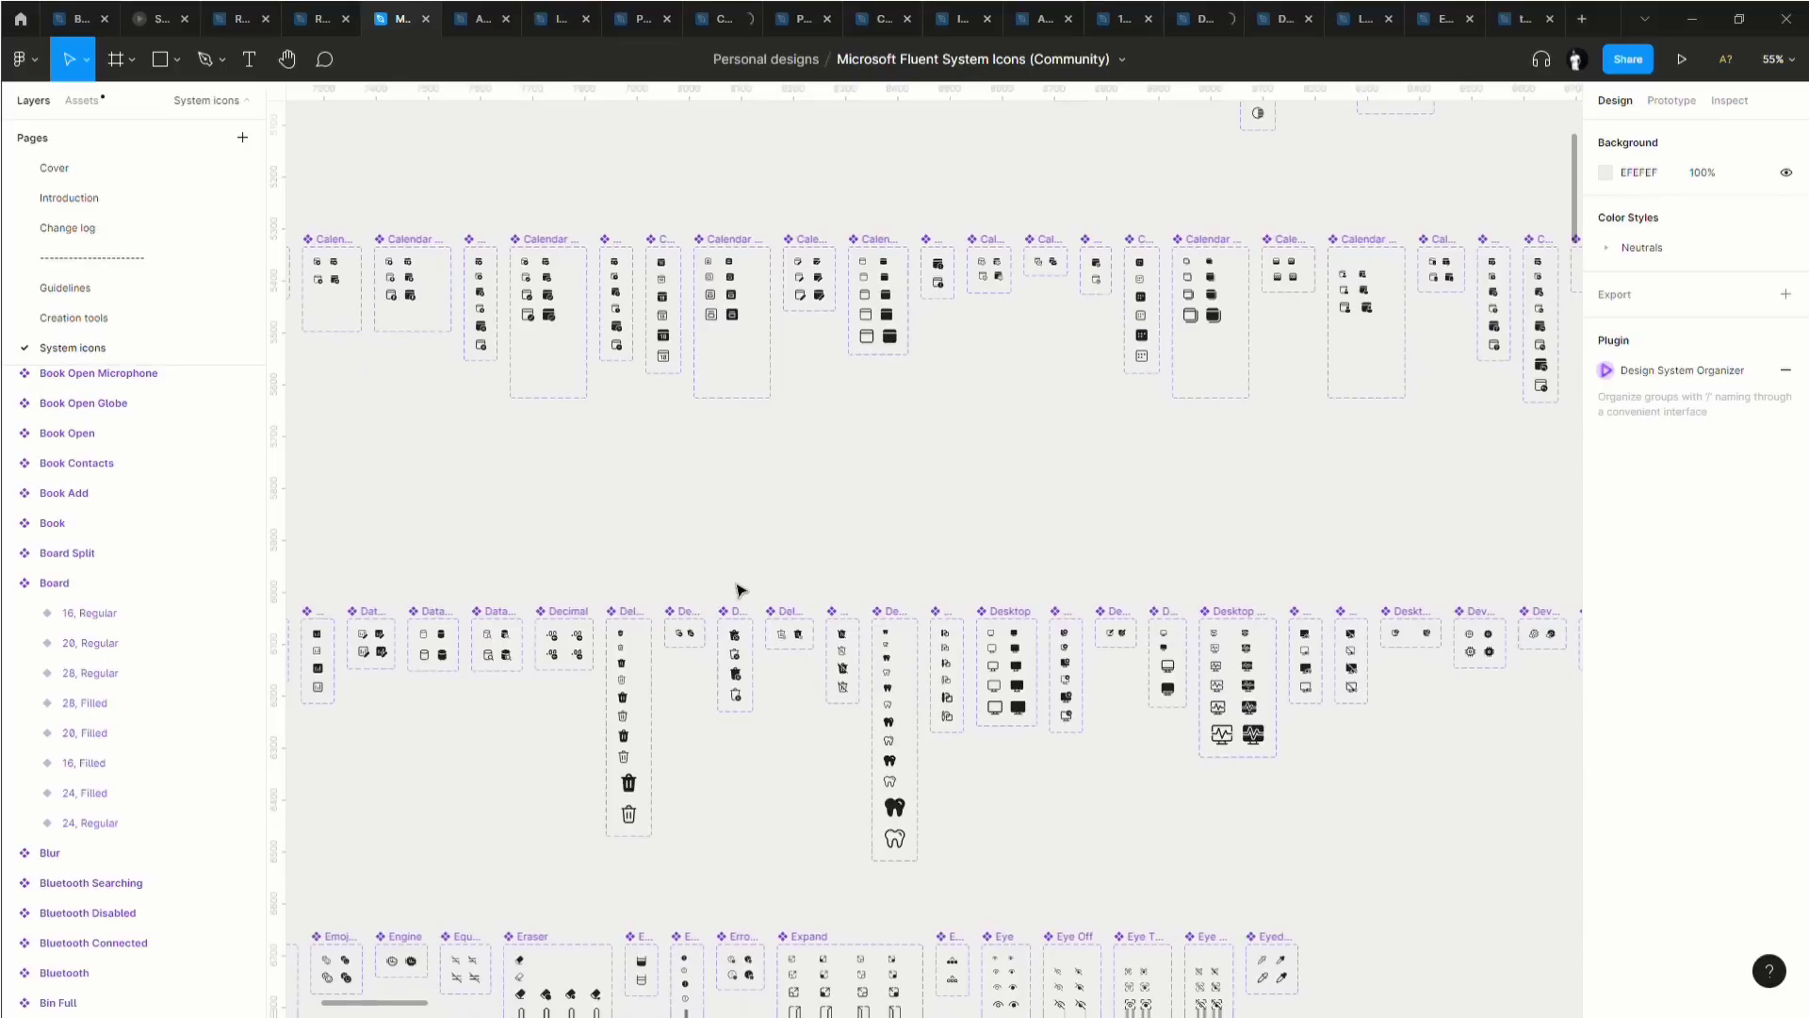
scroll(745, 584, up, 1)
scroll(910, 321, right, 15)
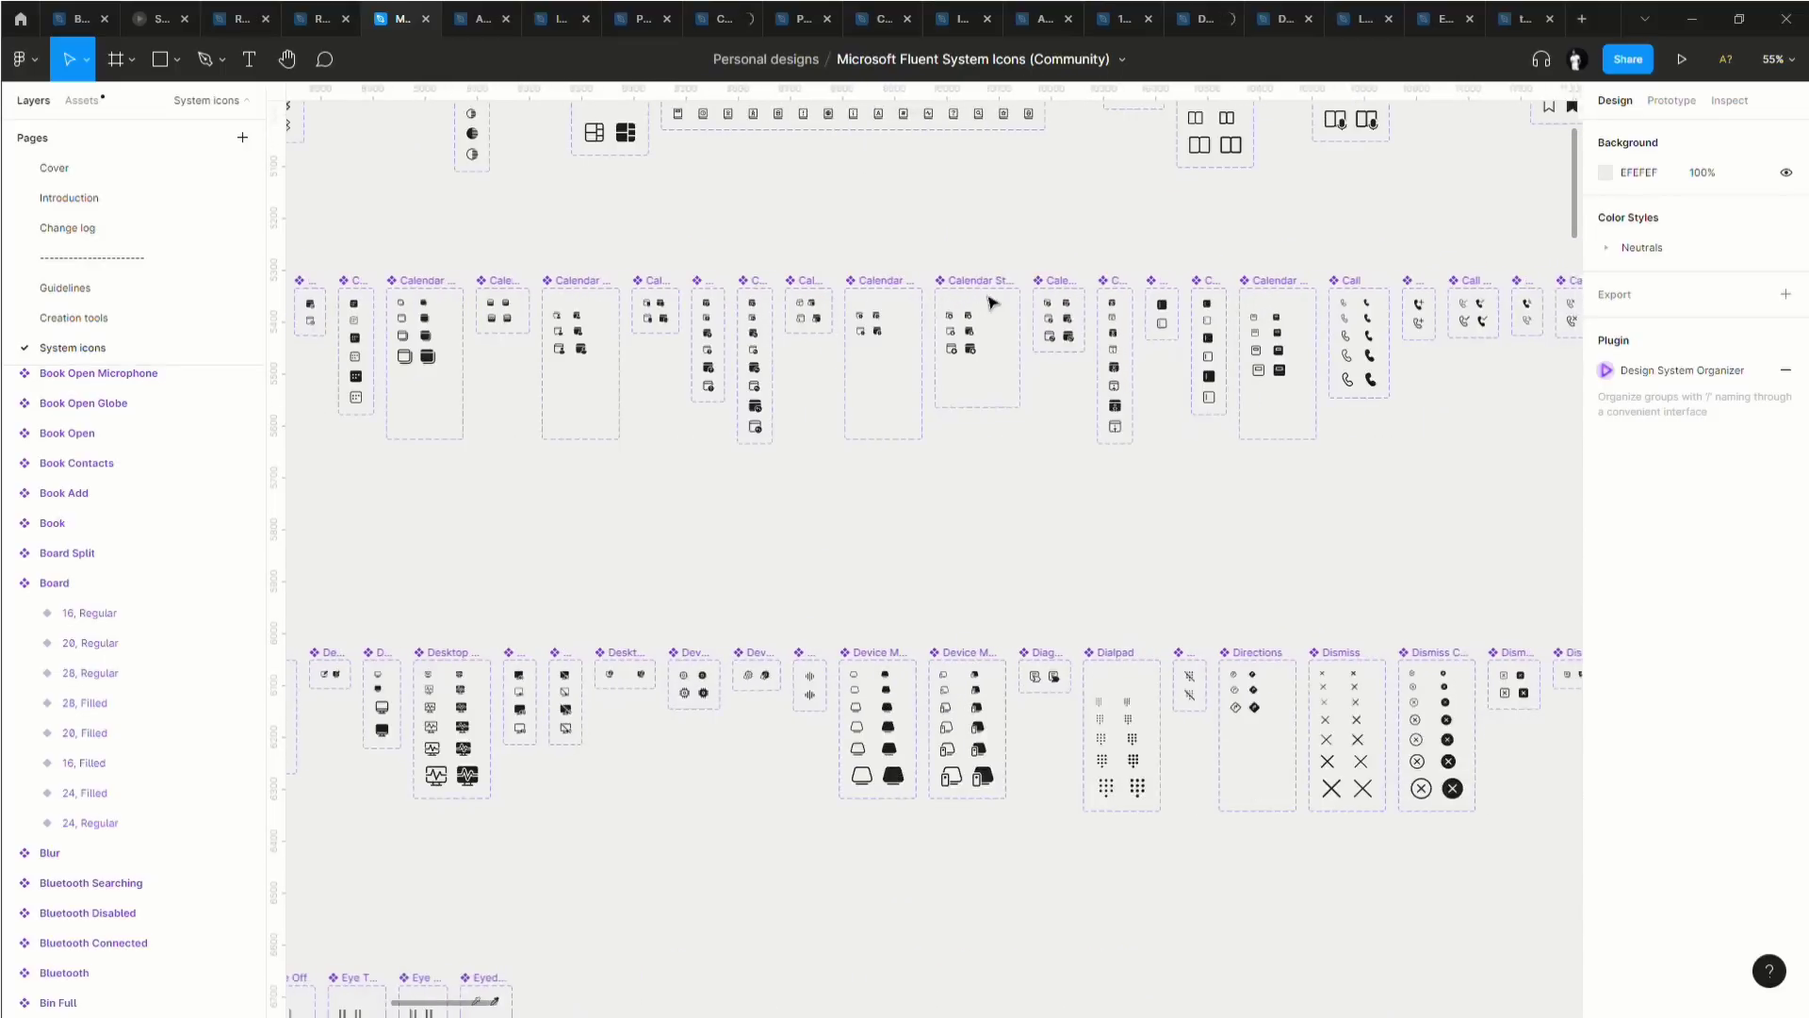
scroll(1006, 300, right, 20)
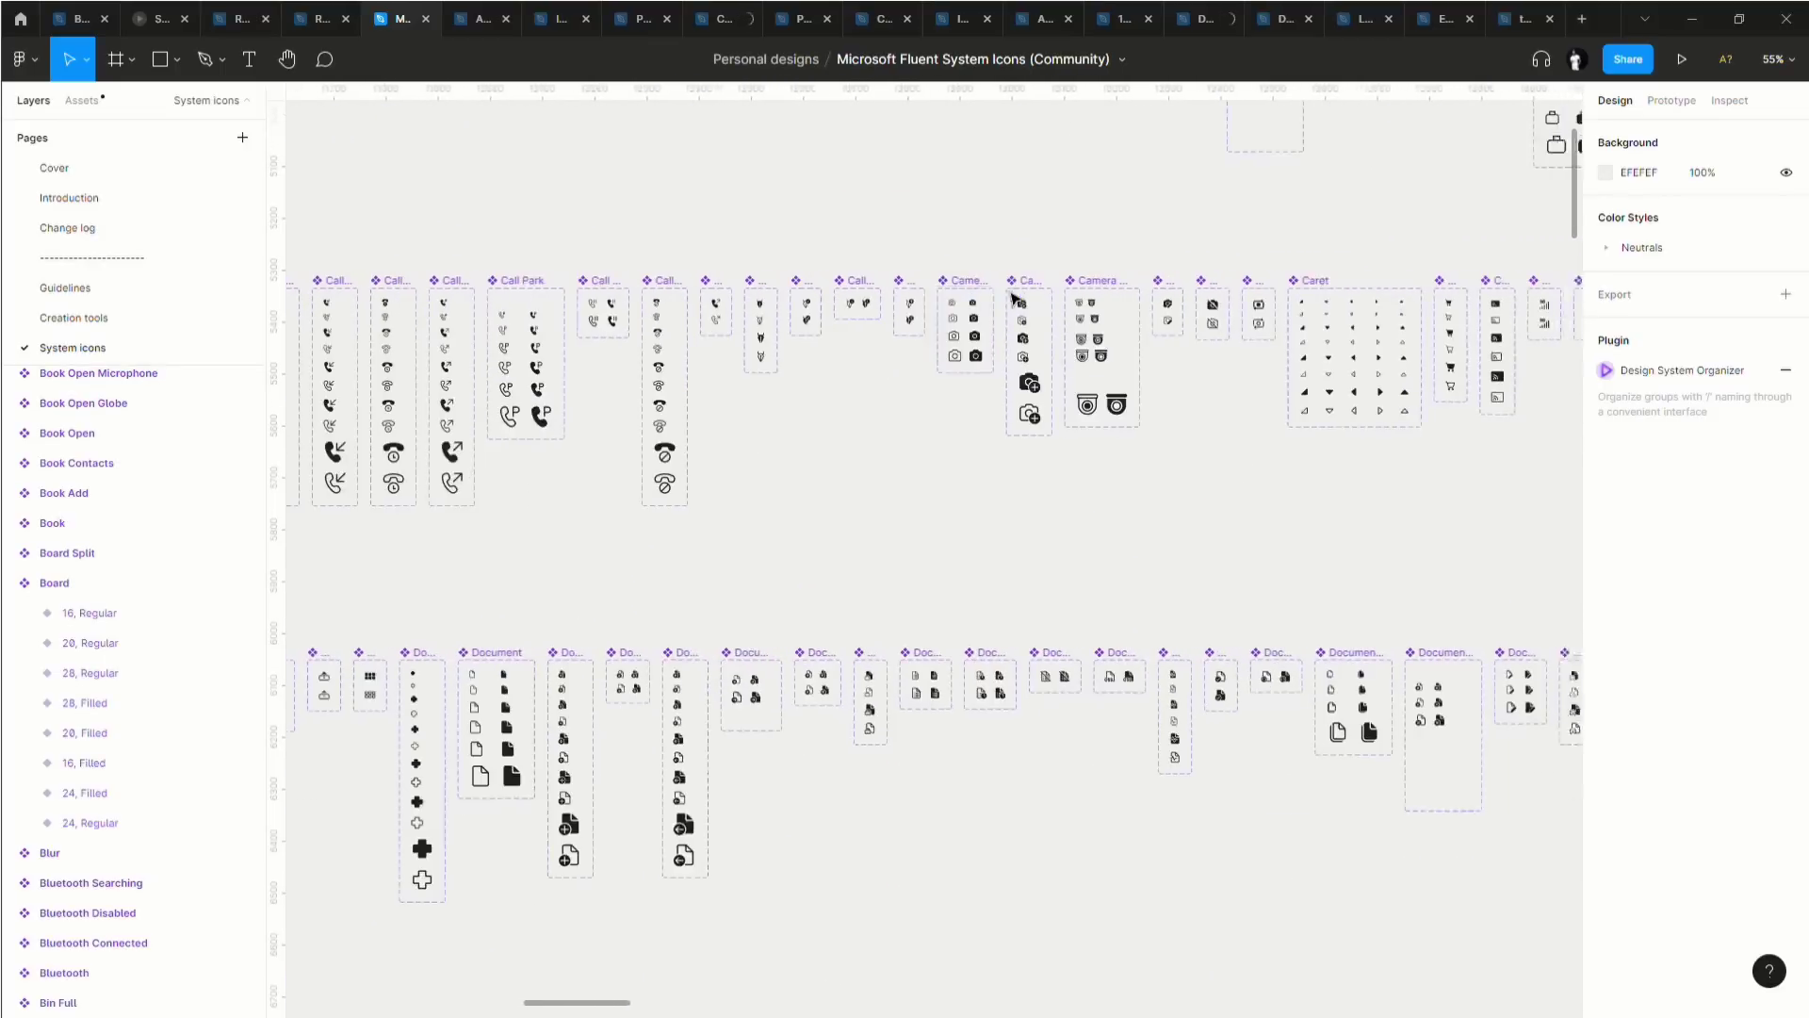
scroll(1013, 290, right, 20)
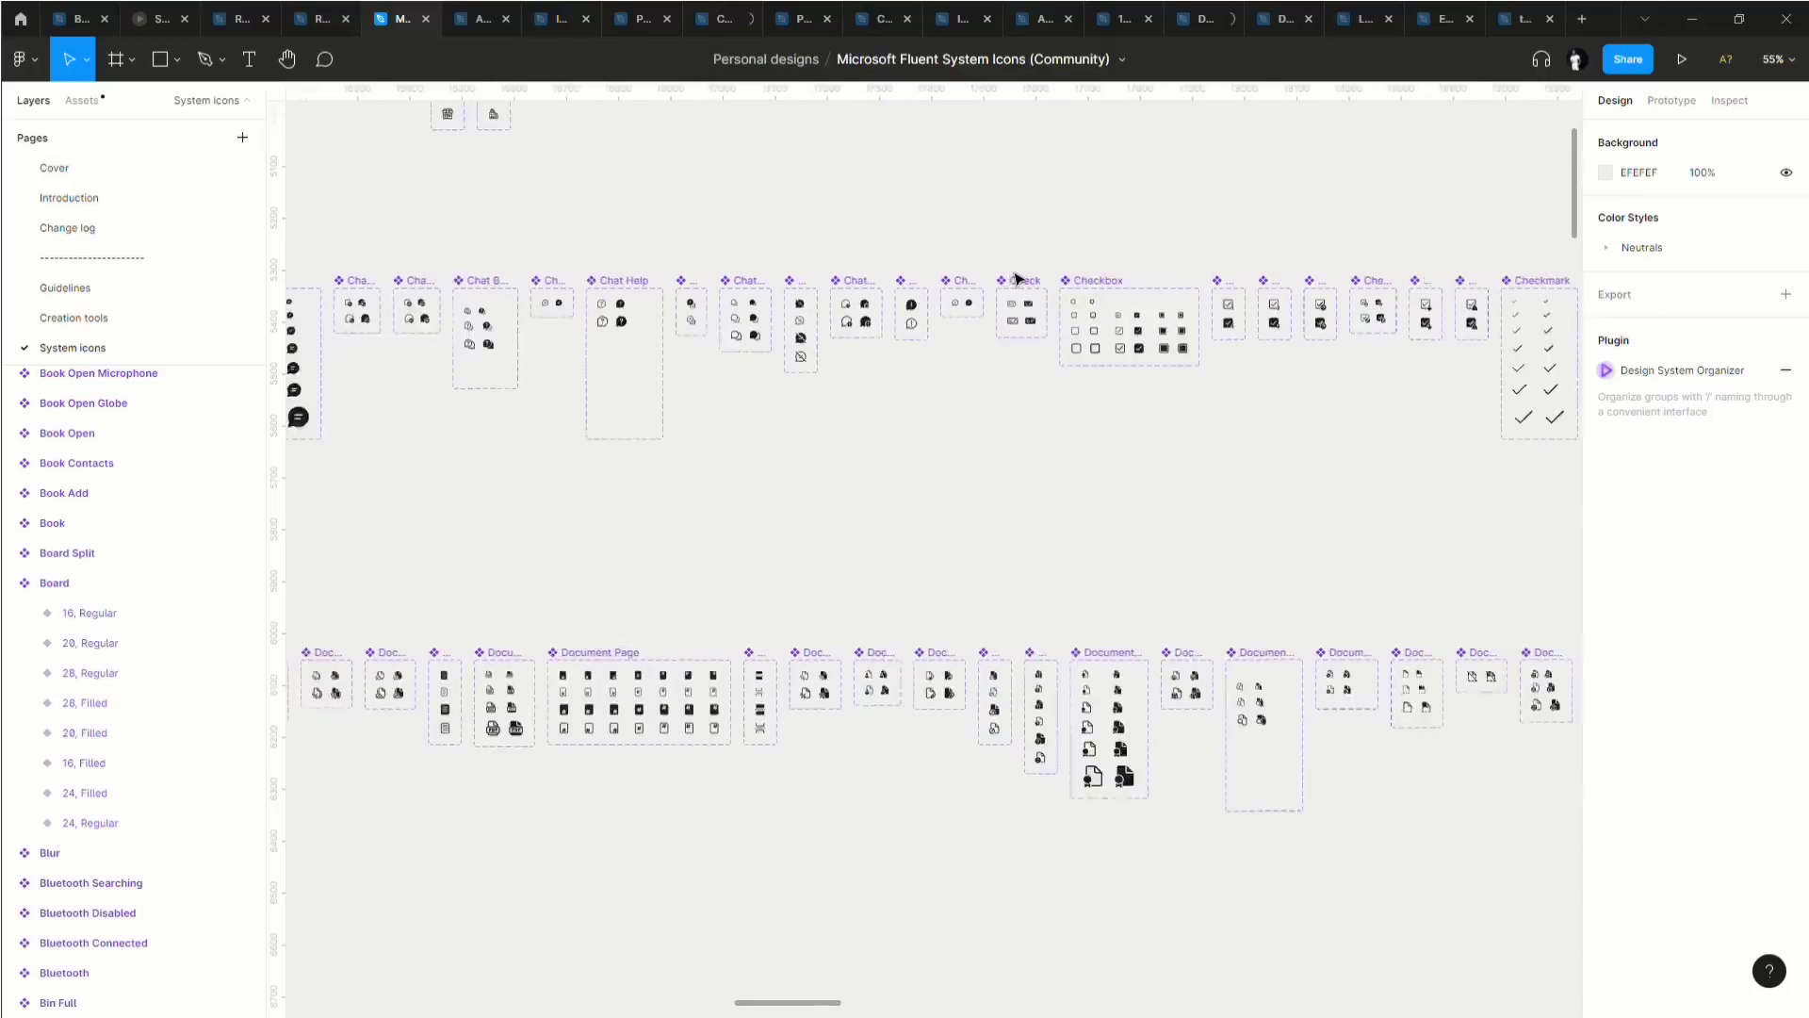
scroll(1019, 276, right, 12)
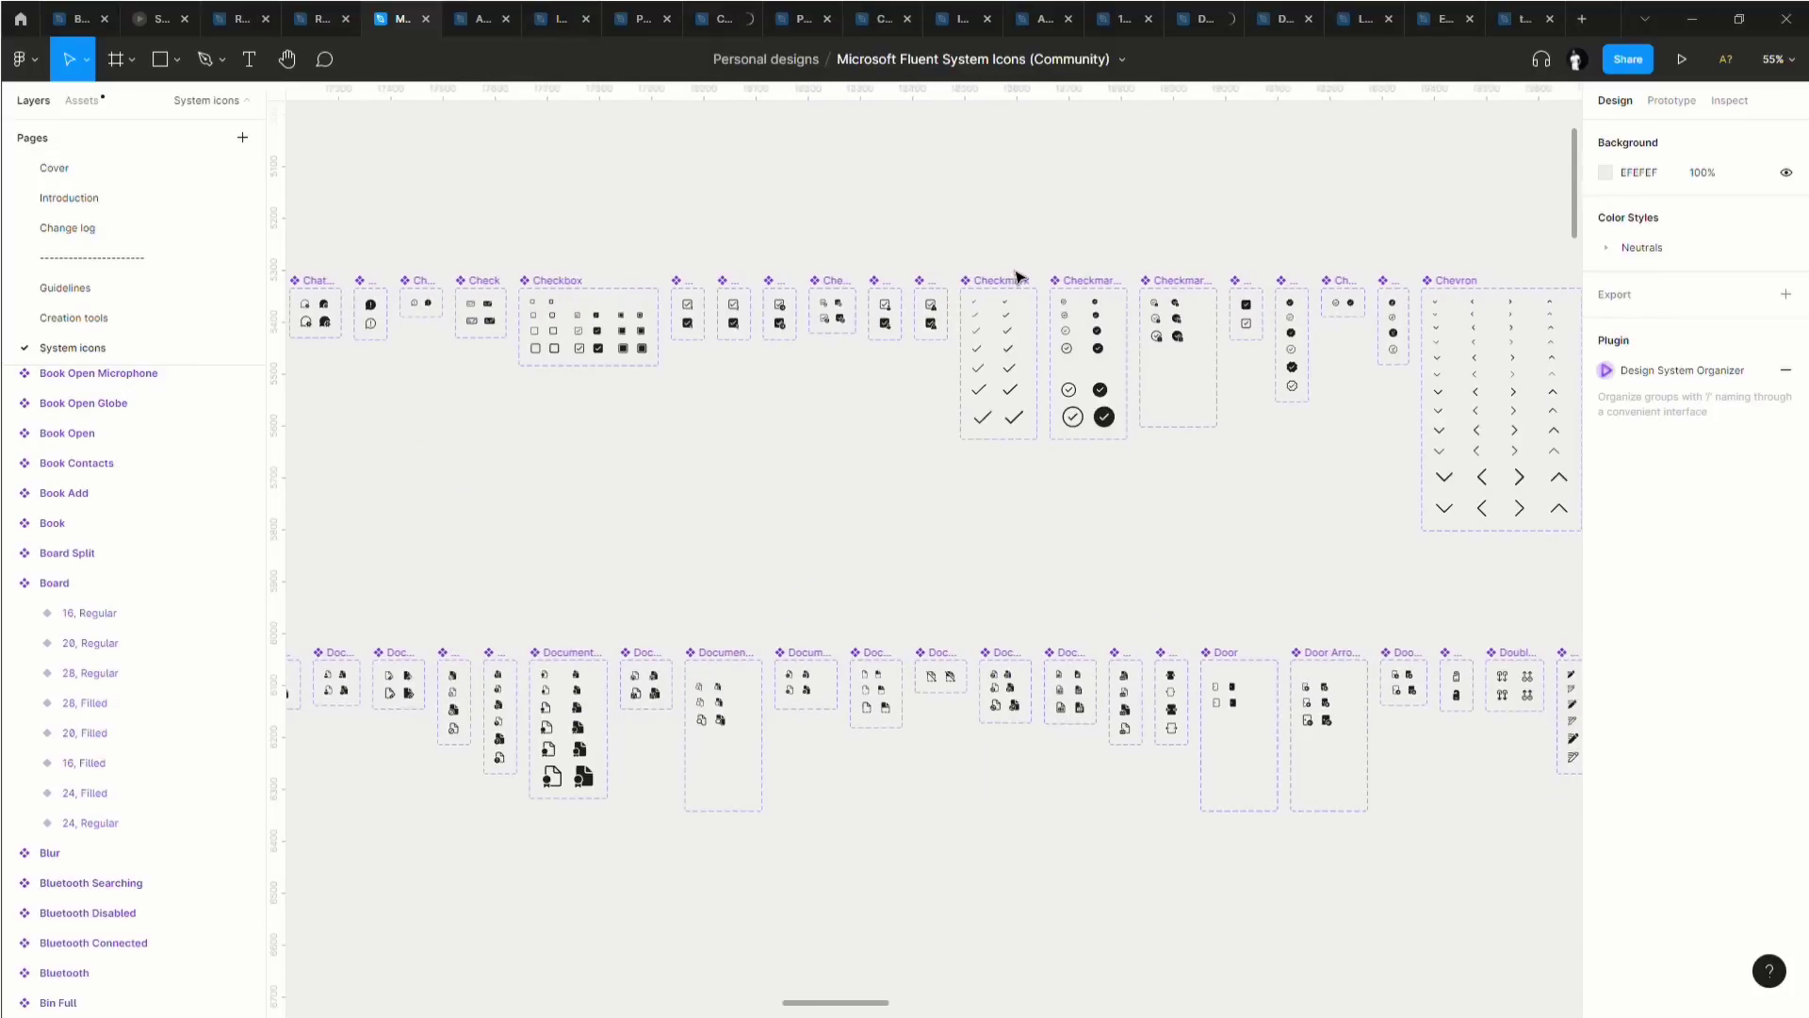
scroll(1019, 276, left, 12)
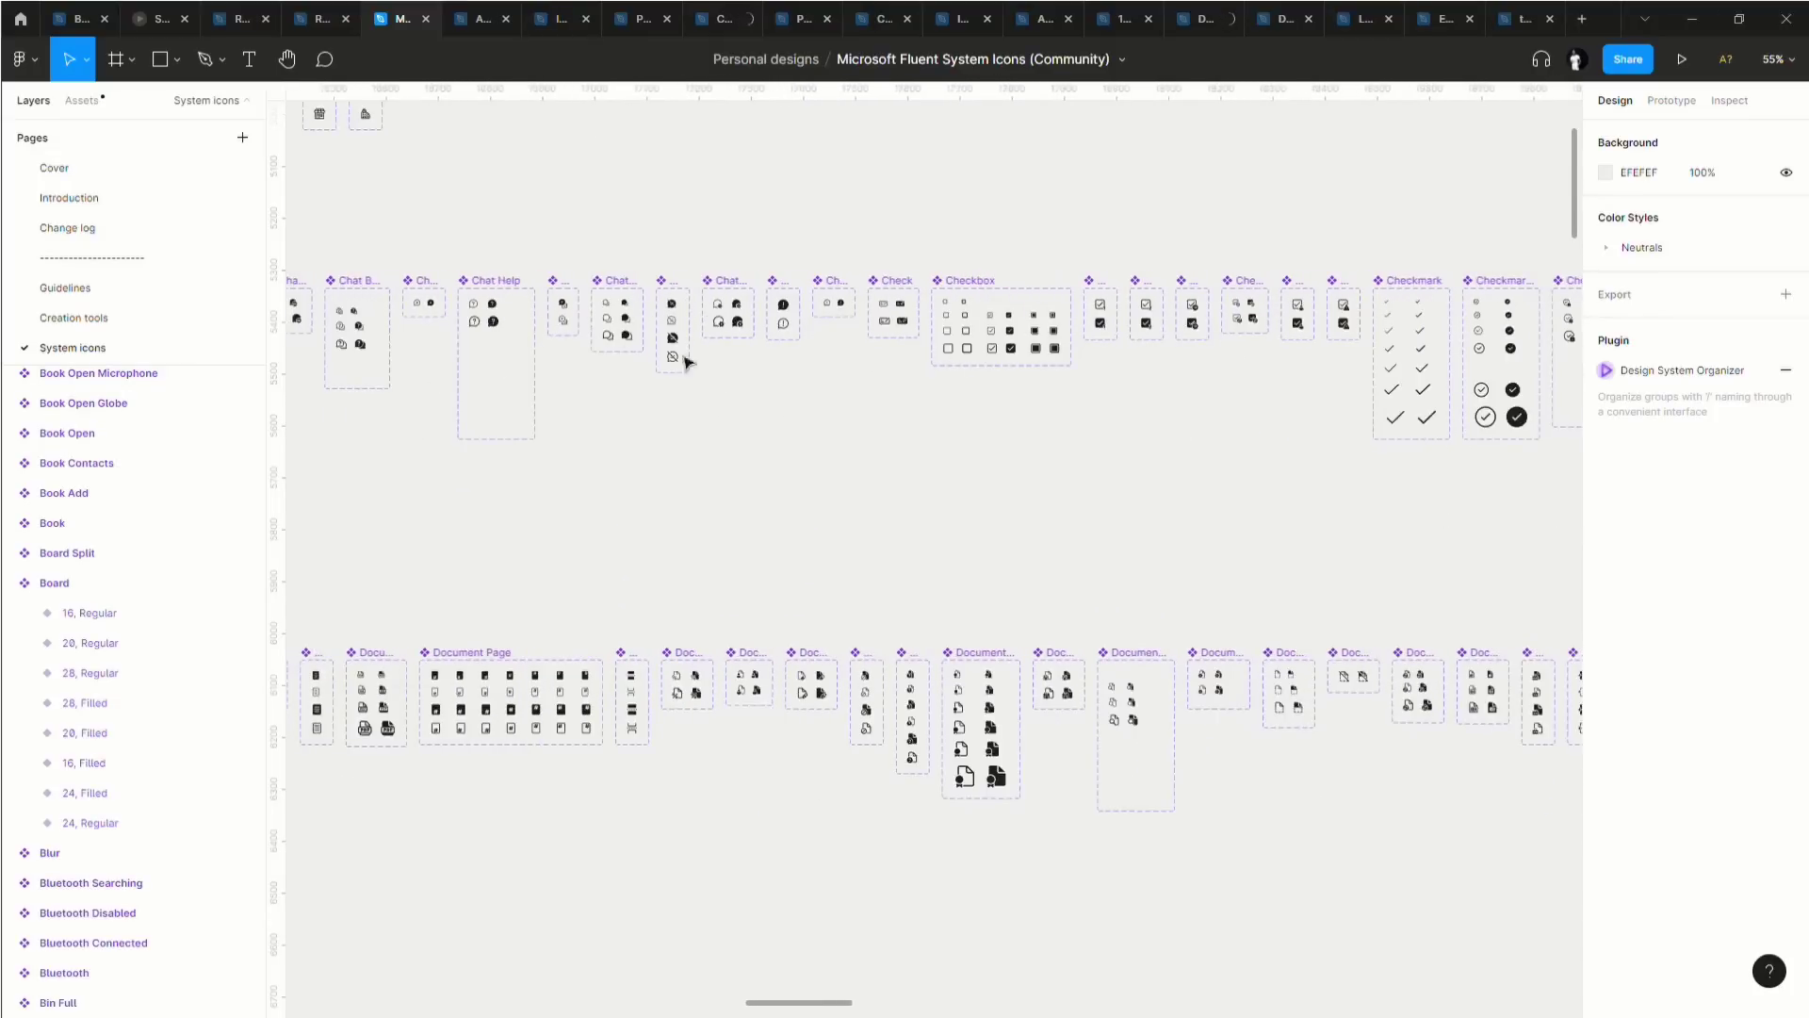
Look closely at the Chat sets and on through Chevron, Clipboard, Clock, Cloud, Comment and Contact for a Reports icon.
scroll(687, 364, up, 10)
scroll(883, 314, down, 10)
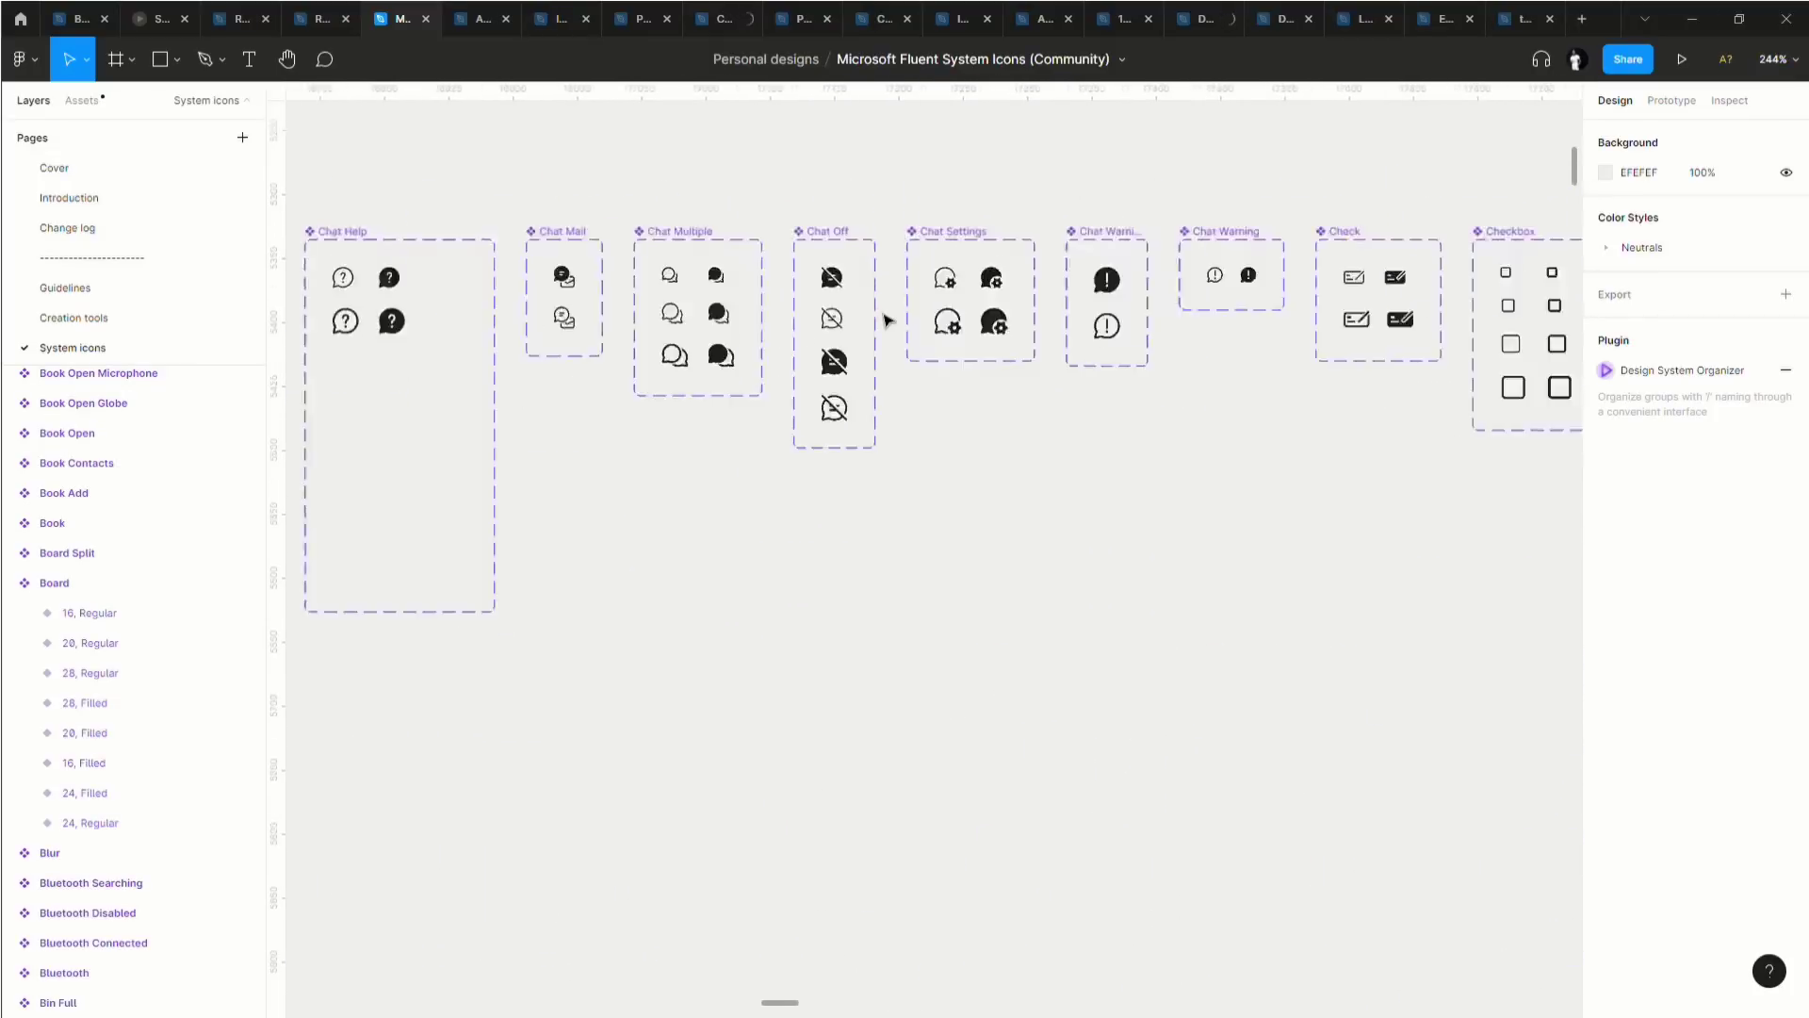
scroll(903, 295, right, 15)
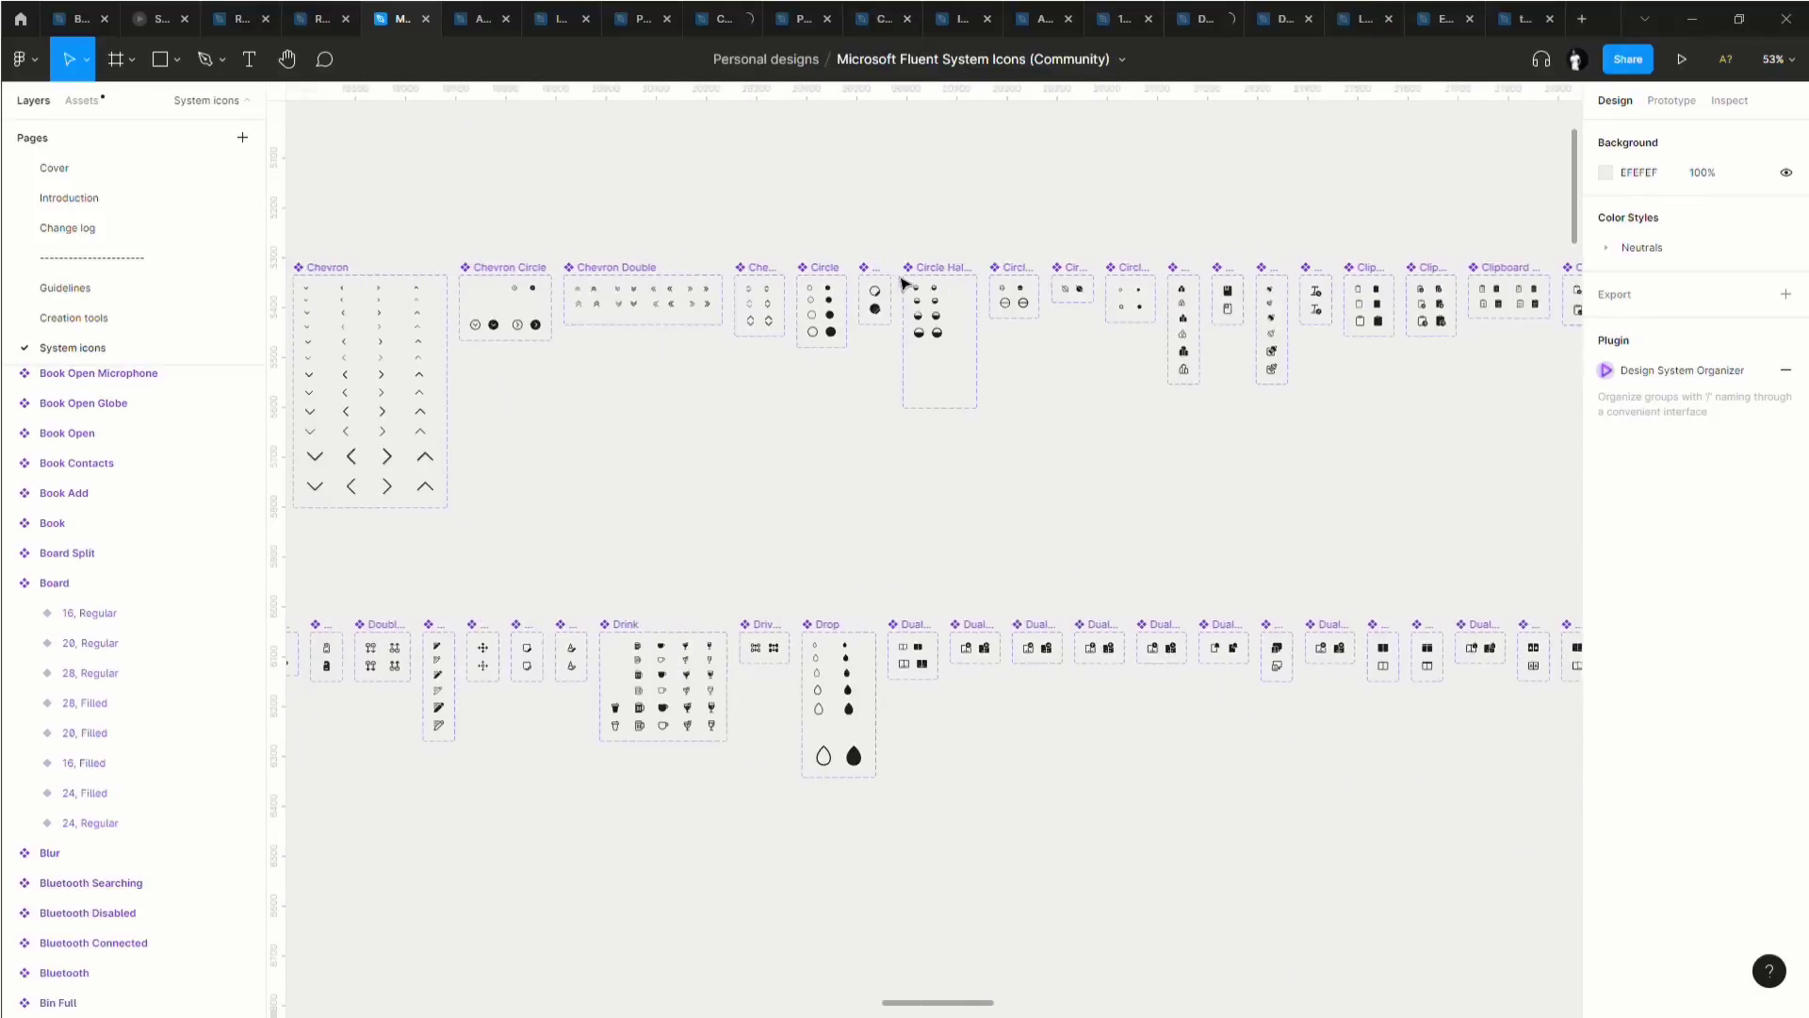
scroll(903, 283, right, 4)
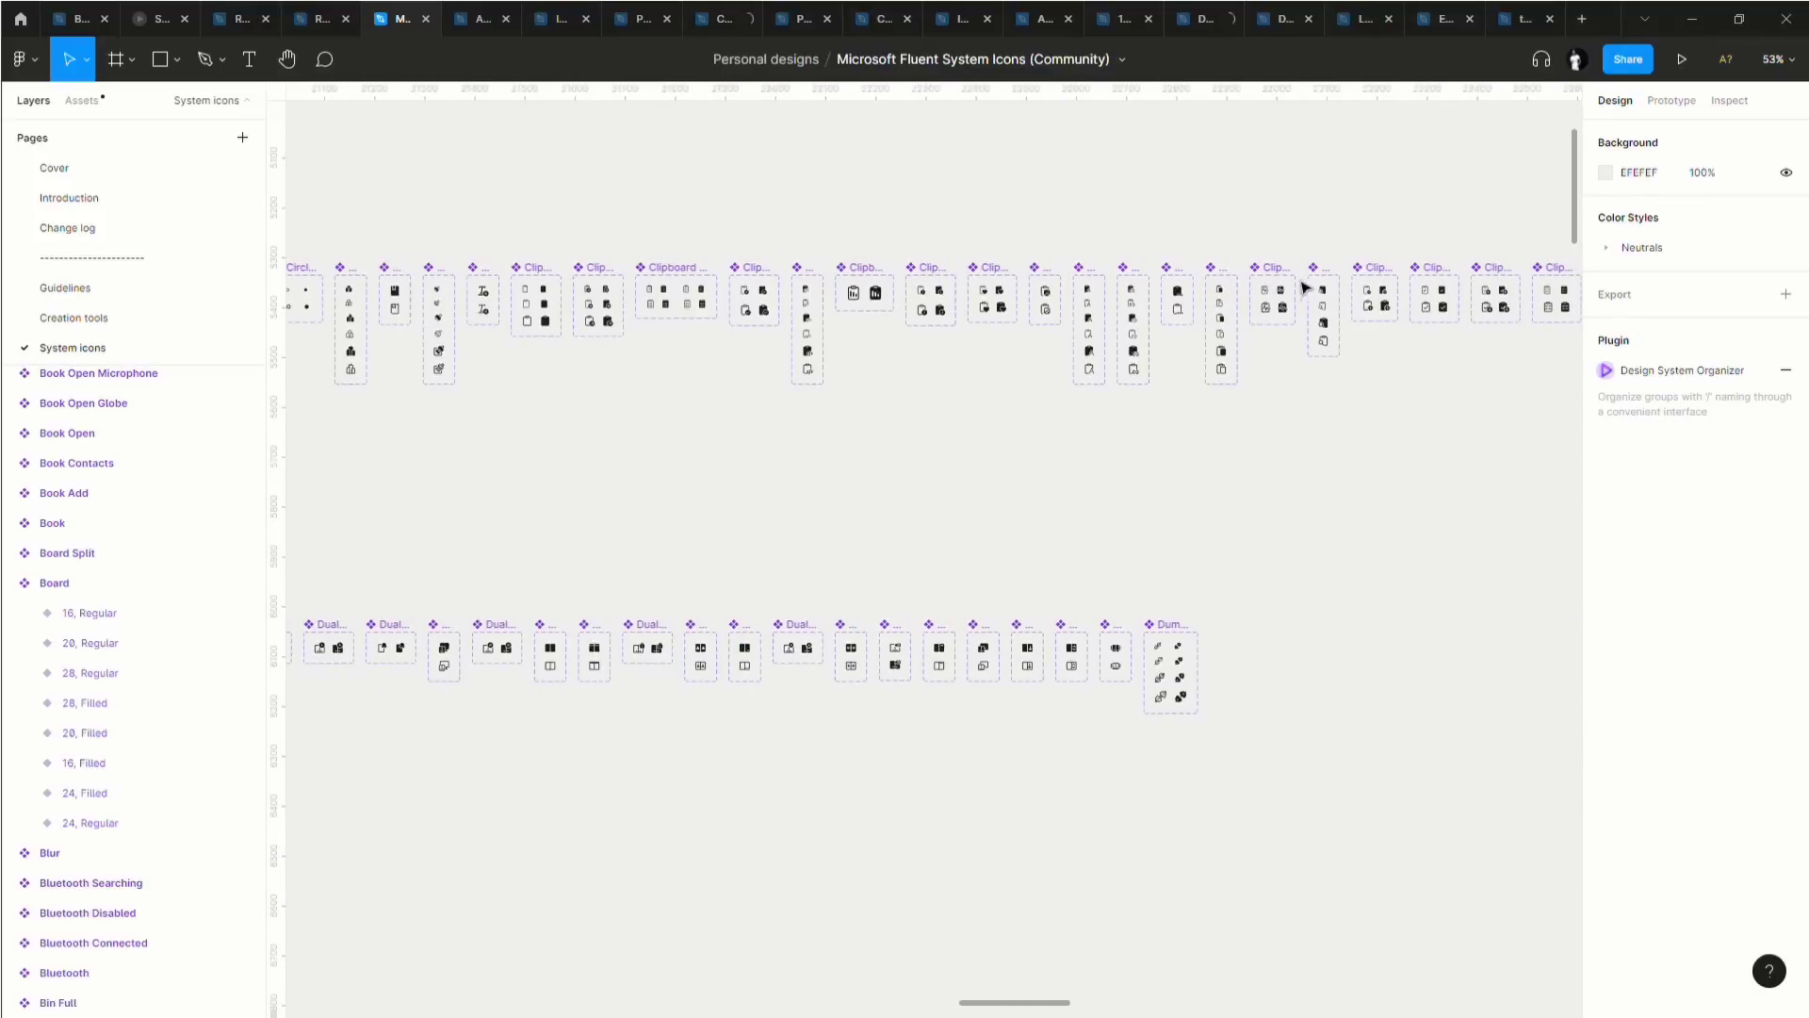
scroll(1098, 315, right, 9)
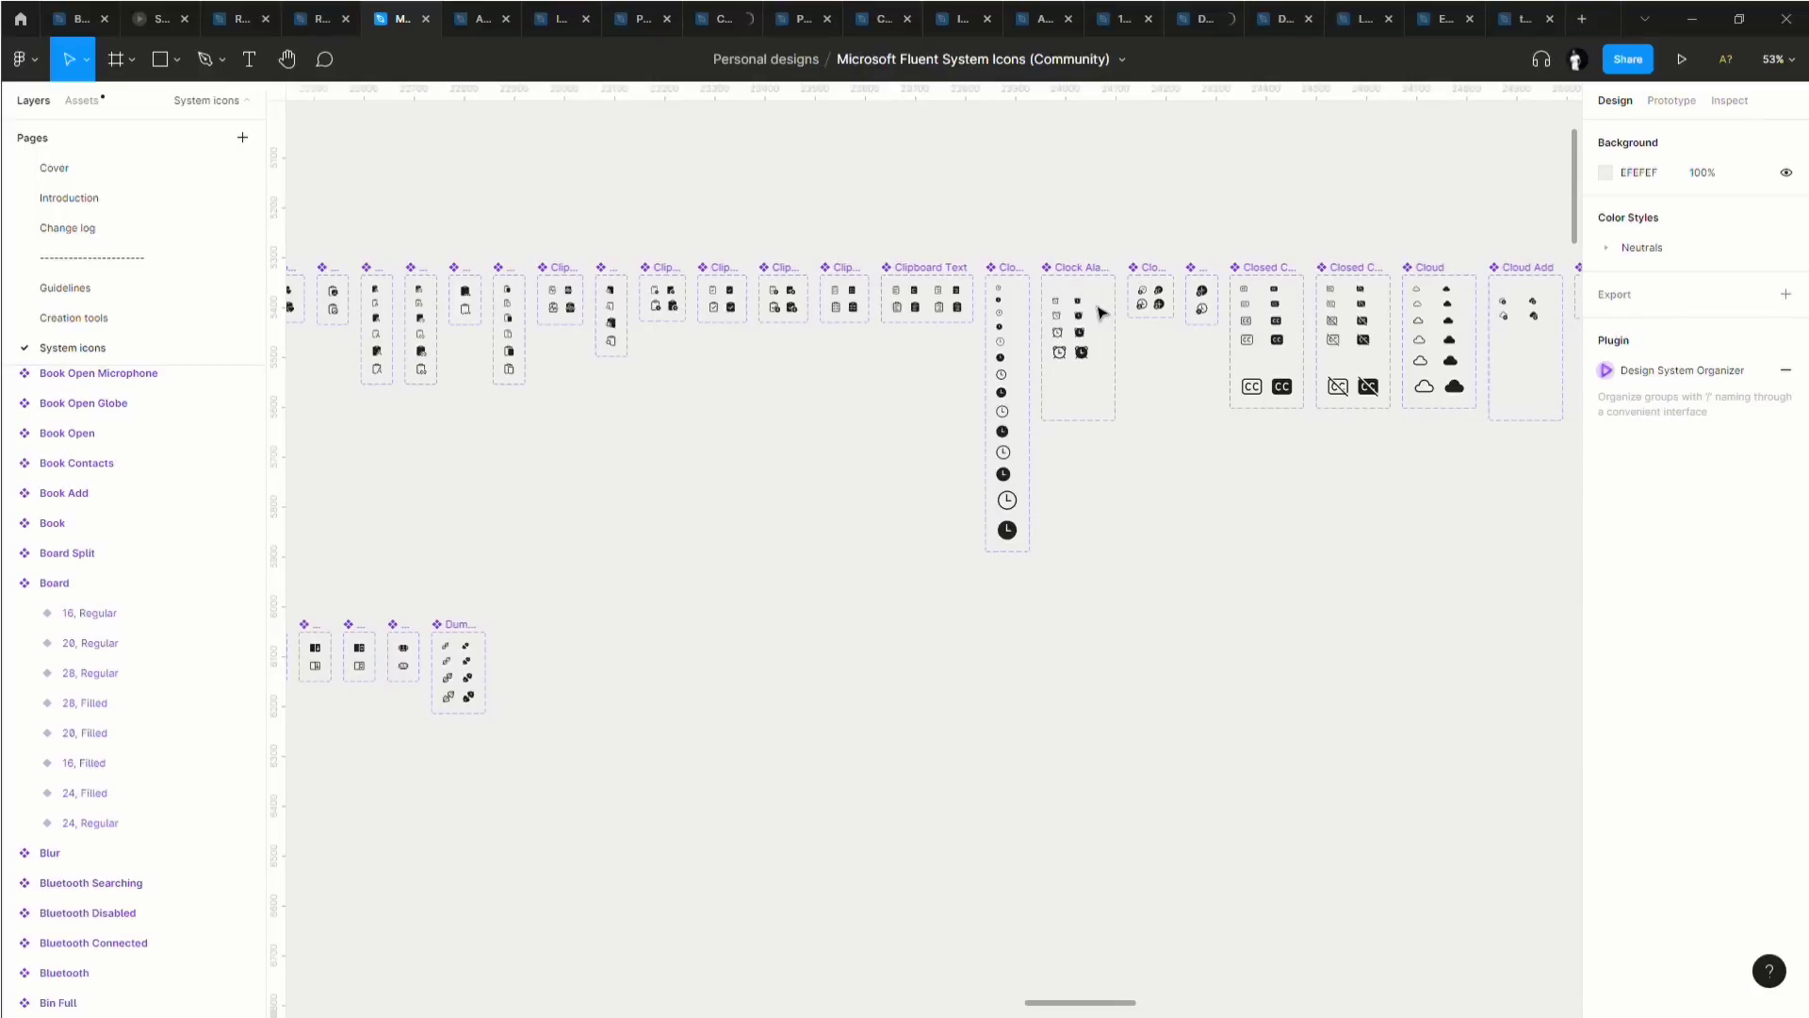
scroll(1100, 315, right, 16)
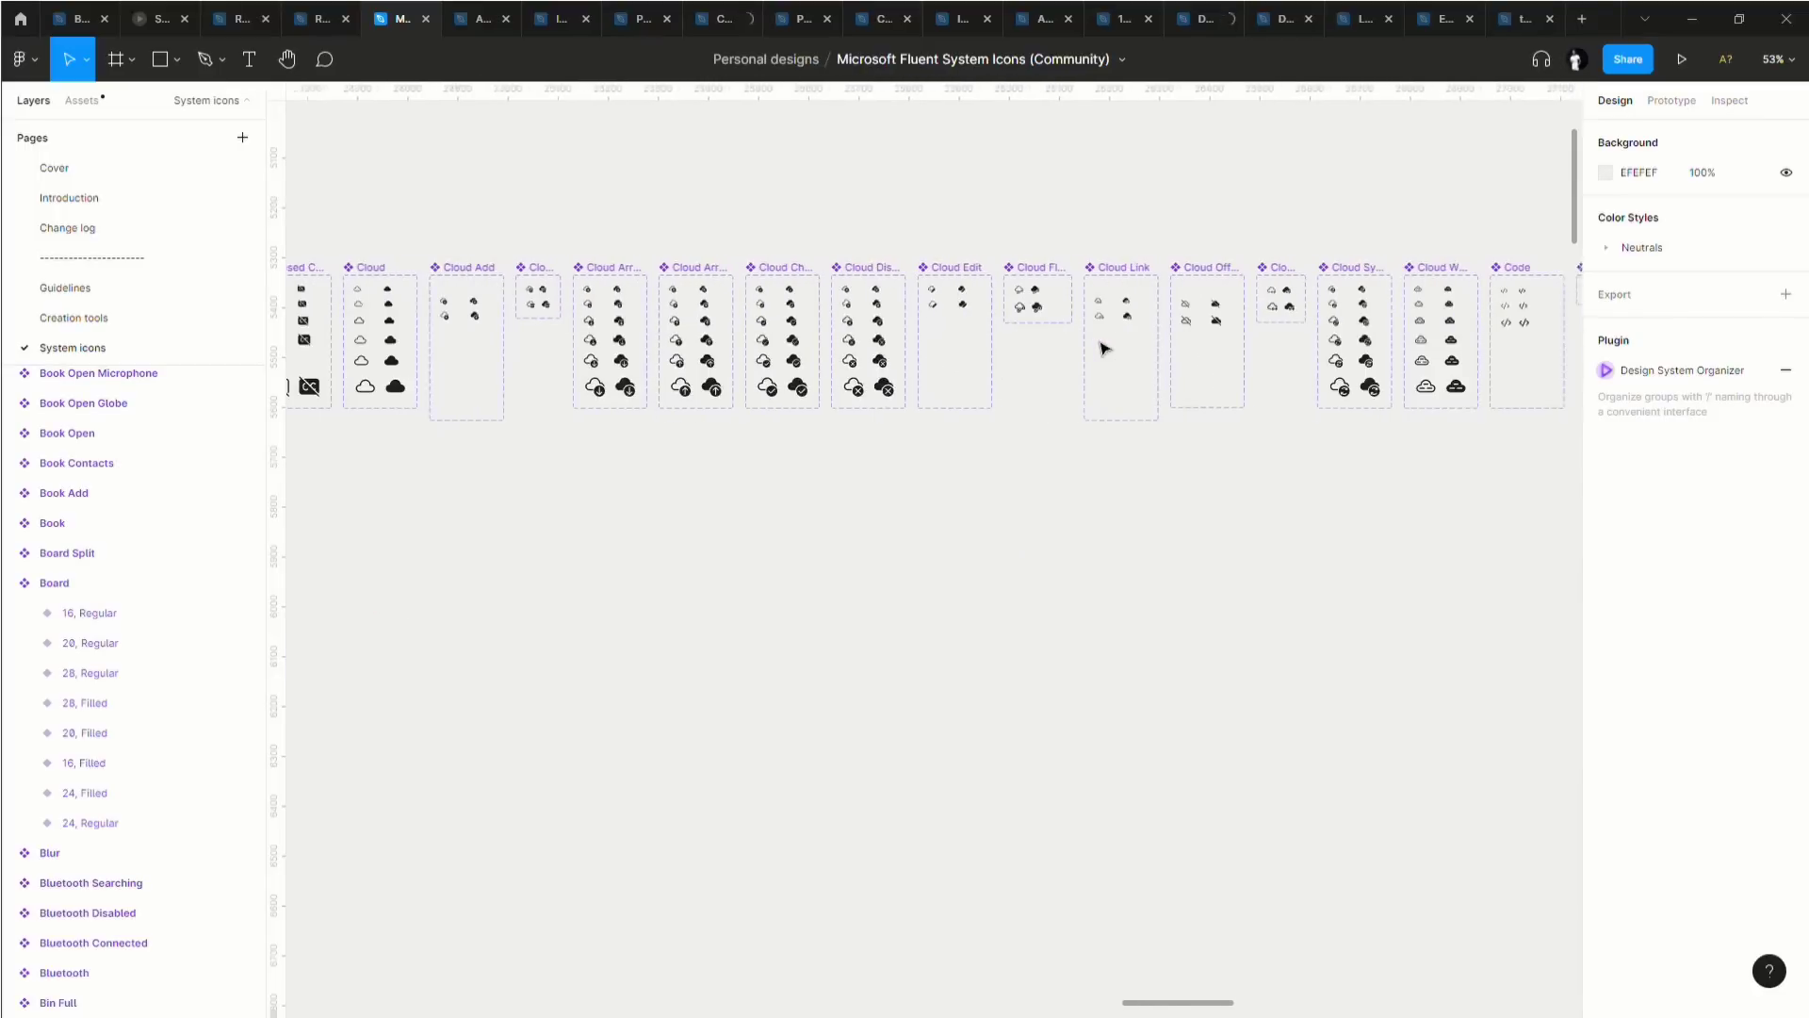
scroll(1104, 346, right, 20)
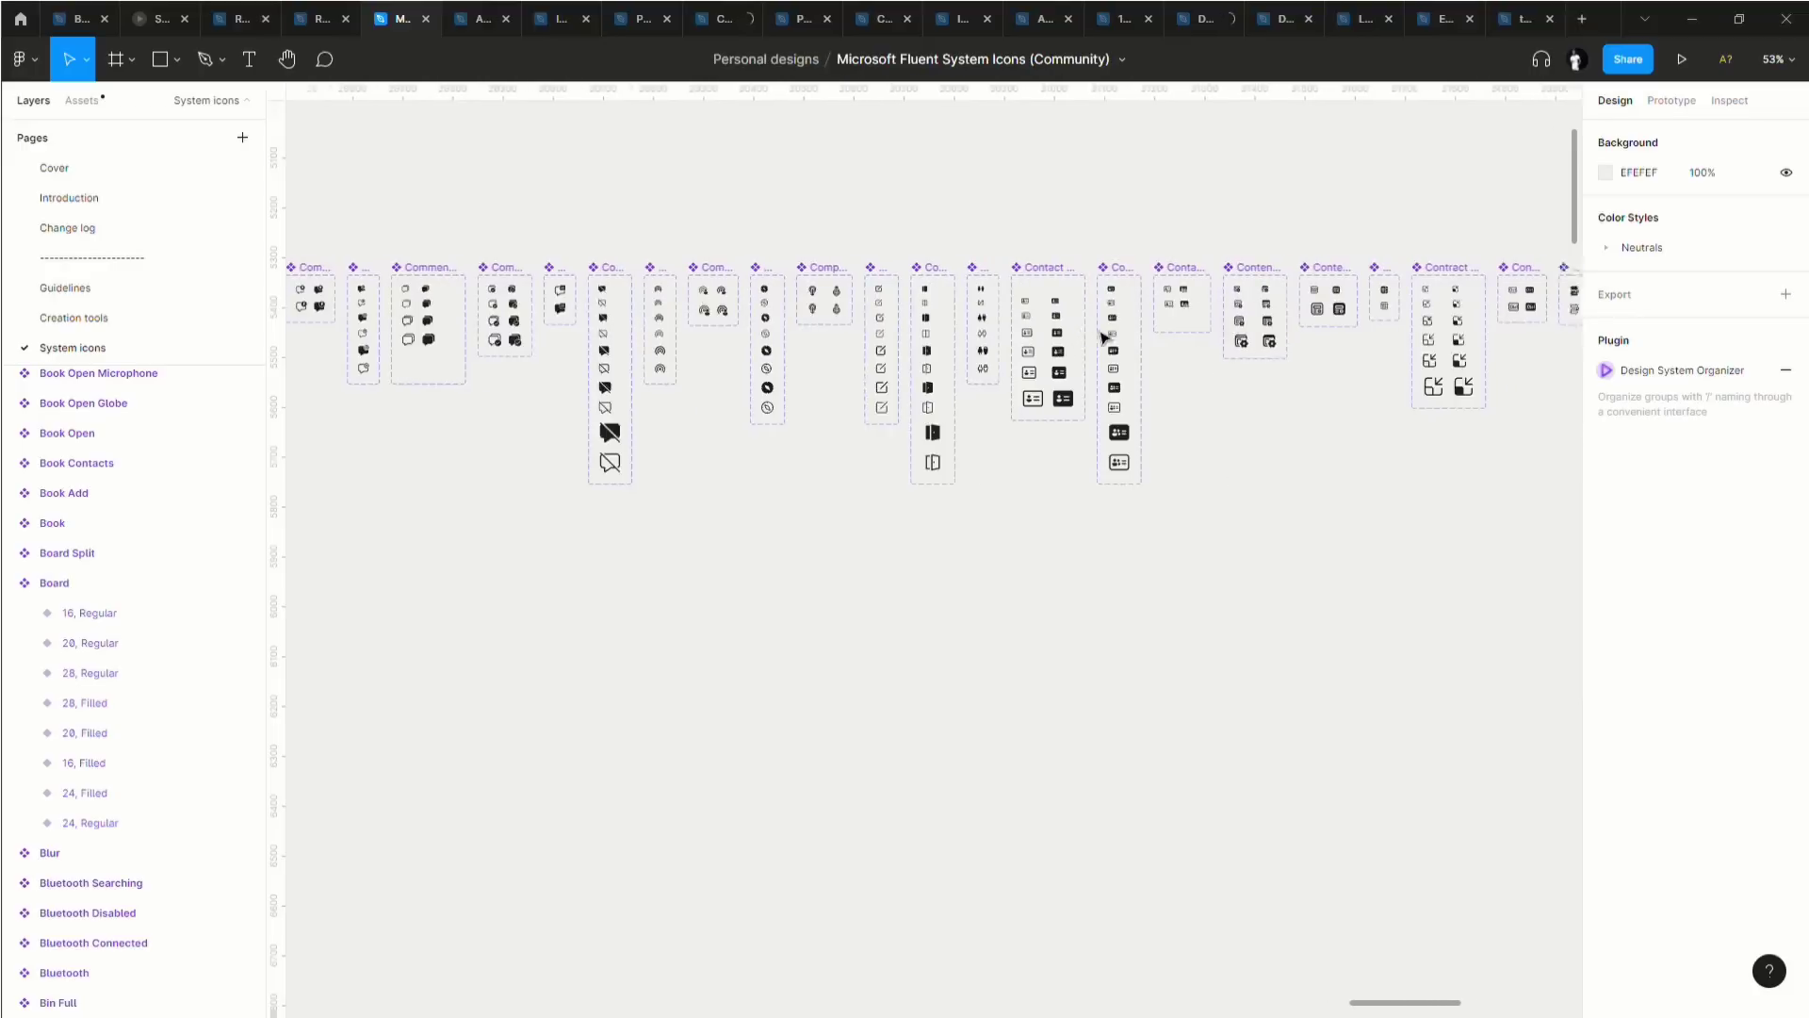
scroll(1104, 337, right, 8)
Scan the icon overview and the starts of the H to Z rows for a Reports icon.
scroll(1102, 337, down, 15)
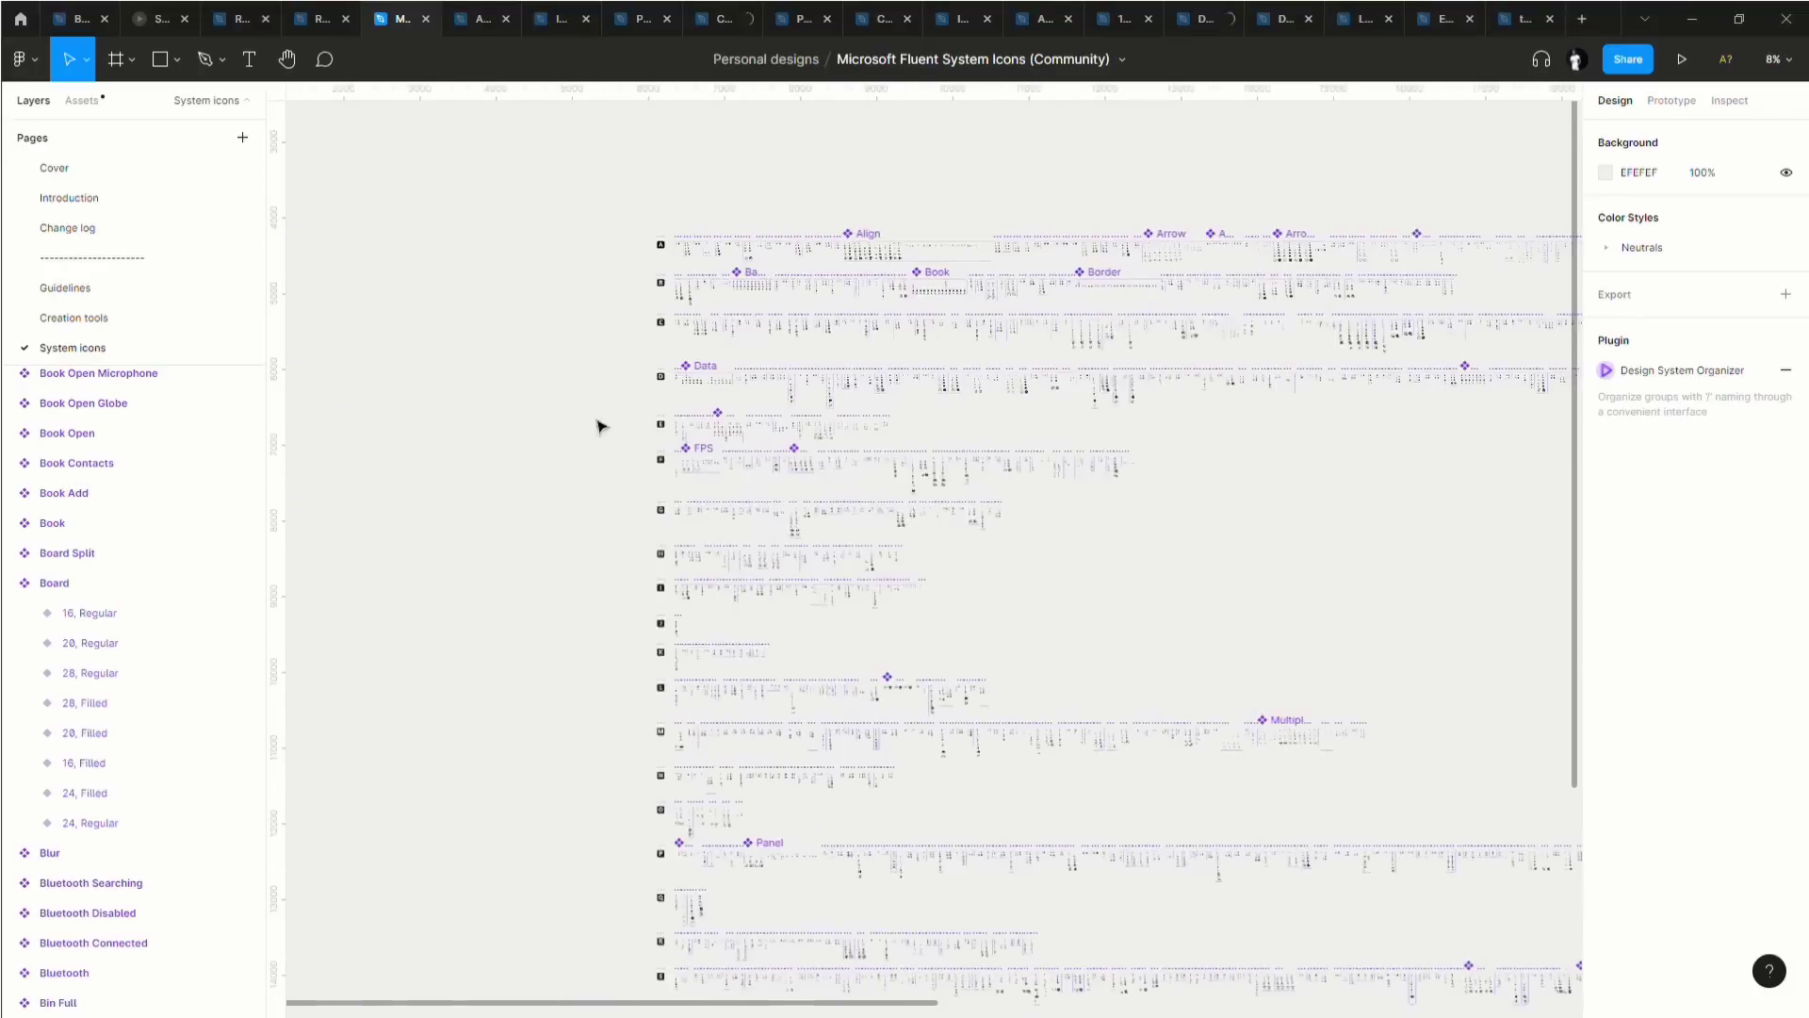
scroll(759, 443, up, 5)
scroll(711, 389, up, 3)
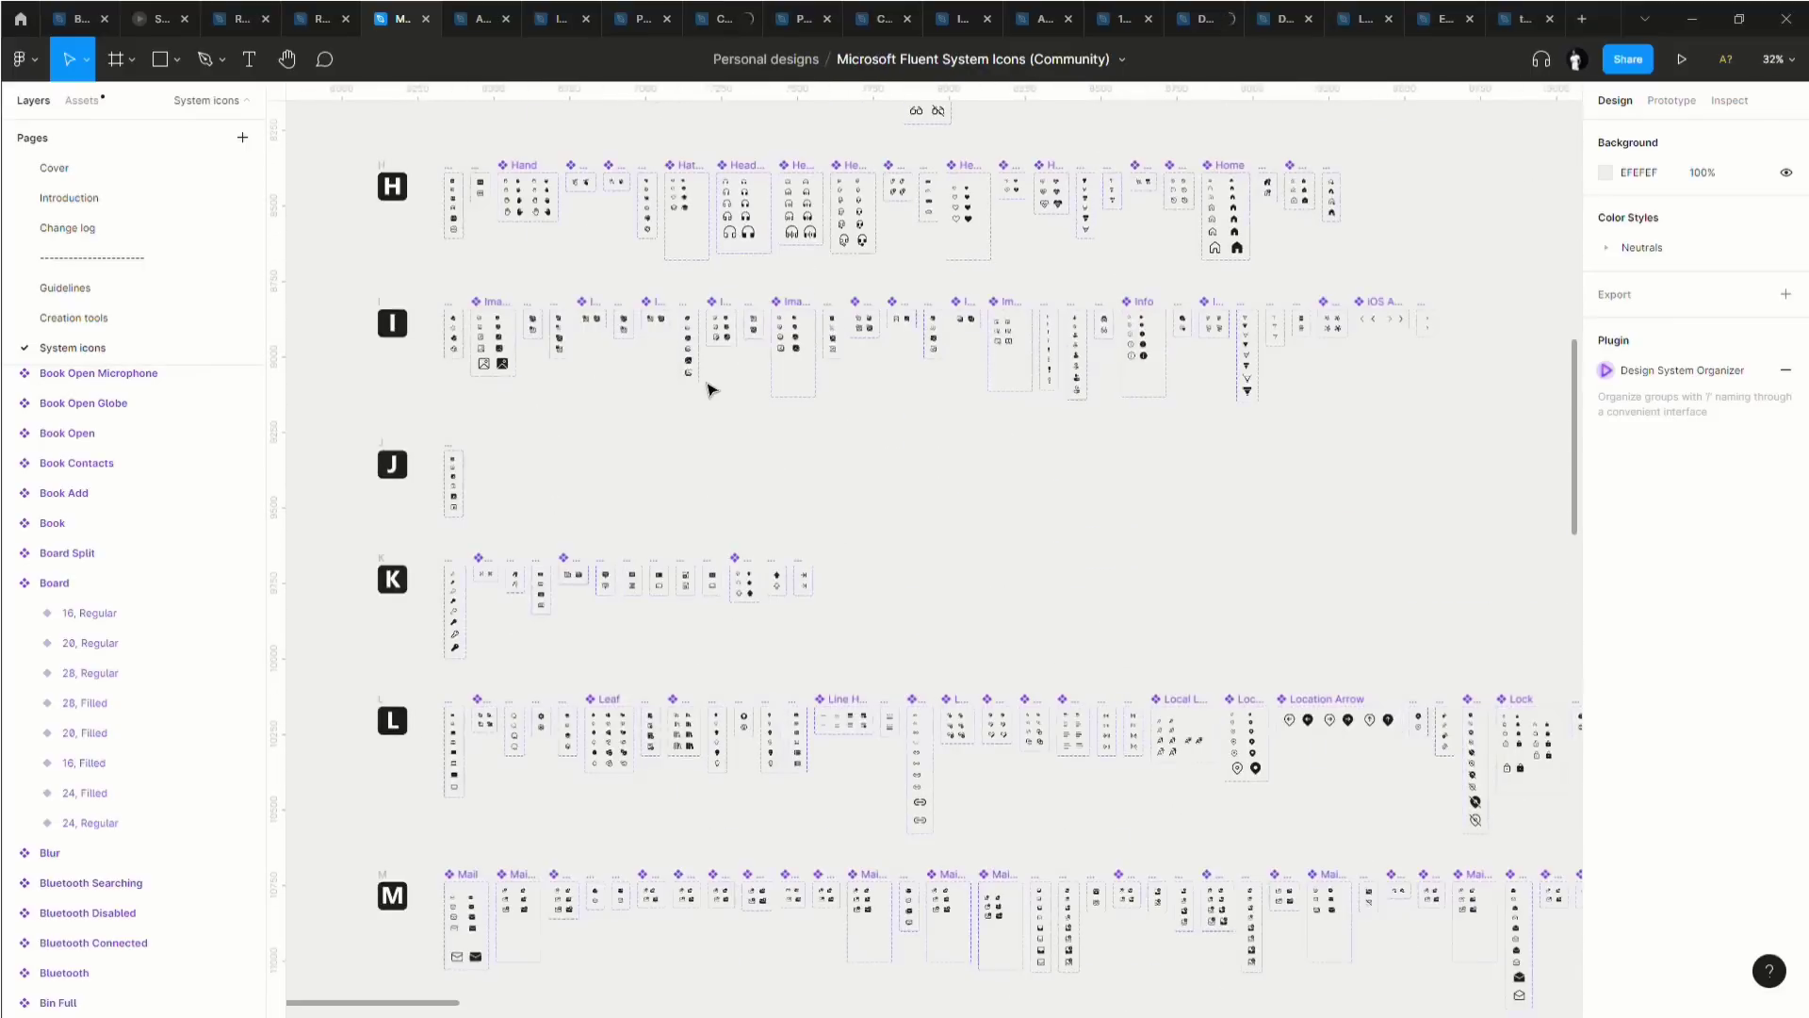
scroll(734, 398, down, 10)
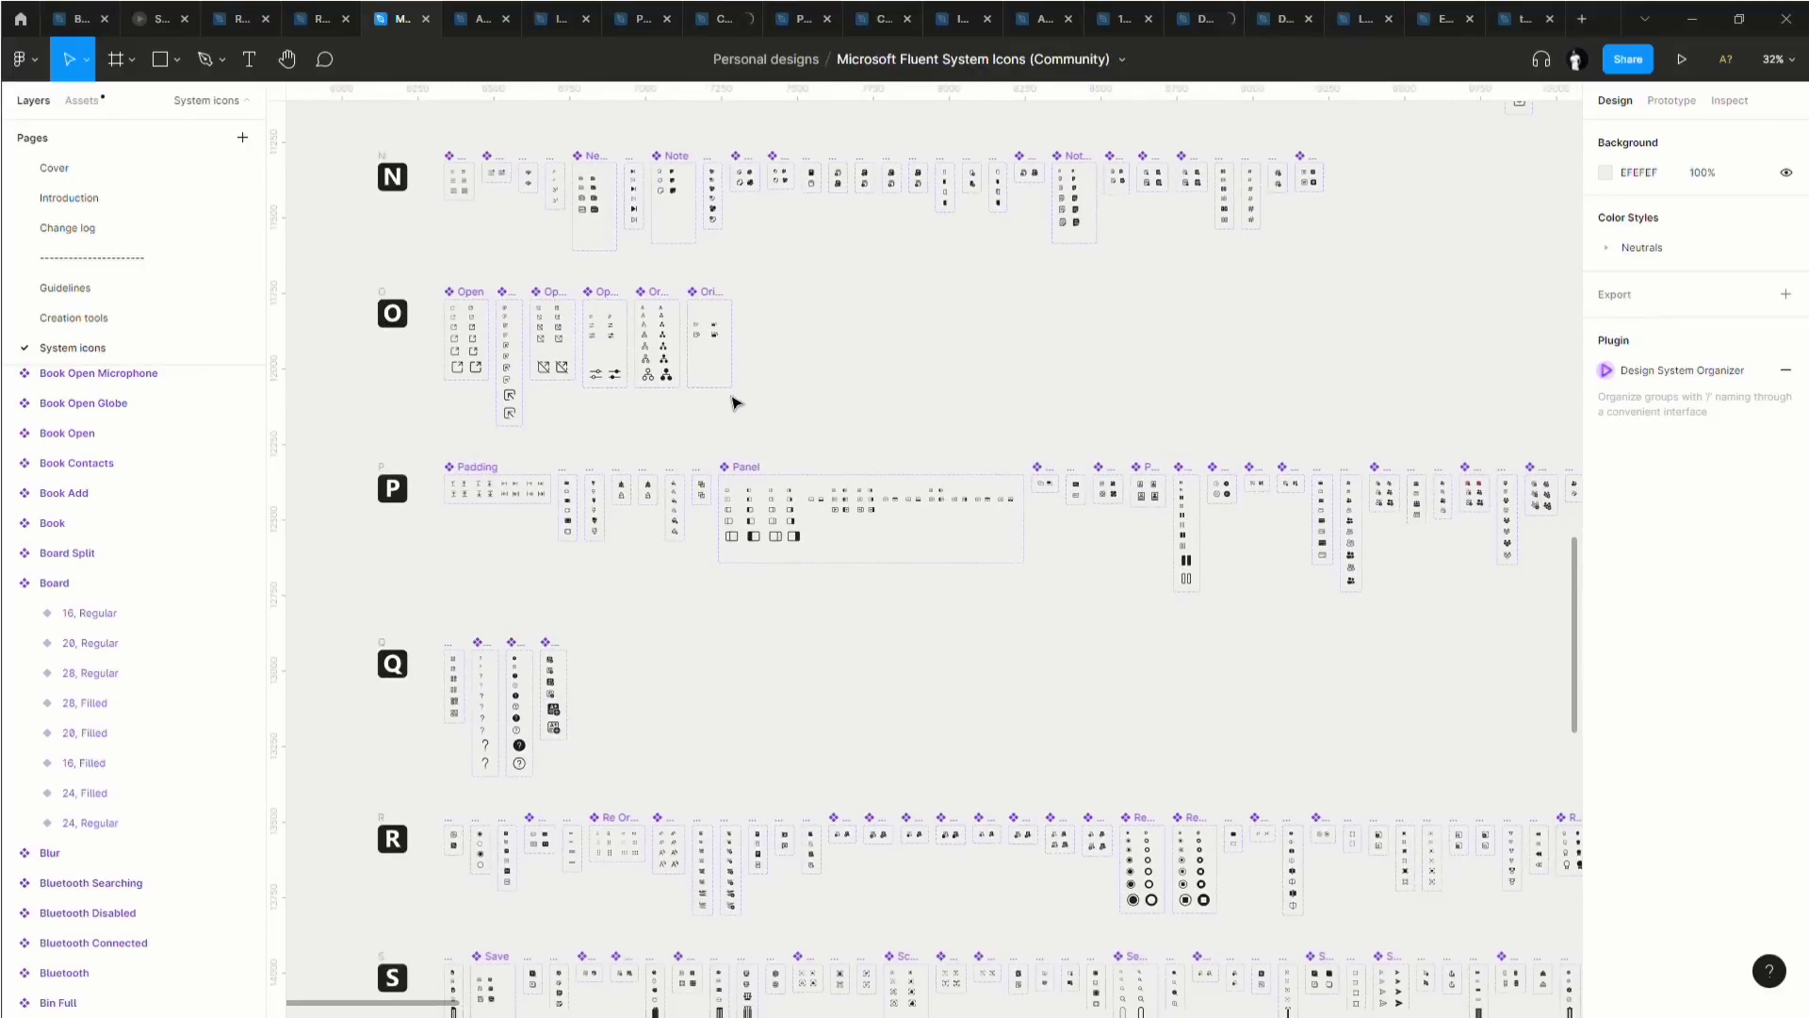
scroll(734, 403, down, 8)
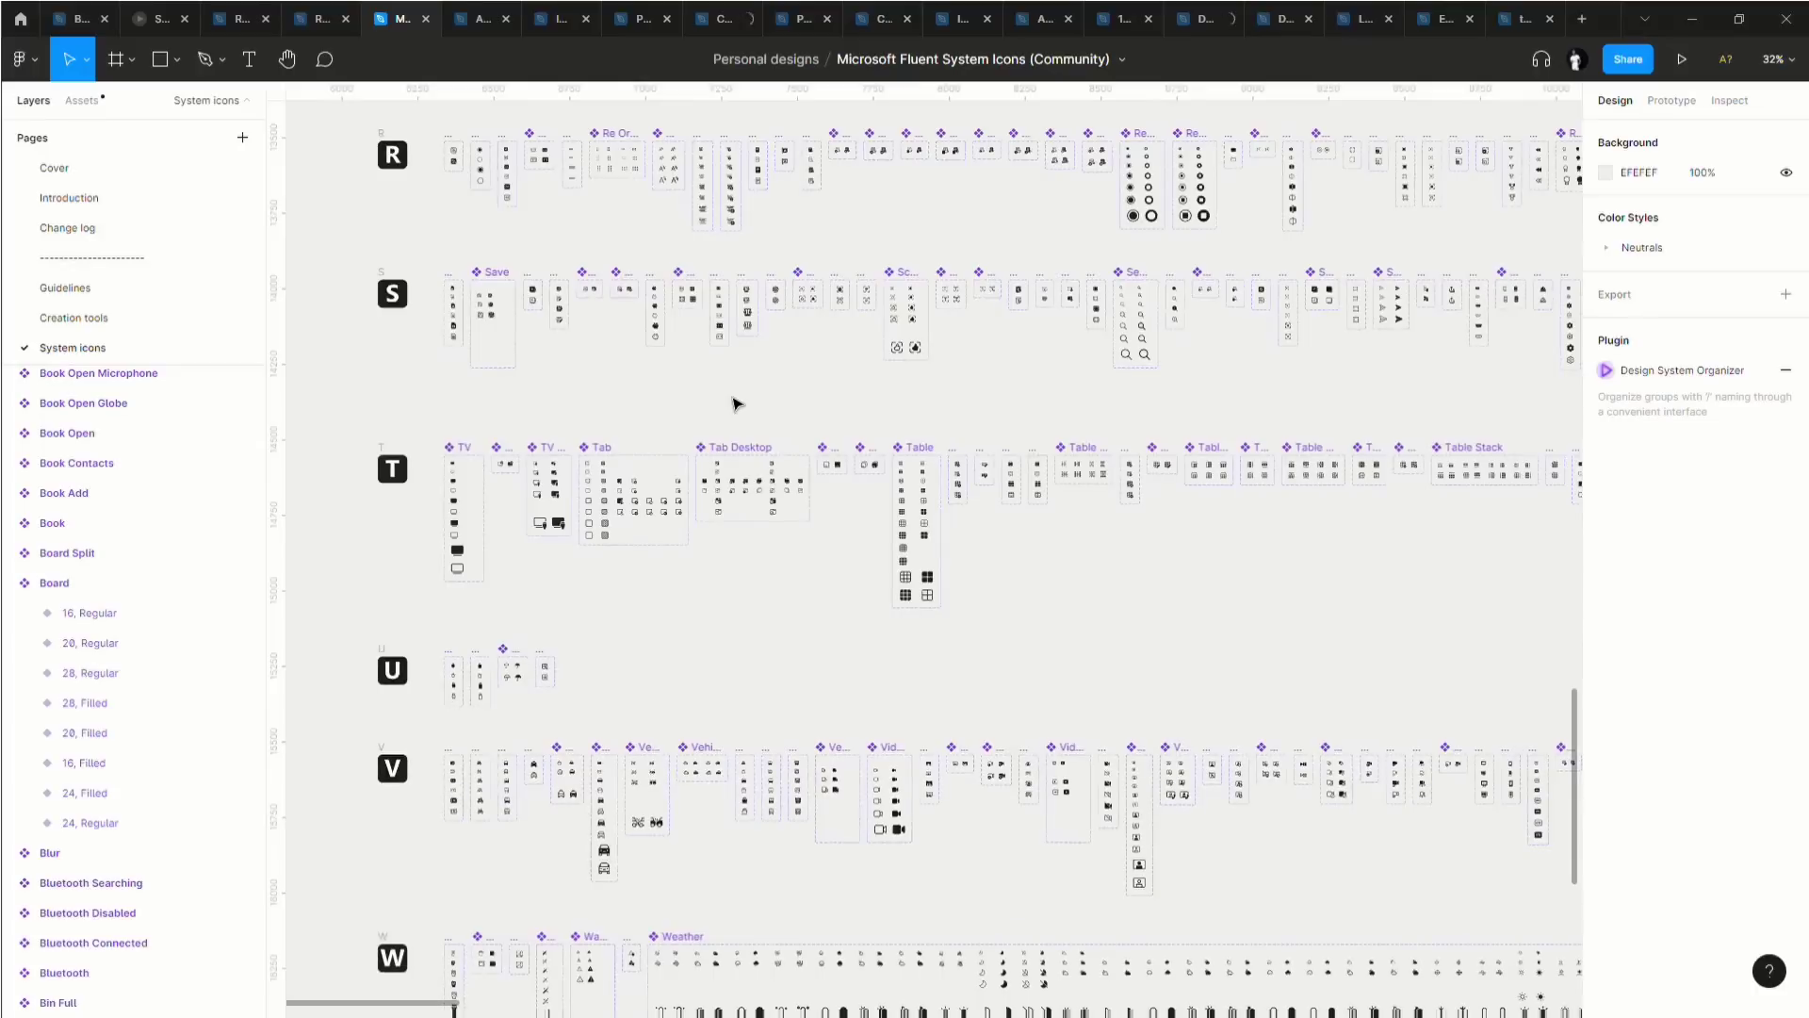
scroll(737, 404, down, 1)
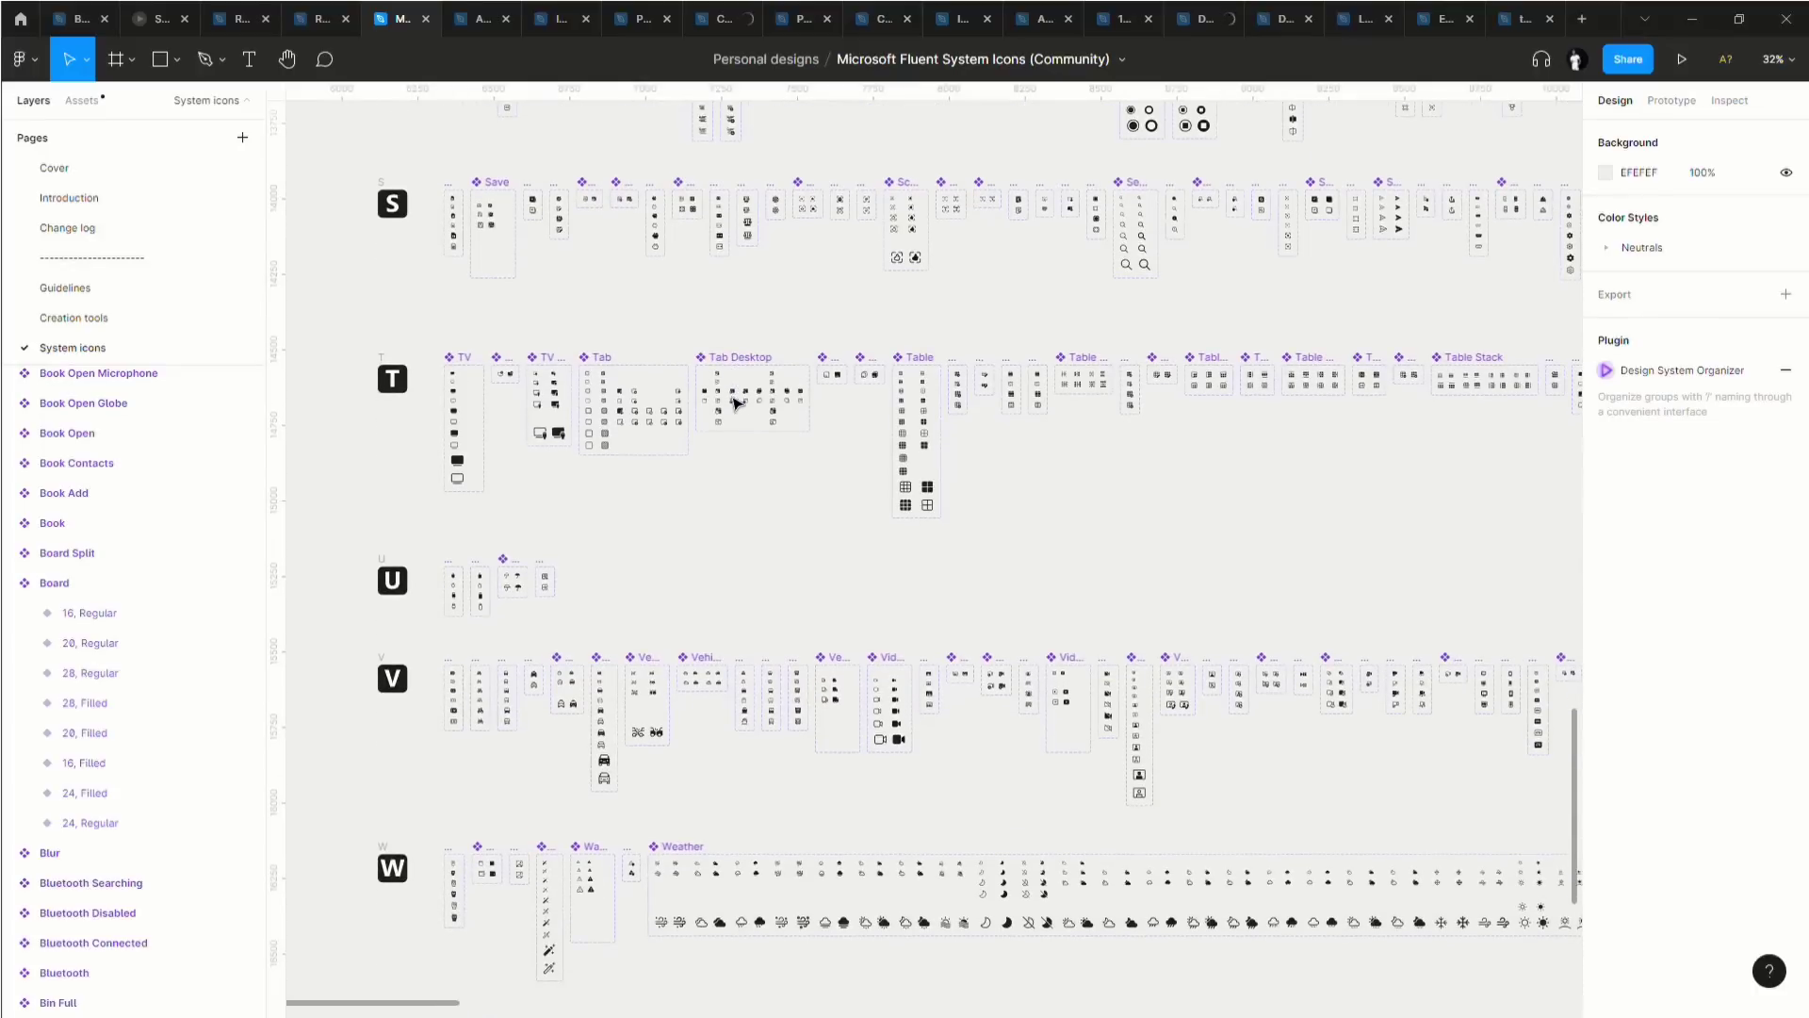
scroll(737, 404, up, 1)
scroll(749, 402, down, 7)
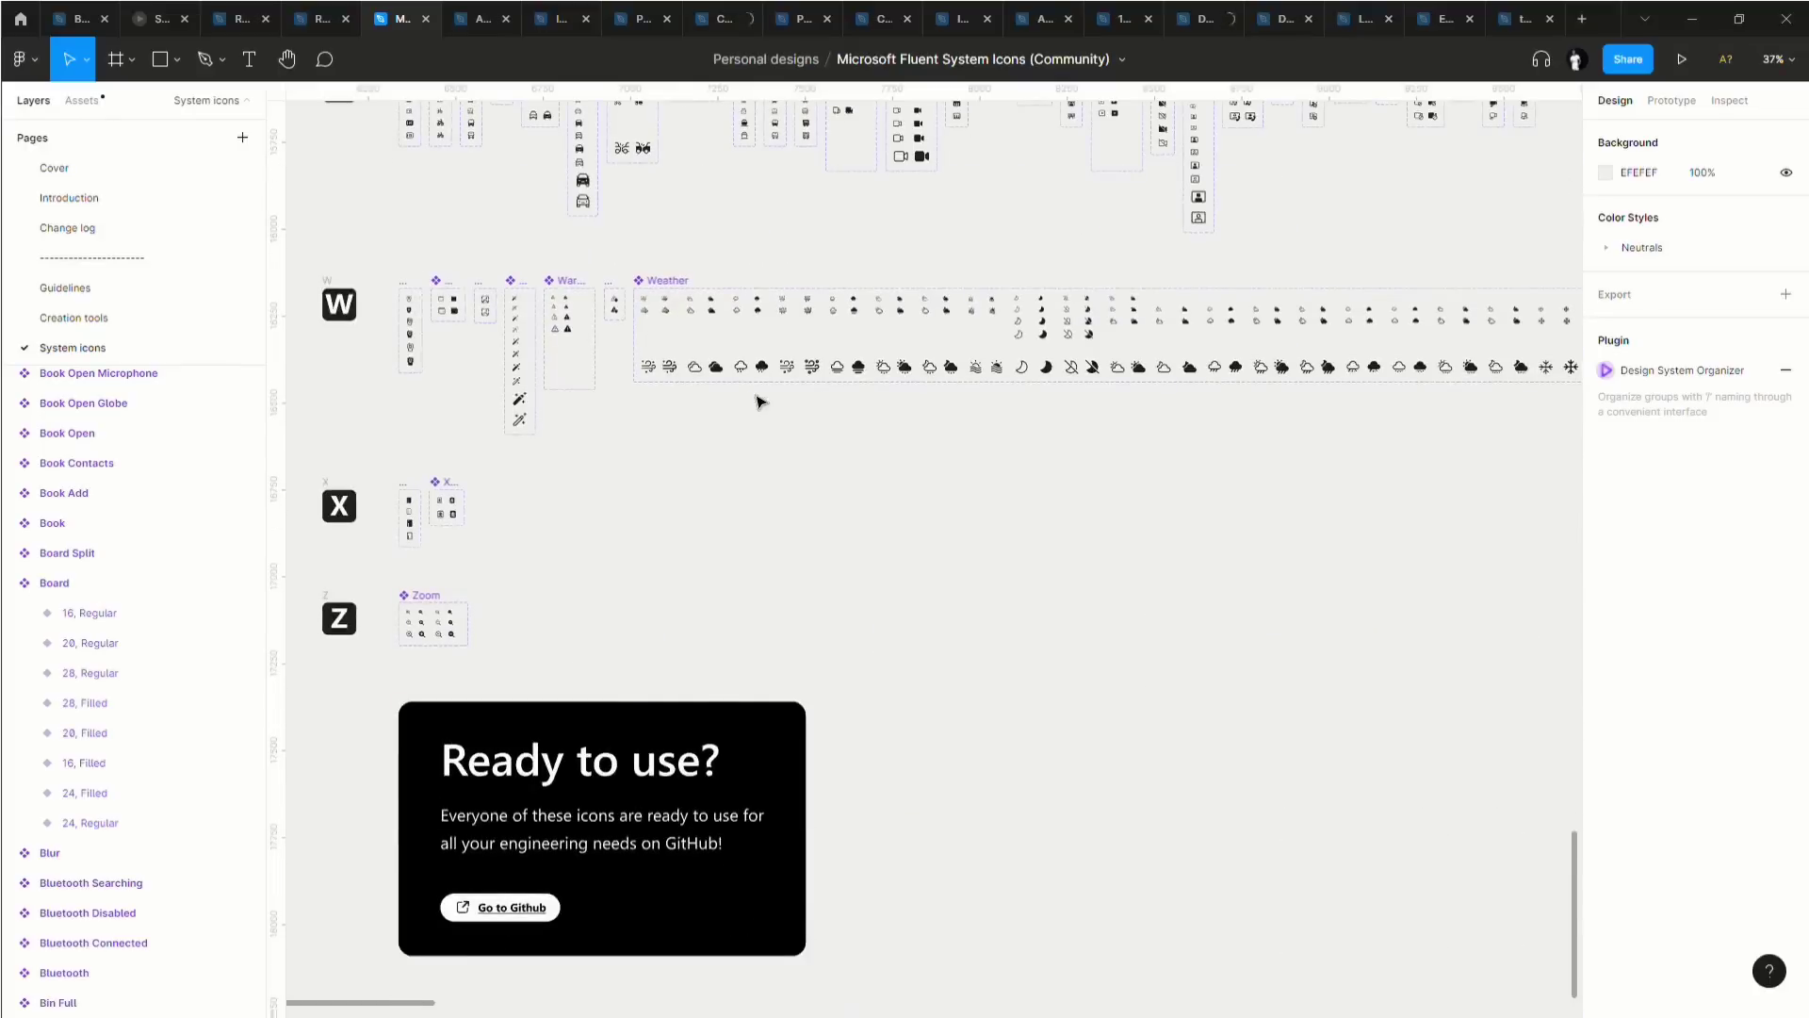
Review the R, S and T rows in detail and the O, P, N, M and L rows for a Reports icon.
scroll(759, 400, up, 5)
scroll(754, 329, up, 6)
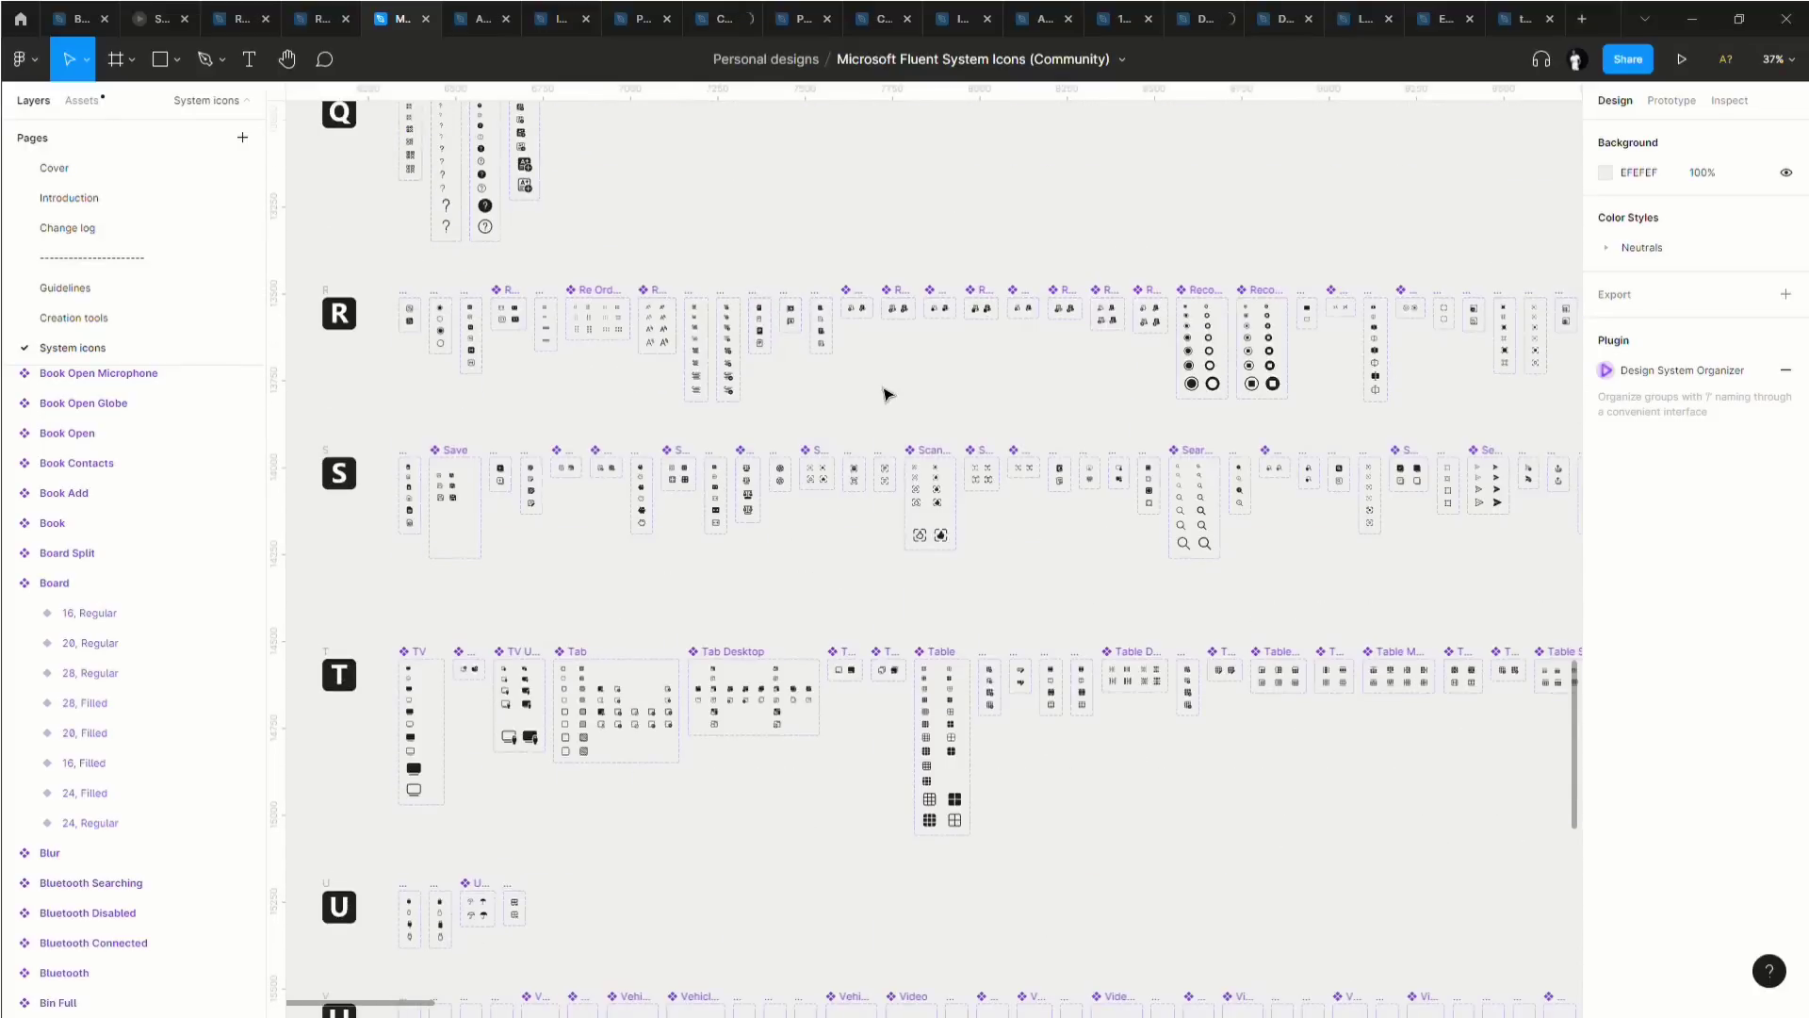
scroll(884, 386, right, 10)
scroll(884, 386, right, 1)
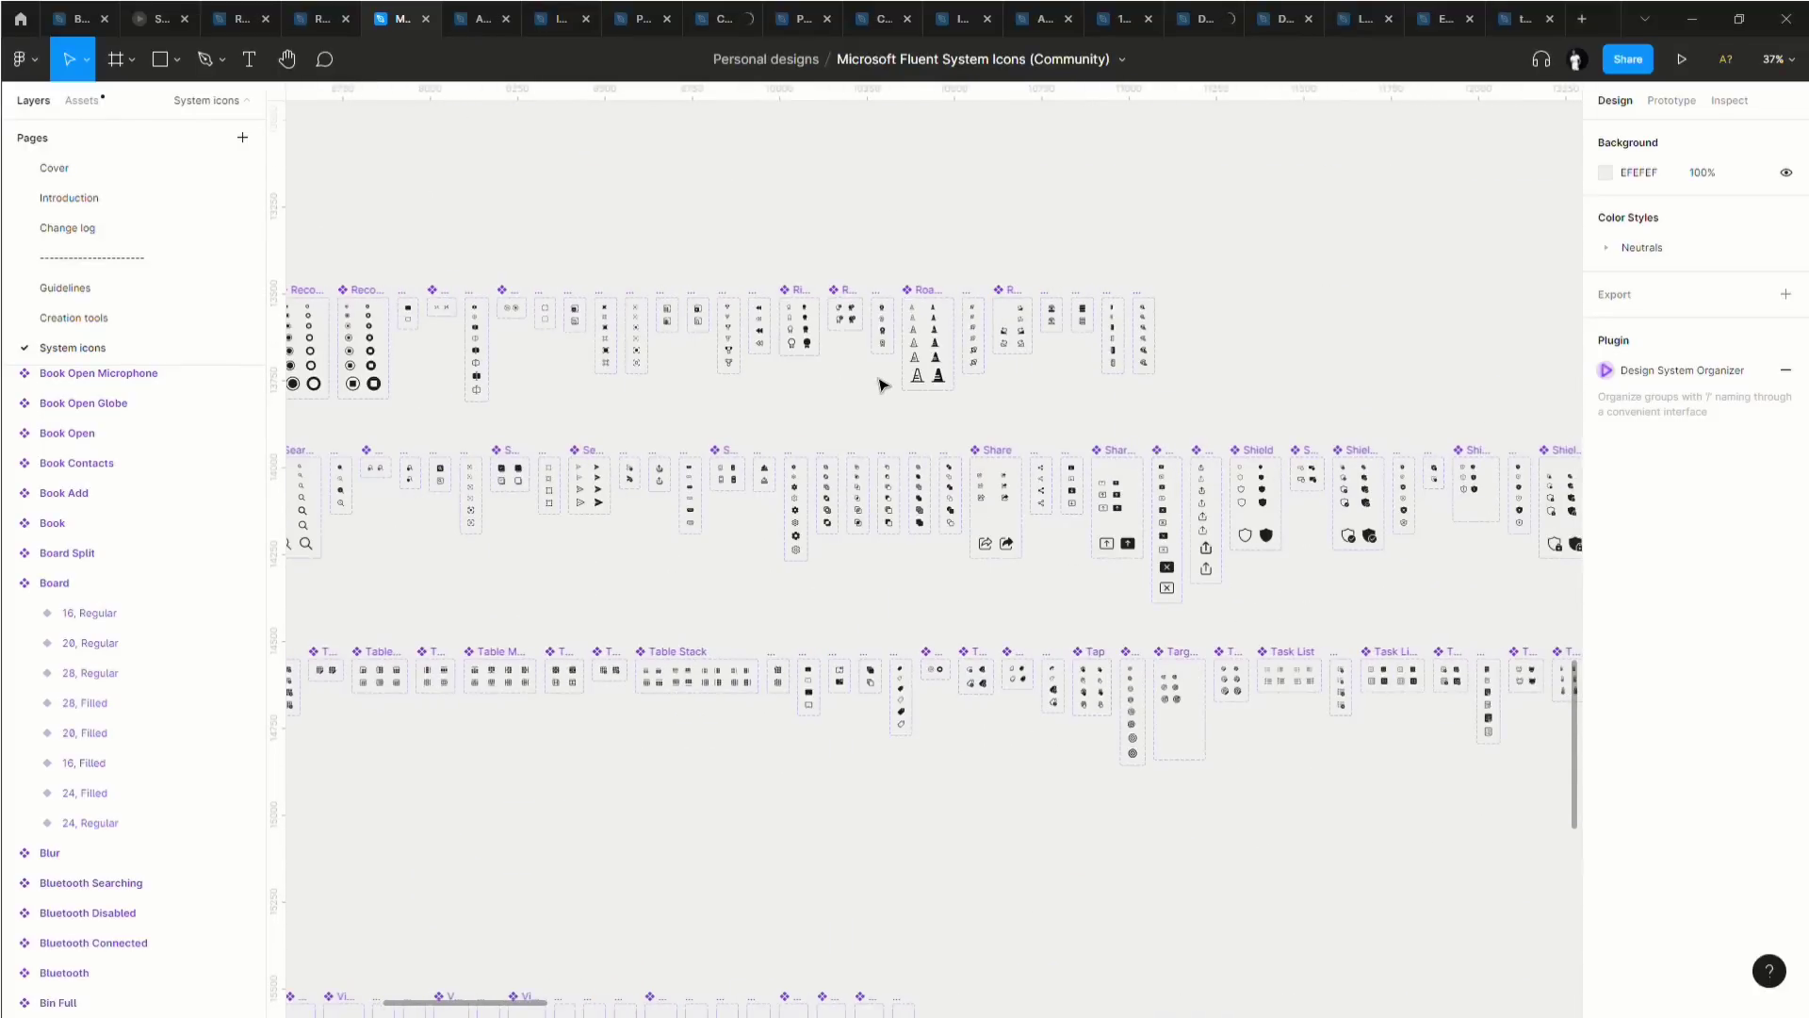
scroll(942, 504, up, 3)
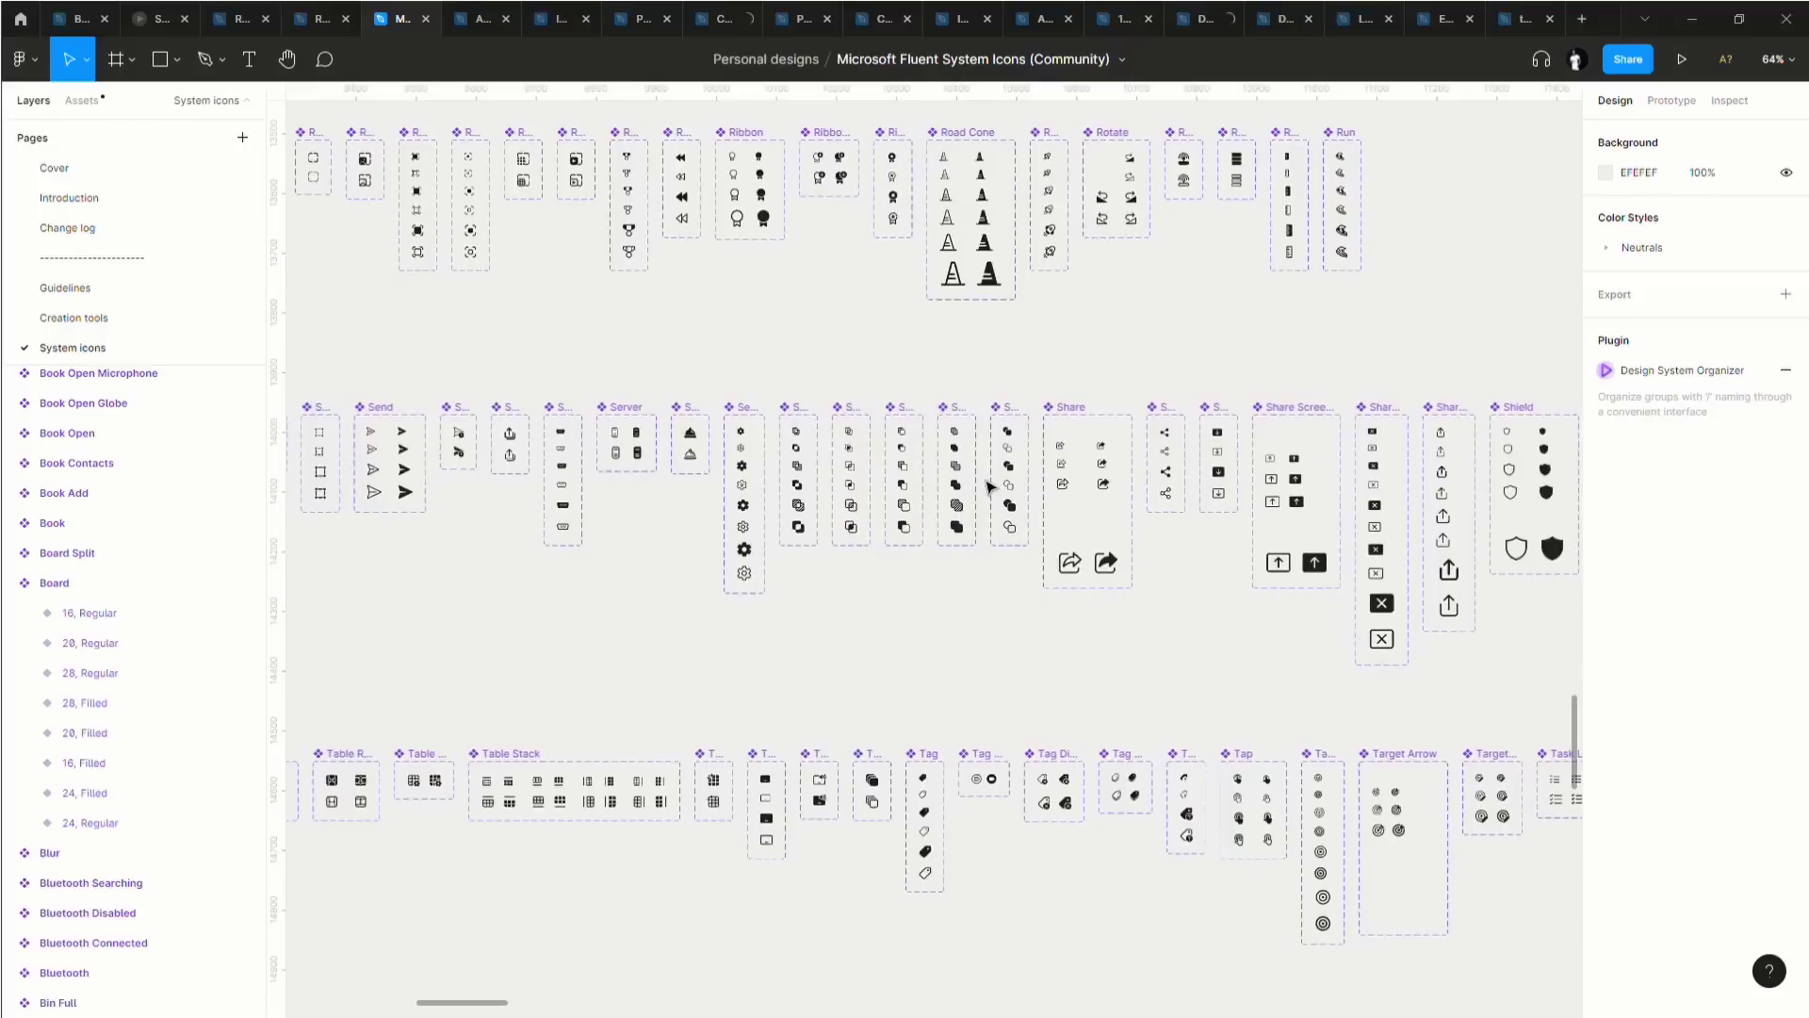
scroll(973, 486, up, 4)
scroll(973, 485, left, 15)
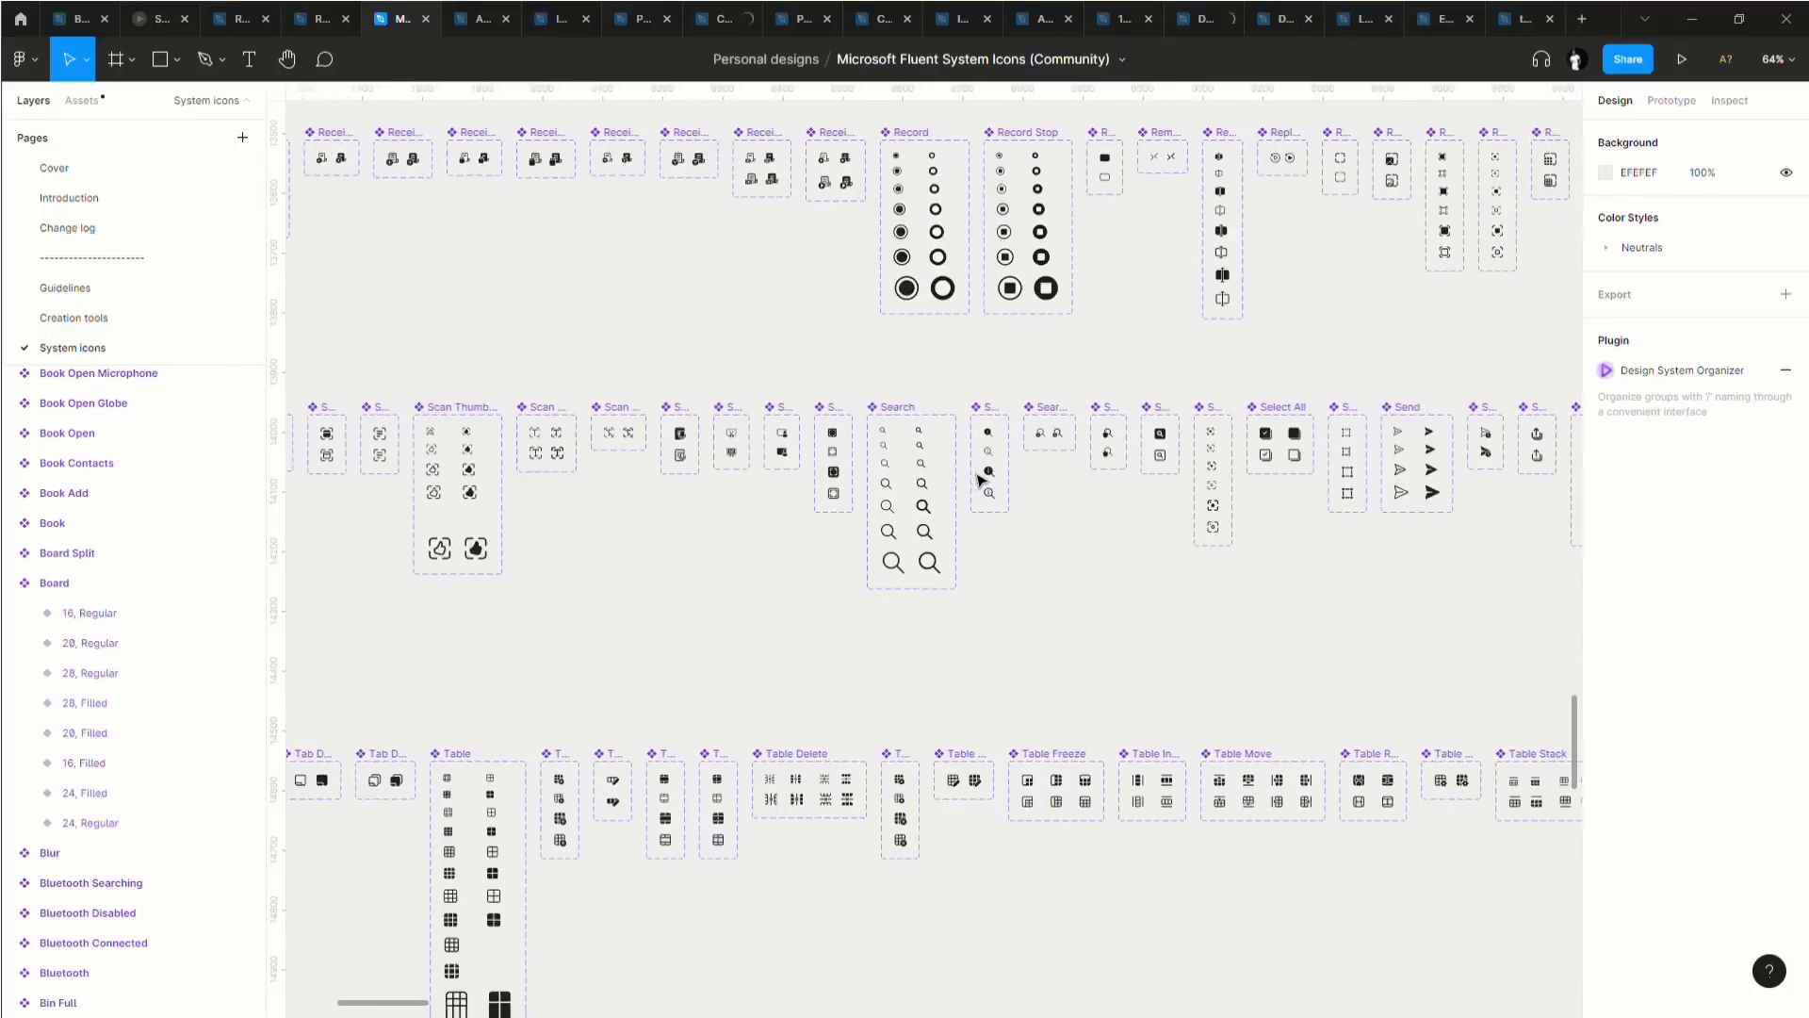
scroll(980, 479, left, 5)
scroll(980, 476, up, 10)
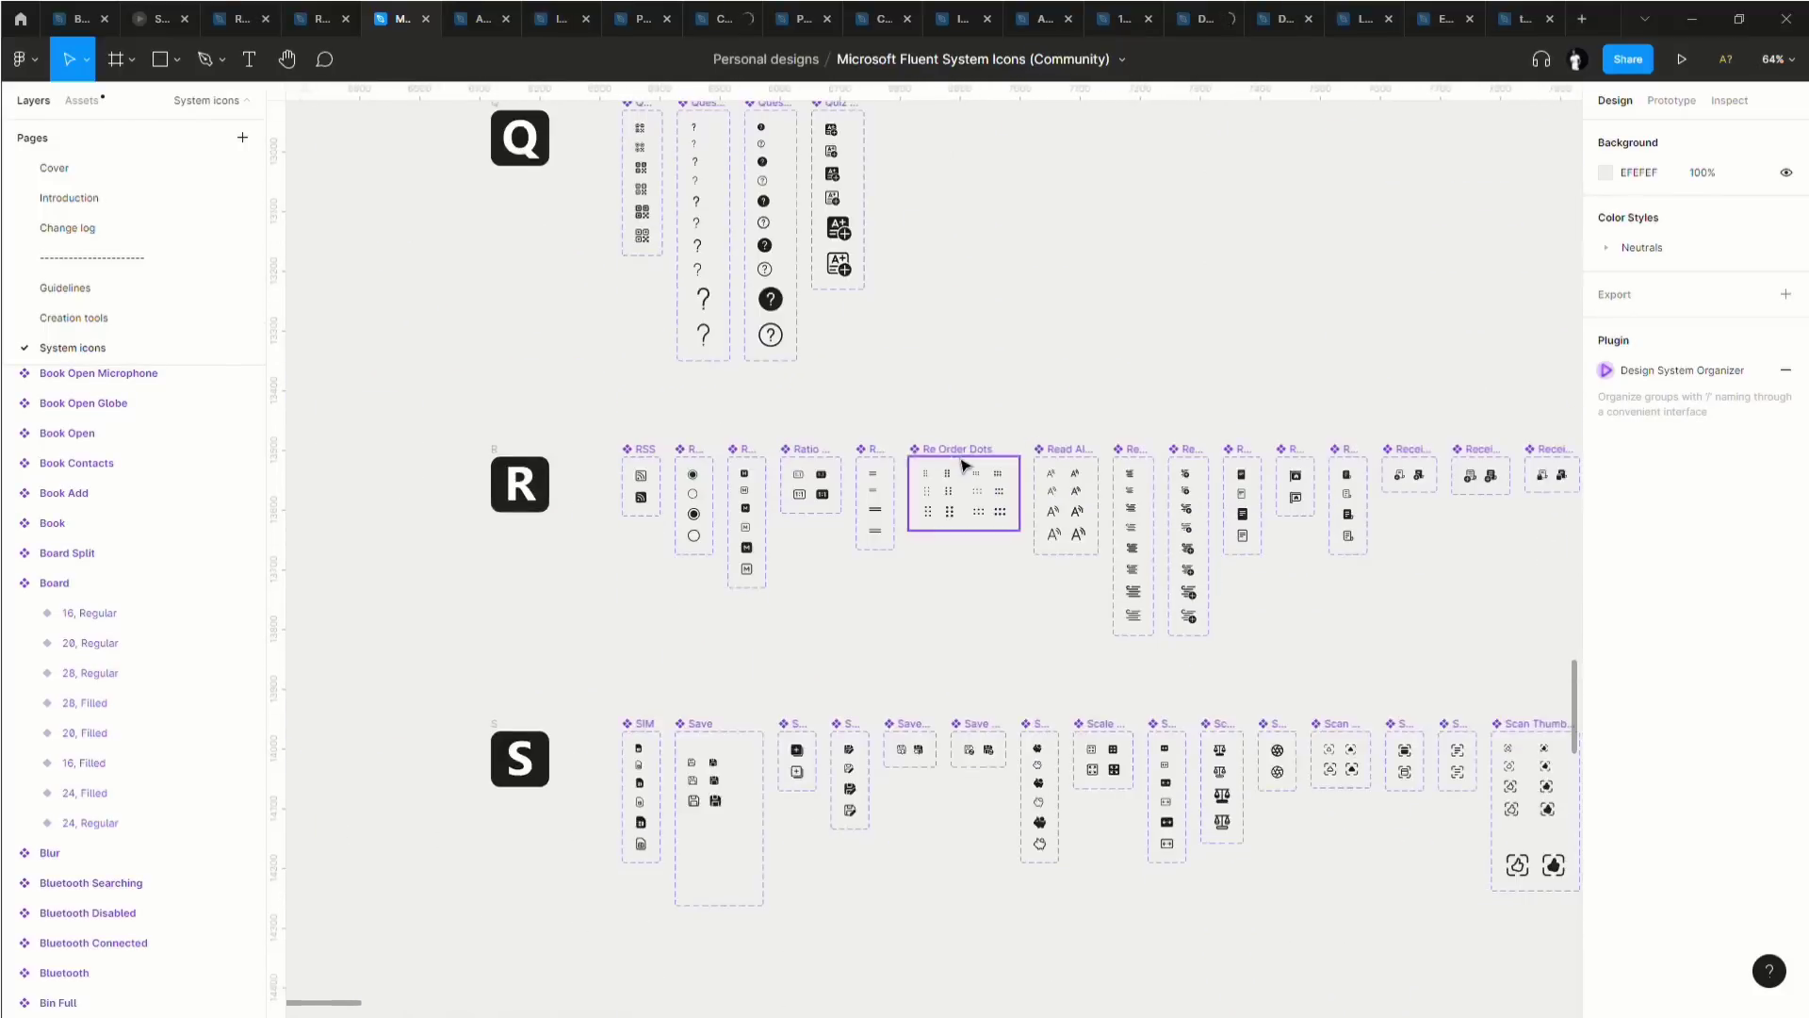
scroll(961, 469, left, 5)
scroll(986, 489, up, 10)
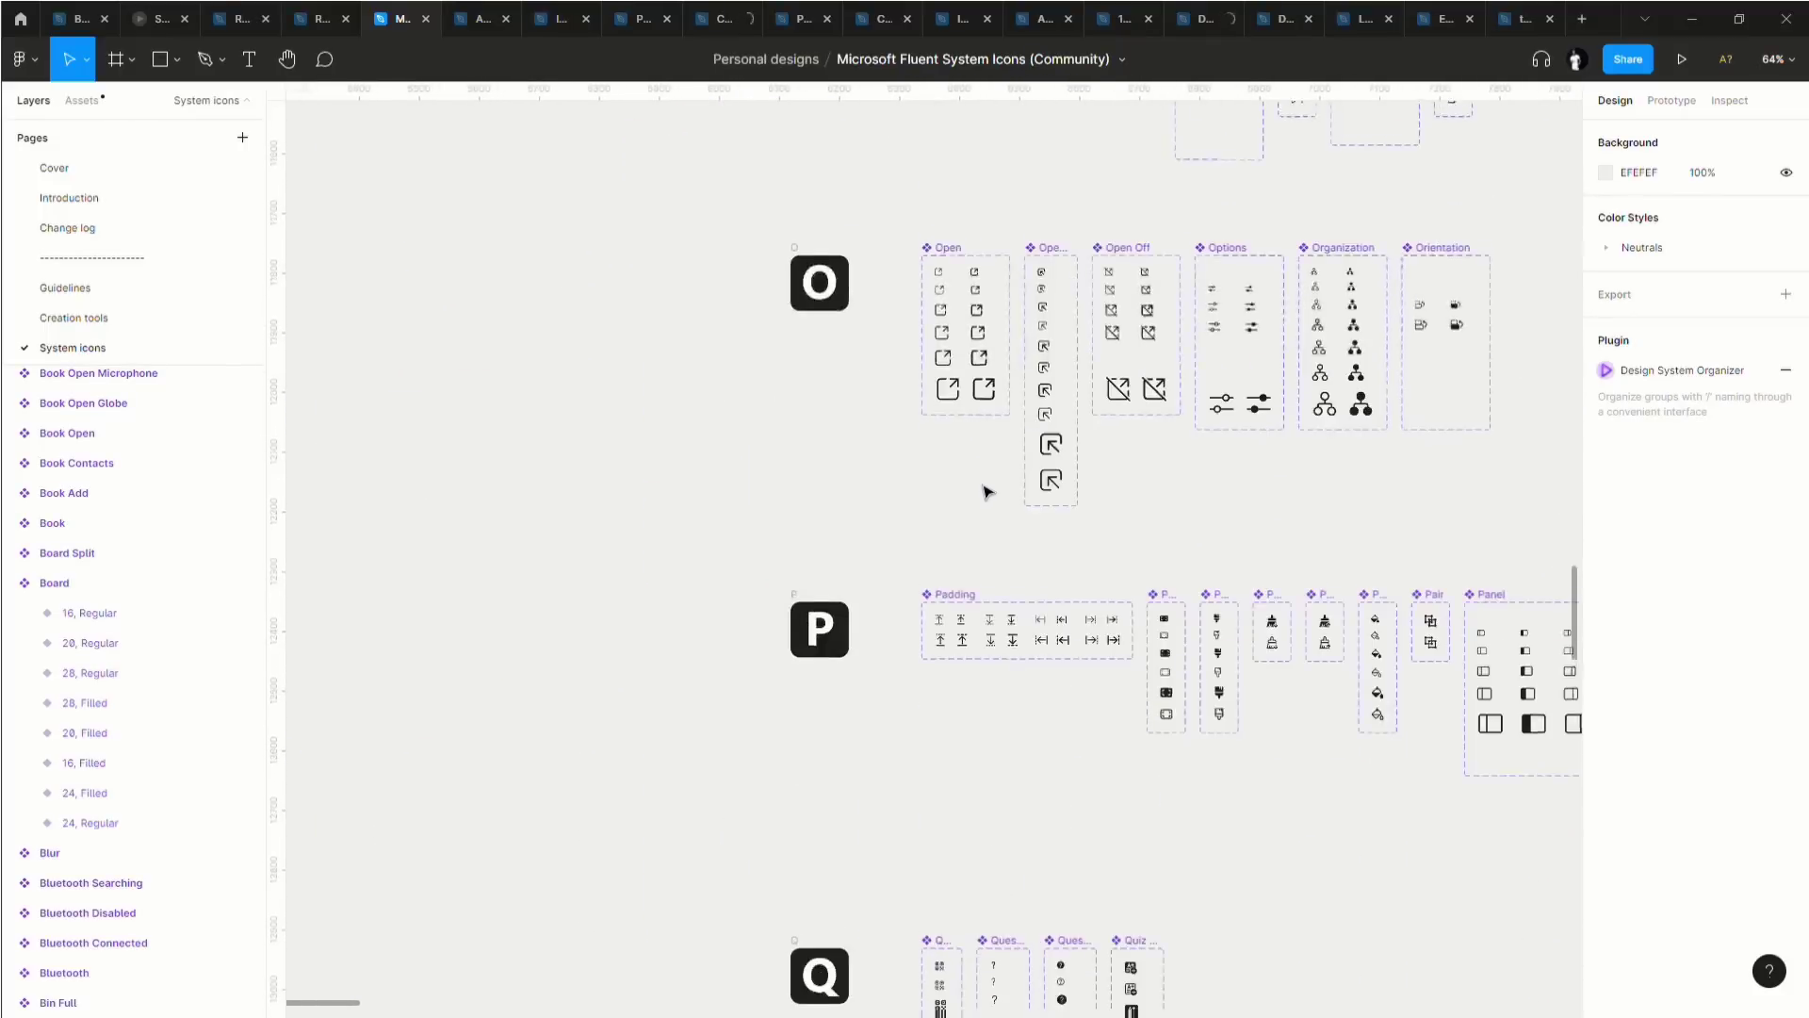
scroll(986, 485, right, 9)
scroll(989, 476, right, 5)
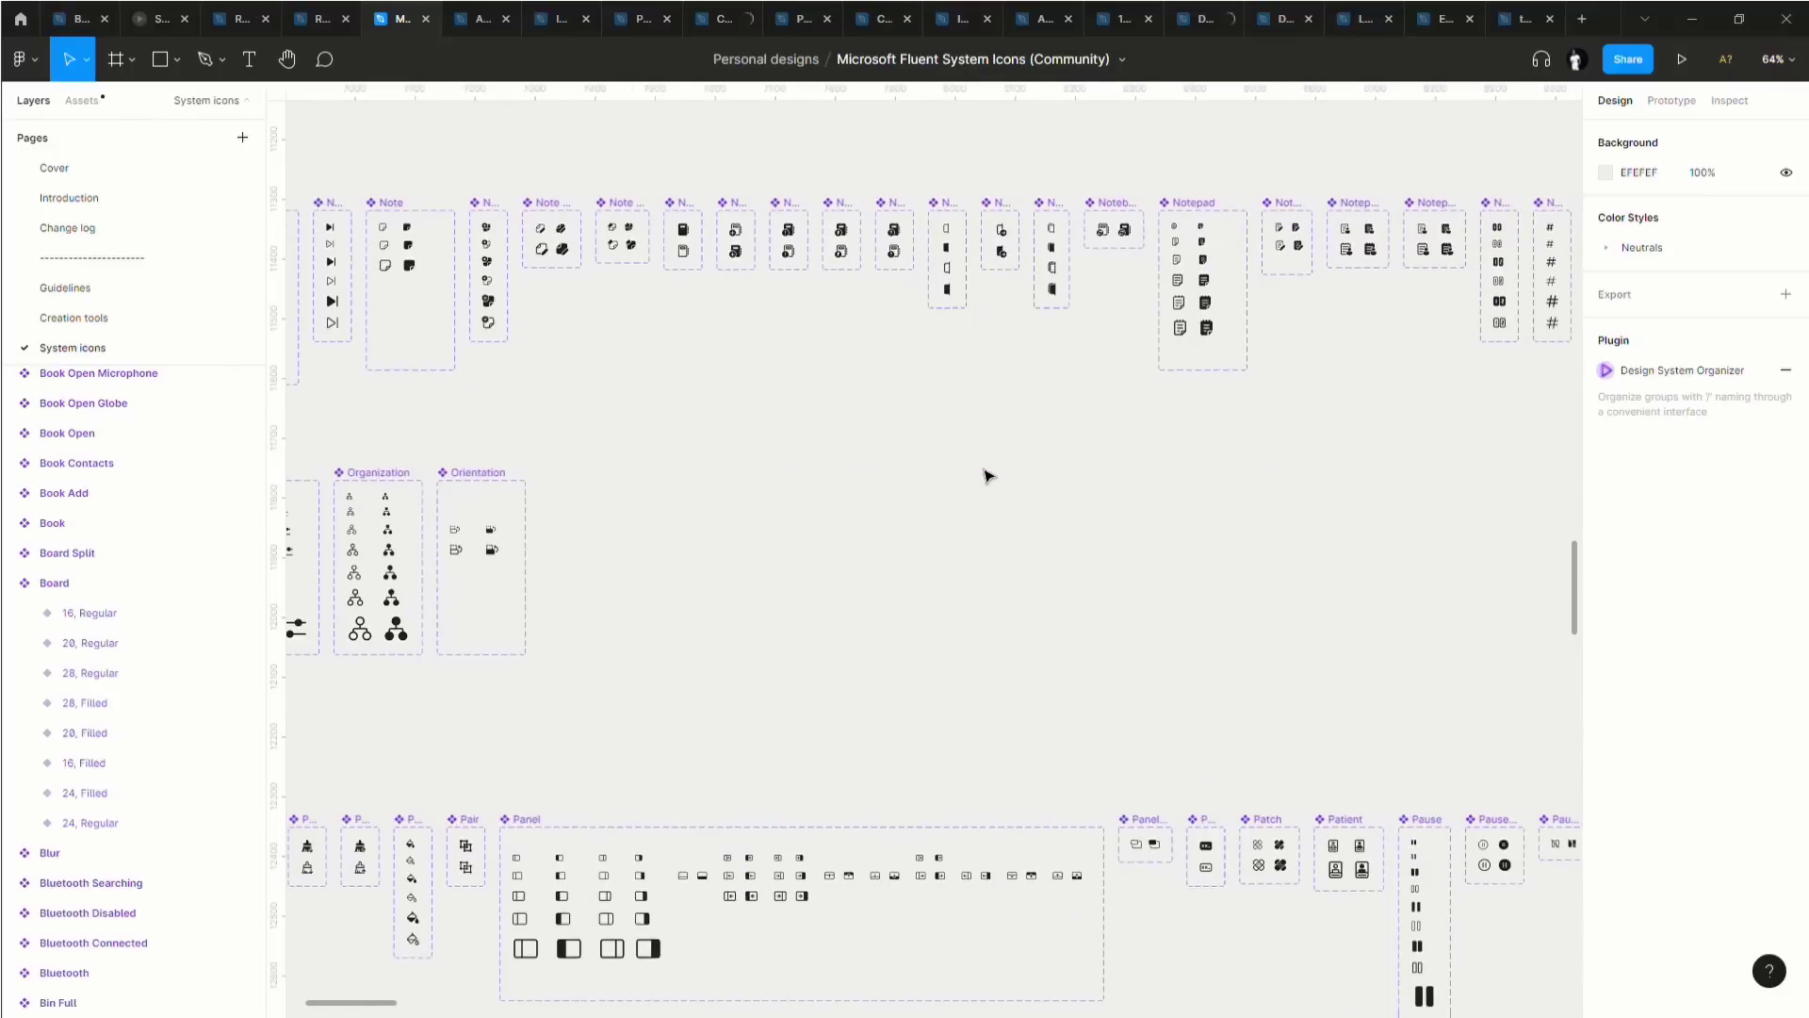
scroll(988, 476, up, 10)
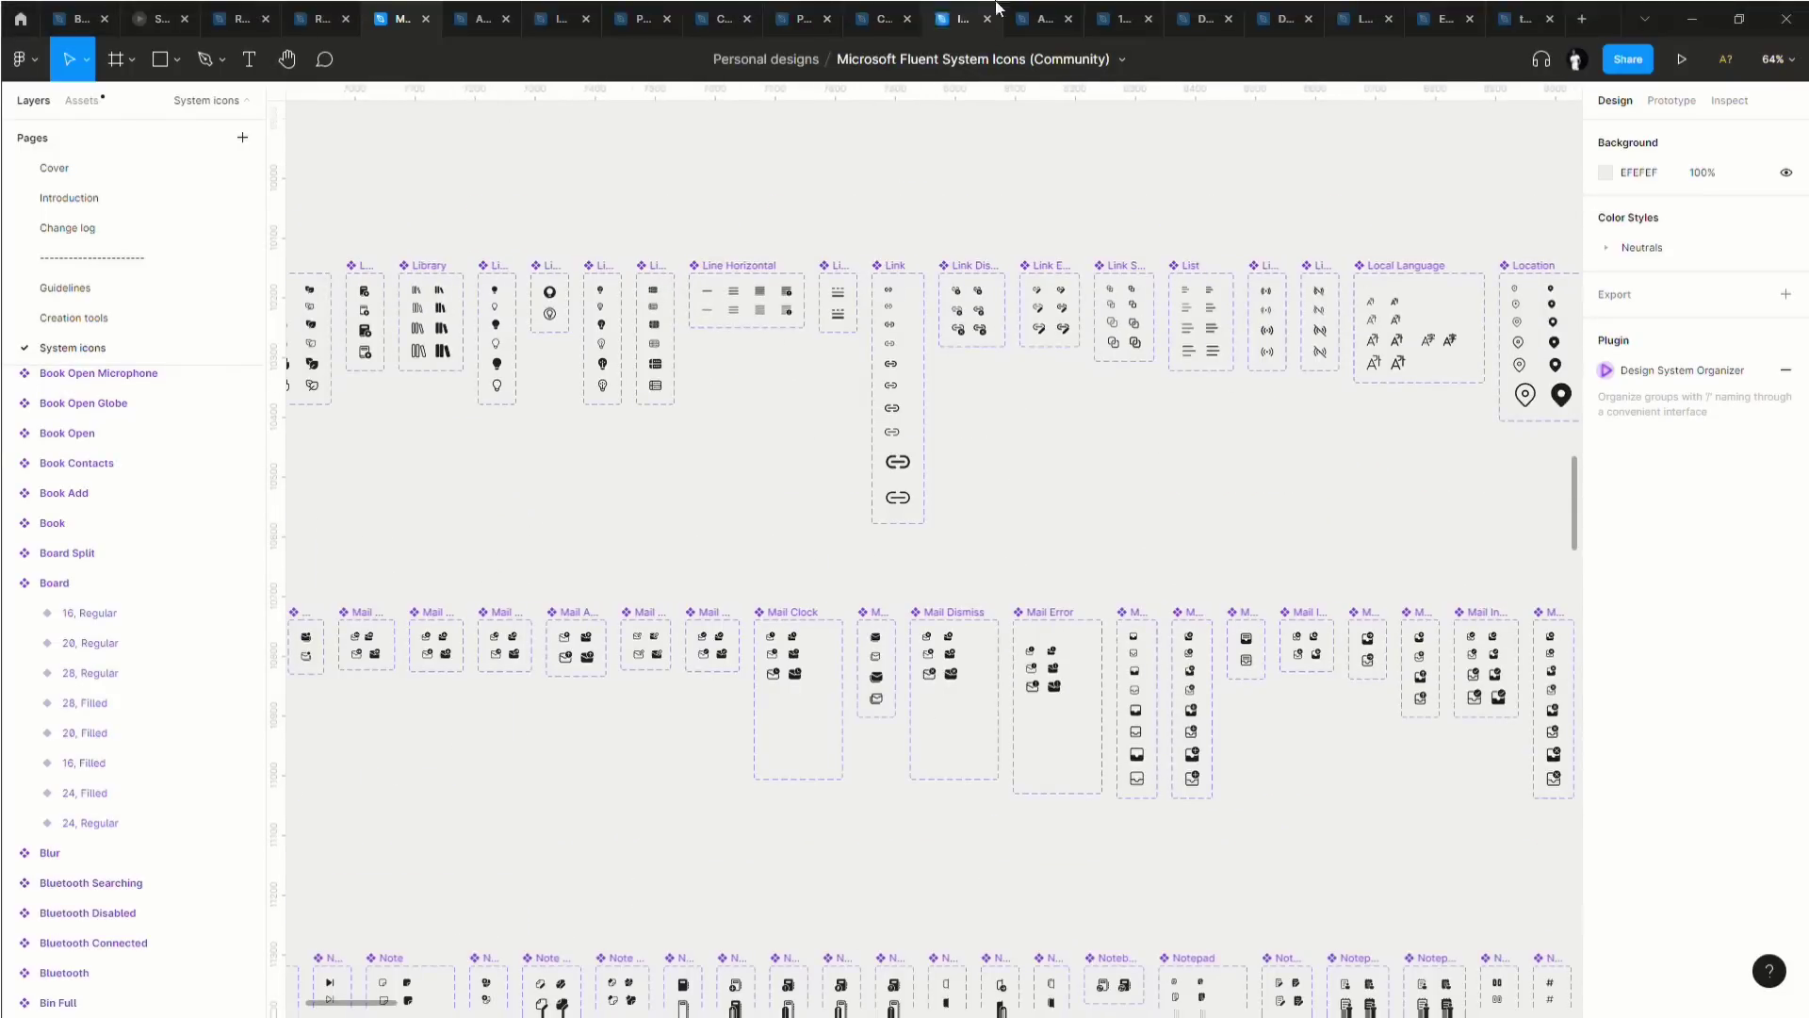
Switch back to the dashboard design file and search the Reports icon's swap options for "bar" and "pie".
click(1363, 21)
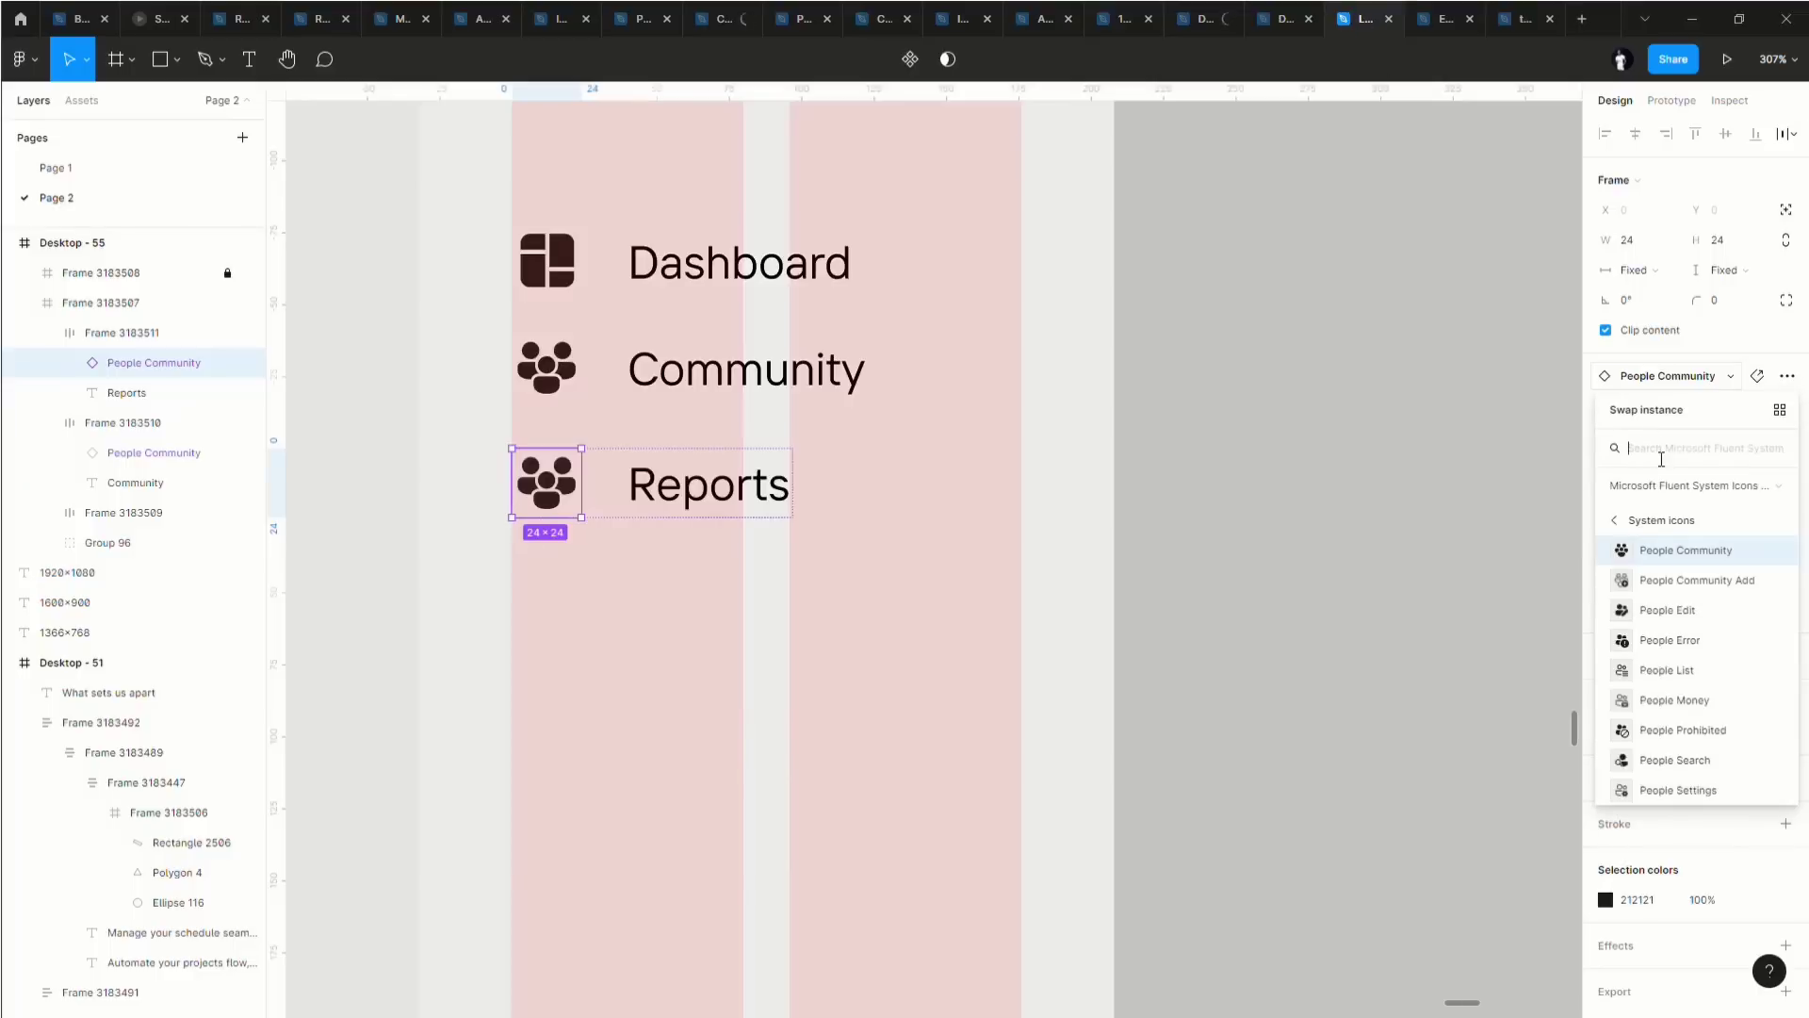
text(bar)
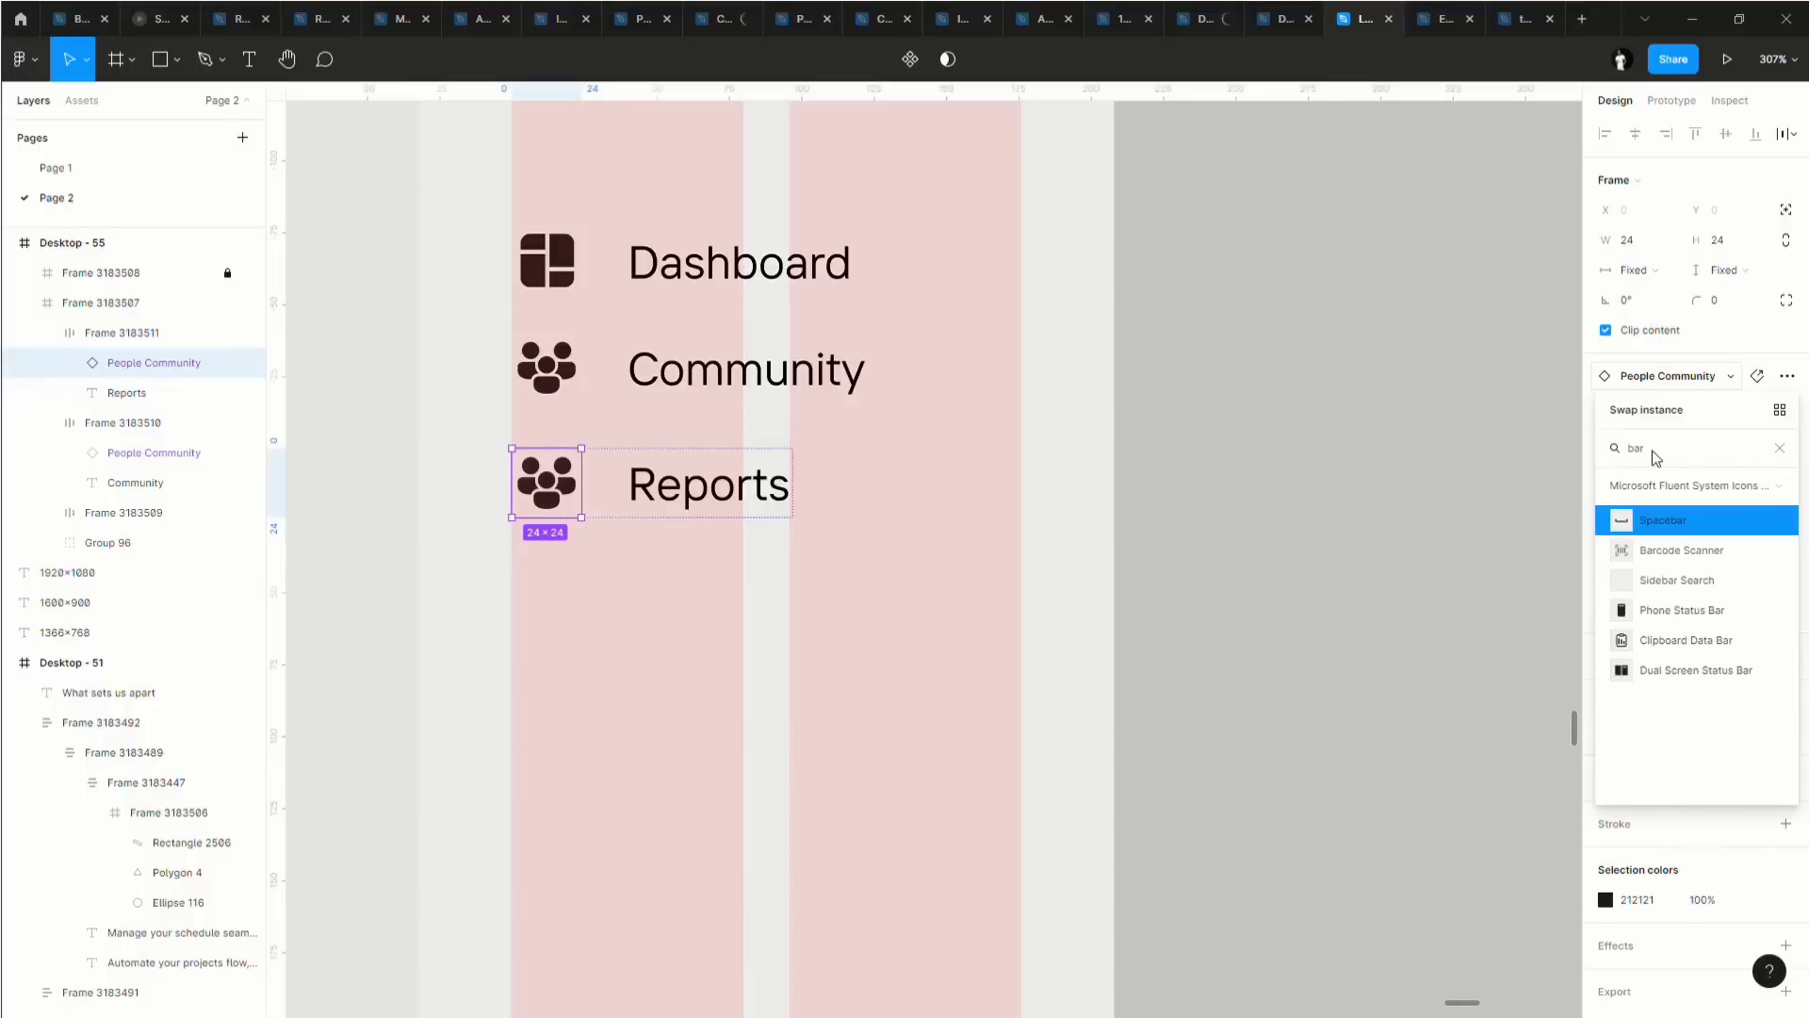
key(BackSpace)
key(BackSpace)
key(BackSpace)
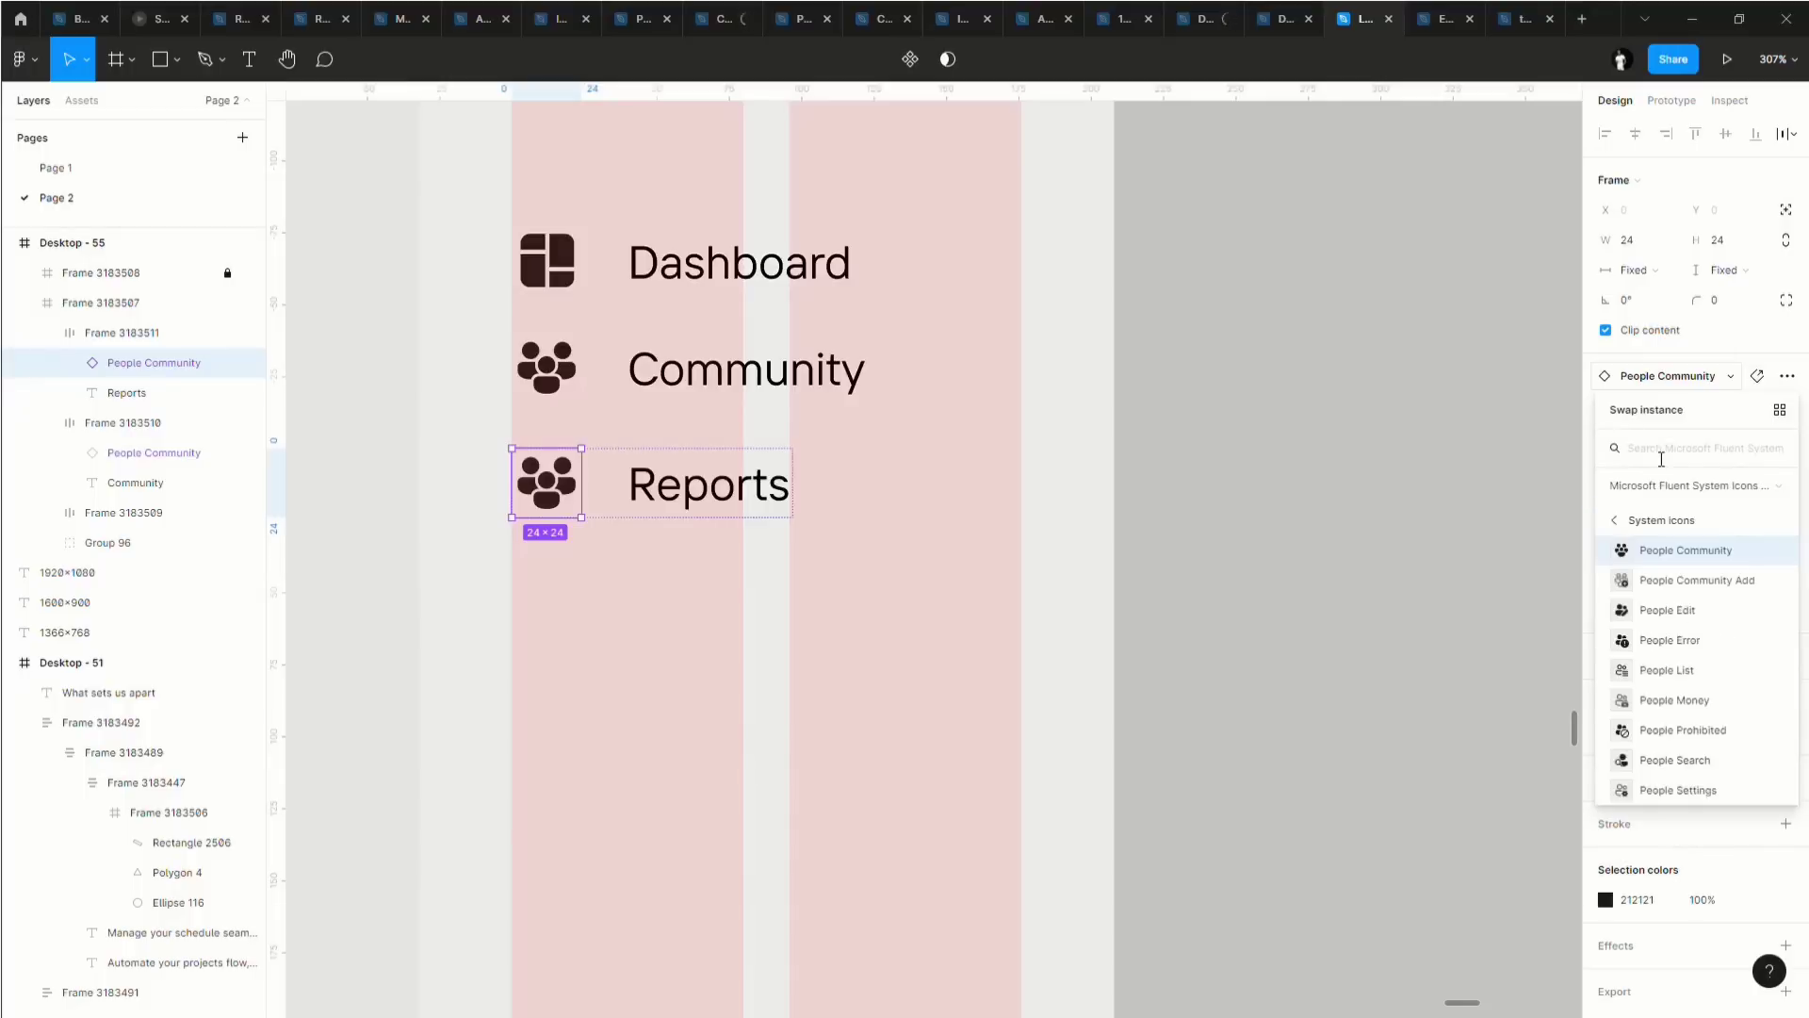
text(pie)
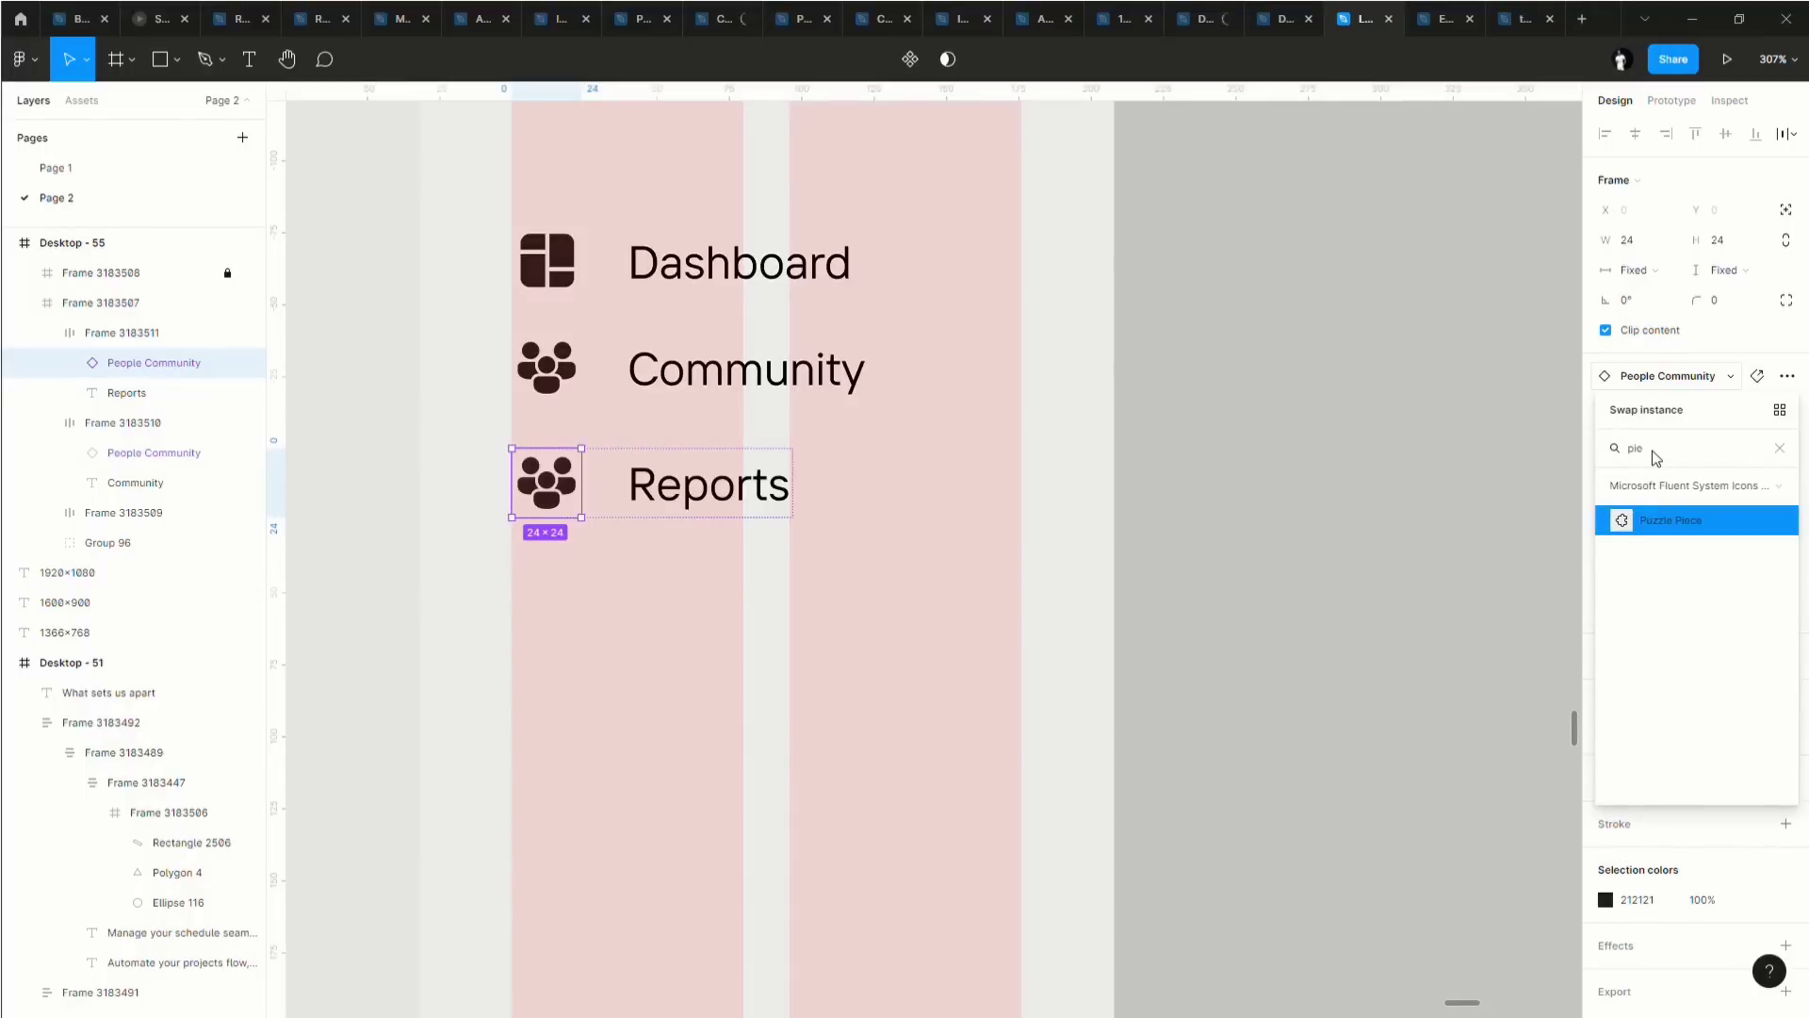
Search the swap options for "char" and choose Chart Person as the replacement for the Reports item's icon.
key(BackSpace)
key(BackSpace)
key(BackSpace)
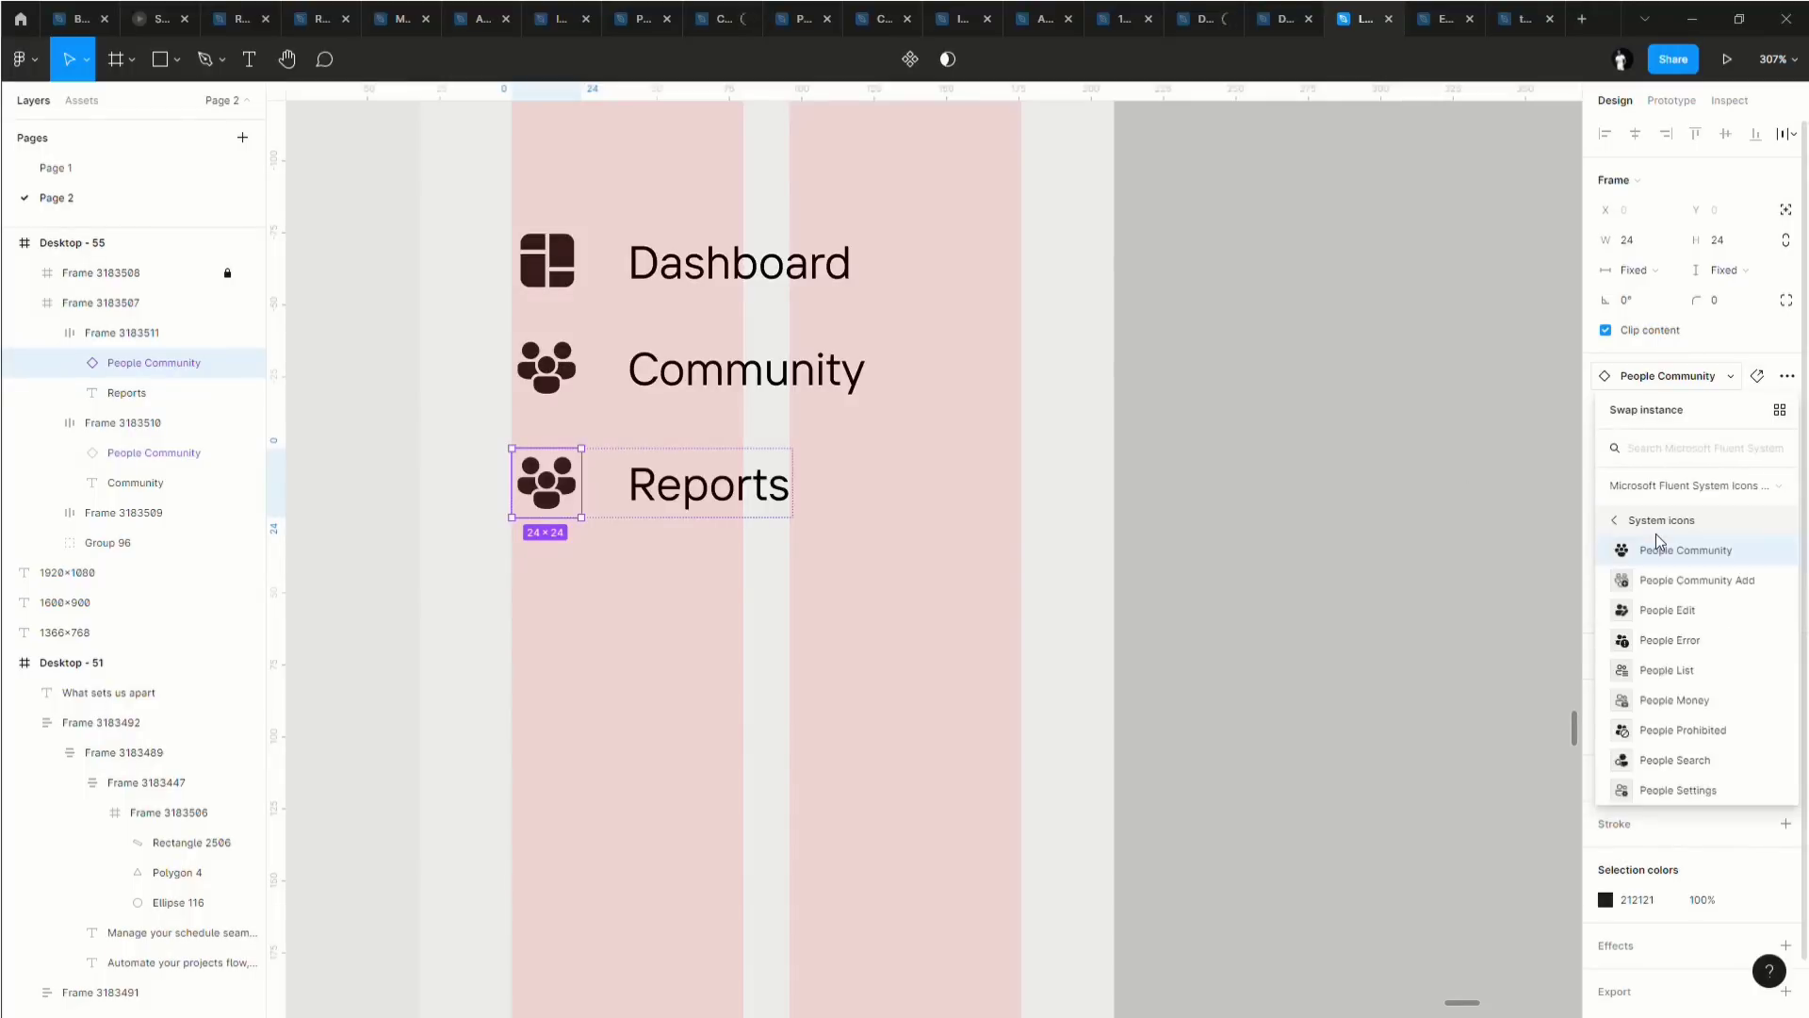
text(char)
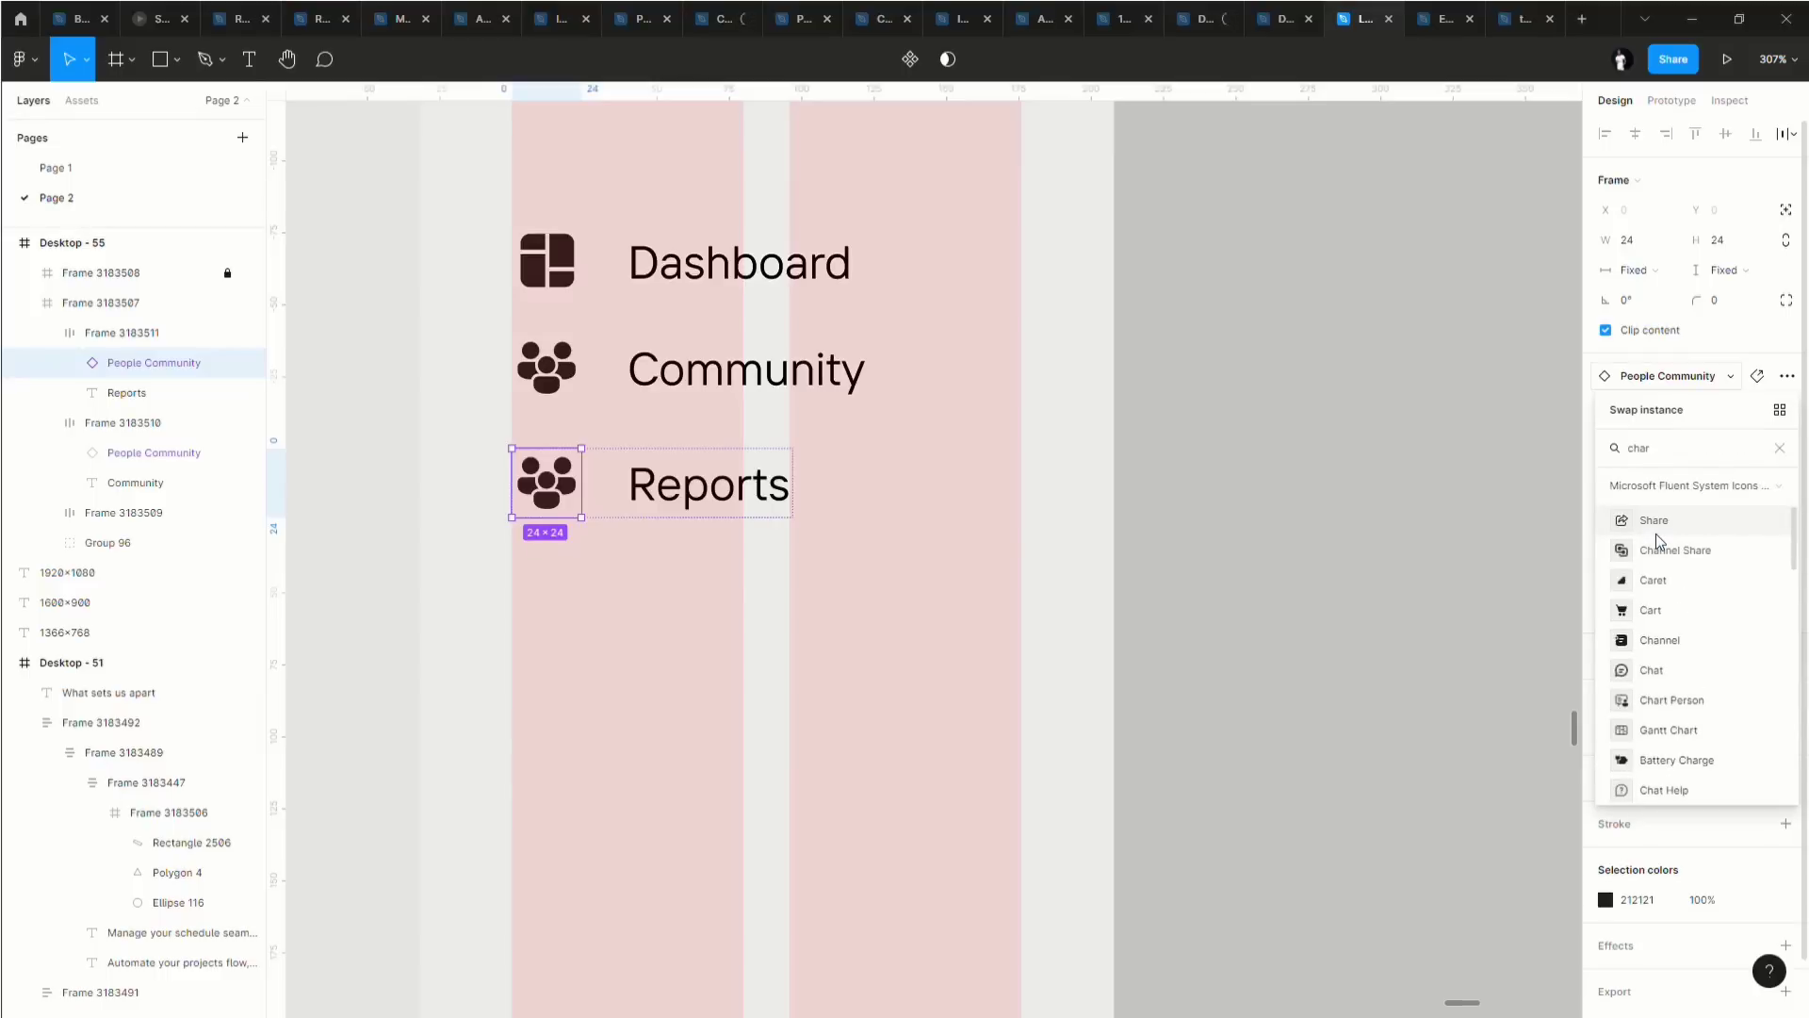
click(1693, 701)
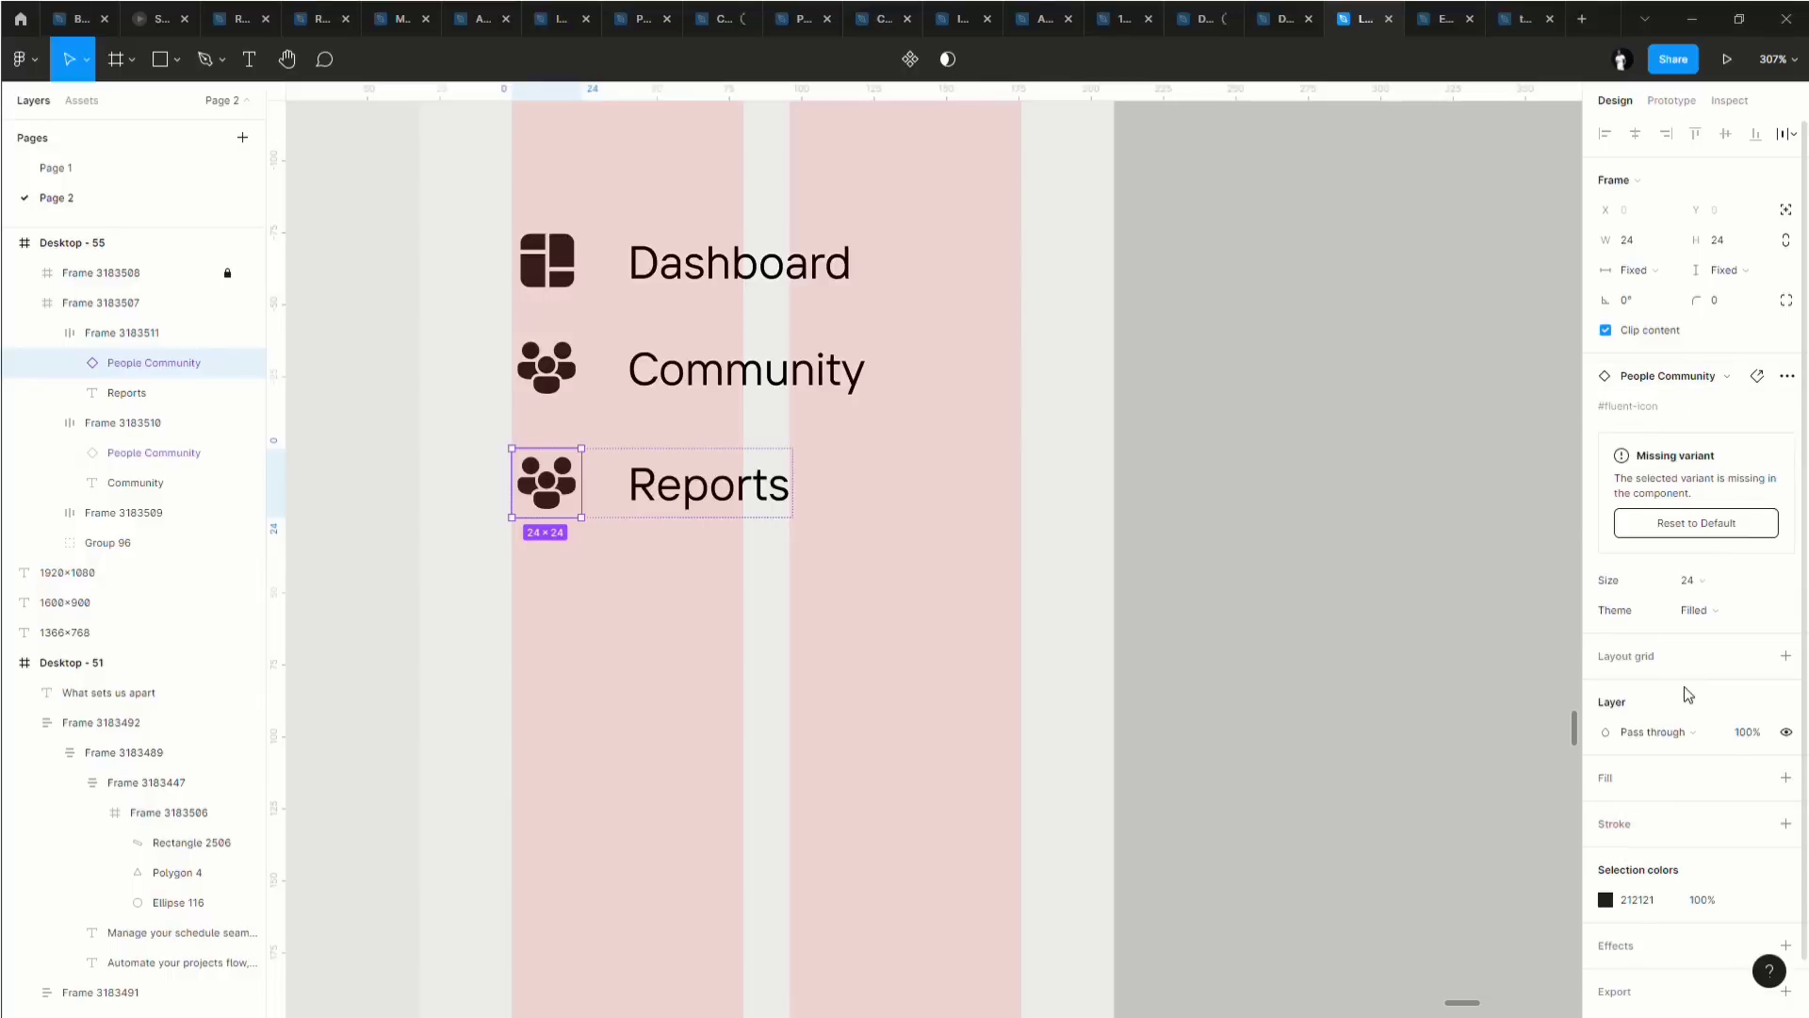
Reset the Reports item's icon to its default variant and browse the System icons swap list from Chart Person down to the Clipboard icons.
click(1691, 524)
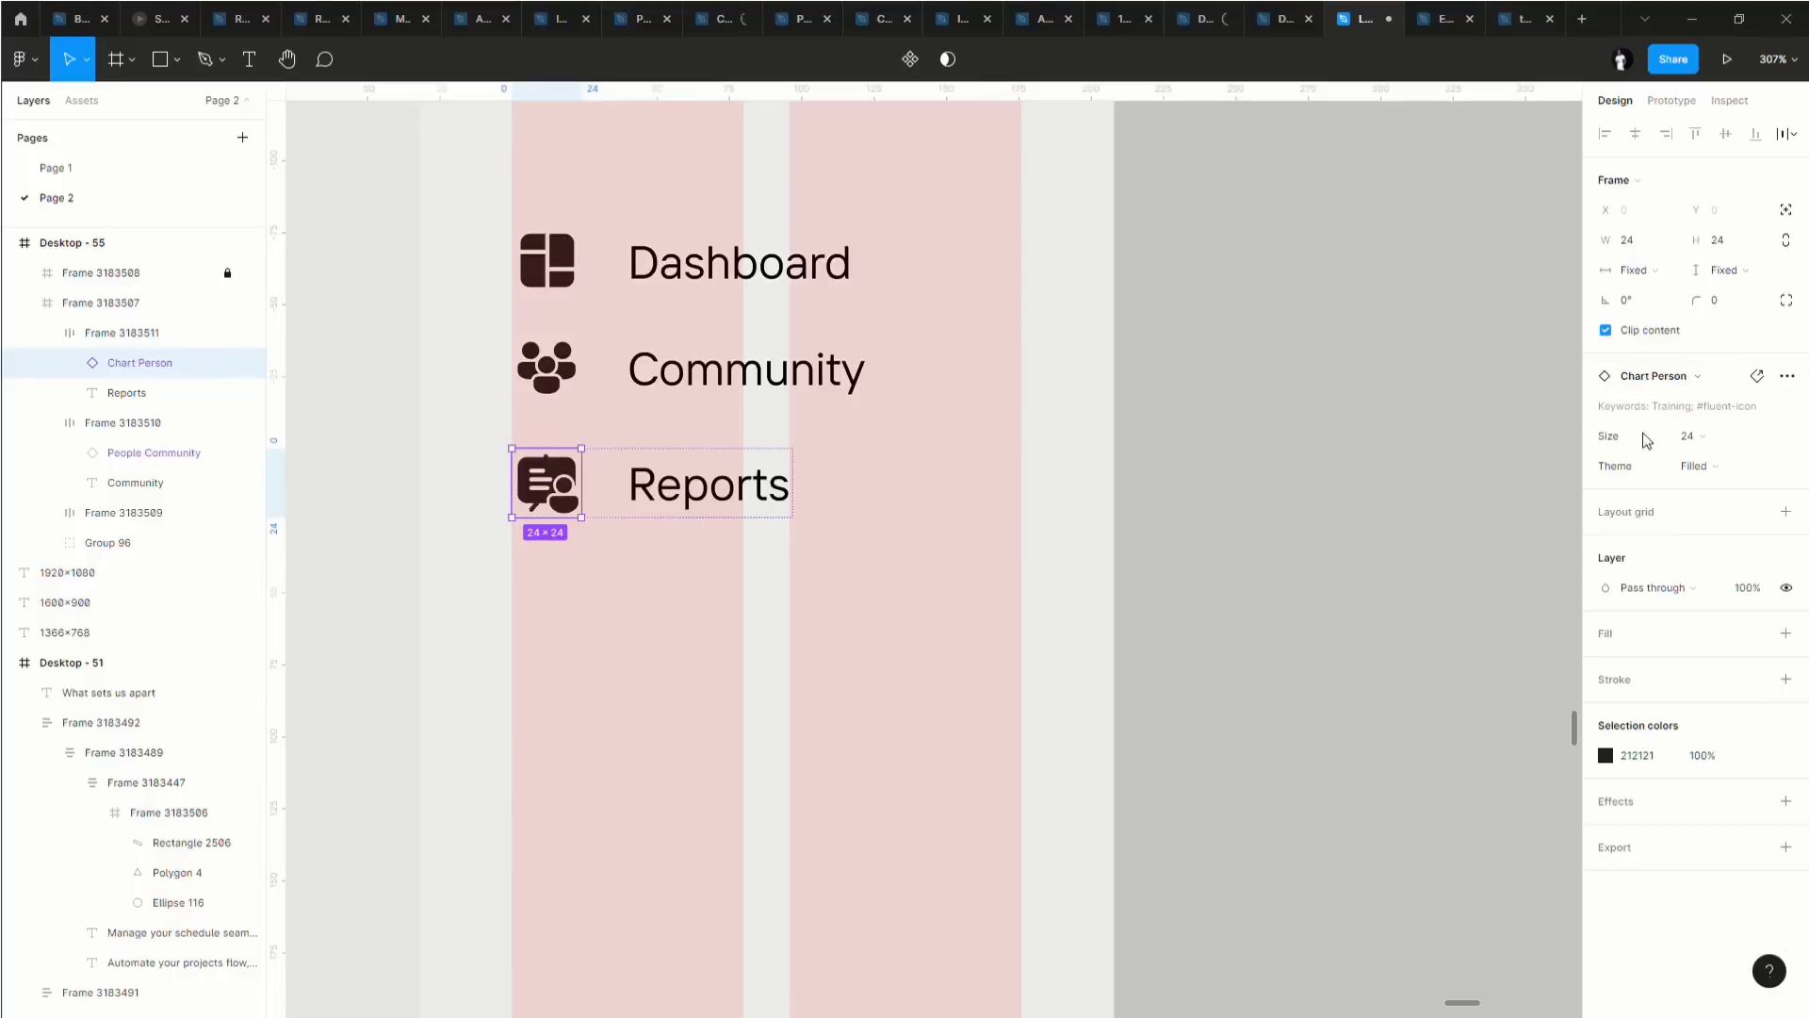
click(1689, 384)
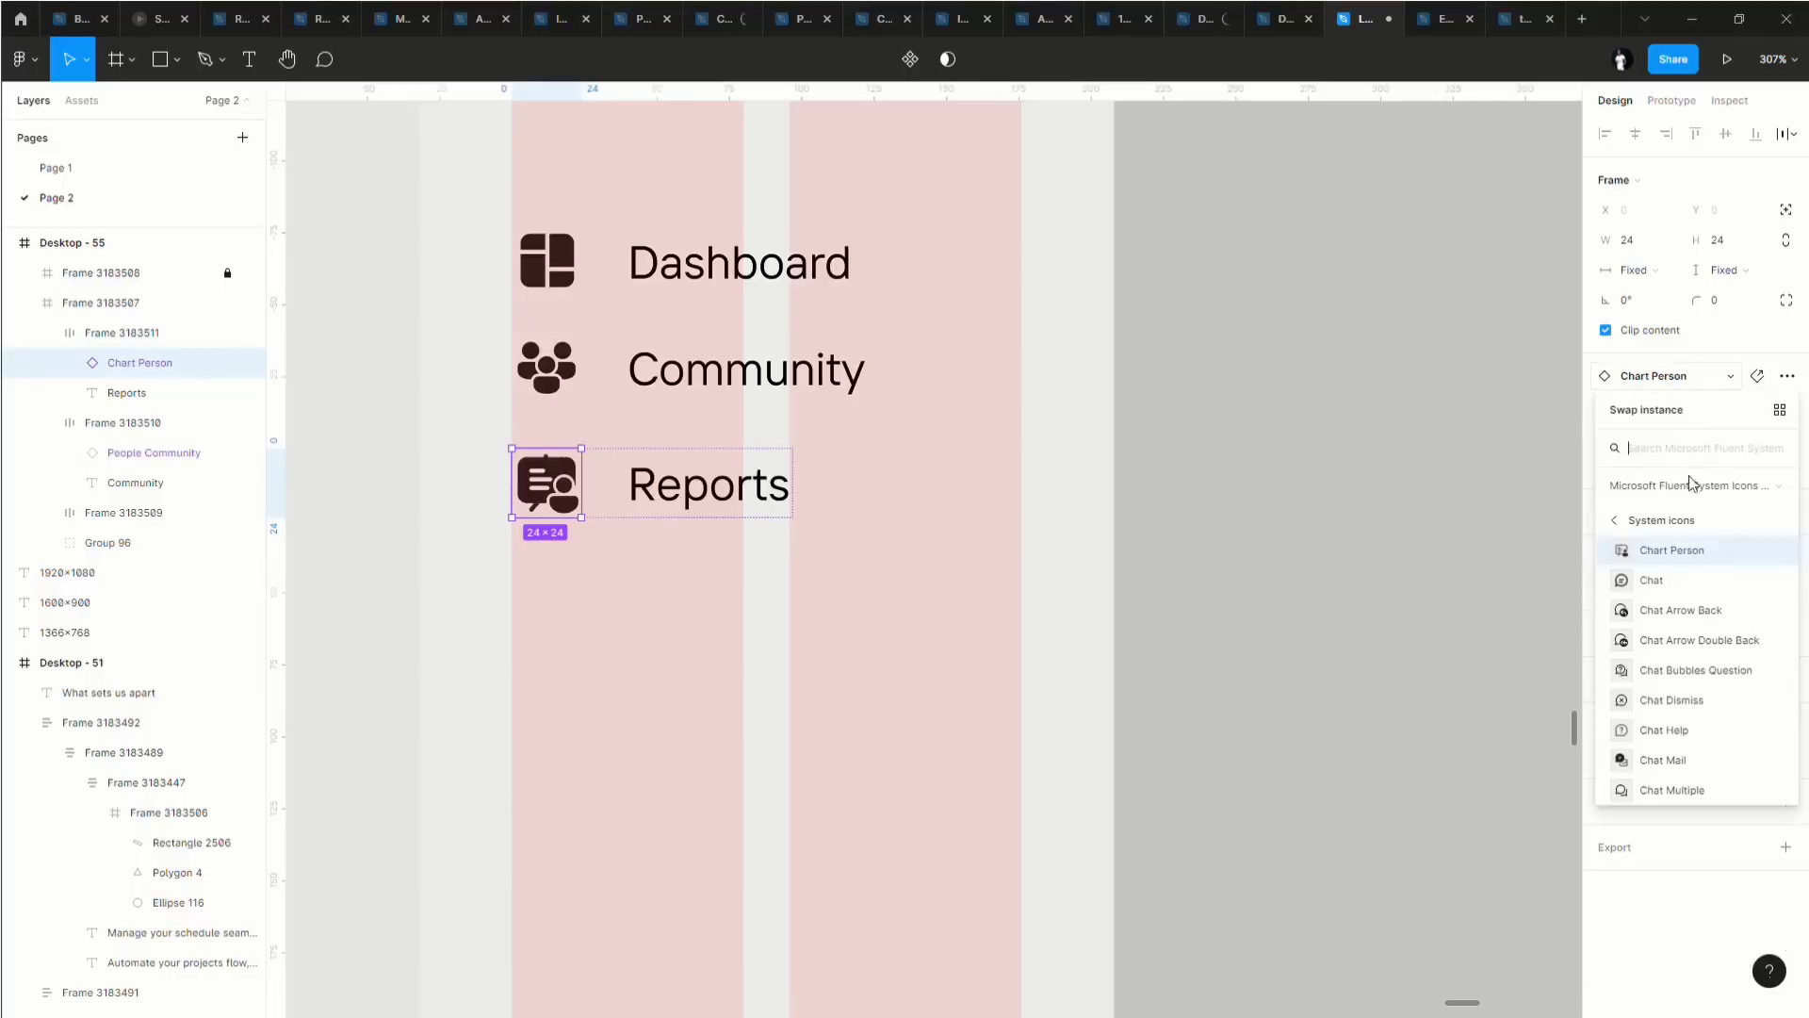
scroll(1657, 676, down, 5)
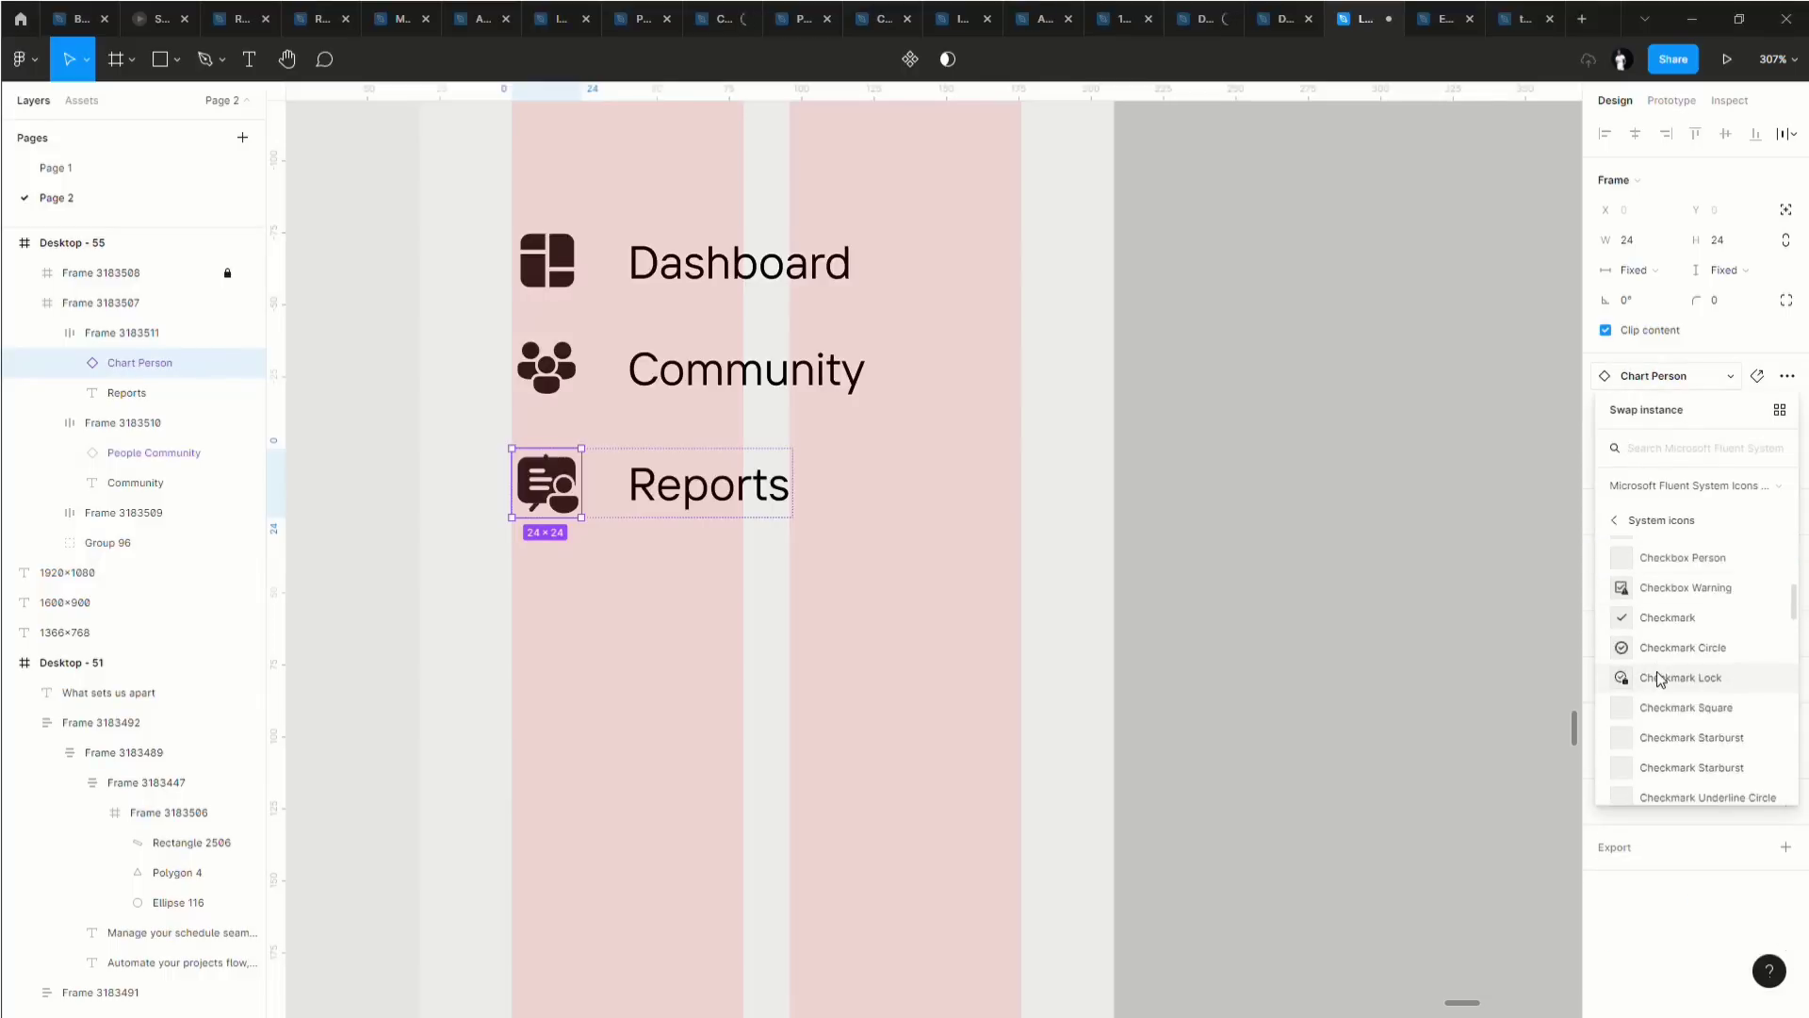
scroll(1659, 678, down, 15)
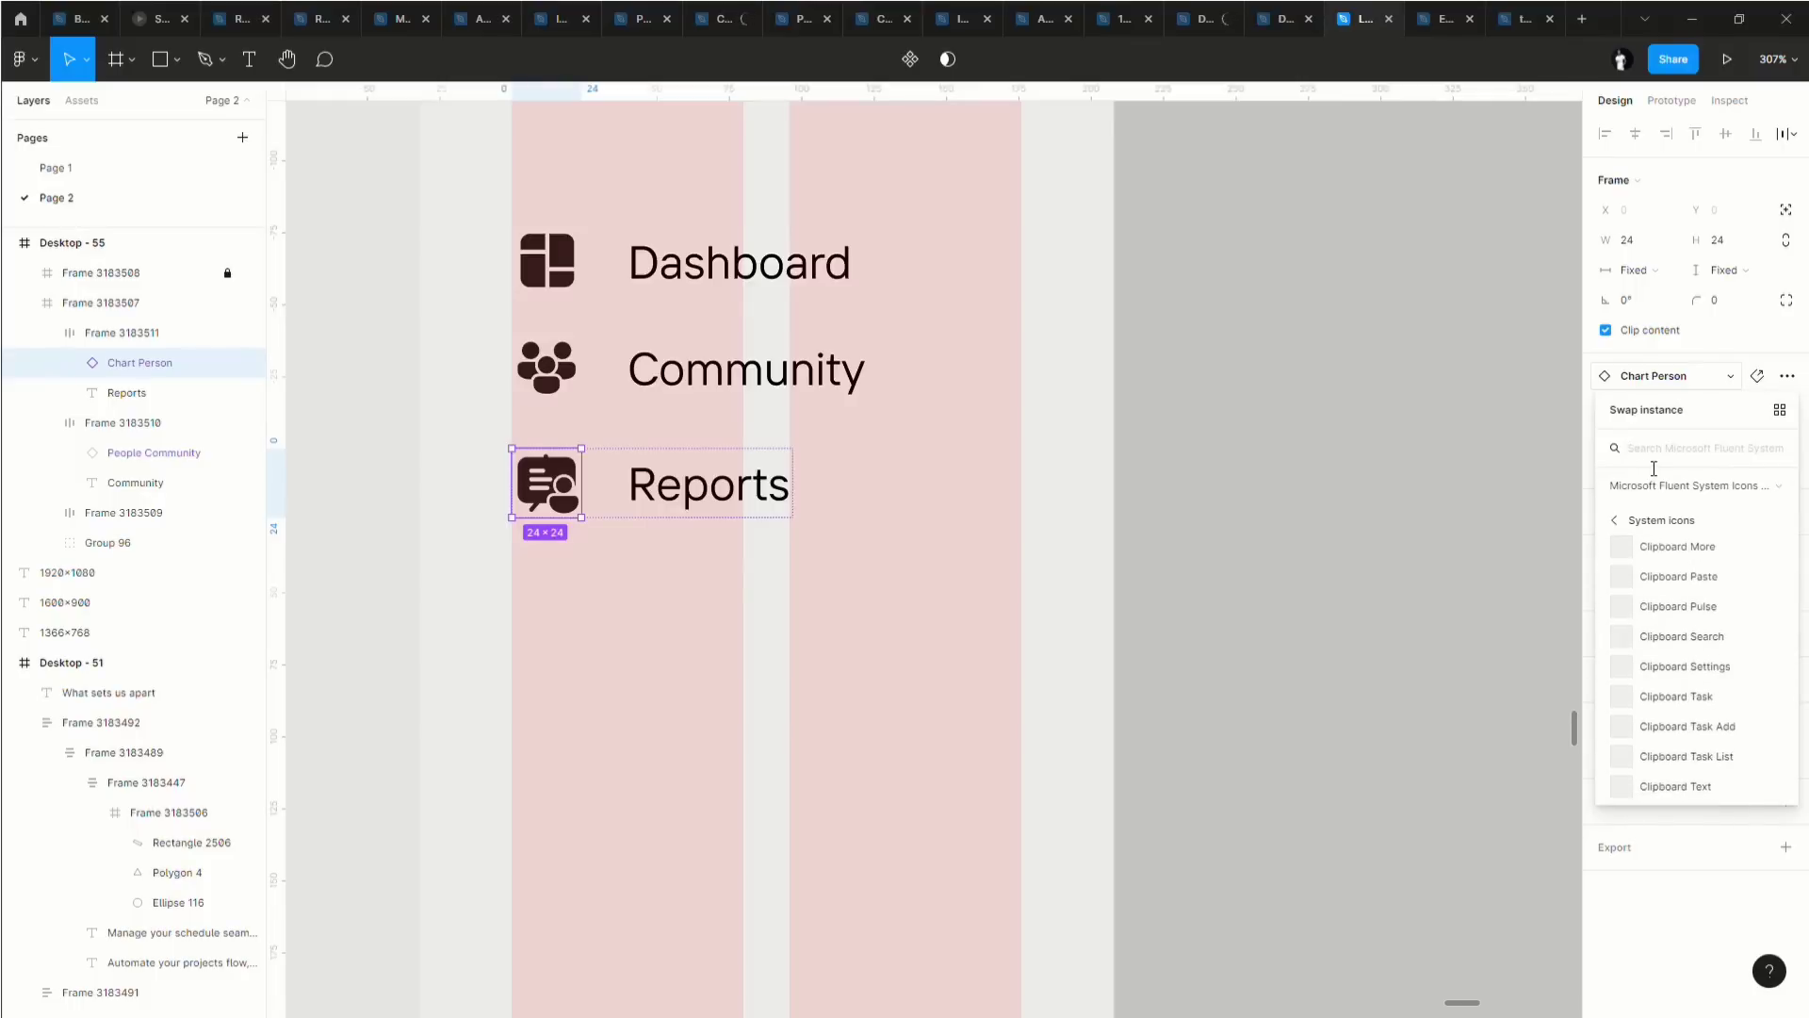
Search the Reports icon's swap options for "report" and "bar".
text(repo)
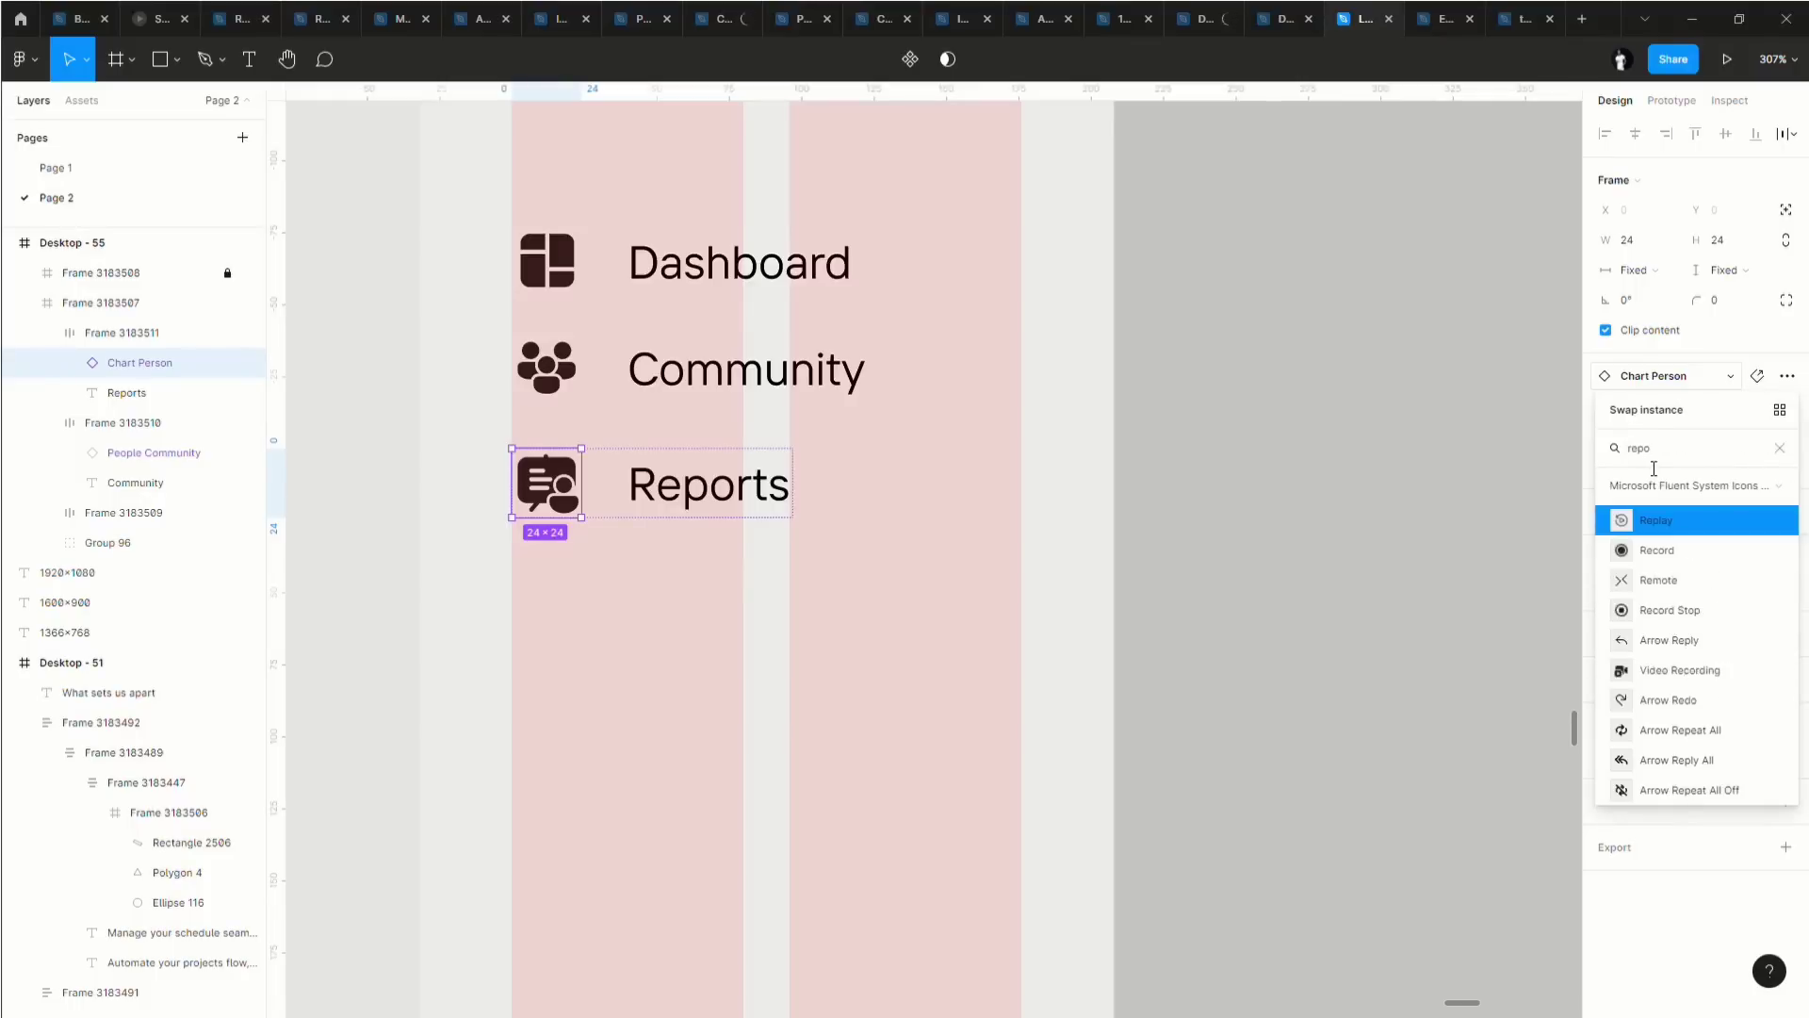
text(rt)
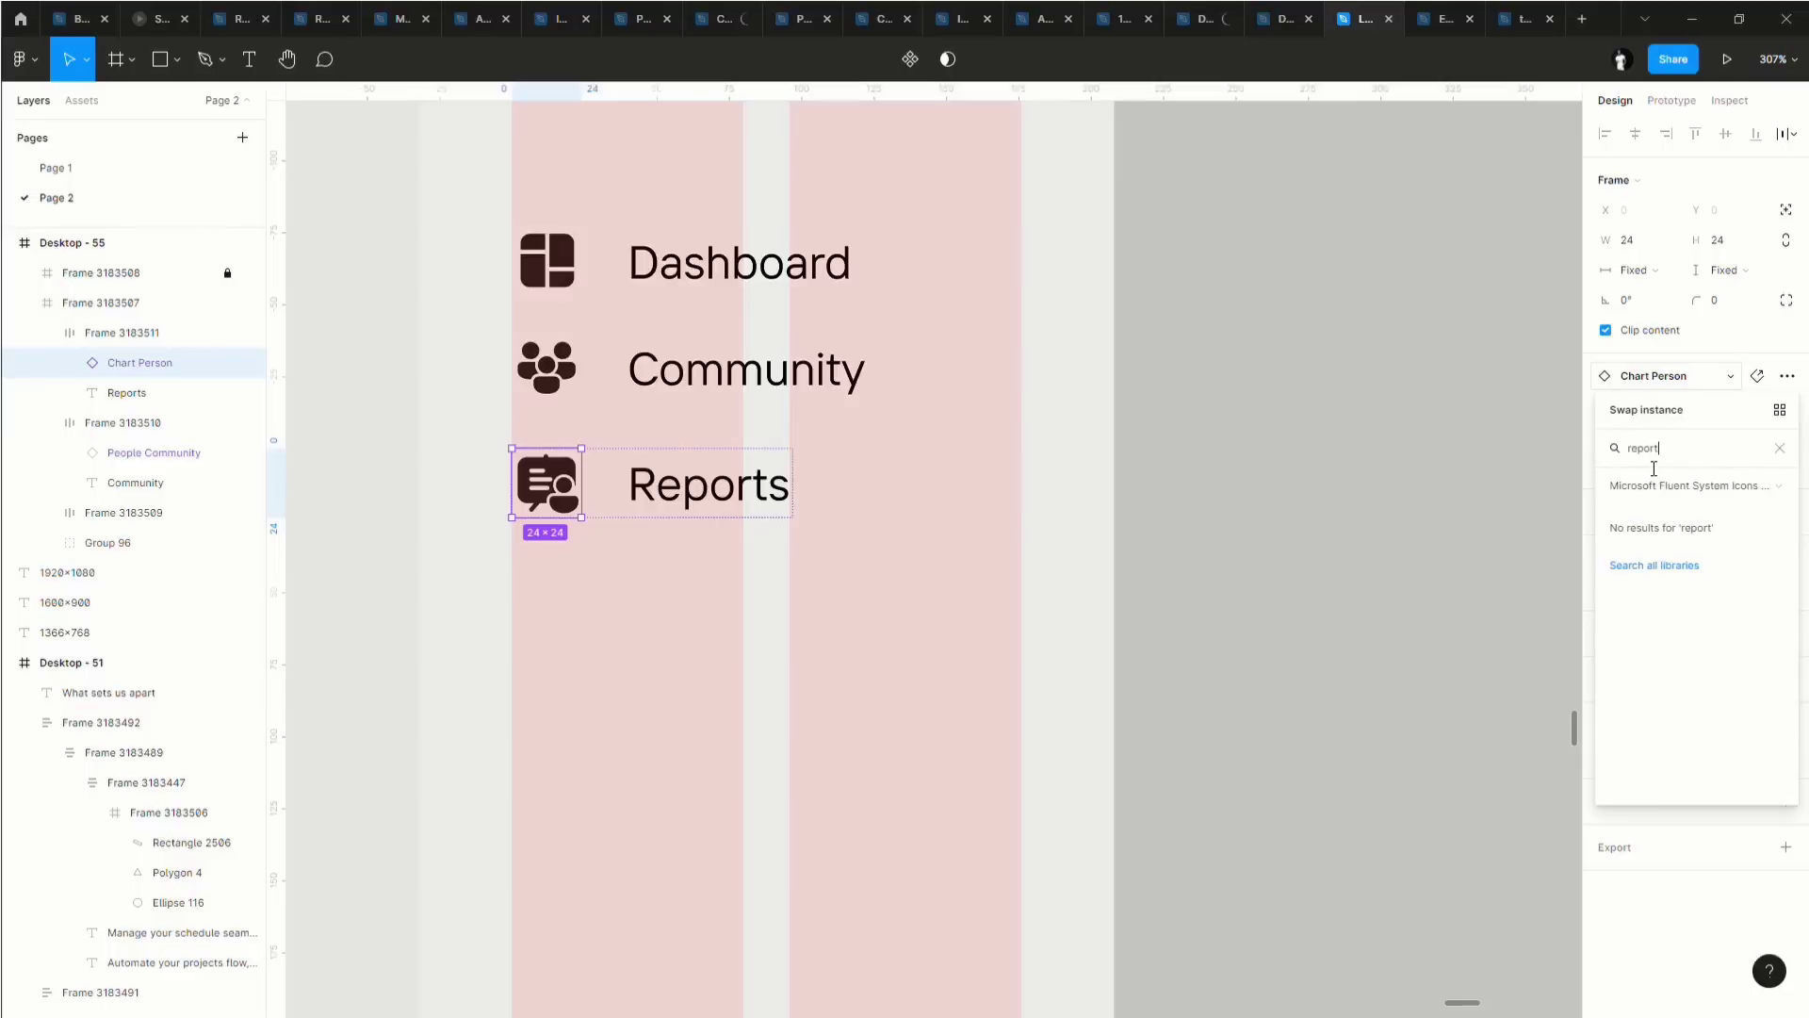
key(BackSpace)
key(BackSpace)
key(BackSpace)
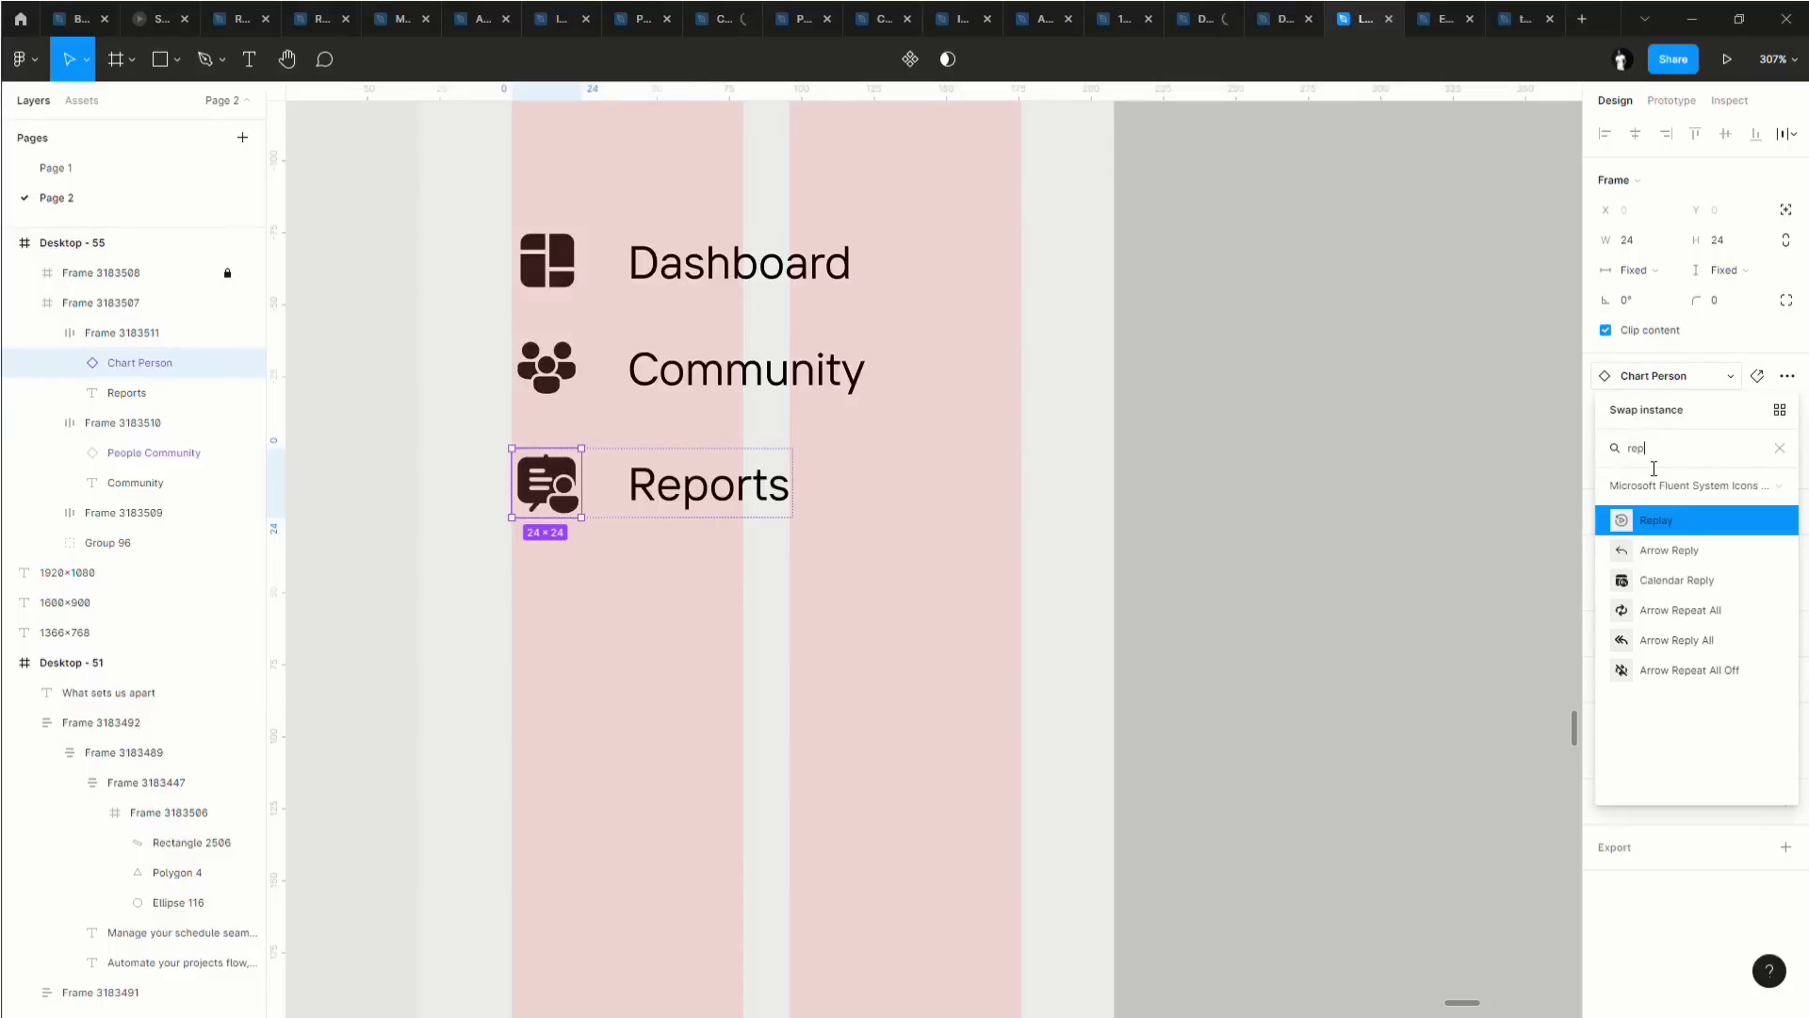
key(BackSpace)
key(BackSpace)
key(BackSpace)
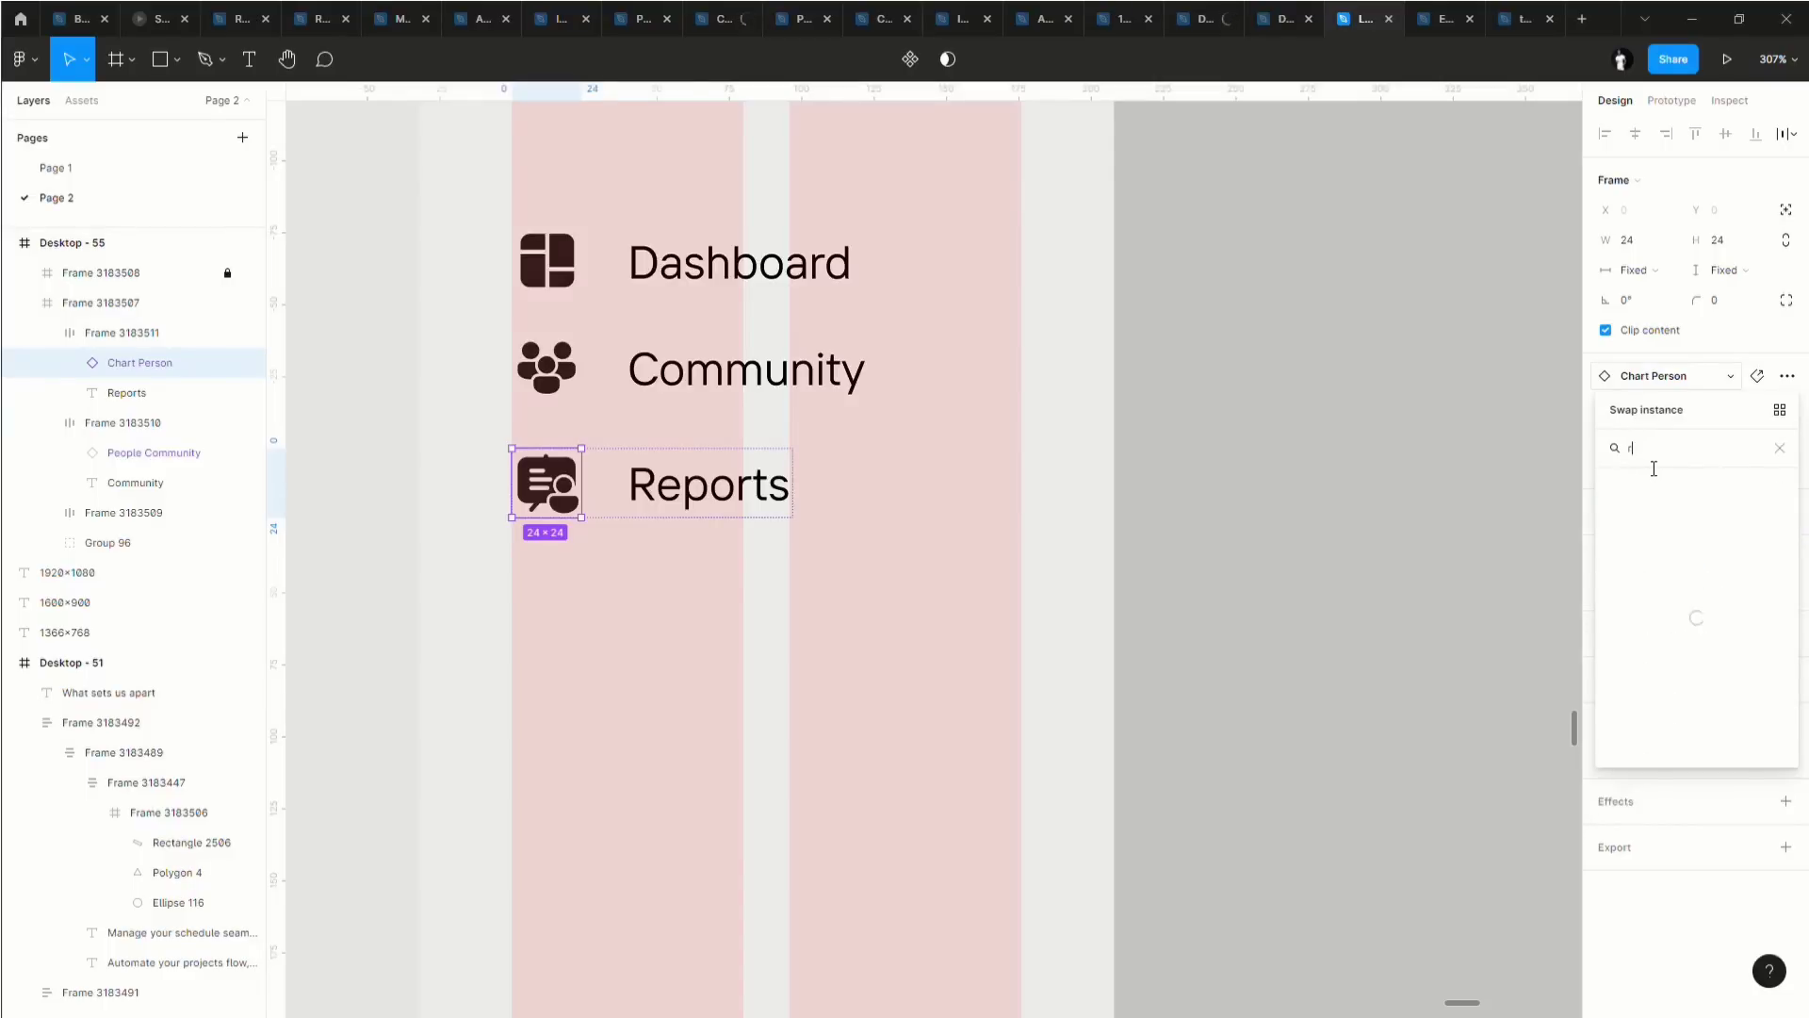
text(bar)
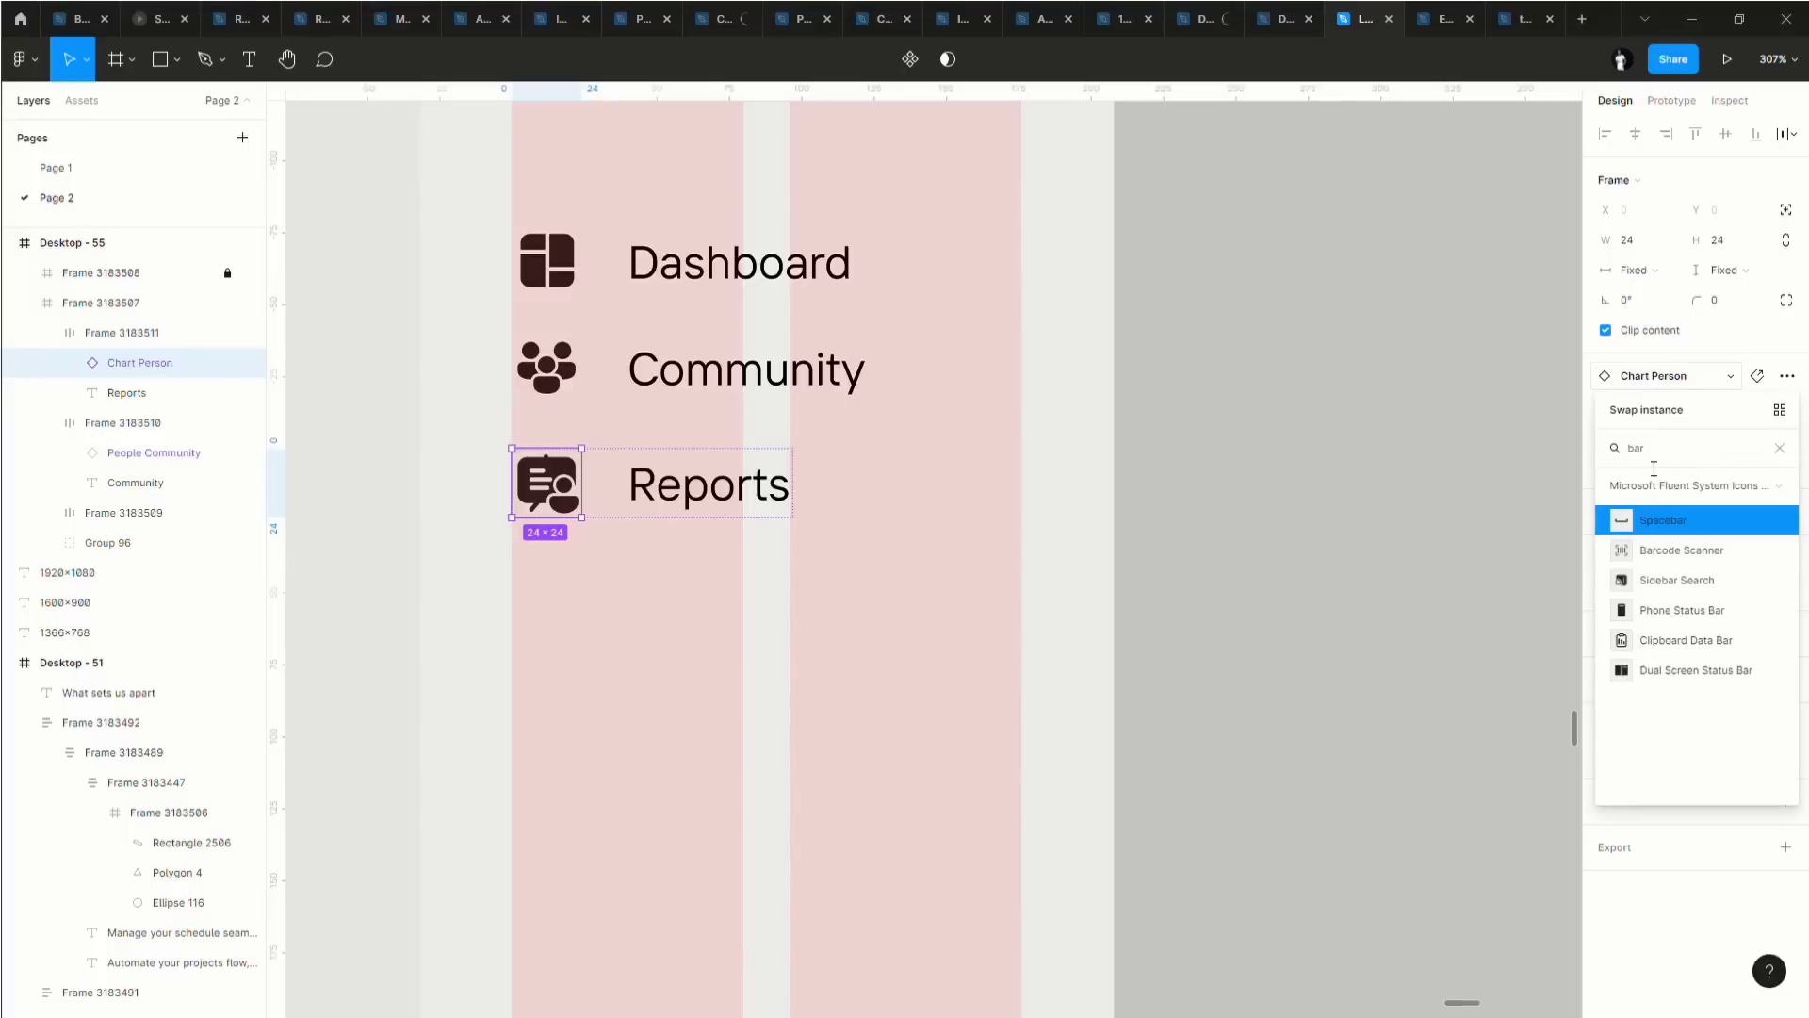
key(BackSpace)
key(BackSpace)
key(BackSpace)
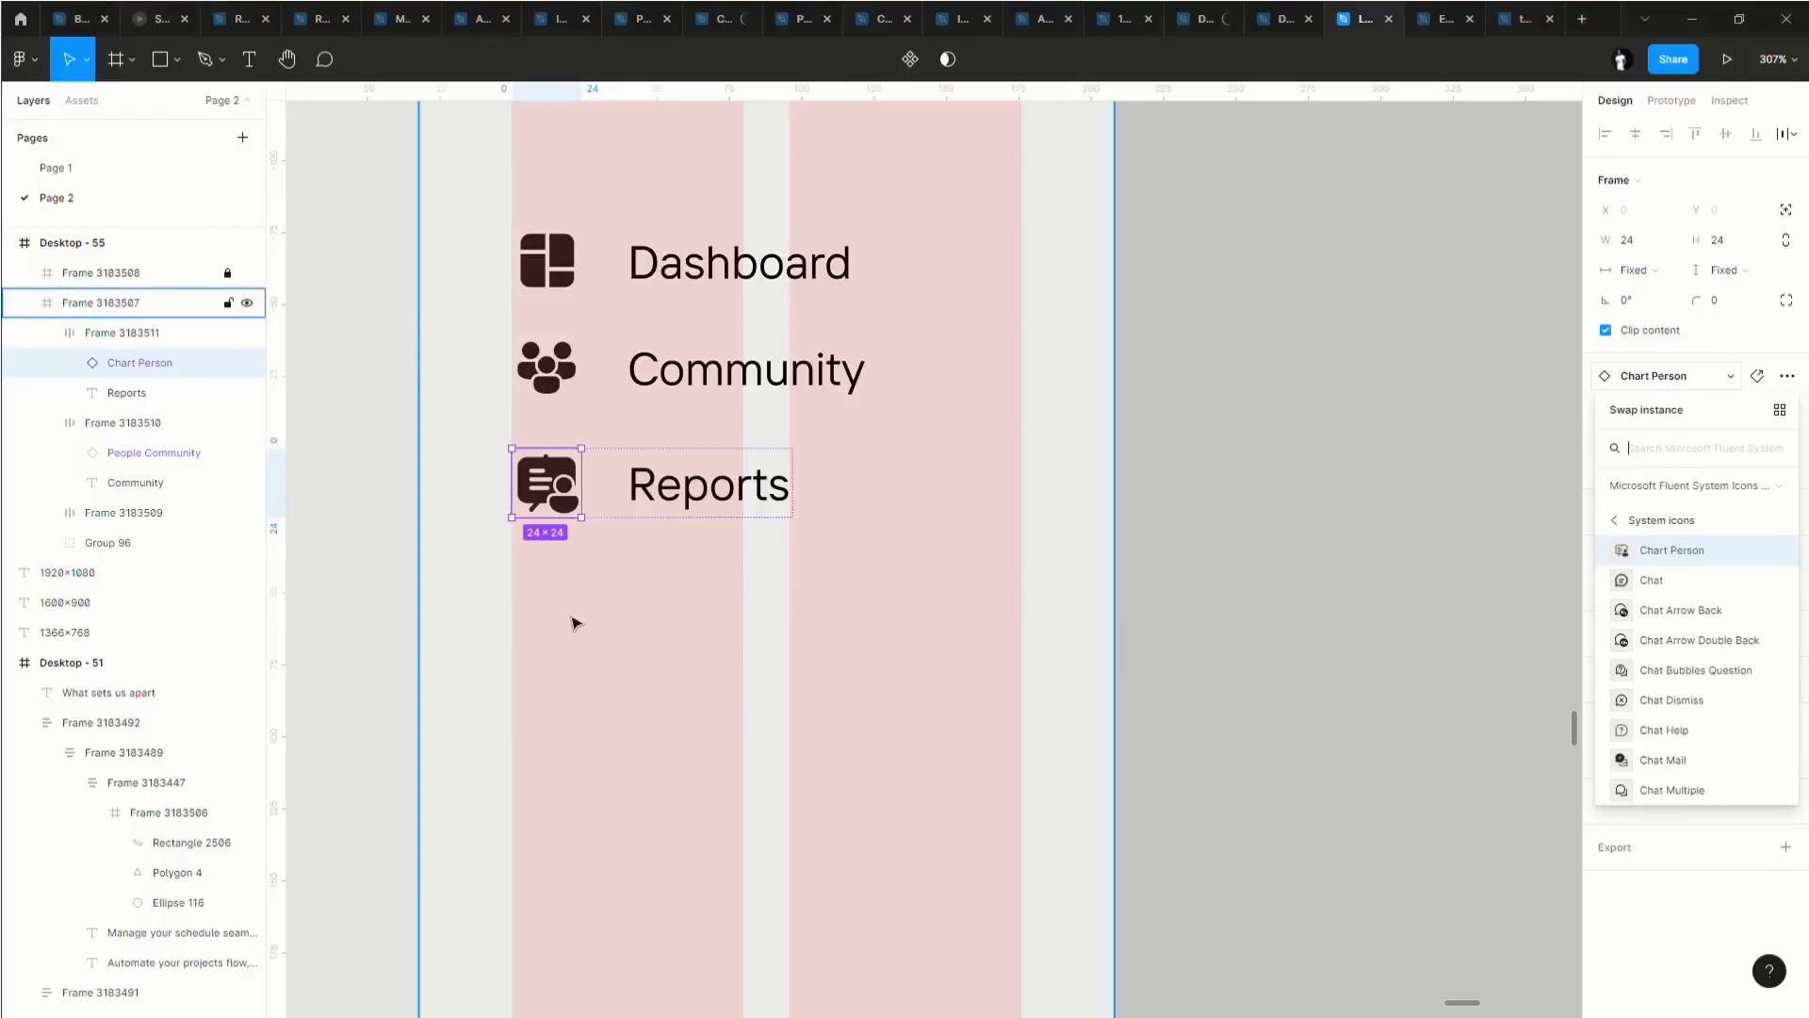
Duplicate the Reports menu item twice to extend the sidebar menu to five evenly spaced entries.
click(655, 582)
double_click(556, 500)
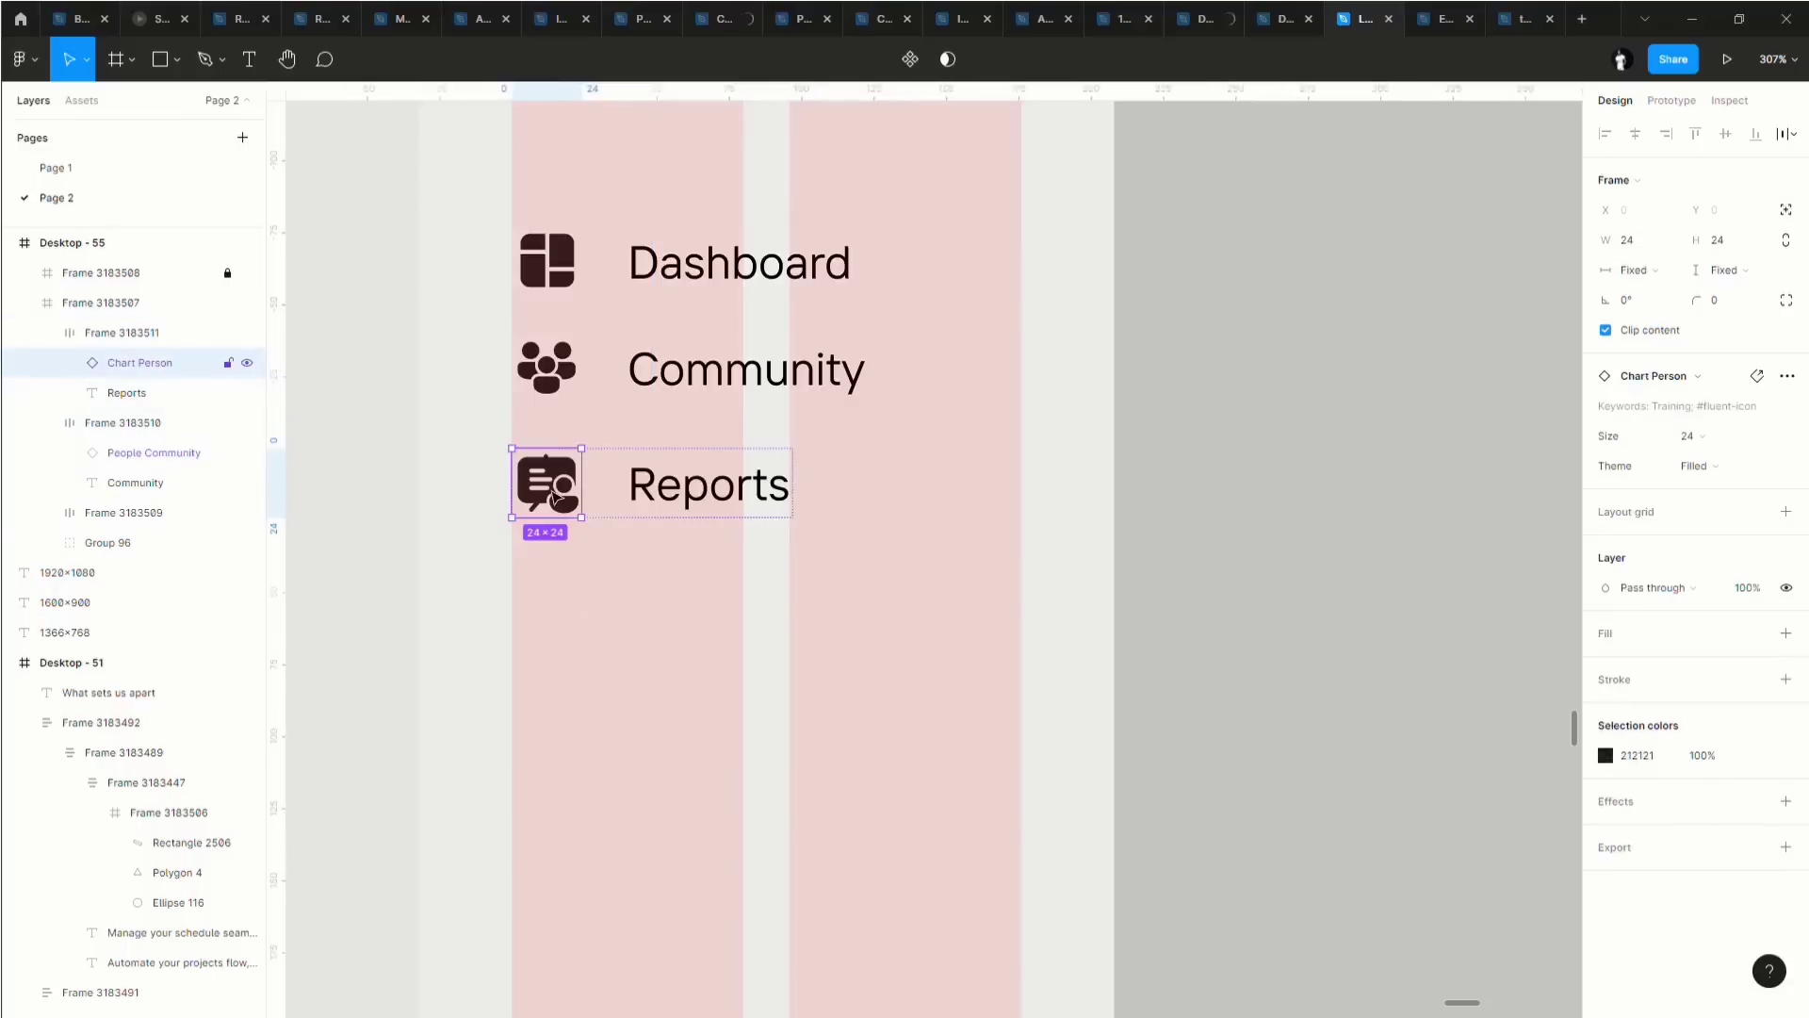
click(601, 613)
click(709, 506)
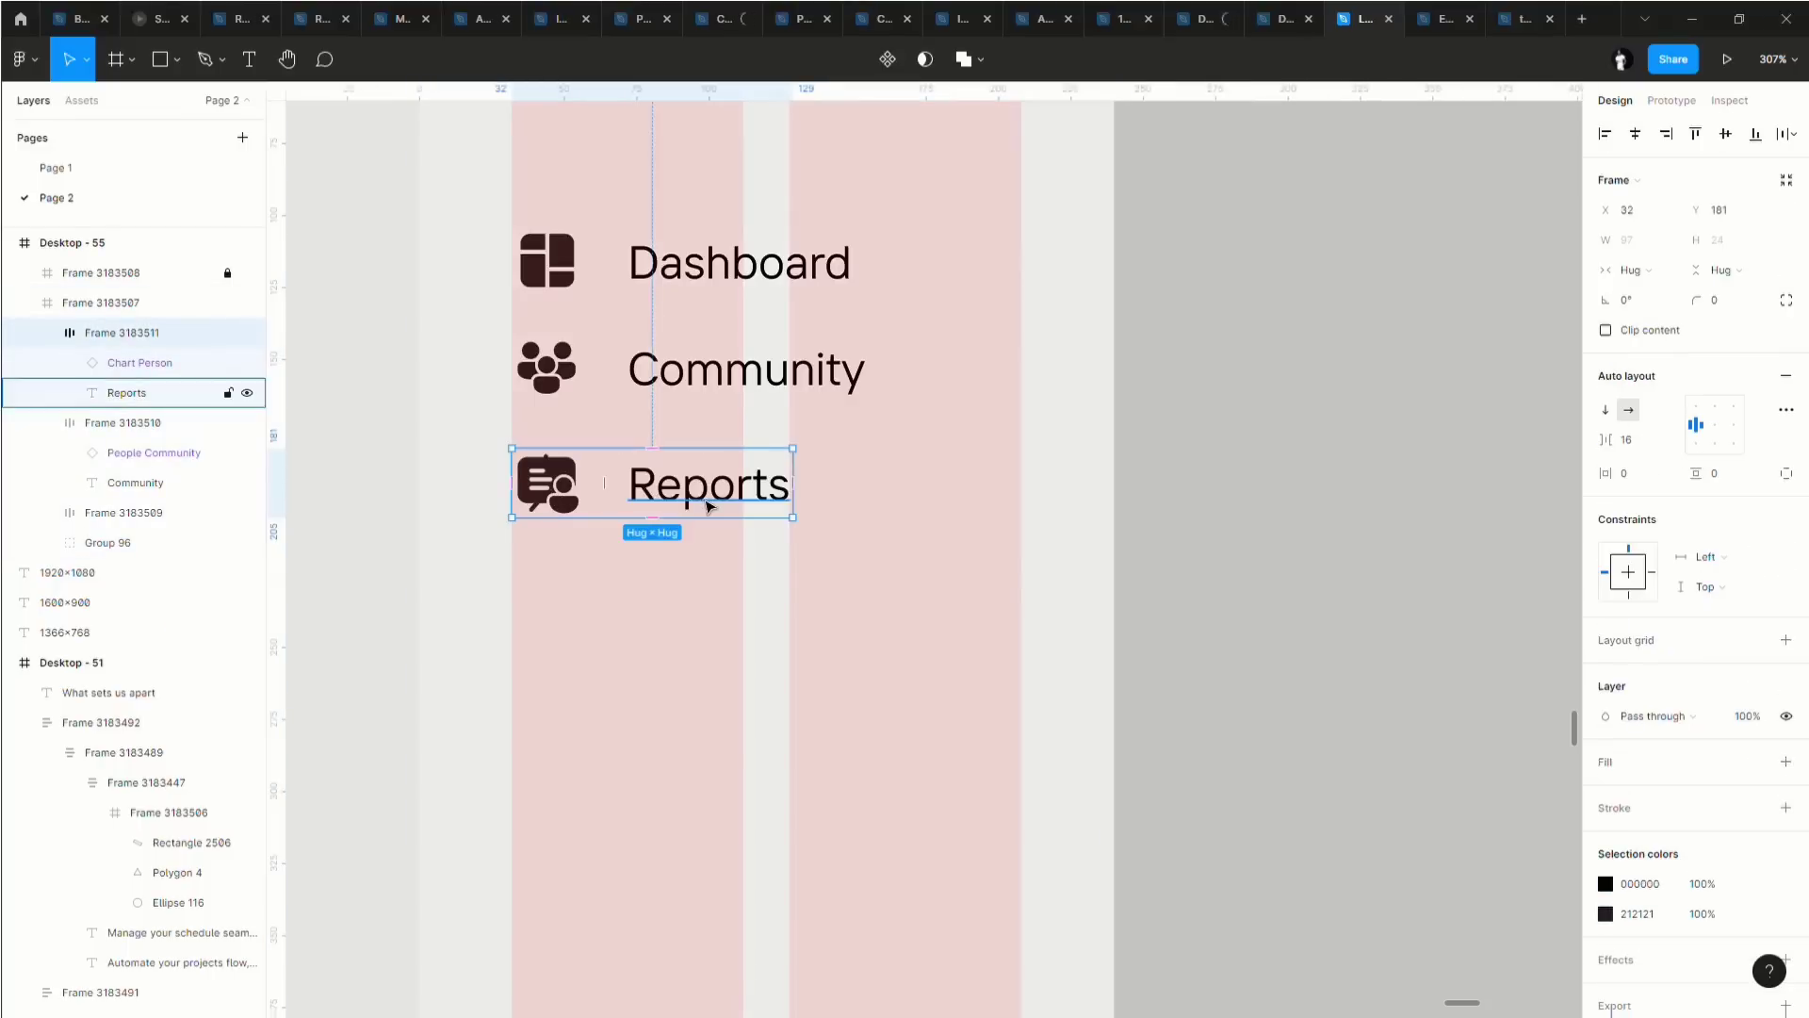
key(ctrl+d)
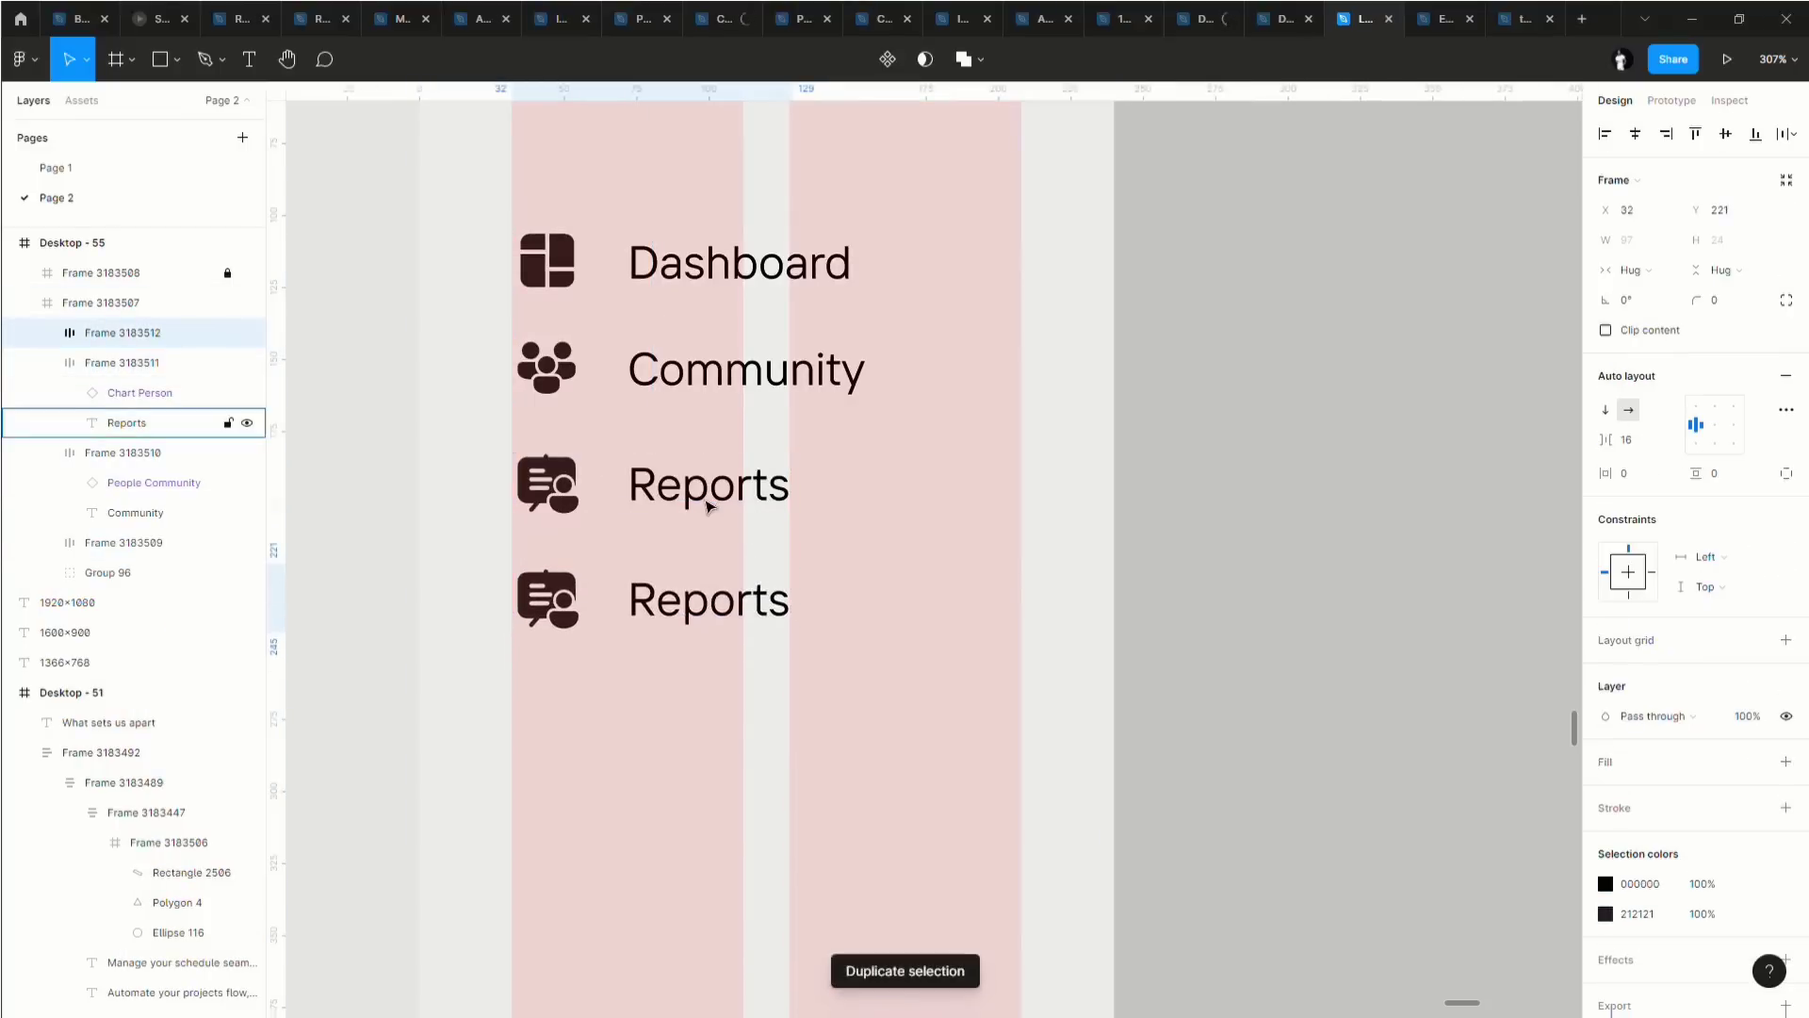
key(ctrl+d)
scroll(708, 506, down, 5)
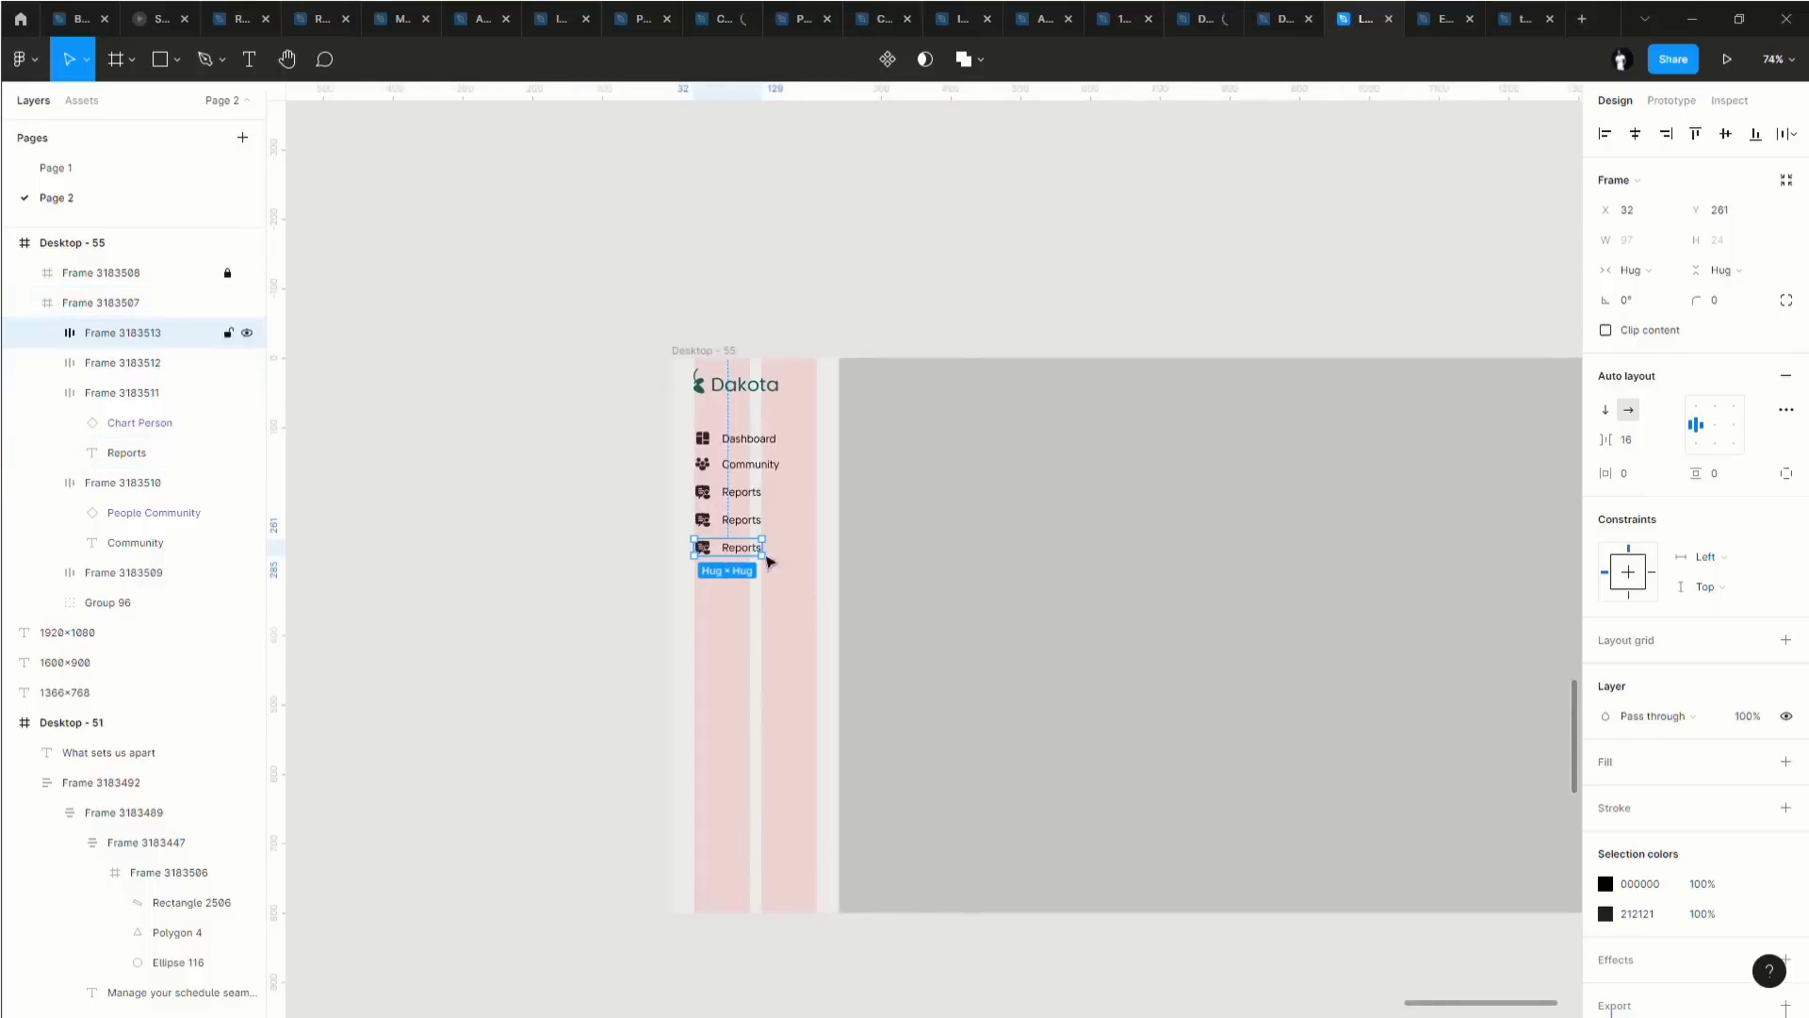
scroll(565, 528, down, 2)
scroll(525, 464, up, 4)
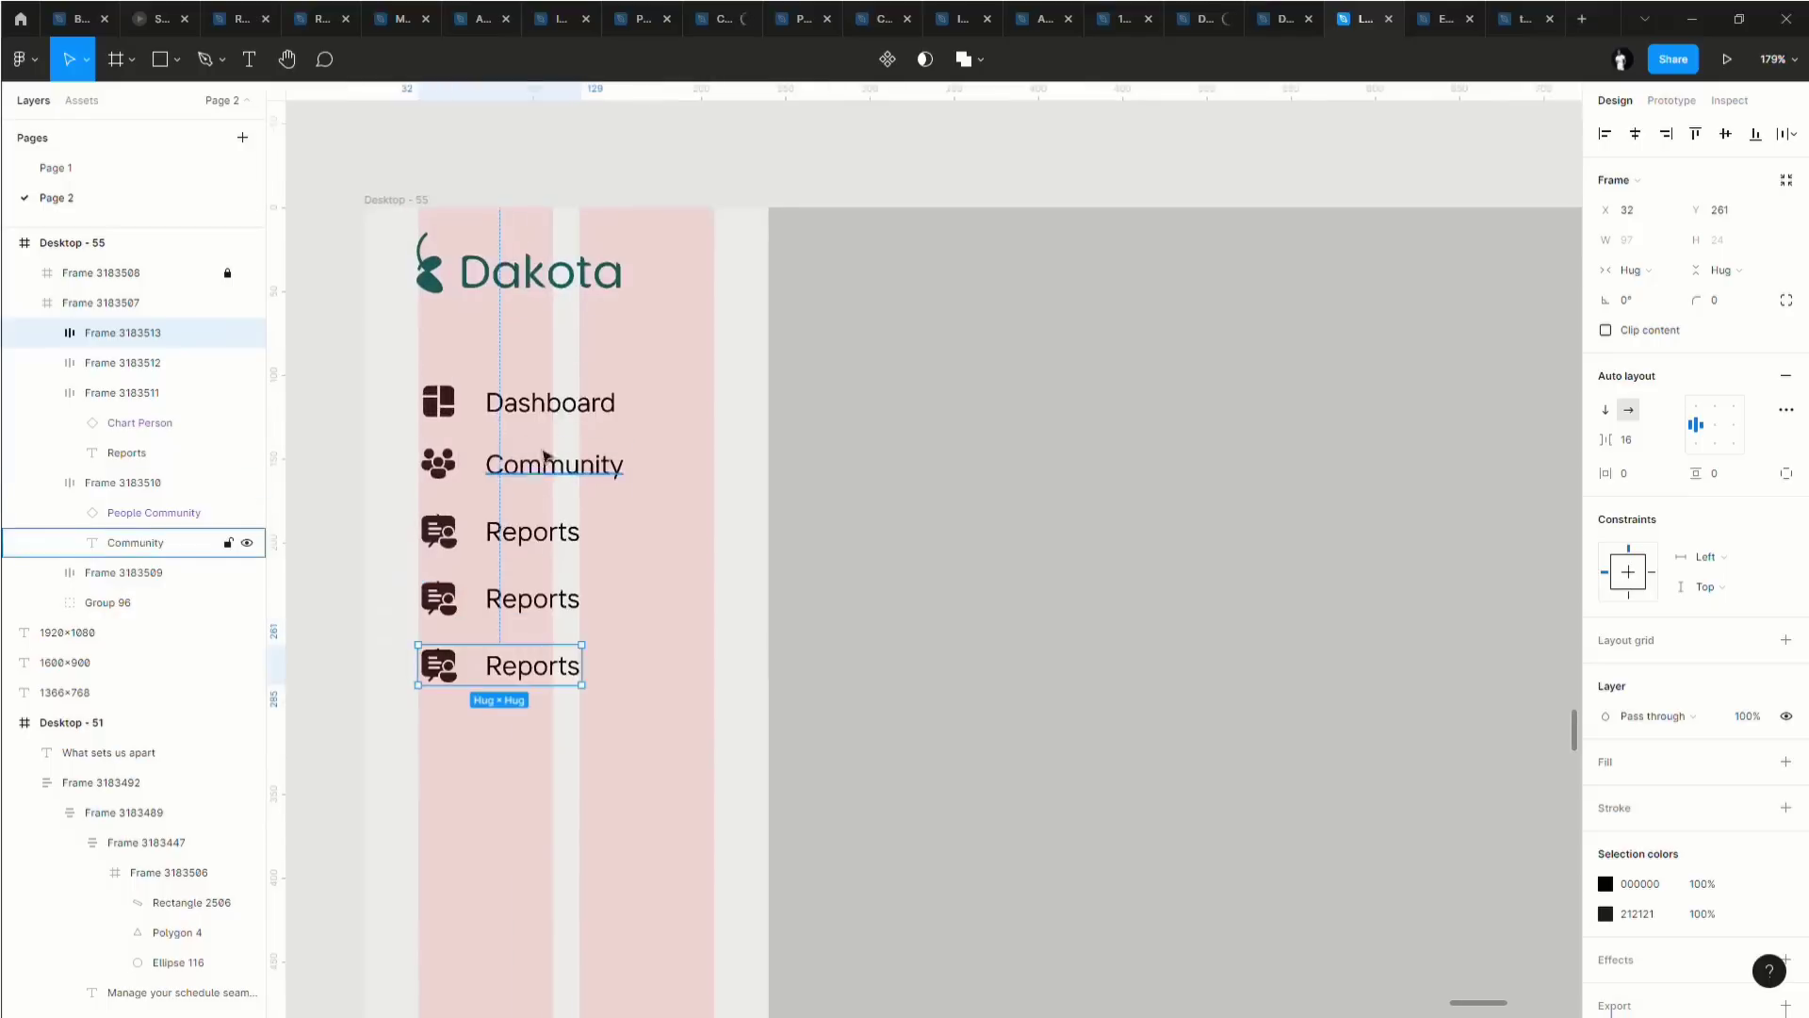
click(516, 403)
shift+click(513, 477)
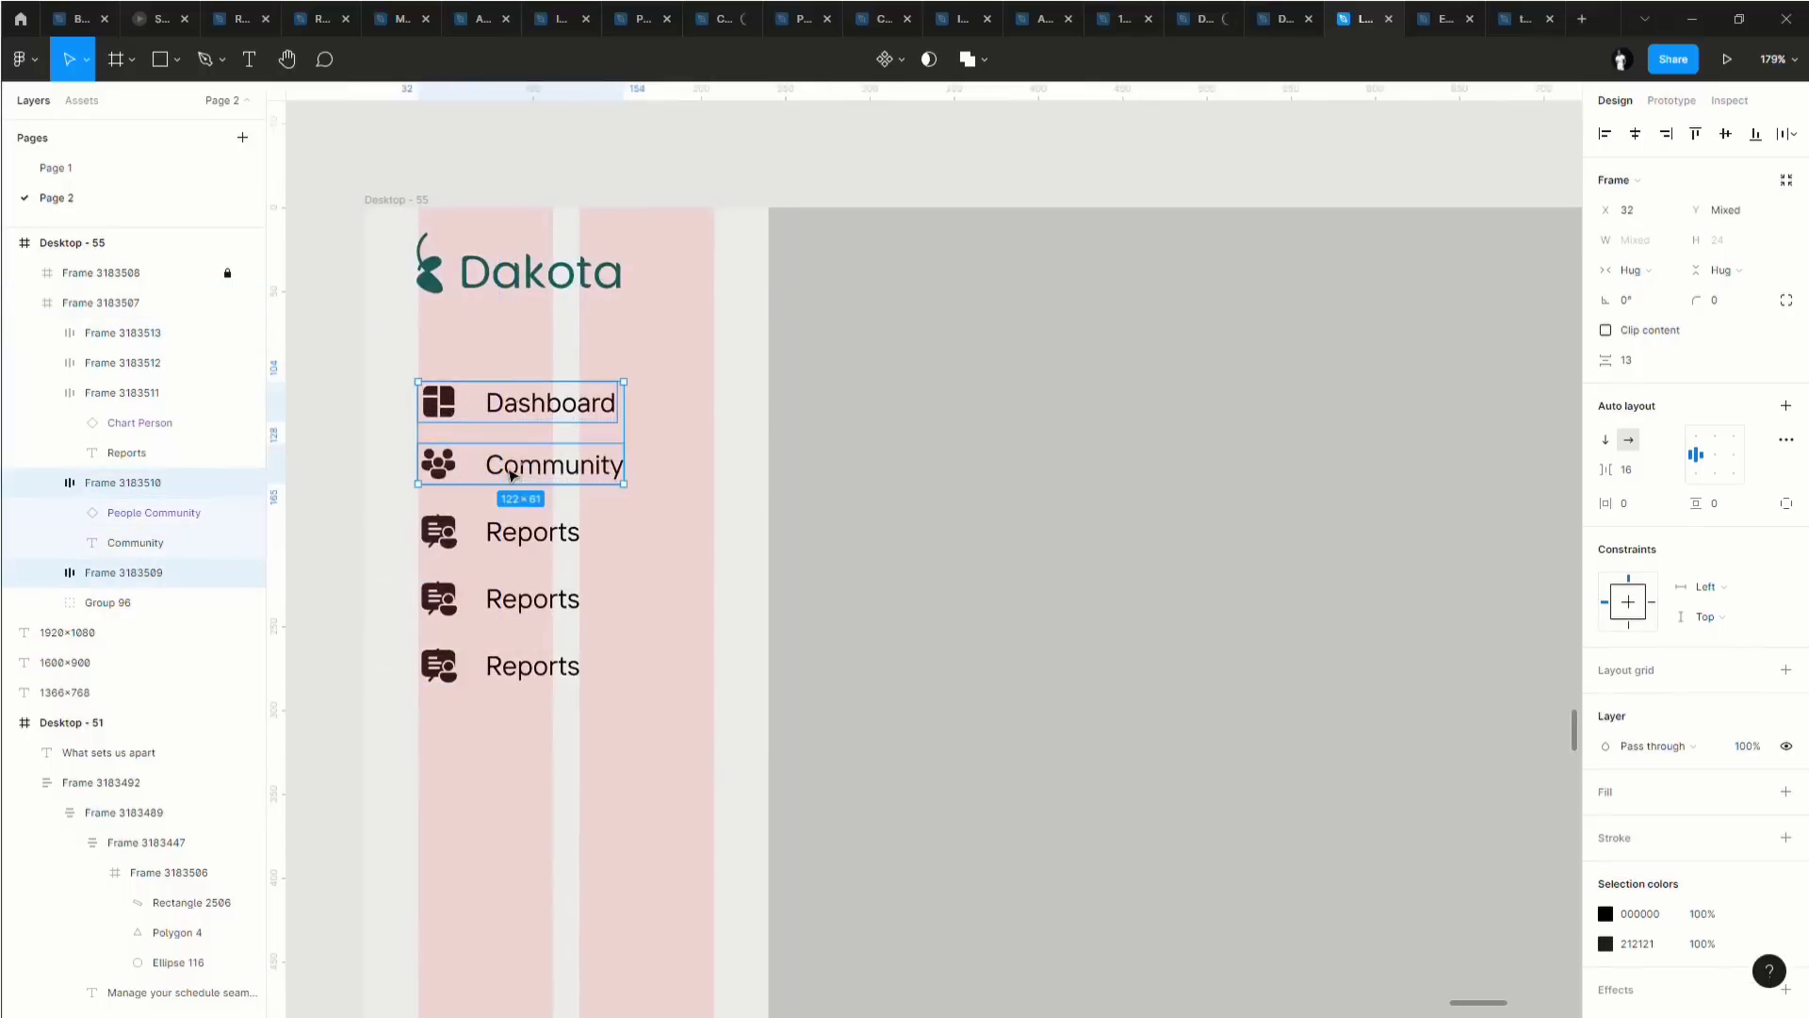
shift+click(512, 531)
shift+click(514, 600)
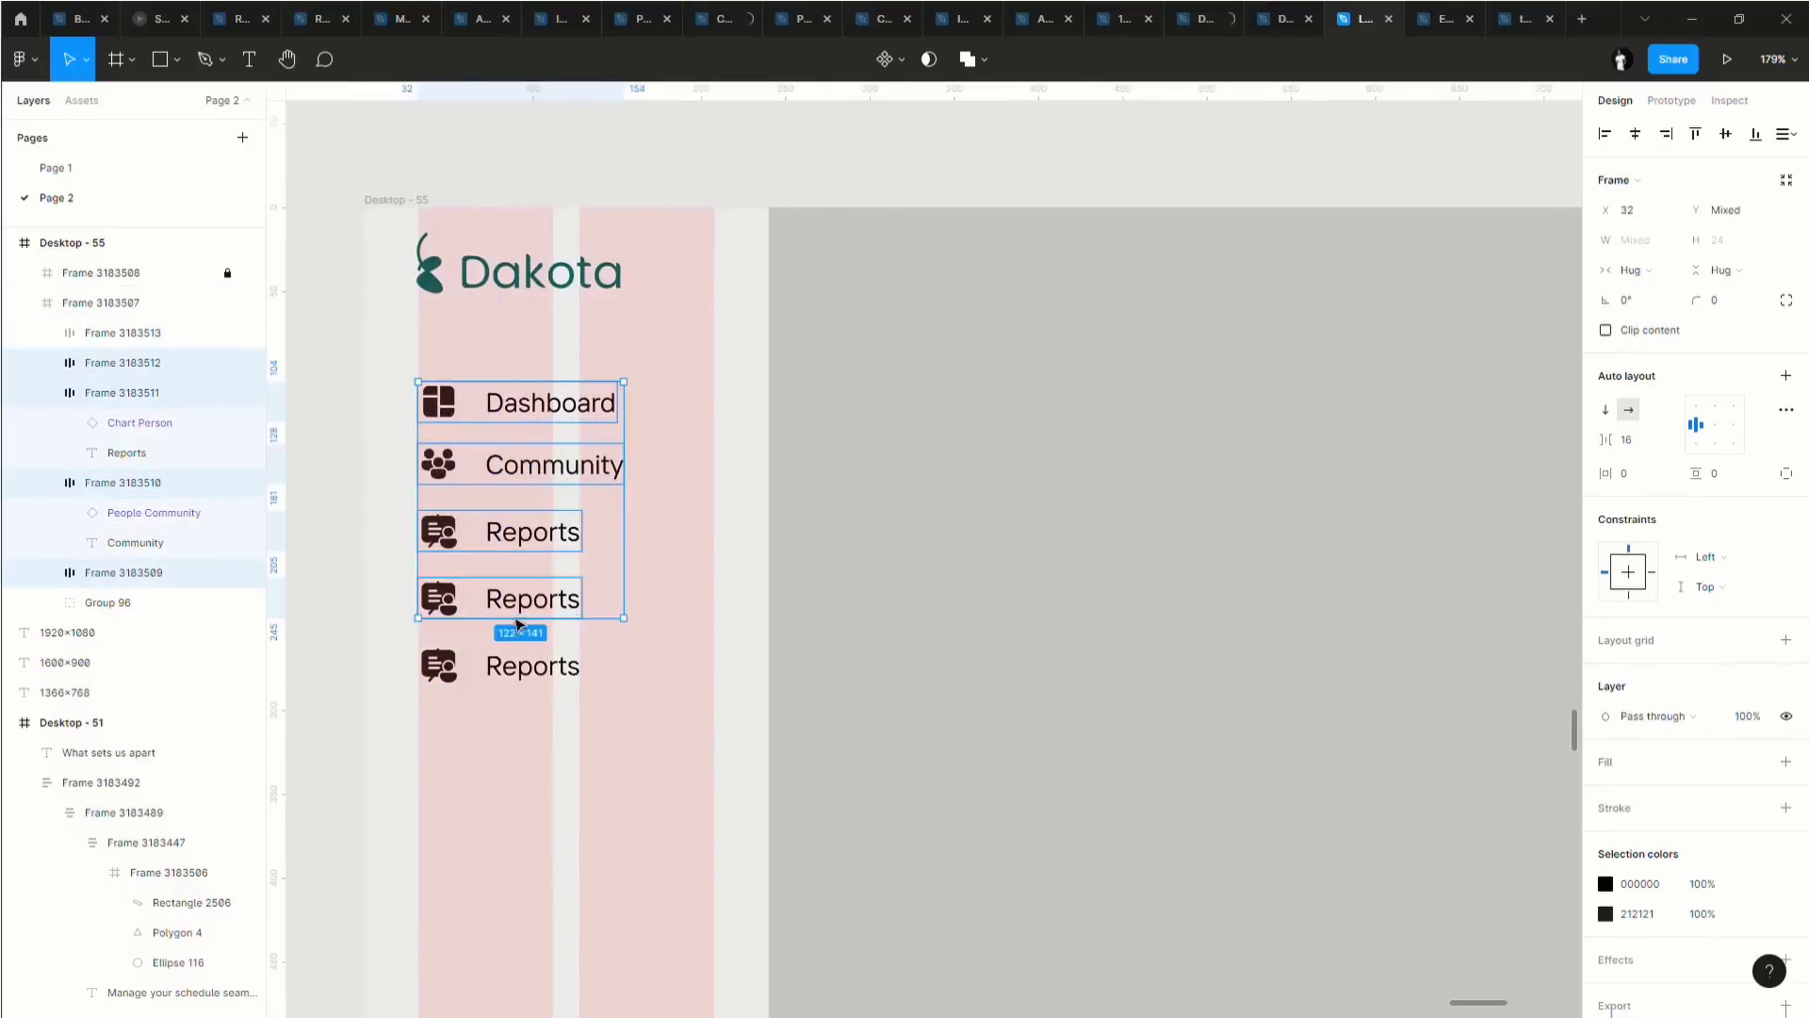
shift+click(520, 667)
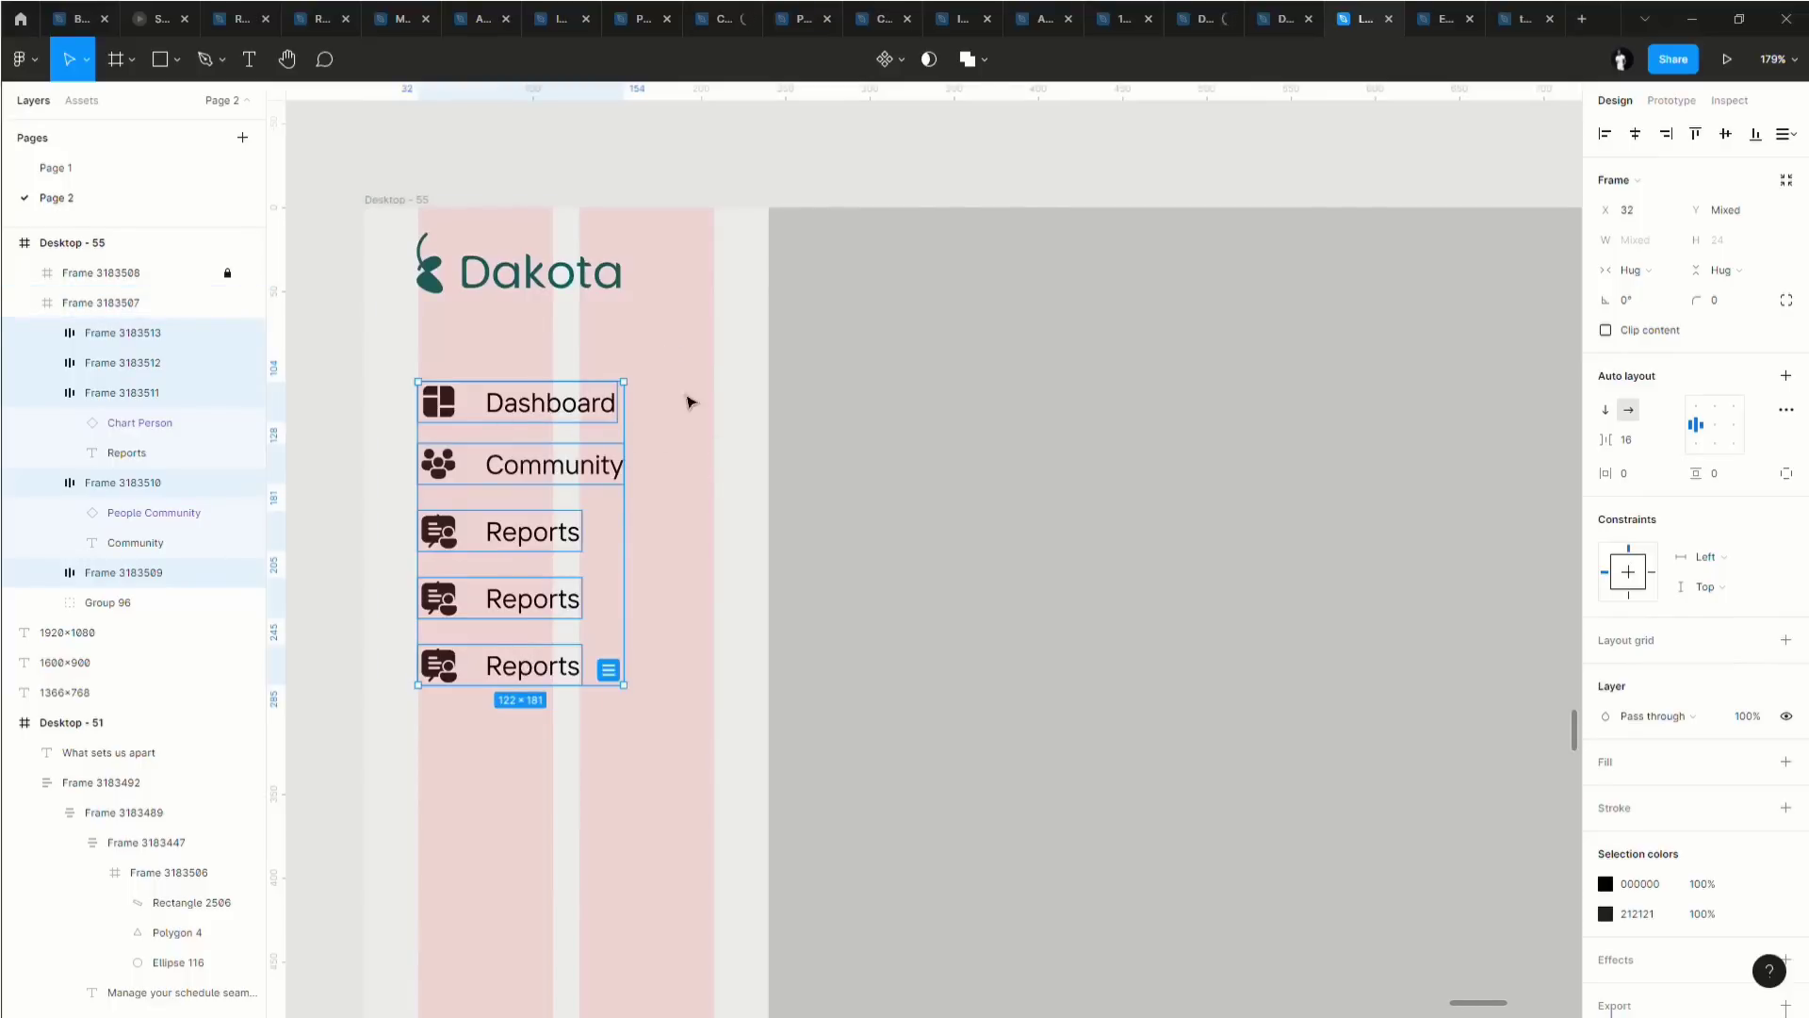
scroll(685, 404, down, 5)
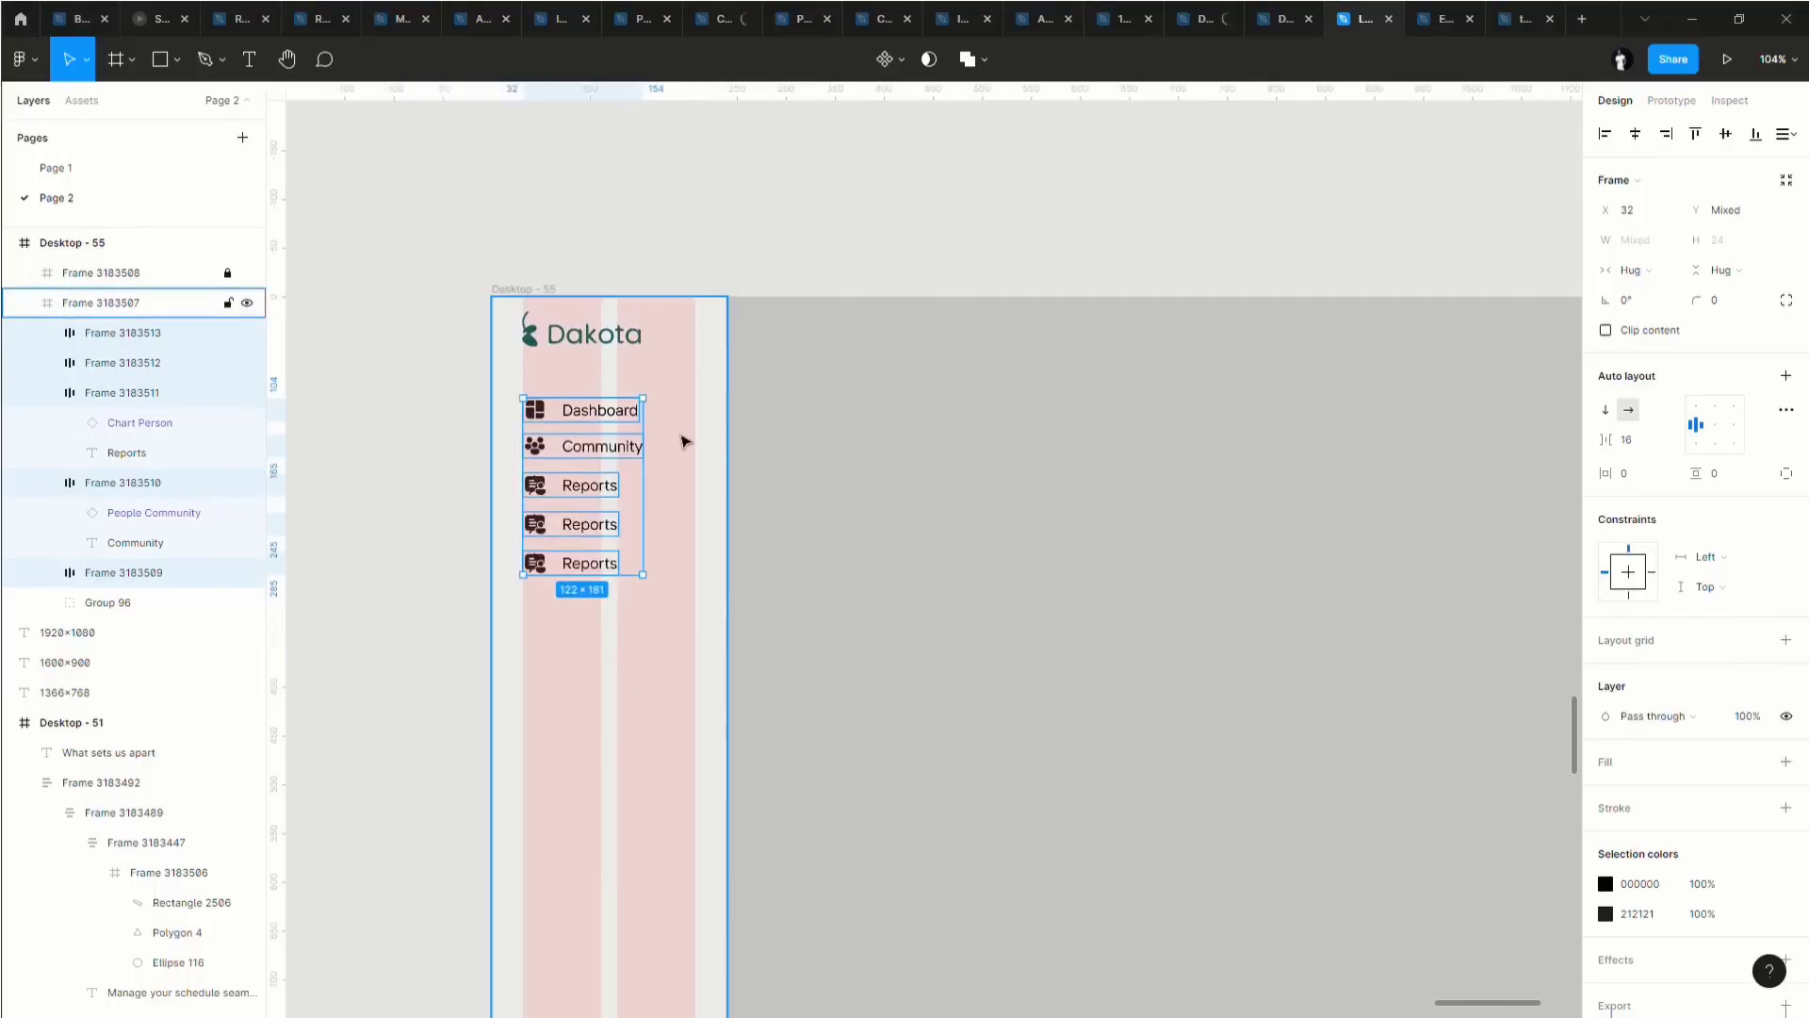
Set the sidebar frame's fill to FFFFFF and hide its two-column layout grid.
click(703, 420)
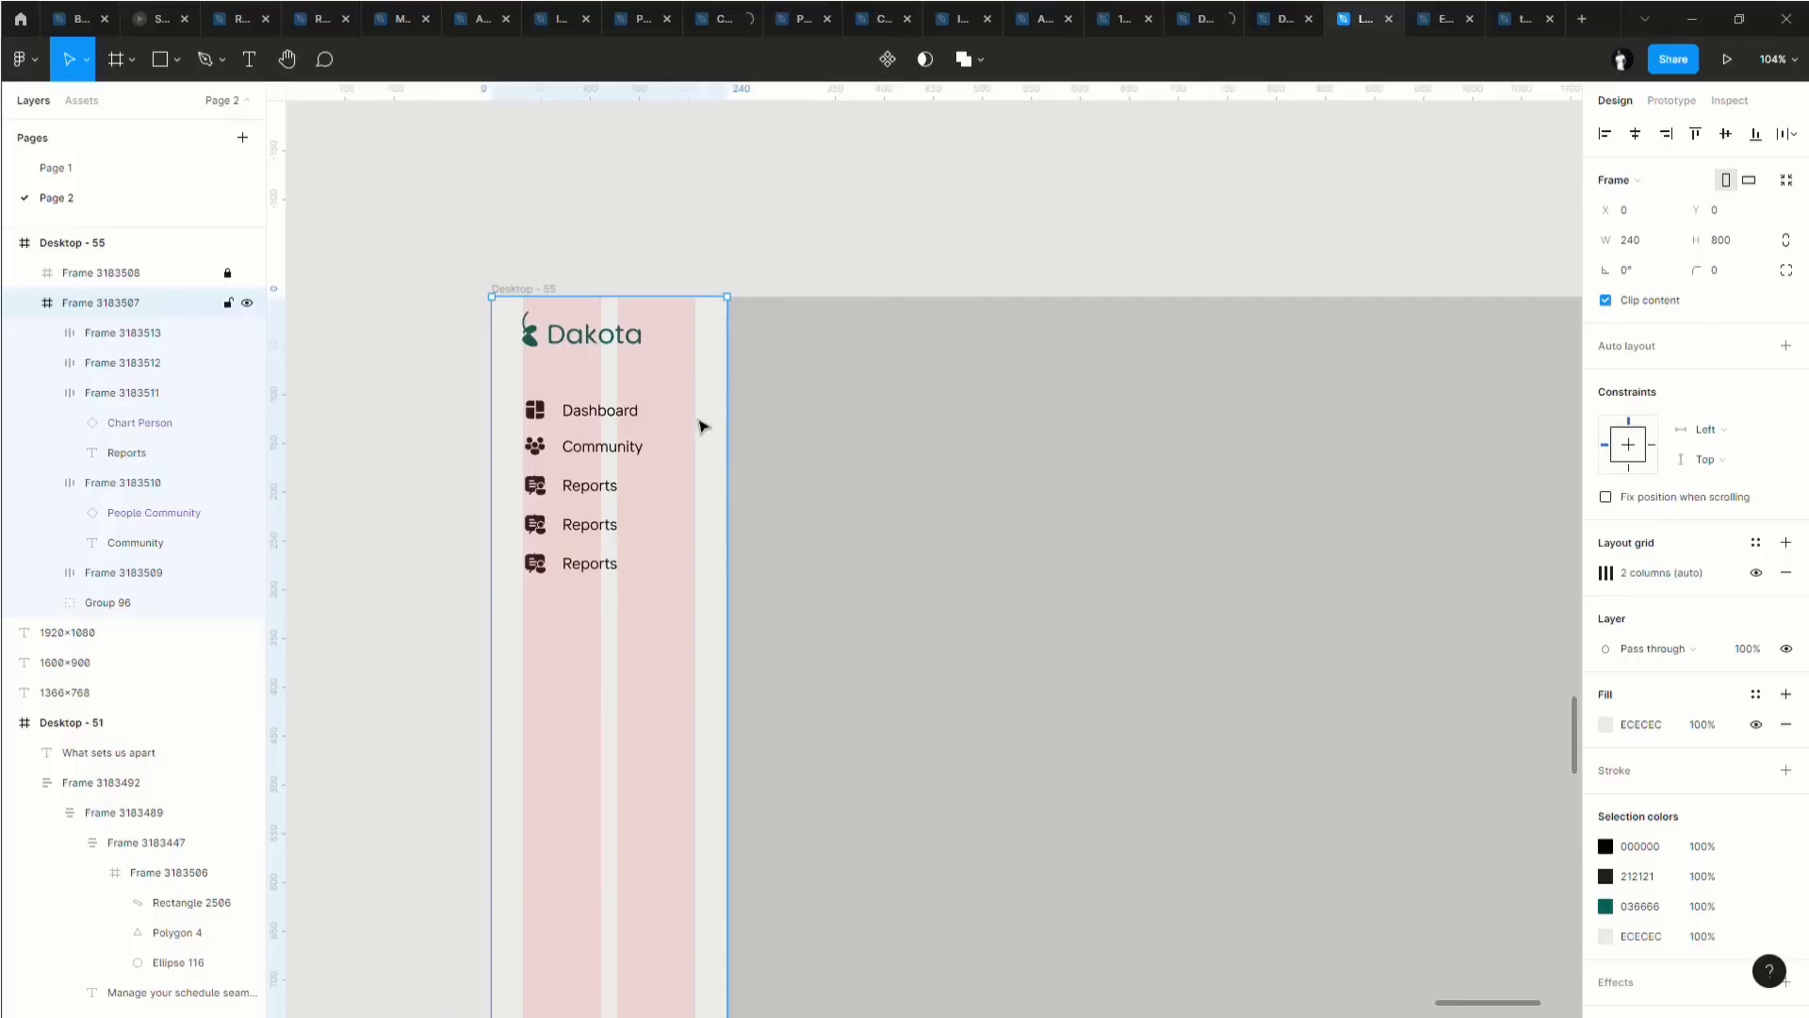
click(1607, 725)
text(fff)
key(Return)
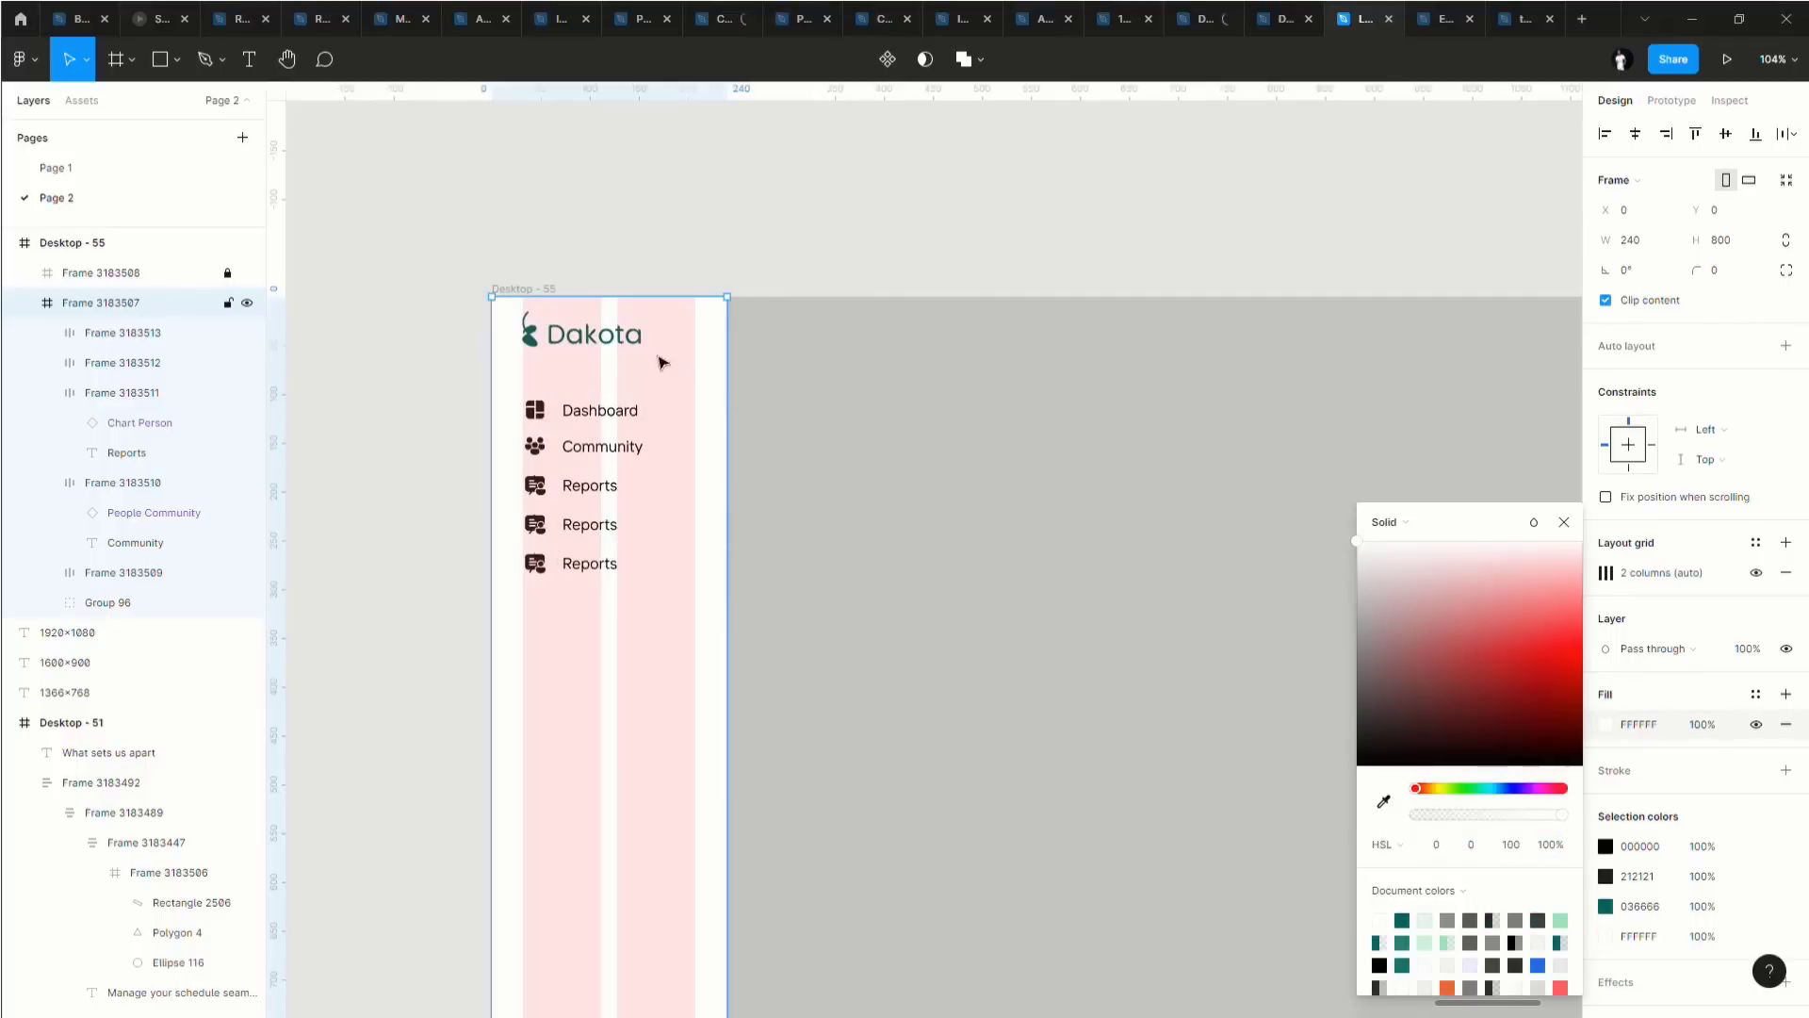
scroll(608, 453, left, 3)
scroll(833, 410, up, 3)
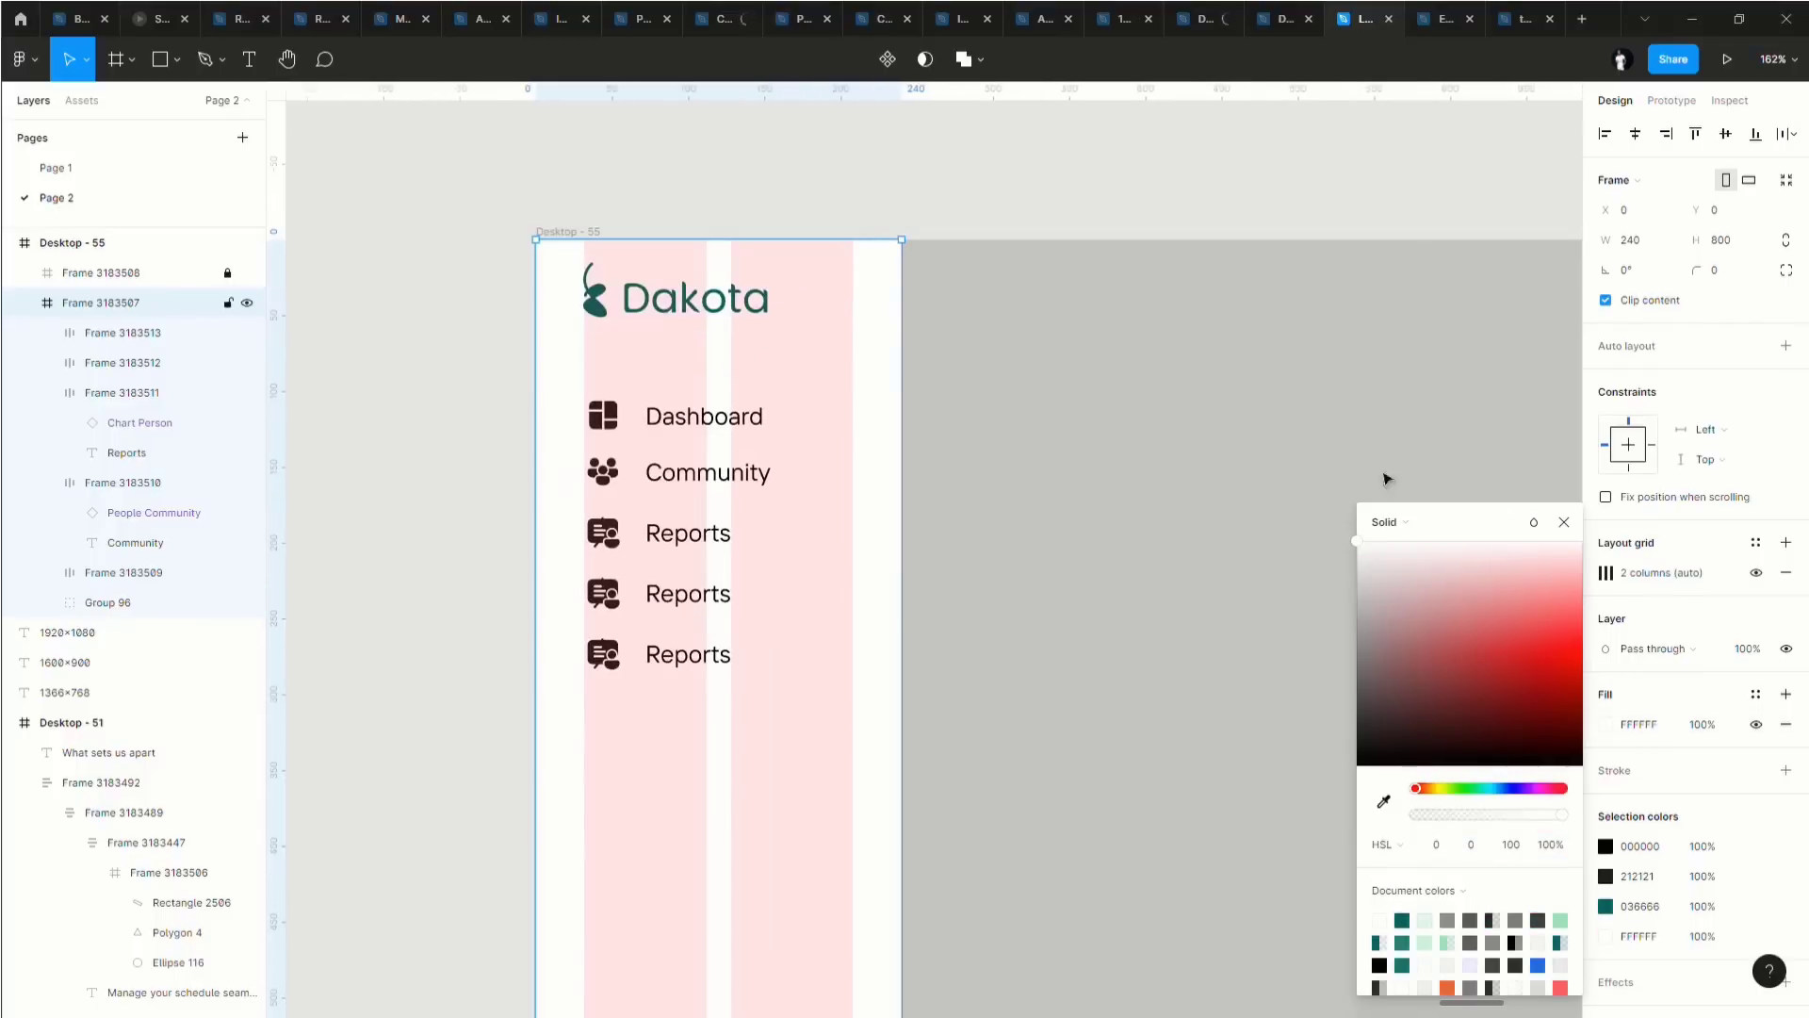
click(1755, 574)
scroll(698, 444, left, 2)
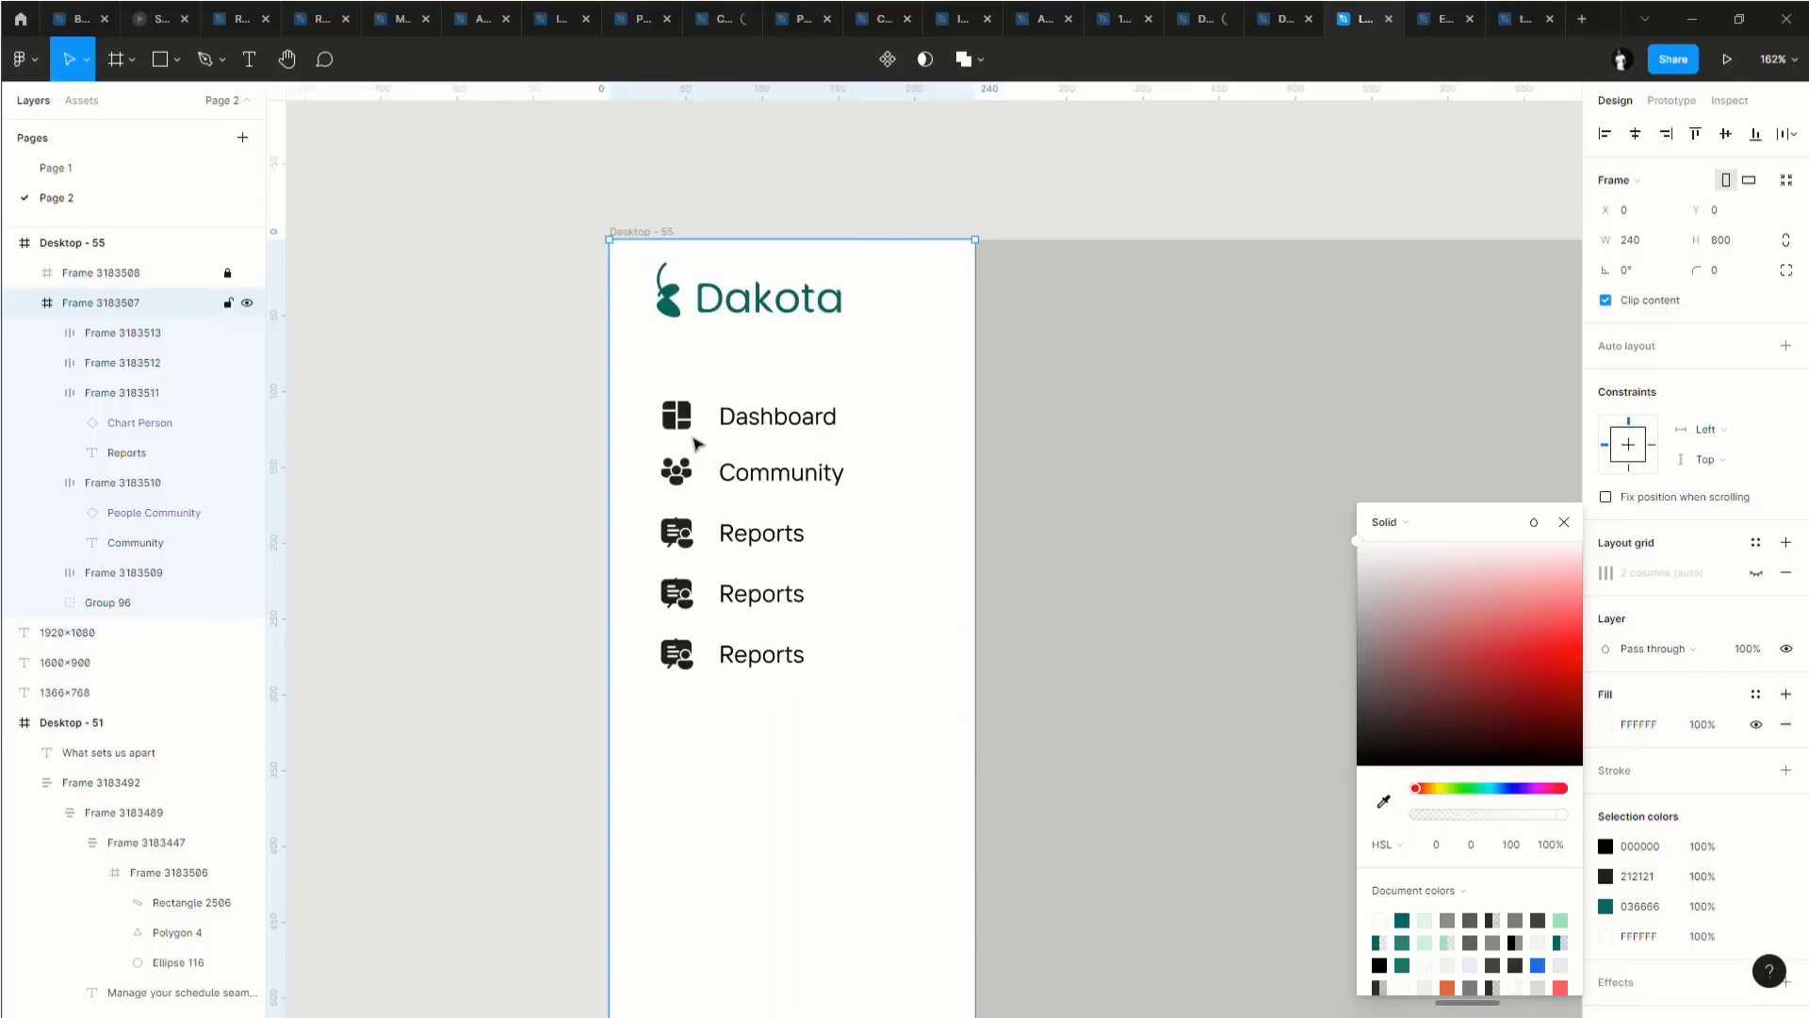
Combine the Dashboard, Community and three Reports menu items into one vertical auto layout.
scroll(707, 428, up, 5)
scroll(760, 430, down, 2)
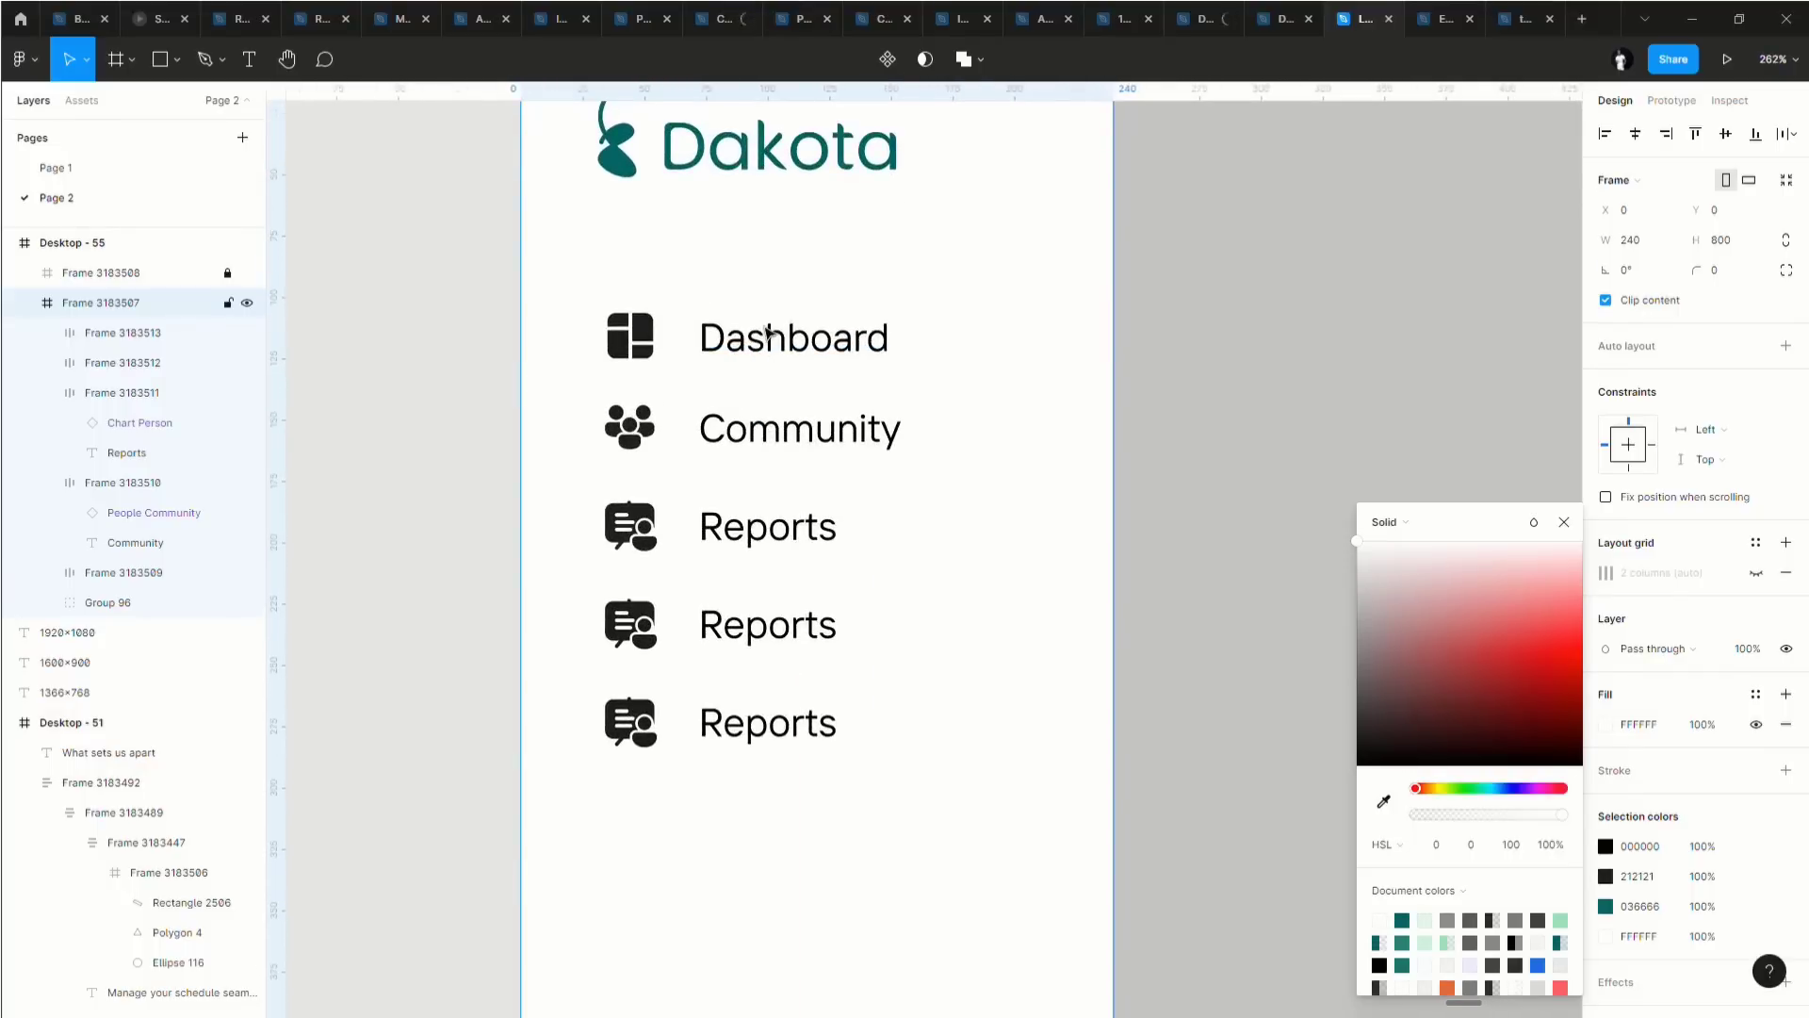
click(768, 332)
shift+click(829, 429)
shift+click(752, 525)
shift+click(756, 622)
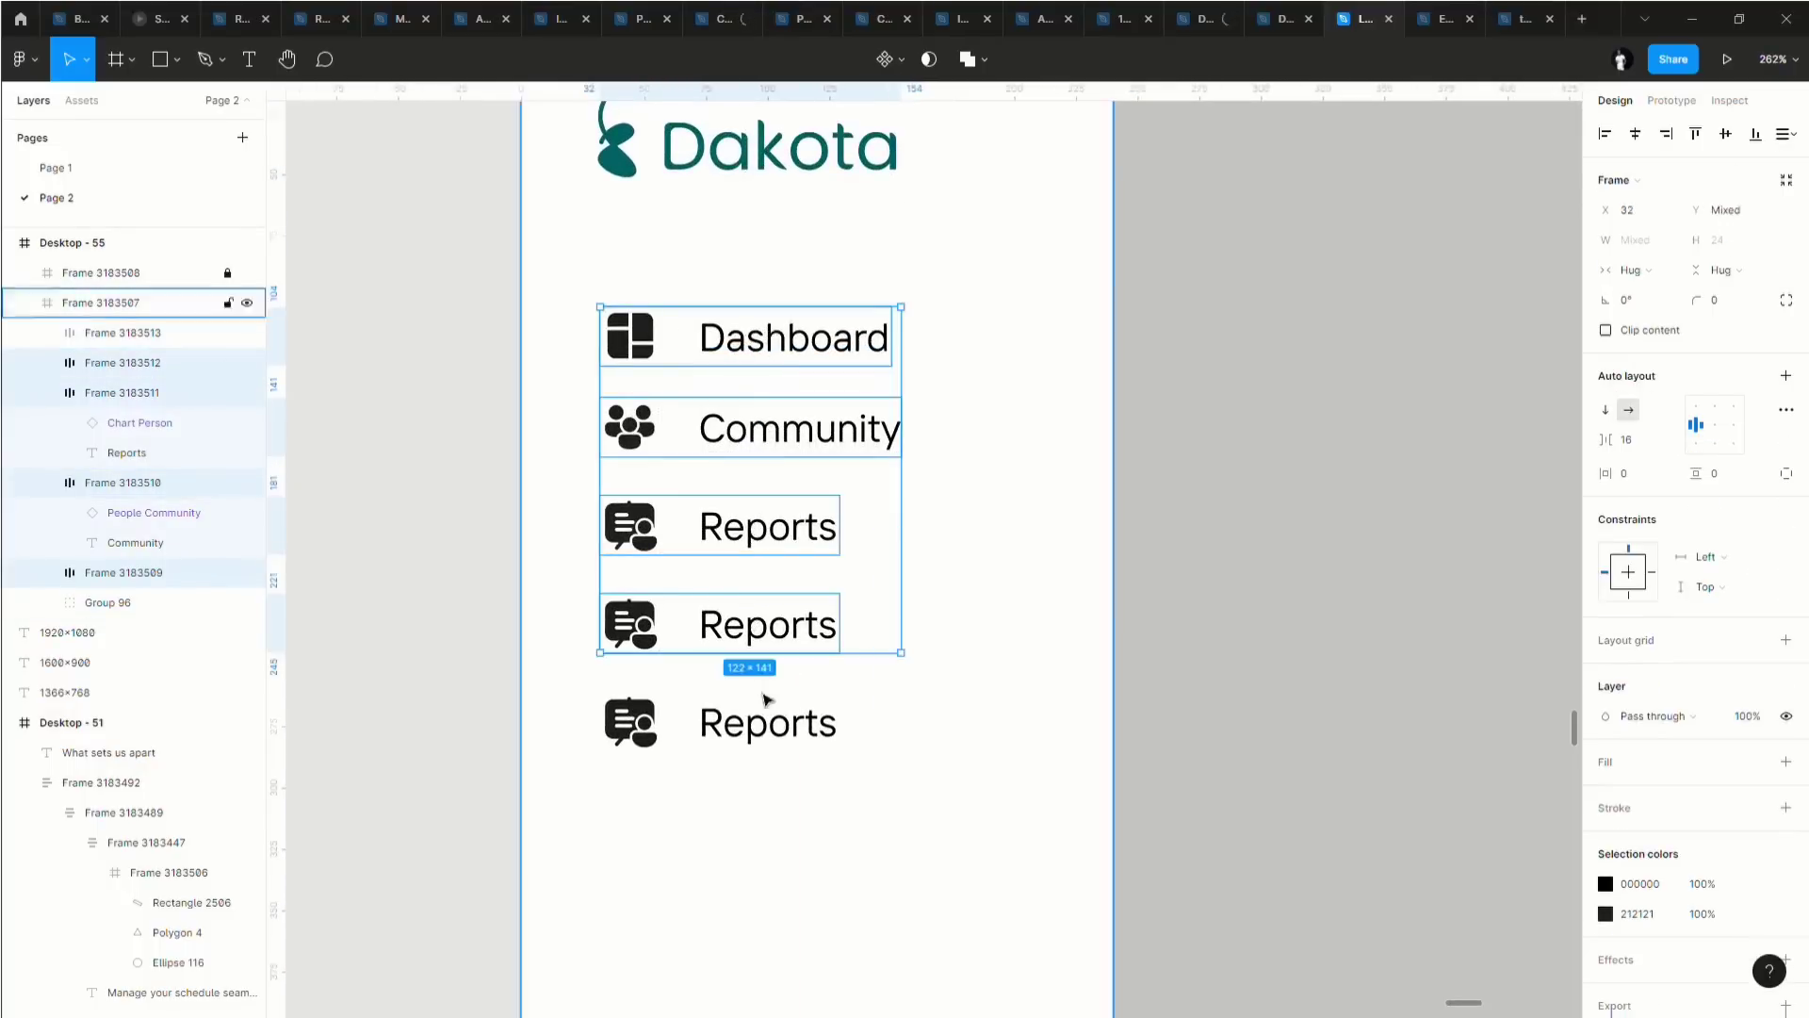
shift+click(765, 721)
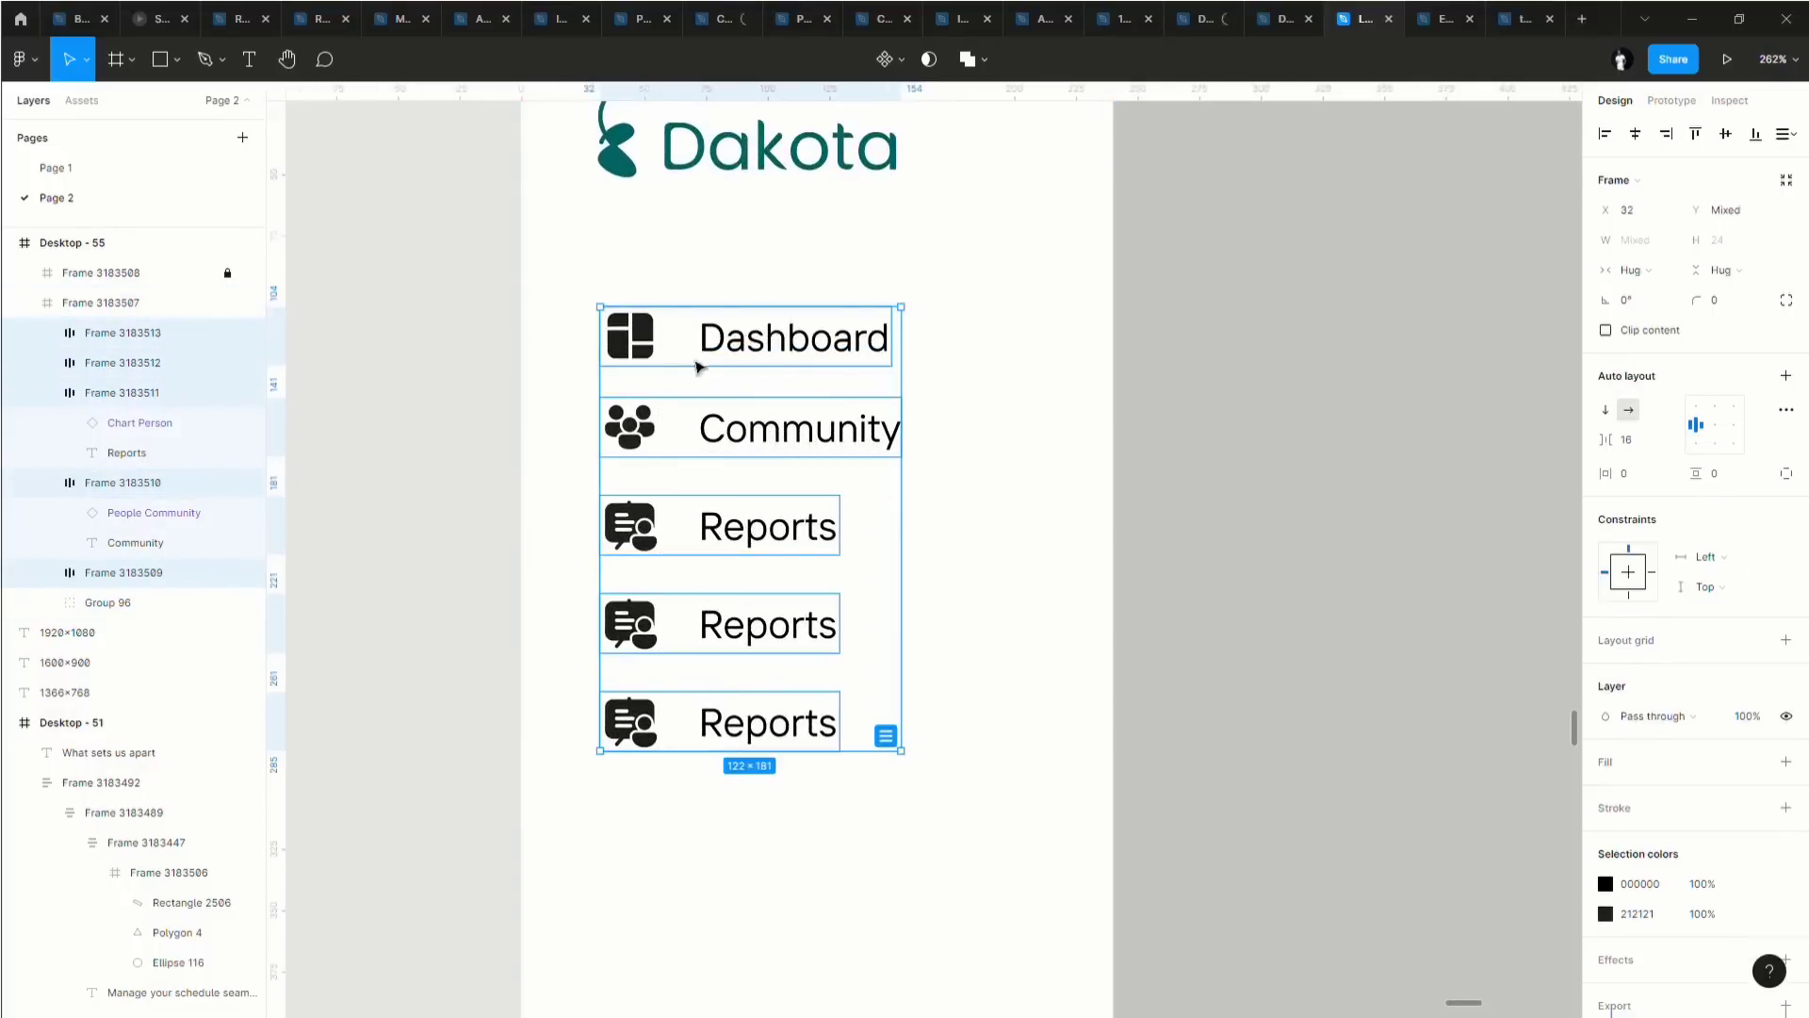
click(1663, 277)
click(945, 512)
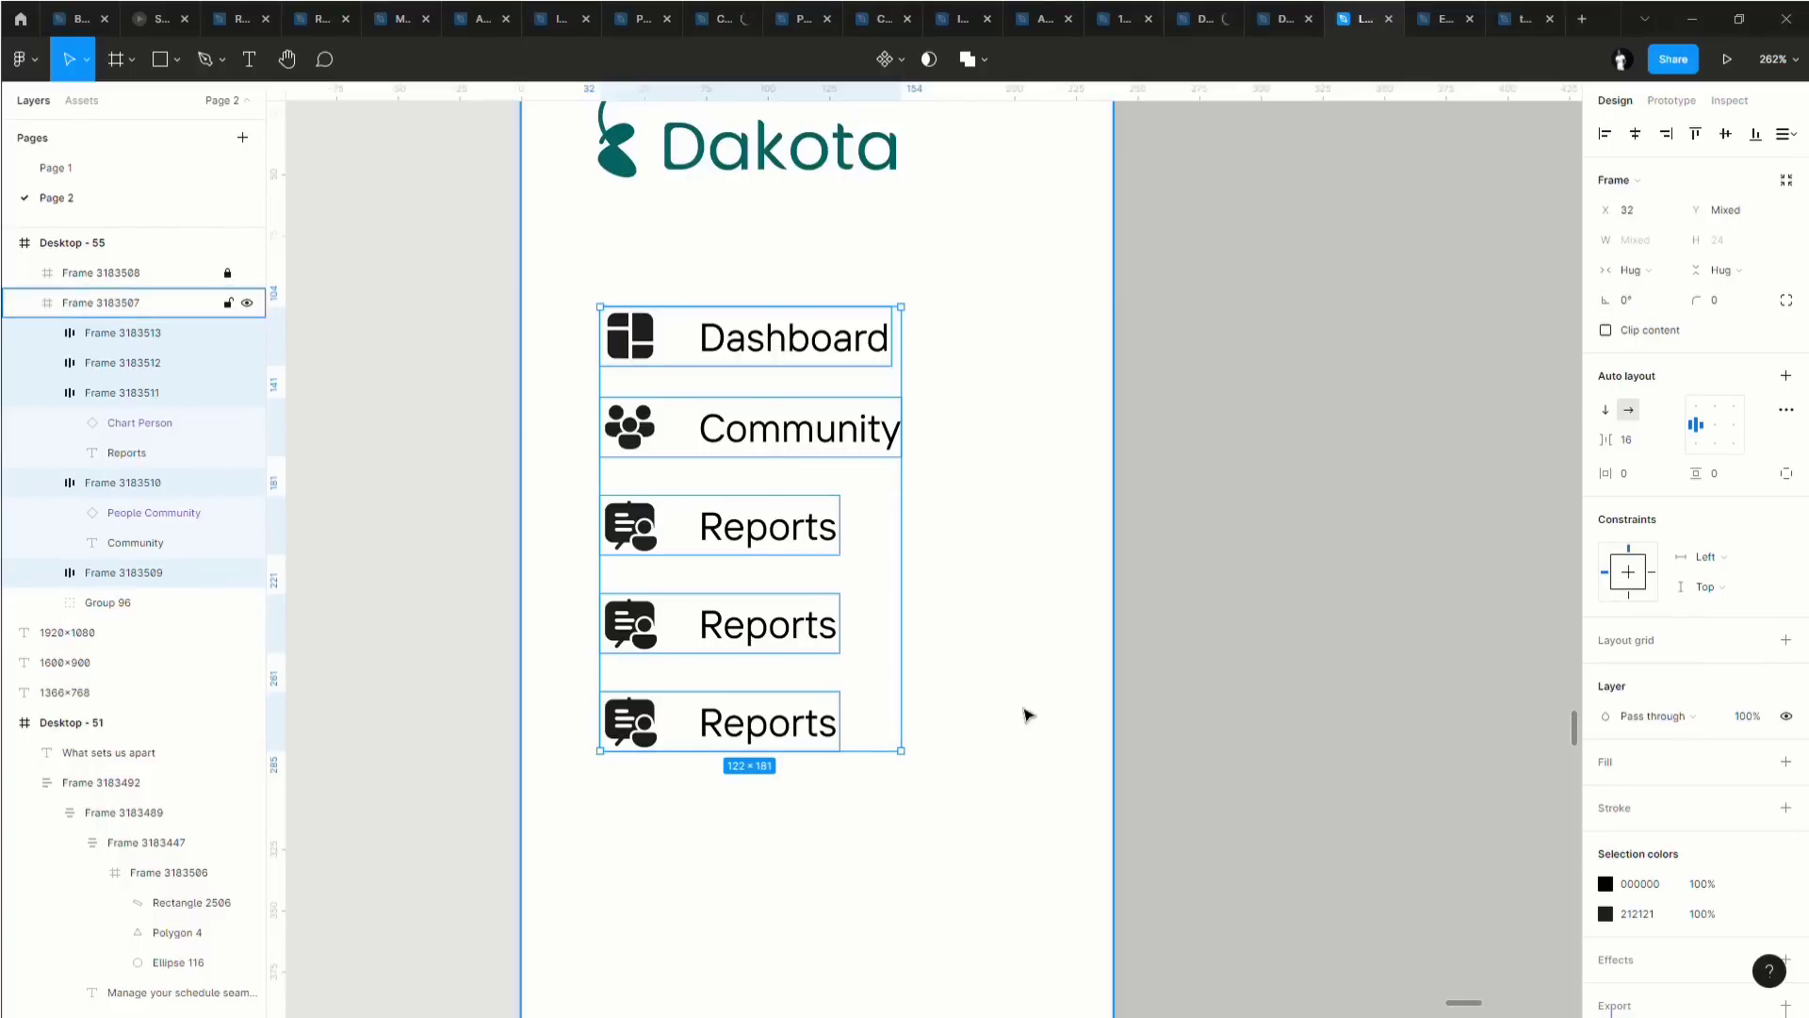
key(shift+a)
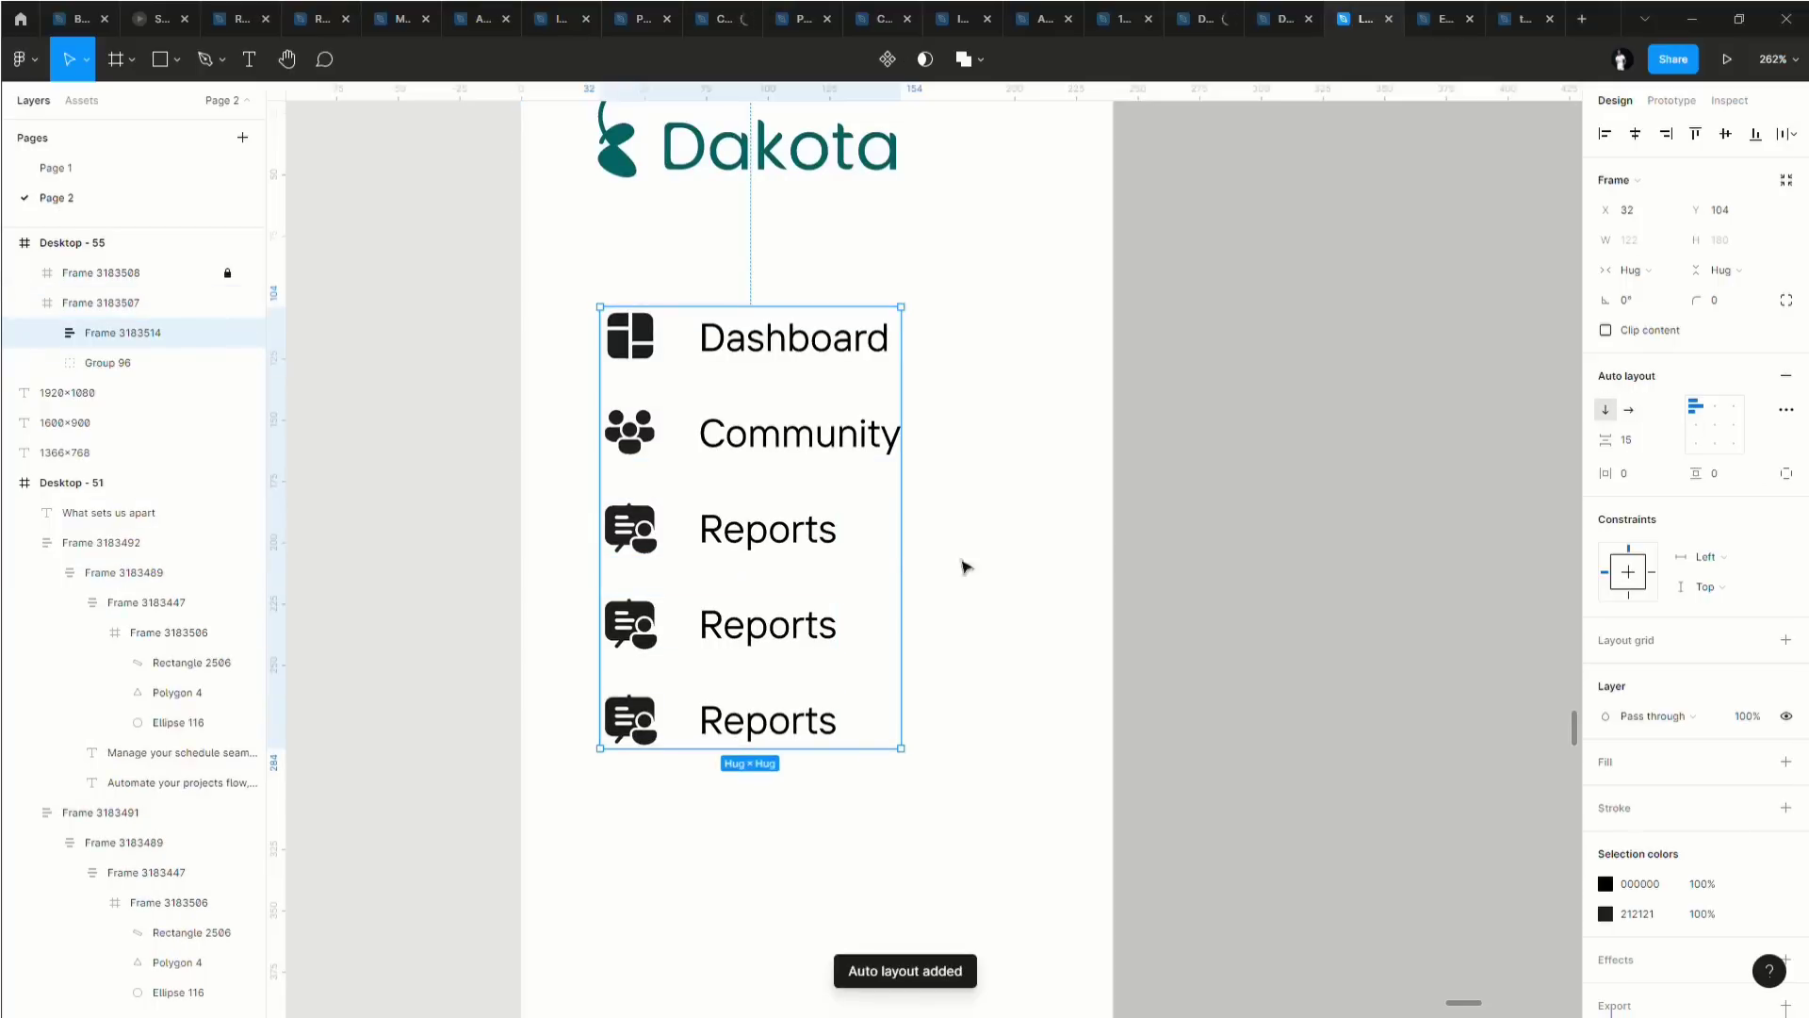
Stretch the five menu items inside the stack with Fill container and switch their horizontal sizing to Fixed width.
key(Return)
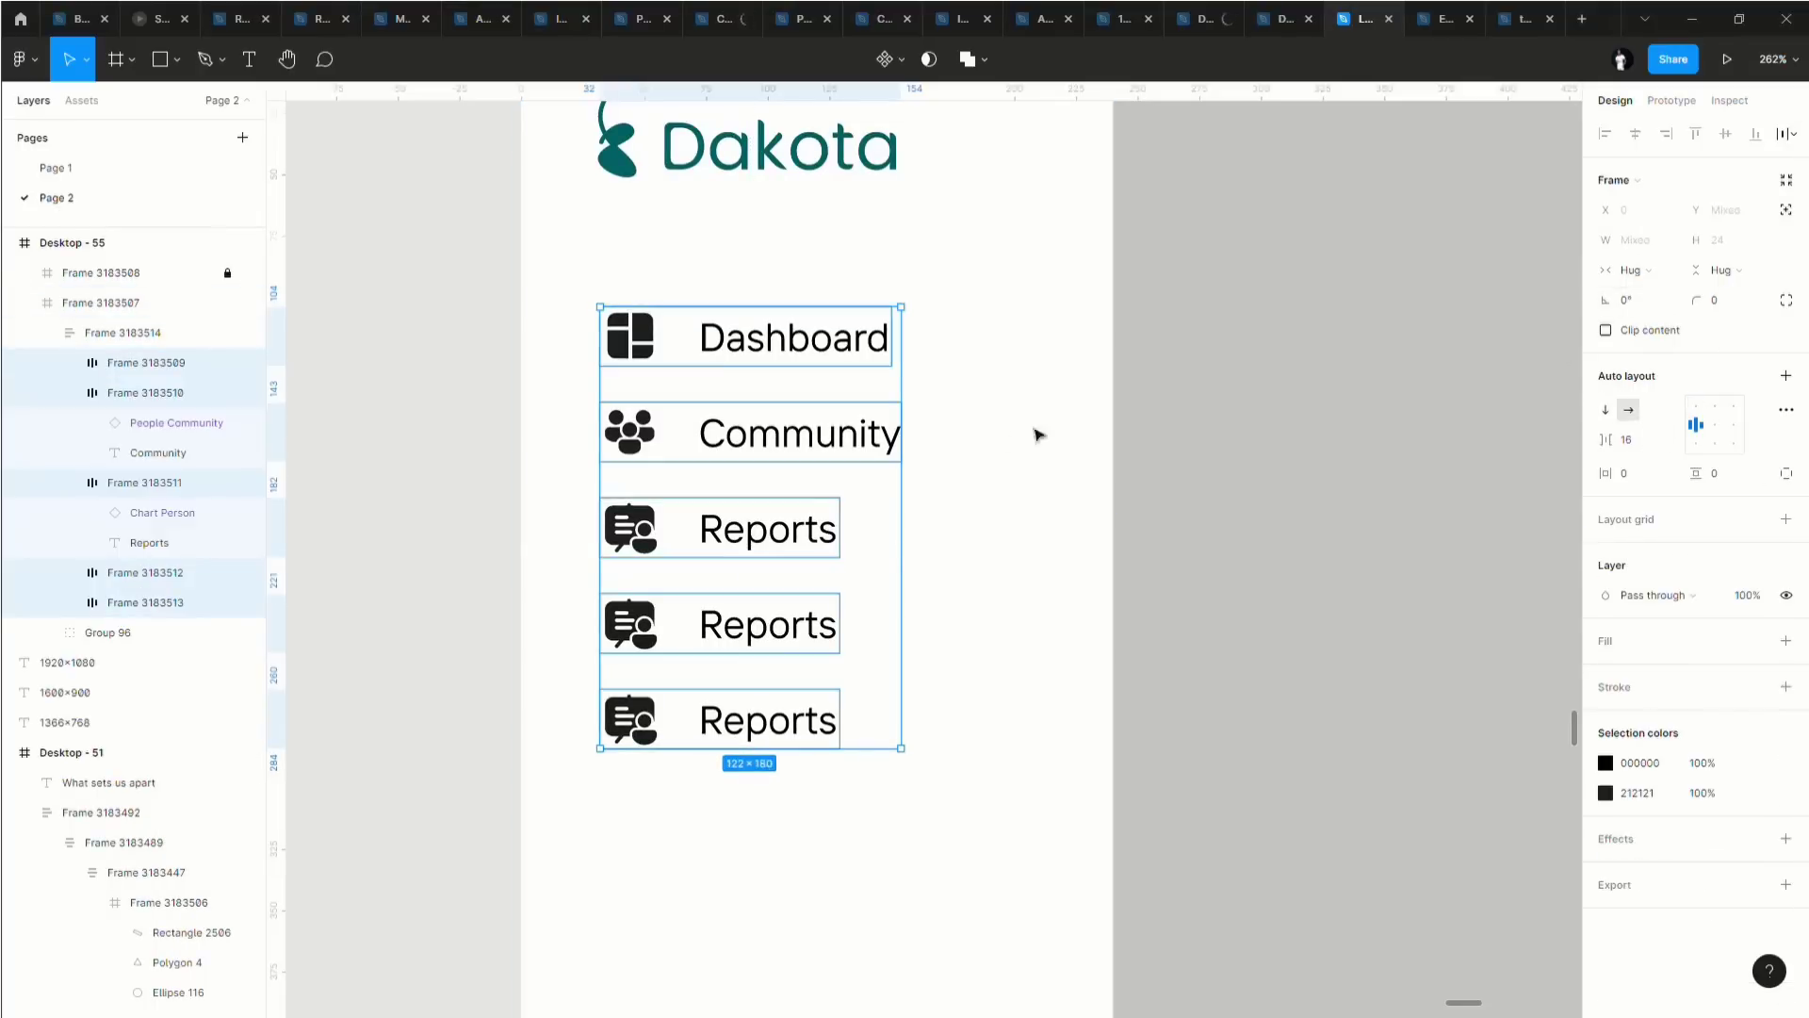
click(1664, 272)
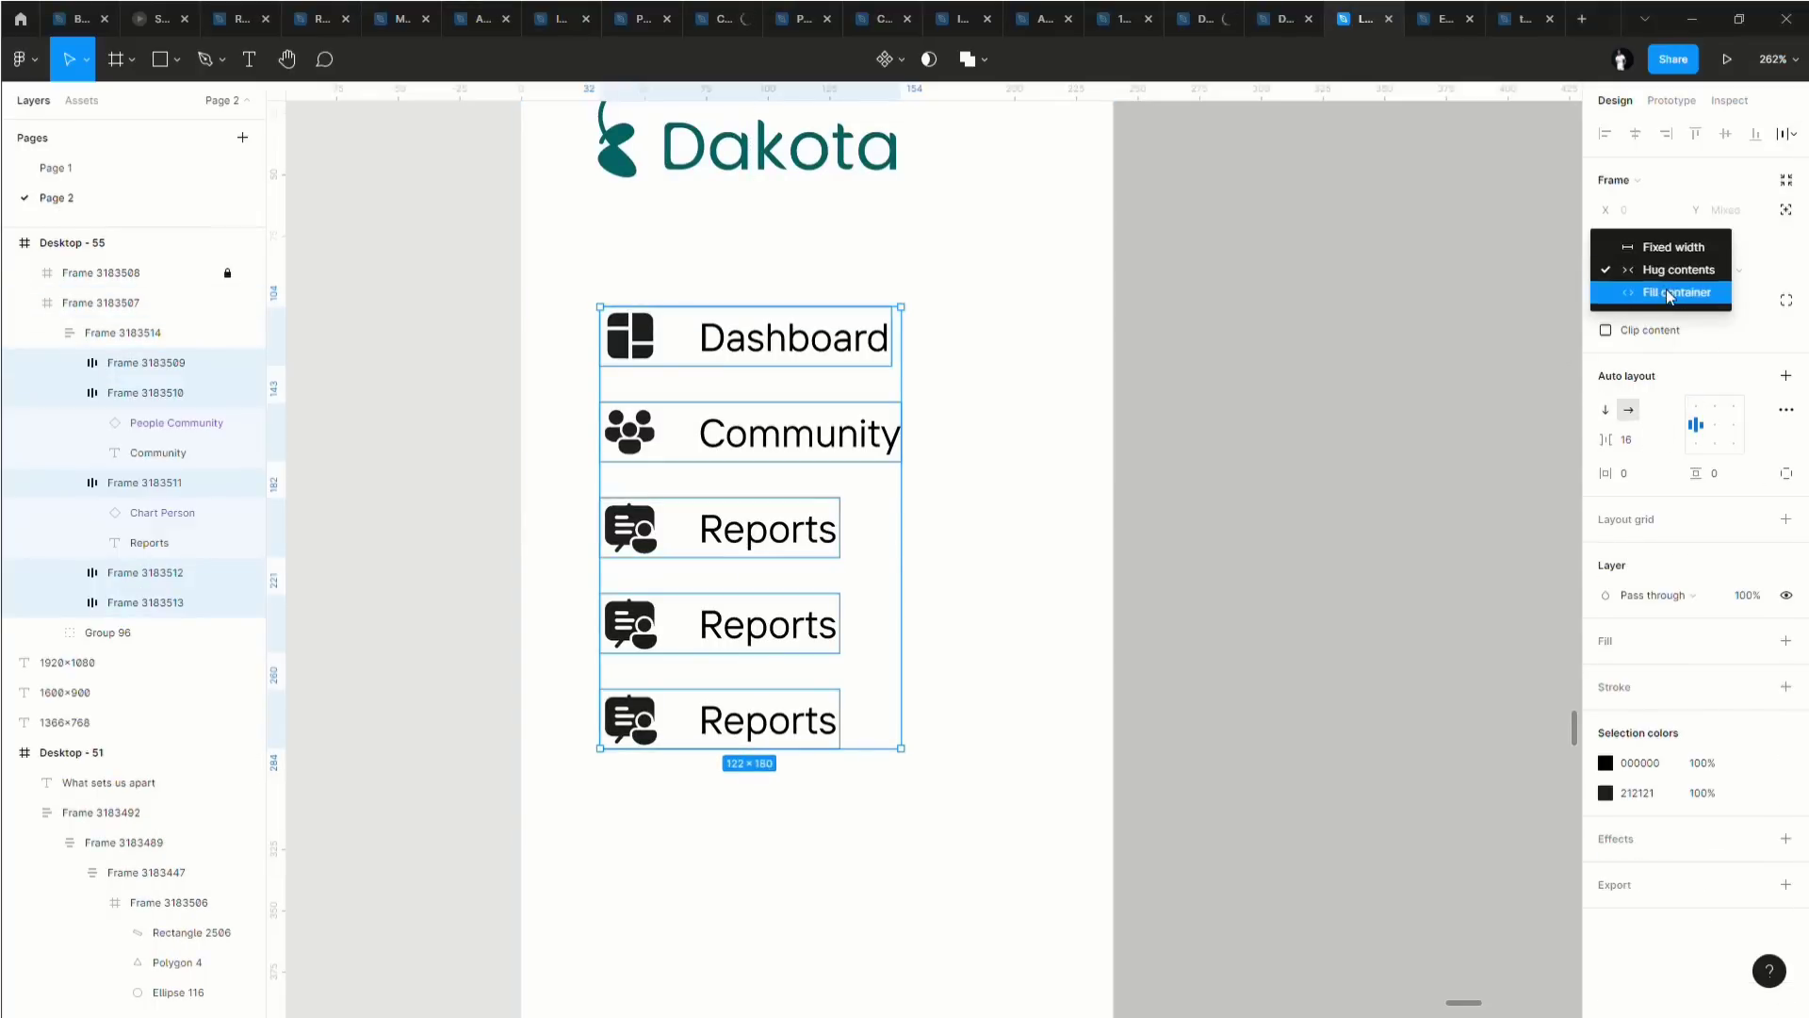
click(1670, 292)
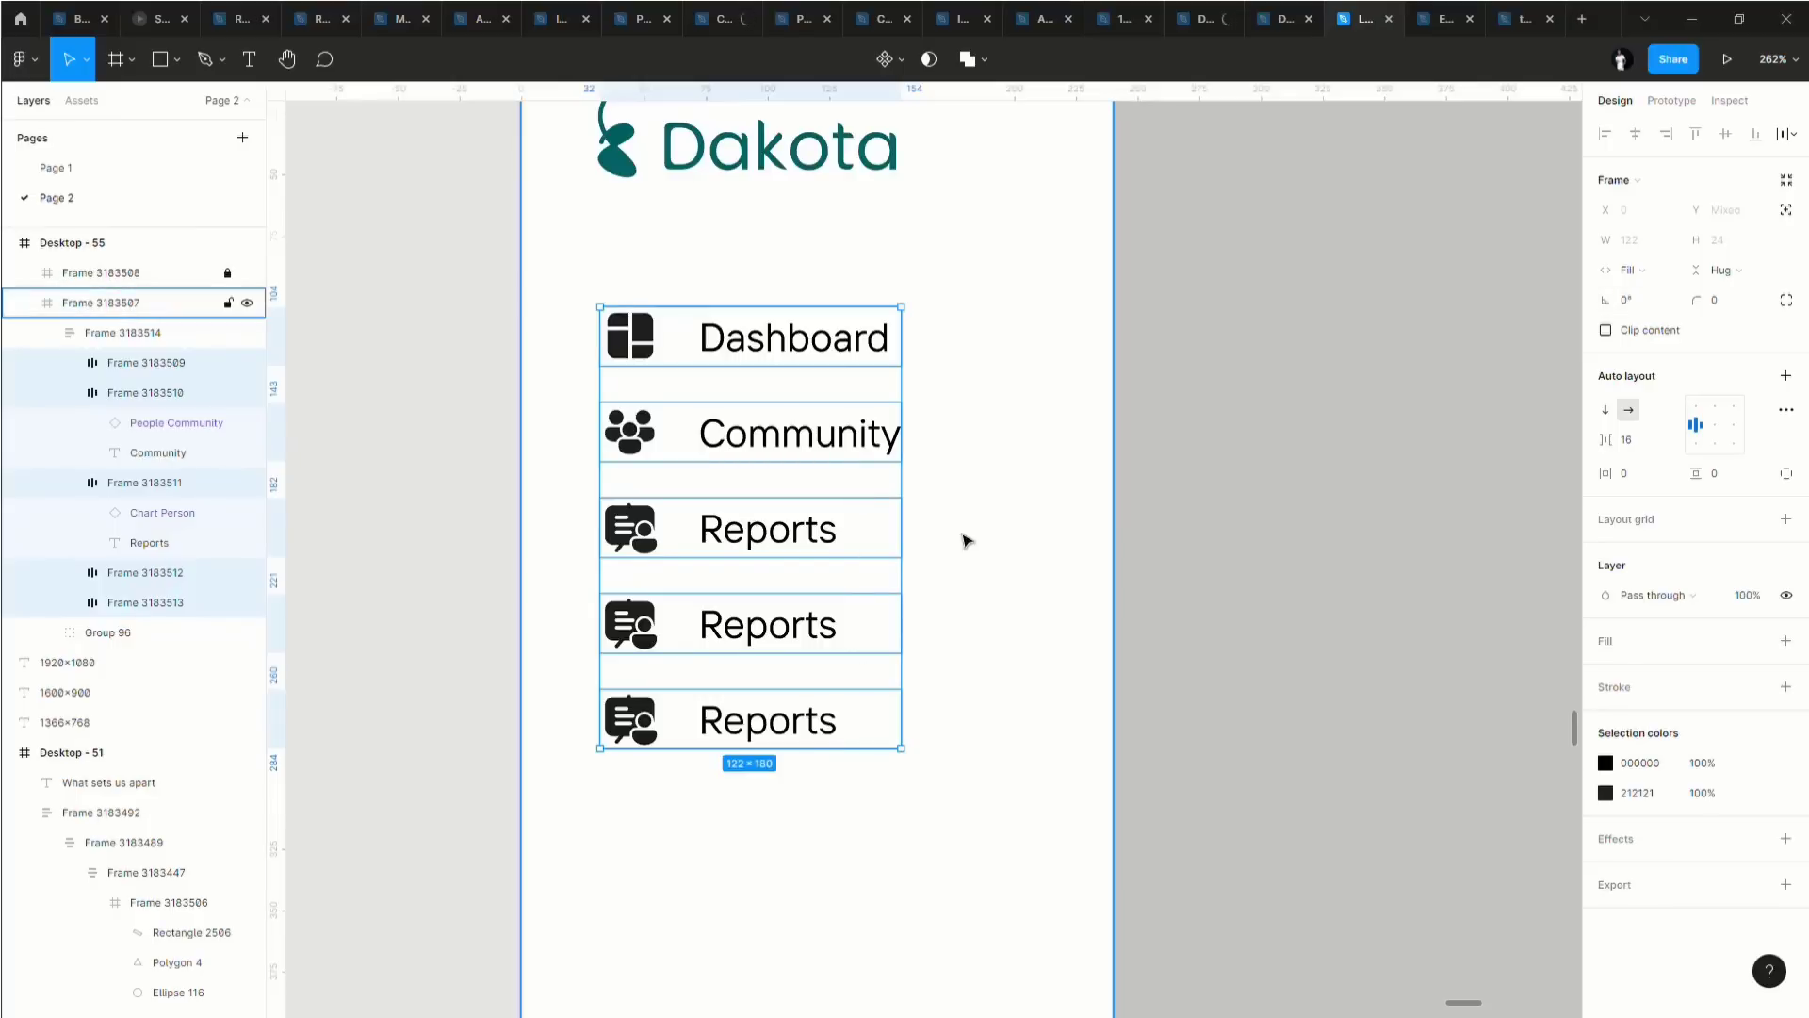
click(1664, 273)
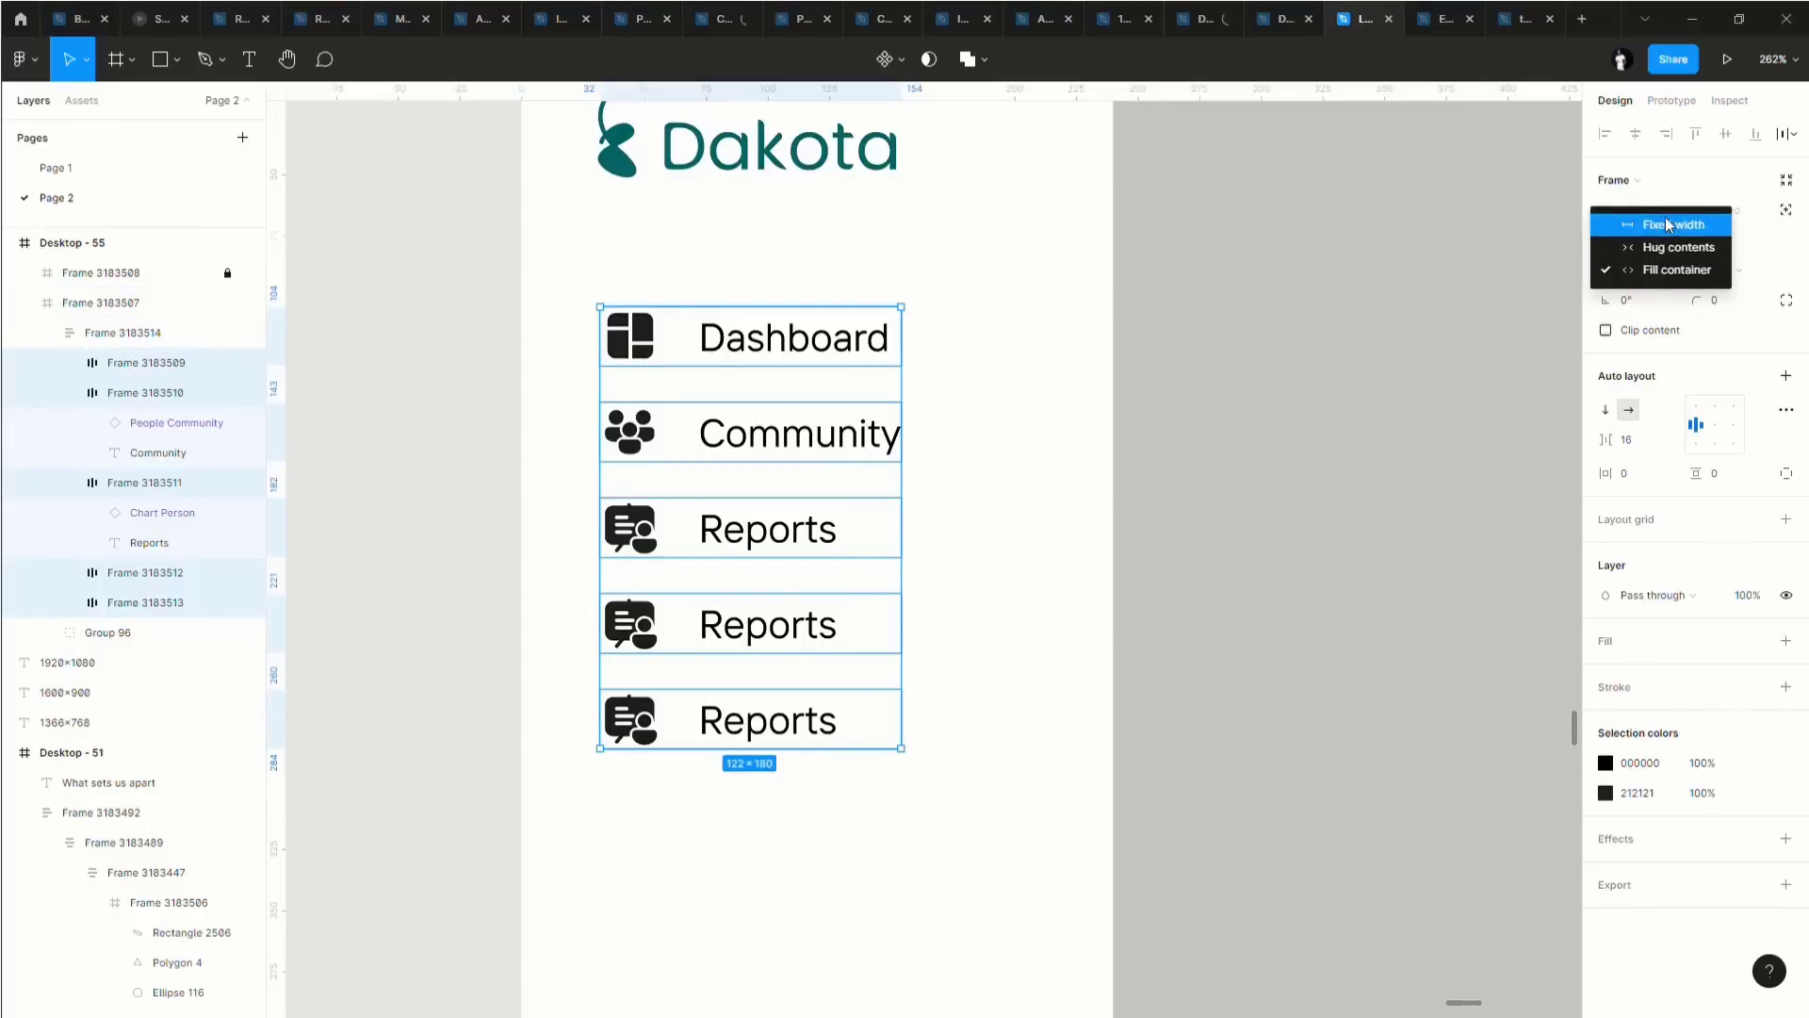
click(1649, 223)
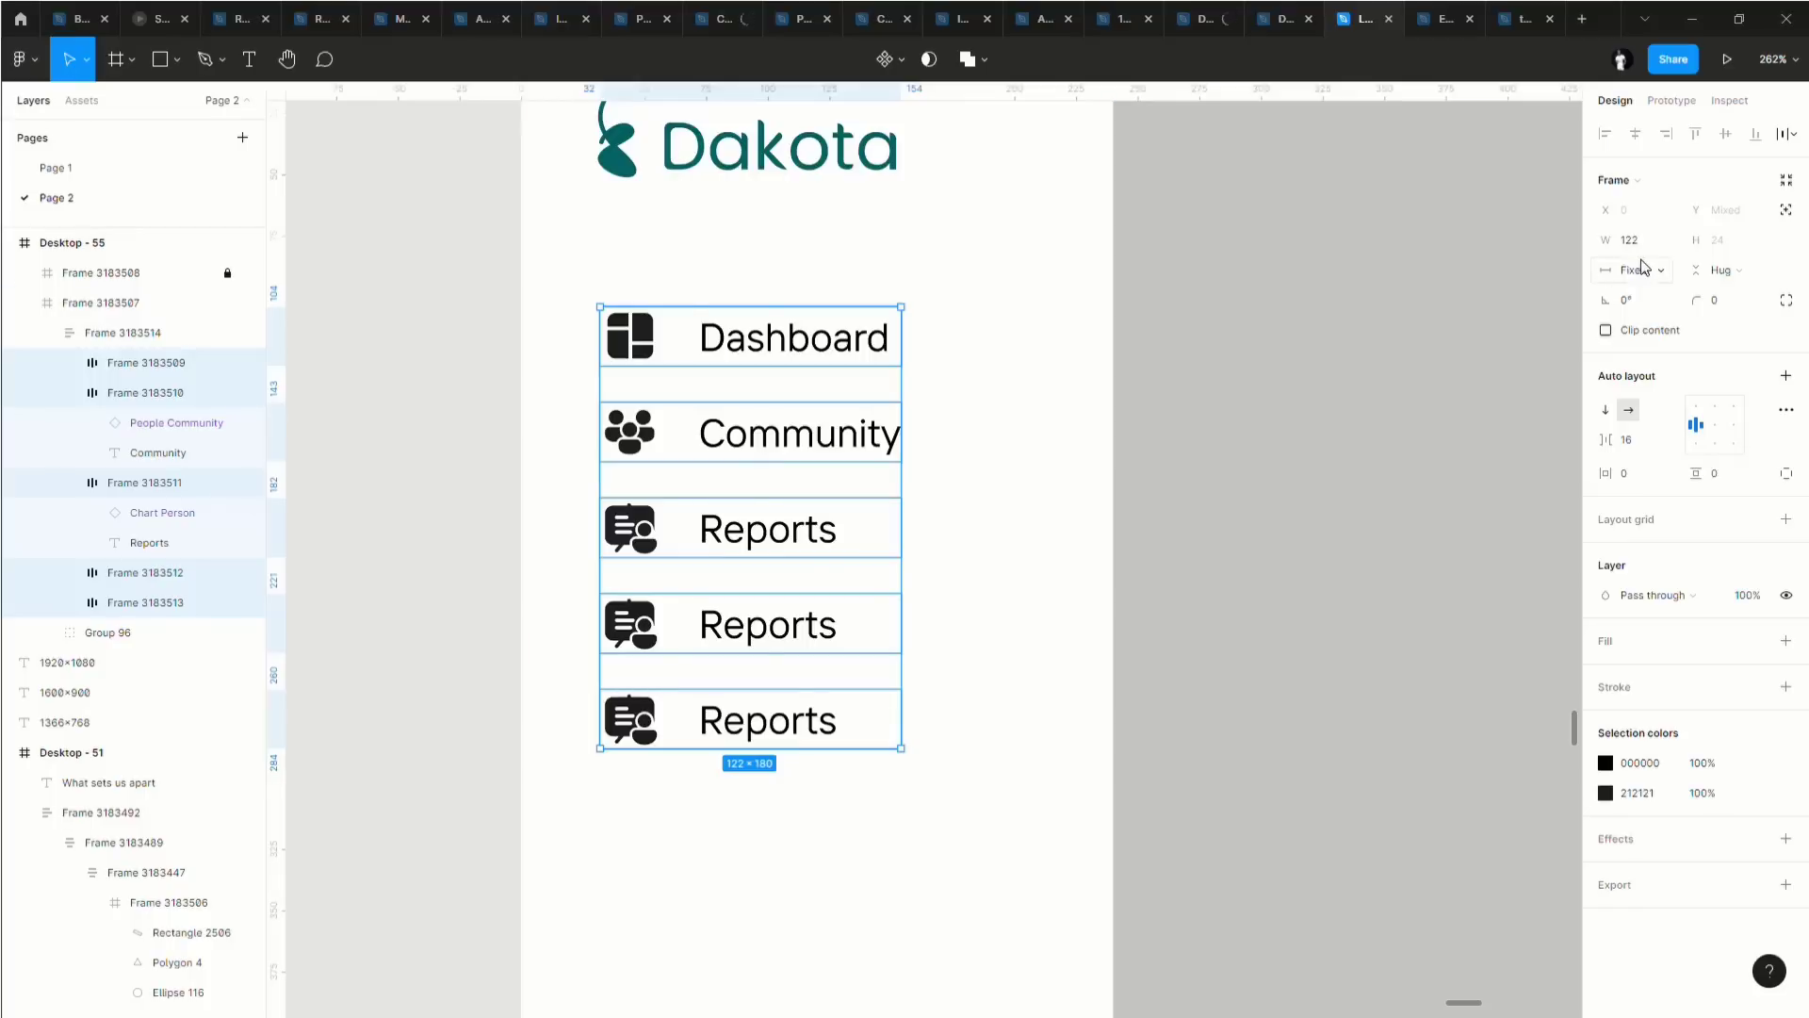
Set the horizontal padding of all five sidebar menu items to 8.
click(901, 566)
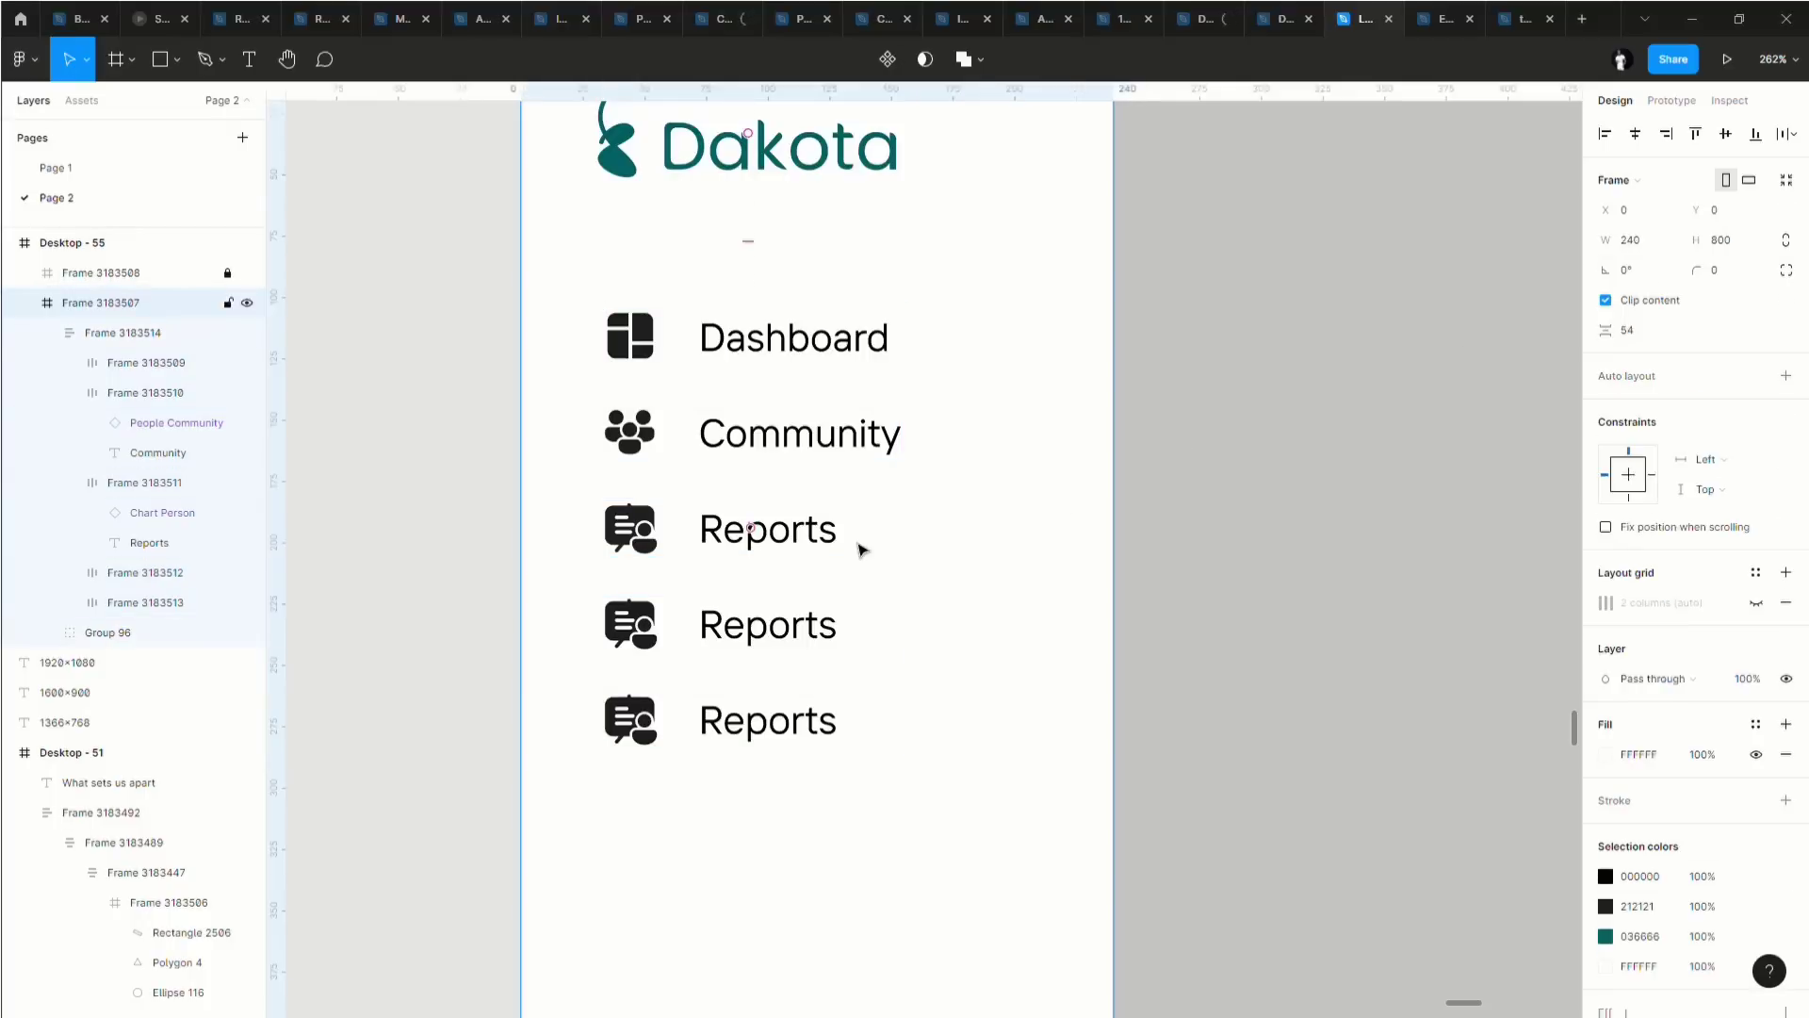
click(860, 541)
click(857, 532)
click(839, 419)
click(835, 363)
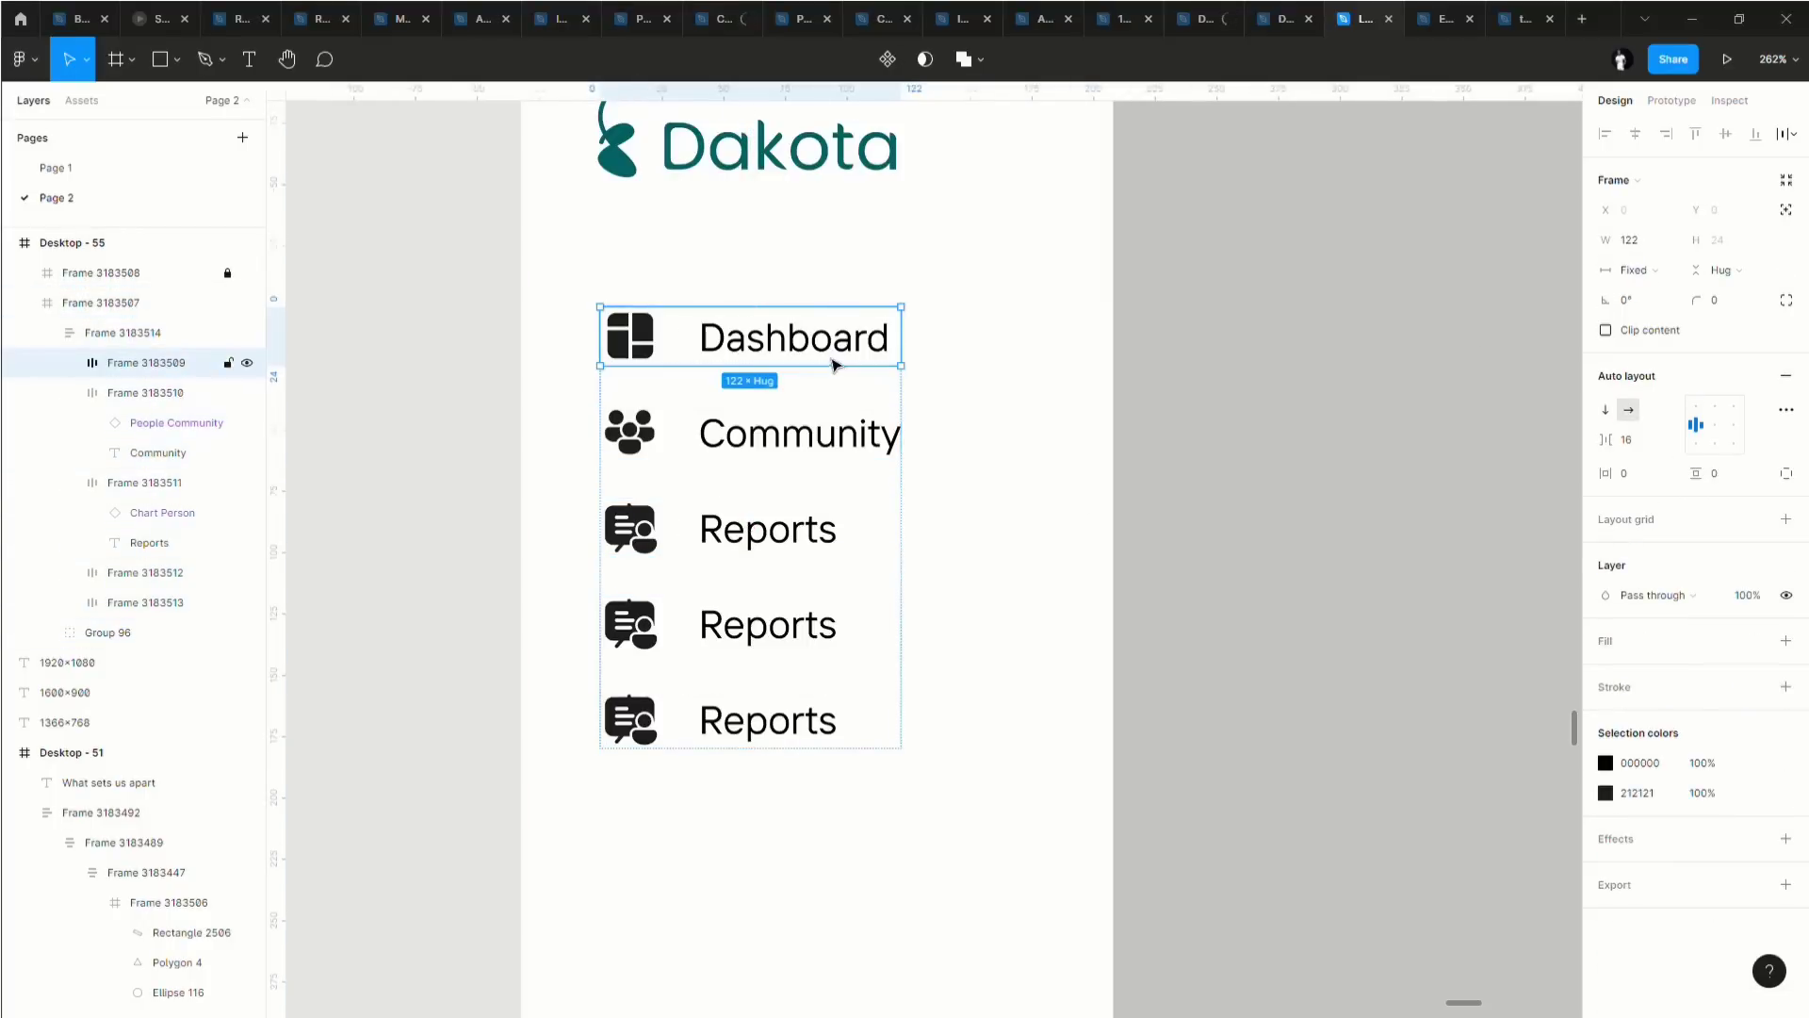
key(Escape)
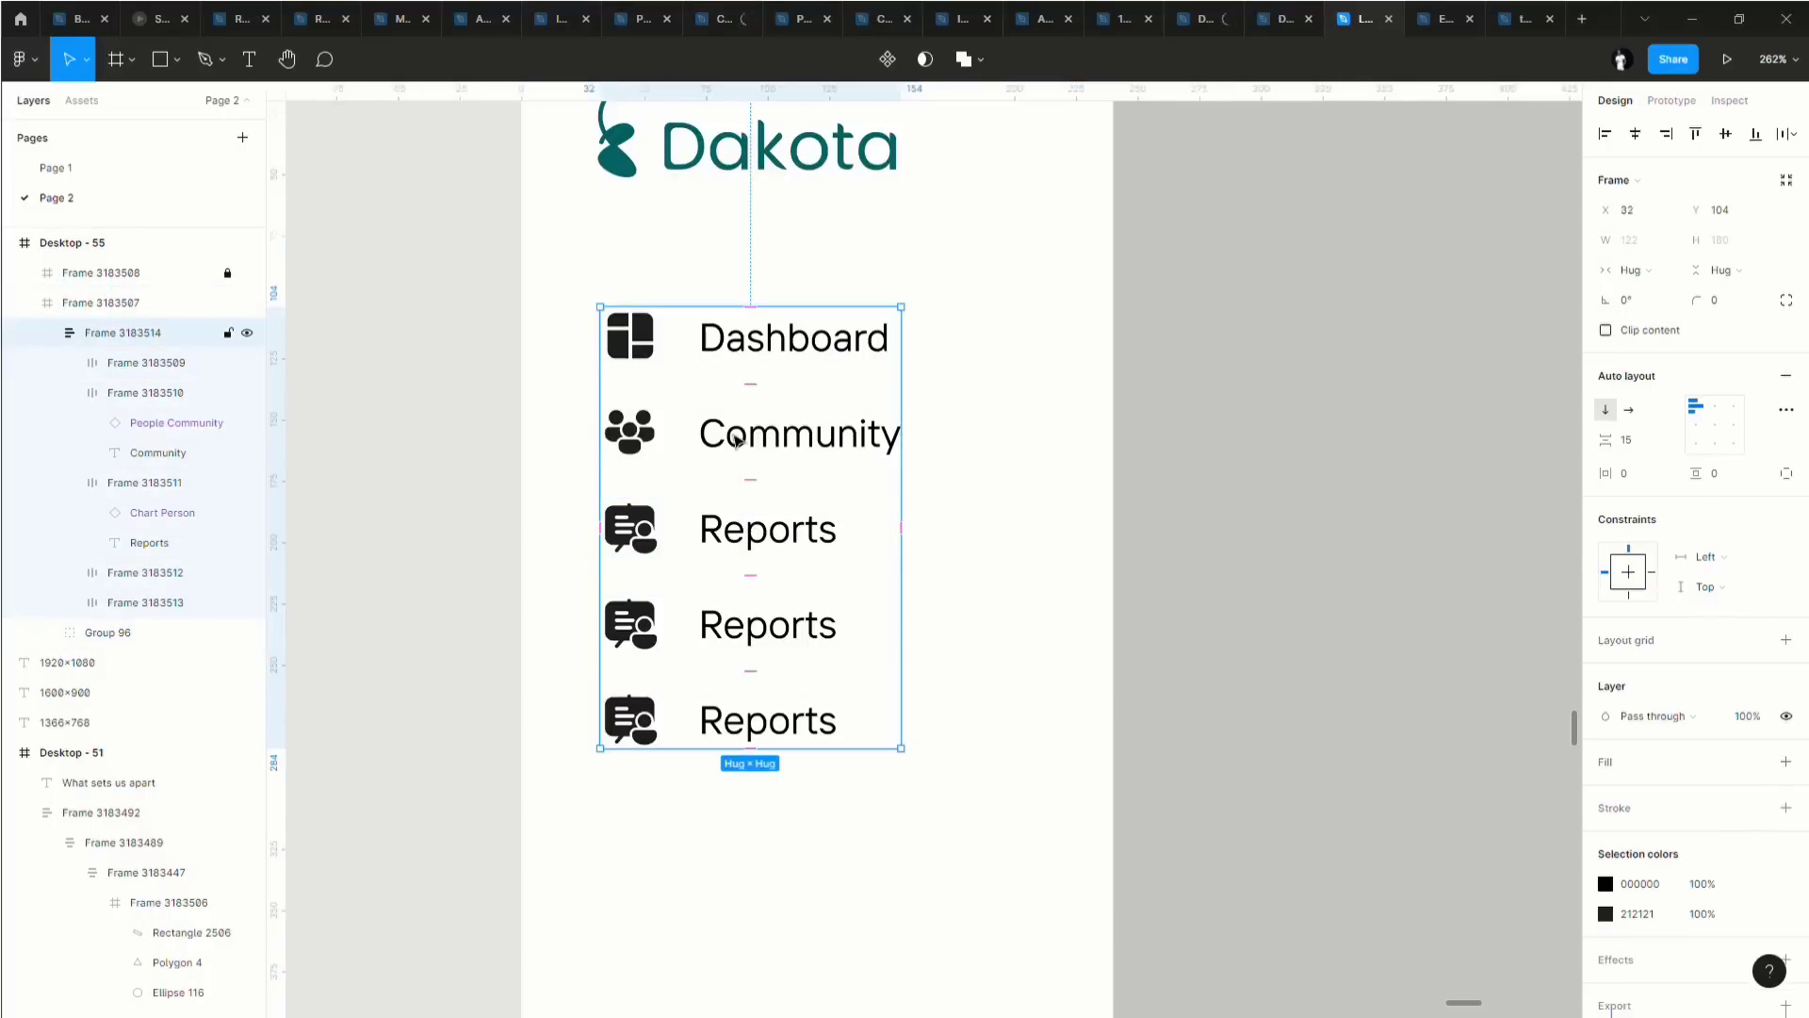
key(Return)
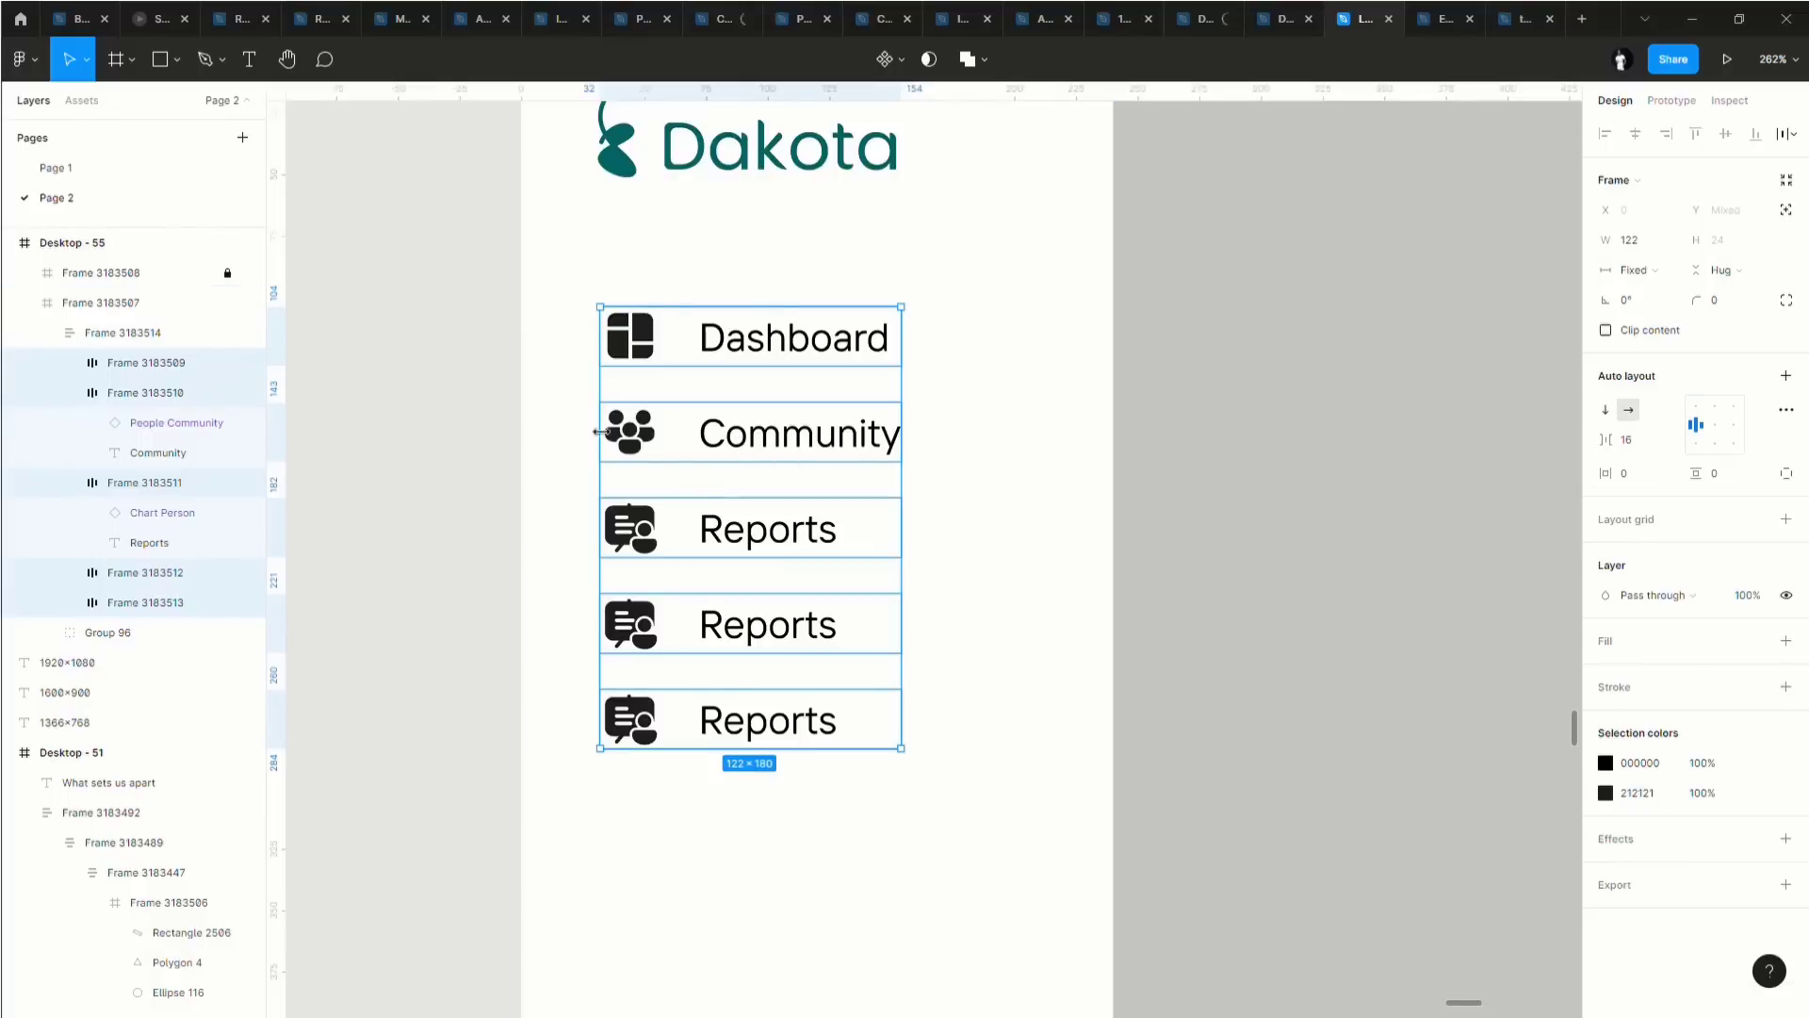
click(1644, 478)
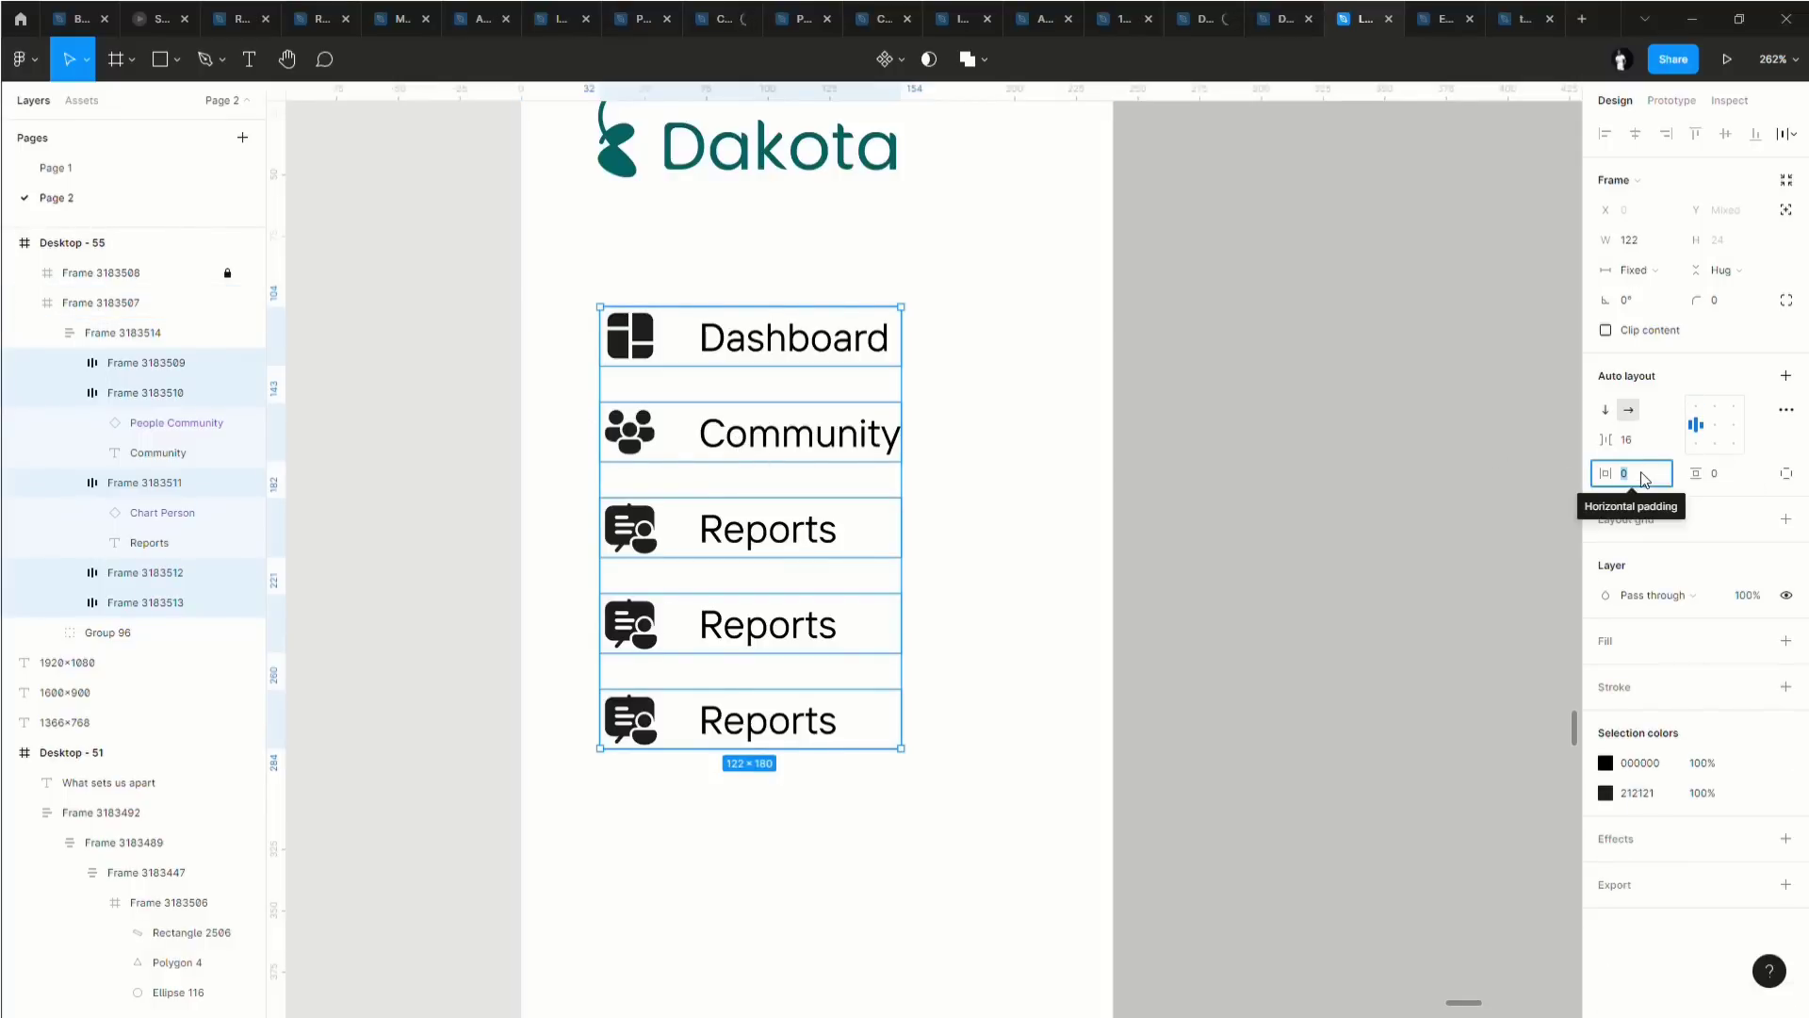
text(8)
key(Return)
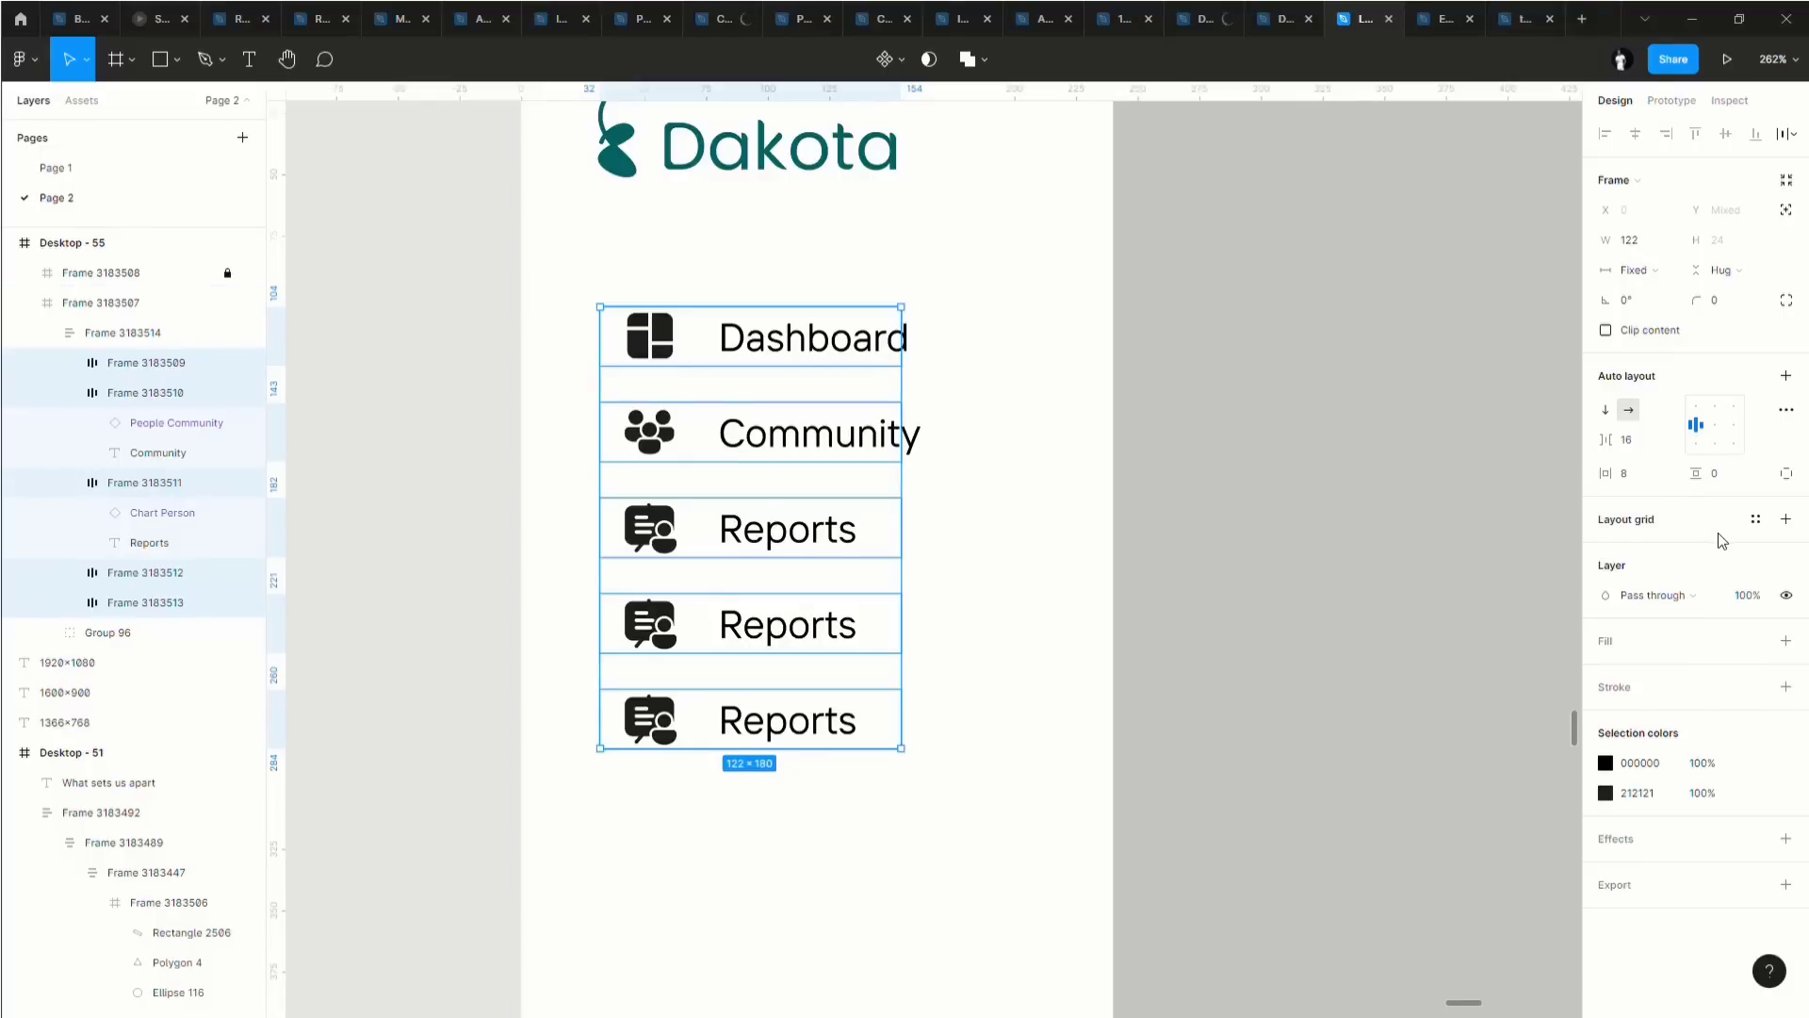
Set the vertical padding of the five menu items to 16.
click(1725, 480)
text(16)
key(Return)
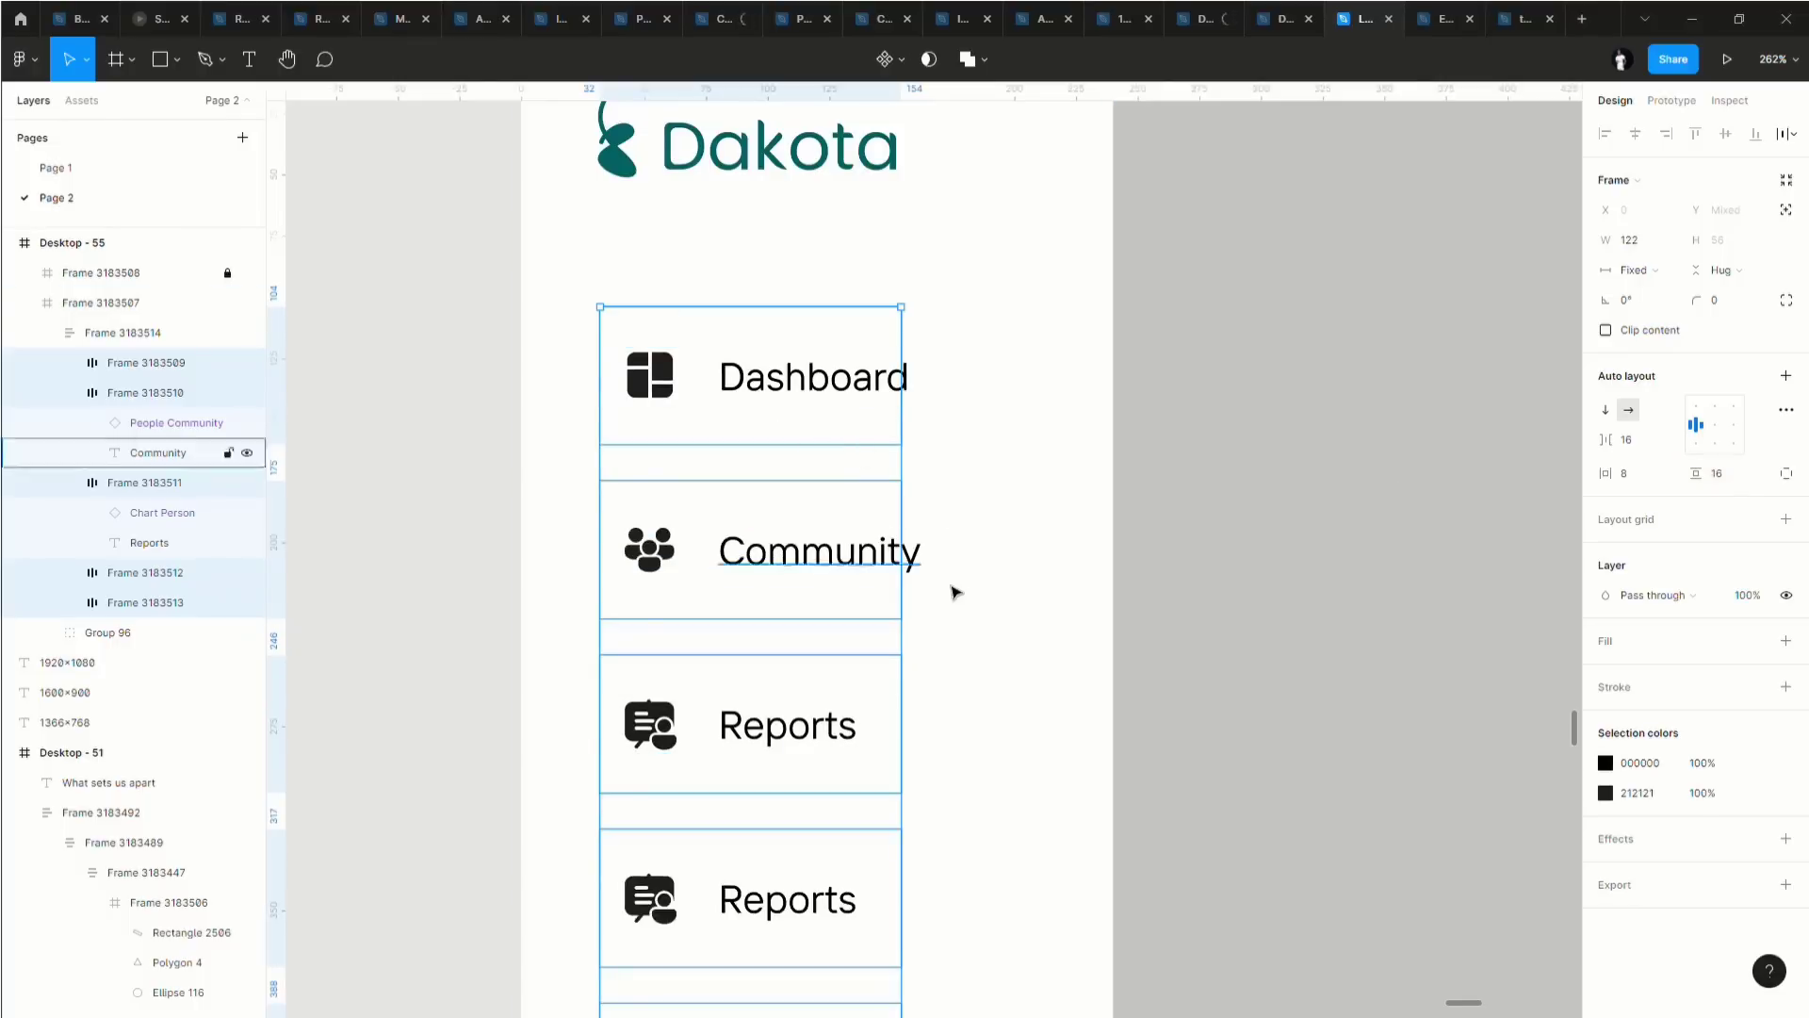
scroll(955, 590, down, 3)
ctrl+scroll(958, 590, down, 2)
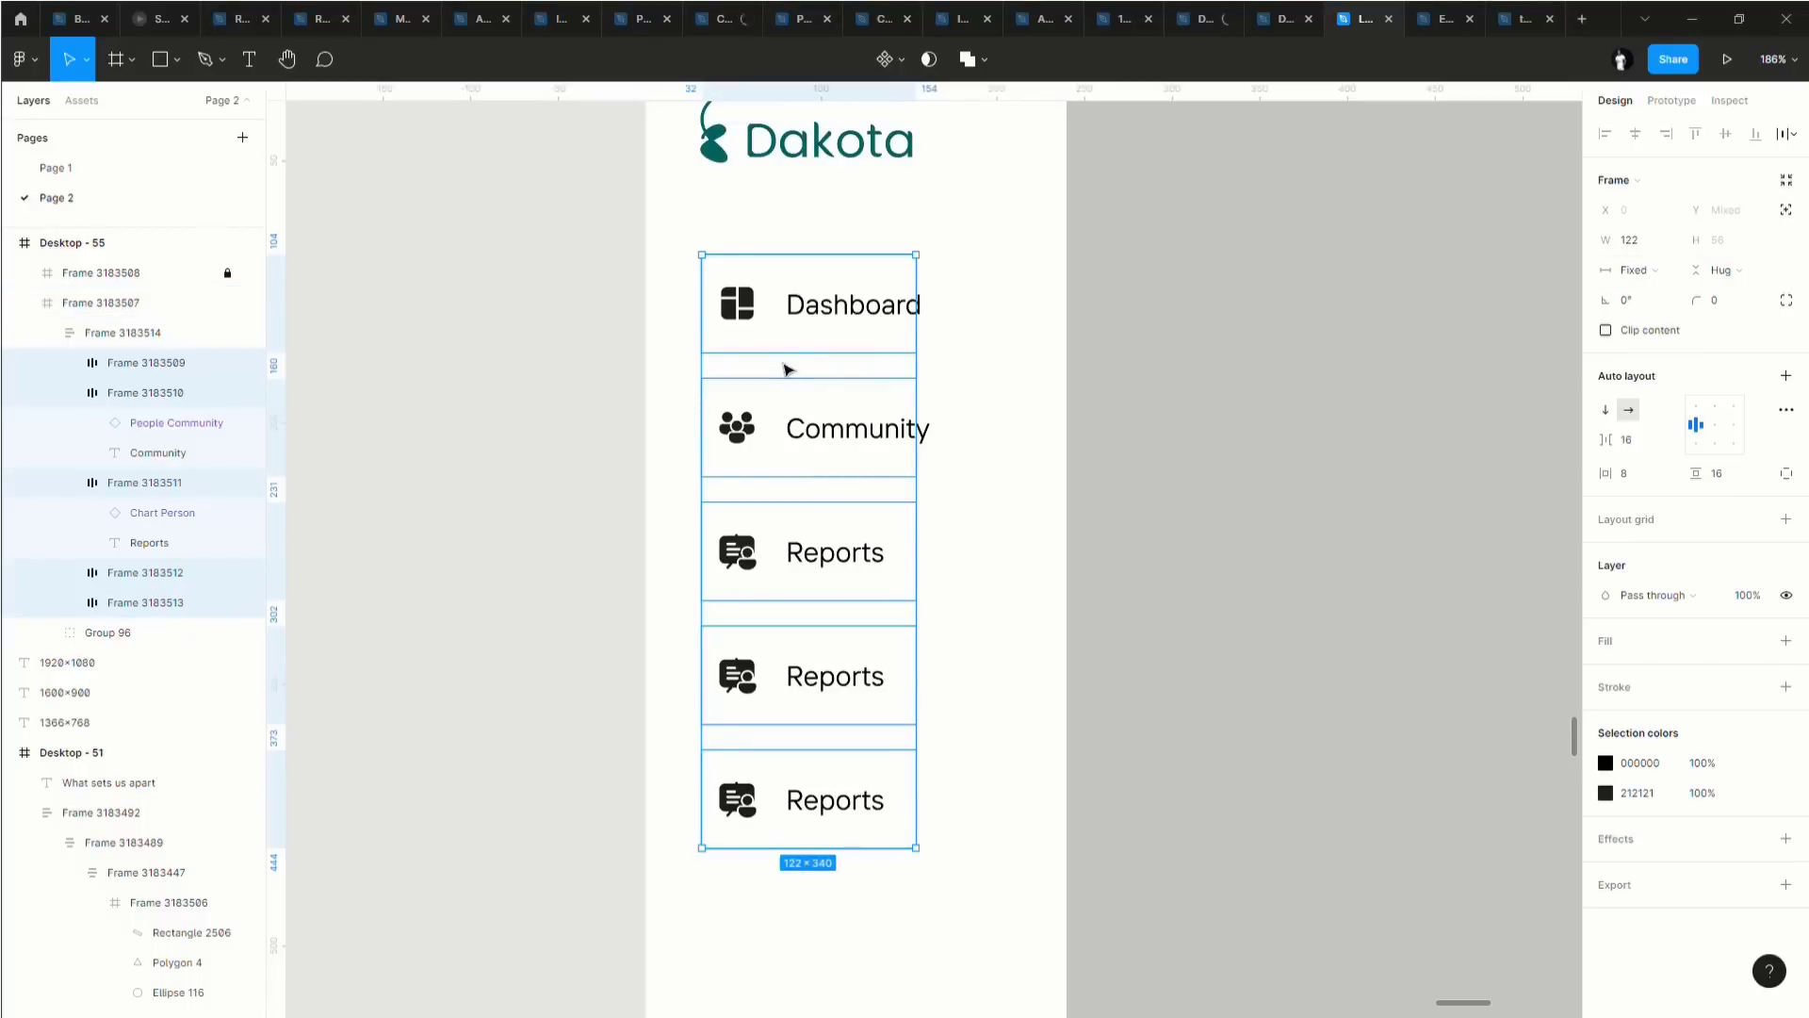
Set the five menu items' vertical padding to 8 and widen them together to about 171 px.
click(1717, 476)
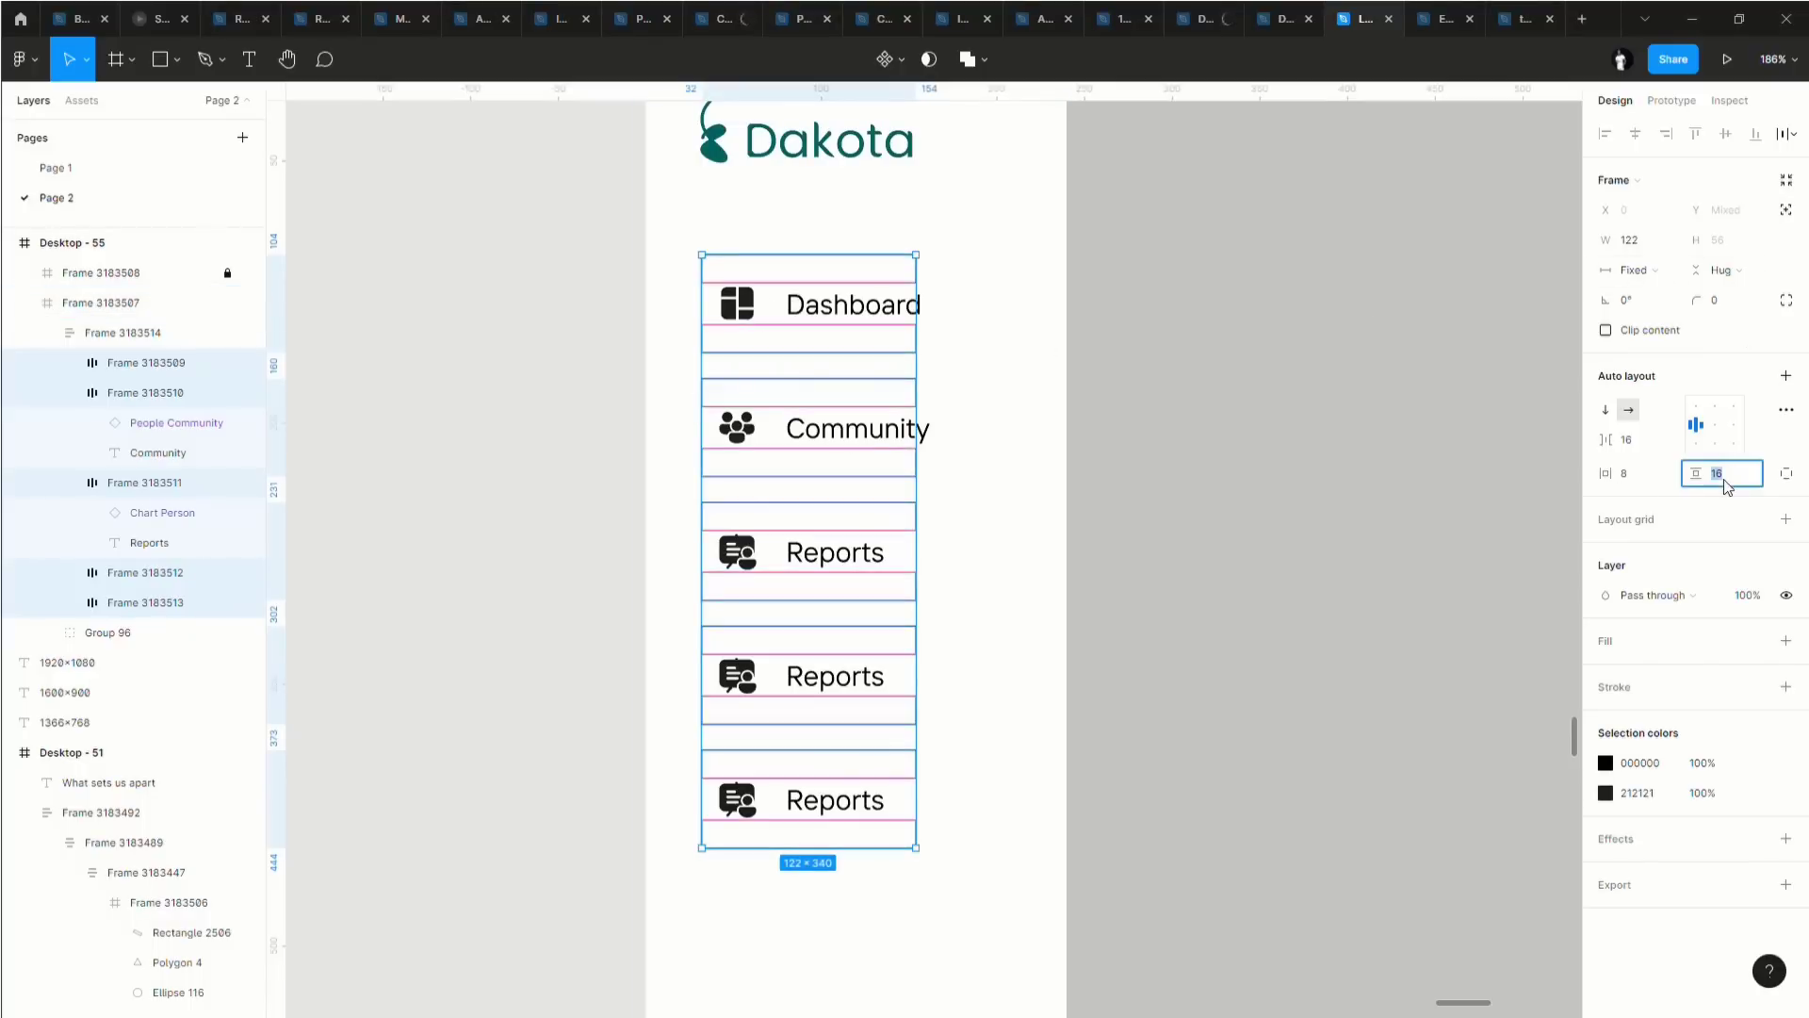
text(8)
key(Return)
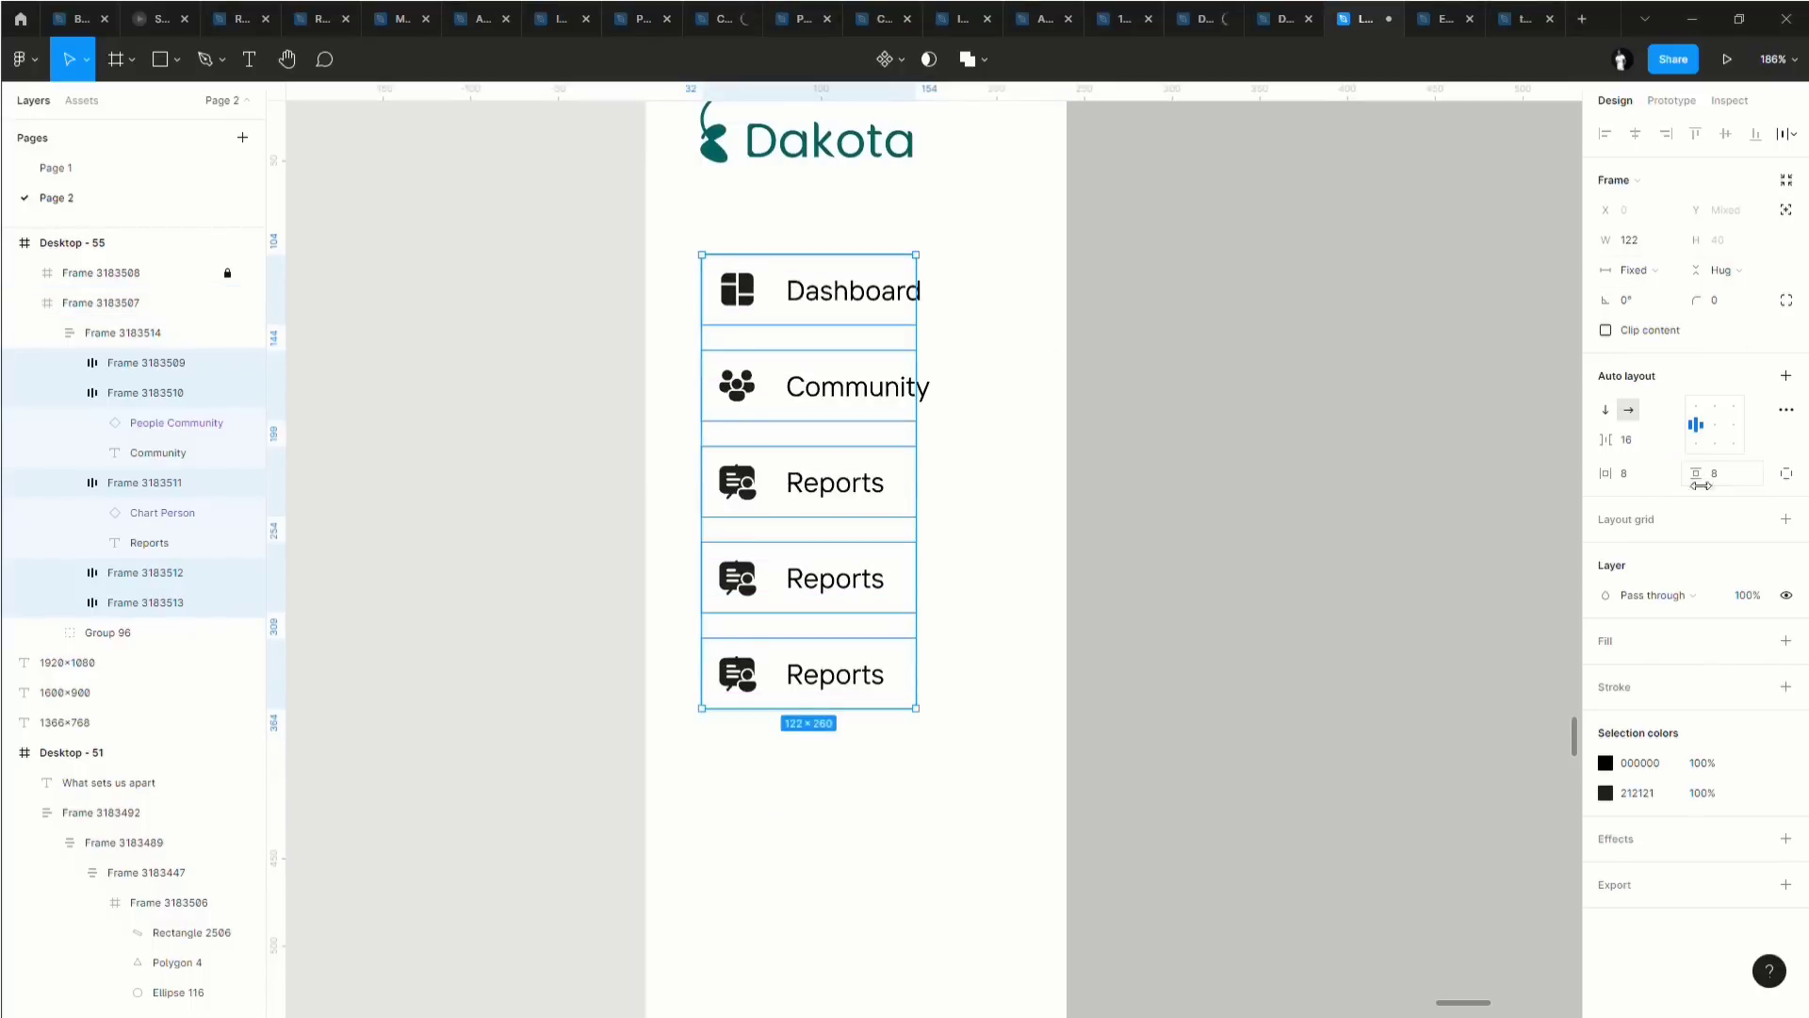
drag(930, 324, 1016, 336)
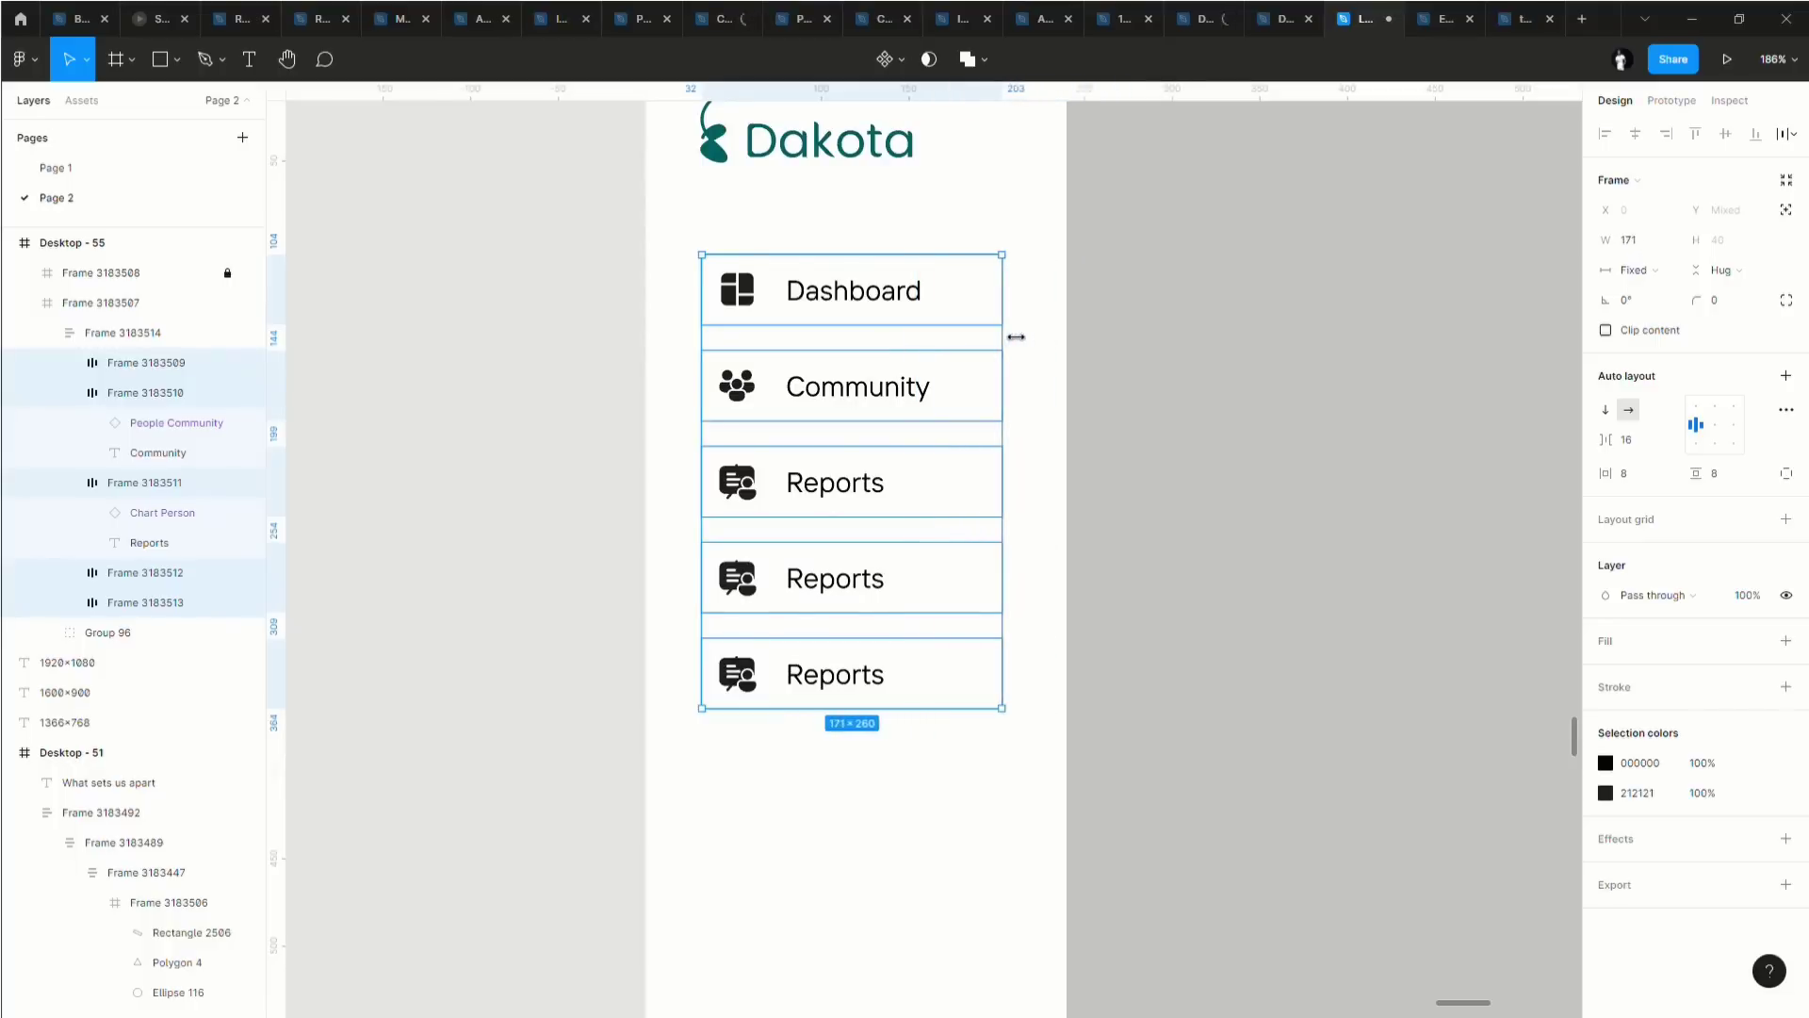
Add a solid grey B5B5B5 fill to the Dashboard menu item.
click(949, 321)
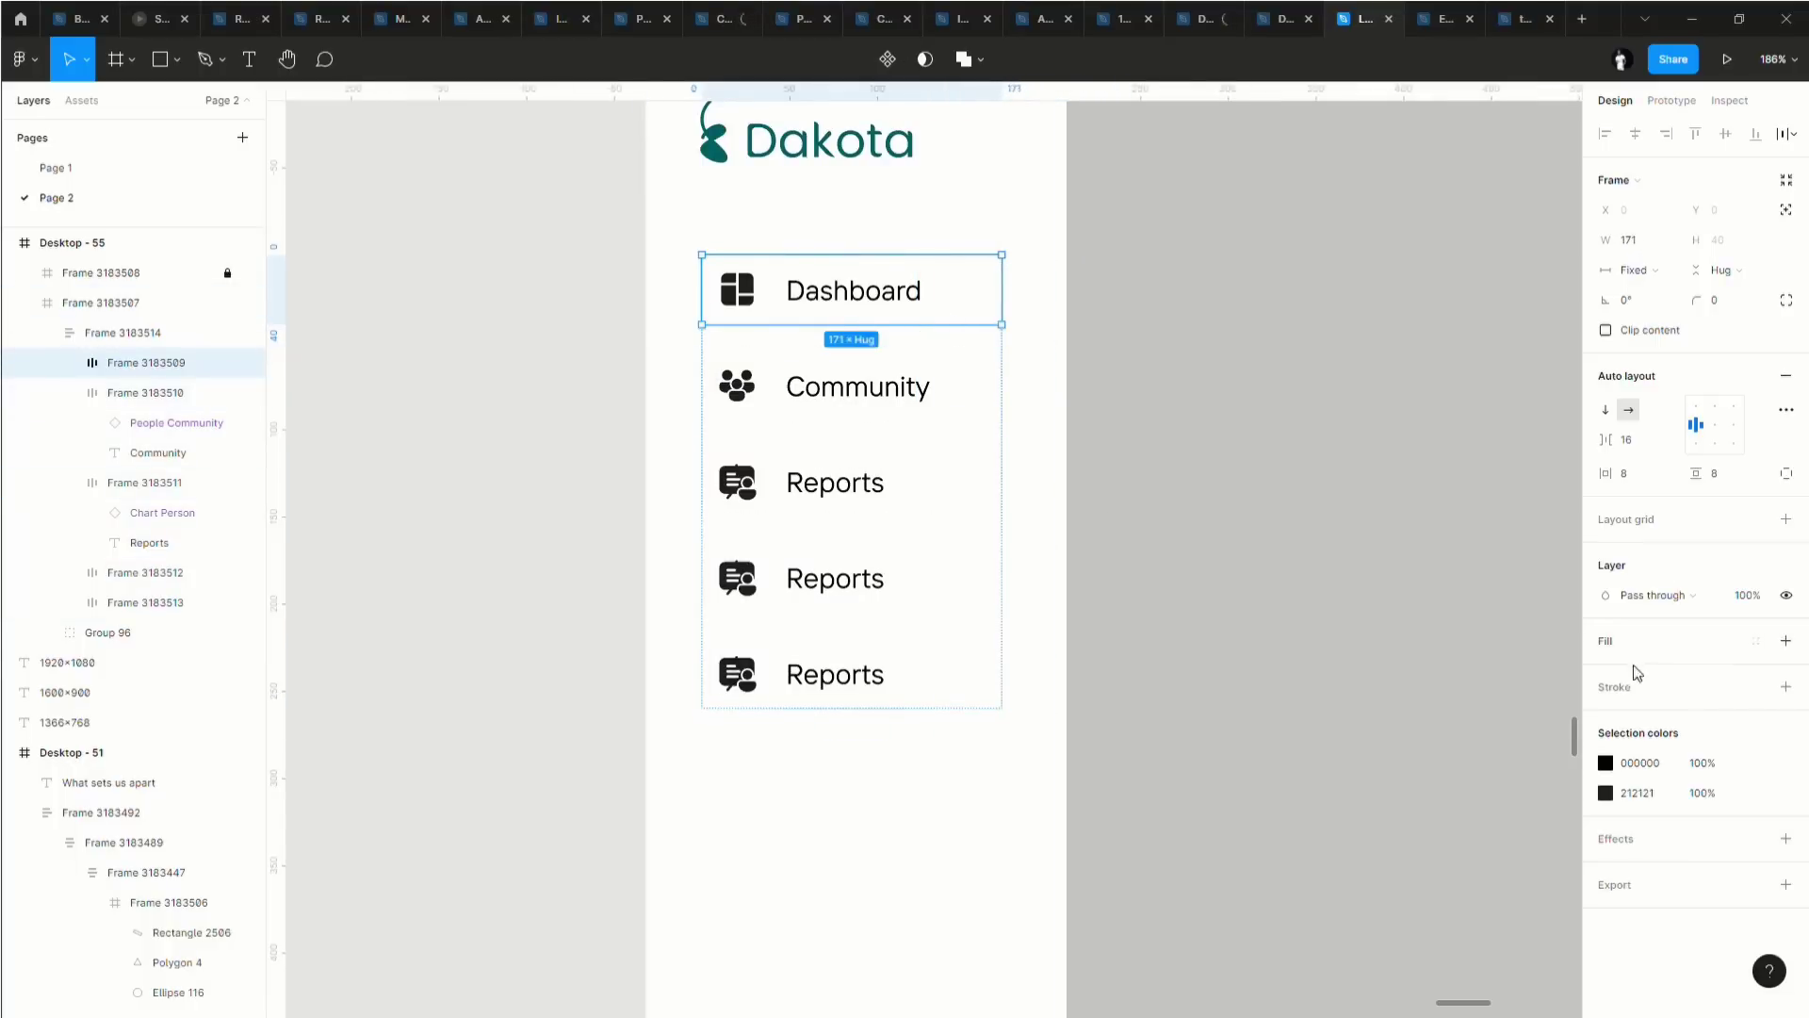
click(1607, 640)
click(1607, 671)
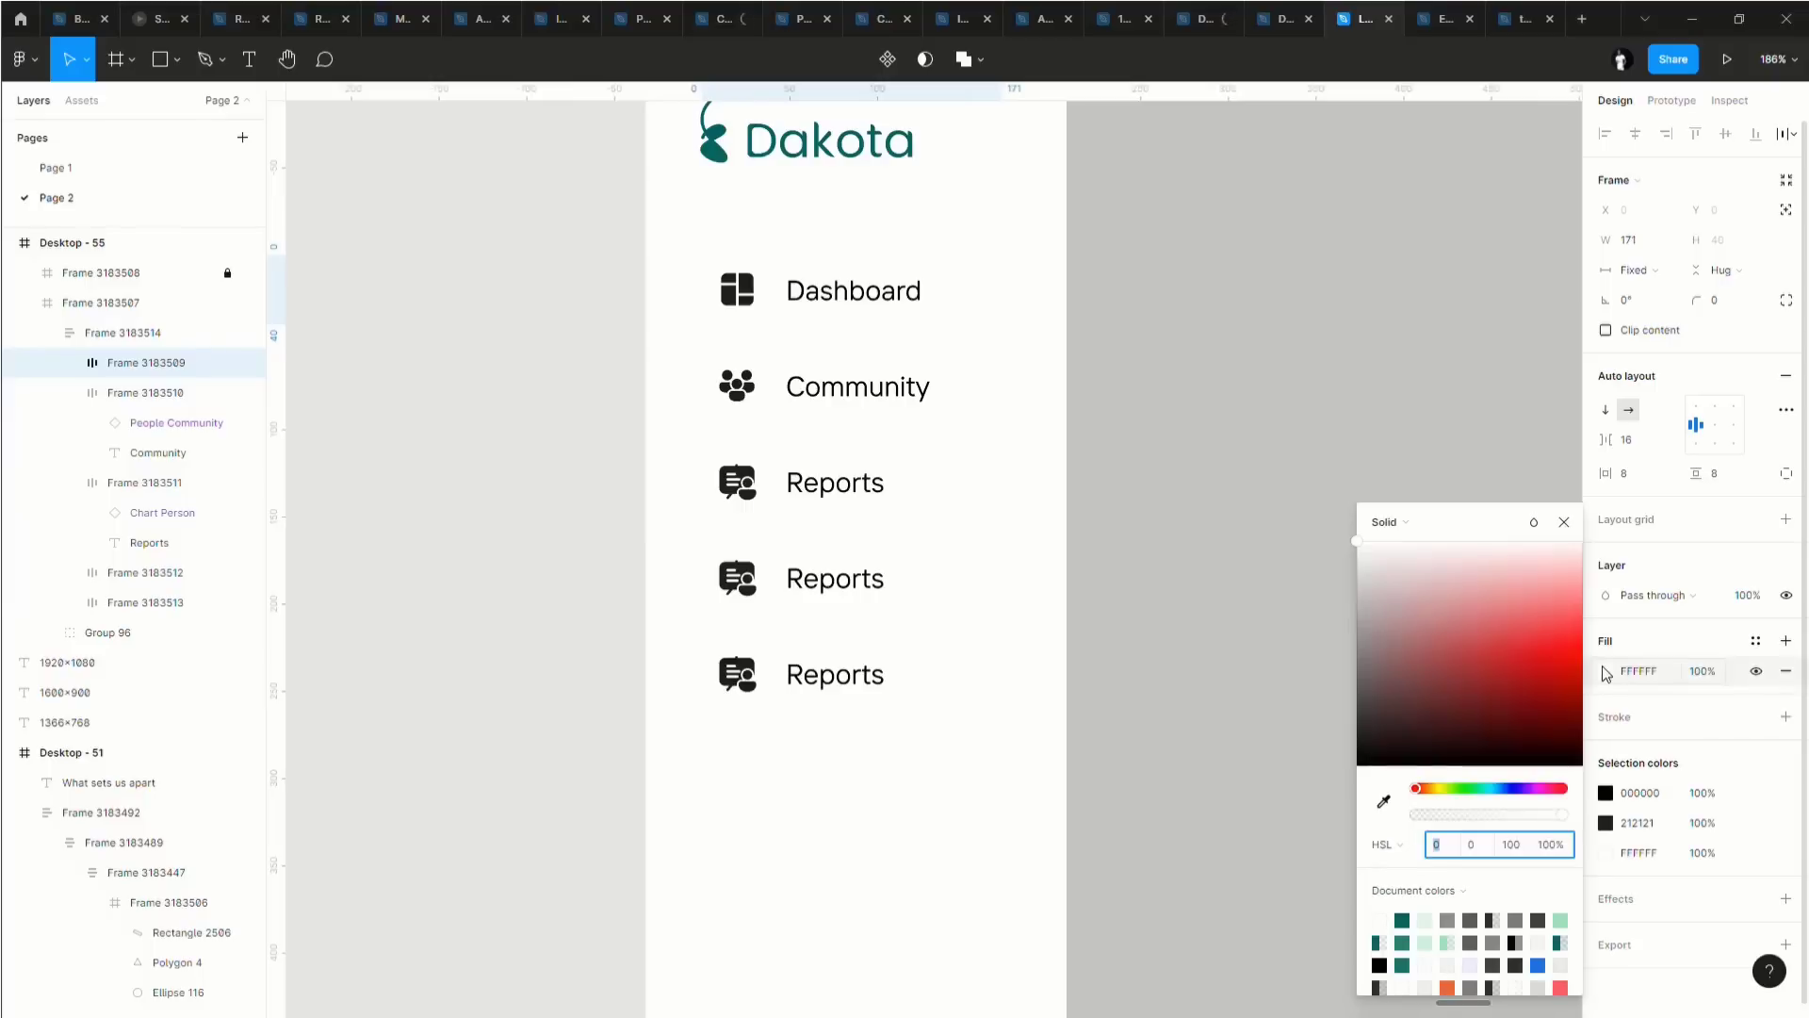
drag(1373, 624, 1357, 619)
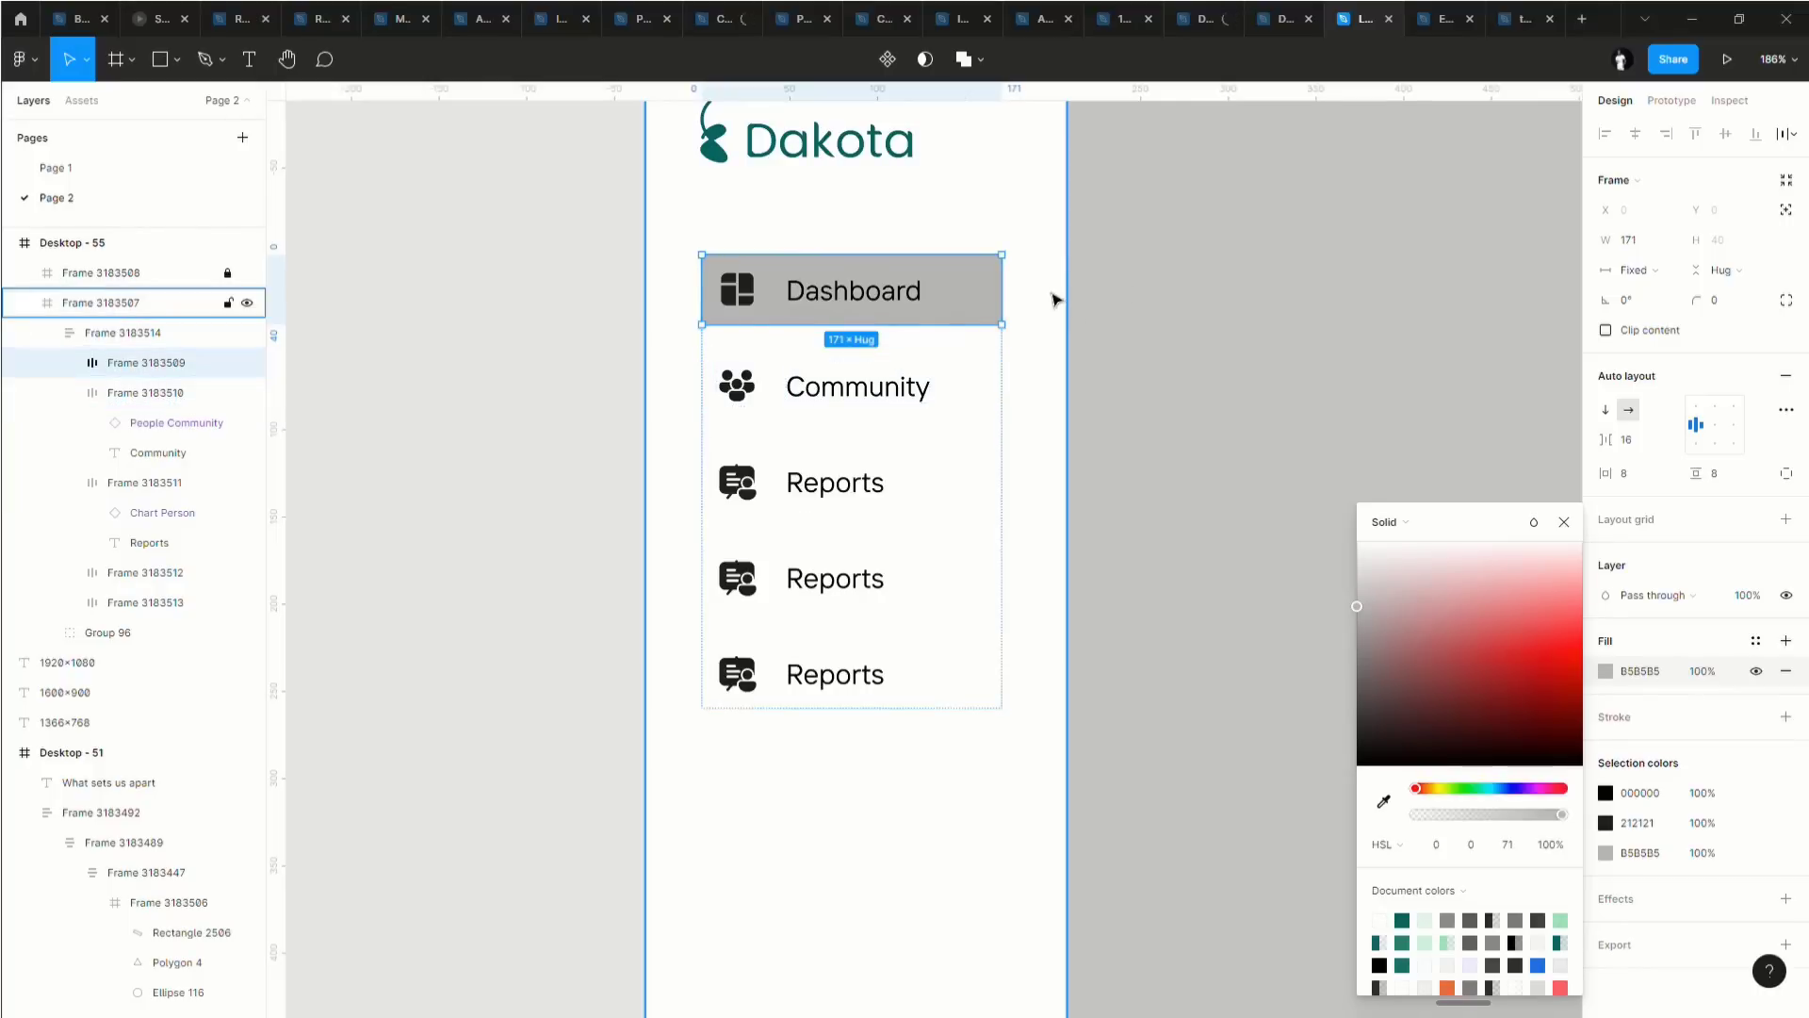
key(Escape)
key(Escape)
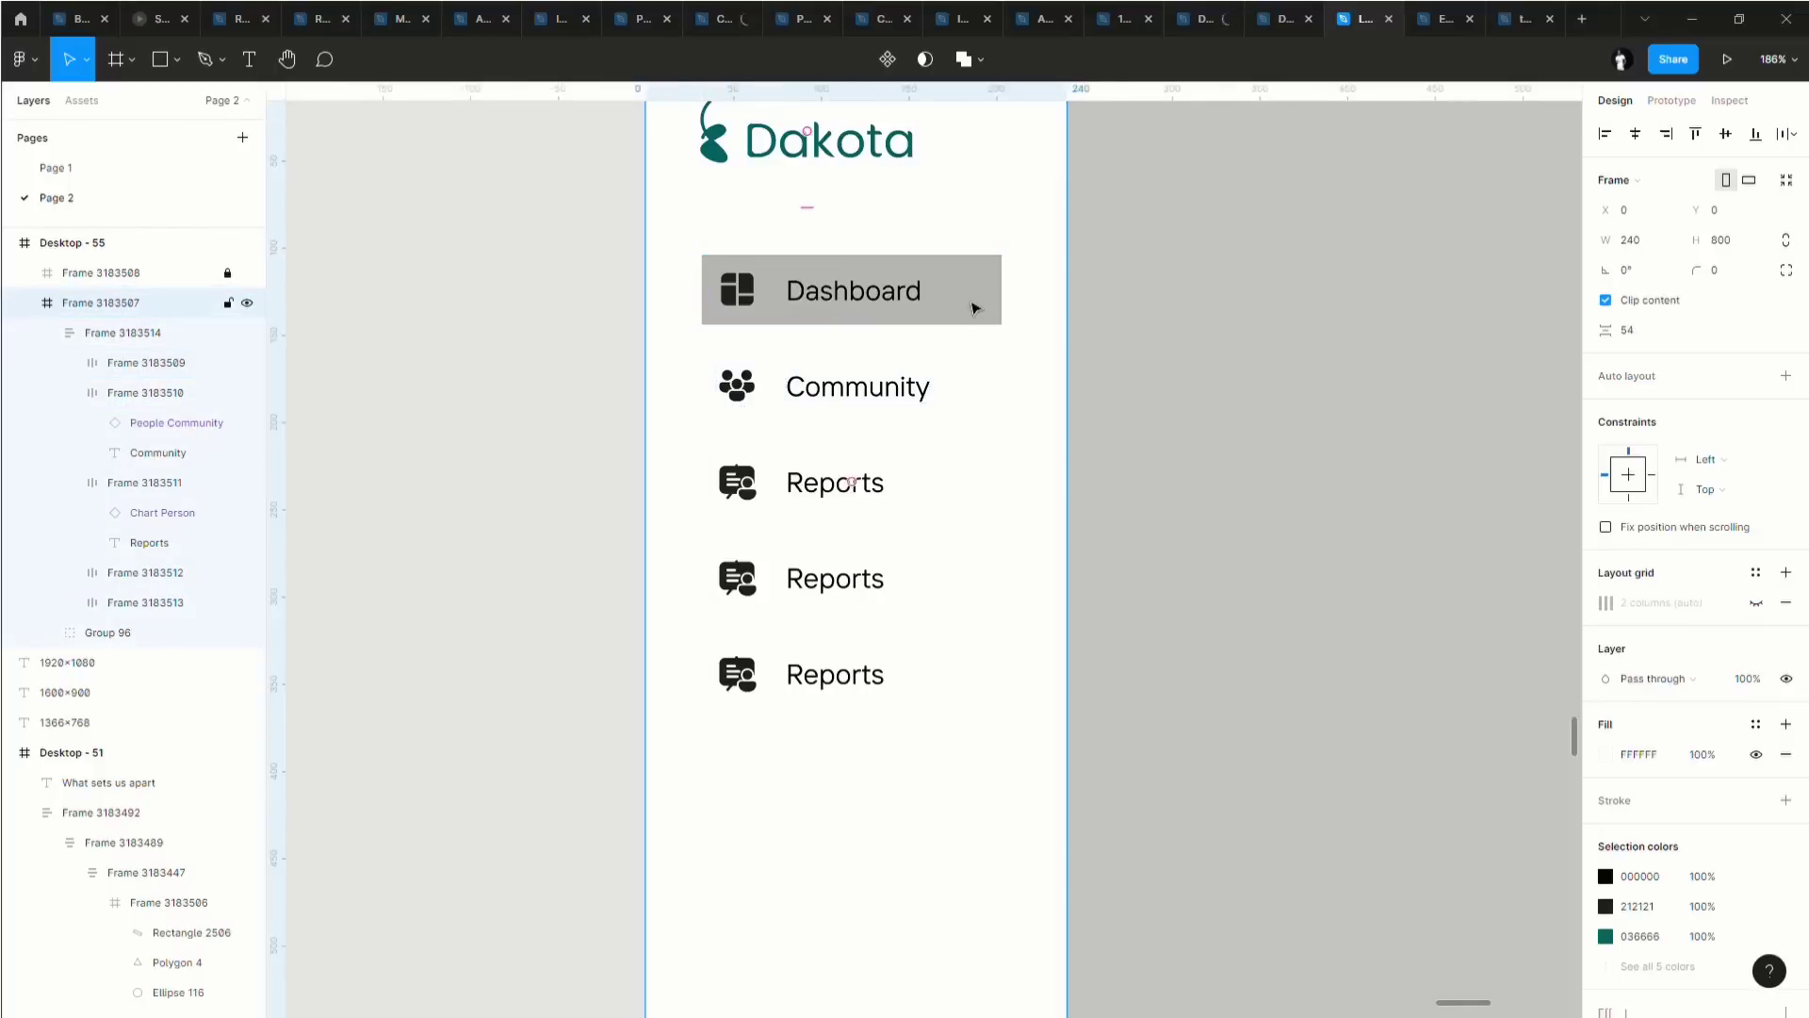
Widen the Dashboard menu item to about 204 px, leaving a narrow gap before the sidebar's right edge.
click(1001, 291)
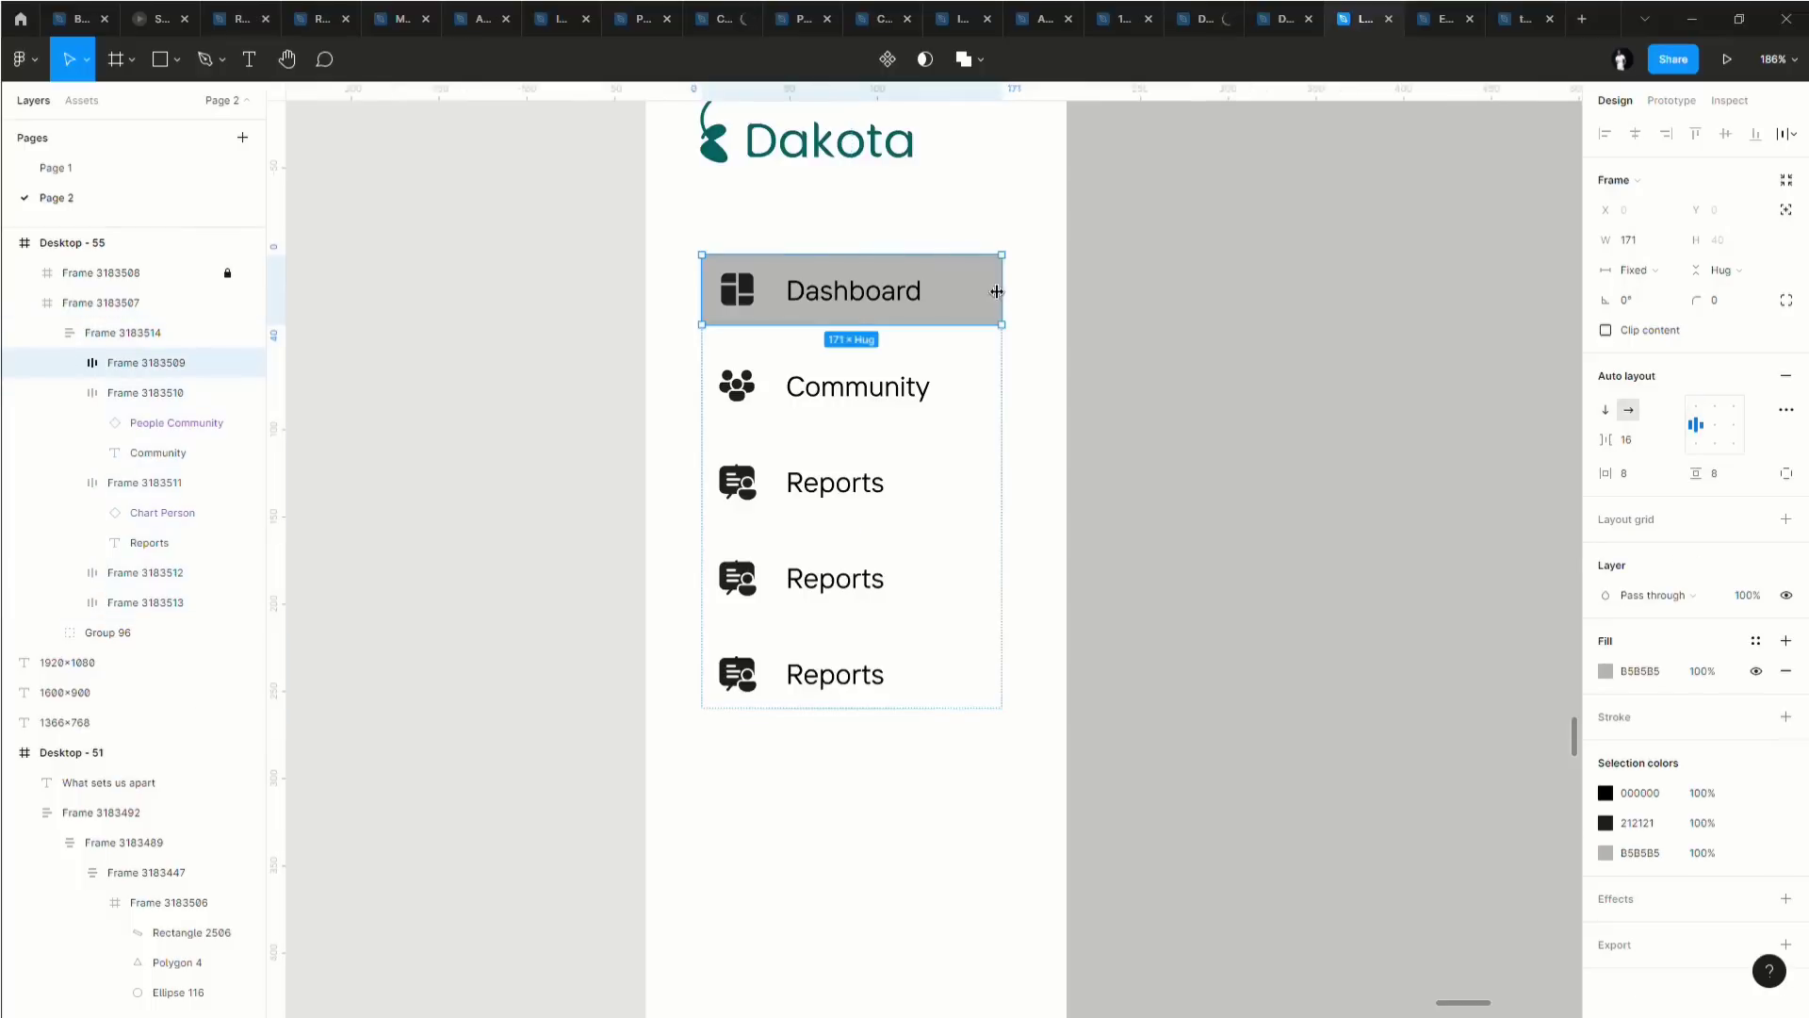
drag(1009, 292, 1025, 293)
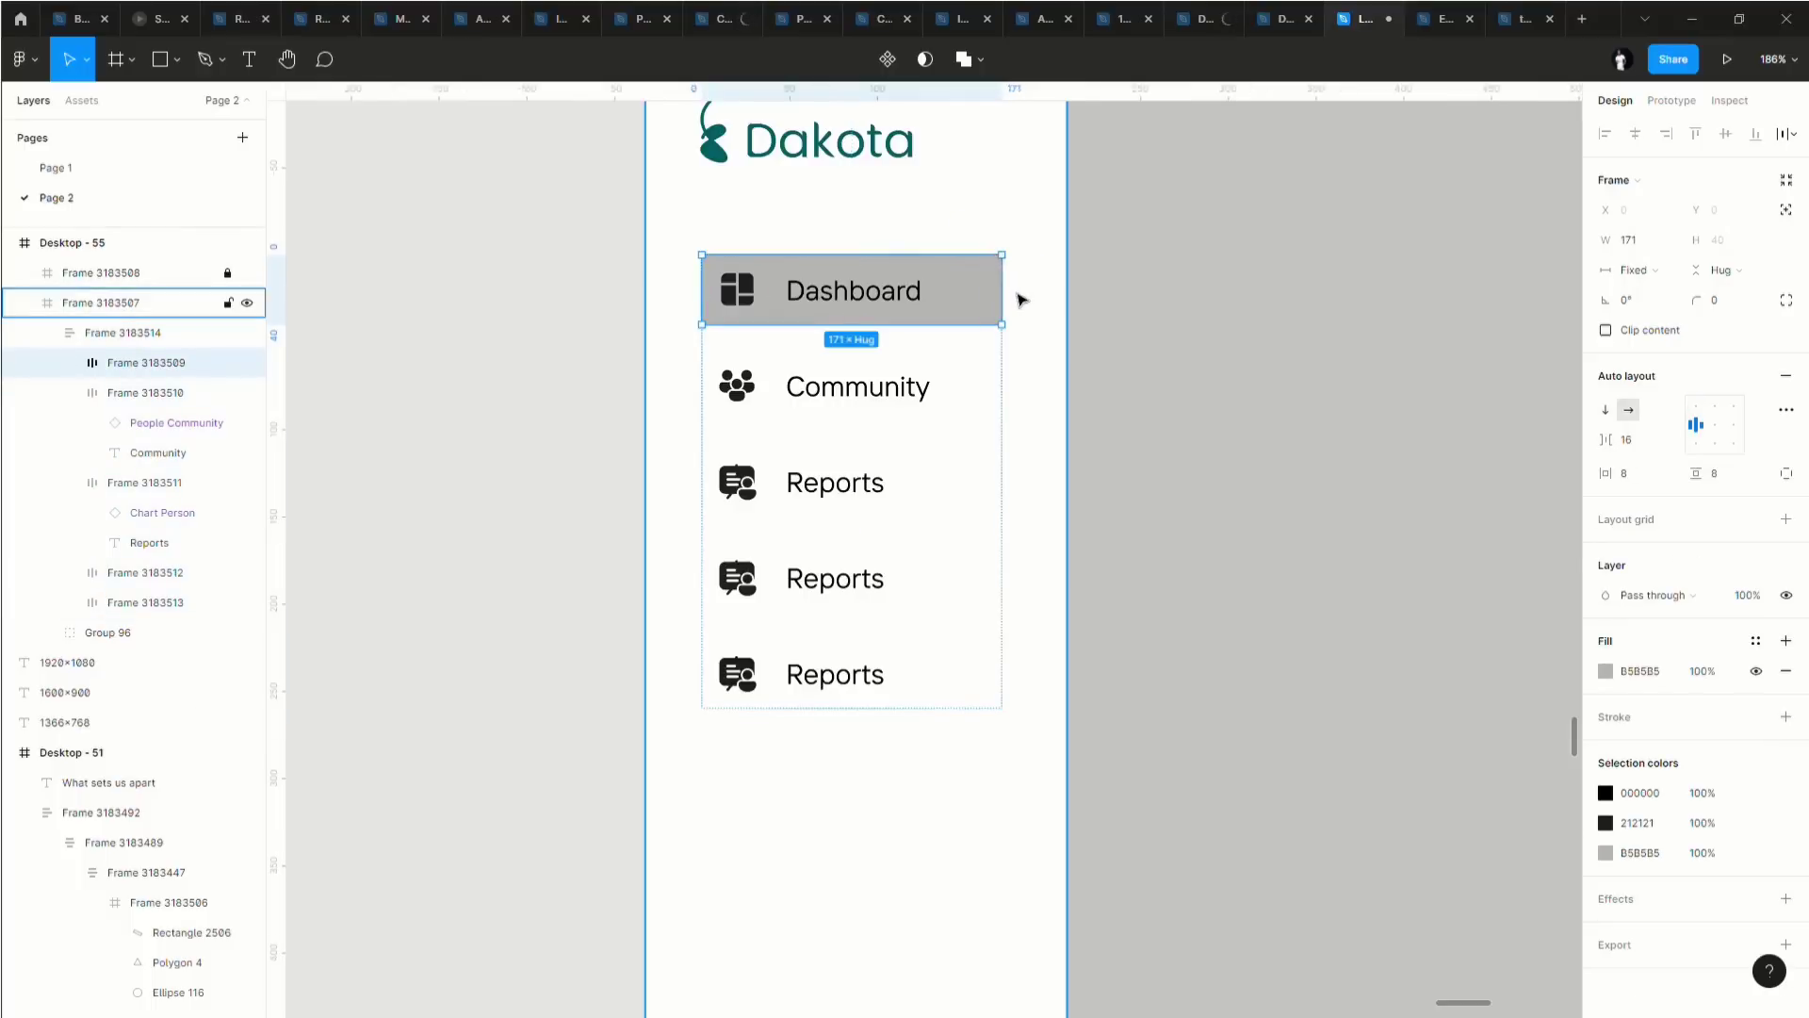
drag(1022, 295, 1071, 299)
scroll(1074, 287, up, 10)
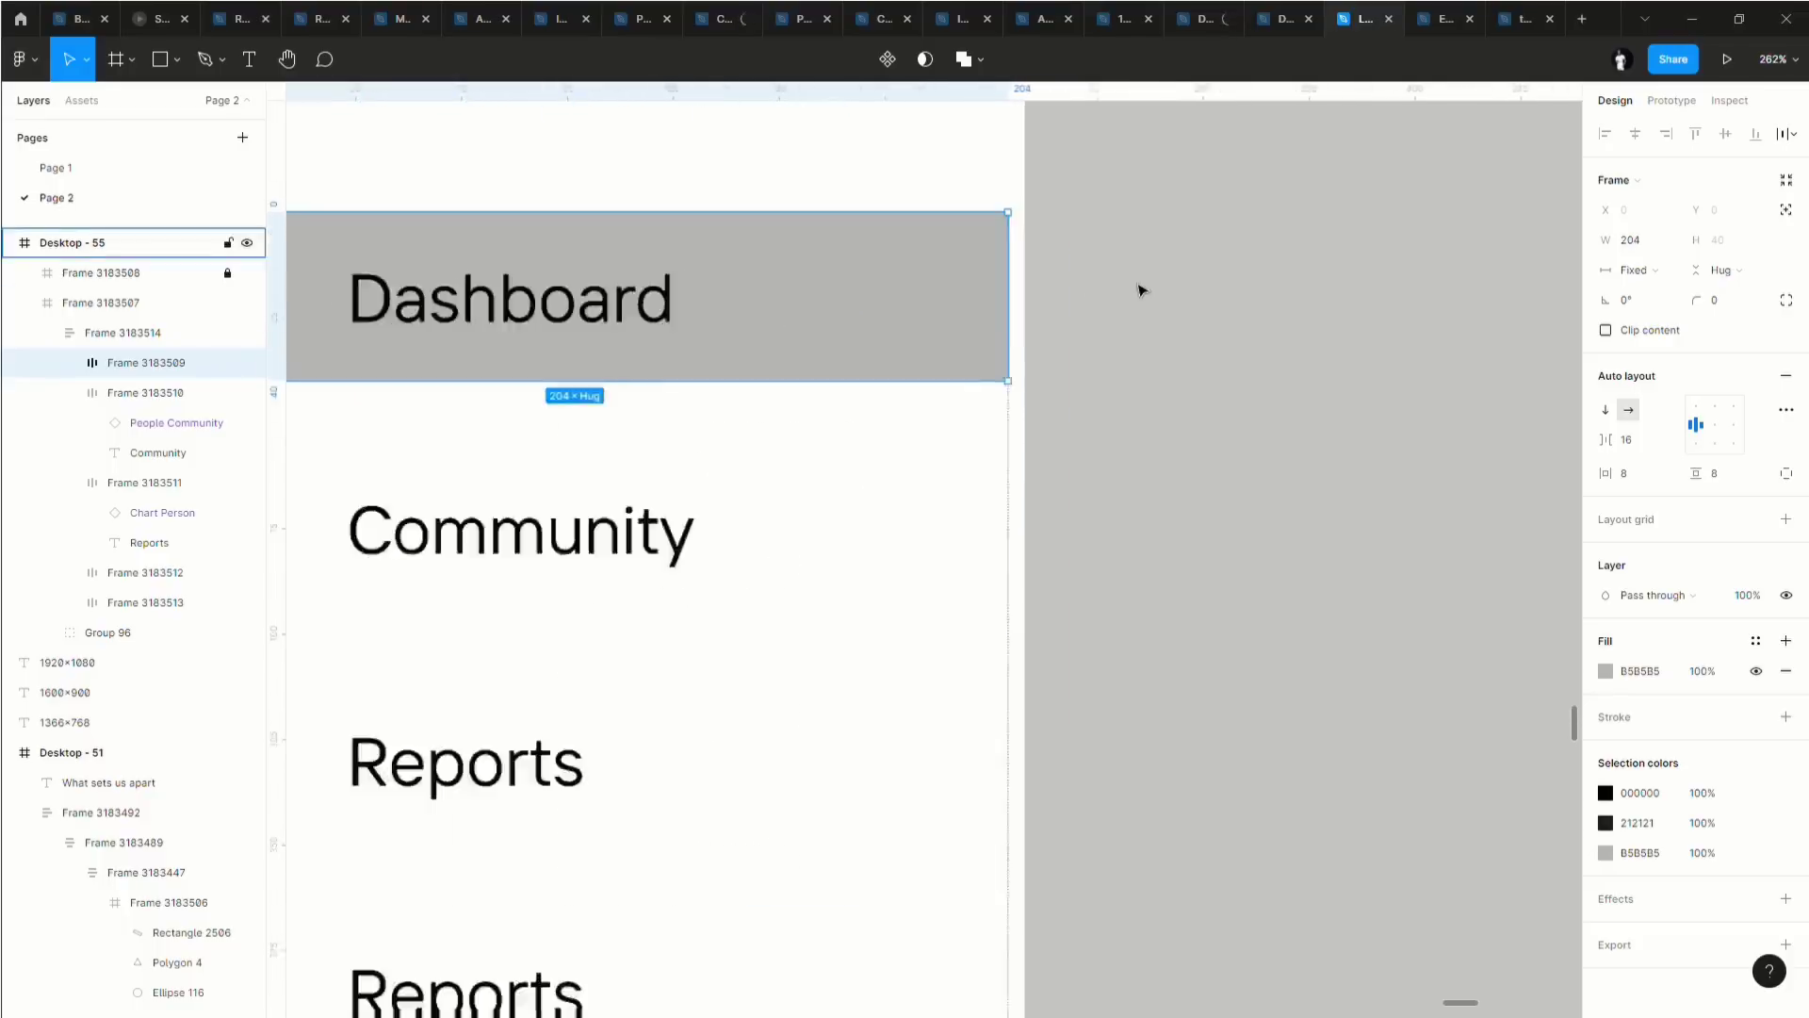
scroll(962, 297, up, 5)
scroll(848, 329, down, 7)
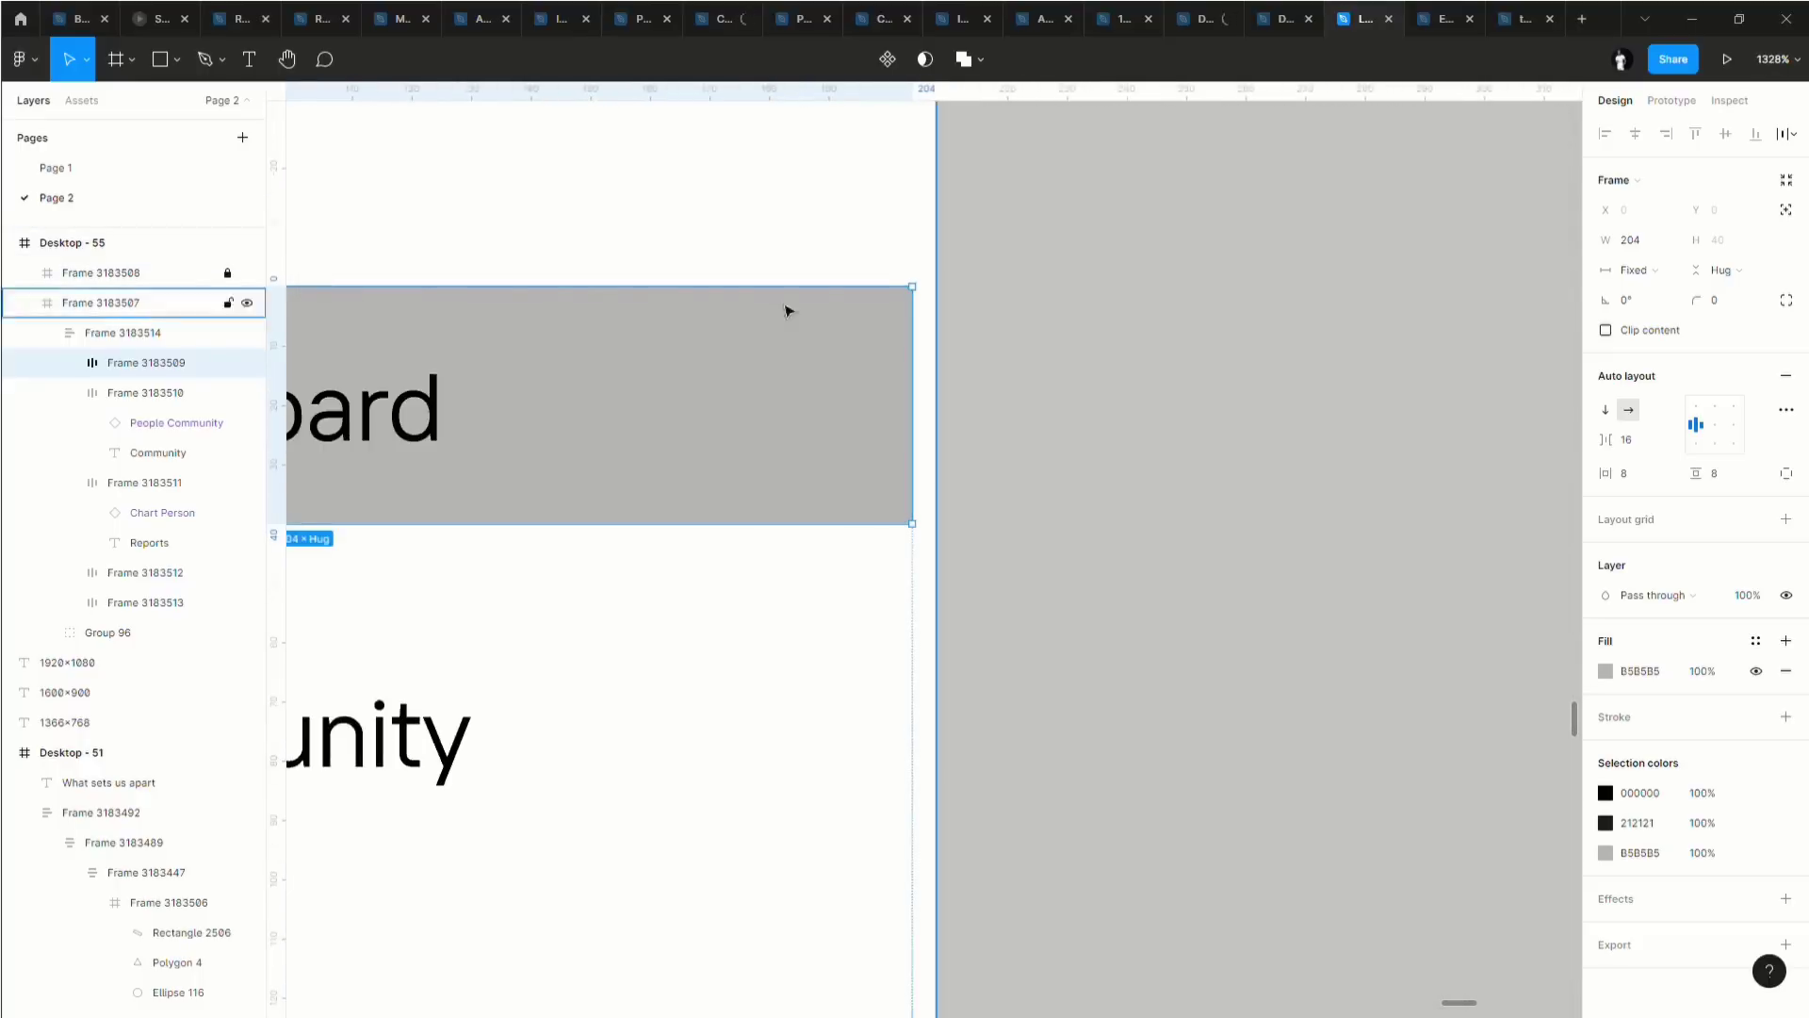
Try to draw a small rectangle in the gap beside the Dashboard item, and undo it.
click(178, 47)
click(179, 105)
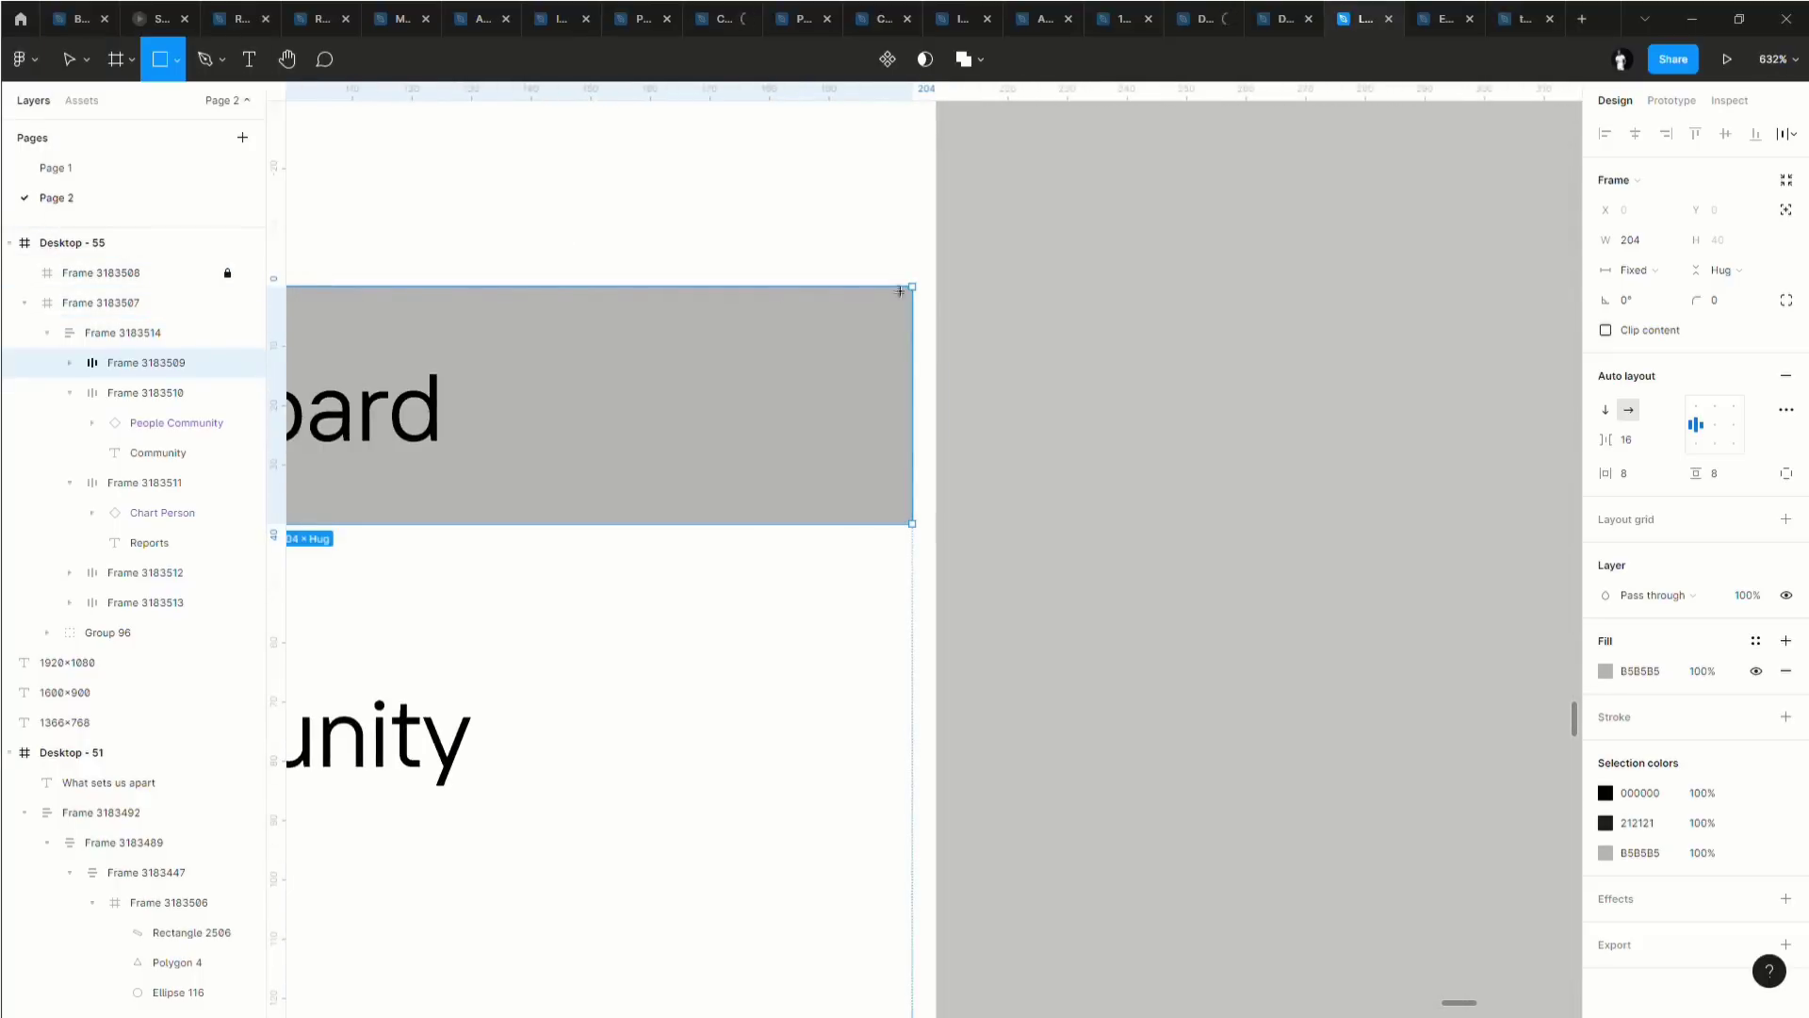
scroll(958, 305, up, 5)
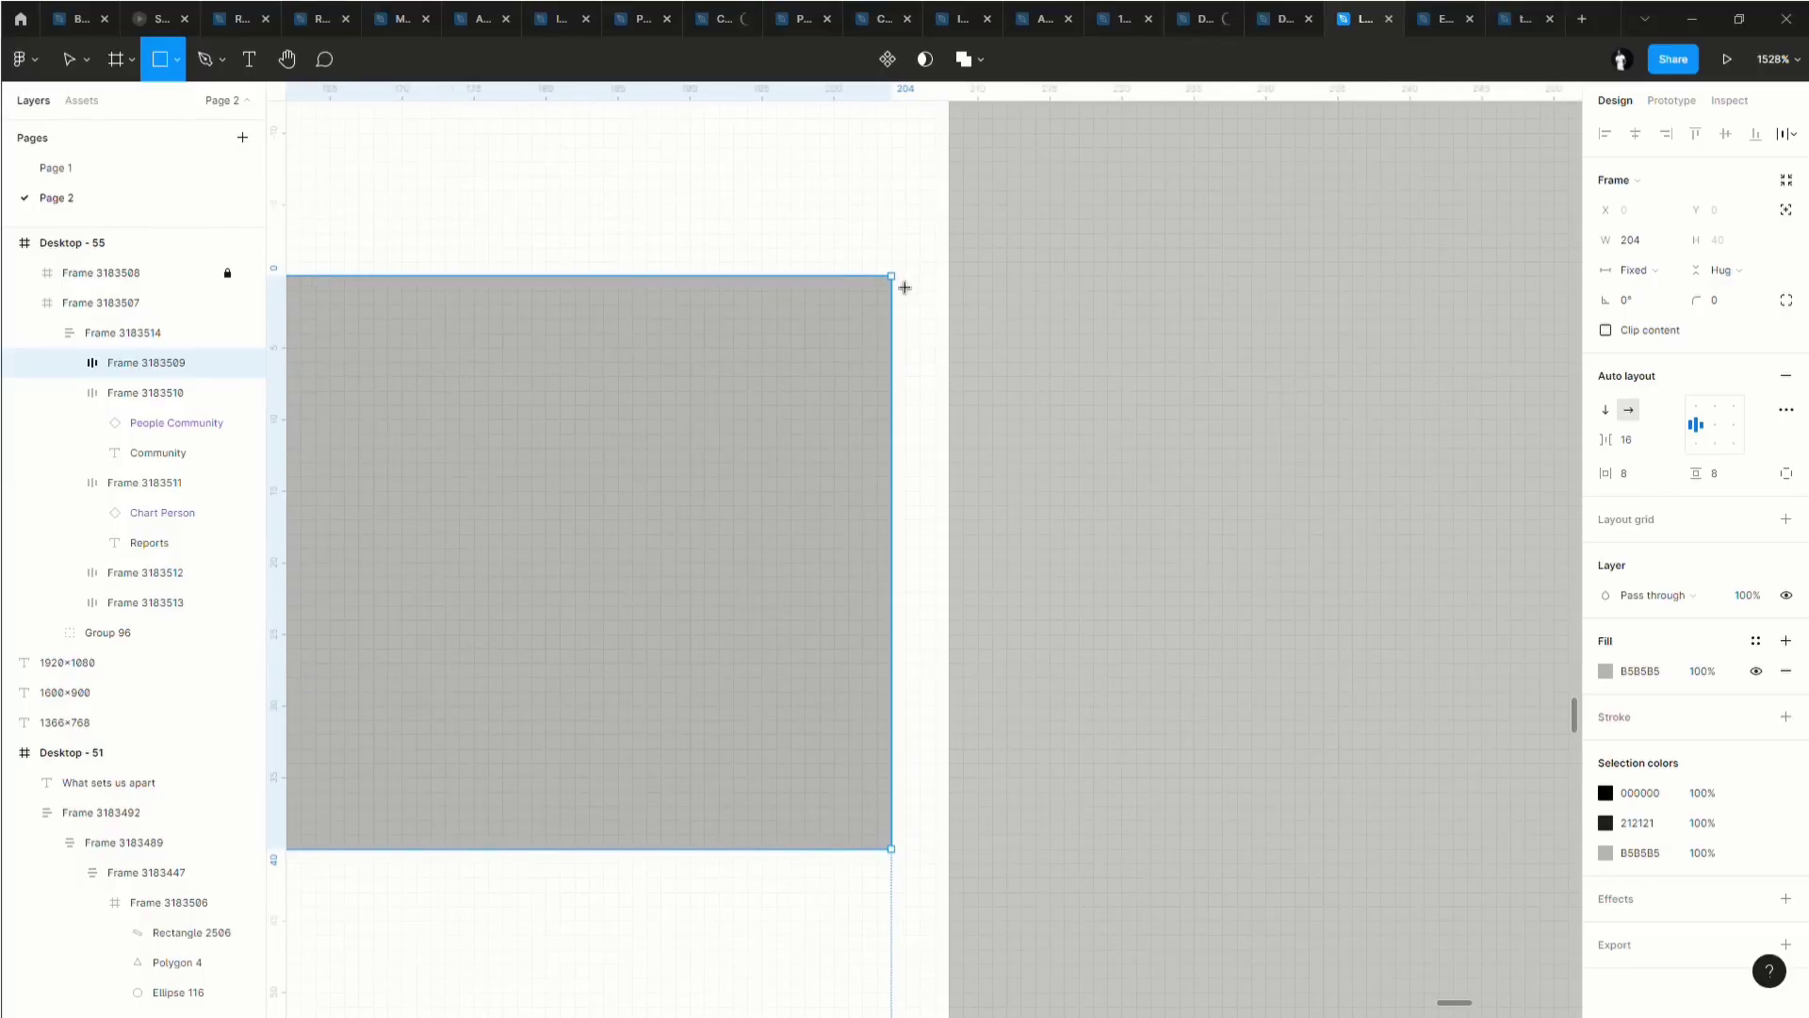
drag(902, 285, 939, 311)
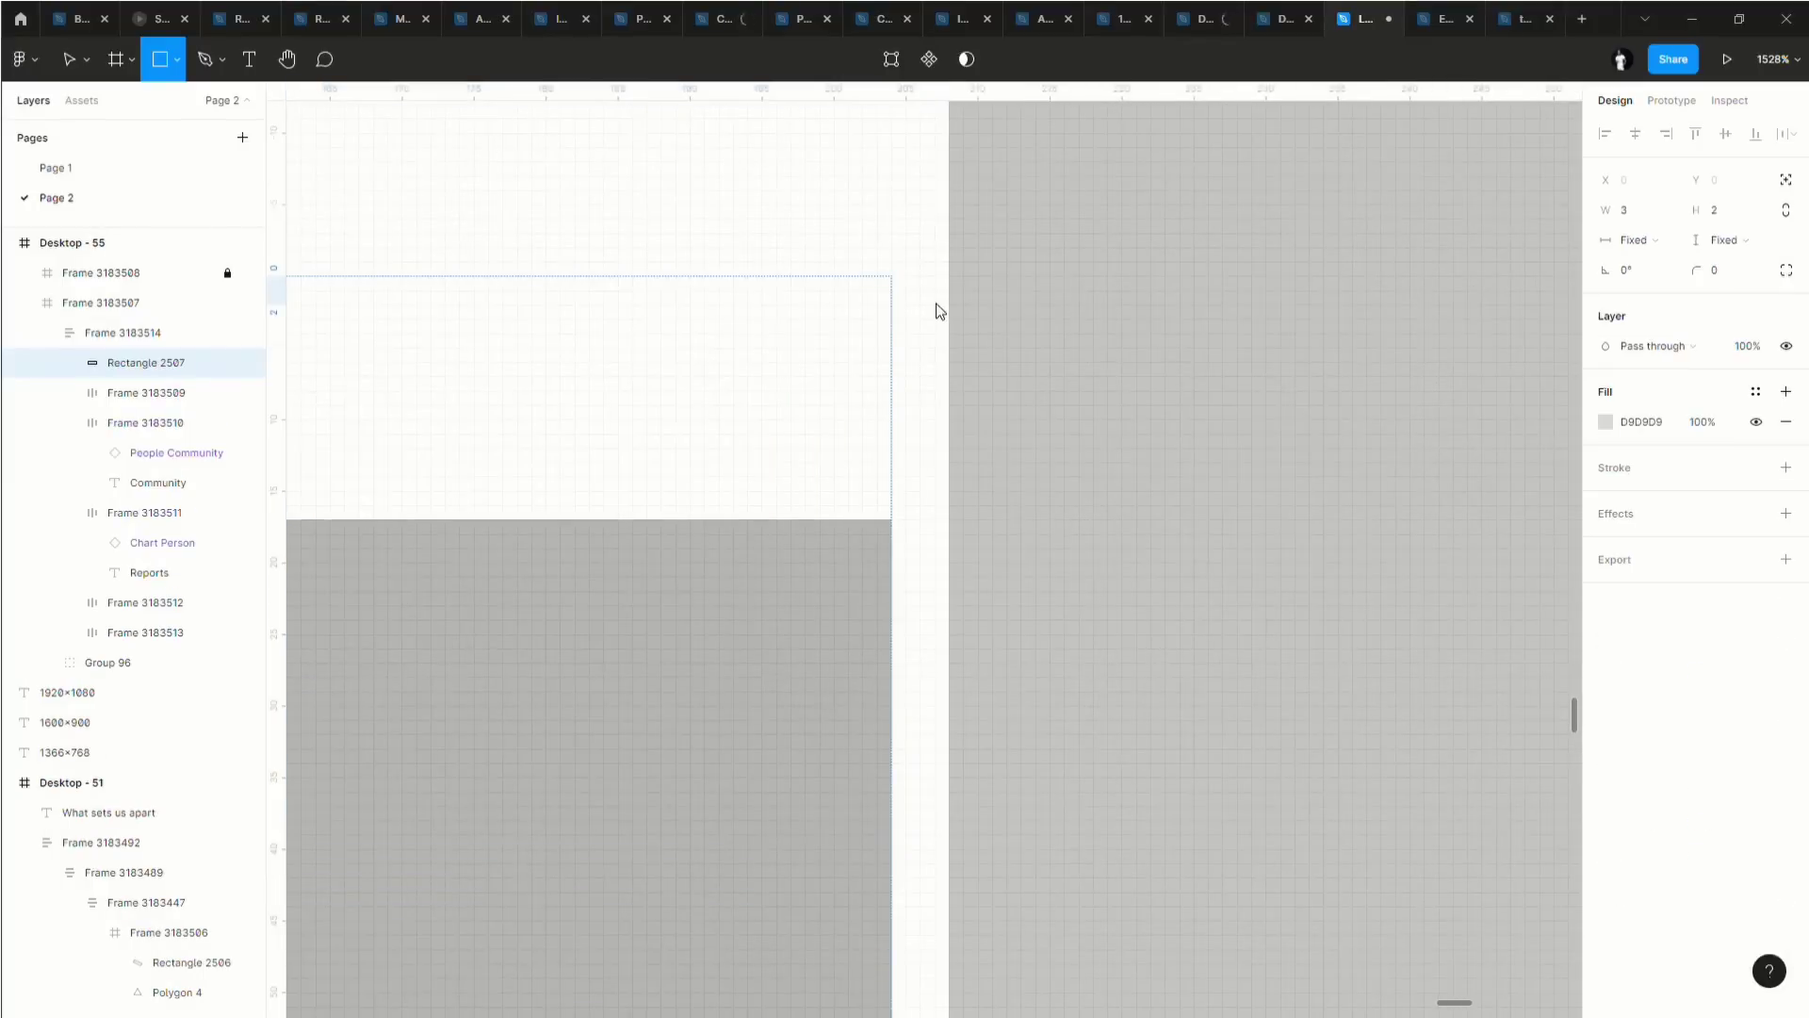
key(ctrl+z)
Draw a 4 × 40 px rectangle filling the gap between the Dashboard item and the sidebar's right edge.
click(178, 59)
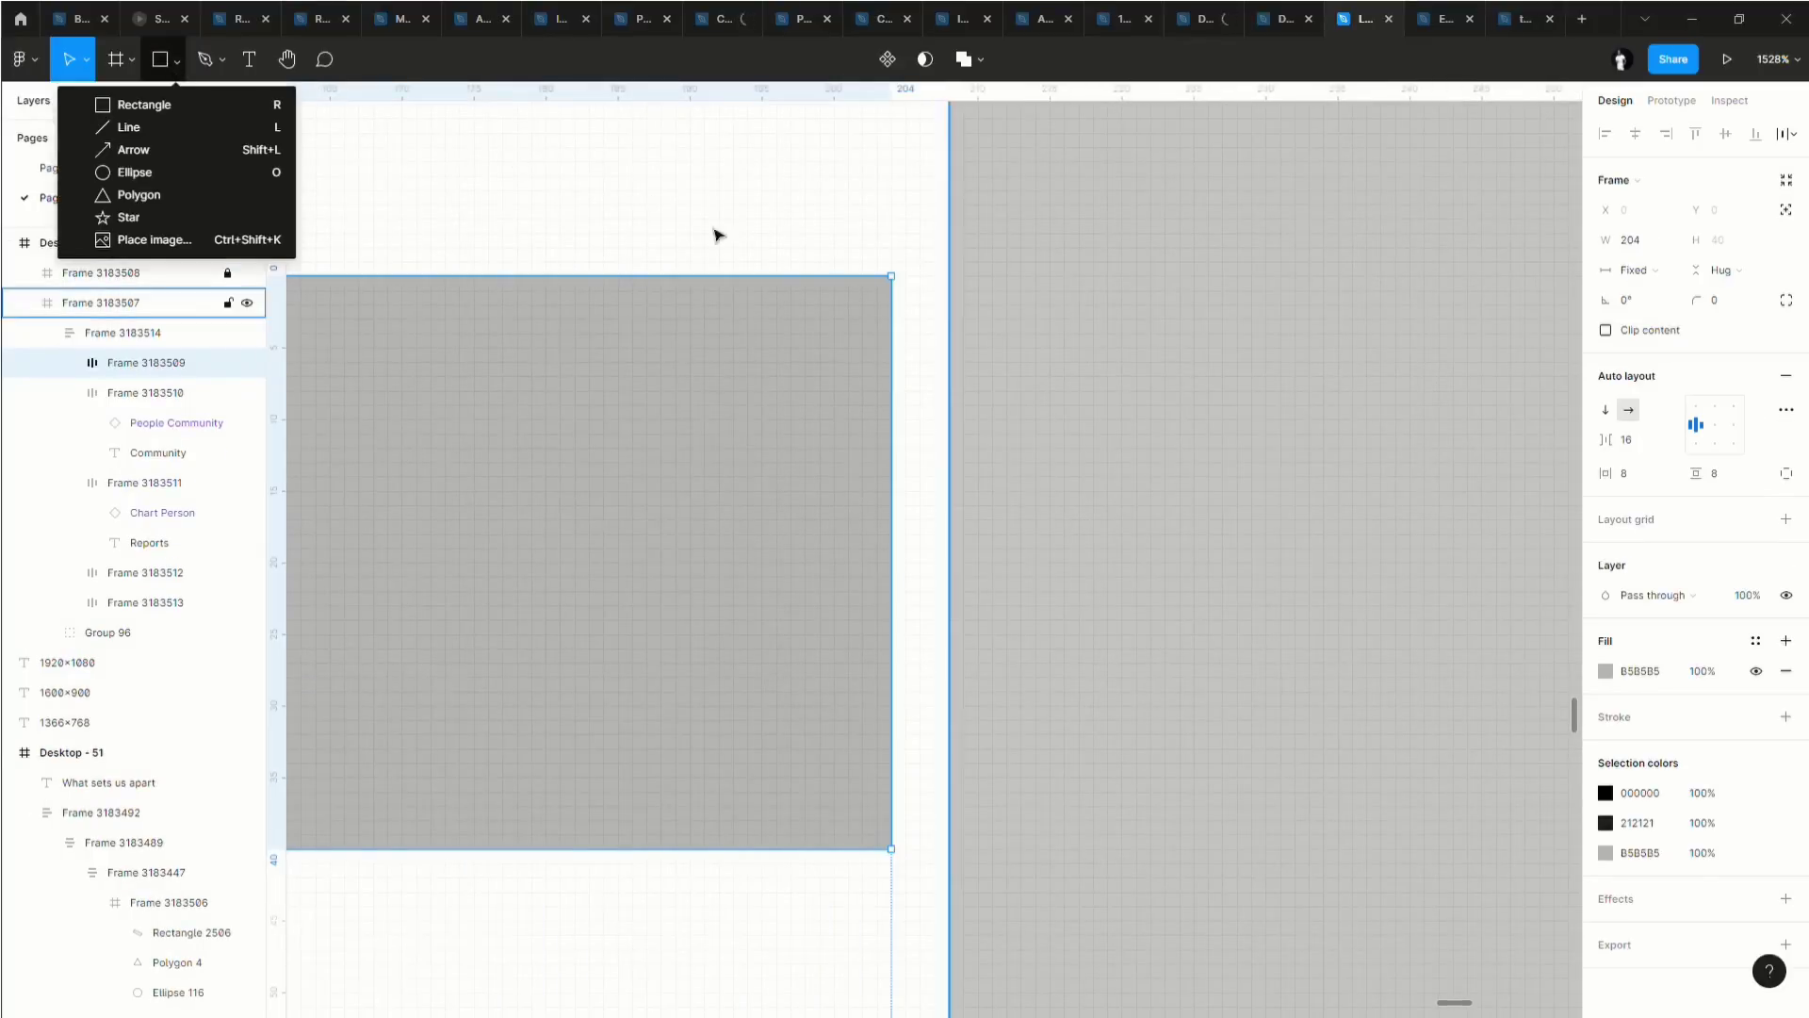
click(143, 104)
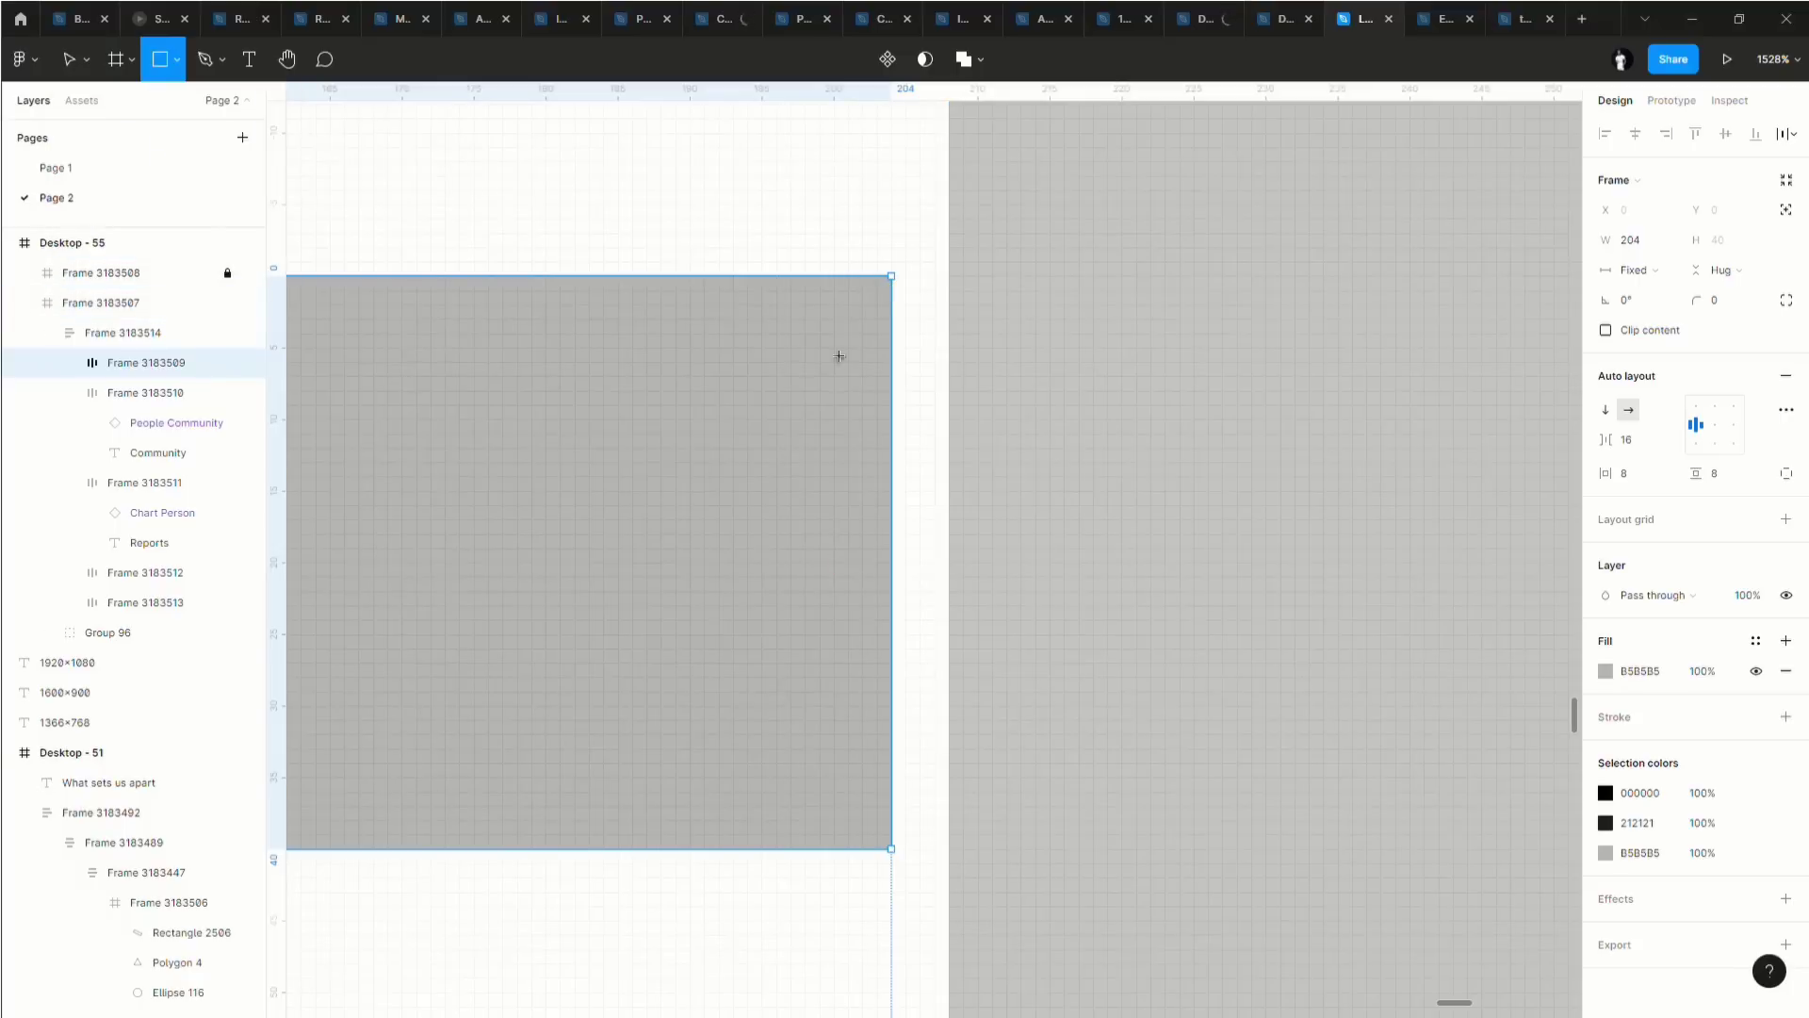
mouse_move(914, 288)
mouse_down()
mouse_move(950, 449)
mouse_move(947, 853)
mouse_up()
drag(907, 637, 893, 636)
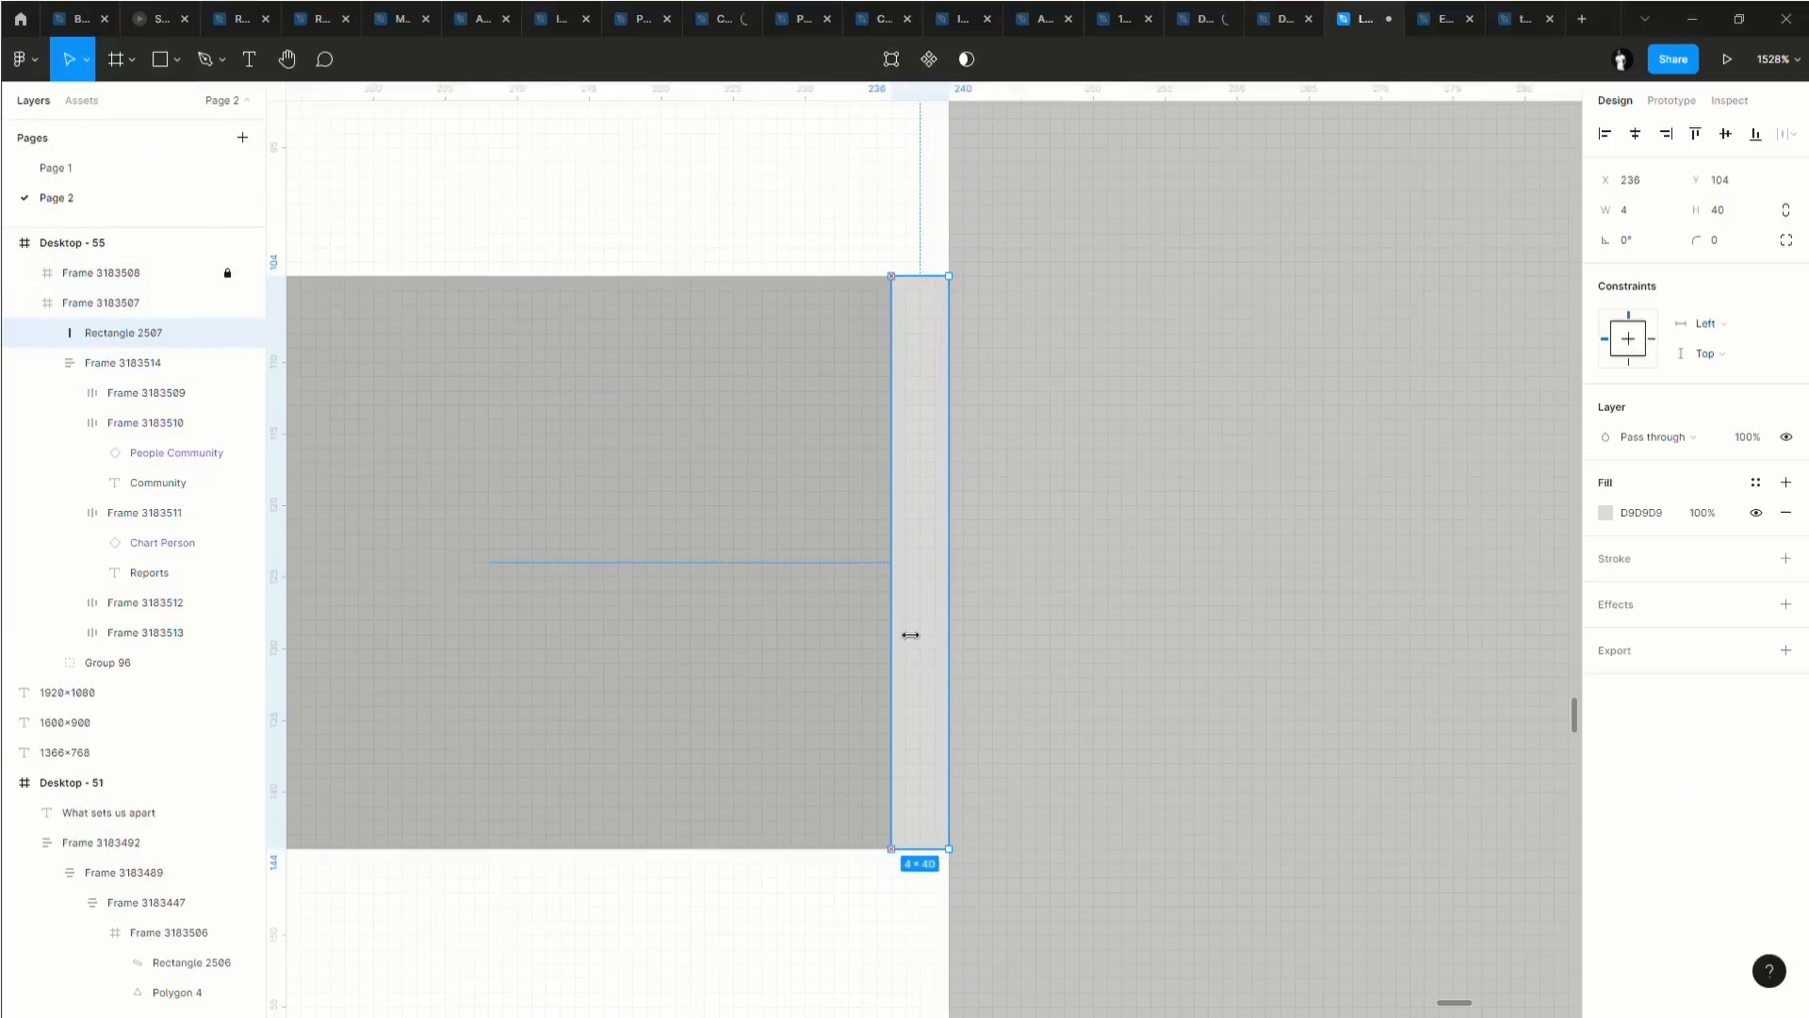
Change the Dashboard item's fill to the light green document color E3F8EA.
scroll(895, 630, down, 2)
scroll(911, 638, down, 5)
click(866, 617)
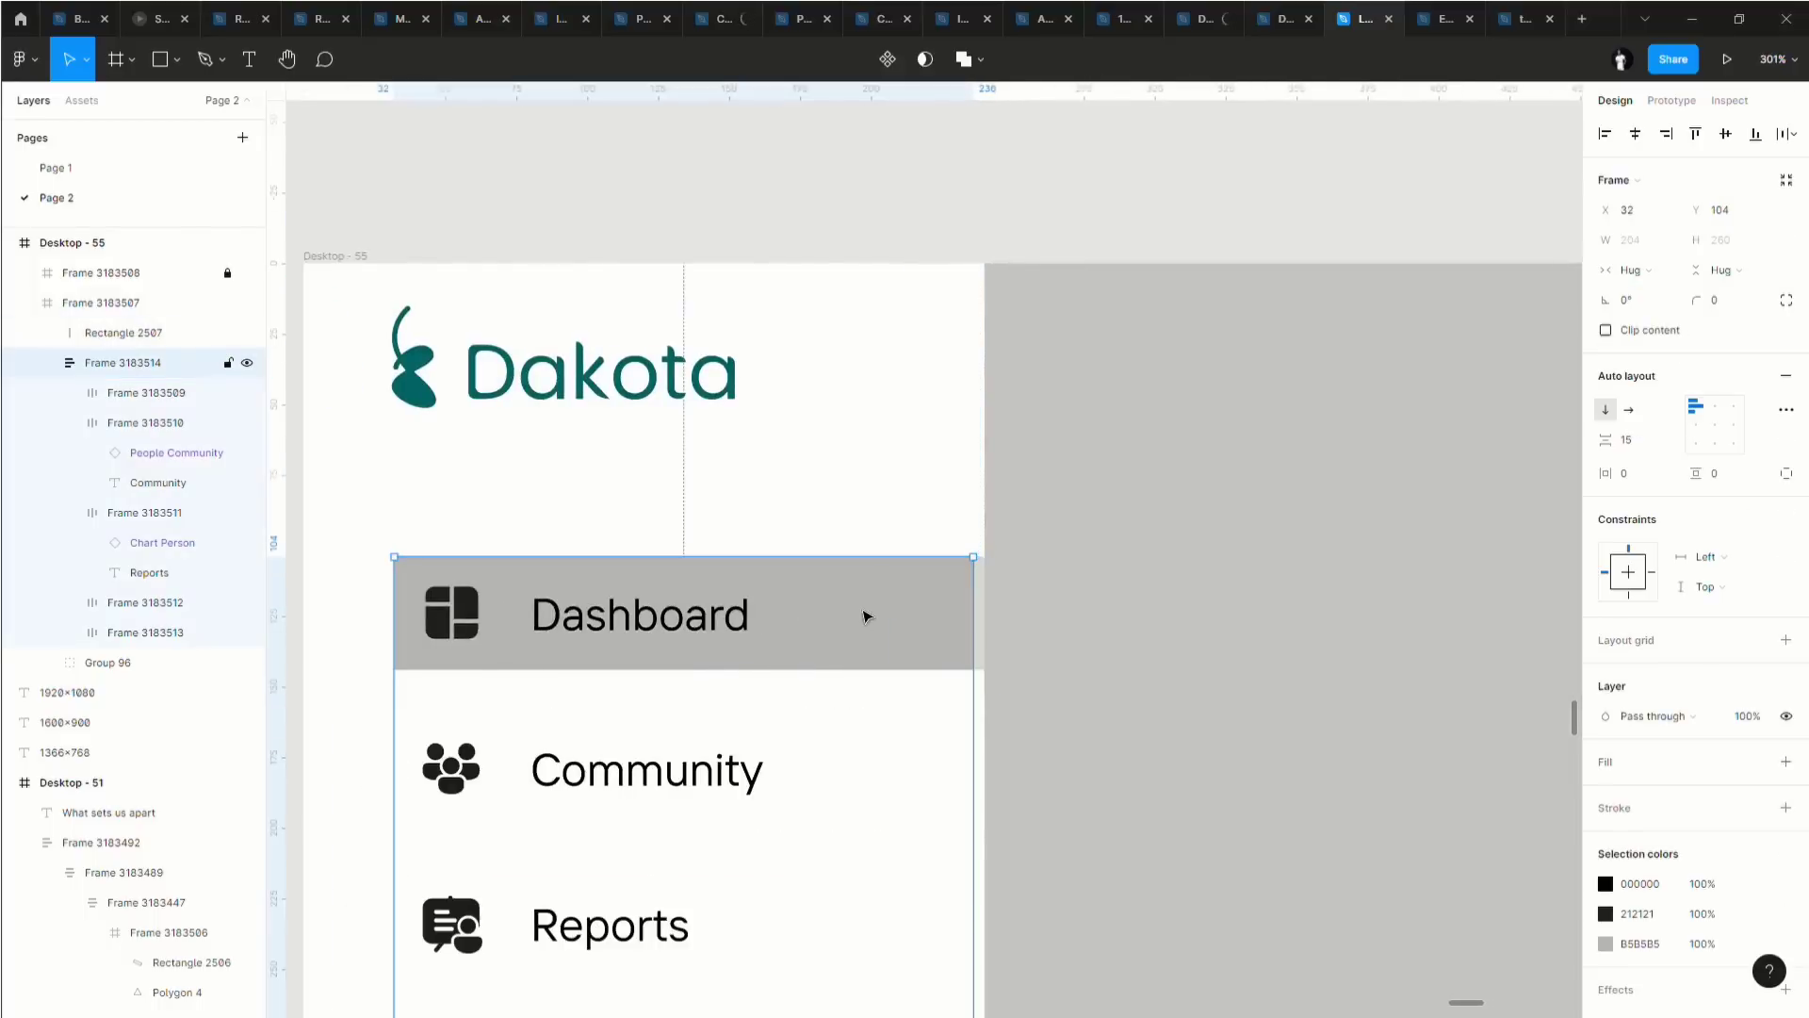
scroll(880, 613, down, 2)
double_click(913, 533)
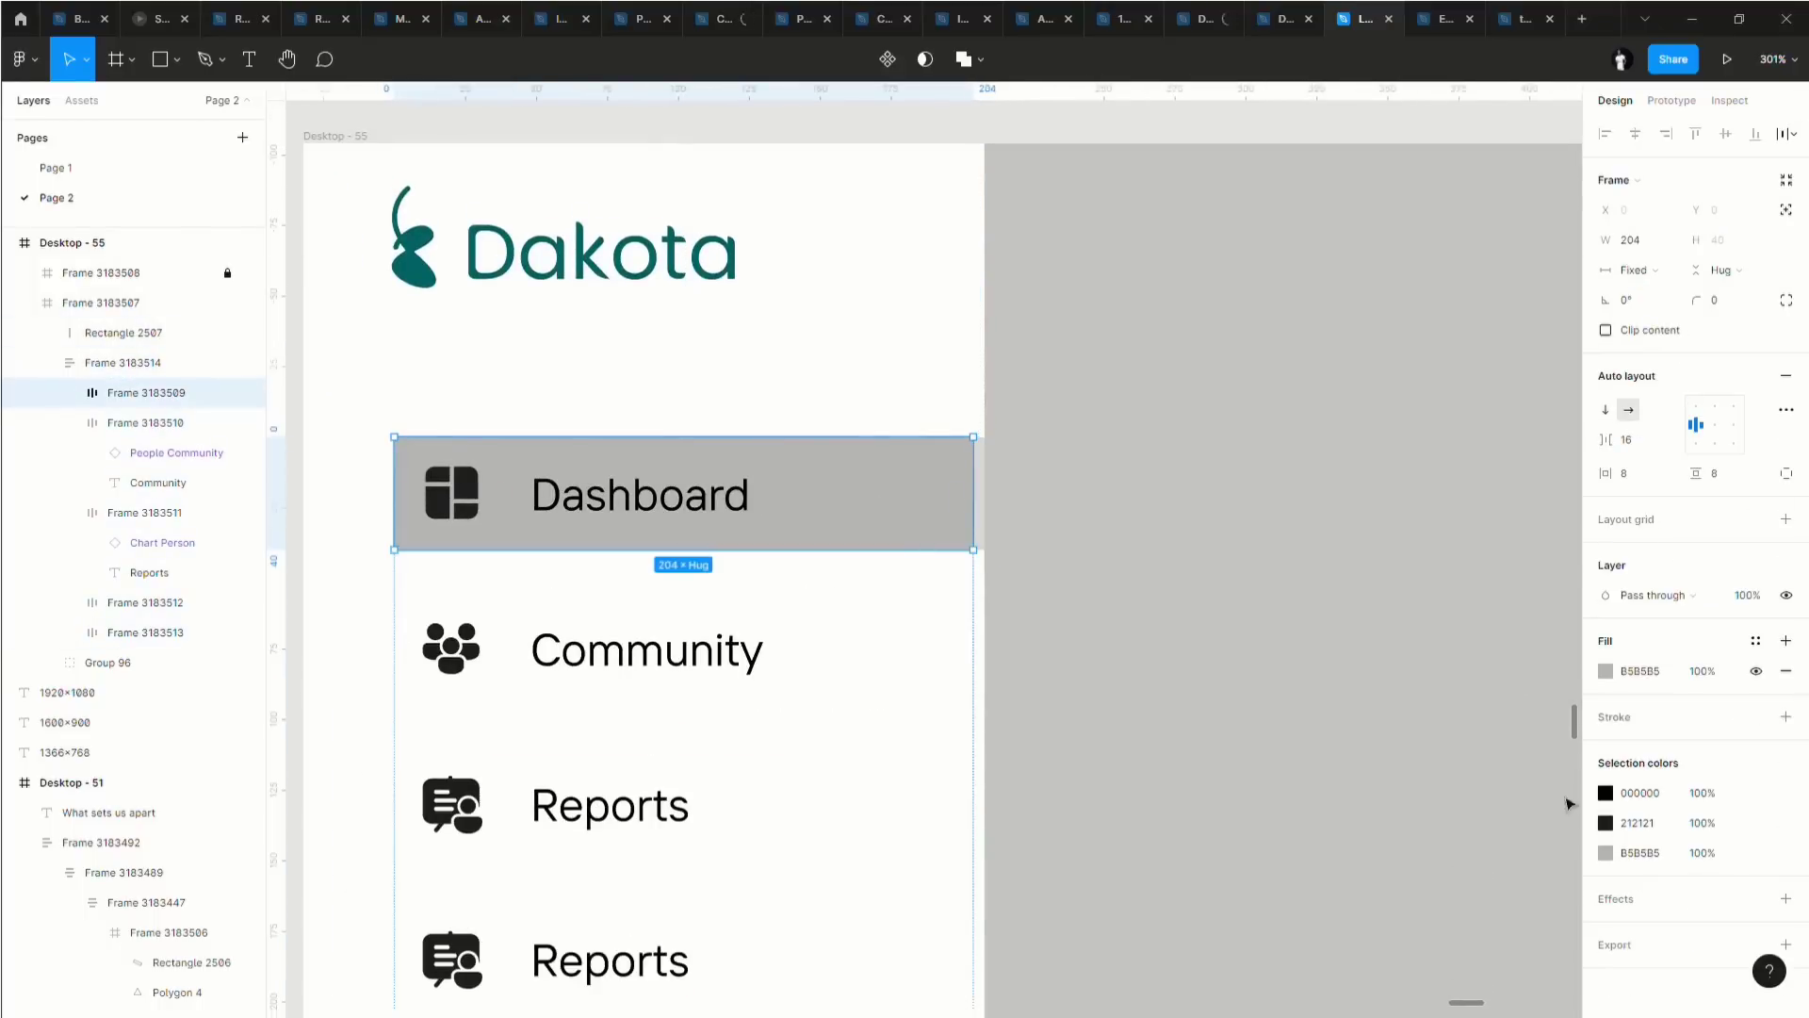
scroll(1305, 728, down, 3)
scroll(1305, 729, down, 2)
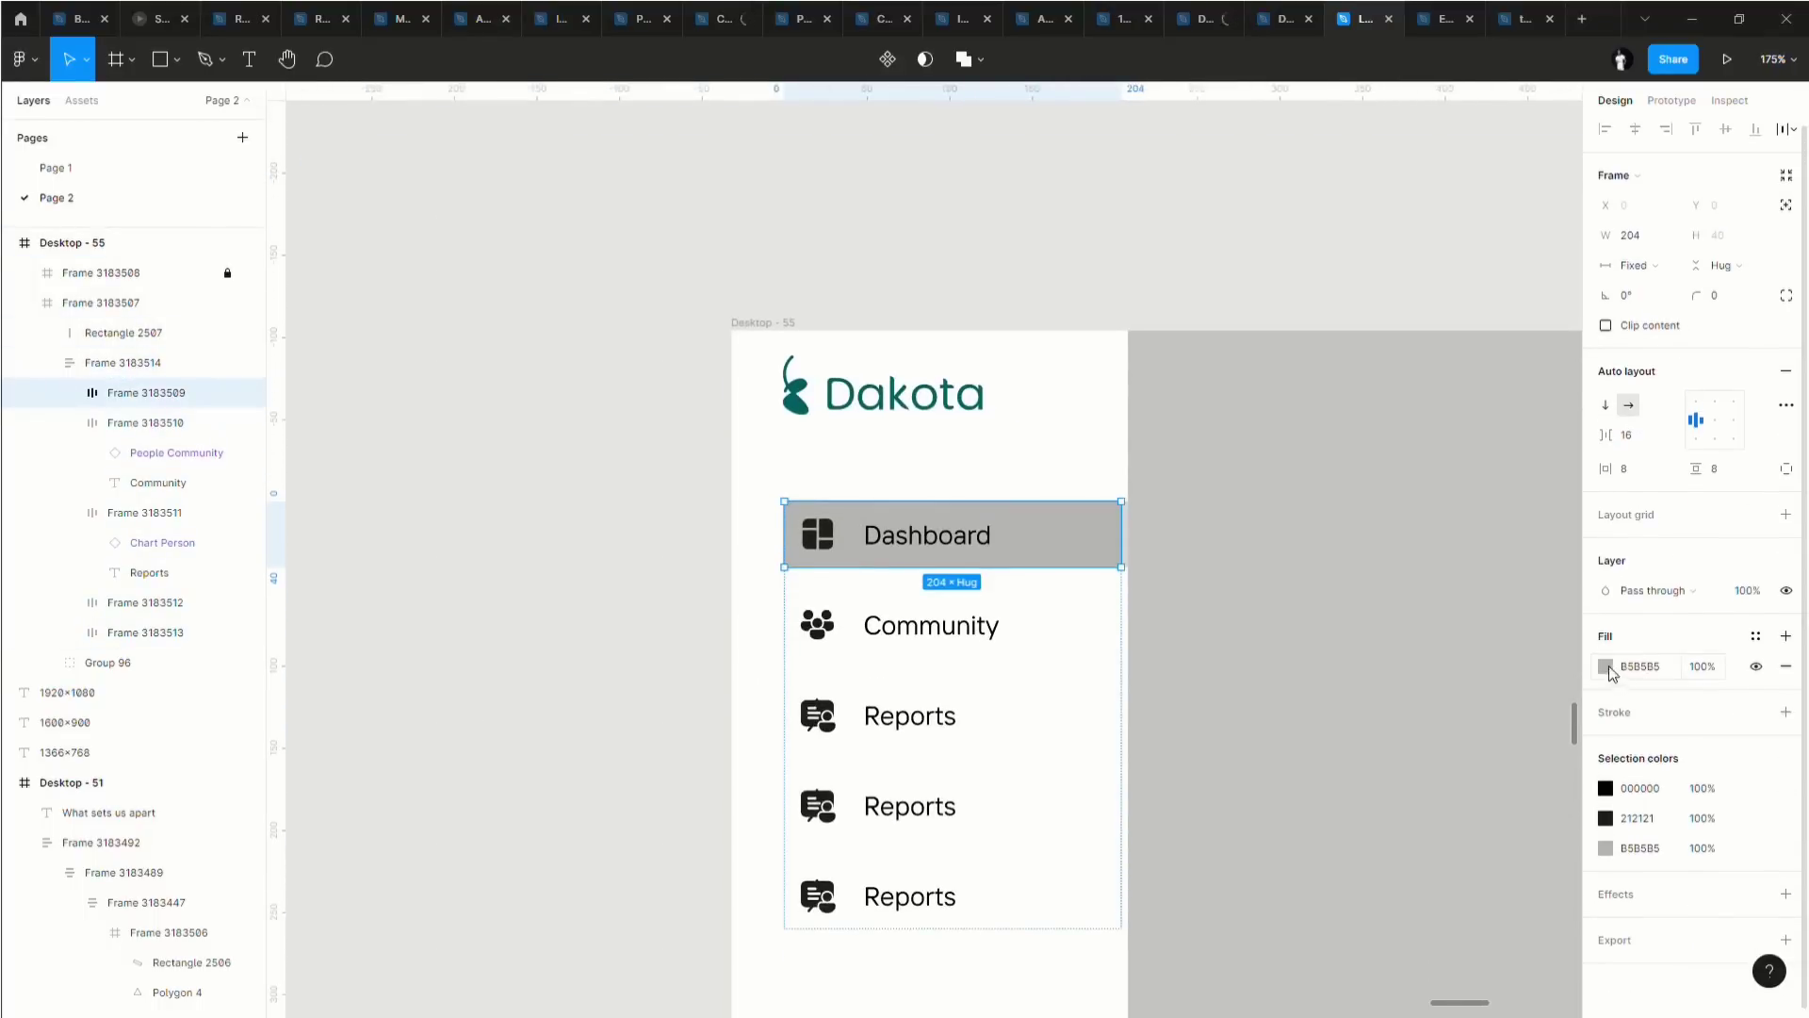
click(1607, 667)
click(1425, 942)
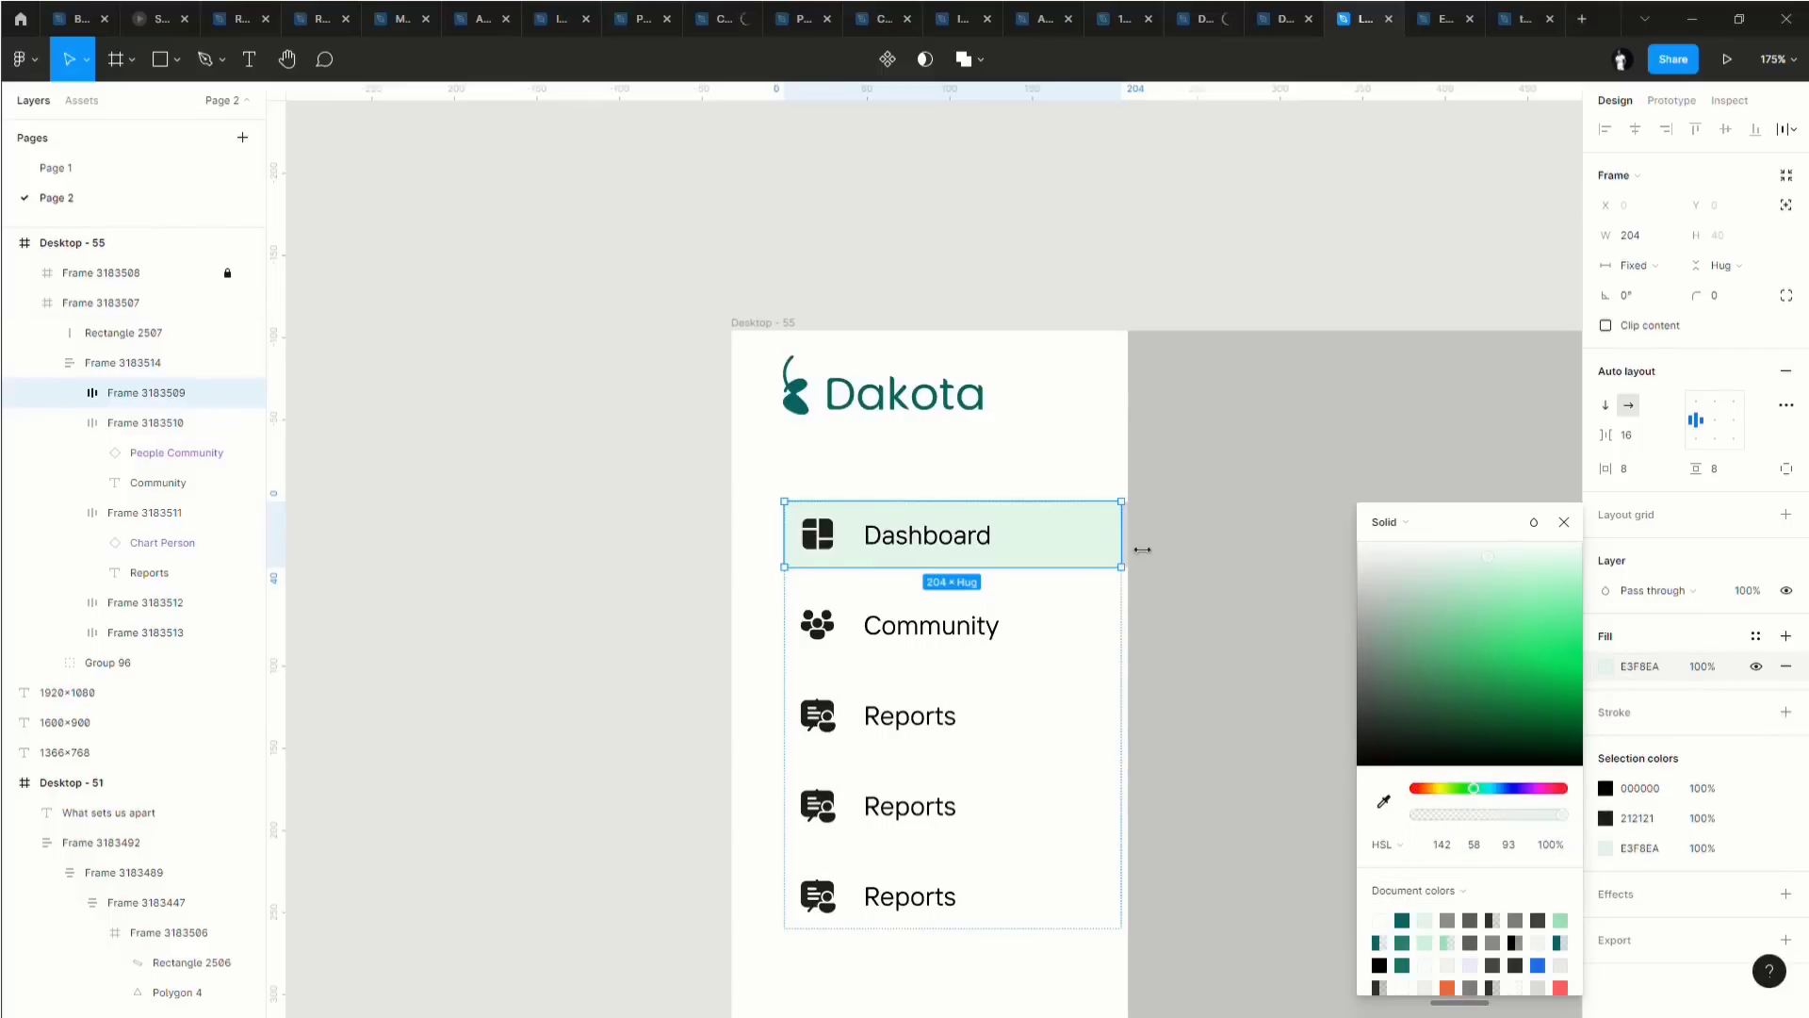
Fill the narrow rectangle beside the Dashboard item with the dark teal document color 036666.
scroll(1141, 551, up, 5)
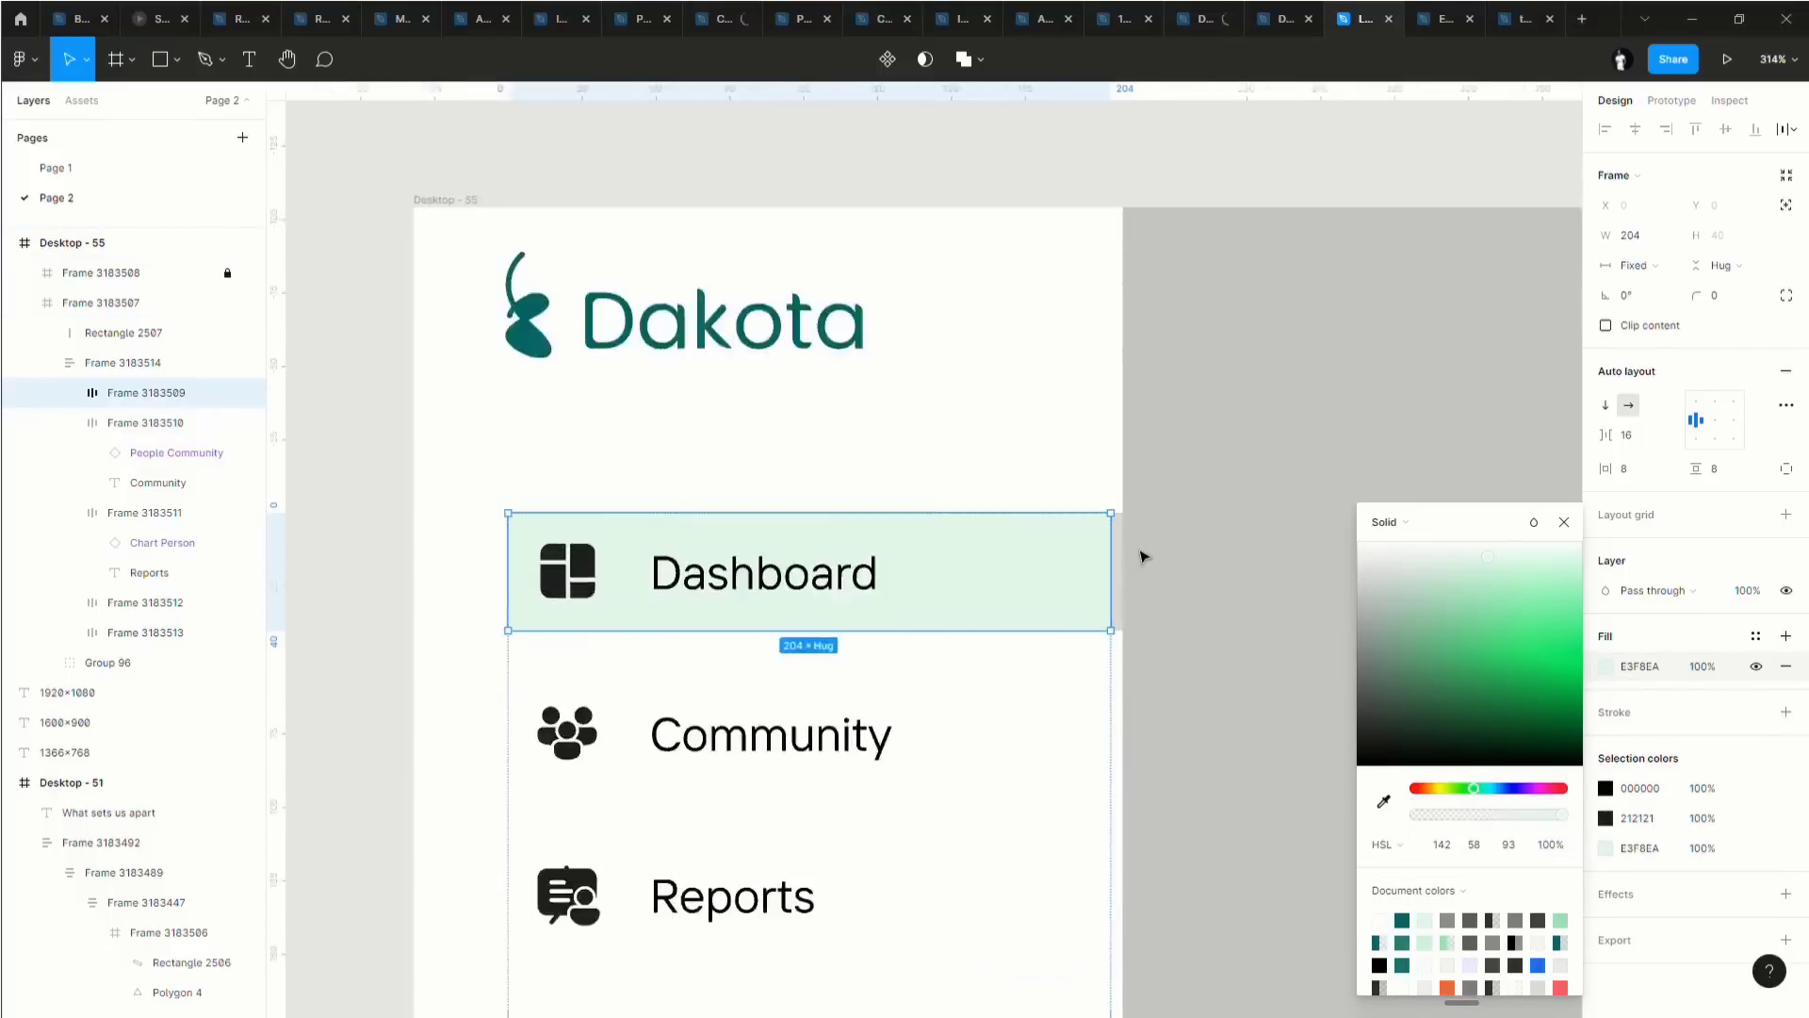
click(1110, 561)
click(1606, 513)
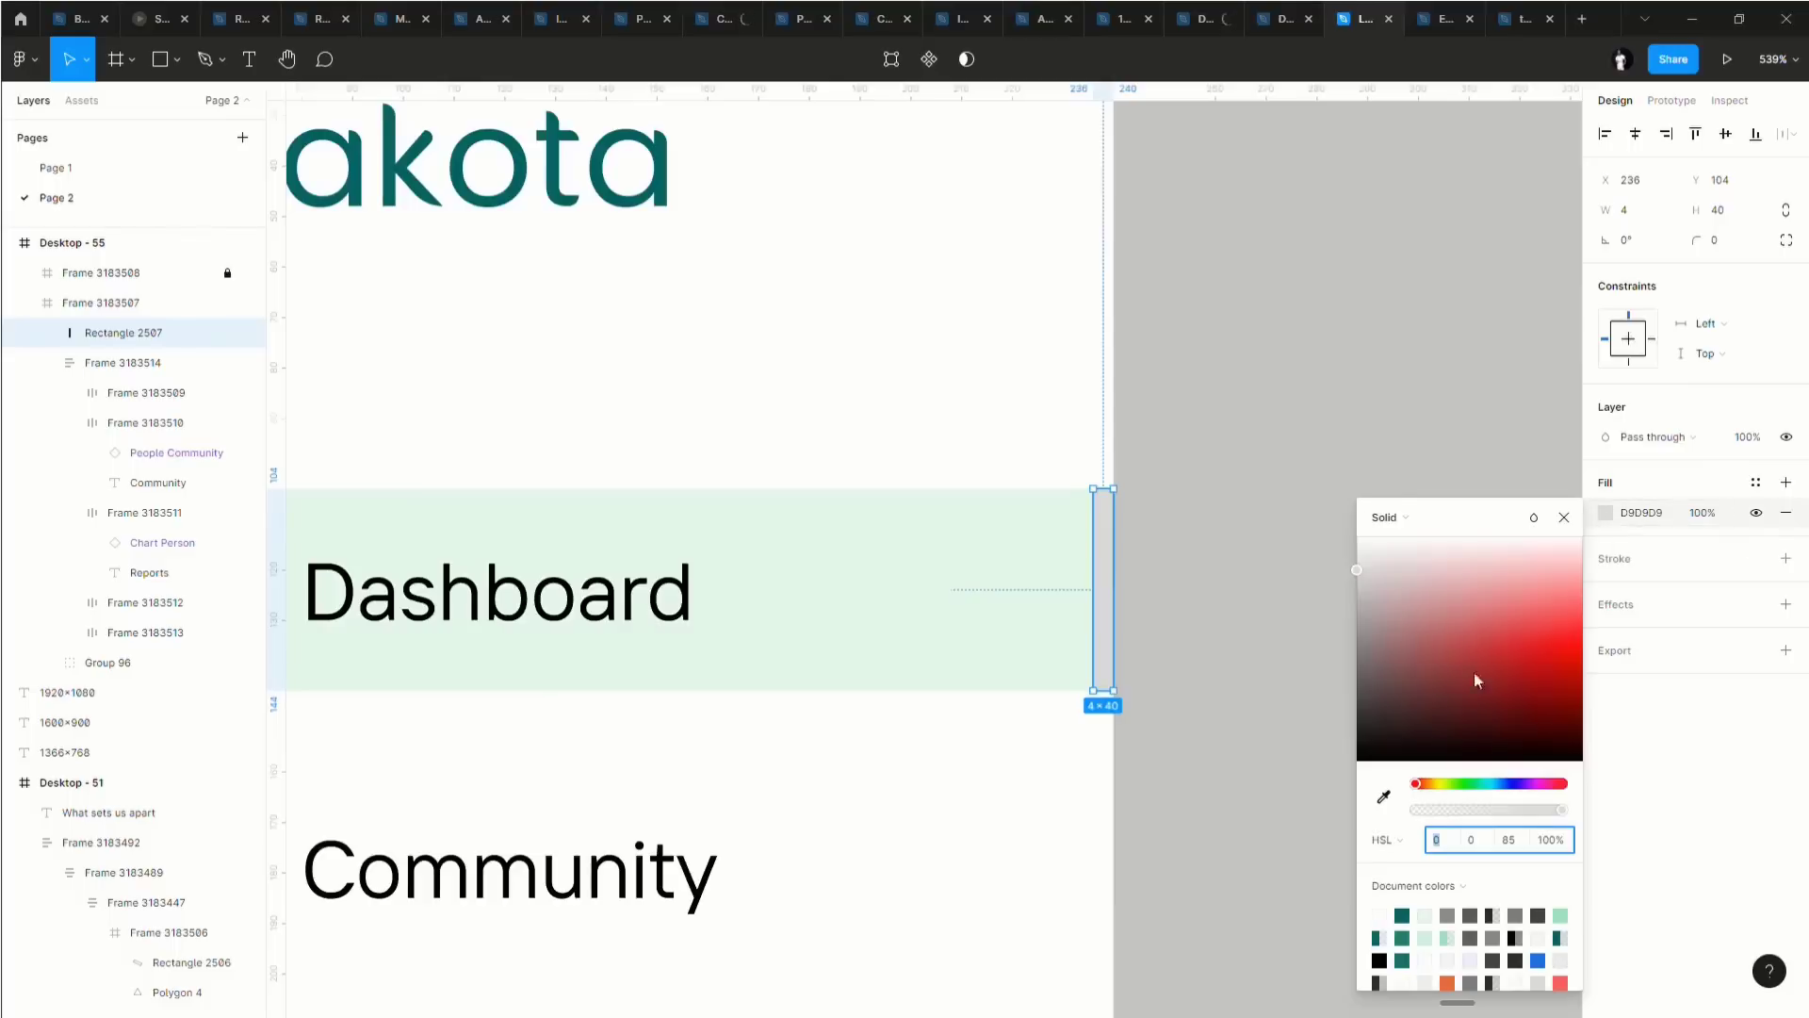
click(1402, 938)
scroll(1037, 759, down, 5)
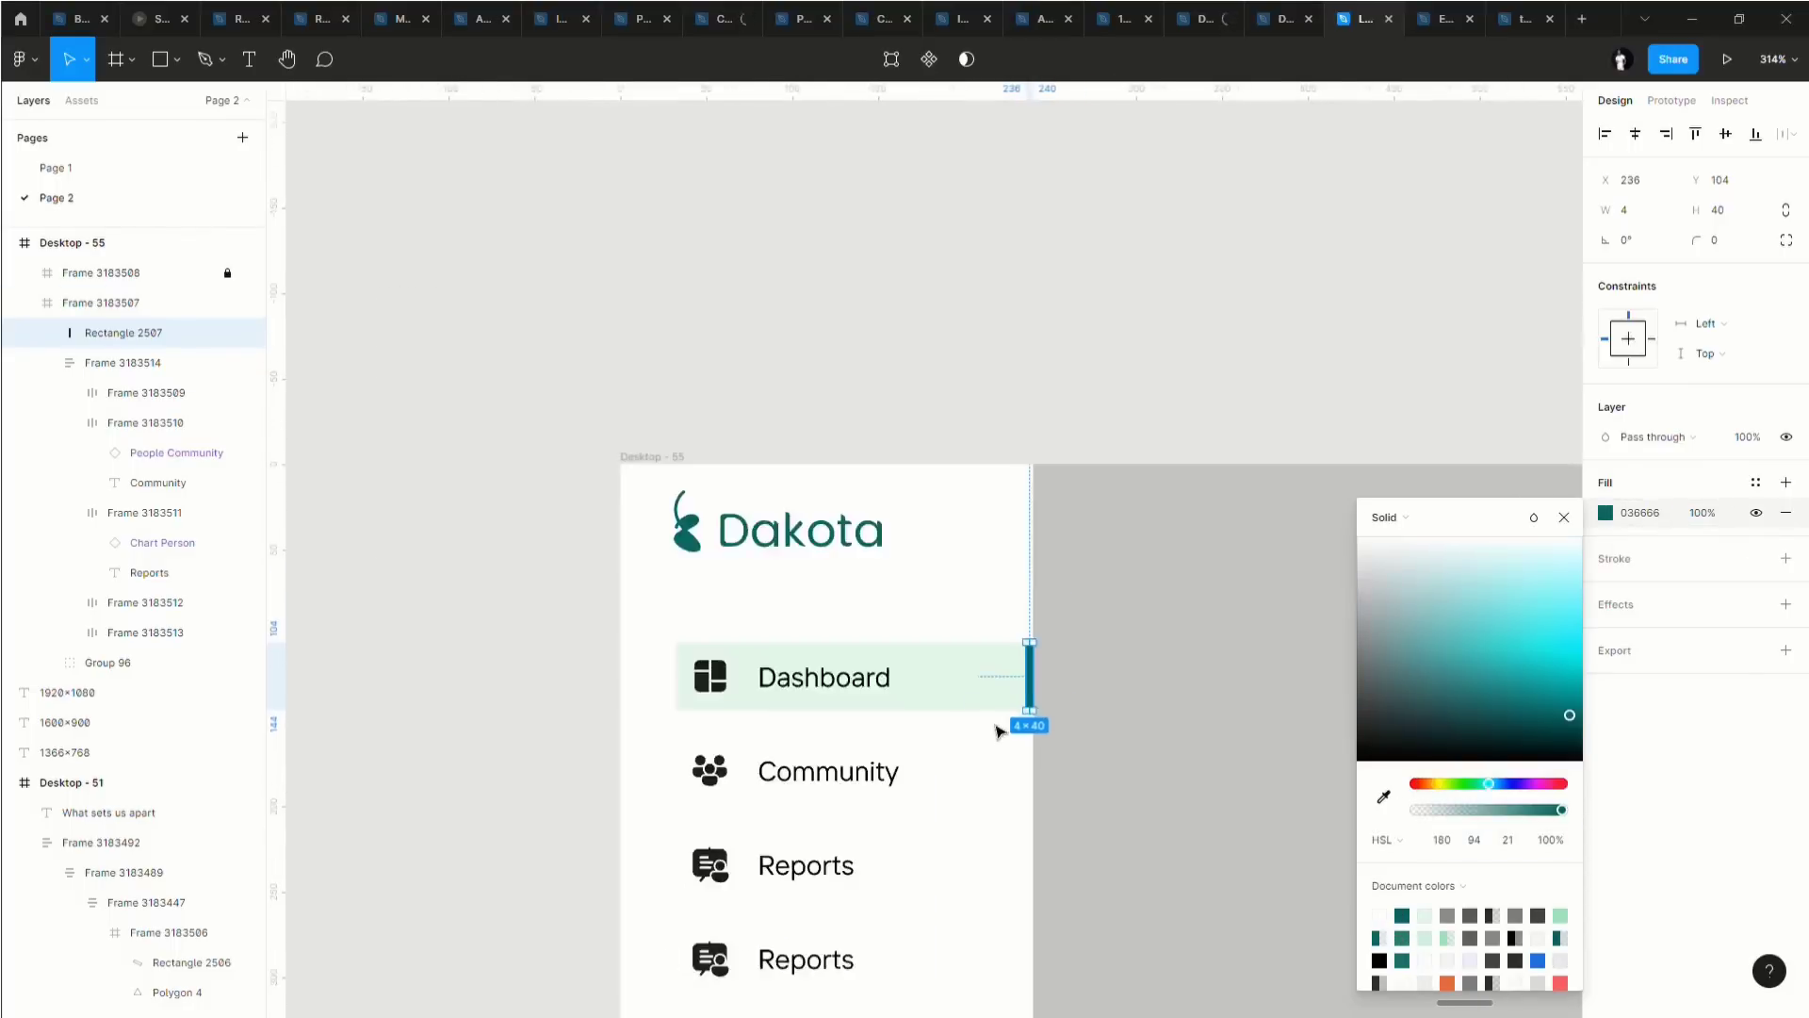
click(816, 474)
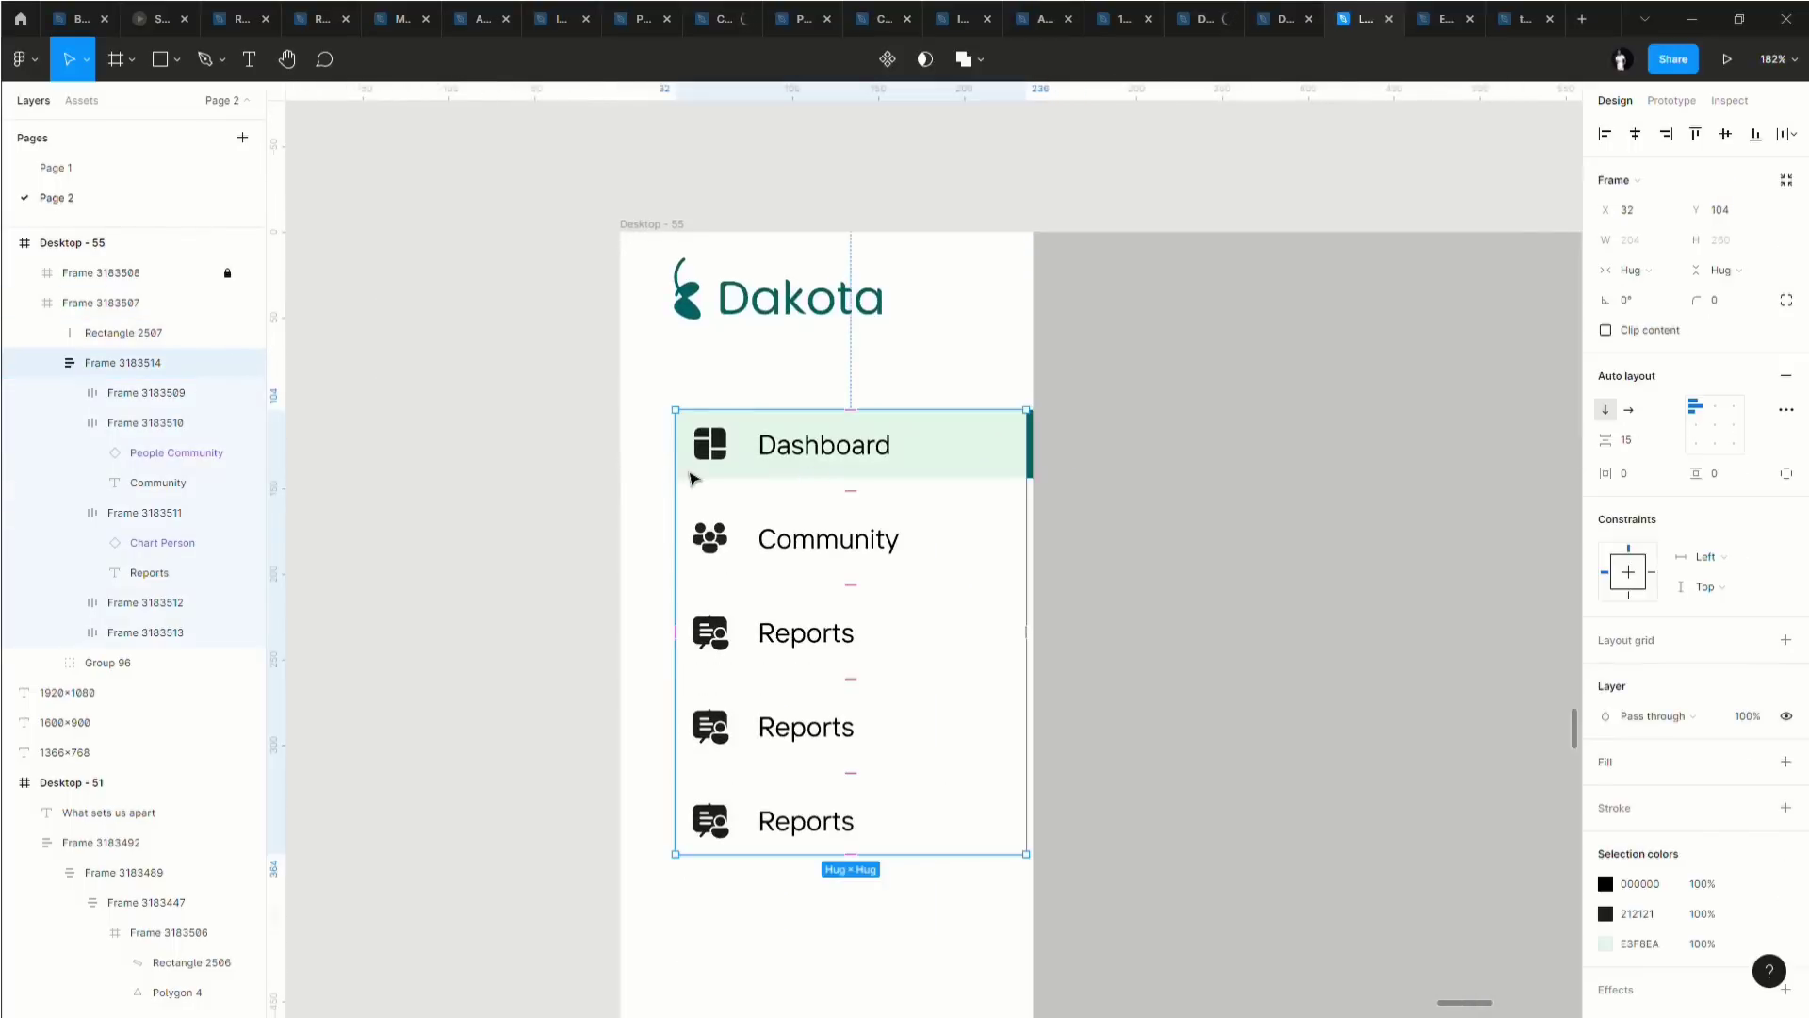
Set the top-left and bottom-left corner radii of the Dashboard menu row to 8, keeping the other corners square.
click(693, 479)
scroll(696, 477, up, 5)
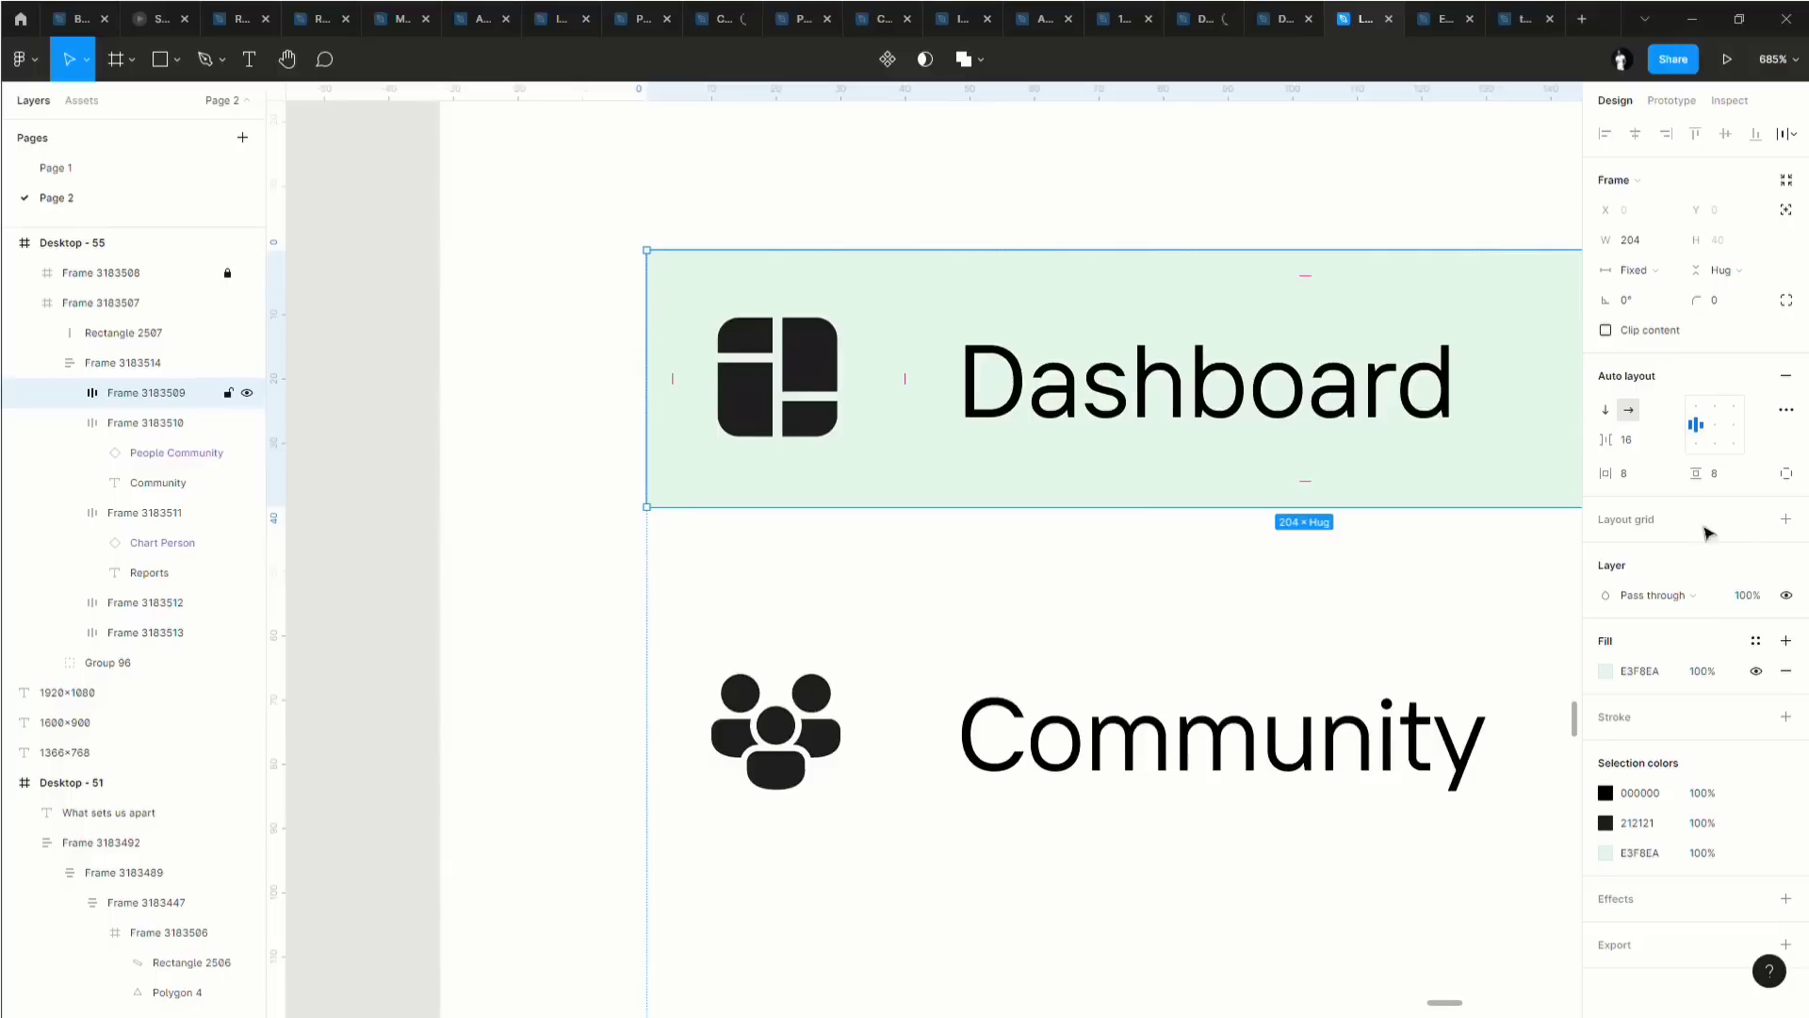
click(1786, 300)
click(1625, 330)
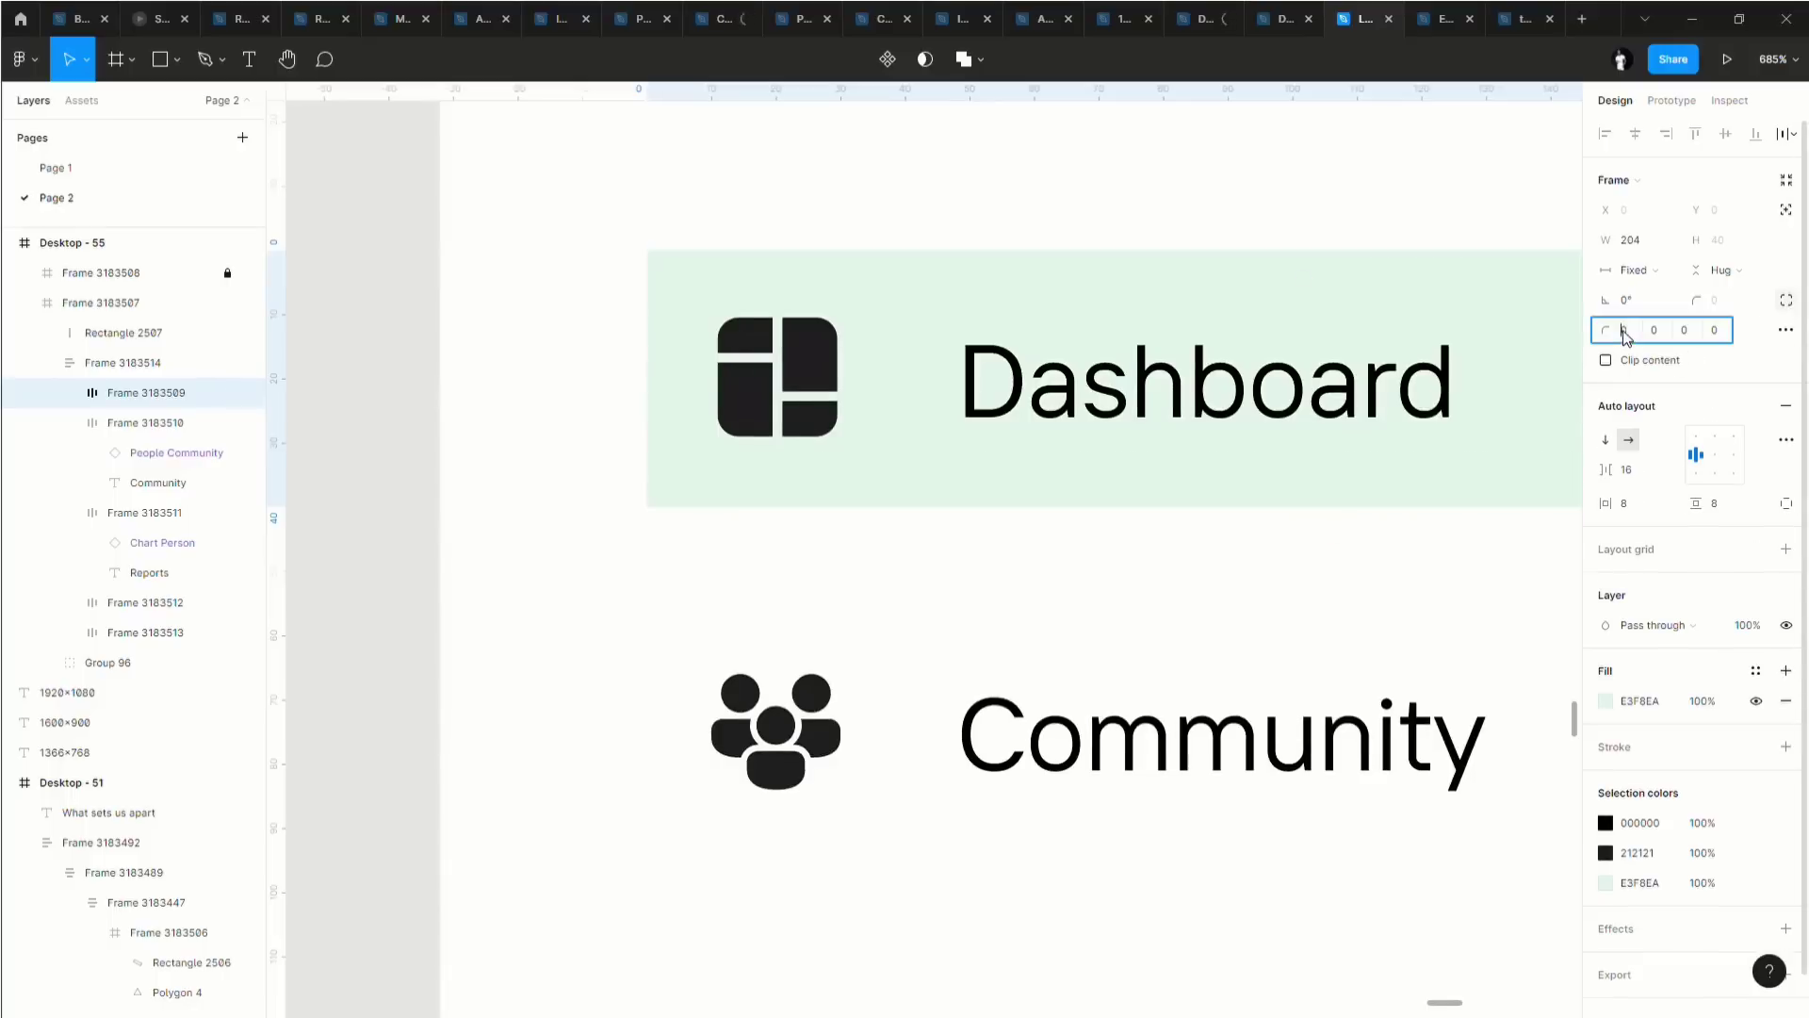
text(8)
click(1655, 331)
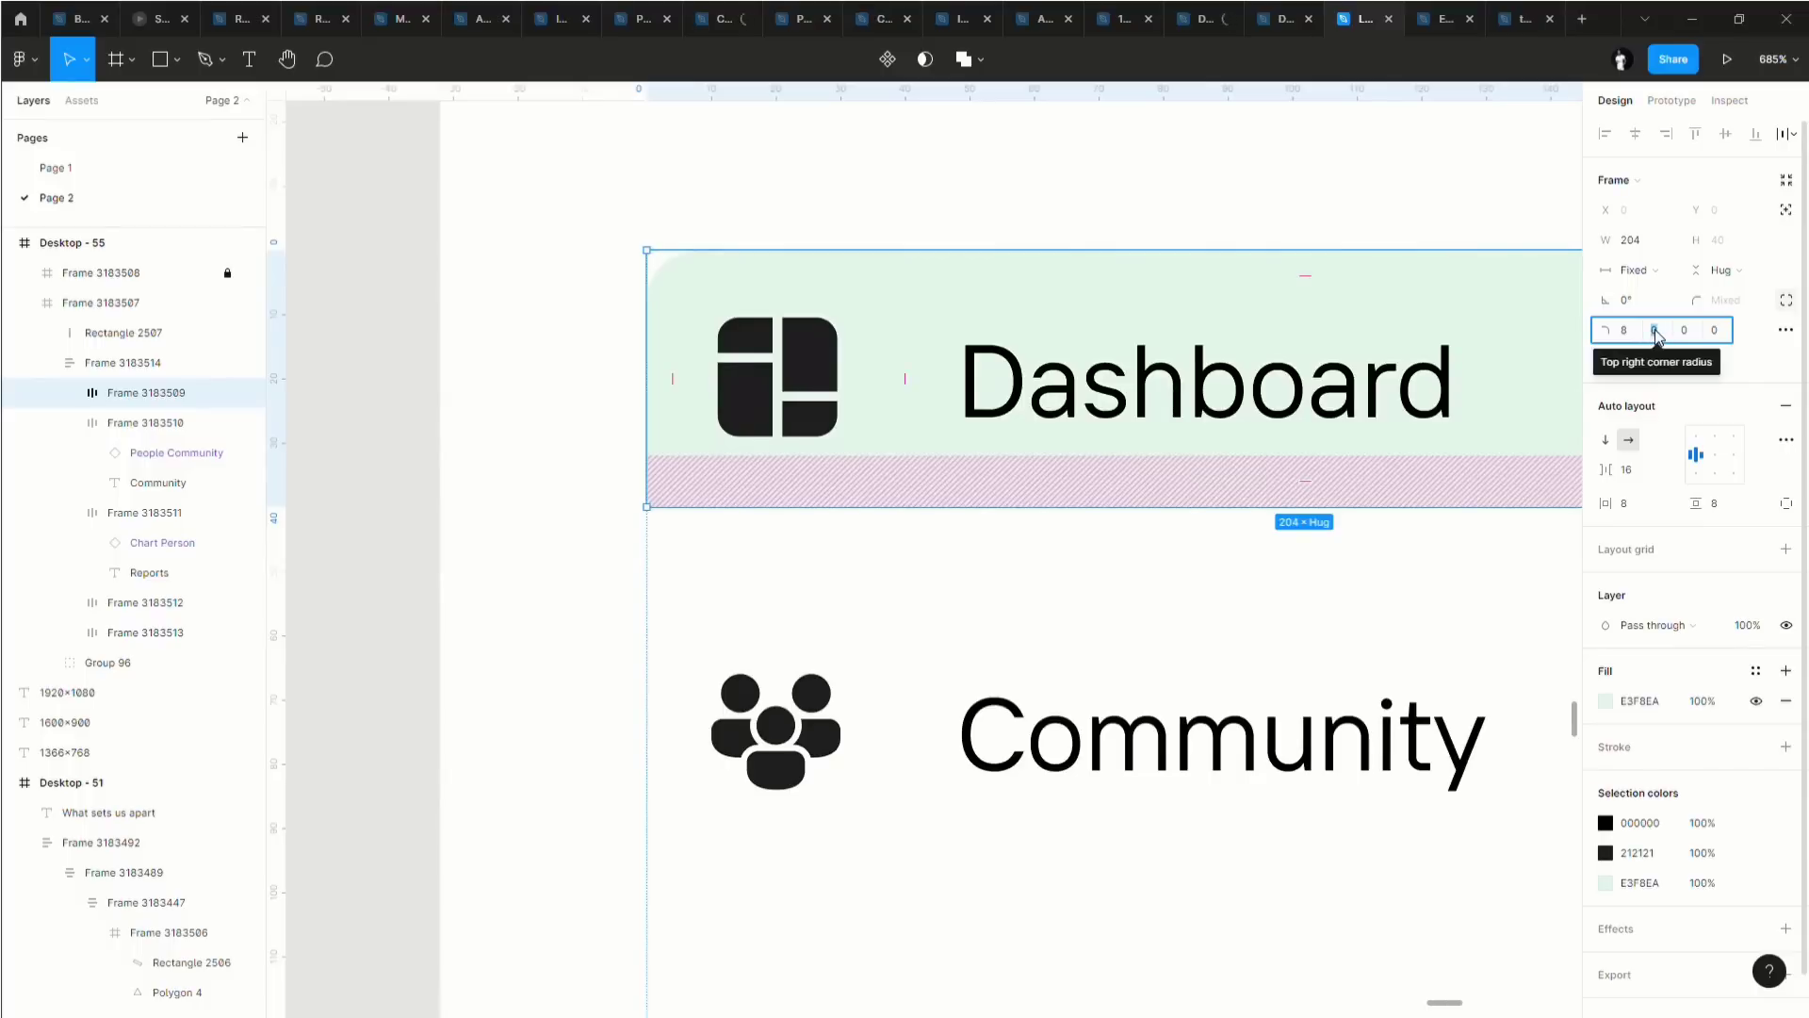
click(1684, 332)
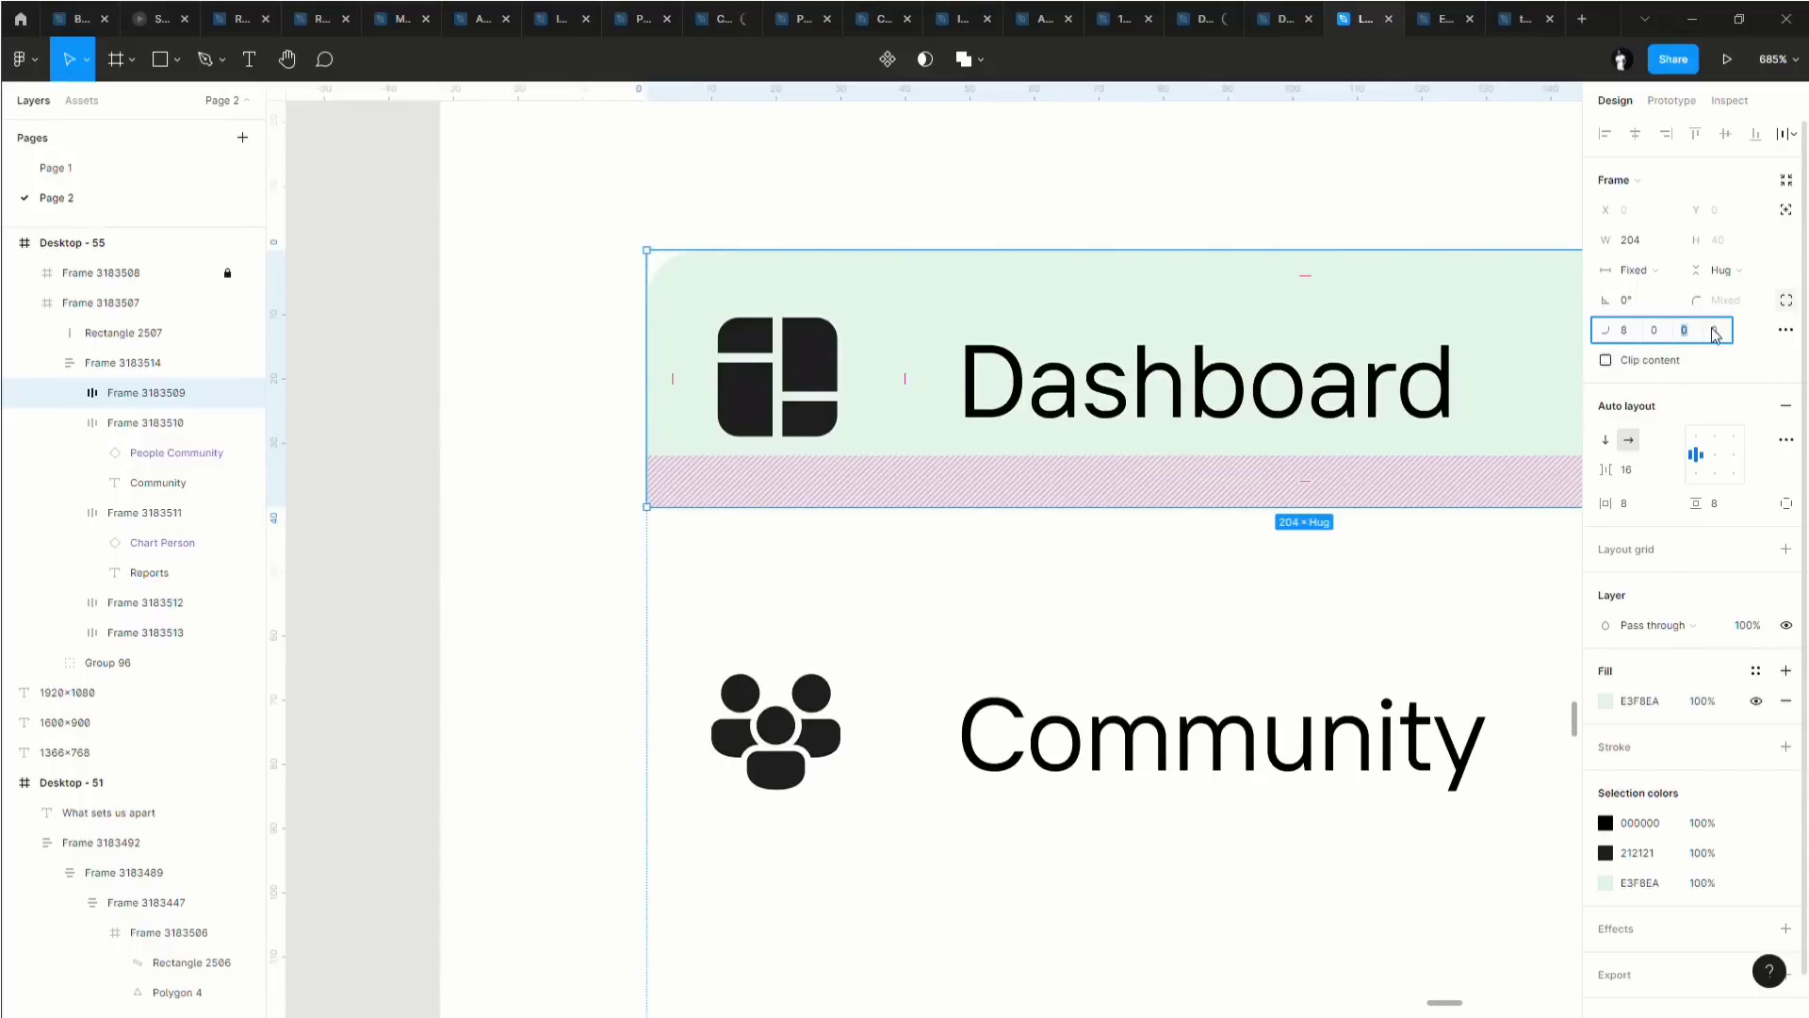
text(8)
key(Return)
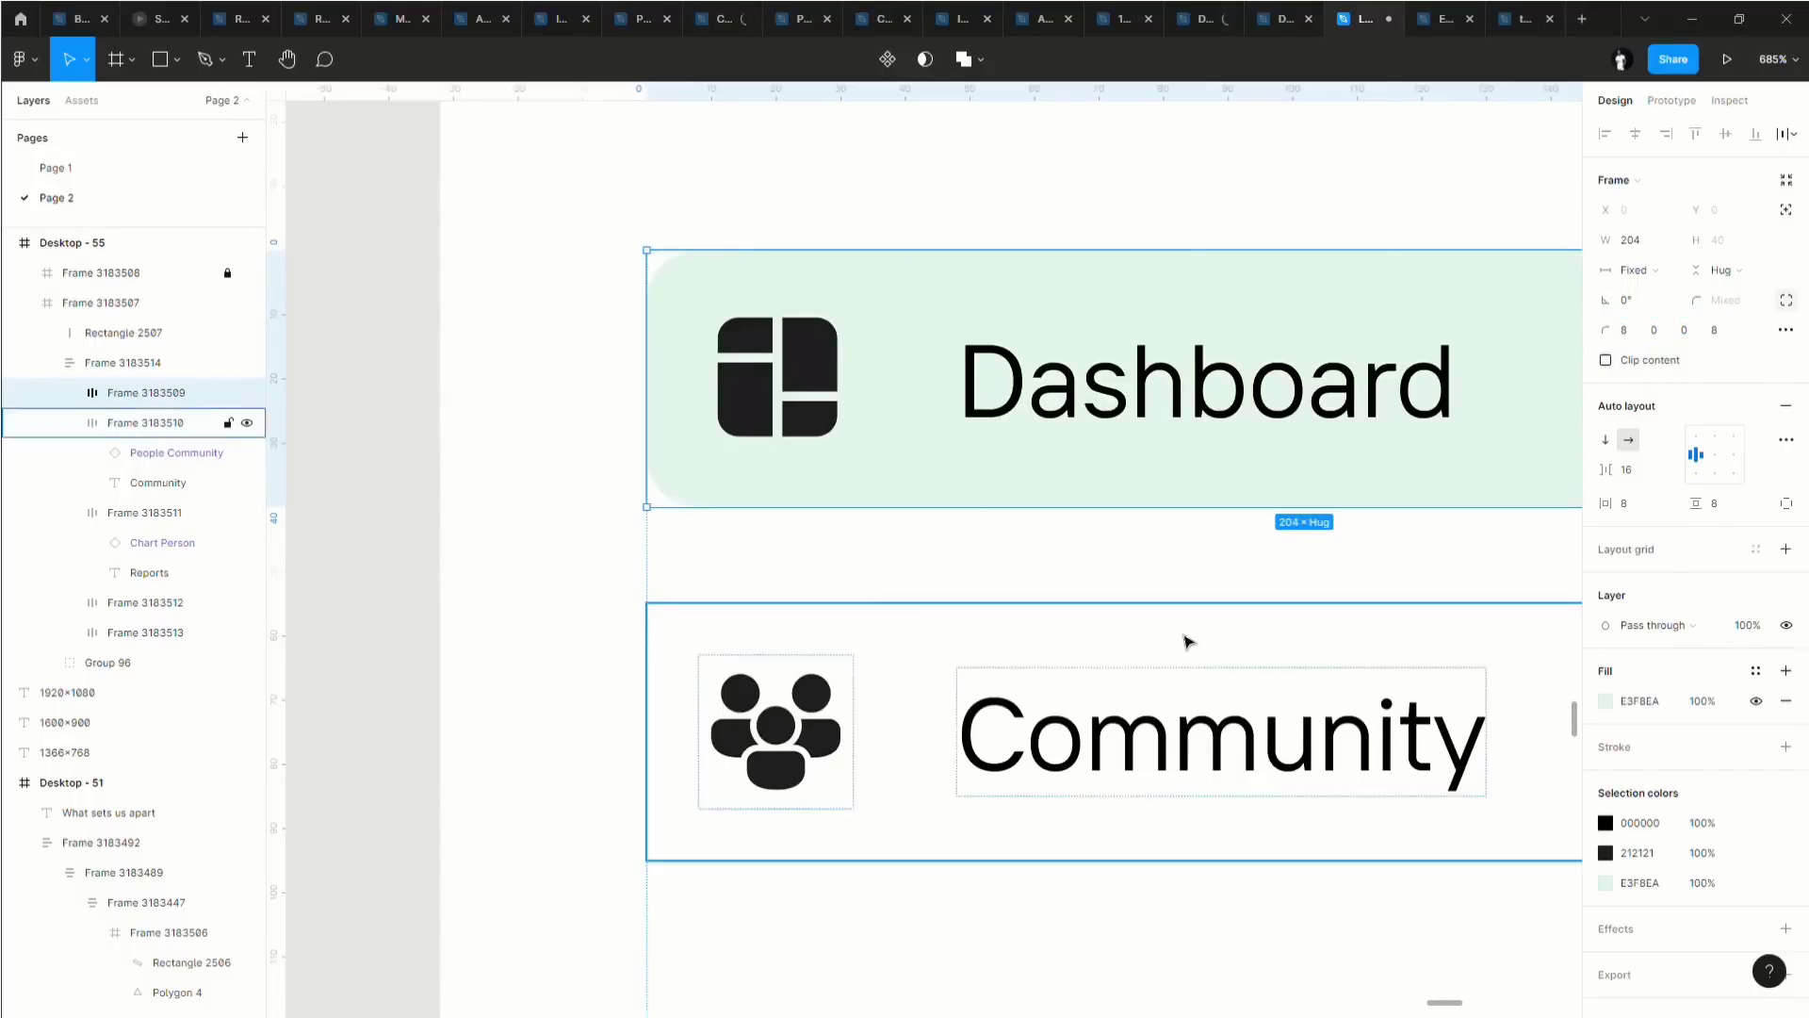
Reset the Dashboard row's top-left and bottom-left corner radii to 0.
ctrl+scroll(942, 596, down, 5)
click(1129, 466)
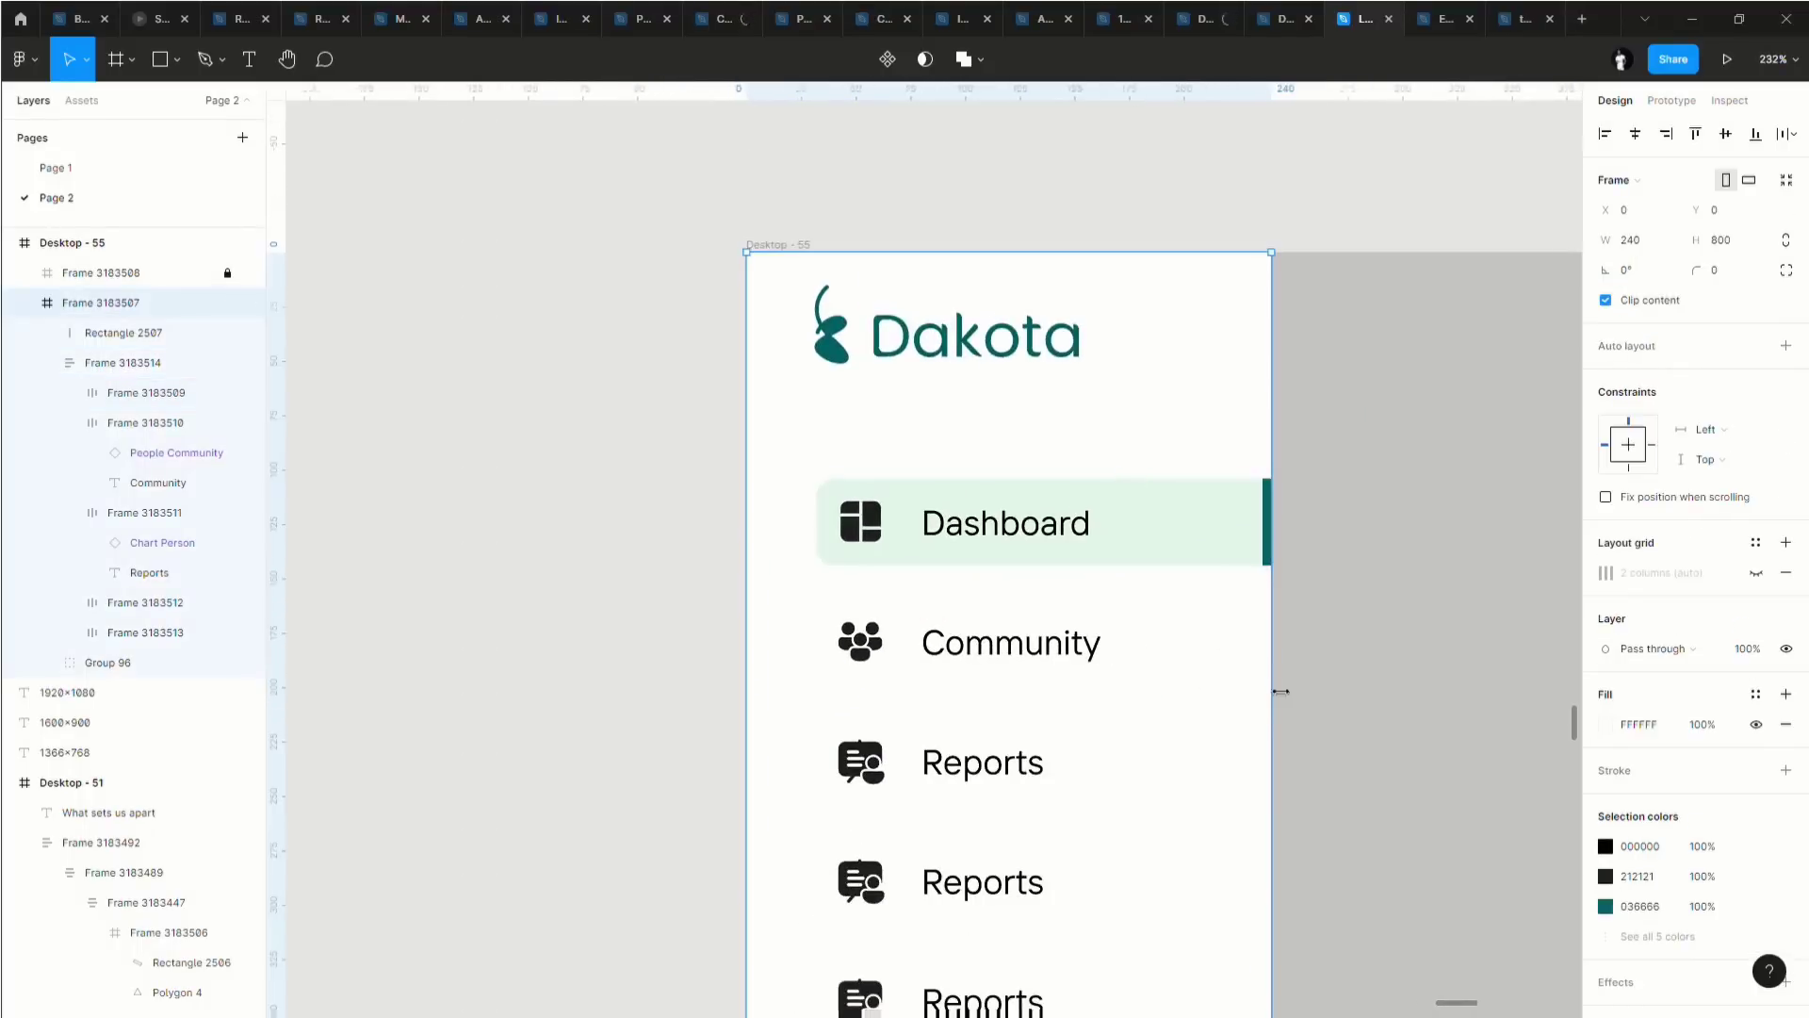
scroll(1112, 508, down, 3)
ctrl+scroll(790, 405, up, 3)
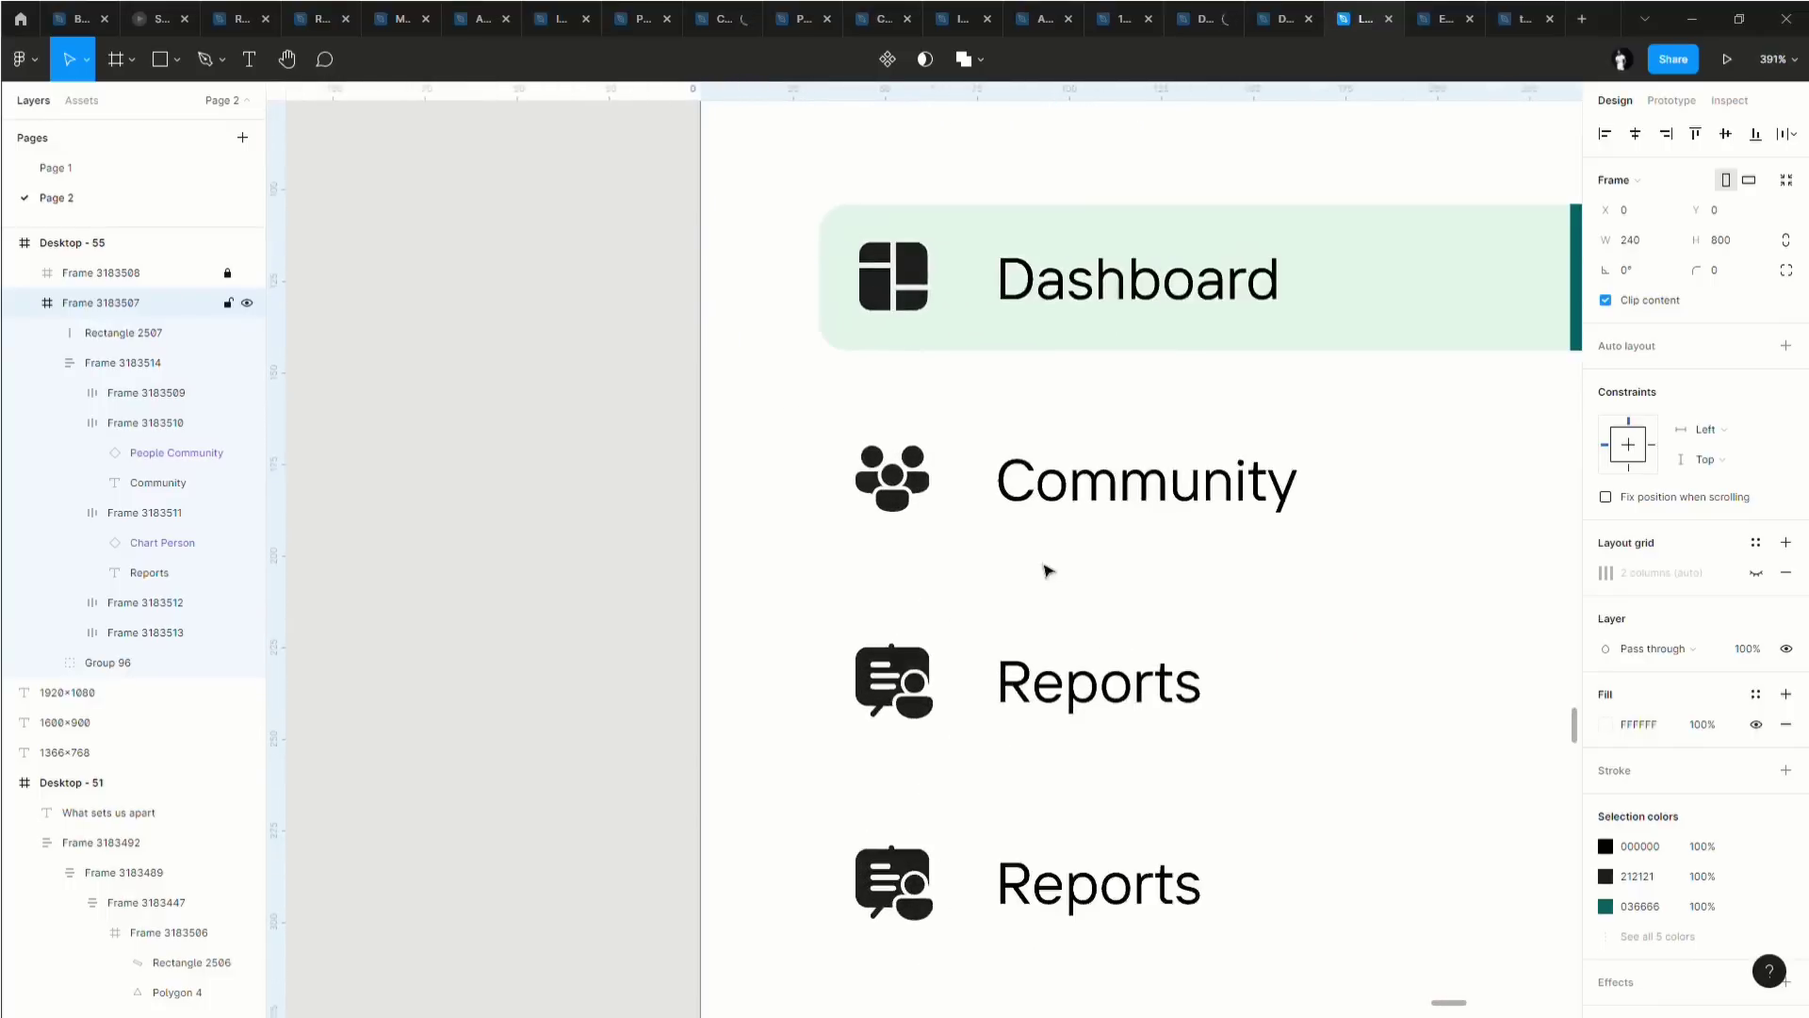
scroll(1345, 517, up, 2)
click(1378, 371)
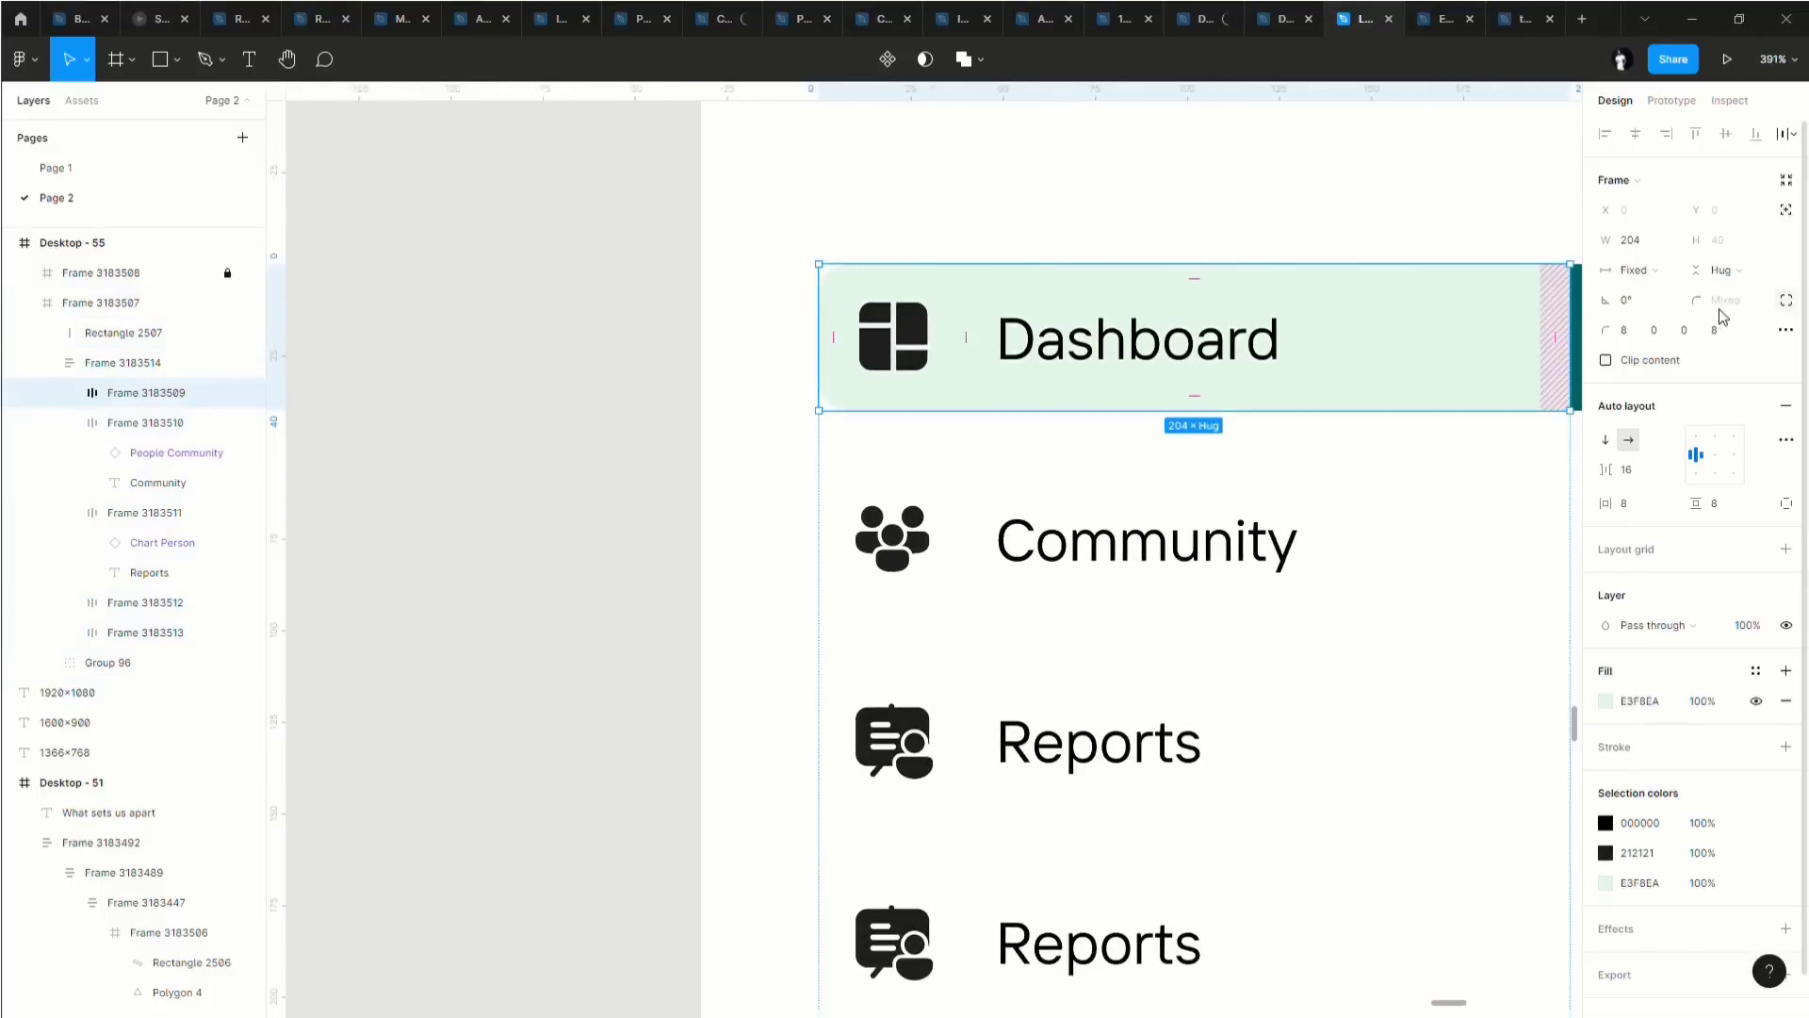
click(1637, 331)
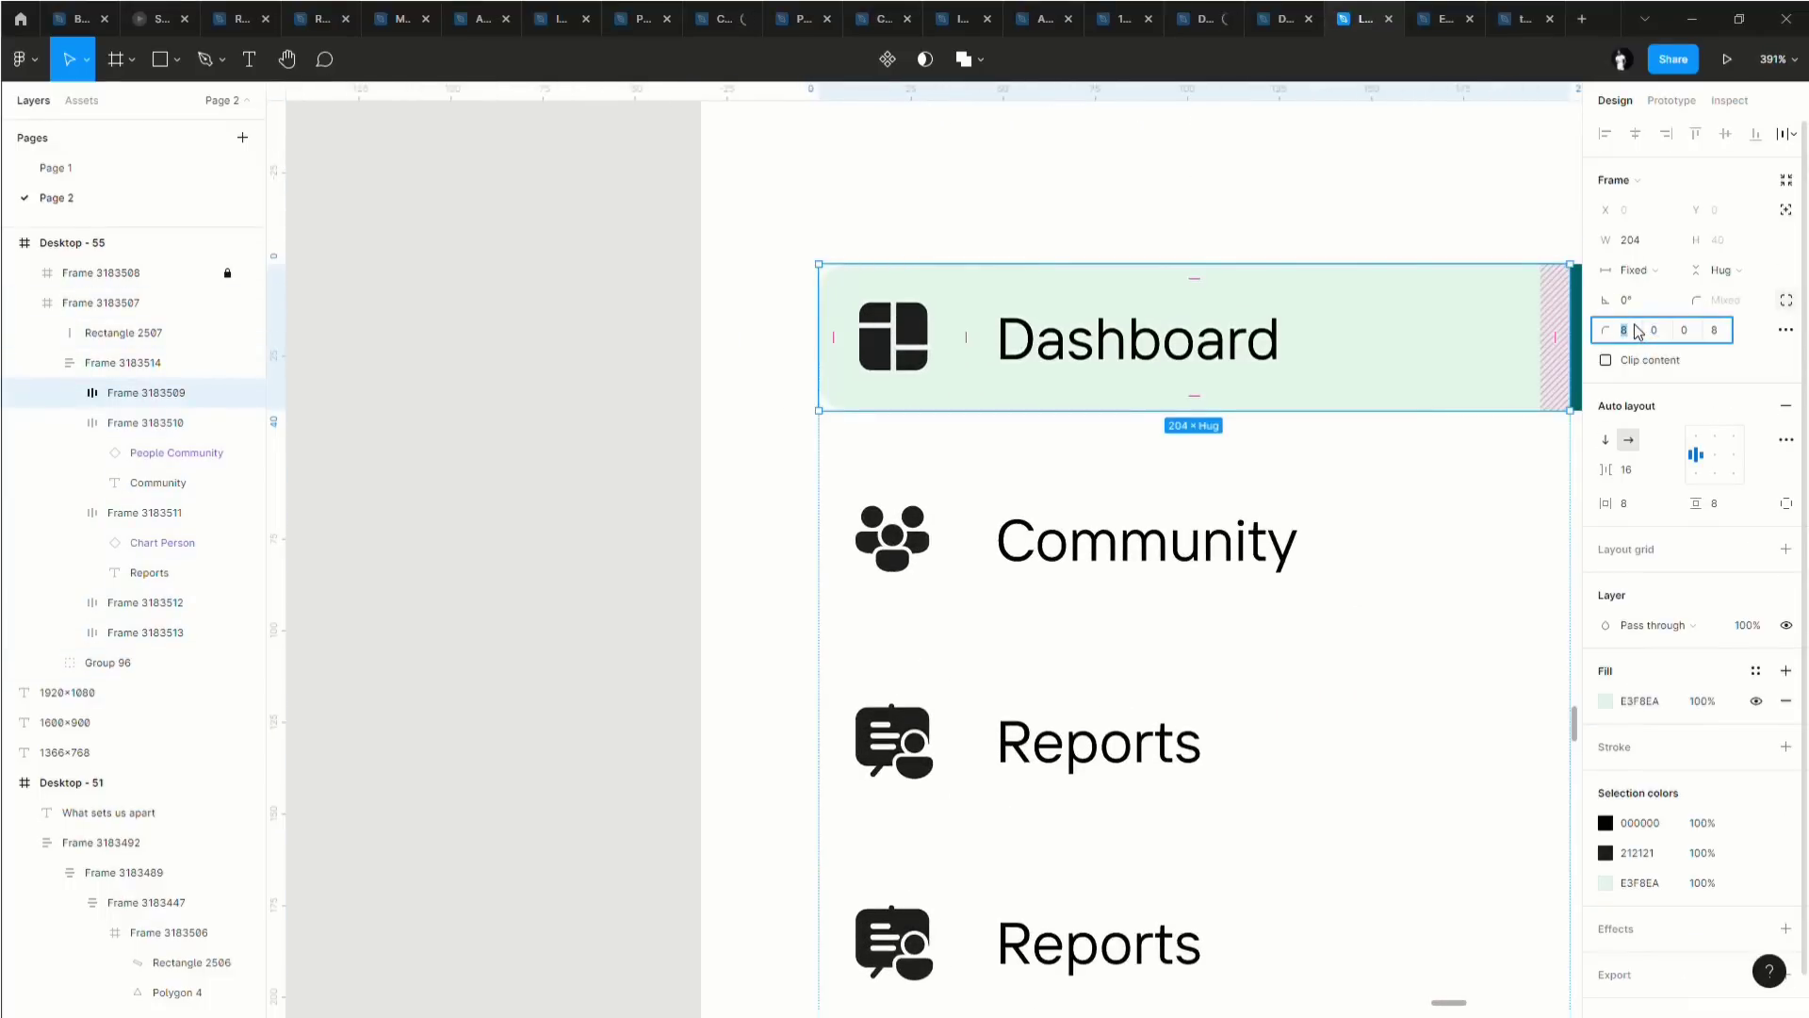
text(0)
click(1712, 330)
text(0)
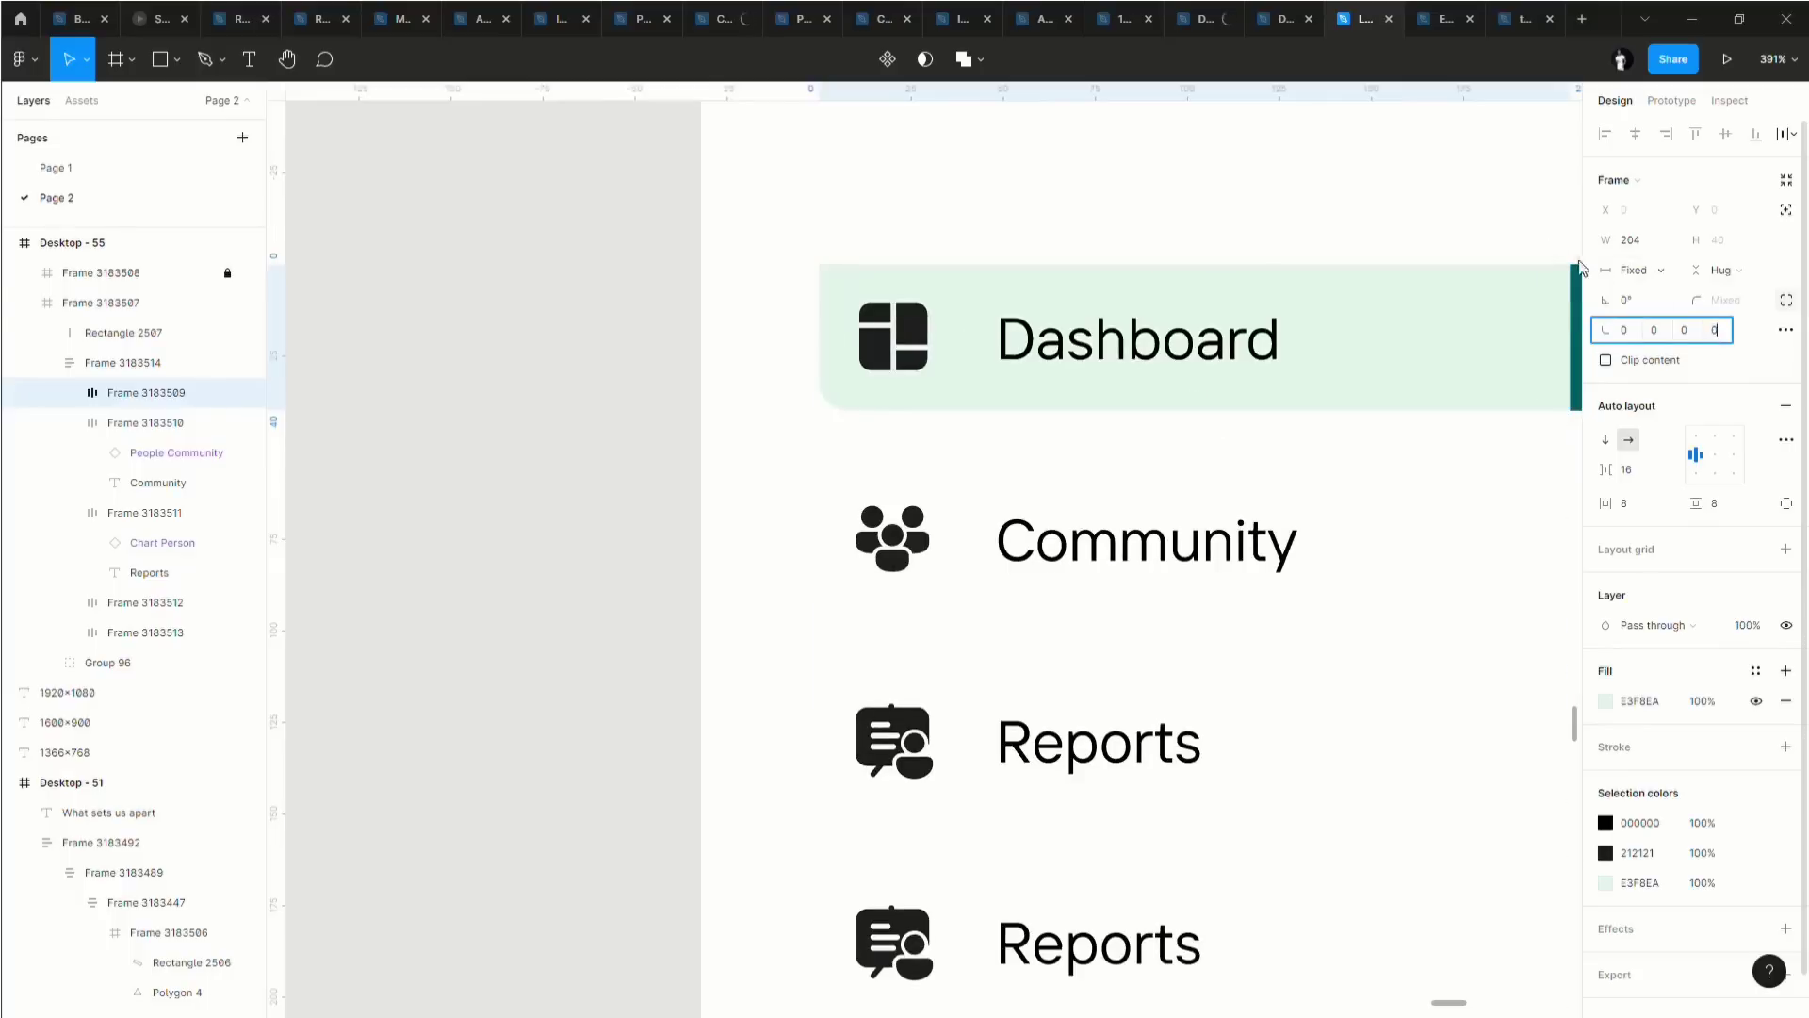
click(1506, 238)
Recolour the Dashboard row's icon and label to the dark green document colour 036666.
scroll(1499, 609, down, 5)
scroll(1506, 638, right, 3)
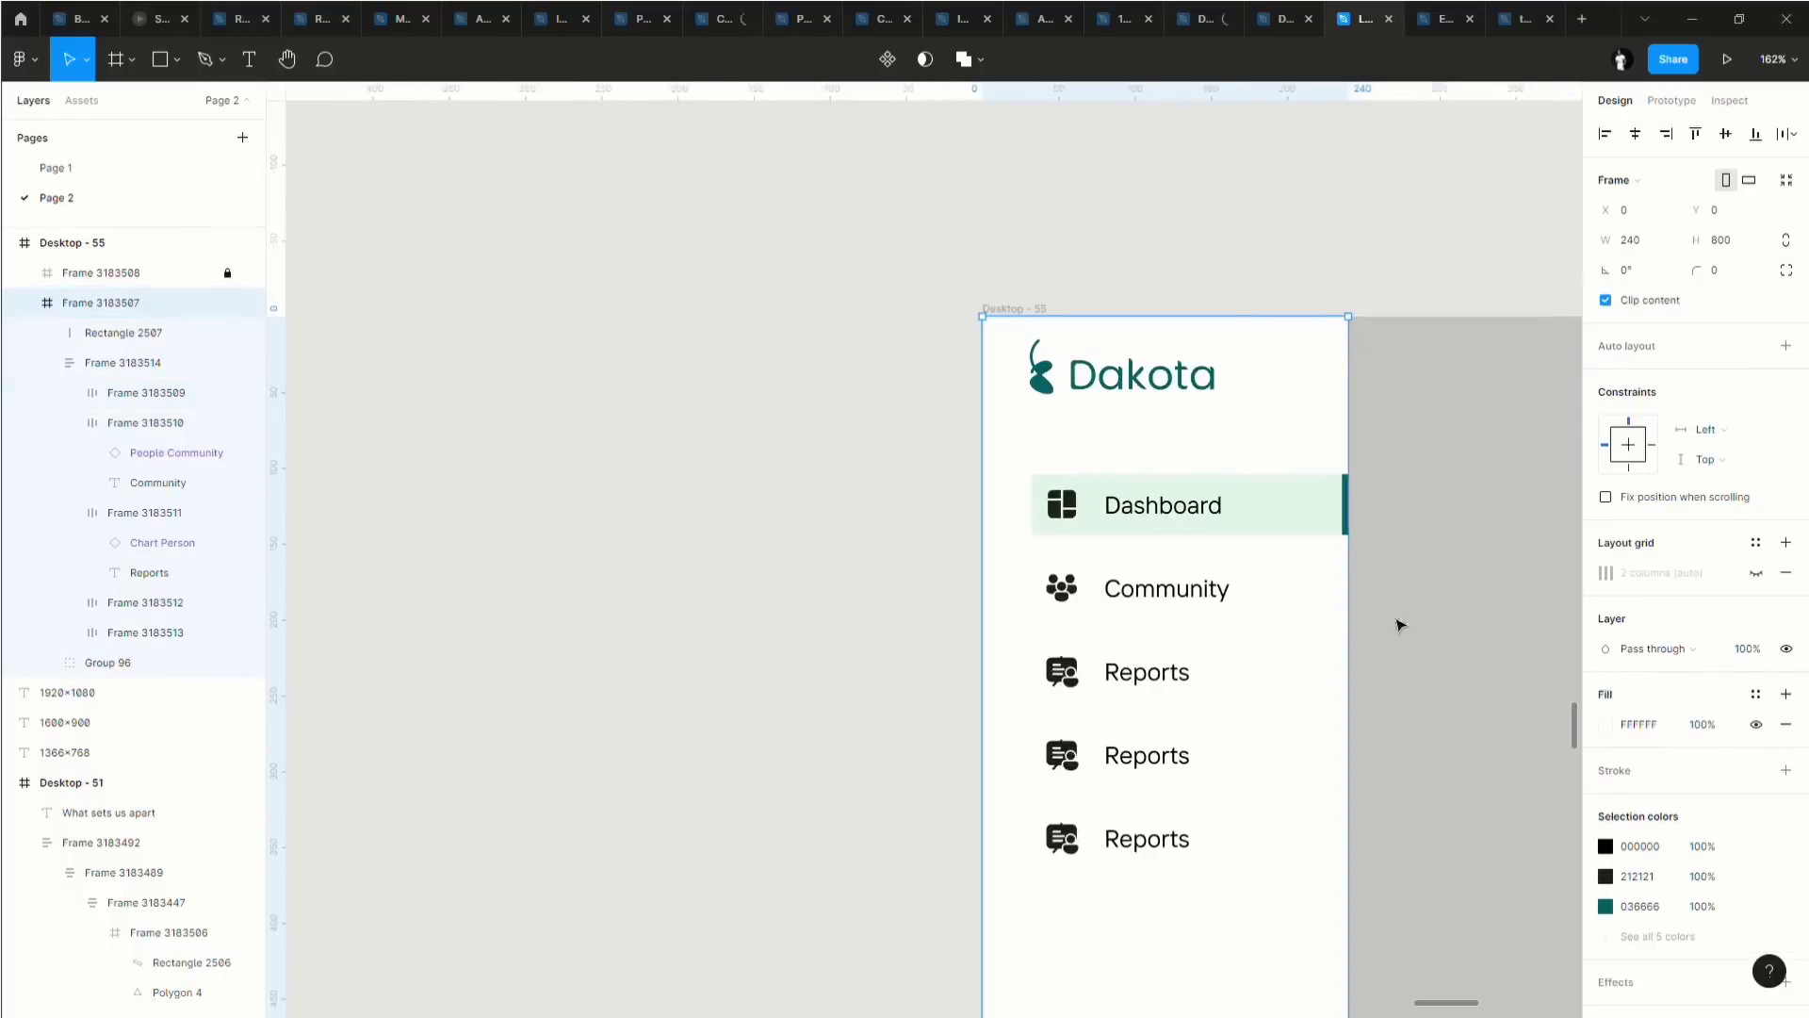
click(1168, 512)
click(1168, 512)
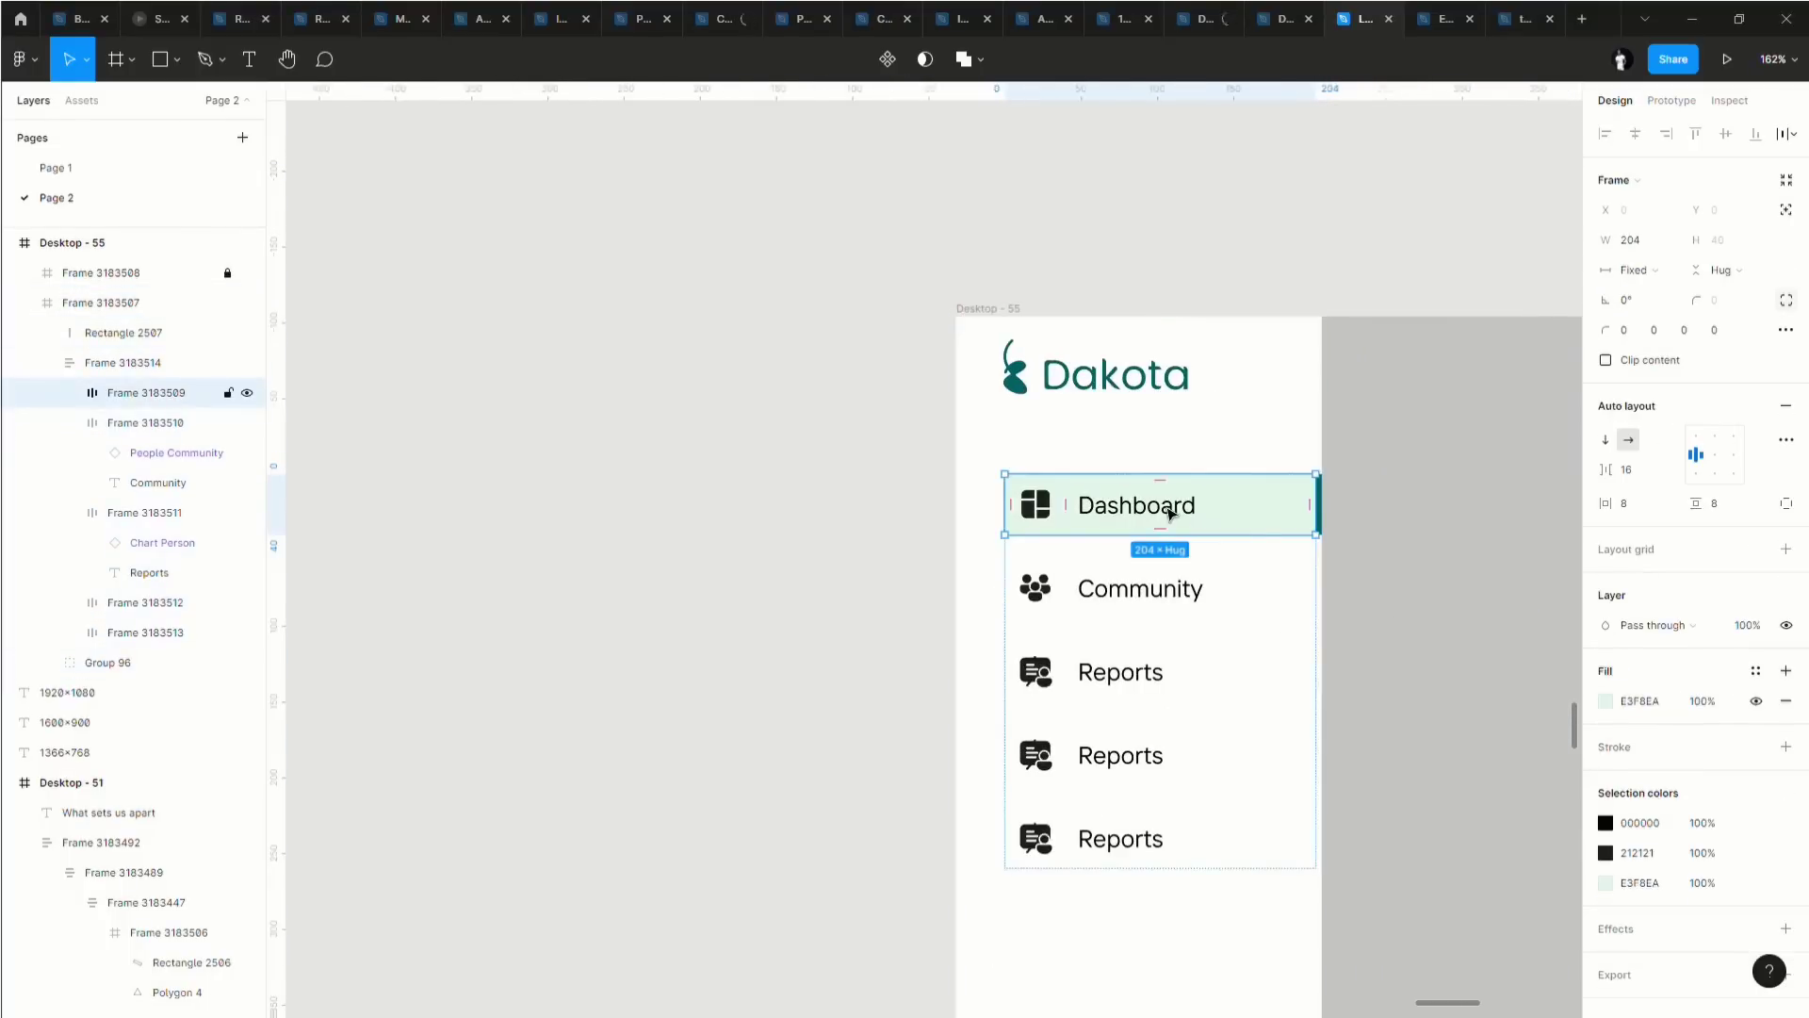
click(1606, 852)
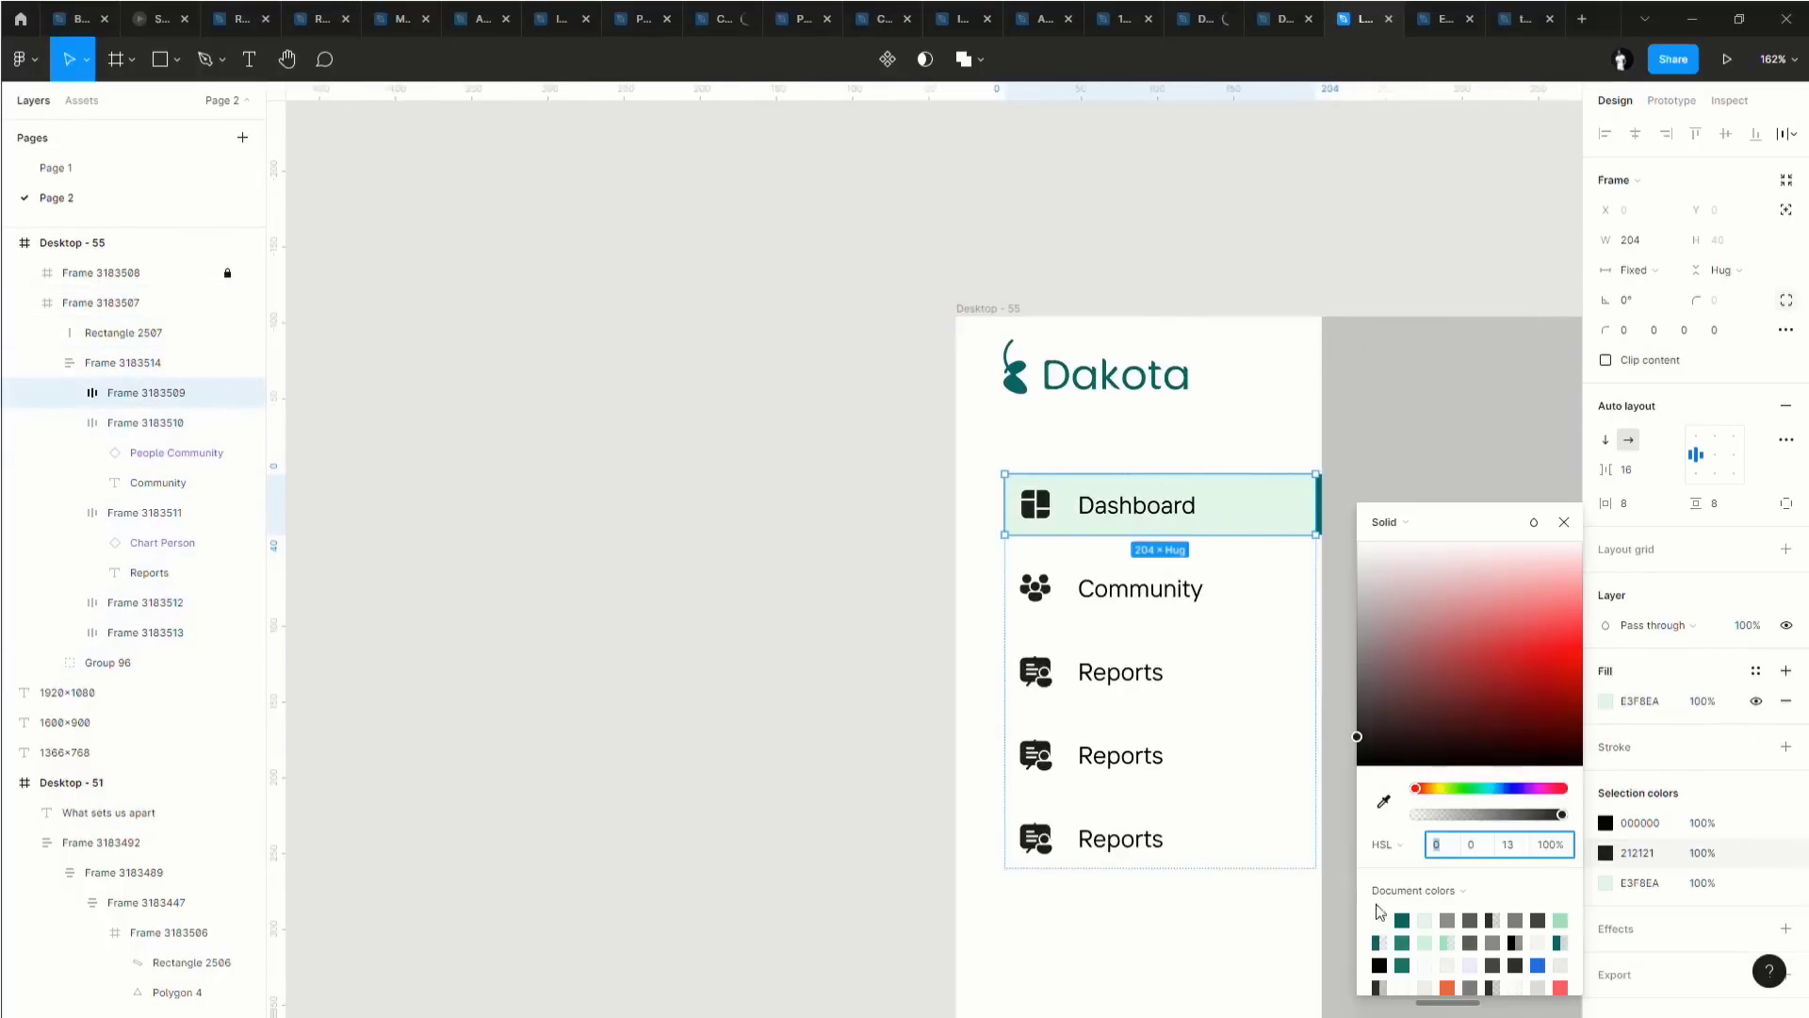
click(1404, 941)
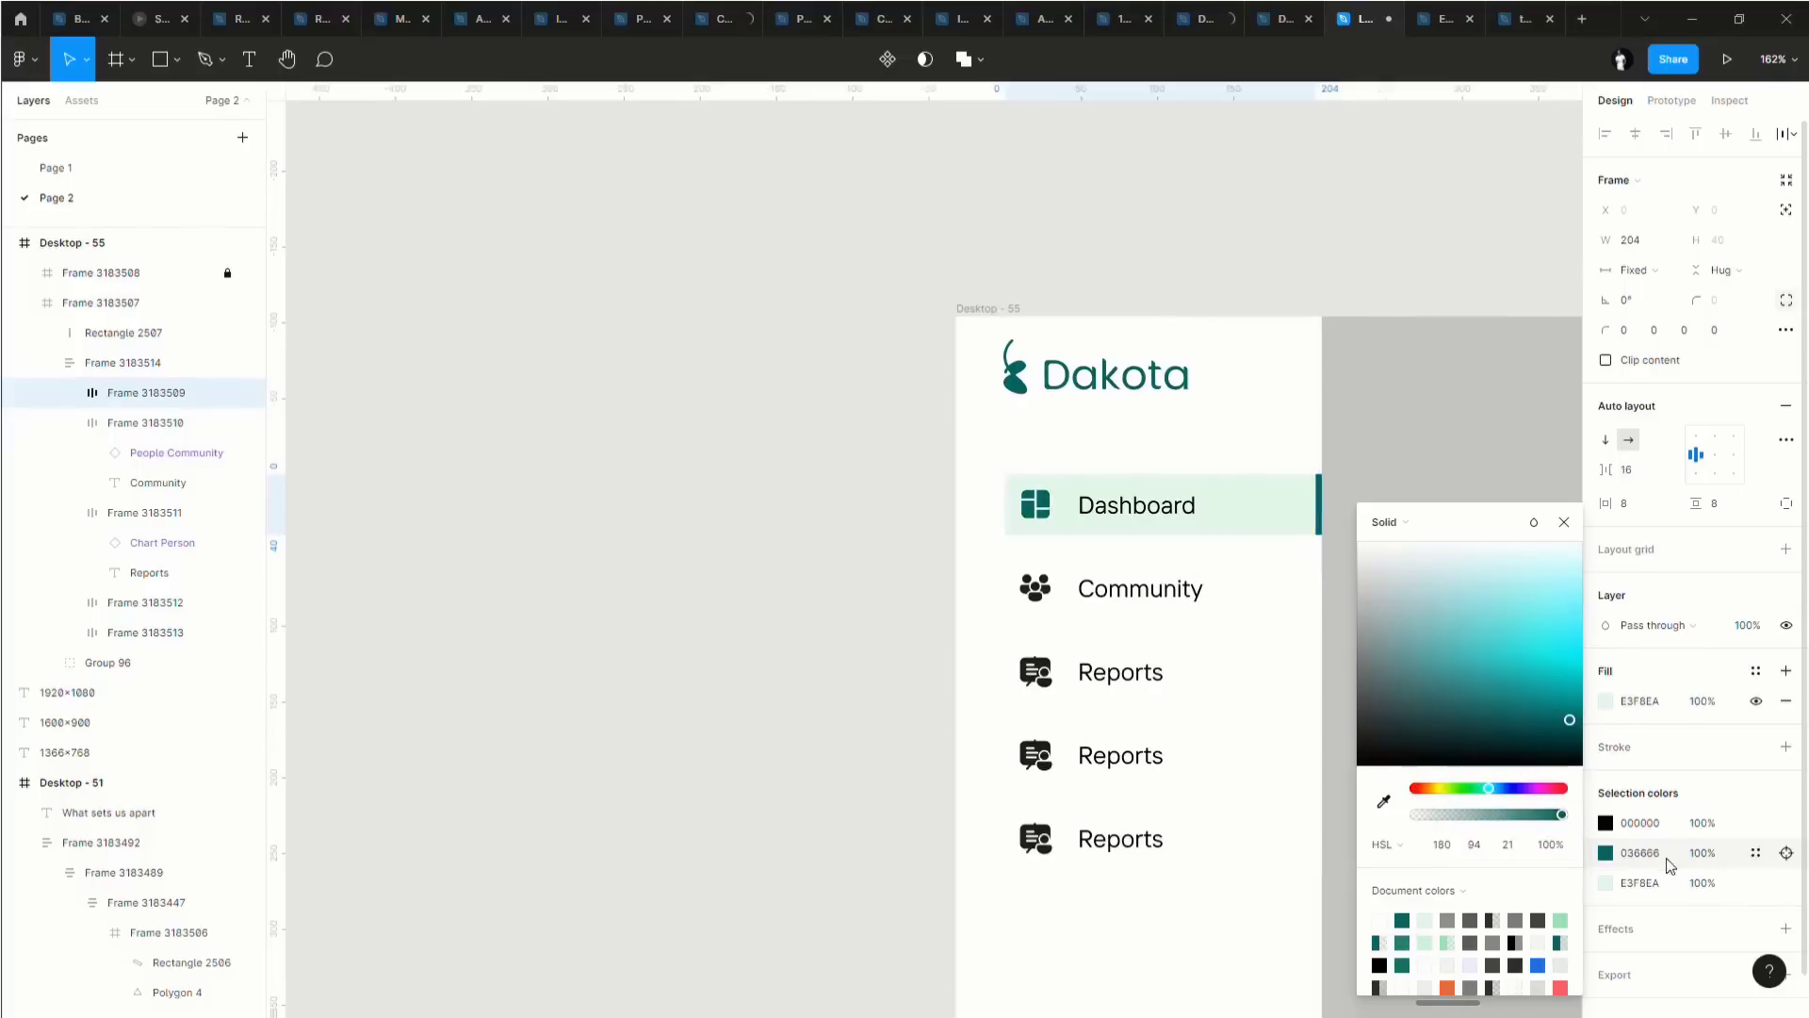
click(1606, 823)
click(1402, 919)
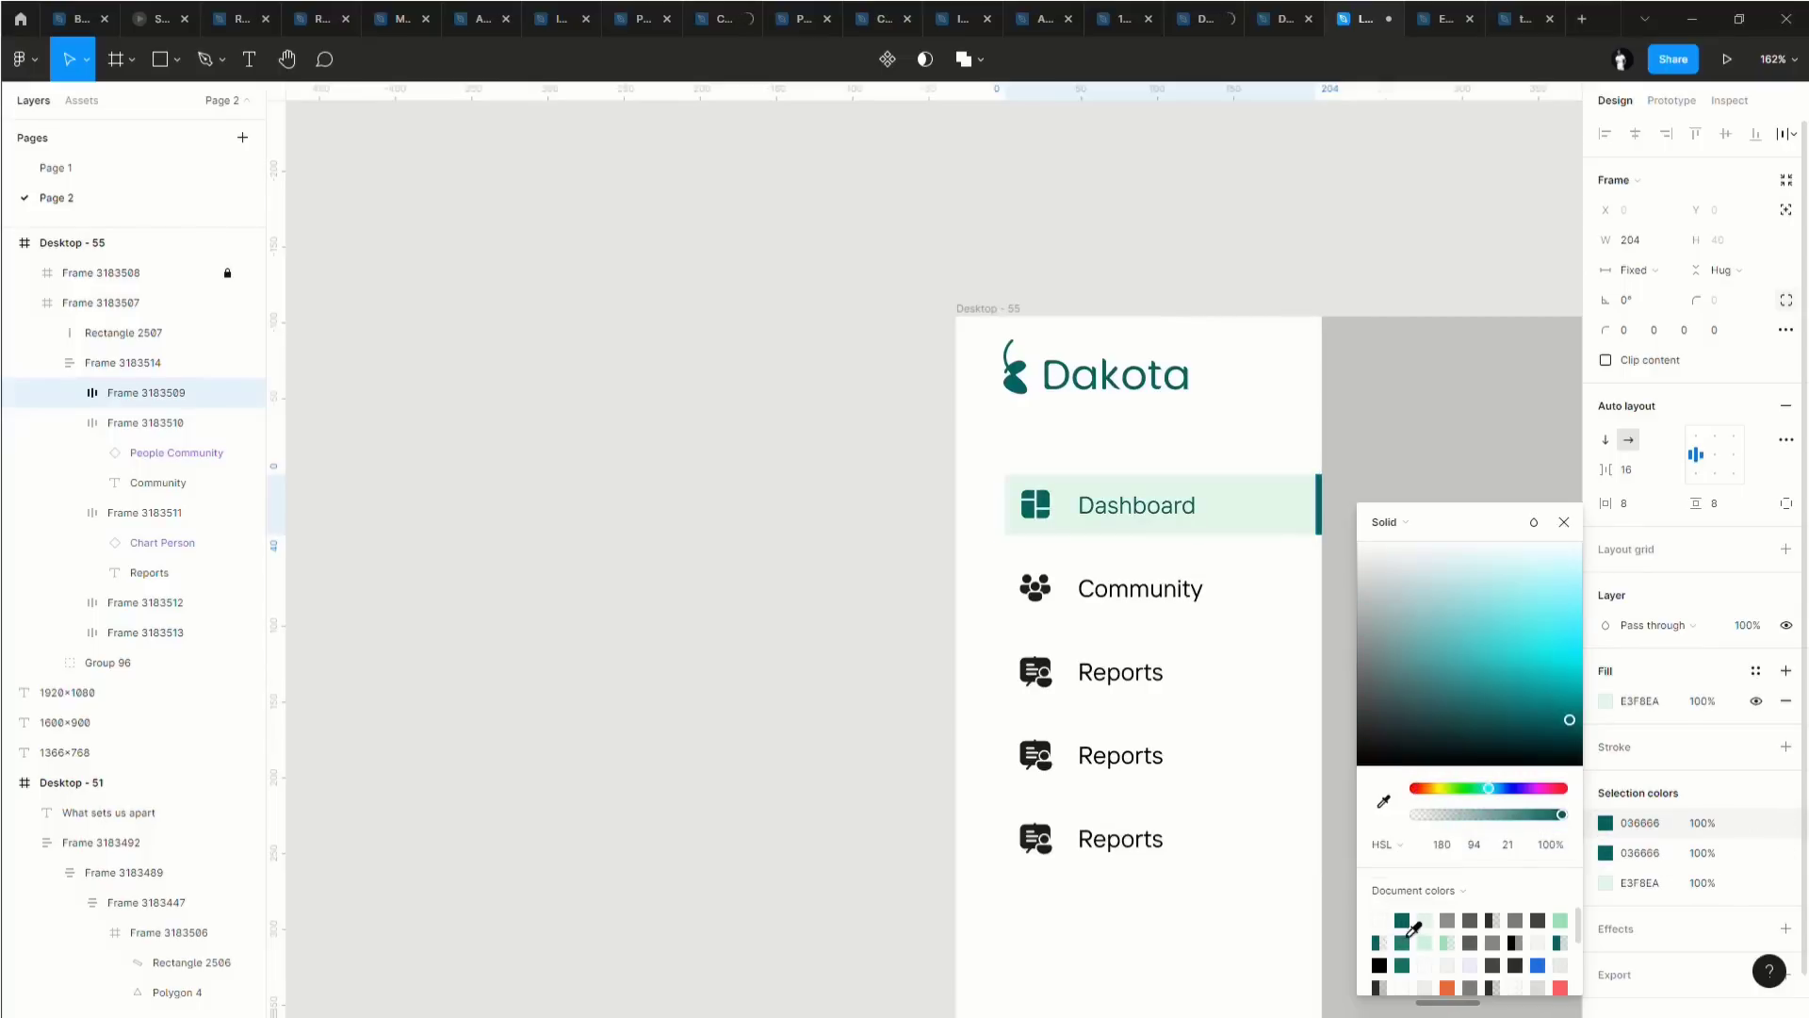
Recolour the icons and labels of the Community row and the three Reports rows to dark grey 414141.
click(1084, 579)
shift+click(1134, 699)
shift+click(1134, 759)
shift+click(1151, 836)
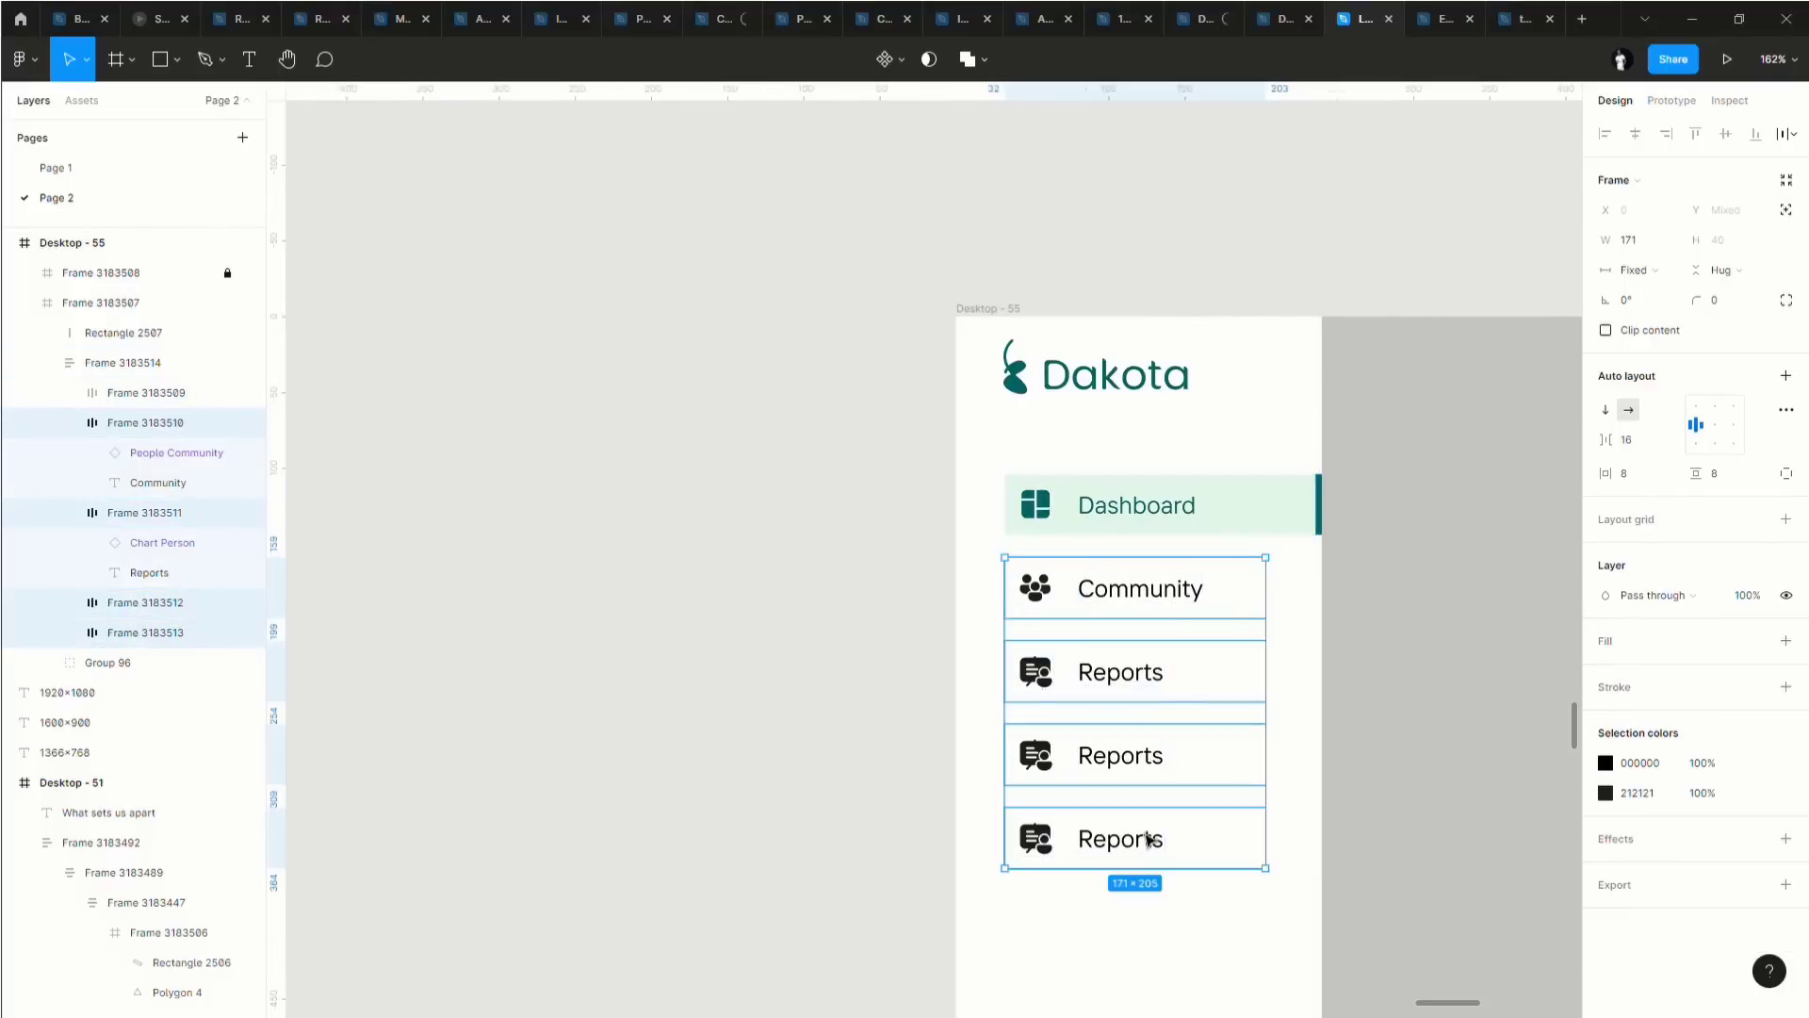
click(1640, 764)
text(41)
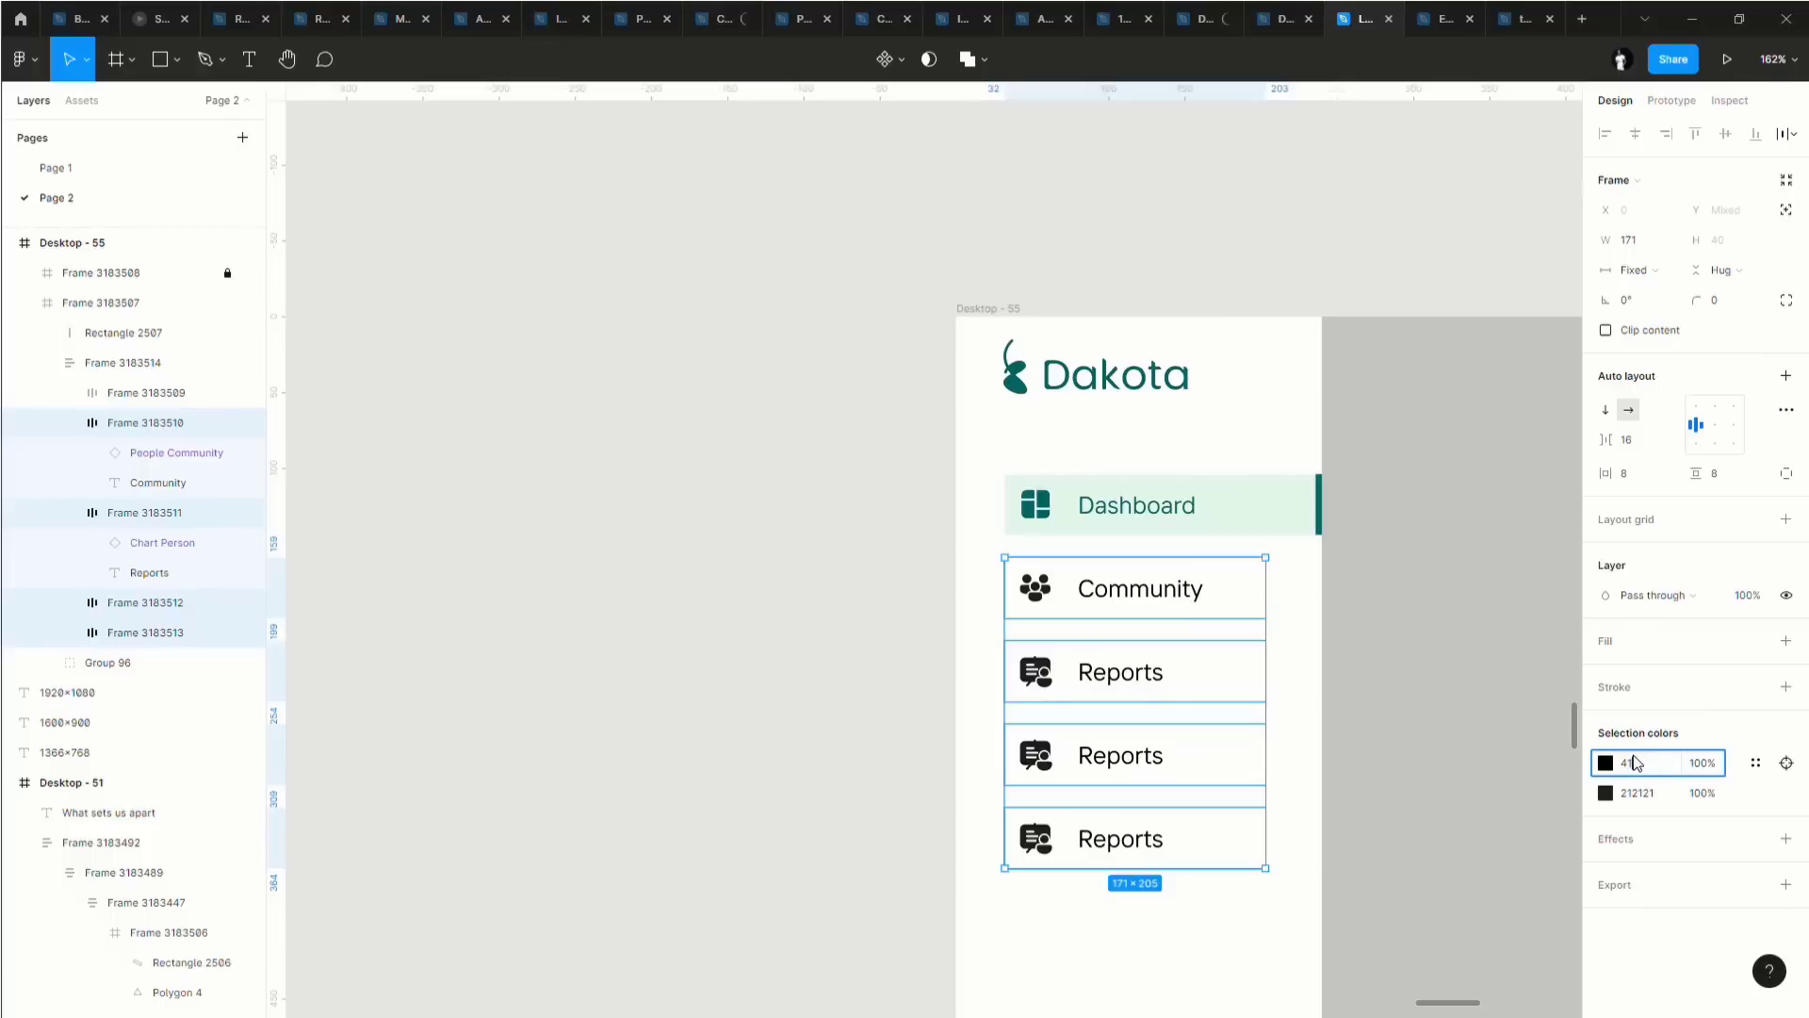
text(4141)
key(Return)
click(1648, 771)
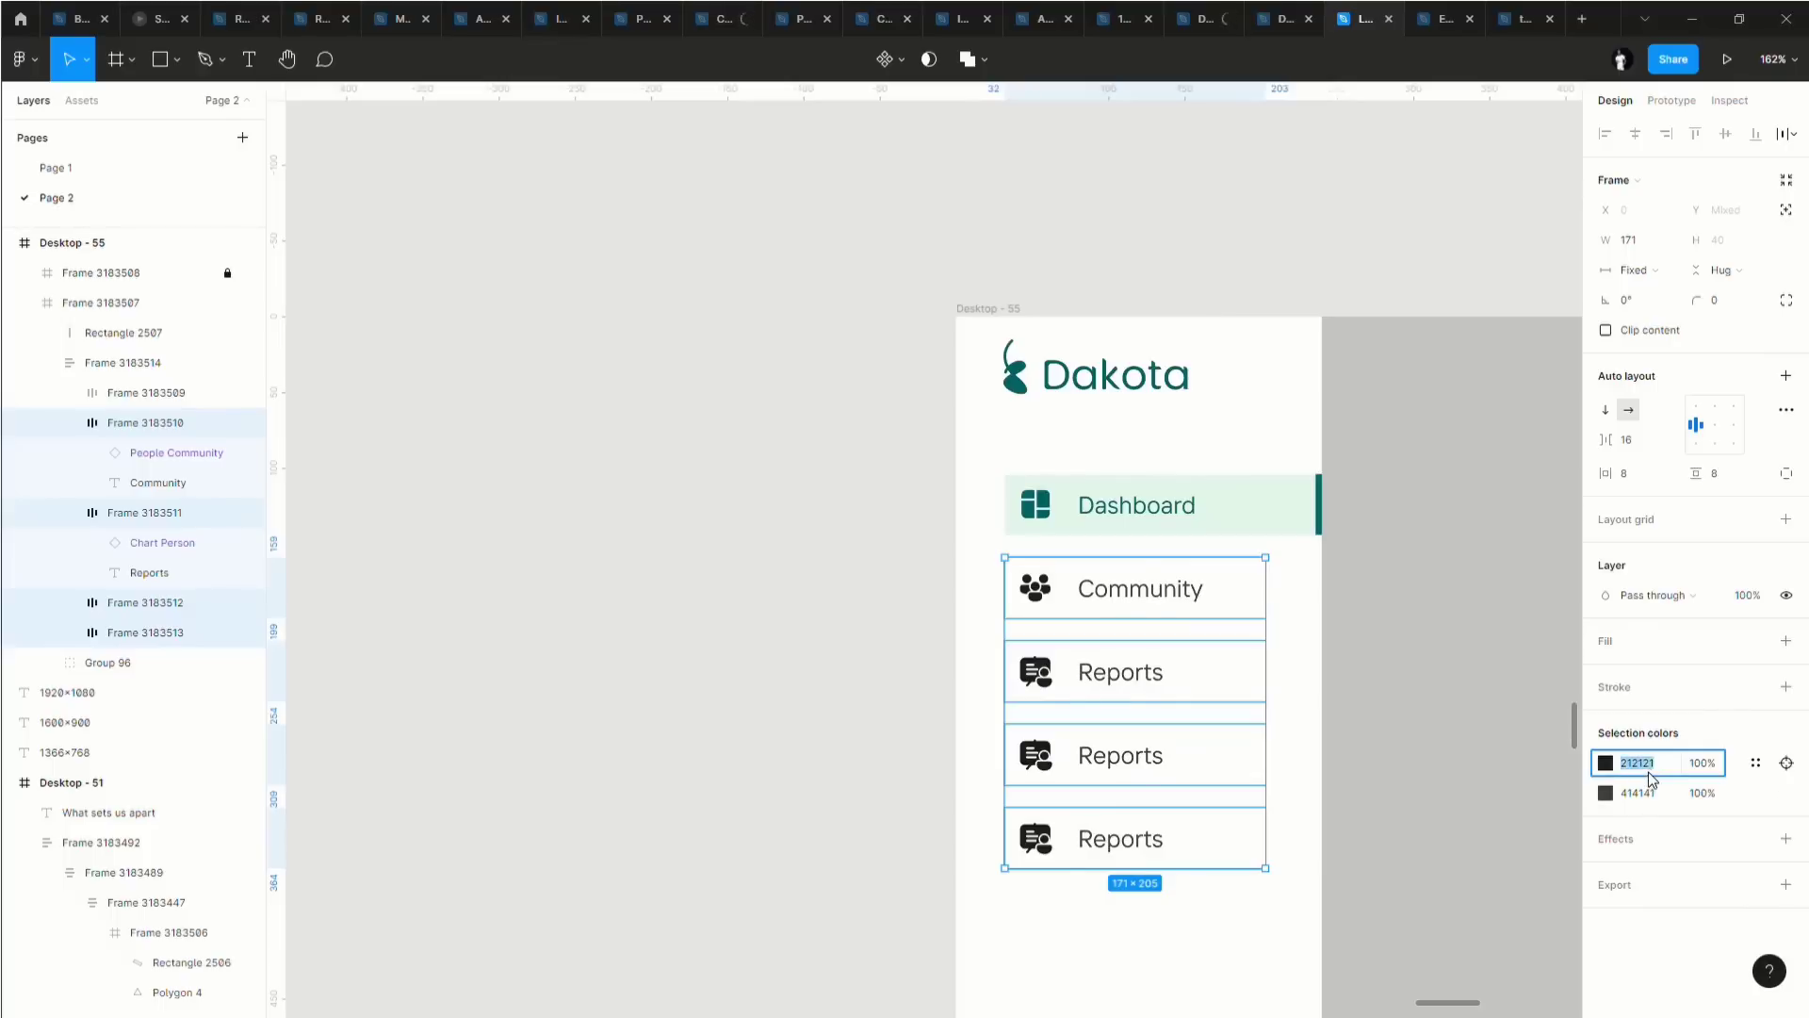
text(41)
key(Return)
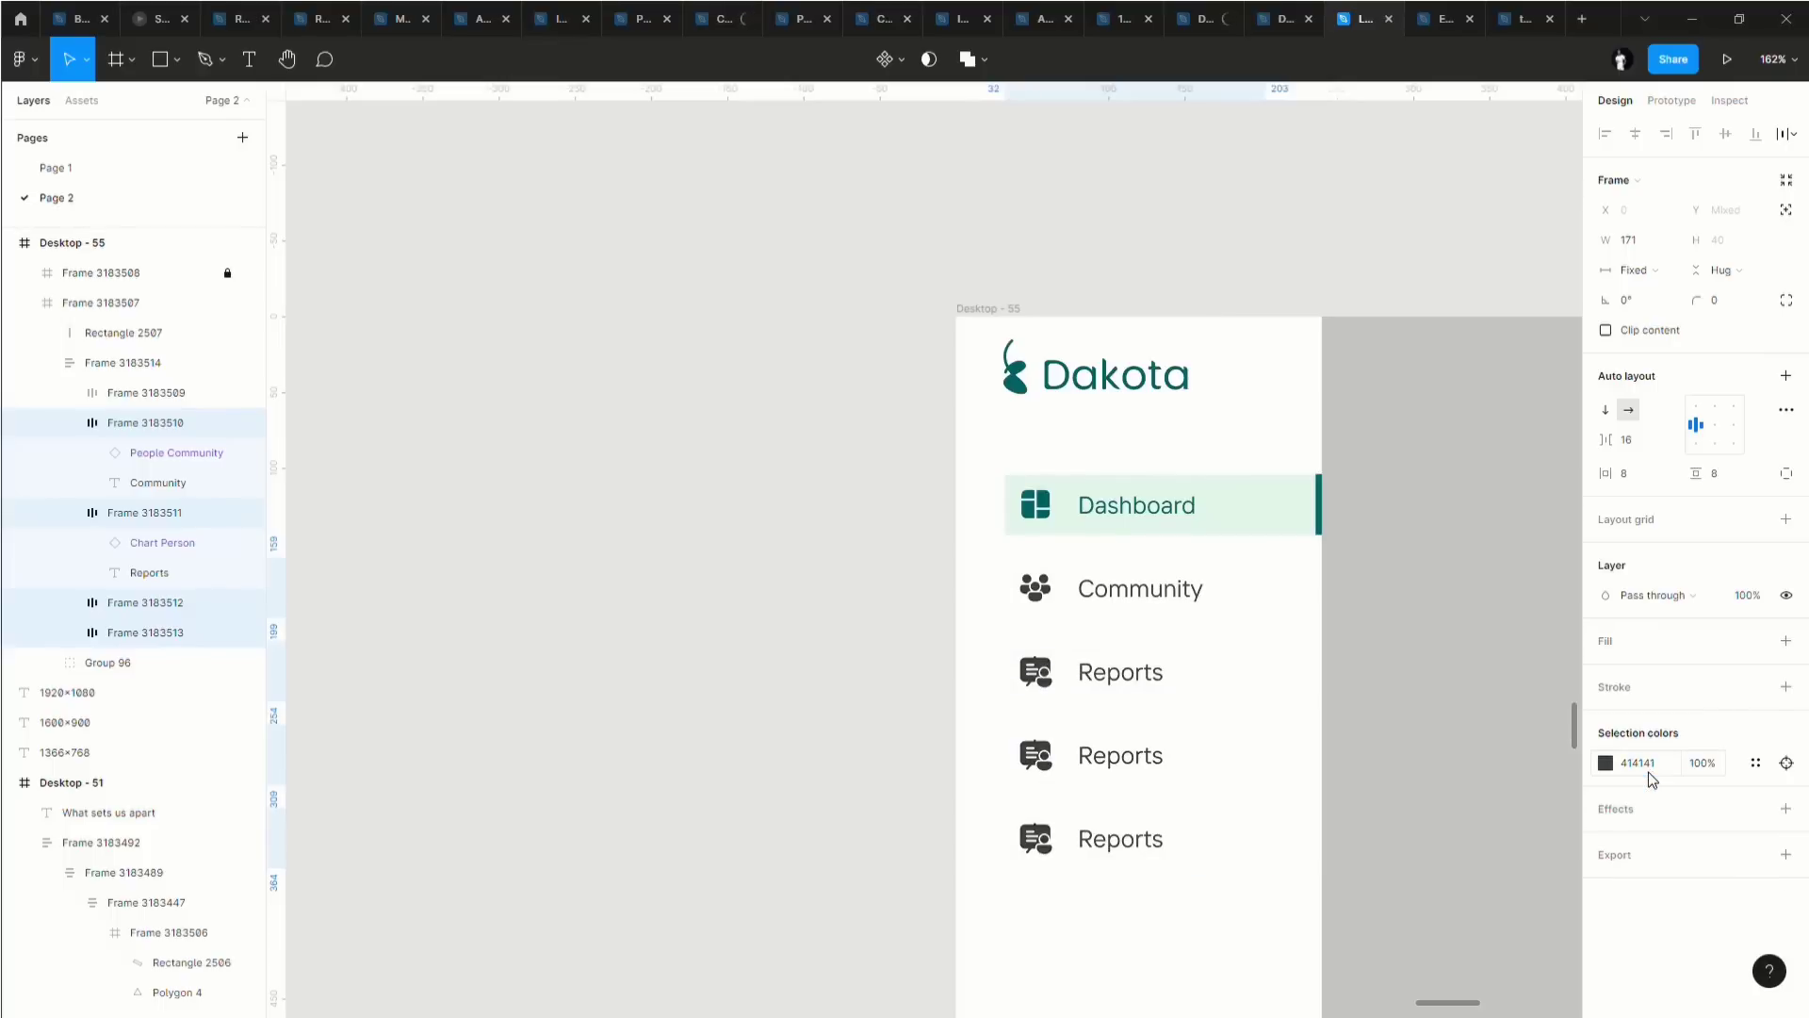
click(1297, 646)
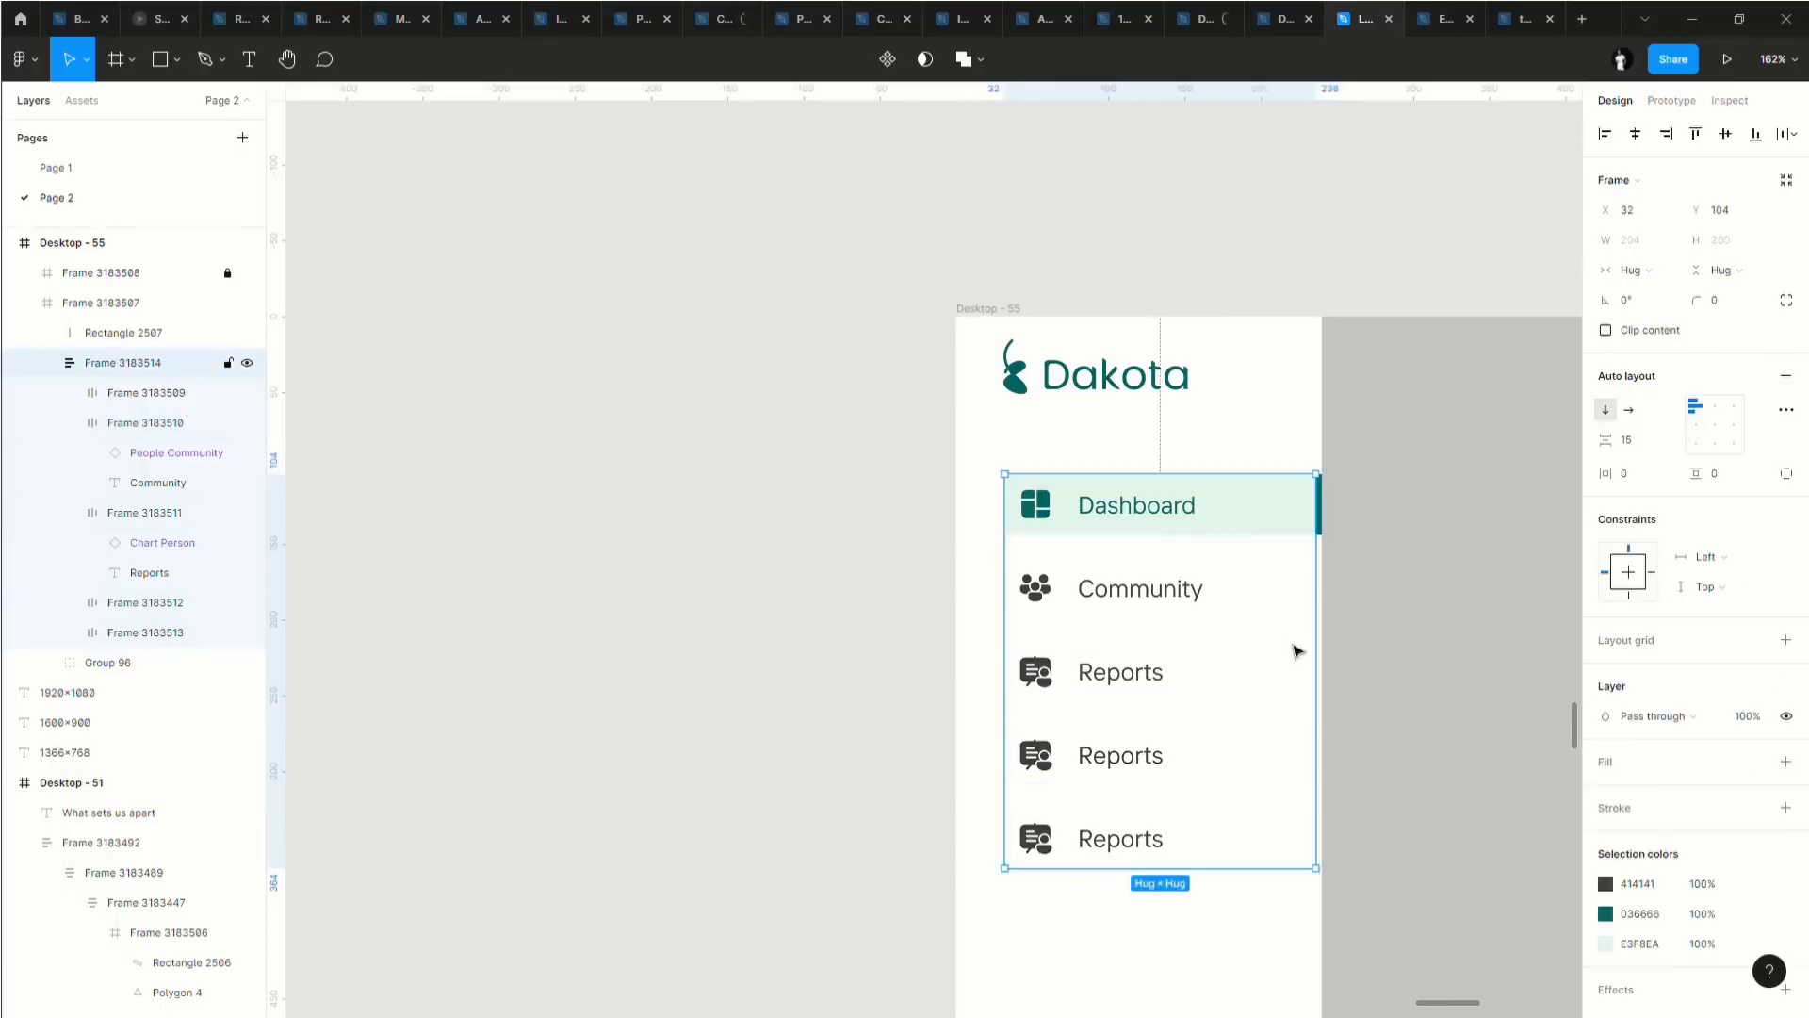
Set the spacing between items in the sidebar menu's auto layout to 8.
scroll(1291, 650, down, 4)
scroll(1284, 658, down, 5)
scroll(1282, 660, right, 3)
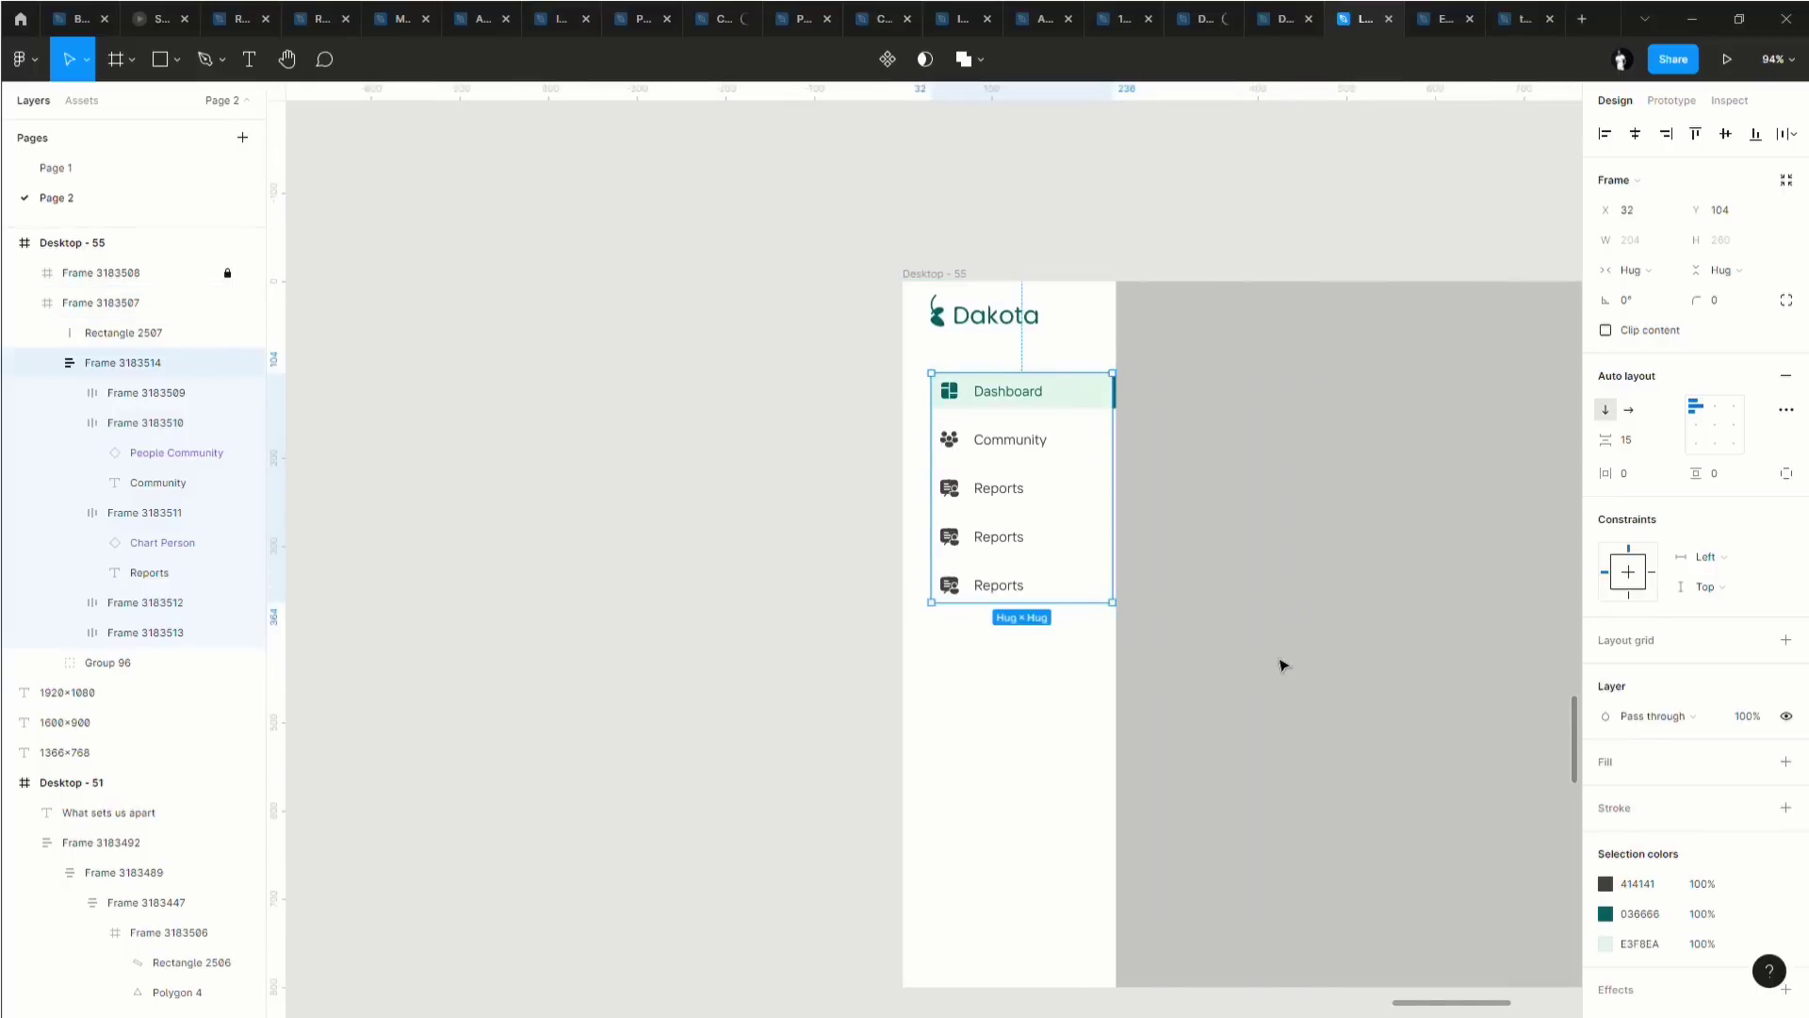
click(1297, 667)
scroll(1225, 646, right, 2)
click(840, 505)
click(844, 506)
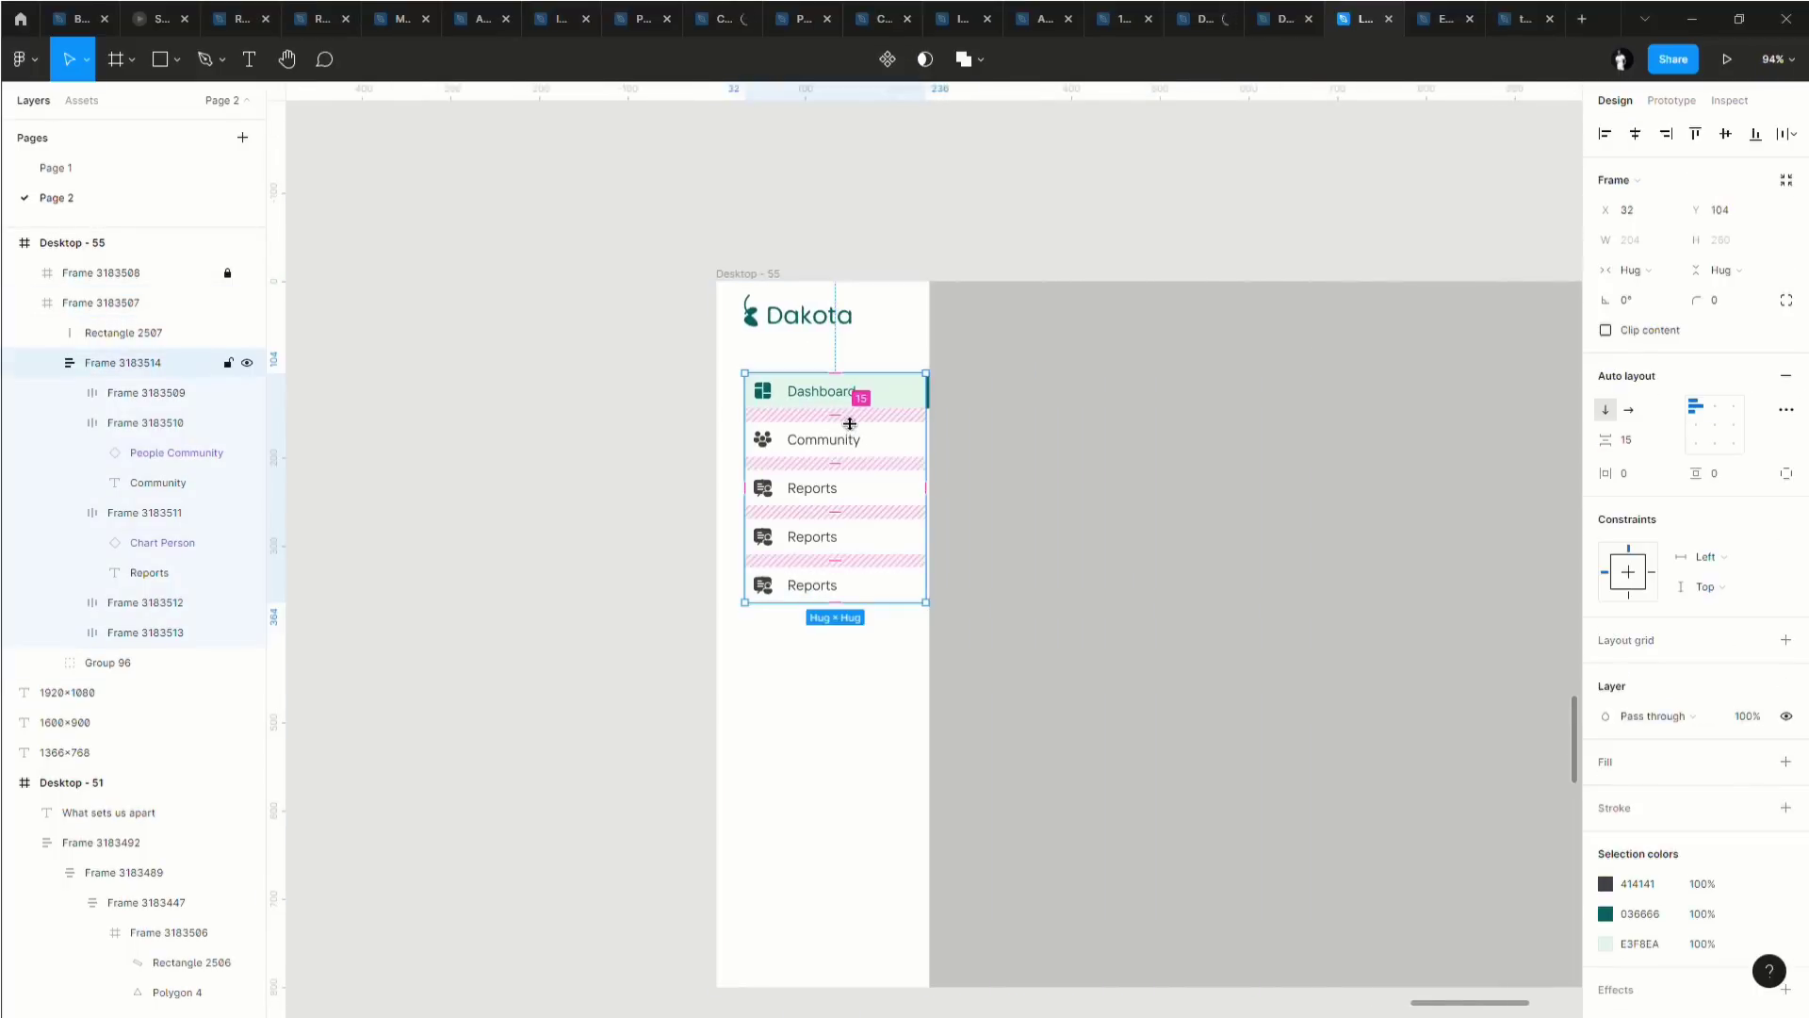
click(1642, 443)
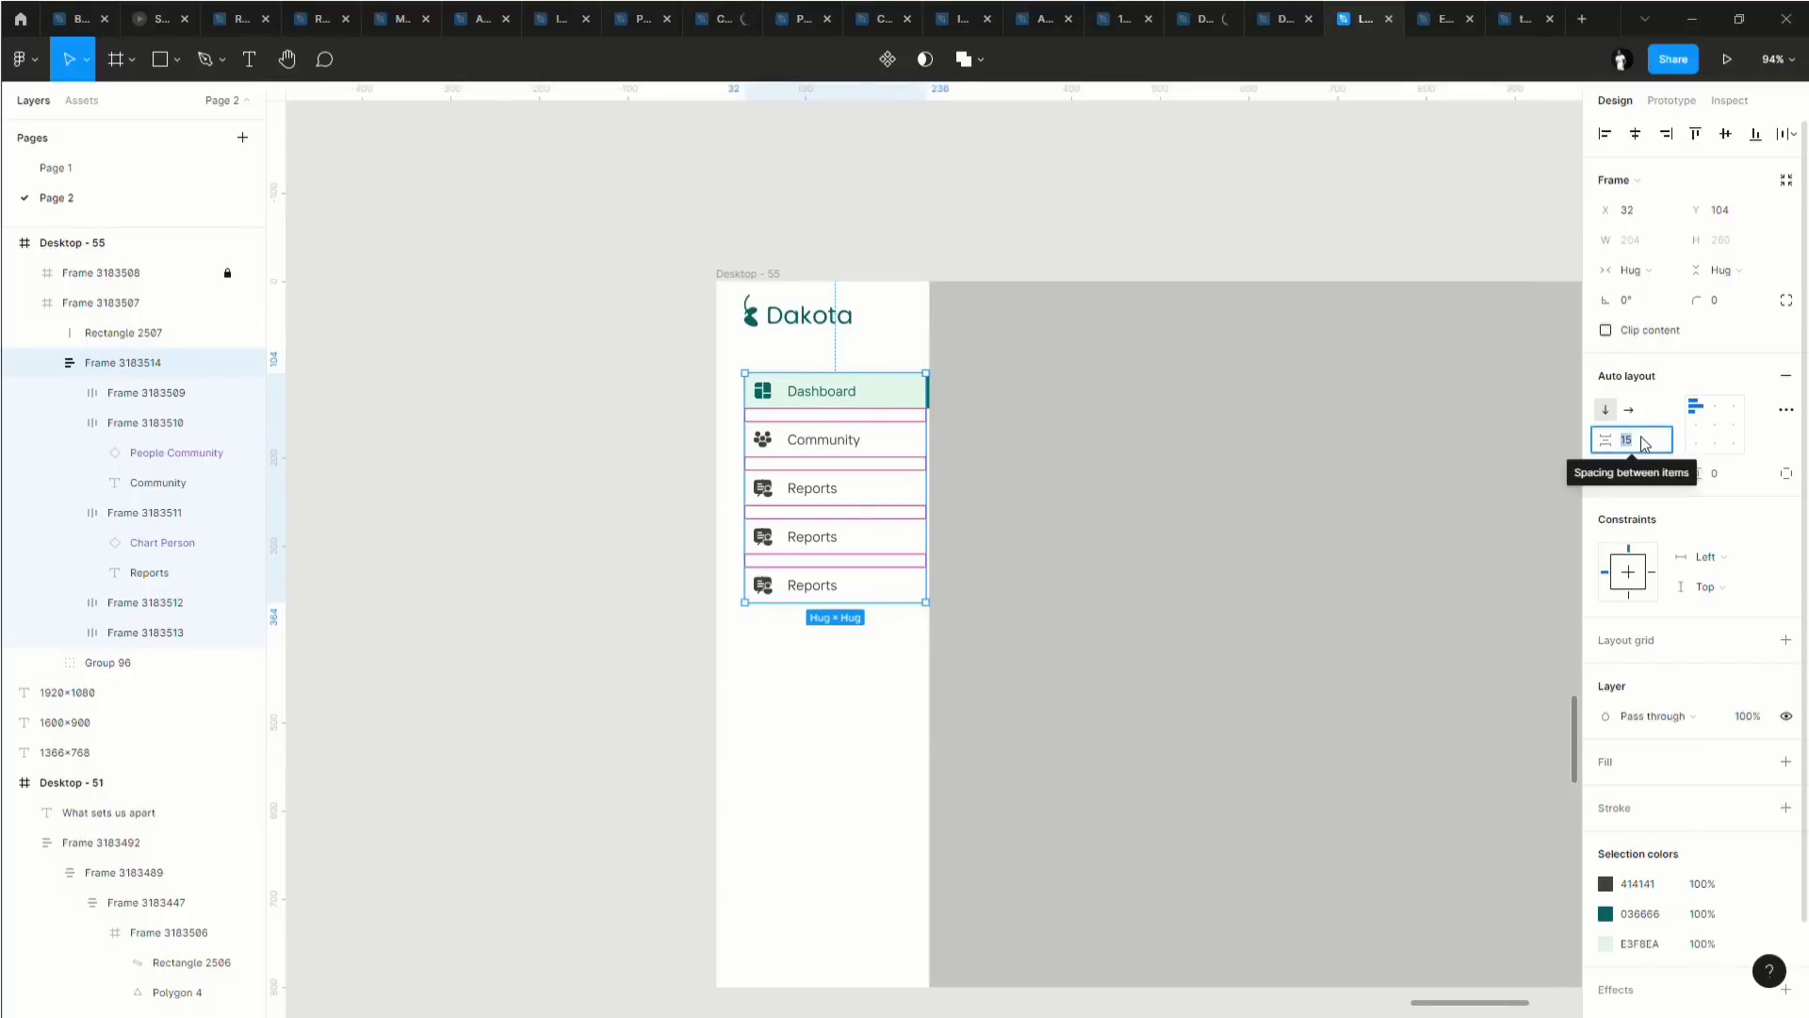
text(8)
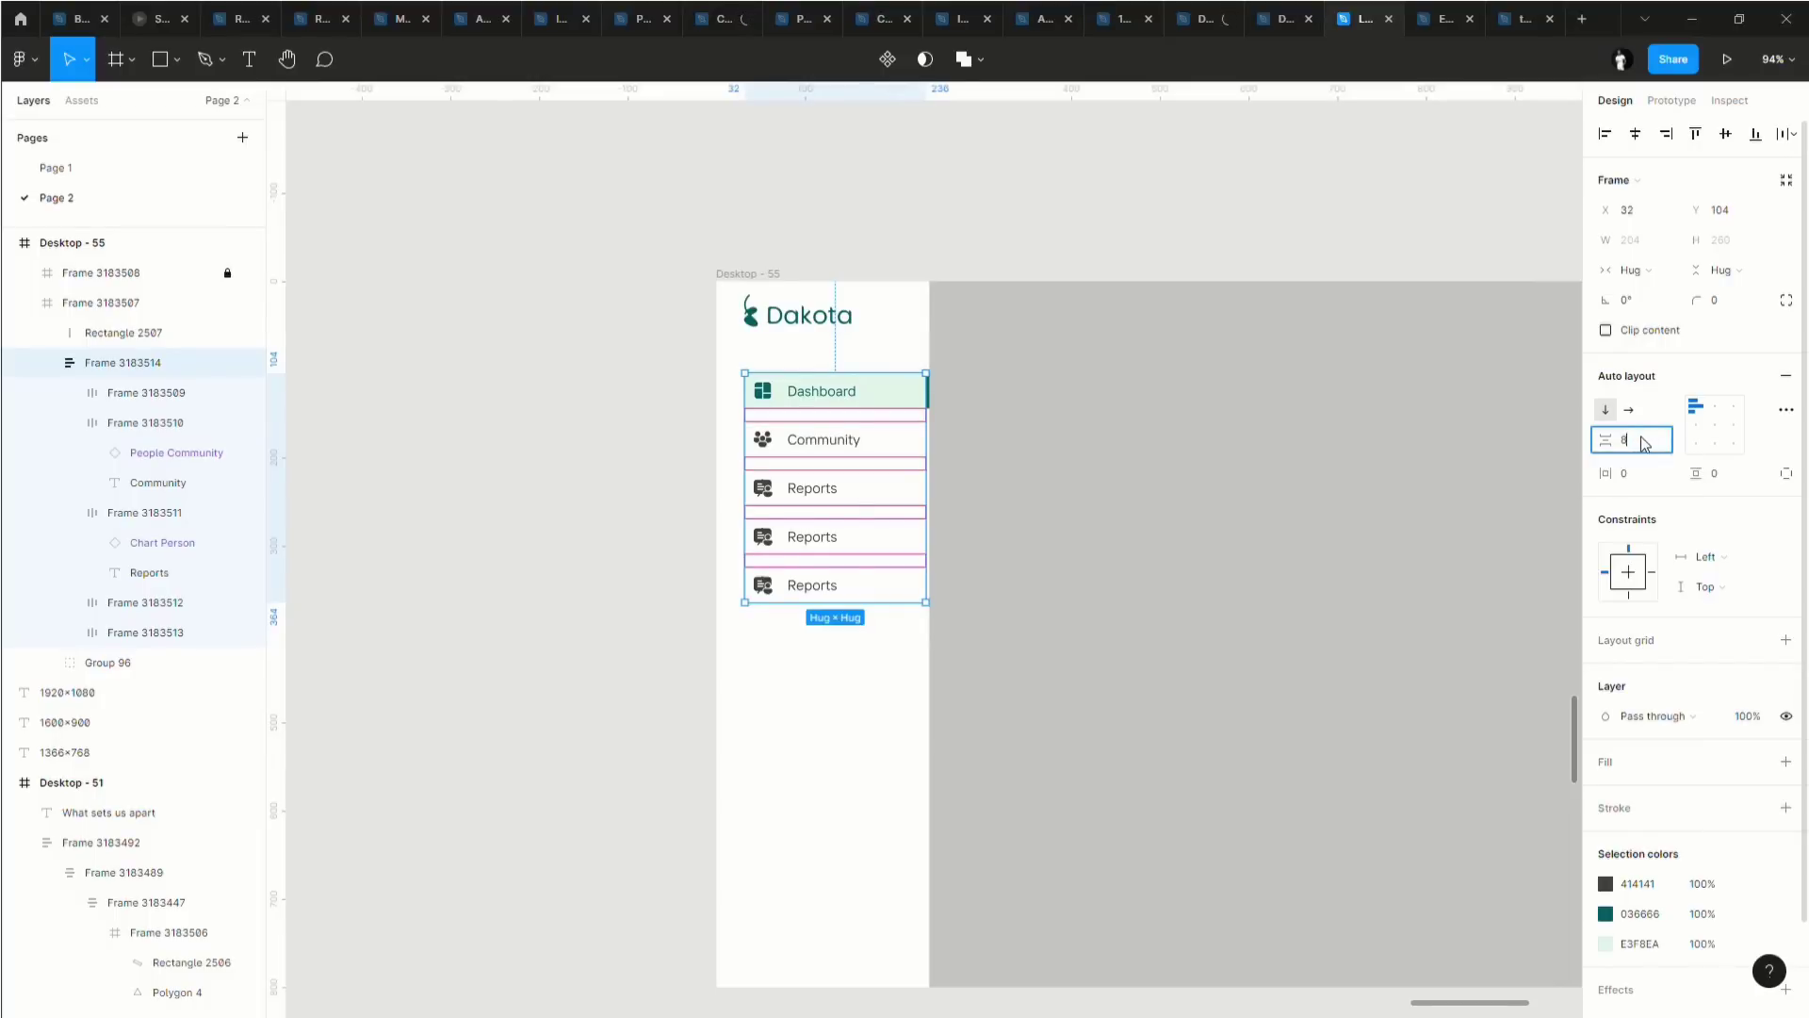
key(Return)
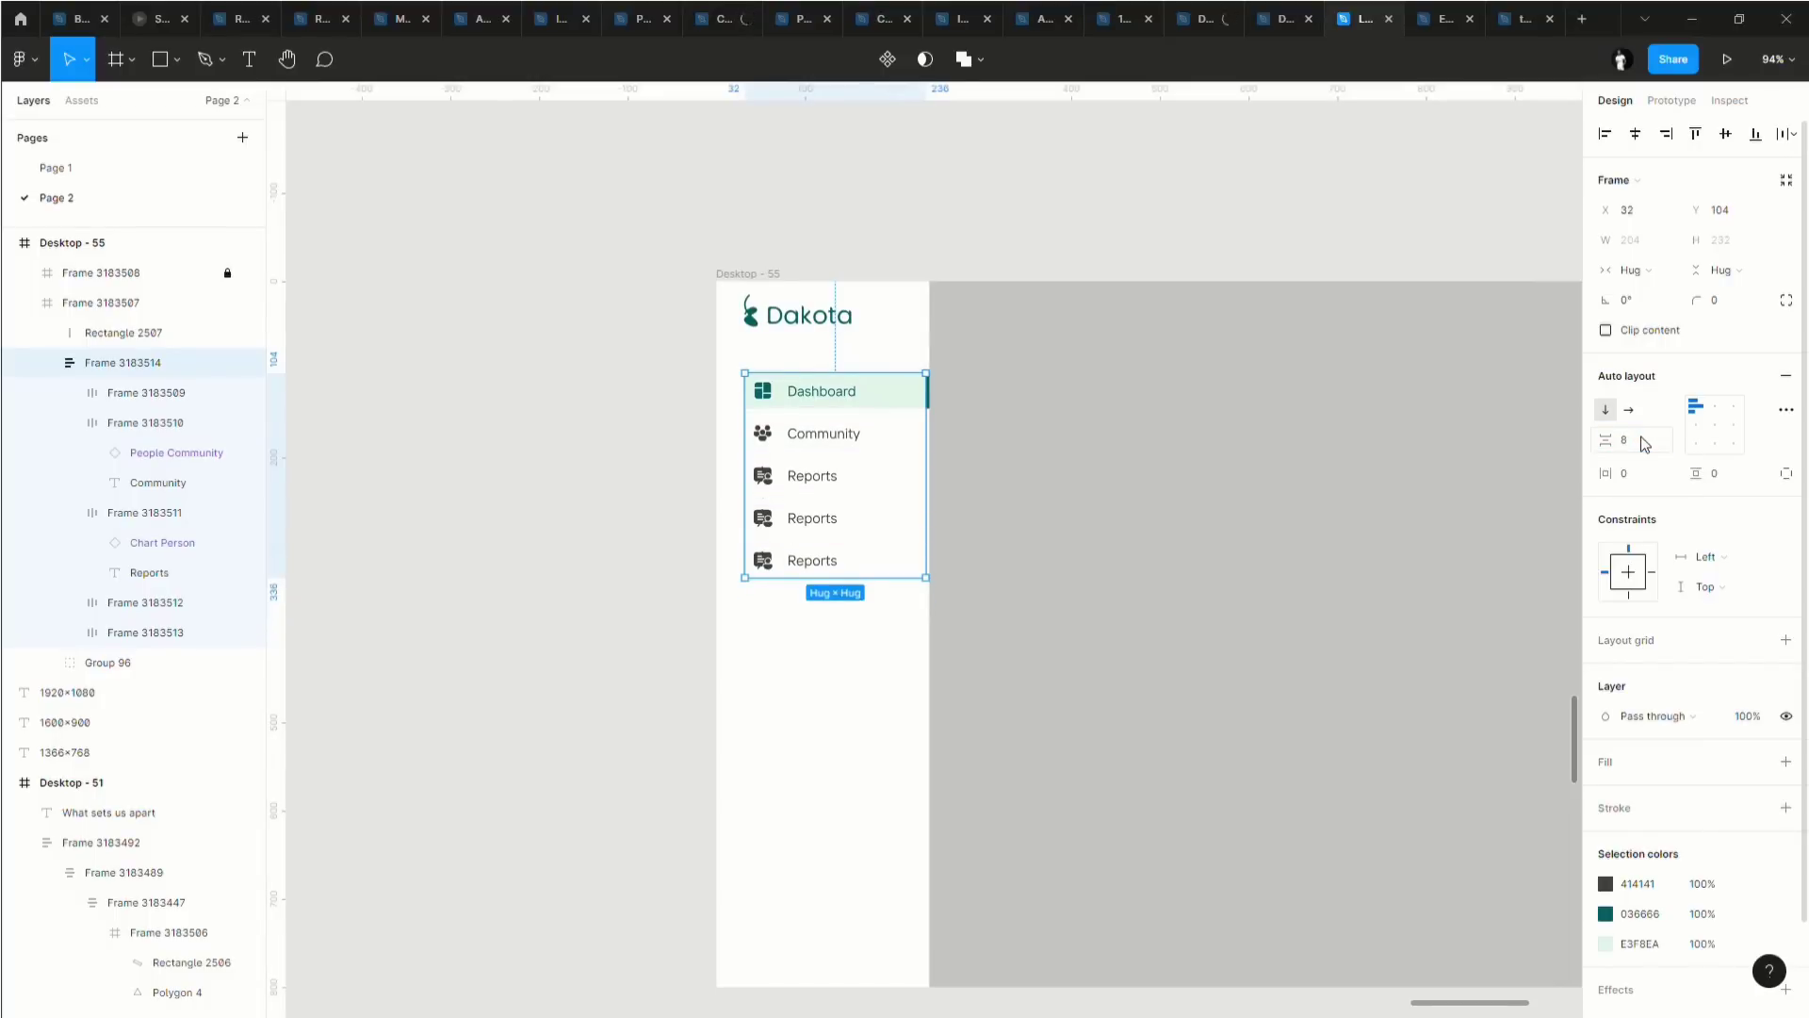
click(1127, 517)
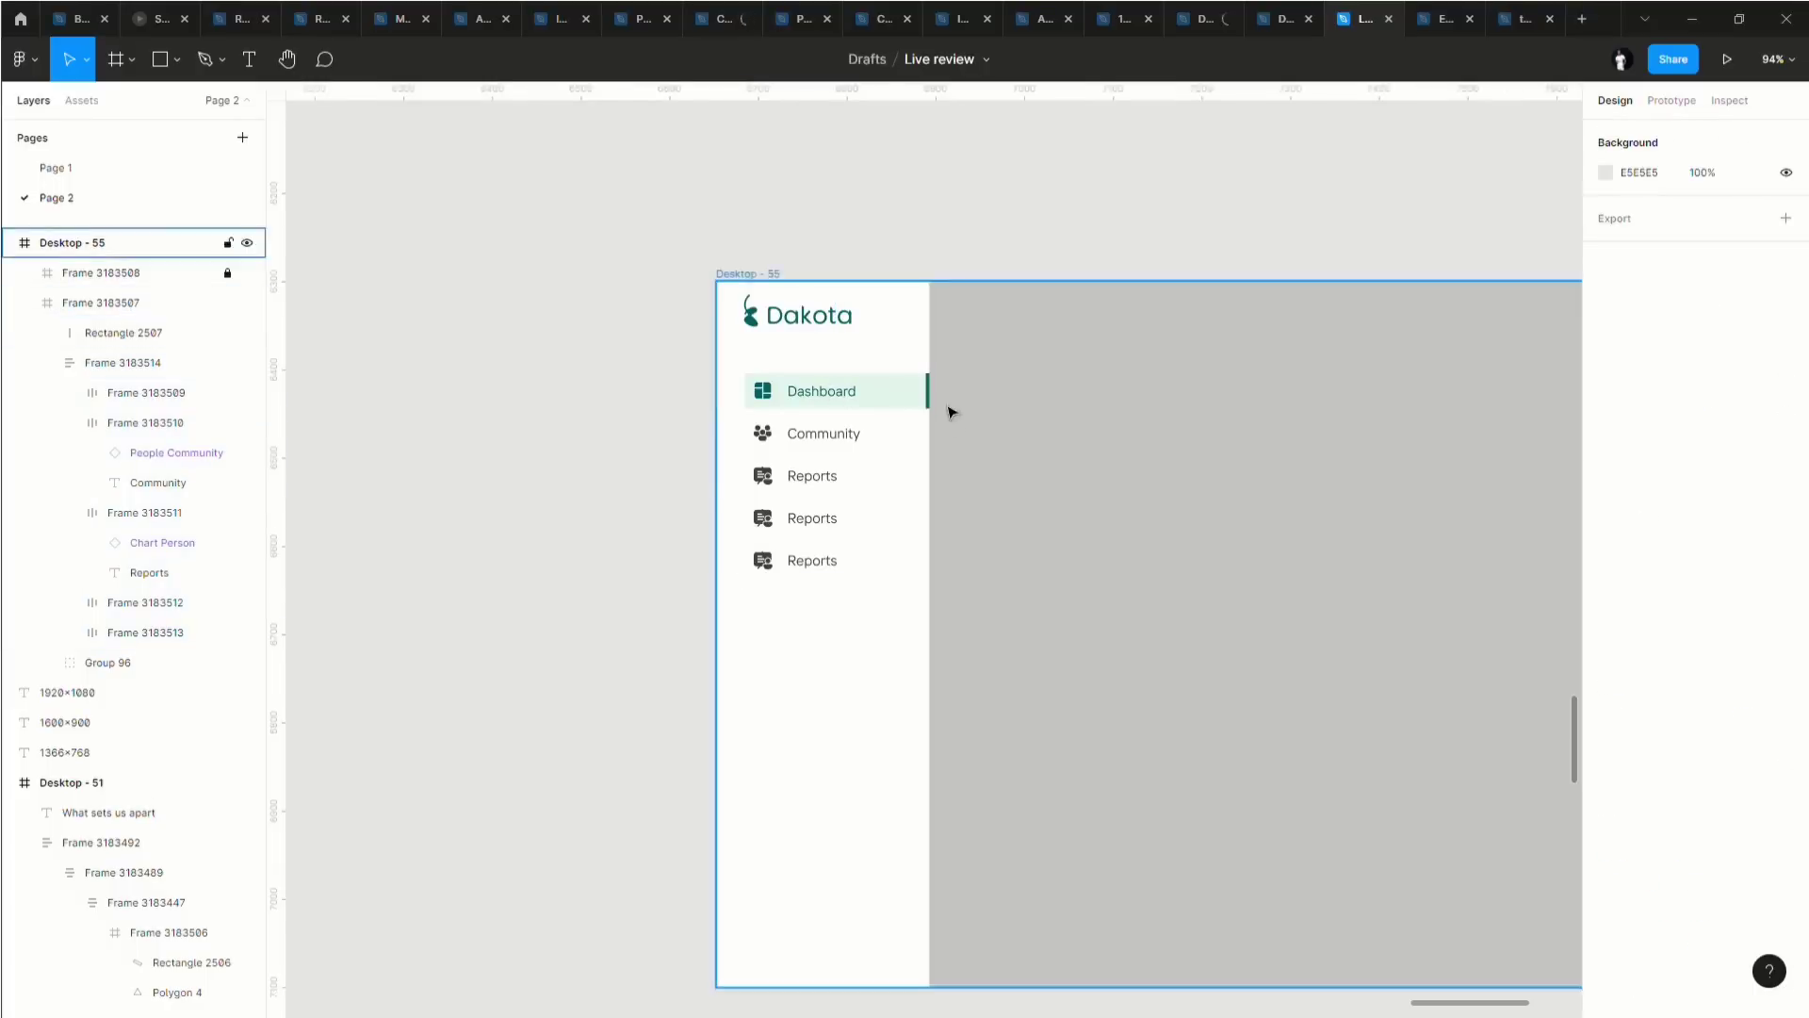
Wrap the menu list and the dark green indicator bar beside the Dashboard row in one new frame.
scroll(947, 406, up, 2)
double_click(807, 416)
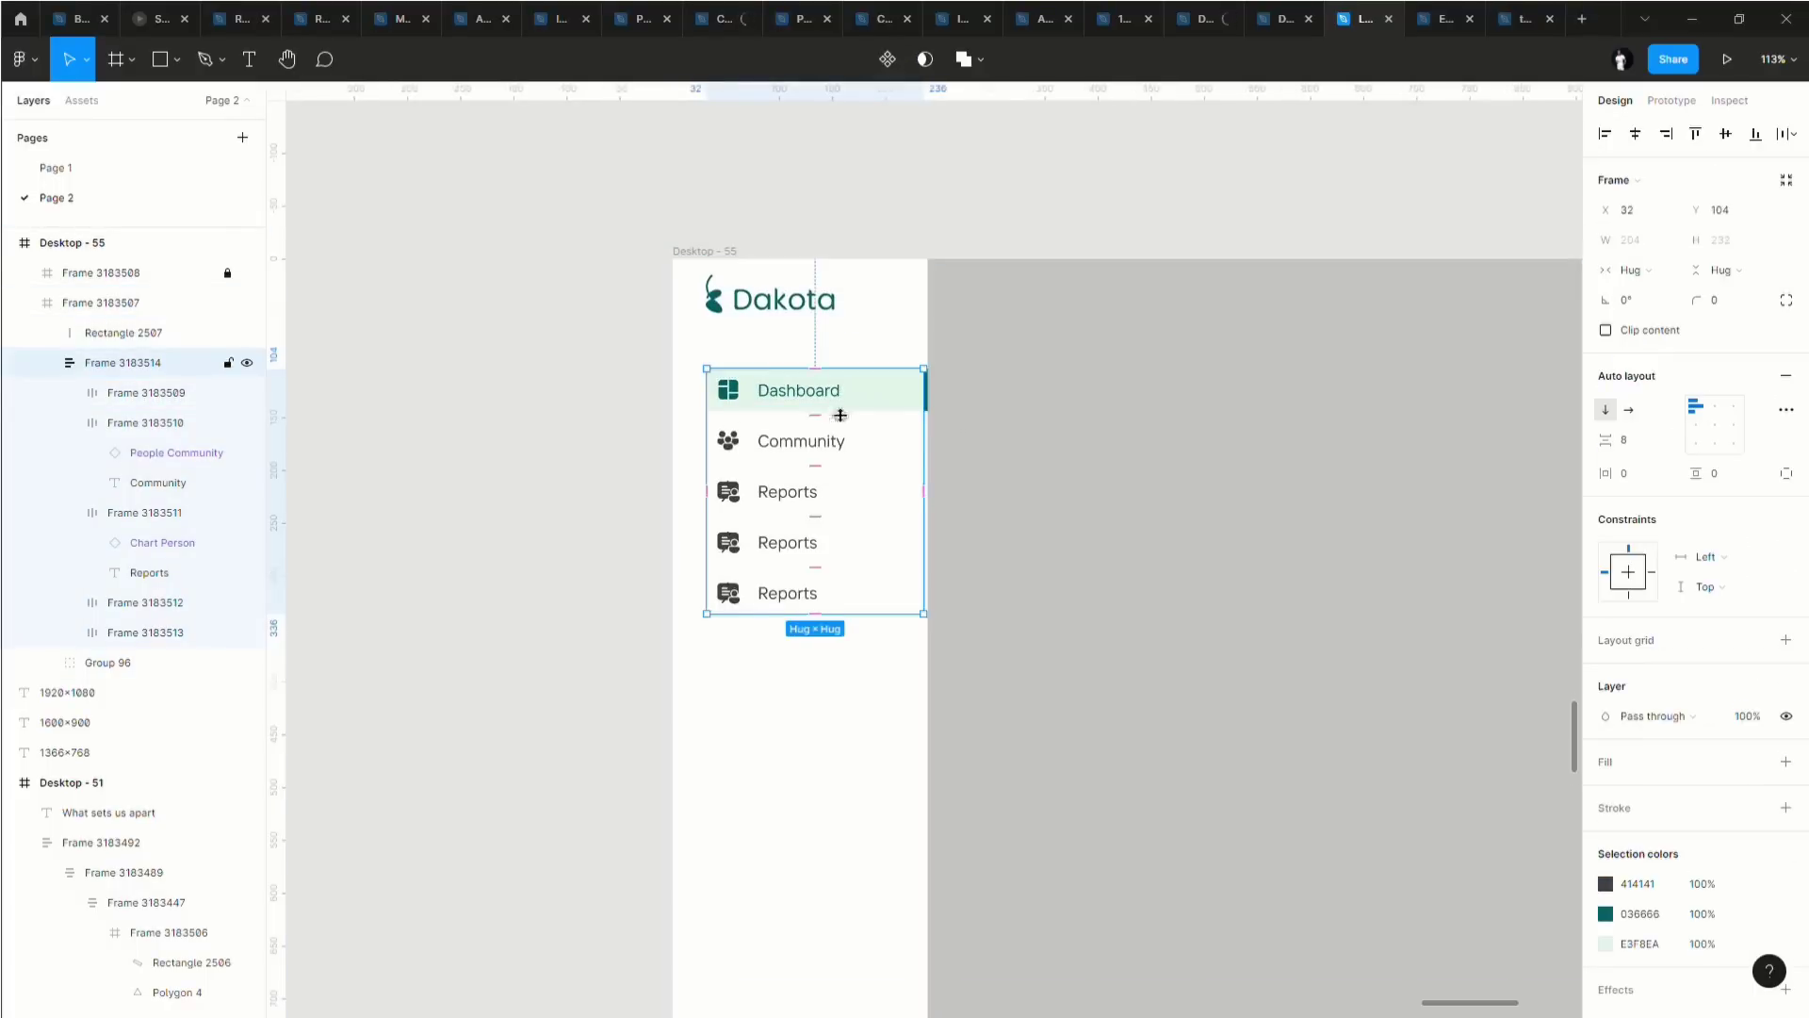
scroll(928, 406, up, 5)
scroll(935, 403, up, 8)
shift+click(959, 370)
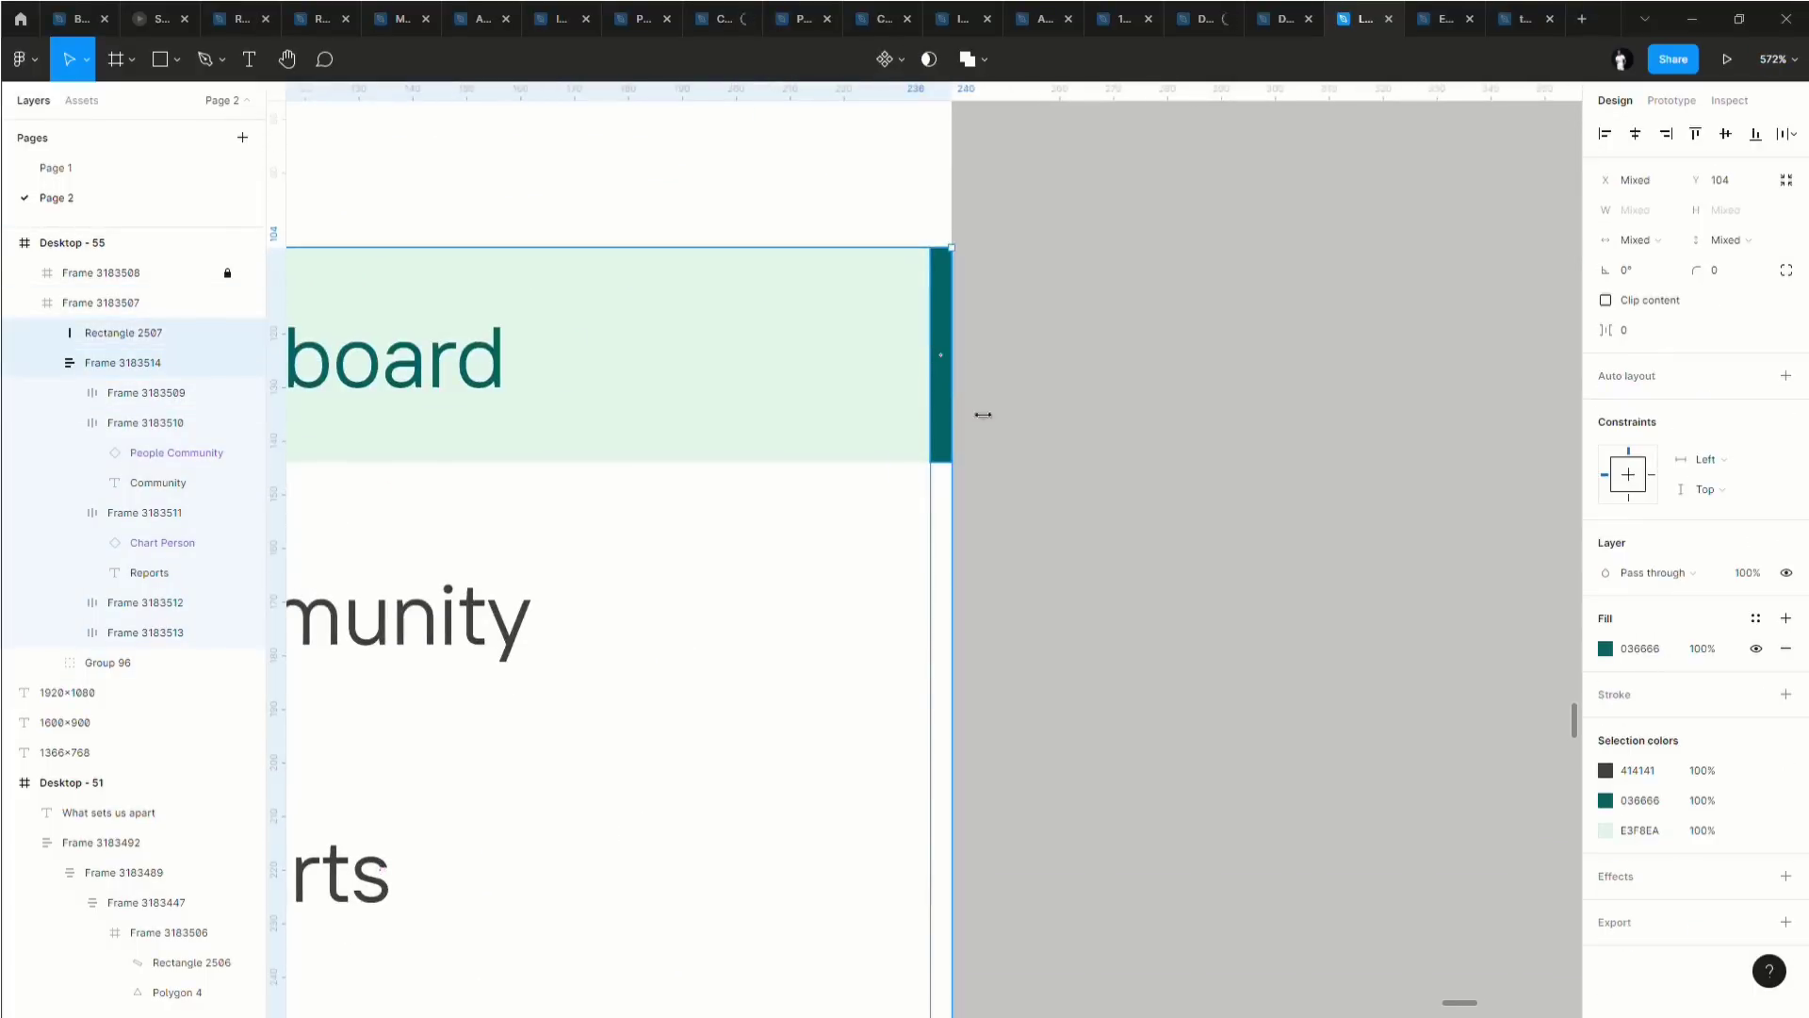
scroll(1013, 469, down, 8)
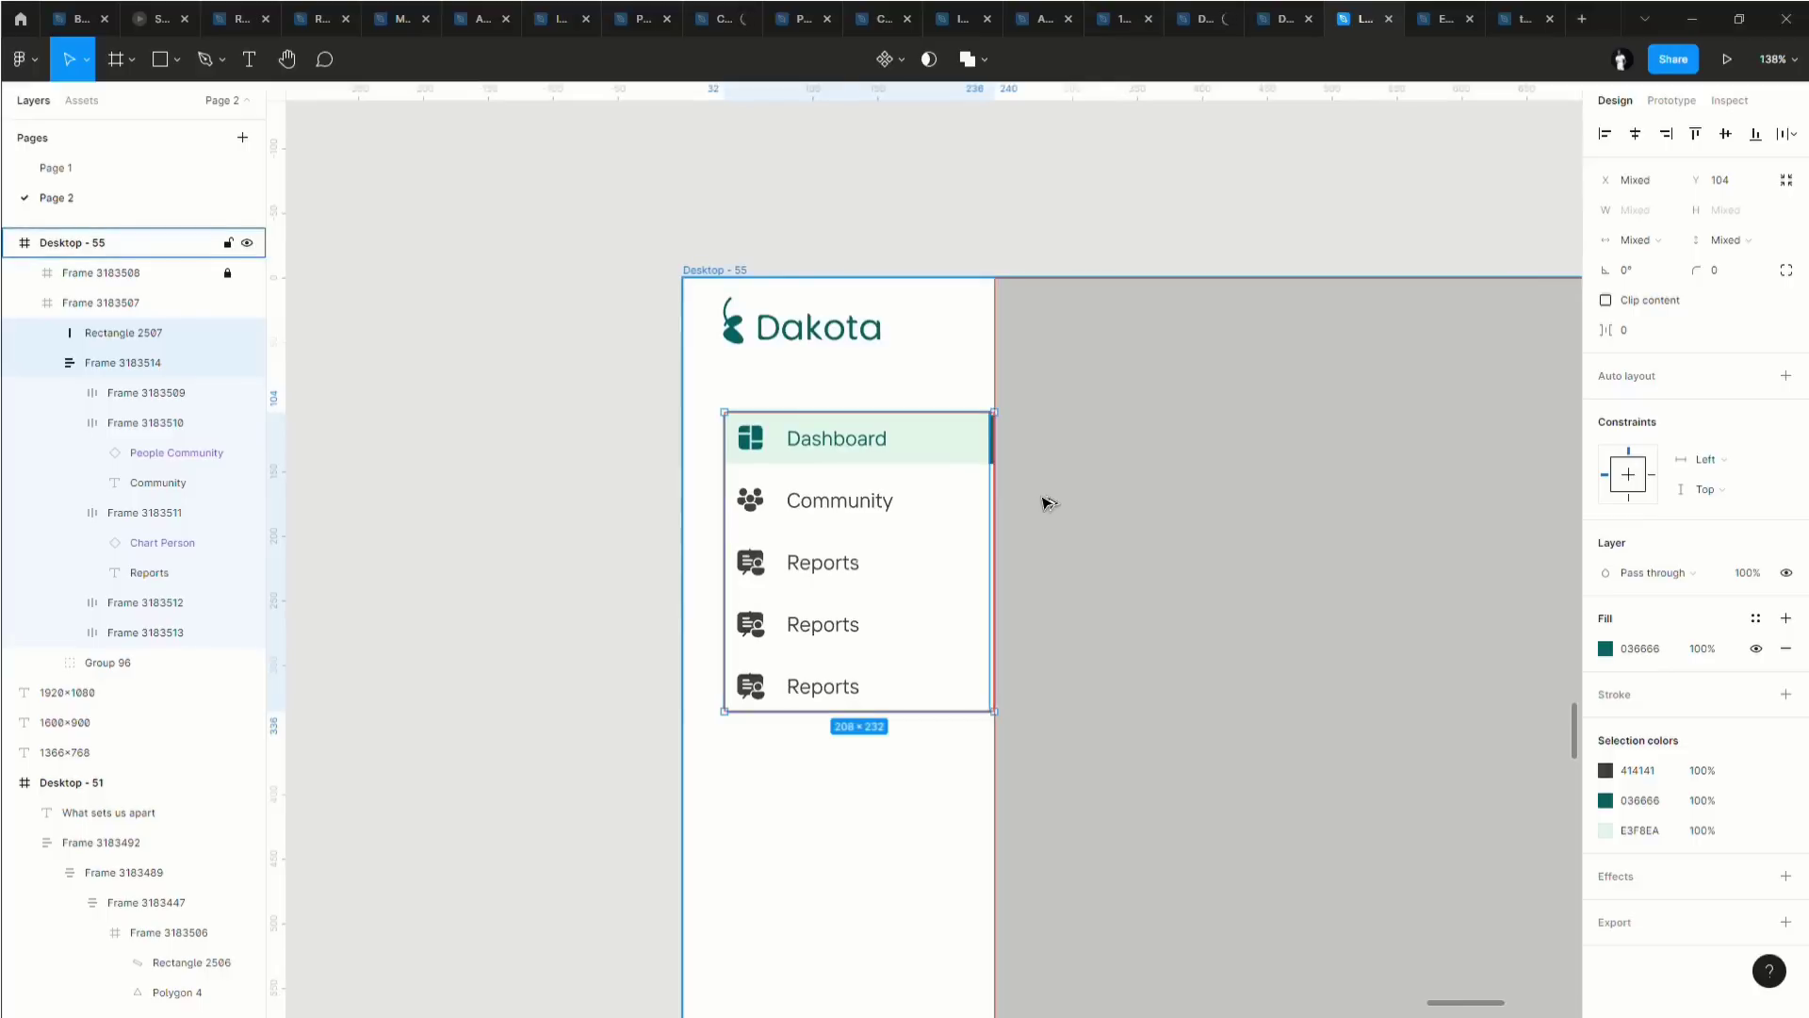
key(ctrl+alt+g)
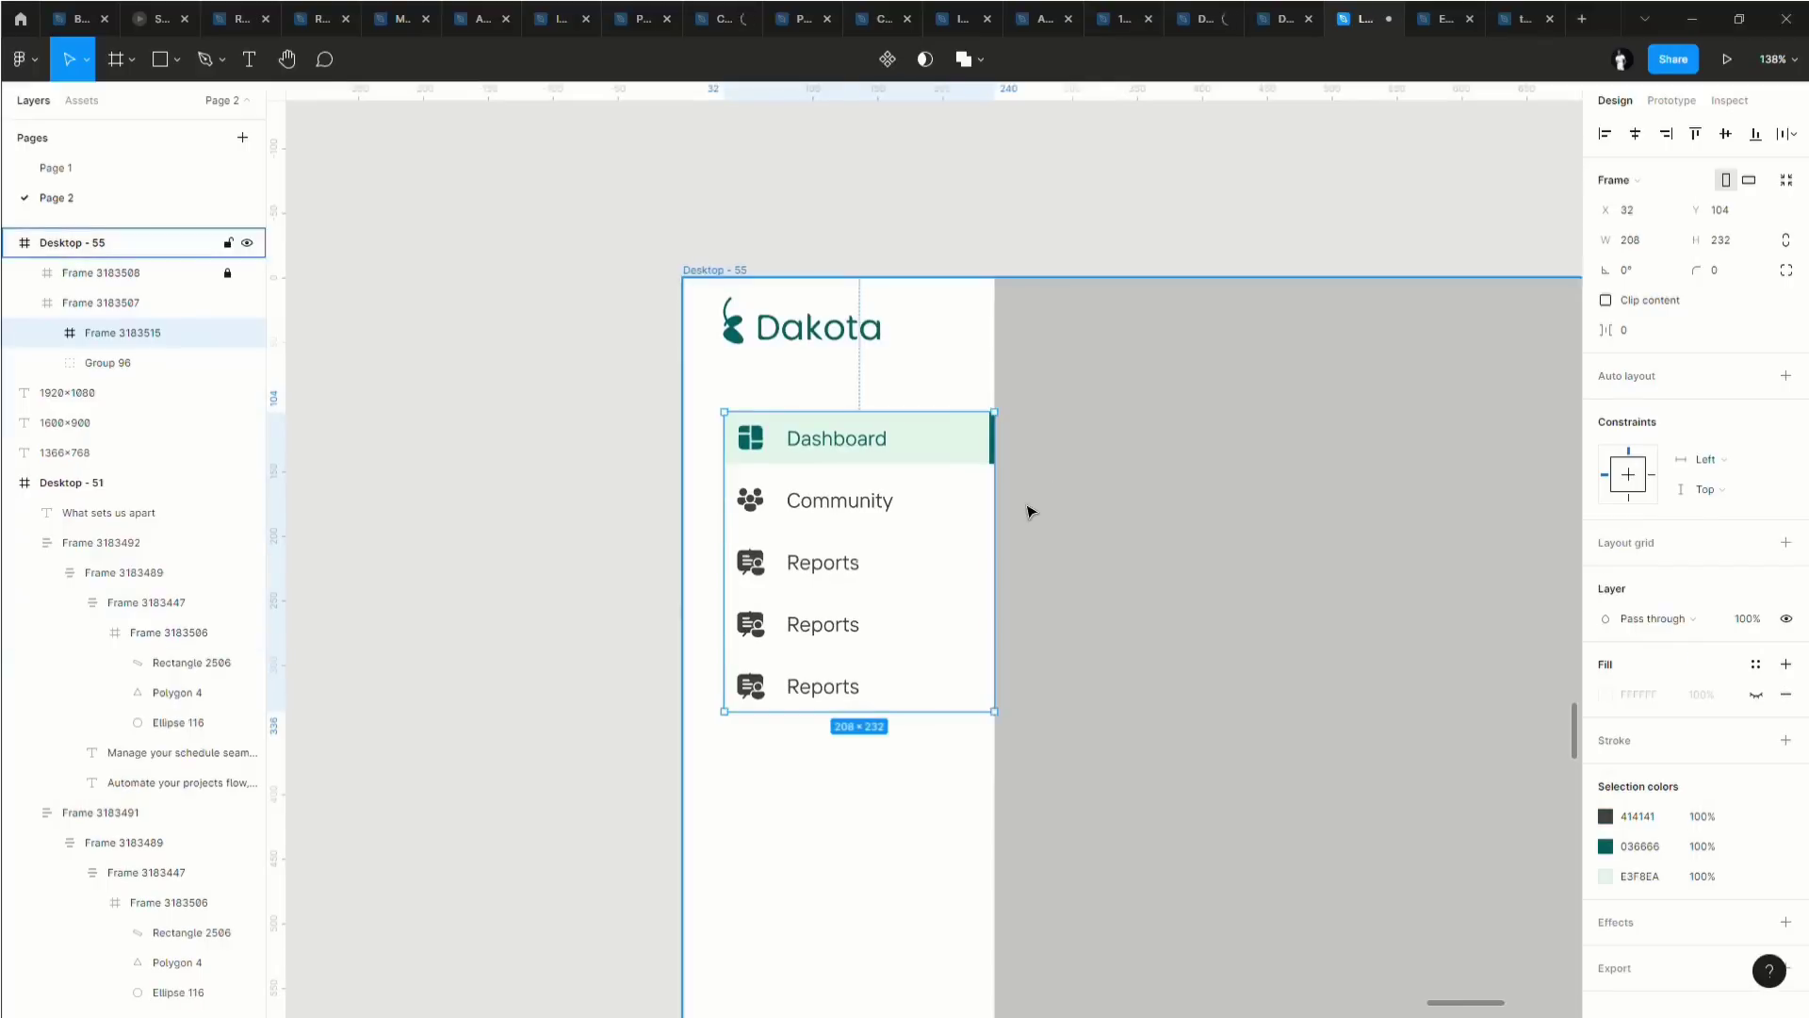
Draw a rectangle about 1161 × 60 across the upper part of the grey content area as a header bar.
scroll(1030, 513, down, 4)
scroll(1021, 505, right, 3)
scroll(723, 528, right, 3)
scroll(722, 529, down, 3)
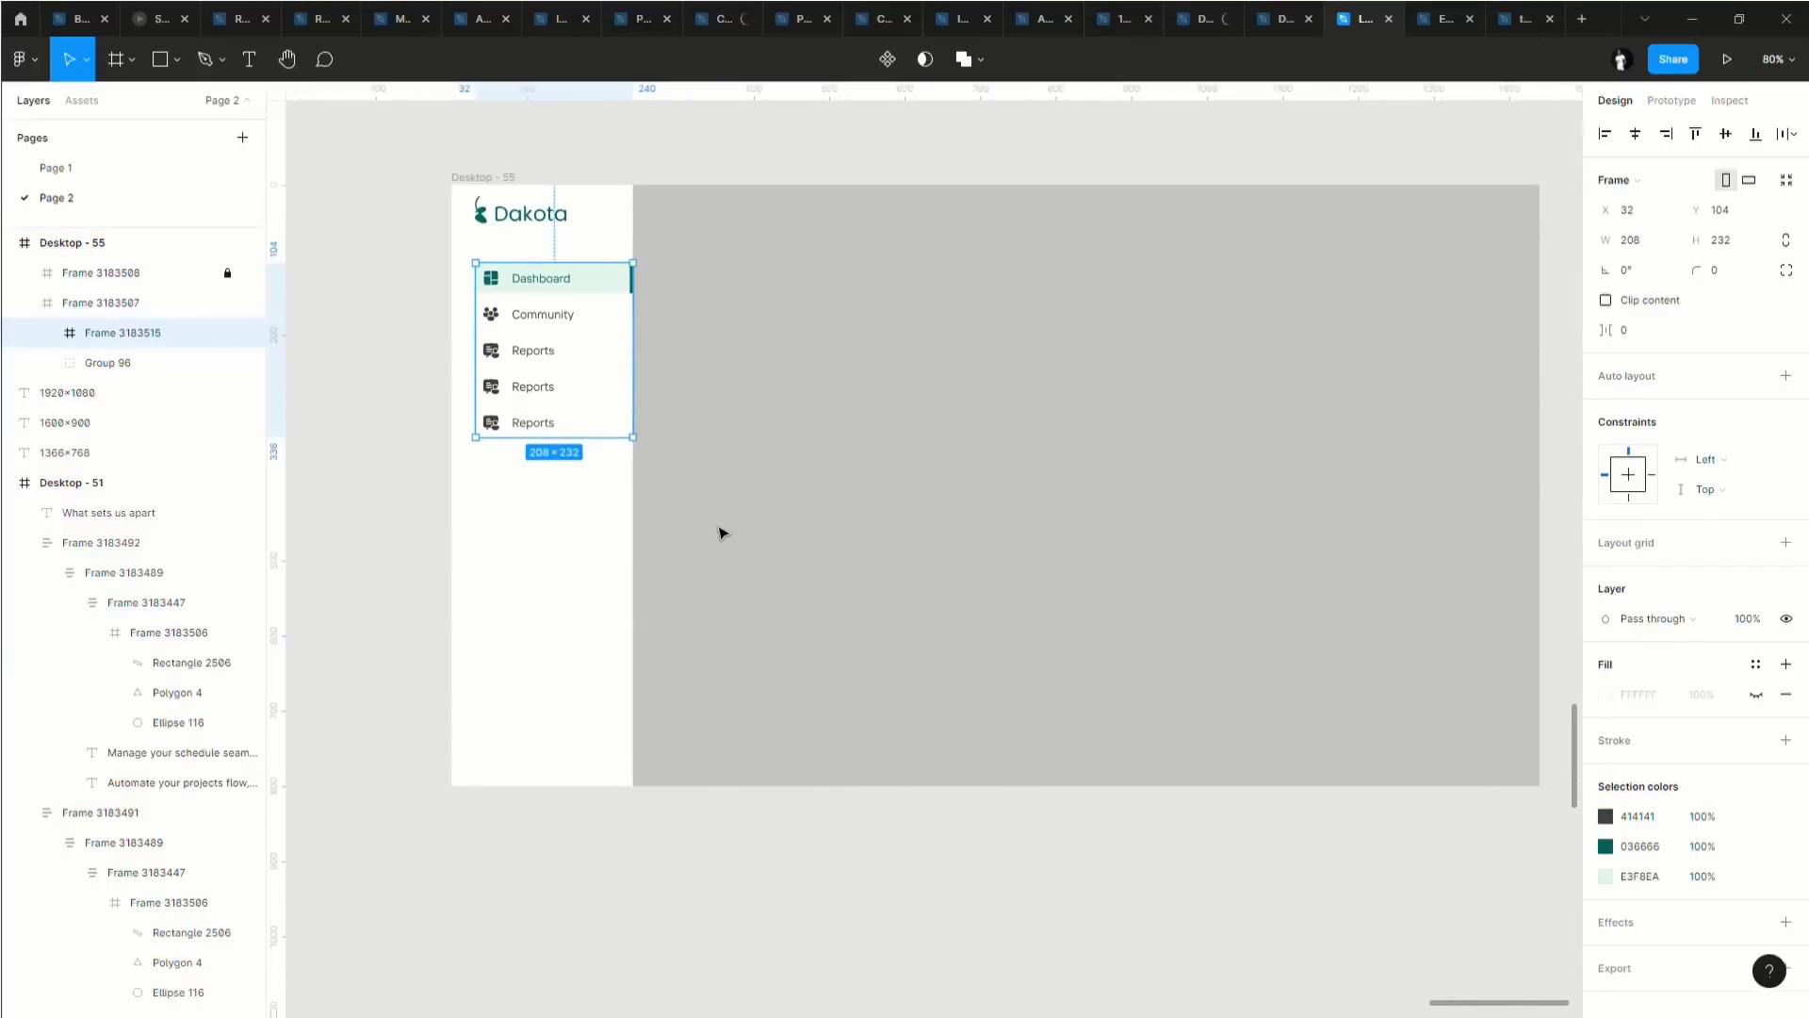
scroll(763, 476, right, 3)
scroll(813, 573, up, 1)
scroll(801, 556, left, 1)
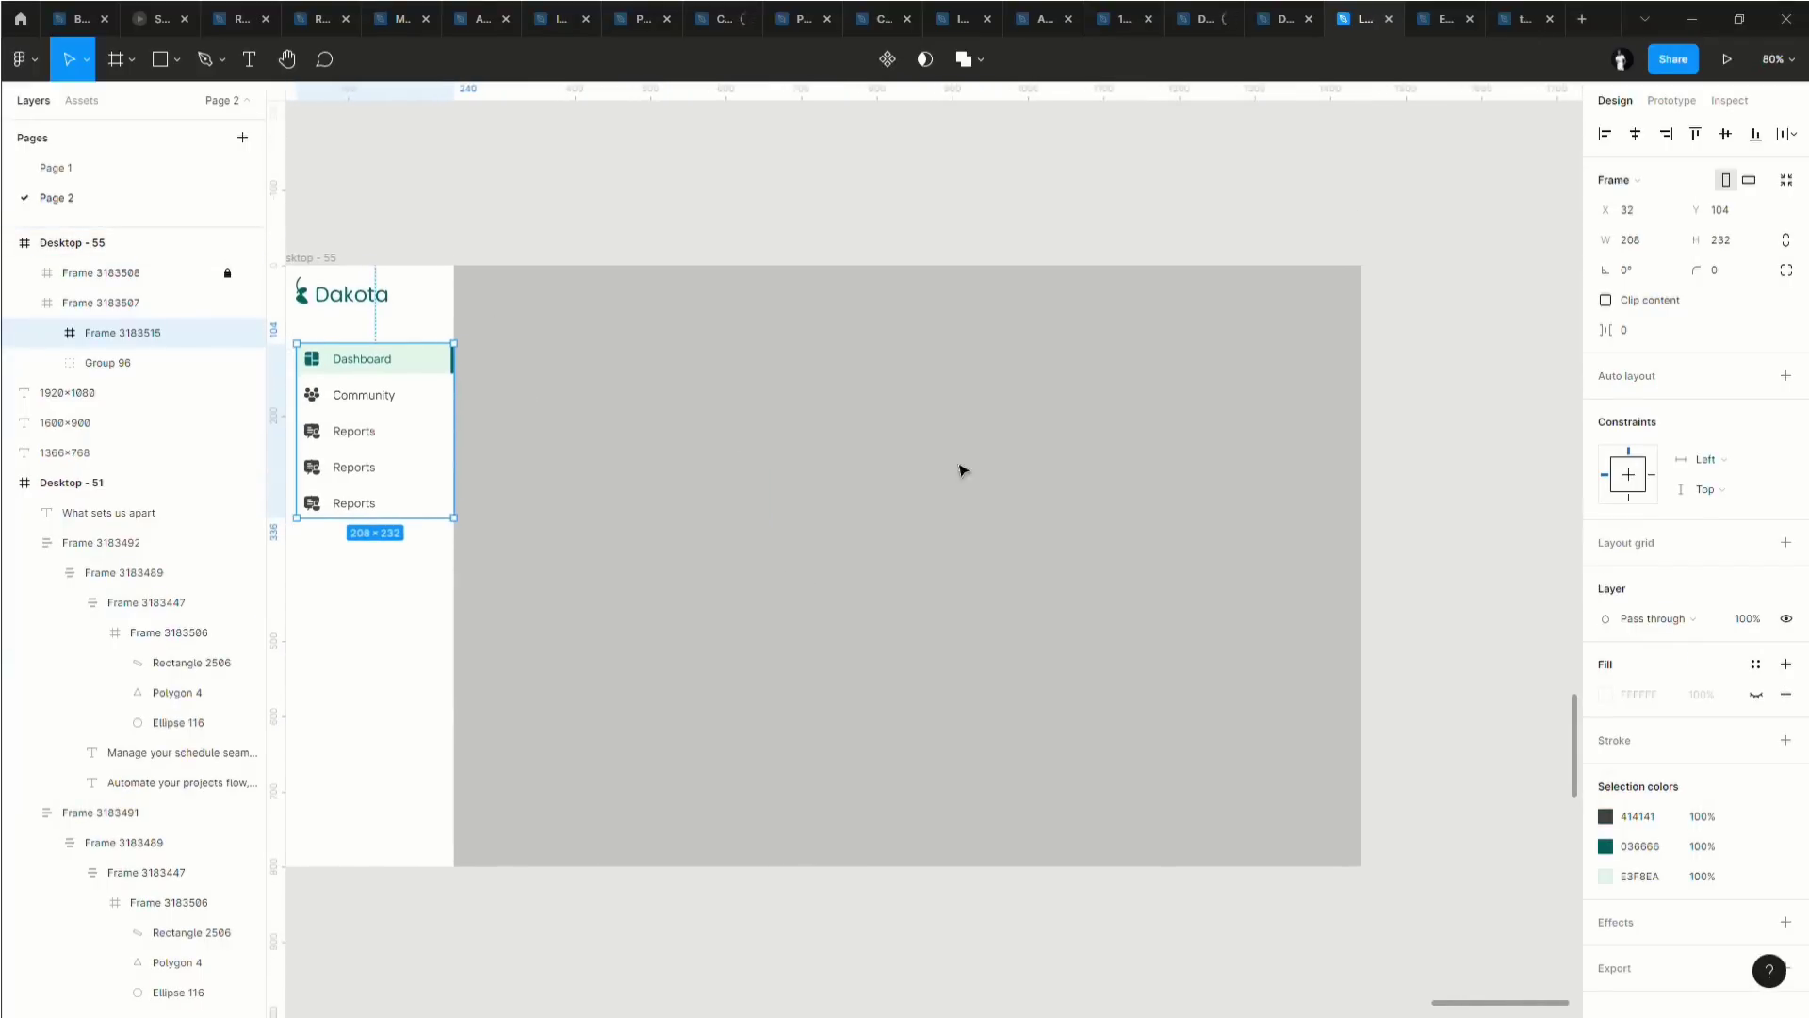
scroll(961, 469, left, 2)
key(Escape)
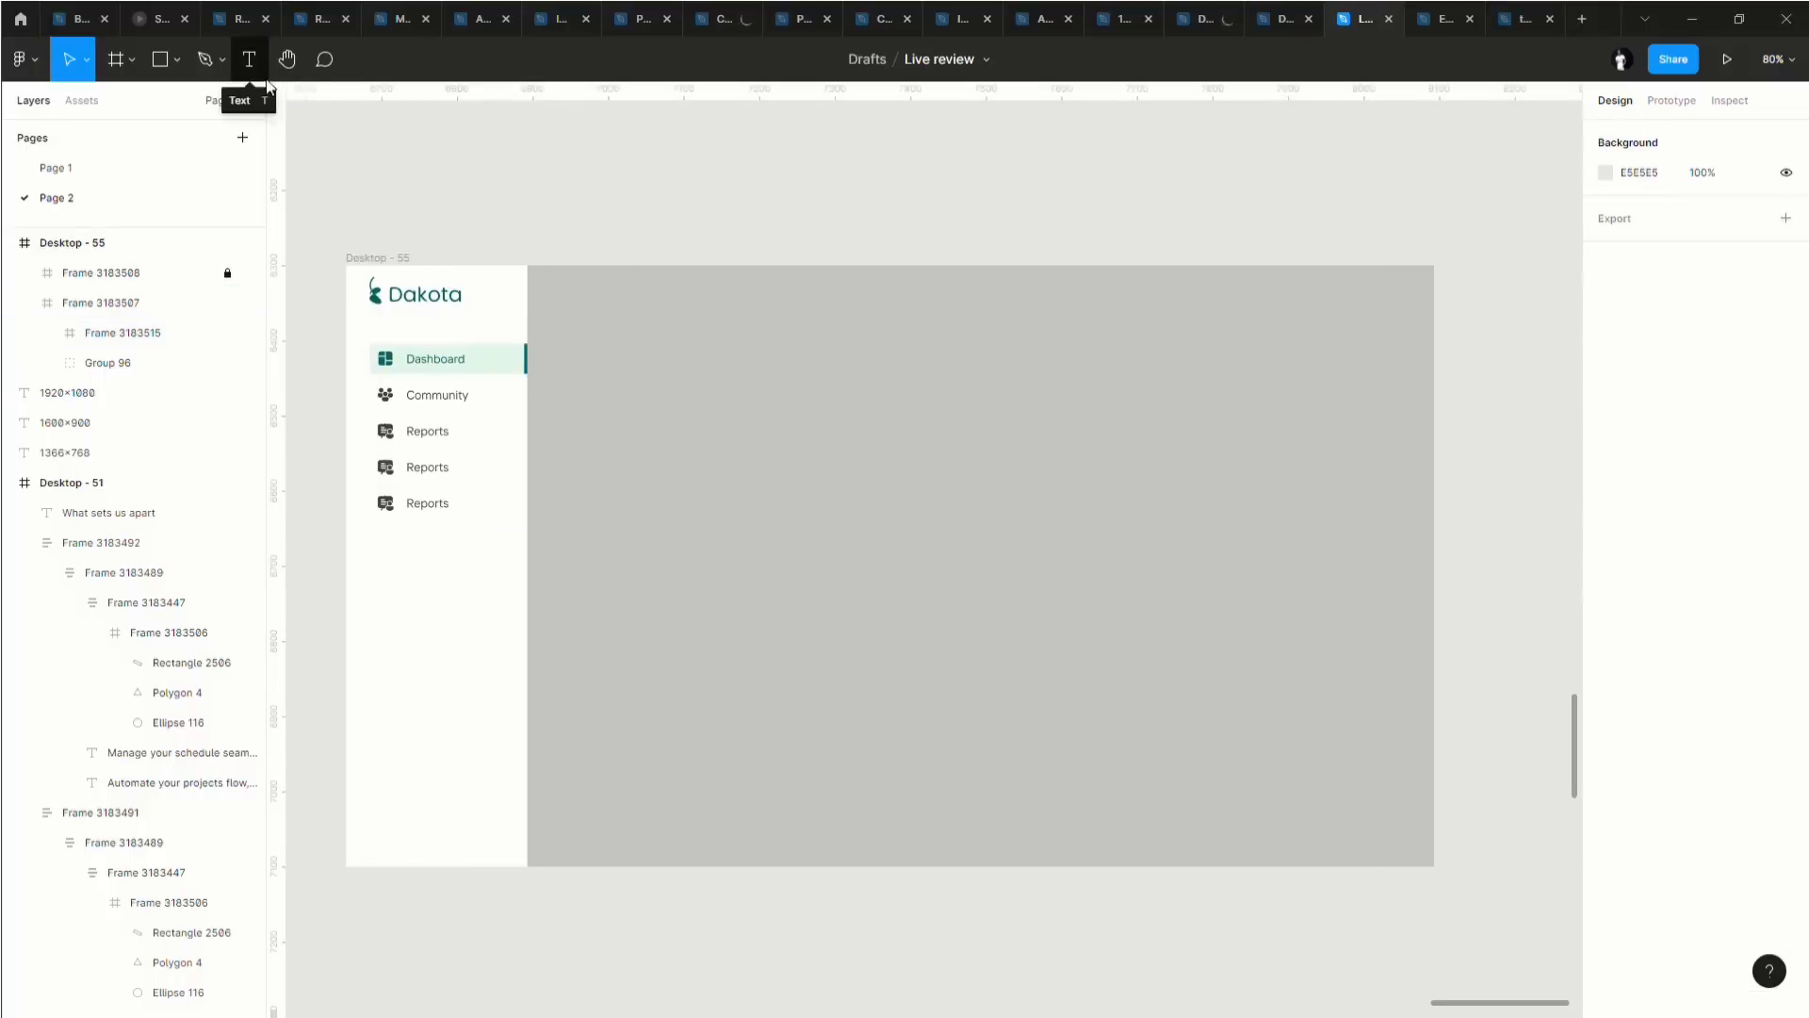
click(175, 66)
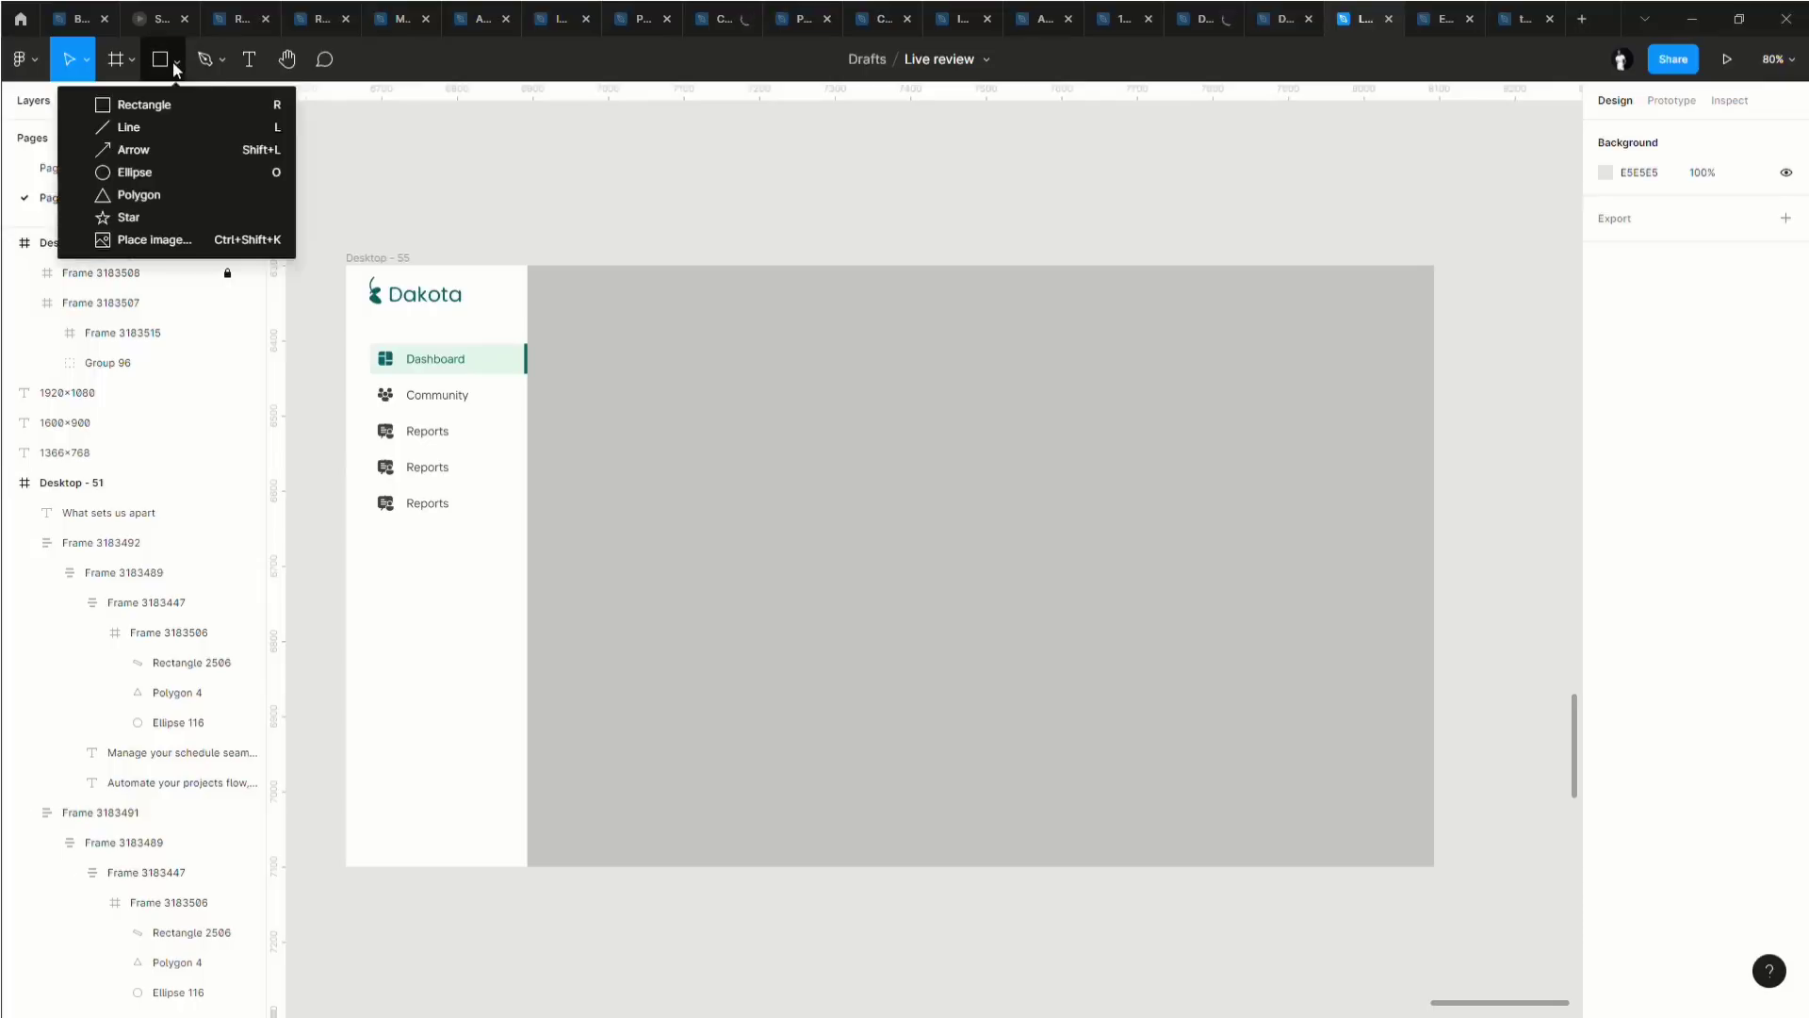
click(169, 104)
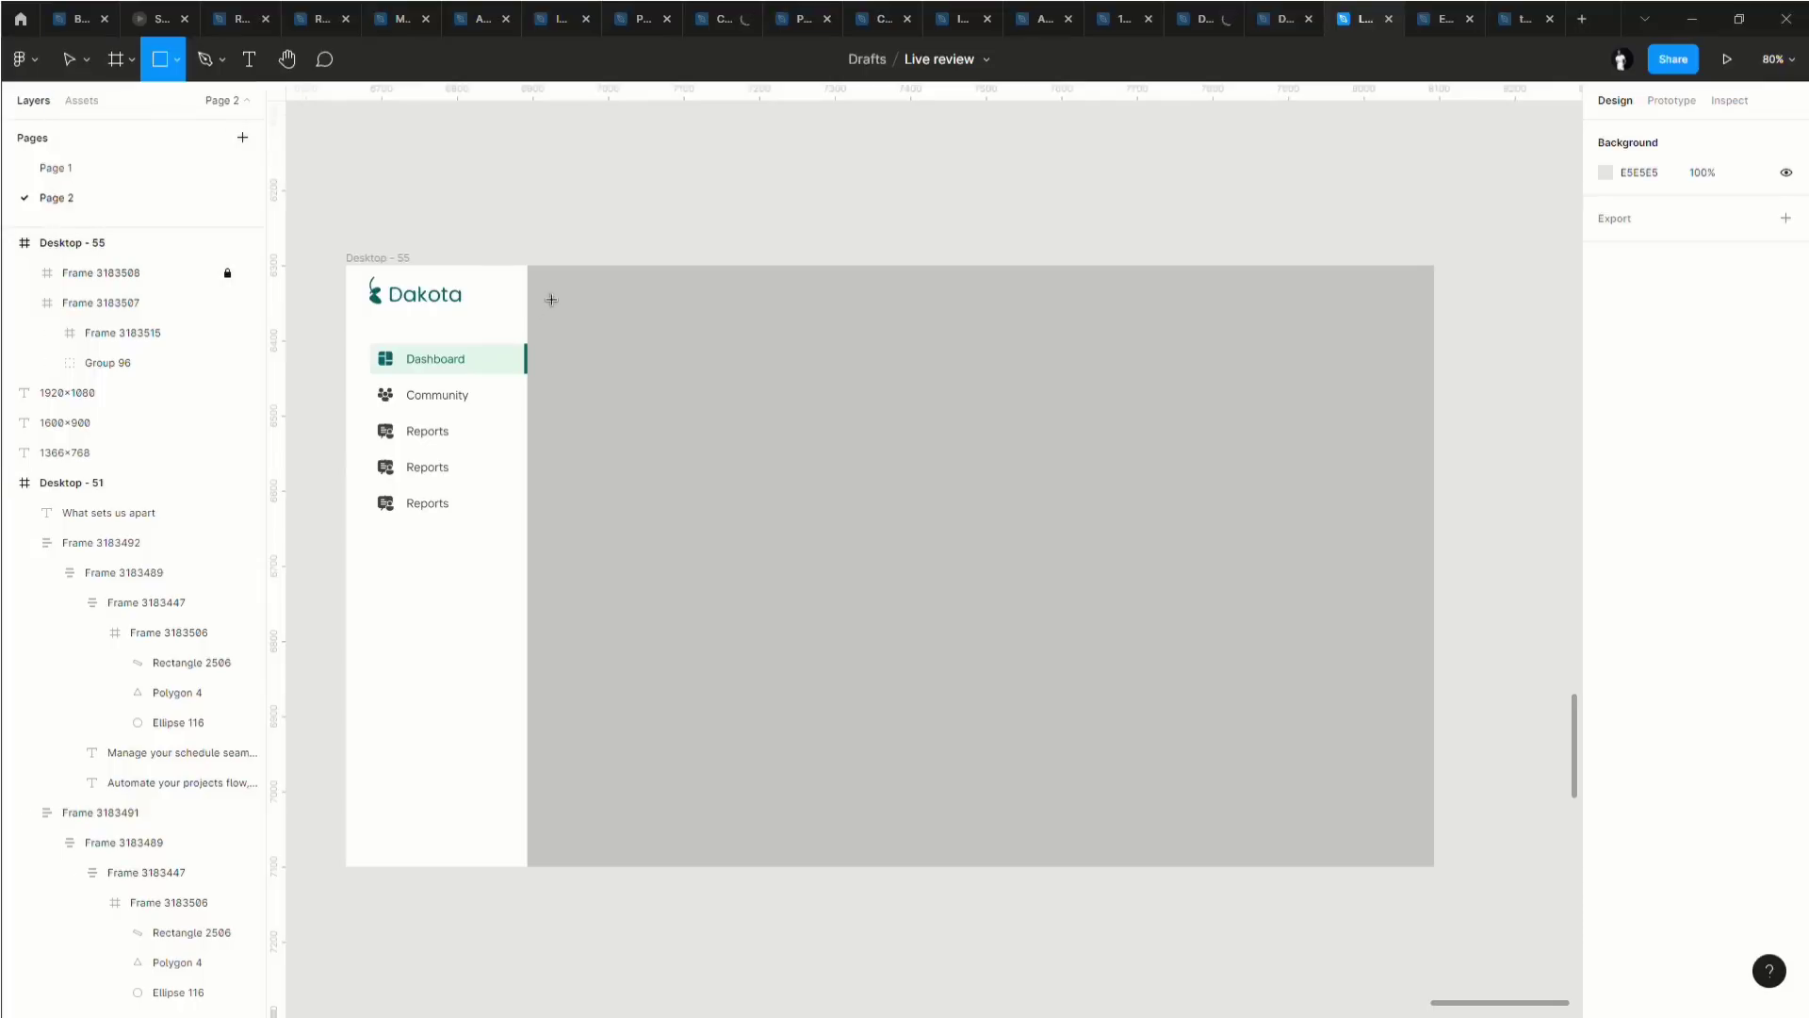
drag(538, 287, 1416, 331)
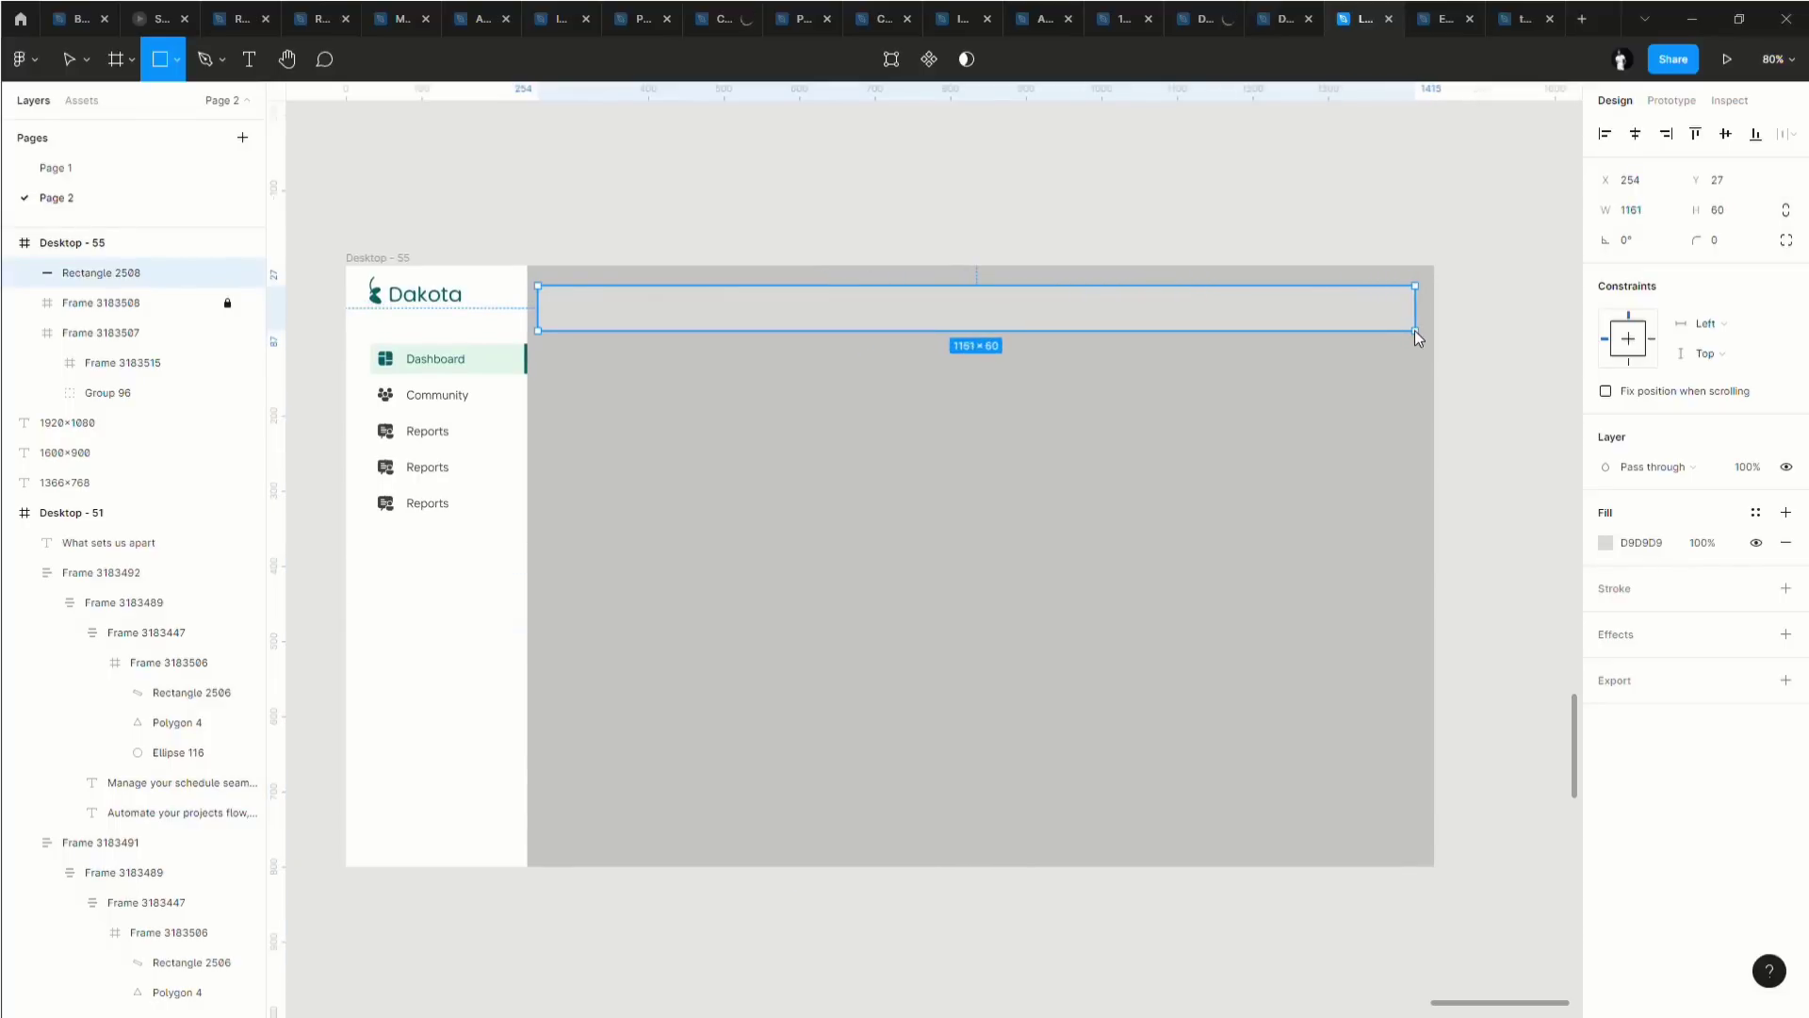
drag(1416, 331, 1416, 329)
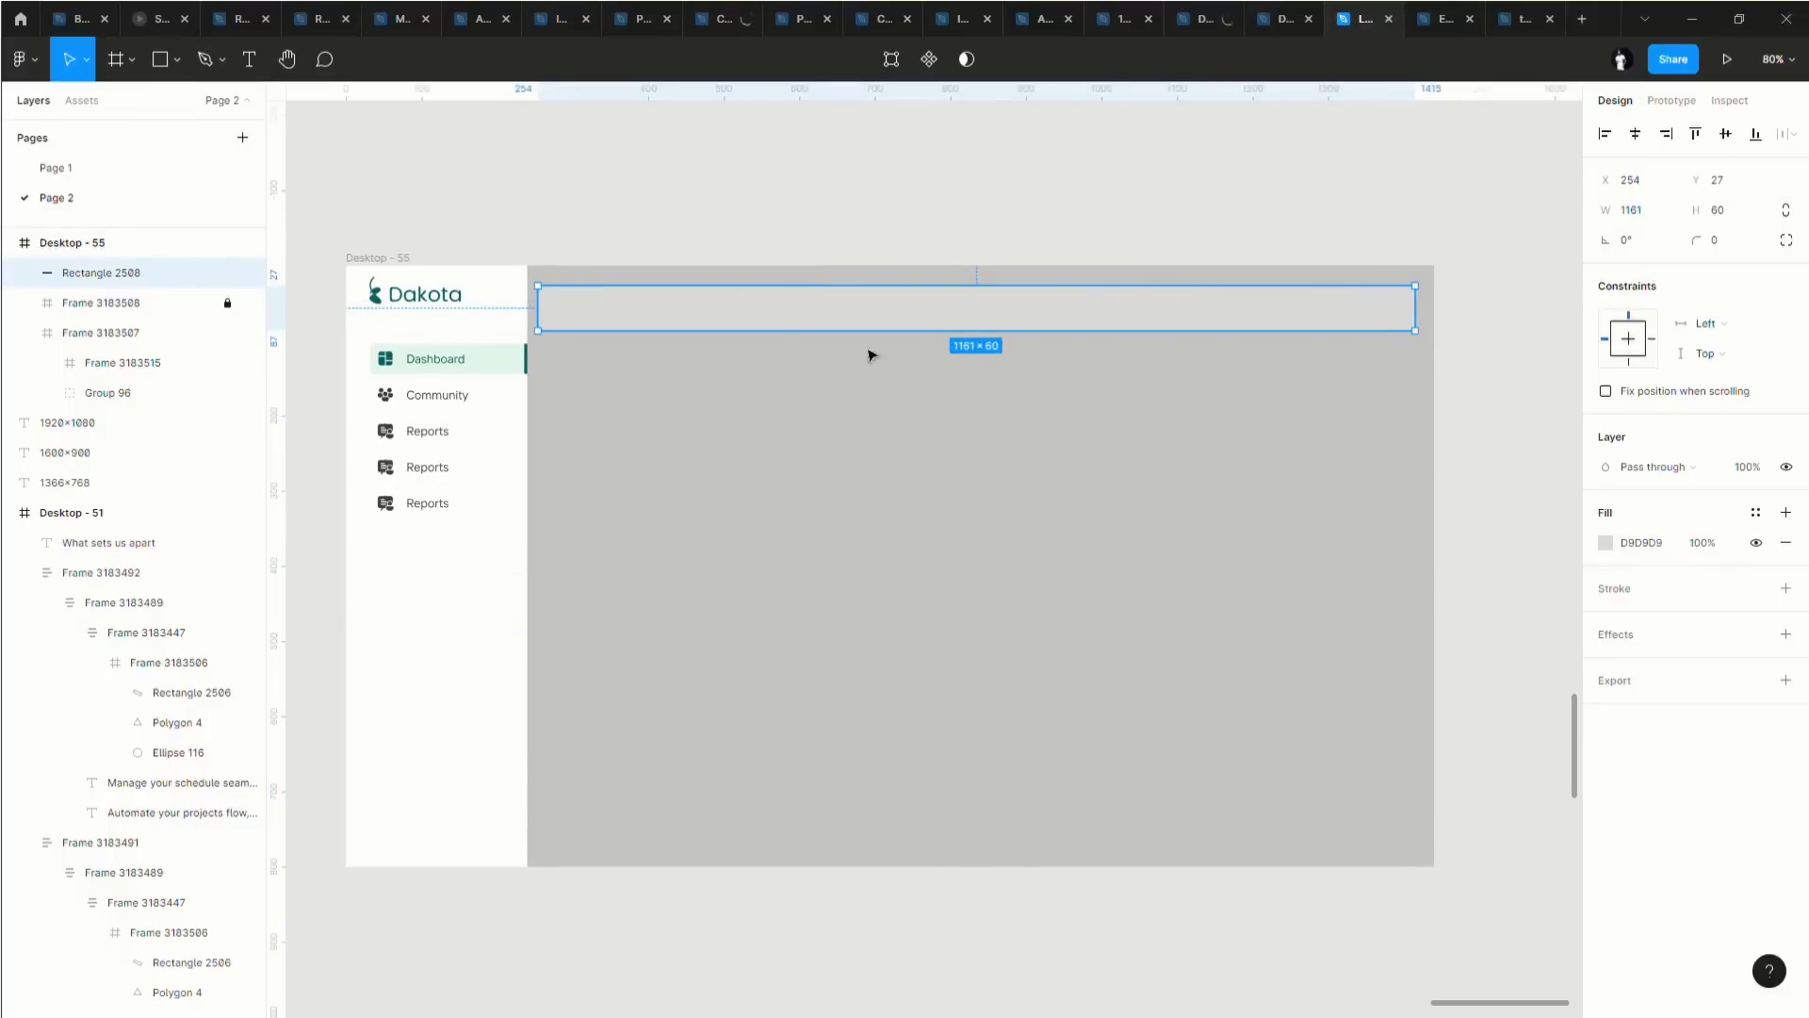
Move the header bar to 20 below the frame's upper edge and adjust its left edge to X 280.
drag(739, 319, 753, 312)
key(alt)
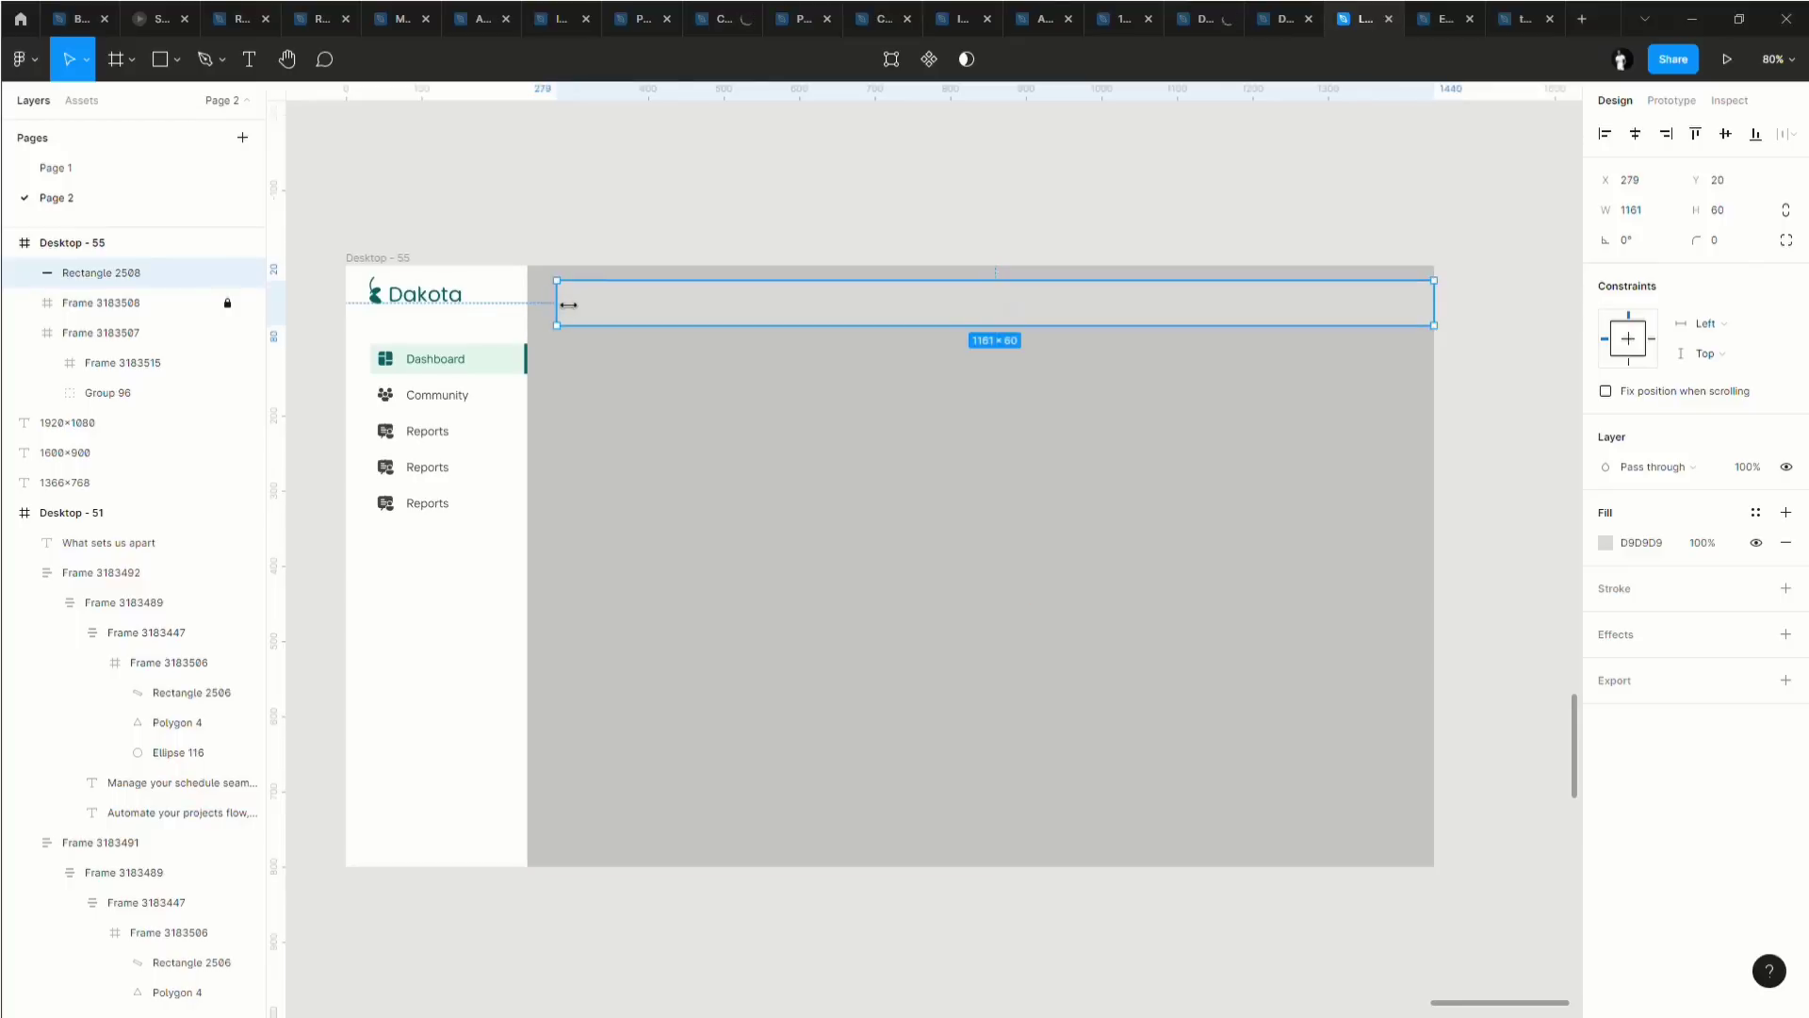
scroll(545, 297, up, 10)
scroll(563, 303, up, 5)
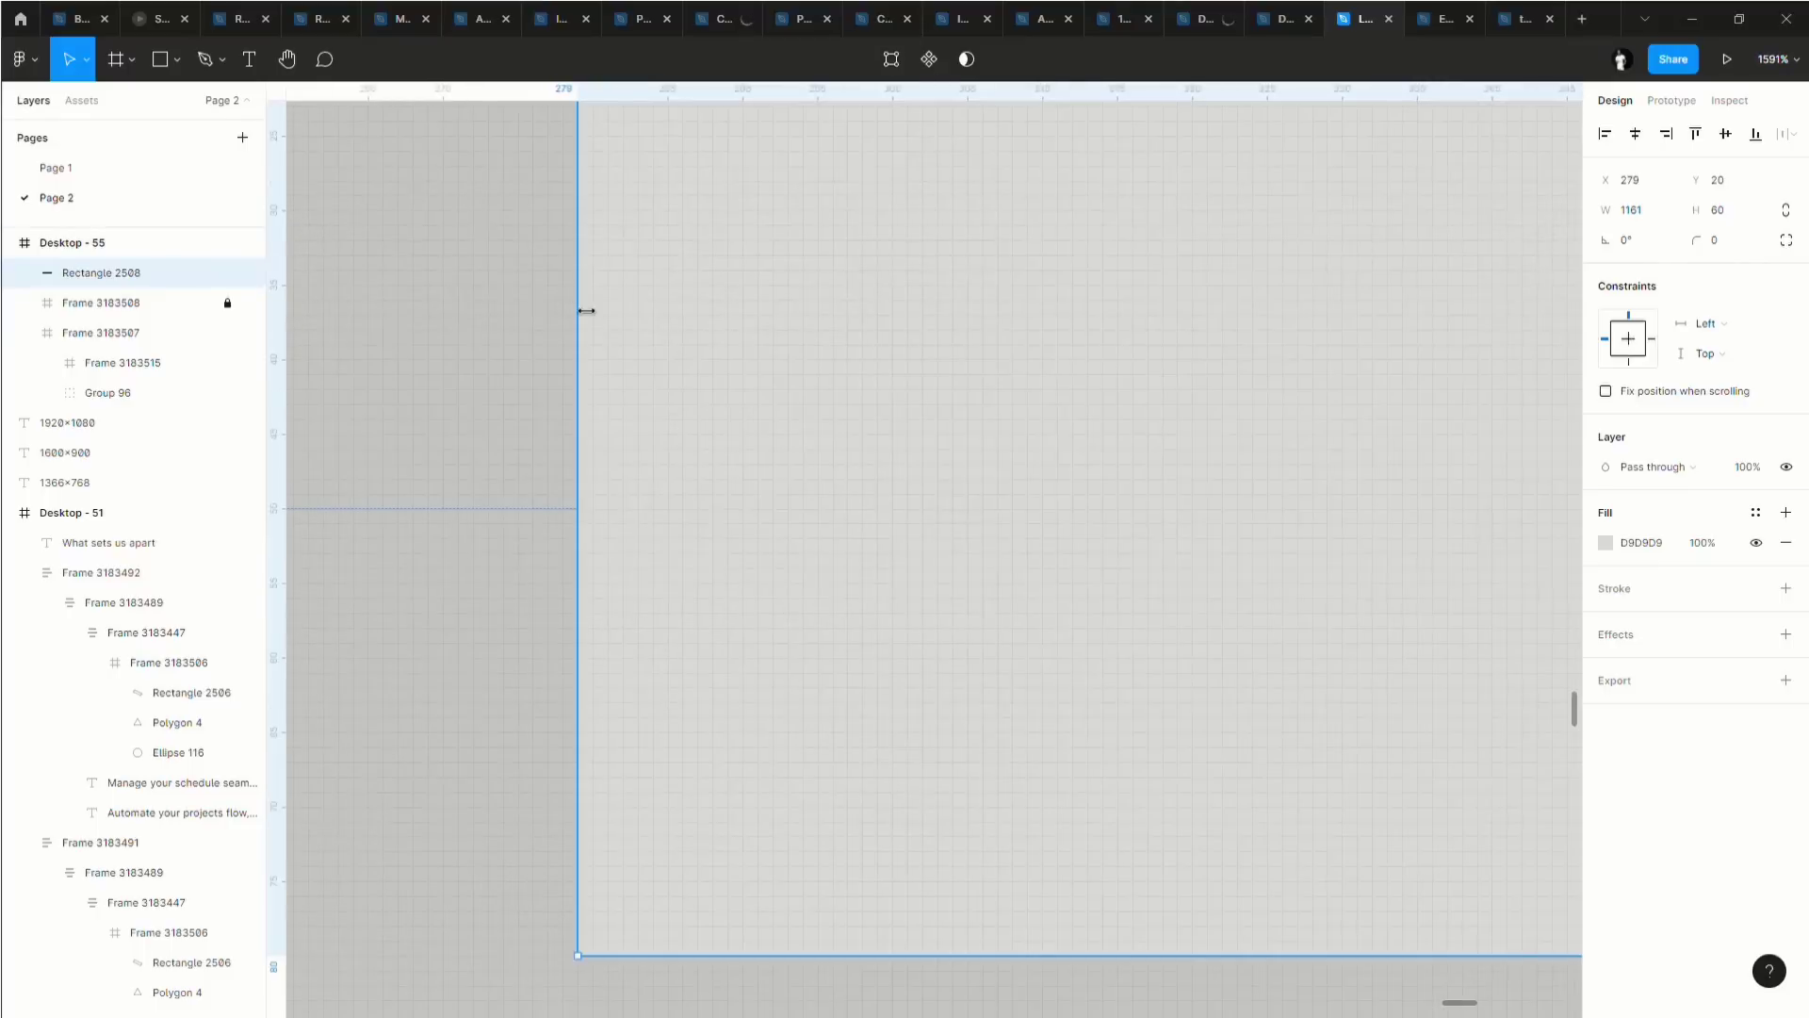
drag(605, 318, 606, 318)
scroll(640, 429, down, 15)
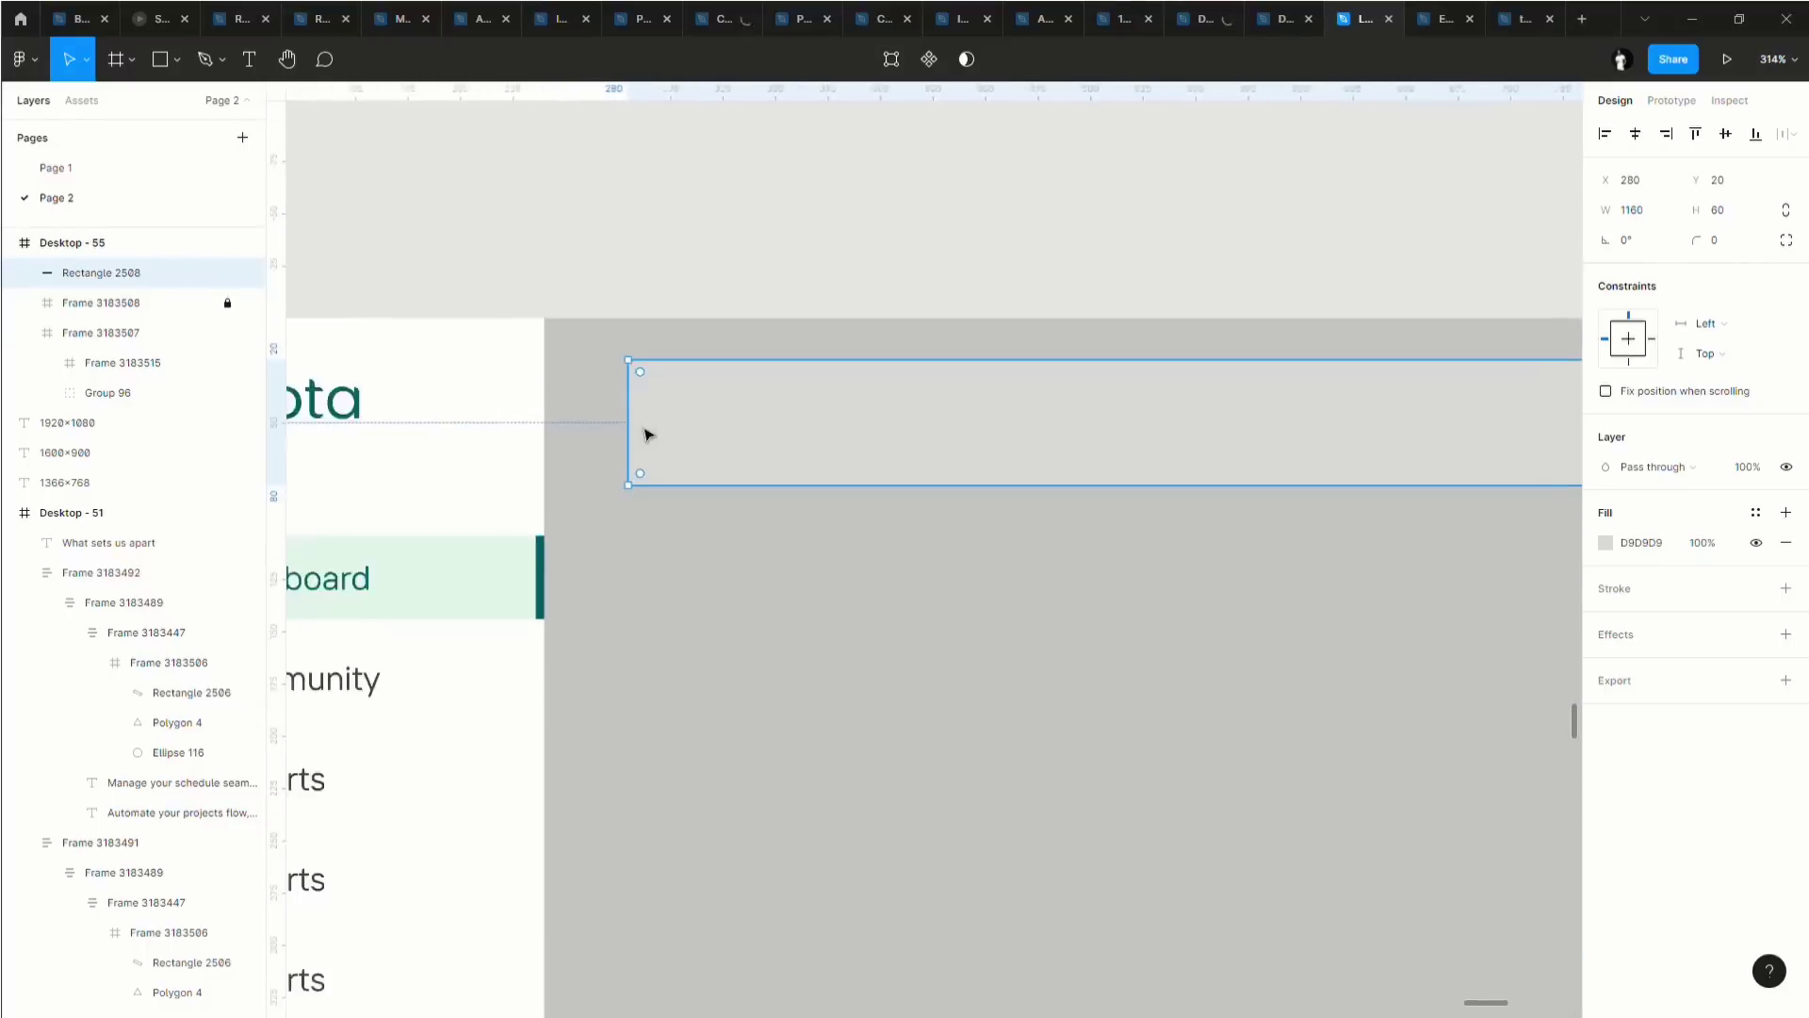
Shorten the header bar from its right edge to a width of 1120, leaving a 40 margin to the frame's edge.
scroll(1086, 443, right, 5)
scroll(1086, 449, up, 8)
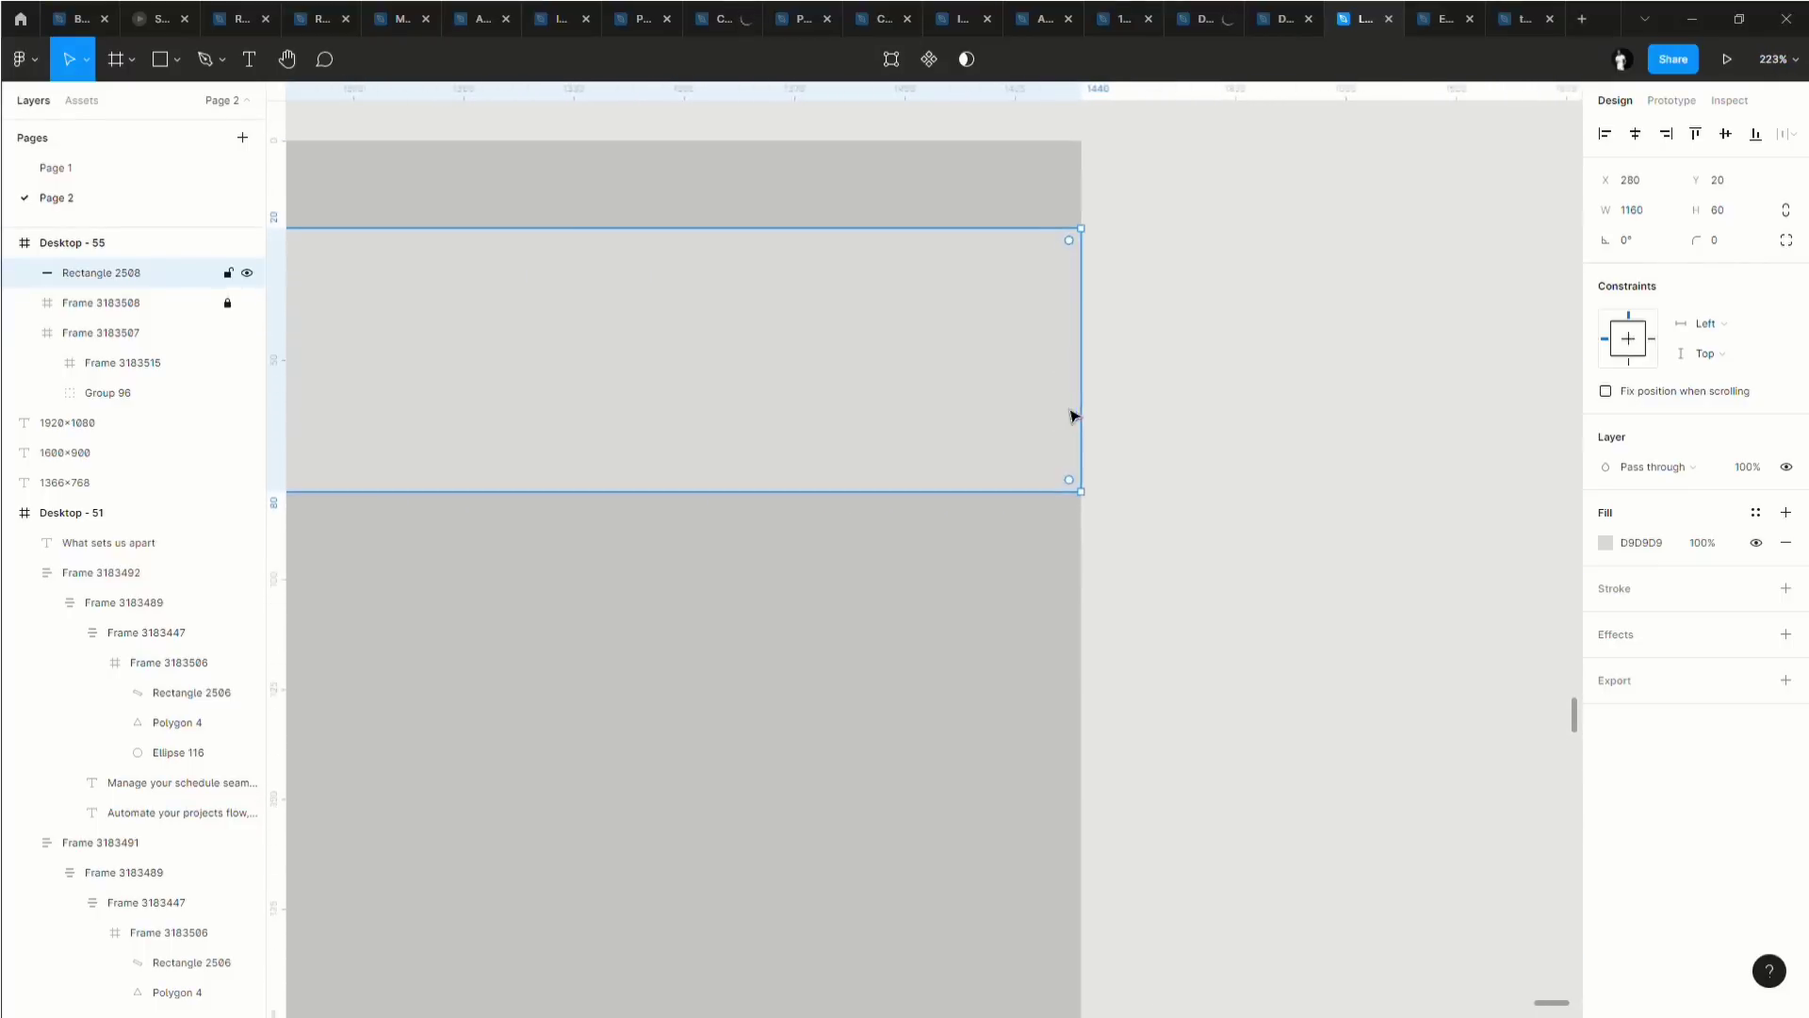
drag(1100, 405, 771, 416)
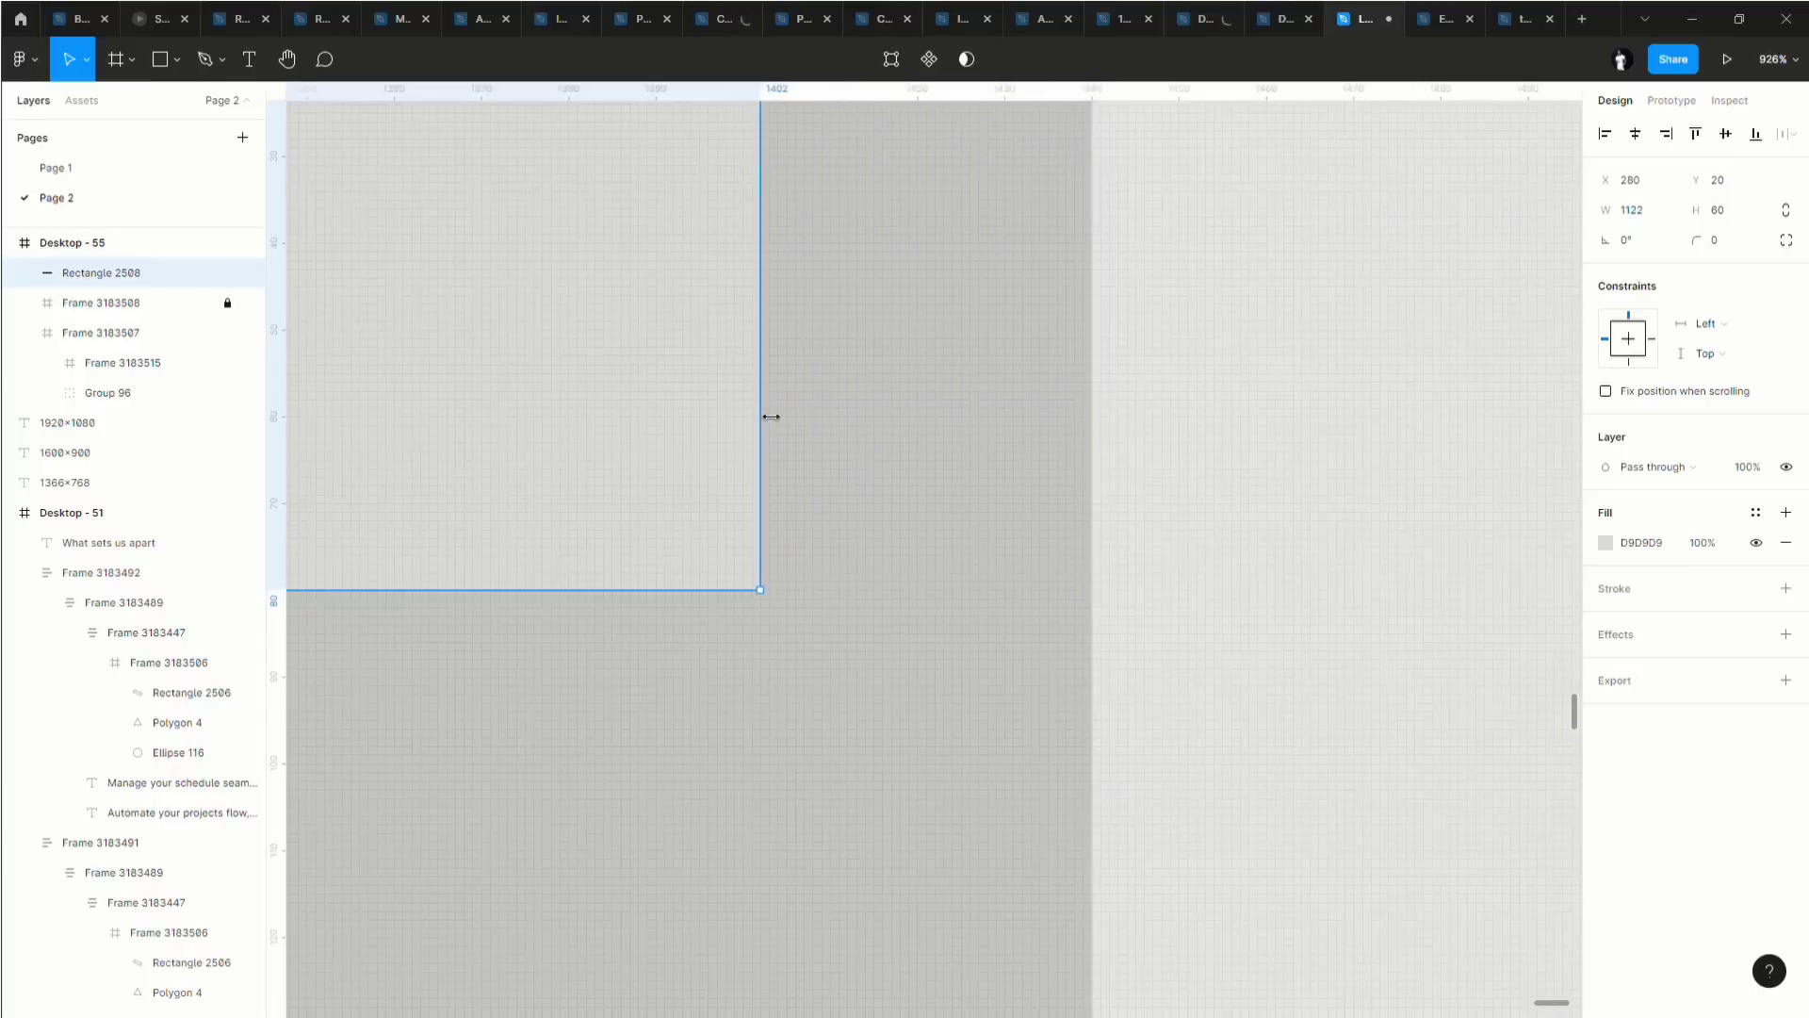
key(alt)
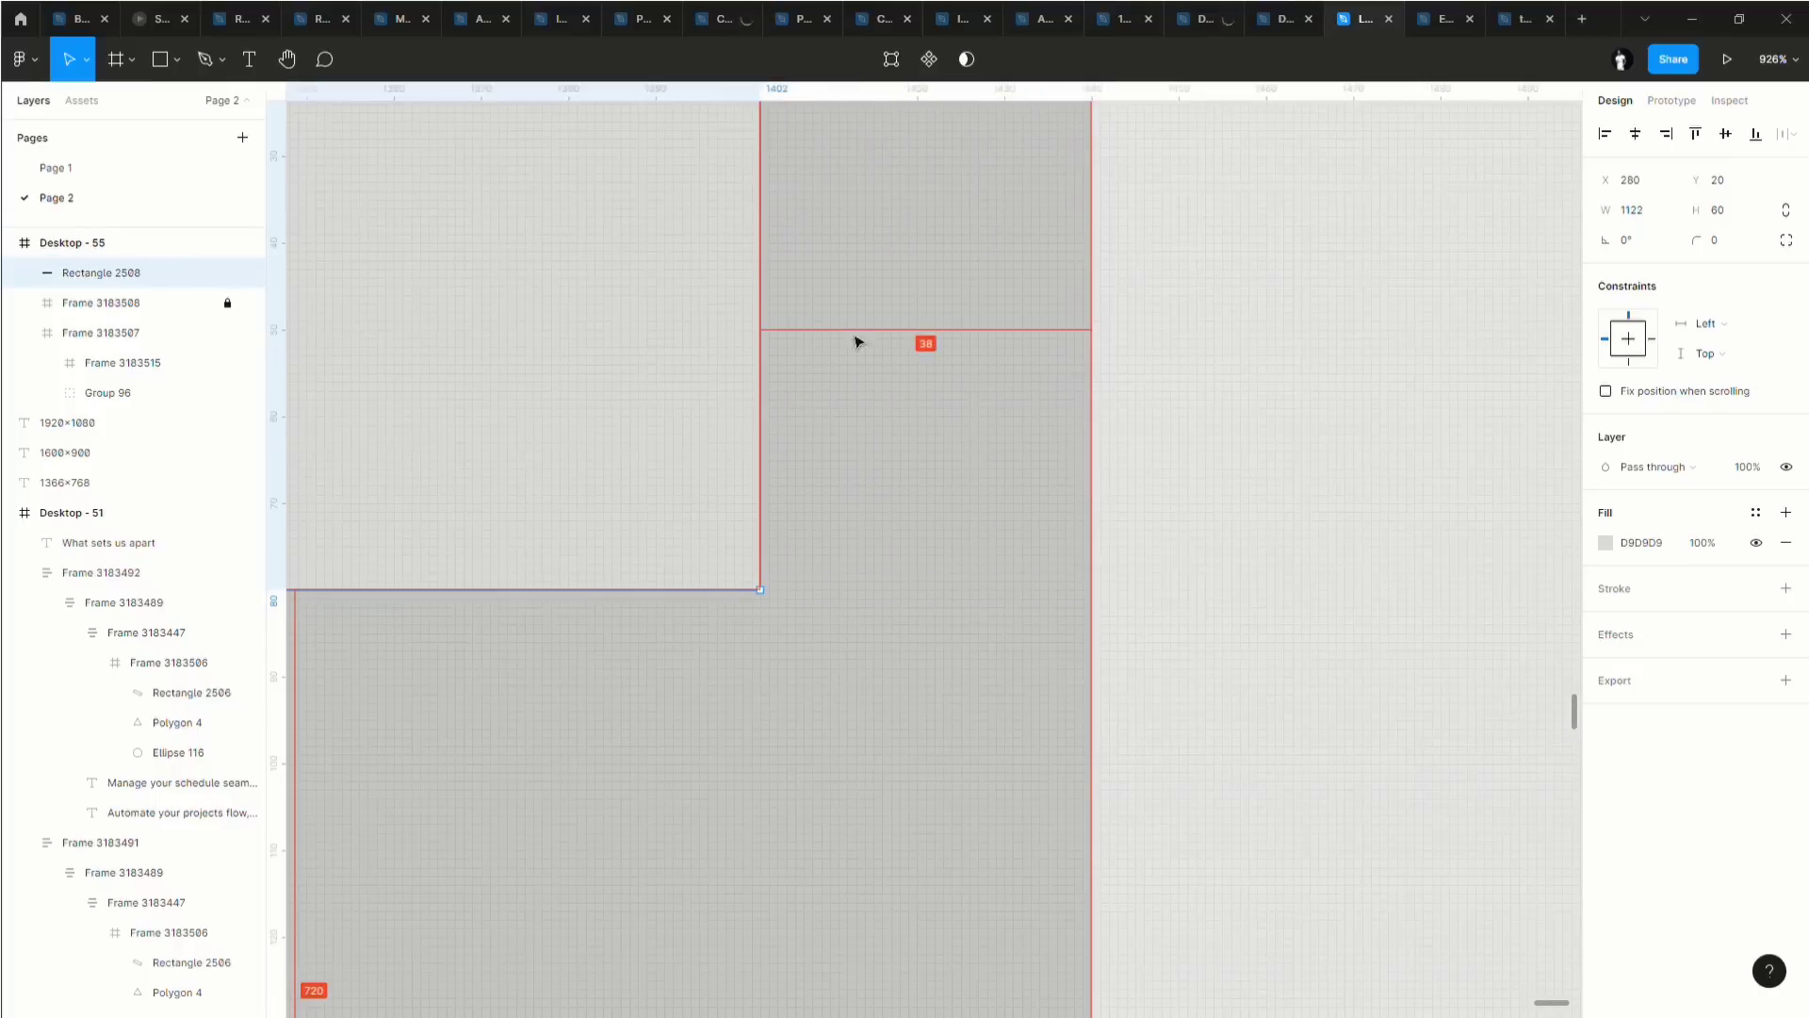
drag(764, 350, 745, 352)
key(alt)
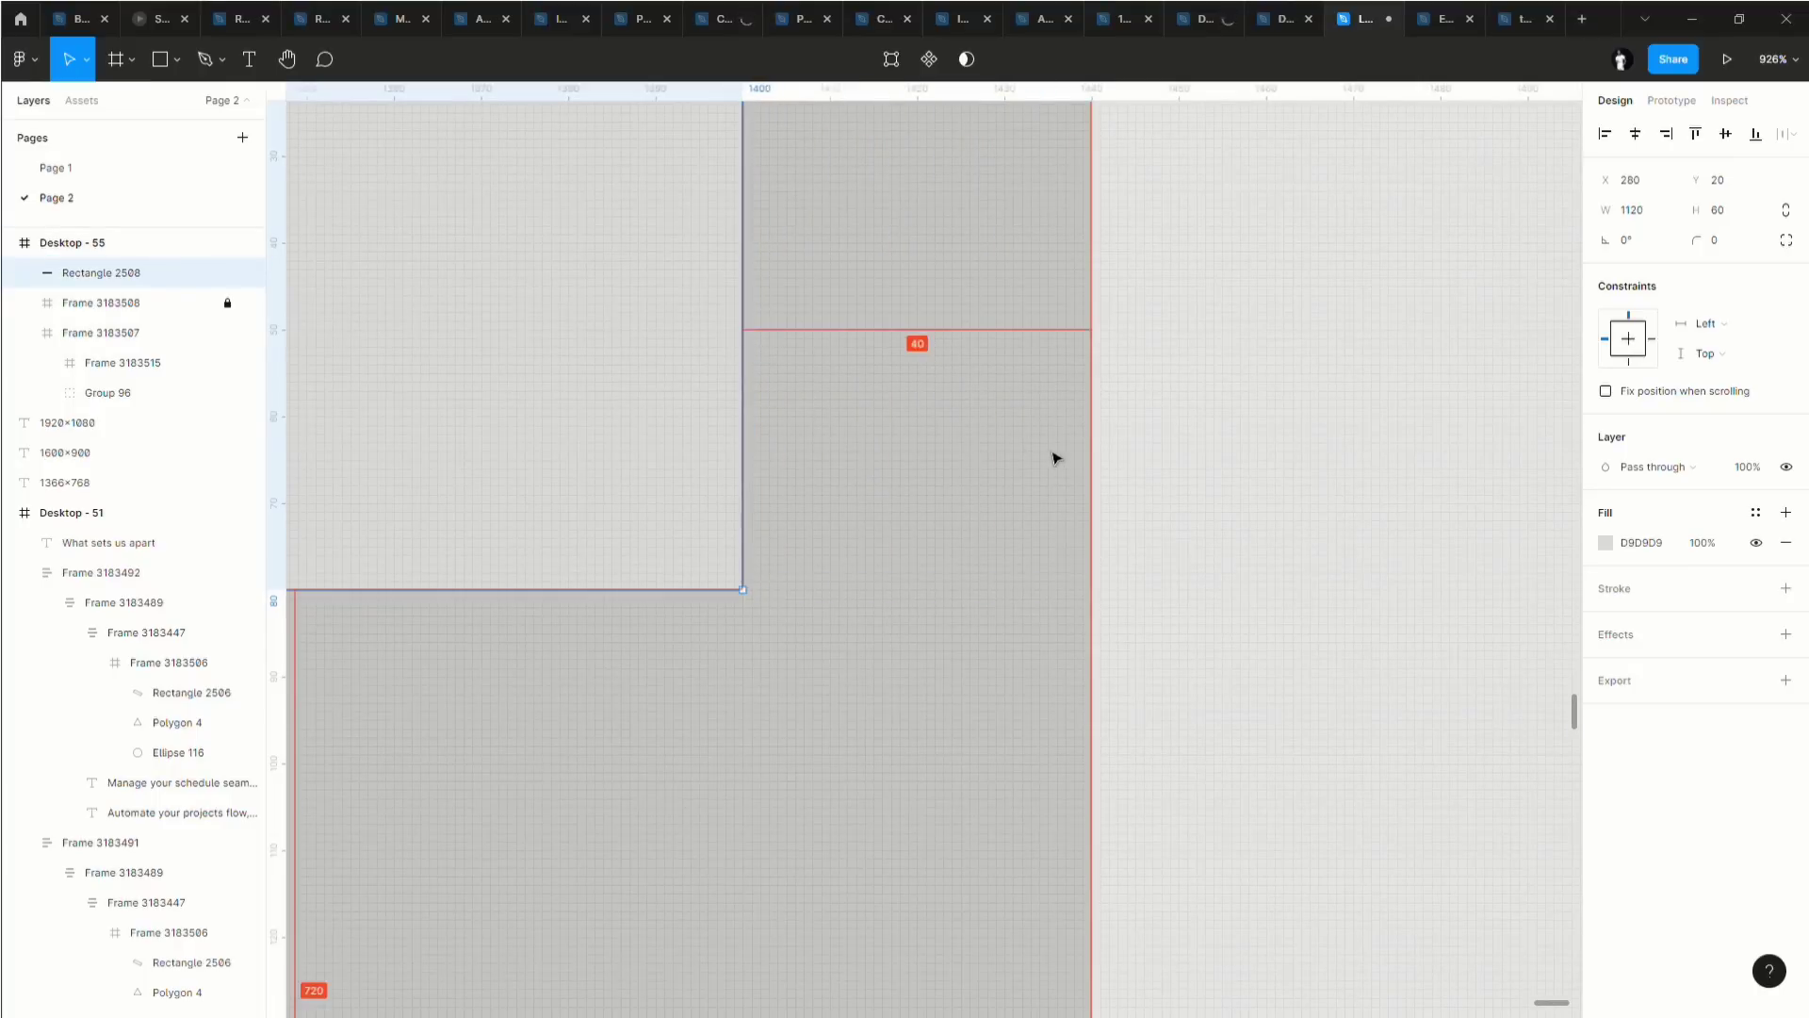
scroll(978, 531, down, 3)
scroll(977, 530, down, 10)
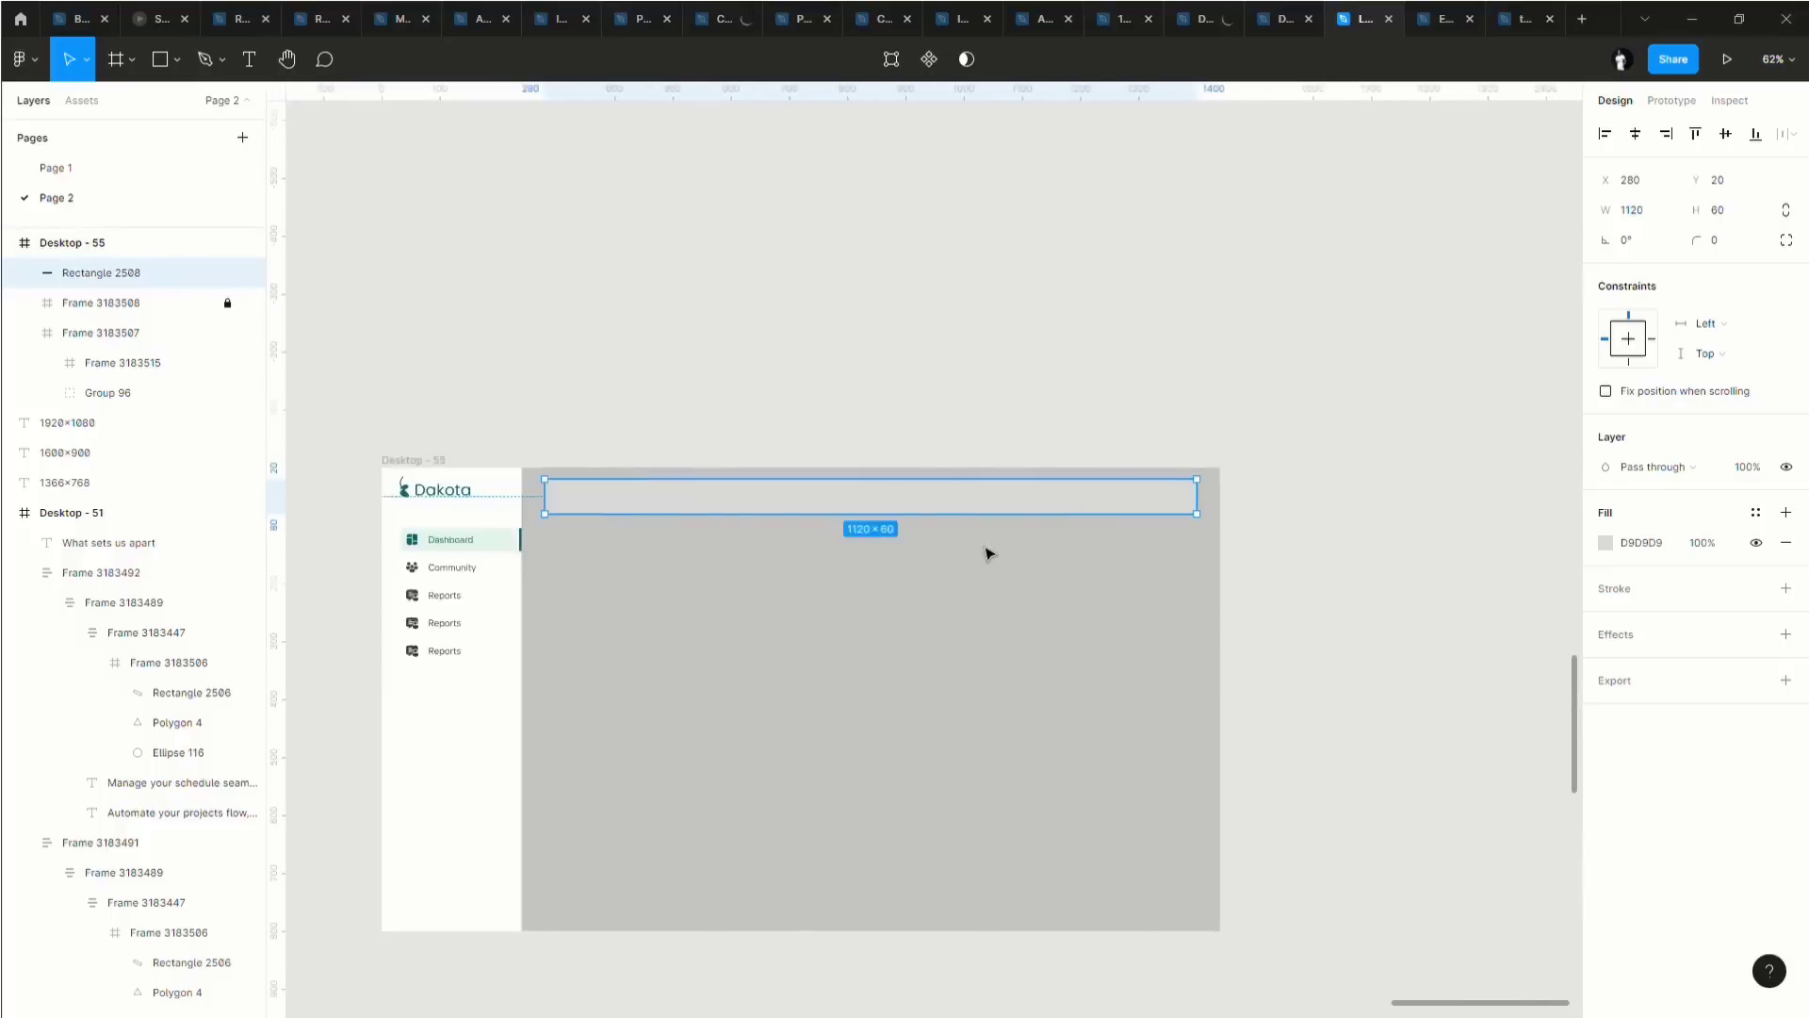
Fill the header bar with white FFFFFF and set its corner radius to 16.
click(1606, 544)
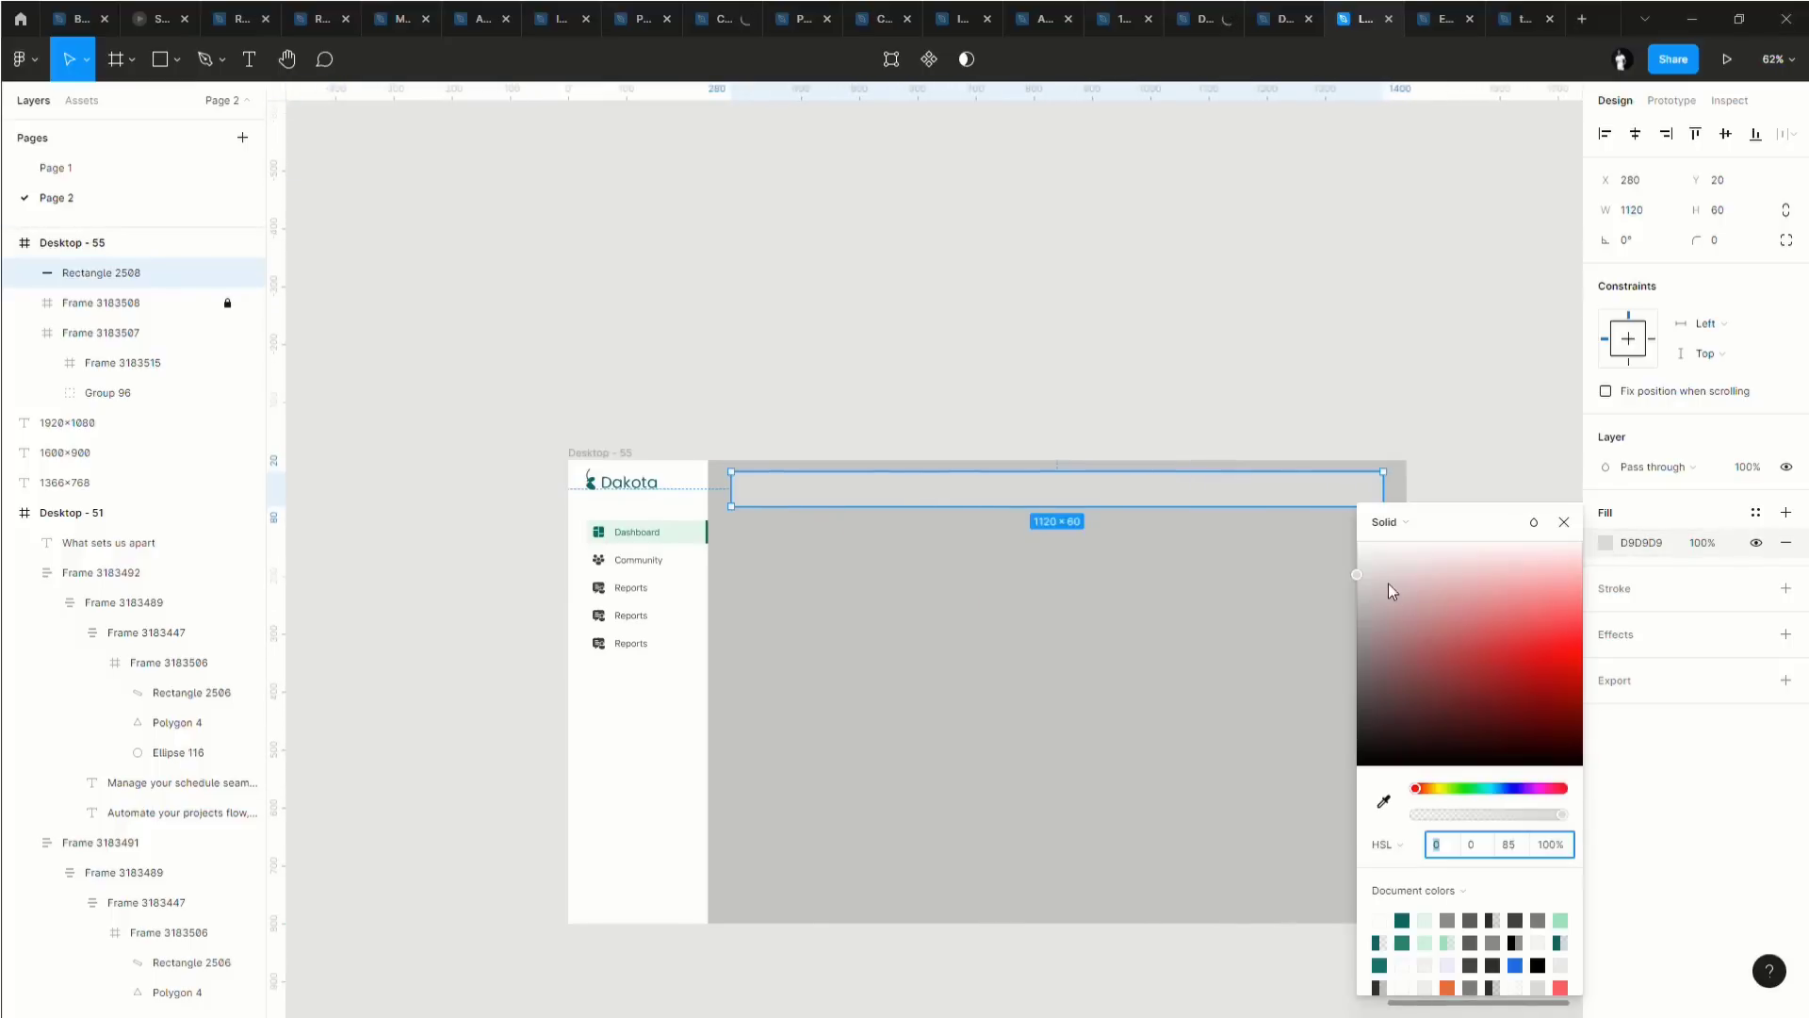
drag(1391, 591, 1236, 472)
scroll(818, 403, down, 1)
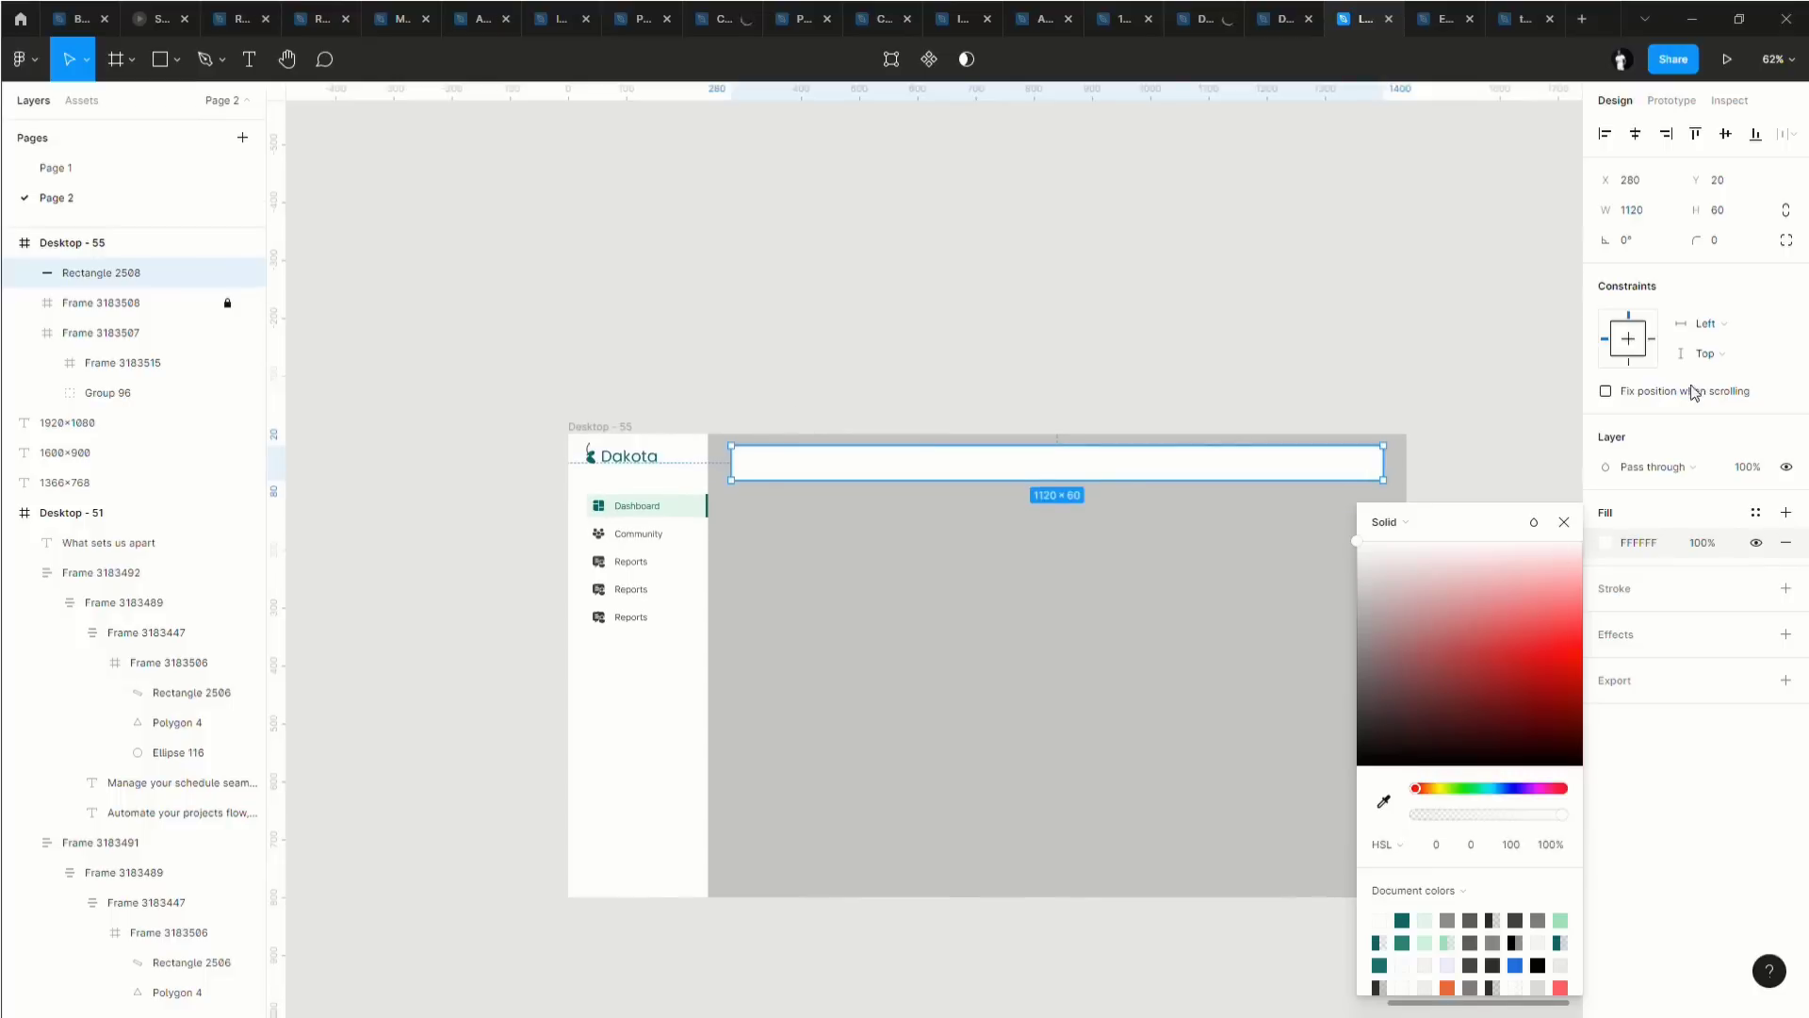
drag(1696, 241, 1742, 248)
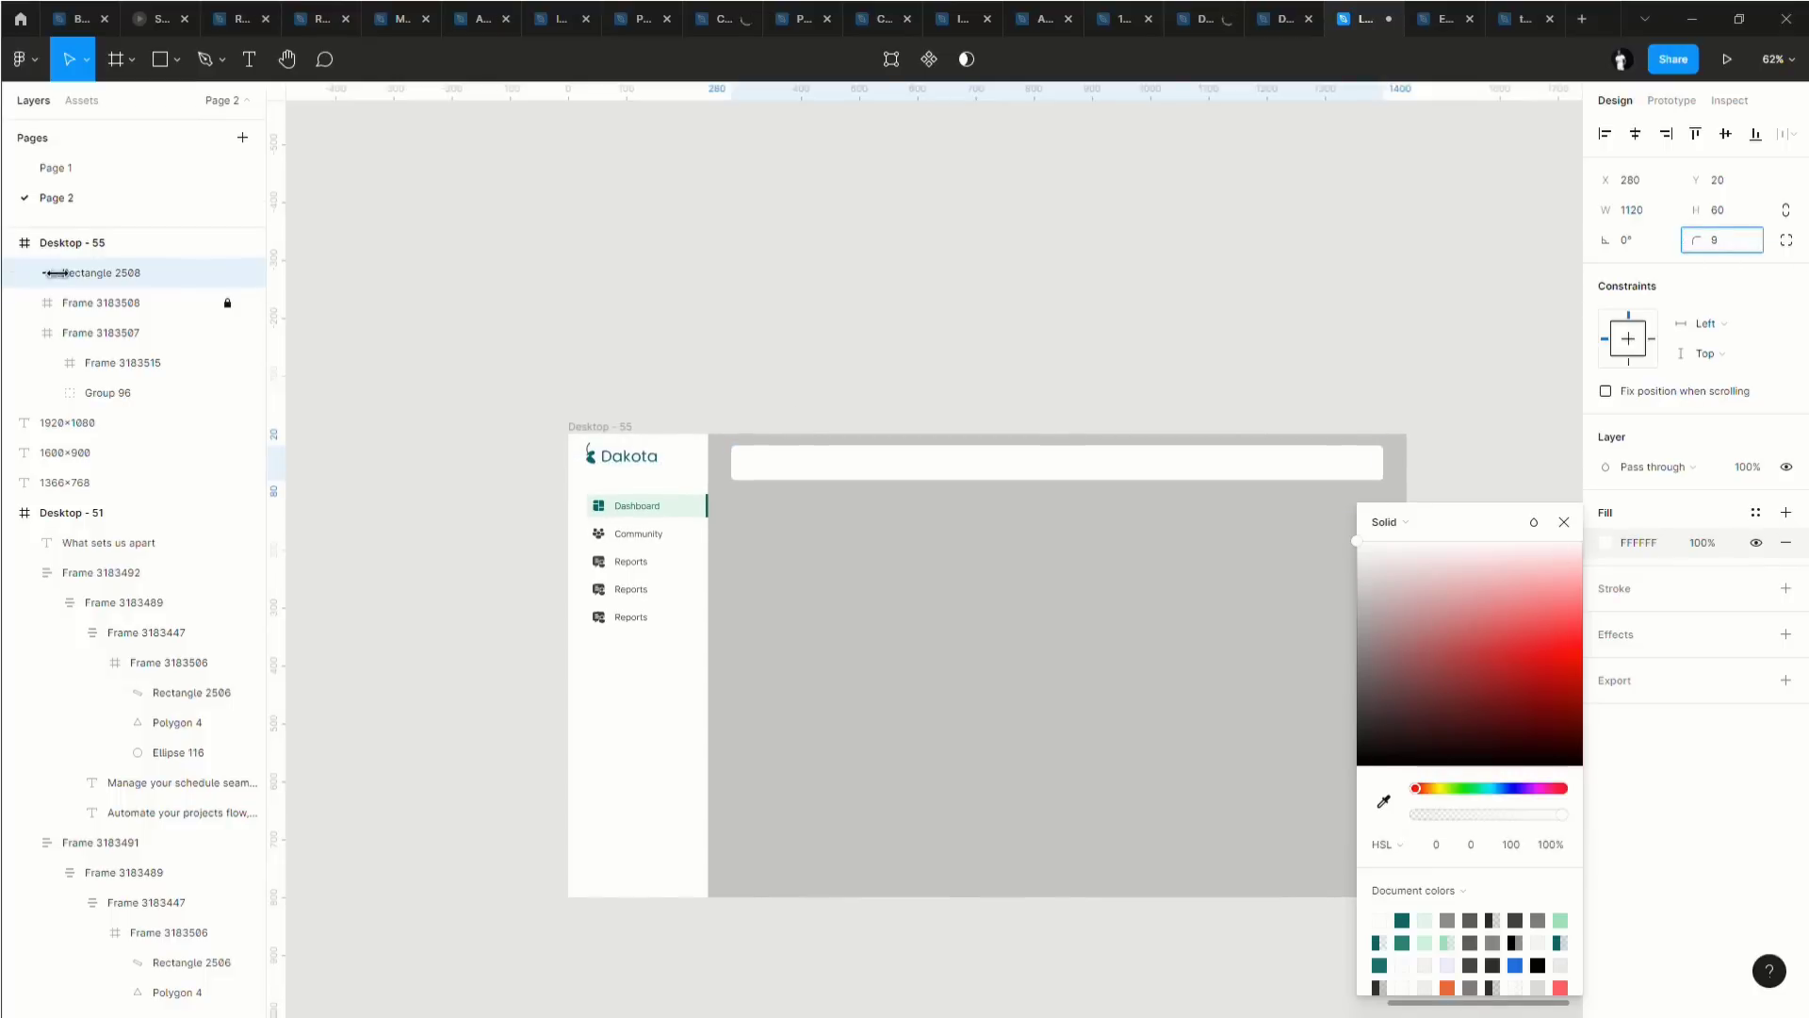
drag(56, 273, 188, 314)
scroll(997, 489, right, 3)
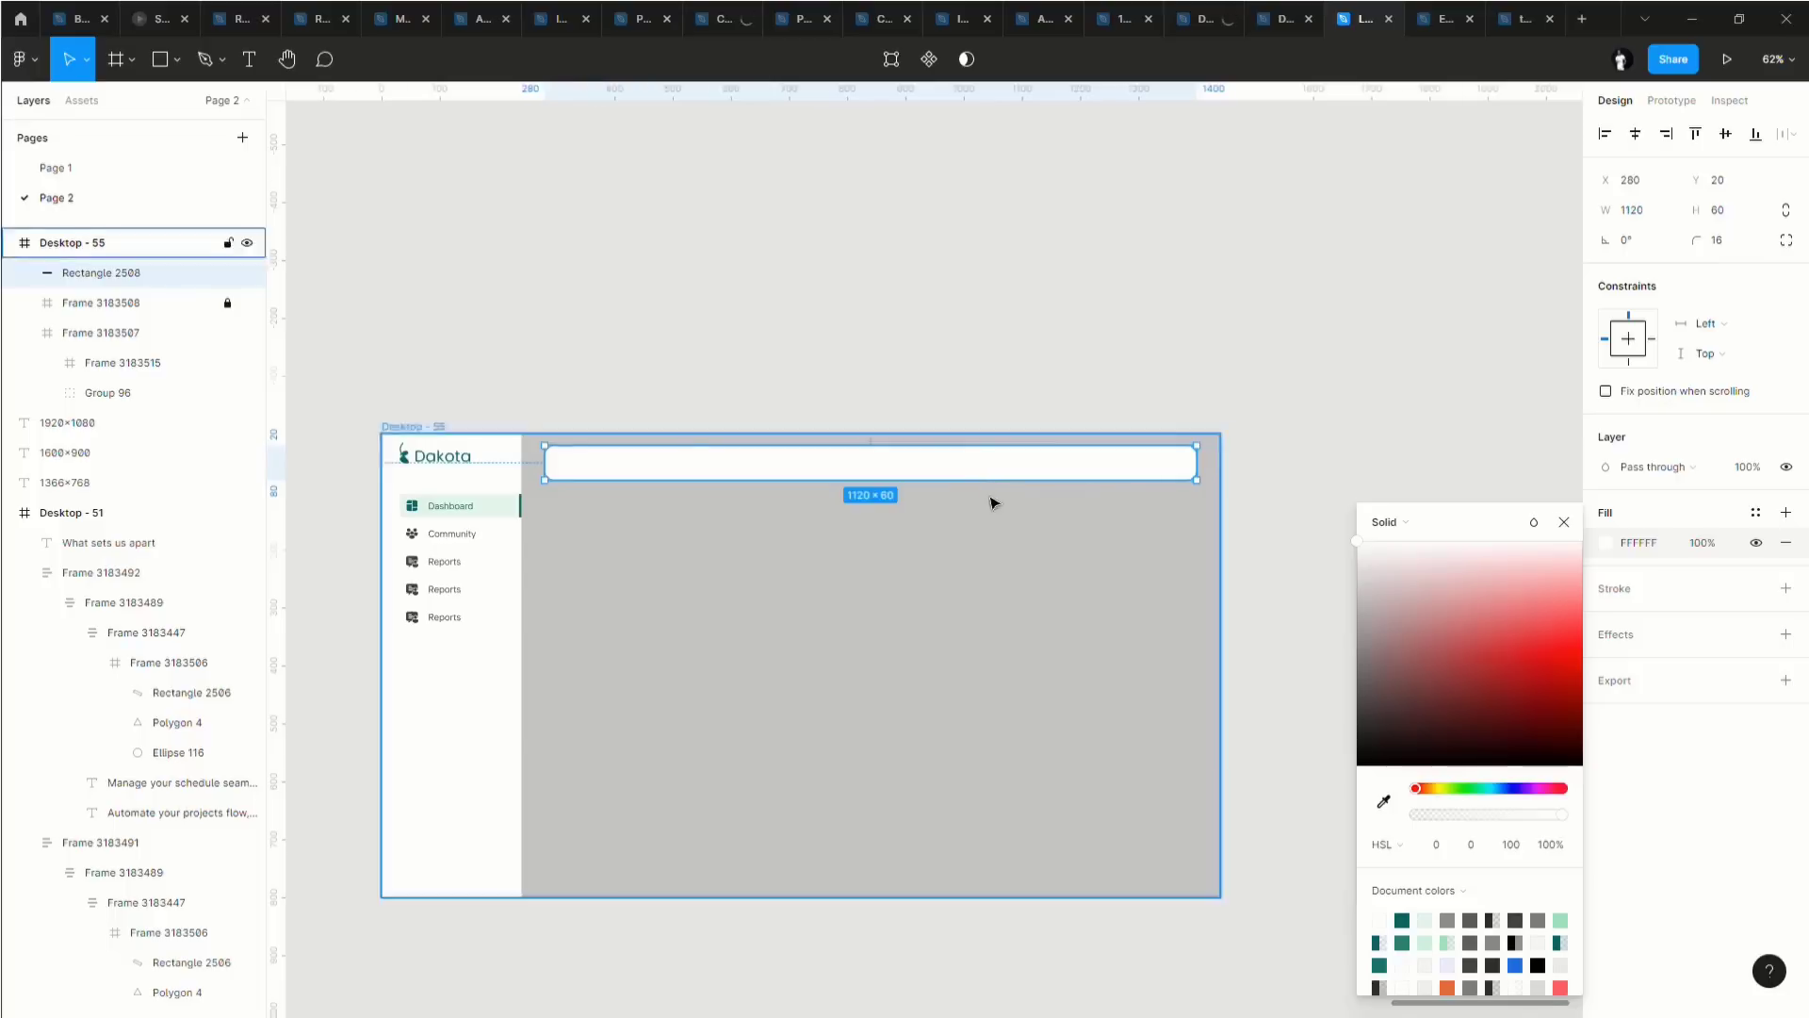
Draw a 48 × 48 circle as an avatar placeholder in the header bar's right part and place it at X 1213, Y 26.
scroll(992, 502, up, 3)
scroll(971, 485, down, 3)
scroll(1227, 350, down, 2)
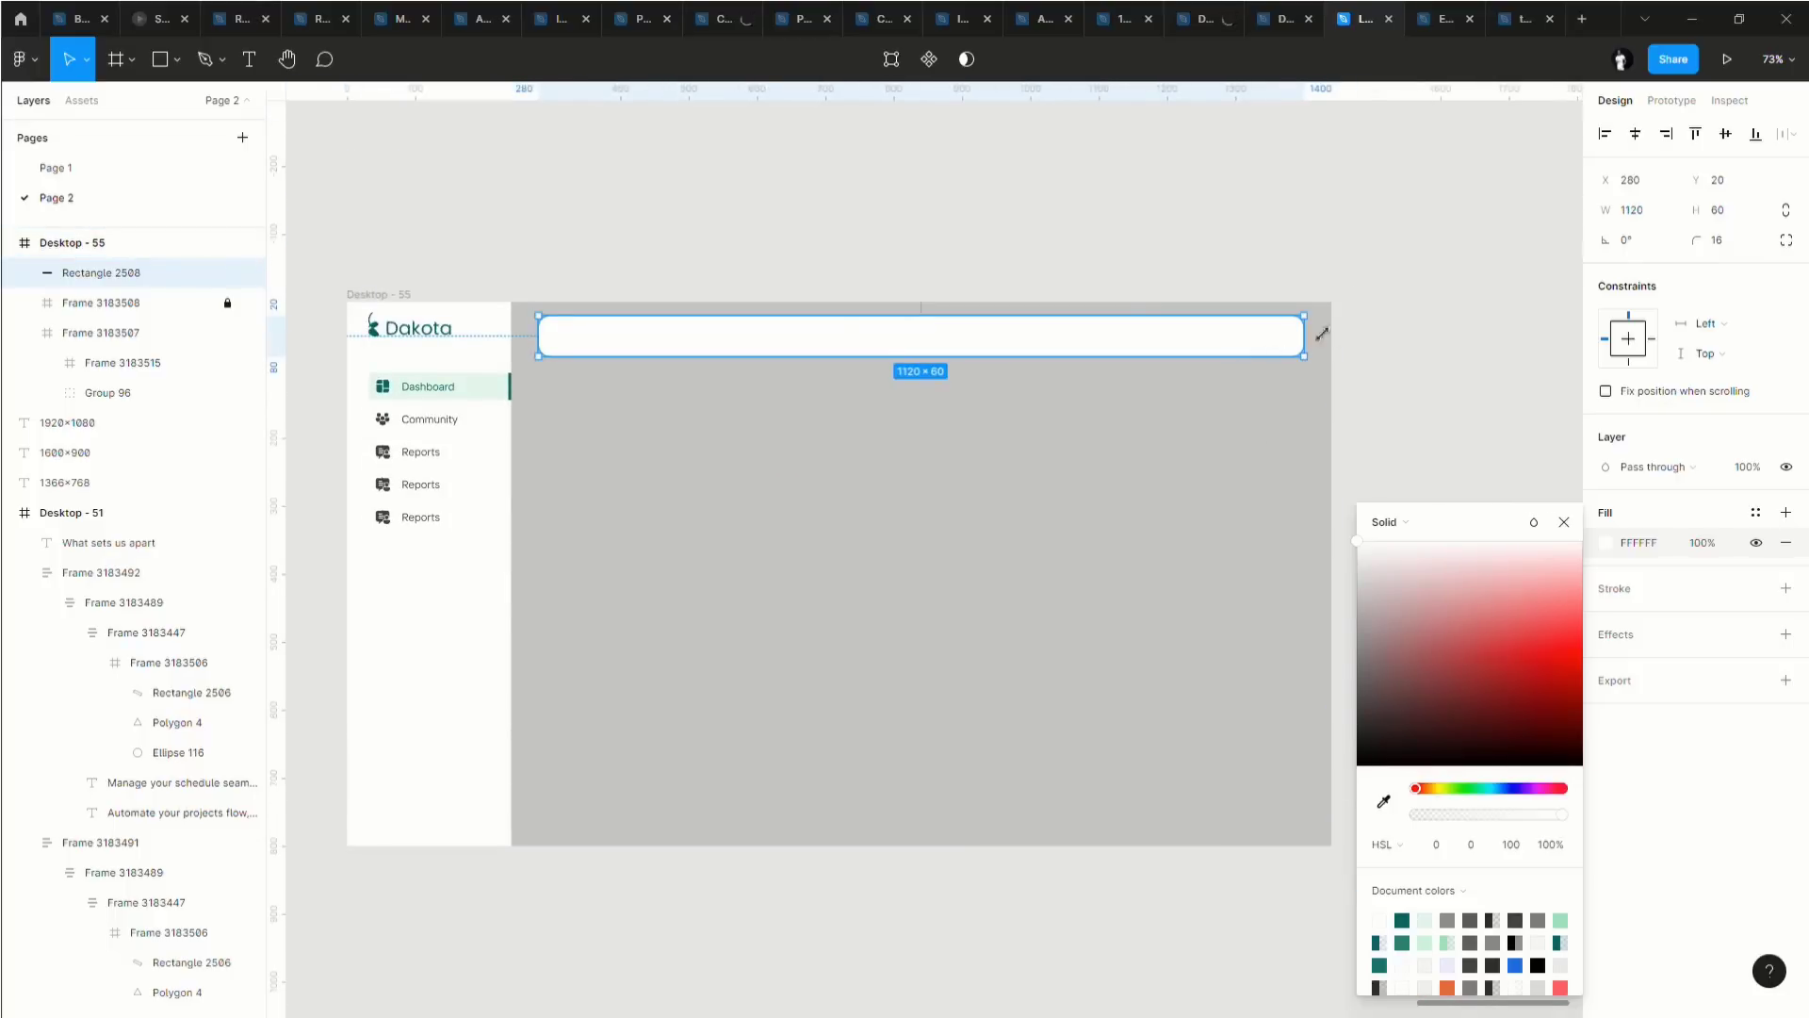
click(161, 59)
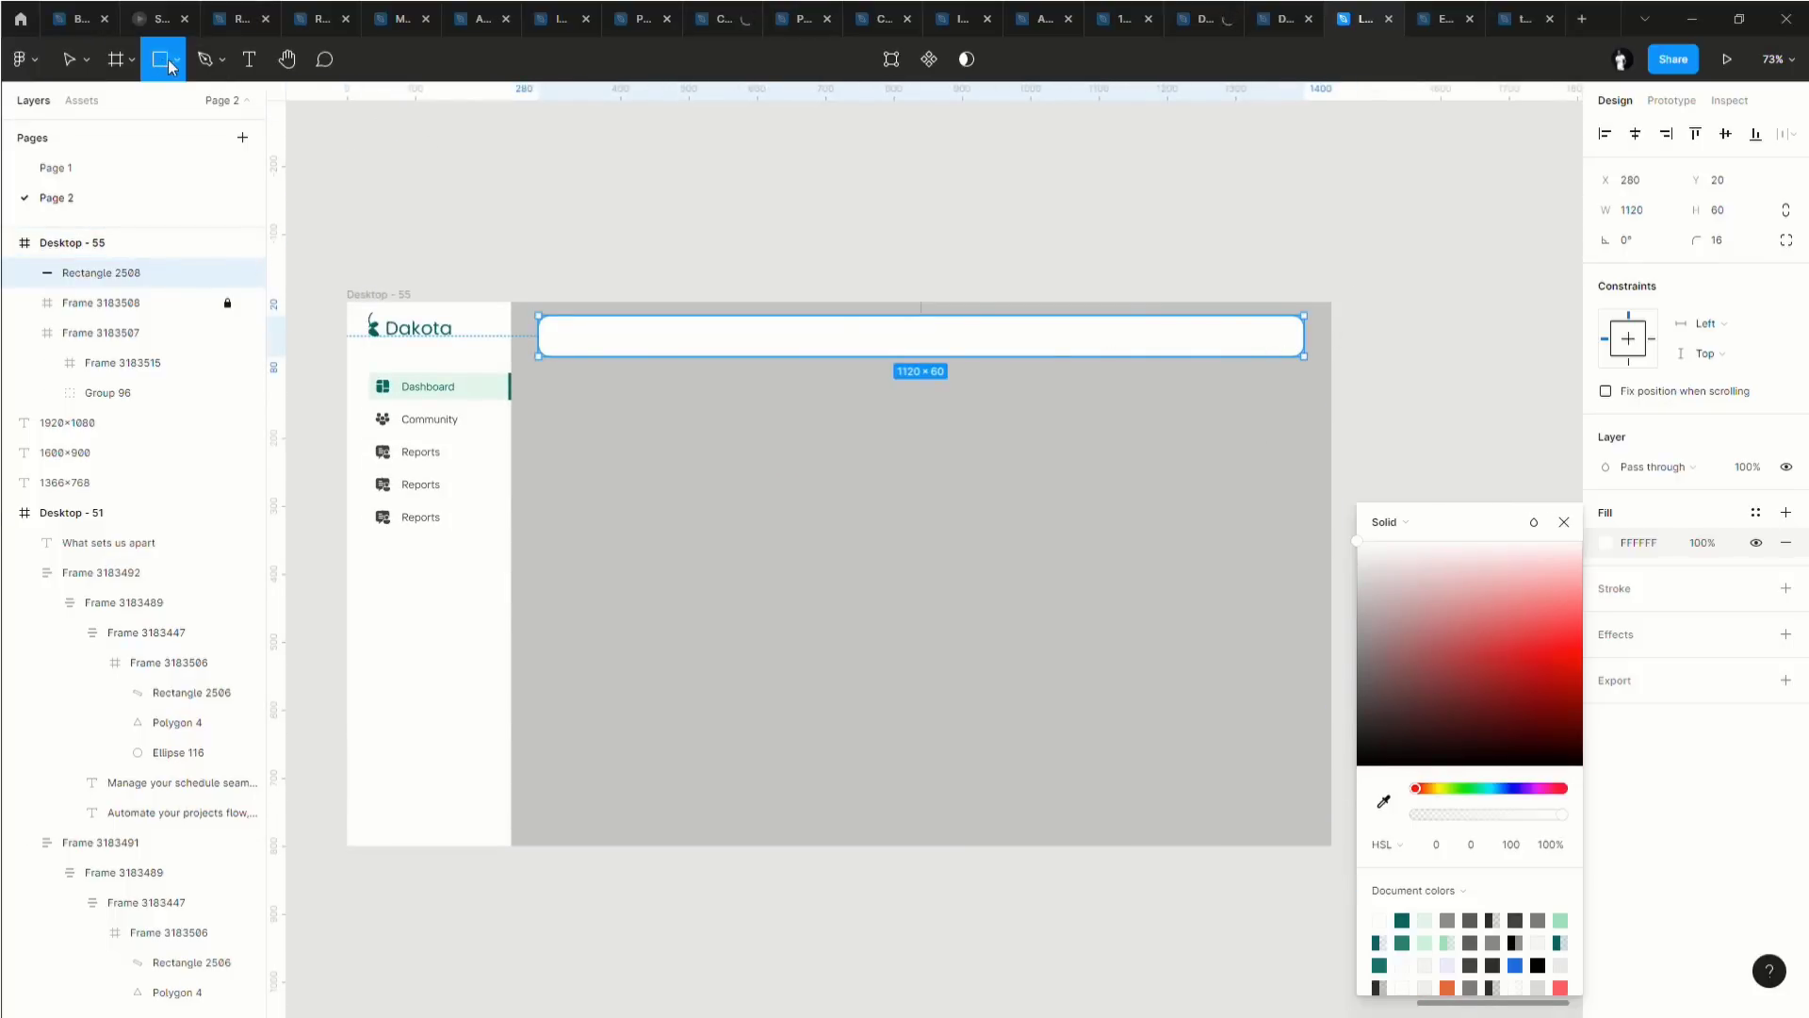
click(176, 60)
click(134, 173)
scroll(1345, 428, up, 5)
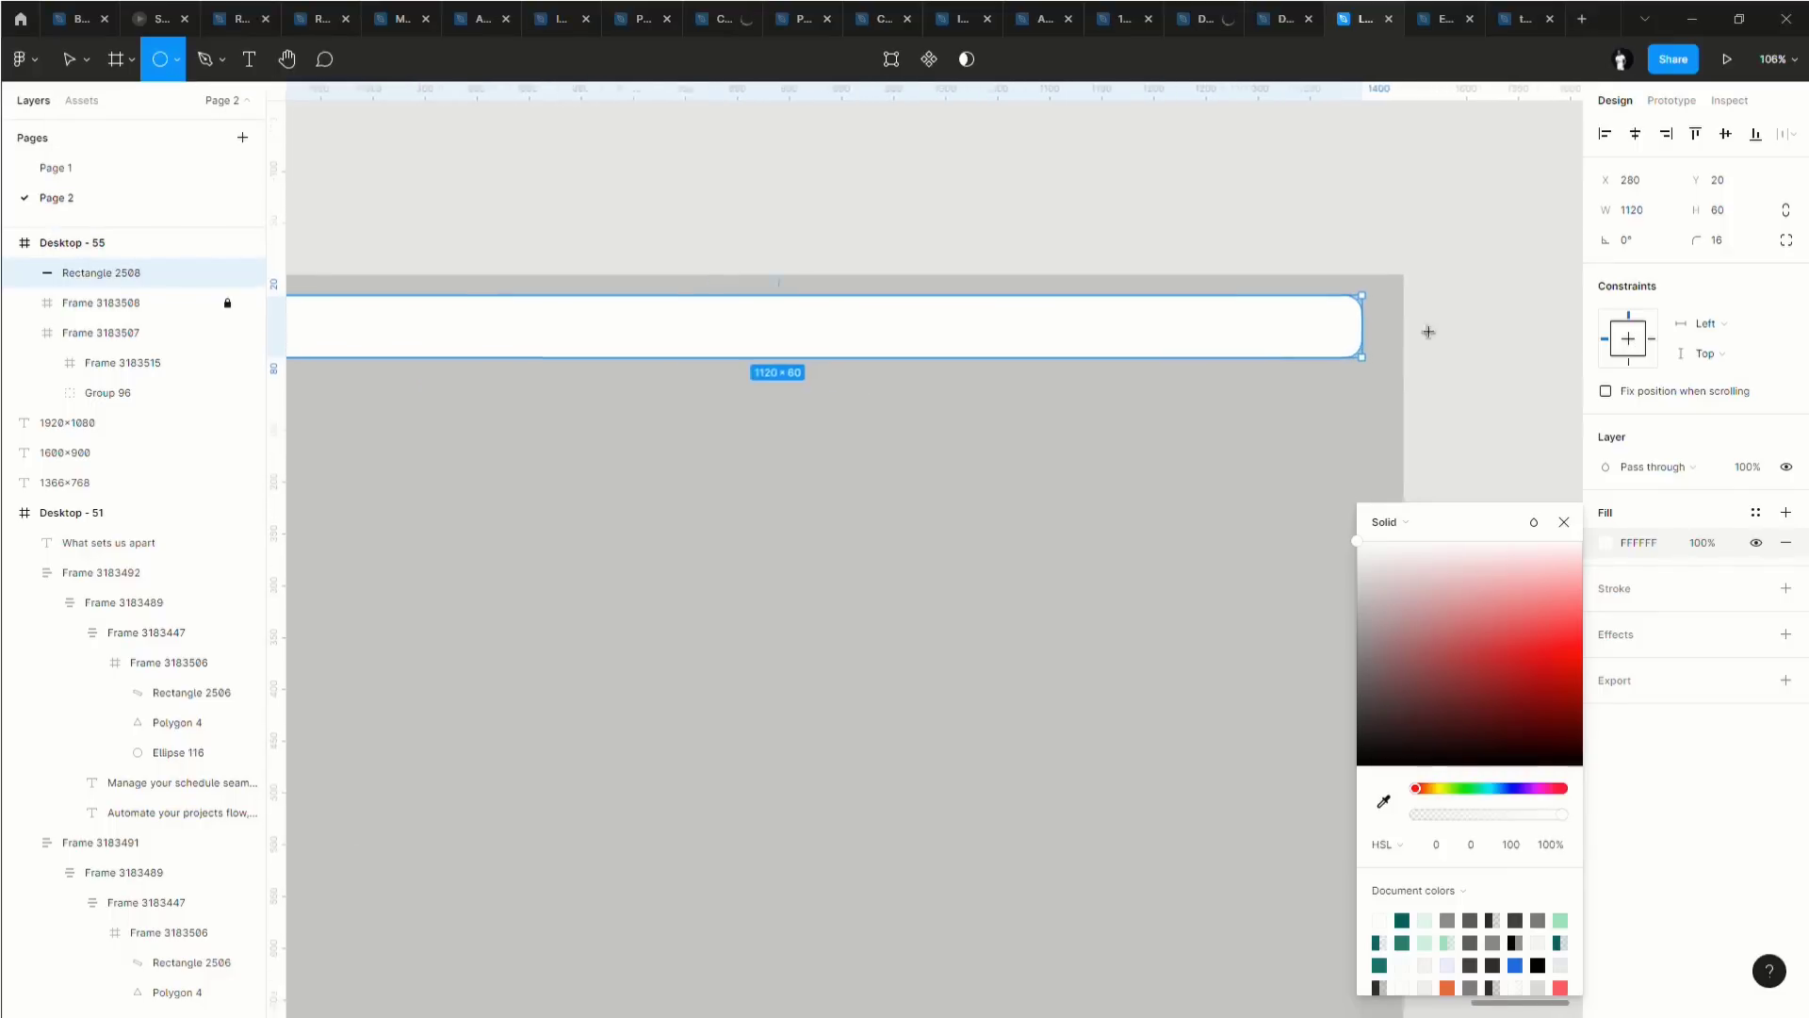
click(1233, 308)
drag(1302, 367, 1272, 341)
scroll(1225, 339, right, 2)
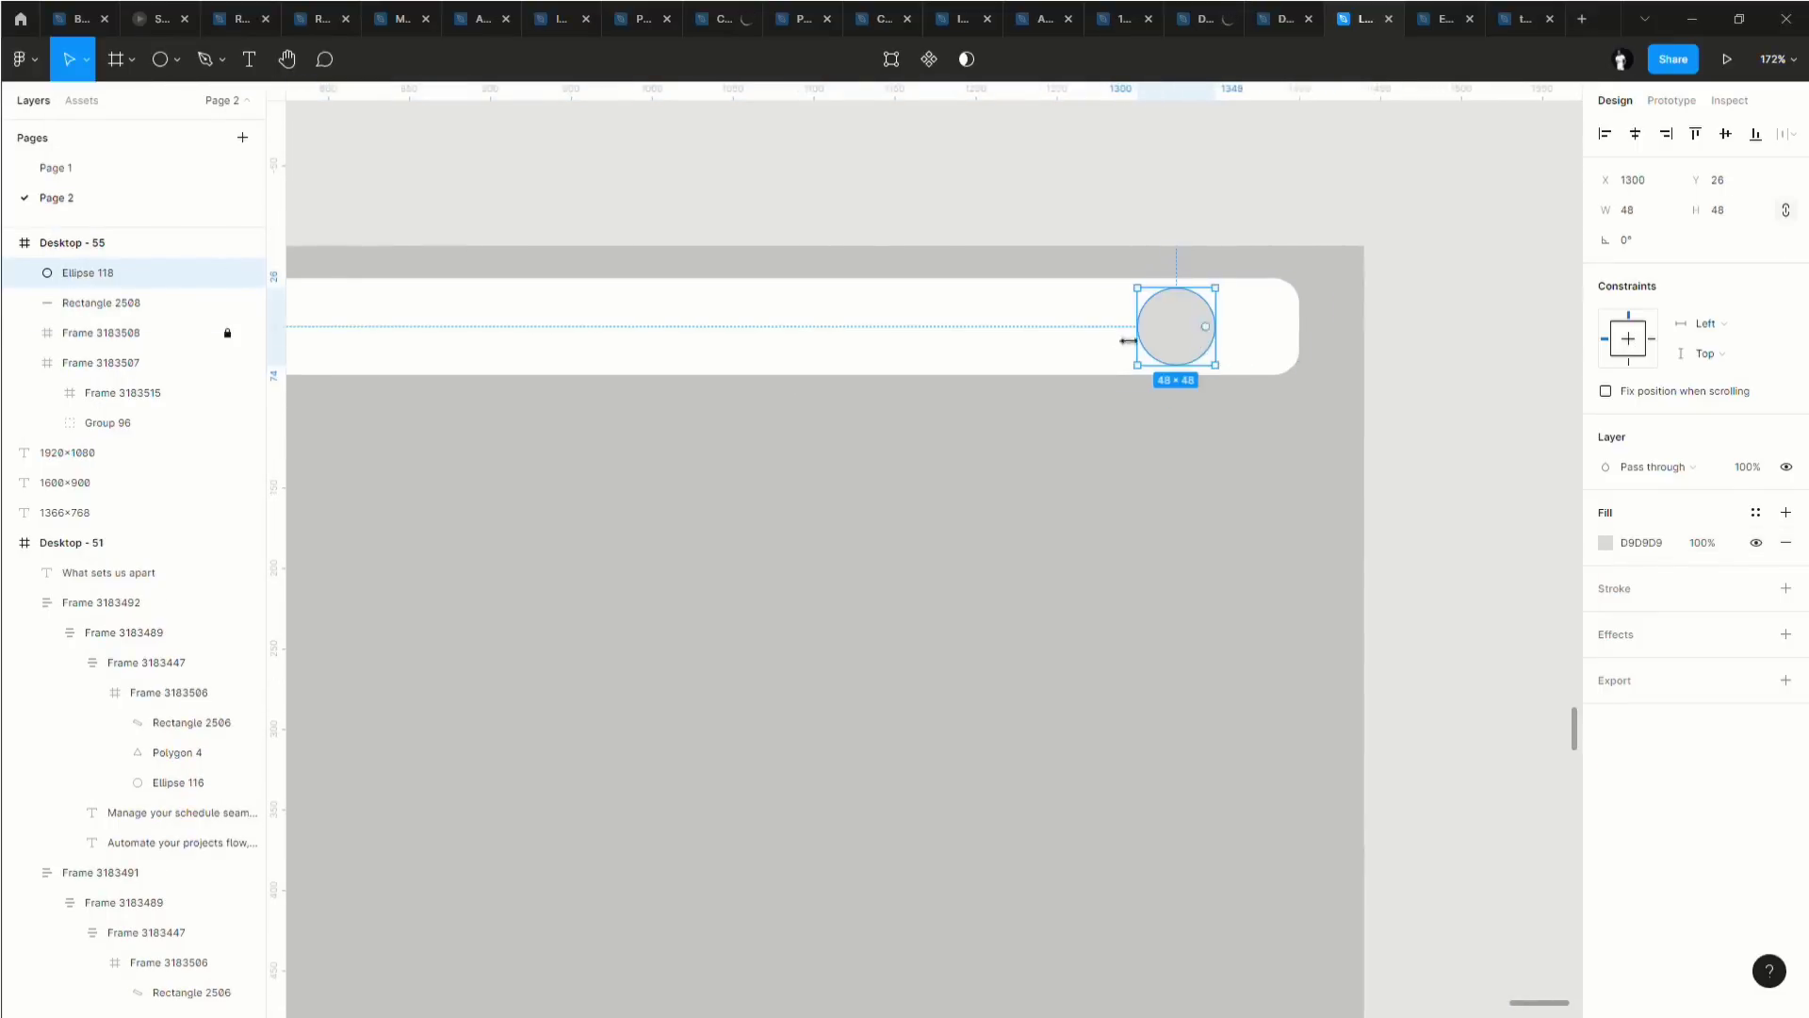
drag(1182, 328, 1042, 330)
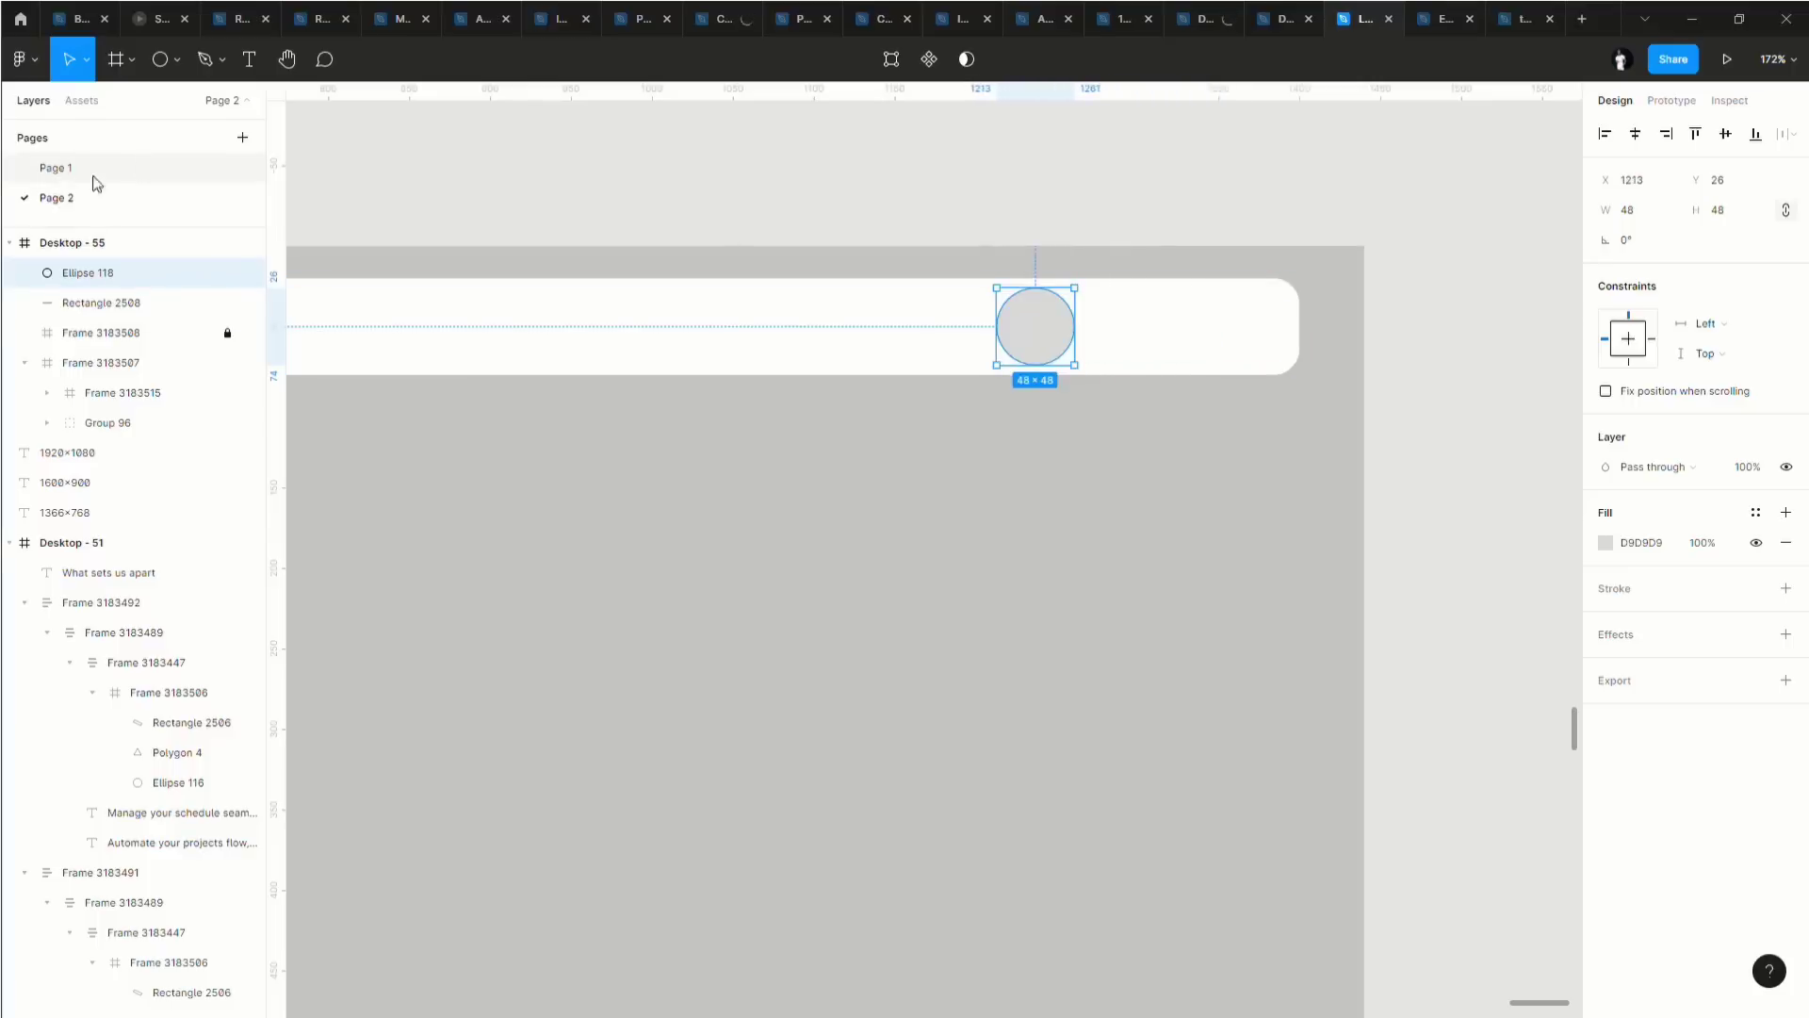
Add a text label with the profile holder's name right of the avatar circle and set it to auto width.
click(249, 58)
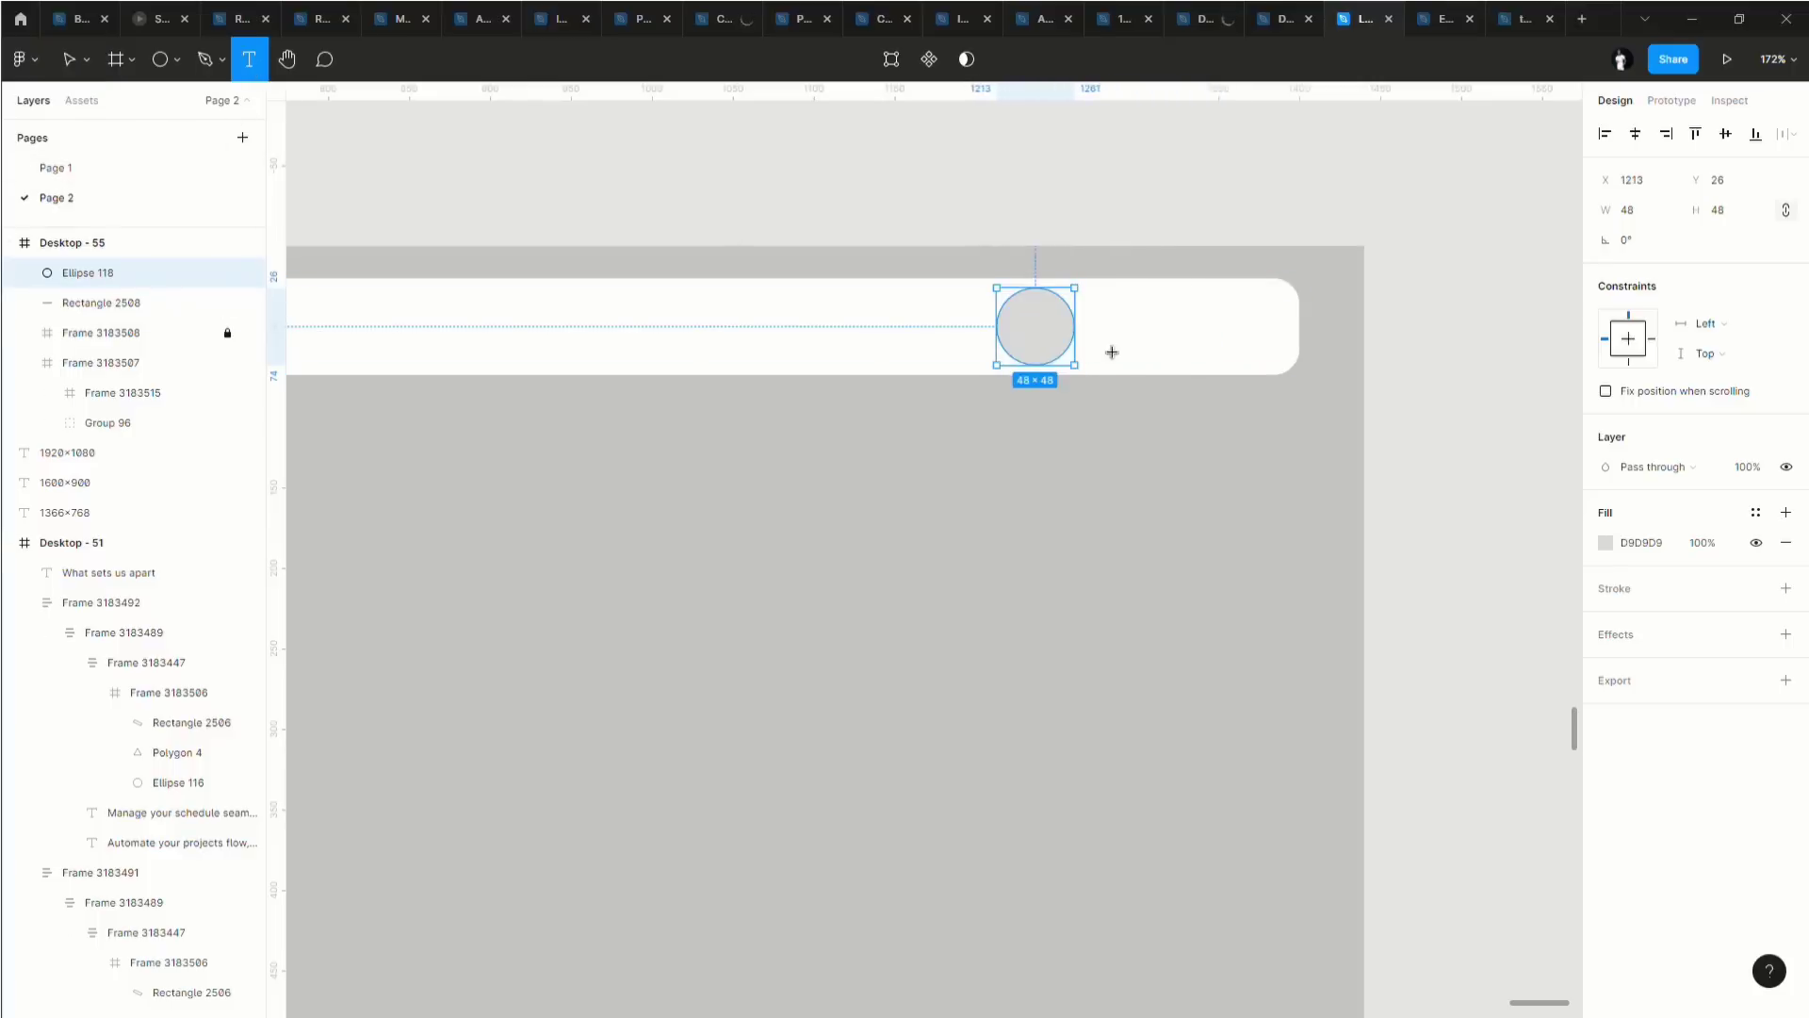
drag(1103, 319, 1280, 348)
text(Mu)
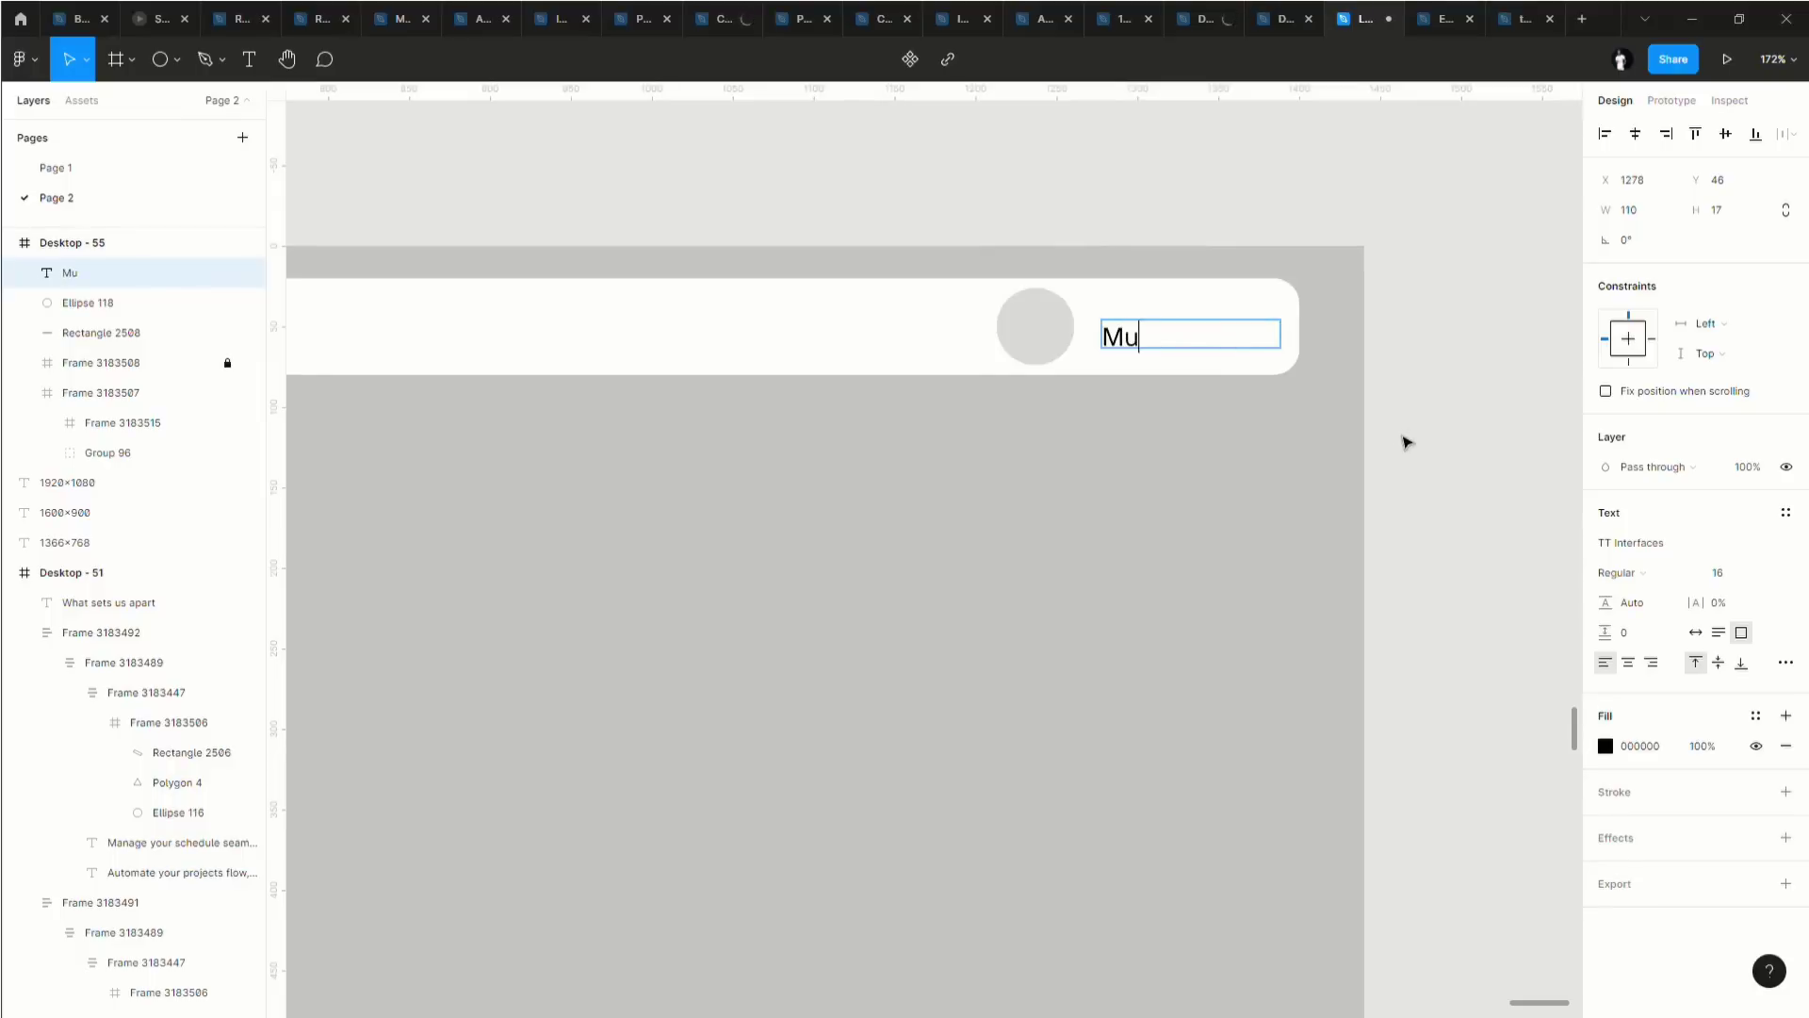
key(BackSpace)
key(BackSpace)
text(Brie lason)
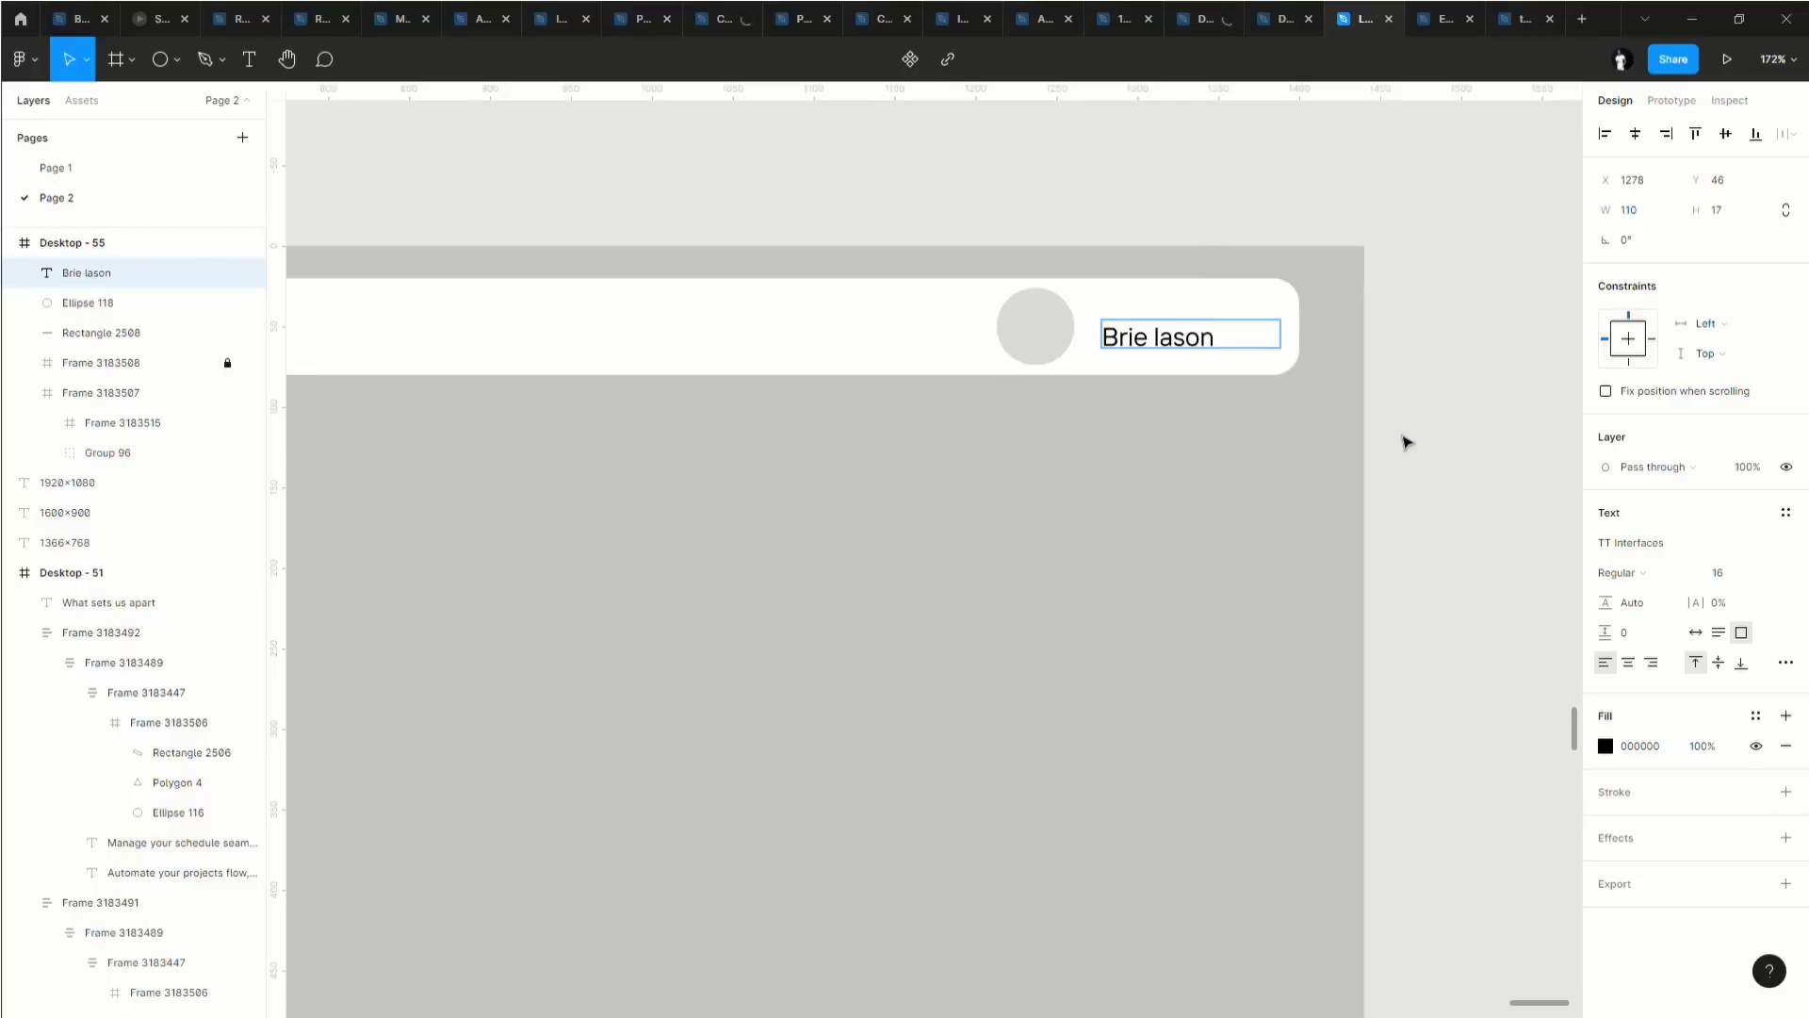
key(Escape)
click(1696, 635)
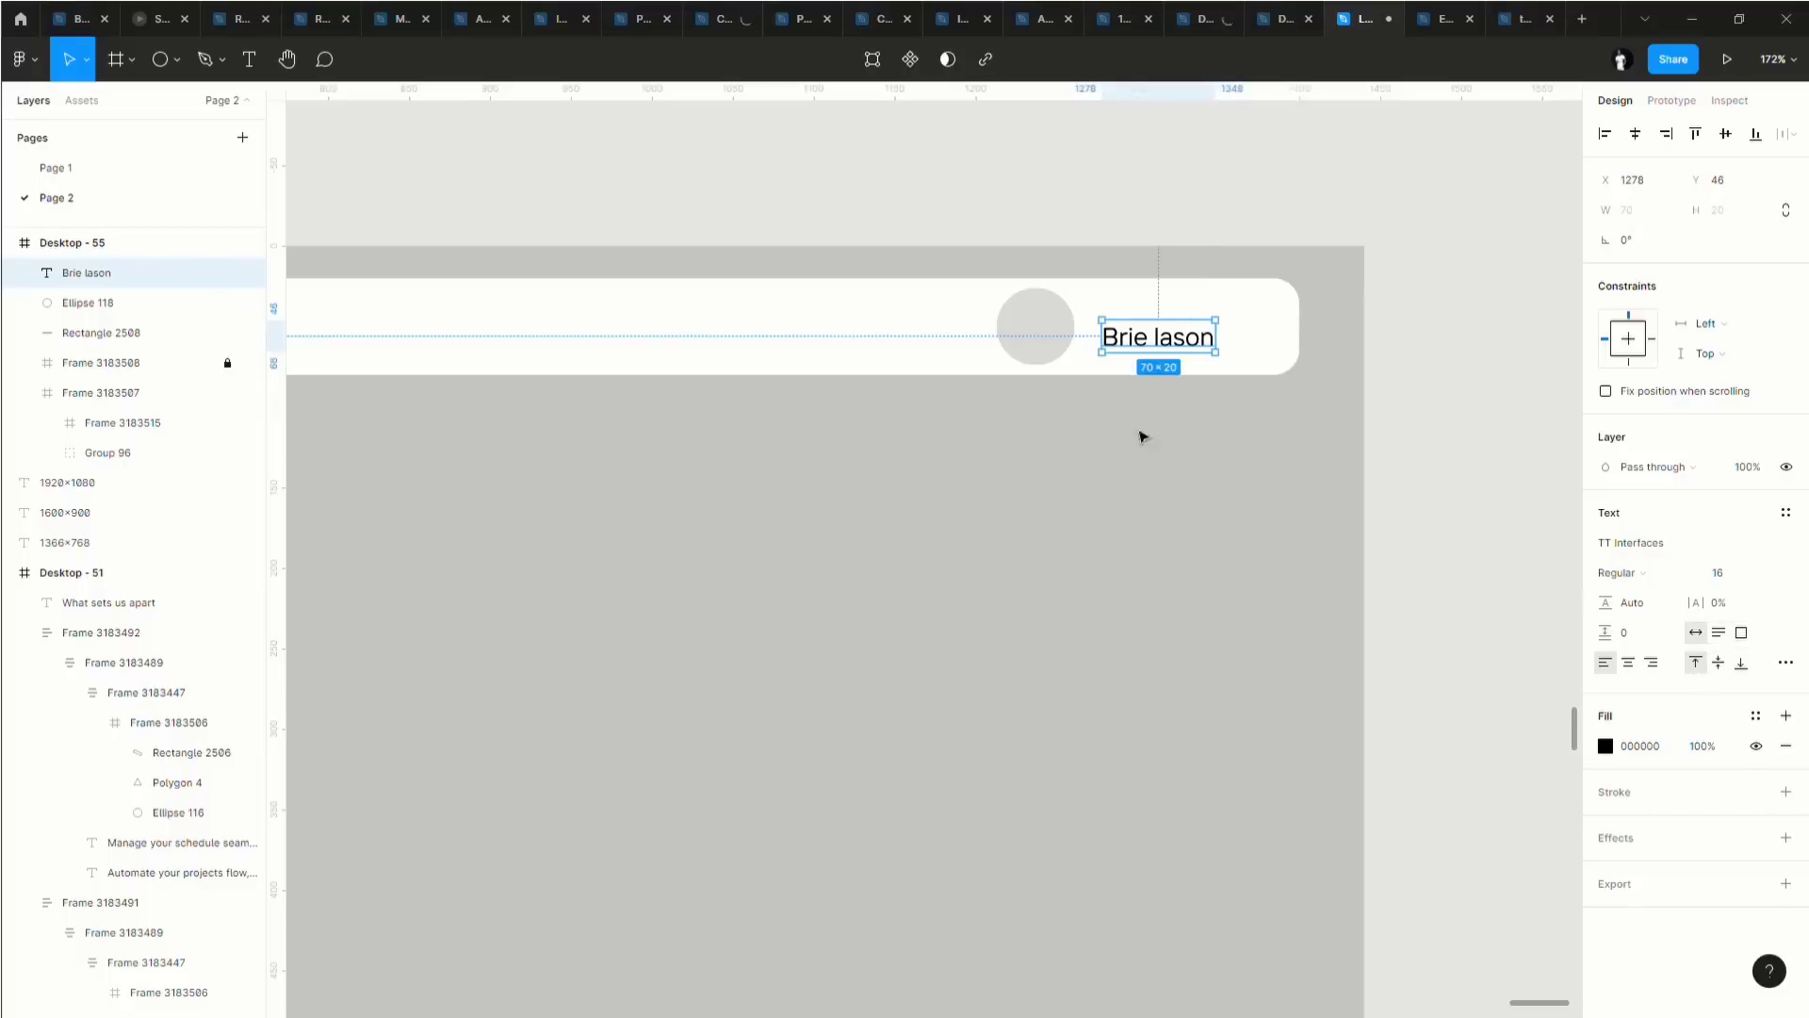
Set the name label's font weight to Medium and move it to X 1276, Y 40, level with the circle's centre.
click(1639, 572)
click(1612, 594)
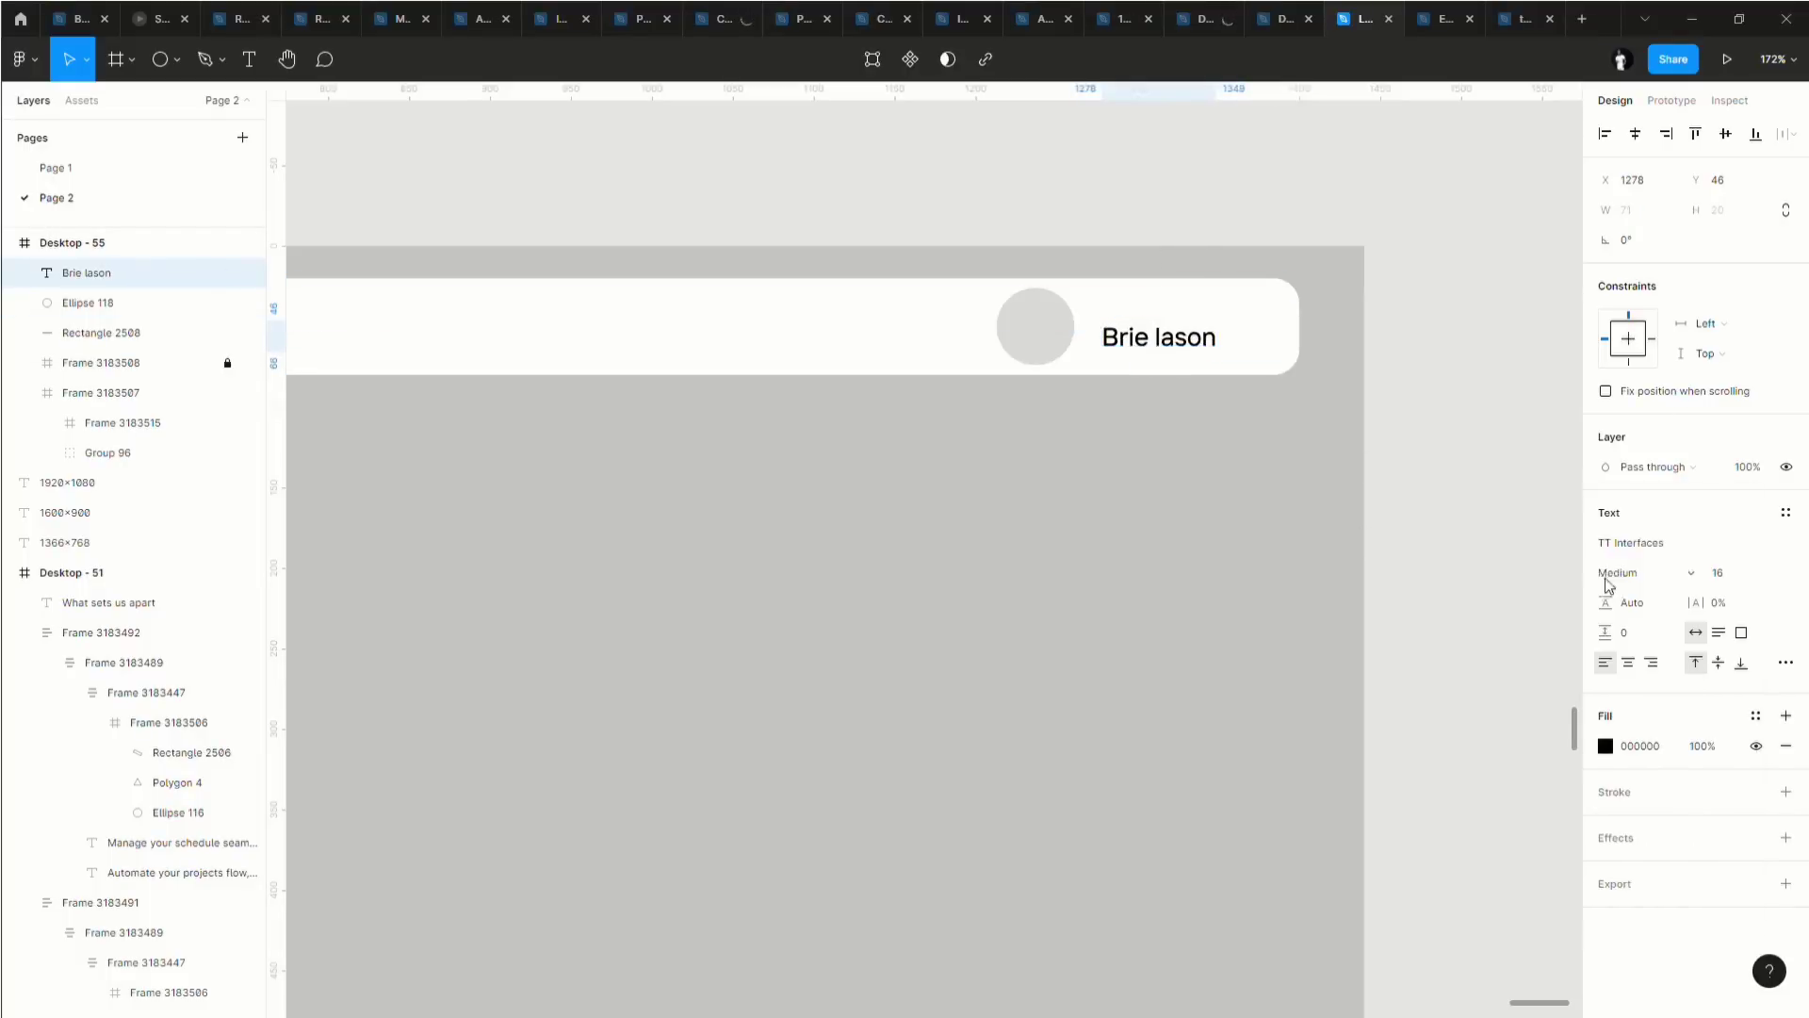
key(Up)
key(Up)
key(Up)
key(Up)
key(Up)
key(Up)
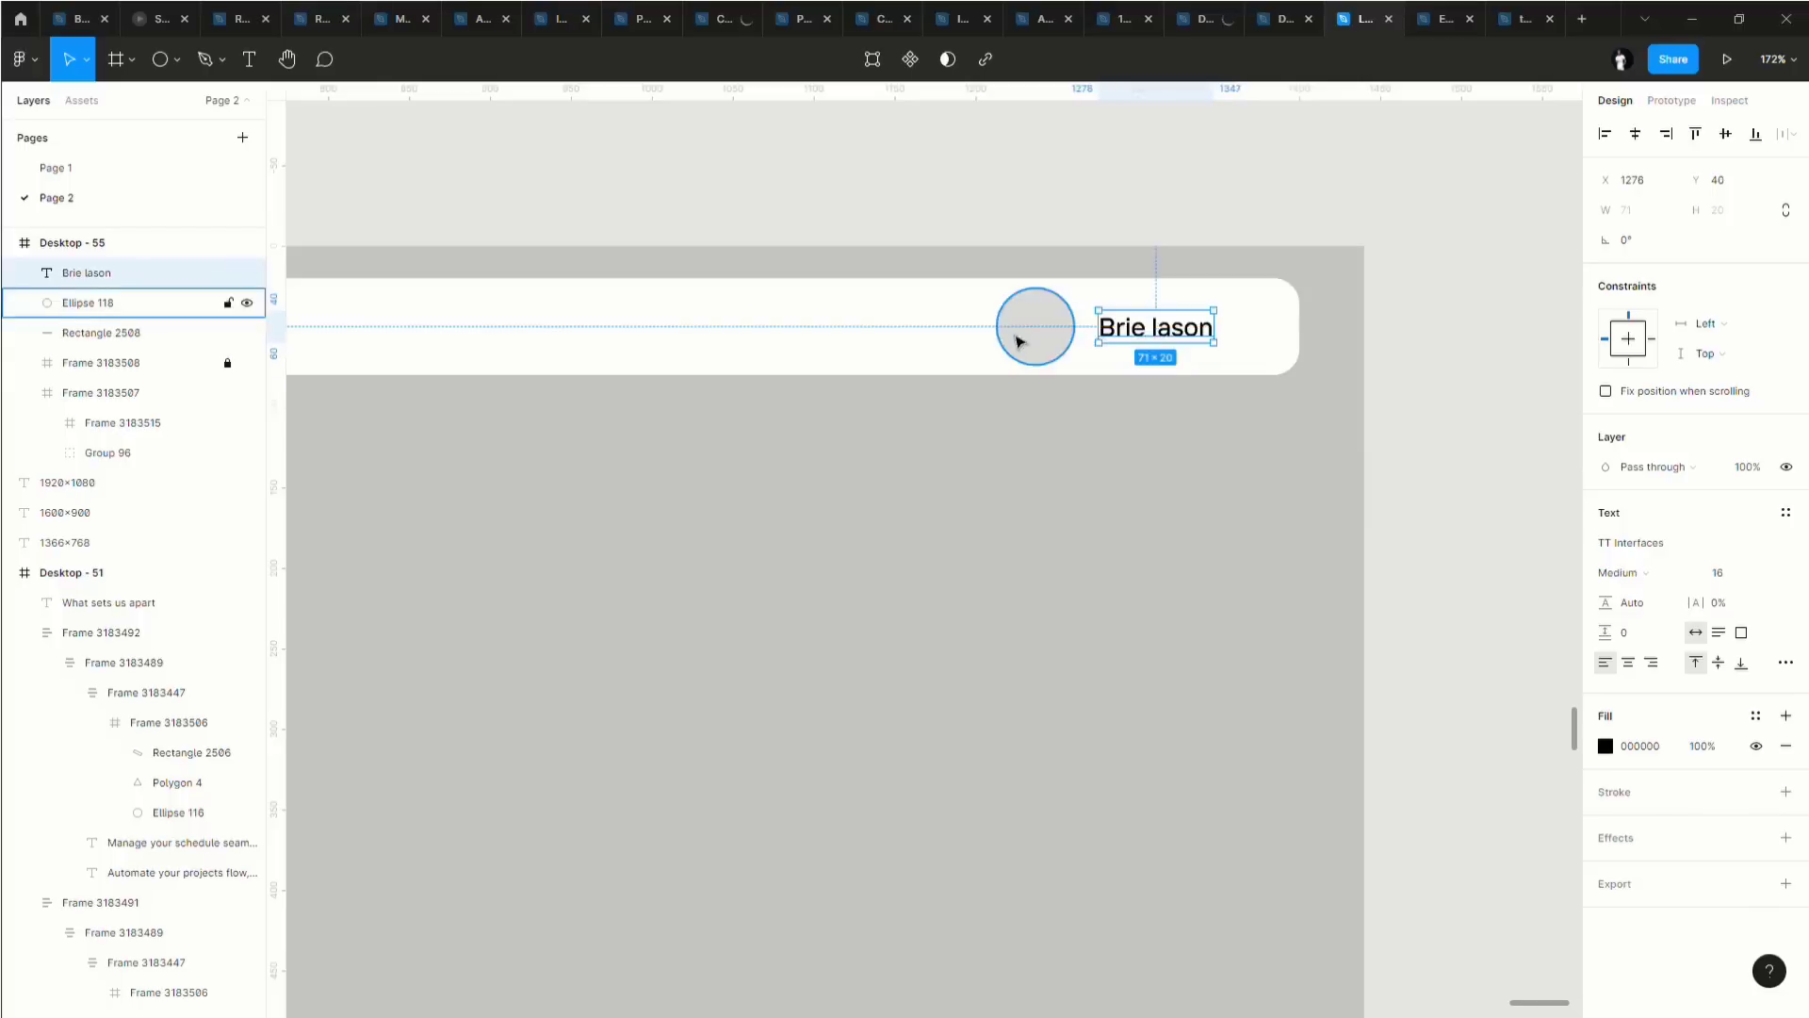
Combine the avatar circle and the name label into one horizontal auto layout frame.
click(1010, 335)
click(1034, 323)
shift+click(1154, 327)
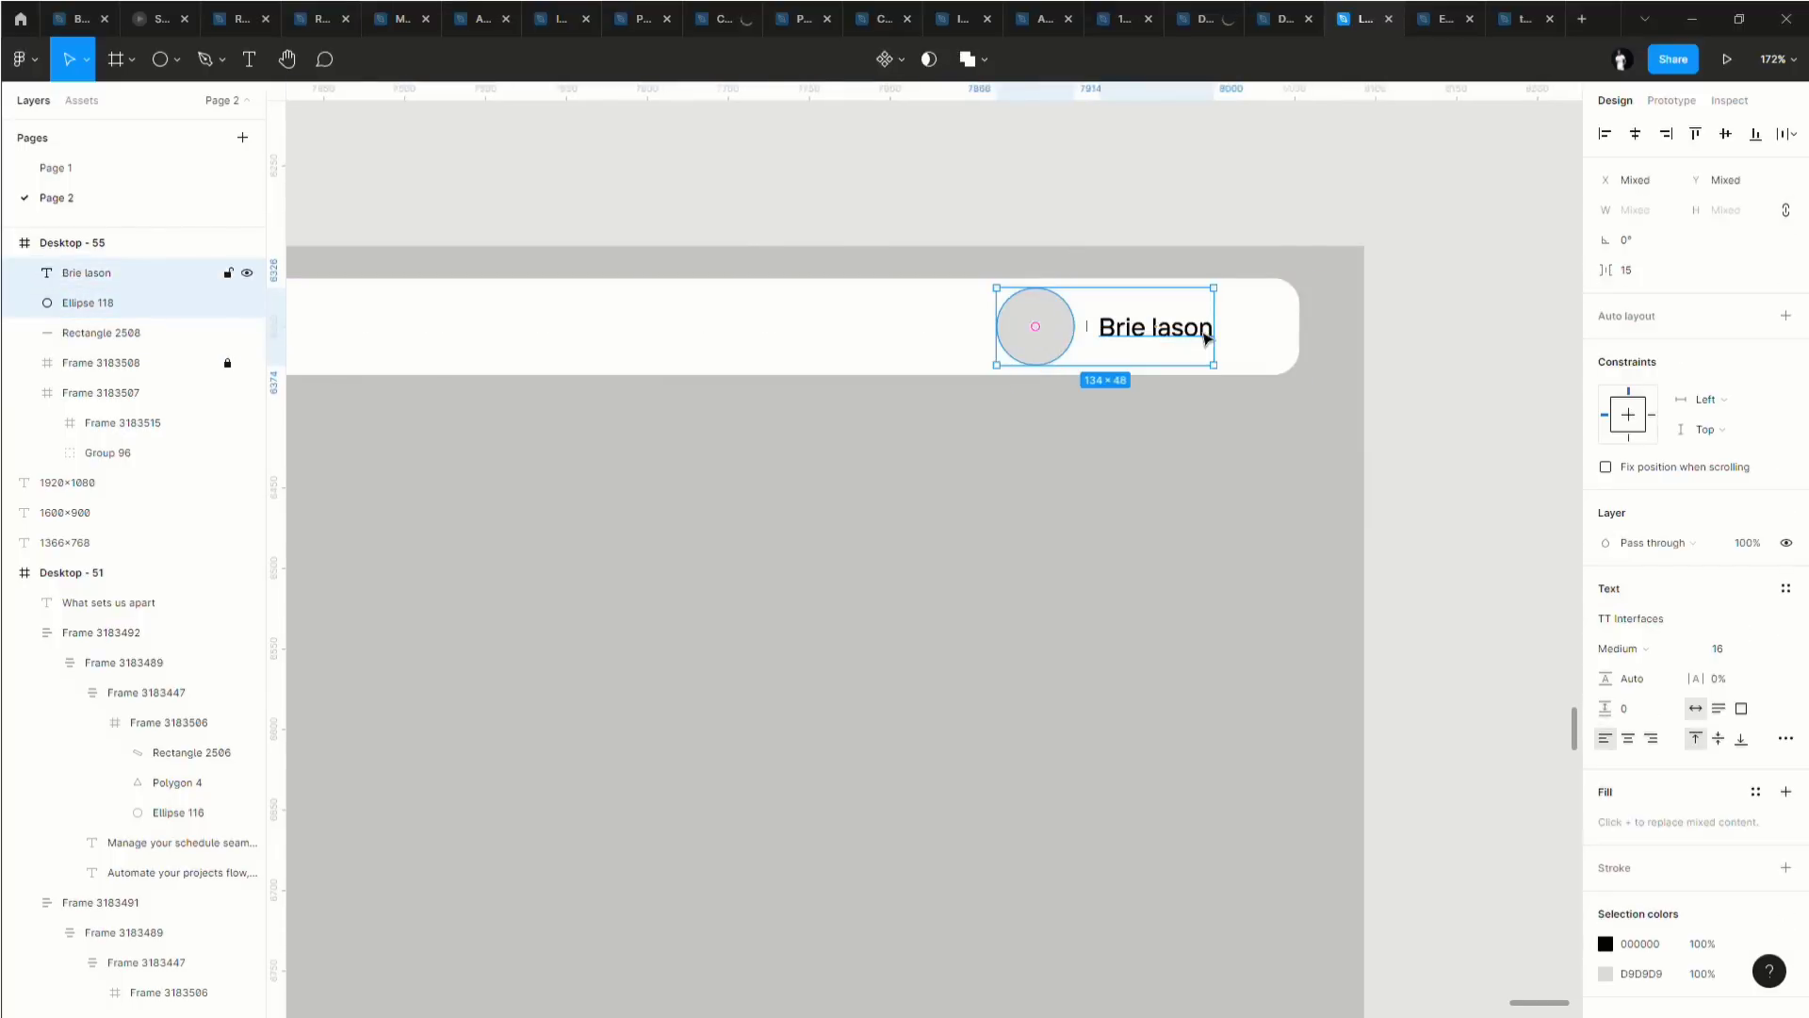
key(shift+a)
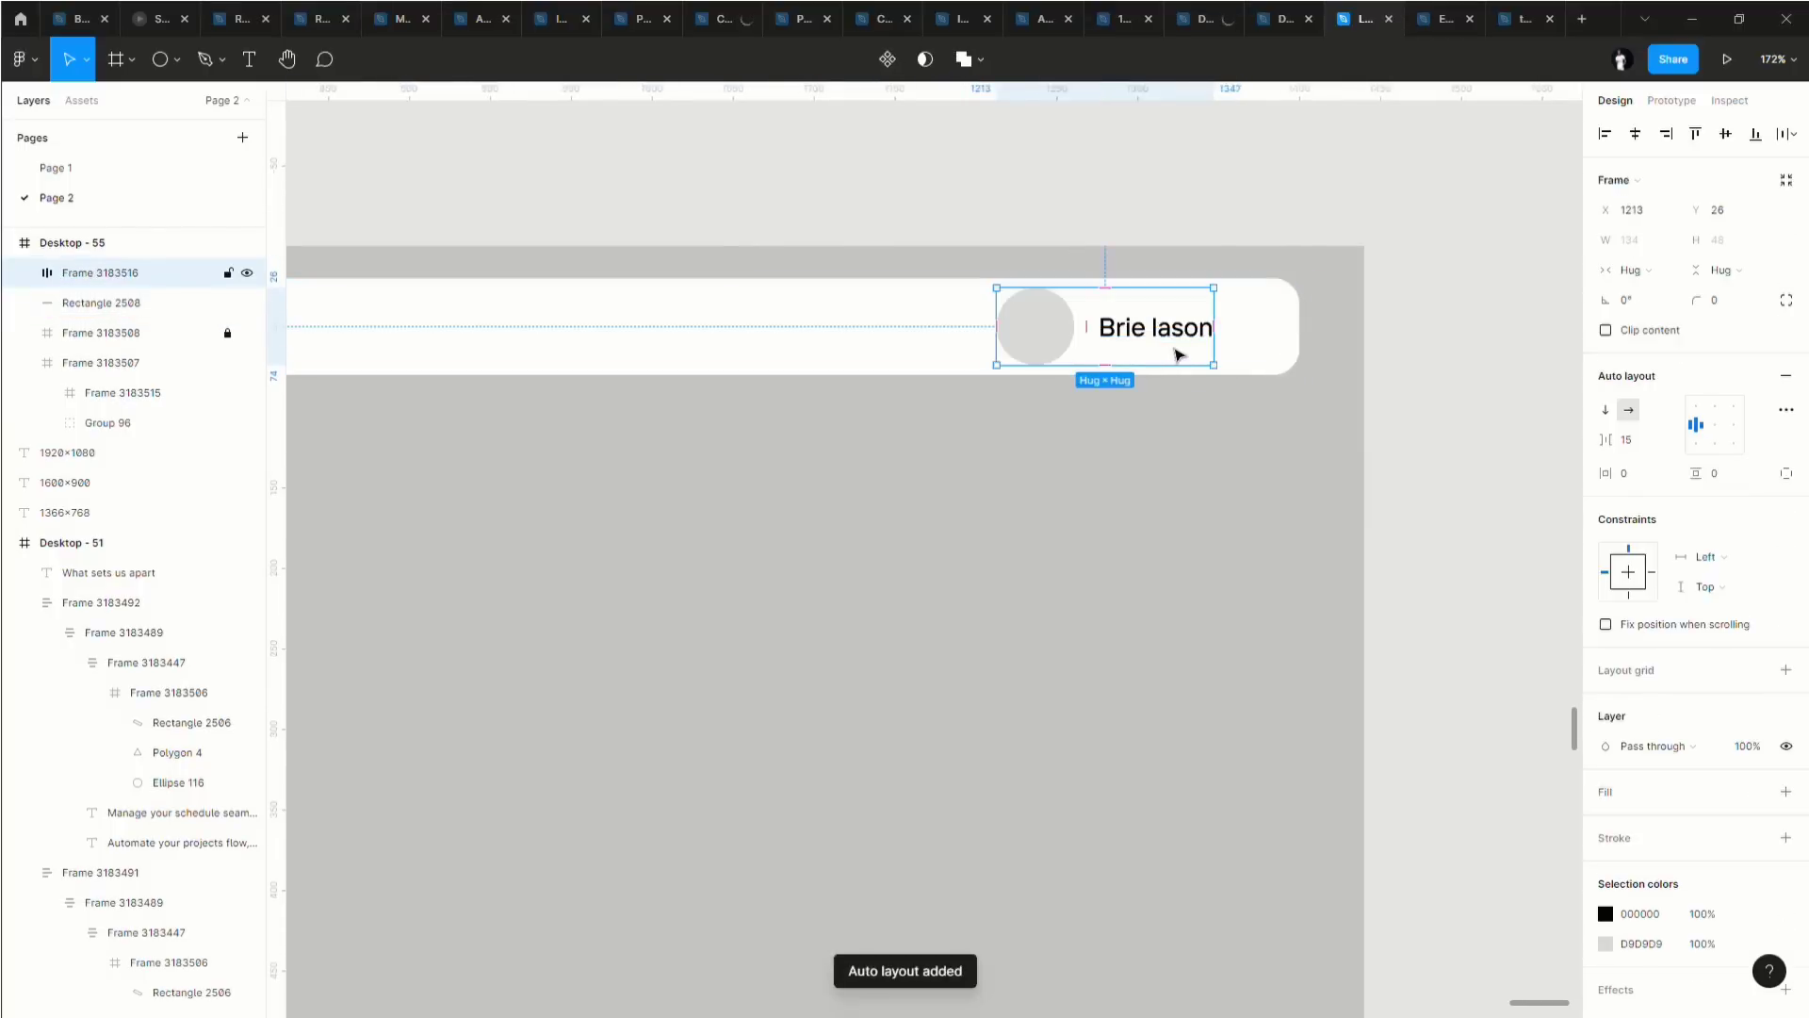
scroll(1091, 383, left, 1)
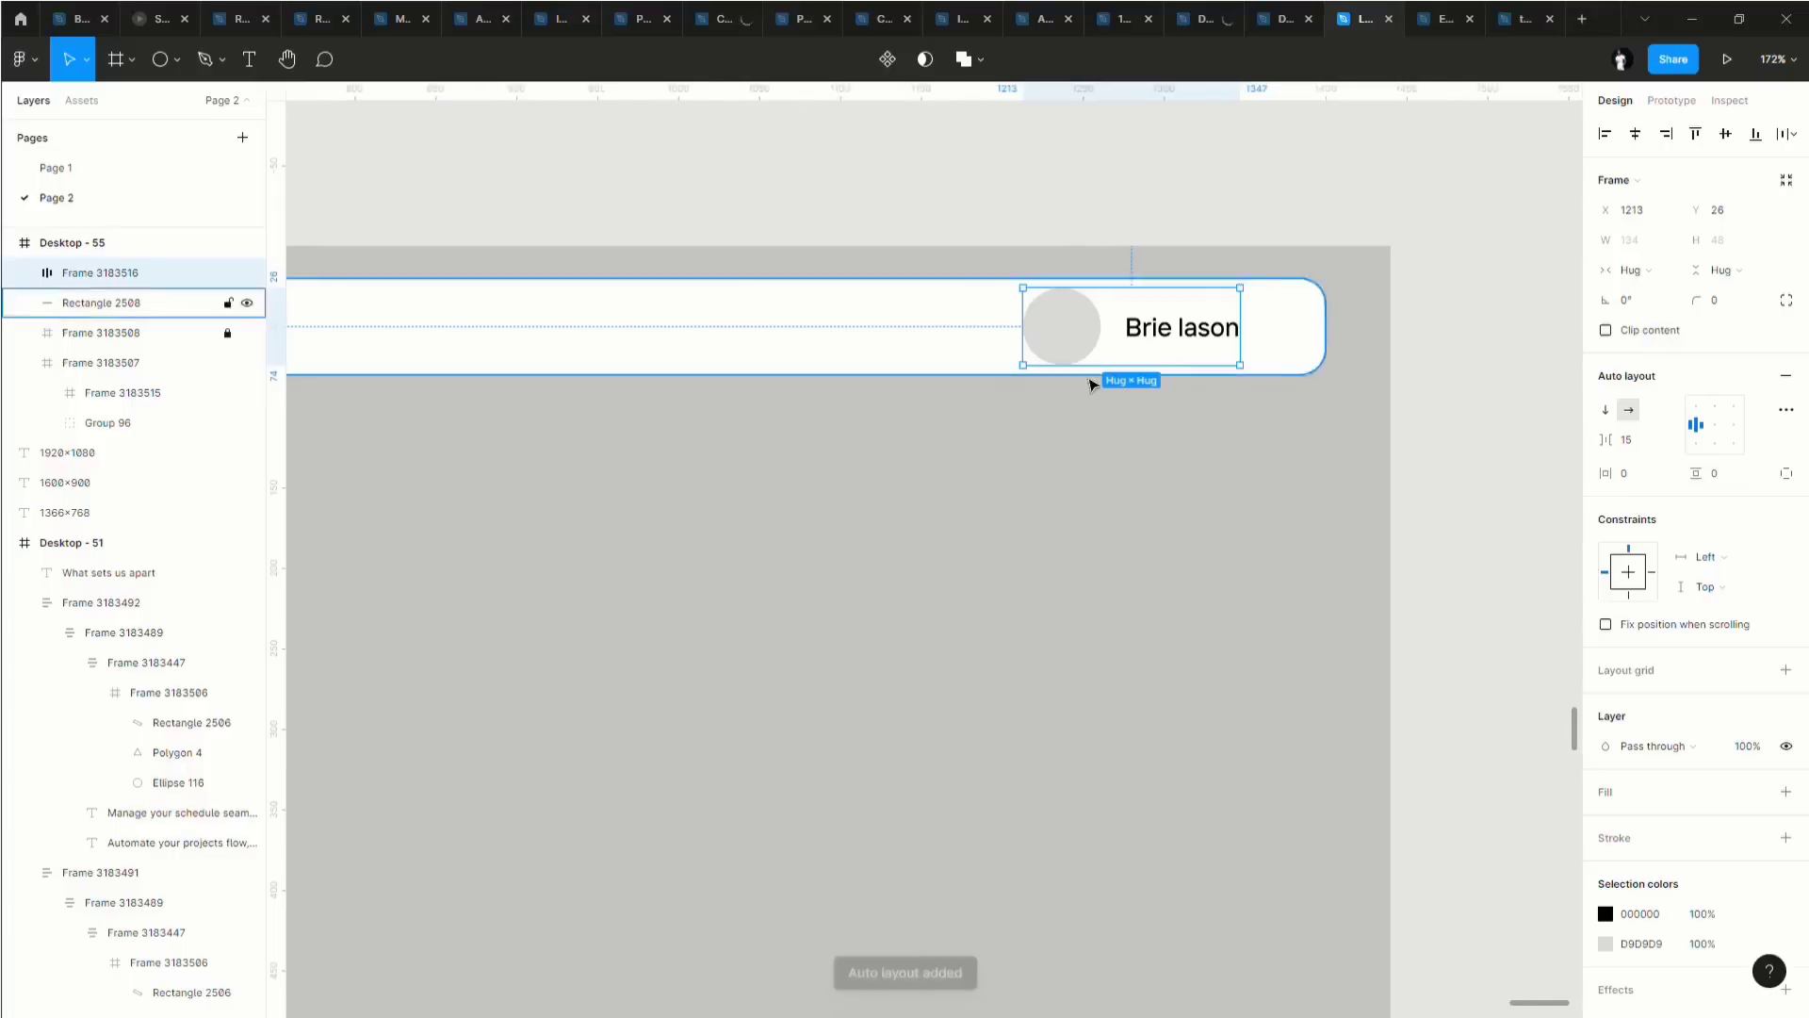
Copy the Community icon from the sidebar into the header bar, just left of the avatar circle at X 1169, Y 38.
scroll(1092, 383, down, 5)
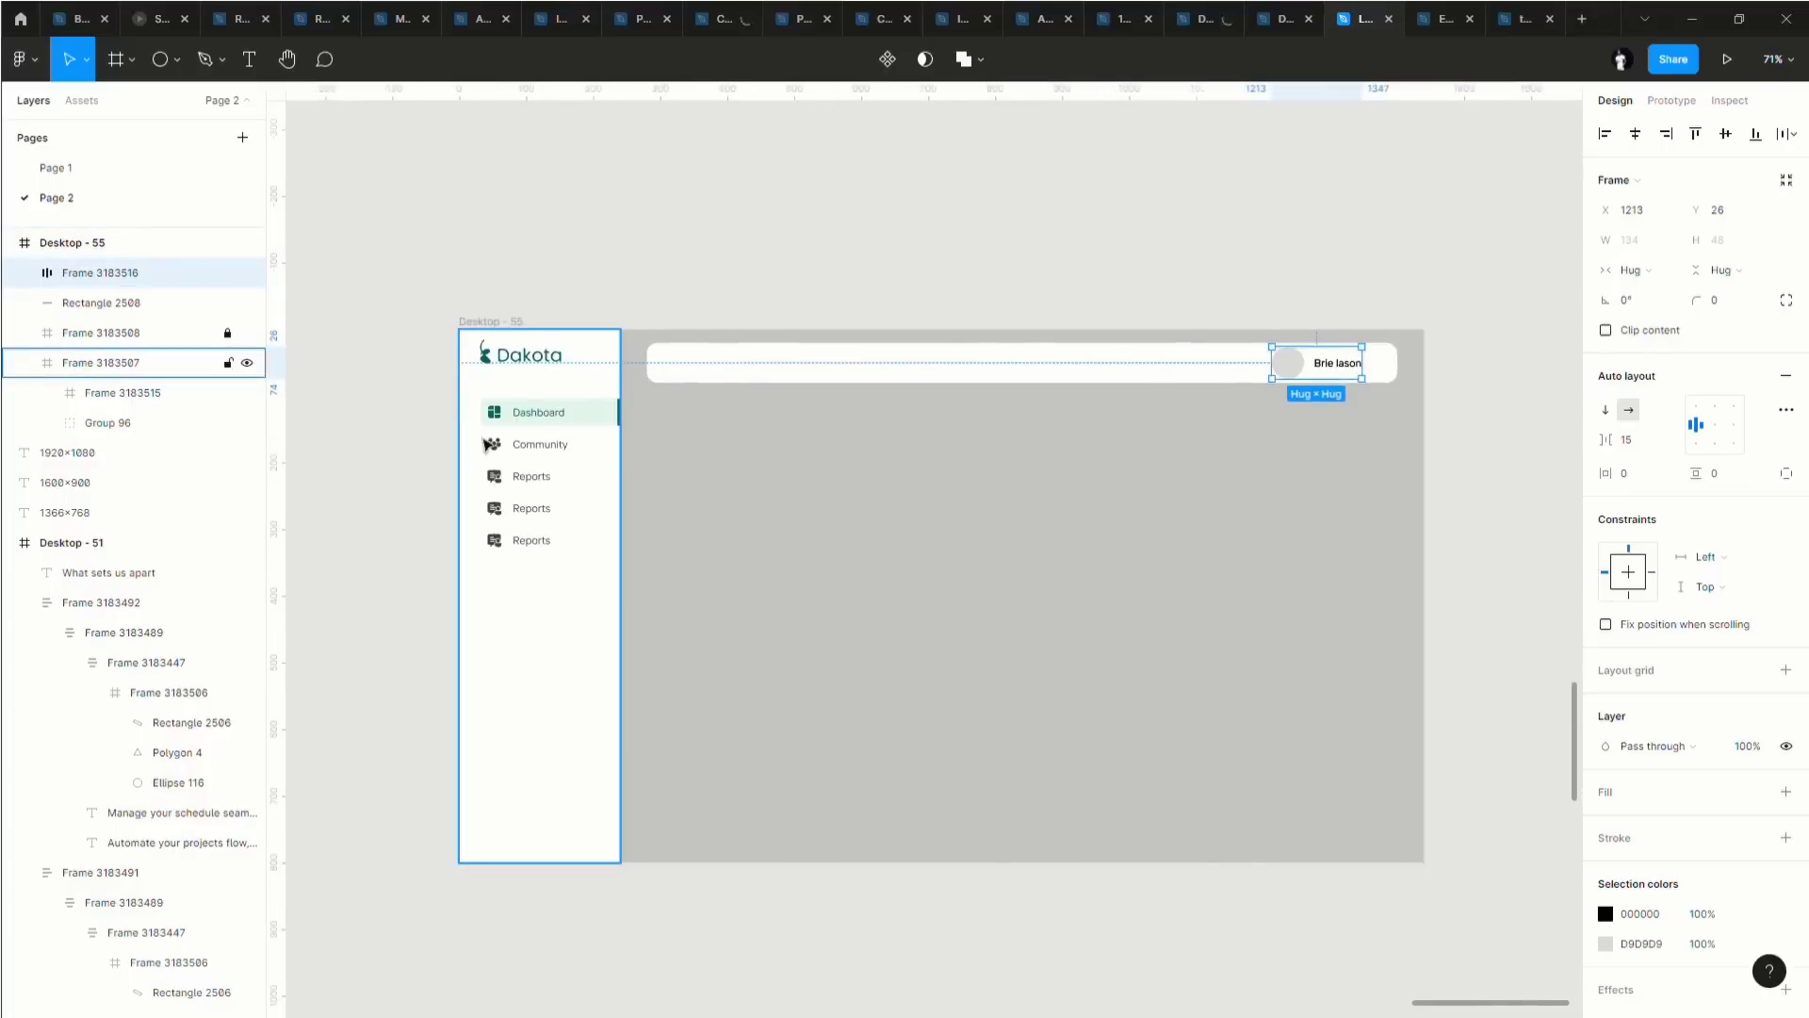
double_click(497, 444)
double_click(493, 443)
double_click(498, 448)
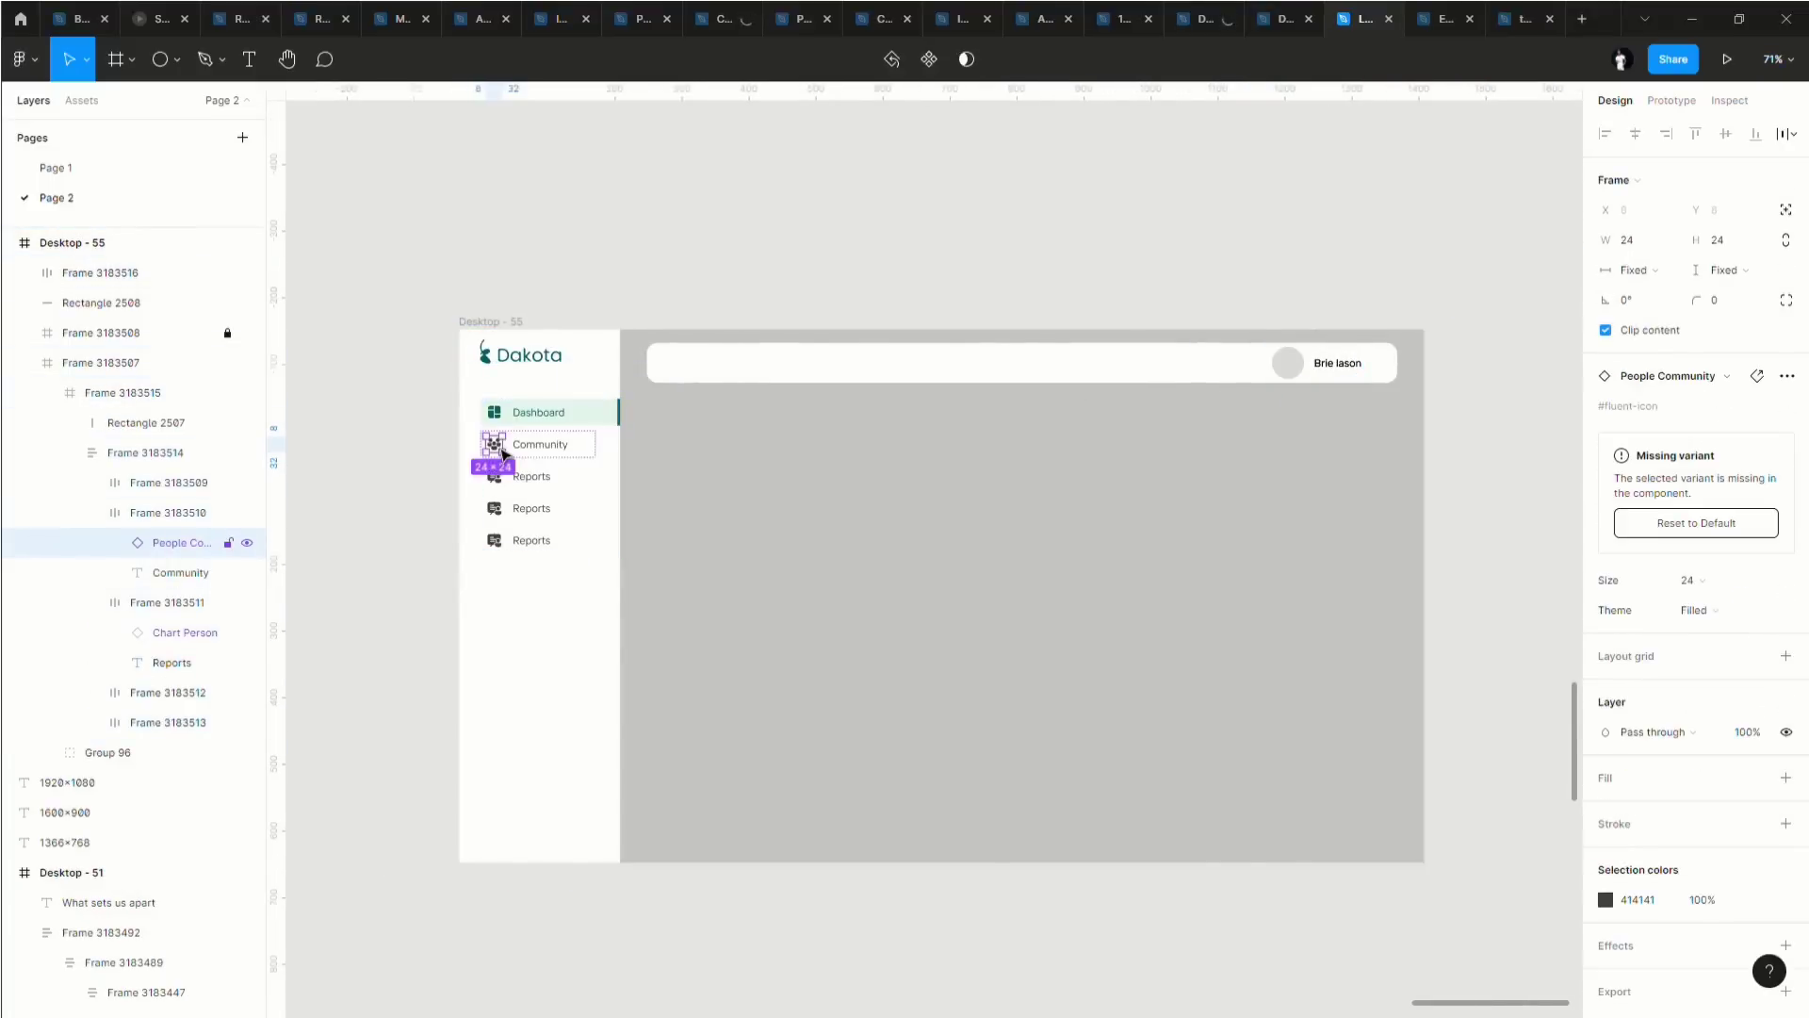
drag(497, 449, 1253, 365)
scroll(1253, 367, up, 8)
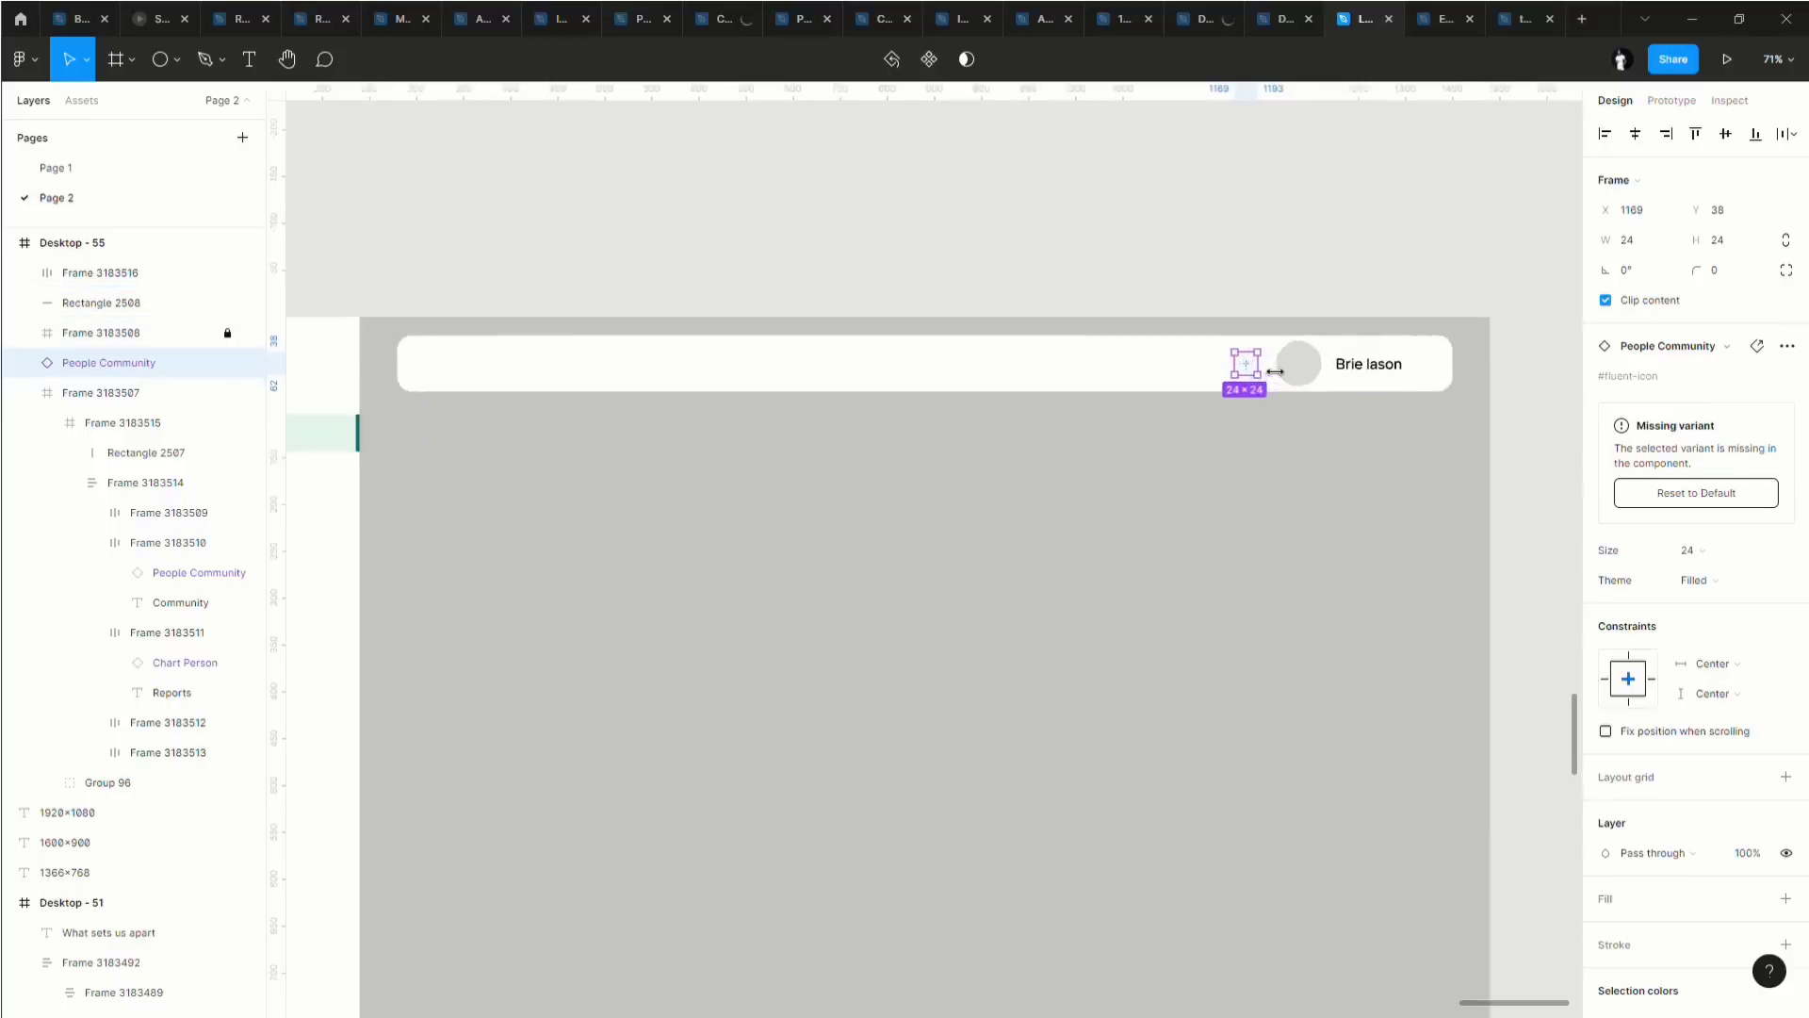
Bring the copied People Community icon to the front so it sits above the header rectangle in the layer order.
scroll(1055, 429, down, 2)
click(928, 429)
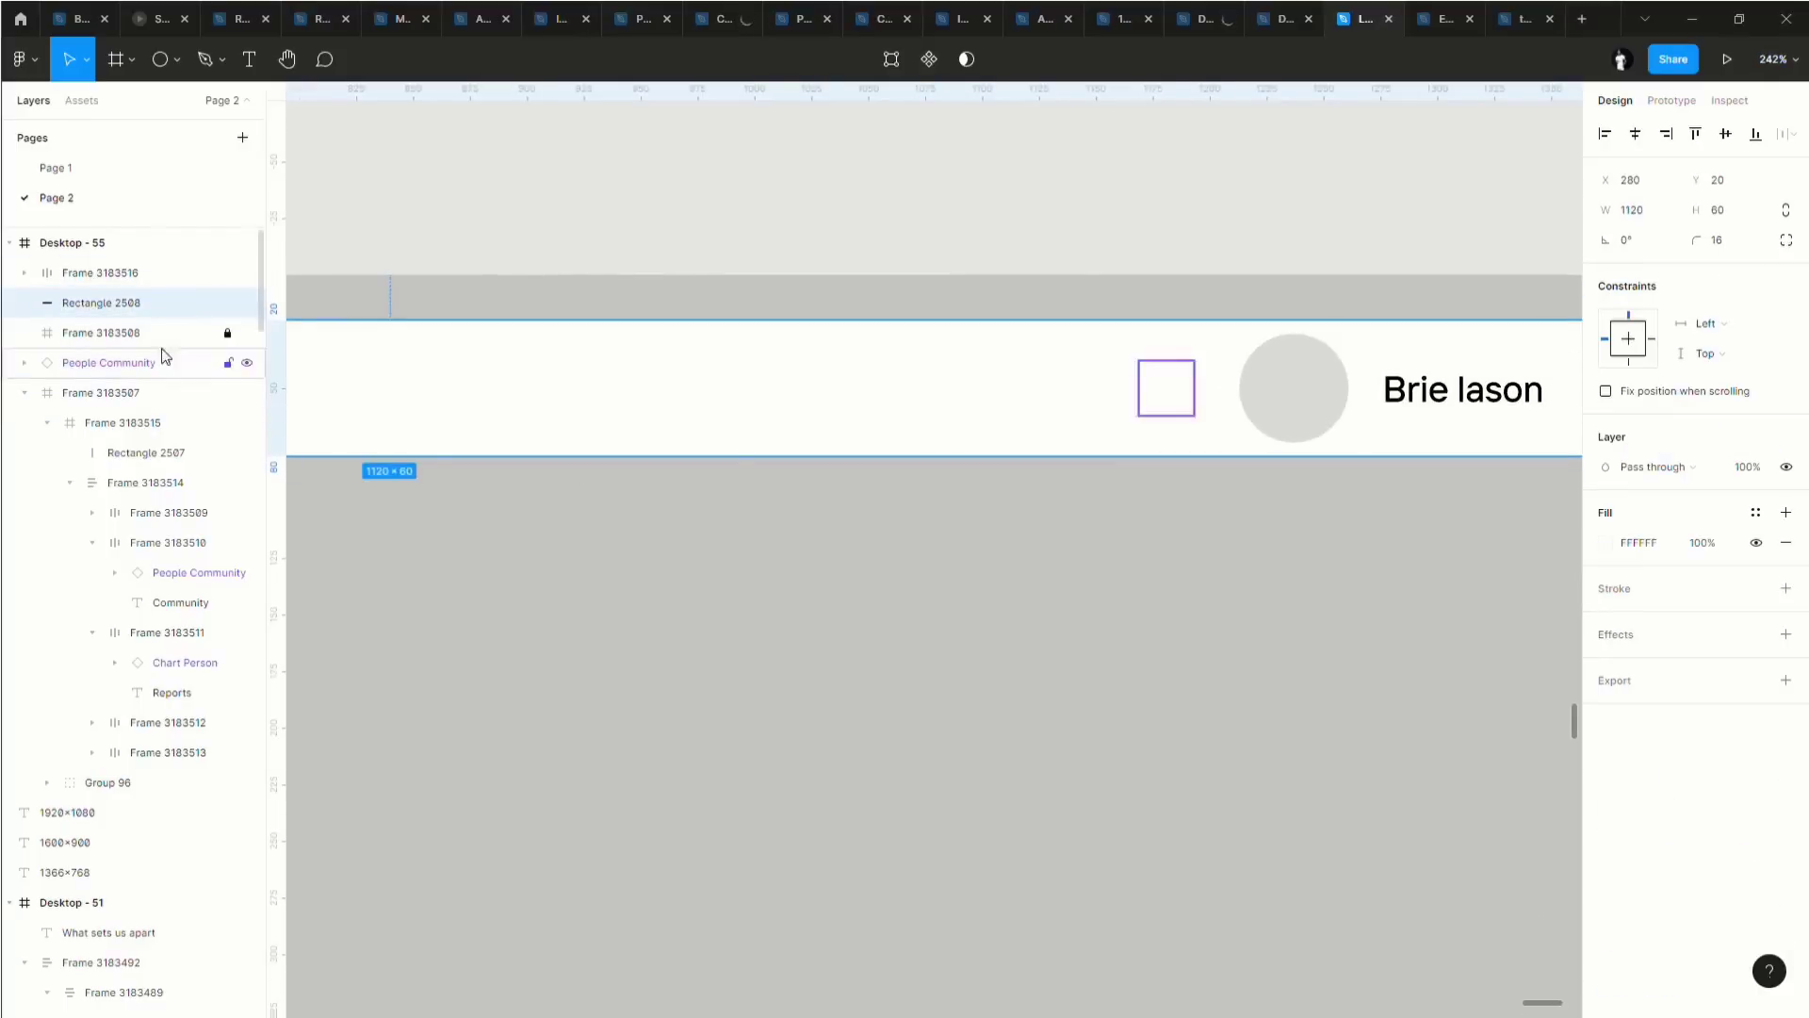
click(98, 272)
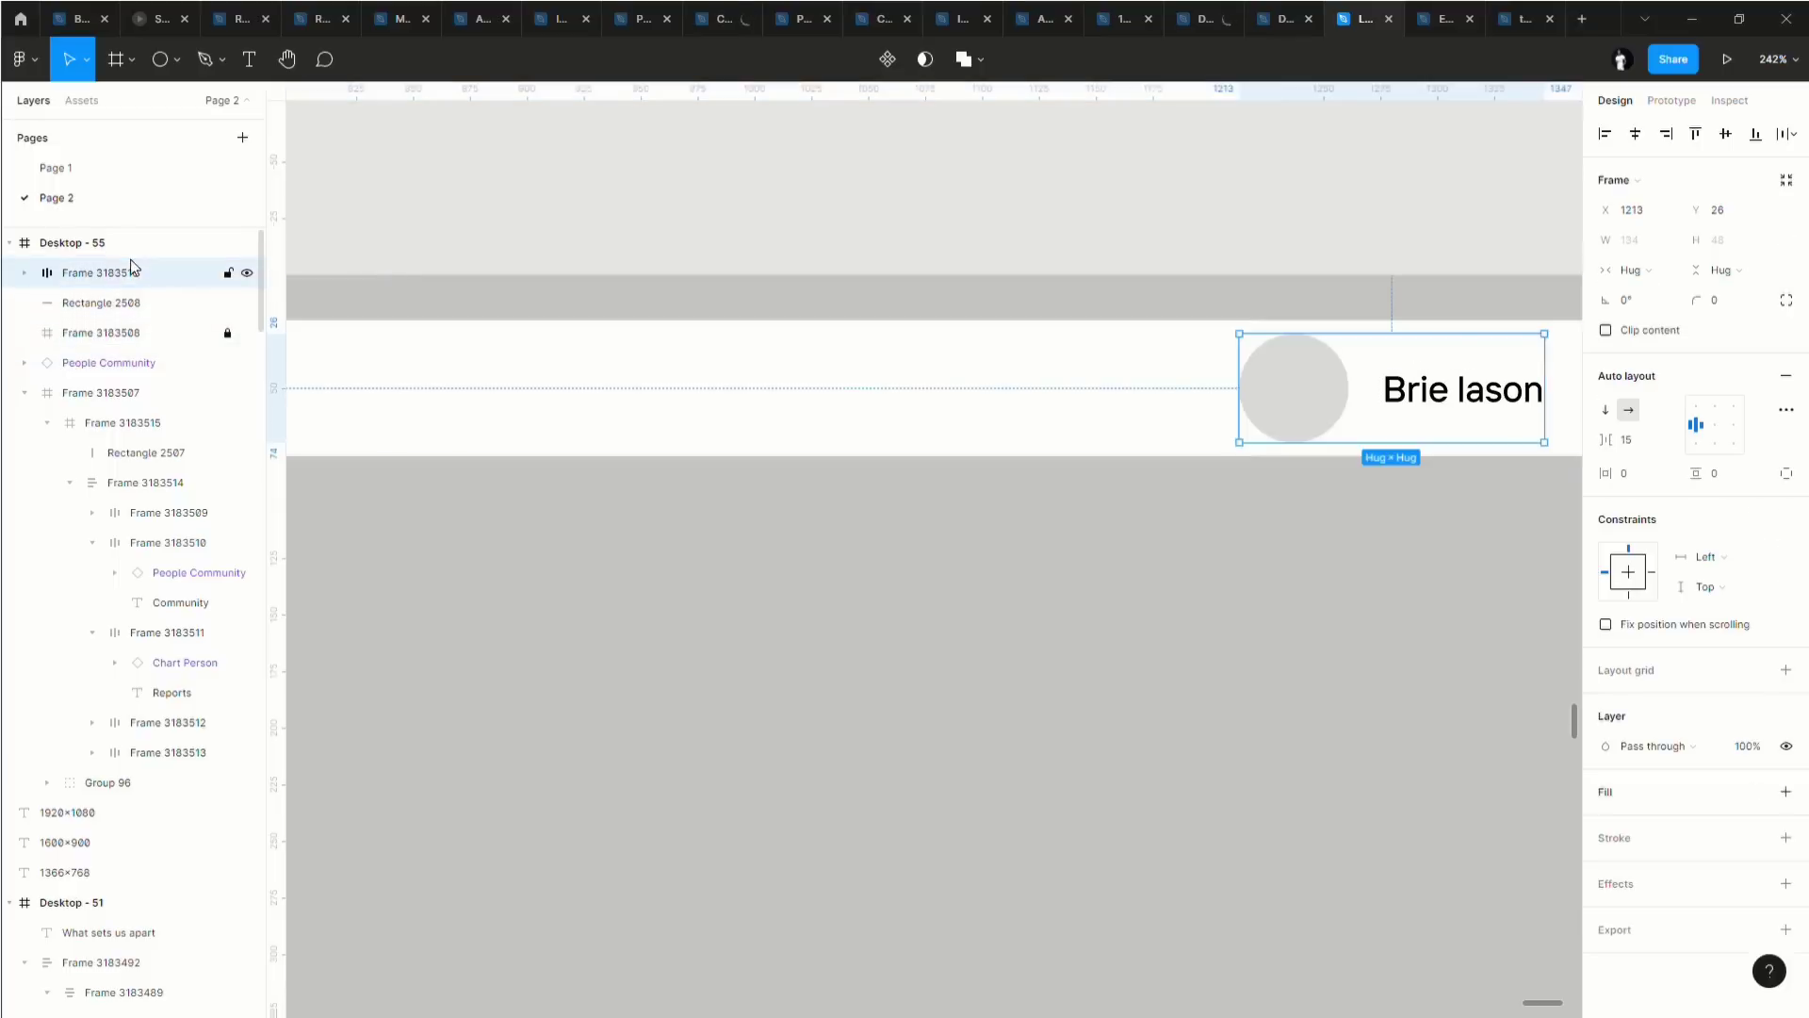
click(125, 303)
click(125, 332)
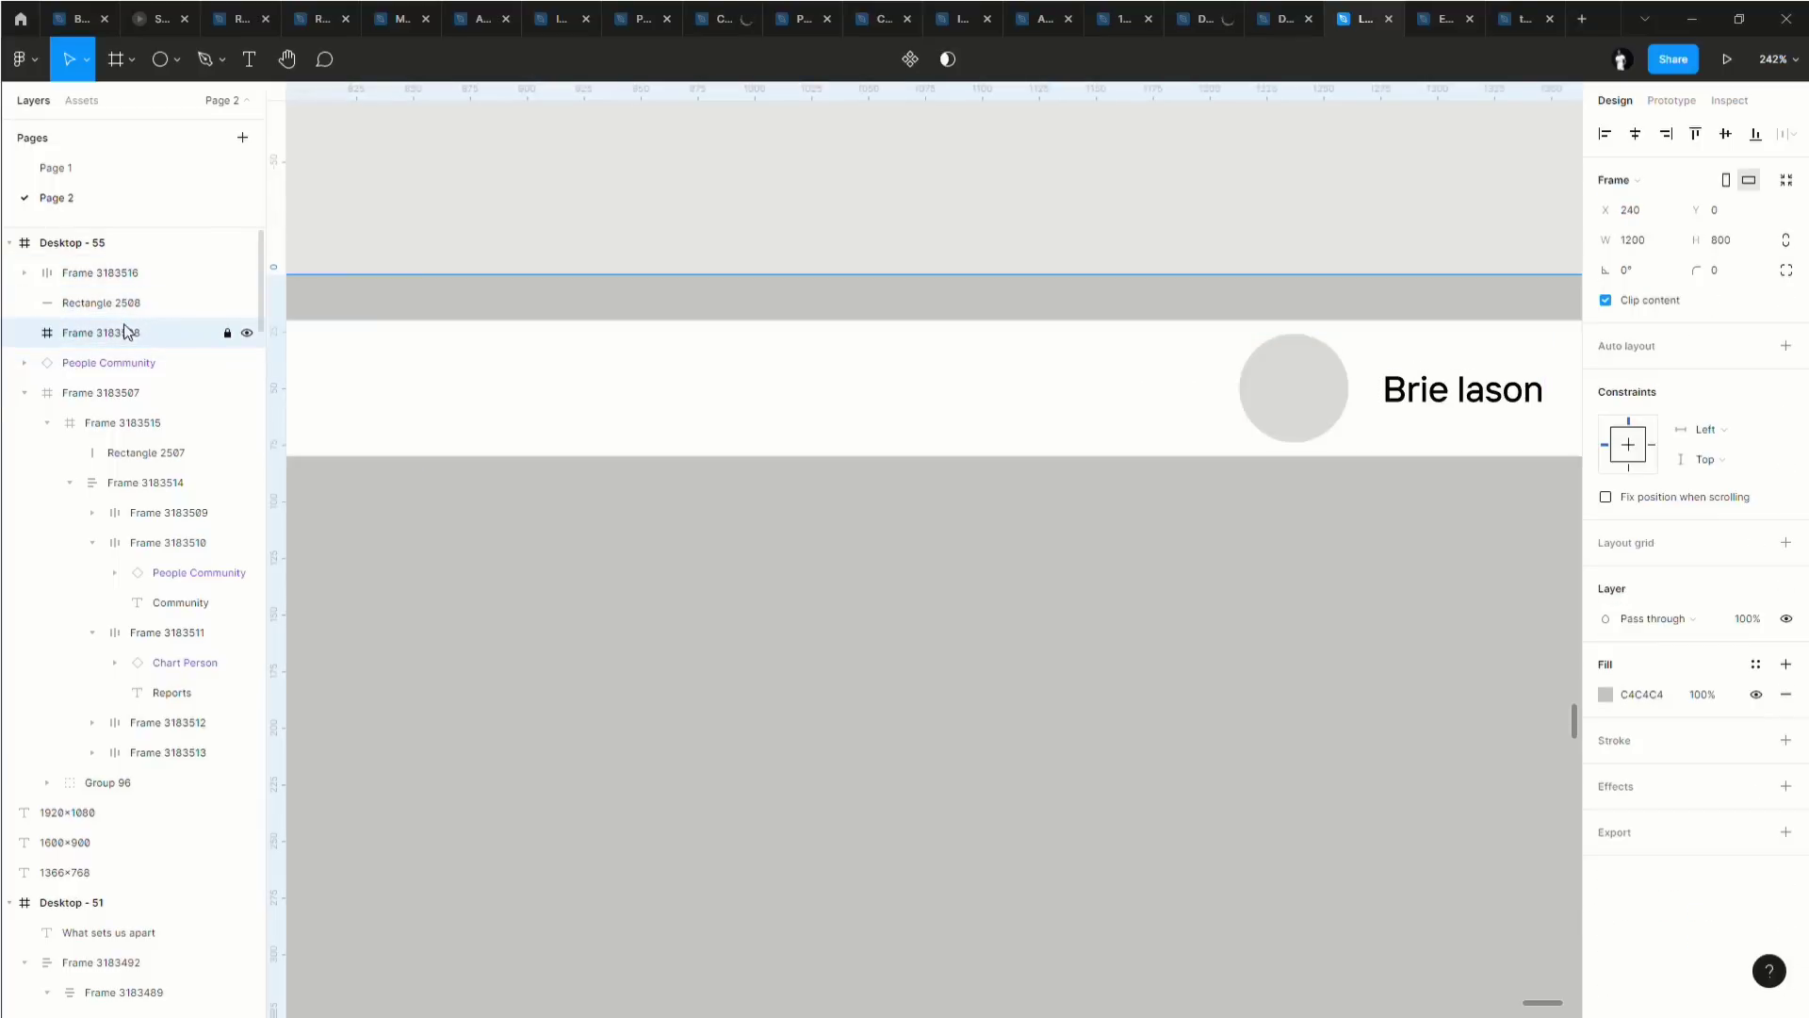
scroll(1143, 489, down, 5)
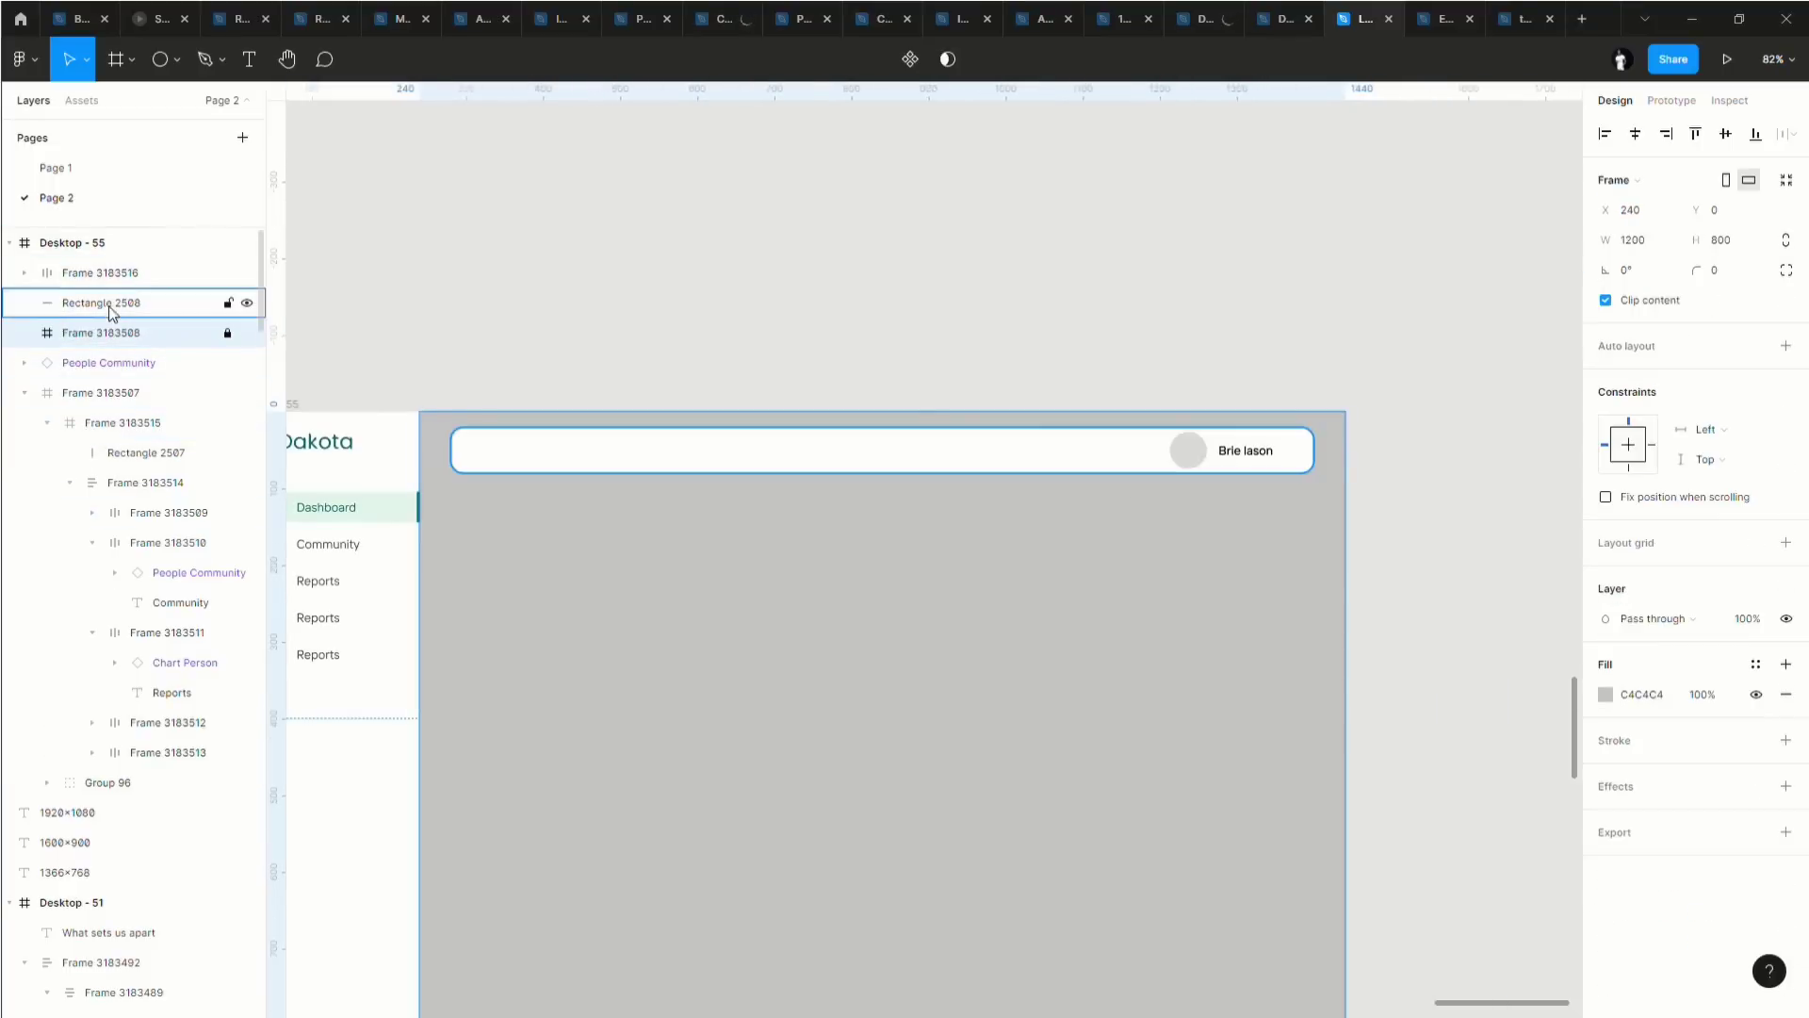
scroll(136, 368, down, 4)
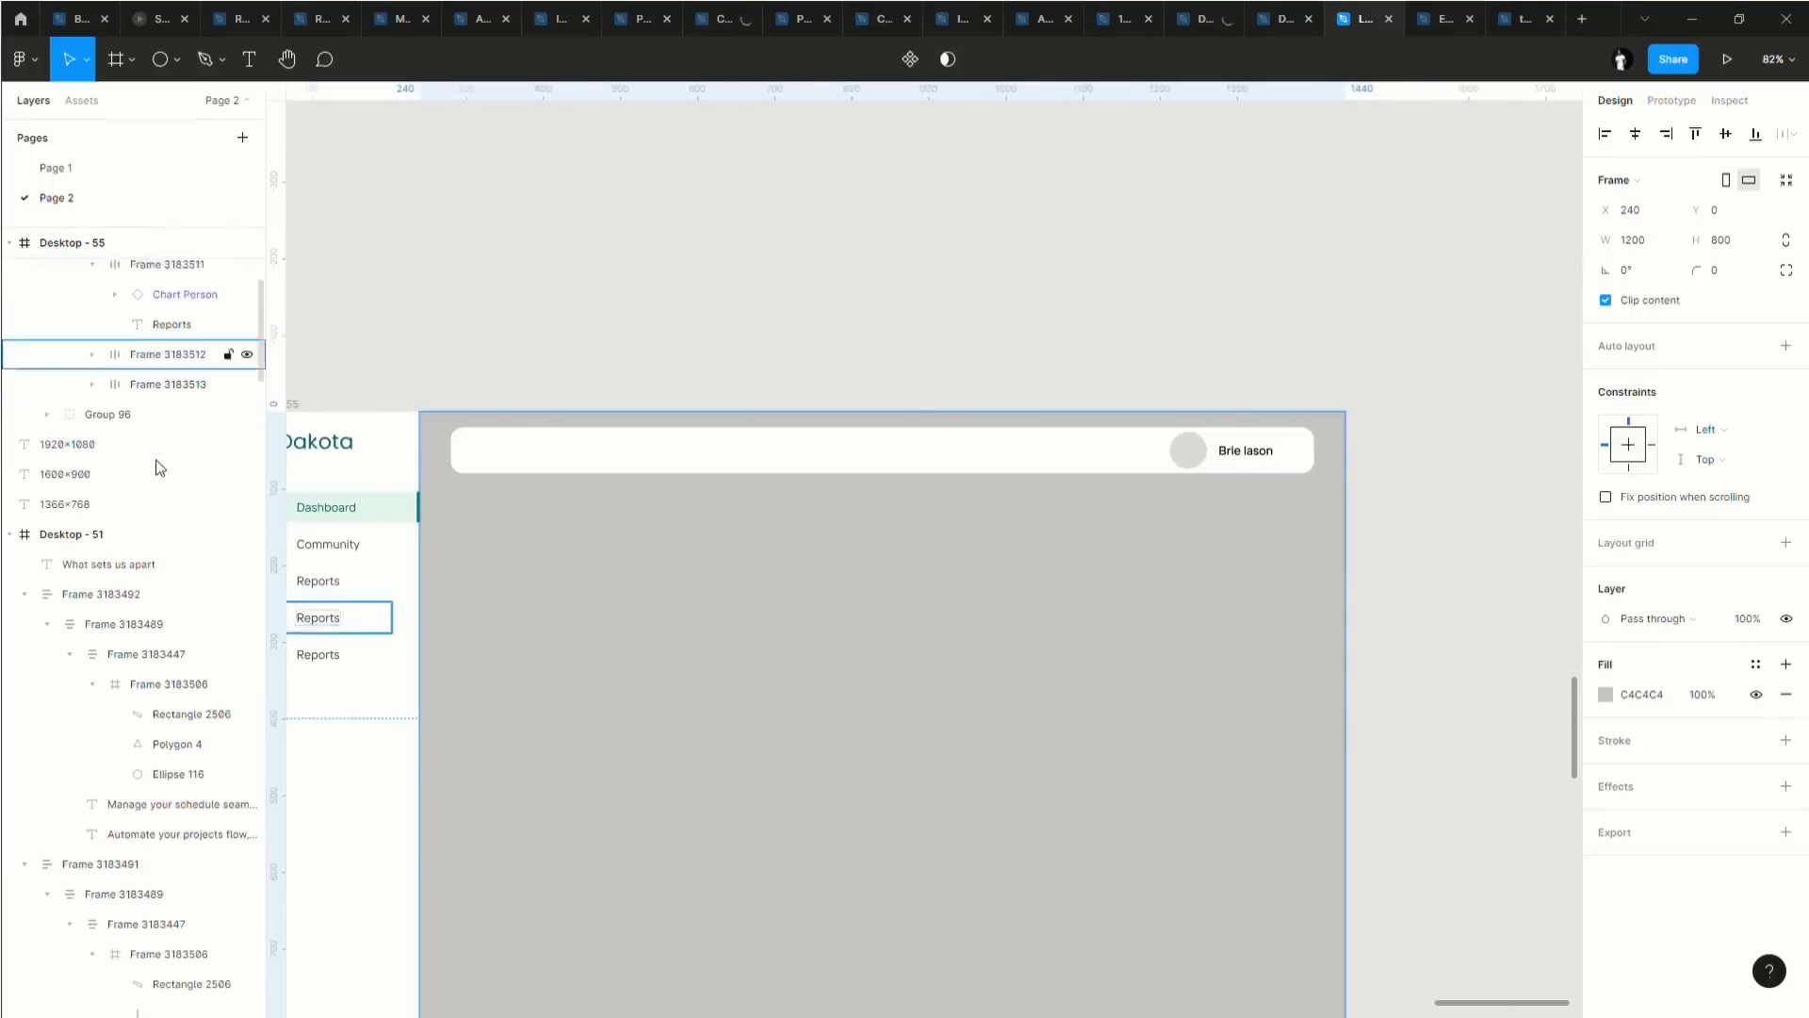
scroll(160, 368, up, 4)
click(166, 366)
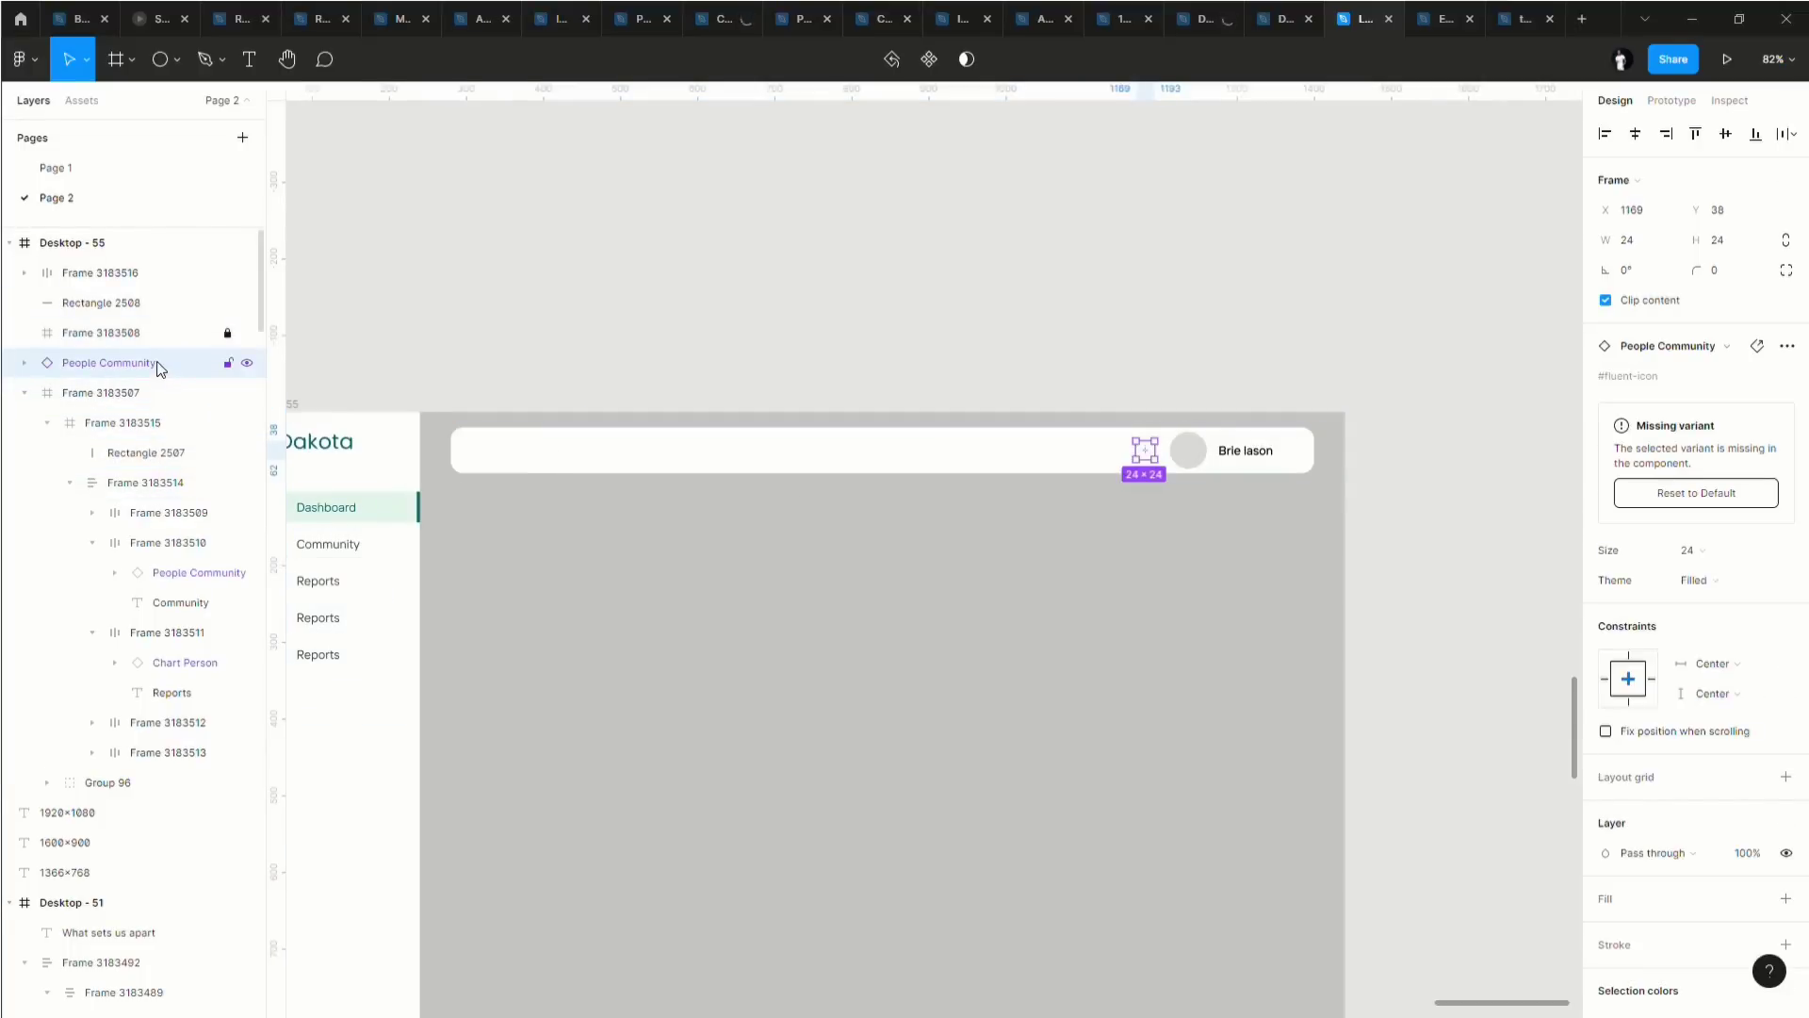
key(bracketright)
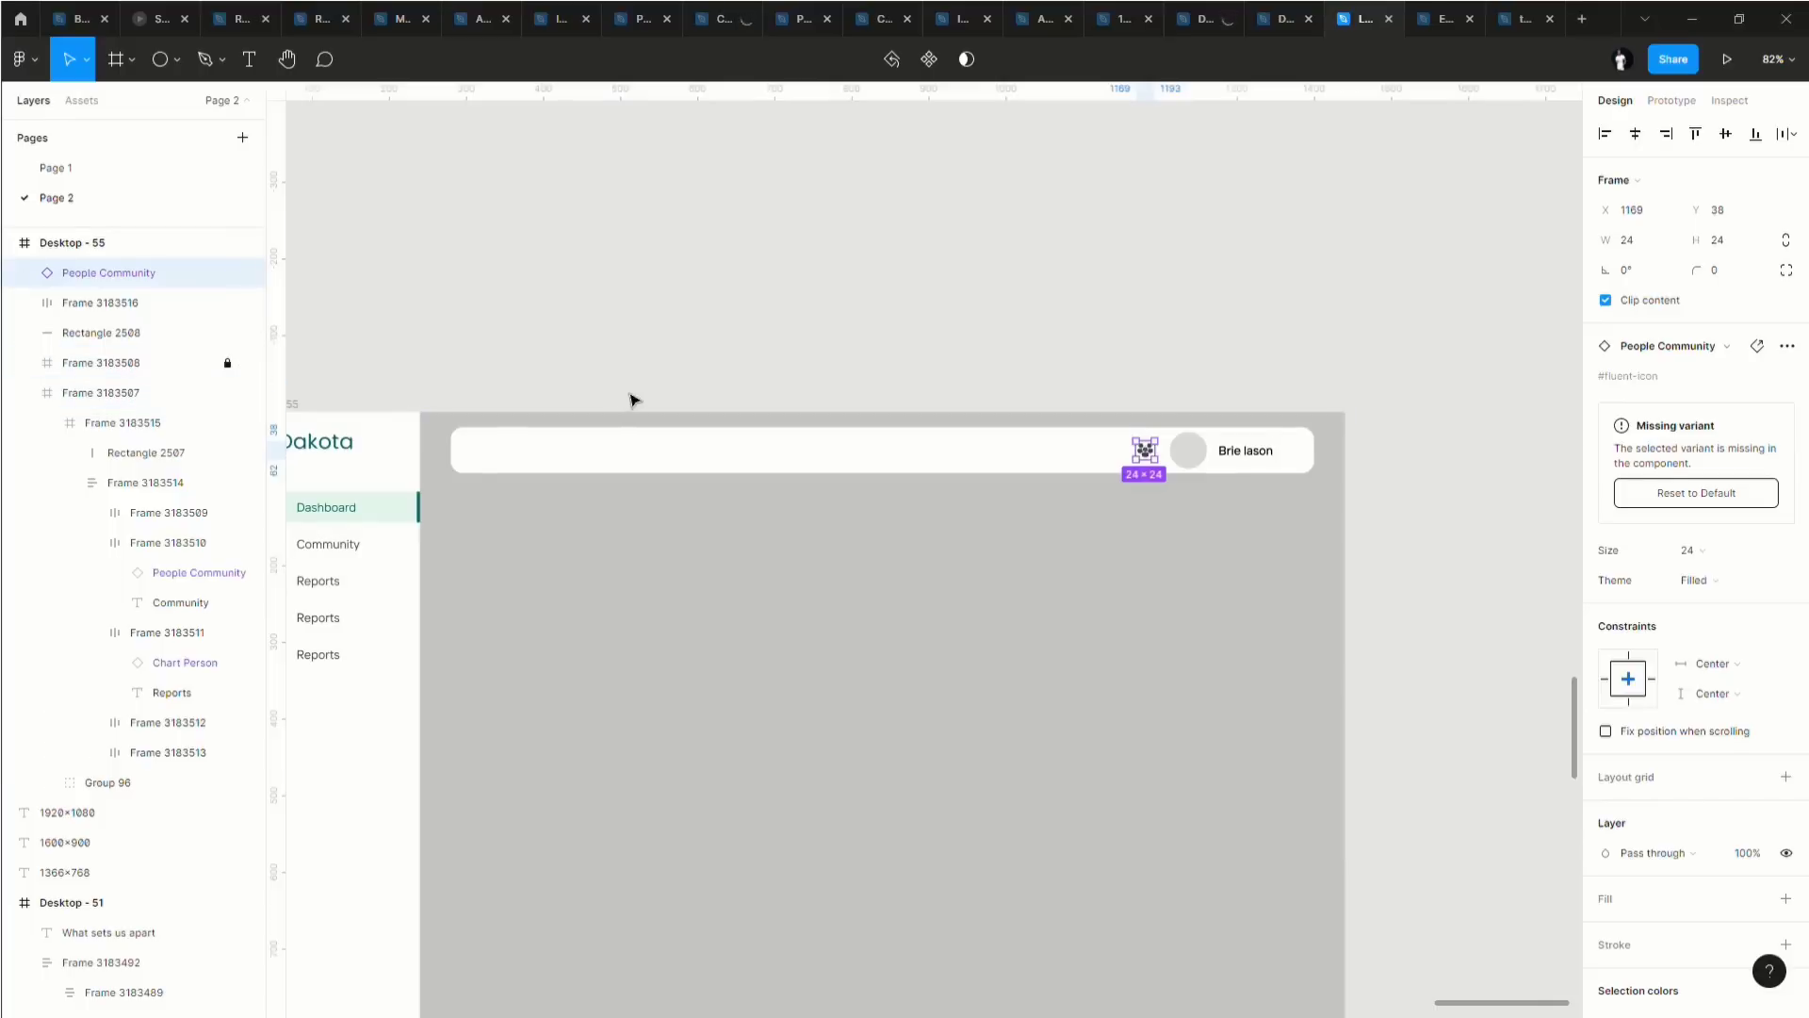
Wrap the copied icon in an auto layout frame with an F4F4F4 fill and a corner radius of 35.
scroll(1159, 460, up, 10)
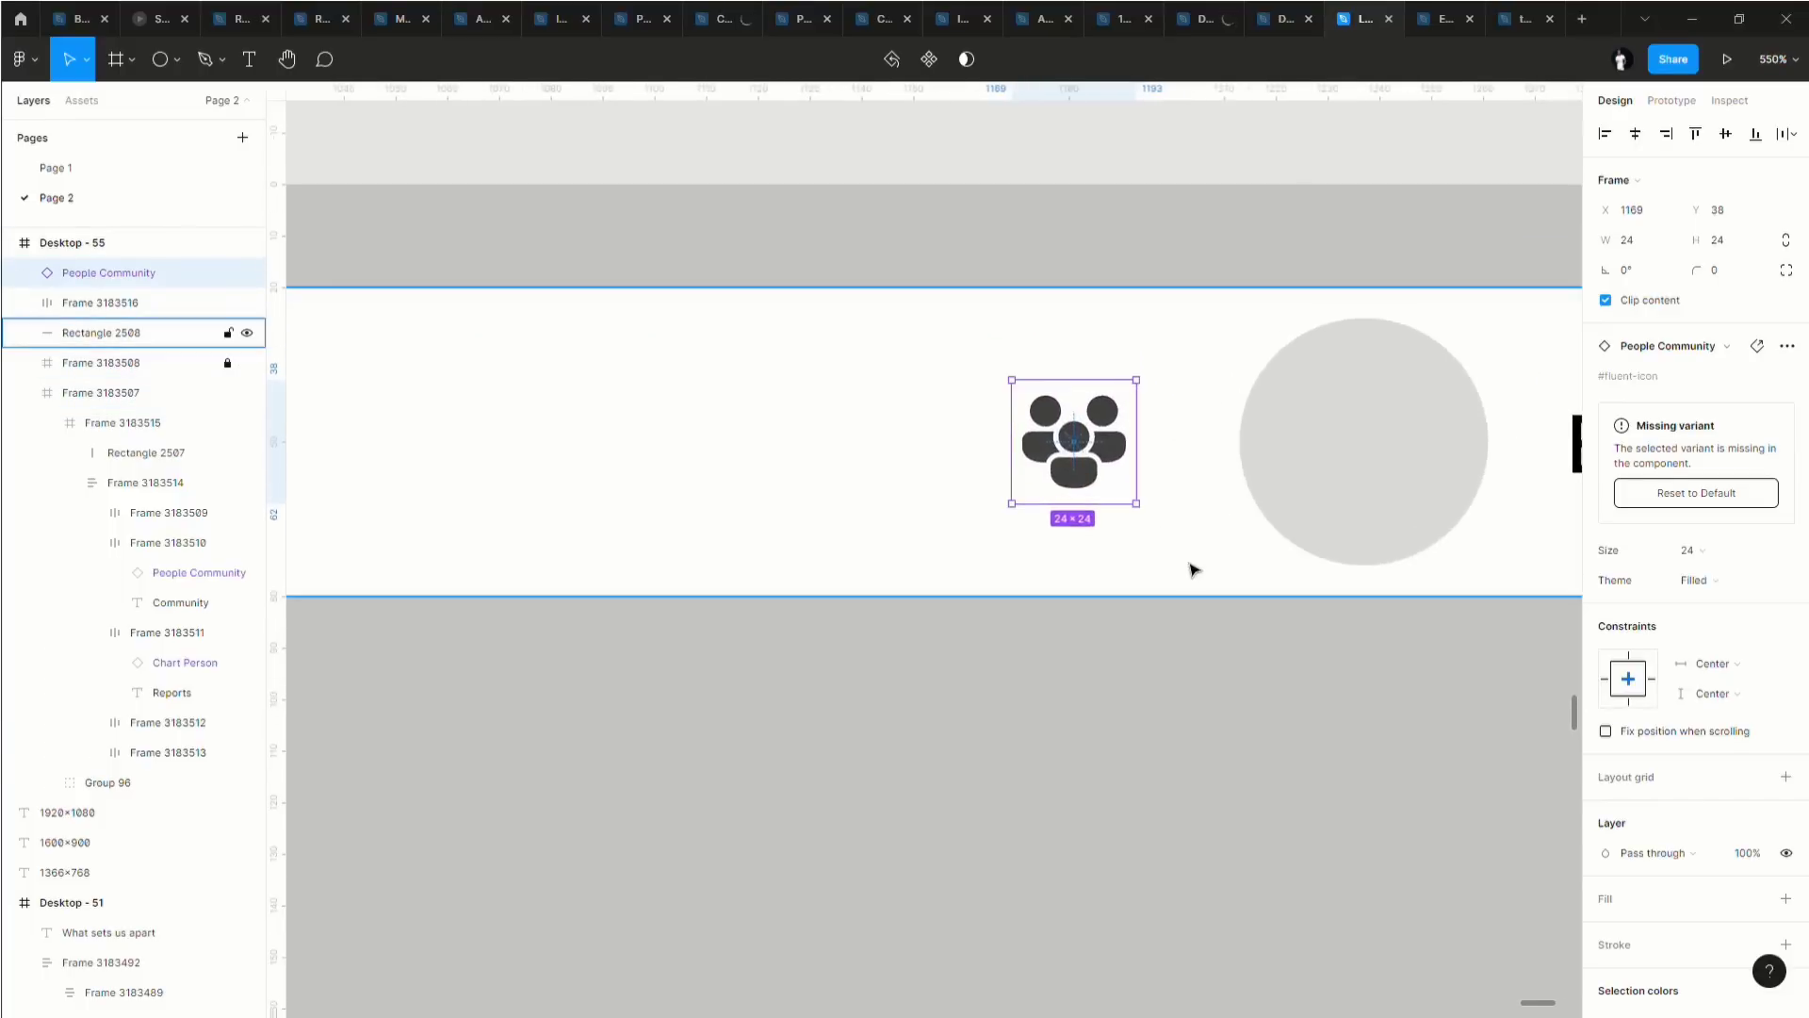
key(shift+a)
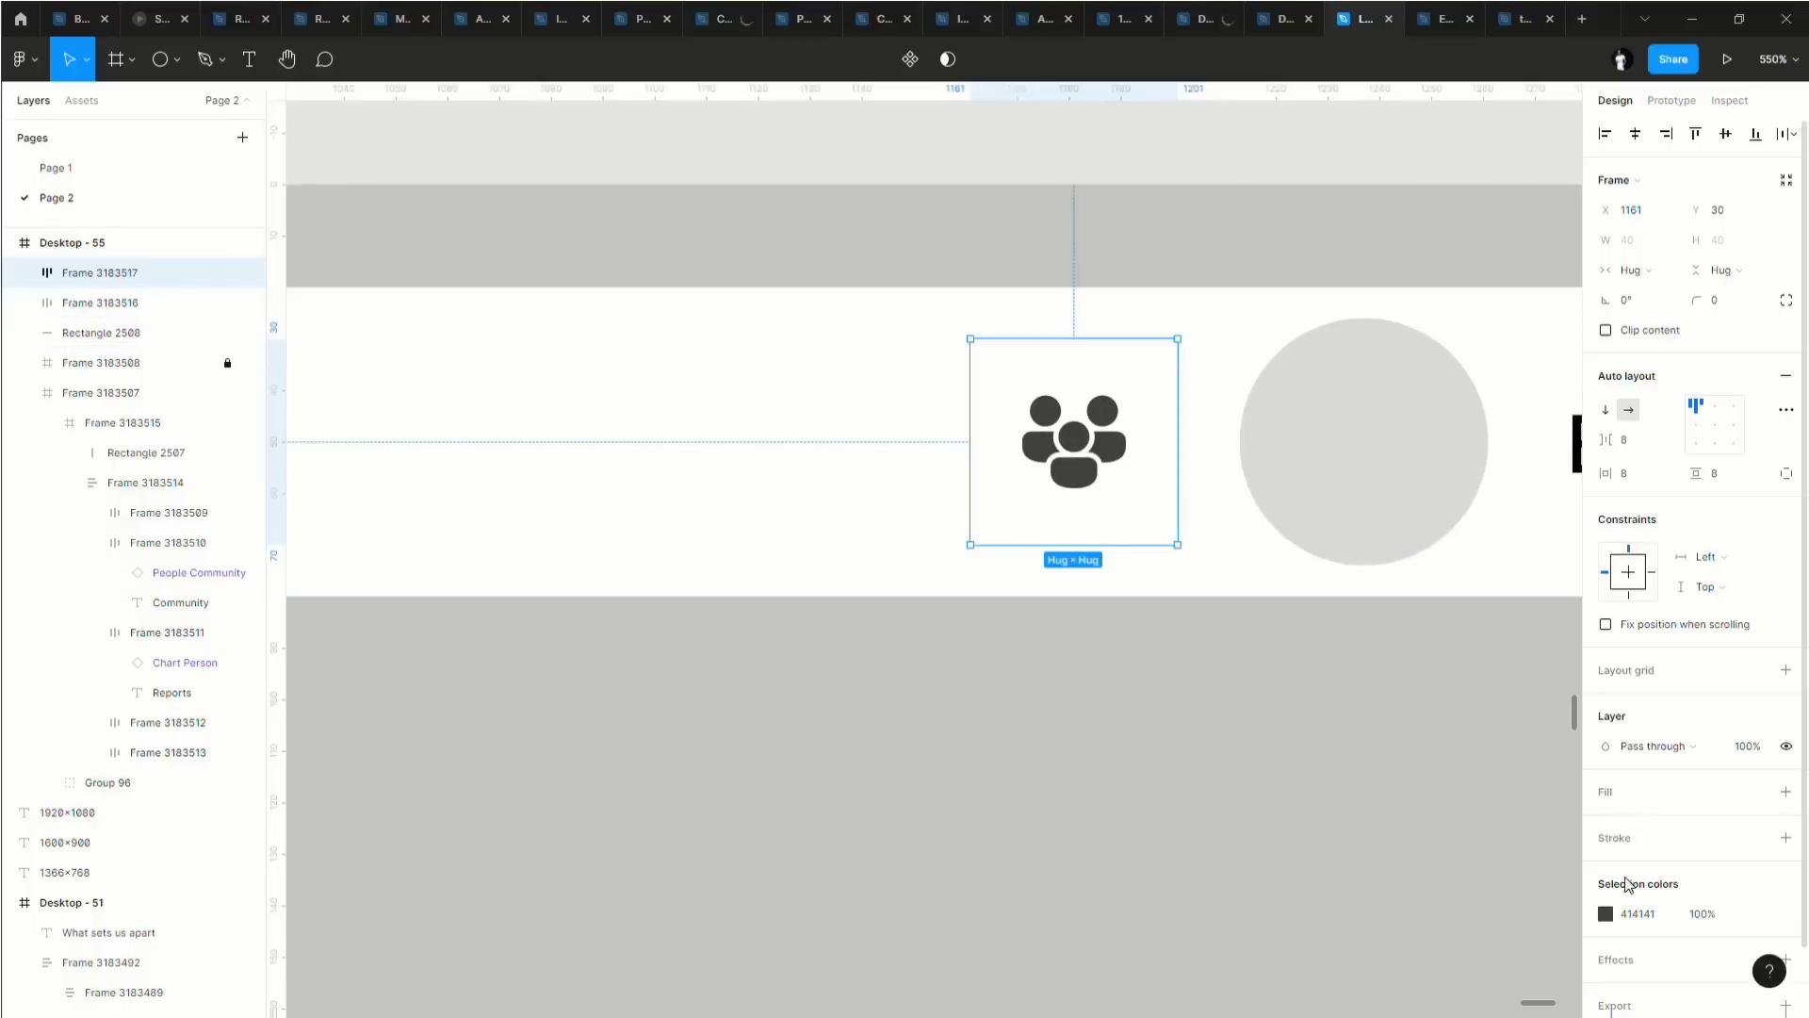
click(1605, 794)
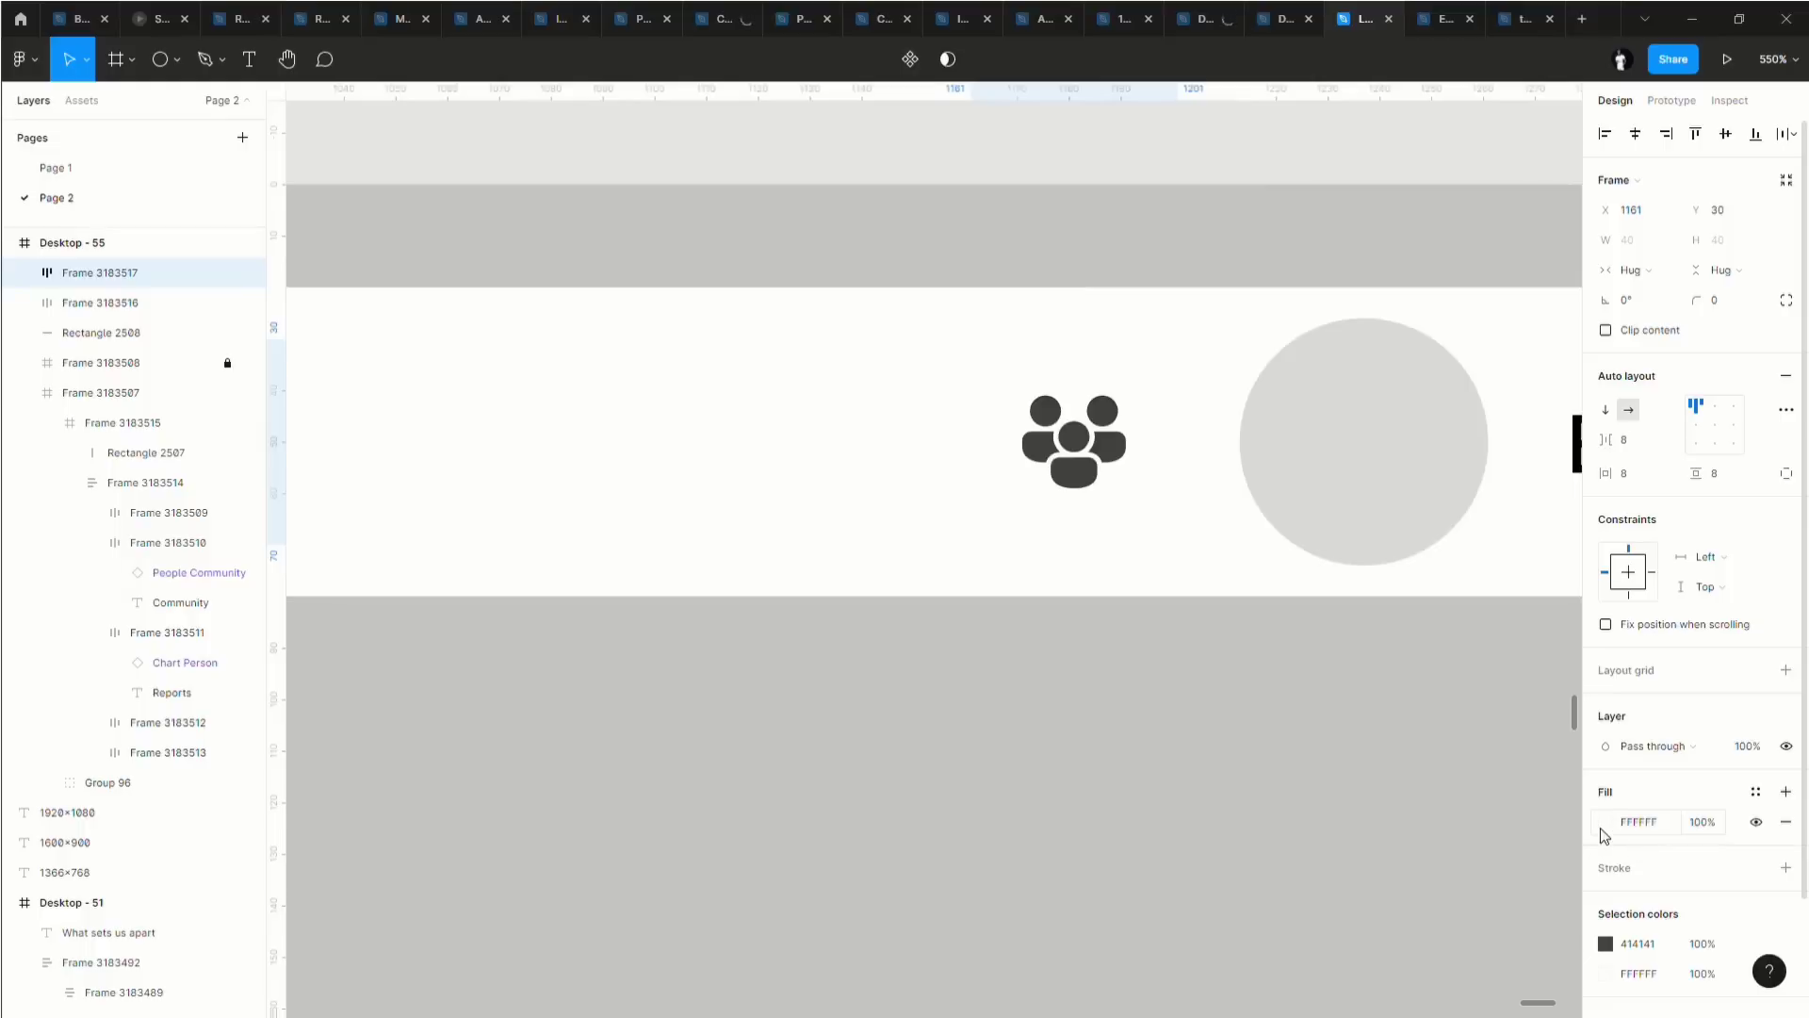
click(1604, 823)
click(1384, 594)
drag(1383, 595, 1318, 566)
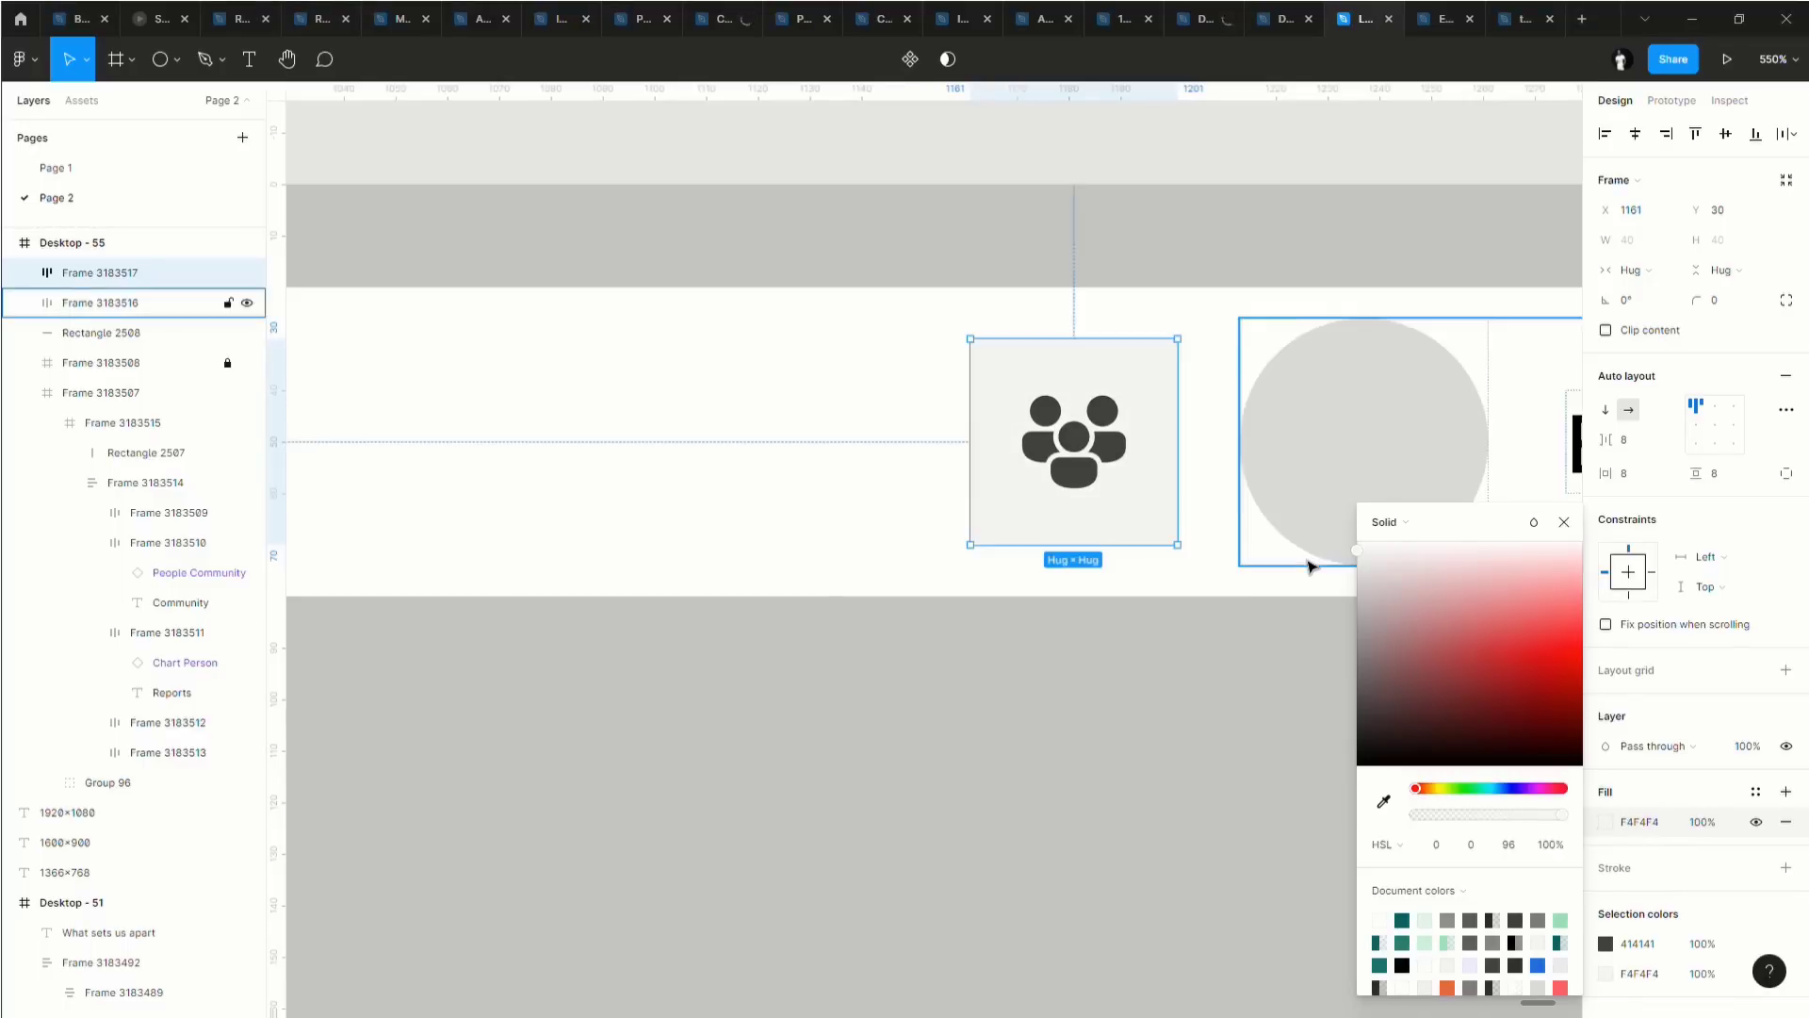
drag(1696, 300, 483, 336)
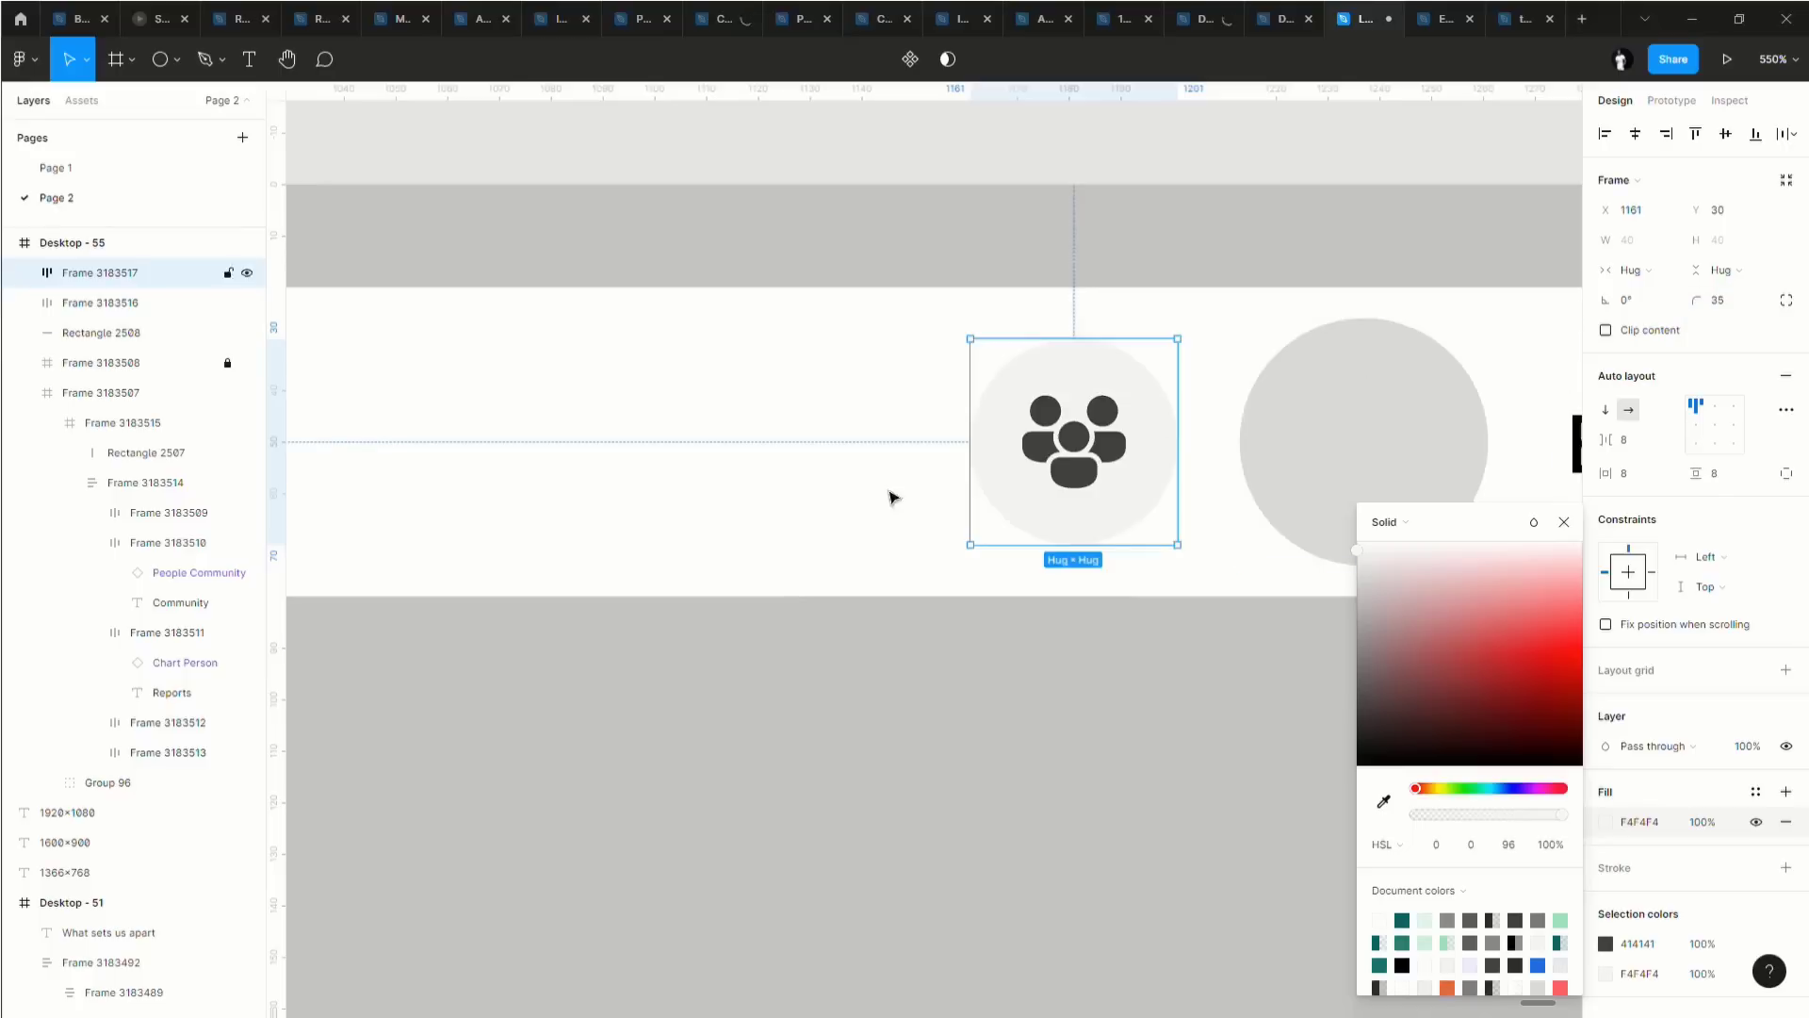
Swap the header's People Community icon for the Alert icon from the Microsoft Fluent System Icons library.
click(1061, 443)
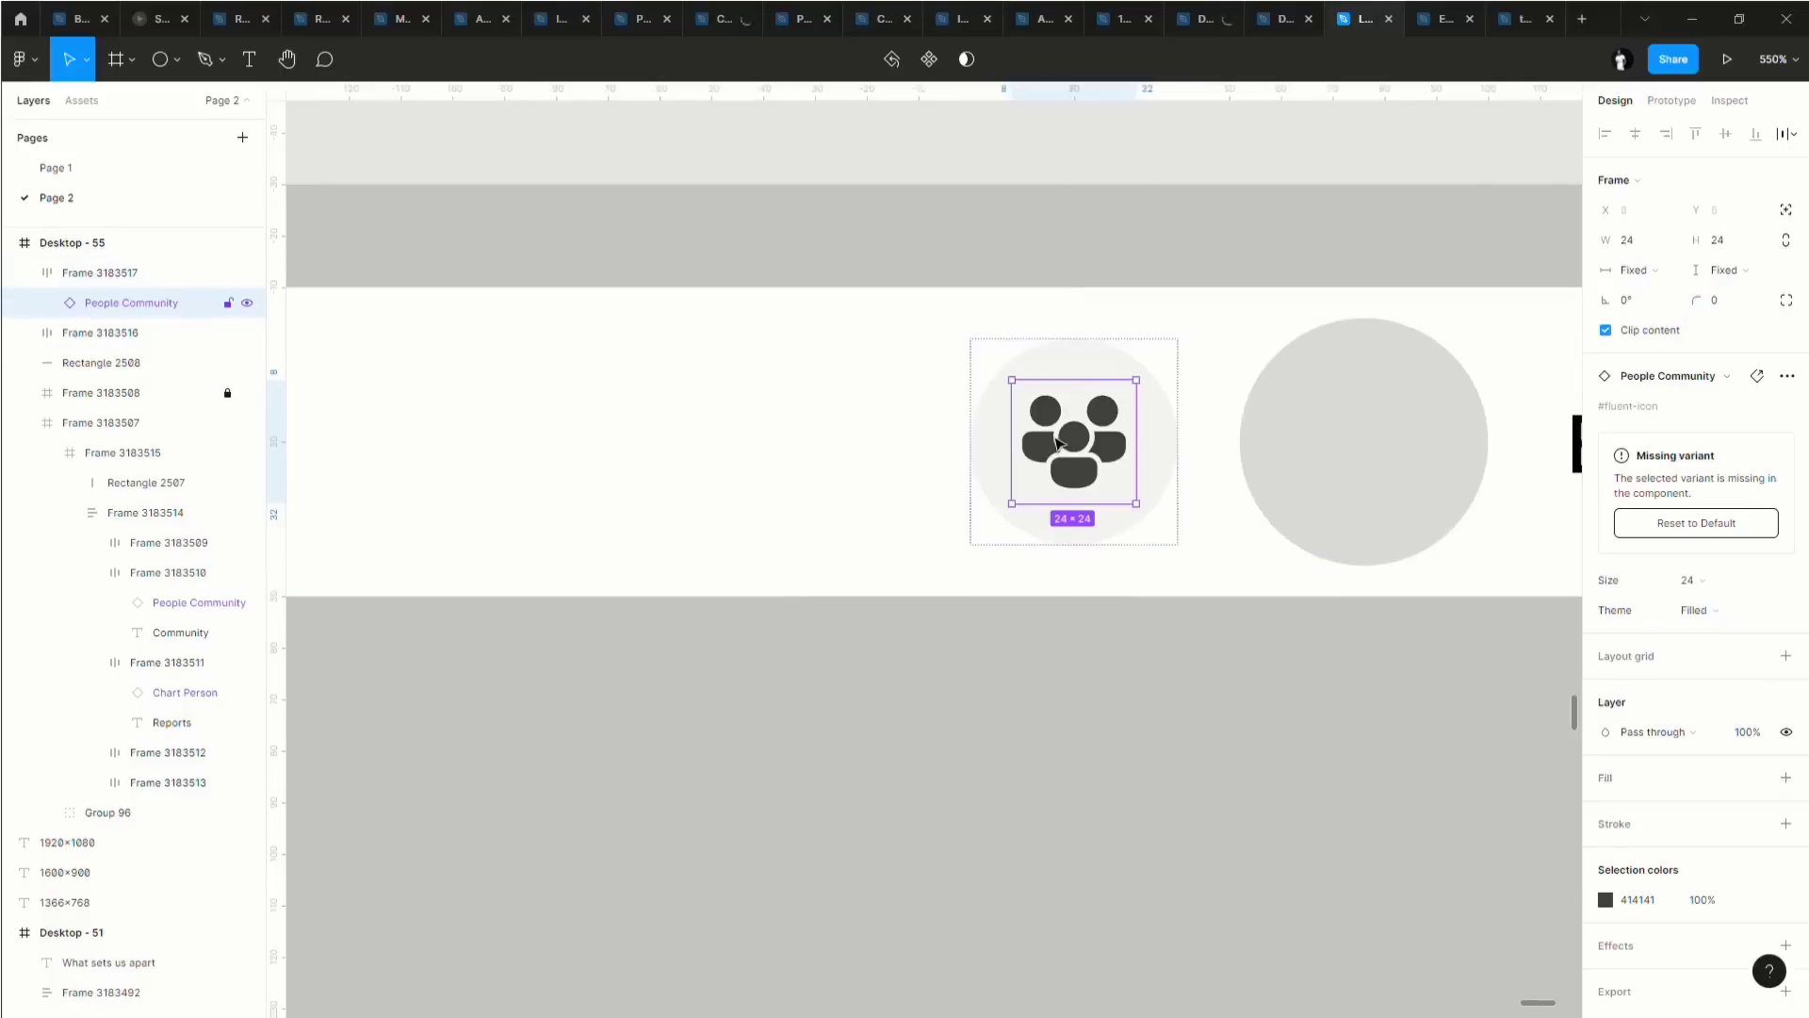
click(1715, 377)
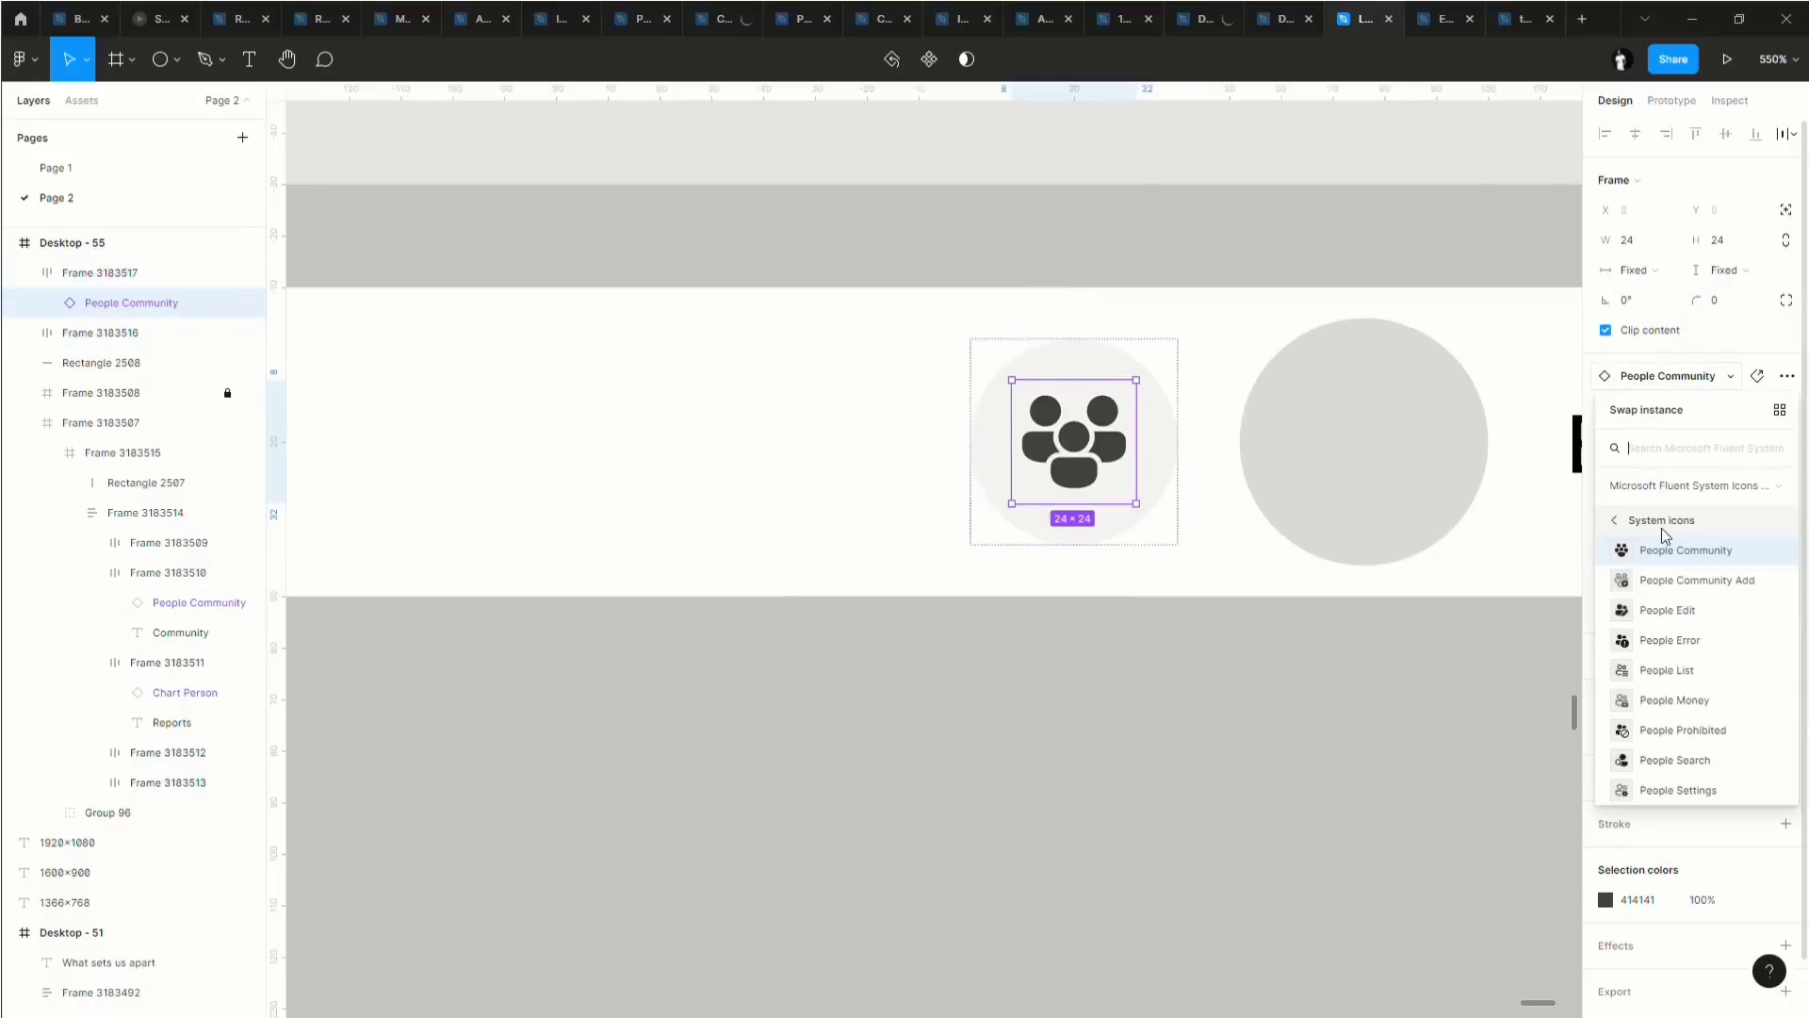
text(alert)
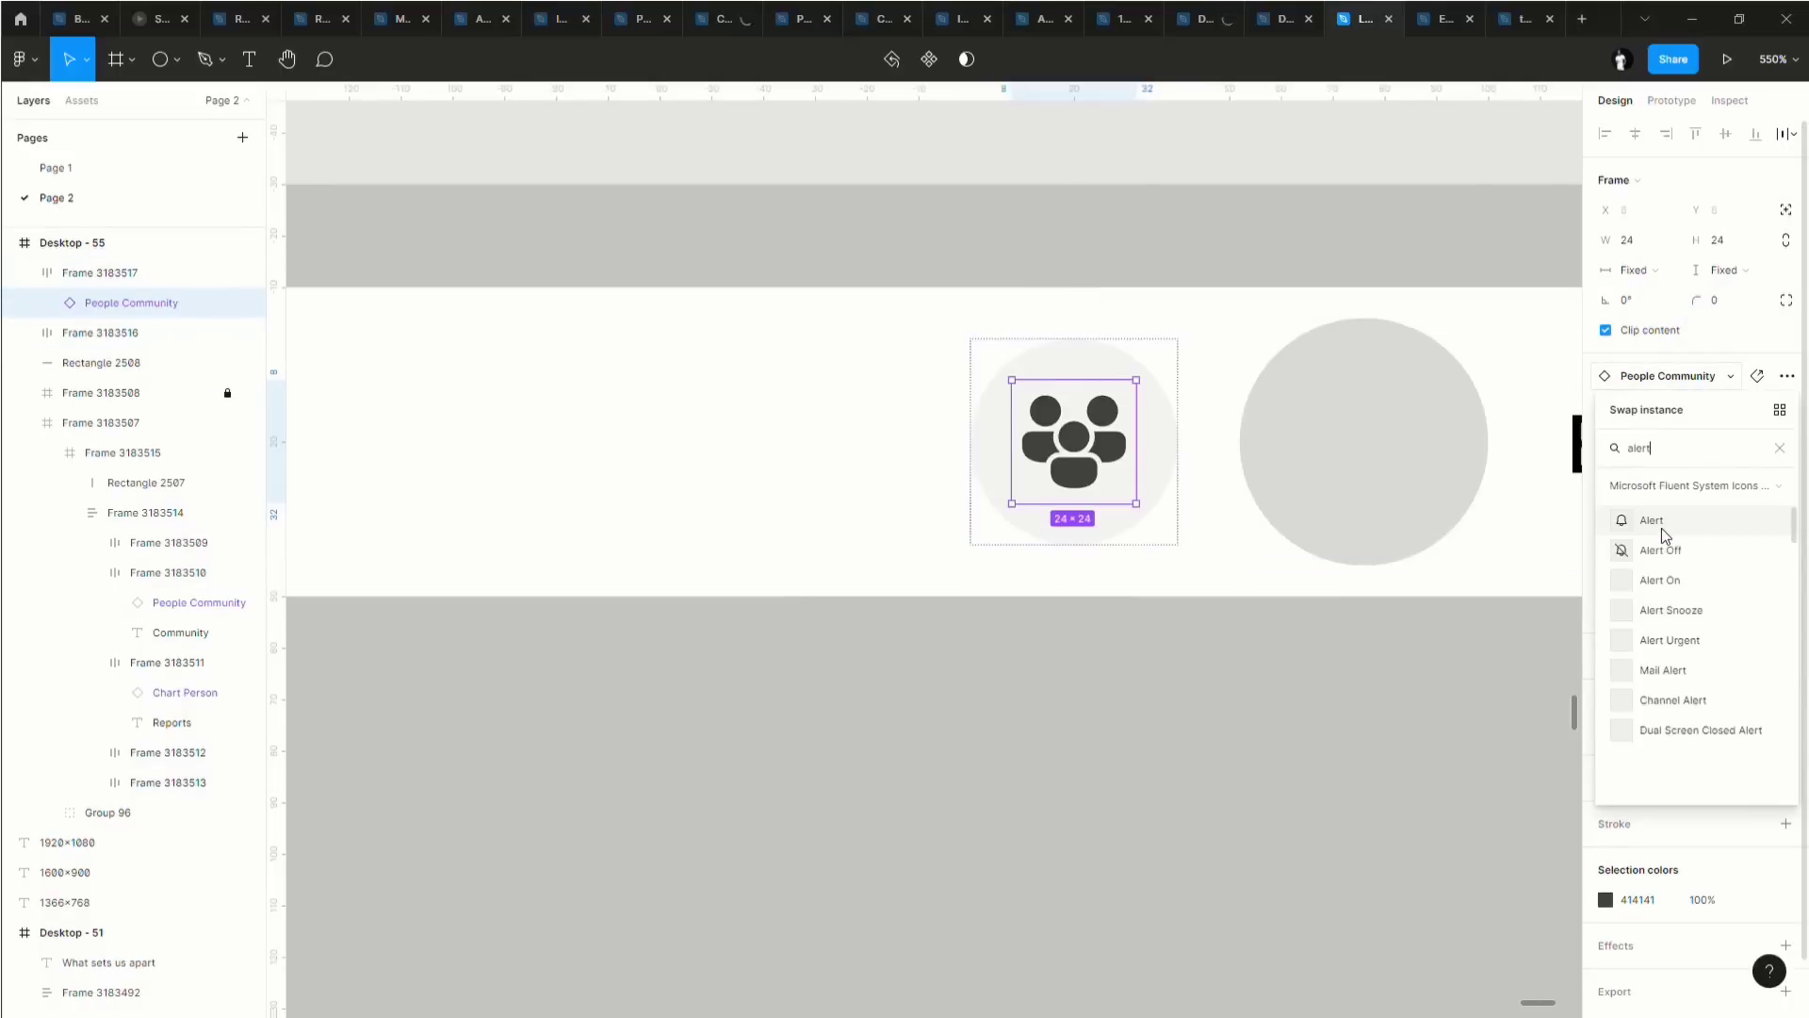
click(1661, 528)
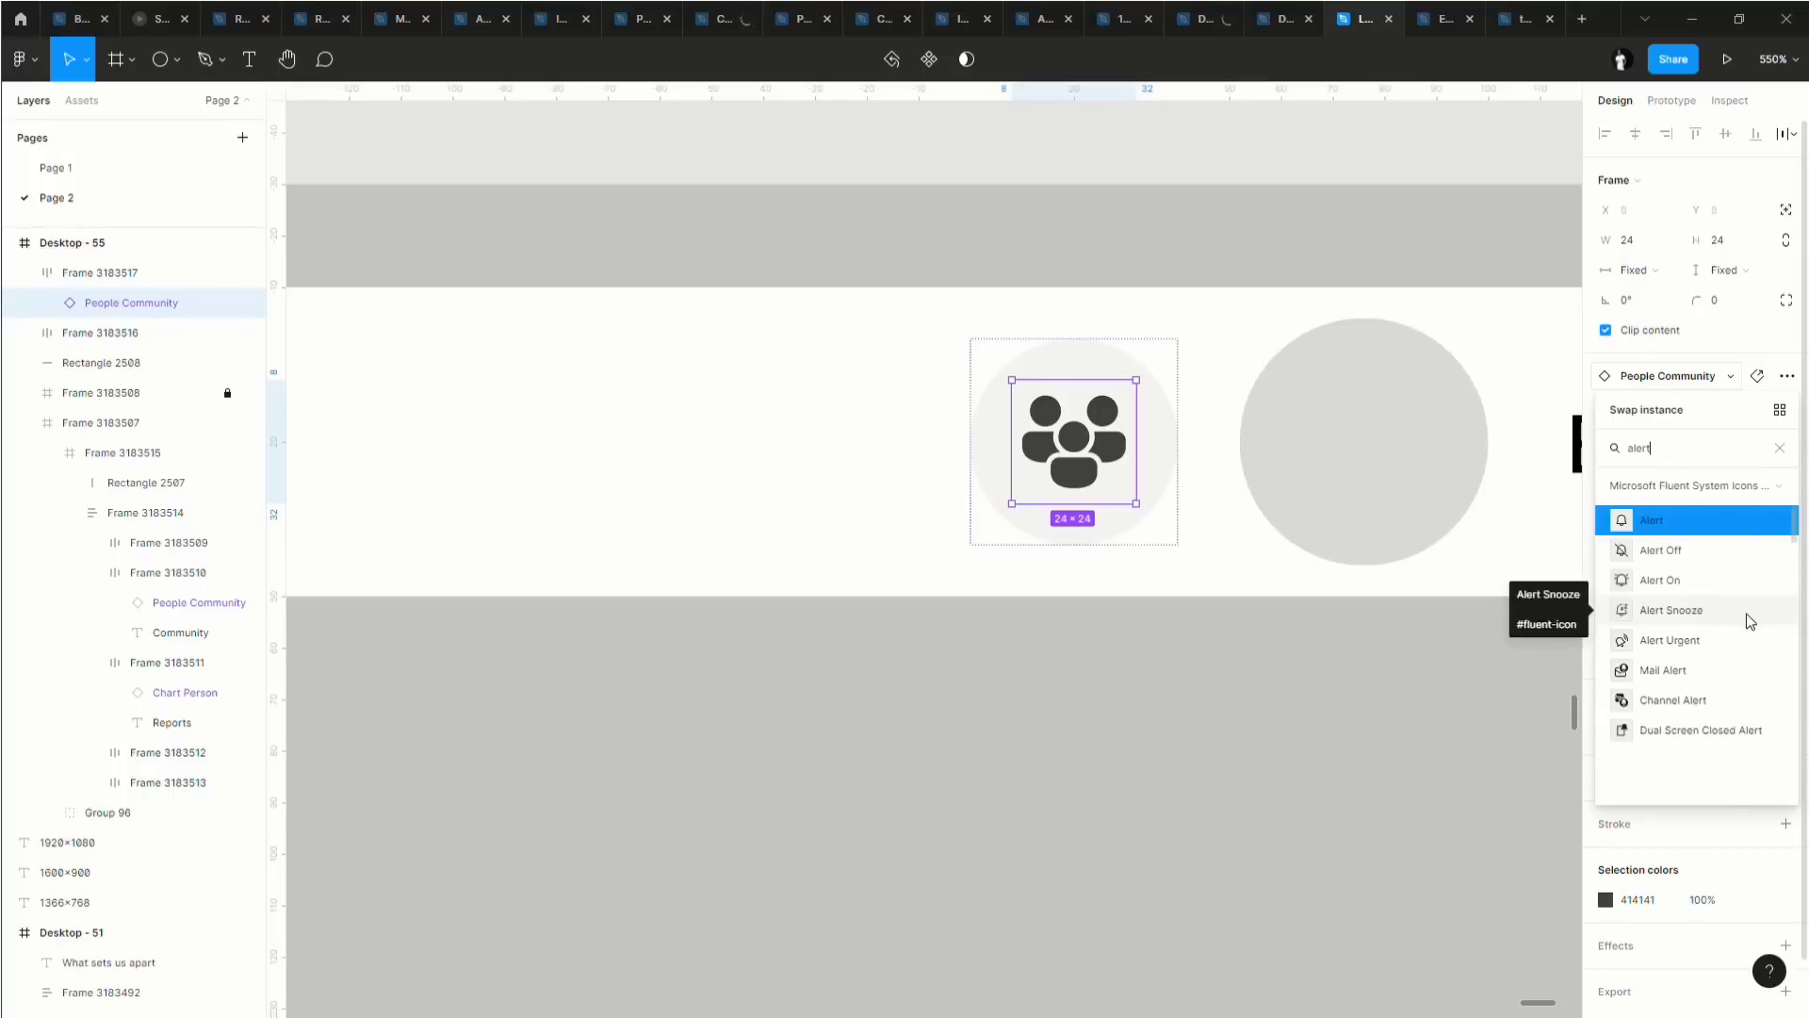
click(1654, 521)
click(1654, 524)
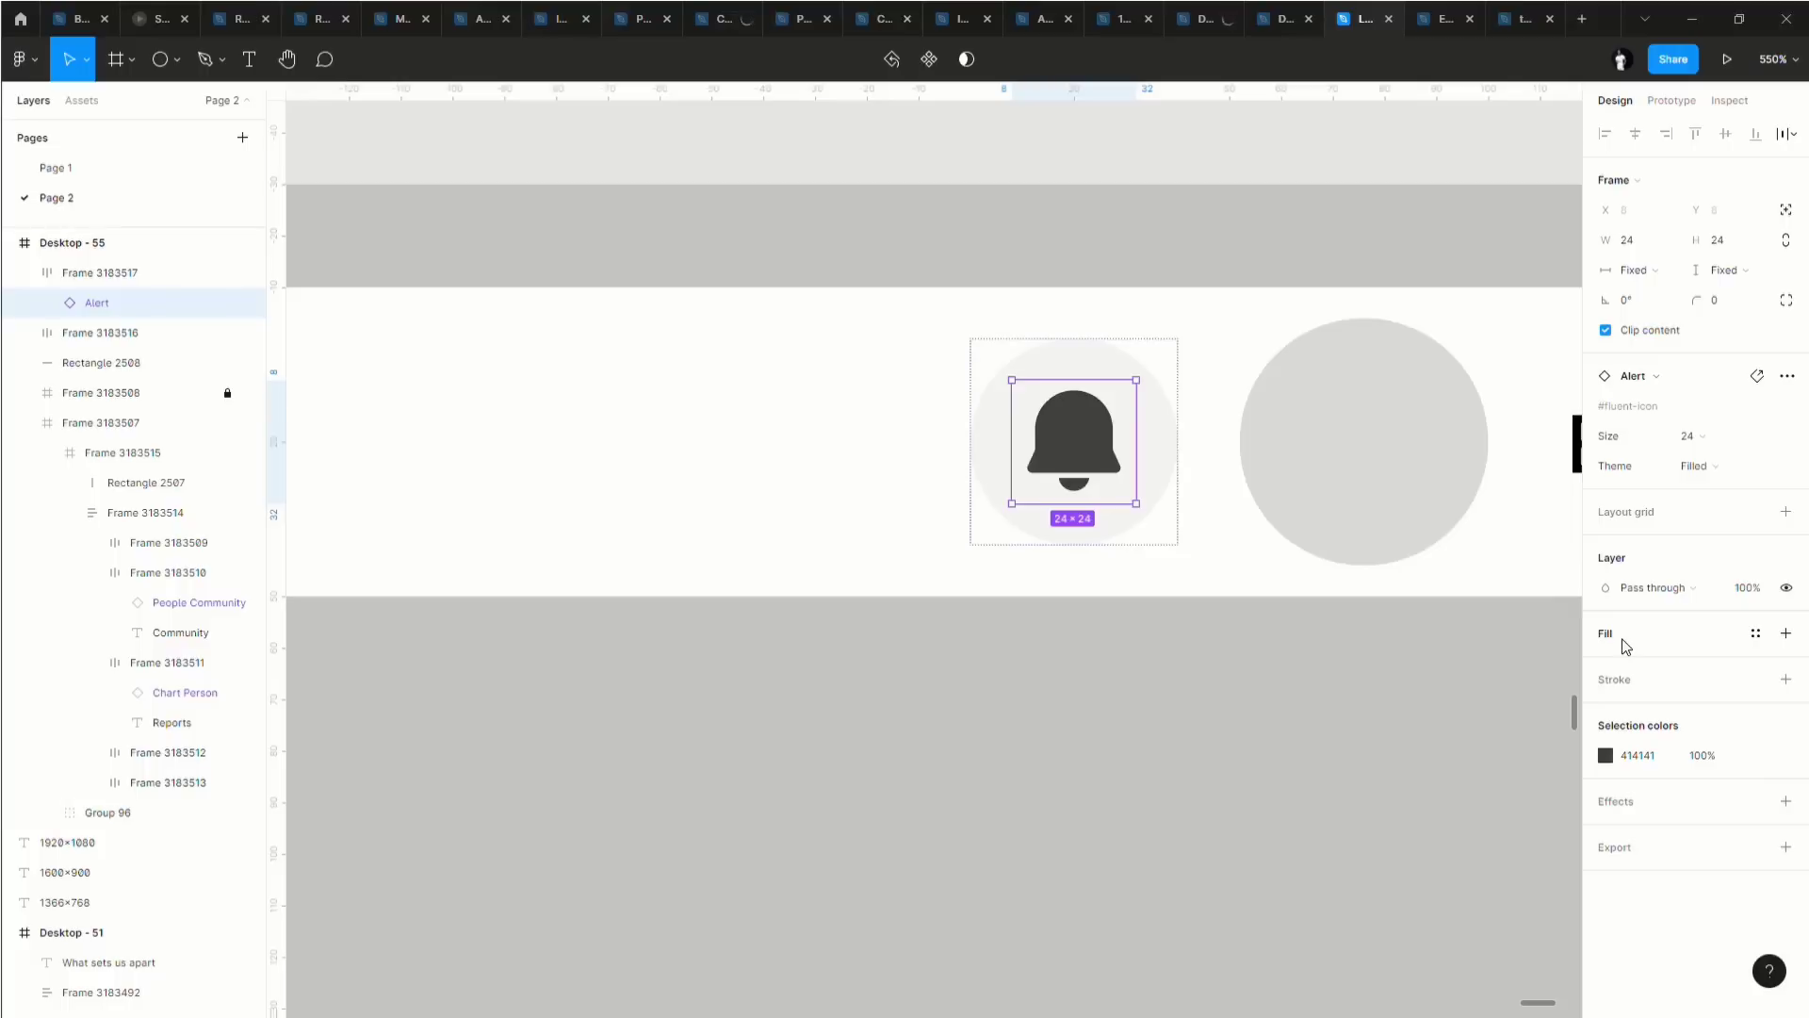
Try the Regular theme on the header's Alert icon and return it to Filled.
click(1688, 471)
click(1719, 441)
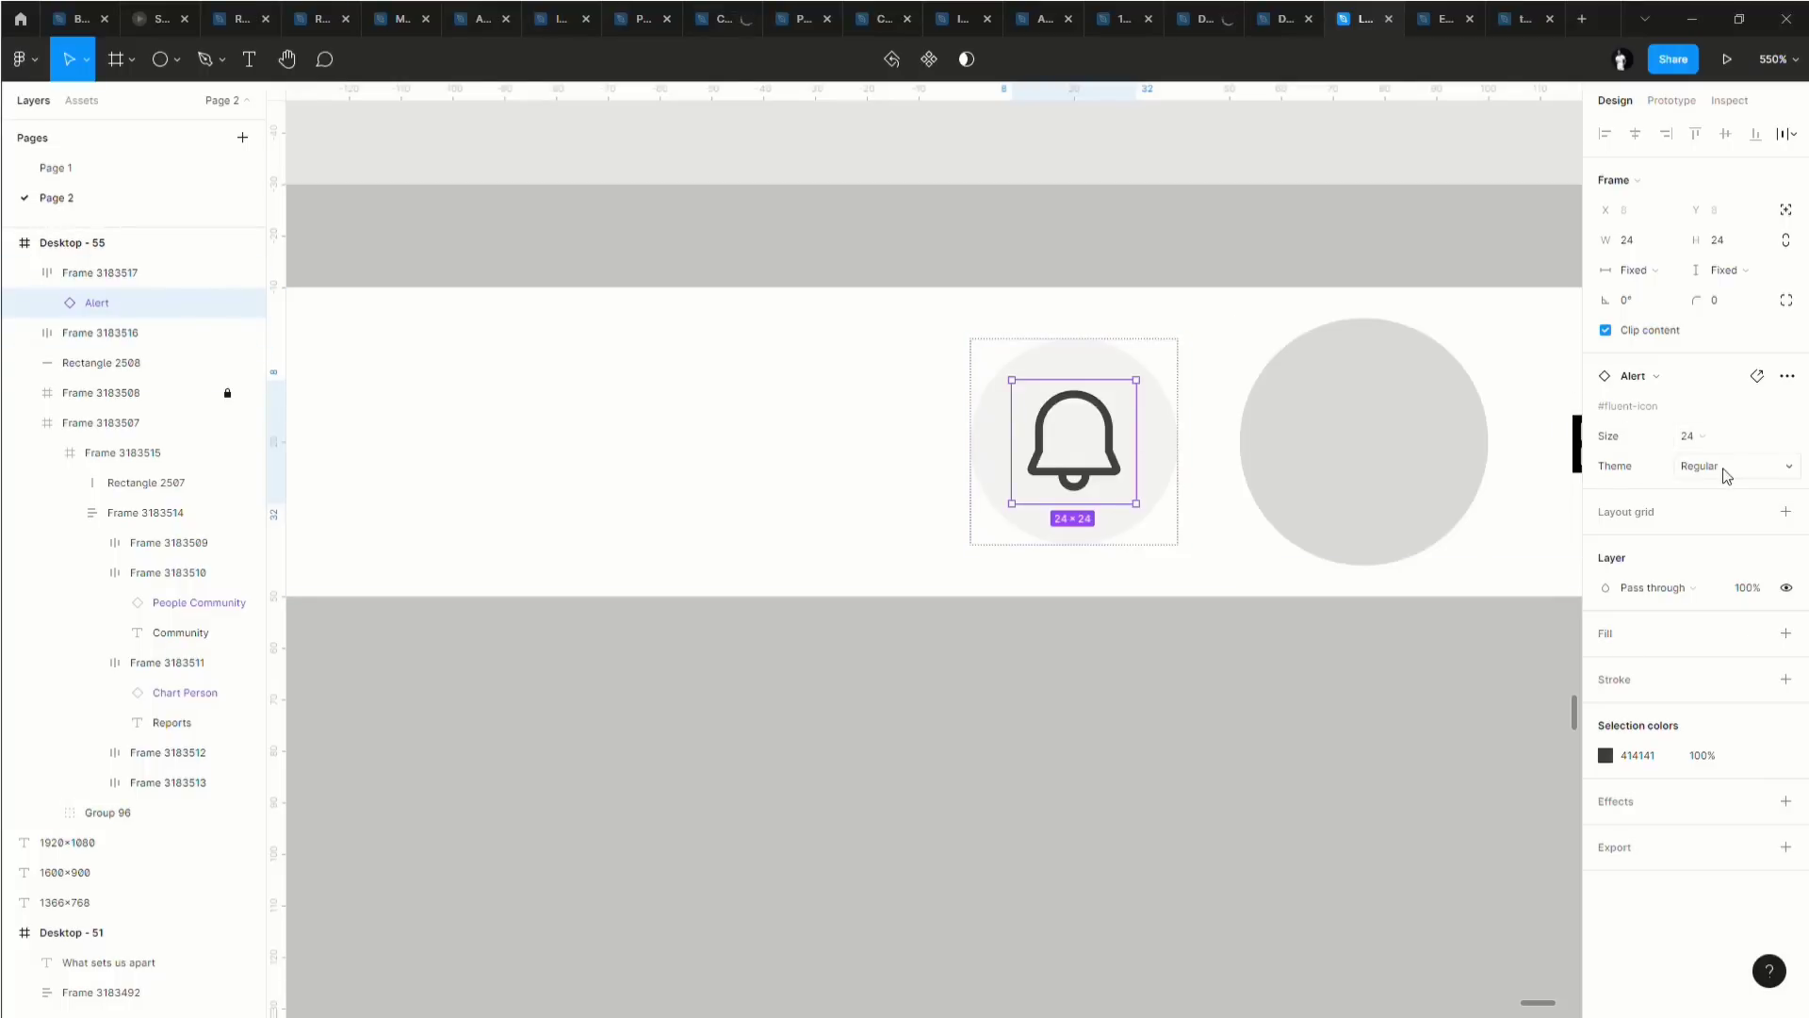
click(1727, 476)
click(1729, 488)
Try the Alert Urgent icon in the header's icon circle and swap it back to Alert.
click(1667, 379)
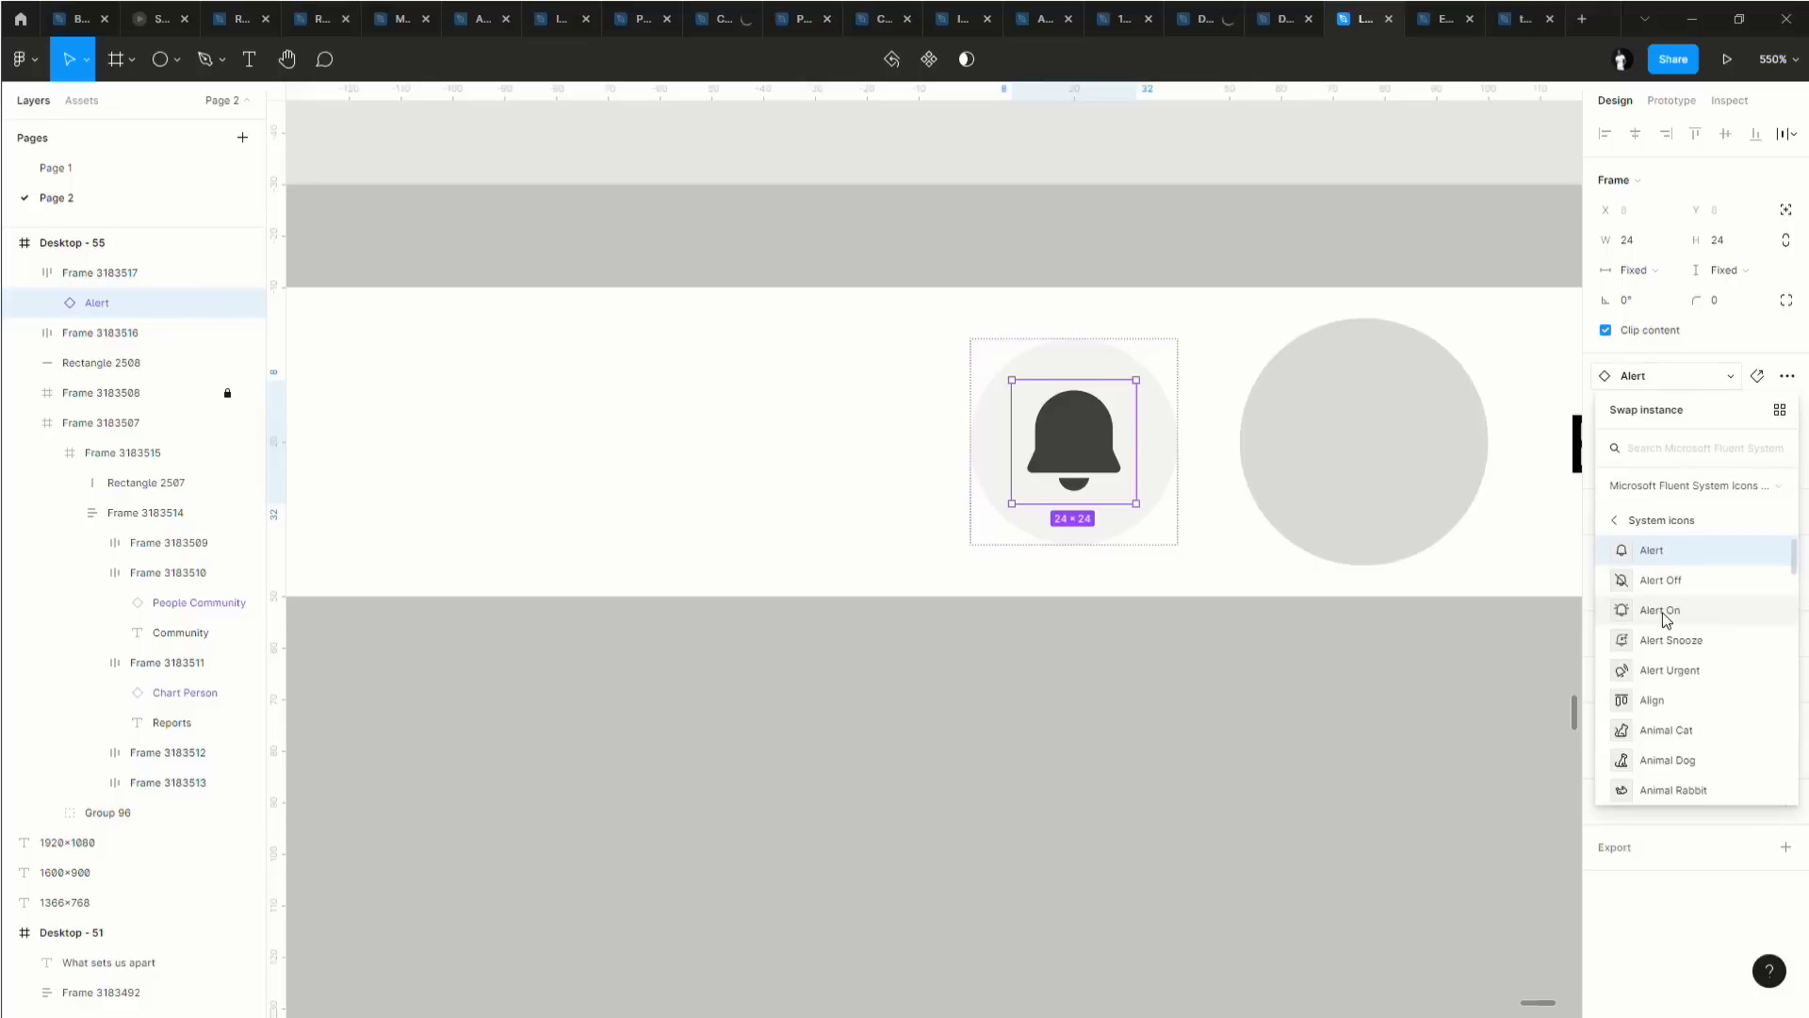
click(1658, 670)
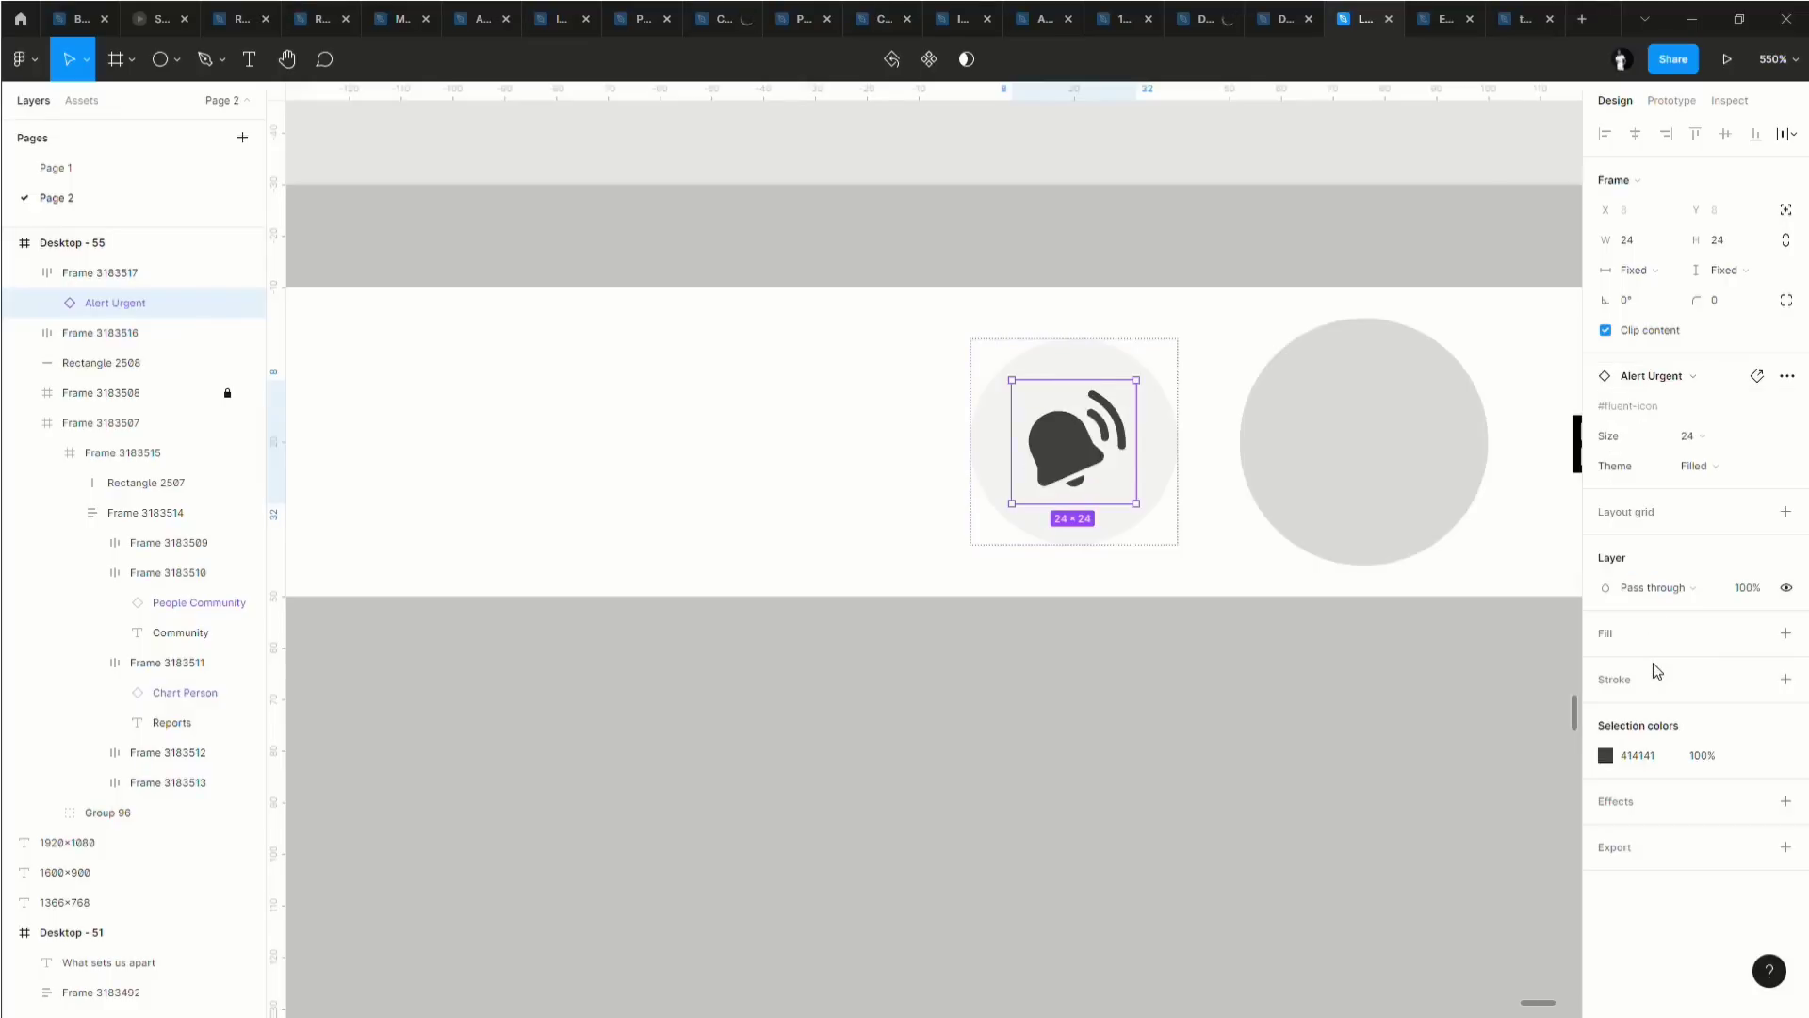
click(1678, 378)
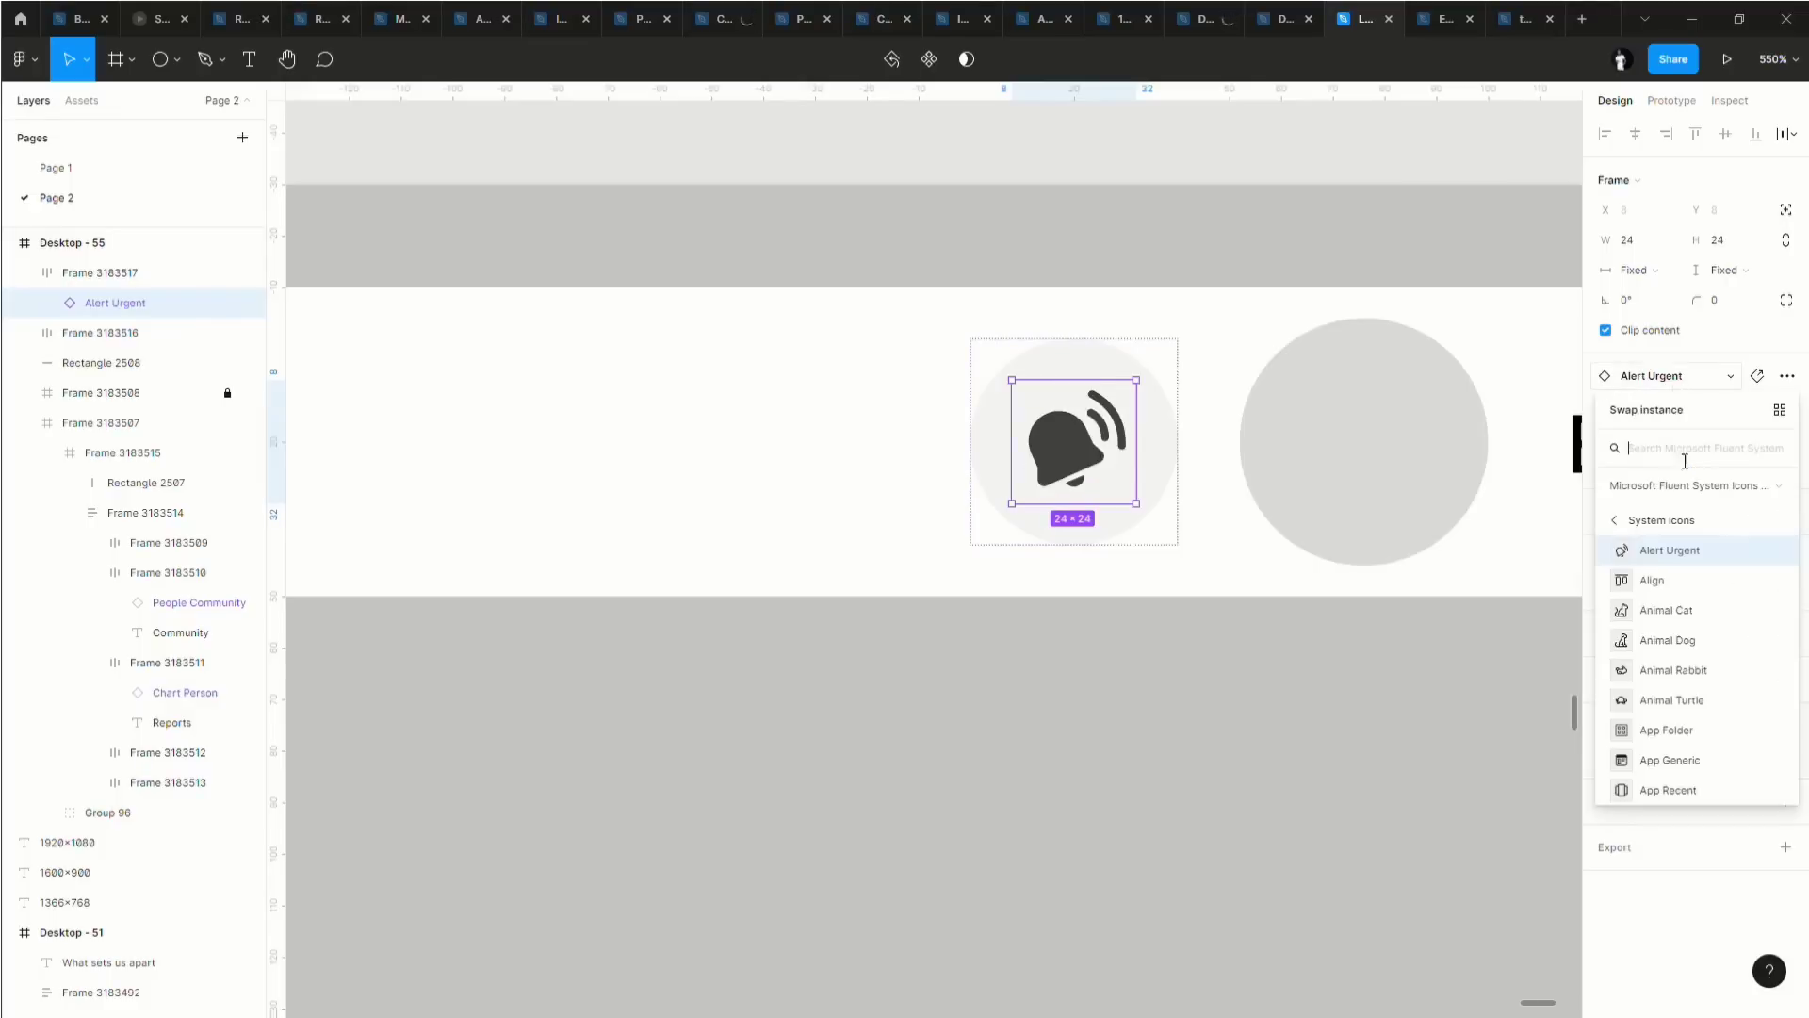
scroll(1681, 613, up, 4)
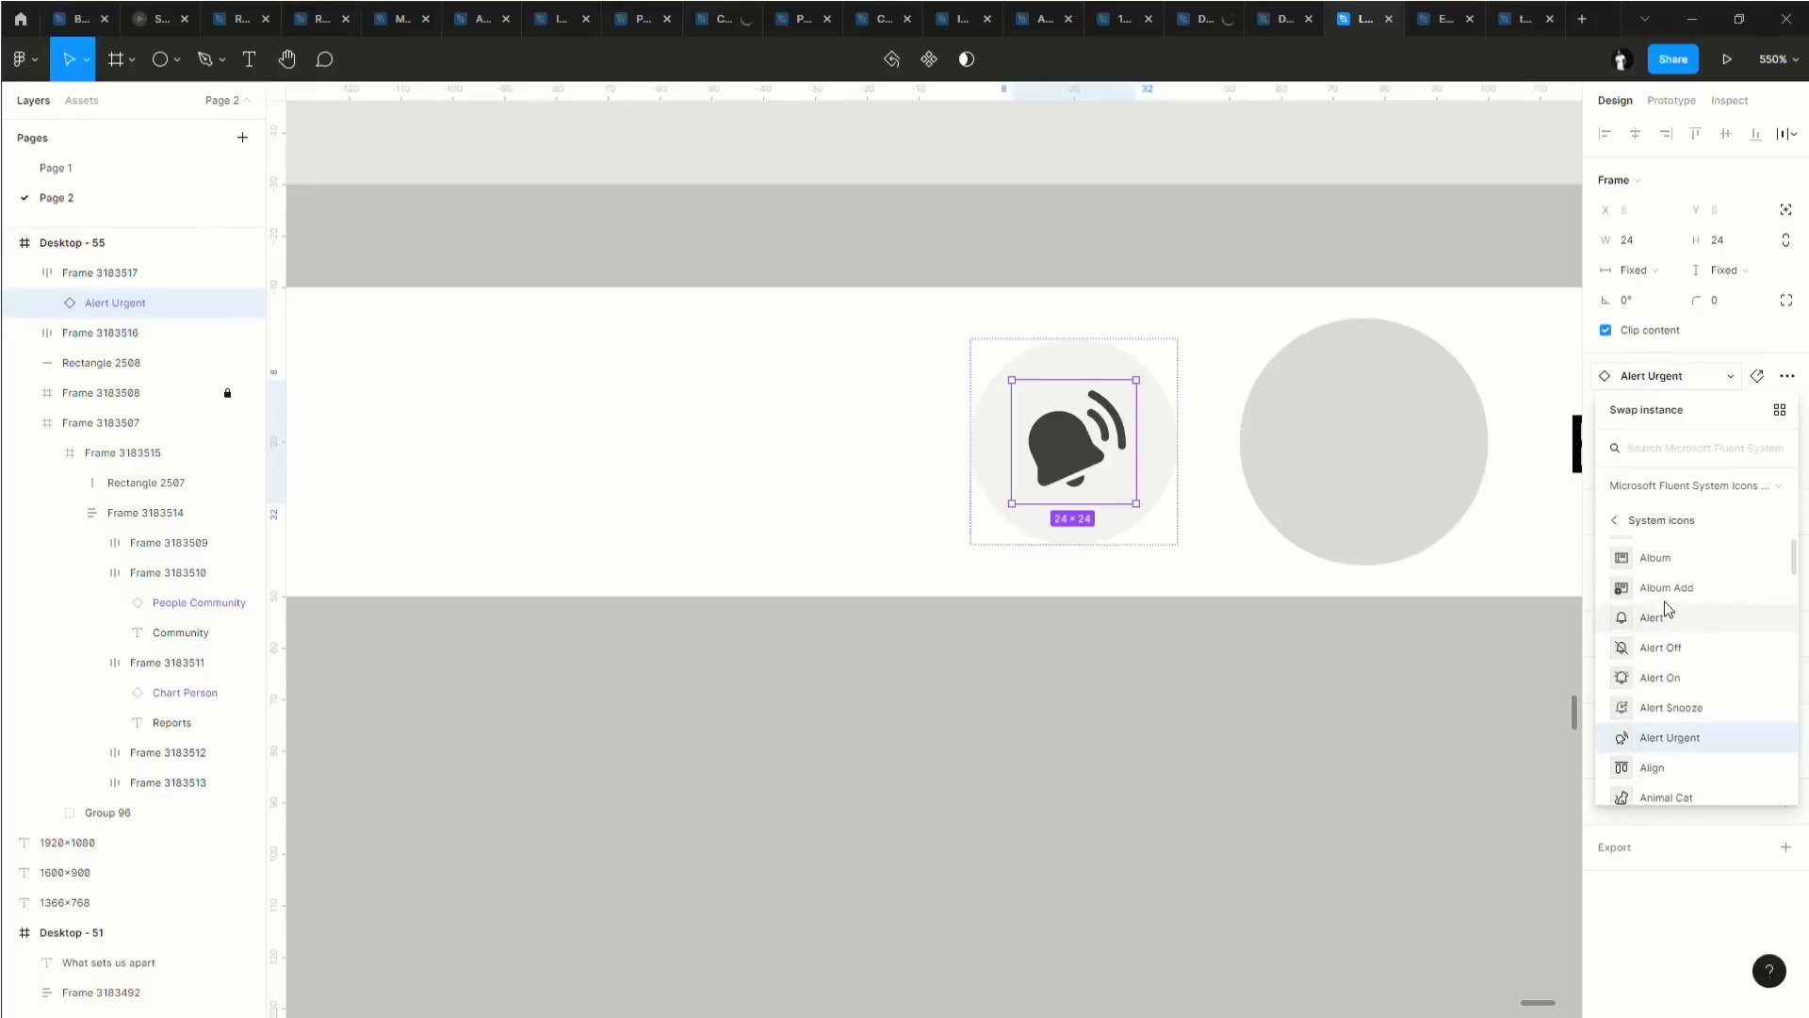
click(1650, 624)
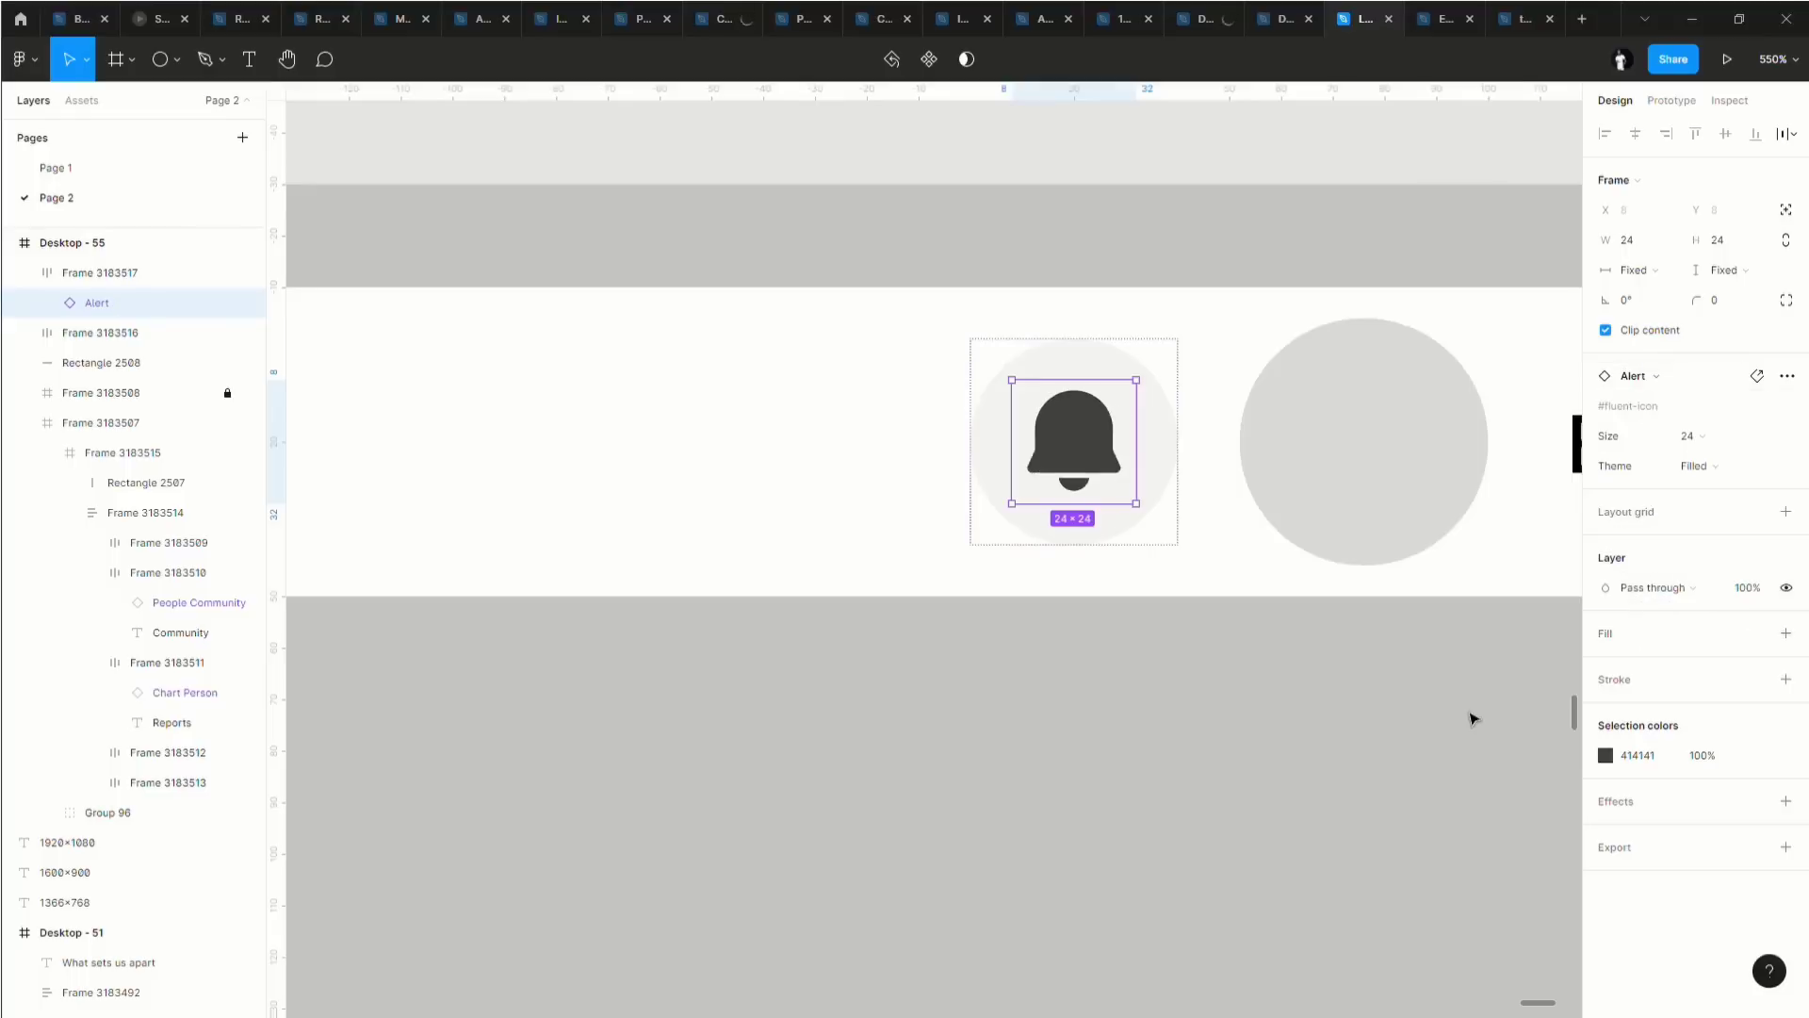
Select the locked main content frame and change its fill to light grey F6F6F6.
scroll(1397, 736, down, 10)
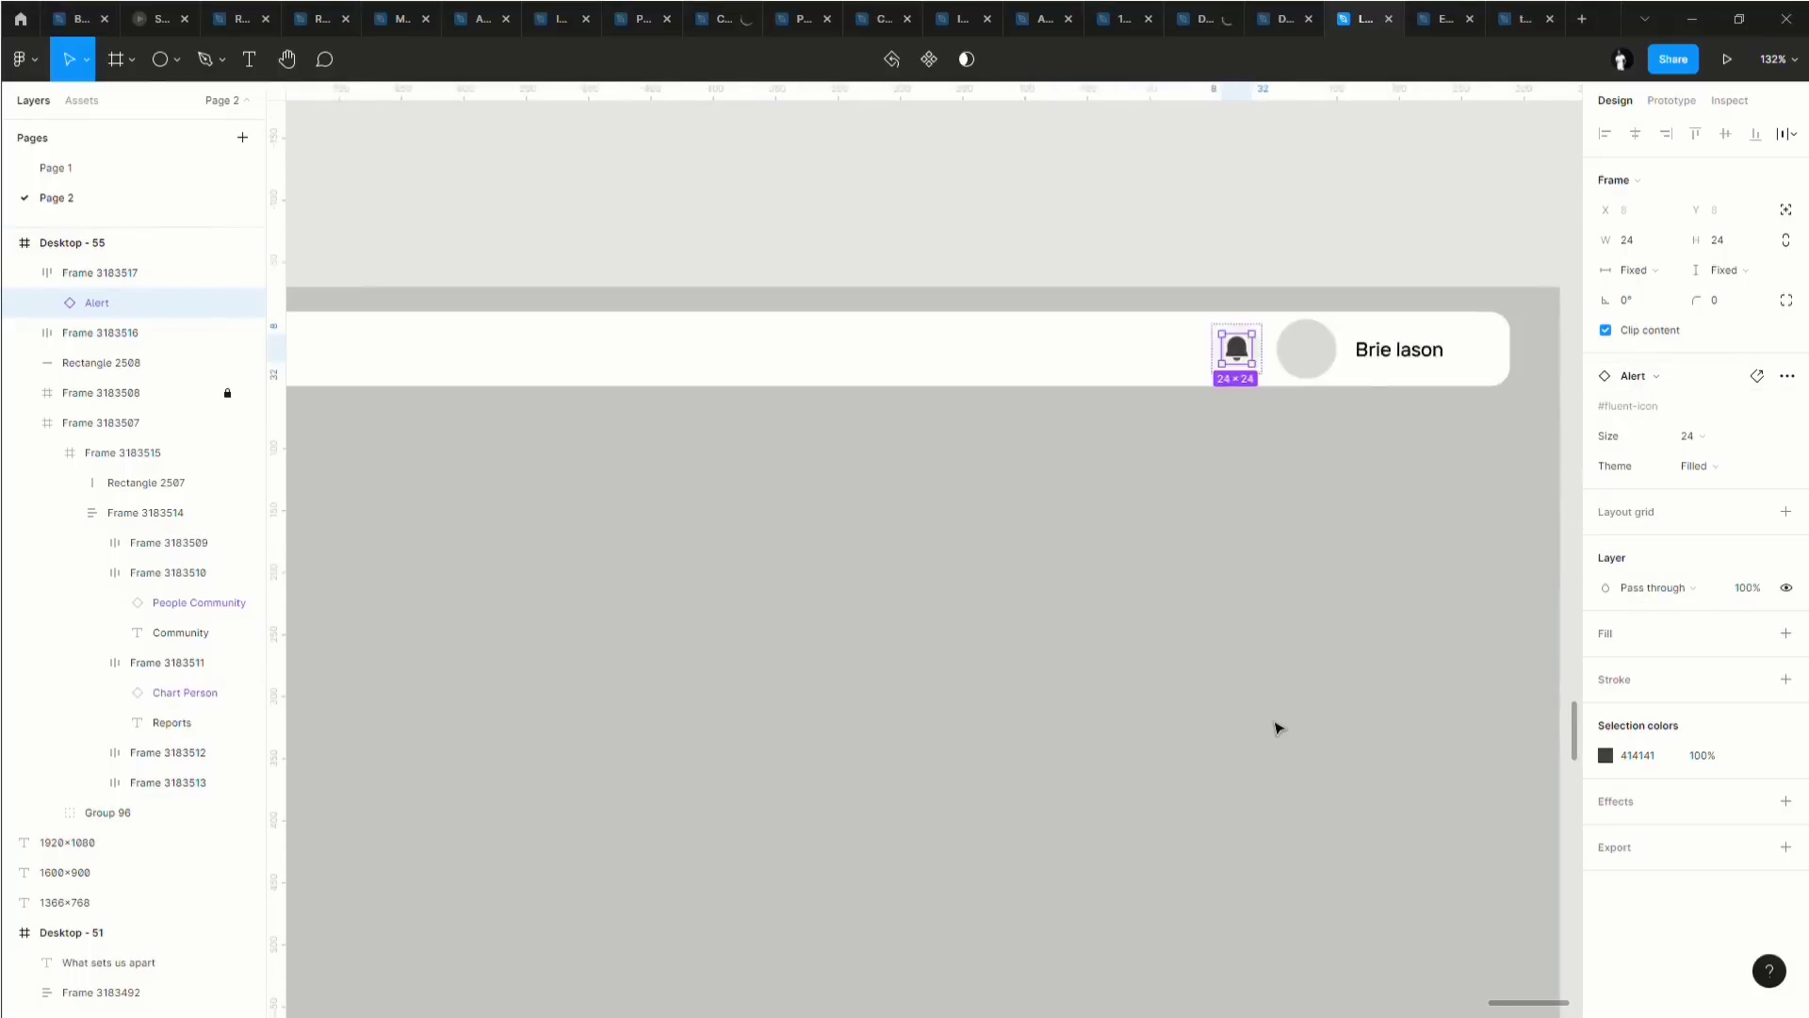
scroll(1234, 726, left, 1)
scroll(1214, 697, down, 2)
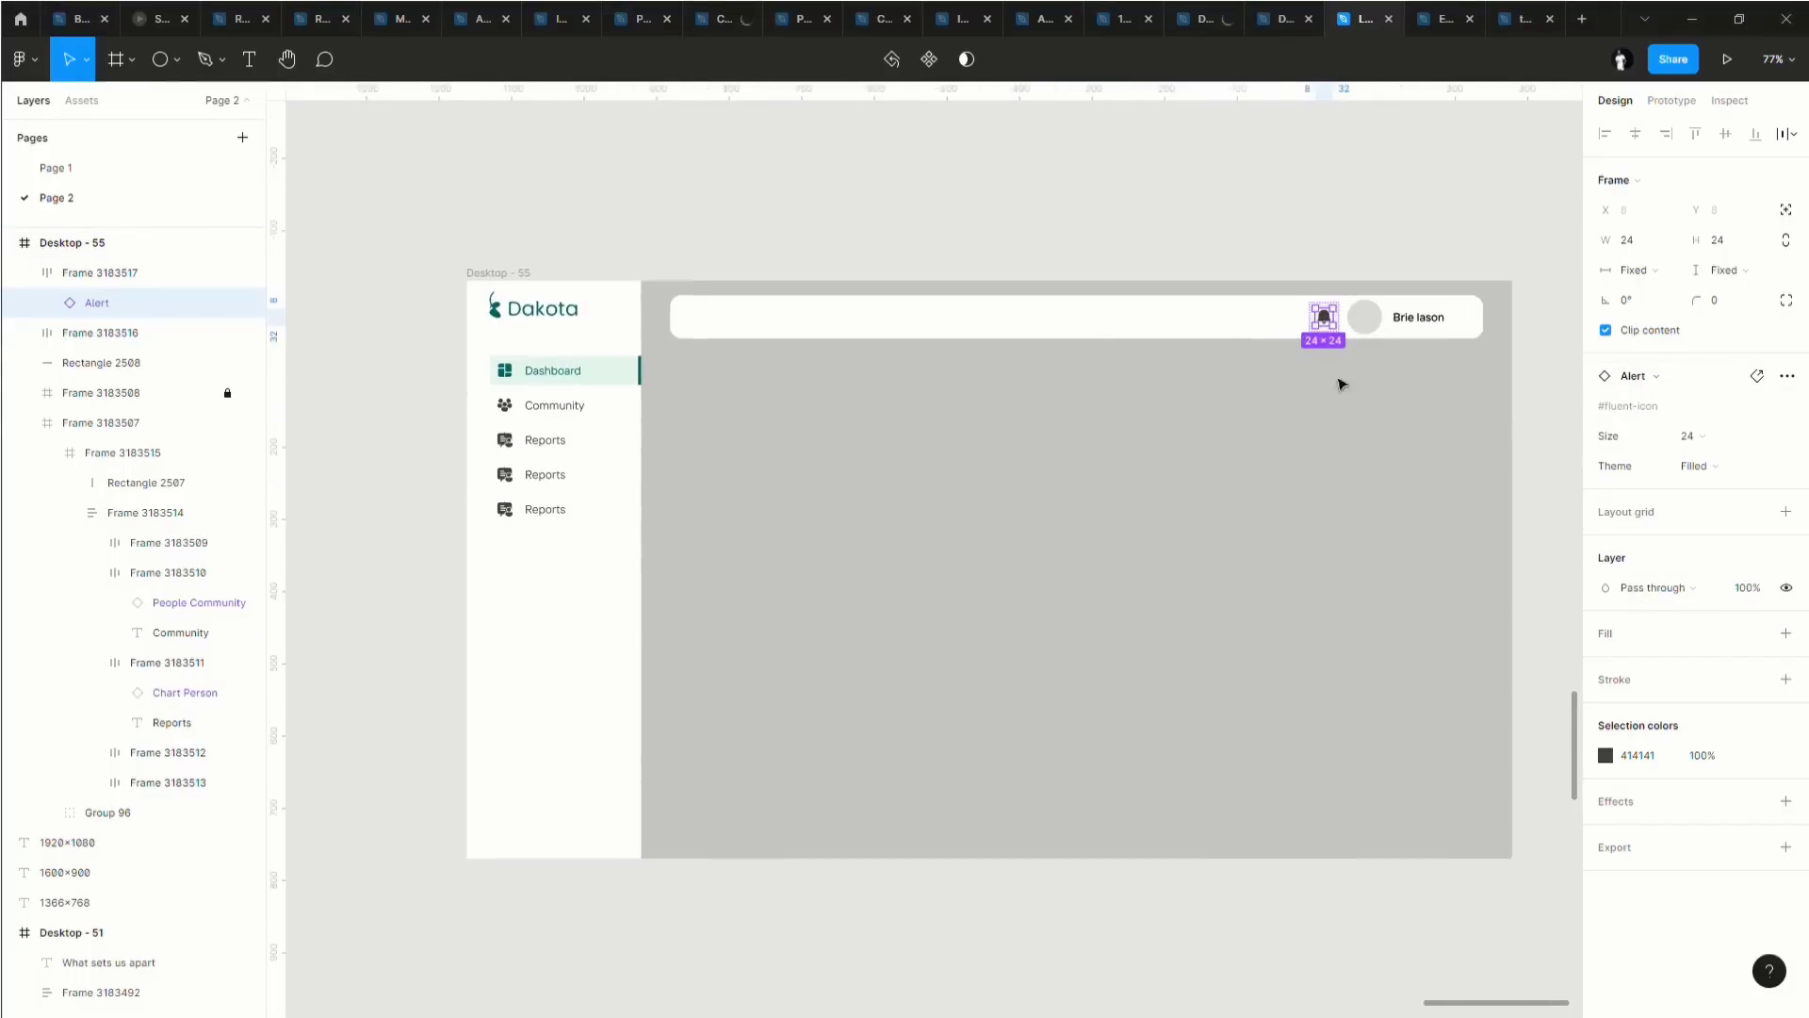
click(1225, 330)
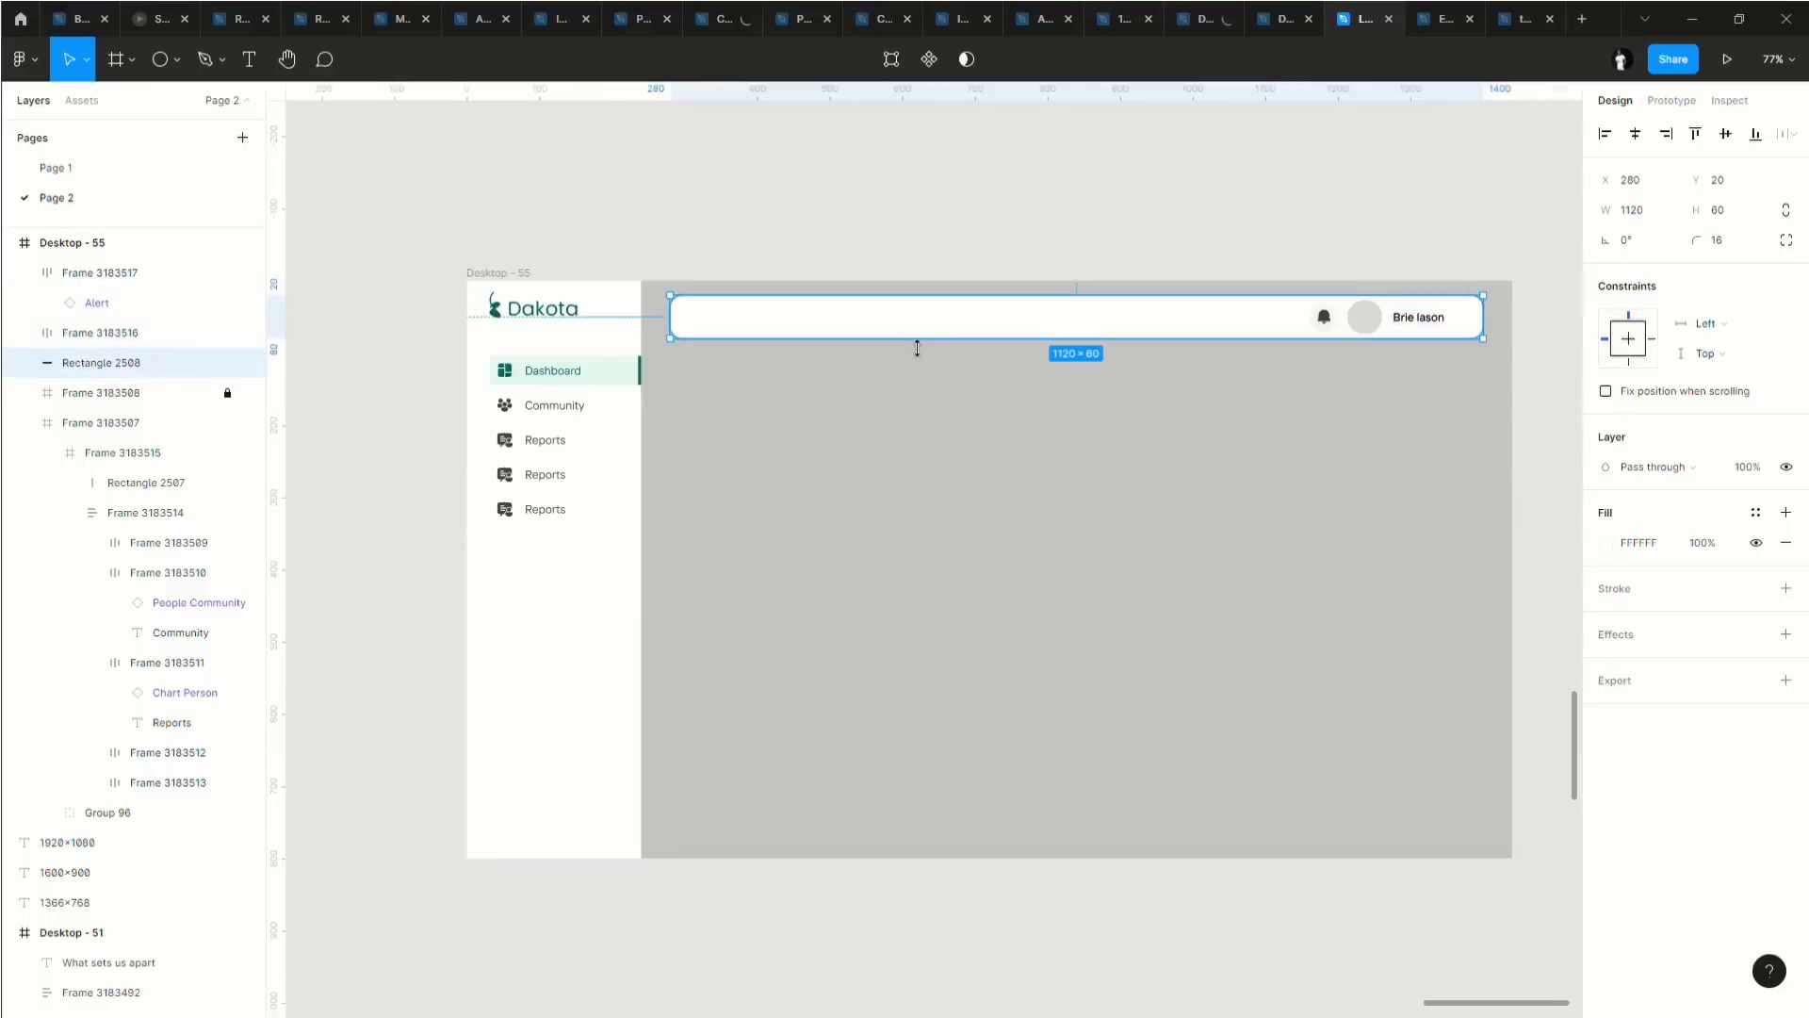
click(665, 384)
click(156, 390)
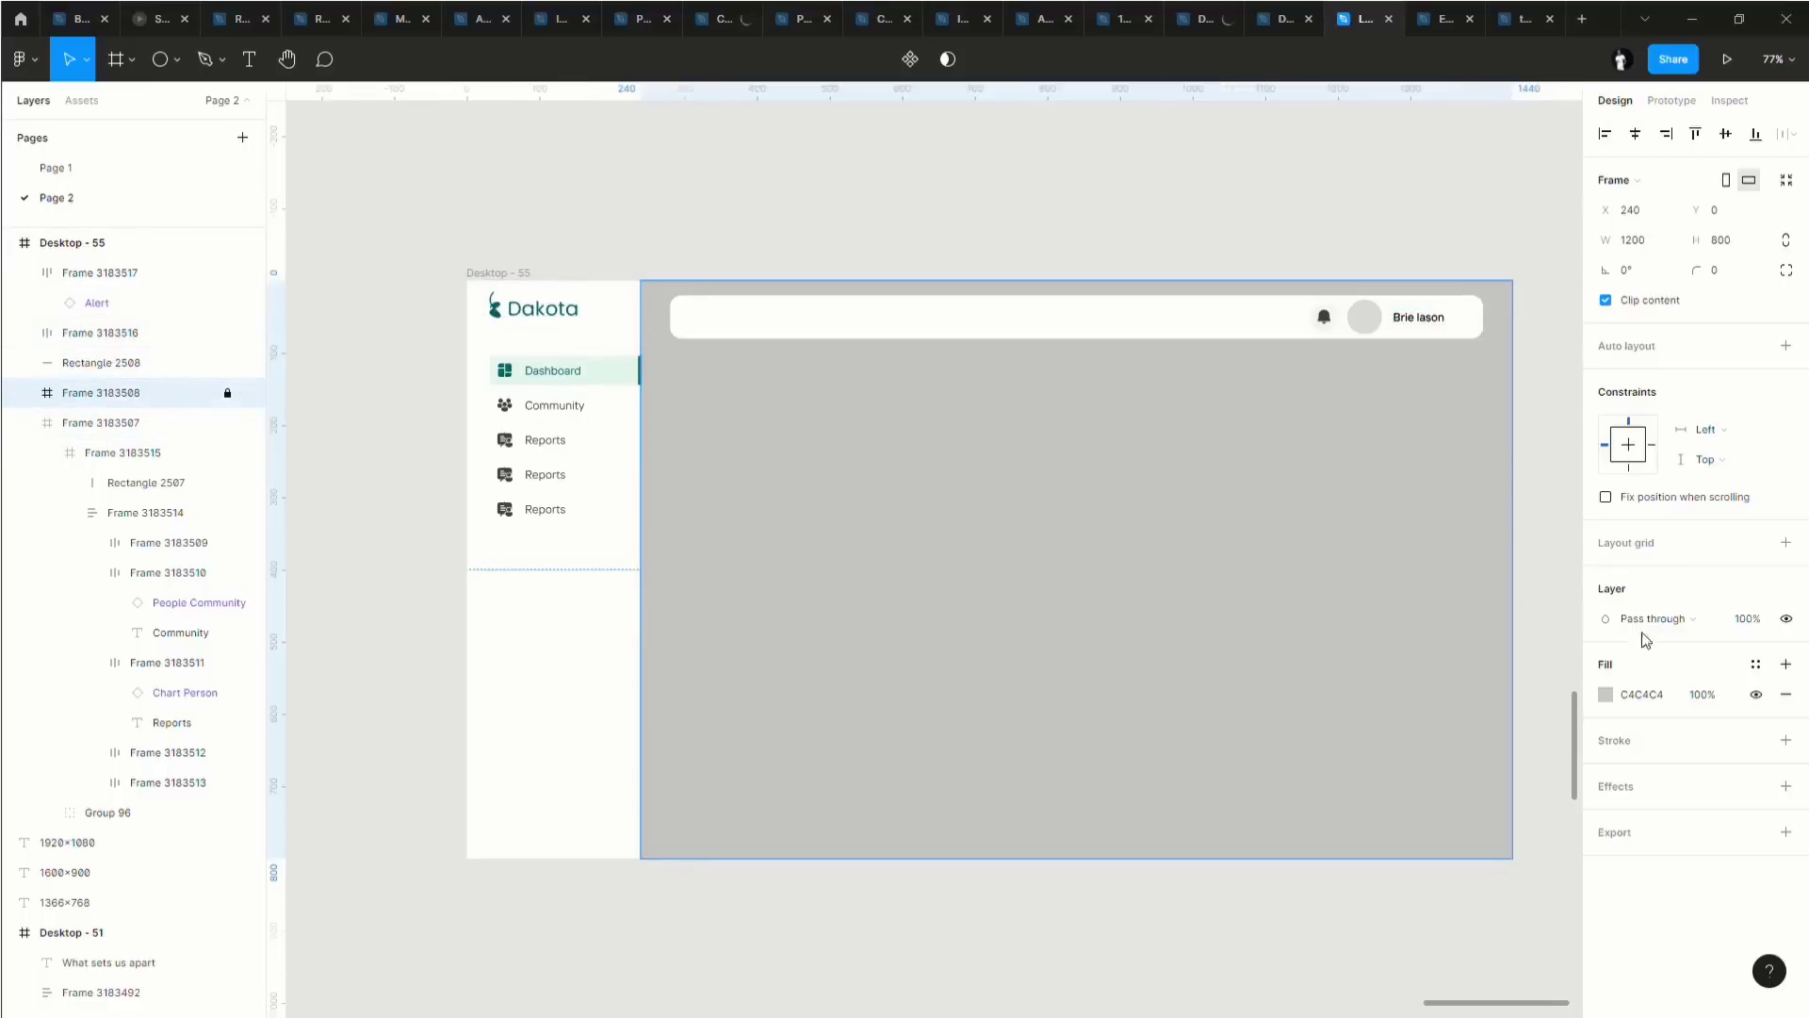
click(1606, 694)
click(1359, 552)
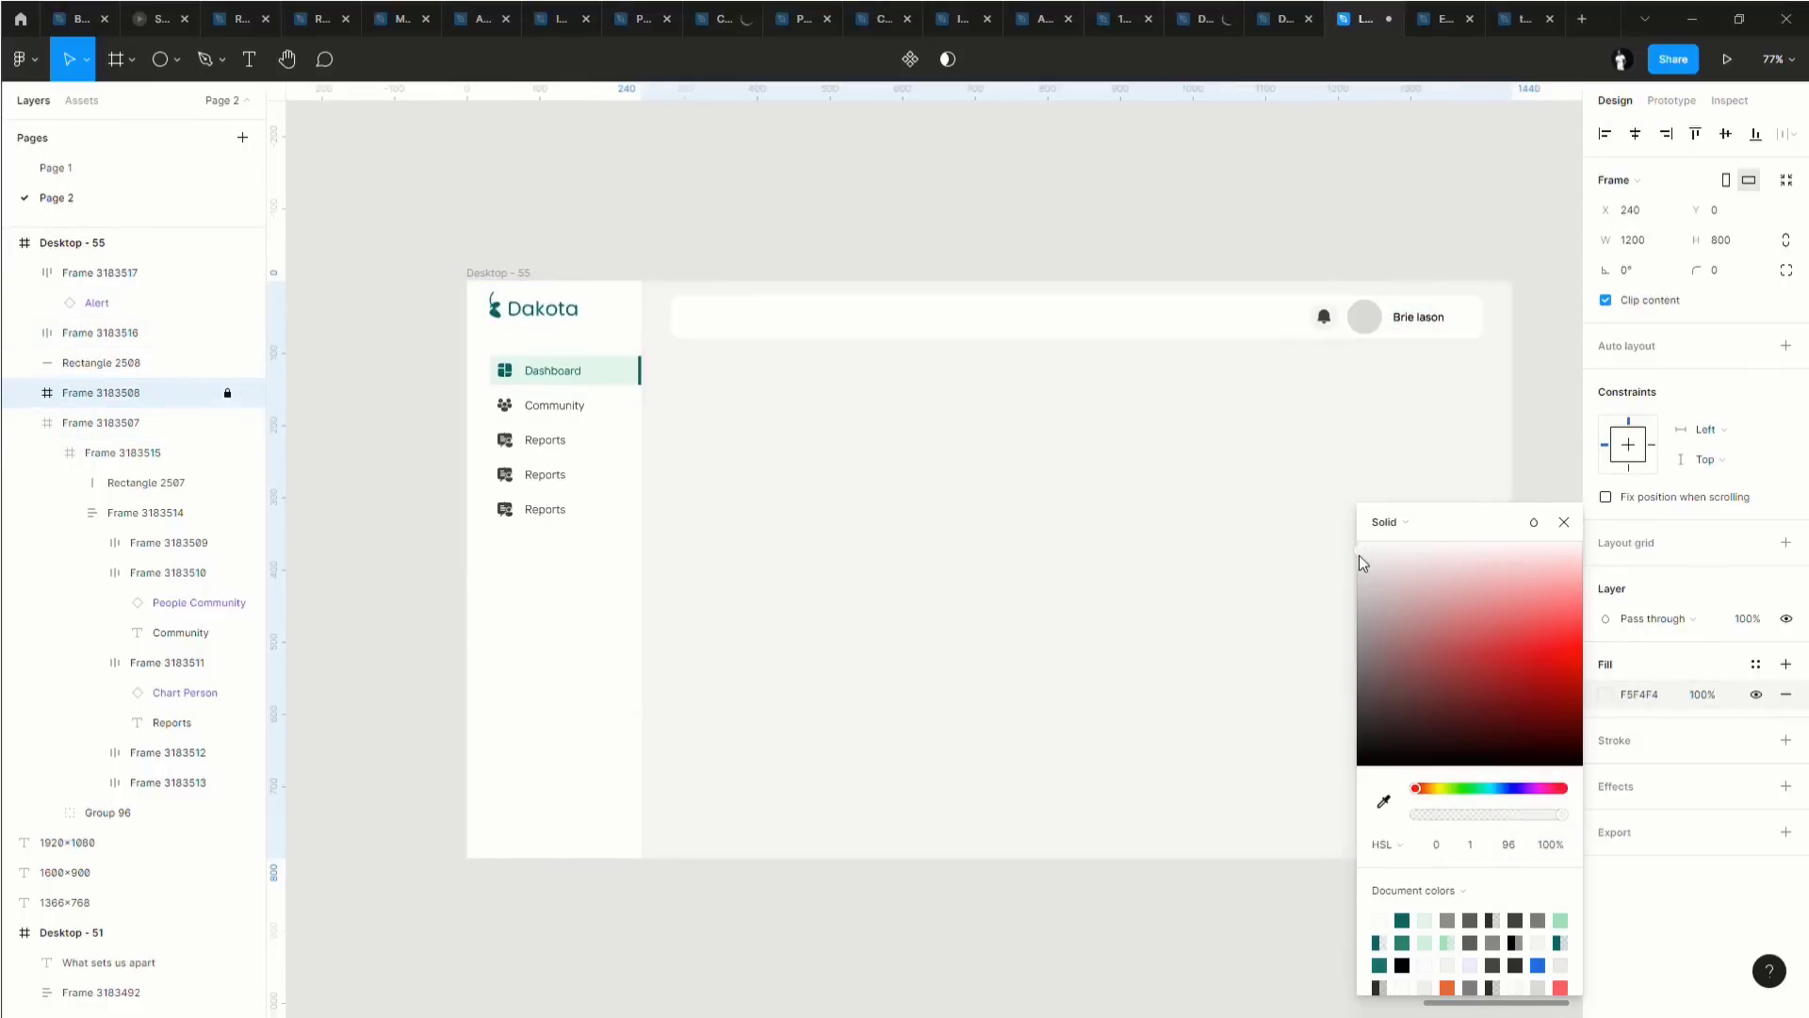
drag(1360, 565, 1354, 563)
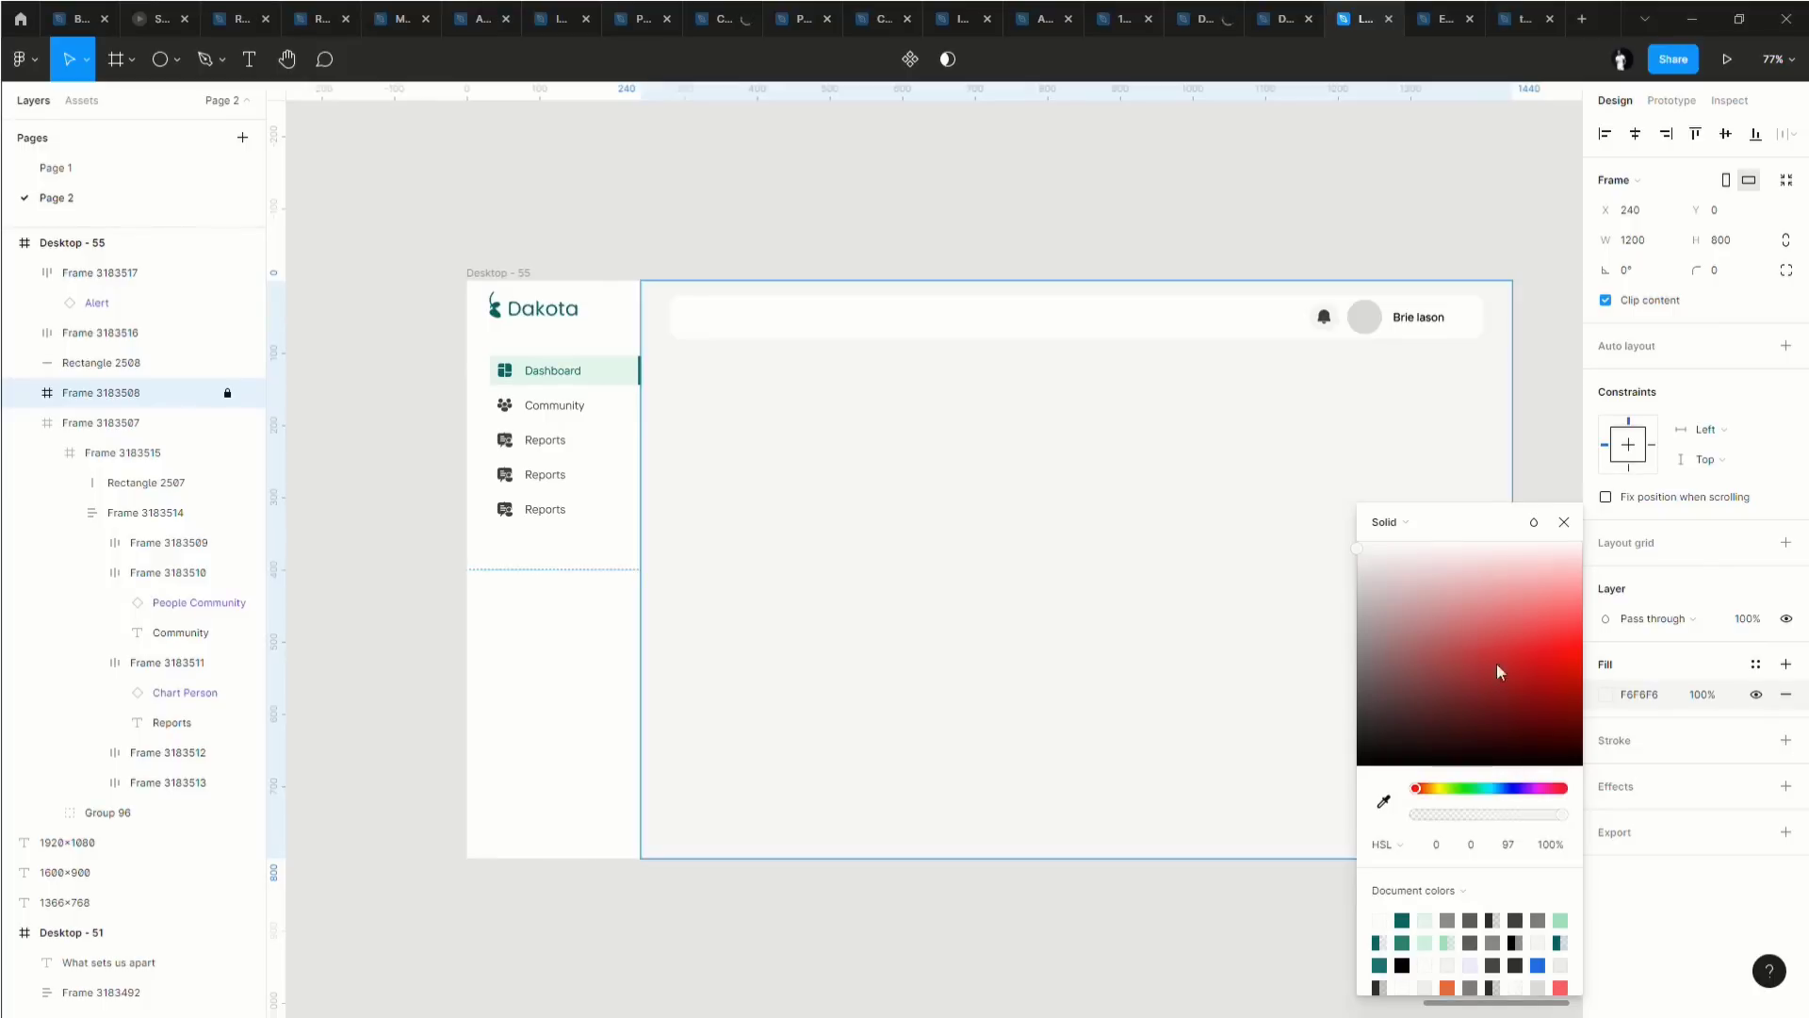
Apply the light green E3F8EA document color to the main content frame and set its HSL lightness to 99.
click(1425, 942)
click(1508, 844)
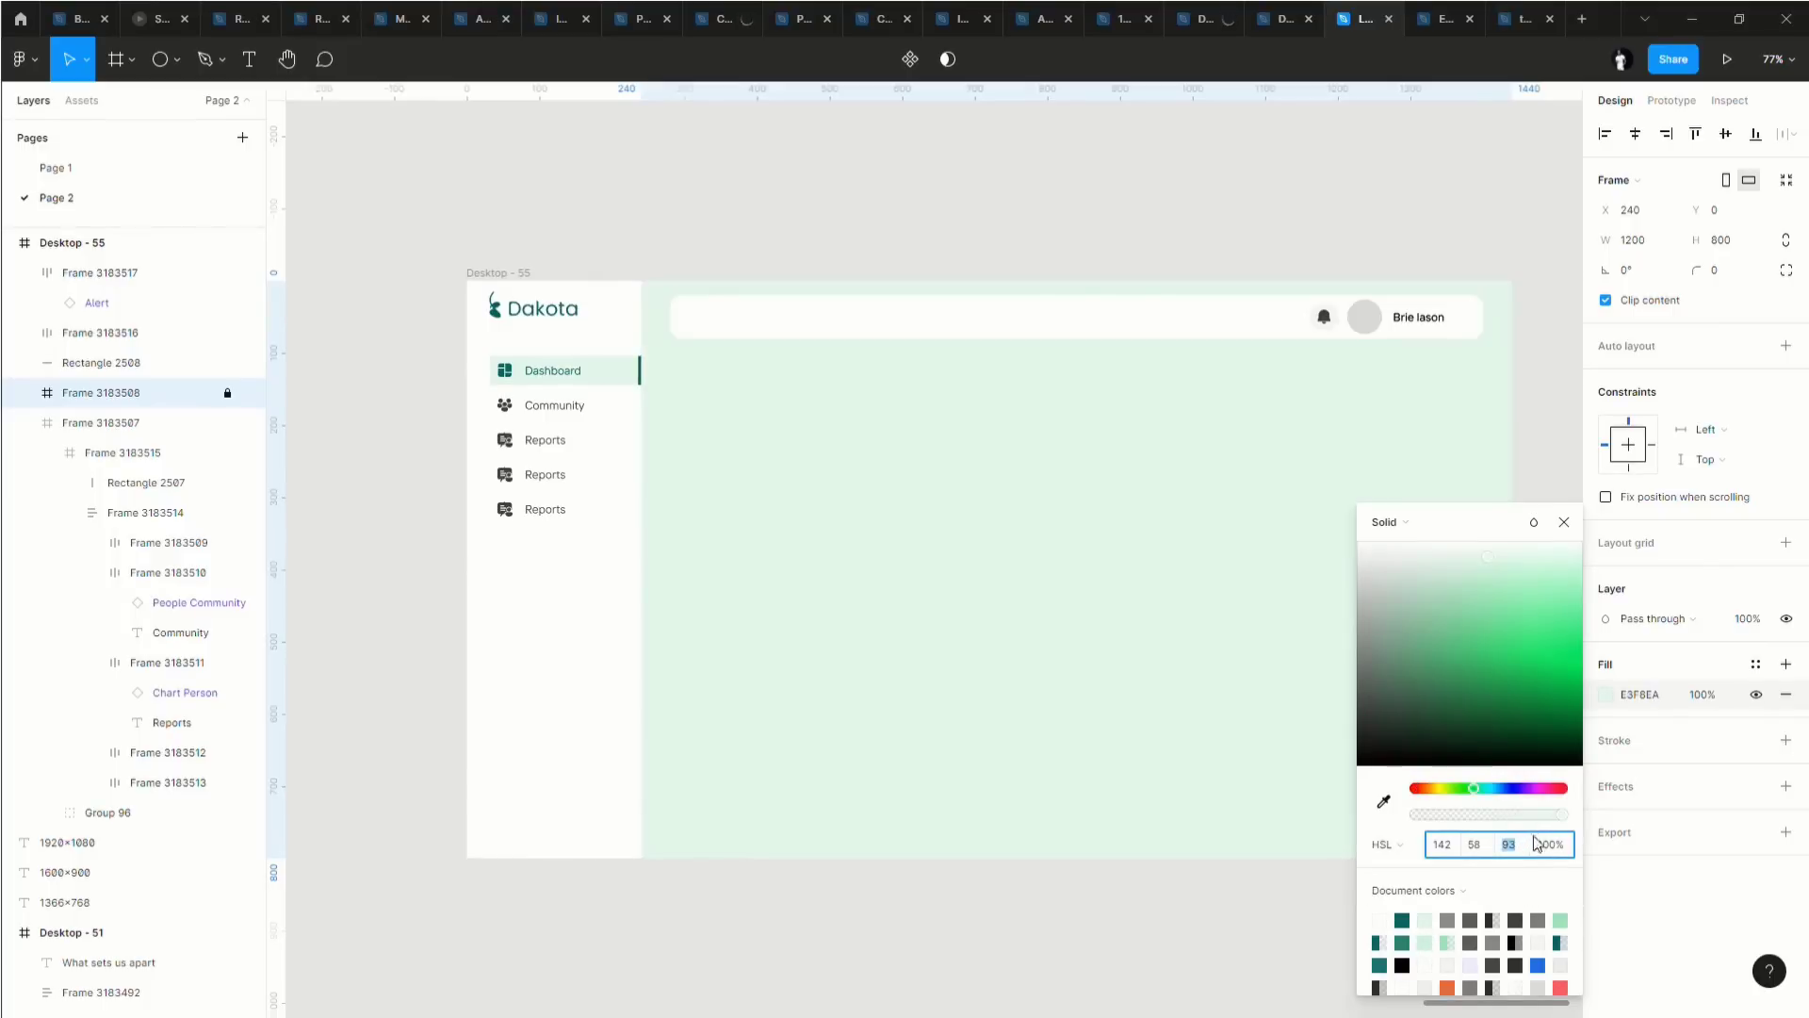
text(99)
key(Return)
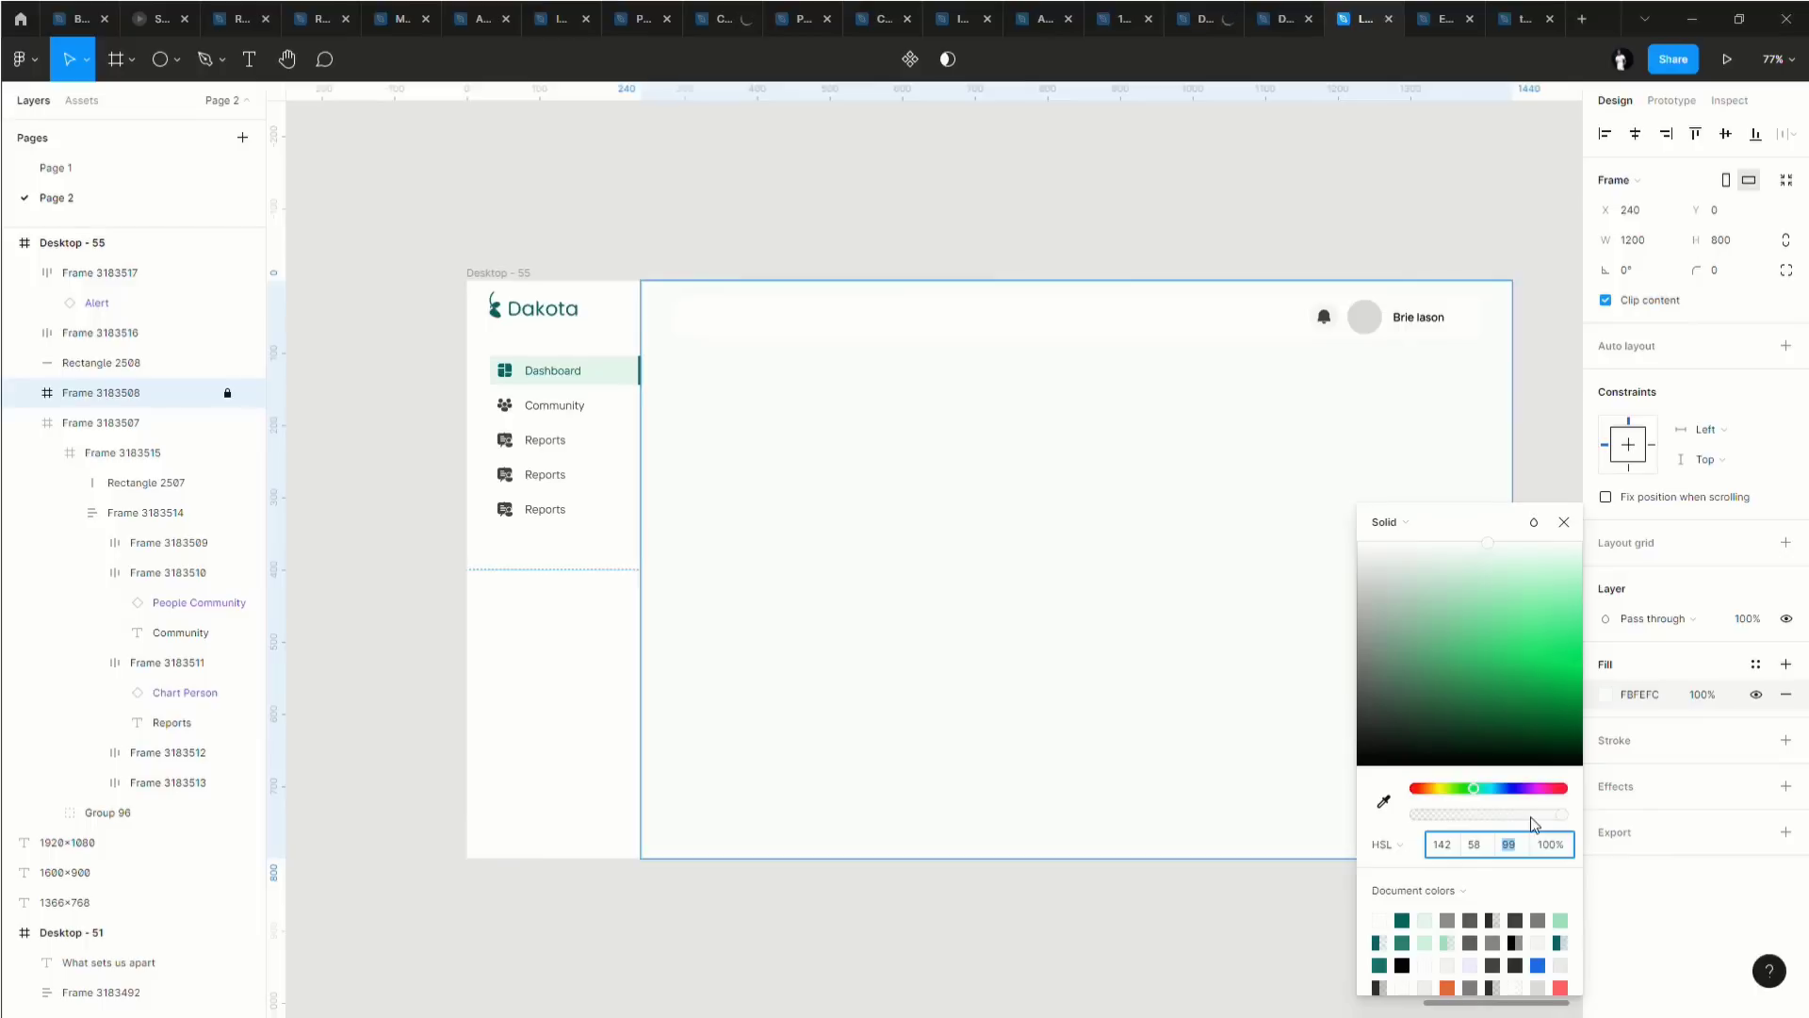
Lower the HSL saturation of the main content frame's fill to 15.
click(1466, 848)
key(Down)
key(Down)
key(Down)
key(Down)
key(Down)
key(Down)
key(Down)
key(Down)
key(Down)
key(Down)
key(Down)
key(Down)
key(Down)
key(Down)
key(Down)
key(Down)
key(Down)
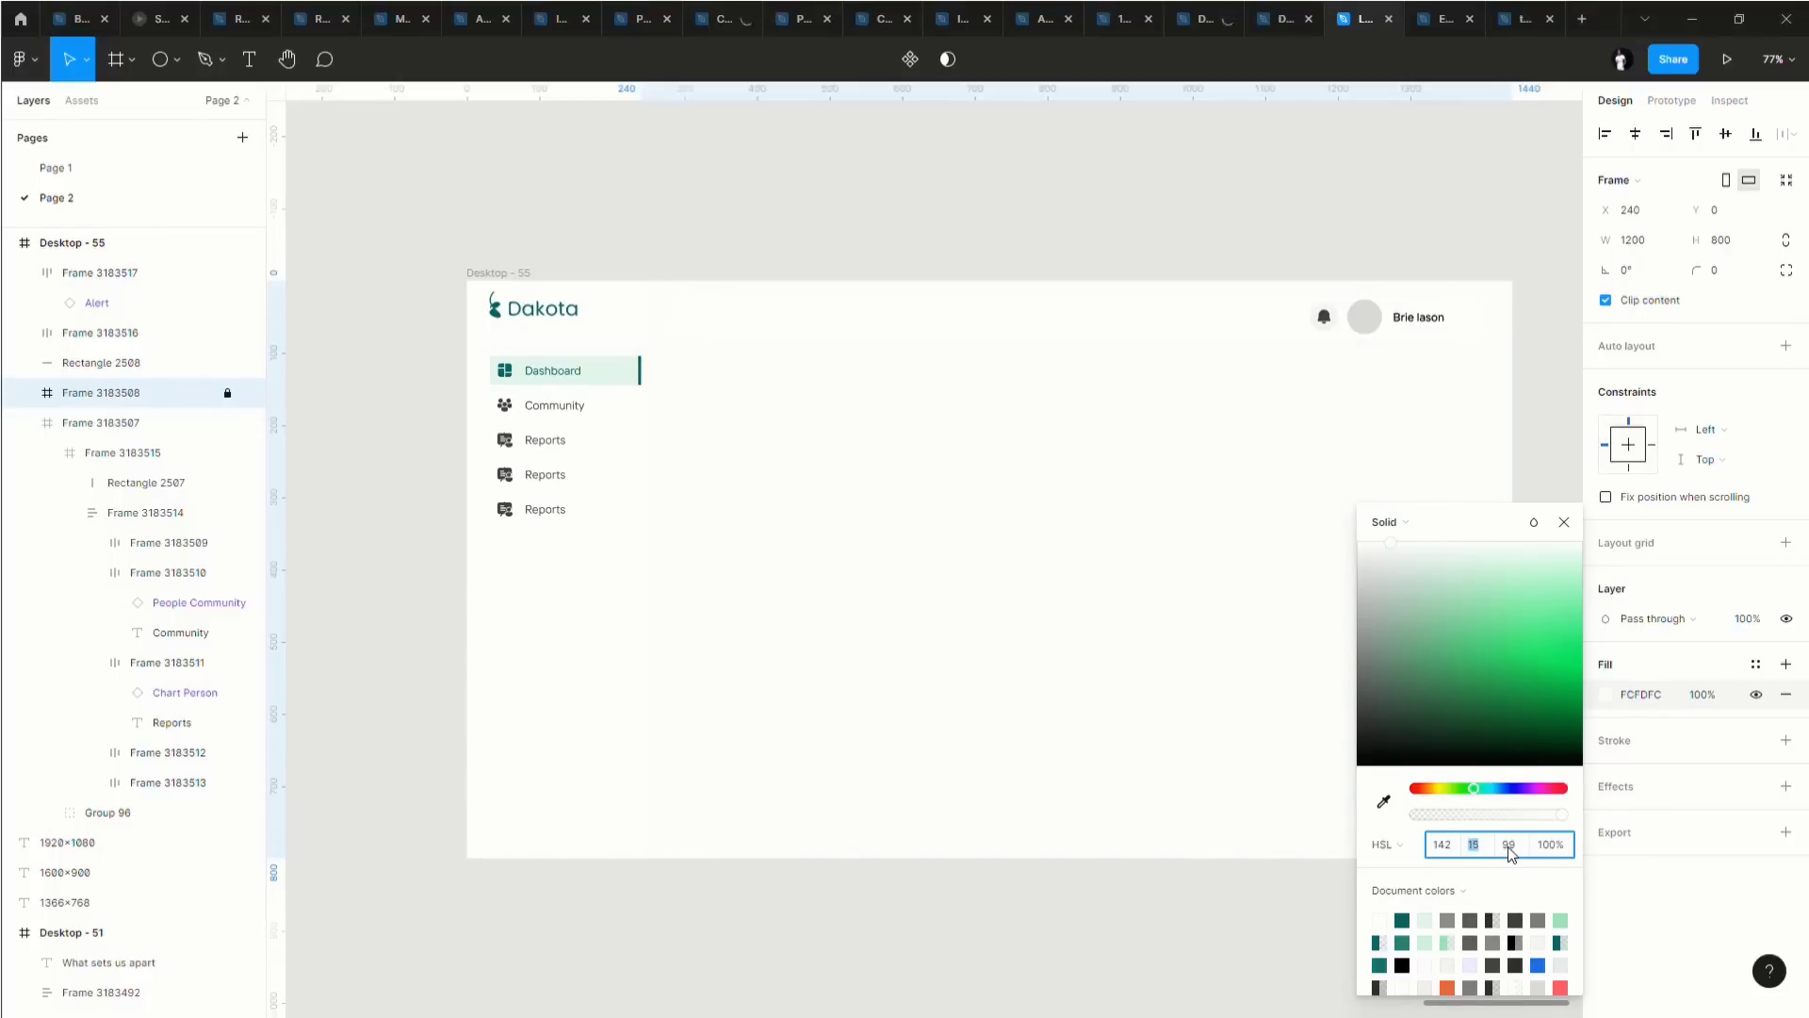
Set the main content frame's fill to FAFAFA and deselect the frame.
click(1642, 696)
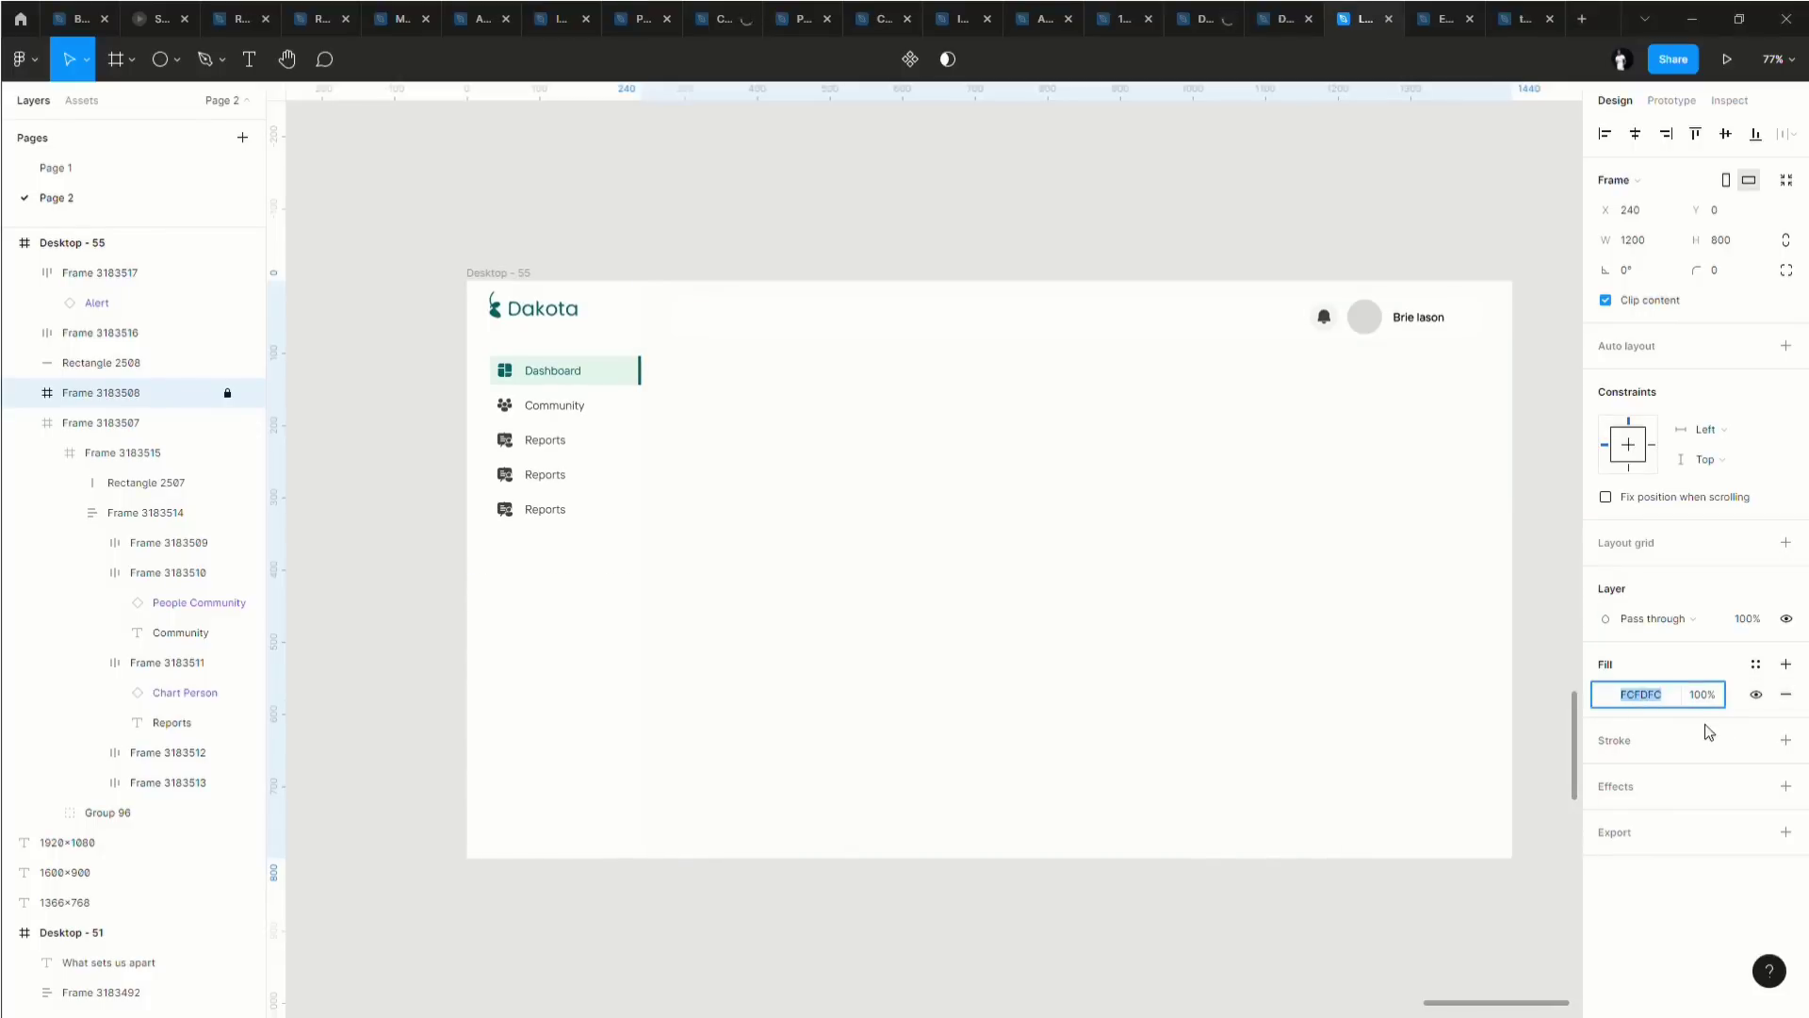
text(fa)
key(Return)
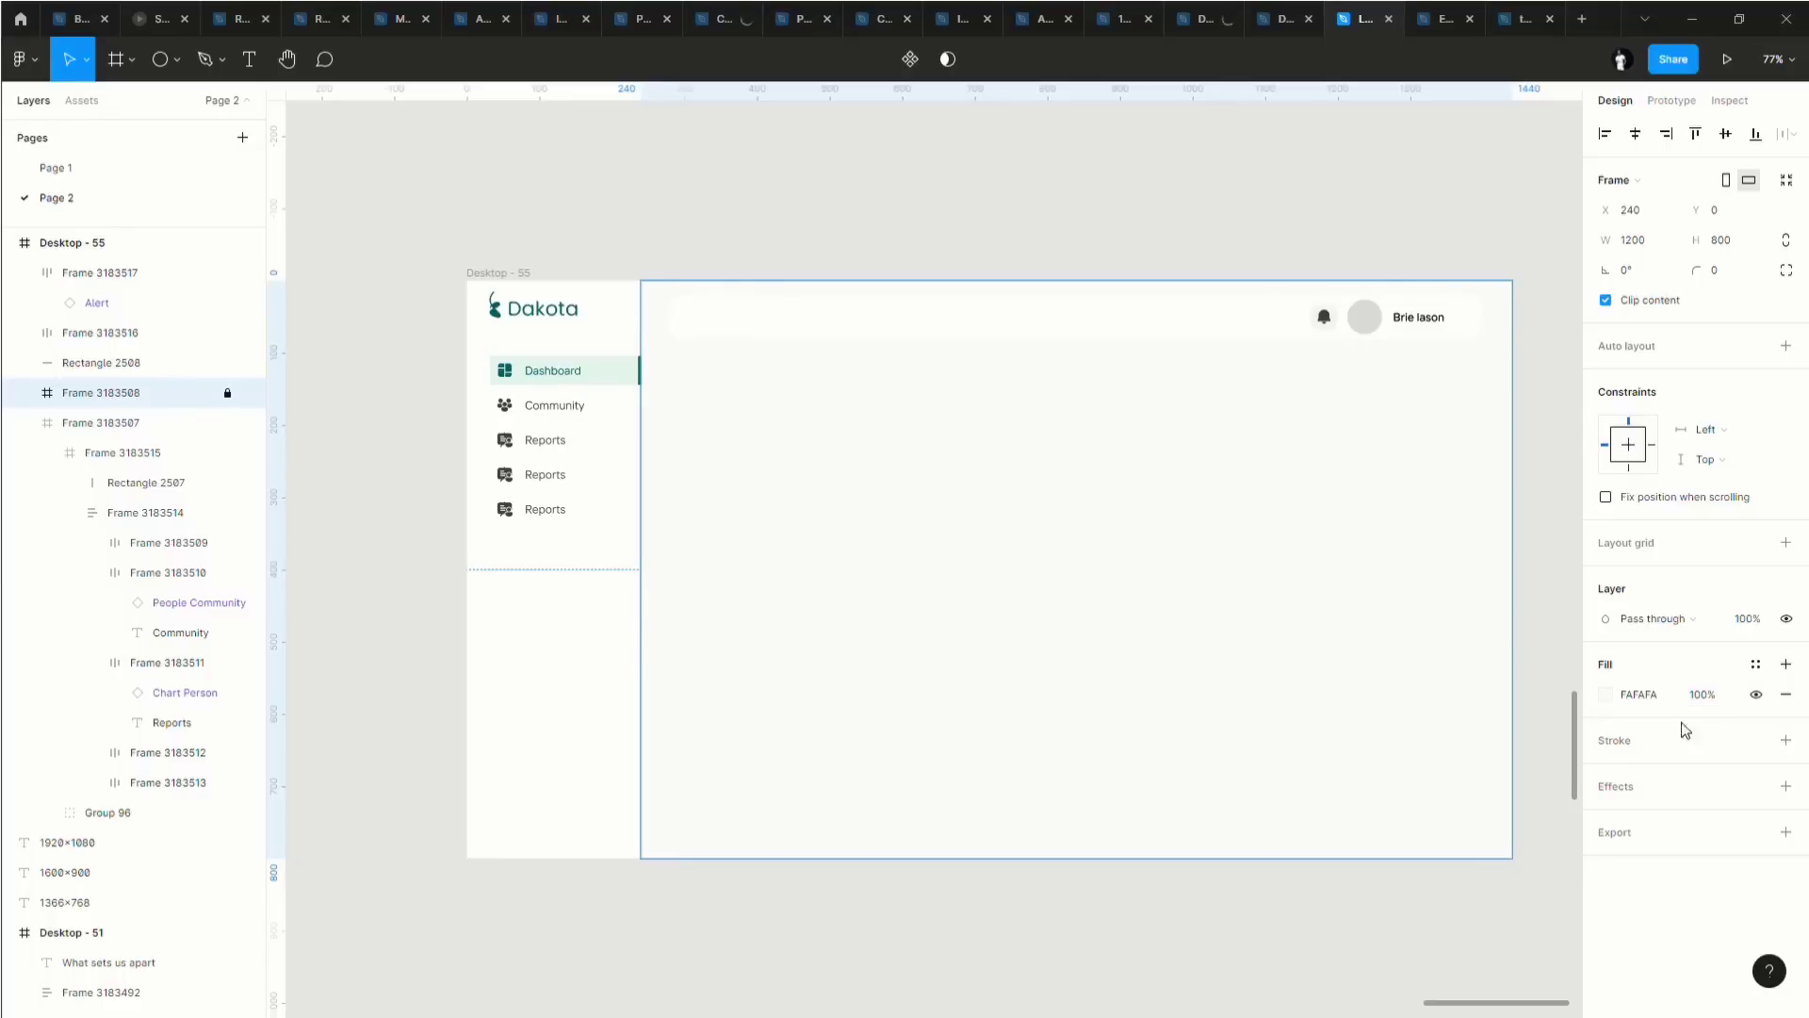
click(1546, 763)
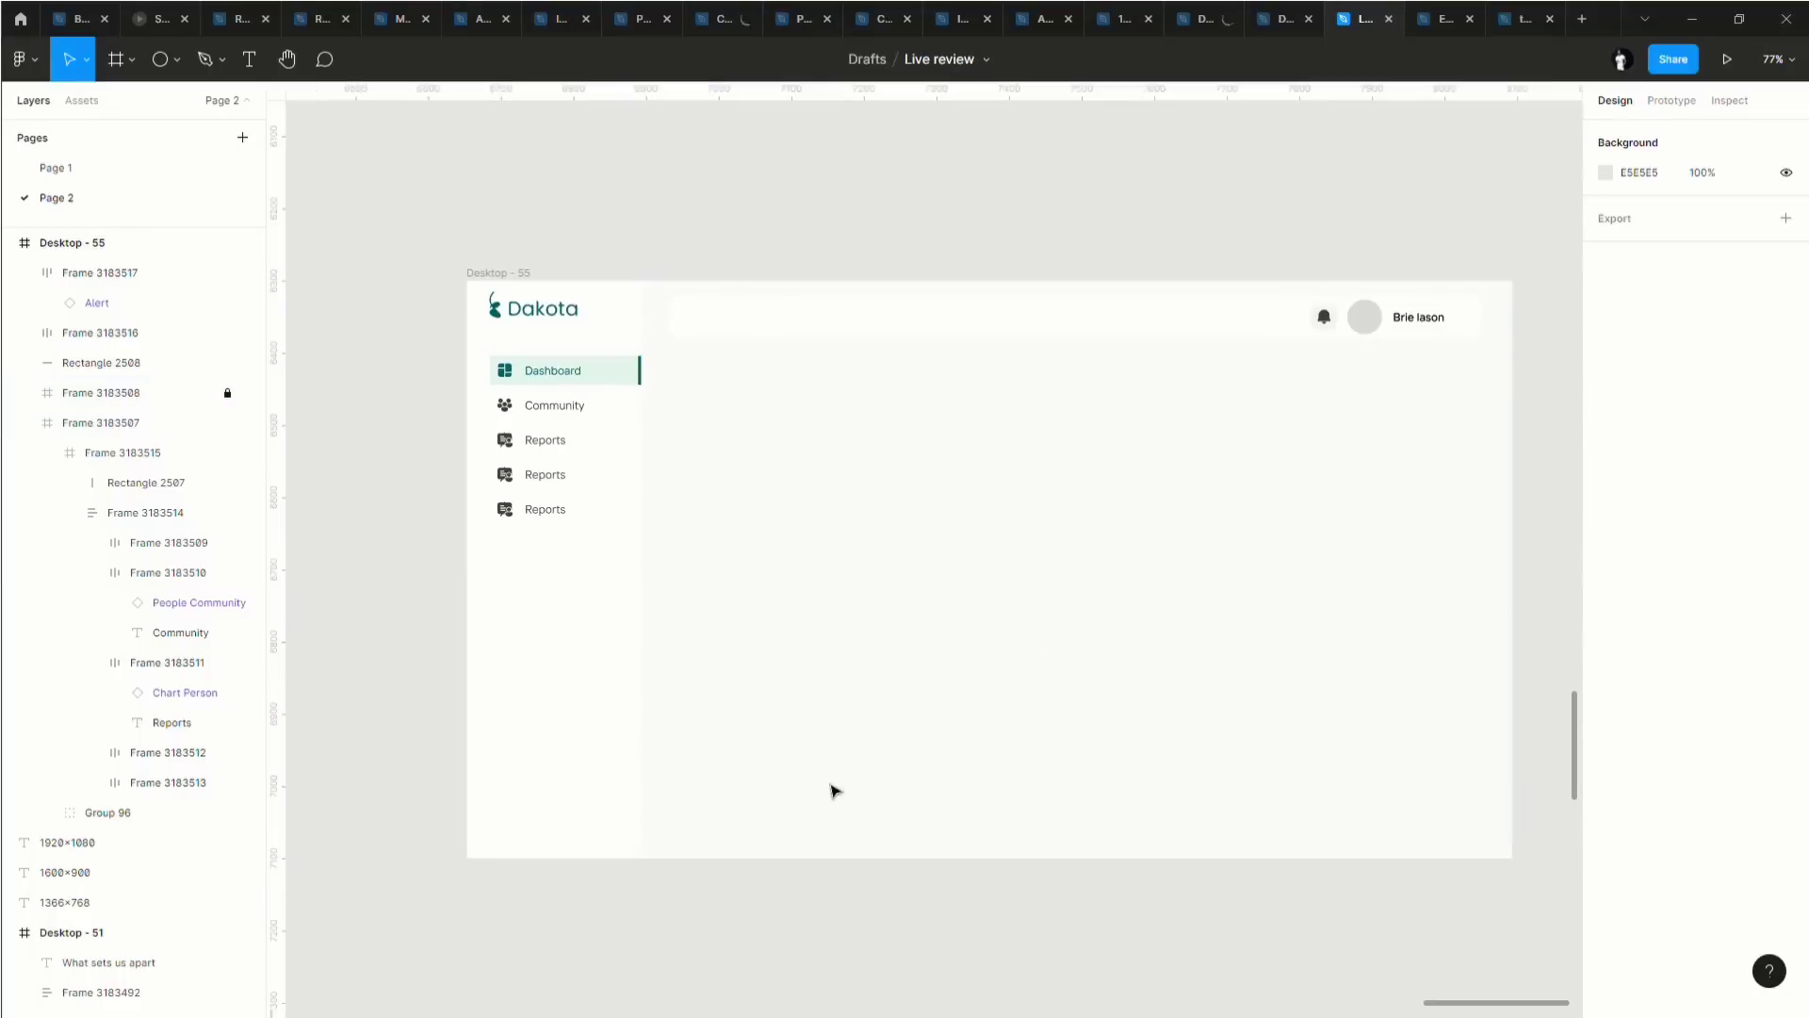
click(524, 275)
click(821, 428)
scroll(500, 391, up, 5)
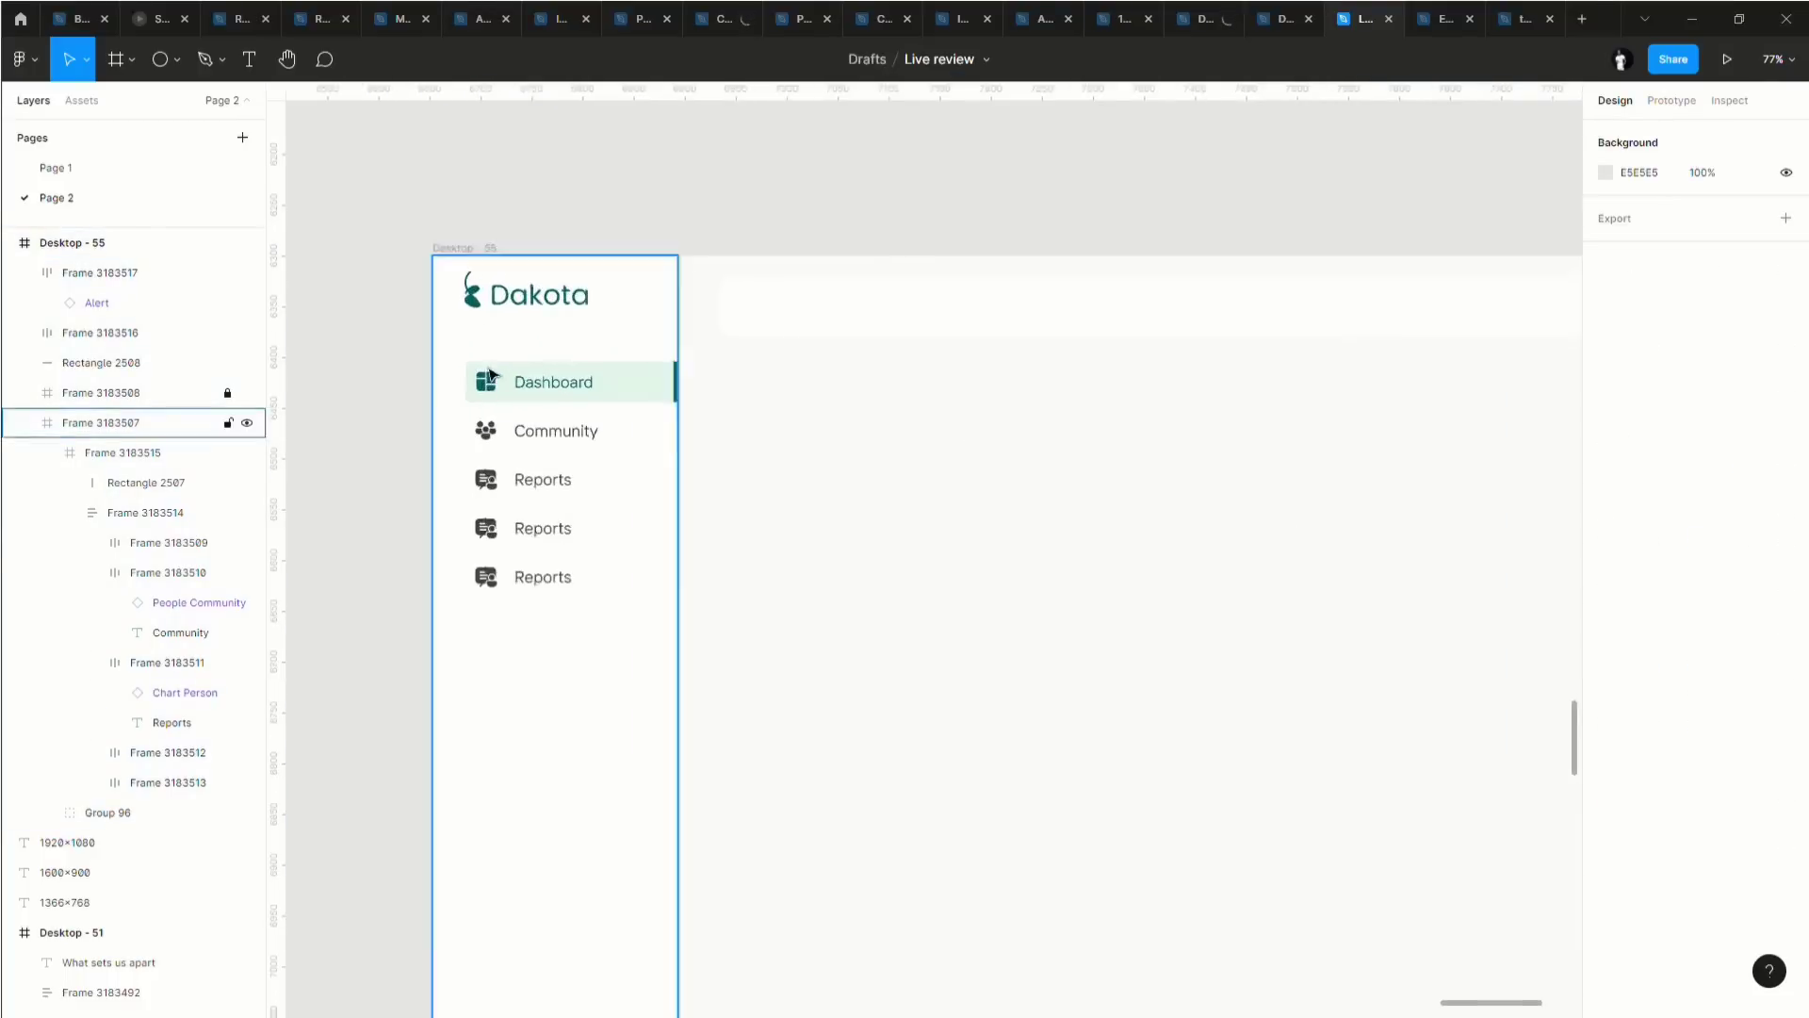
scroll(895, 702, down, 5)
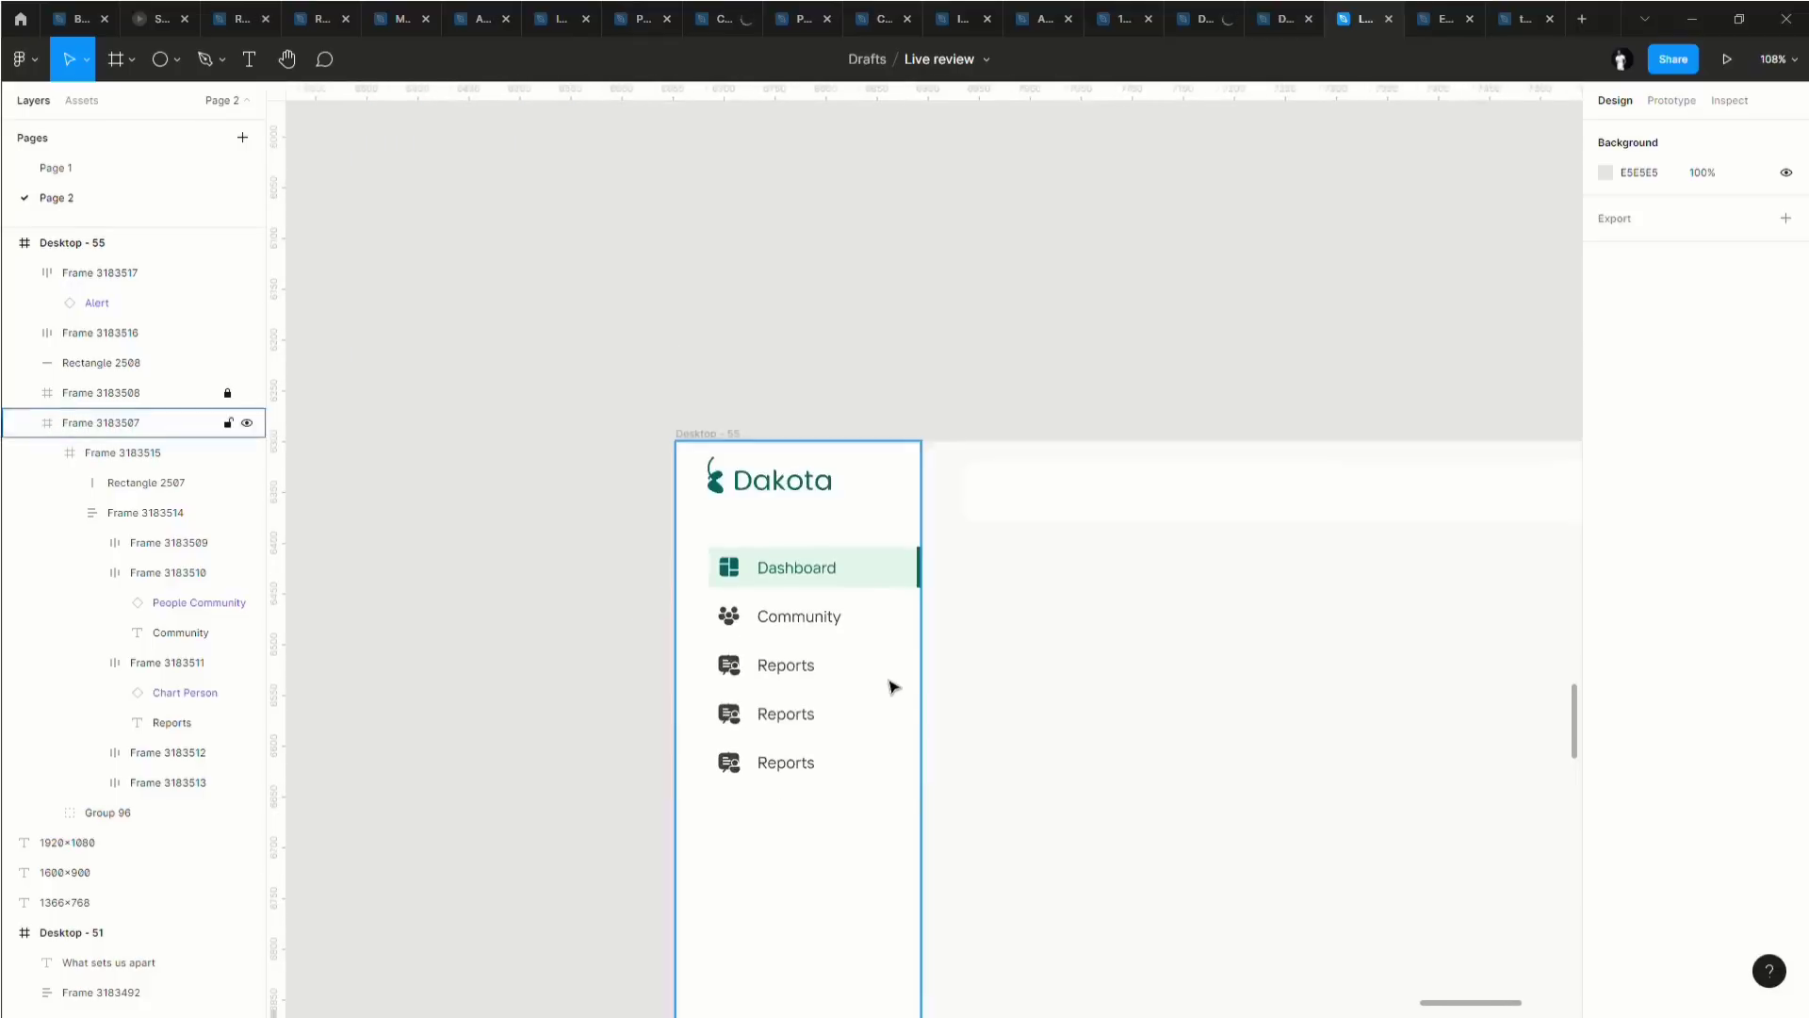
scroll(891, 686, down, 10)
scroll(905, 673, right, 3)
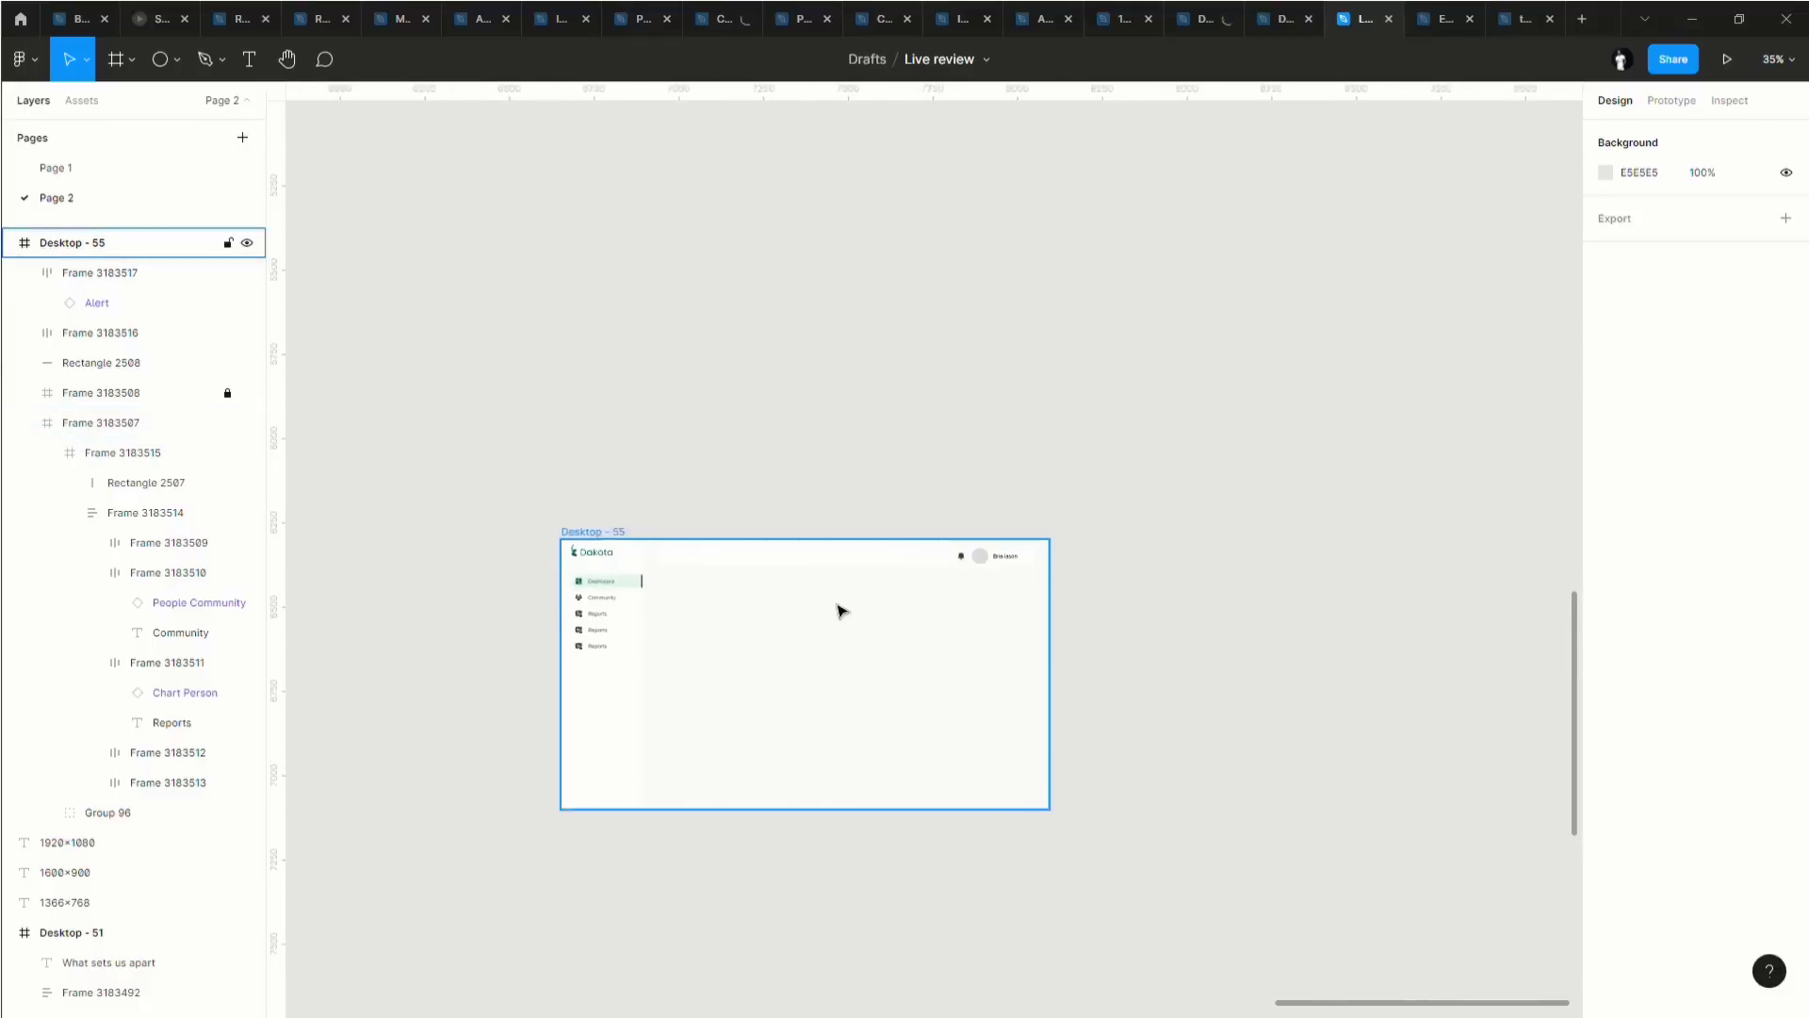
scroll(838, 609, up, 6)
Select the locked main content frame, Frame 3183508, and unlock it.
click(346, 477)
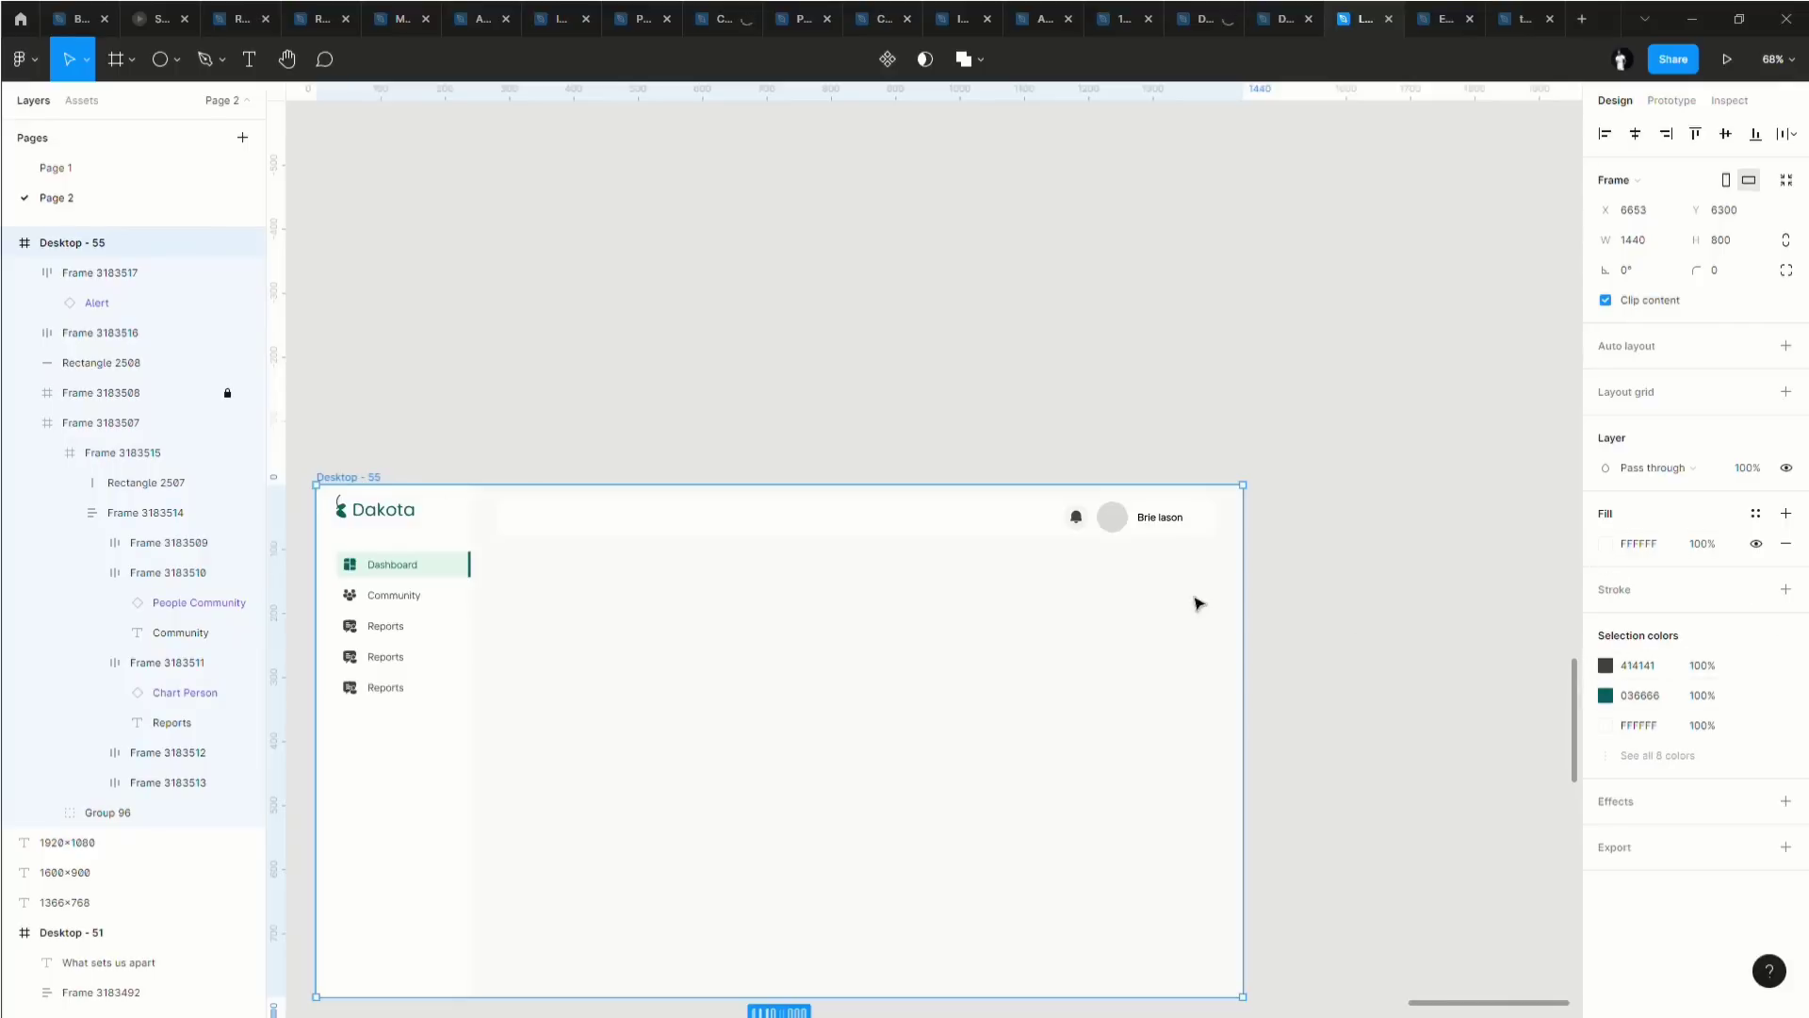
click(174, 394)
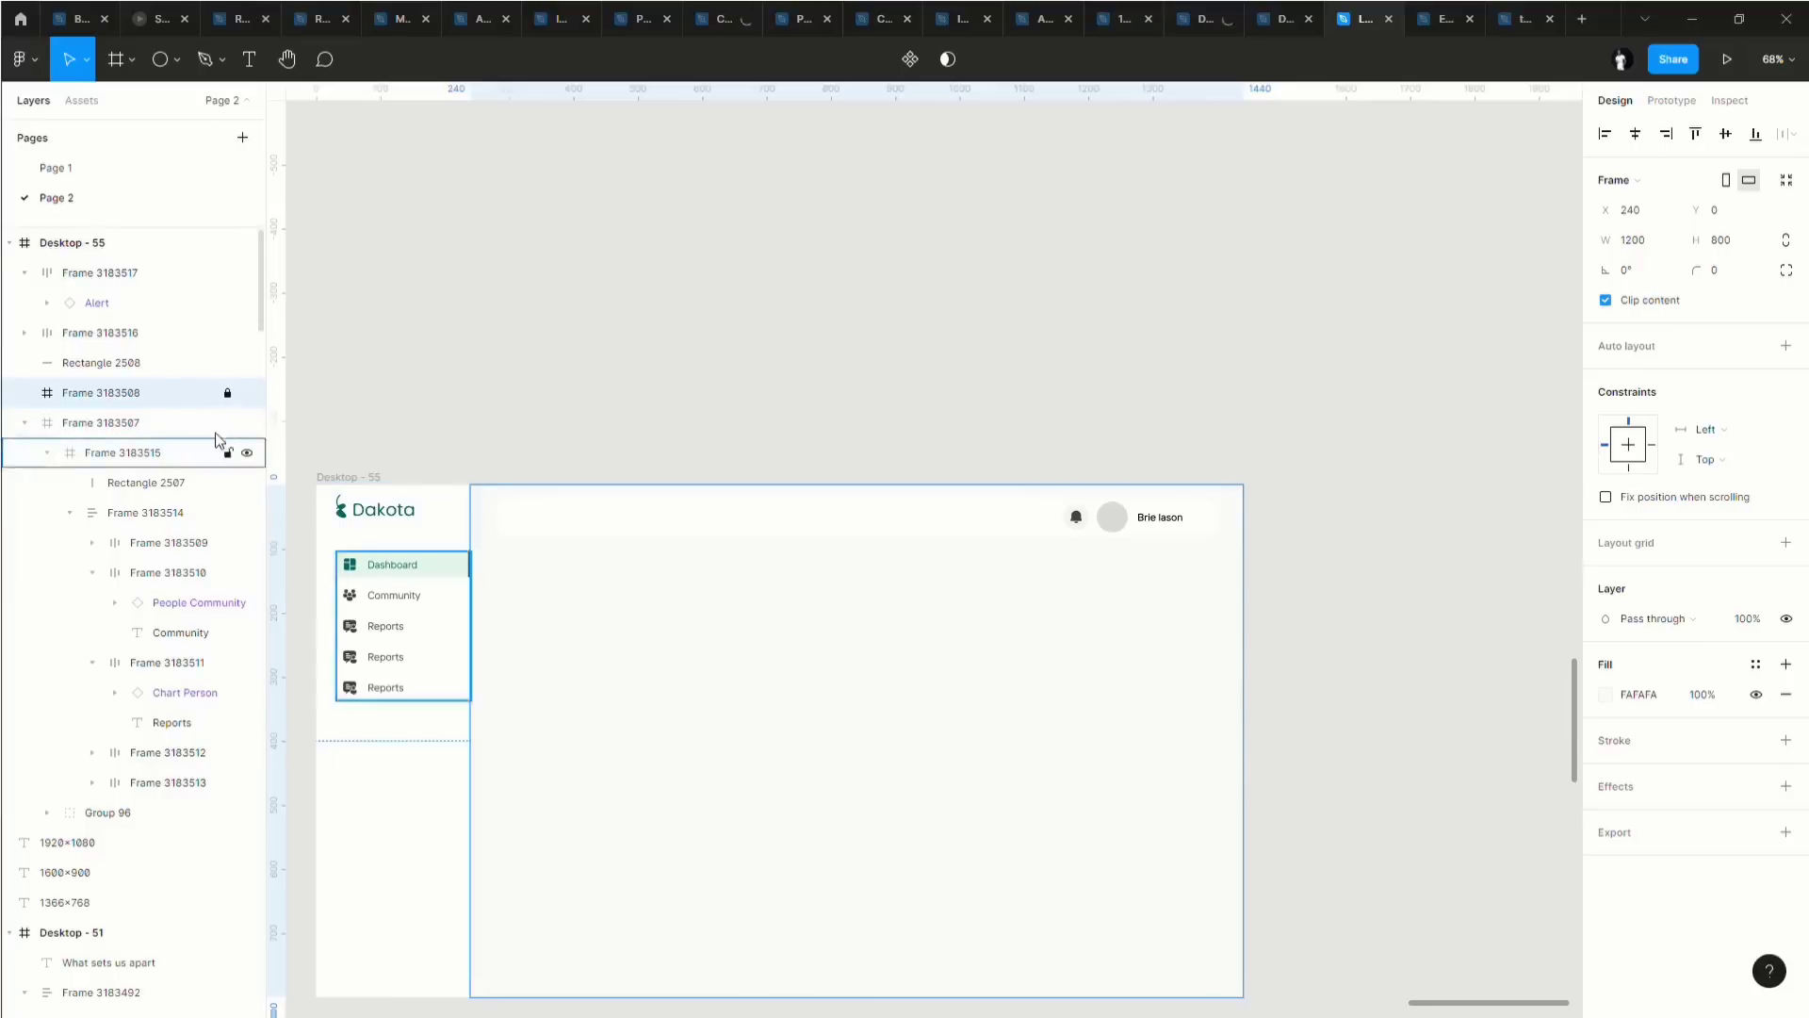
click(228, 394)
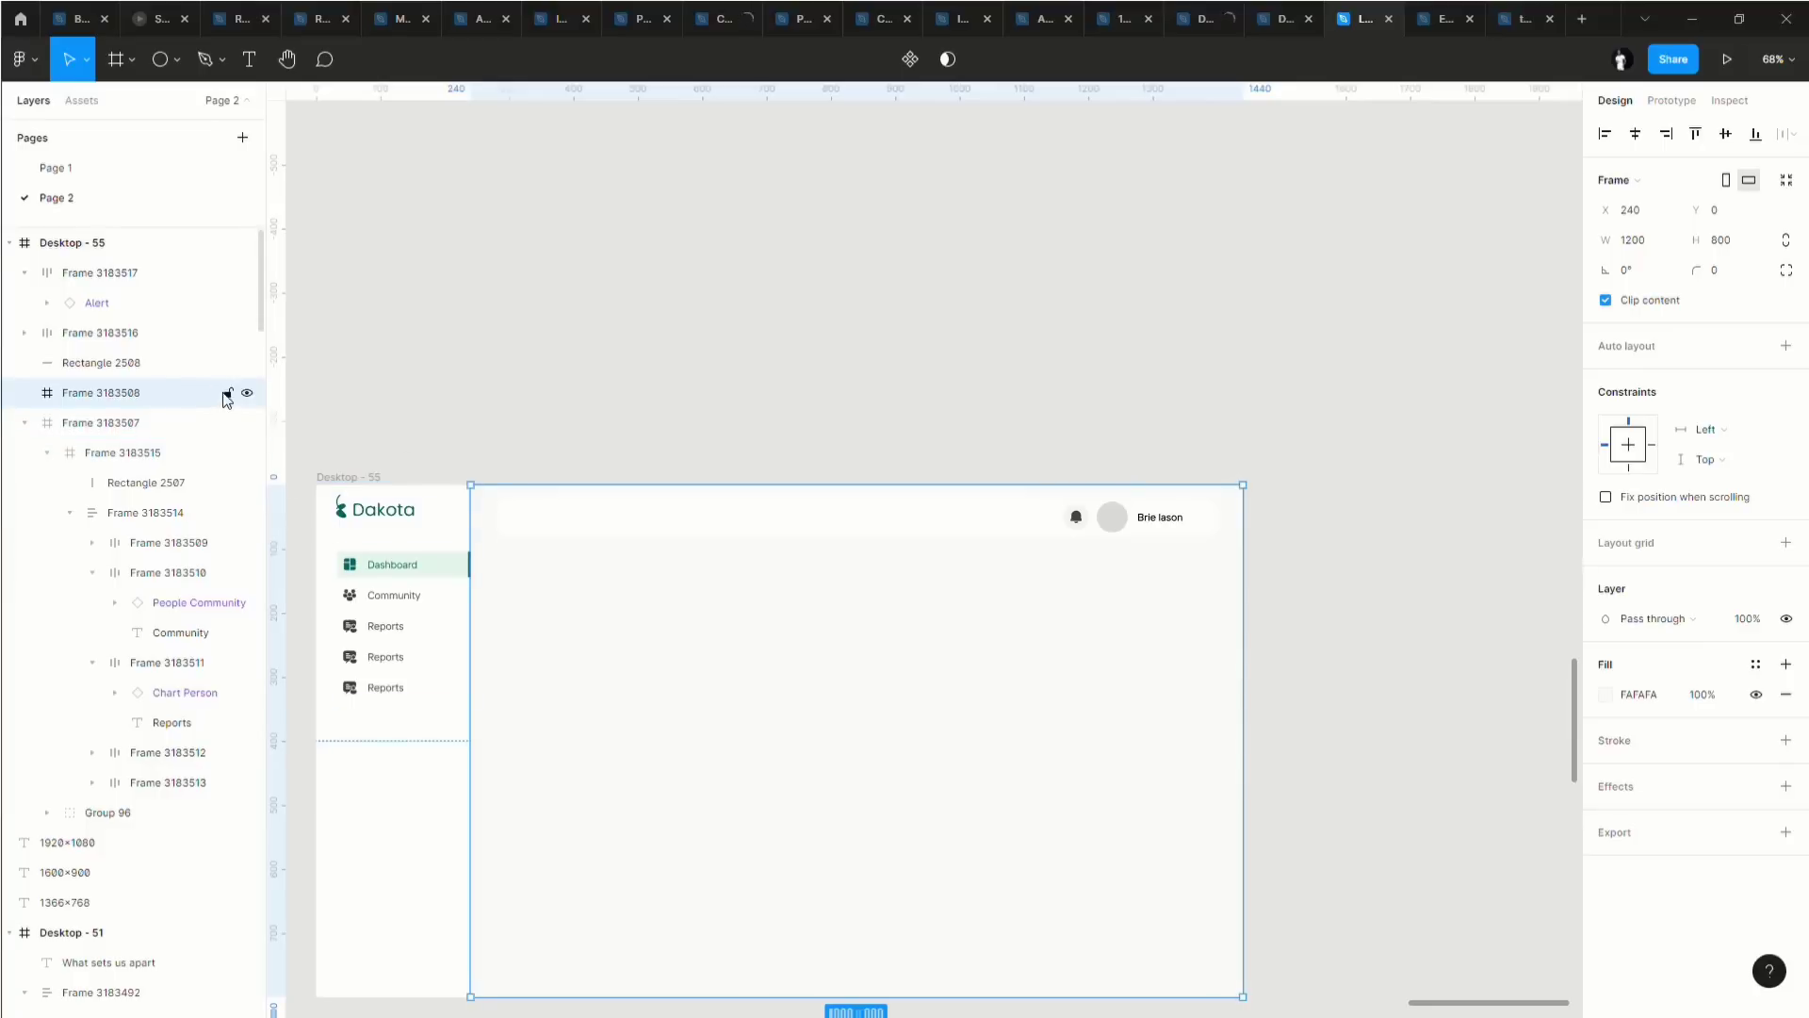
click(1603, 696)
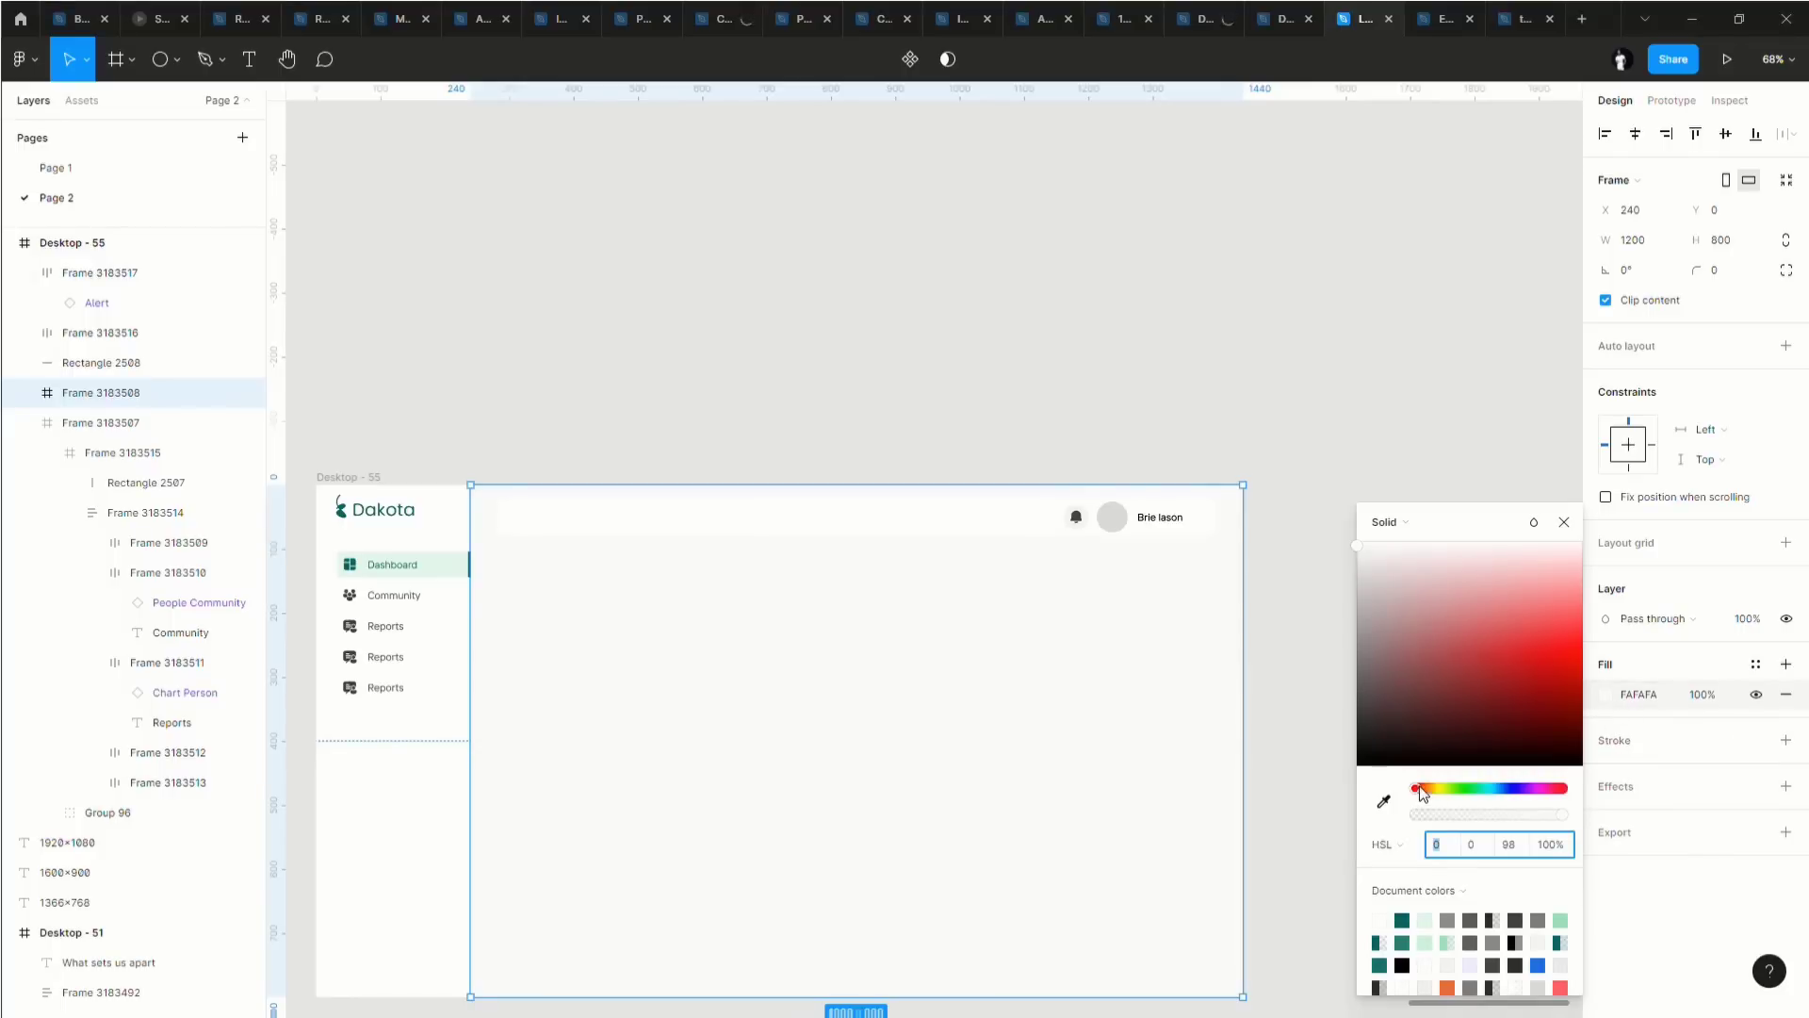
drag(1421, 788, 1511, 788)
click(1628, 702)
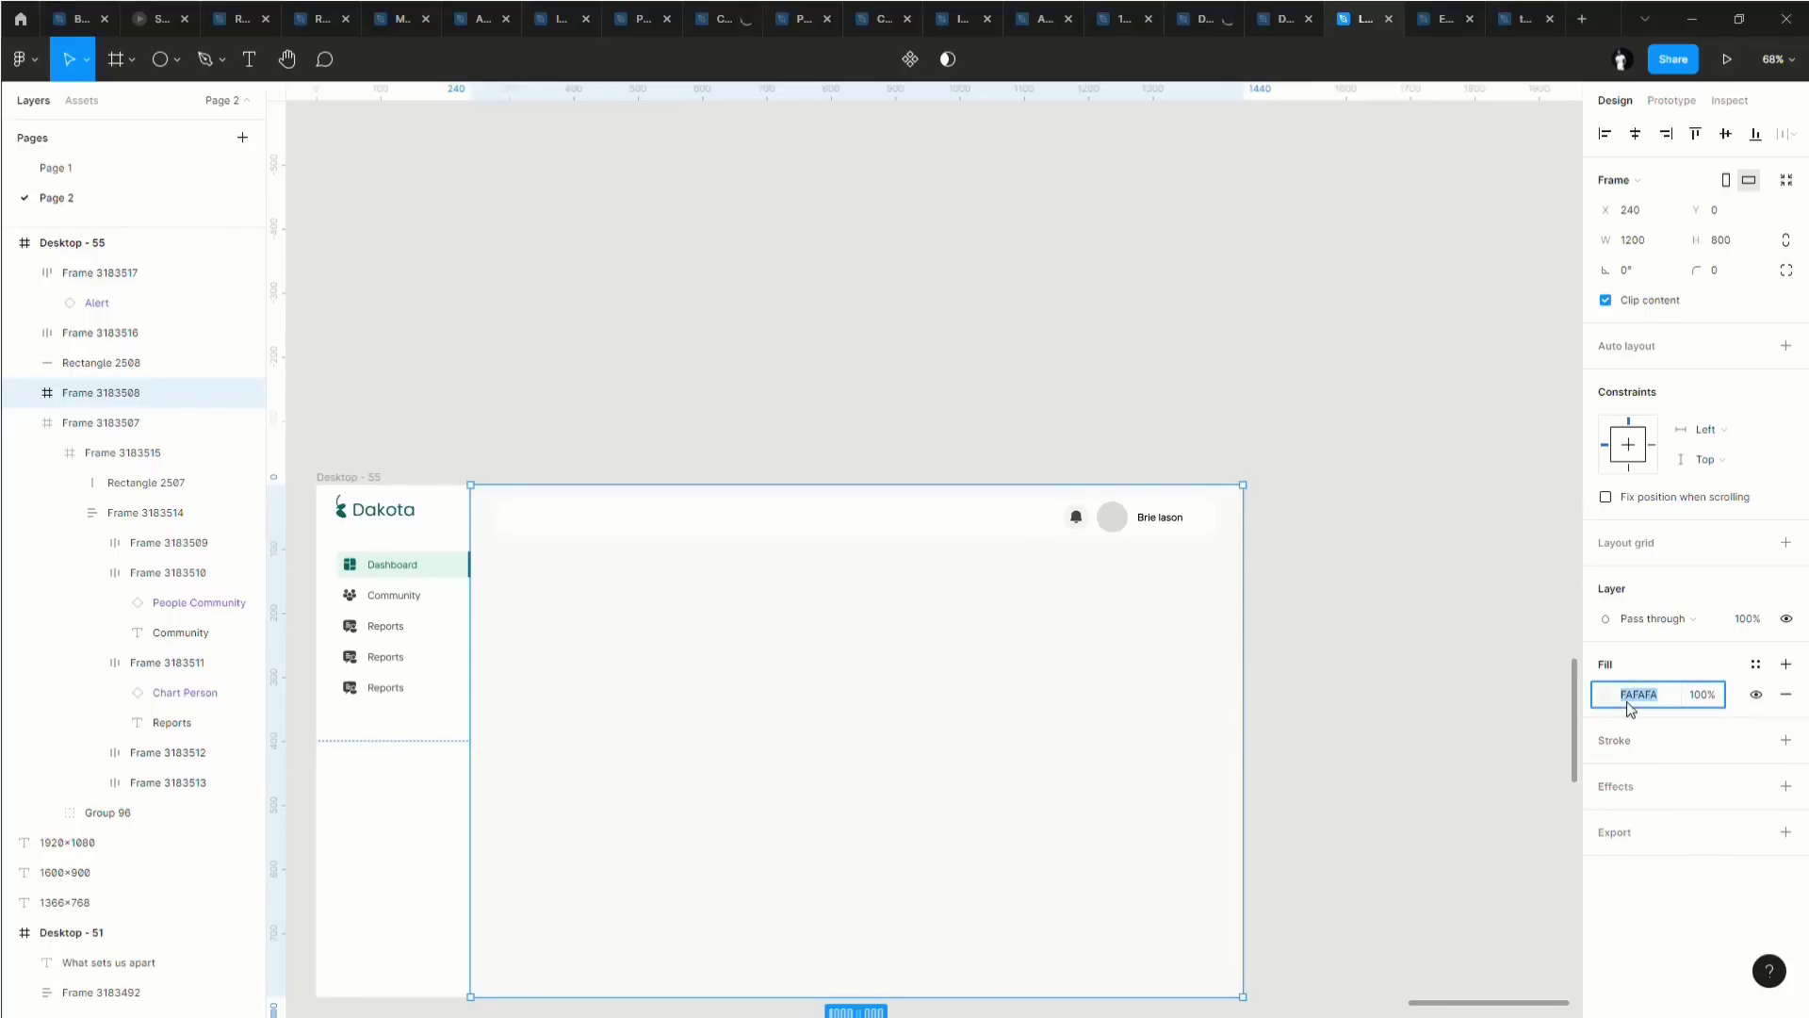
Shift the main content frame's fill to a blue hue of 241 and set its HSL saturation to 30.
click(1609, 696)
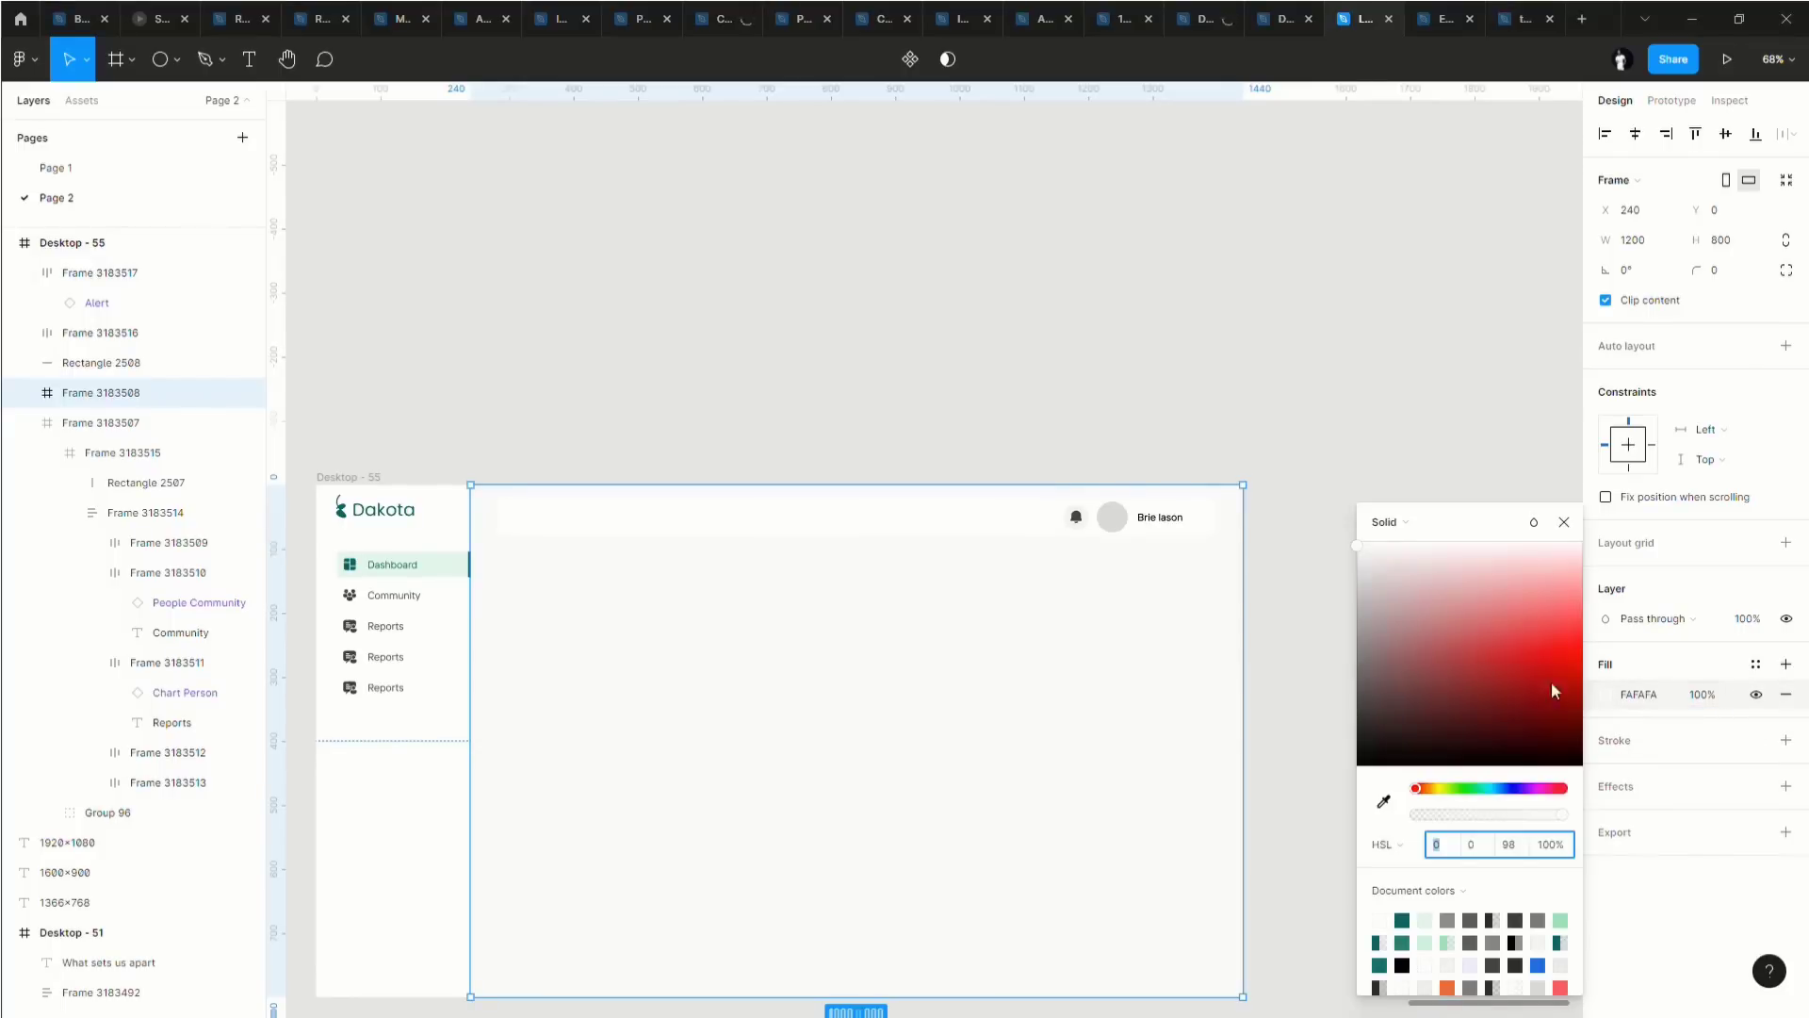
drag(1449, 792, 1514, 787)
click(1474, 847)
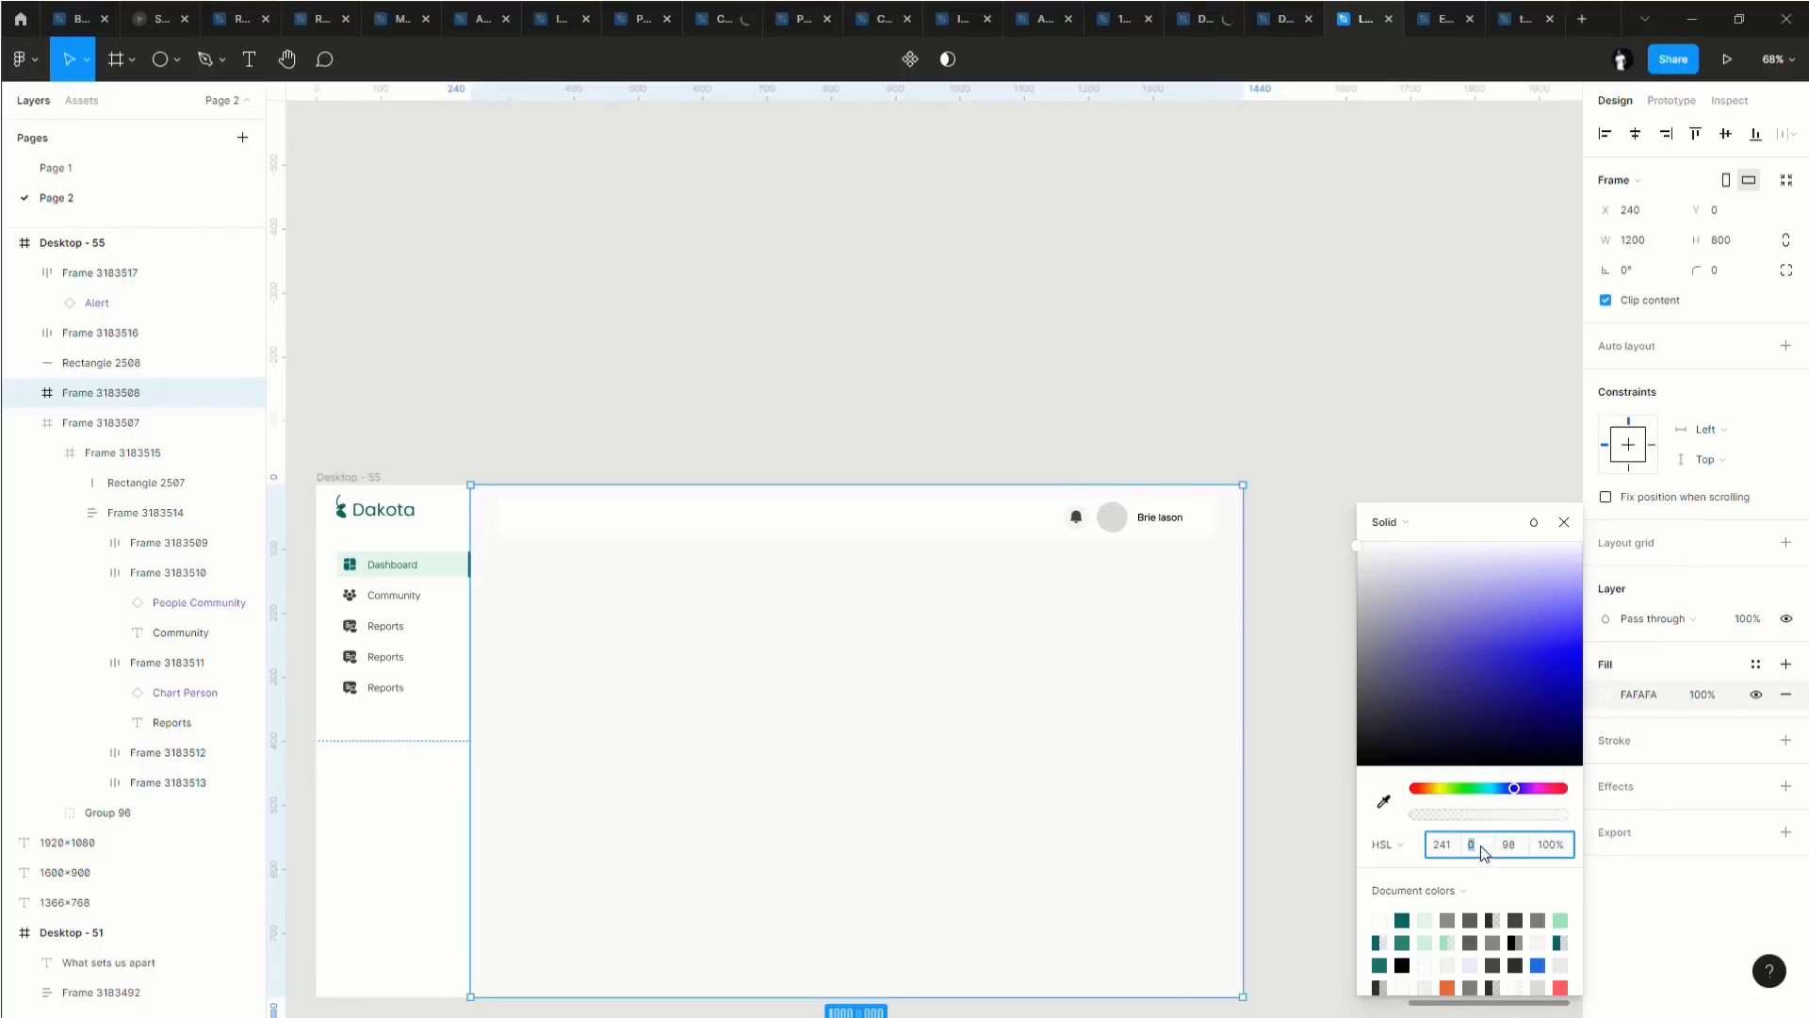
key(shift+Up)
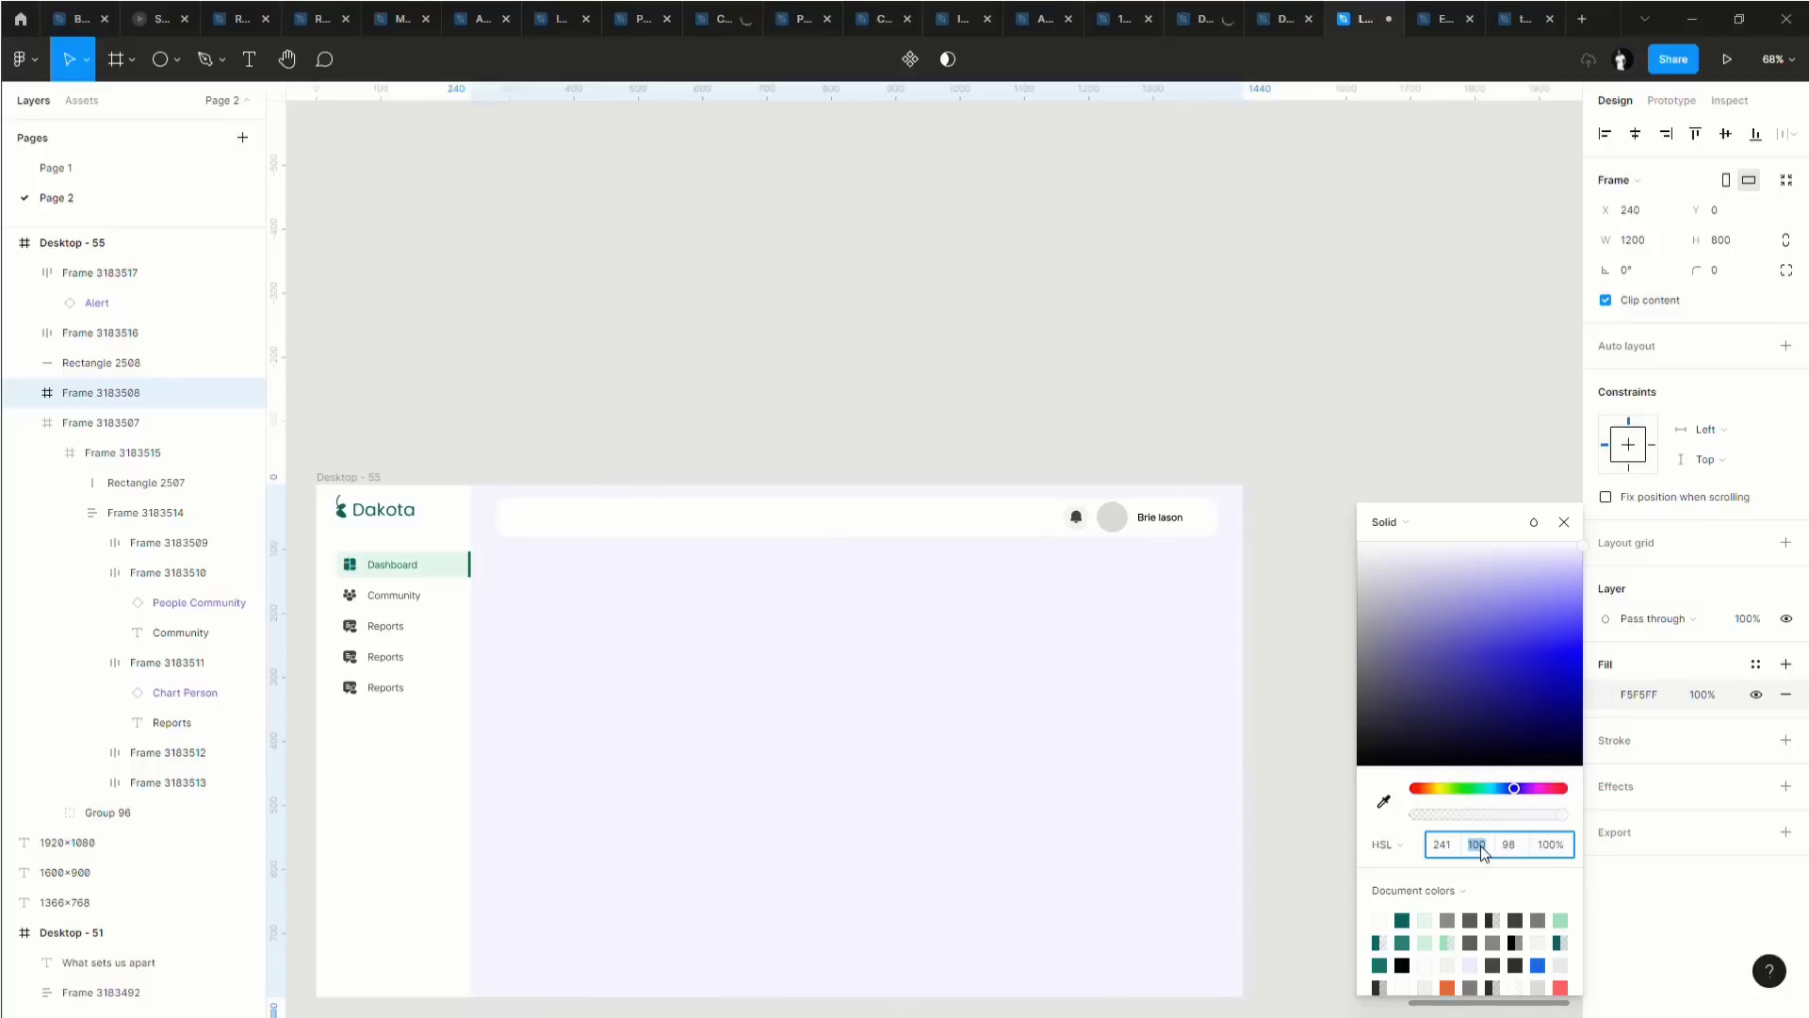
text(70)
key(Return)
scroll(751, 727, down, 3)
click(841, 480)
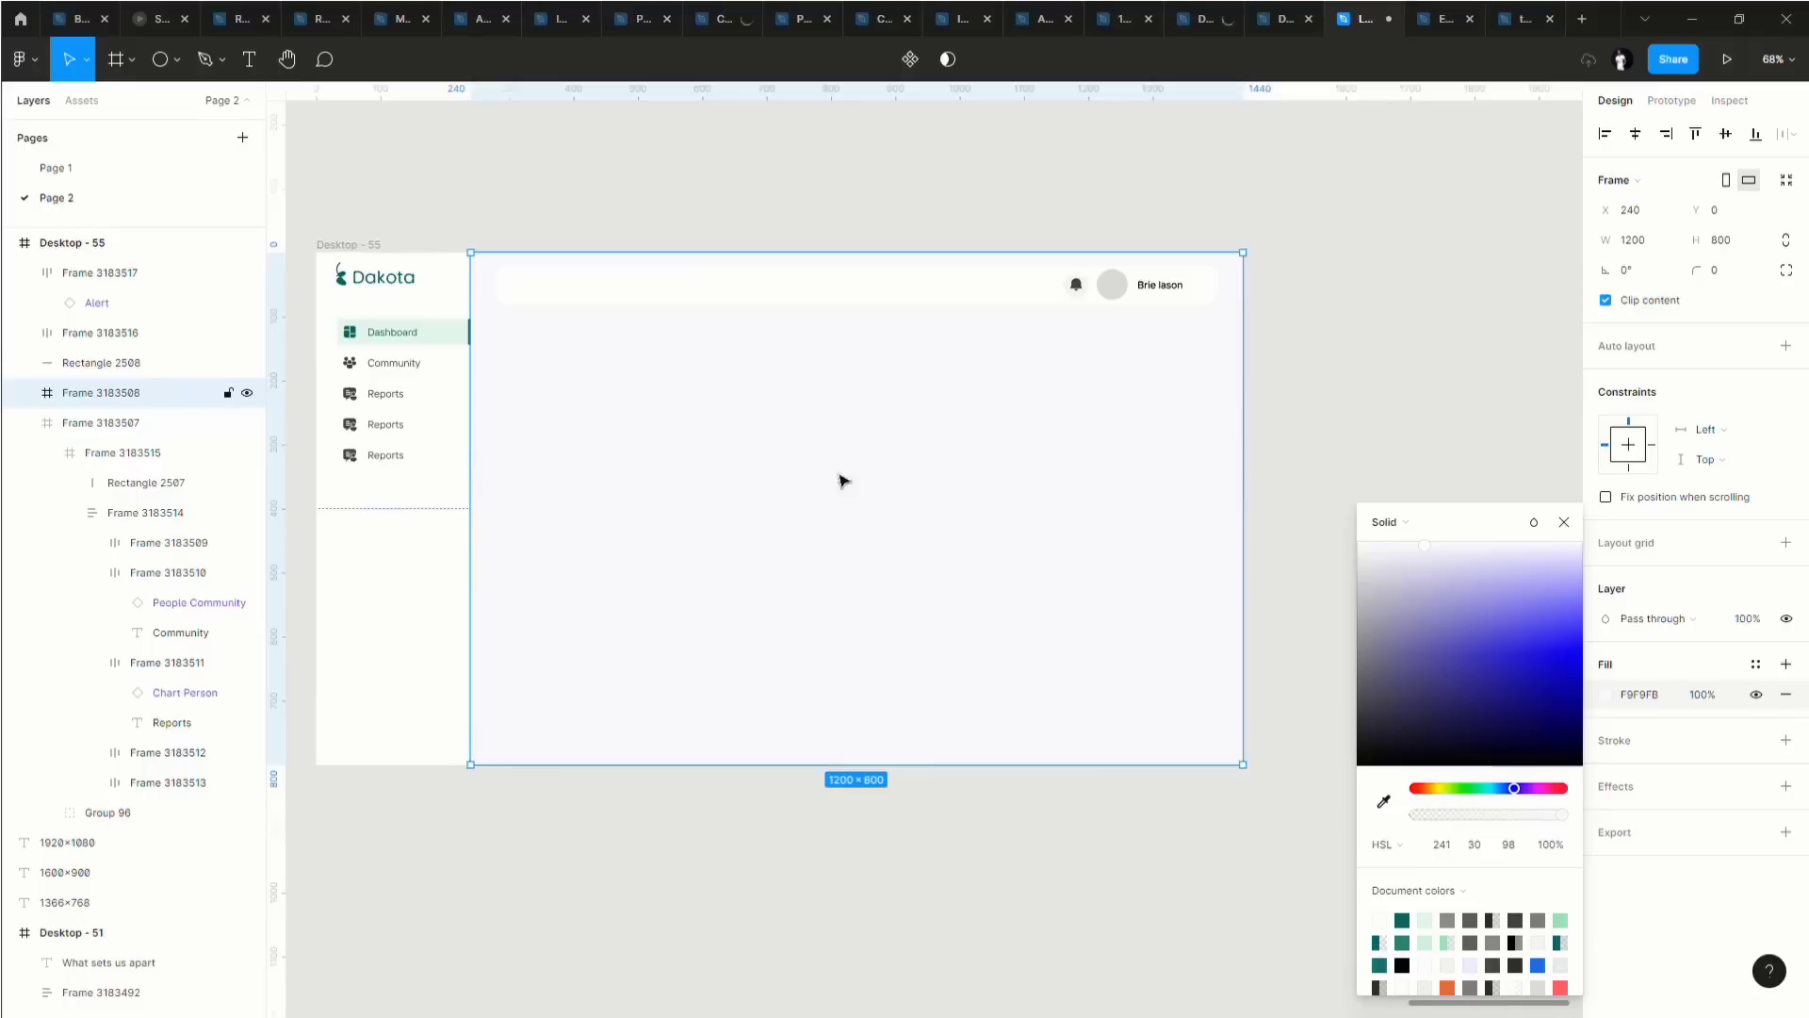
Select the grey profile circle in the header and run the Unsplash plugin on it.
scroll(1093, 292, up, 5)
click(1148, 291)
click(1151, 294)
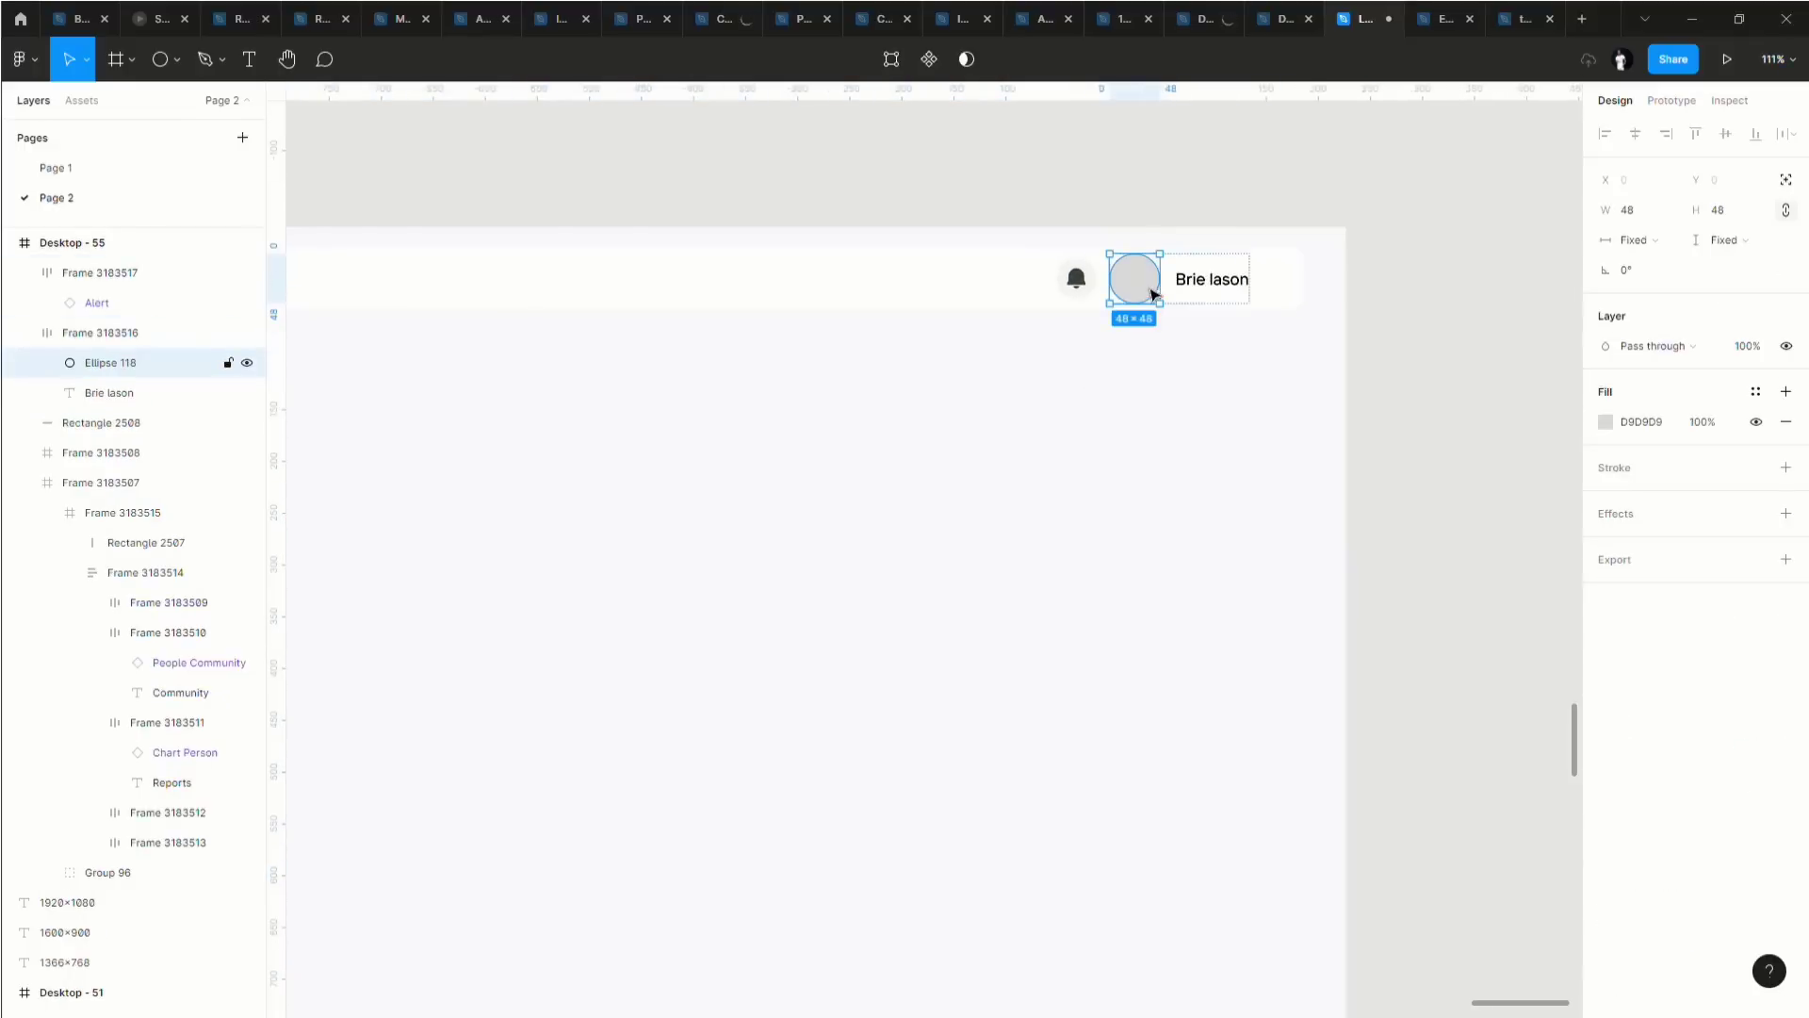
right_click(1126, 285)
mouse_move(1173, 686)
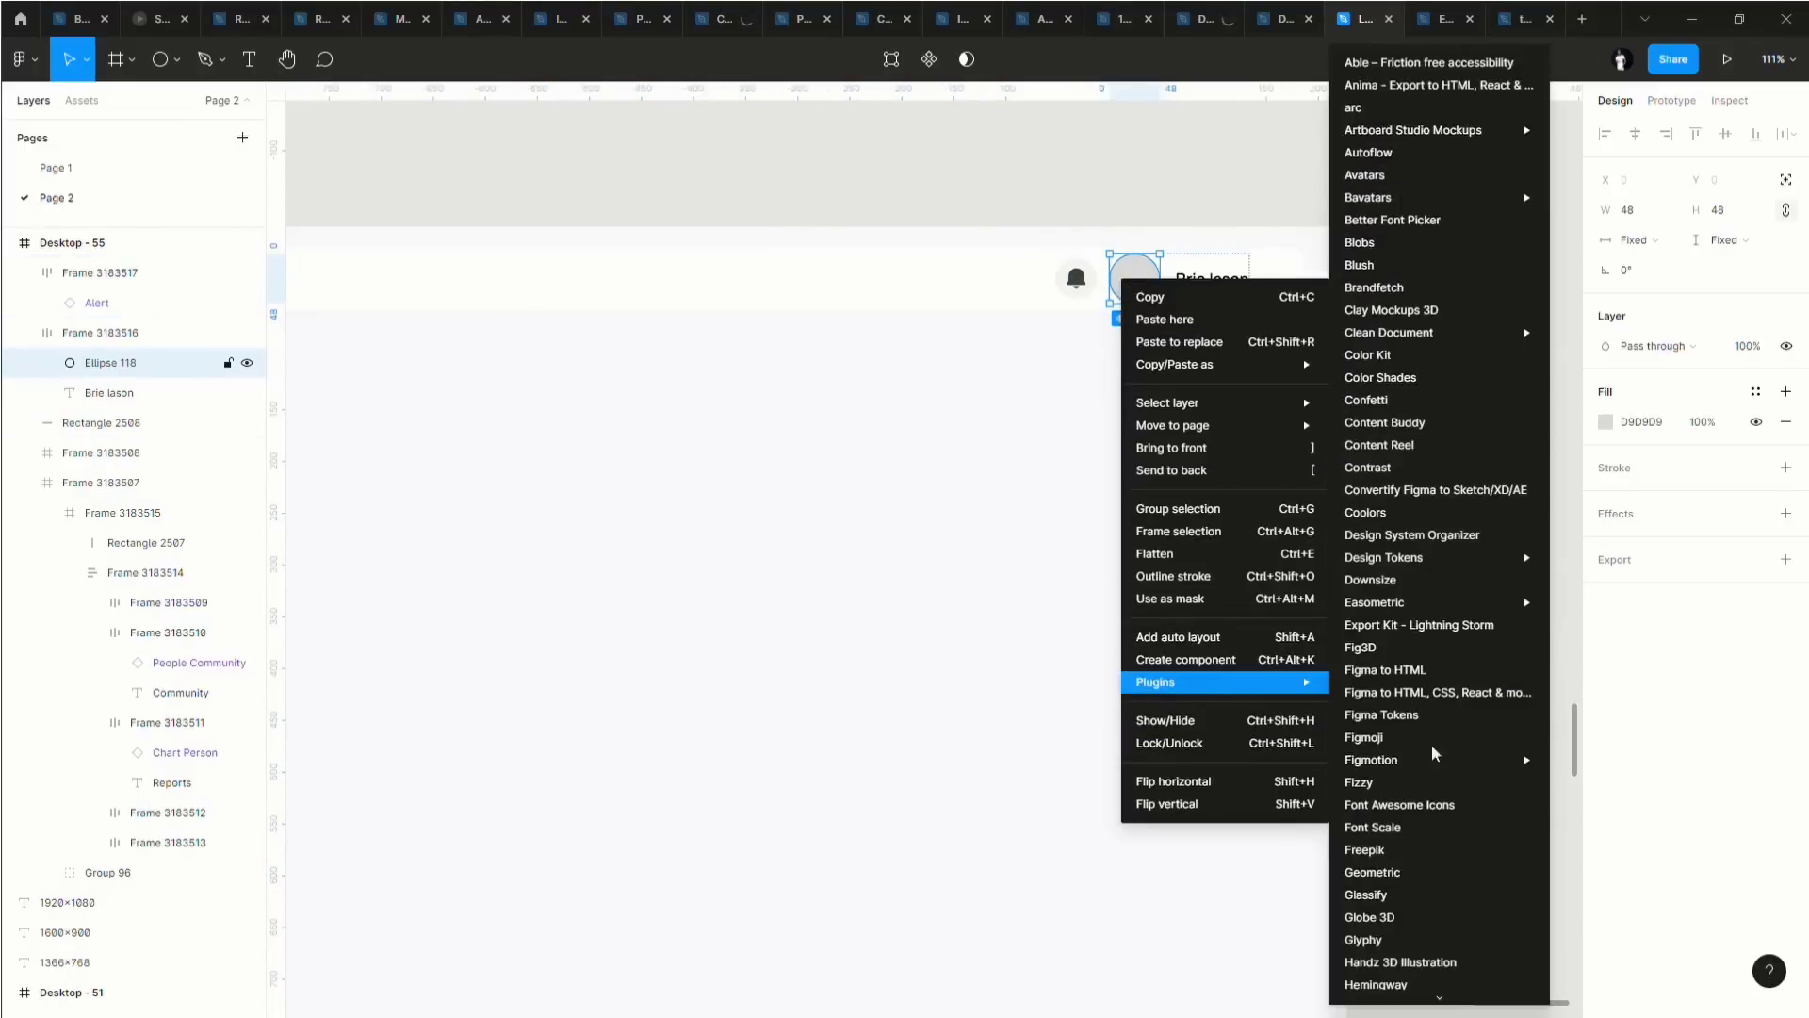
scroll(1423, 848, down, 15)
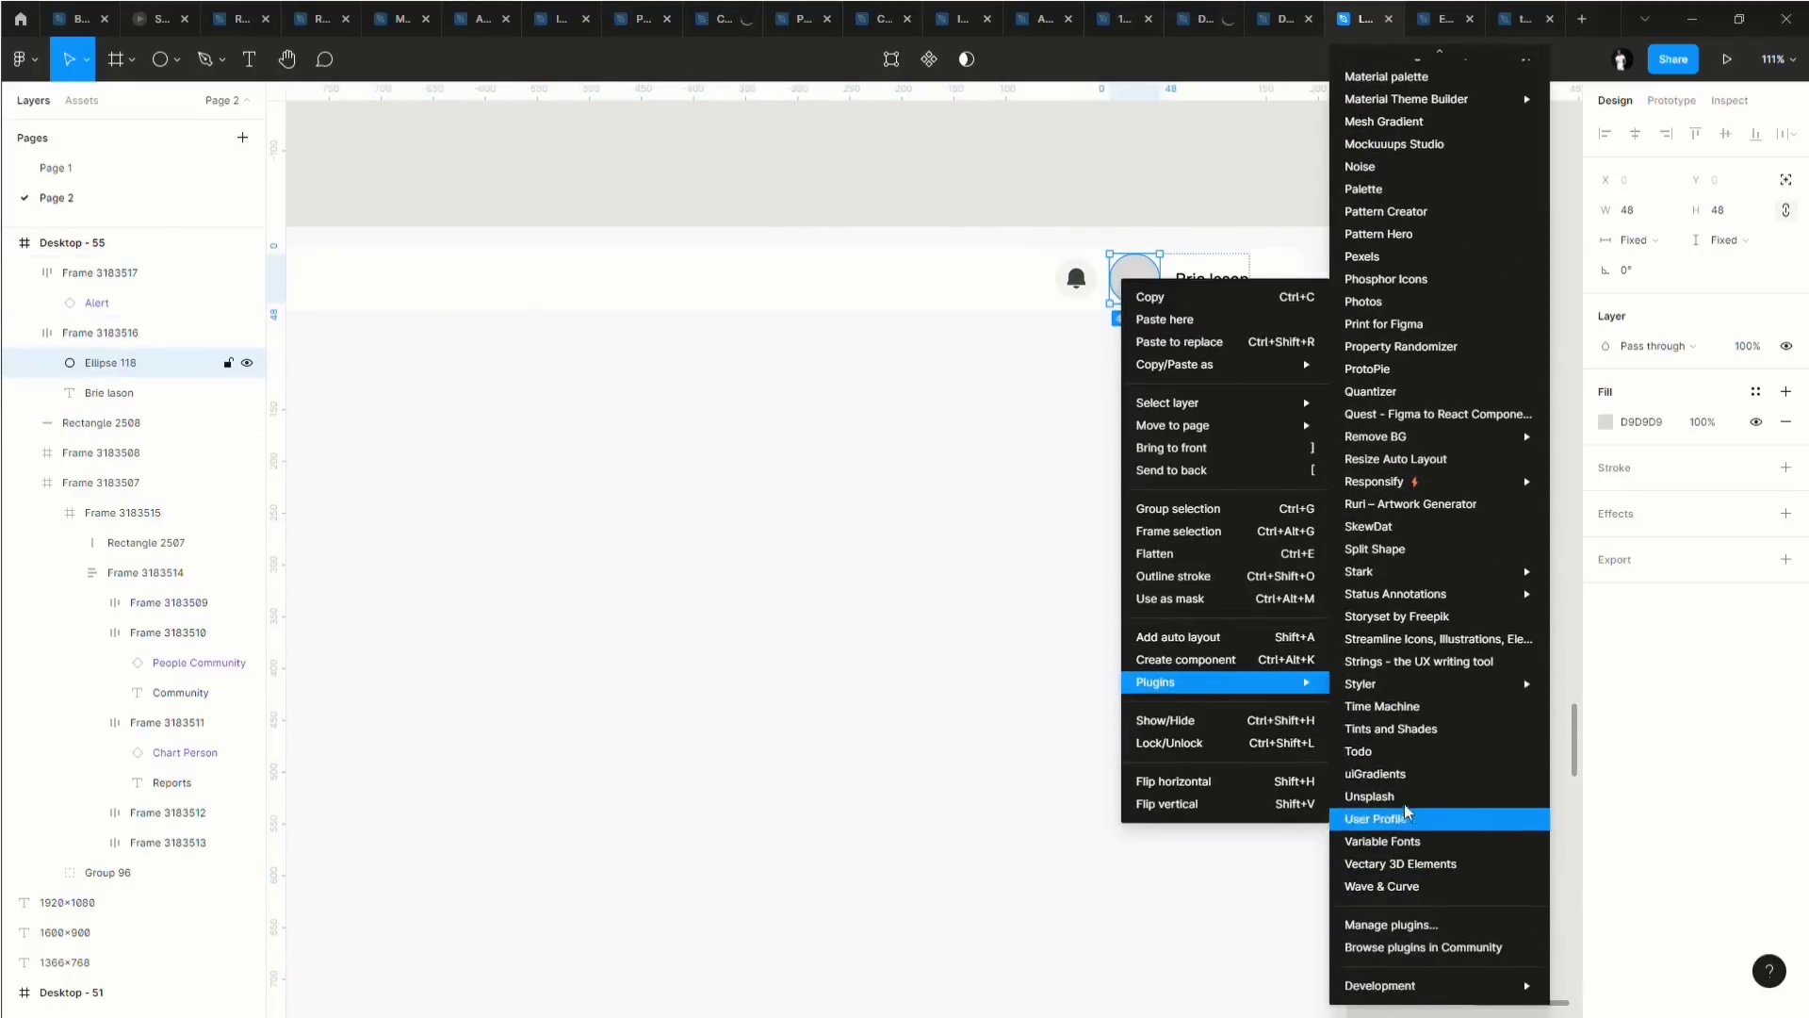
click(1404, 816)
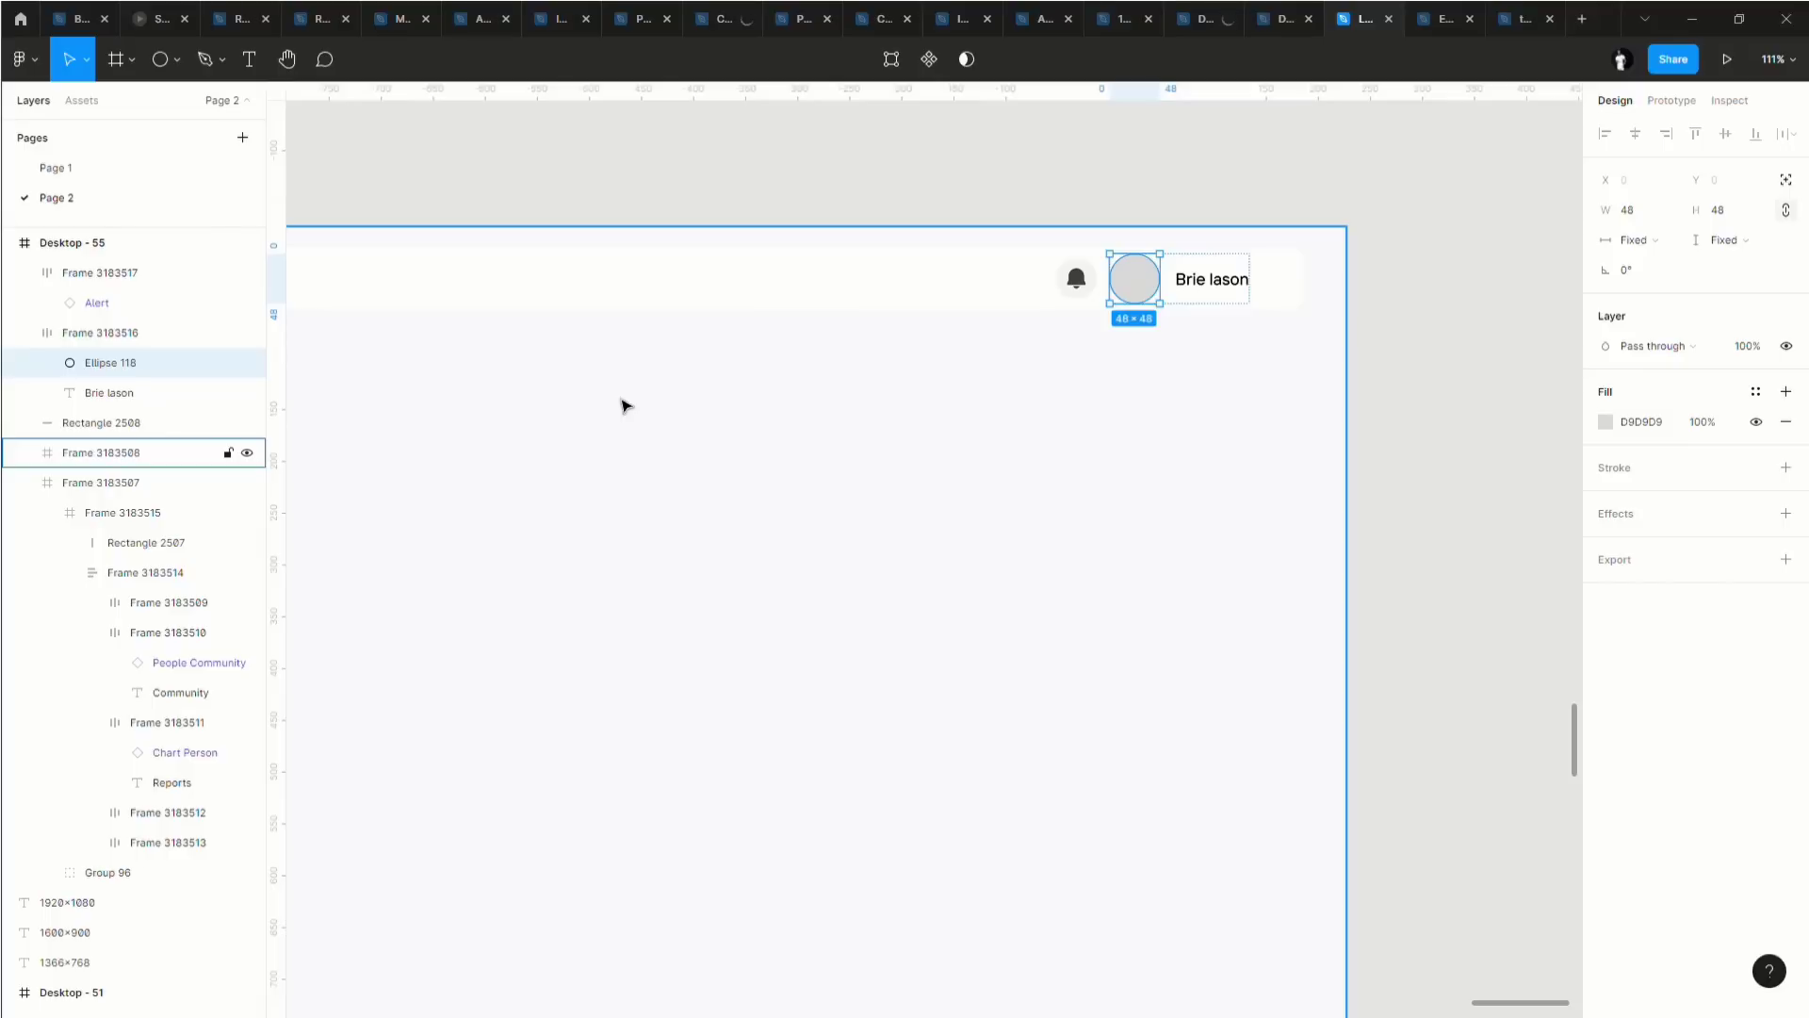
scroll(775, 456, down, 5)
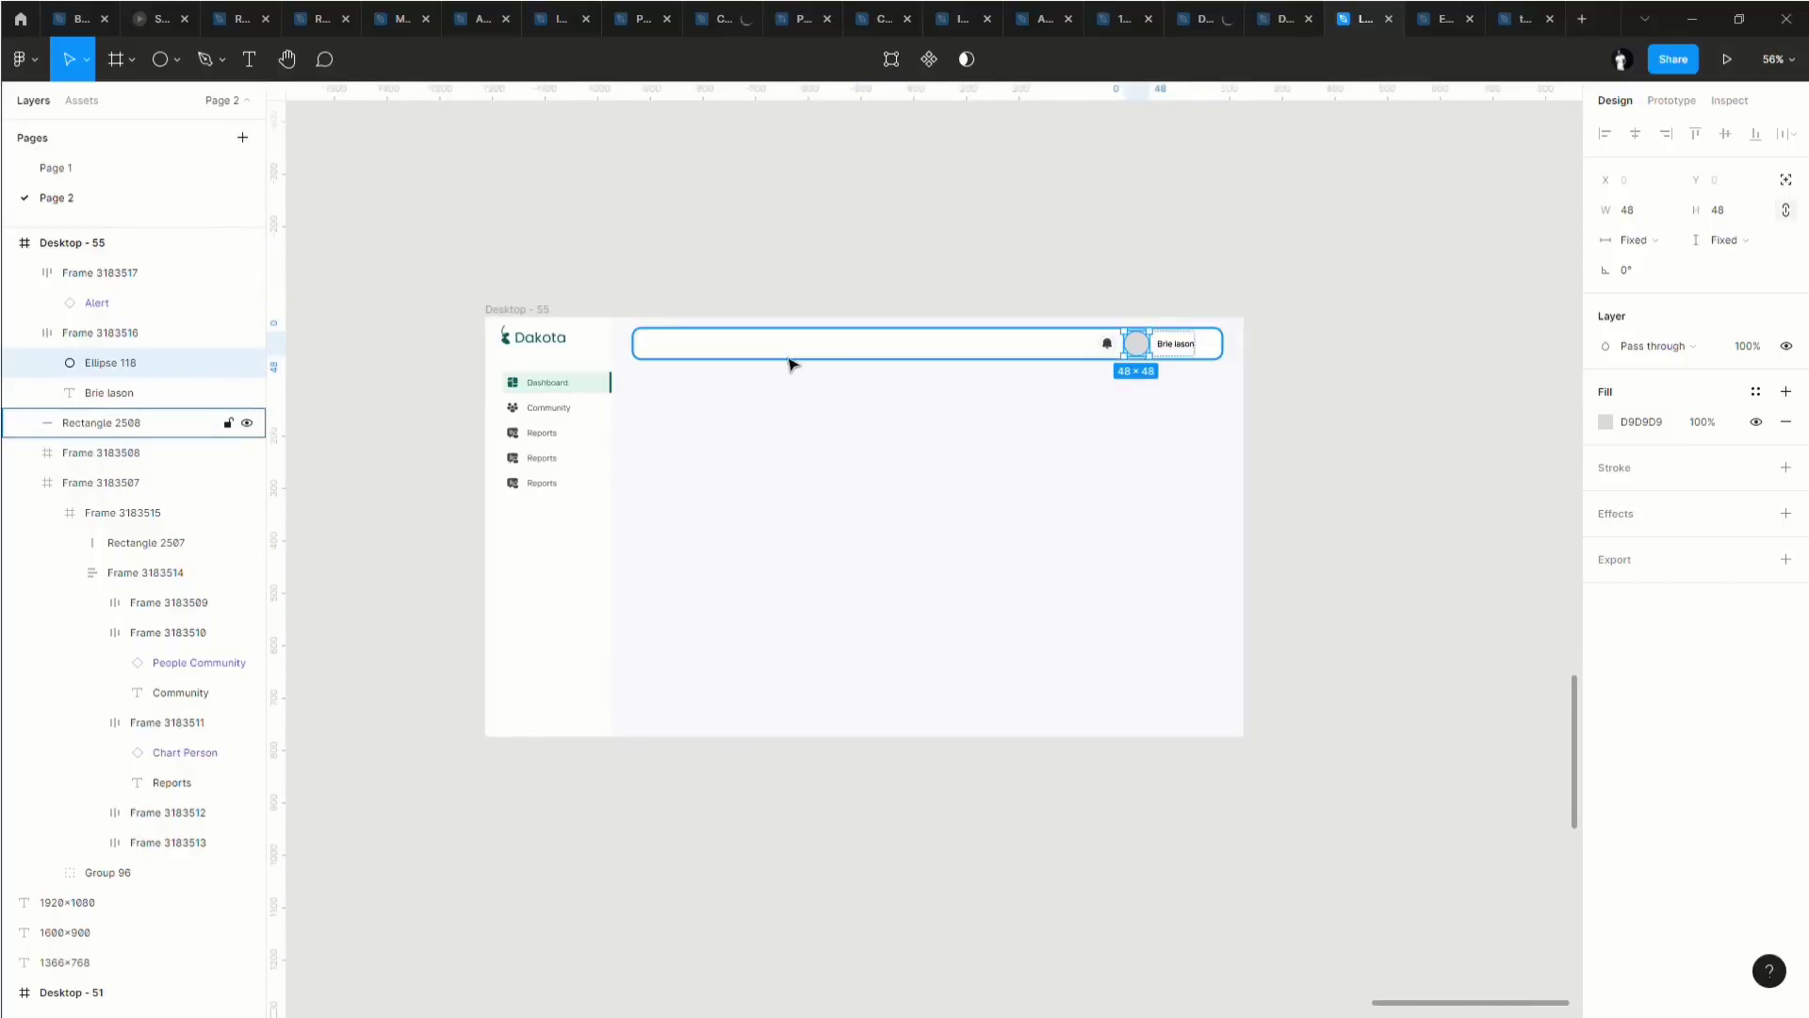
key(ctrl+alt+p)
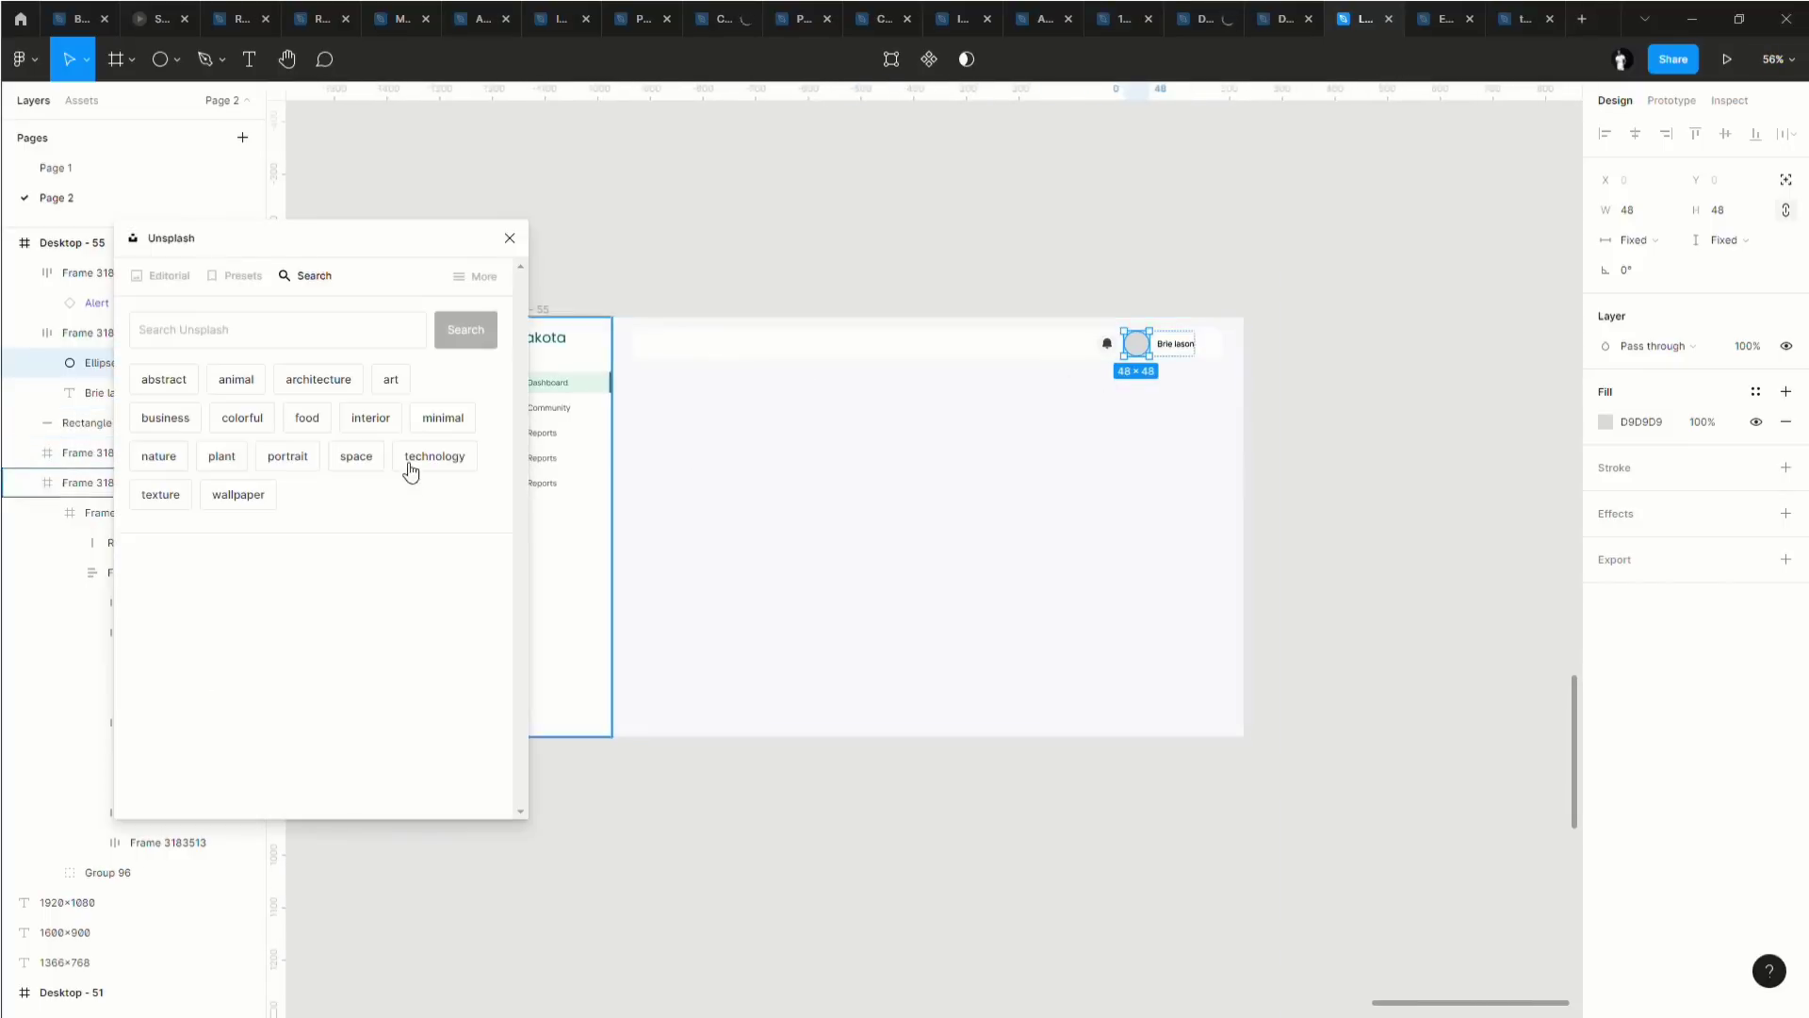
Search Unsplash for portrait photos, fill the profile circle with the purple-background portrait, and close the plugin.
click(298, 464)
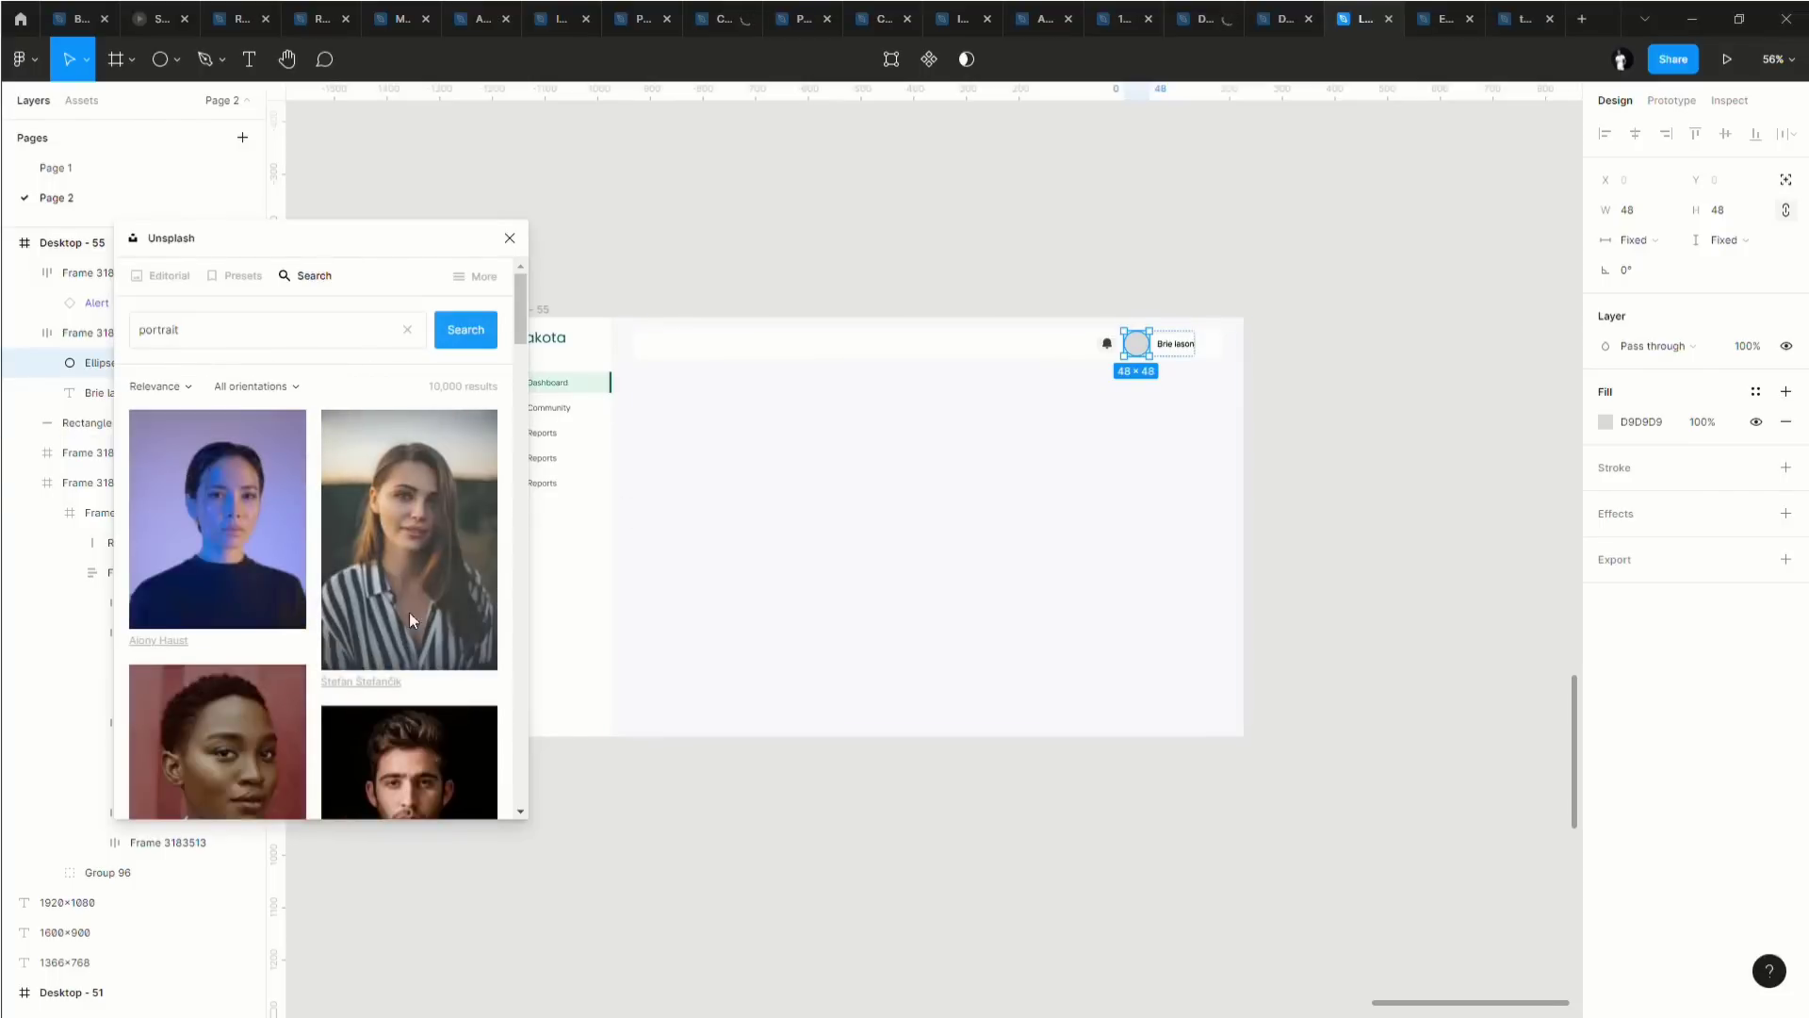
scroll(409, 618, down, 3)
scroll(466, 643, up, 3)
click(421, 586)
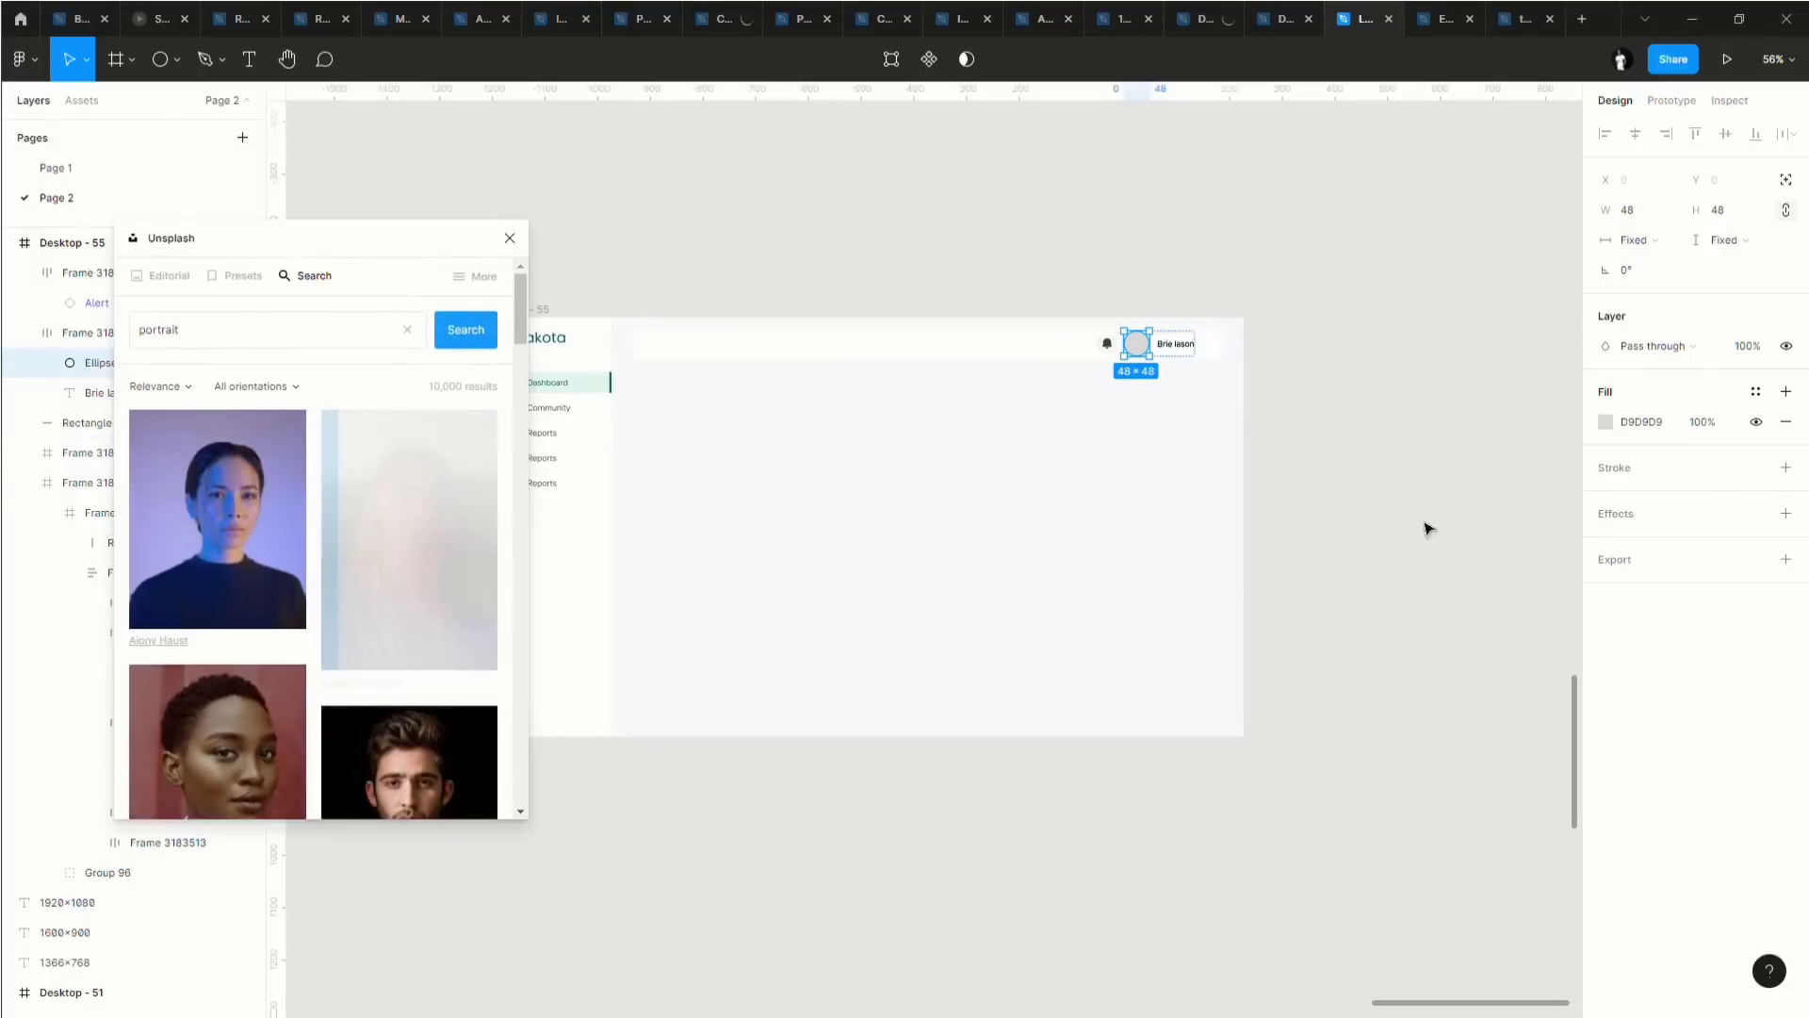
scroll(1159, 350, up, 5)
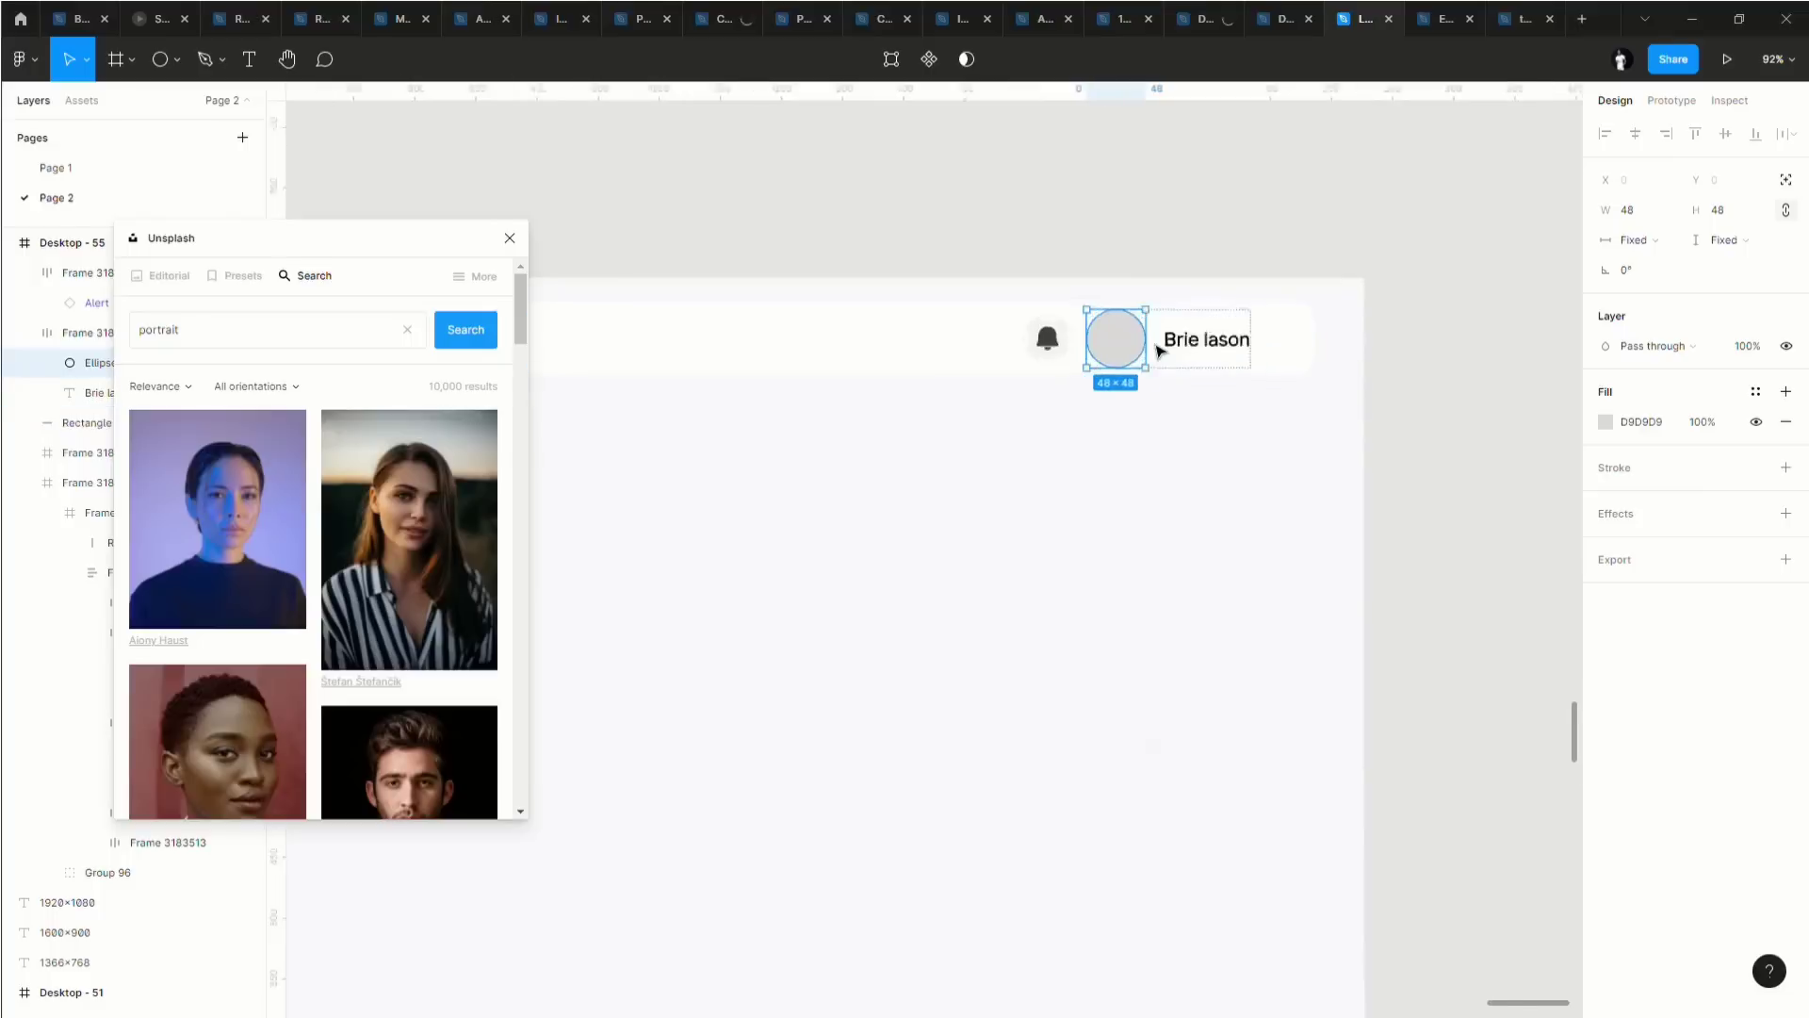
scroll(1159, 350, up, 8)
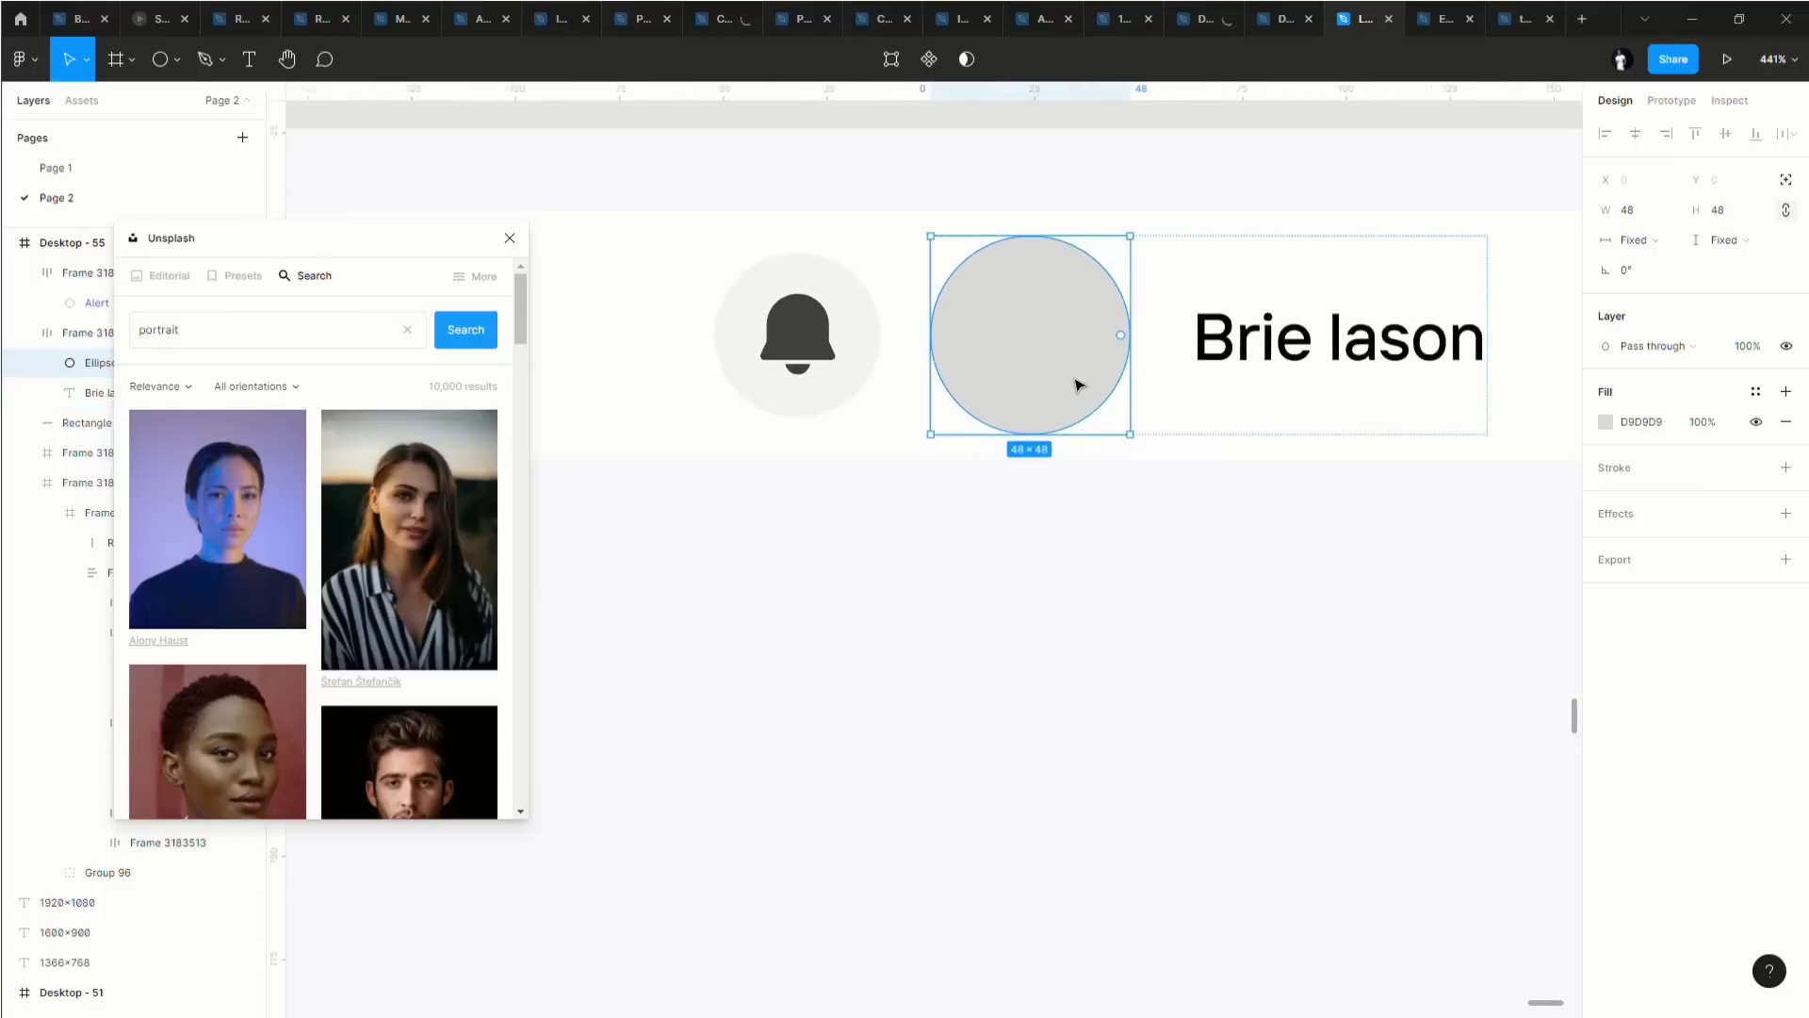
click(392, 582)
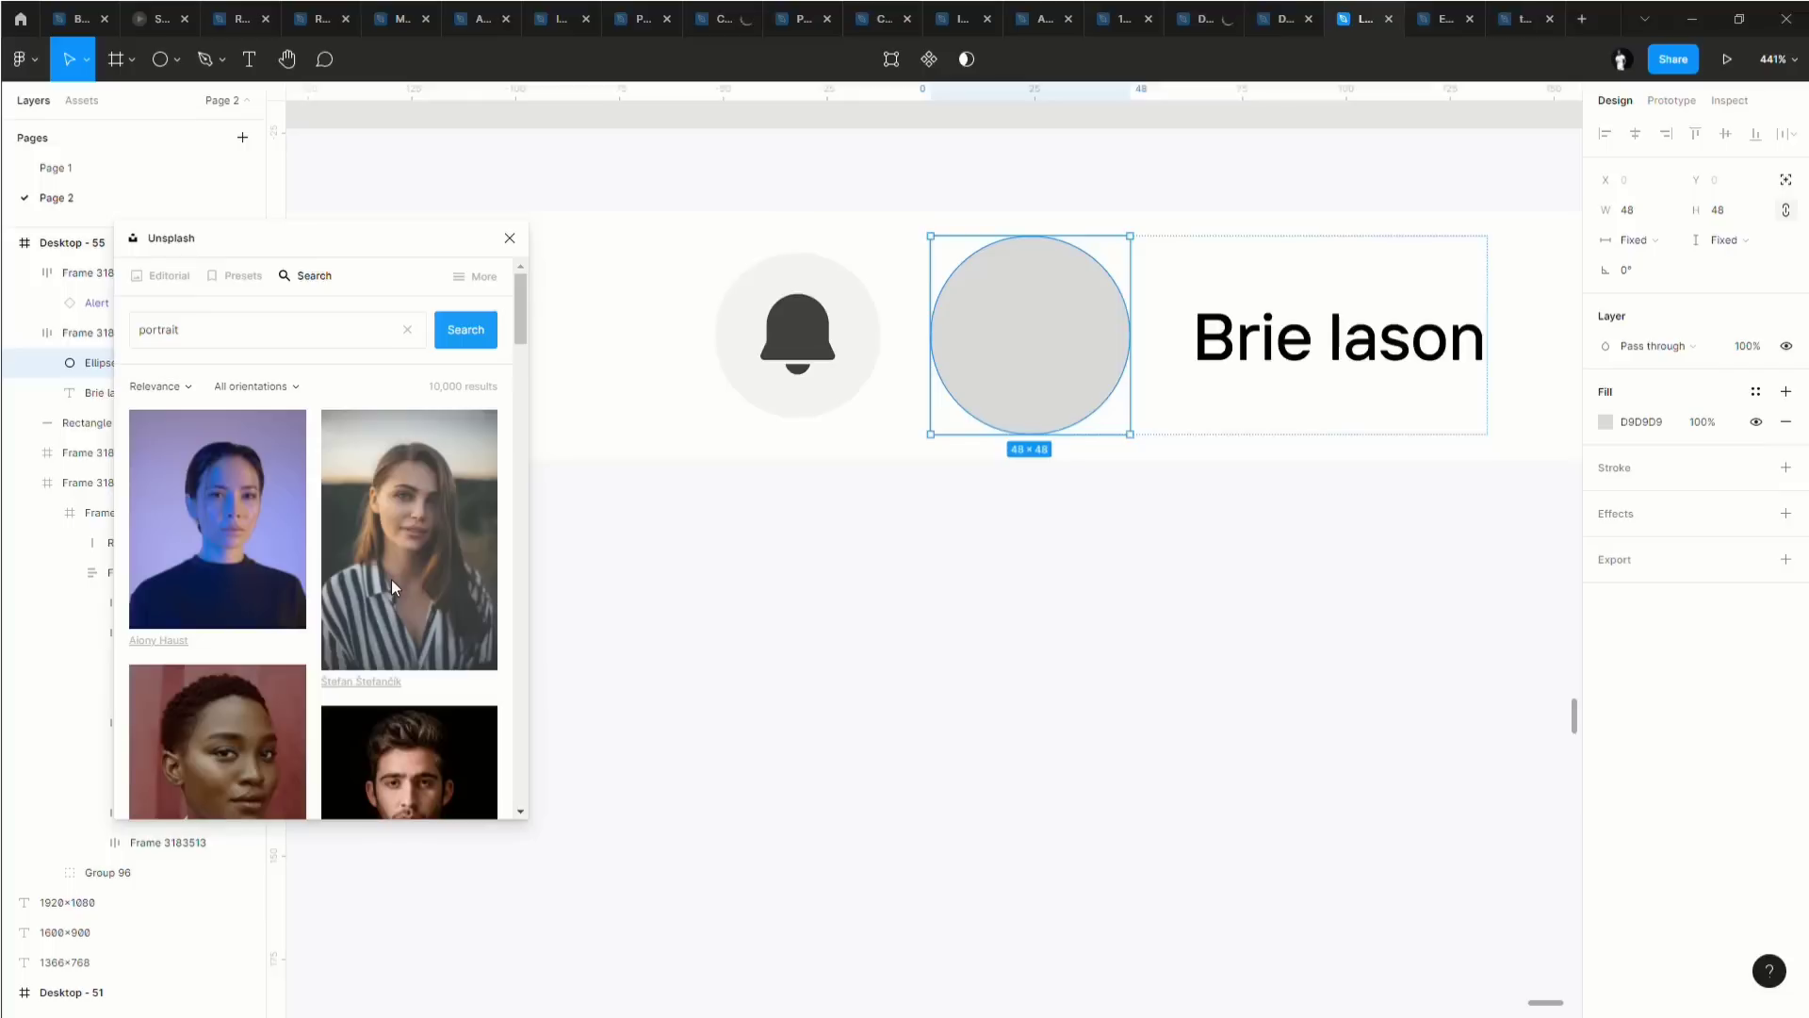
click(251, 529)
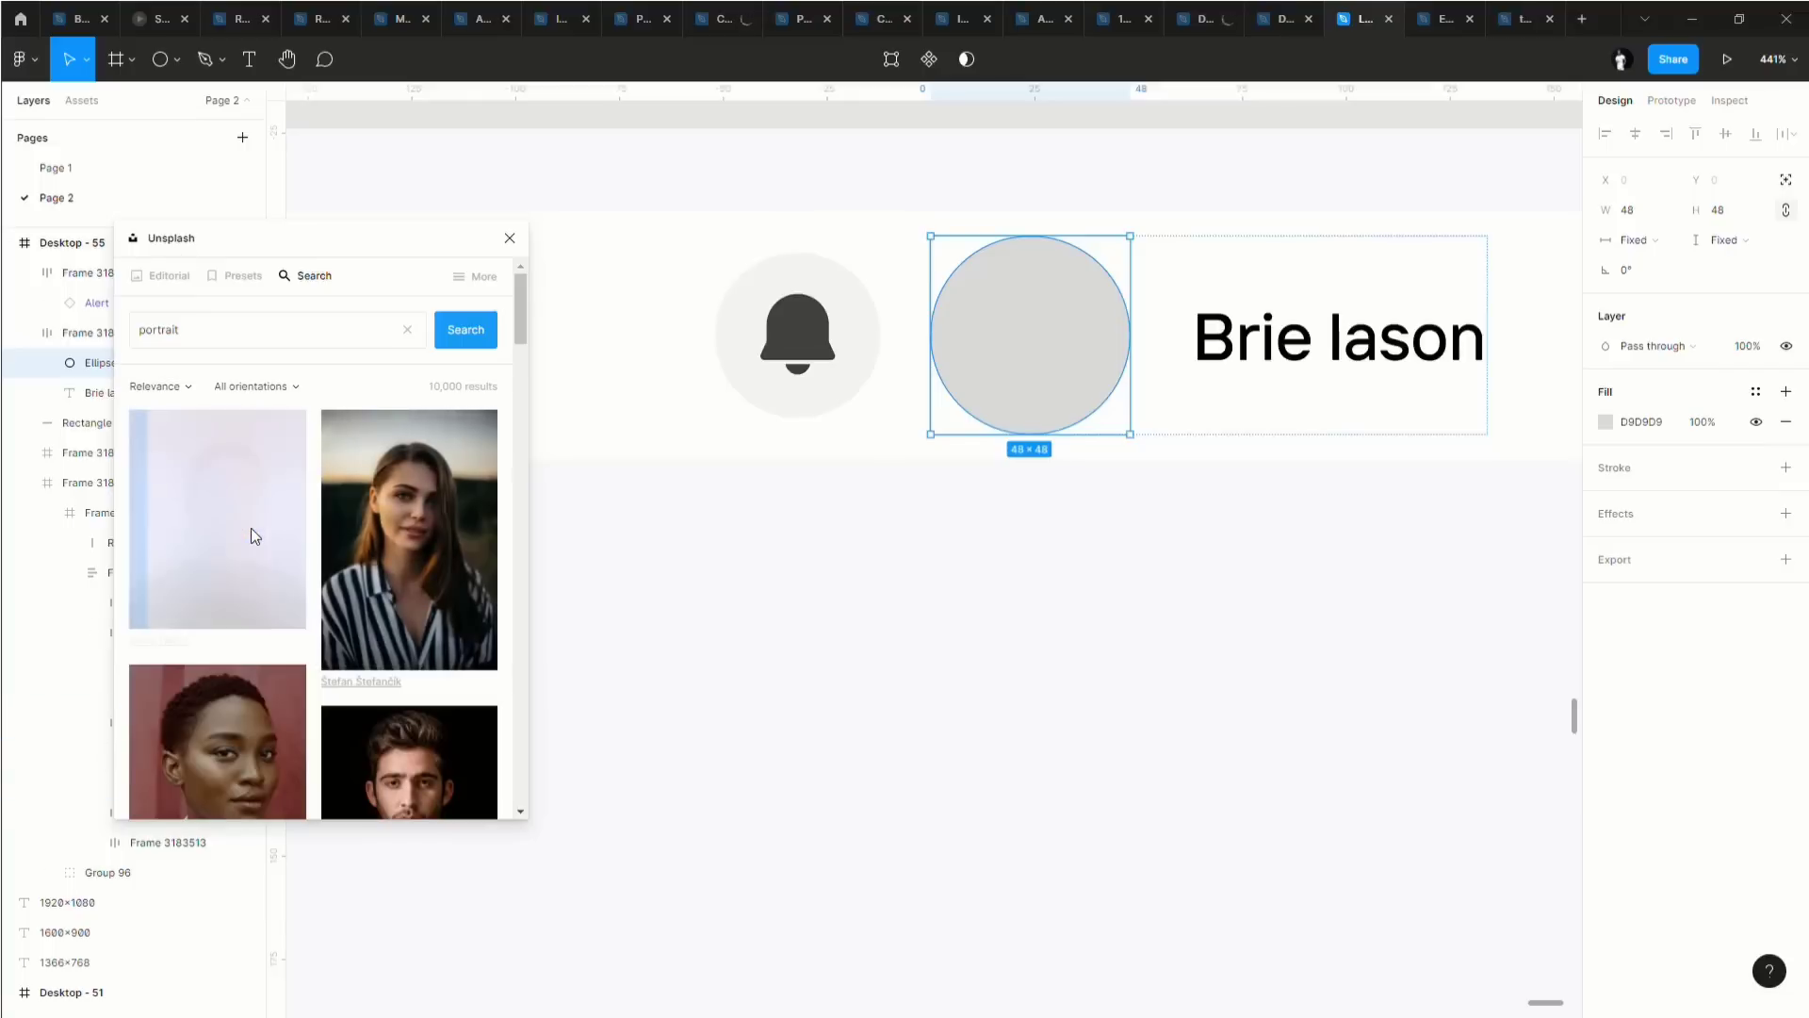
click(411, 537)
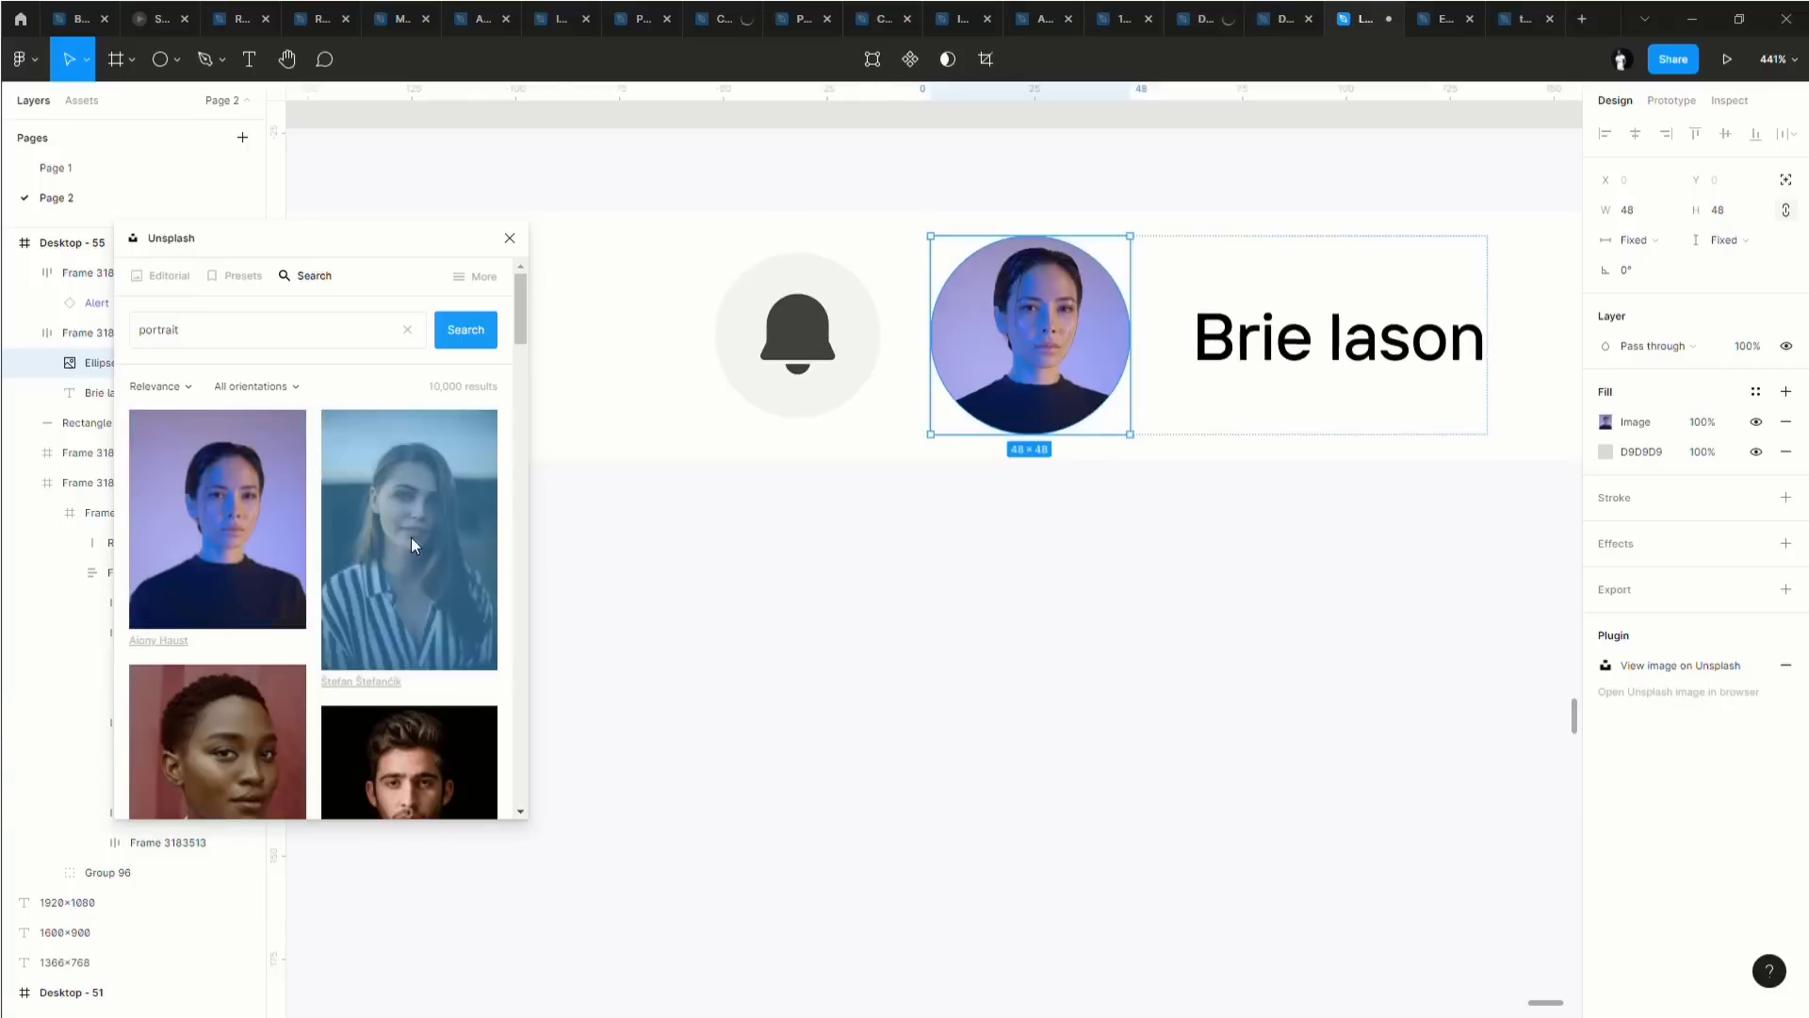
click(235, 573)
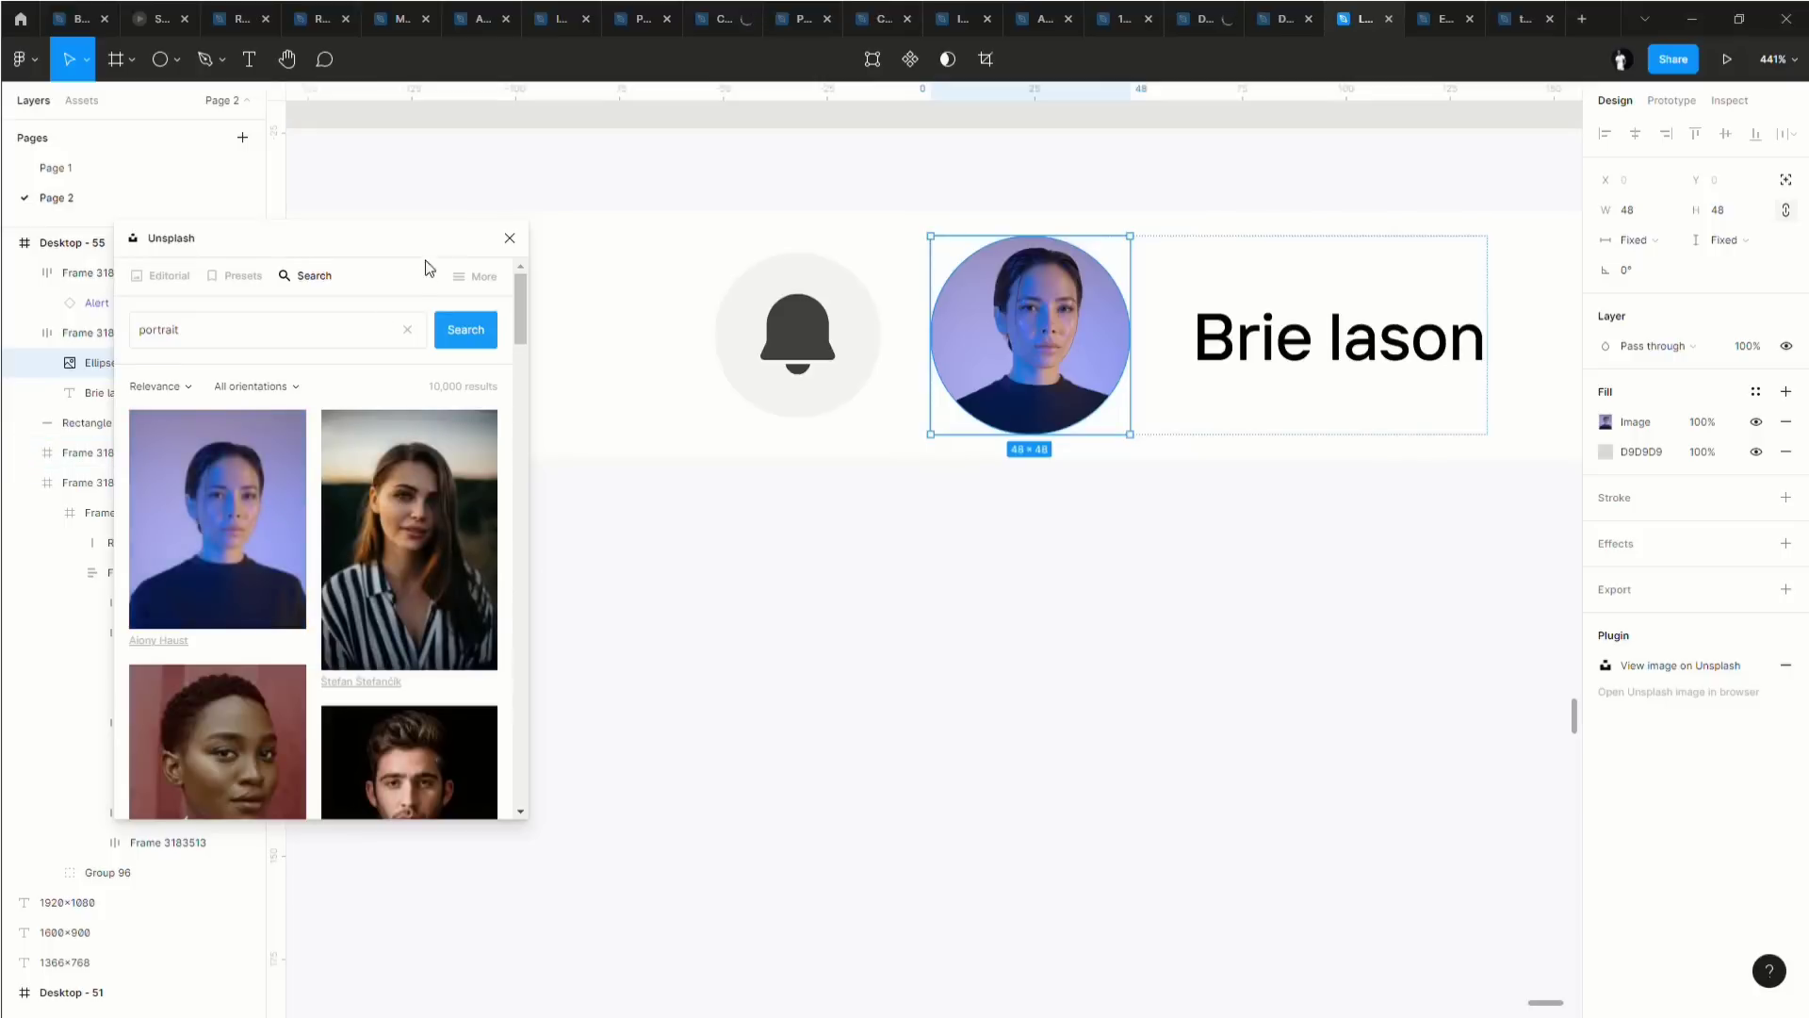
click(510, 238)
Select the white header bar rectangle behind the bell and profile photo and add a drop shadow effect.
scroll(886, 561, down, 5)
scroll(897, 556, down, 5)
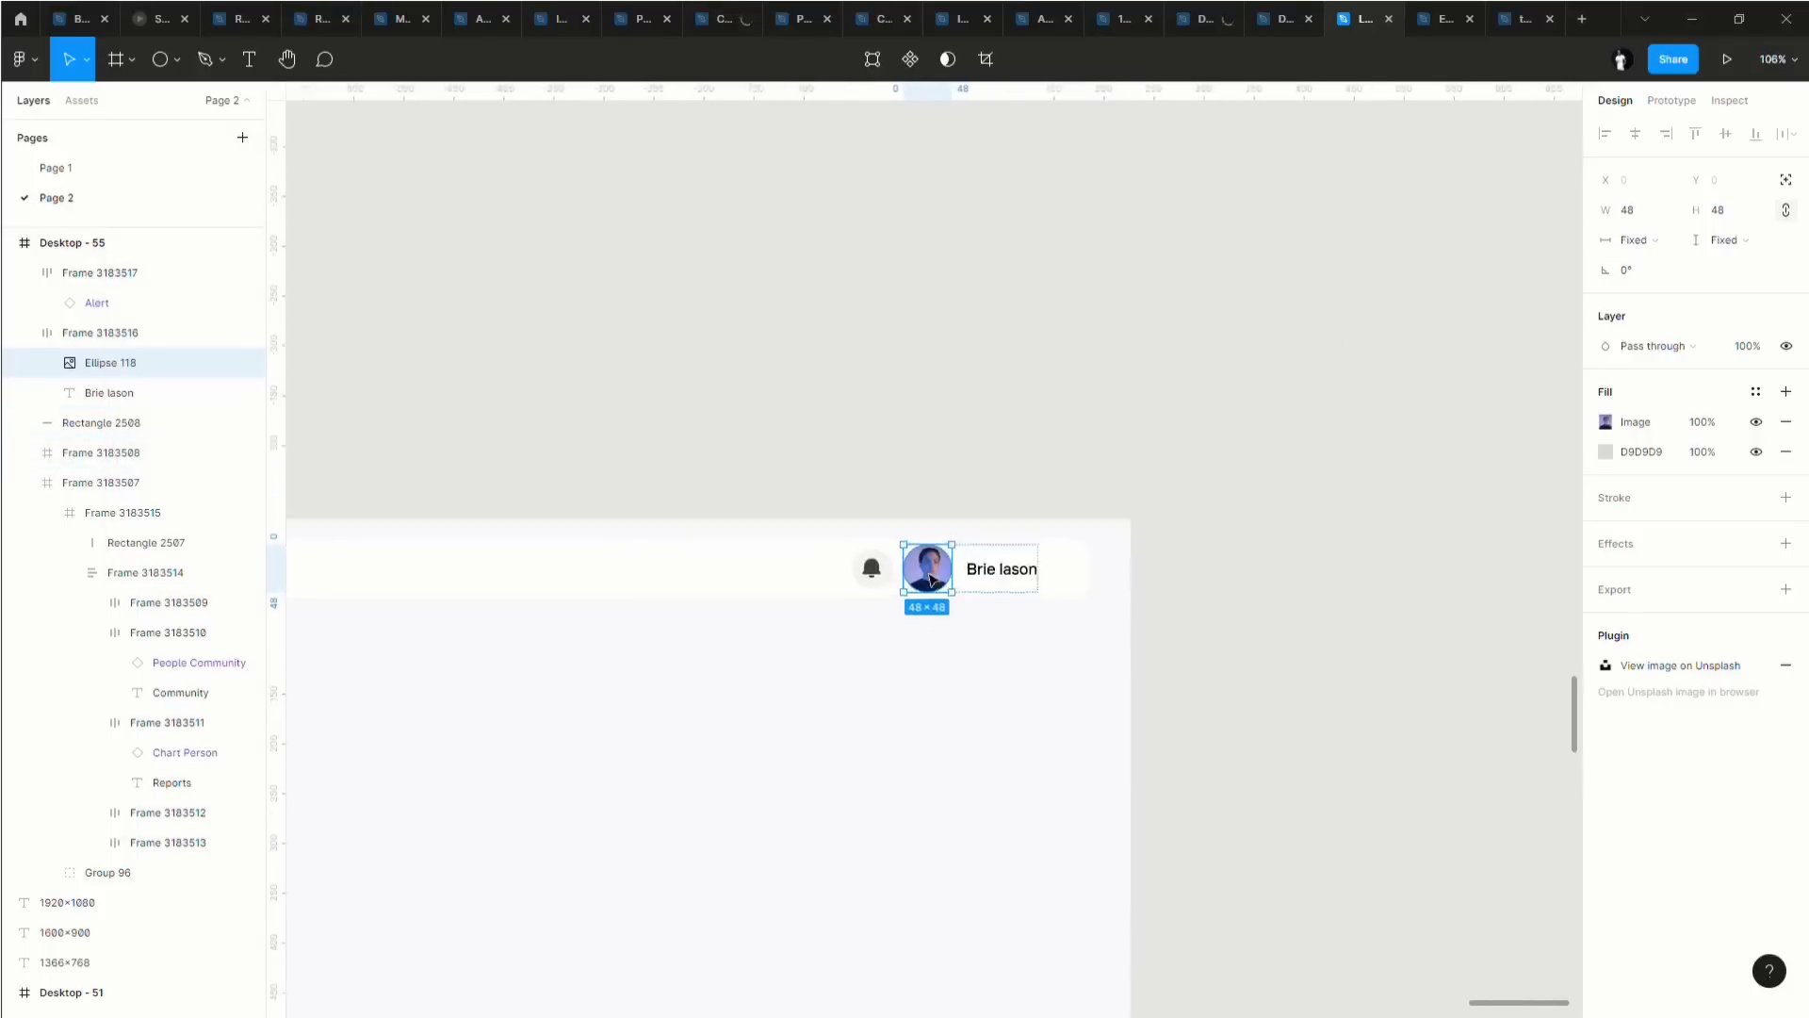
scroll(933, 578, left, 5)
scroll(933, 575, down, 3)
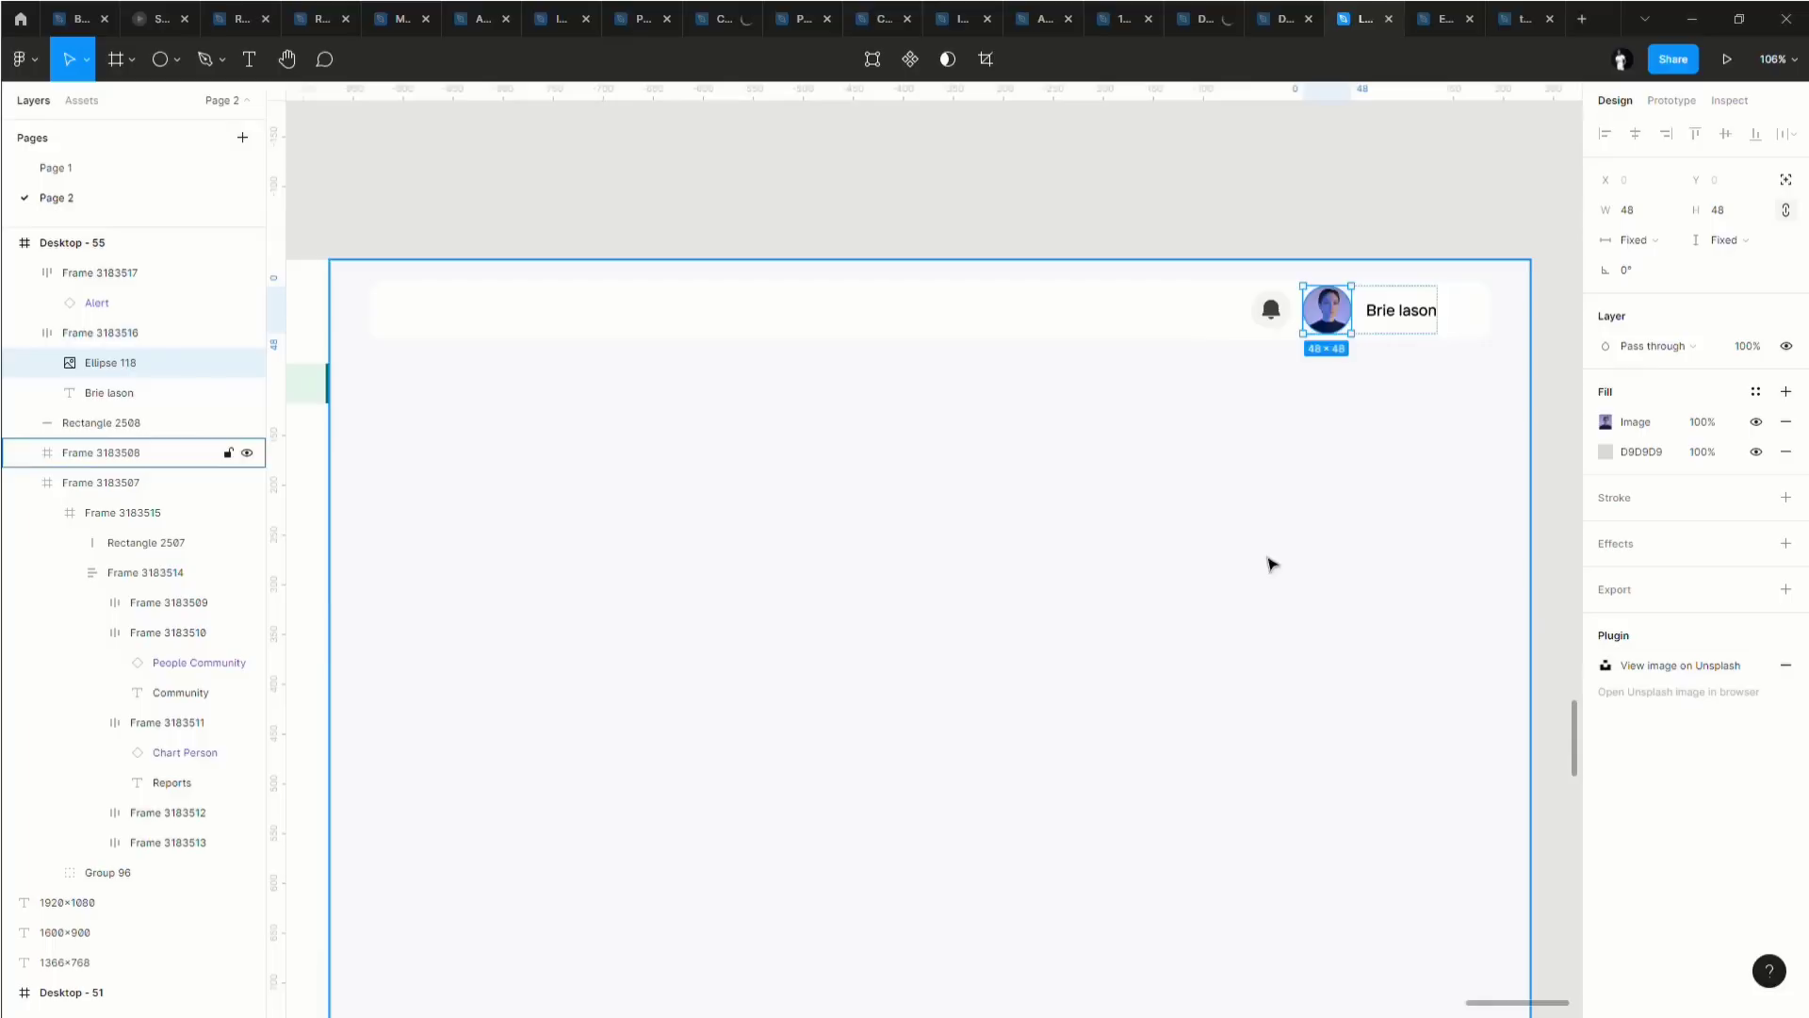
click(945, 383)
click(808, 323)
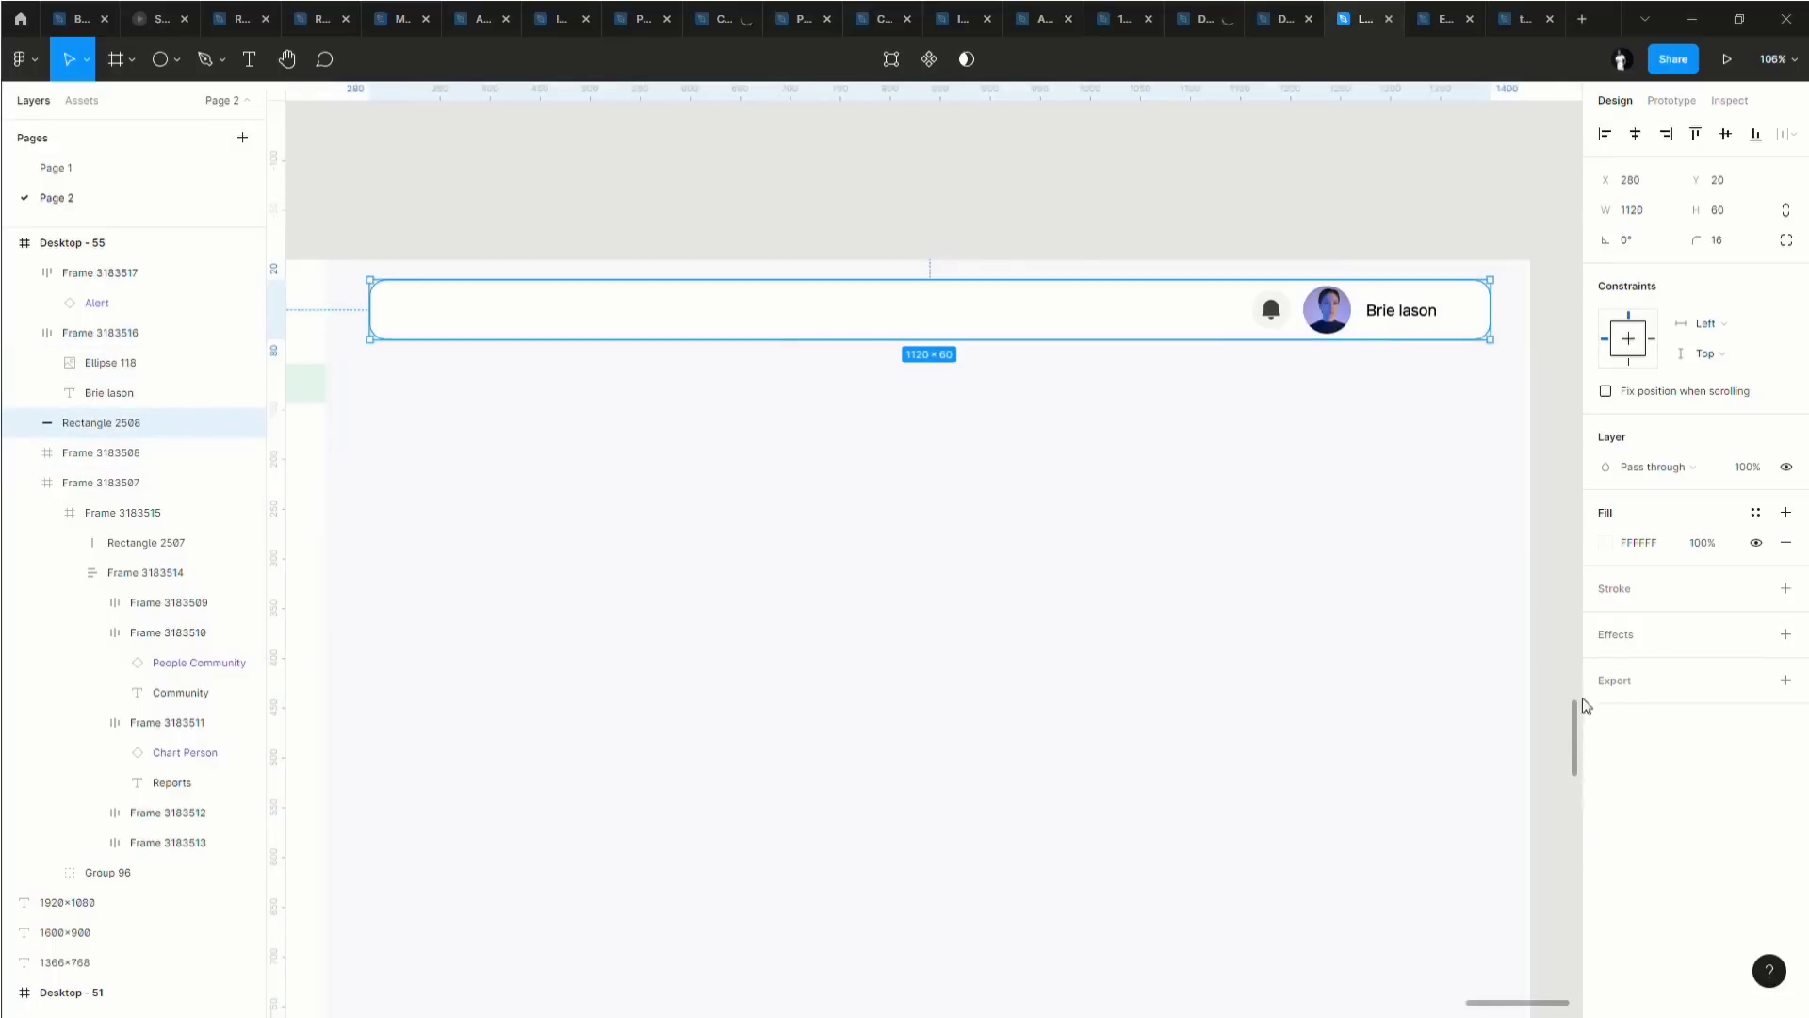
click(1613, 629)
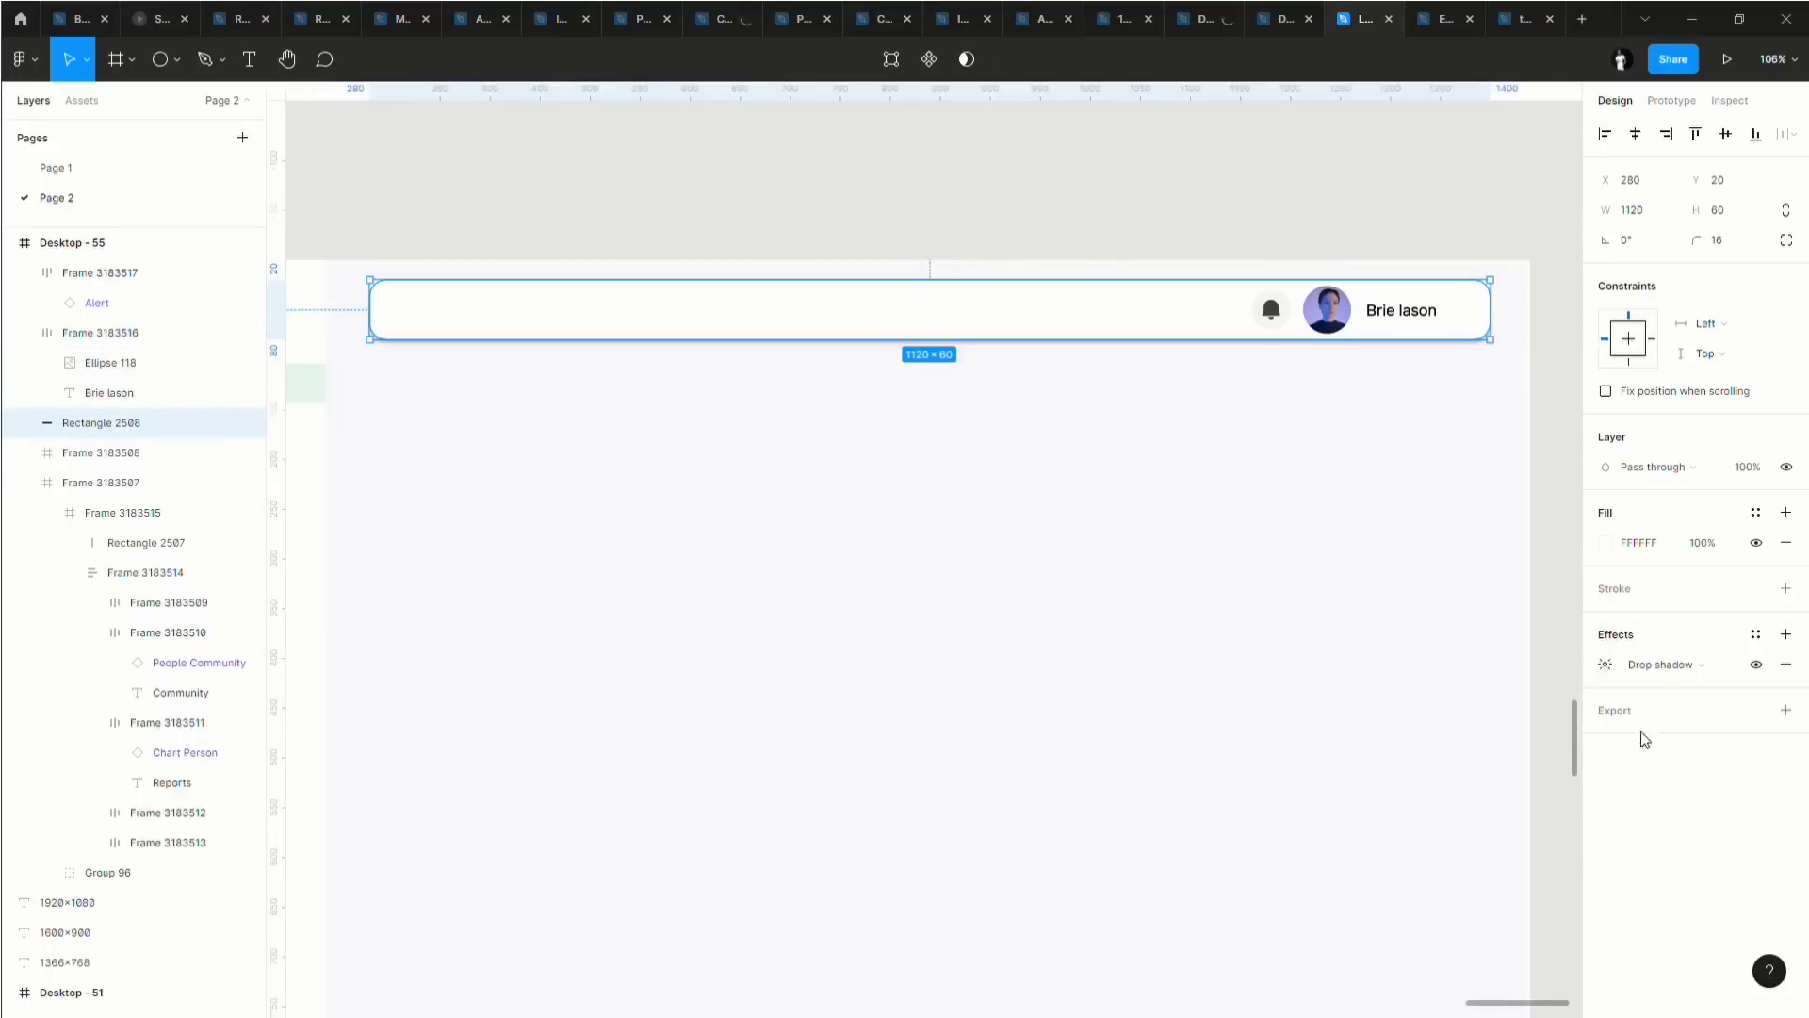
Set the header bar's drop shadow to a Y offset of 1 and a blur of 10.
click(1605, 664)
click(1405, 740)
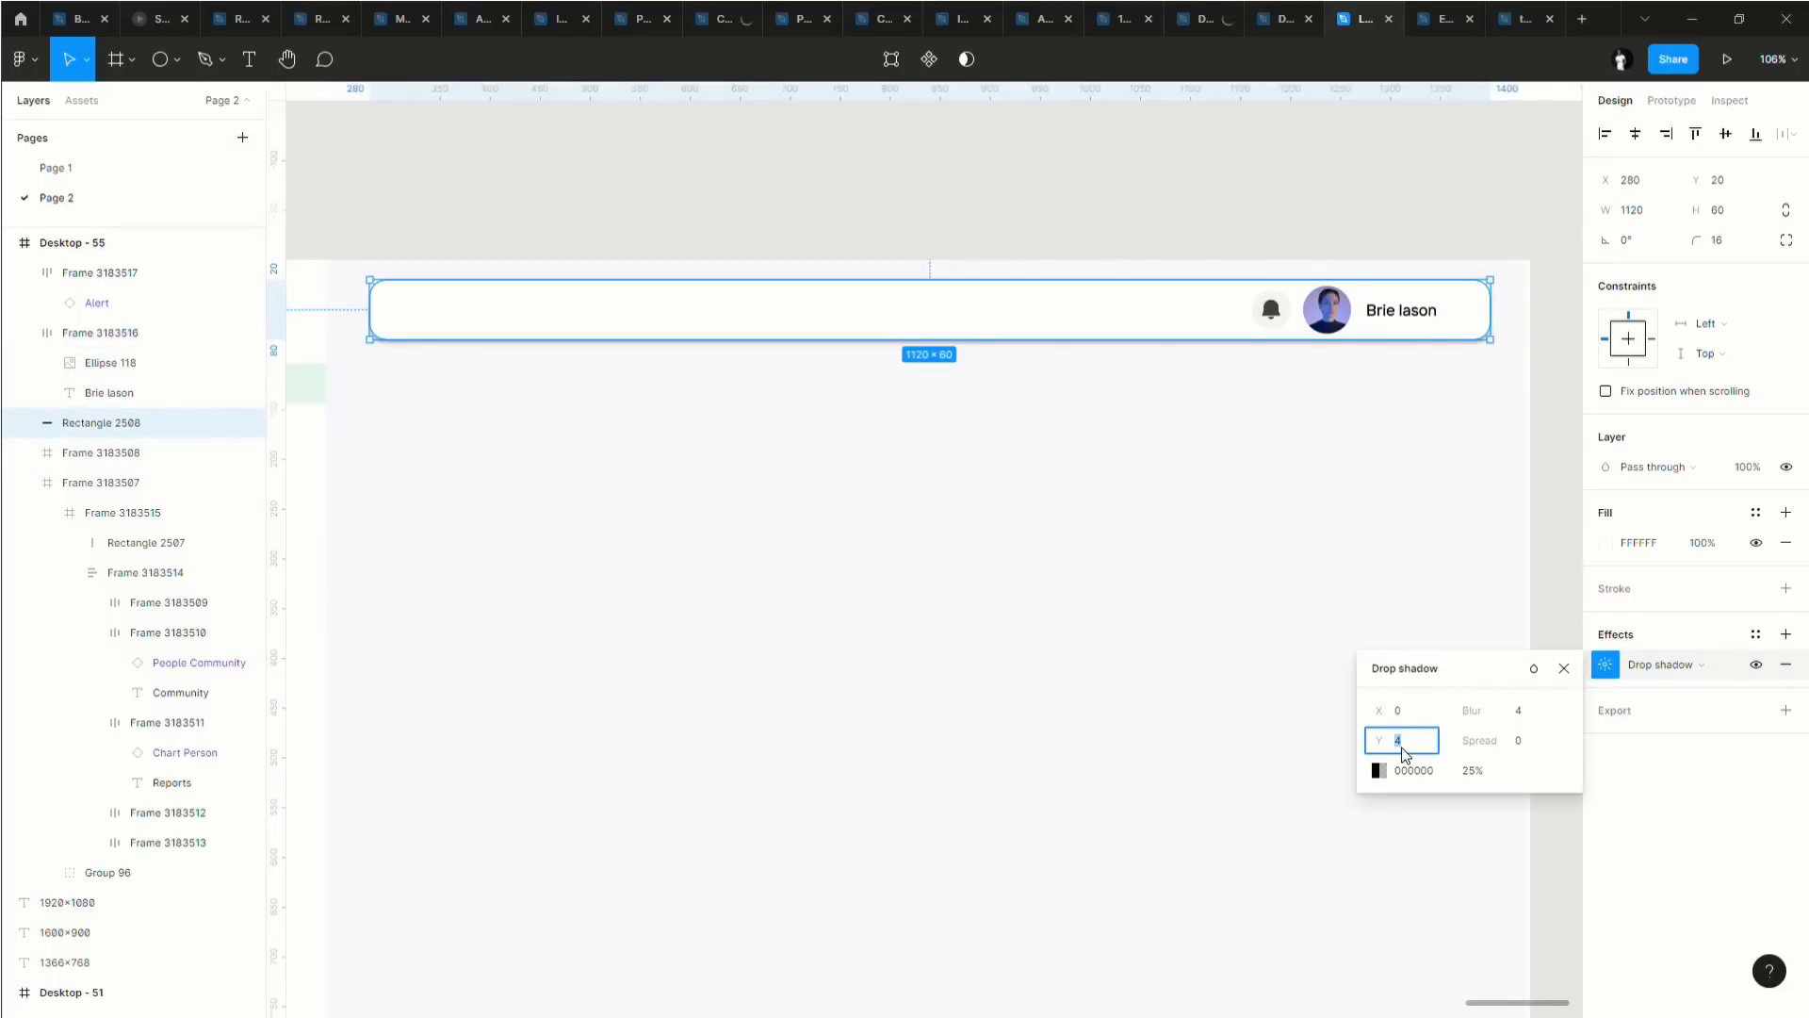
click(1517, 715)
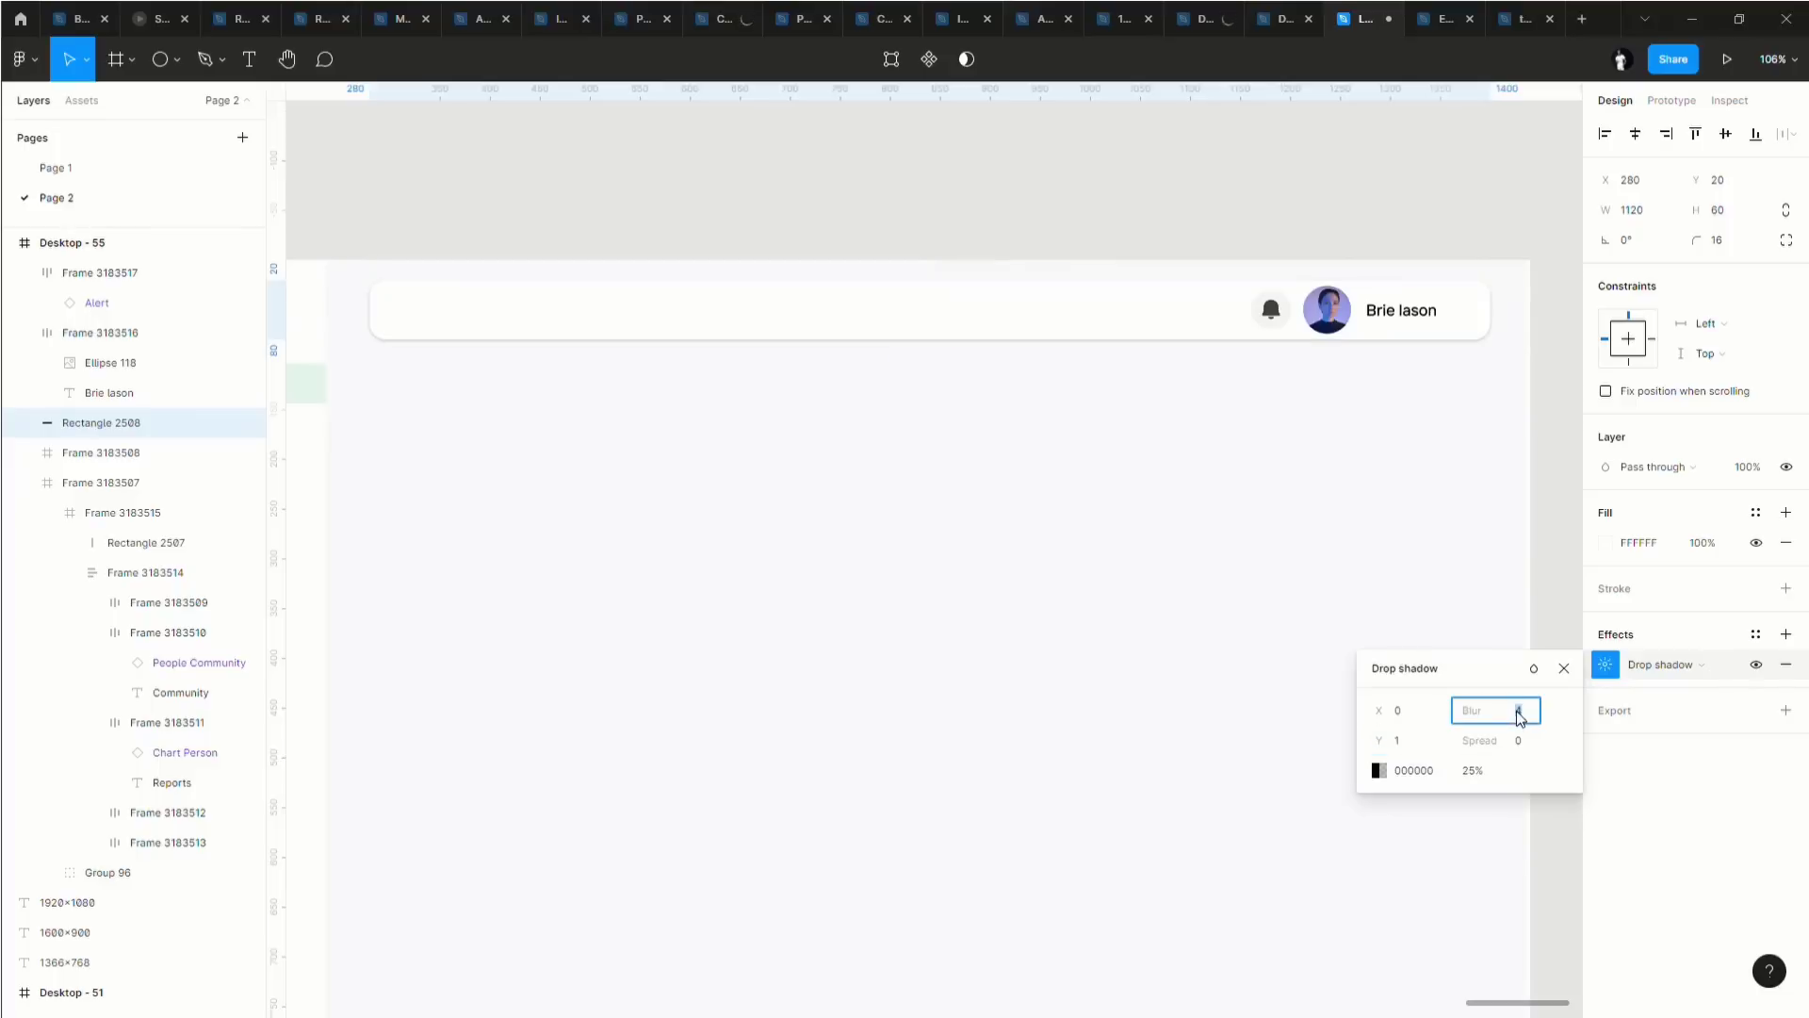
text(10)
key(Return)
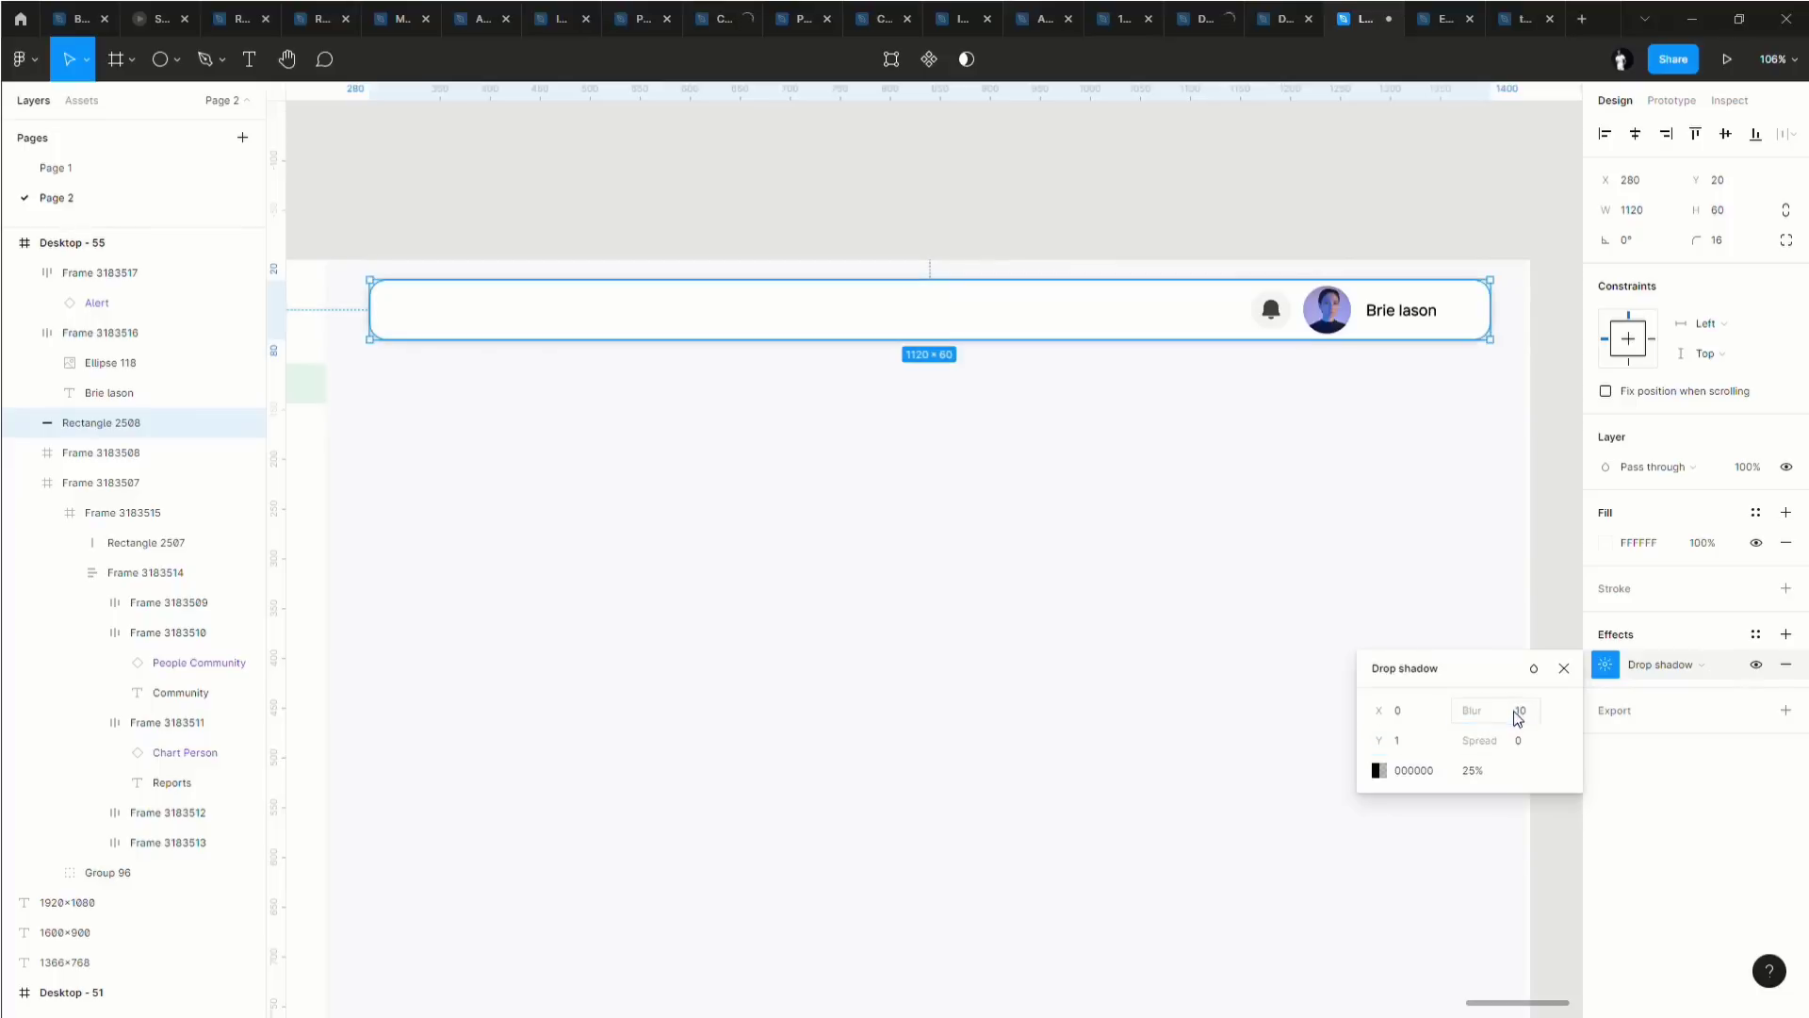
Set the header shadow's opacity to 8% and its colour to 212121.
click(1473, 770)
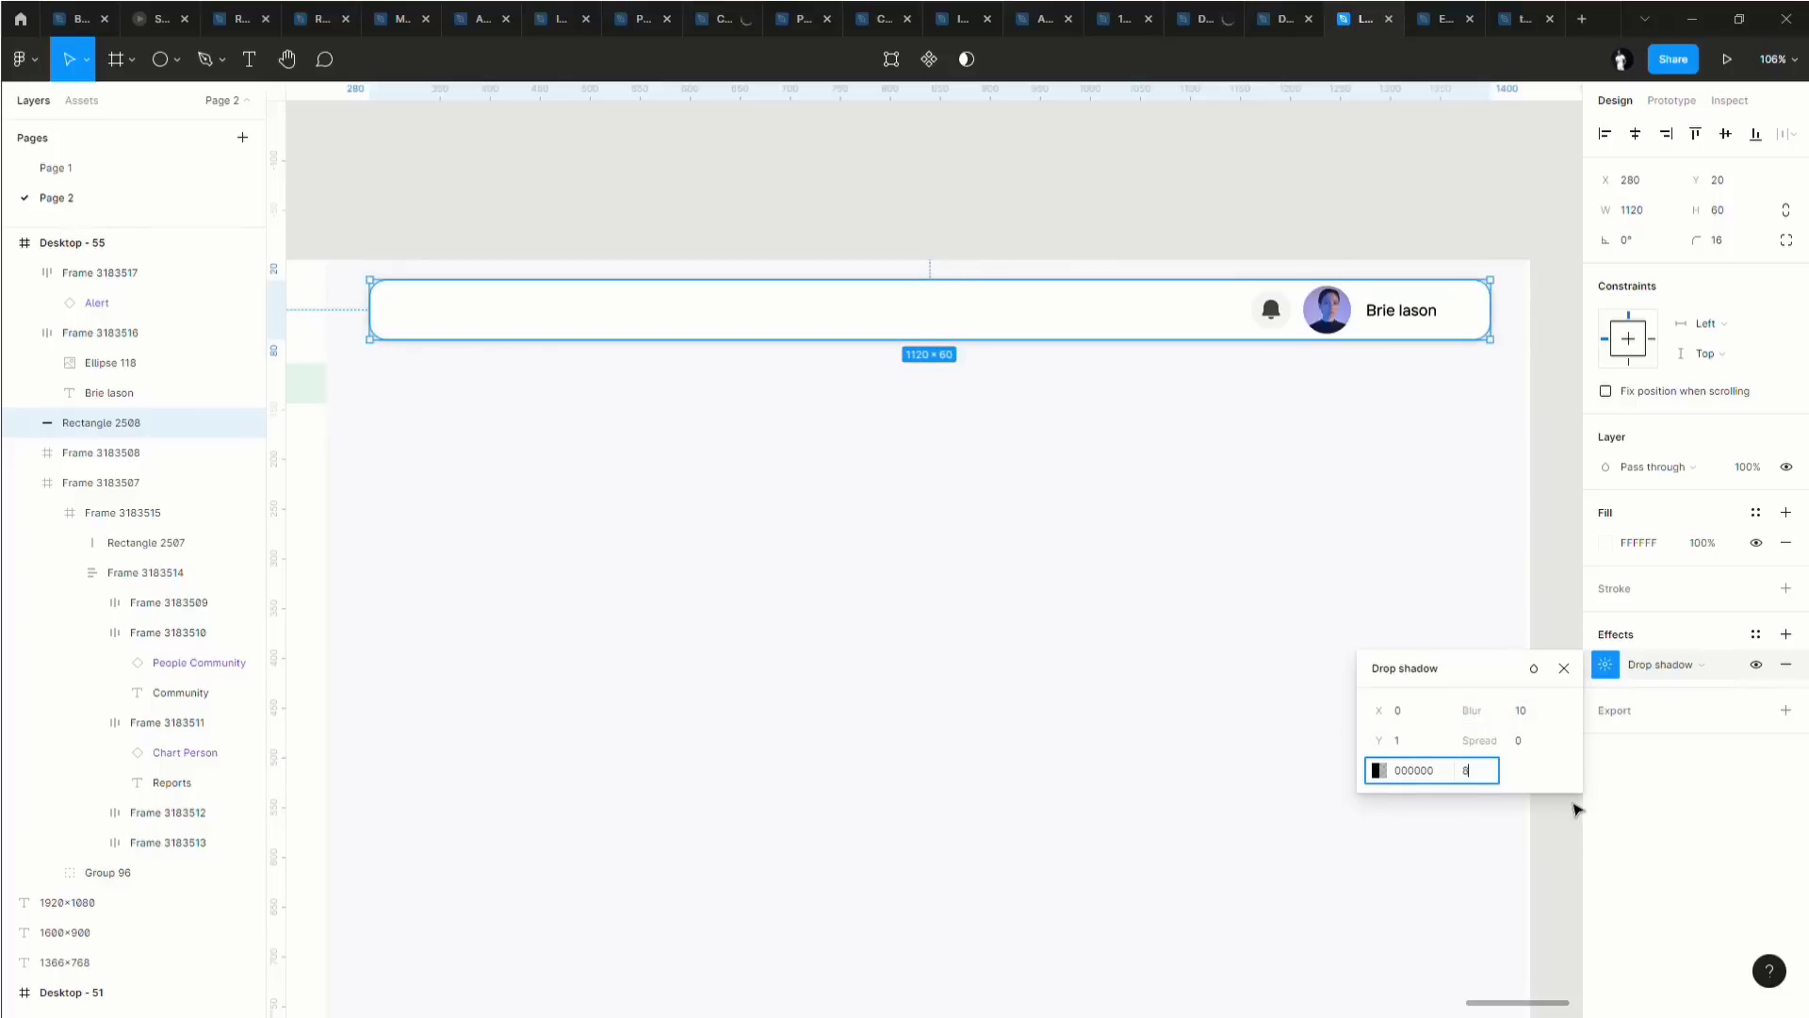
key(Return)
click(1420, 773)
text(2)
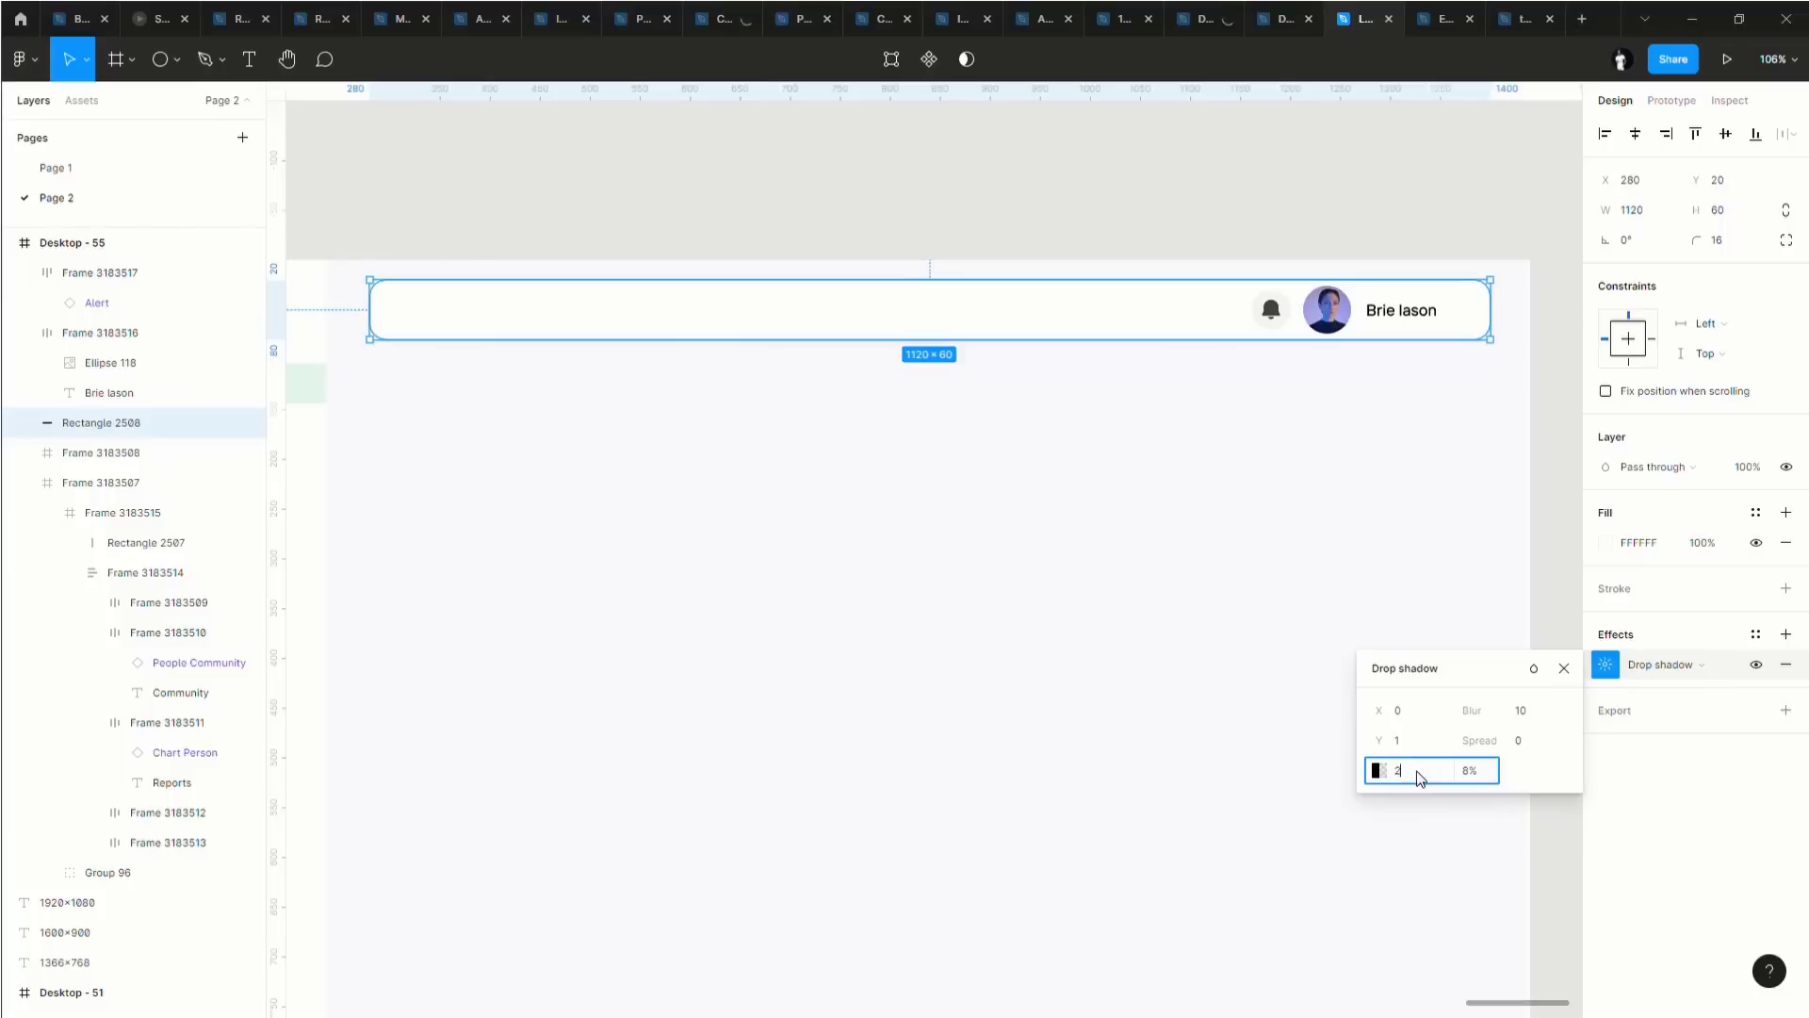
text(0×1)
key(Return)
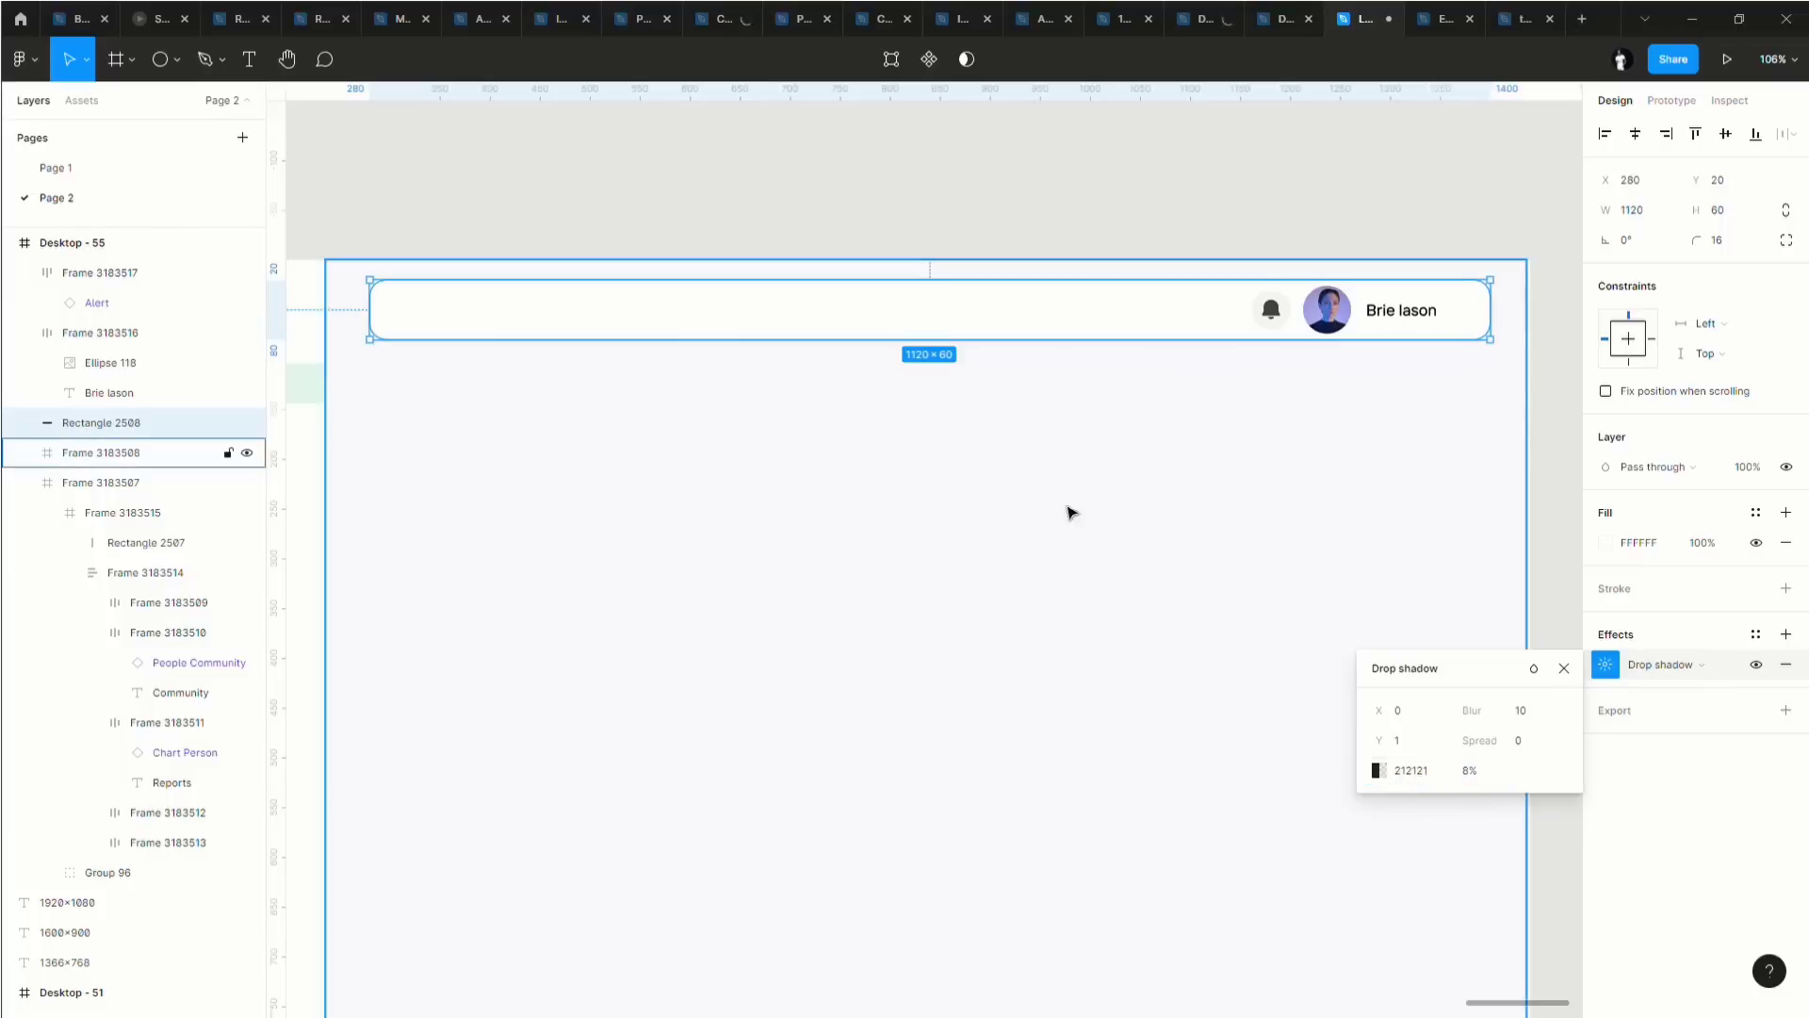
click(1070, 509)
Soften the header bar's drop shadow by setting its blur to 6 and its opacity to 6%.
click(670, 333)
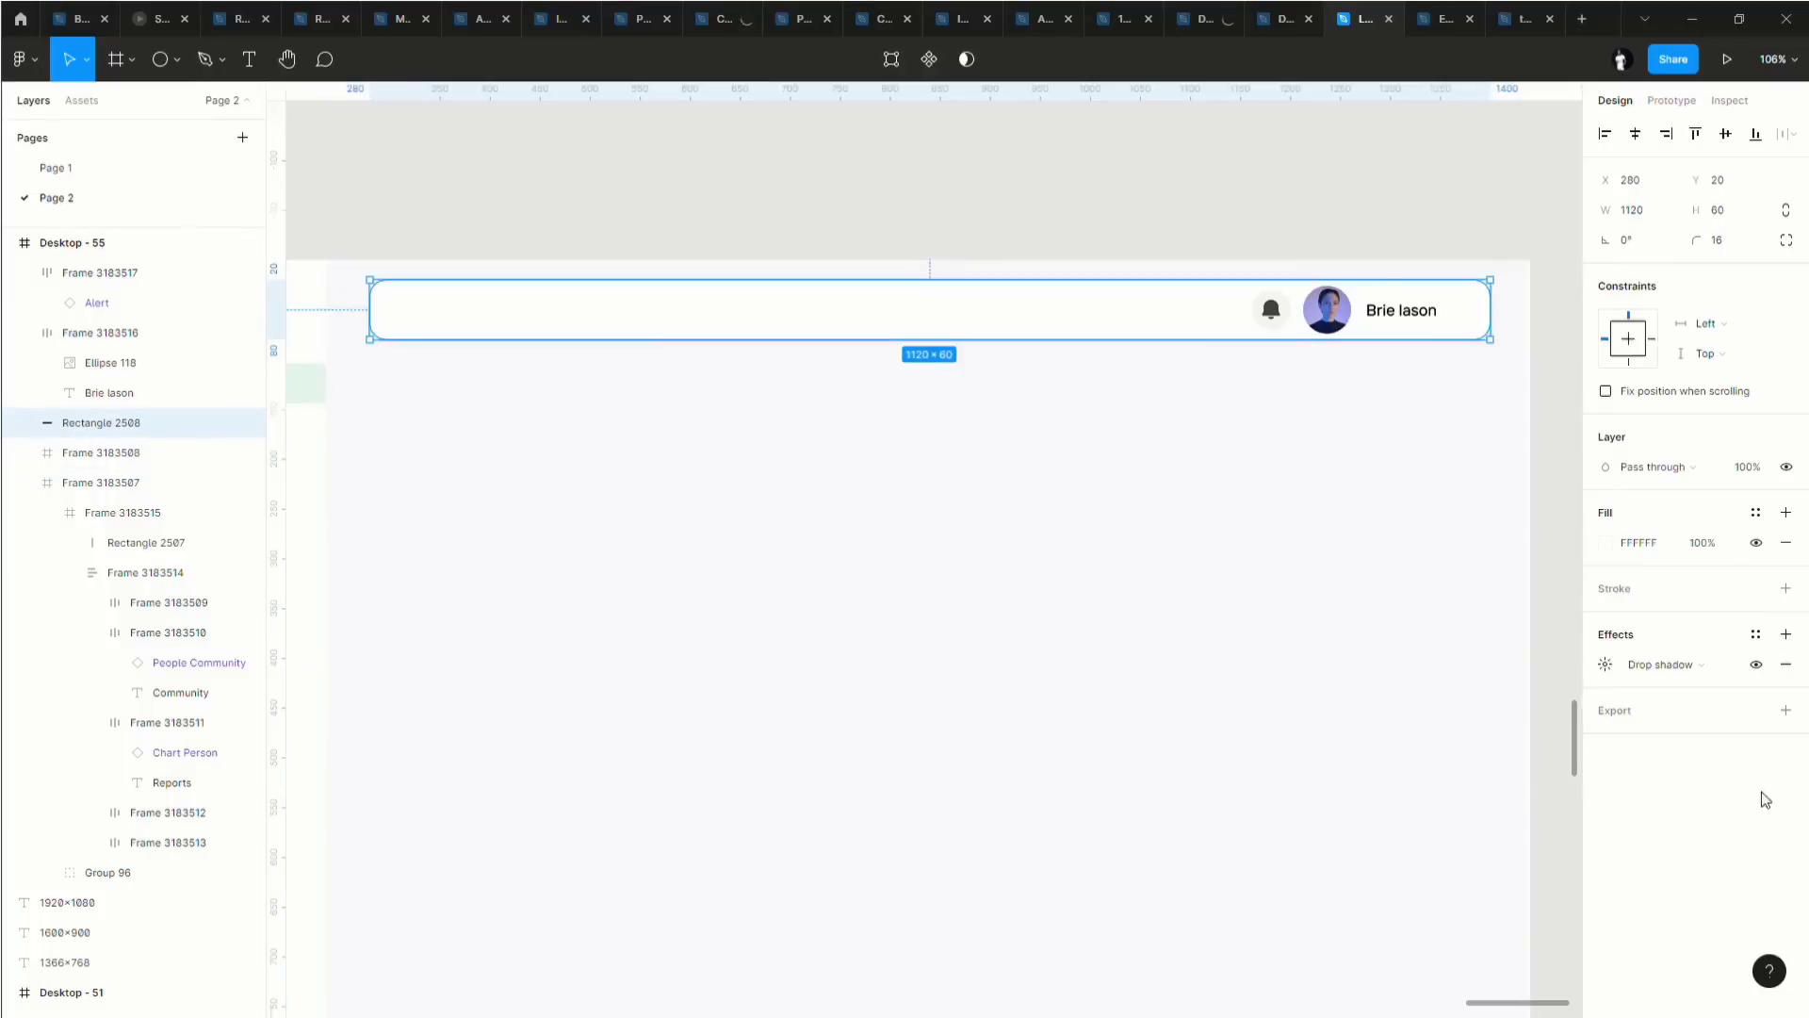
click(1604, 667)
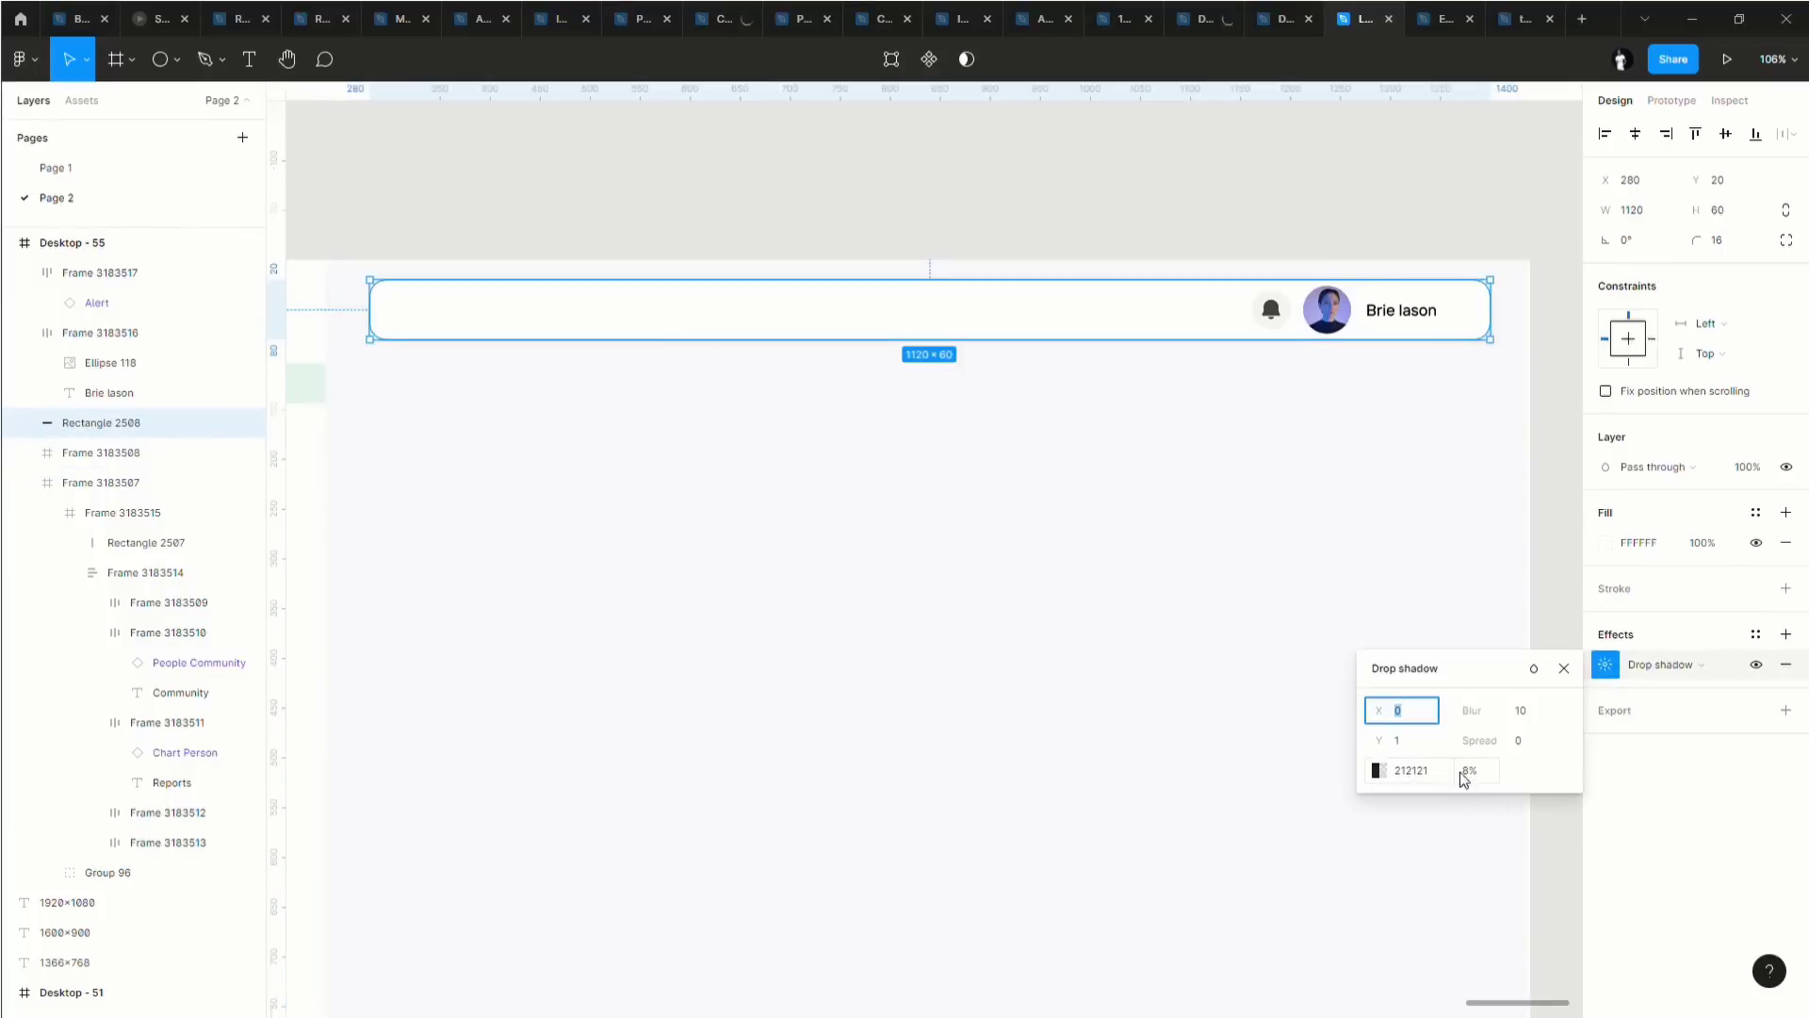
click(1520, 721)
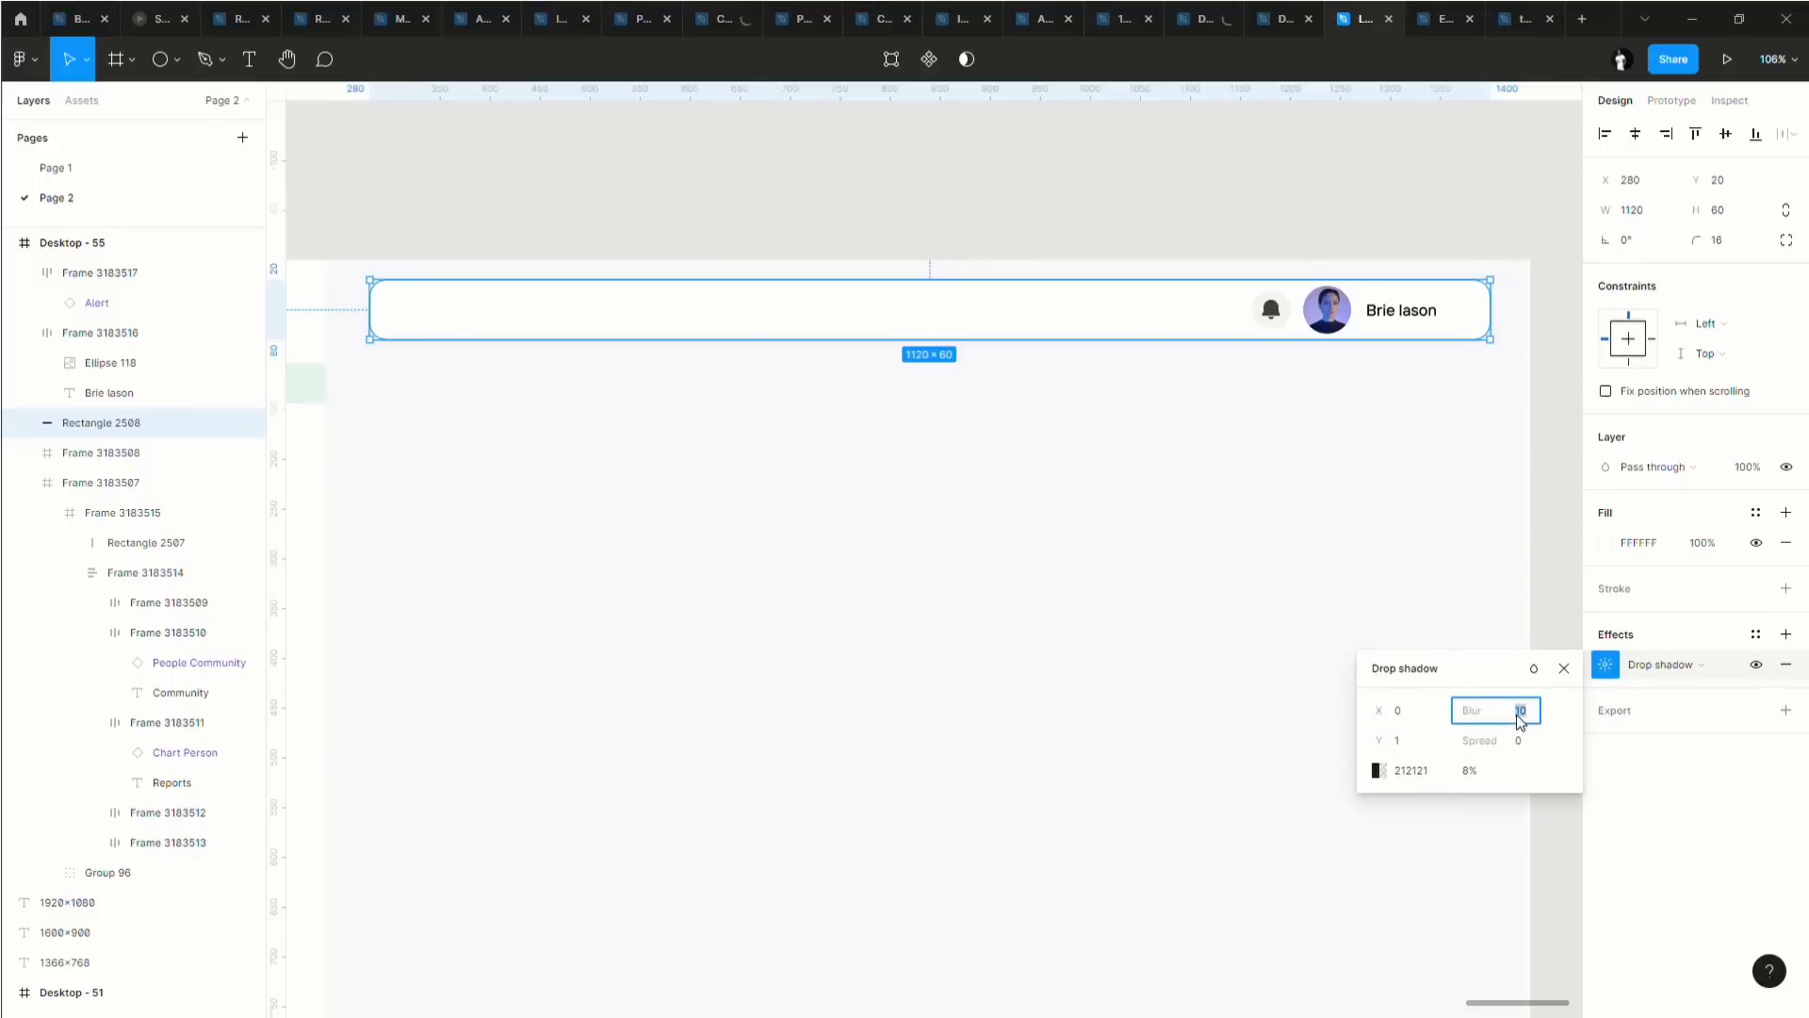
text(6)
key(Return)
click(1463, 772)
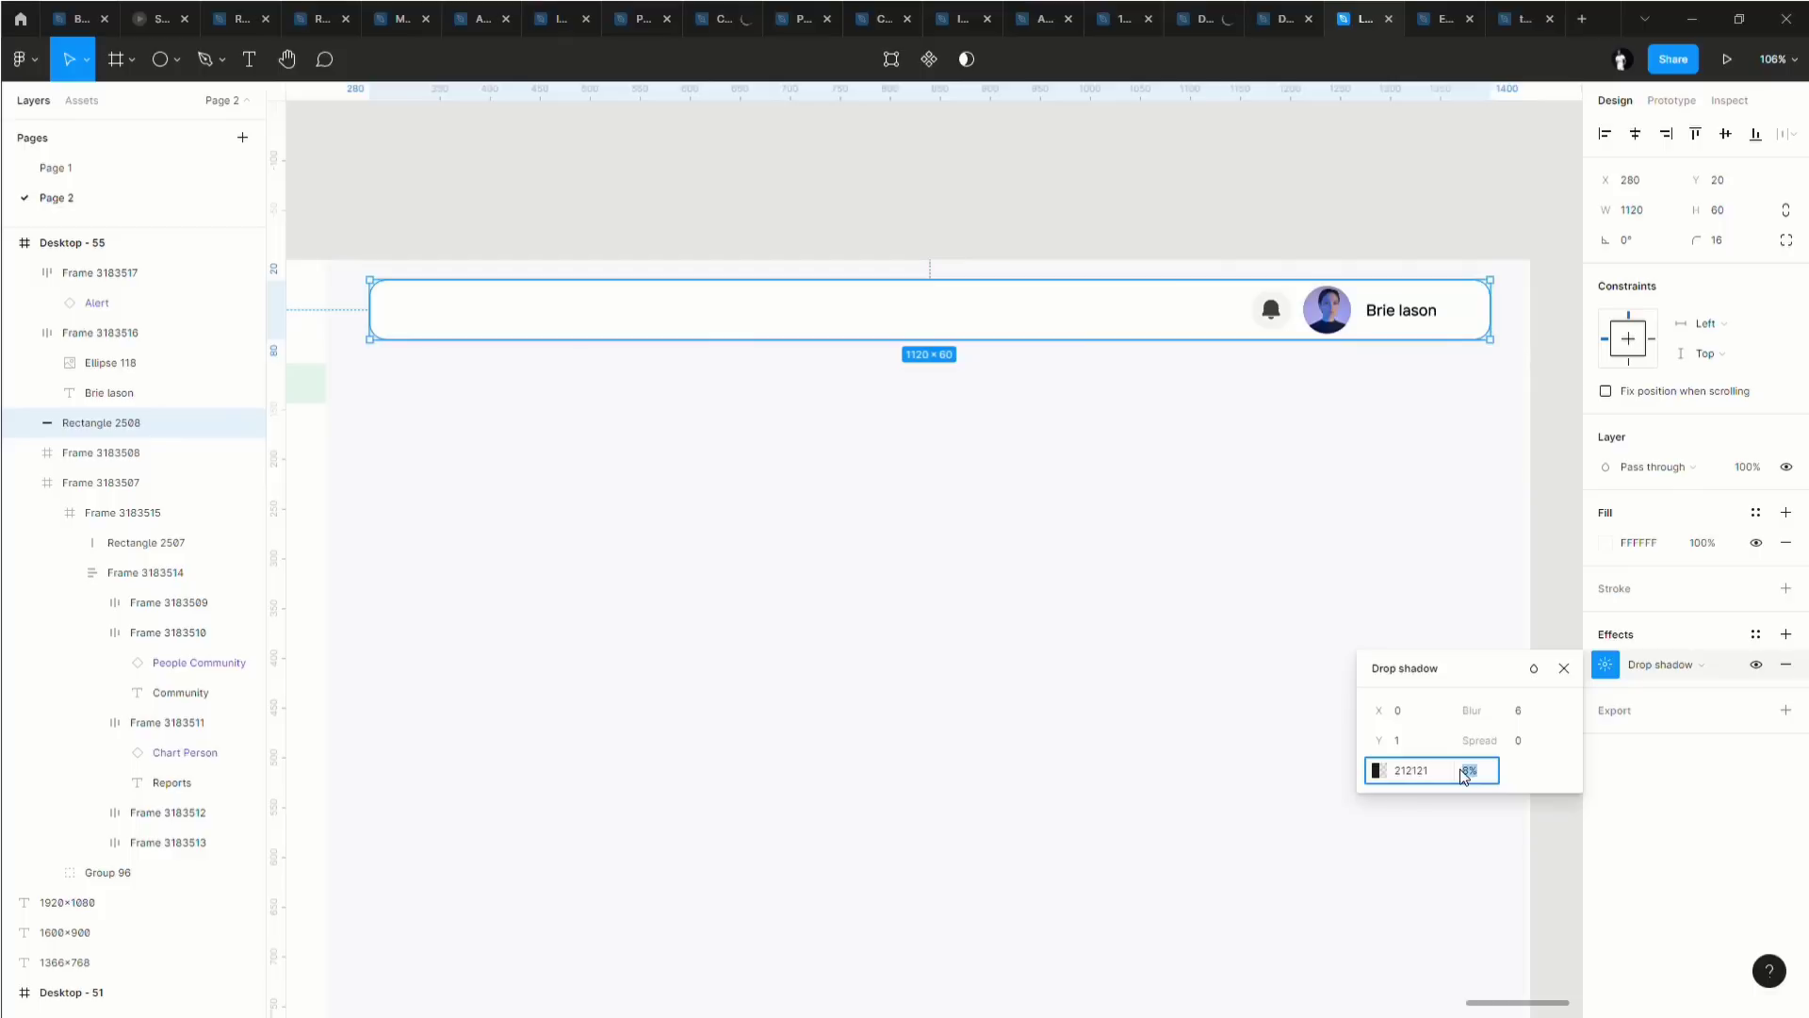
key(Return)
click(1291, 754)
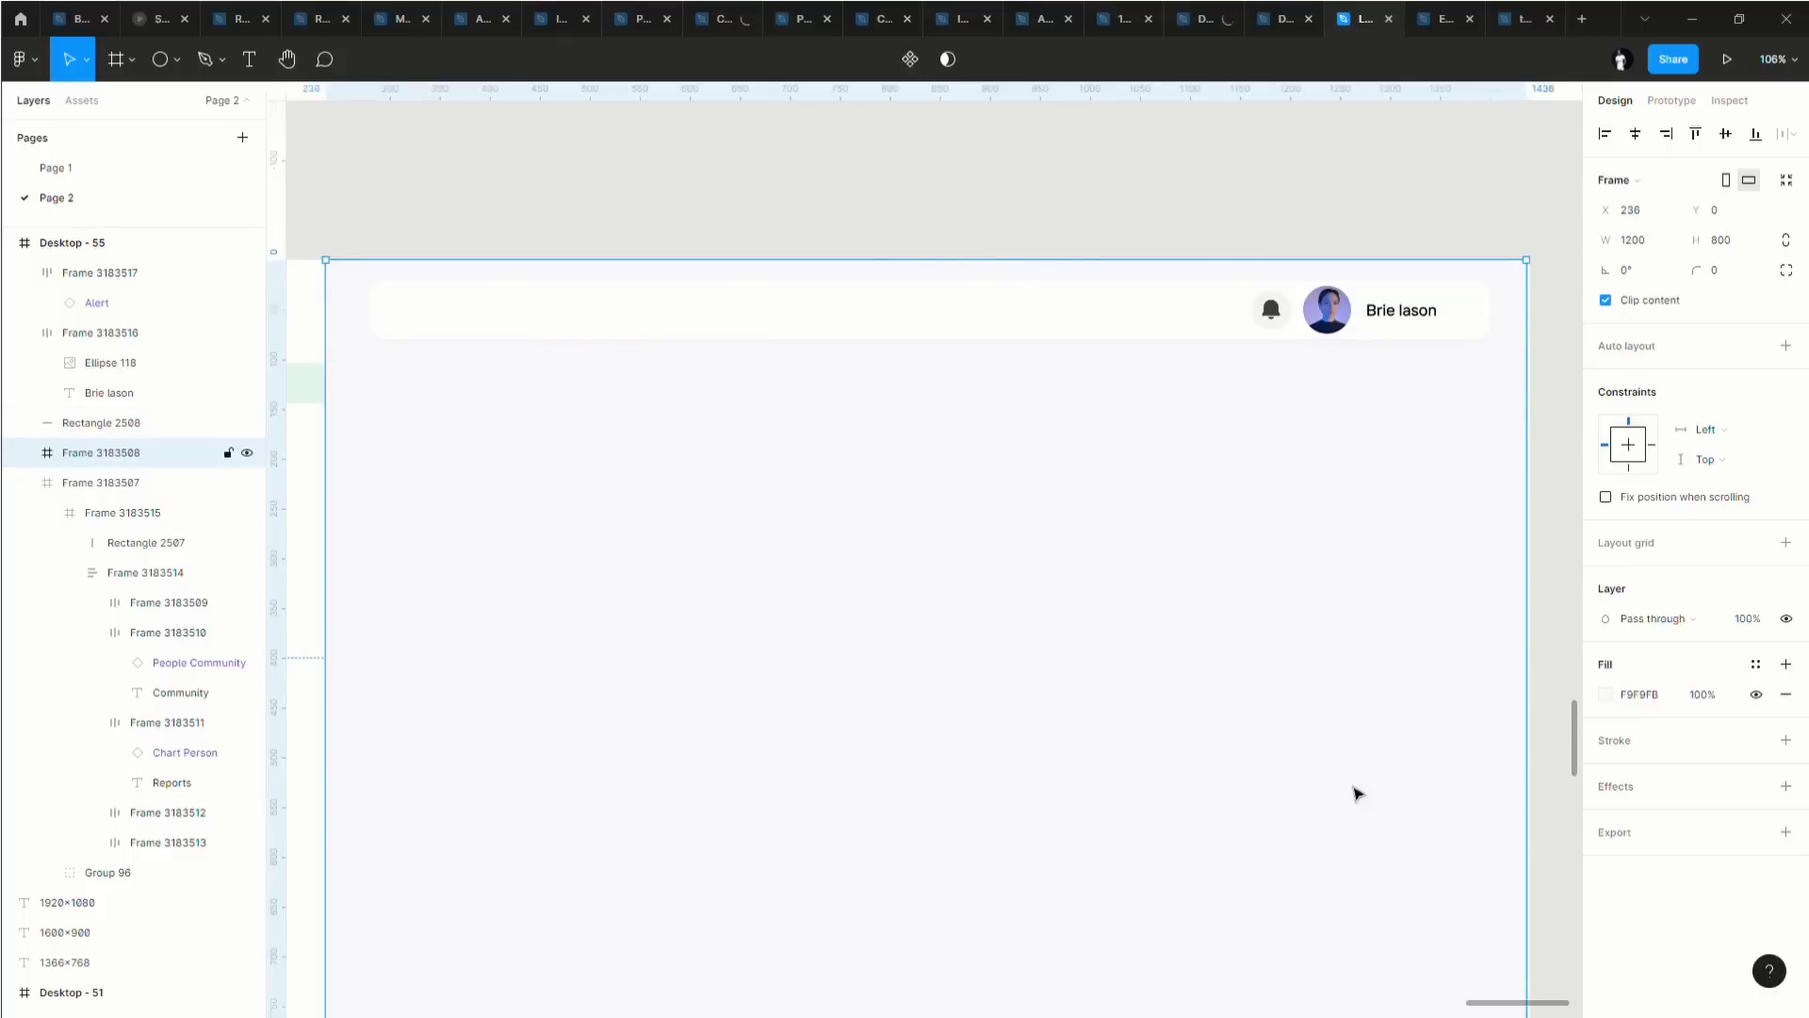
click(1034, 325)
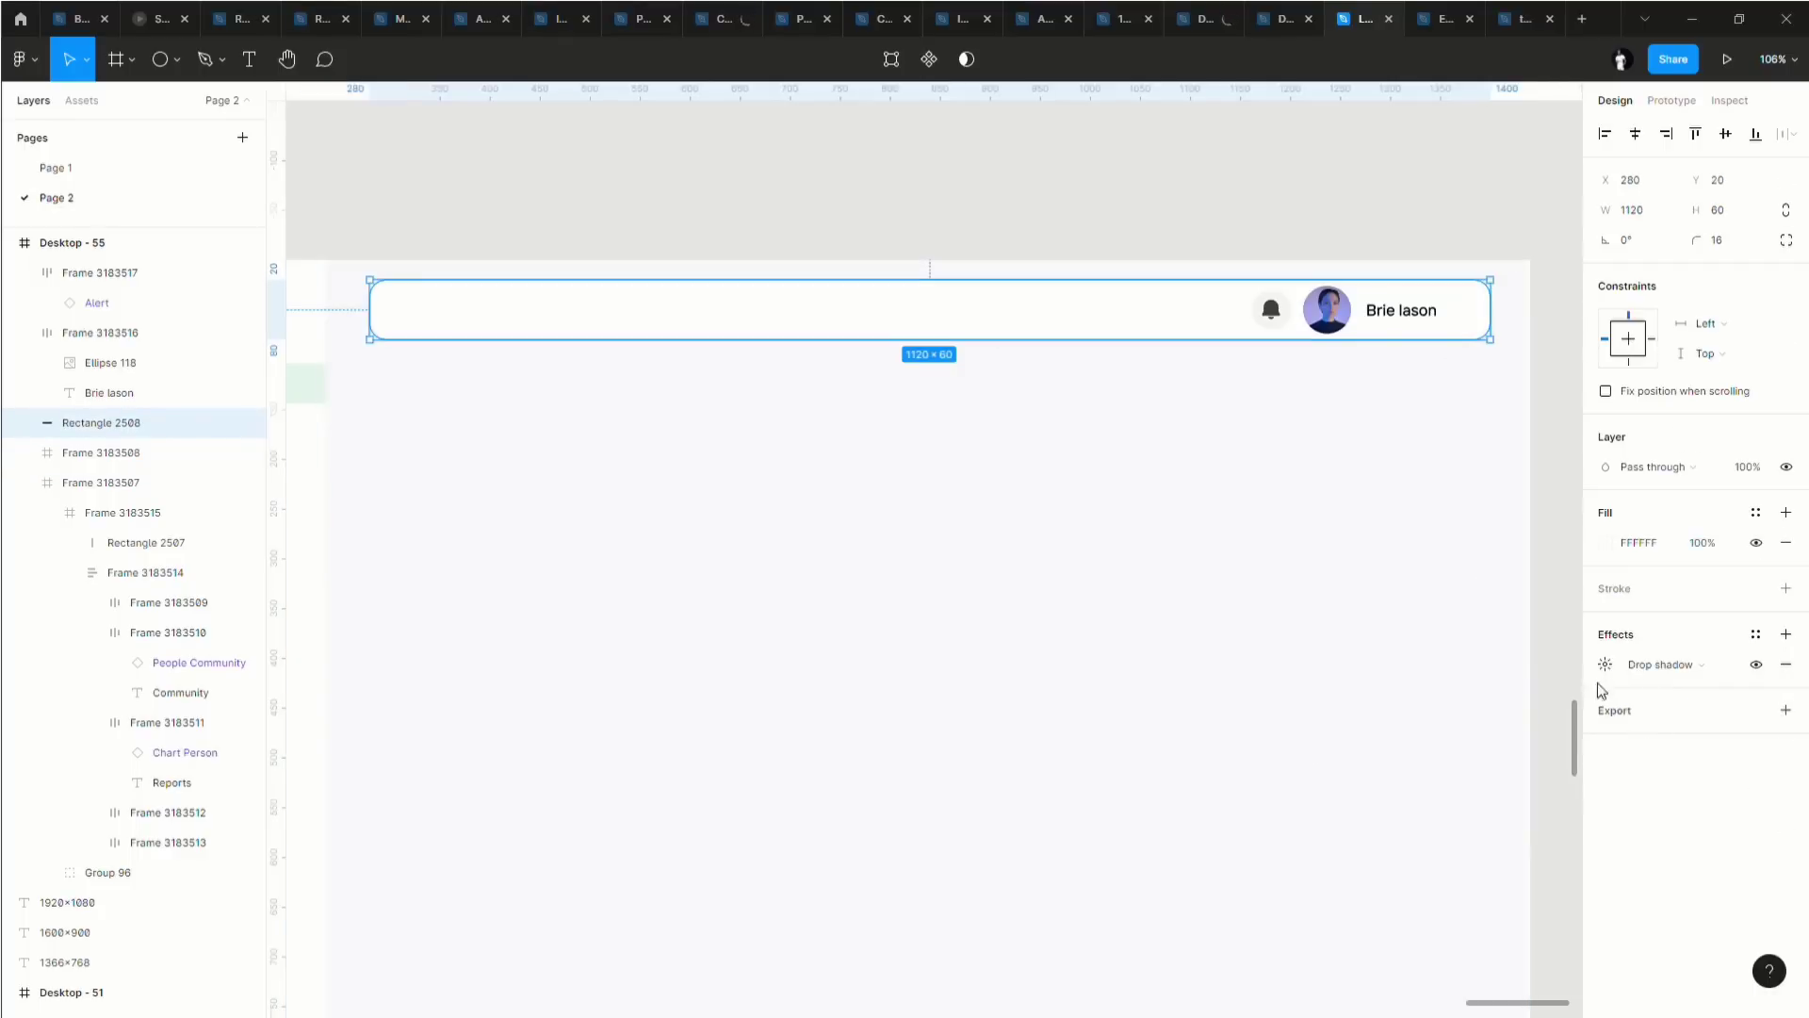
click(1606, 665)
click(1520, 709)
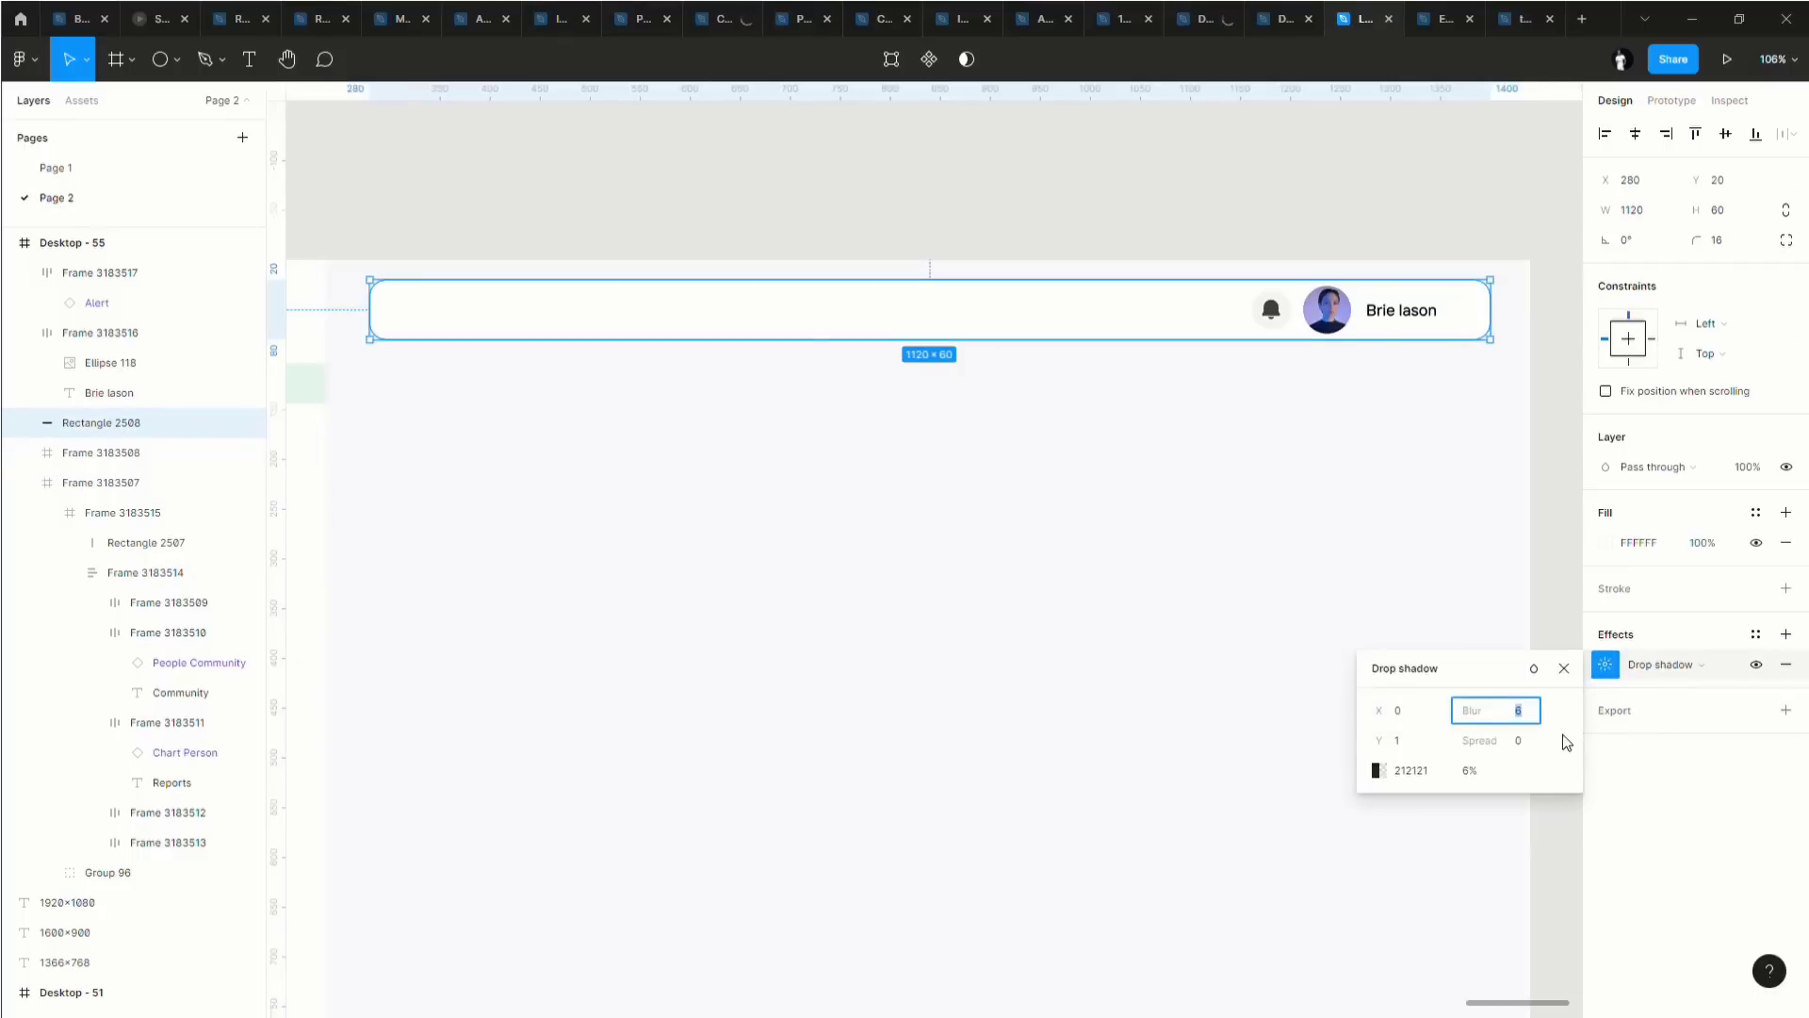
click(1316, 513)
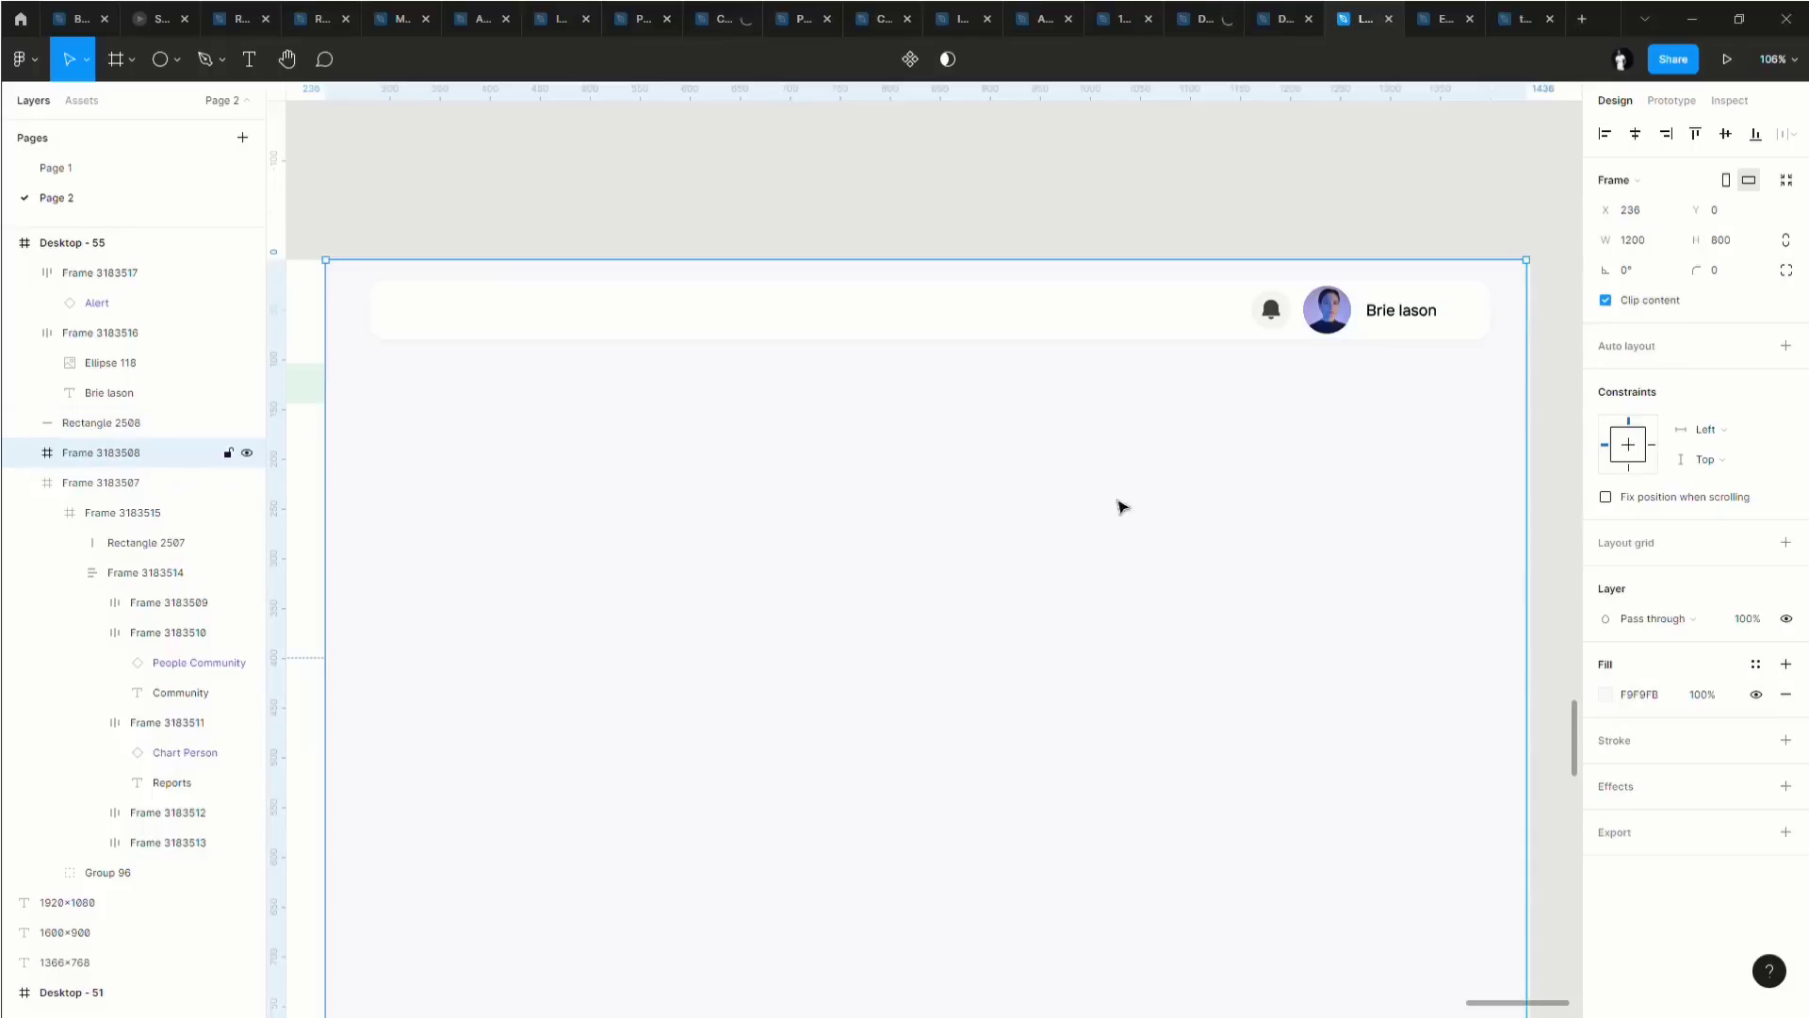
Add a text box about 303 × 24 reading "Dasboard" at the left end of the header bar.
scroll(1093, 490, down, 3)
scroll(1056, 507, left, 2)
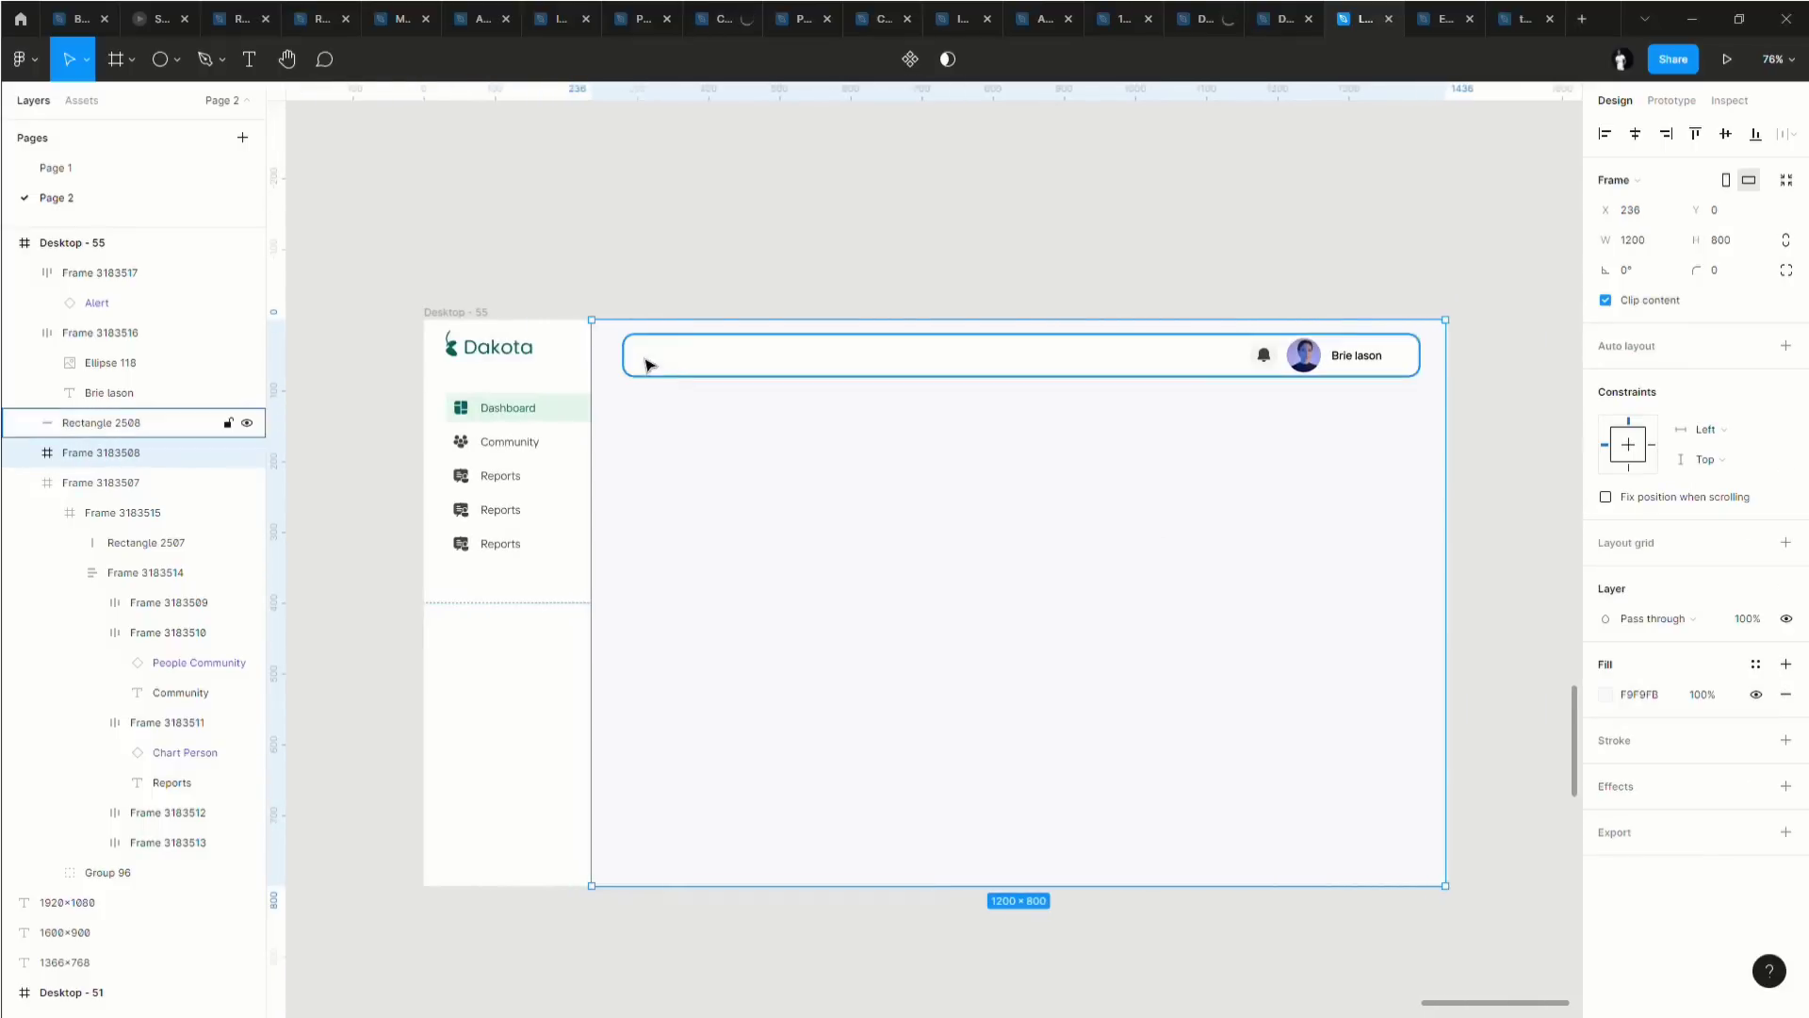
scroll(646, 367, up, 2)
scroll(646, 370, up, 1)
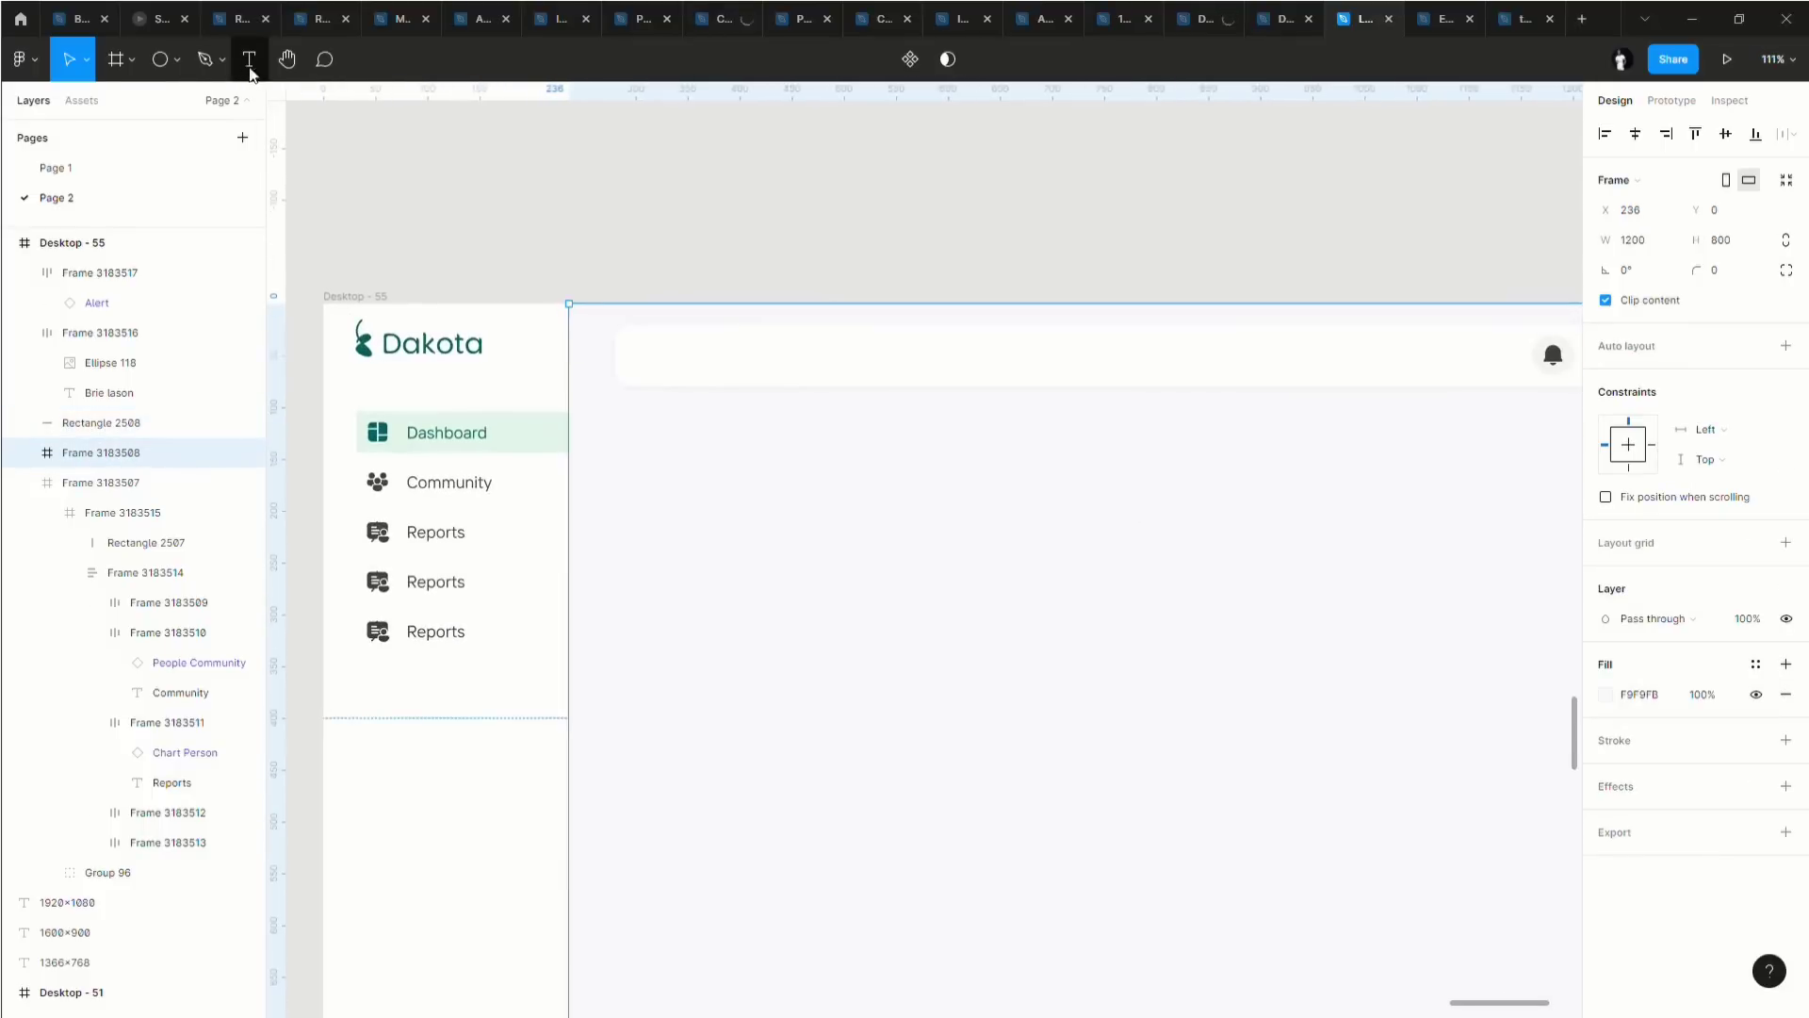
click(250, 60)
drag(646, 349, 963, 374)
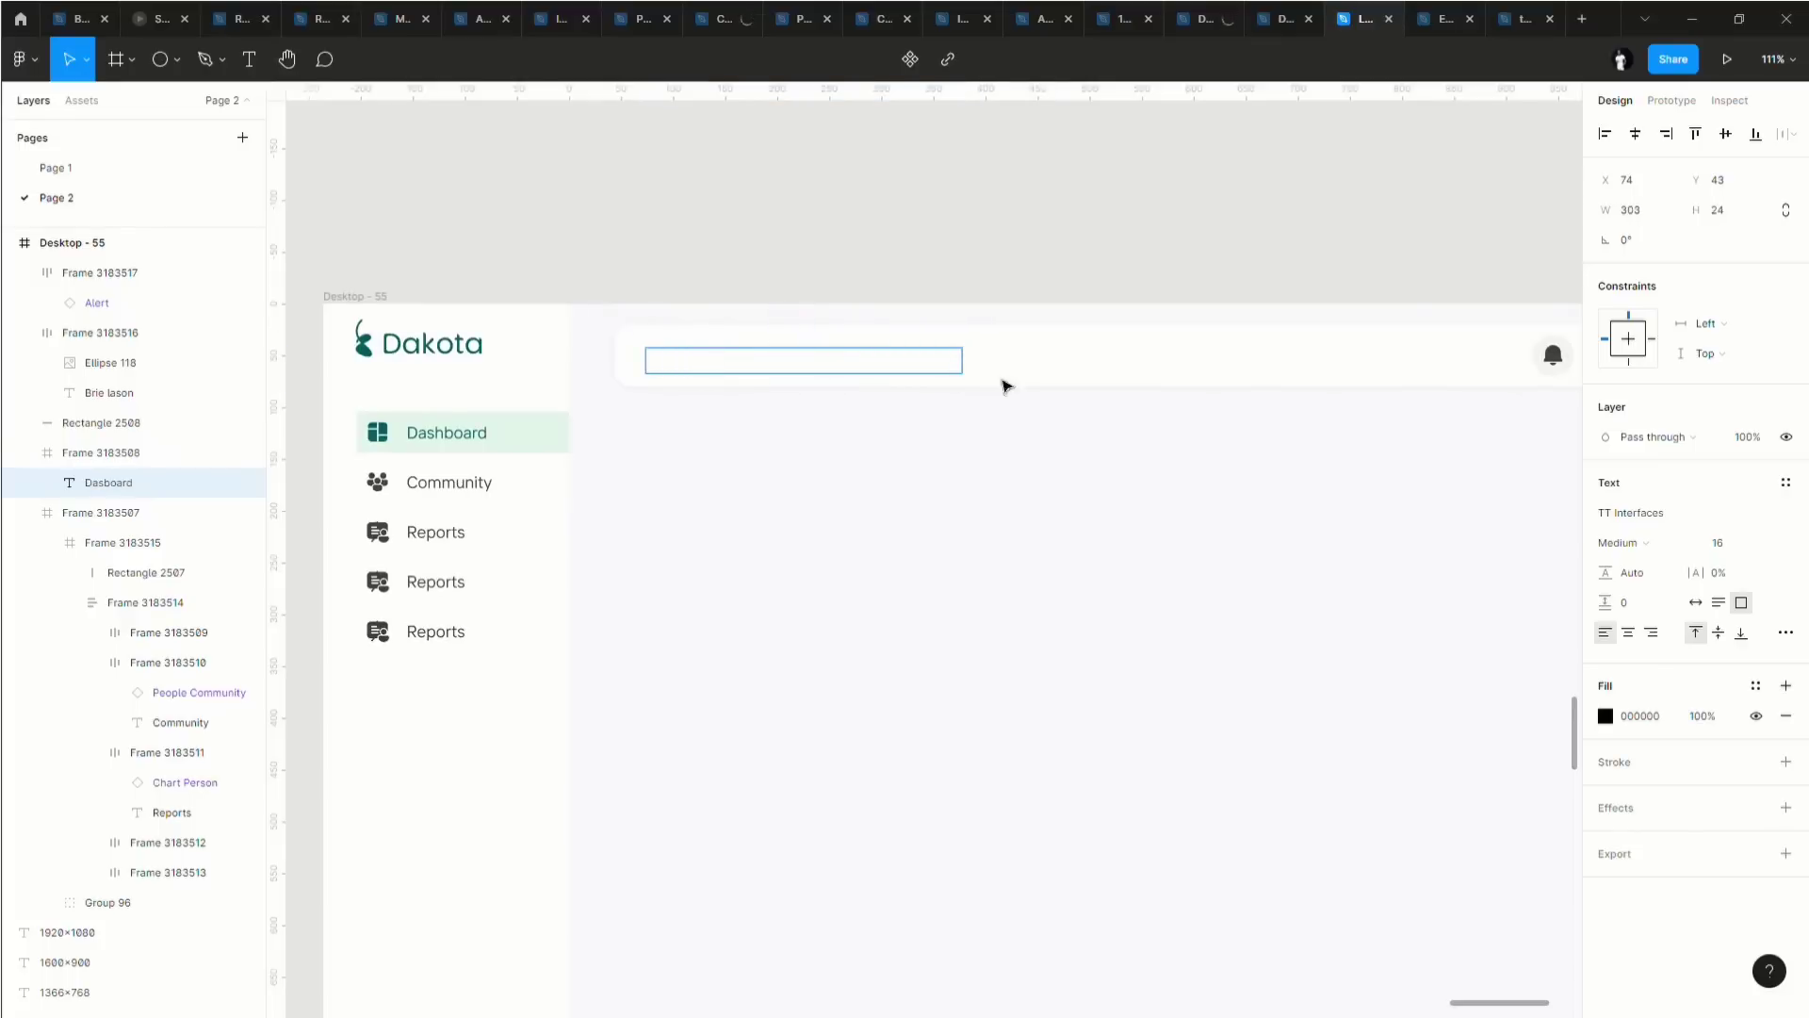
key(Escape)
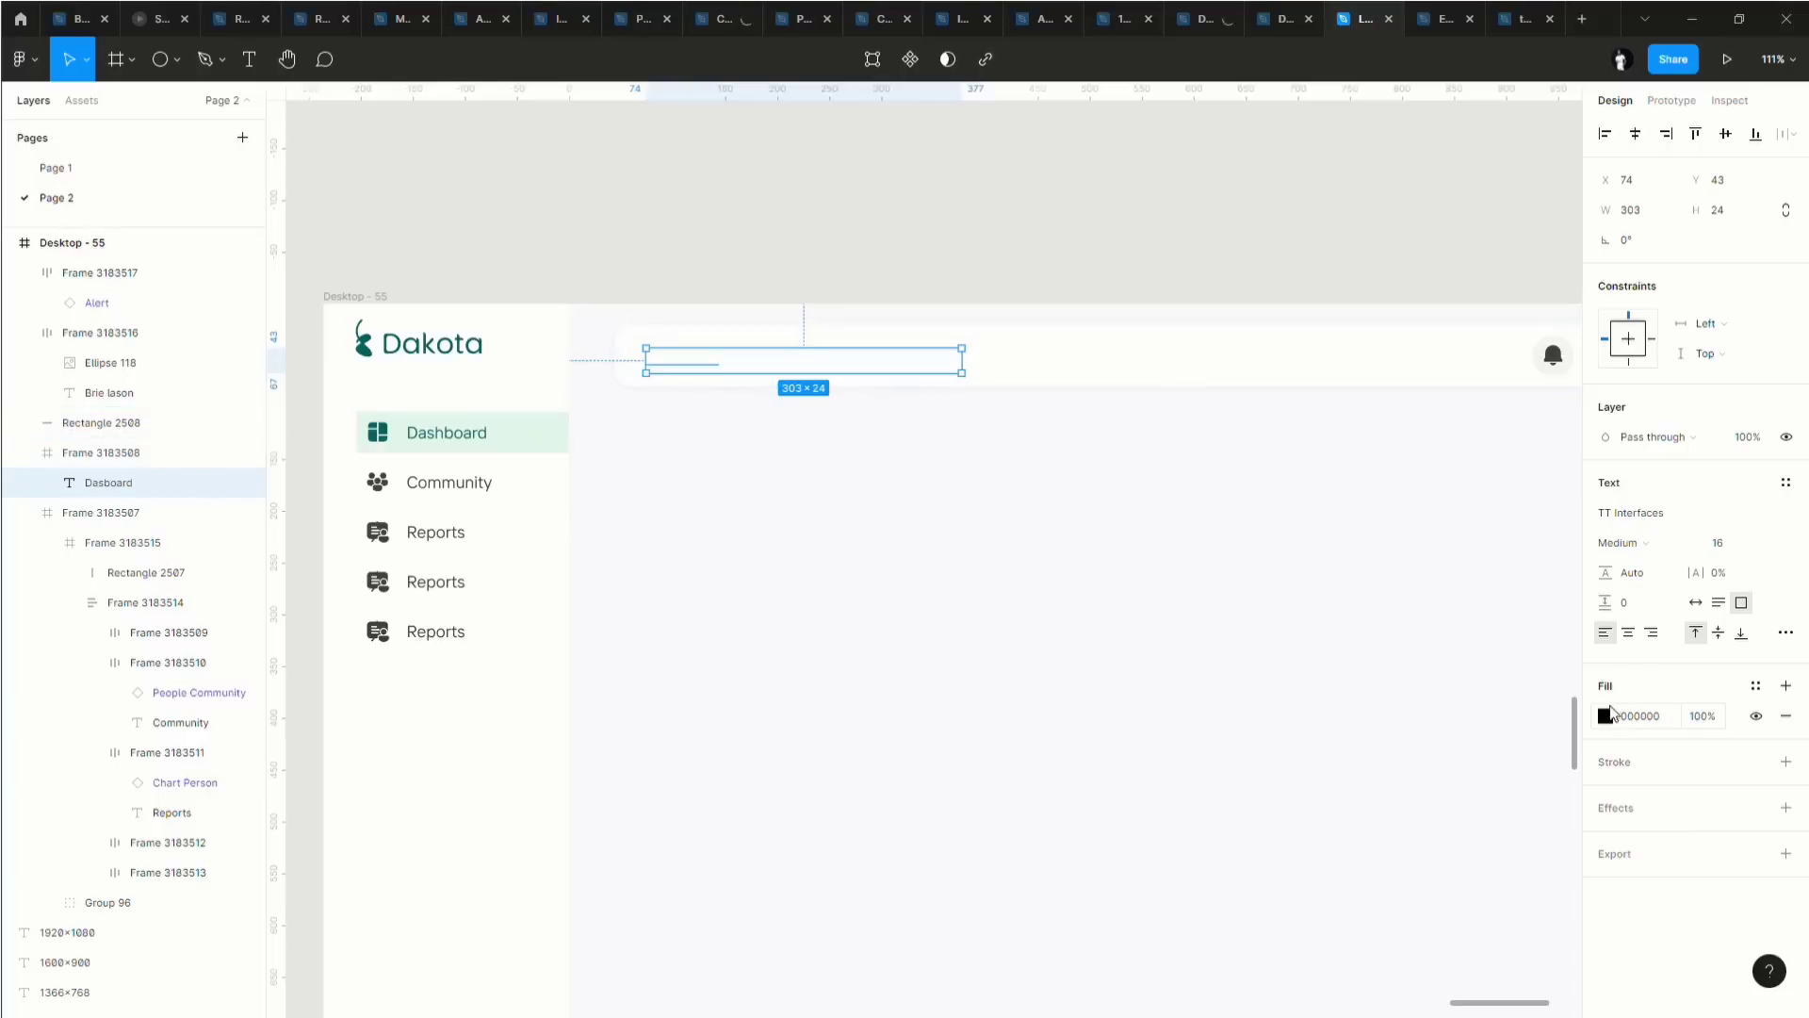
Move the Dasboard text layer above the header rectangle, Rectangle 2508, in the layer order.
mouse_move(107, 487)
mouse_down()
mouse_move(104, 356)
mouse_move(127, 471)
mouse_up()
drag(154, 479, 151, 415)
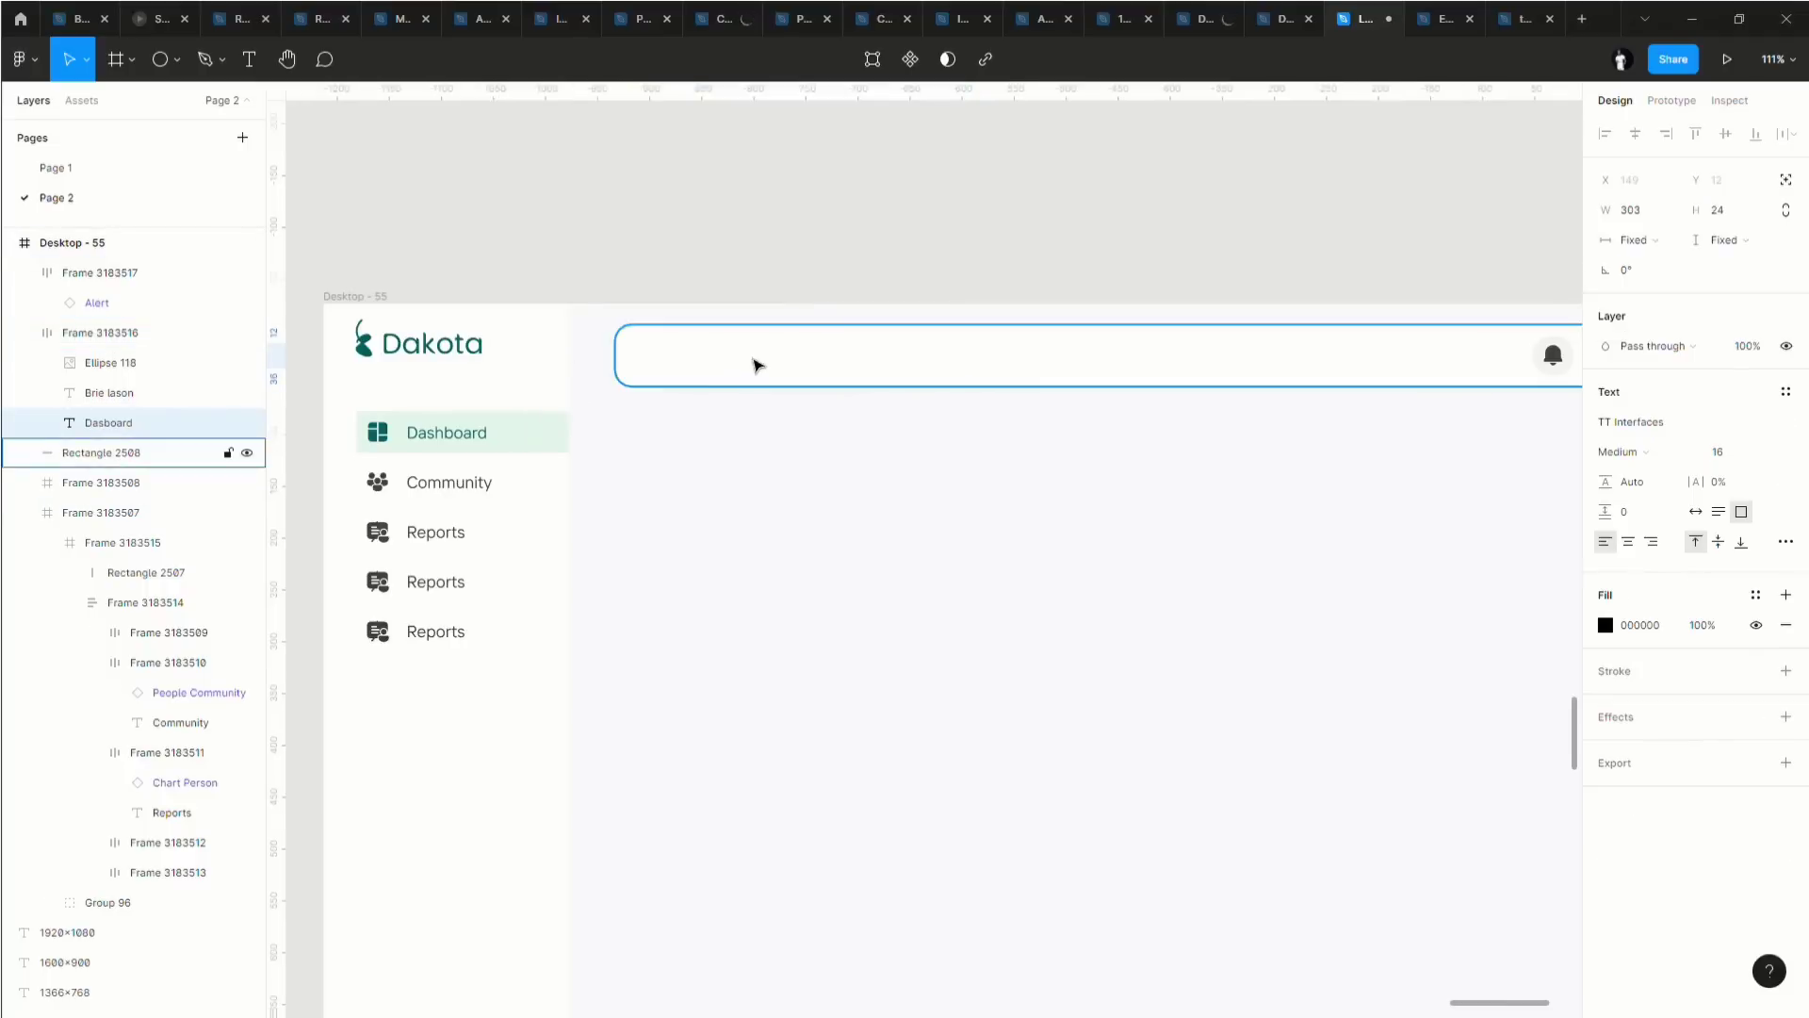
click(109, 460)
double_click(791, 381)
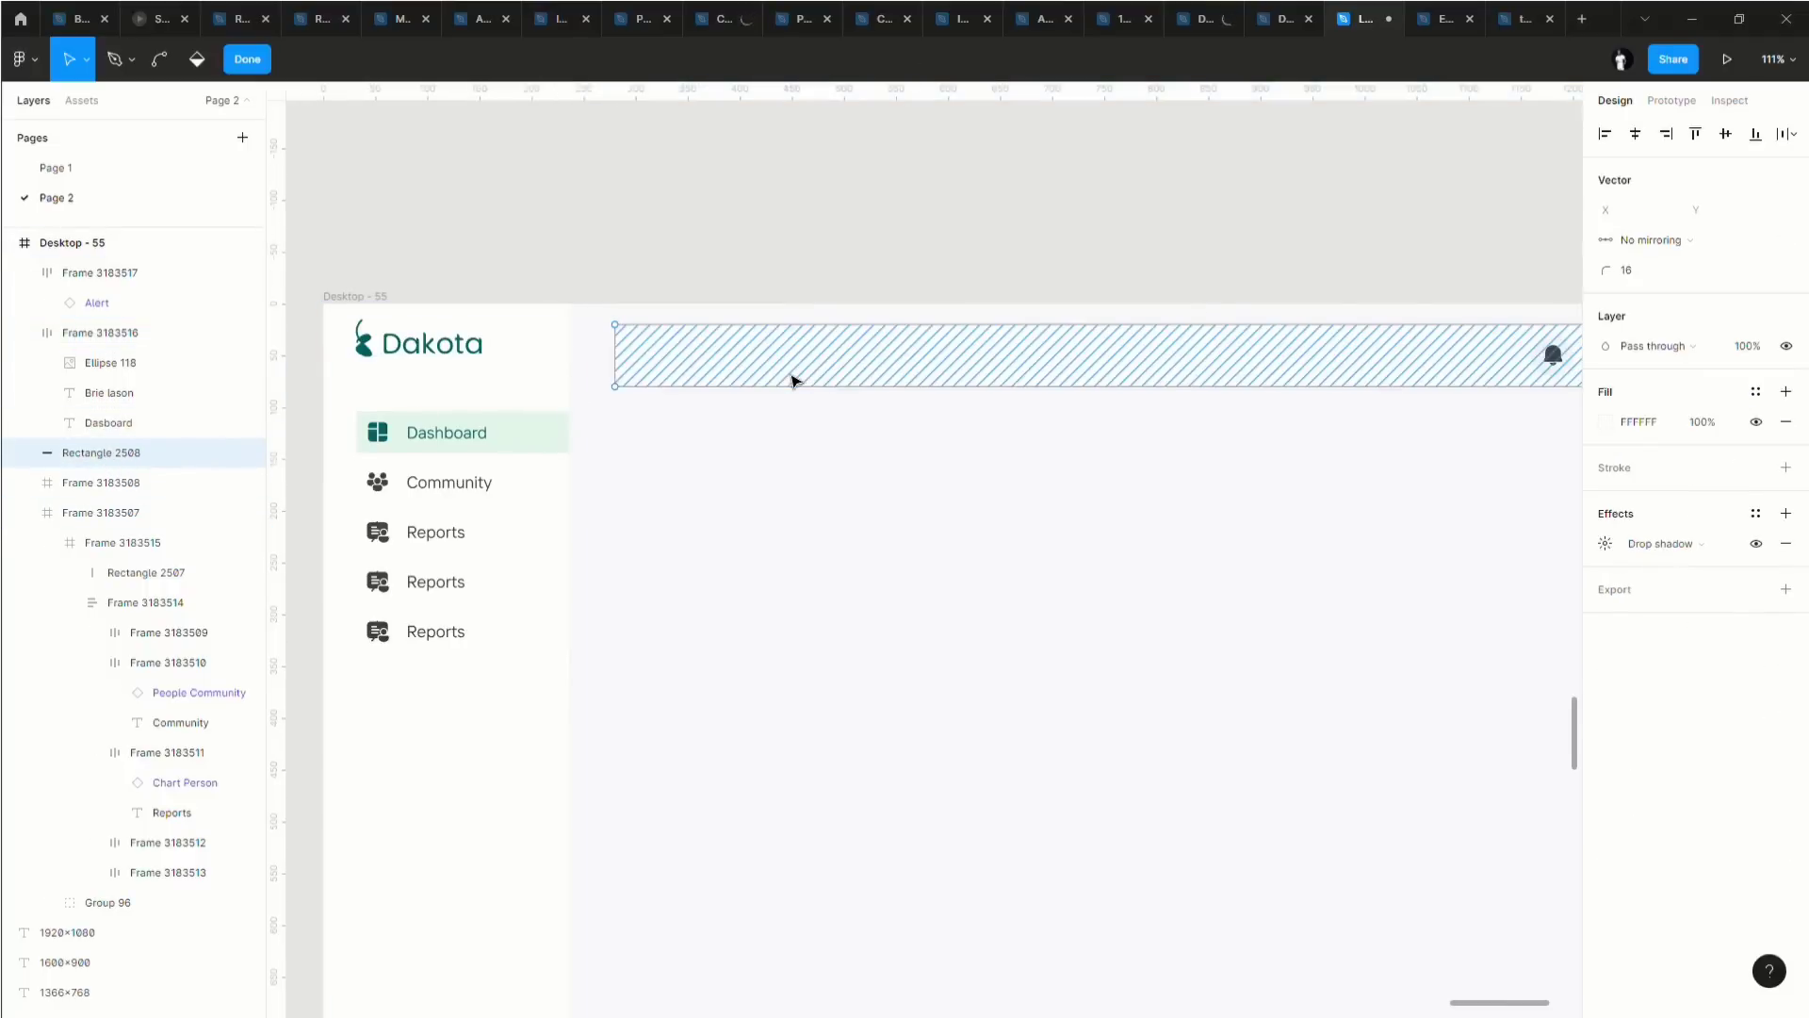
key(Escape)
Bring the Dasboard text to the front and move its layer out of Frame 3183516, directly above Rectangle 2508.
click(126, 419)
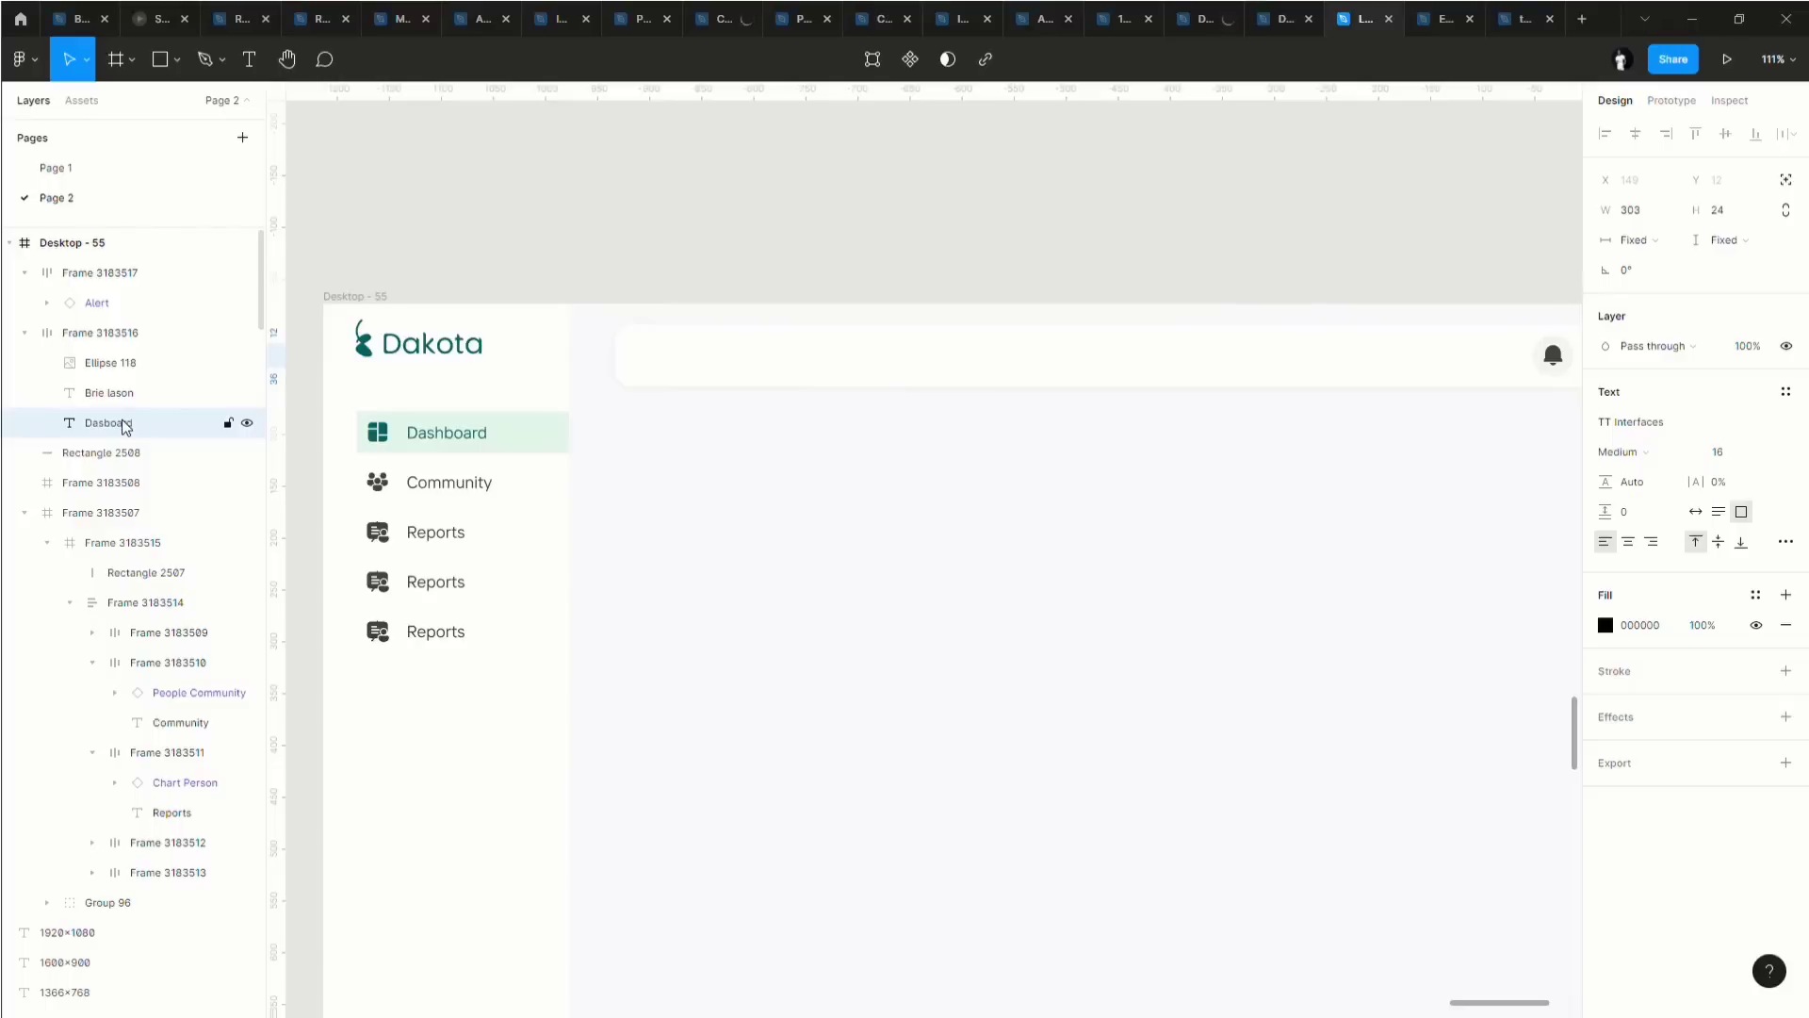
right_click(124, 423)
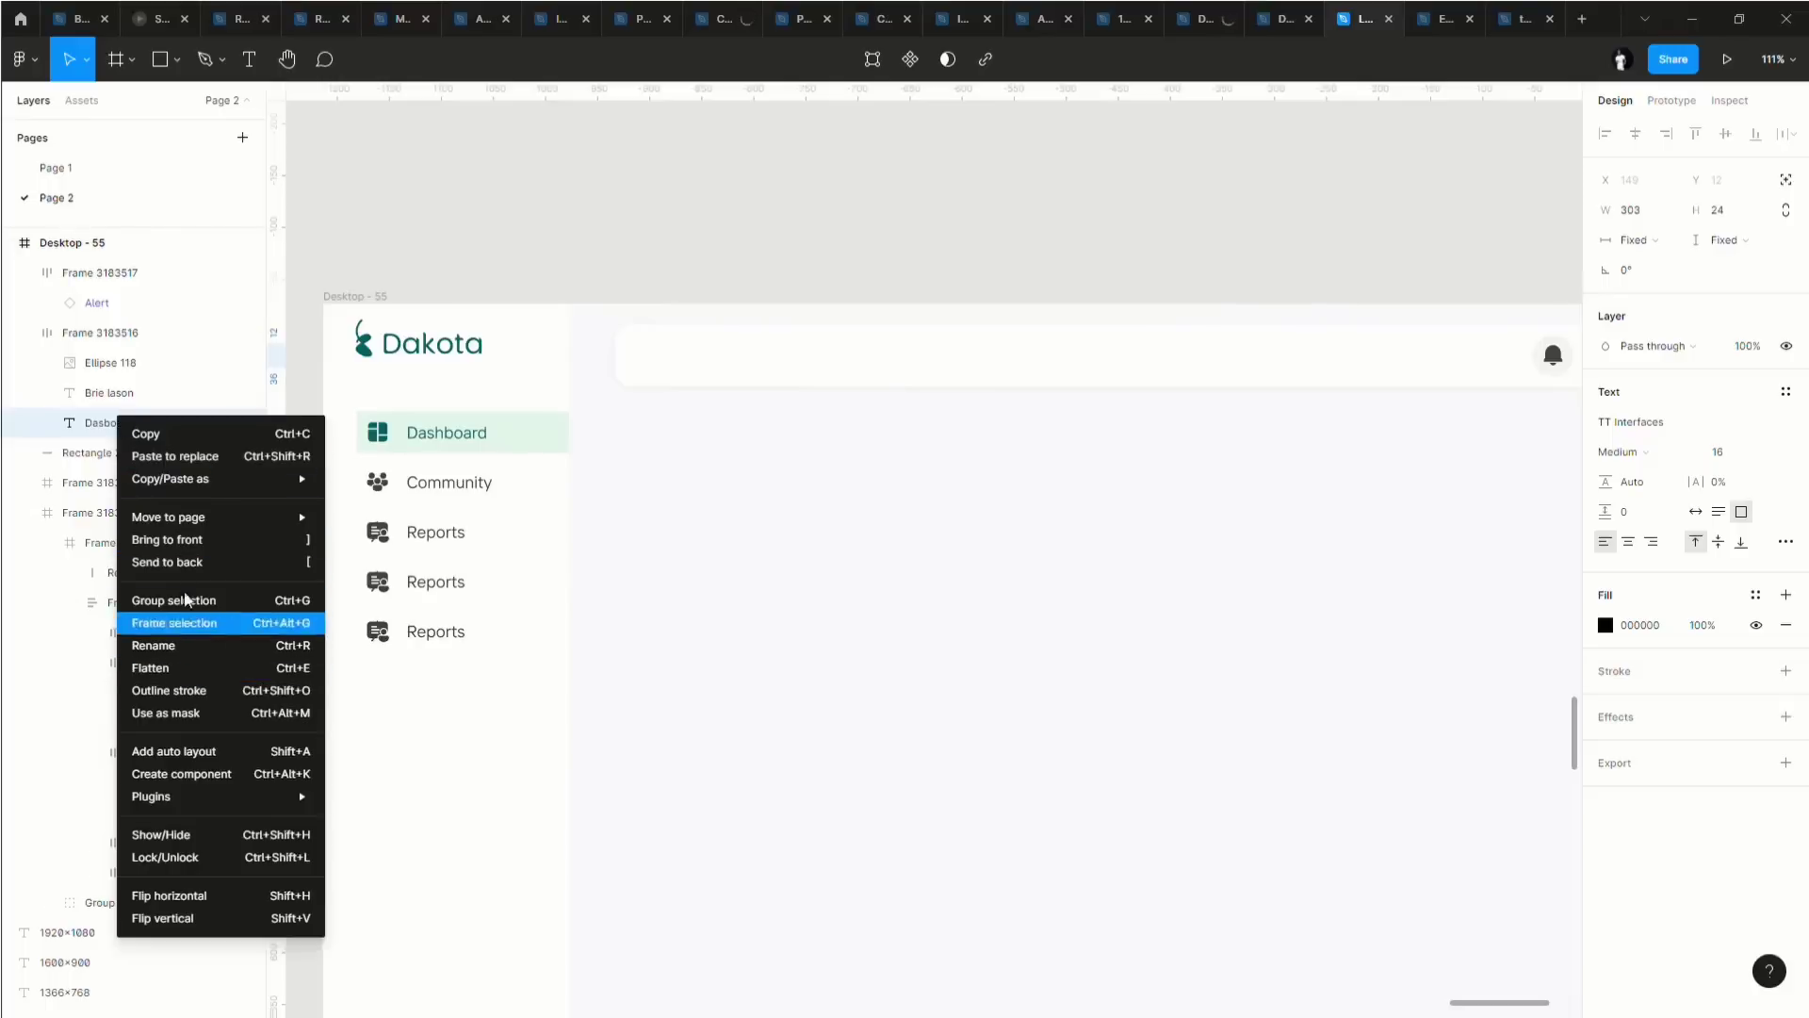
click(170, 539)
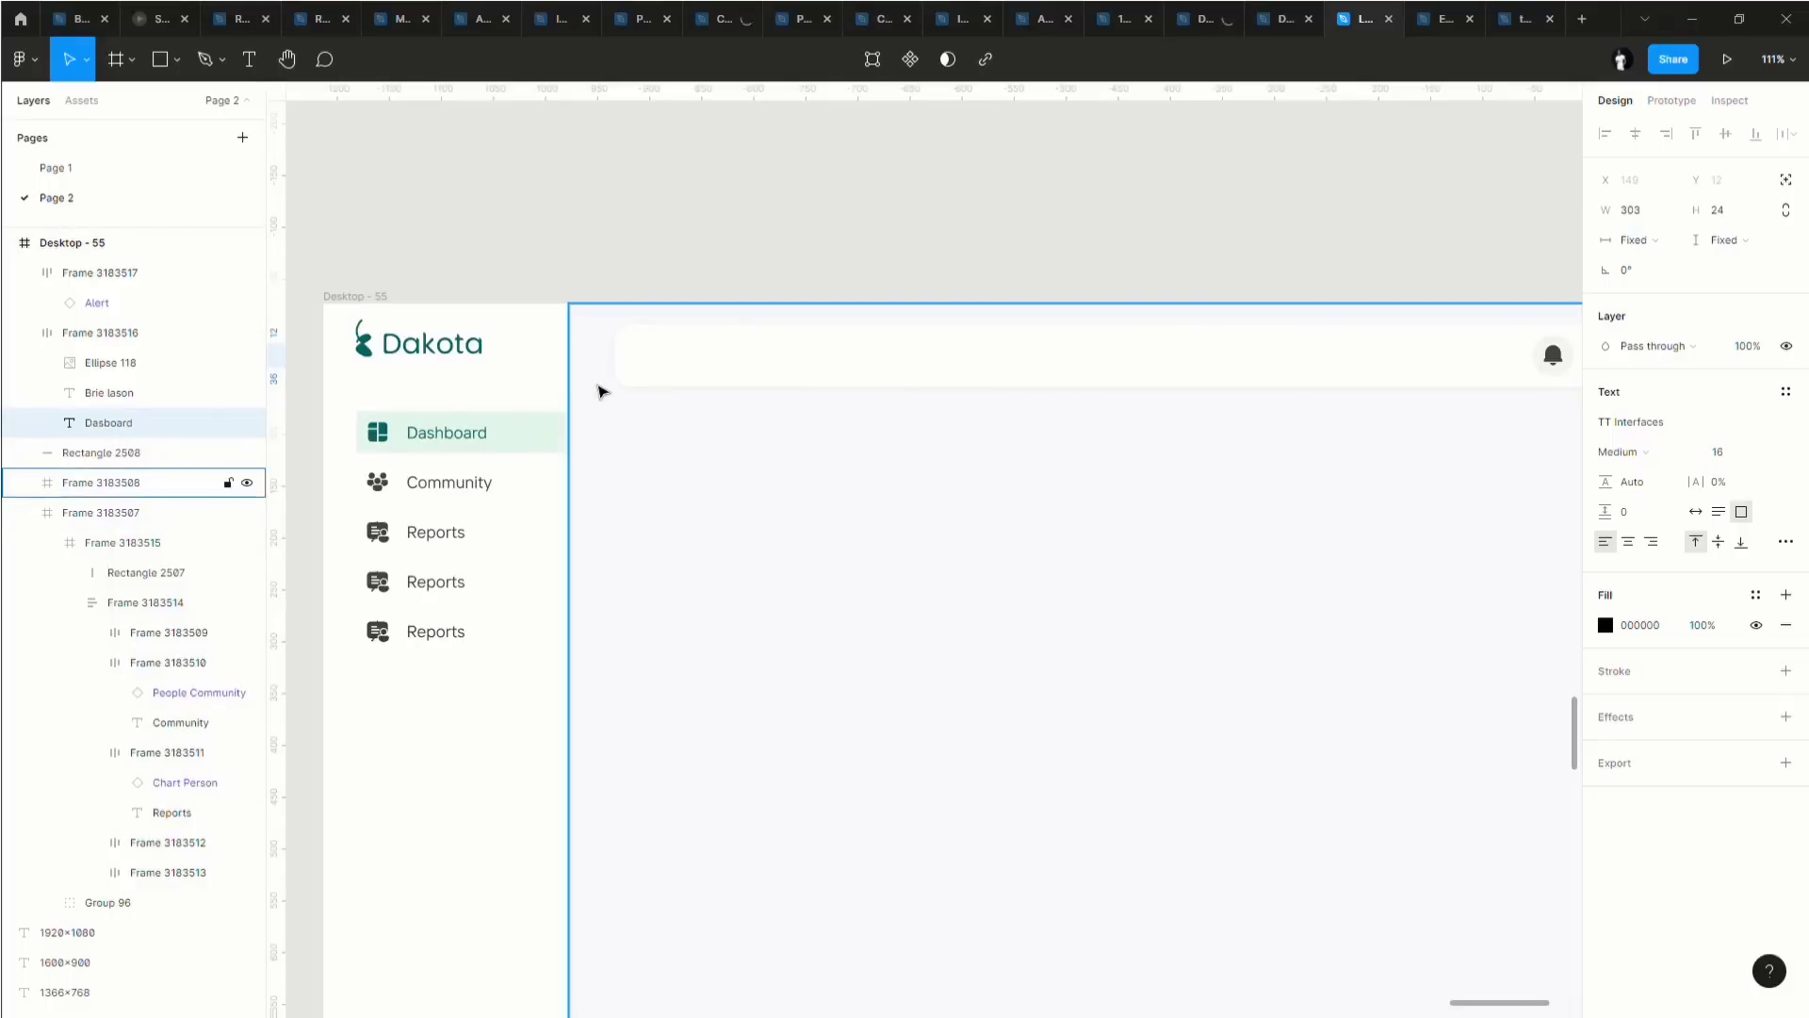
drag(111, 414, 46, 443)
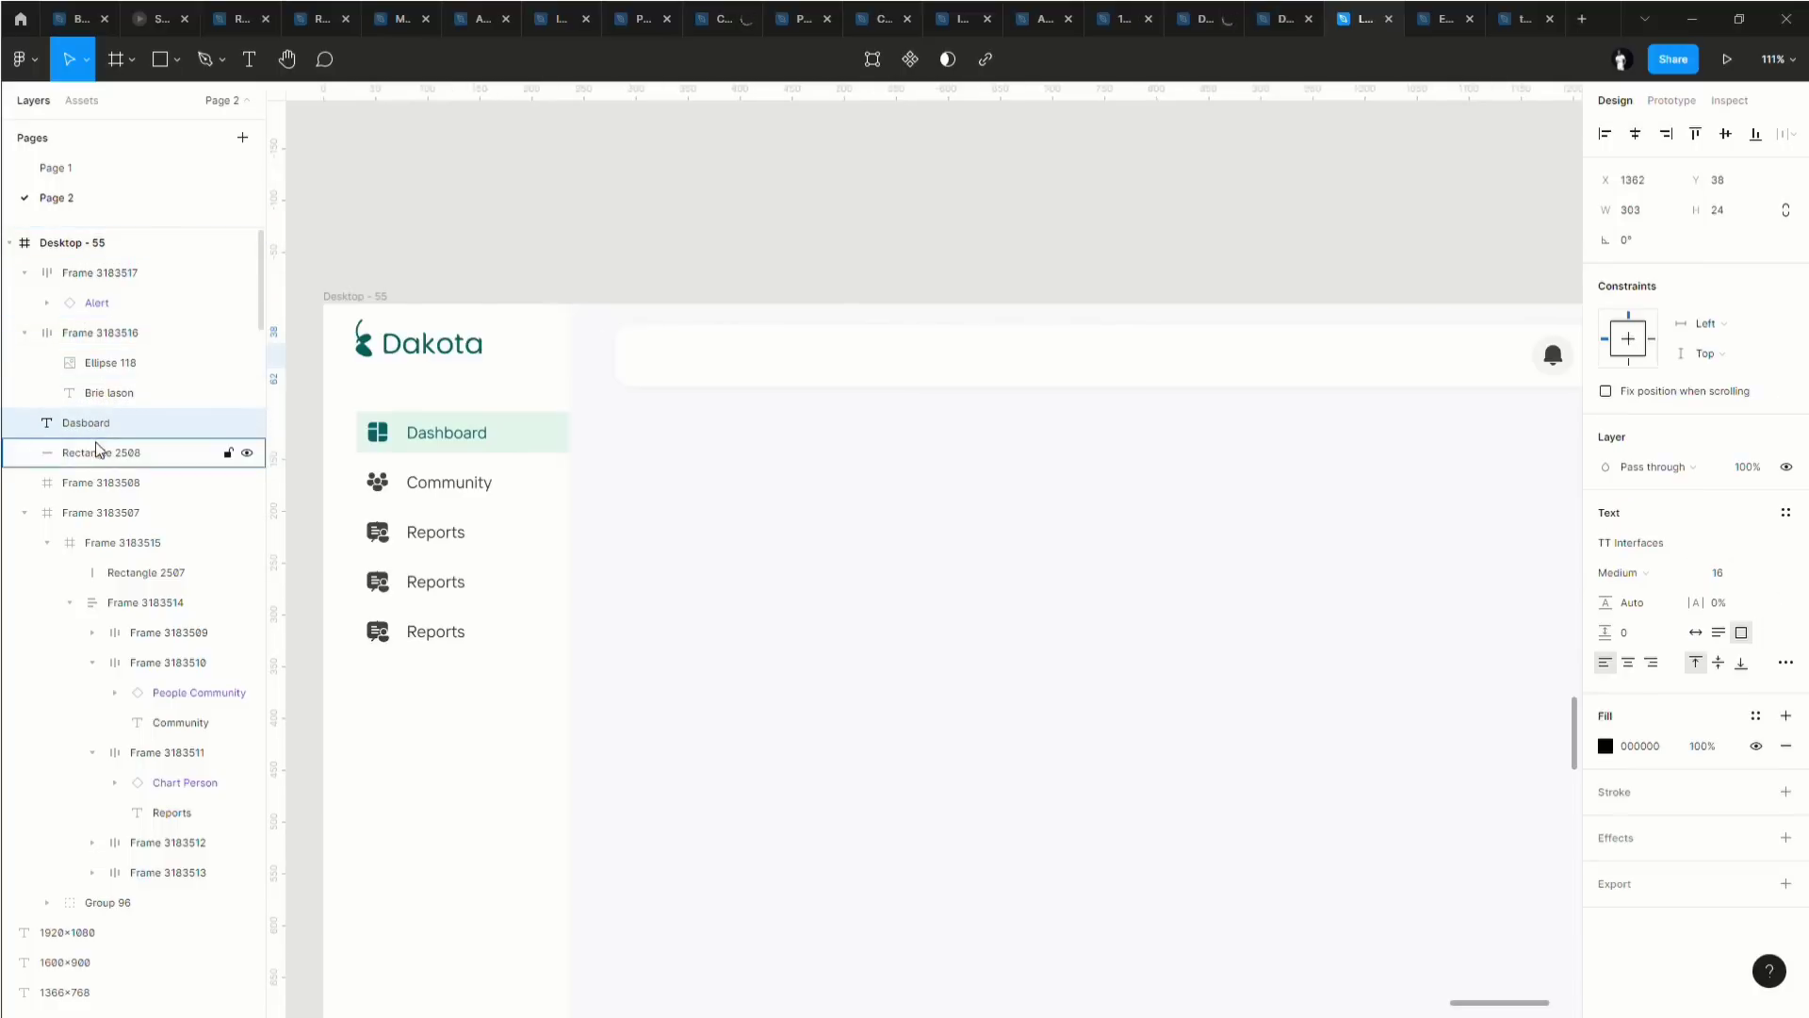
click(25, 333)
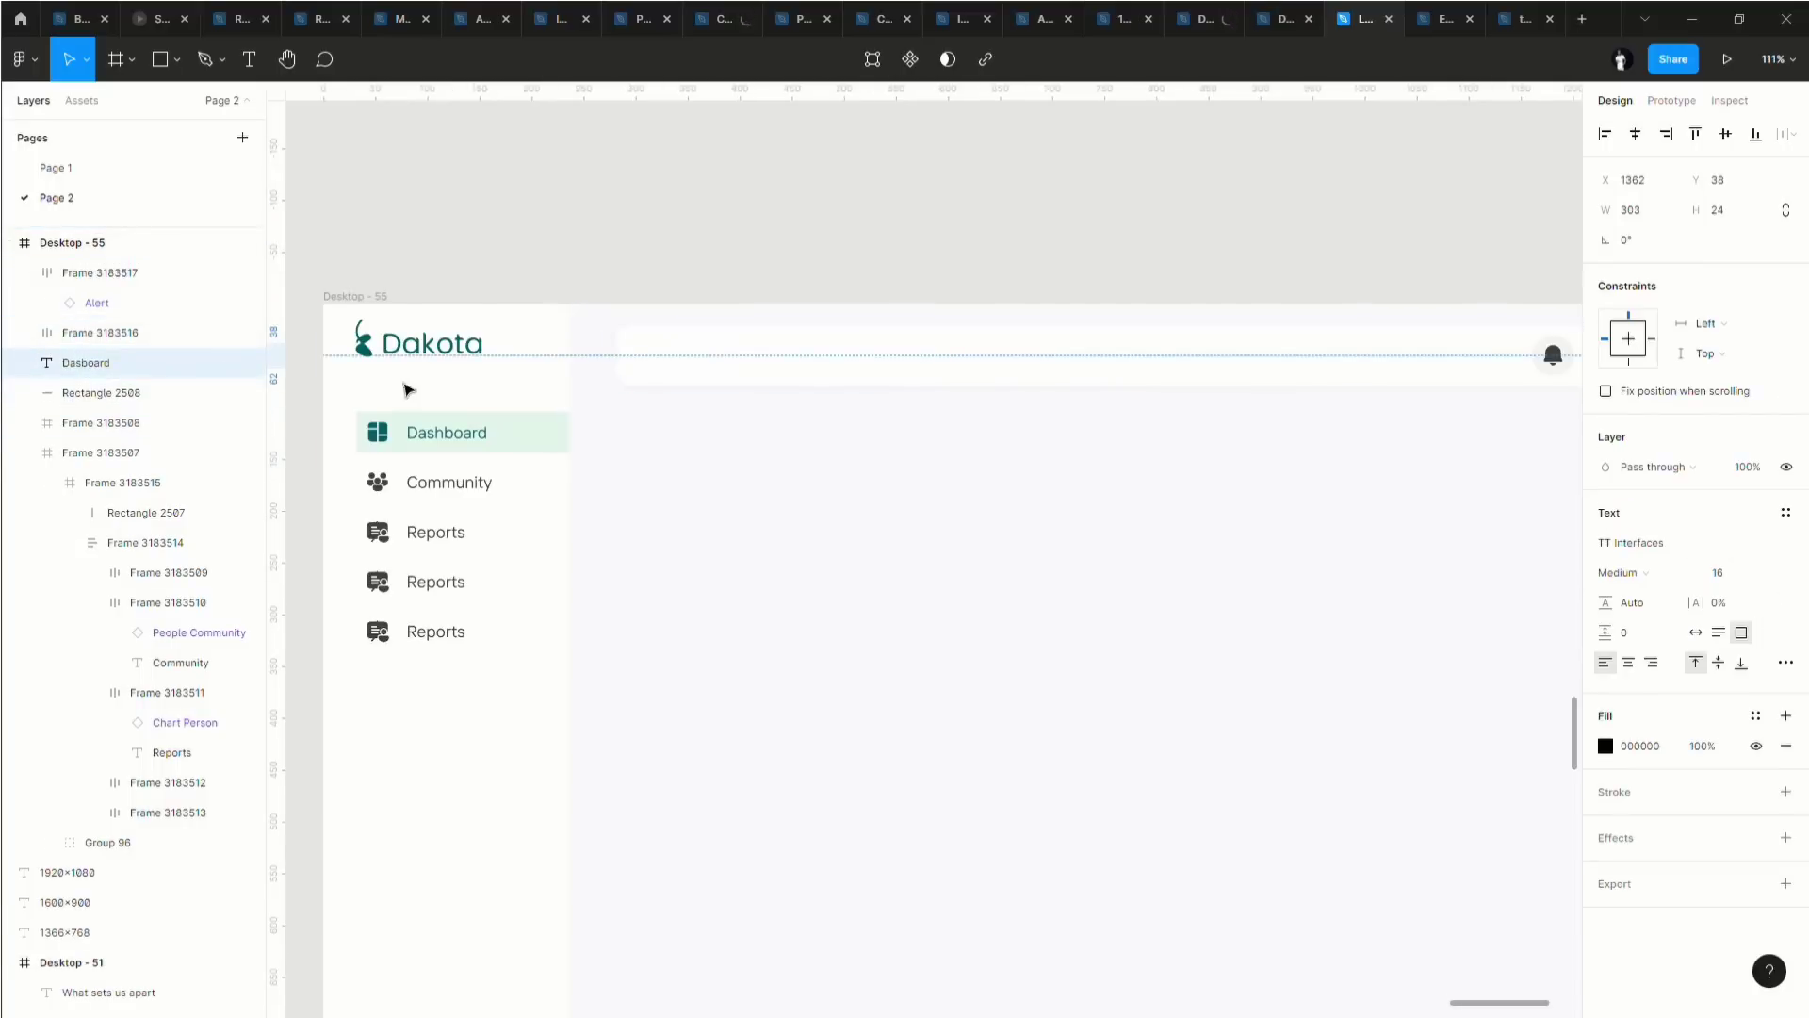
Move the Dasboard text from beside the profile name to the header bar's left end at X 315, Y 38.
double_click(137, 367)
scroll(1421, 484, down, 5)
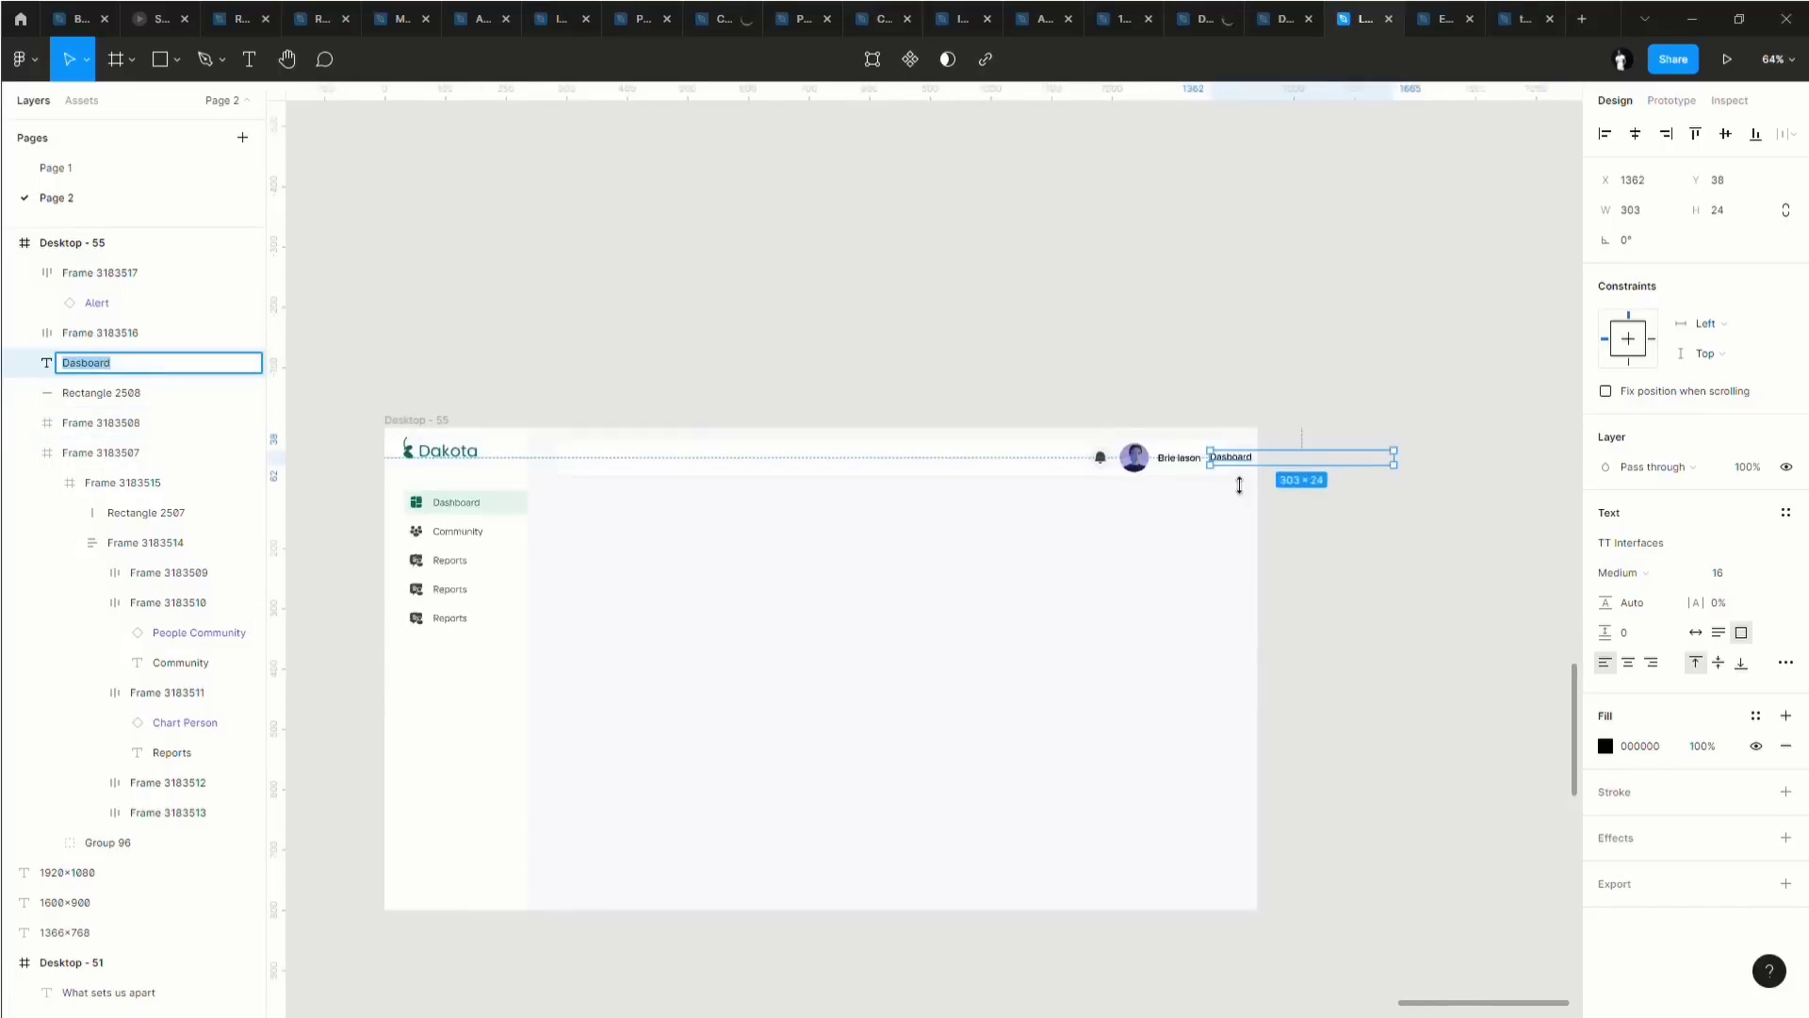
scroll(1244, 478, up, 5)
drag(1239, 468, 766, 461)
Correct the header text to "Dashboard" and set its text box to auto width.
scroll(773, 460, up, 5)
double_click(735, 446)
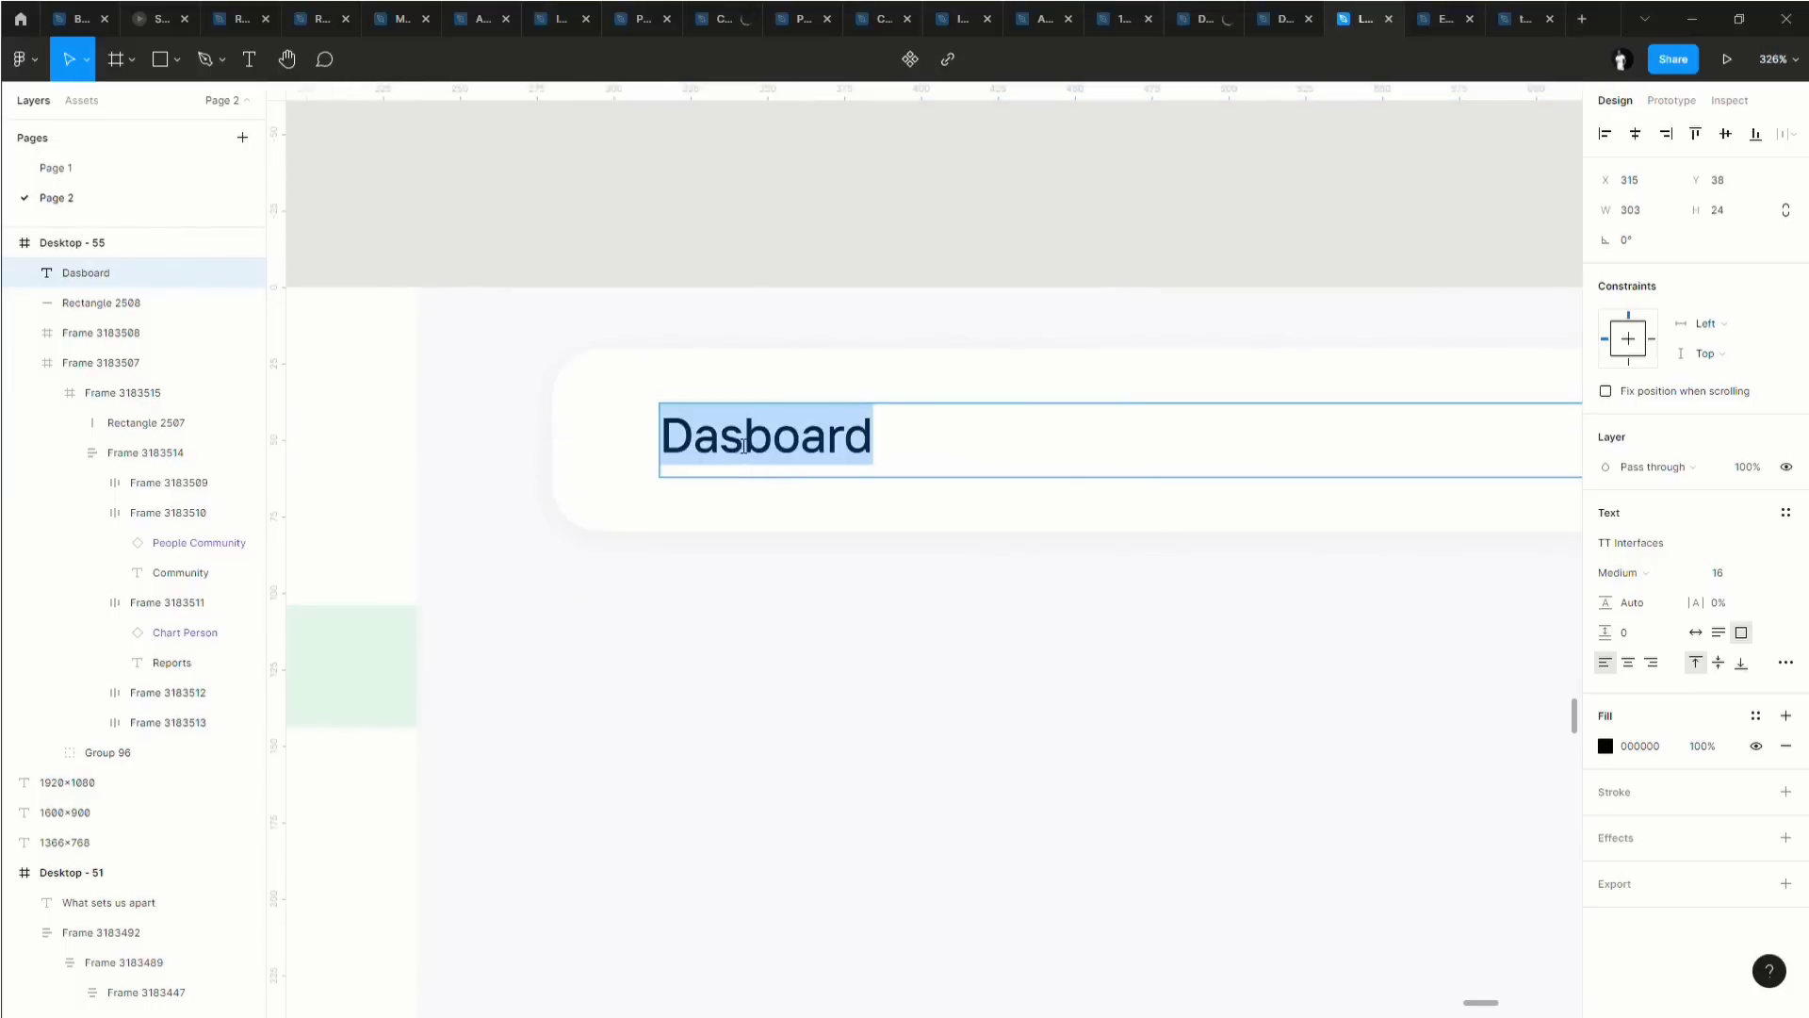
click(744, 445)
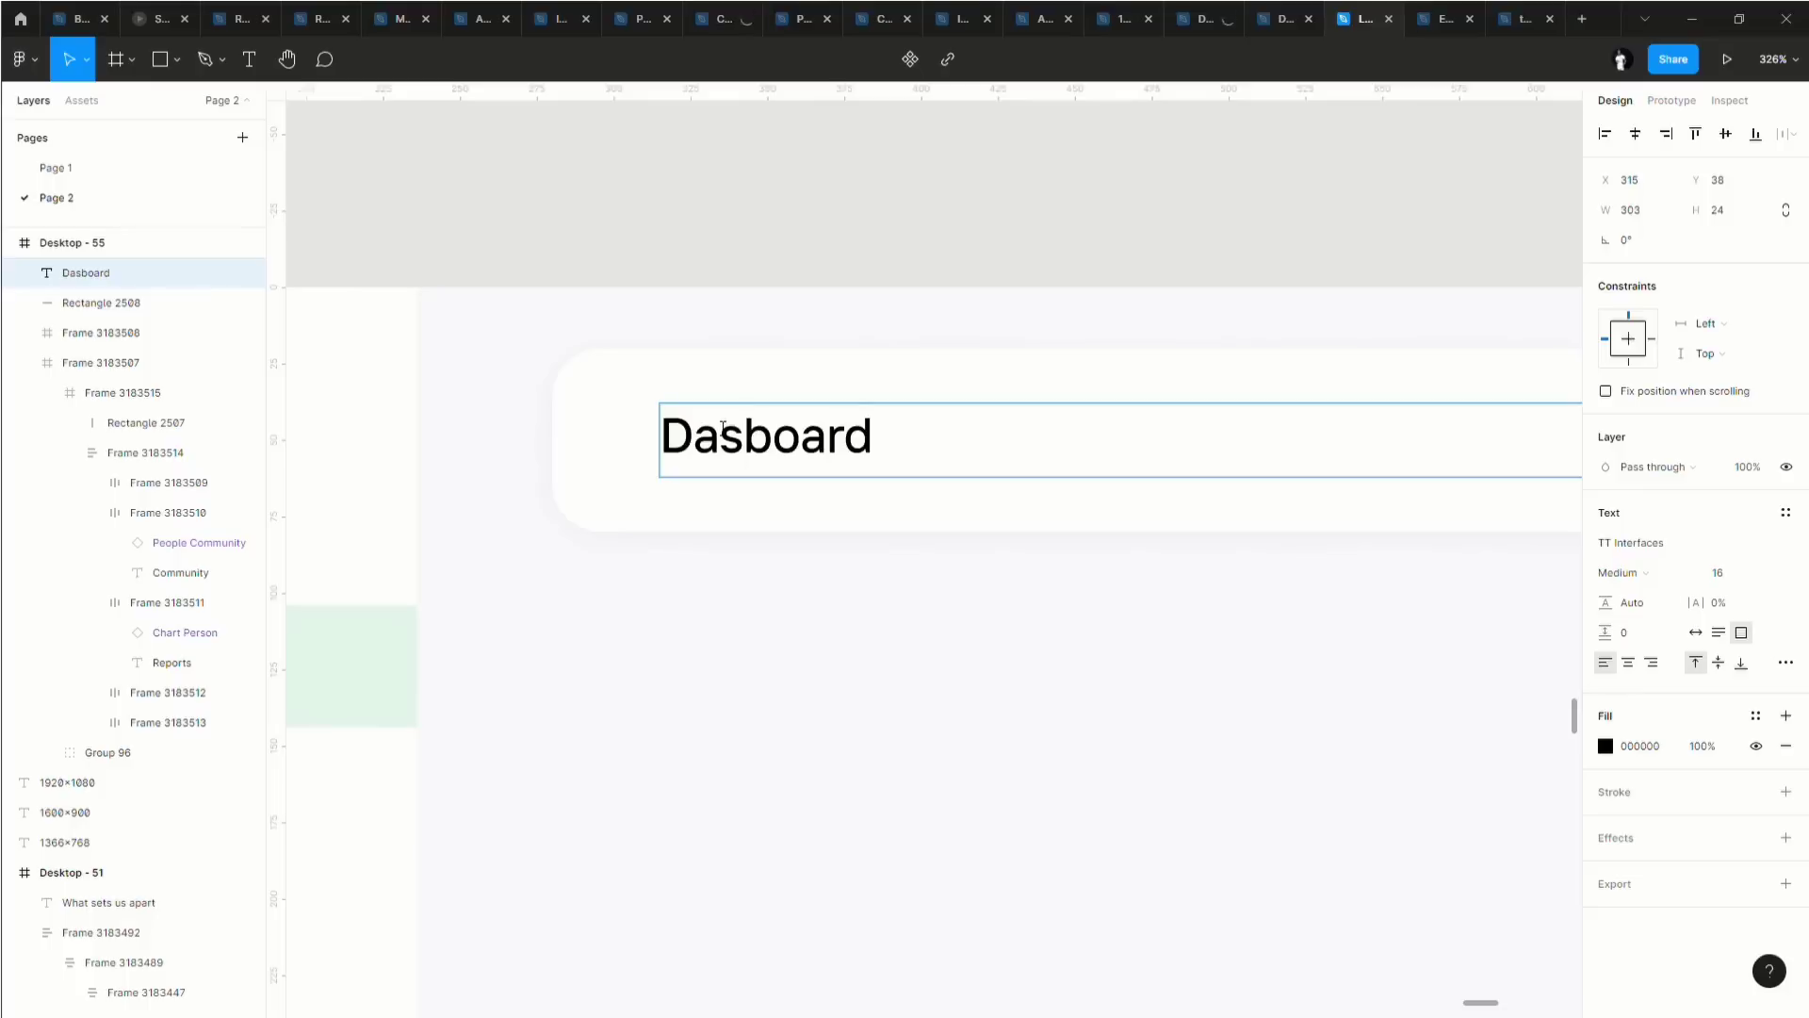
text(h)
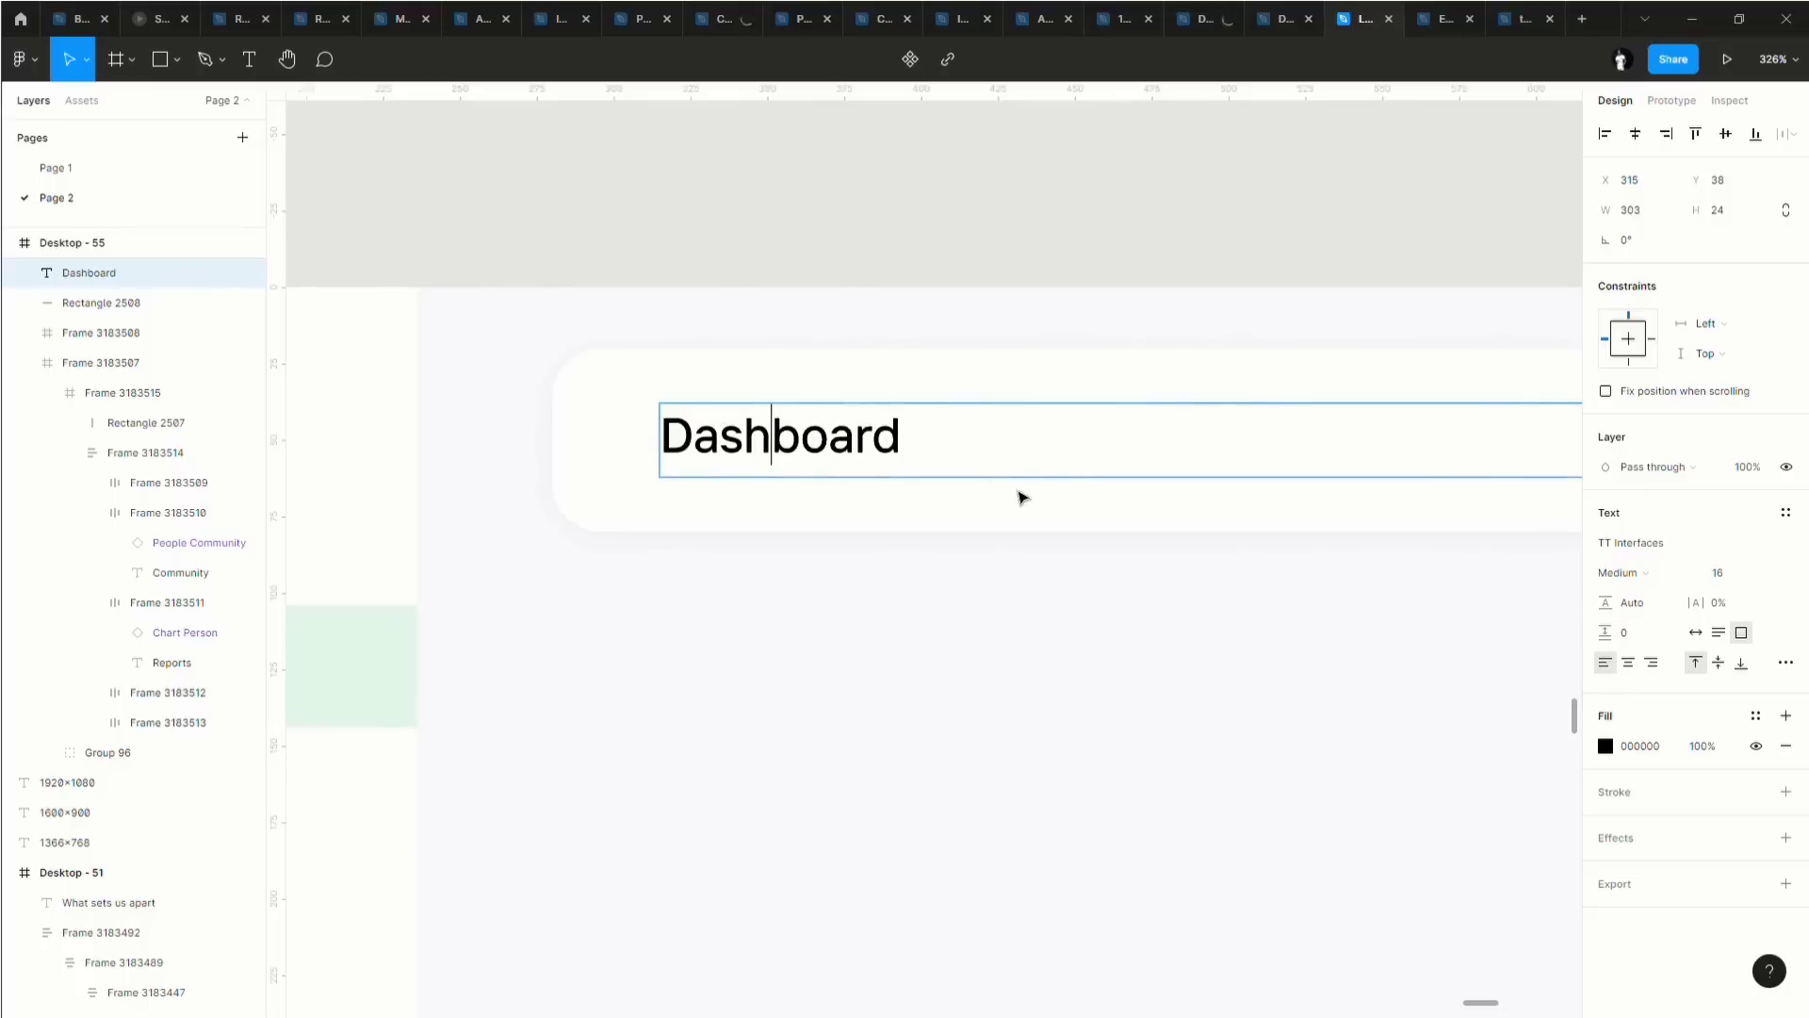
key(Escape)
ctrl+scroll(892, 473, down, 3)
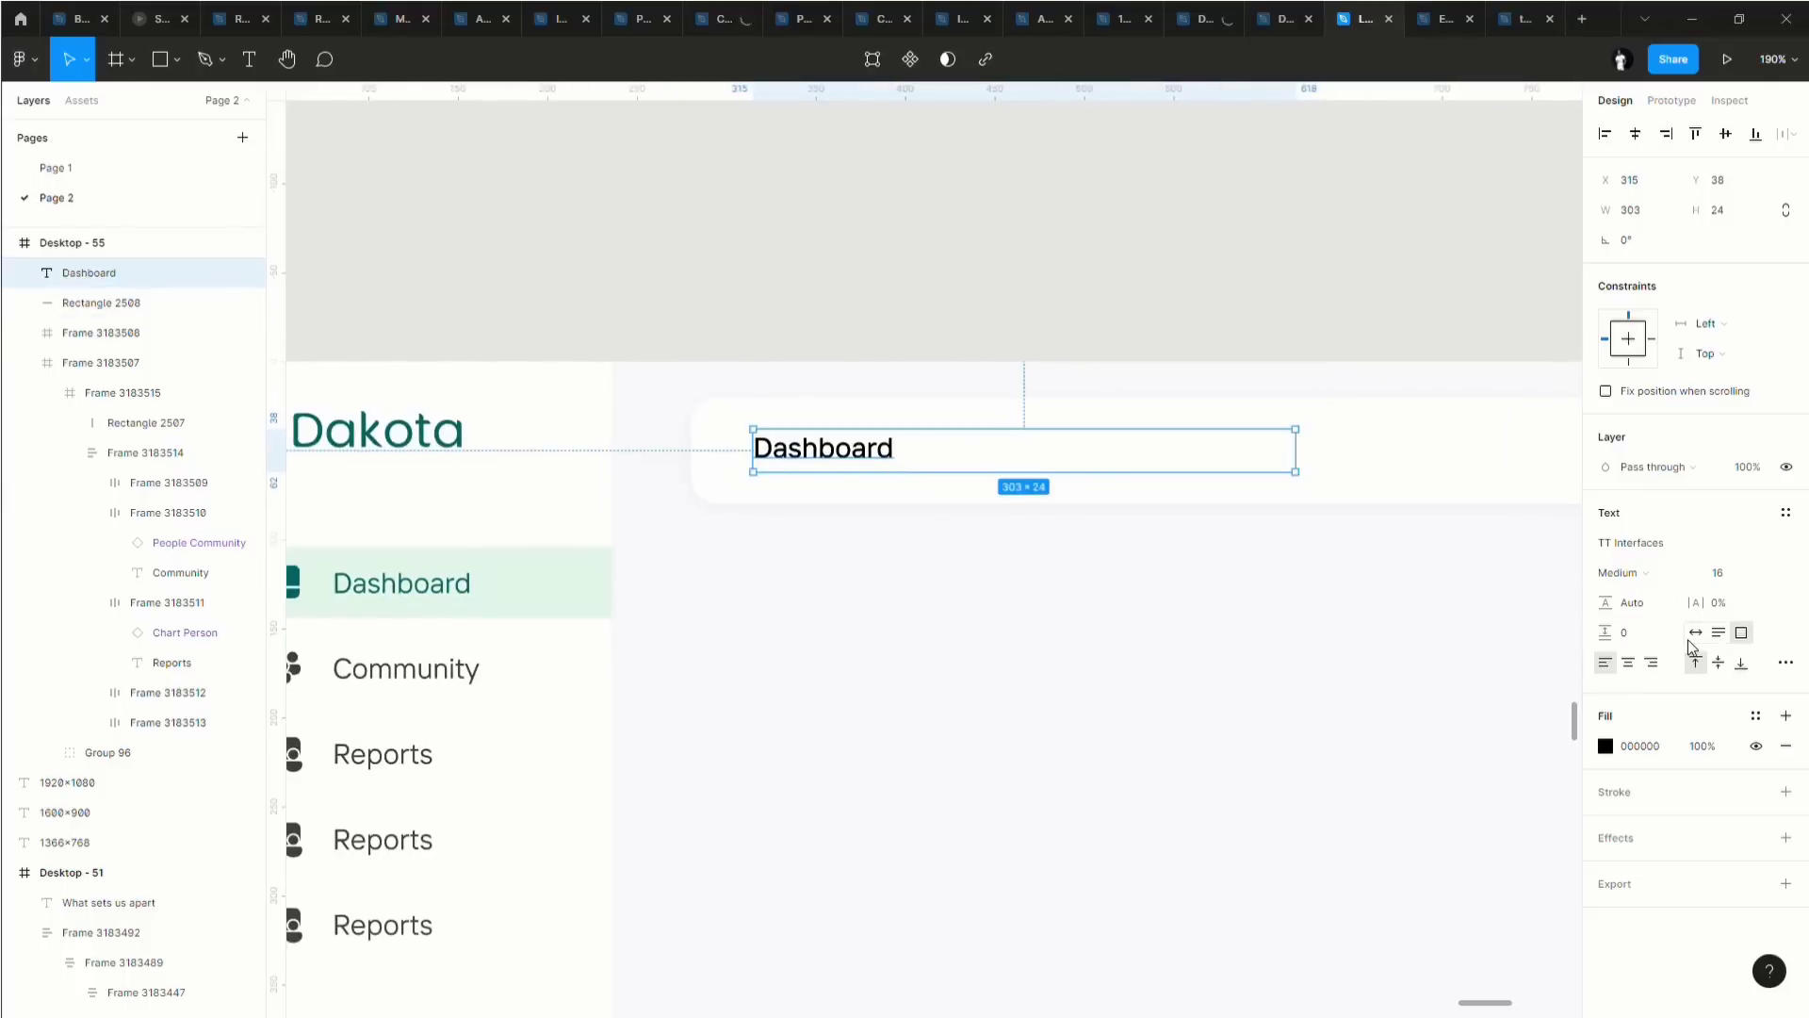
click(1697, 635)
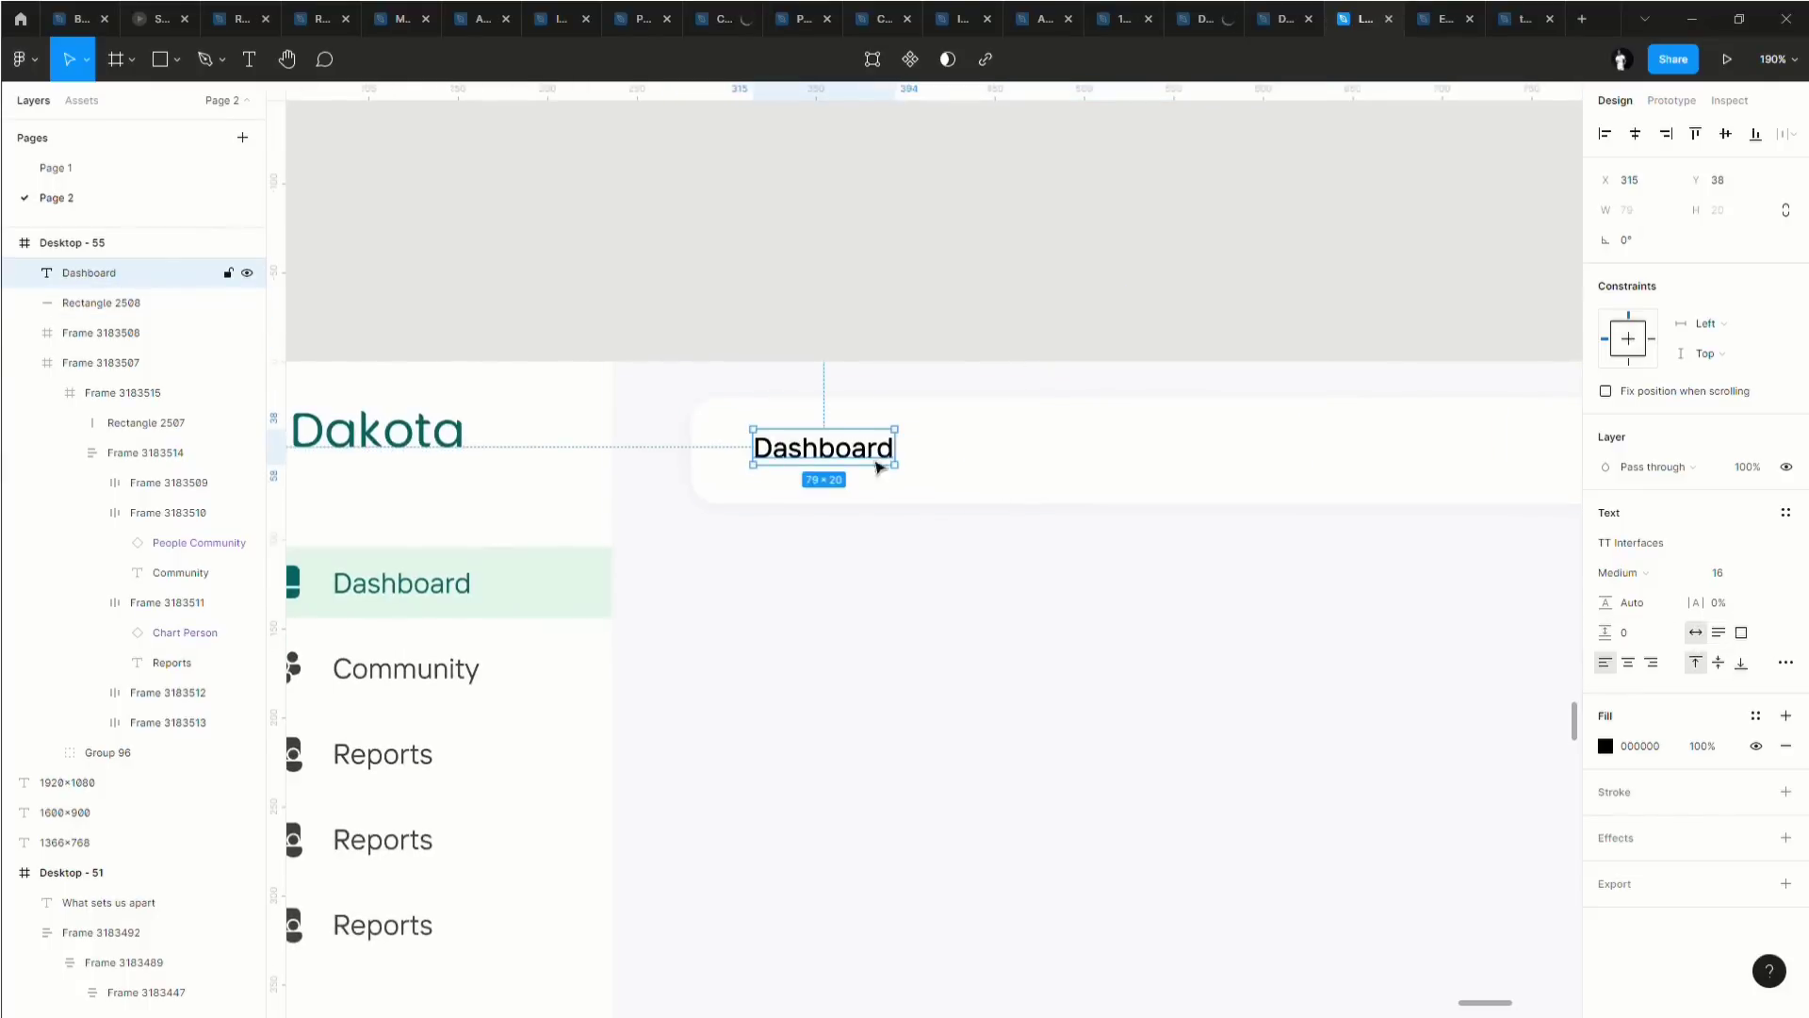
Set the header bar's Dashboard text to Bold weight and font size 18.
click(1630, 575)
click(1636, 615)
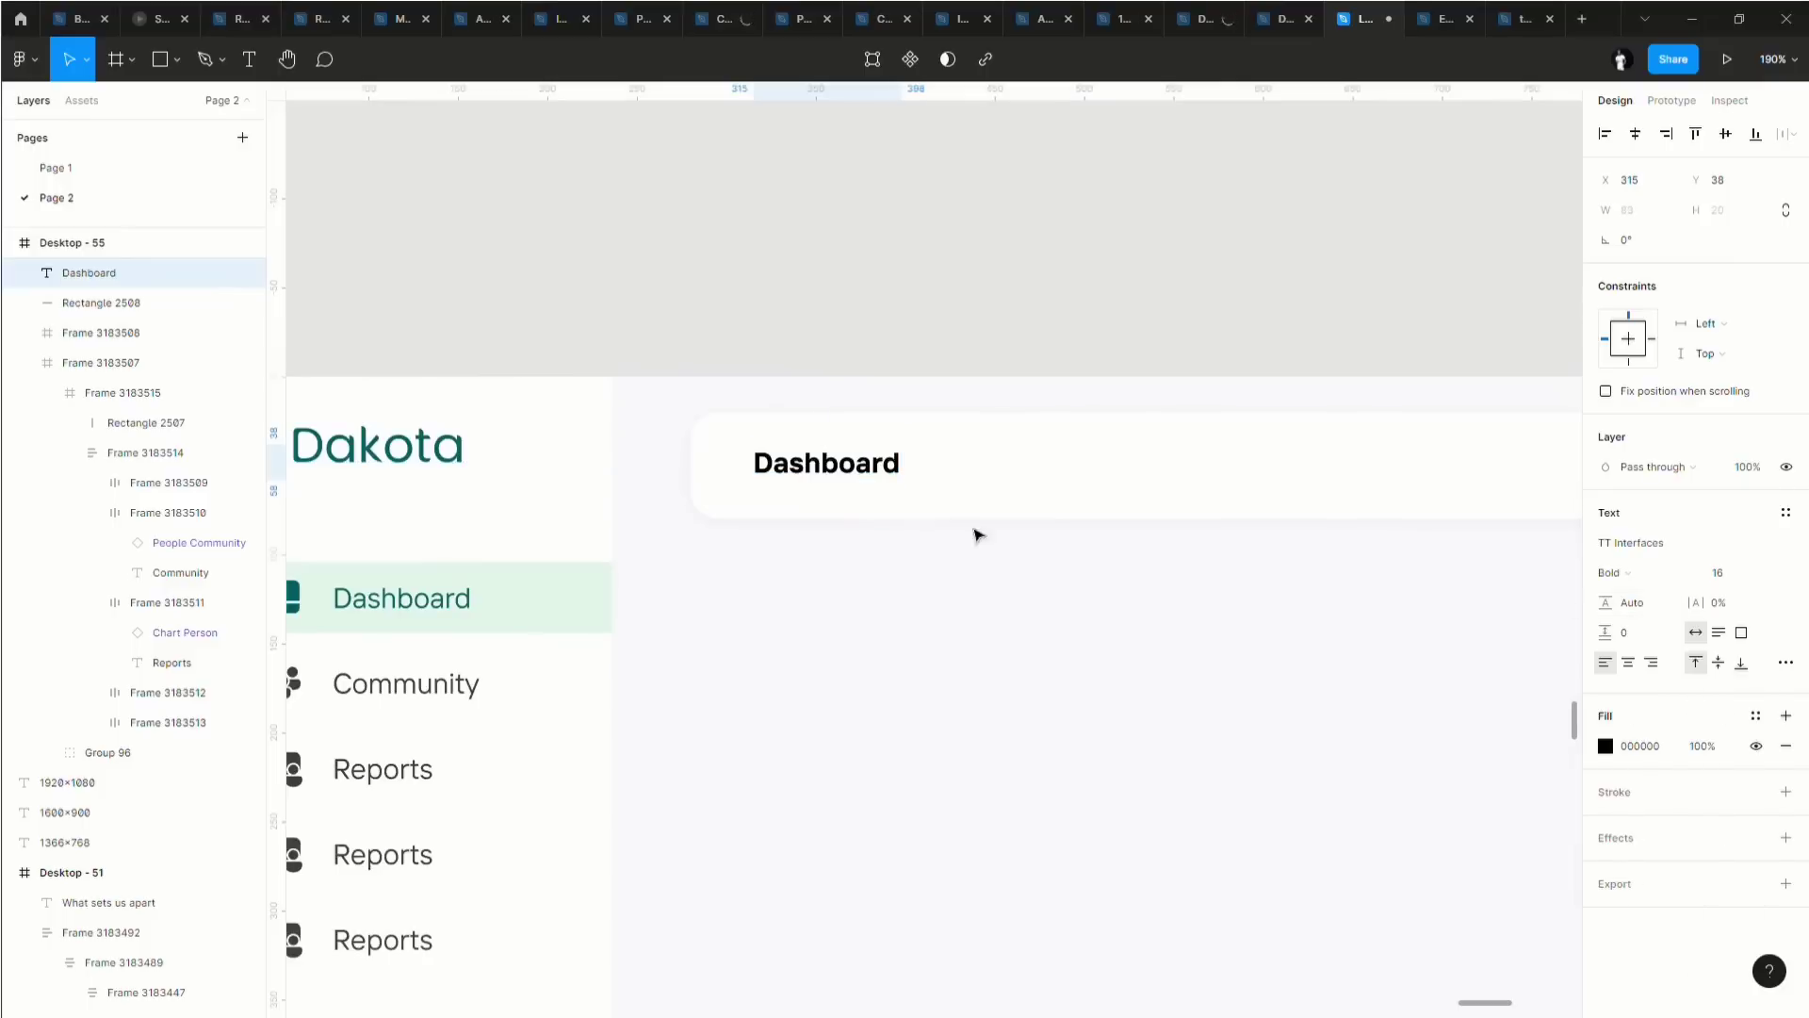
drag(830, 464, 831, 473)
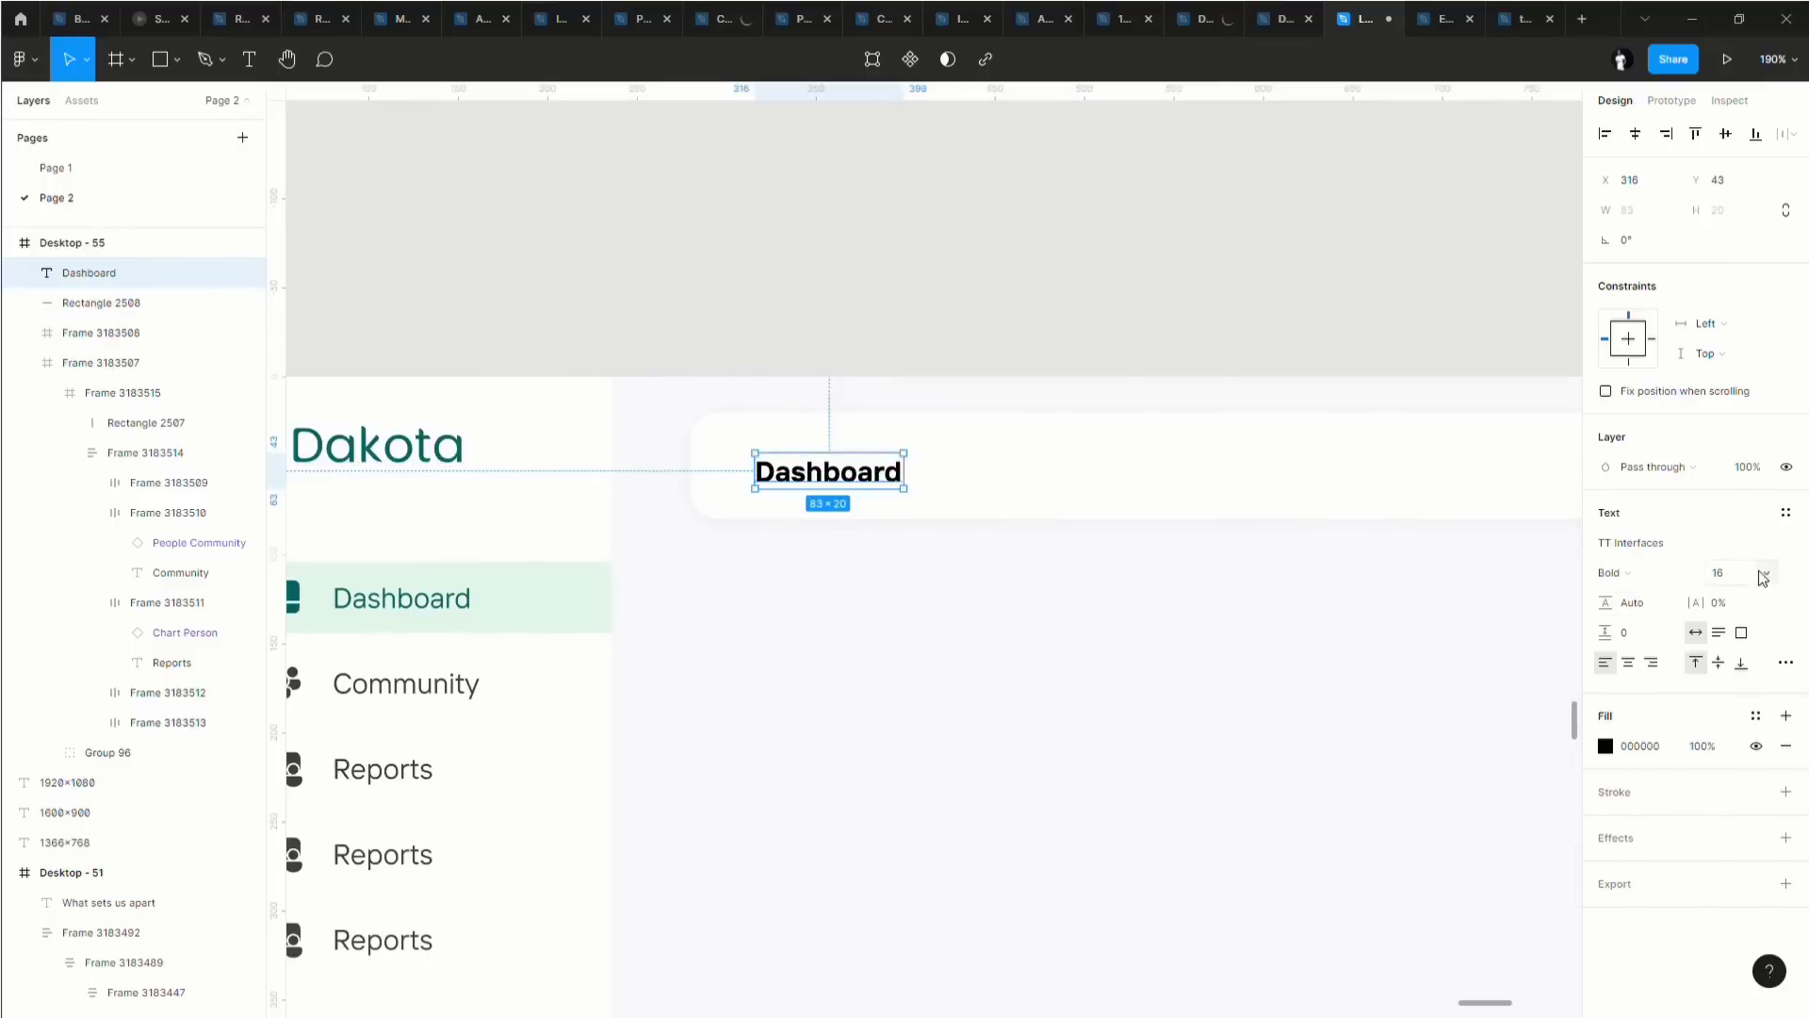
click(1725, 573)
key(Return)
Move the header's Dashboard text to X 304, Y 38 so it sits vertically centred in the header bar.
drag(799, 483, 779, 475)
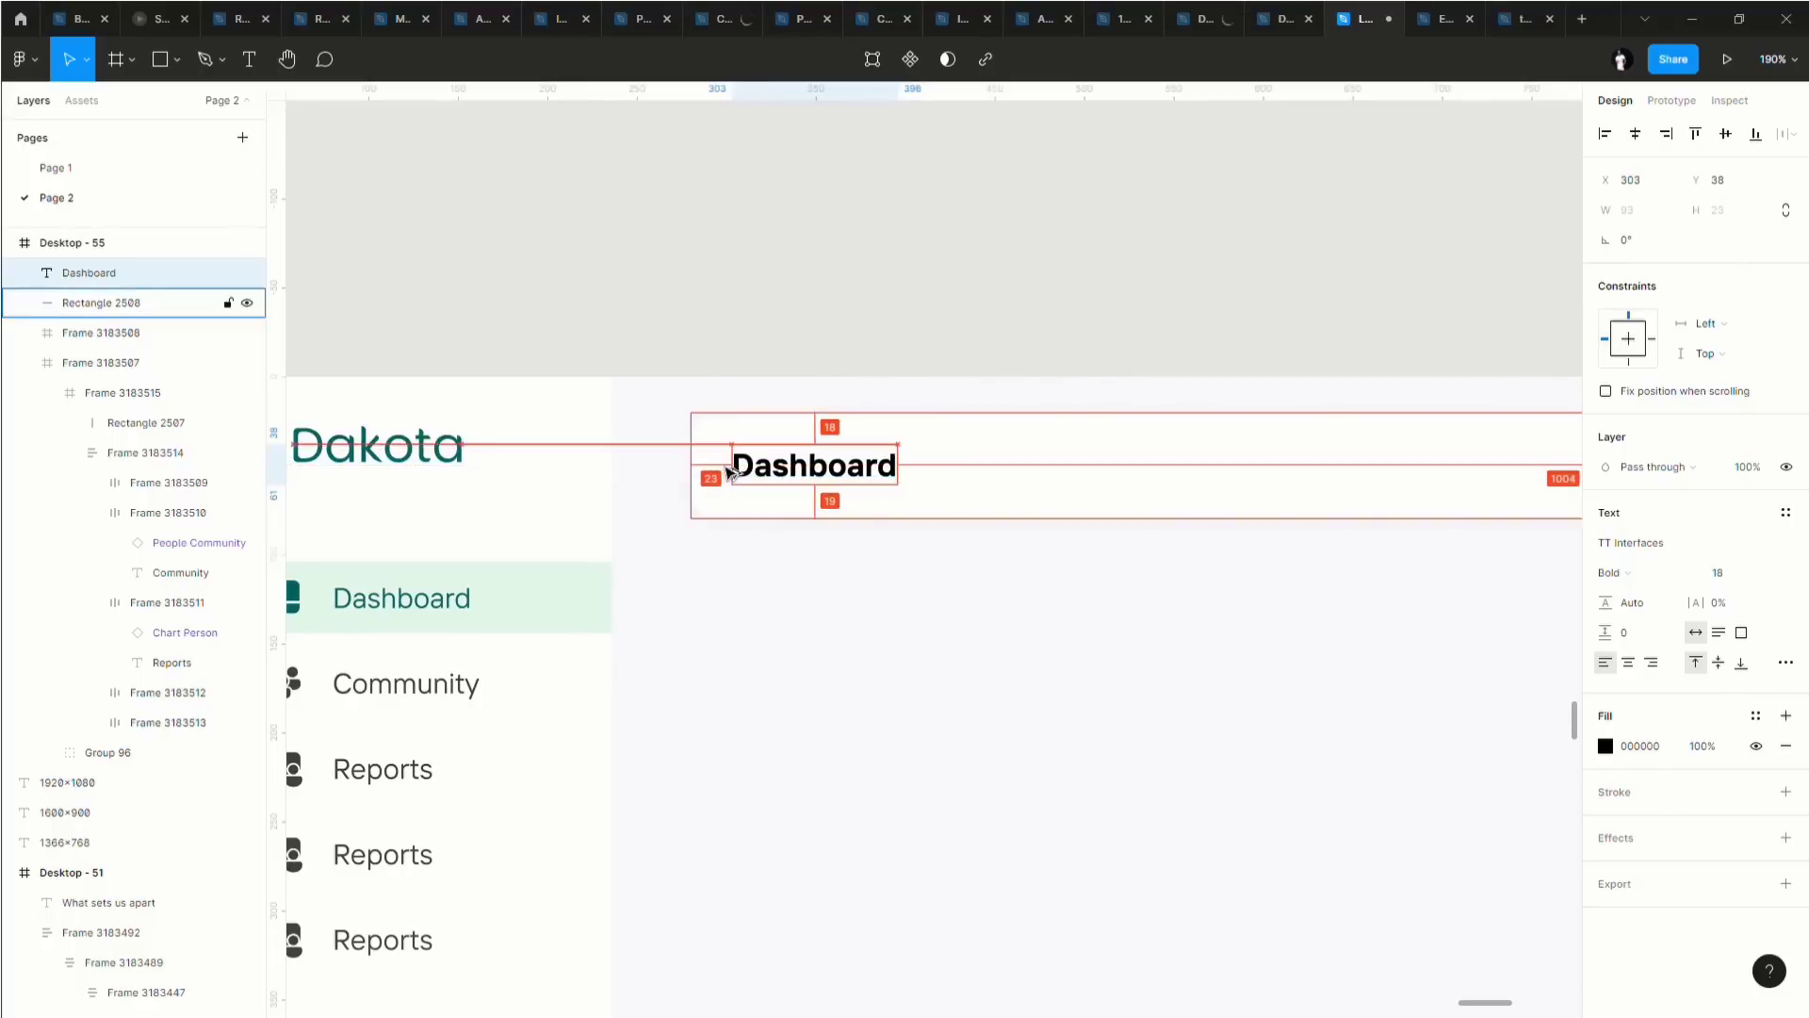
key(Left)
scroll(729, 472, down, 5)
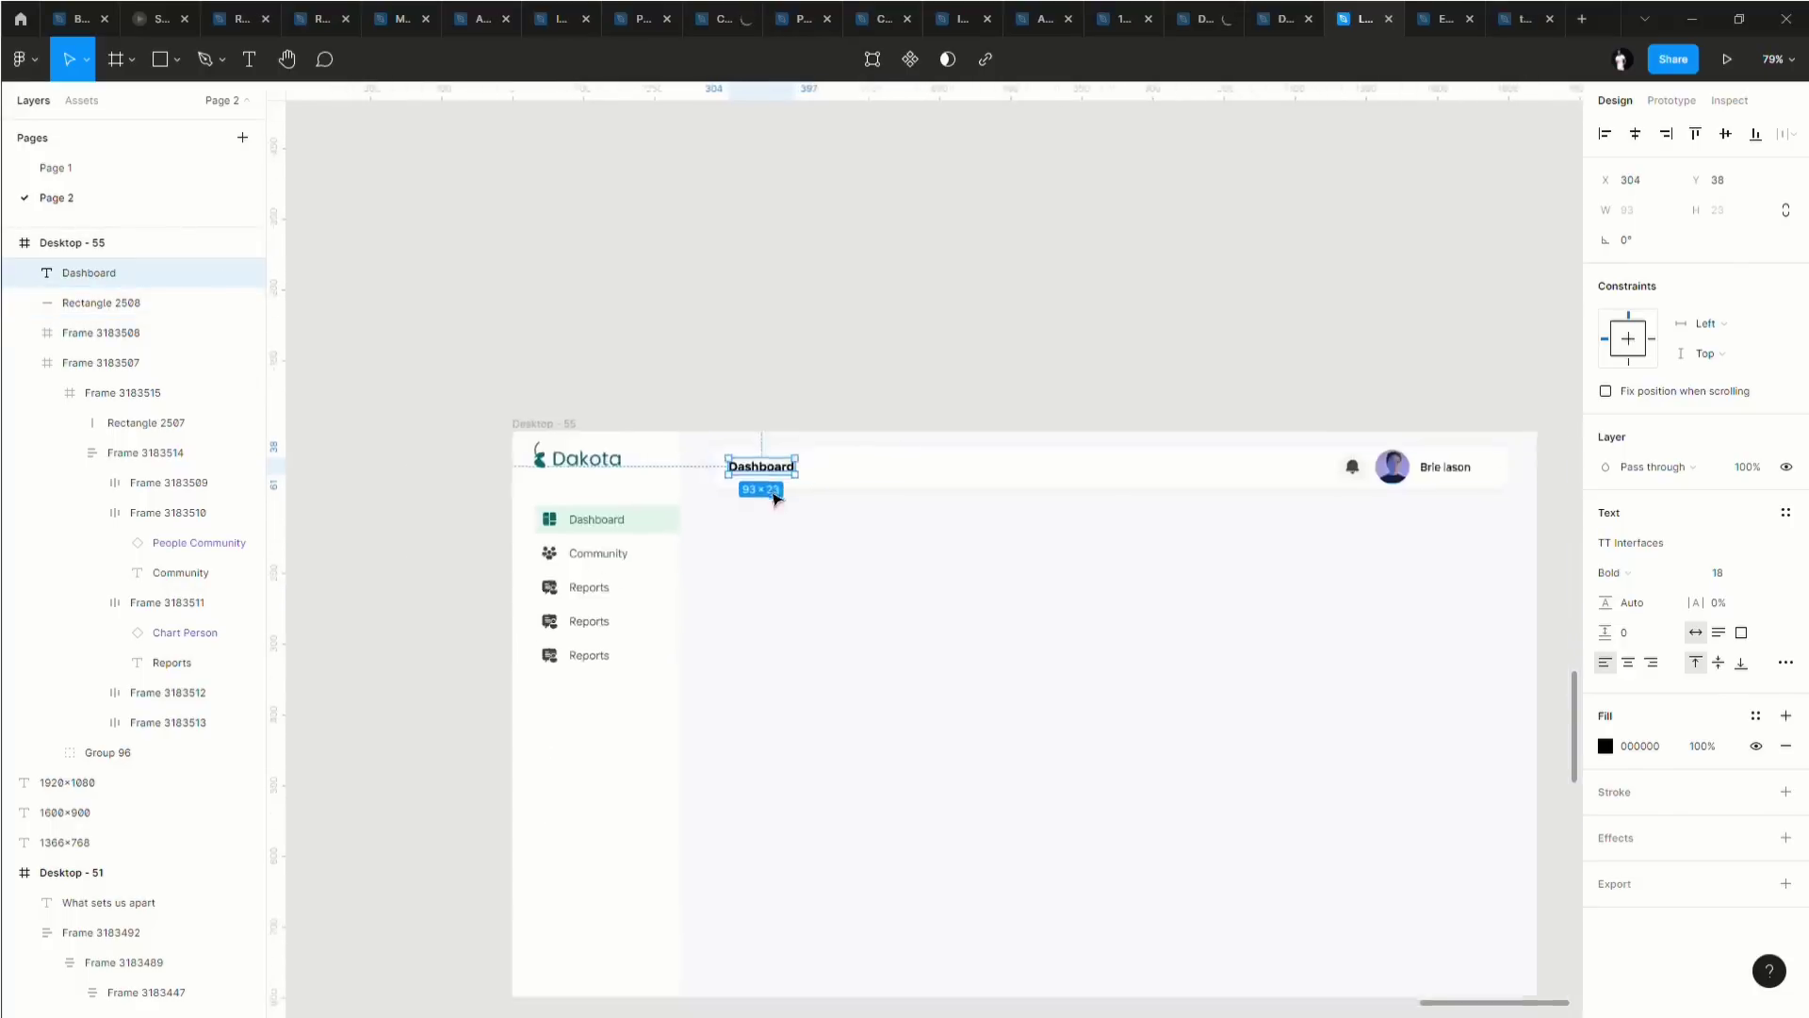
click(913, 537)
scroll(892, 513, down, 2)
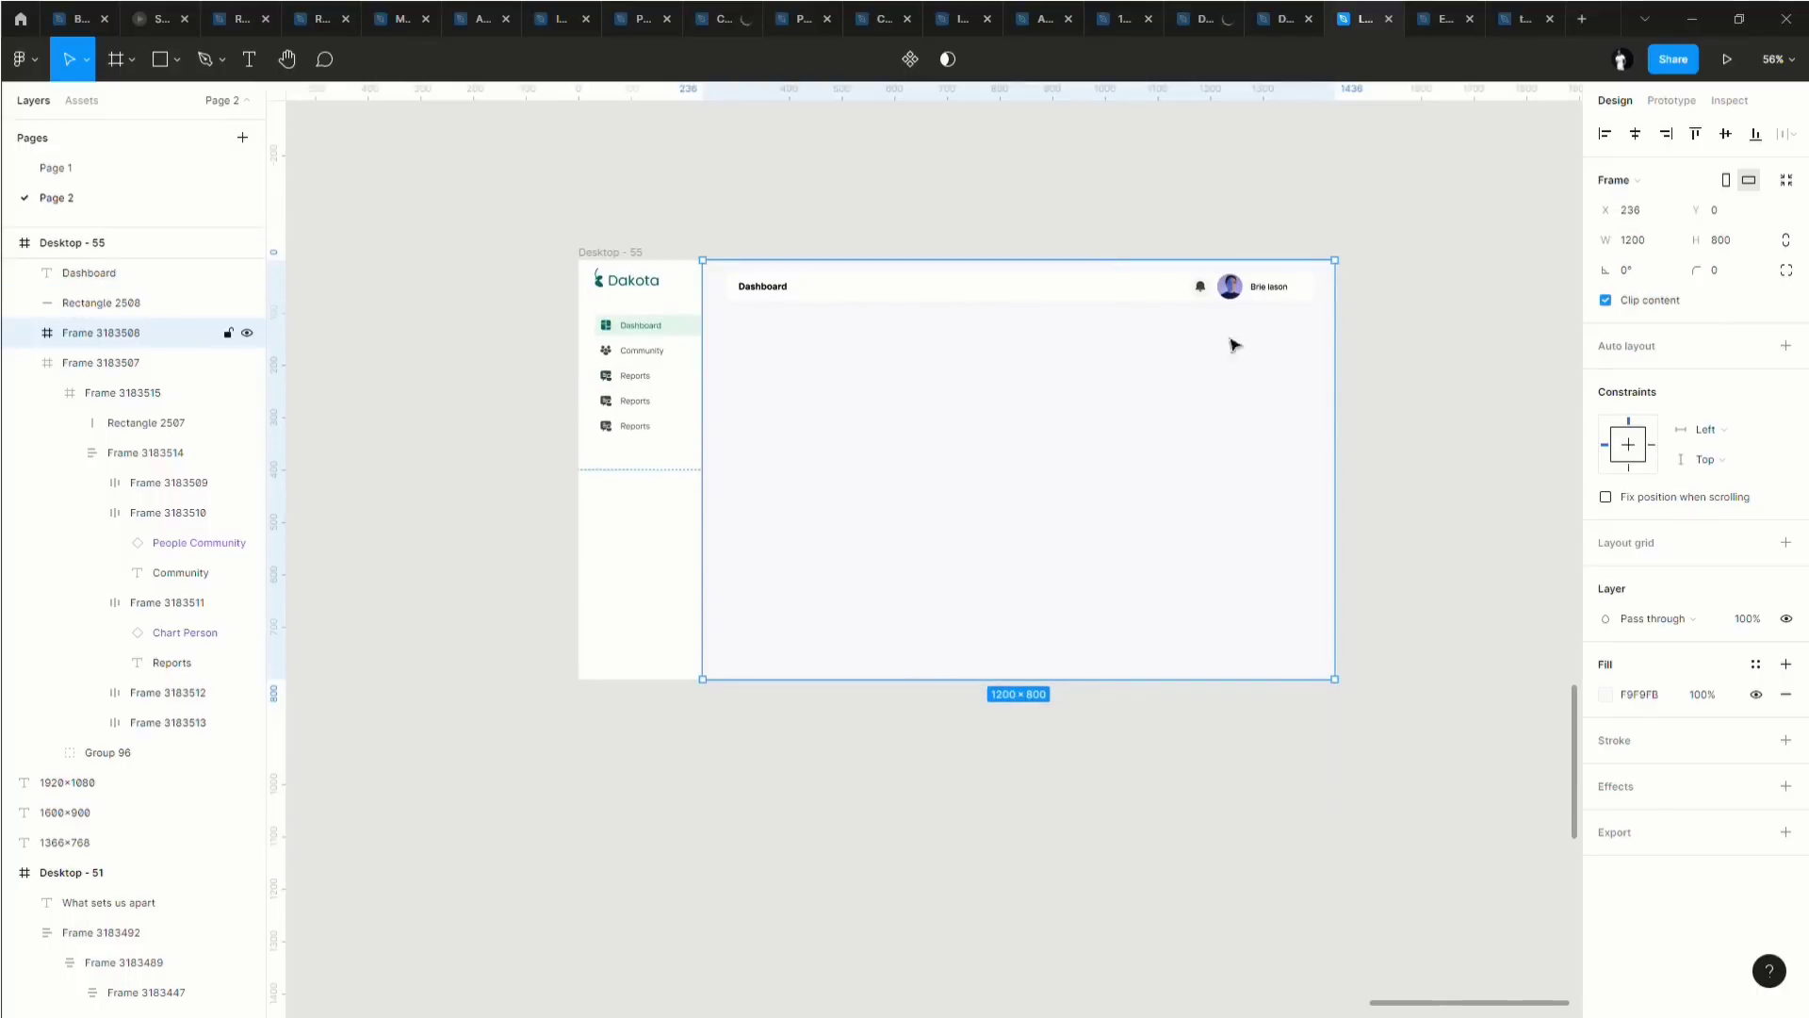
scroll(818, 420, up, 2)
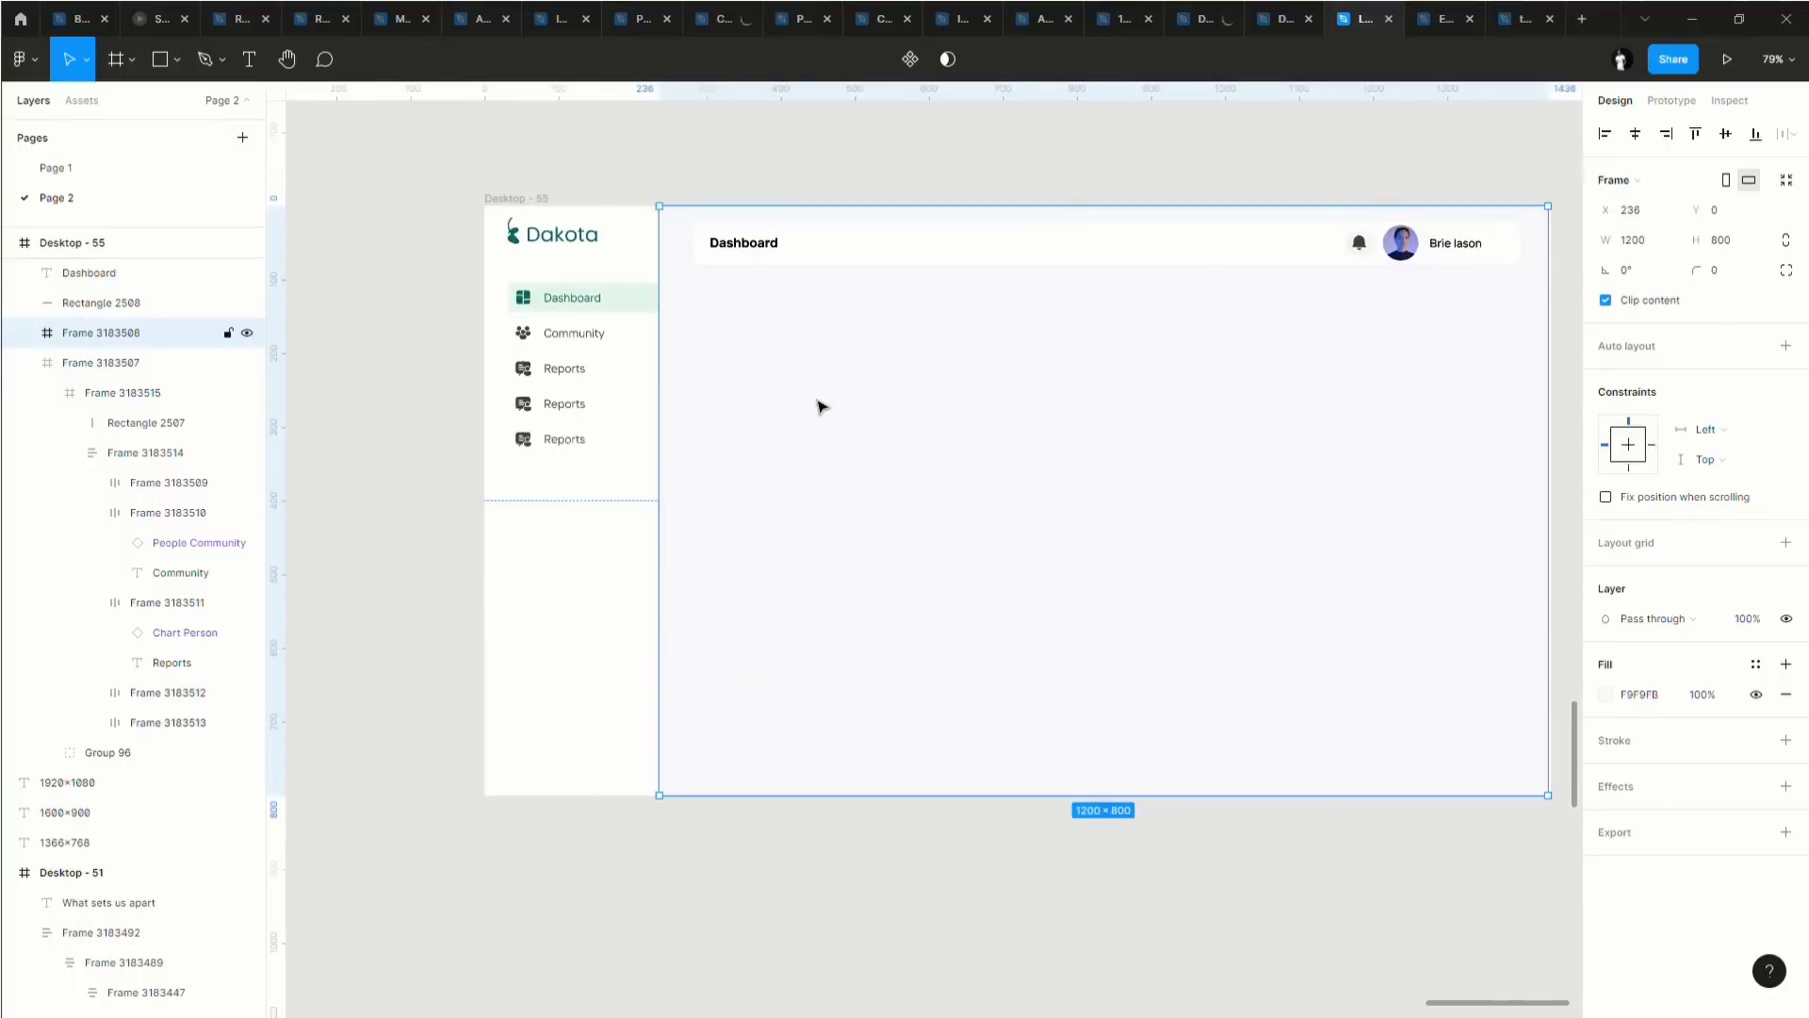
scroll(826, 410, right, 2)
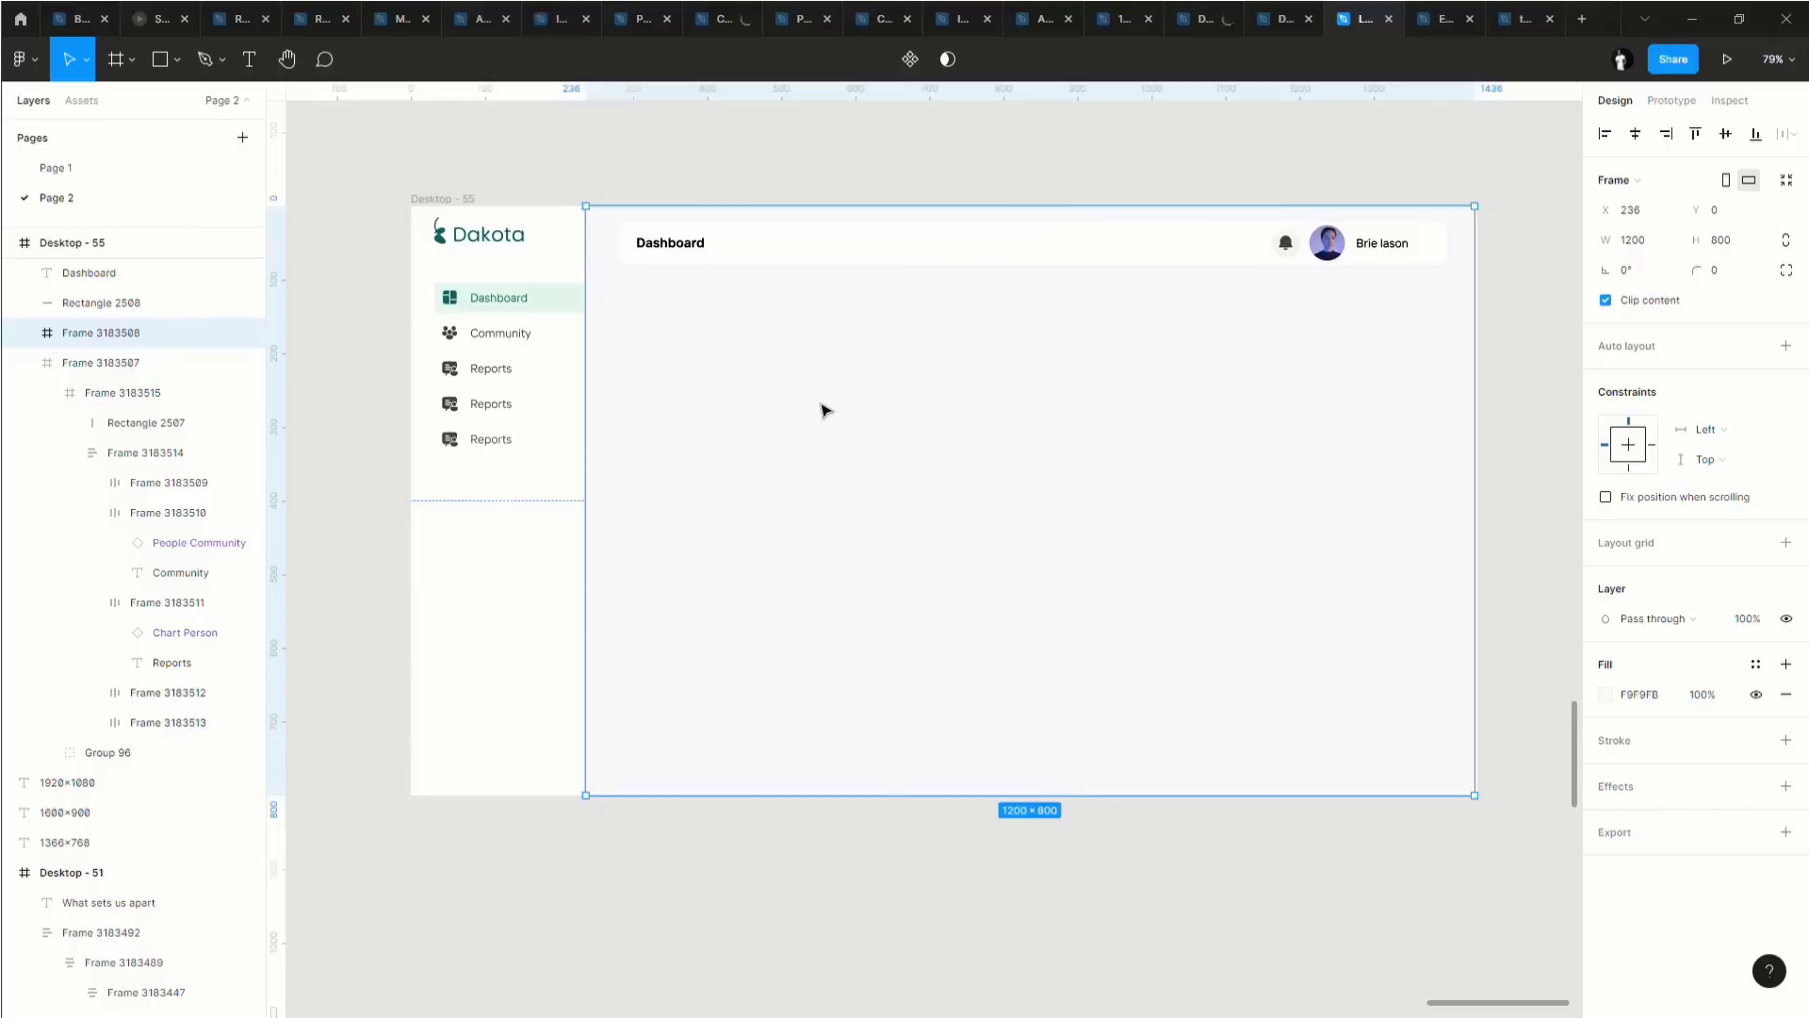
scroll(825, 410, right, 5)
scroll(1008, 528, down, 2)
scroll(685, 407, up, 2)
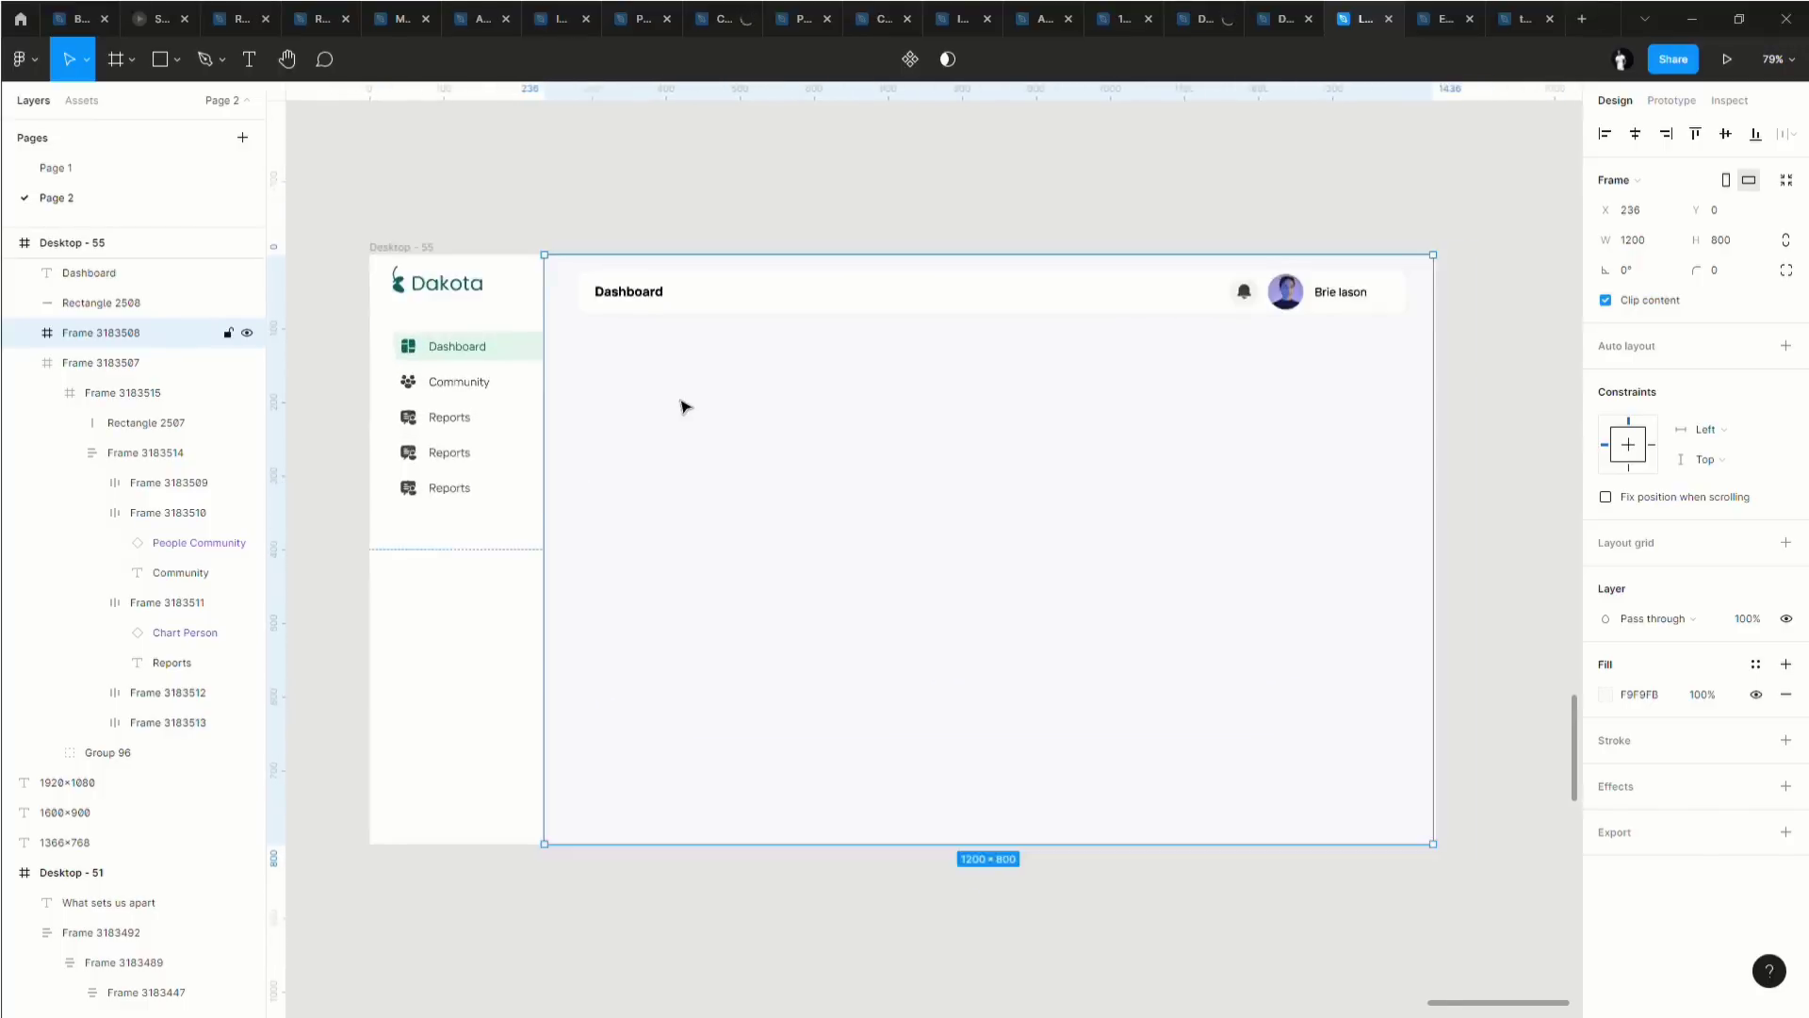
scroll(686, 407, up, 1)
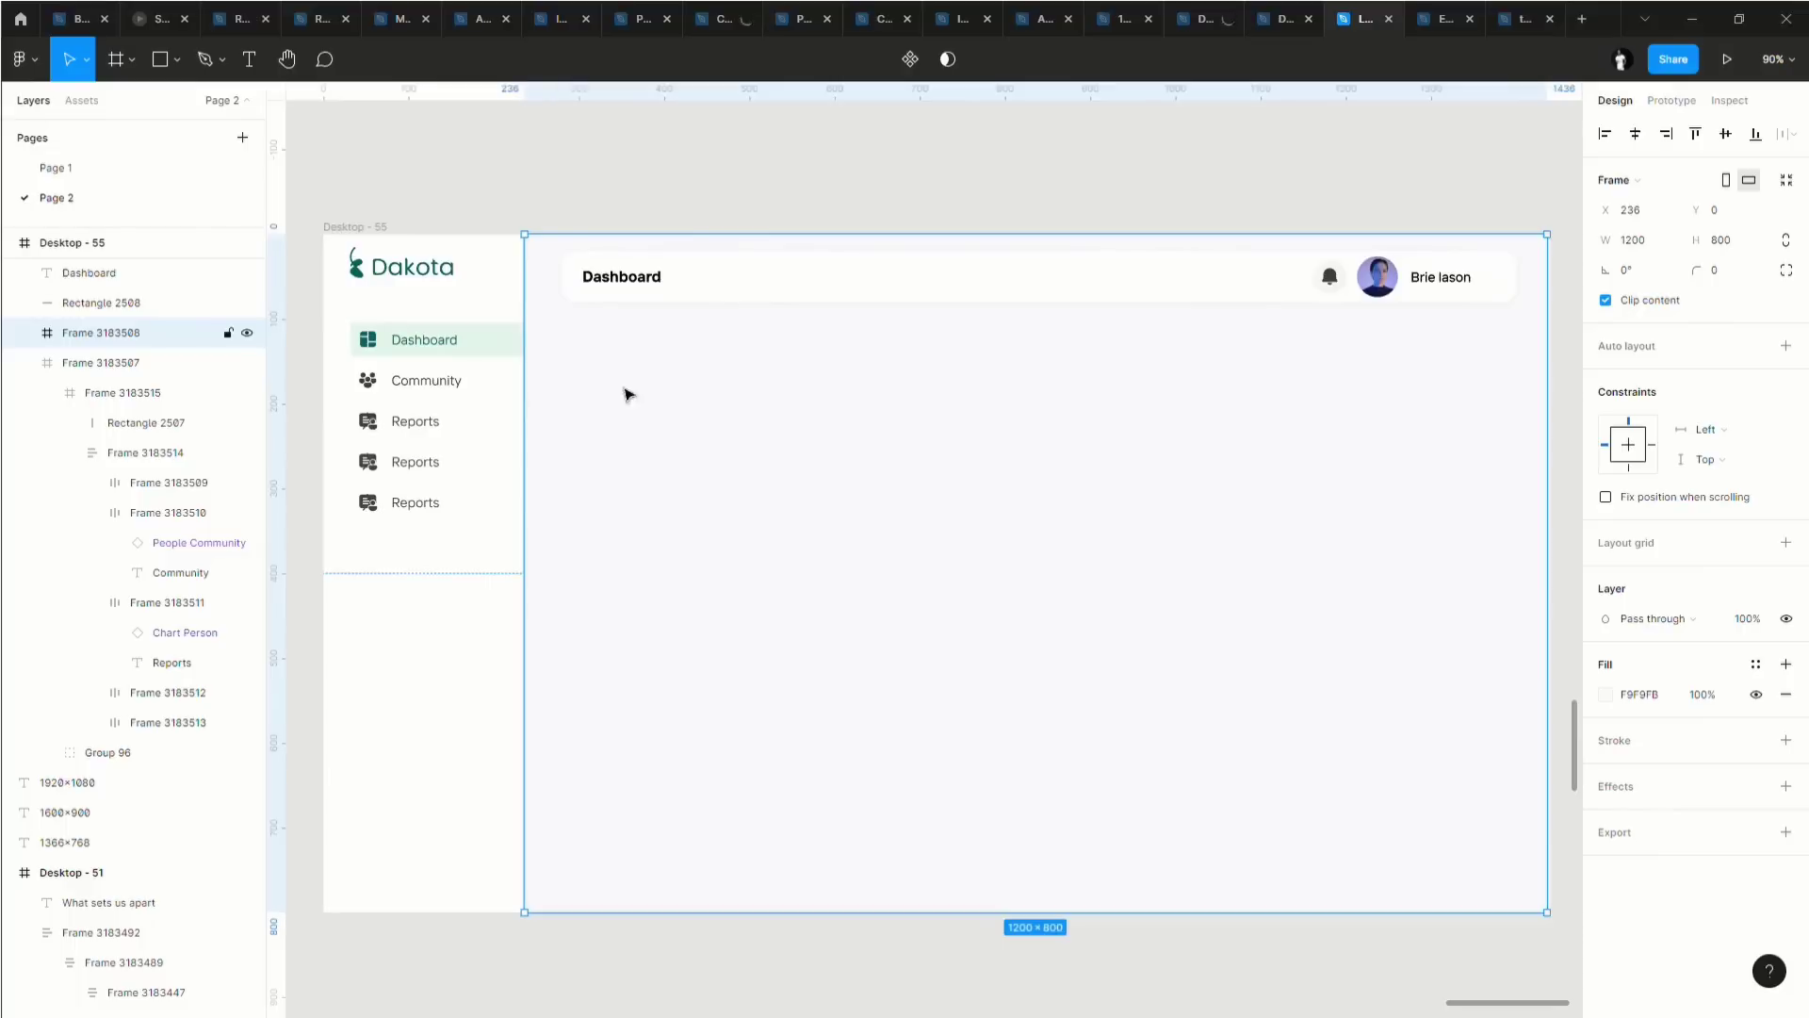
scroll(1063, 425, down, 1)
scroll(1063, 425, up, 5)
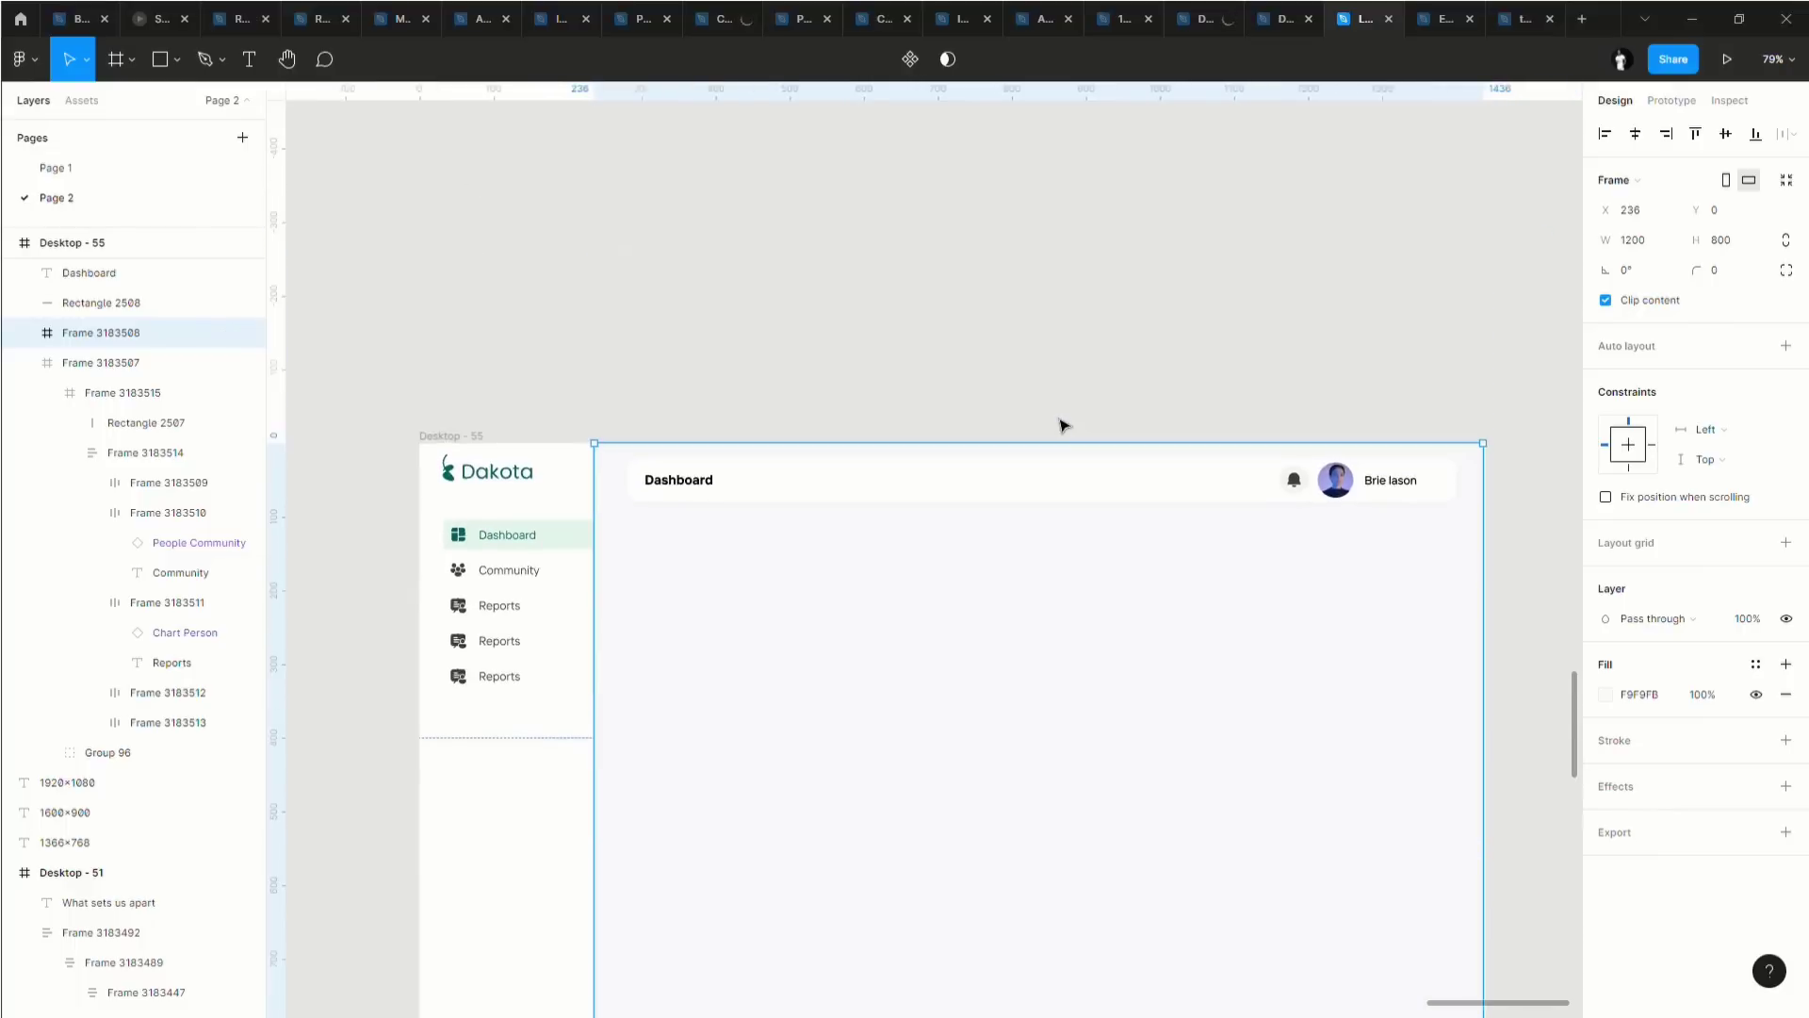
scroll(1063, 425, down, 2)
scroll(1062, 425, up, 1)
scroll(932, 482, down, 3)
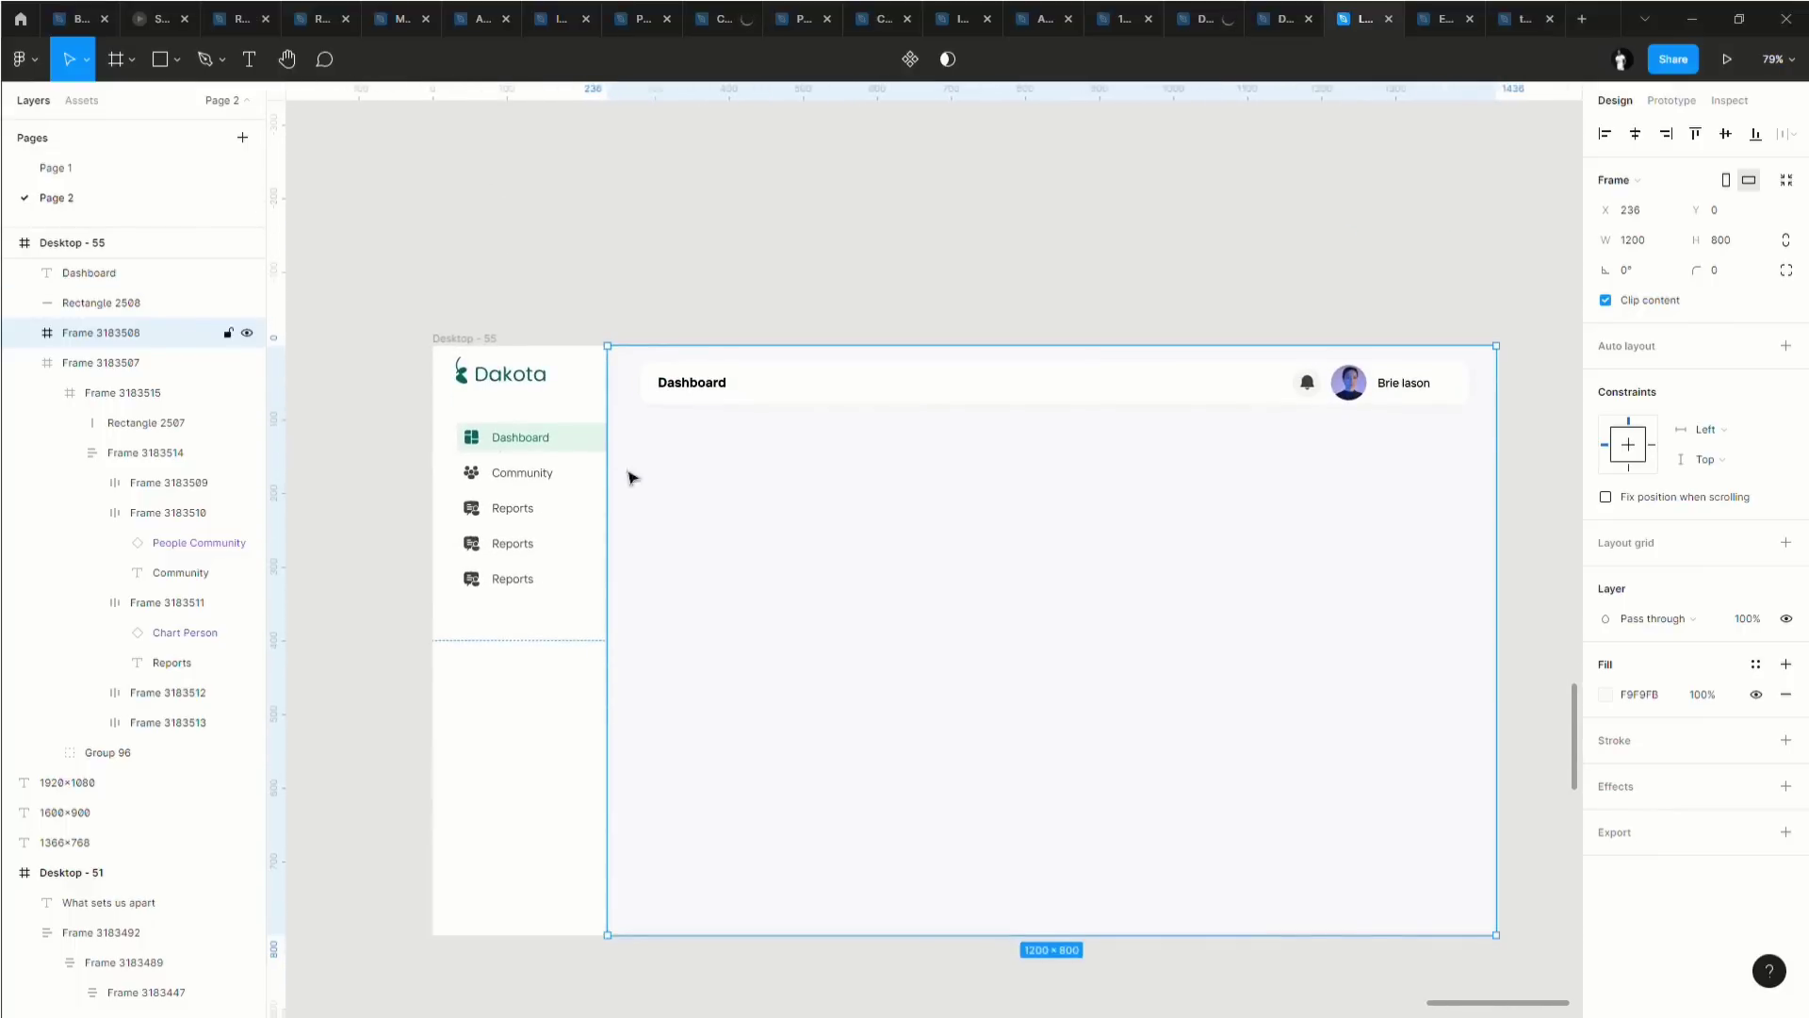
Add an auto-width text "Incoming projects" to the content frame below the header bar, at X 86, Y 123.
key(t)
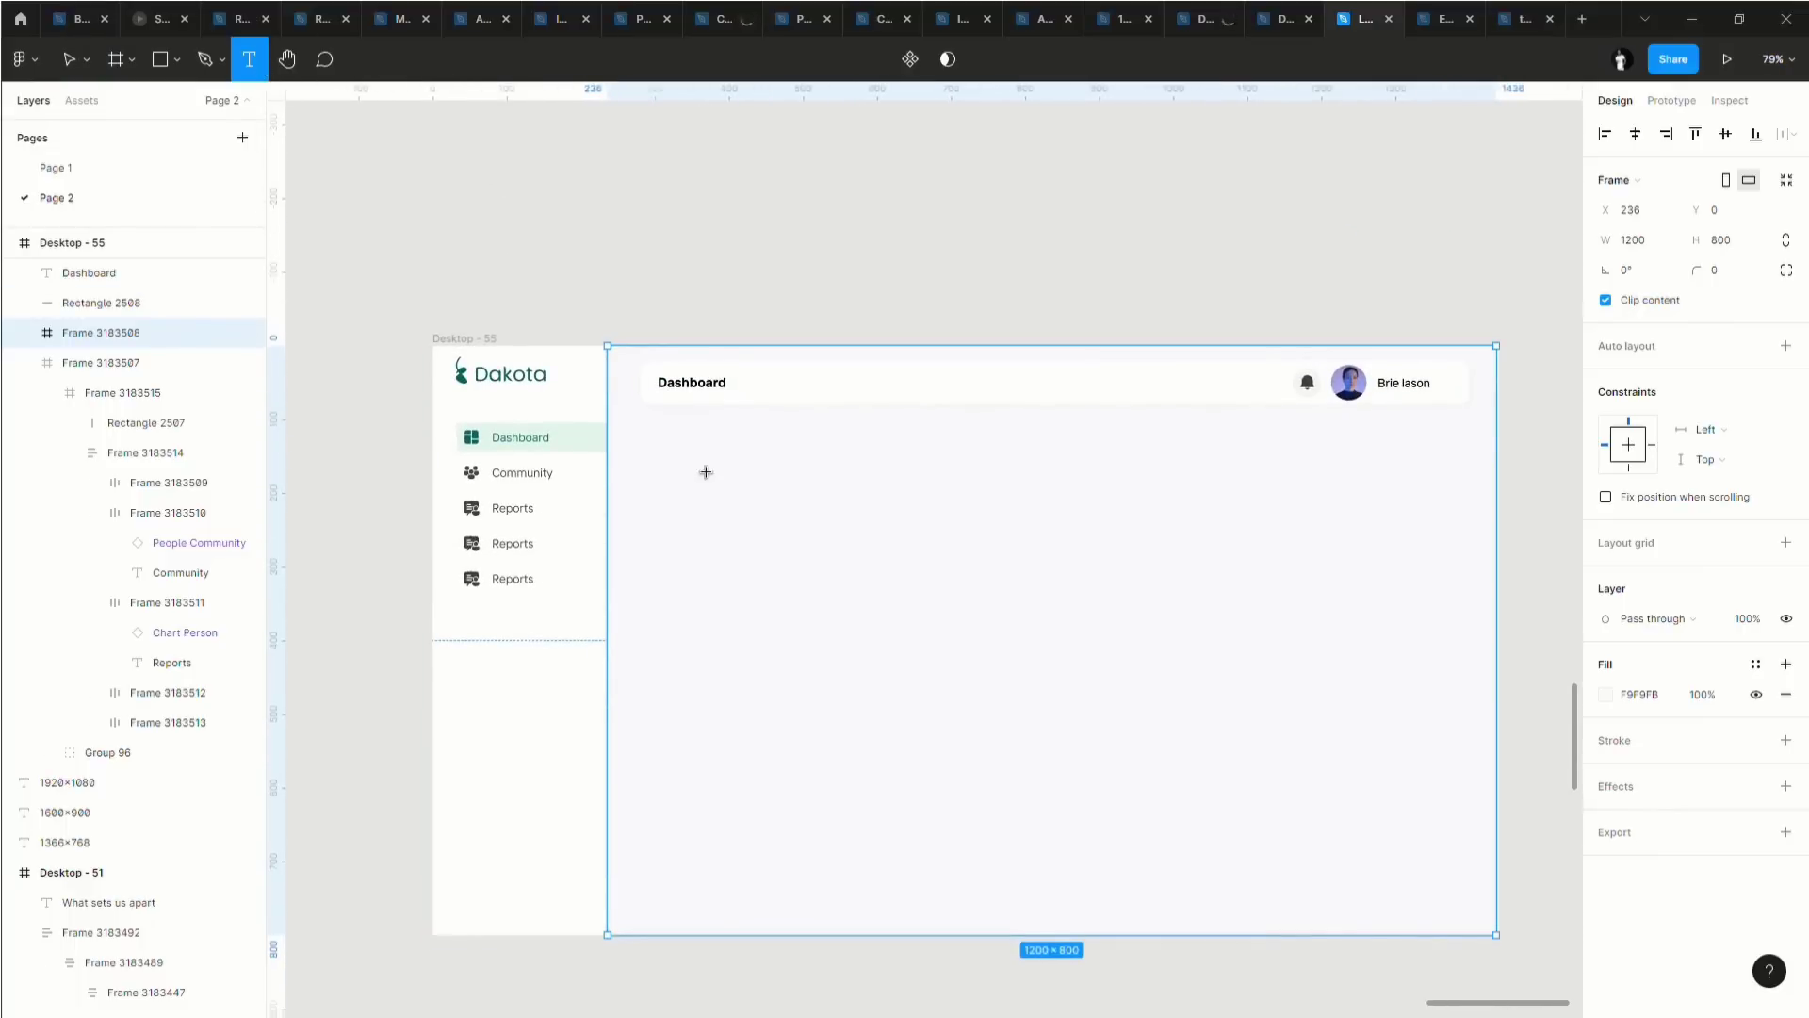
drag(692, 454, 802, 500)
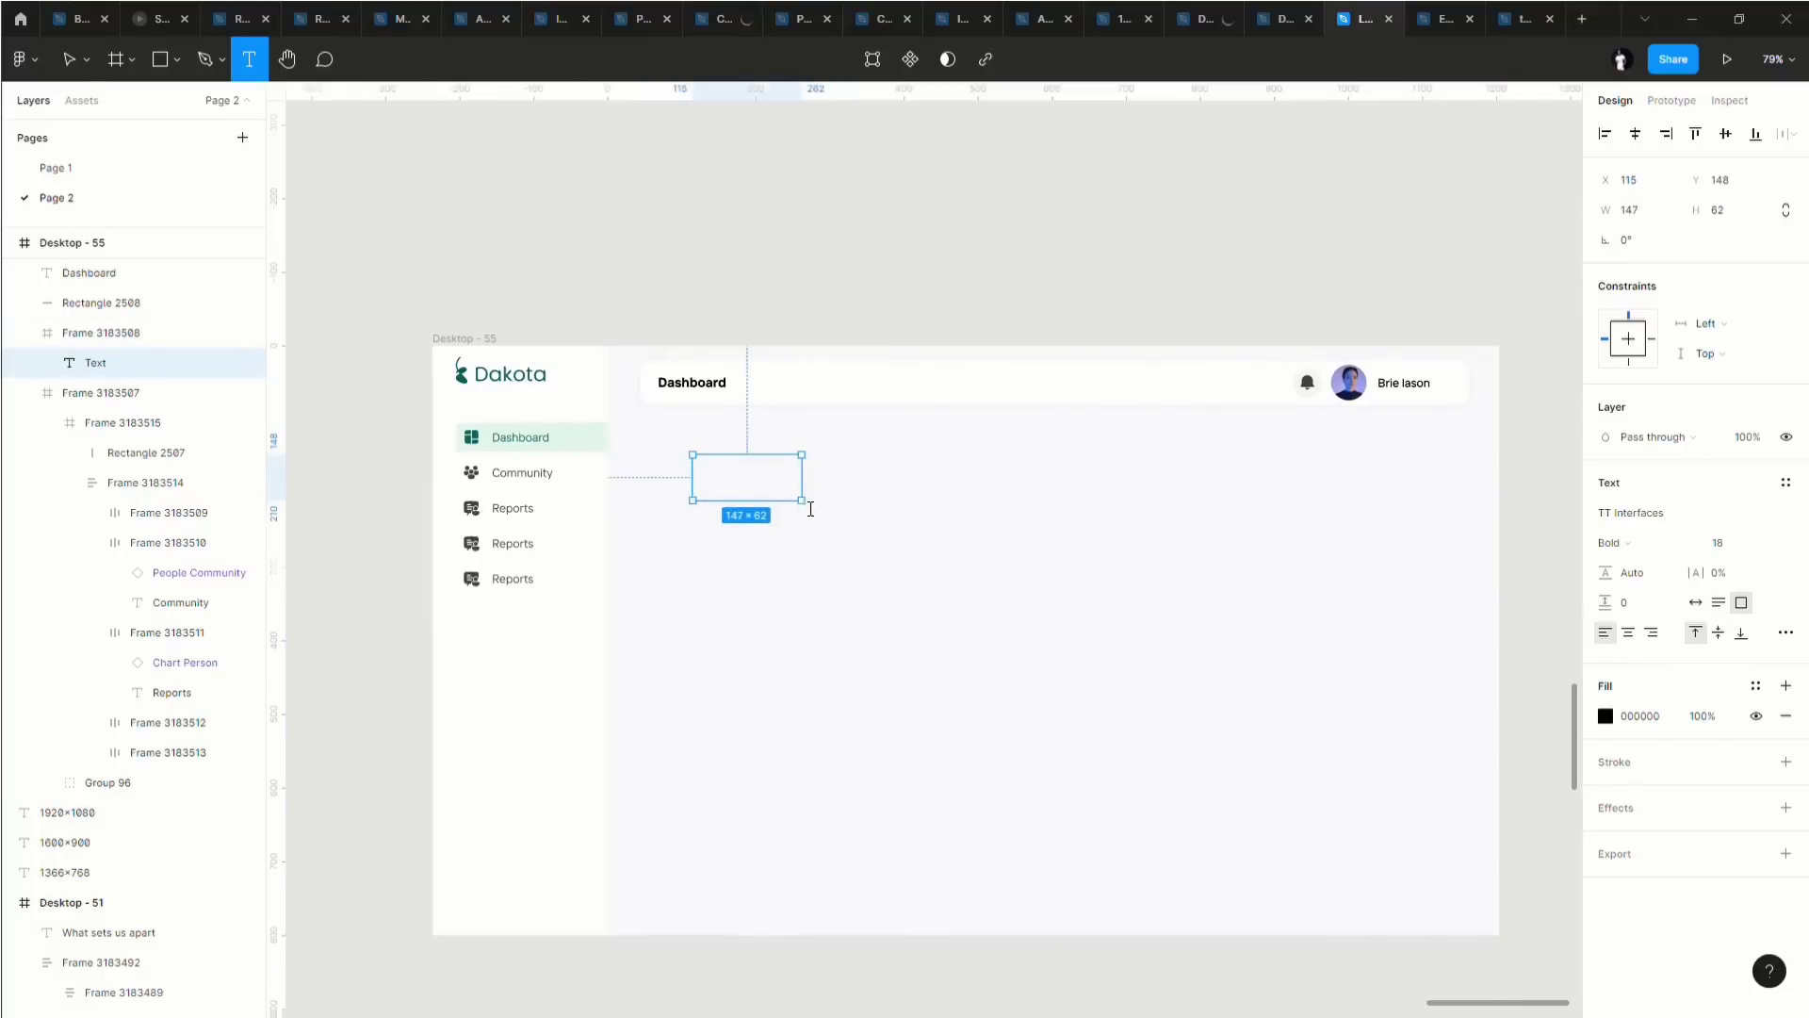
key(Escape)
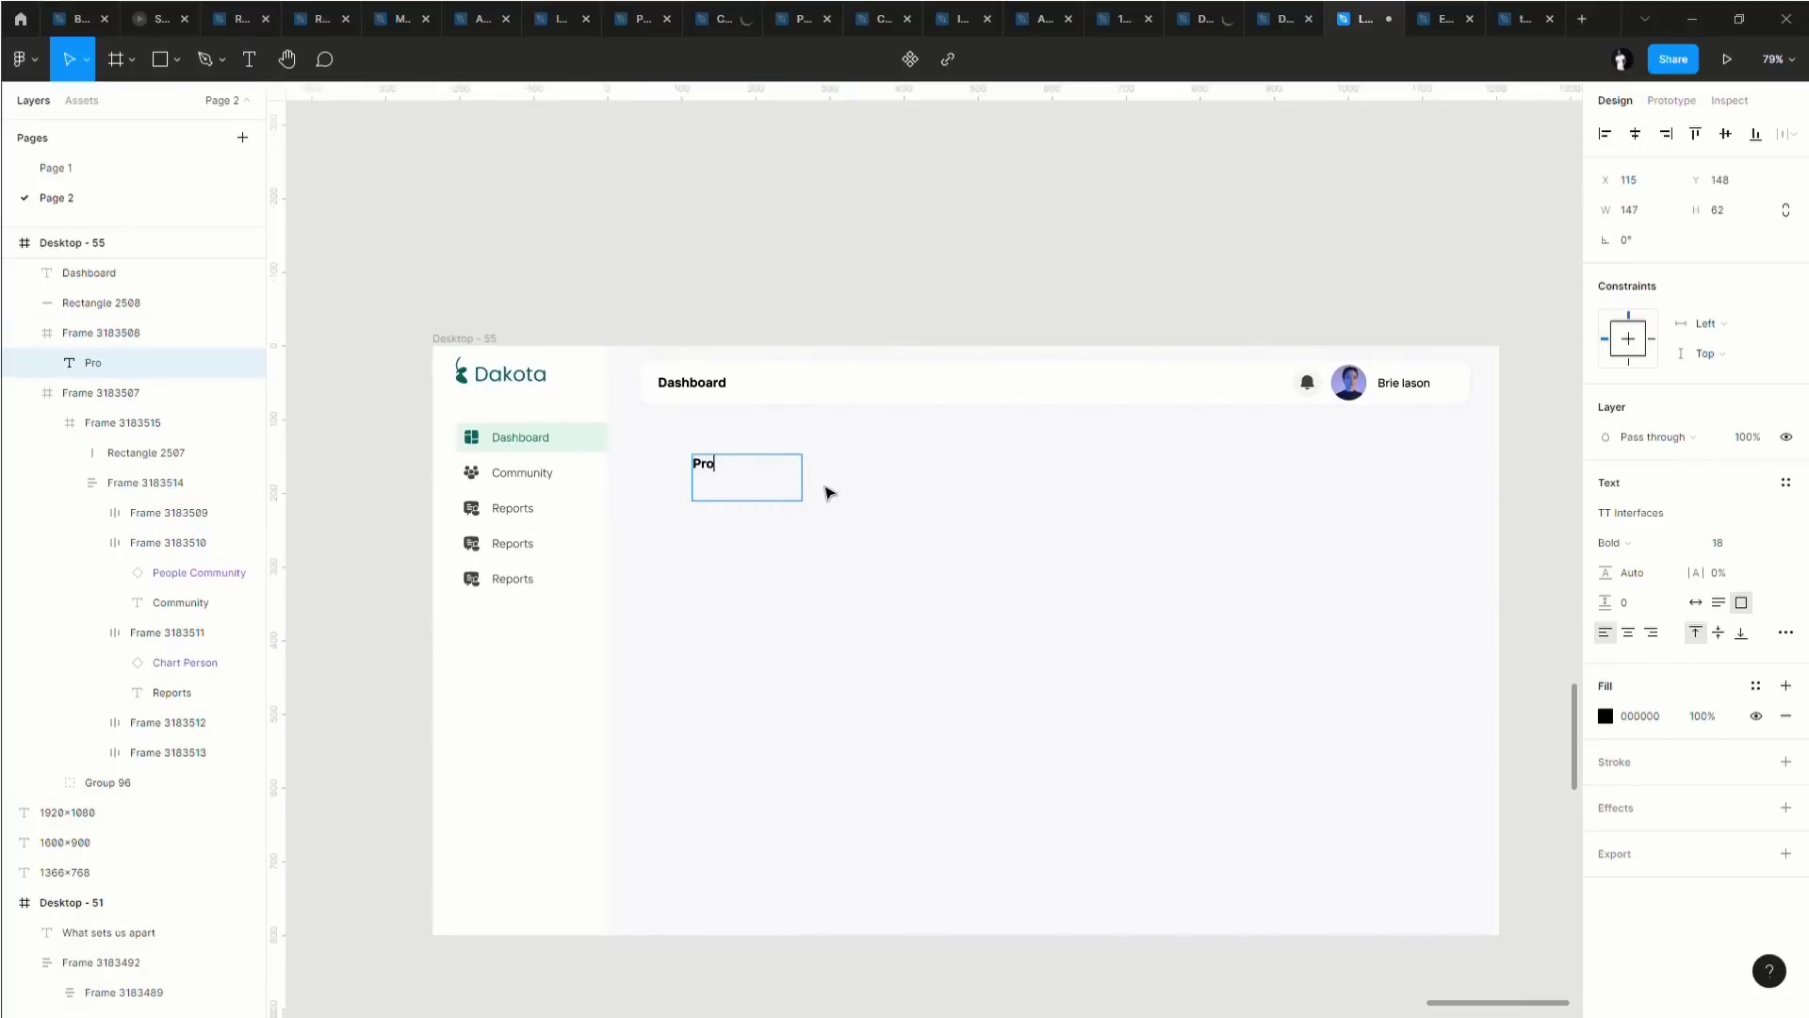
key(BackSpace)
text(Incomij)
key(BackSpace)
text(ng project)
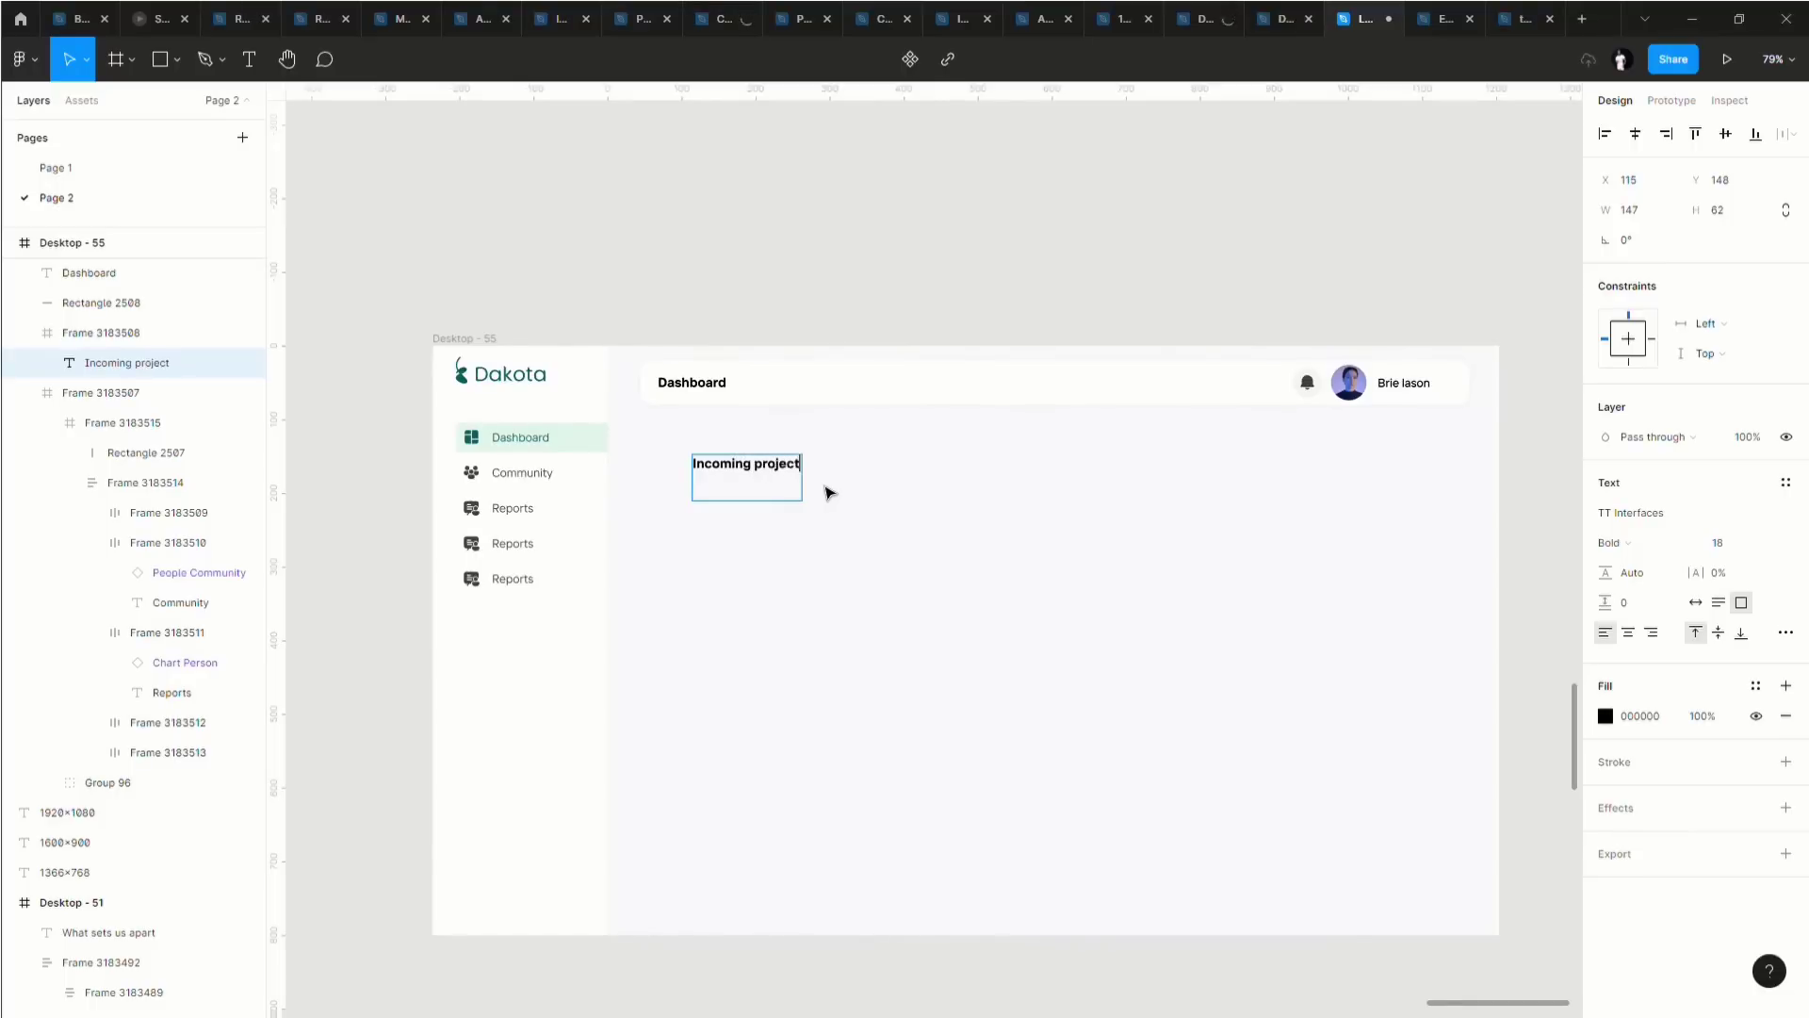
text(s)
key(Escape)
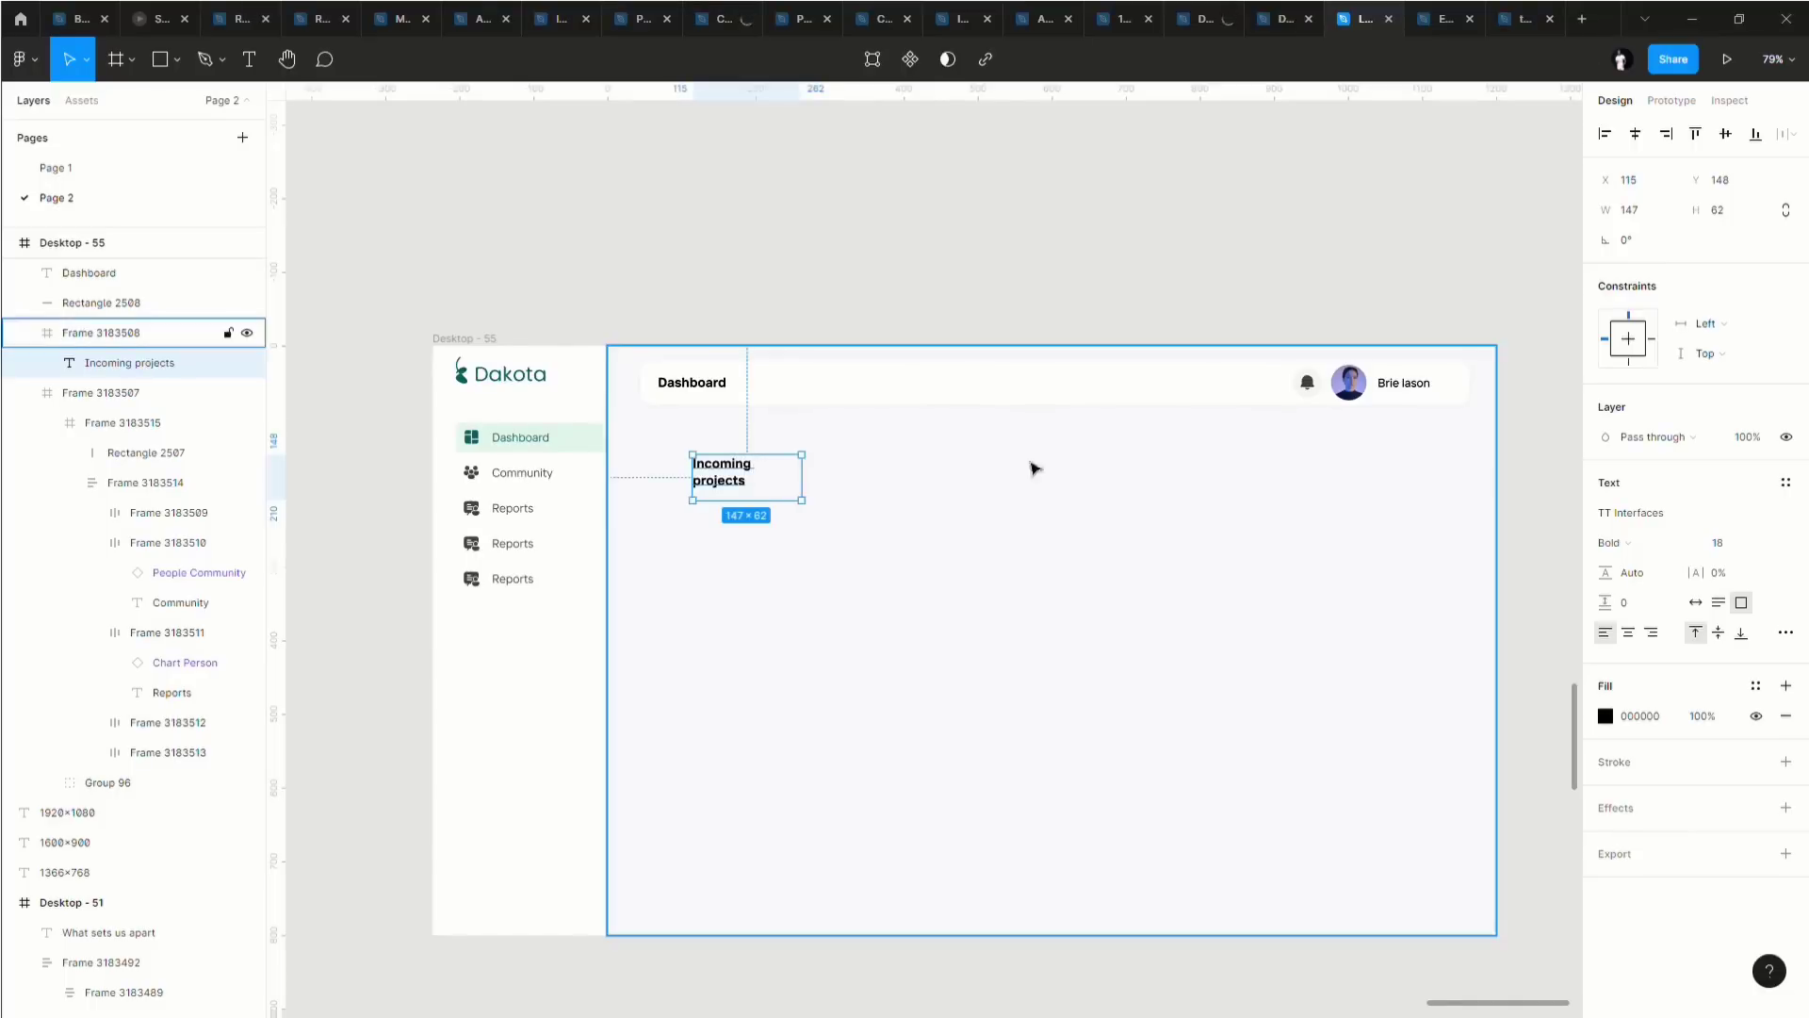
click(1697, 604)
drag(762, 468, 727, 483)
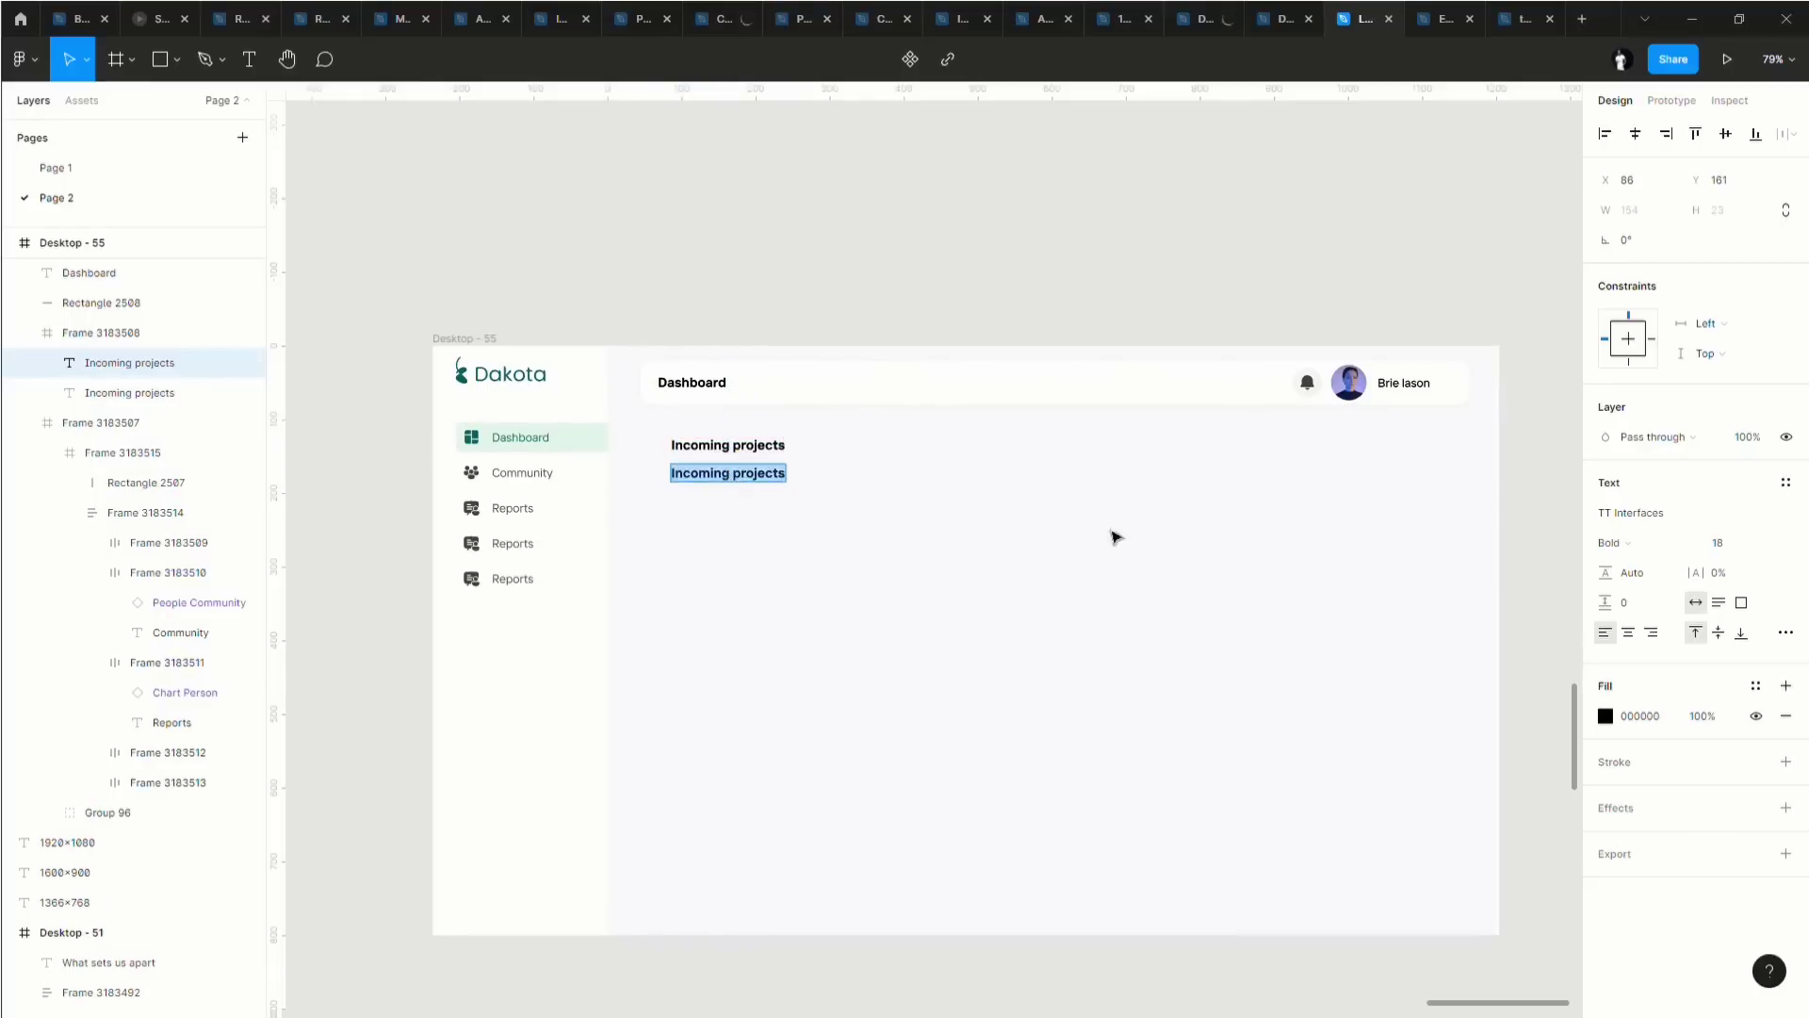
Duplicate the Incoming projects text directly below at Y 161, with the copy at font size 40 and reading "70".
click(1753, 547)
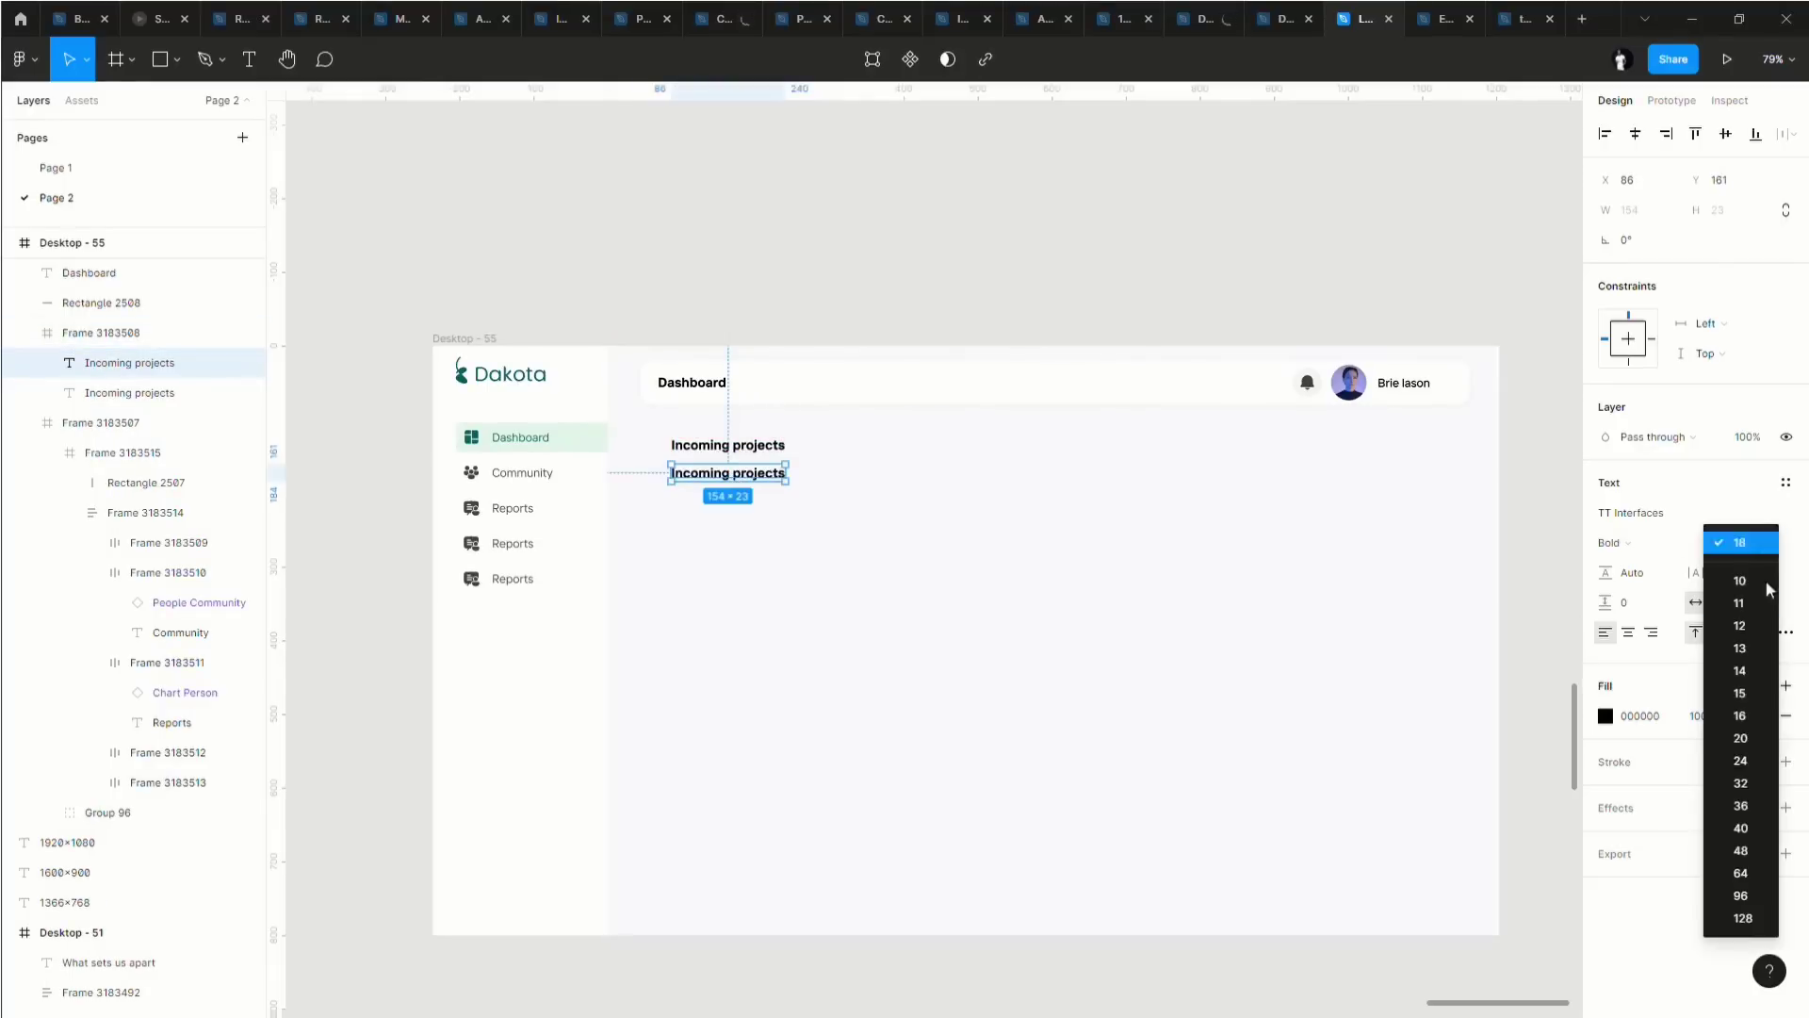
click(1742, 829)
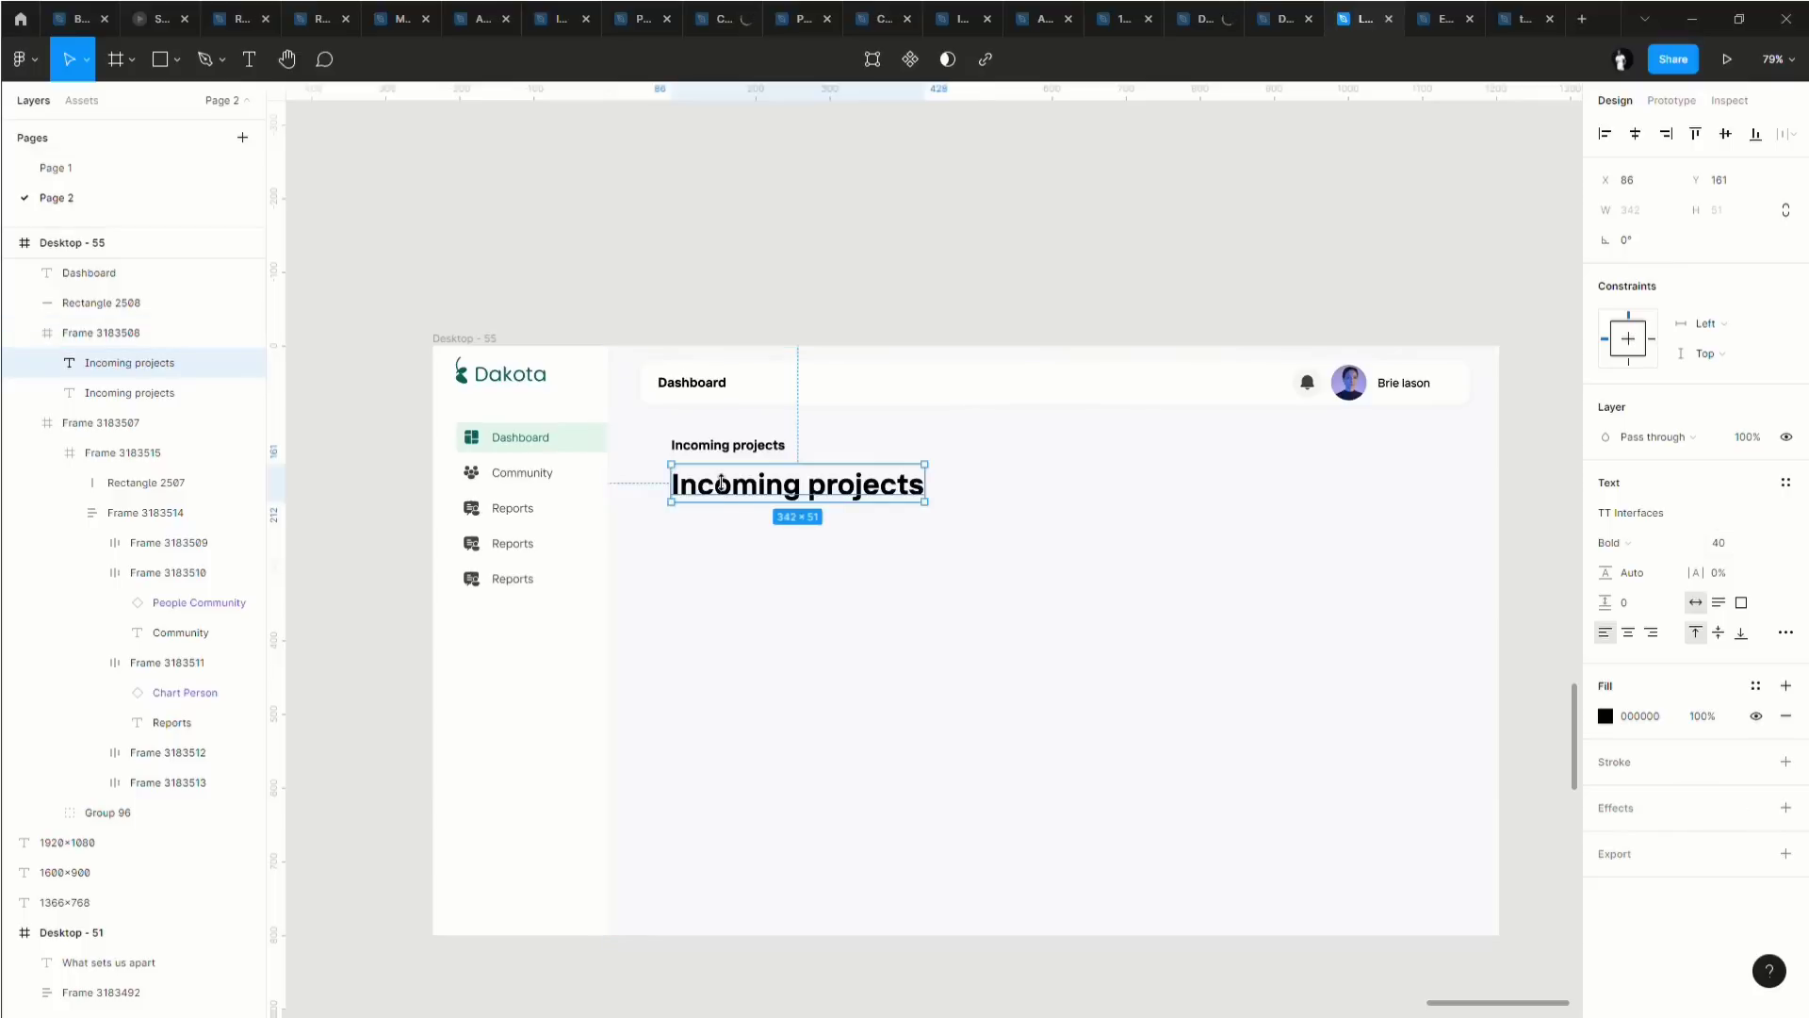
key(Return)
text(70)
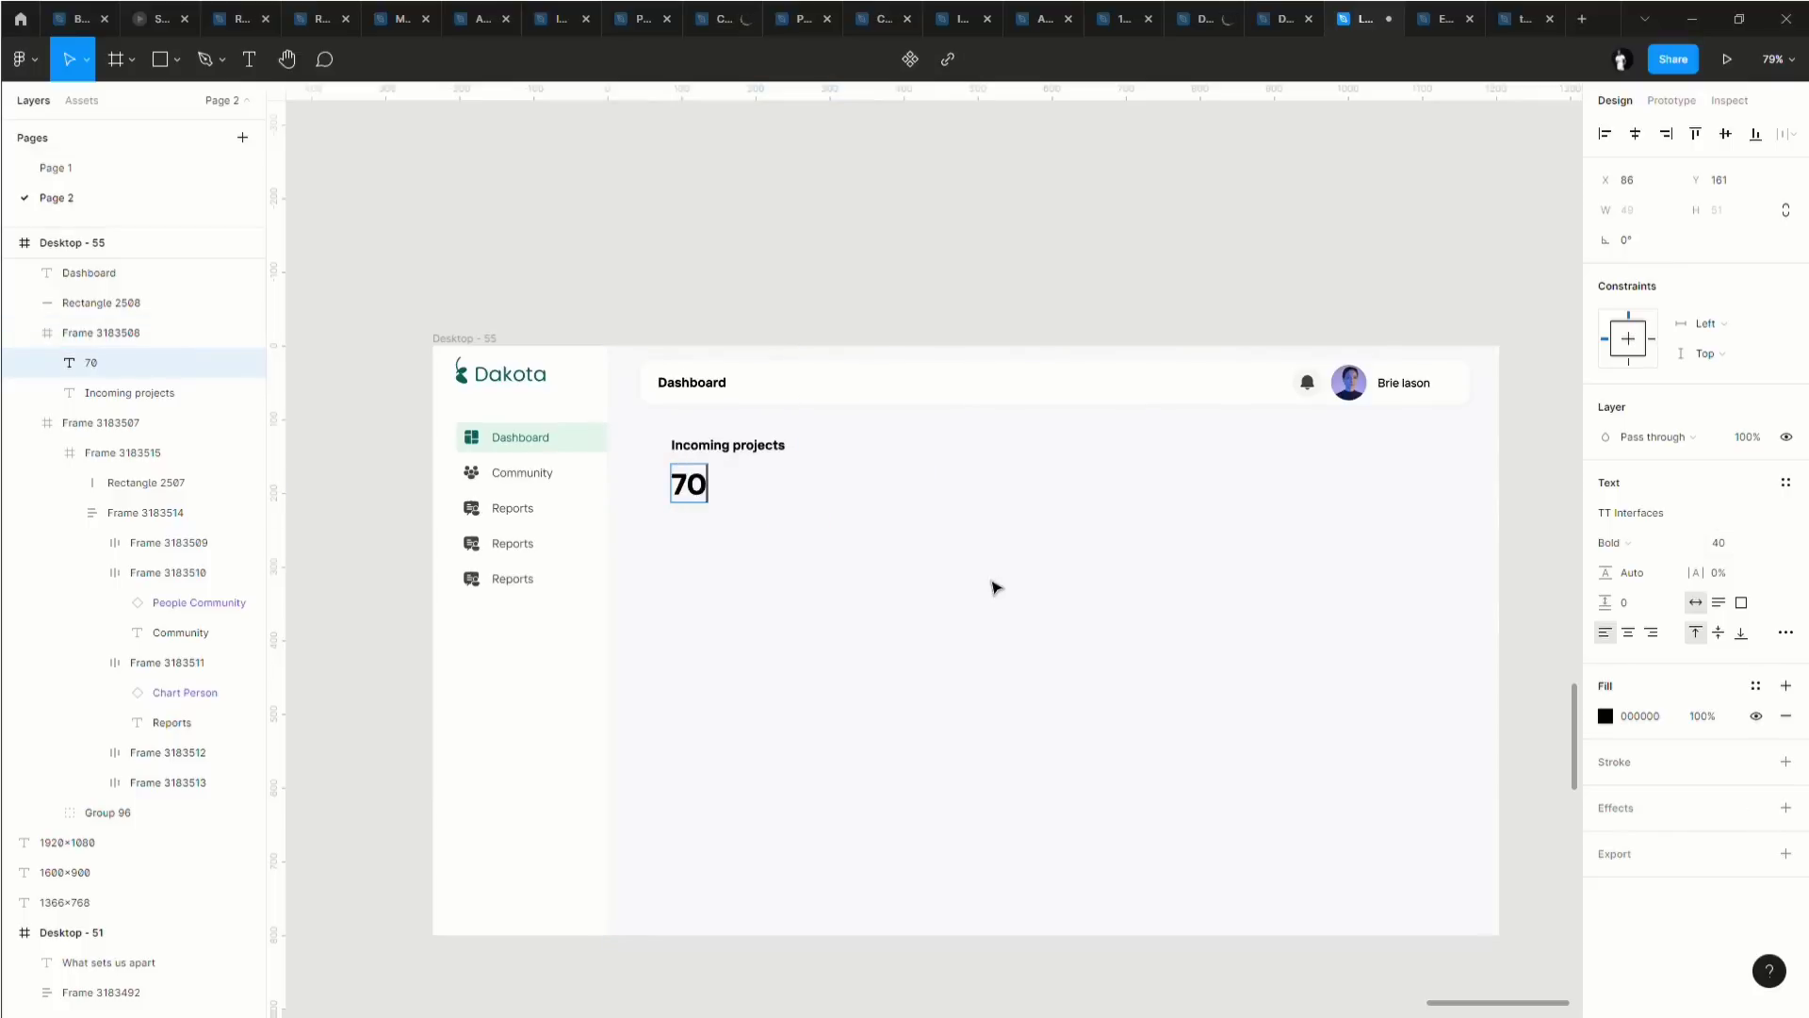
key(Escape)
Wrap the "Incoming projects" and "70" texts together in a vertical auto layout frame.
shift+click(732, 446)
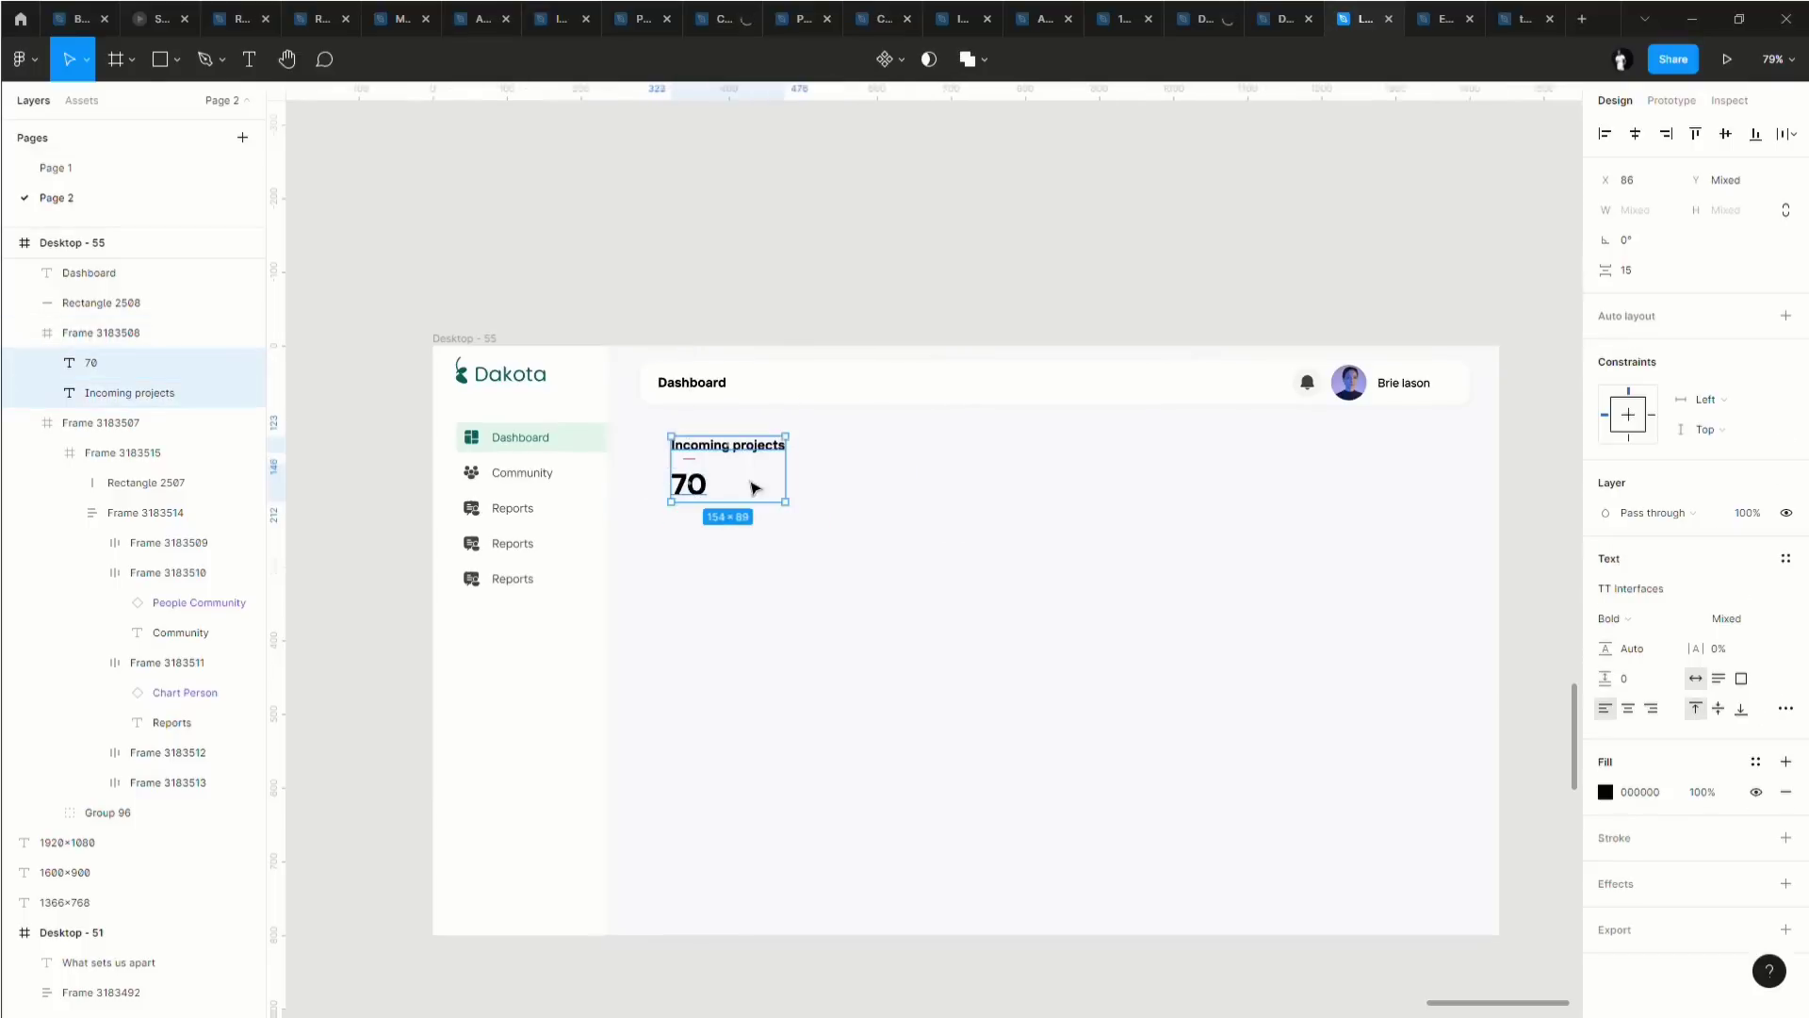
scroll(752, 485, up, 5)
scroll(752, 486, up, 1)
click(647, 456)
scroll(646, 457, up, 3)
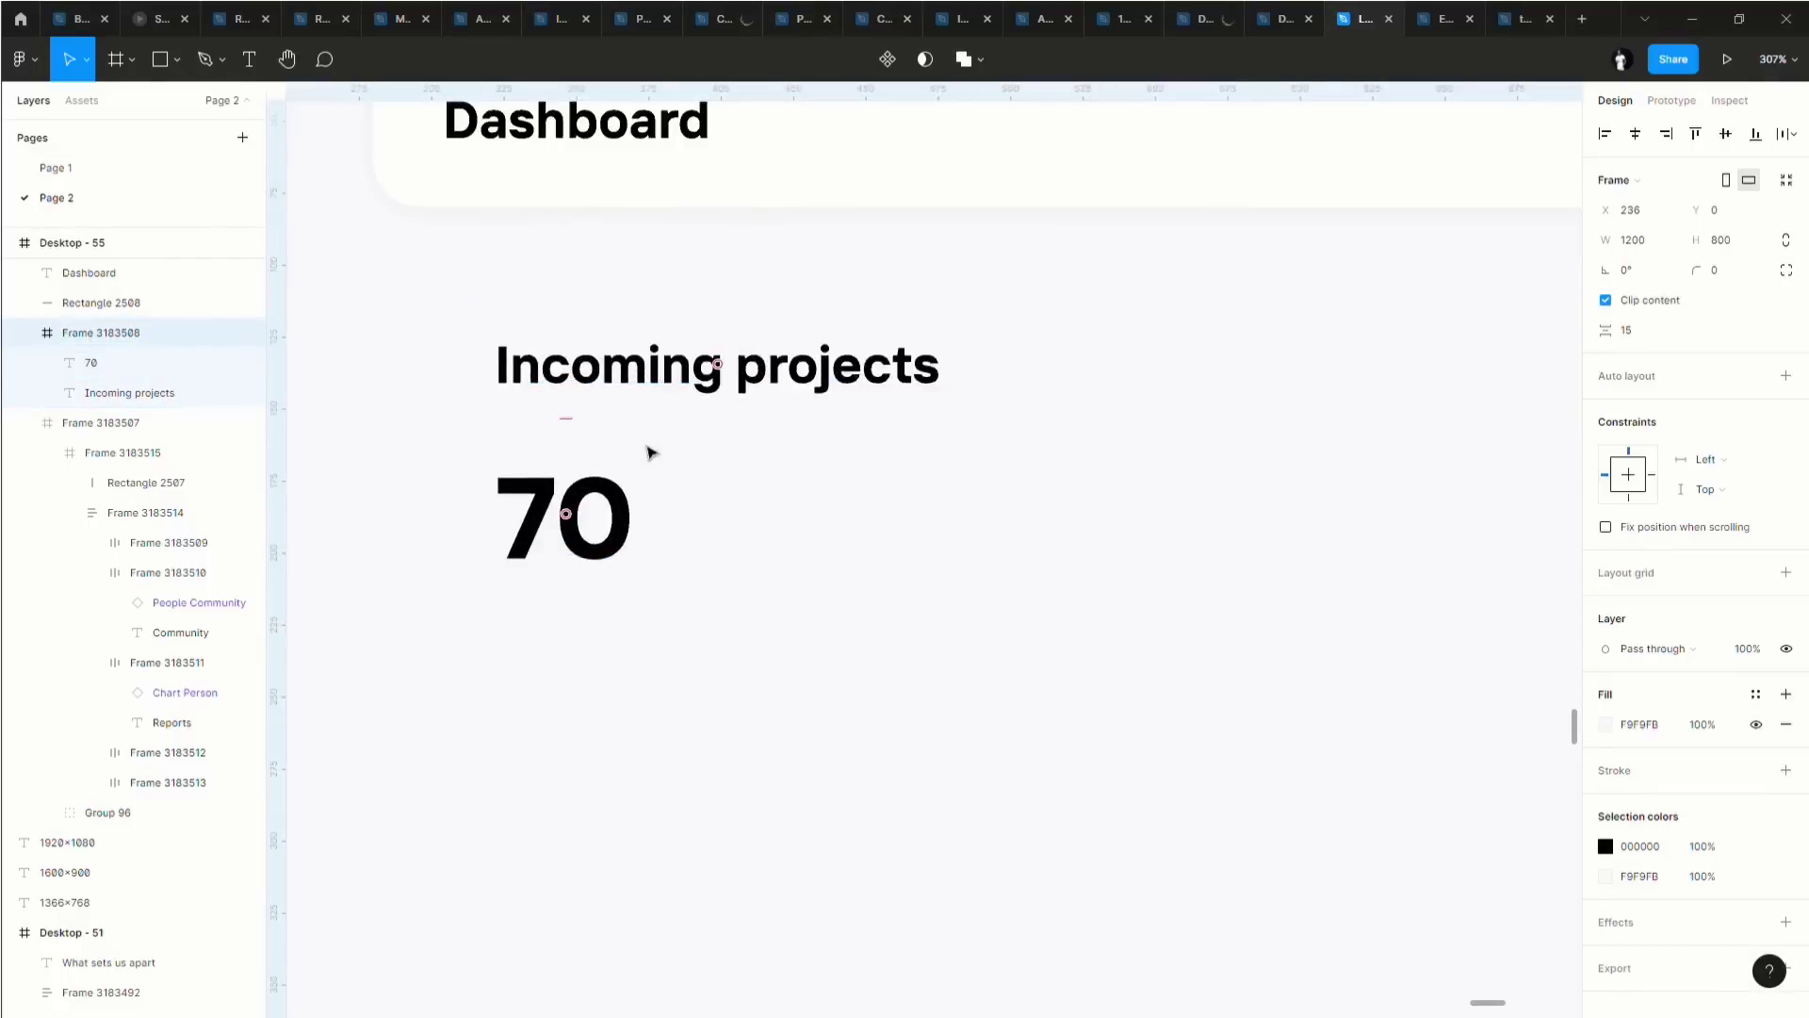
click(623, 372)
click(588, 509)
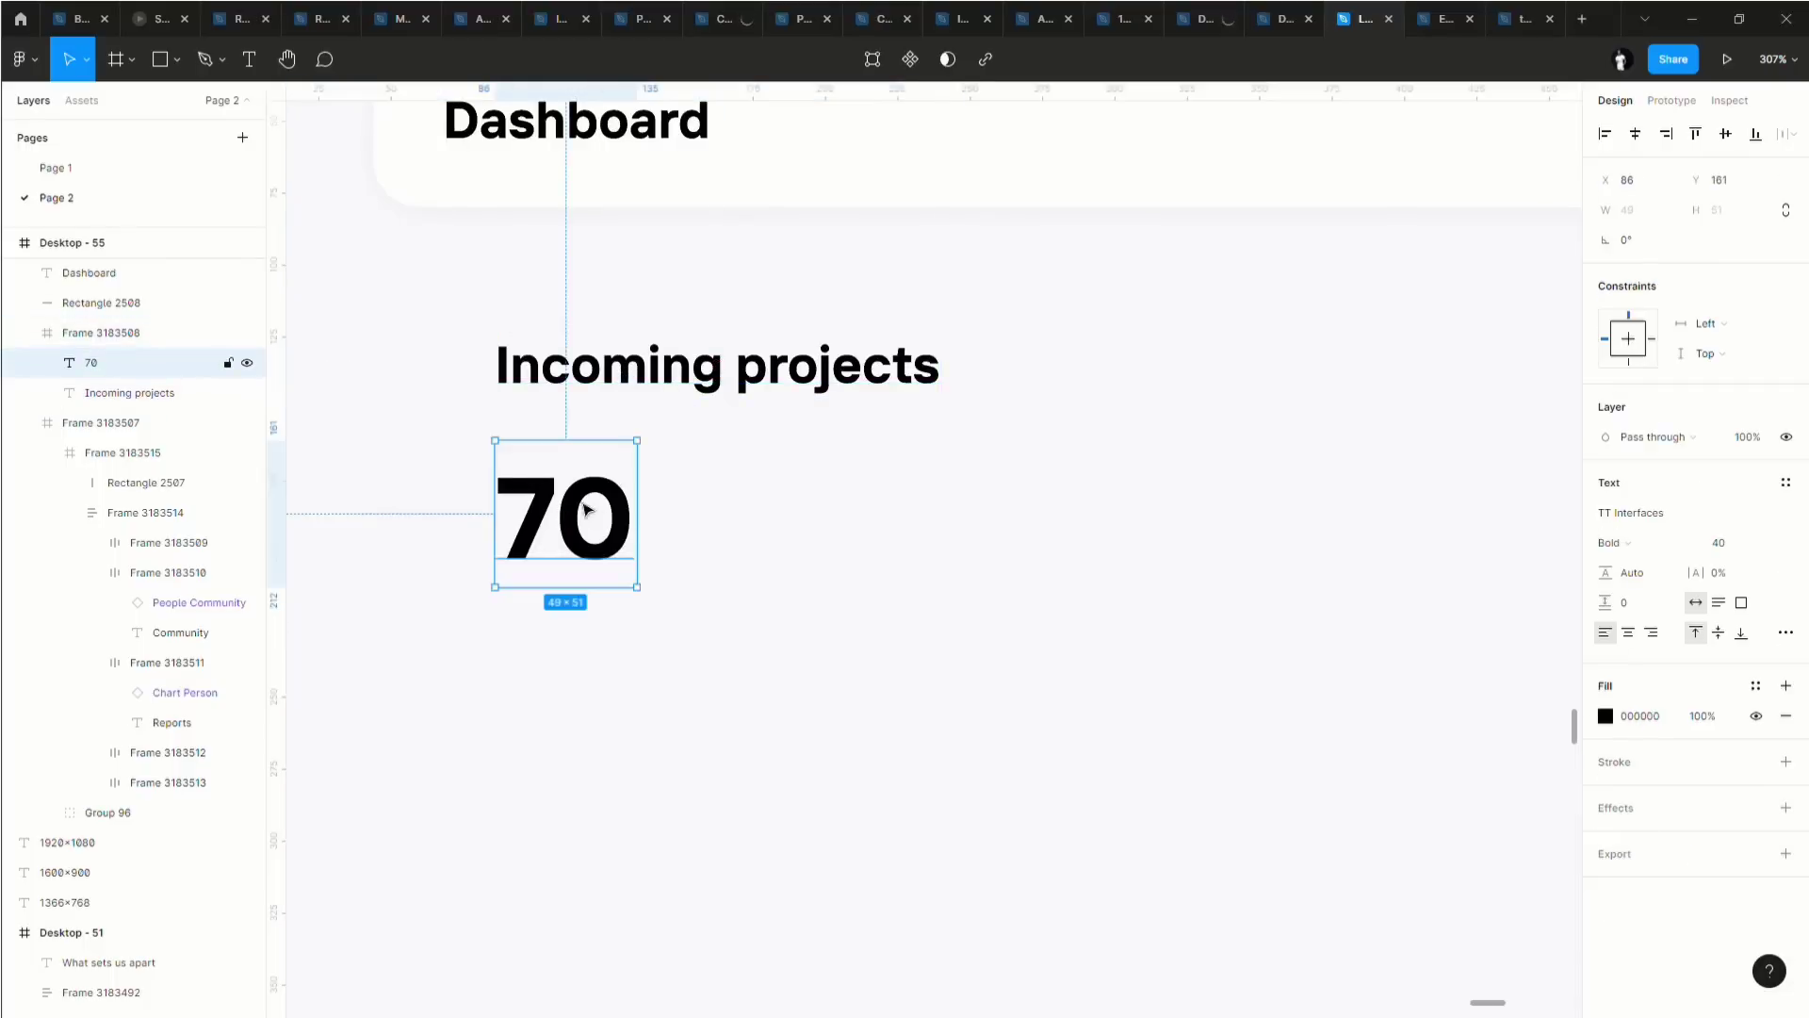
shift+click(630, 379)
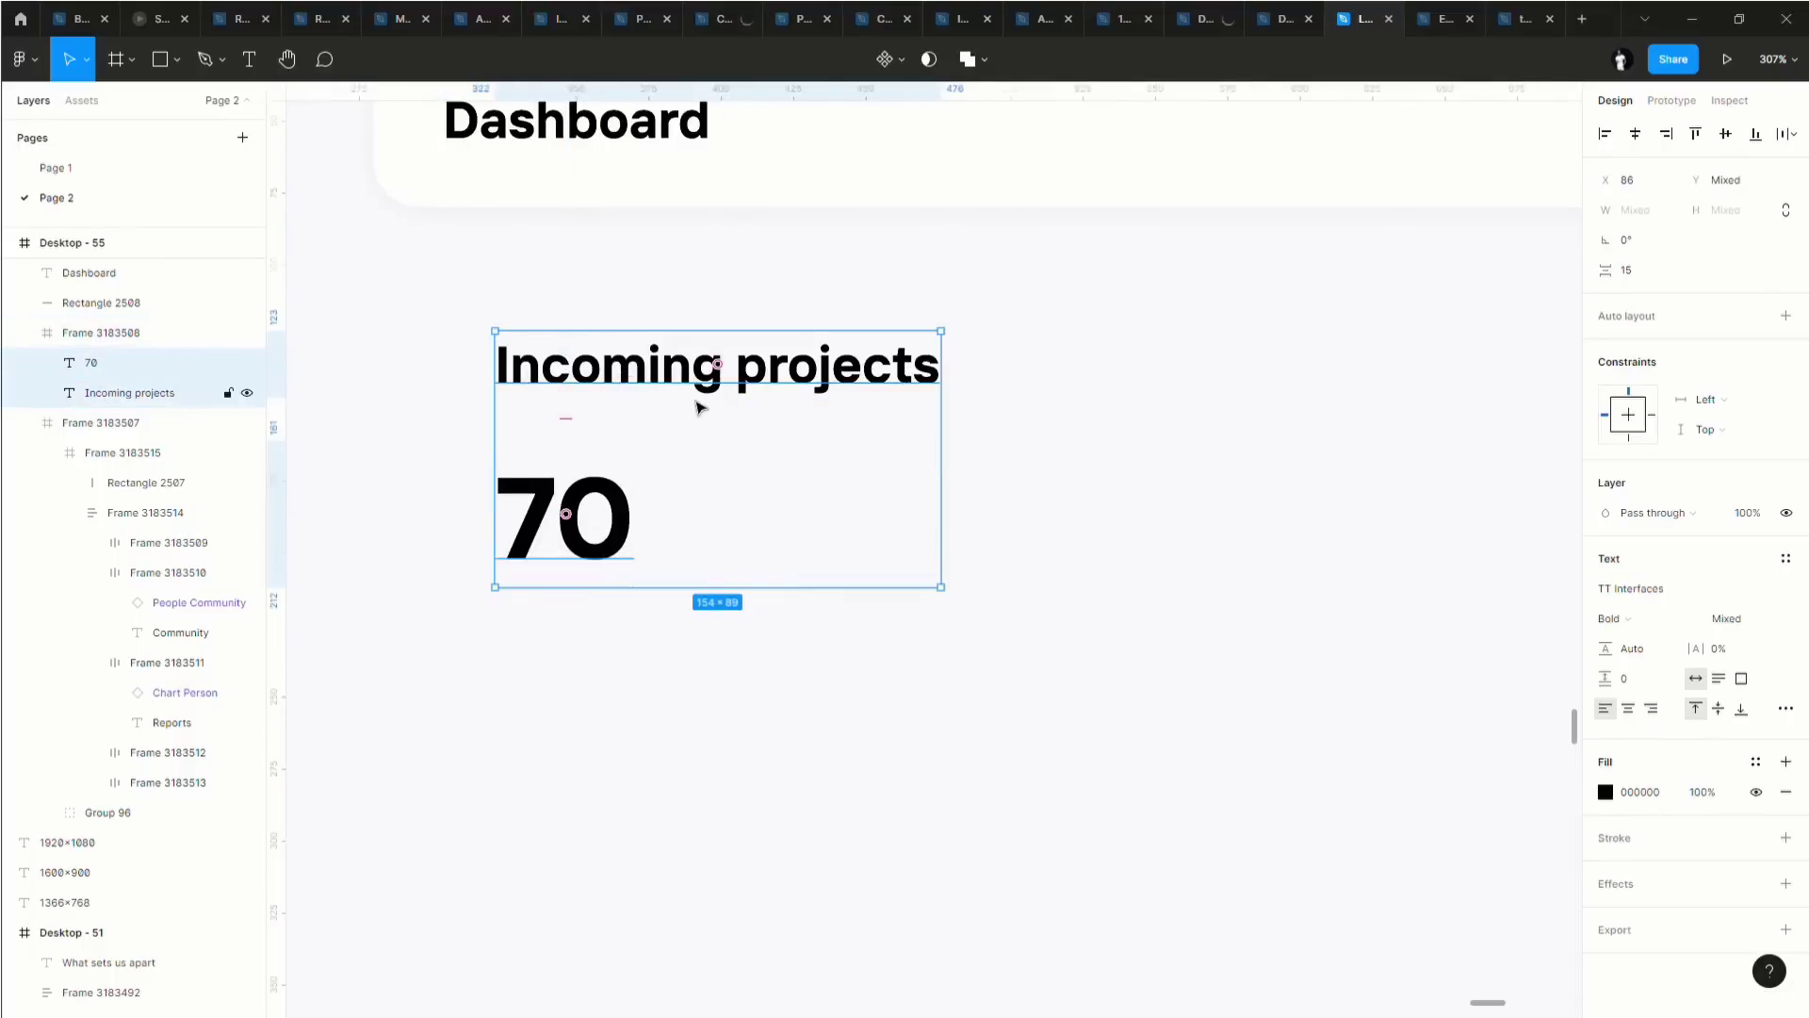
key(shift+a)
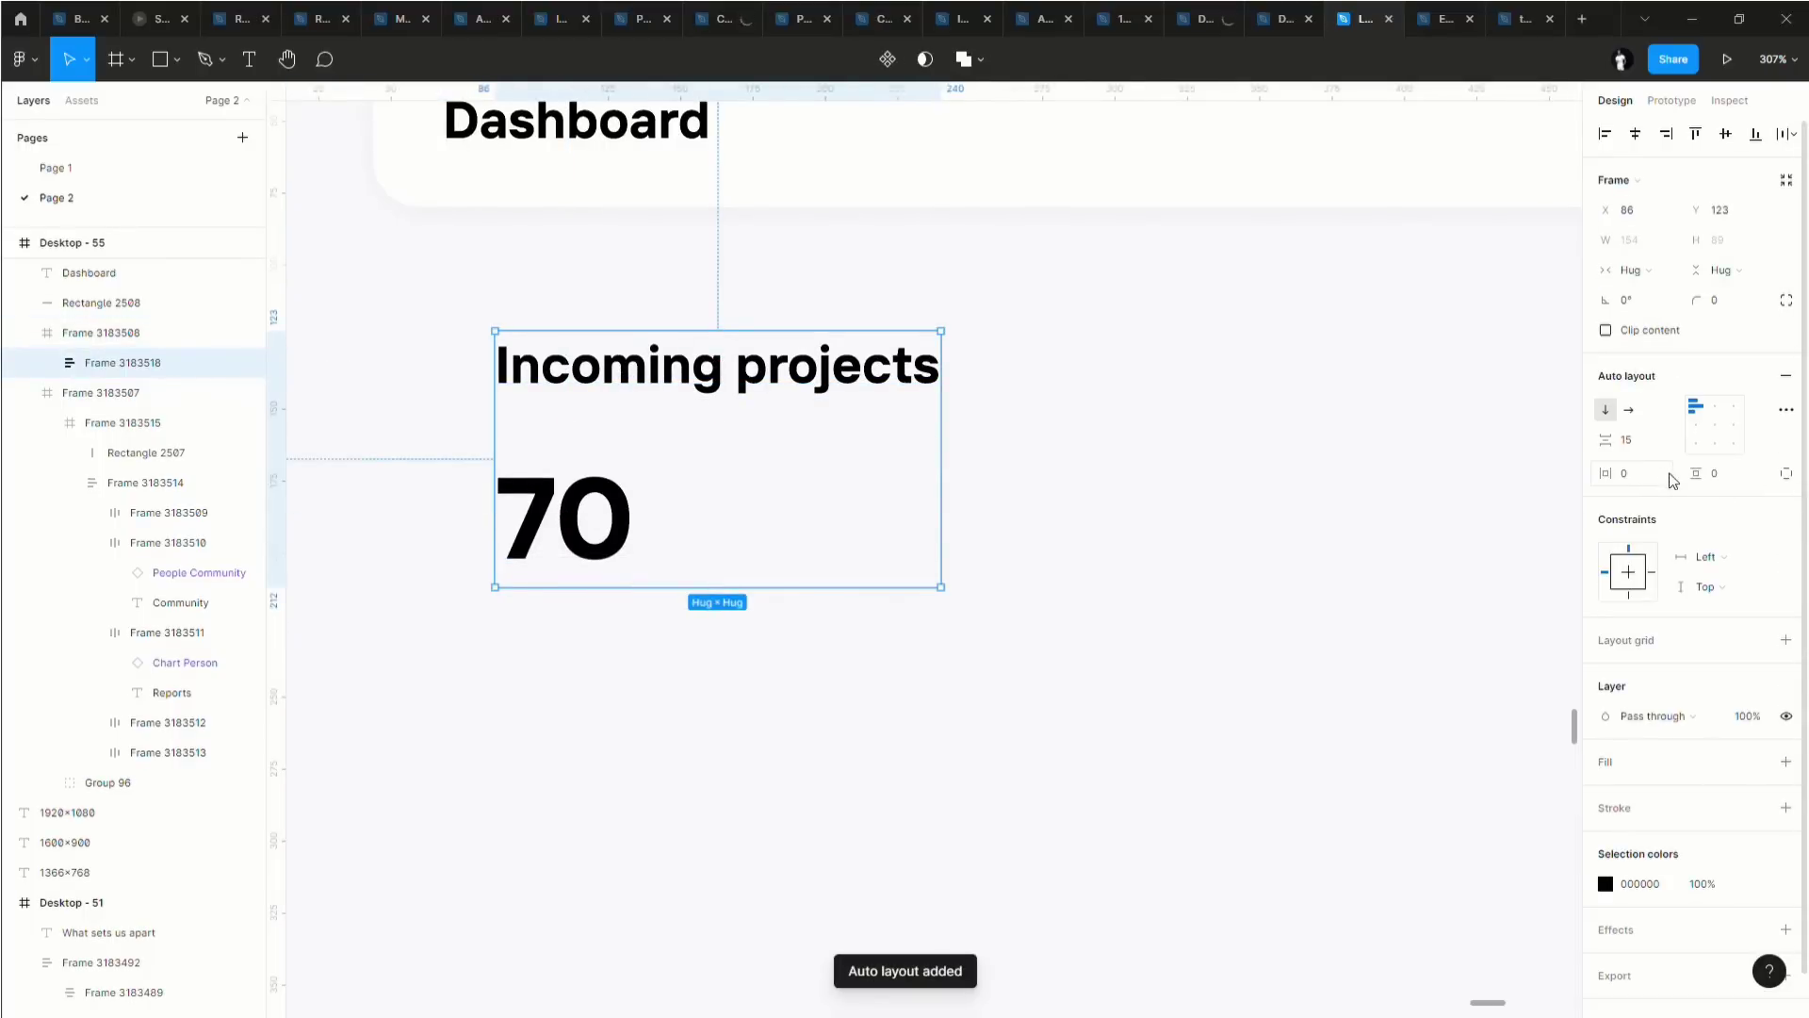
Set the card's auto layout to 16 horizontal padding, 16 item spacing and 8 vertical padding.
click(1647, 483)
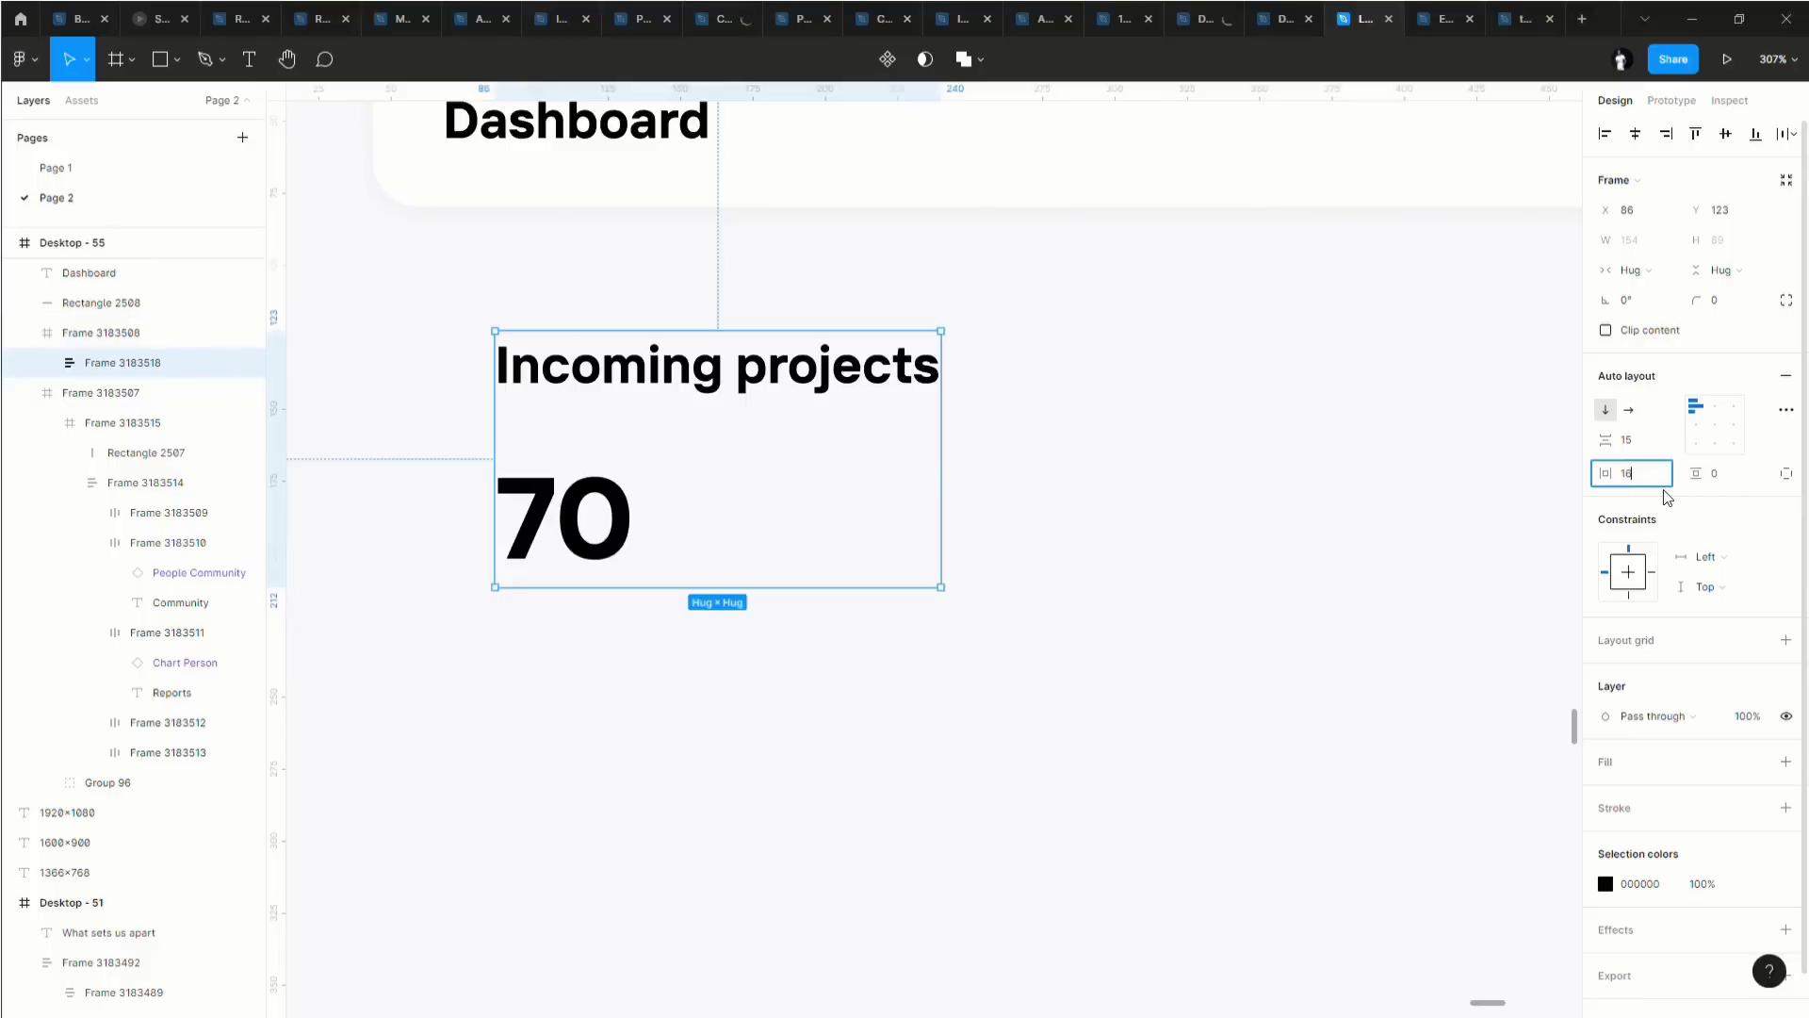
text(16)
key(Return)
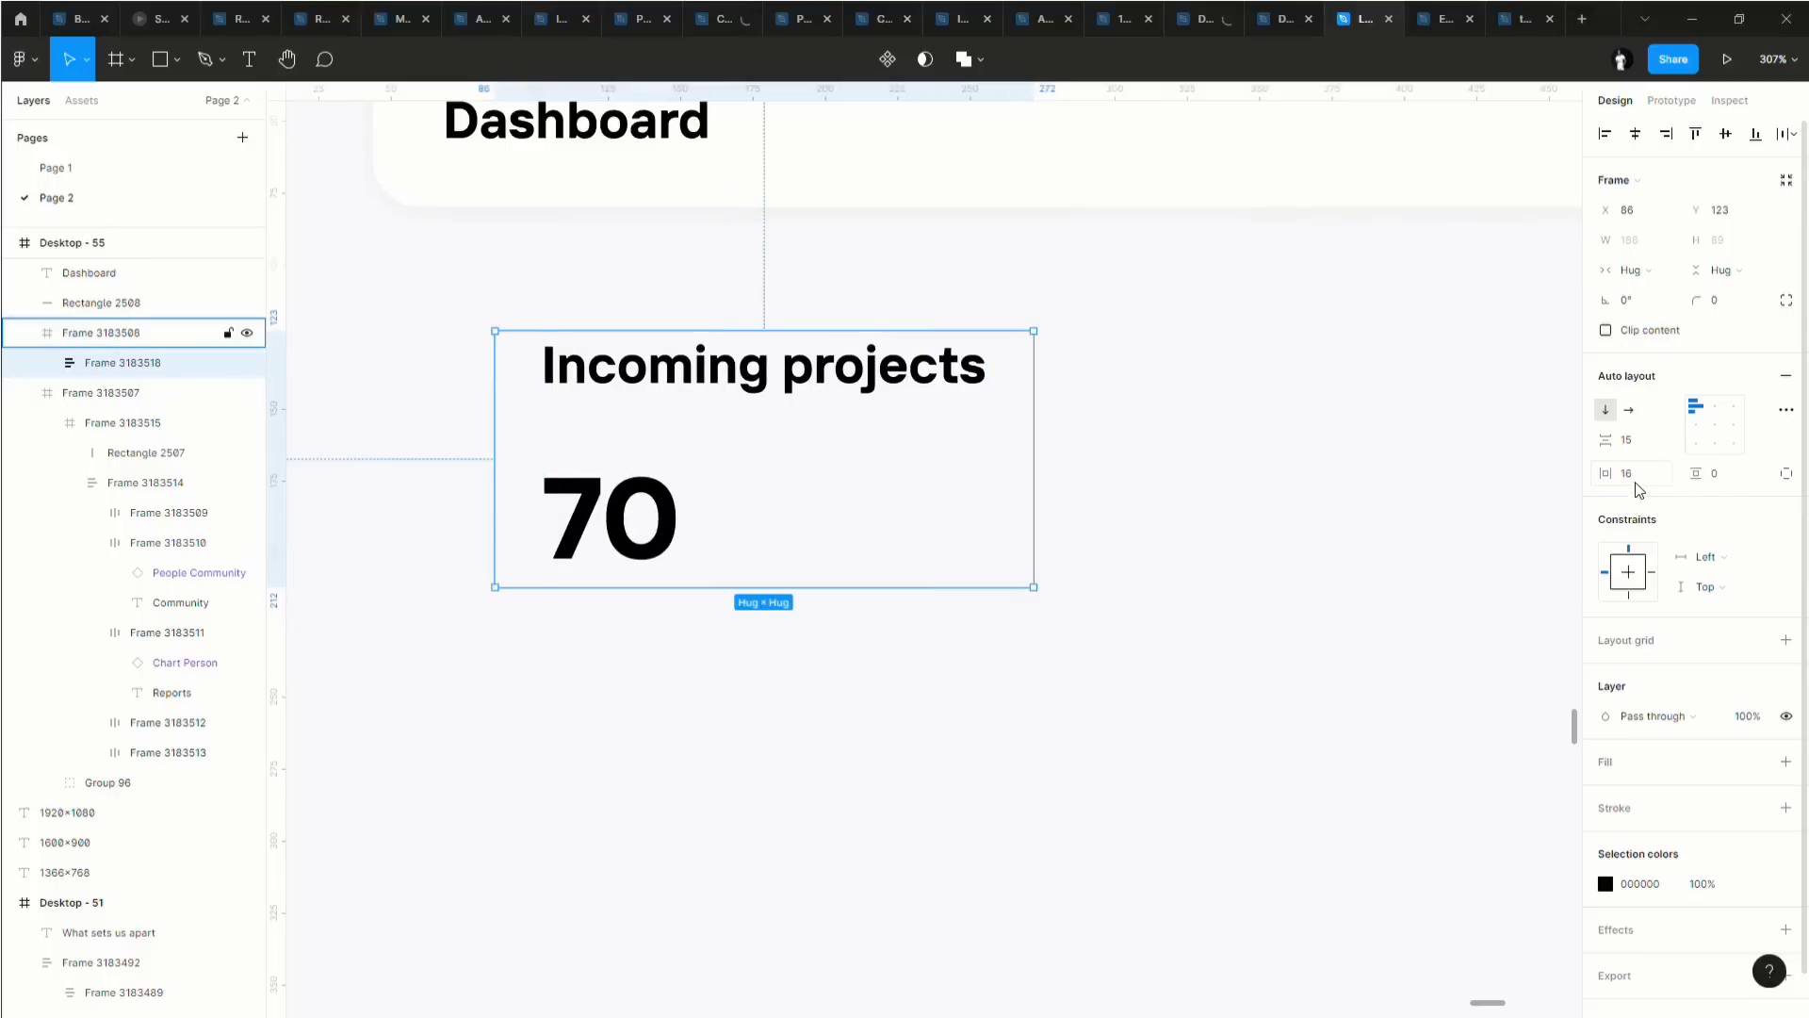
click(1636, 483)
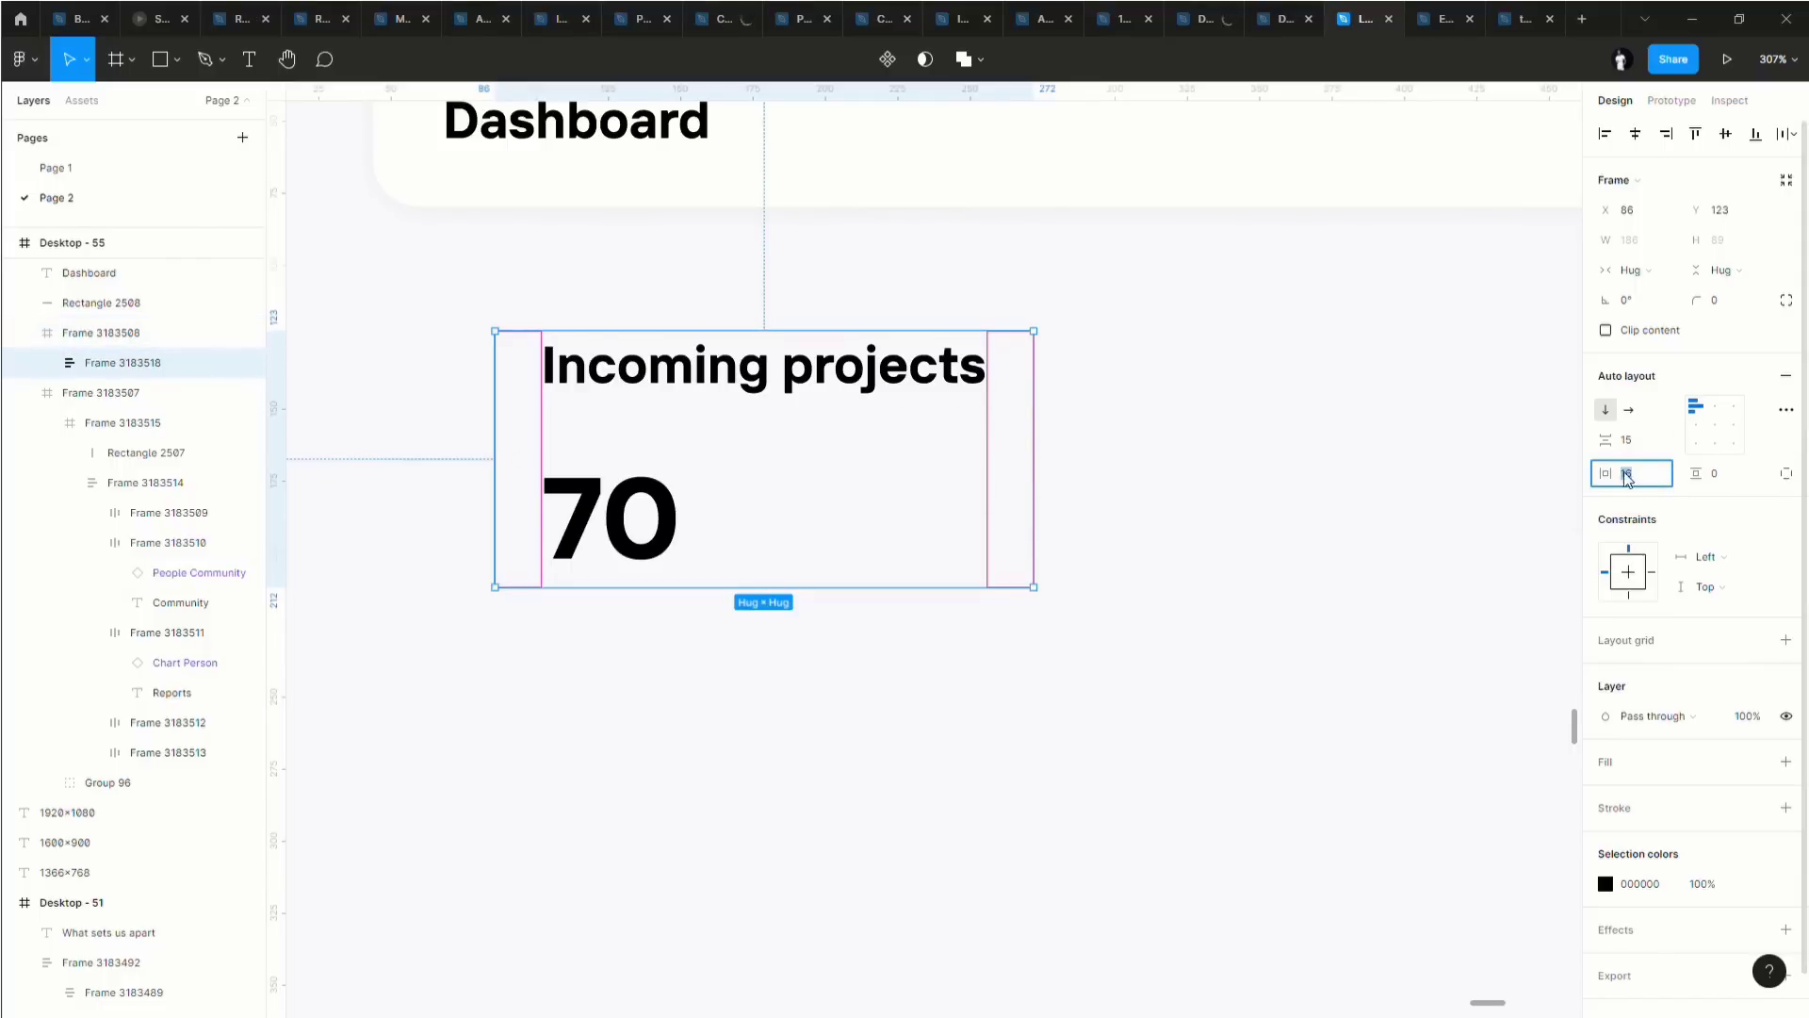
click(1639, 447)
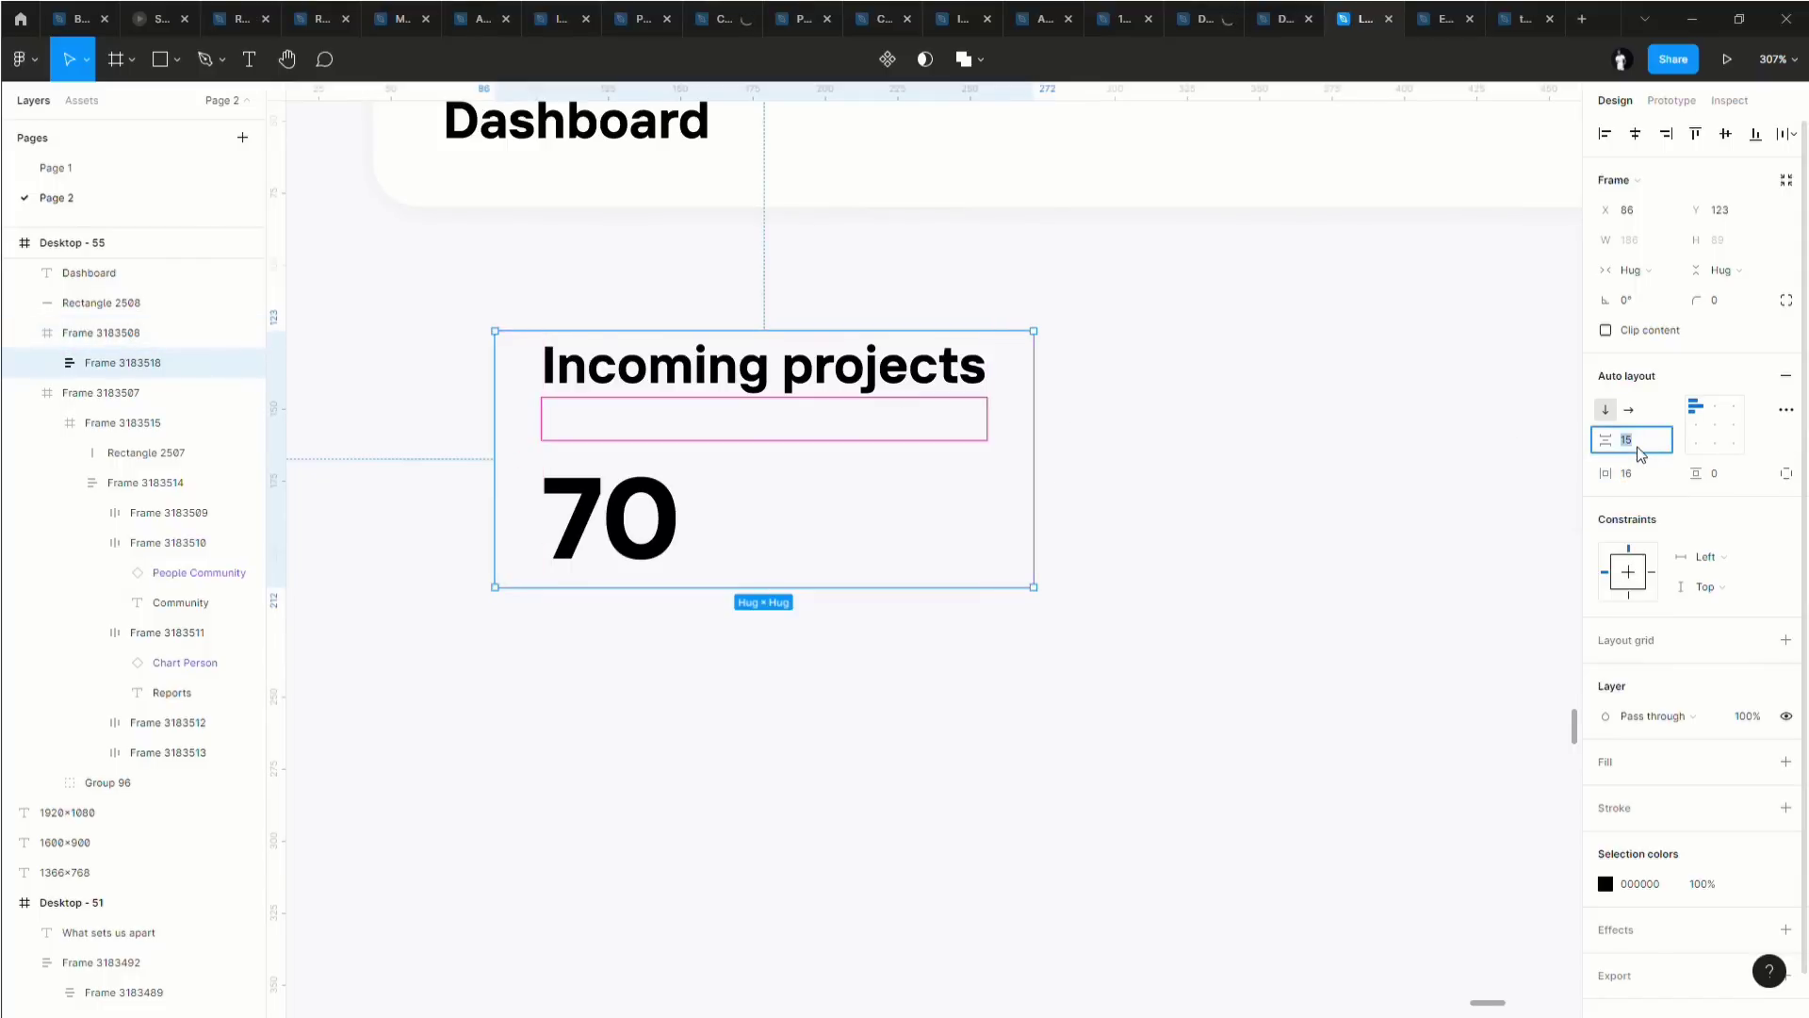
key(Return)
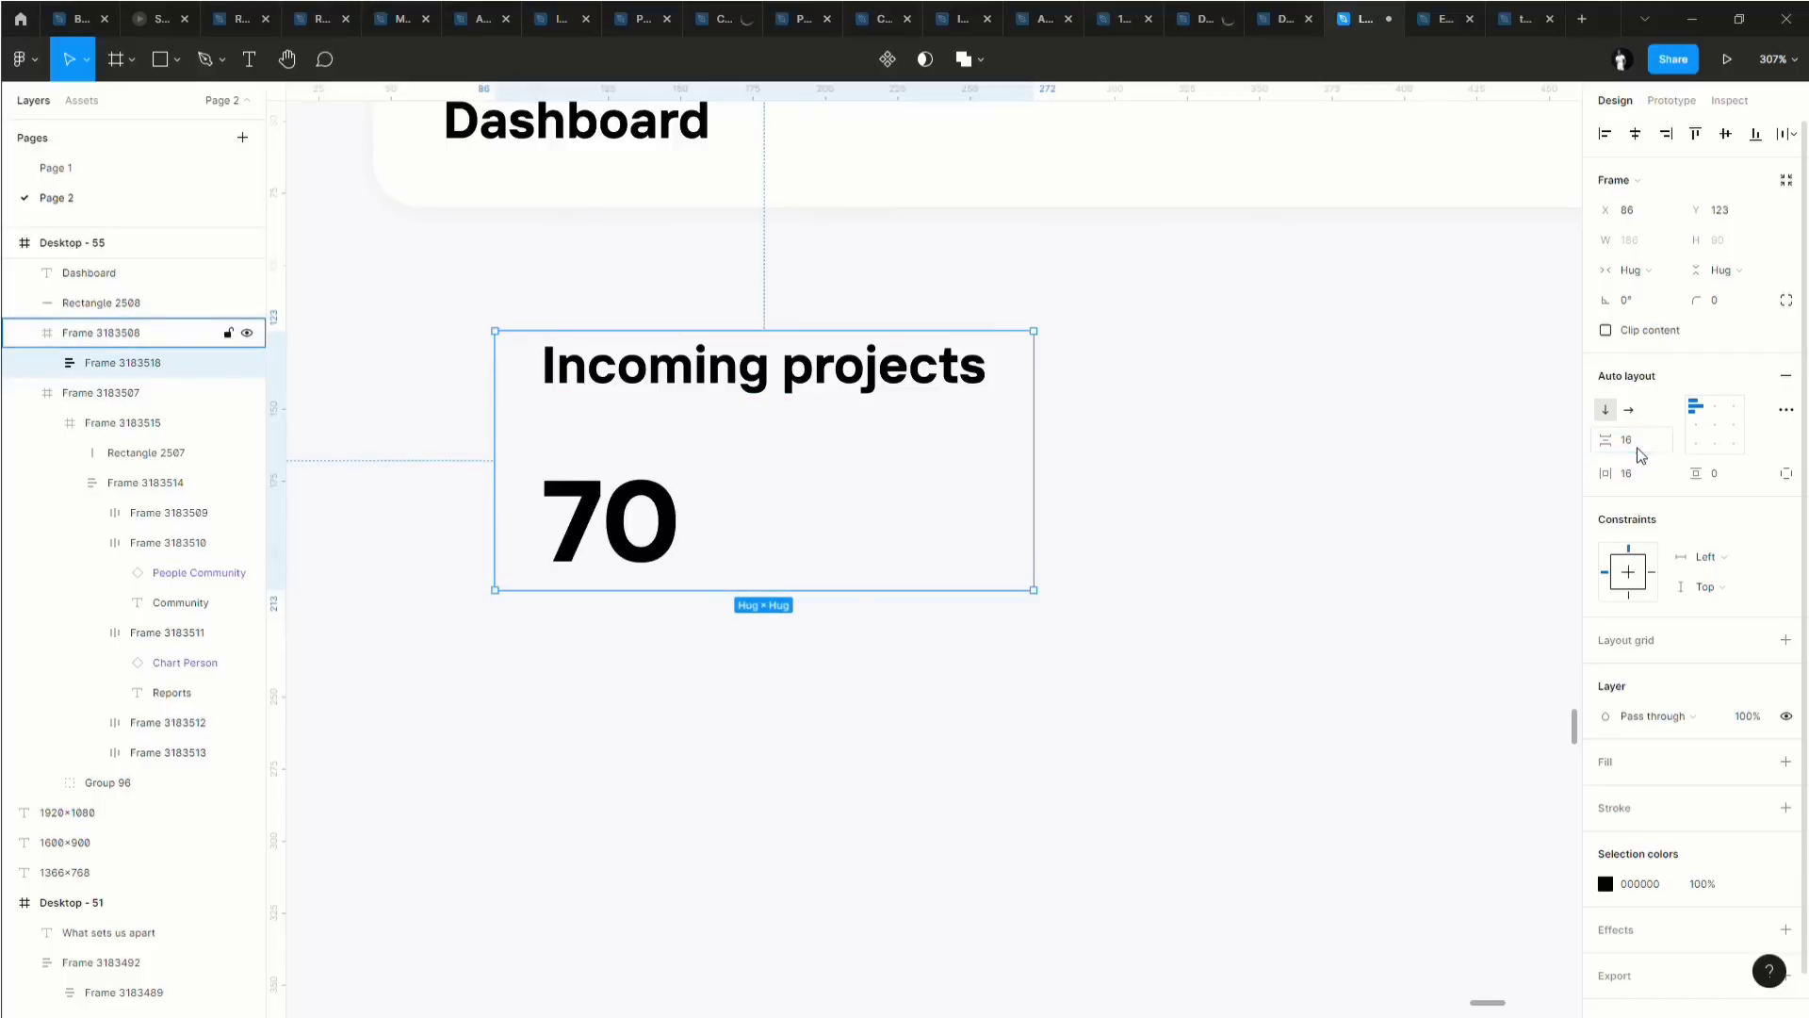
click(1720, 471)
text(8)
key(Return)
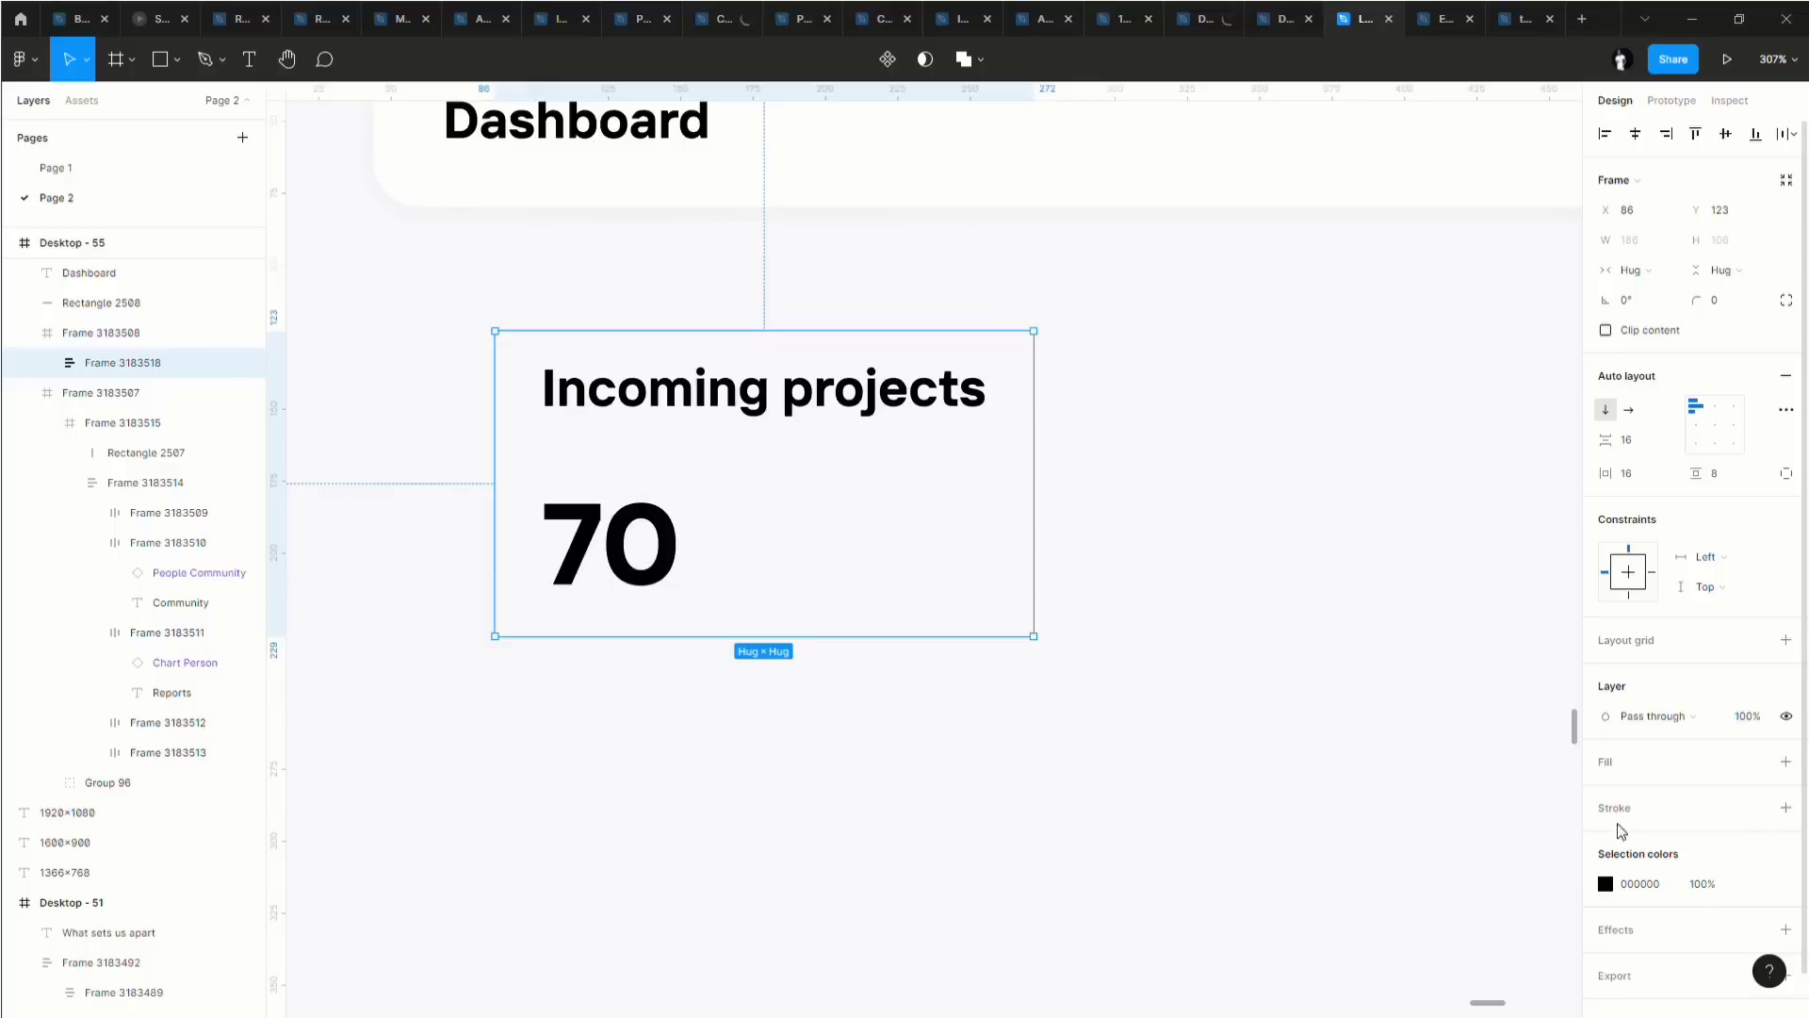
Add a black 1 px inside stroke to the Incoming projects card and widen it to 252.
click(1621, 830)
drag(1046, 506, 1239, 505)
scroll(1239, 514, down, 10)
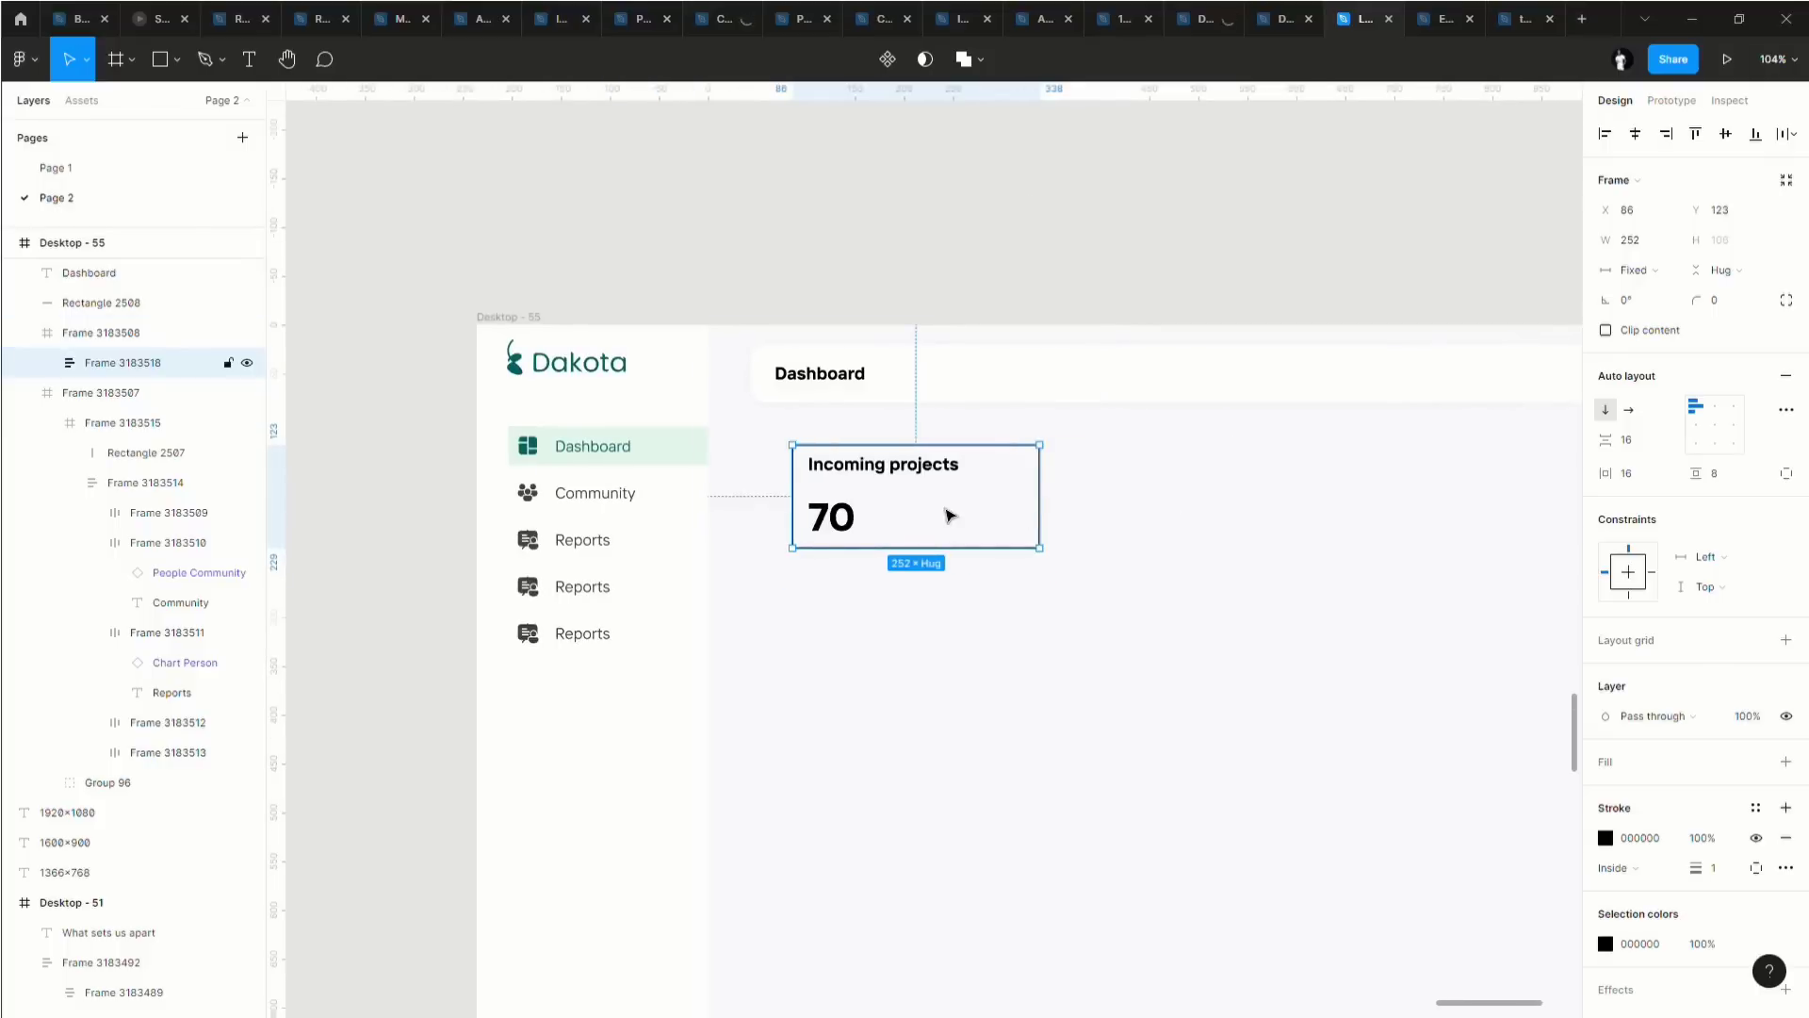
Move the Incoming projects card to X 47, Y 114 and place a duplicate beside it at X 327, Y 114.
click(1156, 505)
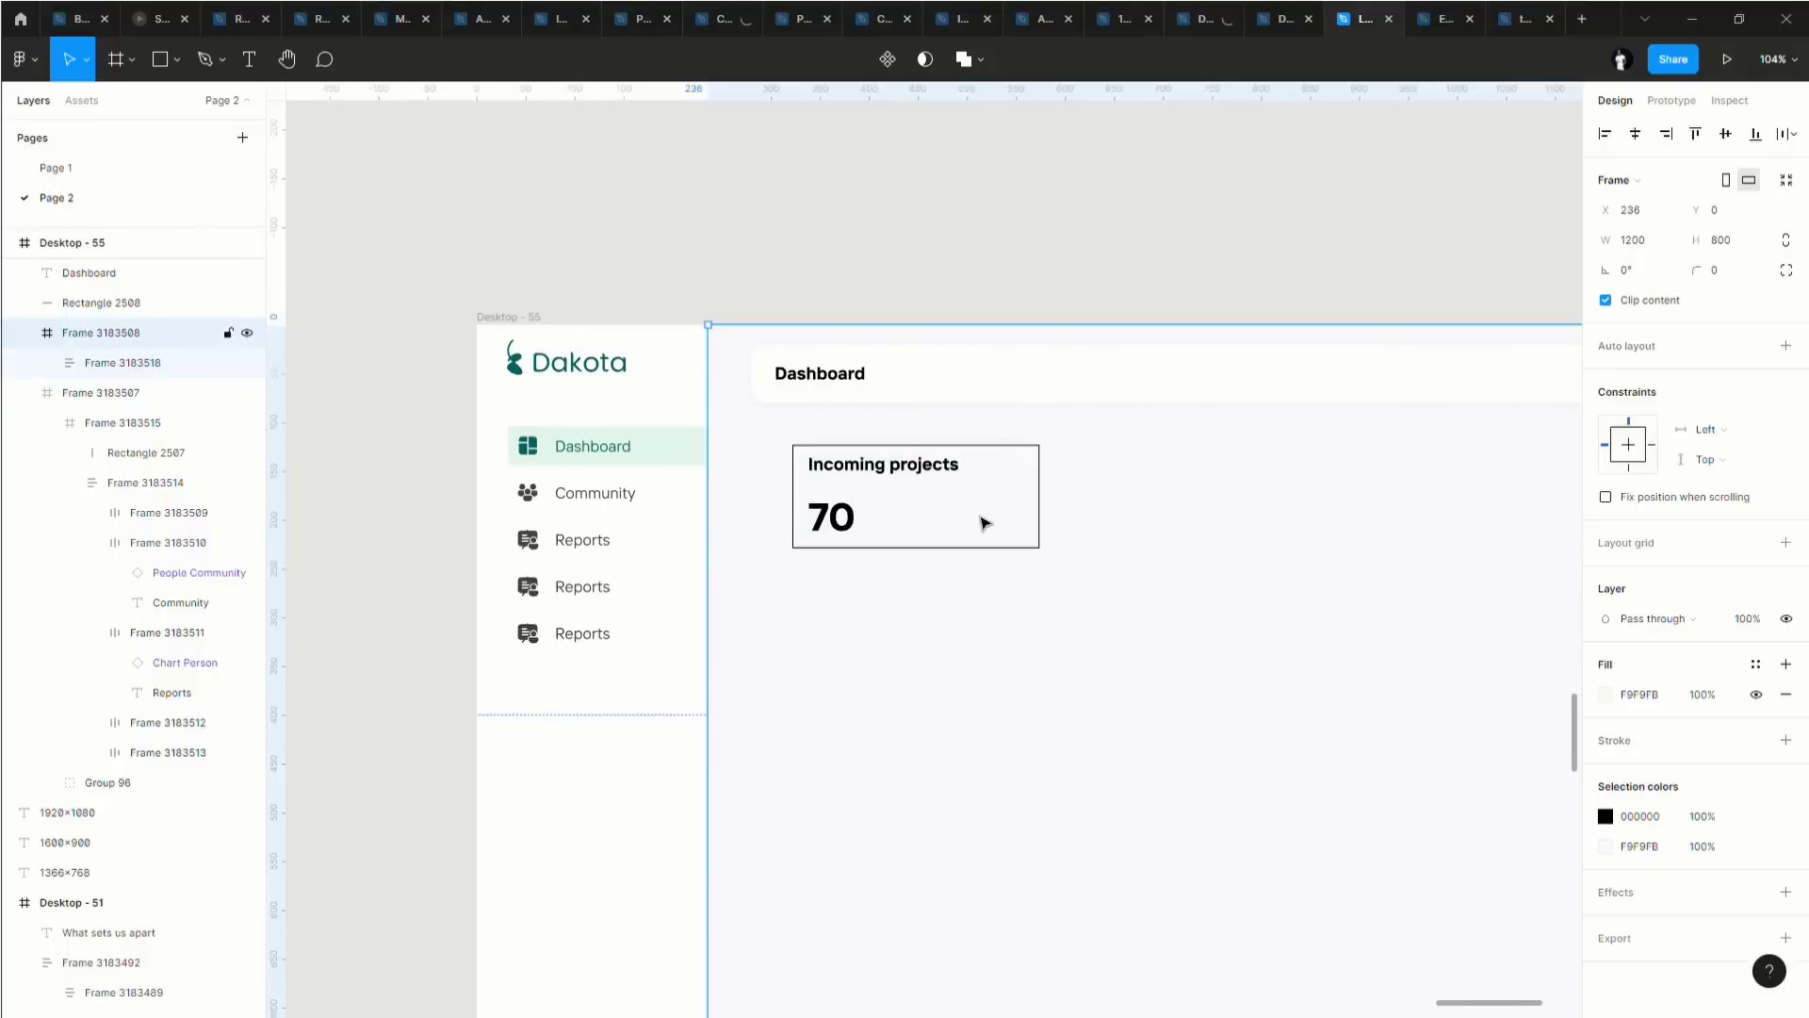
click(942, 471)
mouse_move(965, 497)
mouse_down()
mouse_move(929, 489)
mouse_move(940, 499)
mouse_up()
scroll(947, 528, down, 3)
scroll(1048, 659, right, 2)
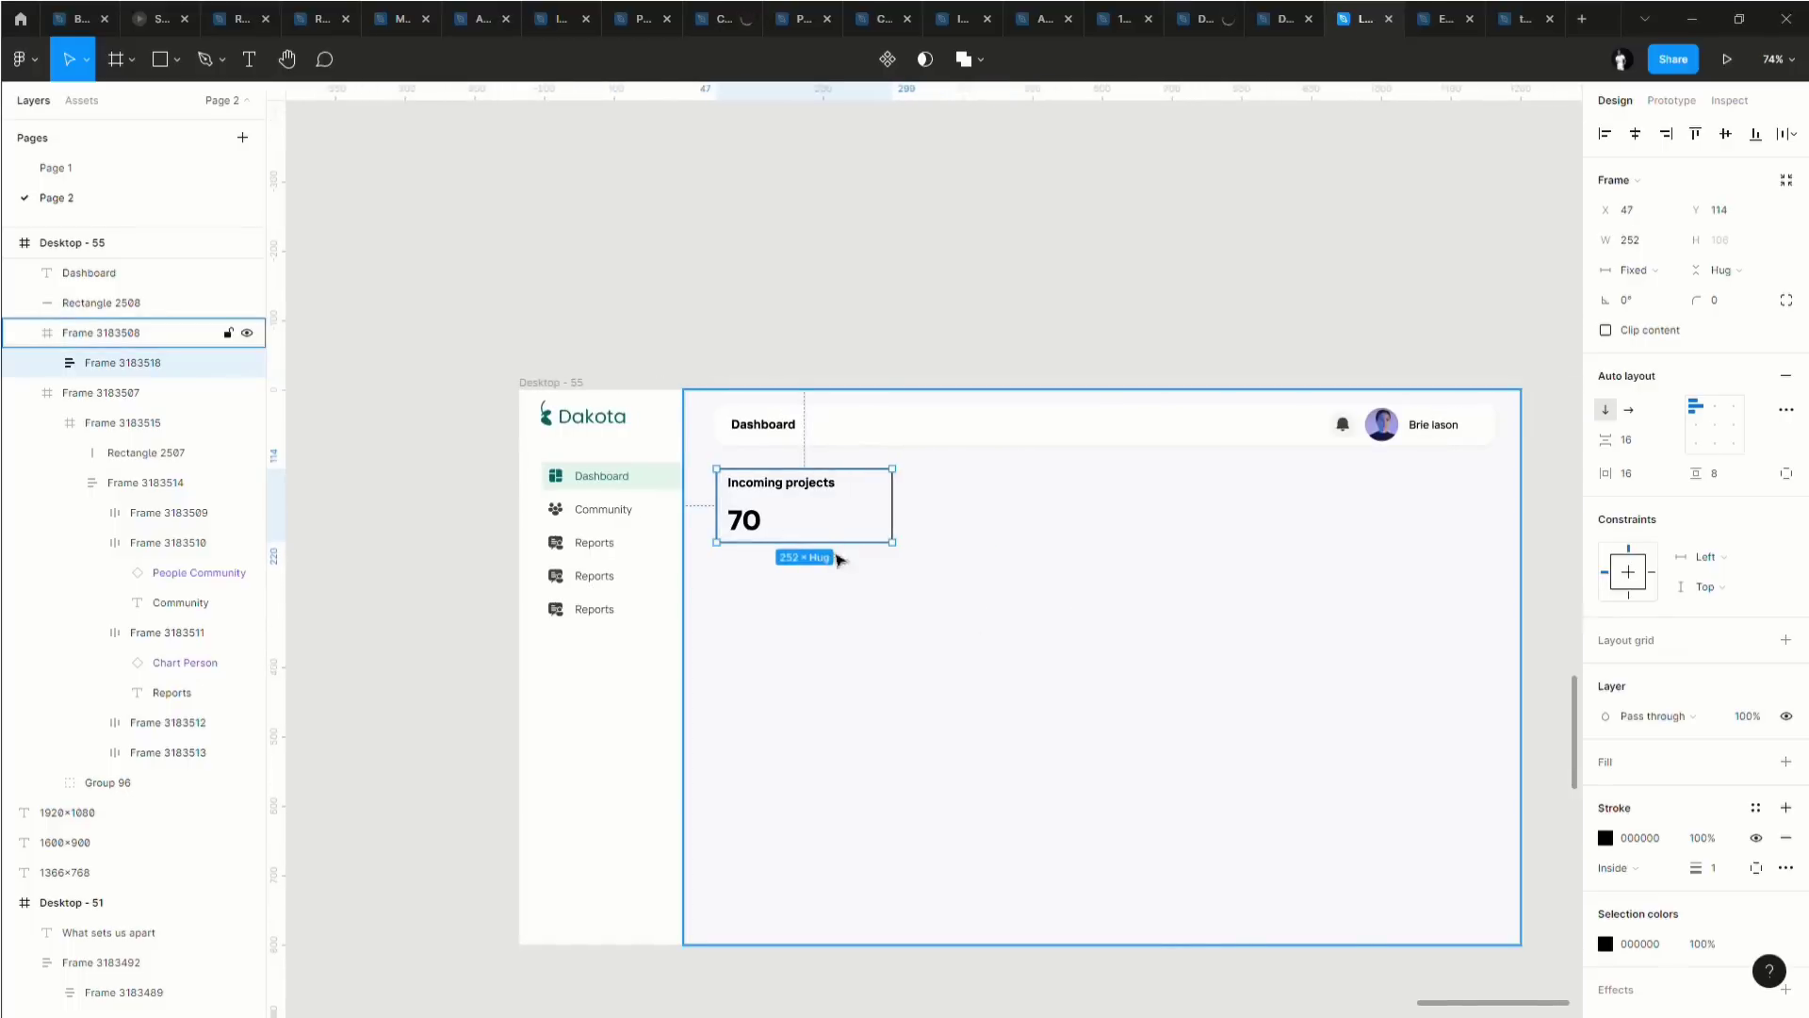
alt+drag(828, 518, 1030, 514)
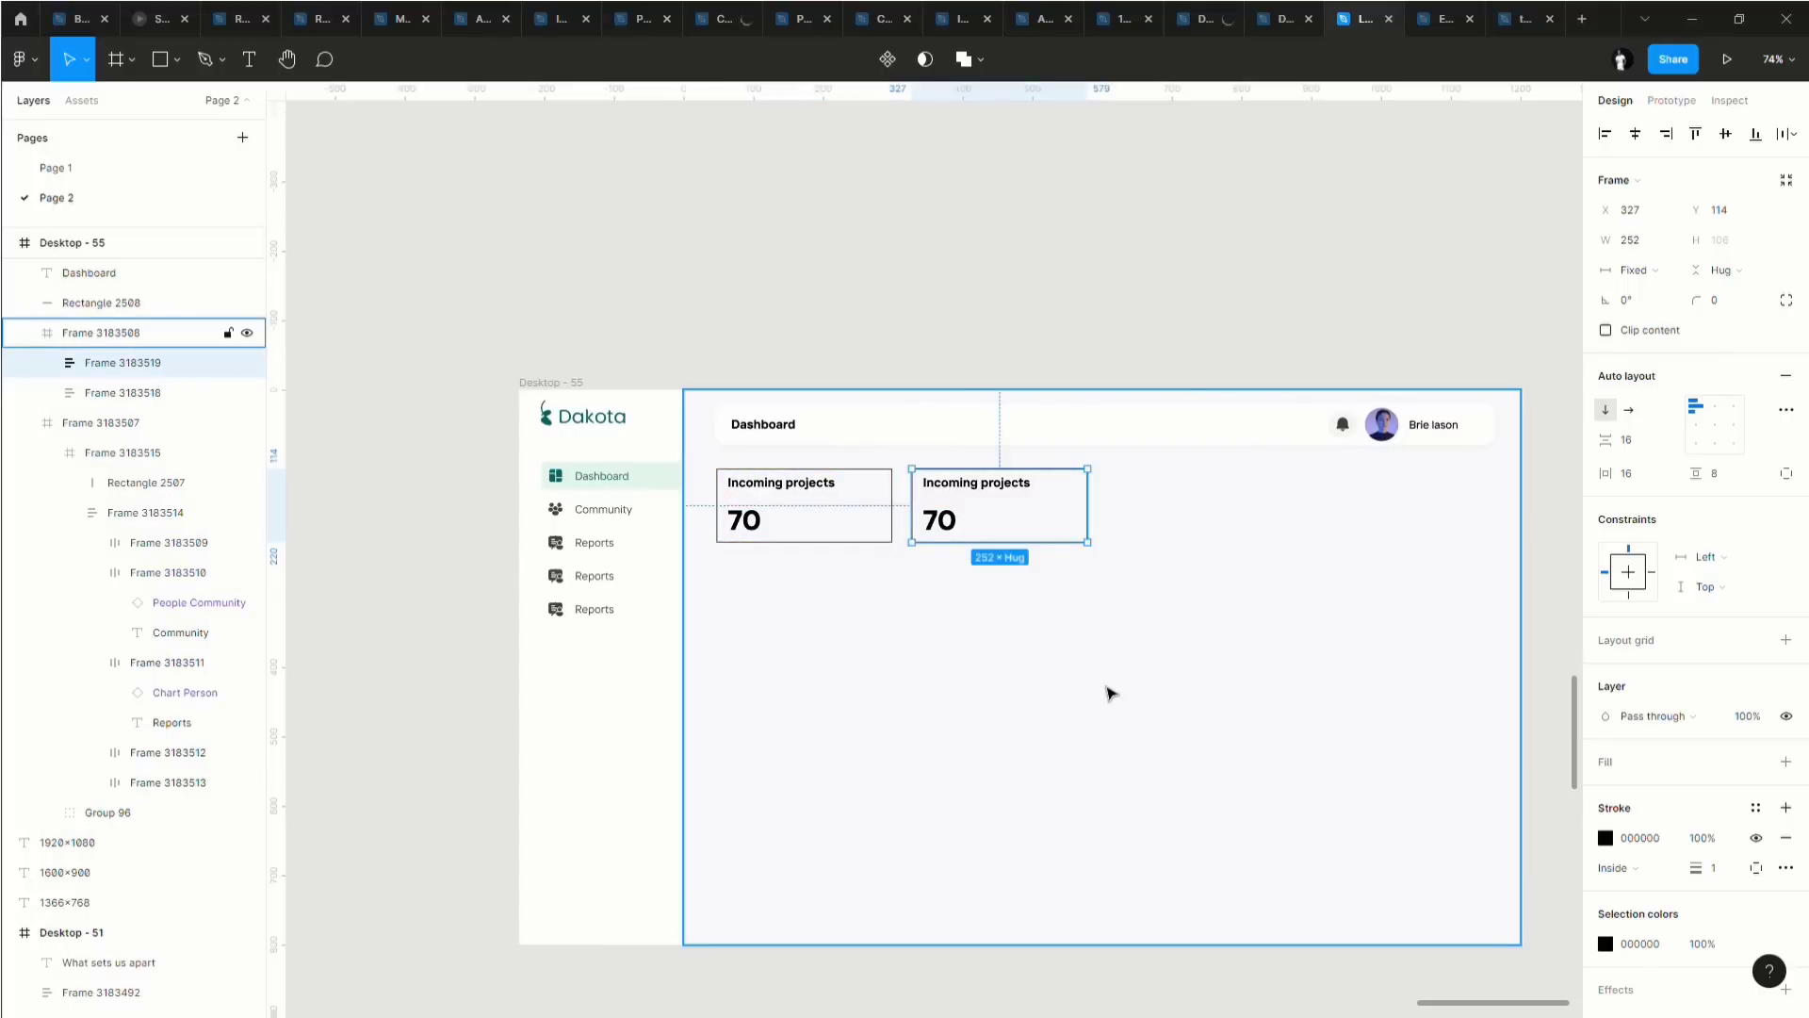
Select both Incoming projects cards and place duplicates of them in a second row at Y 257.
shift+click(856, 521)
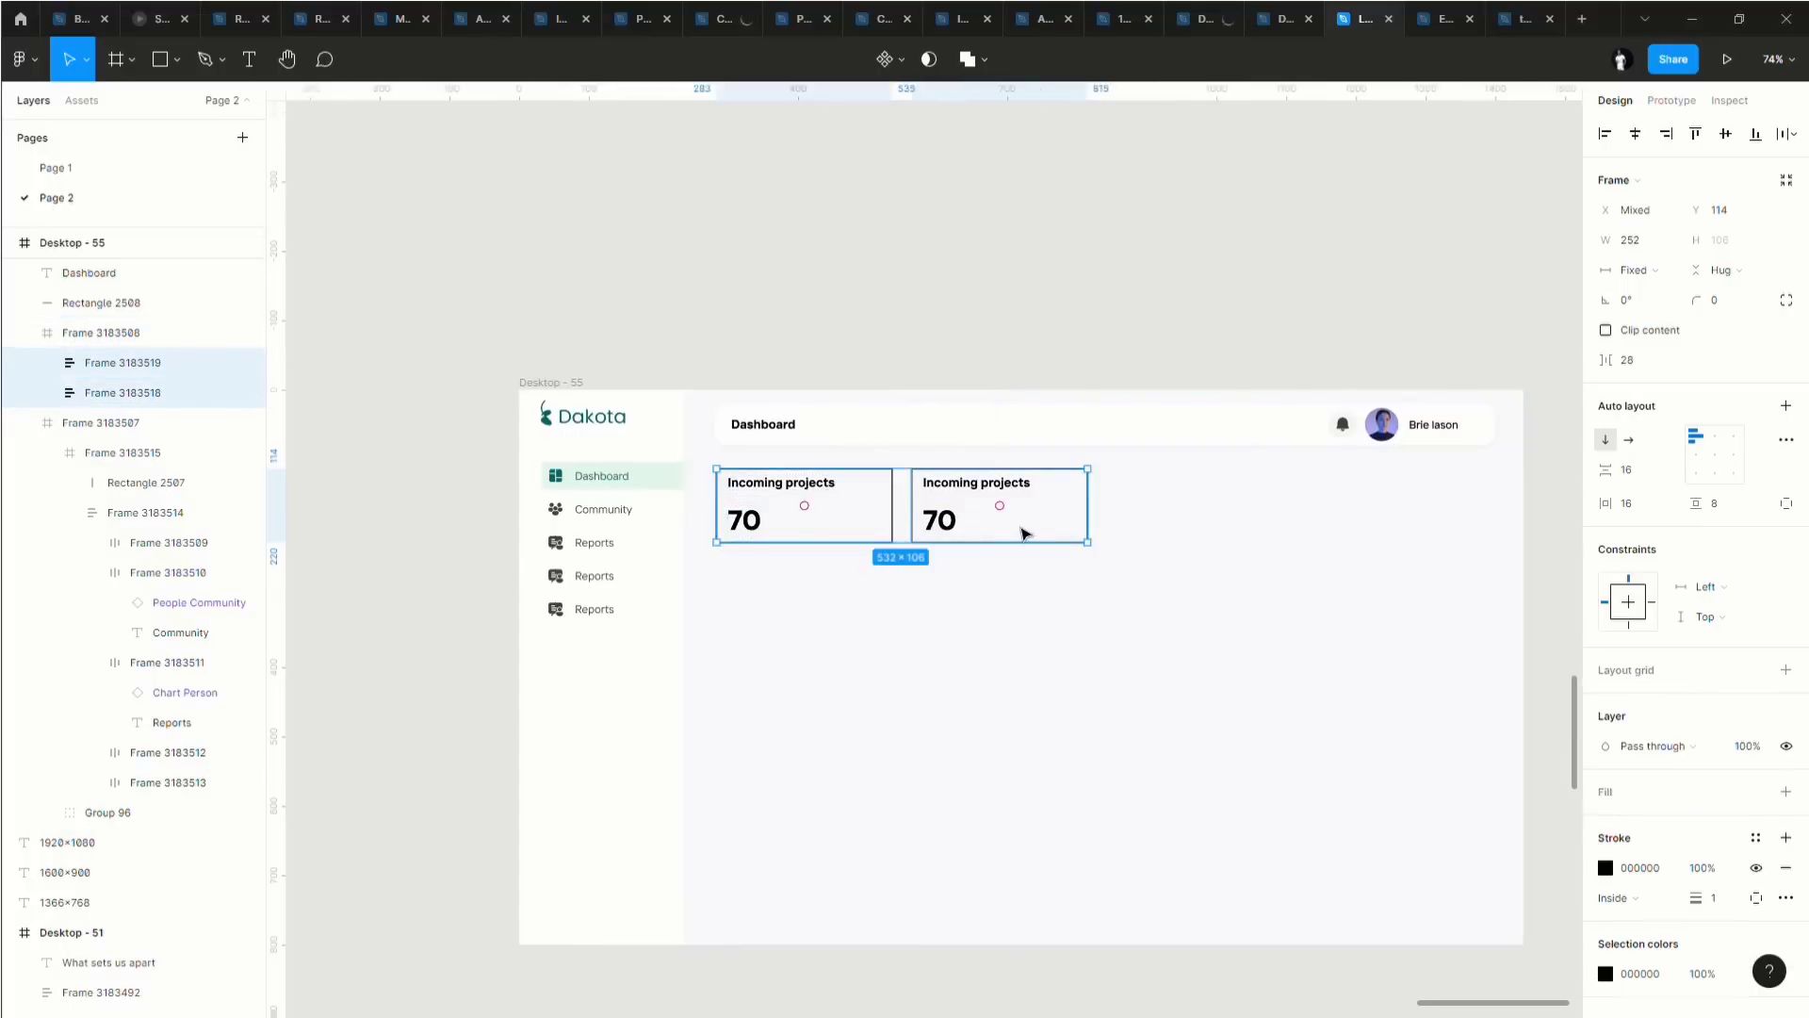
drag(1021, 538, 1018, 626)
ctrl+scroll(1017, 626, up, 5)
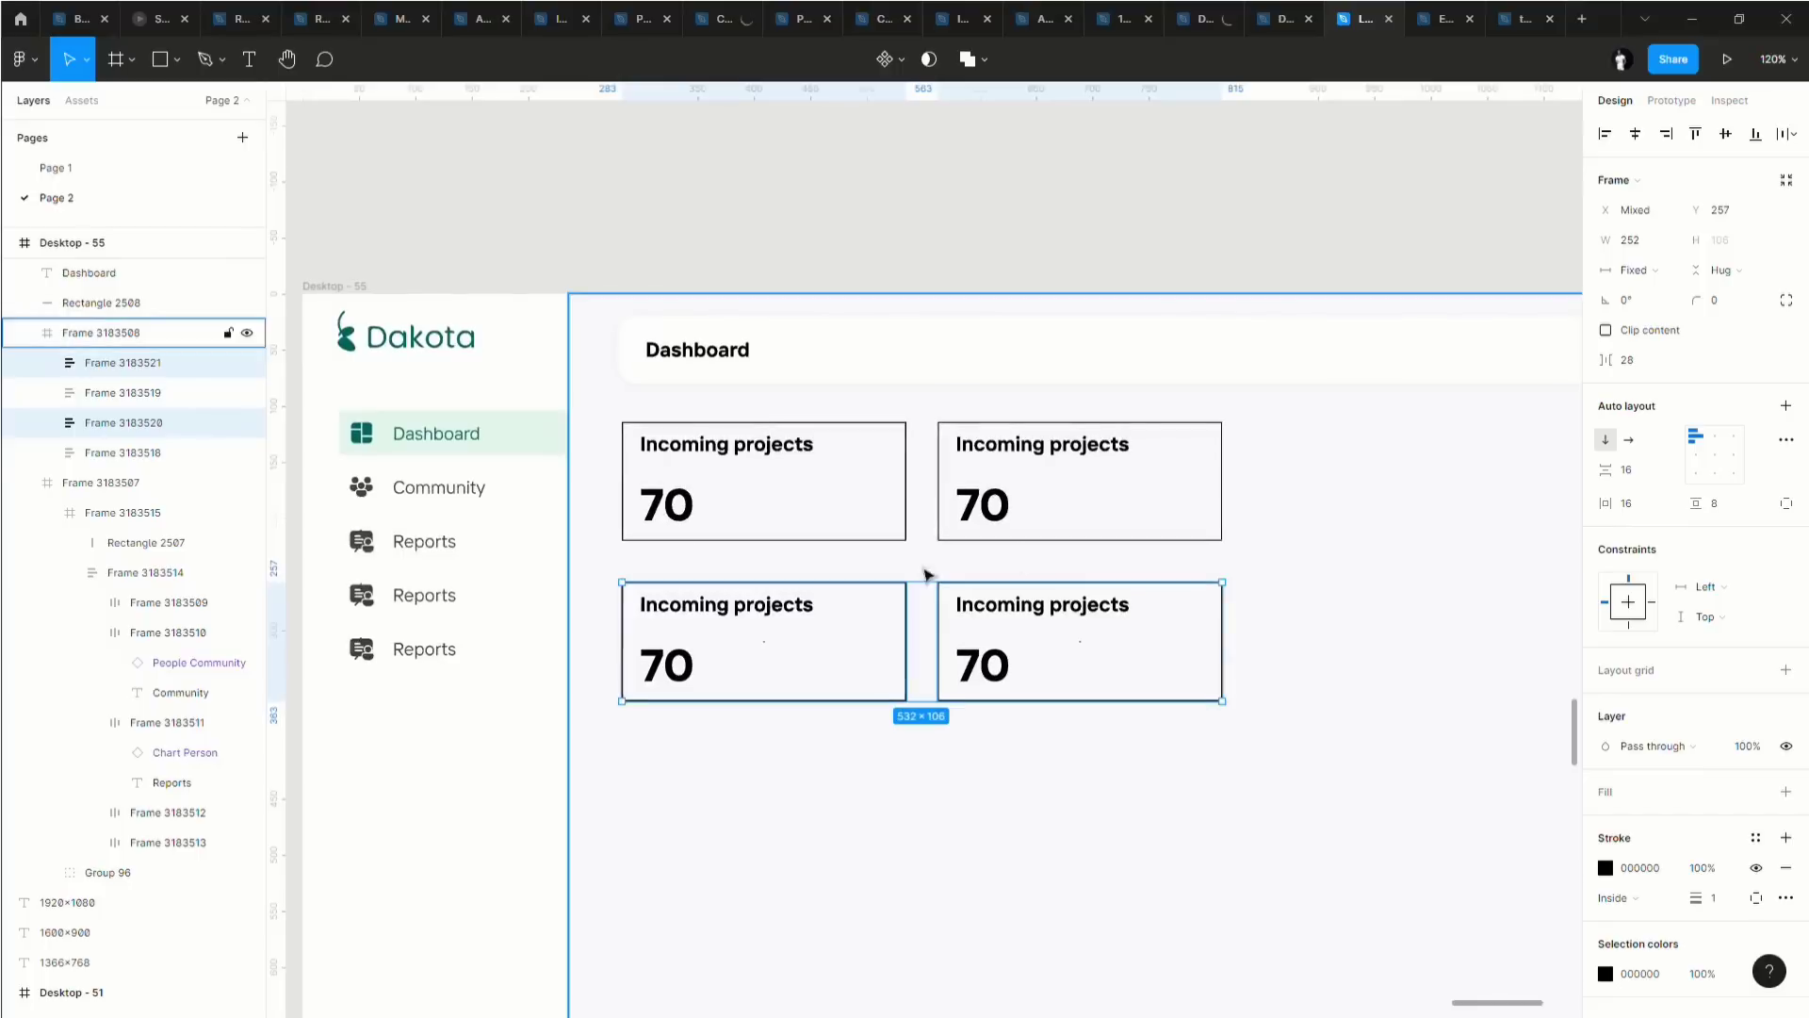
click(736, 488)
scroll(773, 485, up, 5)
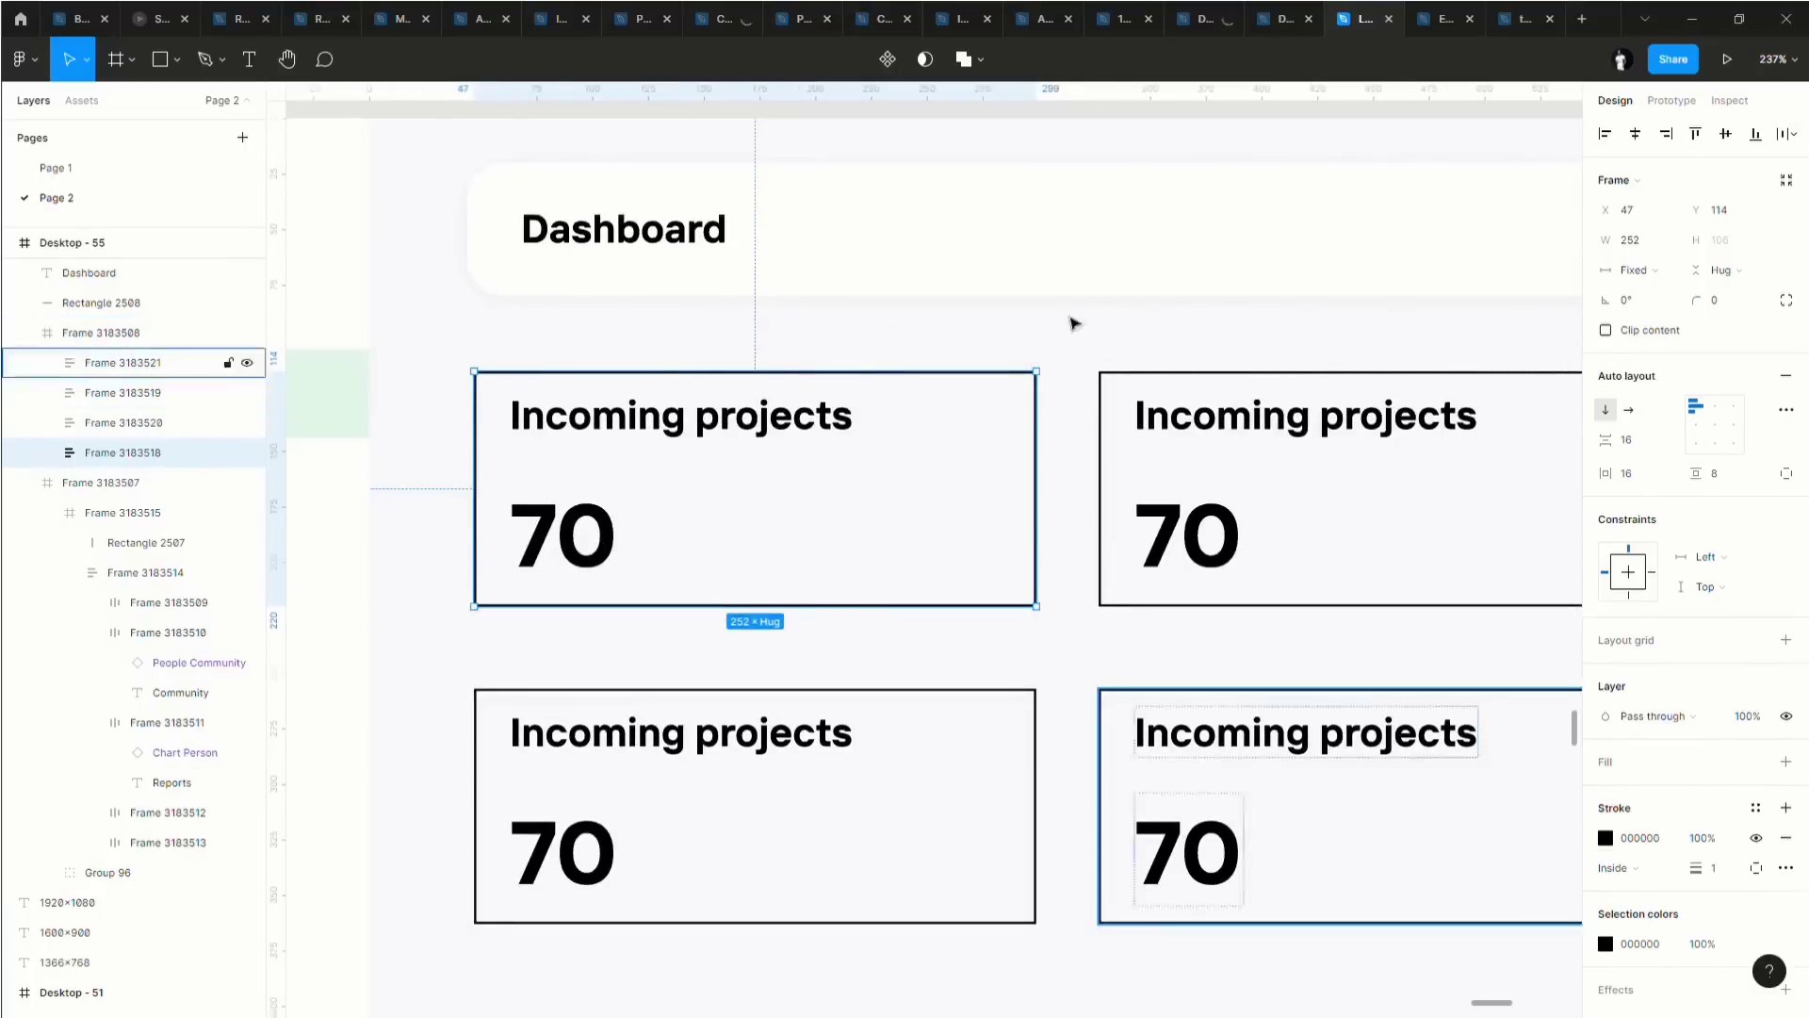
Examine how the layers of the abstract shapes file are grouped and numbered inside groups 1-10 and 11-20, and return to the dashboard file.
click(1121, 25)
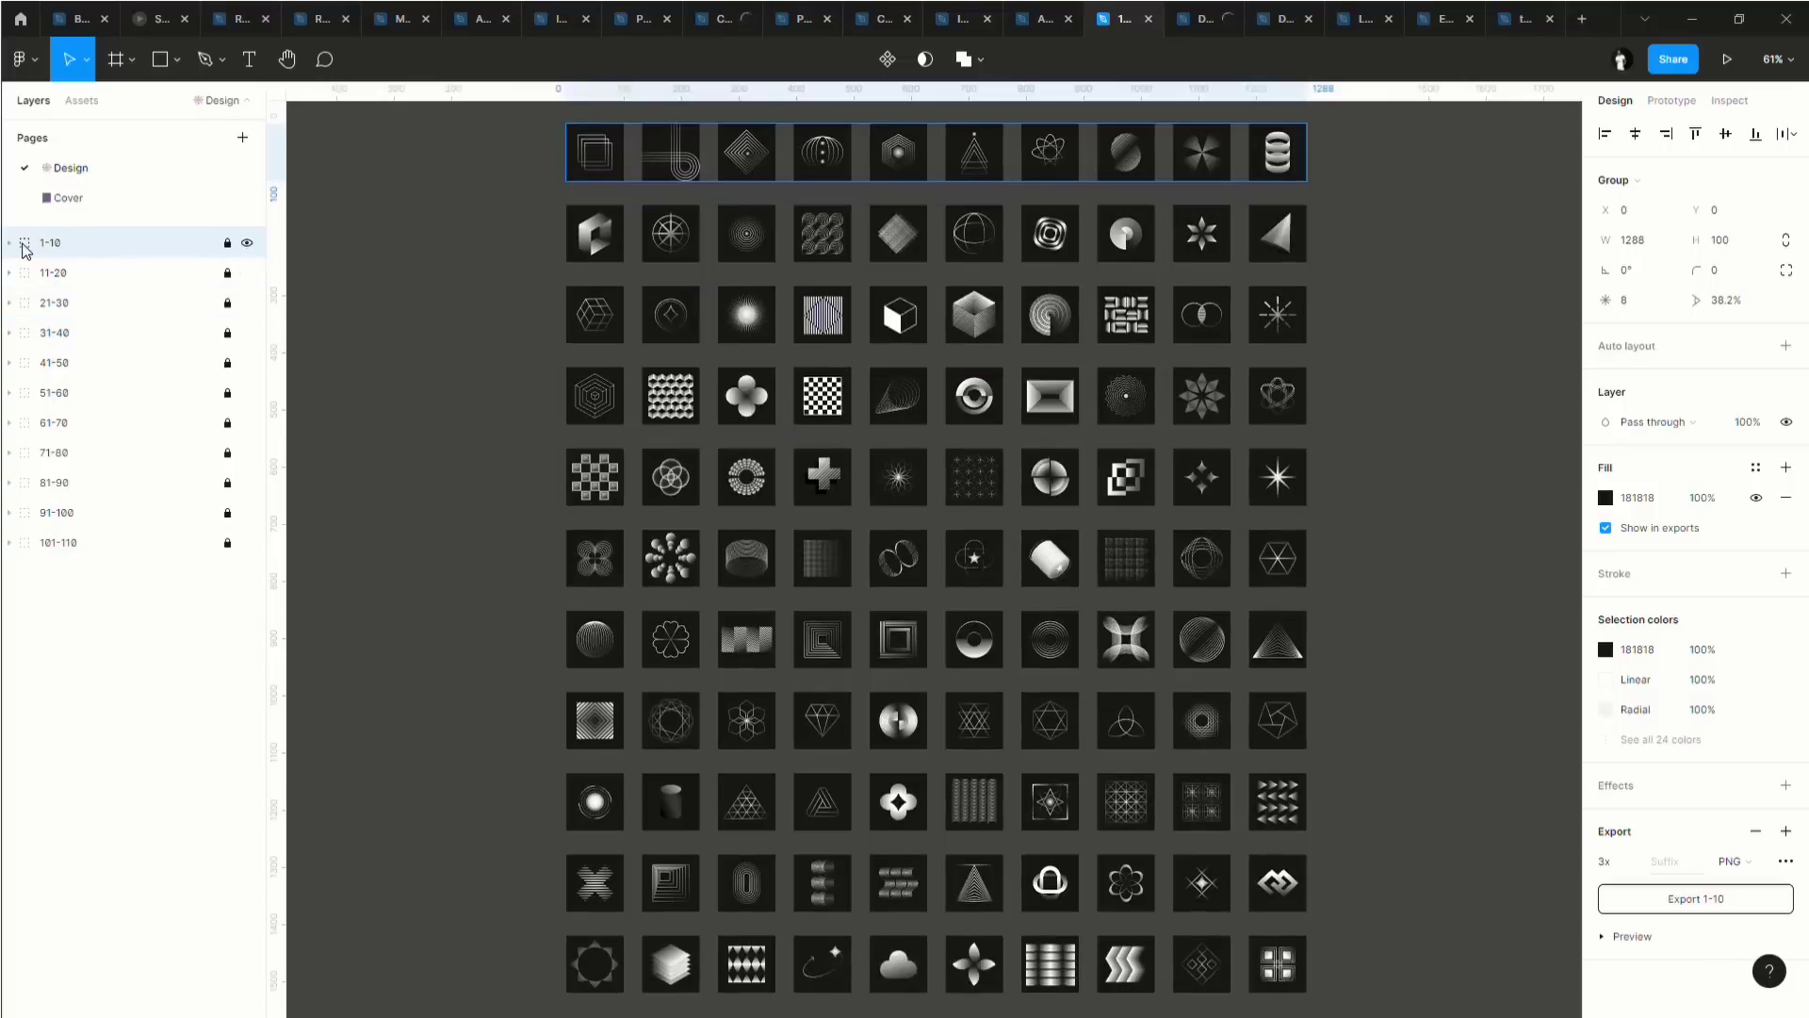
double_click(77, 249)
click(11, 243)
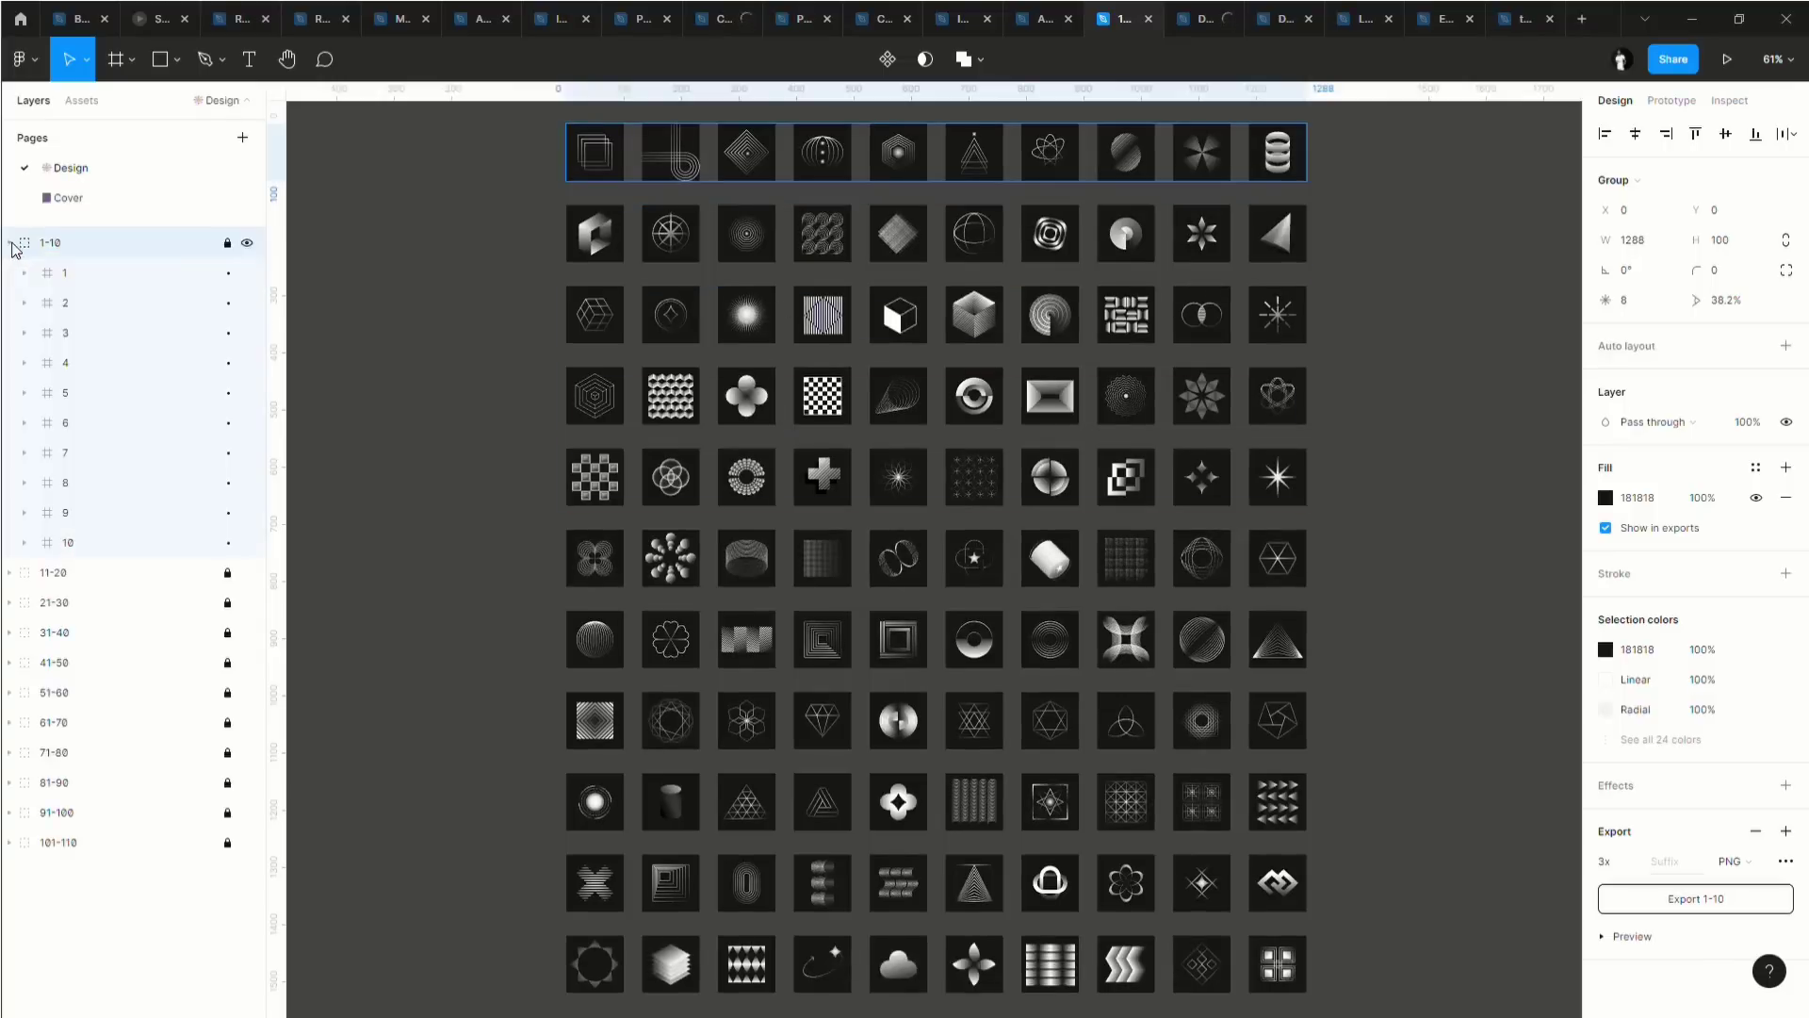
click(104, 311)
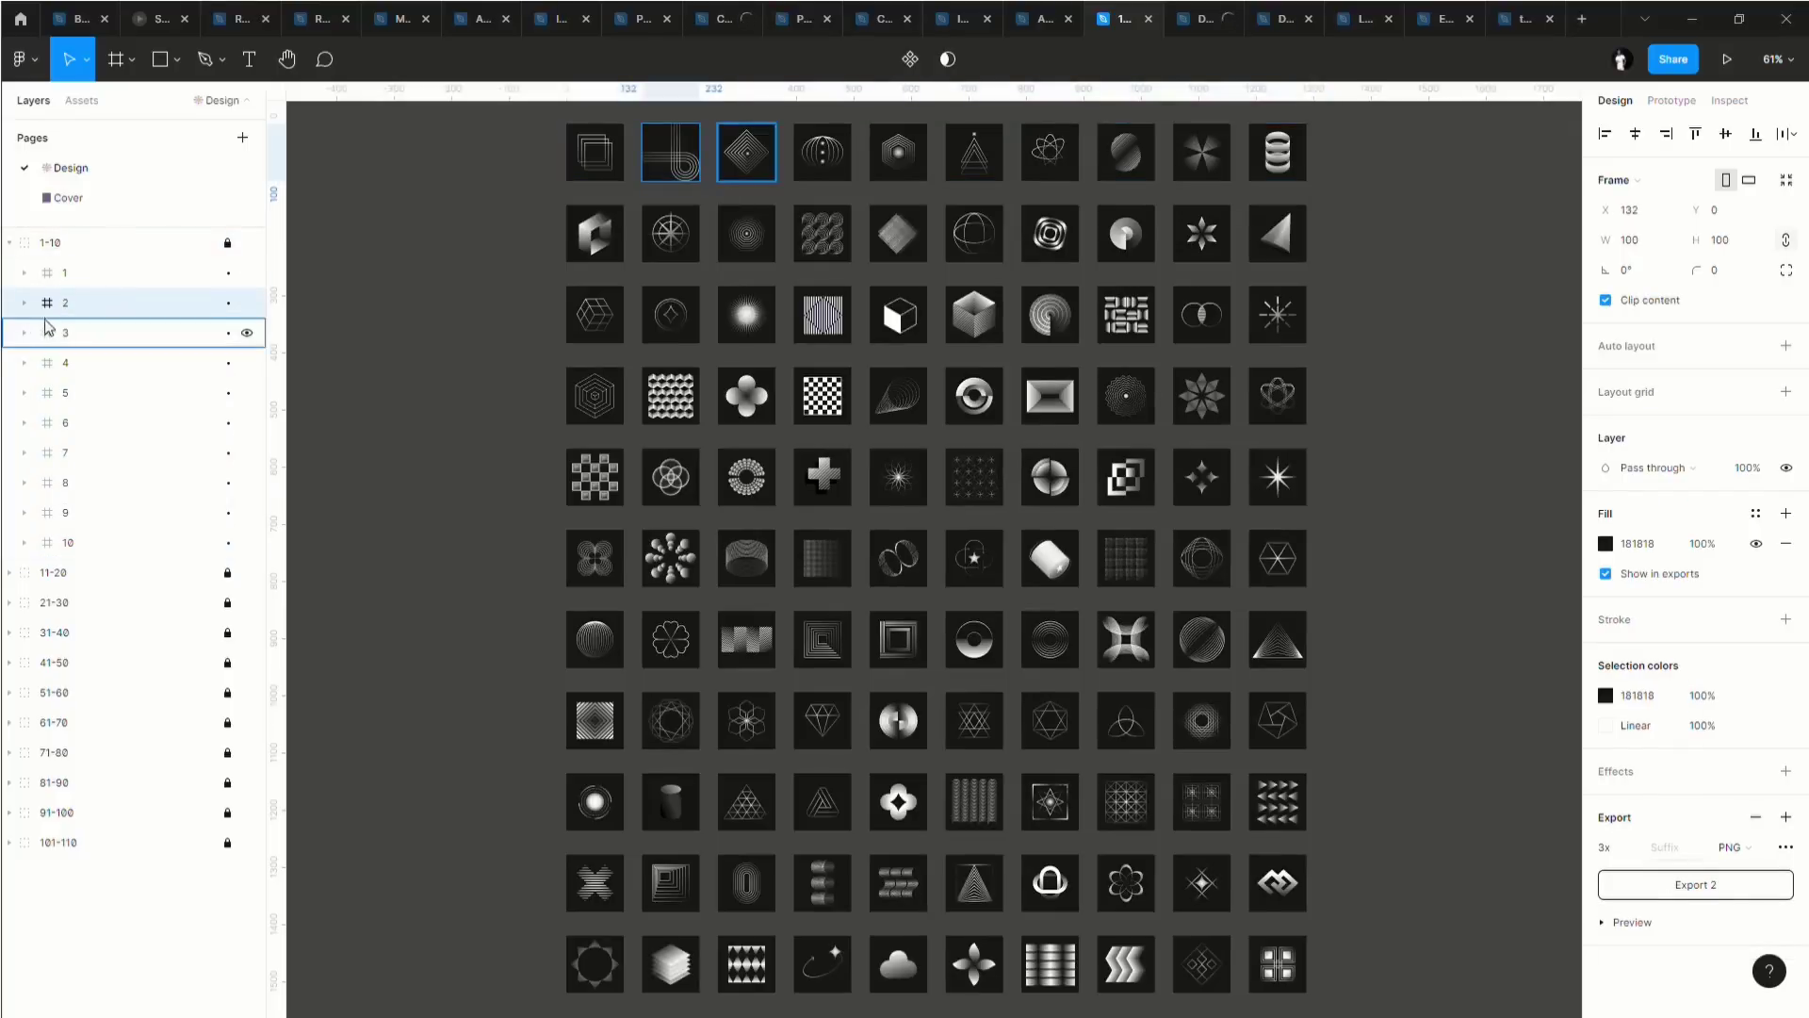
click(23, 302)
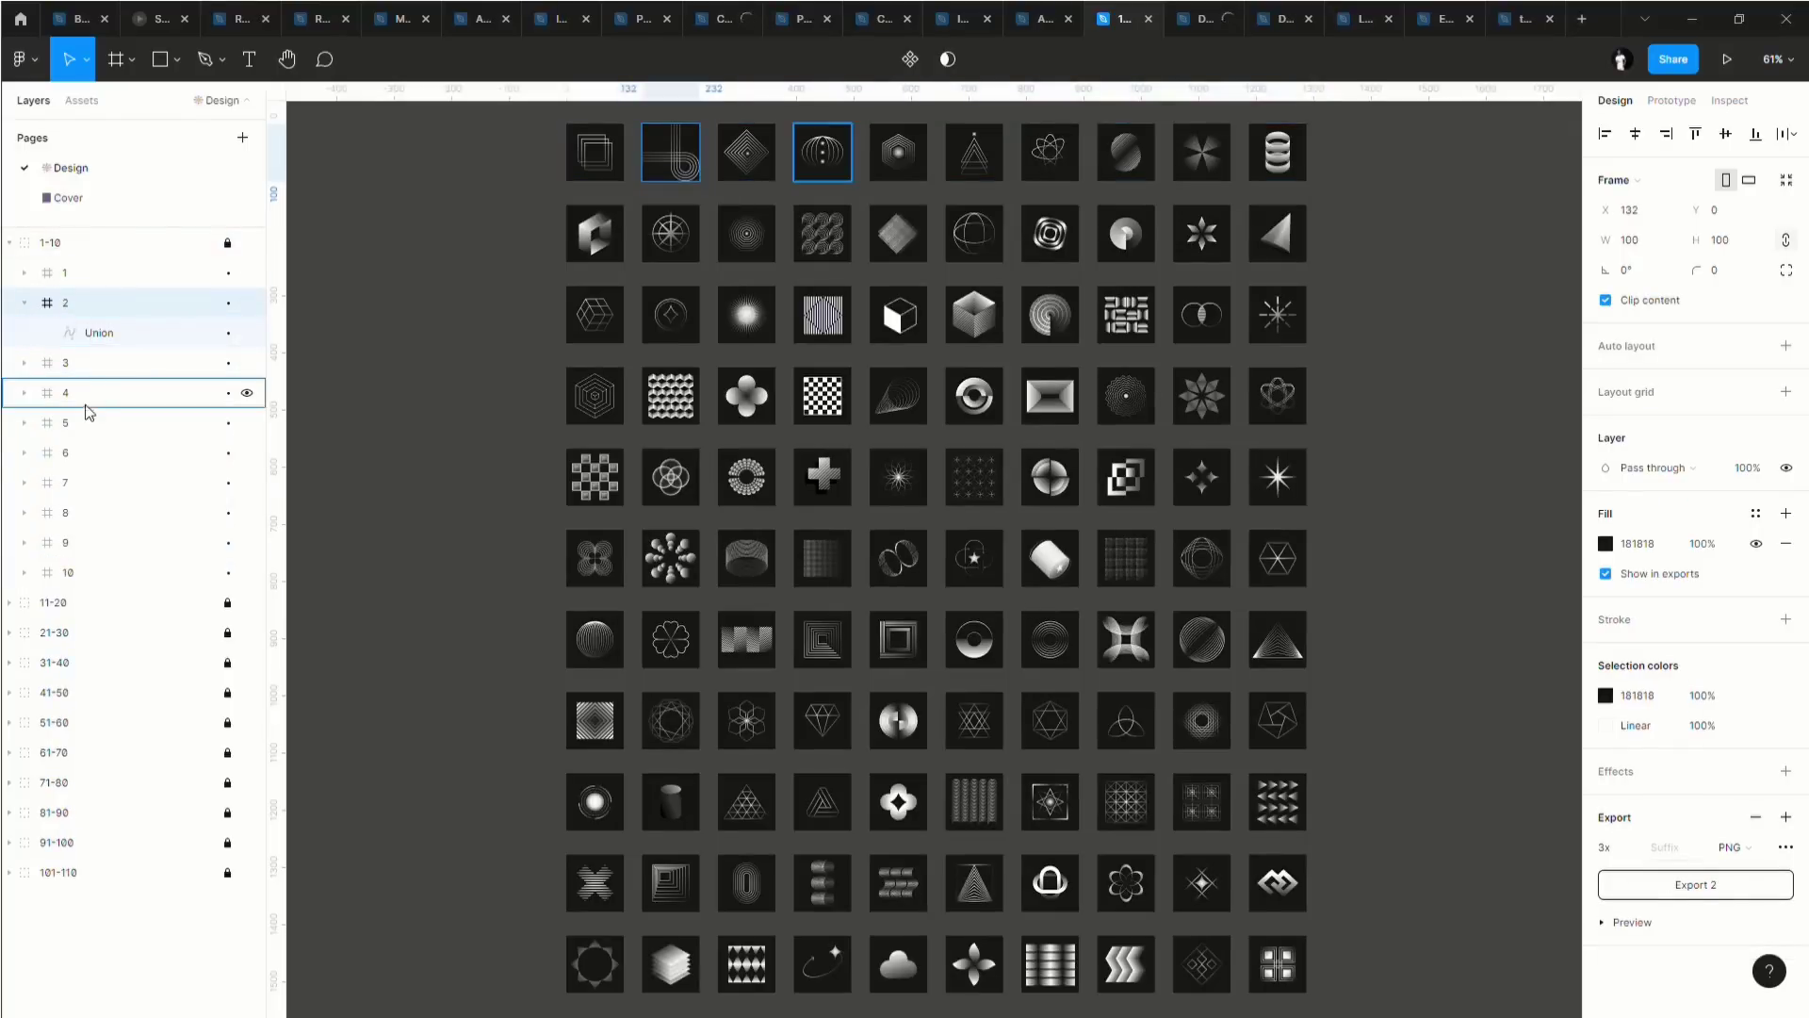
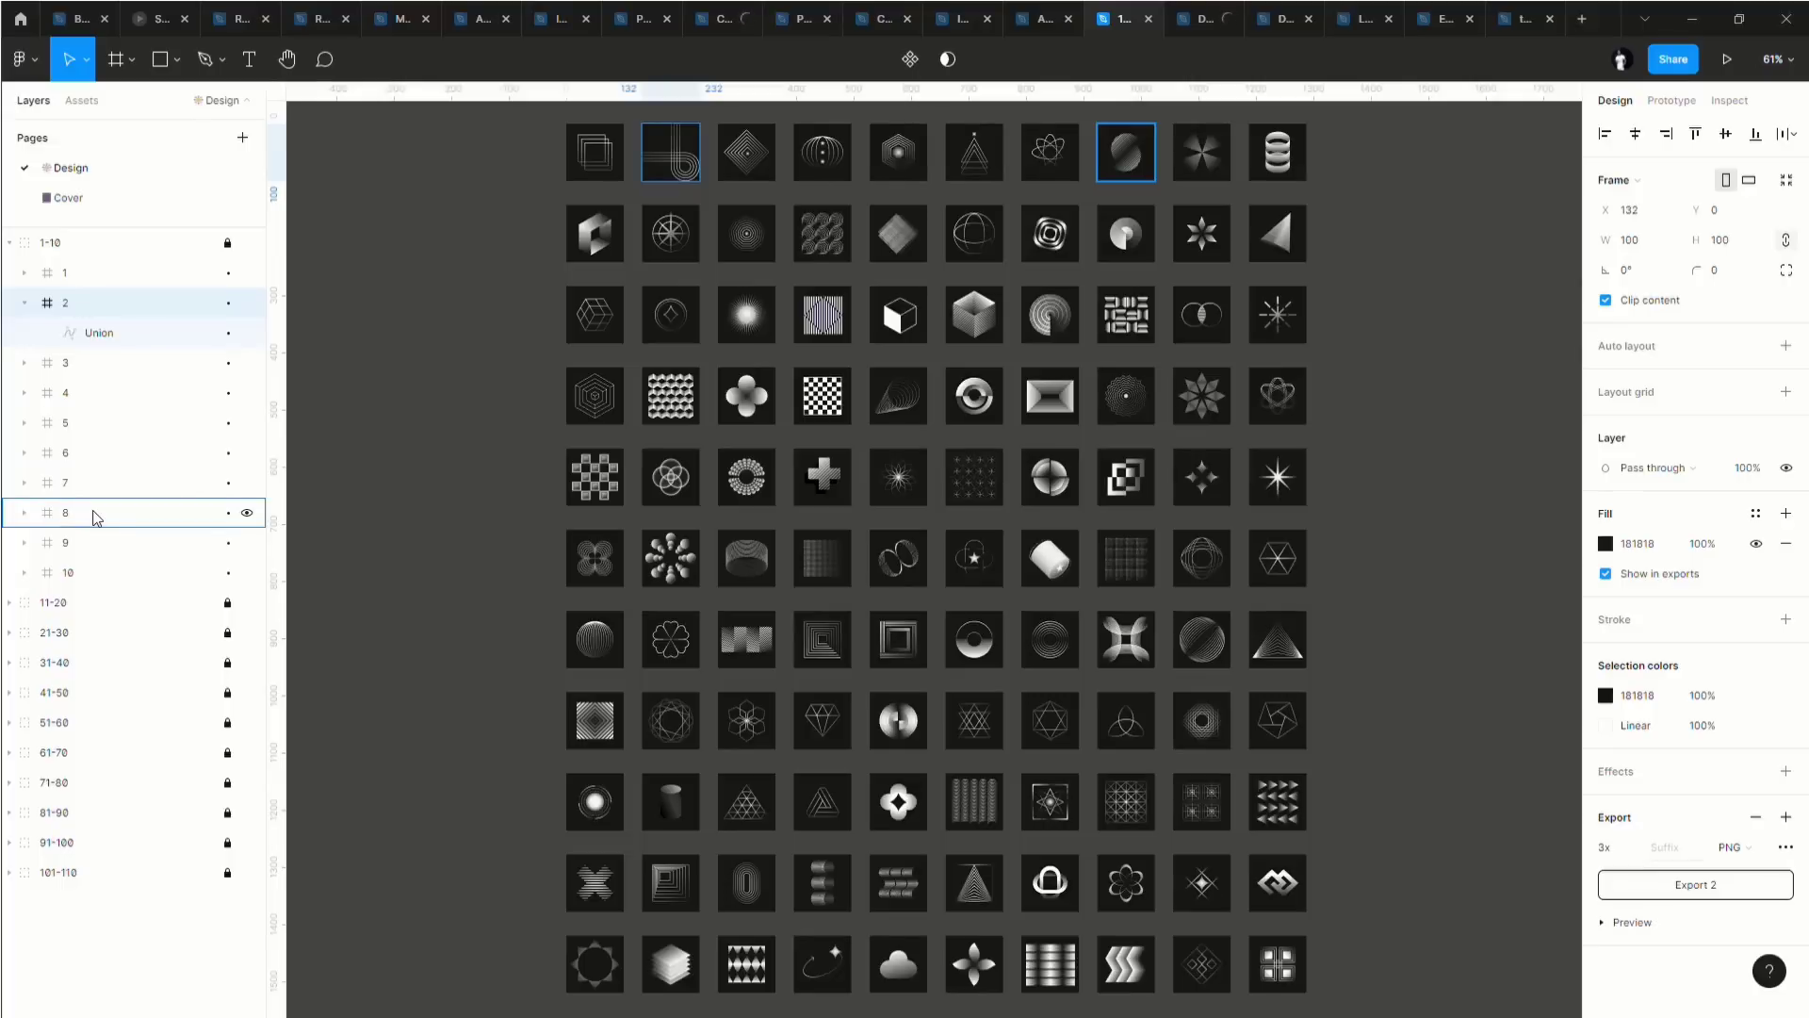
click(125, 612)
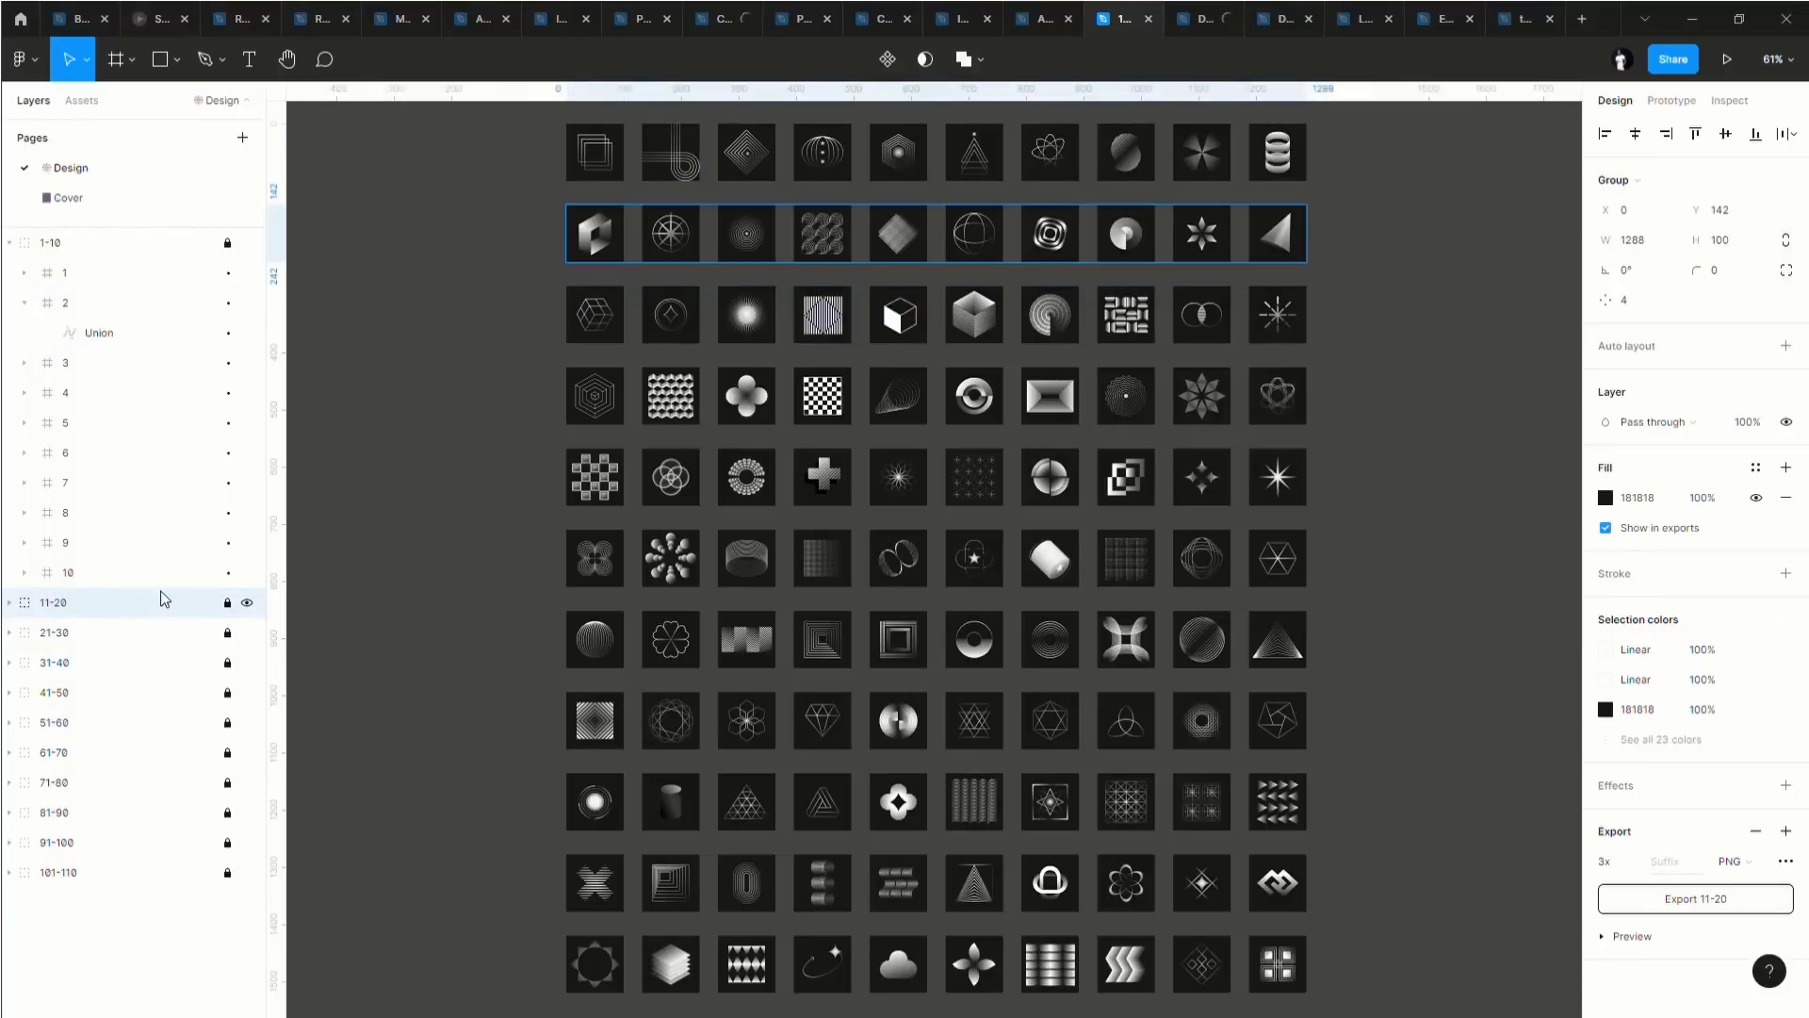
click(12, 605)
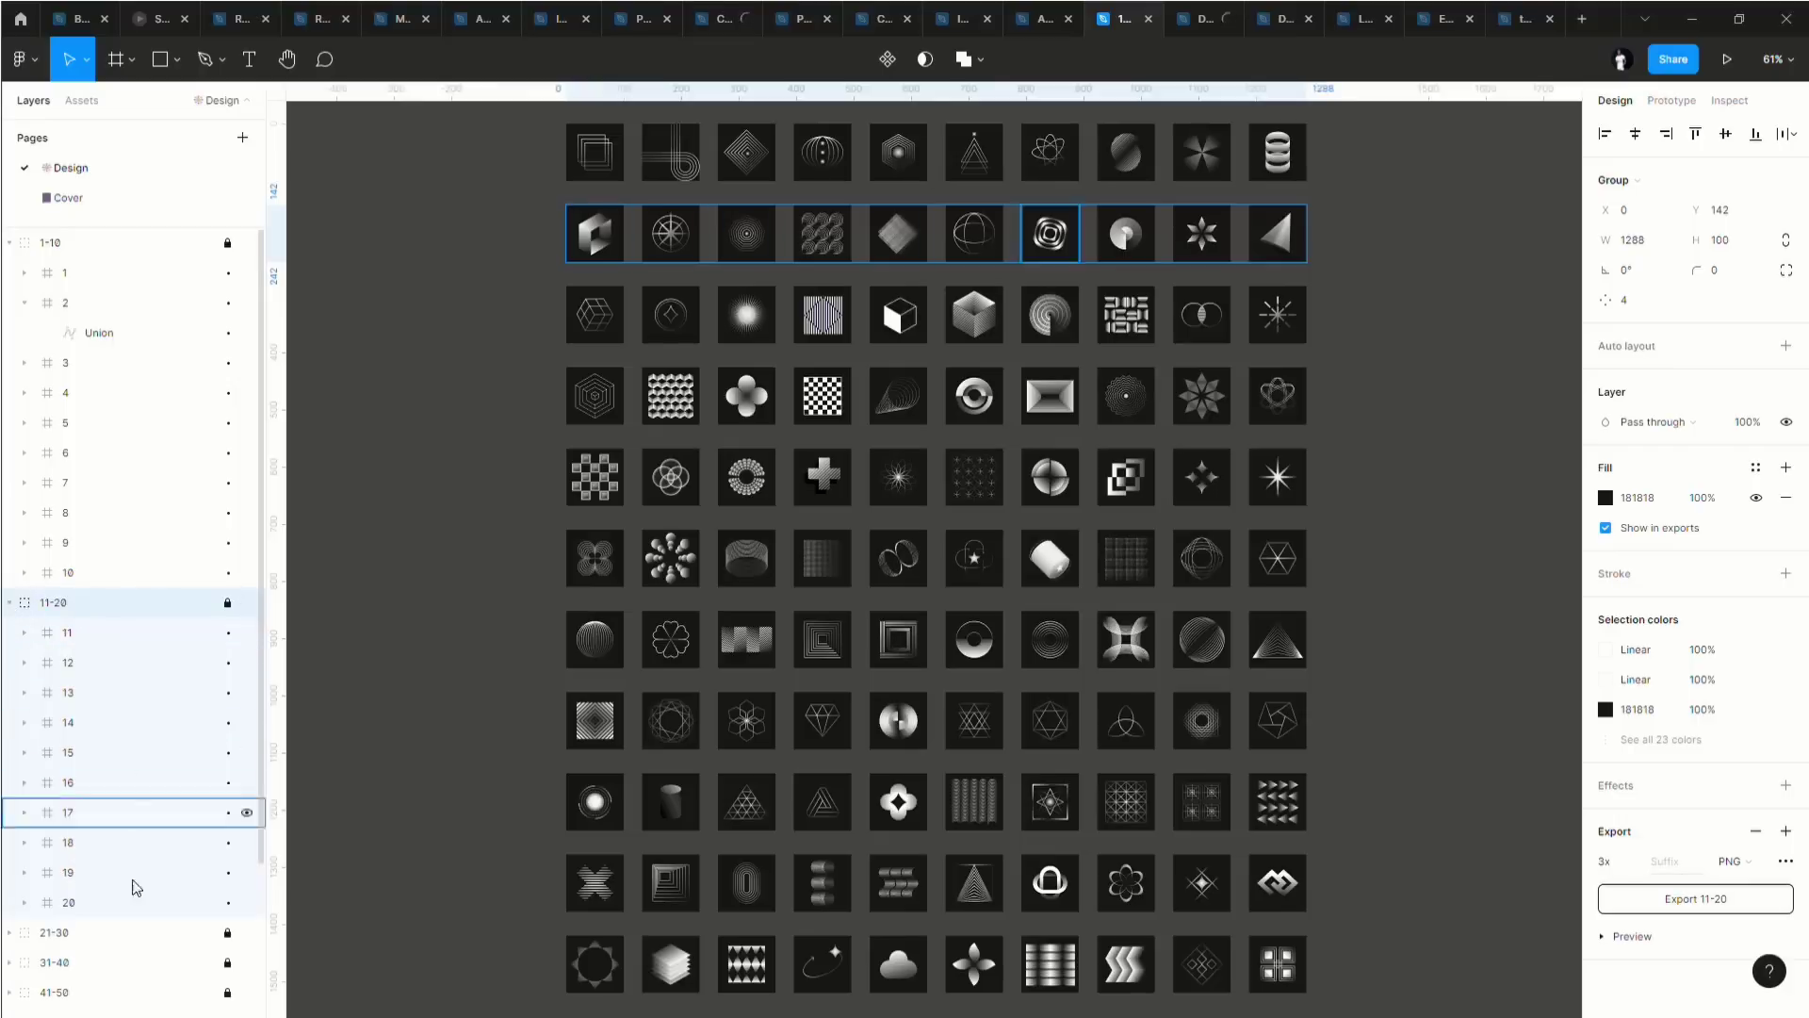
click(47, 905)
click(24, 903)
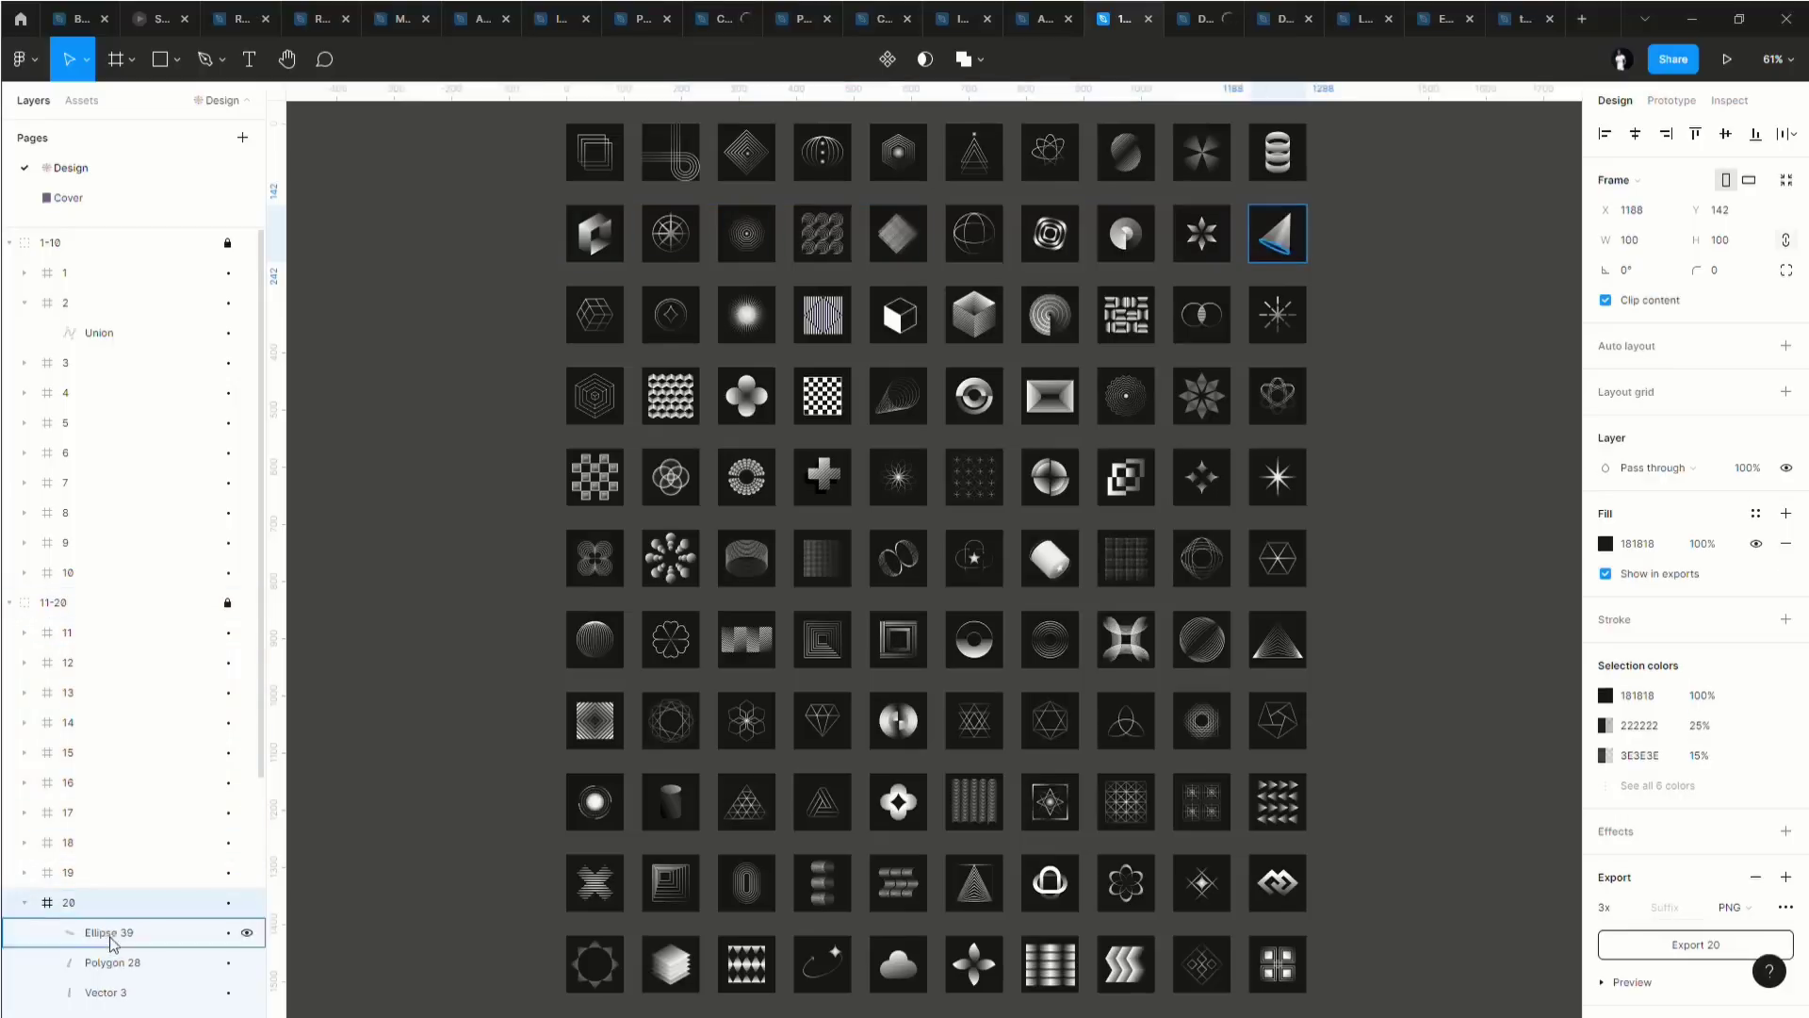
scroll(43, 848, down, 3)
click(24, 629)
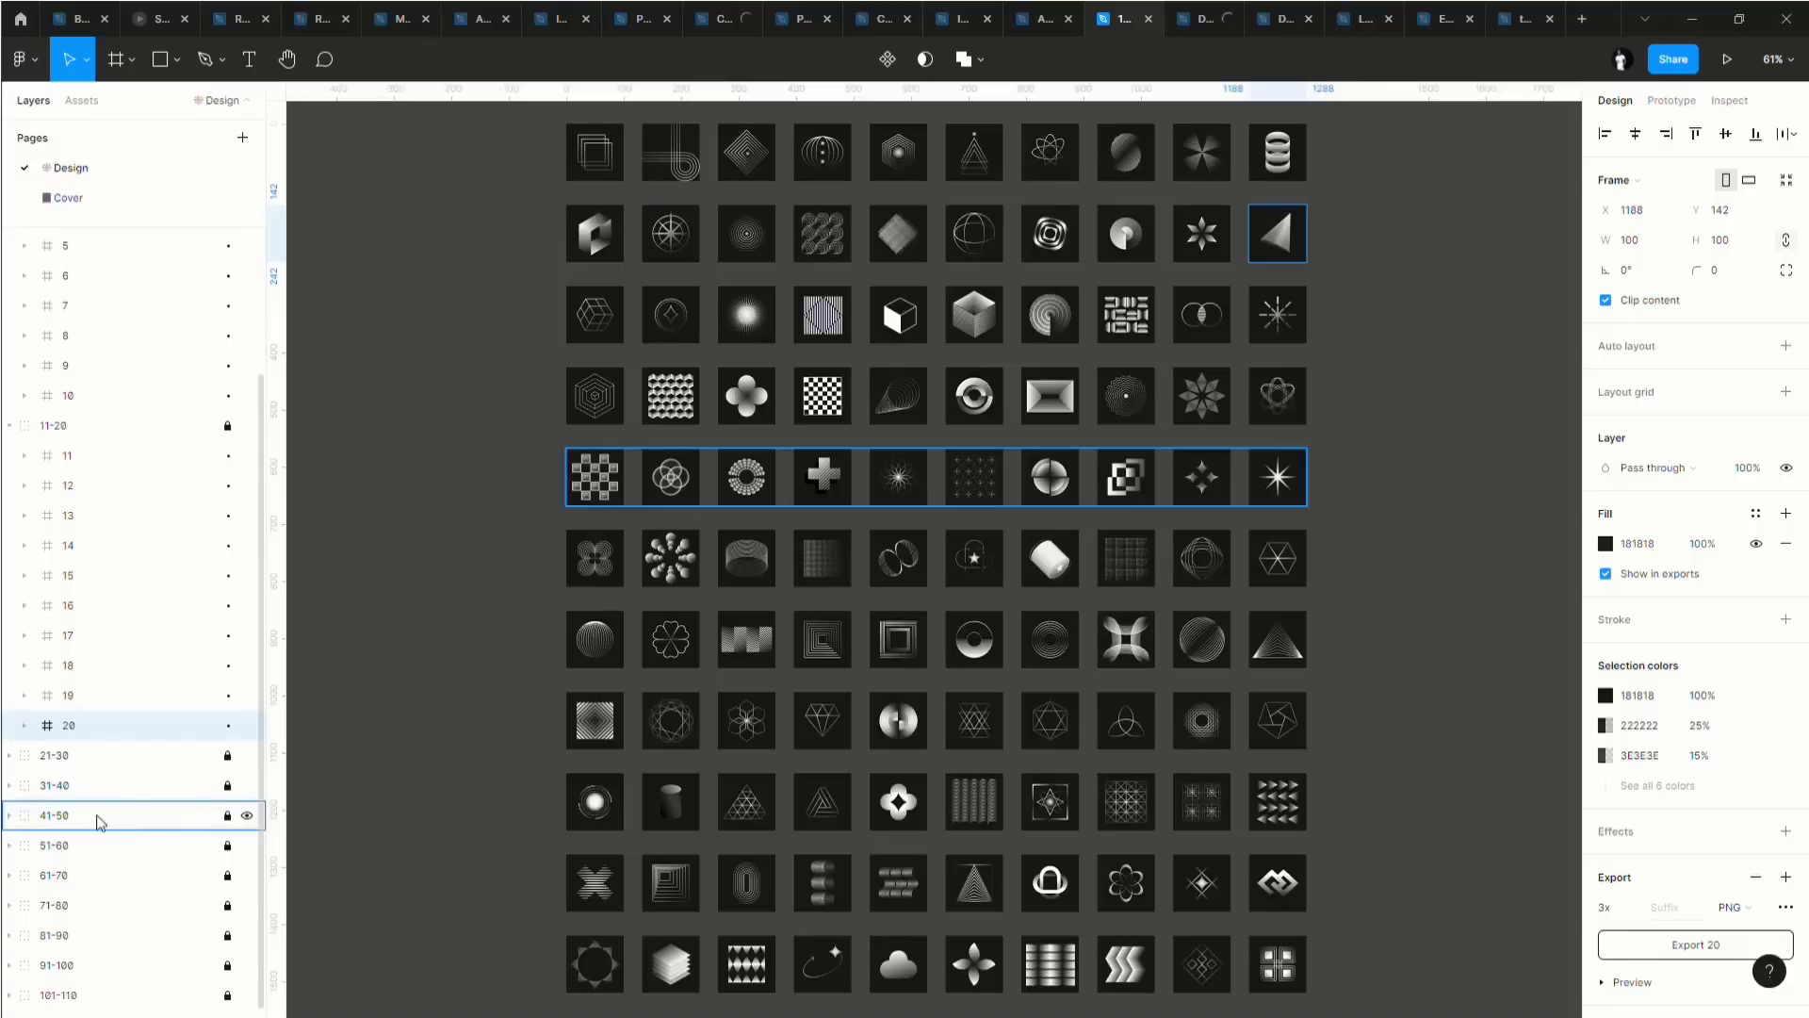
click(27, 727)
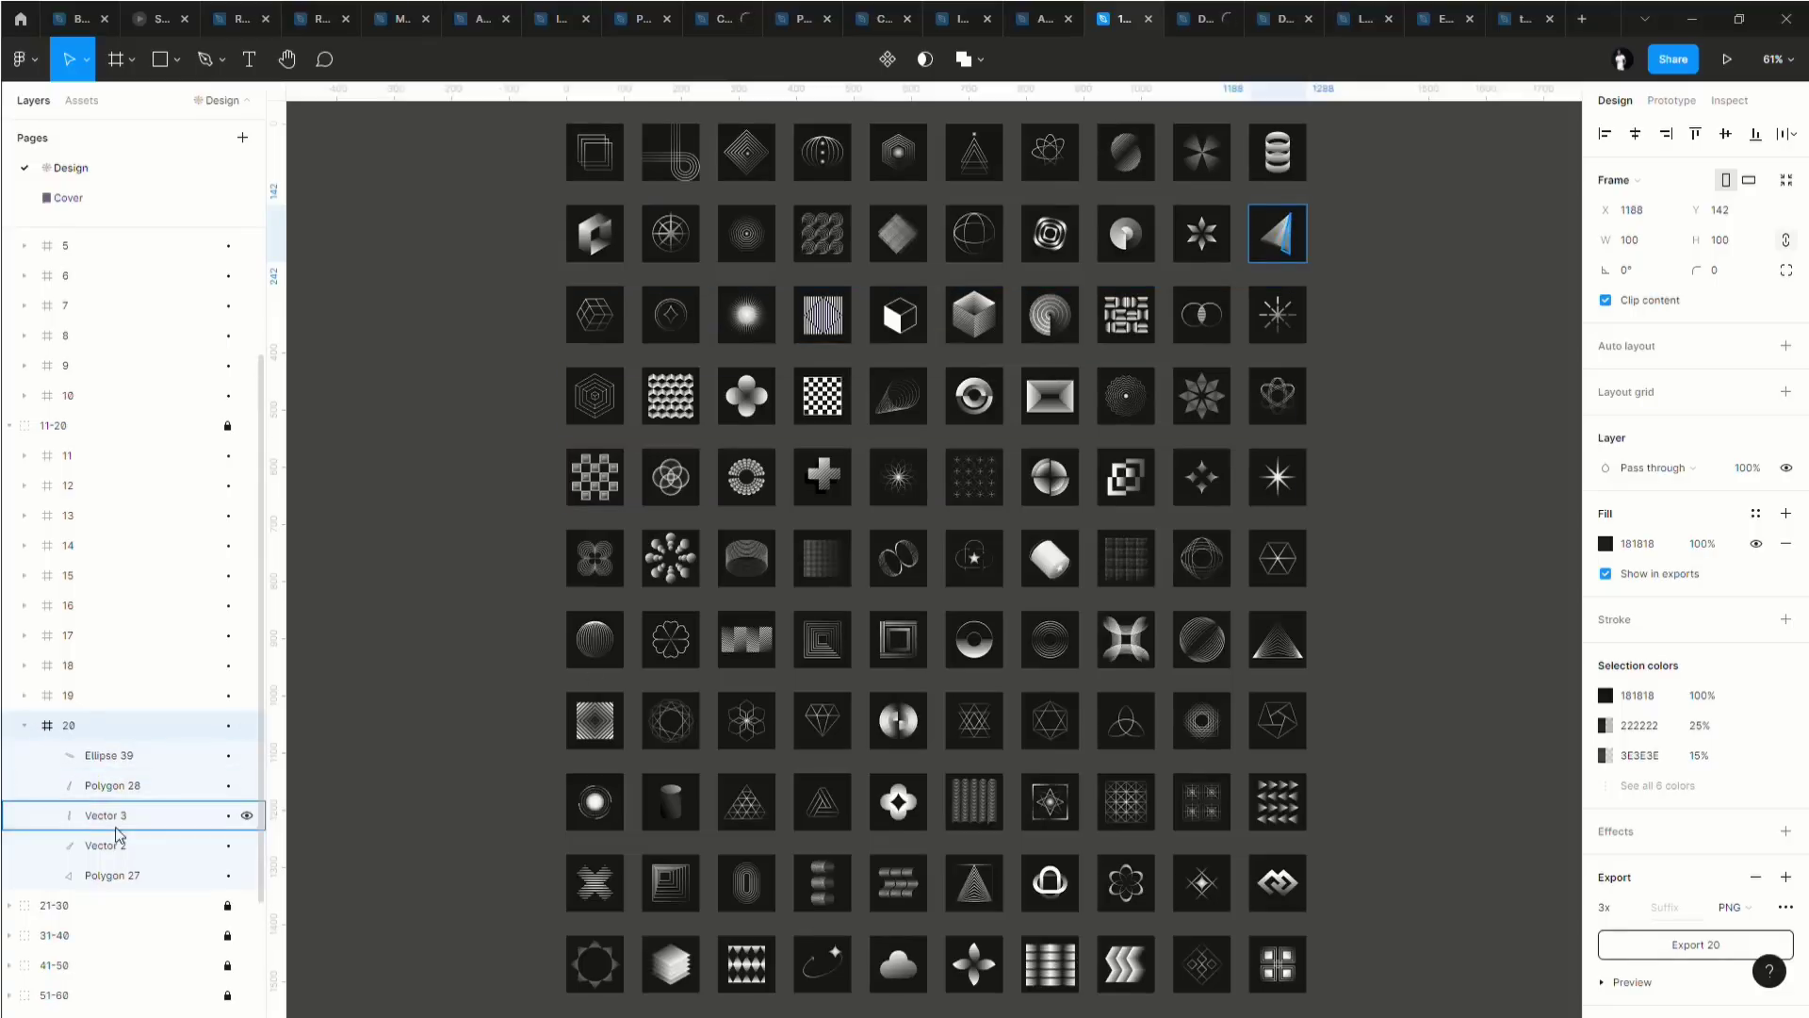
click(26, 727)
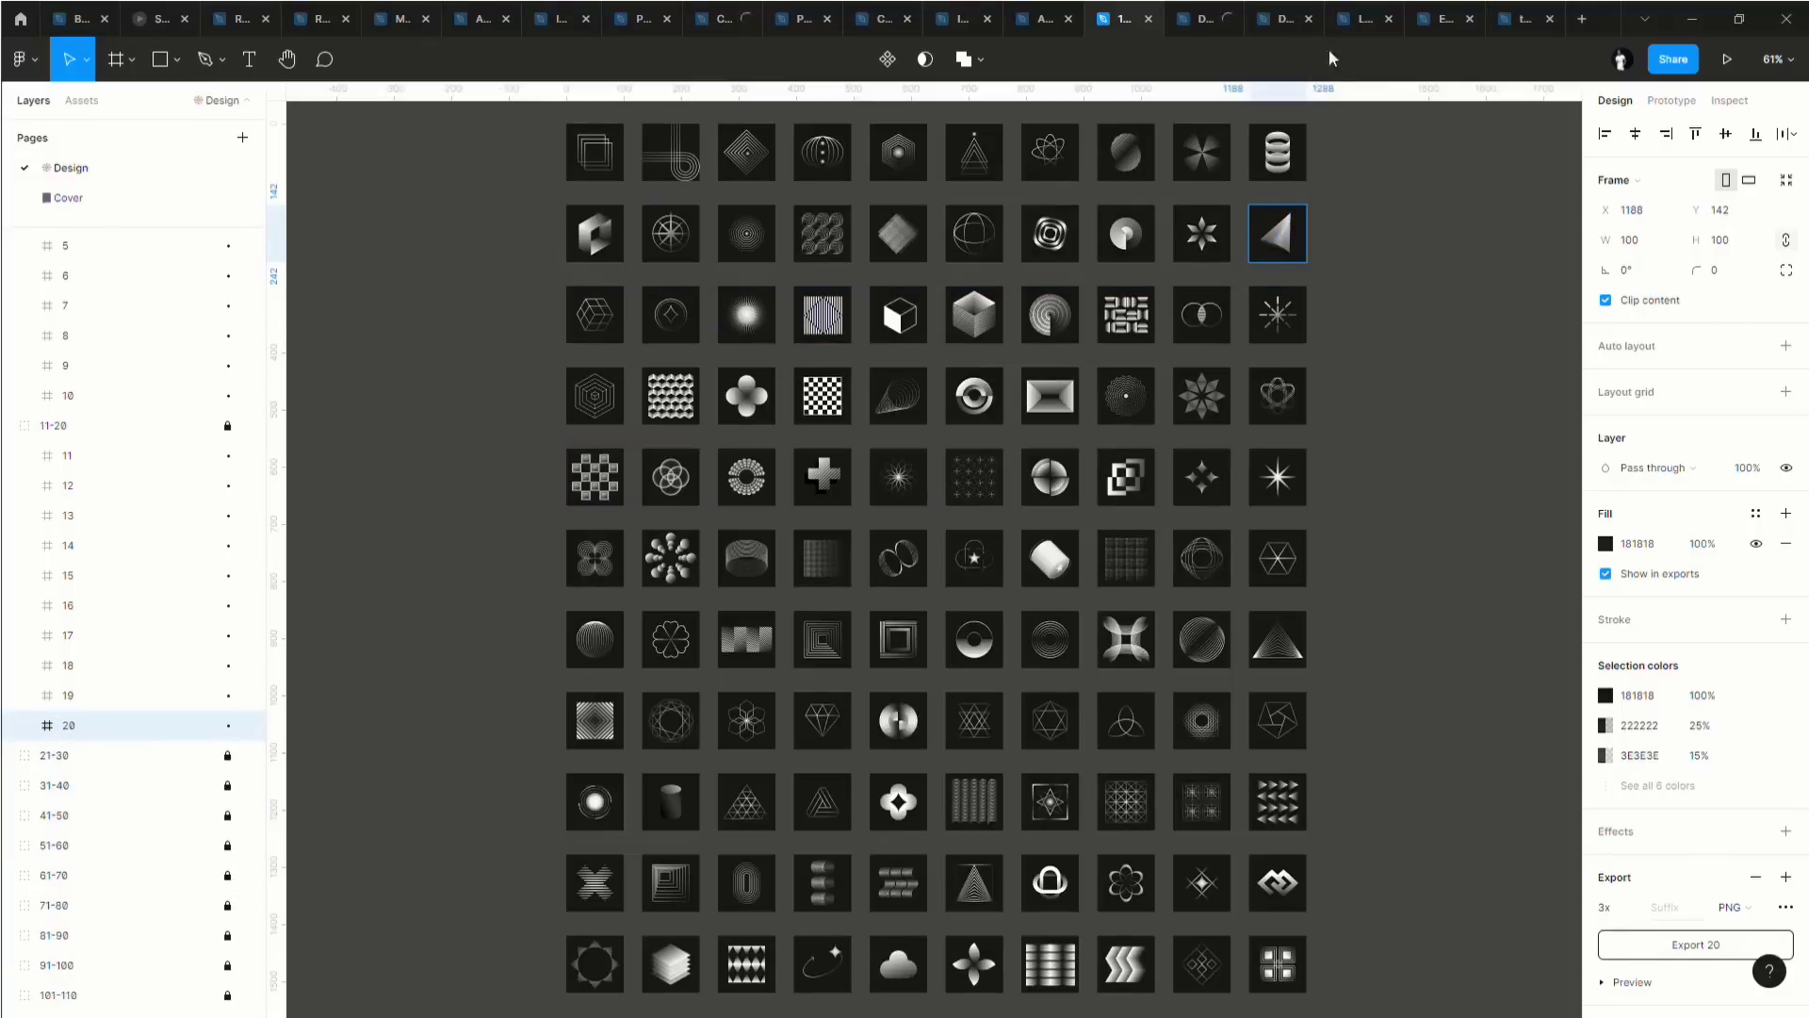
click(1357, 19)
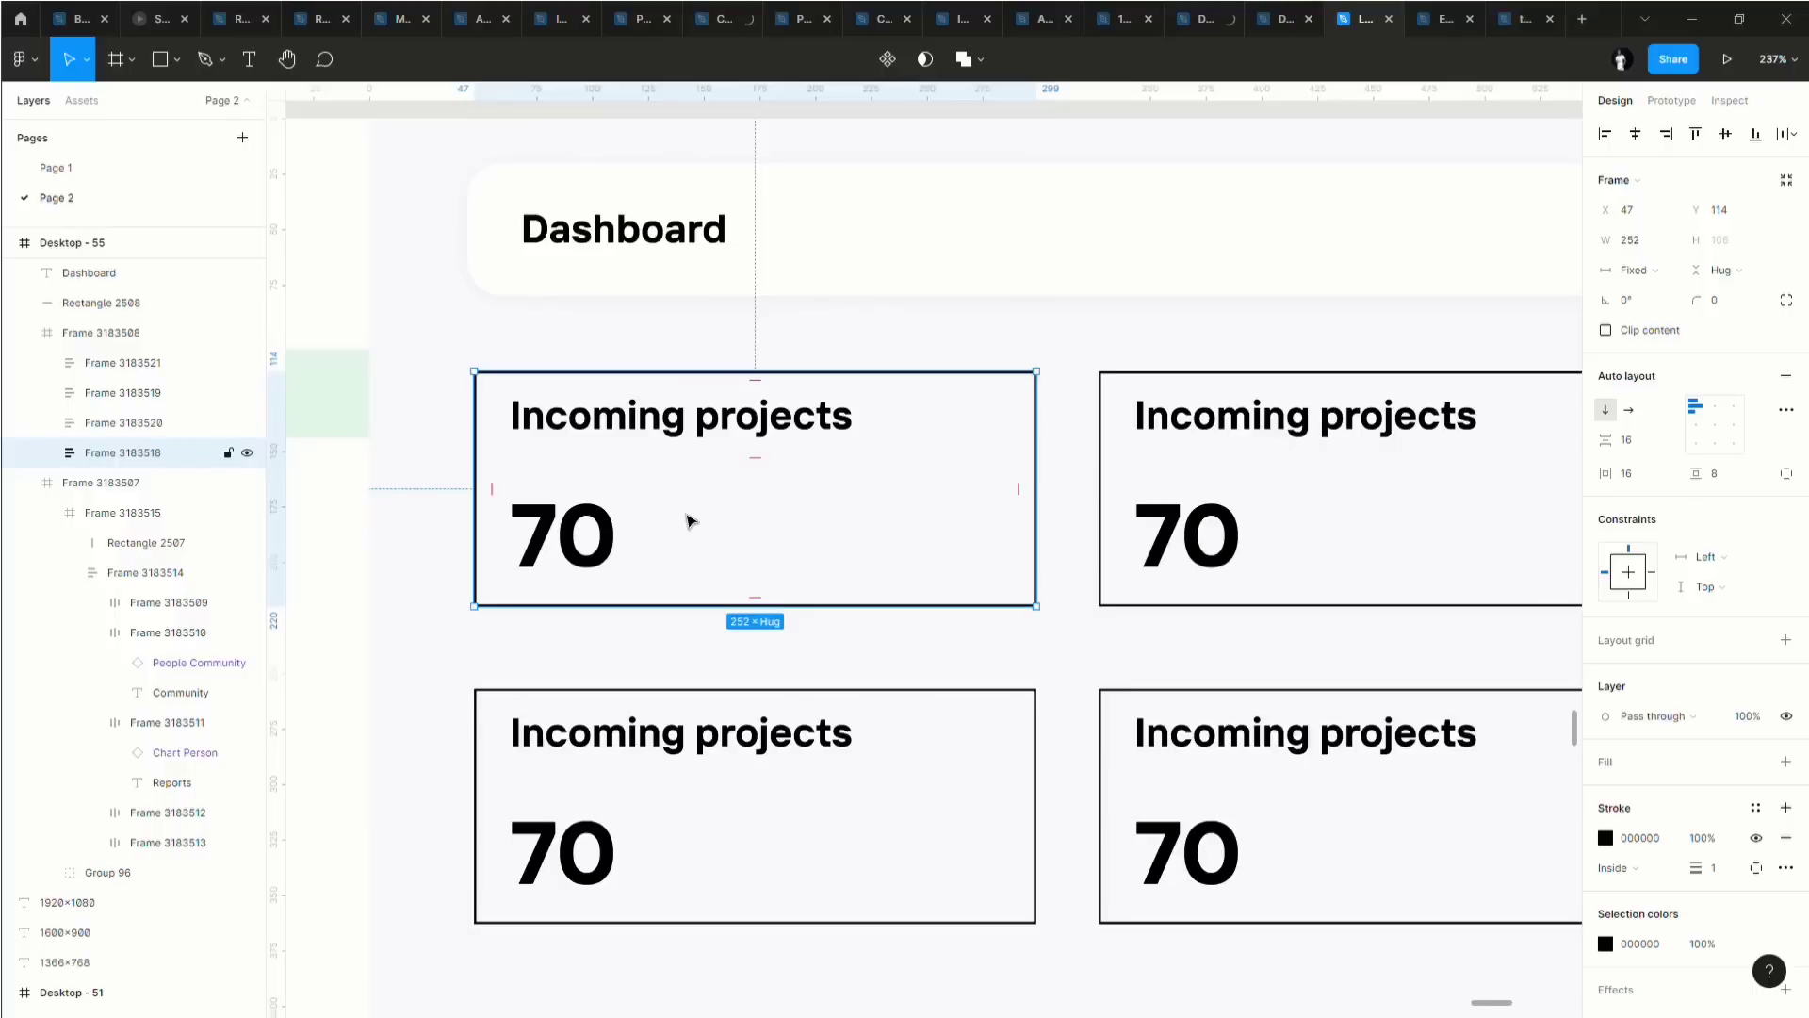
Fill the "70" text of the first card with dark green 036666 from the document colors.
click(578, 544)
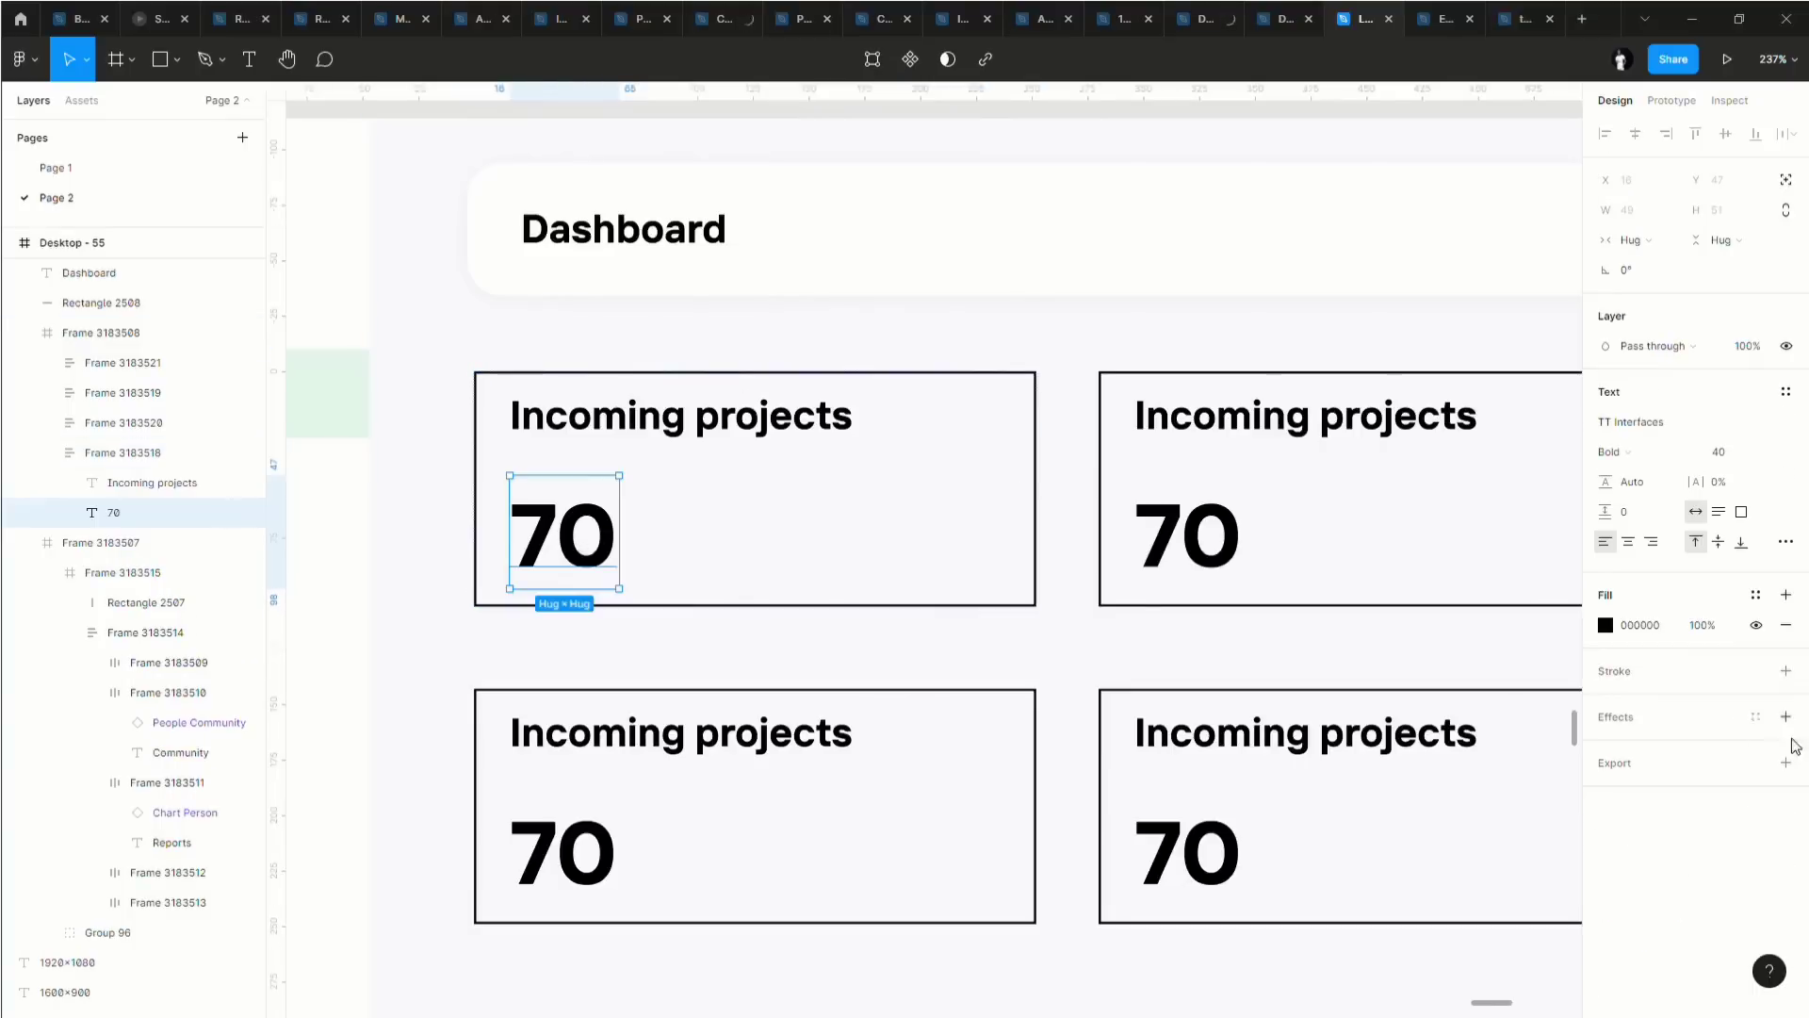
click(1606, 625)
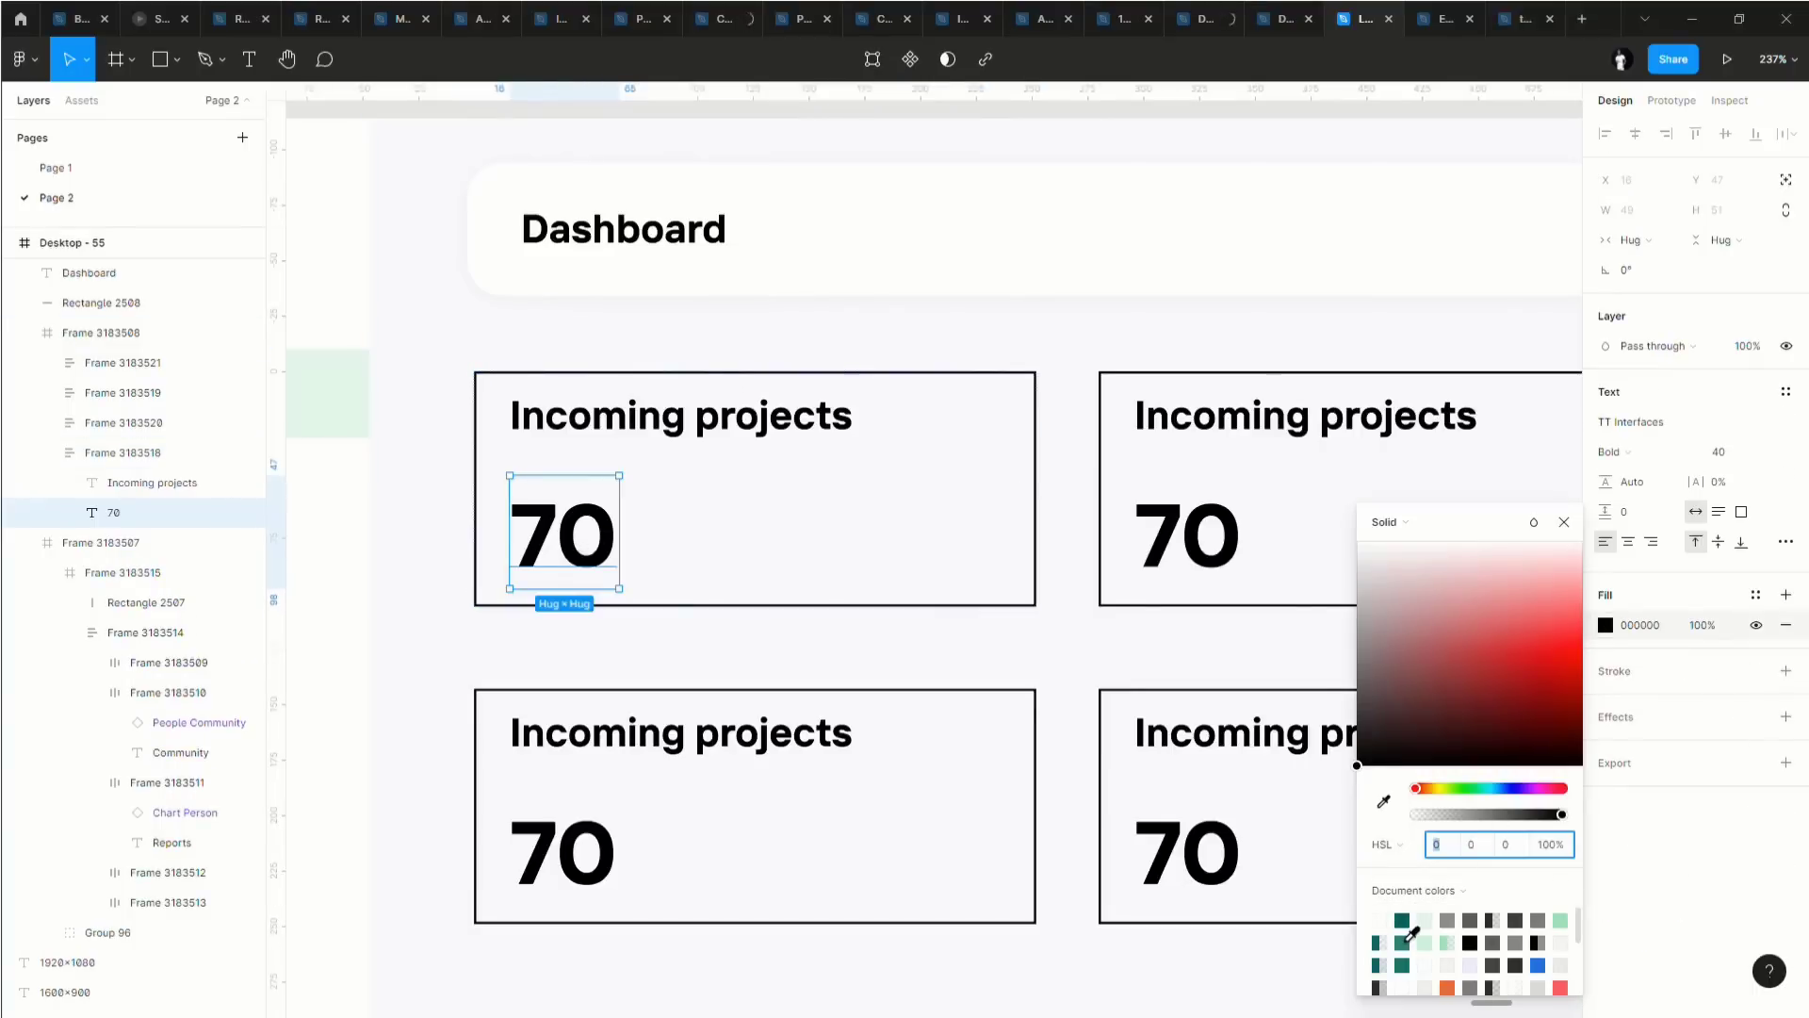
click(1402, 920)
Fill the first card's "Incoming projects" title with green 248277 and raise its HSL lightness to 54.
key(shift+Tab)
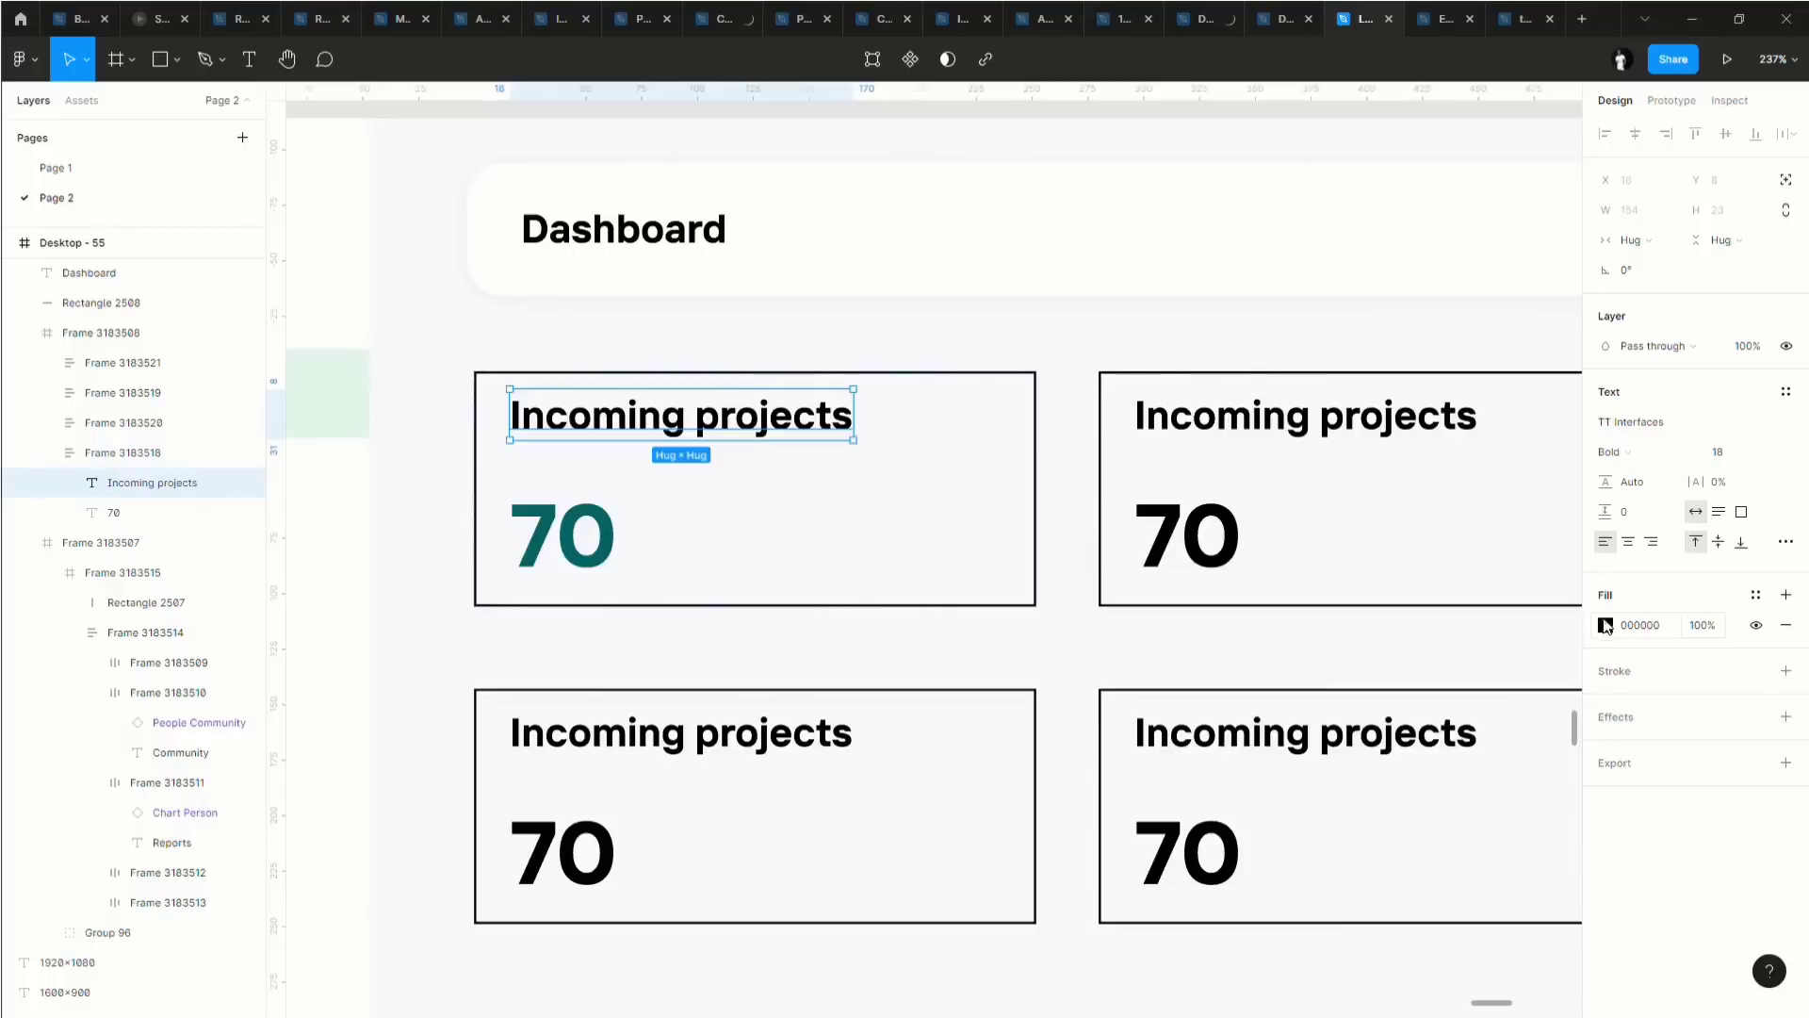
click(1605, 625)
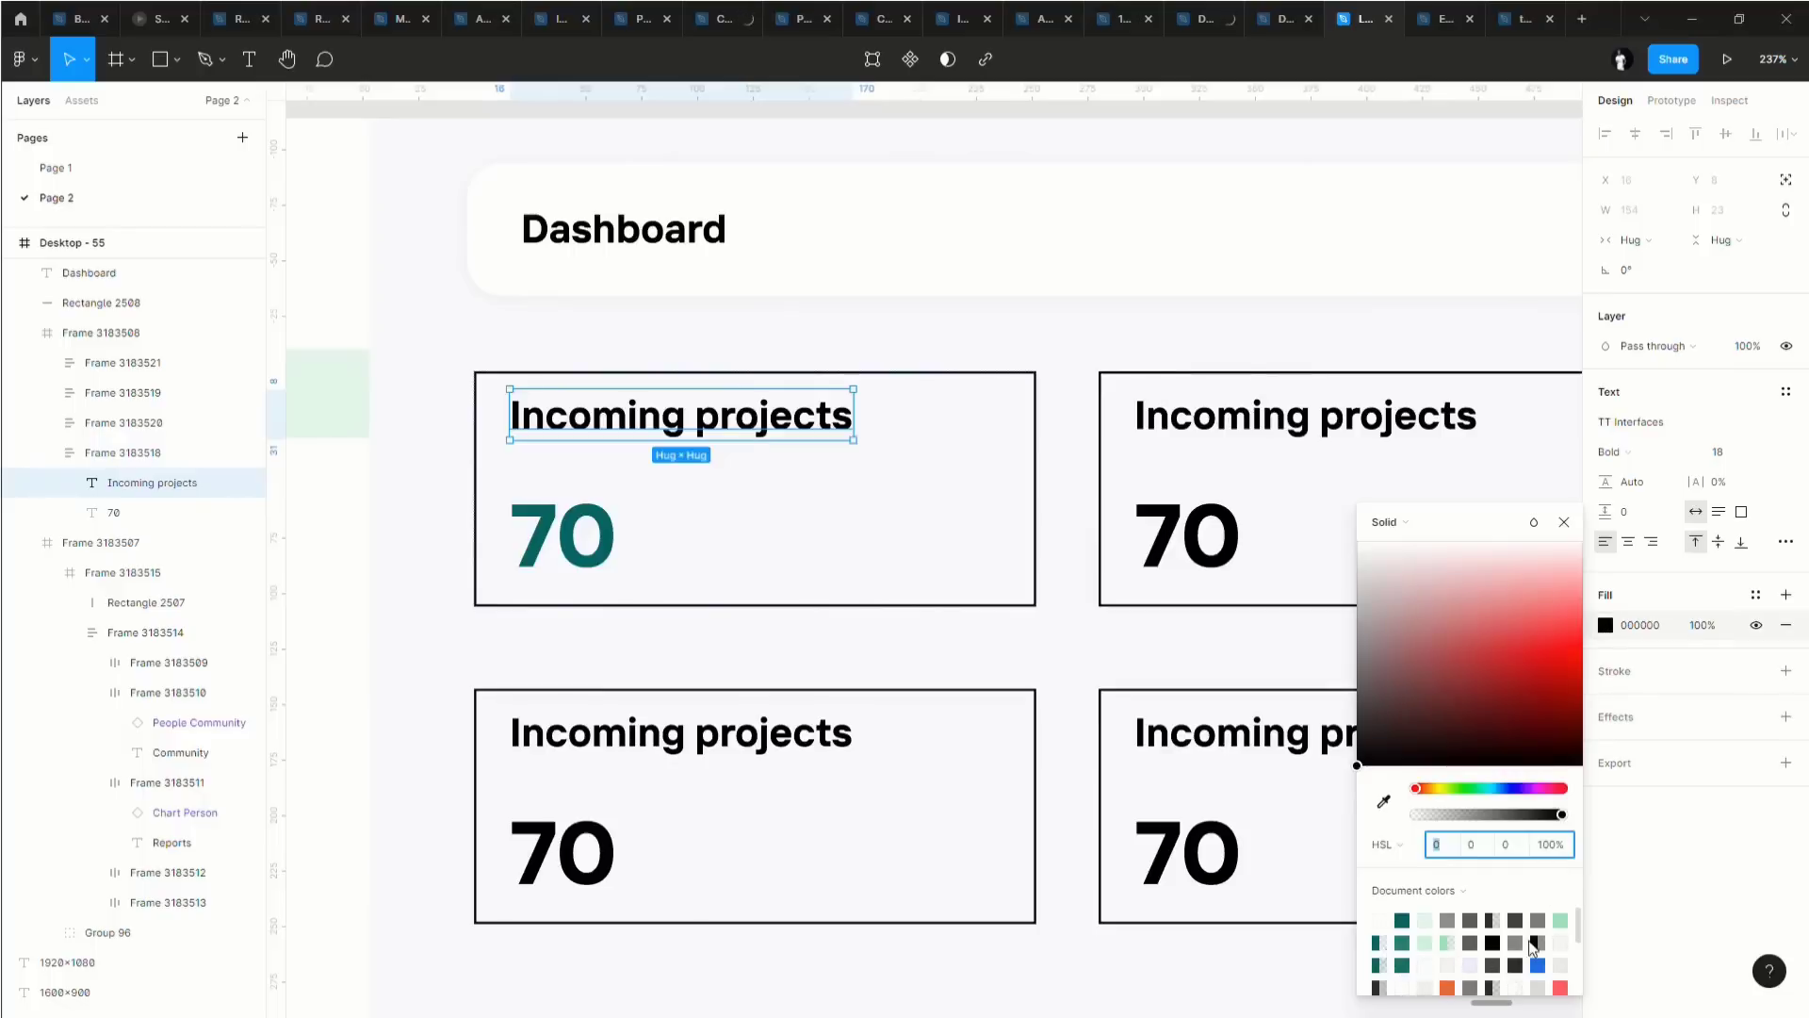
click(1404, 945)
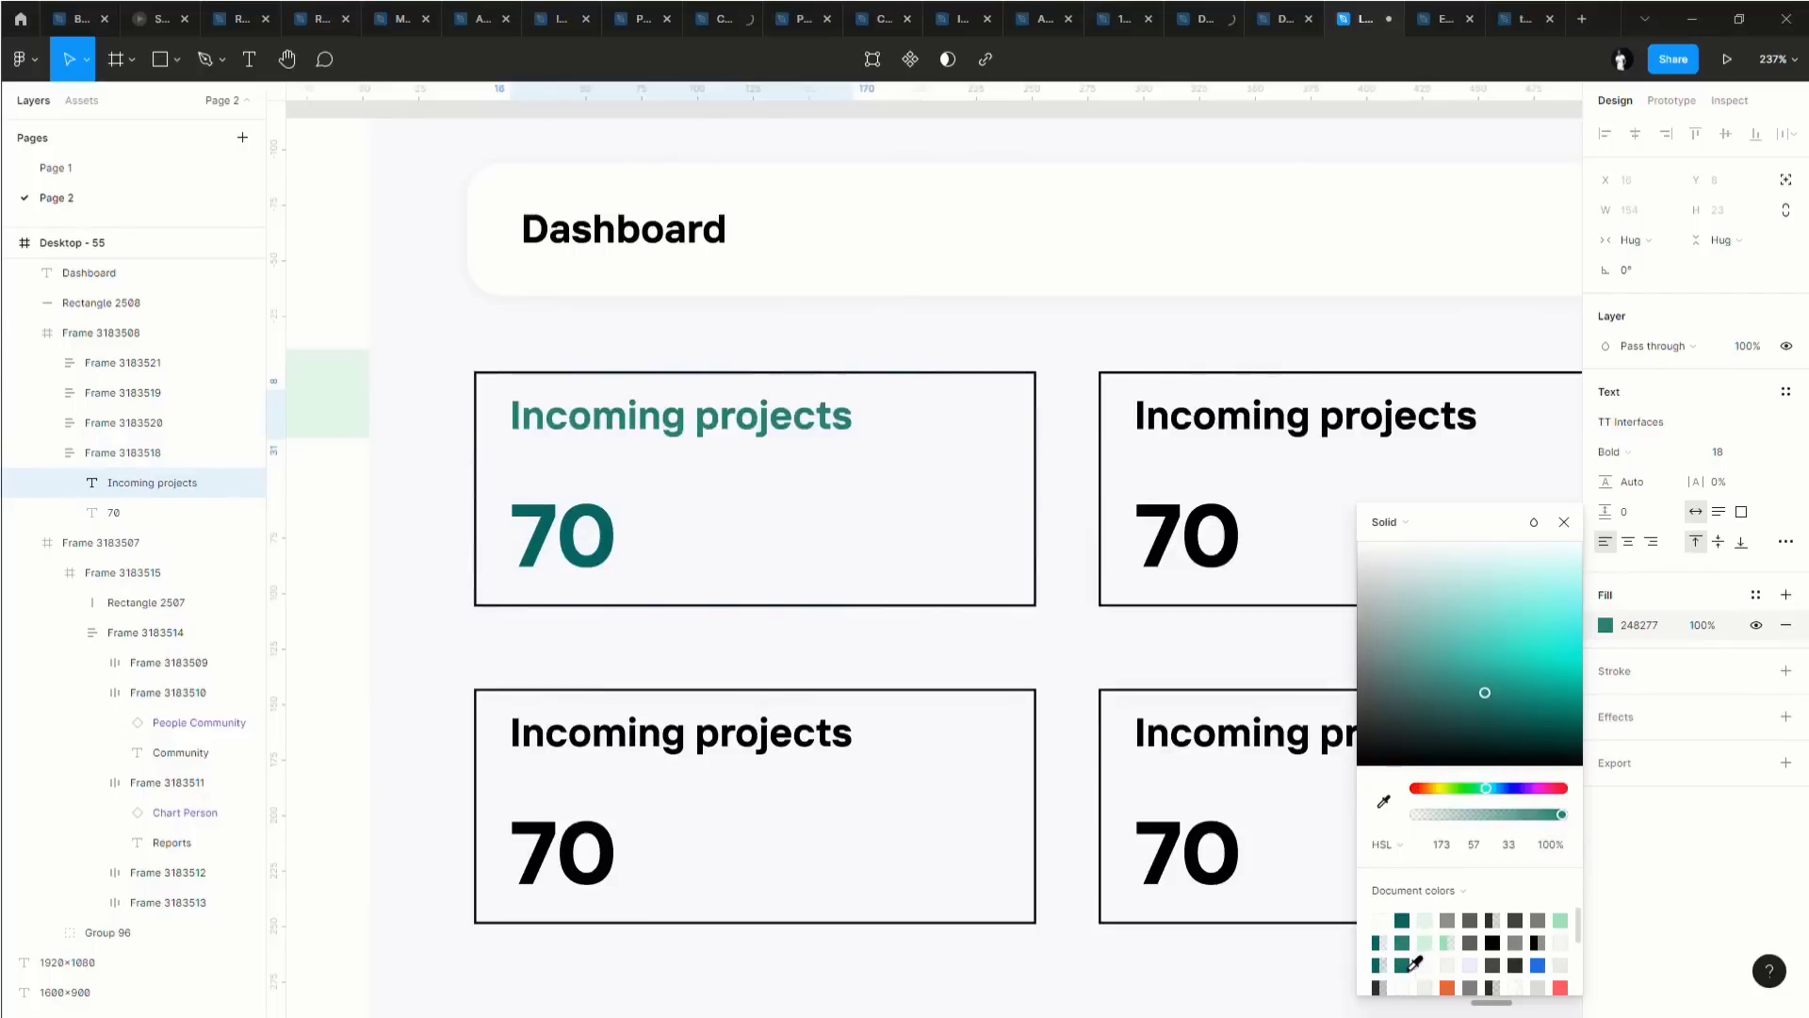
click(1508, 848)
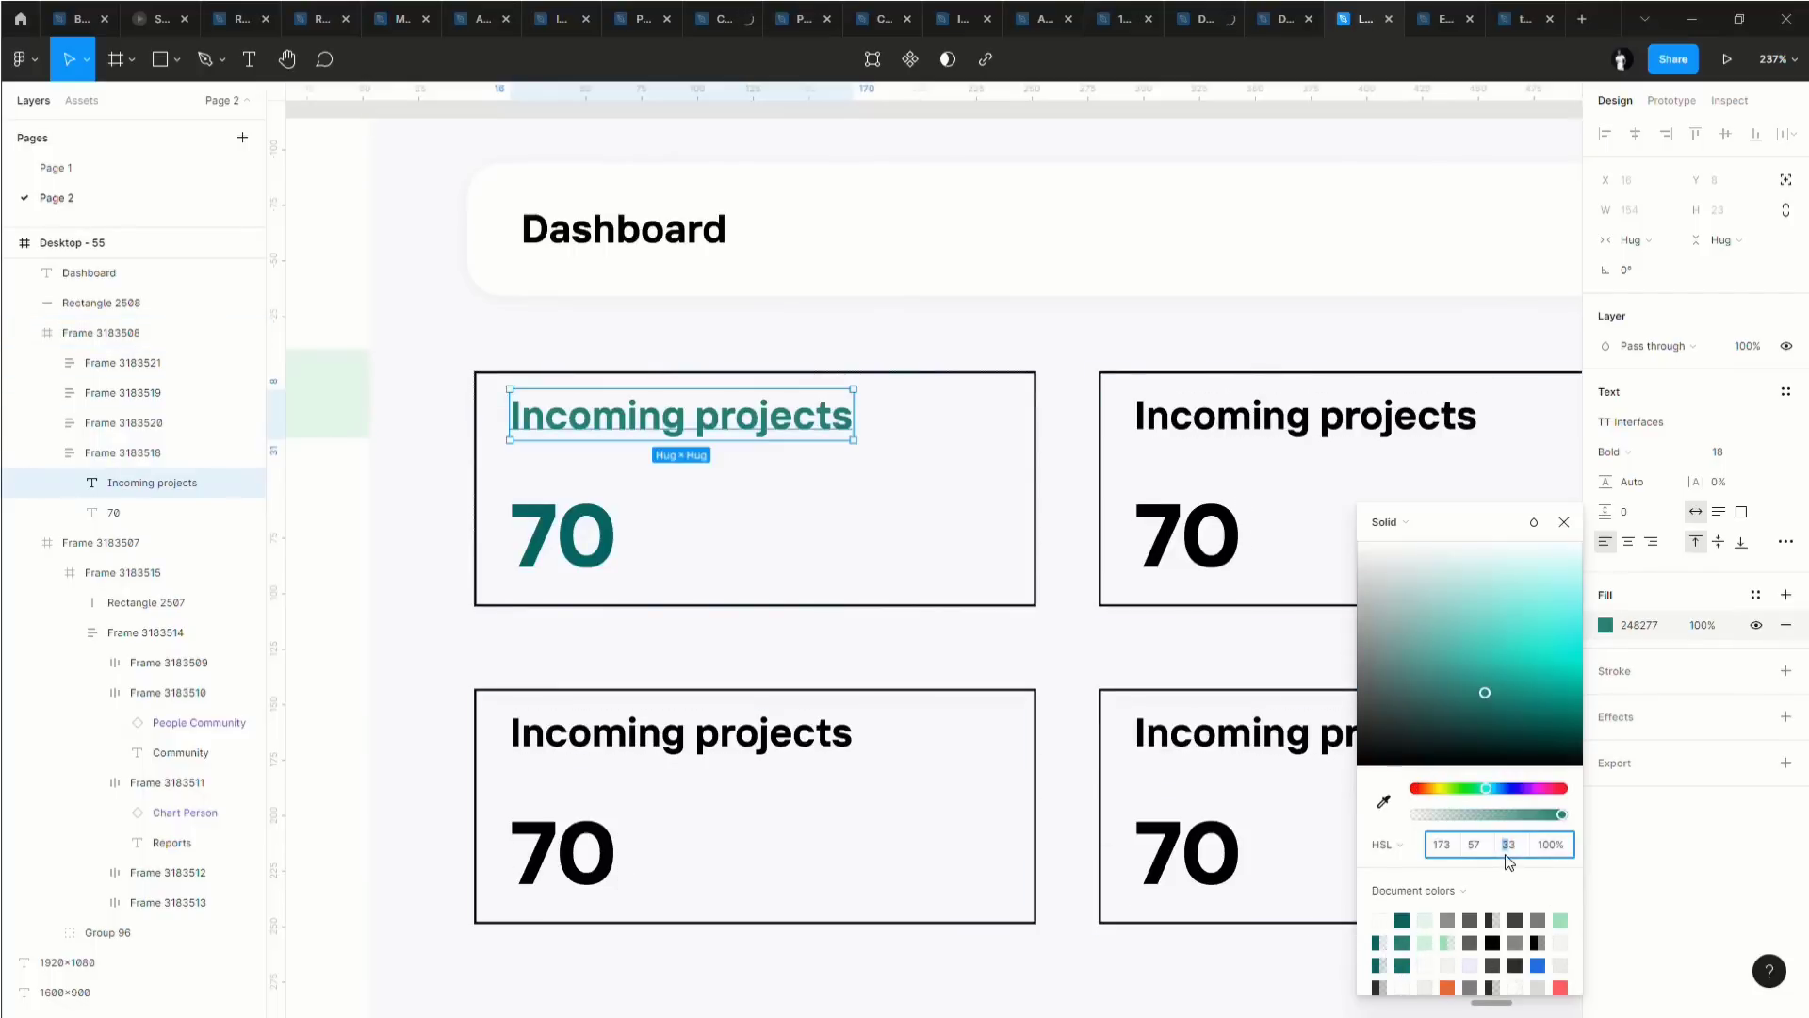
key(Up)
key(Up)
key(Up)
key(Up)
key(Up)
key(Up)
key(Up)
key(Up)
key(Up)
key(Up)
key(Up)
key(Up)
key(Up)
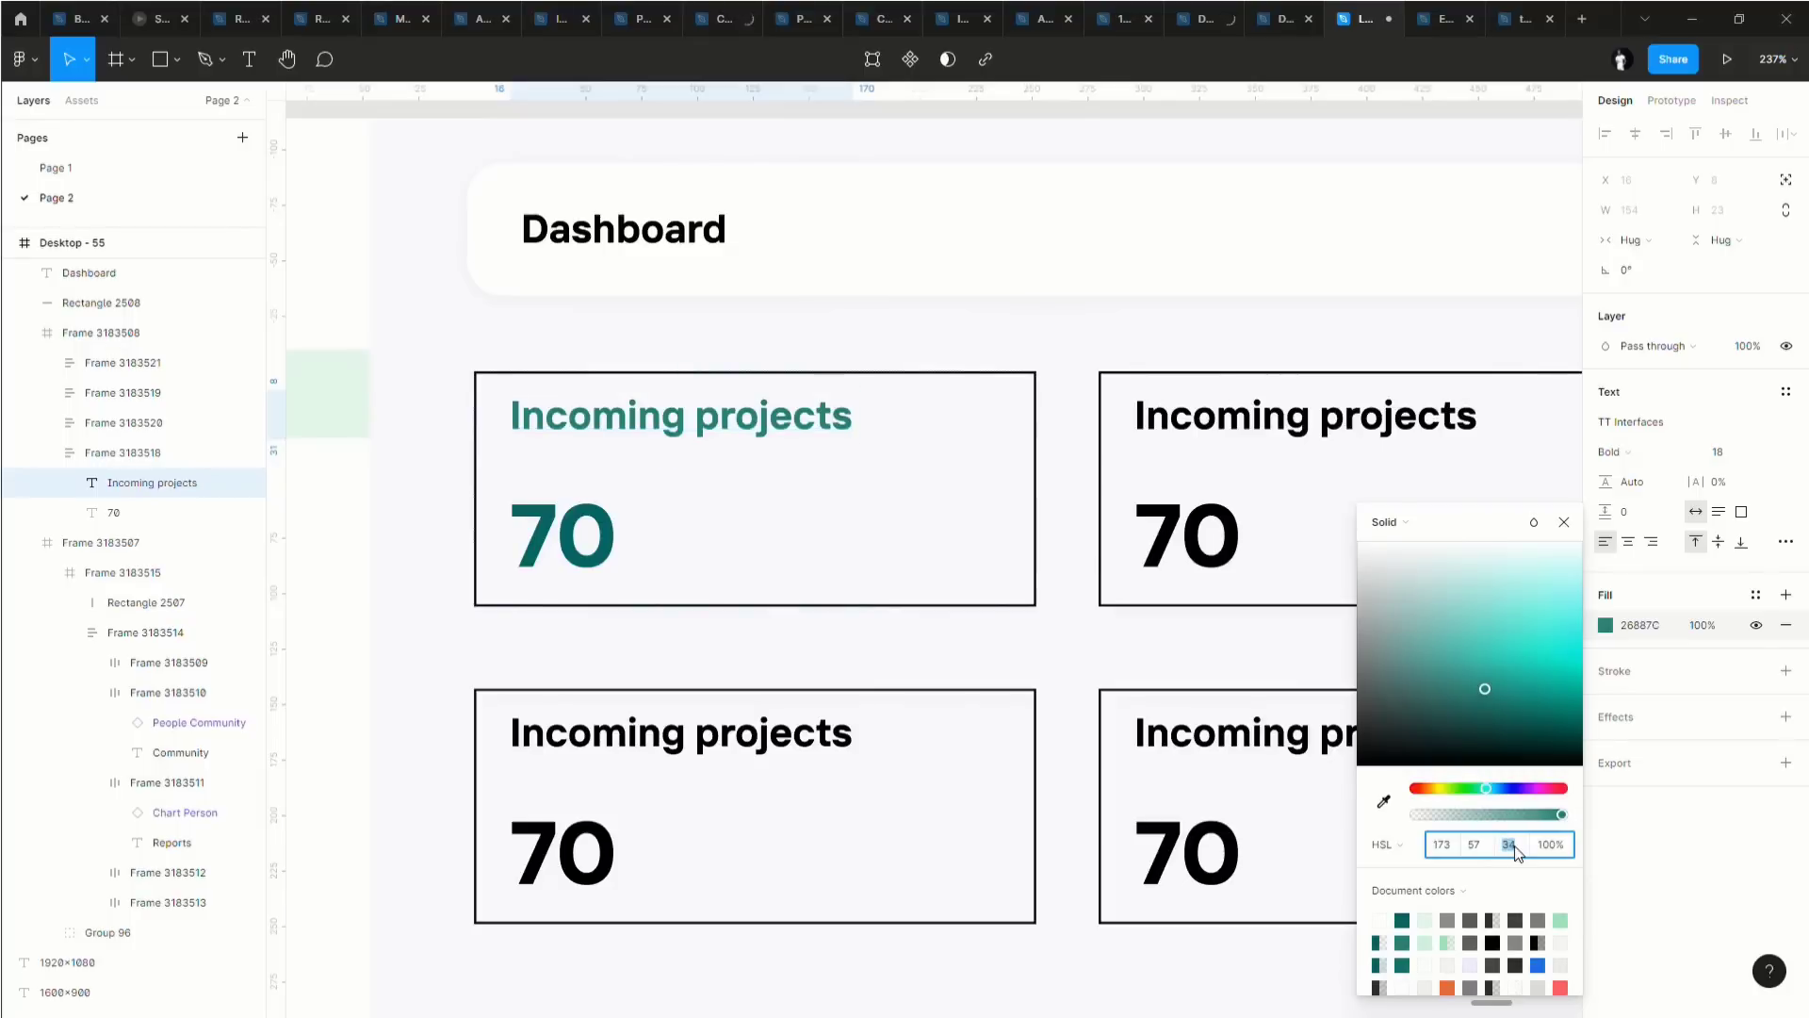
key(Up)
key(Up)
key(Up)
key(Up)
key(Up)
key(Up)
key(Up)
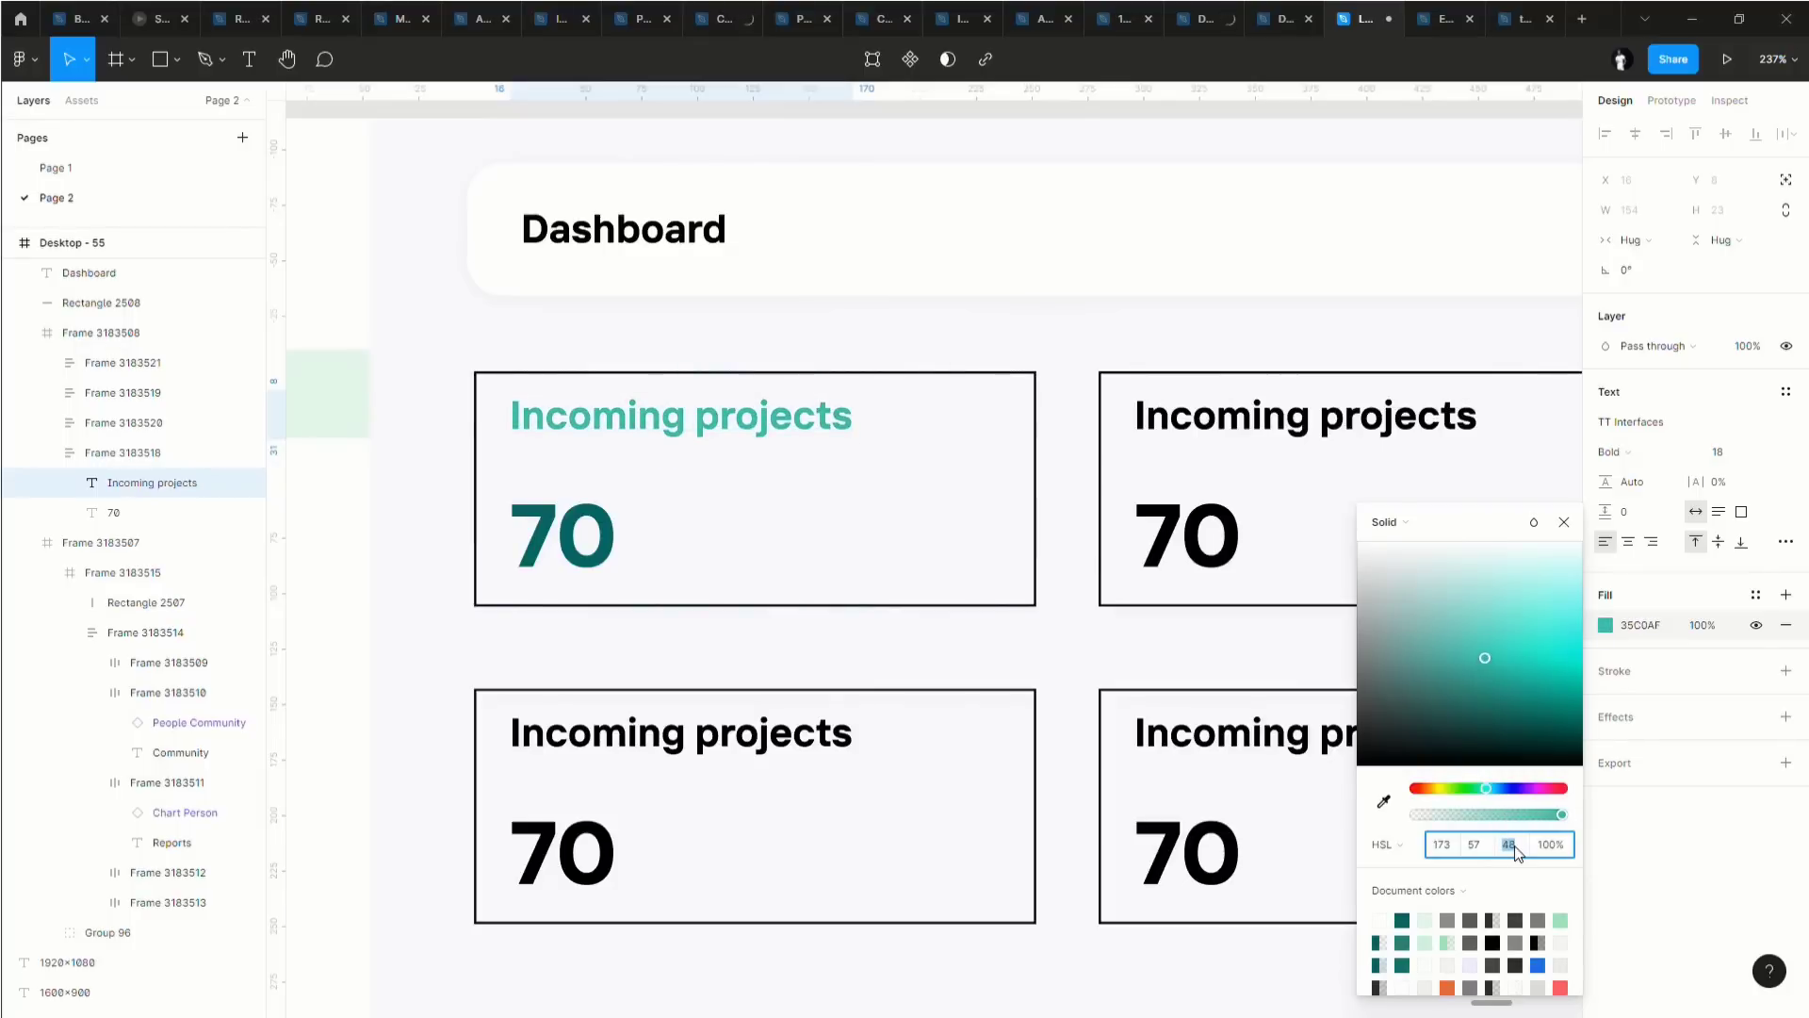
Add a light green E3F8EA fill to the first Incoming projects card.
click(790, 538)
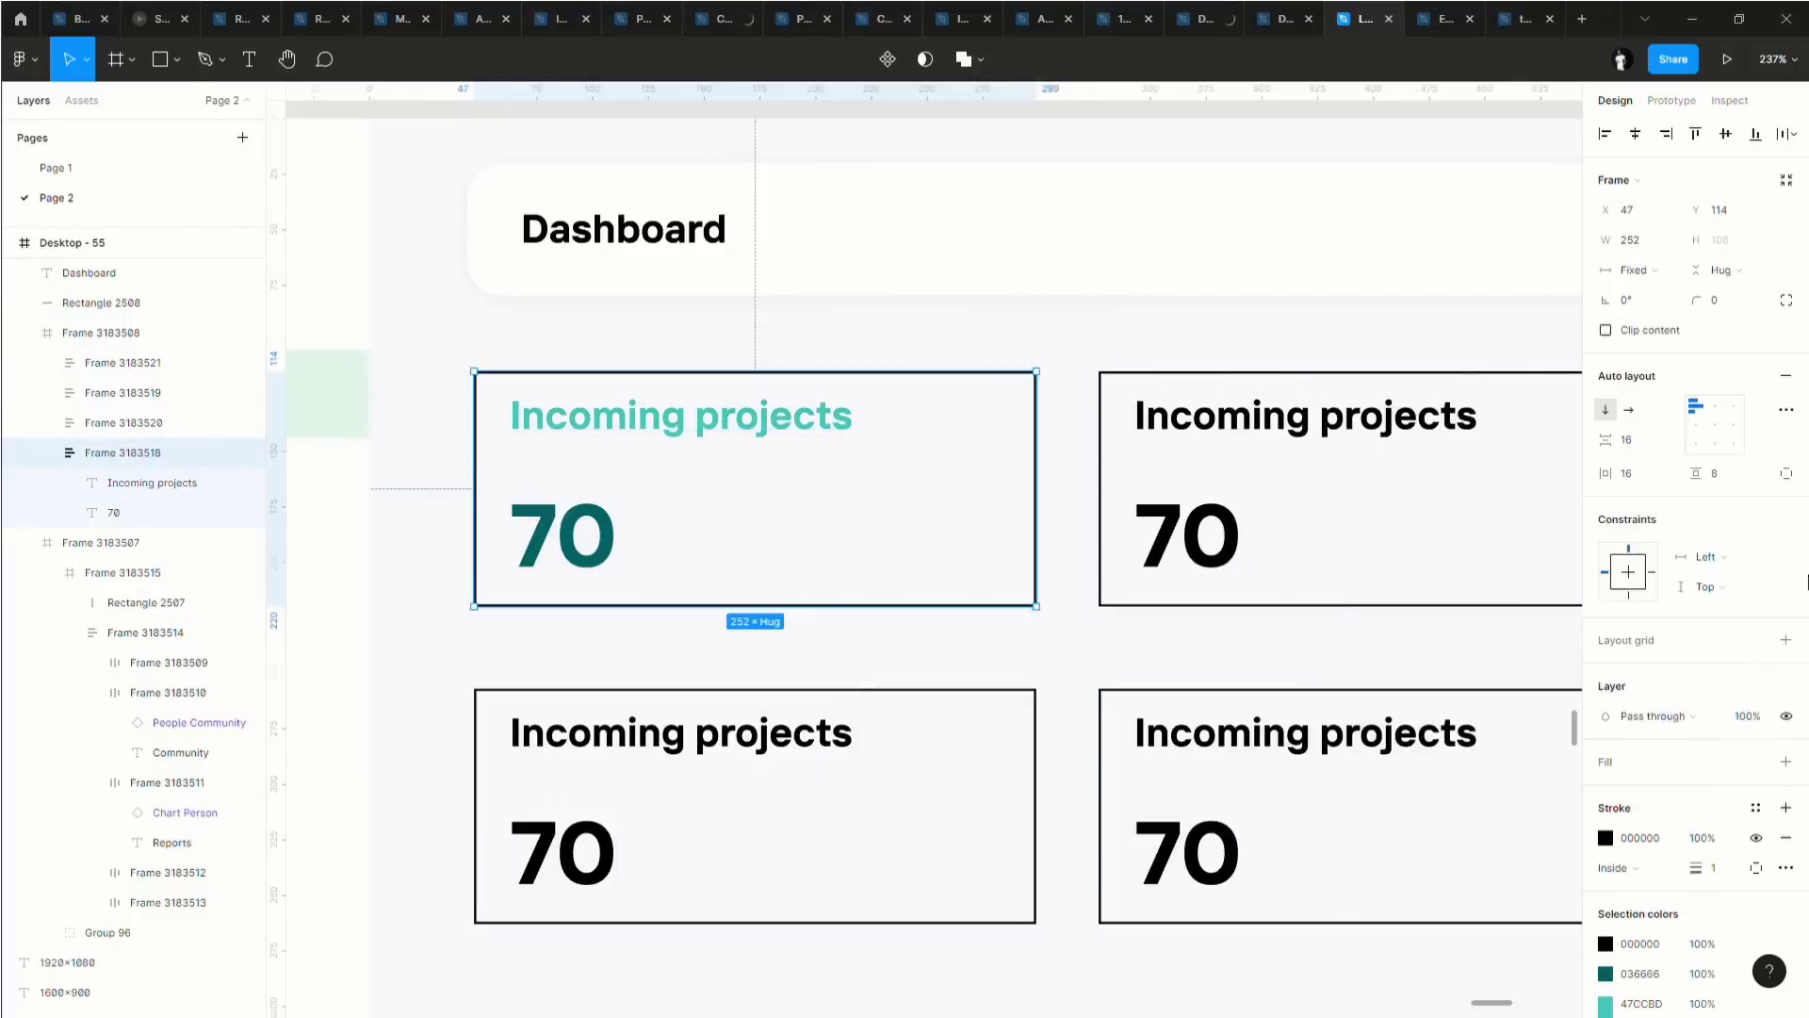
click(1610, 764)
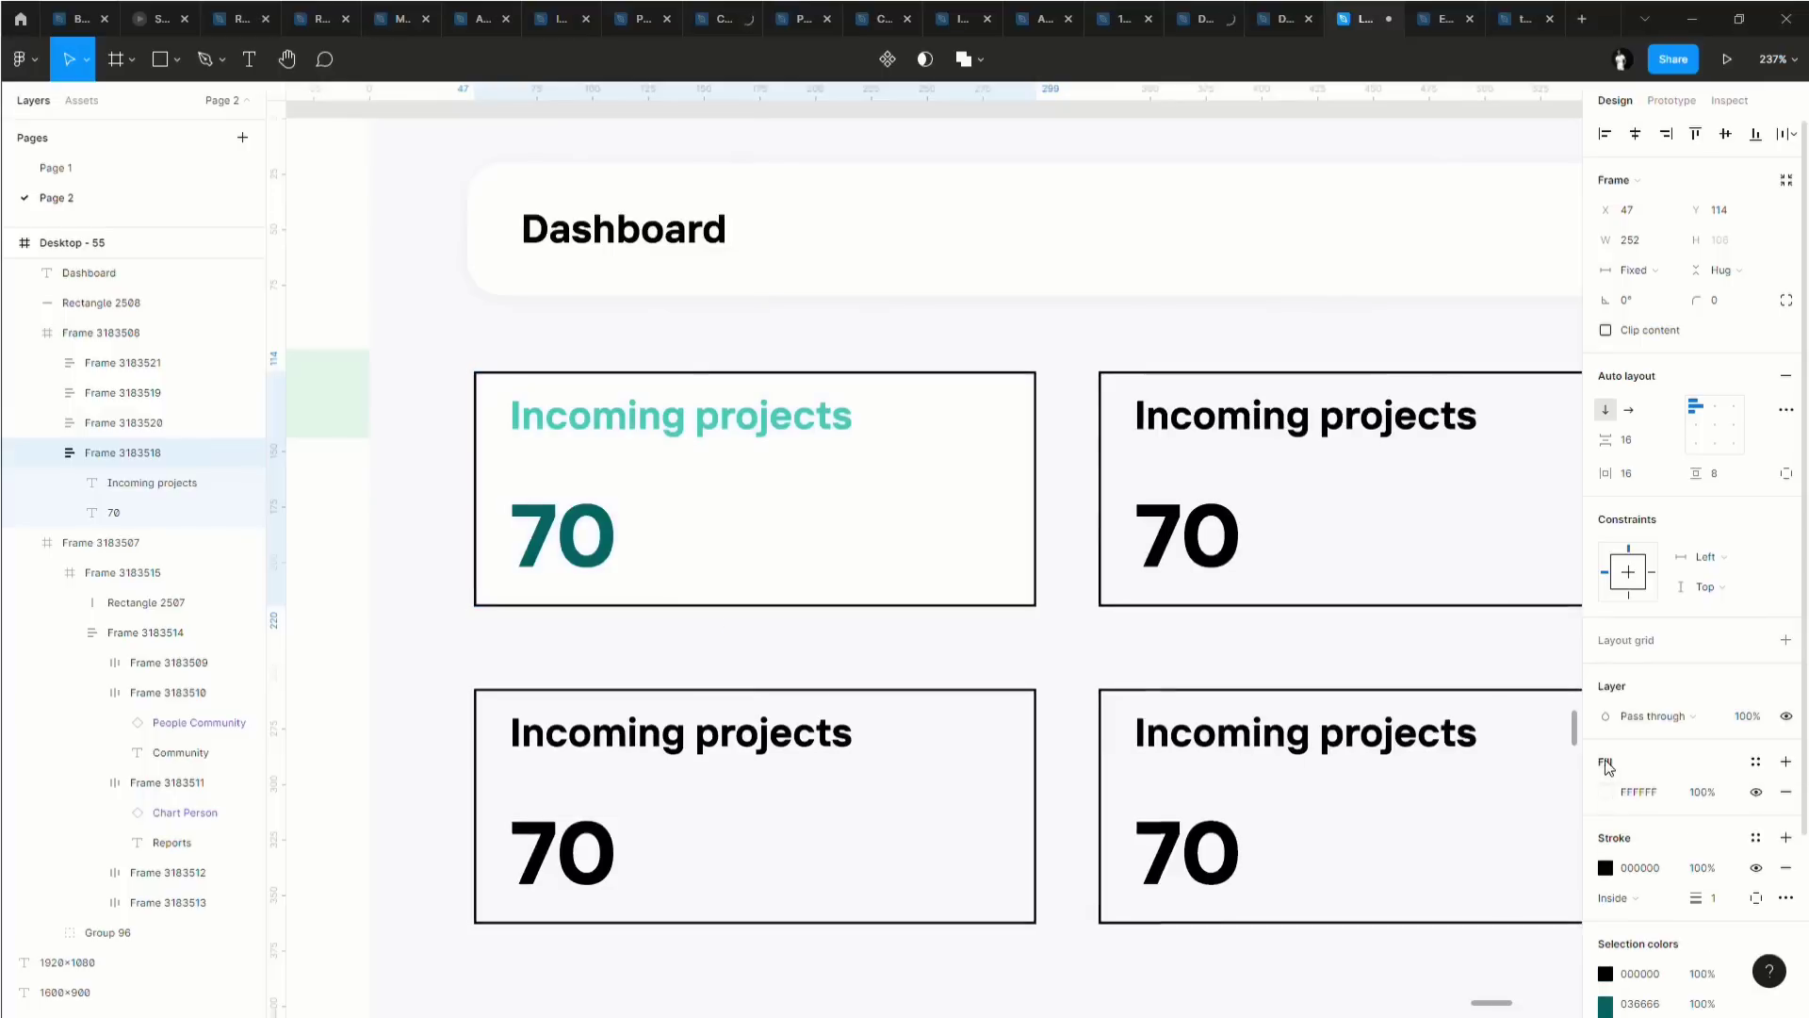
click(1608, 793)
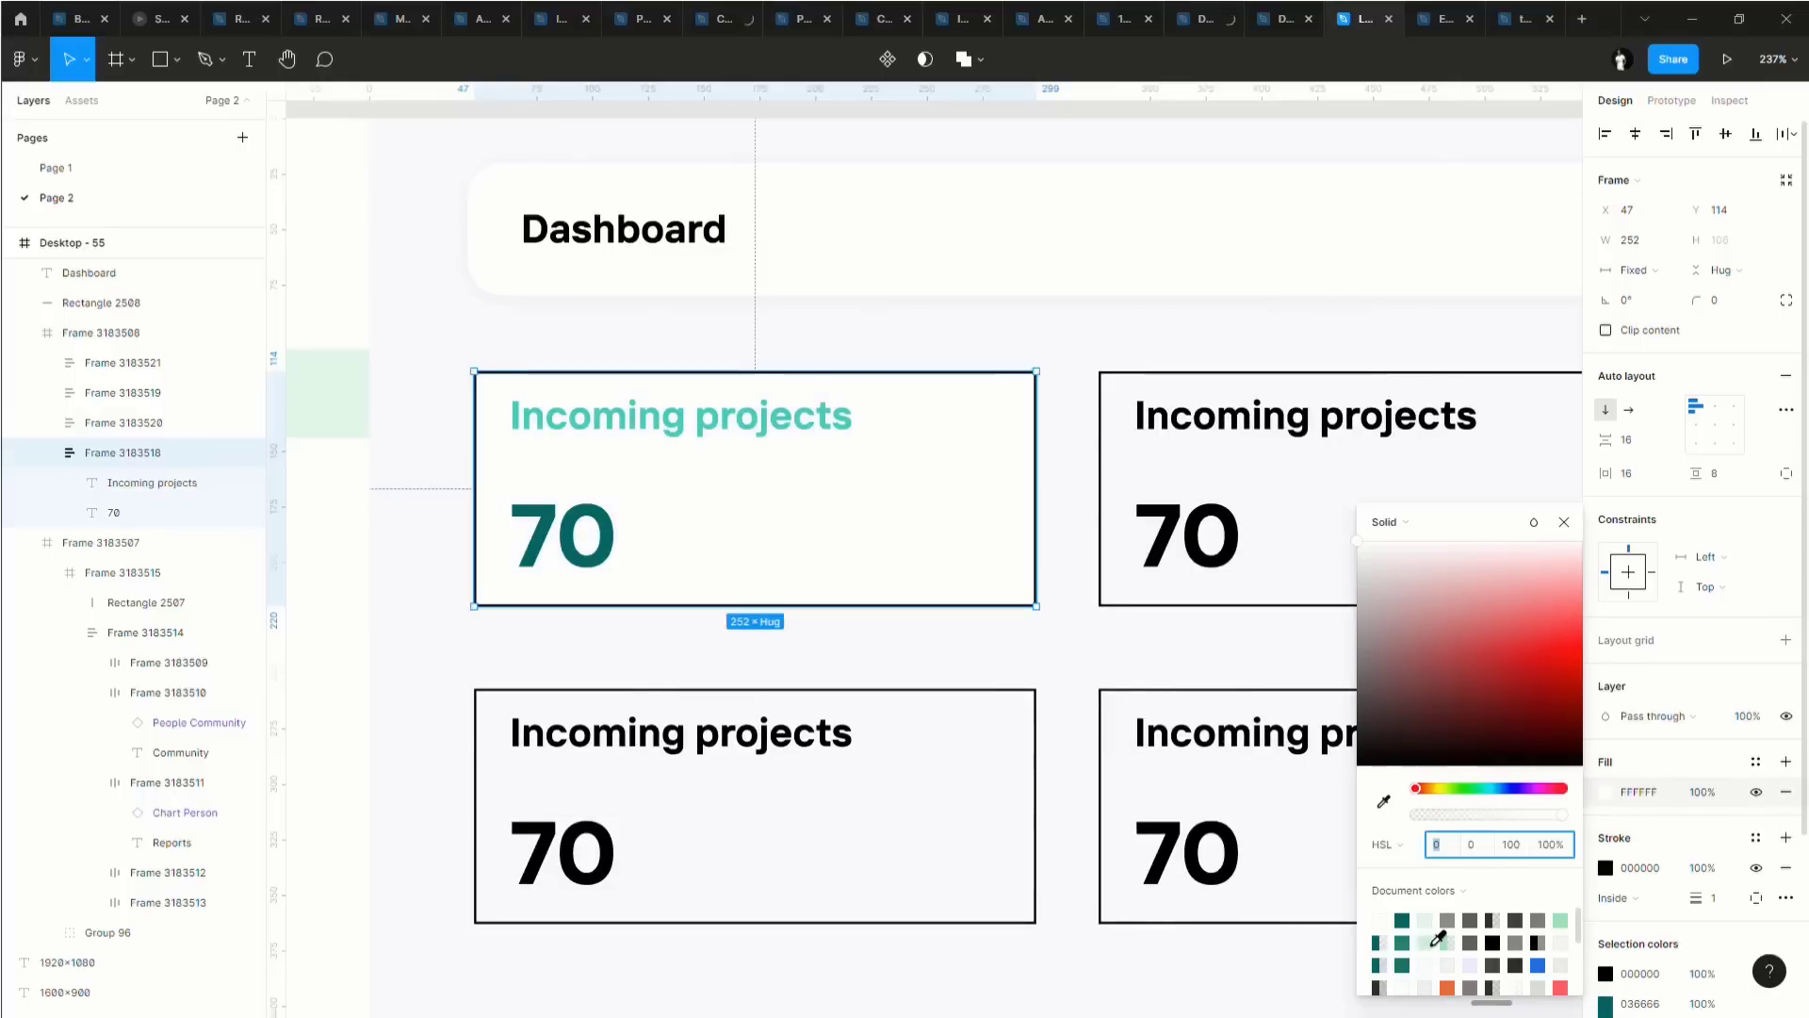
click(1426, 939)
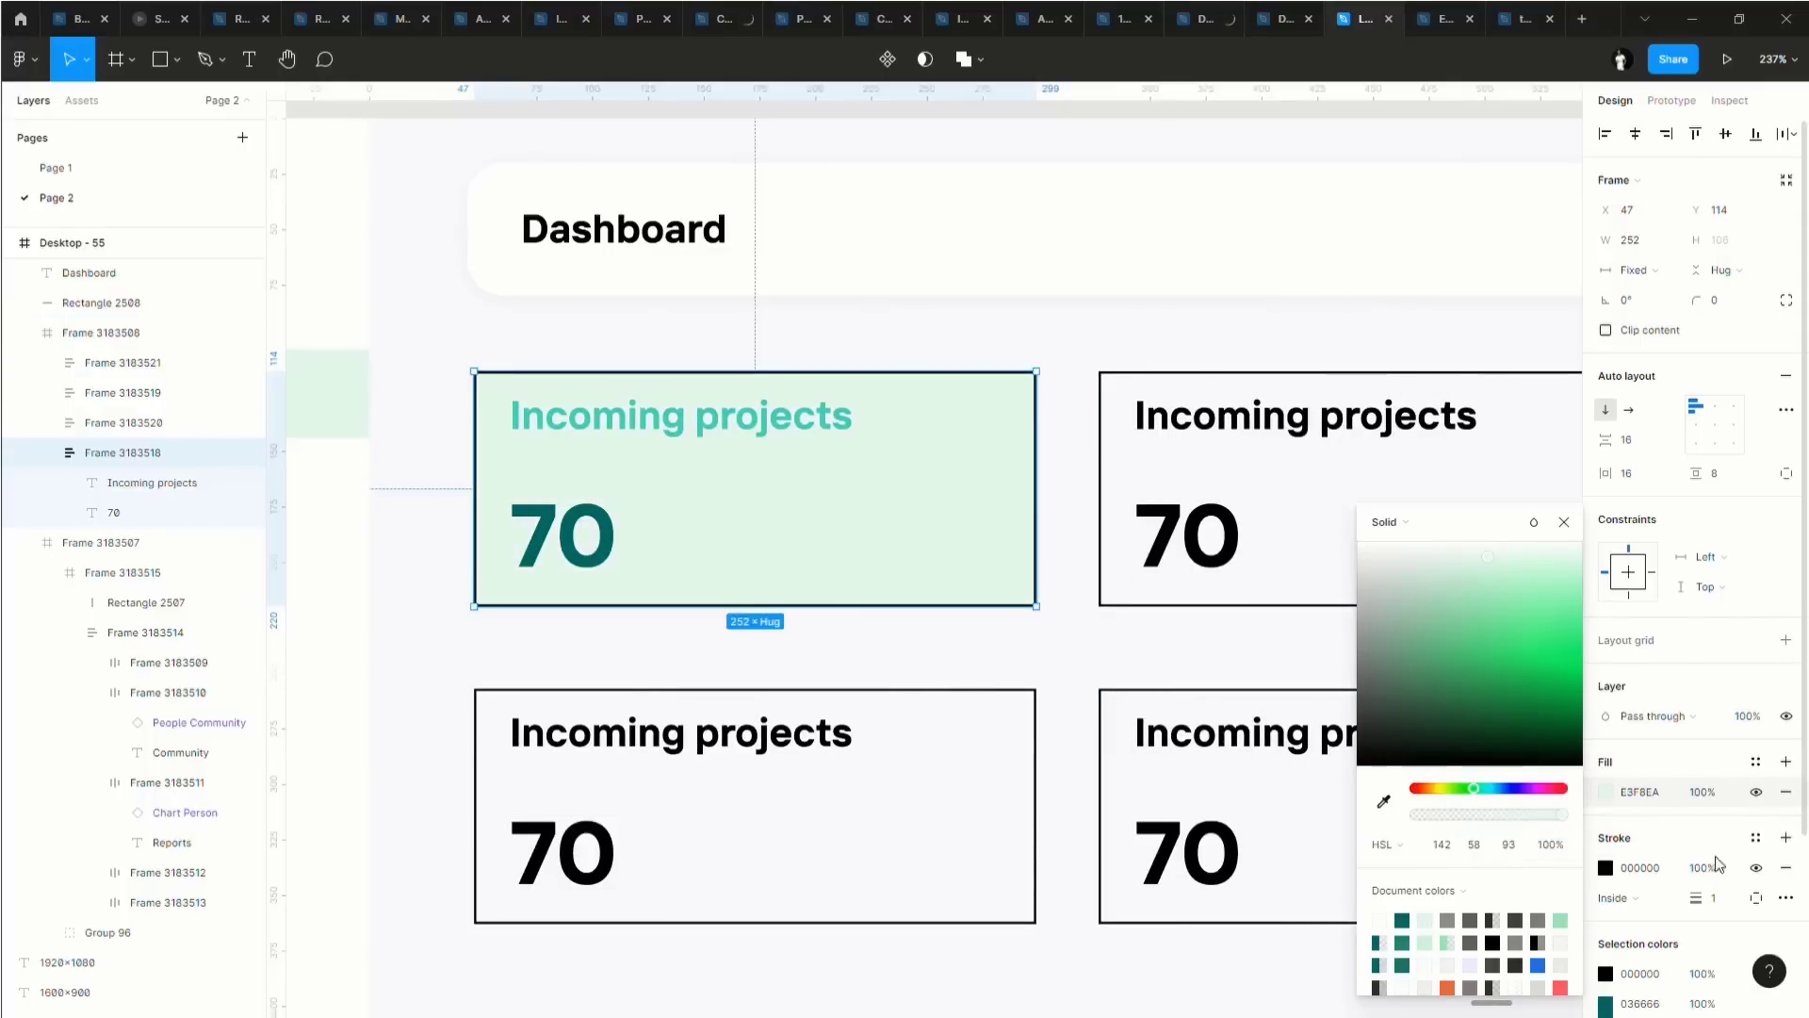
Remove the first card's black stroke and set its corner radius to 14.
click(1785, 867)
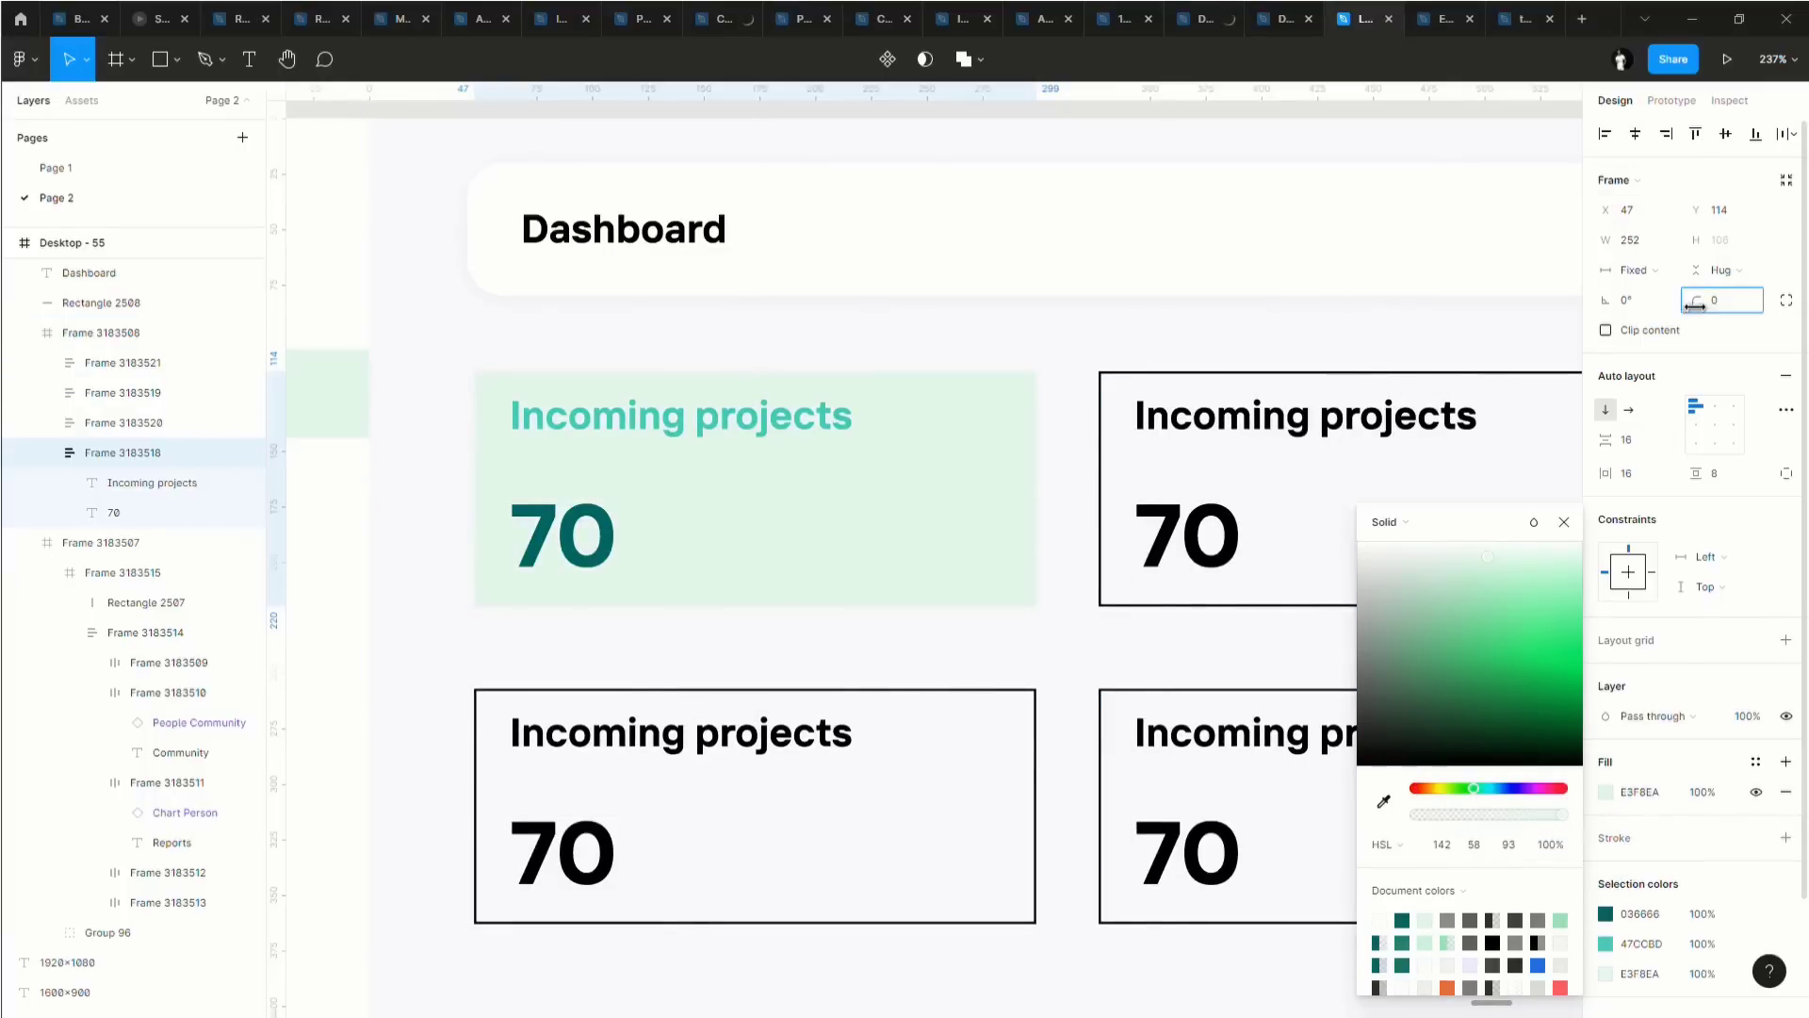
text(14)
key(Return)
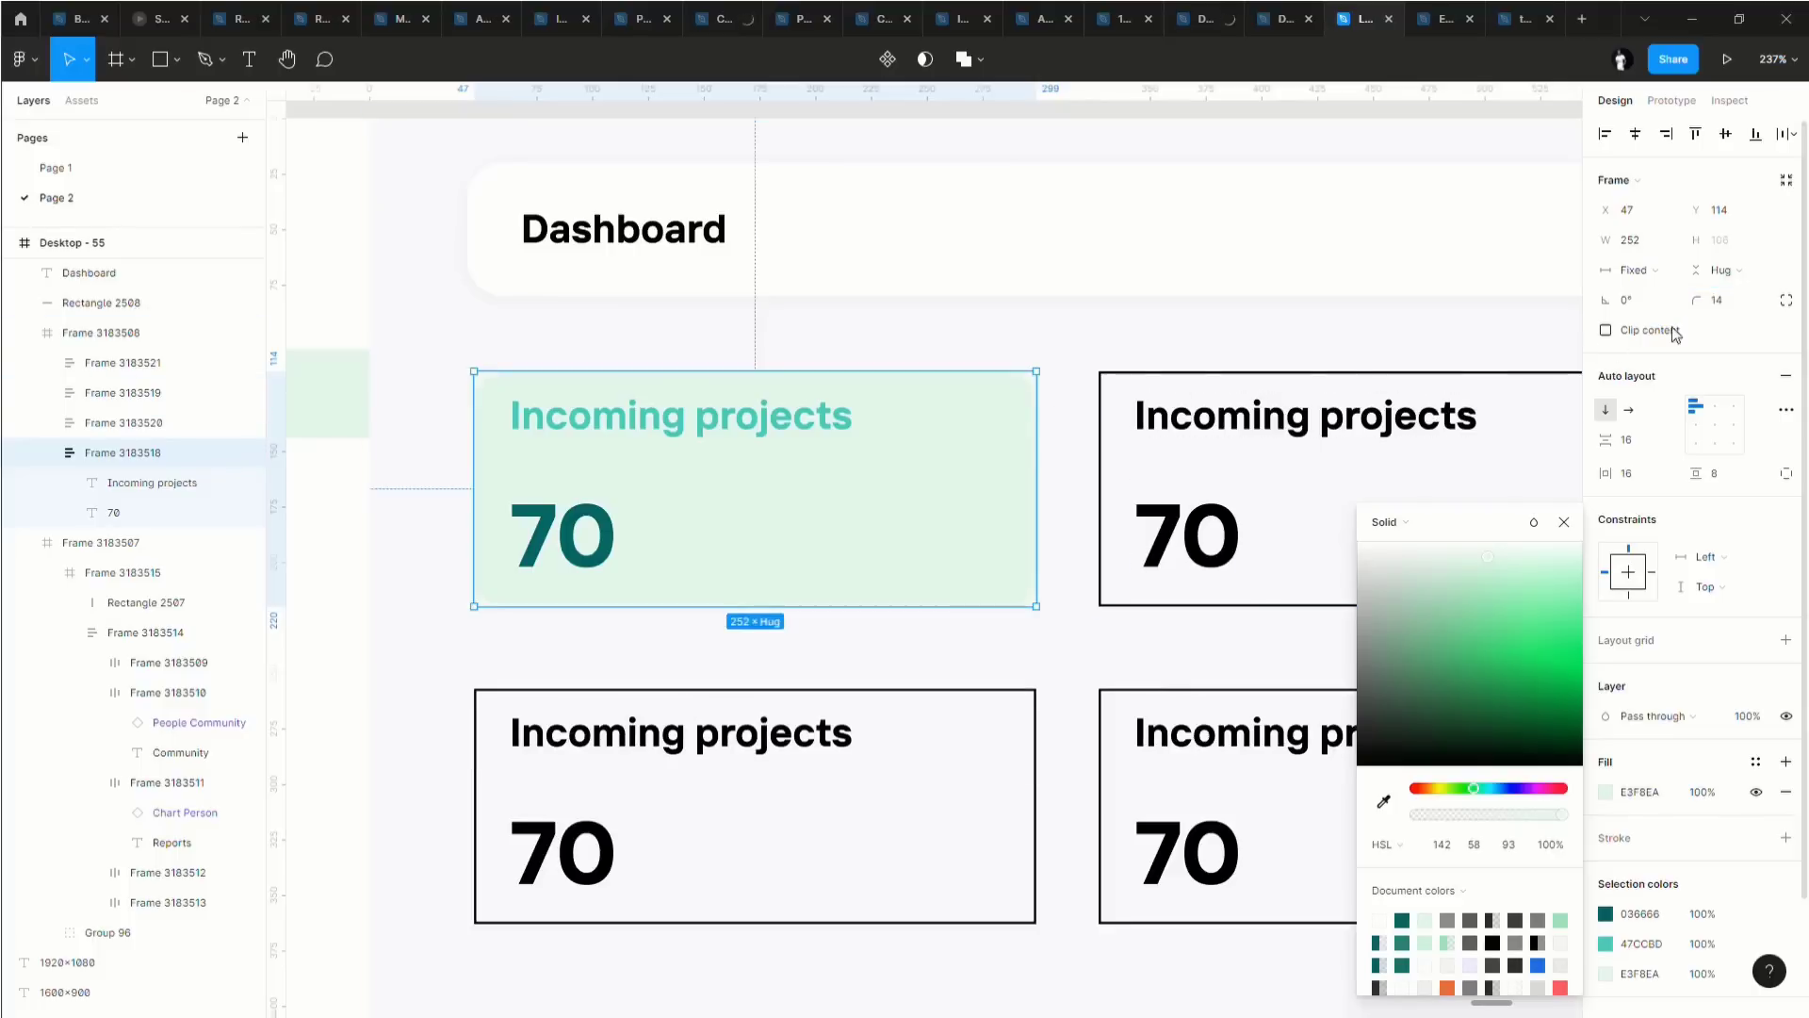
Recolor the first card's "Incoming projects" title with green 248277 and darken it to HSL lightness 23.
click(751, 415)
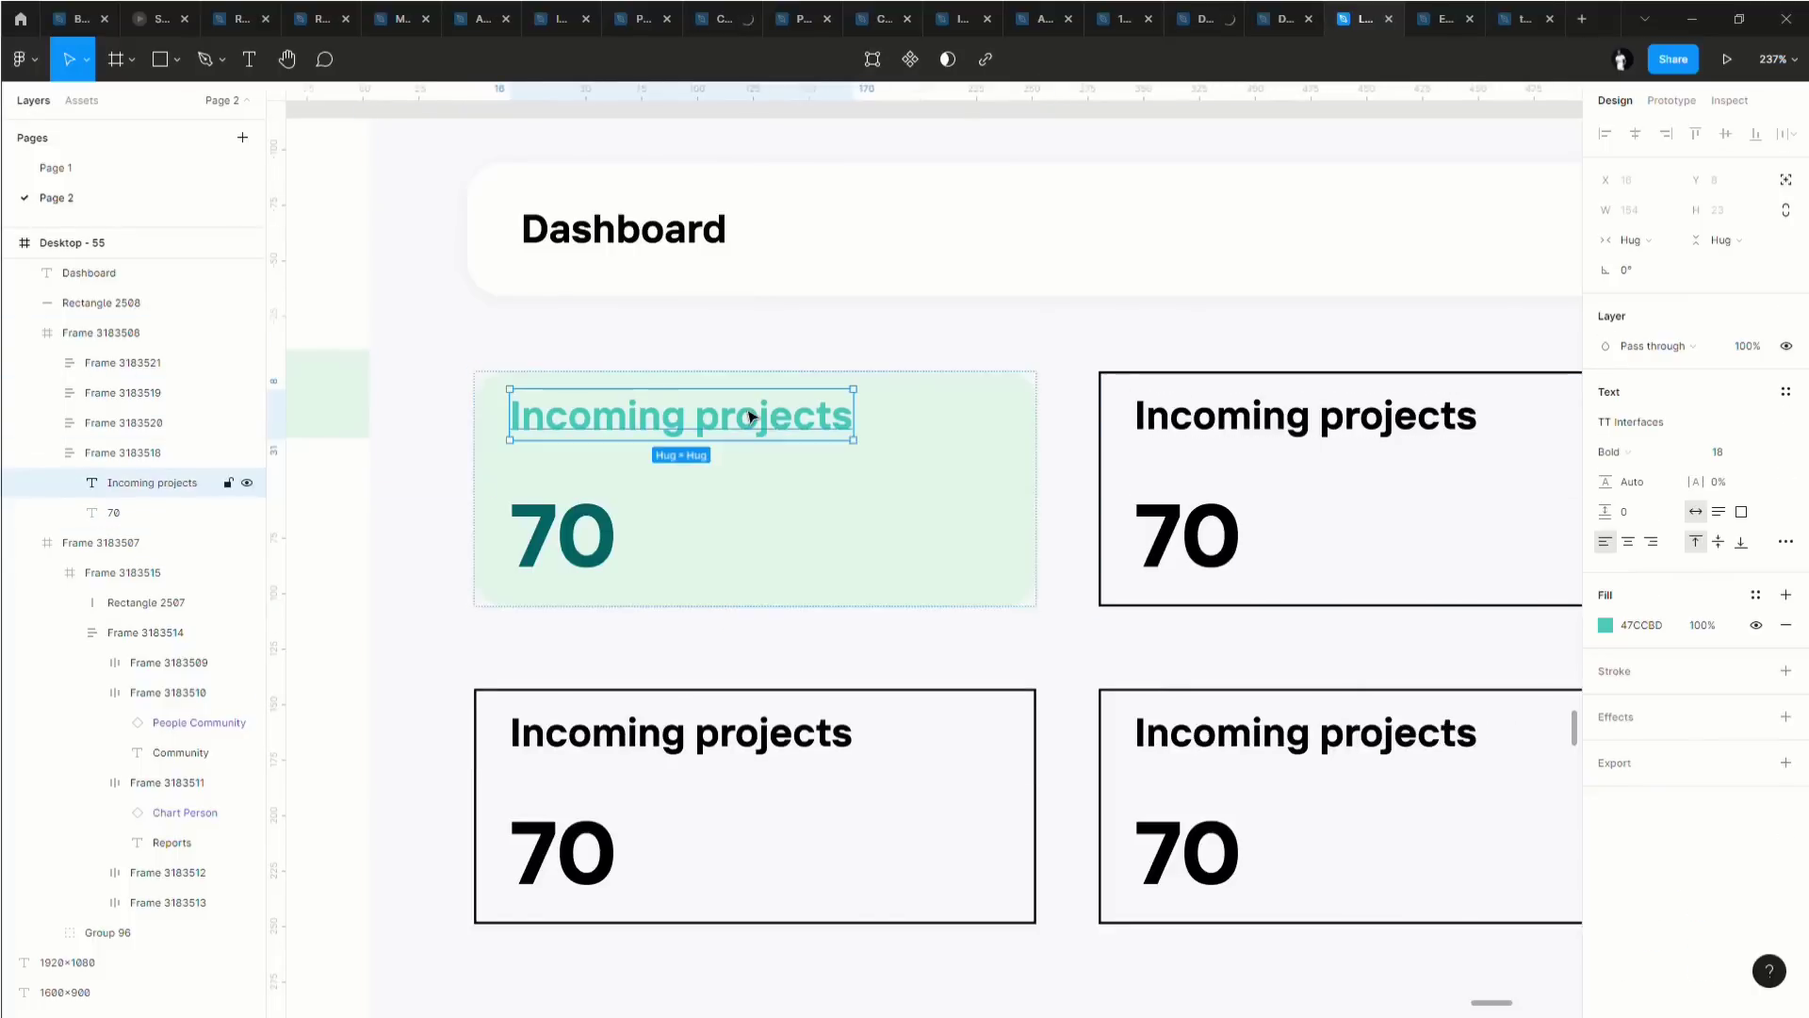
click(1603, 627)
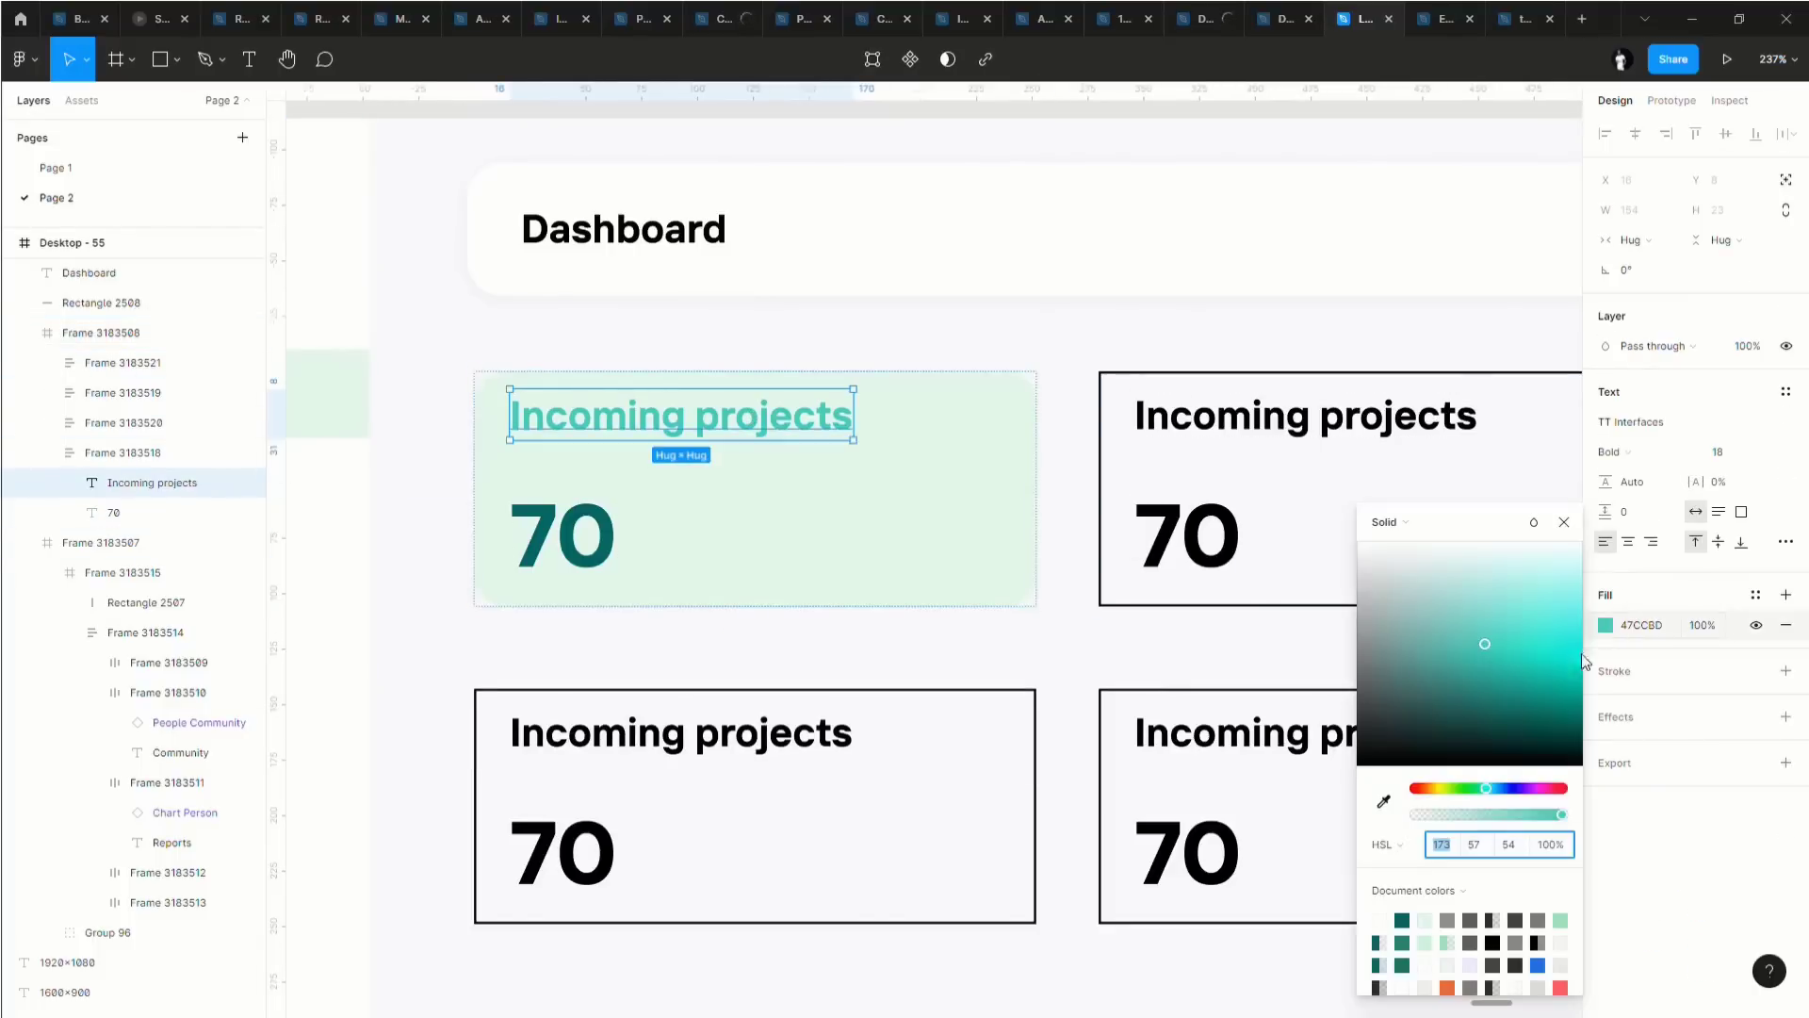
click(1405, 964)
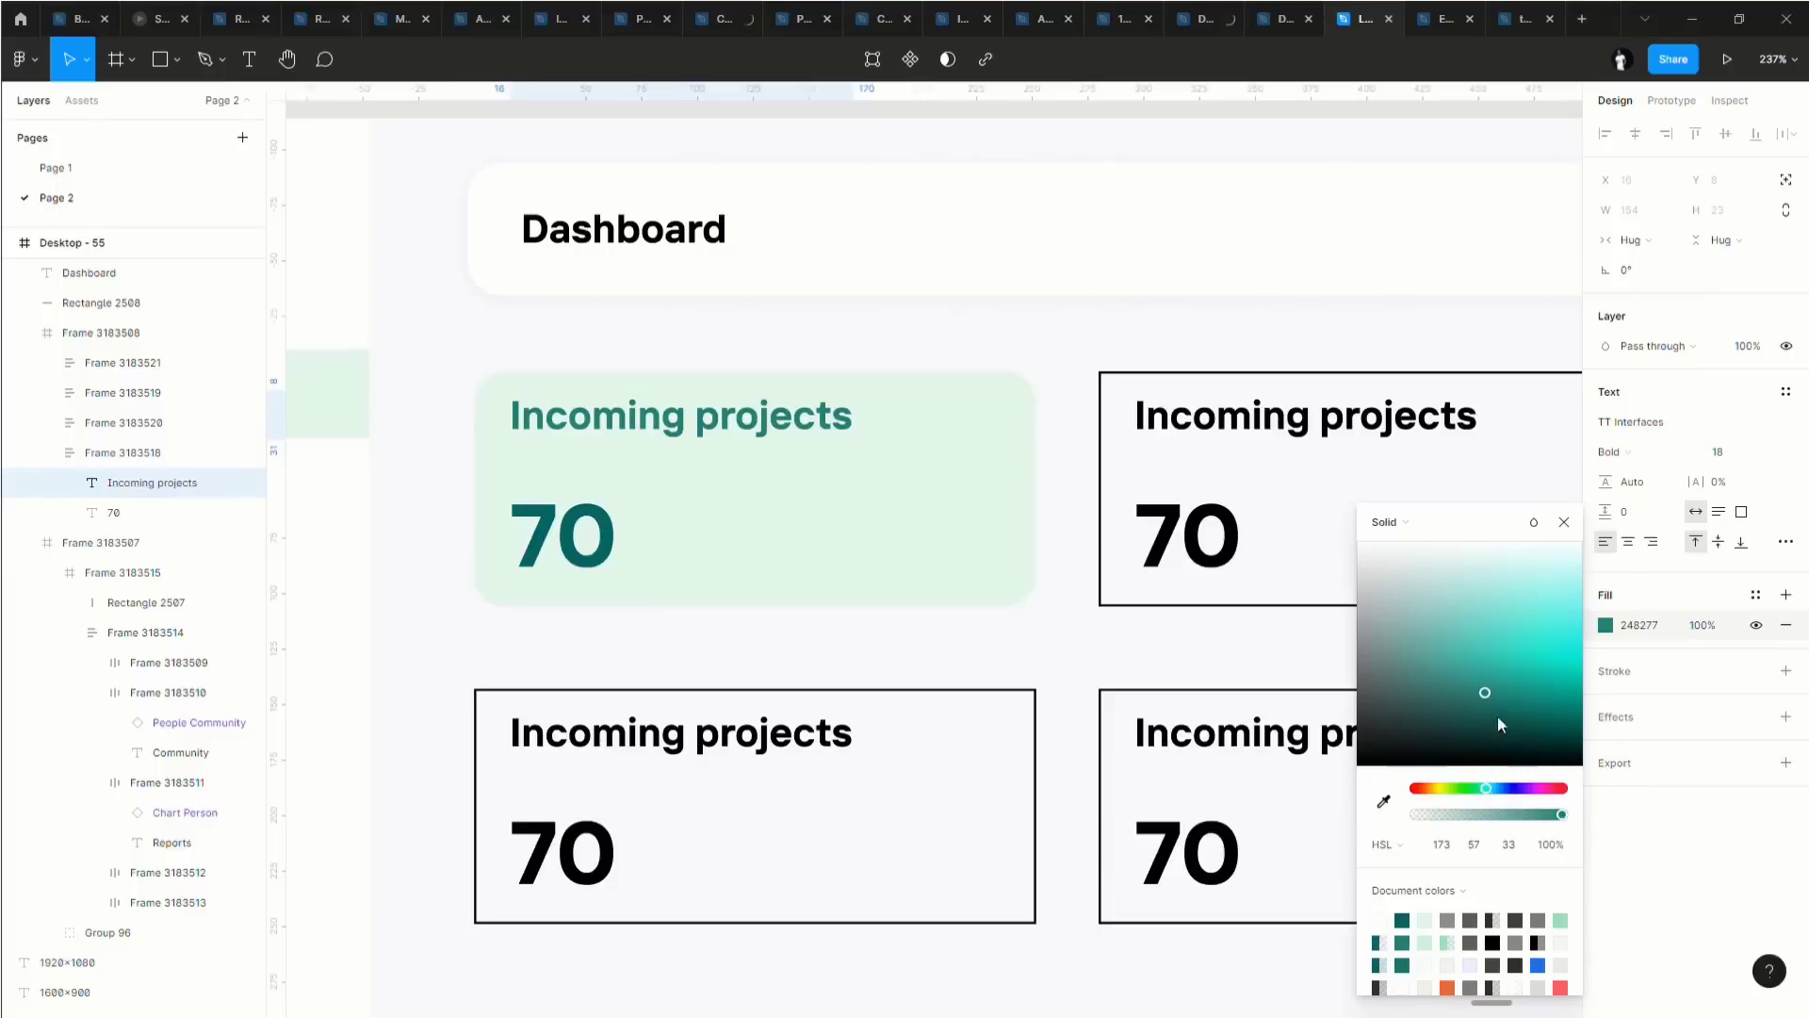
click(1508, 844)
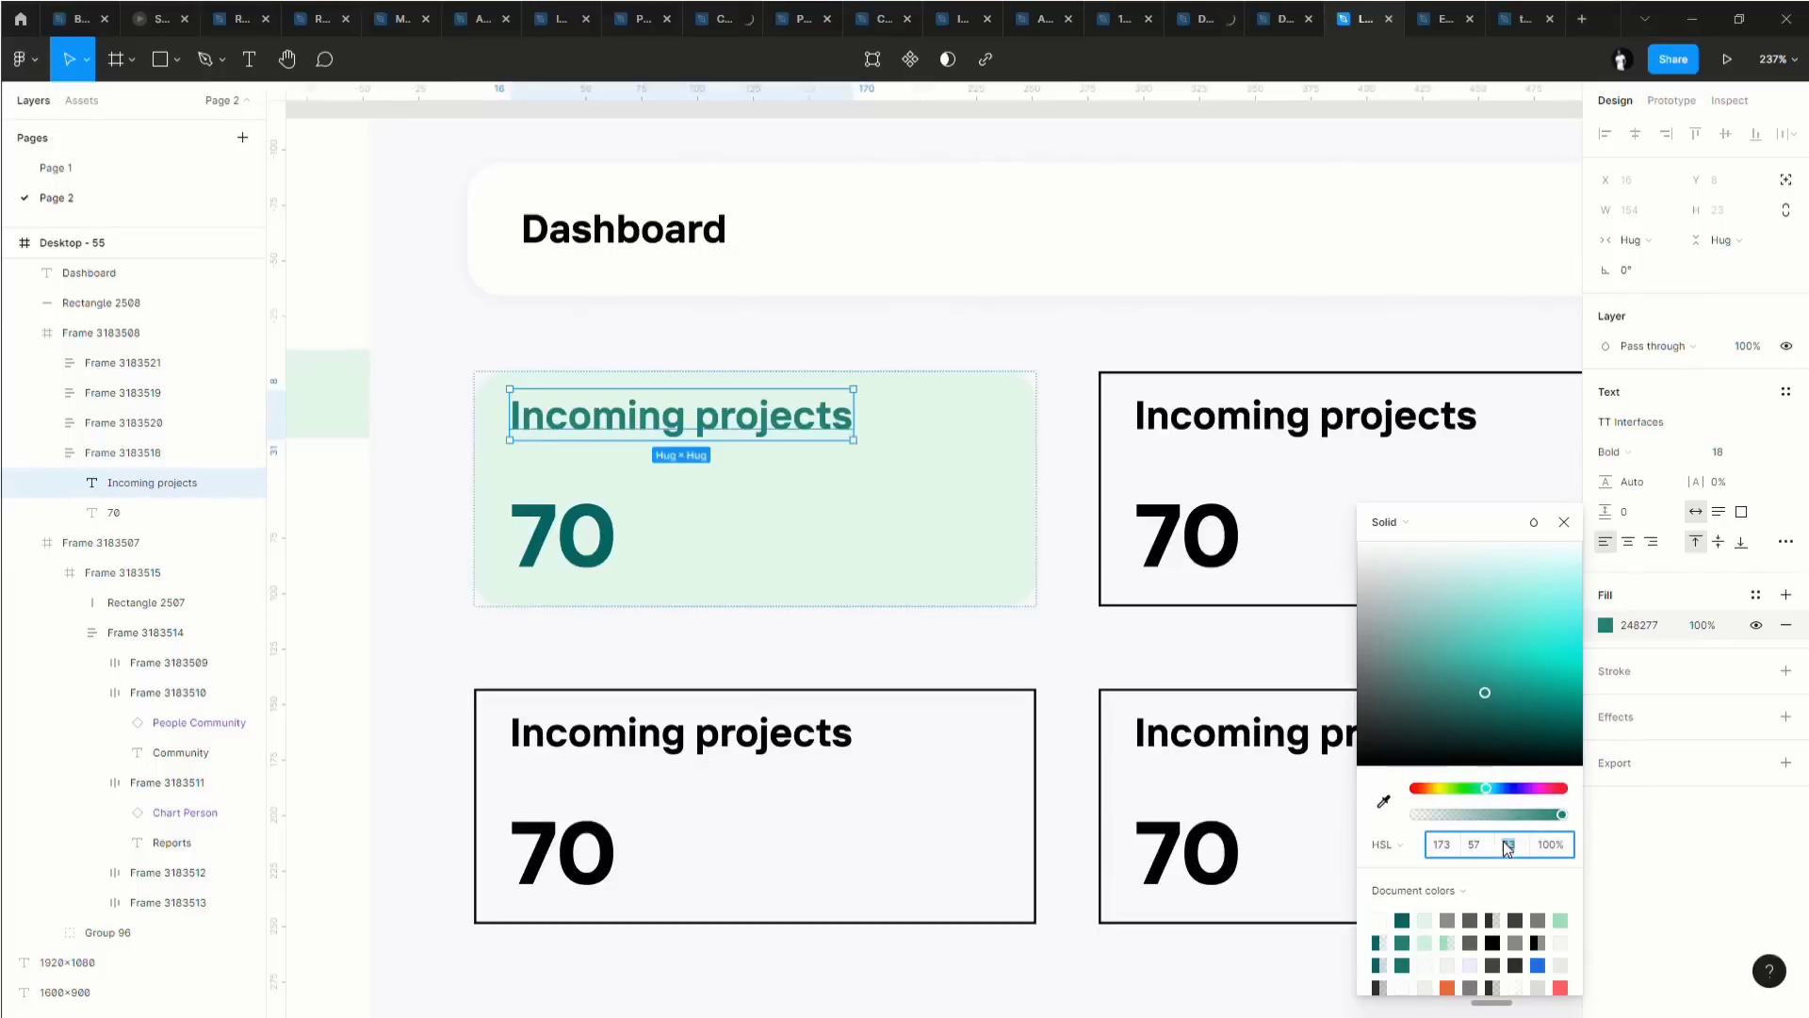
text(3)
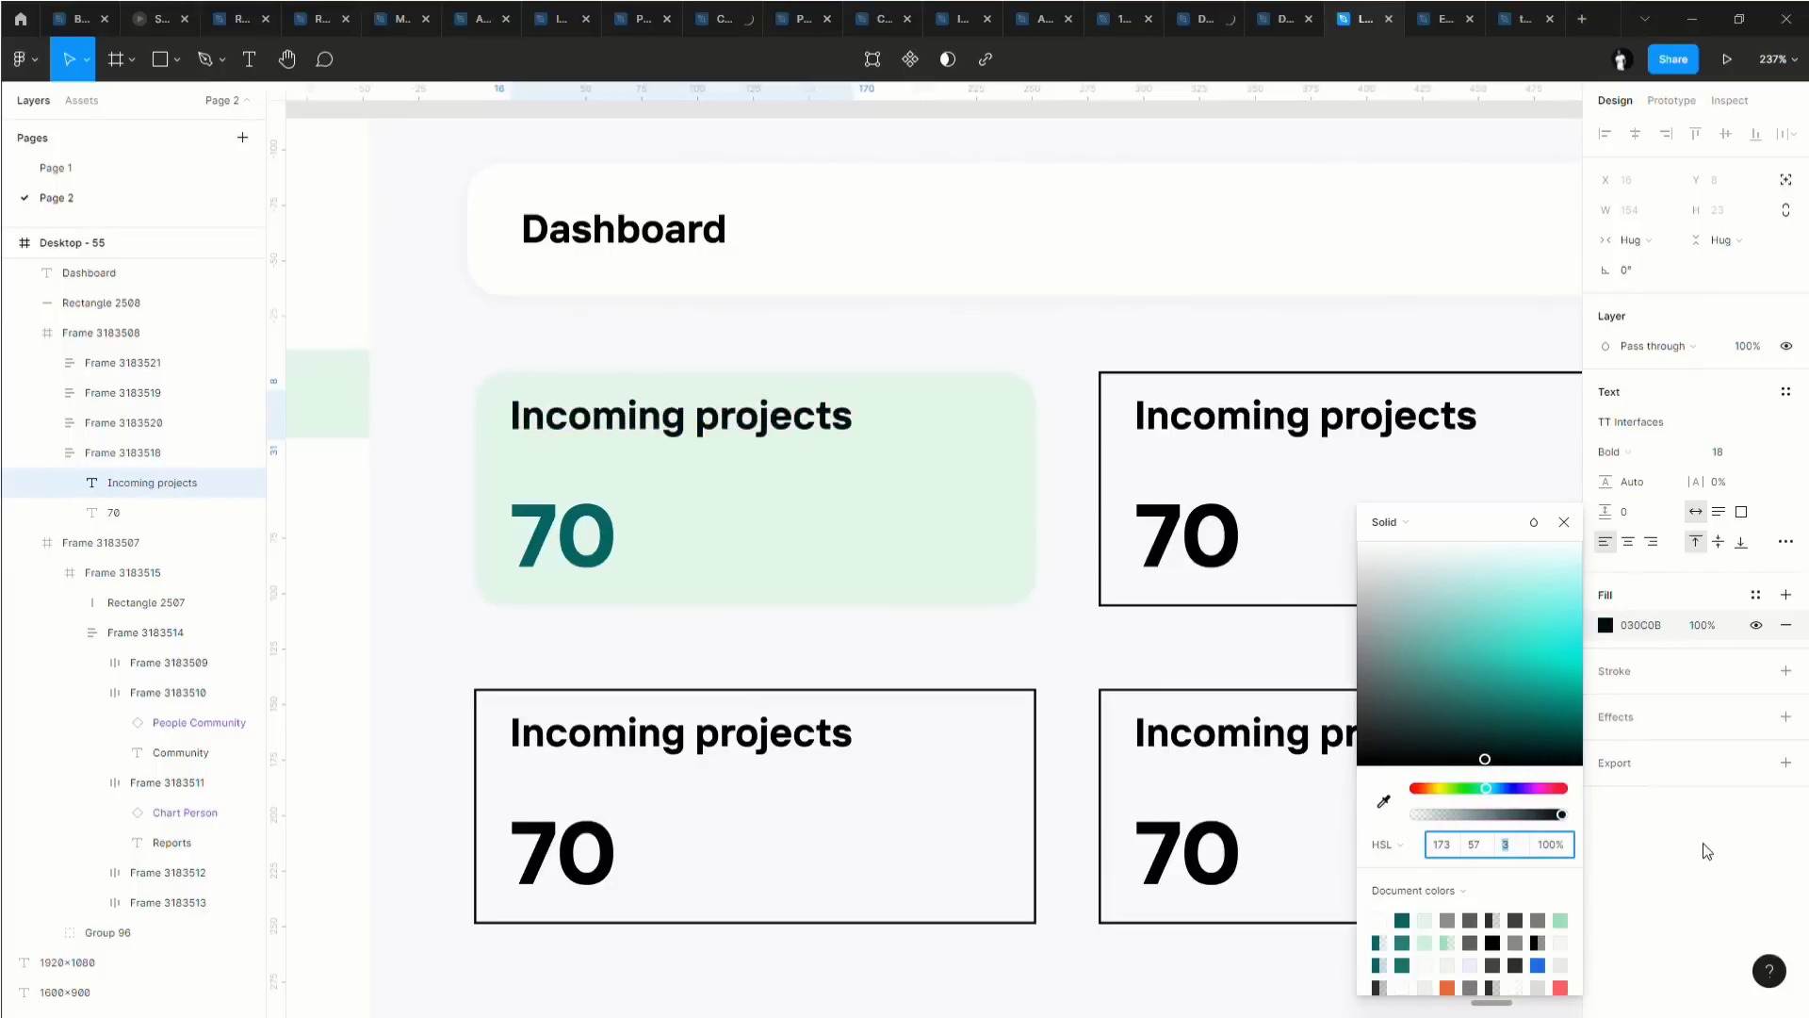
text(23)
key(Return)
text(33)
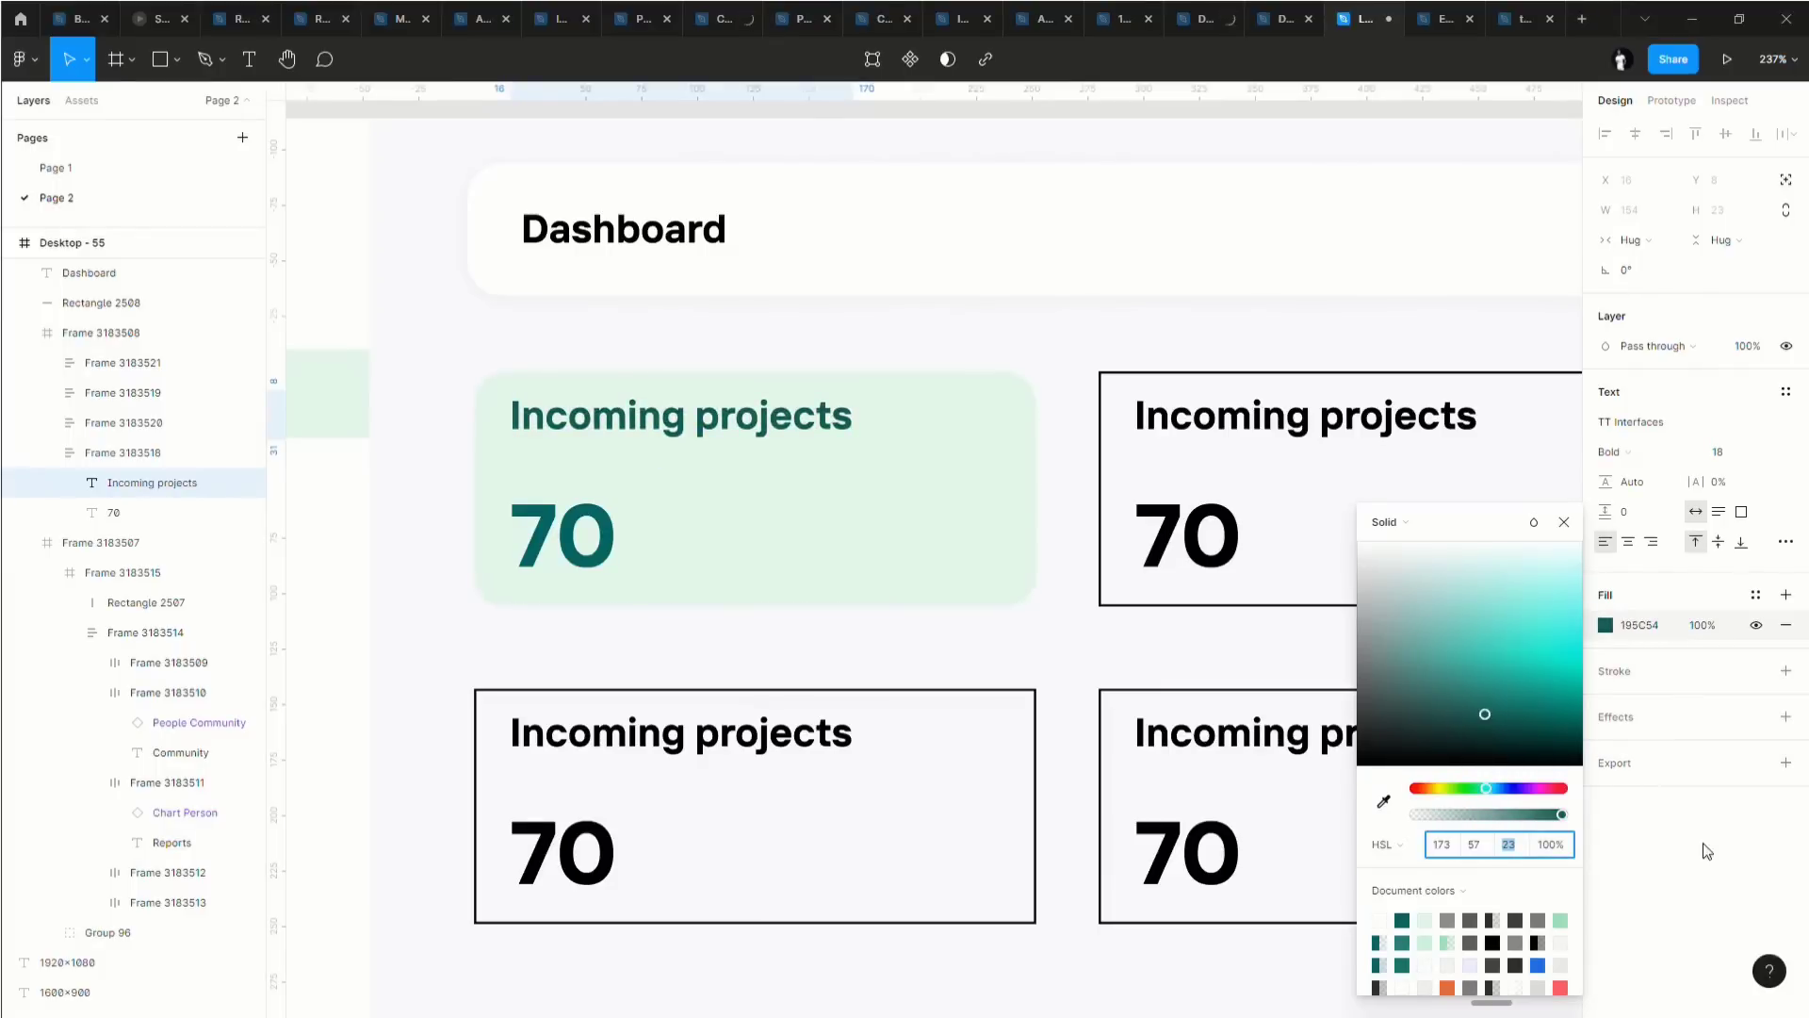
Set the first card's title to HSL lightness 33 and try lightness 41, 31 and 29 on its number 70.
key(Return)
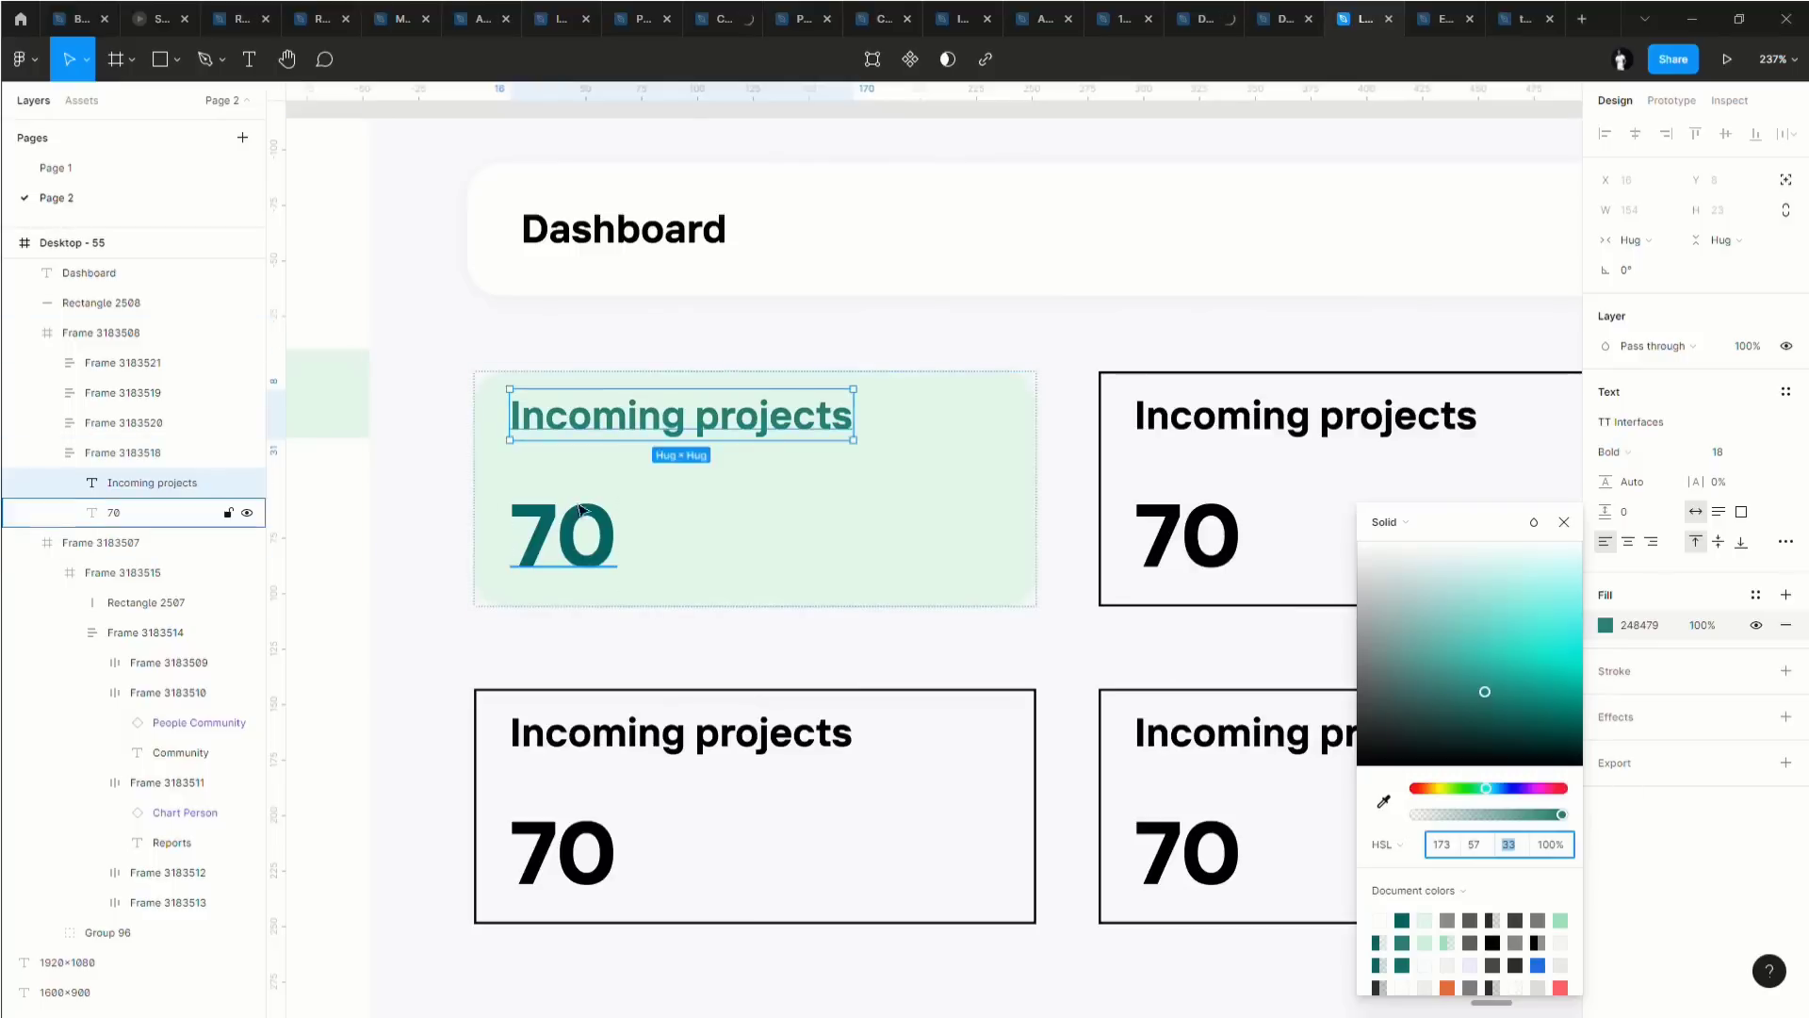
click(589, 516)
click(1606, 626)
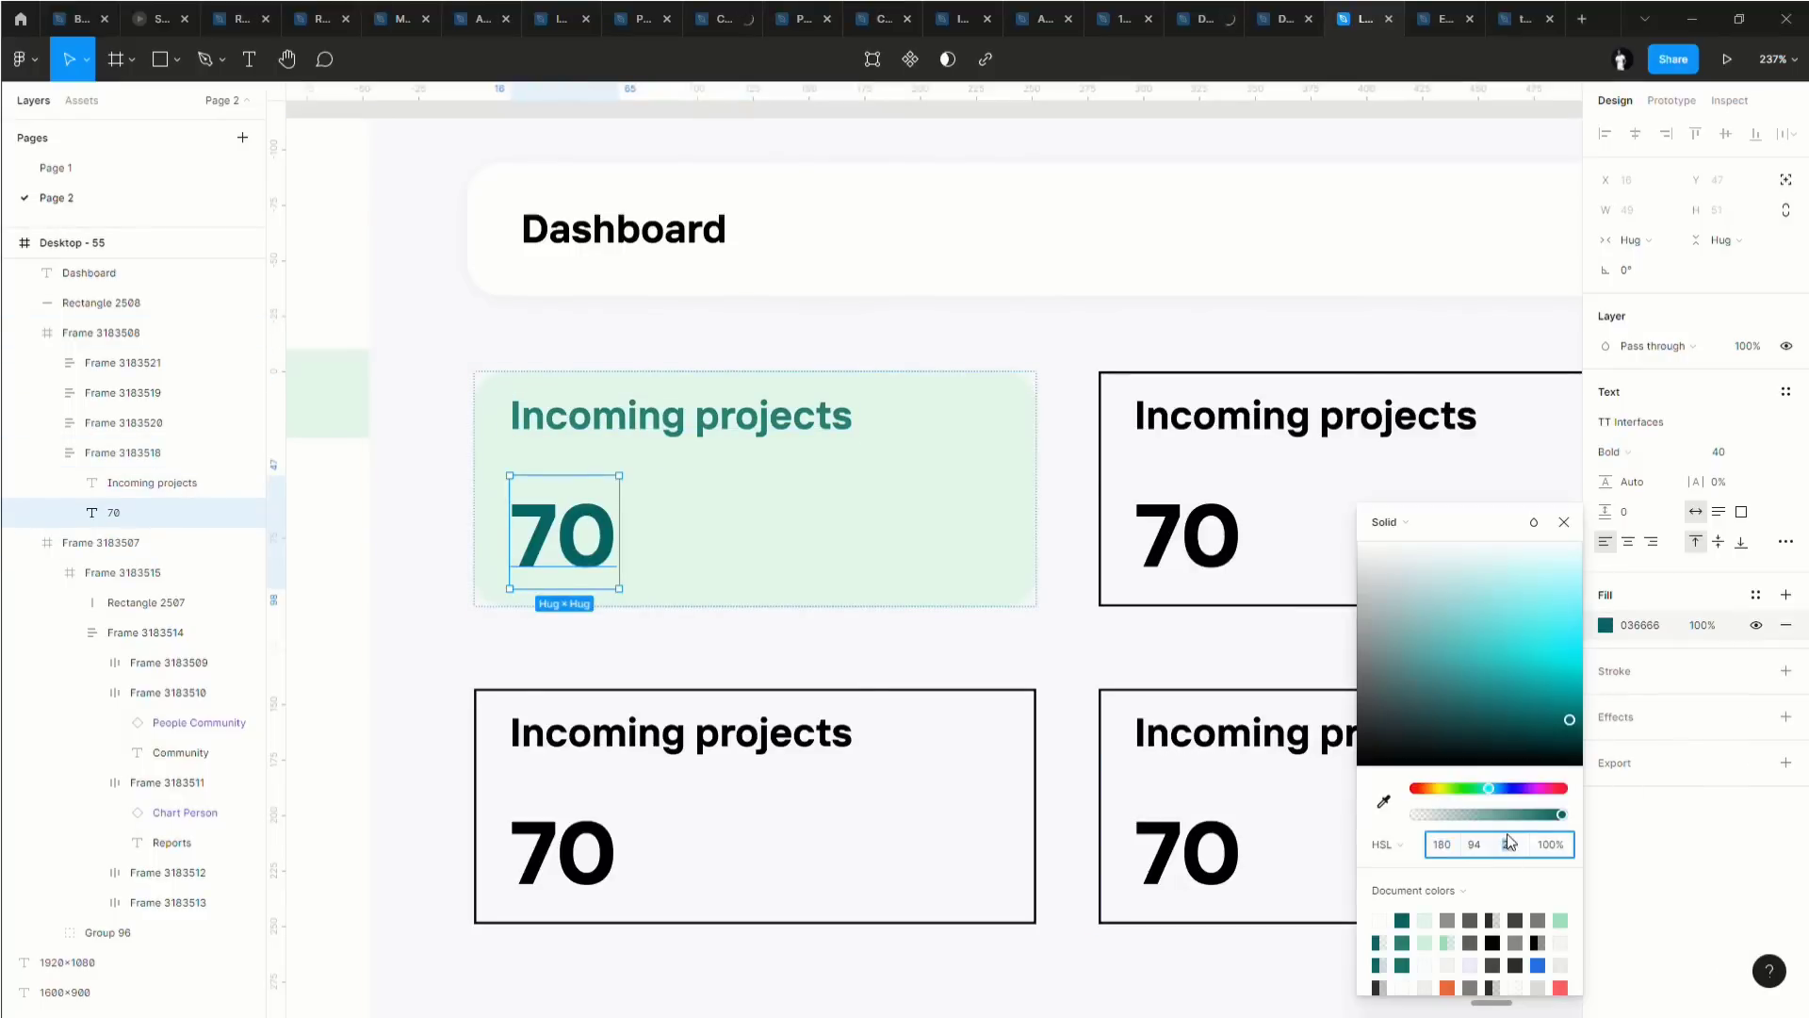
text(41)
key(Return)
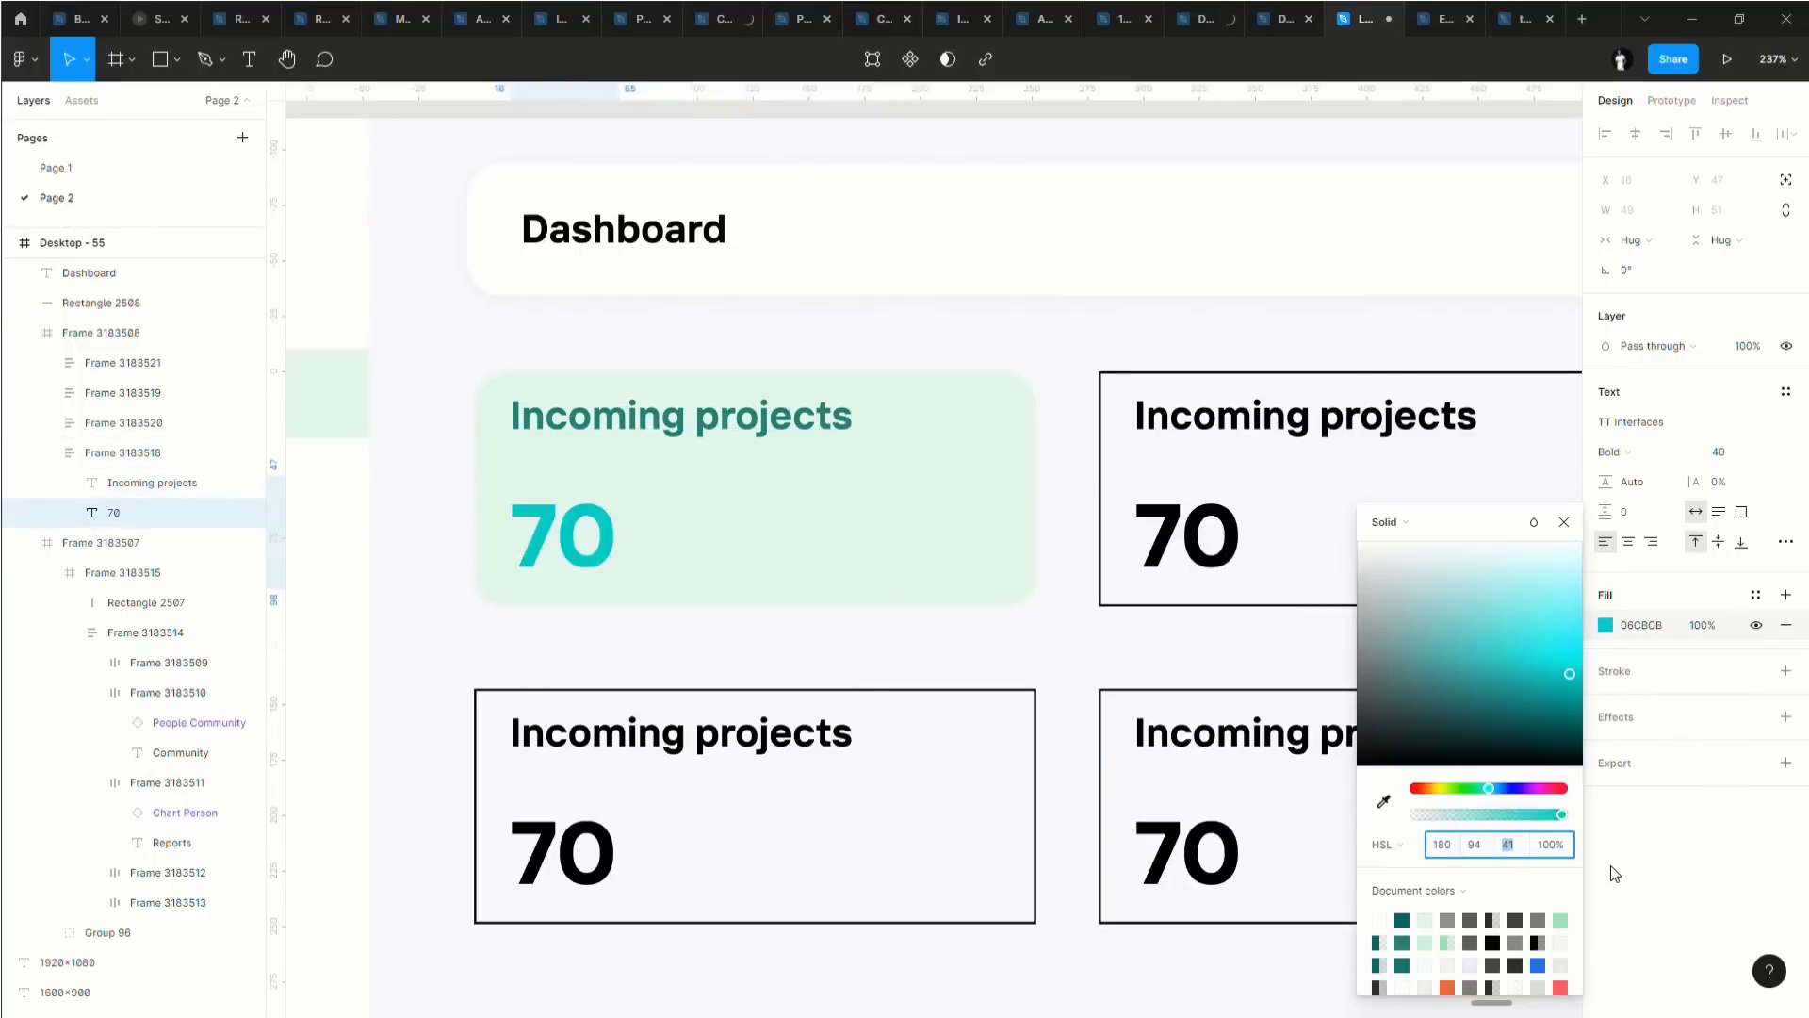
text(31)
key(Return)
text(28)
key(Return)
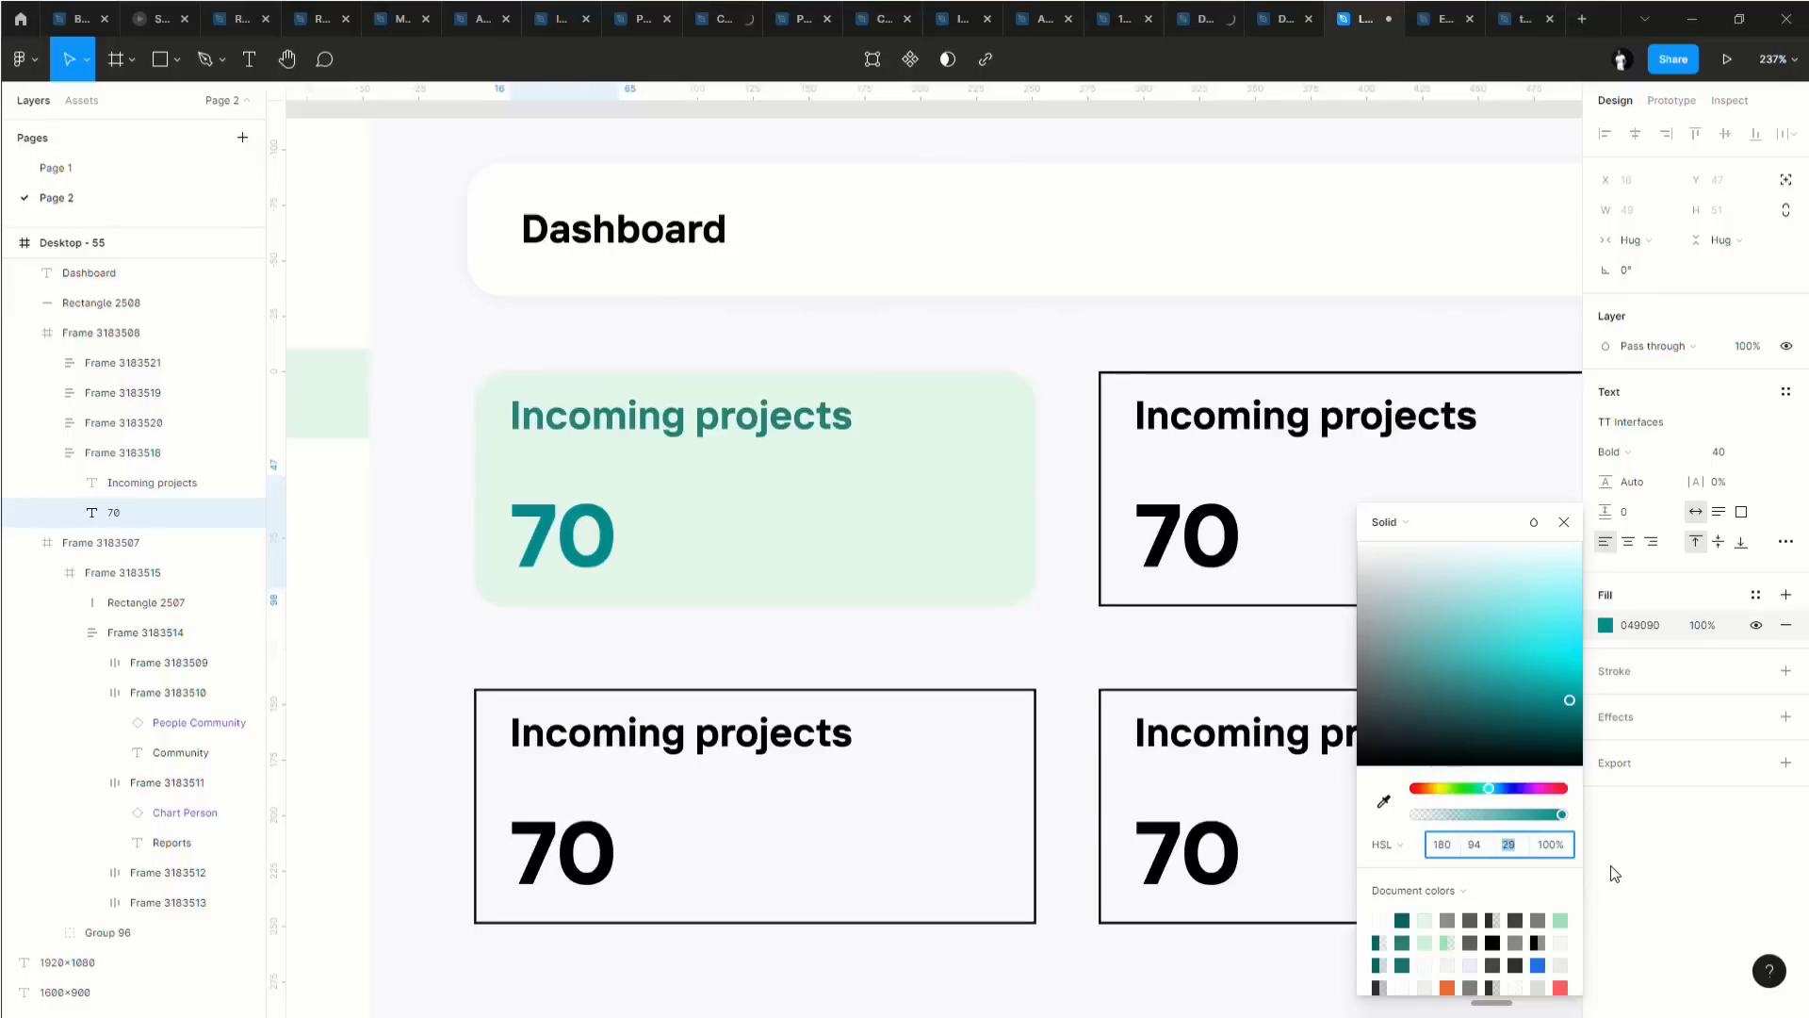
Try lighter and darker teals on the first card's number 70 by varying its HSL lightness between 29 and 46, ending at 37.
key(Up)
key(Up)
key(Up)
key(Up)
key(Up)
key(Up)
key(Up)
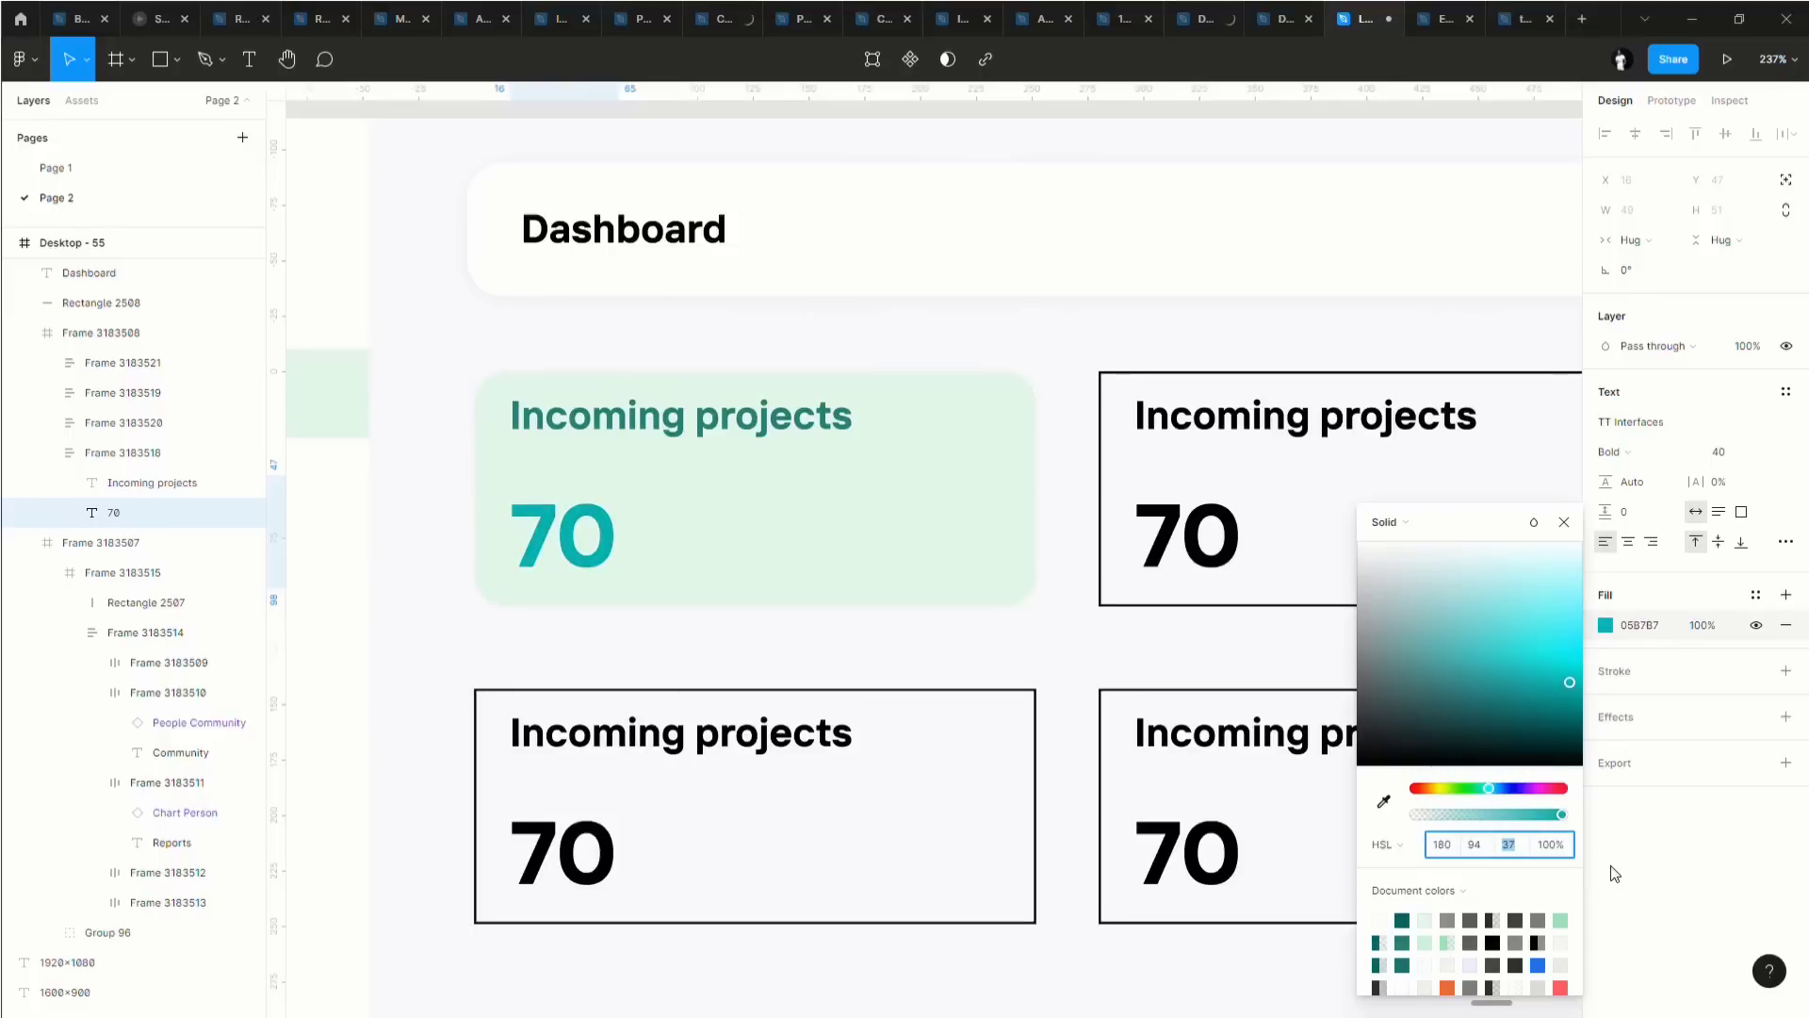
key(Up)
key(Up)
key(Up)
key(Up)
key(Up)
key(Up)
key(Up)
key(Up)
key(Up)
key(Up)
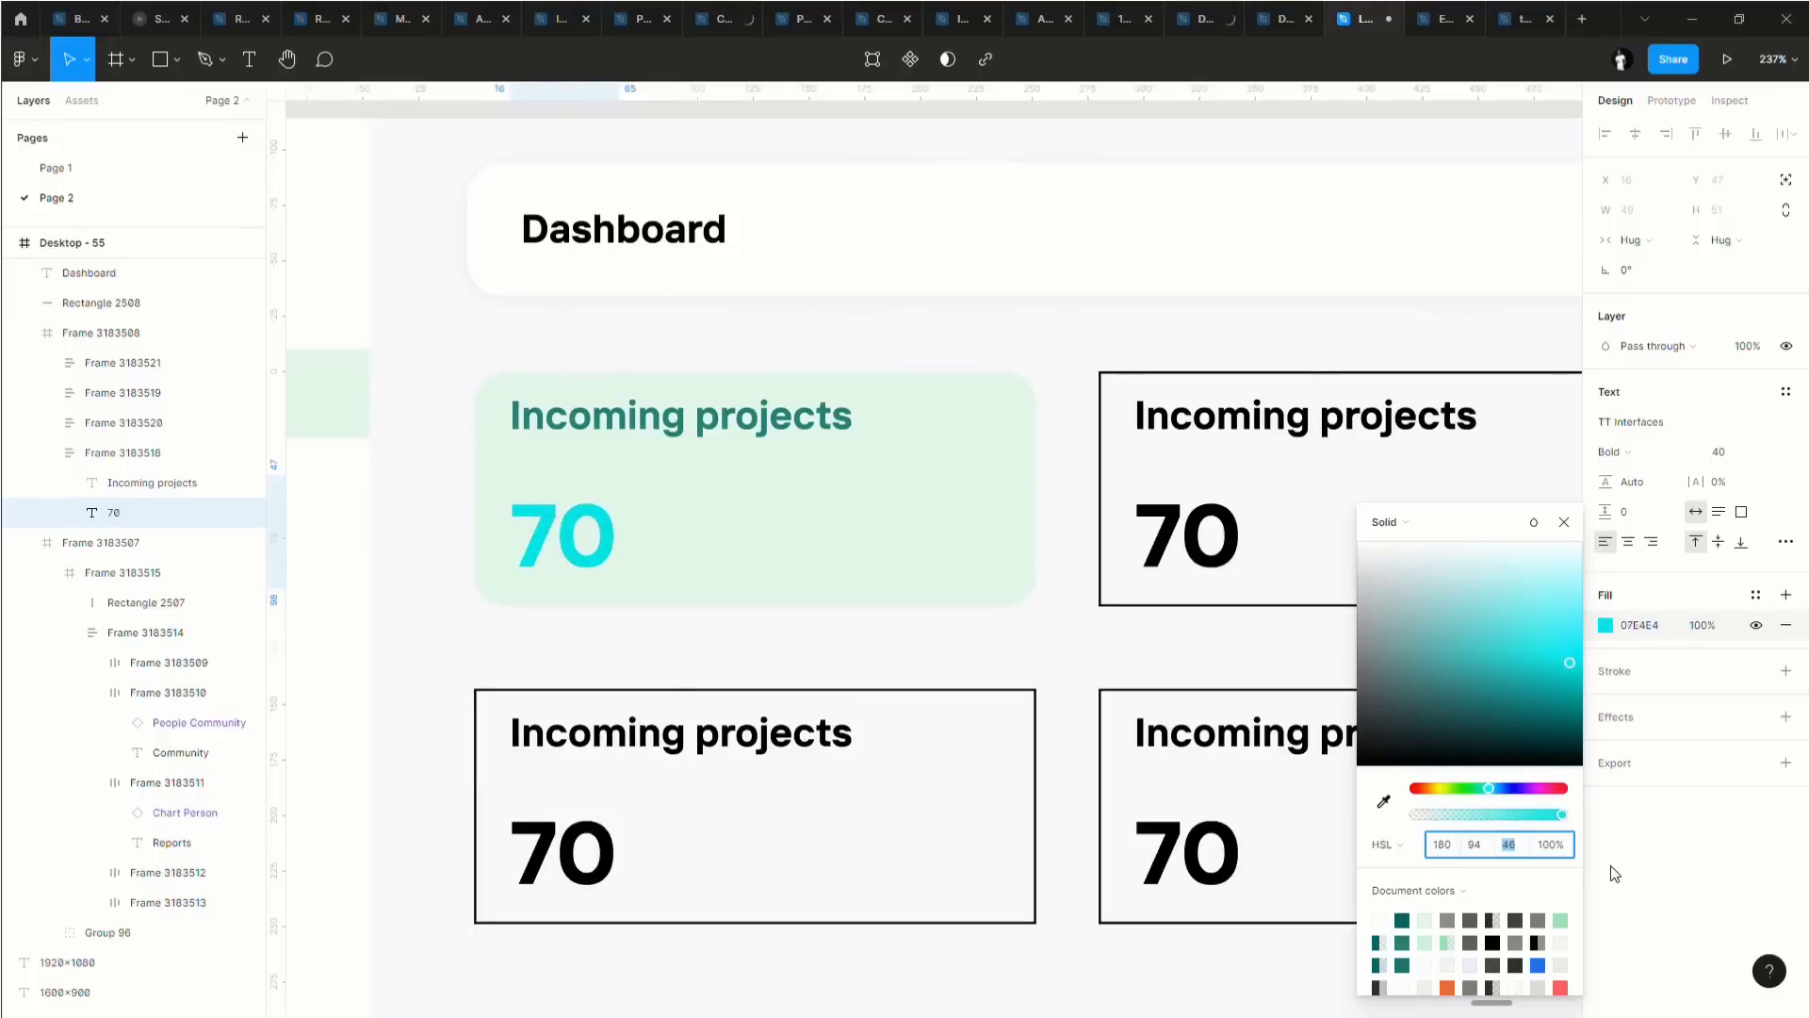
key(Down)
key(Down)
key(Down)
key(Down)
key(Down)
key(Down)
key(Down)
key(Down)
key(Down)
key(Down)
key(Down)
key(Down)
key(Down)
key(Down)
key(Down)
key(Down)
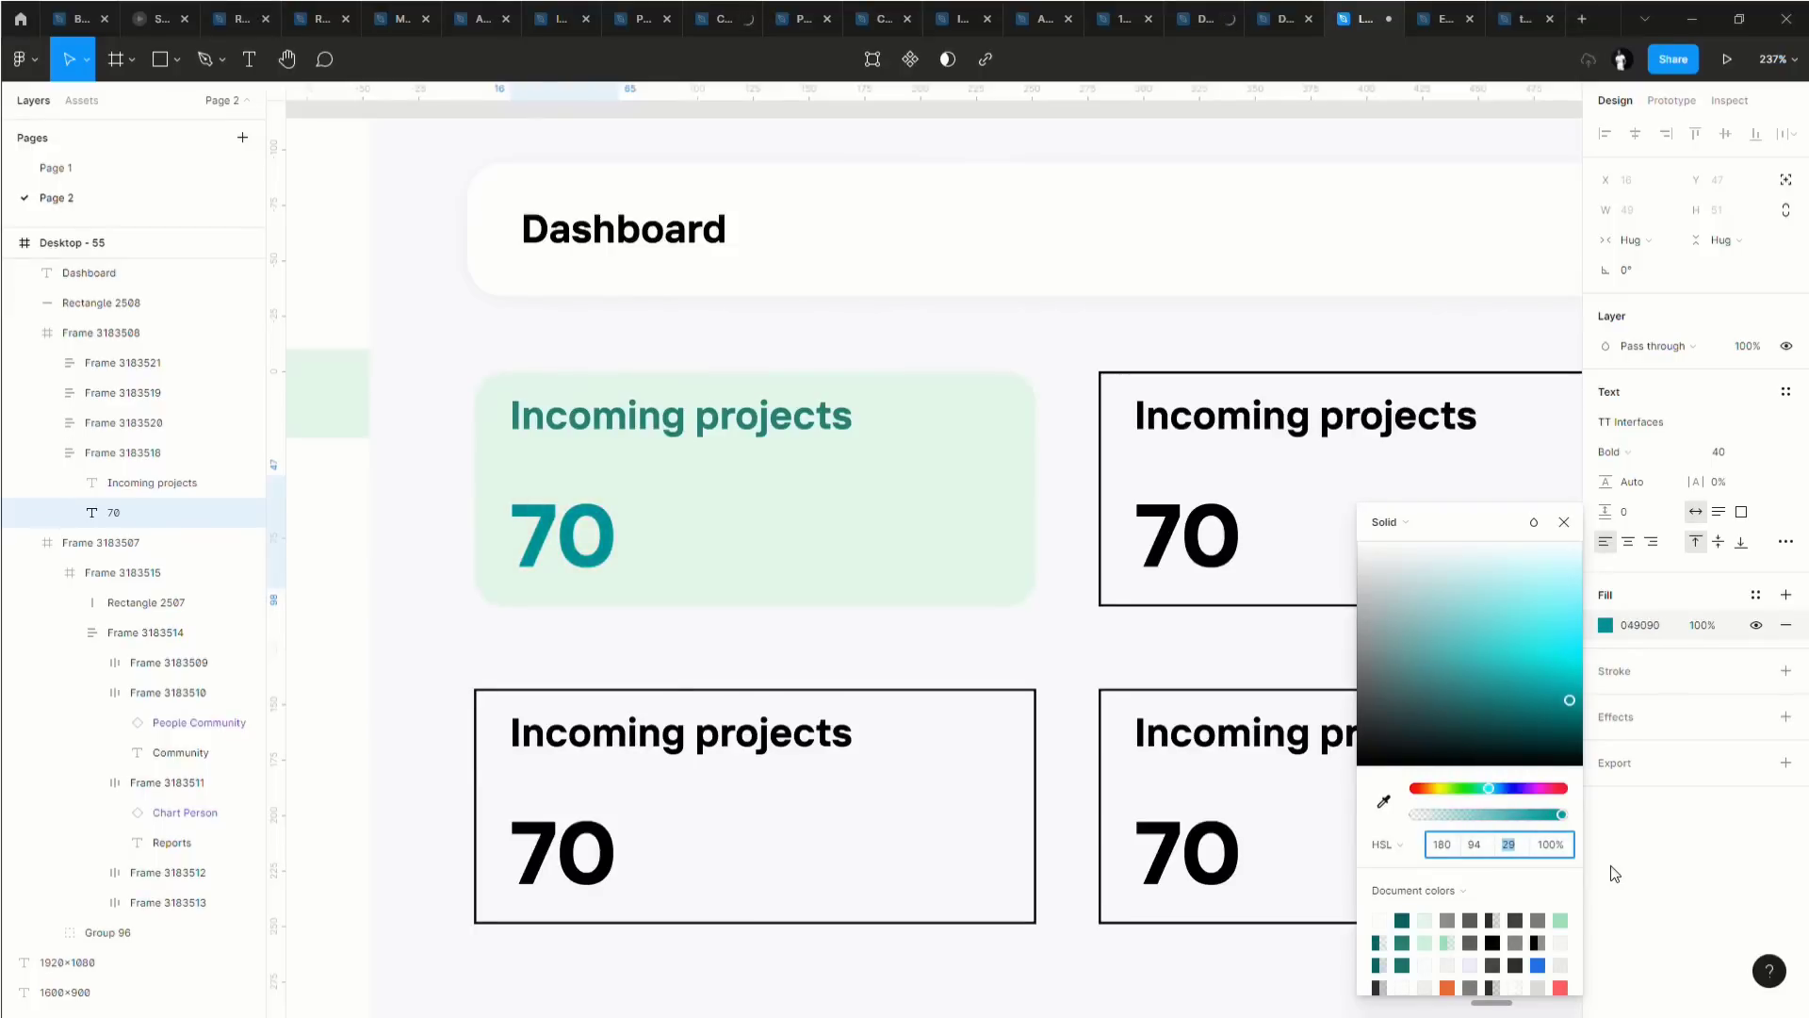
key(Down)
key(Up)
key(Up)
key(Up)
key(Up)
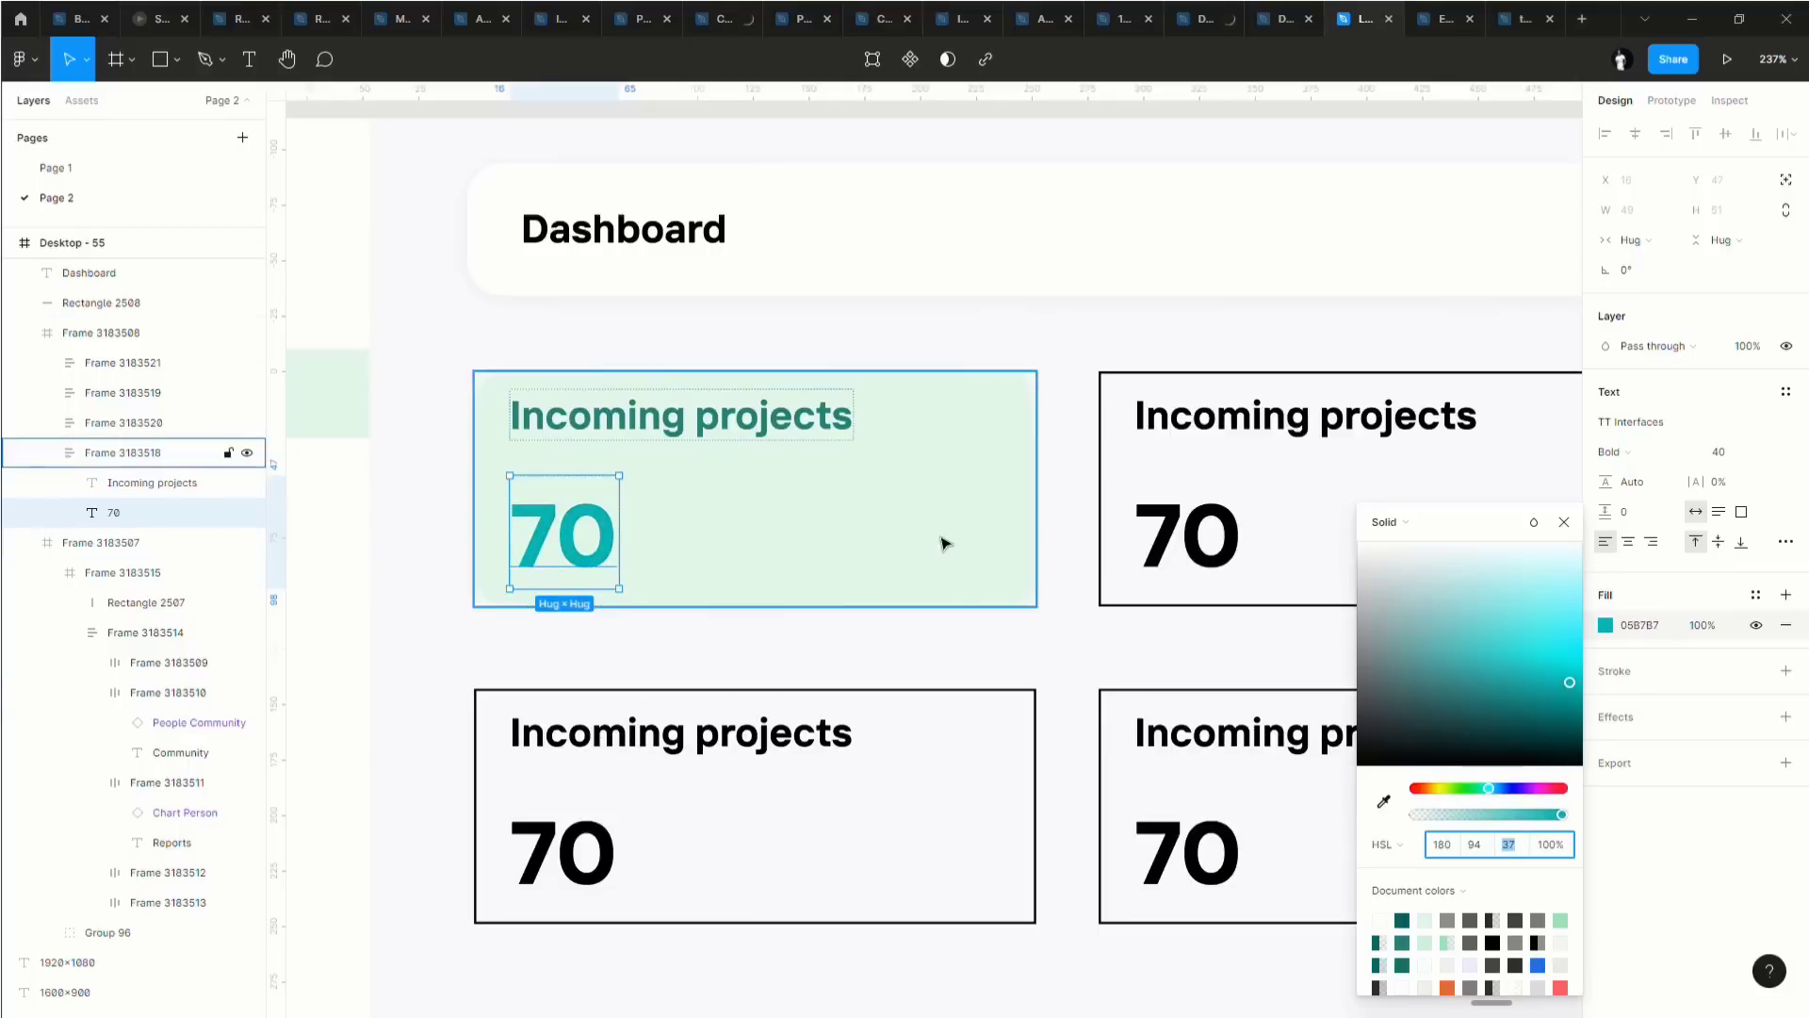
Sample the card's light green background for the first card's number 70 and darken it to HSL lightness 33.
click(1383, 801)
click(933, 541)
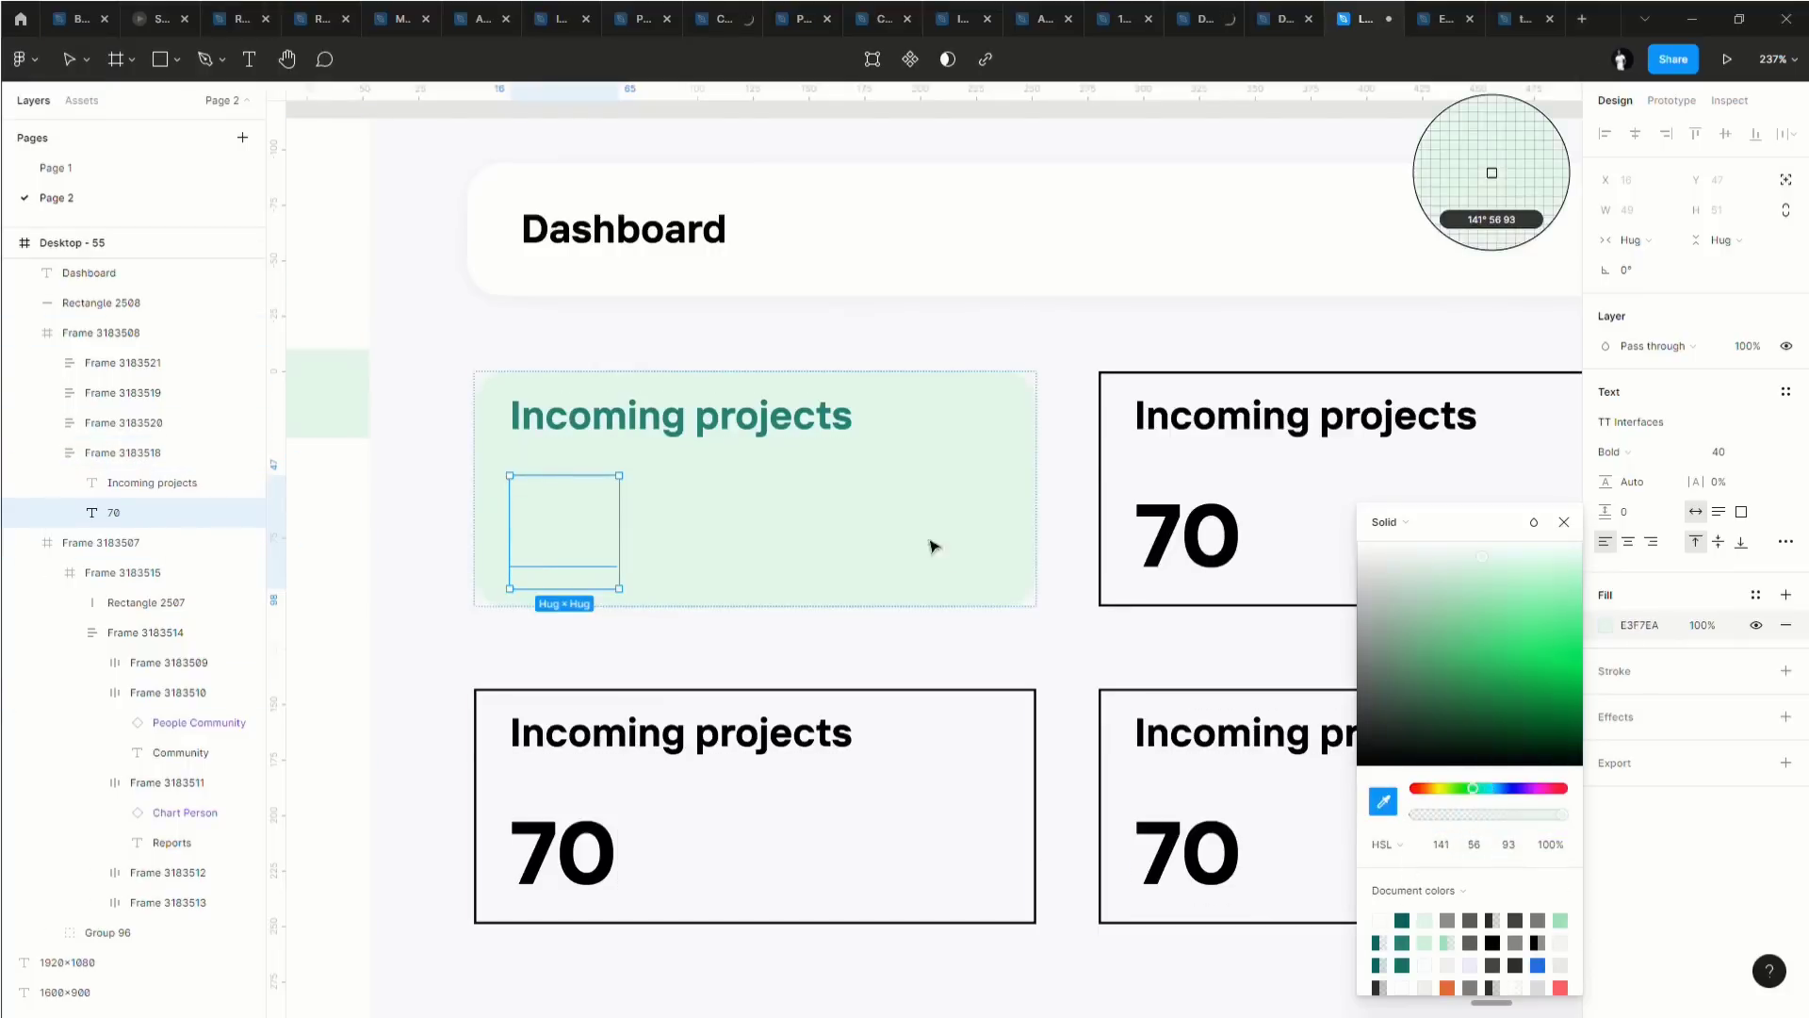
click(1524, 847)
key(shift+Down)
key(shift+Down)
key(shift+Down)
key(shift+Down)
key(shift+Down)
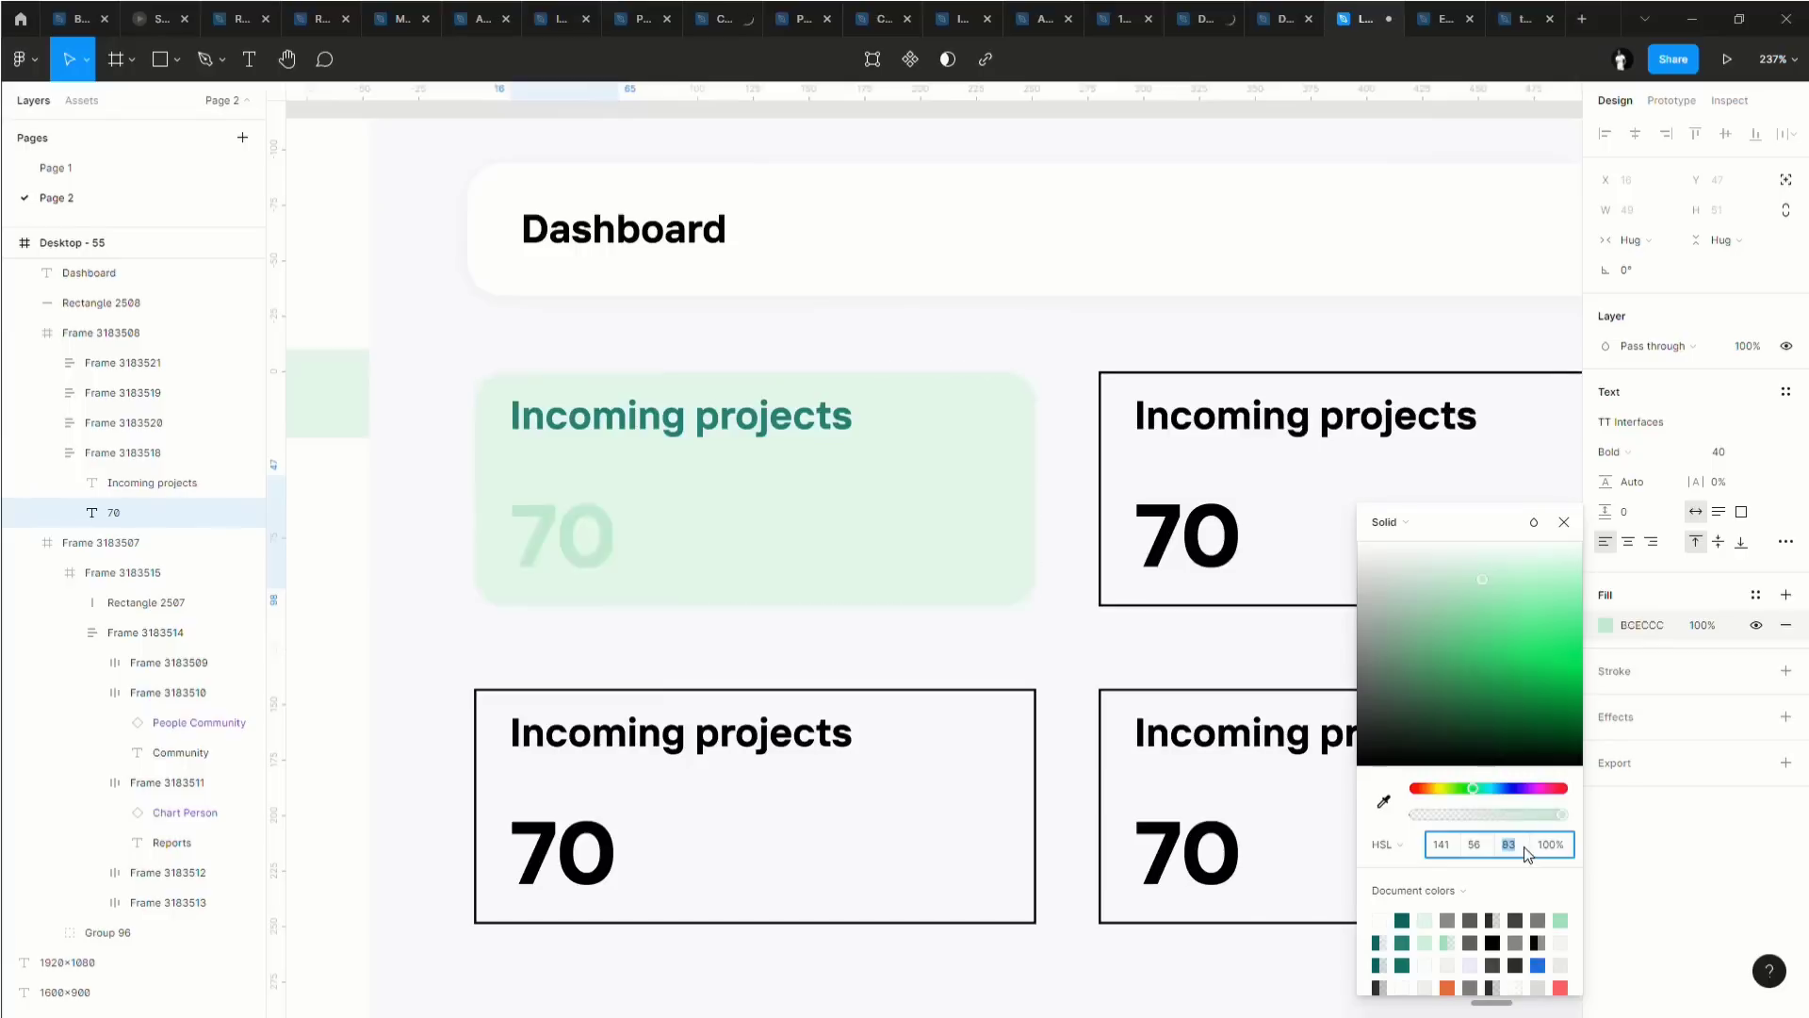
key(shift+Down)
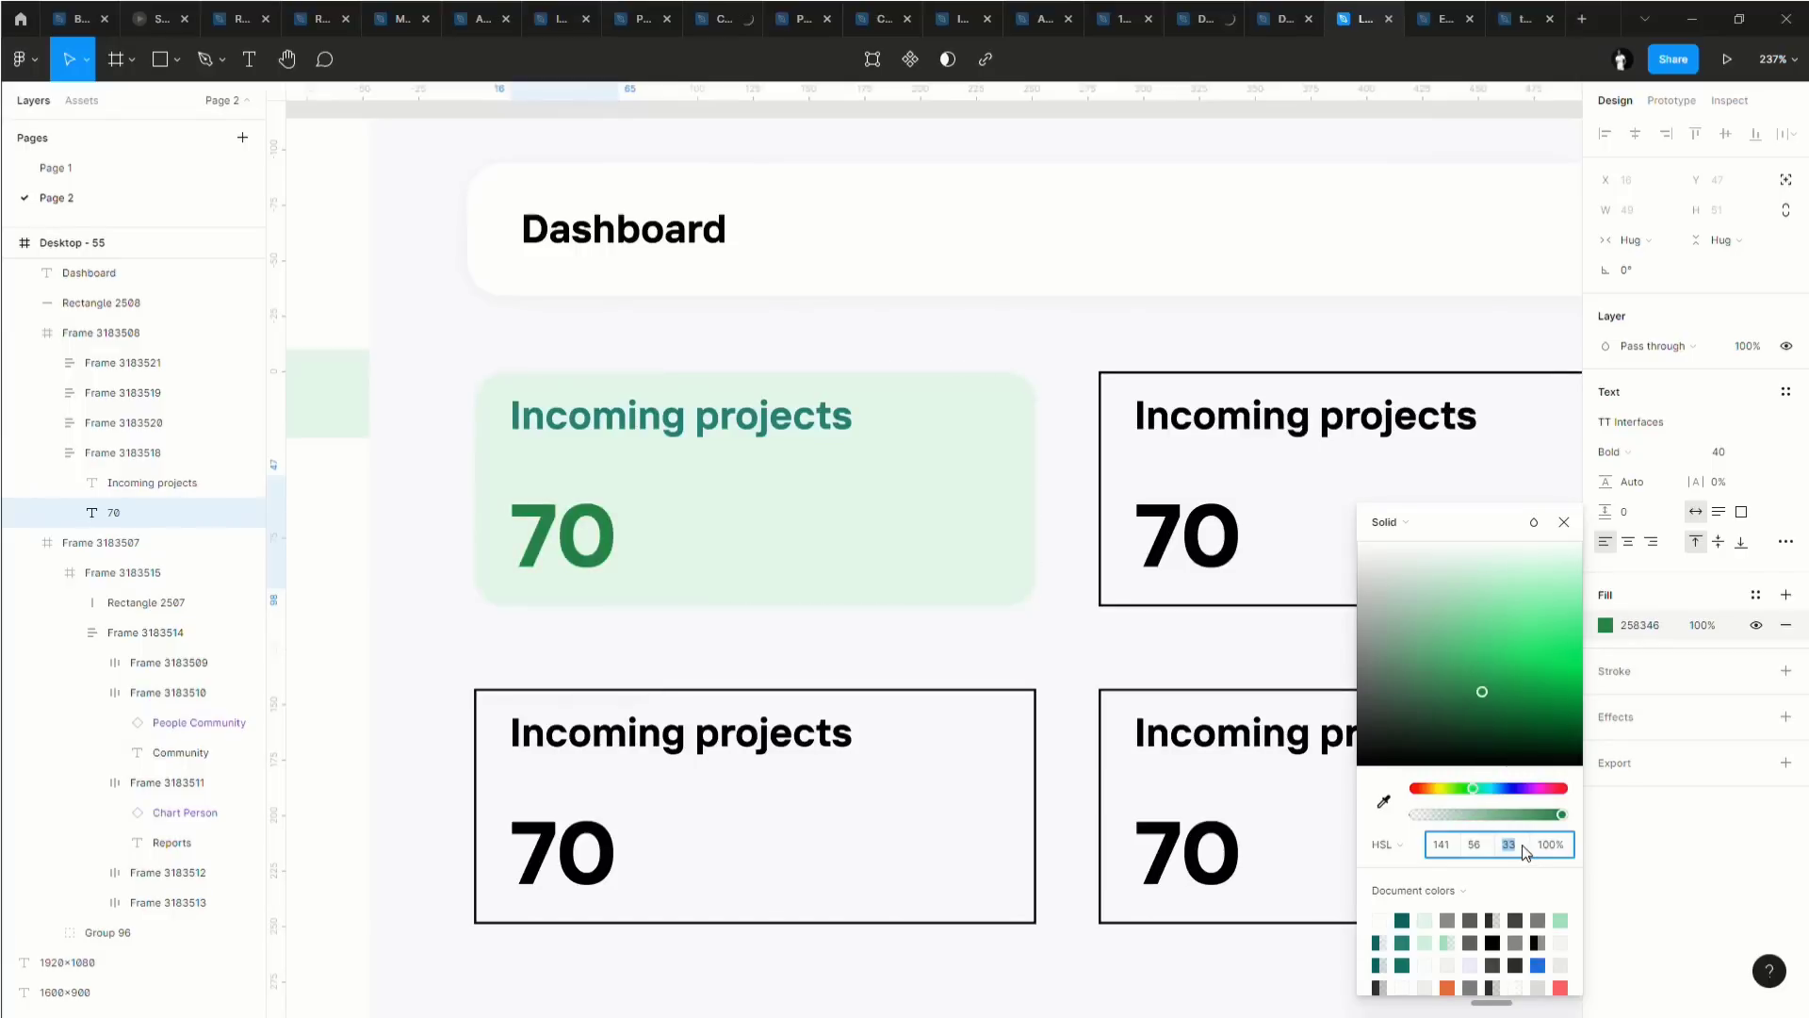
Apply the document green 248277 to the first card's number 70 and set its HSL lightness to 44.
click(1402, 942)
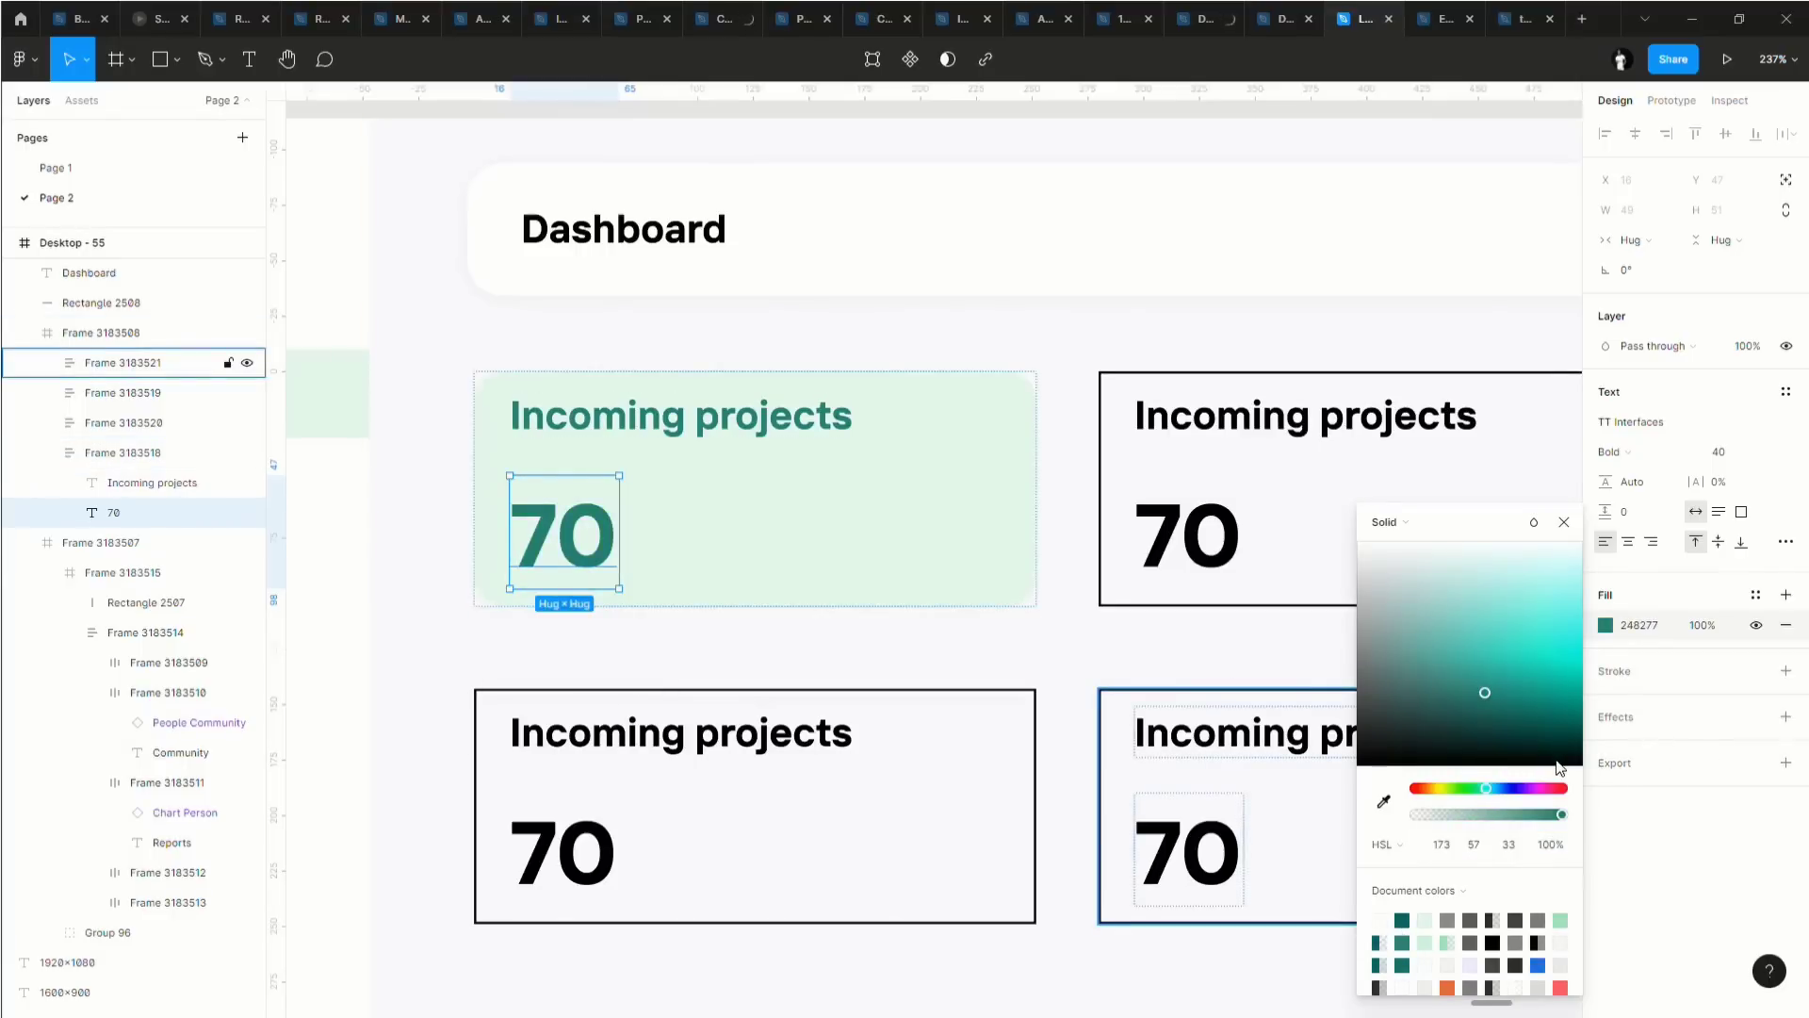
click(1511, 845)
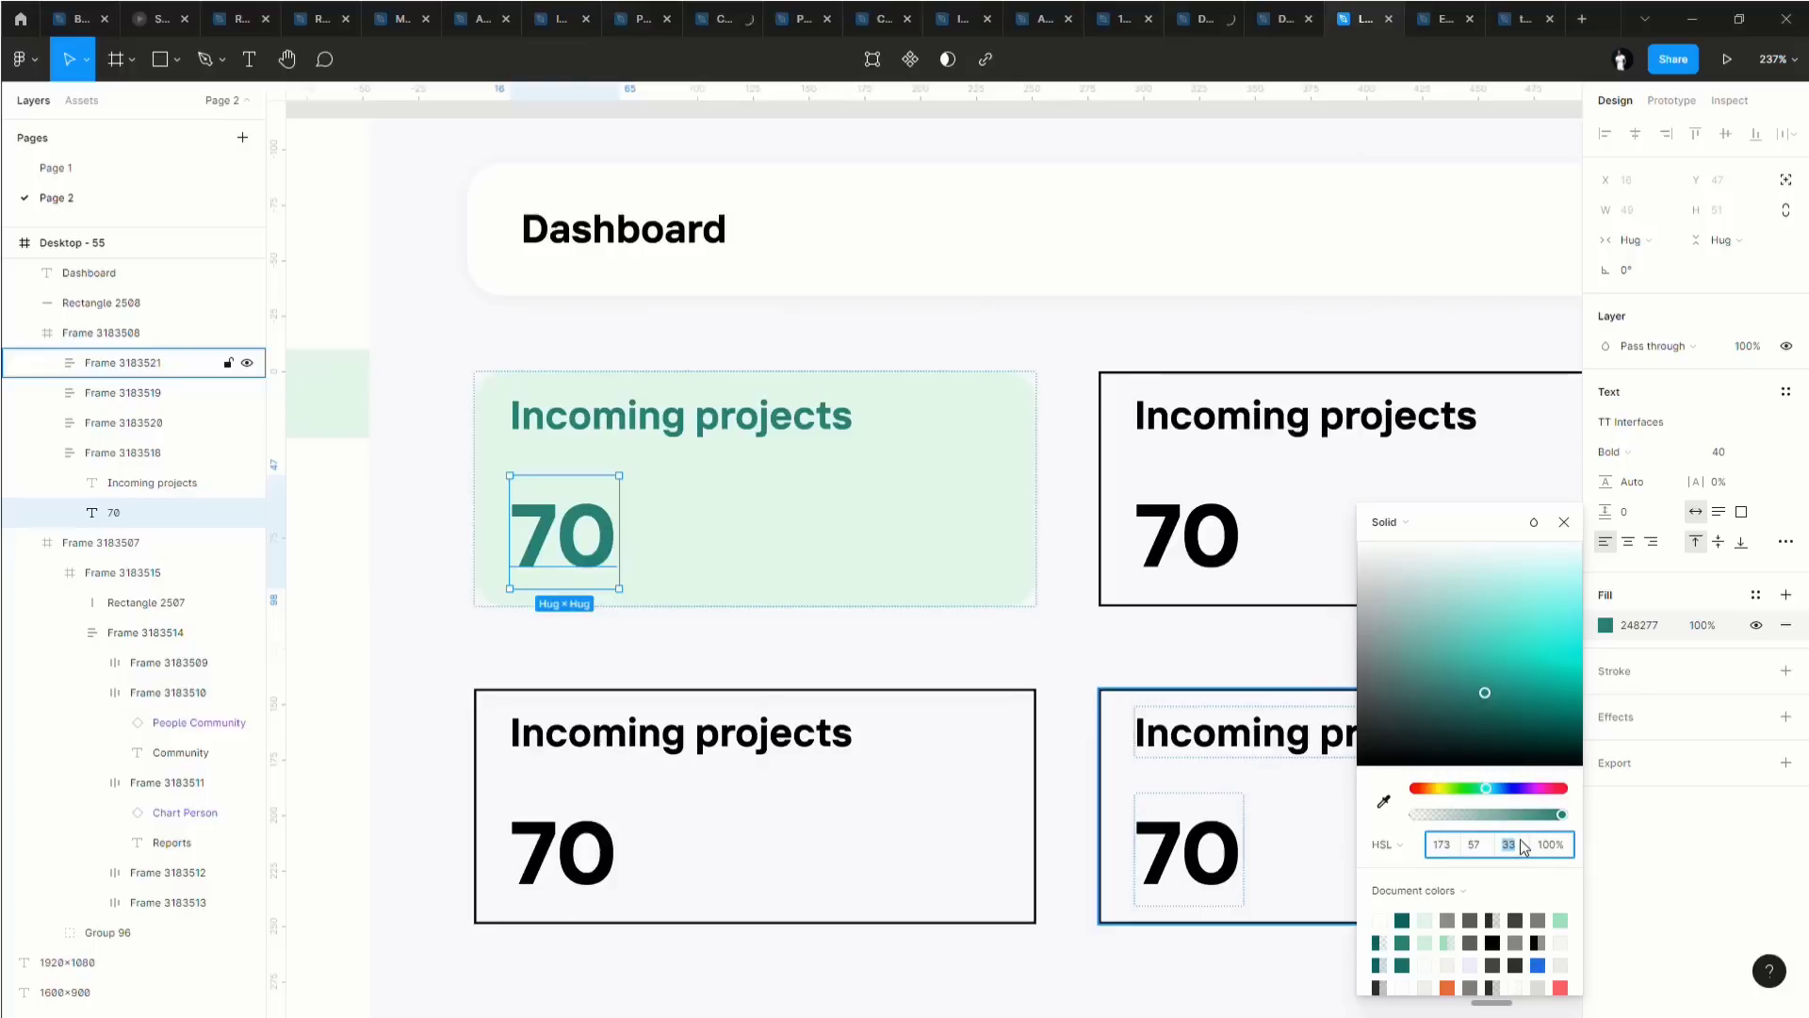
key(Down)
key(Down)
key(Down)
key(Down)
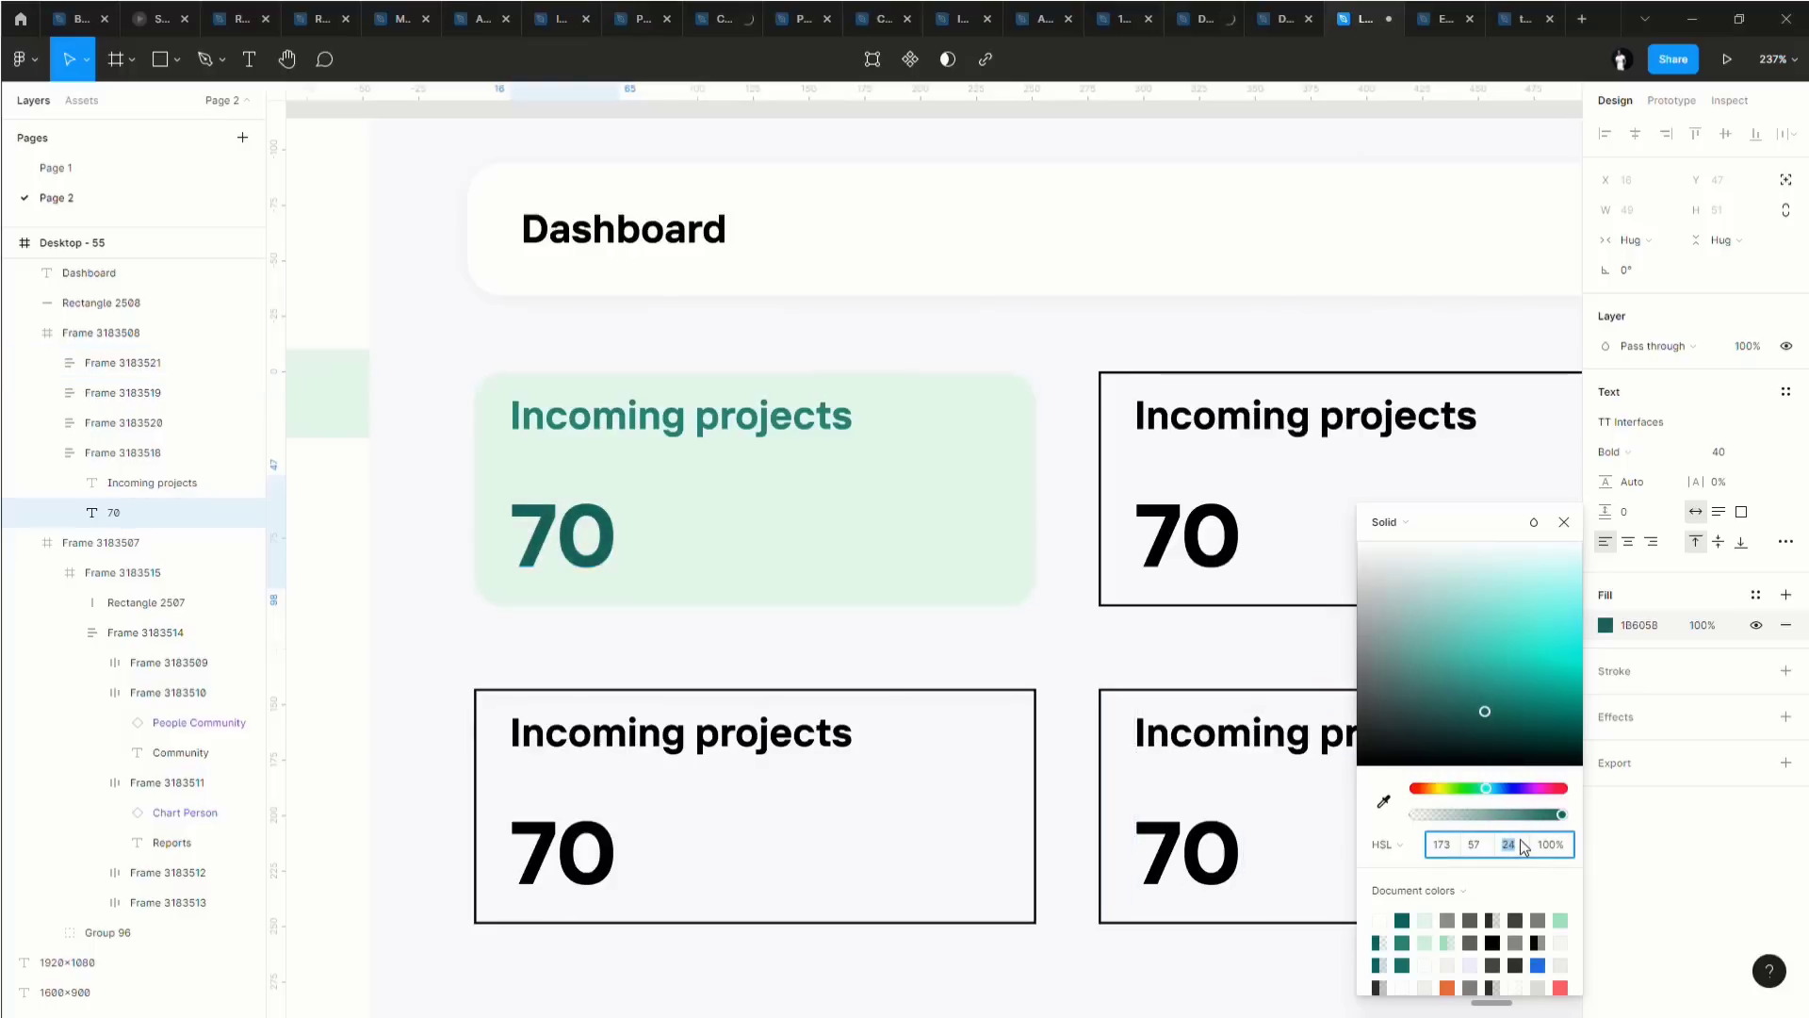
key(Up)
key(Up)
key(Up)
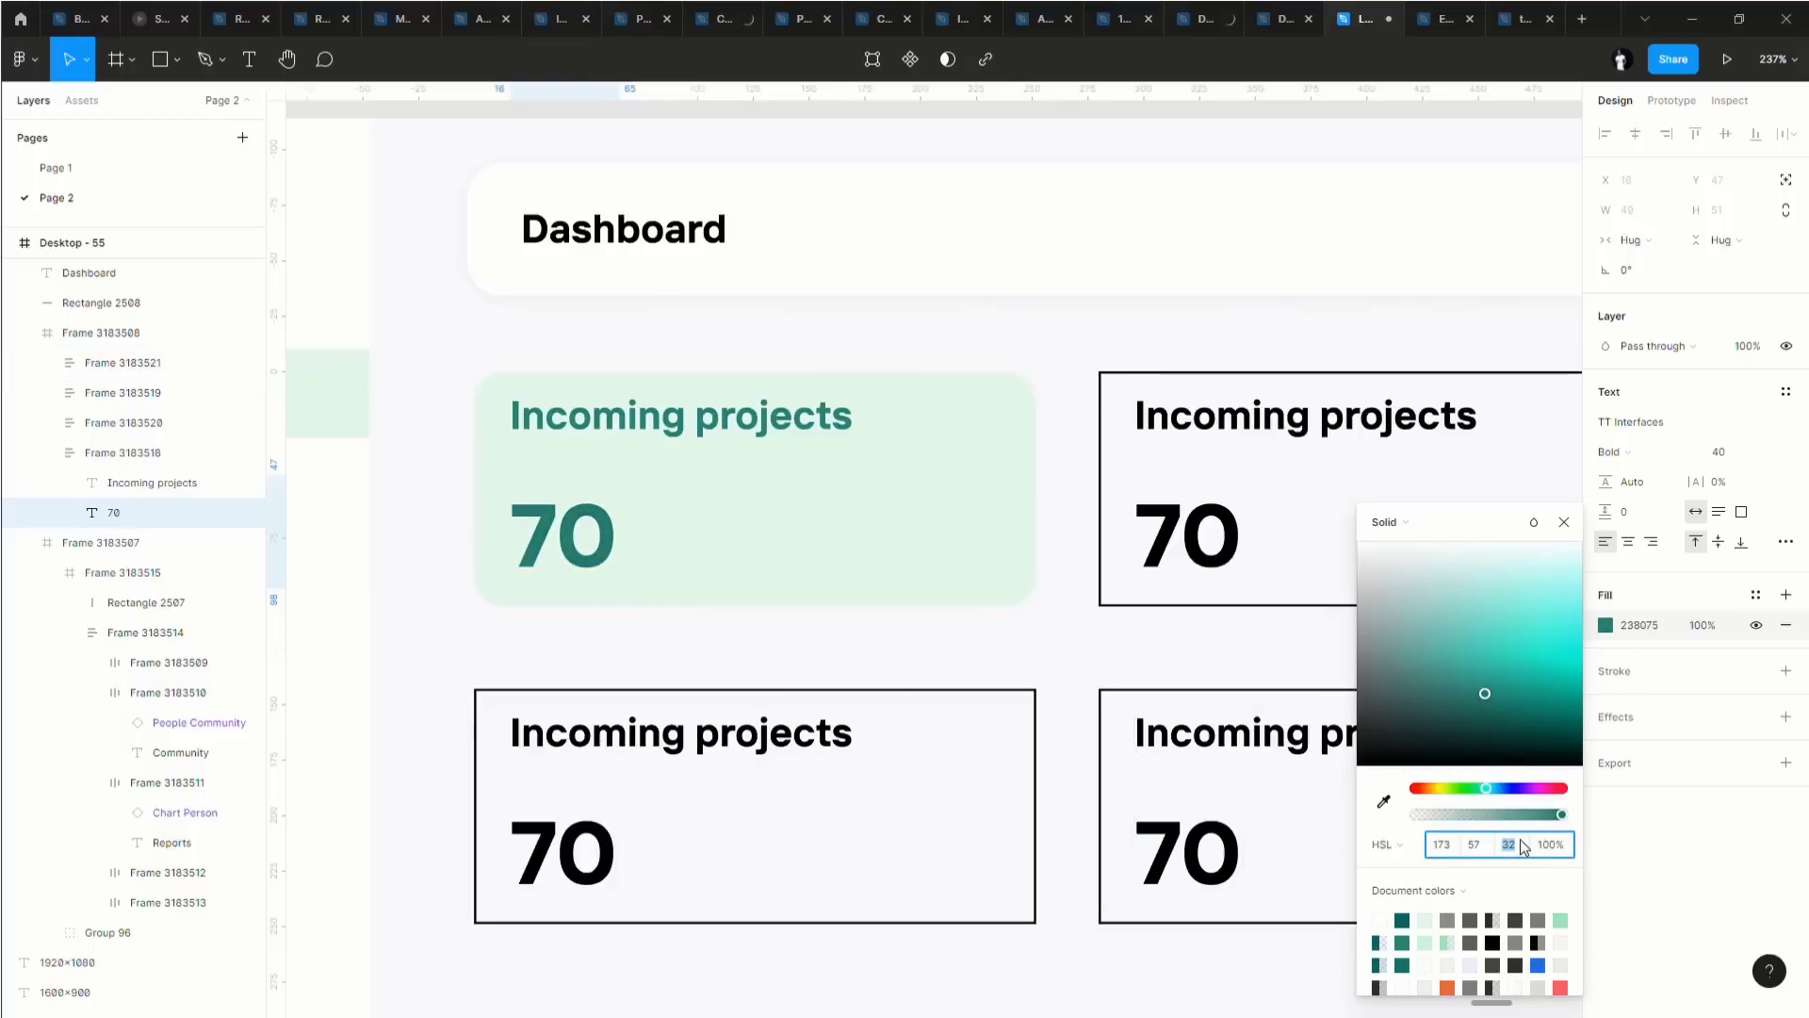
key(Up)
key(Up)
key(Up)
key(Up)
key(Up)
key(Up)
key(Up)
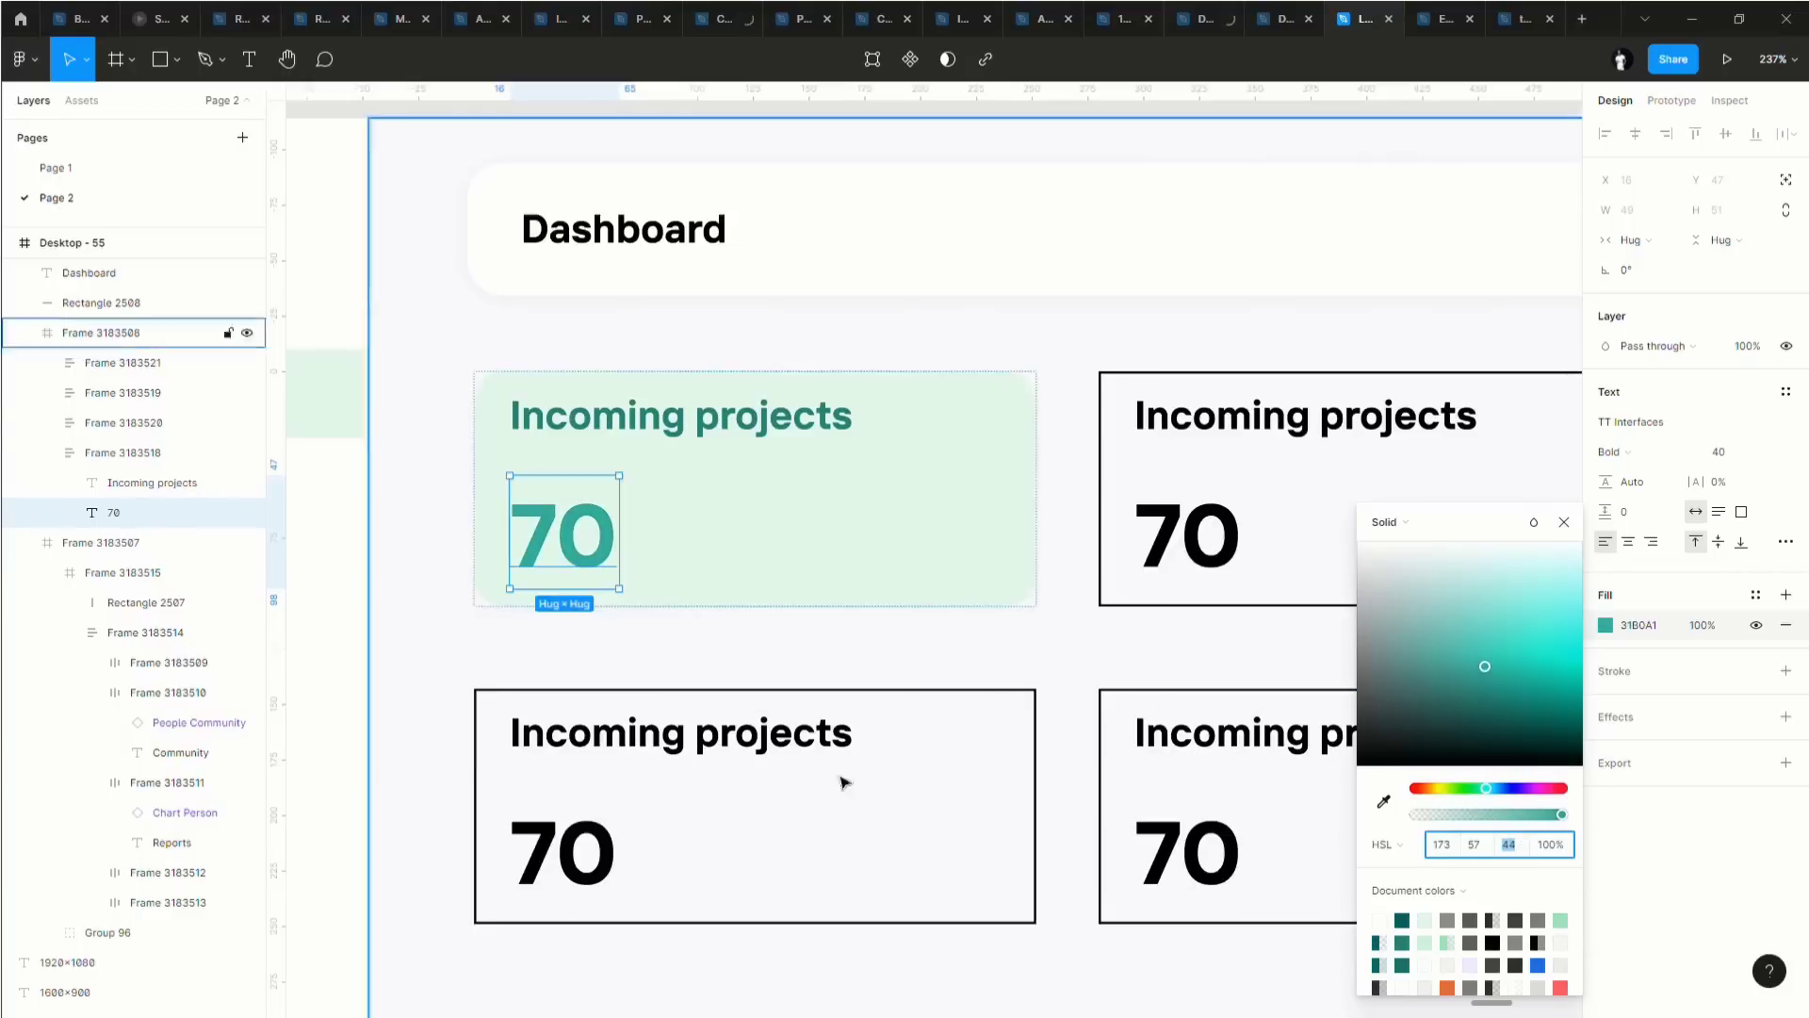
Darken the first card's "Incoming projects" title to green 1D685F by lowering its HSL lightness.
click(750, 419)
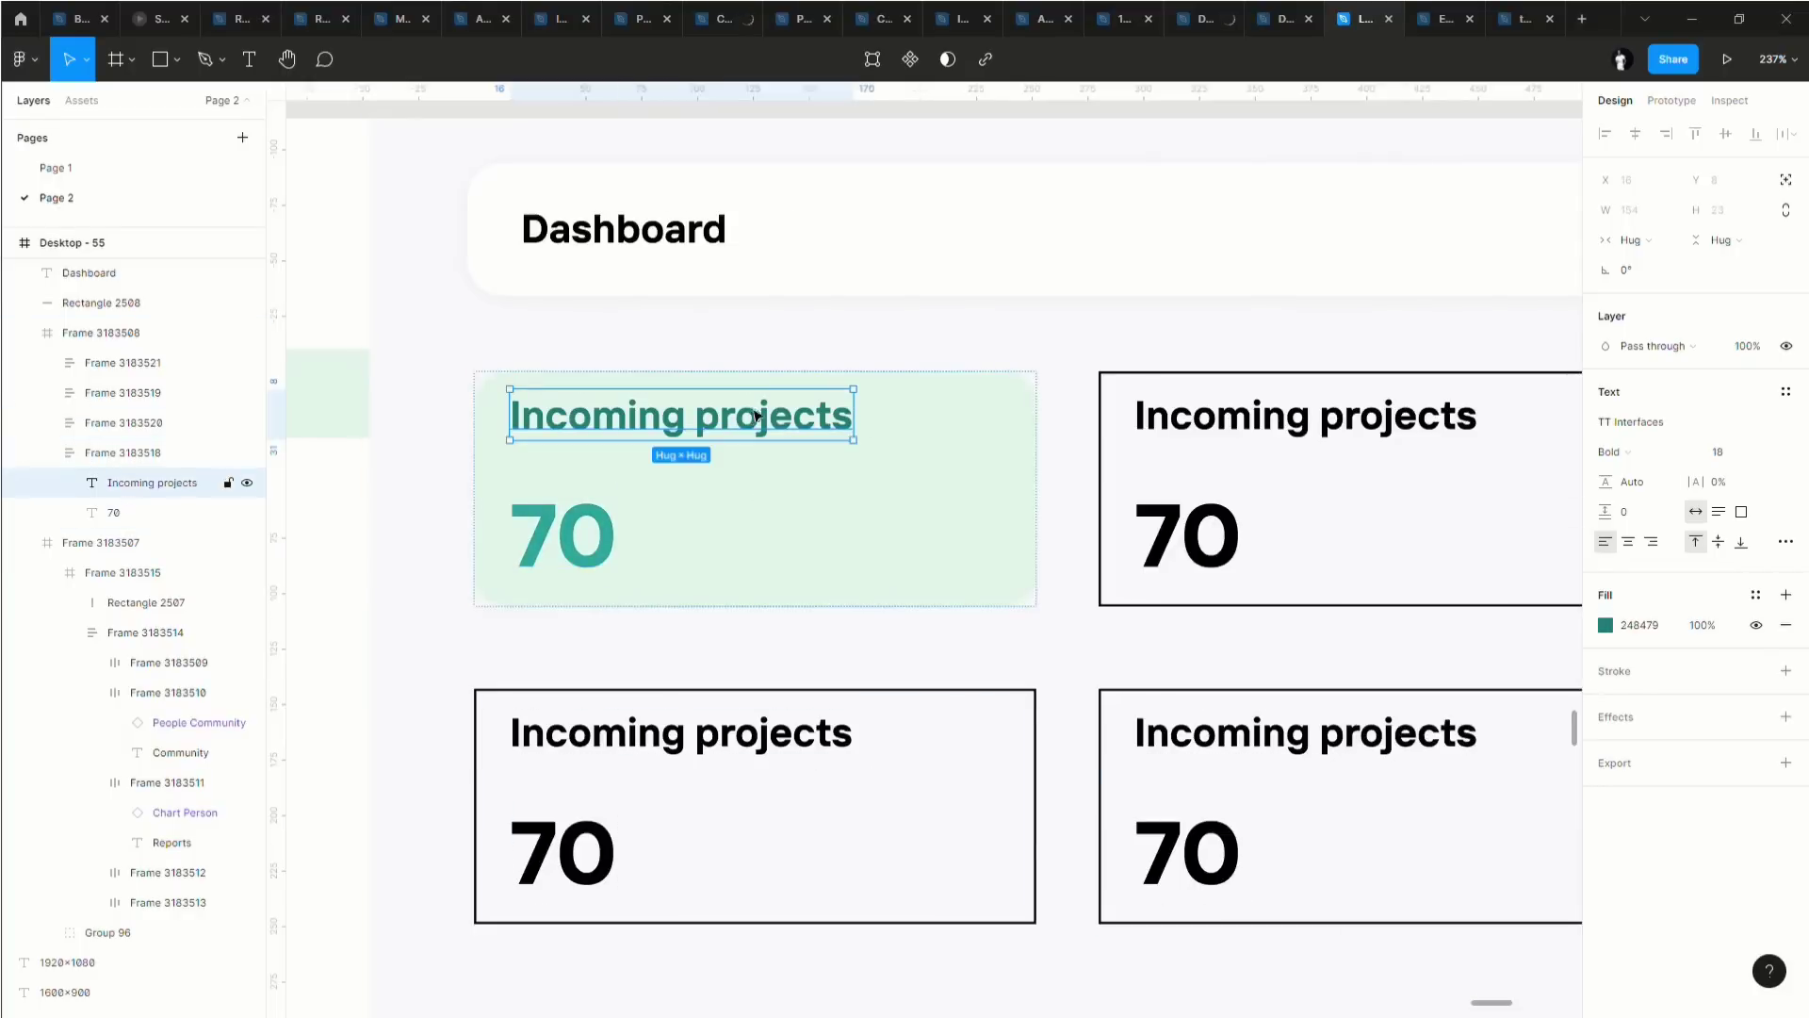
click(1604, 626)
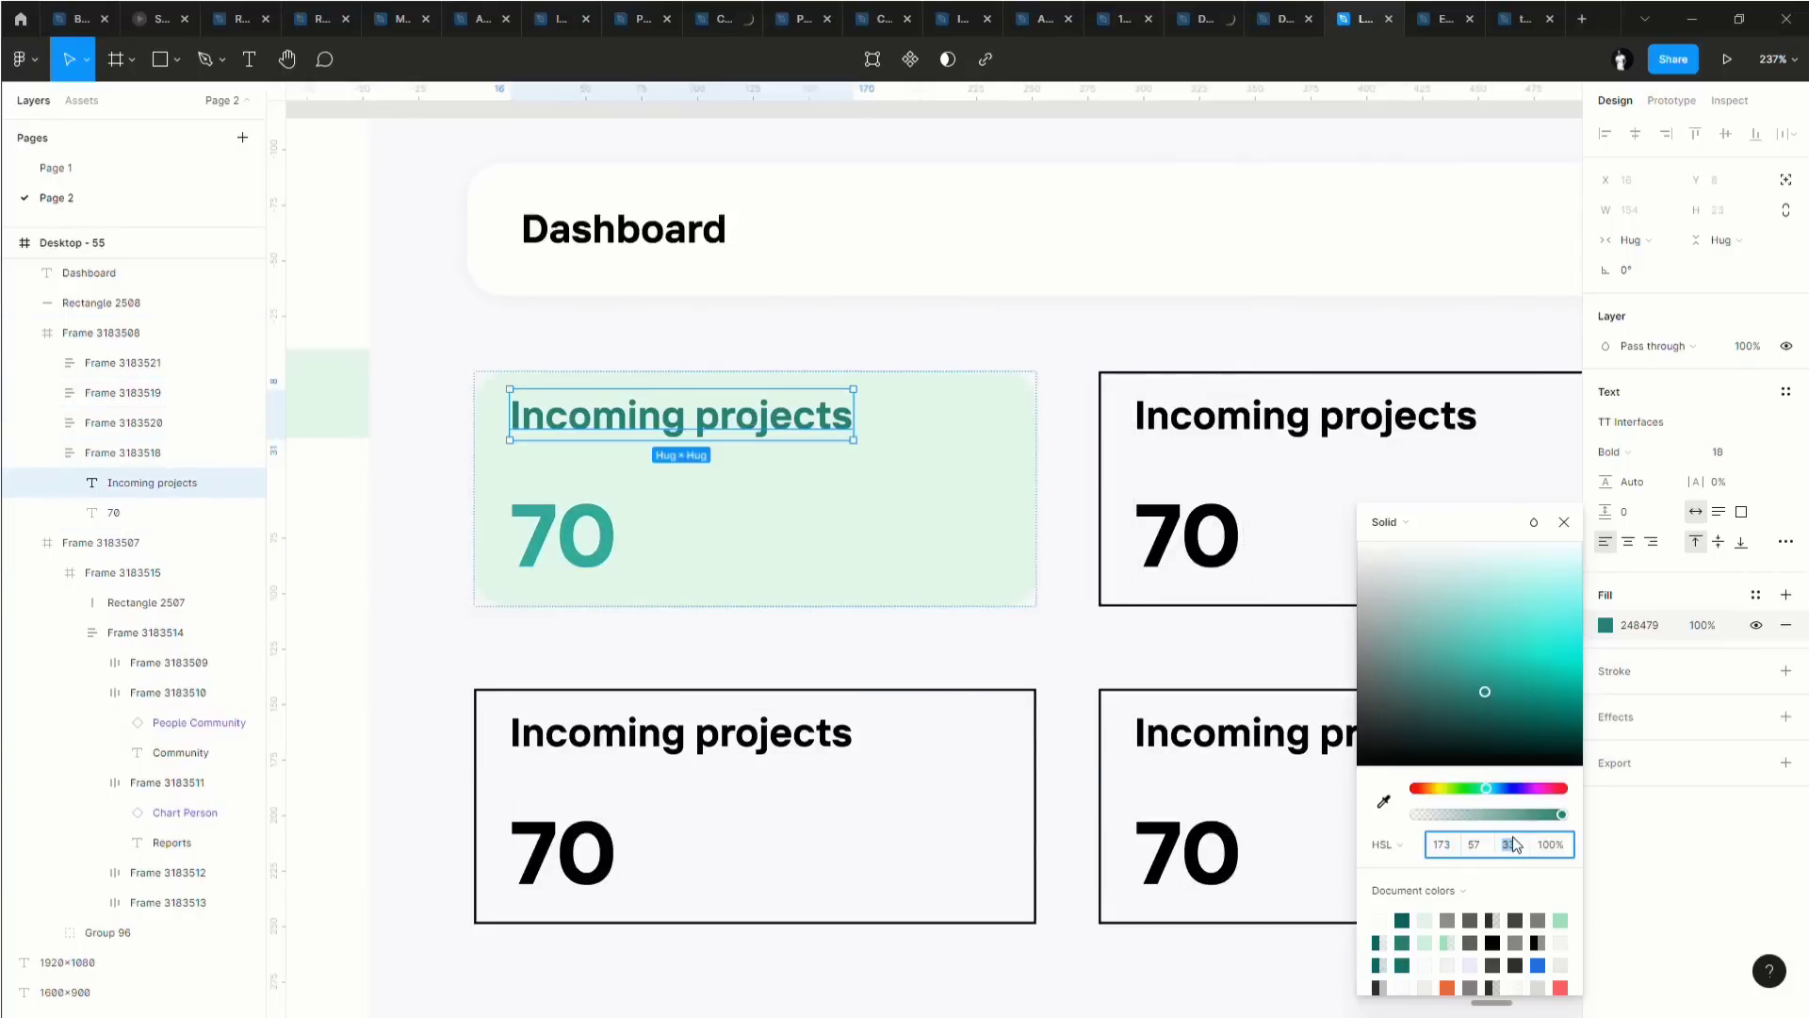
text(30)
key(Return)
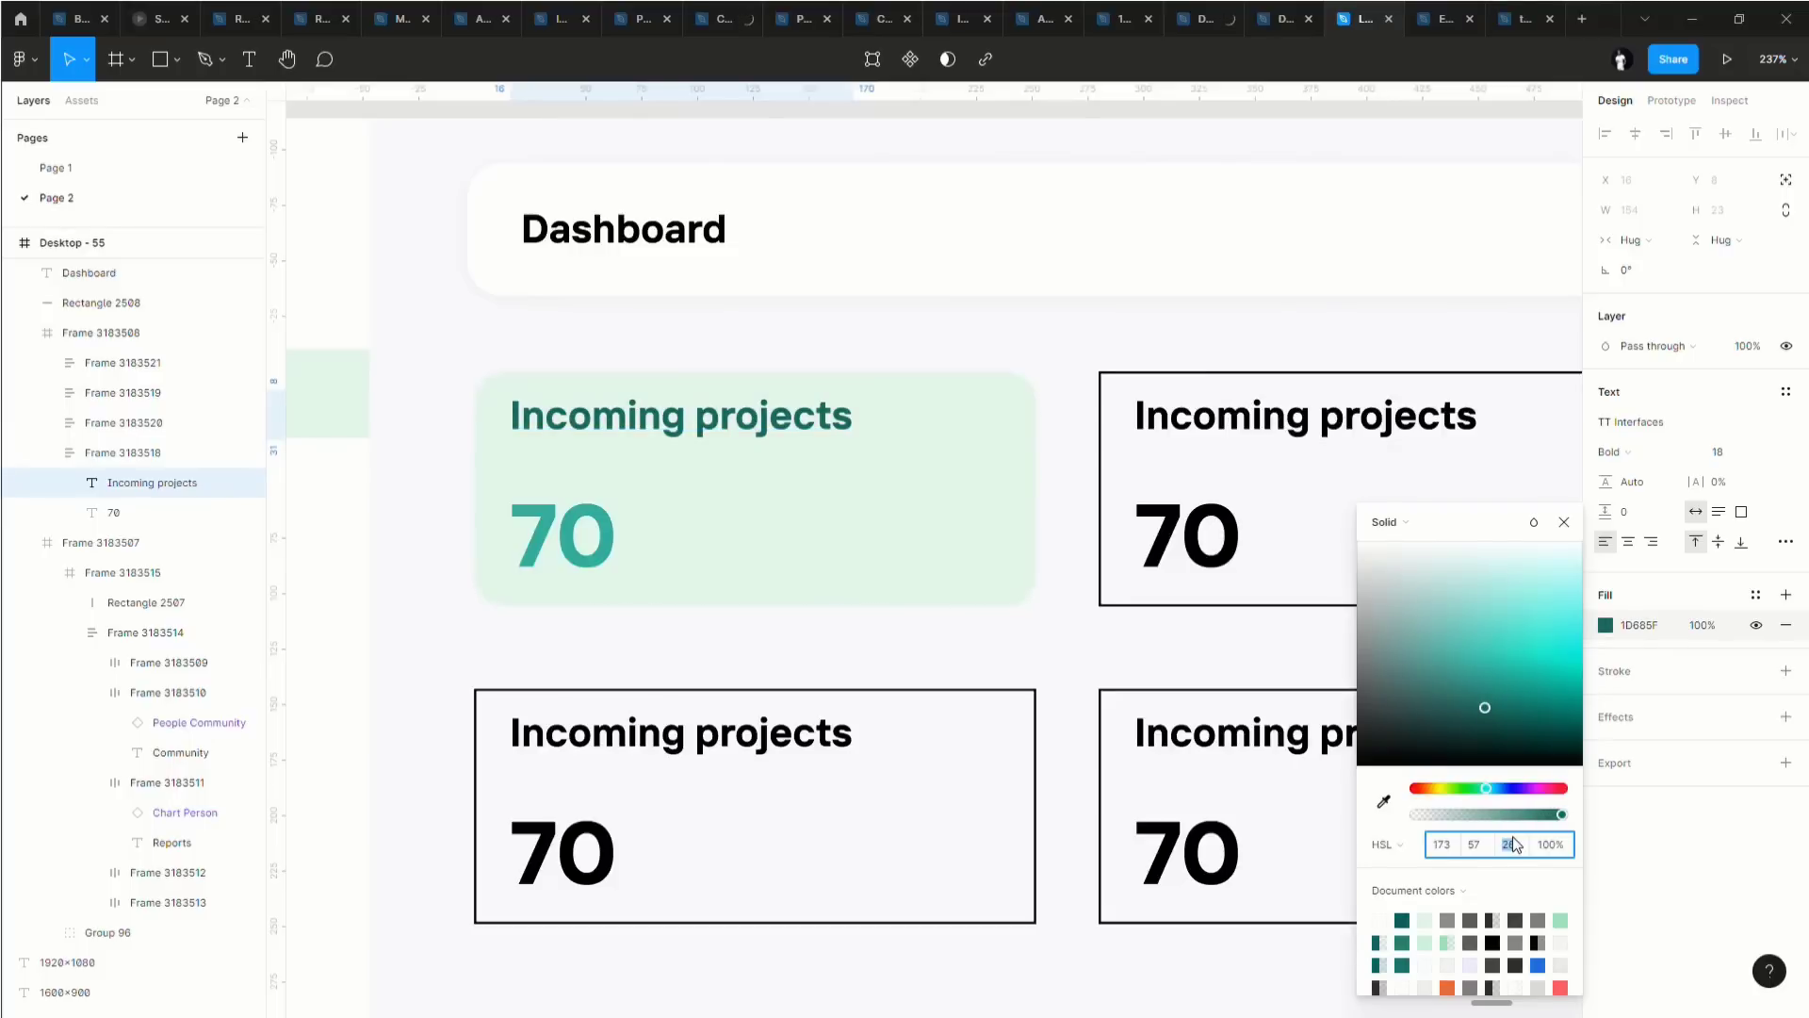
click(926, 517)
Set the font size of the first card's "Incoming projects" title to 16.
click(773, 399)
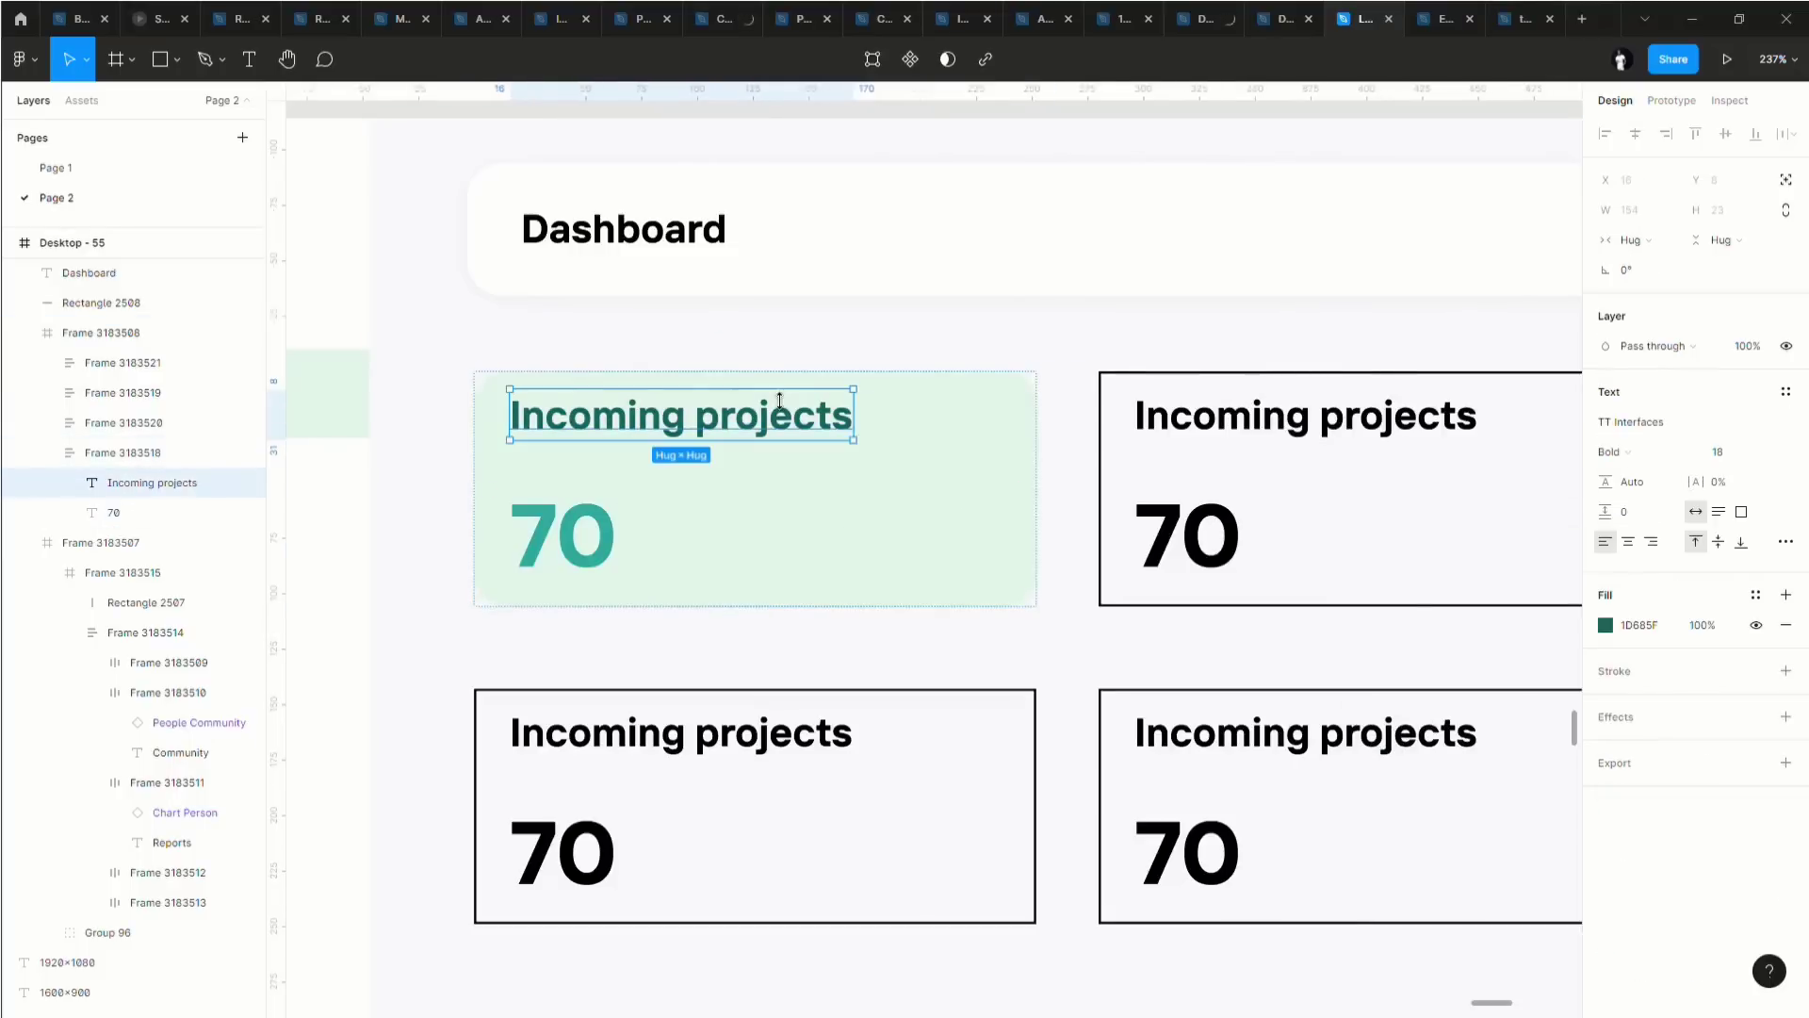
click(1732, 456)
text(16)
key(Return)
click(856, 461)
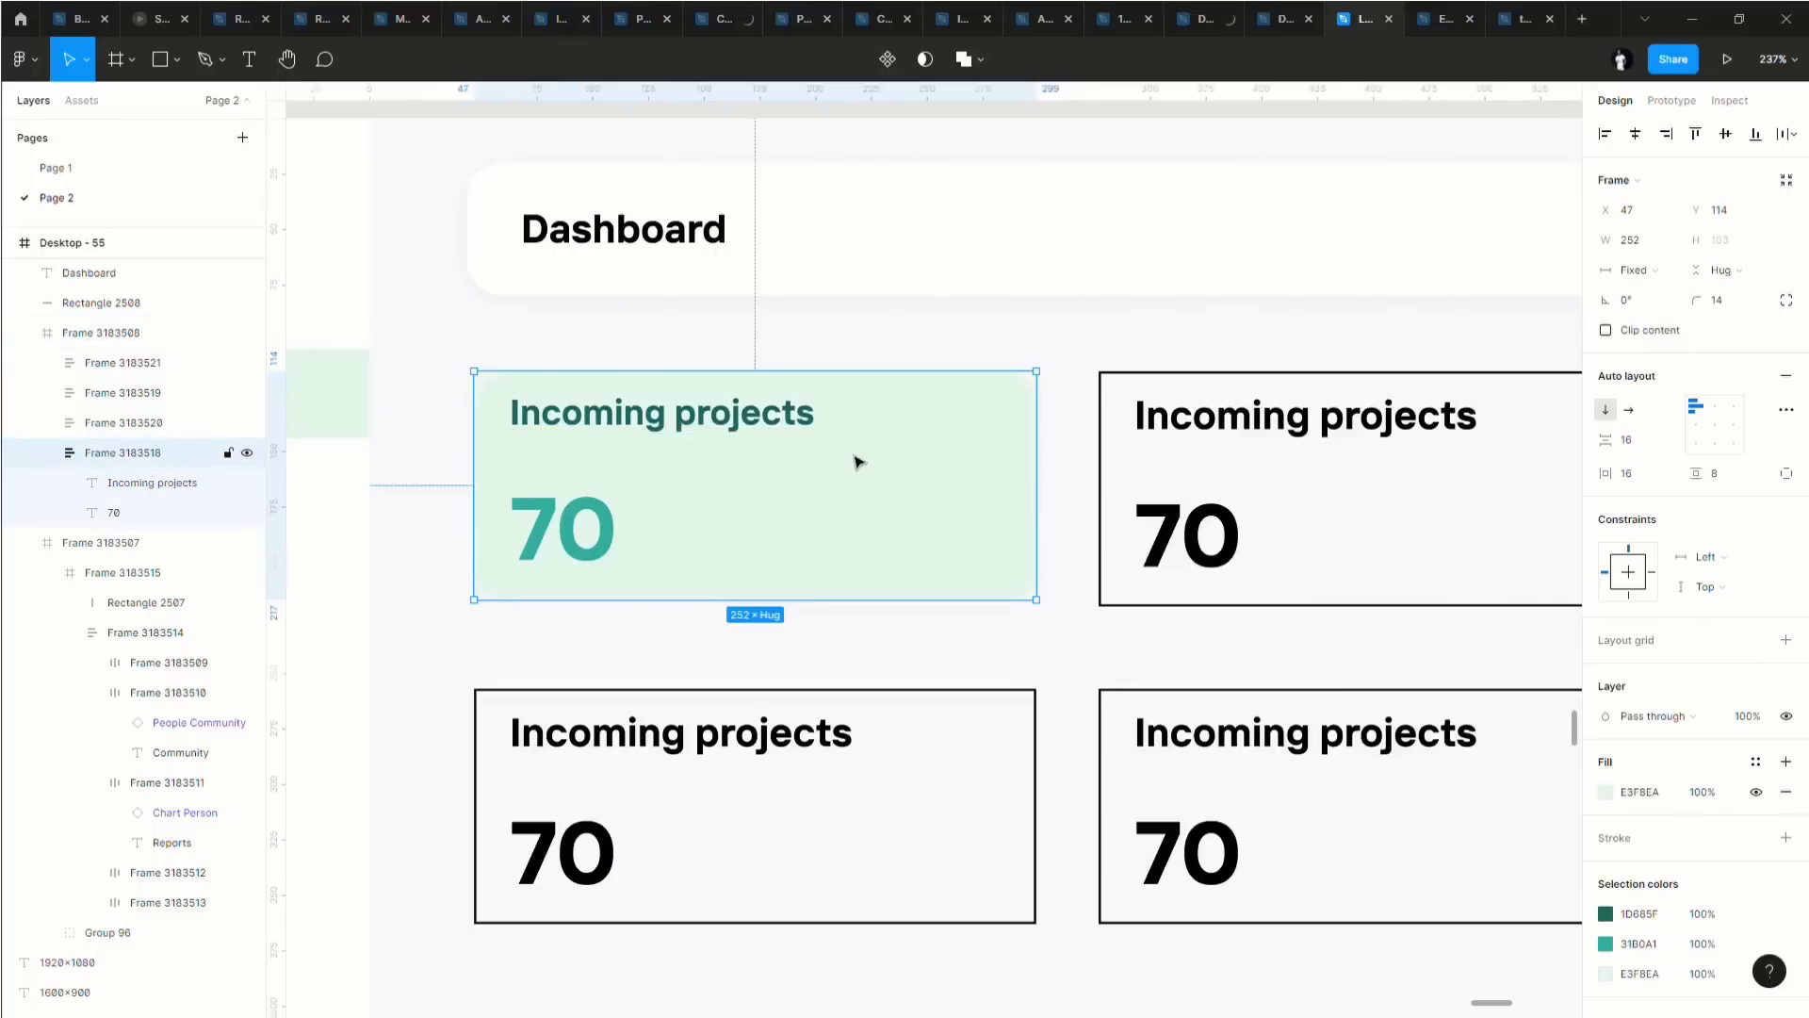
Remove the auto layout from the first Incoming projects card.
scroll(926, 606, down, 3)
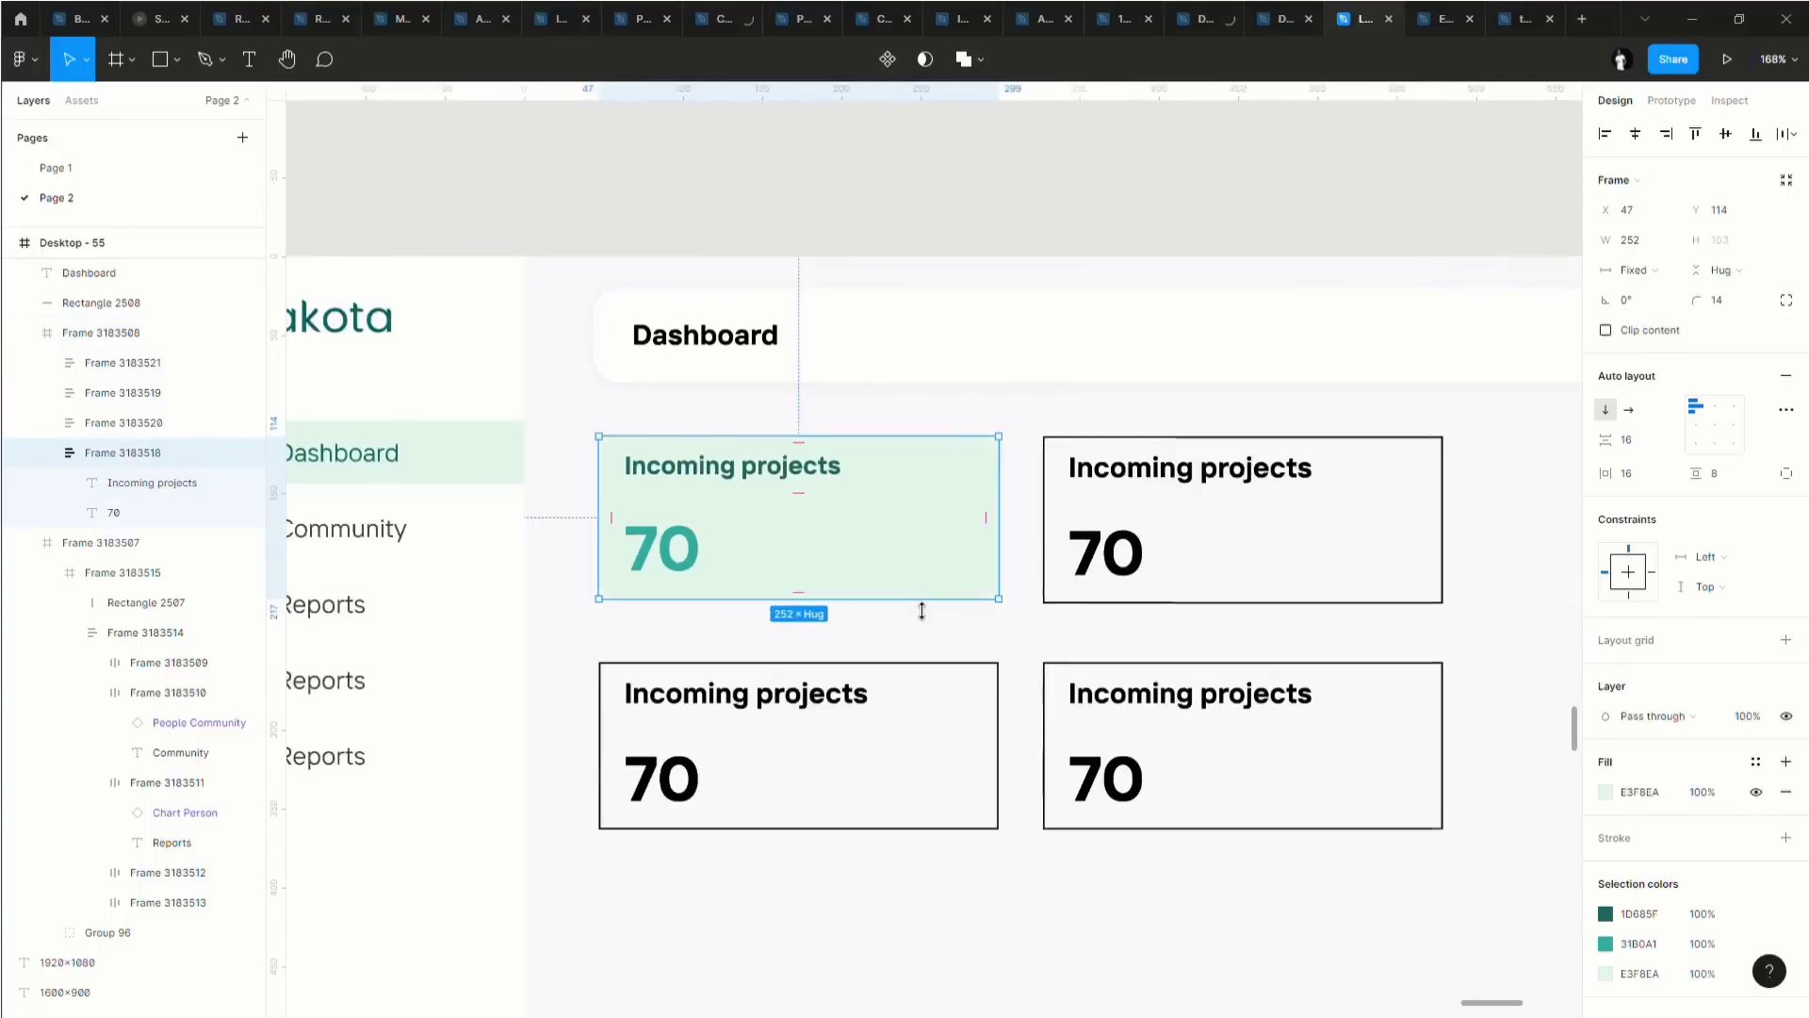
click(954, 408)
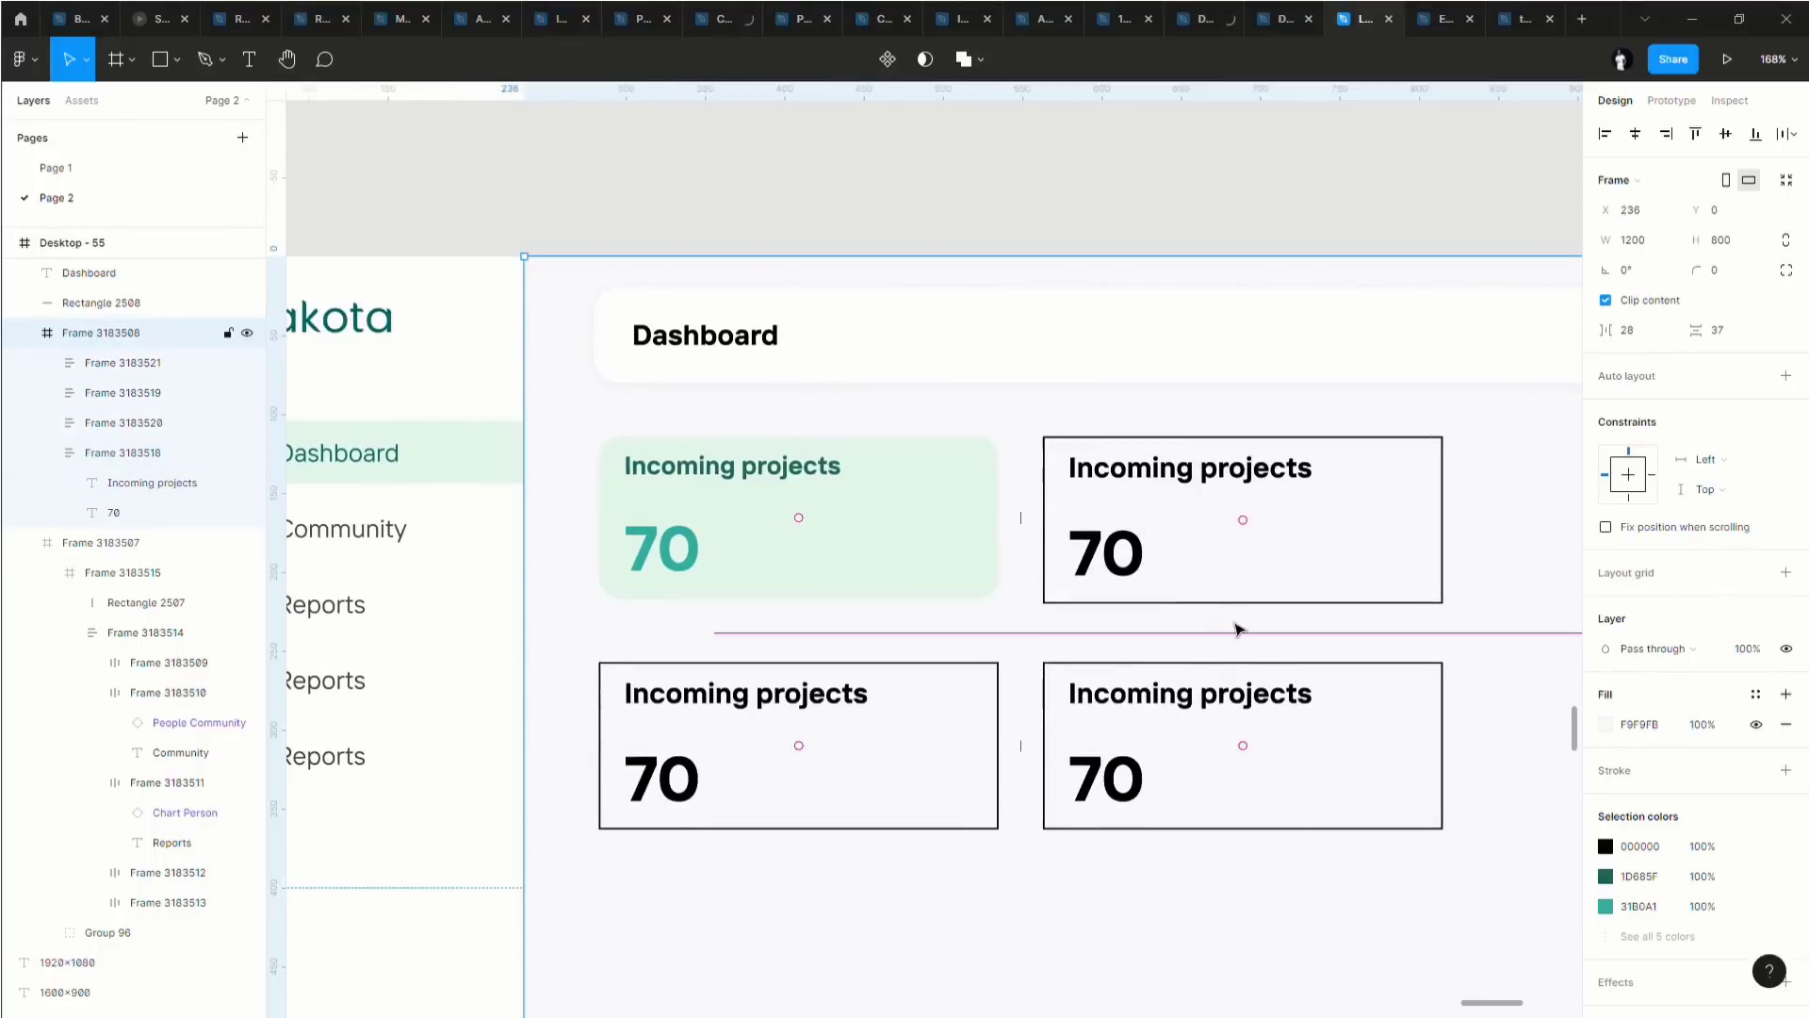
click(653, 551)
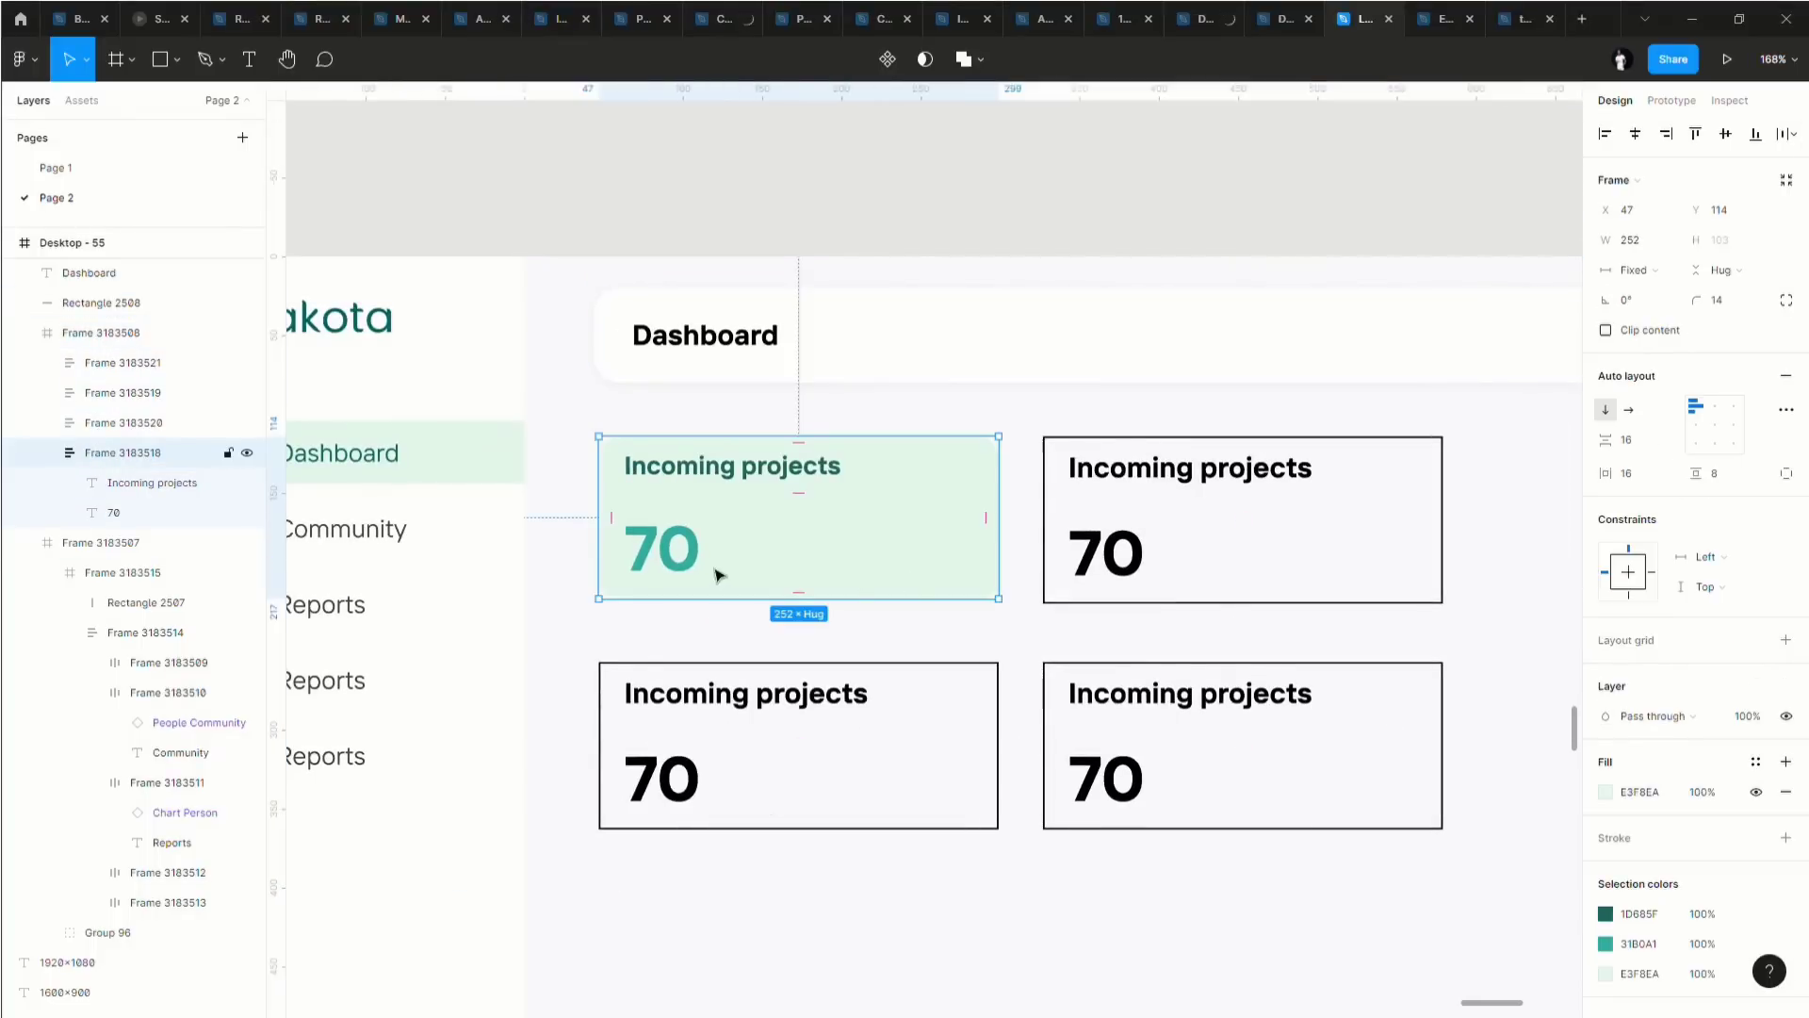
scroll(801, 573, down, 3)
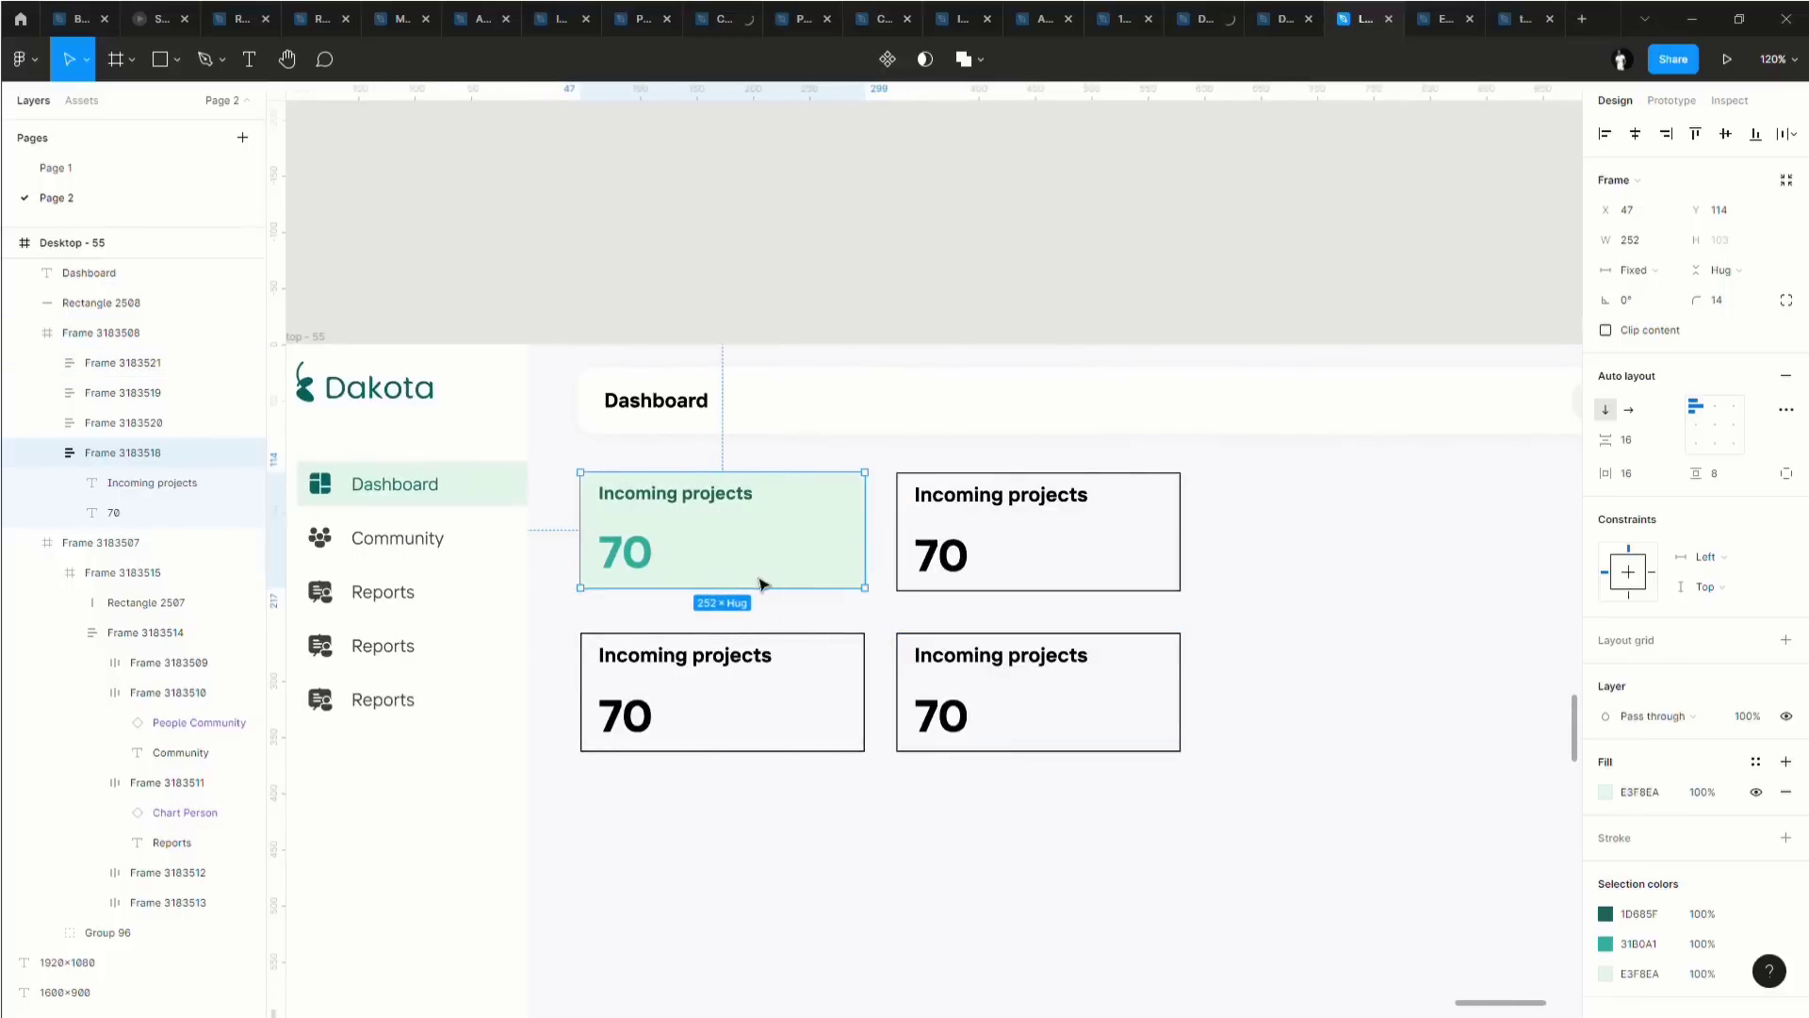
scroll(763, 584, up, 3)
right_click(790, 548)
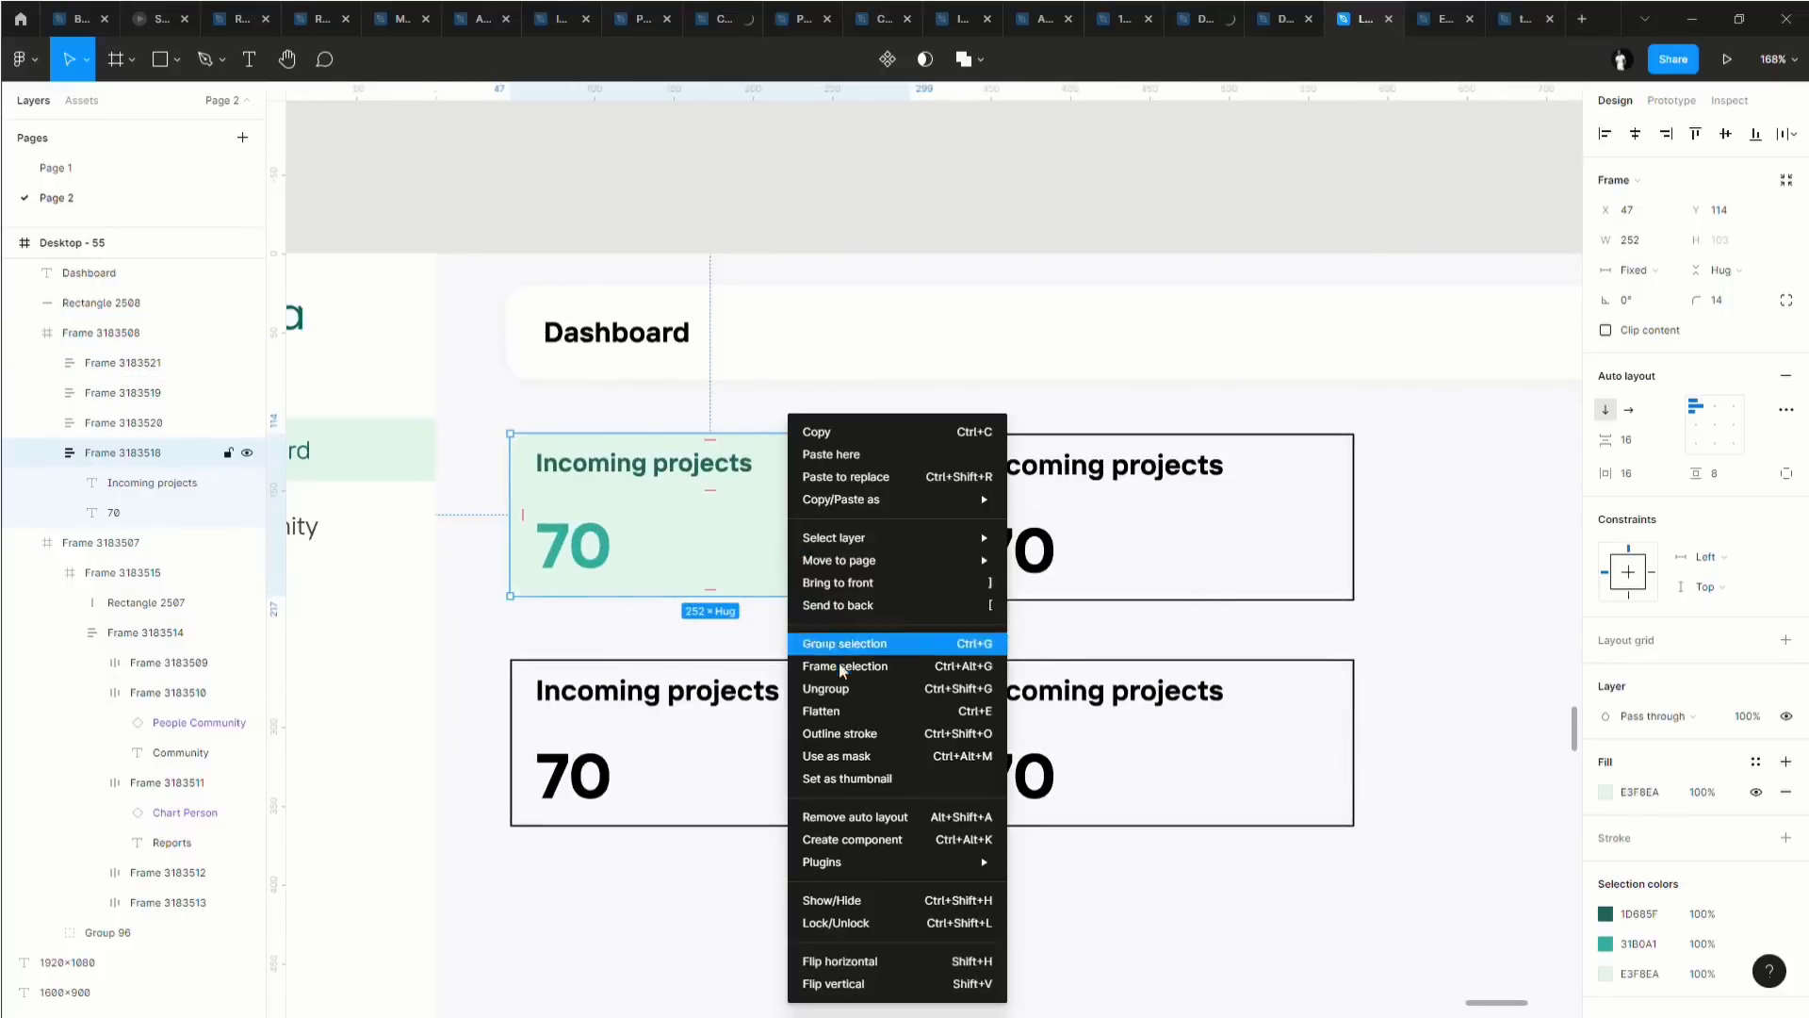
click(1054, 455)
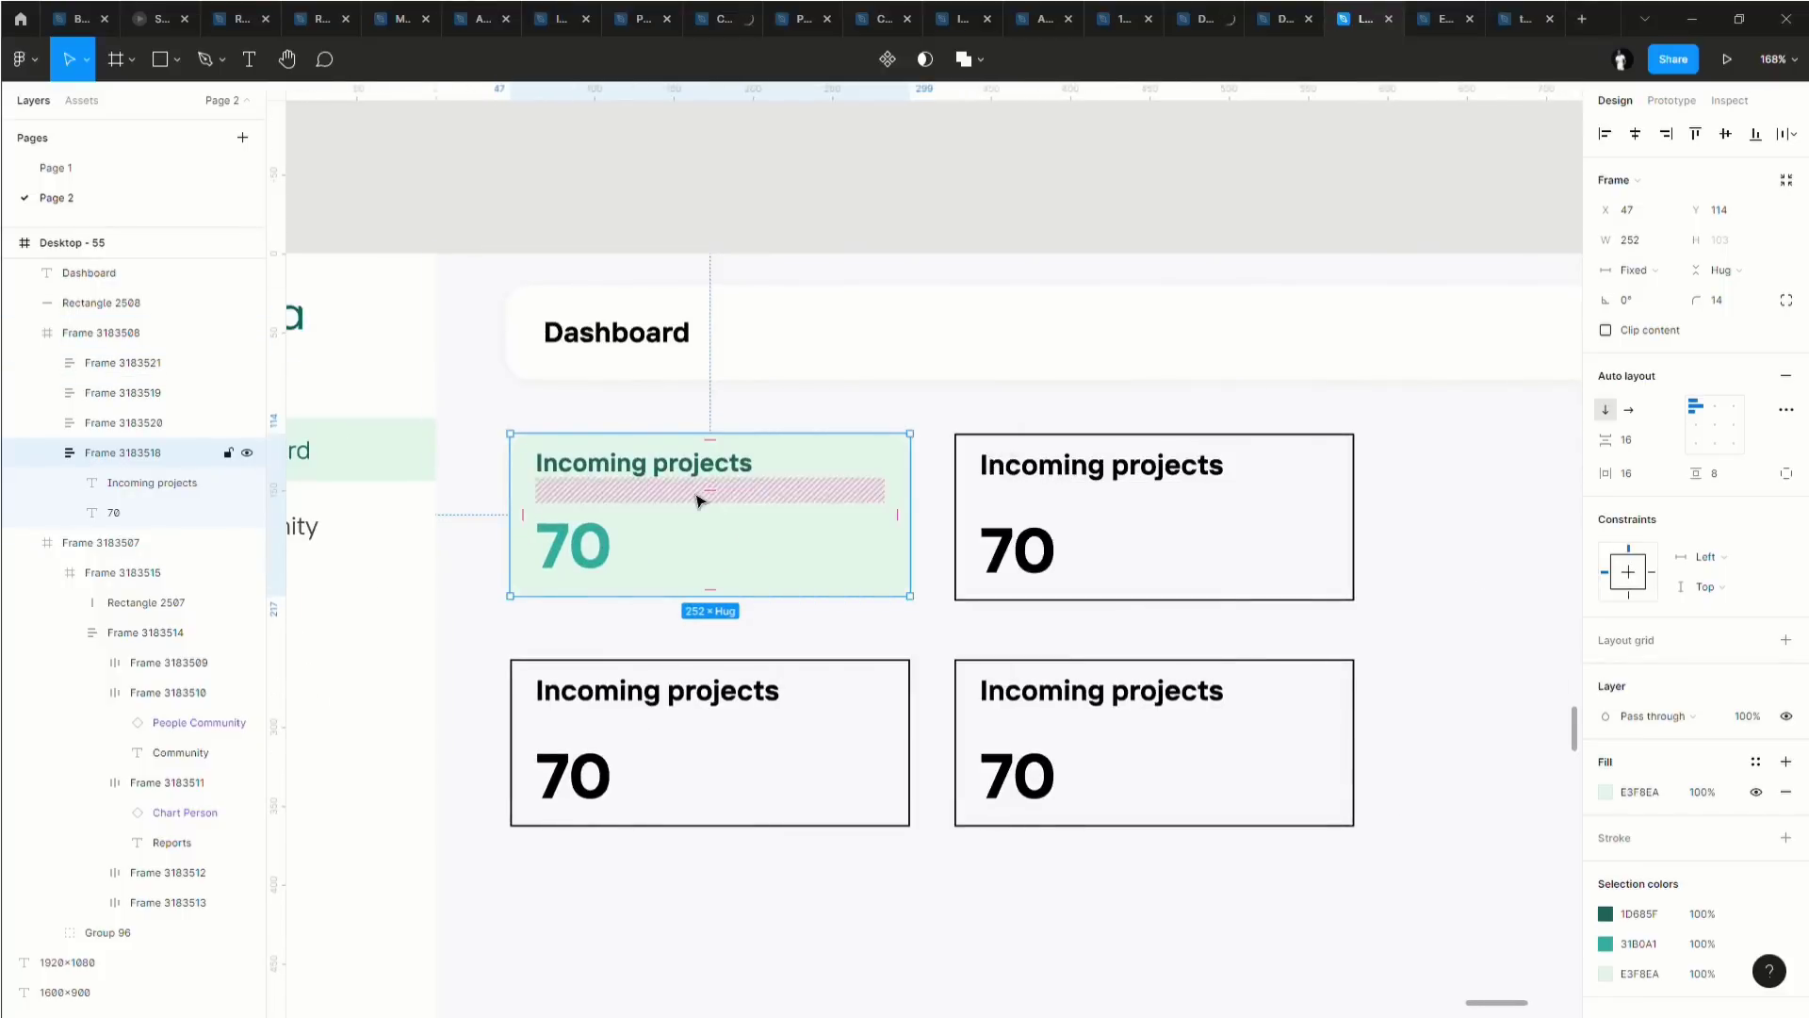
click(1786, 379)
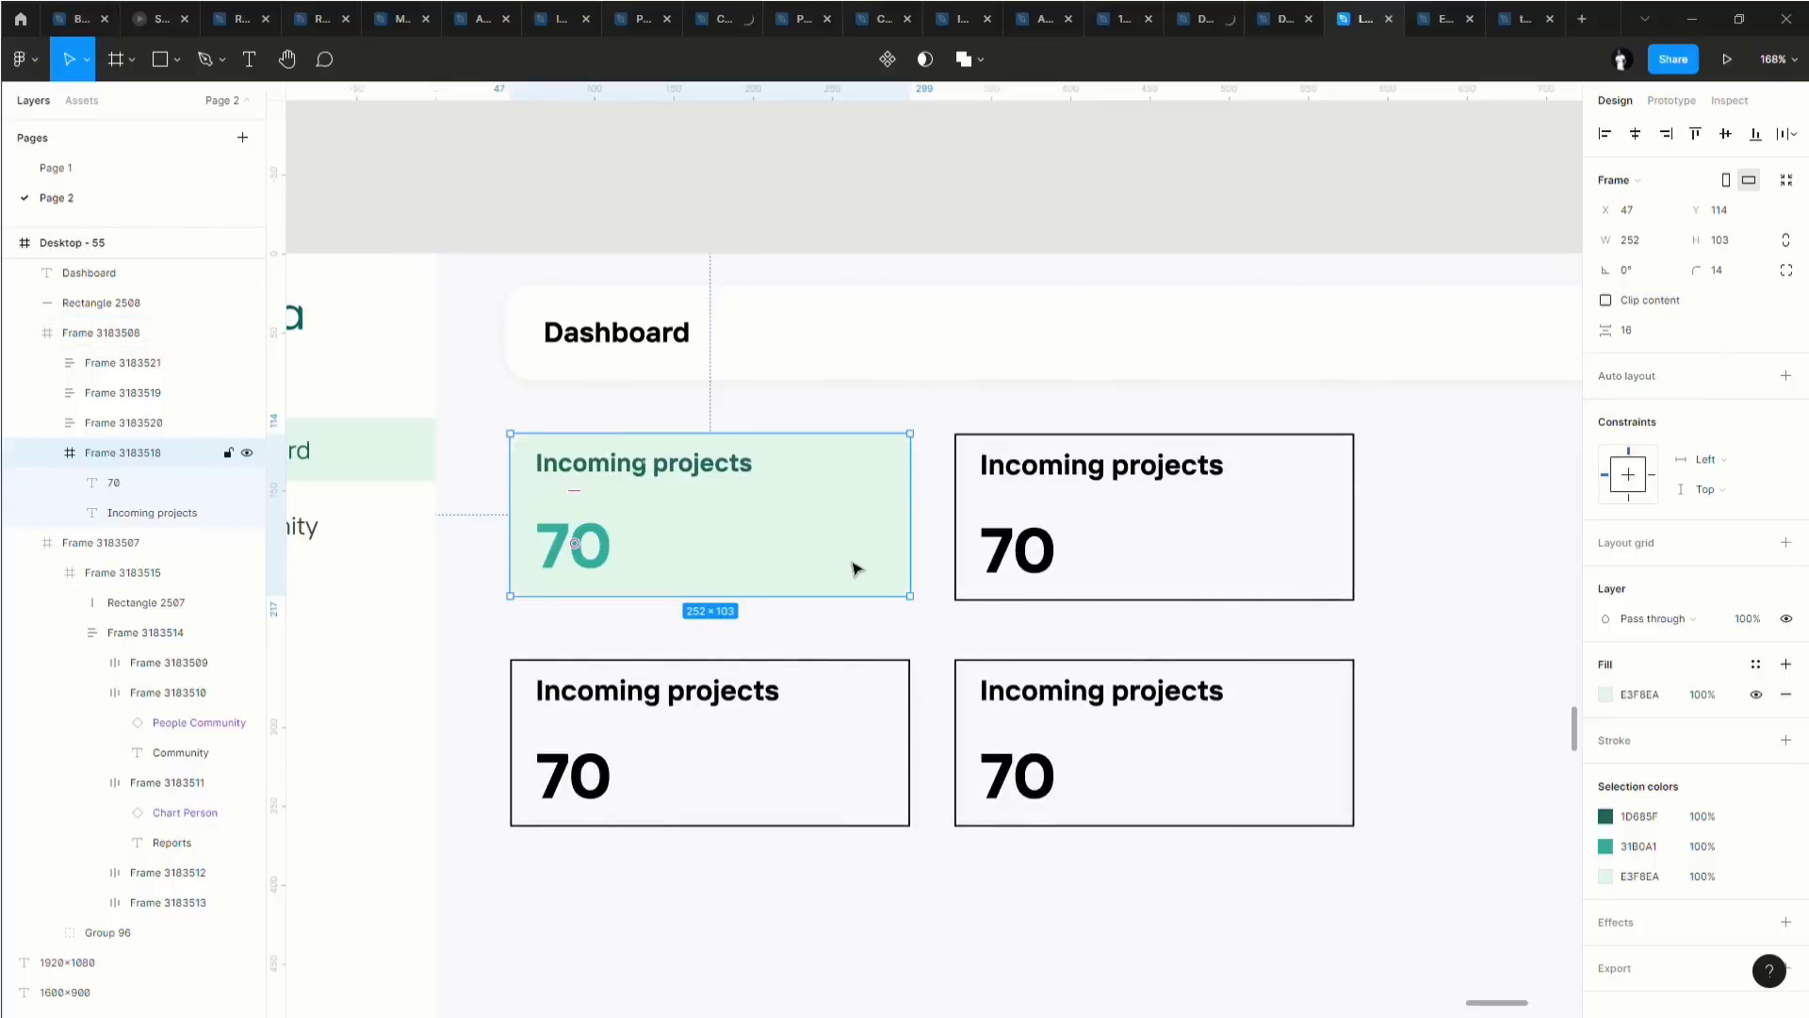
Paste the copied cone illustration into the first card, place it in the lower-right area and hide its dark 181818 background fill.
key(ctrl+v)
drag(745, 523, 858, 561)
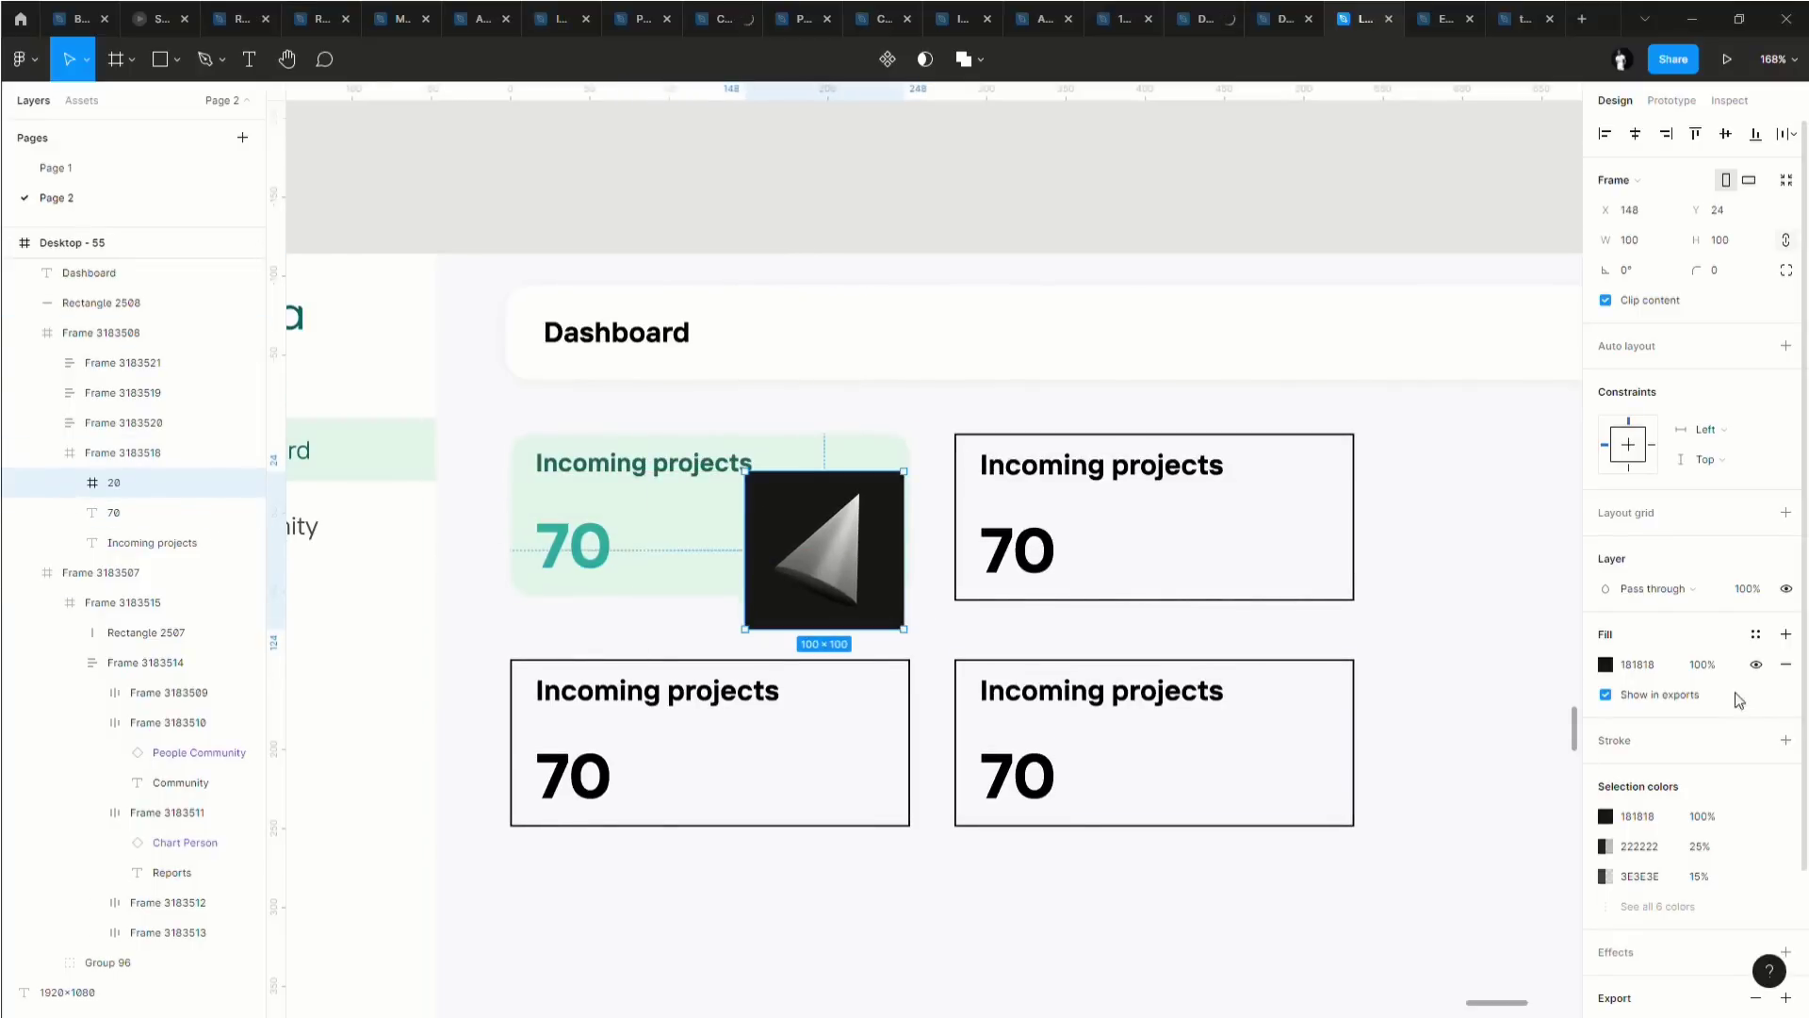
click(1757, 666)
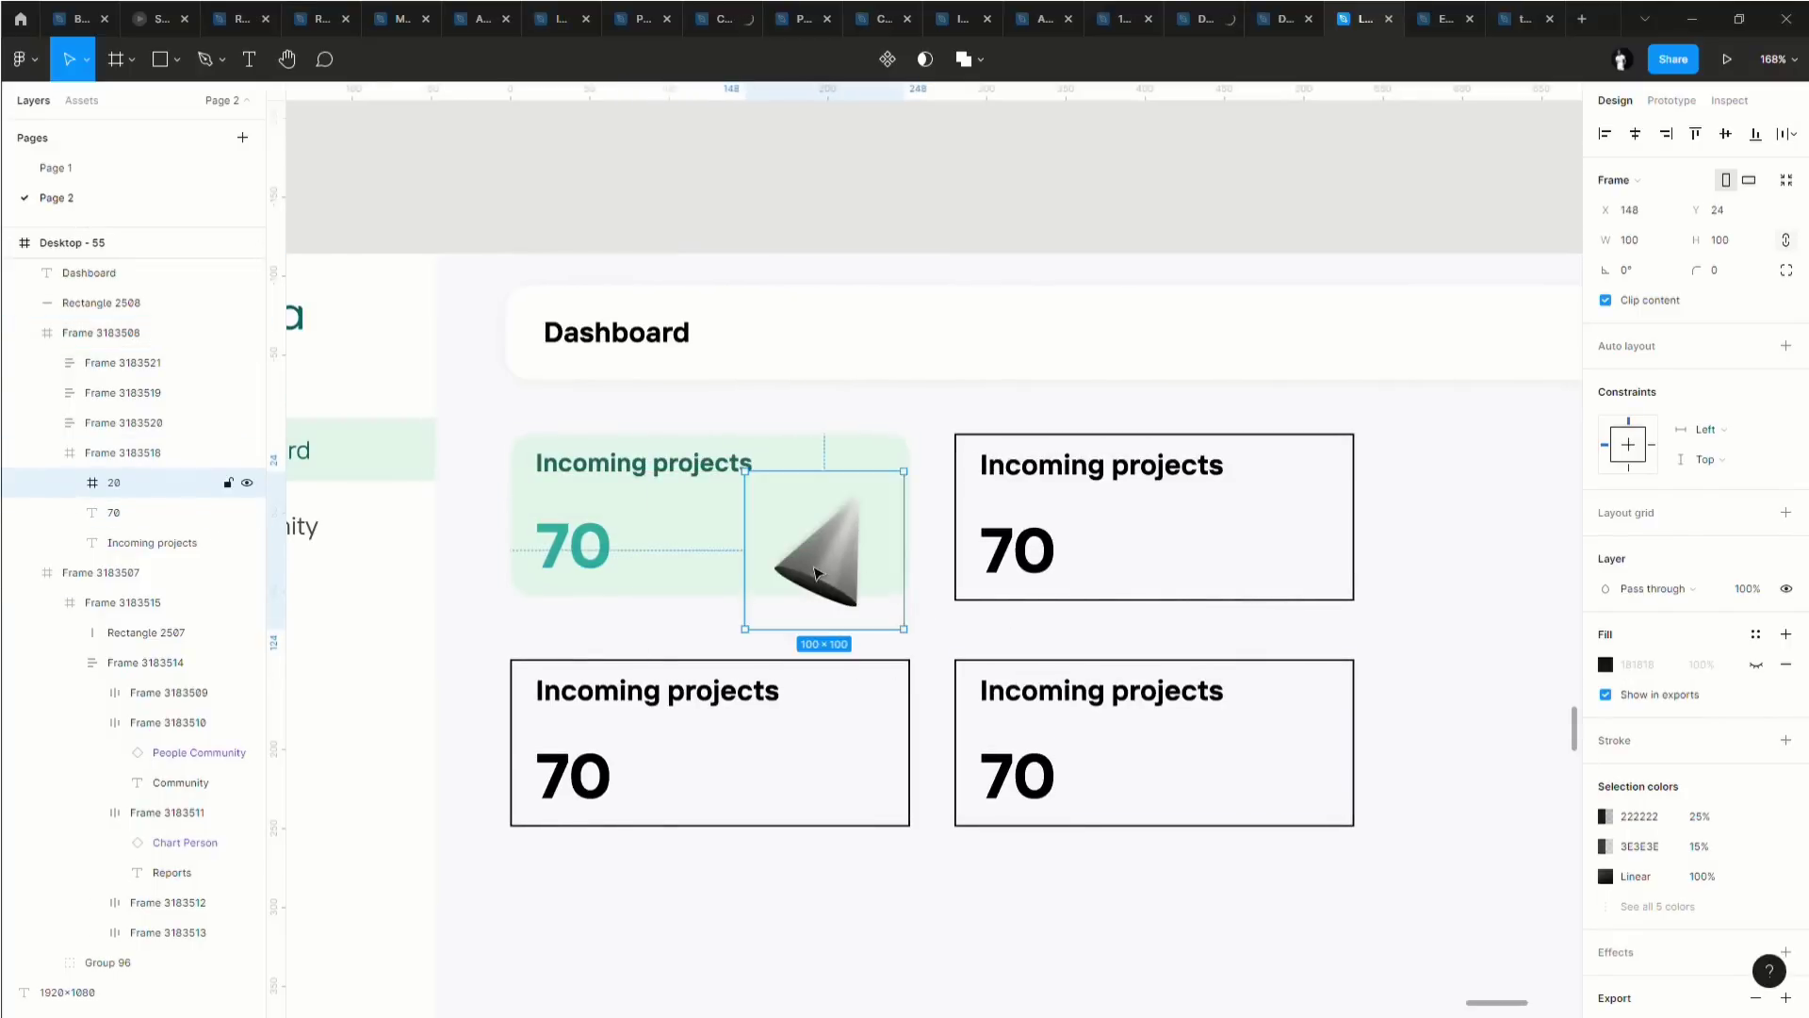
Rotate the cone illustration to about 41° and move it over the first card's lower-right corner, at about X 153, Y 72.
scroll(857, 614, down, 1)
scroll(925, 694, up, 5)
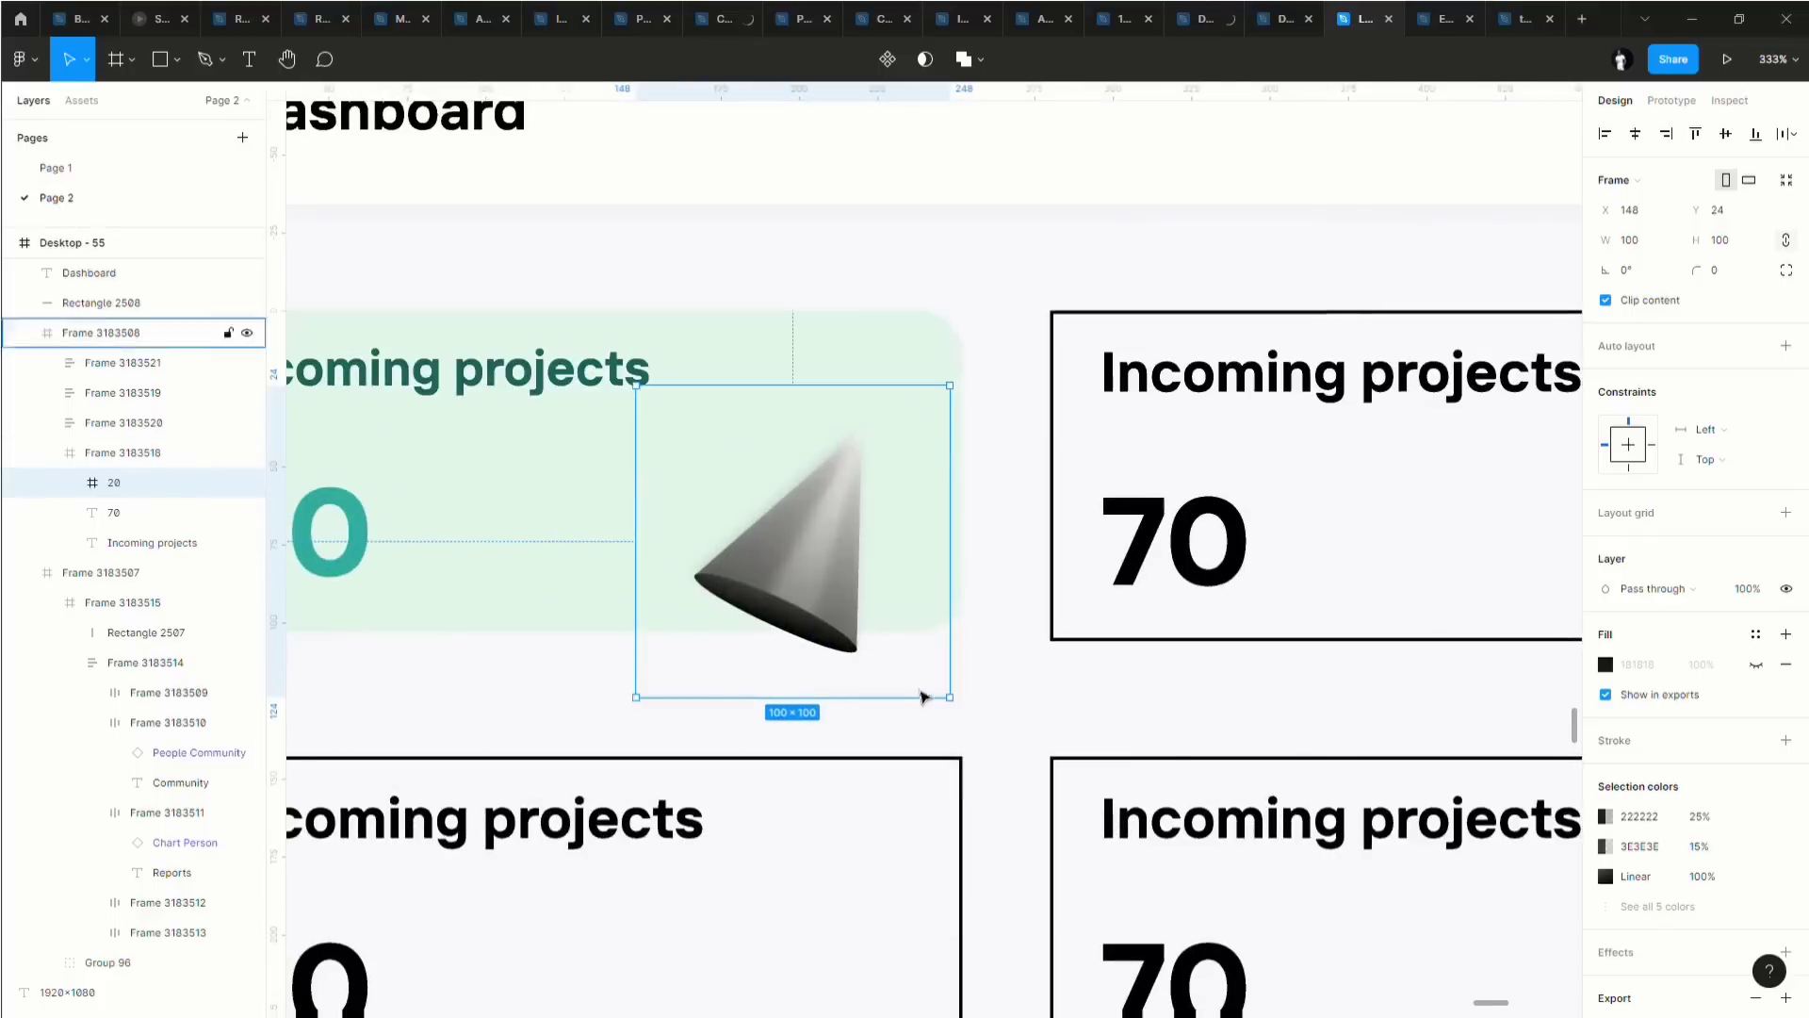
drag(1147, 628, 1163, 578)
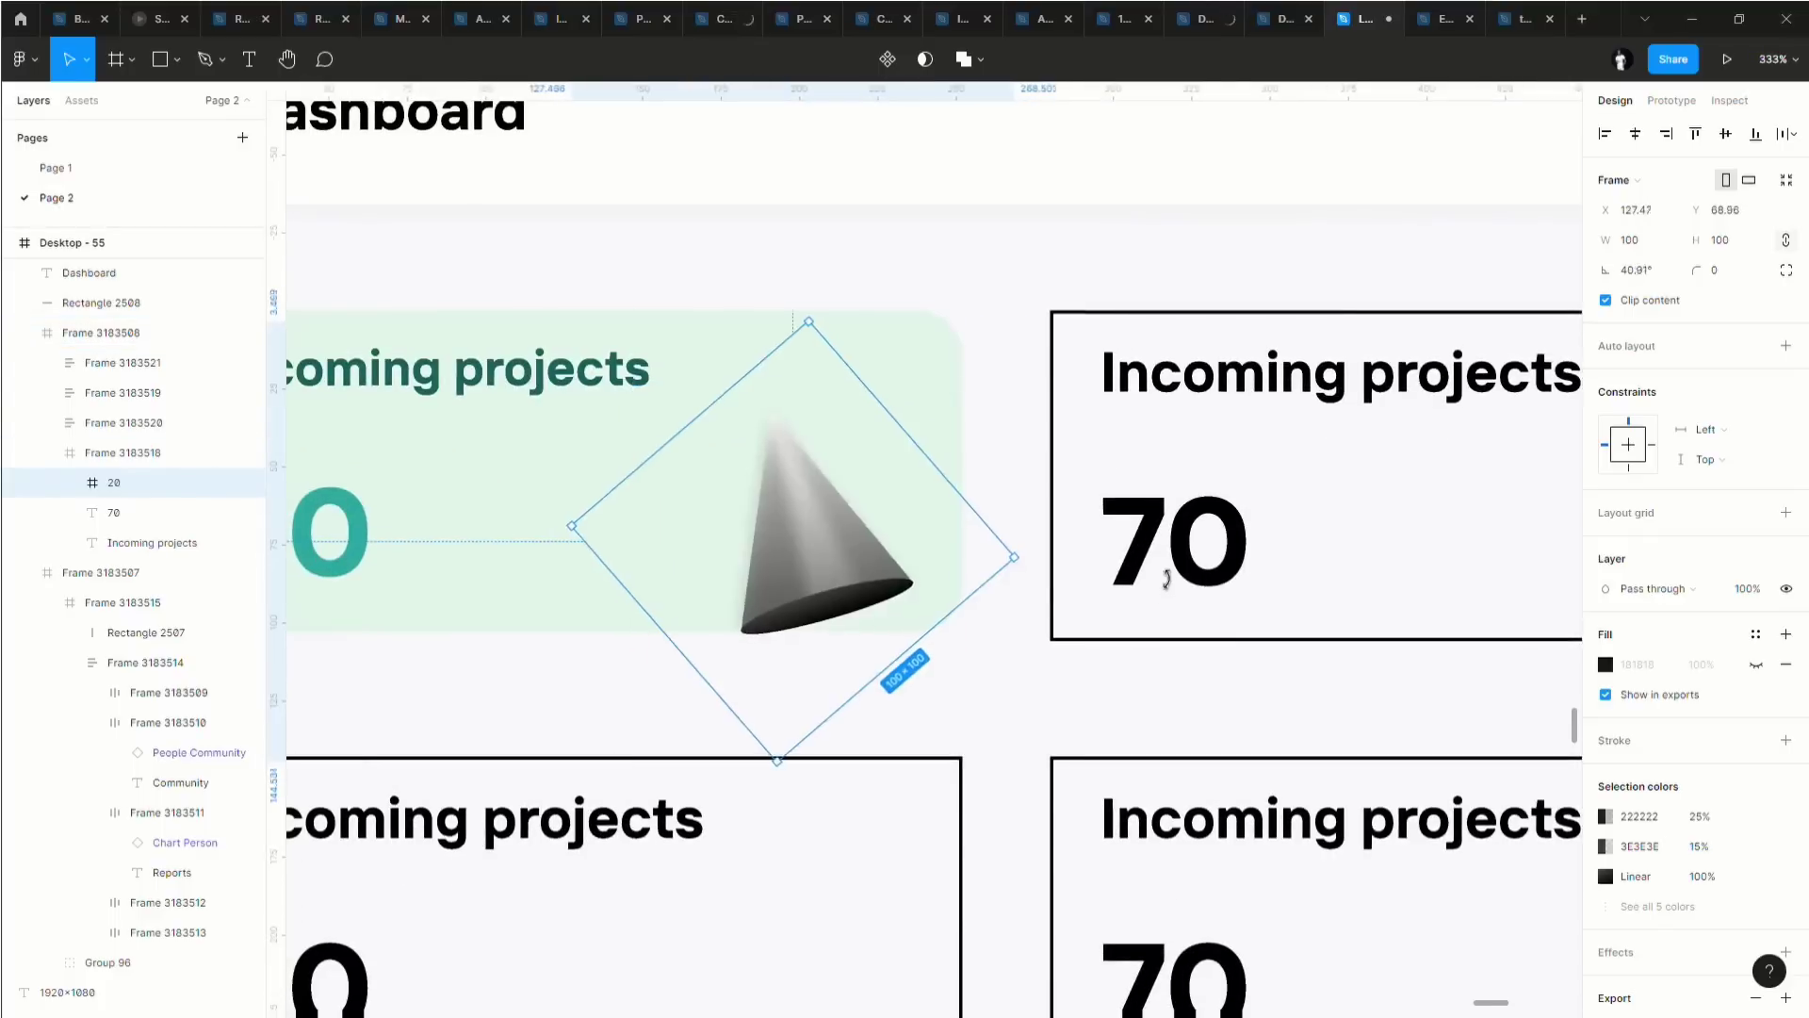
drag(819, 529, 879, 546)
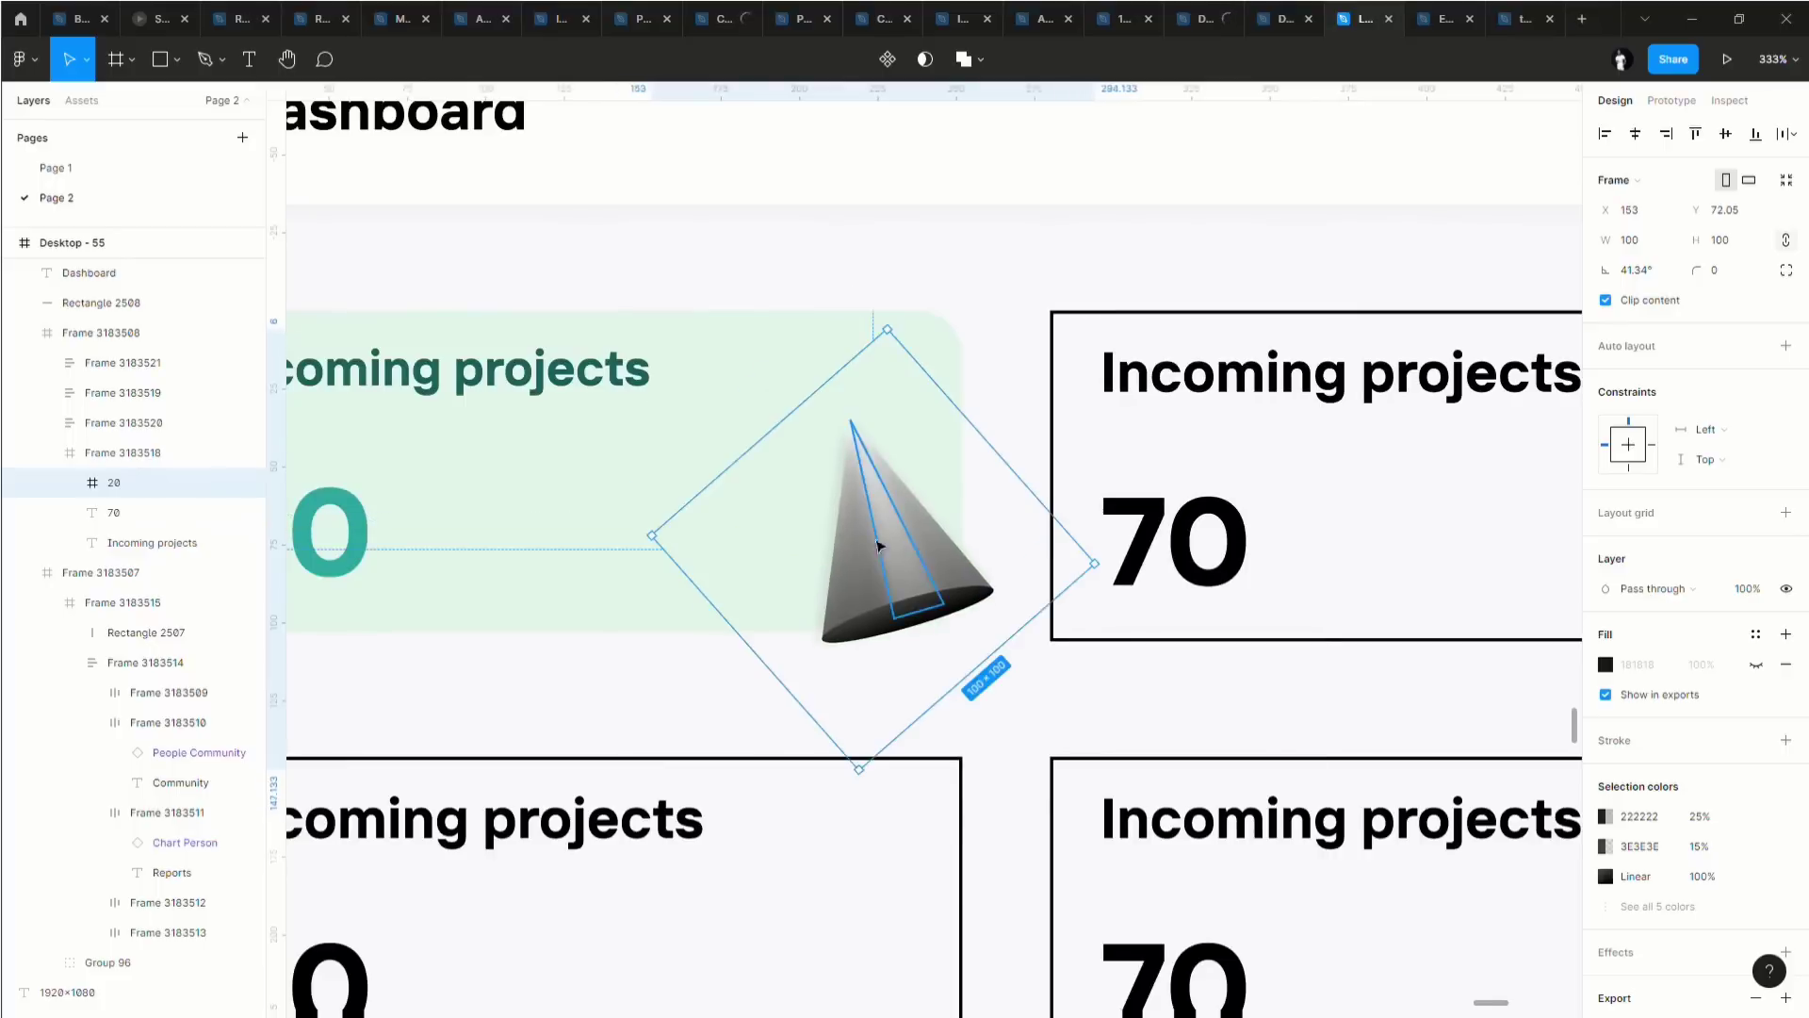
Turn on content clipping for the first card's frame so the cone is cut off at its edges.
click(126, 455)
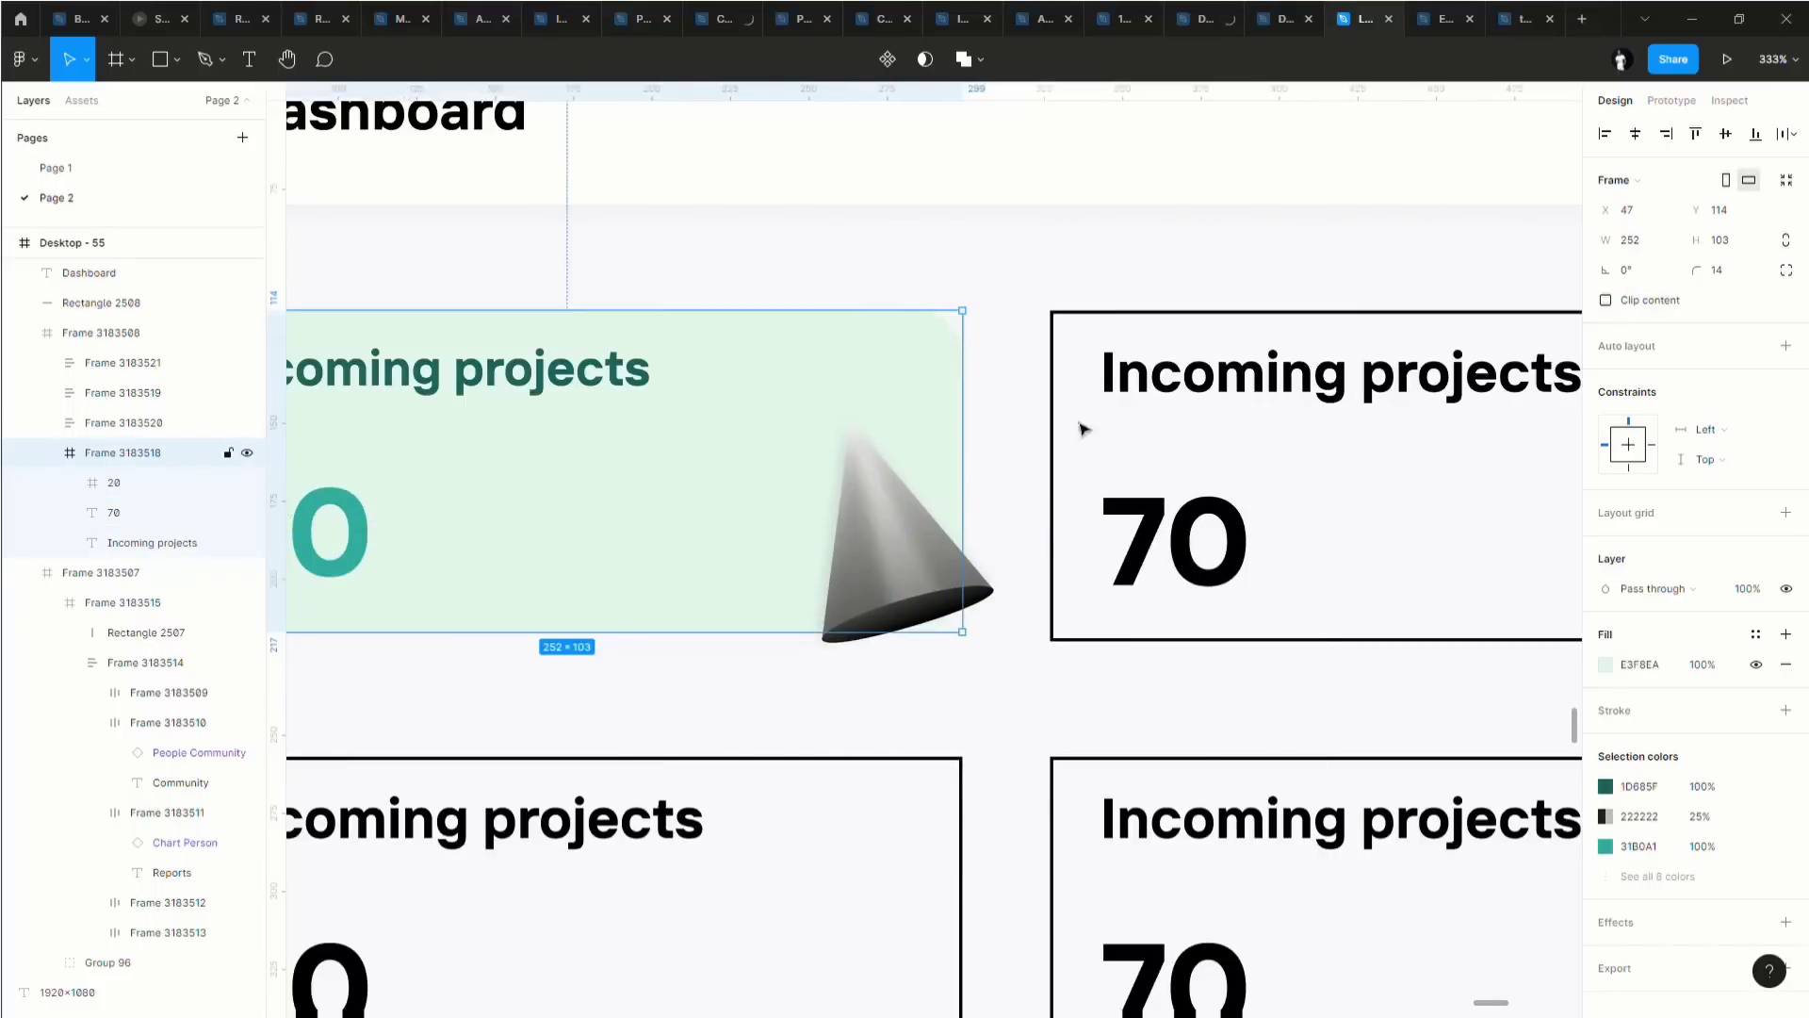
click(1605, 301)
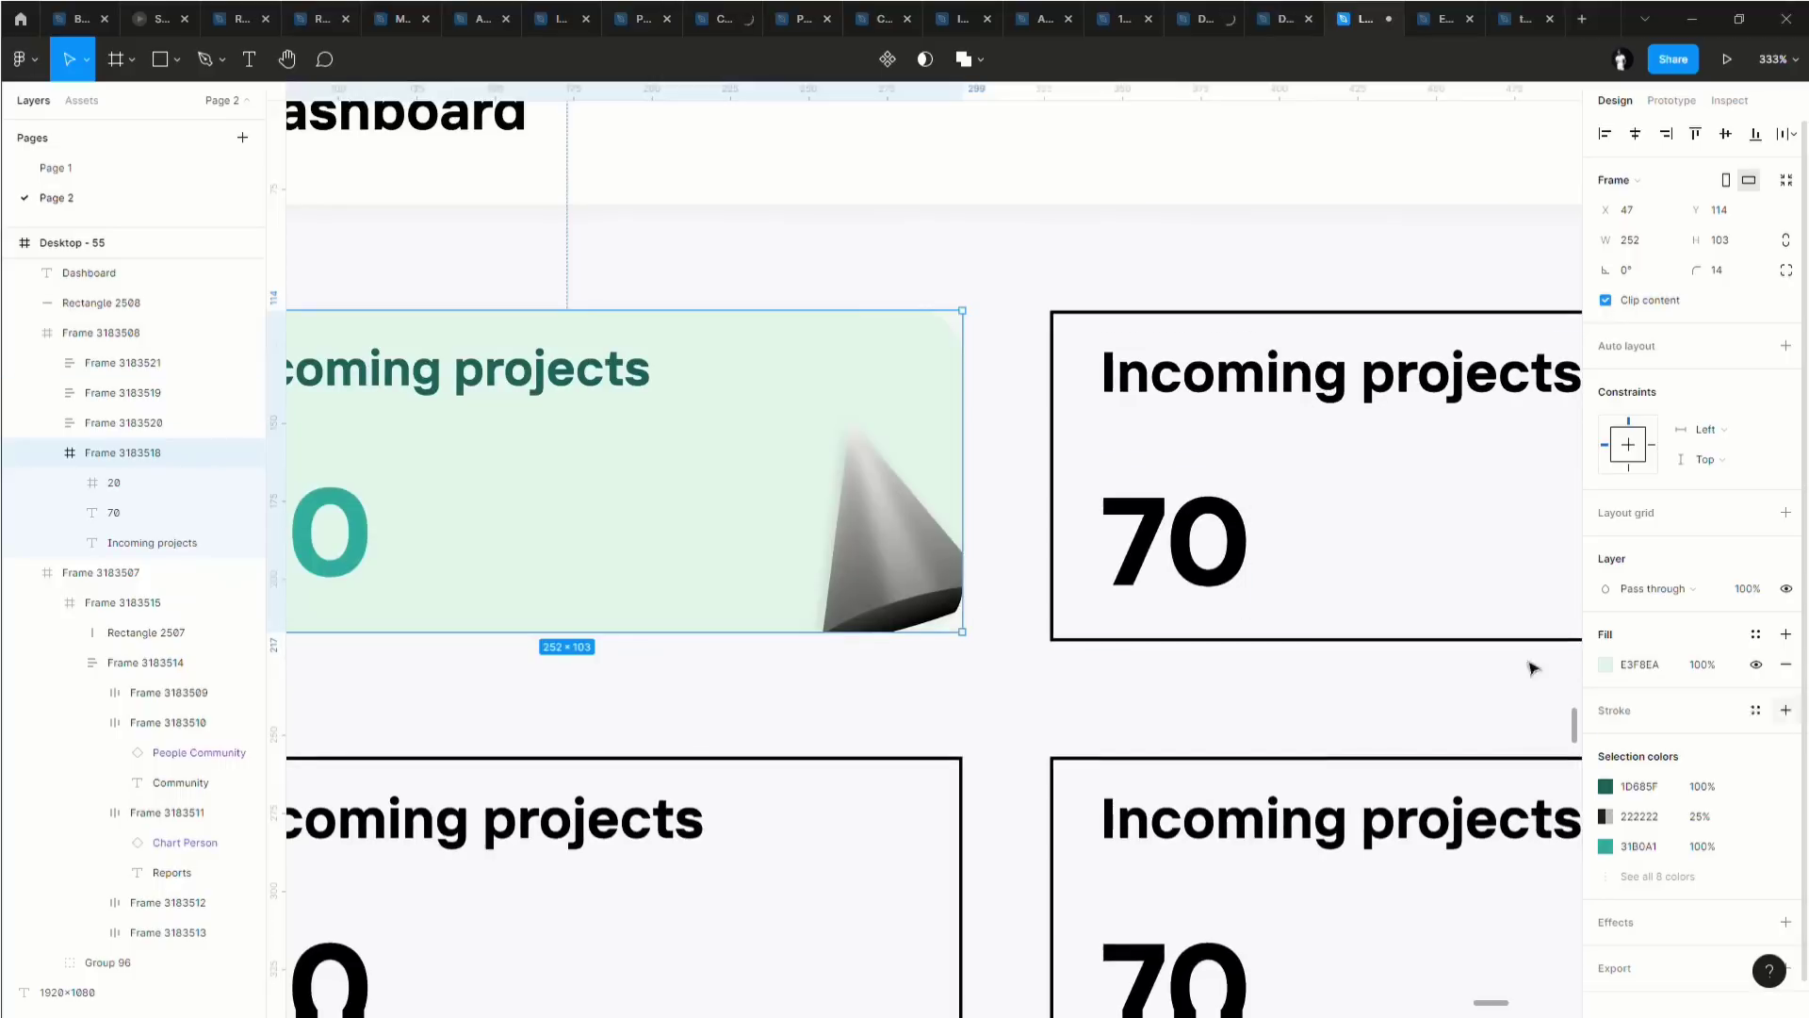
Move the cone up and left so it sits fully inside the first card, at about X 136, Y 61.
drag(923, 571, 844, 514)
key(ctrl+z)
click(884, 519)
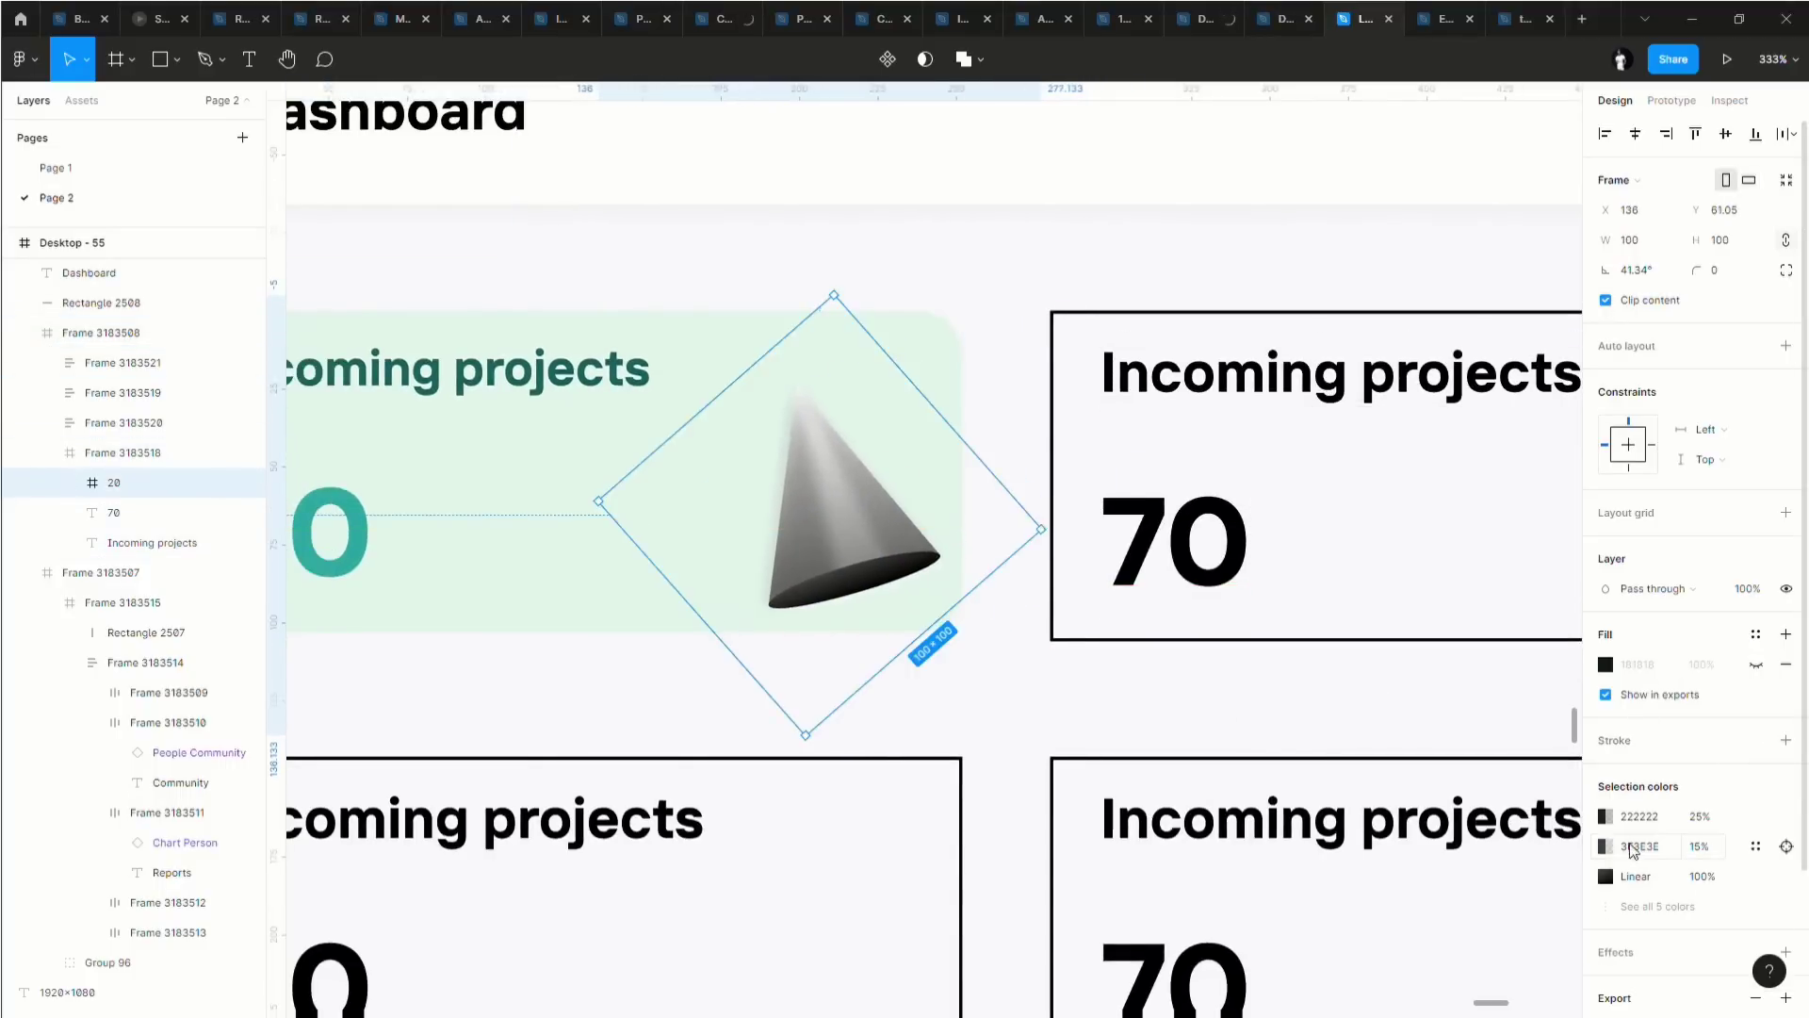
Recolor the gray end stop of the cone body's linear gradient to teal, HSL 173, 57, 33, from the document colors.
click(1630, 907)
scroll(1605, 705, down, 3)
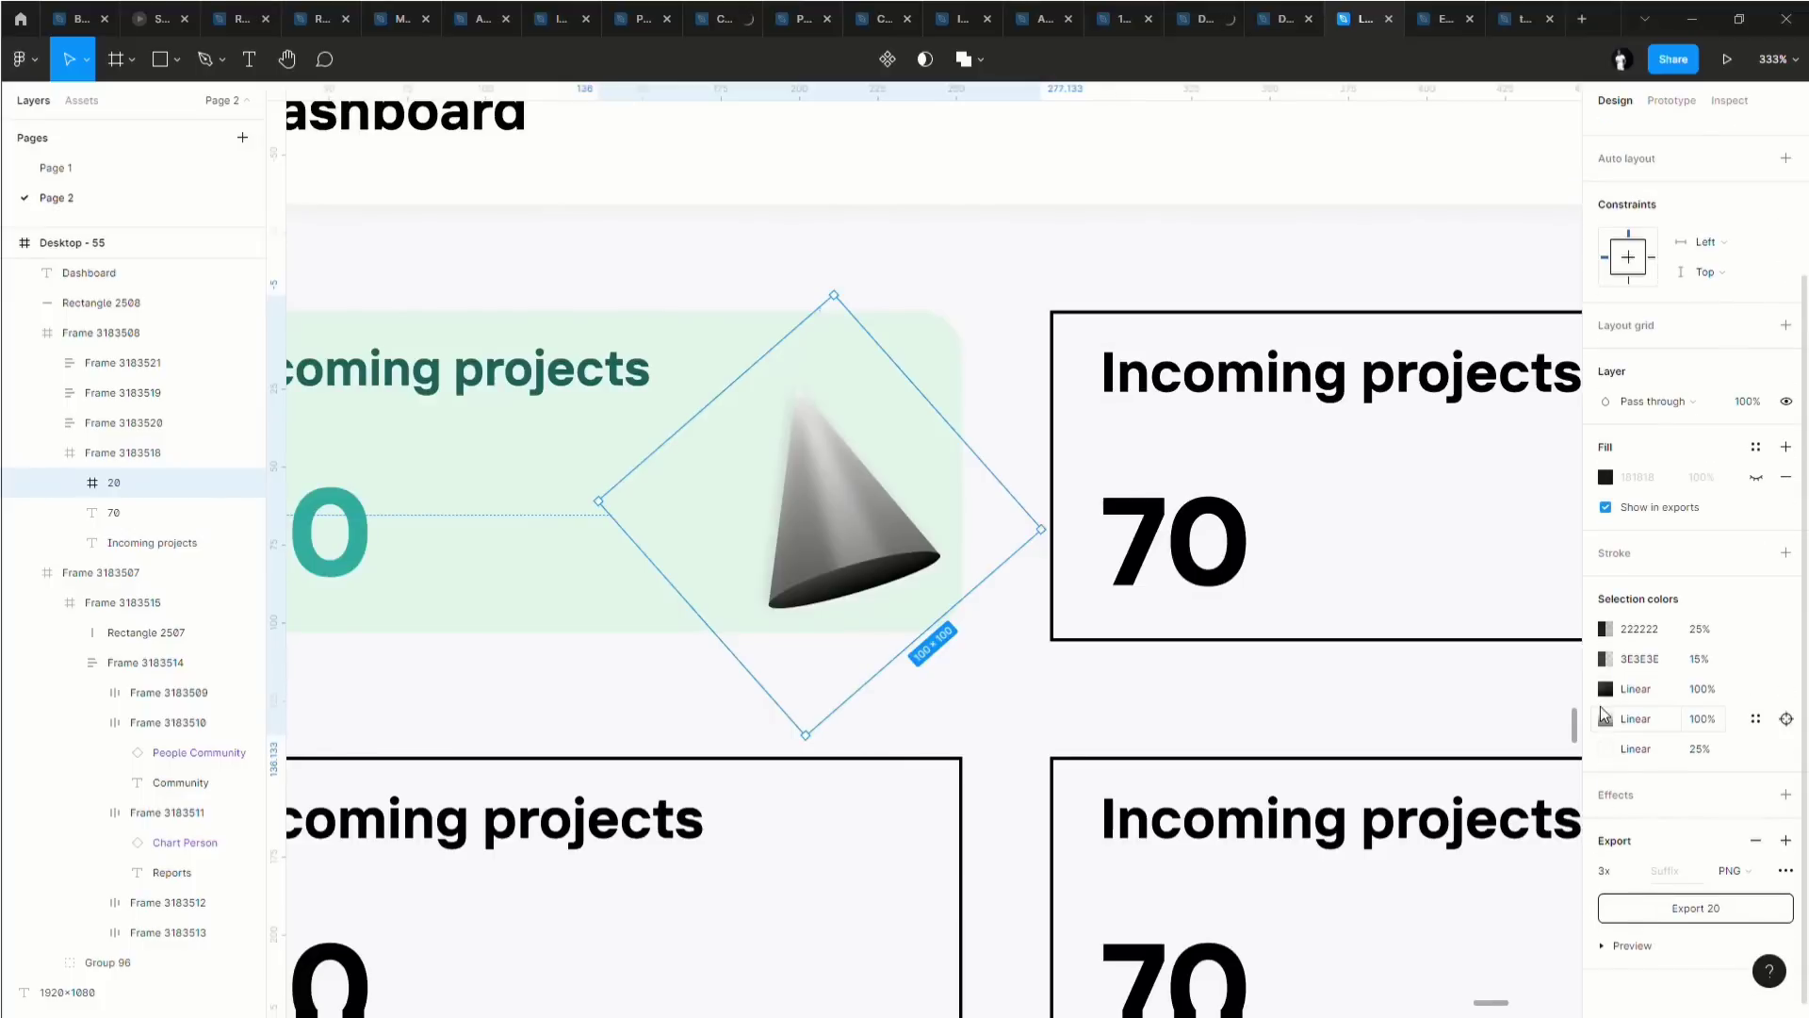
click(1605, 719)
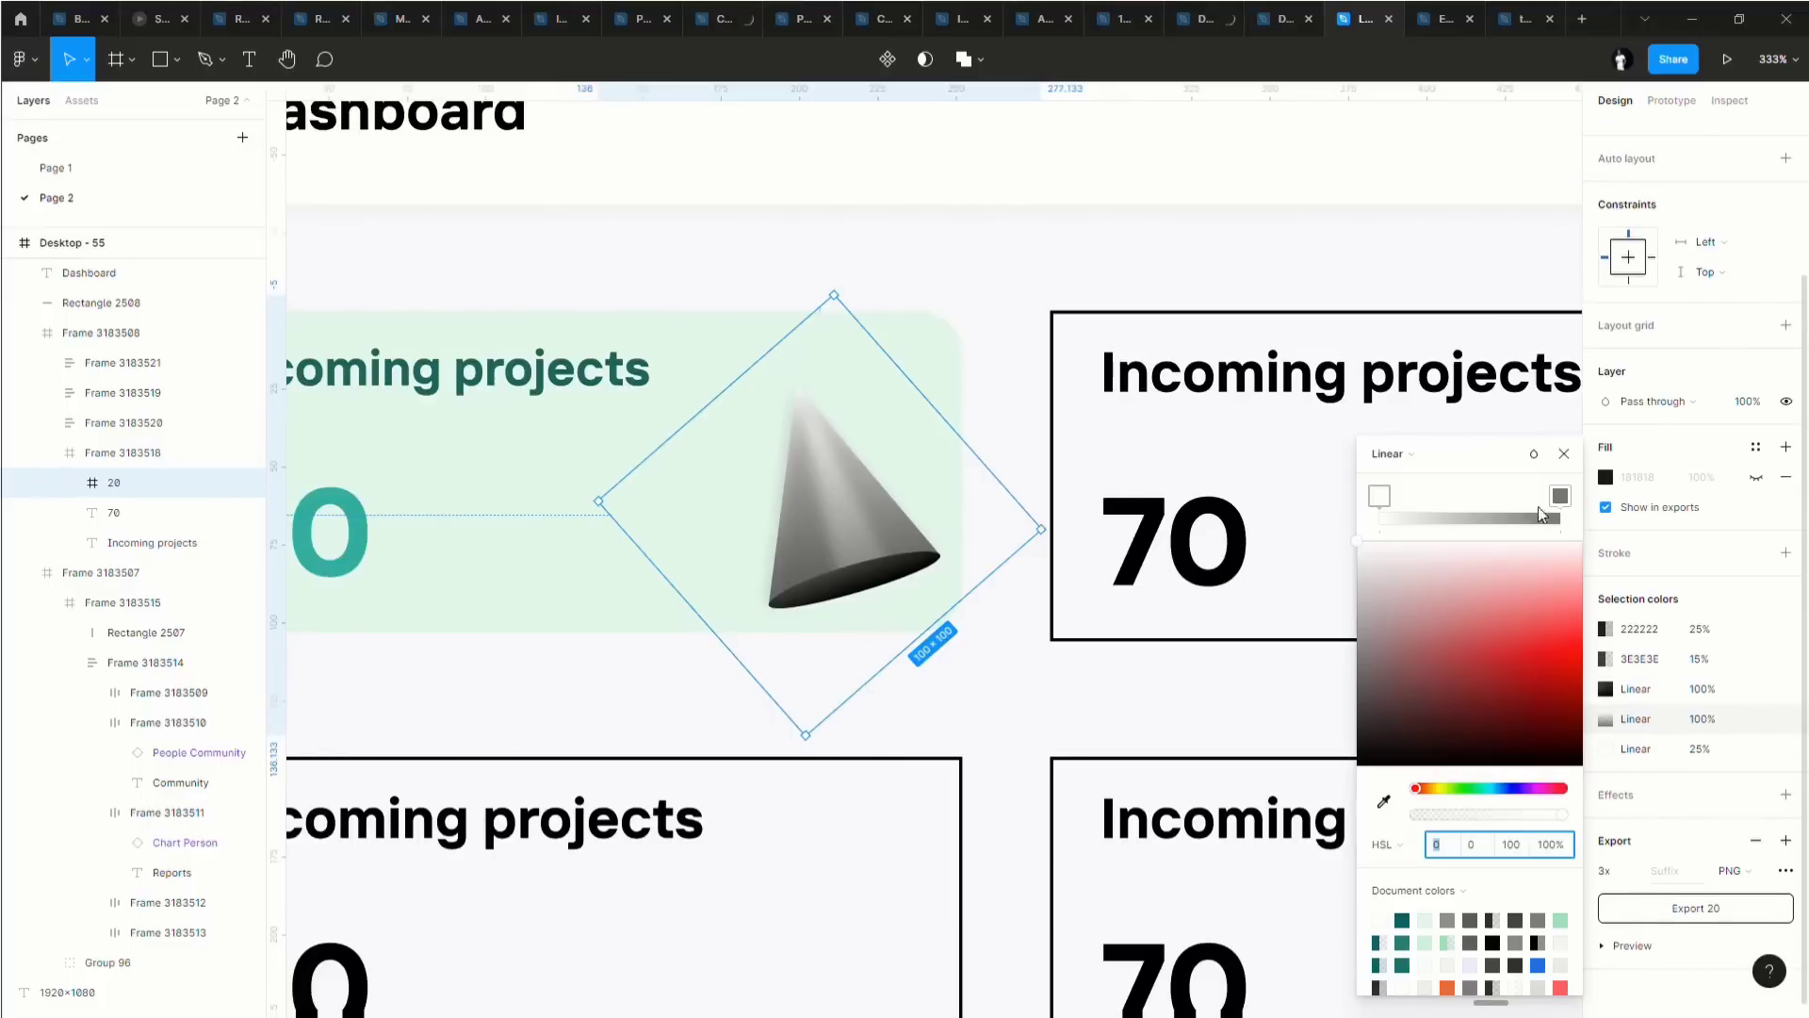
click(1558, 501)
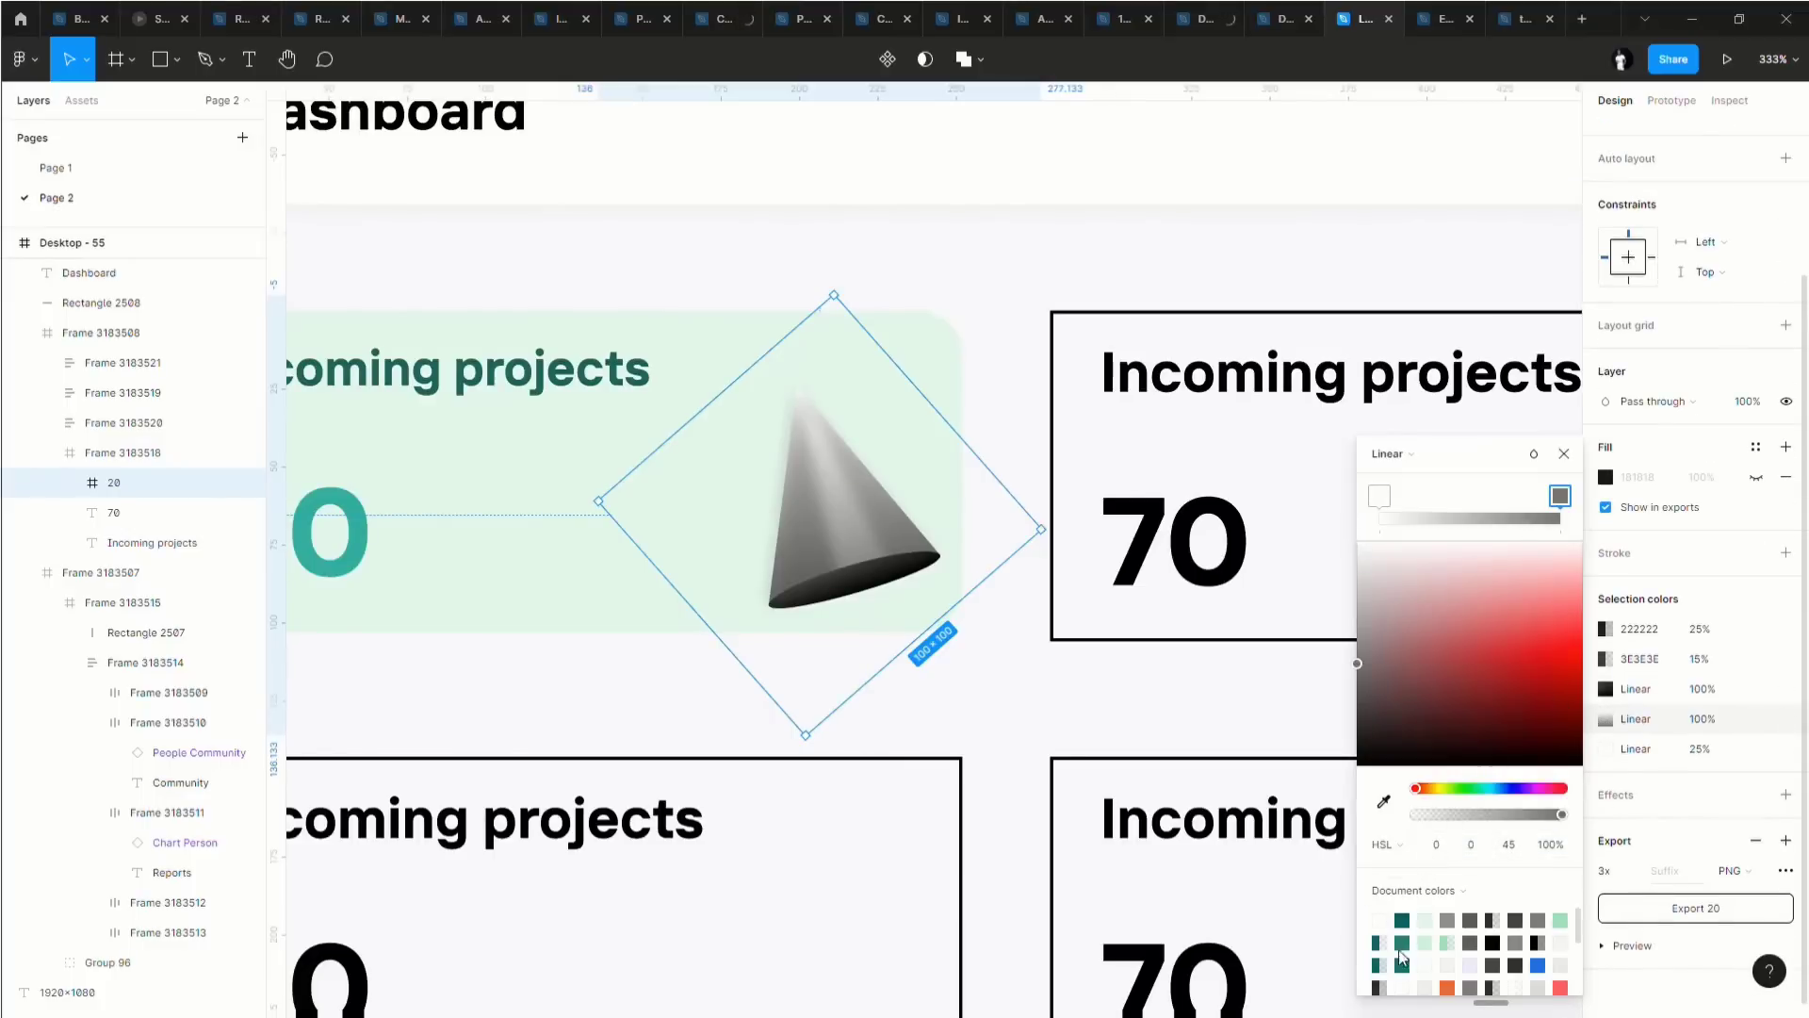
click(1434, 958)
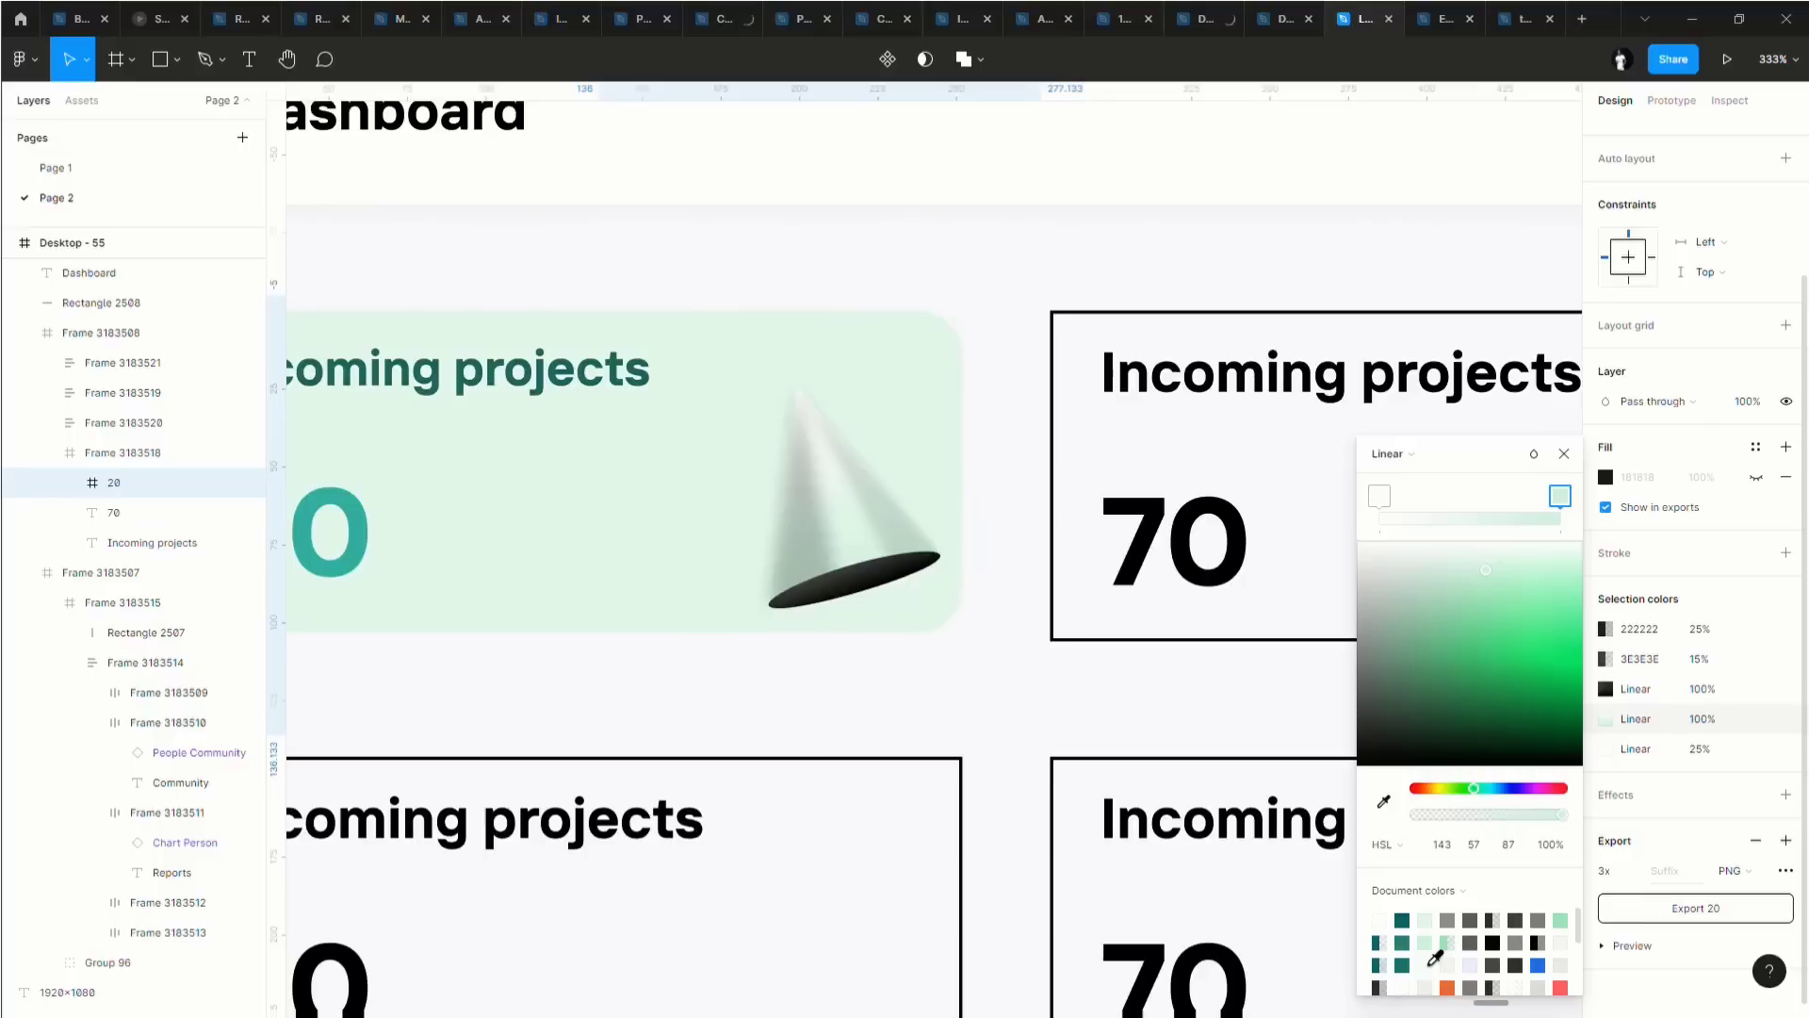
click(1405, 963)
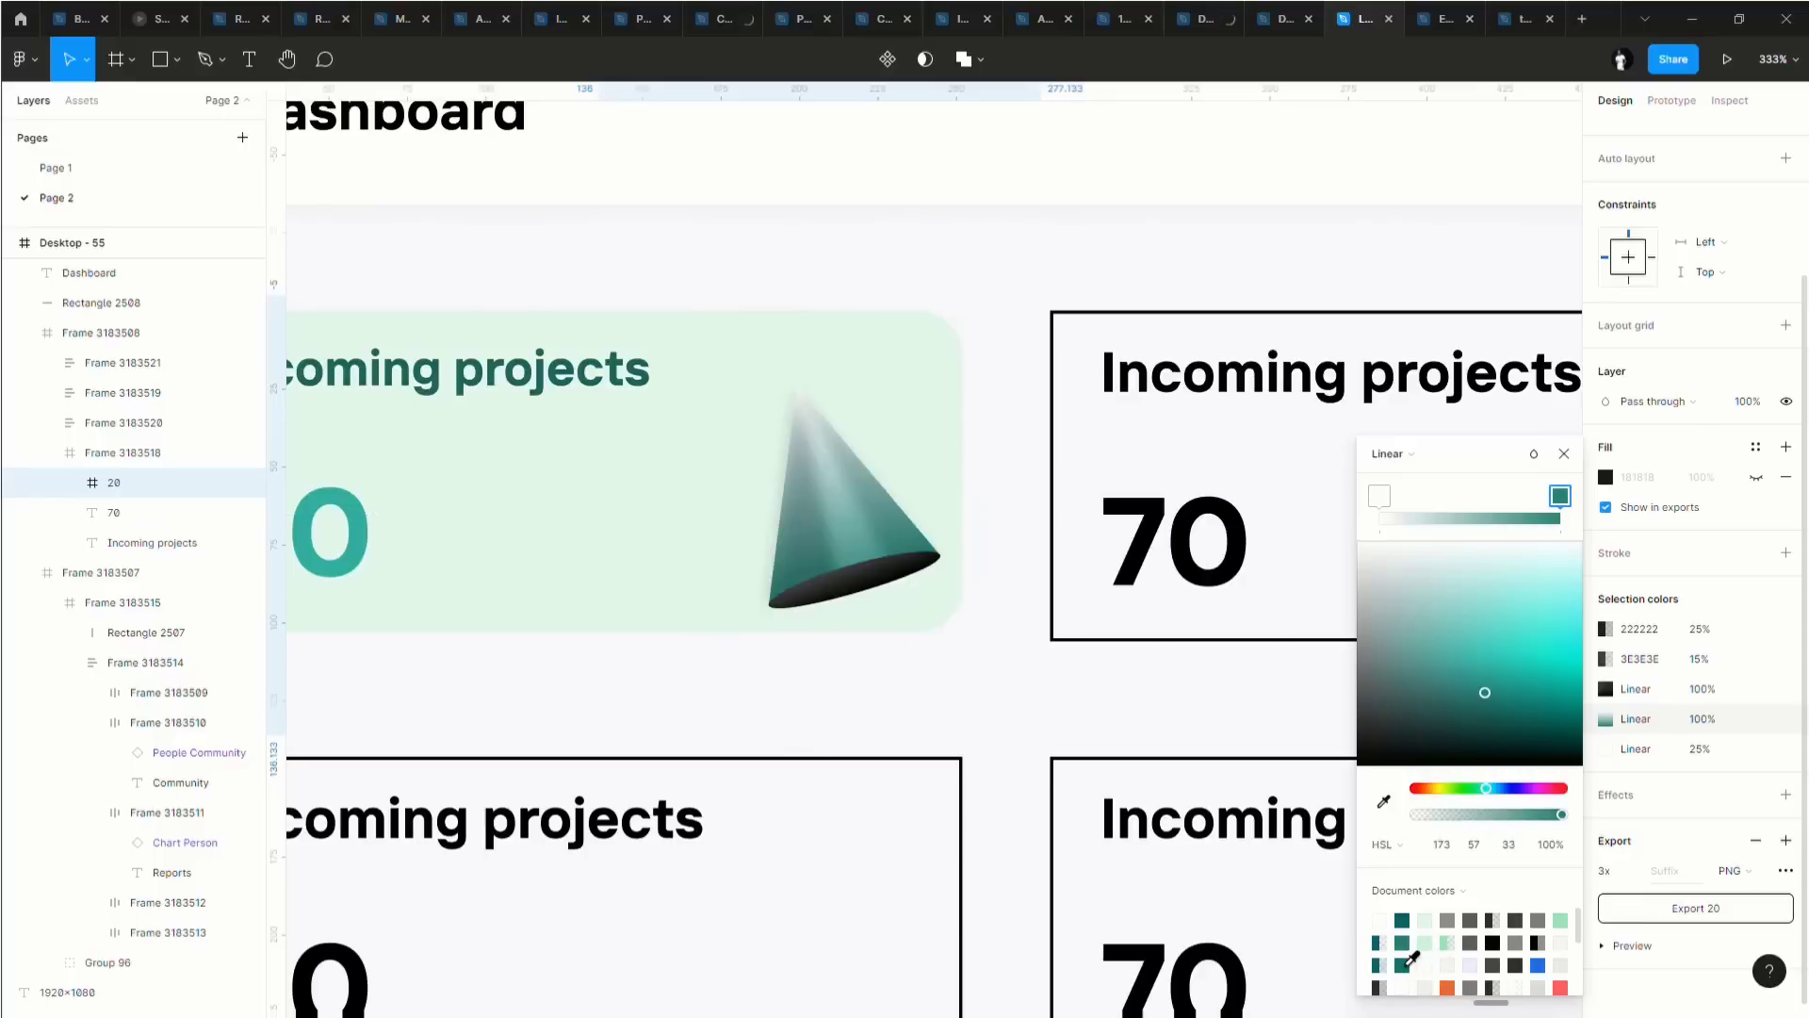
Set the white start stop of the cone body's gradient to dark teal, HSL 180, 94, 21, and lower its opacity slightly.
click(1379, 499)
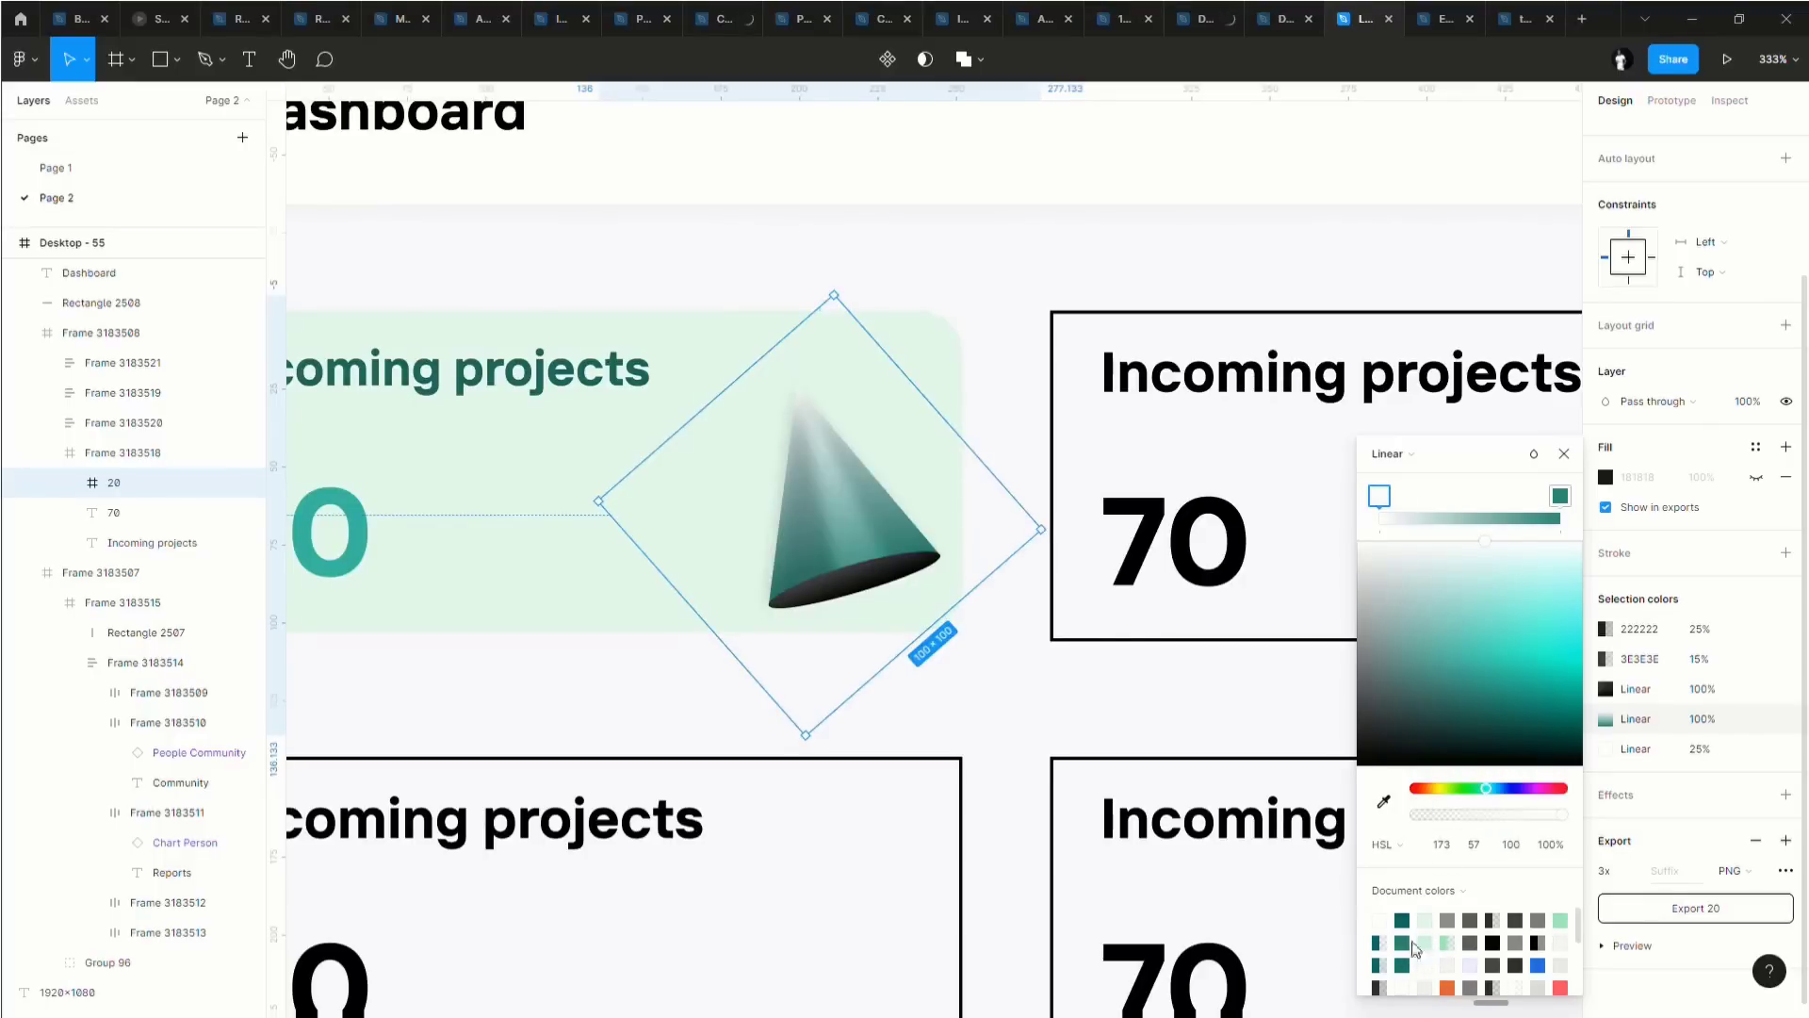
click(1393, 983)
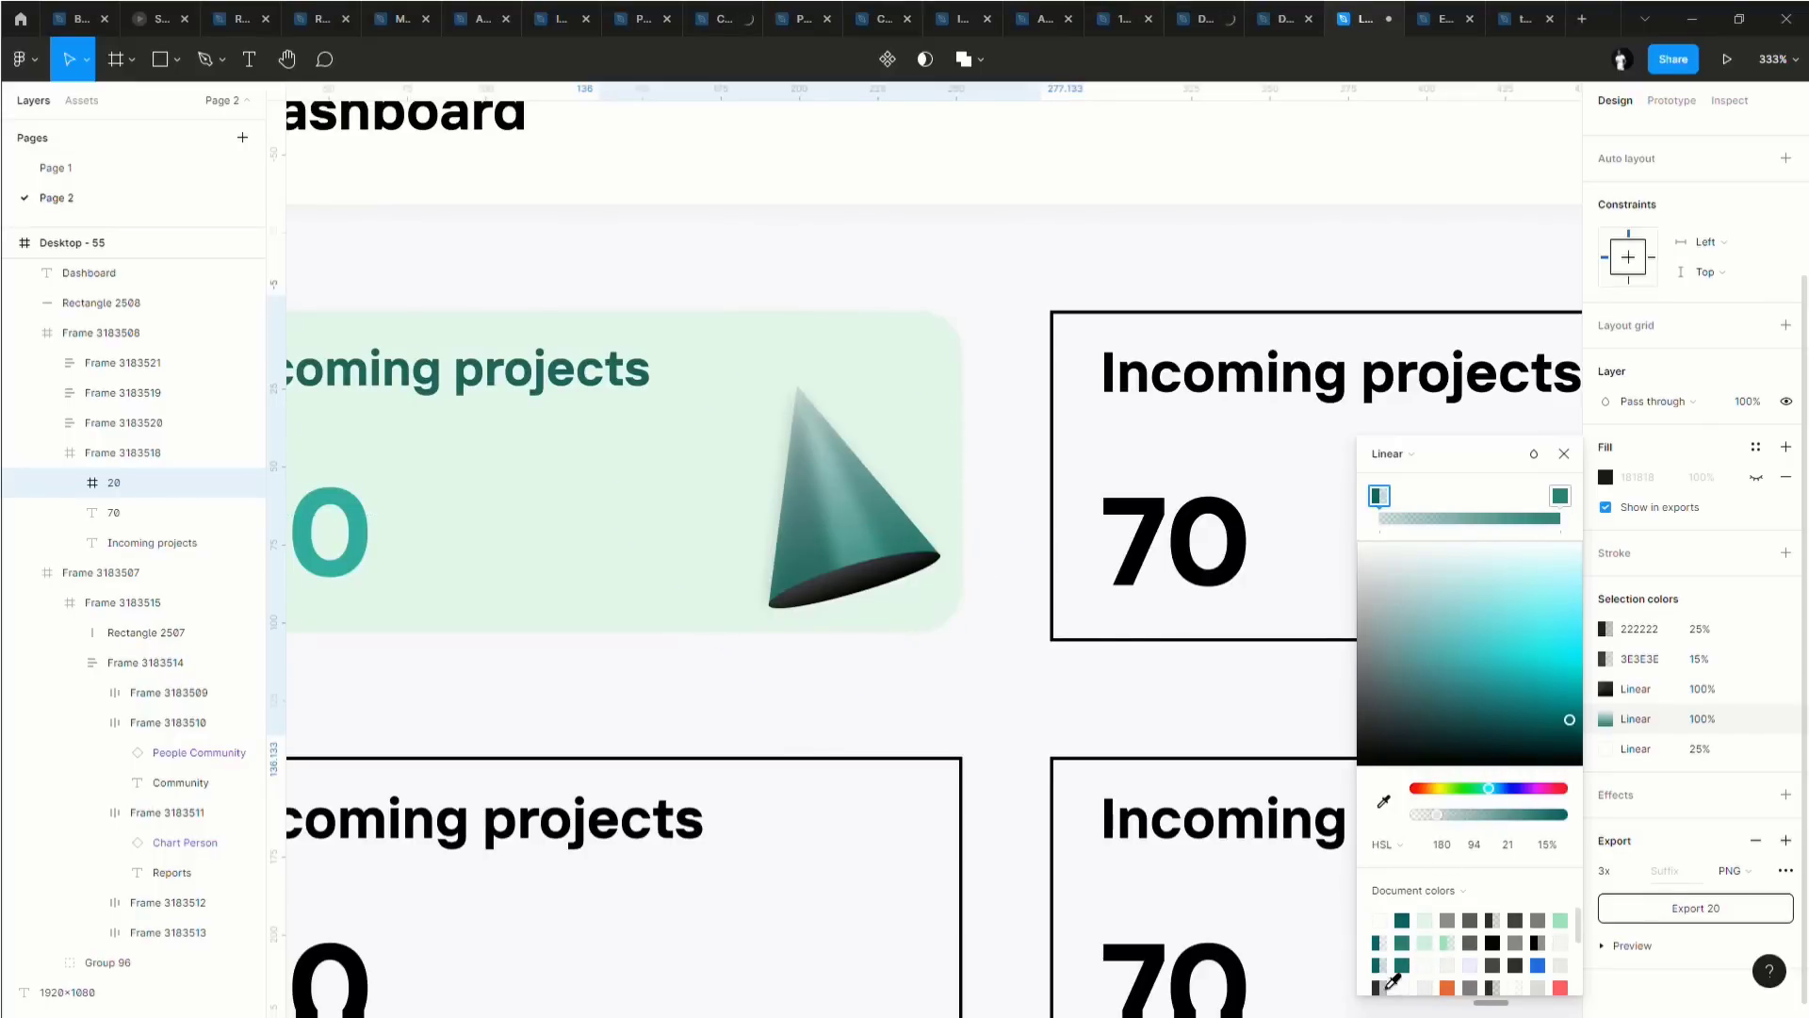
click(1437, 814)
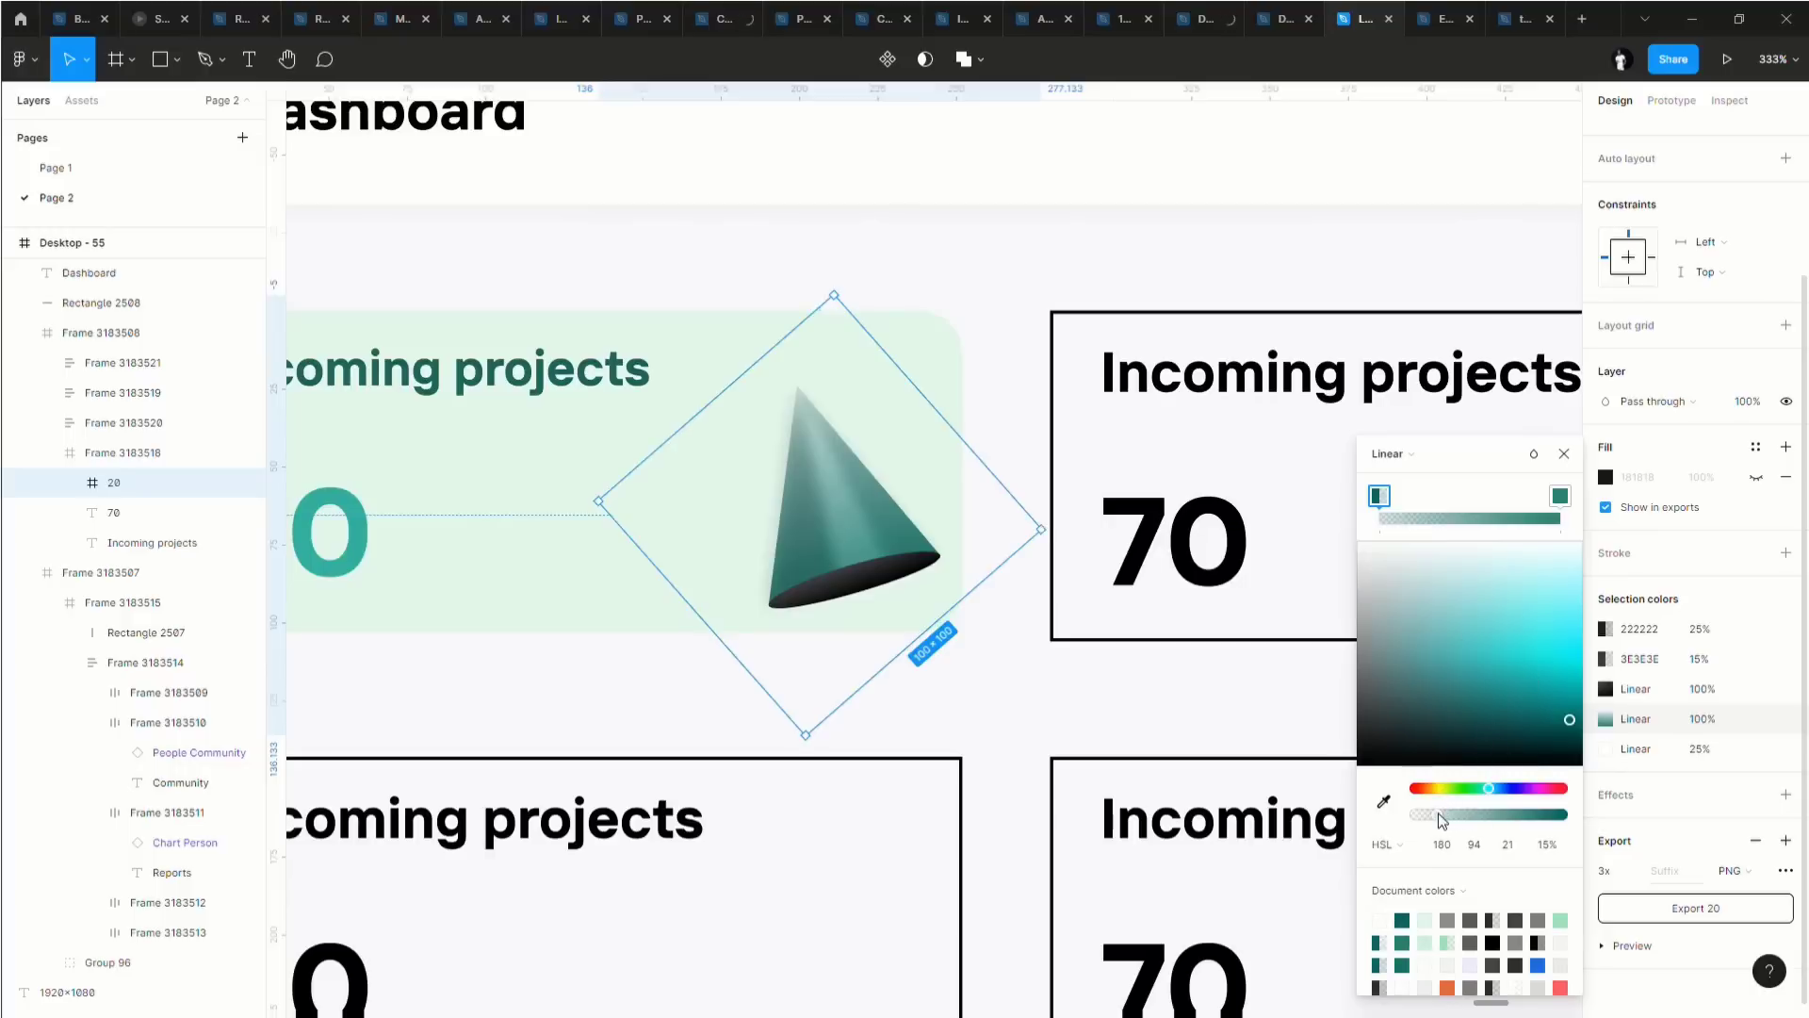
drag(1439, 814, 1428, 814)
Recolor the cone base's gradient: dark teal HSL 180, 94, 21 start, light green 142, 56, 74 middle, teal 177, 71, 27 end.
click(1605, 691)
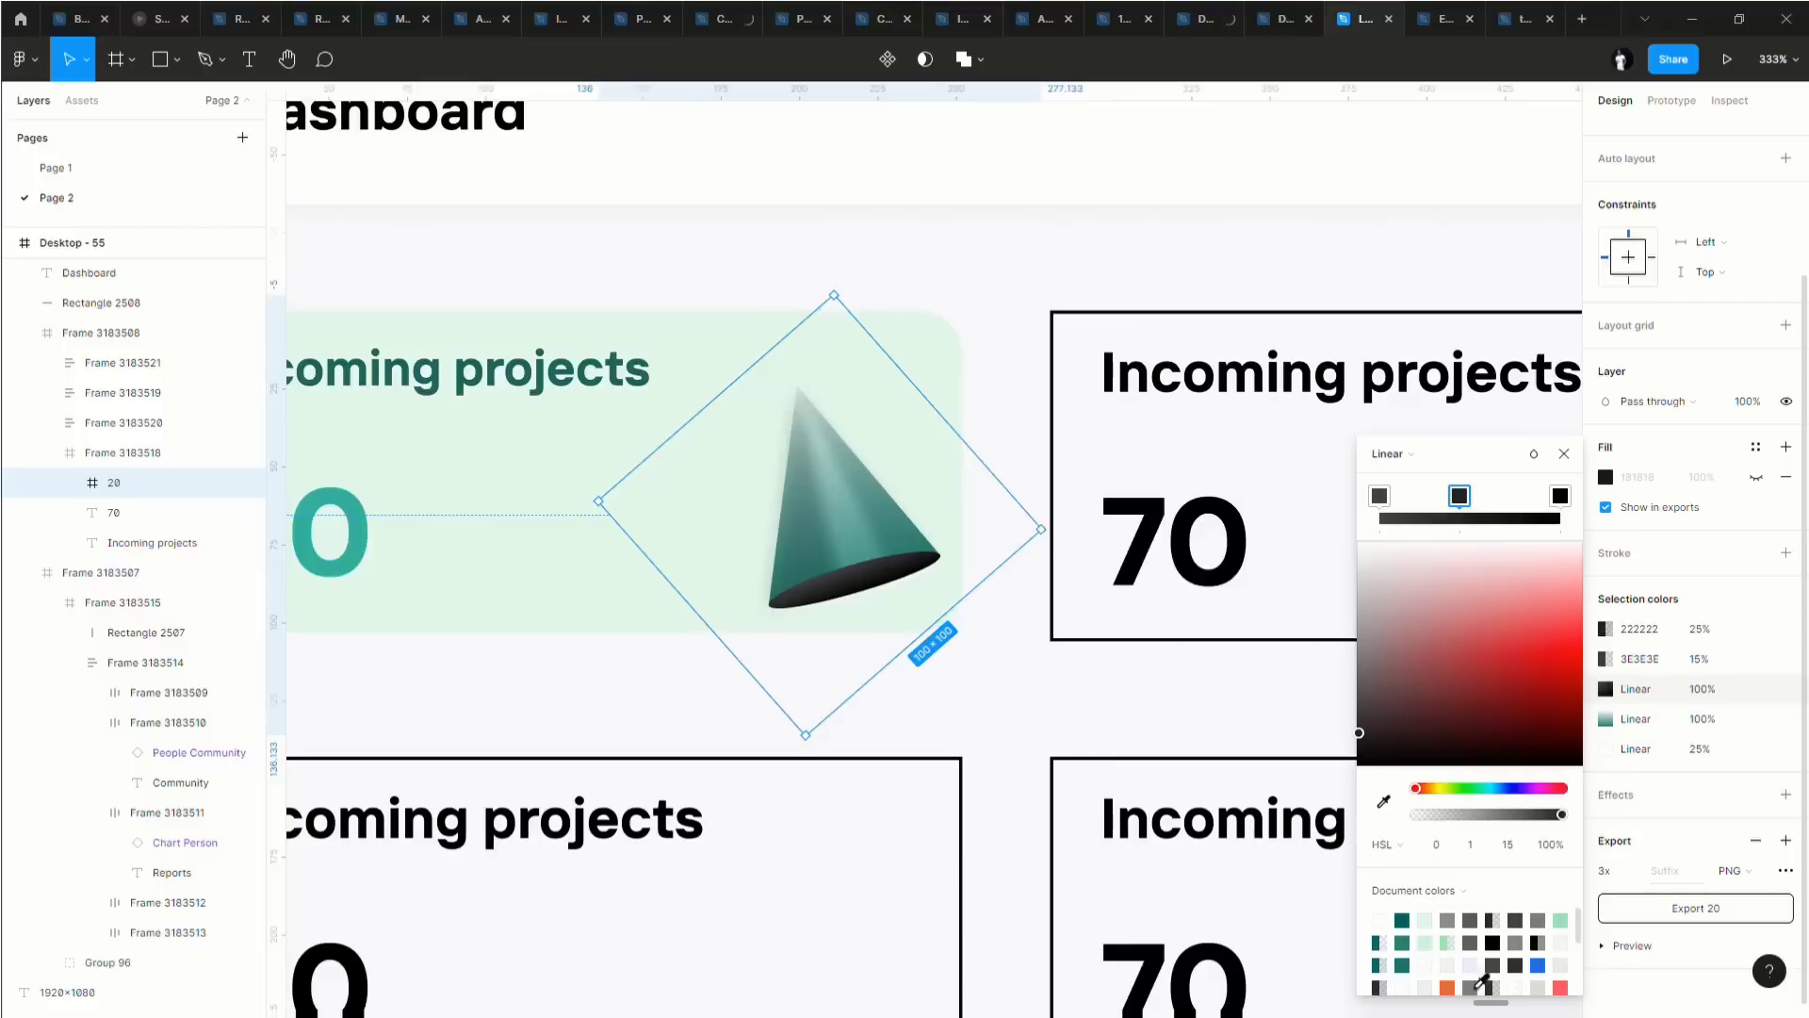
click(1560, 921)
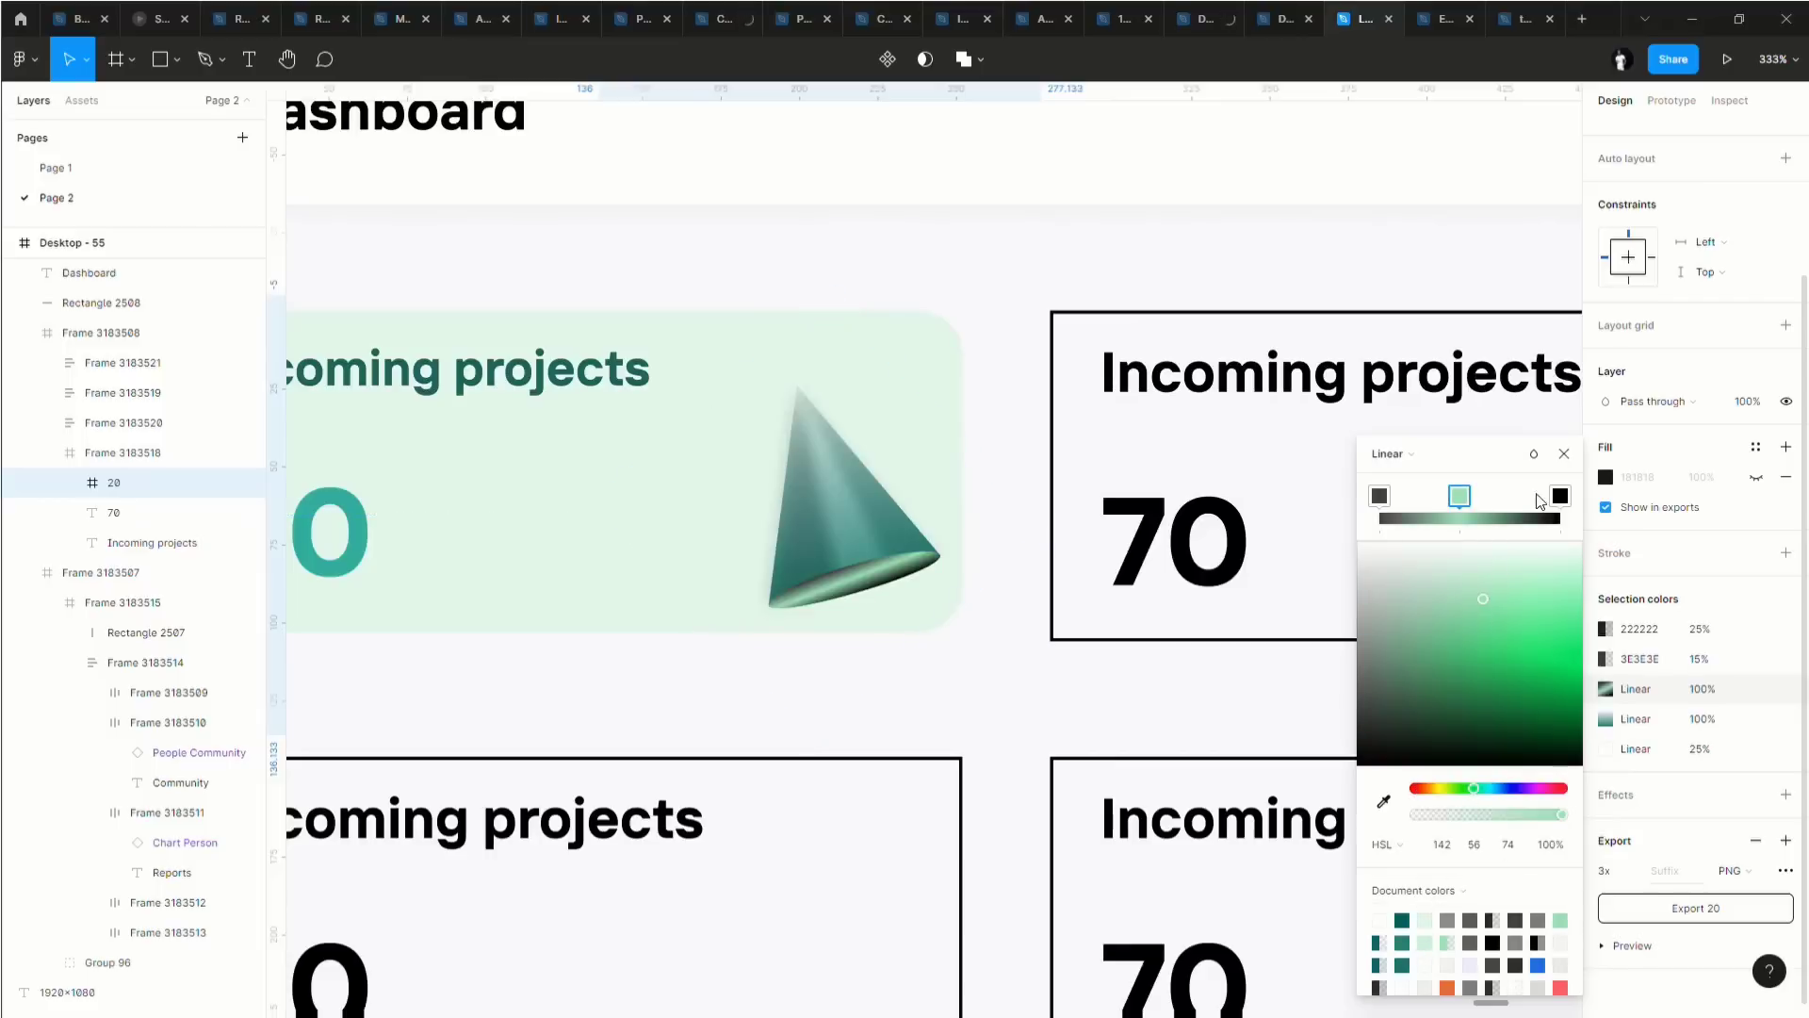
click(1559, 496)
click(1403, 964)
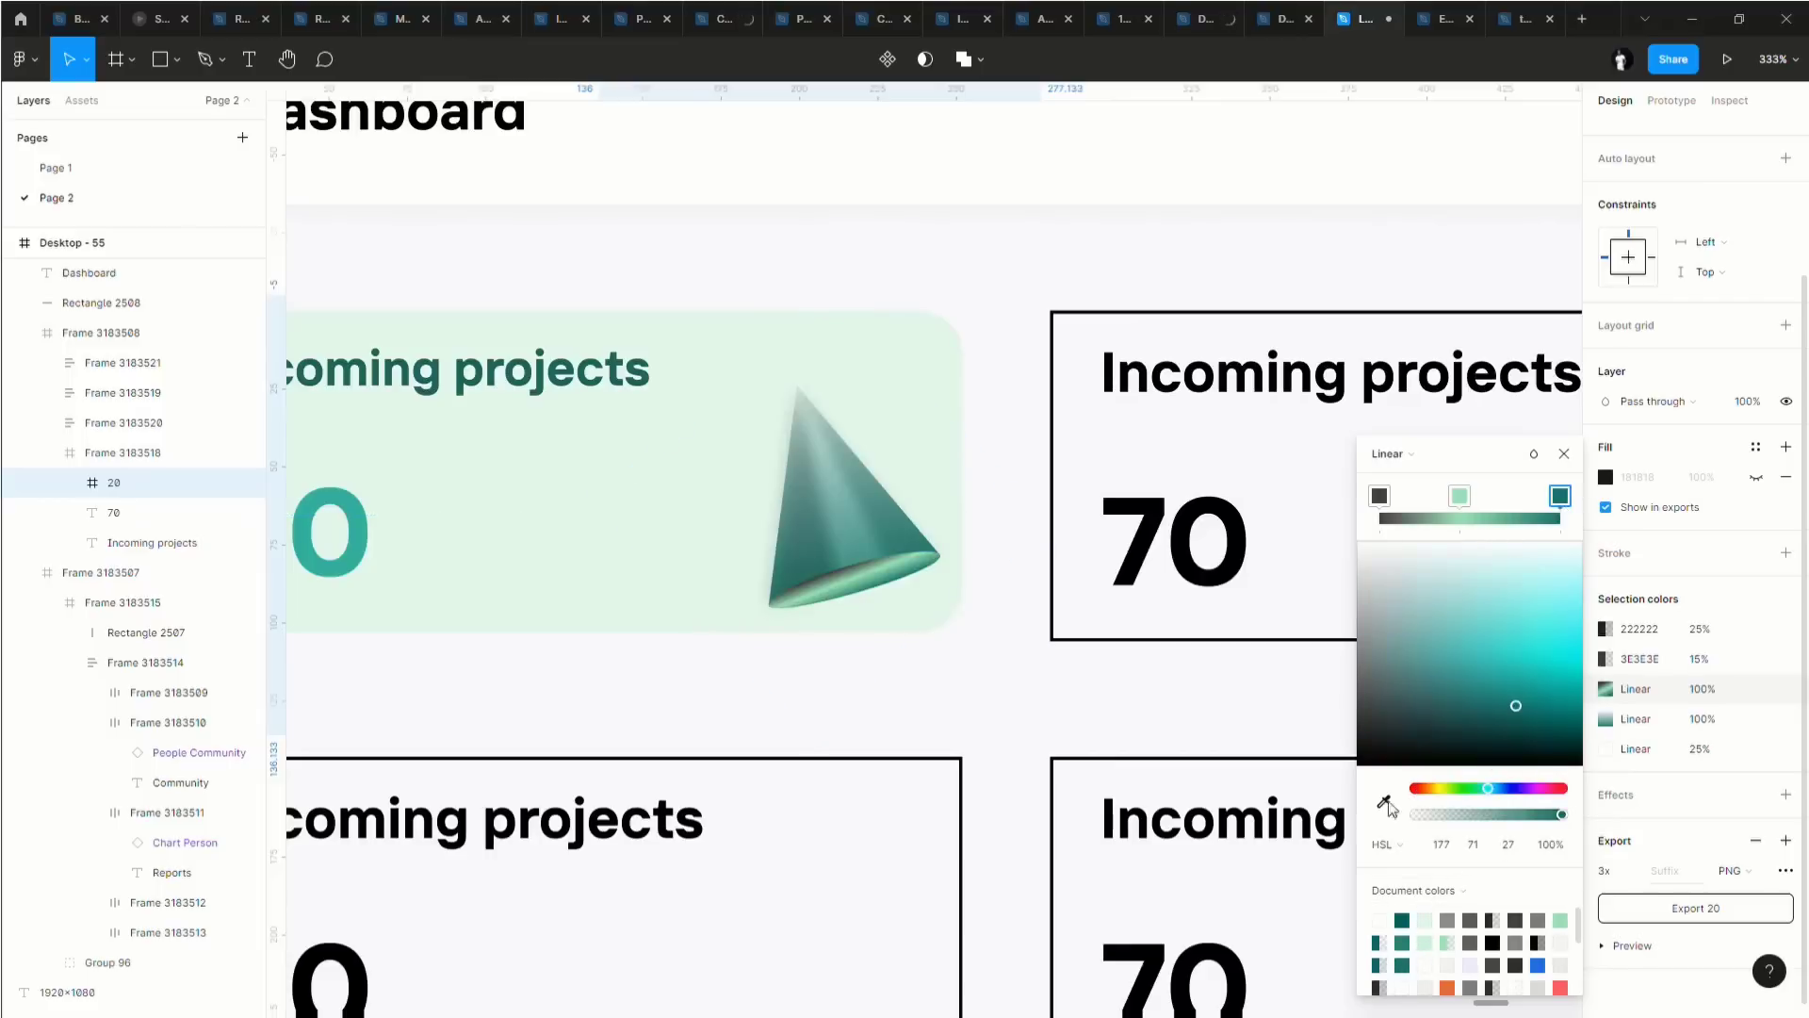
click(1380, 497)
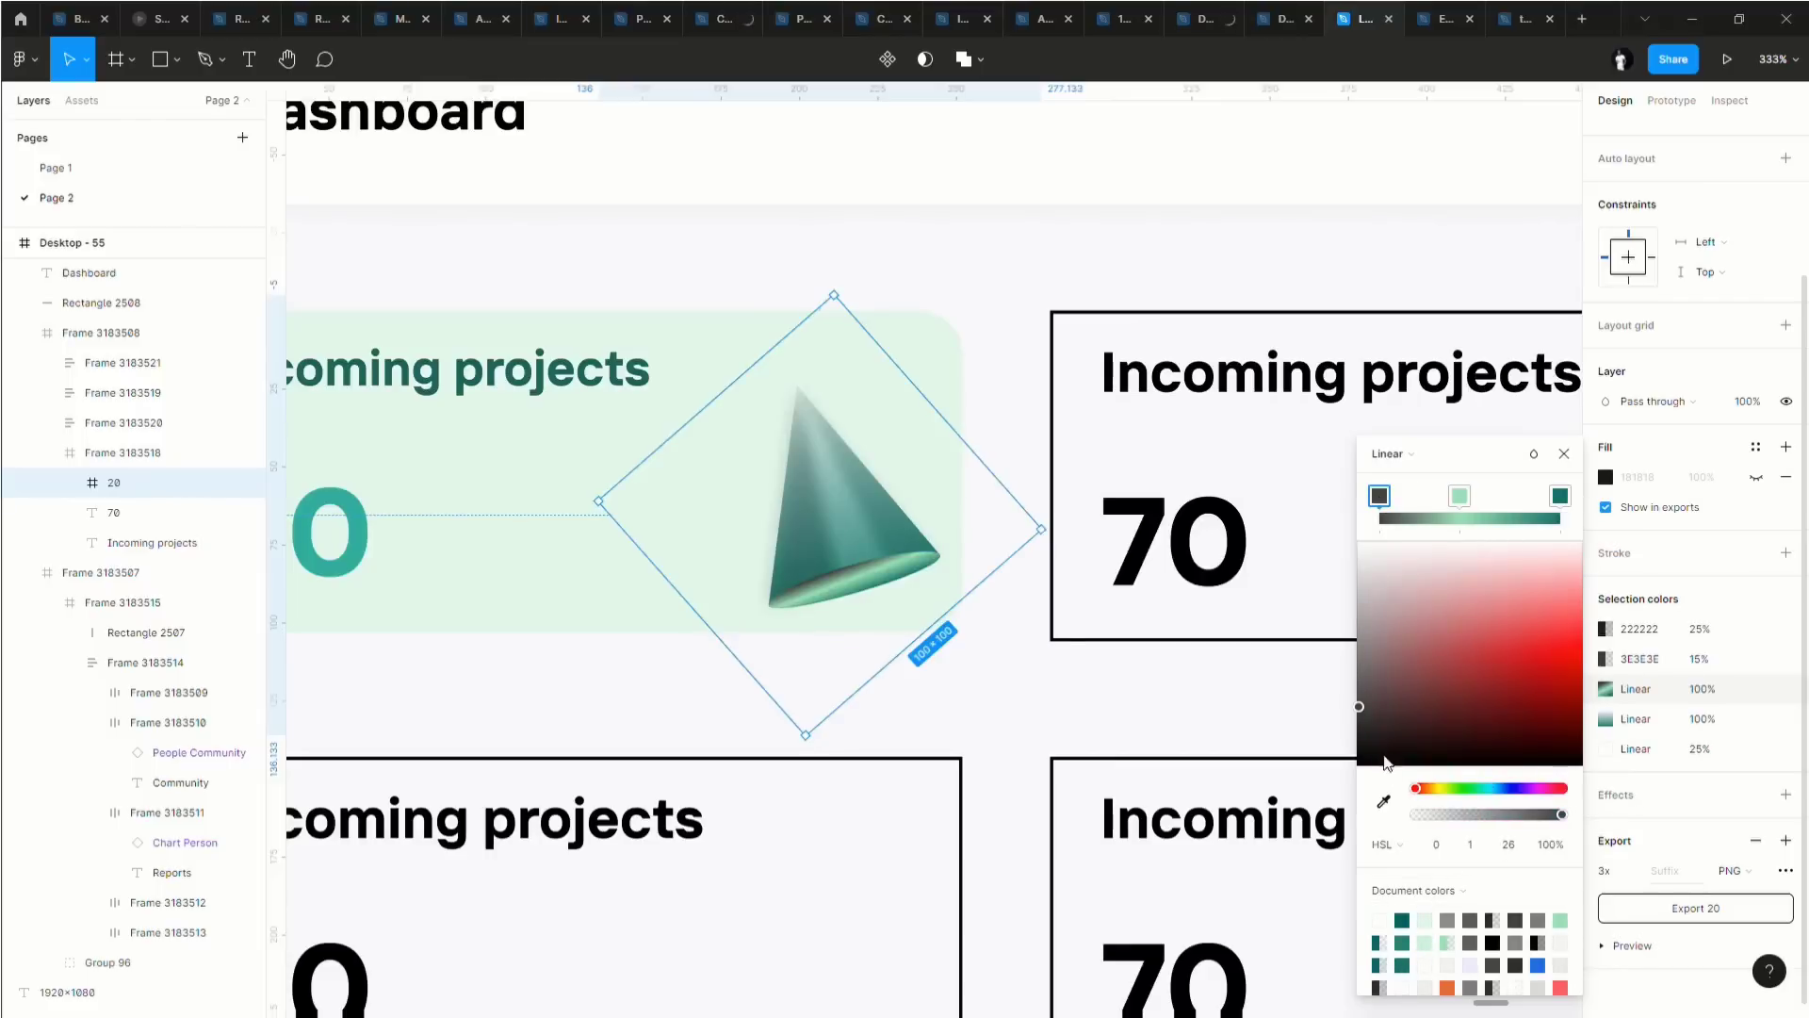
click(1402, 943)
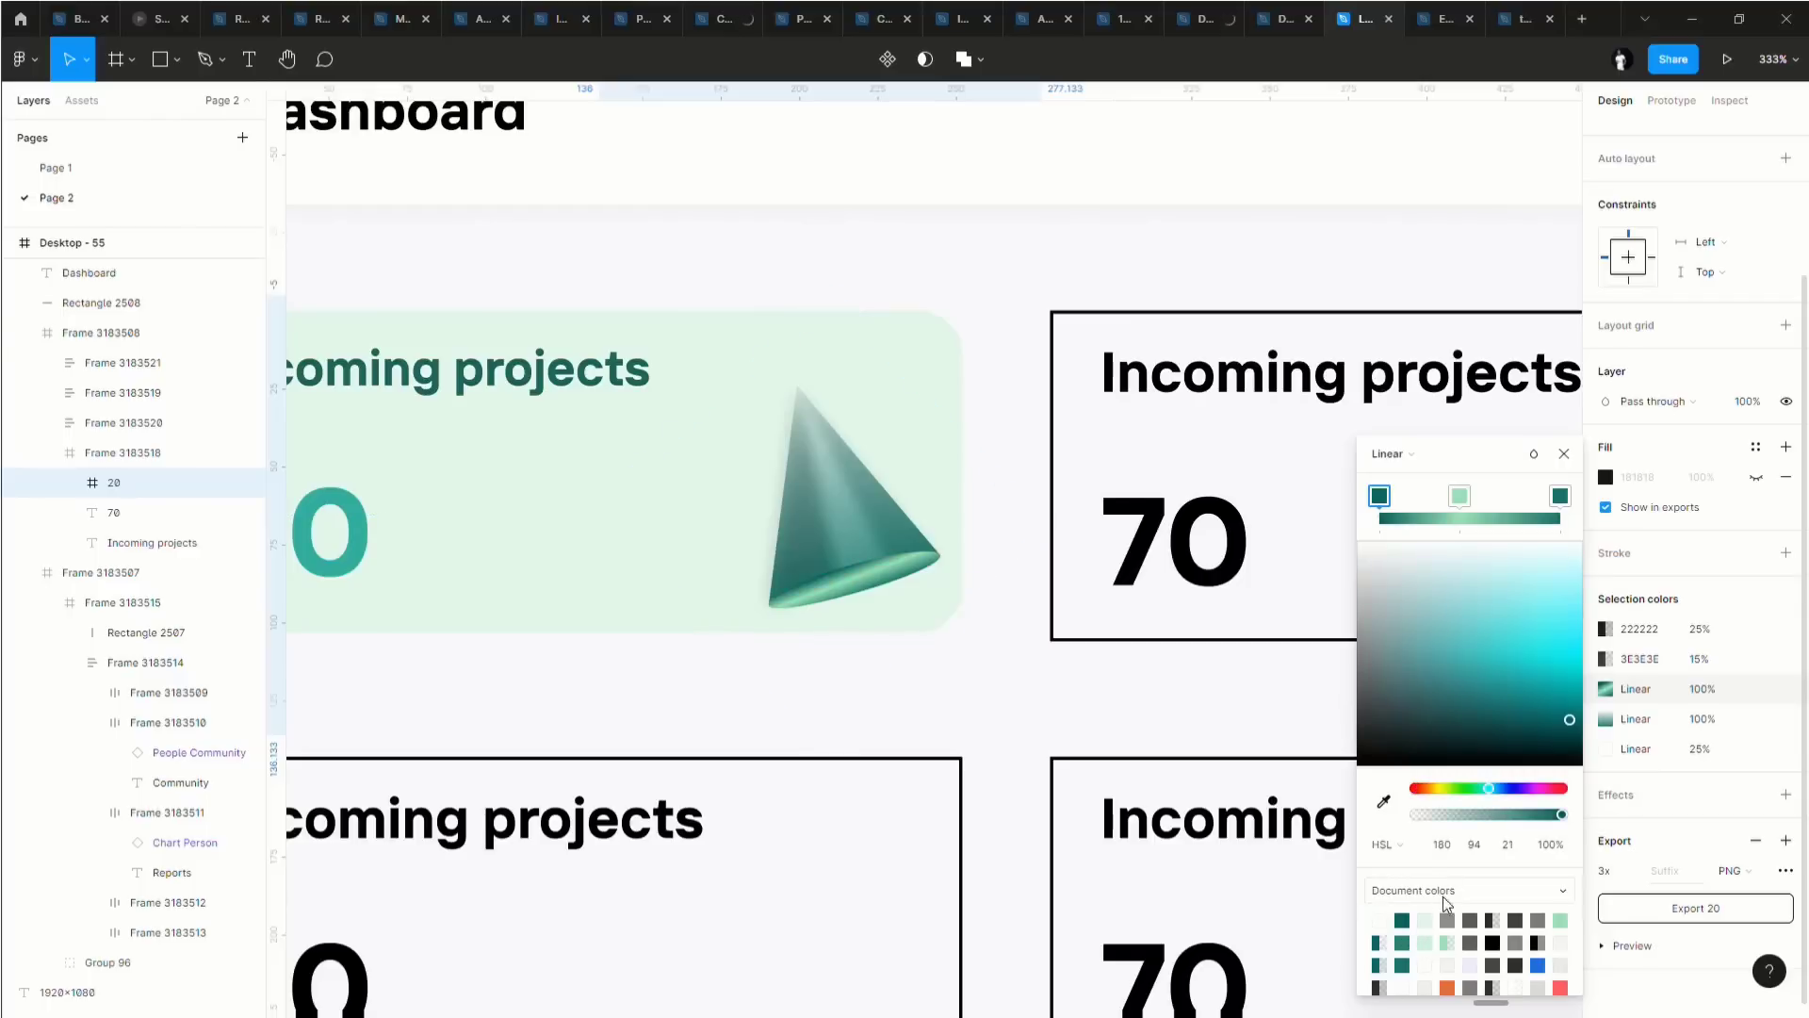
Move the cone further down in the first card and rotate it clockwise so the card's lower edge cuts it off.
scroll(951, 639, down, 5)
click(903, 591)
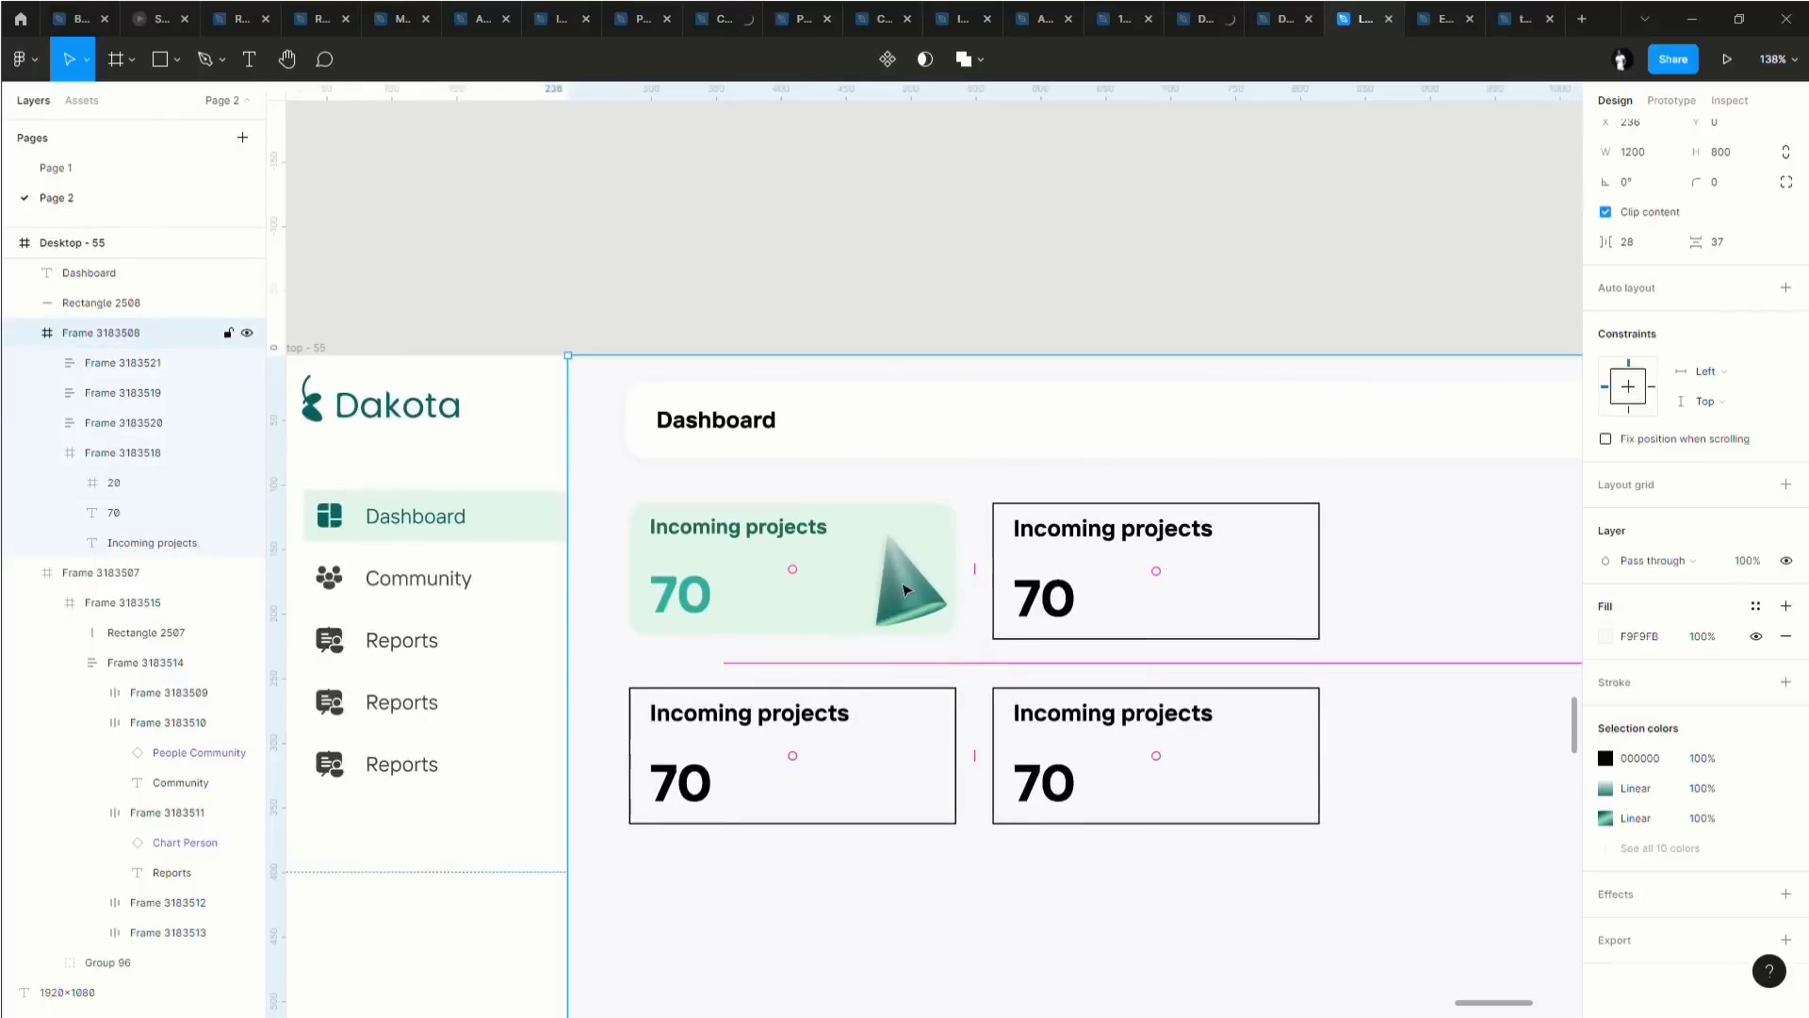
double_click(903, 591)
mouse_move(906, 559)
mouse_down()
mouse_move(896, 580)
mouse_move(915, 583)
mouse_up()
drag(1020, 614, 893, 678)
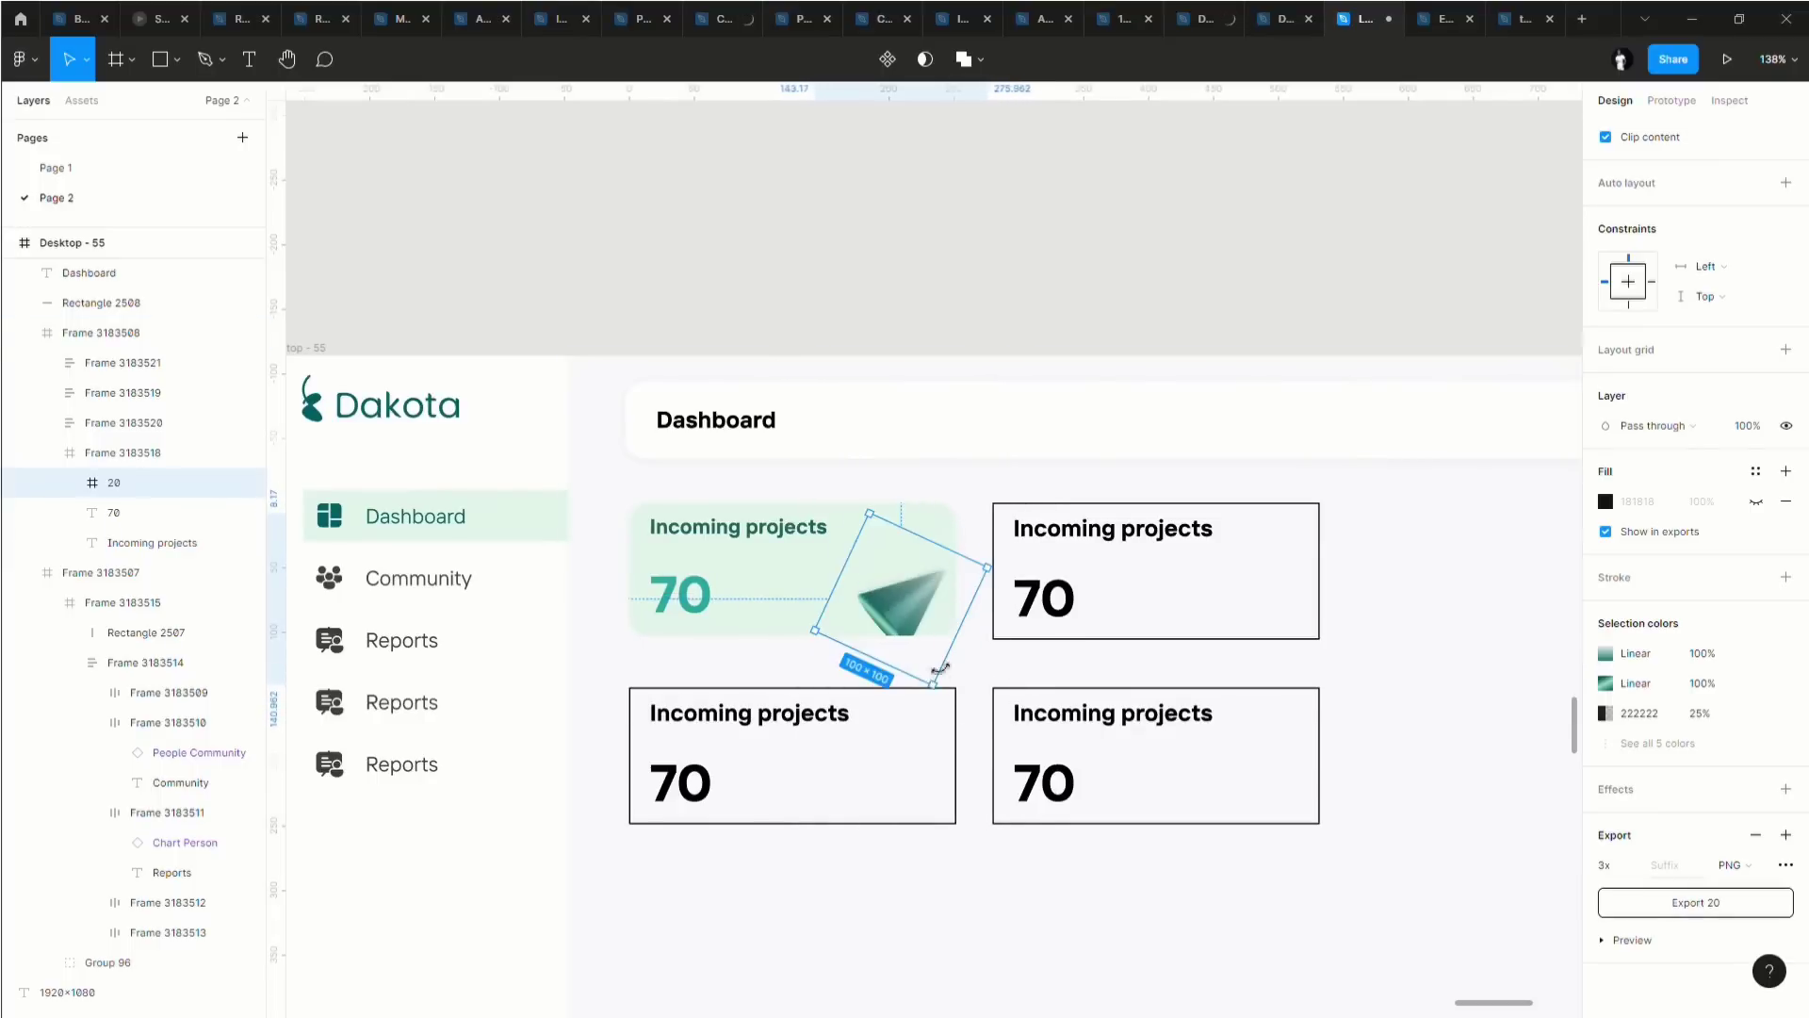
Duplicate the cone and scale the copy down to about 51 × 51, placing it above the original in the first card.
drag(920, 608, 886, 589)
key(ctrl+z)
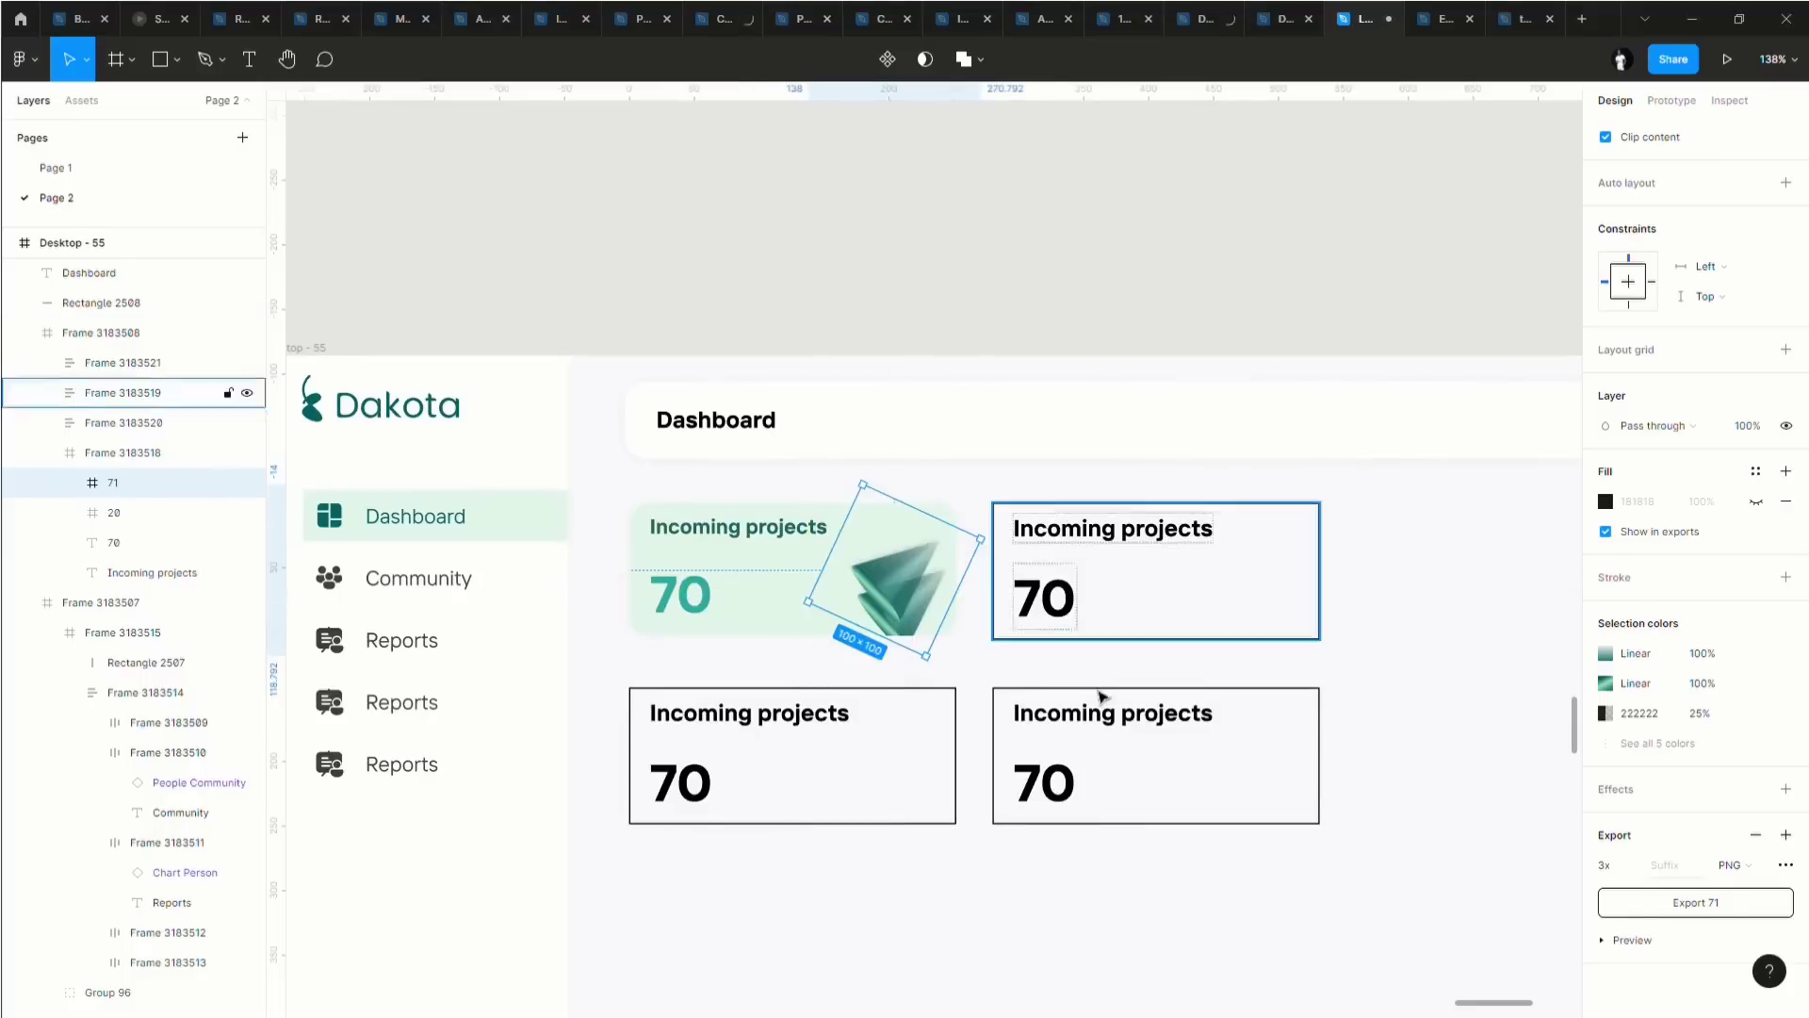
key(k)
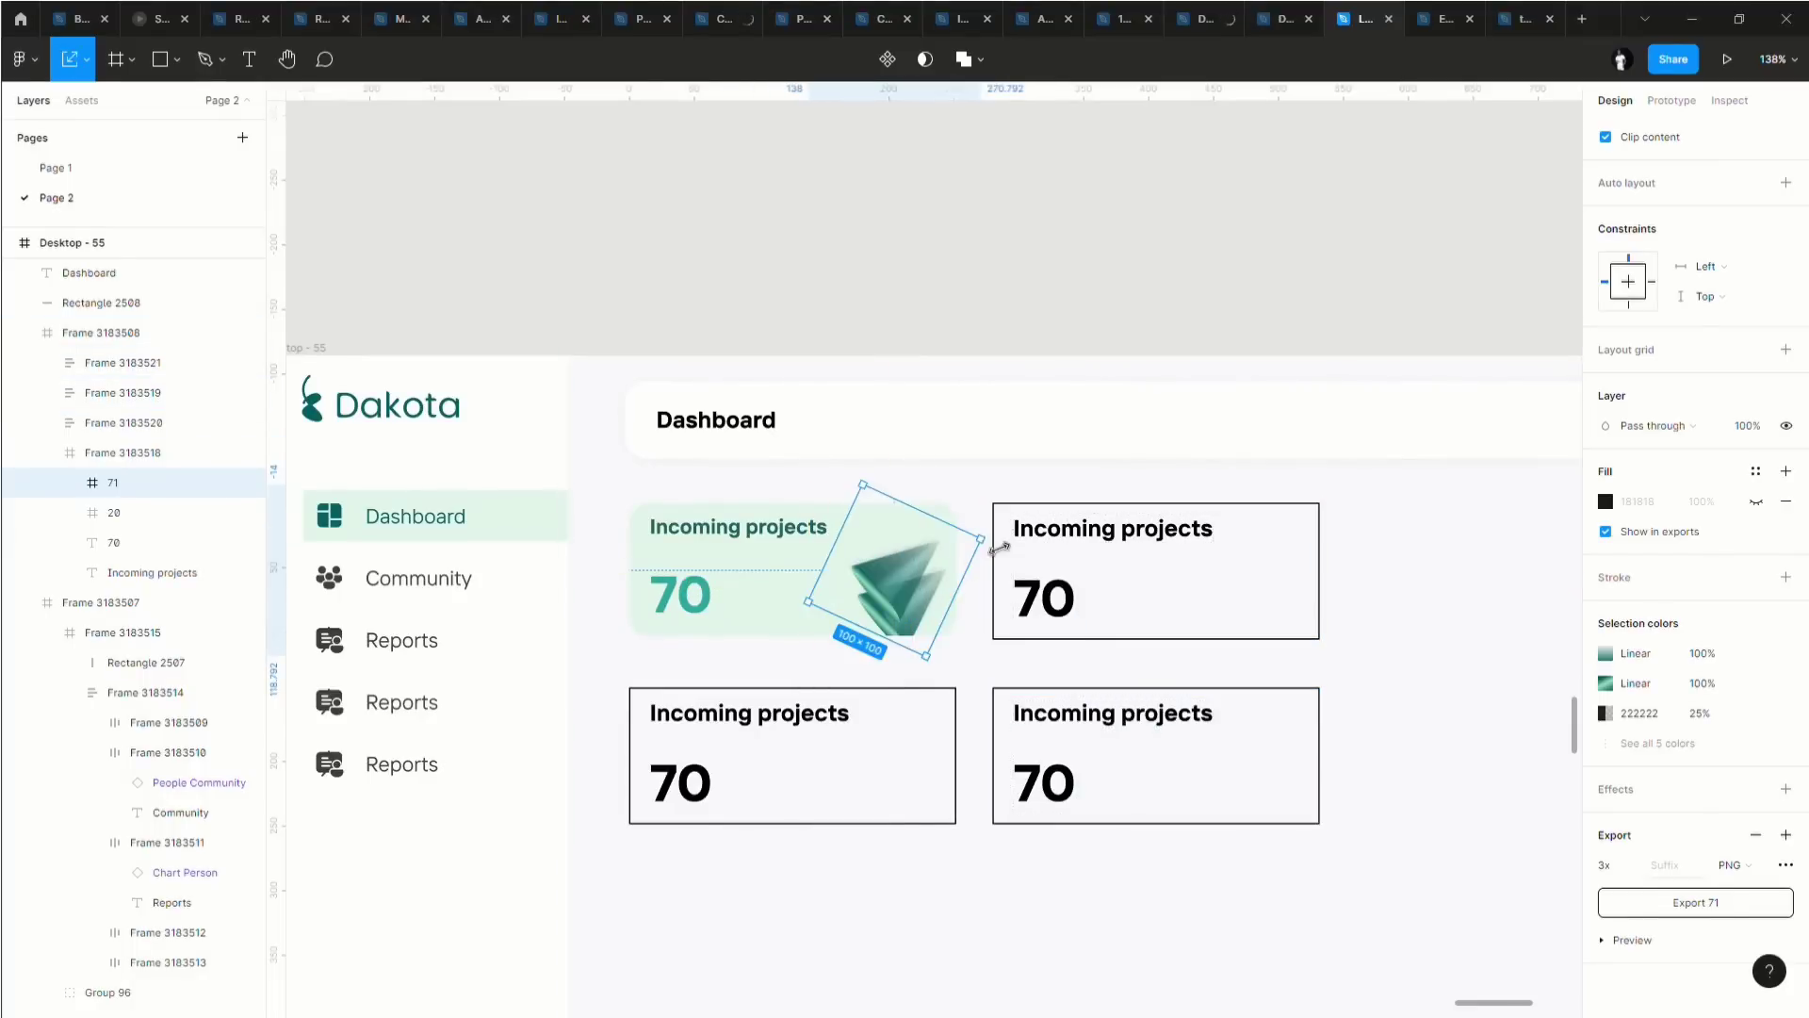
drag(999, 548, 912, 563)
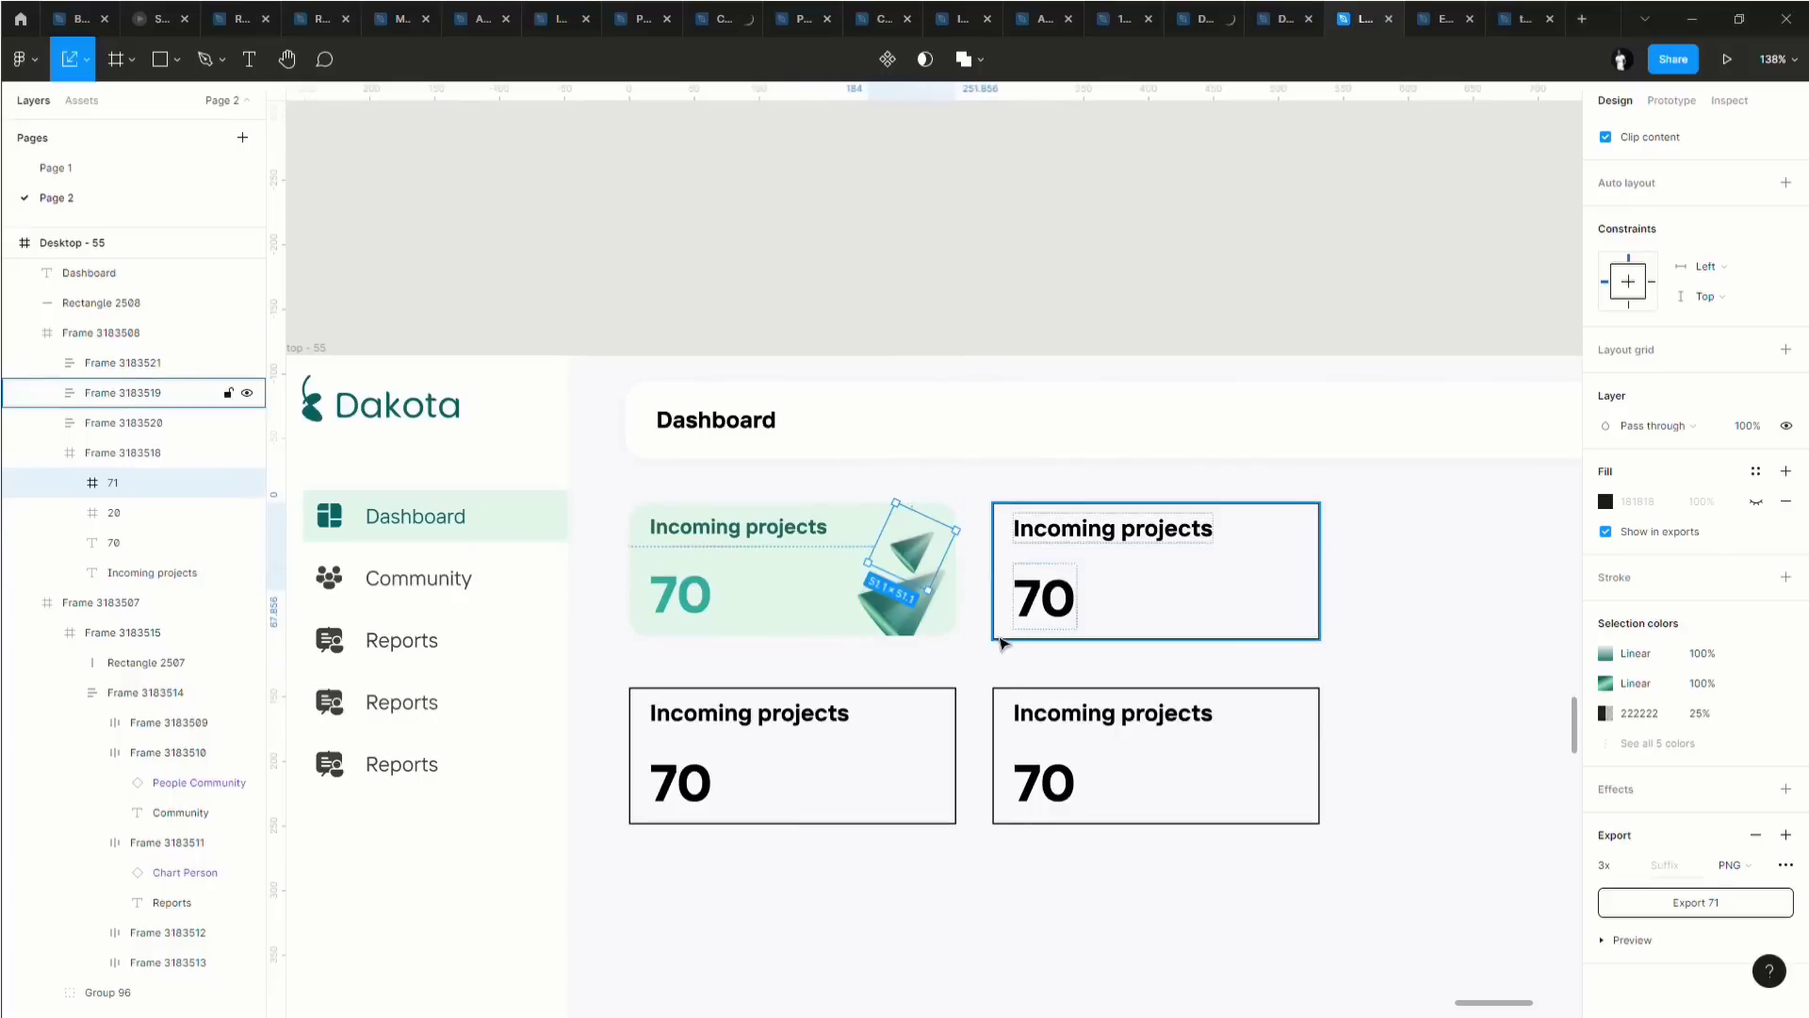
click(1083, 565)
click(860, 698)
Copy the finished green card and paste it to replace the three outlined Incoming projects cards.
click(808, 618)
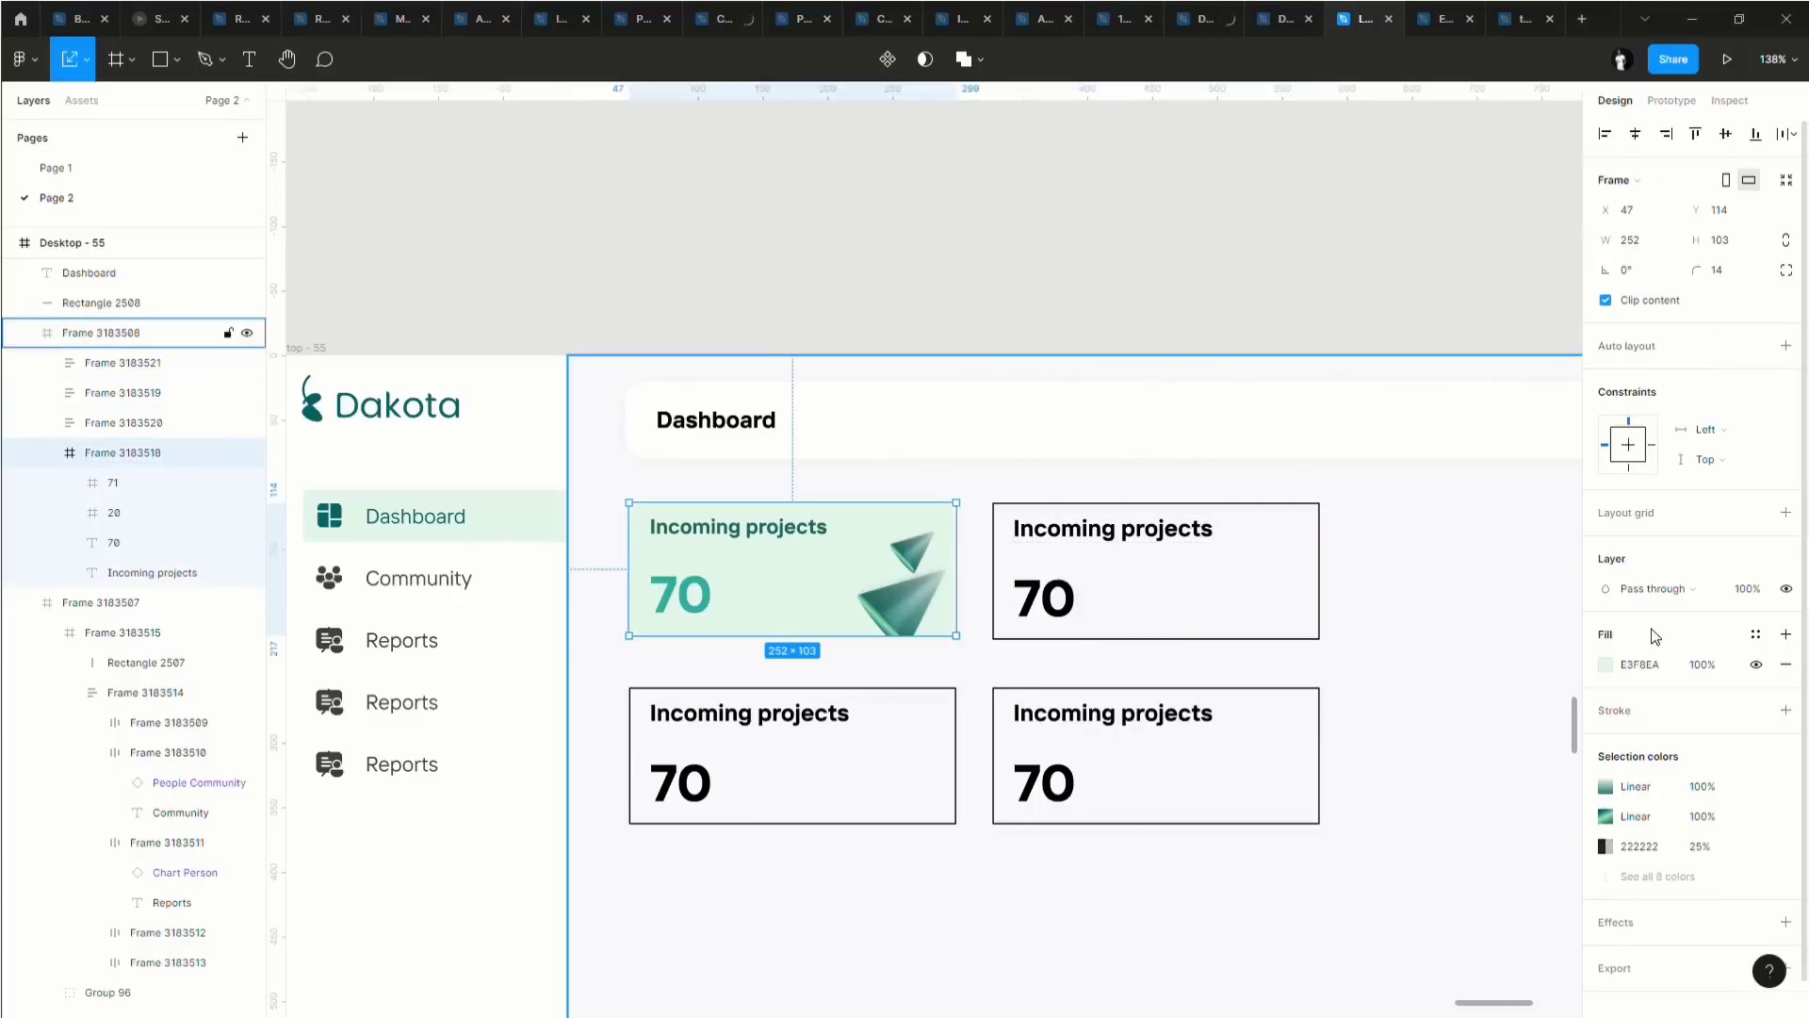
click(1244, 613)
shift+click(1131, 744)
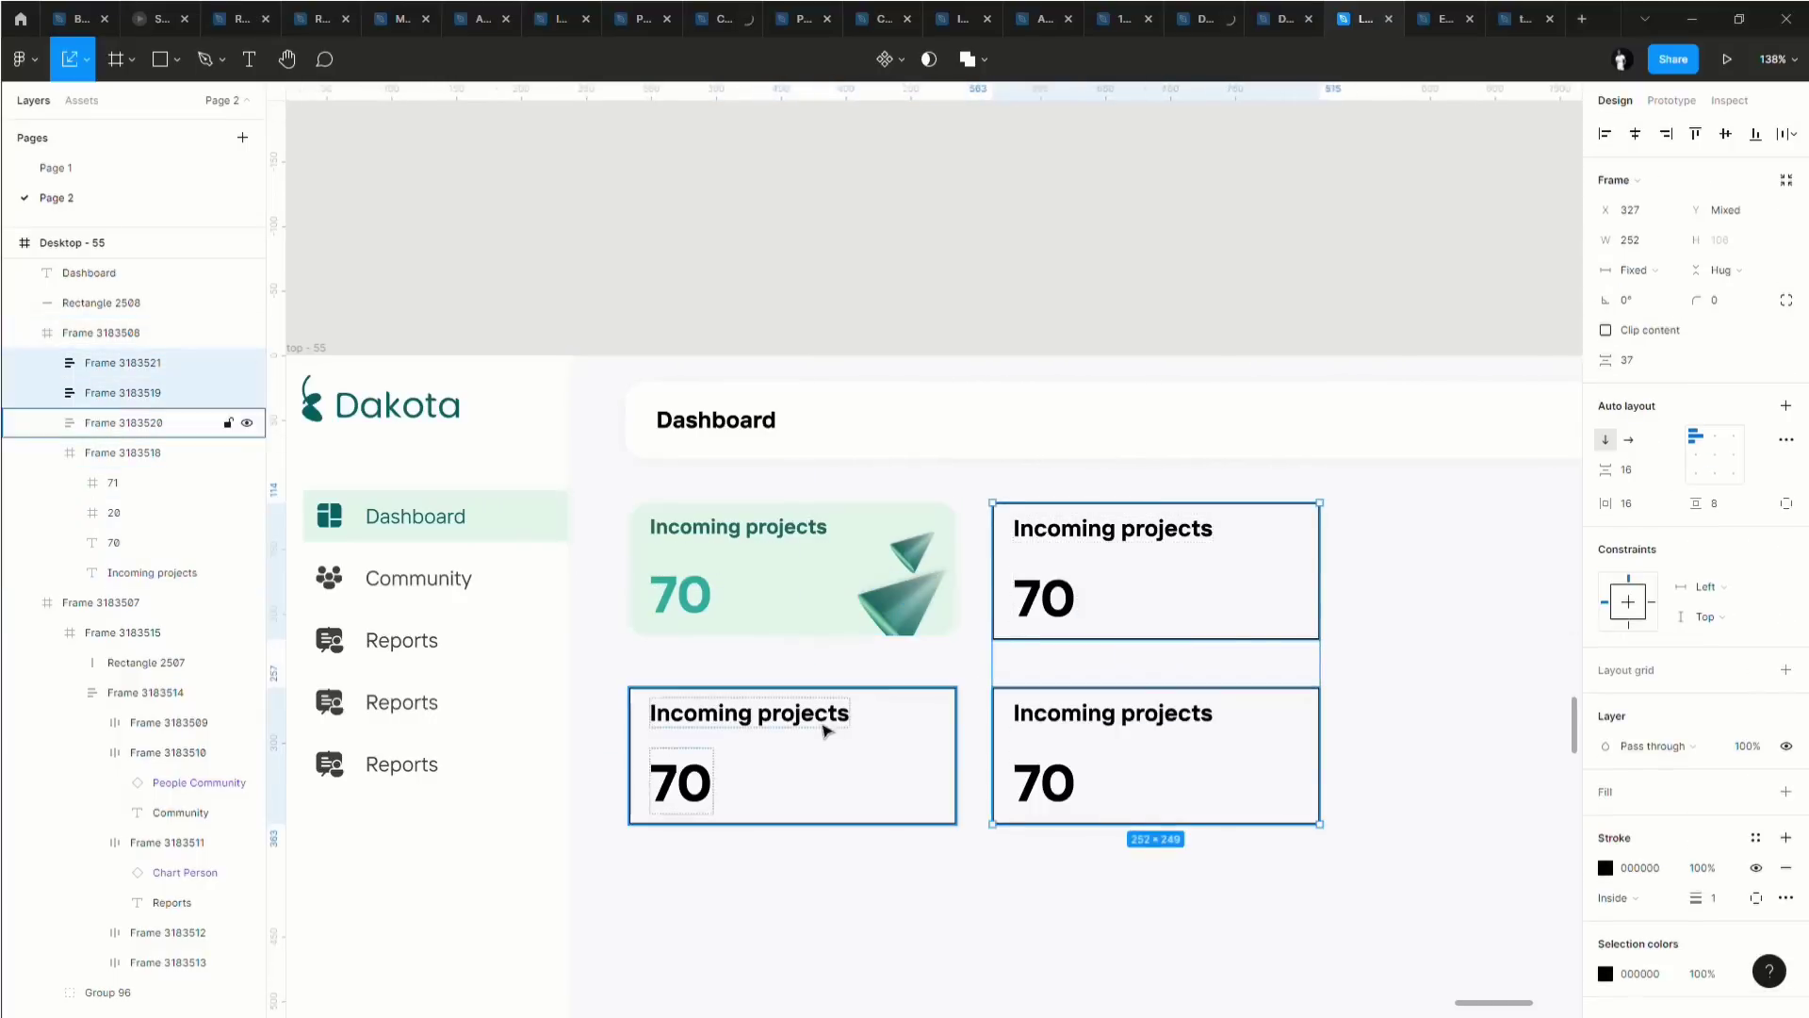
shift+click(827, 731)
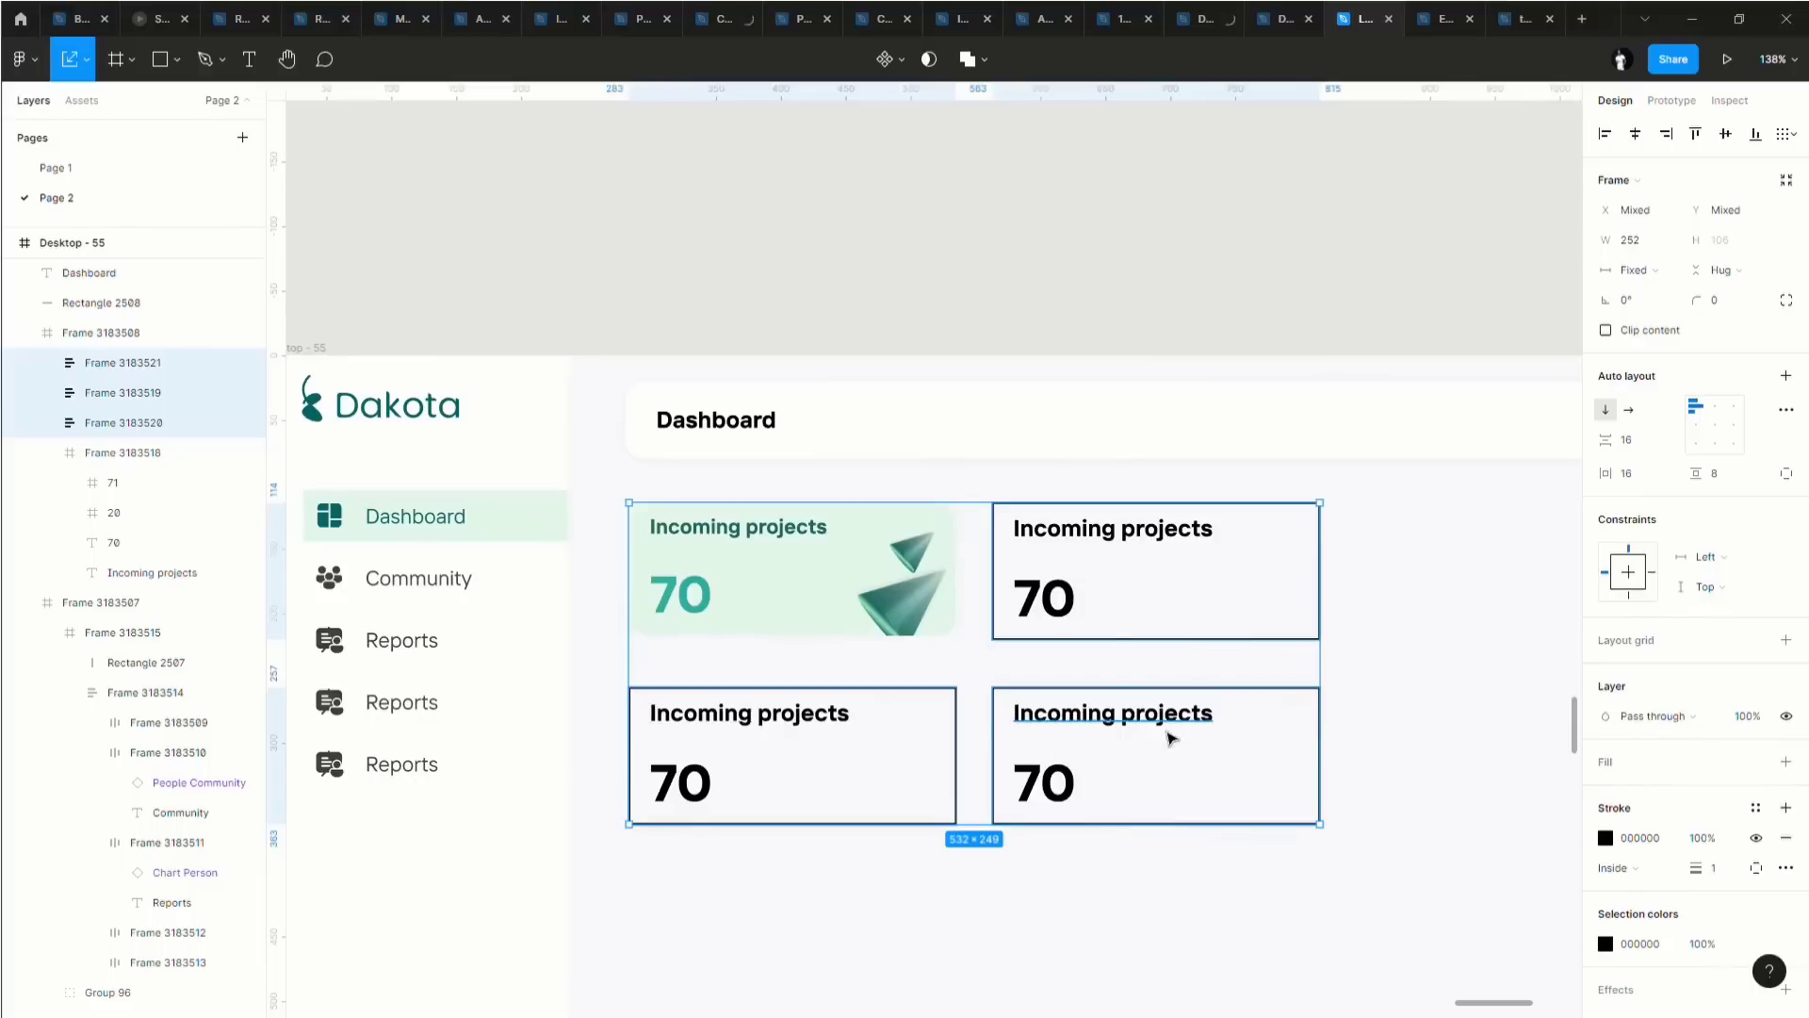
key(ctrl+shift+r)
key(Escape)
key(Escape)
scroll(1313, 864, down, 3)
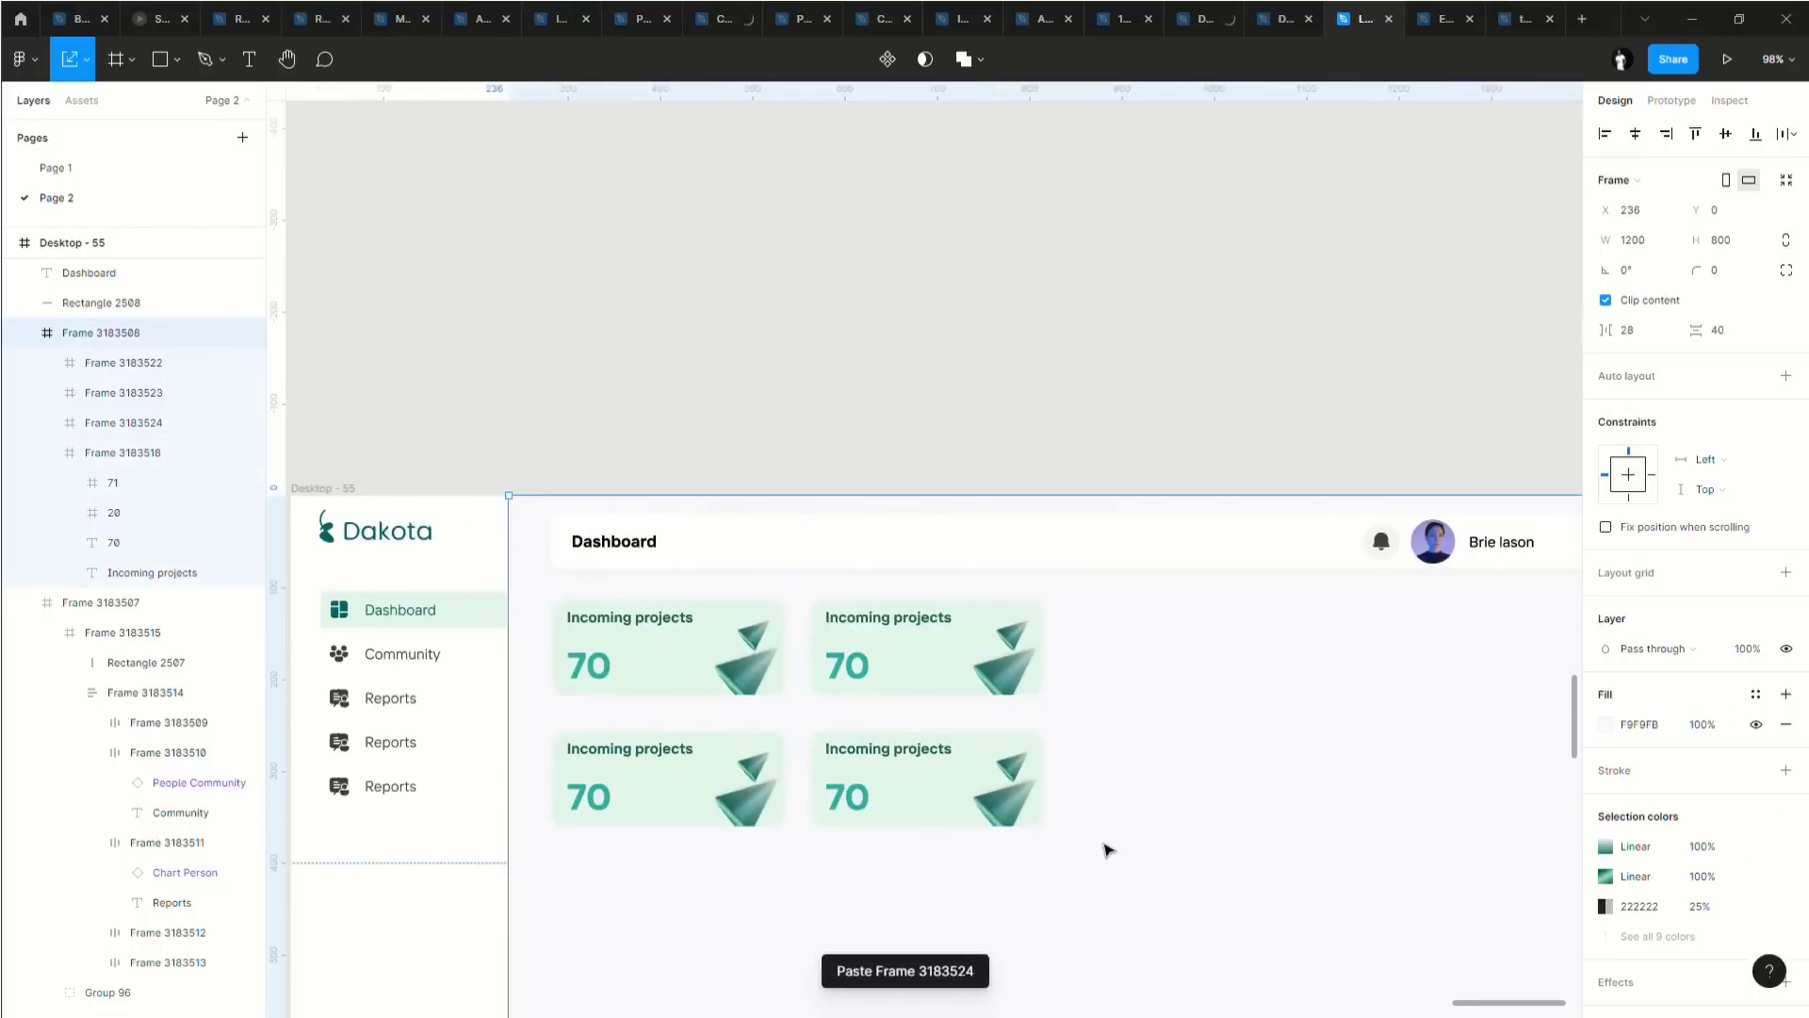
Draw a tall frame about 651 high to the right of the card grid and widen it leftward to about 565.
scroll(1107, 851, down, 1)
scroll(1263, 788, down, 3)
scroll(943, 565, right, 2)
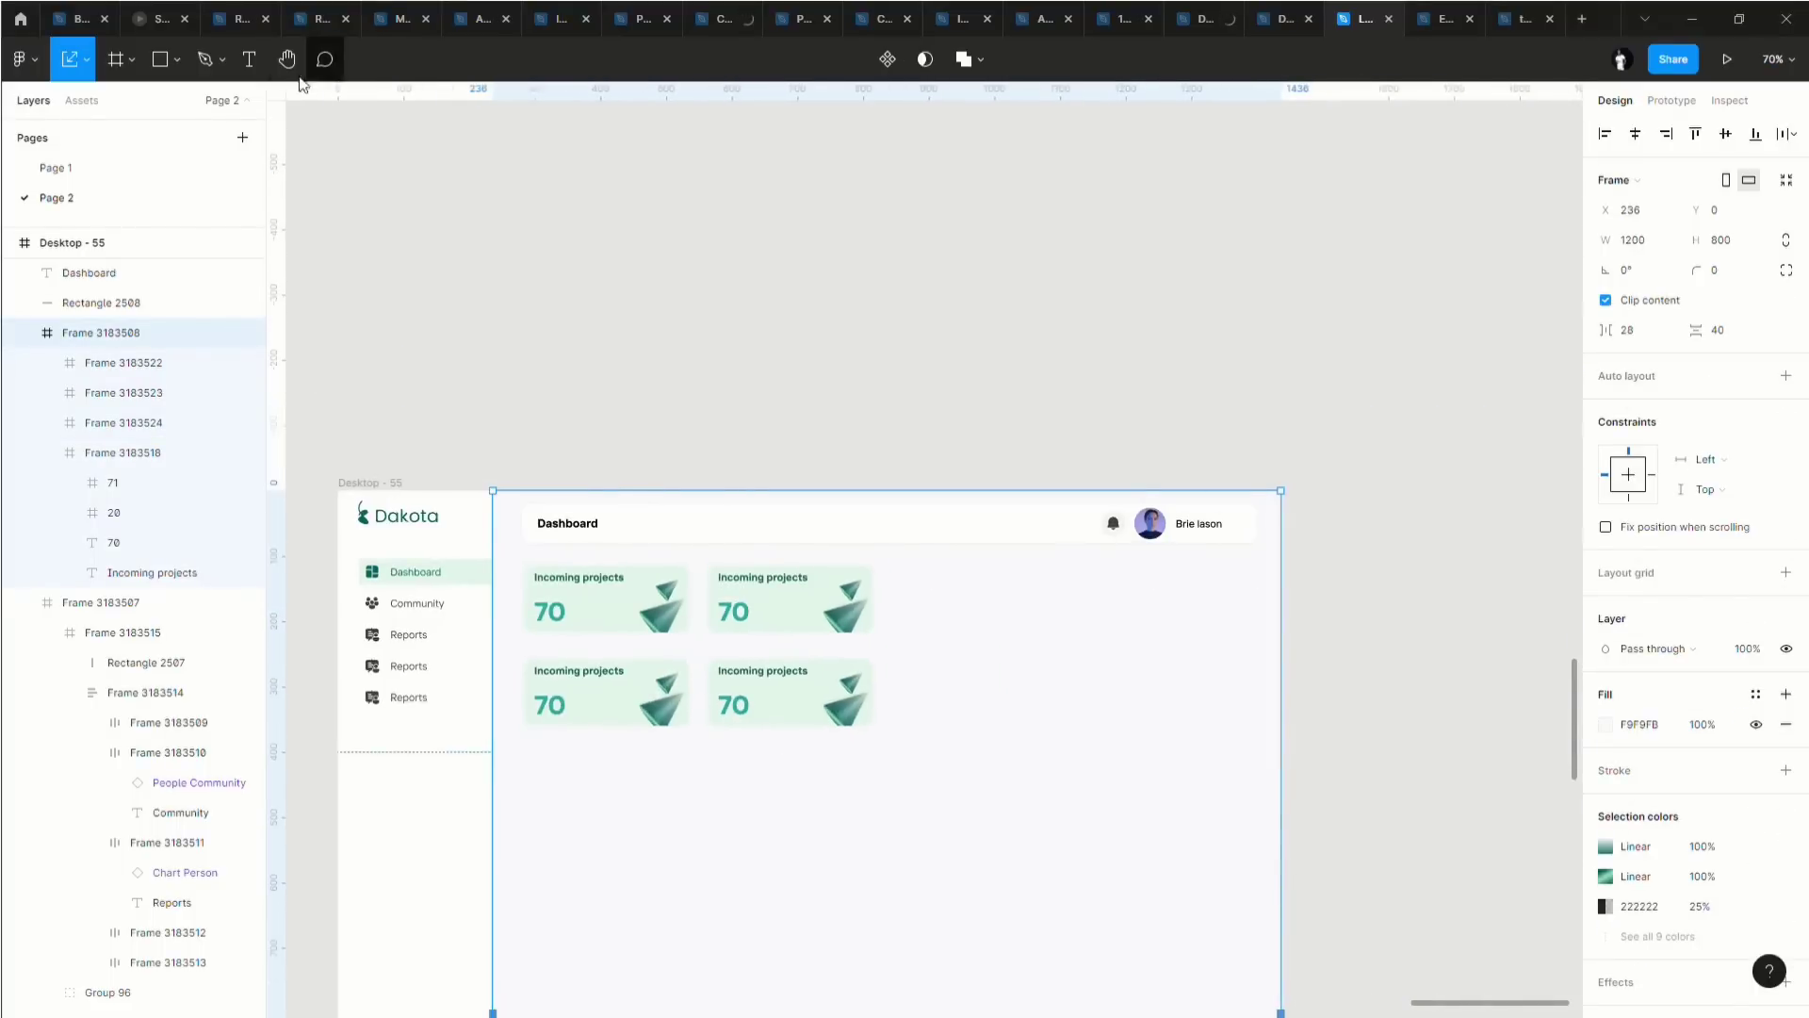
click(177, 59)
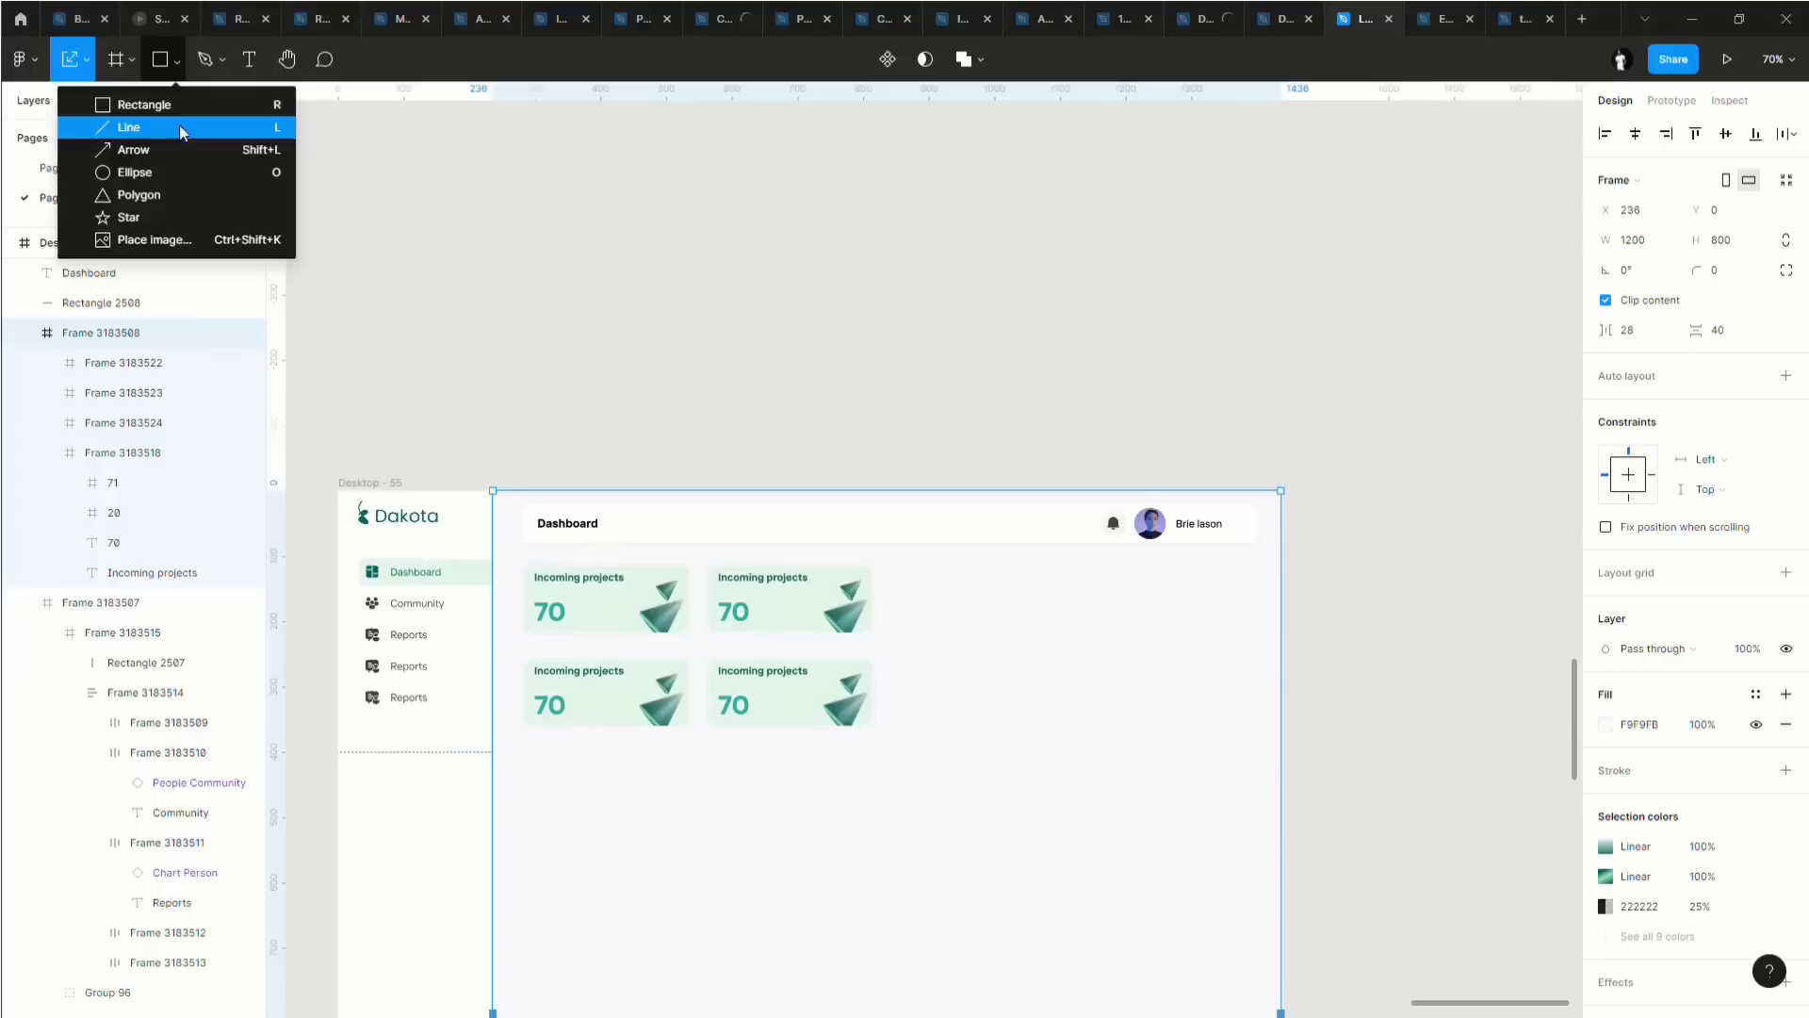
click(132, 58)
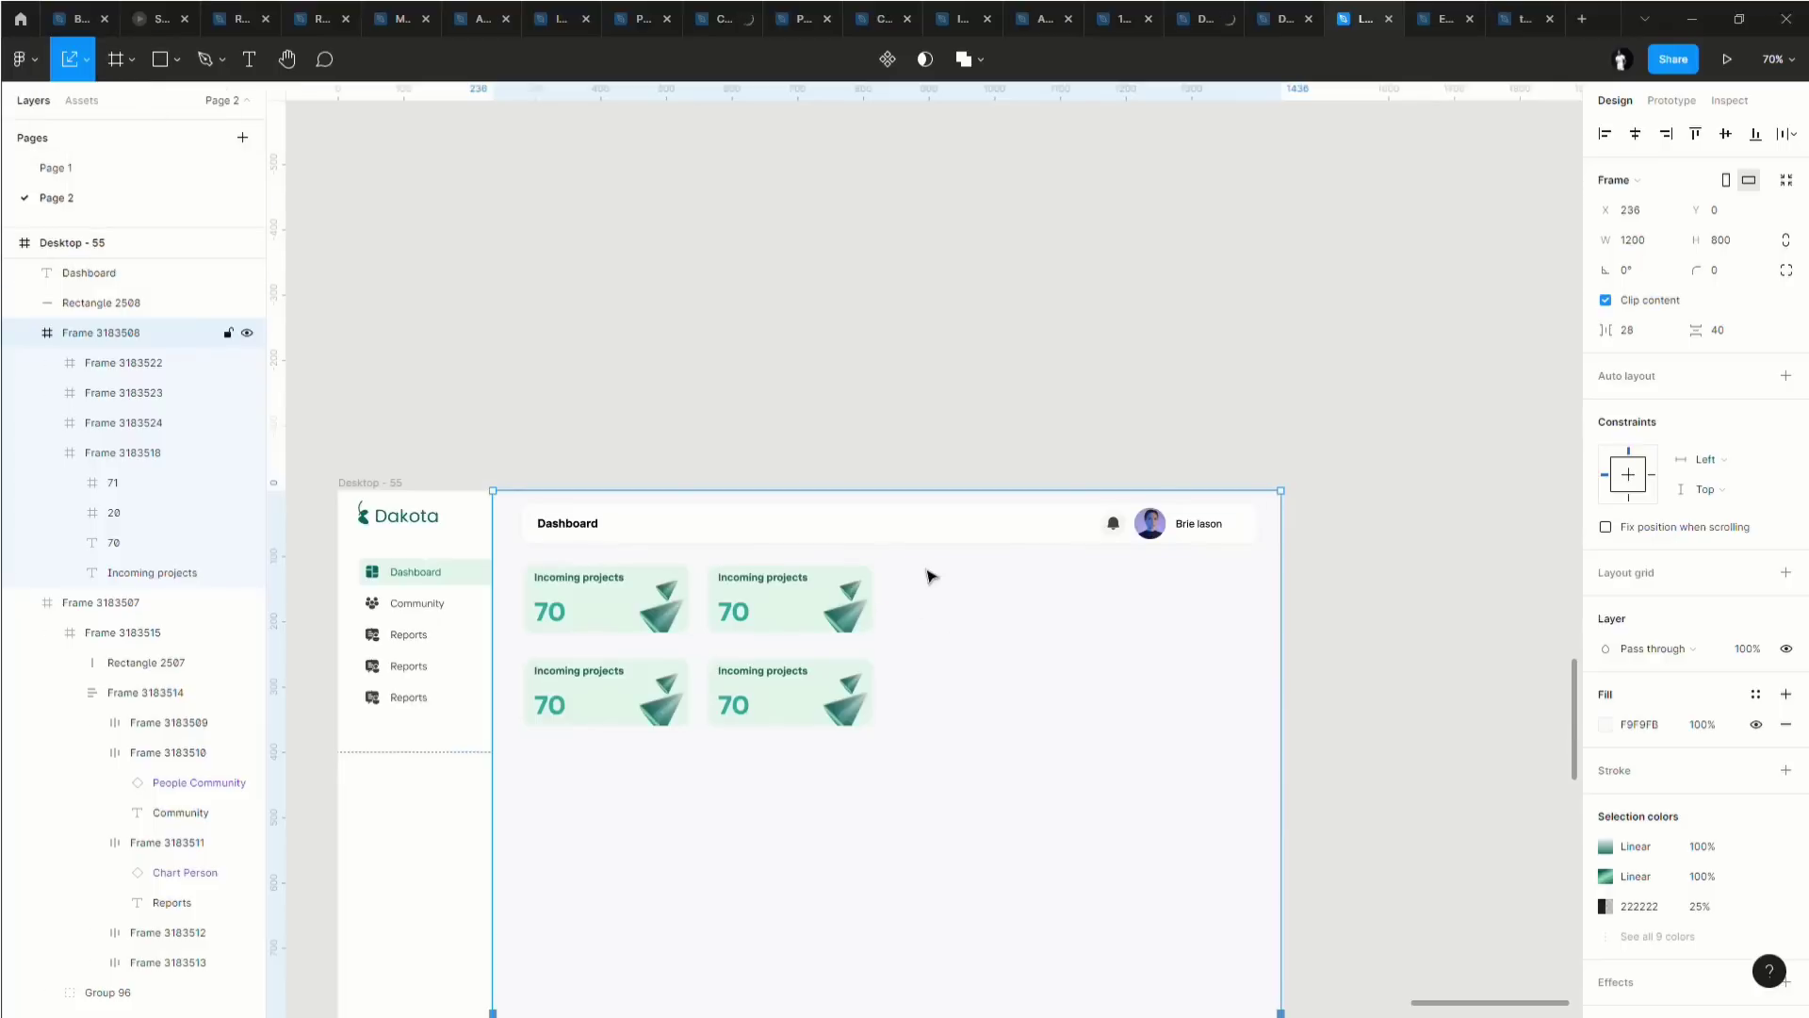
key(f)
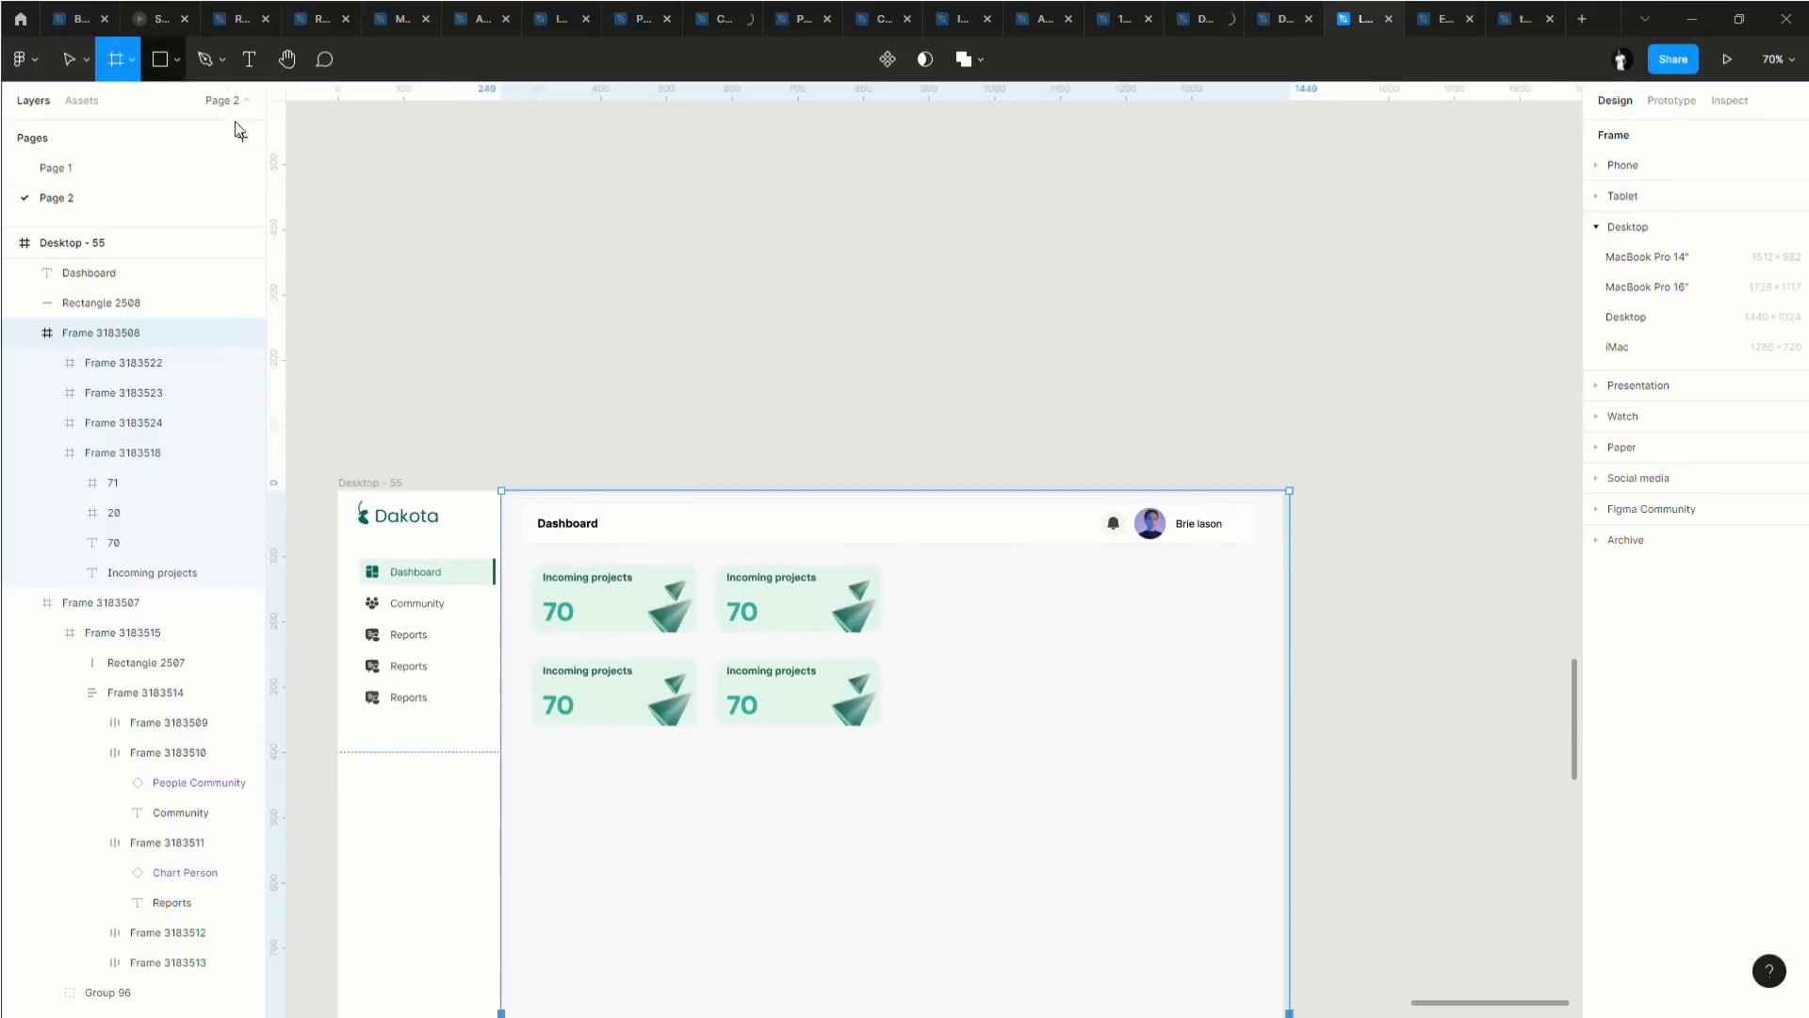
key(ctrl+z)
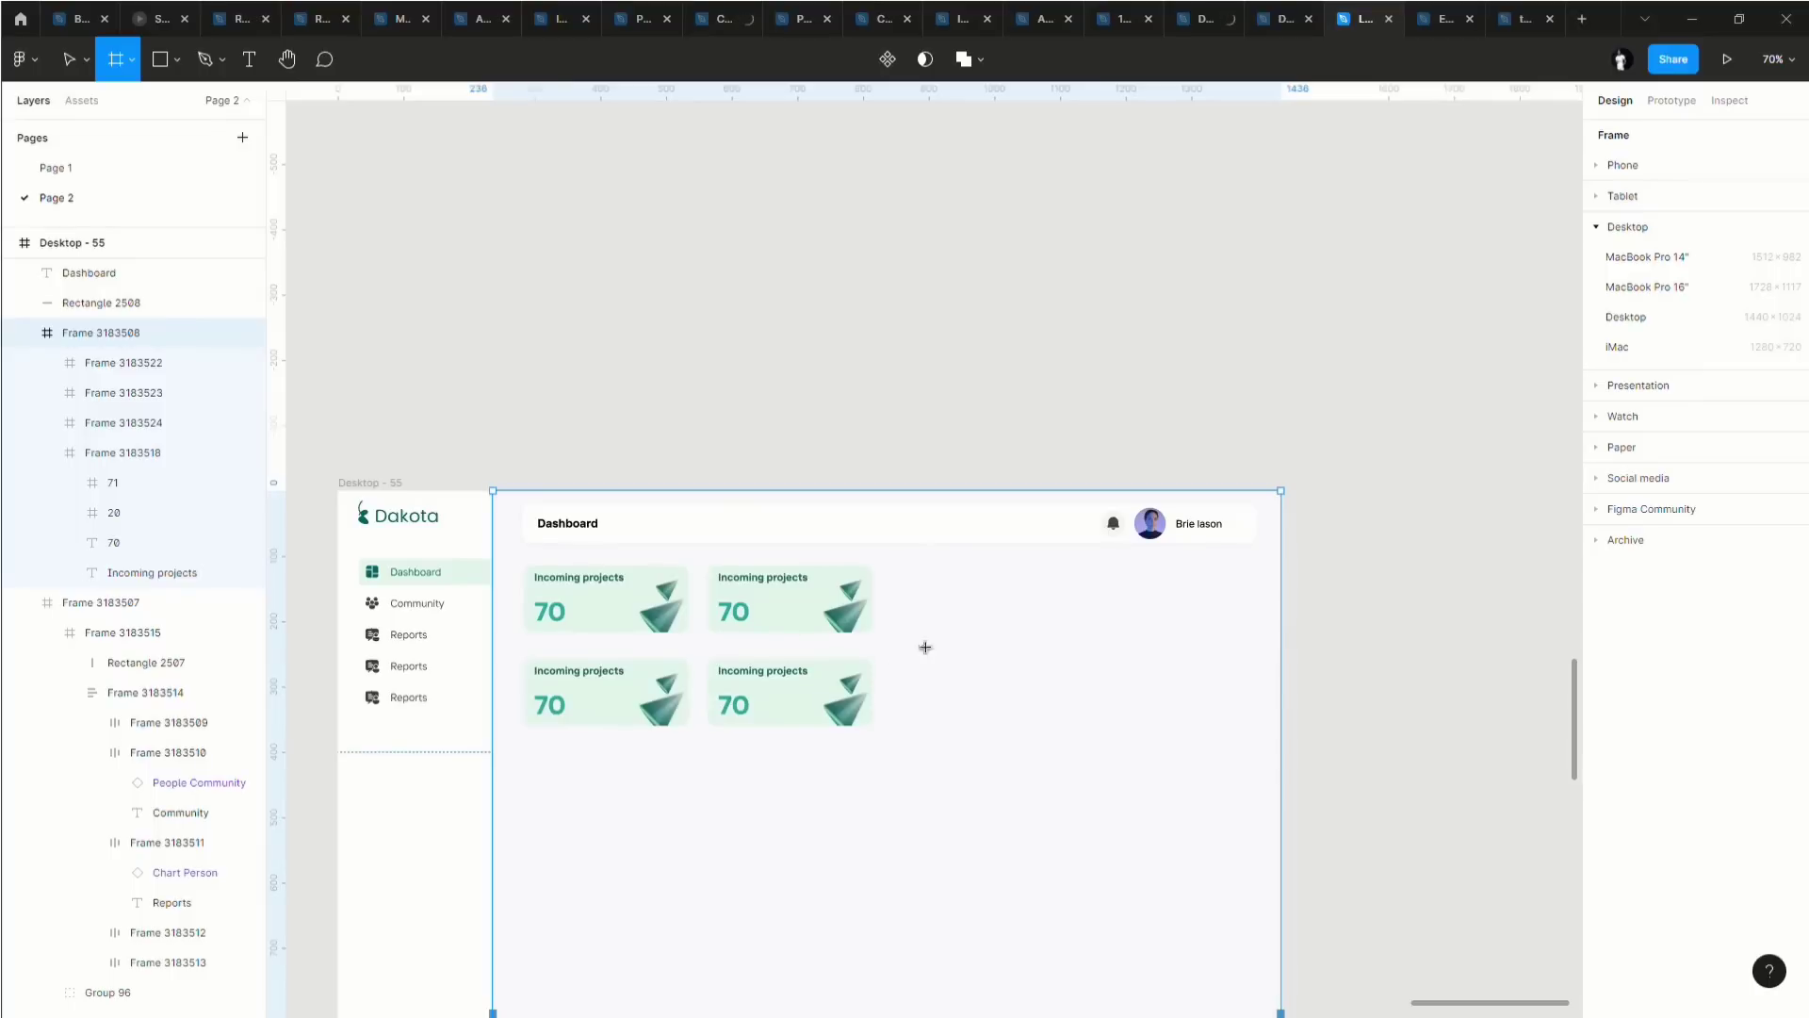
scroll(528, 581, up, 5)
scroll(544, 594, down, 4)
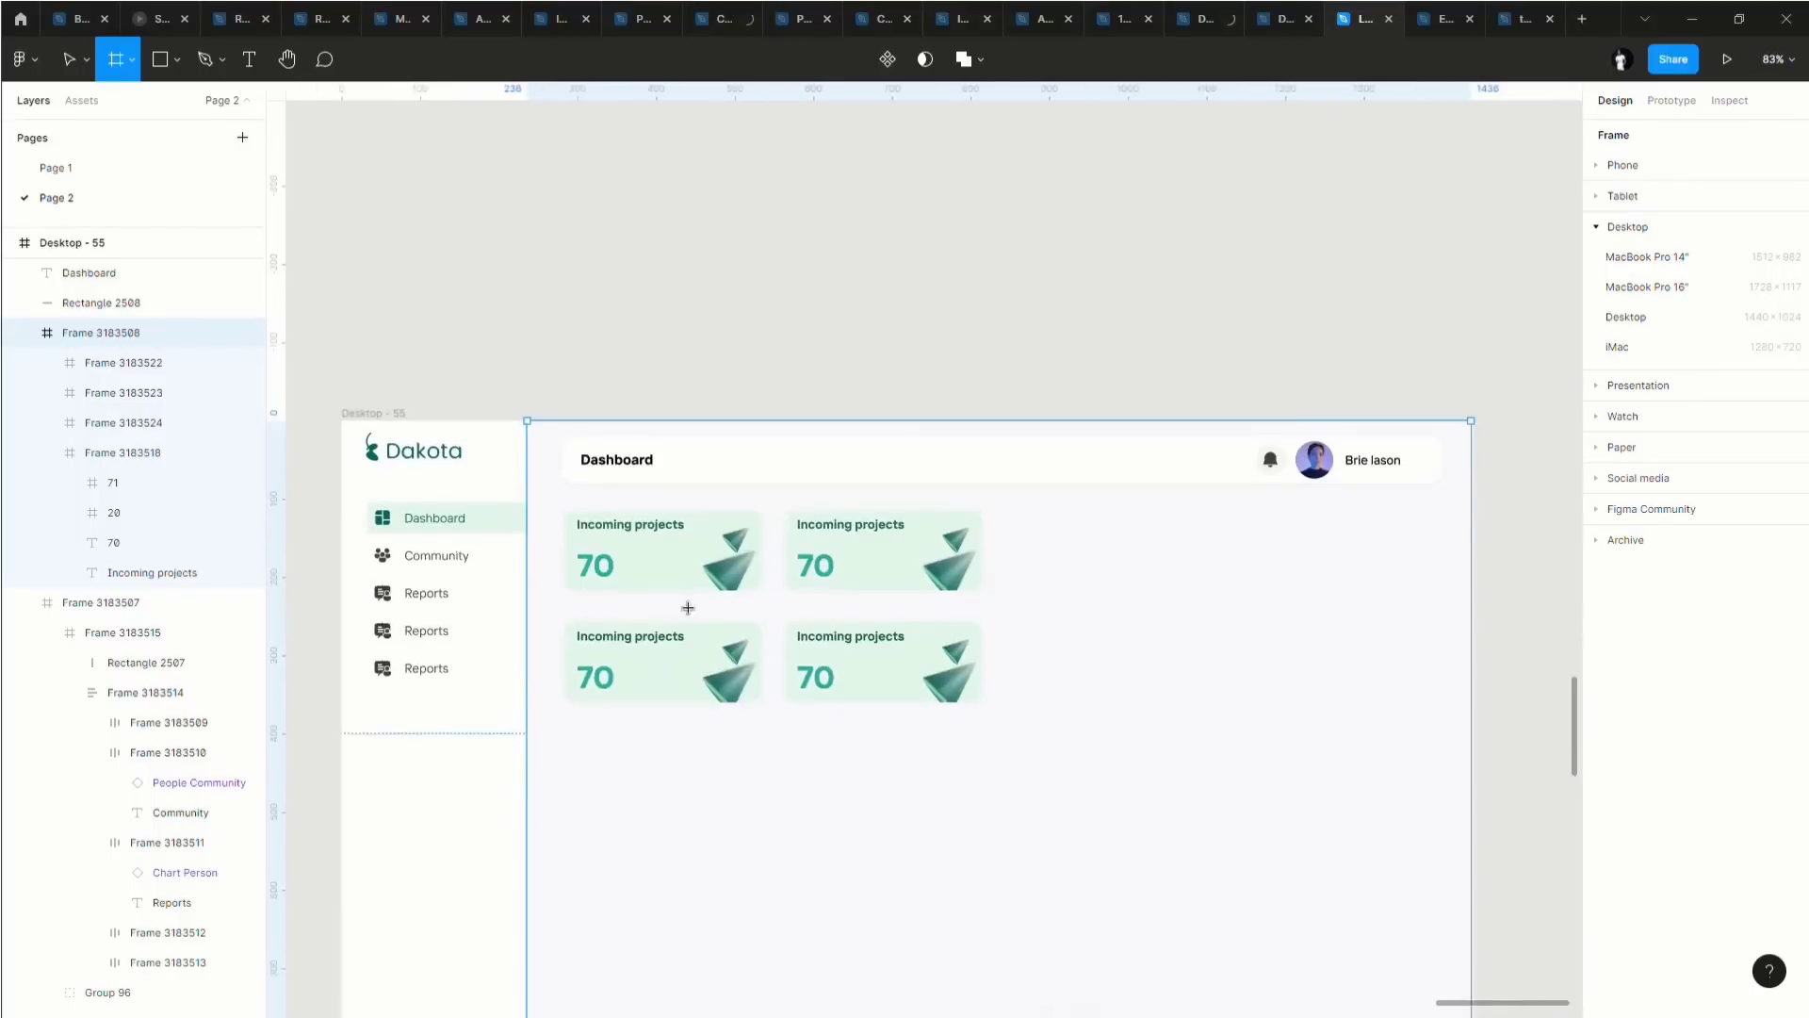
scroll(996, 490, down, 2)
mouse_move(1080, 412)
mouse_down()
mouse_move(1046, 426)
mouse_move(1410, 715)
mouse_move(1437, 906)
mouse_move(1457, 927)
mouse_up()
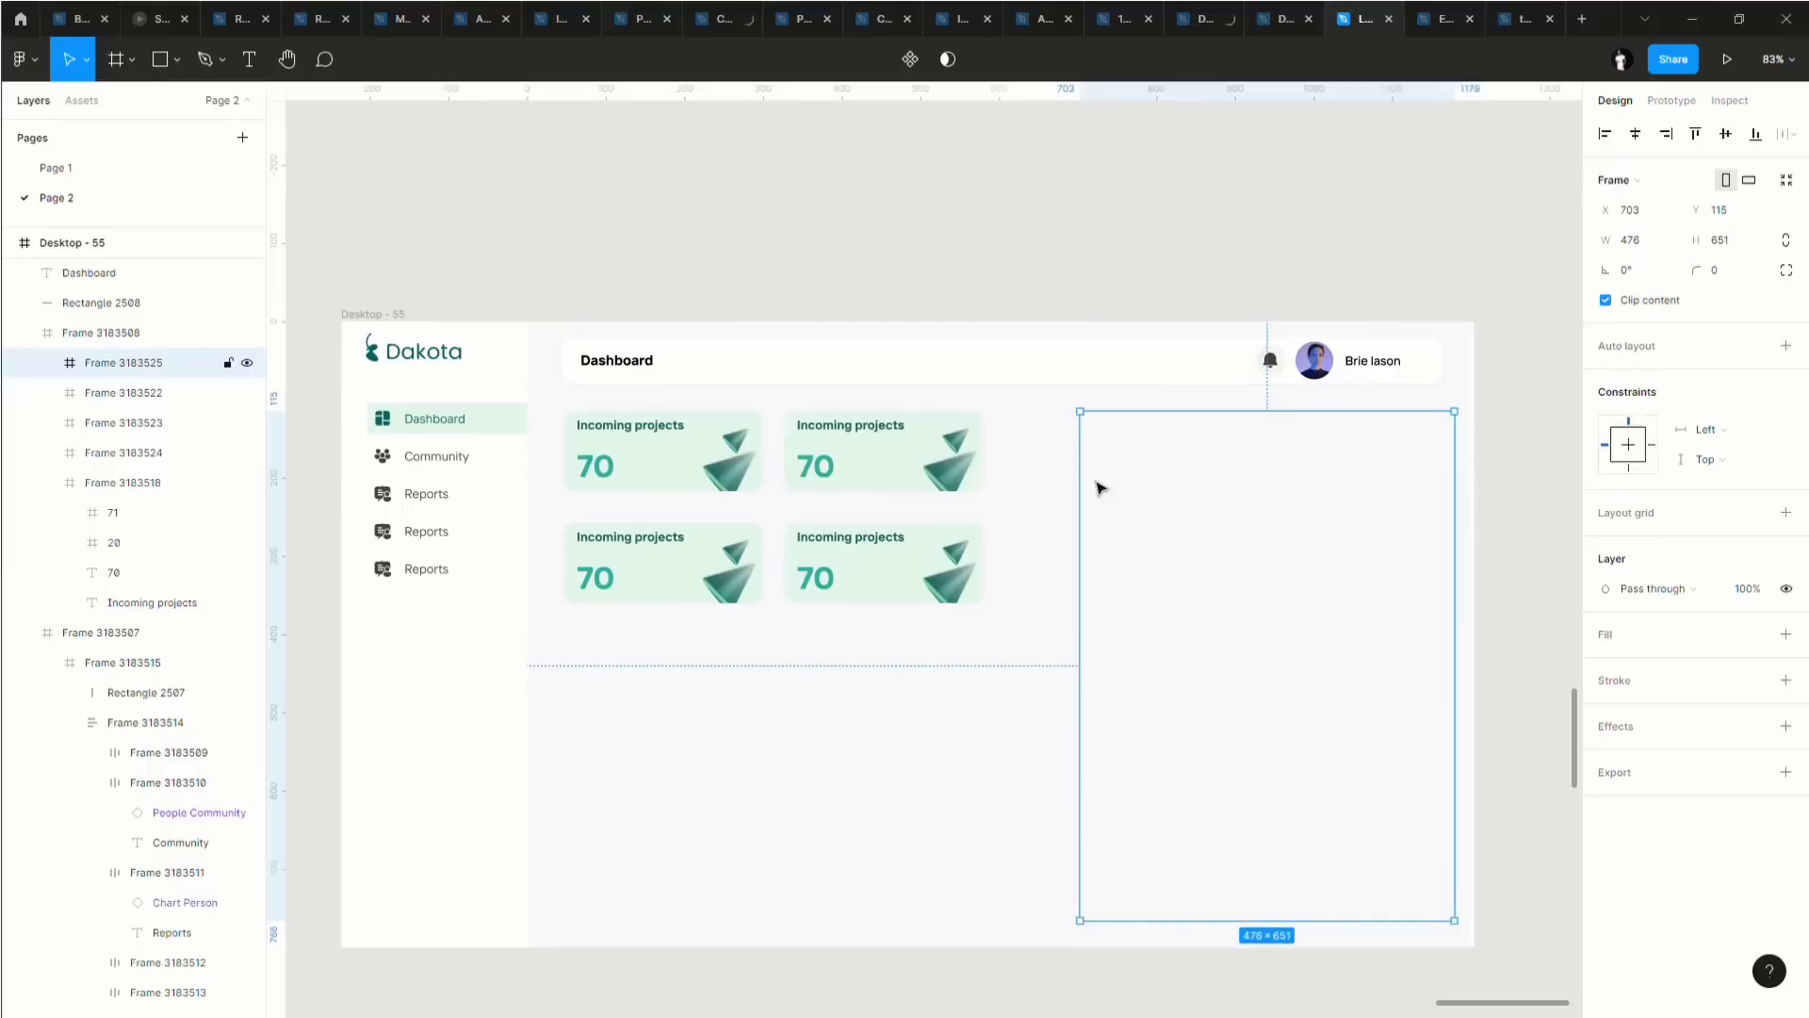
drag(1095, 487, 1023, 494)
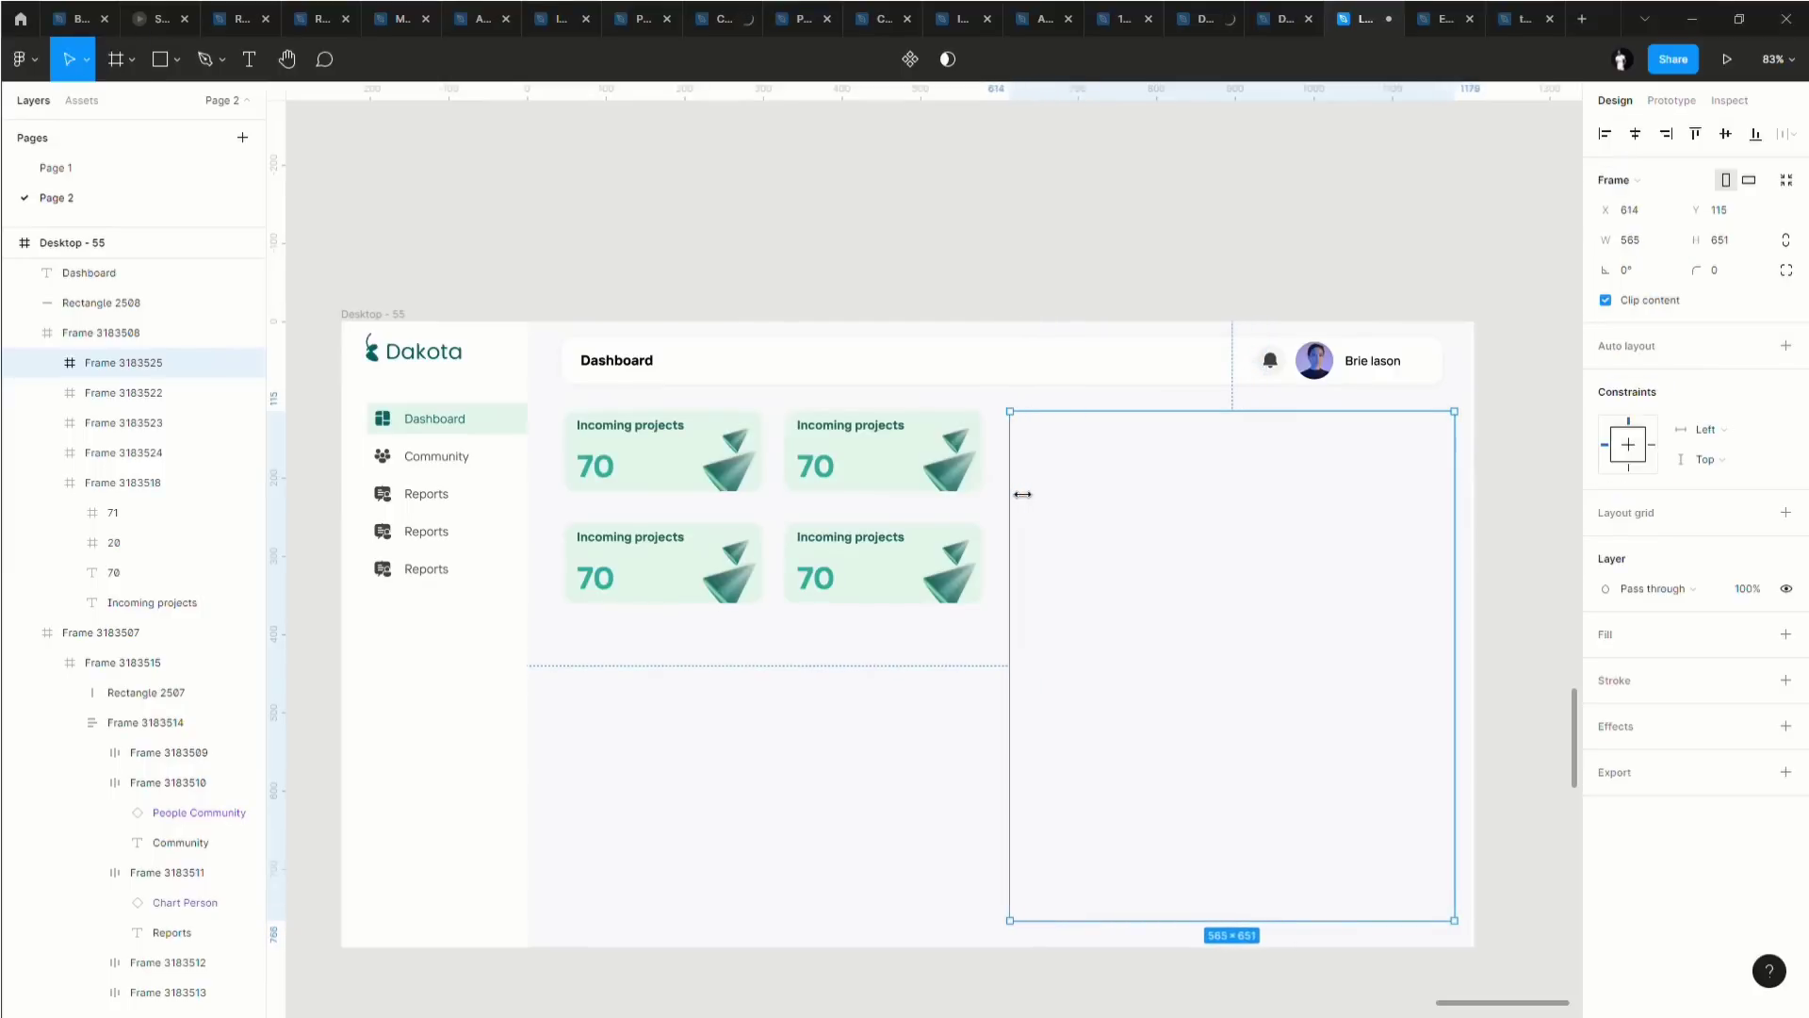
Fill the tall frame with the cards' light green E3F7EA and set its corner radius to 16.
click(1608, 634)
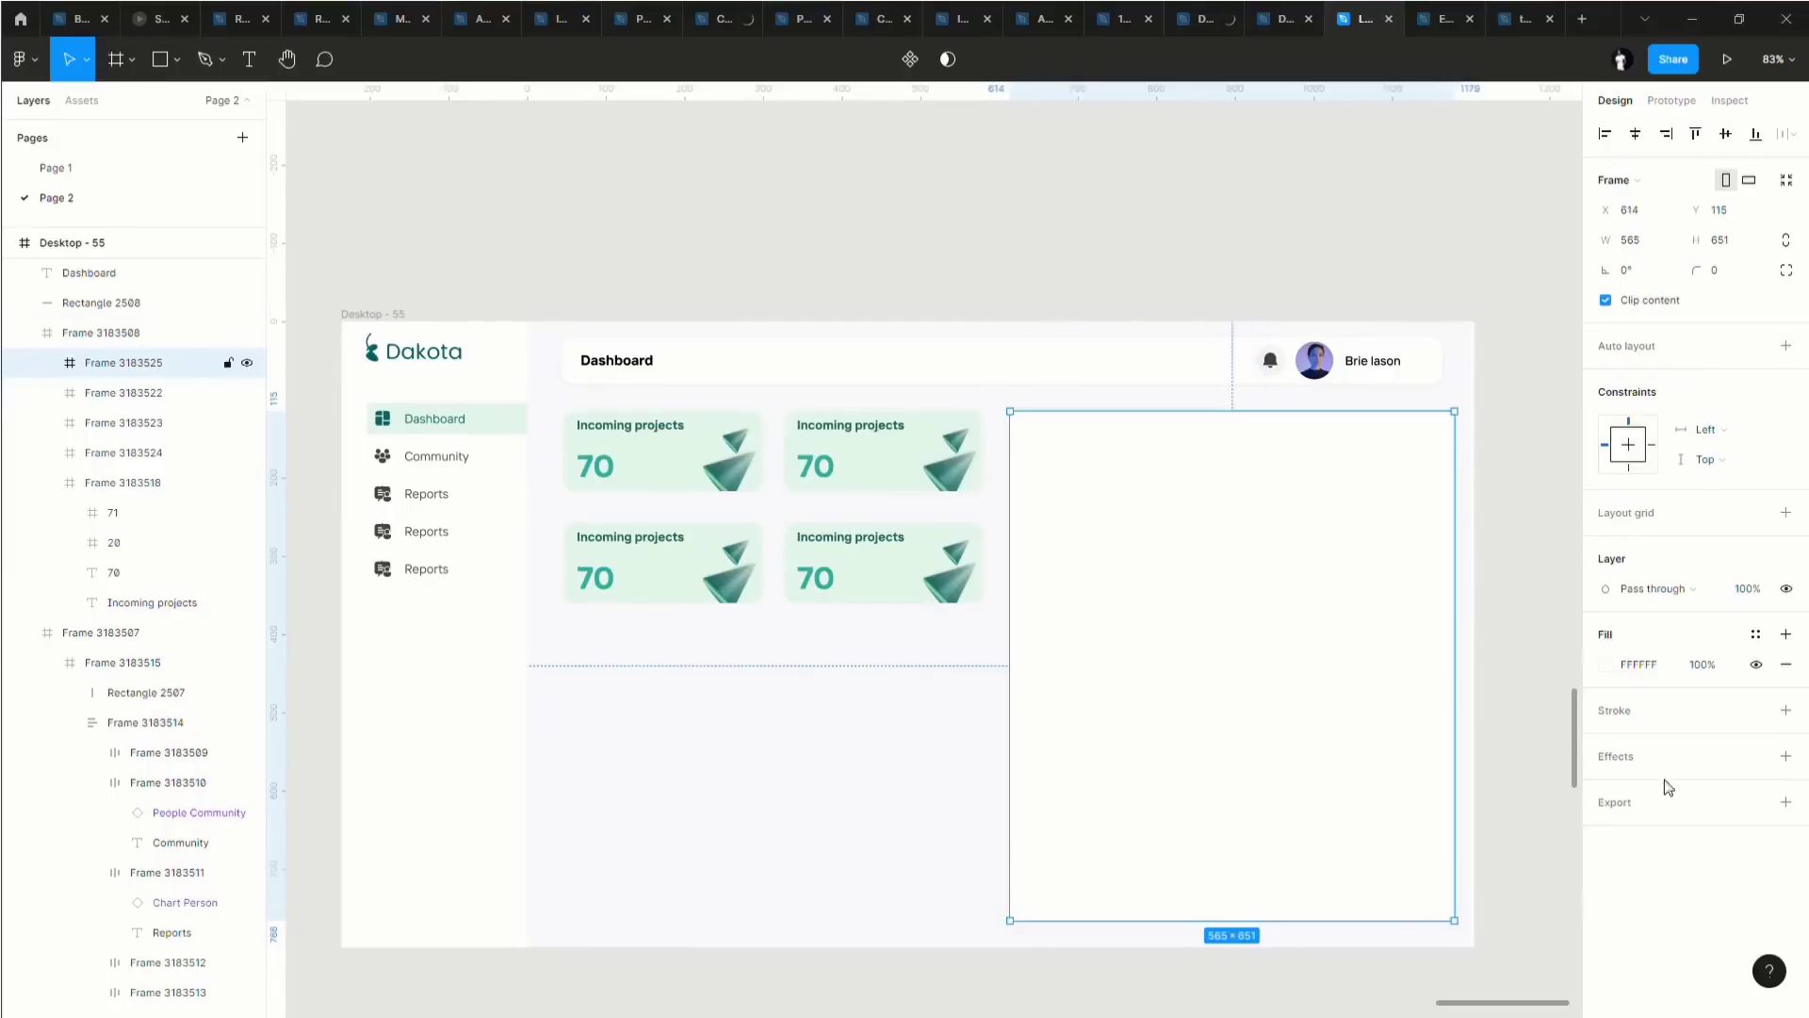
click(1606, 664)
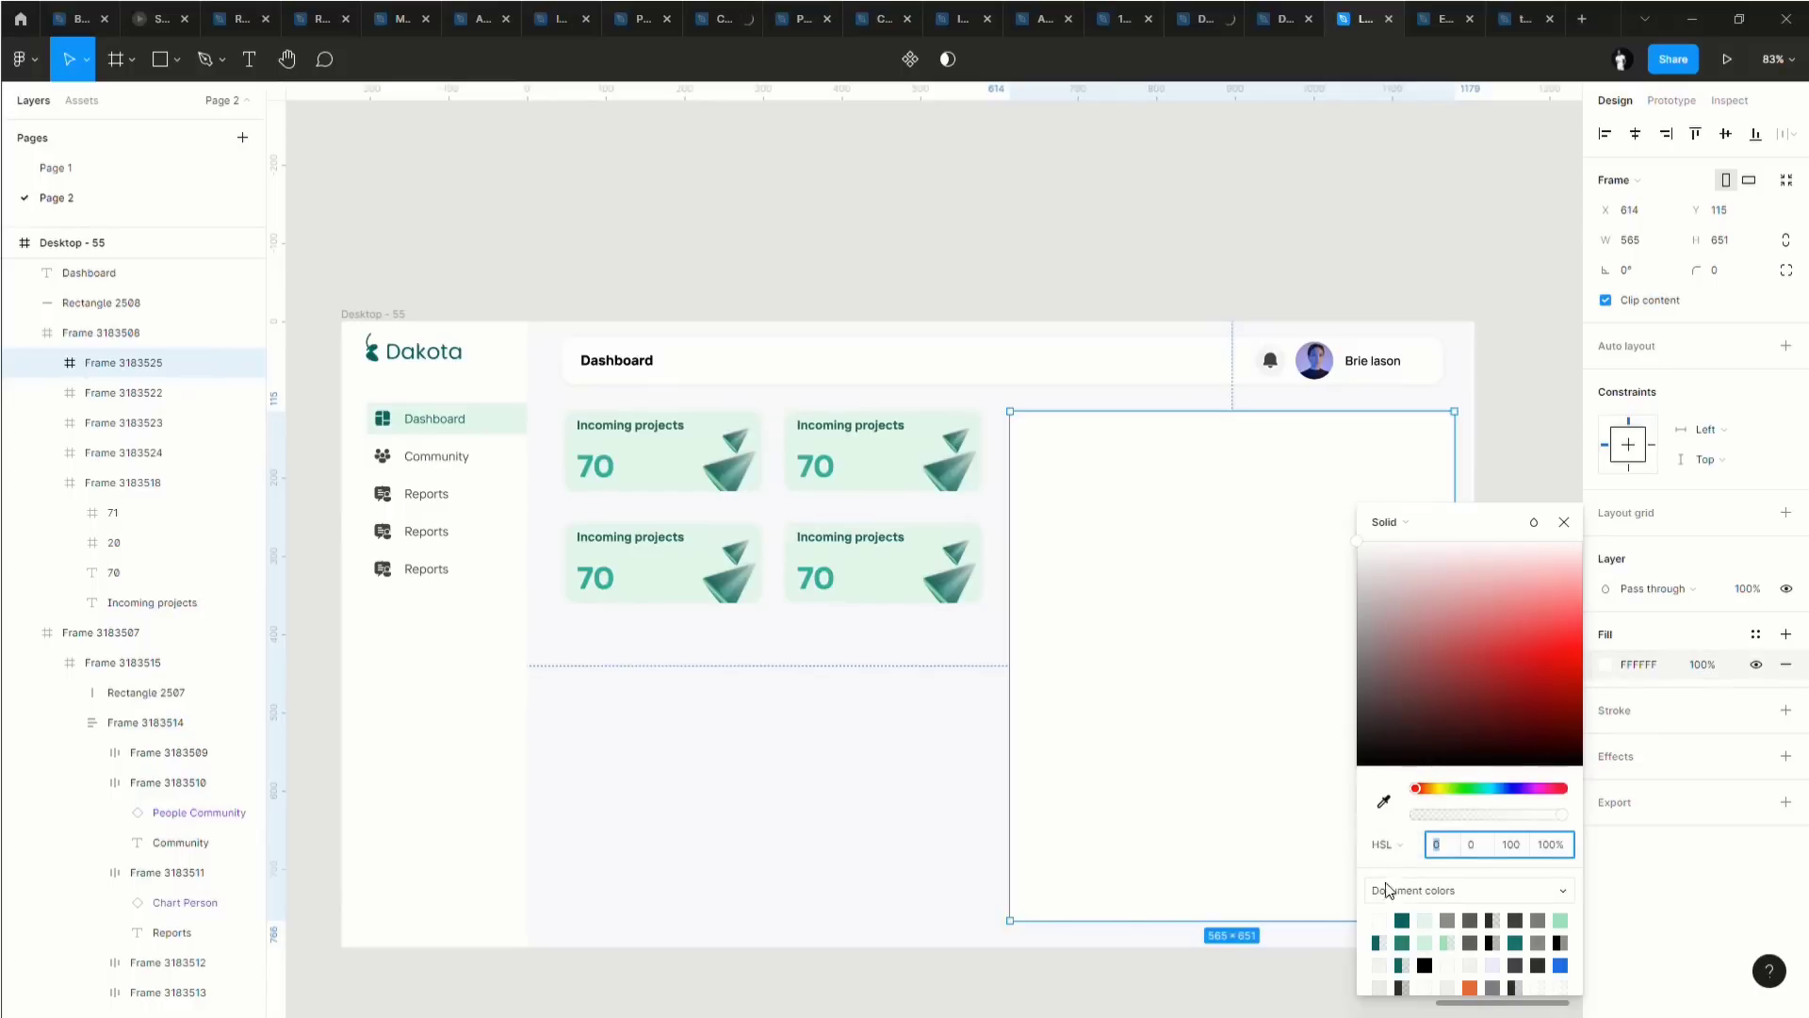
click(1385, 803)
click(861, 593)
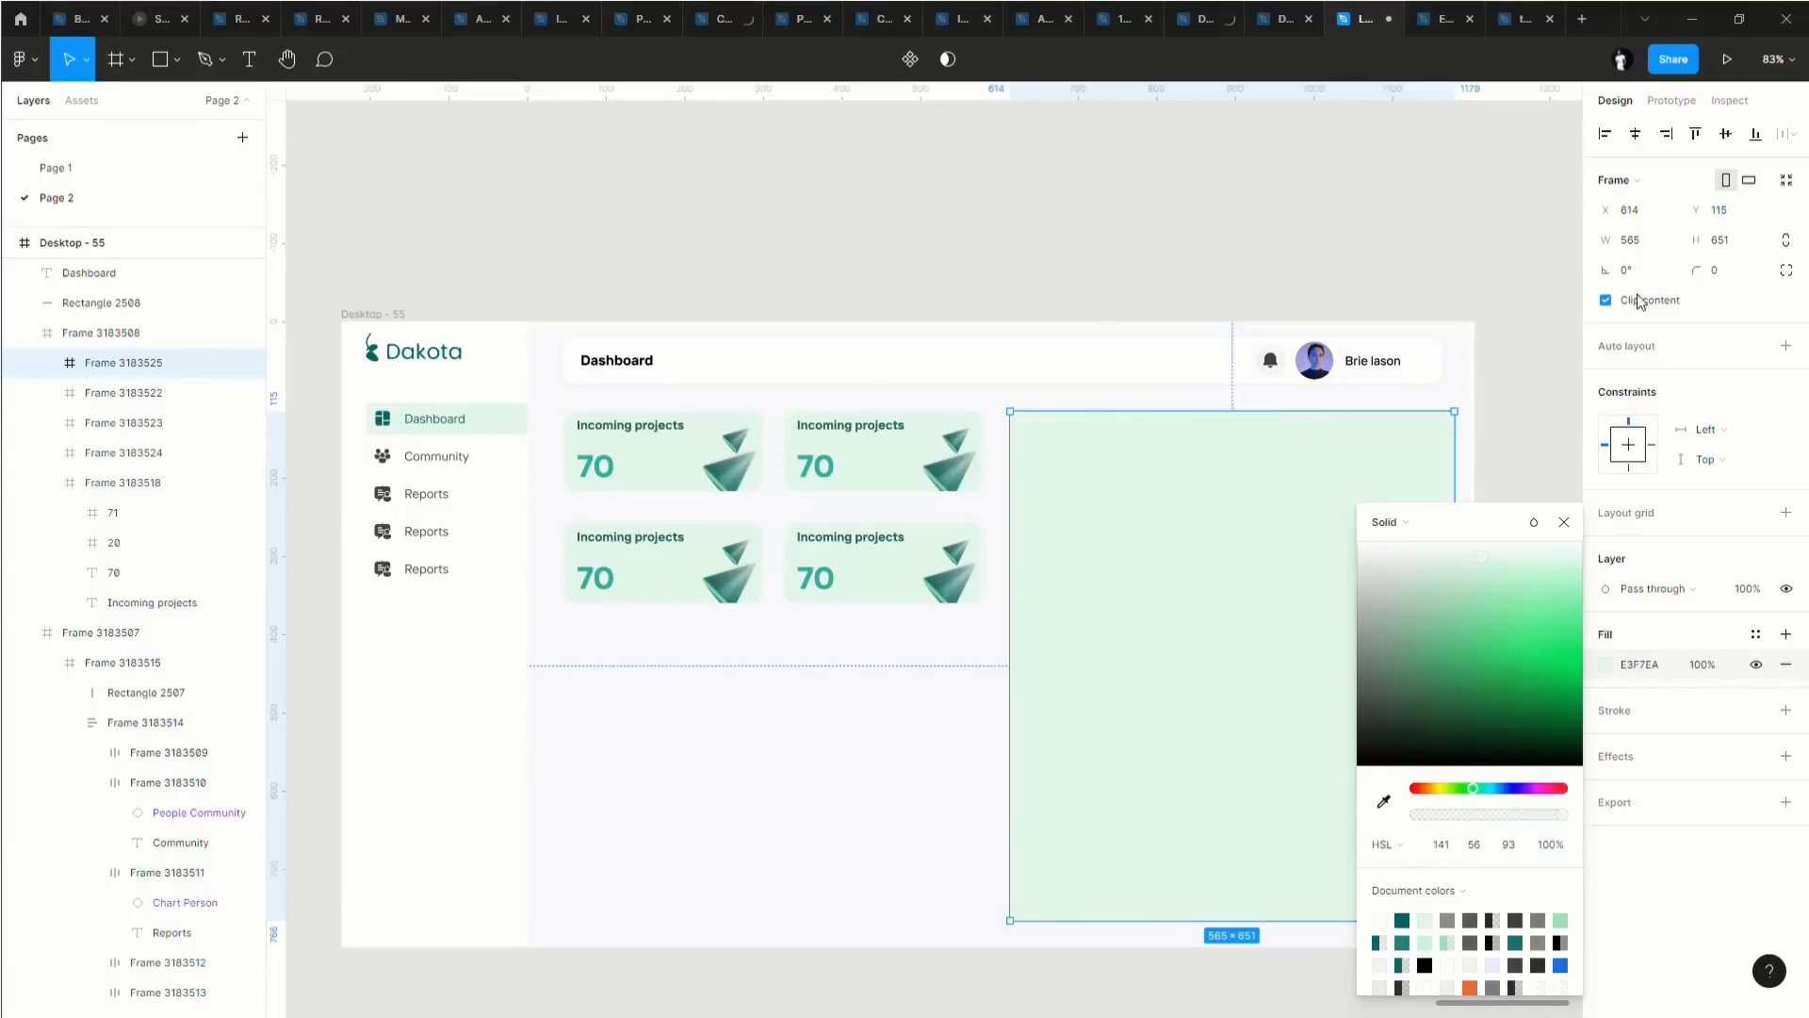
click(1693, 271)
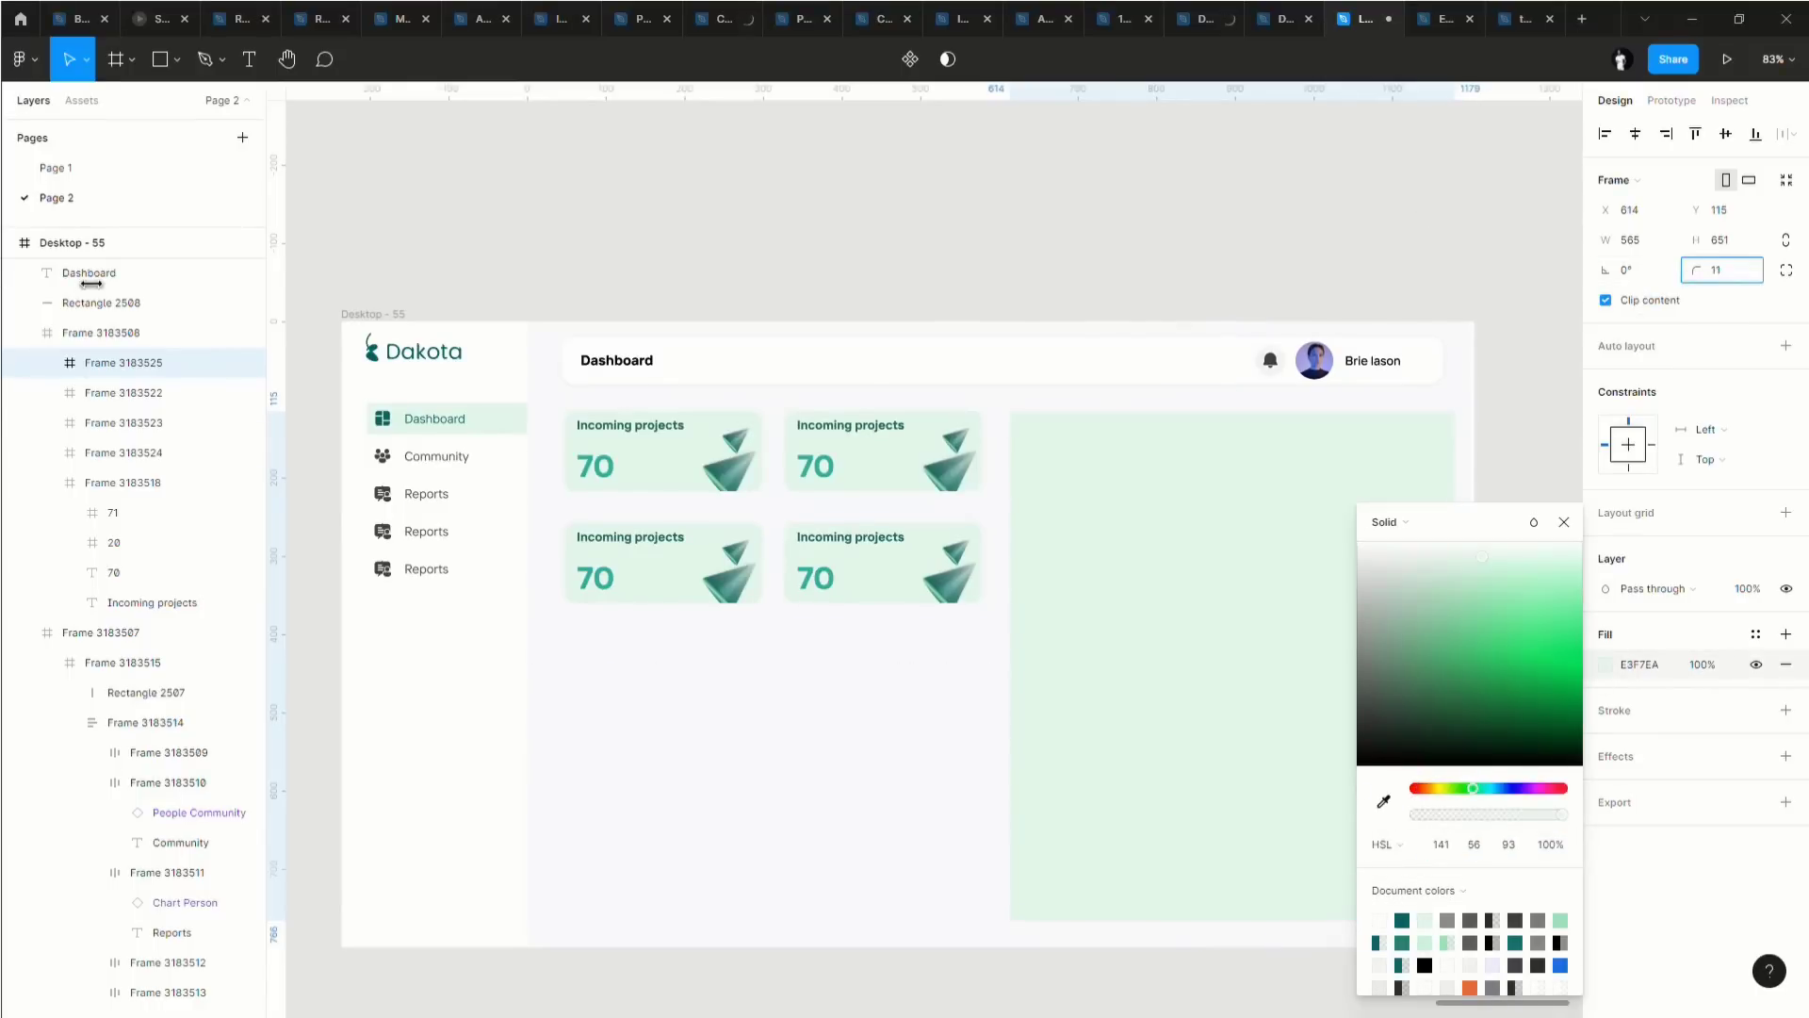
drag(91, 283, 229, 292)
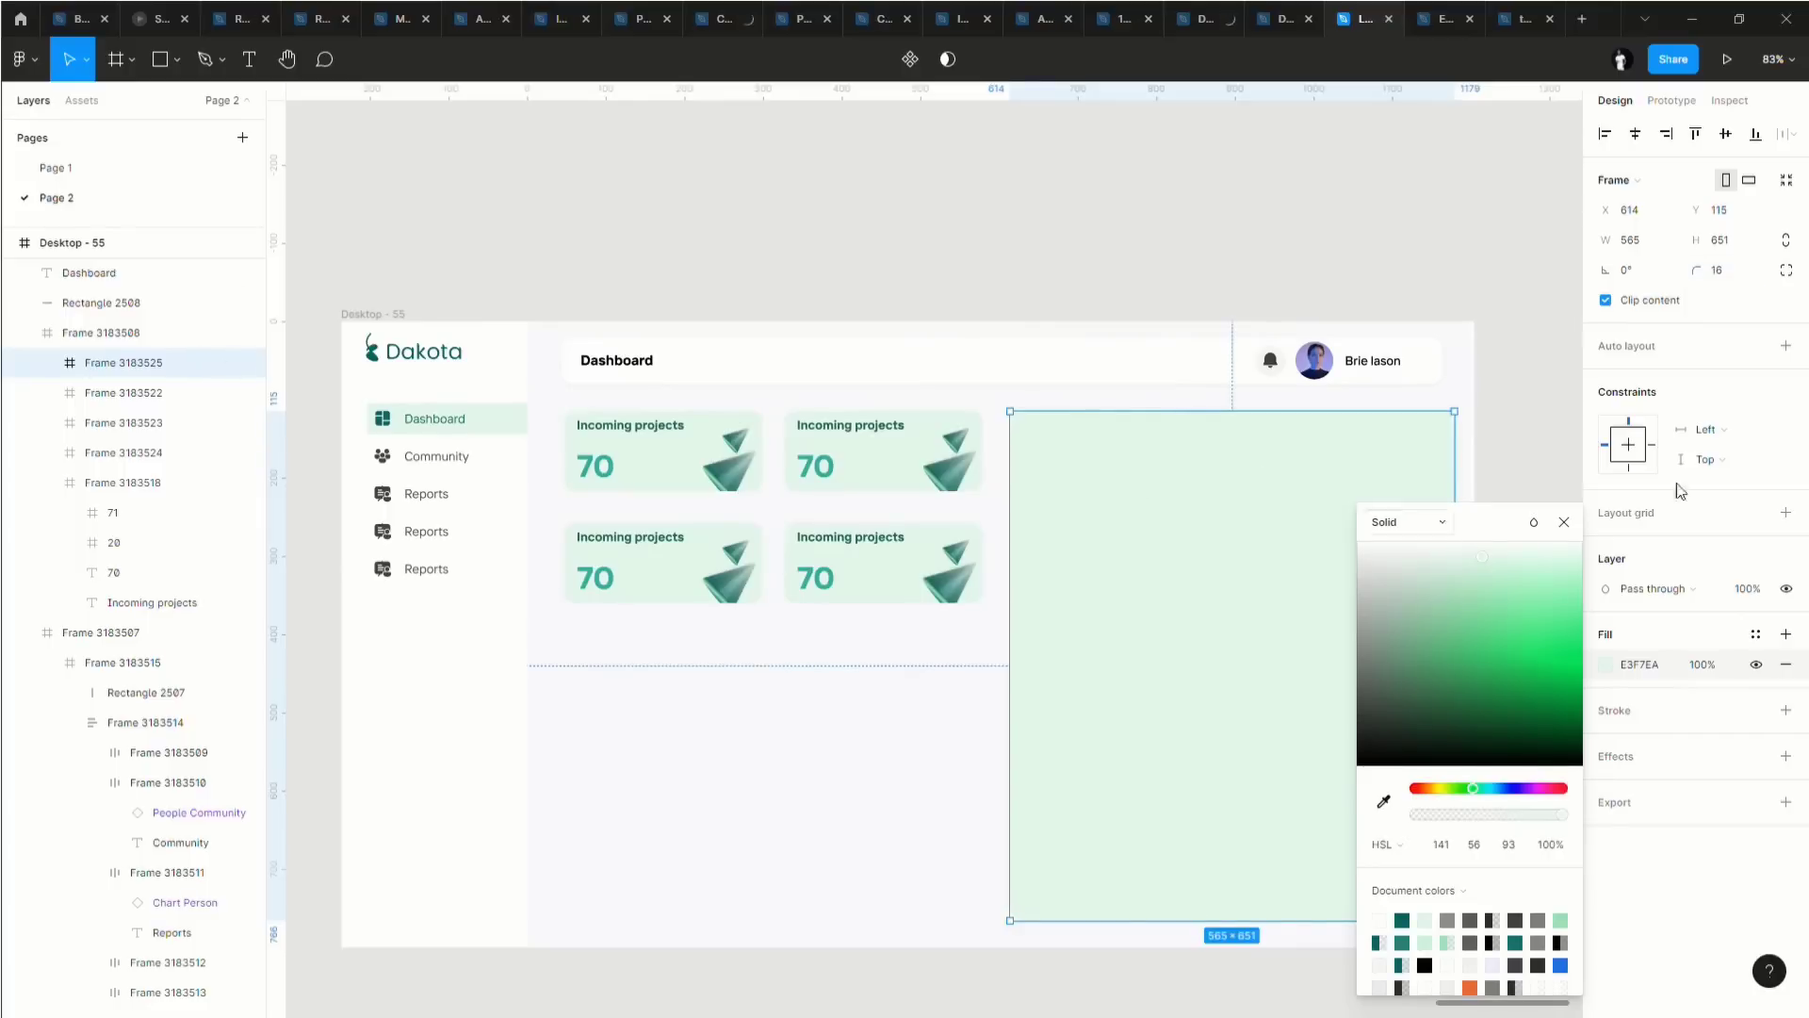
click(1562, 444)
Draw a circle about 264 × 264 in the upper part of the tall green panel.
scroll(1292, 585, up, 3)
scroll(1102, 557, down, 3)
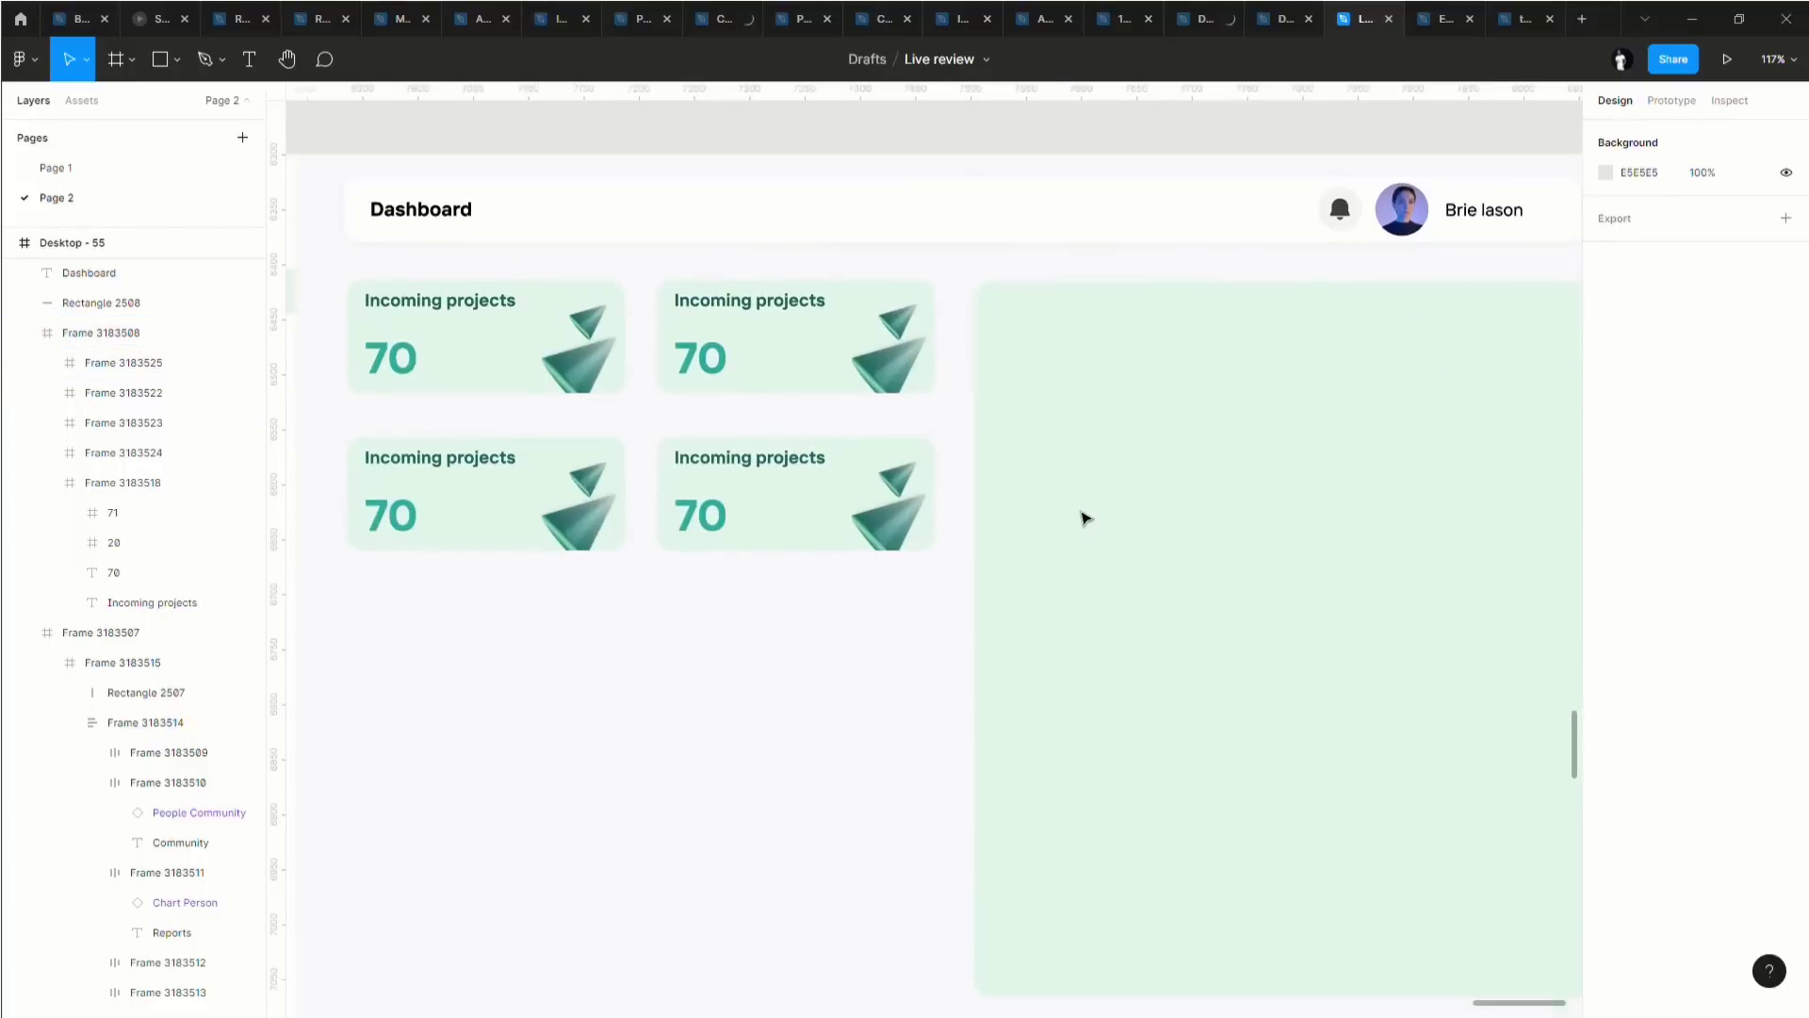
scroll(1088, 514, right, 2)
click(1090, 513)
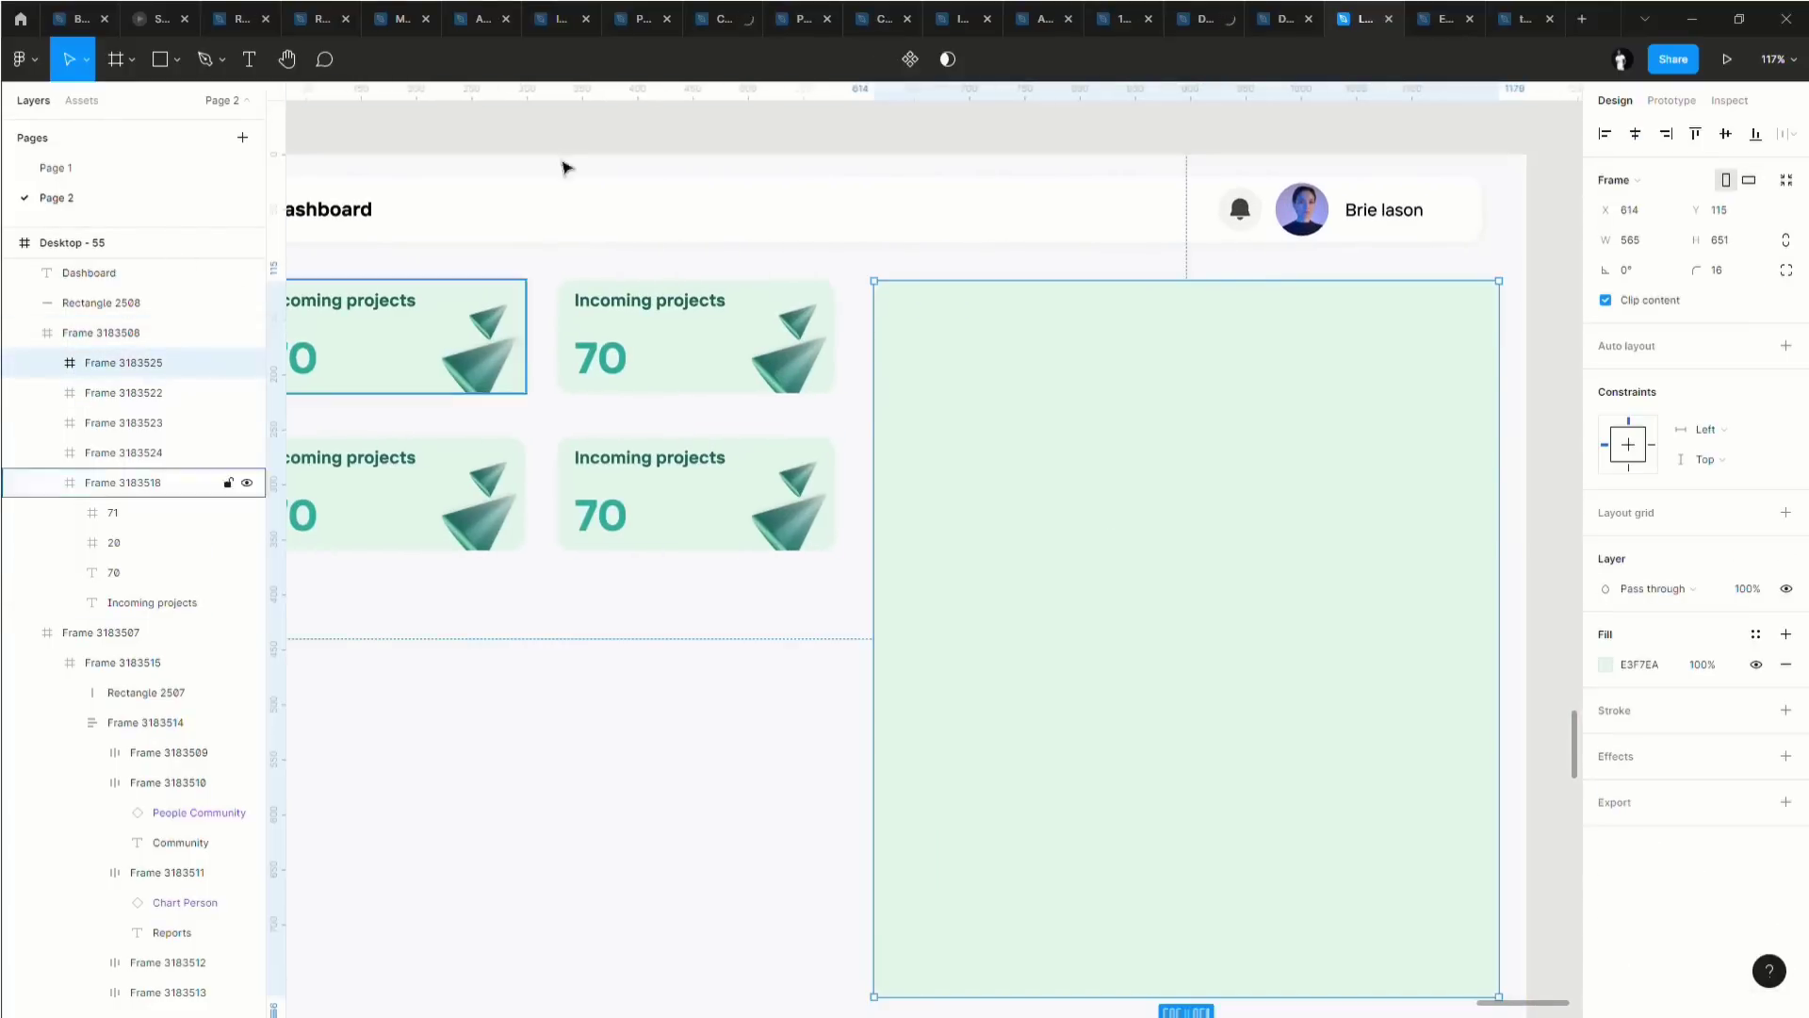
click(176, 59)
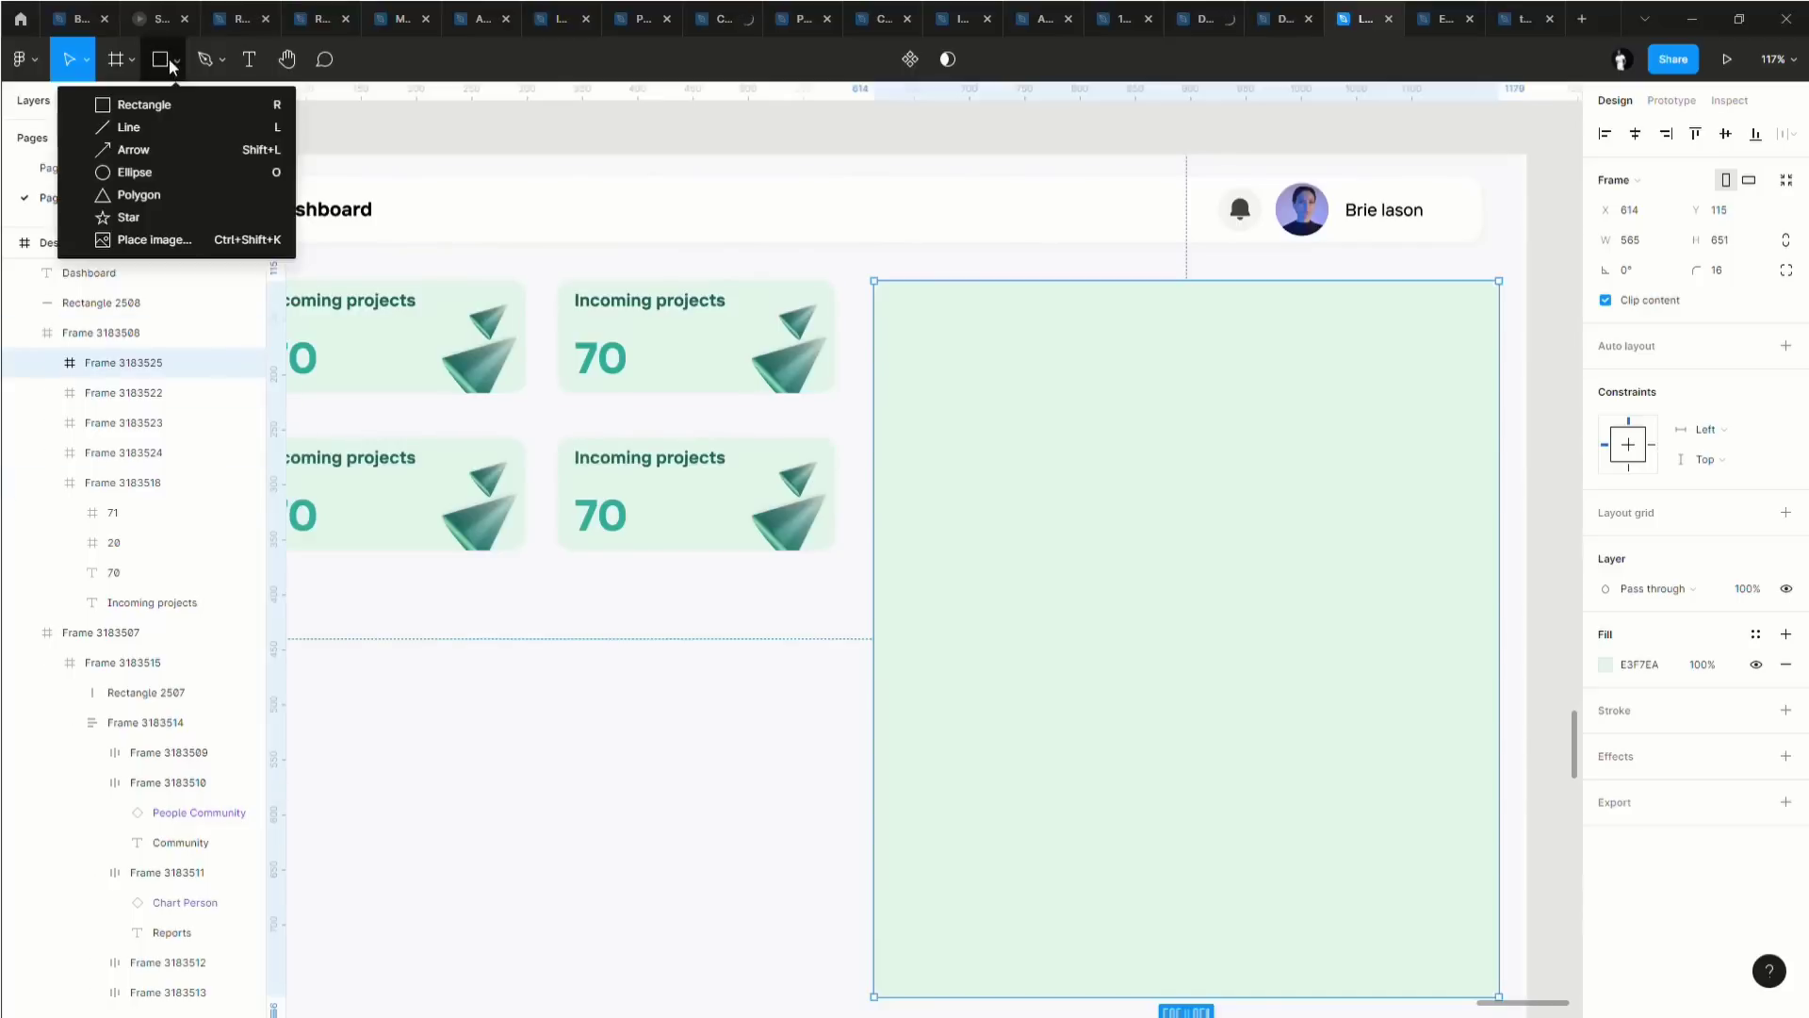
click(134, 172)
drag(974, 376, 1267, 667)
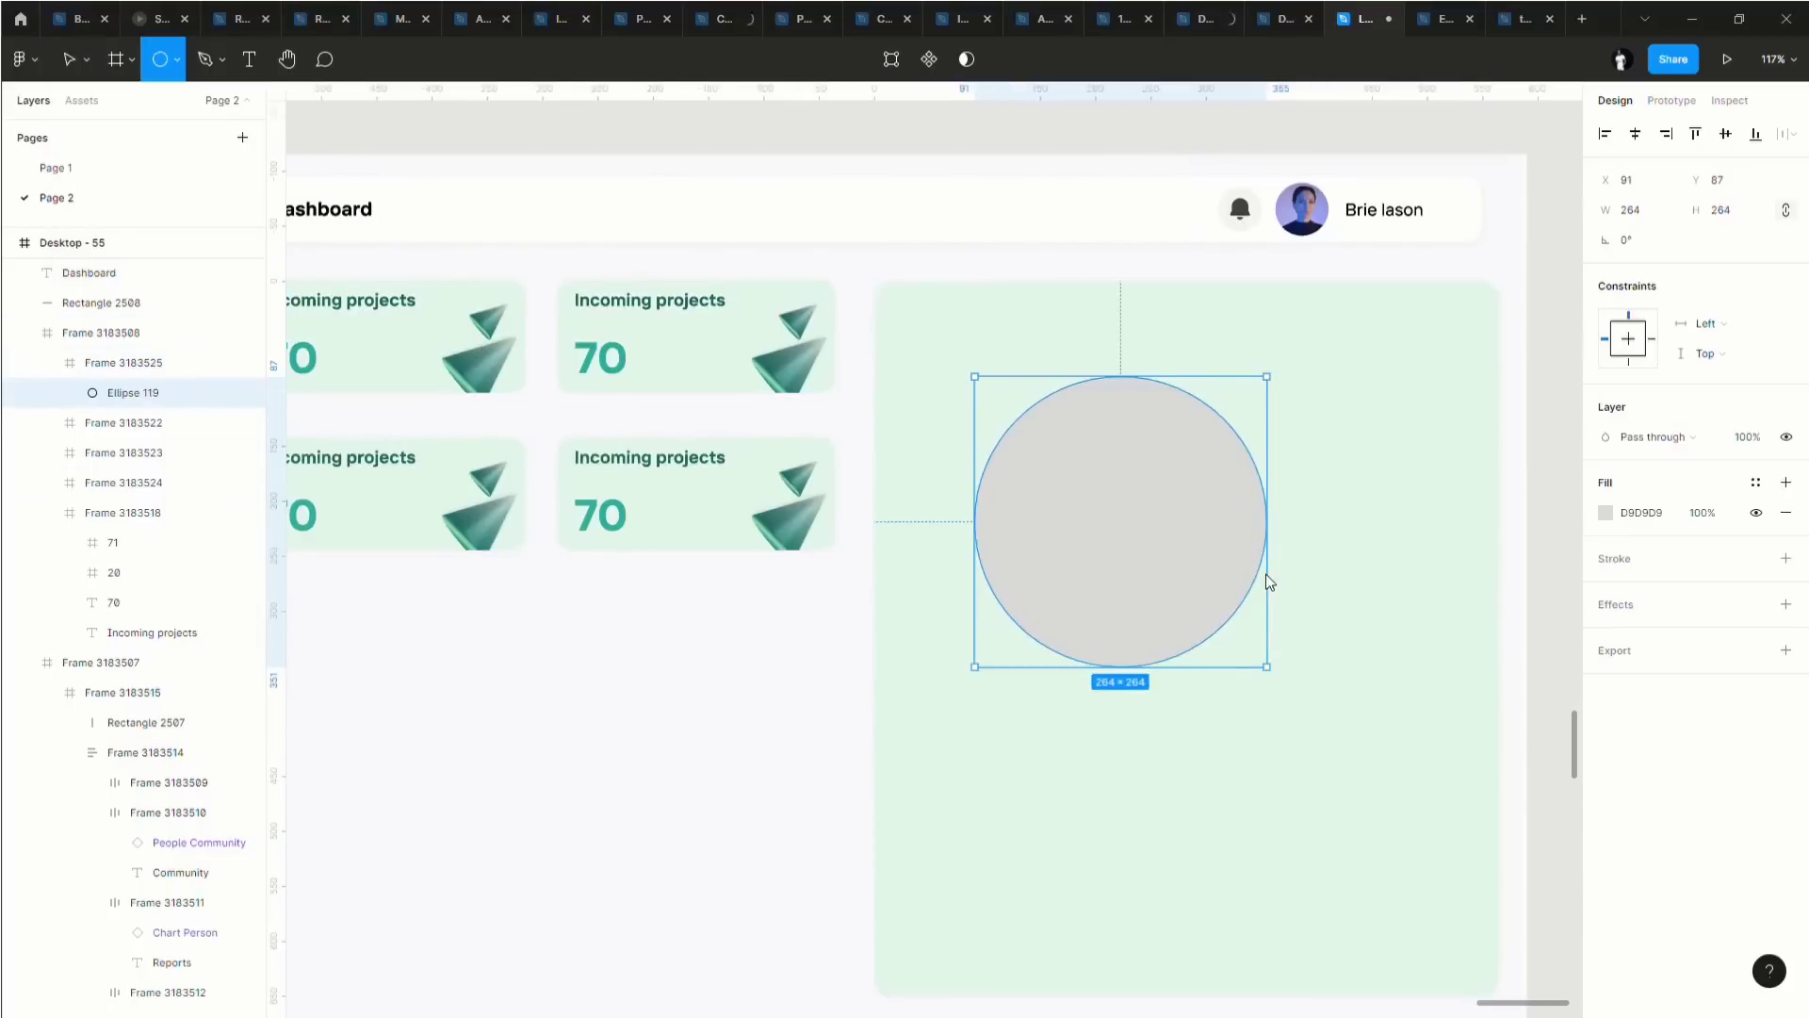
Move the circle to about X 68, Y 51 and cut it into an open ring with about -89.3% sweep and 74.3% ratio.
drag(1126, 586, 1101, 537)
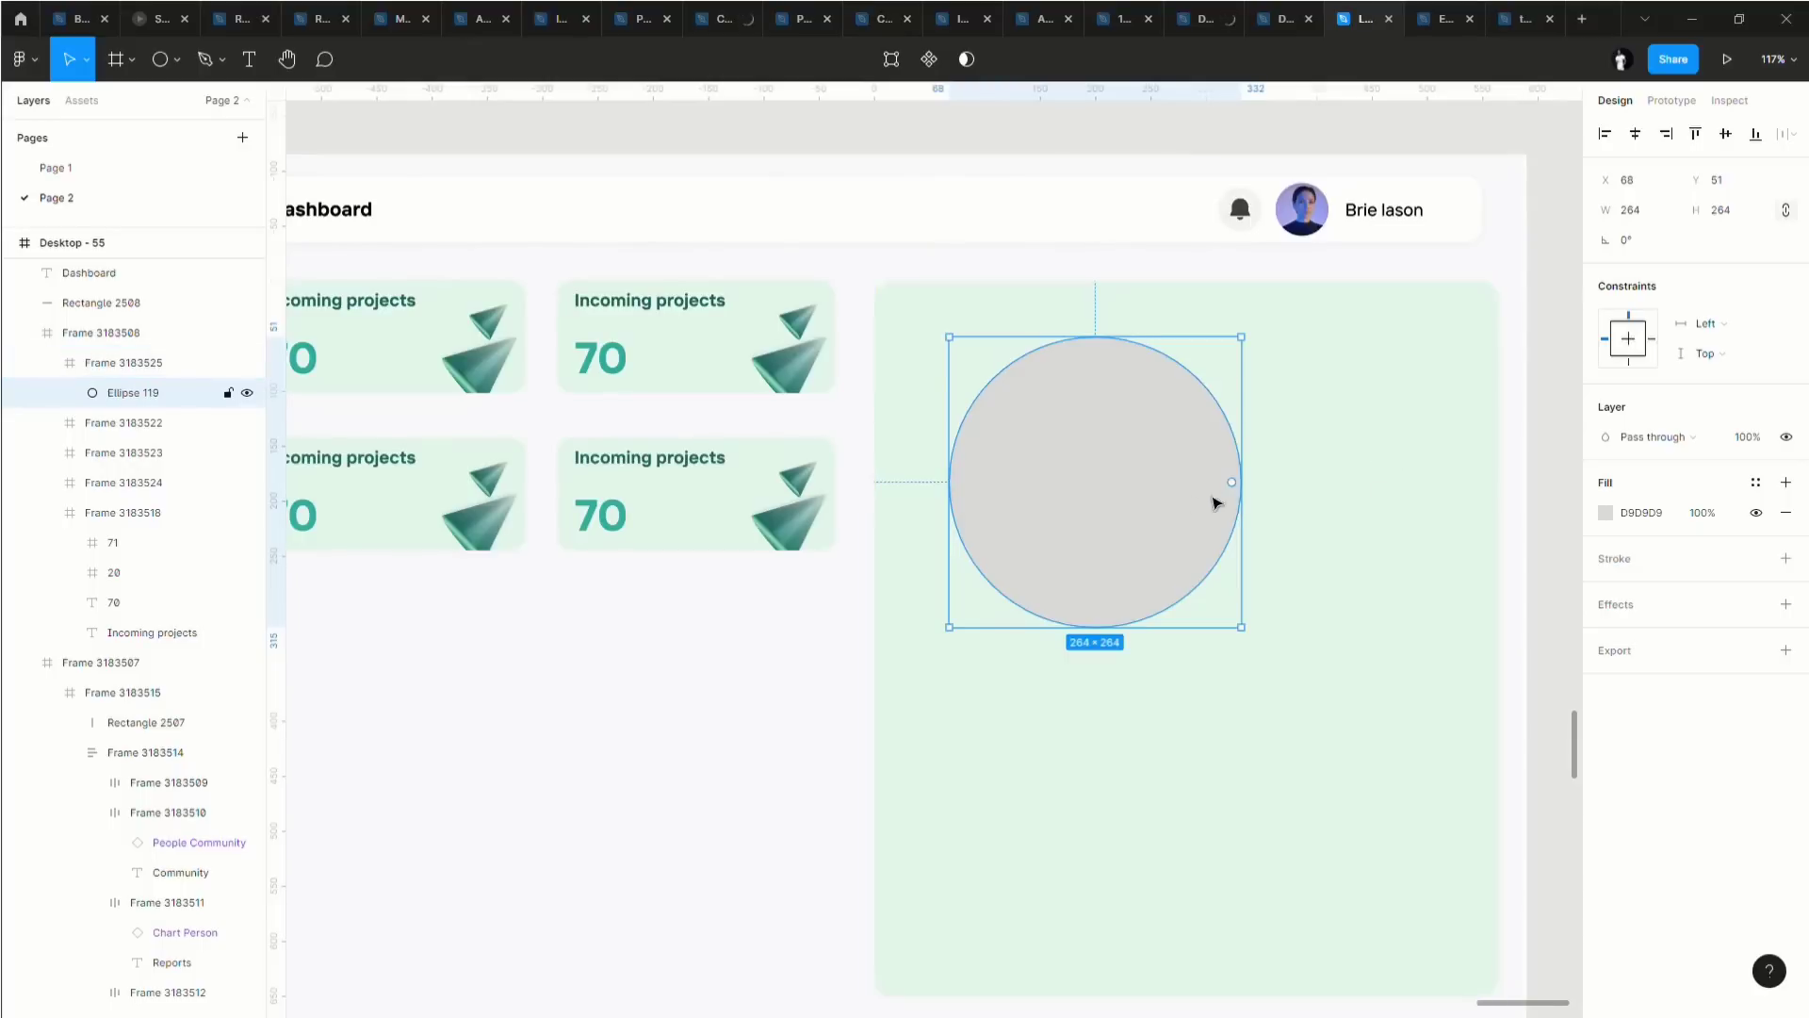
drag(1233, 483, 1162, 558)
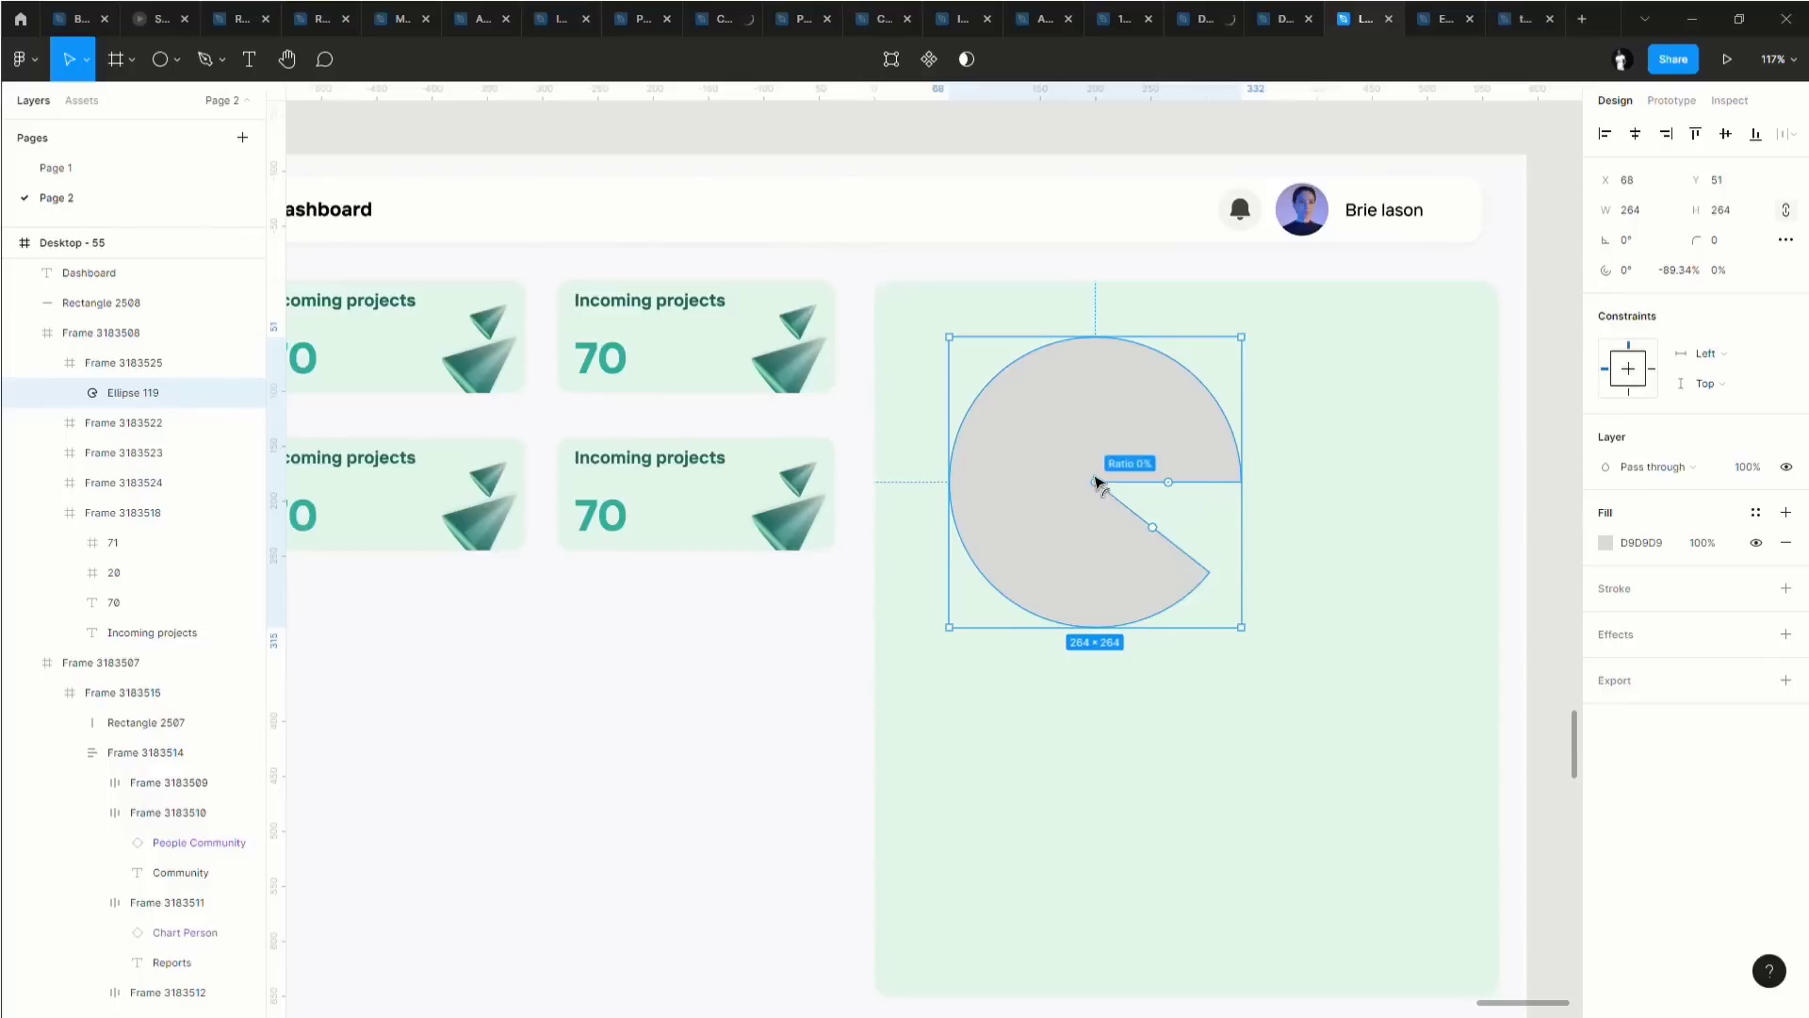
drag(1096, 483, 1010, 430)
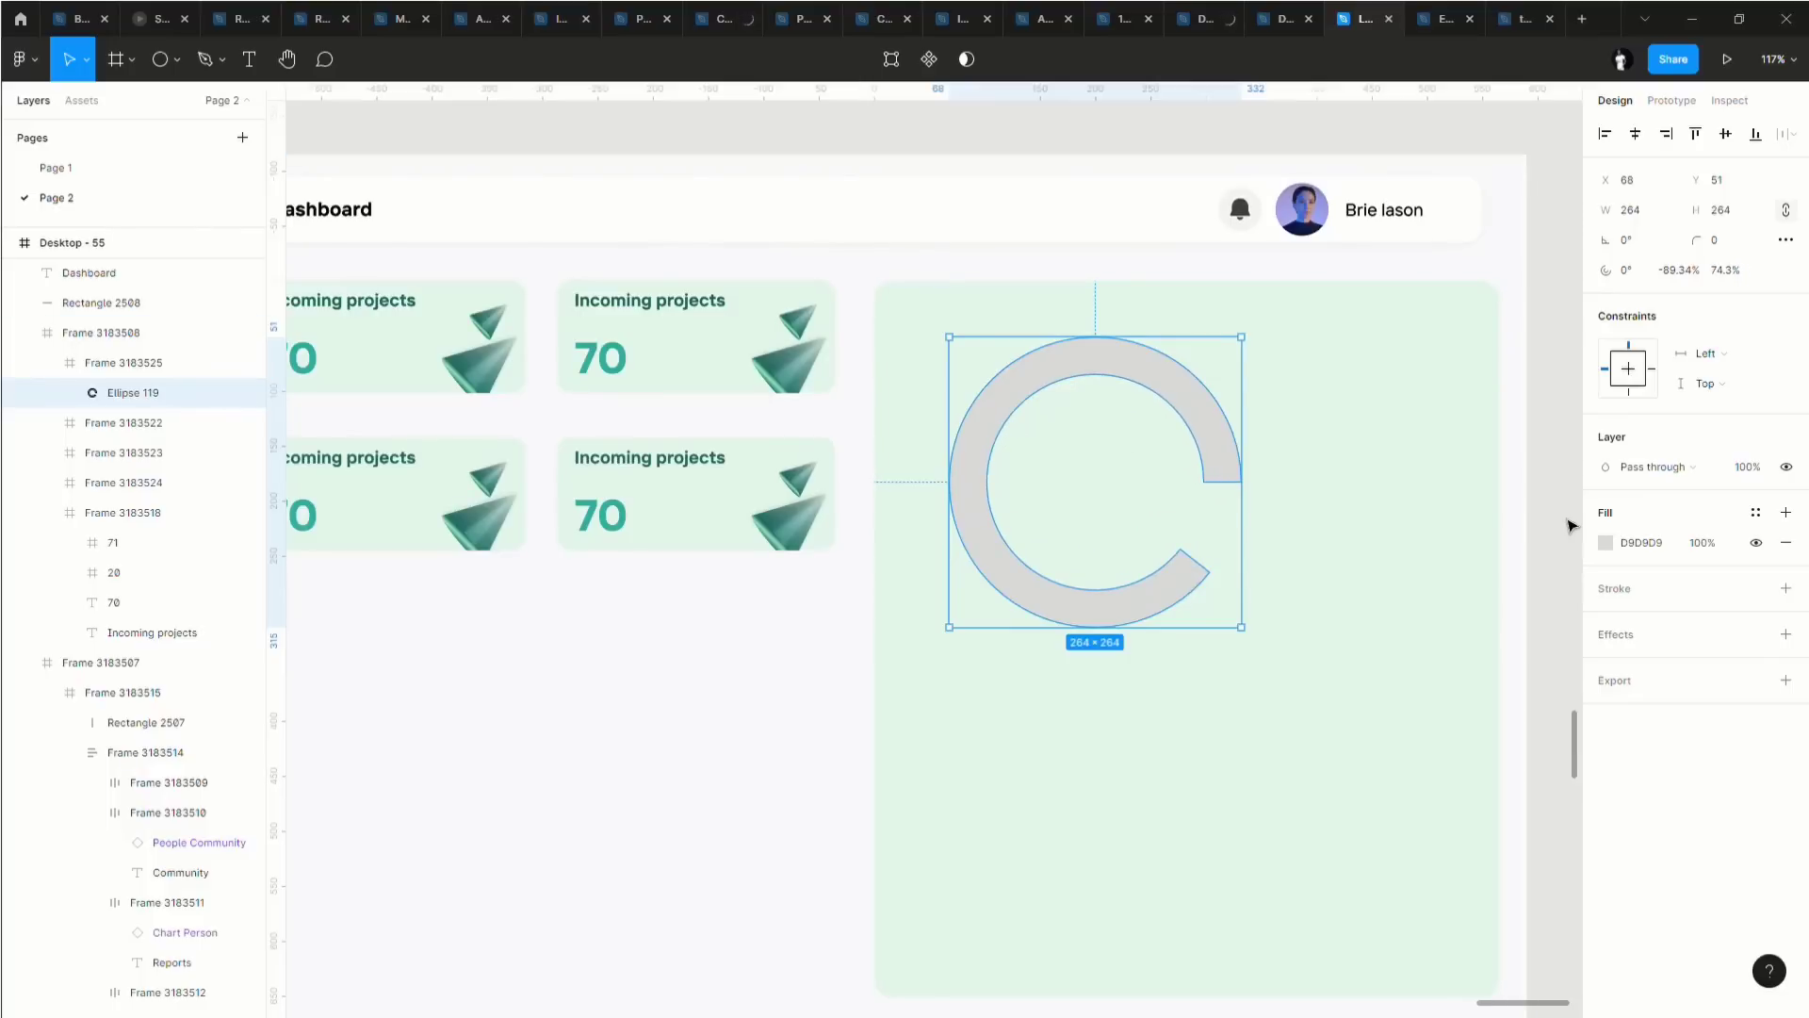
Duplicate the open ring and close the lower one into a full ring with a 100% sweep.
key(ctrl+d)
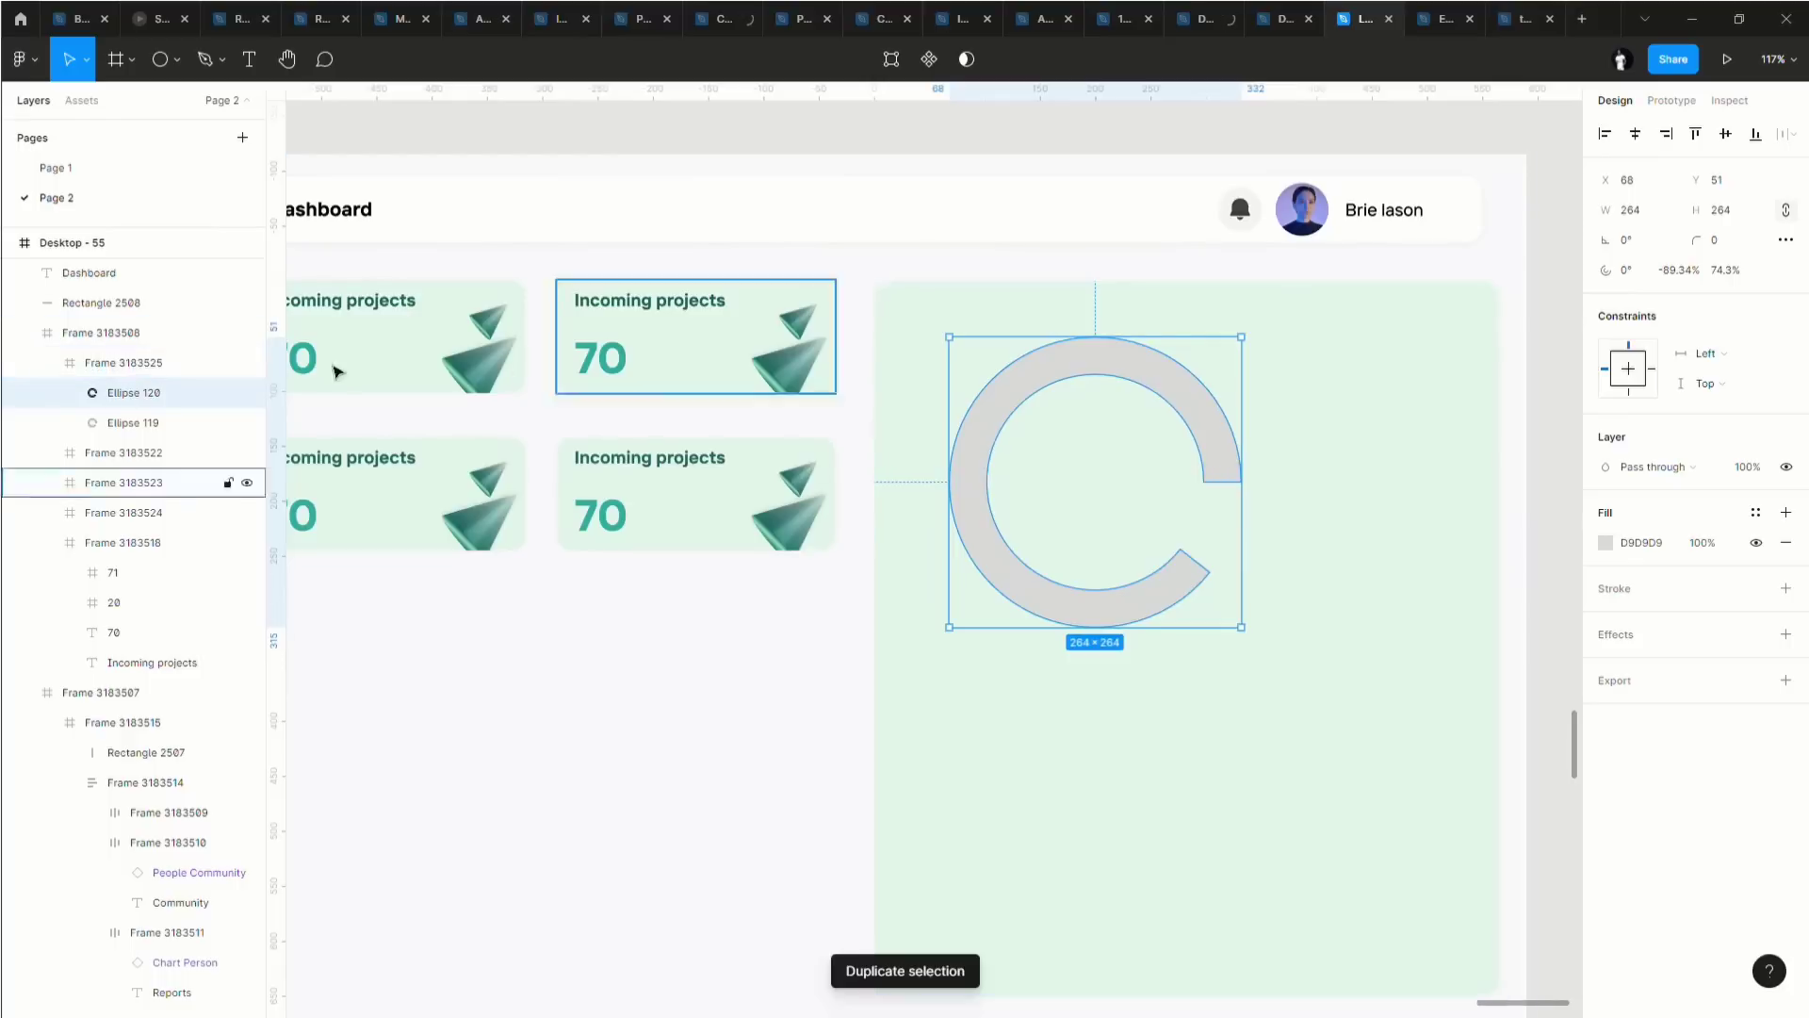
click(99, 423)
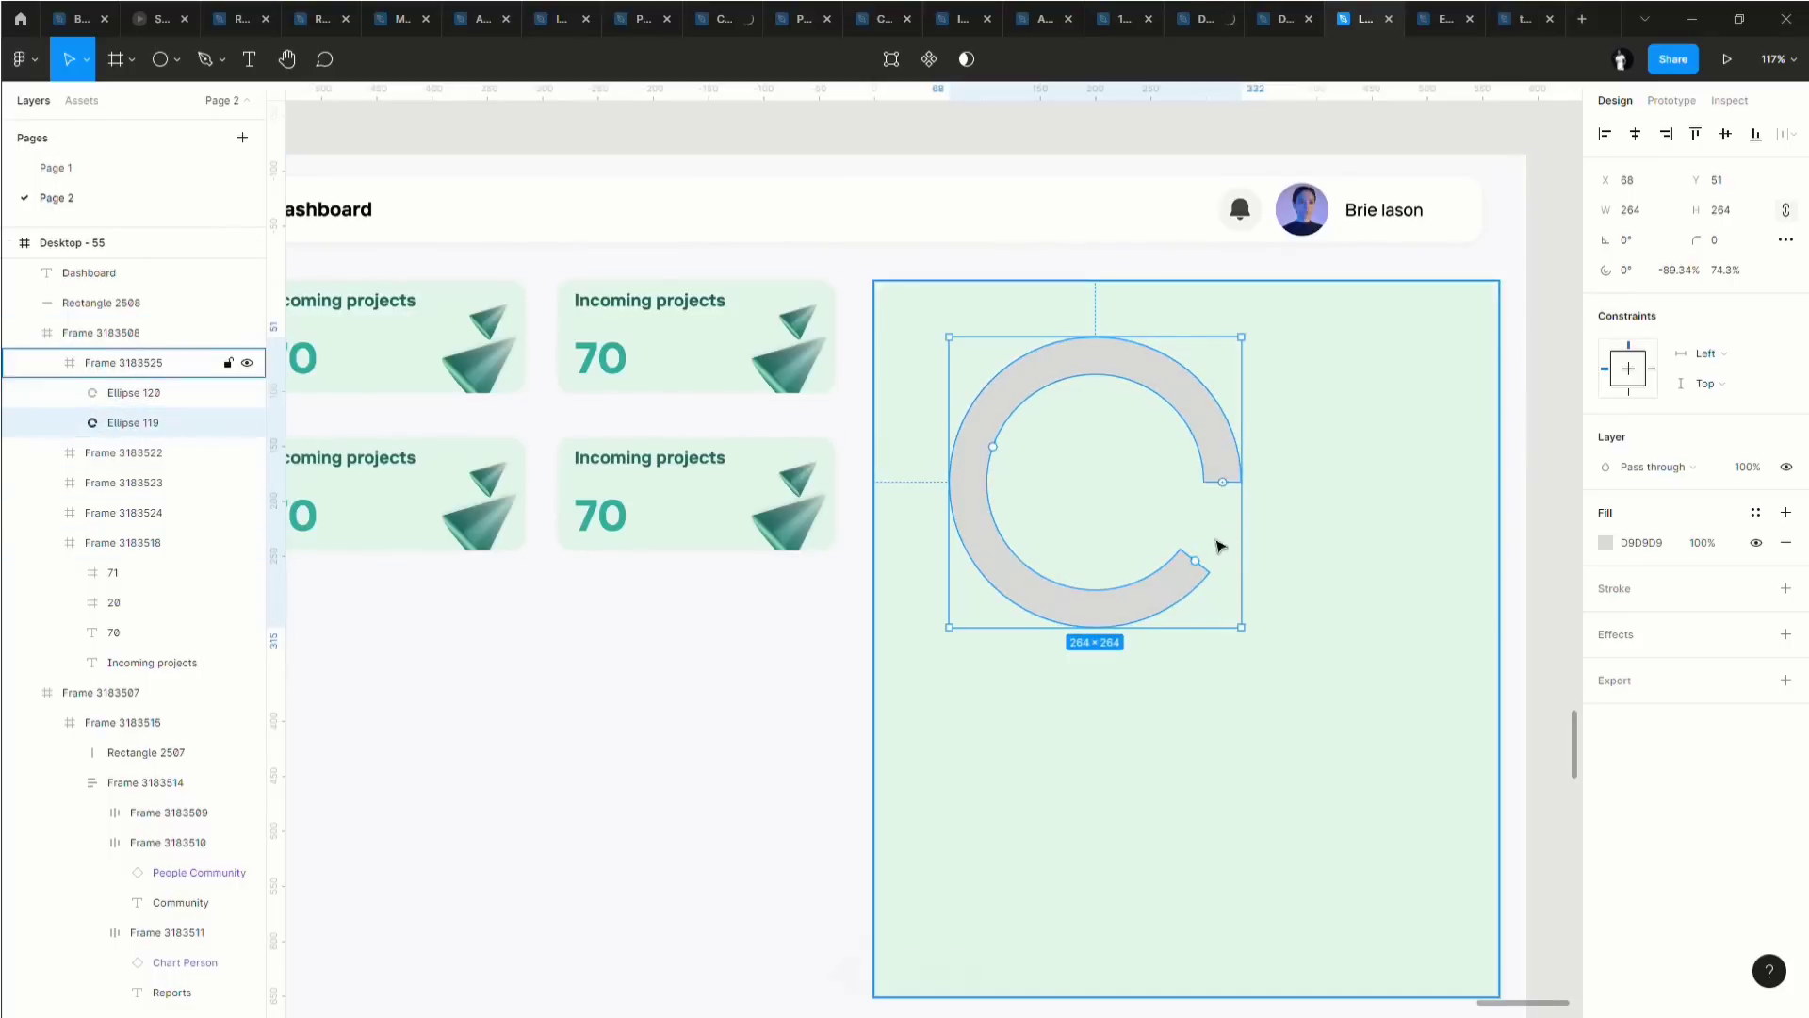
drag(1230, 492, 1228, 513)
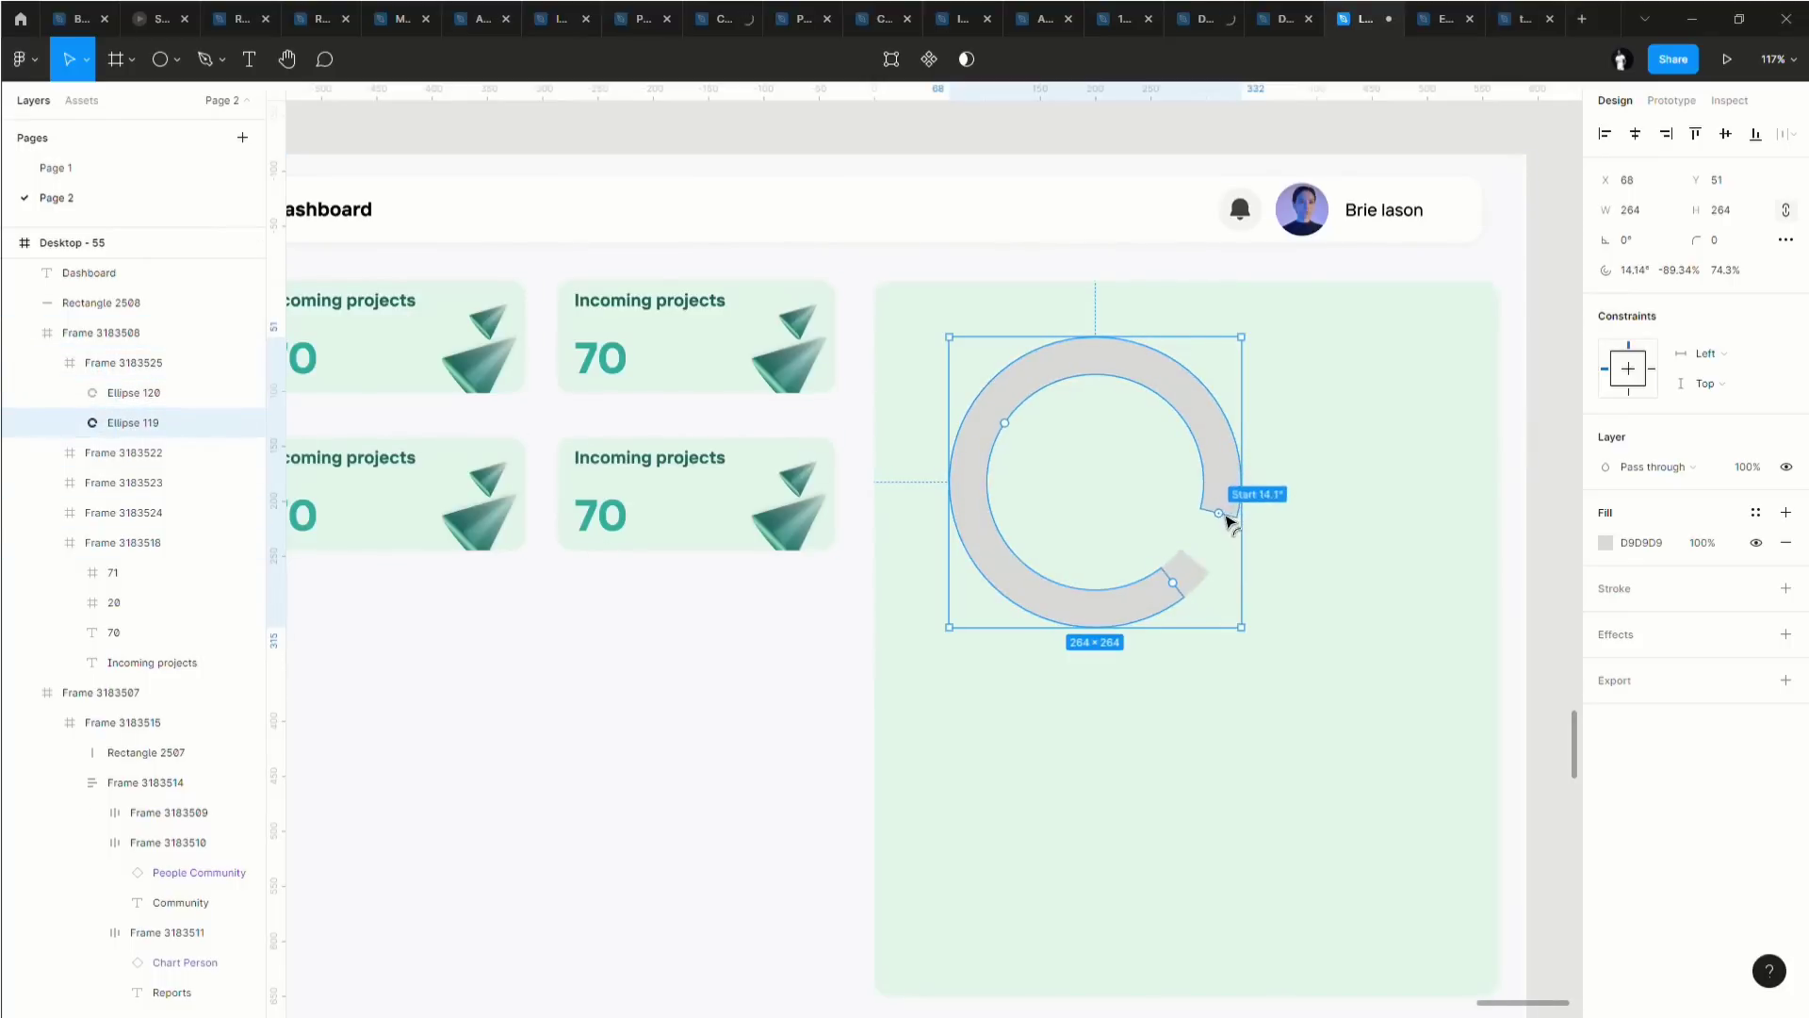
drag(1175, 588, 1231, 500)
Fill the full ring with light green 99E2B4 and the open ring above it with dark teal 036666.
click(1606, 544)
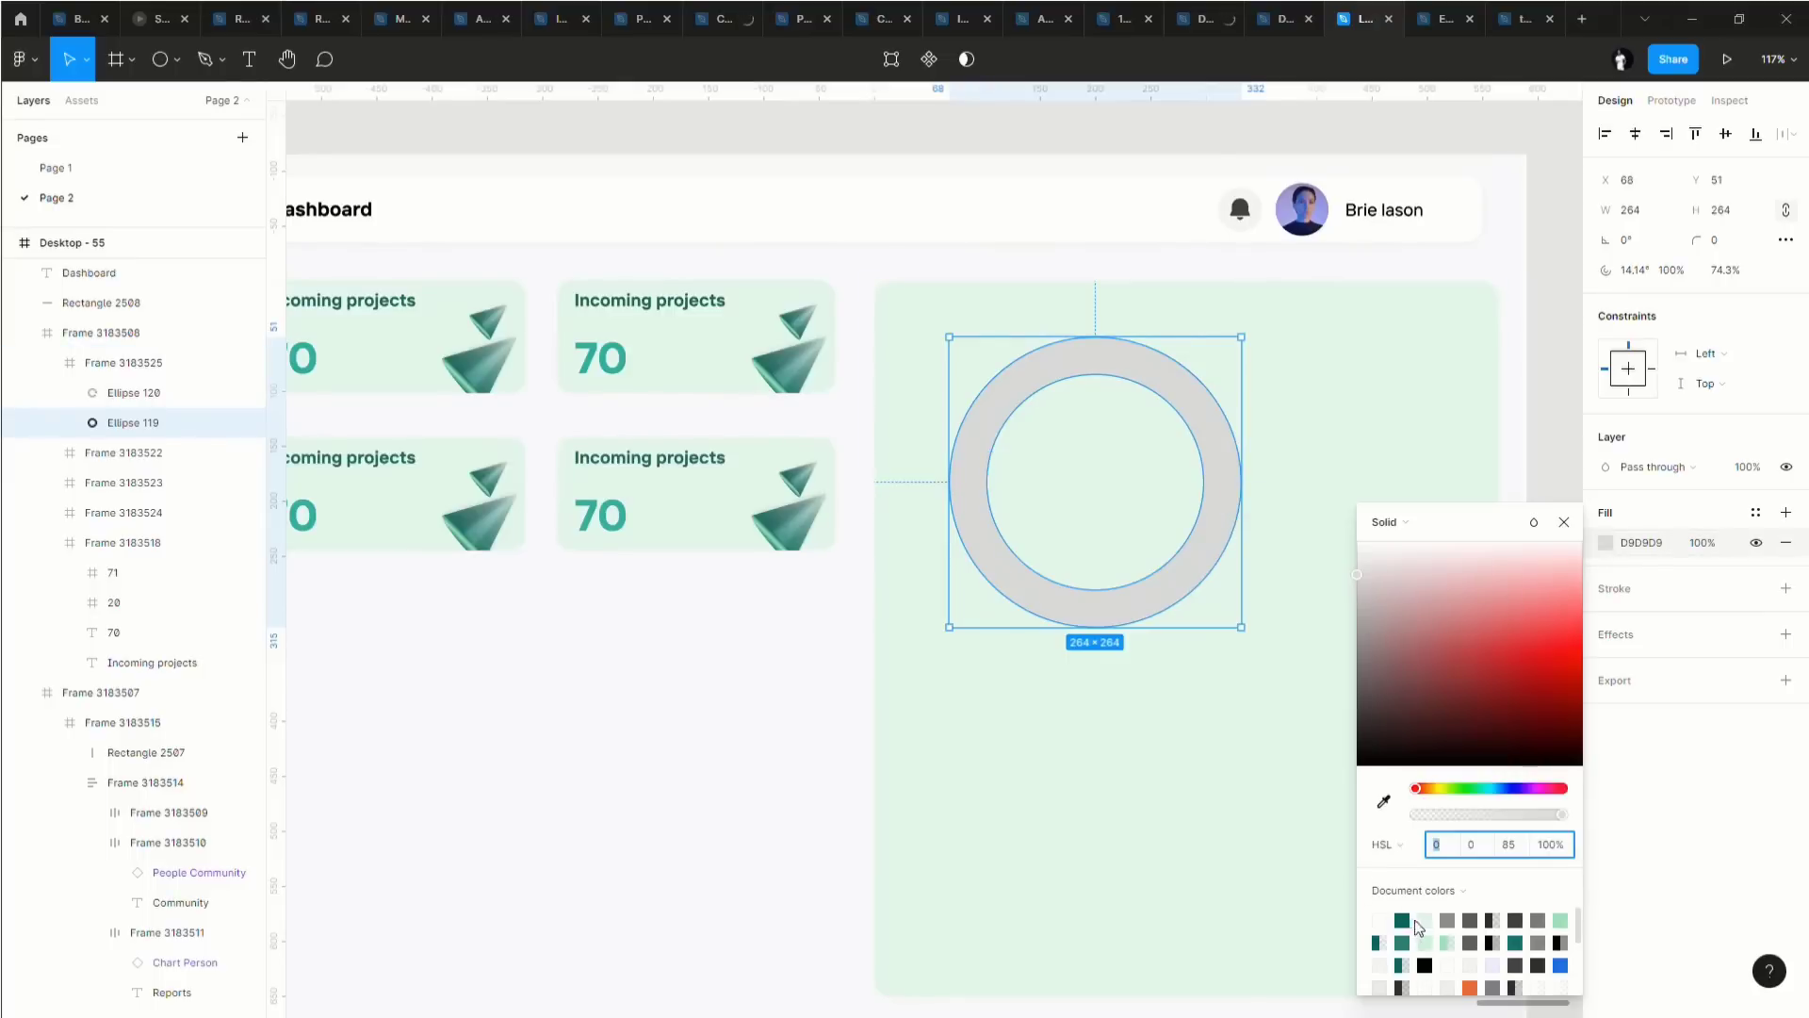
click(1560, 920)
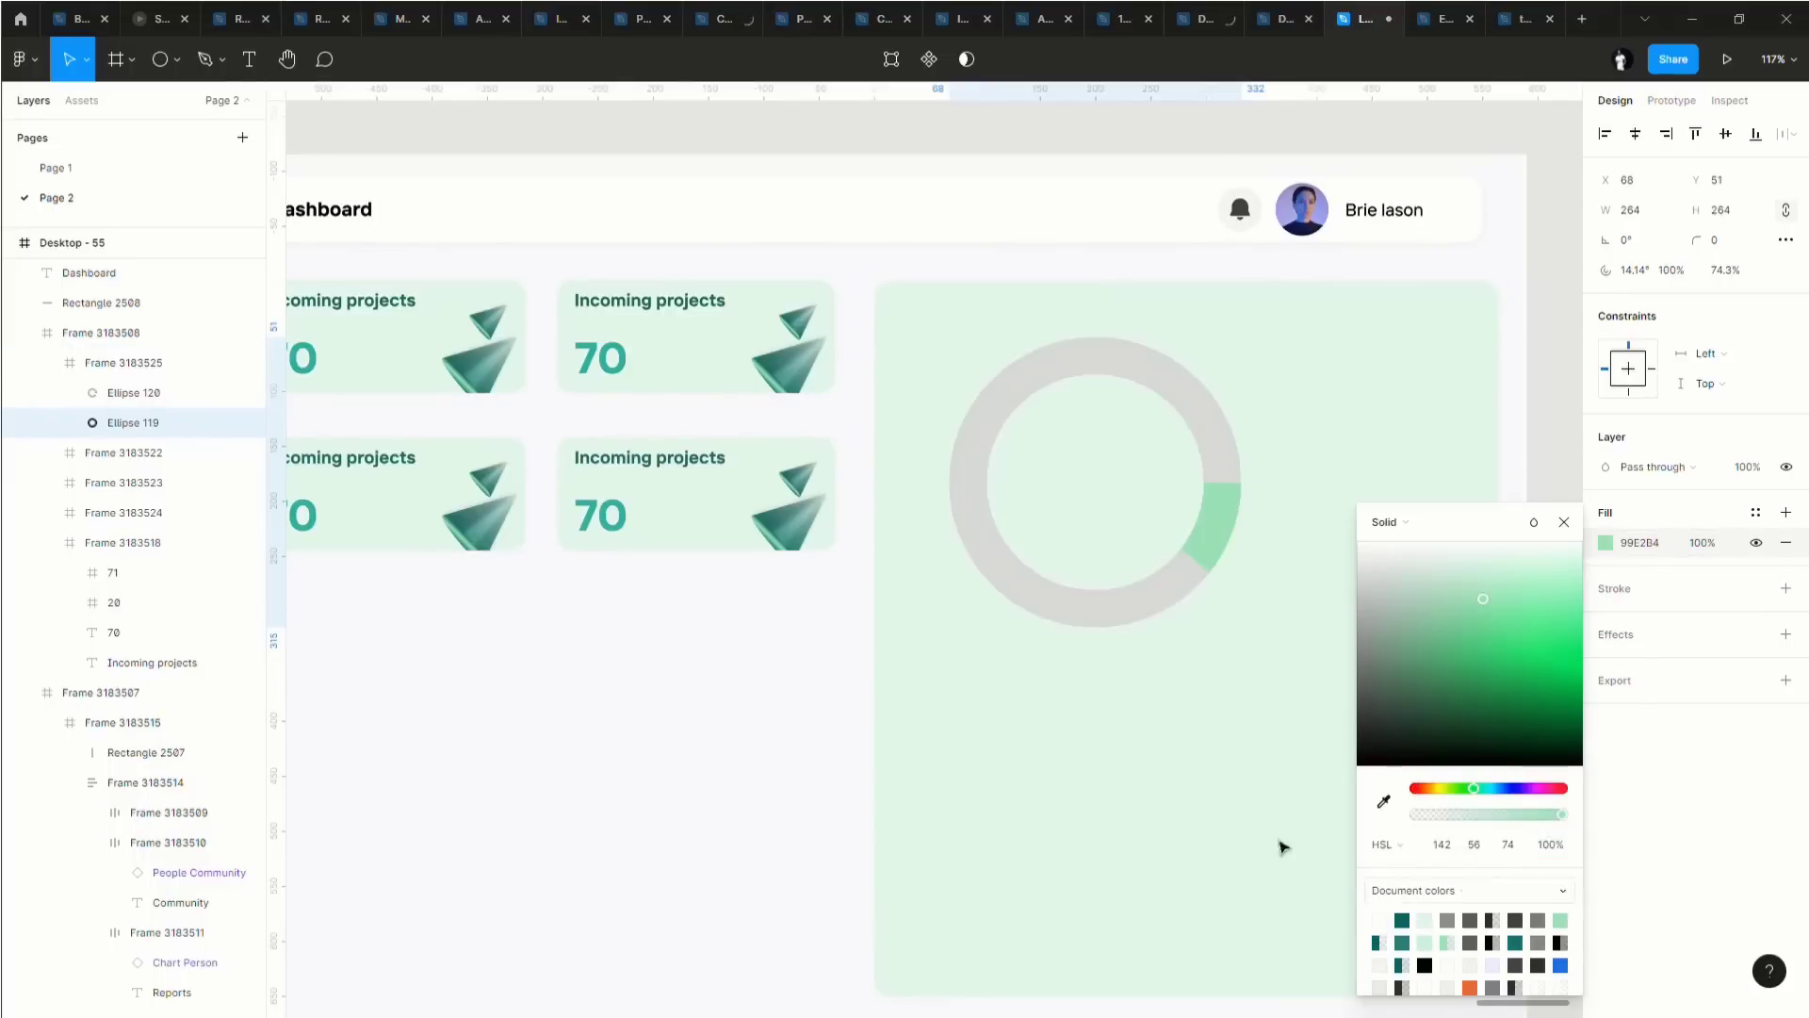
click(1180, 577)
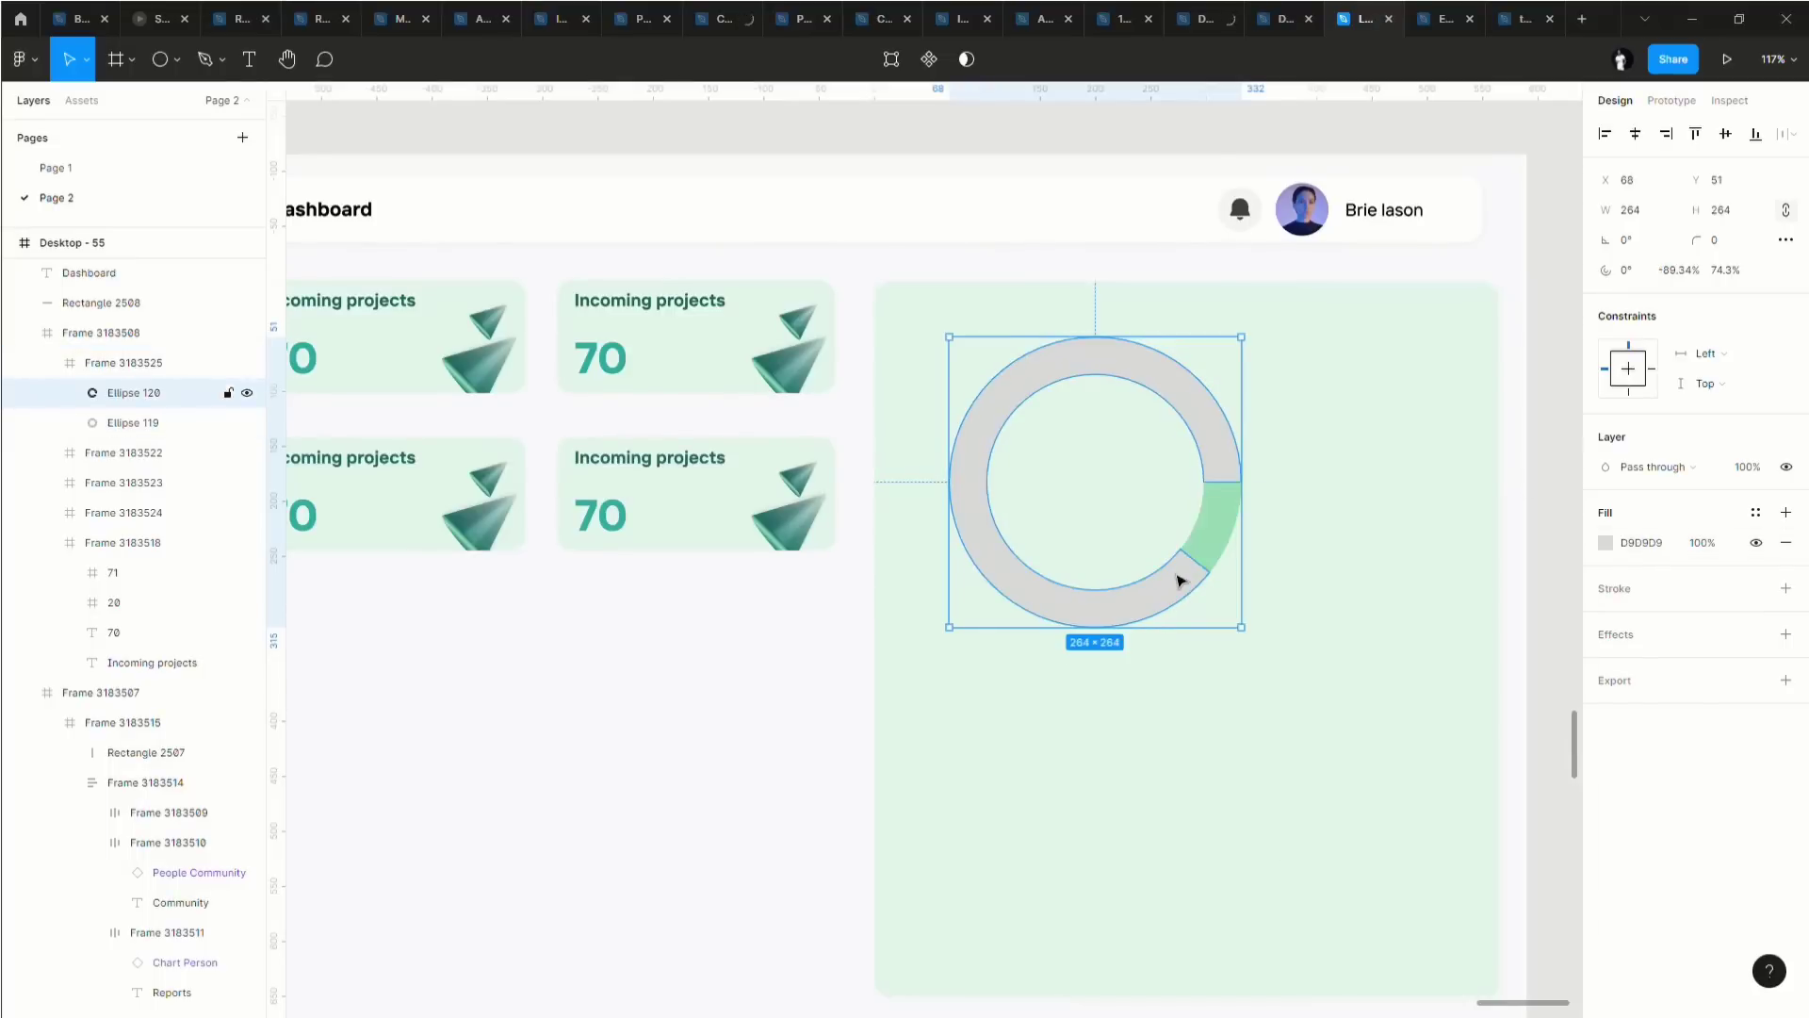
click(1607, 544)
click(1413, 939)
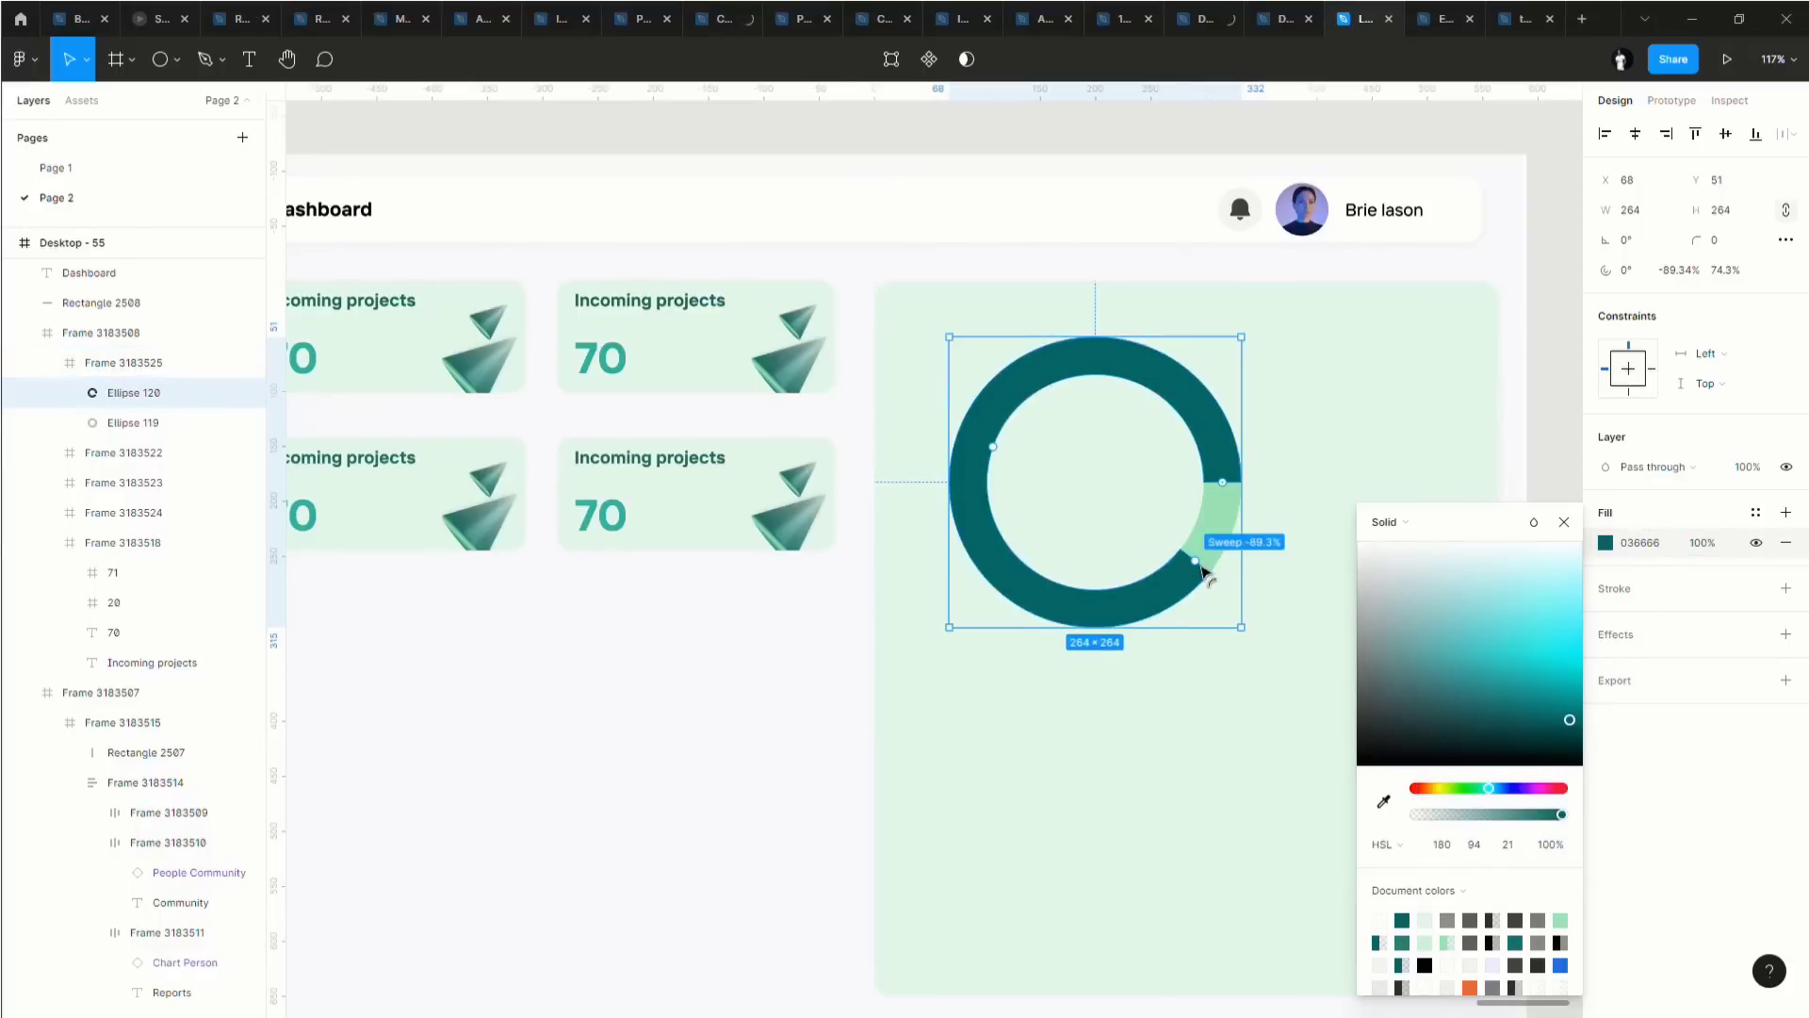
Set the dark arc to start at -90° with a sweep of about 71.3%, and round its ends with radius 26.
drag(1207, 572, 1098, 356)
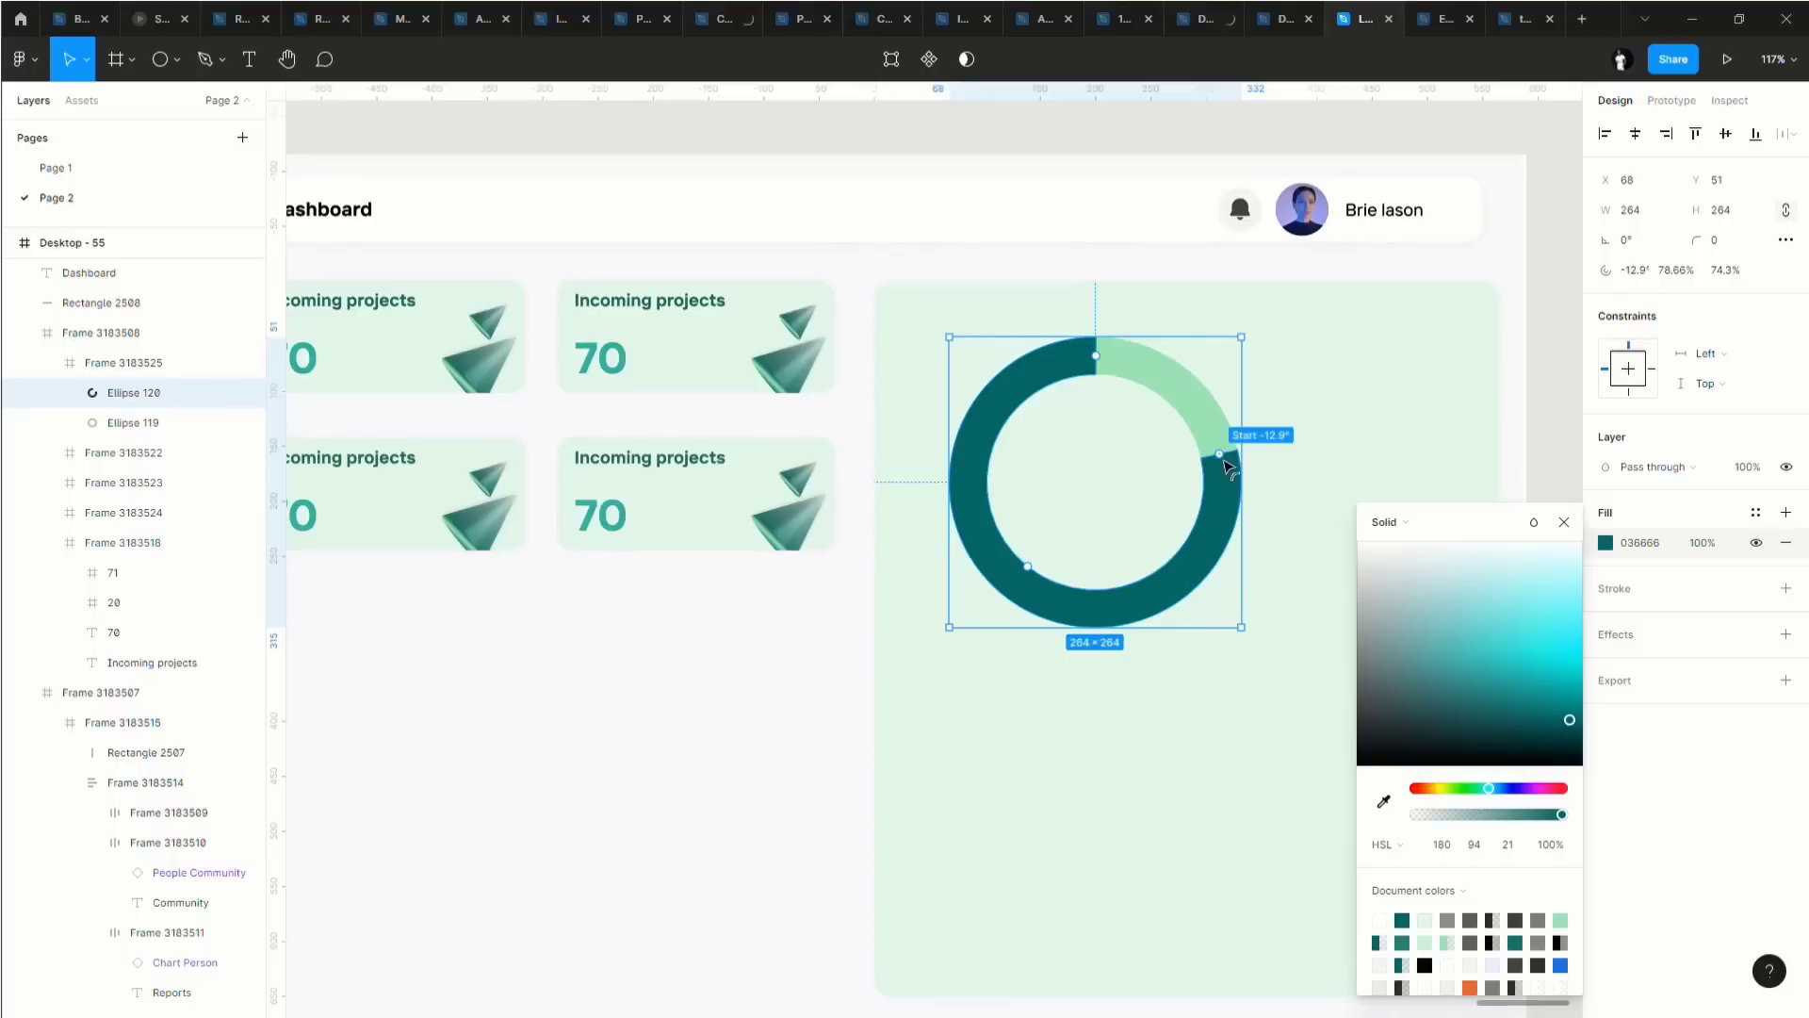
drag(1230, 469, 1103, 372)
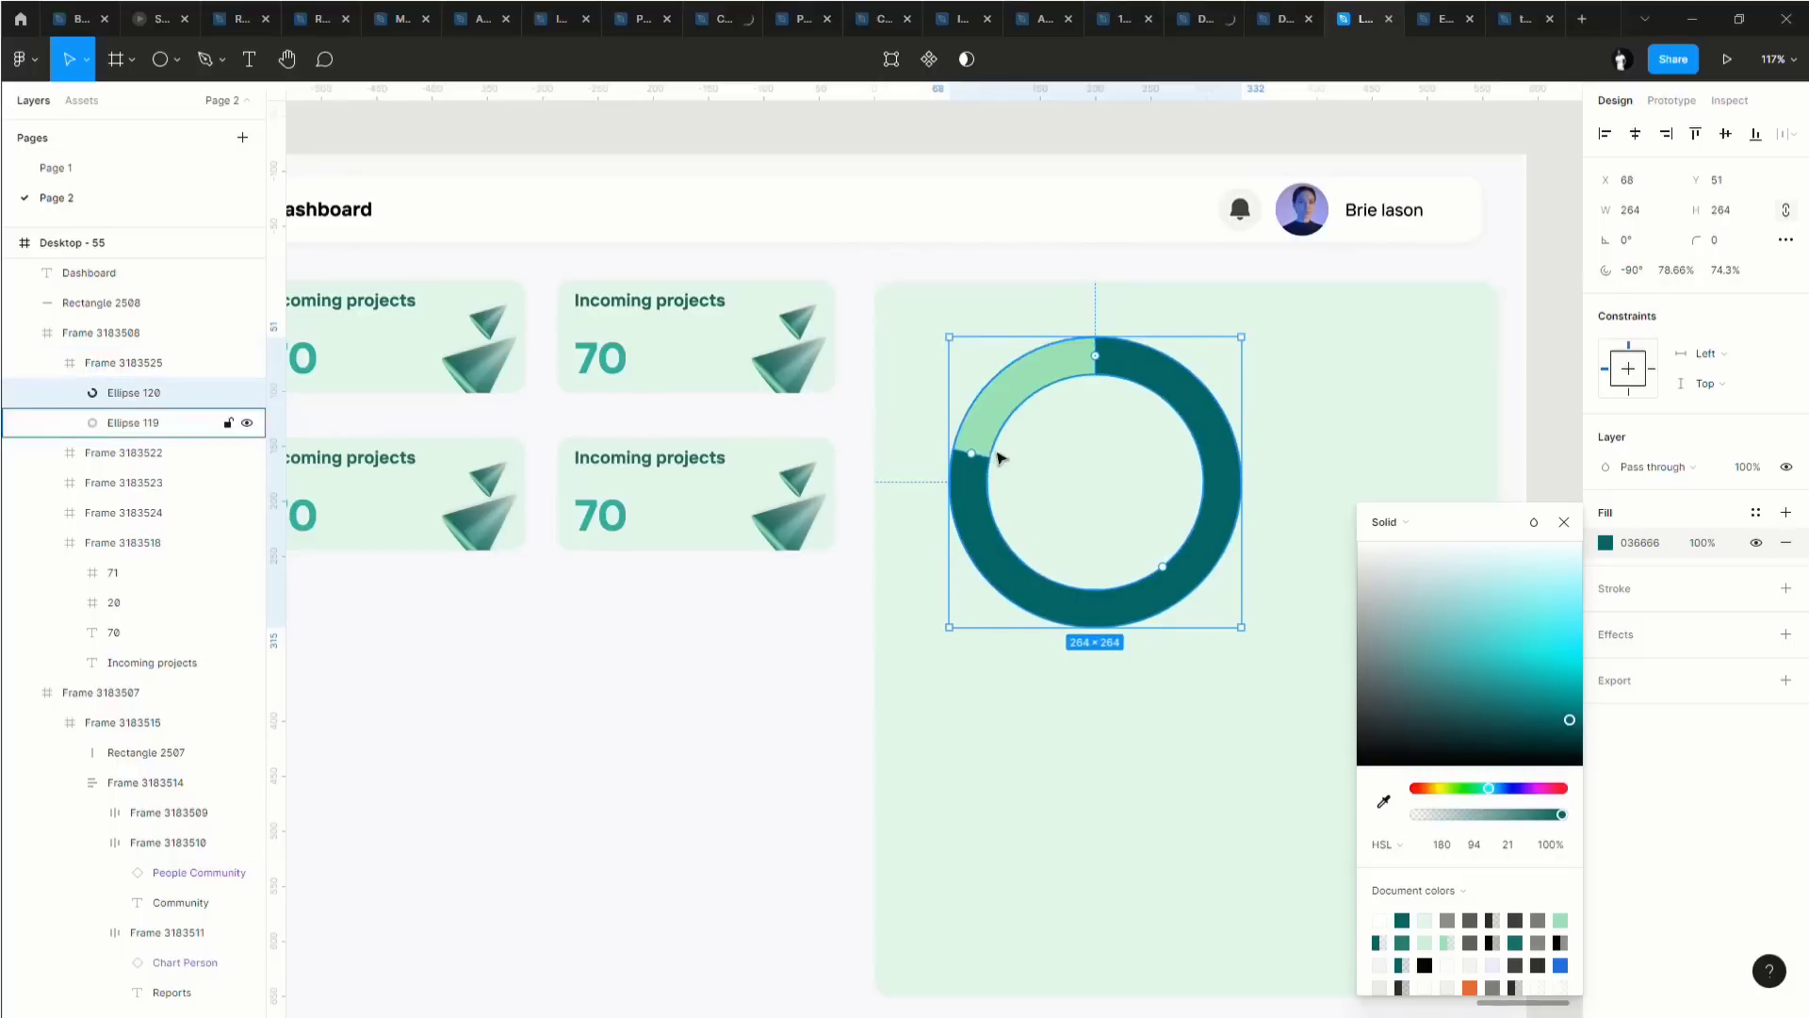
drag(972, 453, 1022, 512)
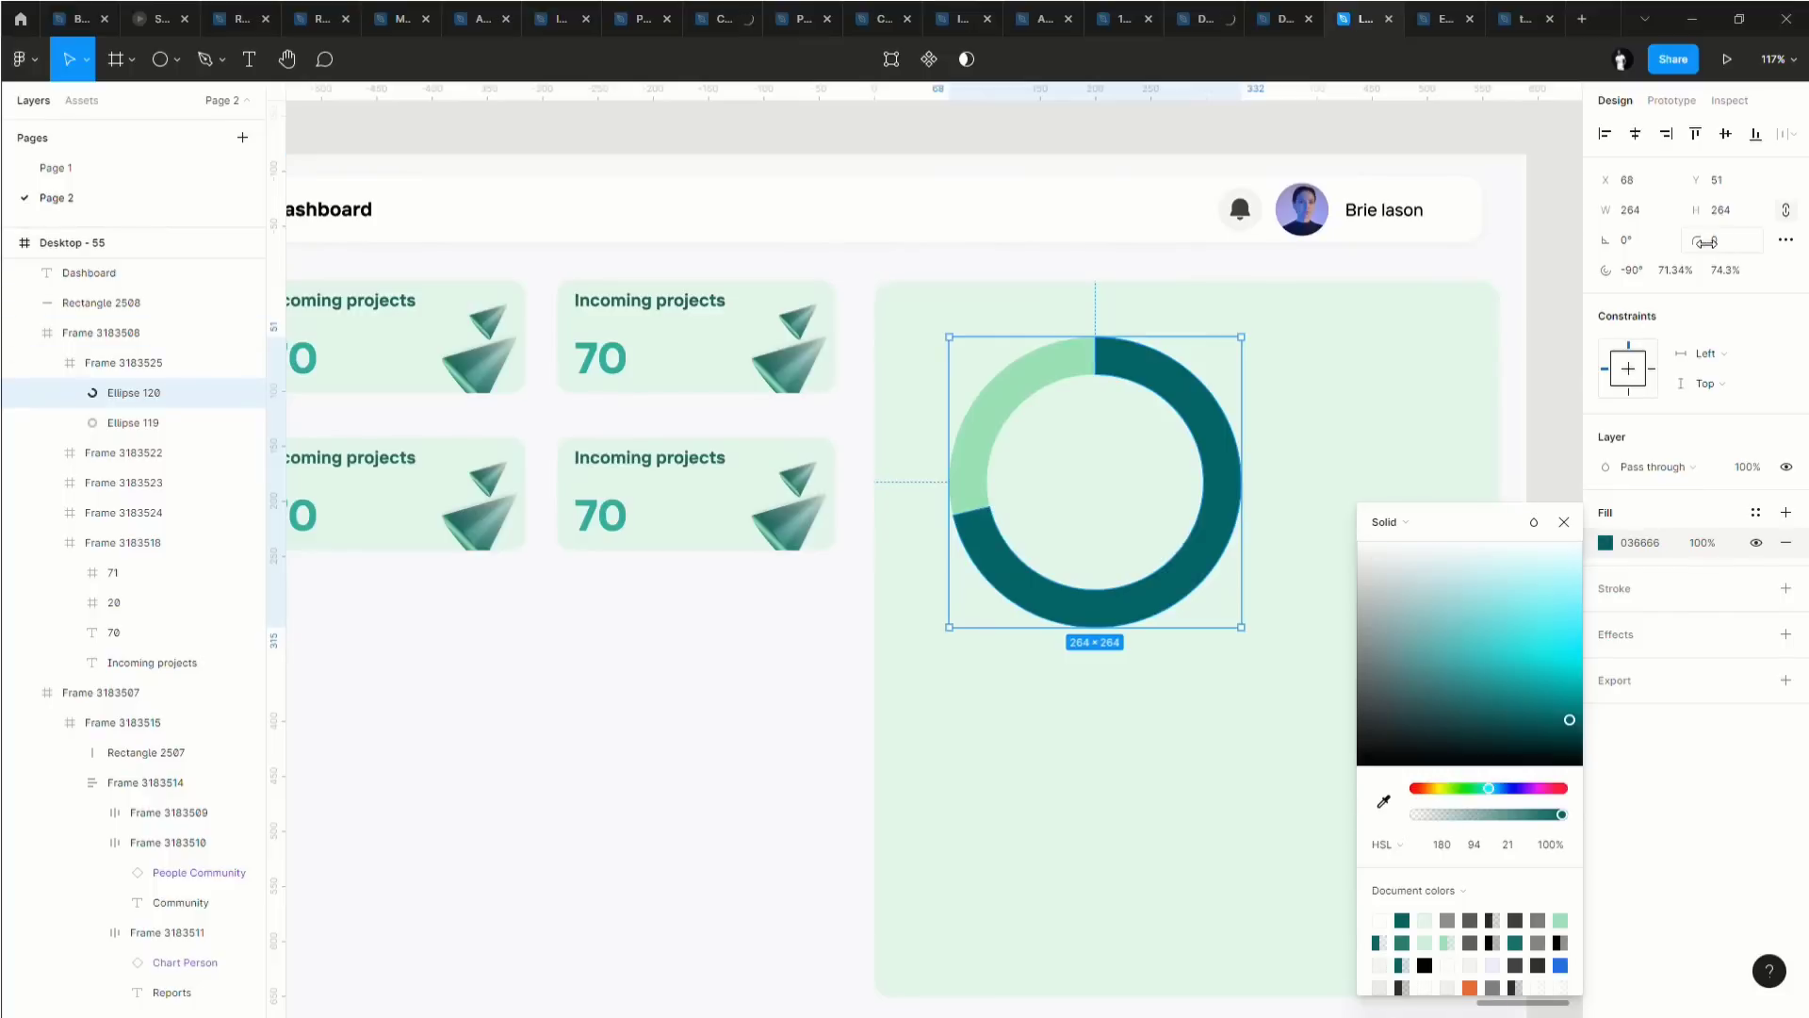
drag(1706, 242, 1731, 242)
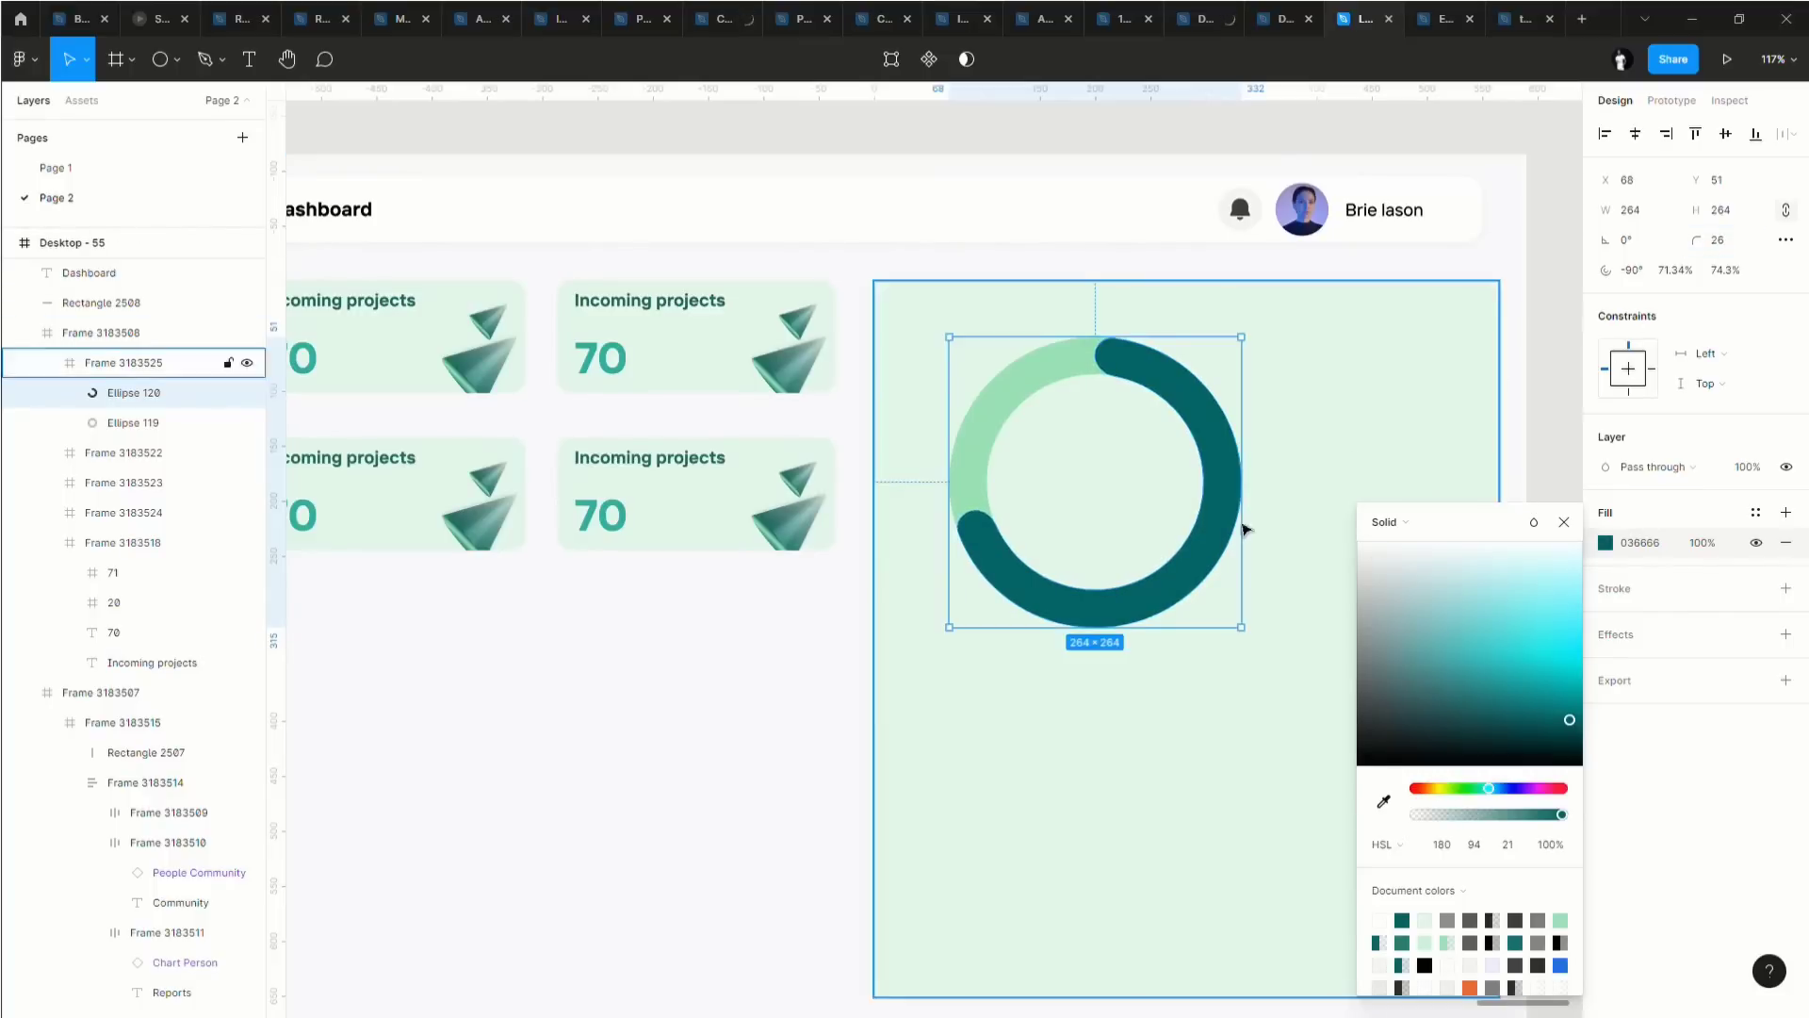
click(1276, 569)
Add a text box about 125 × 56 inside the ring reading "68%".
scroll(1276, 569, down, 3)
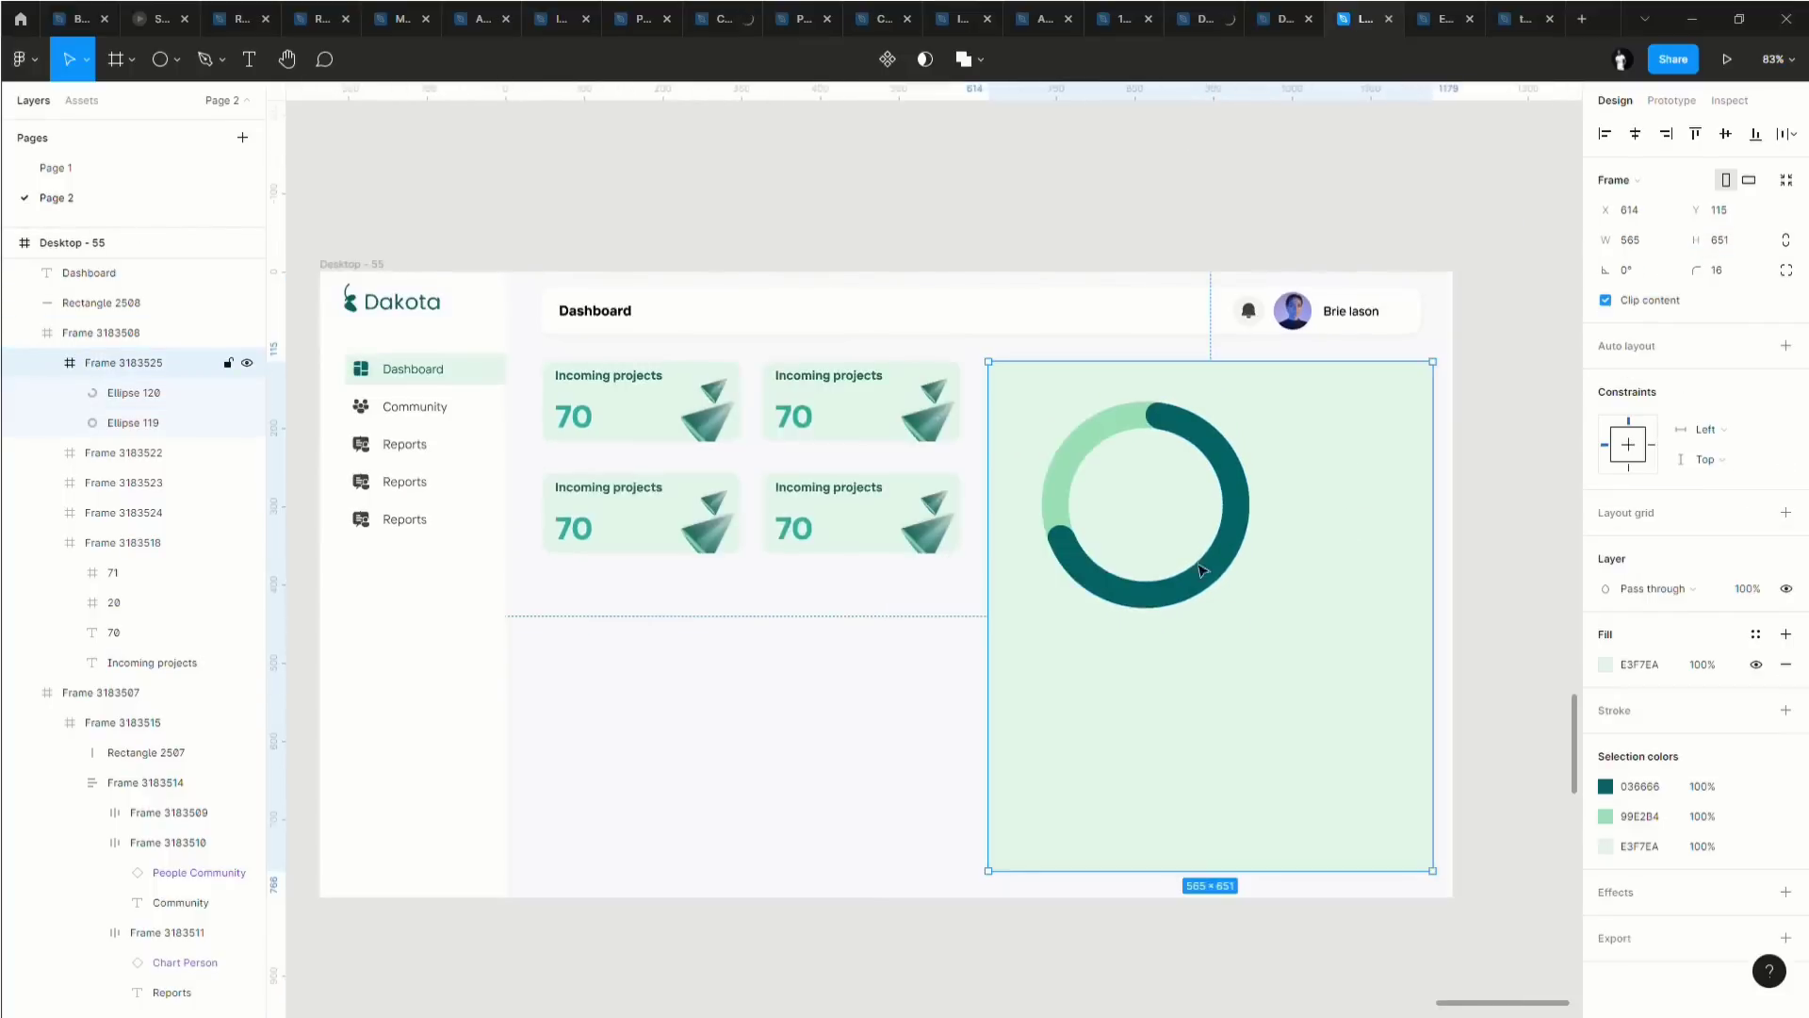
scroll(1547, 770, right, 3)
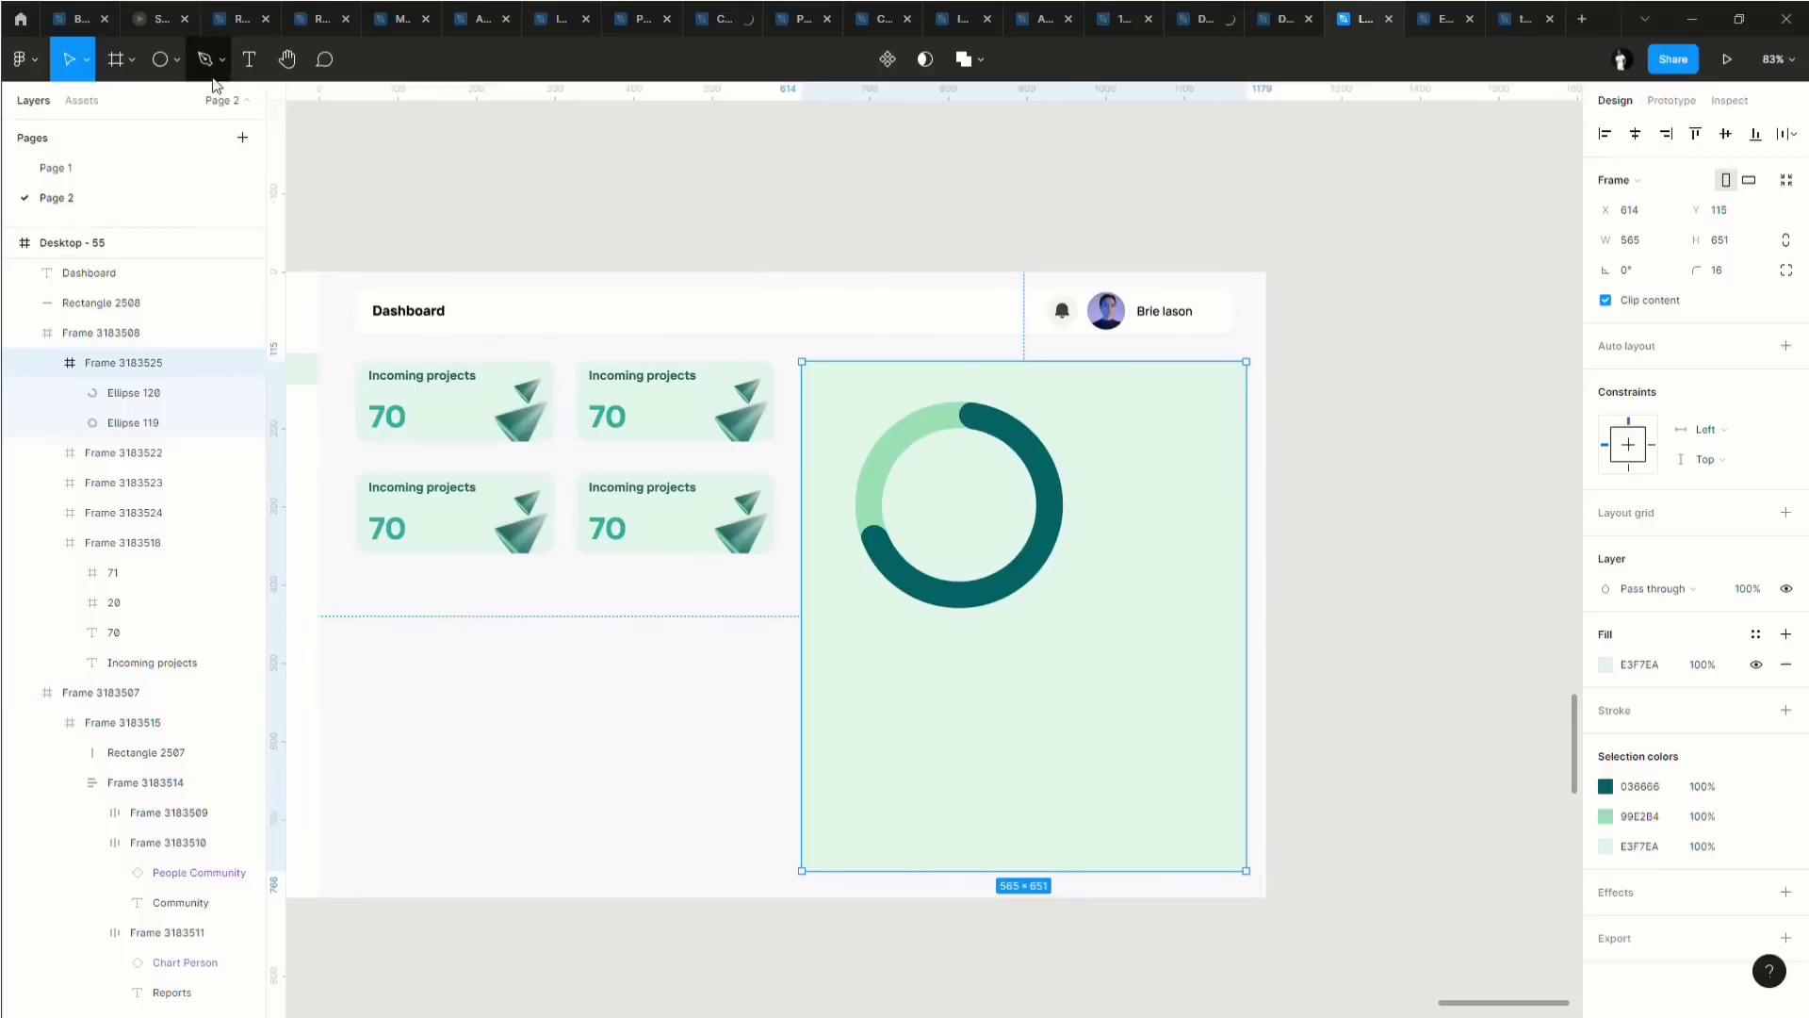
click(241, 63)
drag(903, 478, 1002, 521)
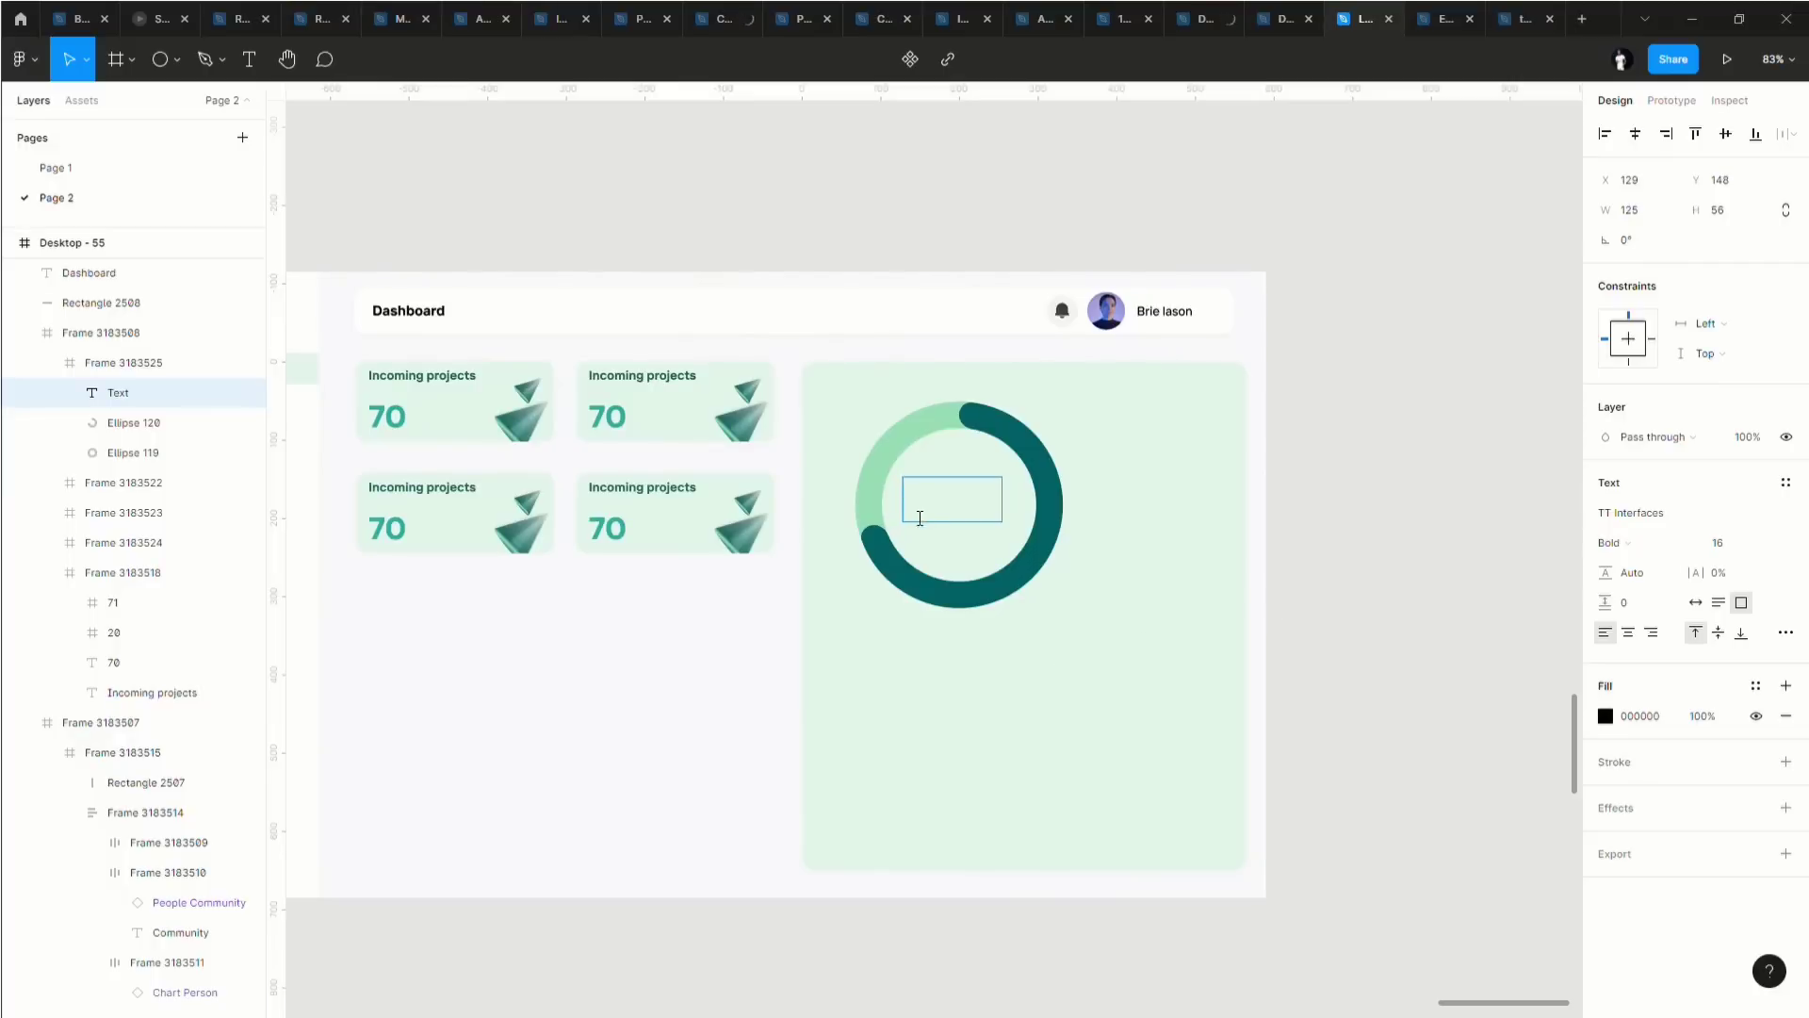
scroll(921, 513, up, 5)
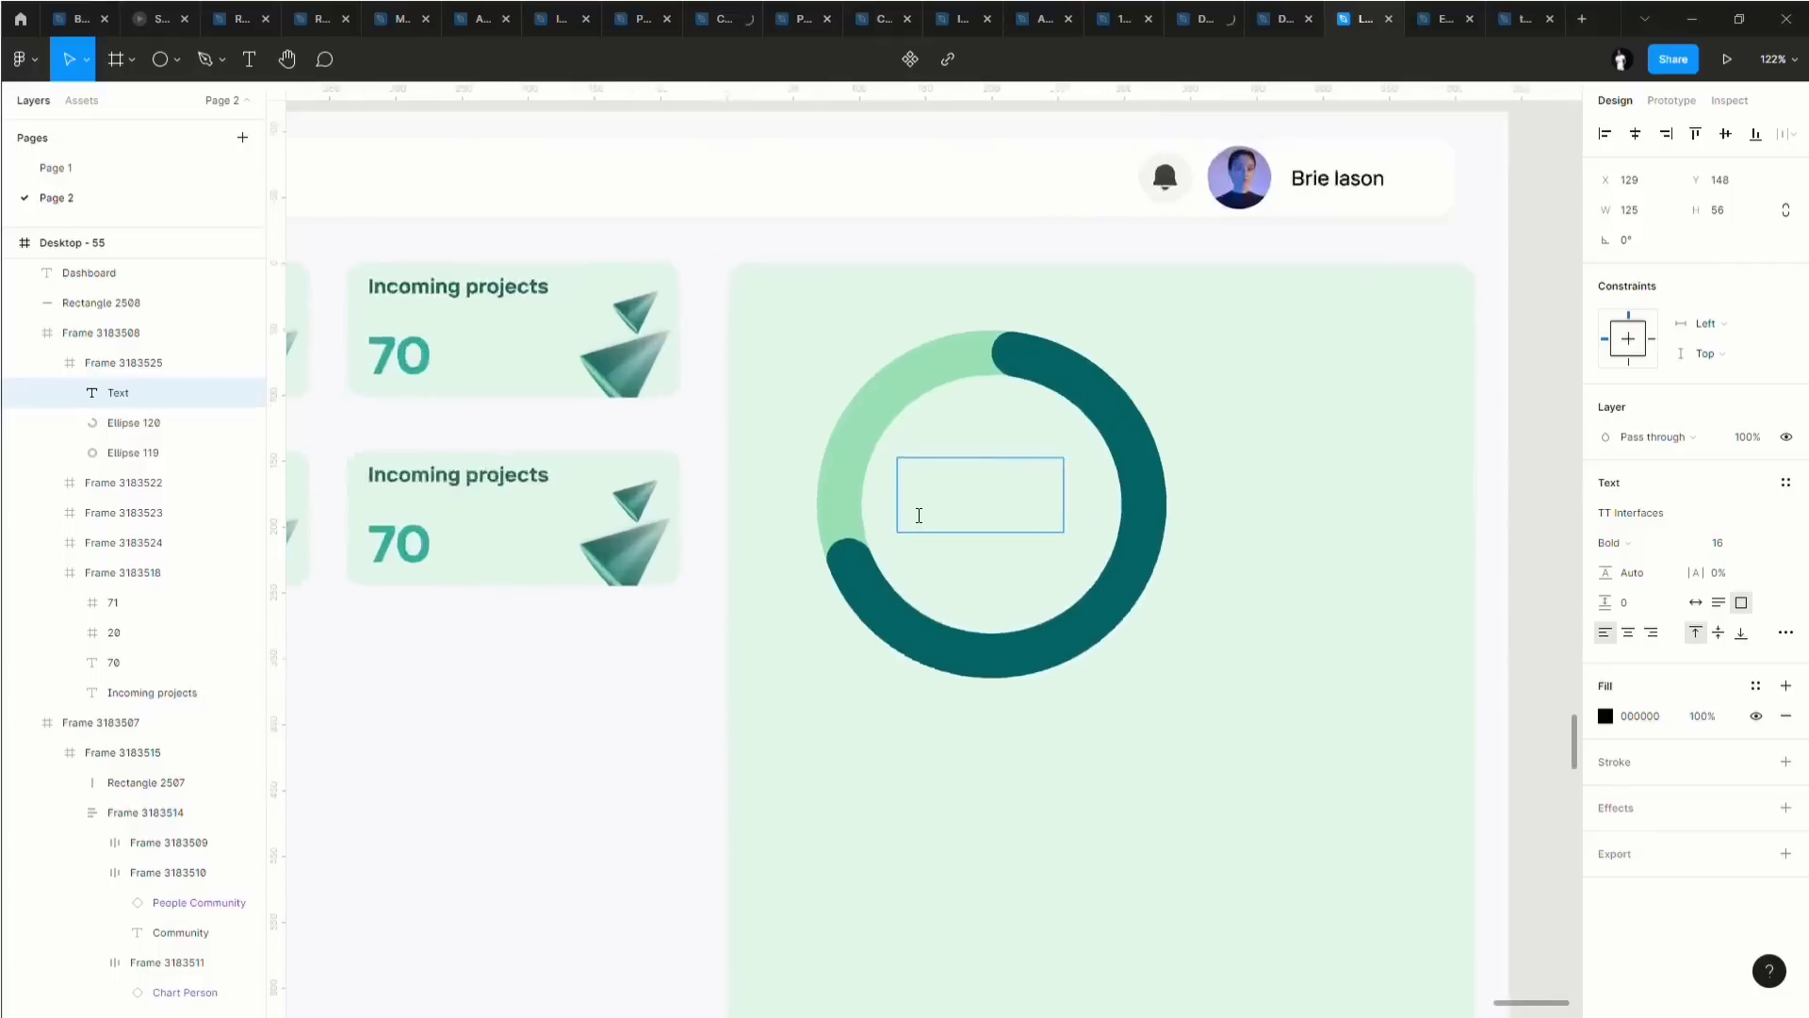
text(68)
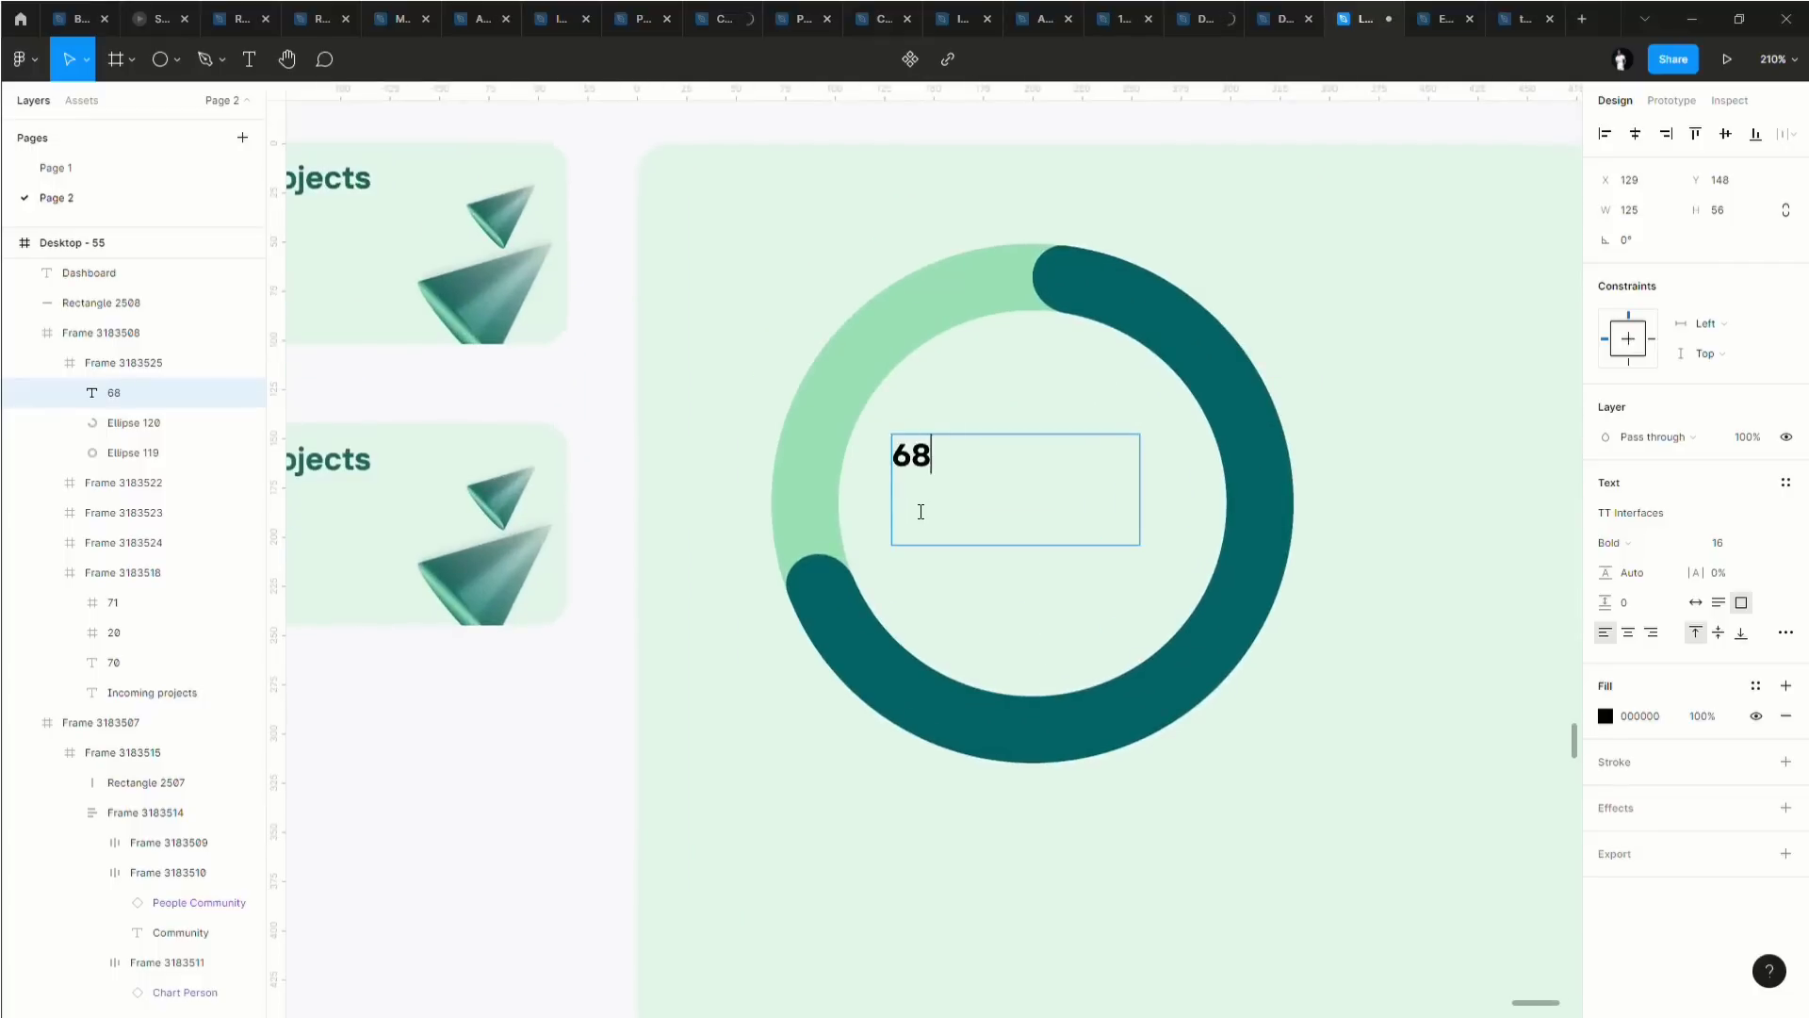
text(&)
key(BackSpace)
text(%)
key(Escape)
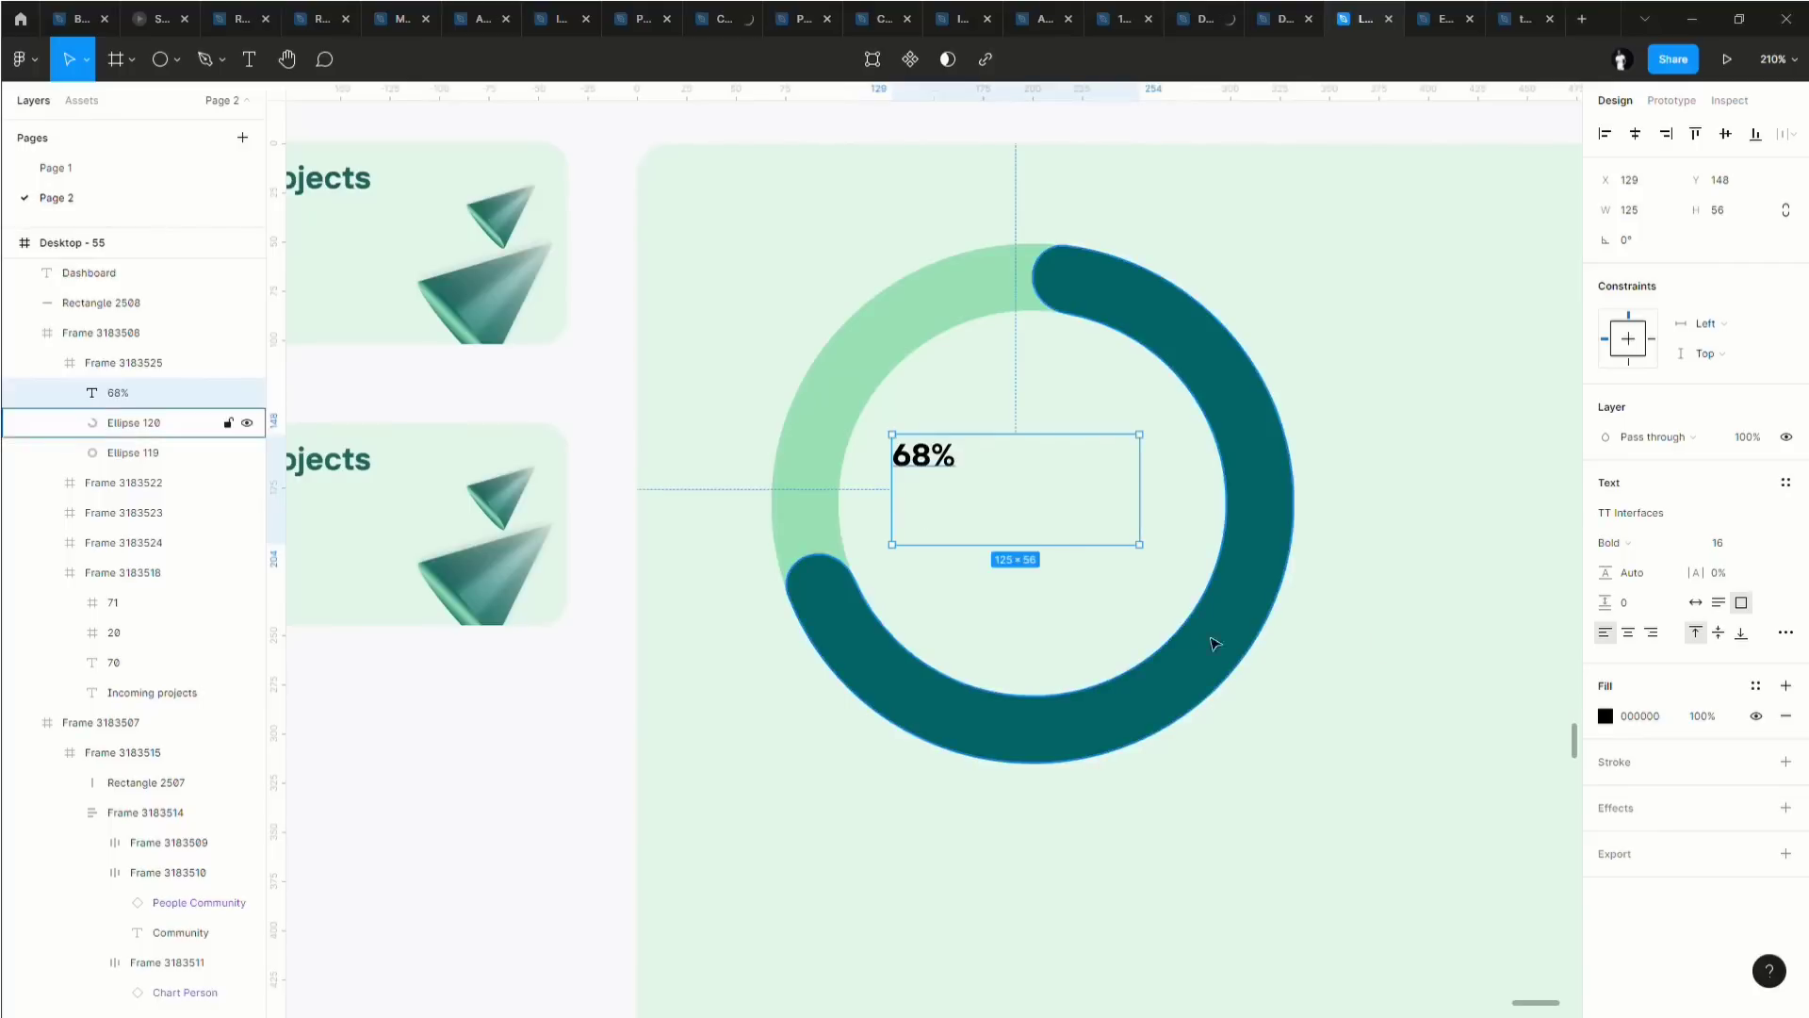
Set the 68% text to auto width and size 64, and centre it inside the ring.
click(1695, 602)
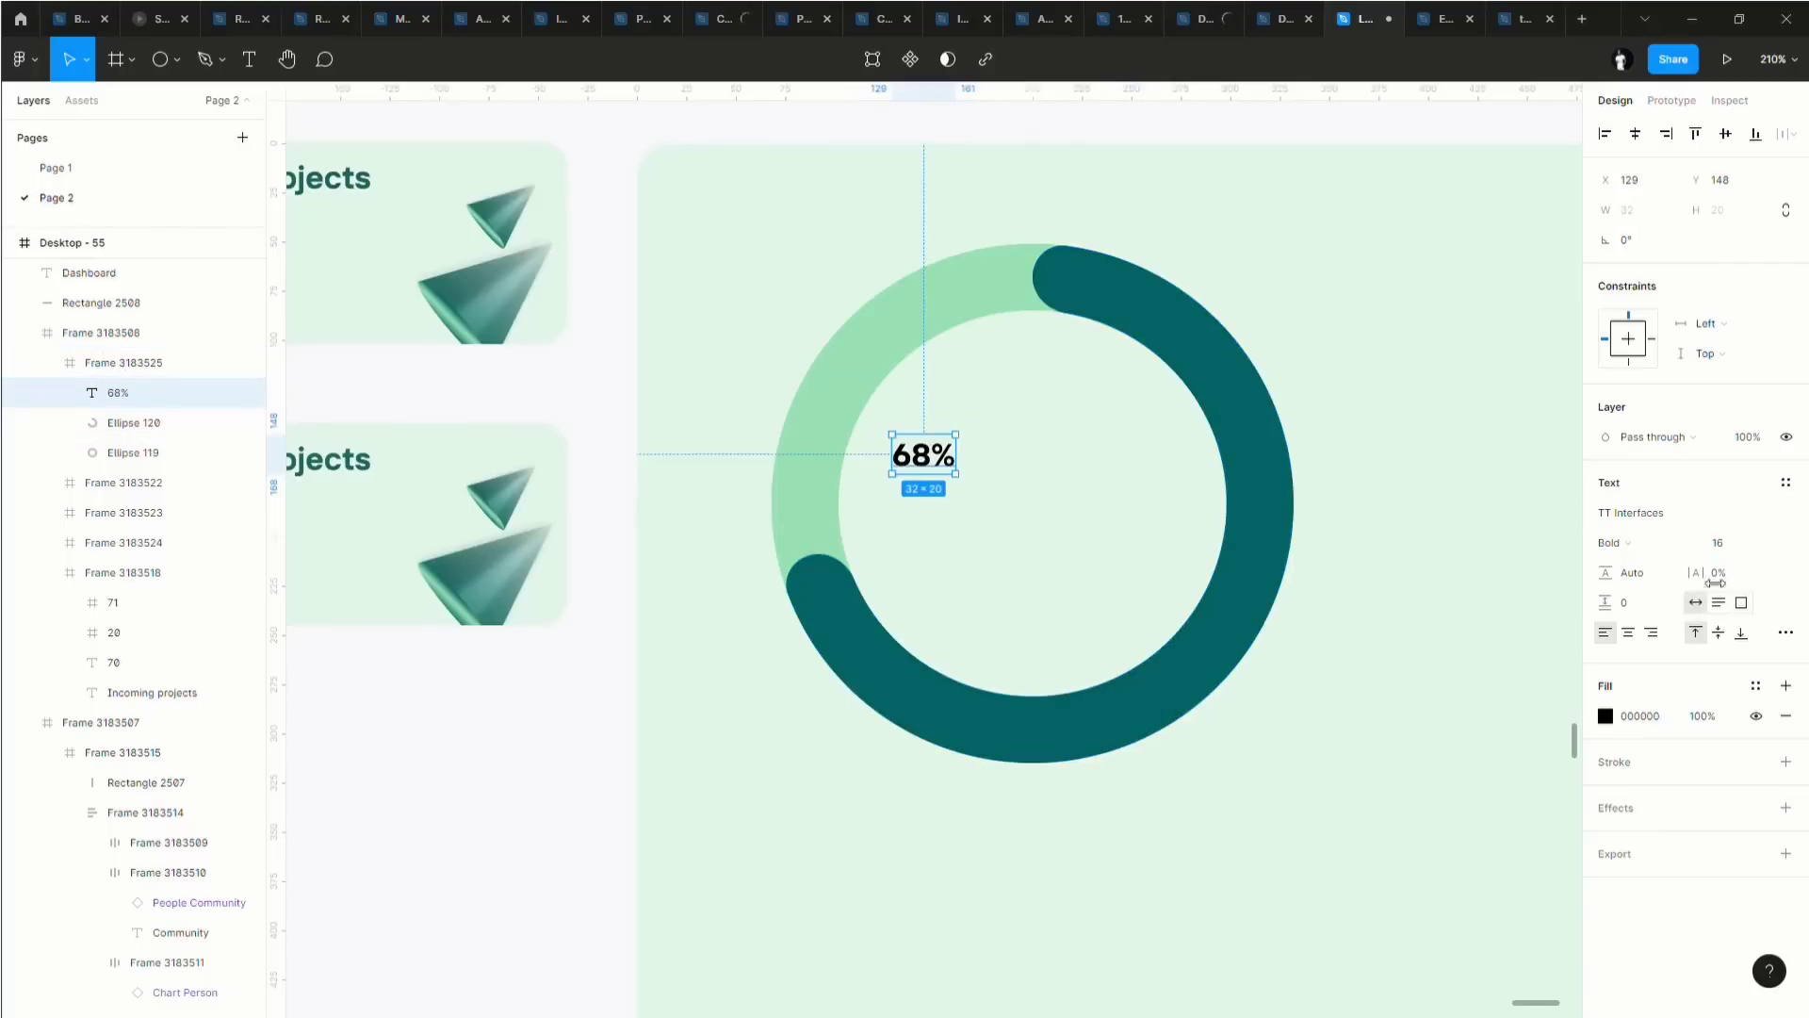
click(1769, 544)
click(1732, 708)
mouse_move(1046, 528)
mouse_down()
mouse_move(1075, 509)
mouse_move(1069, 528)
mouse_up()
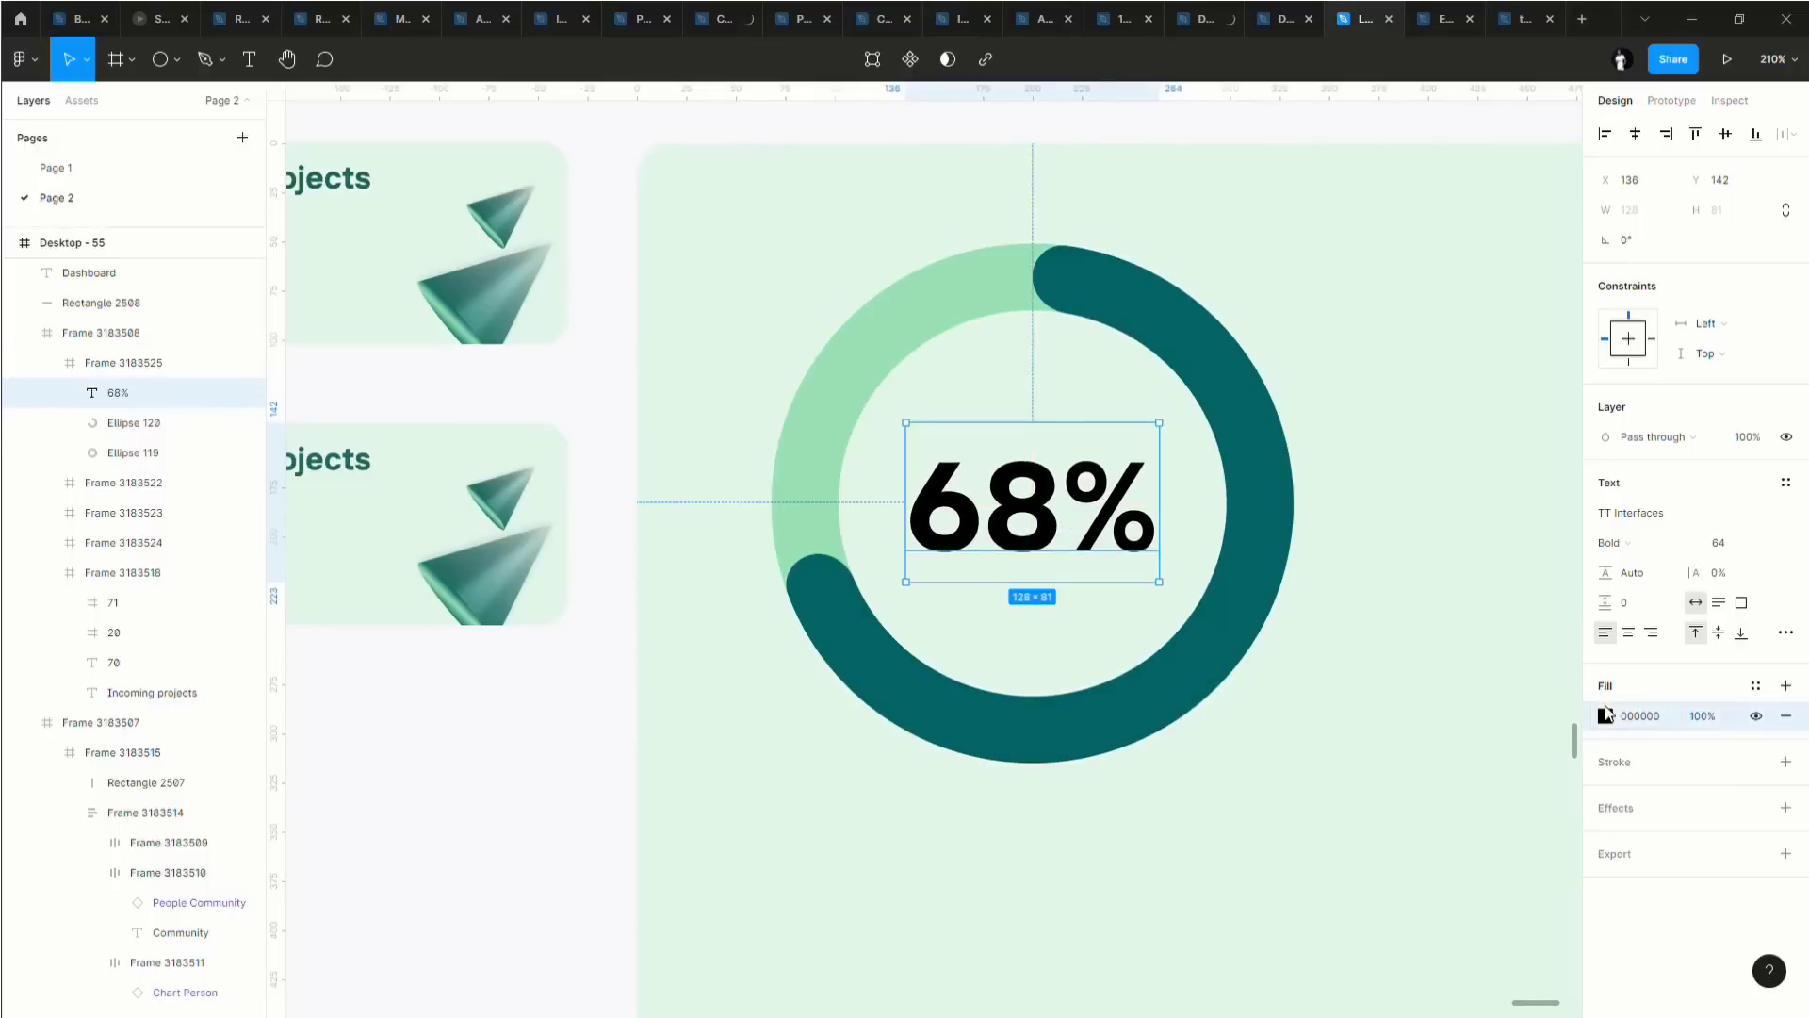
Colour the 68% text dark teal 036666 to match the arc.
click(1606, 718)
click(1402, 943)
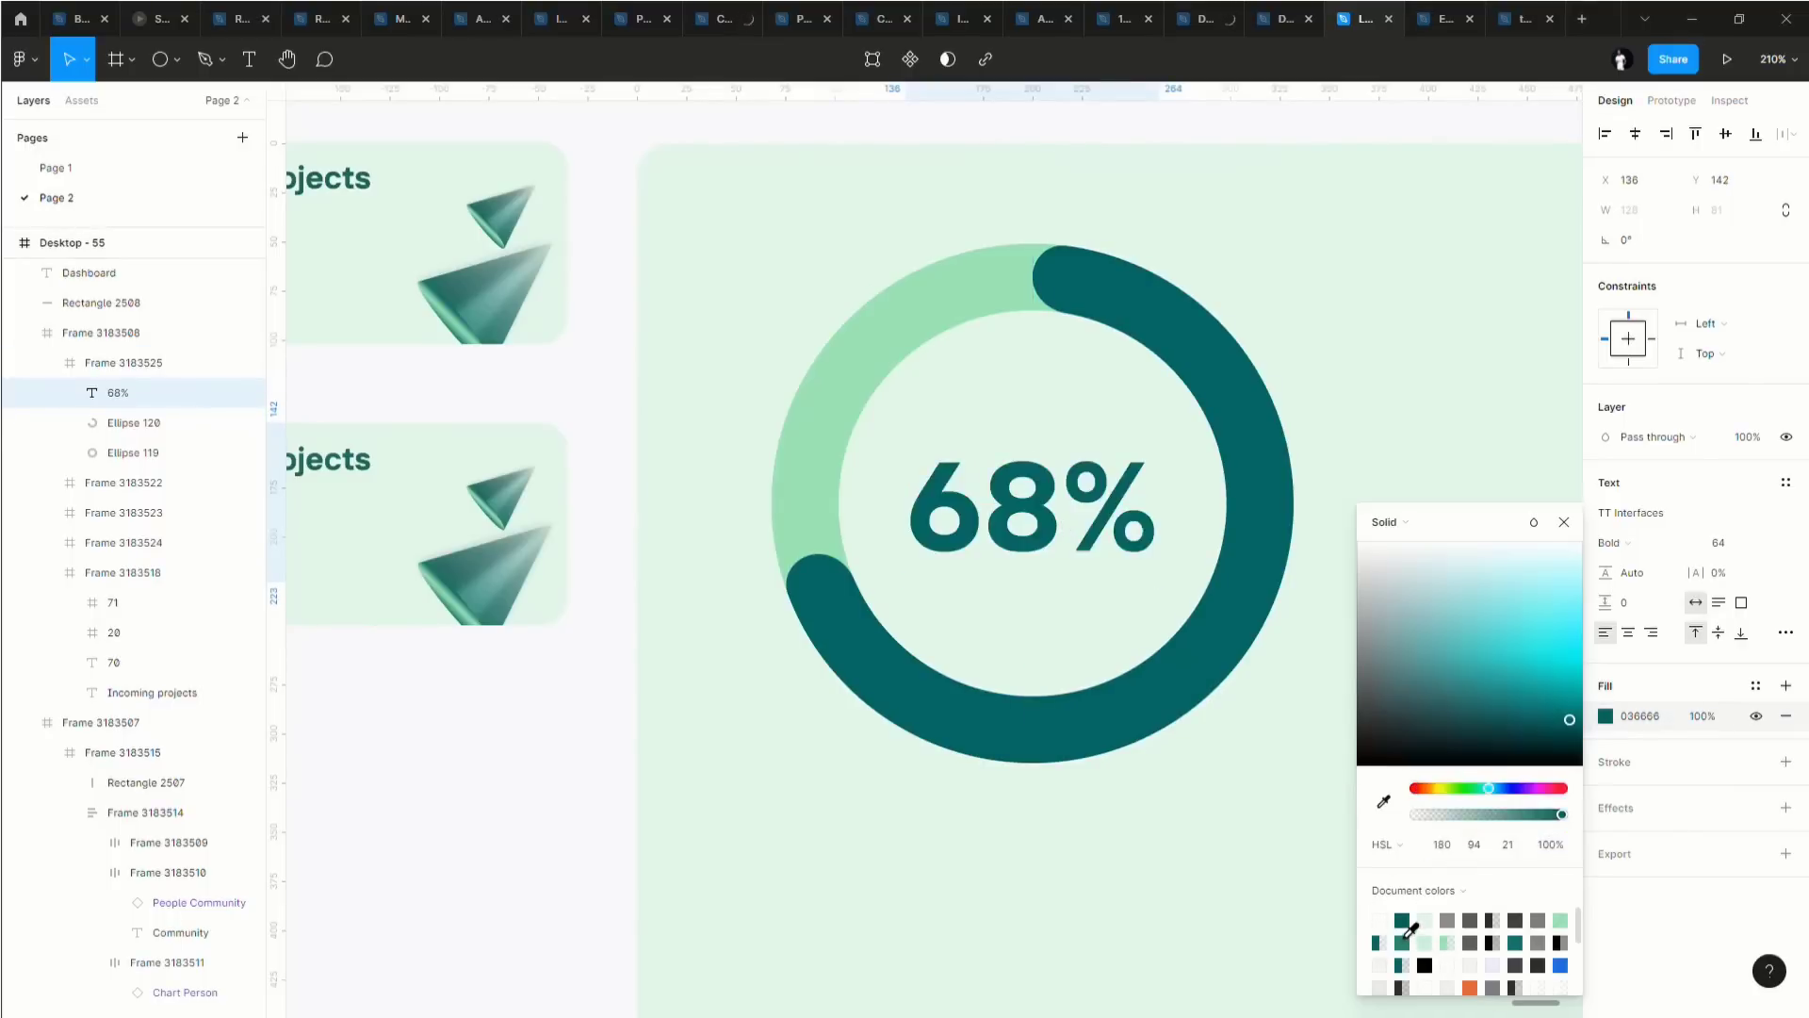
click(1249, 790)
Shorten the large green panel around the ring chart to a height of 346.
scroll(1098, 712, down, 3)
scroll(1098, 711, down, 5)
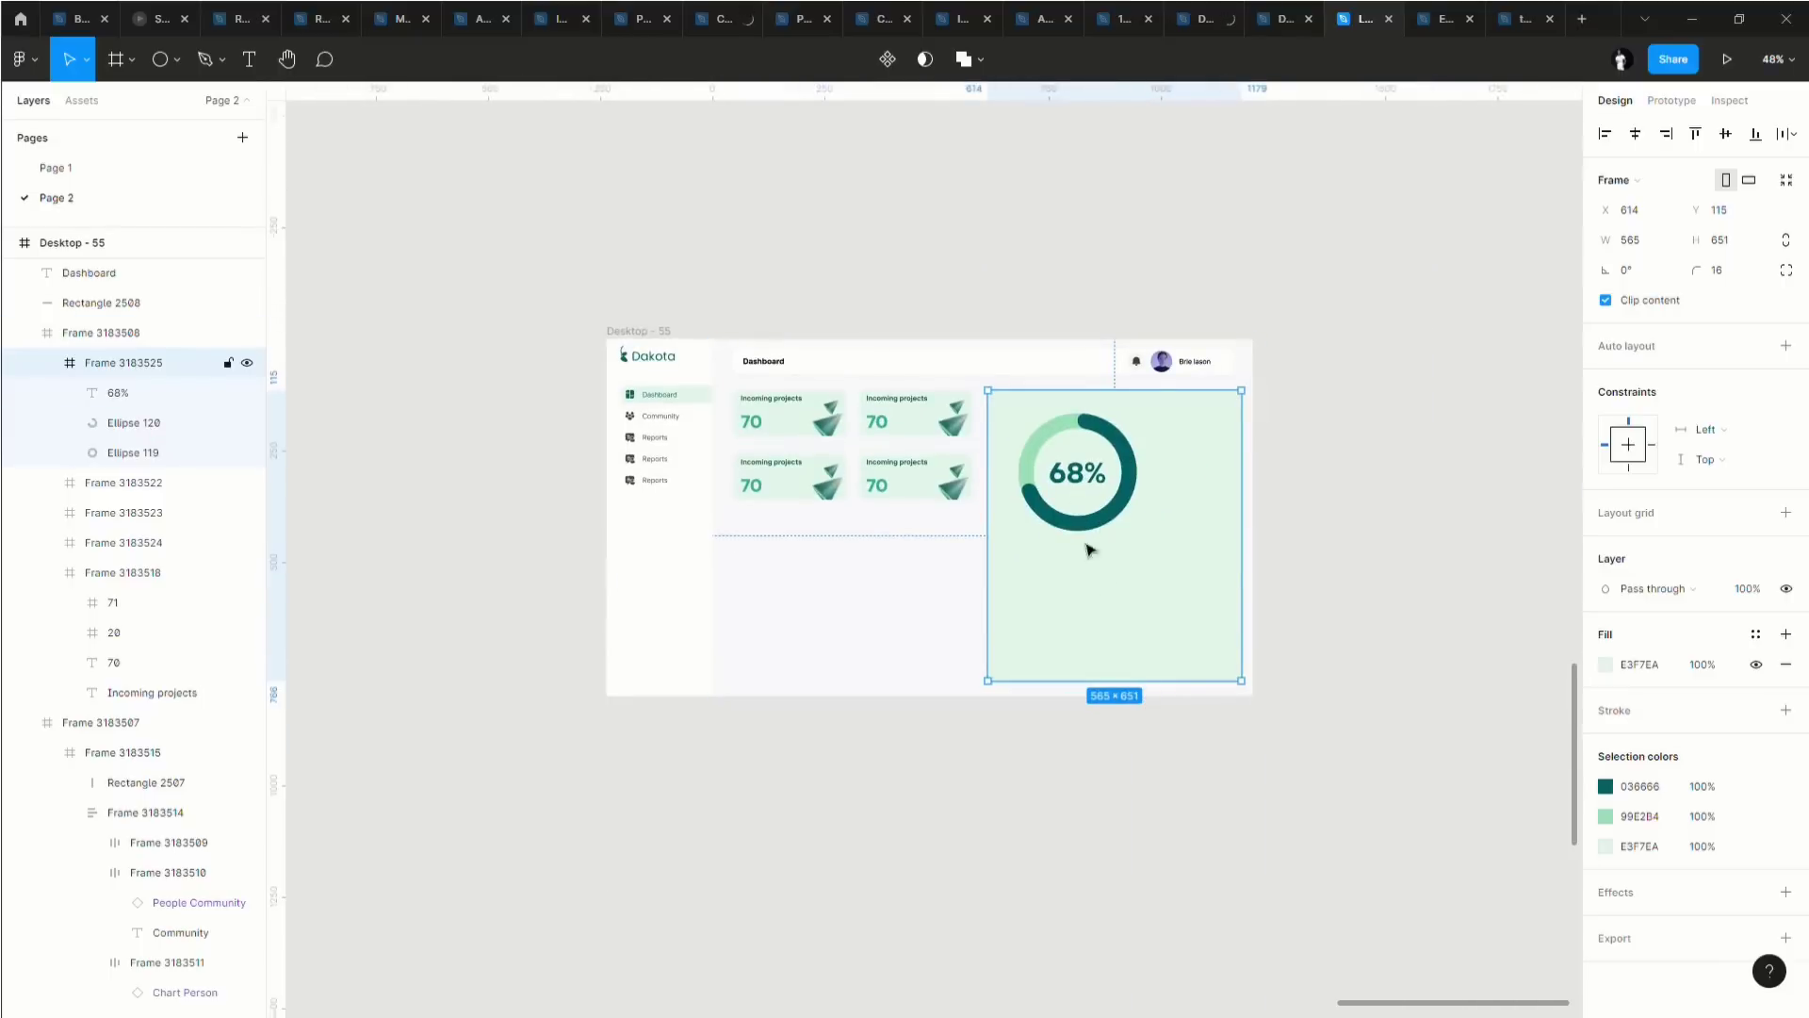
click(1143, 480)
scroll(1144, 480, up, 3)
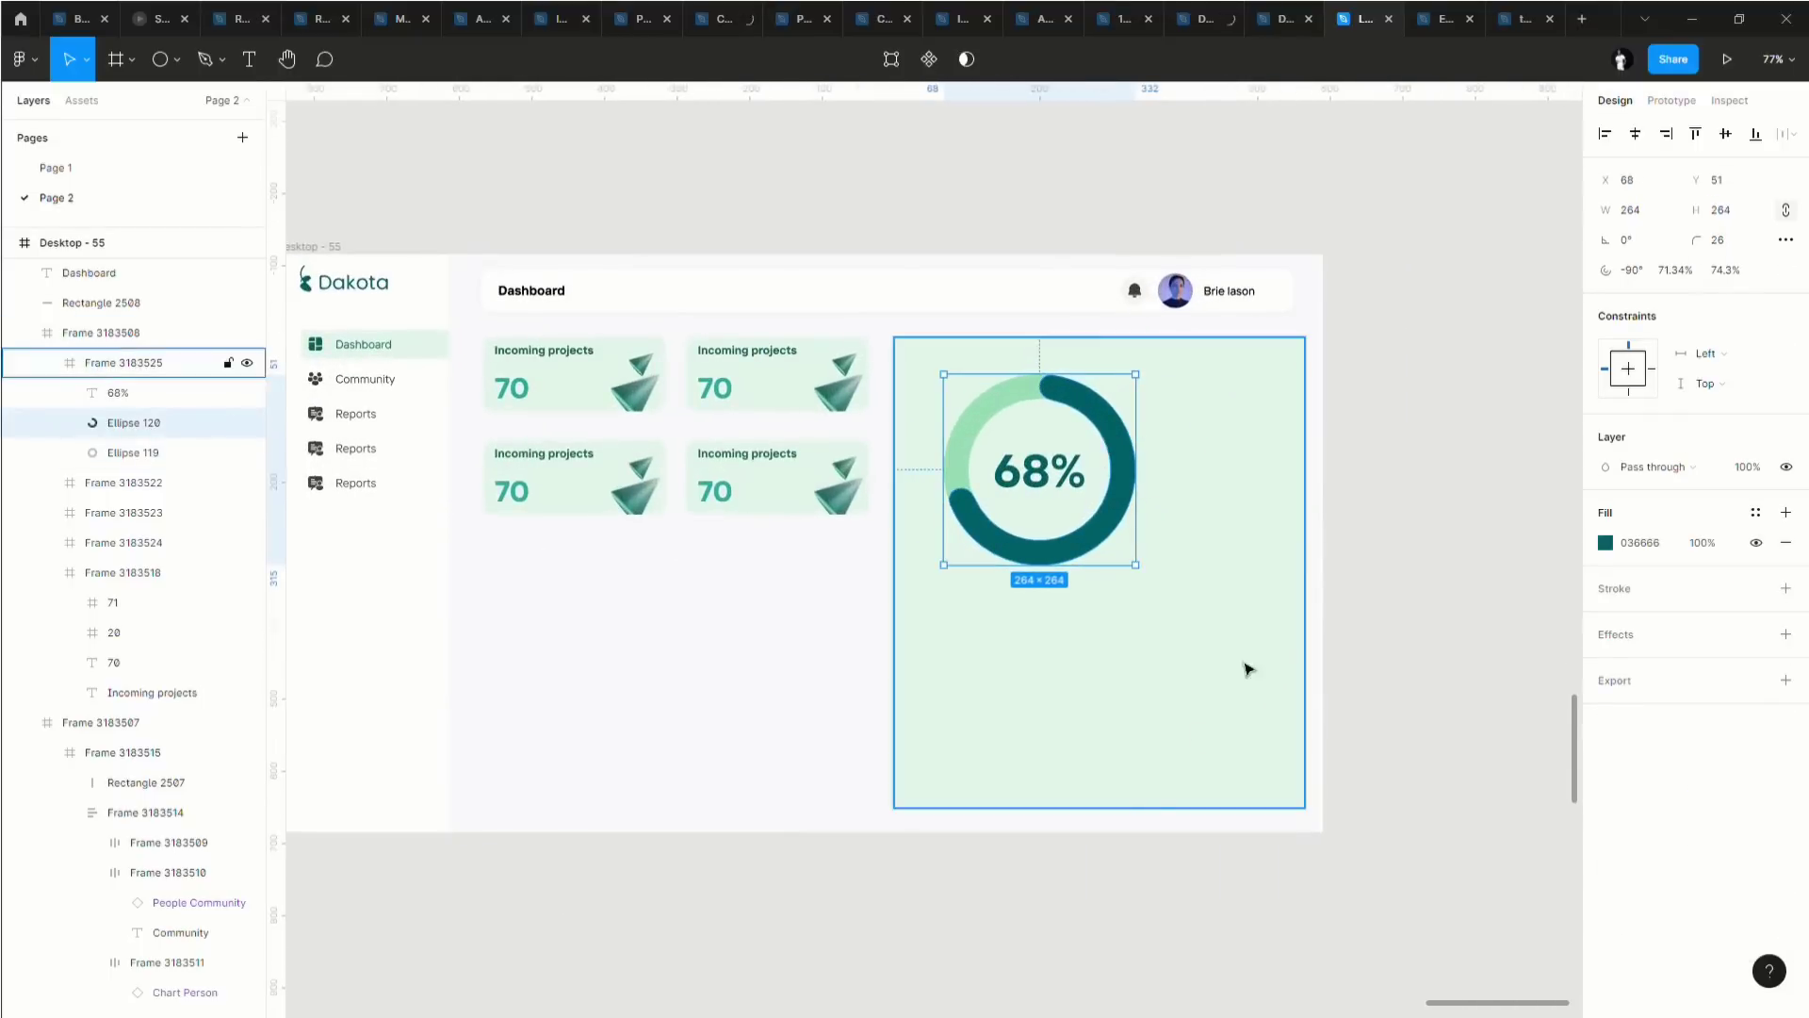
click(1135, 807)
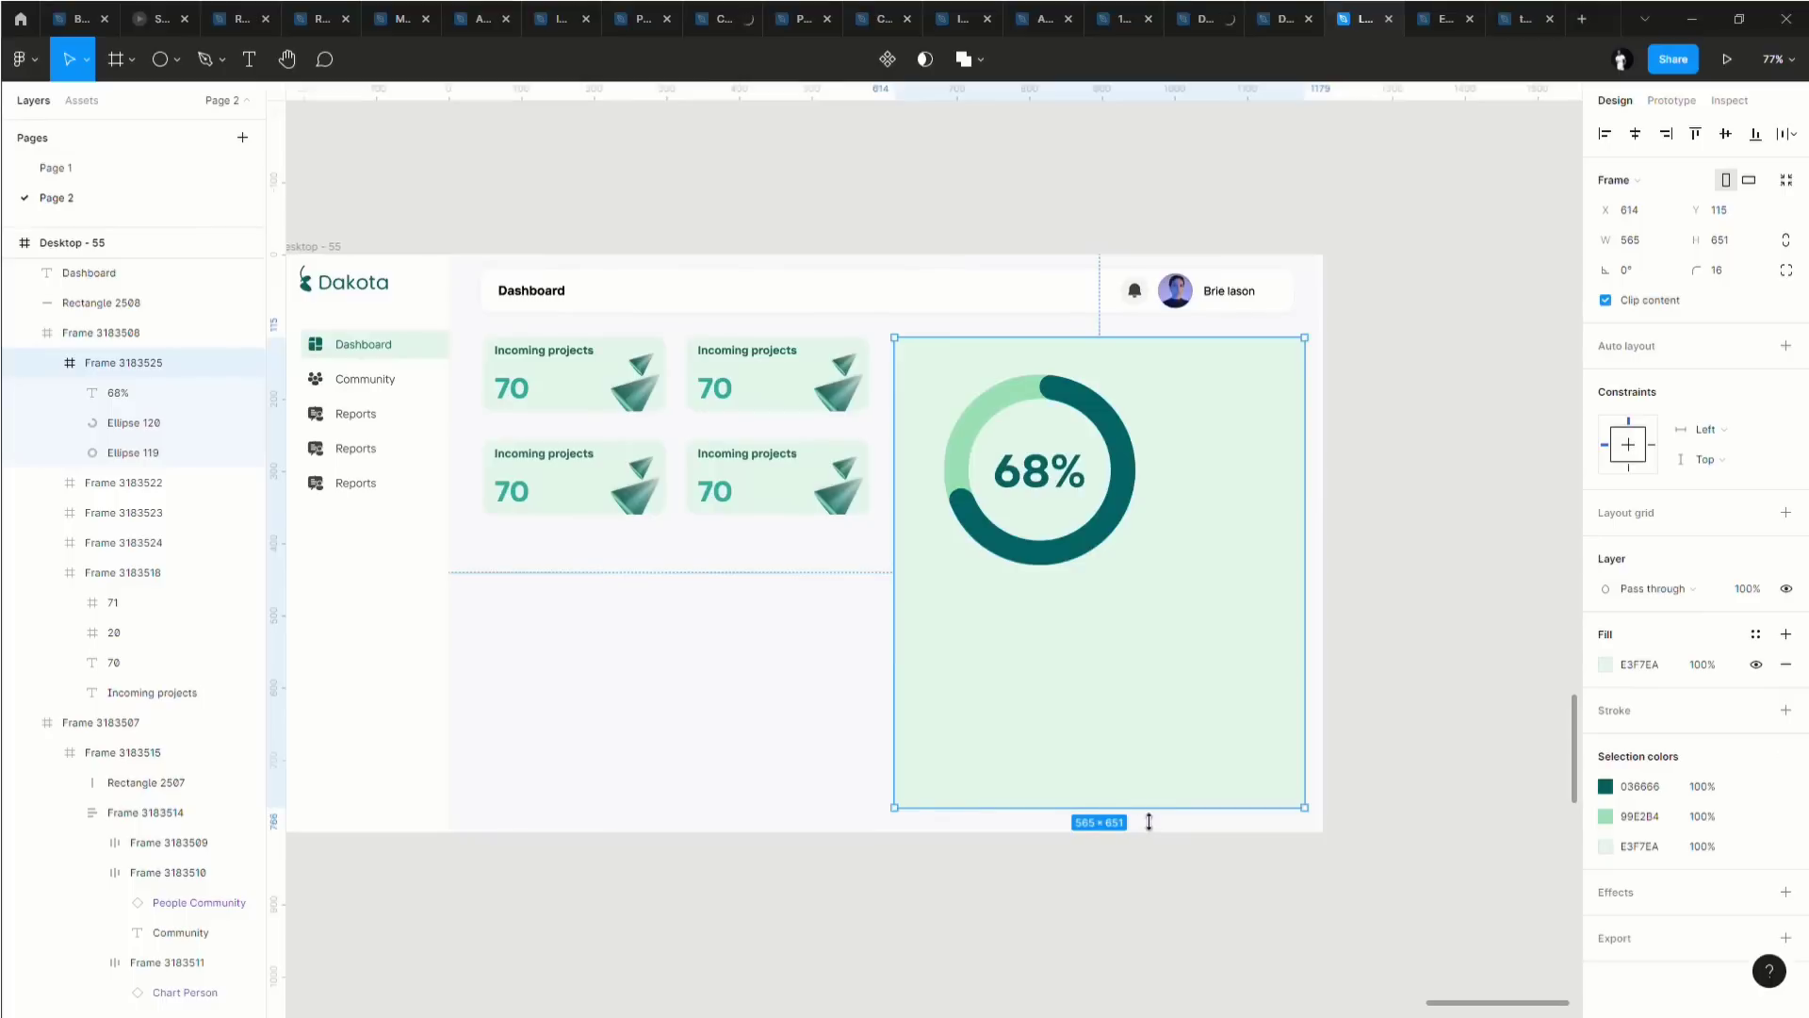
drag(1149, 820, 1185, 600)
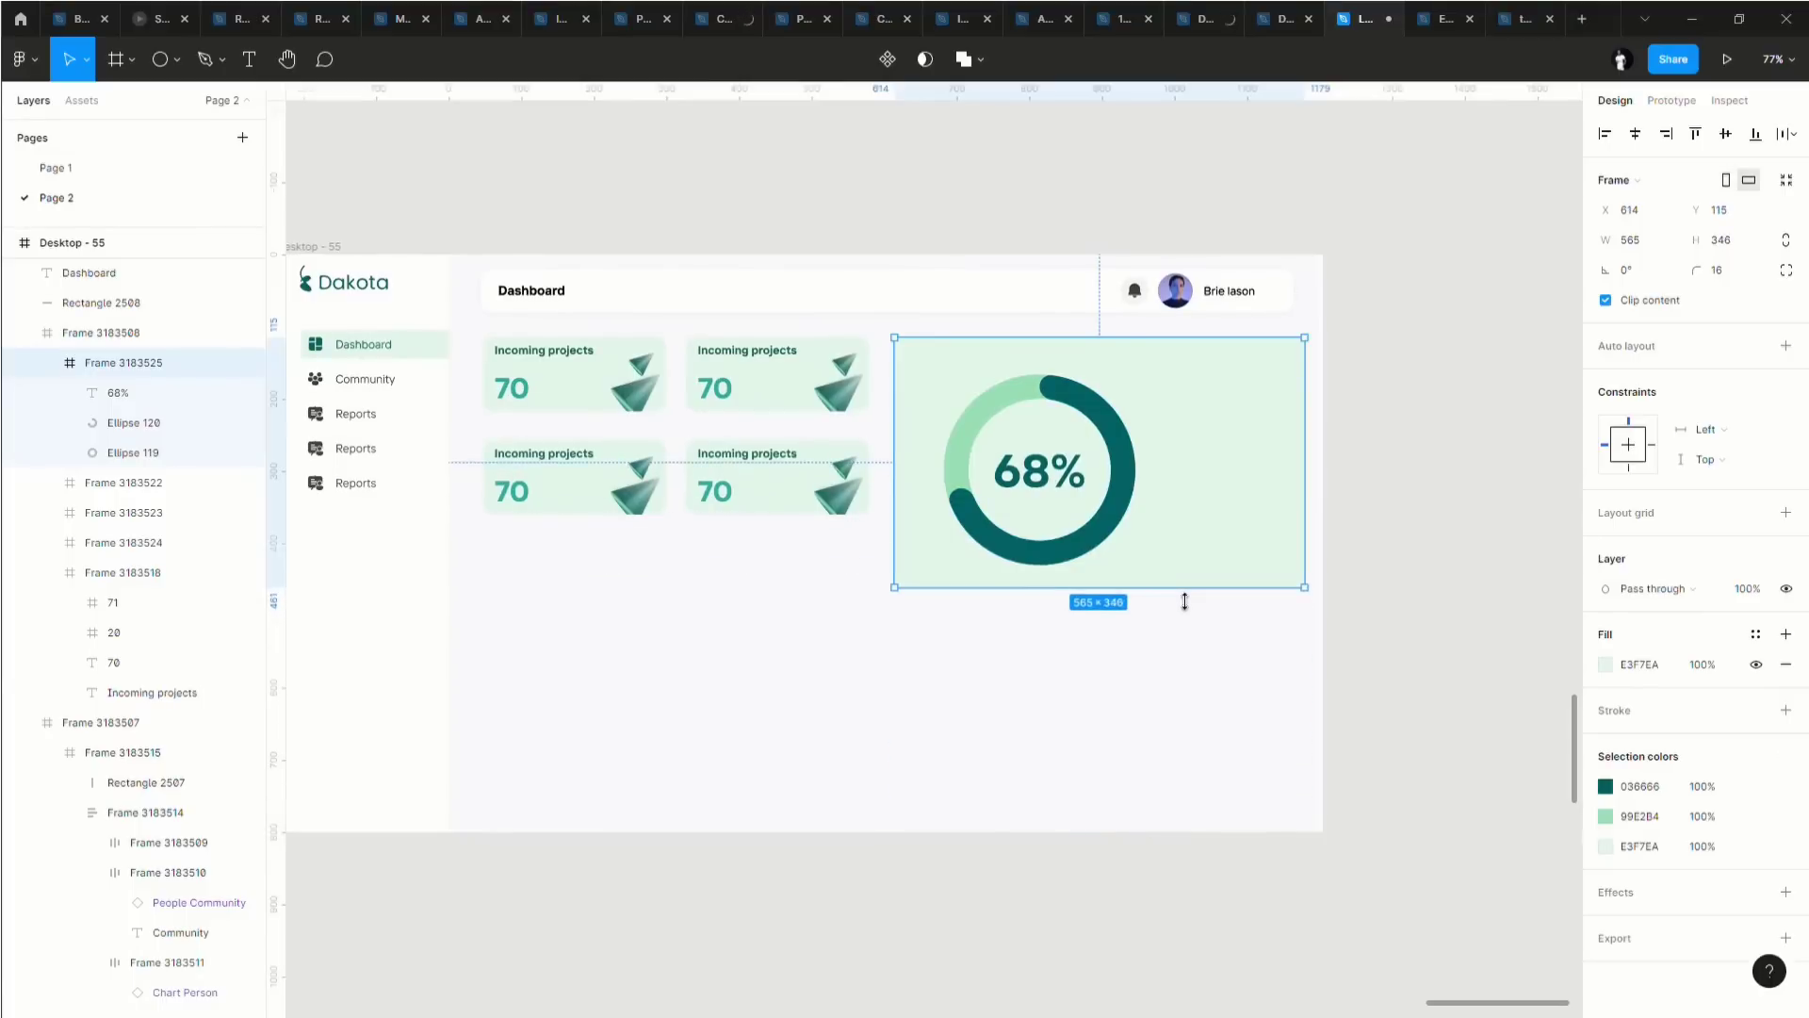
click(1187, 650)
Frame the 68% text and both ring ellipses together and move the frame to X 50, Y 41 inside the green panel.
click(1056, 468)
click(1052, 468)
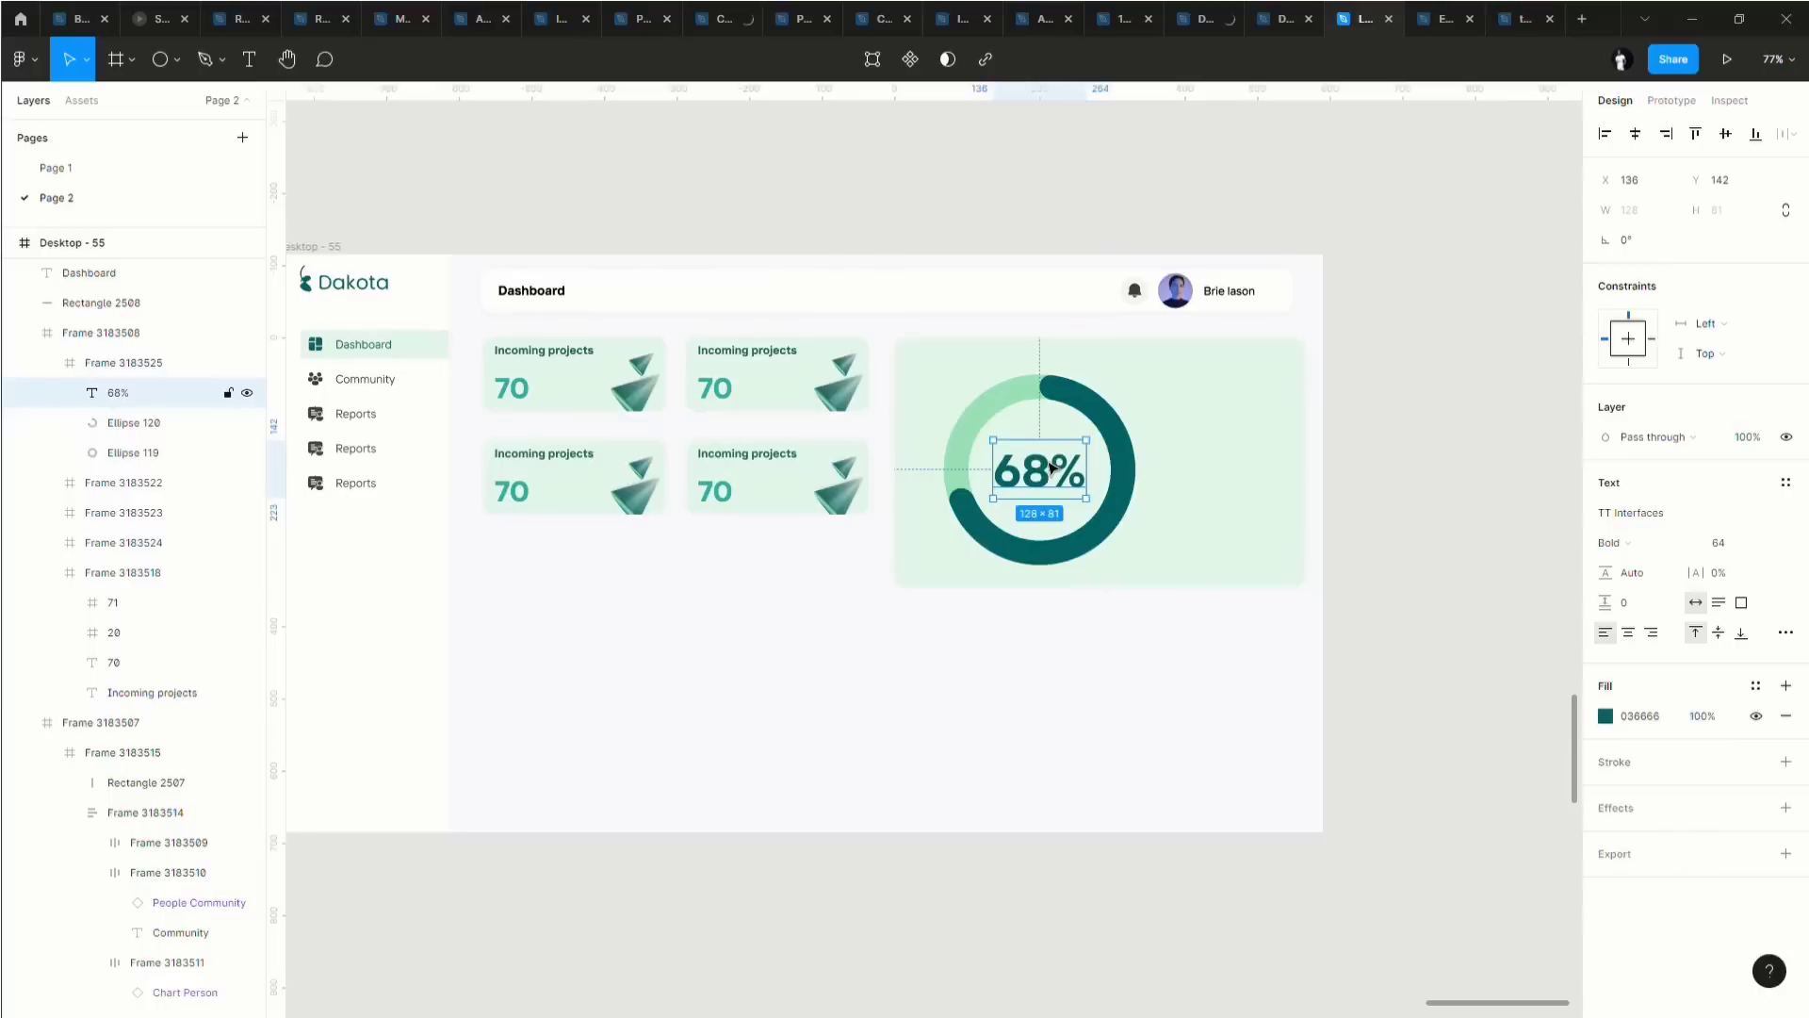
shift+click(960, 443)
shift+click(1037, 558)
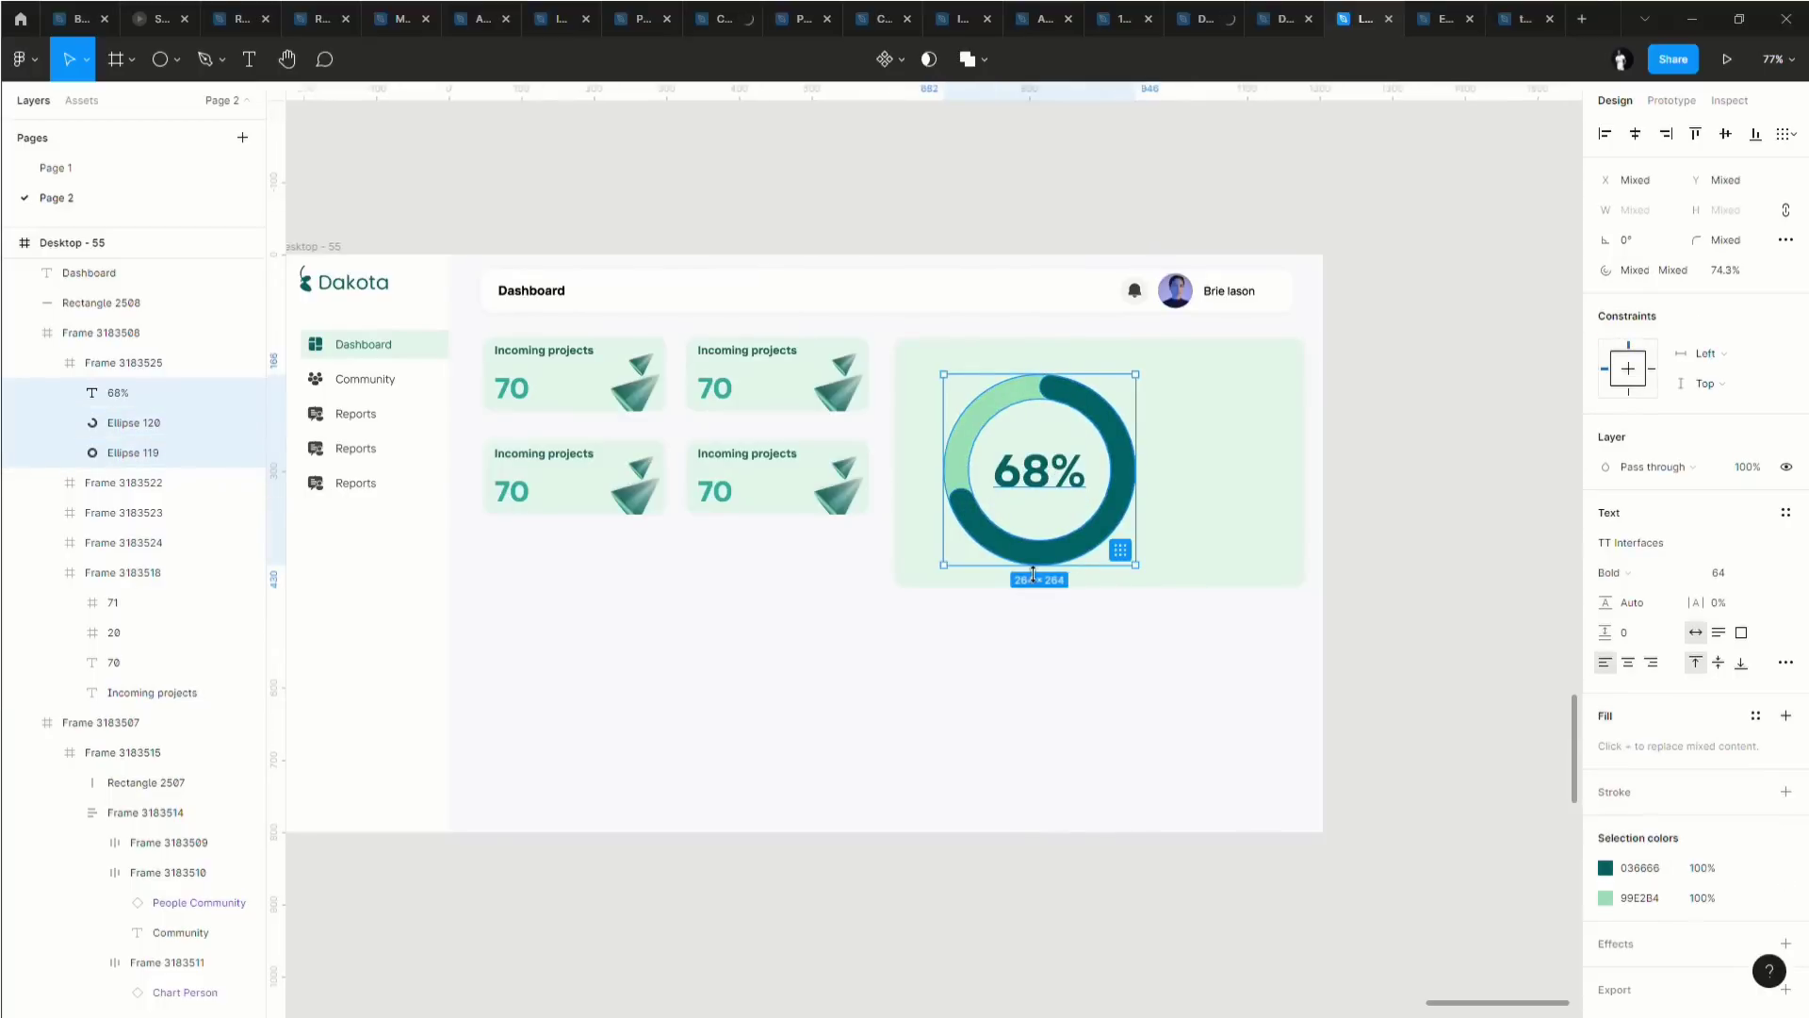
key(ctrl+alt+g)
drag(1042, 513, 1032, 495)
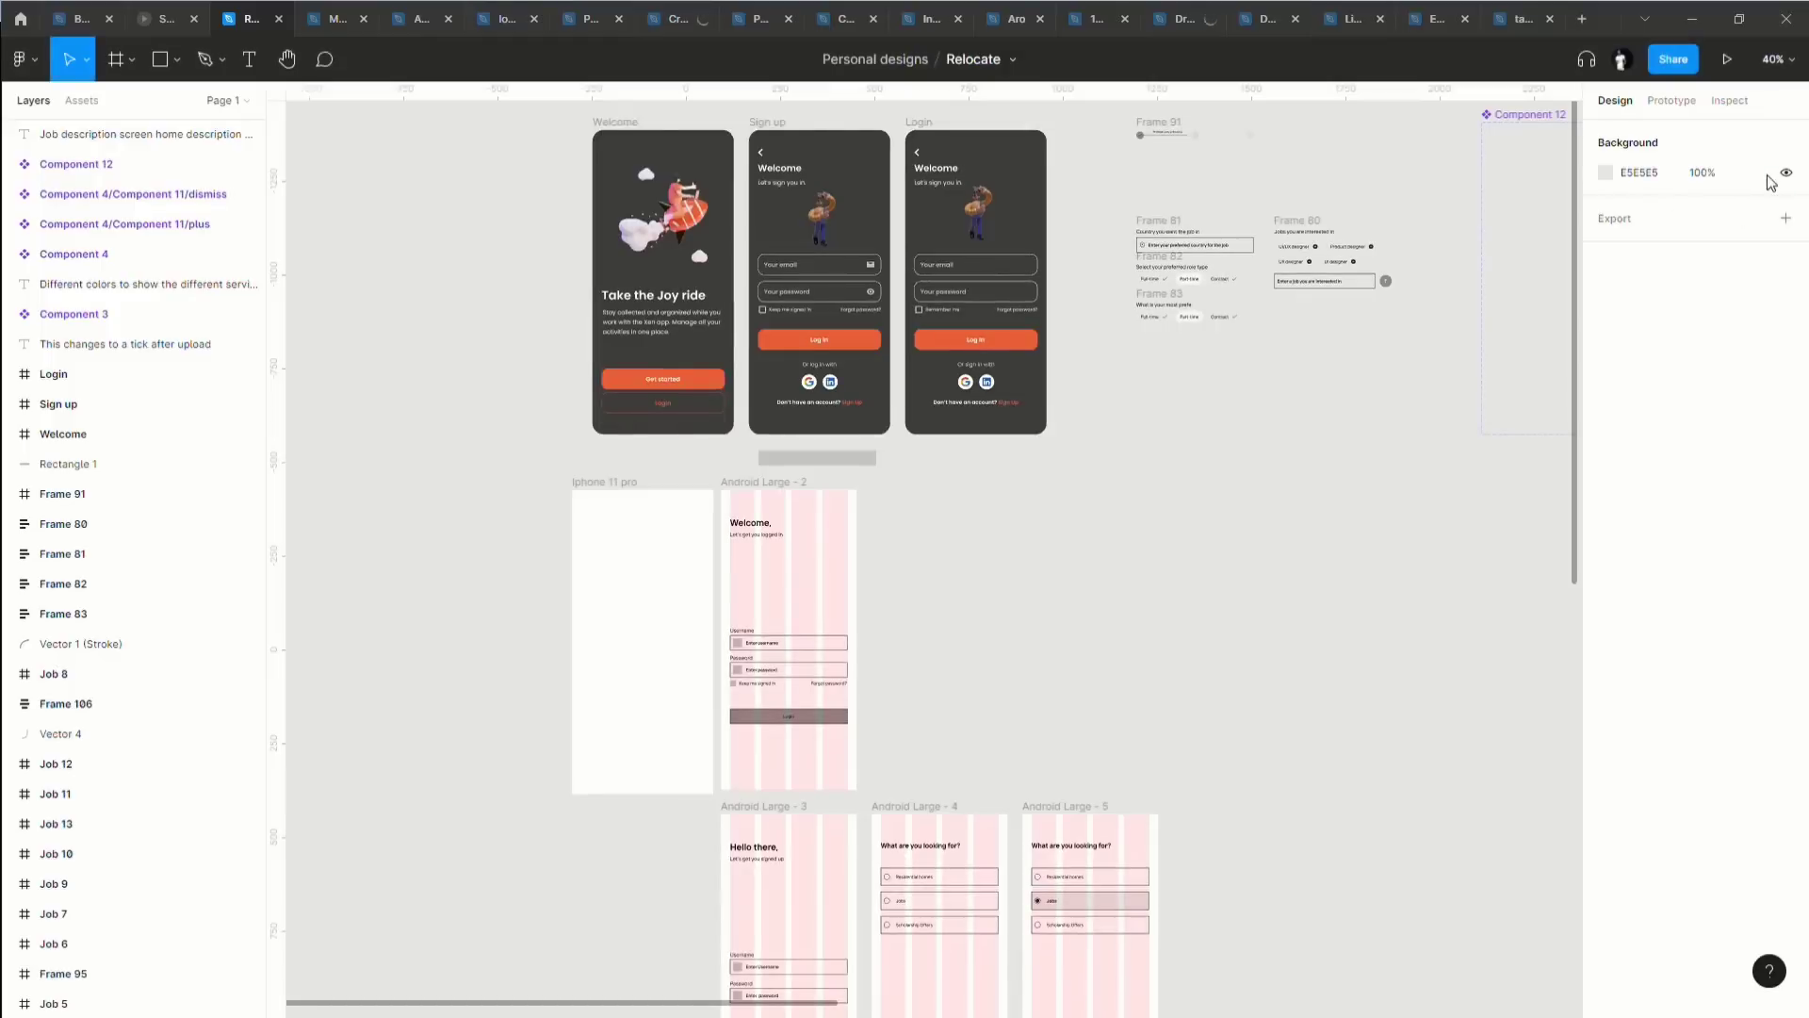
Return to the Dakota dashboard file and duplicate the header's profile name text into the green panel beside the ring.
click(1357, 23)
scroll(1050, 484, up, 5)
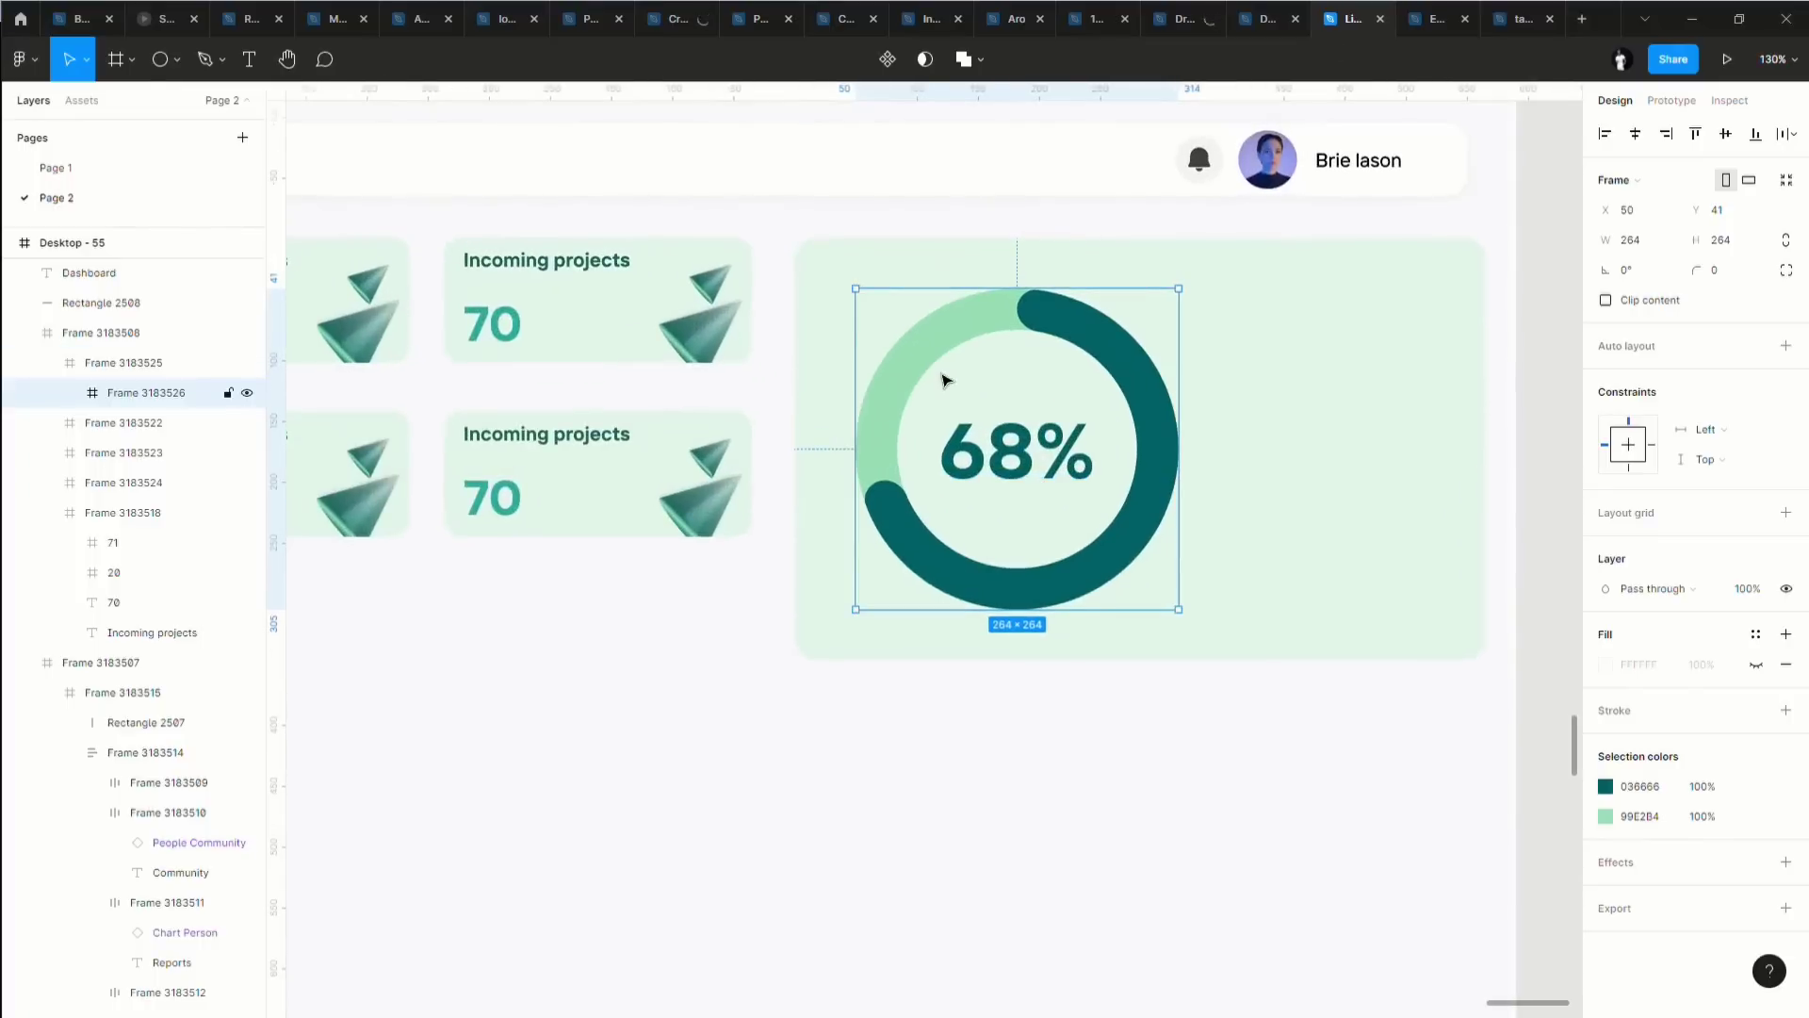
double_click(1338, 181)
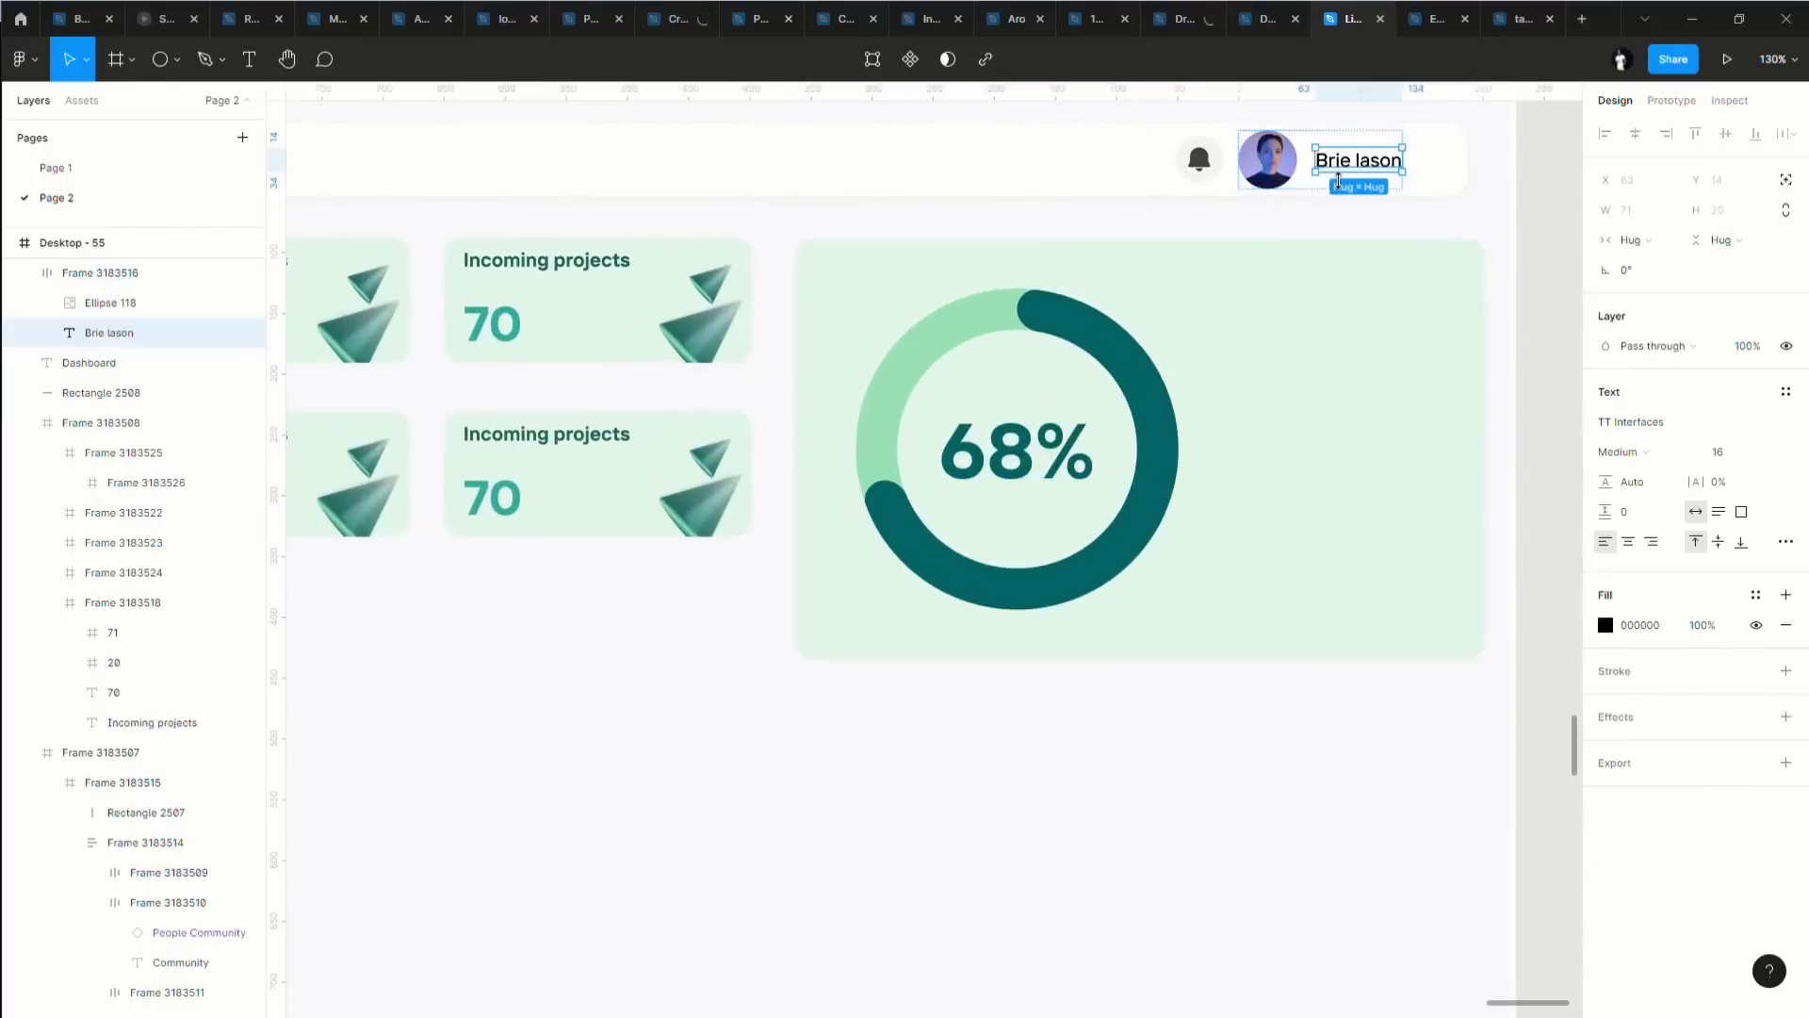
drag(1341, 181, 1263, 347)
Replace the copied text with "This is a dummy text" and place it at X 363, Y 163, level with the ring's centre.
double_click(1263, 347)
text(This si a)
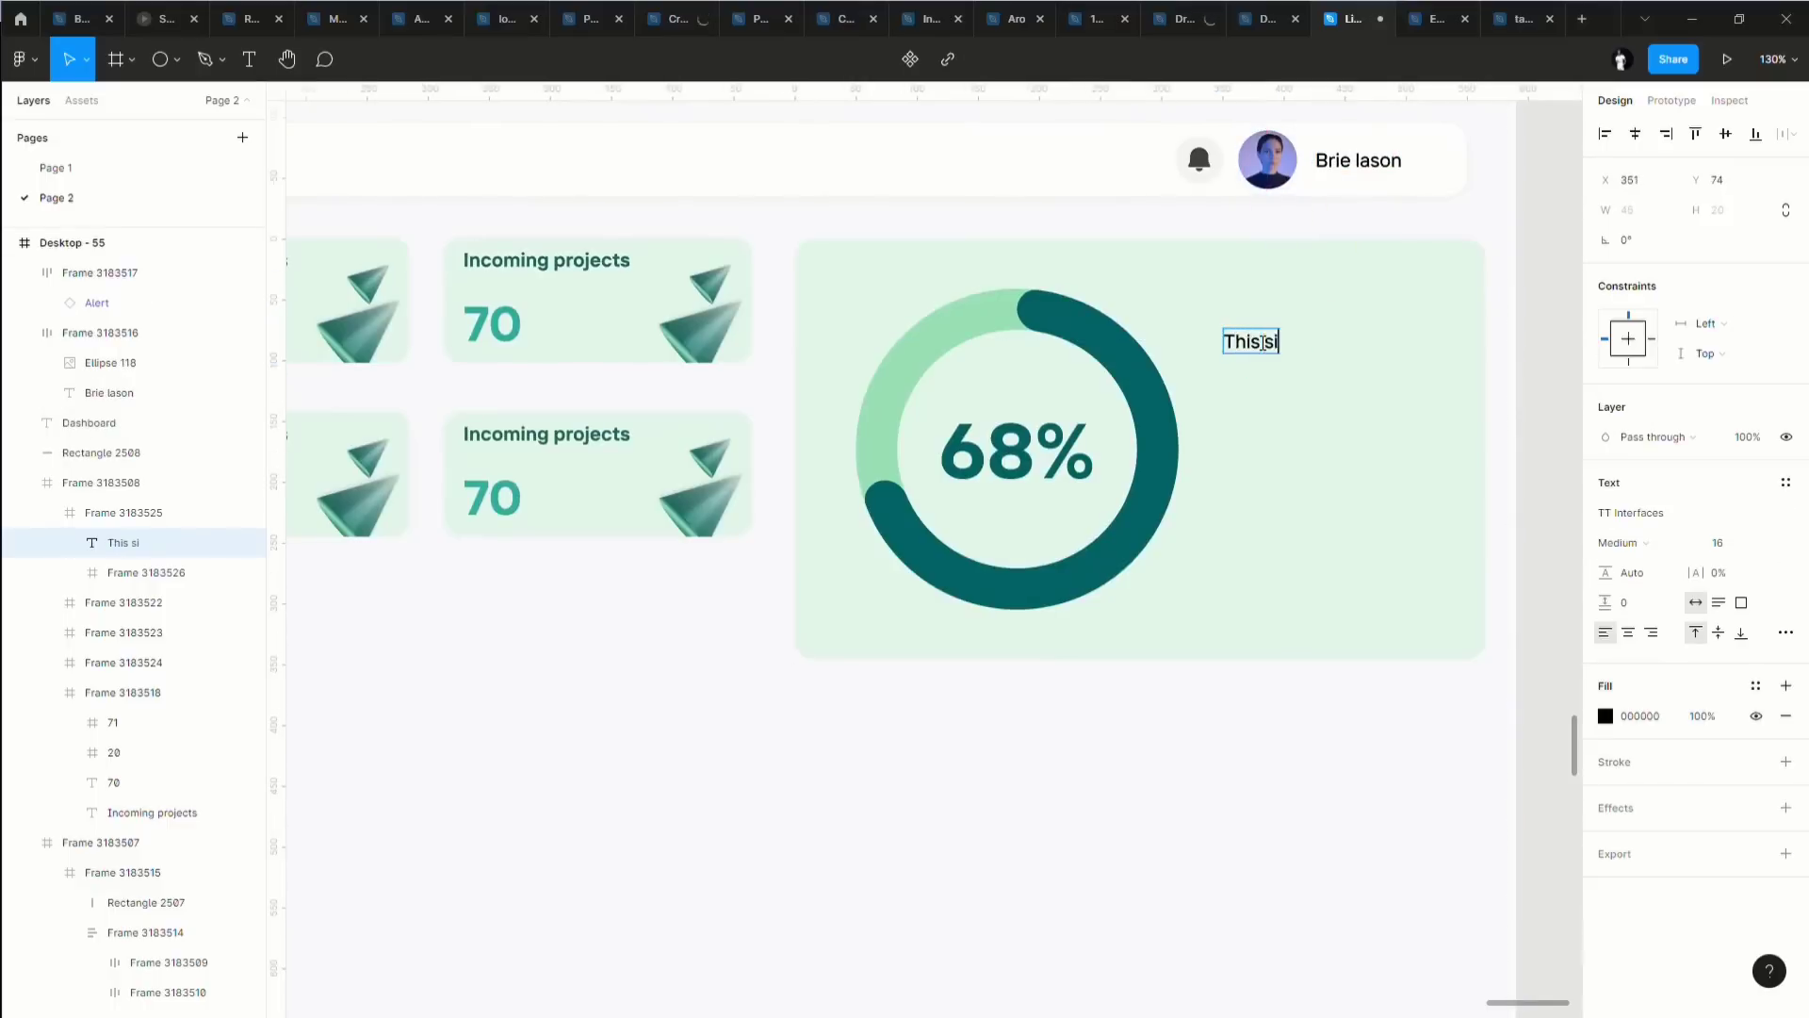
key(BackSpace)
key(BackSpace)
key(BackSpace)
key(BackSpace)
key(BackSpace)
text(is a dummy)
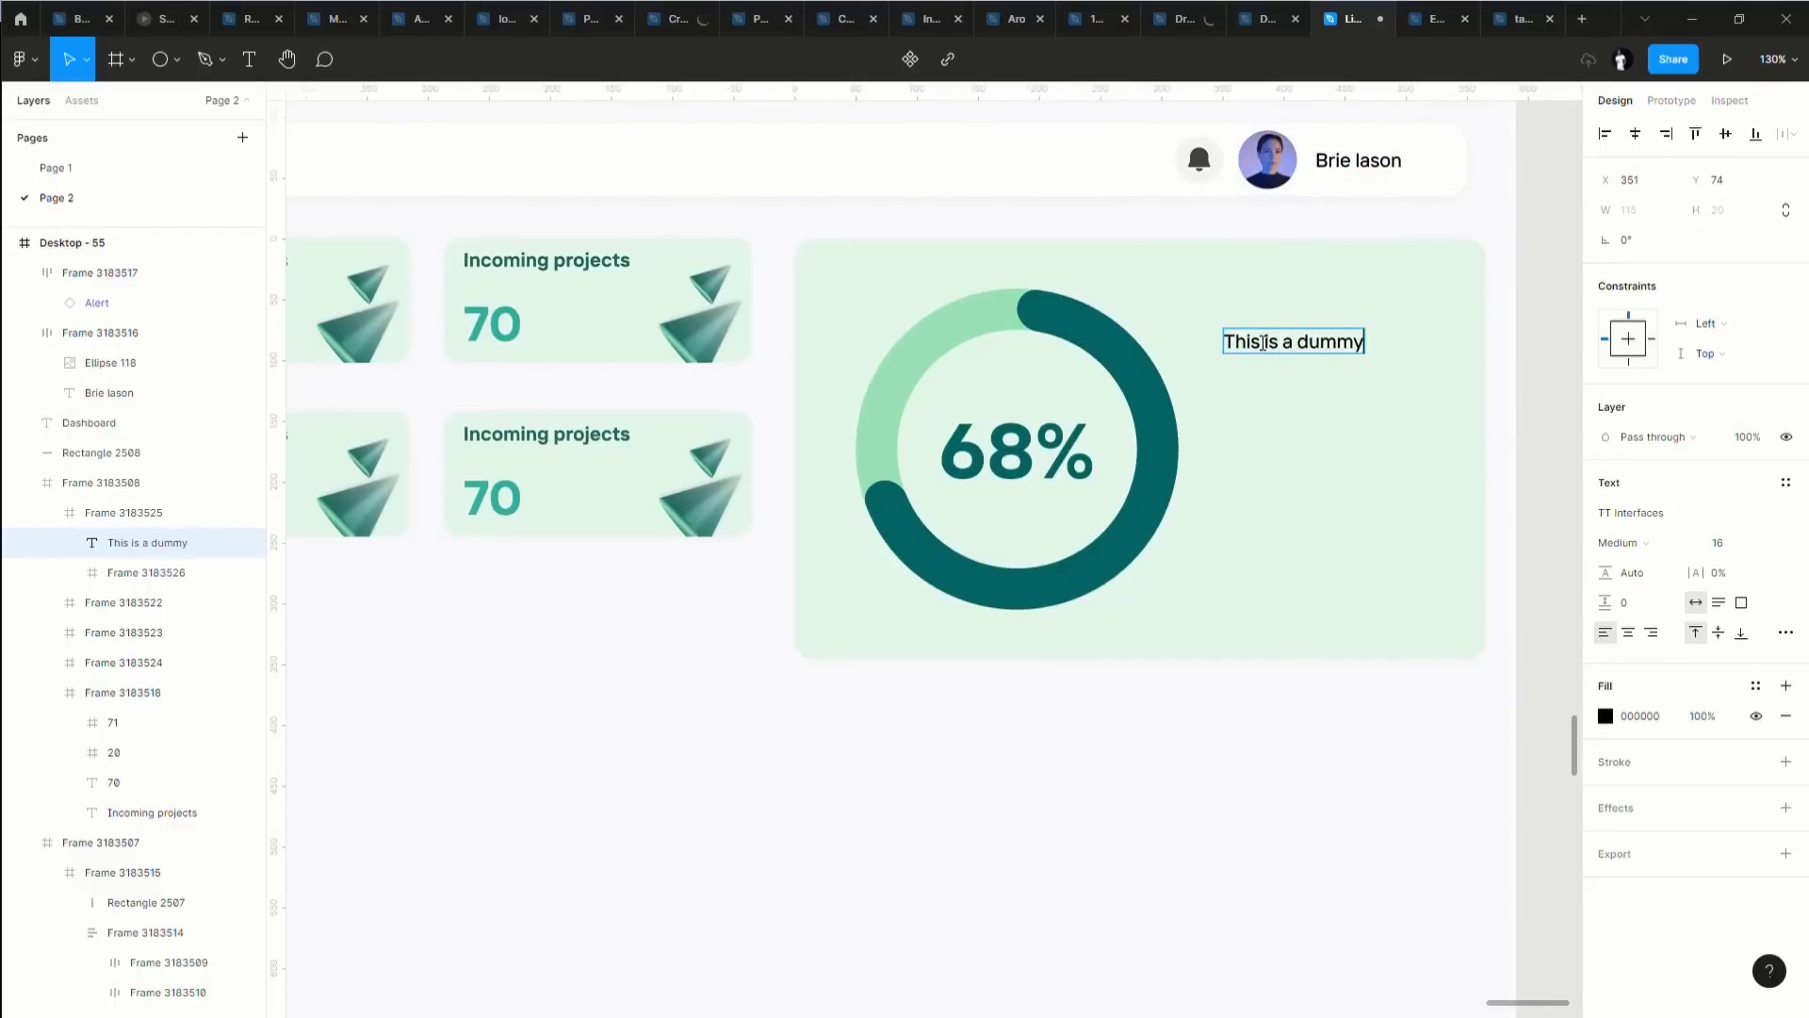
text( text)
key(Escape)
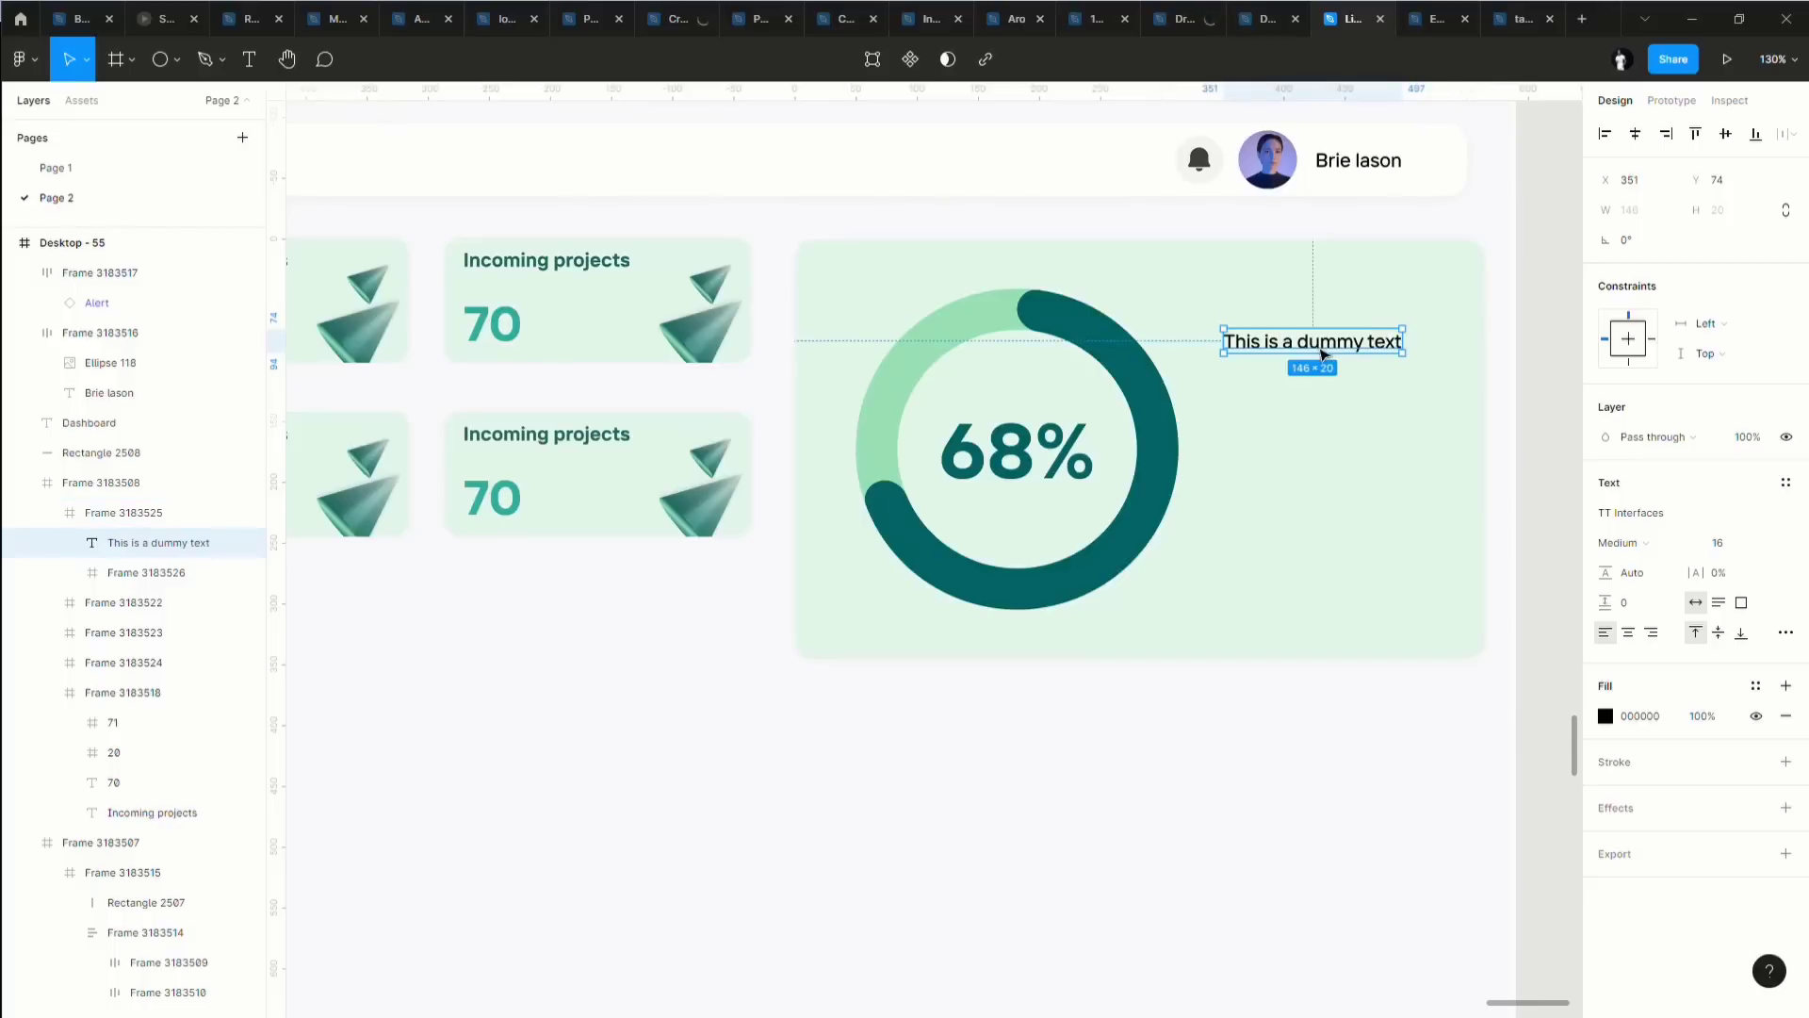
drag(1322, 354, 1344, 464)
Scale the ring chart frame down proportionally to 142 × 142, keeping its upper-left corner in place.
scroll(1304, 500, down, 5)
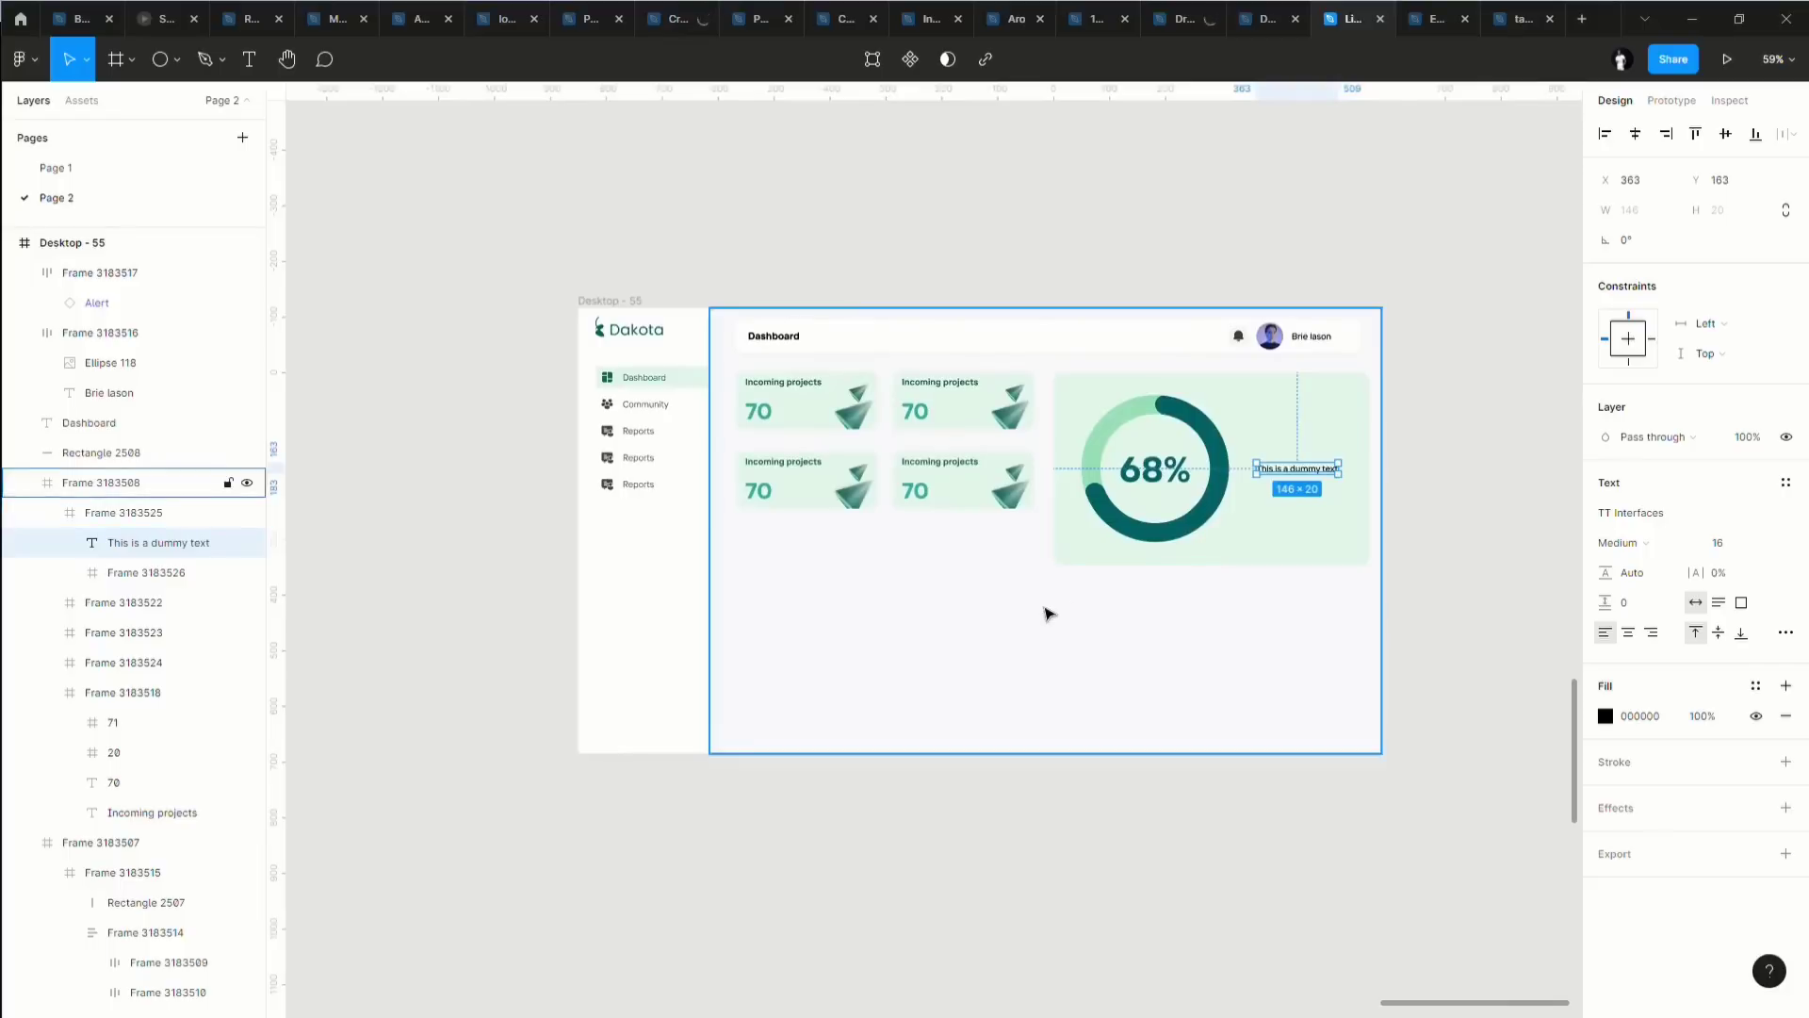
click(1049, 614)
scroll(1052, 603, down, 3)
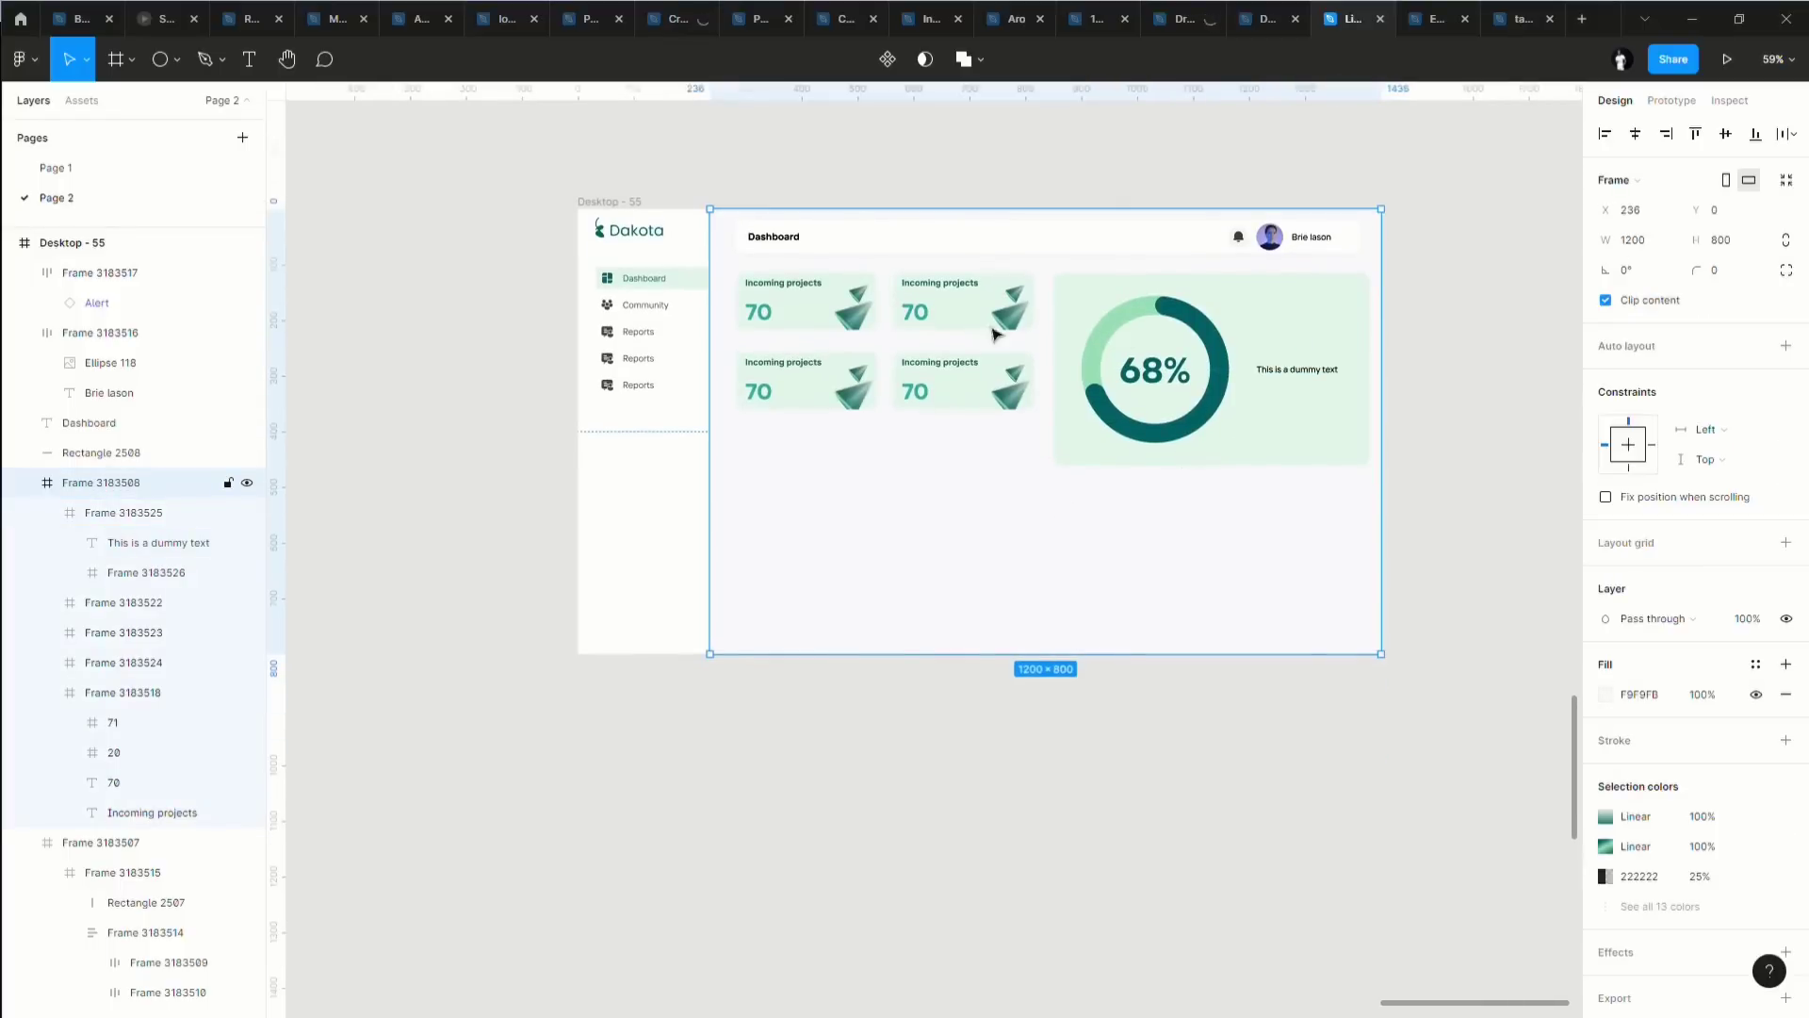
click(1272, 447)
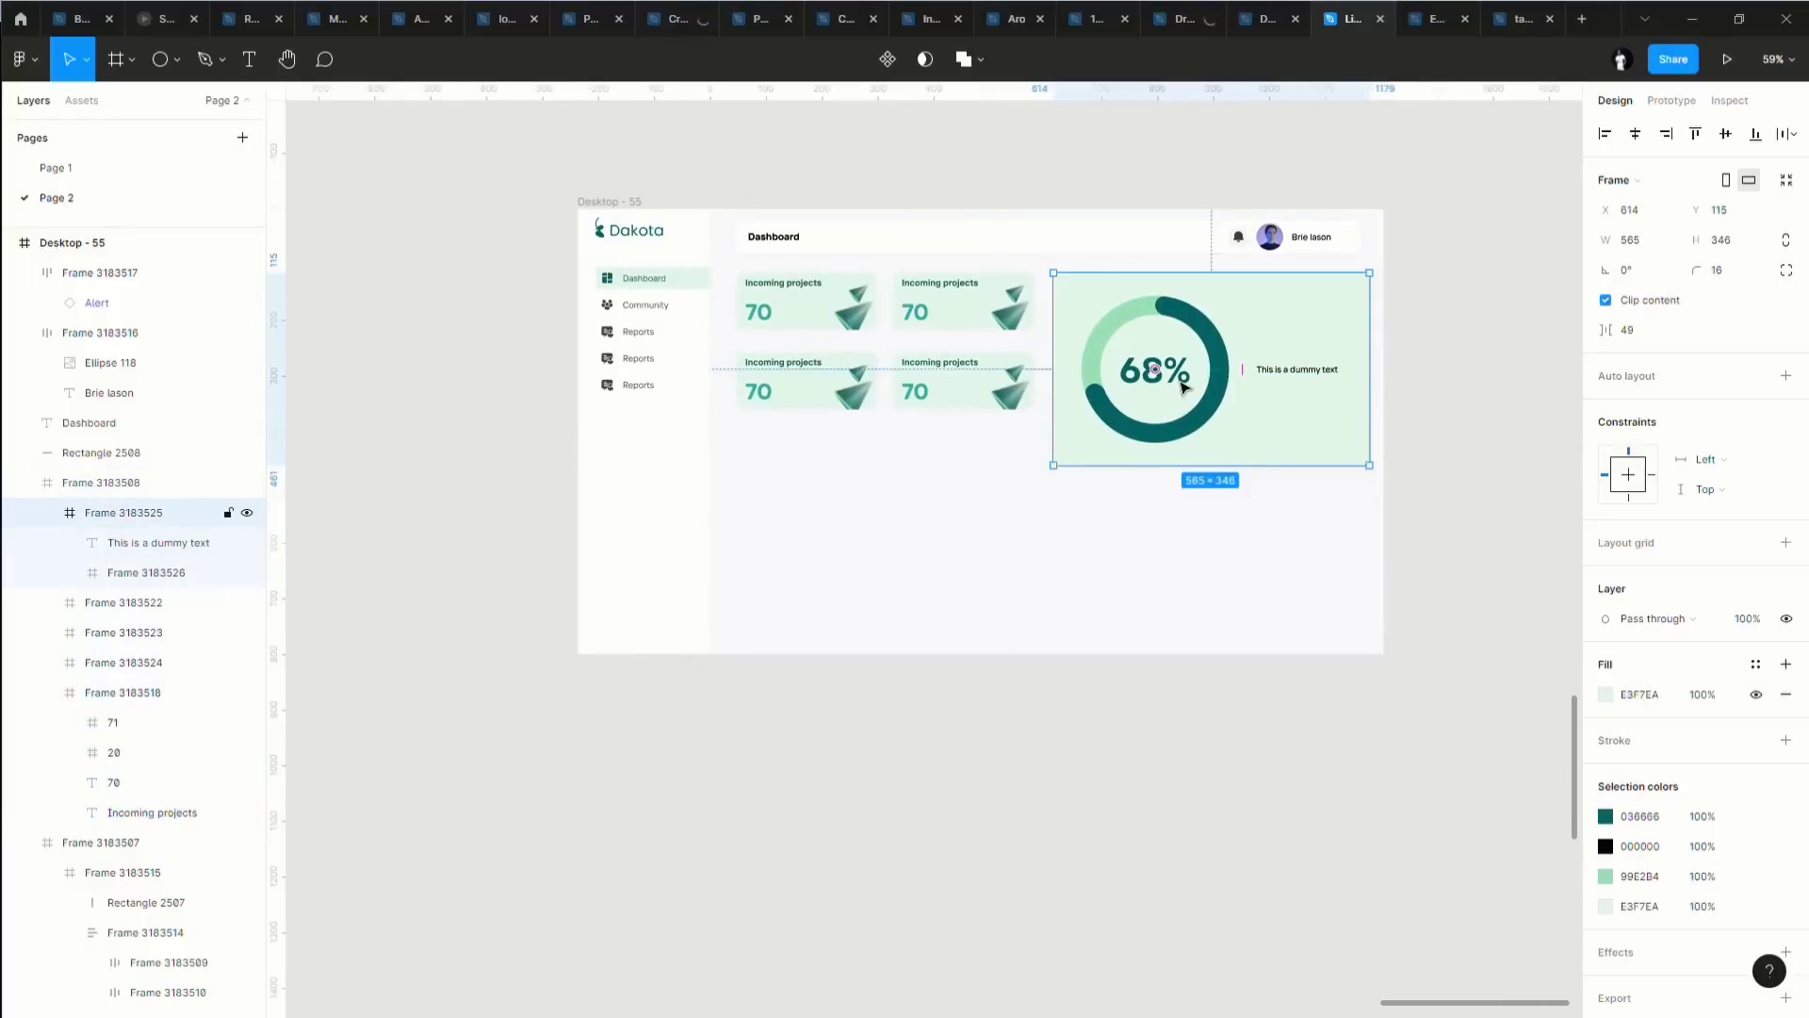
click(1184, 387)
key(k)
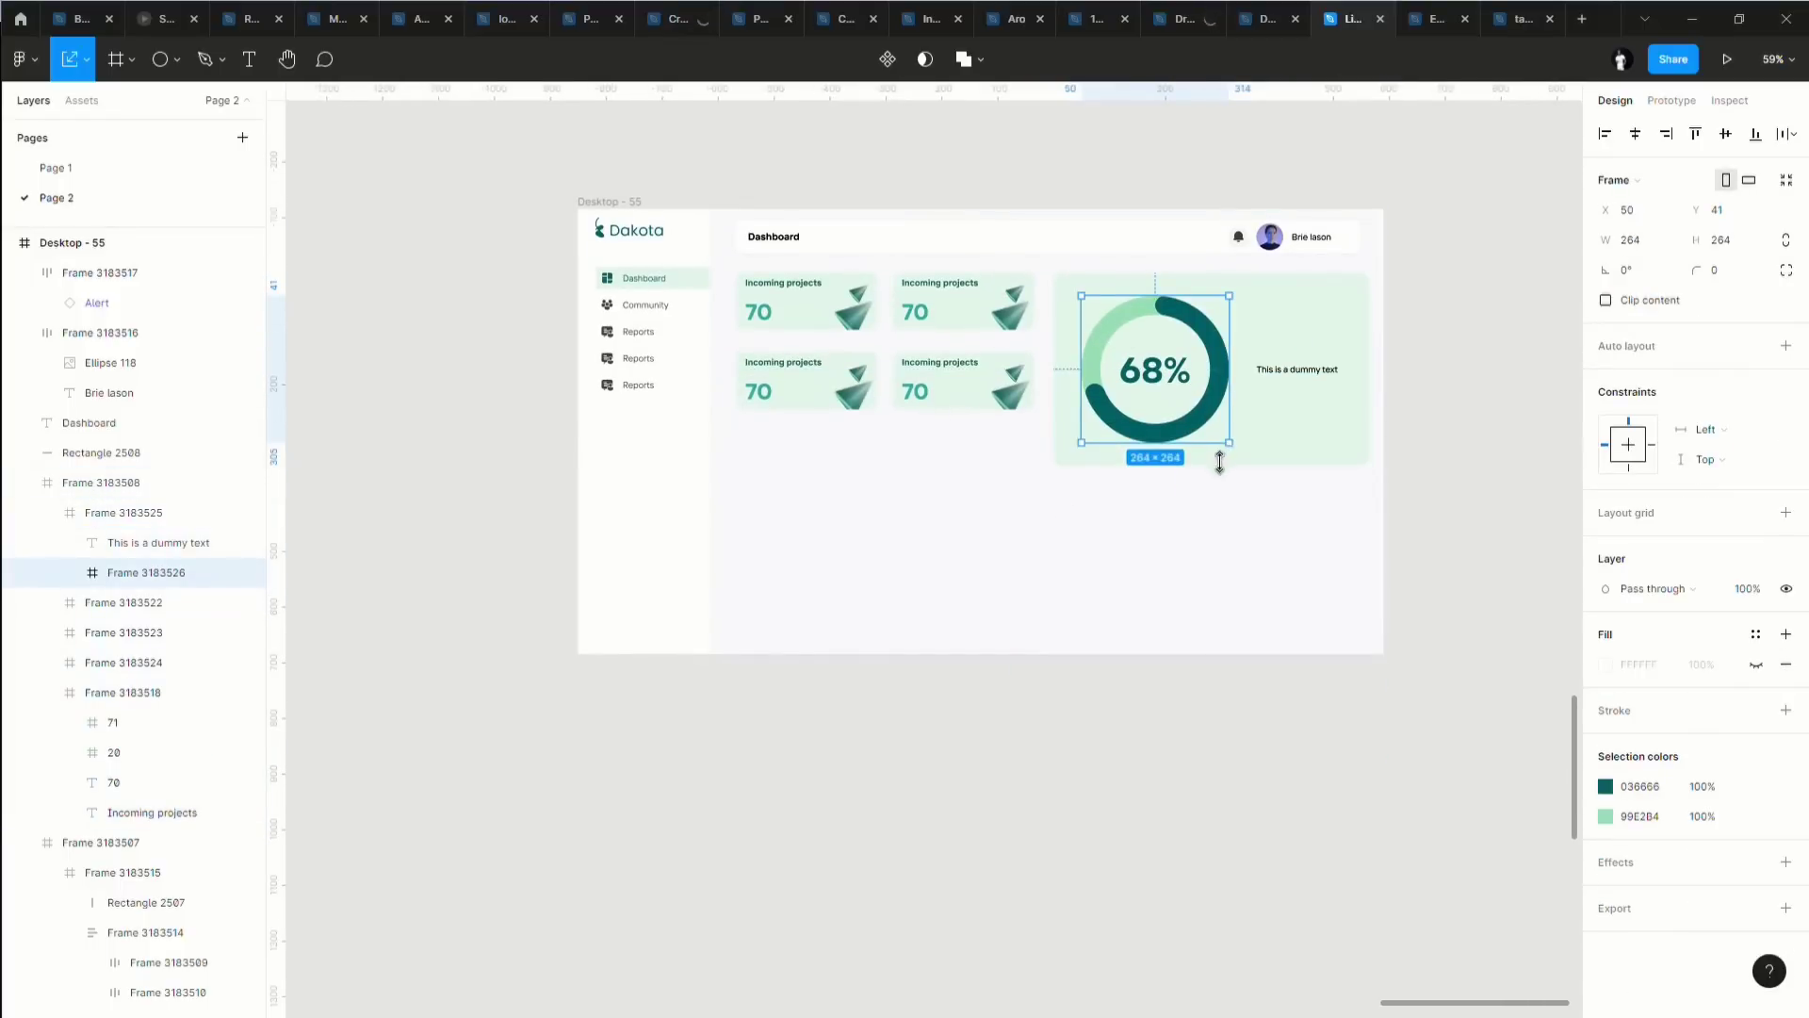
drag(1245, 461, 1165, 381)
Move the dummy text to X 318, Y 102 in line with the ring's centre, and shift the ring to X 74.
click(1308, 375)
key(Return)
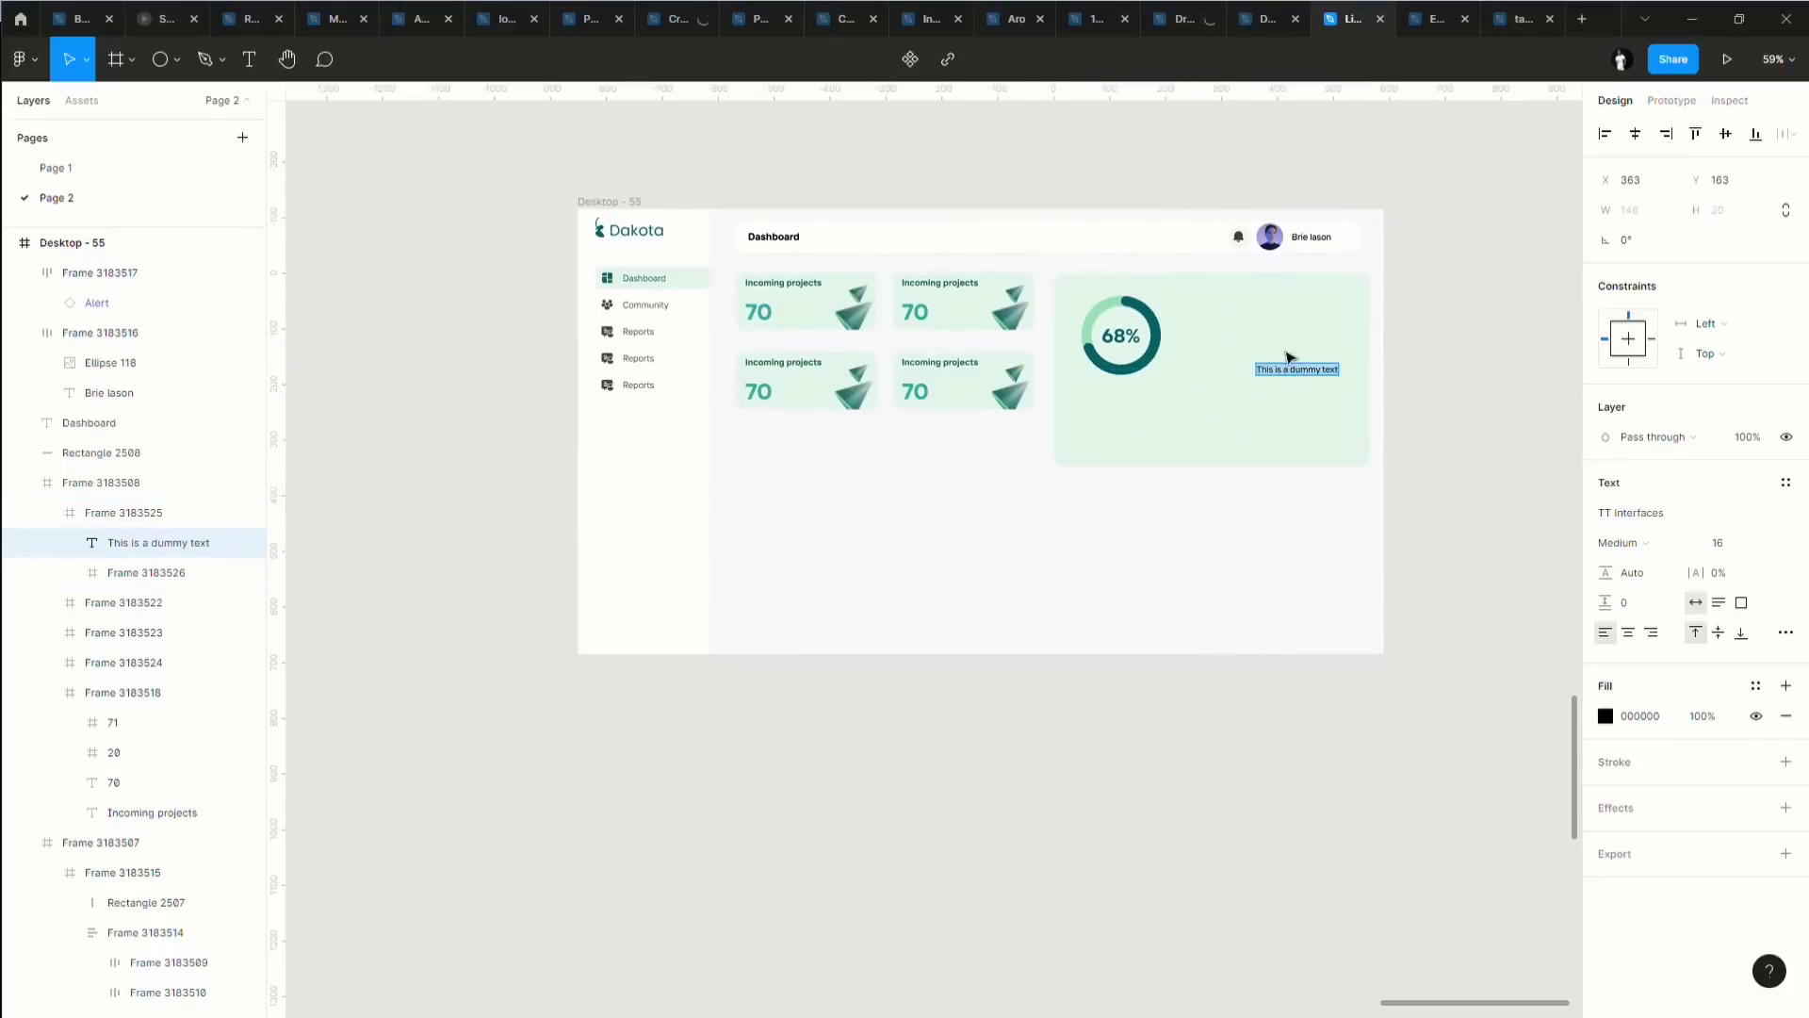
key(Escape)
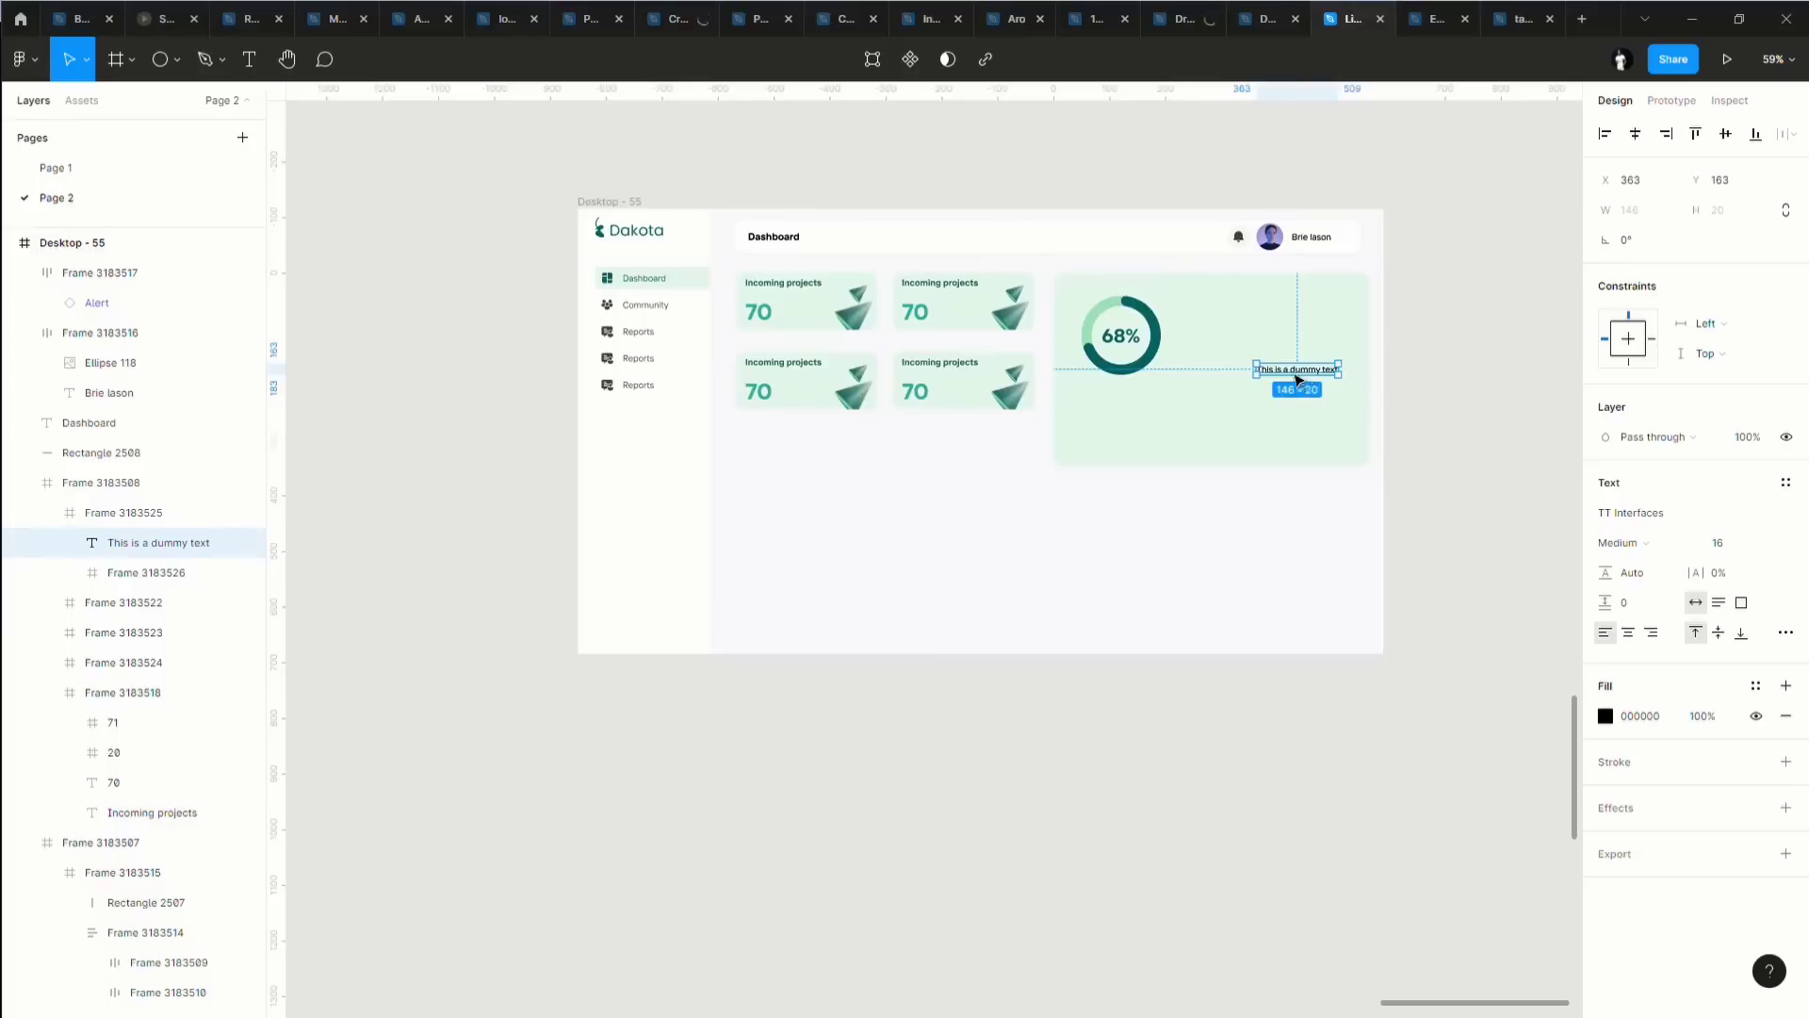
drag(1304, 381, 1276, 352)
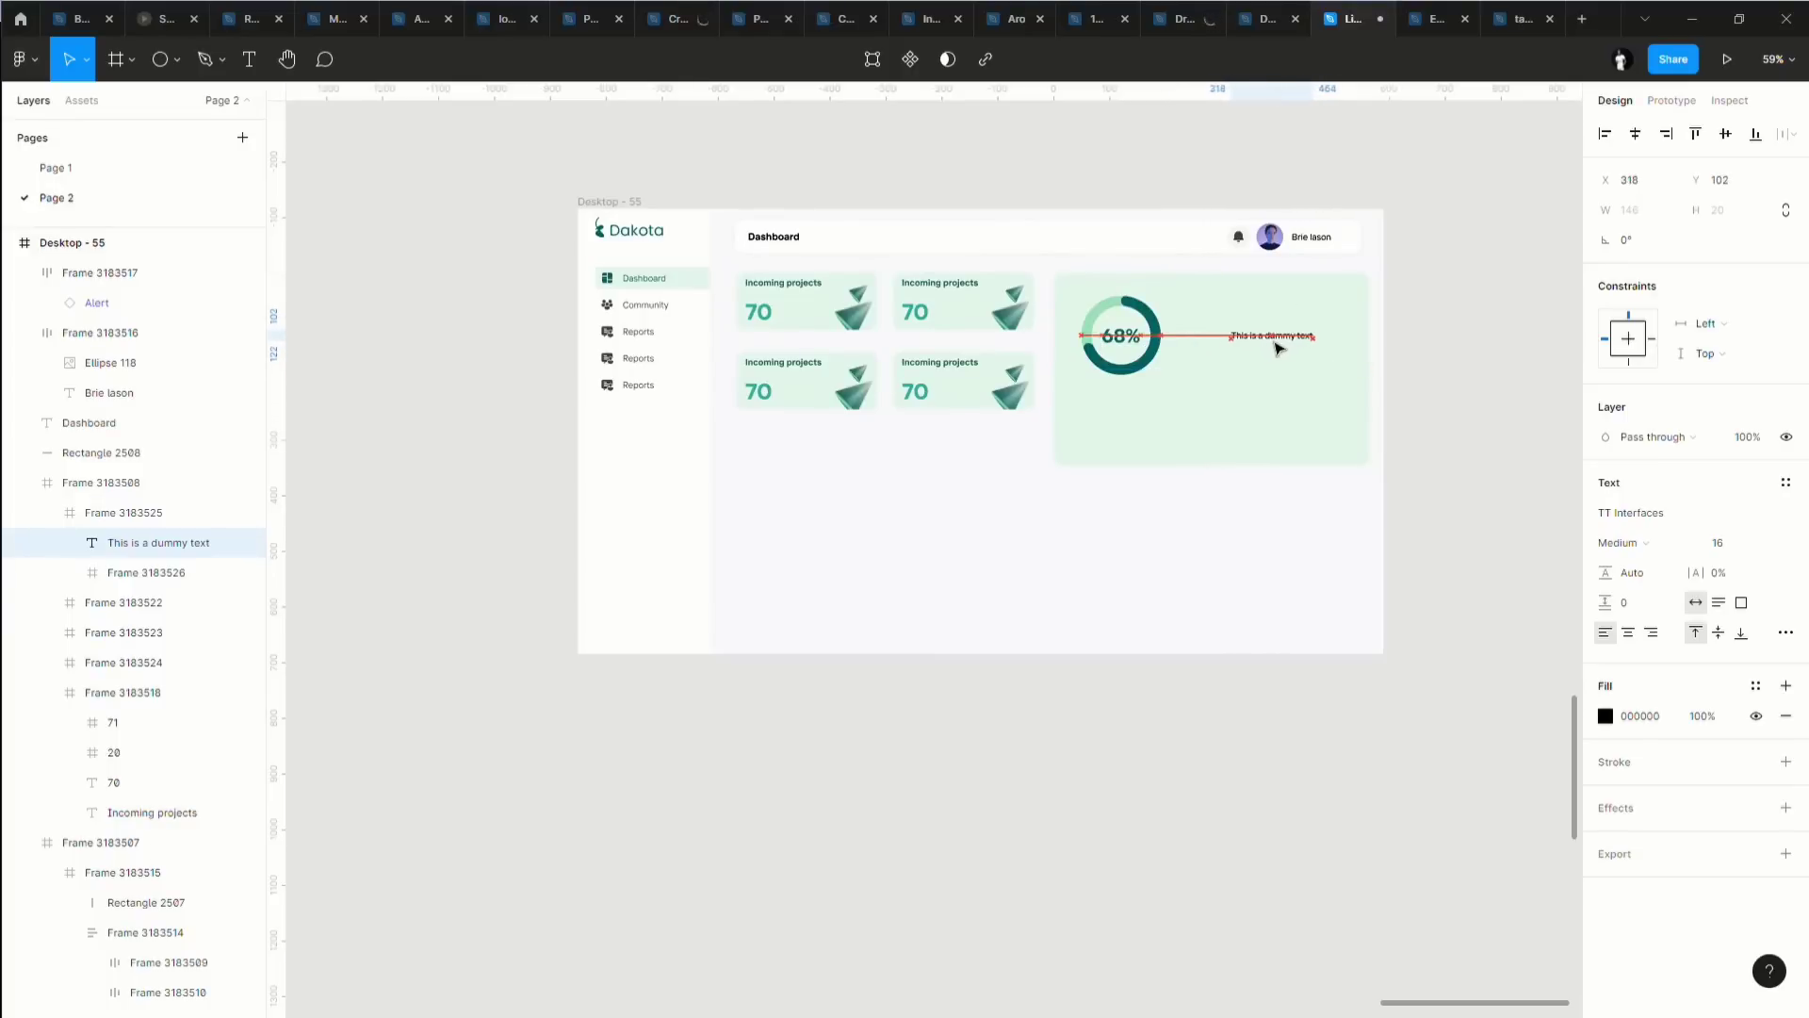
click(1123, 348)
drag(1129, 353, 1143, 353)
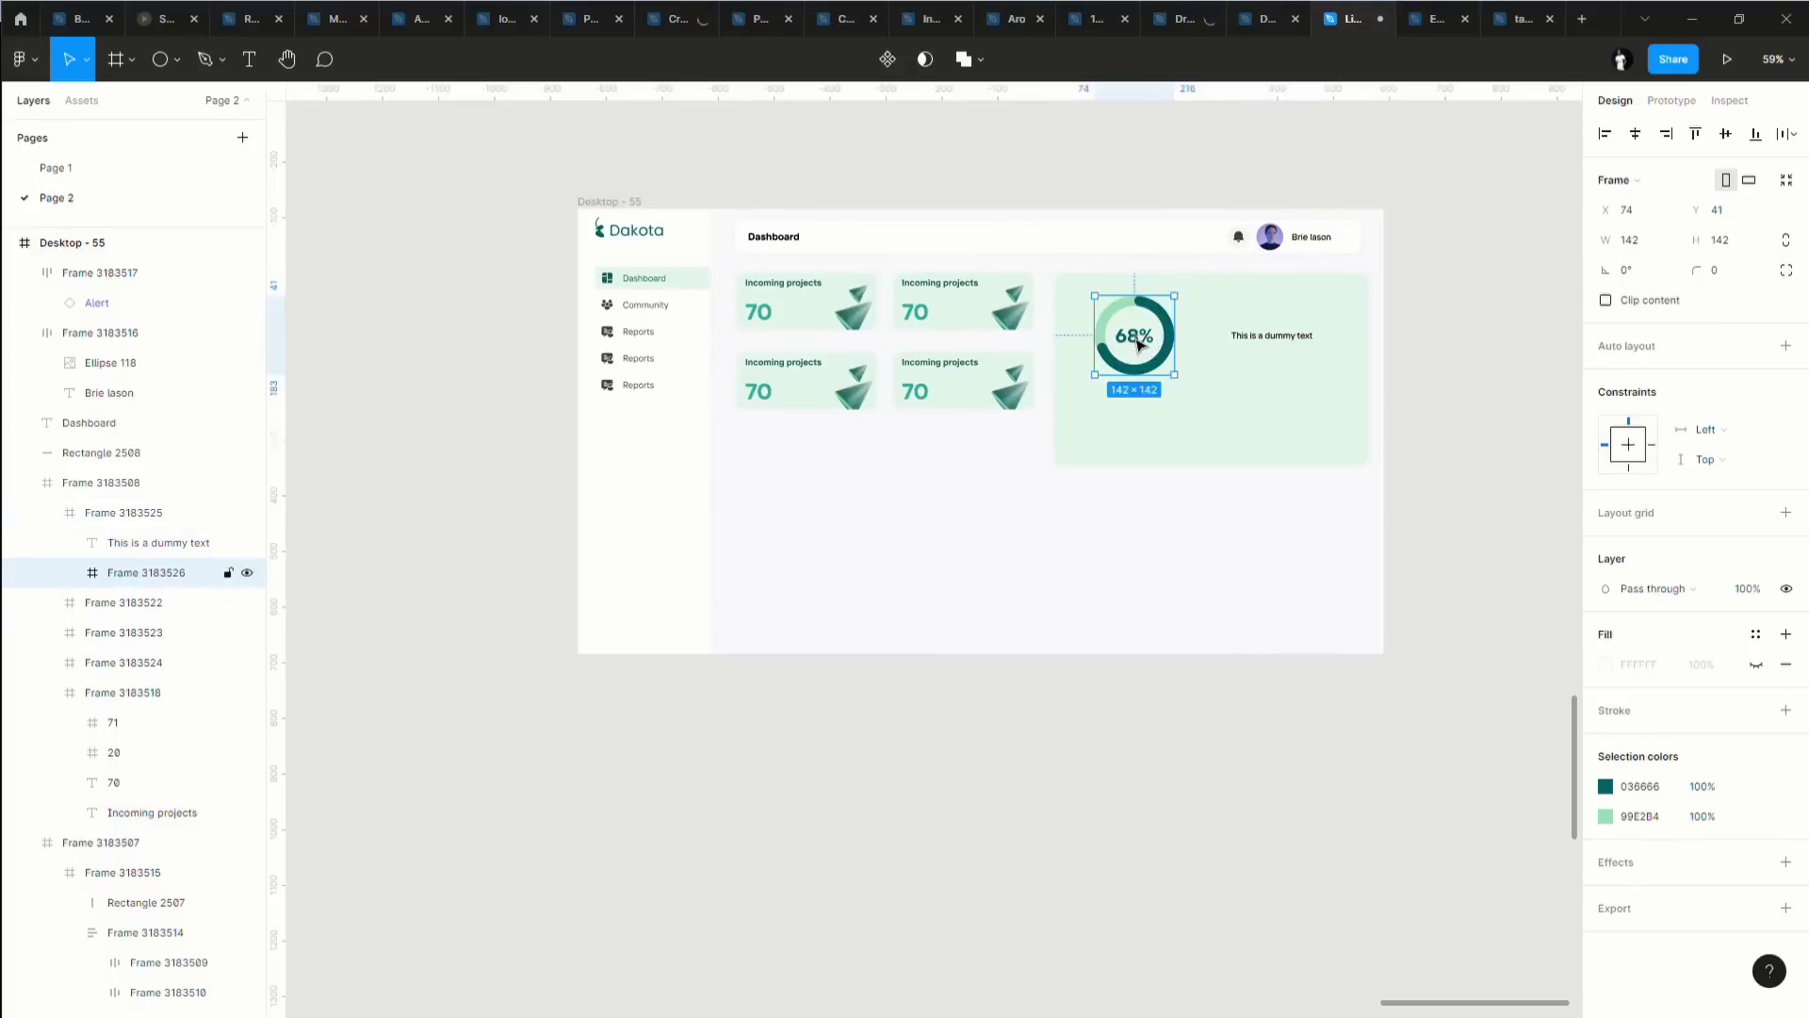
Reduce the green panel's height to 245 so its lower edge lines up with the lower row of cards.
click(1235, 454)
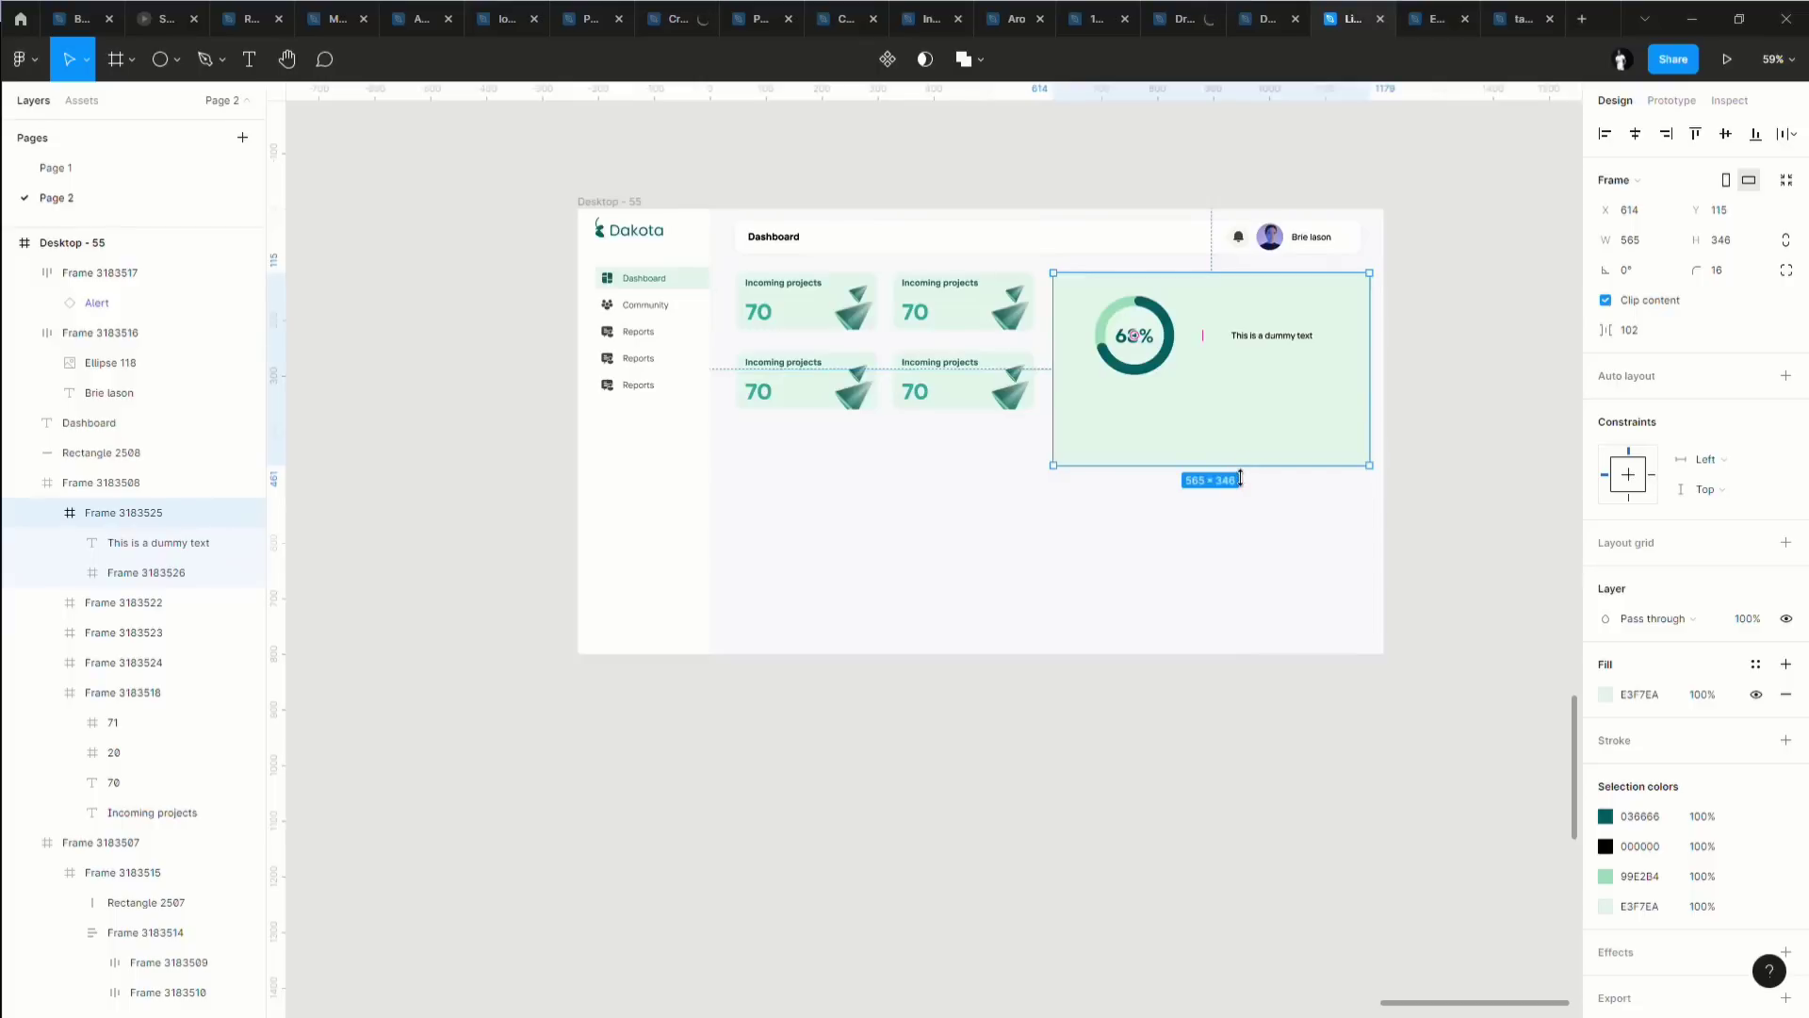
drag(1240, 478, 1239, 422)
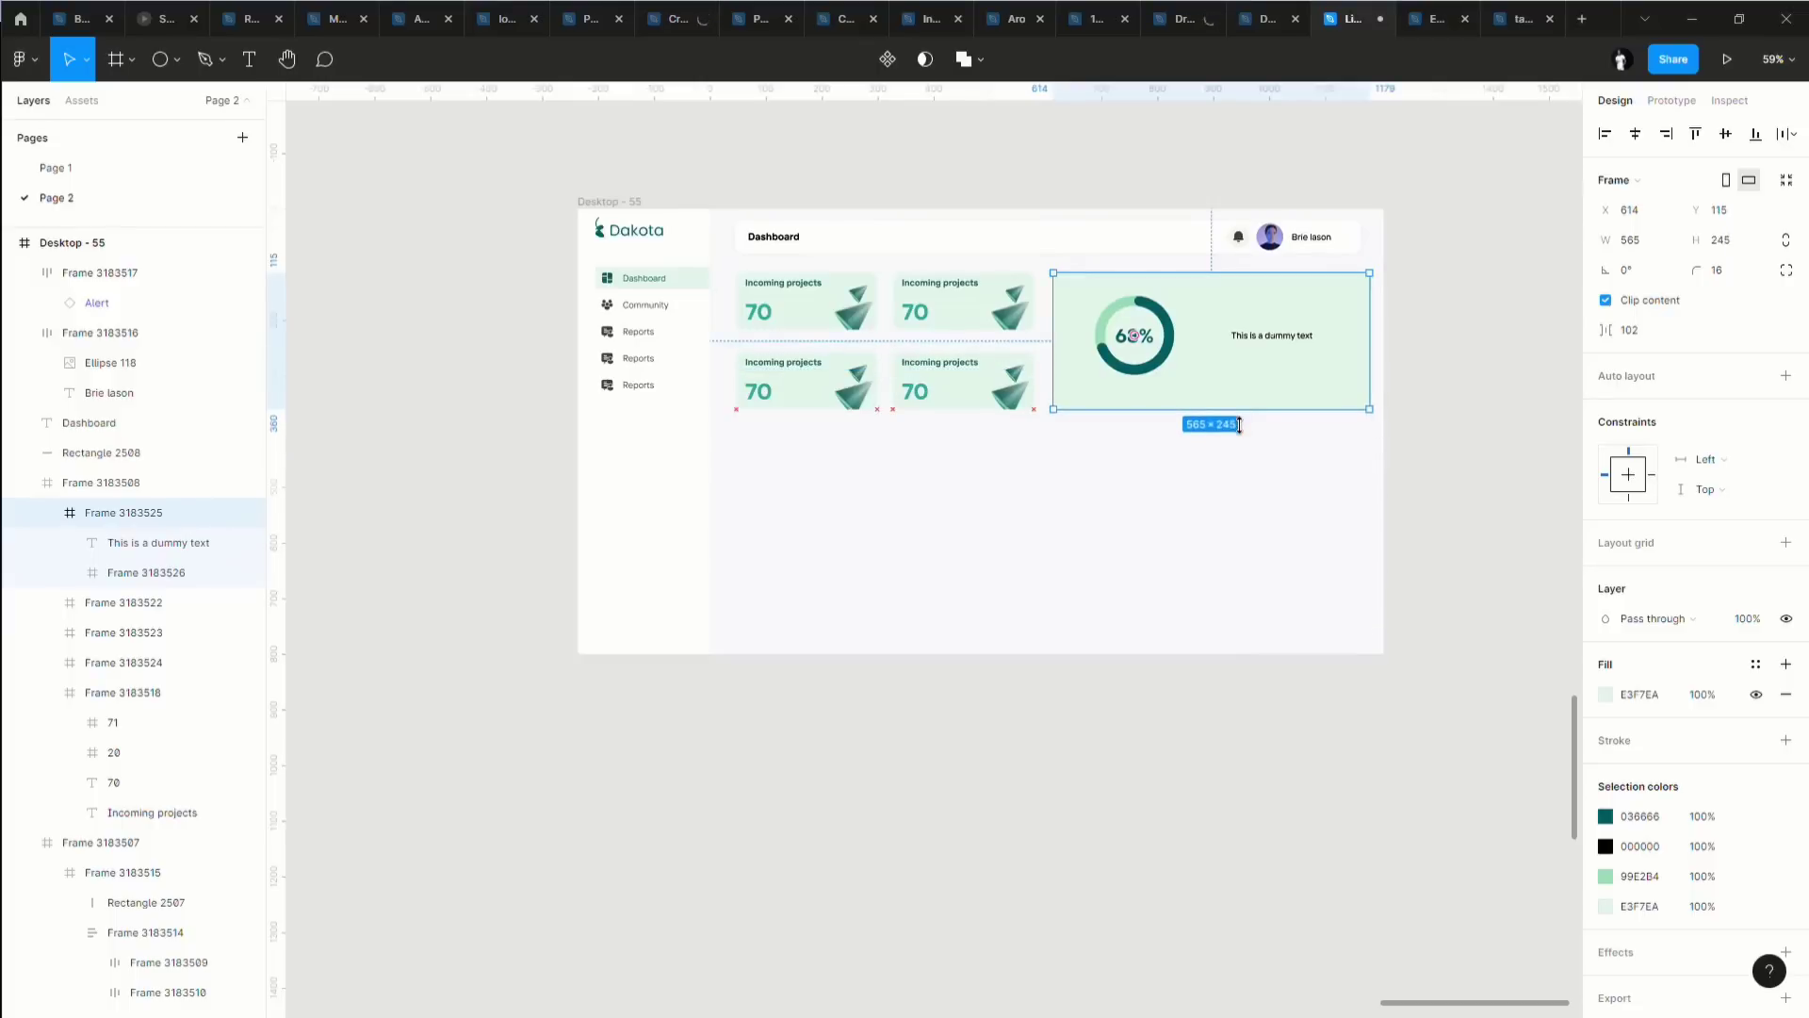
click(1216, 496)
Duplicate the lower-left card's "Incoming projects" title into the empty area below the cards at X 84, Y 432.
scroll(829, 422, down, 3)
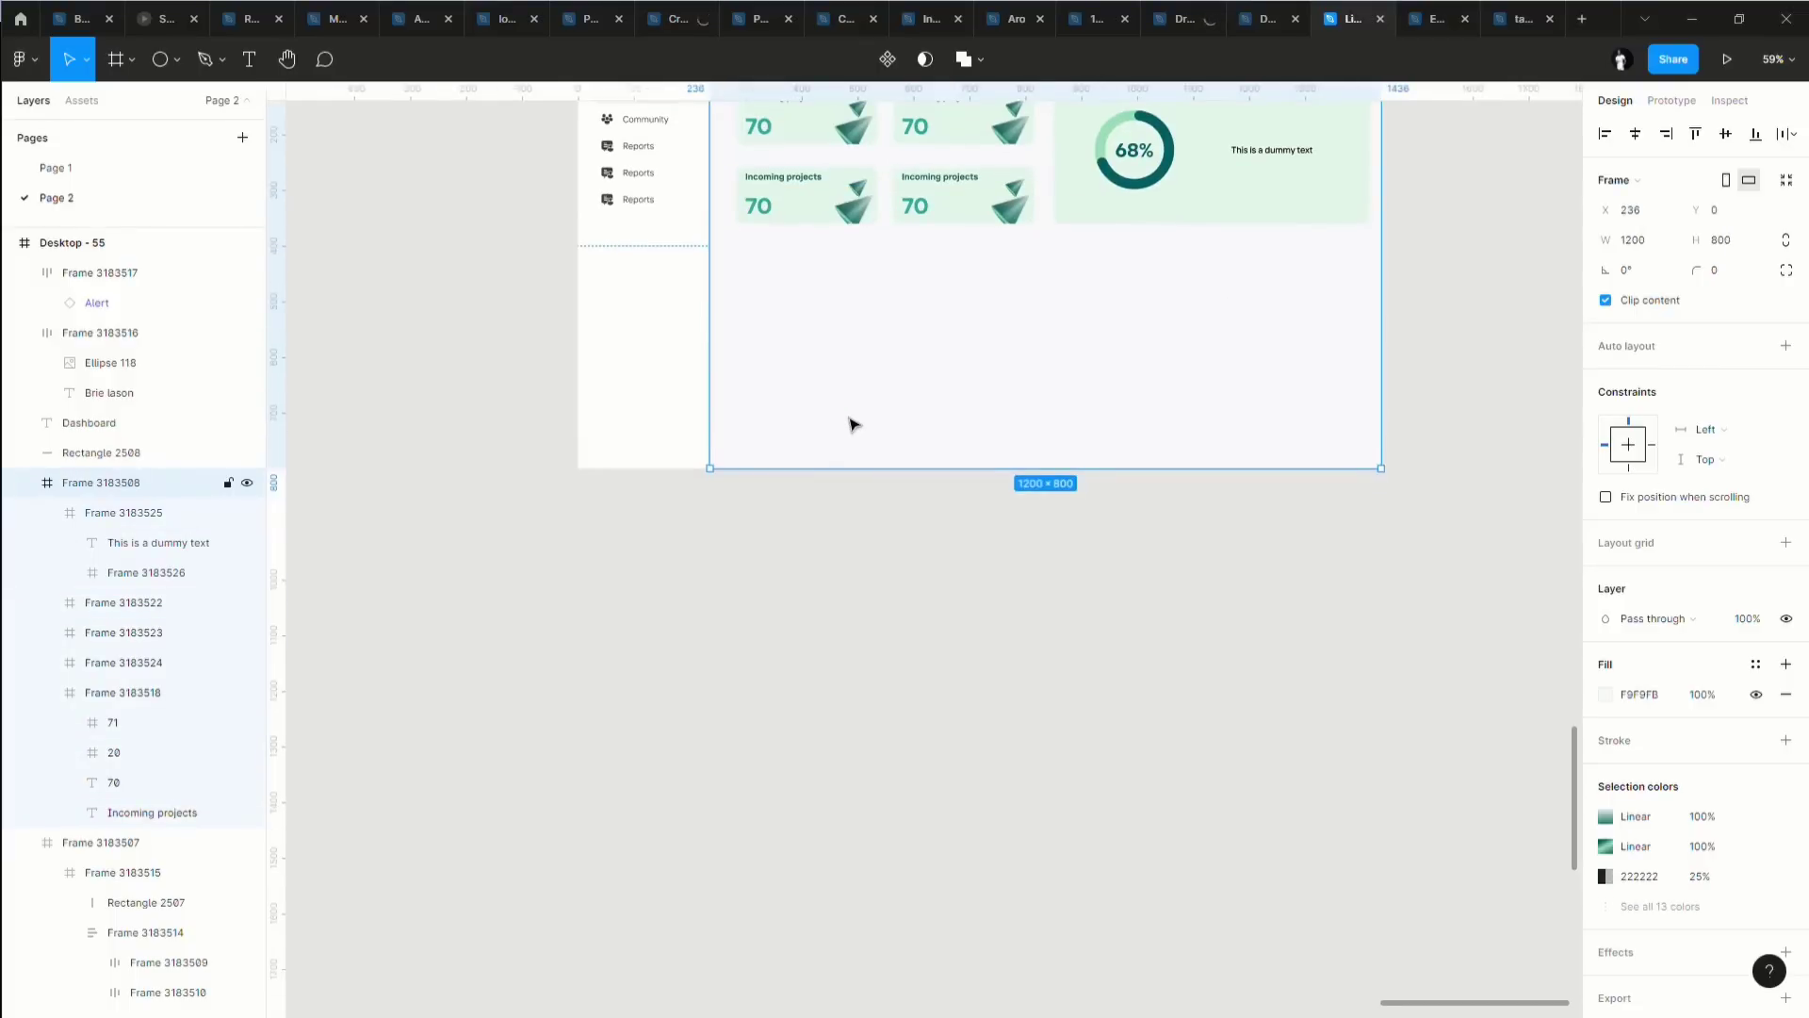
scroll(853, 424, up, 1)
scroll(853, 428, up, 3)
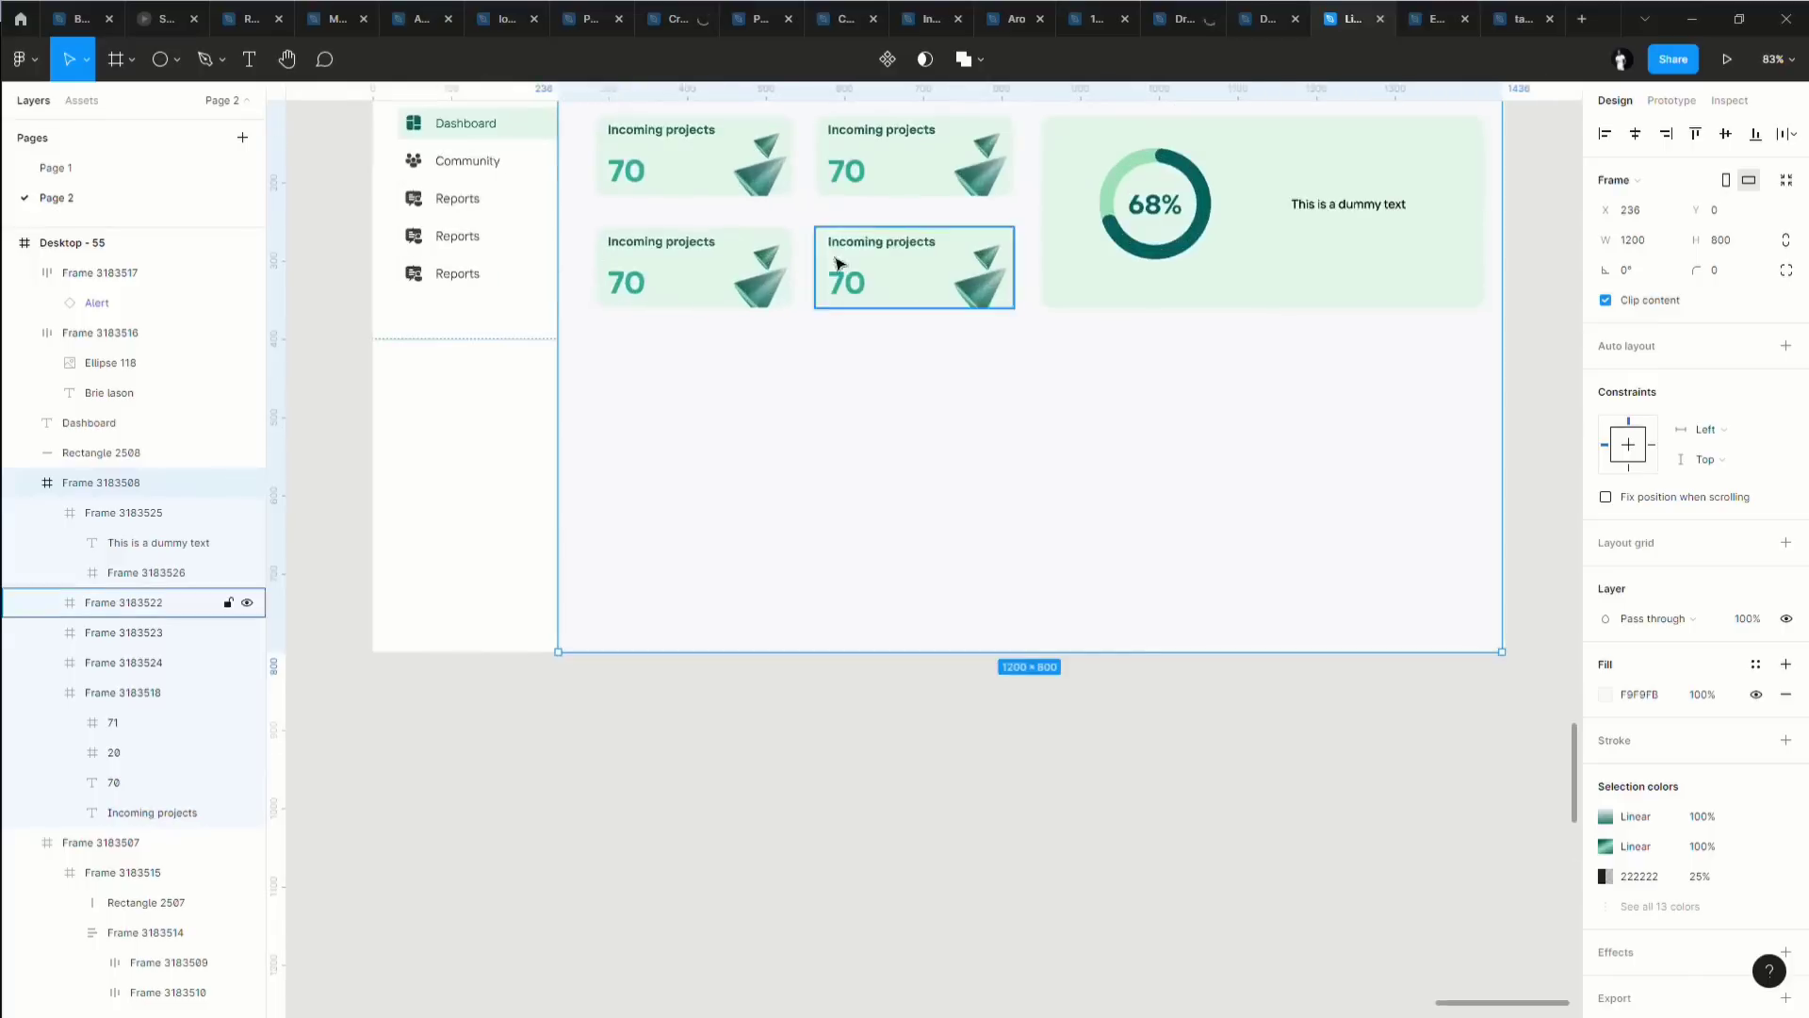
scroll(1161, 425, up, 2)
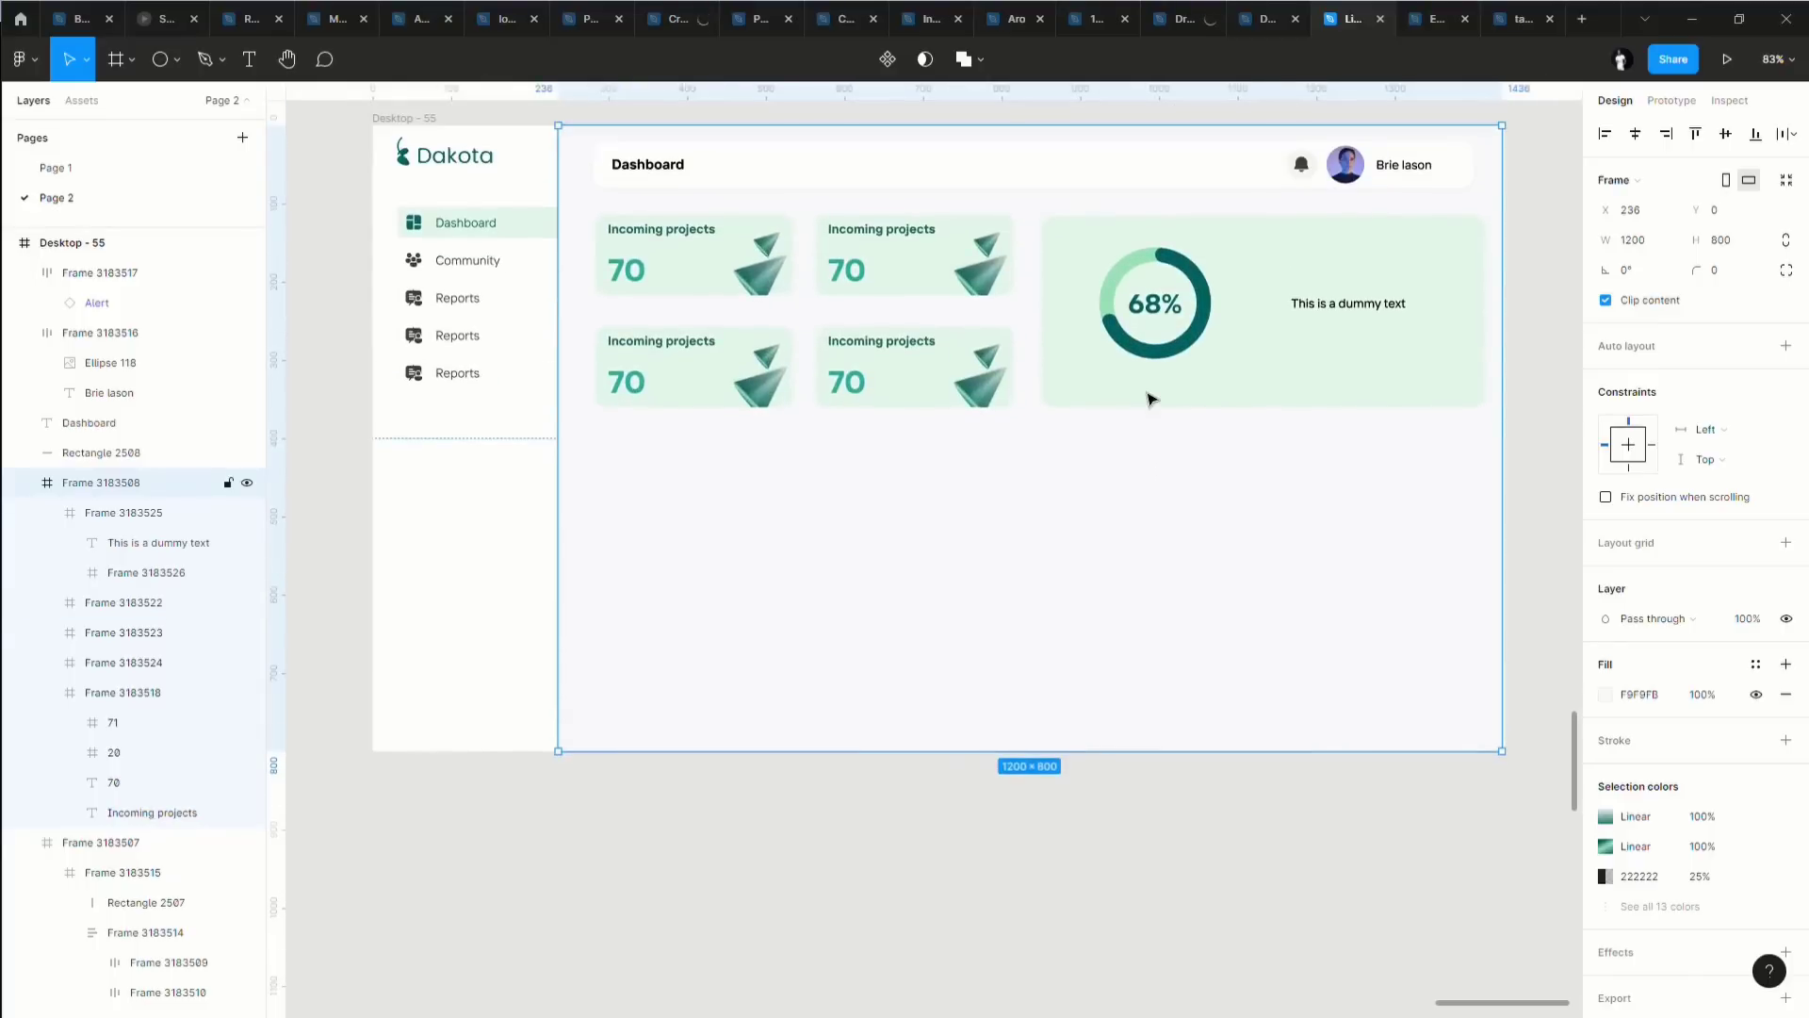
click(663, 349)
click(663, 350)
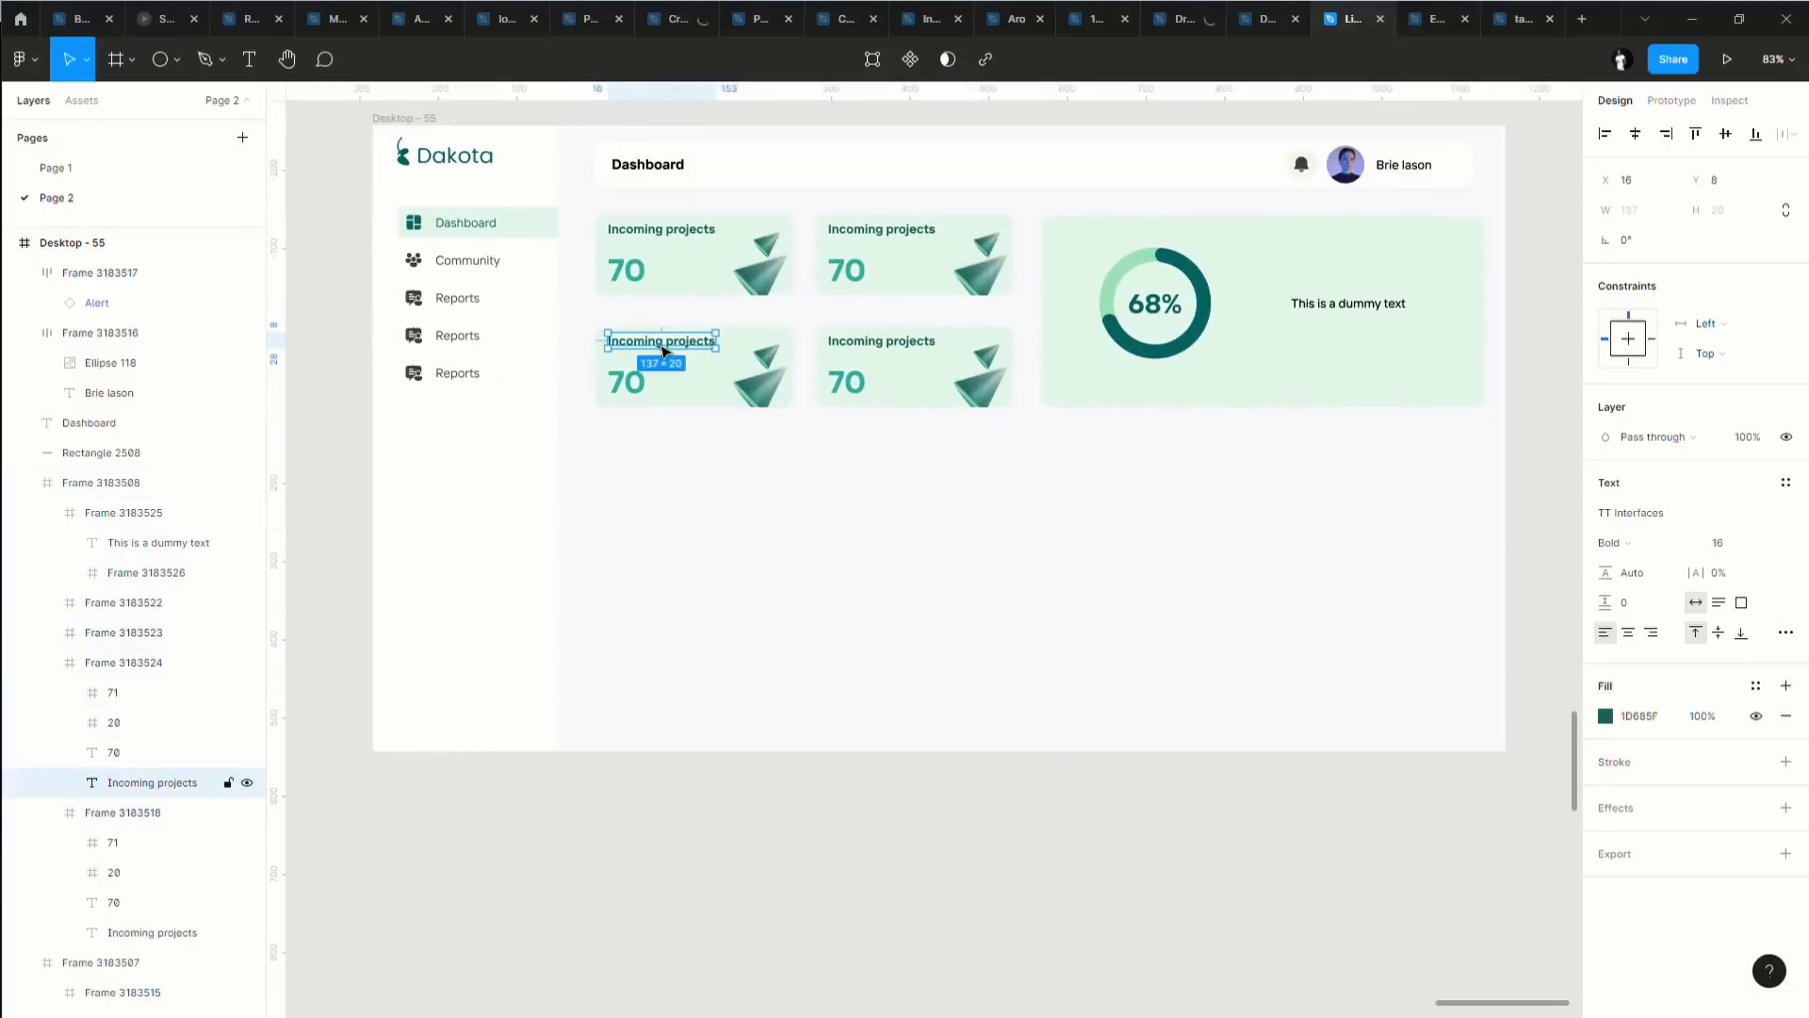
drag(663, 349, 679, 480)
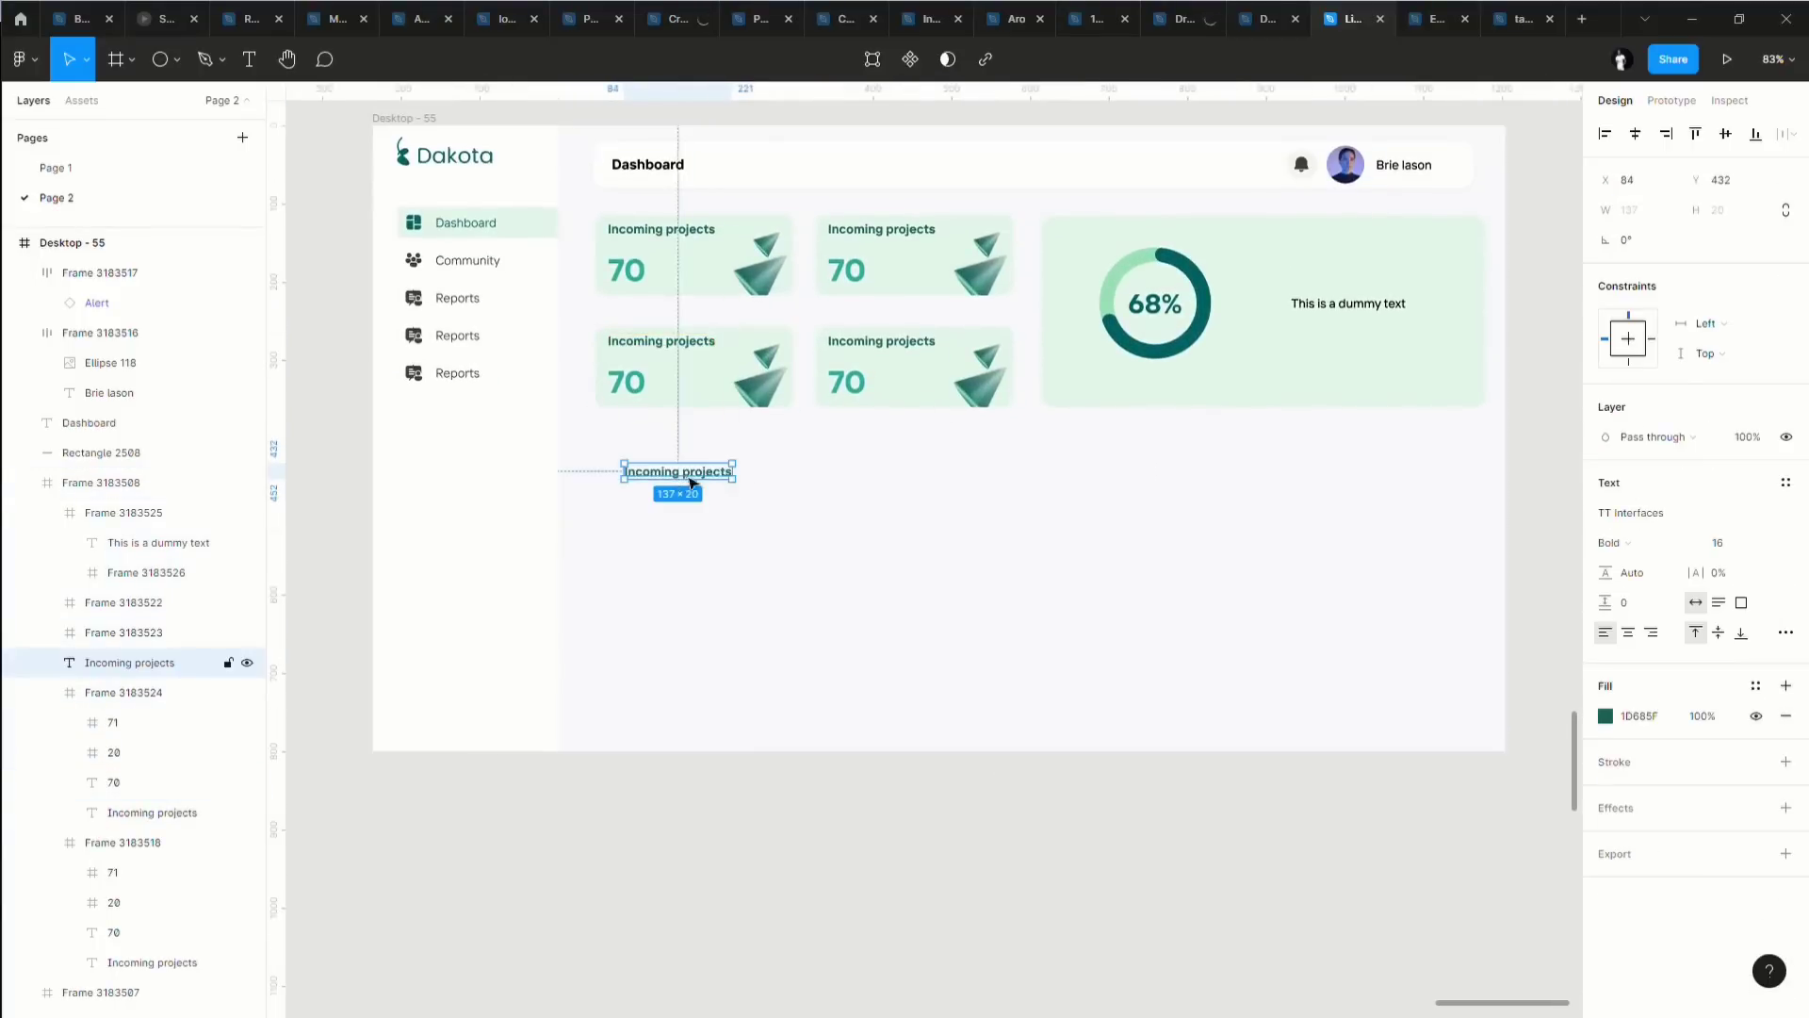
Wrap the duplicated "Incoming projects" title in auto layout with horizontal and vertical padding of 16.
key(shift+a)
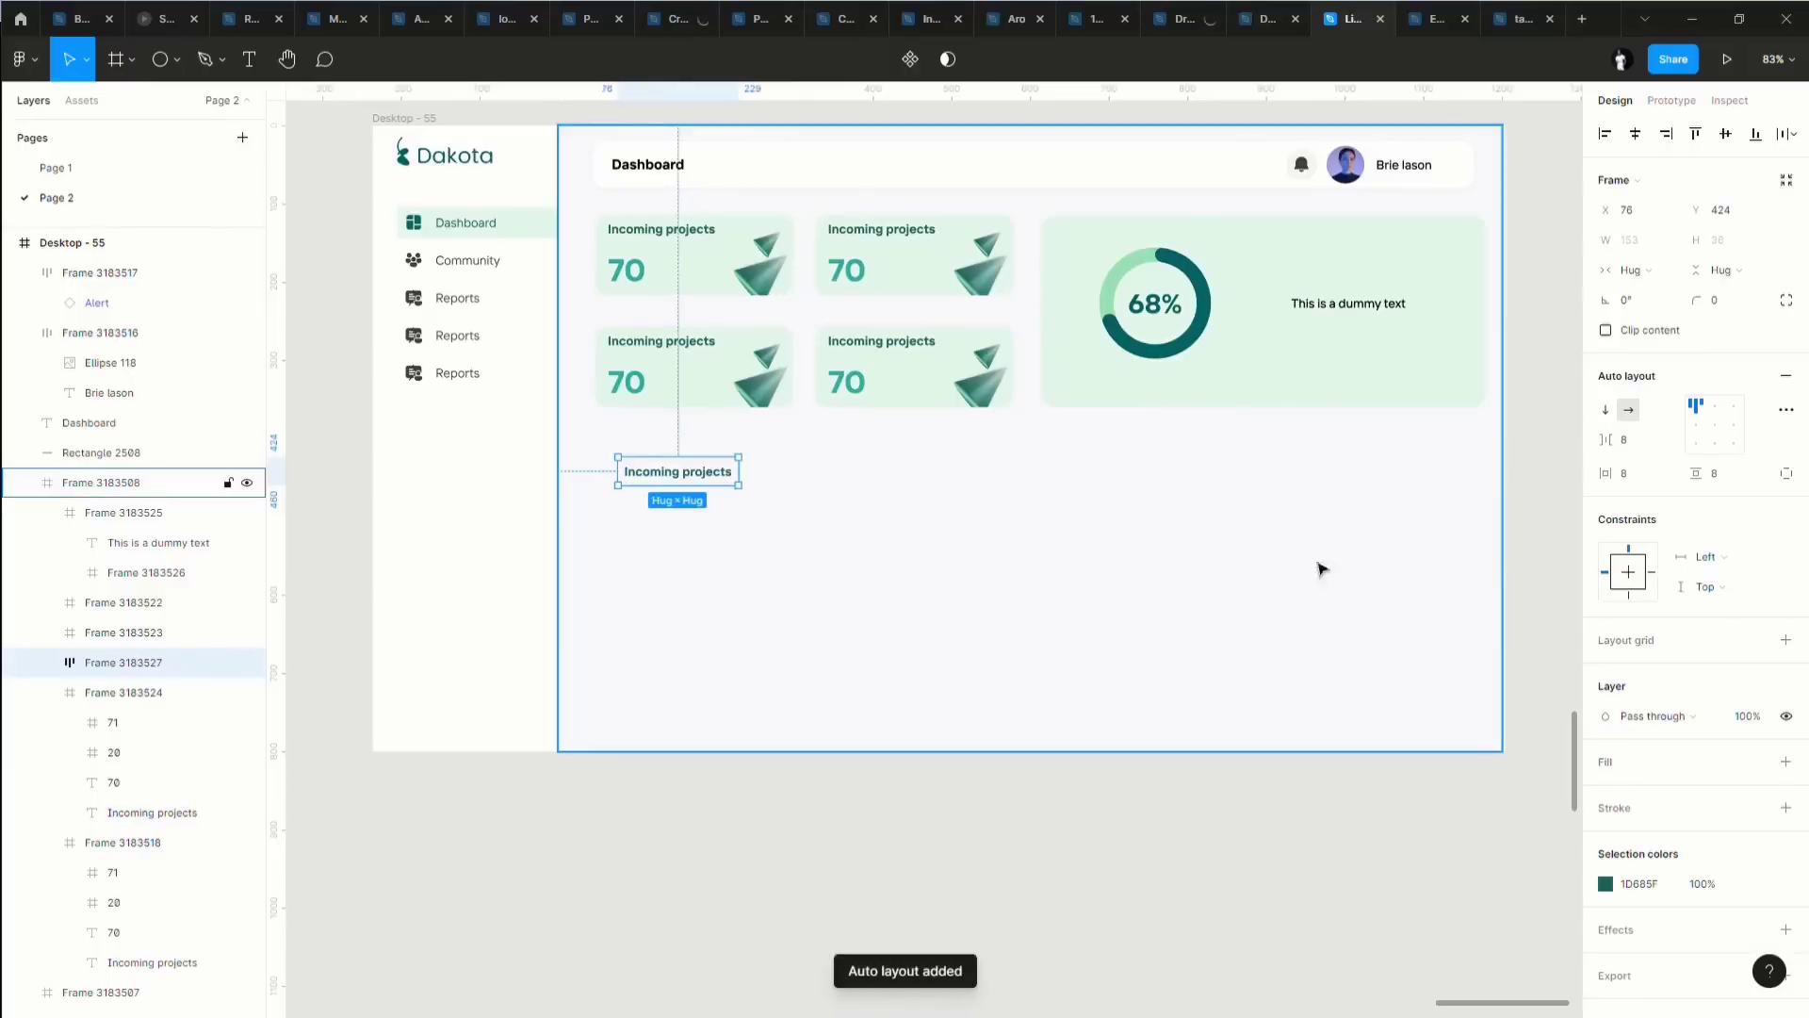
click(1635, 479)
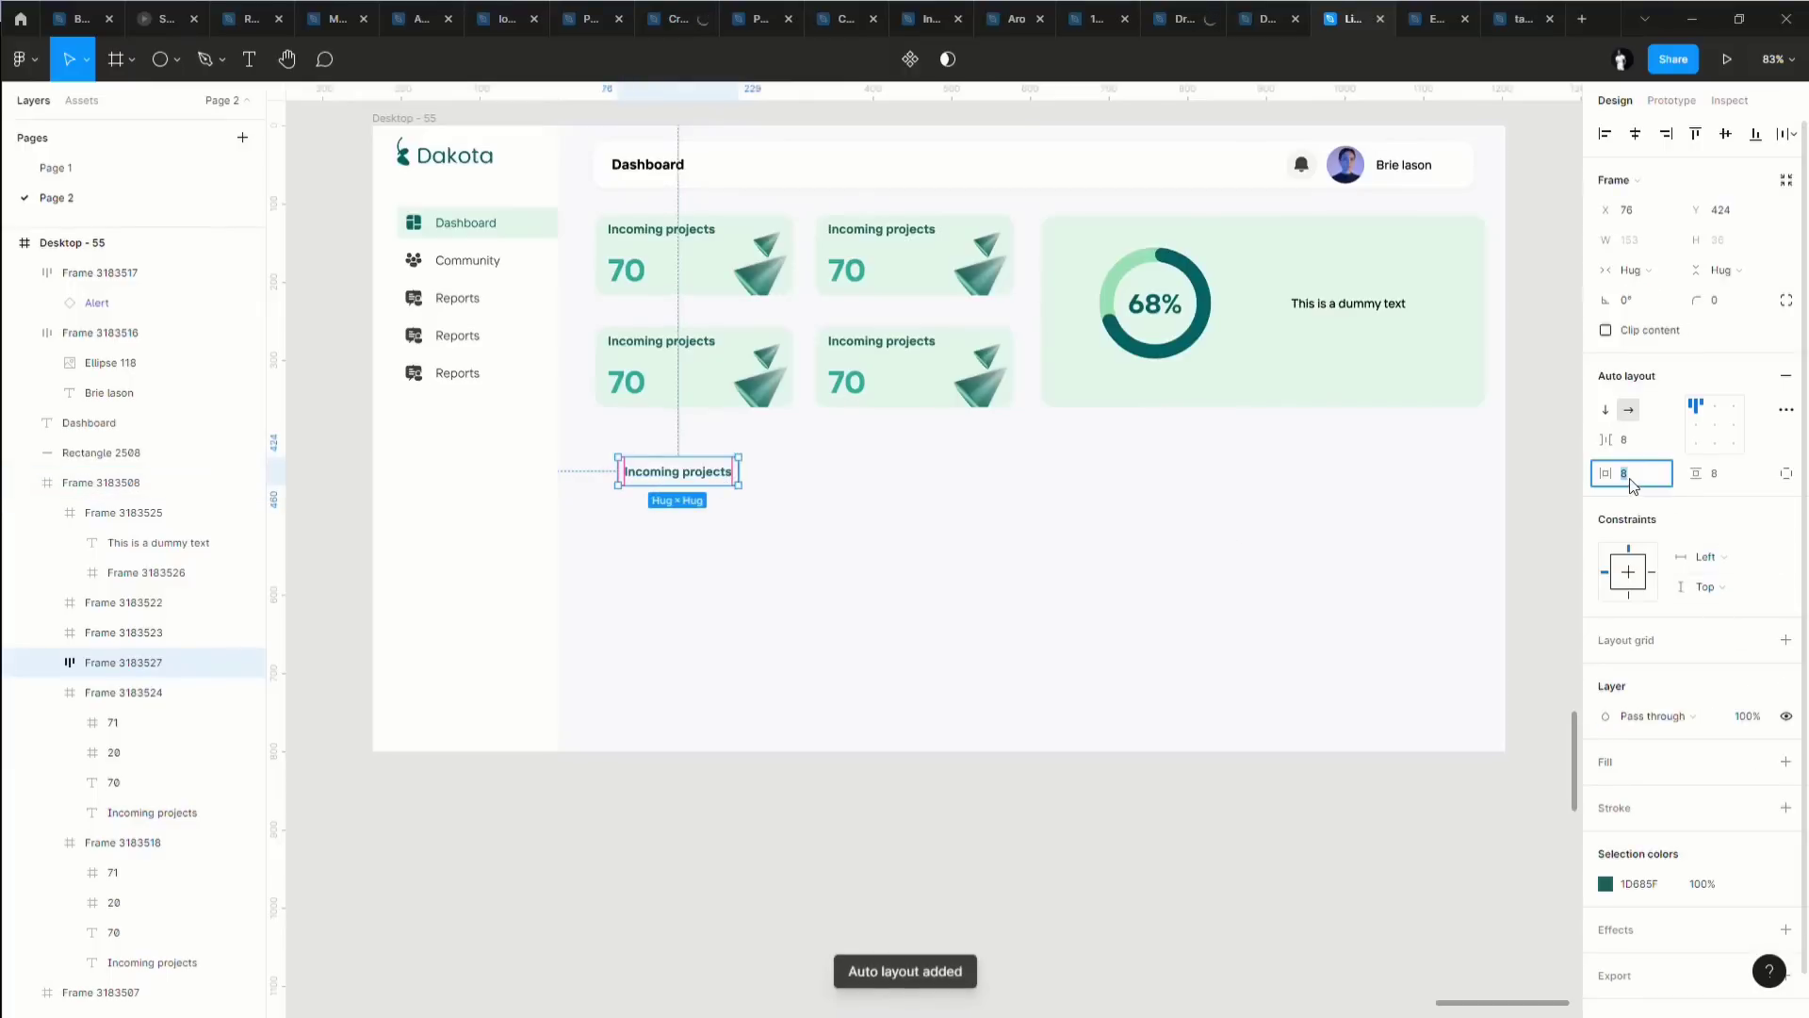
text(16)
click(1717, 477)
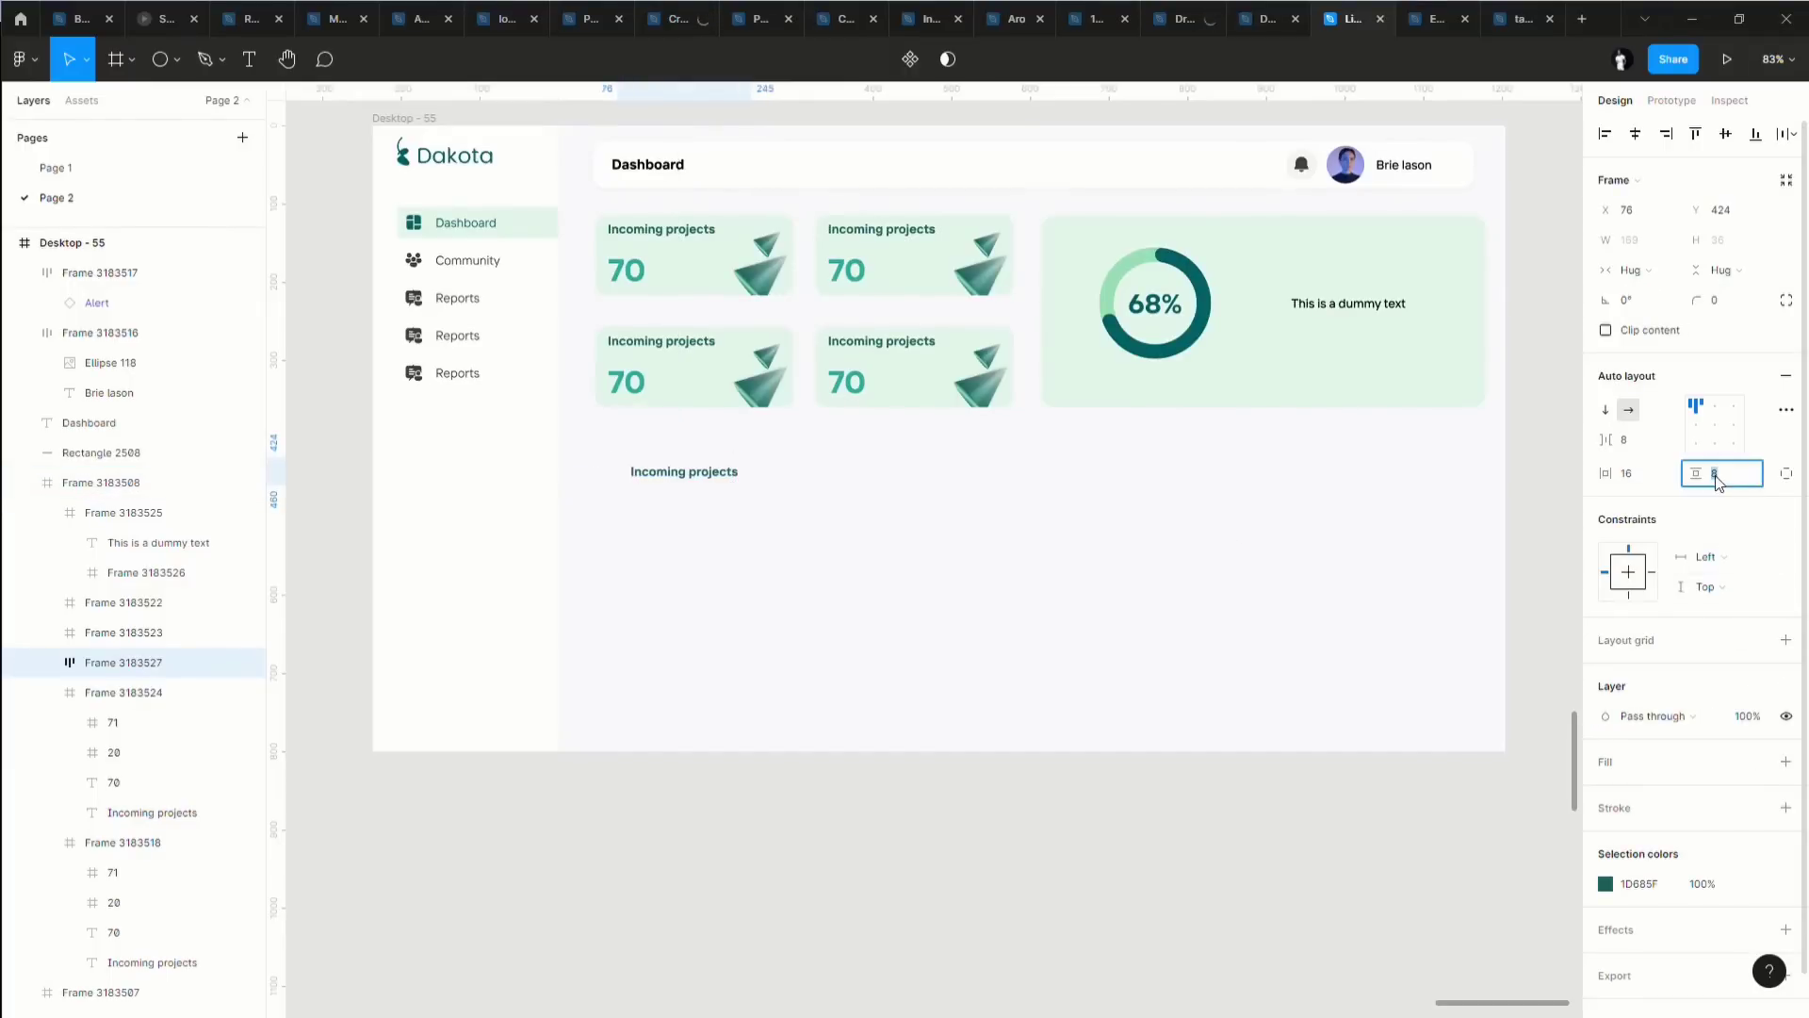
text(16)
key(Return)
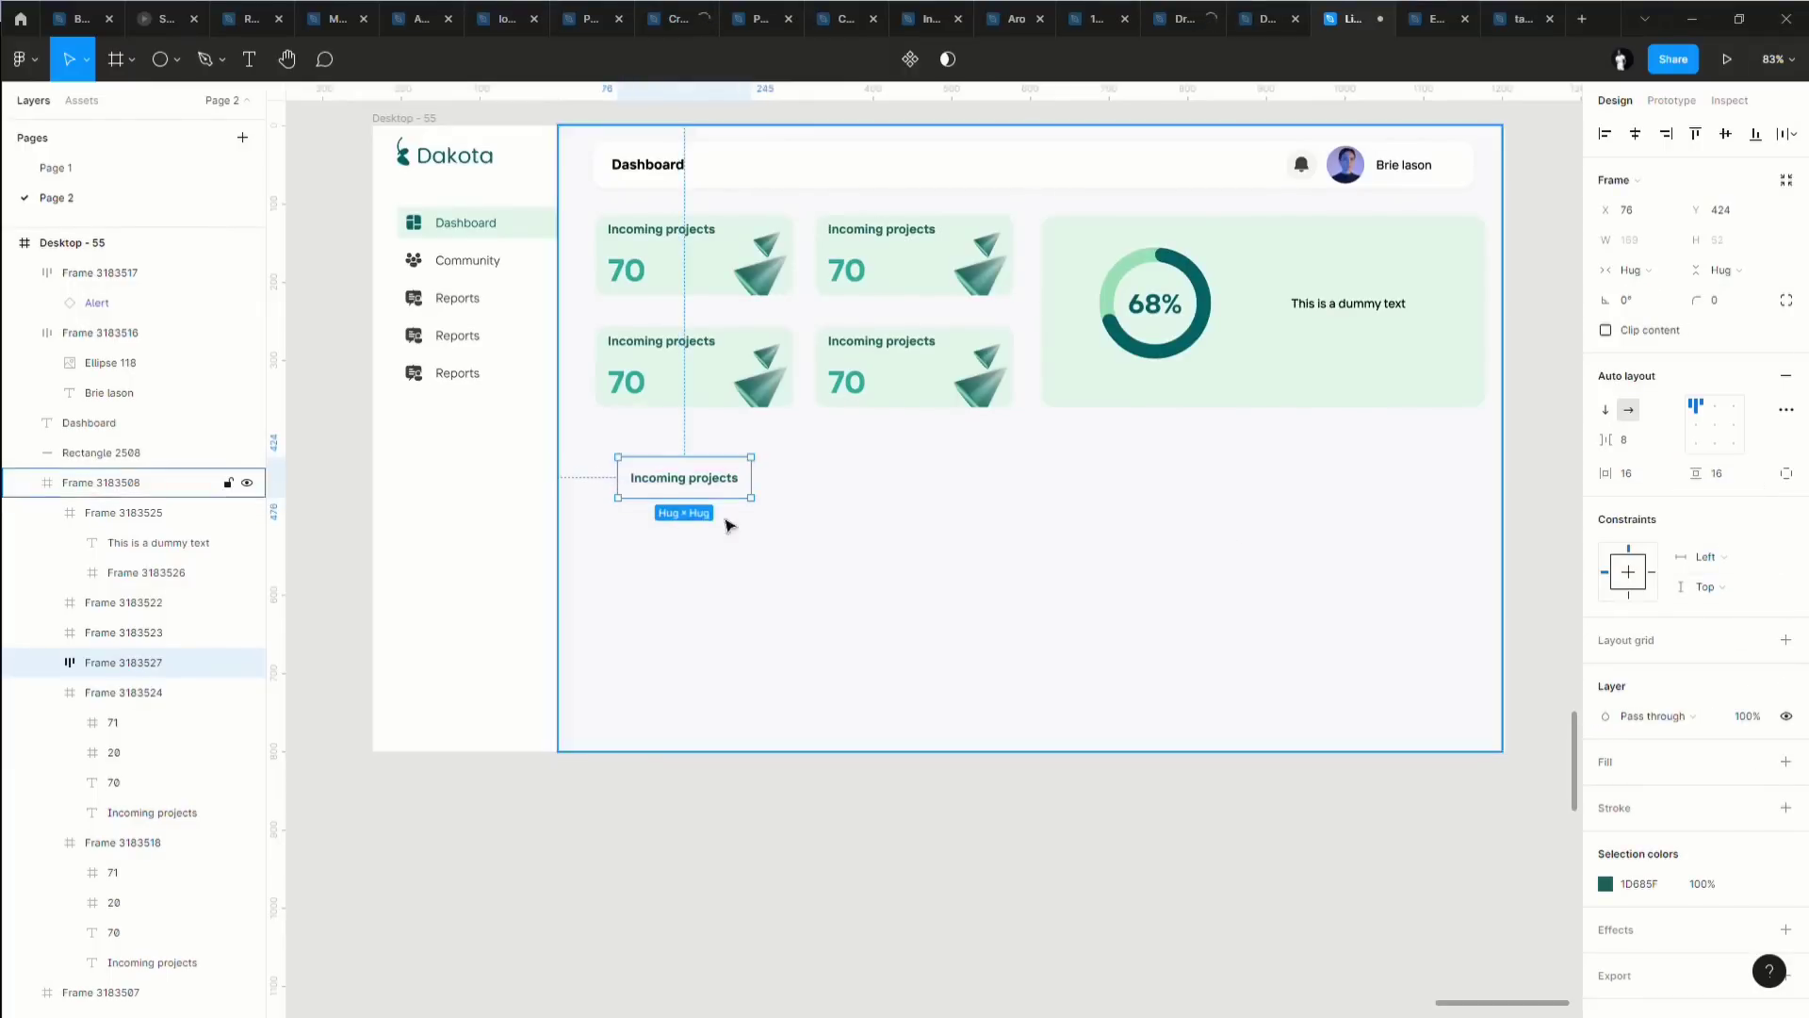
Set the title's width to fill its auto layout container, giving the container a fixed width of 169.
double_click(686, 479)
click(1631, 240)
click(1656, 270)
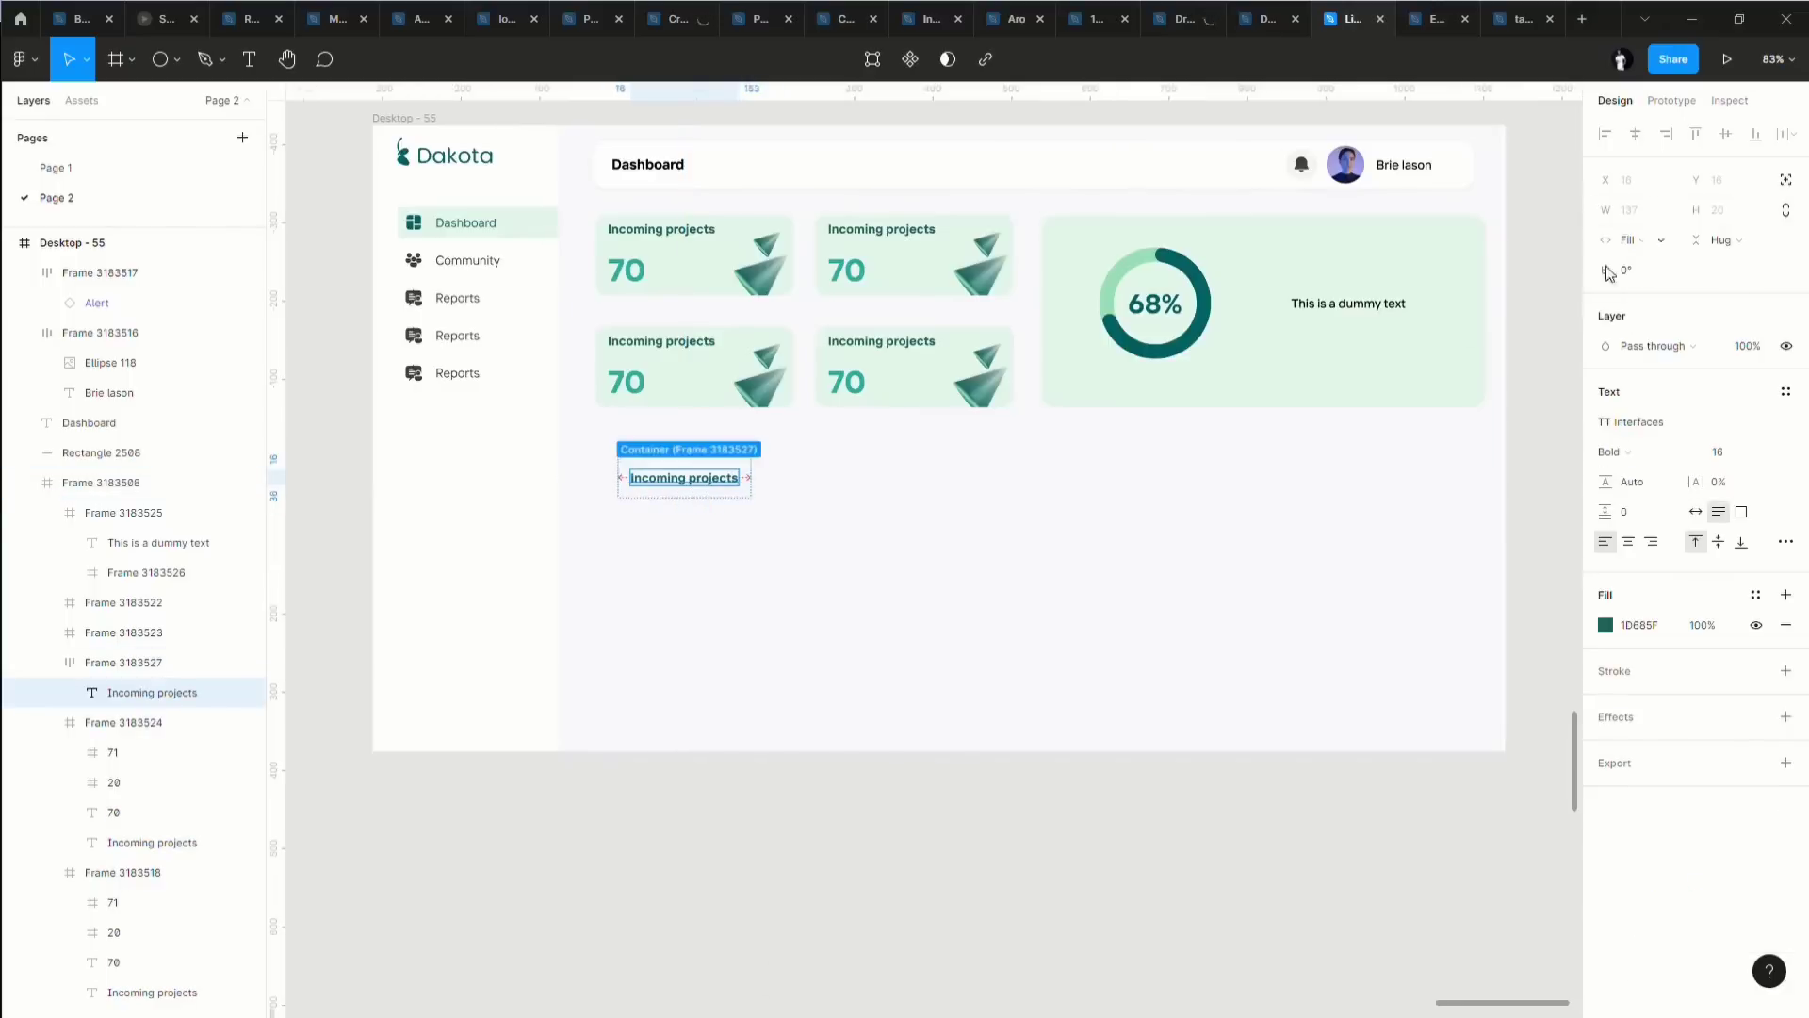
click(743, 471)
click(744, 473)
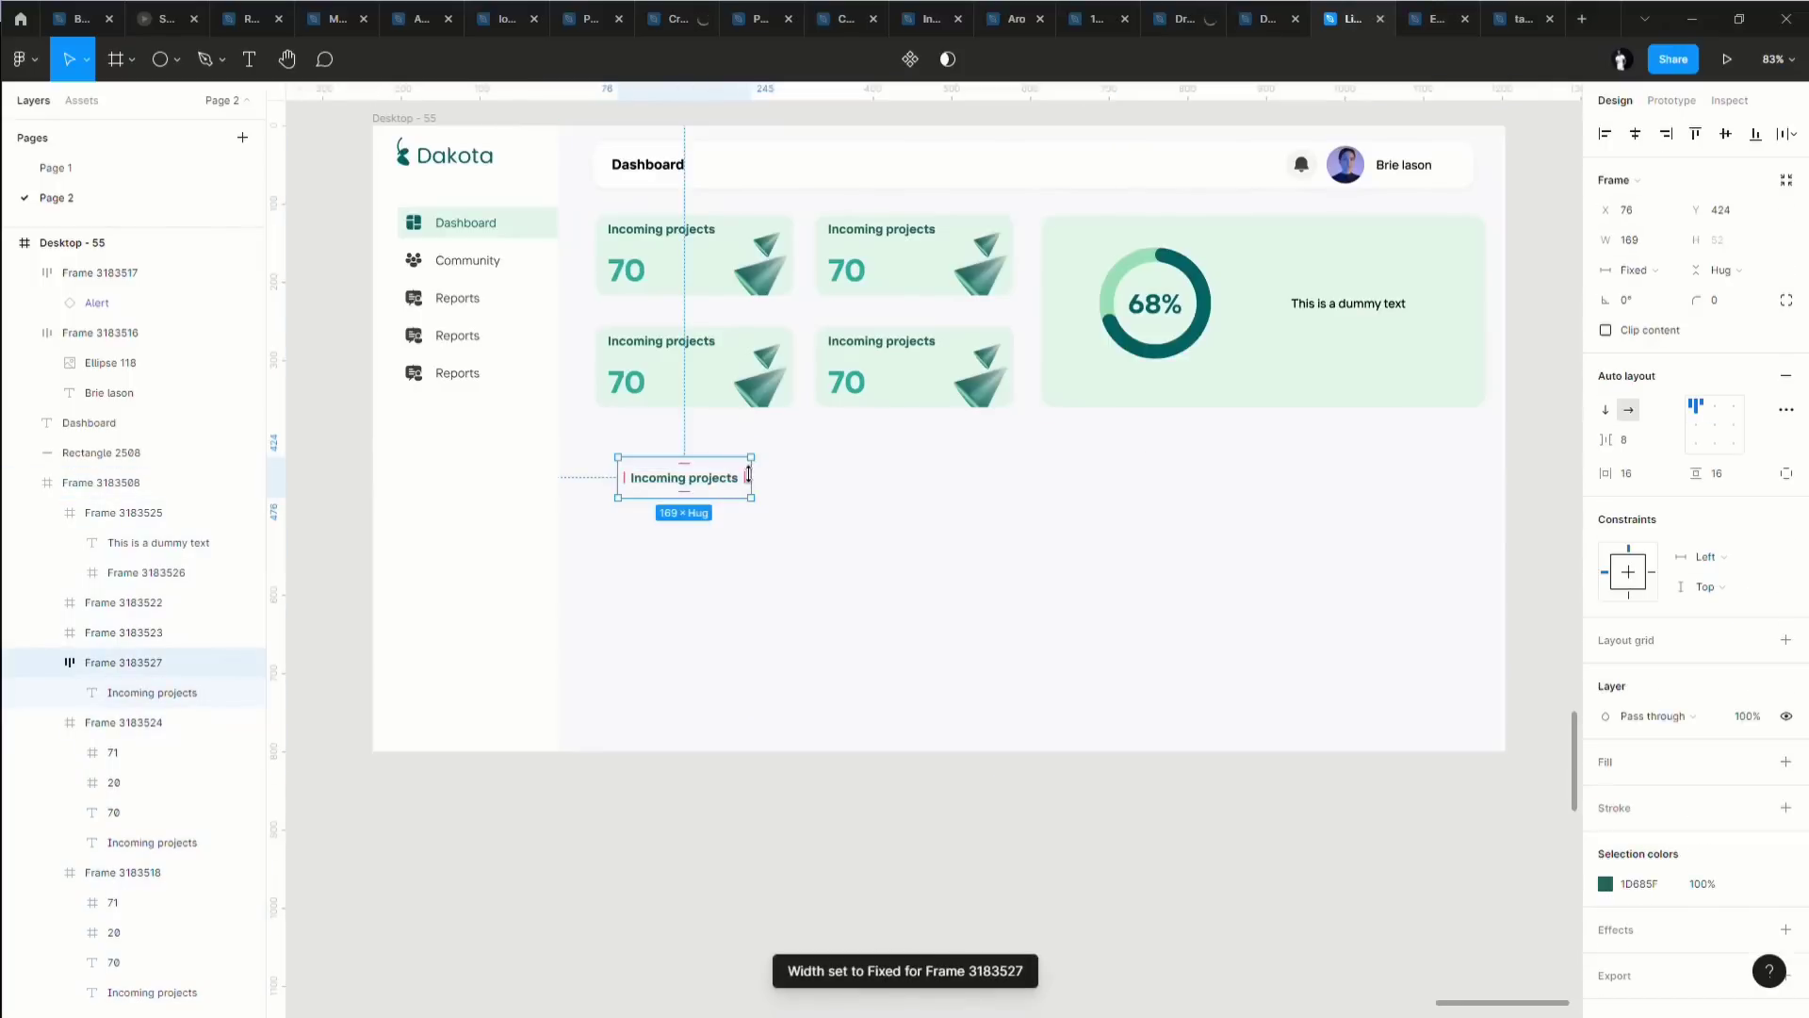
Open the "Incoming projects" text inside the new auto layout frame for editing.
click(725, 482)
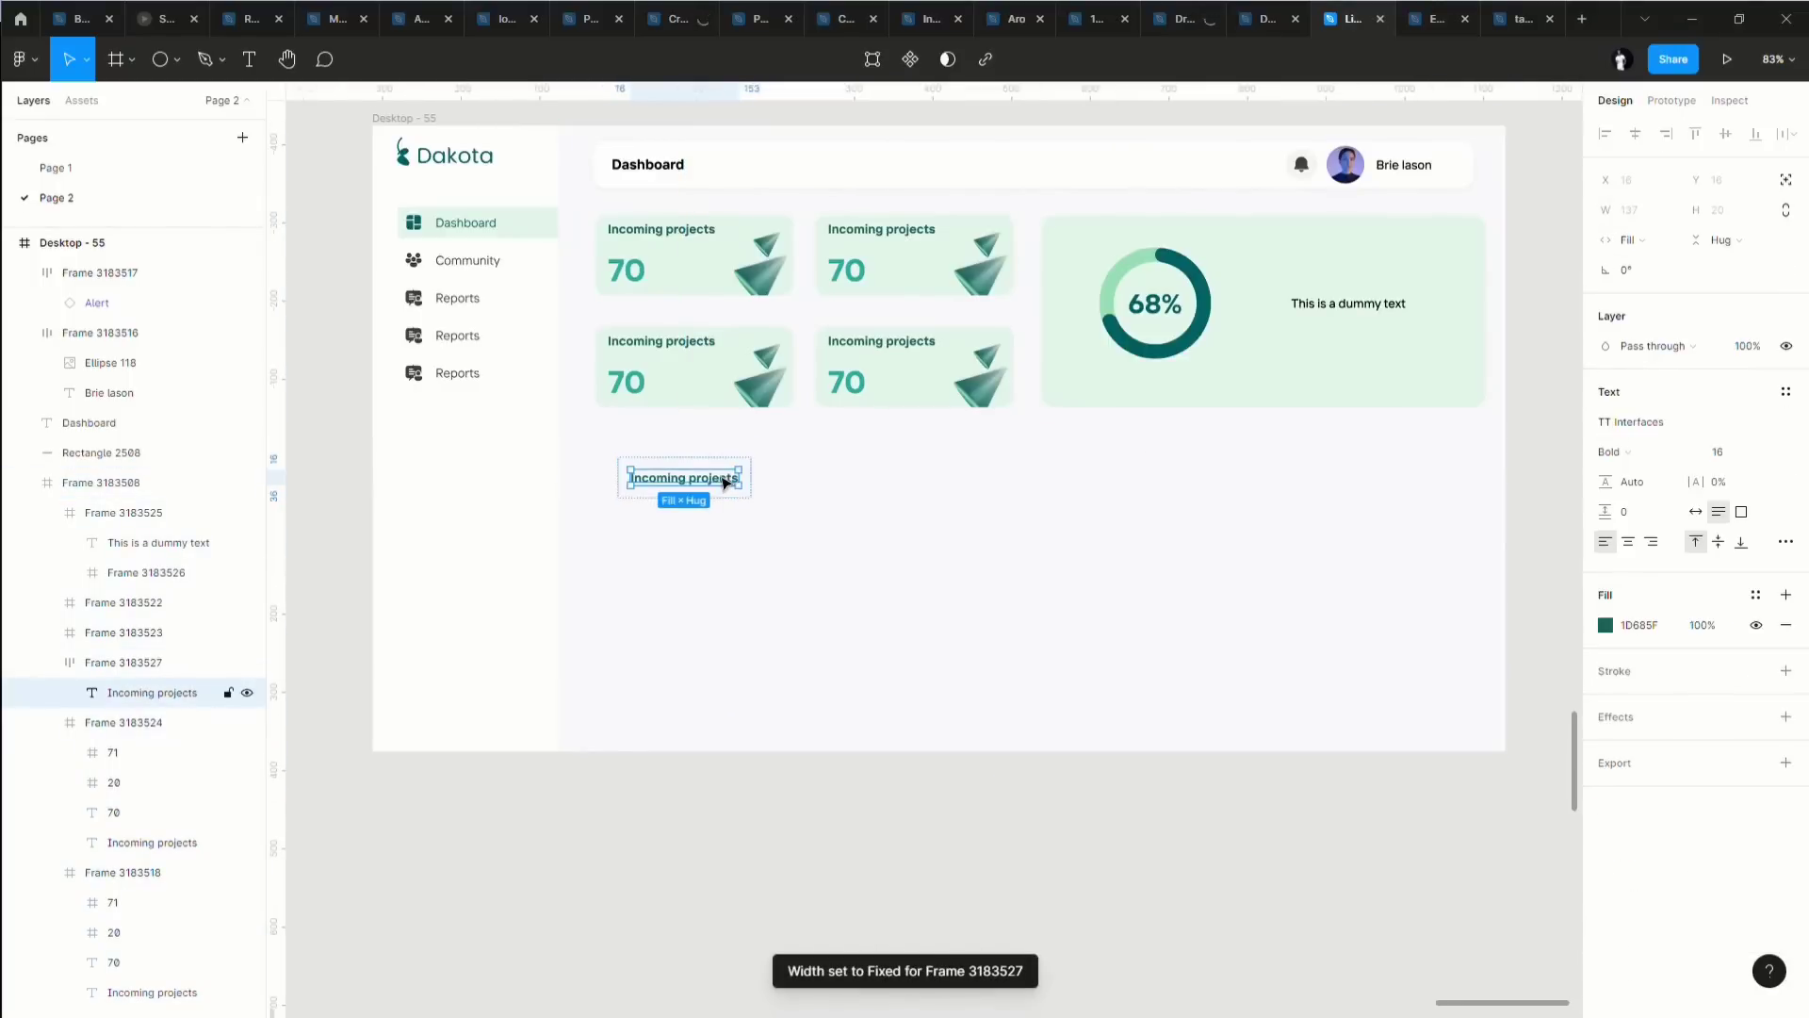
double_click(725, 481)
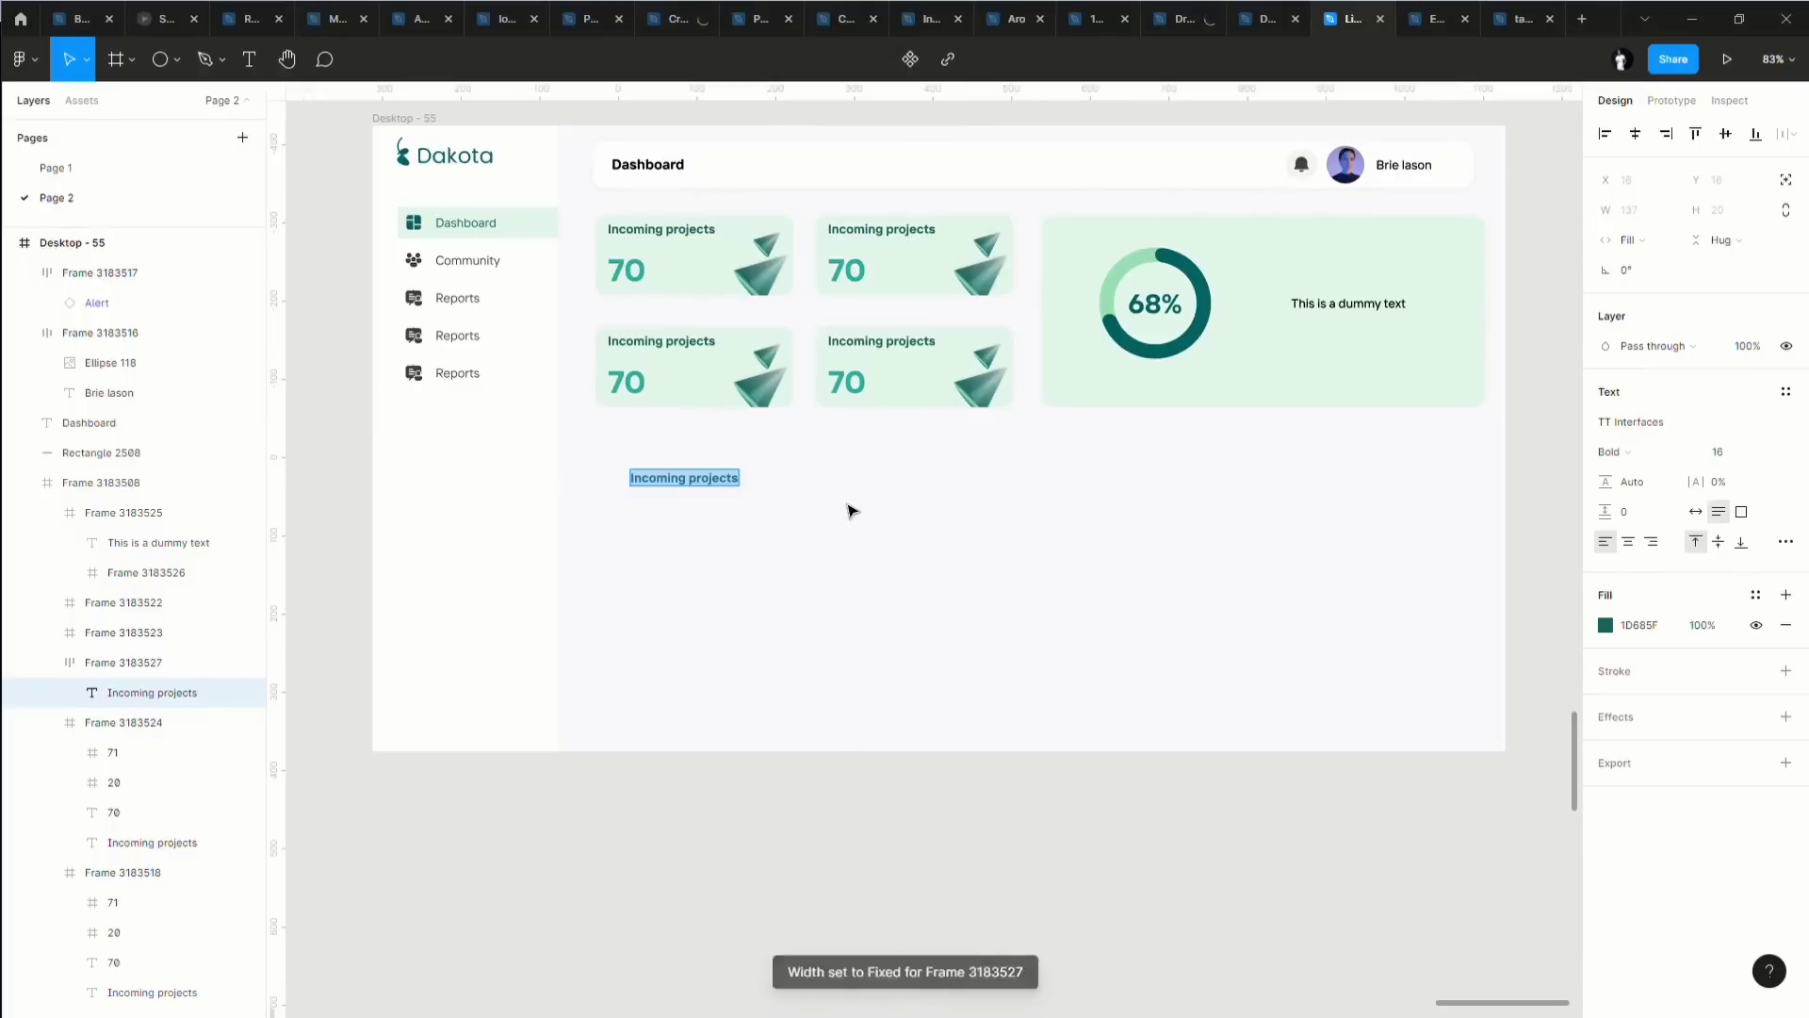